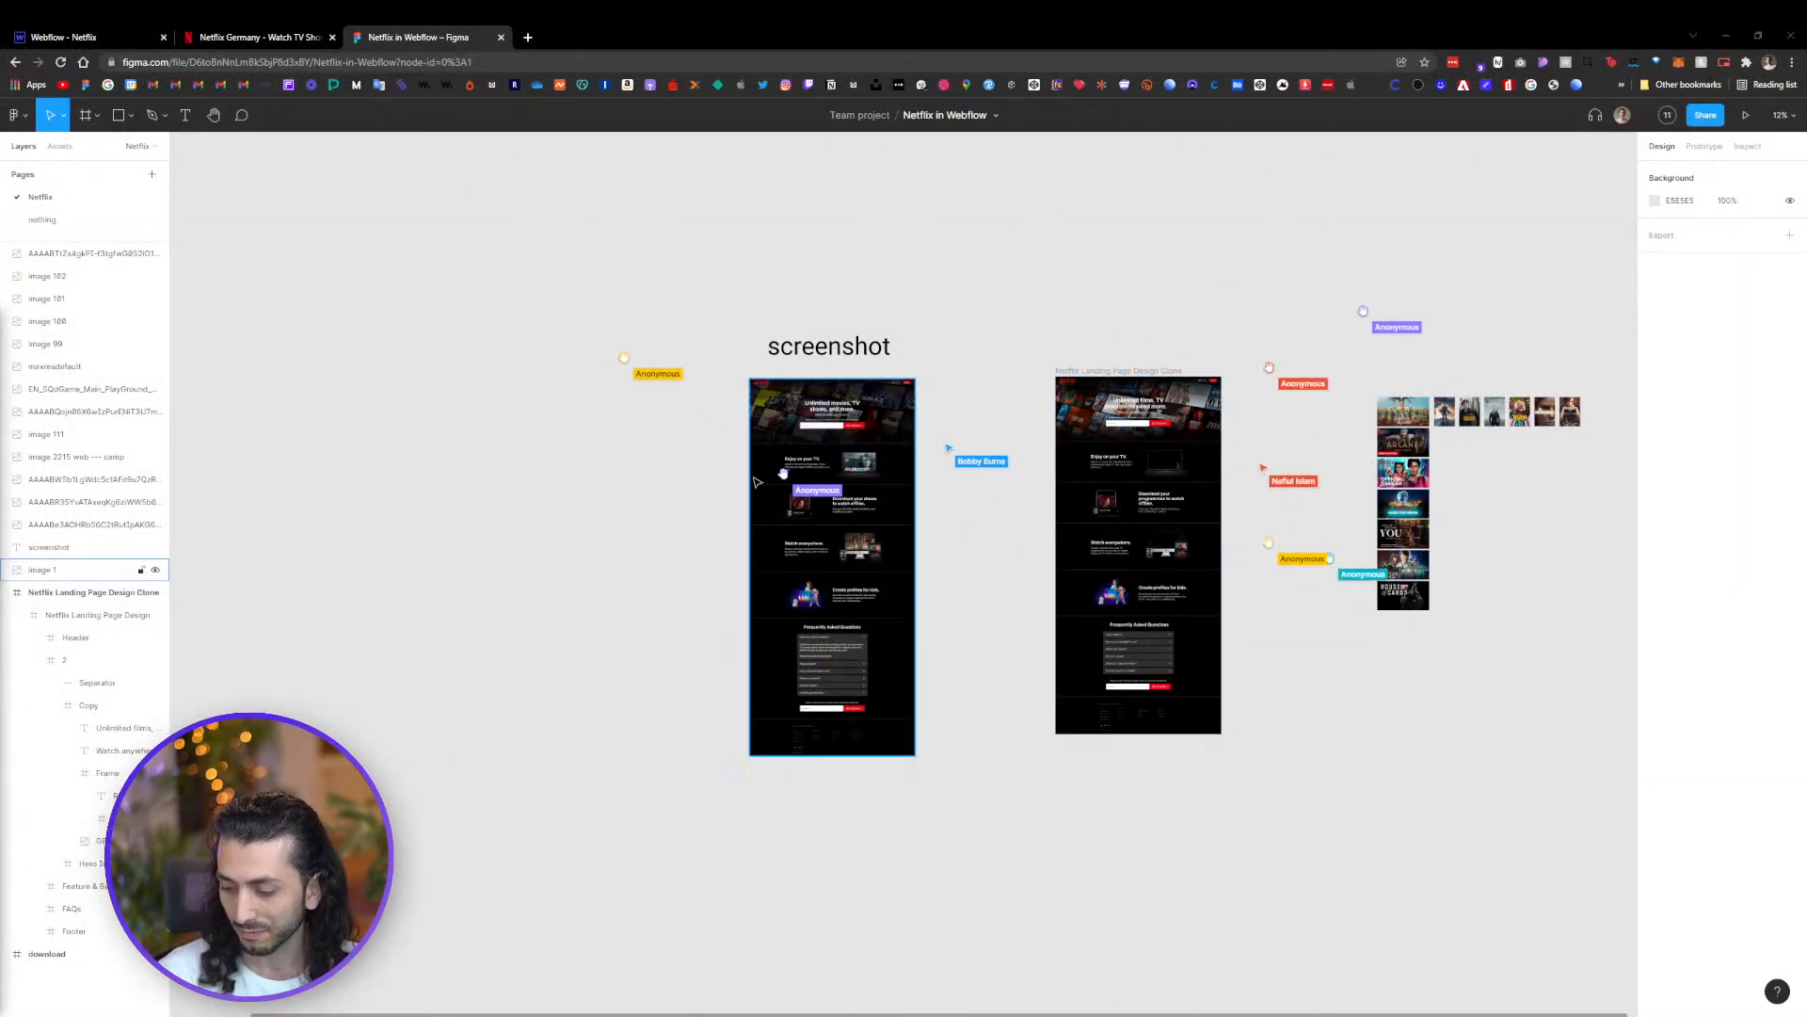
Survey the original Netflix screenshot and the Netflix Landing Page Design Clone frames on the canvas
left_click_drag(994, 300, 765, 377)
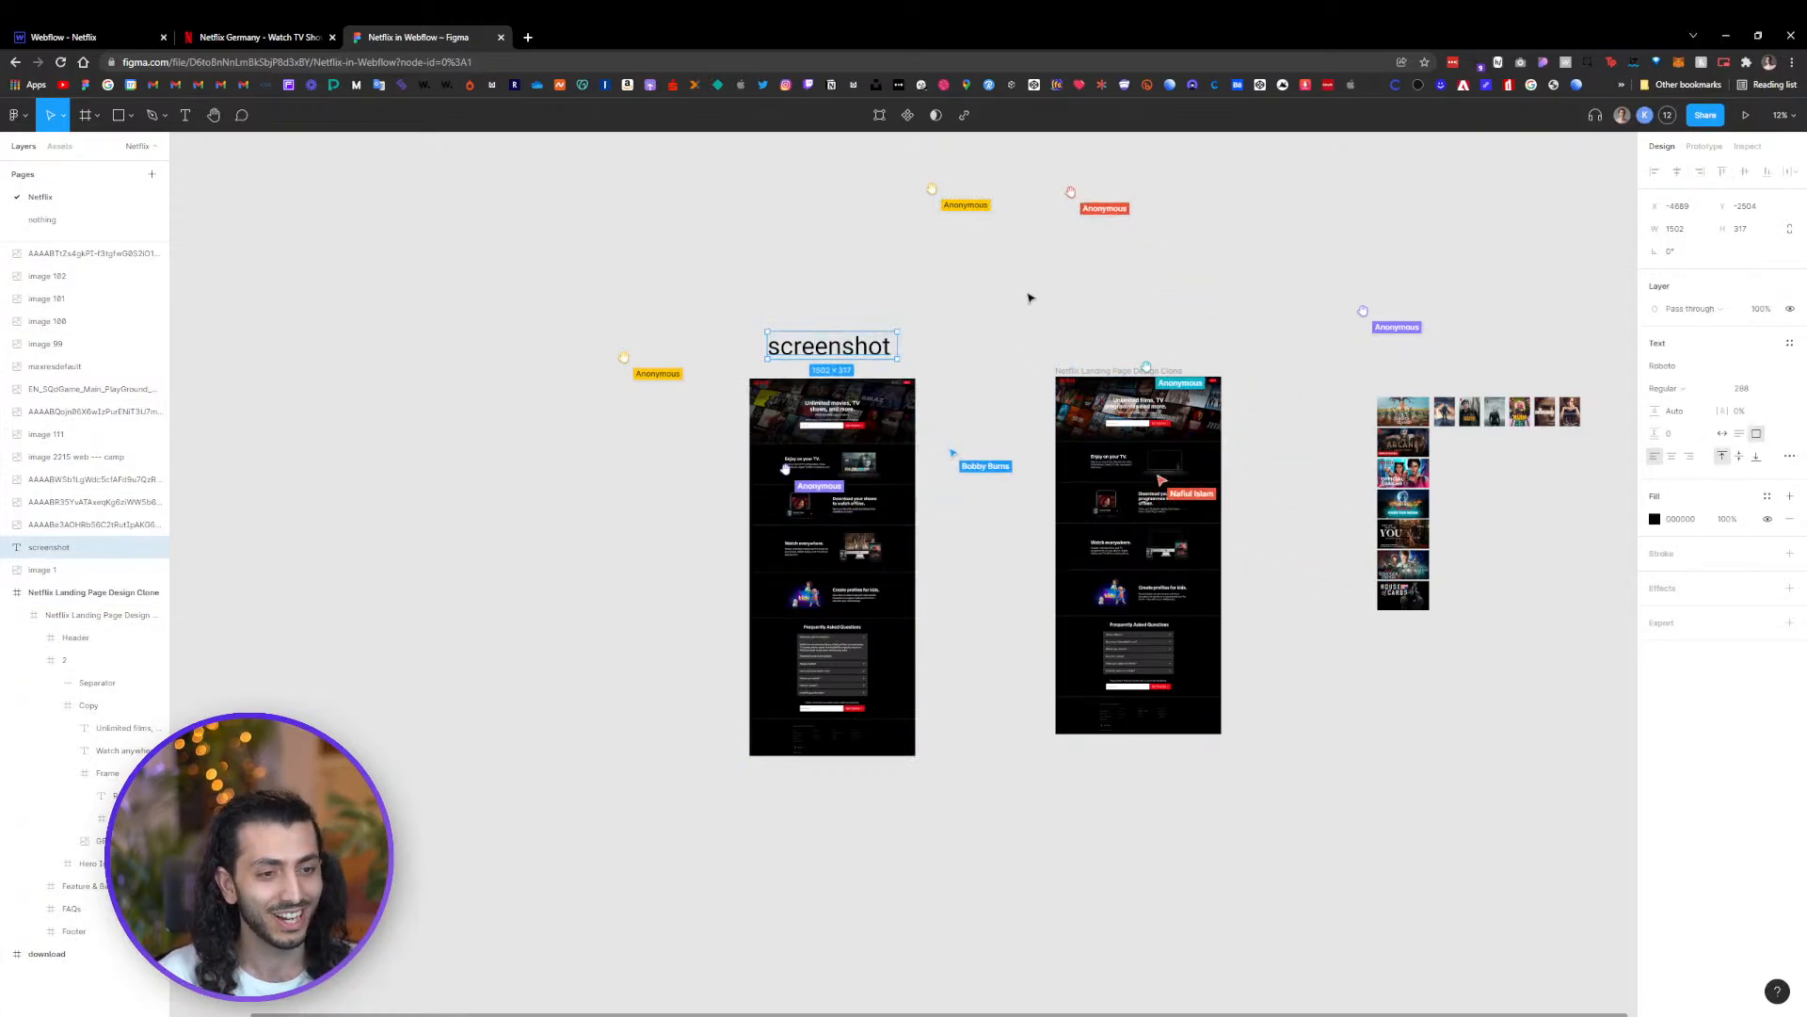
left_click(1052, 317)
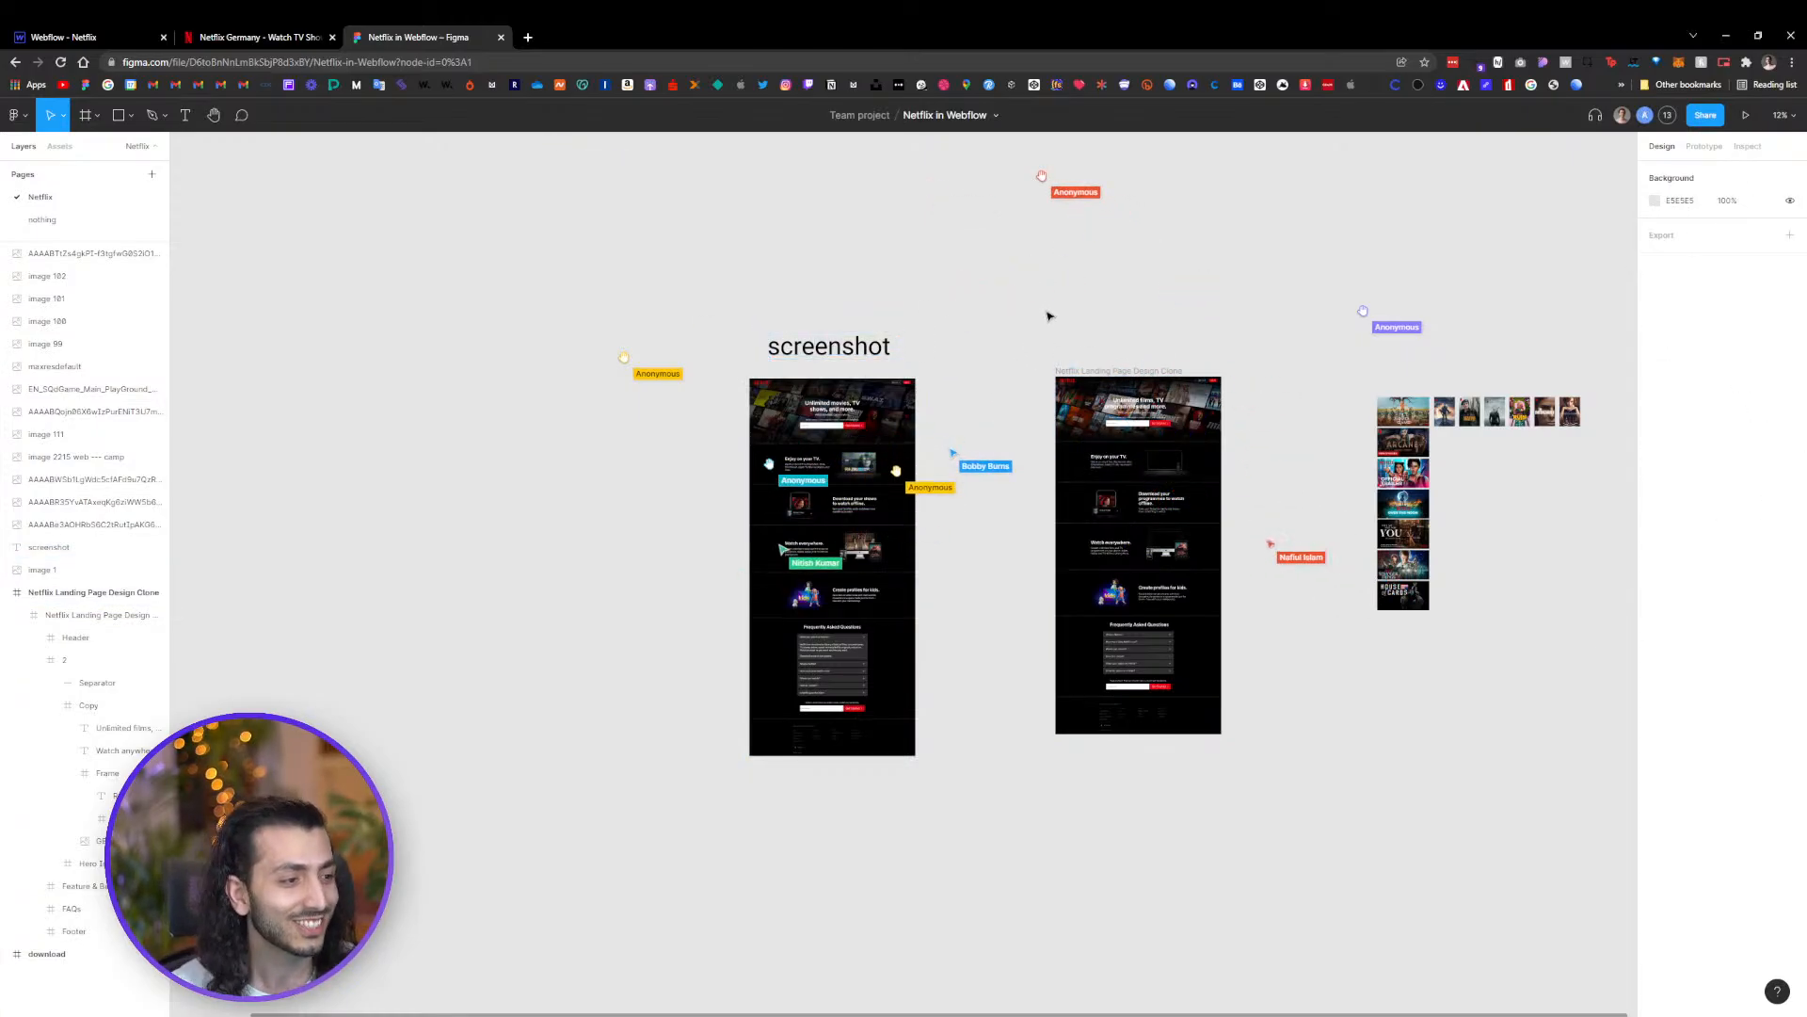
left_click_drag(1060, 305, 839, 294)
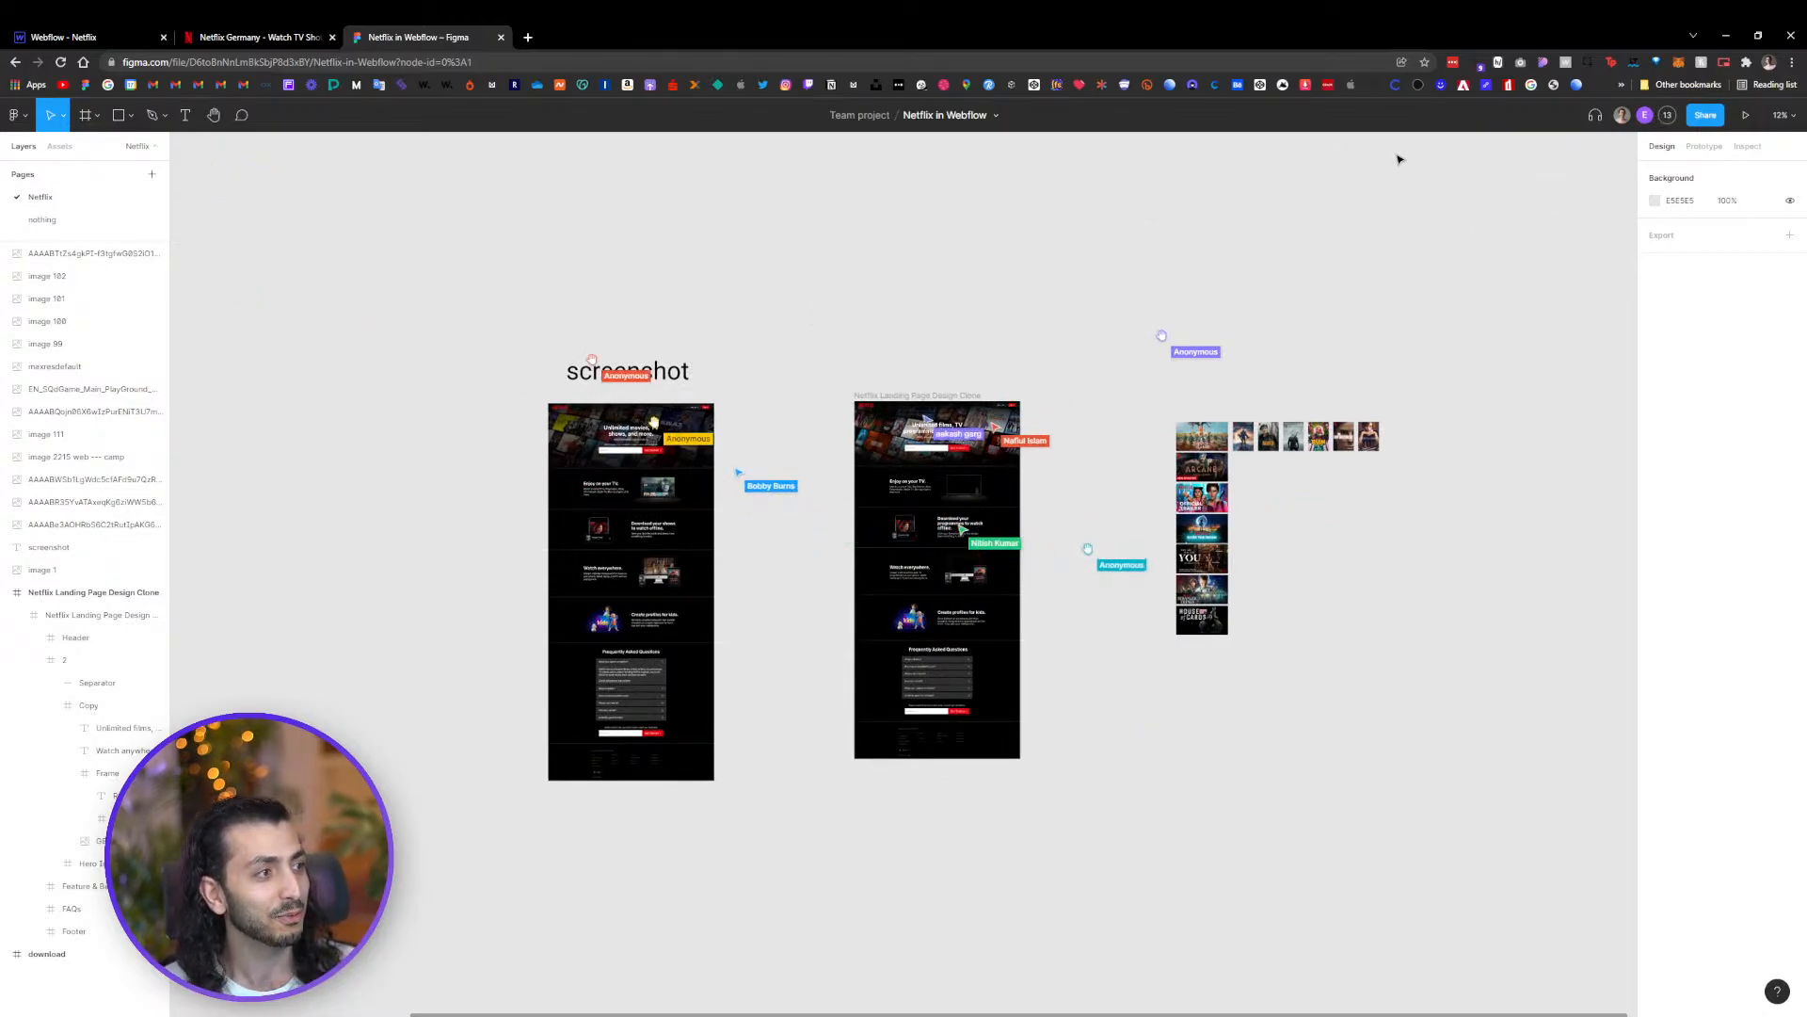
left_click_drag(846, 328, 958, 226)
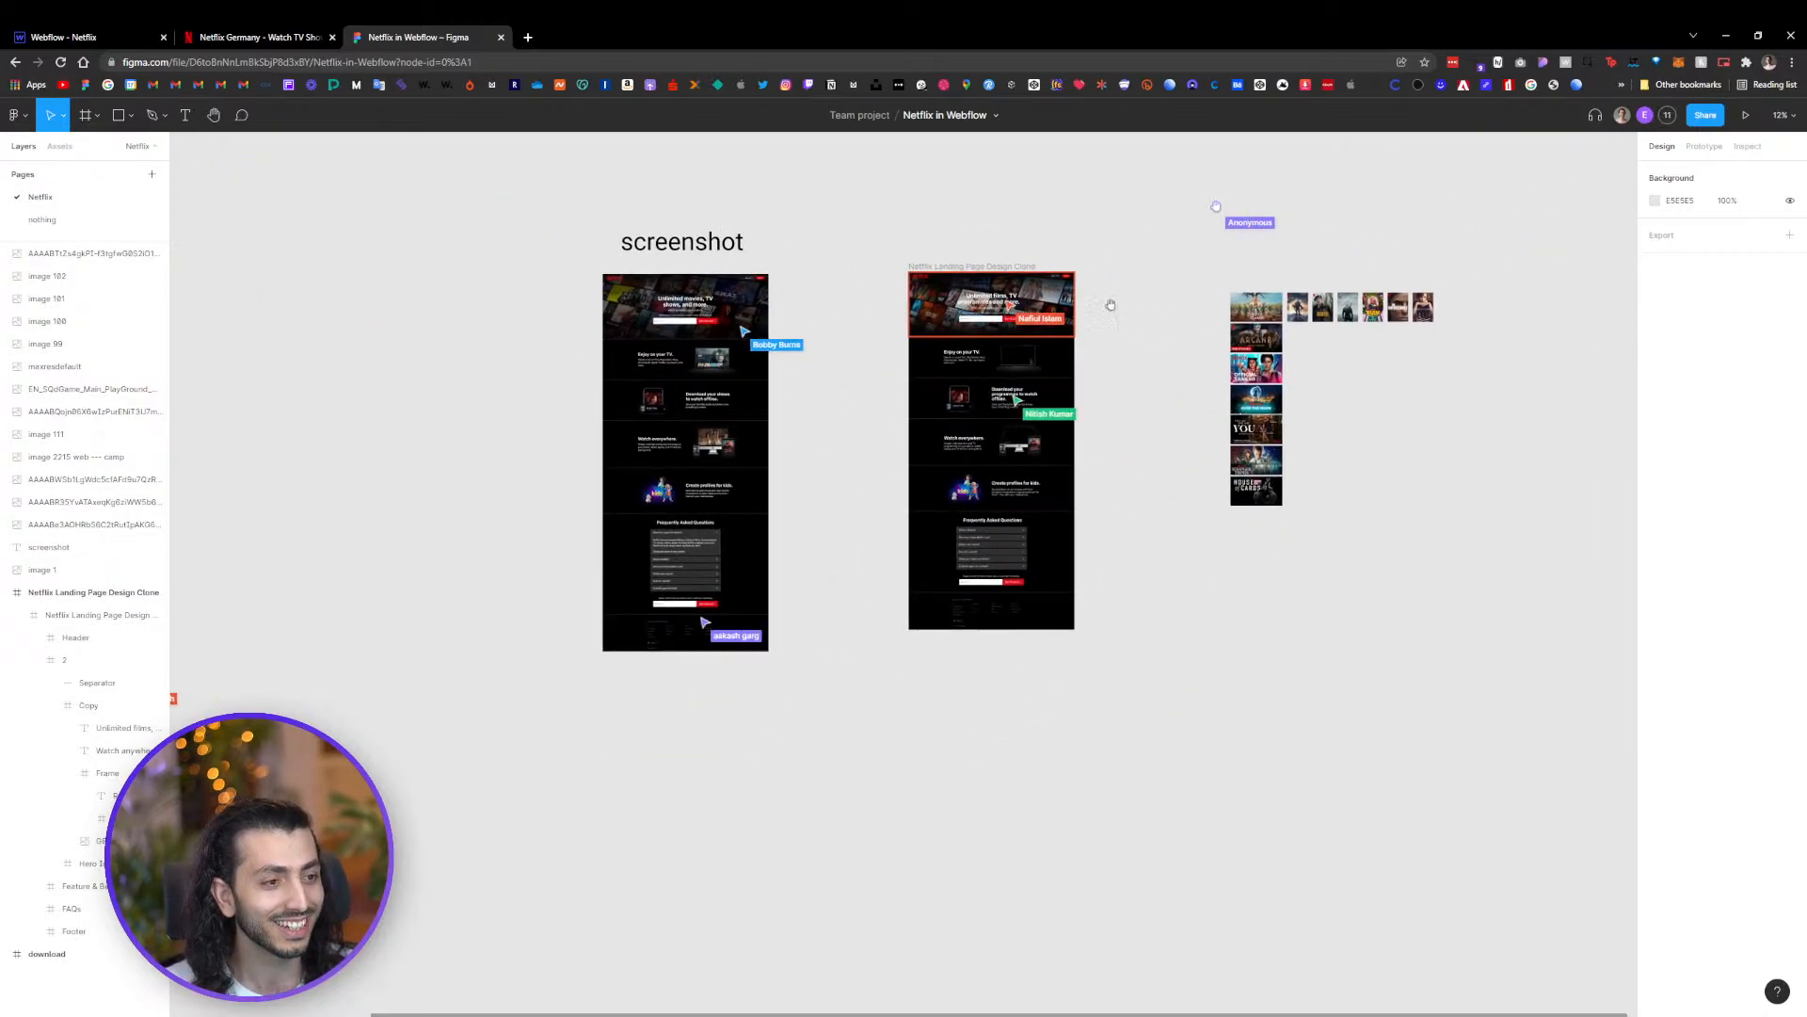
scroll(866, 295, "up", 5)
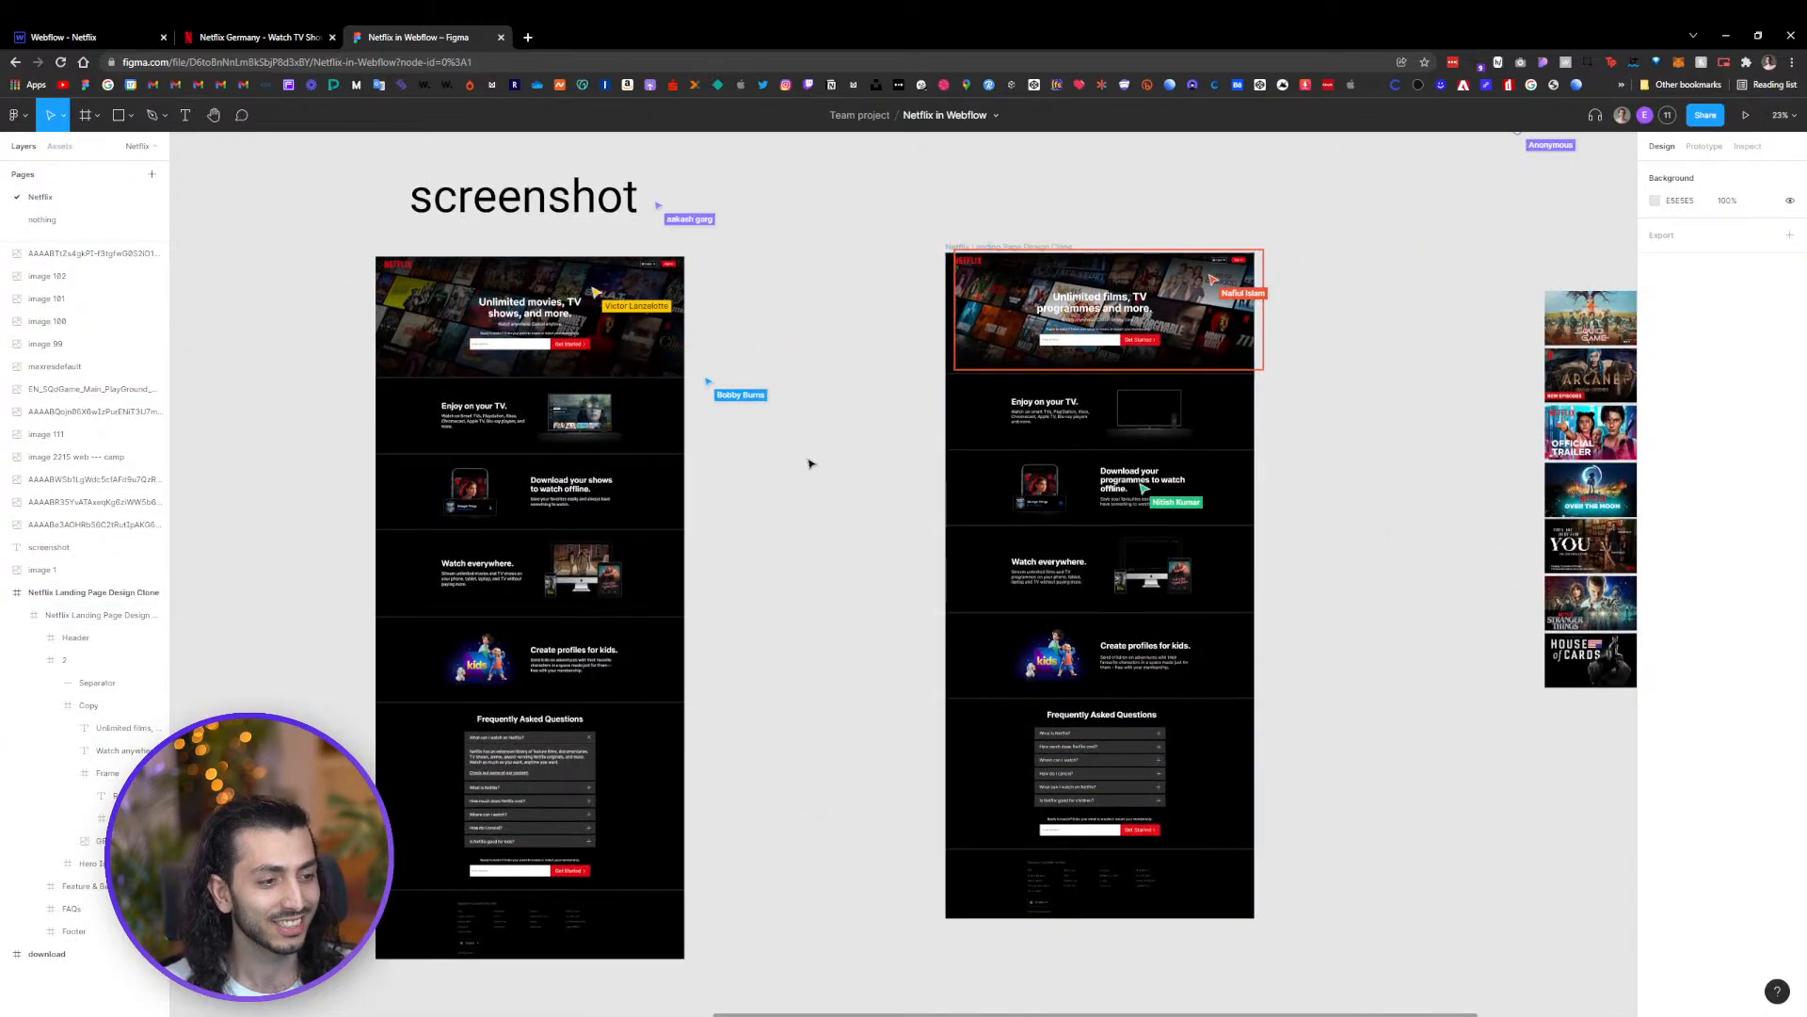
left_click_drag(1247, 421, 1224, 445)
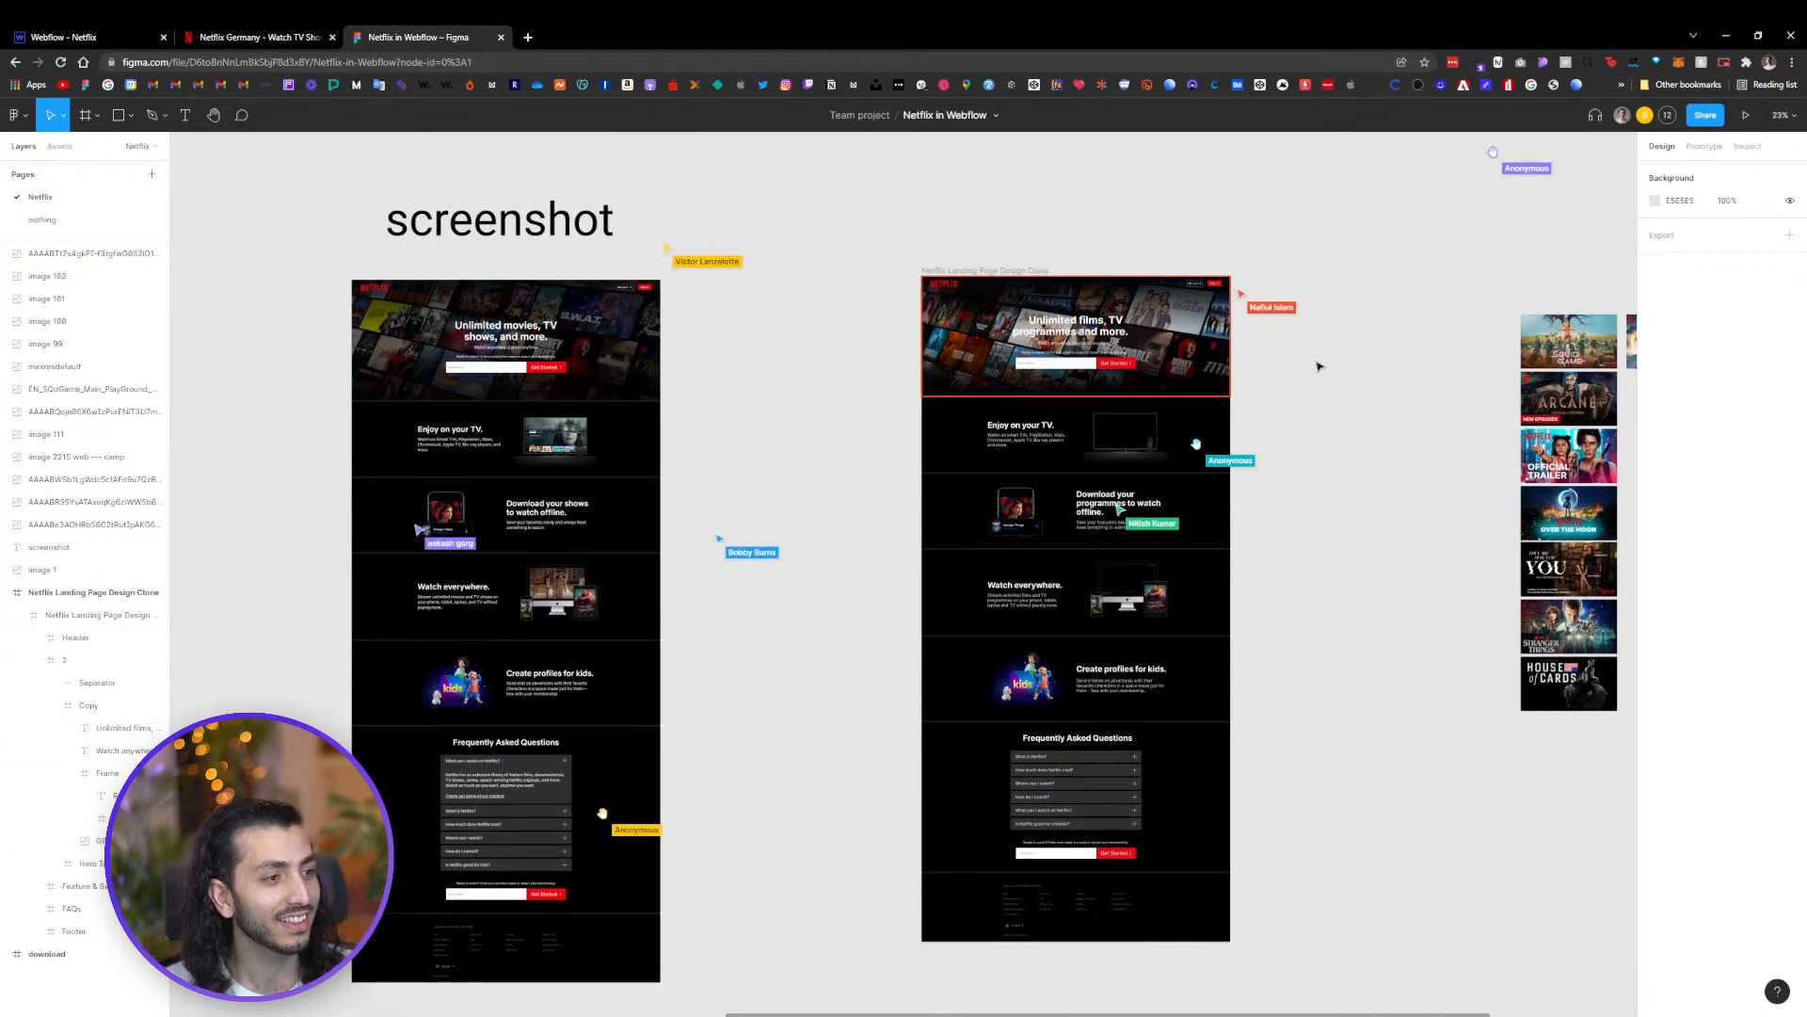
scroll(1105, 312, "up", 5)
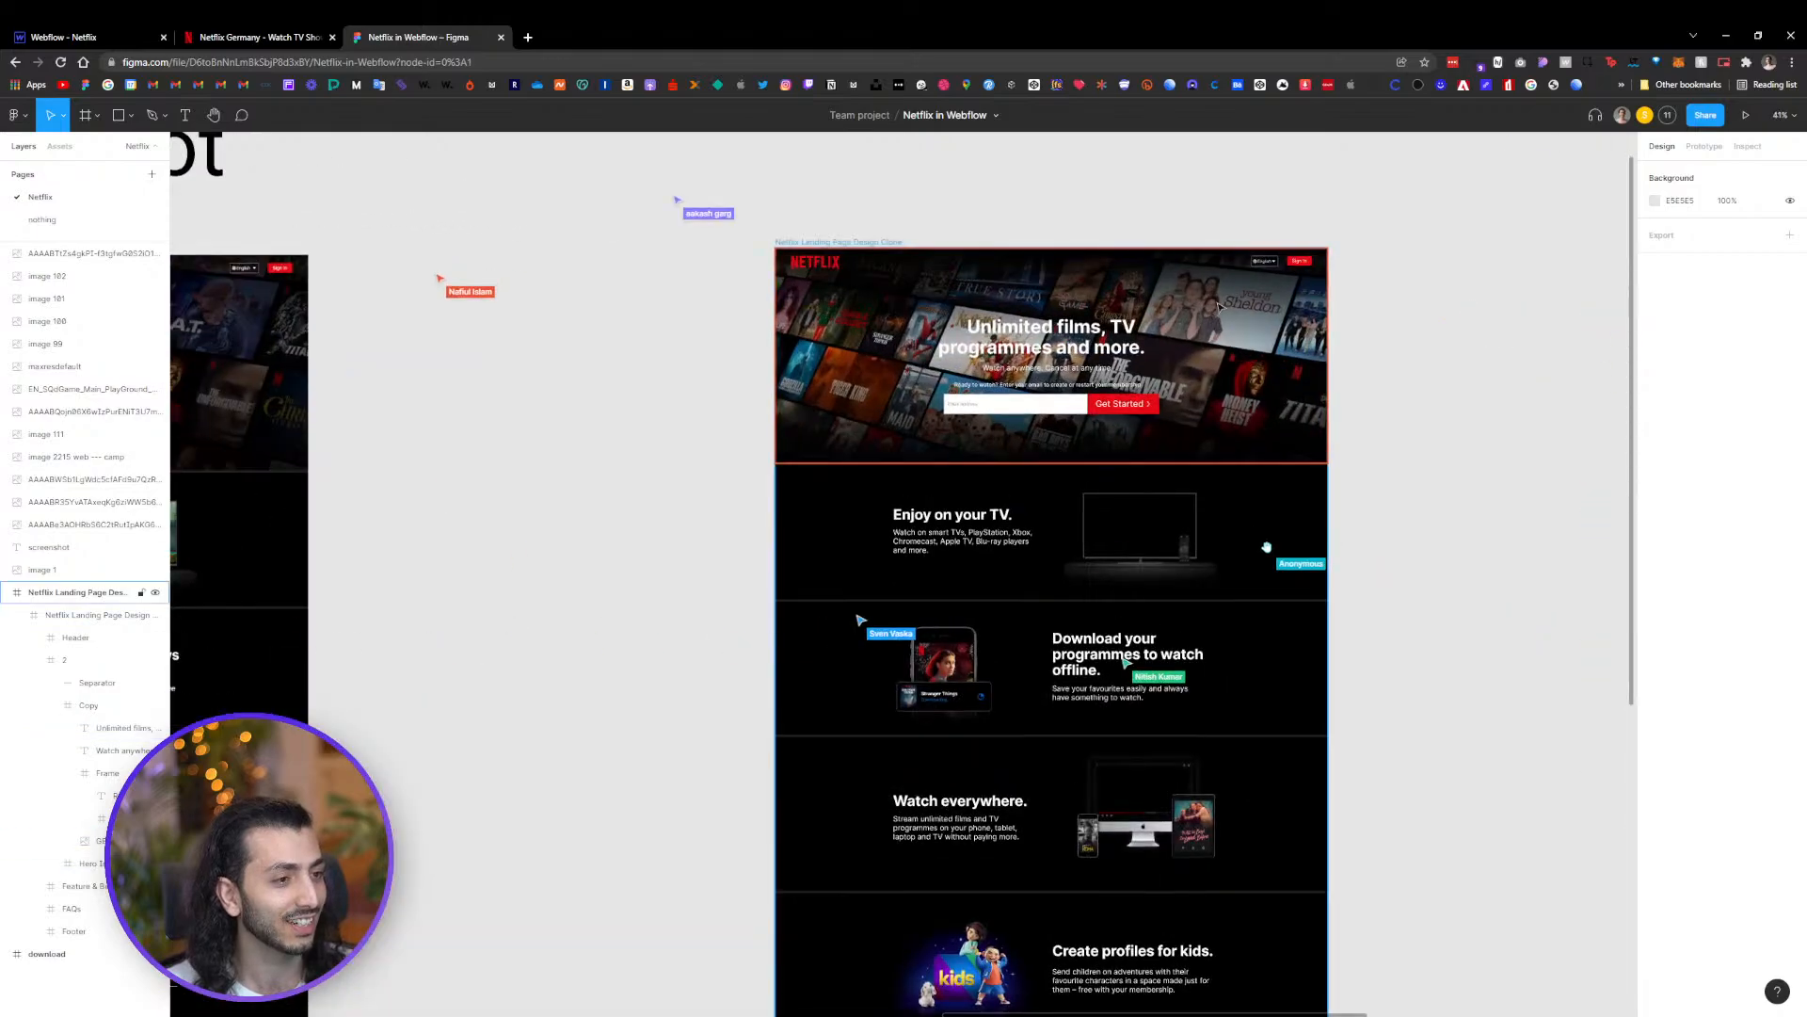
Open the file's share settings and set access for anyone with the link to can view
left_click(1705, 115)
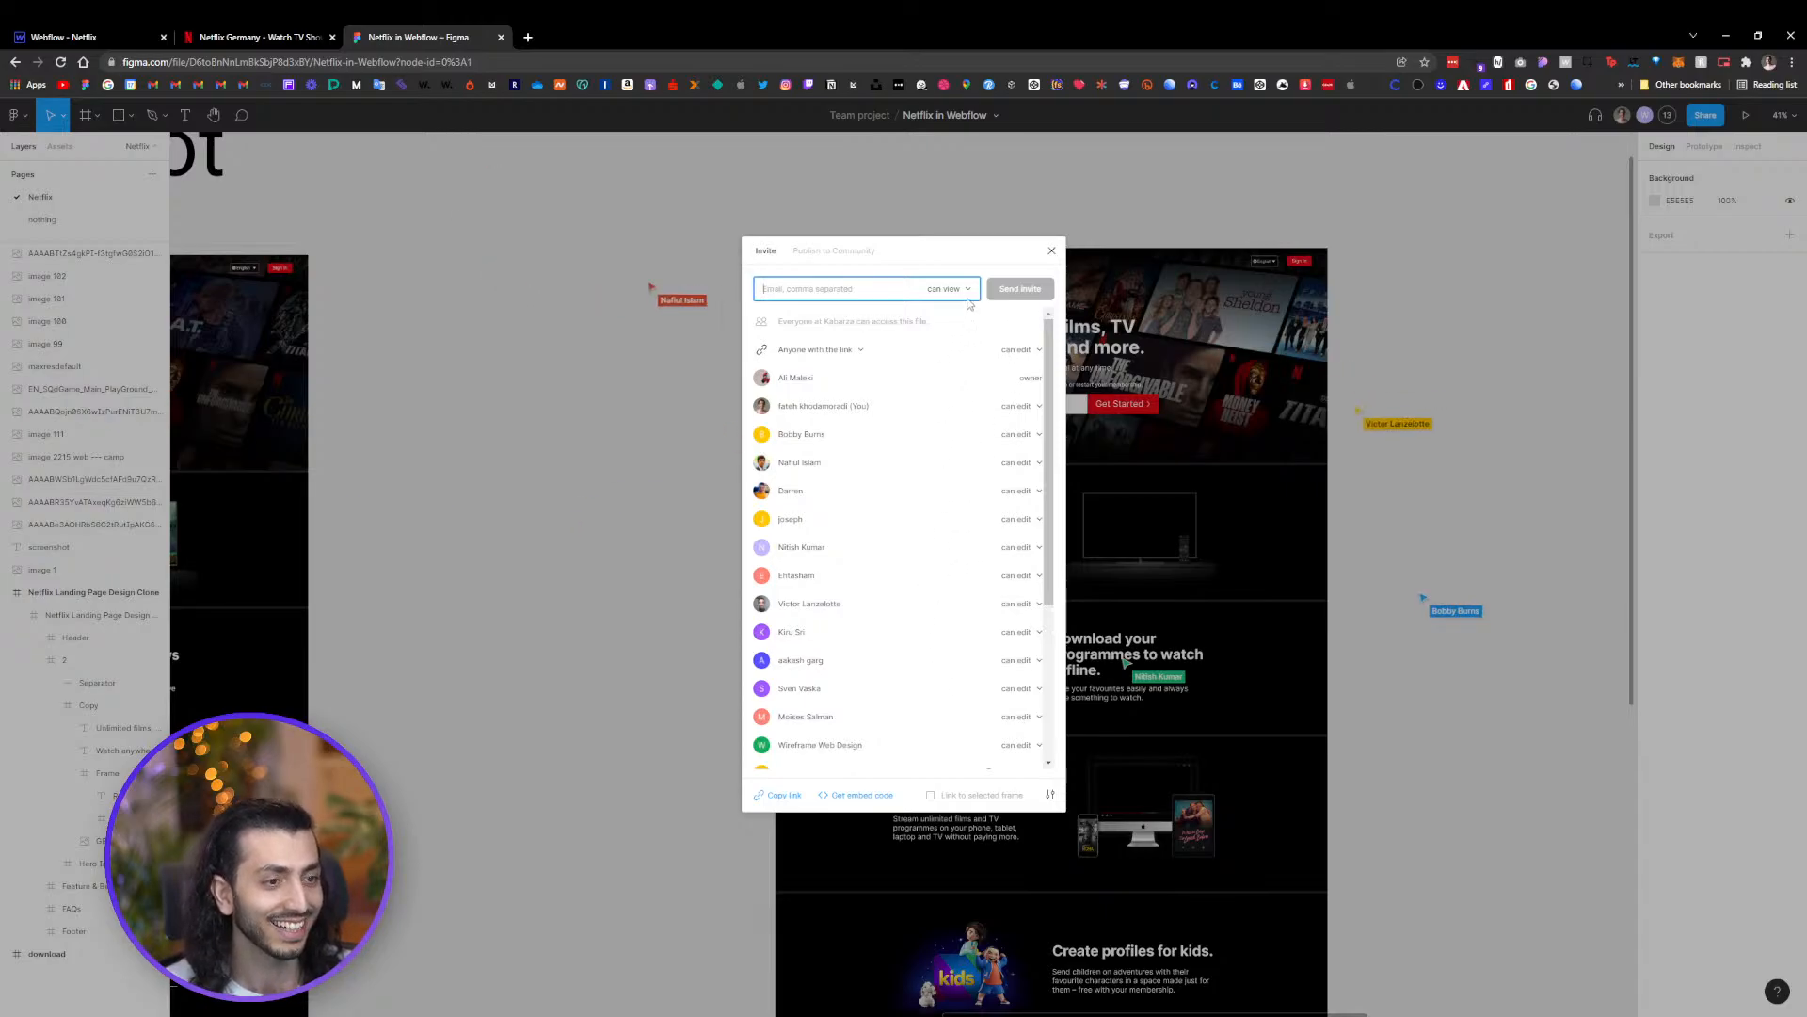
left_click(1019, 349)
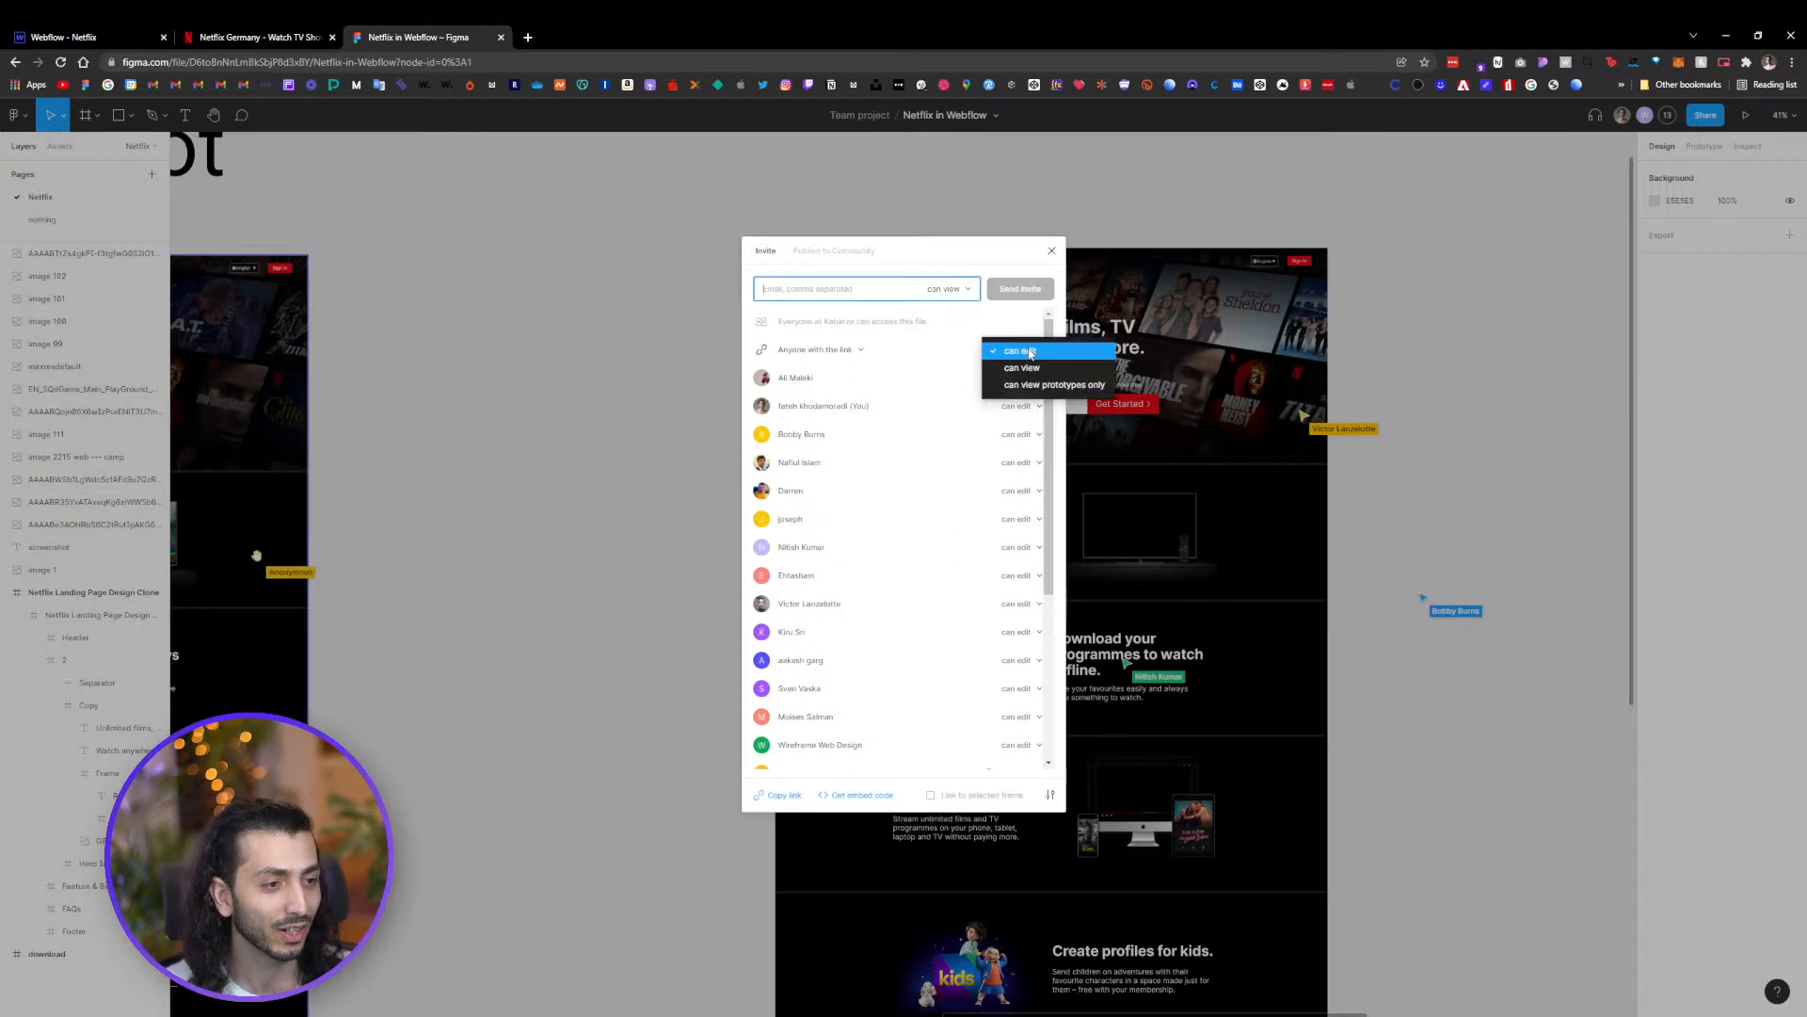
left_click(1042, 369)
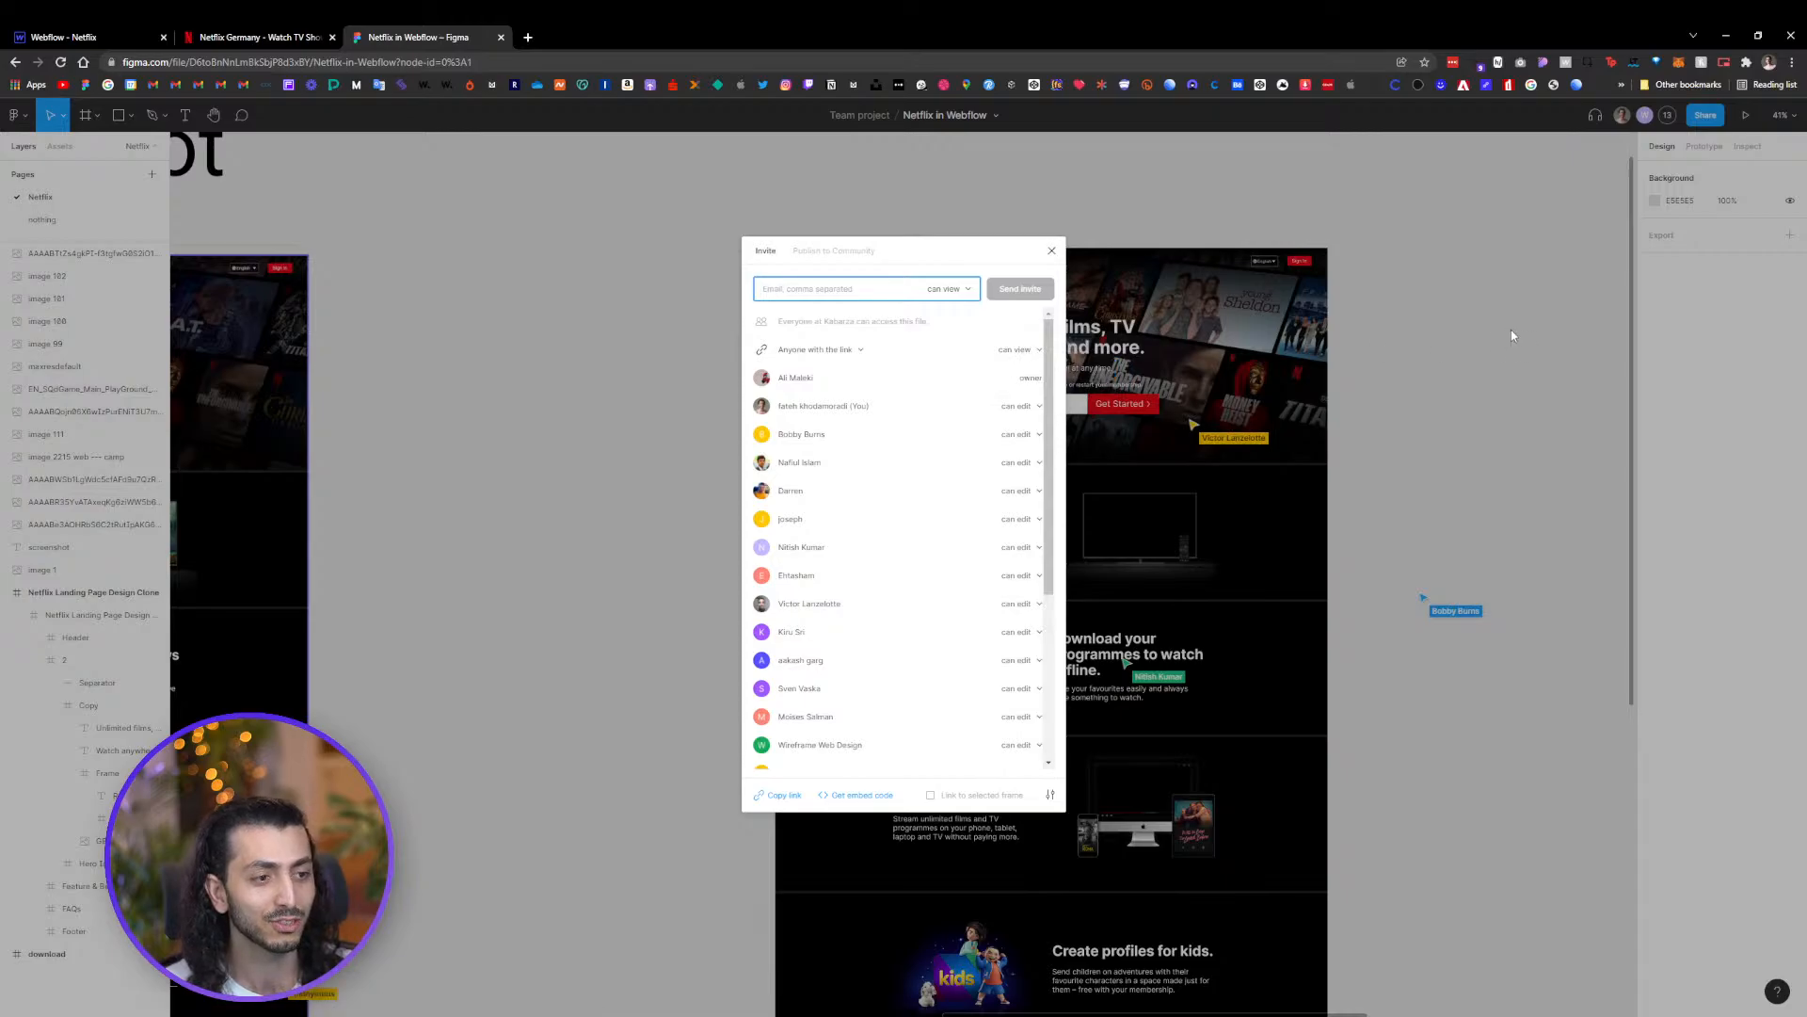
scroll(967, 688, "down", 3)
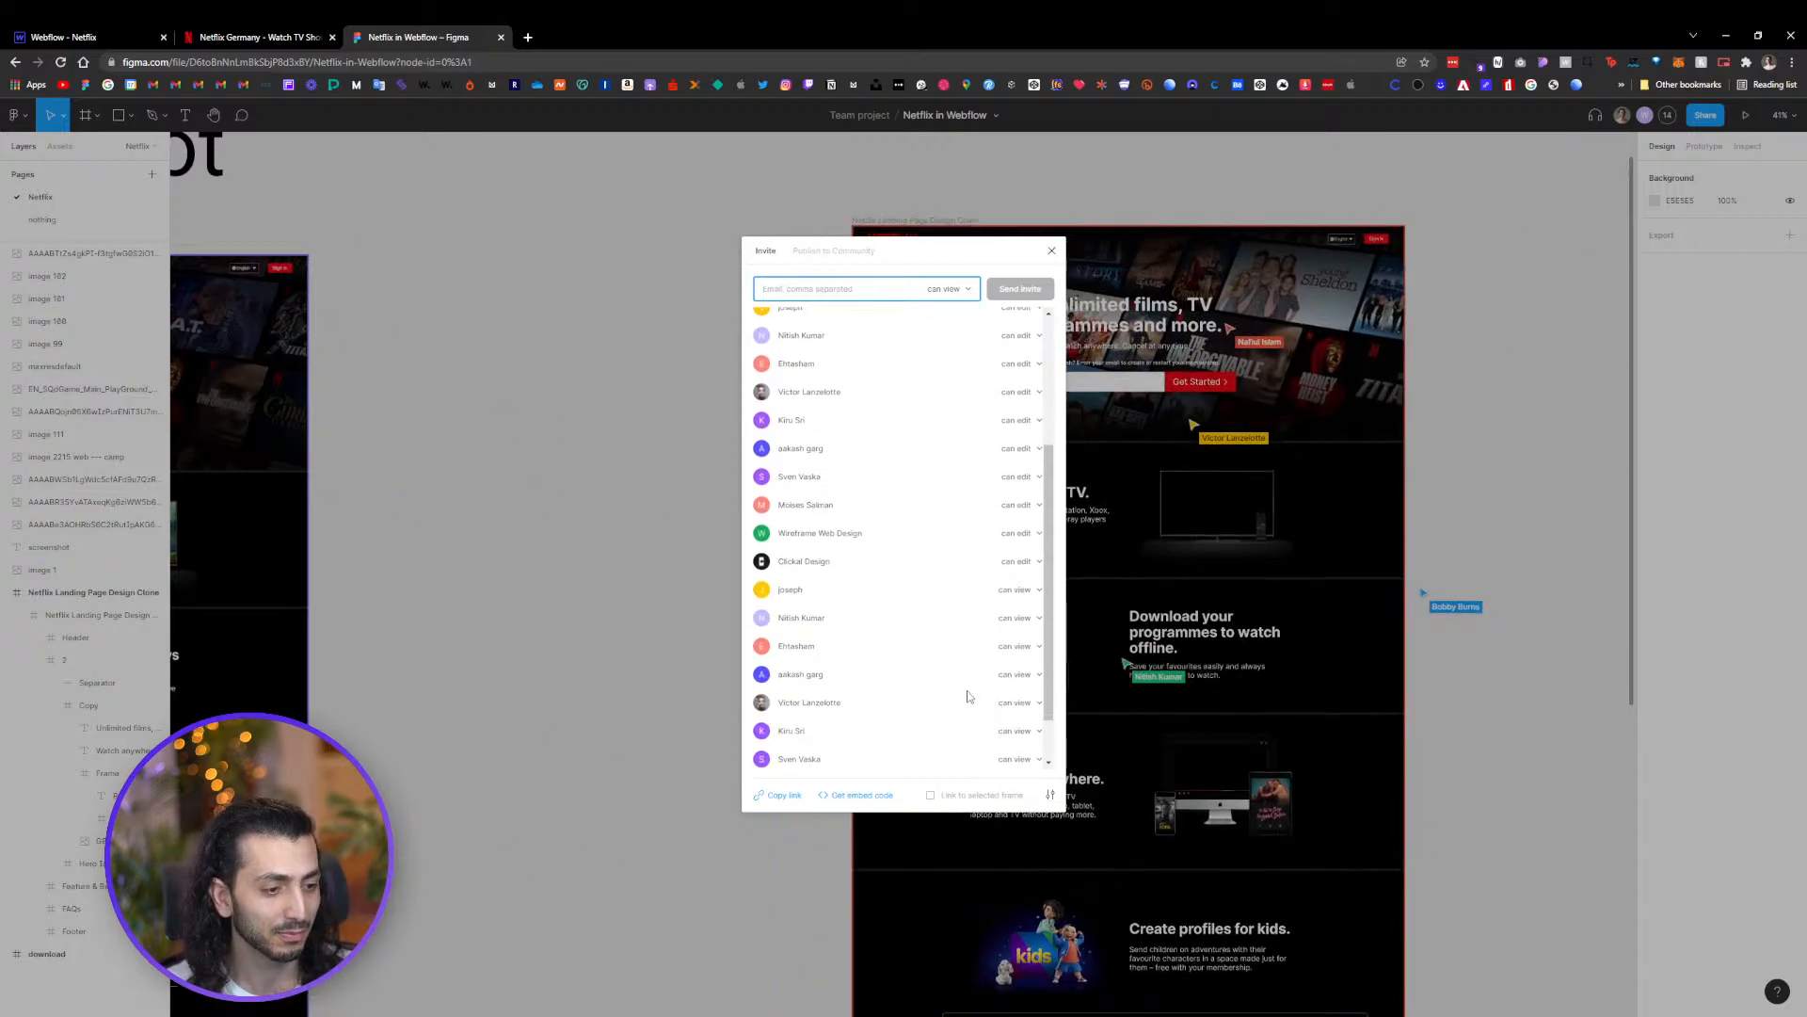
scroll(968, 688, "up", 5)
left_click(1371, 436)
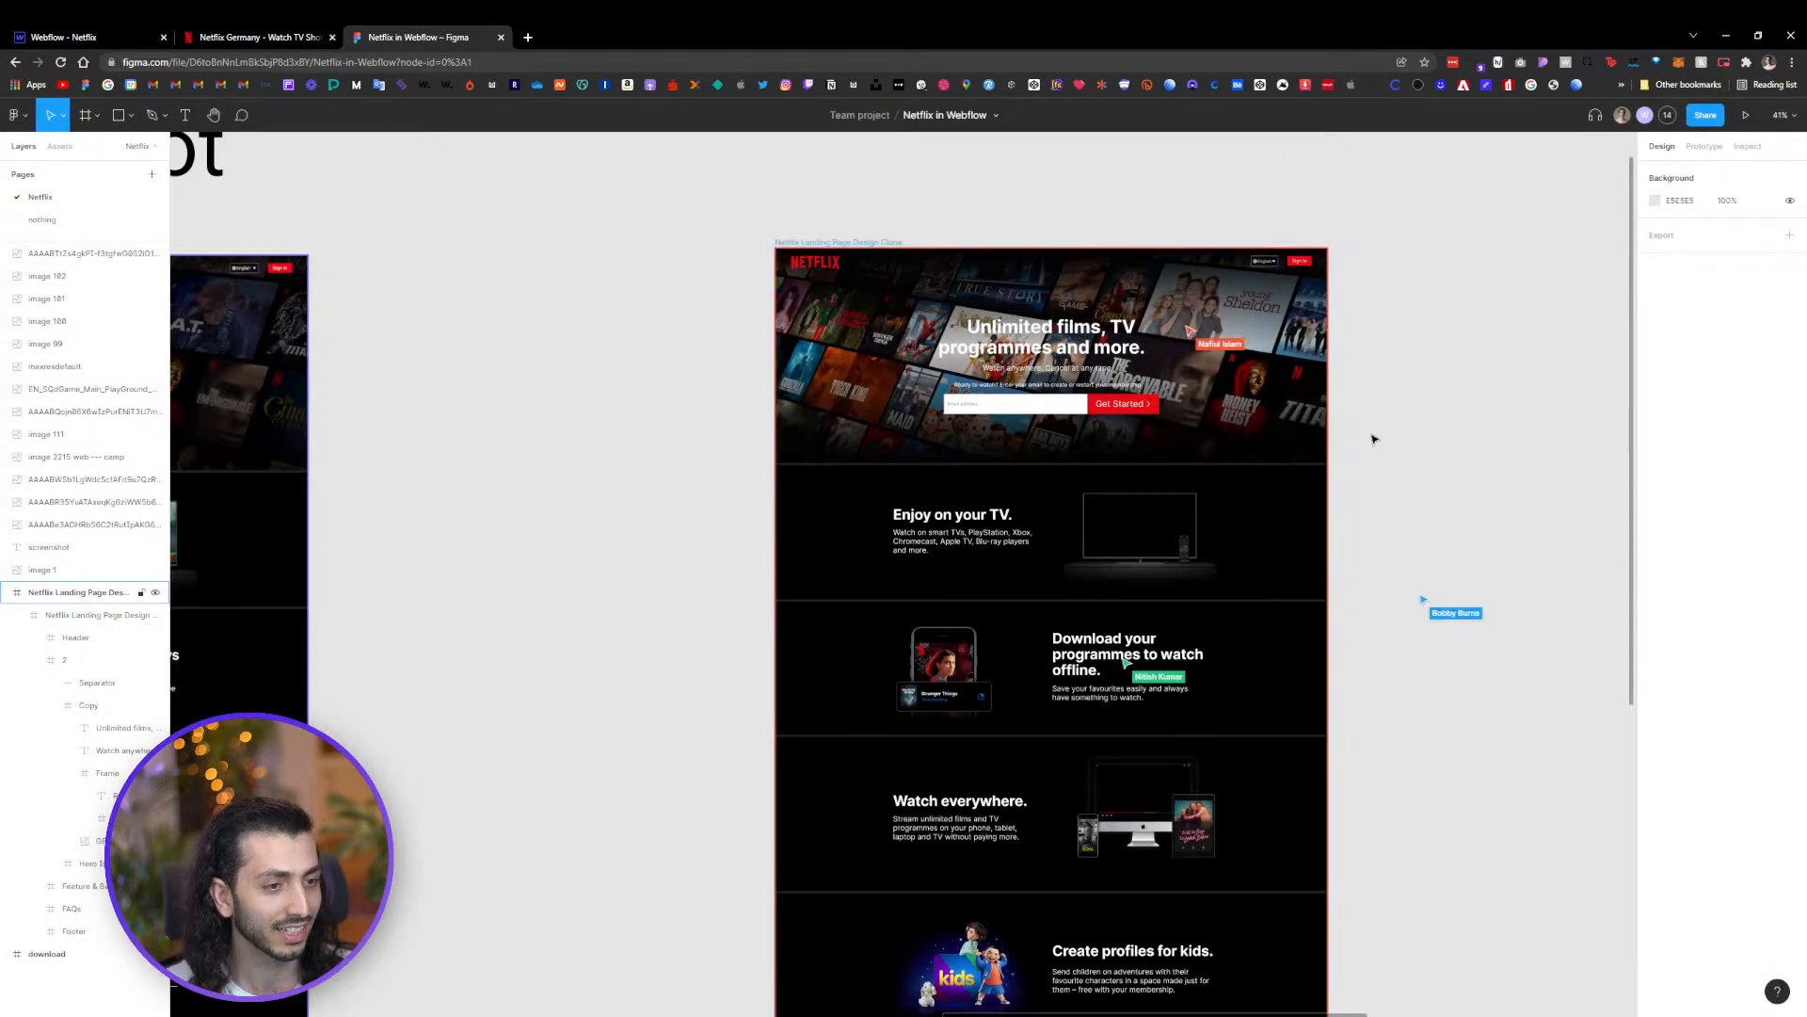
Scroll through the Netflix Landing Page Design Clone frame section by section, from hero to footer
scroll(1407, 387, "down", 1)
left_click_drag(1406, 475, 1162, 378)
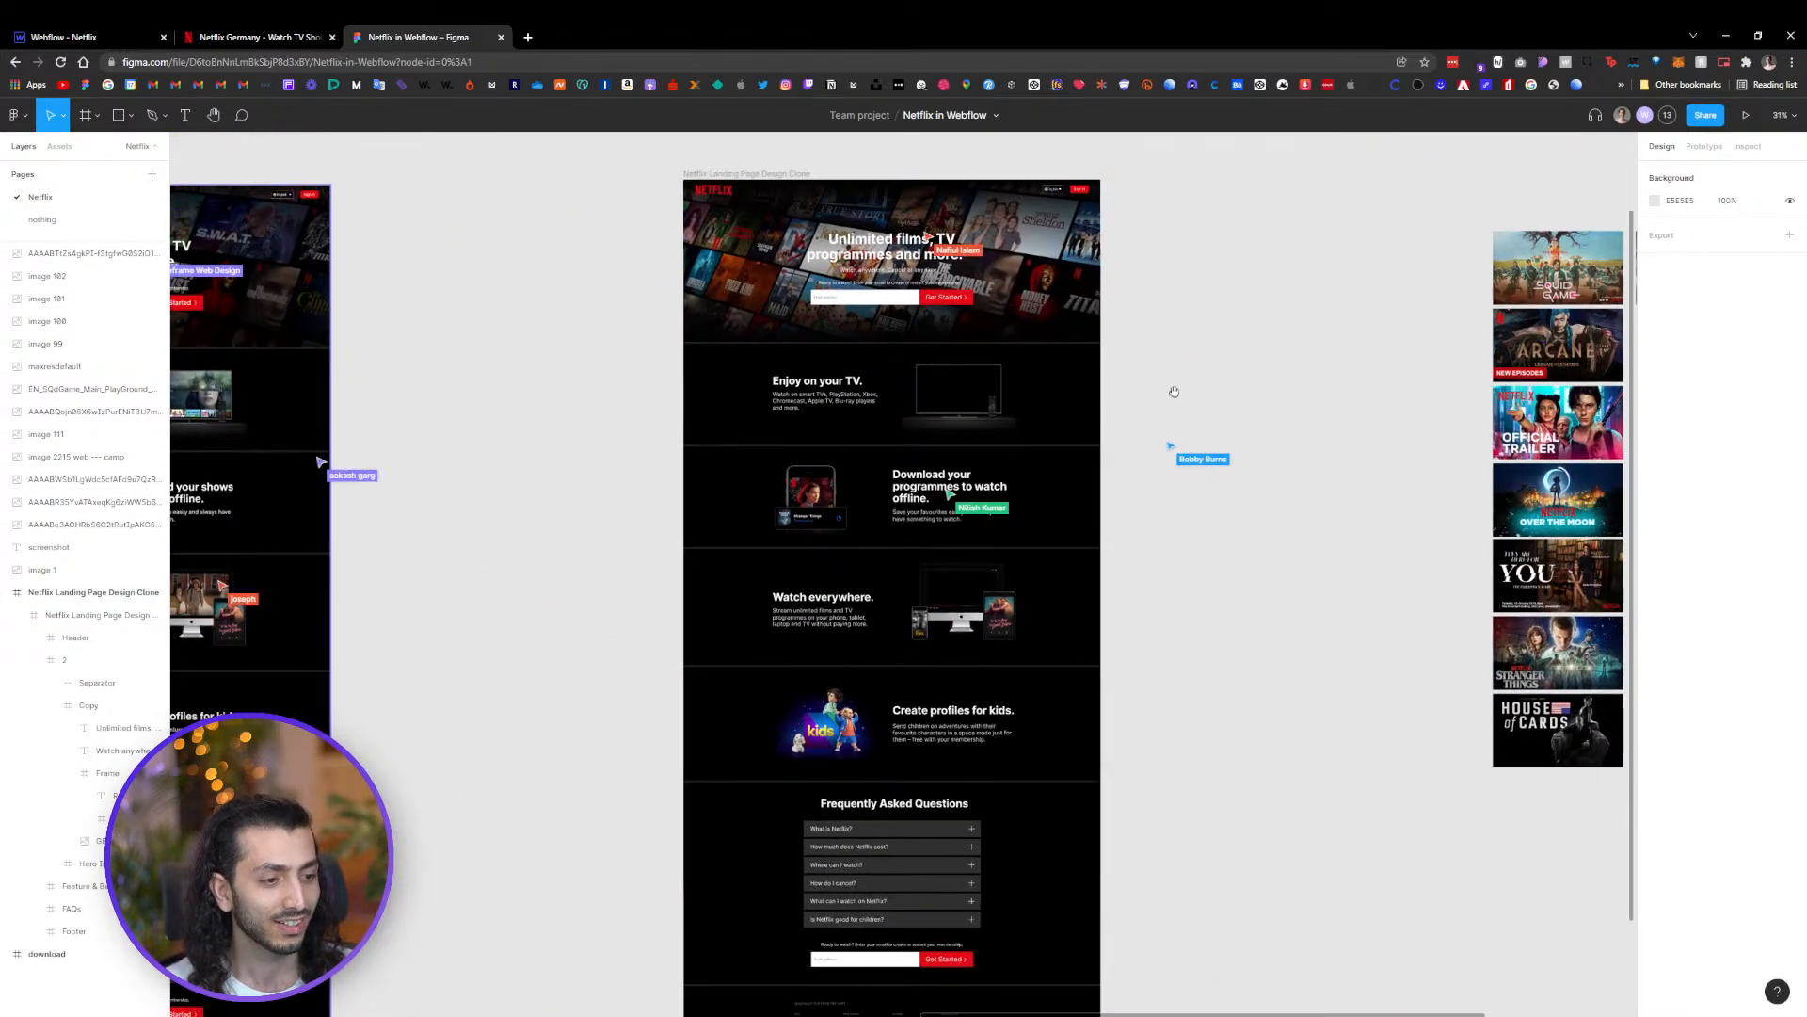
left_click_drag(1173, 254, 1015, 305)
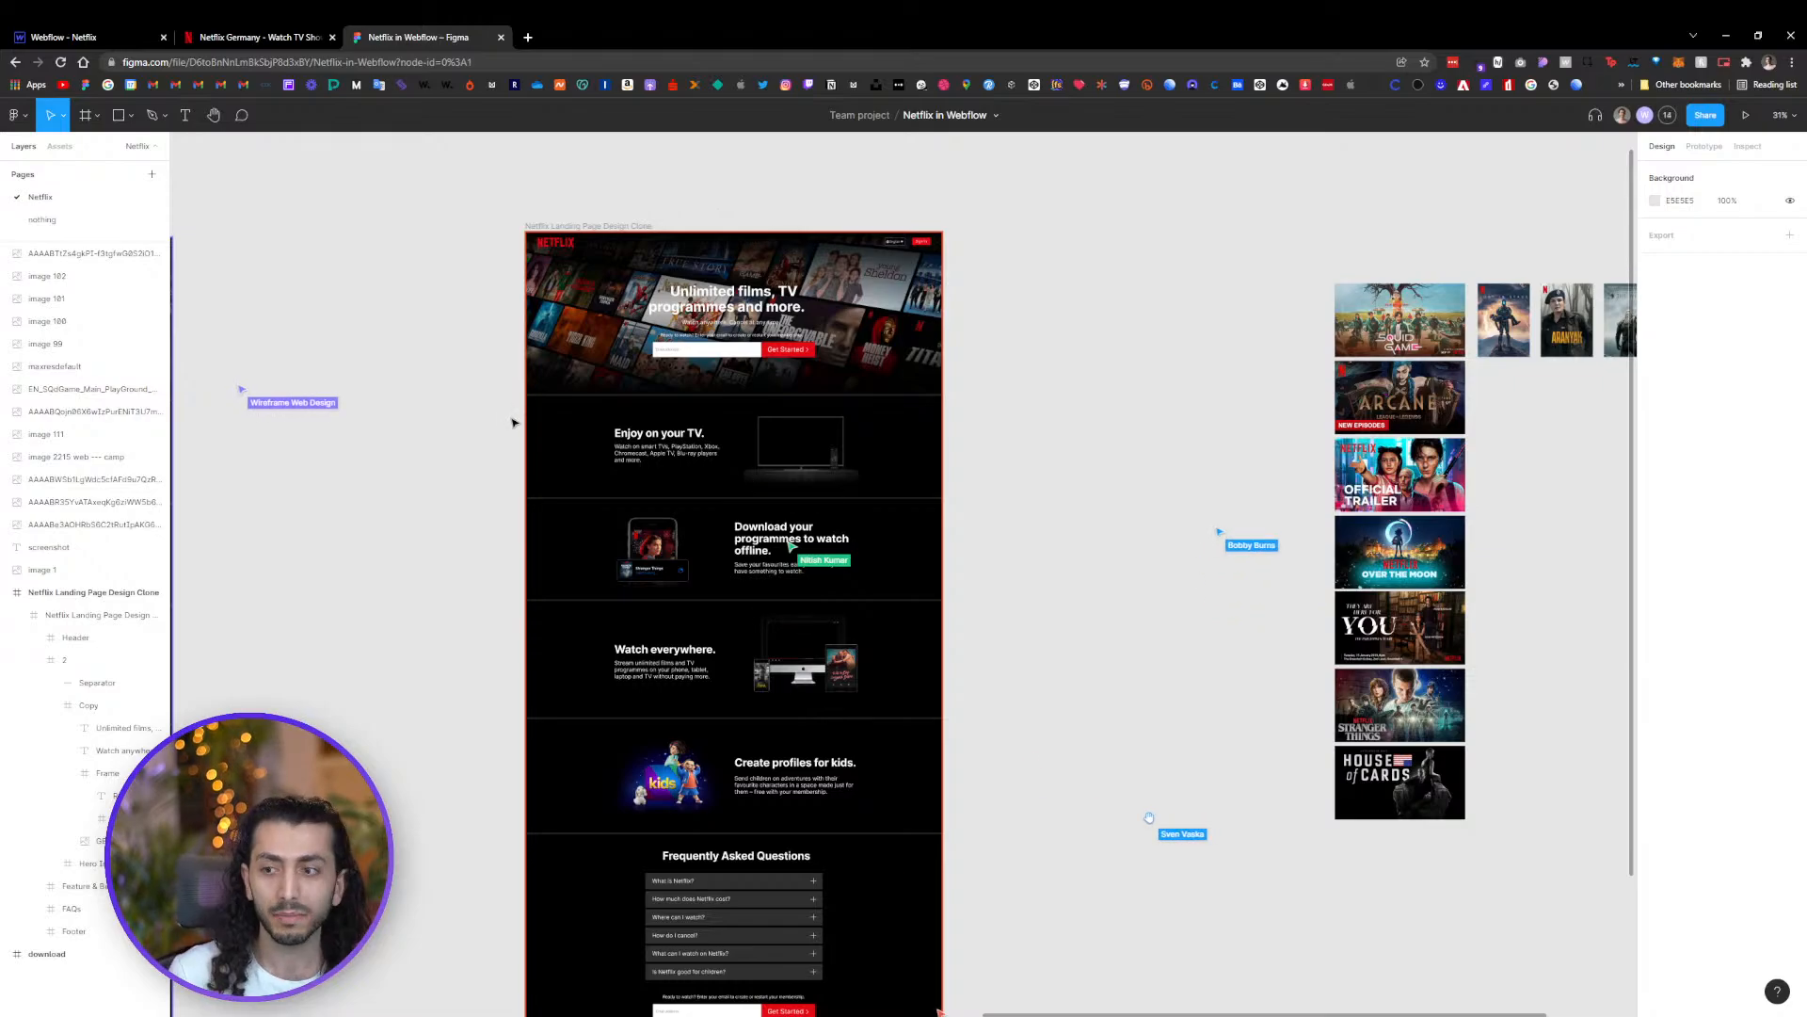
left_click_drag(450, 365, 645, 355)
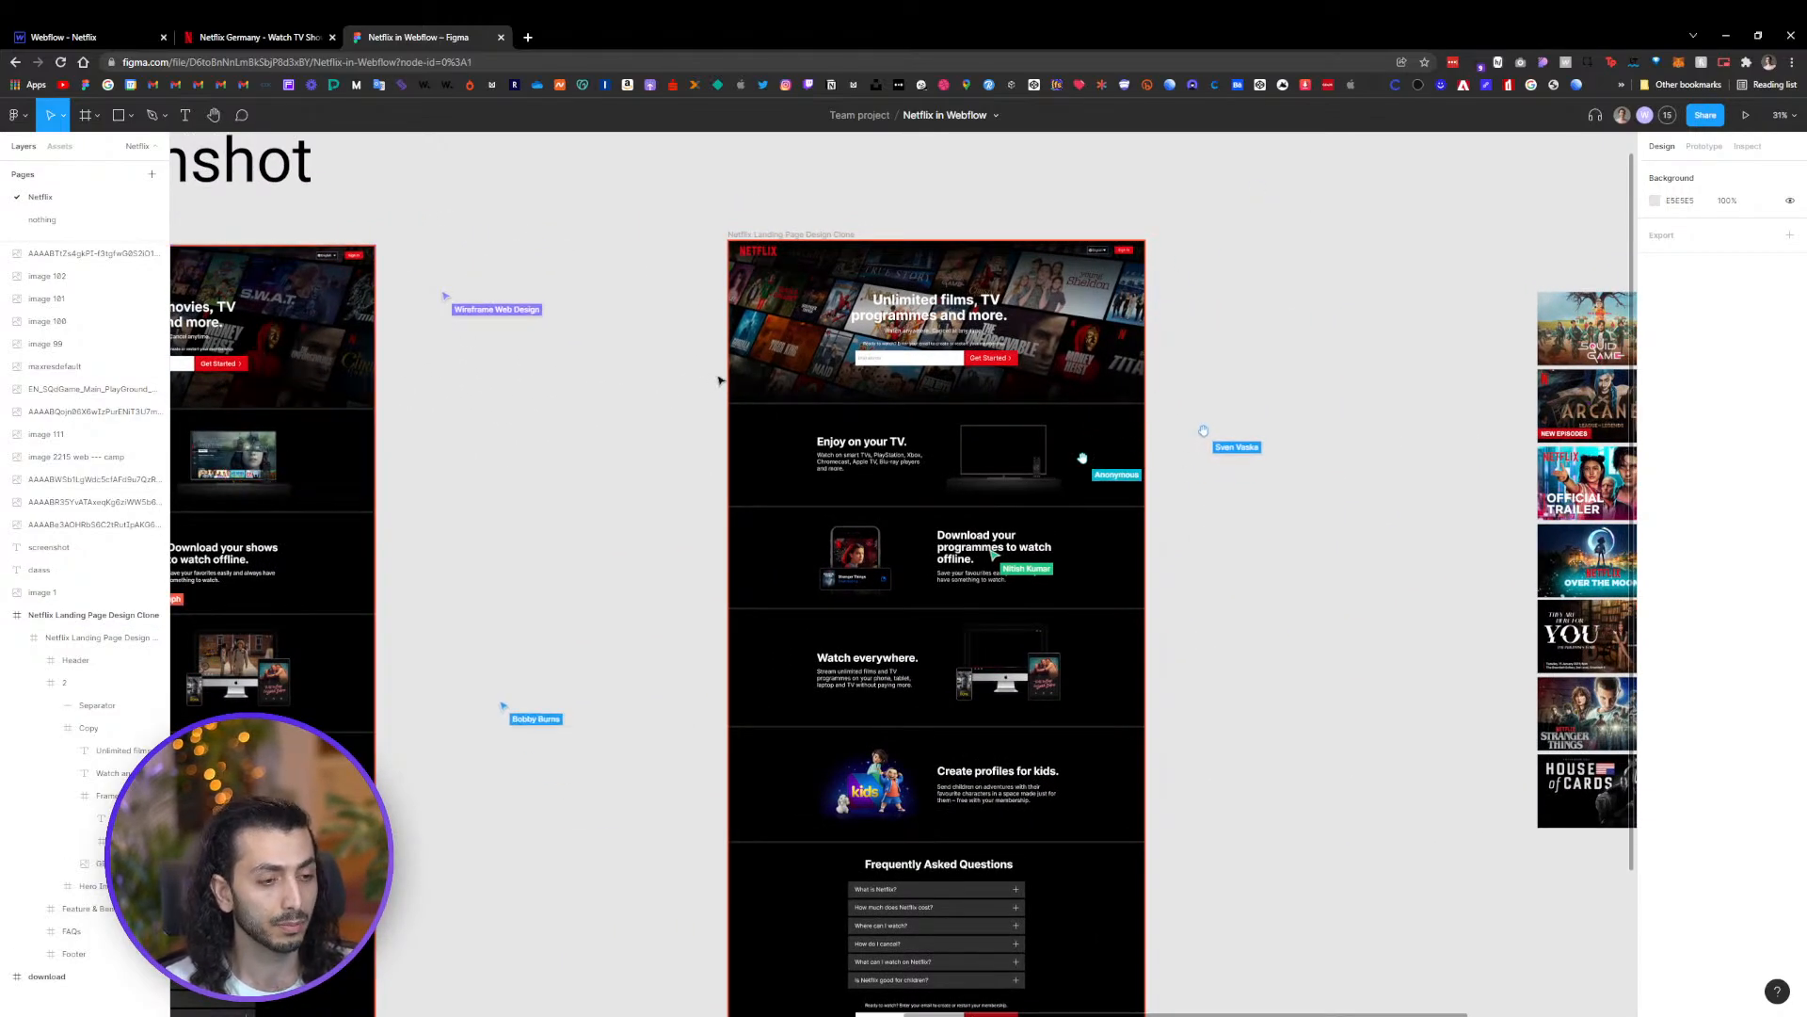
scroll(885, 281, "up", 3)
left_click_drag(992, 267, 951, 322)
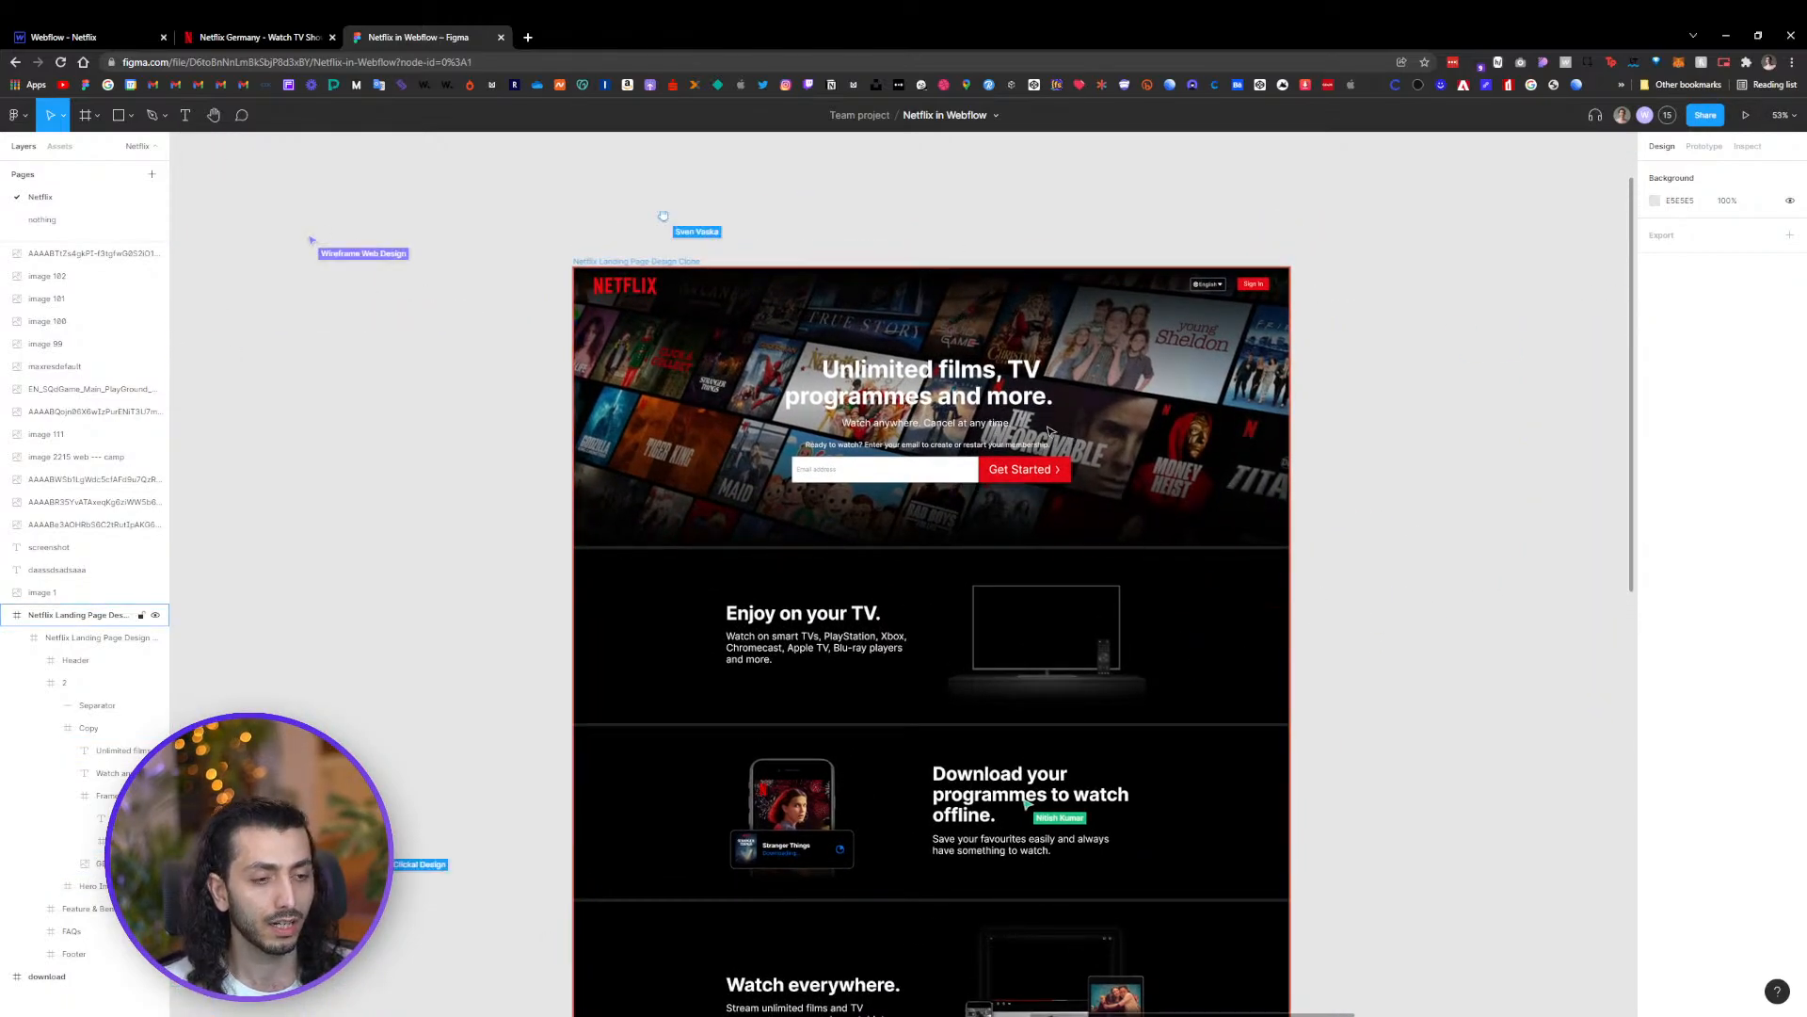
scroll(993, 423, "down", 3)
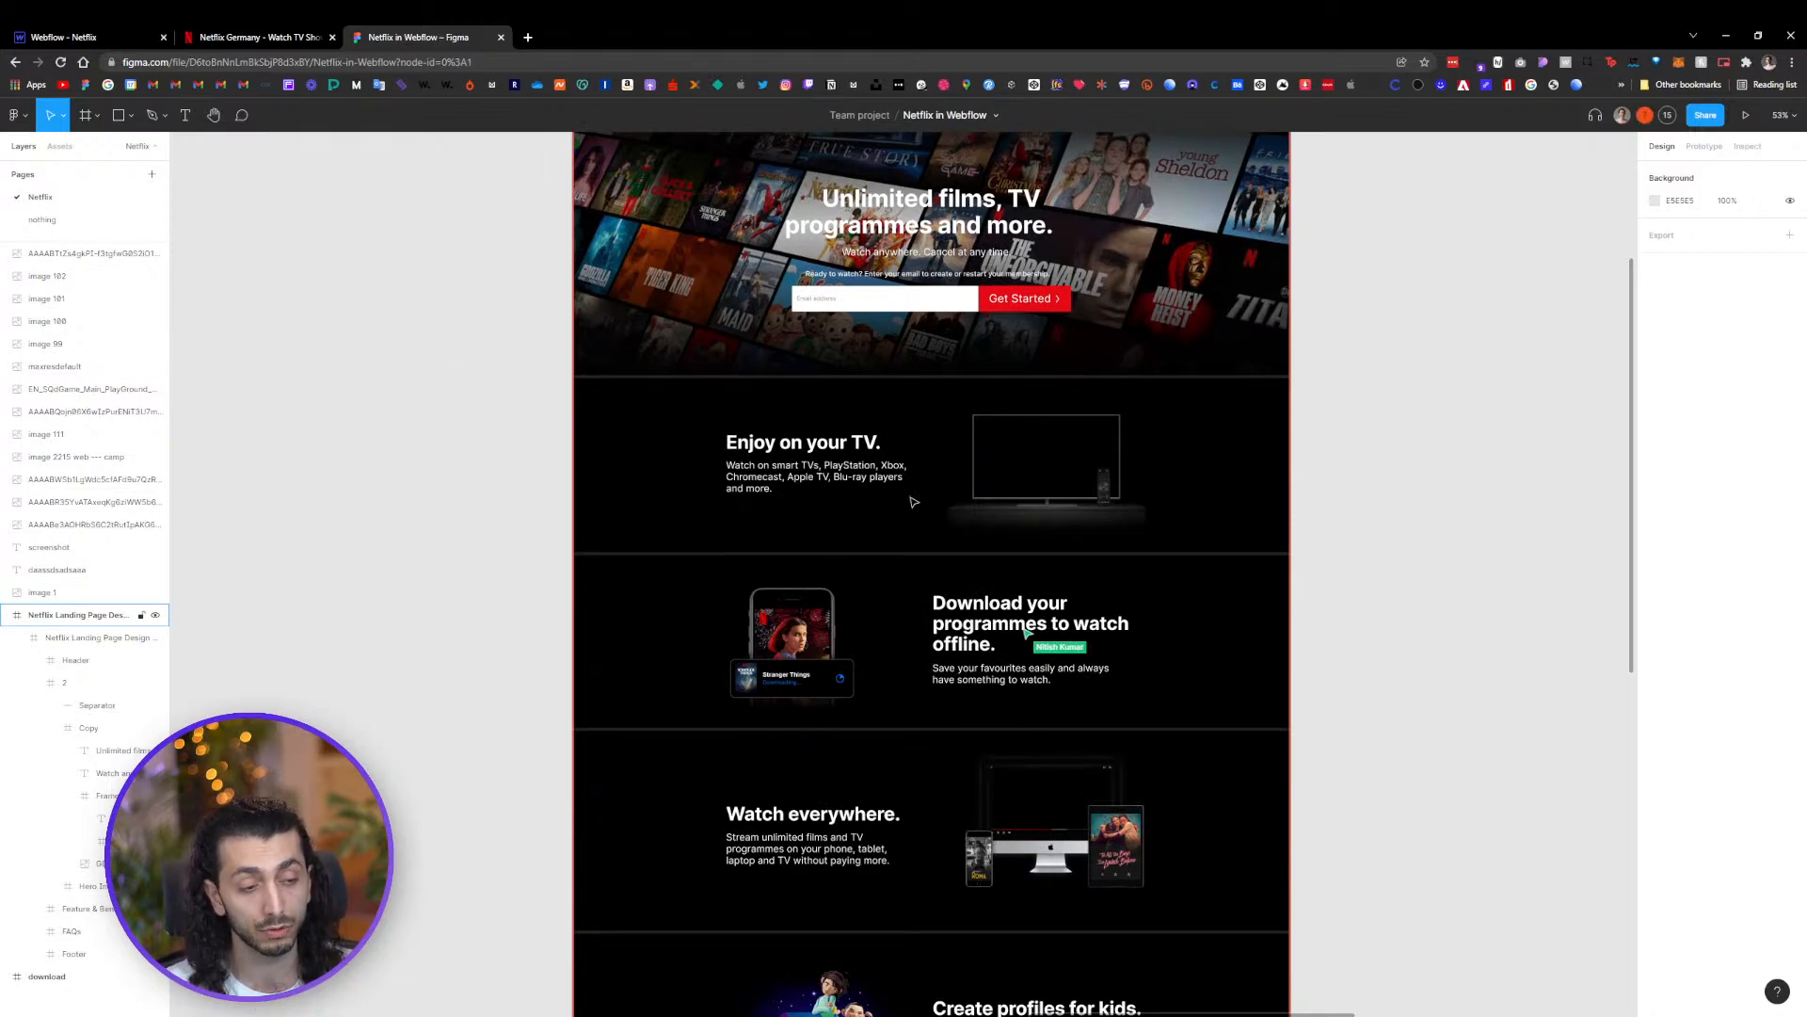
scroll(1016, 668, "down", 5)
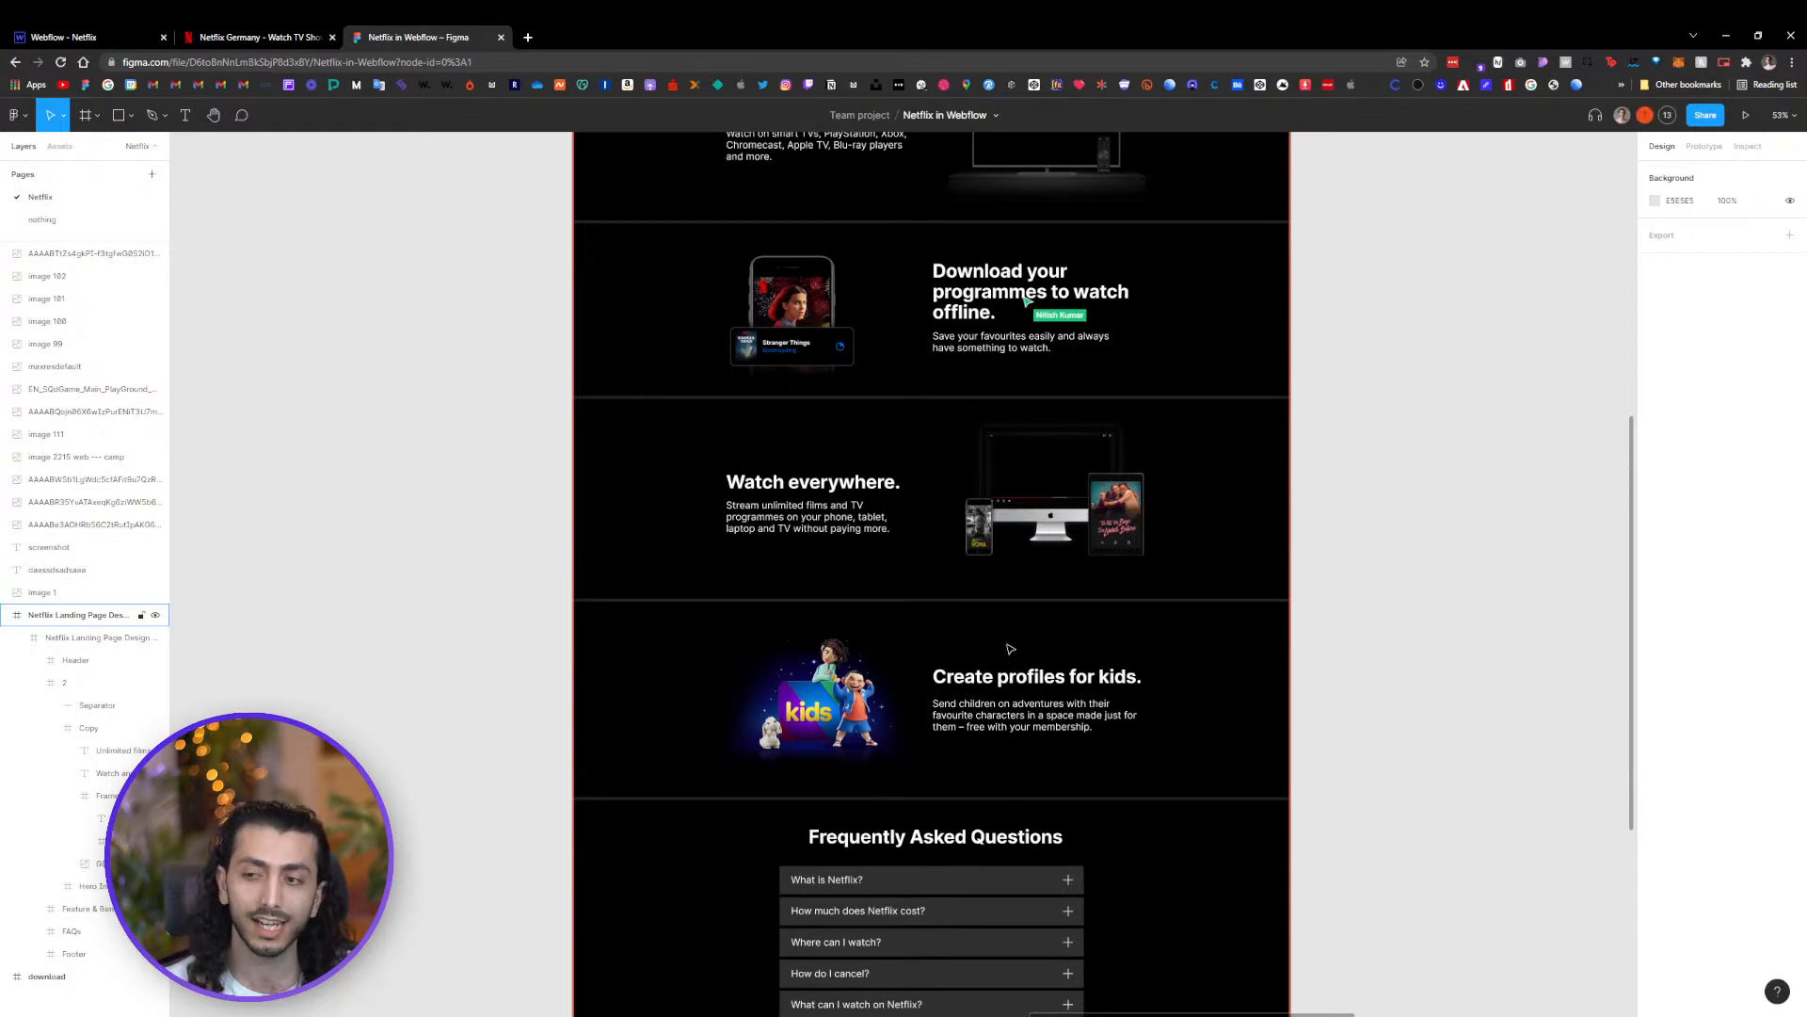
scroll(1006, 661, "down", 5)
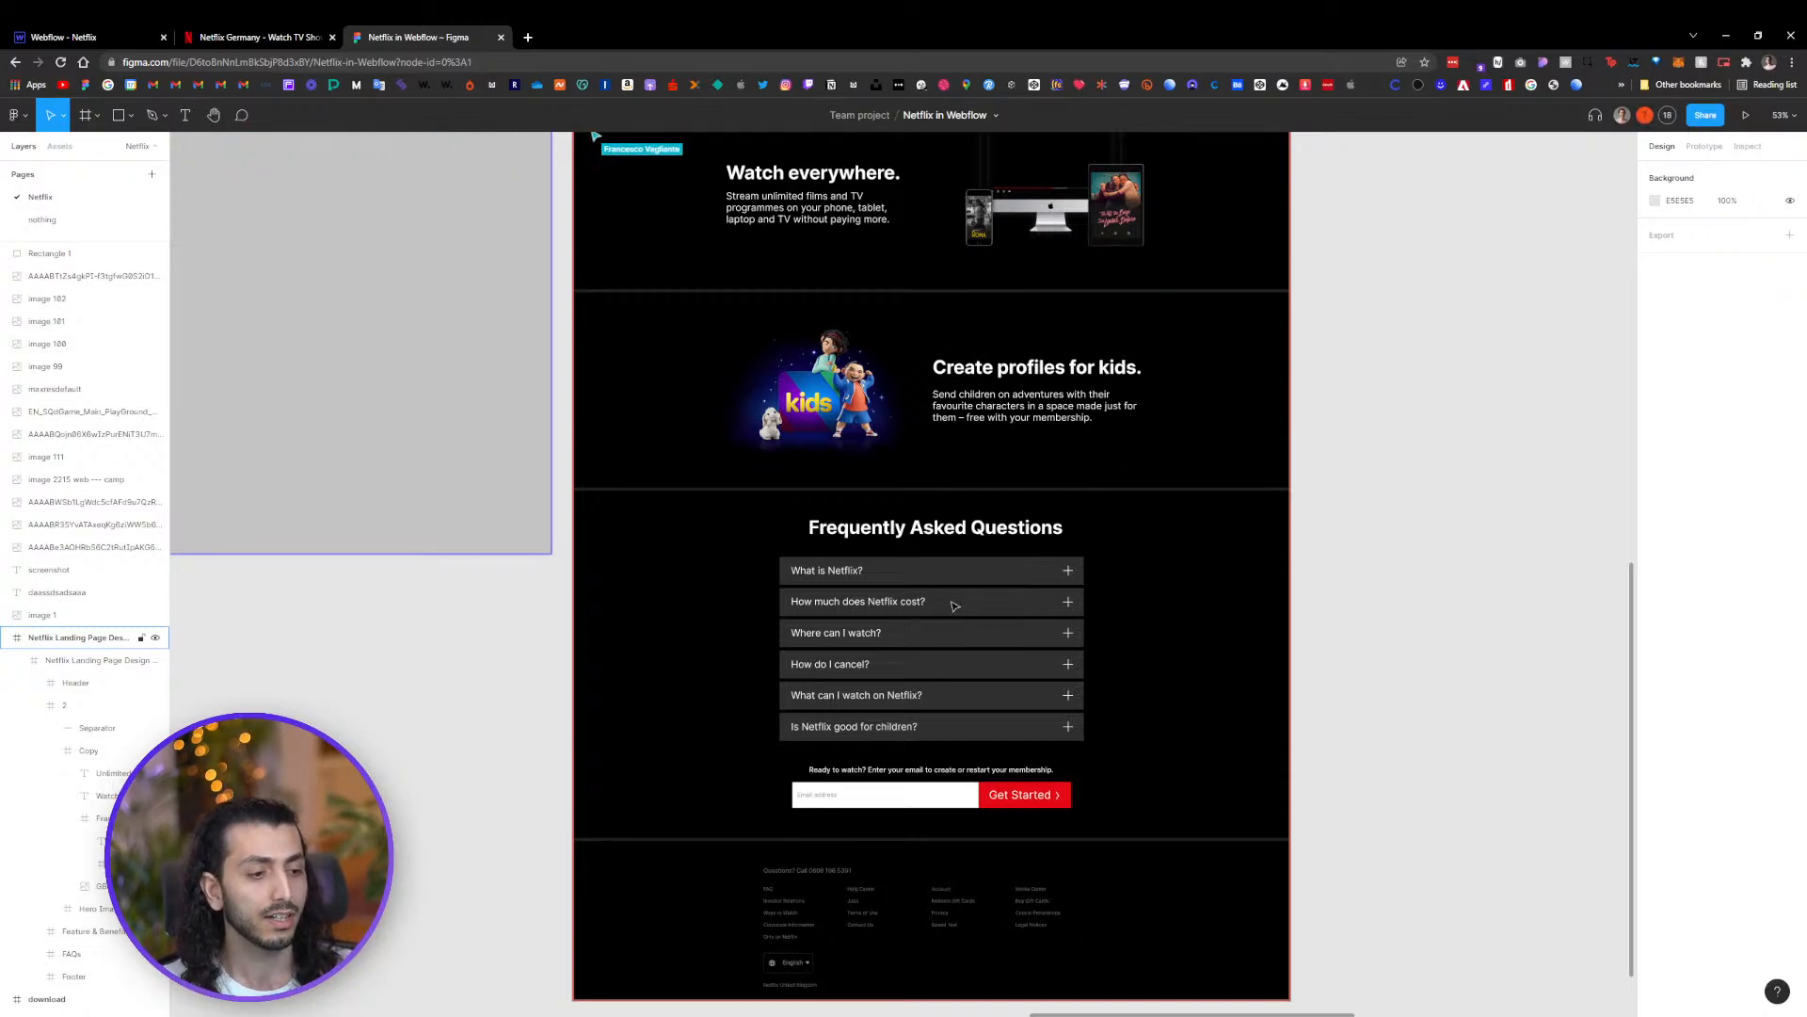
scroll(872, 574, "down", 6)
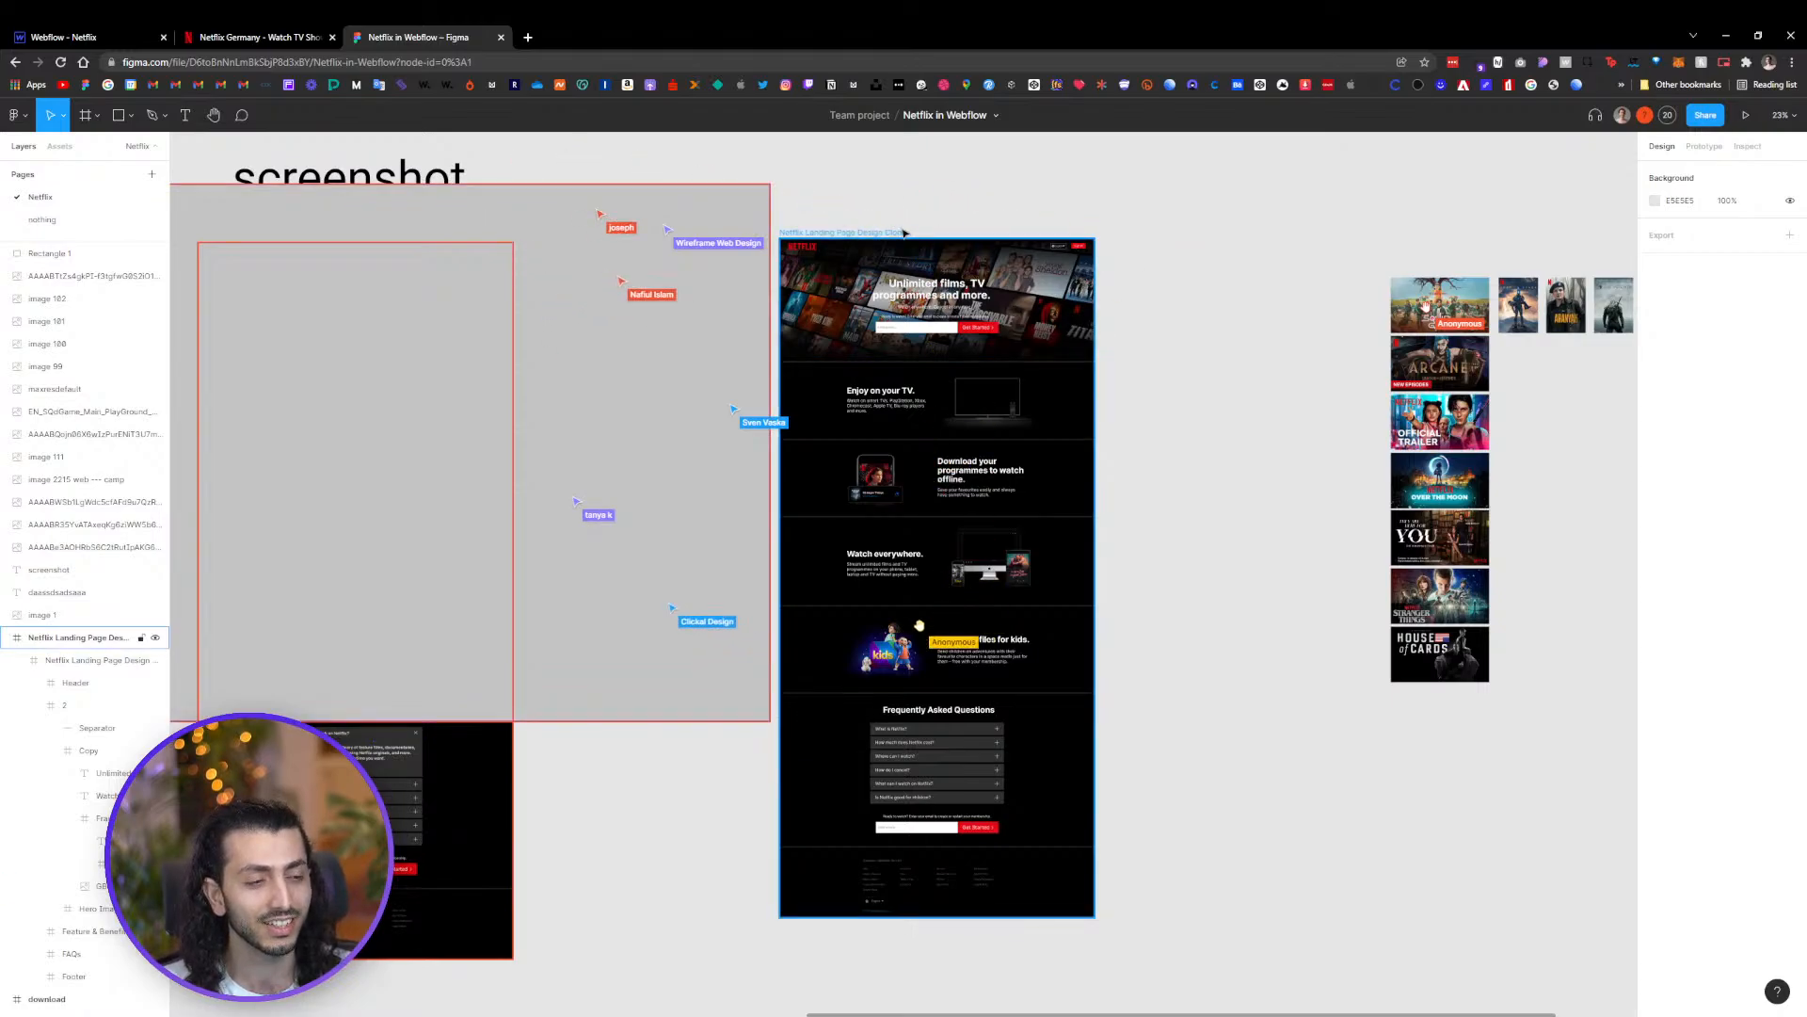
Delete the gray rectangle placed over the screenshot and clone frames
scroll(892, 228, "up", 5)
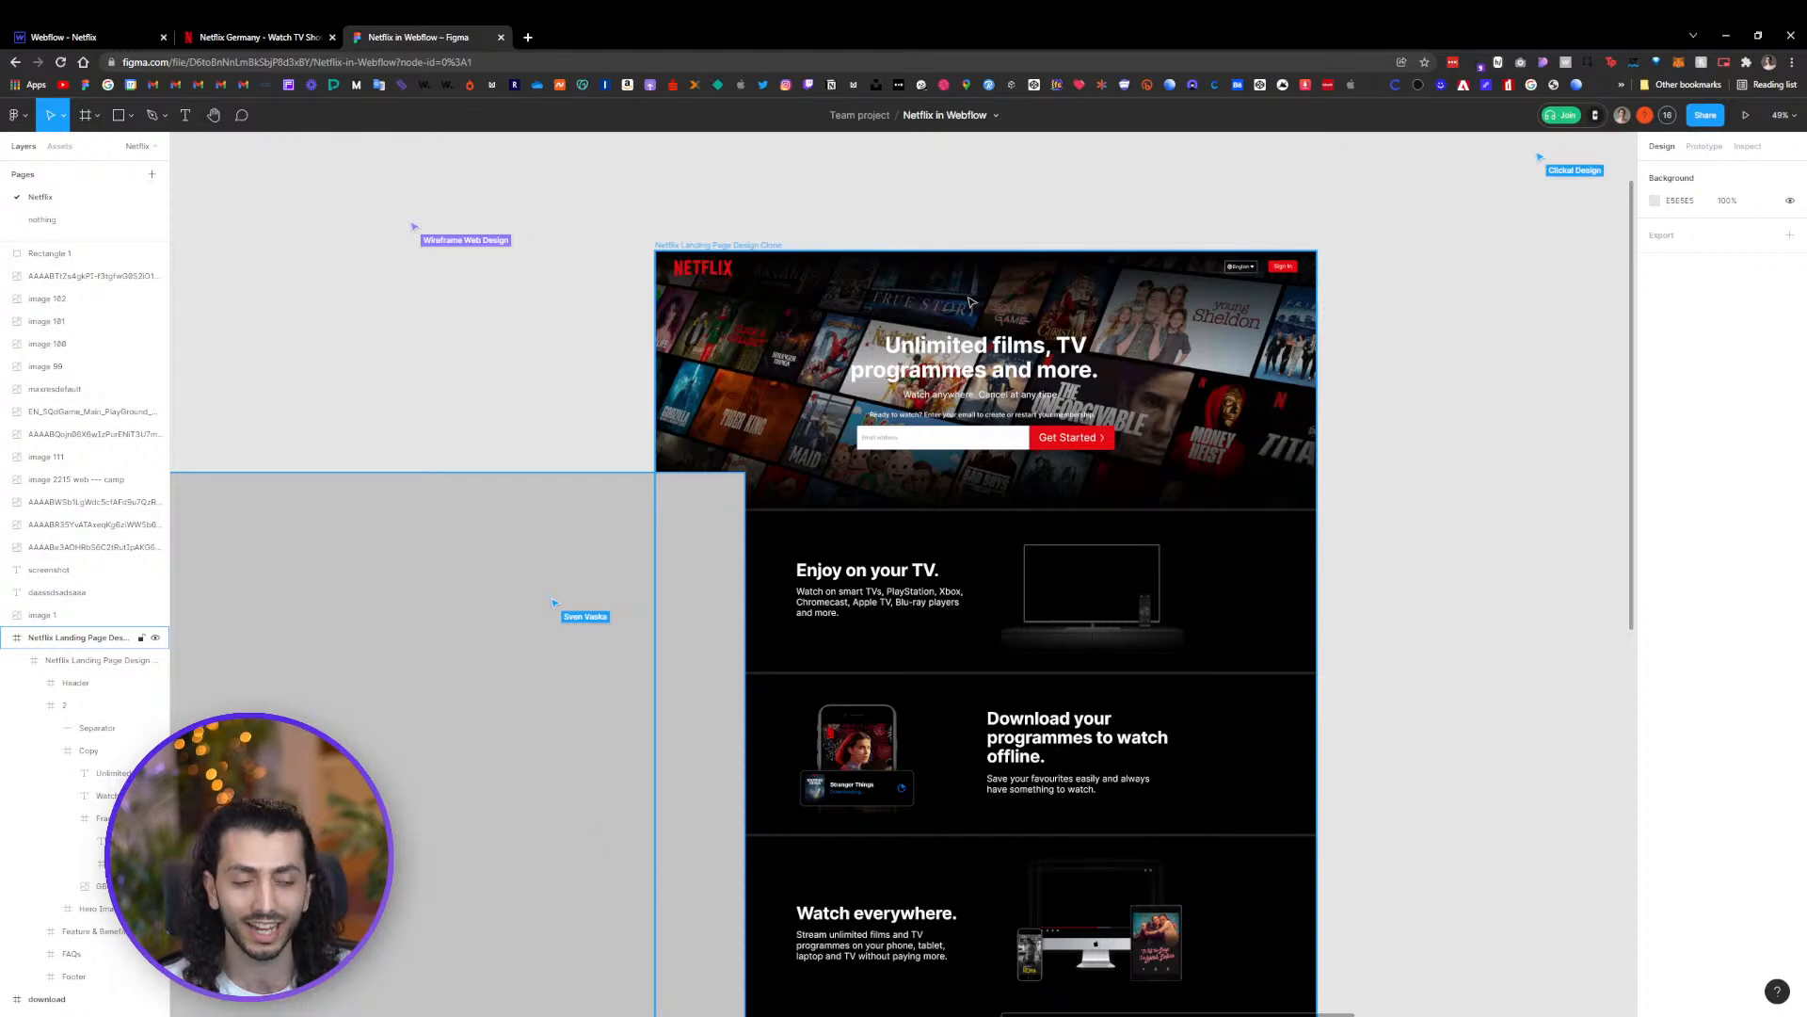
scroll(593, 411, "down", 10)
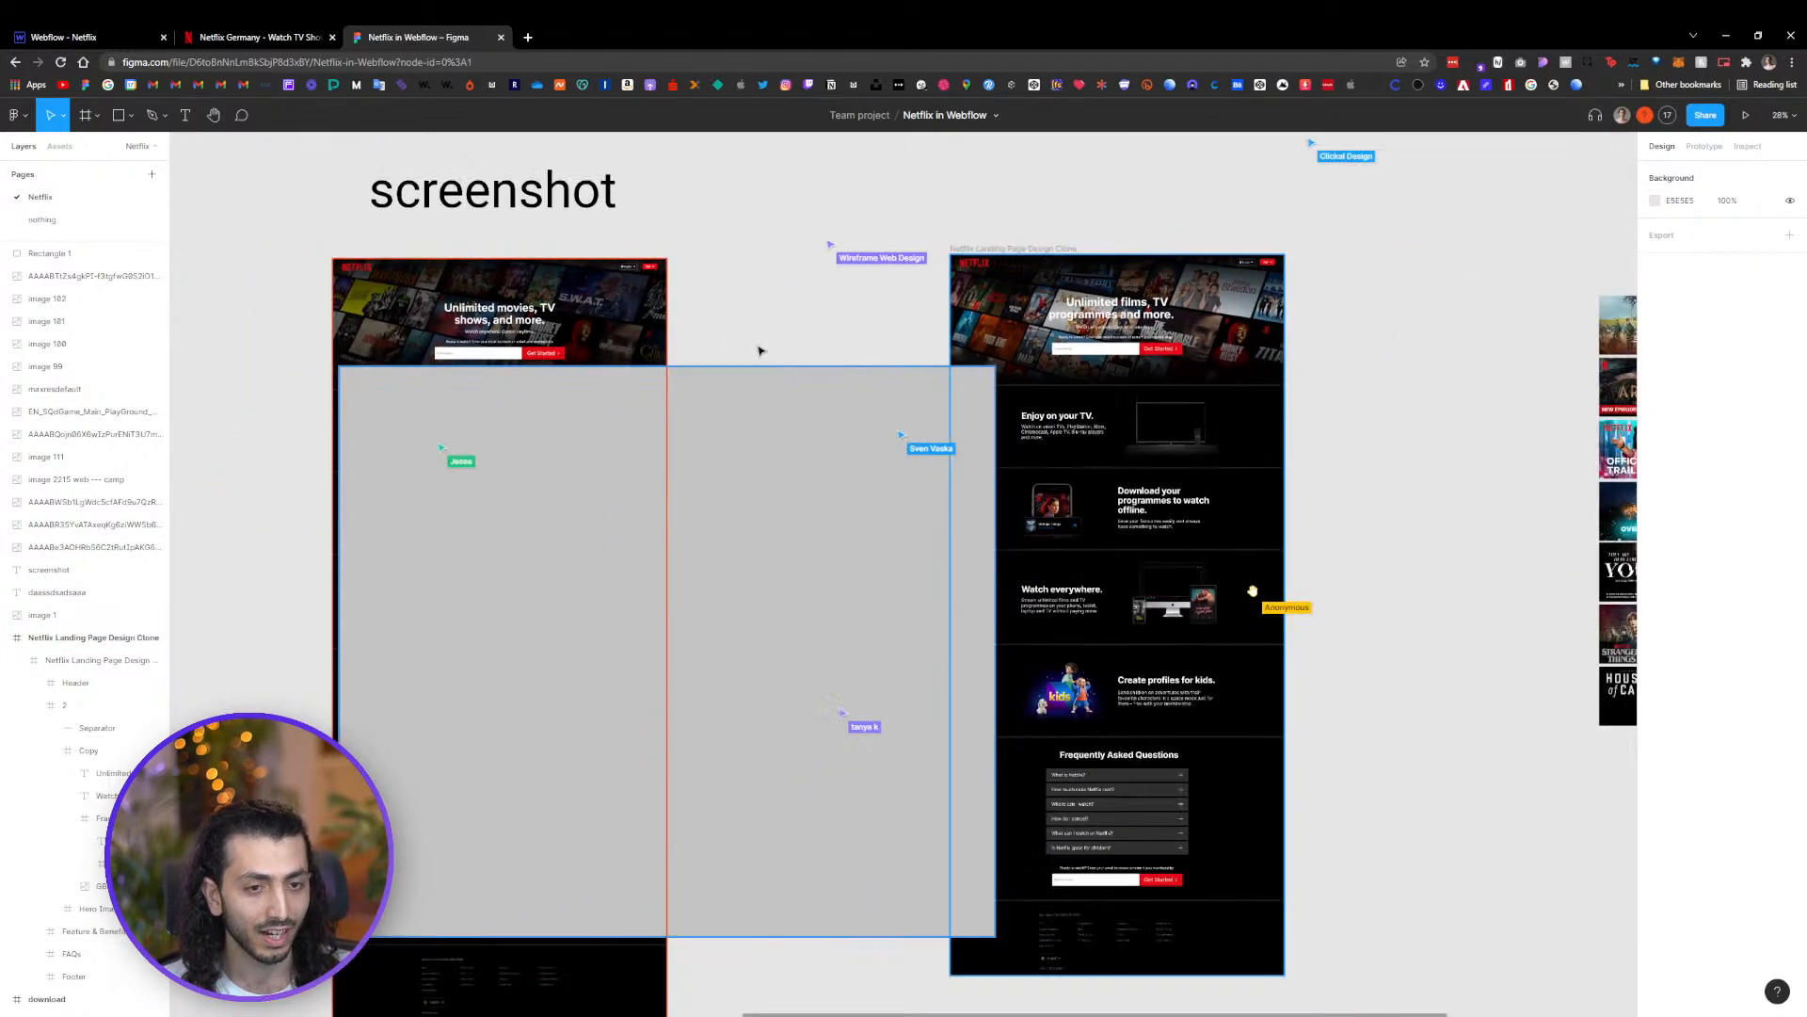
left_click(783, 477)
key("Delete")
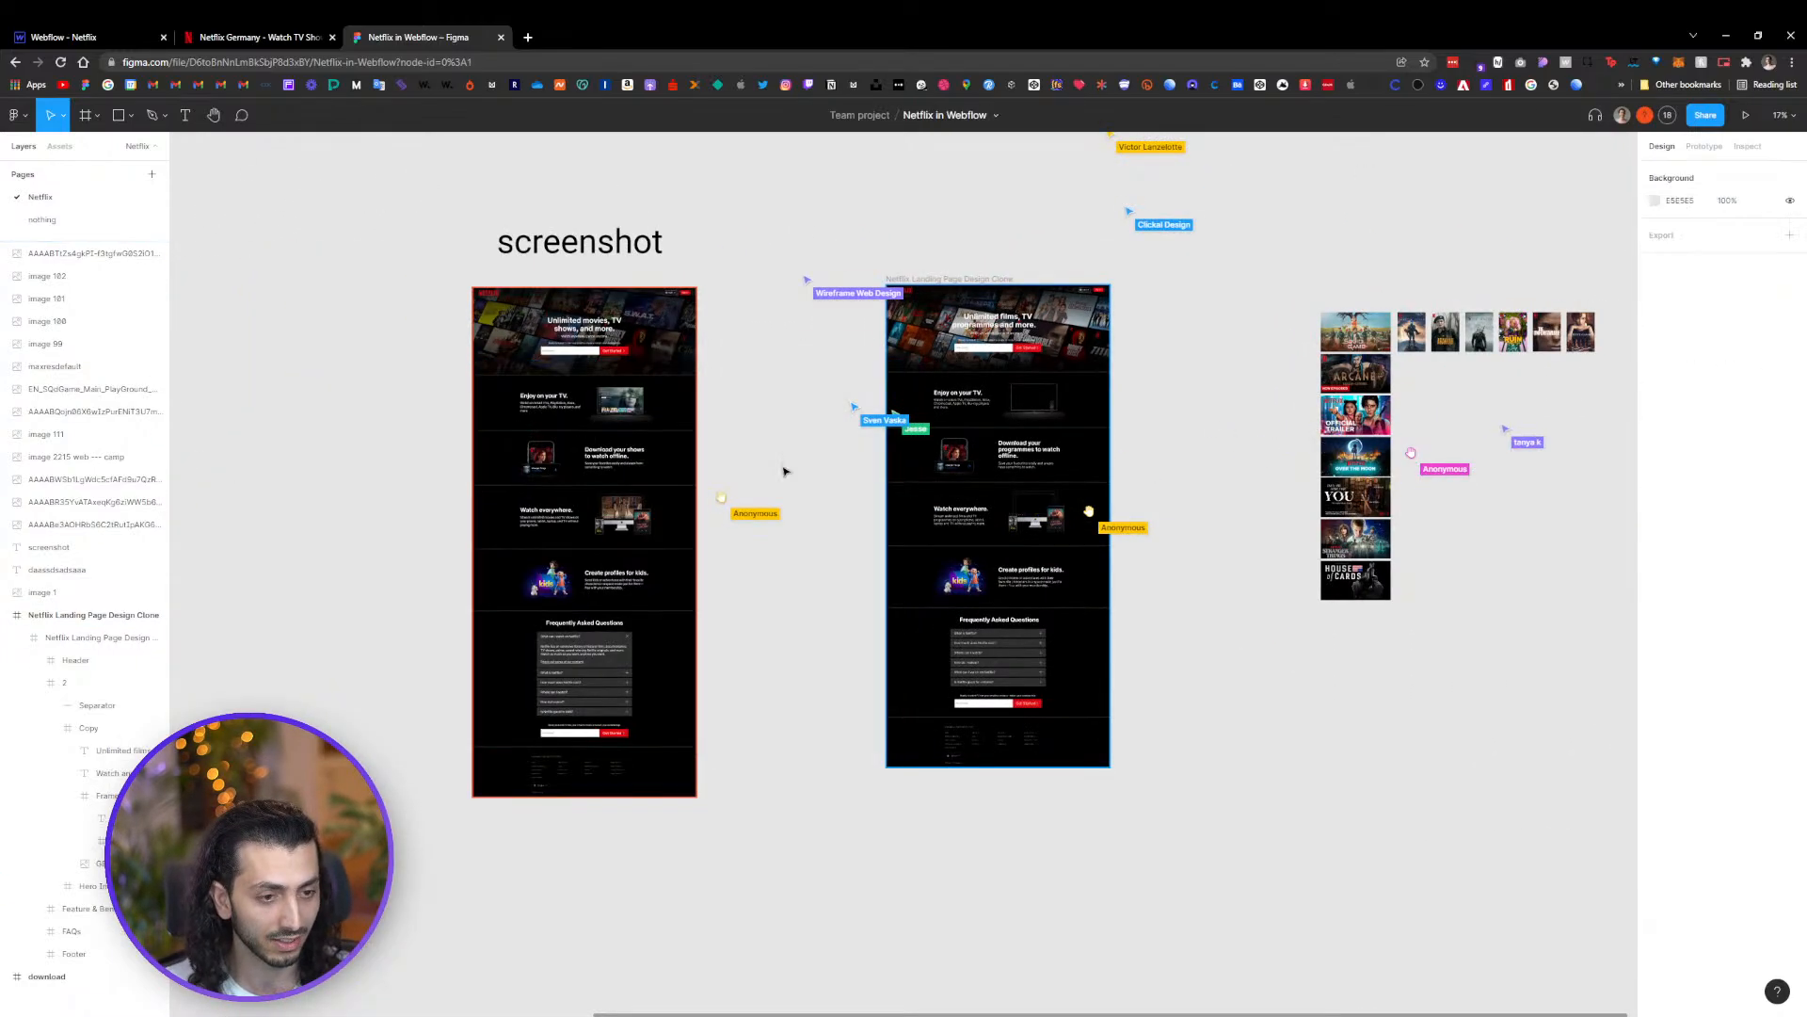
Switch to the Webflow project and open the Style Guide page
scroll(817, 273, "right", 2)
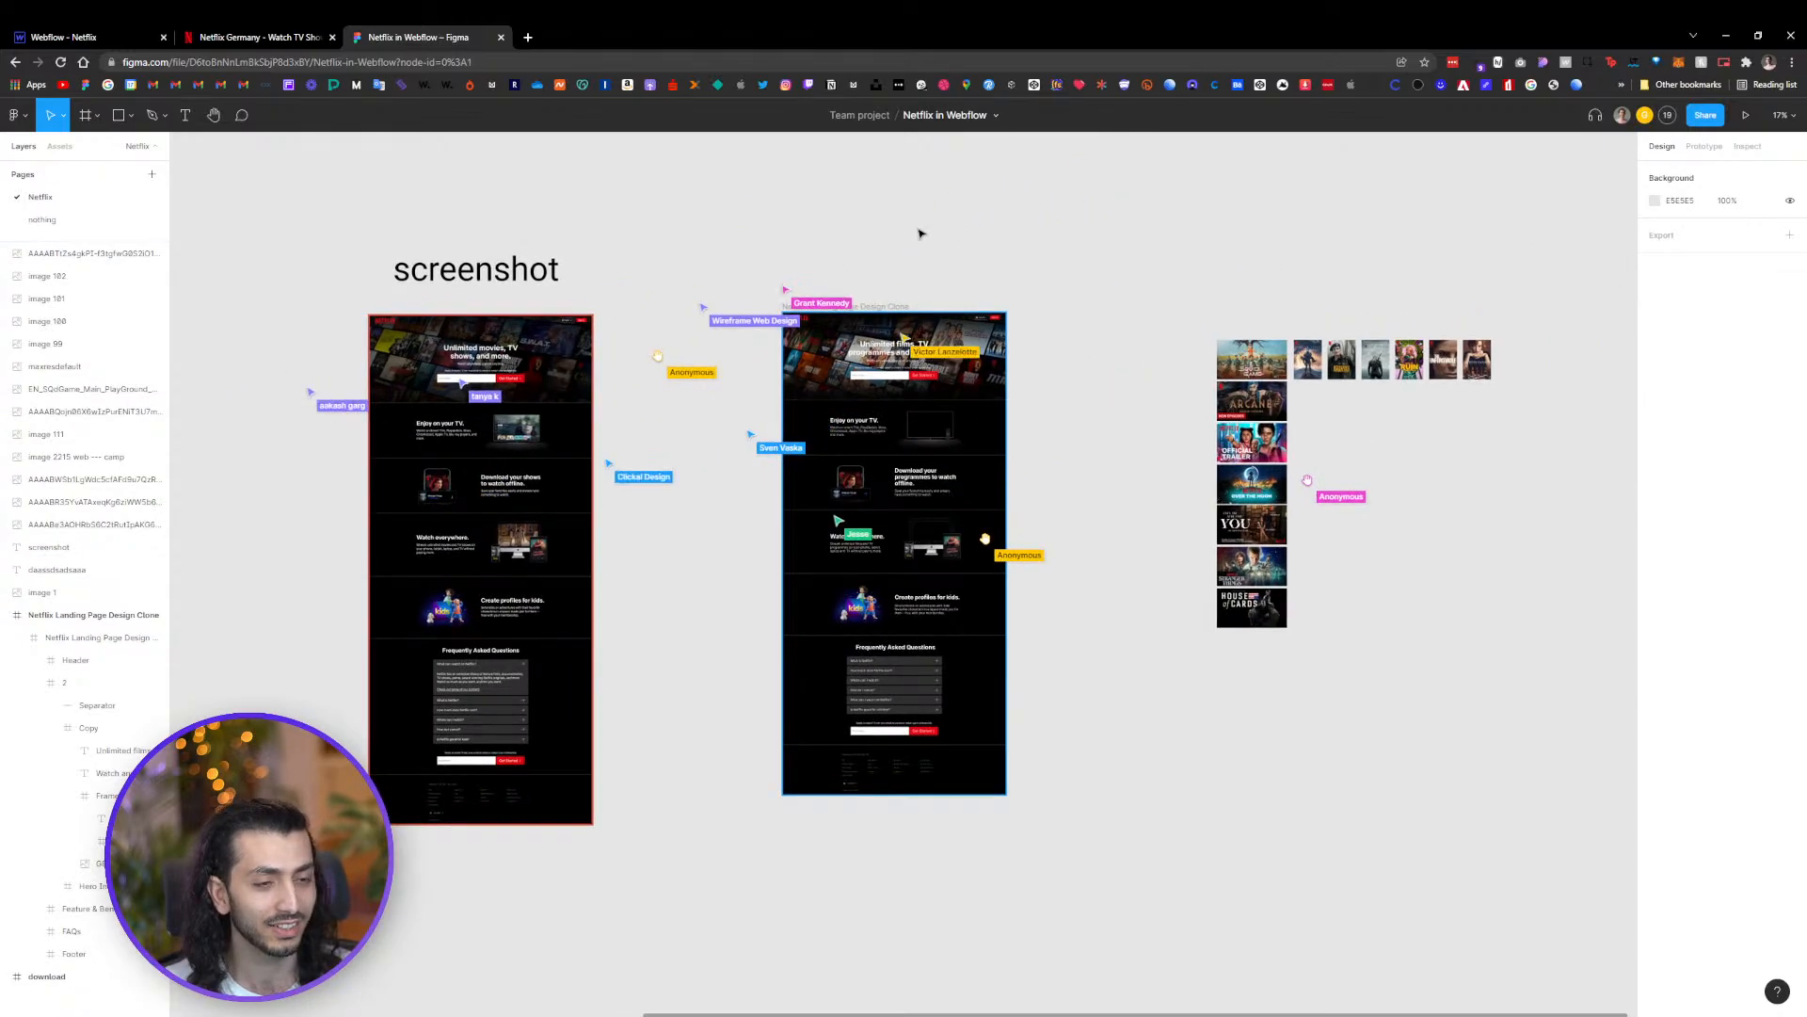
scroll(920, 229, "up", 3)
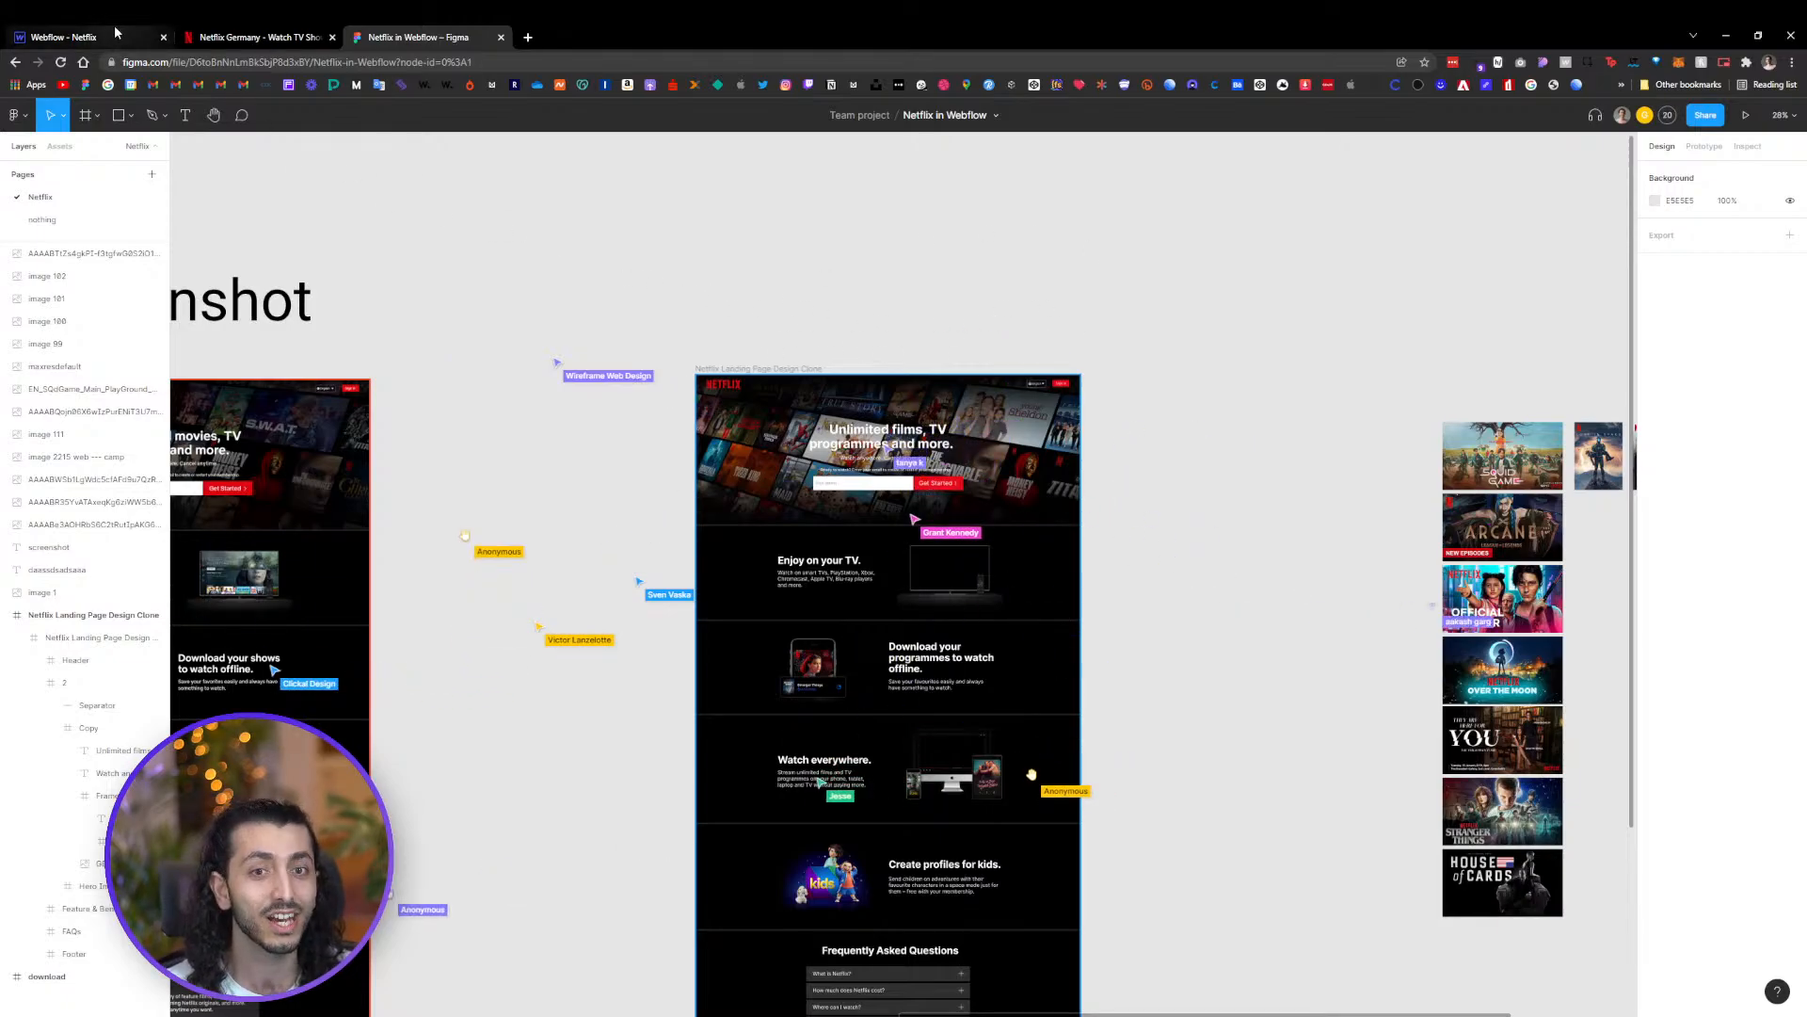
left_click(80, 37)
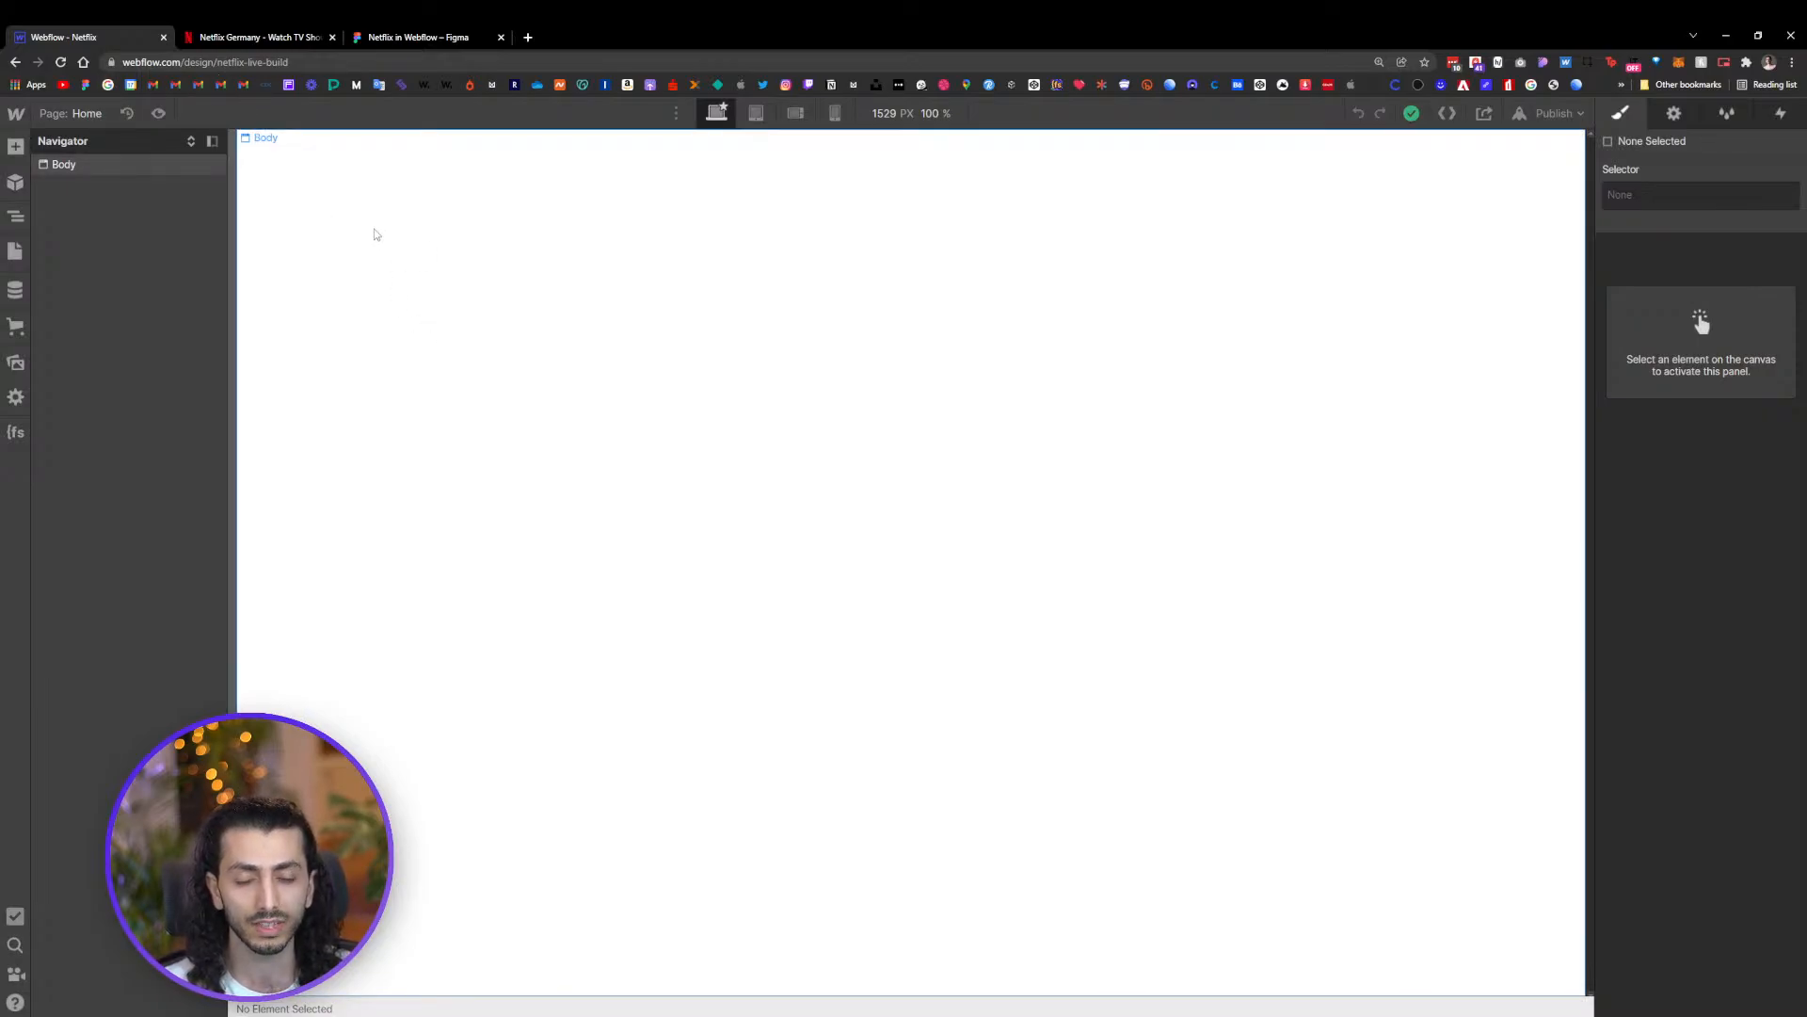
left_click(14, 252)
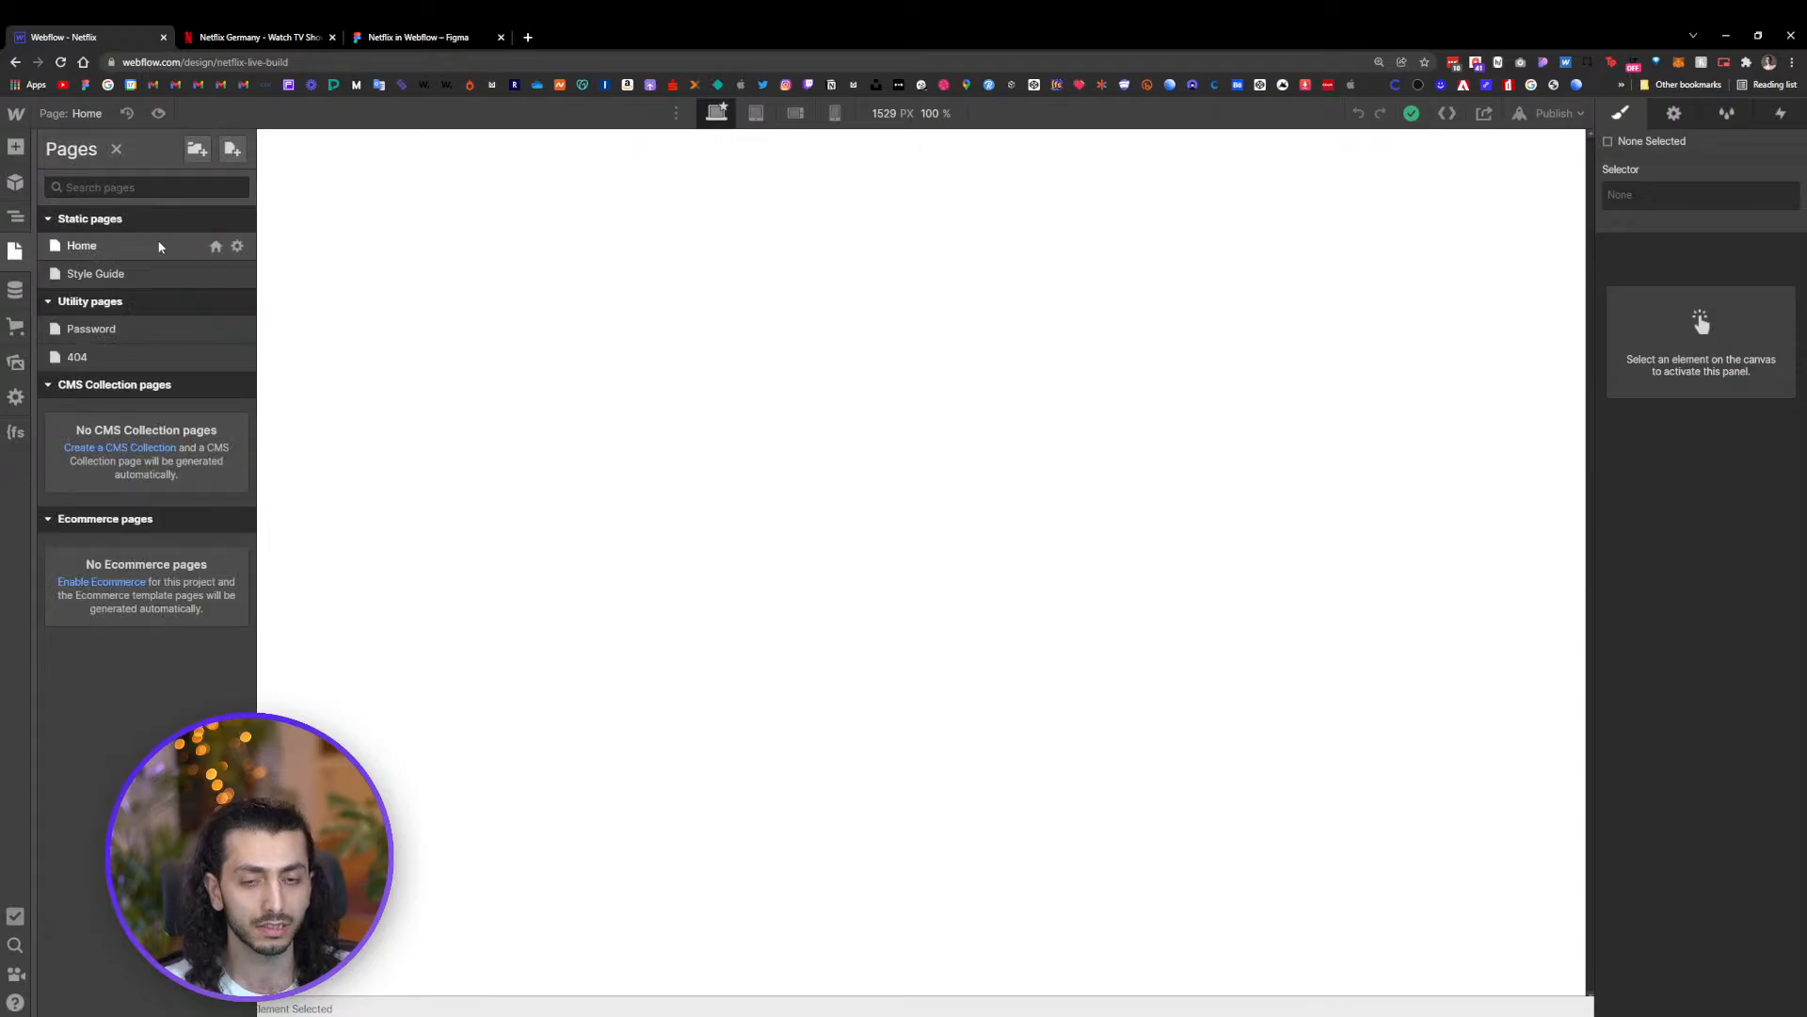
left_click(150, 272)
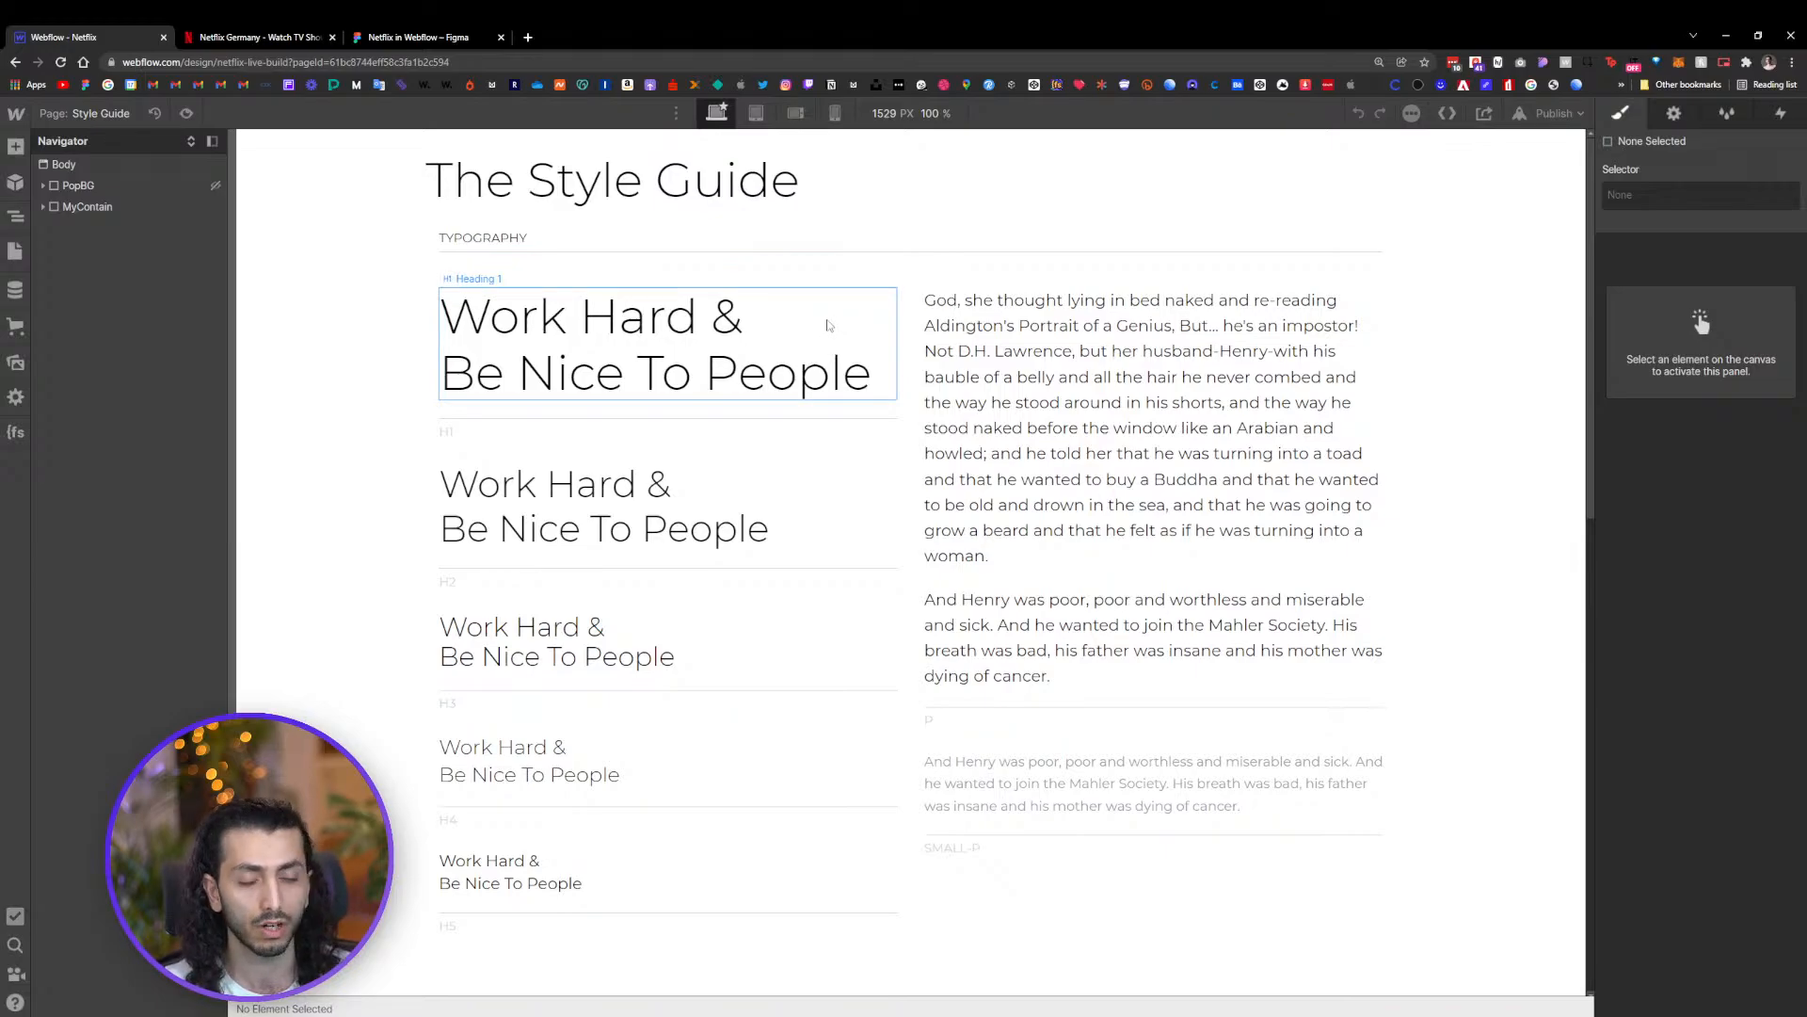
Back in the Figma file, delete the gray rectangle placed inside the Netflix clone frame
left_click(254, 37)
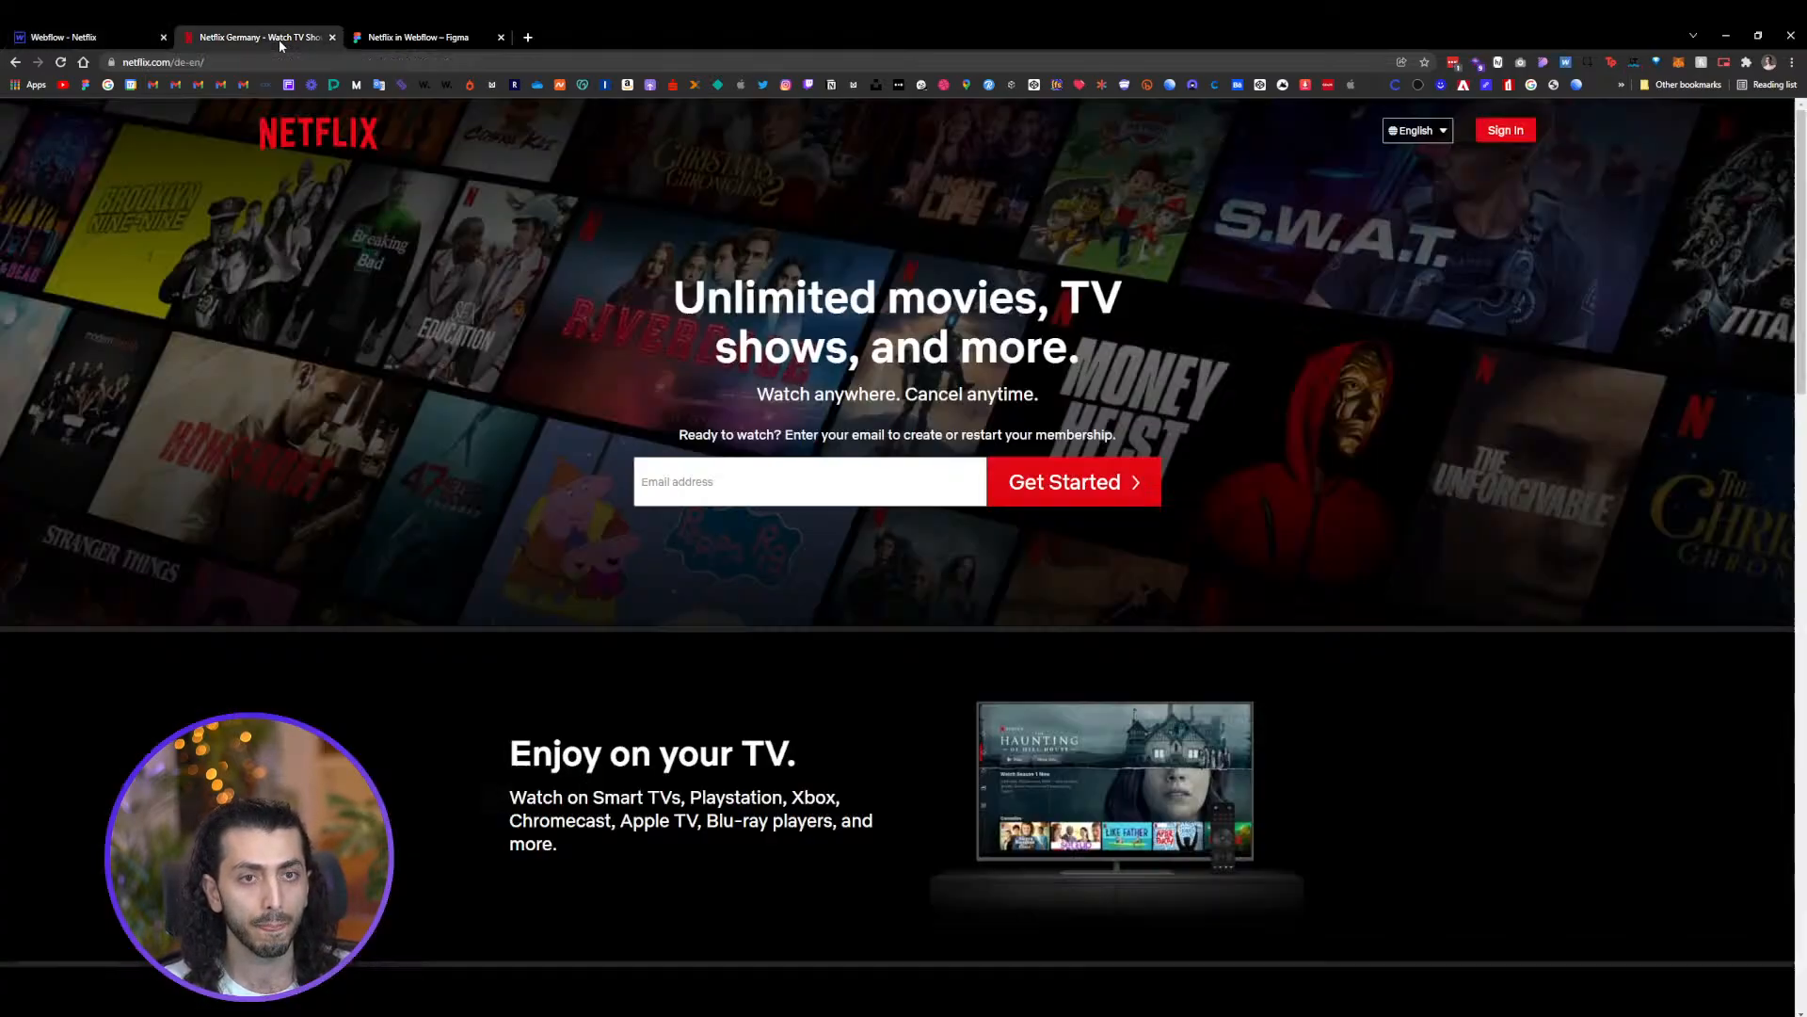
left_click(447, 37)
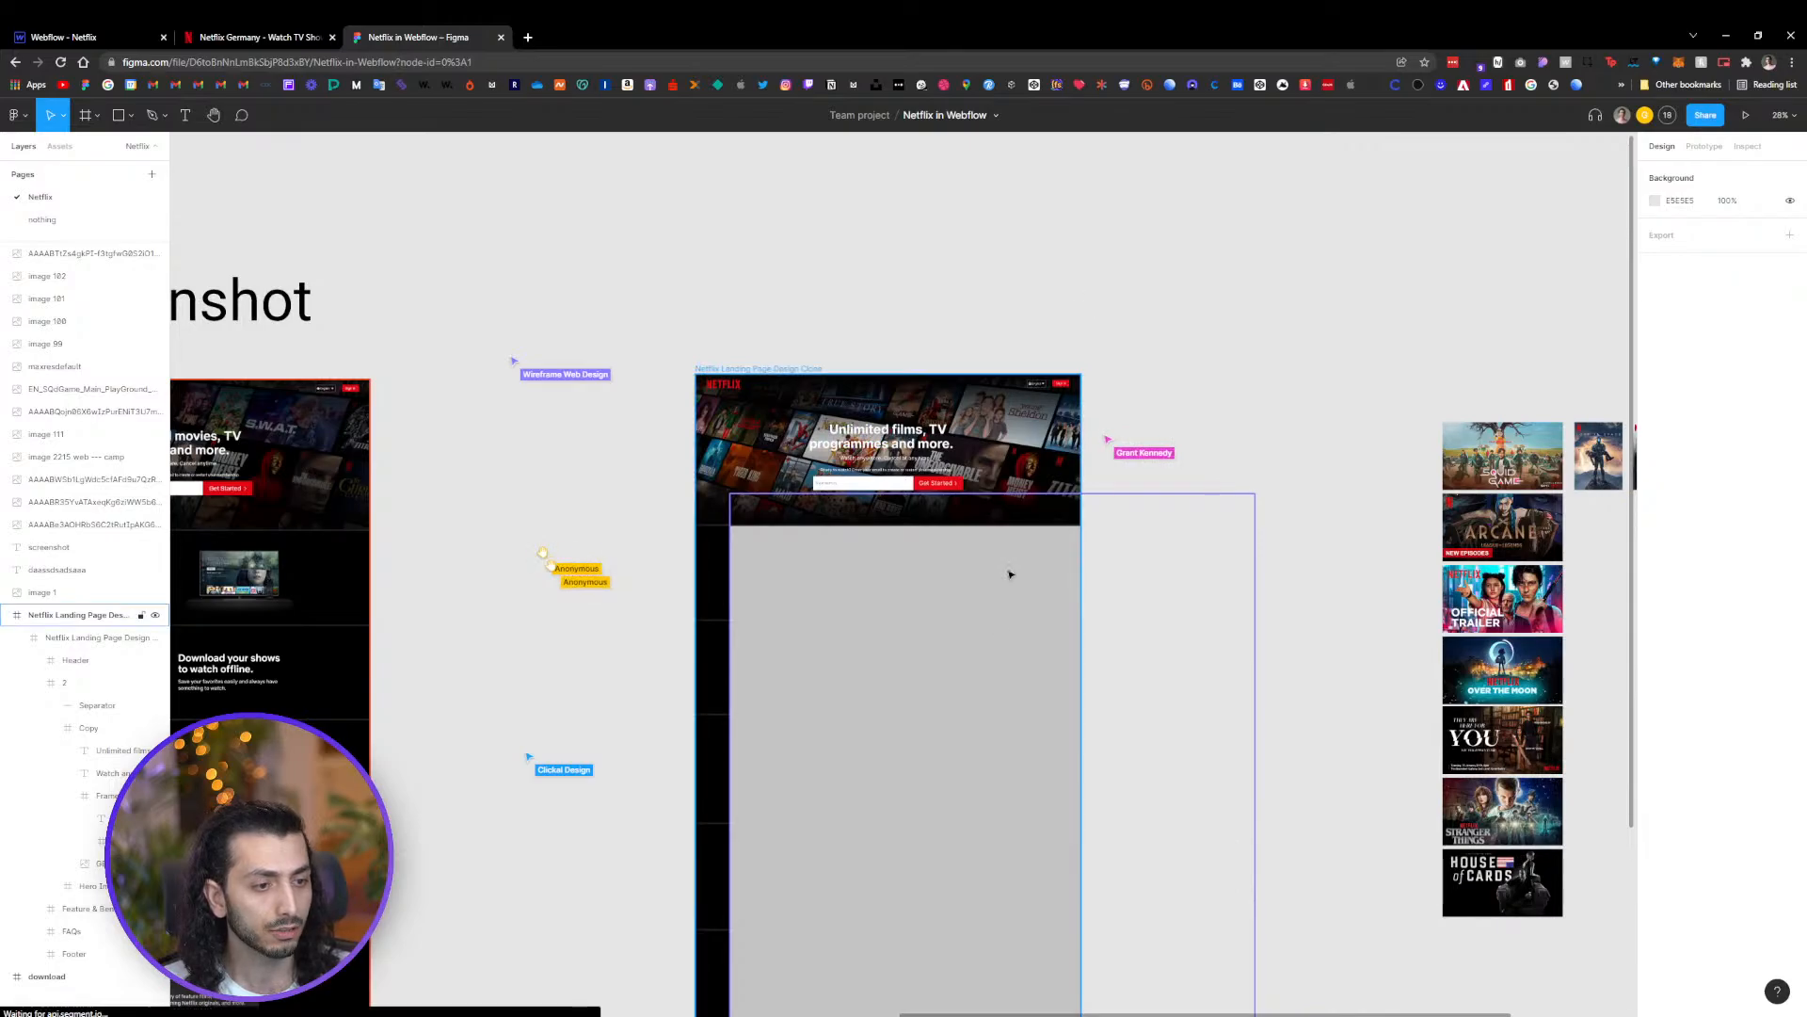
left_click_drag(1005, 629, 928, 636)
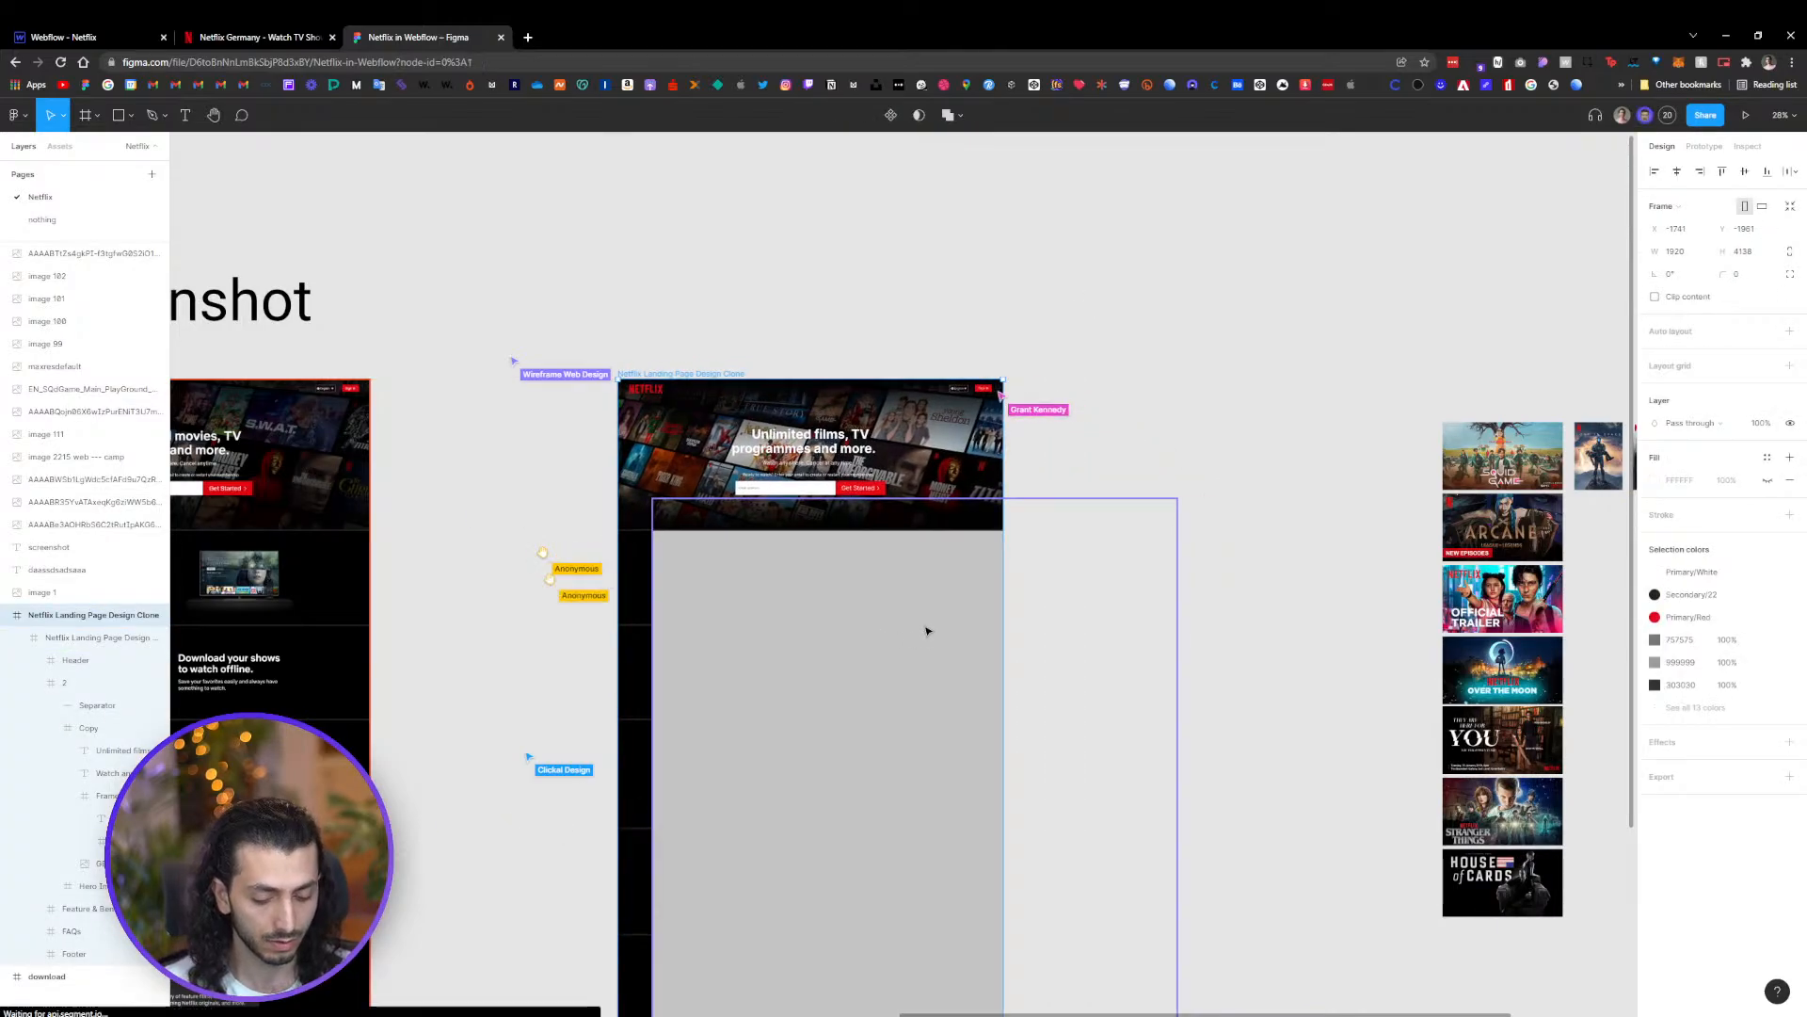
key("ctrl+z")
left_click(938, 663)
double_click(938, 664)
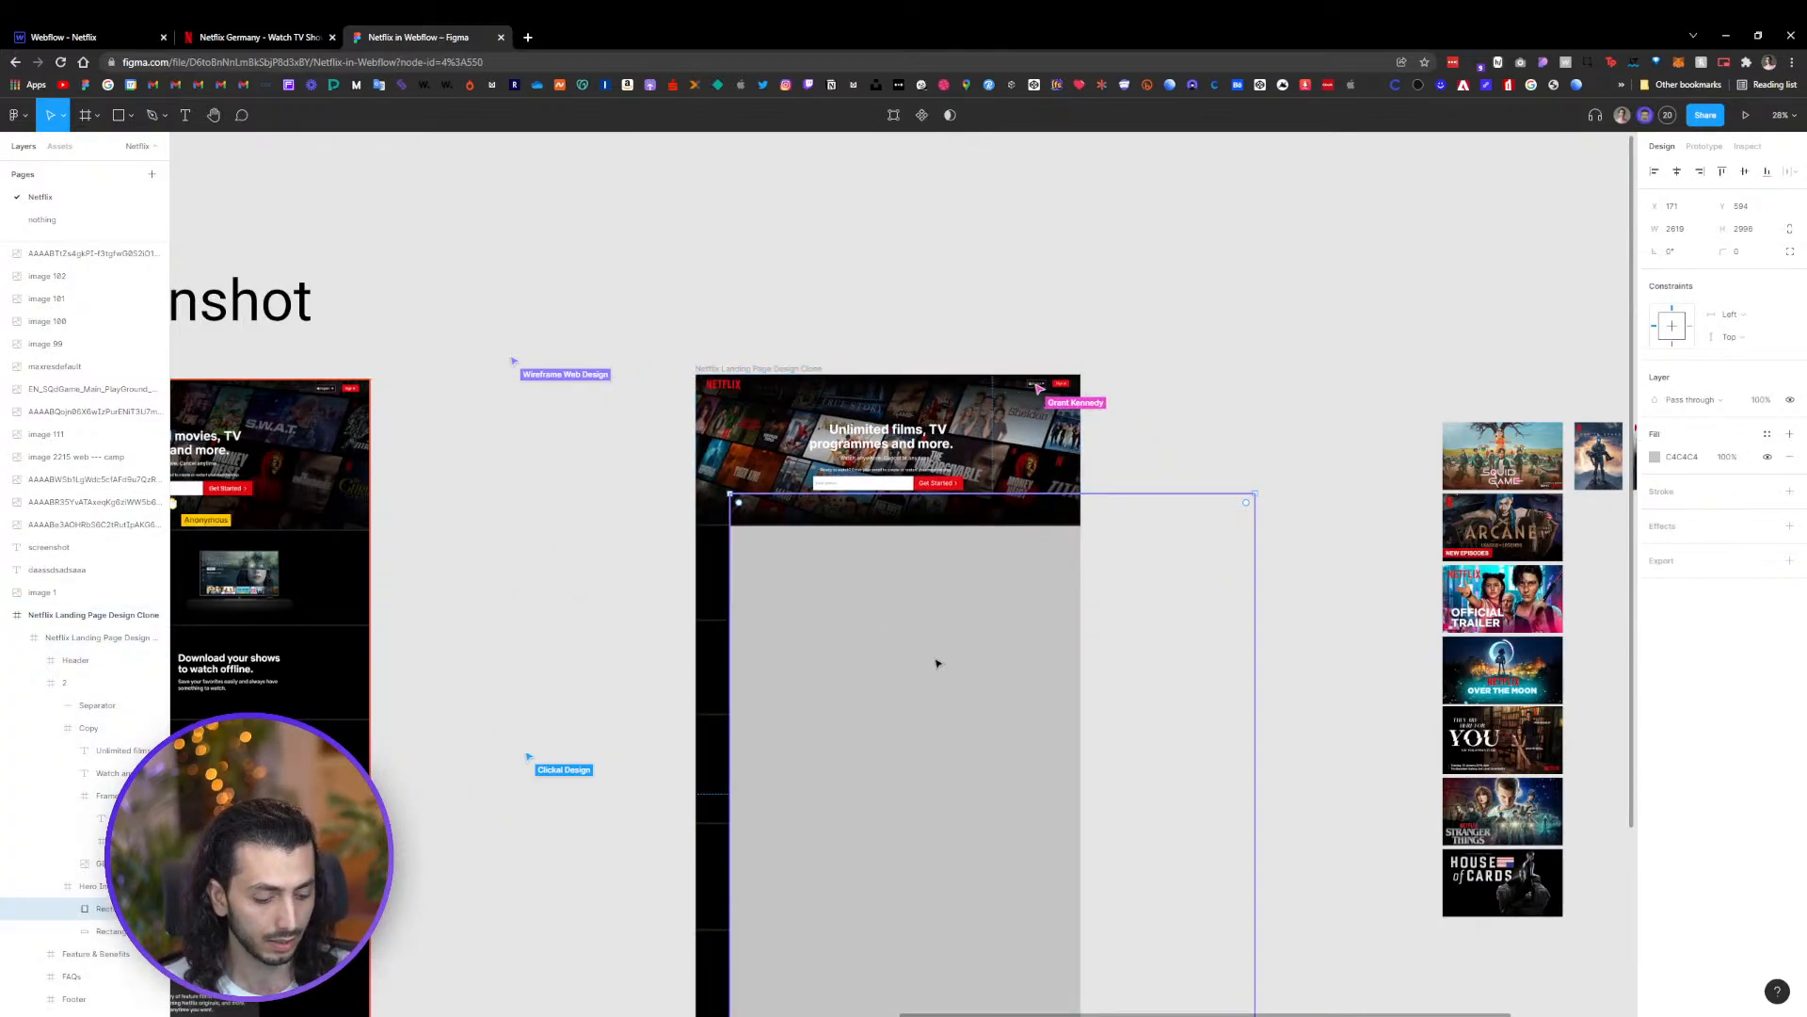
key("Delete")
Open the share dialog and change your own account's access in the file to can view
left_click(1667, 117)
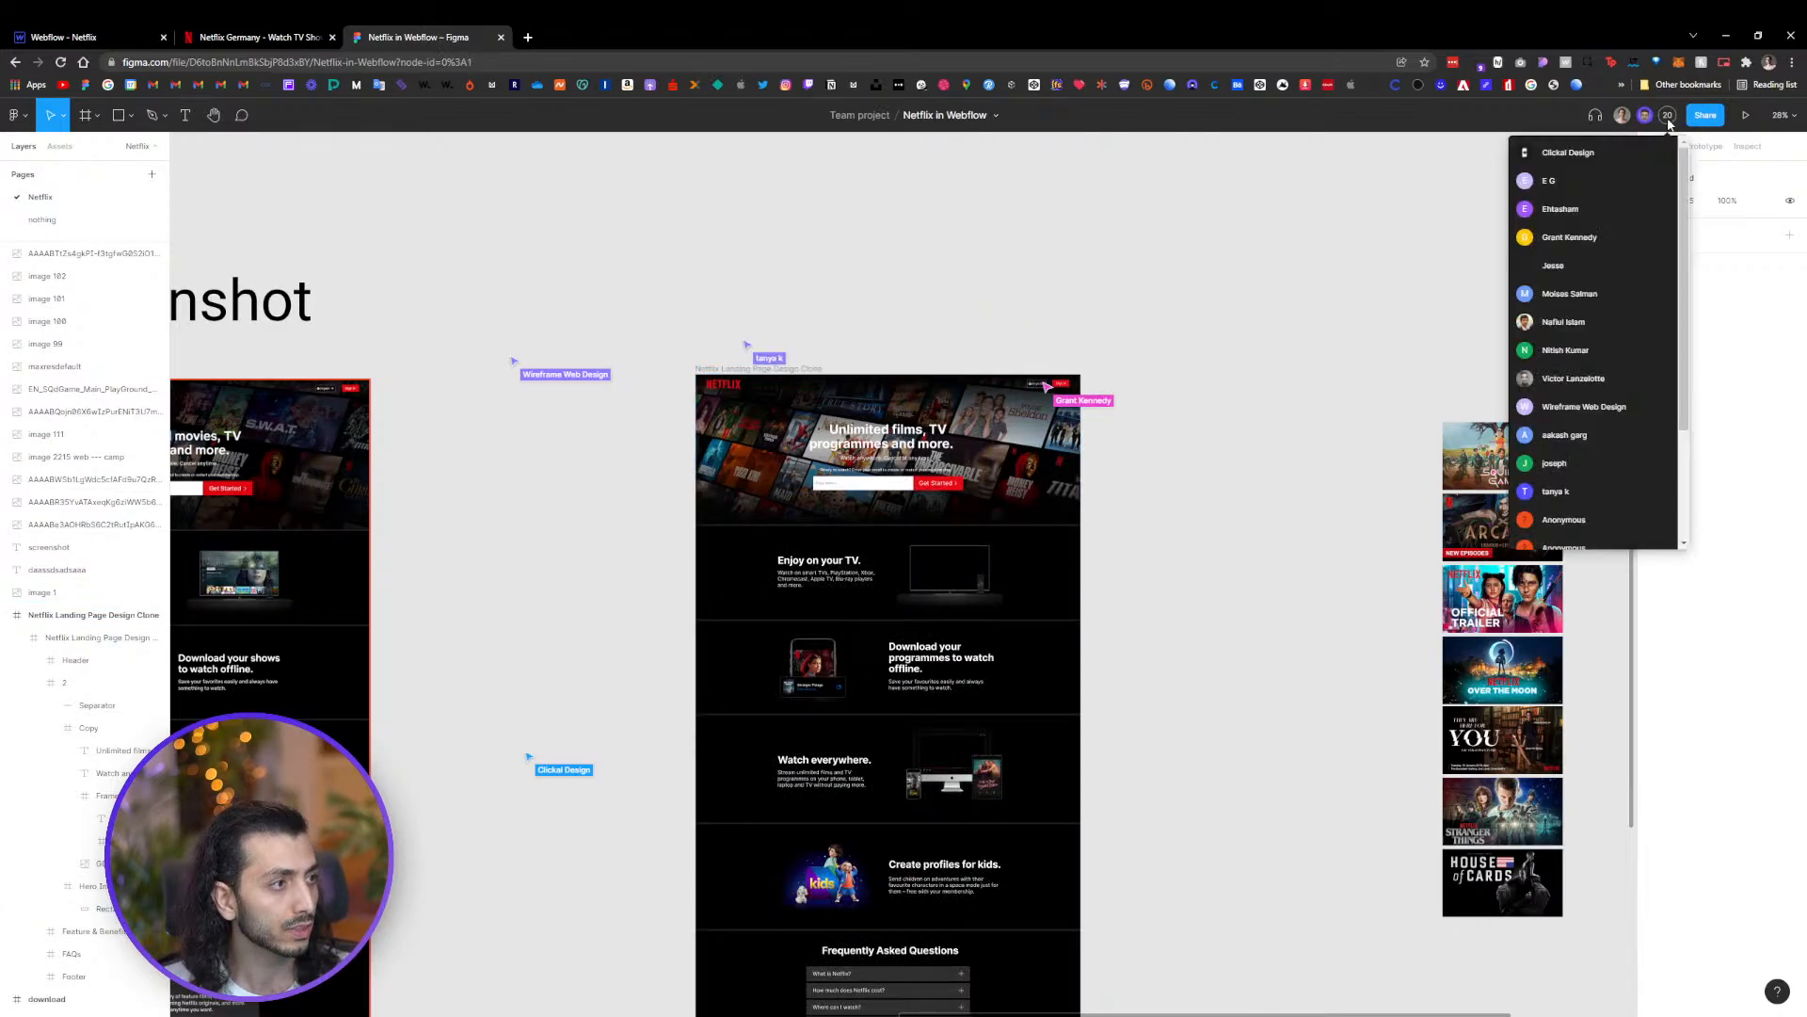
left_click(1691, 117)
left_click(1704, 115)
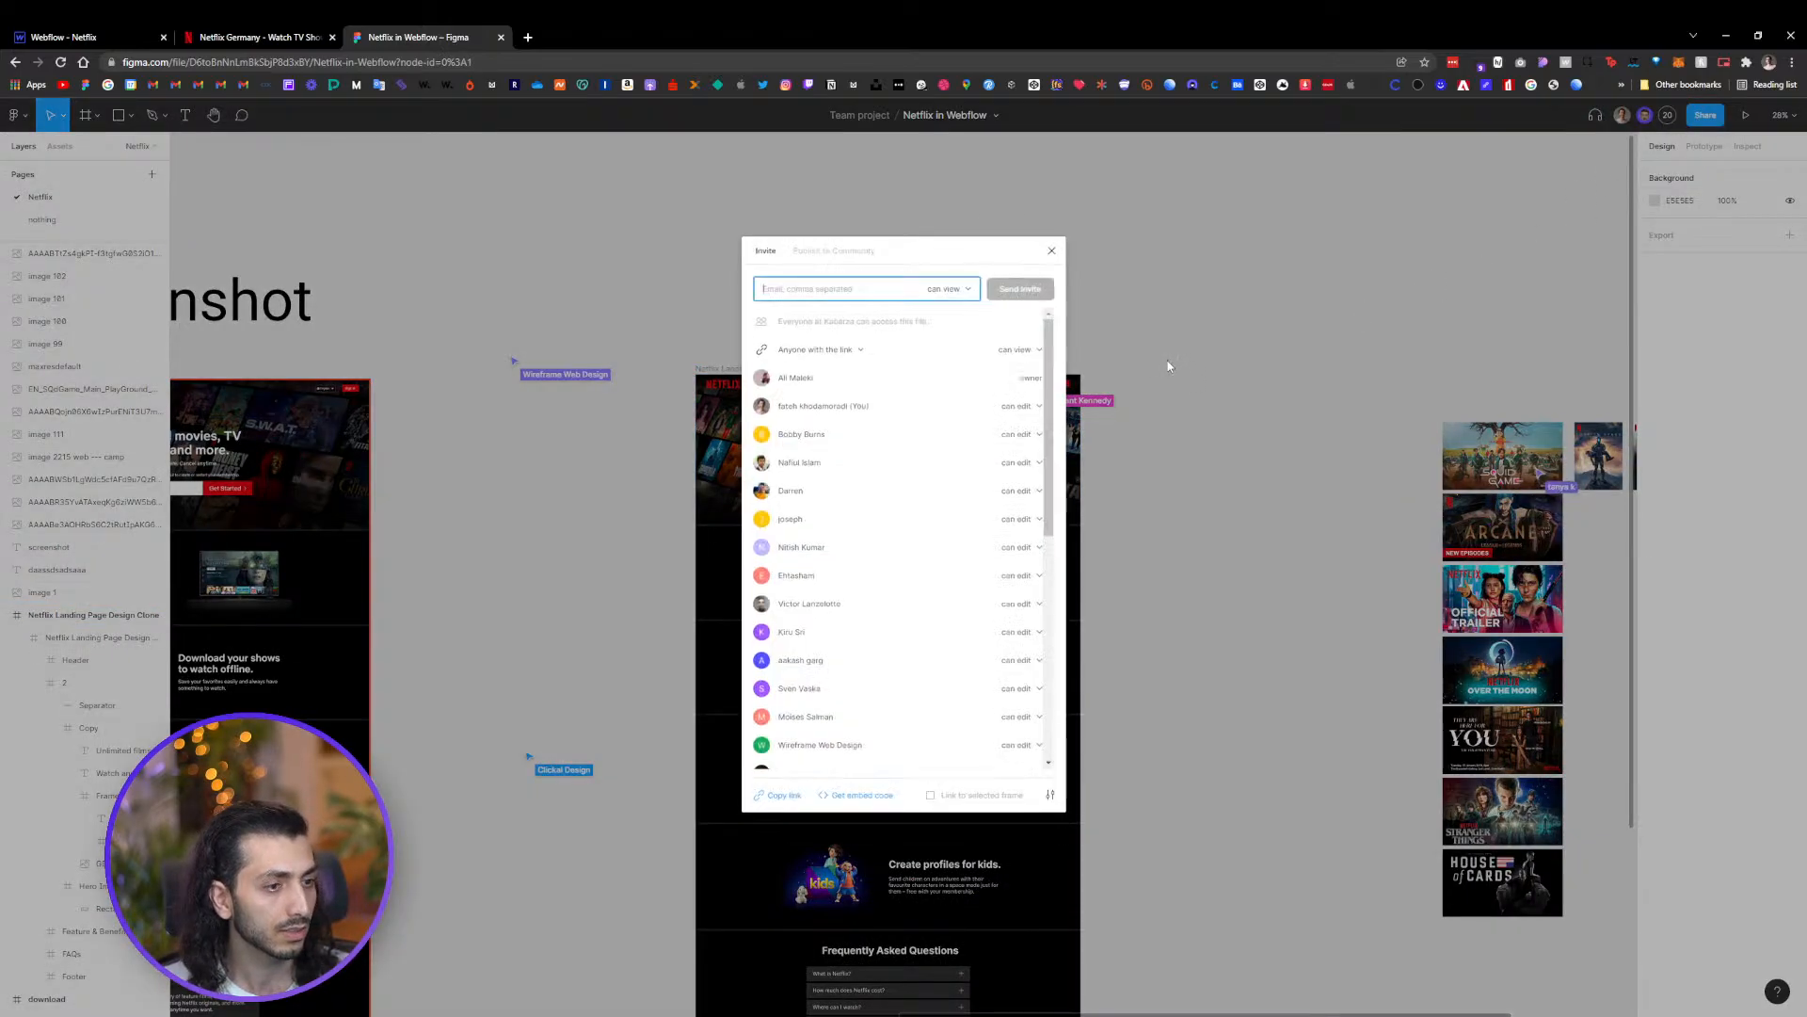
left_click(1026, 405)
left_click(1024, 432)
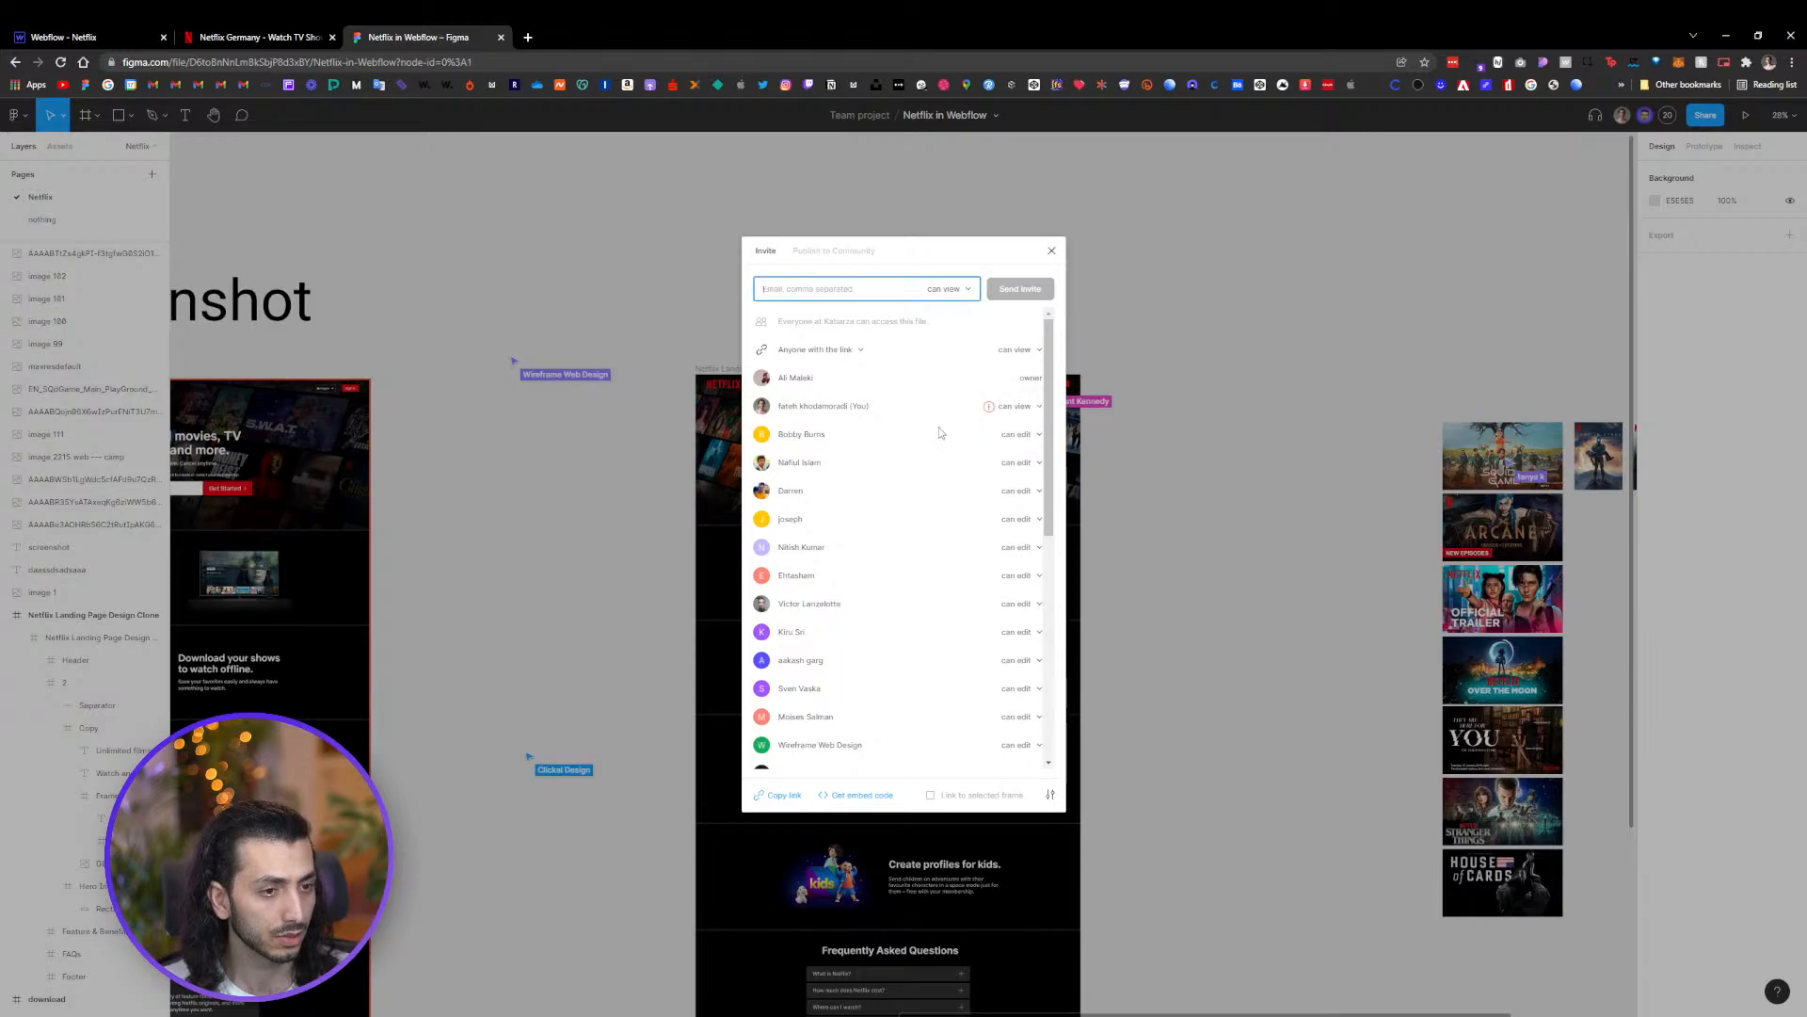
Change the access of the first collaborators in the share list from can edit to can view
left_click(1026, 436)
left_click(1024, 436)
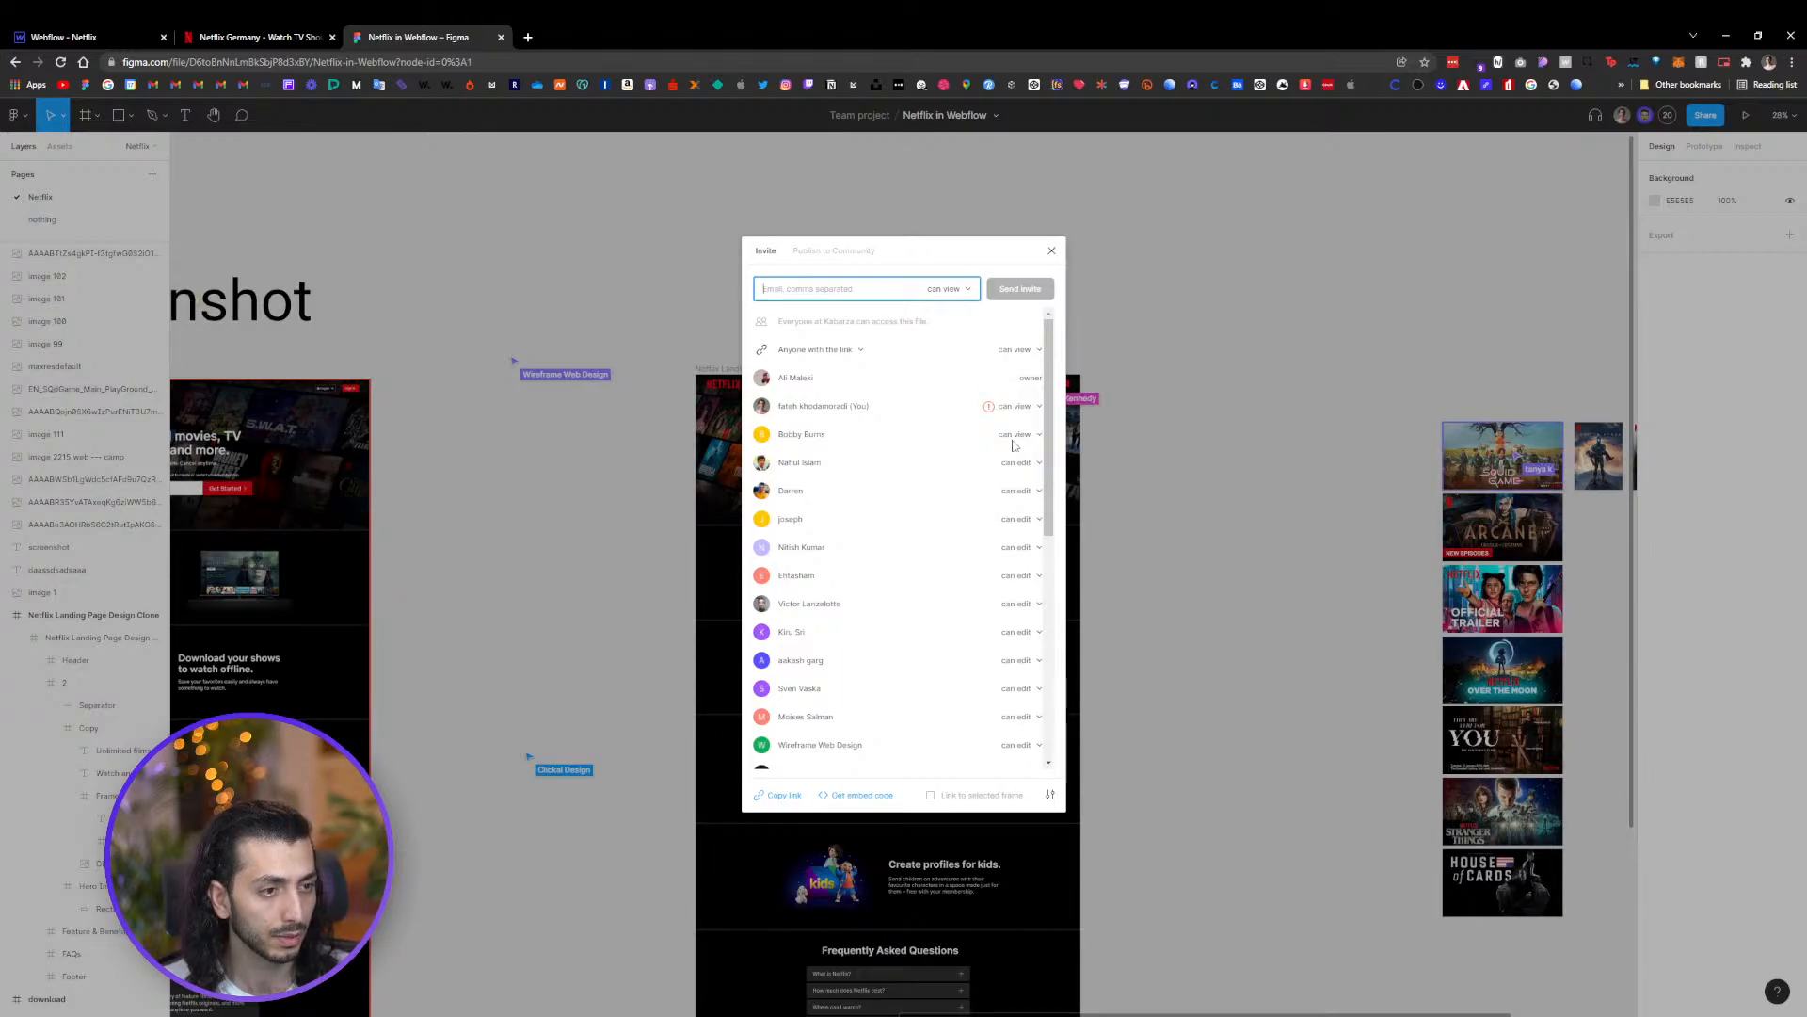
left_click(1028, 411)
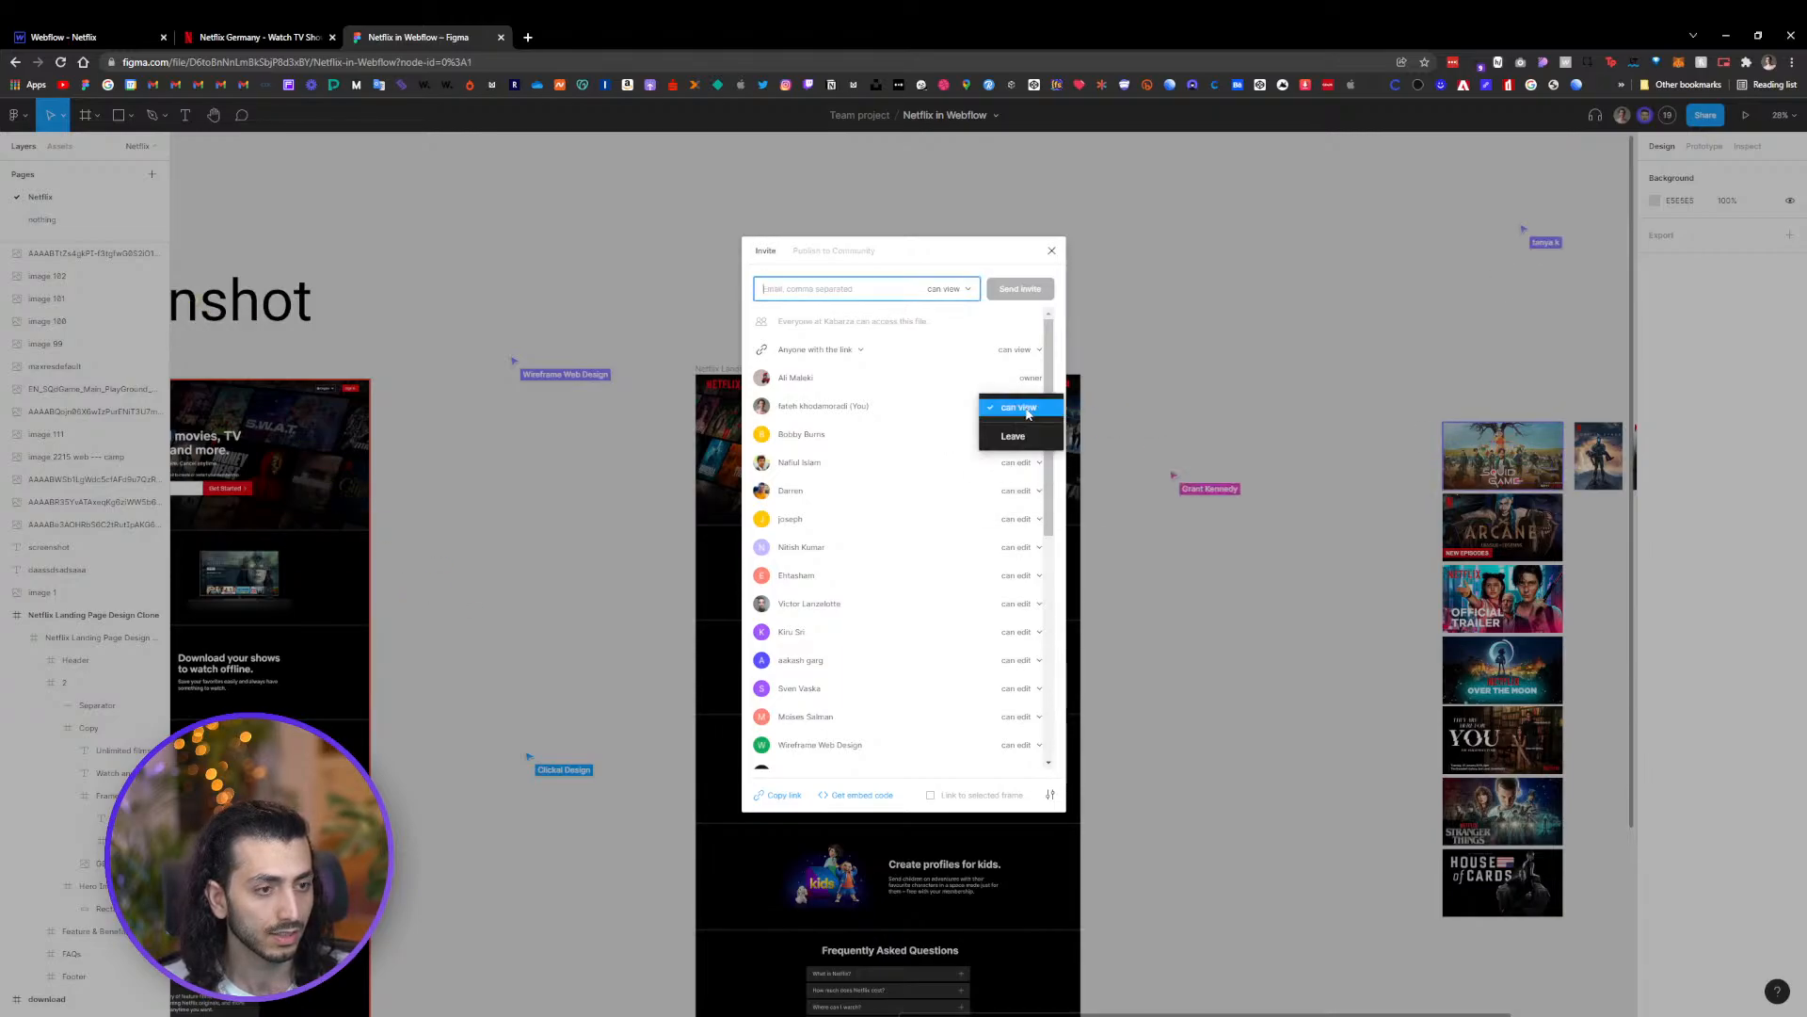
left_click(1141, 387)
left_click(1021, 463)
left_click(1026, 484)
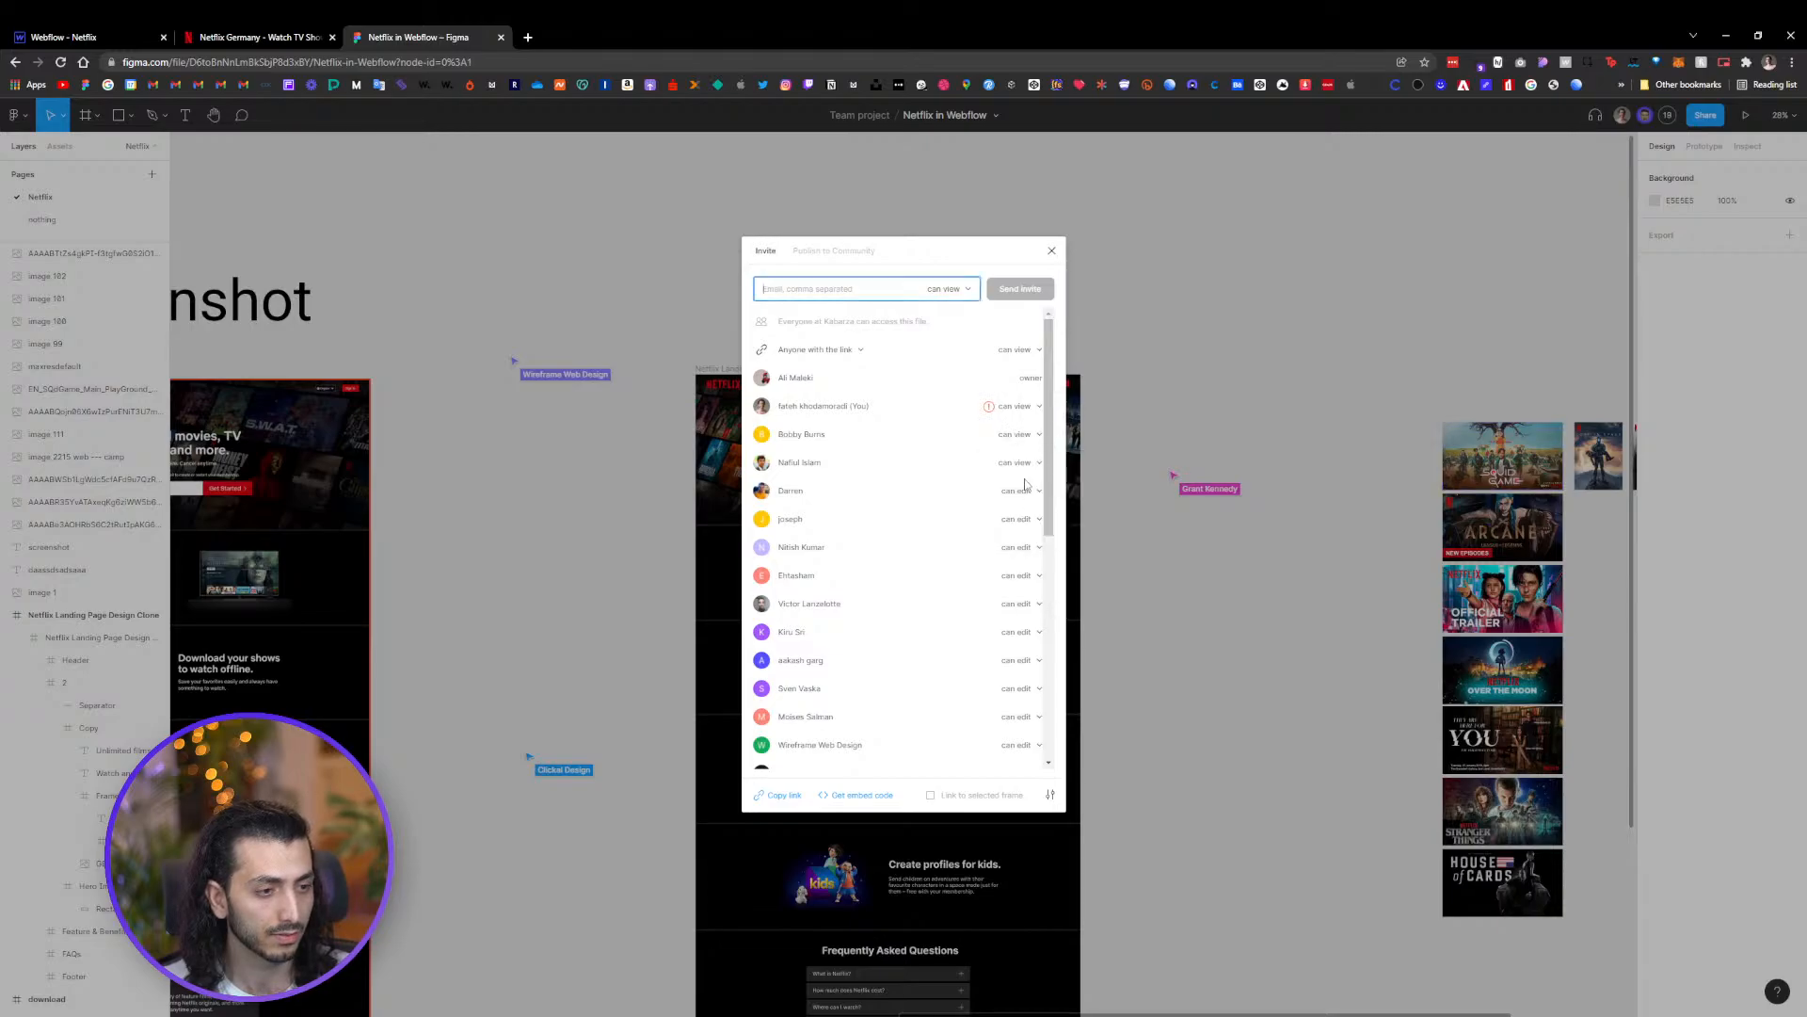
left_click(1031, 488)
left_click(1026, 514)
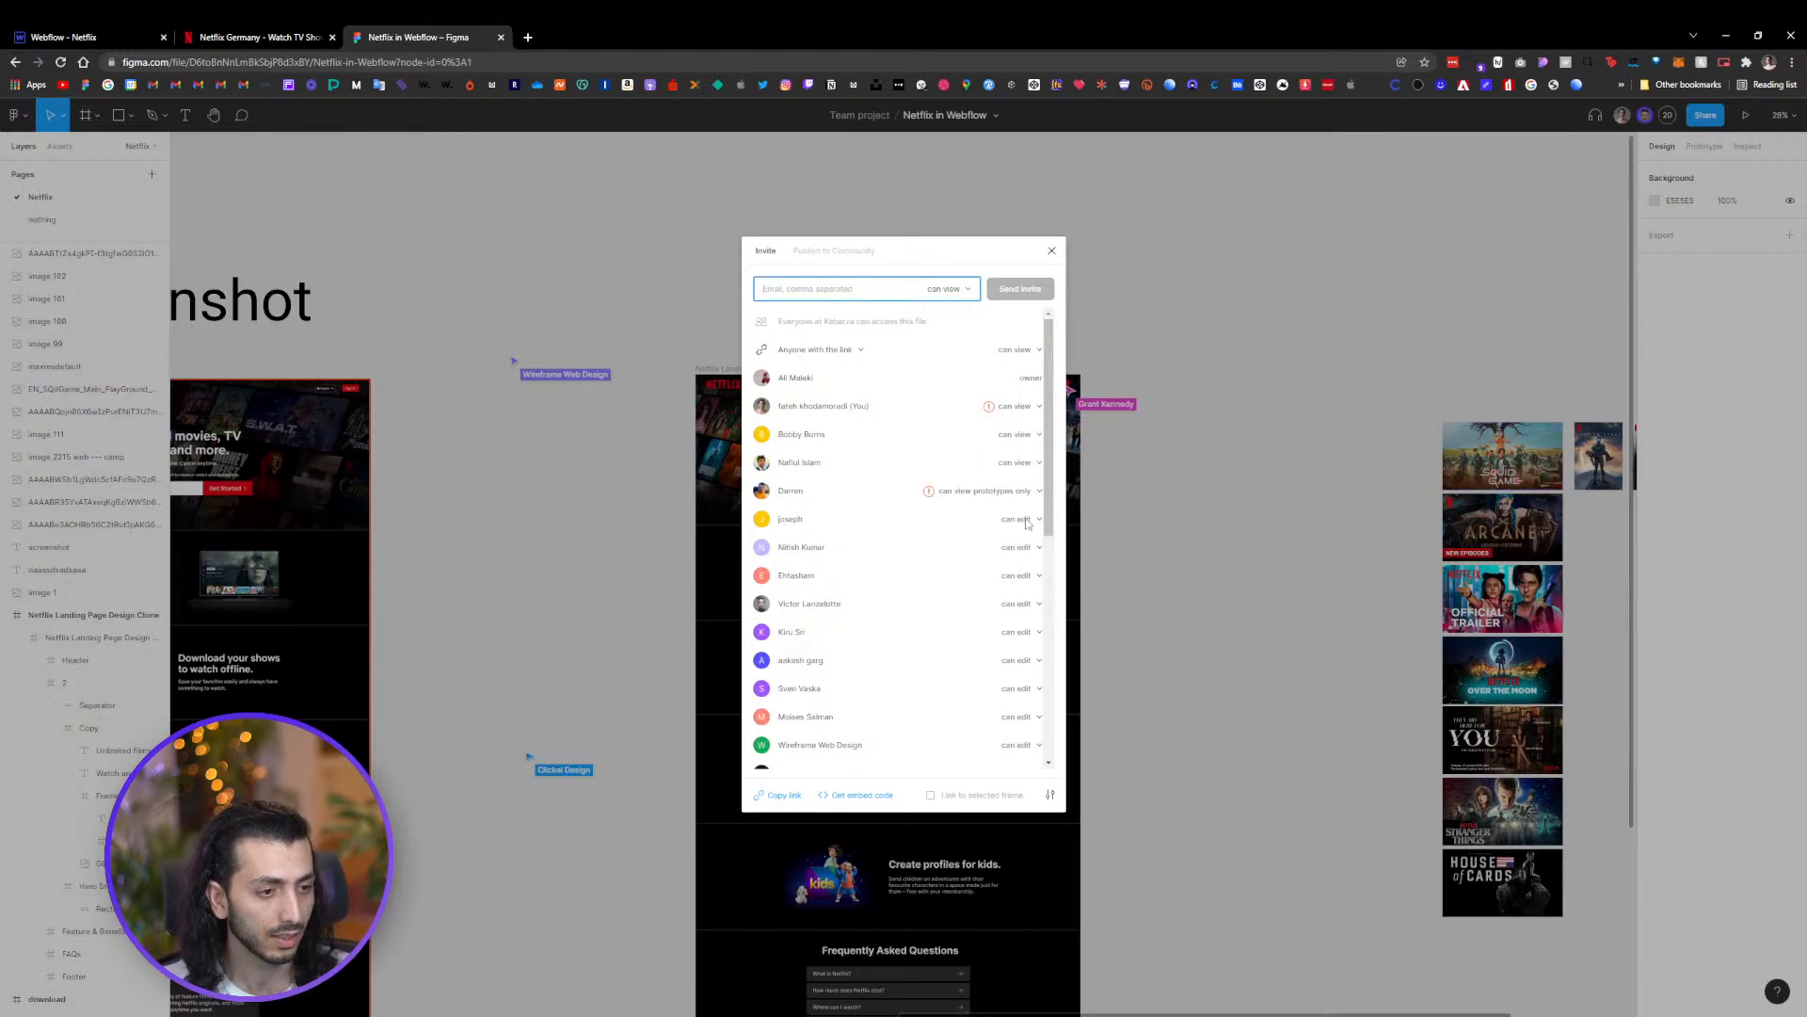
left_click(1026, 523)
left_click(1028, 540)
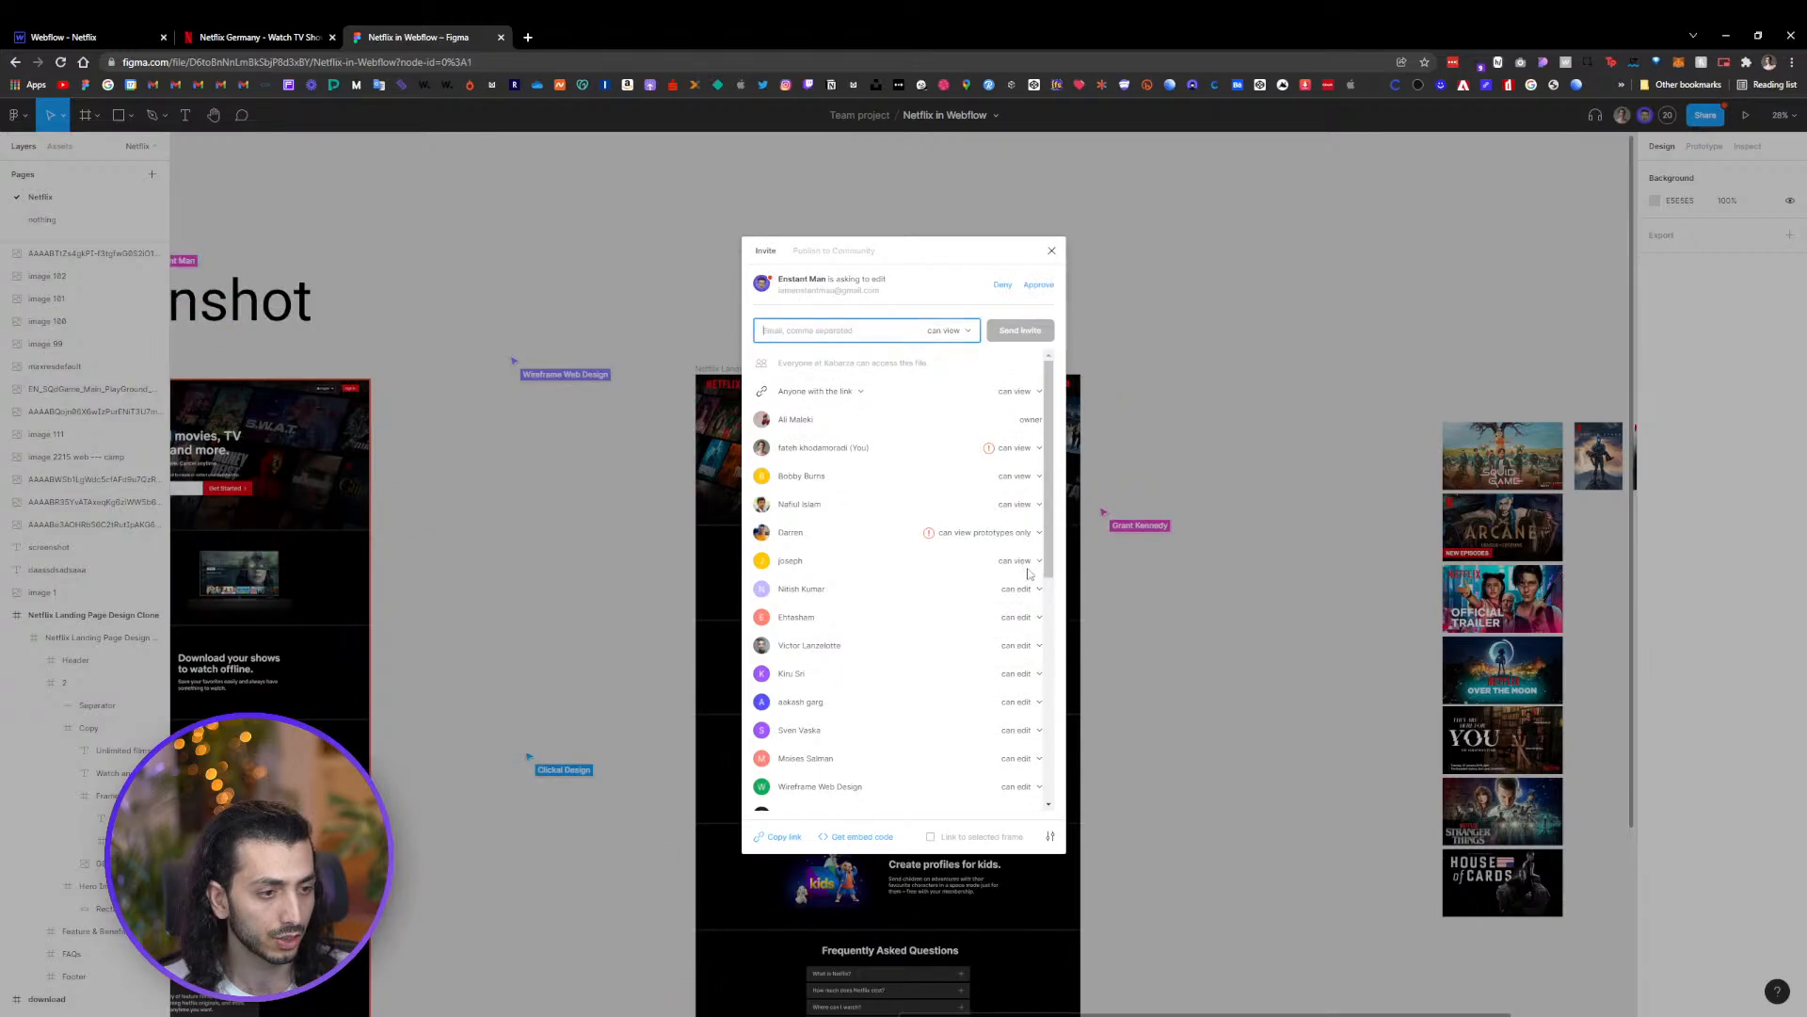
left_click(1029, 572)
left_click(1027, 558)
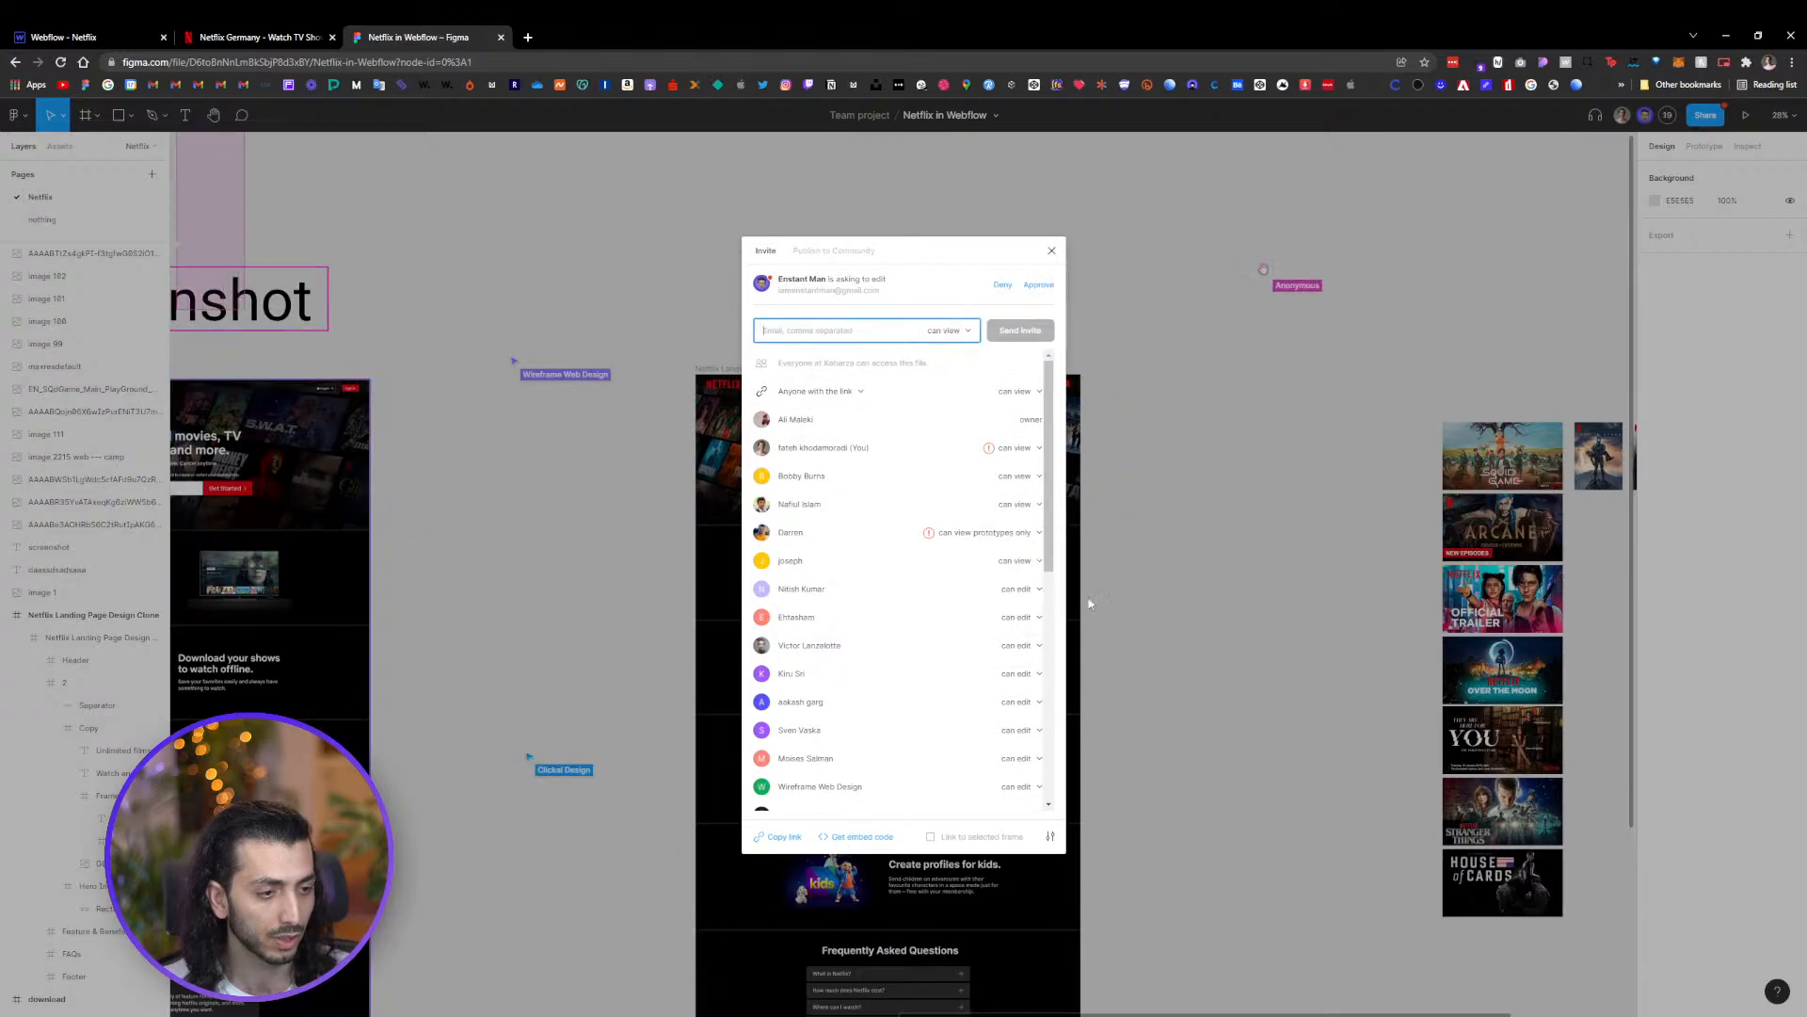
left_click(1026, 590)
left_click(1025, 610)
Scroll further down the share list and set the remaining collaborators to can view as well
scroll(1024, 607, "down", 2)
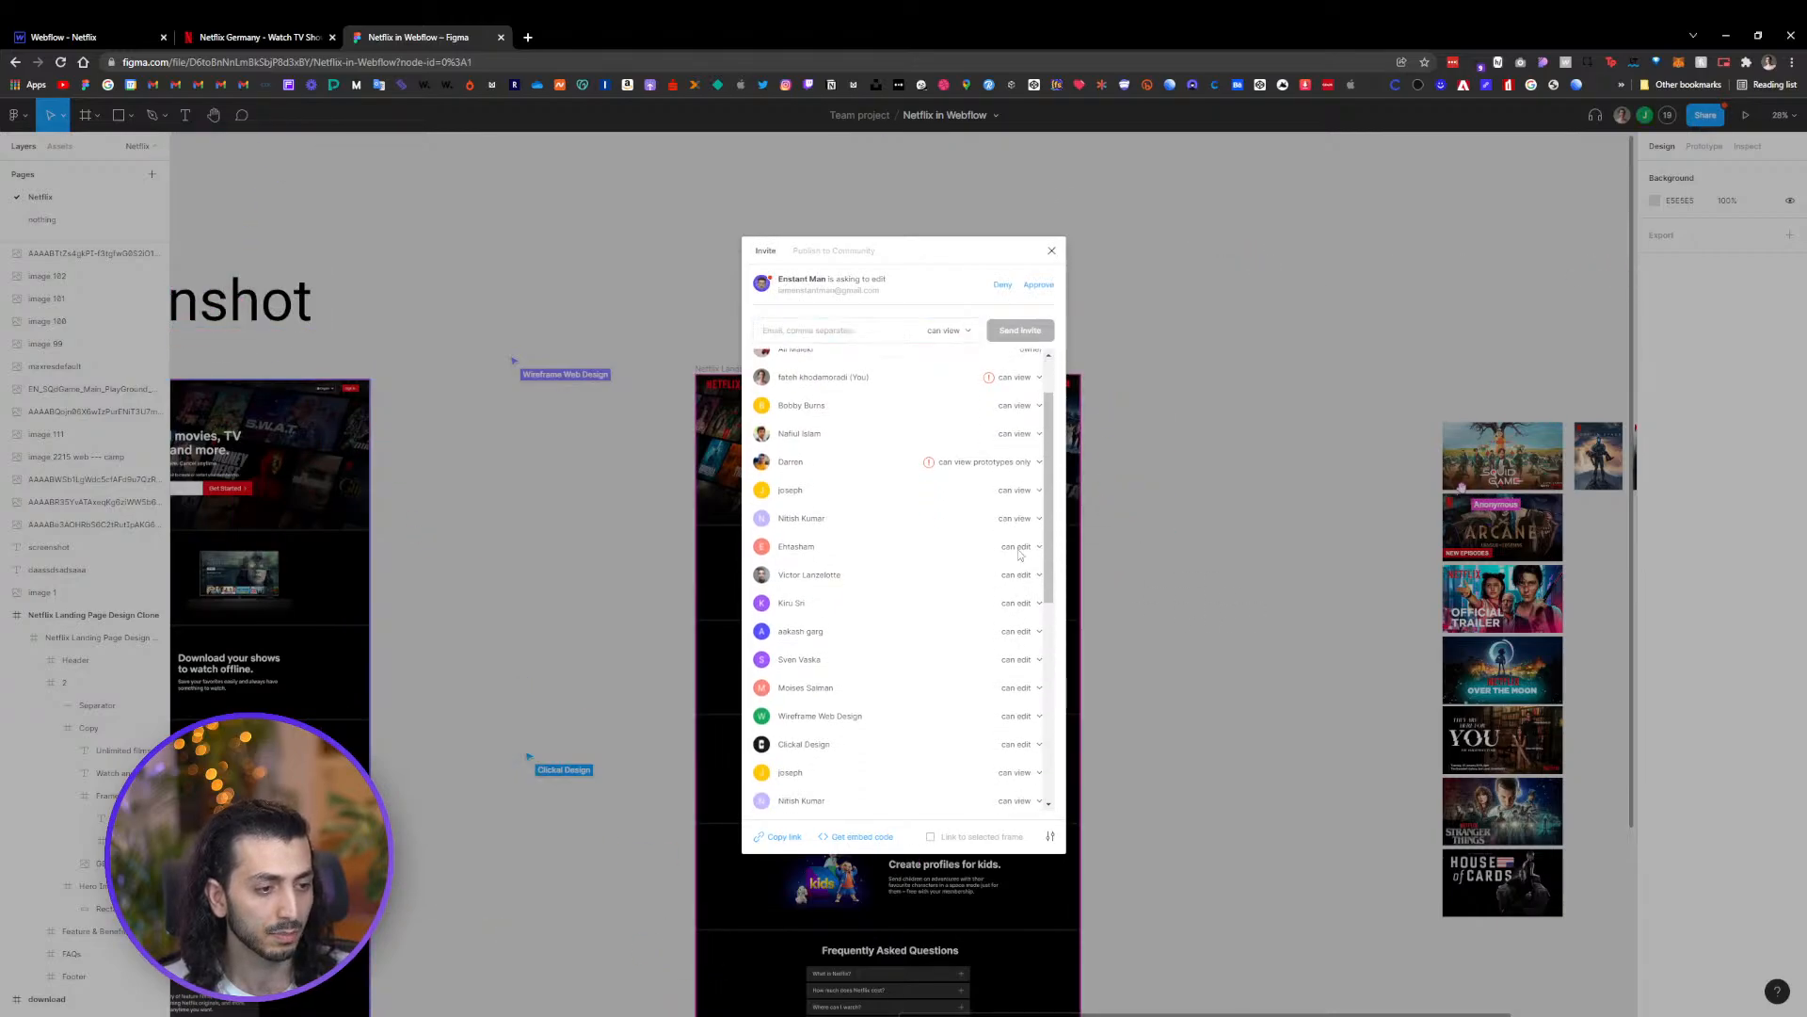
left_click(1020, 546)
left_click(1022, 564)
left_click(1020, 574)
left_click(1007, 591)
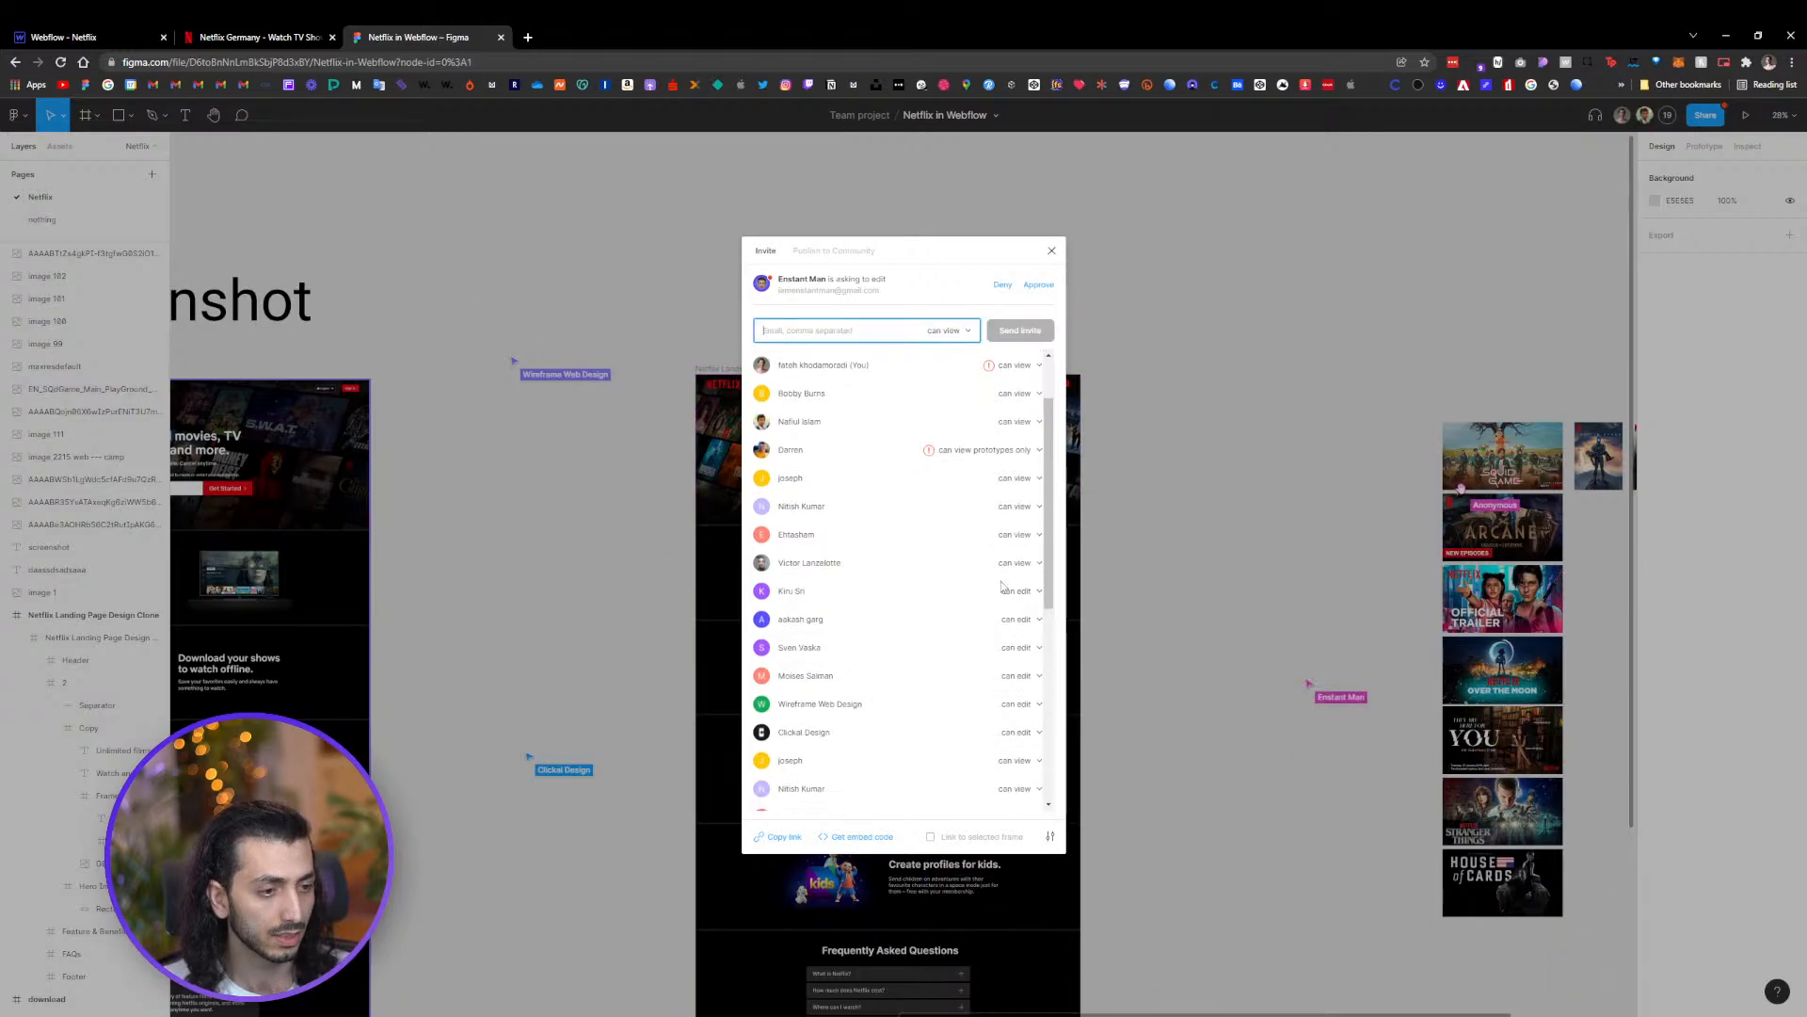
scroll(1003, 585, "down", 2)
left_click(1026, 546)
left_click(1028, 541)
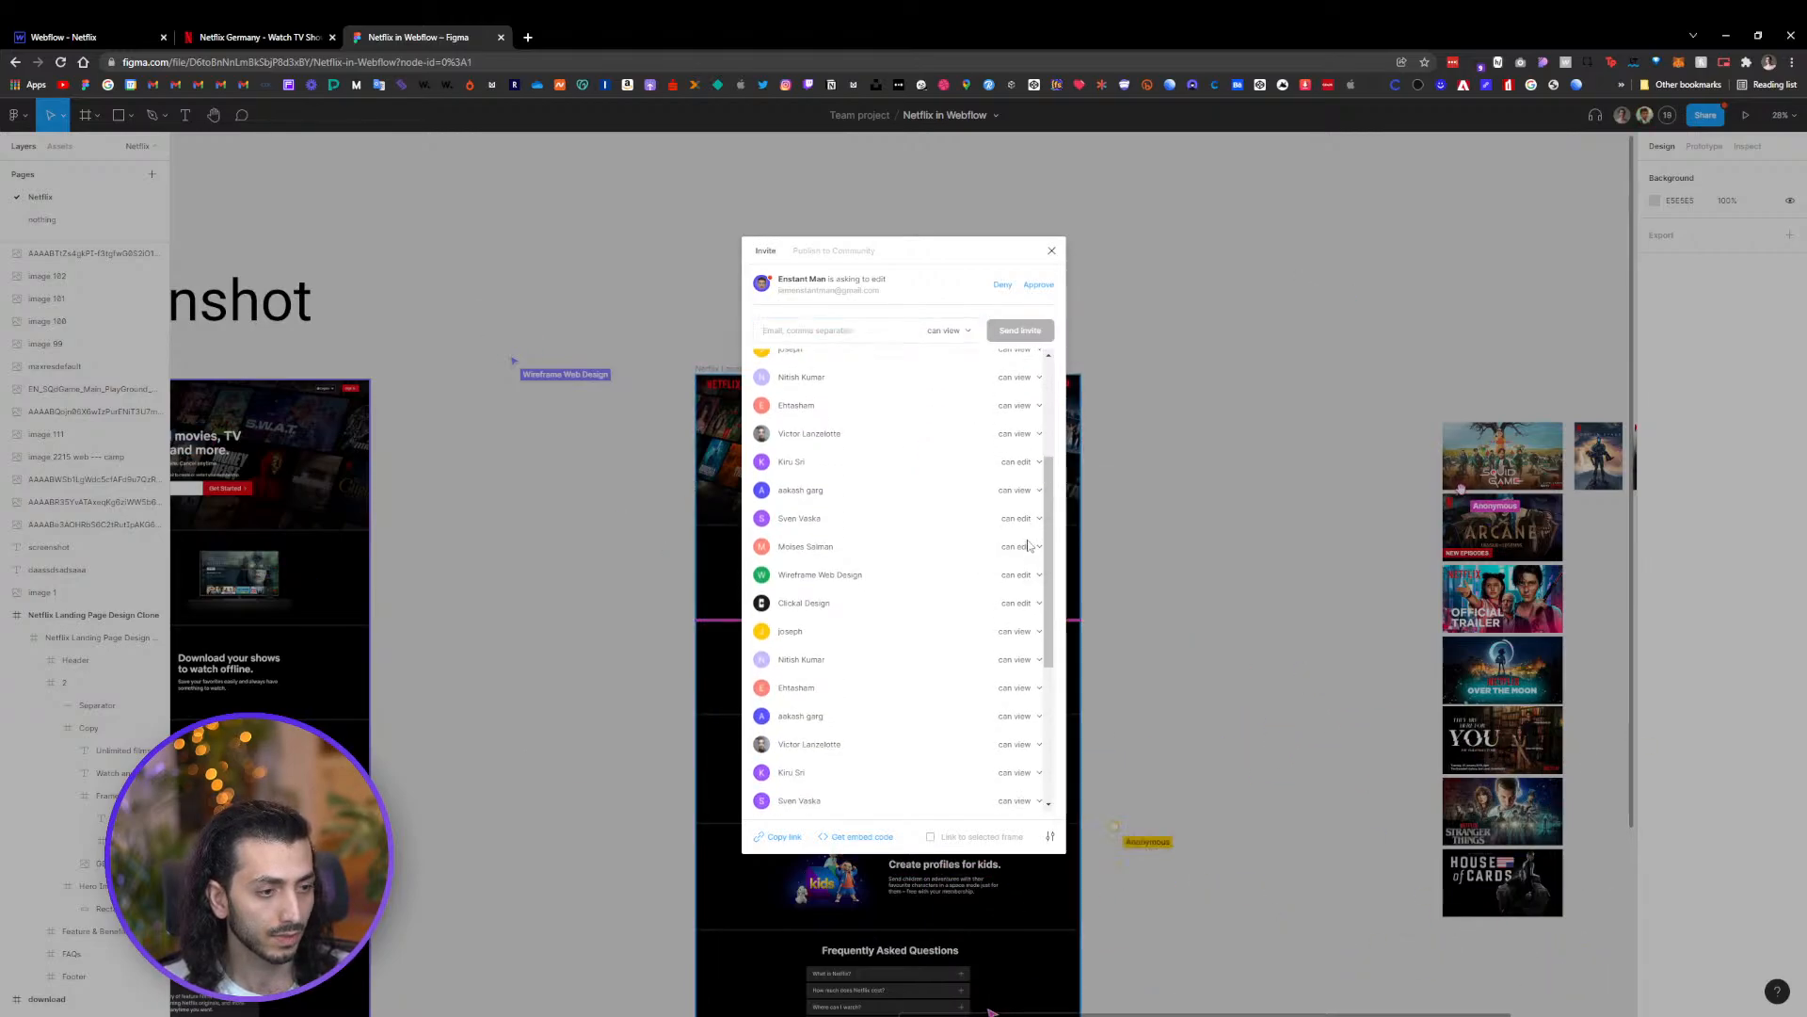
left_click(1028, 546)
left_click(1021, 564)
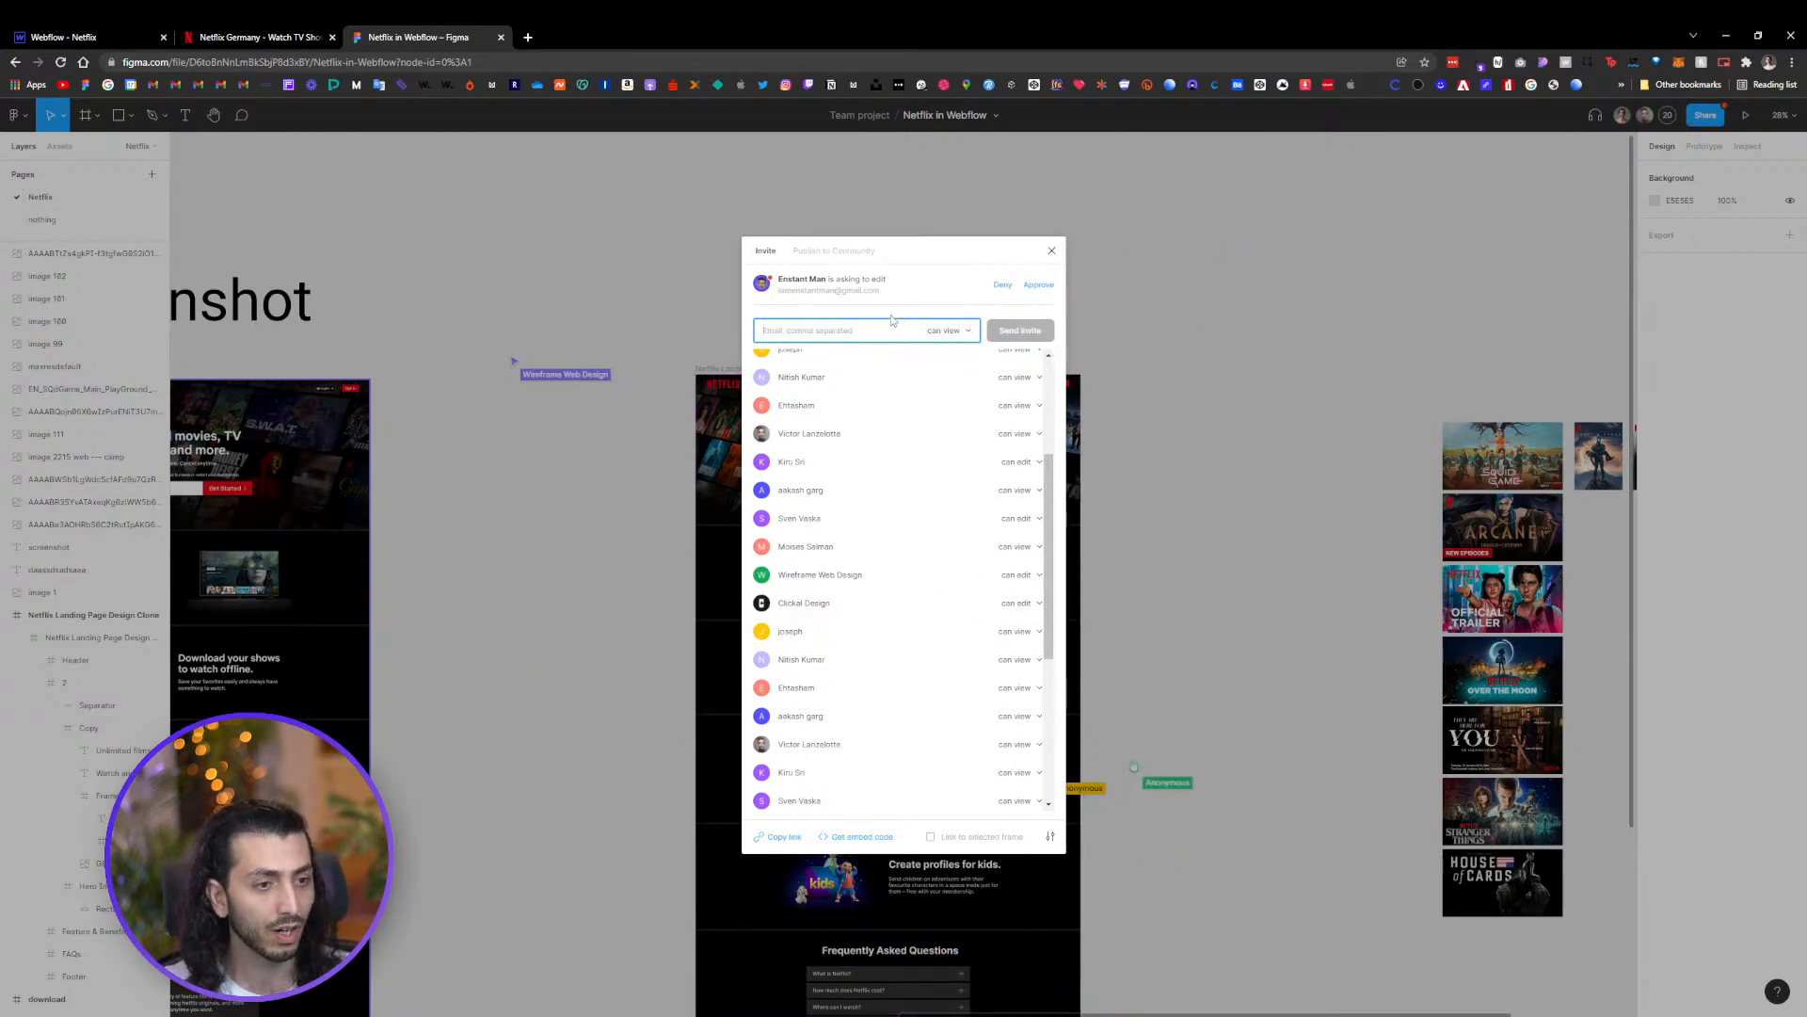
Set the invite permission for new people to can edit
left_click(950, 330)
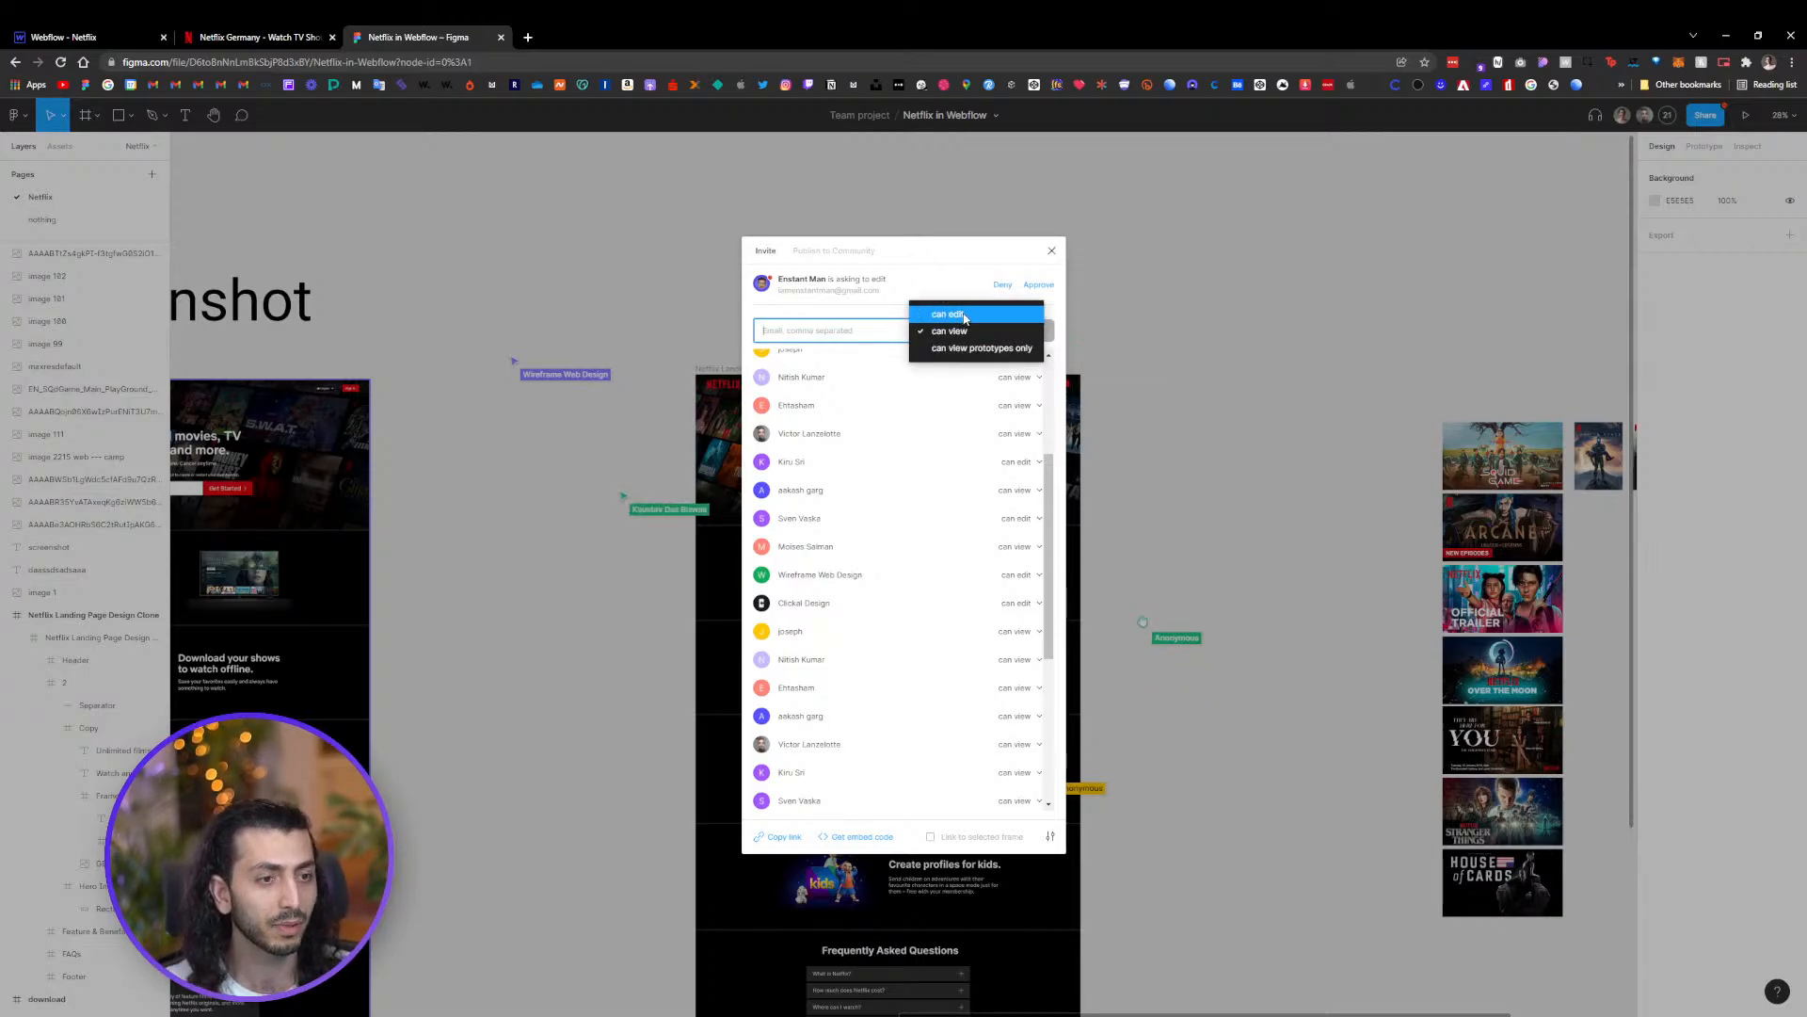
left_click(979, 291)
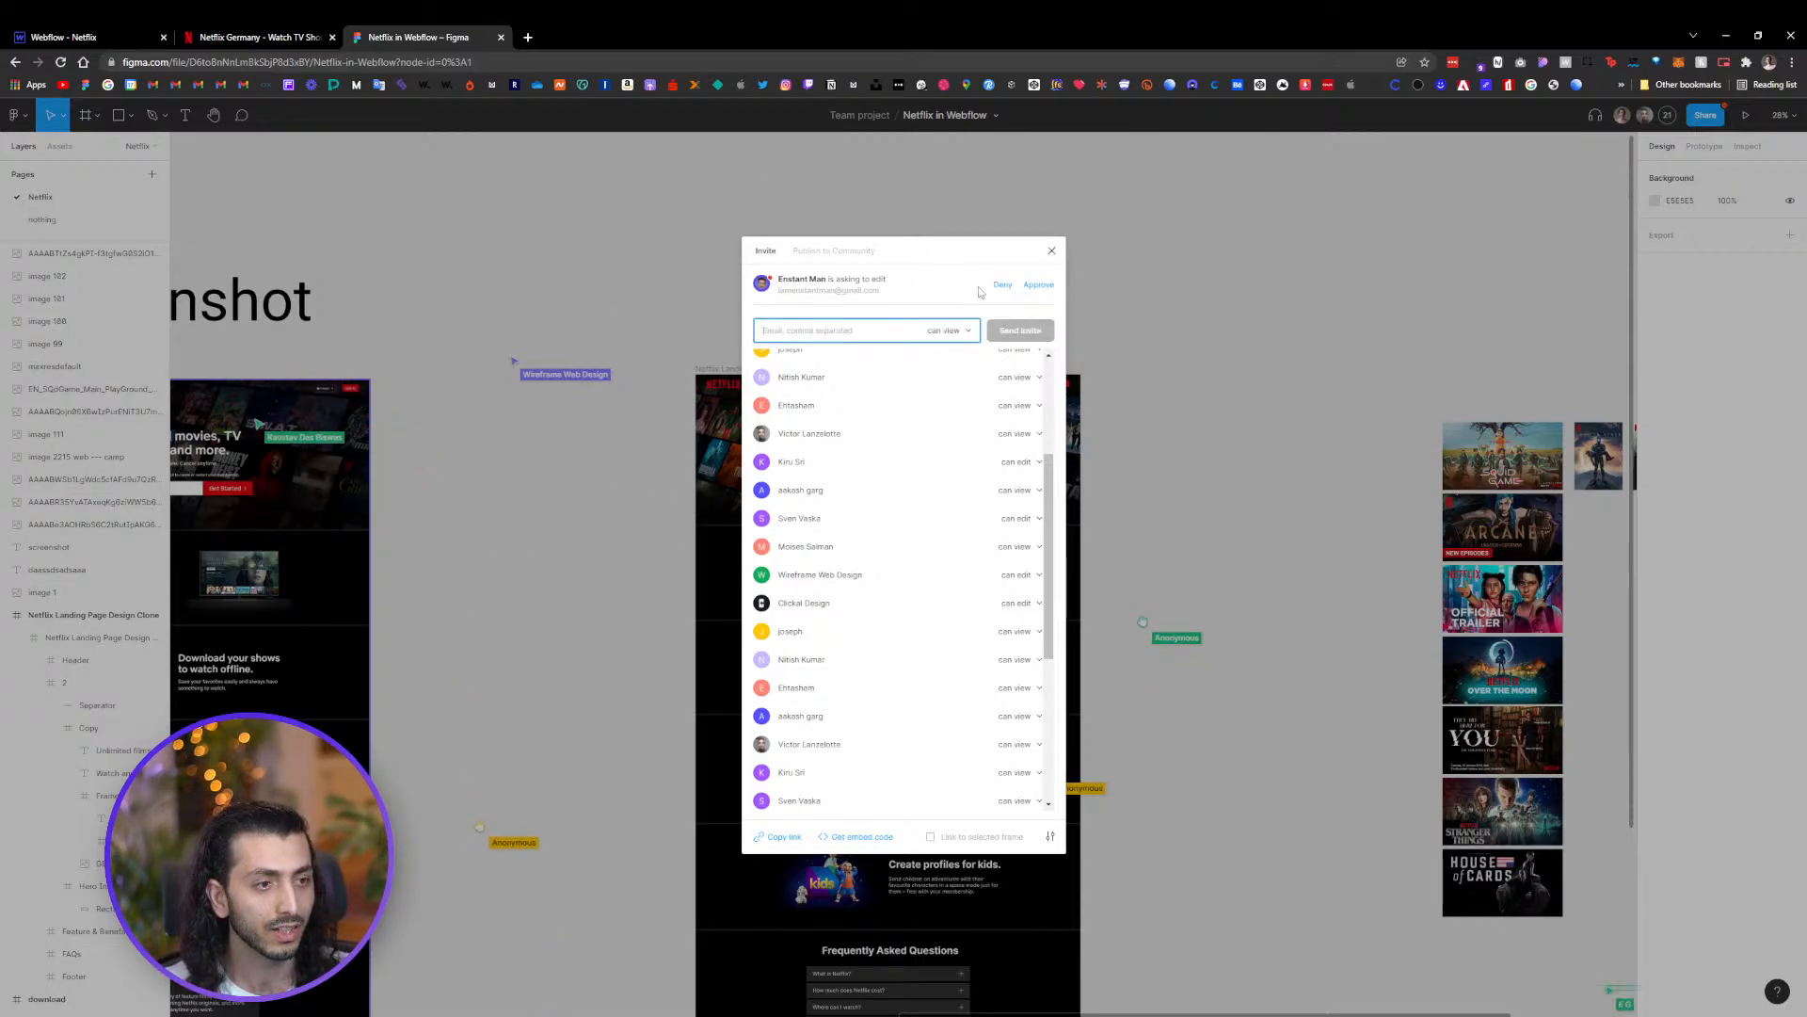
left_click(955, 330)
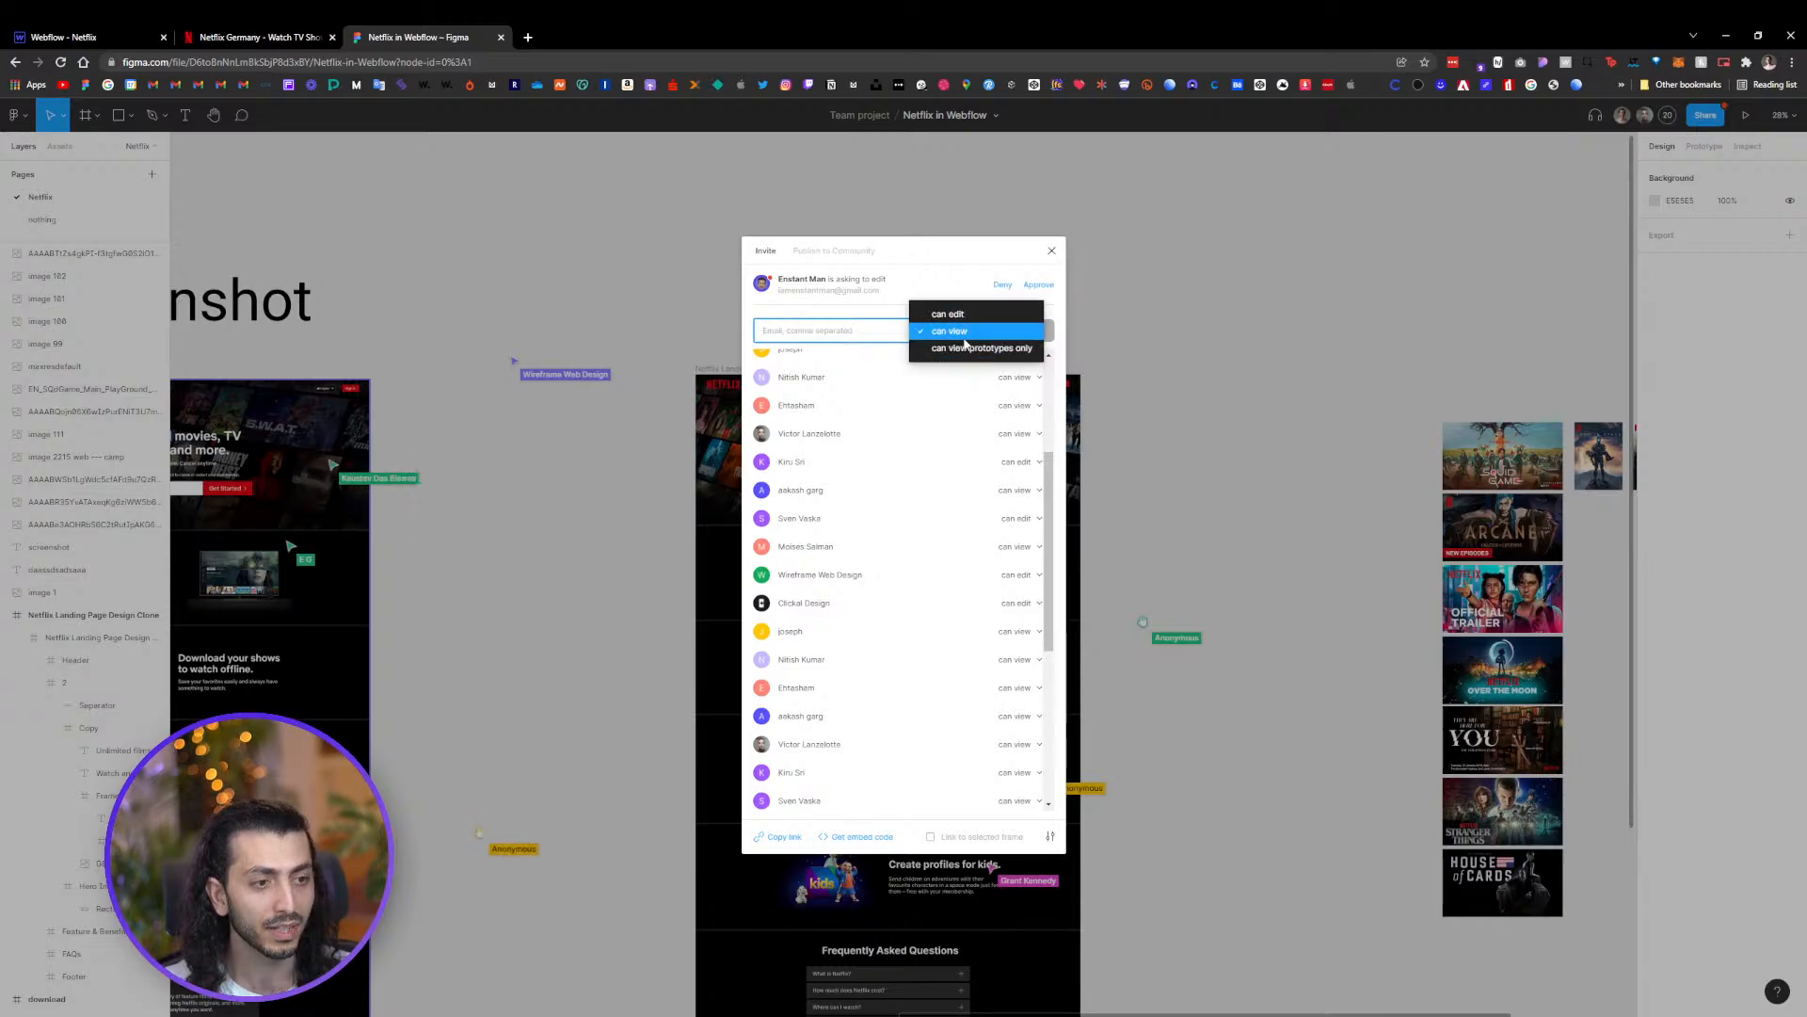
left_click(949, 315)
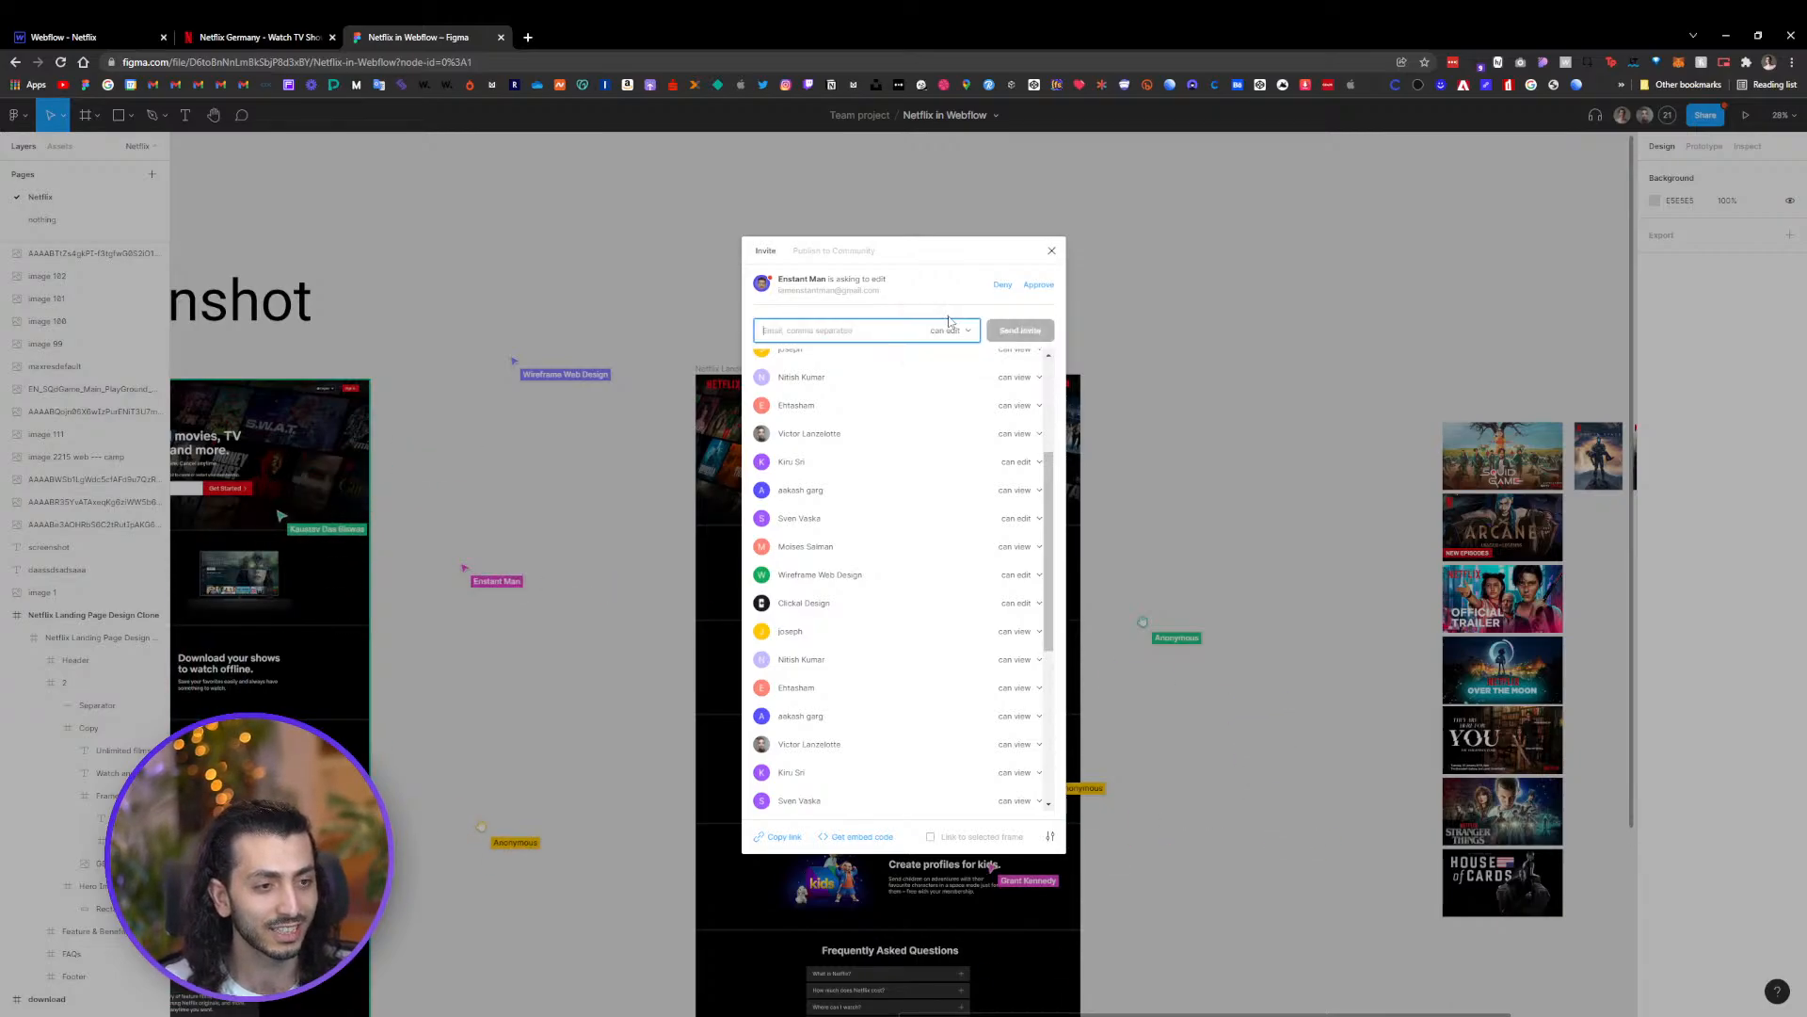
type("a")
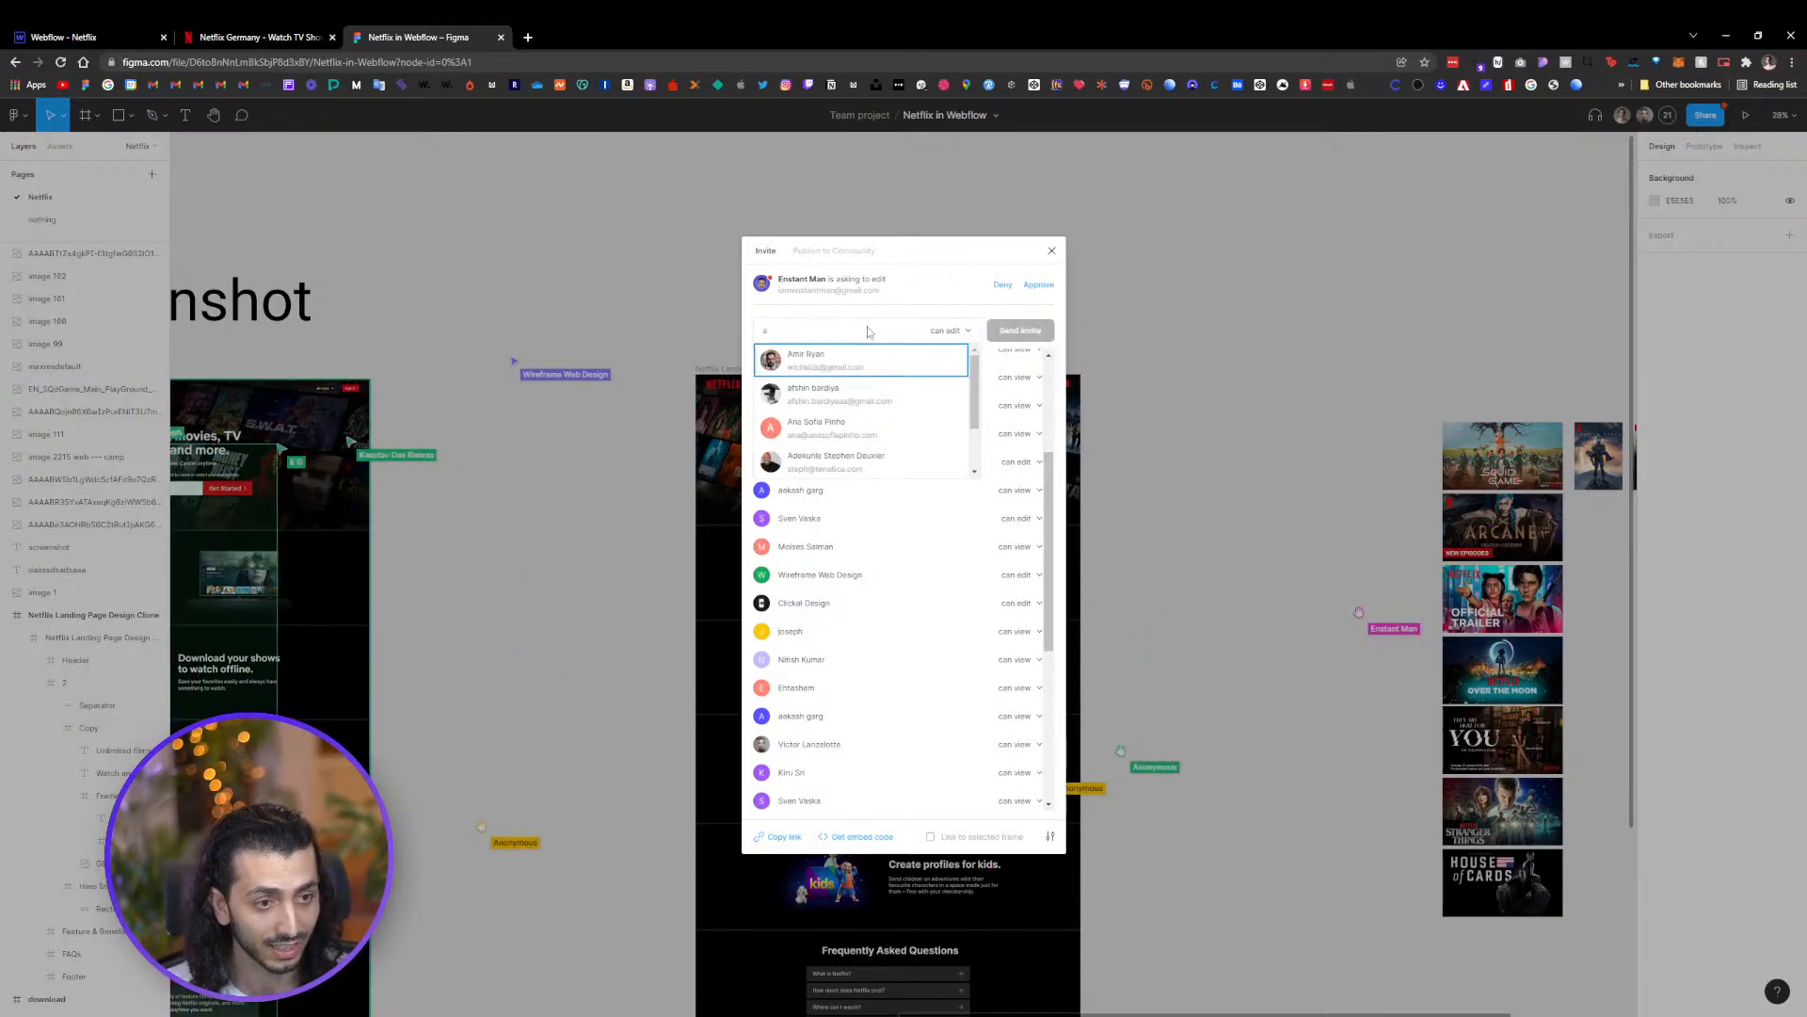
type("n")
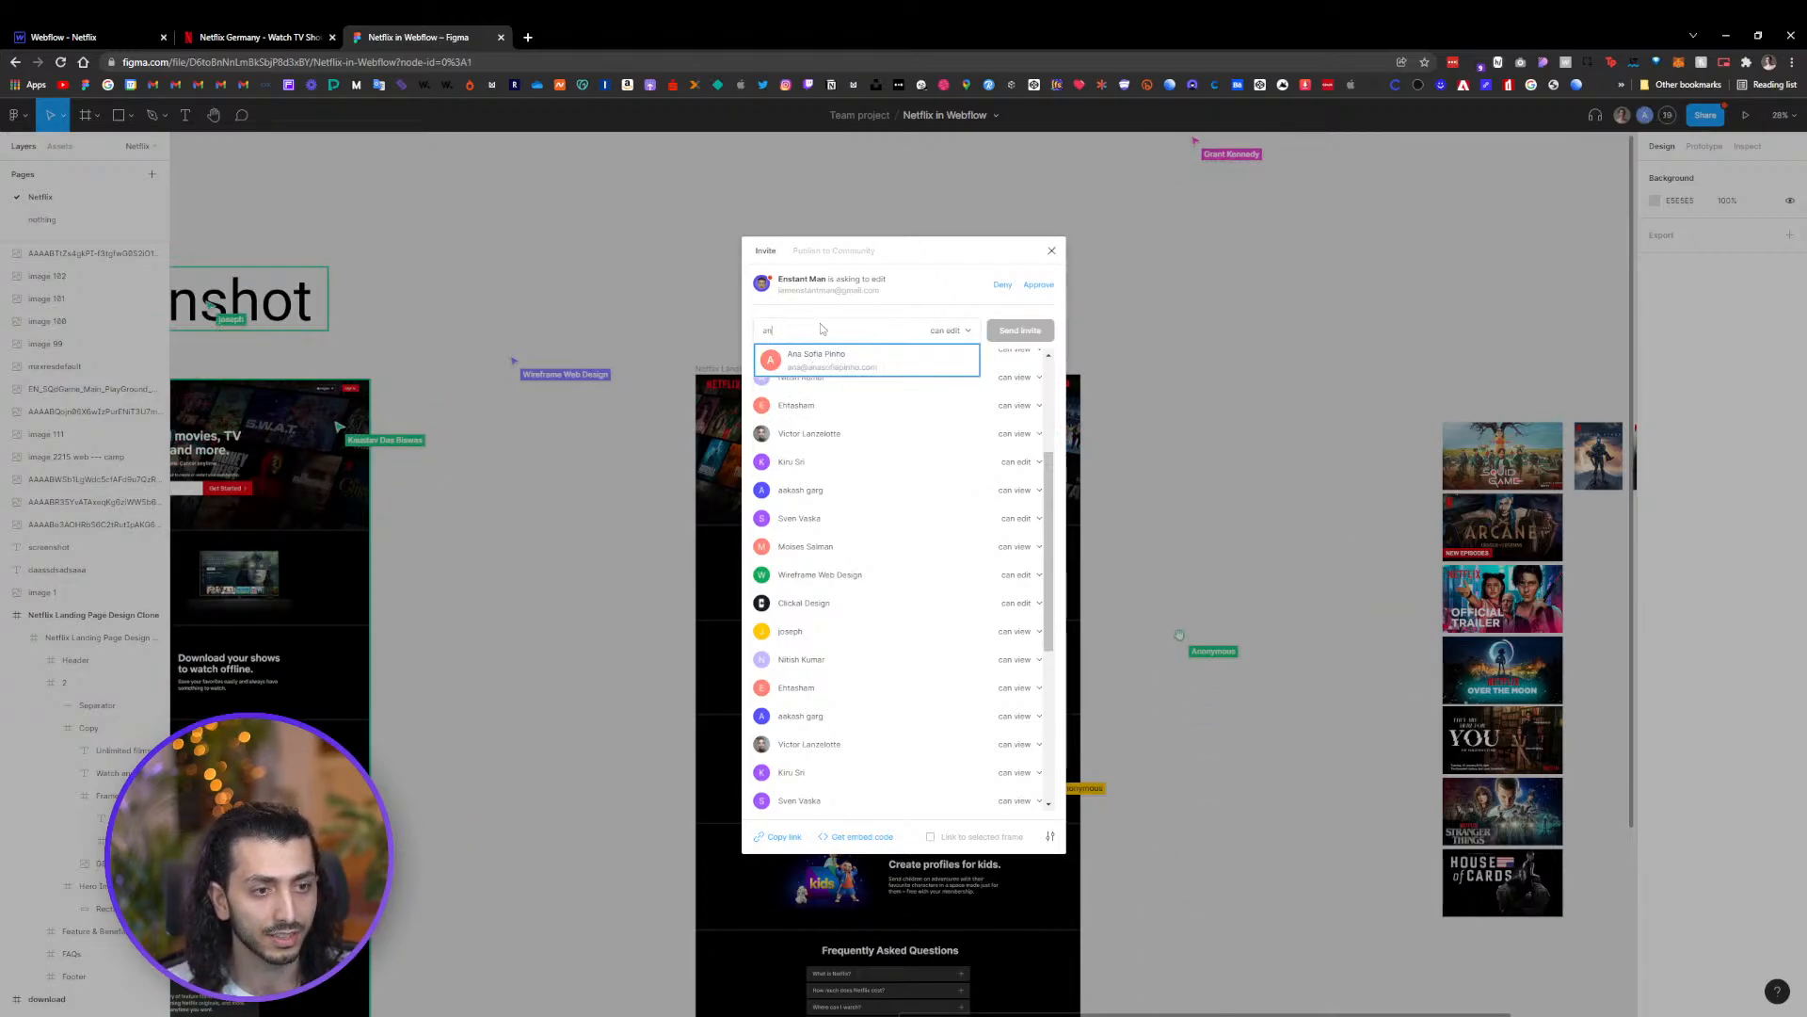
key("Escape")
left_click(1144, 333)
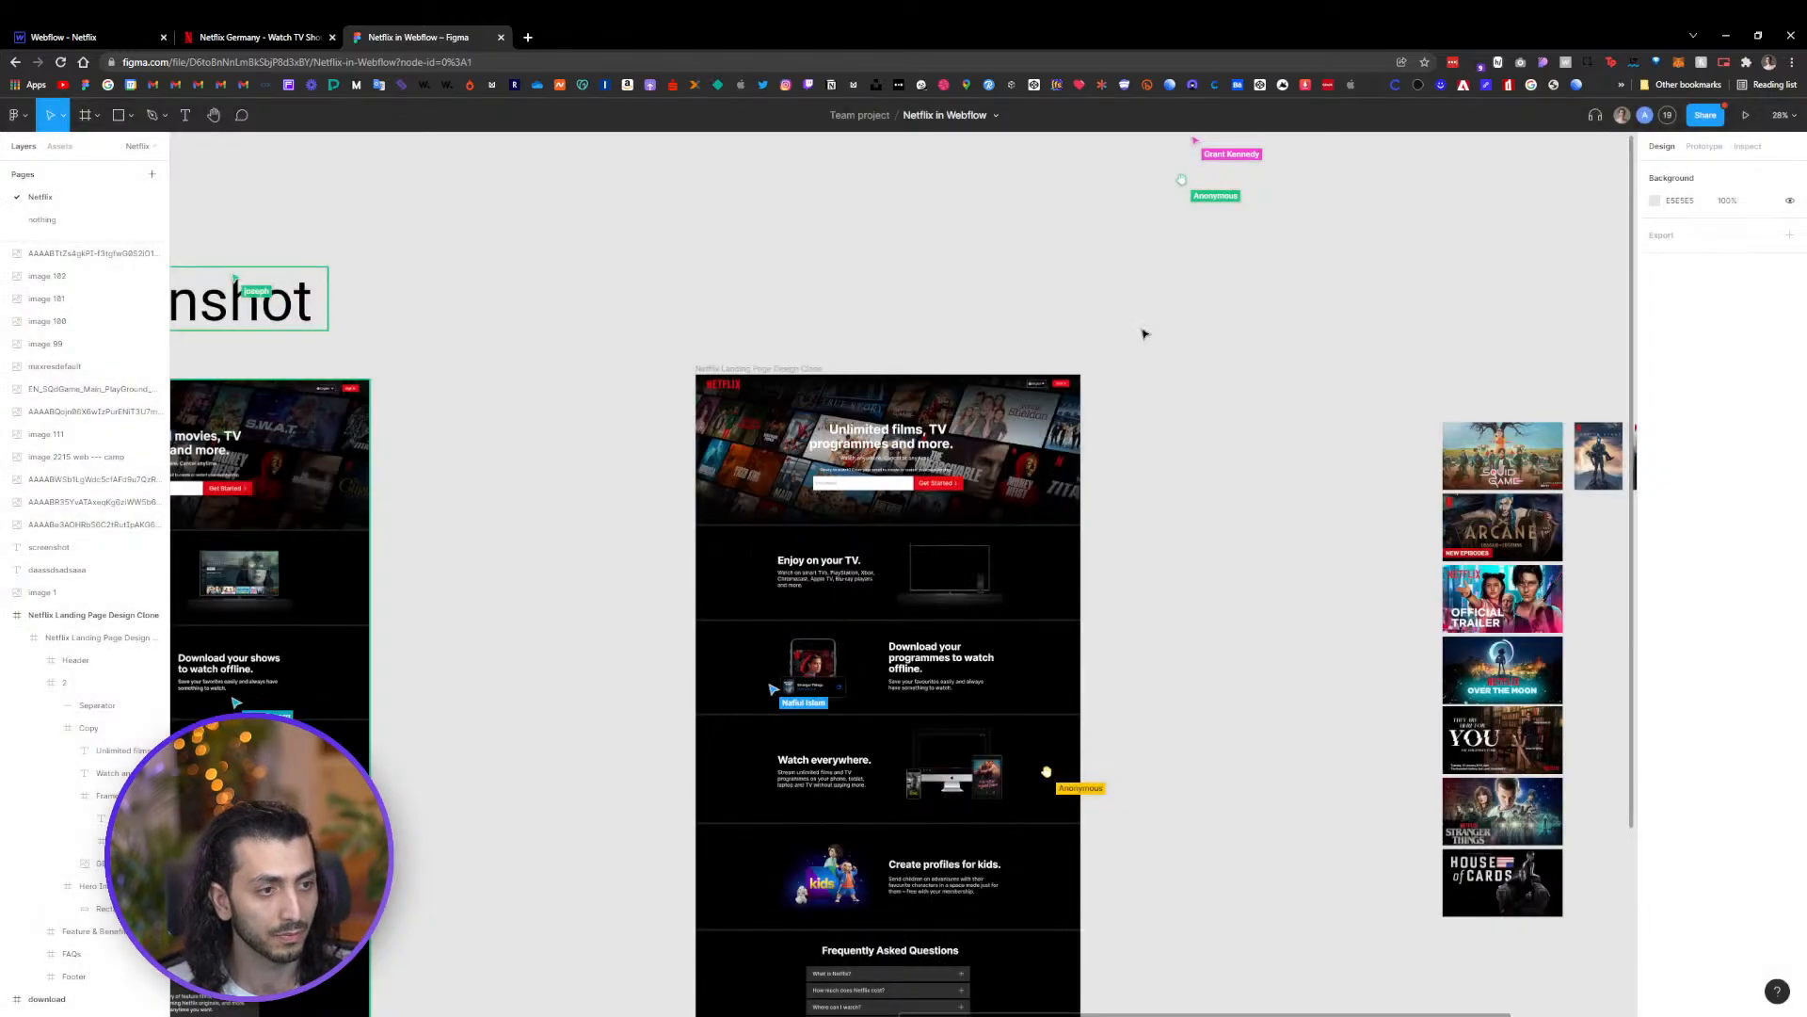
Compare the Netflix clone frame in the Figma design with the Webflow Style Guide page
scroll(1068, 396, "down", 2)
left_click_drag(1099, 338, 1226, 436)
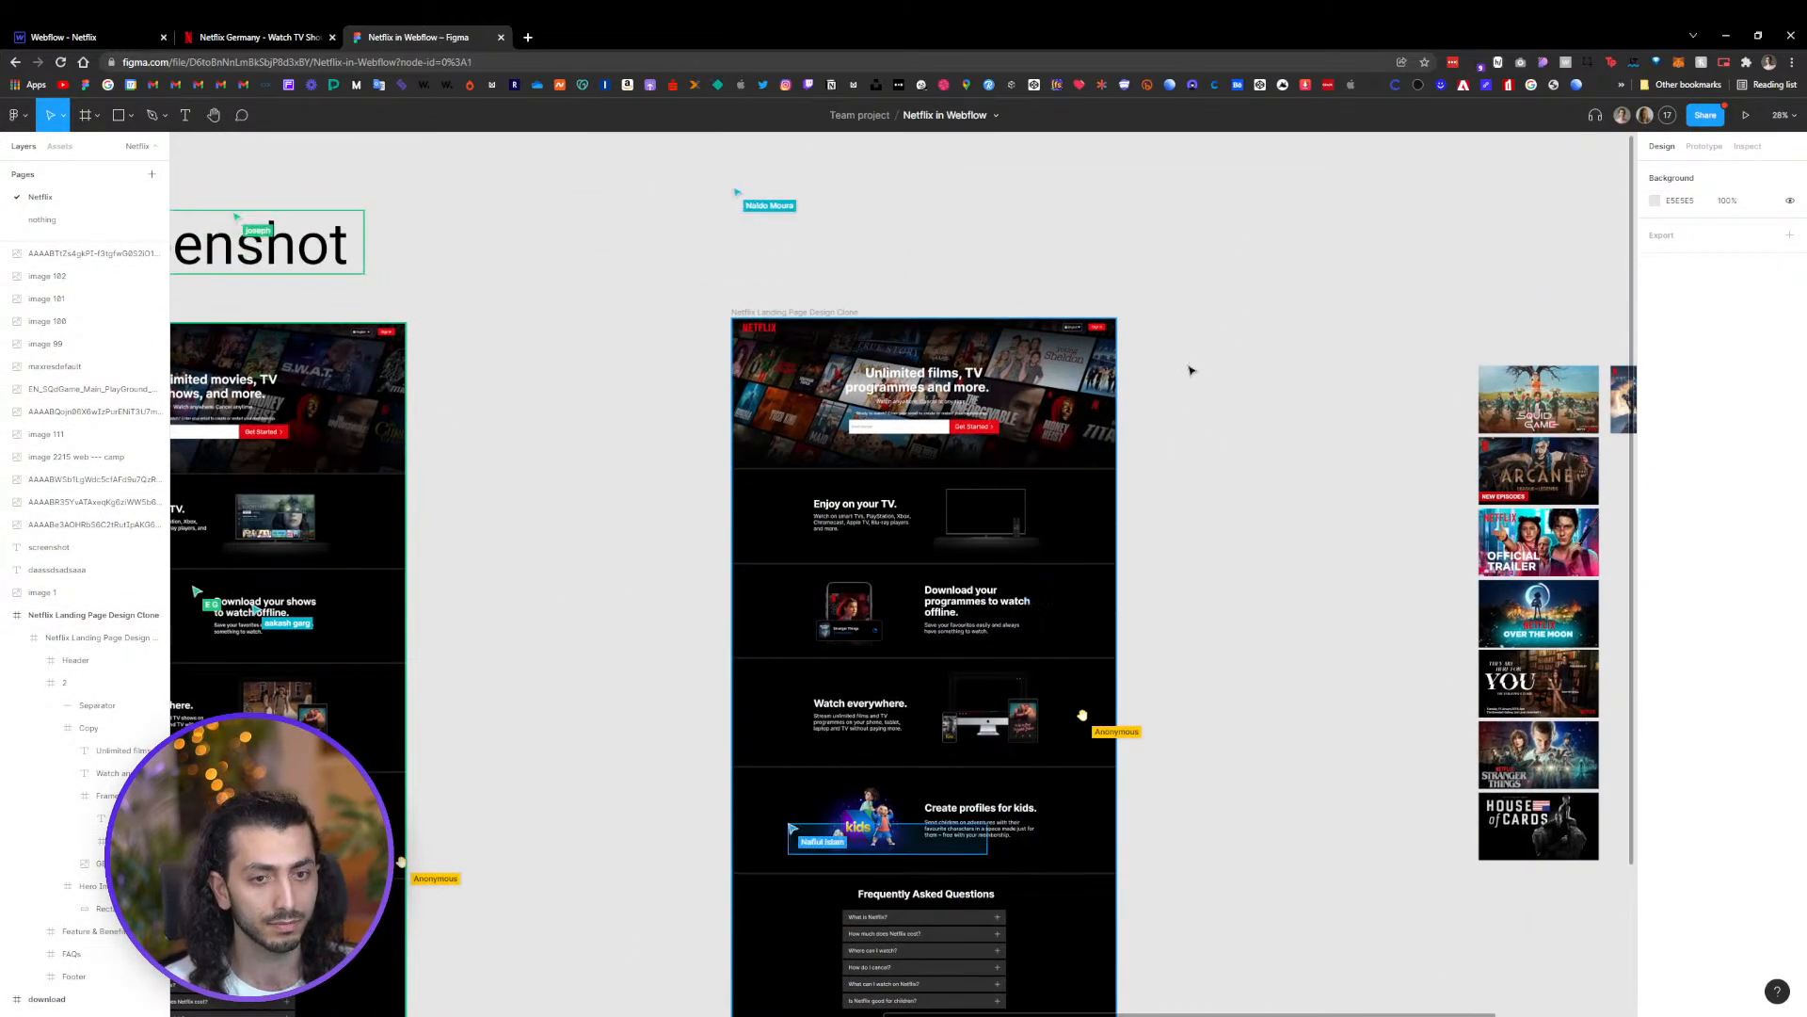
left_click(132, 38)
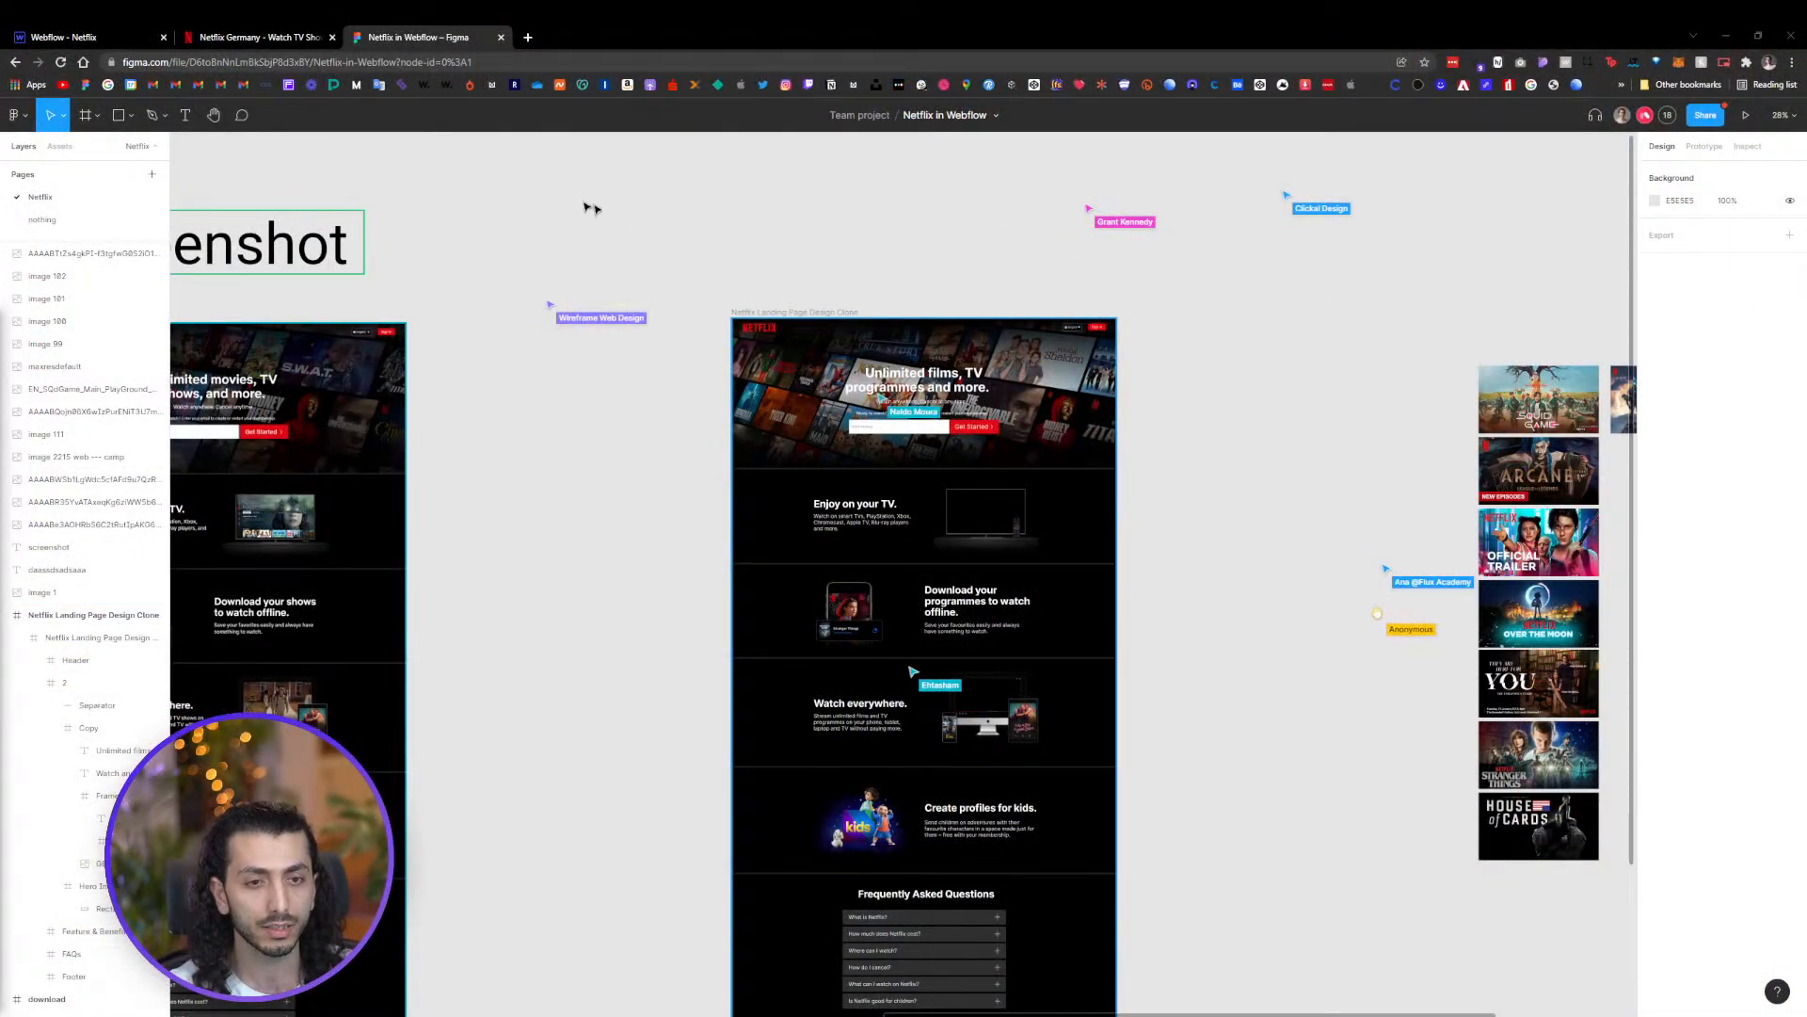
left_click(64, 36)
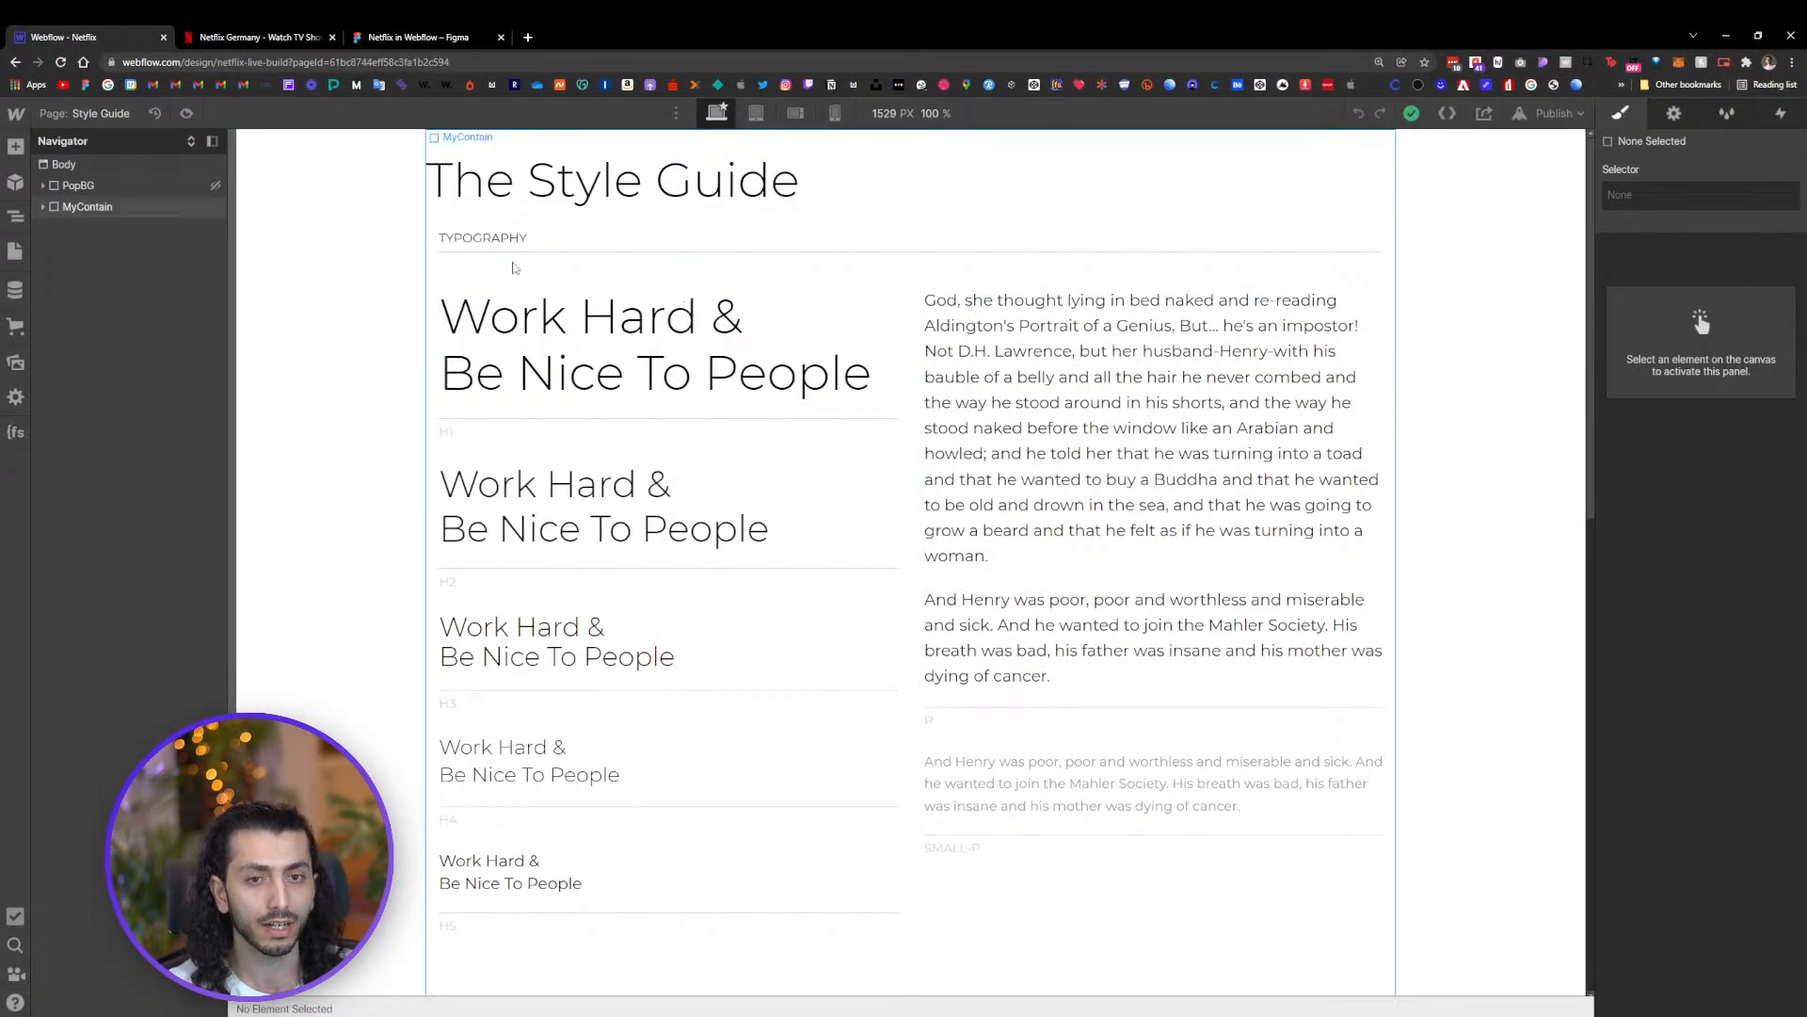
left_click(81, 117)
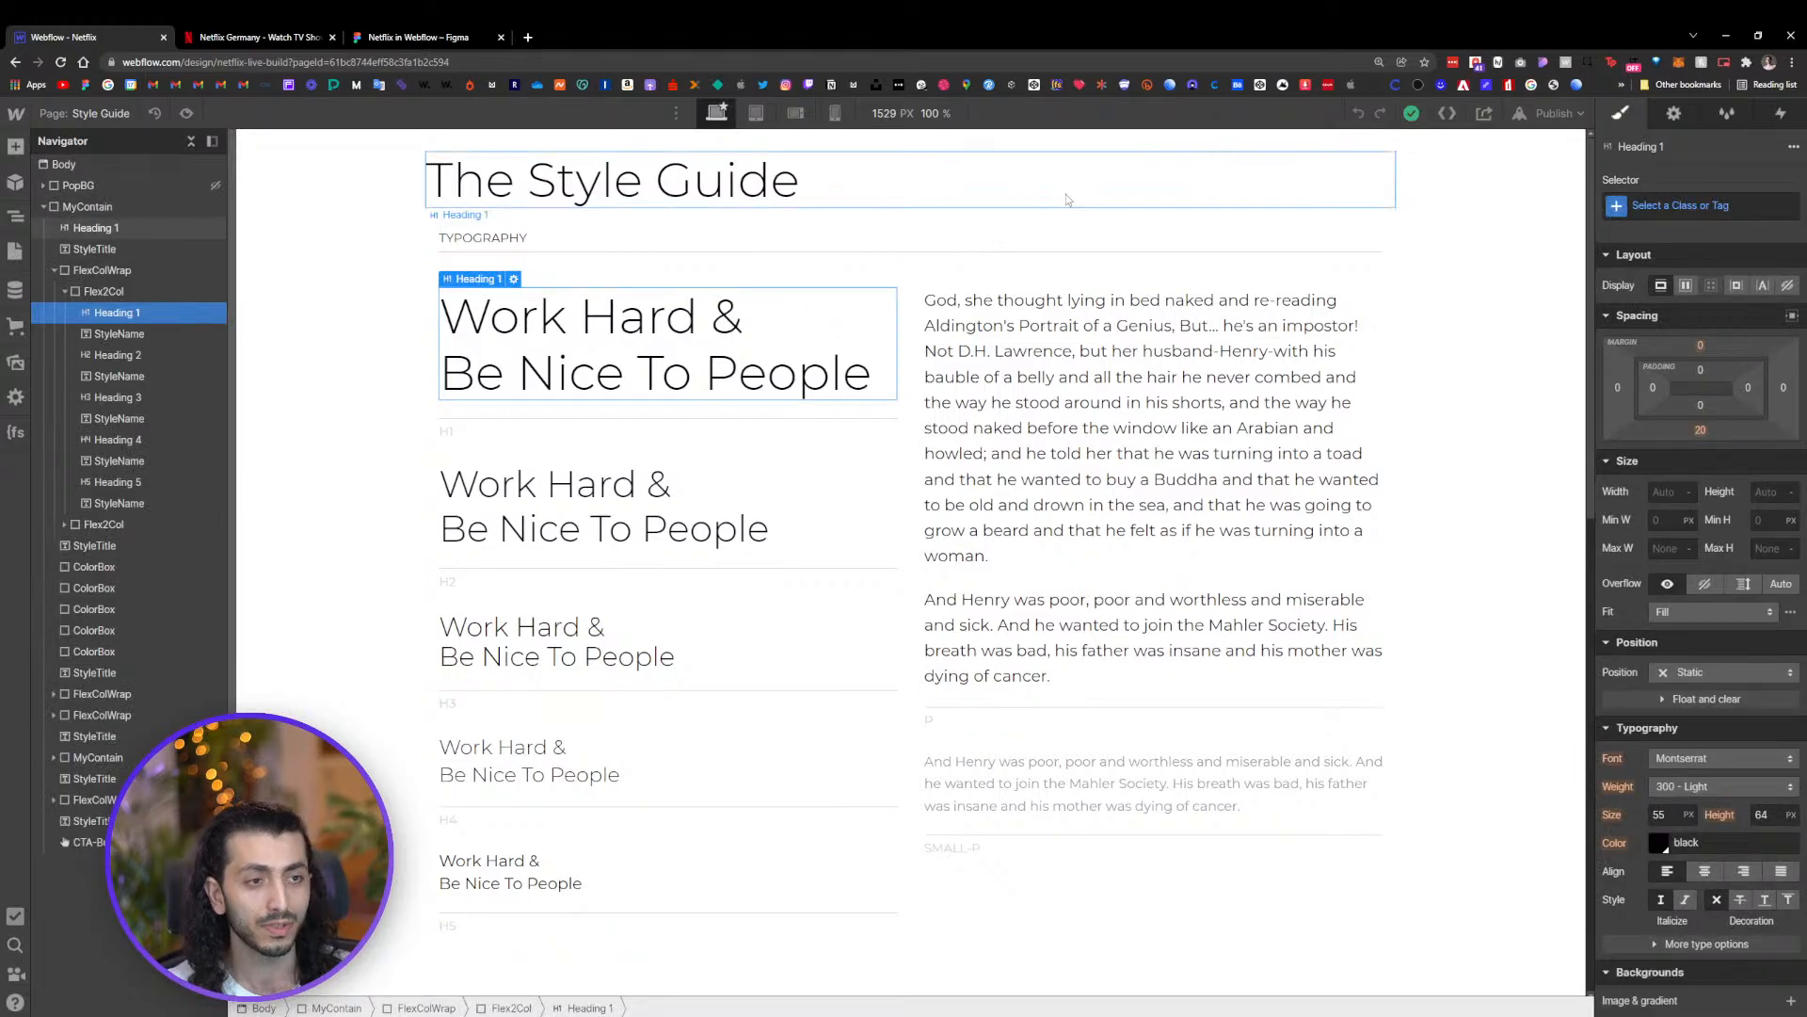
left_click(1509, 178)
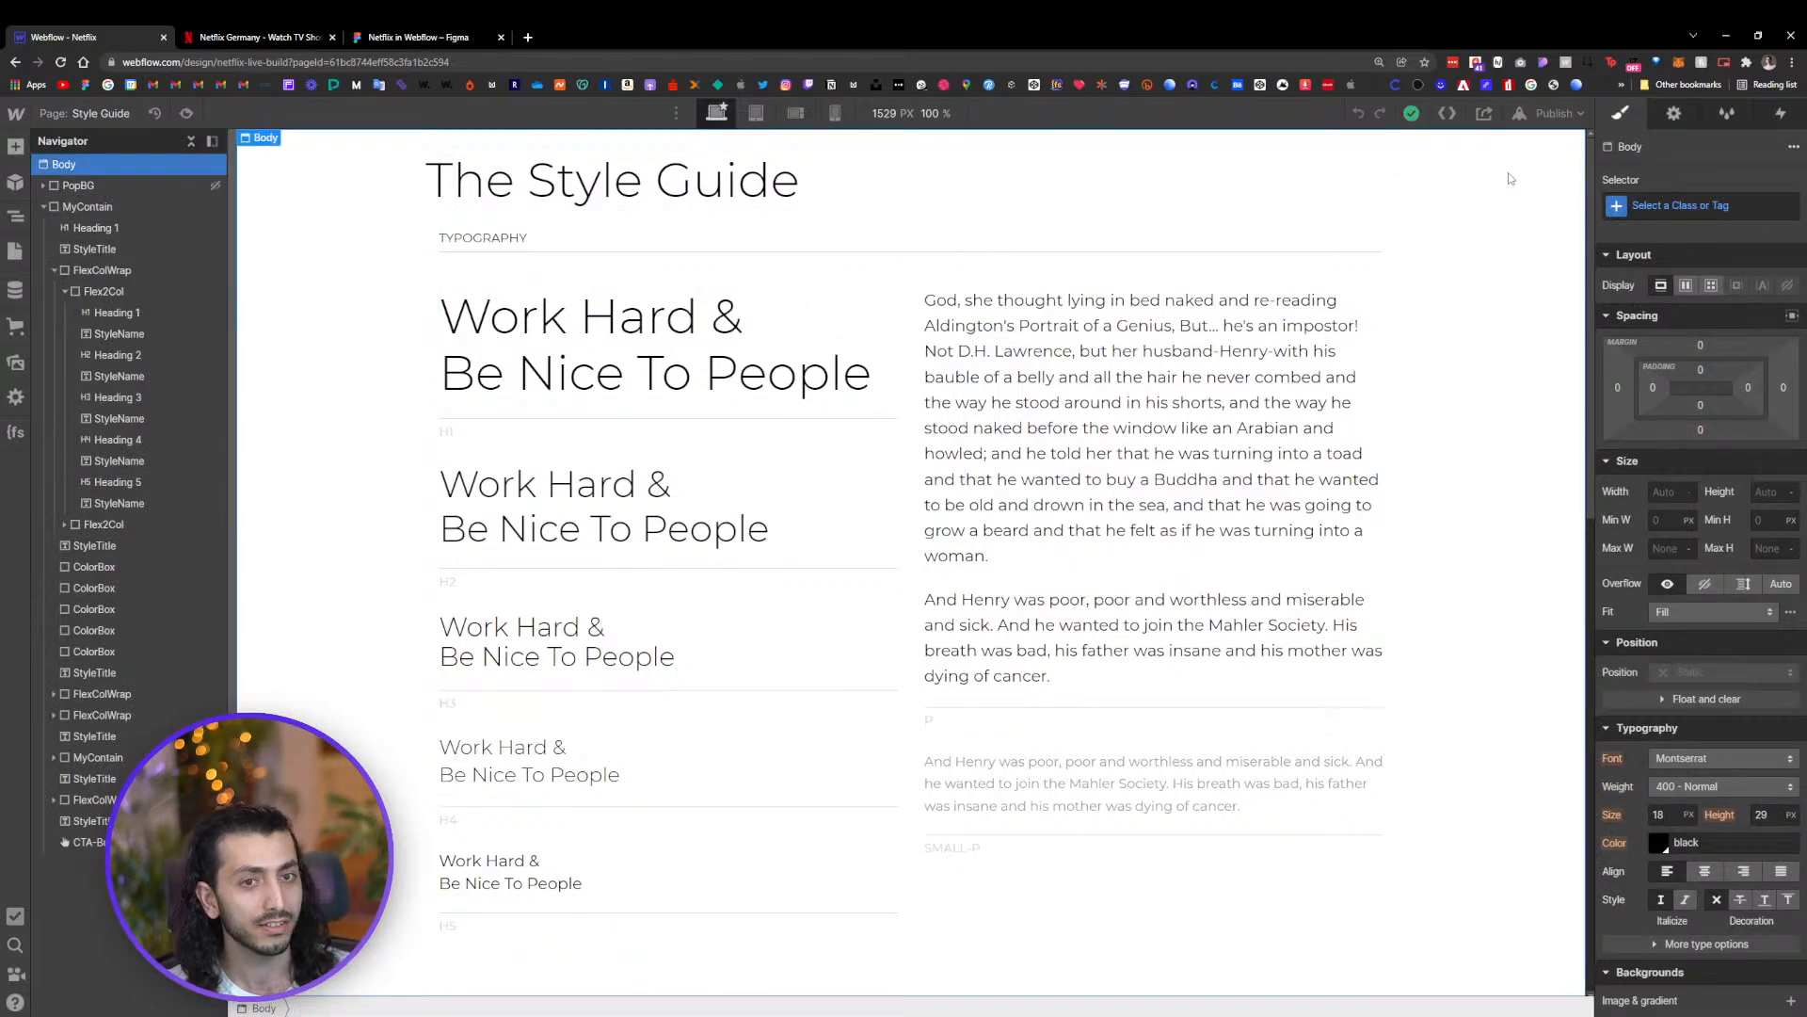
left_click(393, 35)
scroll(1058, 179, "down", 3)
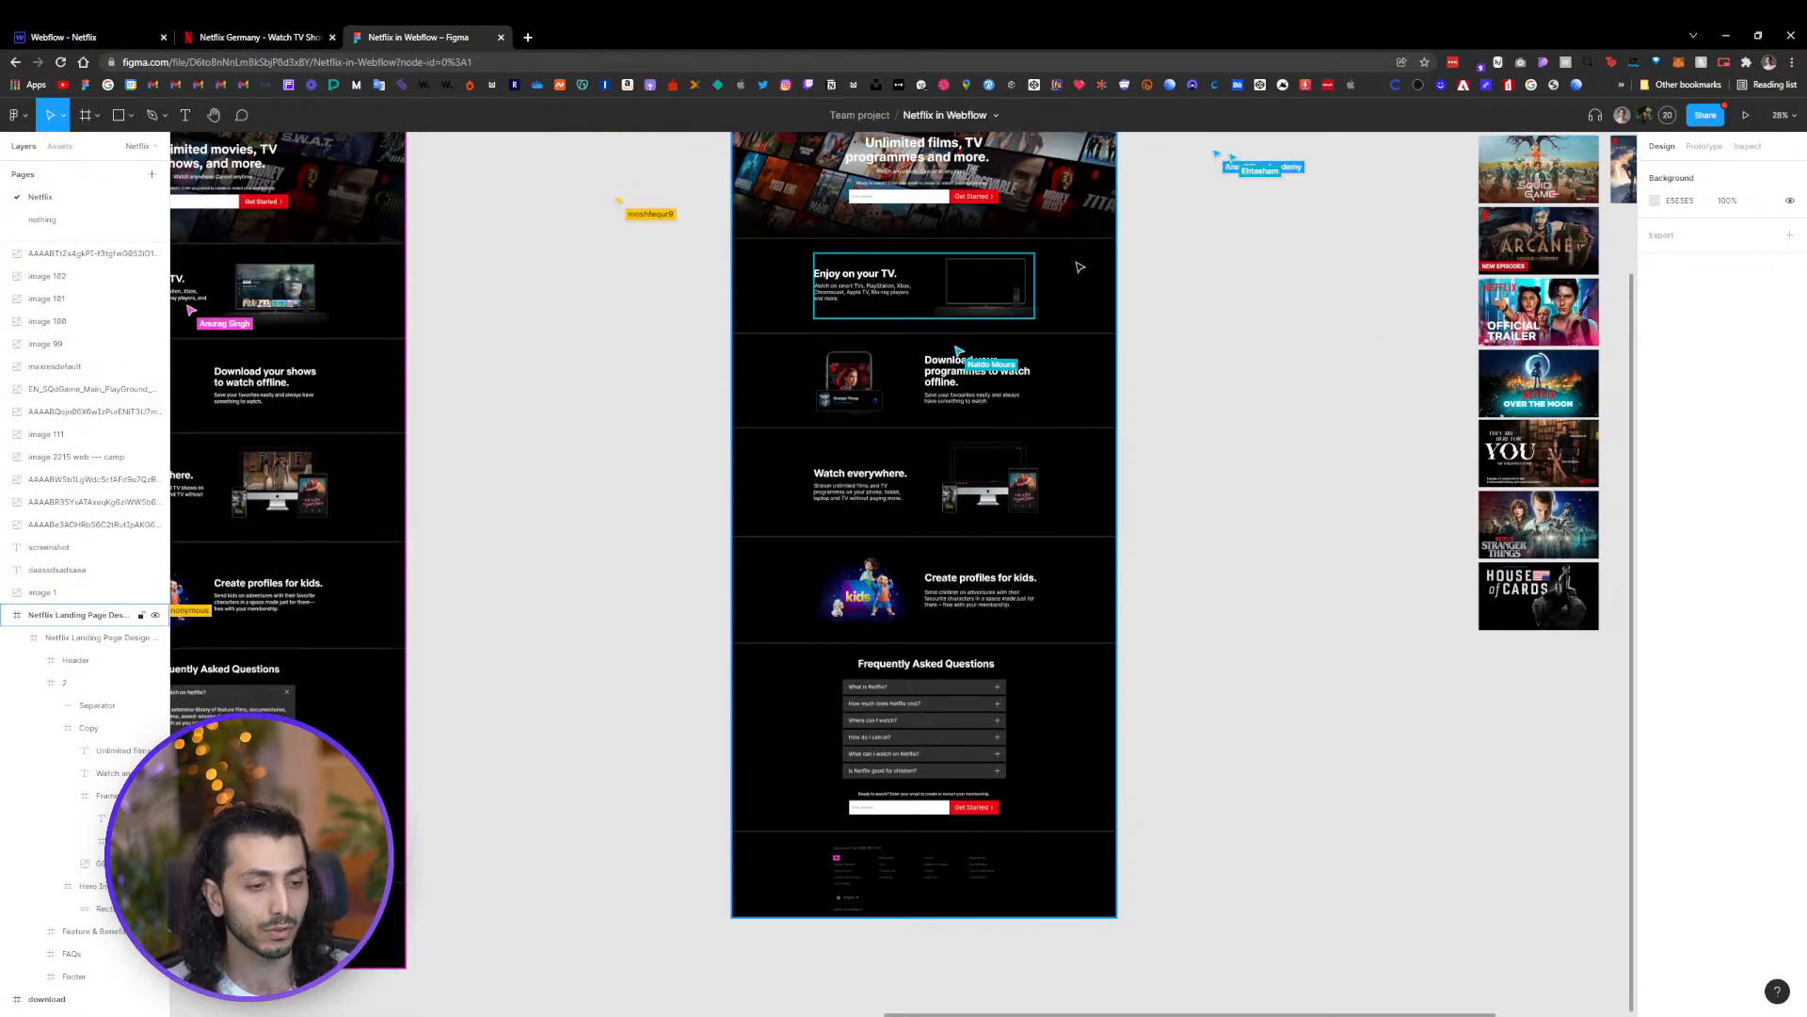
left_click(75, 37)
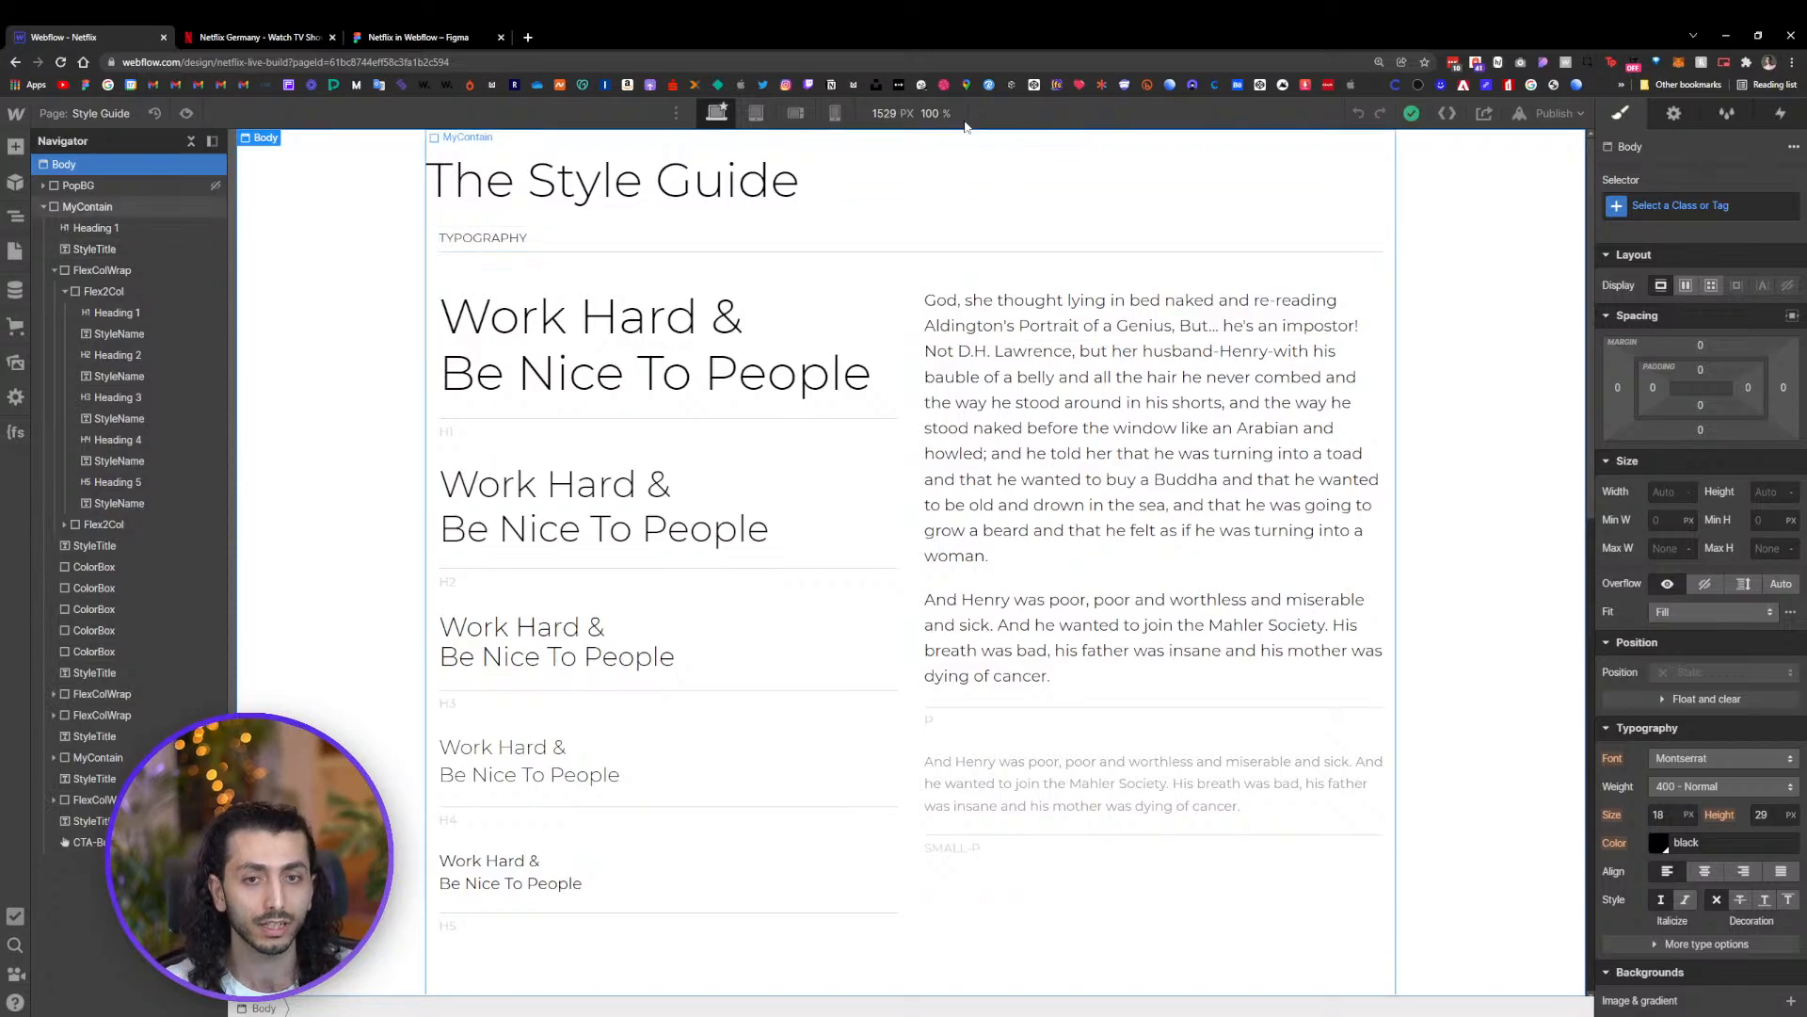
Style the Body (All Pages) tag with a dark gray #4e4e4e background color
left_click(1705, 207)
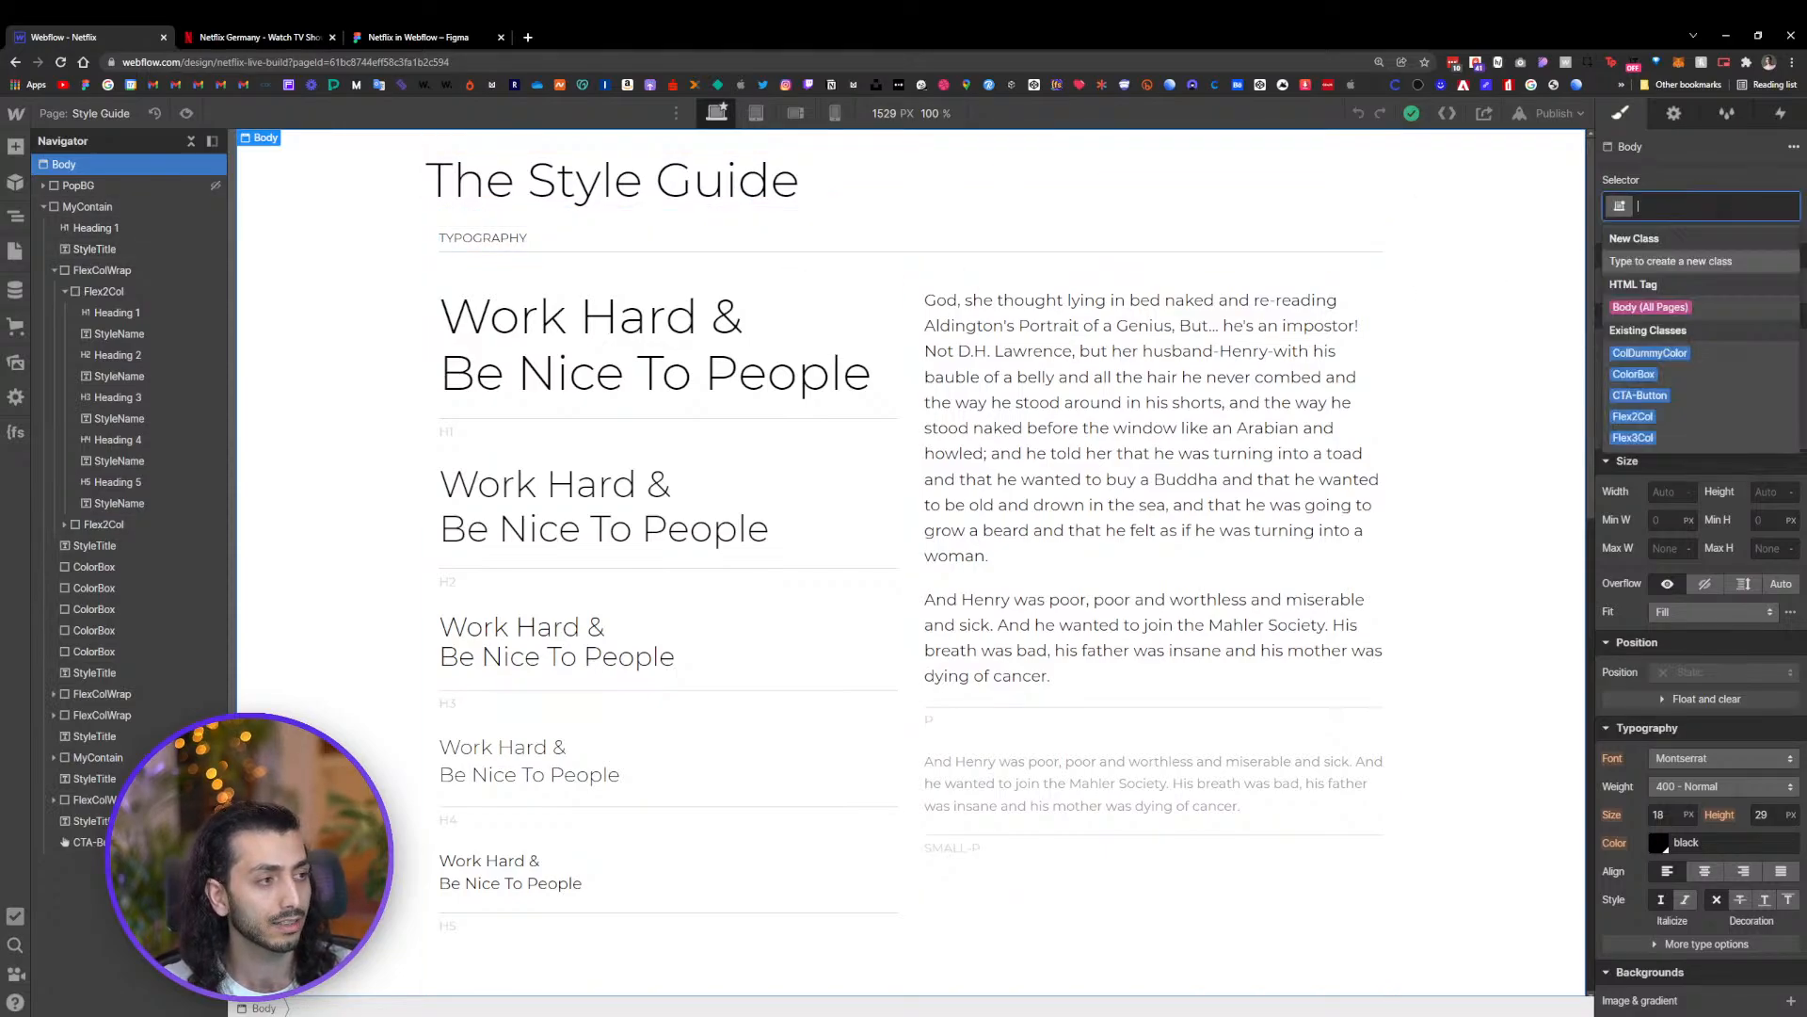
left_click(1700, 307)
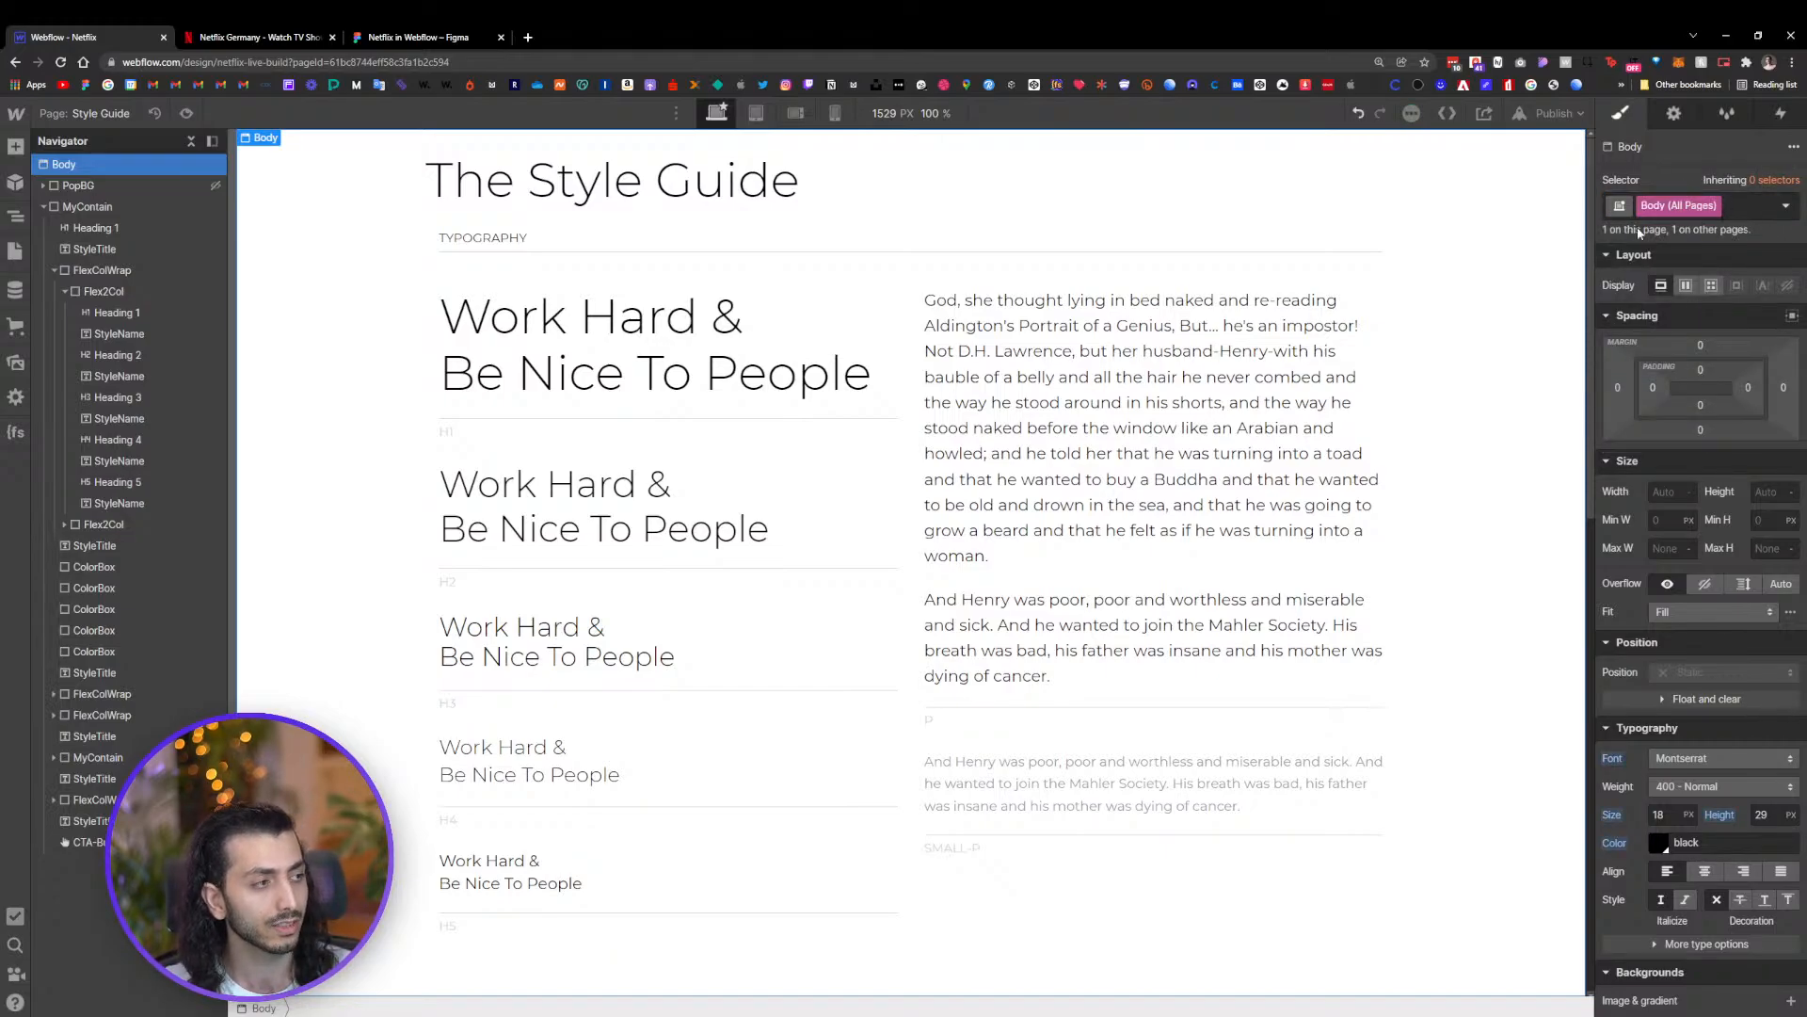
key("ctrl+plus")
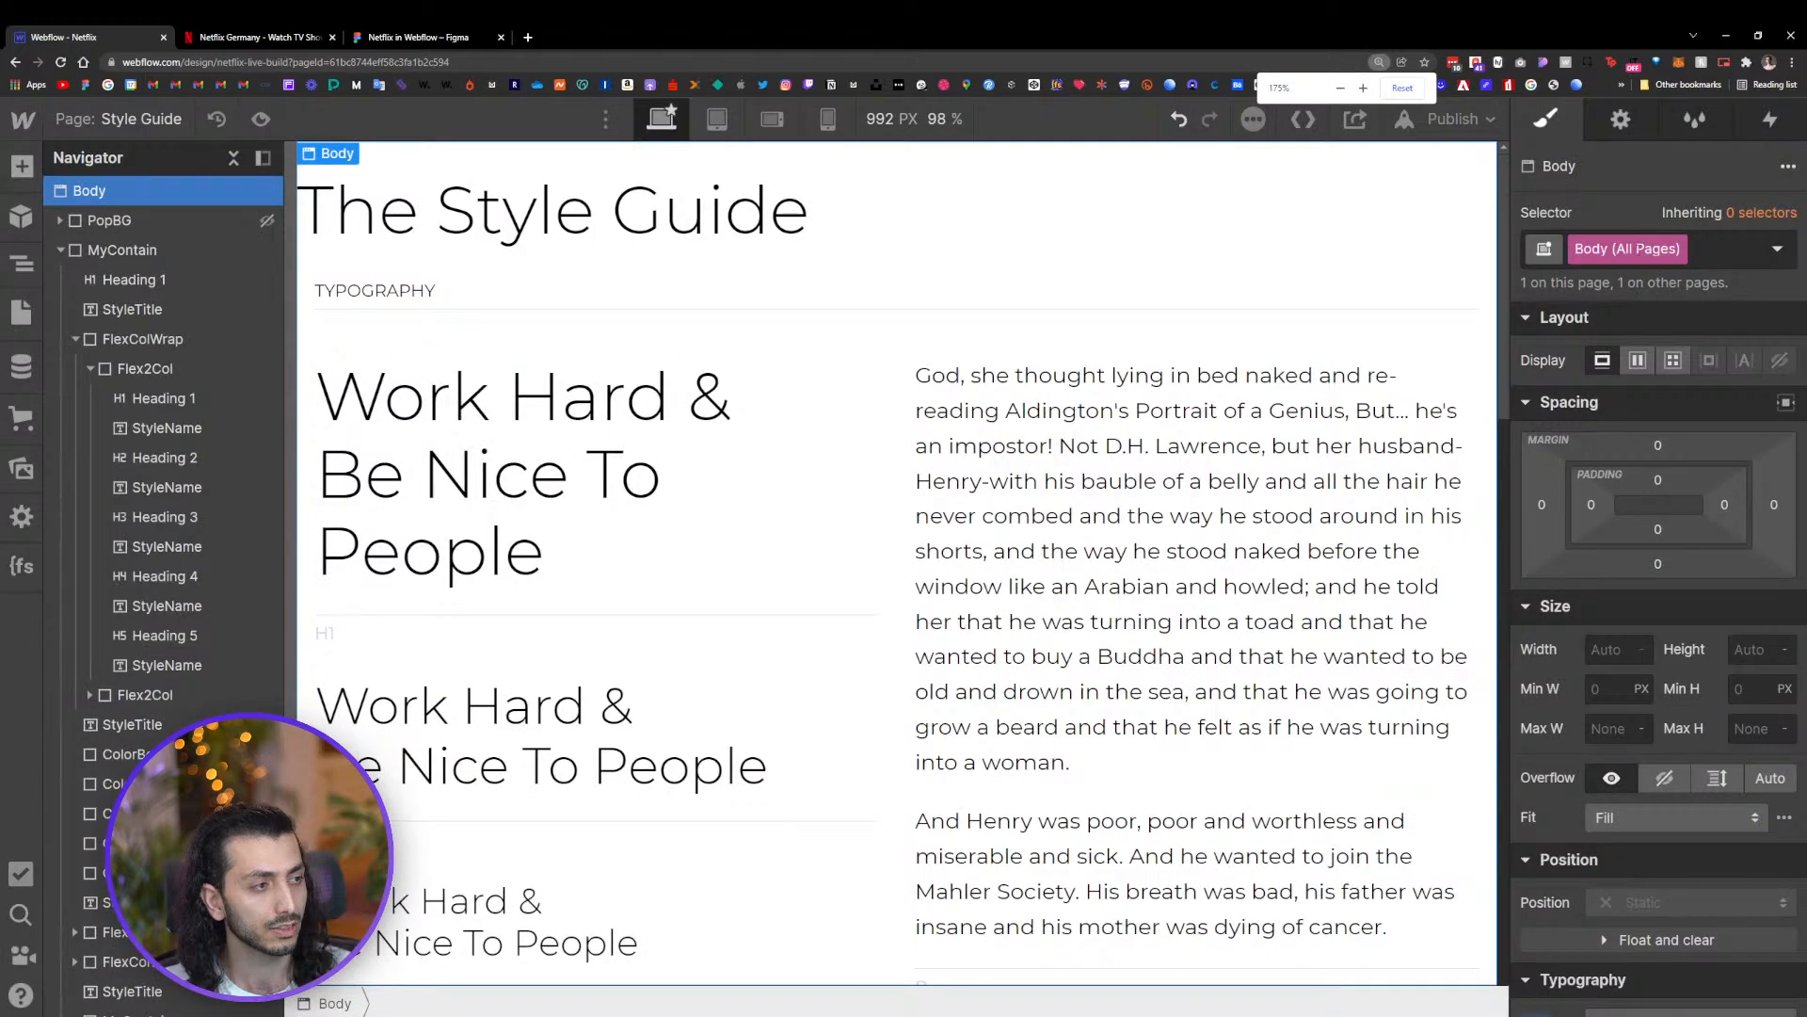
key("ctrl+minus")
scroll(1621, 515, "down", 5)
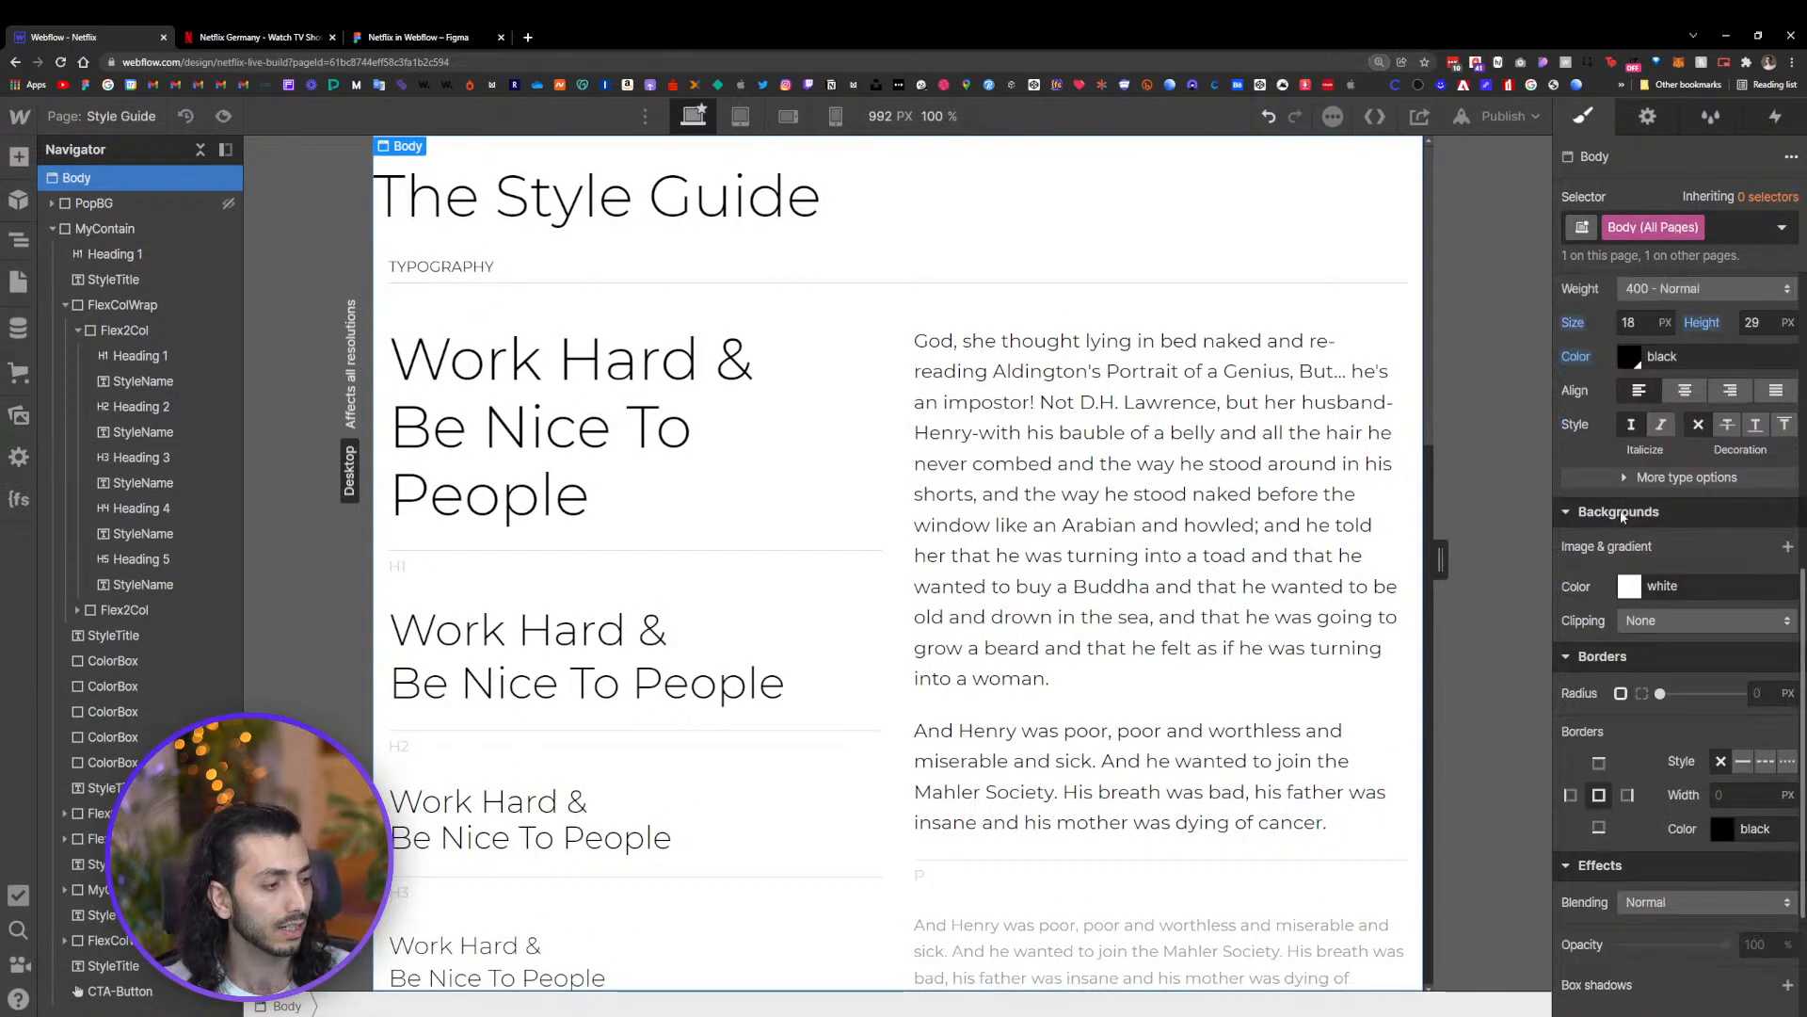
left_click(1629, 586)
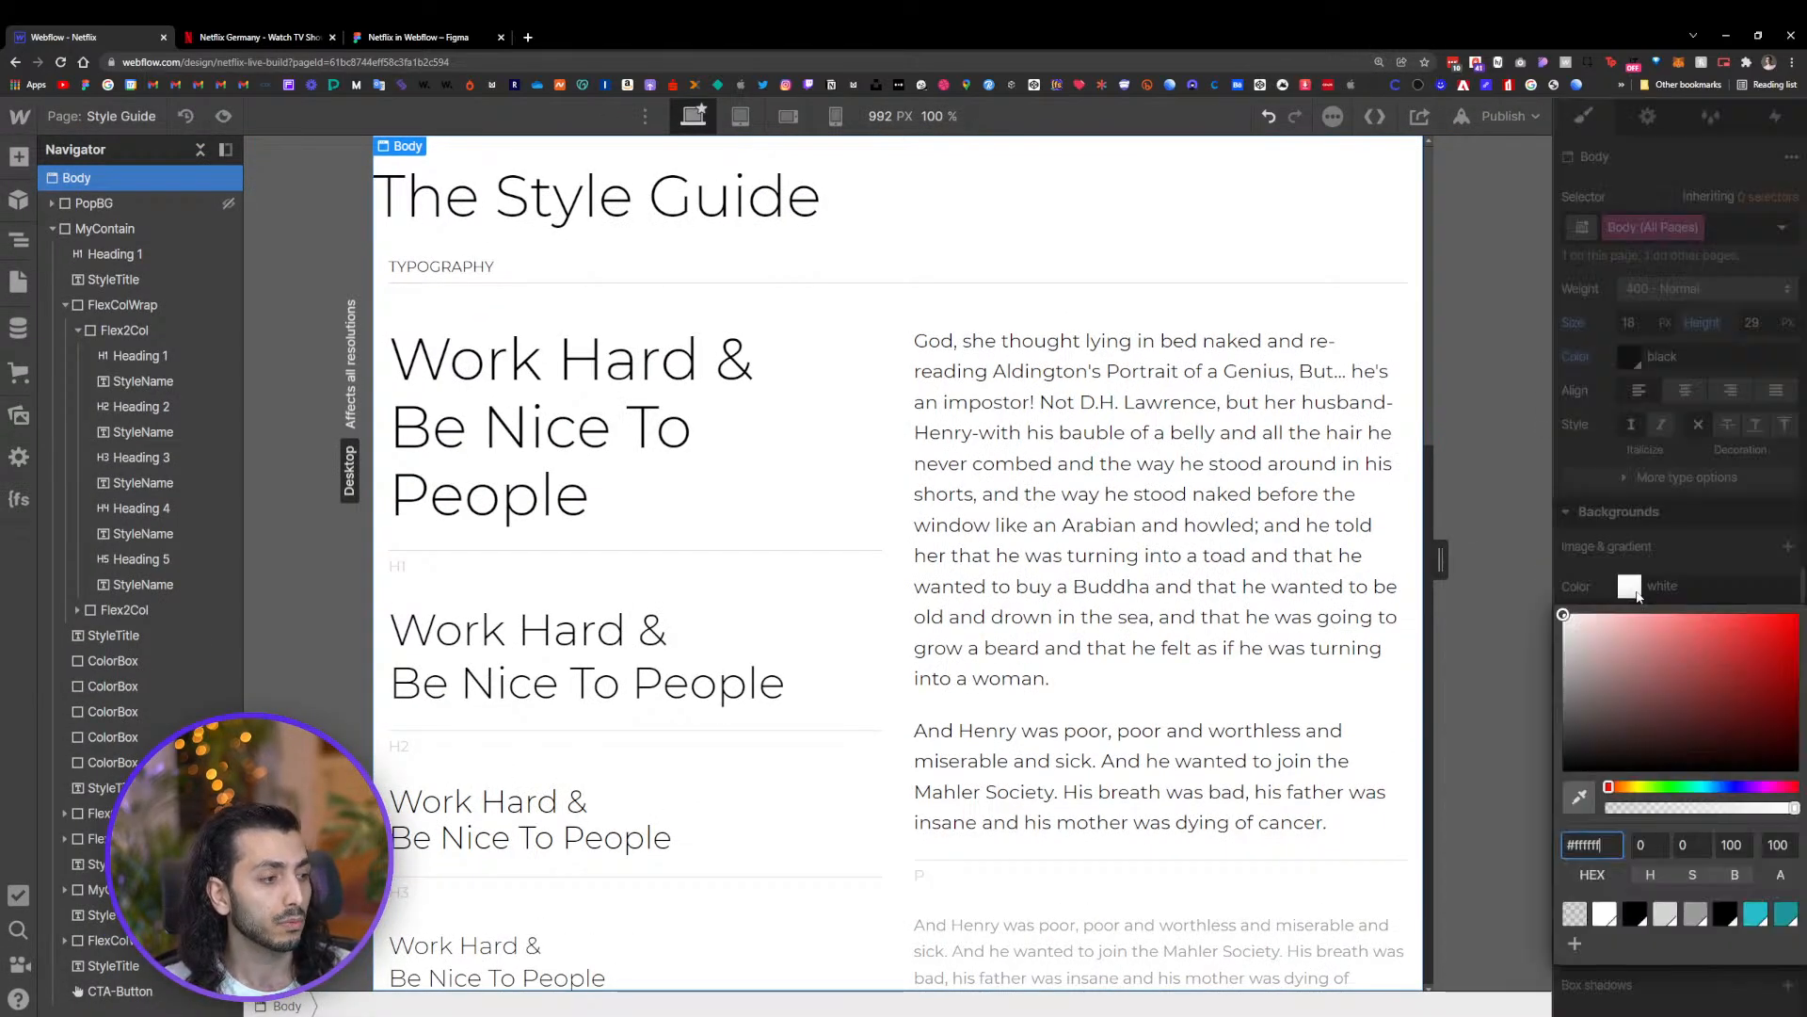
left_click_drag(1591, 665, 1454, 932)
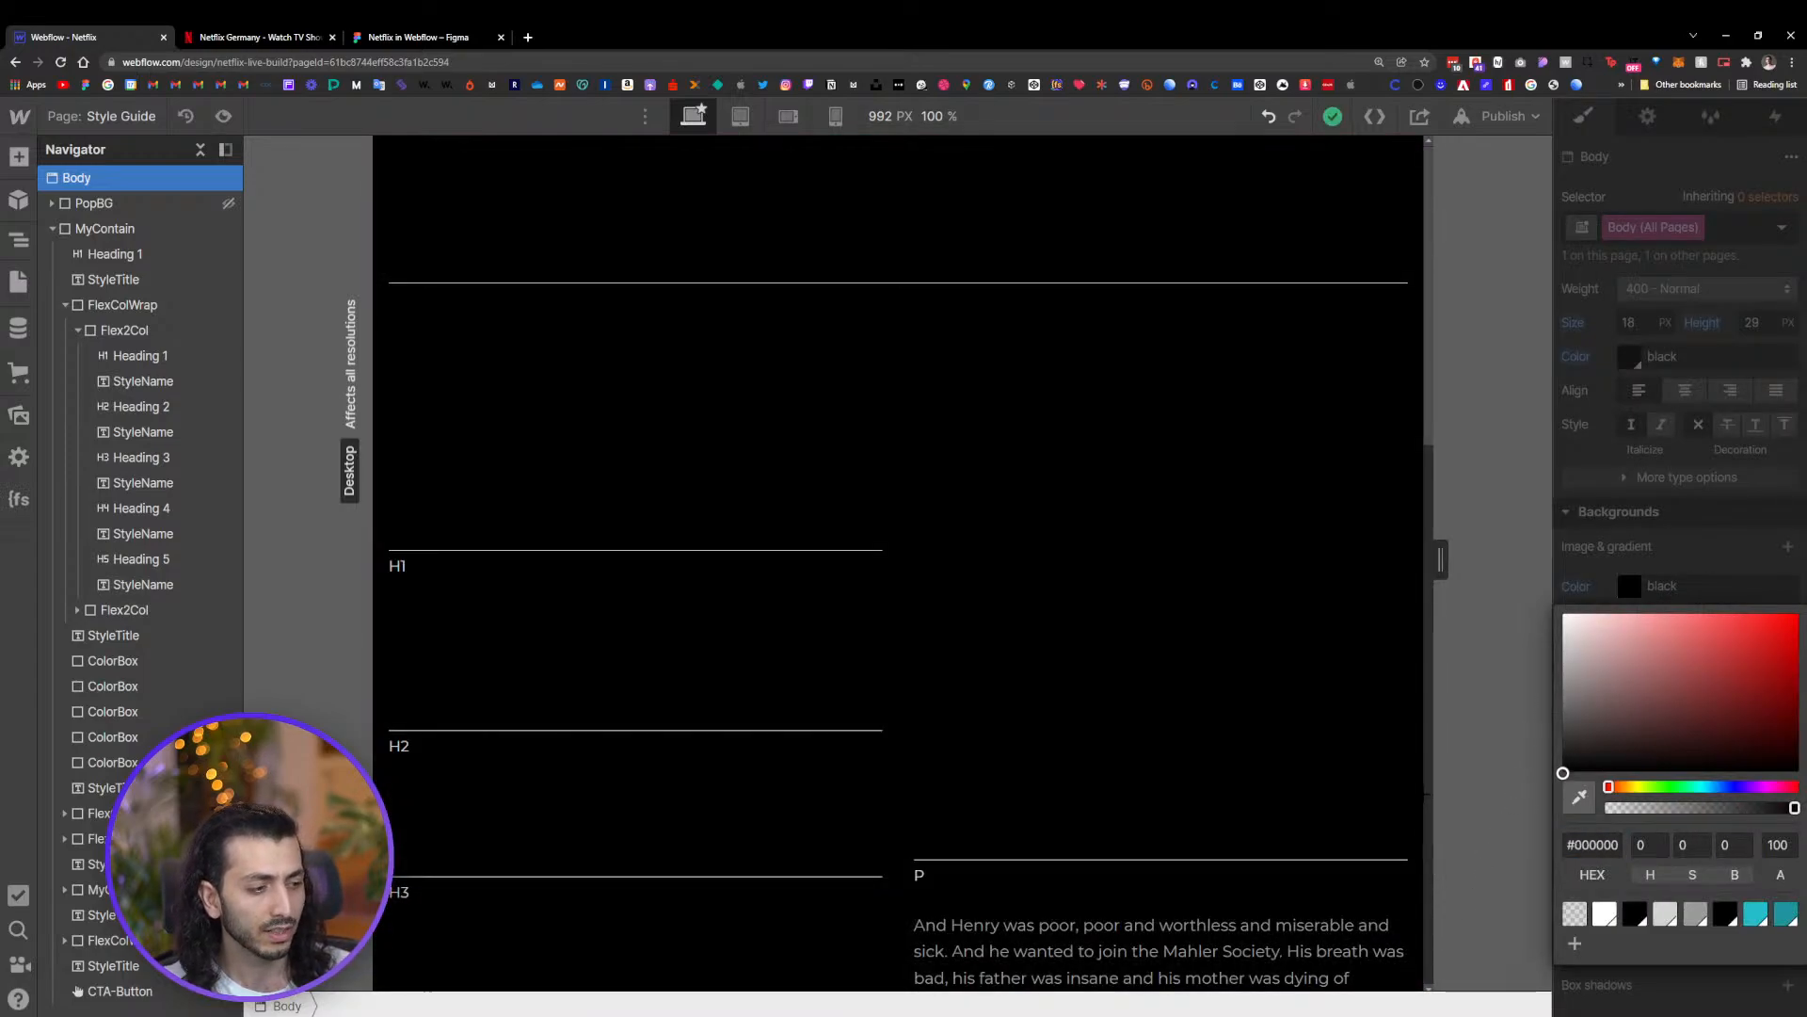
left_click_drag(1427, 796, 1409, 724)
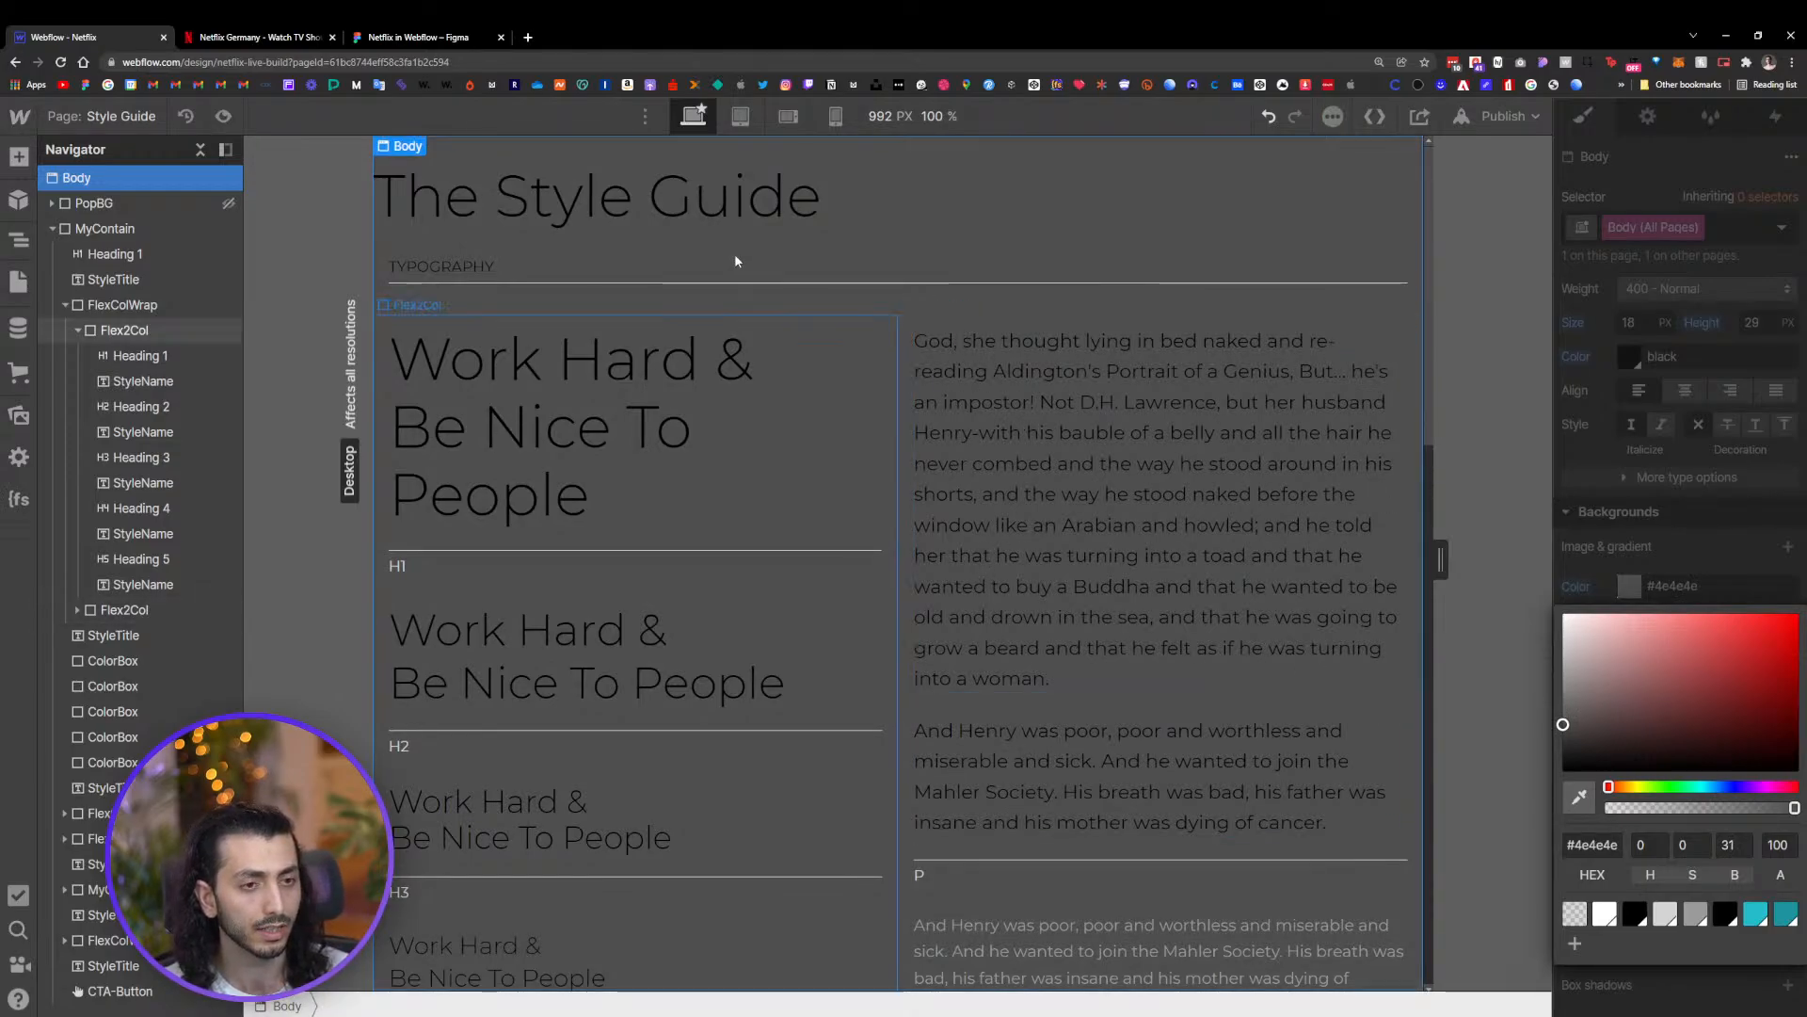
Select the style guide title and set the All H1 Headings tag's text color to white
left_click(710, 214)
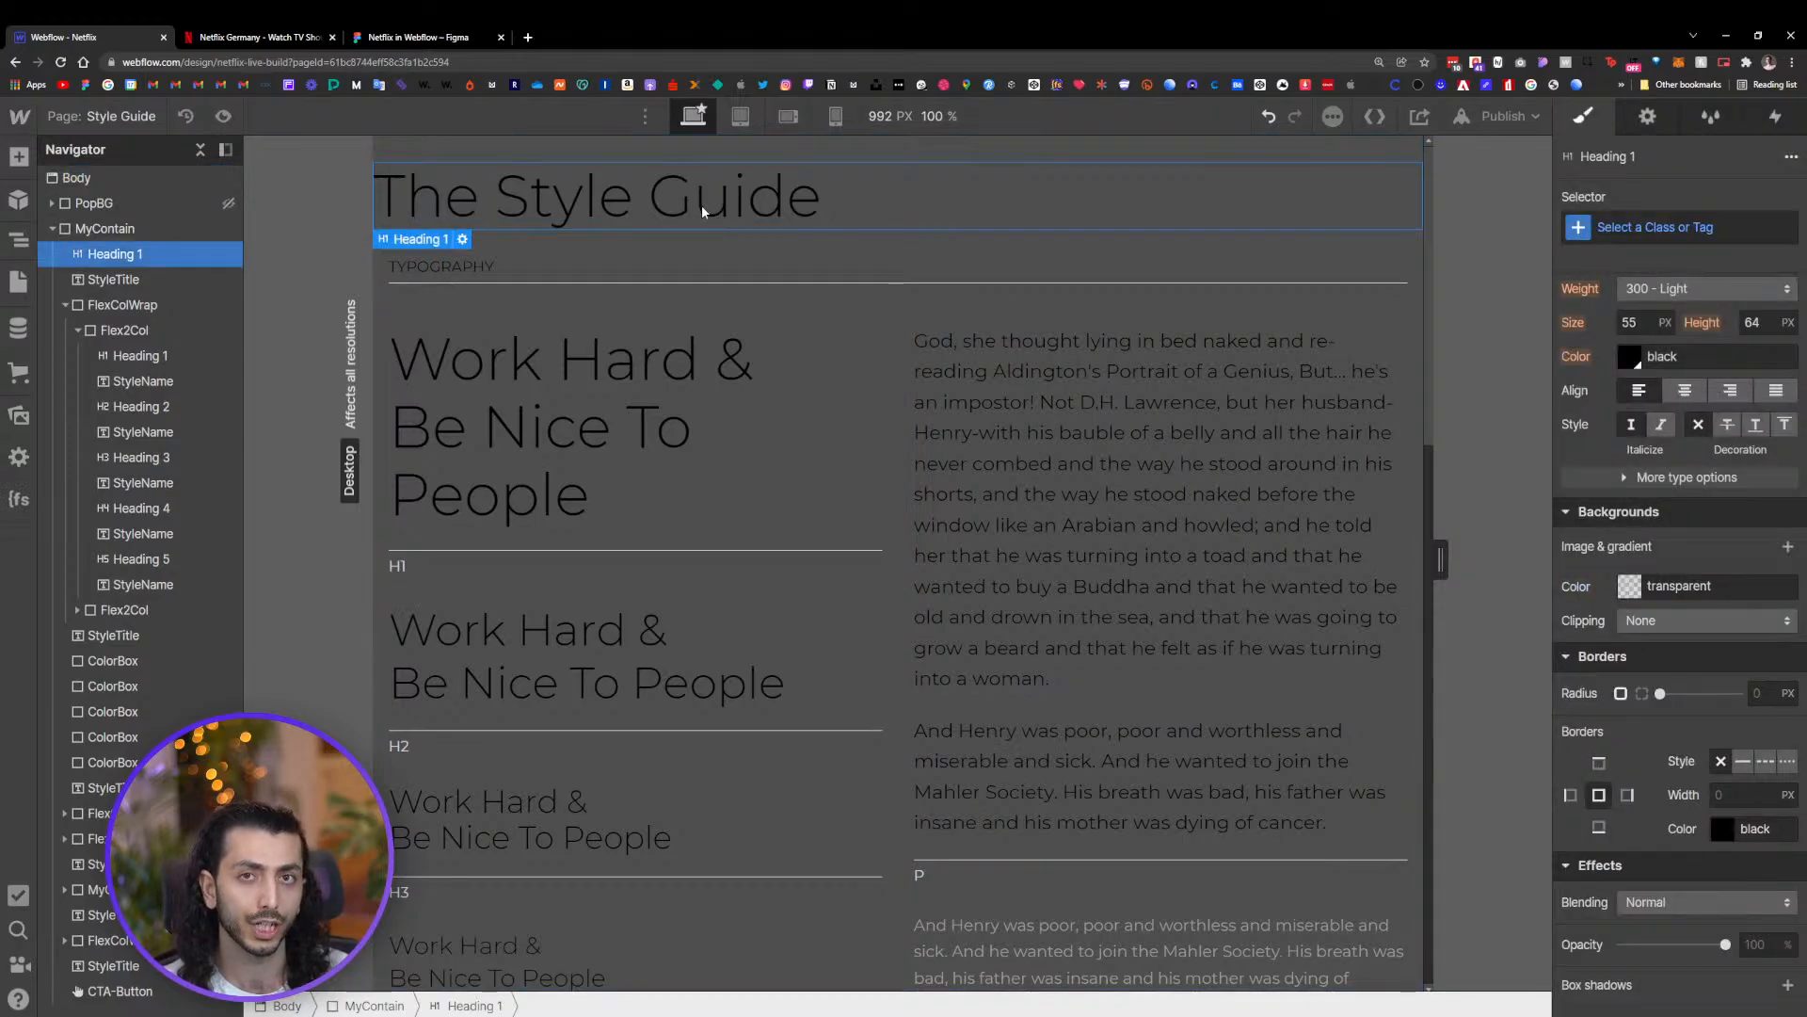
left_click(1644, 228)
left_click(1623, 348)
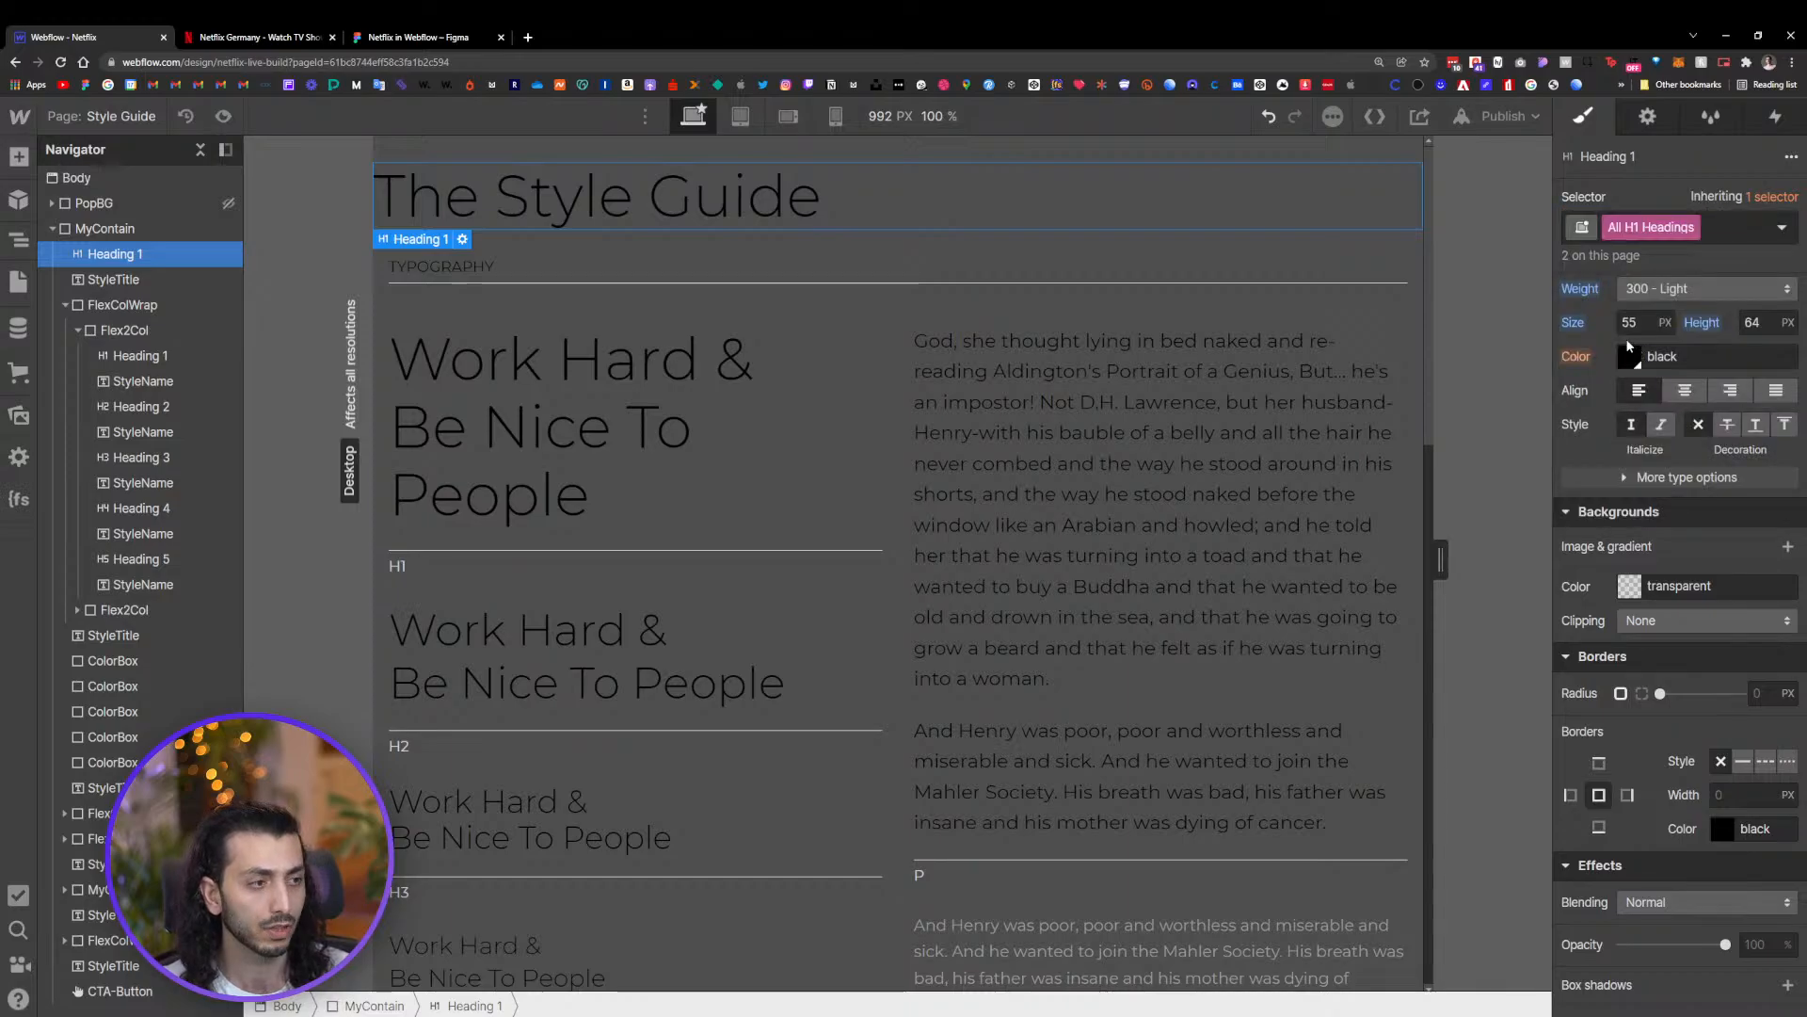
left_click(1624, 359)
left_click_drag(1598, 413, 1400, 295)
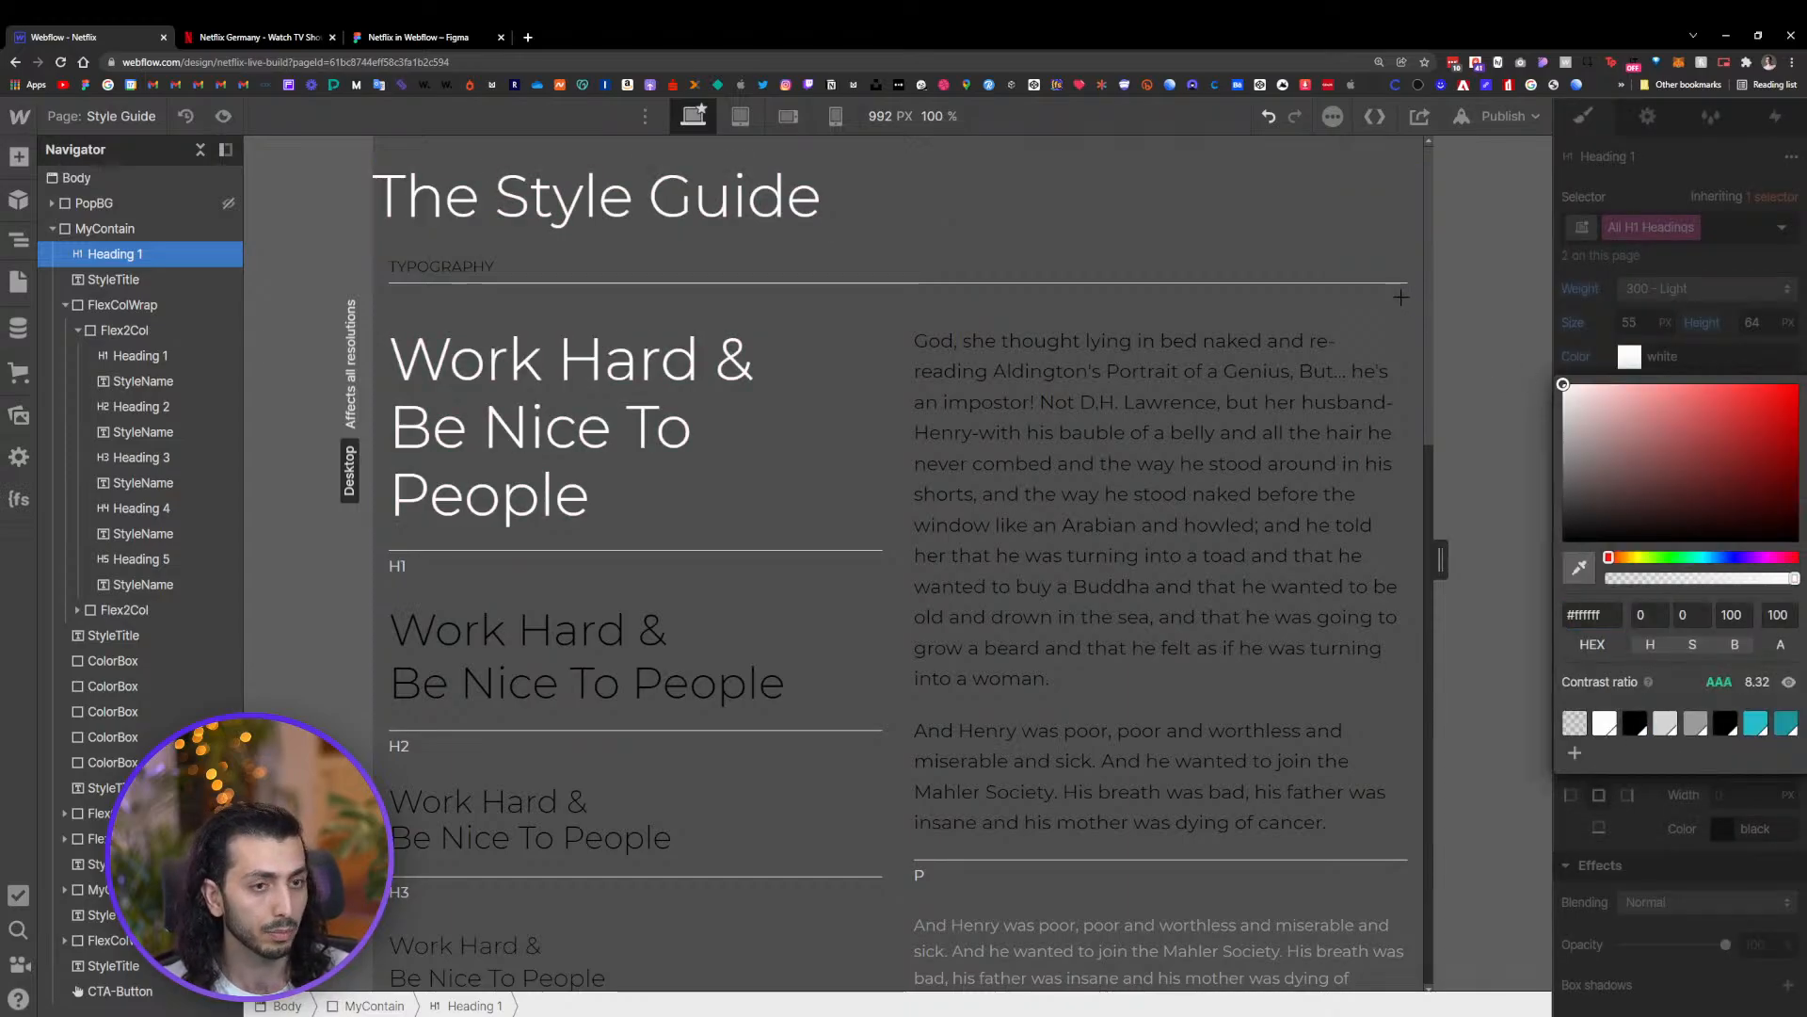
Select the paragraph text and set the All Paragraphs tag's text color to white
left_click(1079, 451)
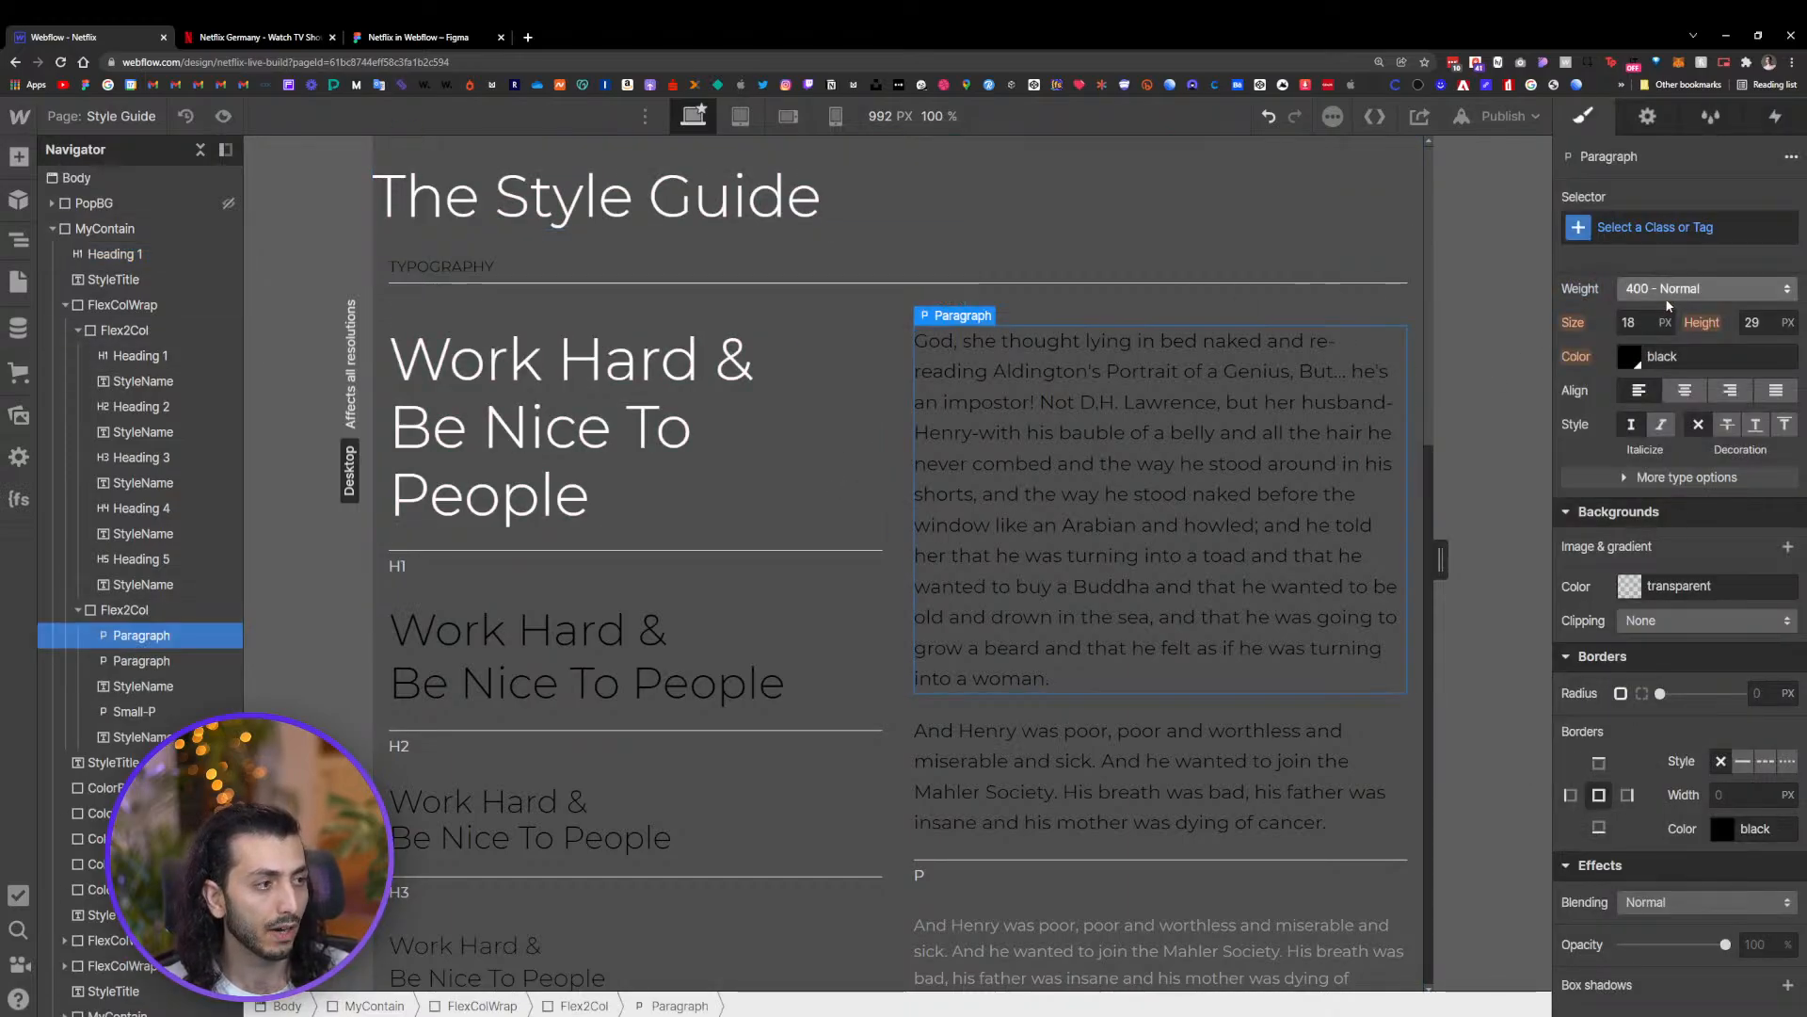
scroll(1637, 508, "down", 5)
left_click(1629, 227)
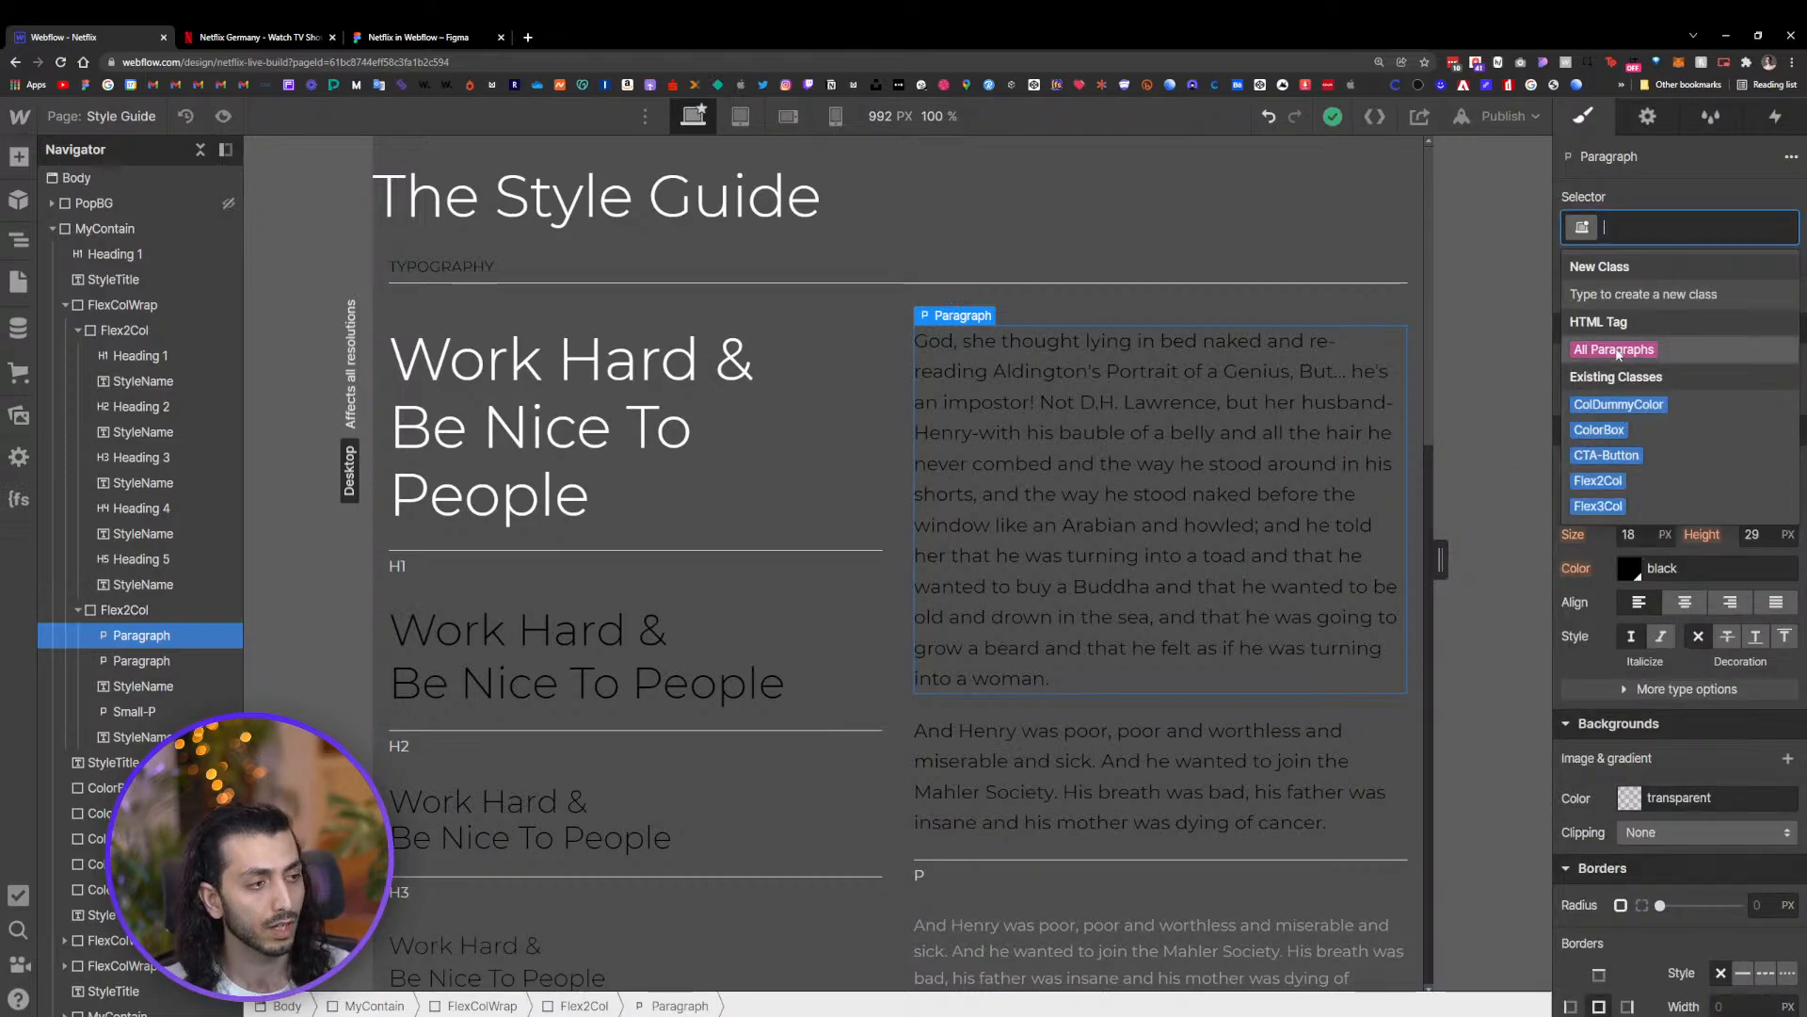
left_click(1618, 350)
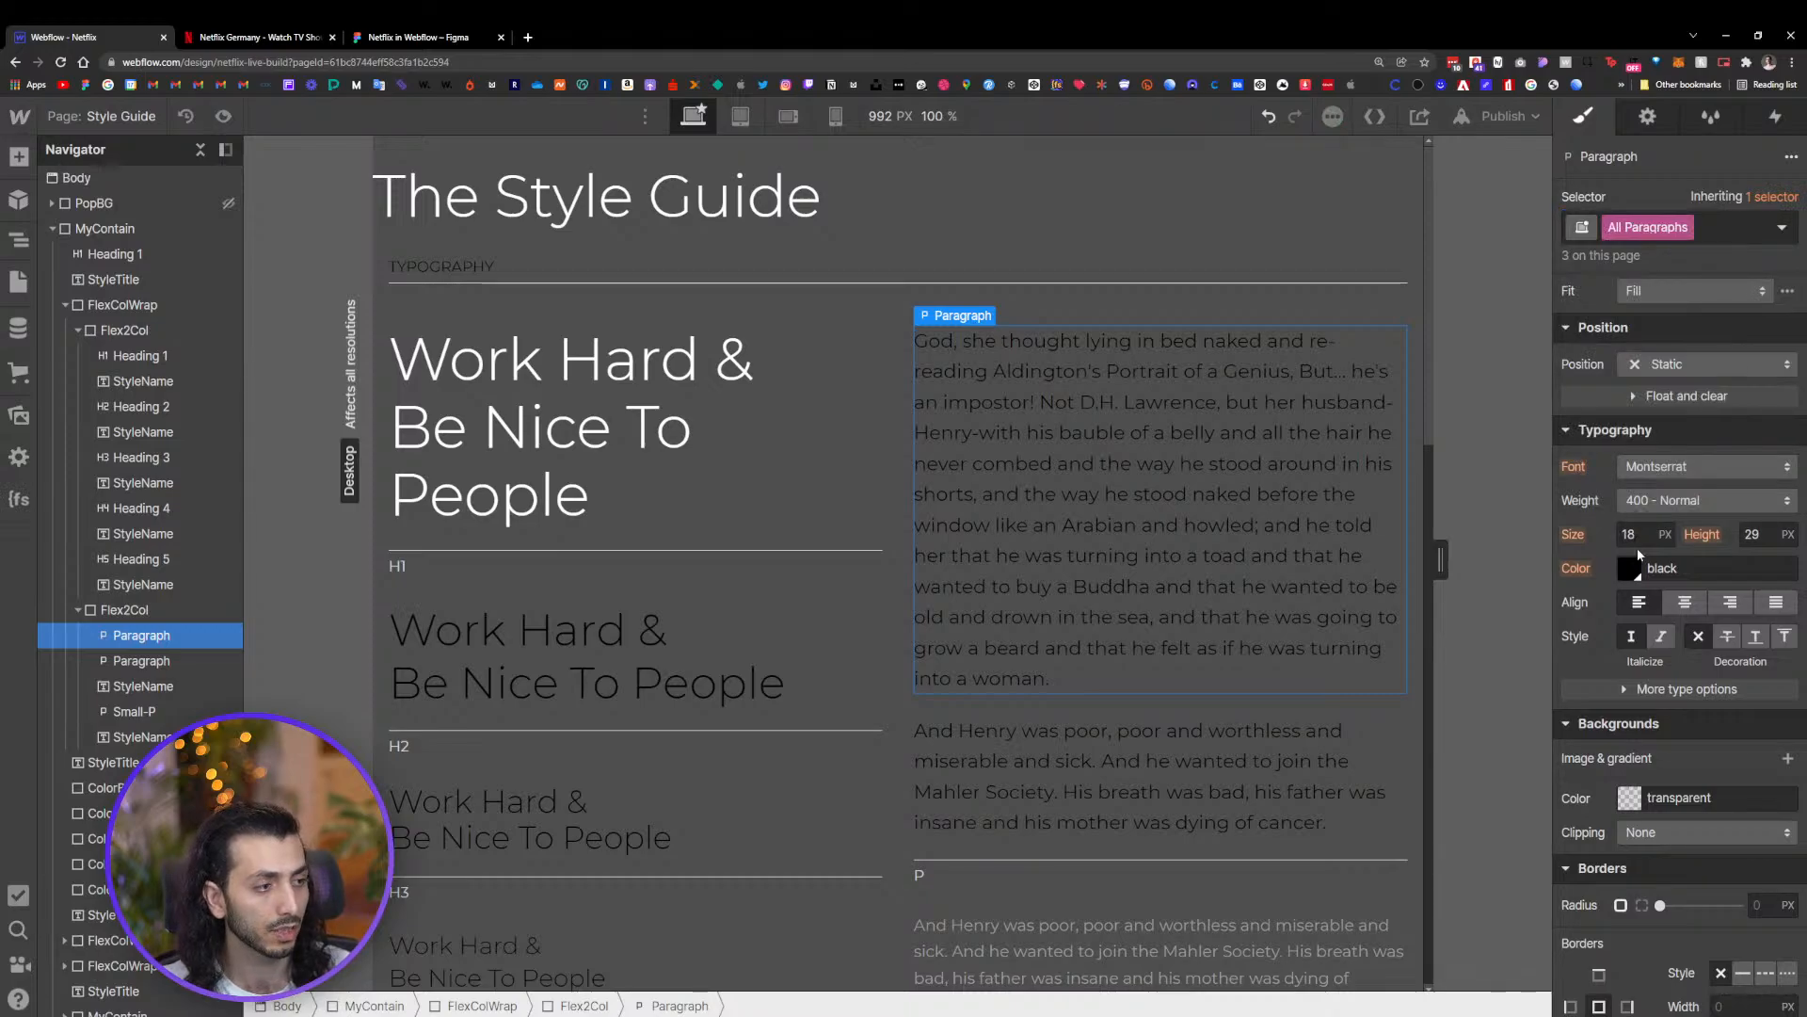
left_click(1634, 572)
left_click_drag(1579, 617, 1485, 520)
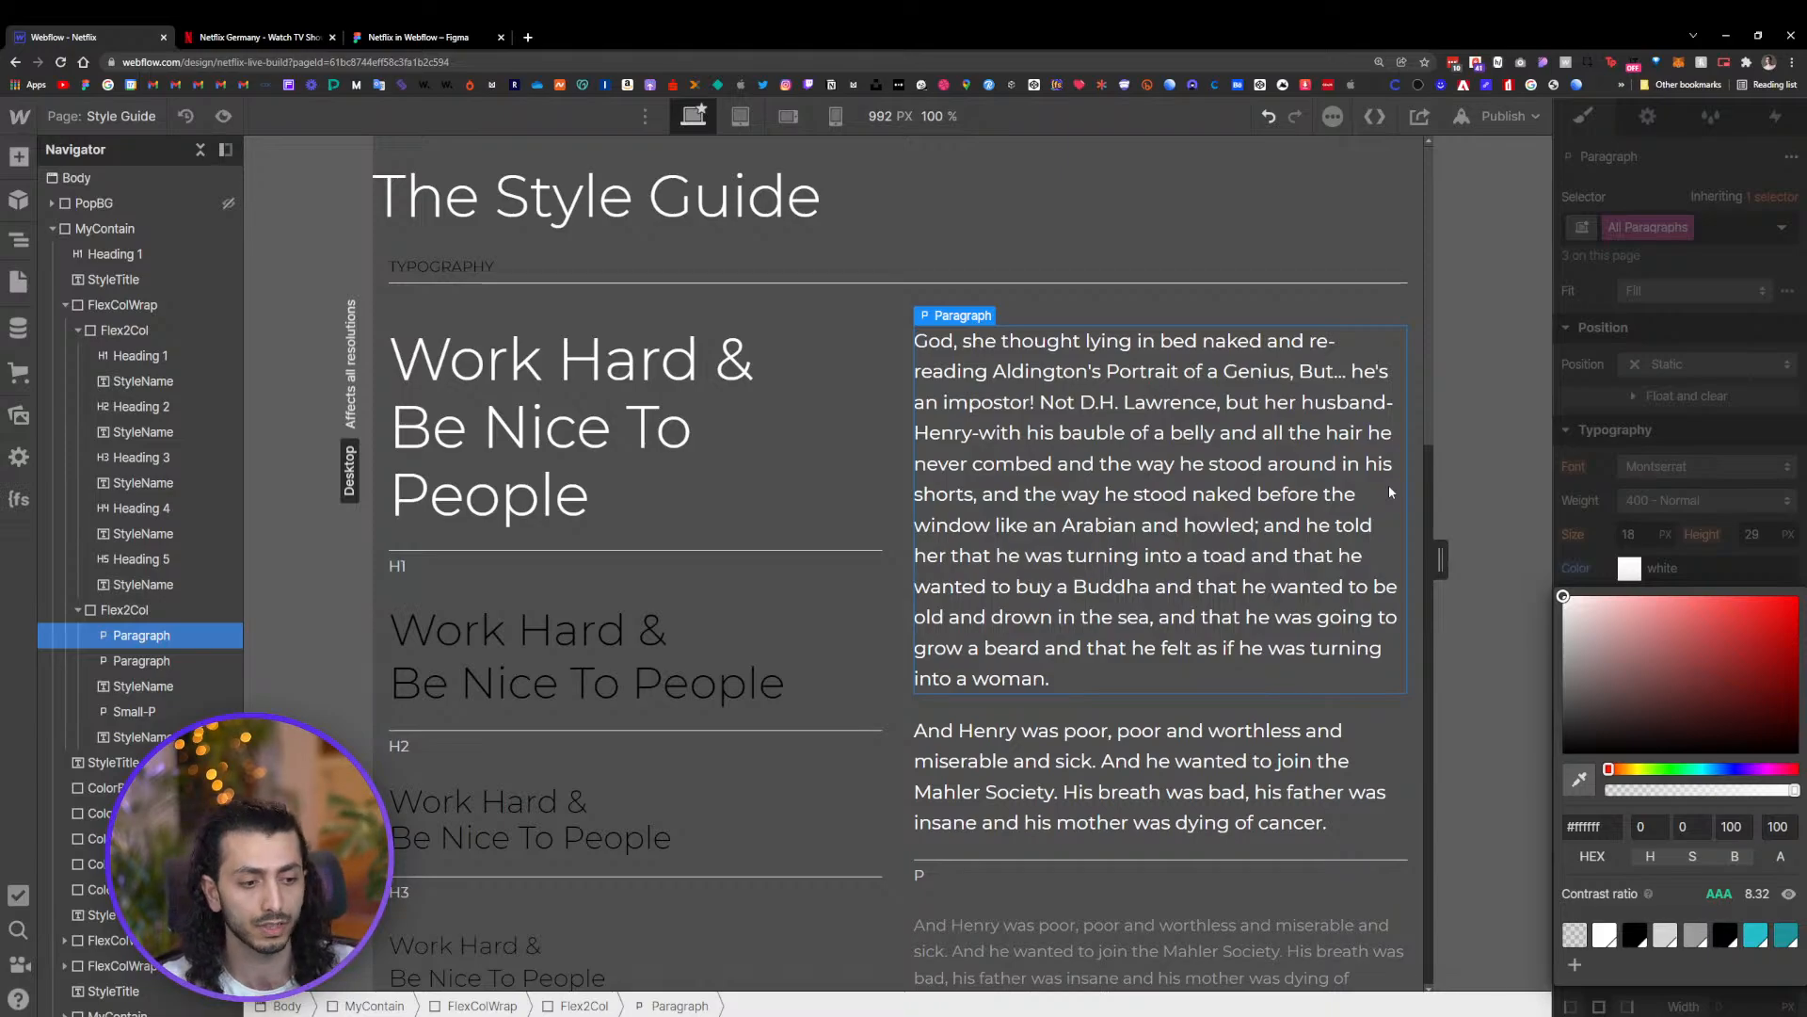
left_click(1606, 497)
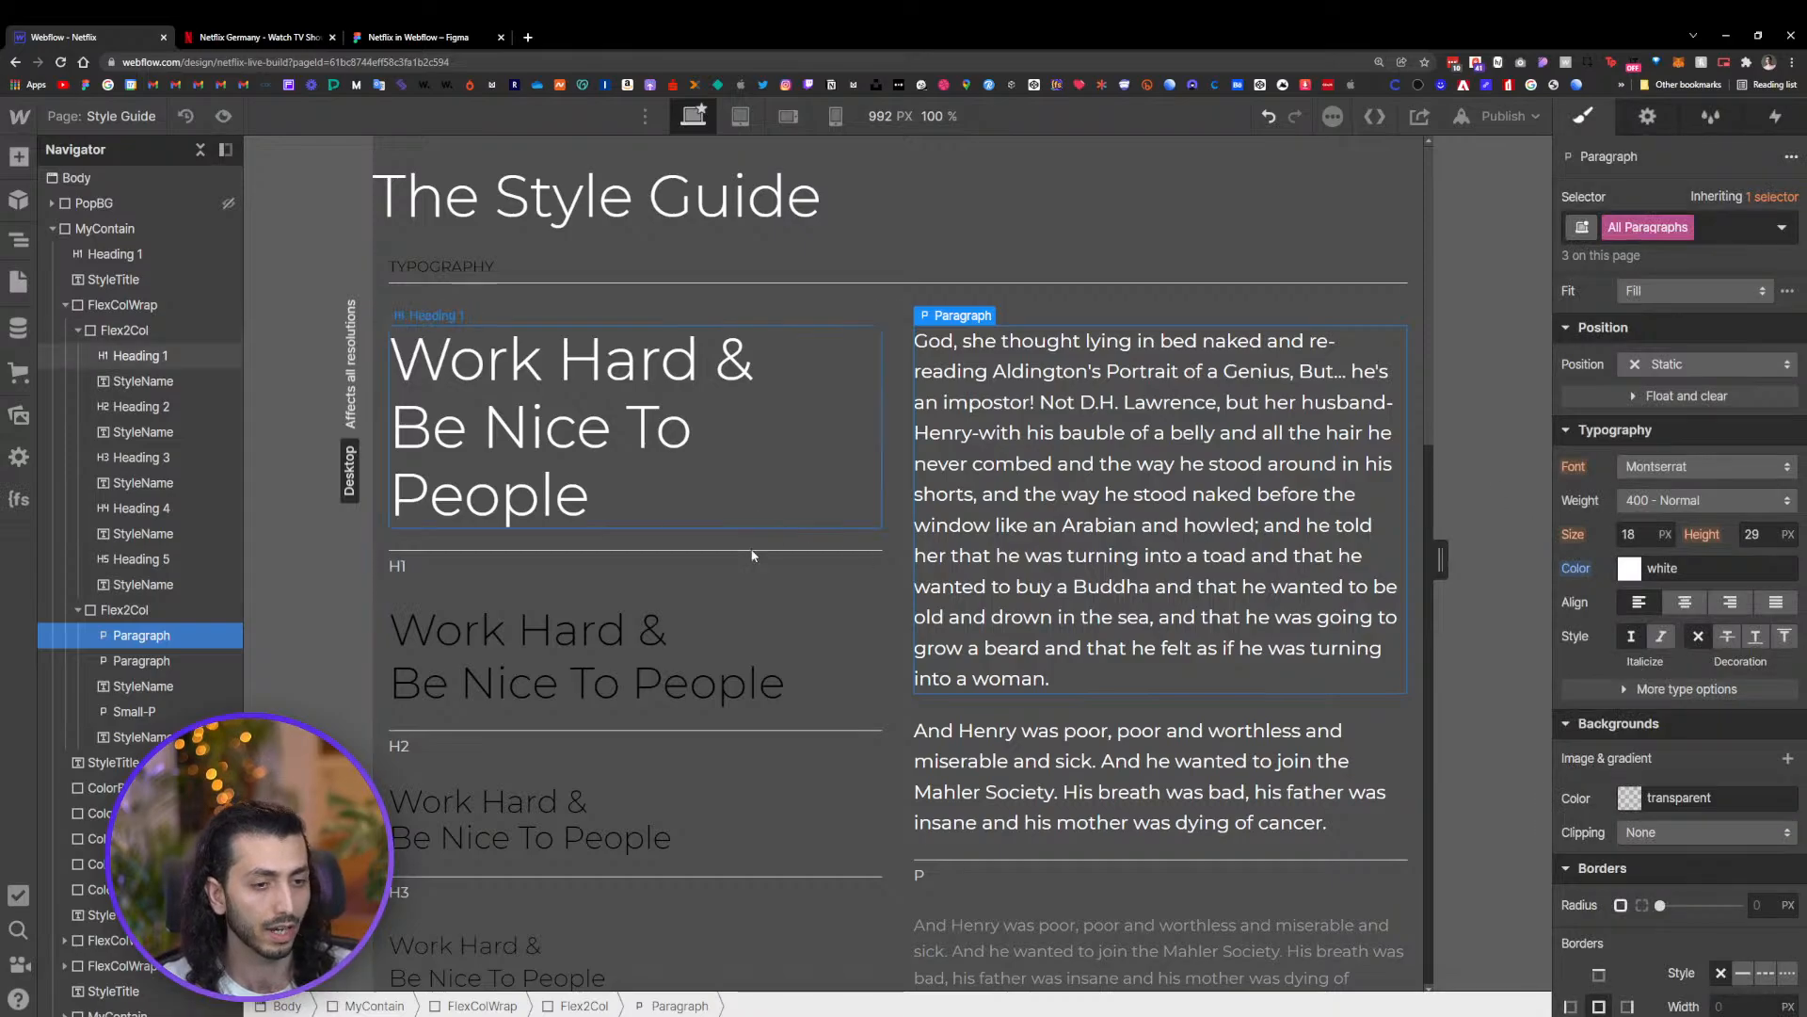
Select the H2 heading and set the All H2 Headings tag's text color to white
left_click(615, 627)
scroll(616, 627, "down", 2)
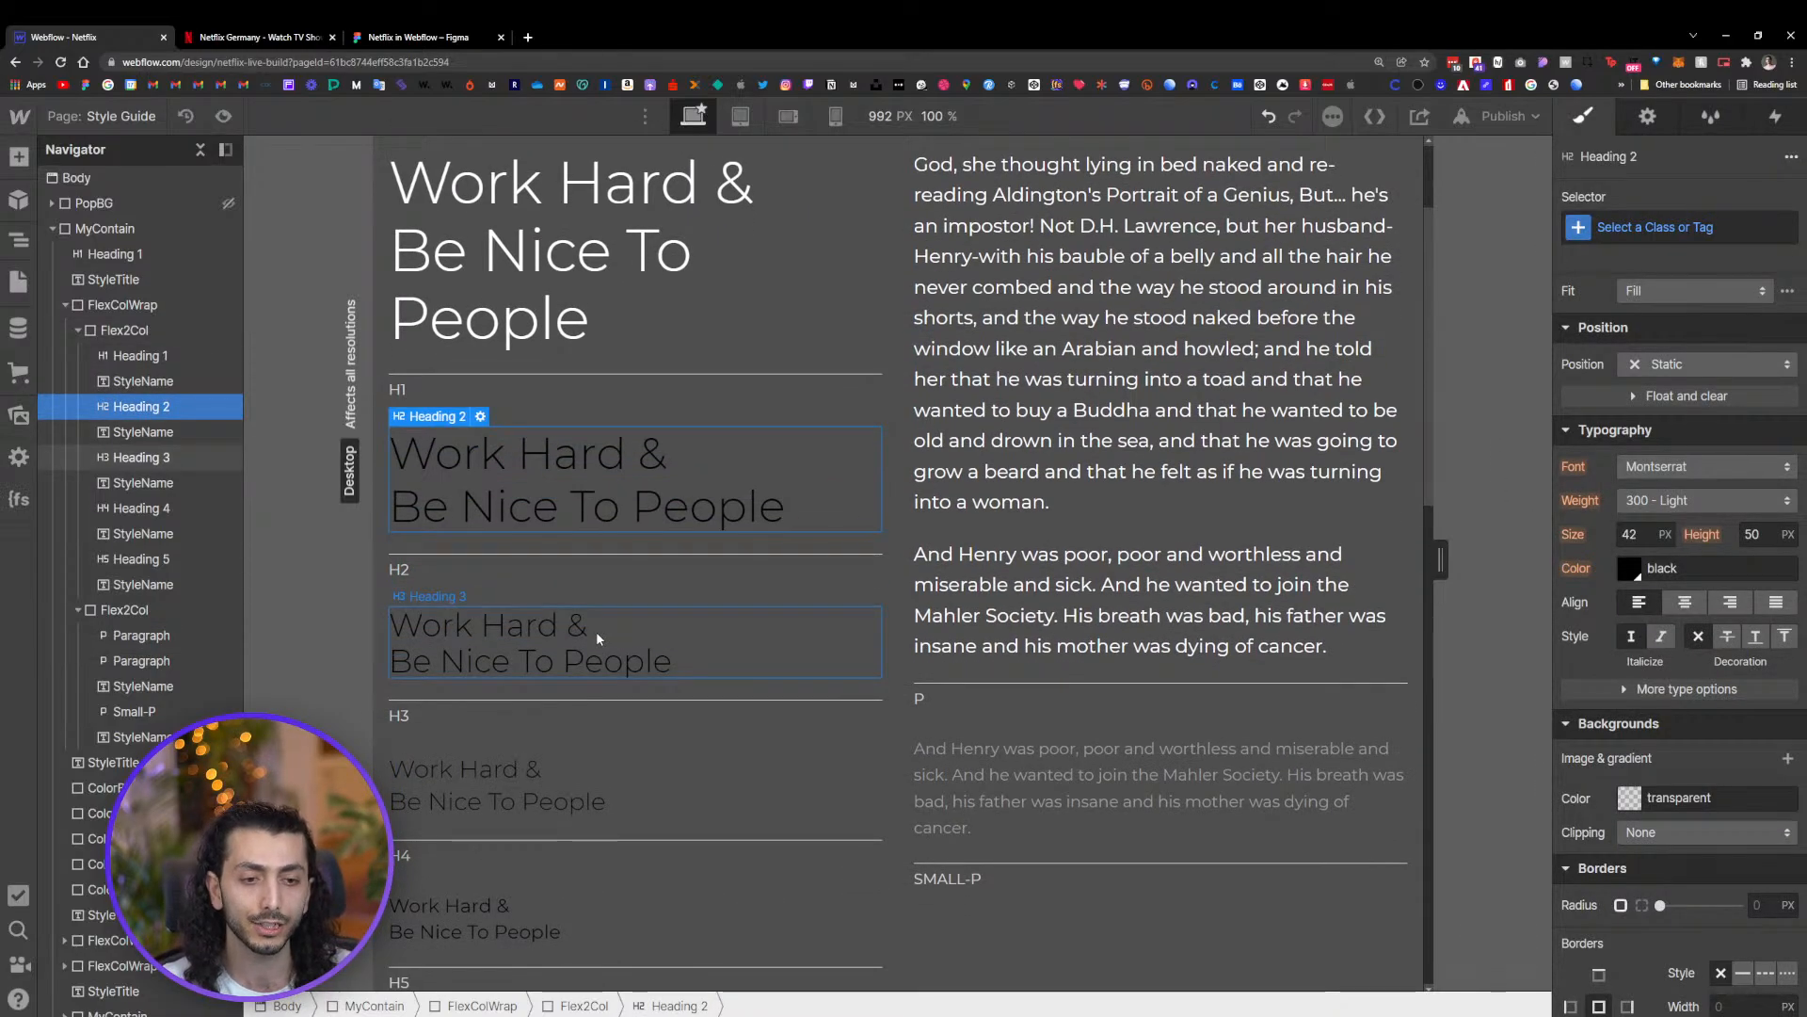
left_click(596, 631)
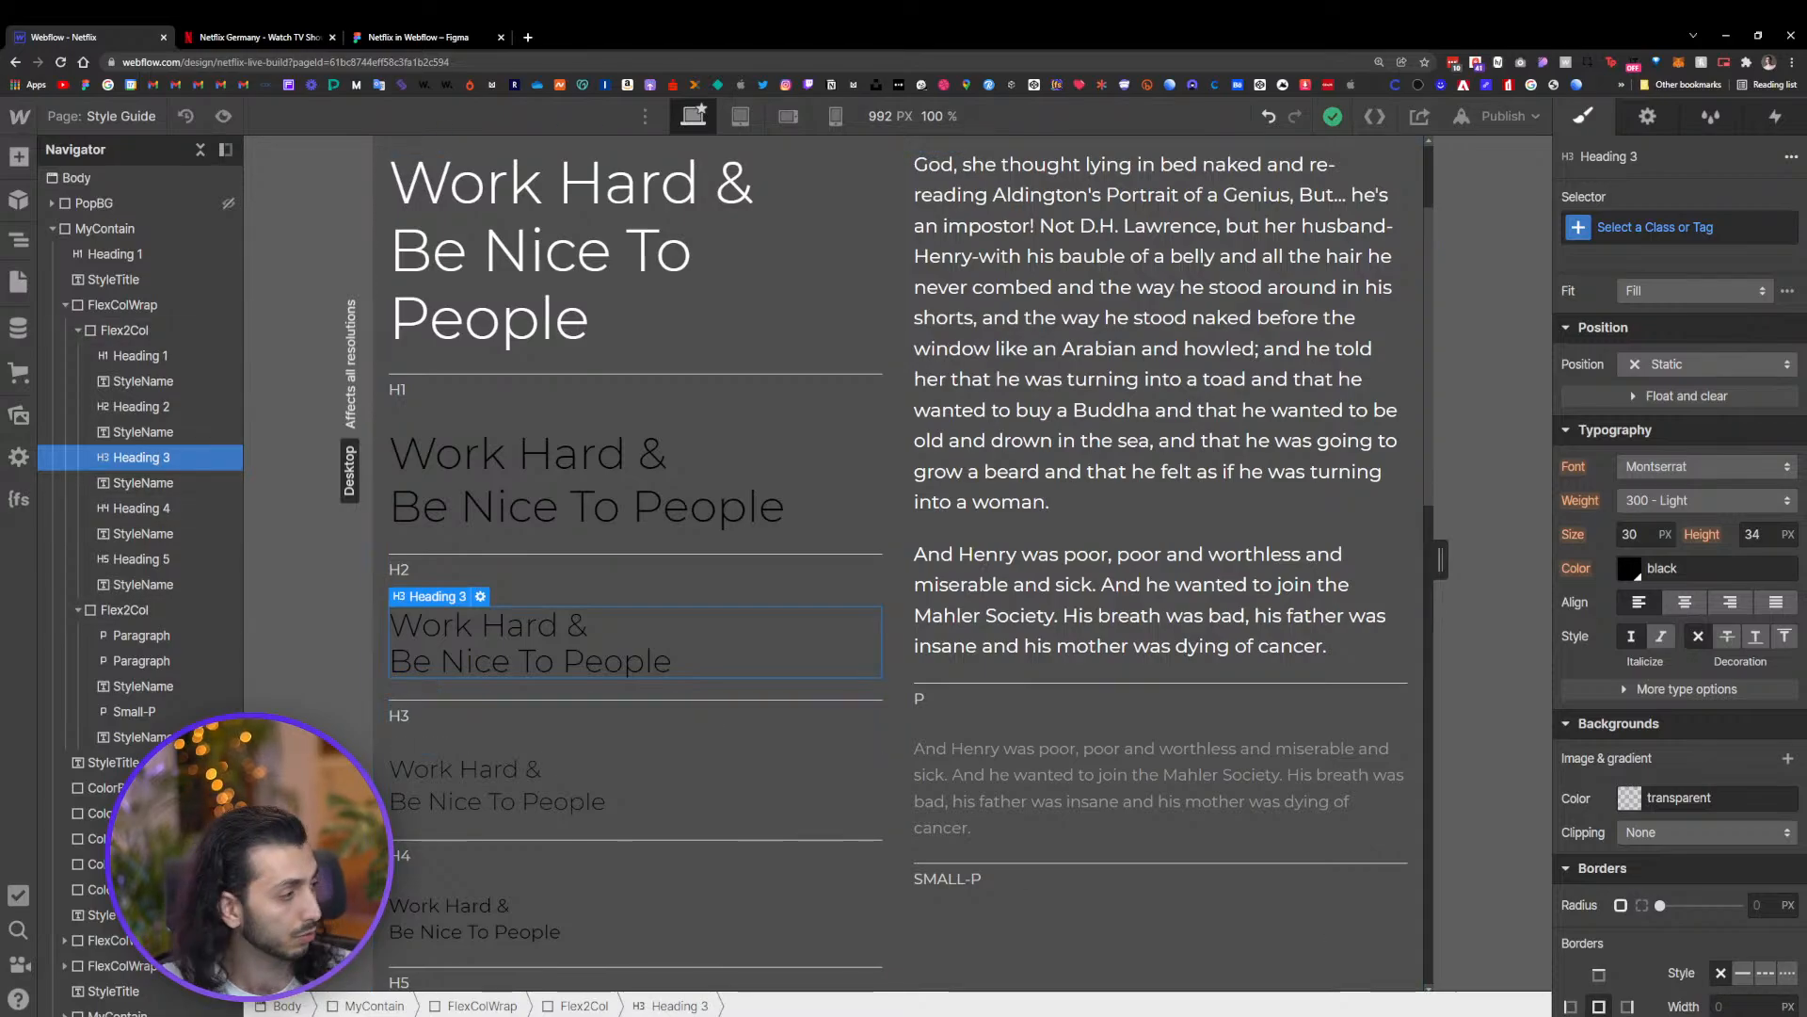
scroll(1676, 688, "down", 1)
scroll(828, 517, "down", 4)
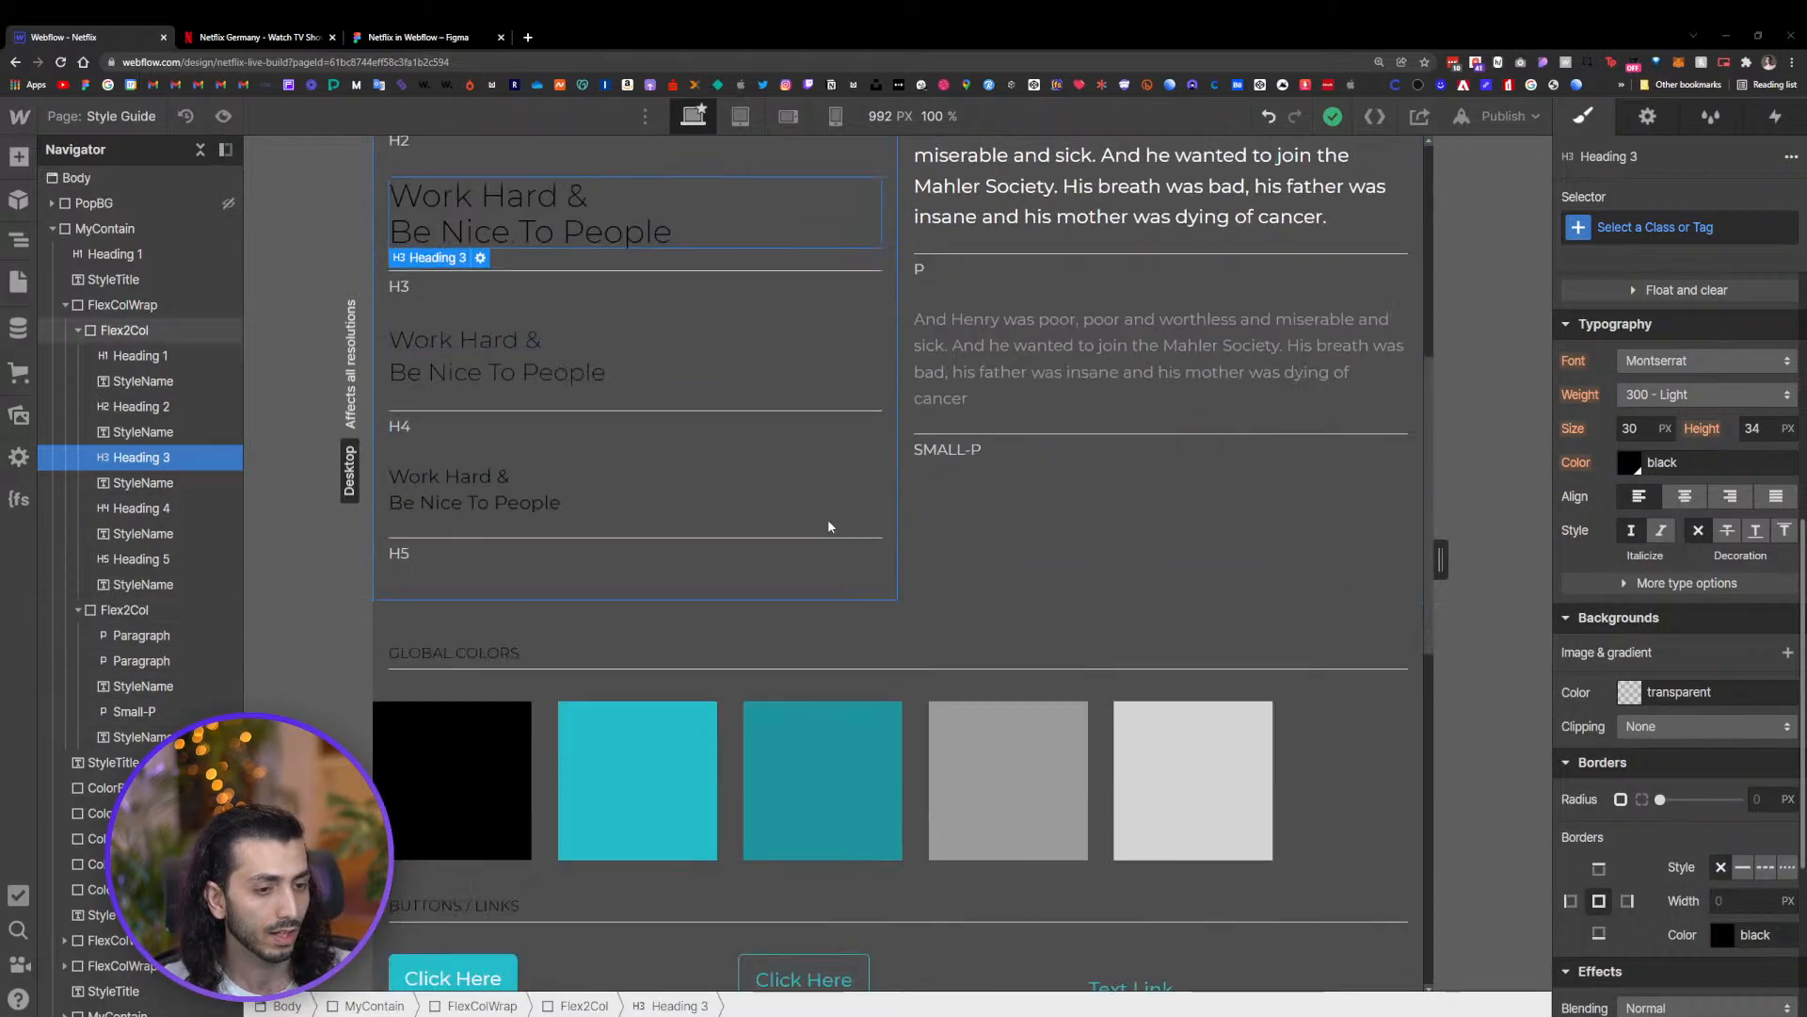
scroll(608, 374, "up", 3)
left_click(607, 374)
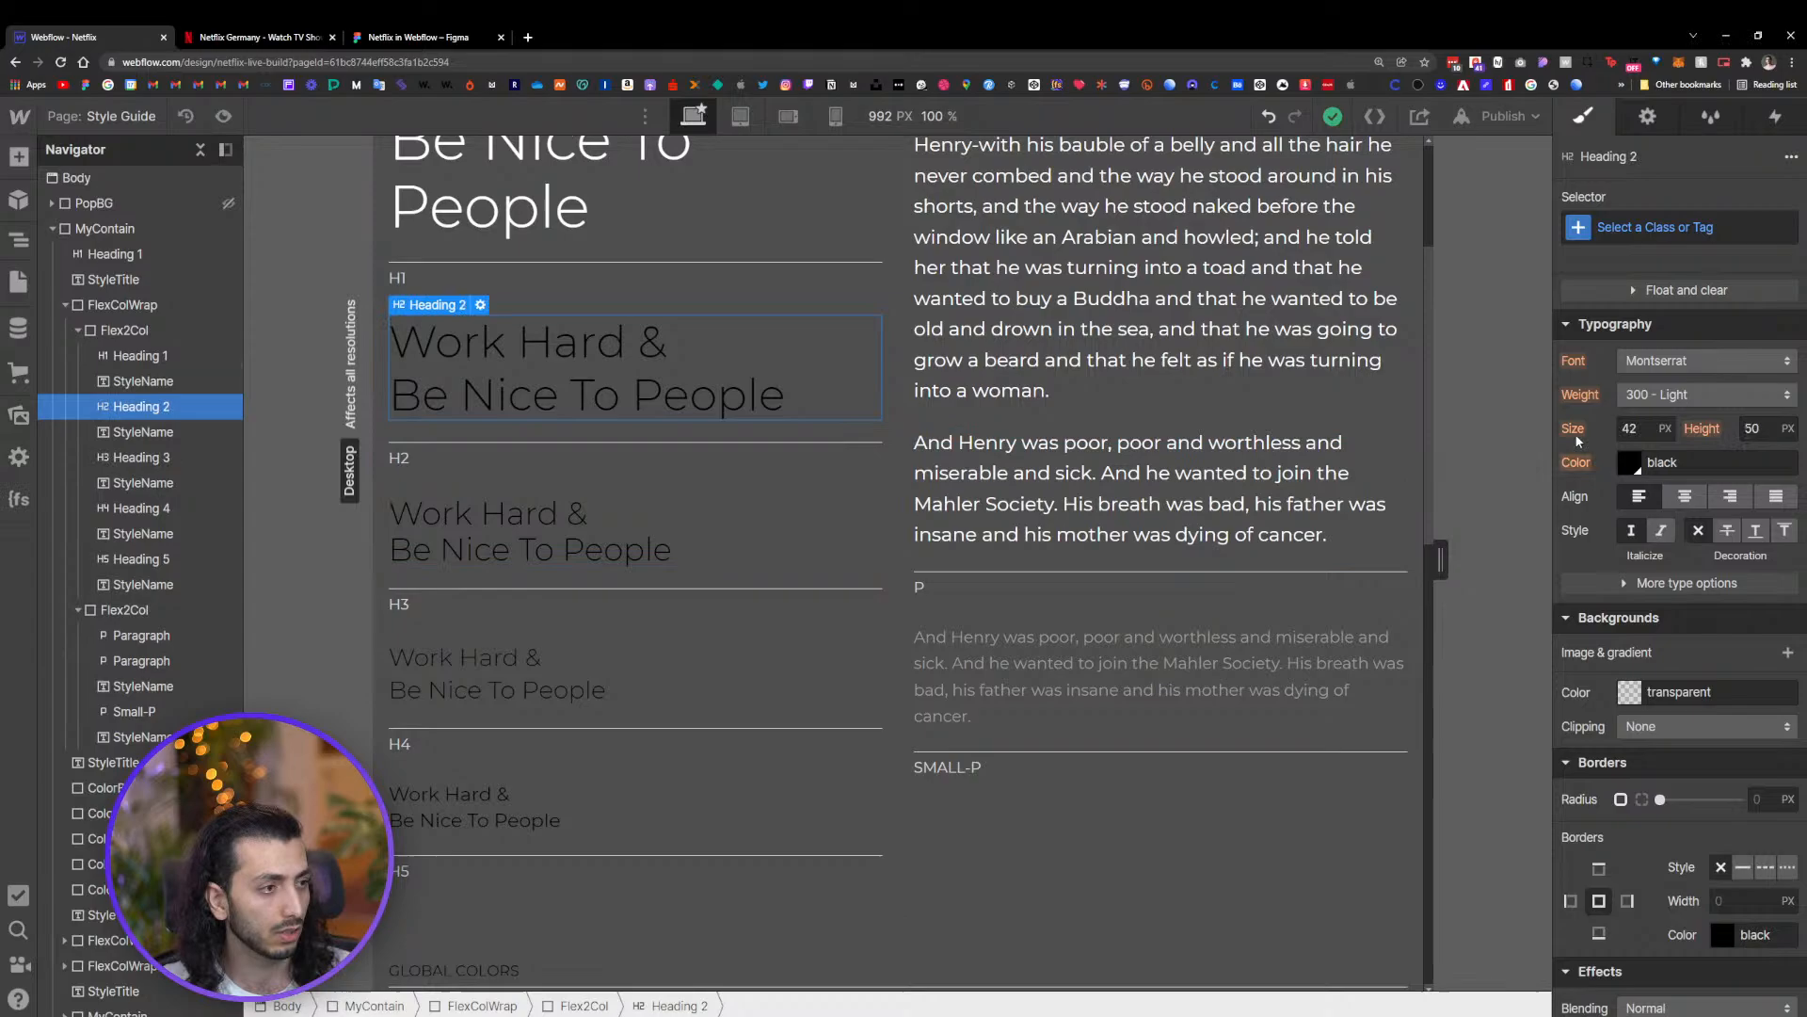
left_click(1638, 230)
left_click(1604, 352)
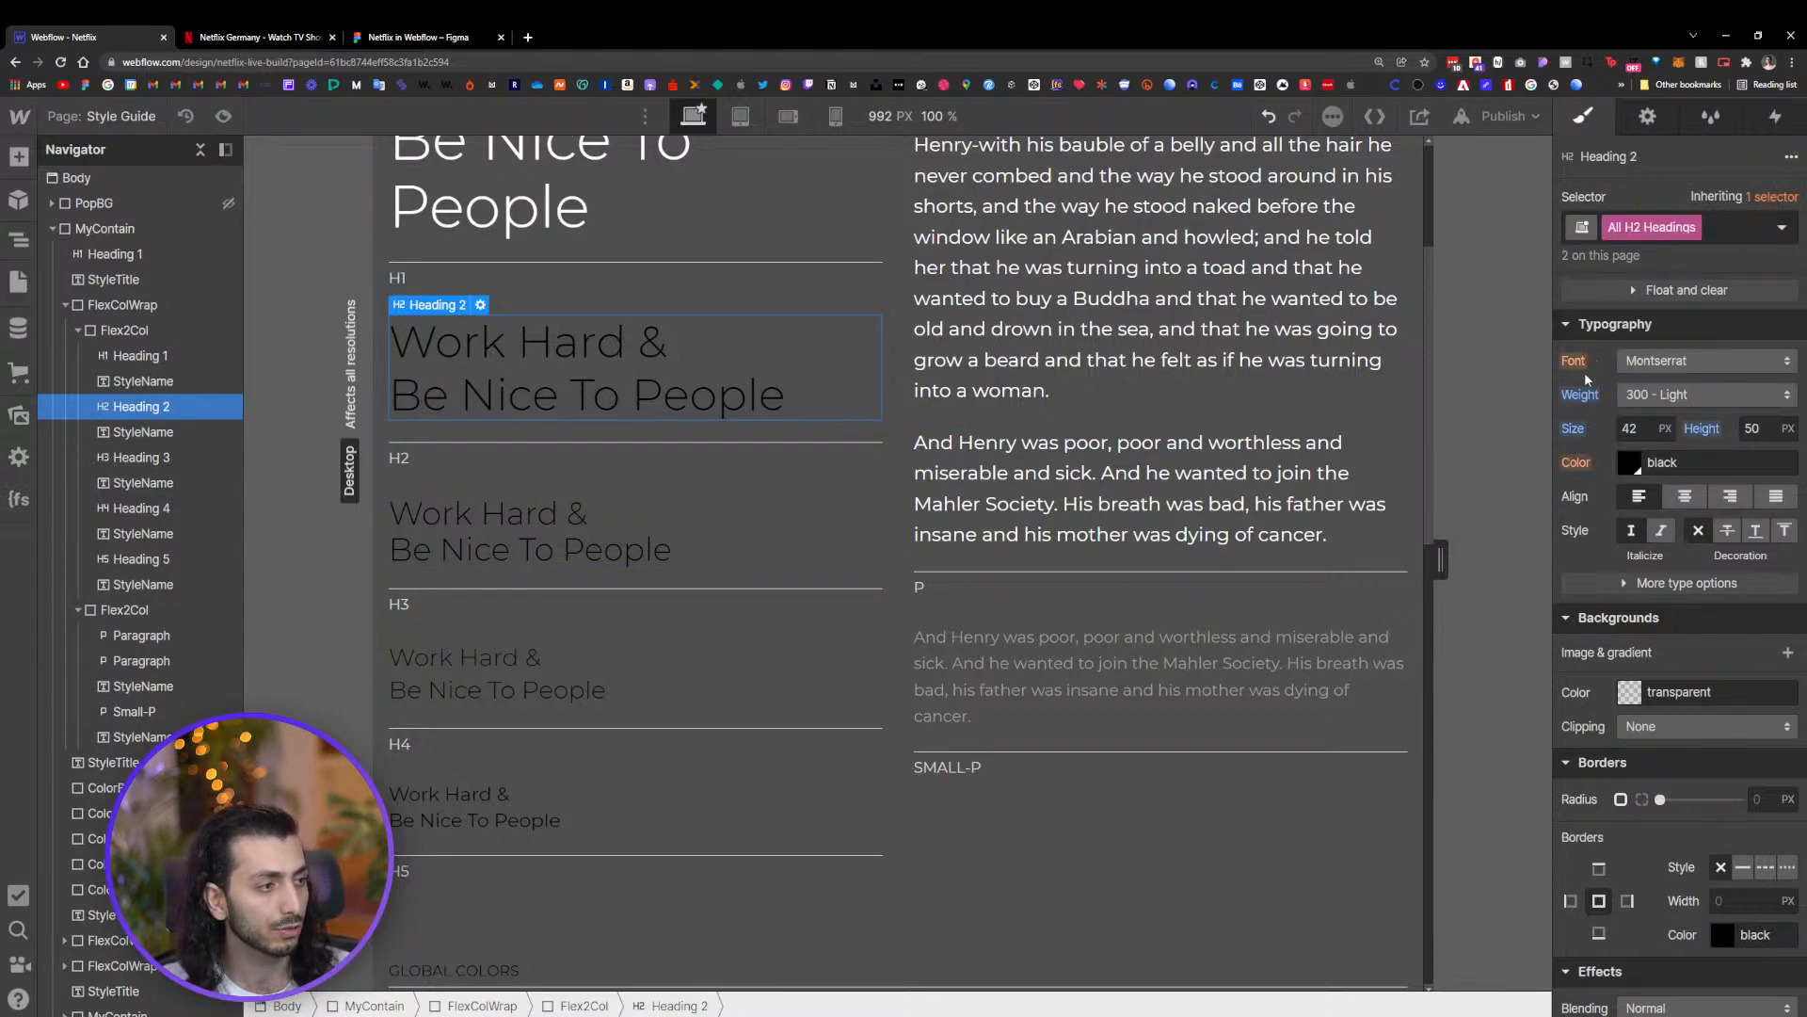
left_click(1628, 463)
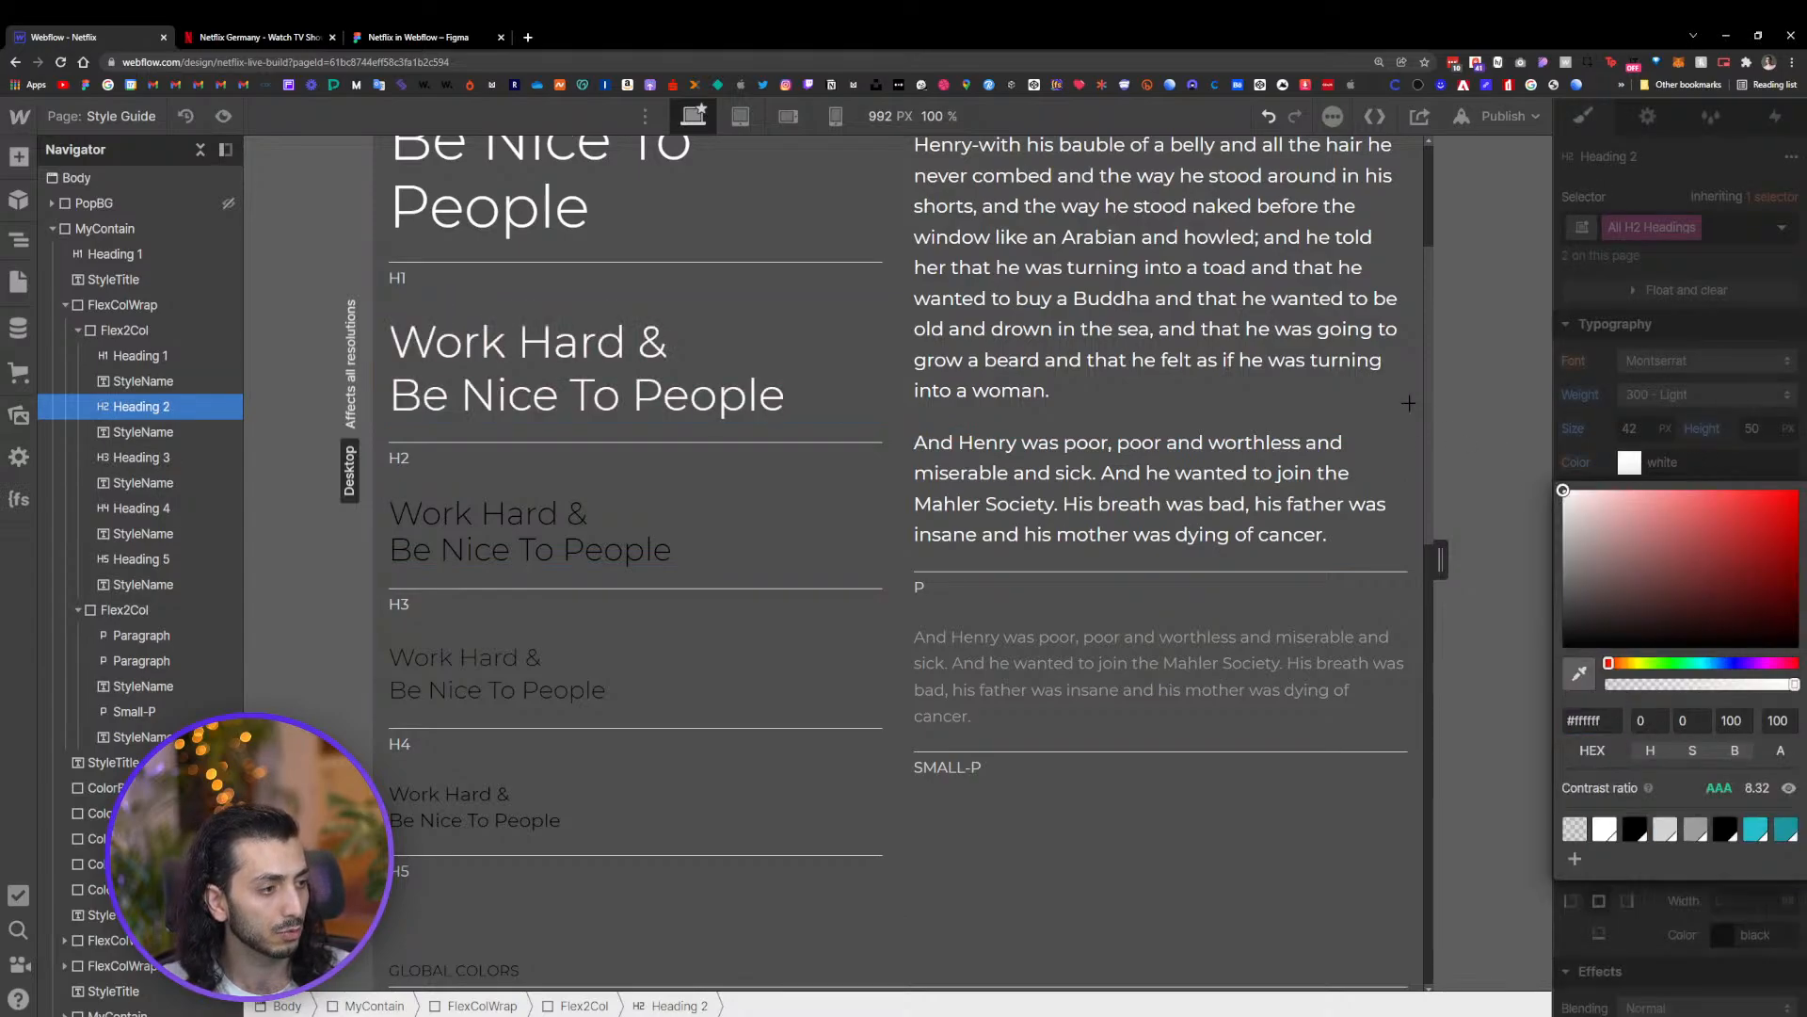
Set the H3 and H4 headings' text color to white
left_click(633, 508)
left_click(1616, 463)
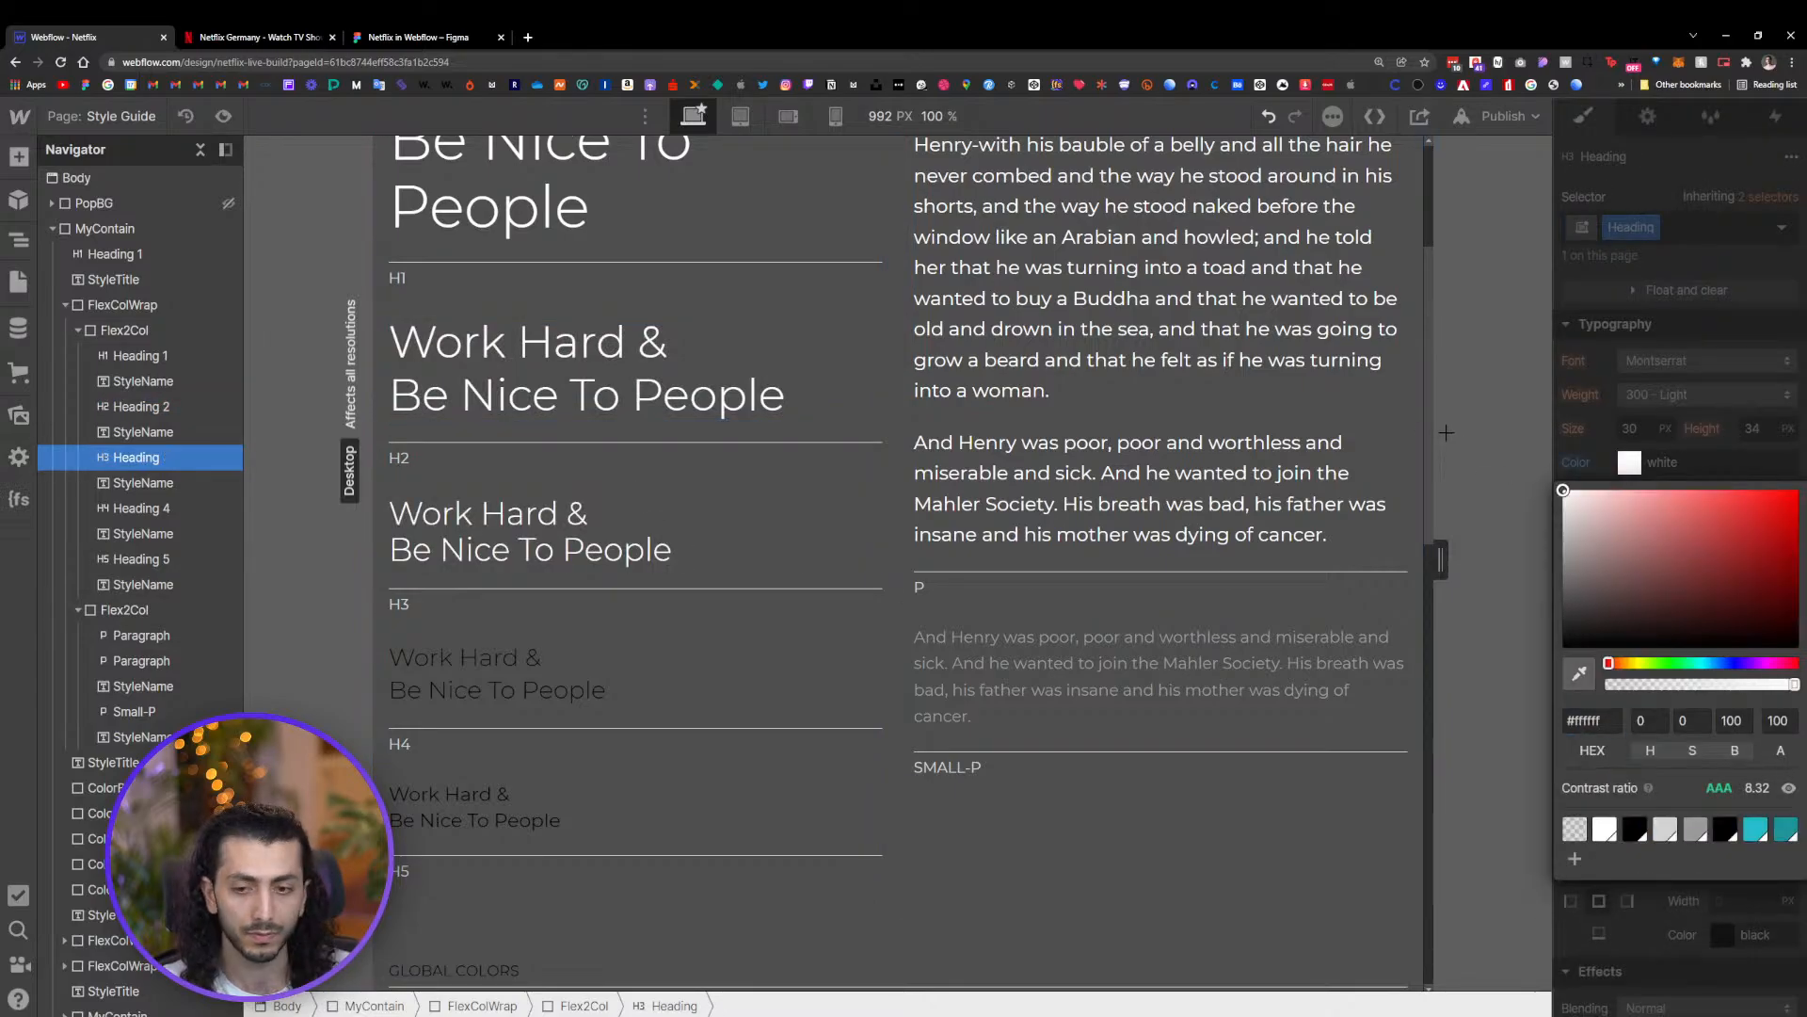
left_click(555, 673)
left_click(1629, 463)
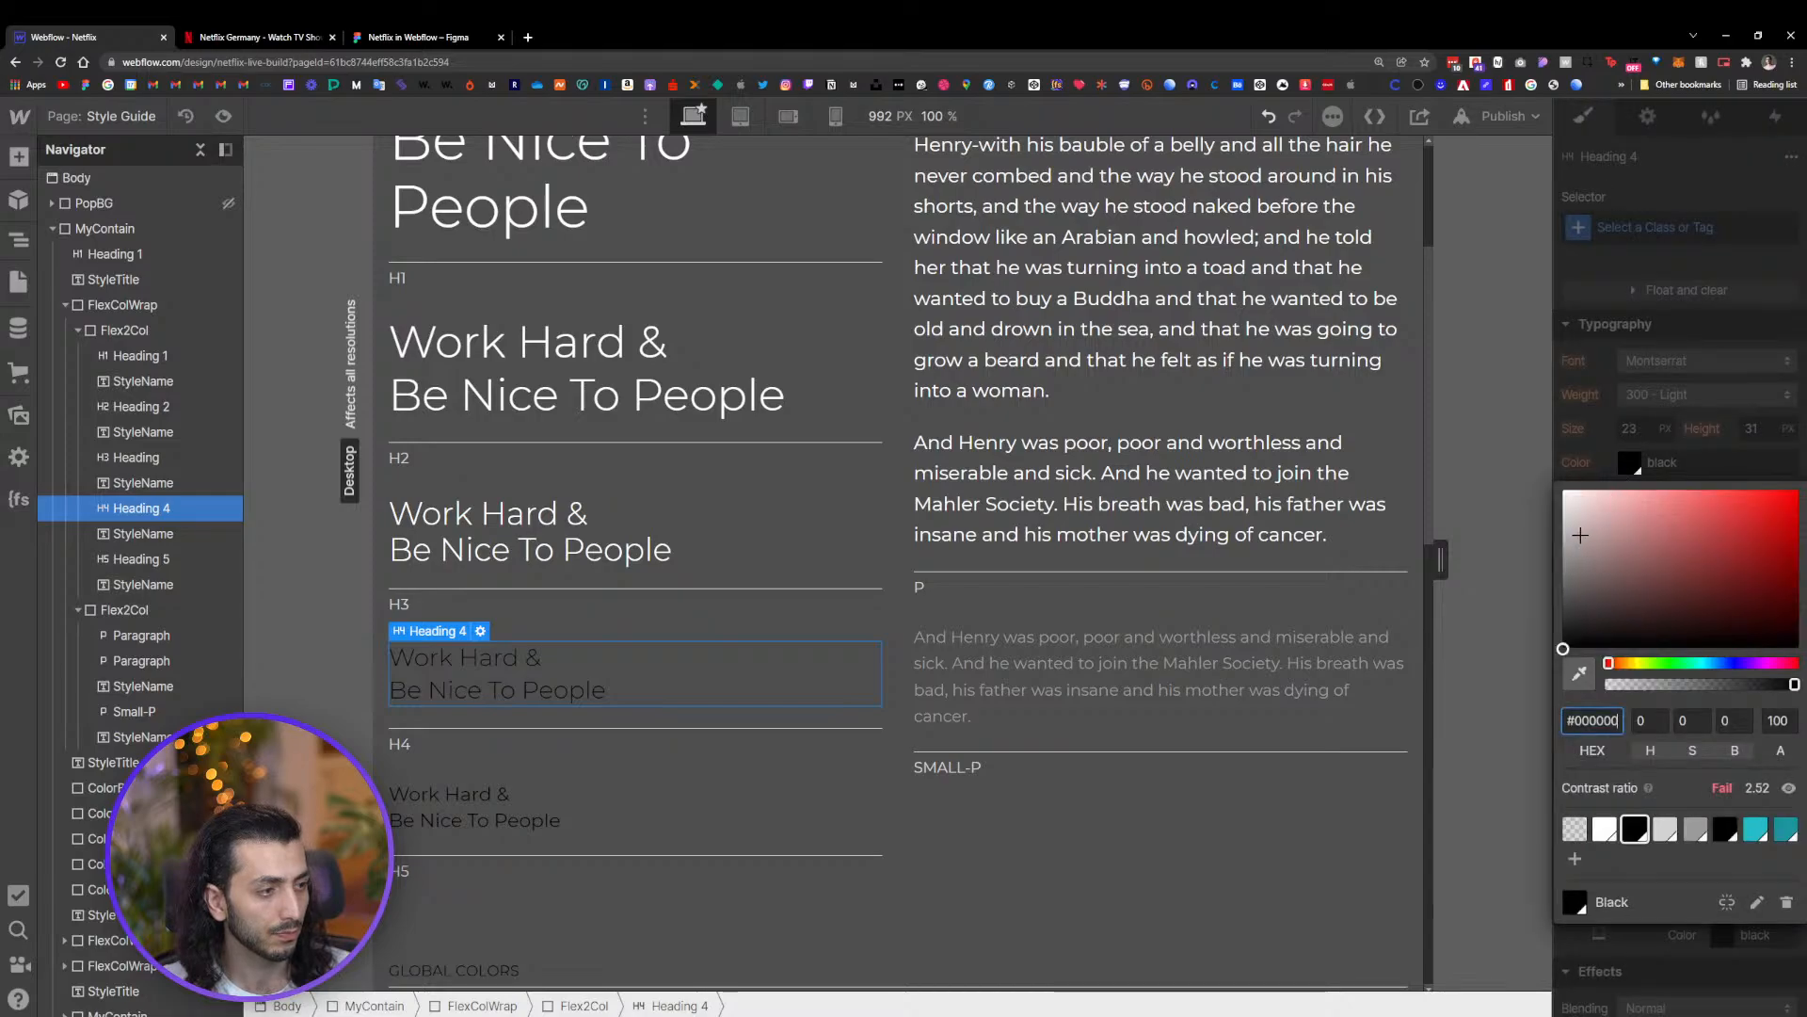
left_click(1604, 828)
Select the H5 heading and set its text color to white
left_click(455, 792)
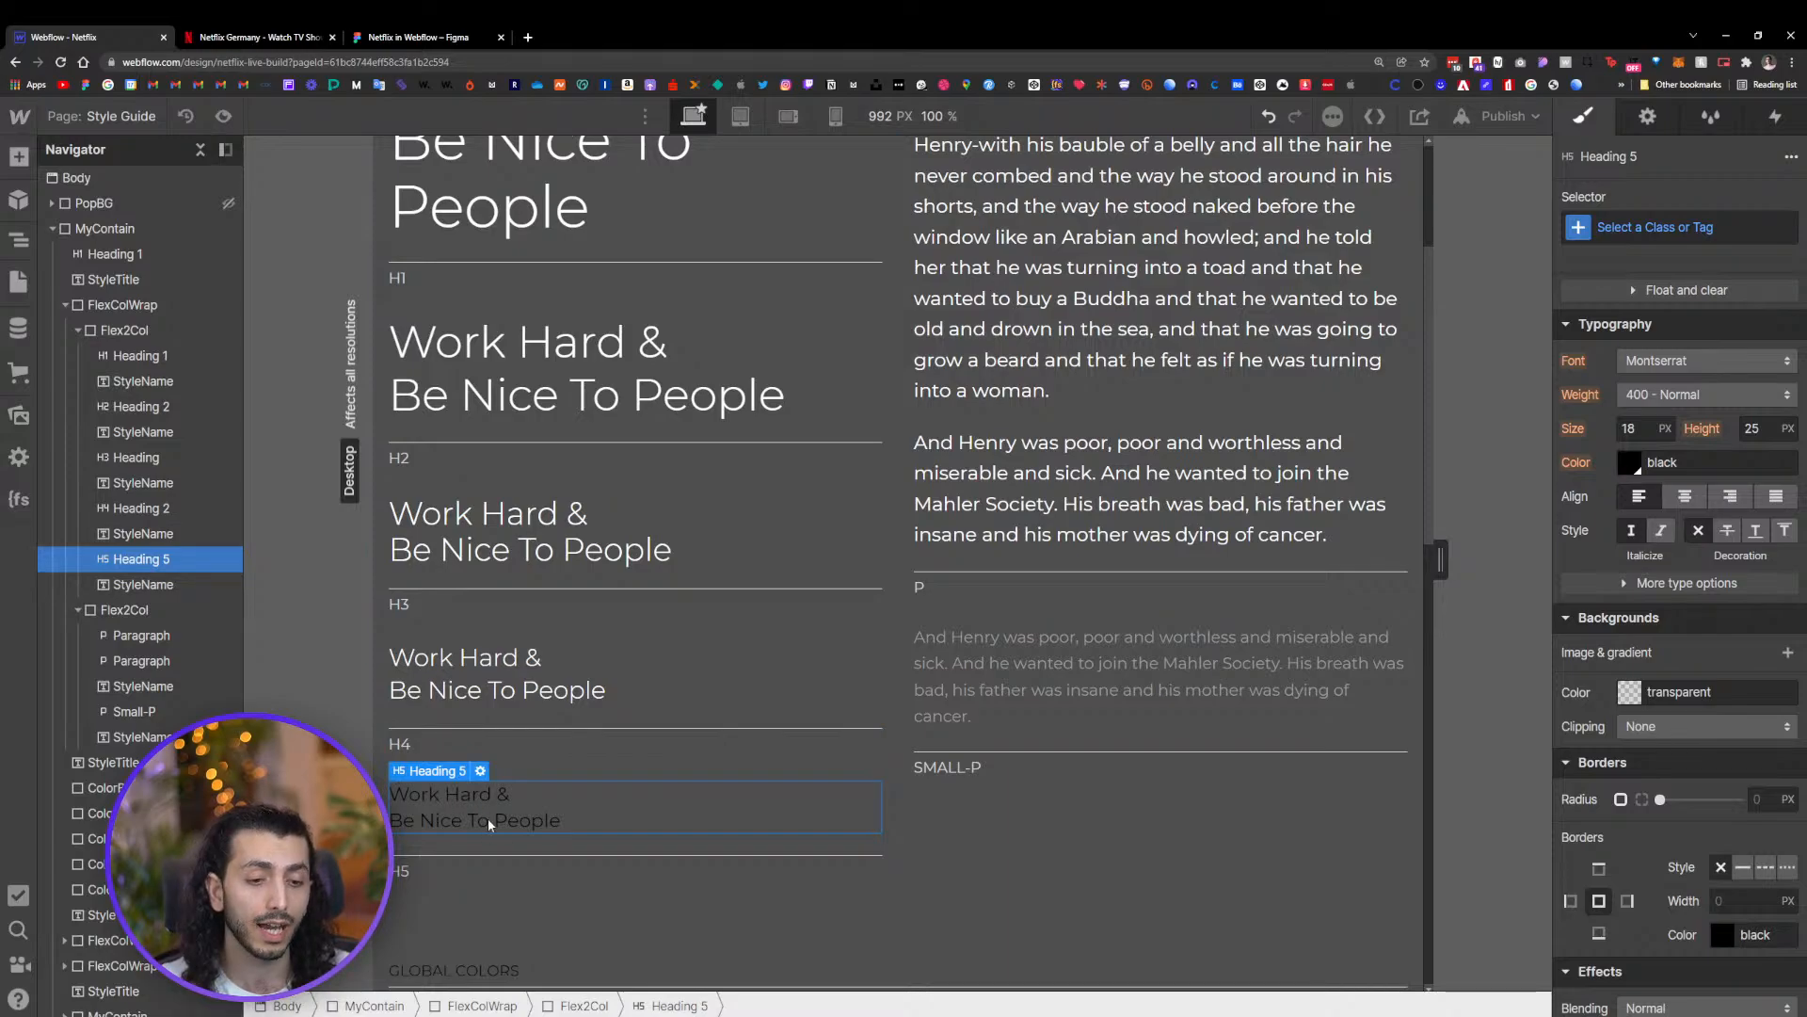
left_click(1629, 468)
left_click_drag(1611, 496, 1329, 420)
scroll(612, 743, "down", 5)
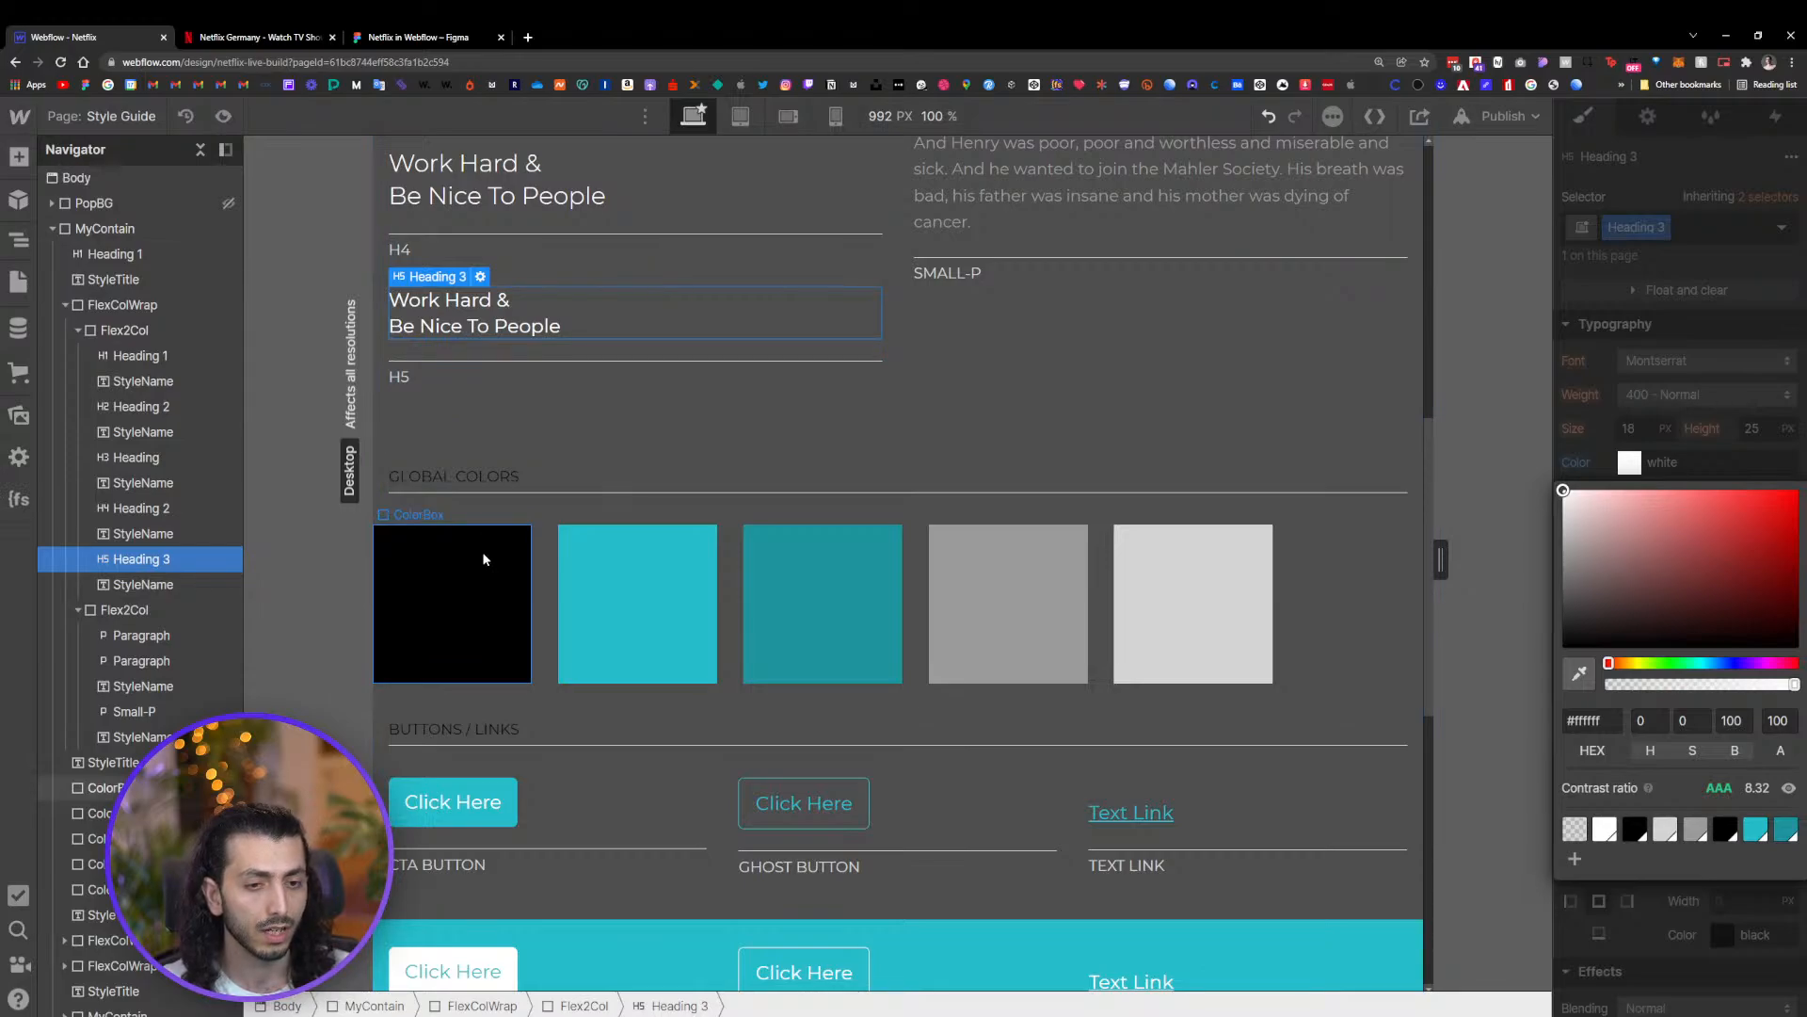
Inspect the Get Started button's red fill color in the Figma design
left_click(249, 37)
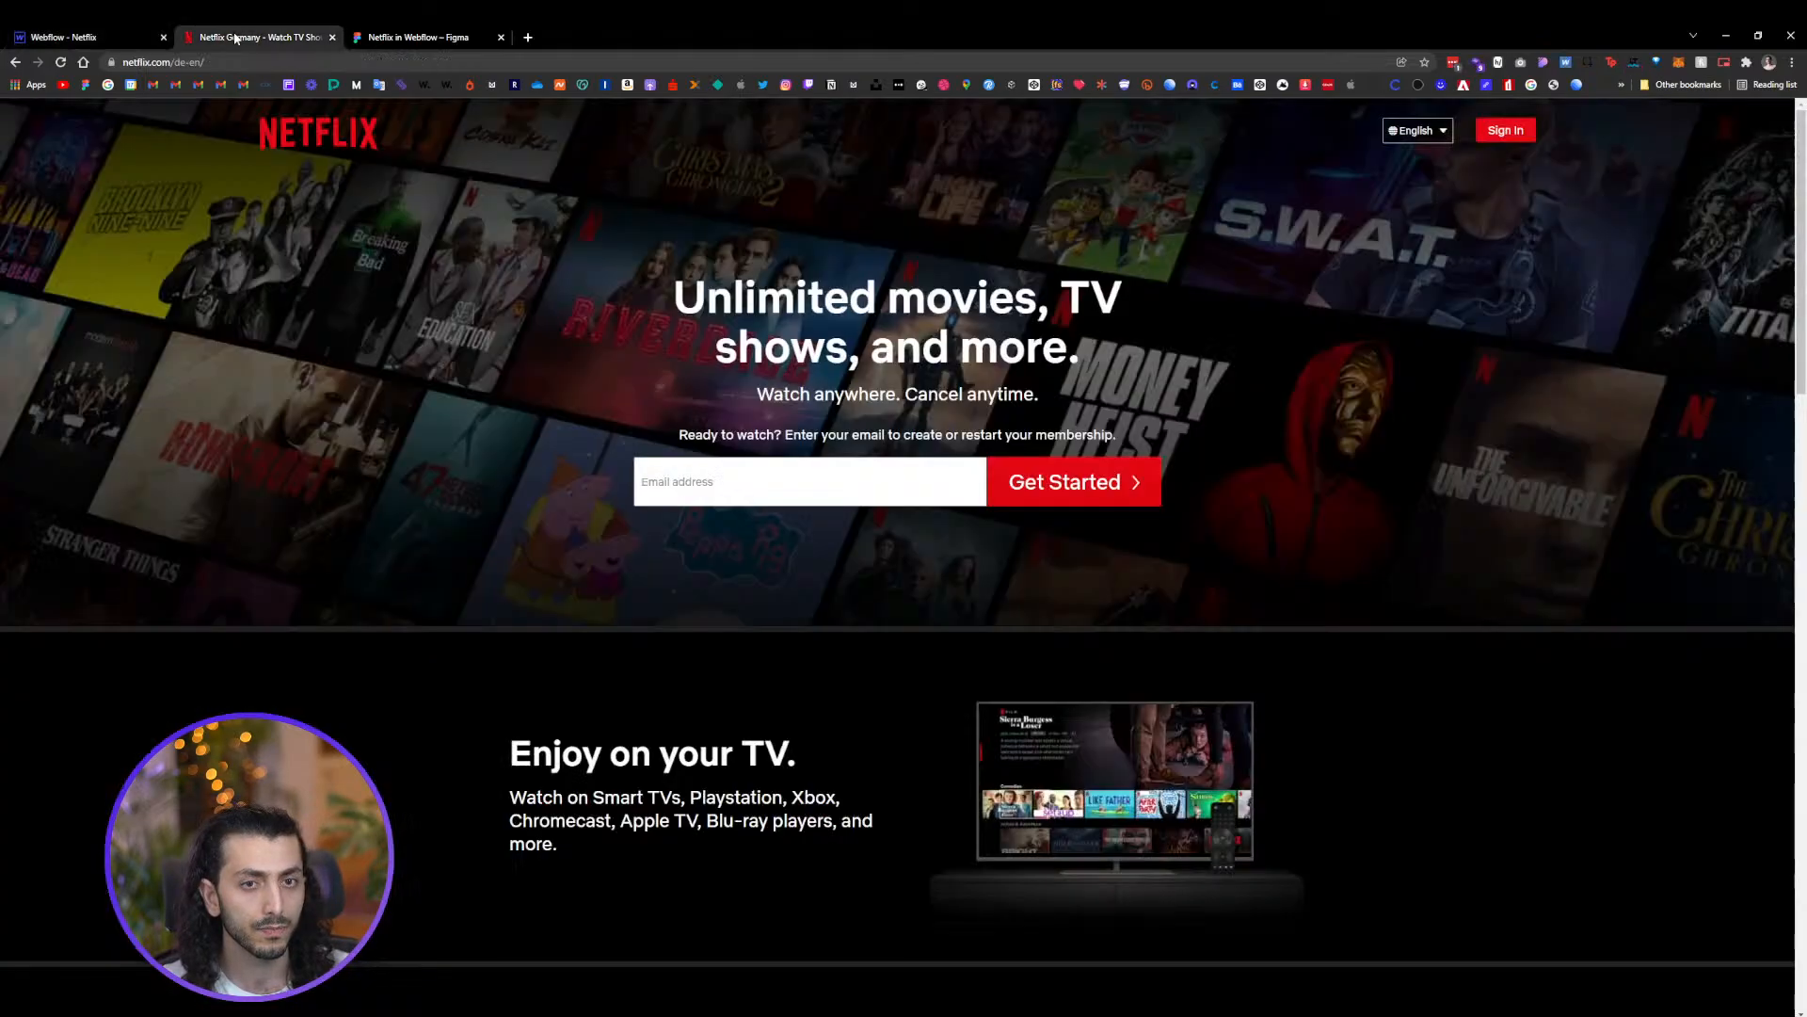
left_click(411, 37)
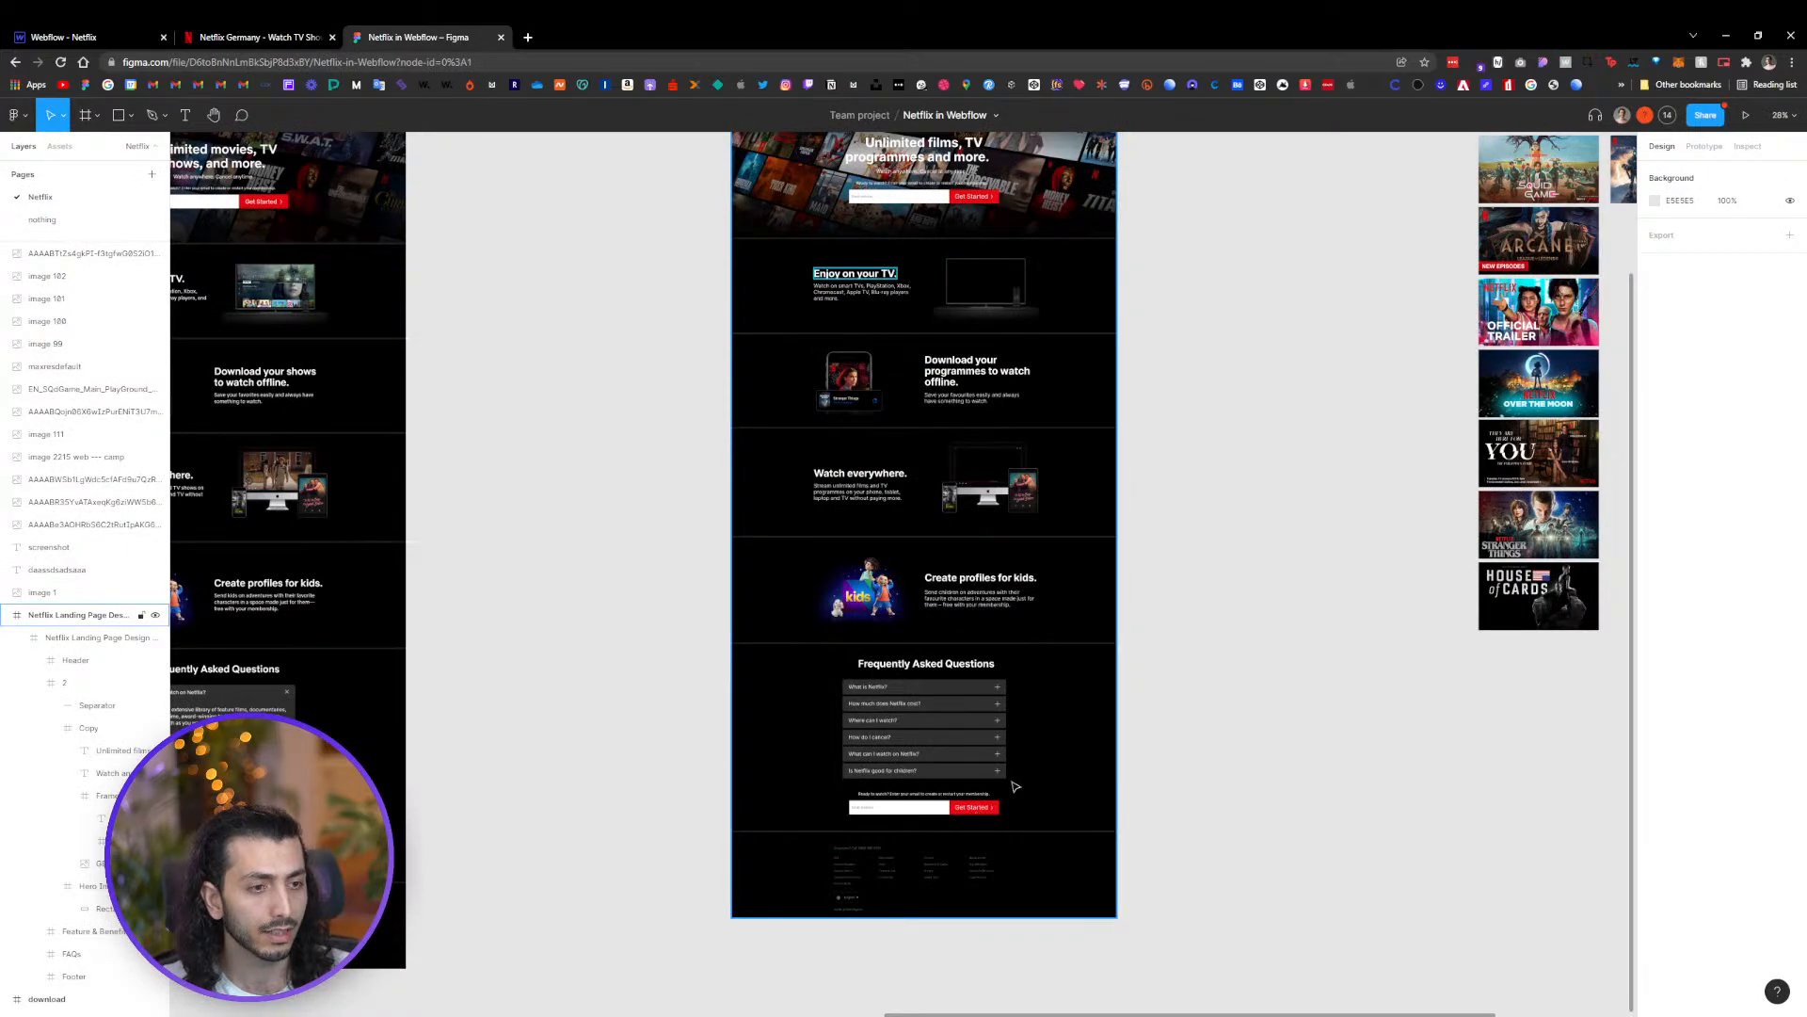
scroll(1015, 786, "up", 2)
scroll(979, 533, "up", 6)
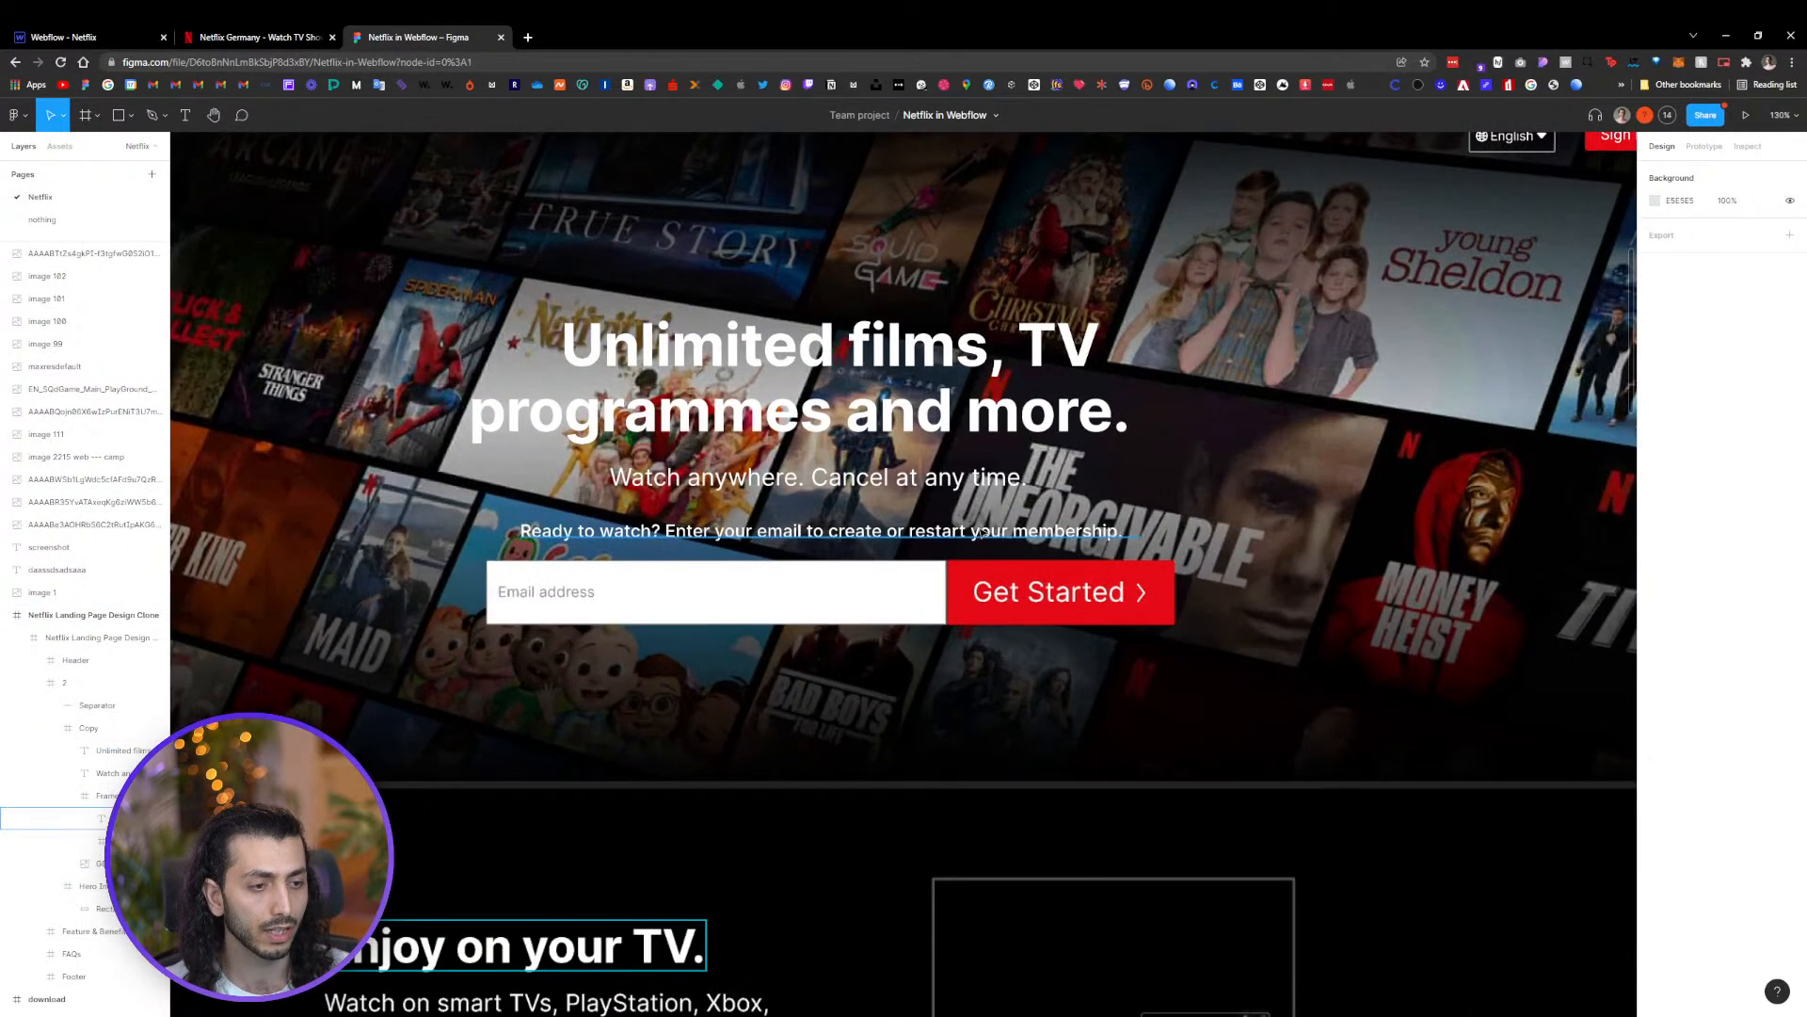
scroll(979, 532, "down", 3)
left_click(999, 586)
double_click(999, 586)
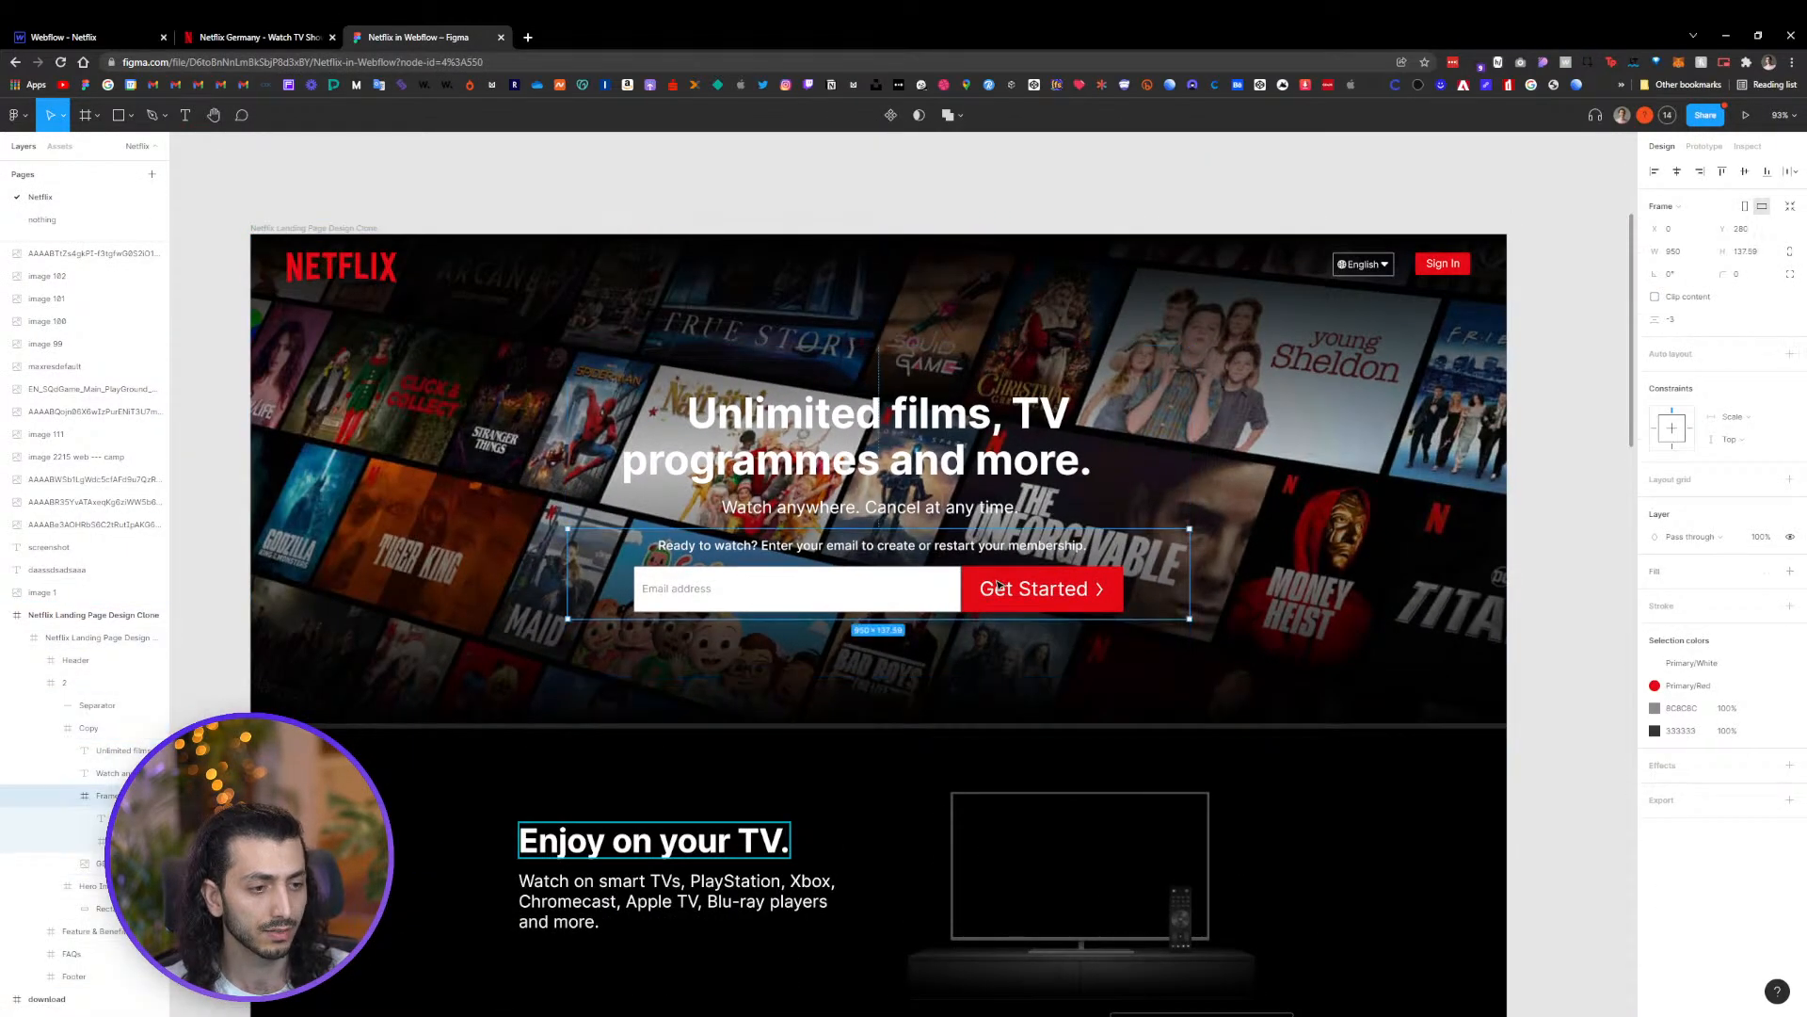
double_click(999, 586)
left_click(1656, 664)
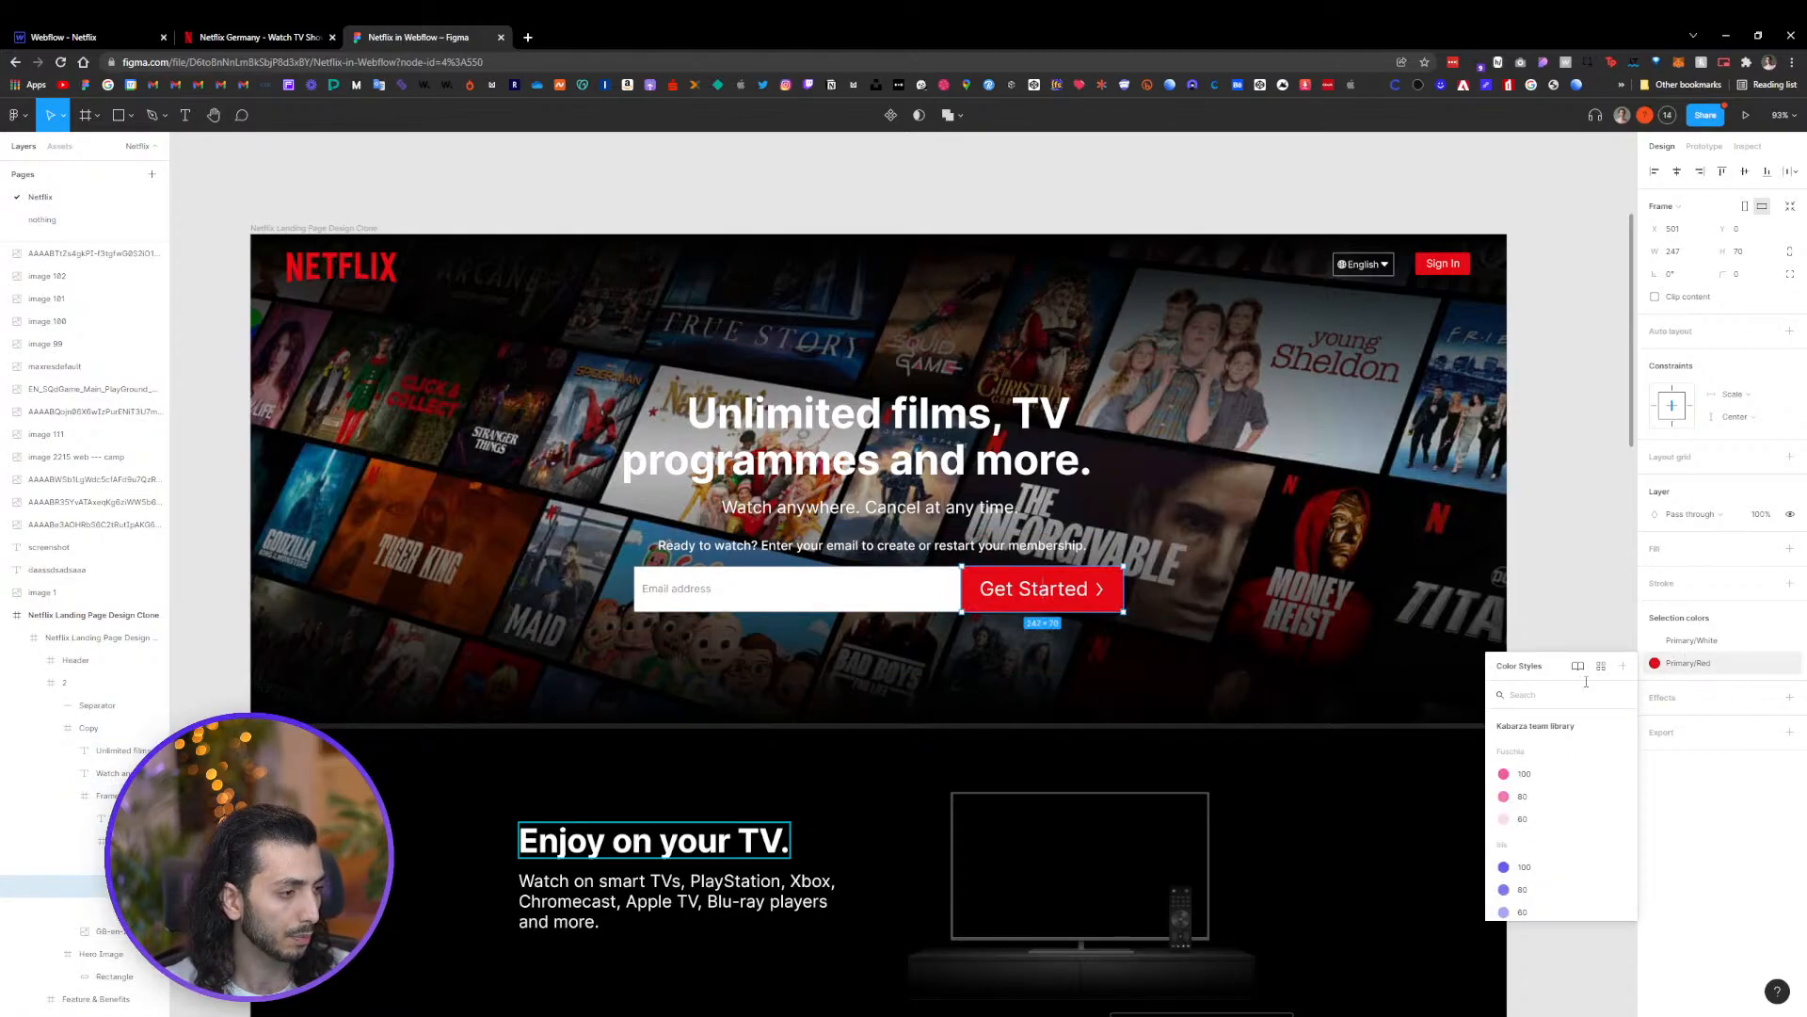
scroll(1545, 770, "down", 1)
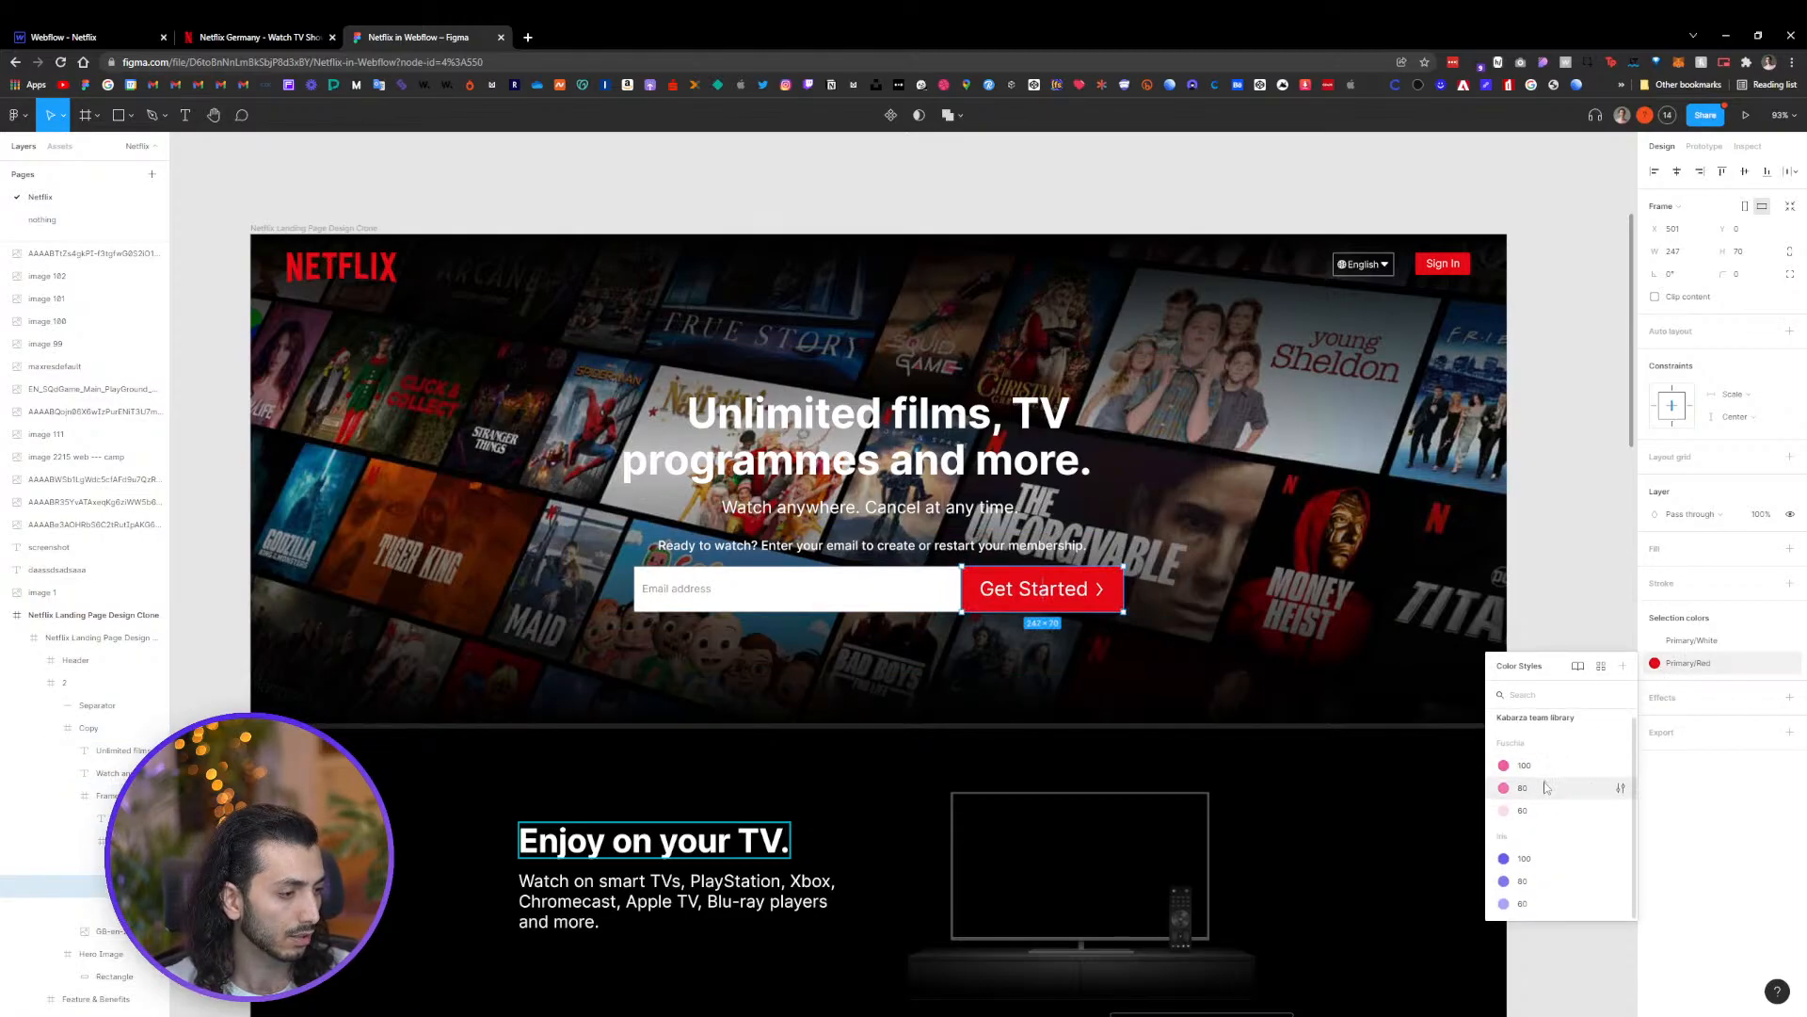
left_click(1582, 667)
left_click(1053, 158)
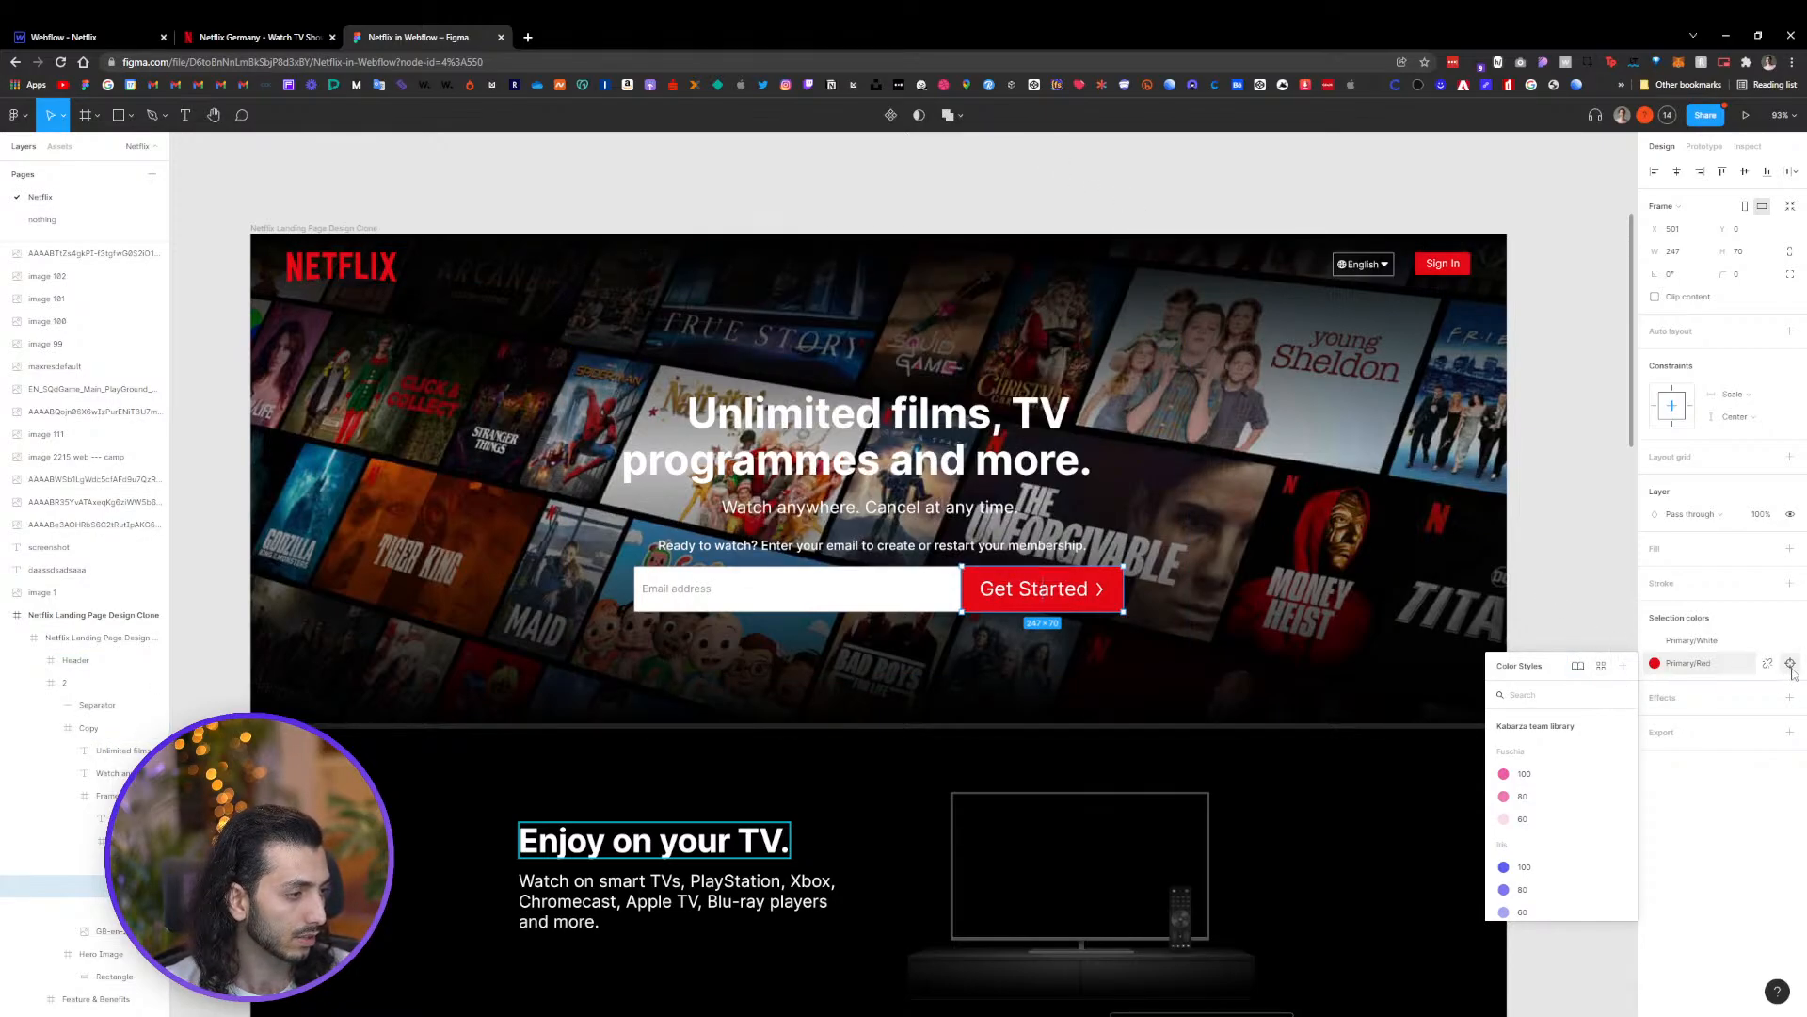
left_click(1790, 664)
left_click(1654, 480)
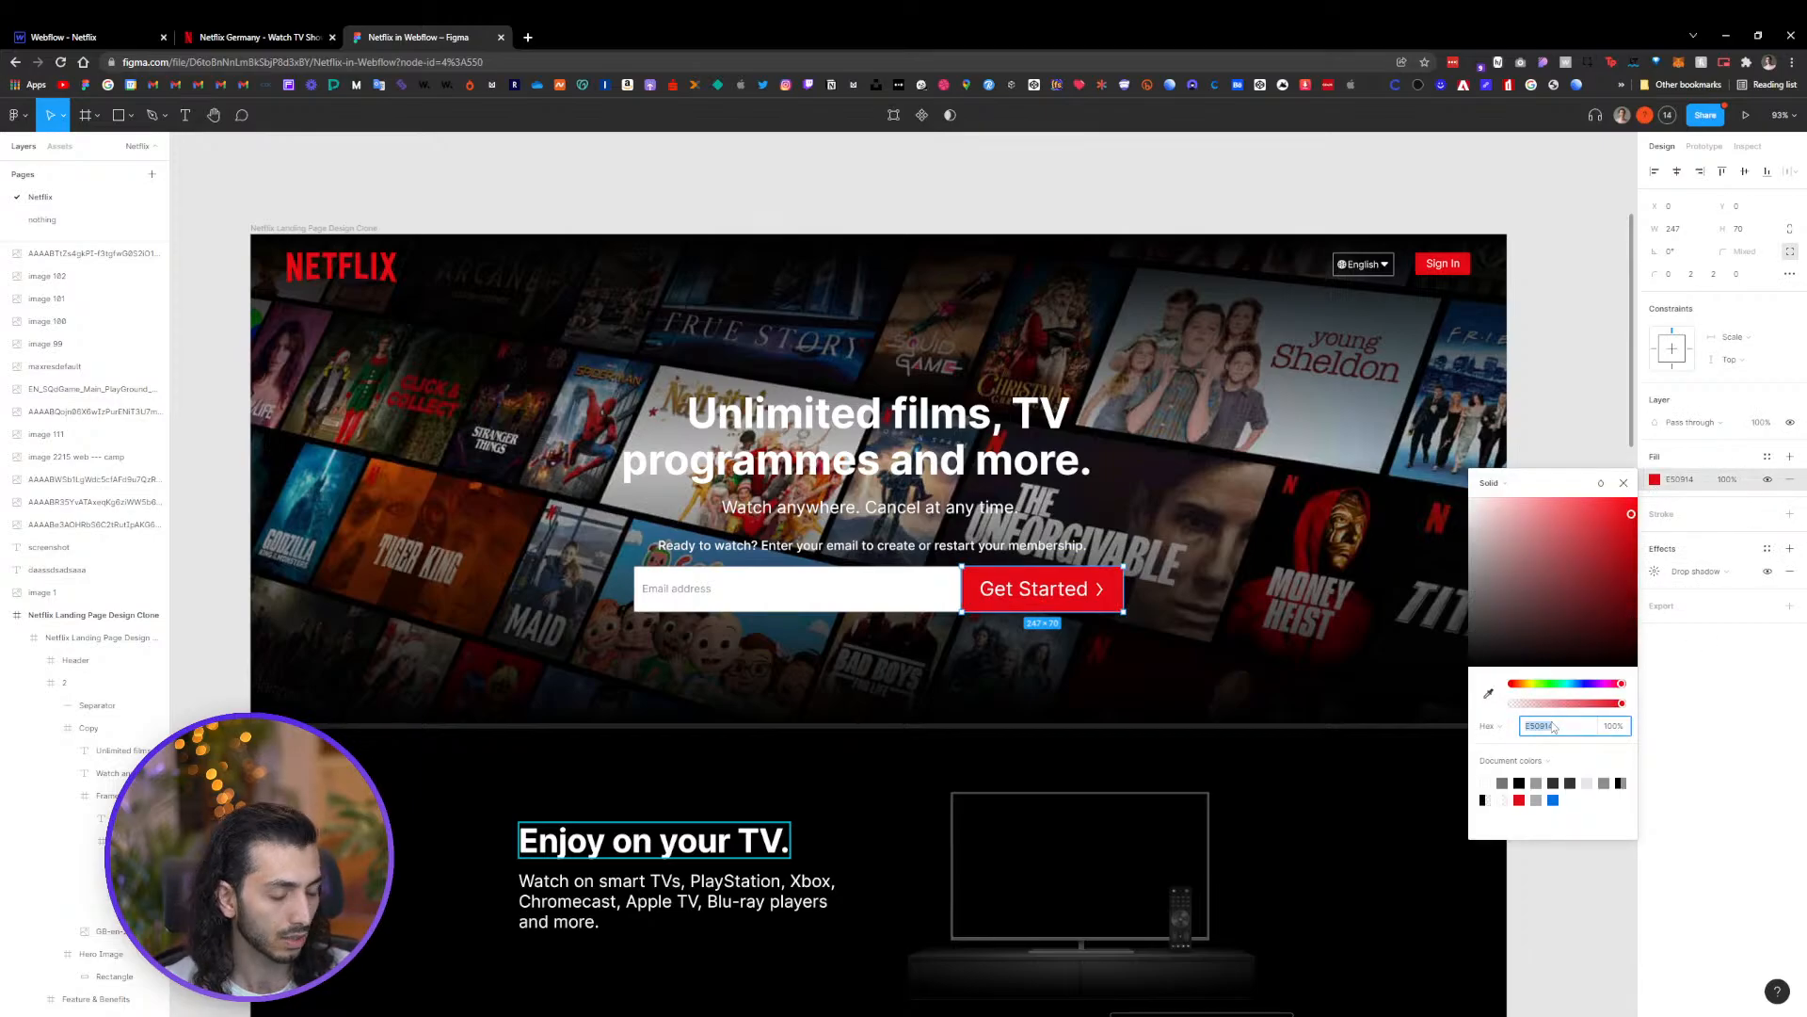
left_click(1623, 483)
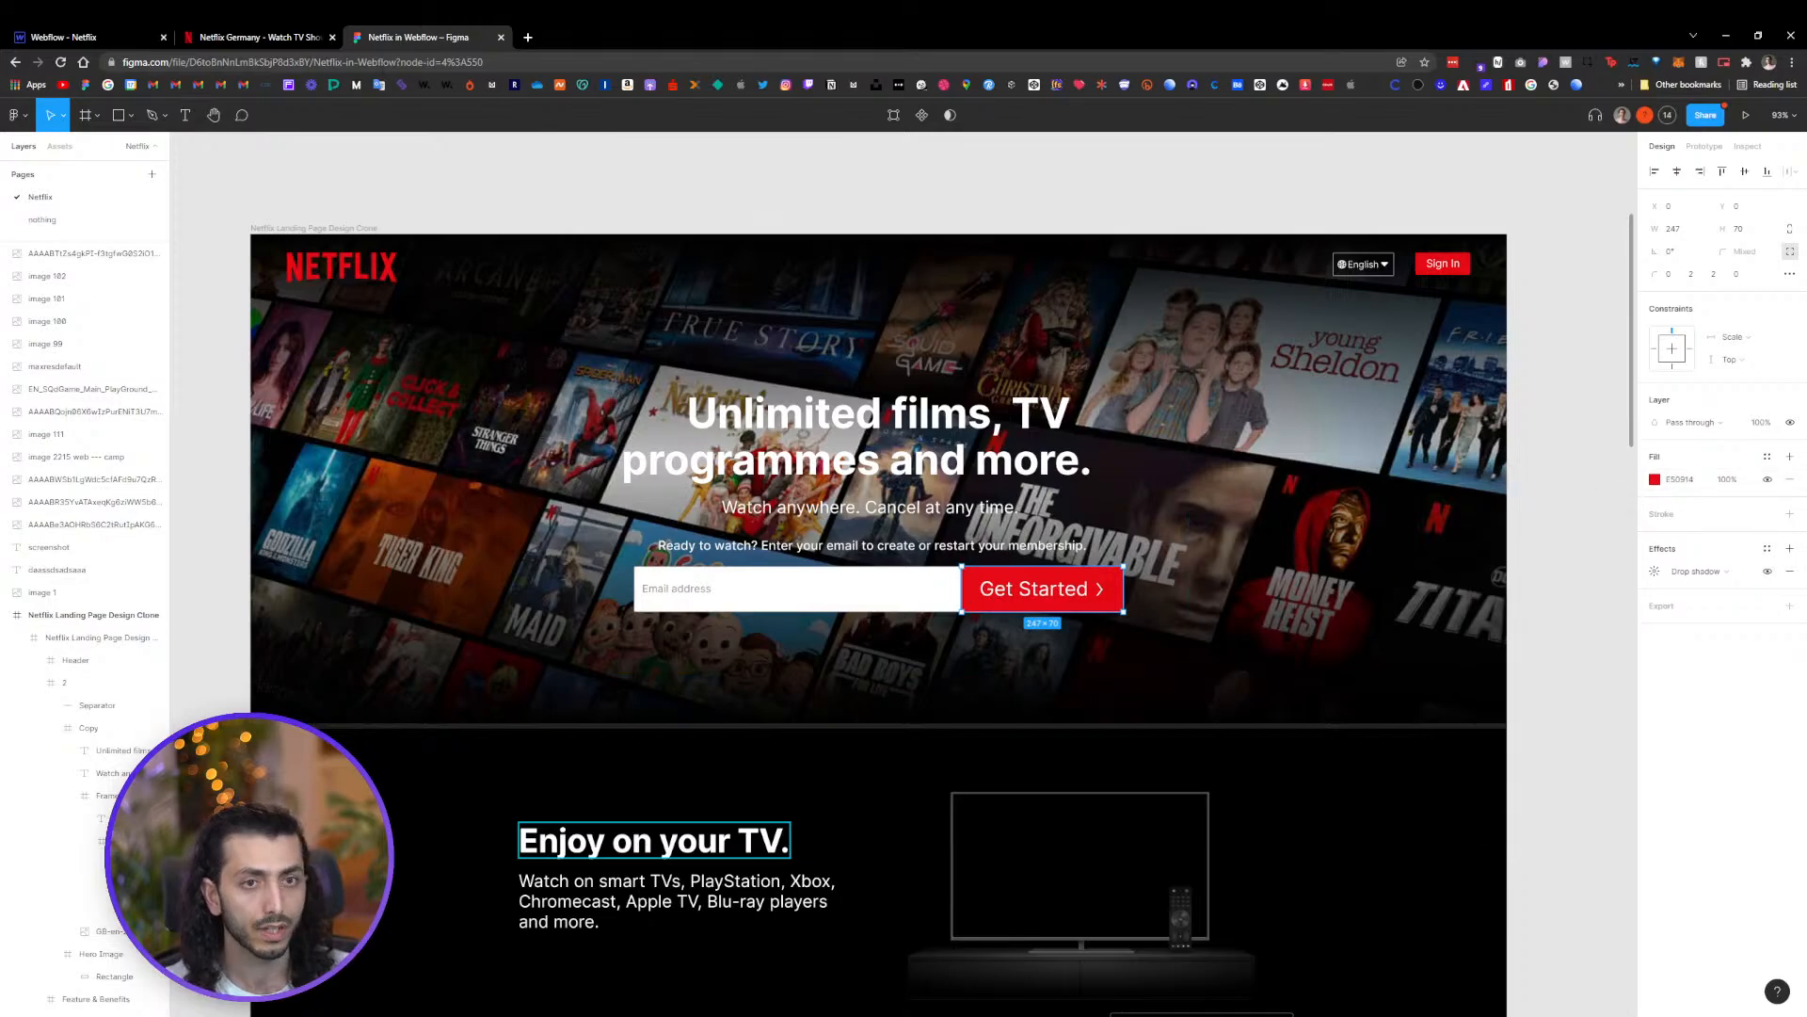
Edit the Brand Main color swatch to hex E50914 and rename it Red
left_click(103, 38)
left_click(439, 599)
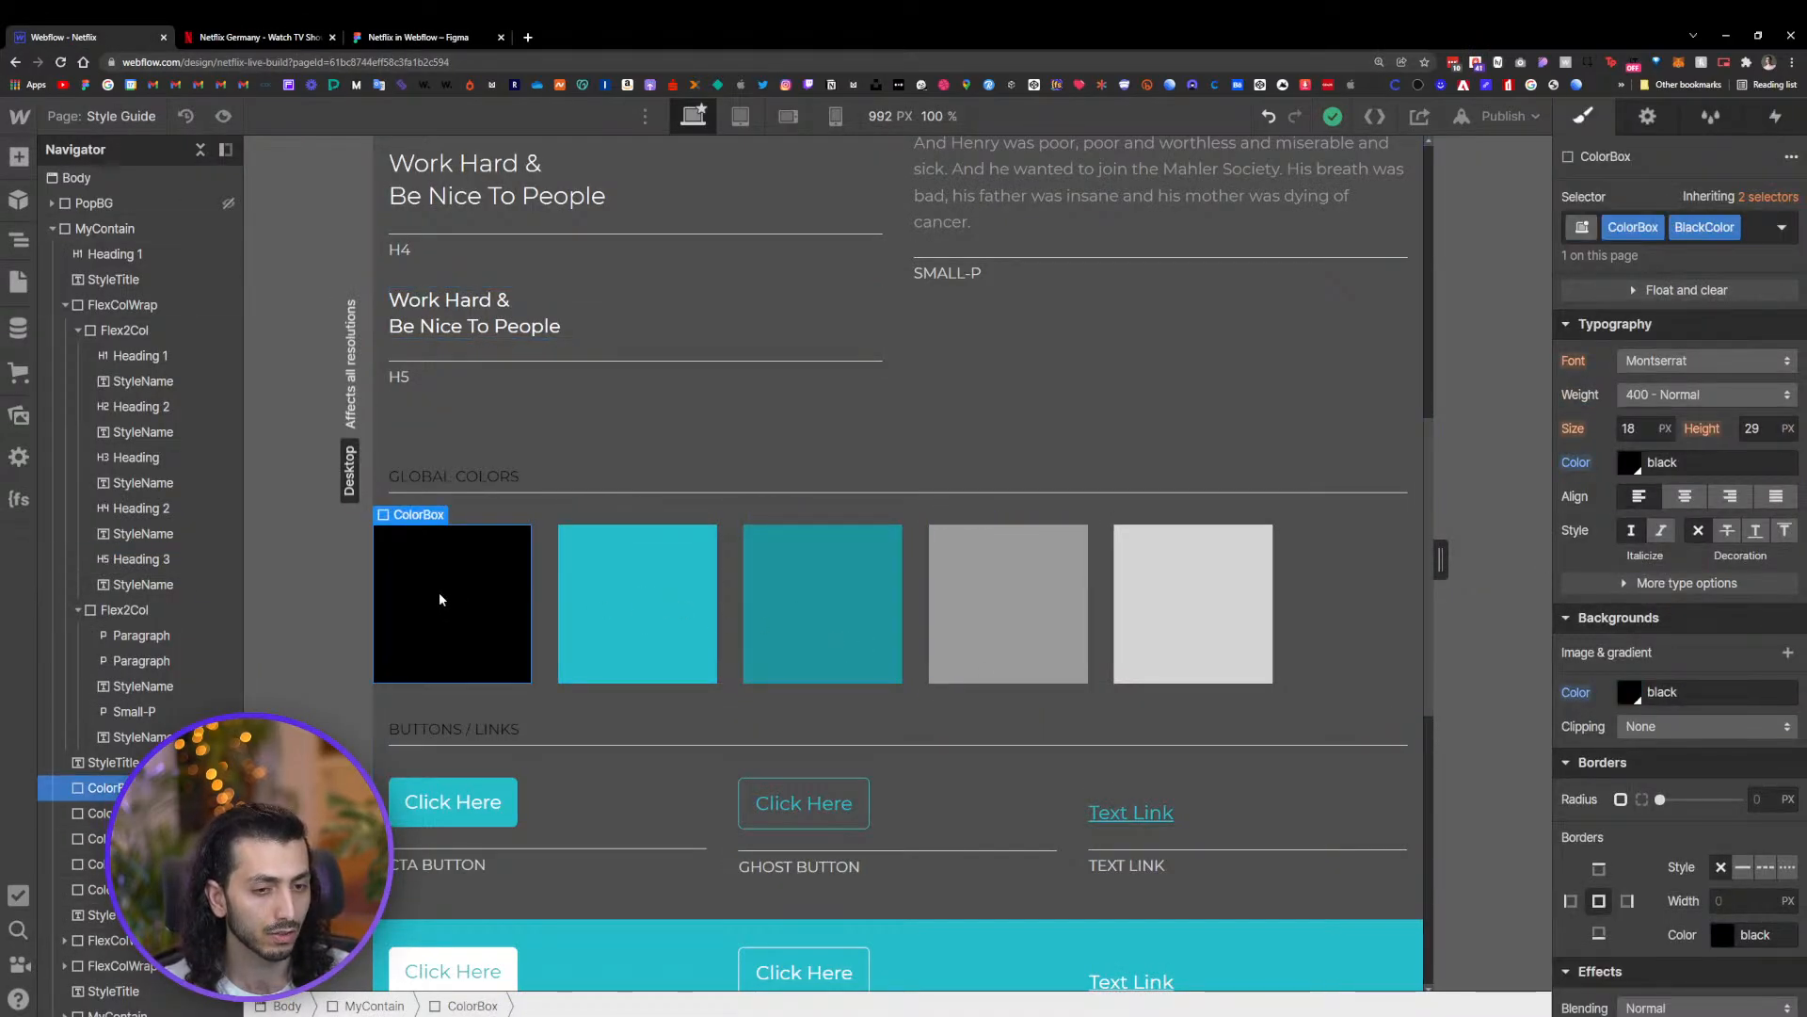
left_click(674, 608)
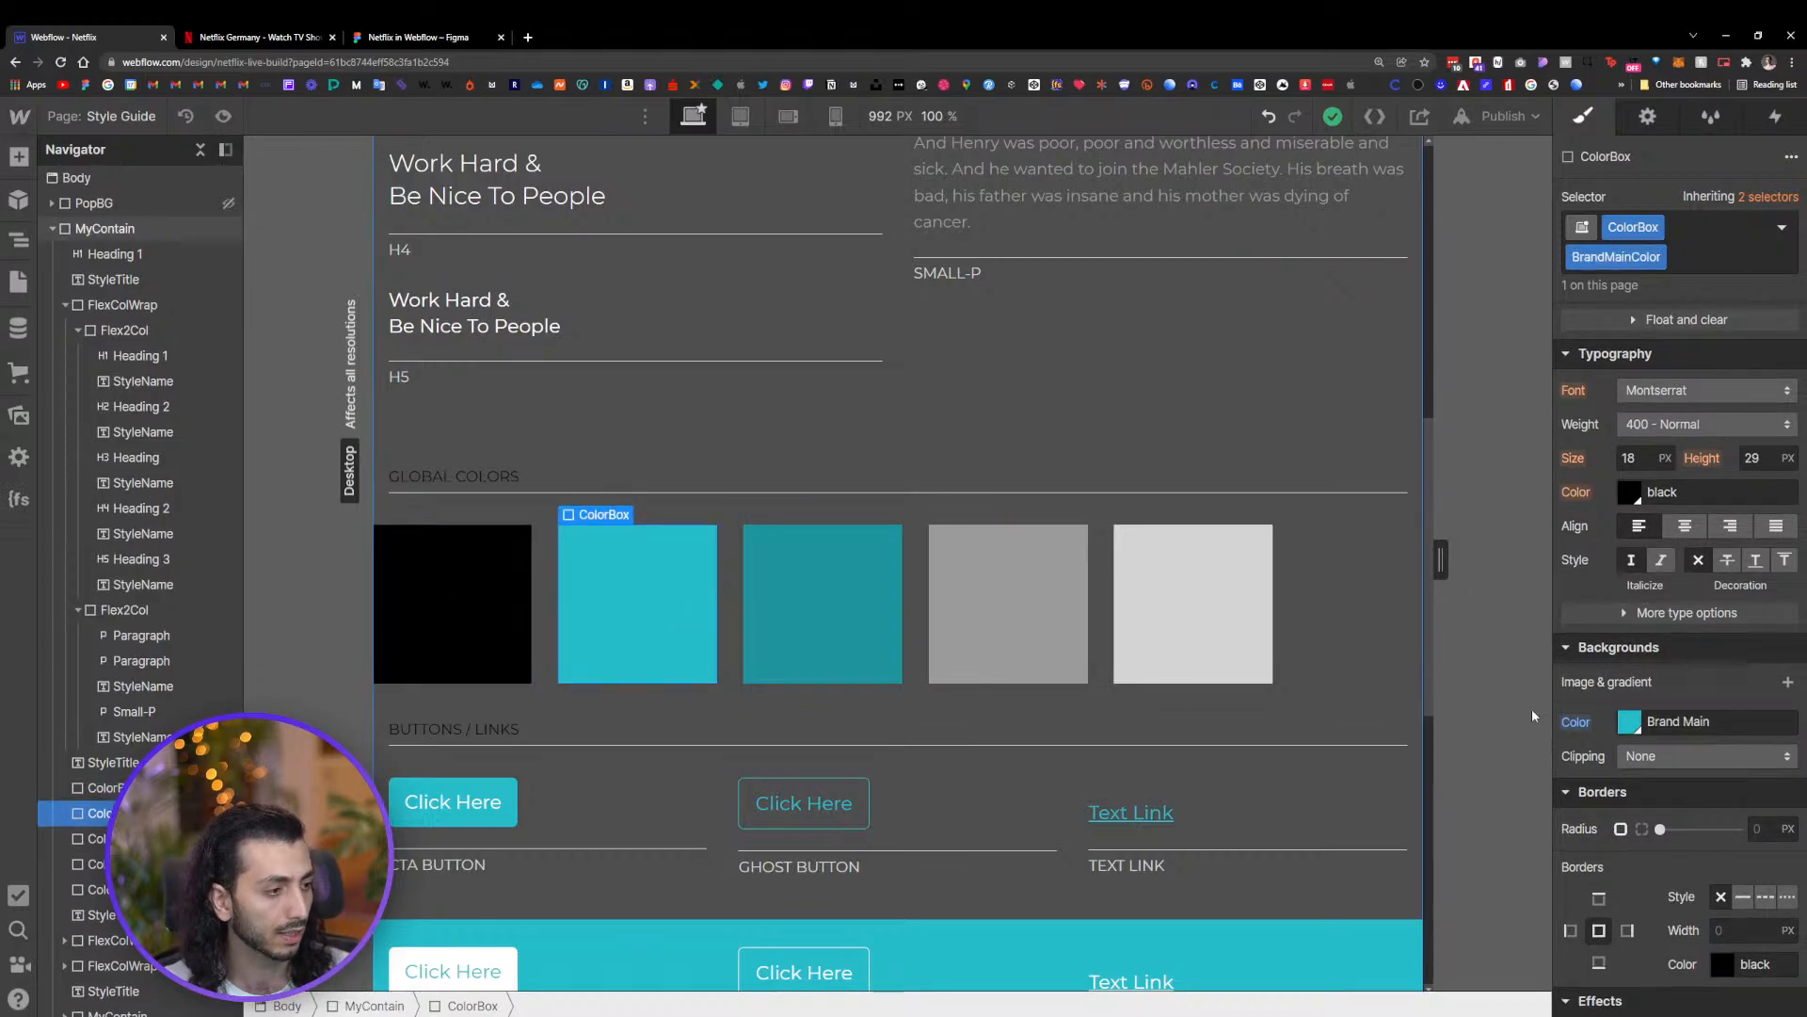
left_click(1628, 728)
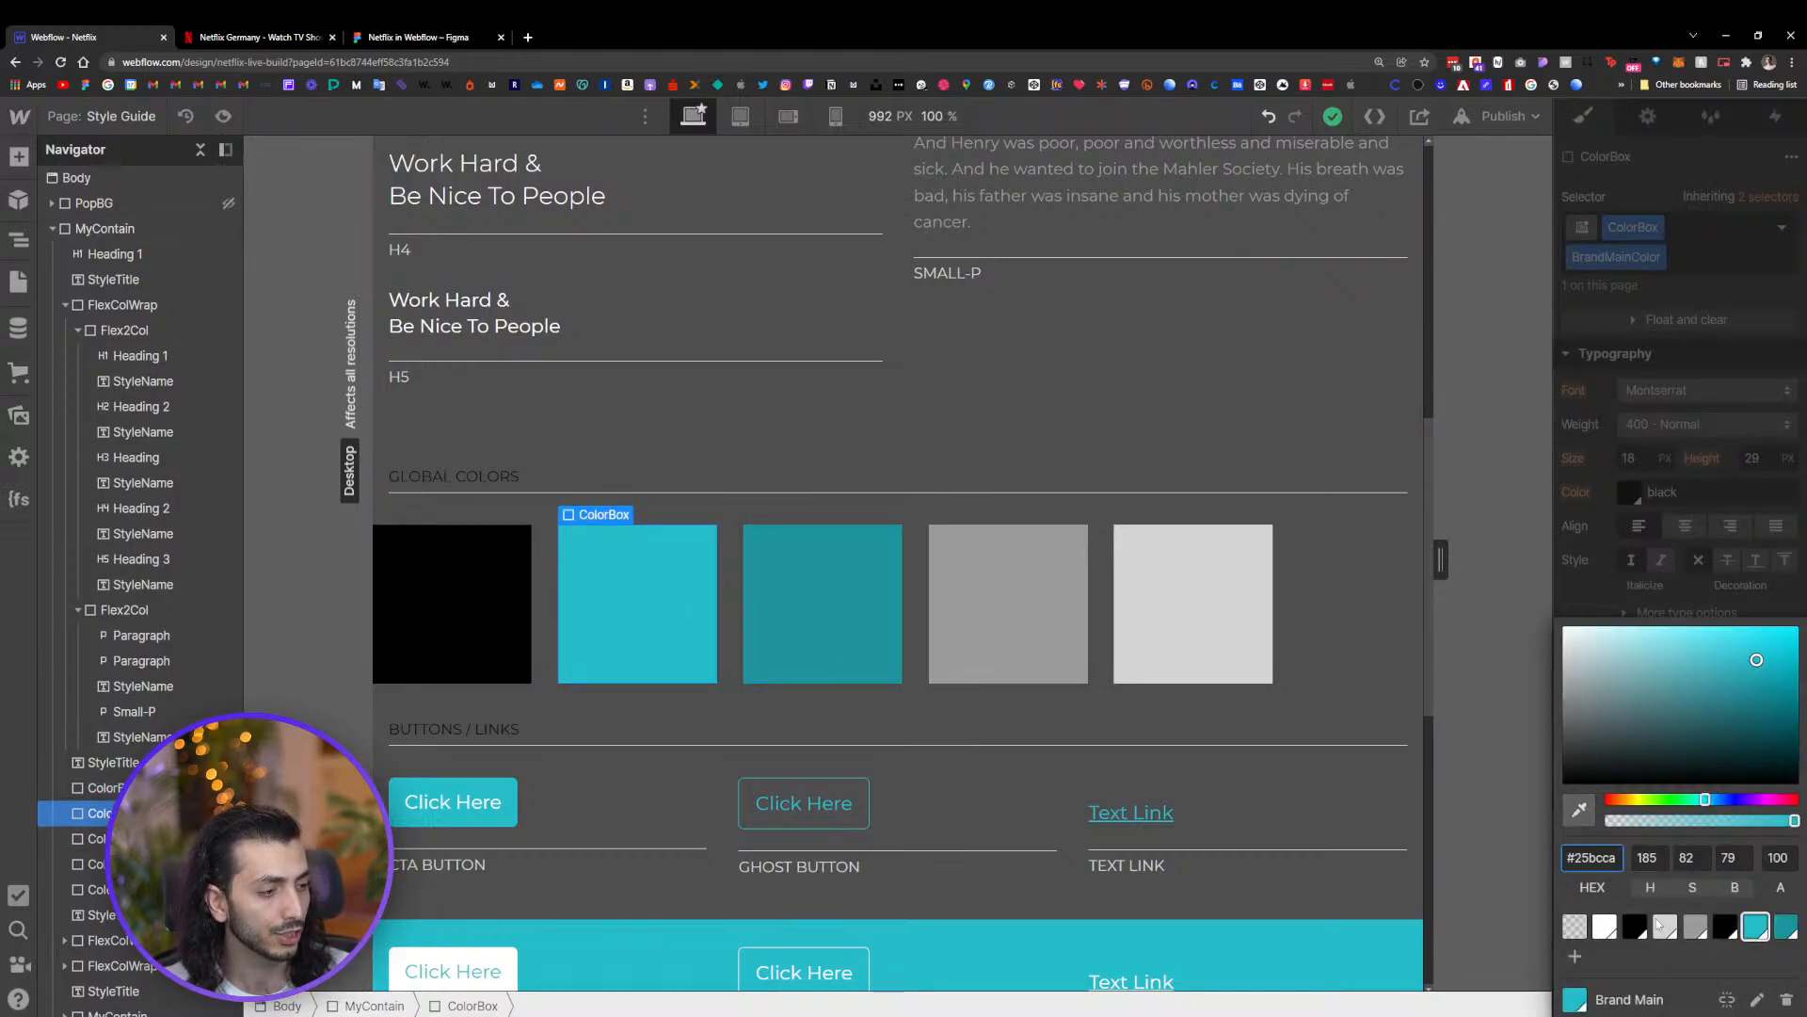
left_click(1757, 1002)
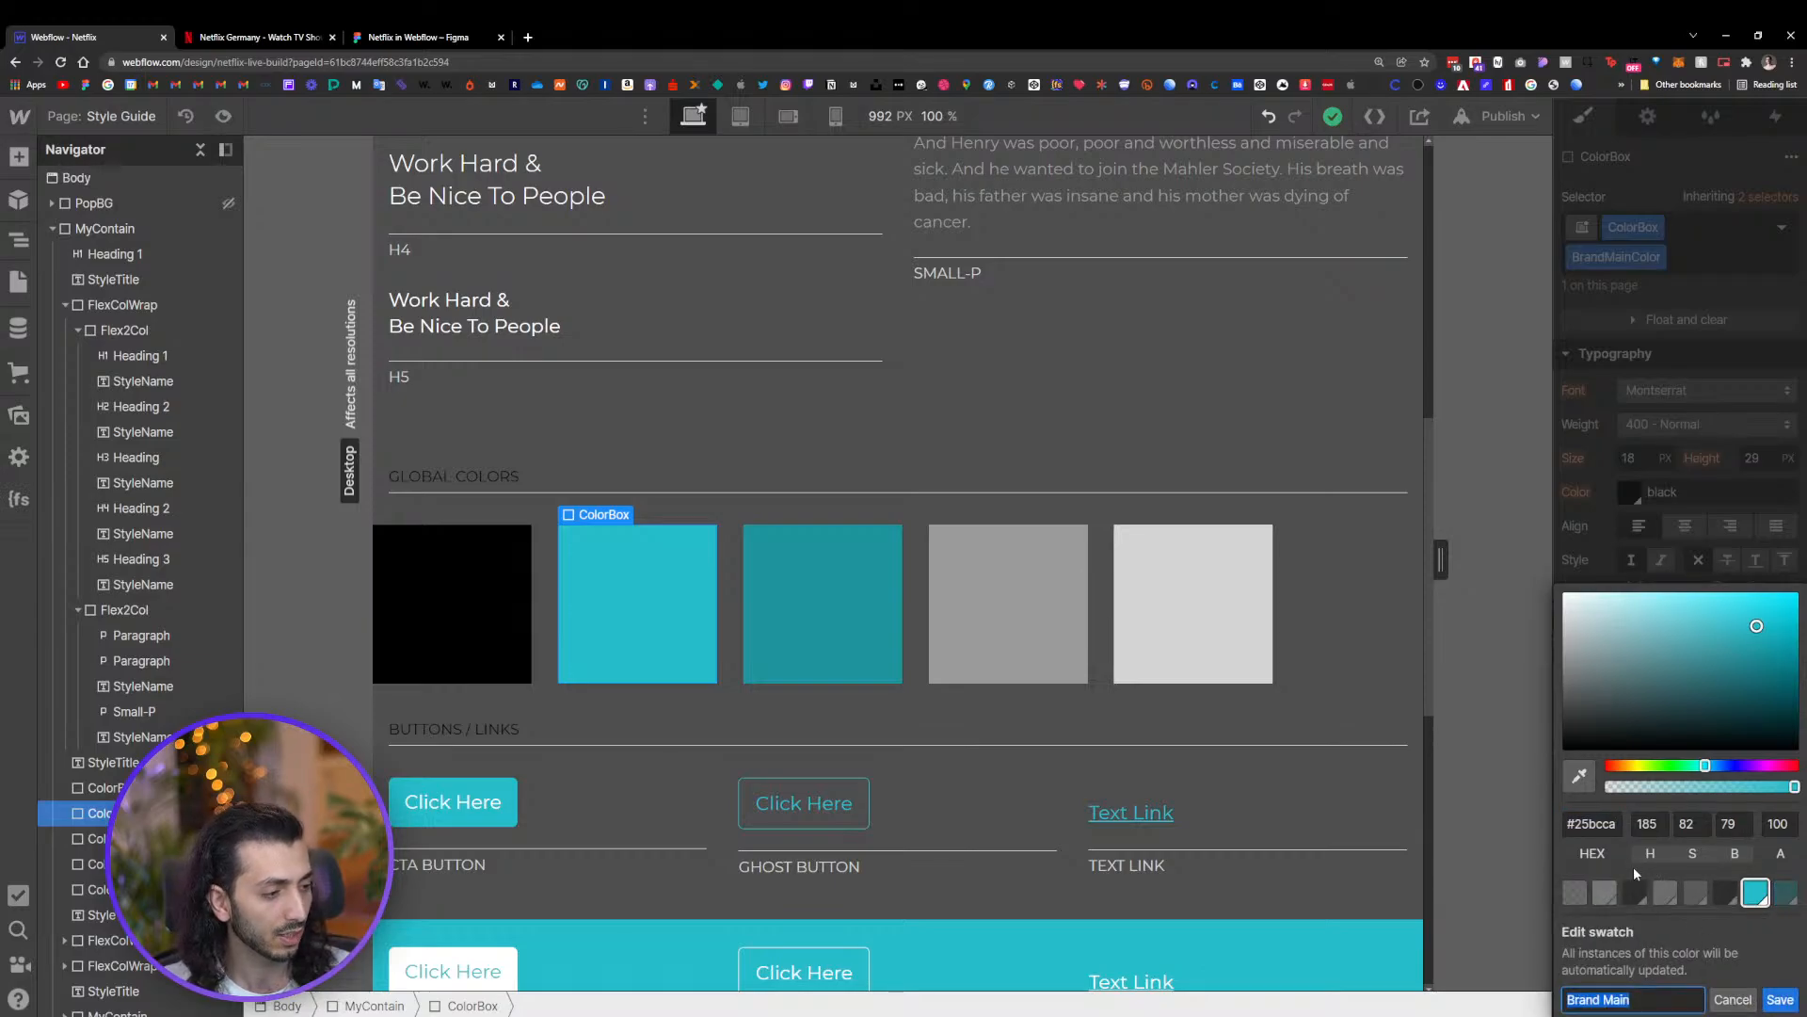
double_click(1607, 824)
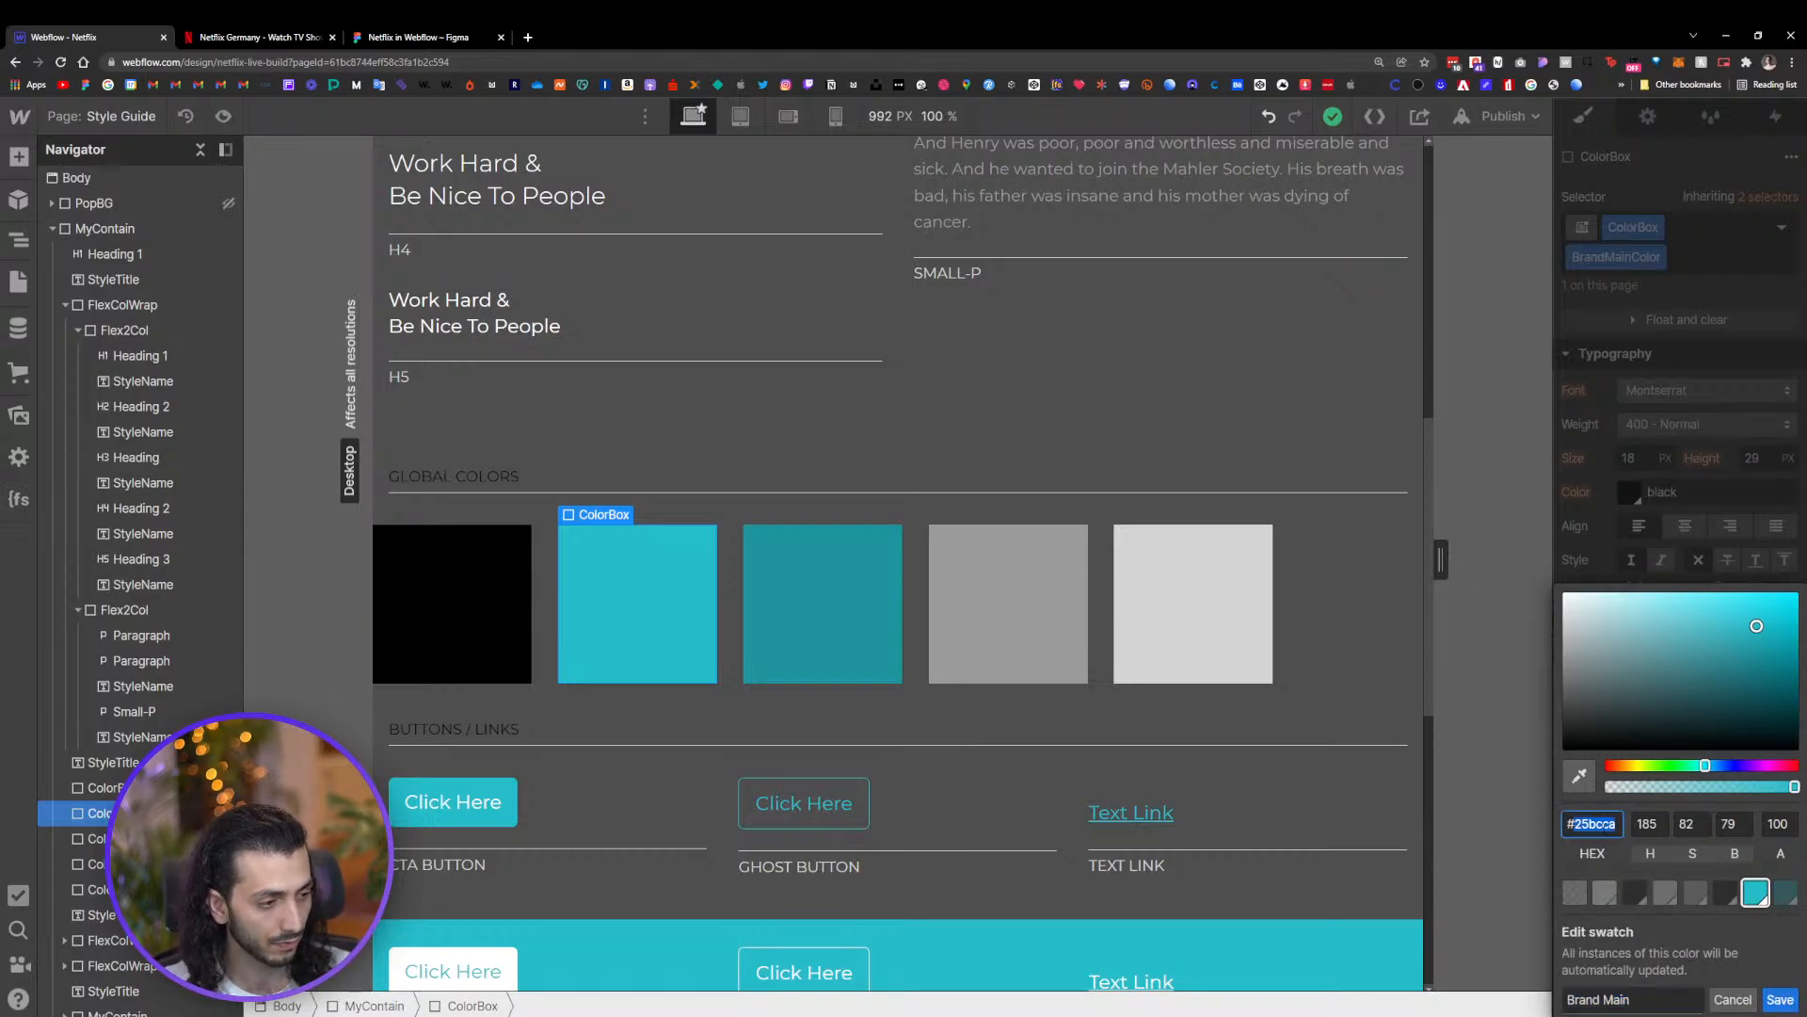
type("E50914")
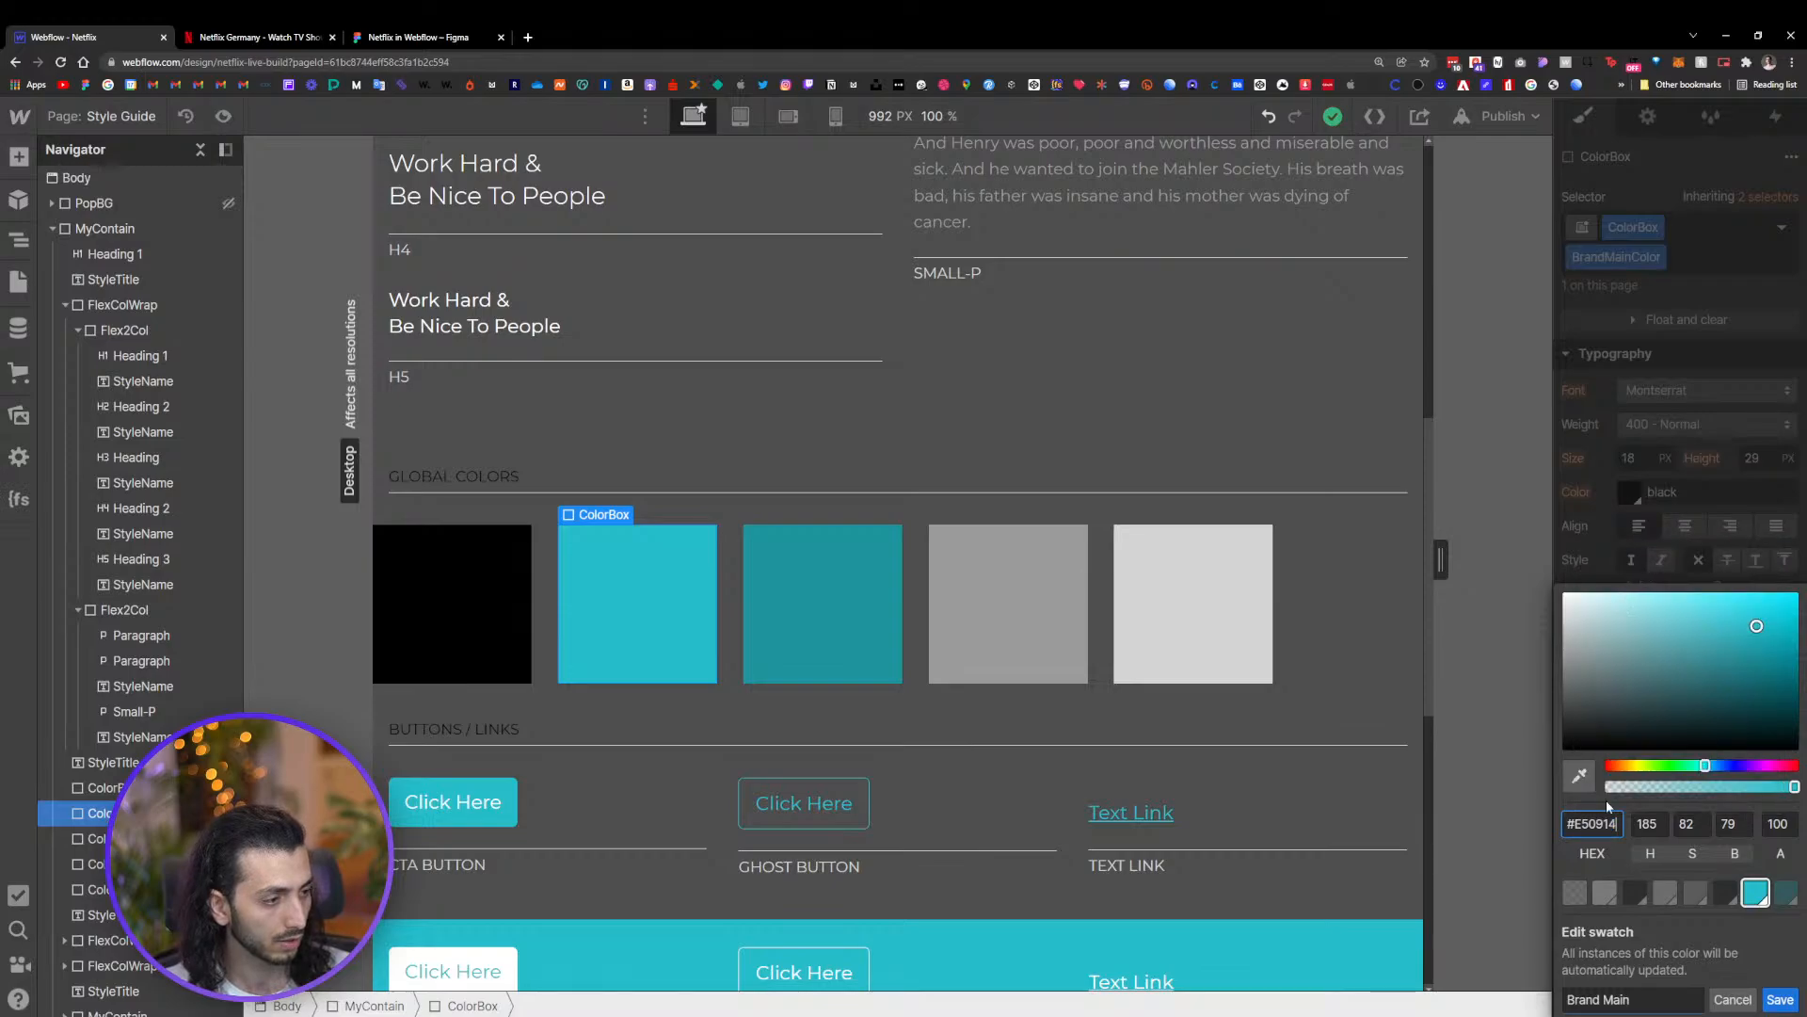
left_click_drag(1625, 1000, 1561, 1000)
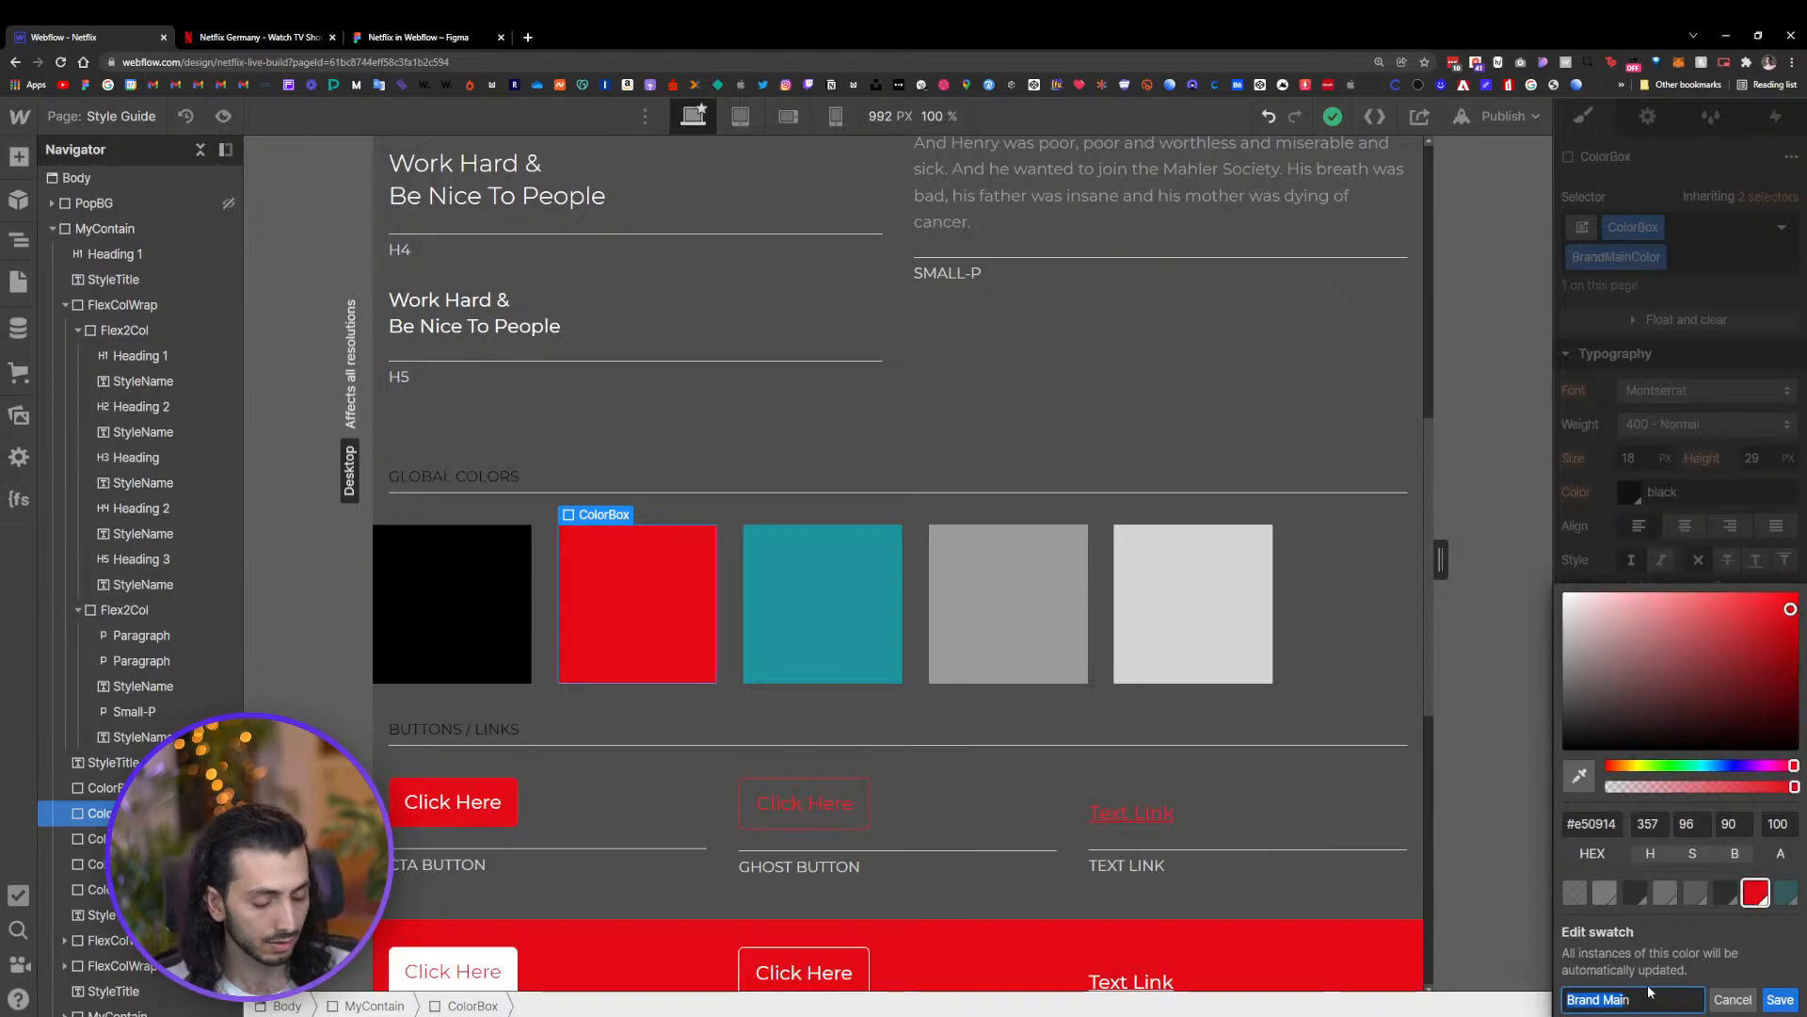
type("Red")
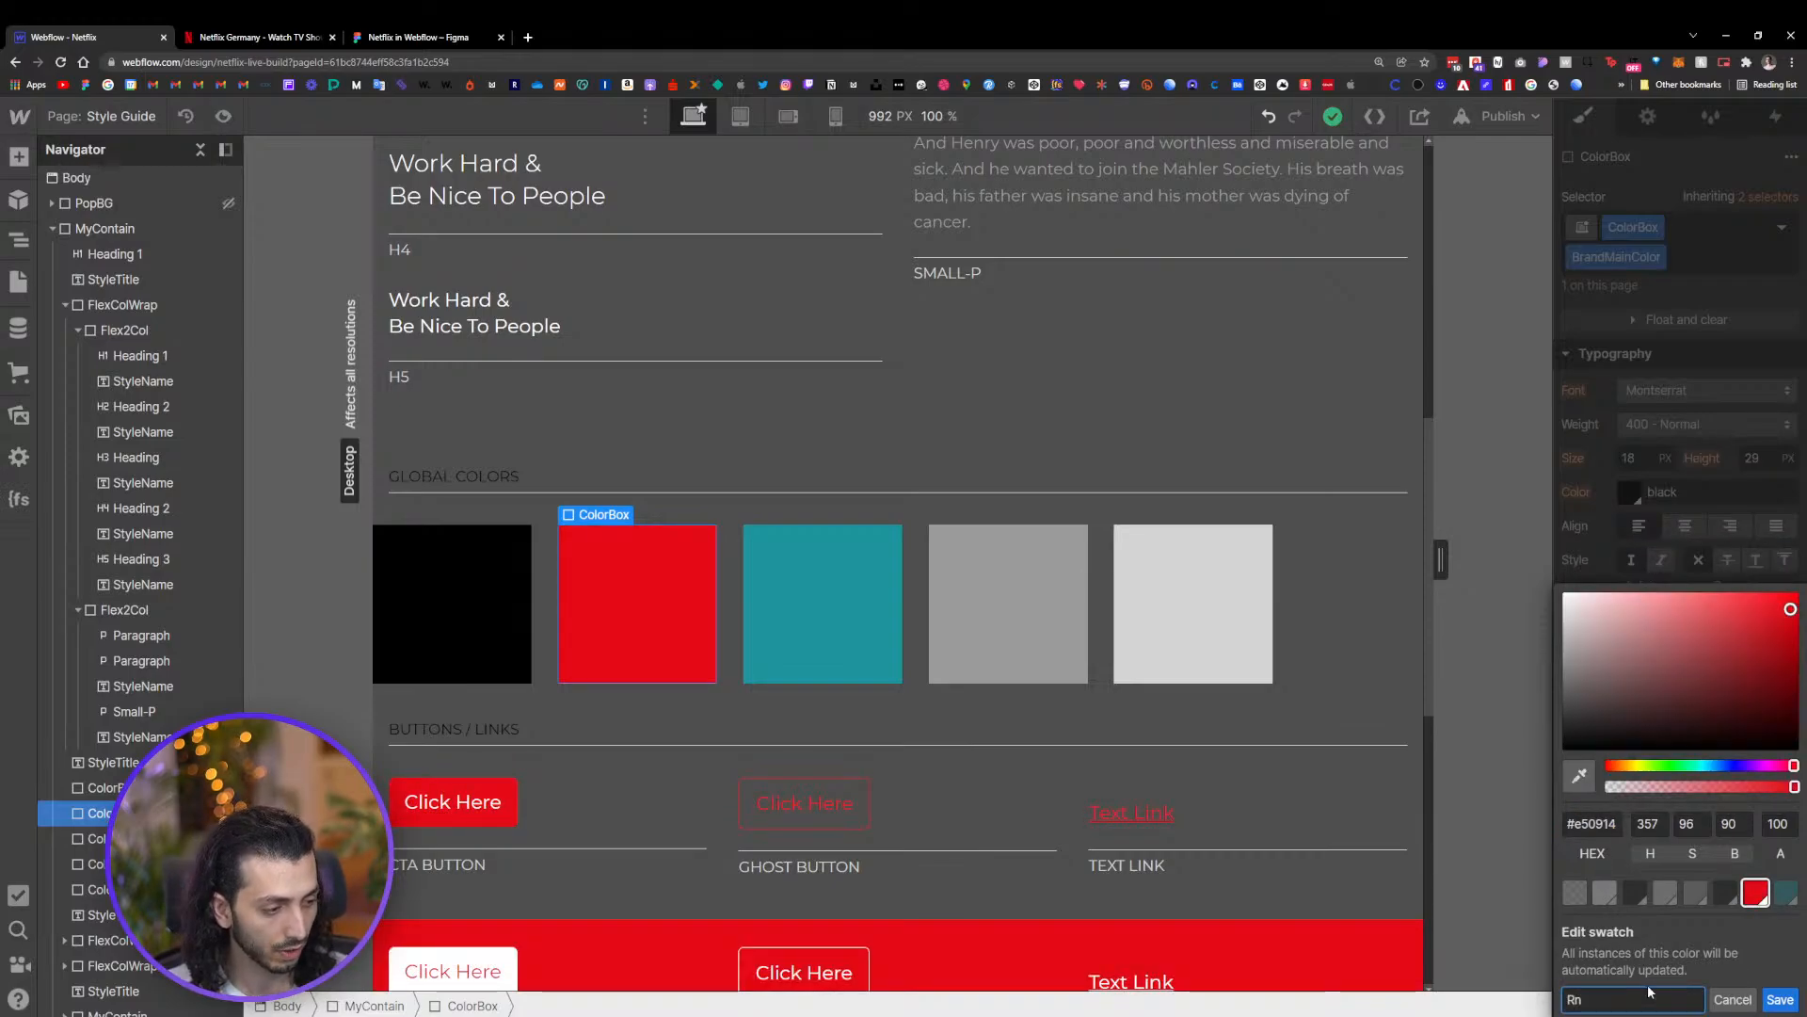
type("d")
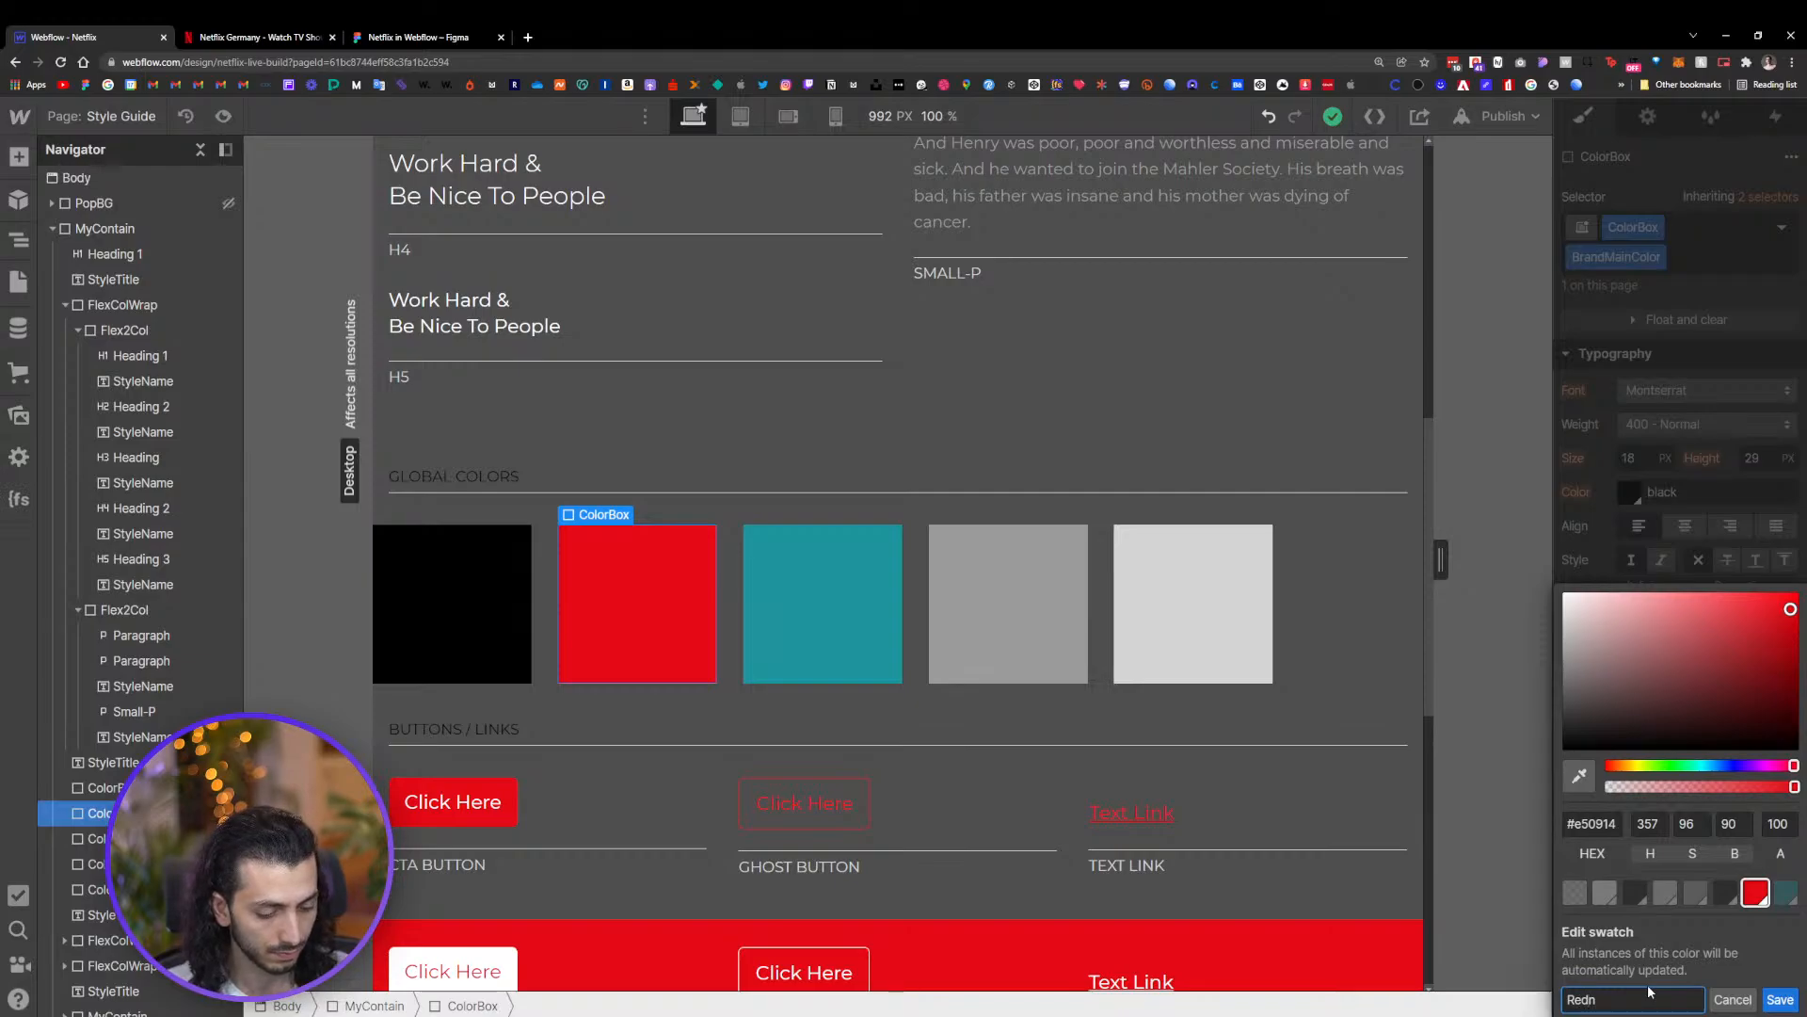
key("Return")
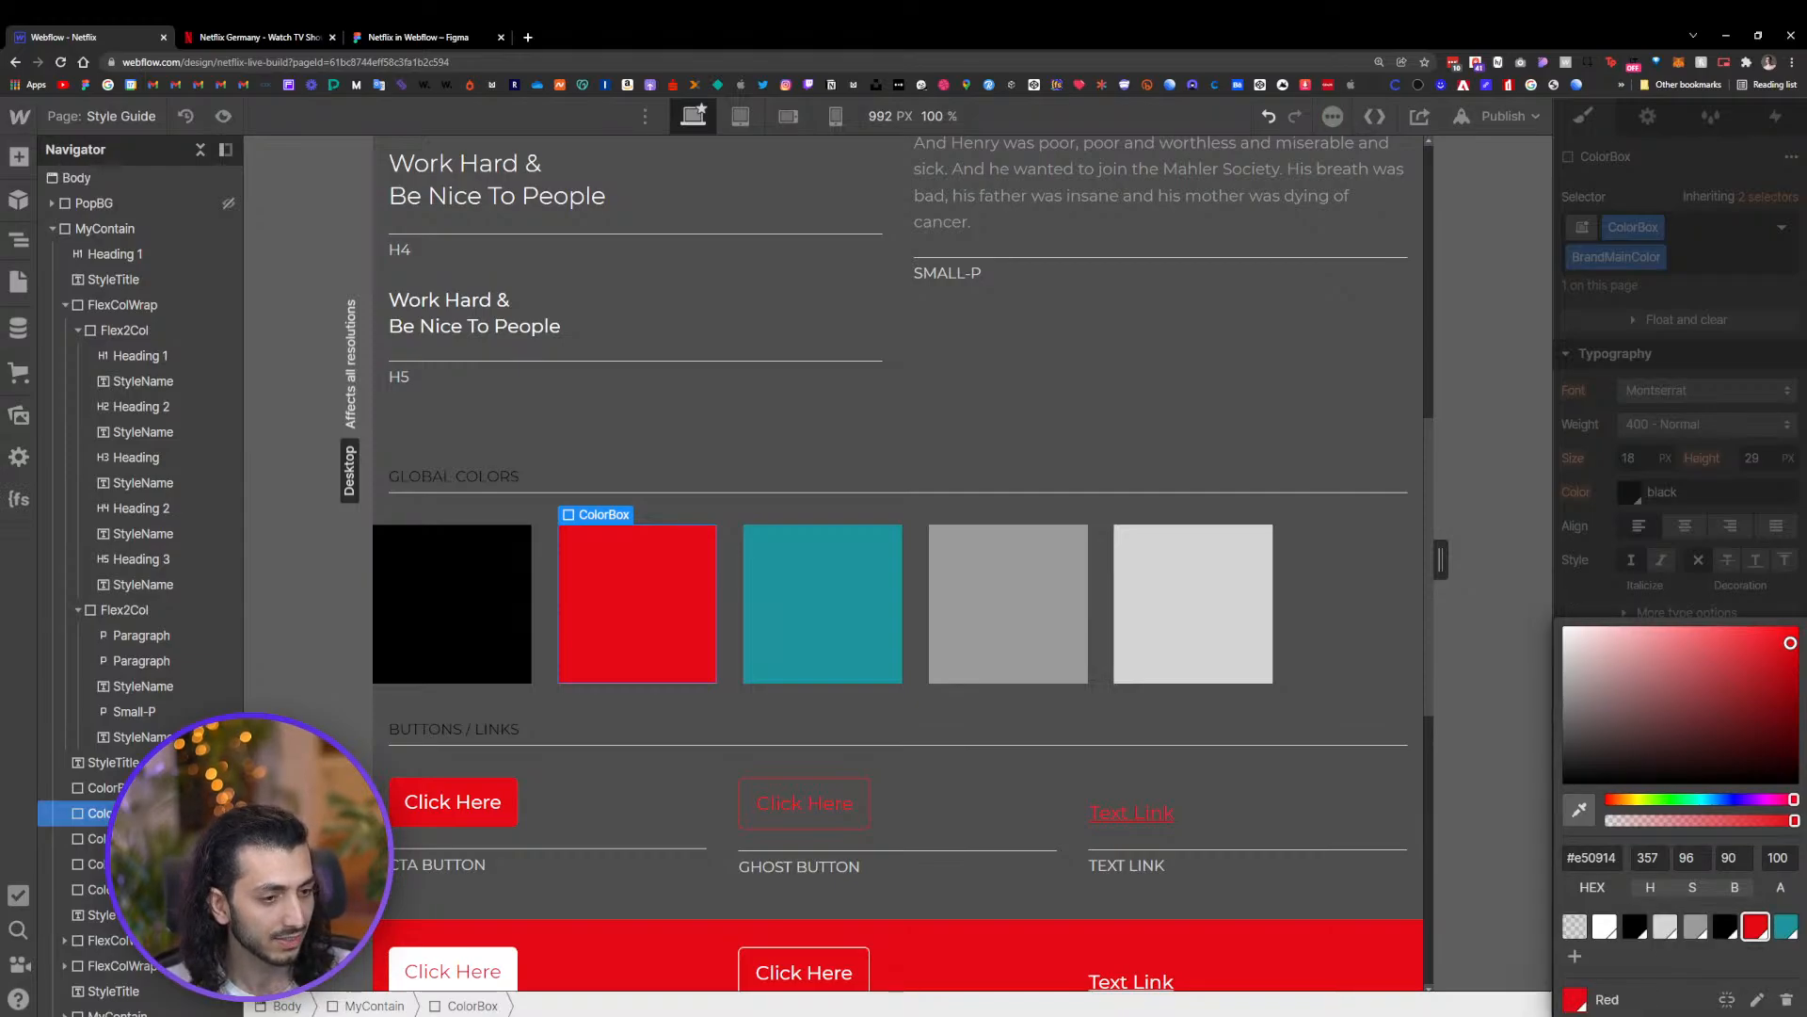
Inspect the FAQ question bar's dark gray fill color in the Figma design and copy its hex value
left_click(798, 621)
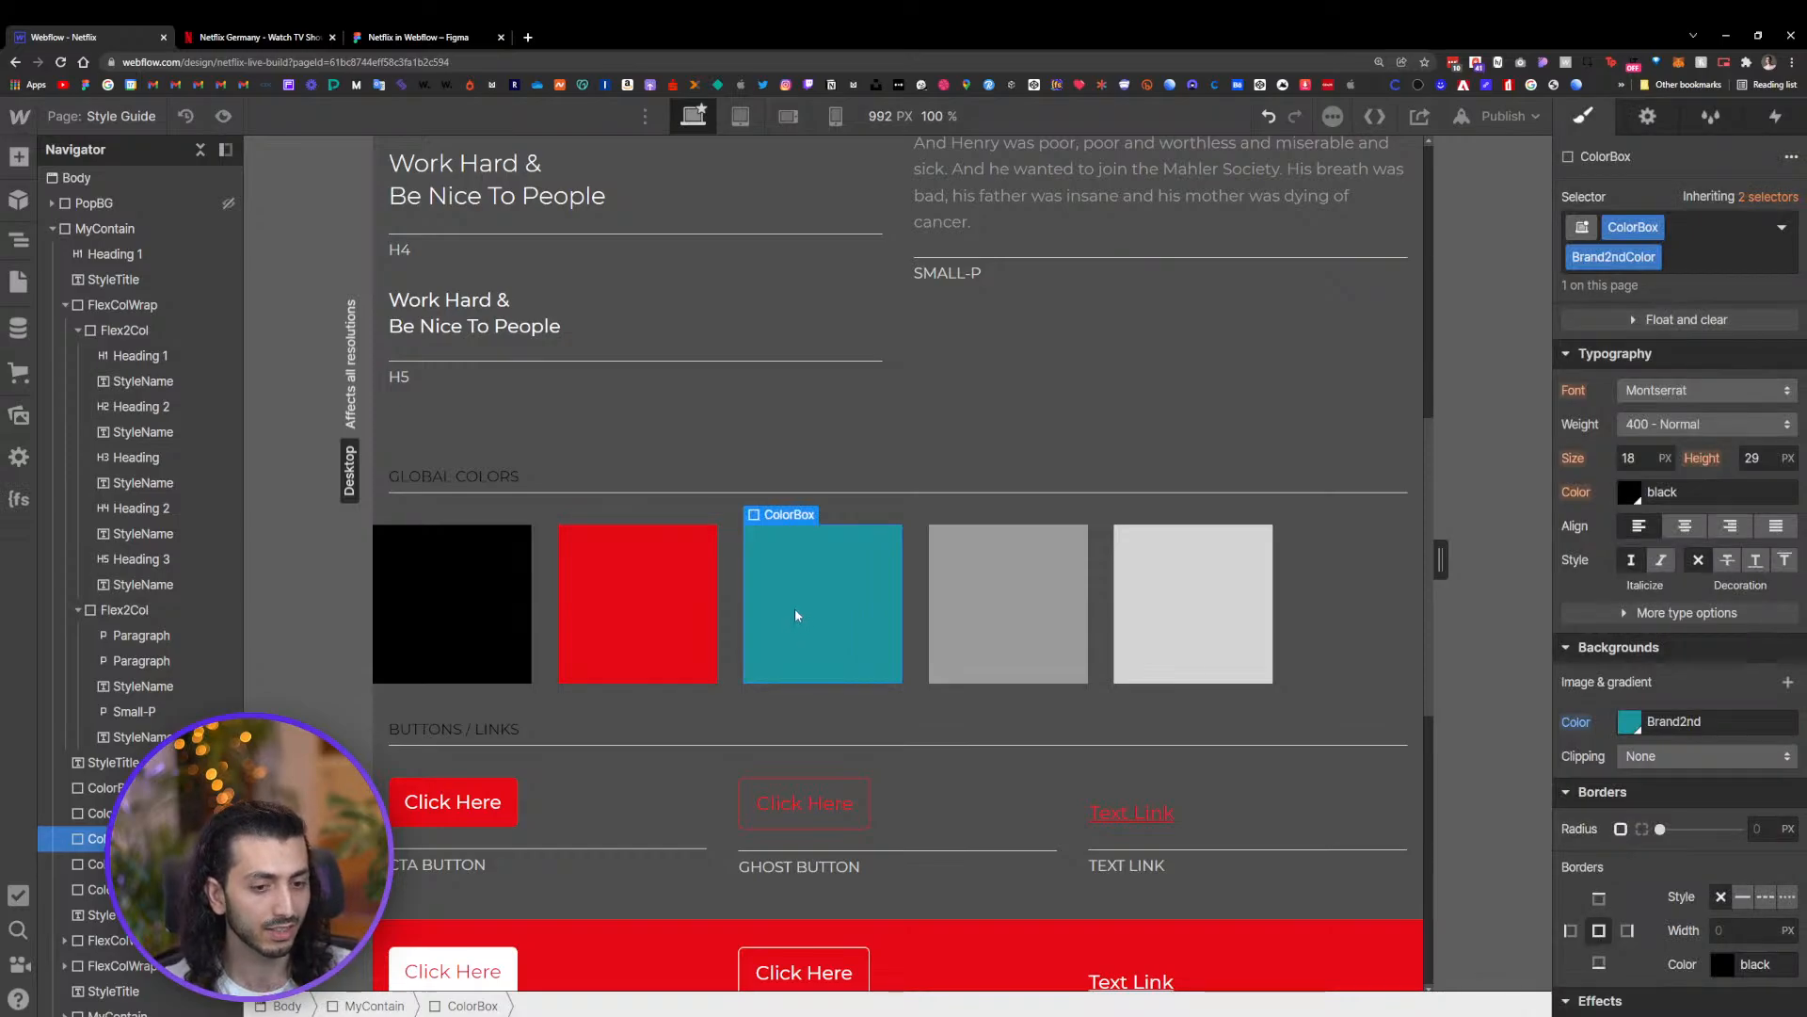
left_click(418, 36)
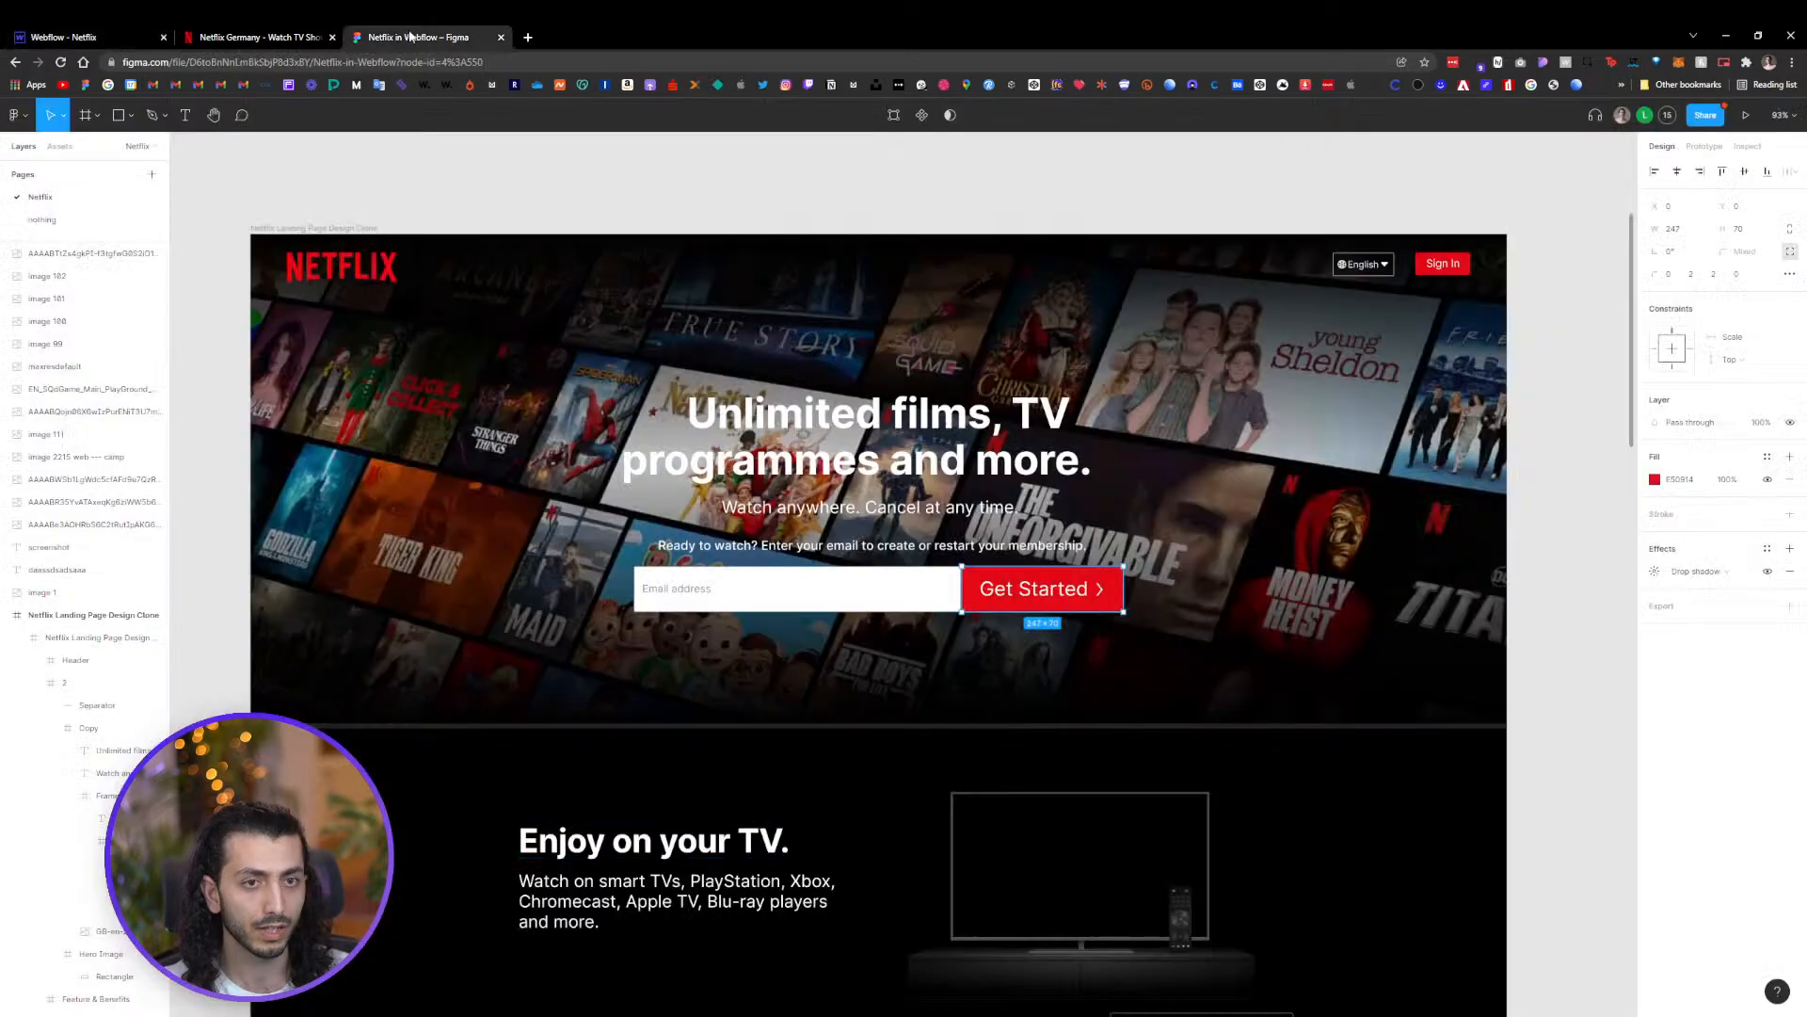
left_click(1563, 393)
scroll(1562, 423, "down", 4, "ctrl")
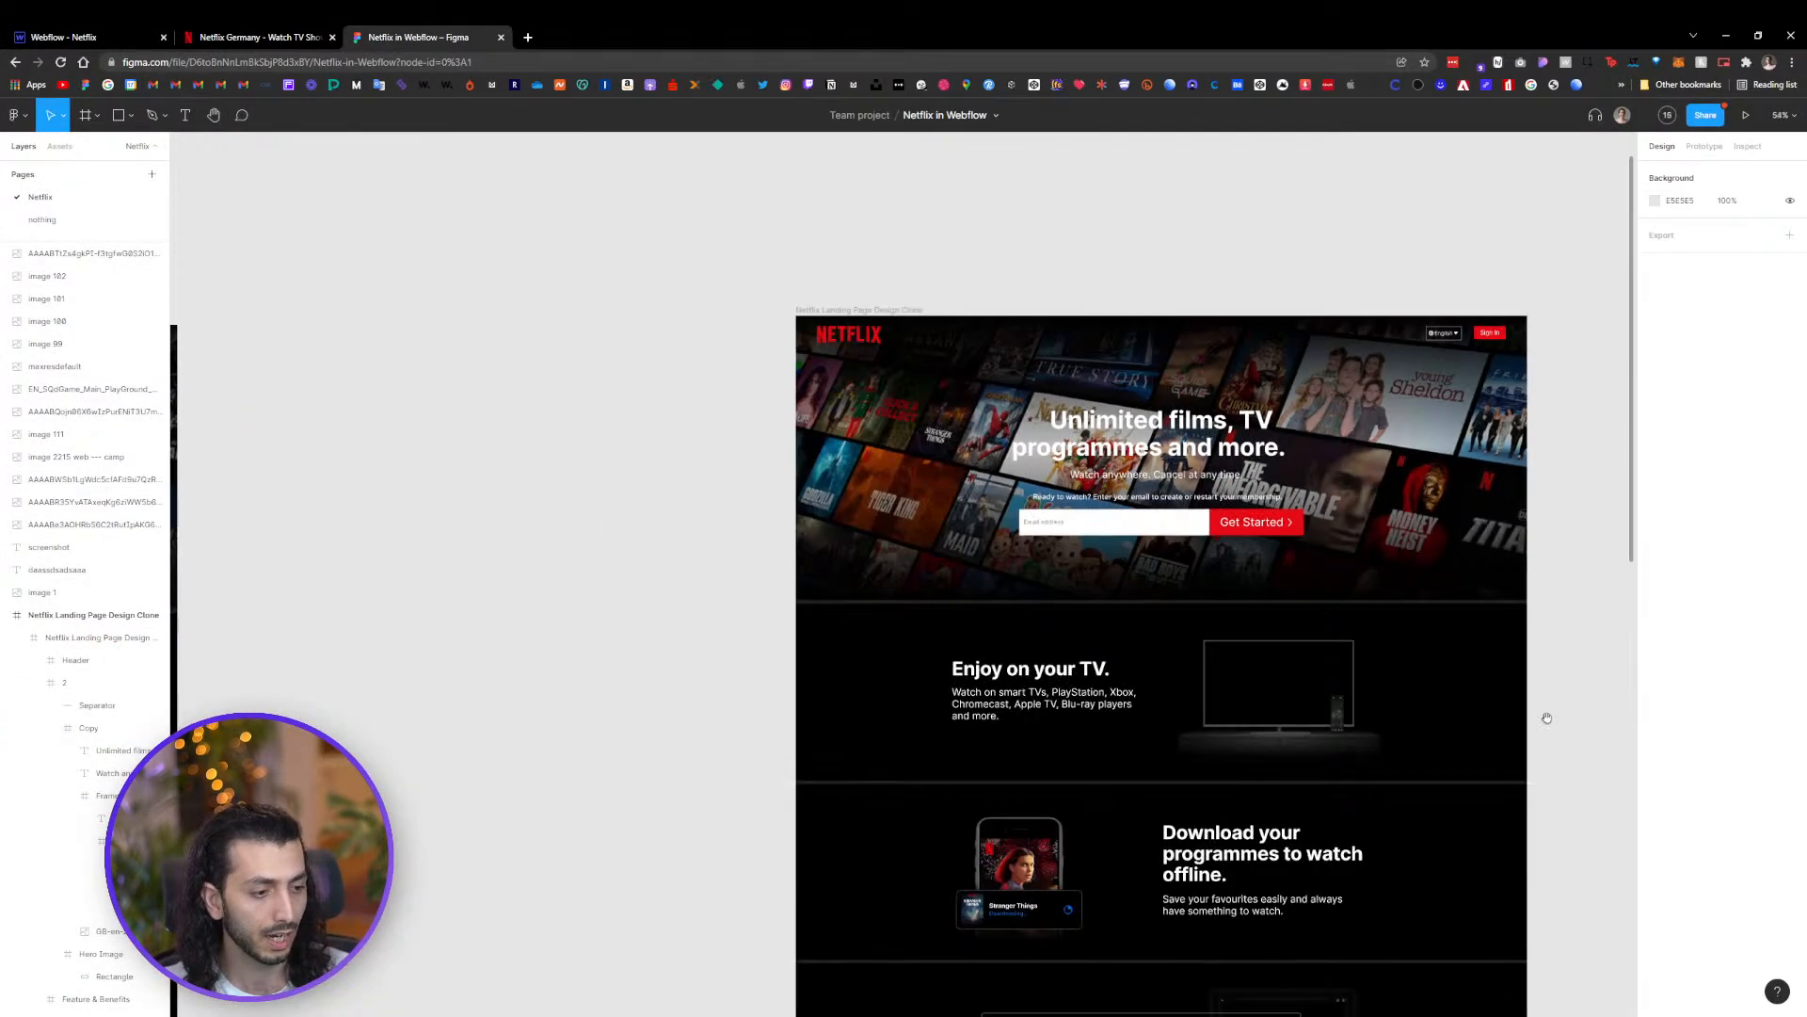
left_click_drag(1546, 719, 1308, 328)
scroll(1309, 328, "down", 5)
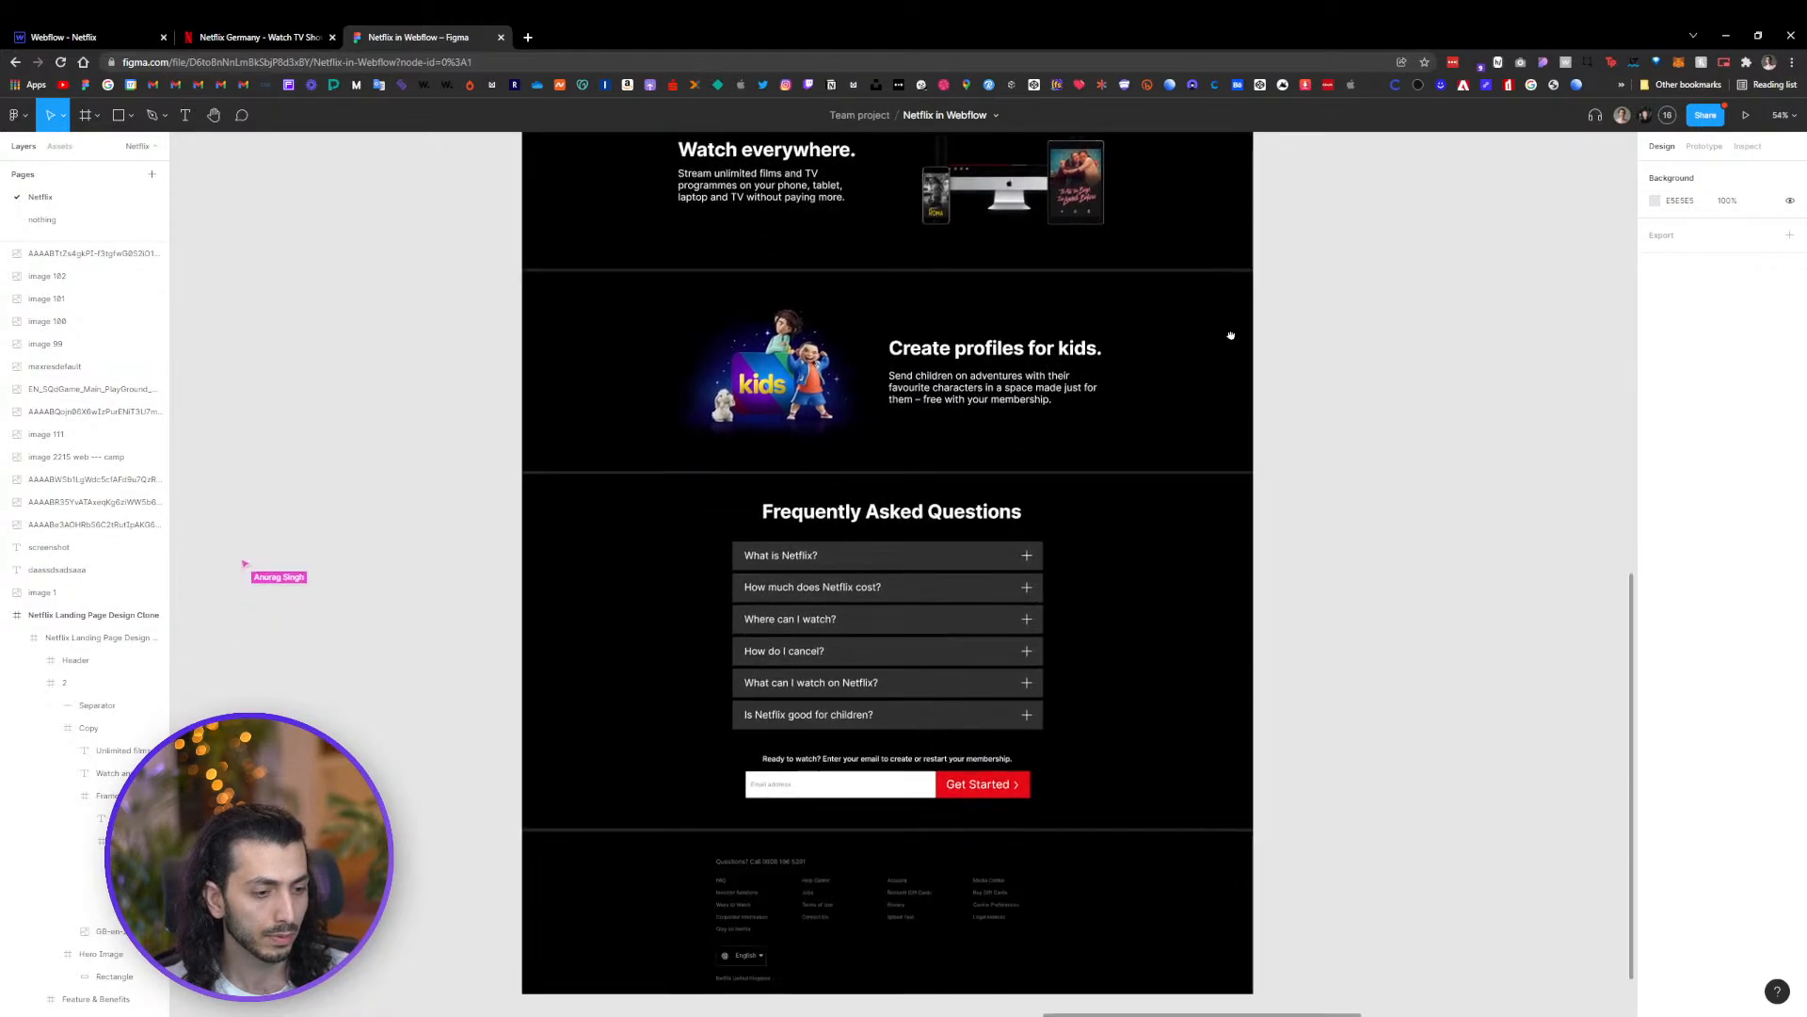
scroll(896, 645, "up", 5, "ctrl")
left_click(970, 485)
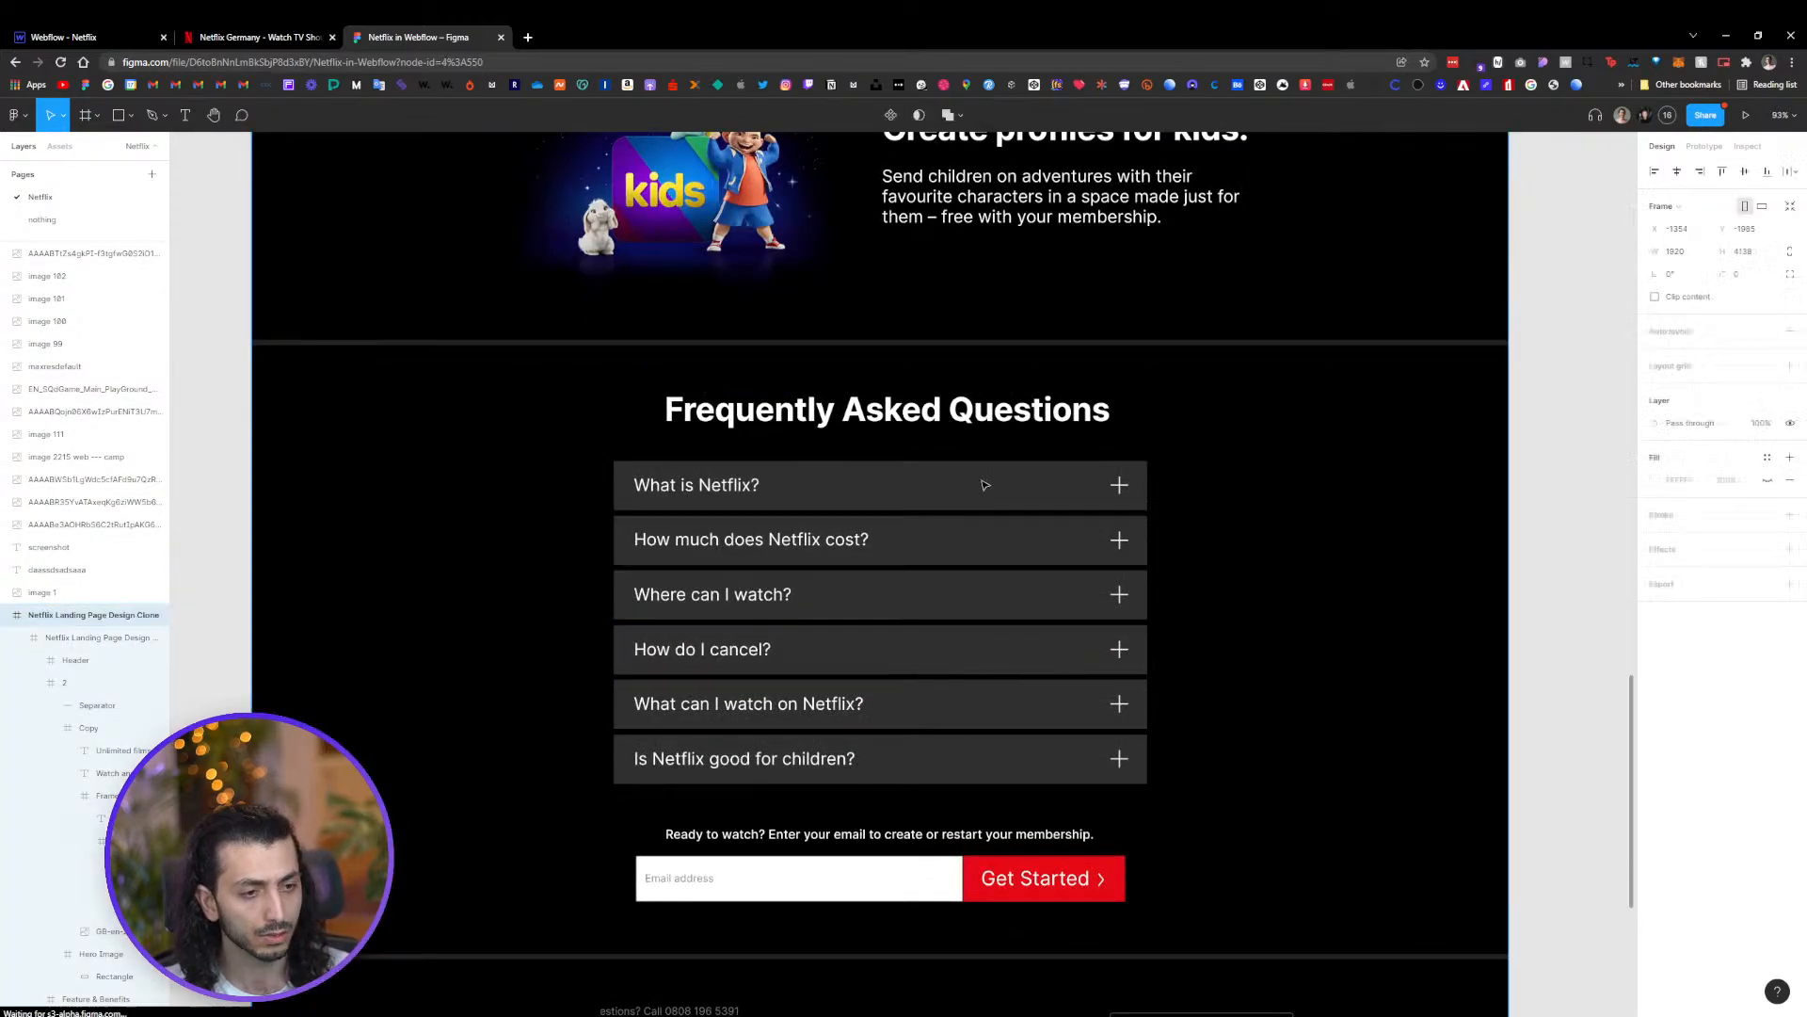
double_click(962, 496)
double_click(962, 496)
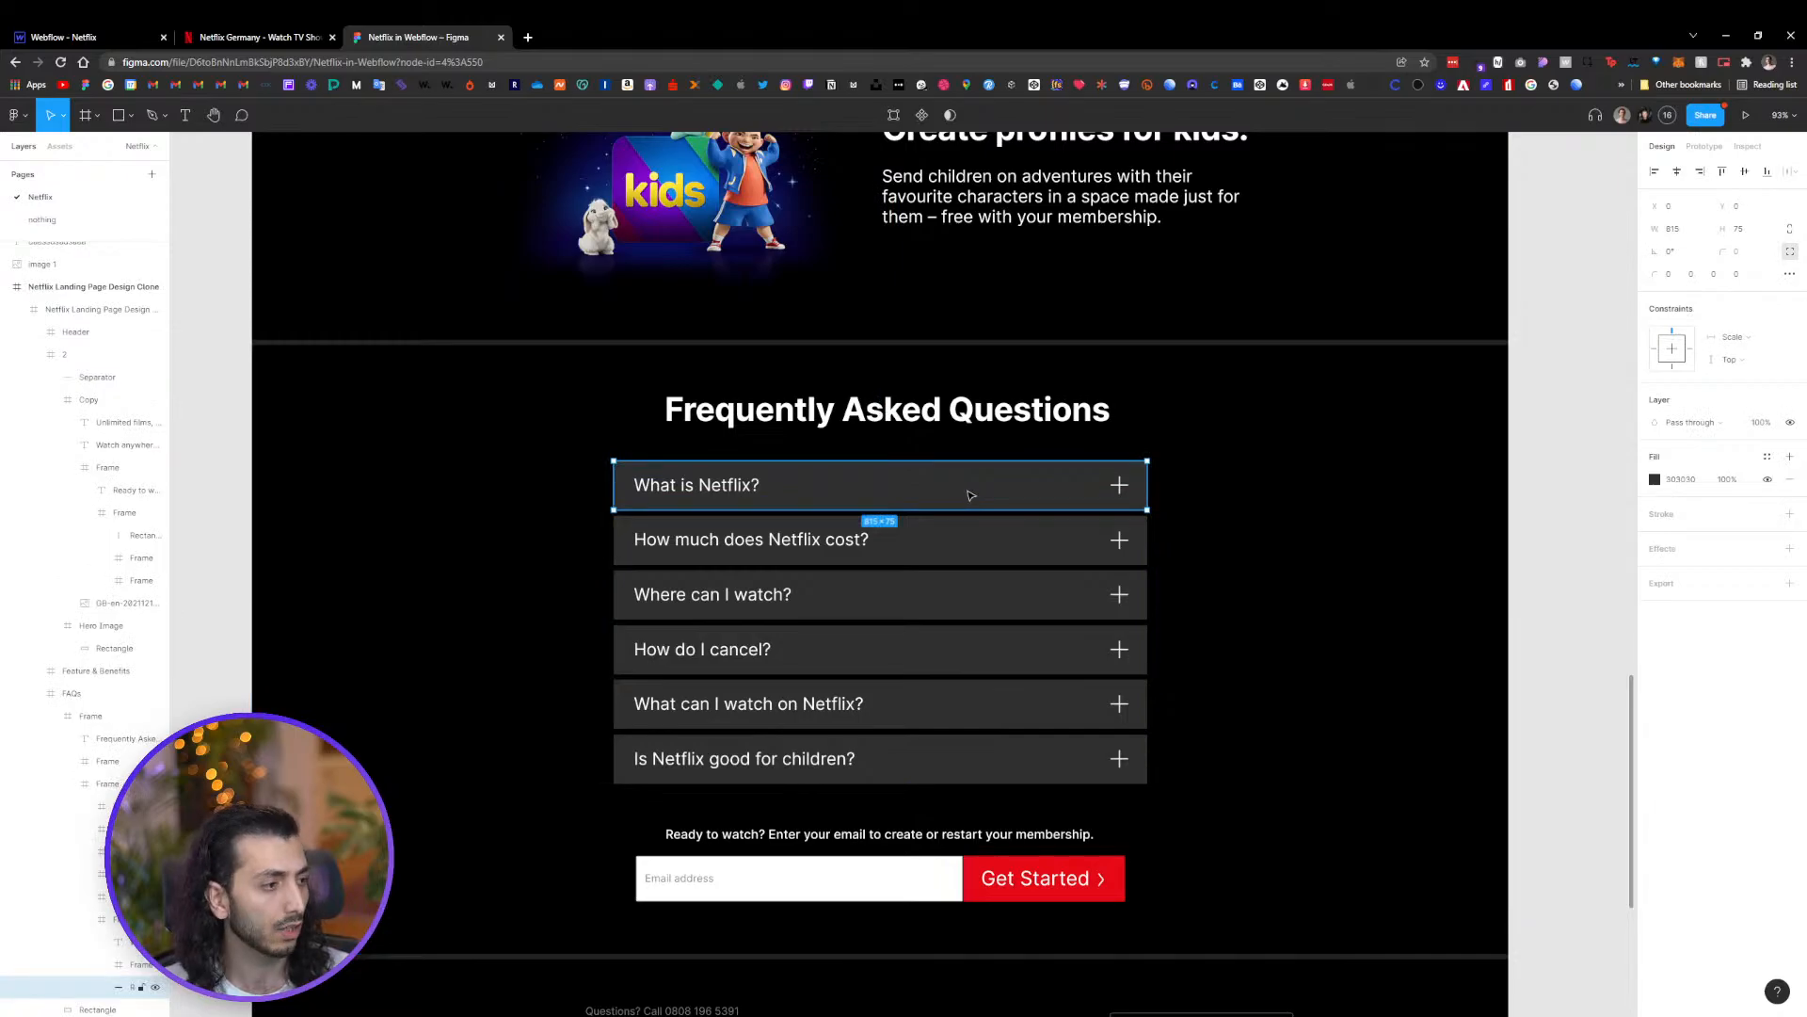
left_click(1686, 482)
key("super+c")
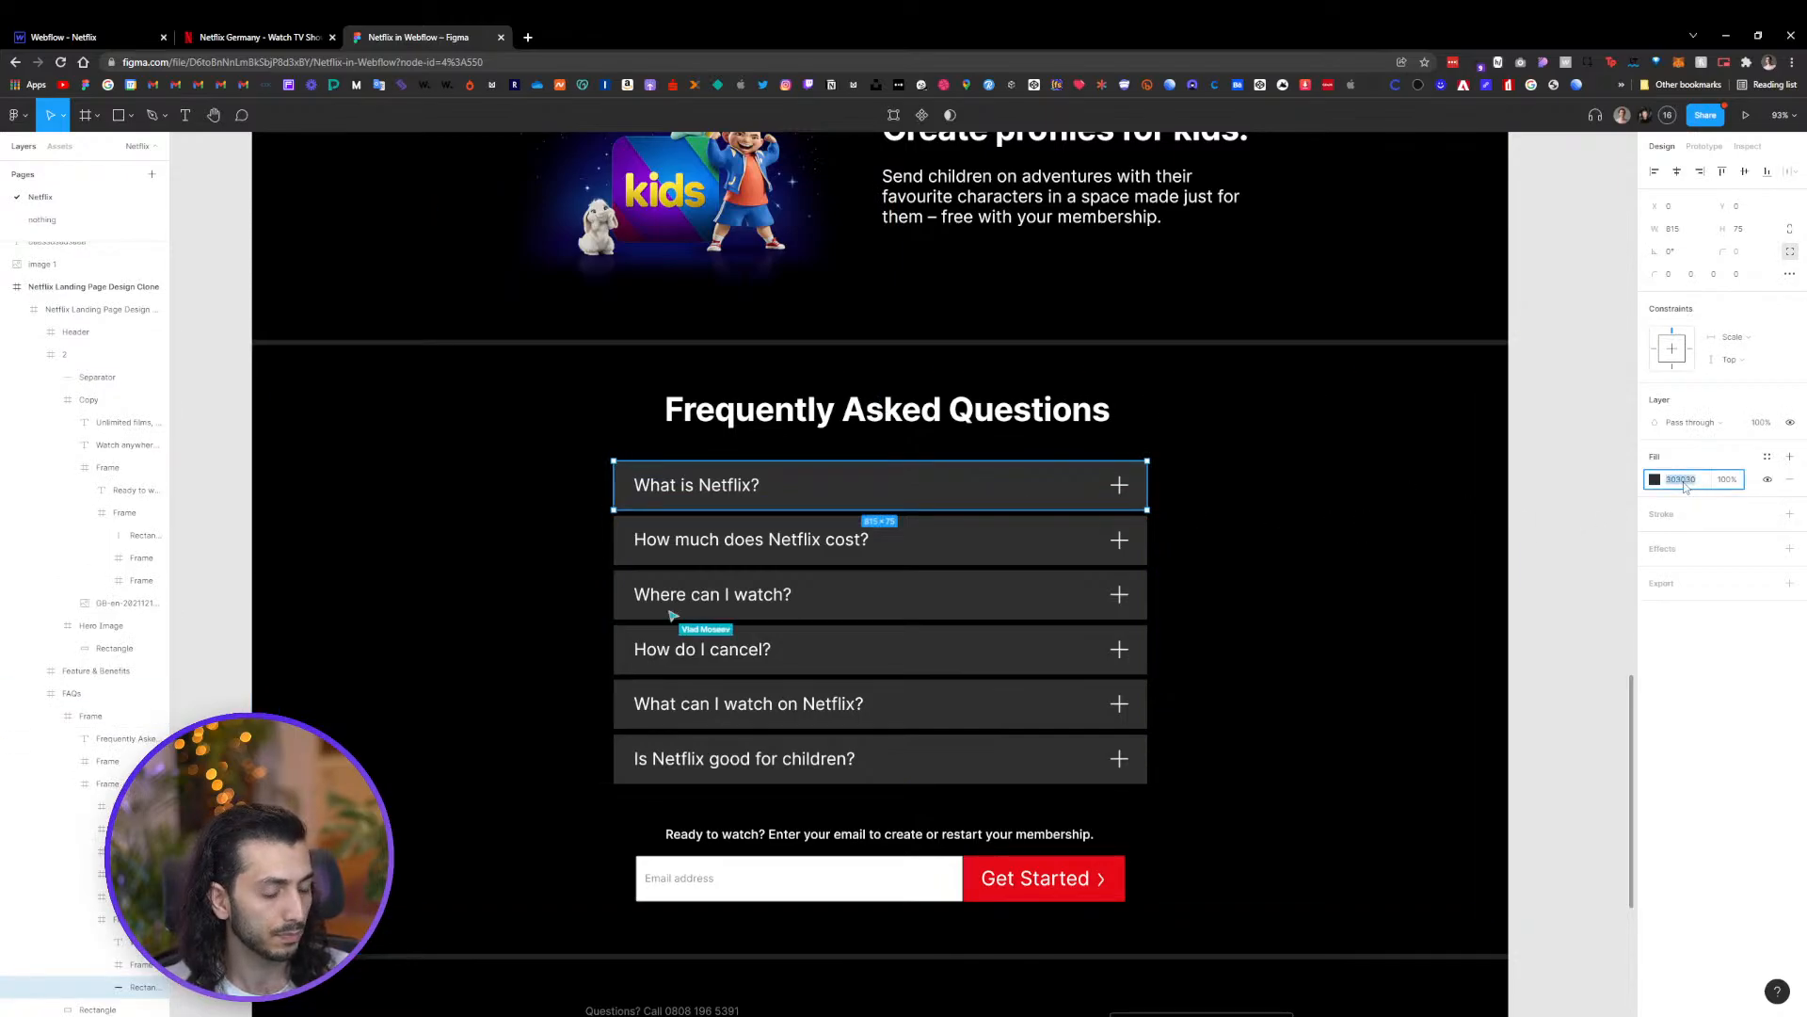
Edit the Brand2nd color swatch to hex 303030 and rename it Gray
left_click(84, 37)
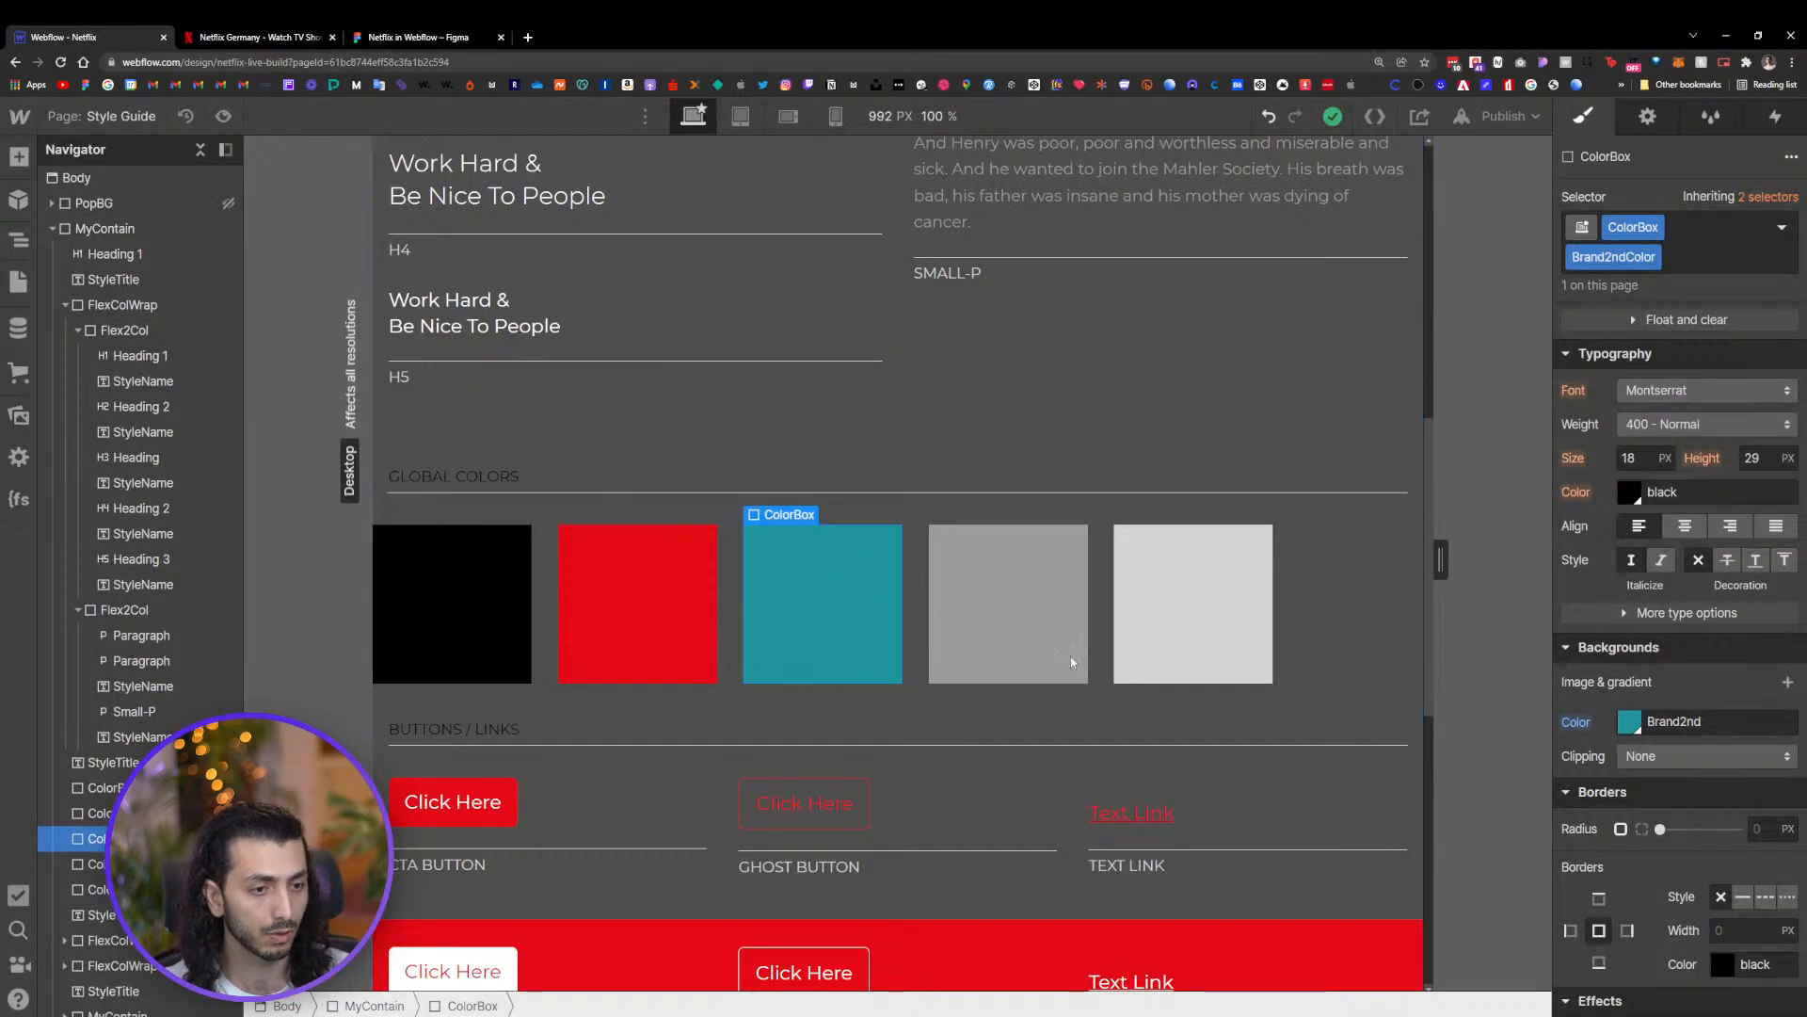
left_click(1623, 725)
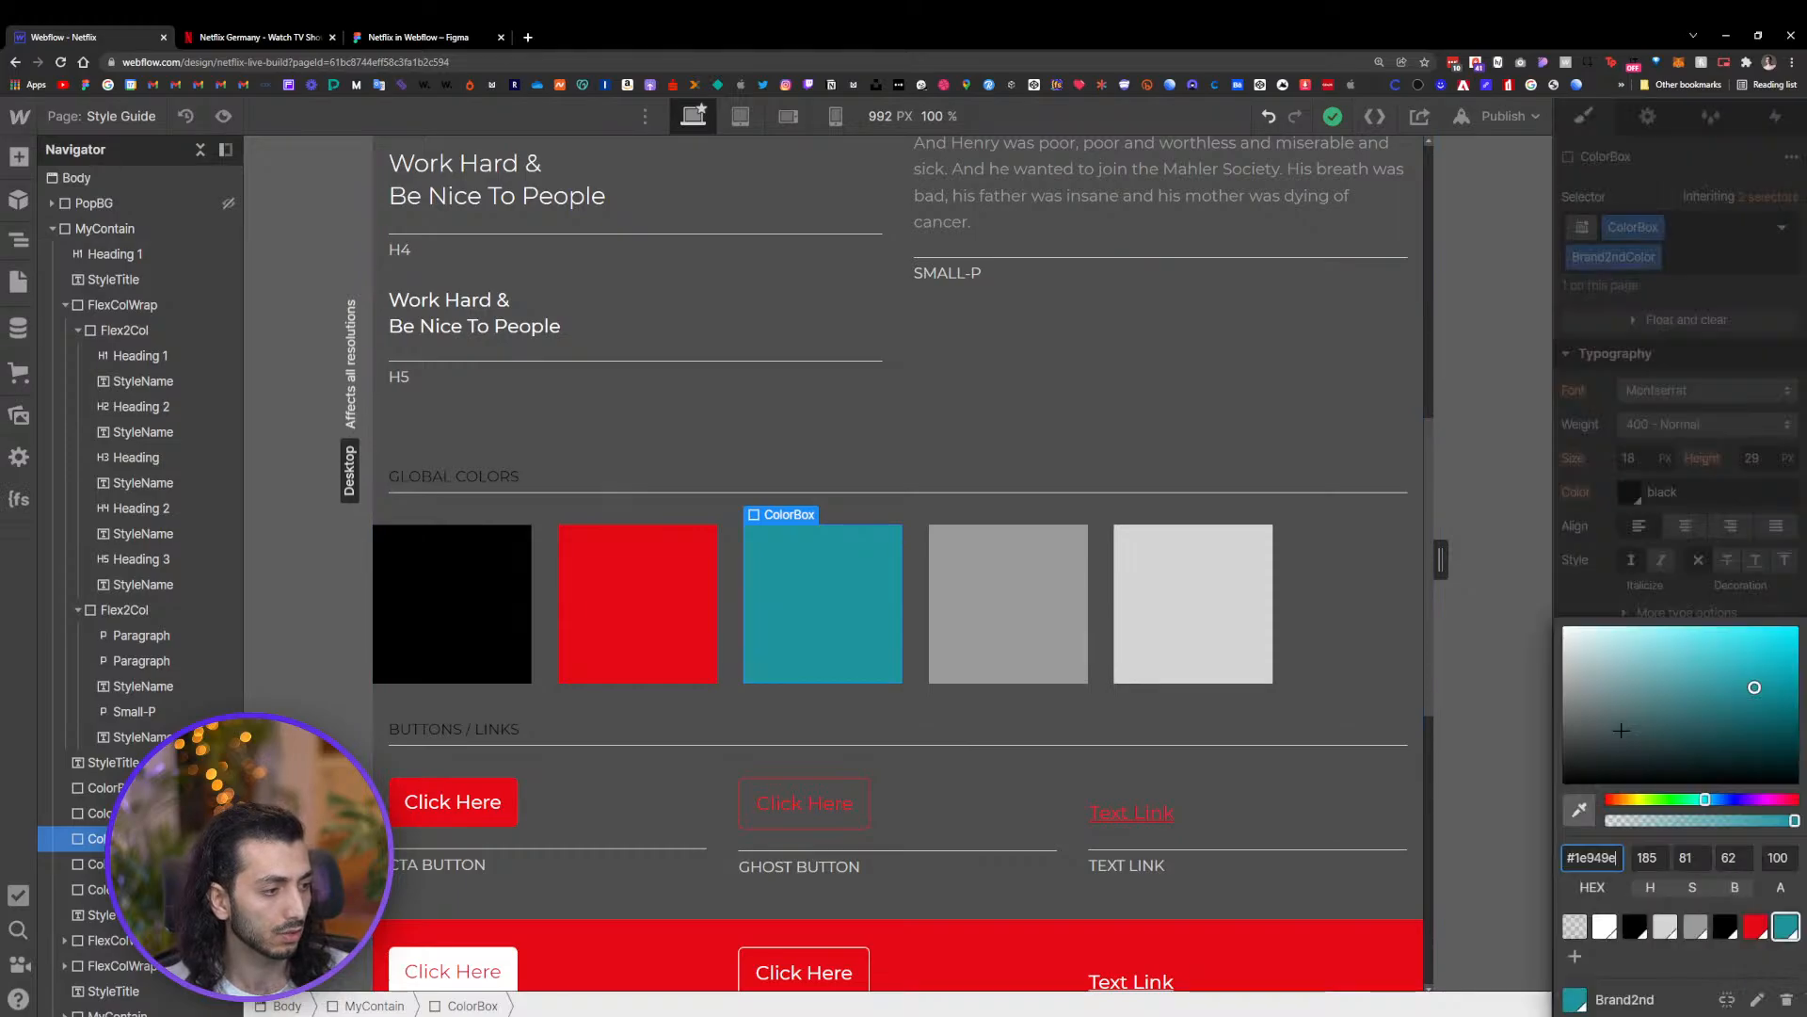
left_click(1756, 1000)
left_click(1593, 825)
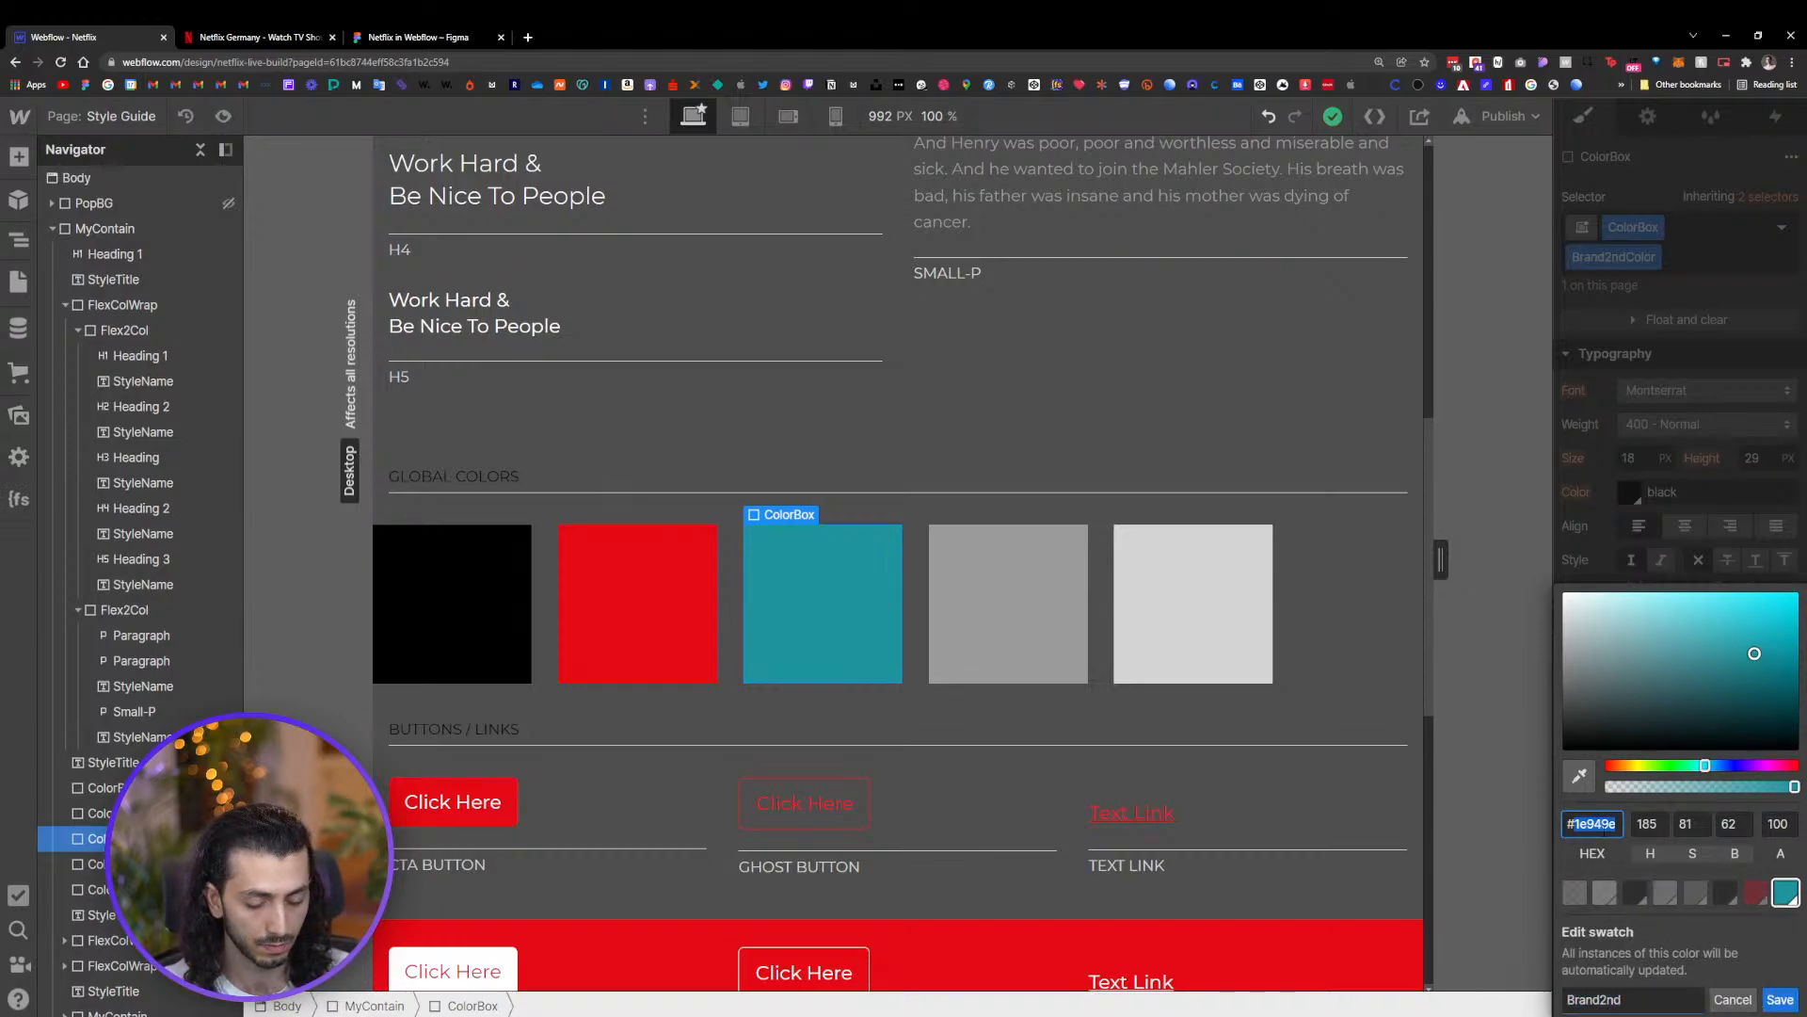
key("super+v")
left_click(1623, 600)
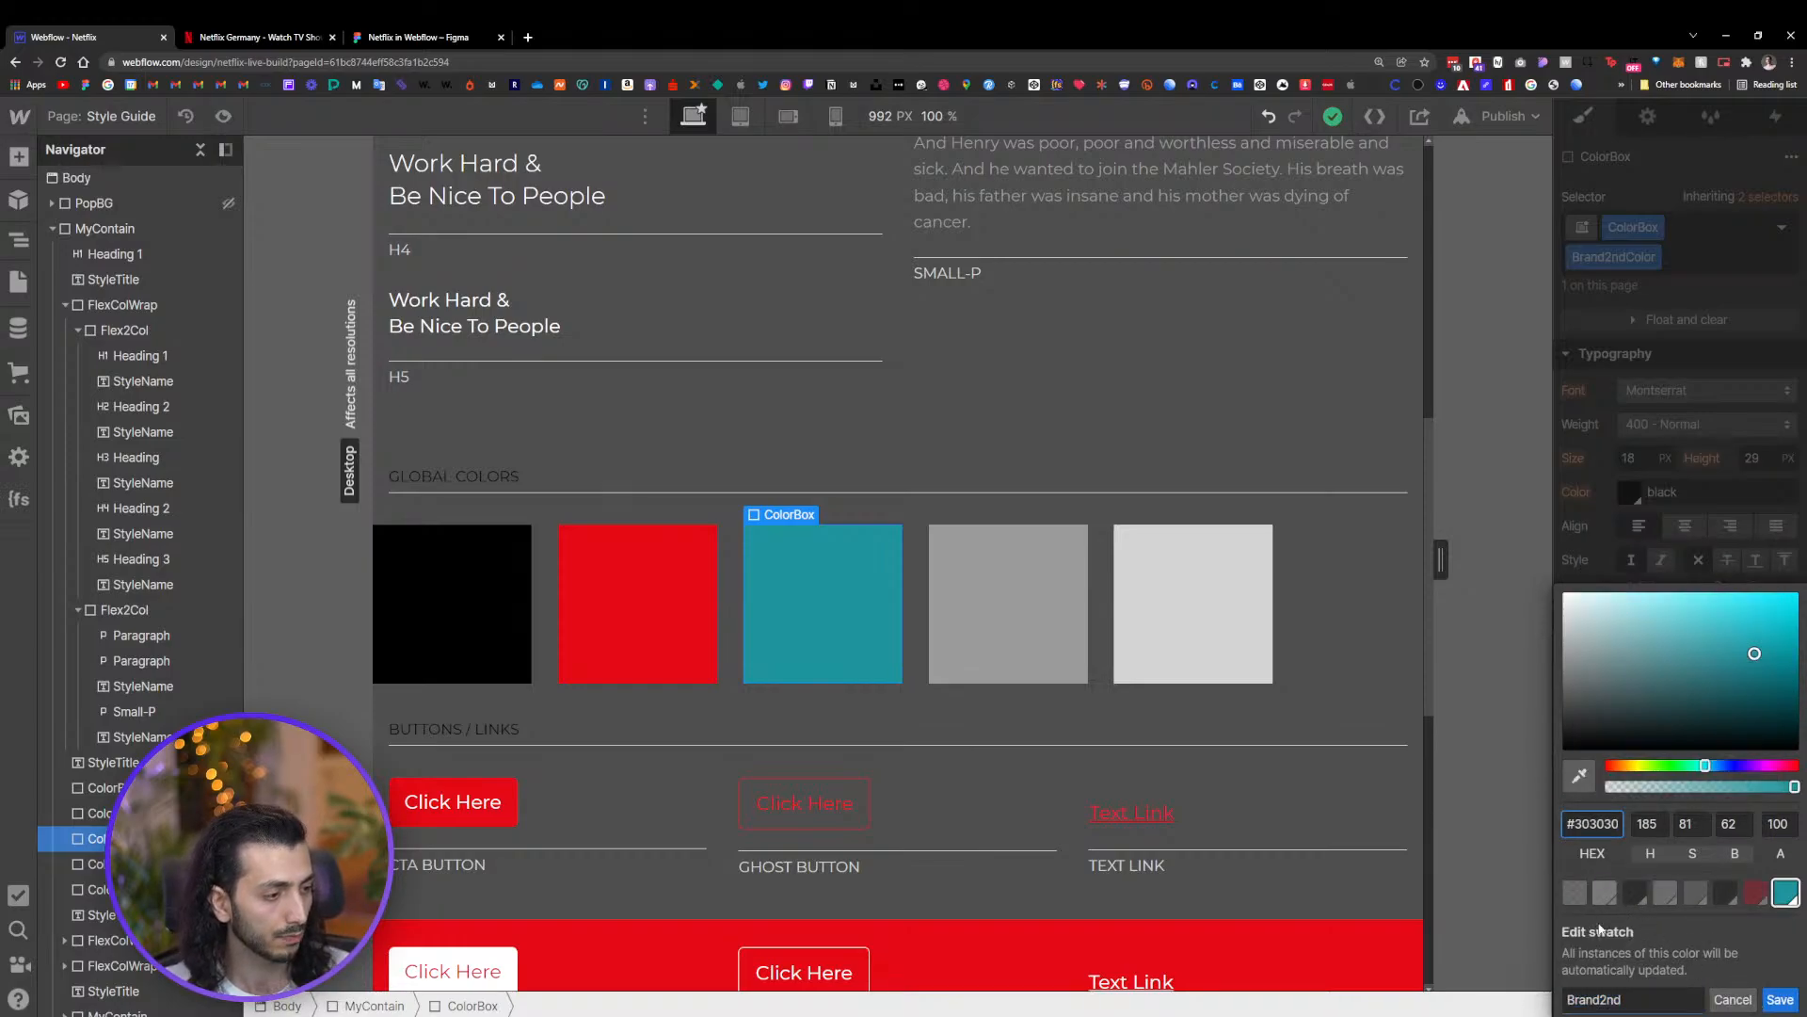
key("Return")
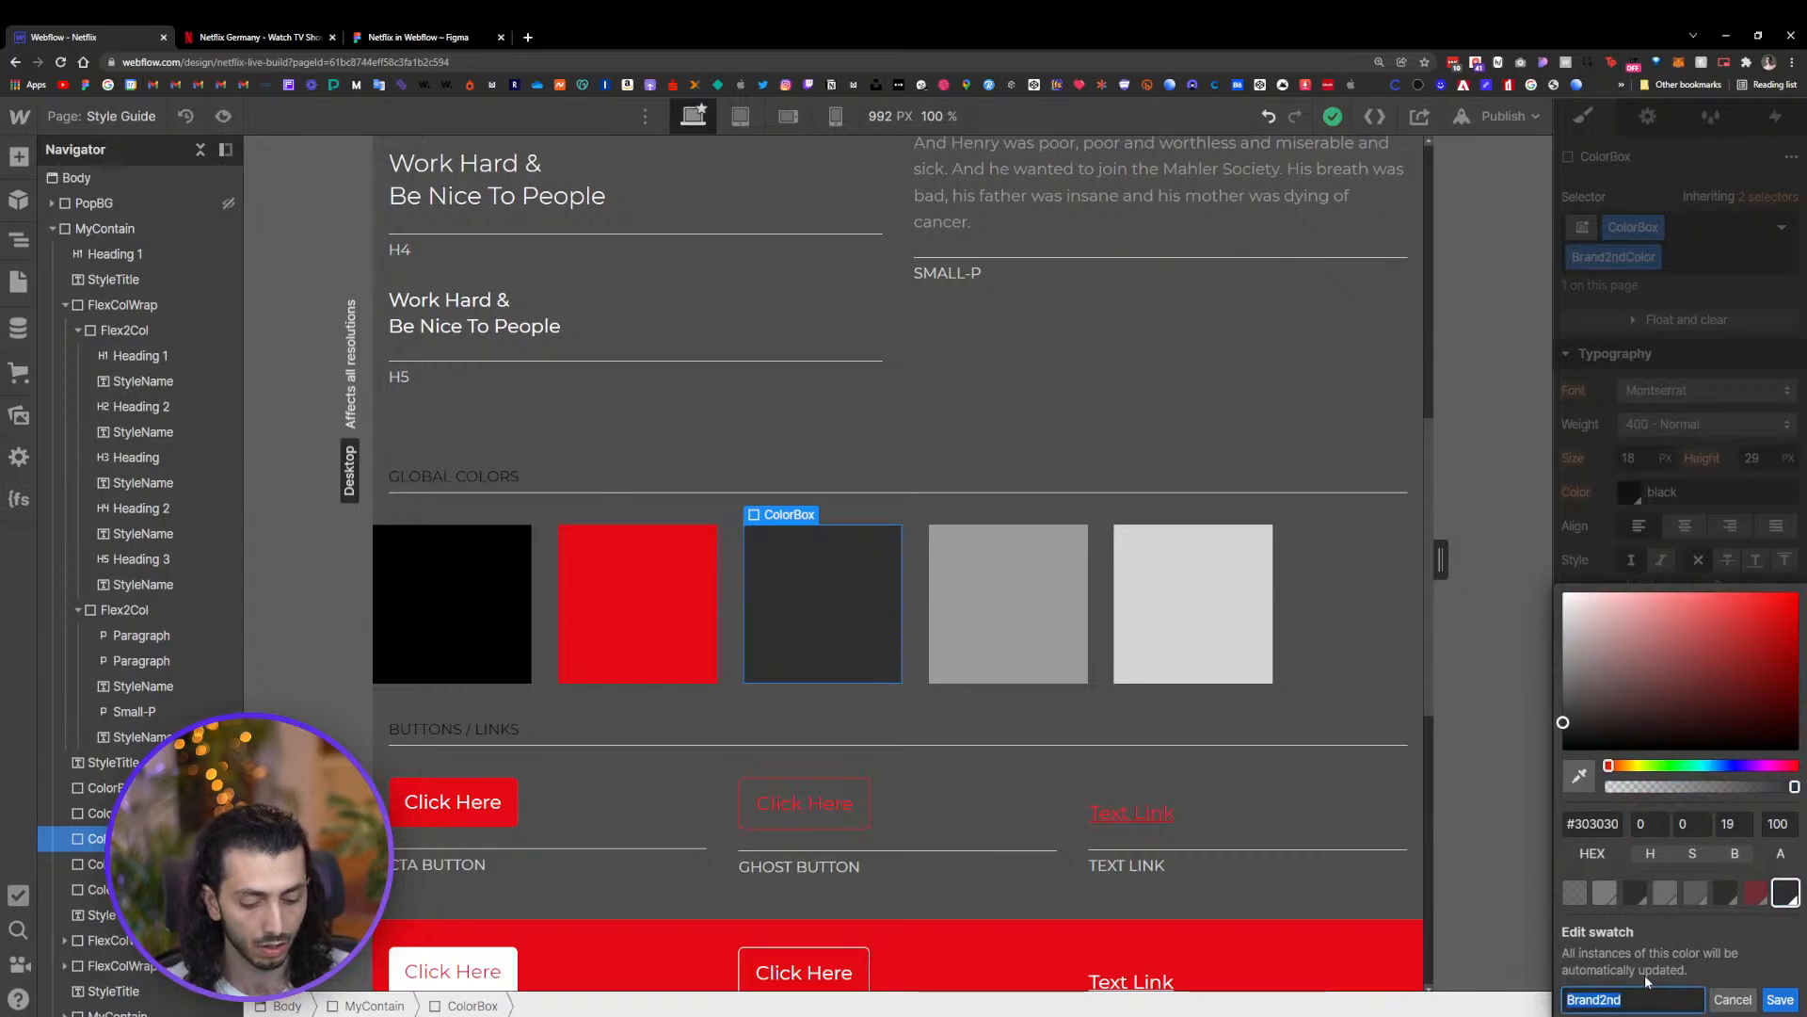
type("Gray")
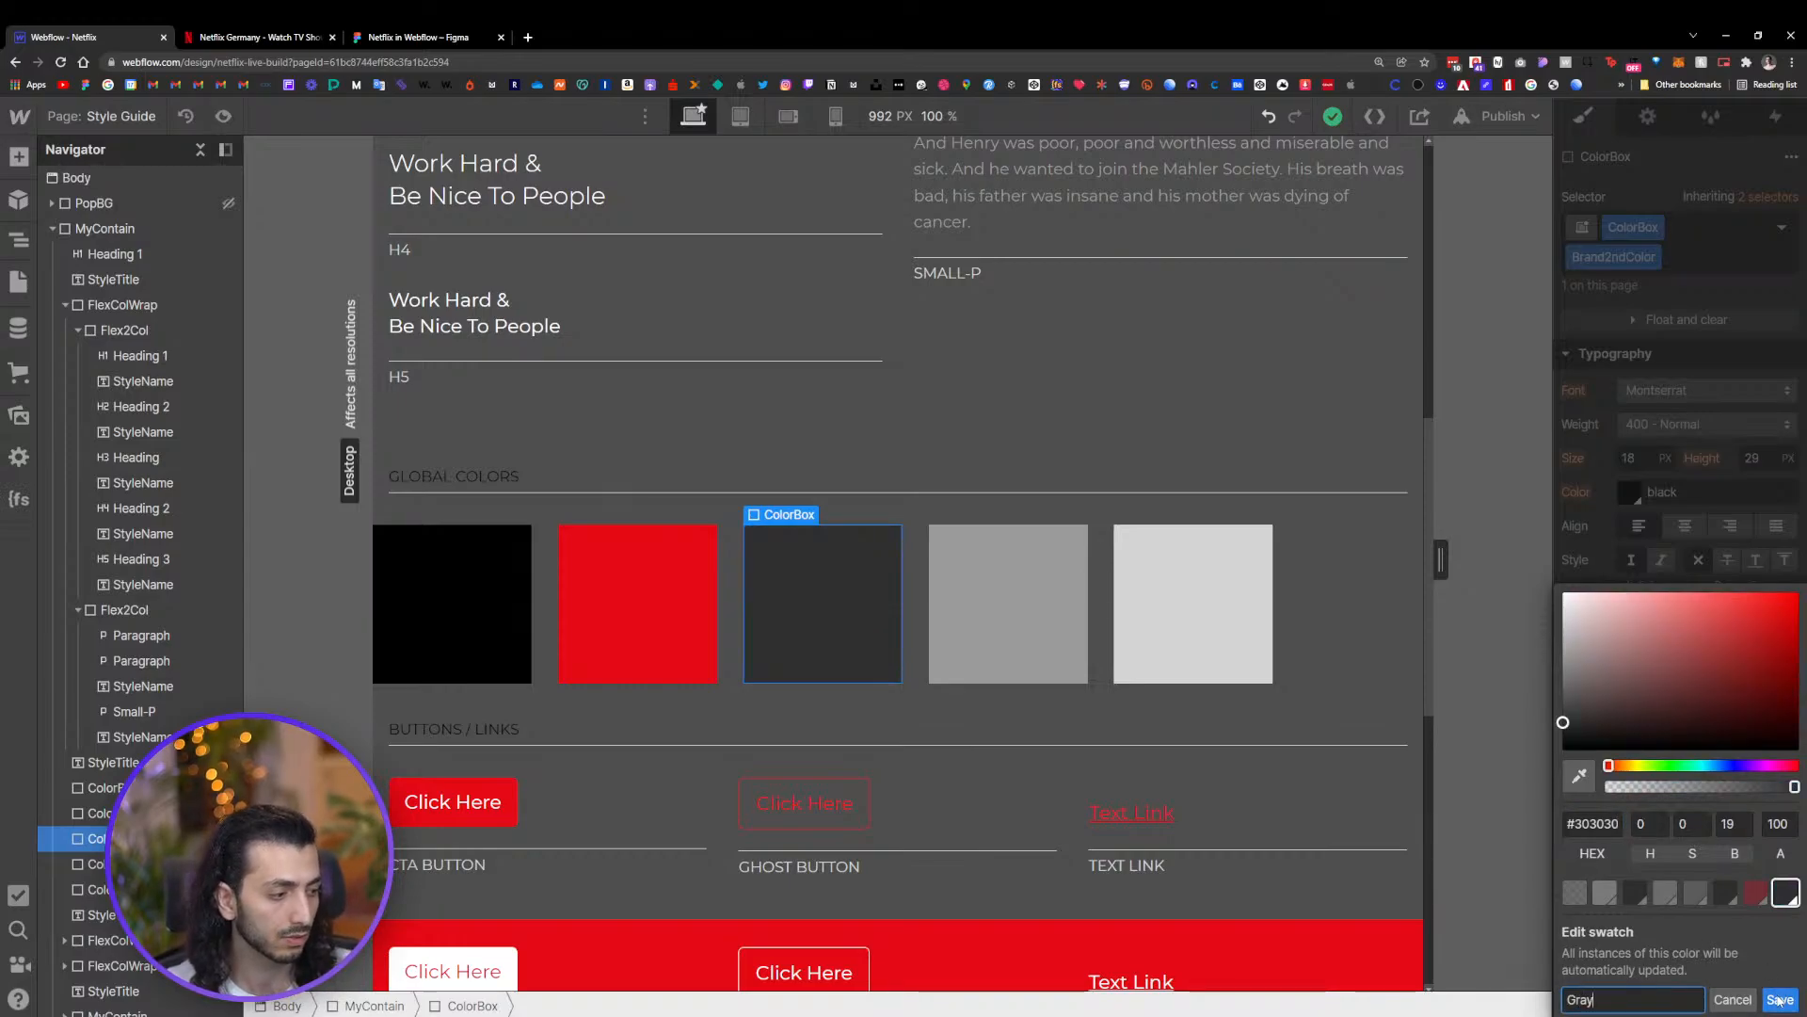
left_click(1779, 1001)
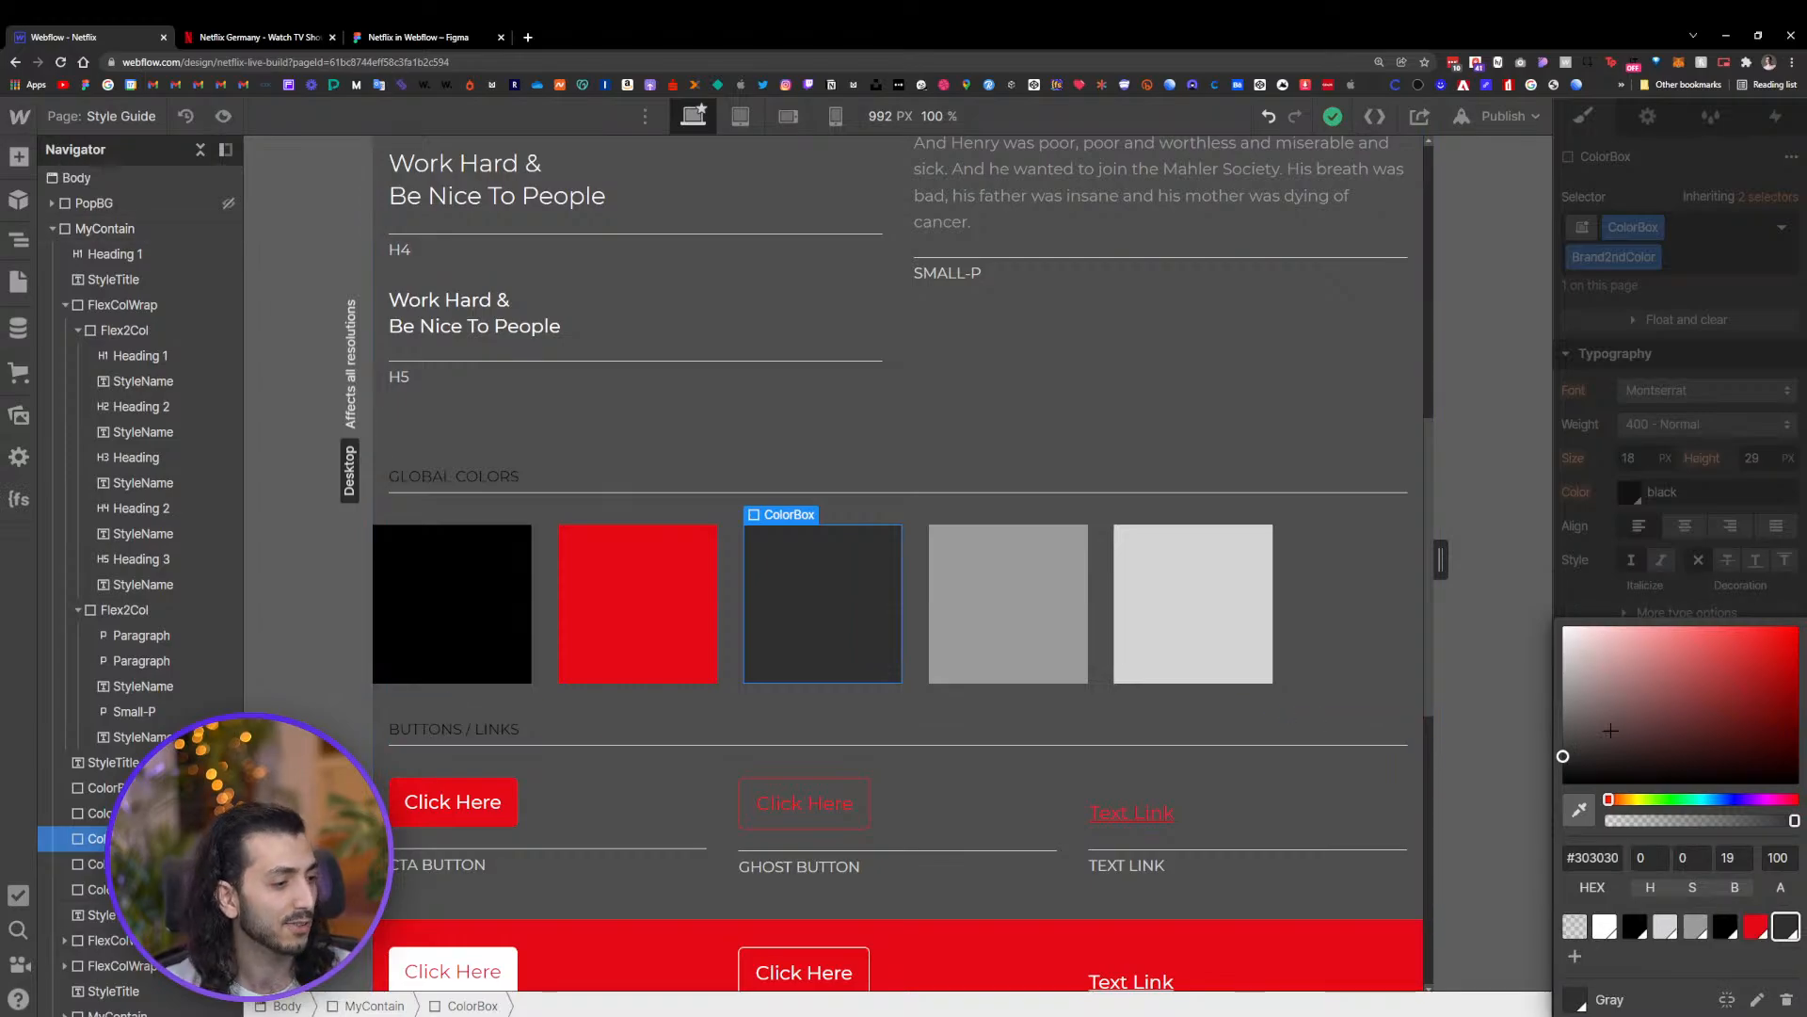
left_click(1697, 578)
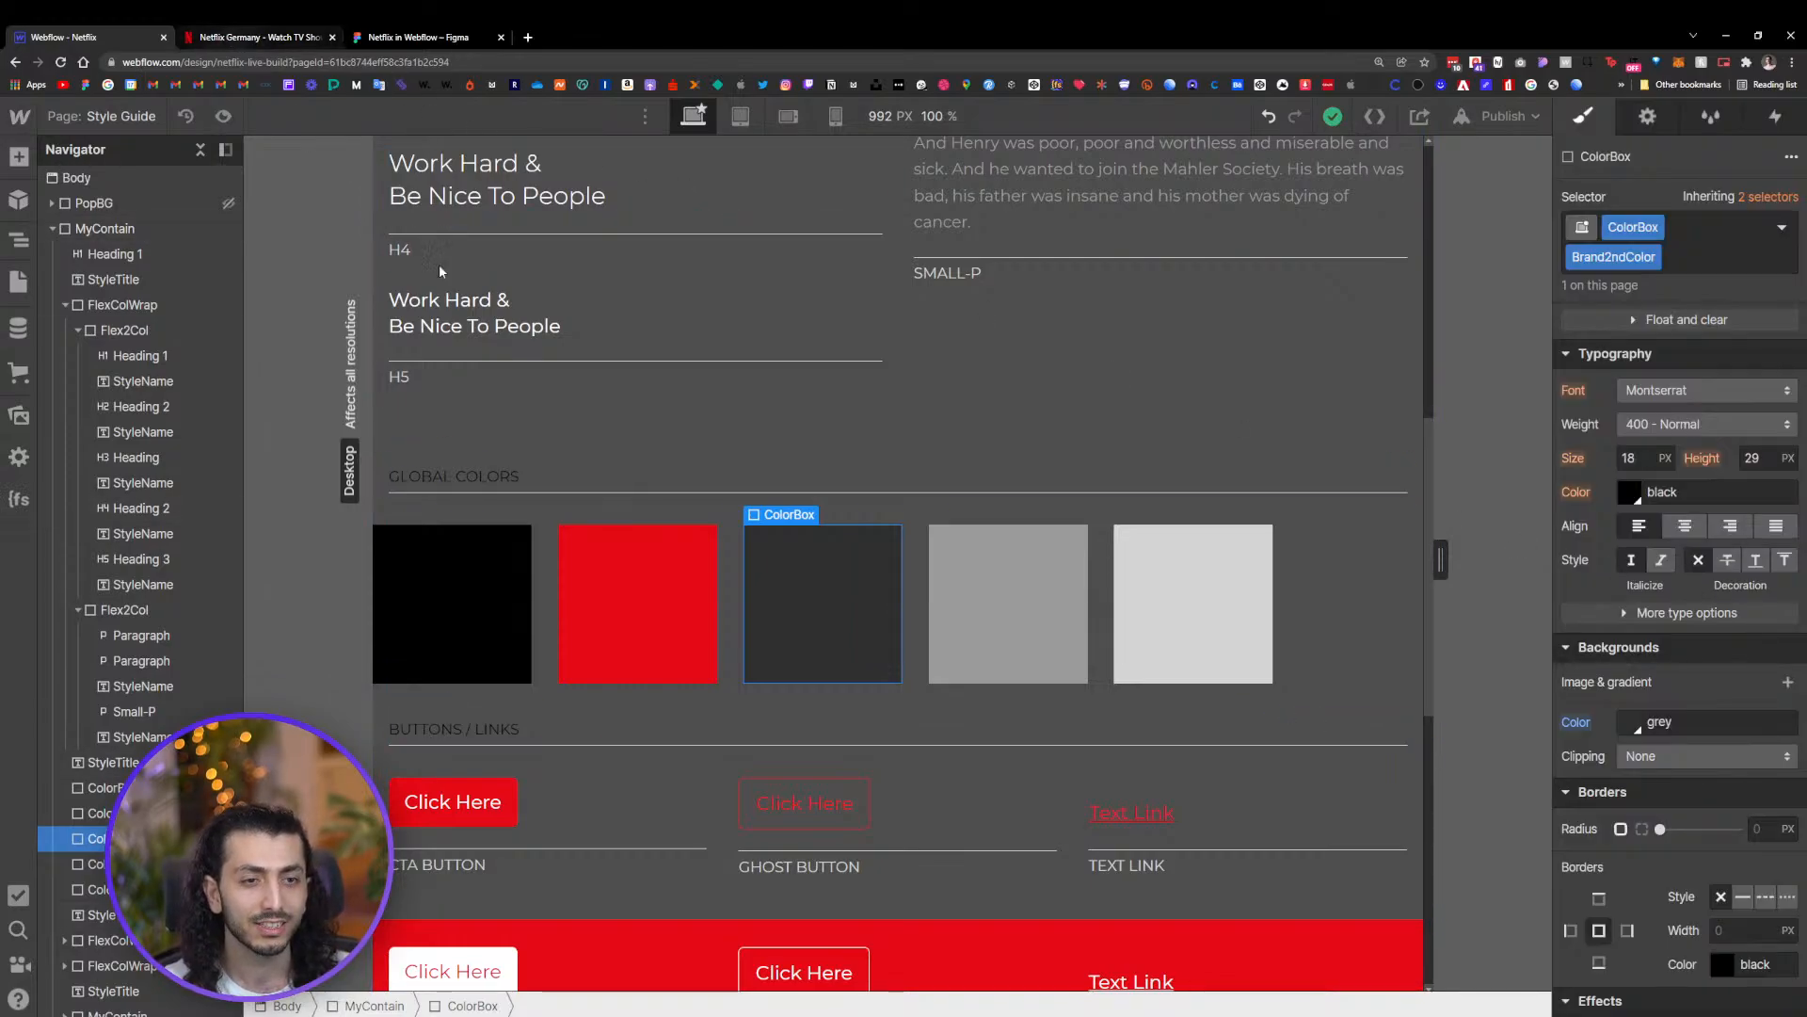
Select the section title style (TYPOGRAPHY label) and set its text color to white
scroll(811, 411, "up", 10)
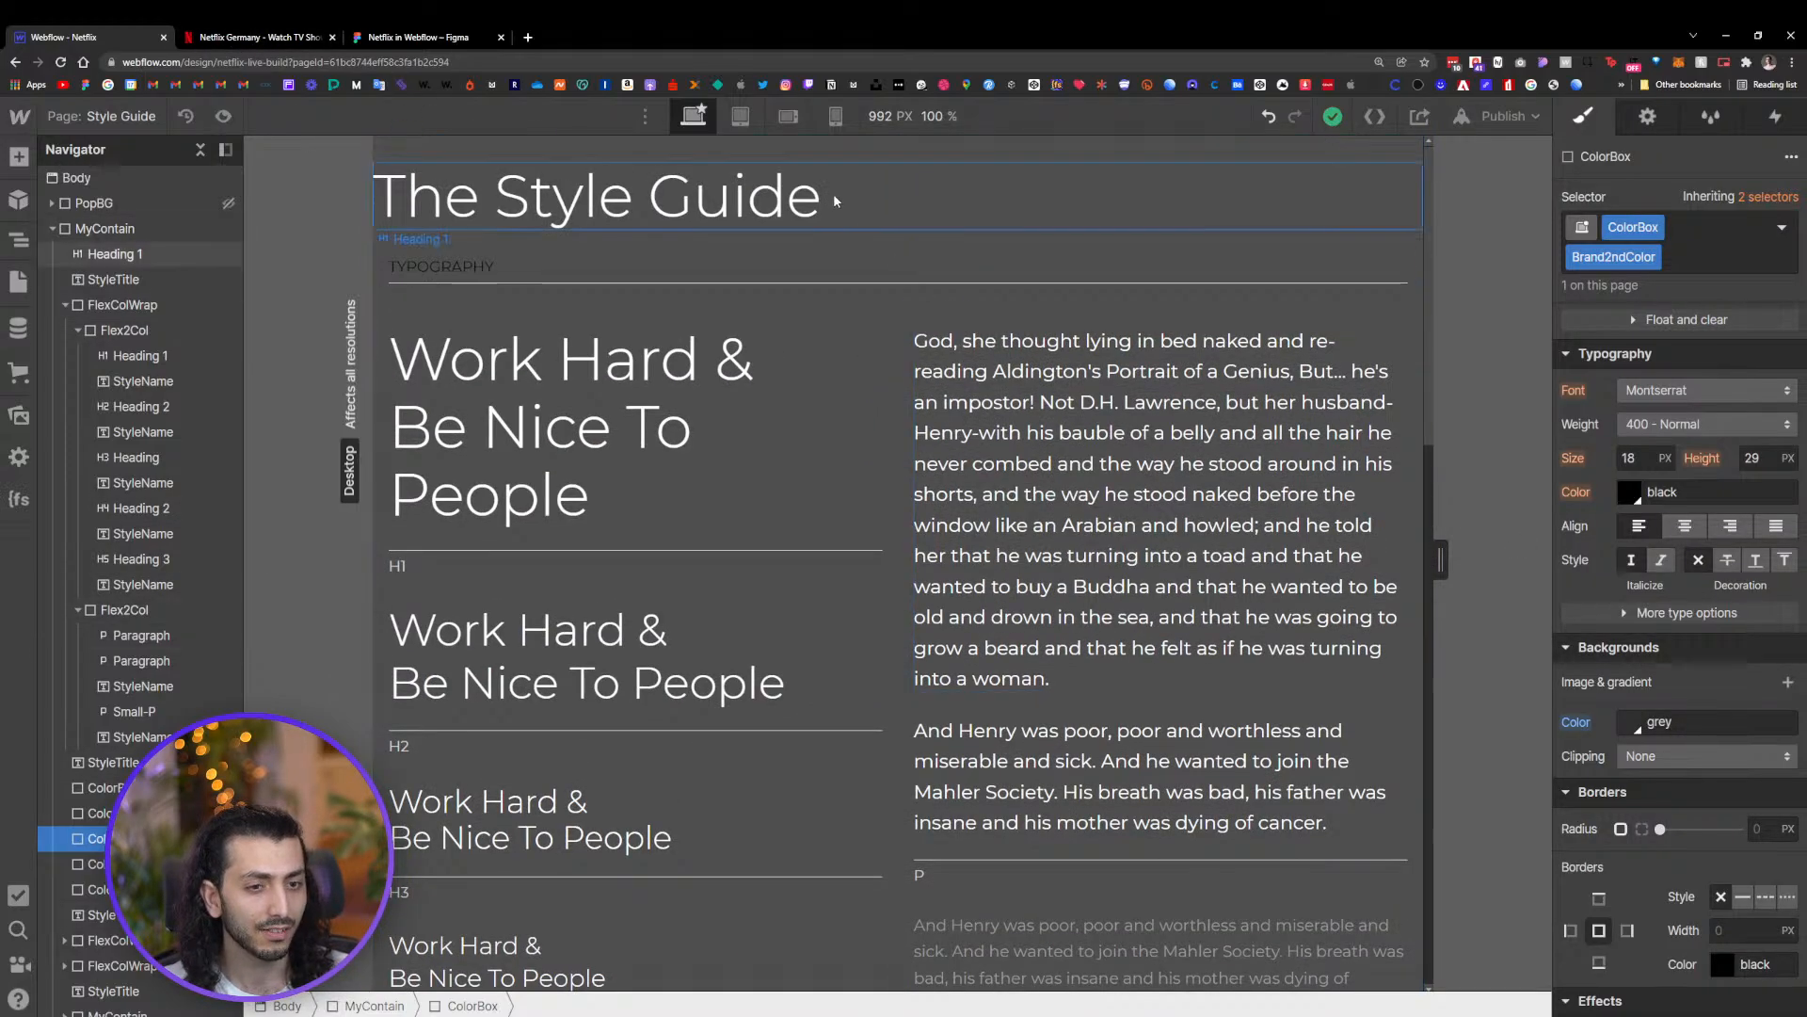
left_click(457, 264)
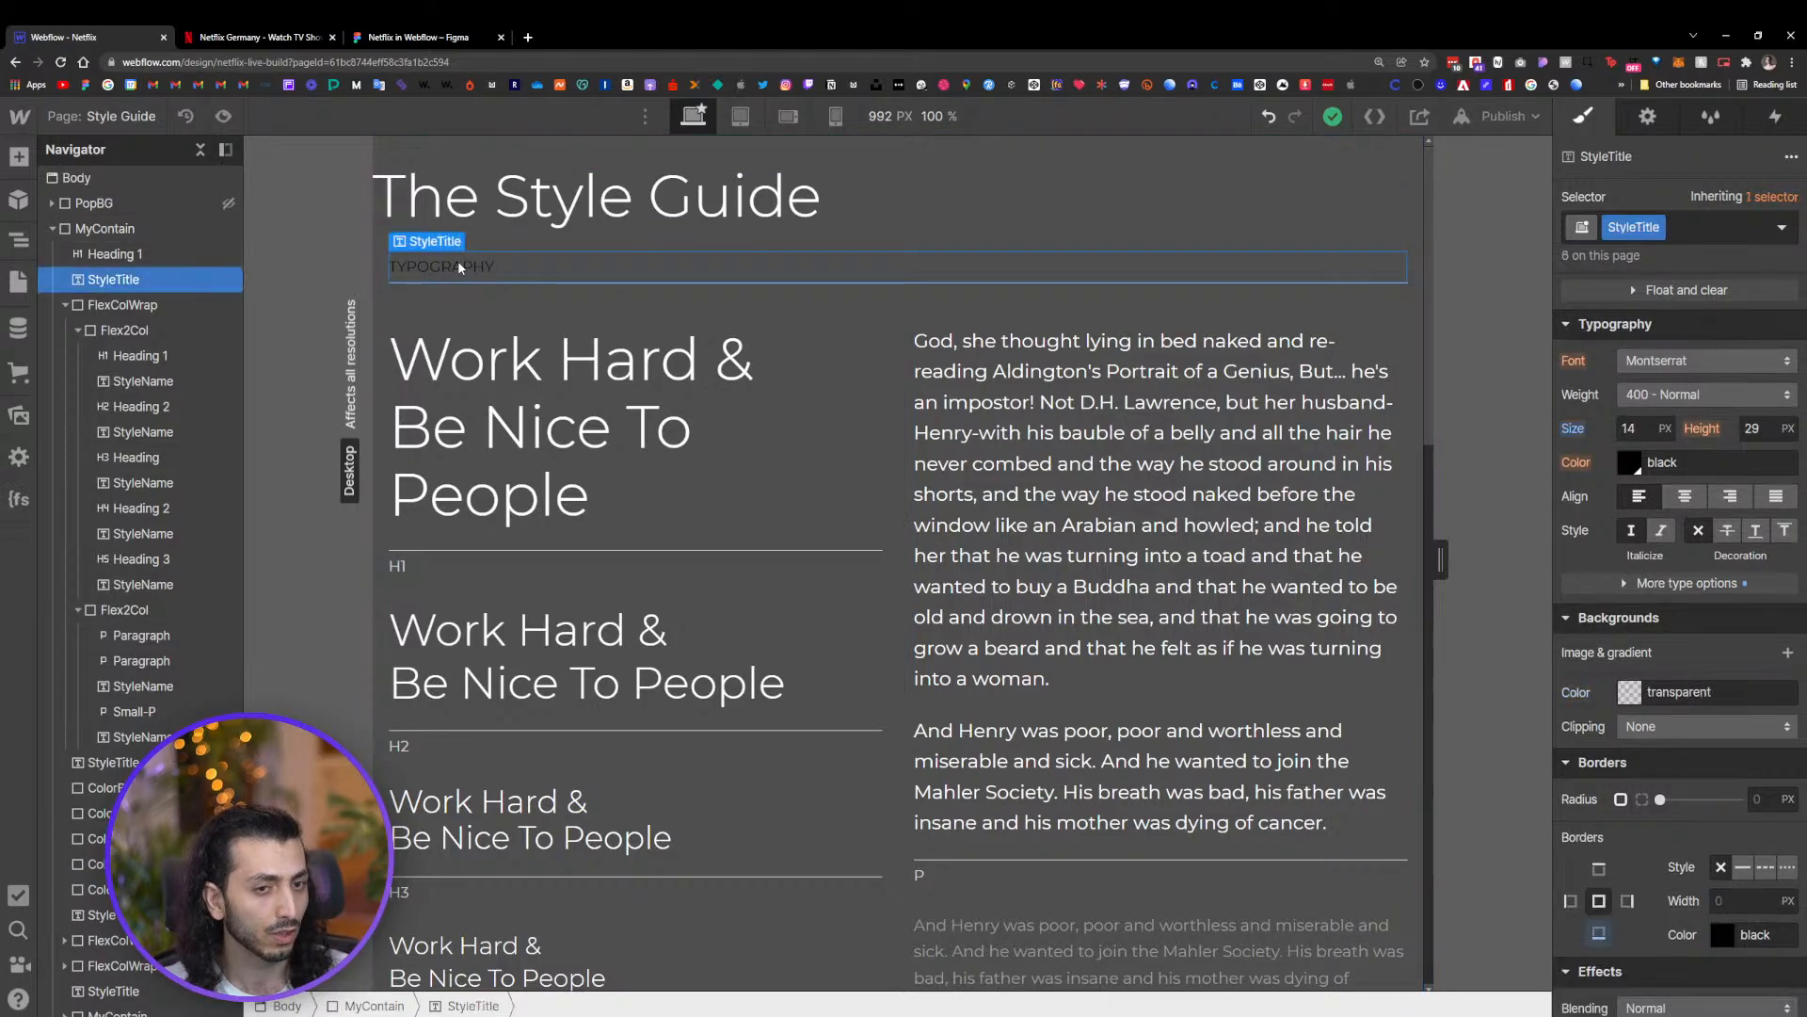
scroll(855, 470, "down", 7)
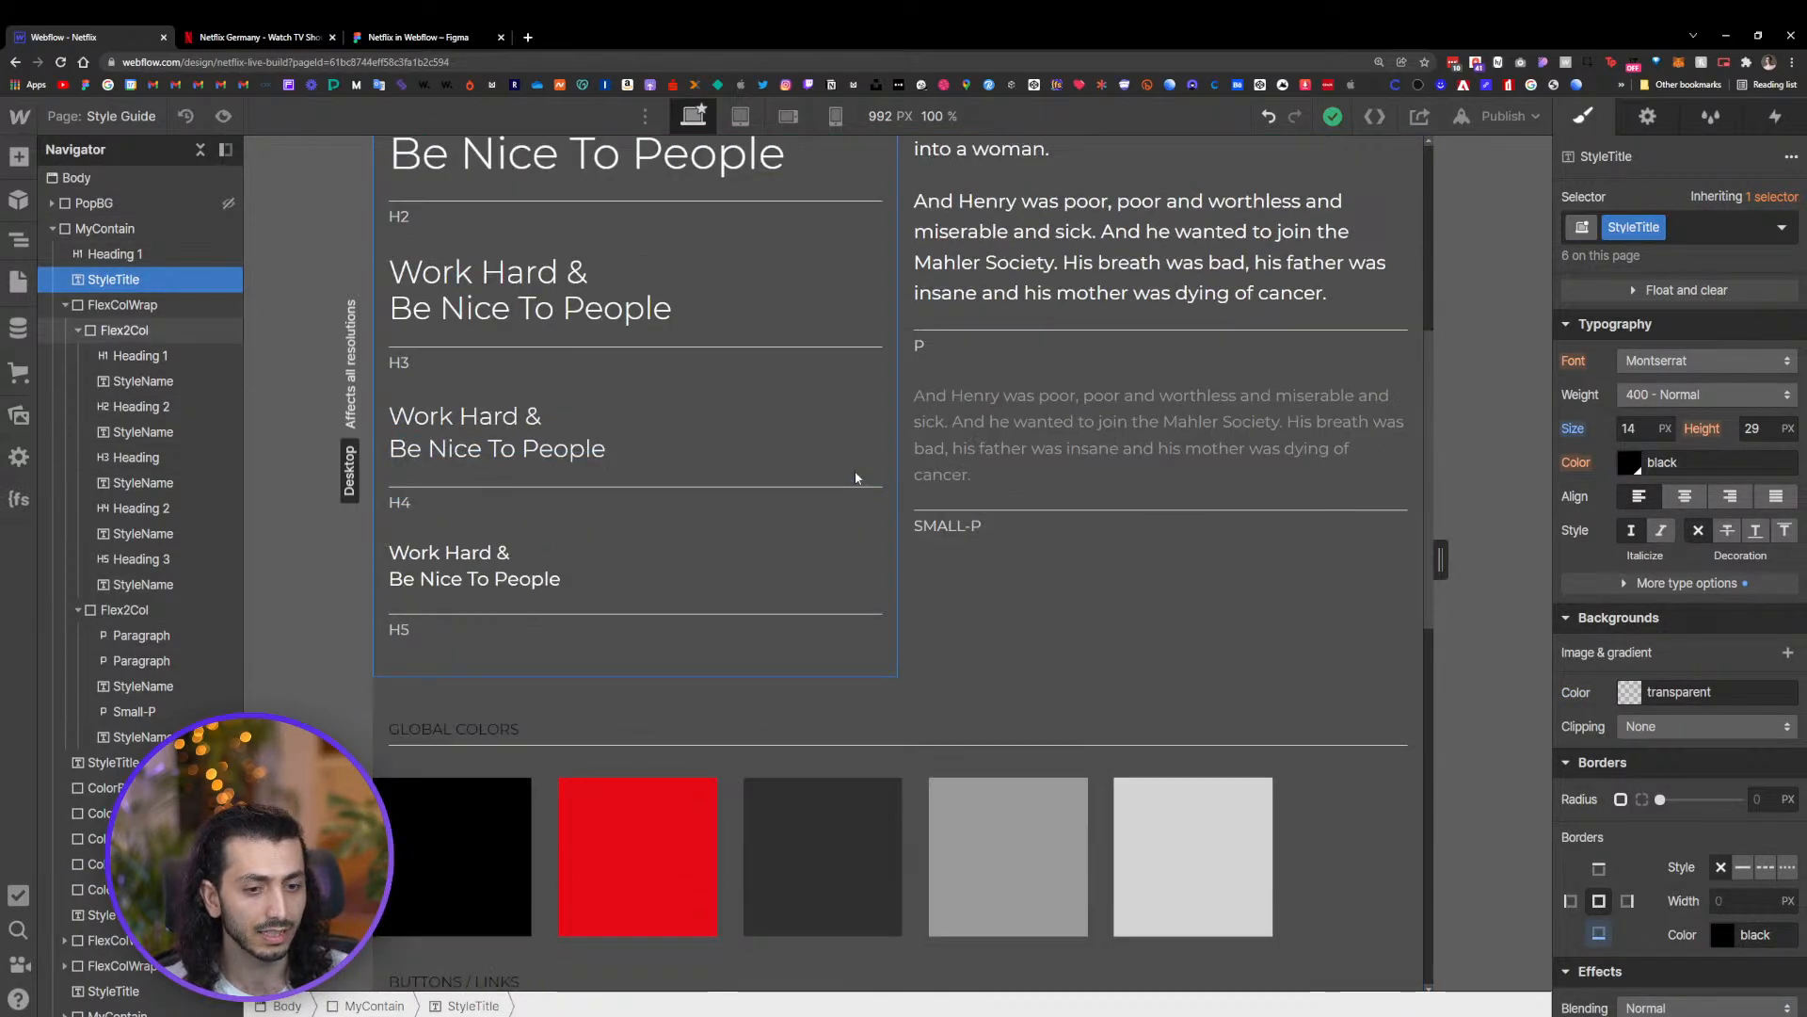
scroll(854, 471, "down", 5)
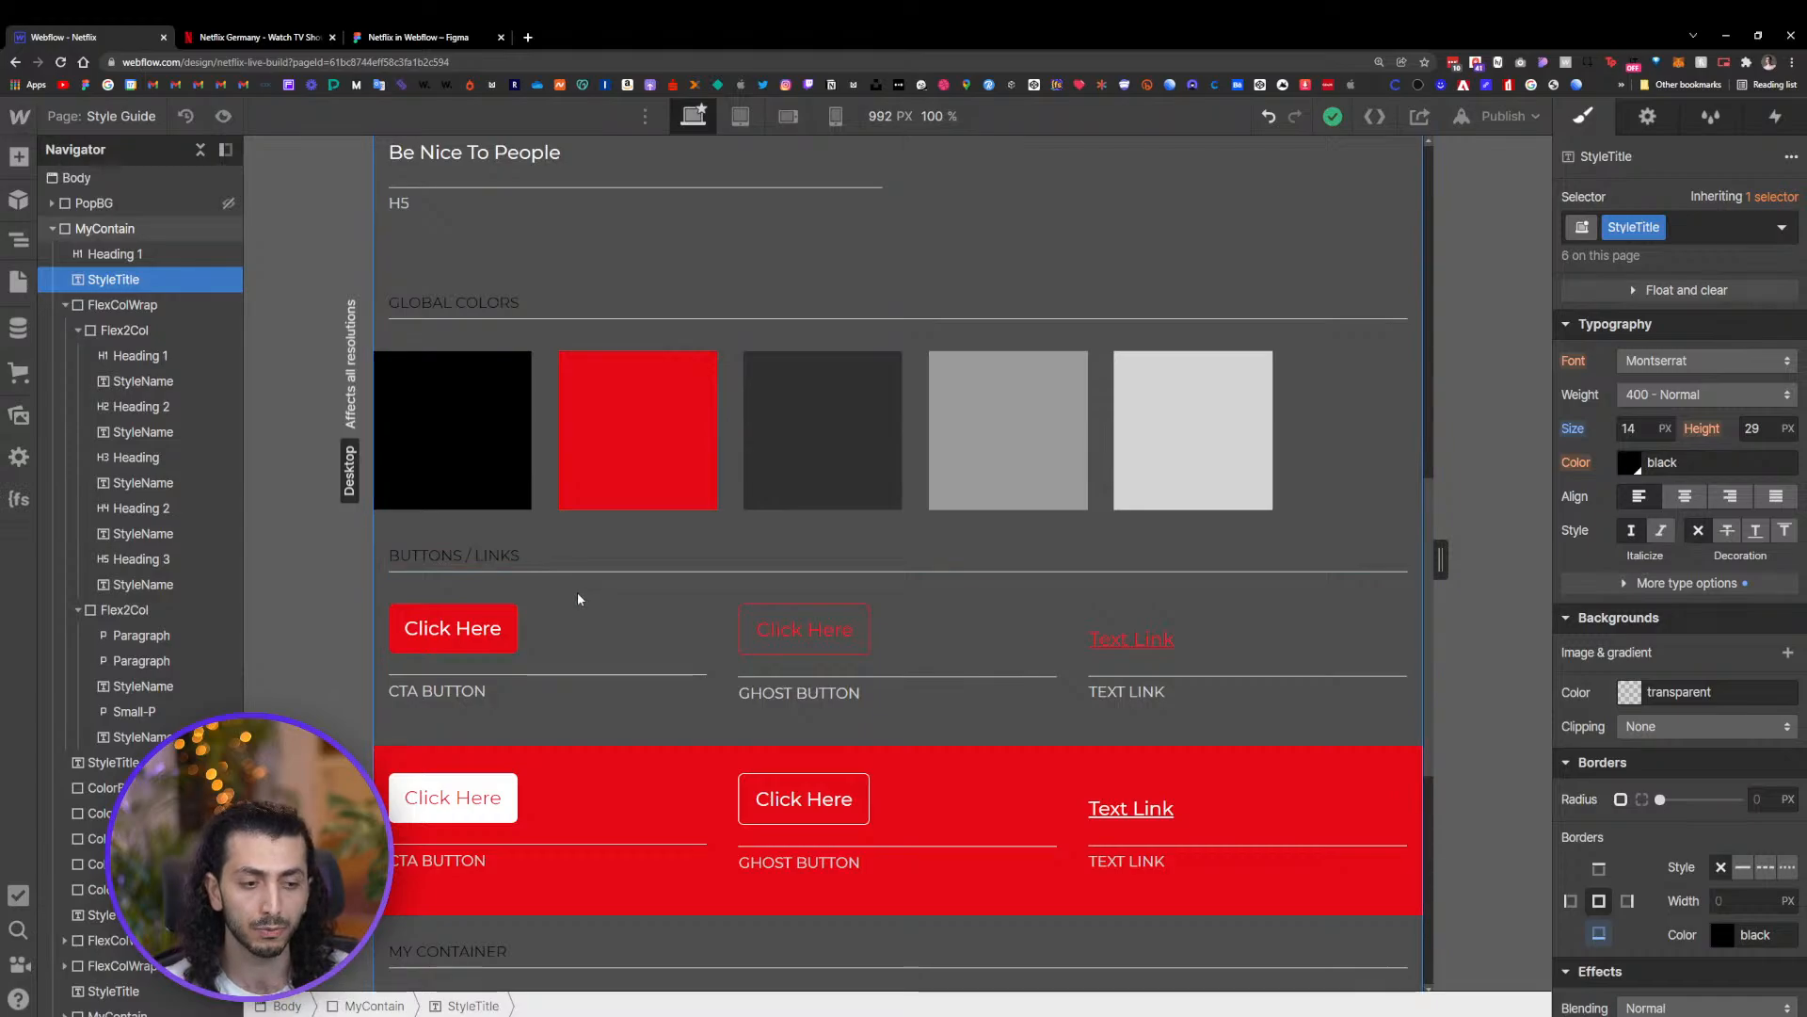
scroll(585, 580, "down", 3)
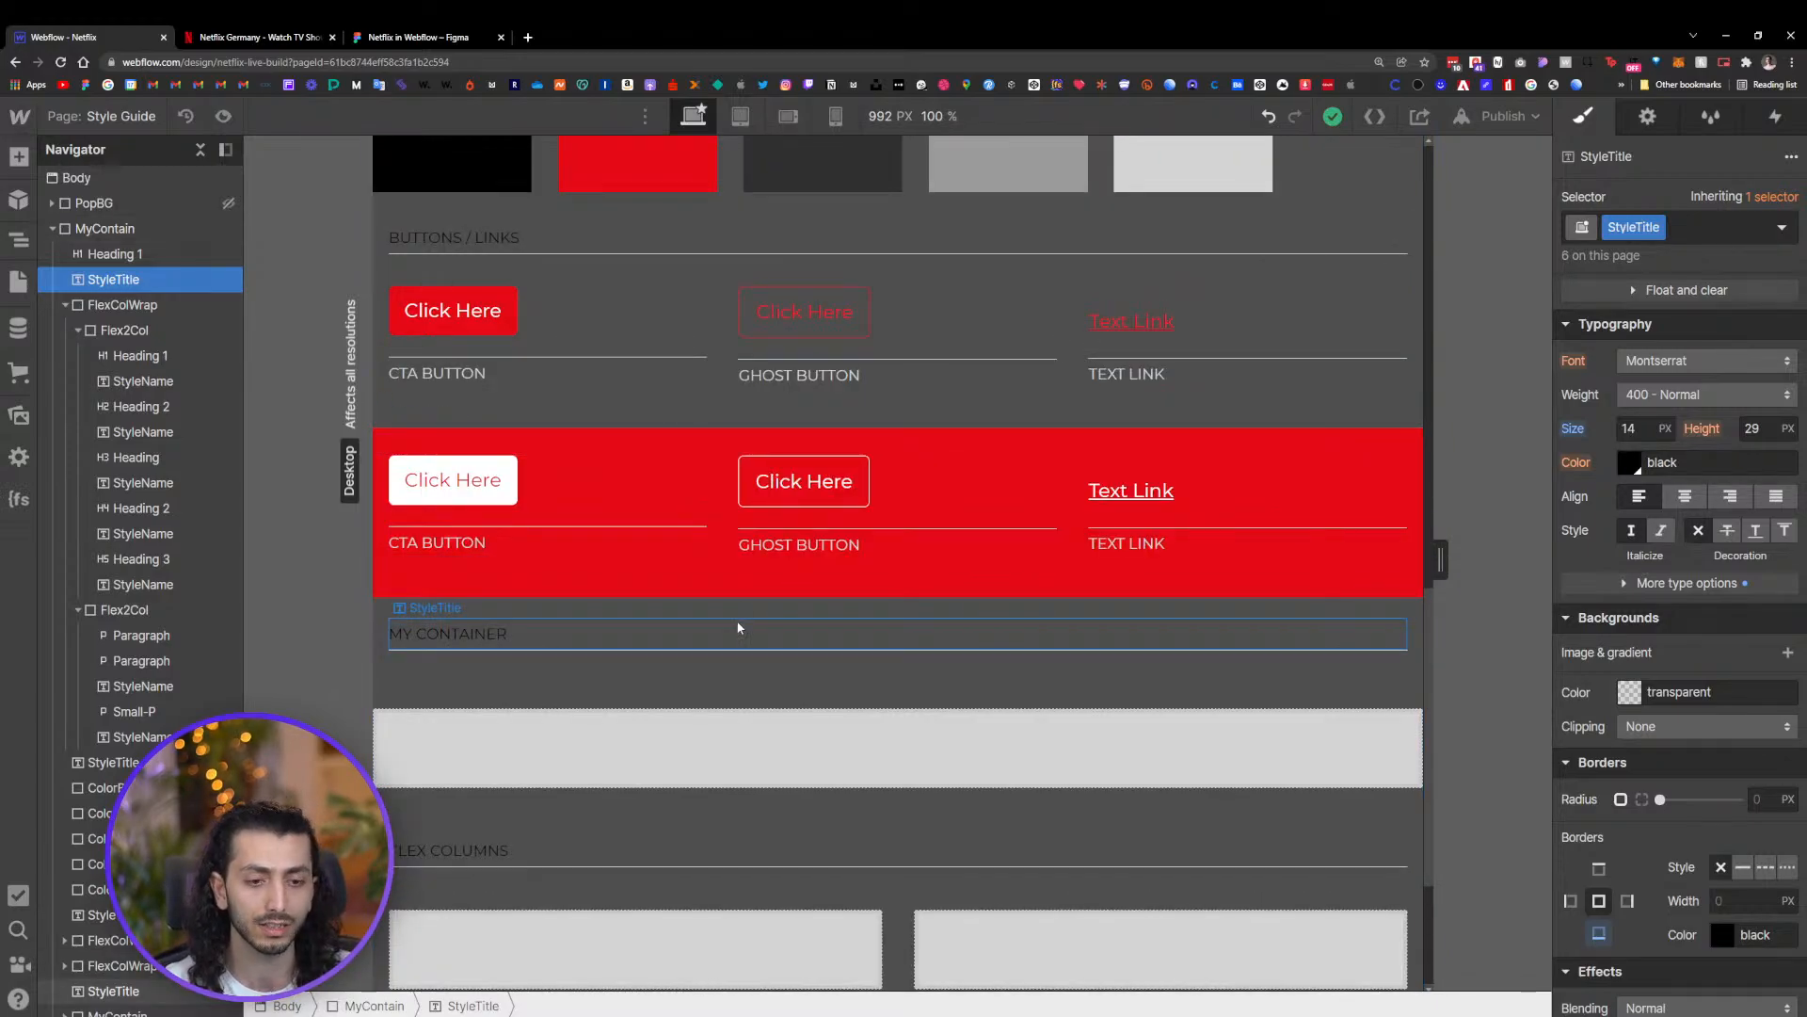
scroll(734, 640, "down", 3)
scroll(692, 663, "up", 1)
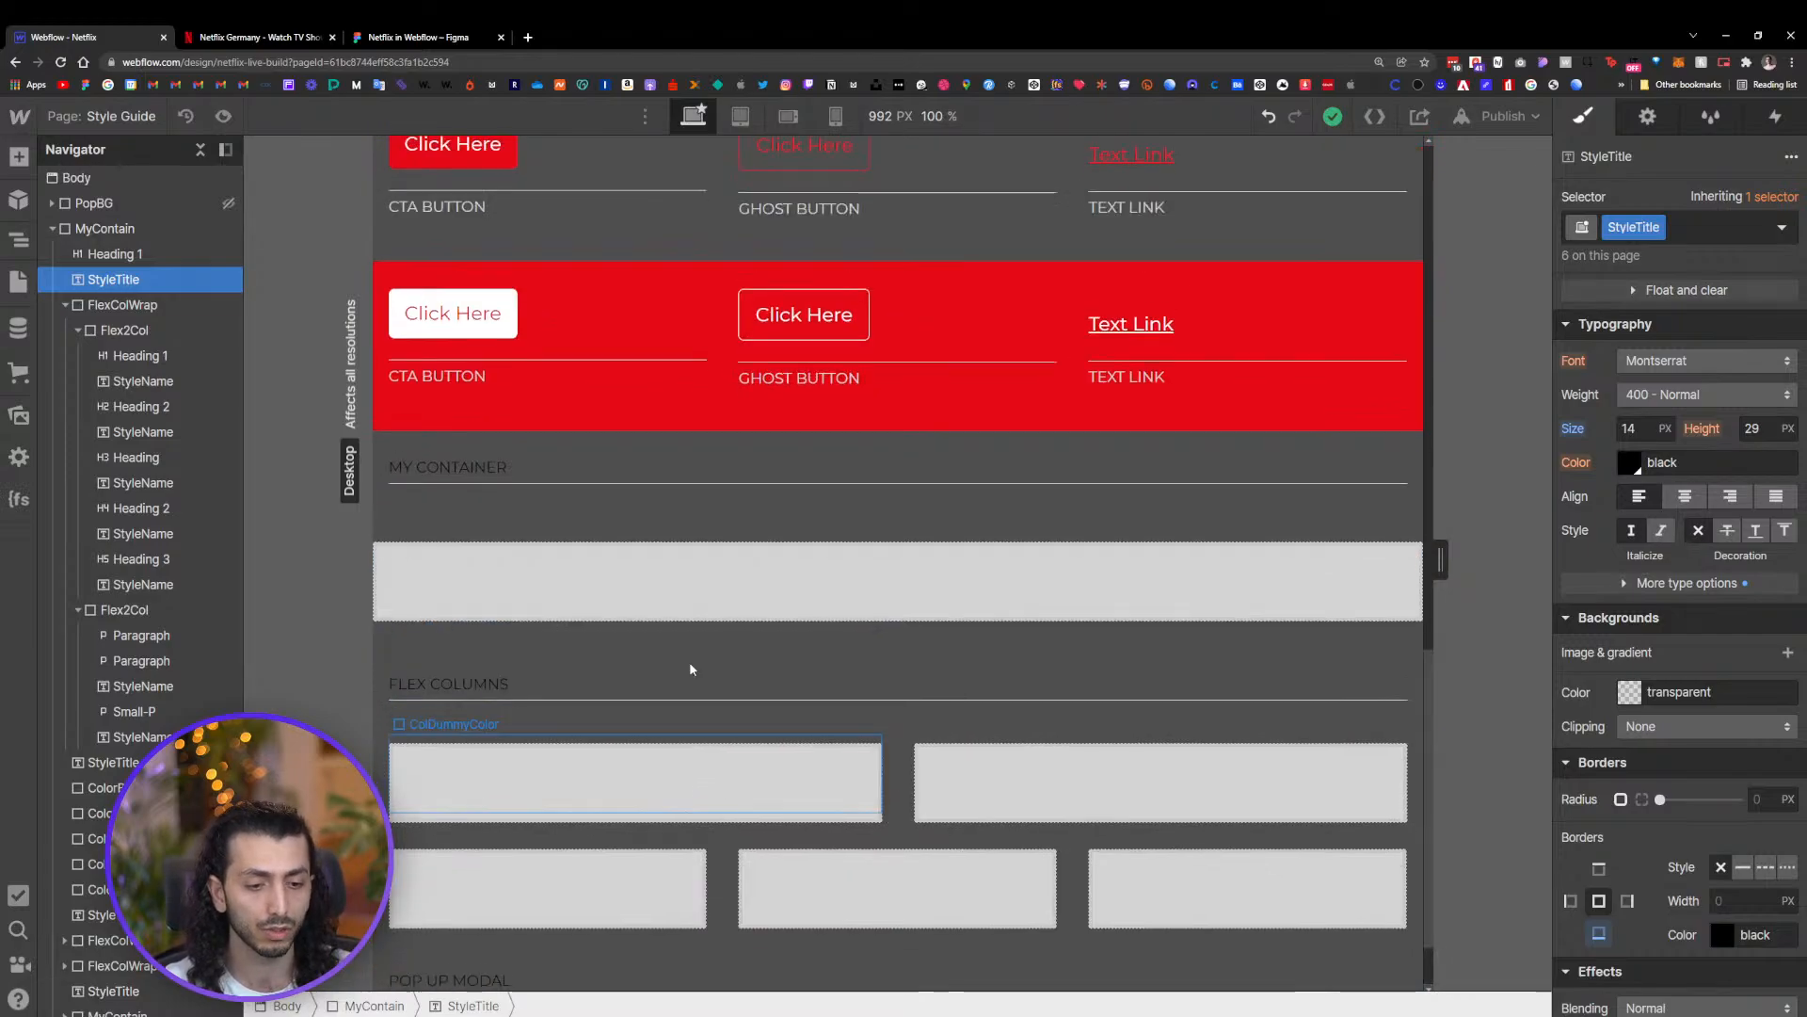
scroll(689, 660, "up", 2)
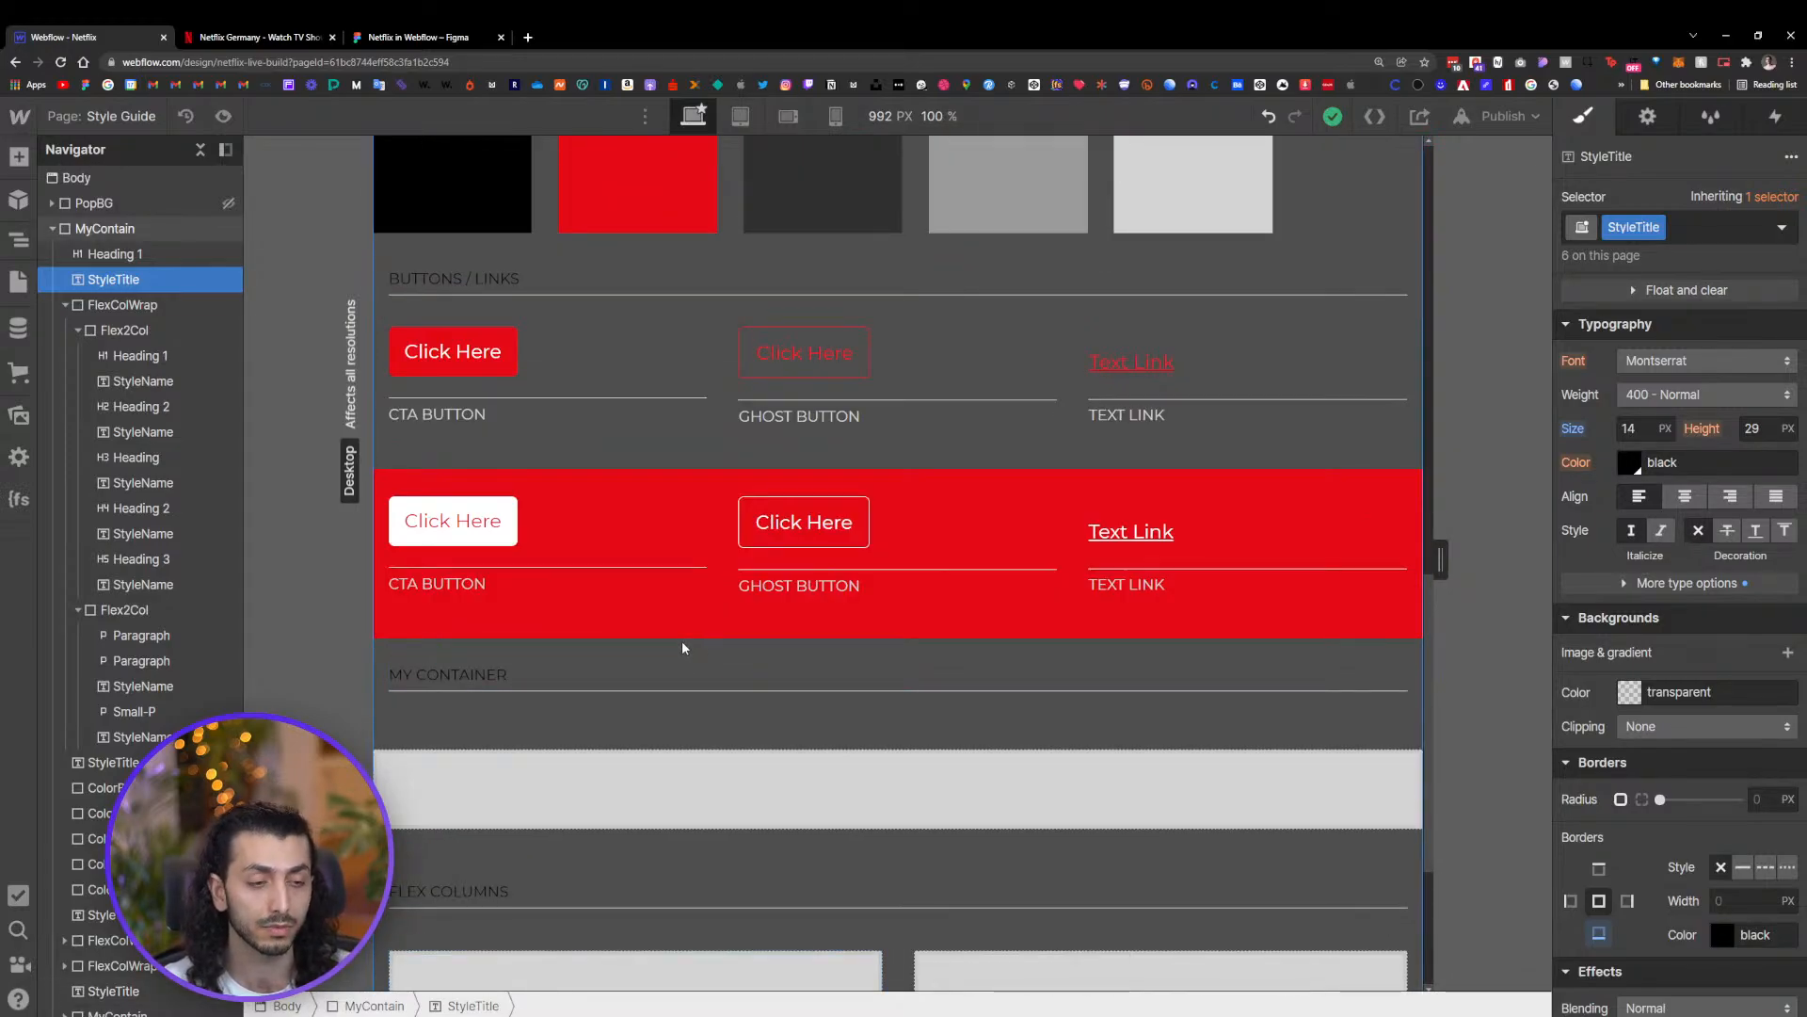
scroll(719, 651, "up", 6)
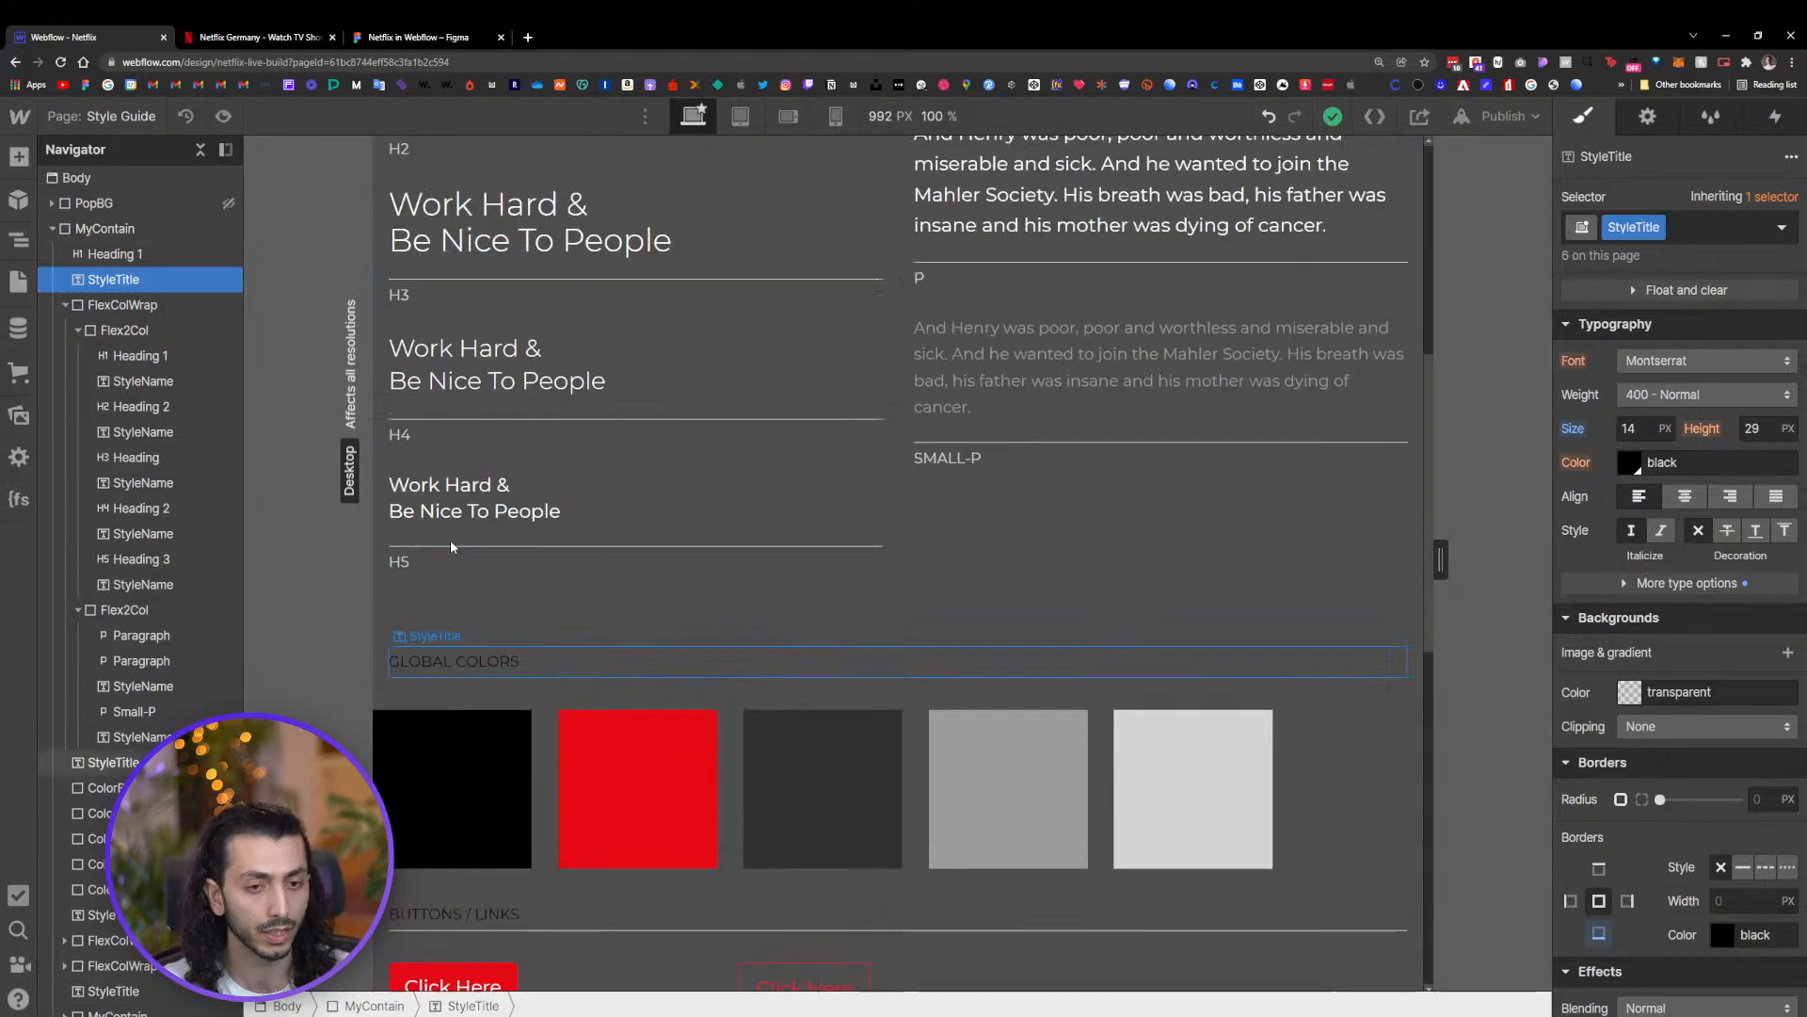
scroll(450, 546, "up", 6)
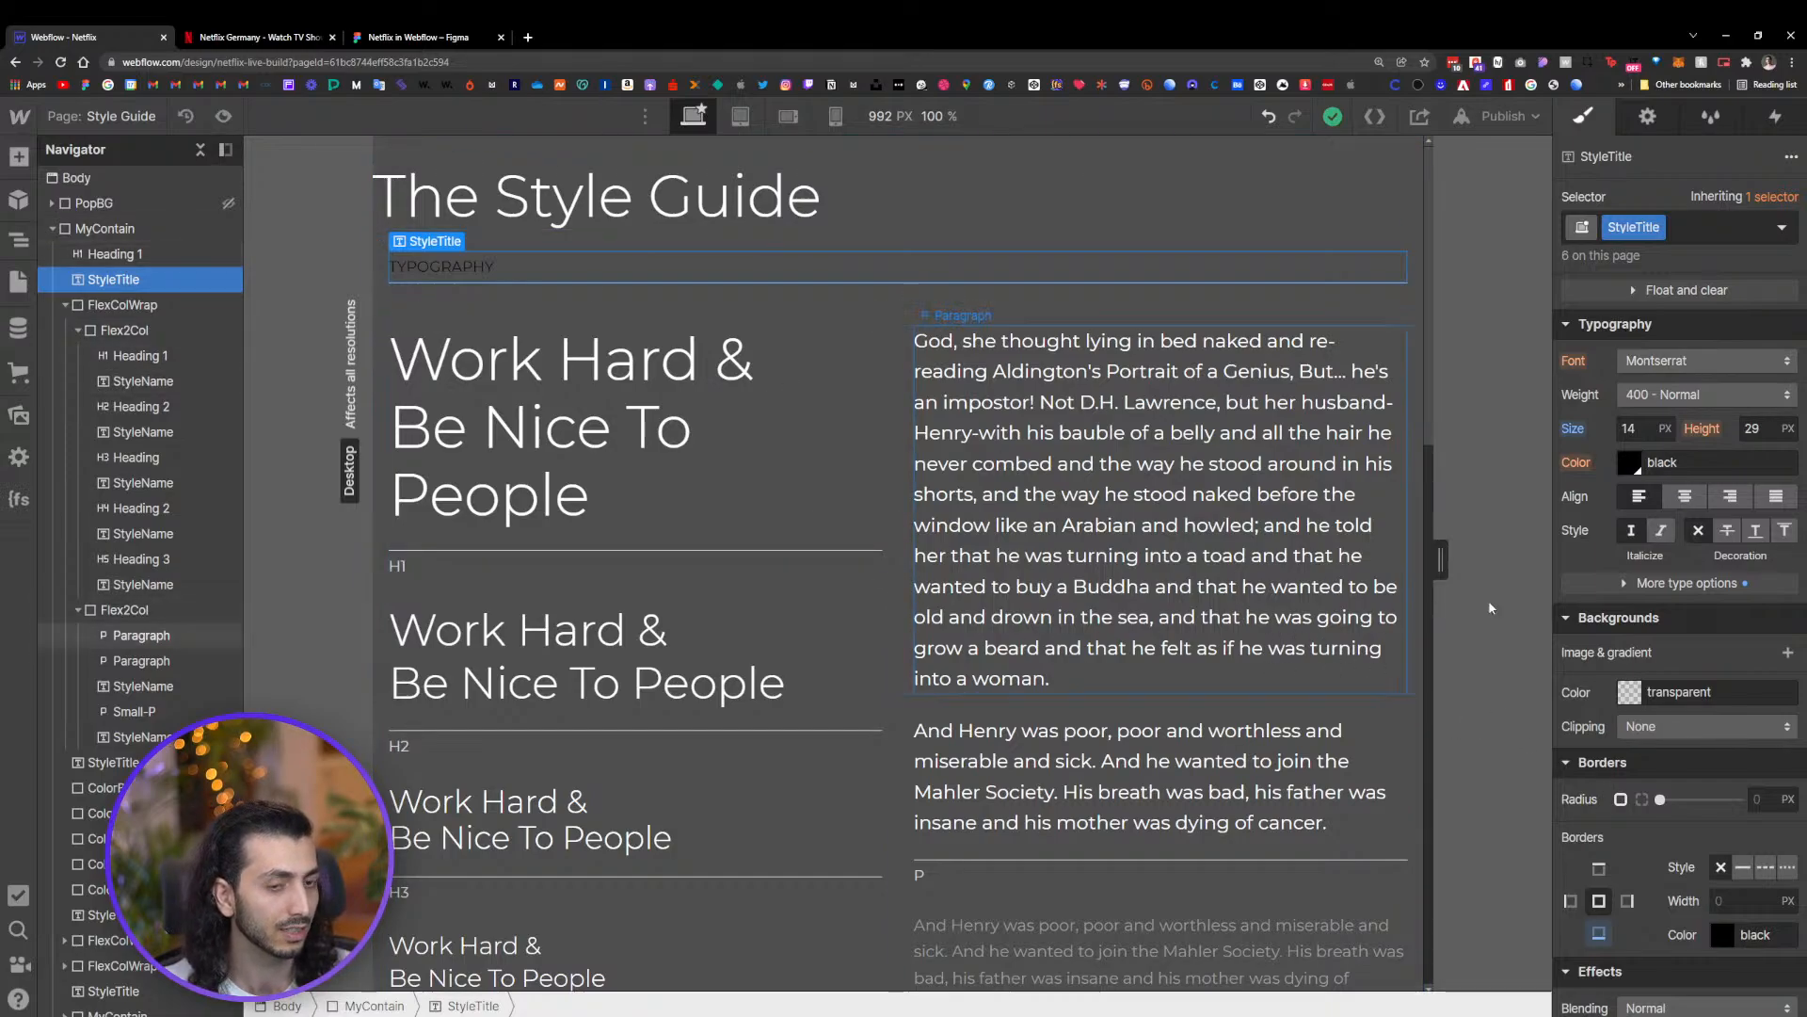
scroll(1670, 732, "down", 3)
scroll(1655, 551, "up", 5)
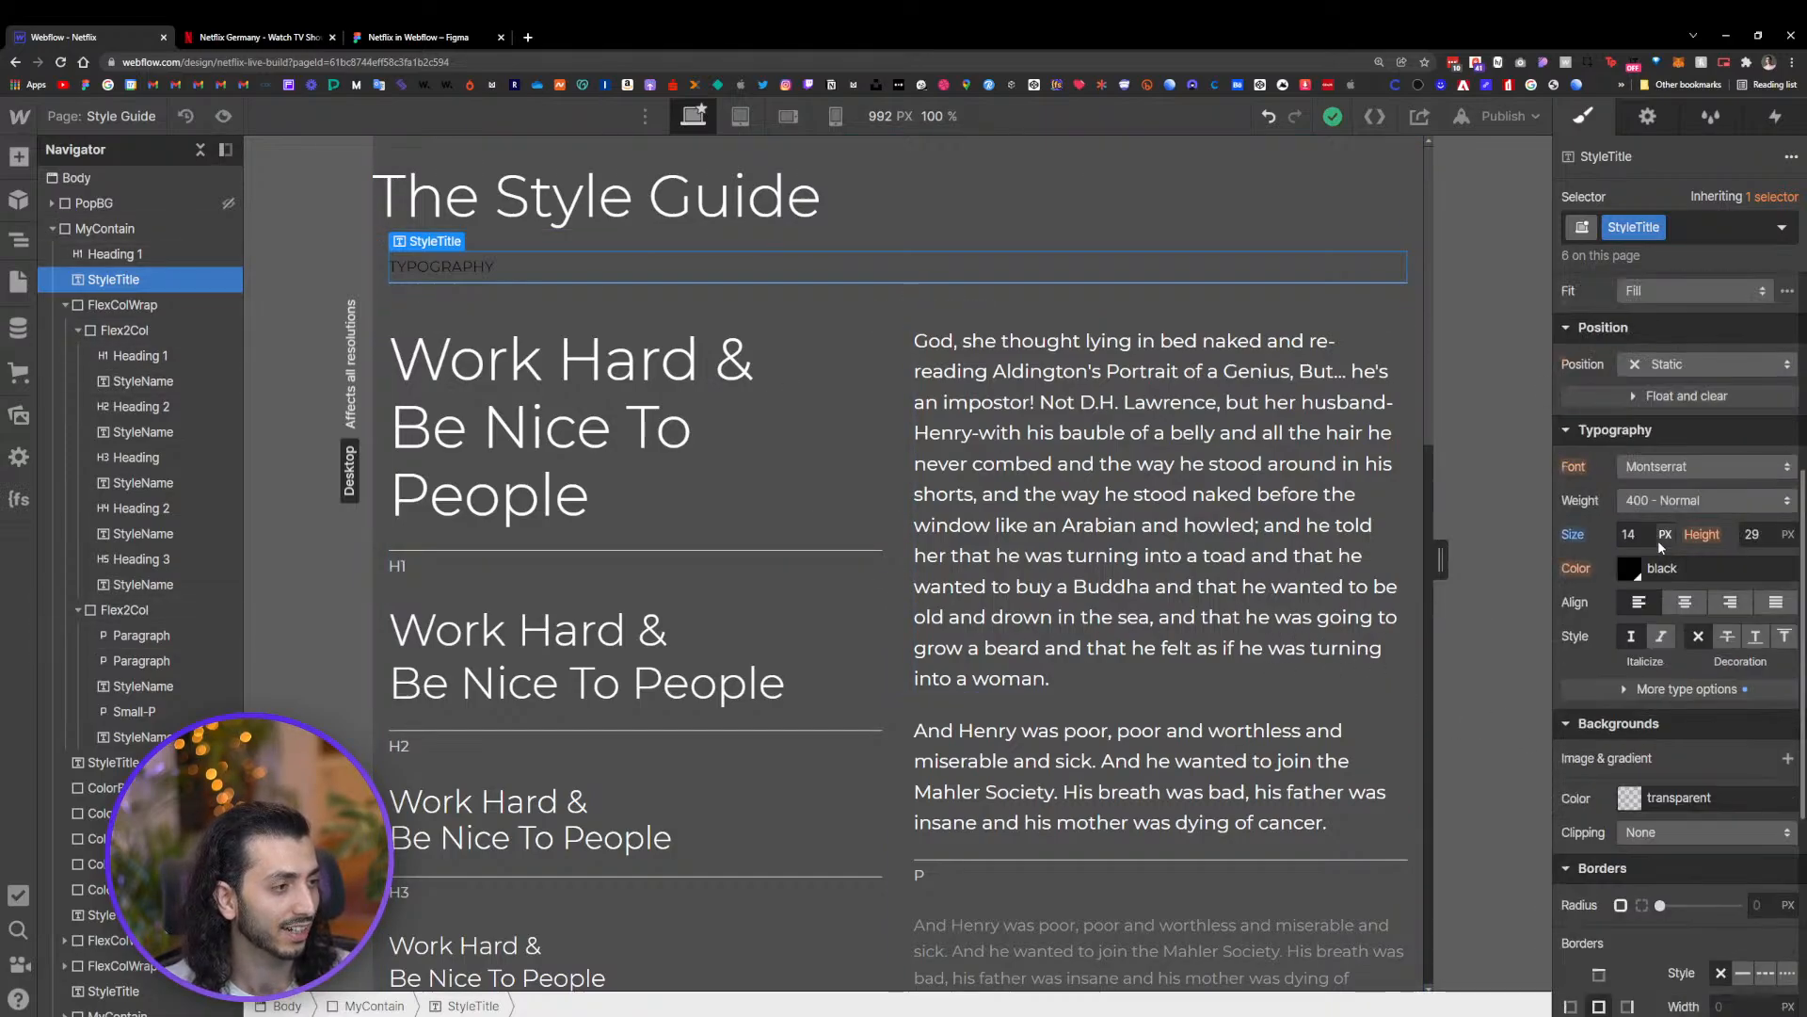
left_click(1629, 567)
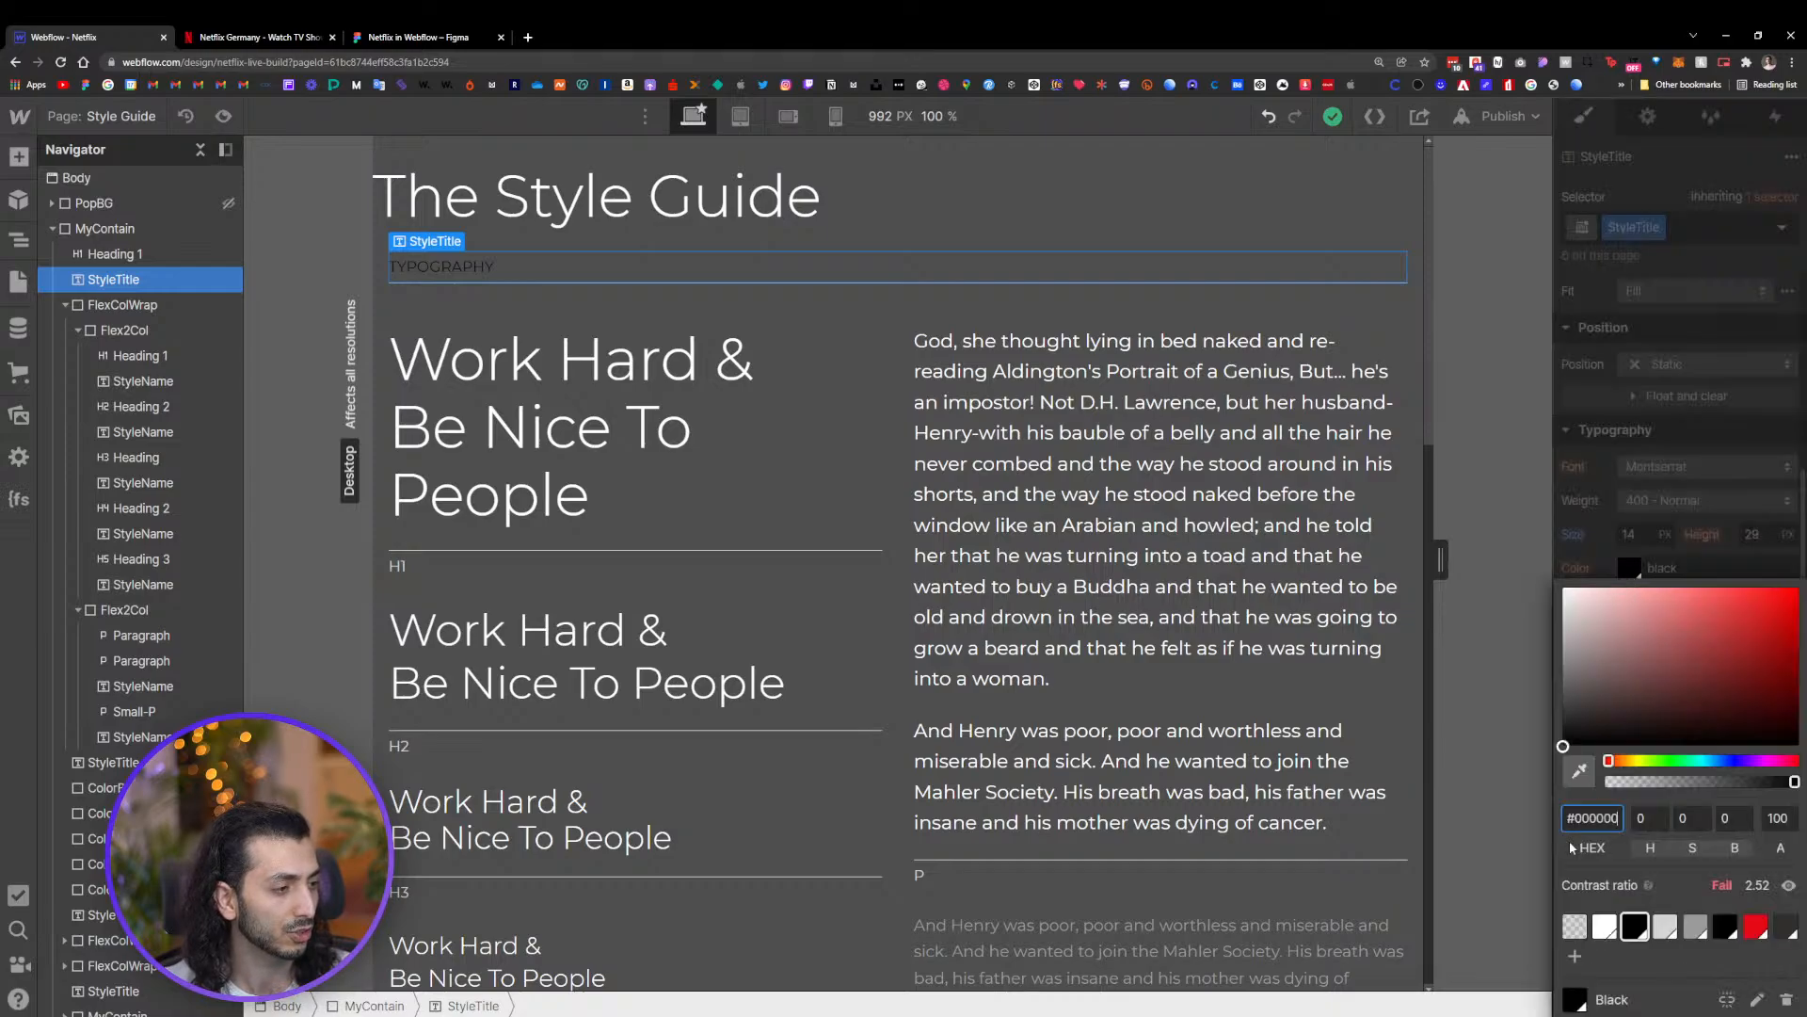
left_click(1605, 927)
Check the text color settings of the H1, H2 and H3 headings
scroll(860, 592, "down", 10)
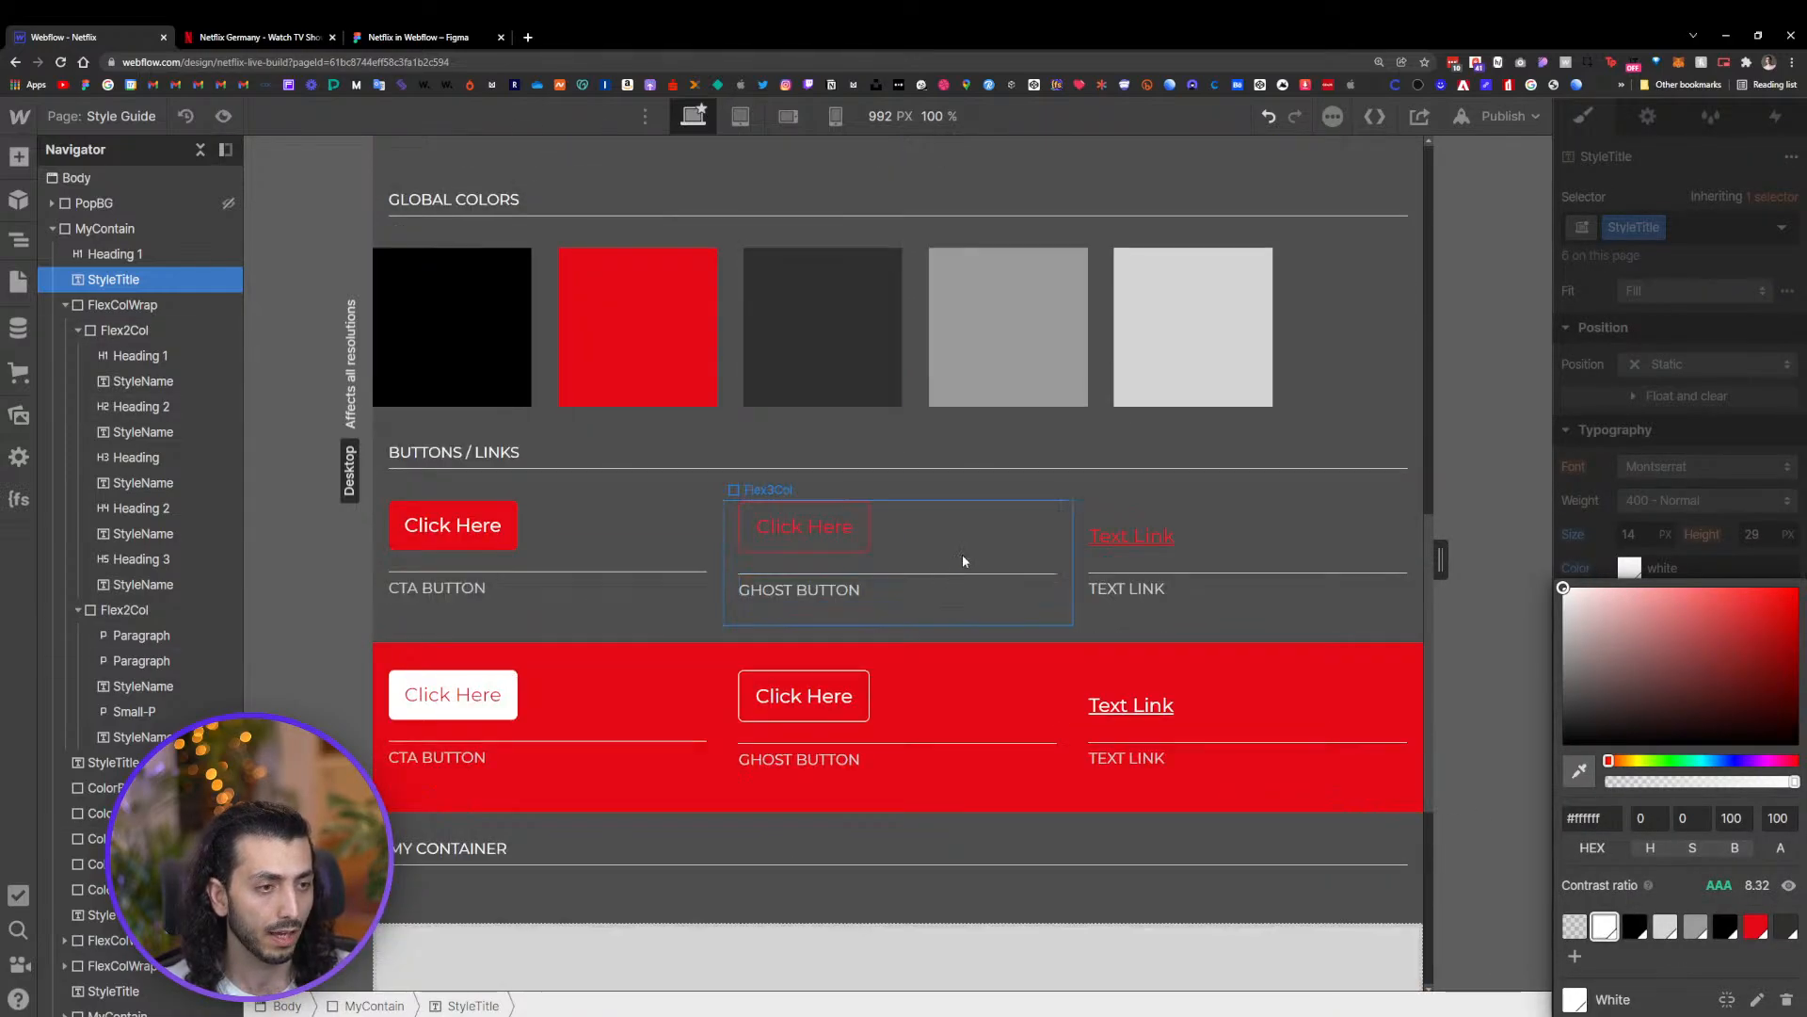
scroll(962, 561, "up", 10)
left_click(629, 303)
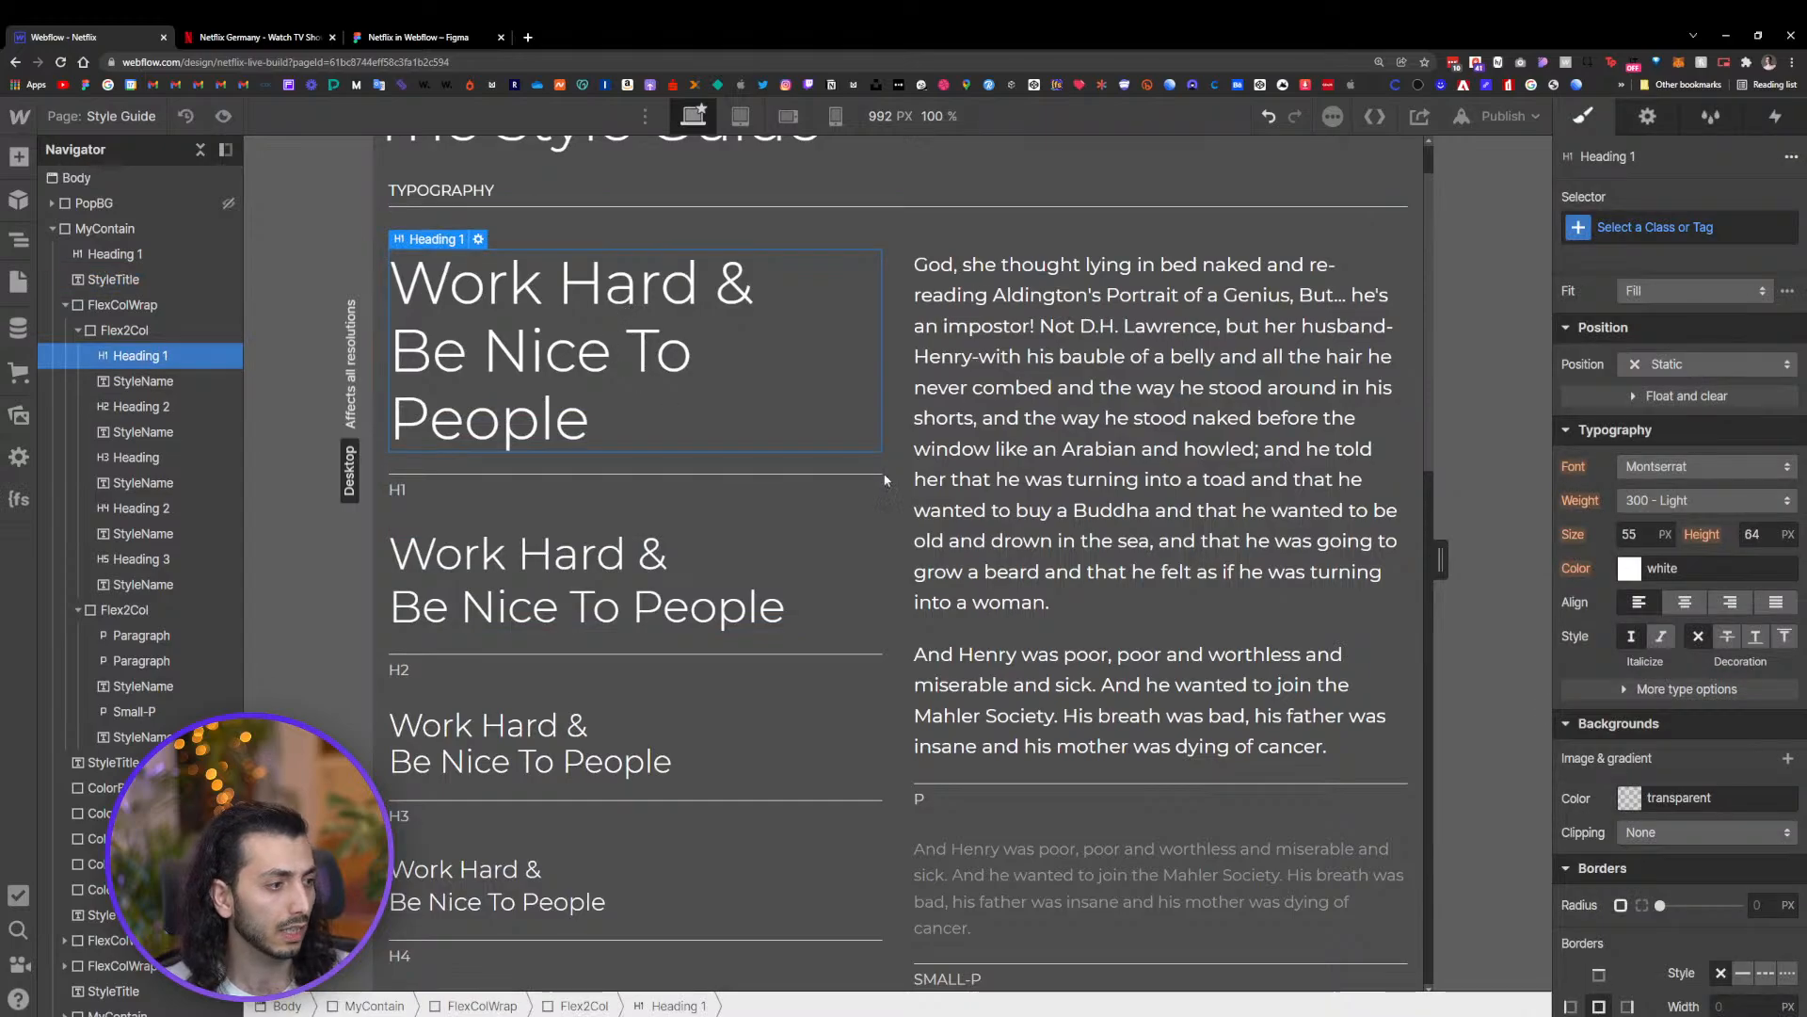
left_click(1631, 568)
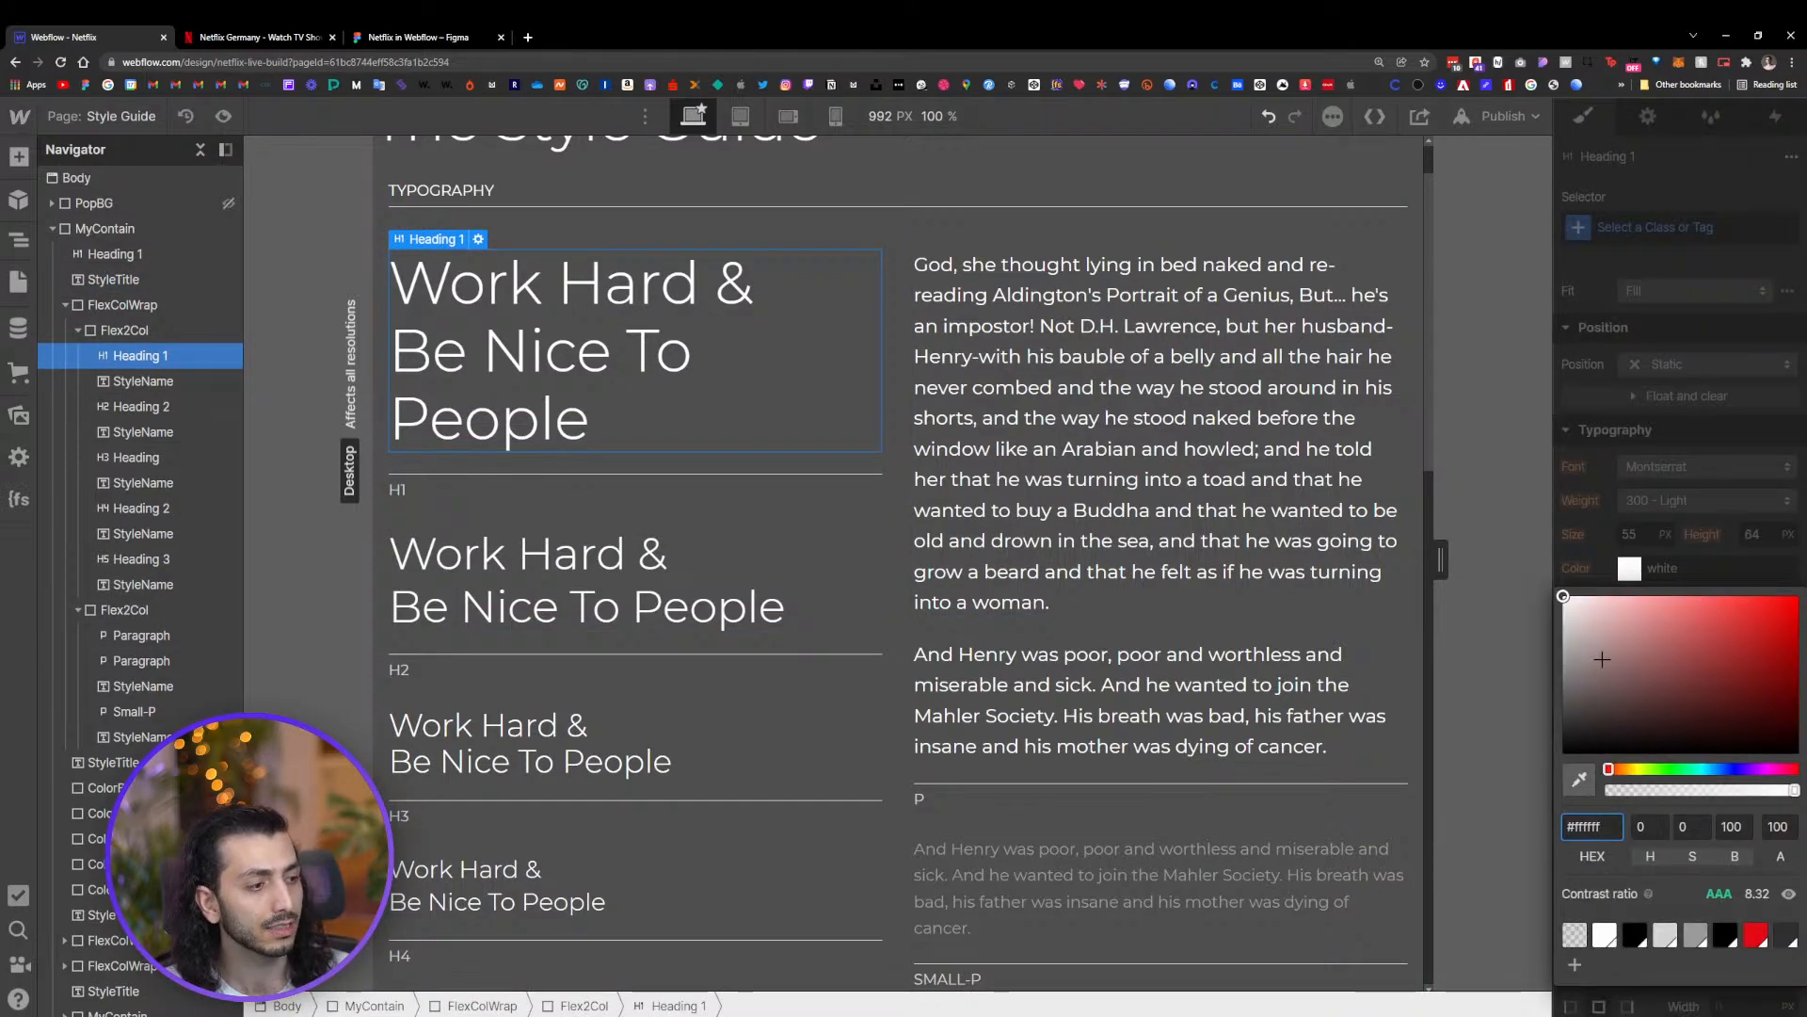
left_click_drag(1602, 659, 1471, 519)
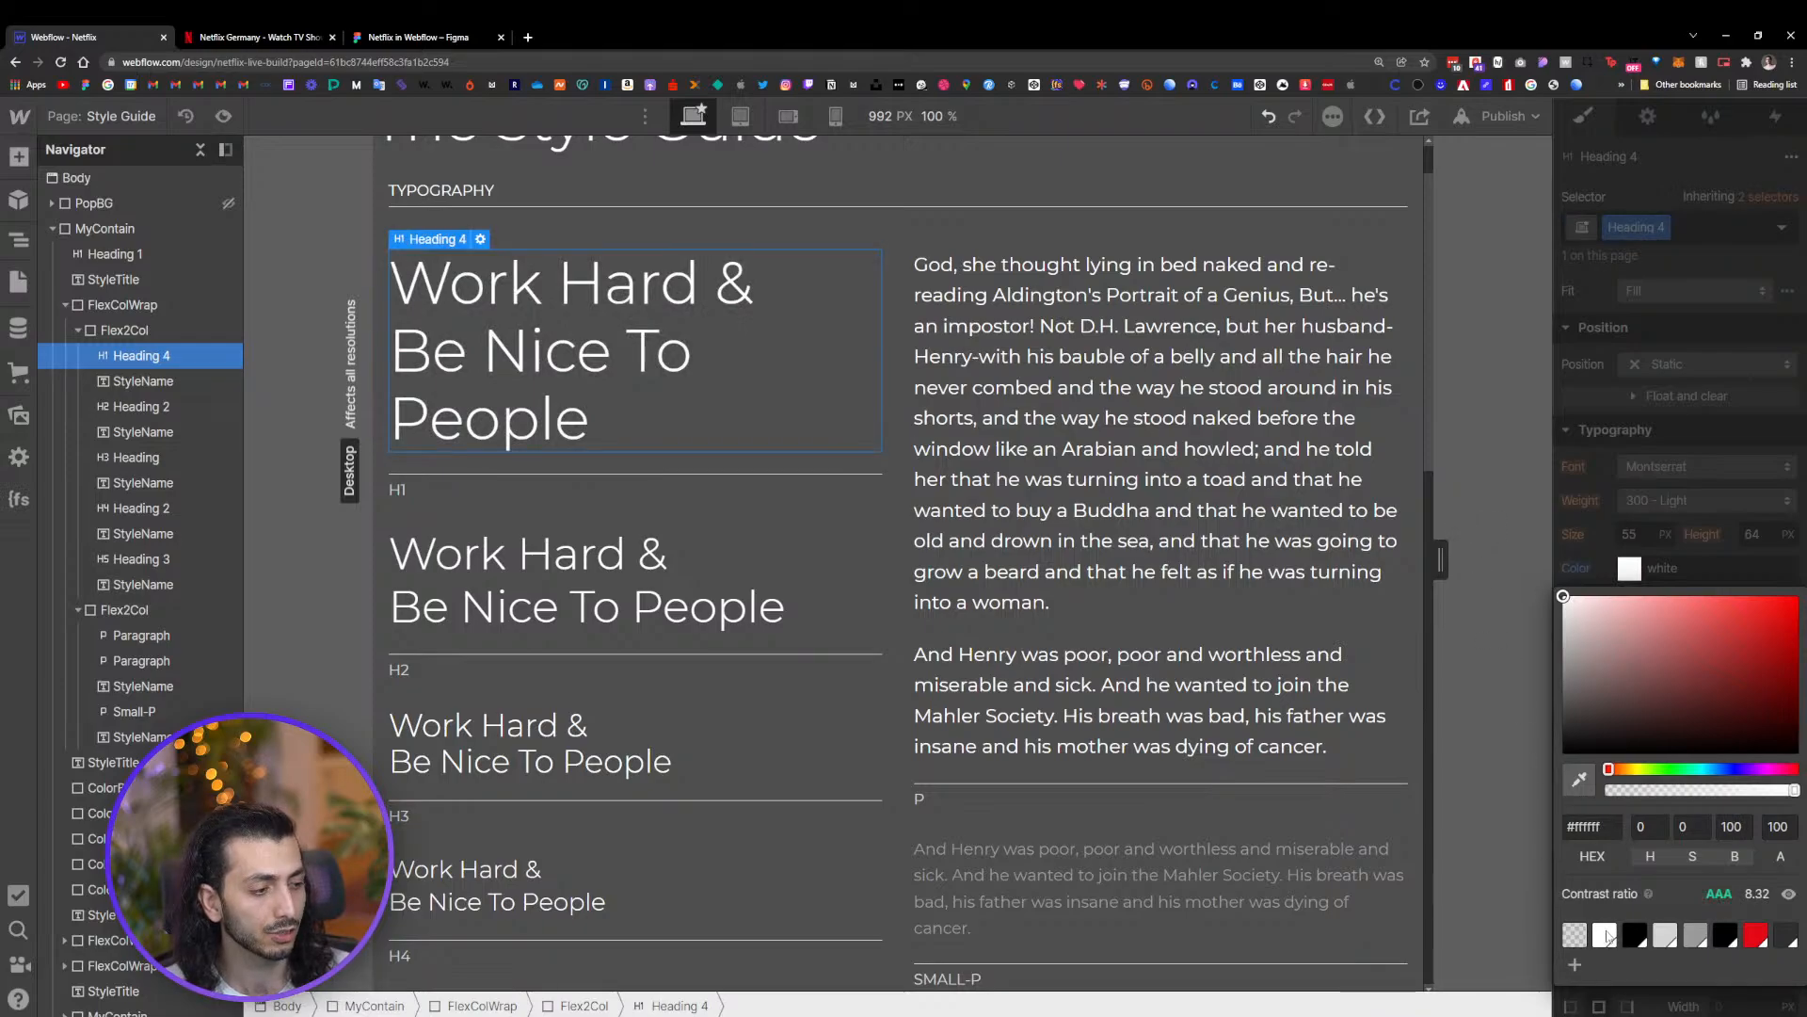
left_click(533, 563)
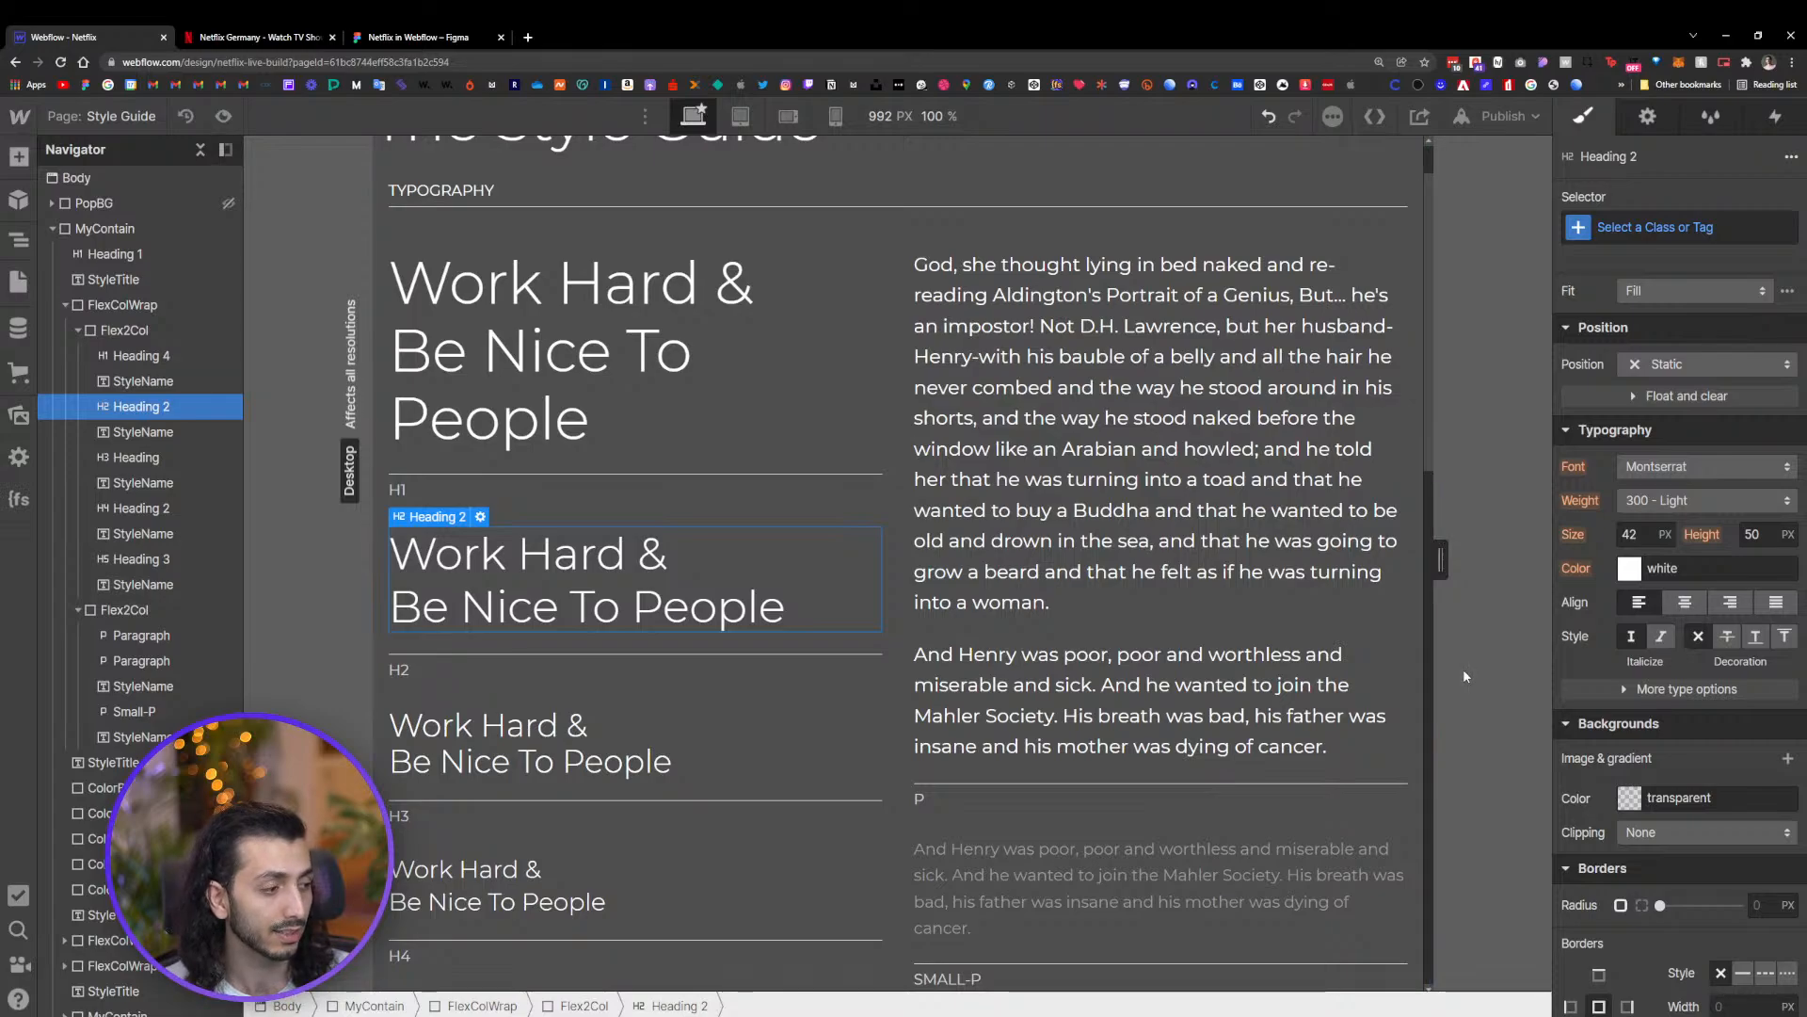
scroll(1085, 746, "down", 3)
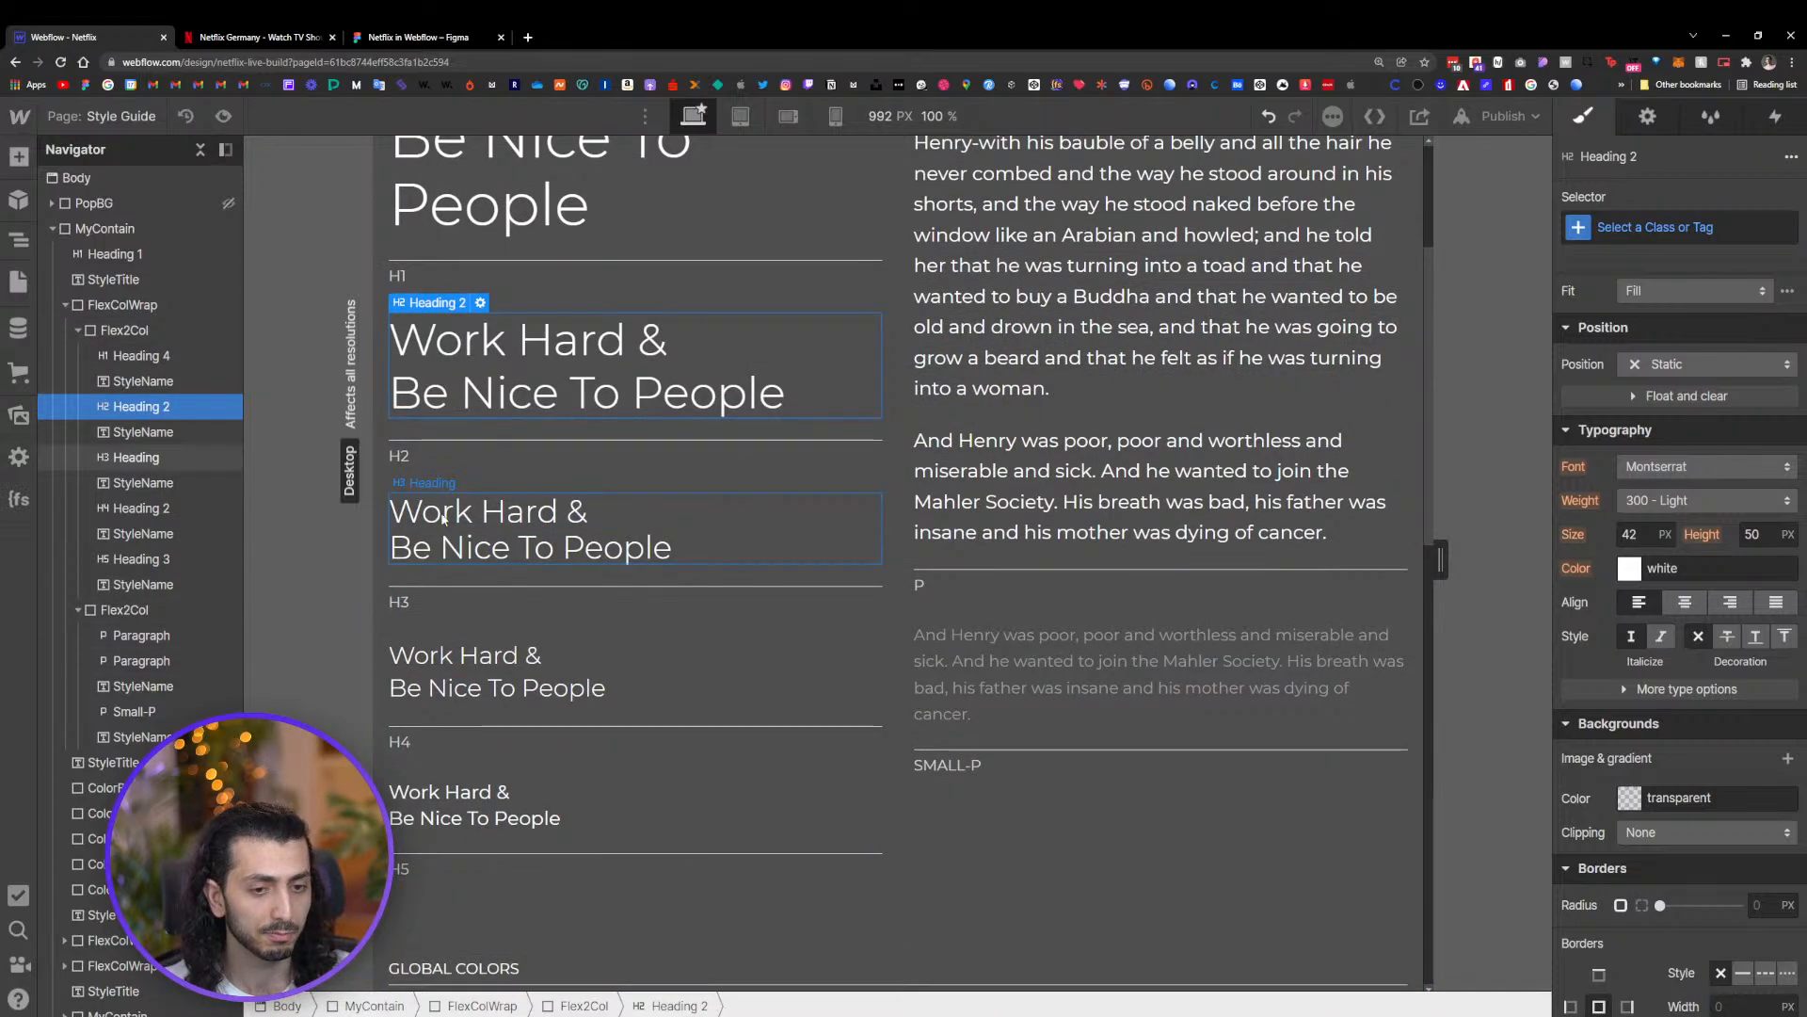
left_click(565, 527)
left_click(1631, 570)
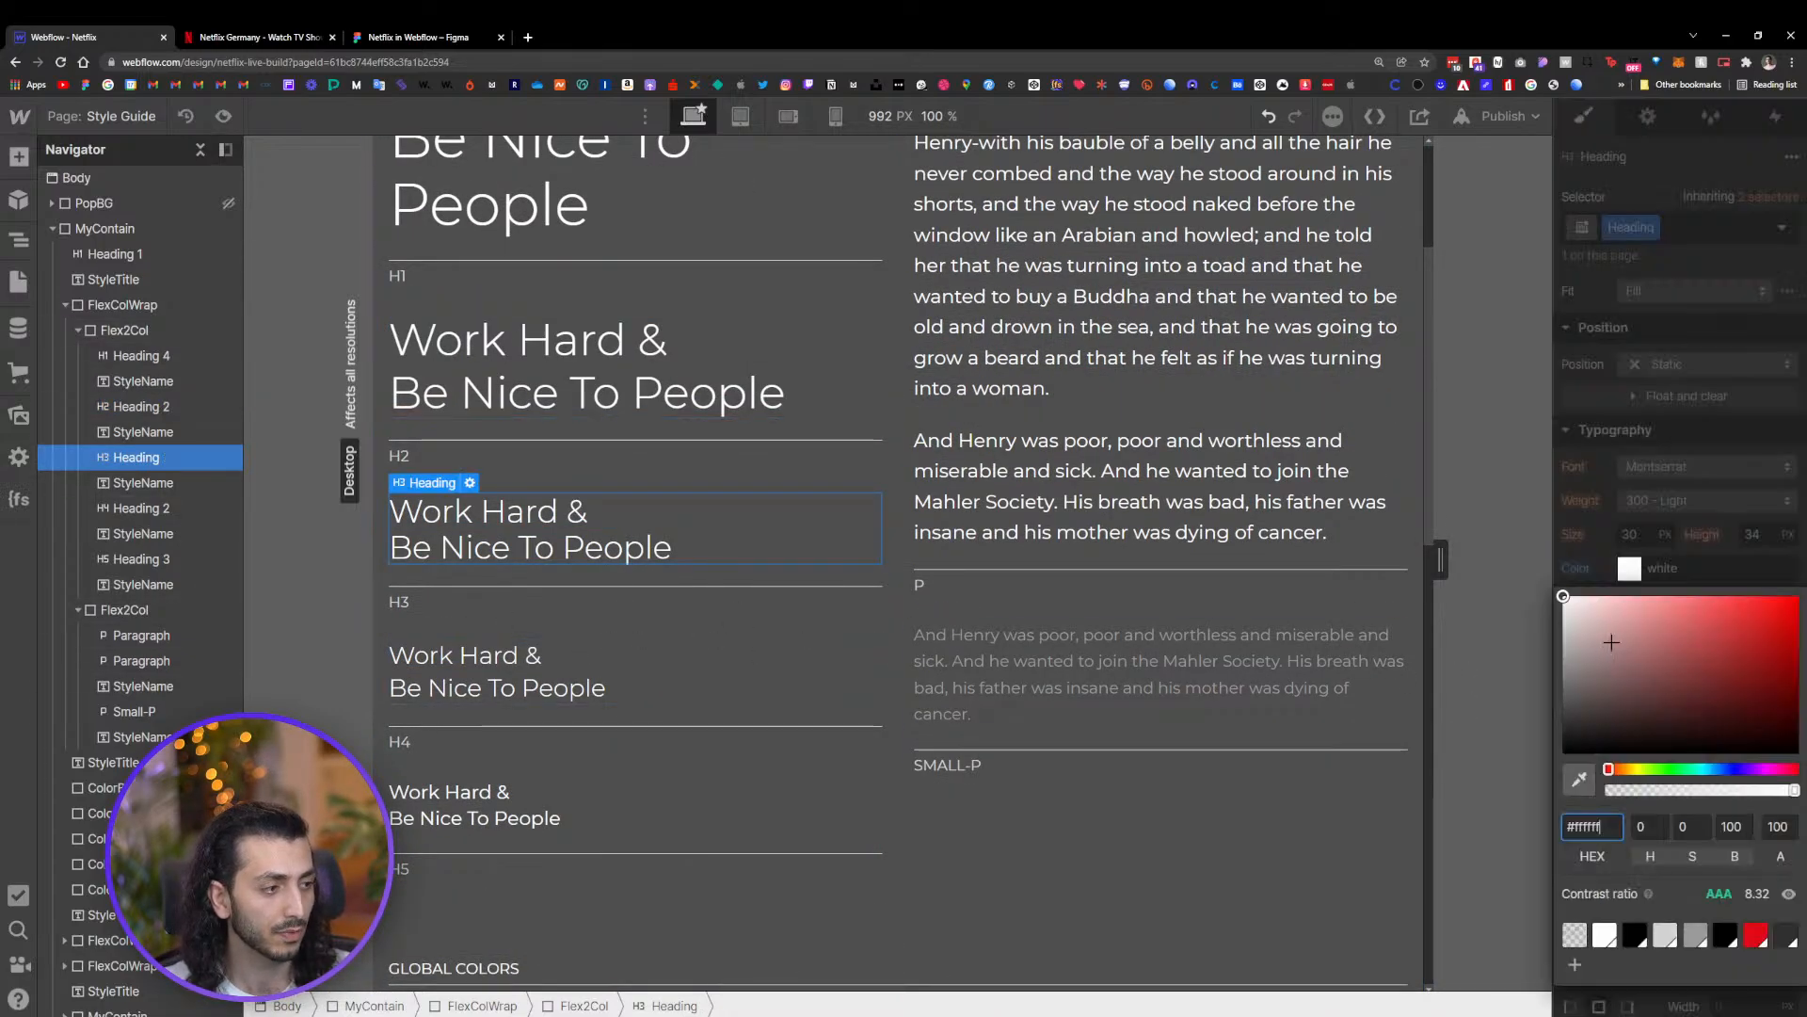
left_click(574, 523)
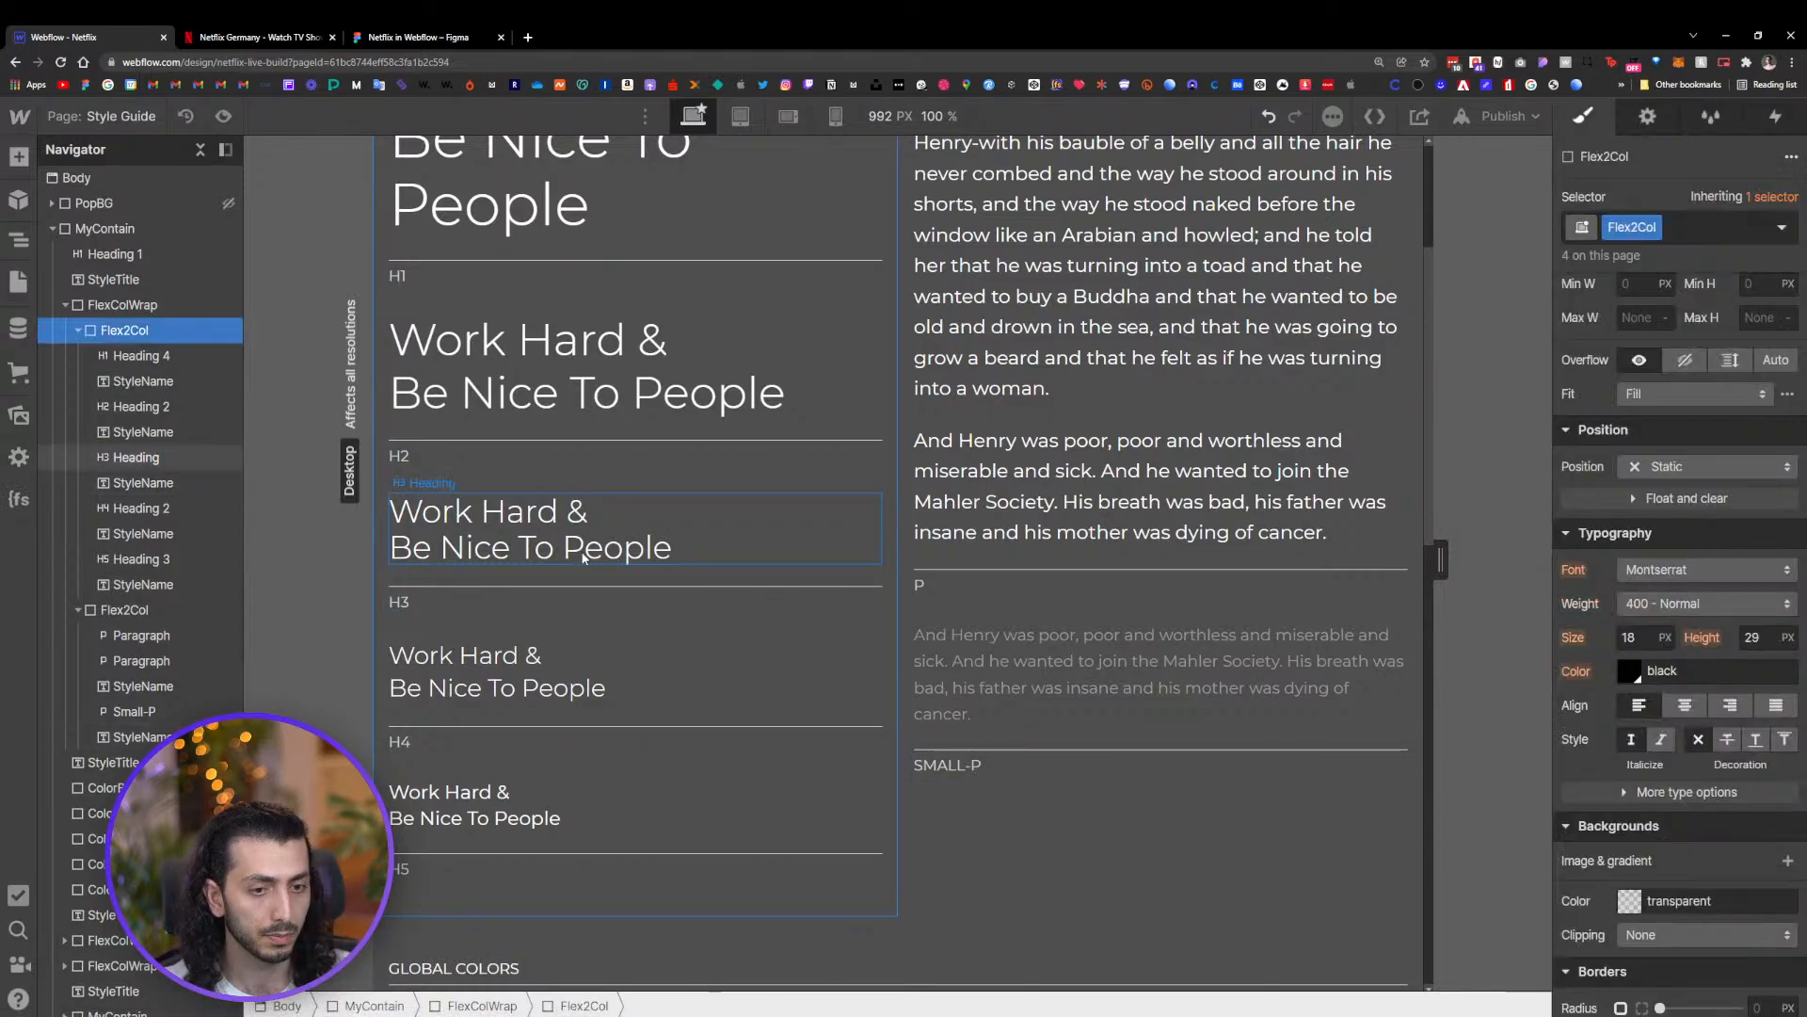
scroll(571, 526, "down", 6)
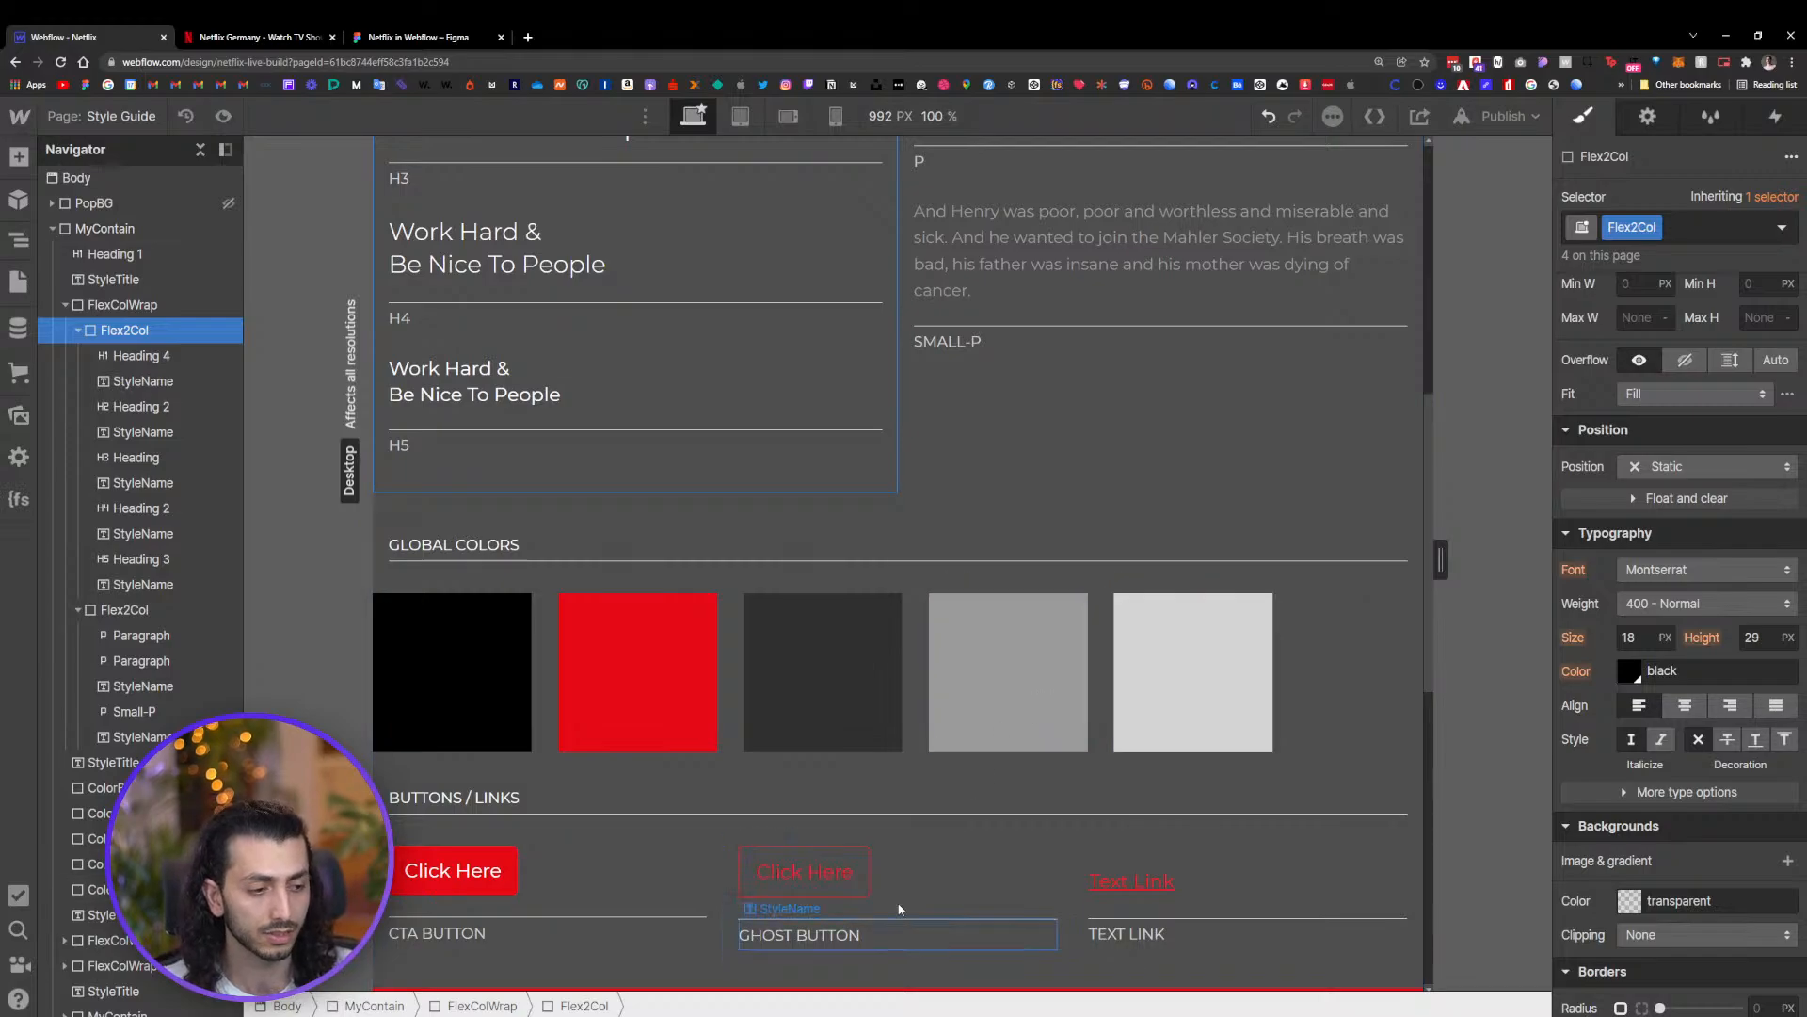
Switch the designer from the Style Guide page to the Home page
scroll(957, 552, "up", 10)
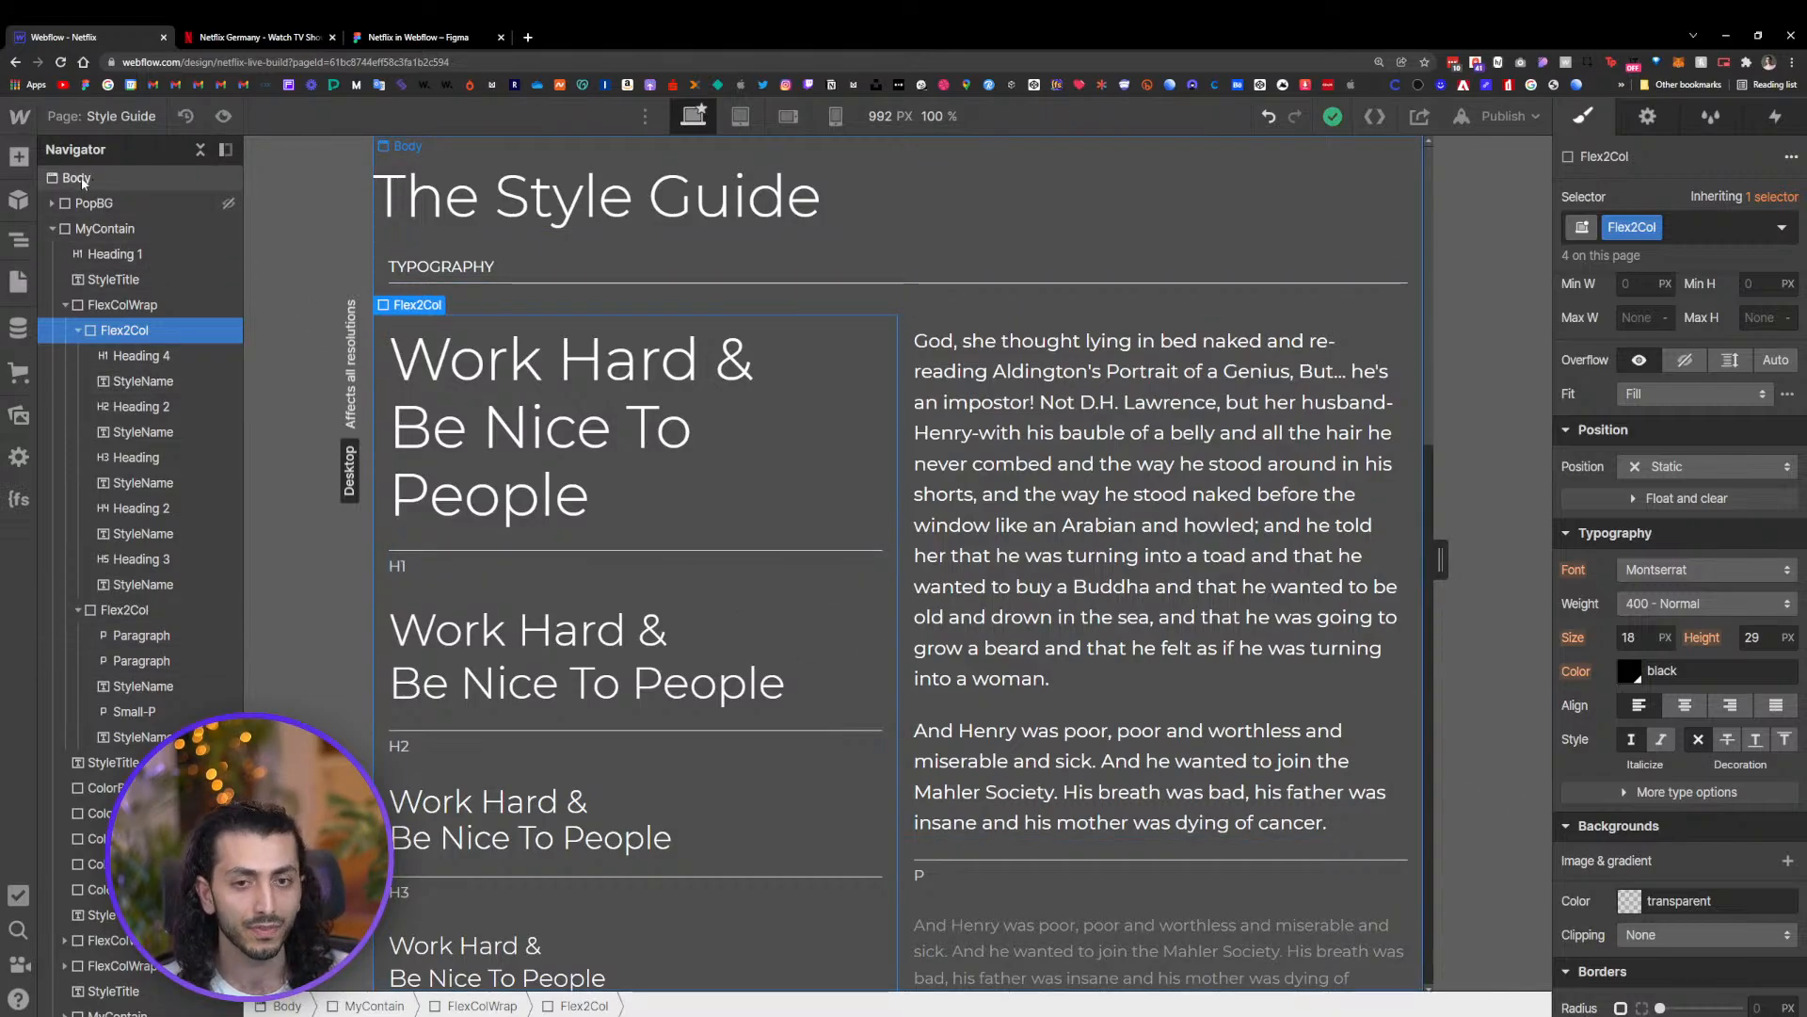
left_click(100, 116)
left_click(105, 275)
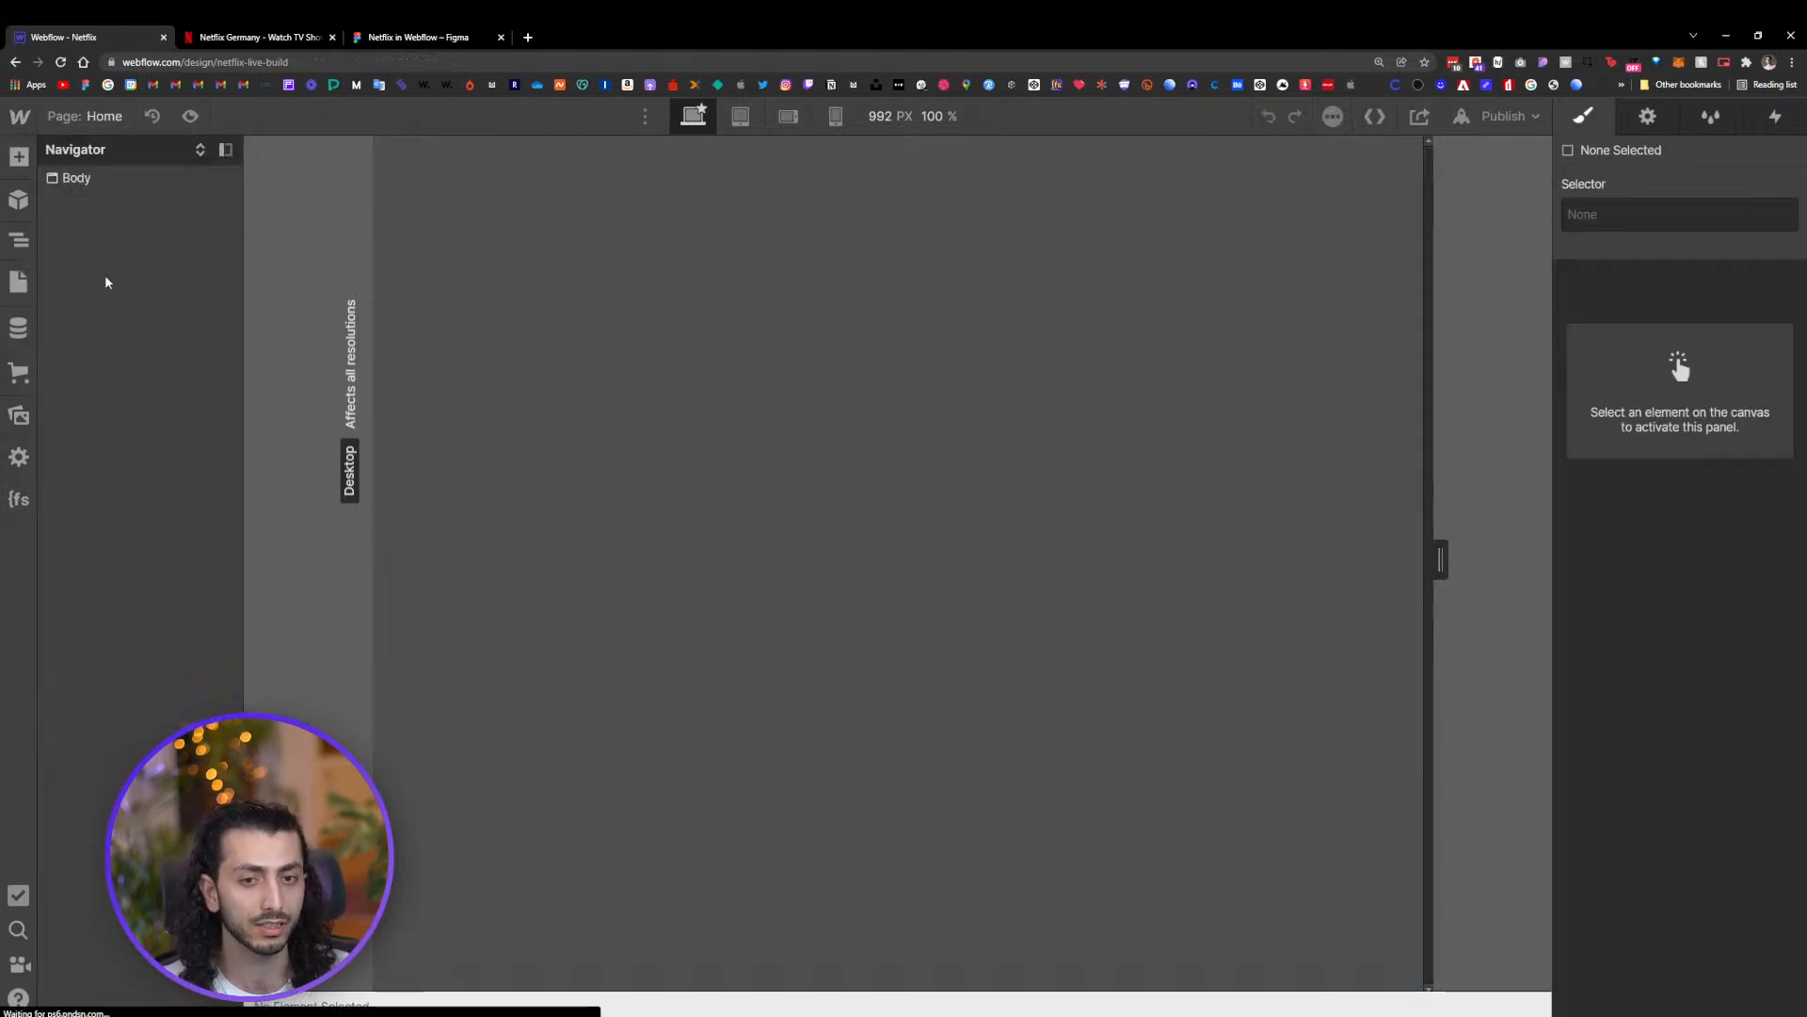
Return to the Figma design and survey the full landing page layout and its screenshot reference
left_click(428, 42)
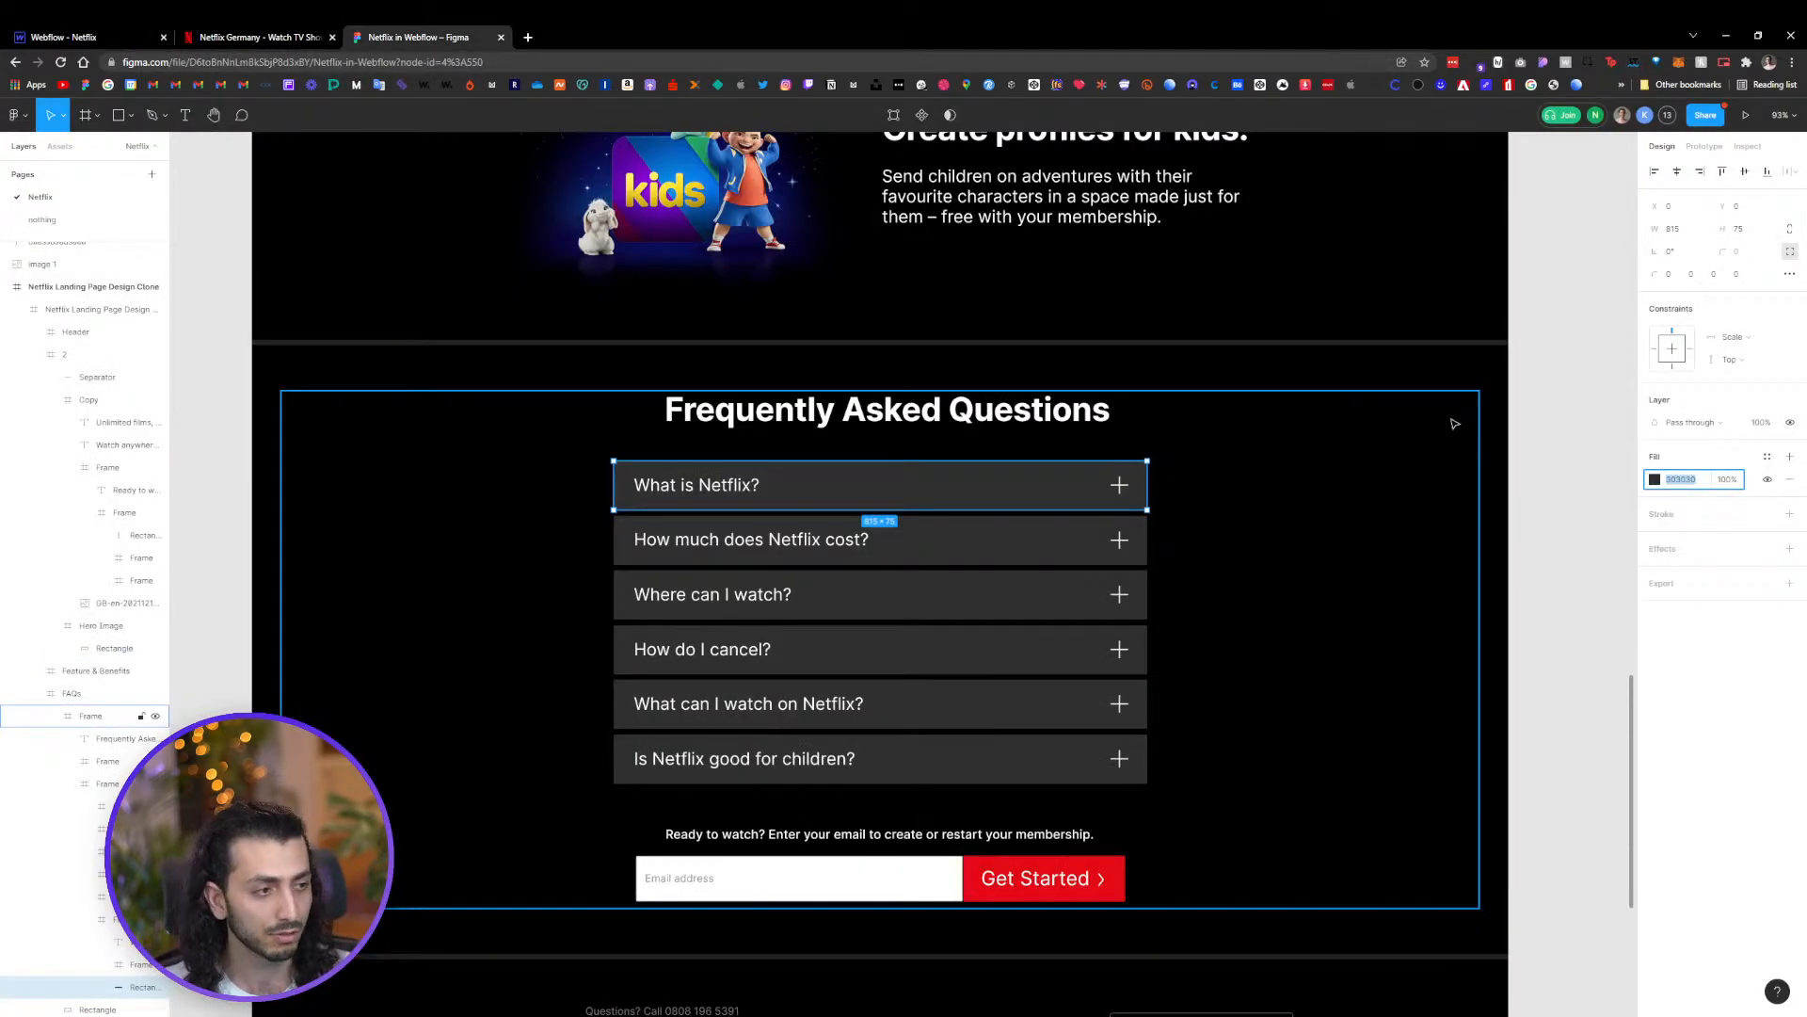
left_click(1558, 386)
scroll(1558, 357, "down", 3)
scroll(1558, 356, "down", 3)
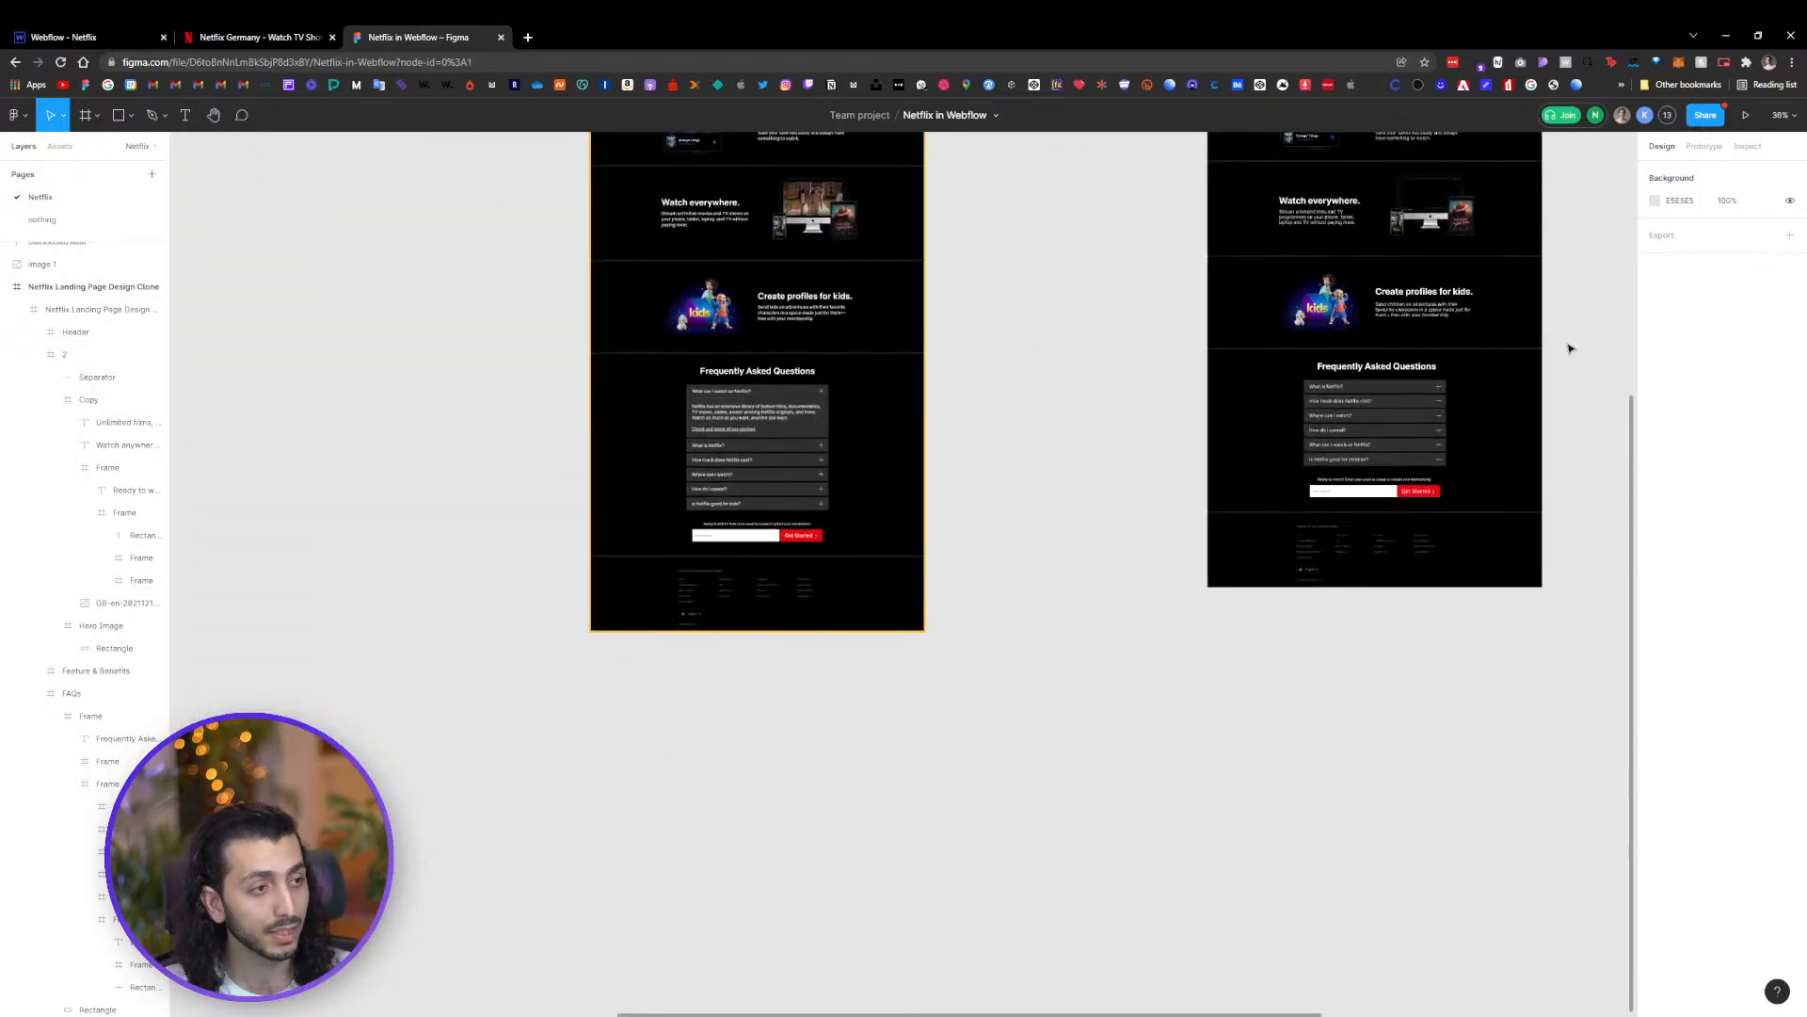
left_click_drag(1571, 304, 1356, 641)
left_click_drag(1338, 414, 1289, 518)
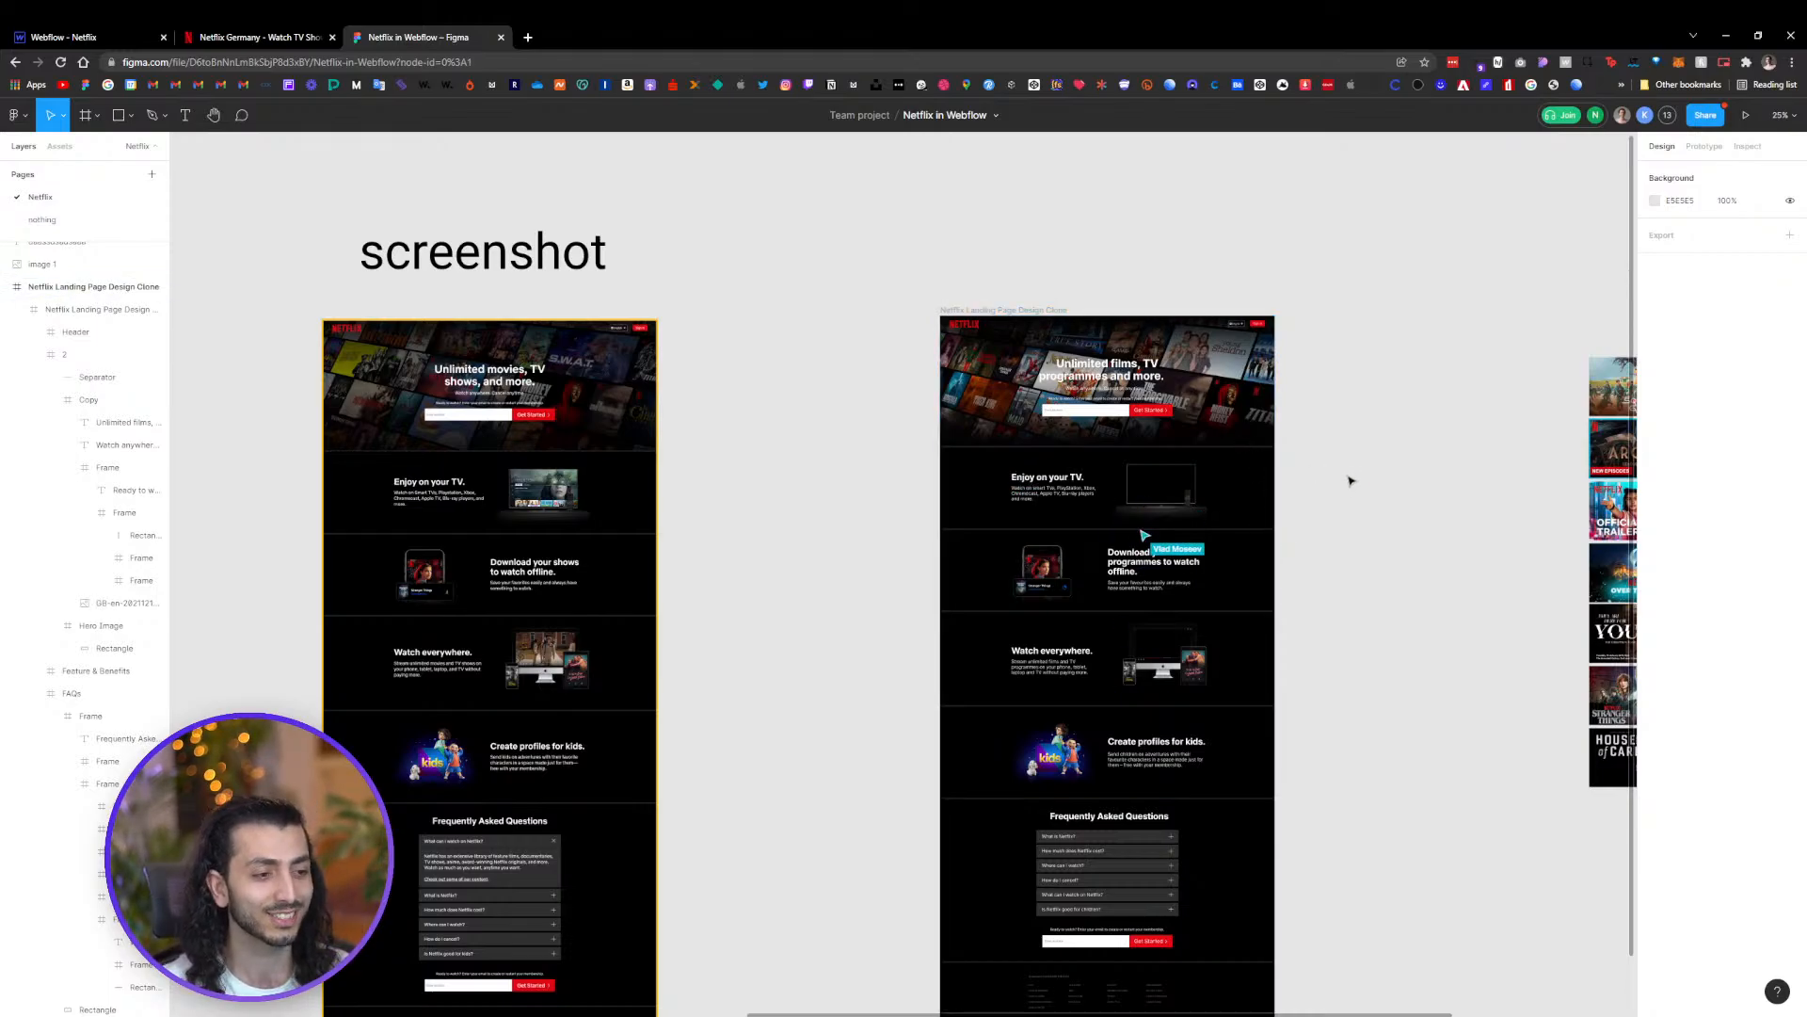
scroll(1347, 480, "right", 3)
scroll(1205, 471, "down", 1)
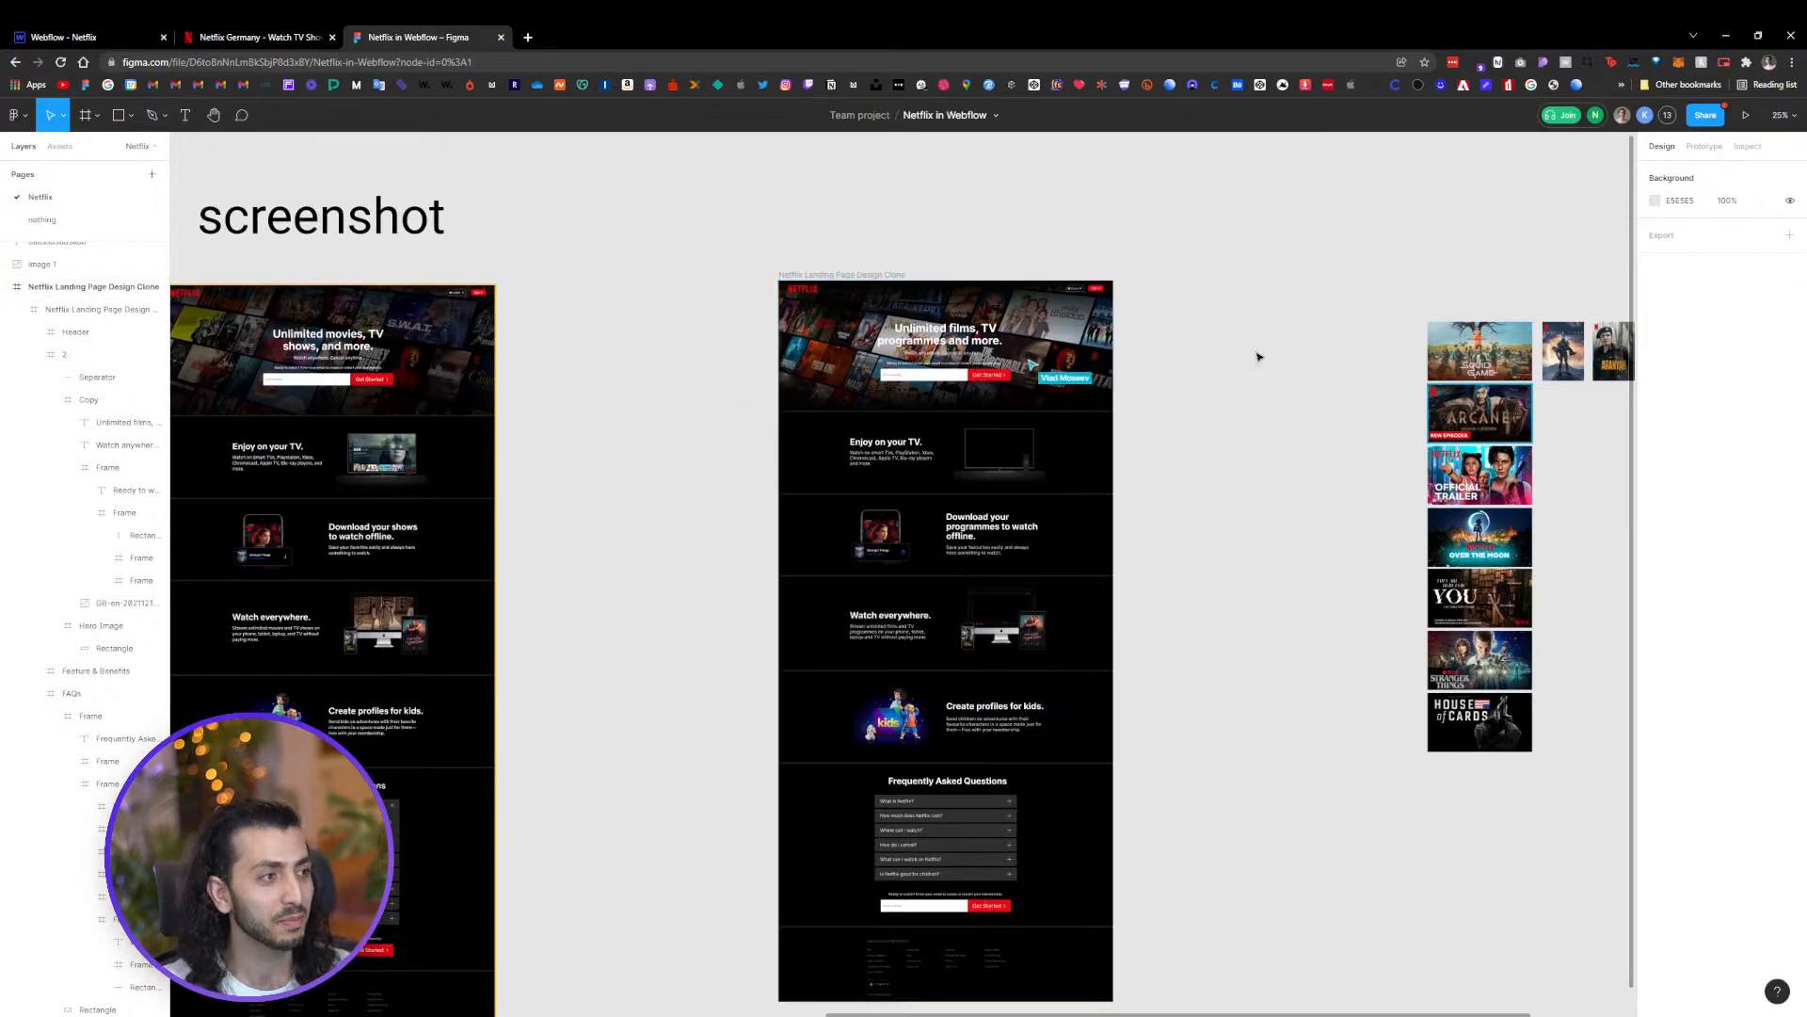
scroll(1031, 320, "up", 5)
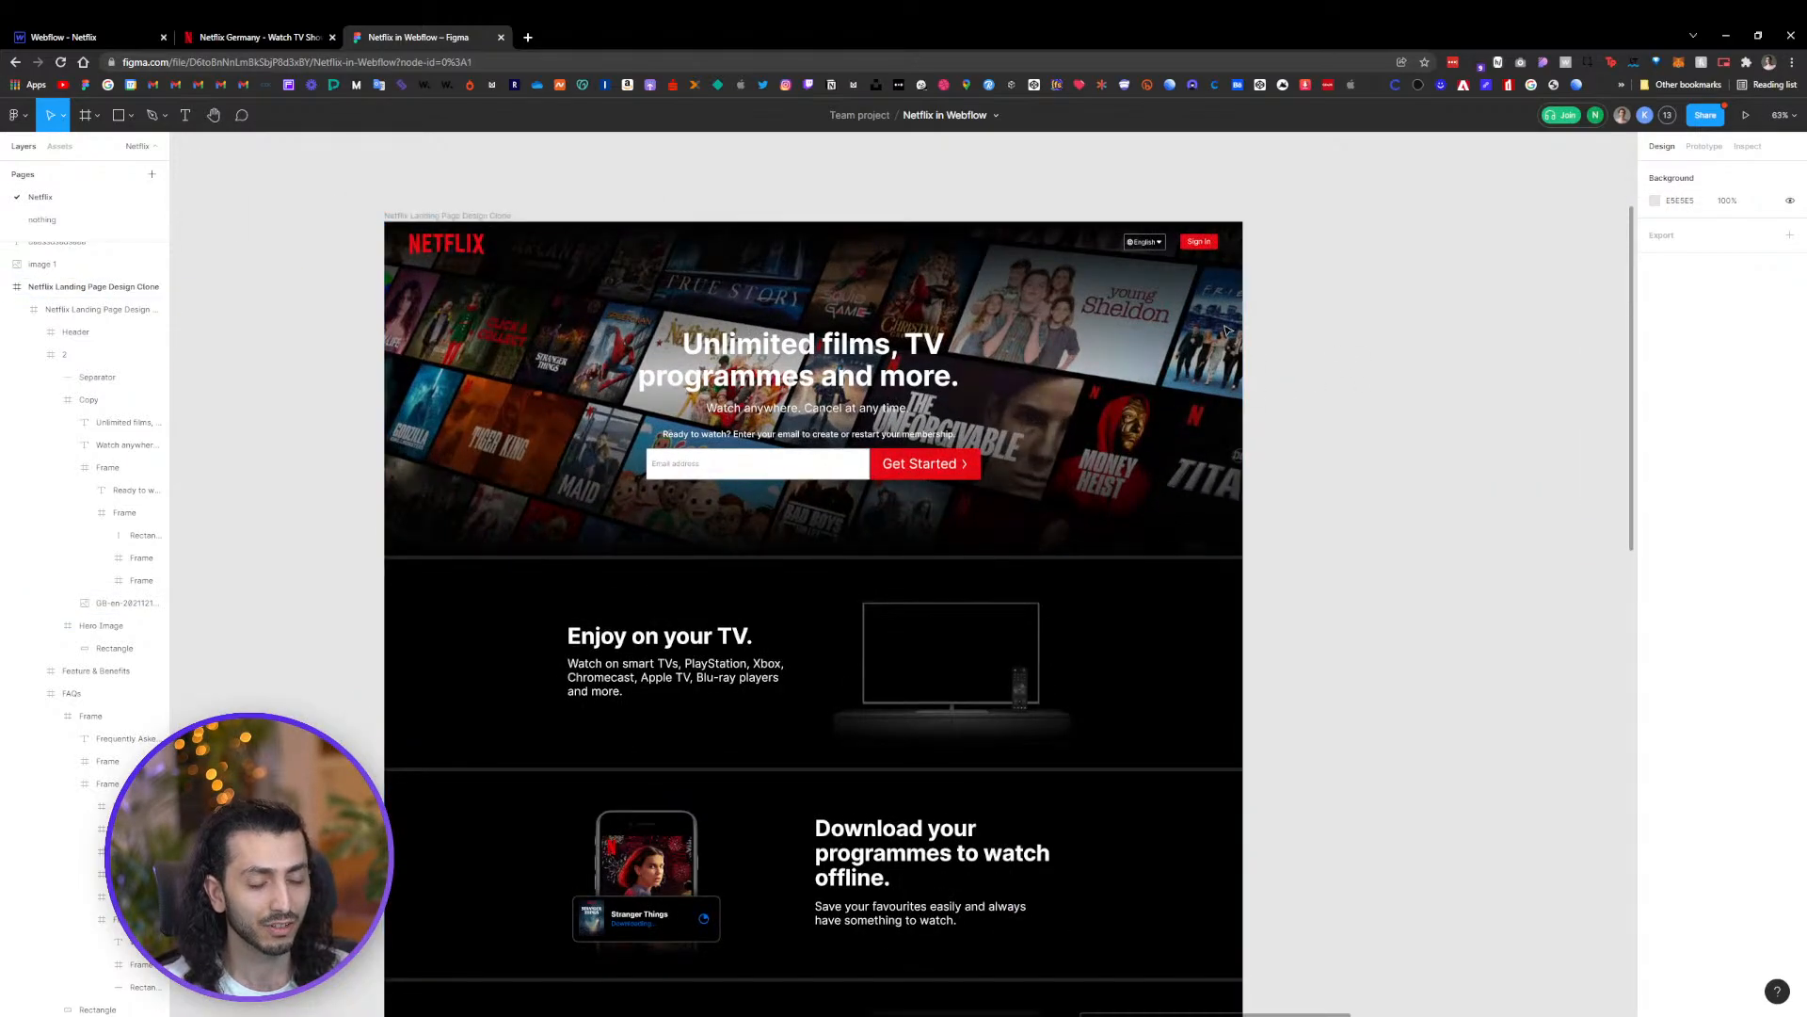
Select the hero section in Figma and drag its background image out of the frame onto the canvas
left_click(89, 35)
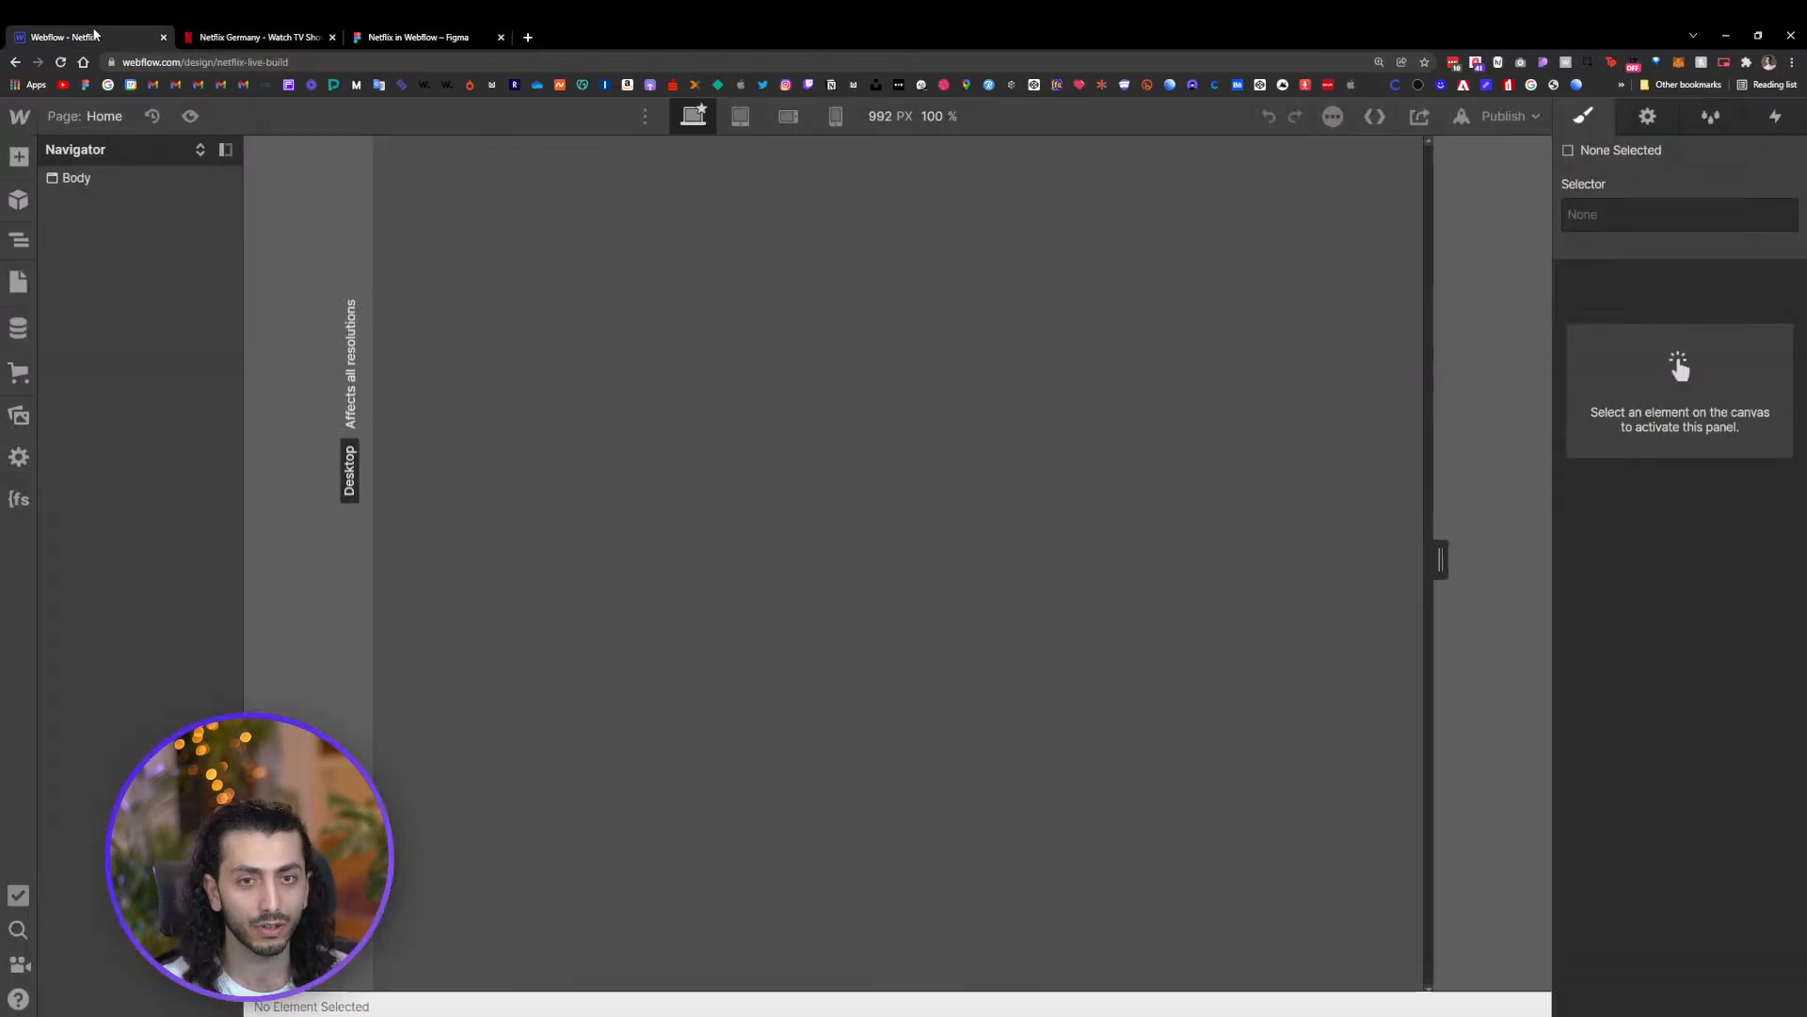
left_click(419, 36)
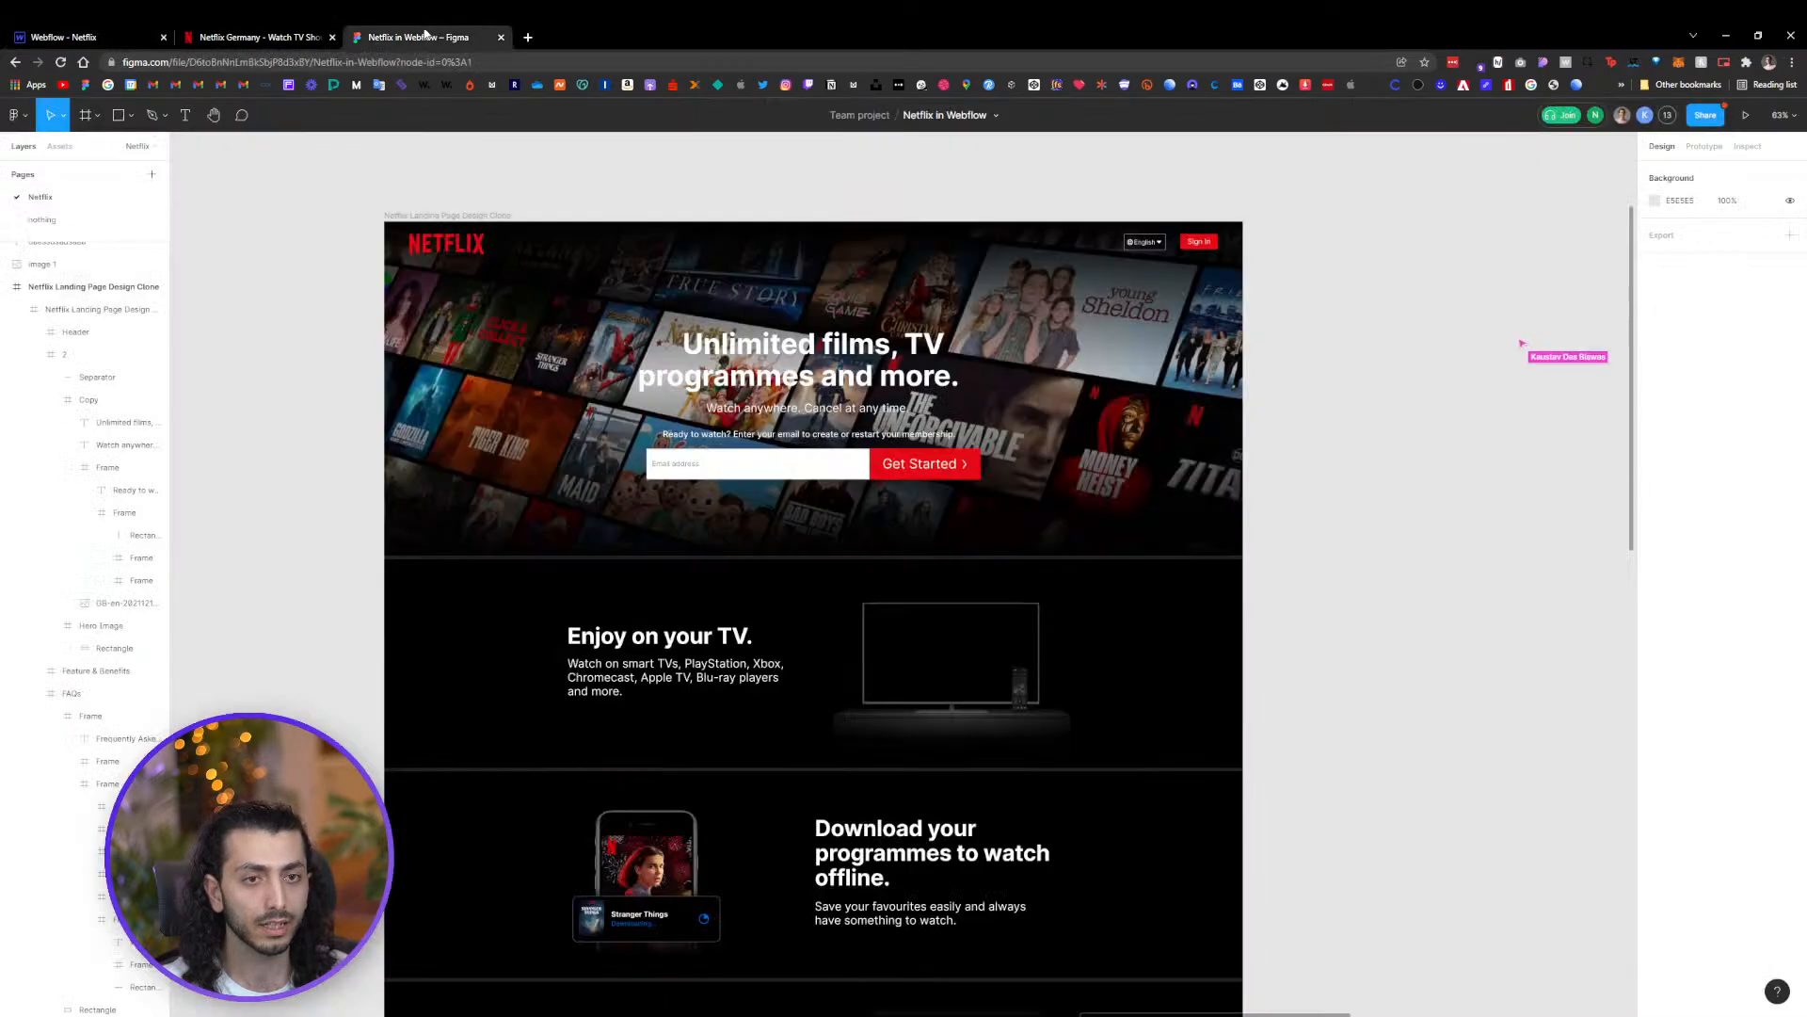
left_click(1189, 295)
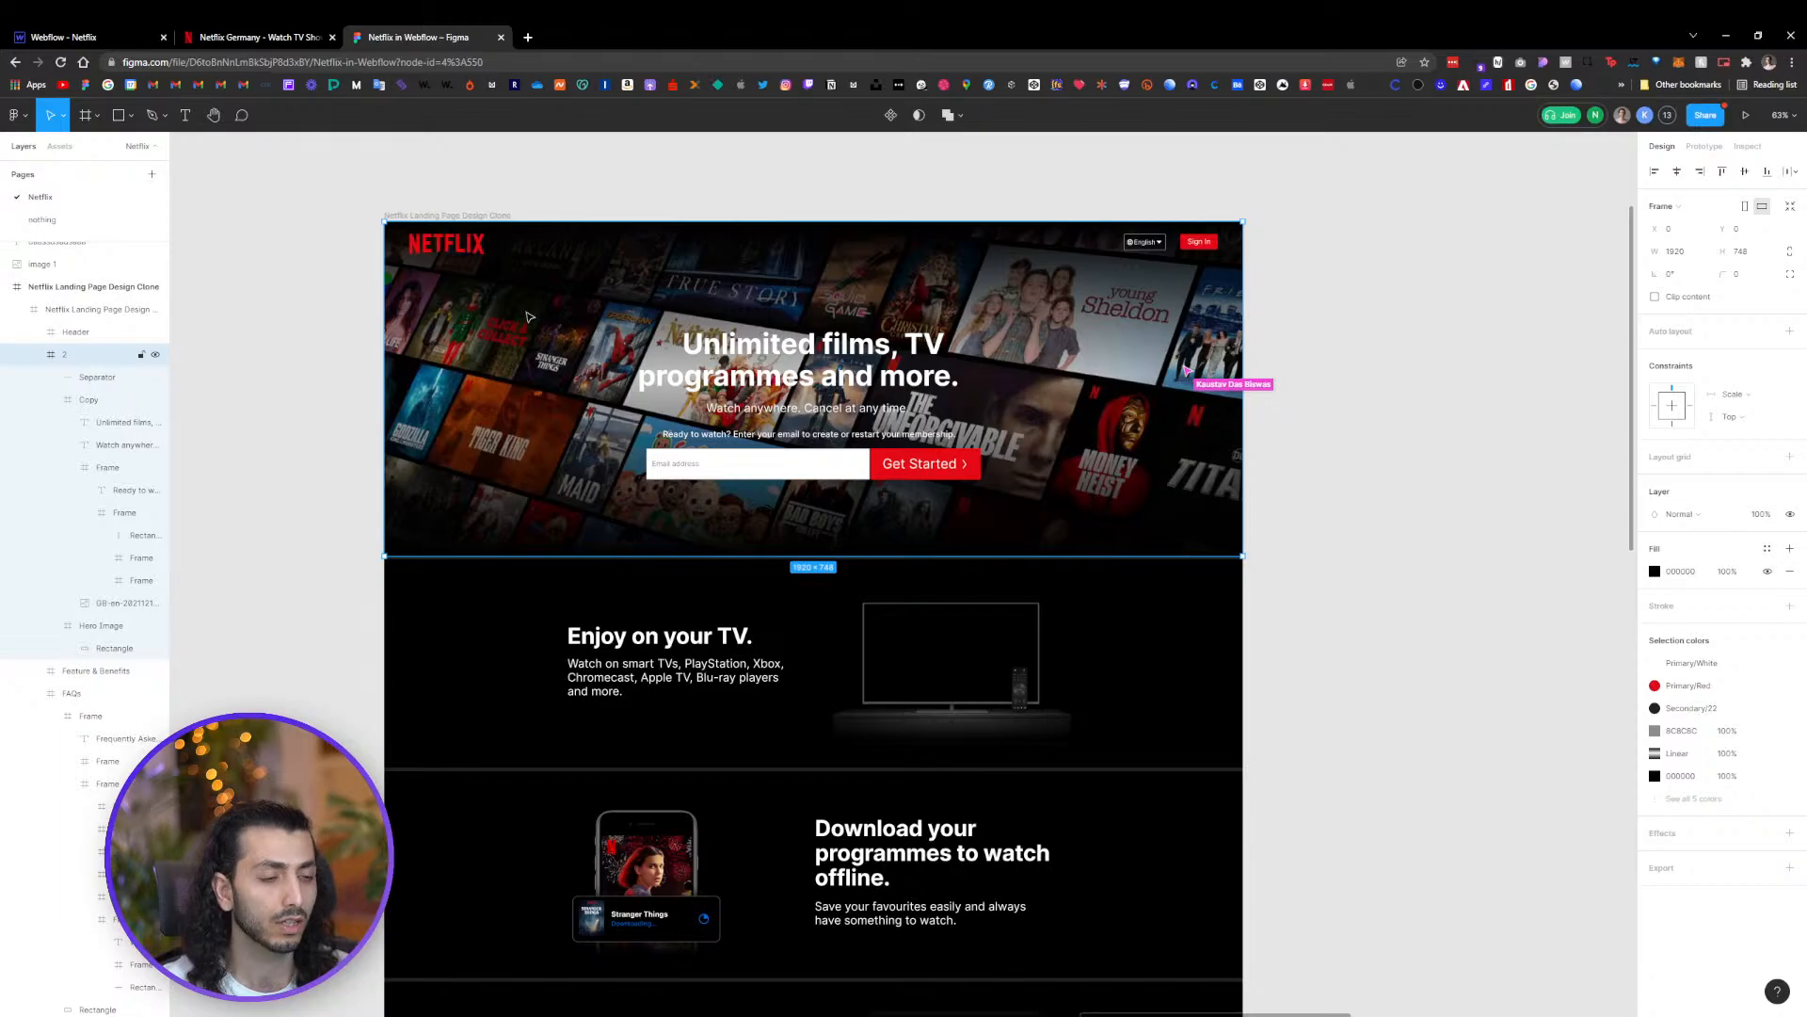
scroll(527, 318, "down", 2)
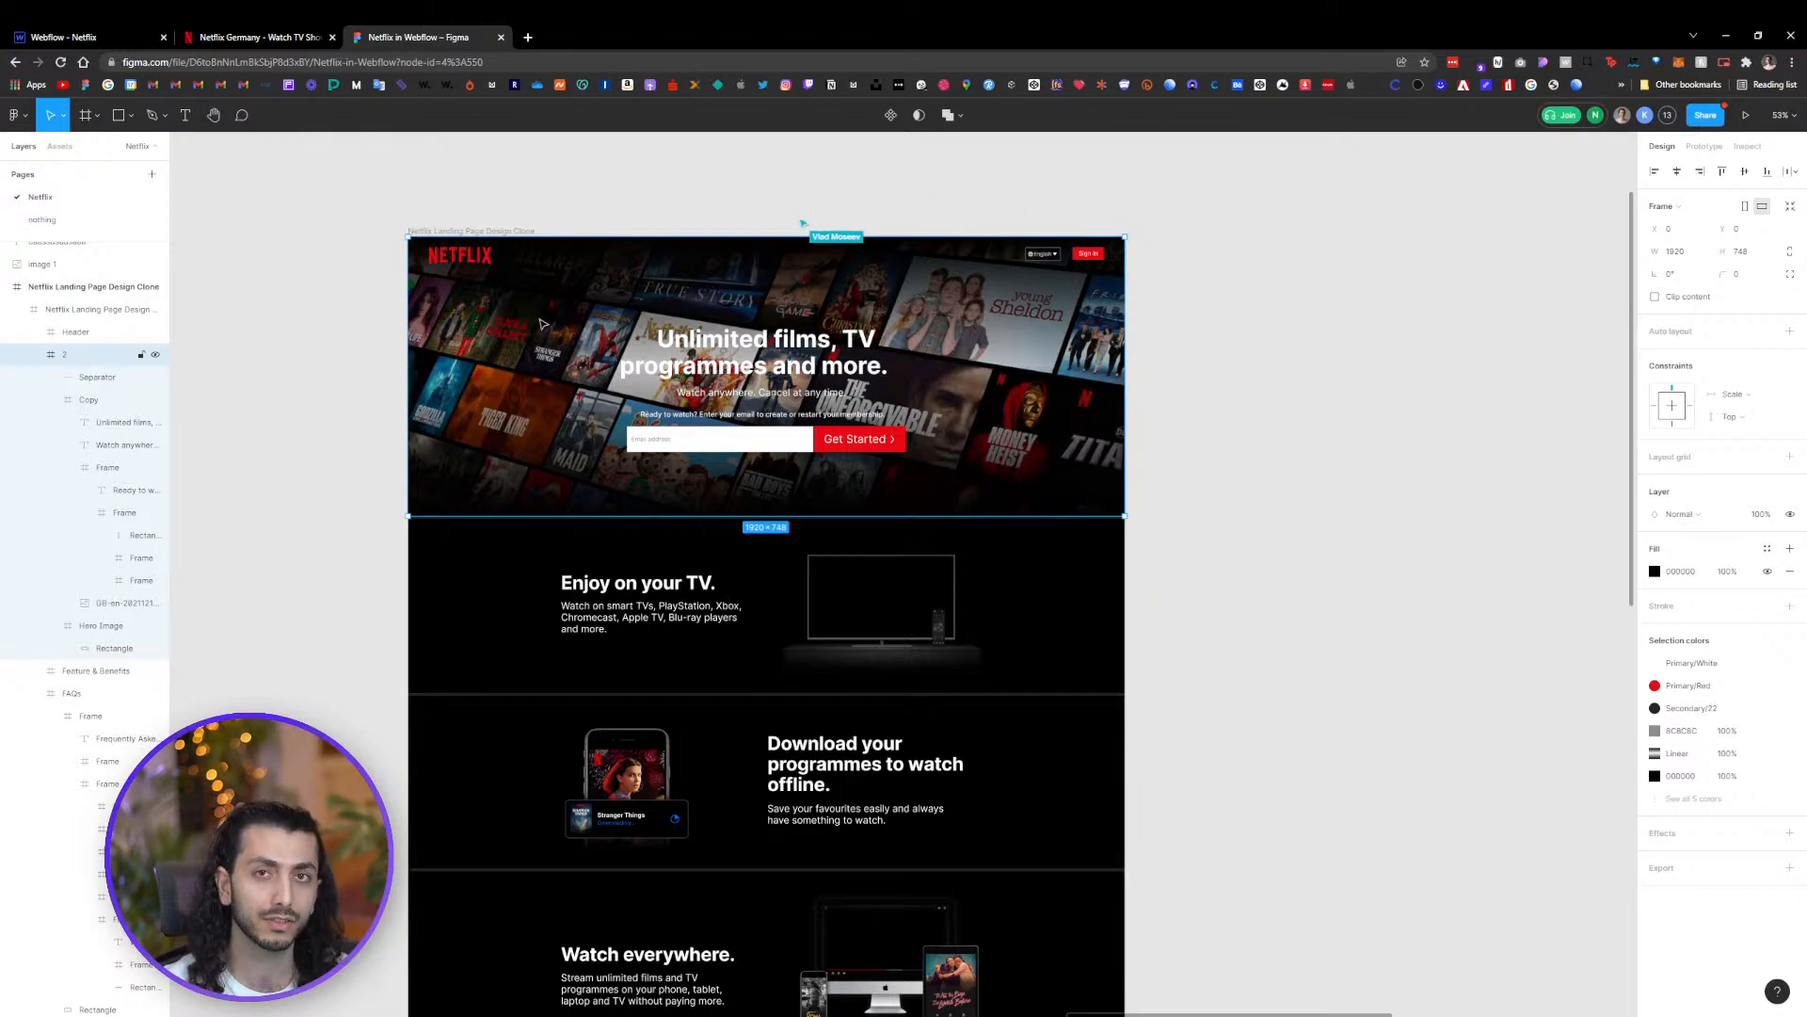
double_click(539, 373)
left_click_drag(522, 378, 1292, 379)
left_click_drag(1388, 531, 1067, 340)
scroll(1069, 513, "down", 5)
scroll(1069, 513, "up", 1)
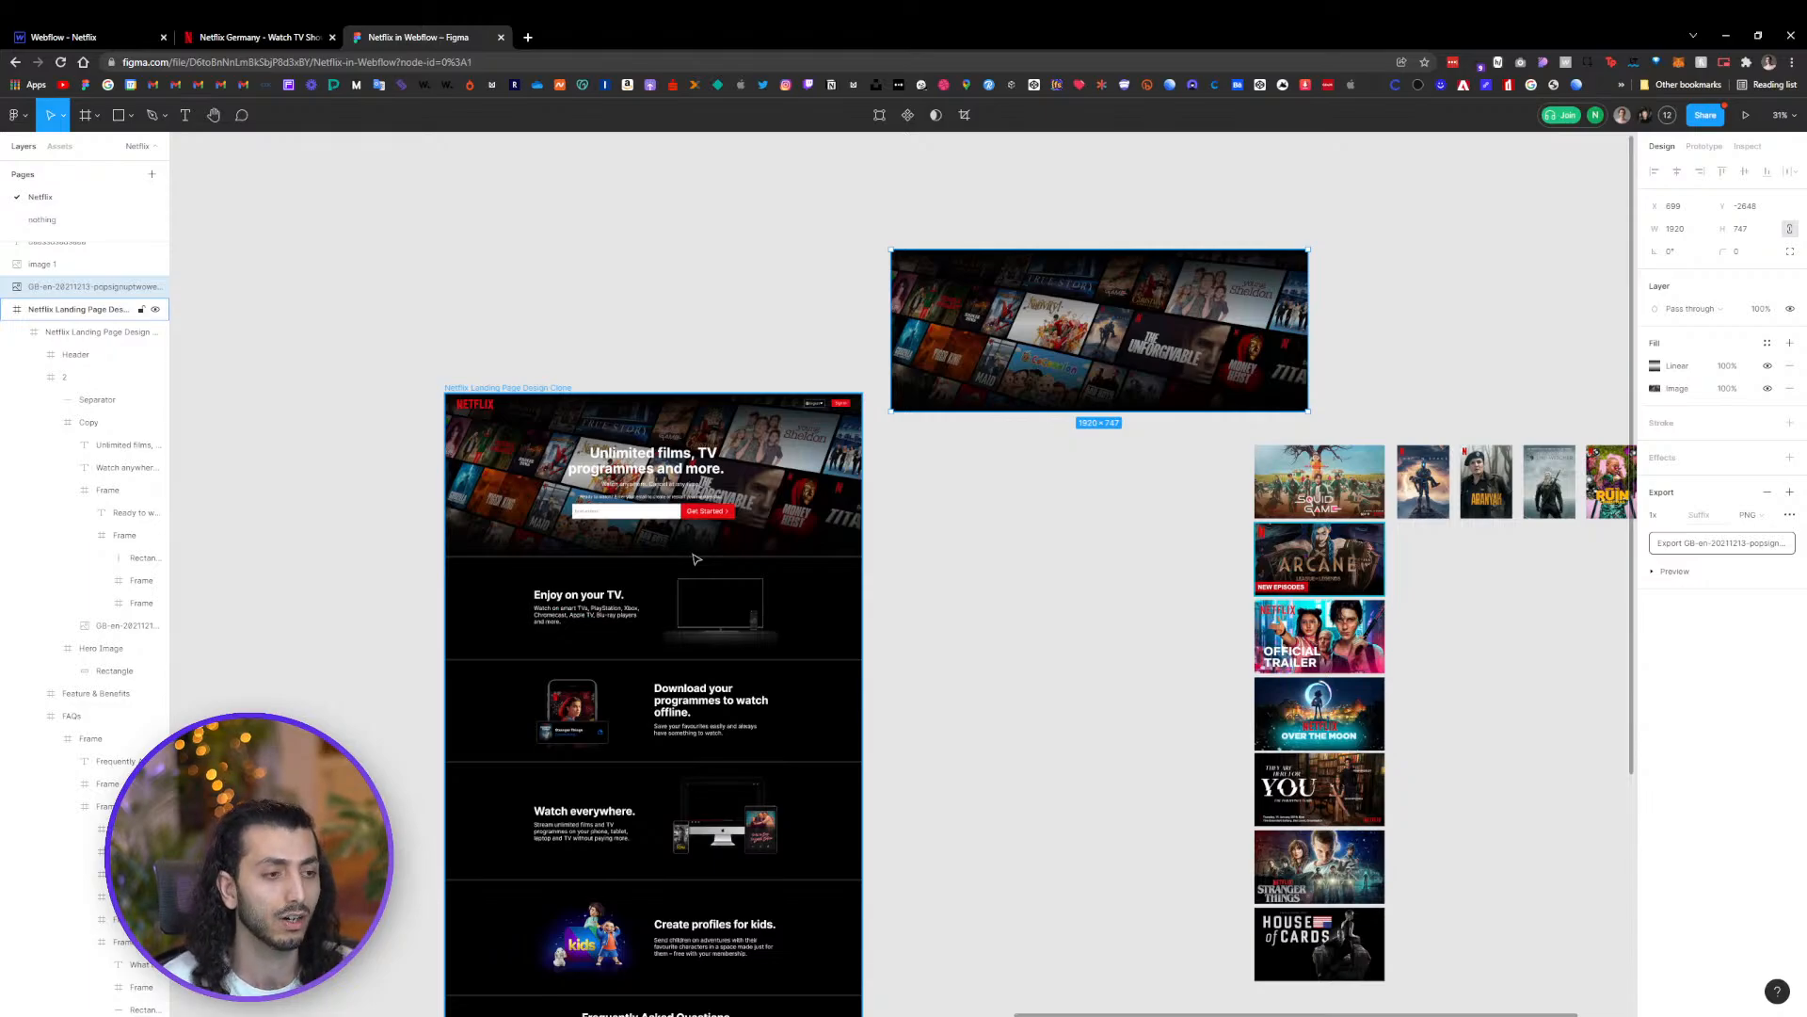
Select the detached hero image and set its export settings to JPG at 2x
left_click(960, 536)
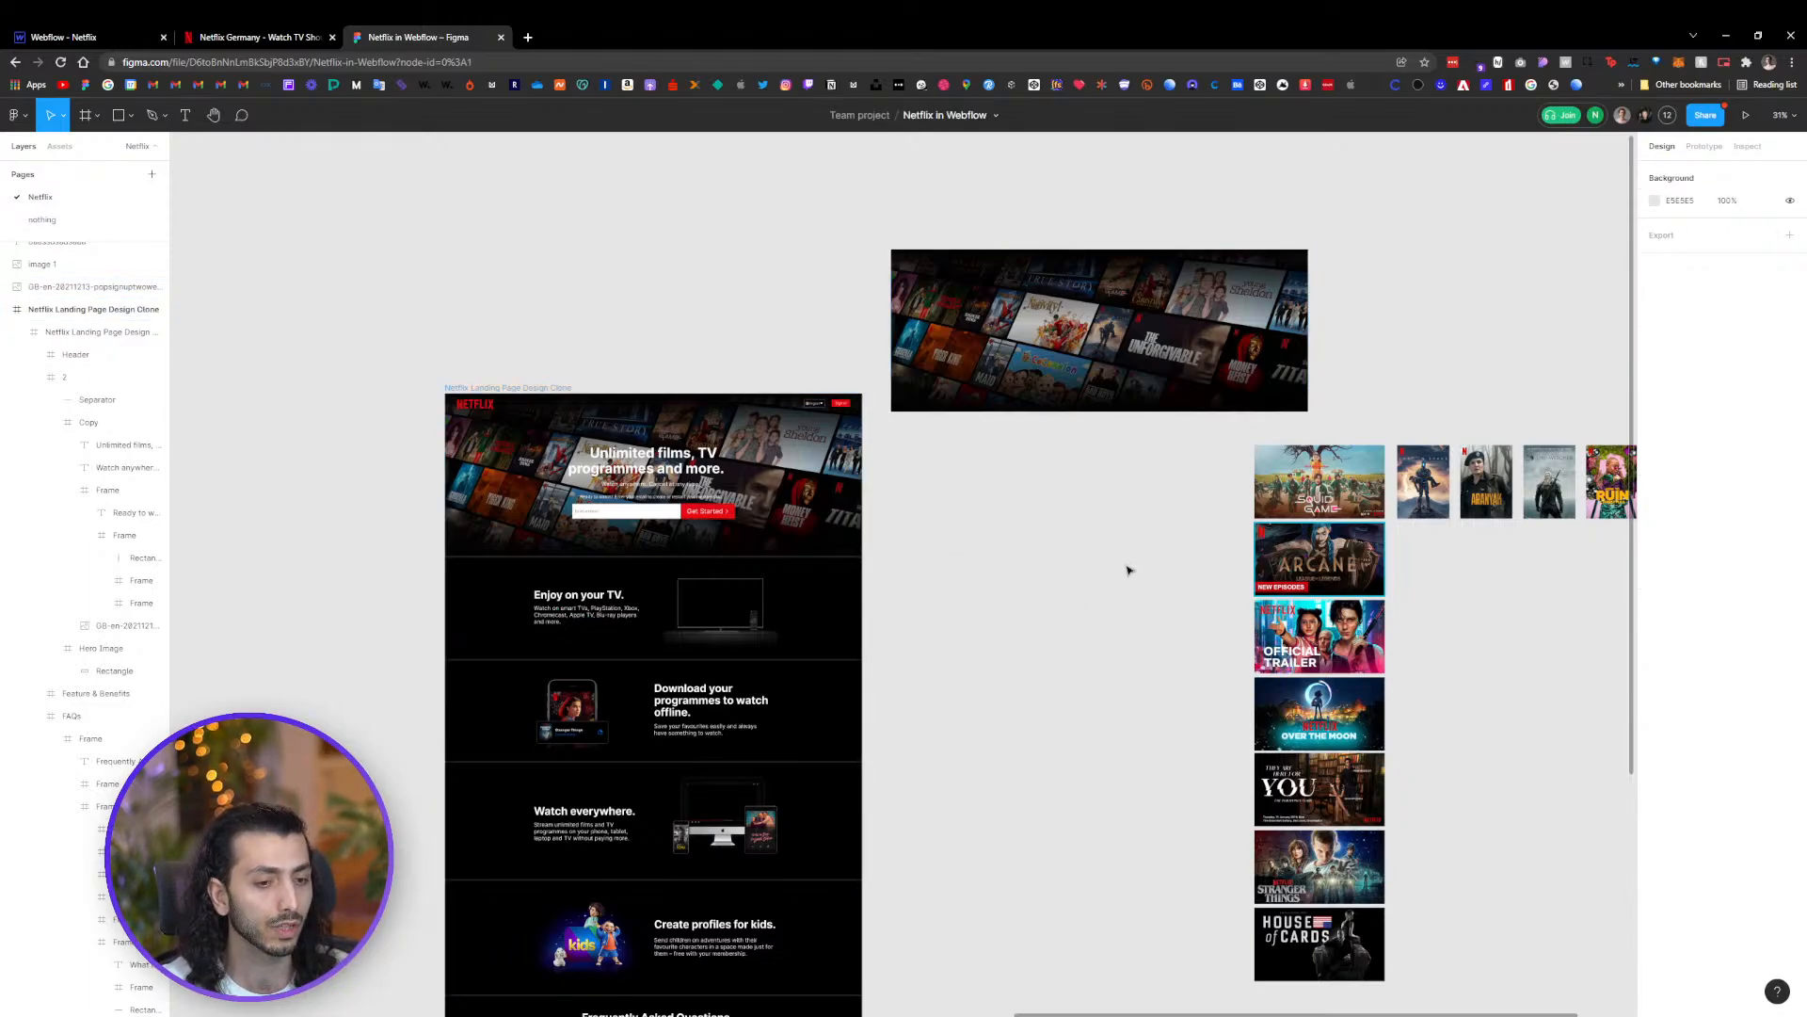
left_click(1078, 396)
scroll(1073, 358, "up", 5, "ctrl")
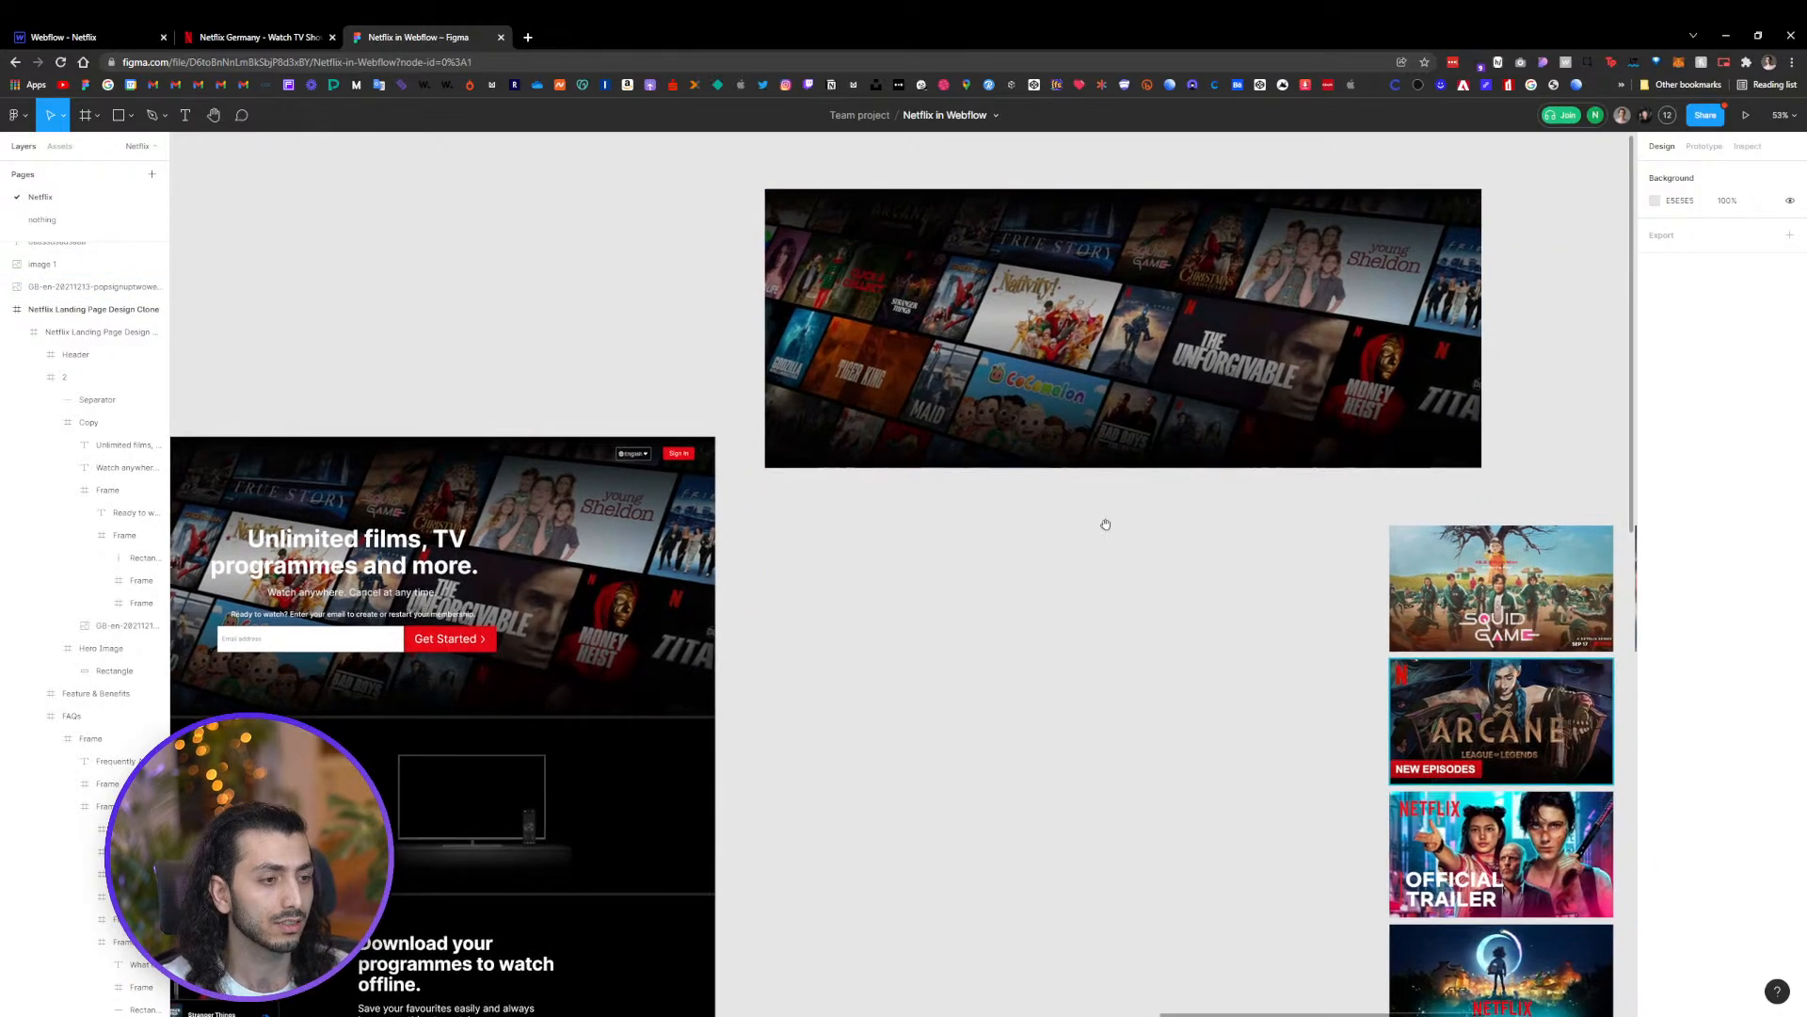
left_click(1126, 348)
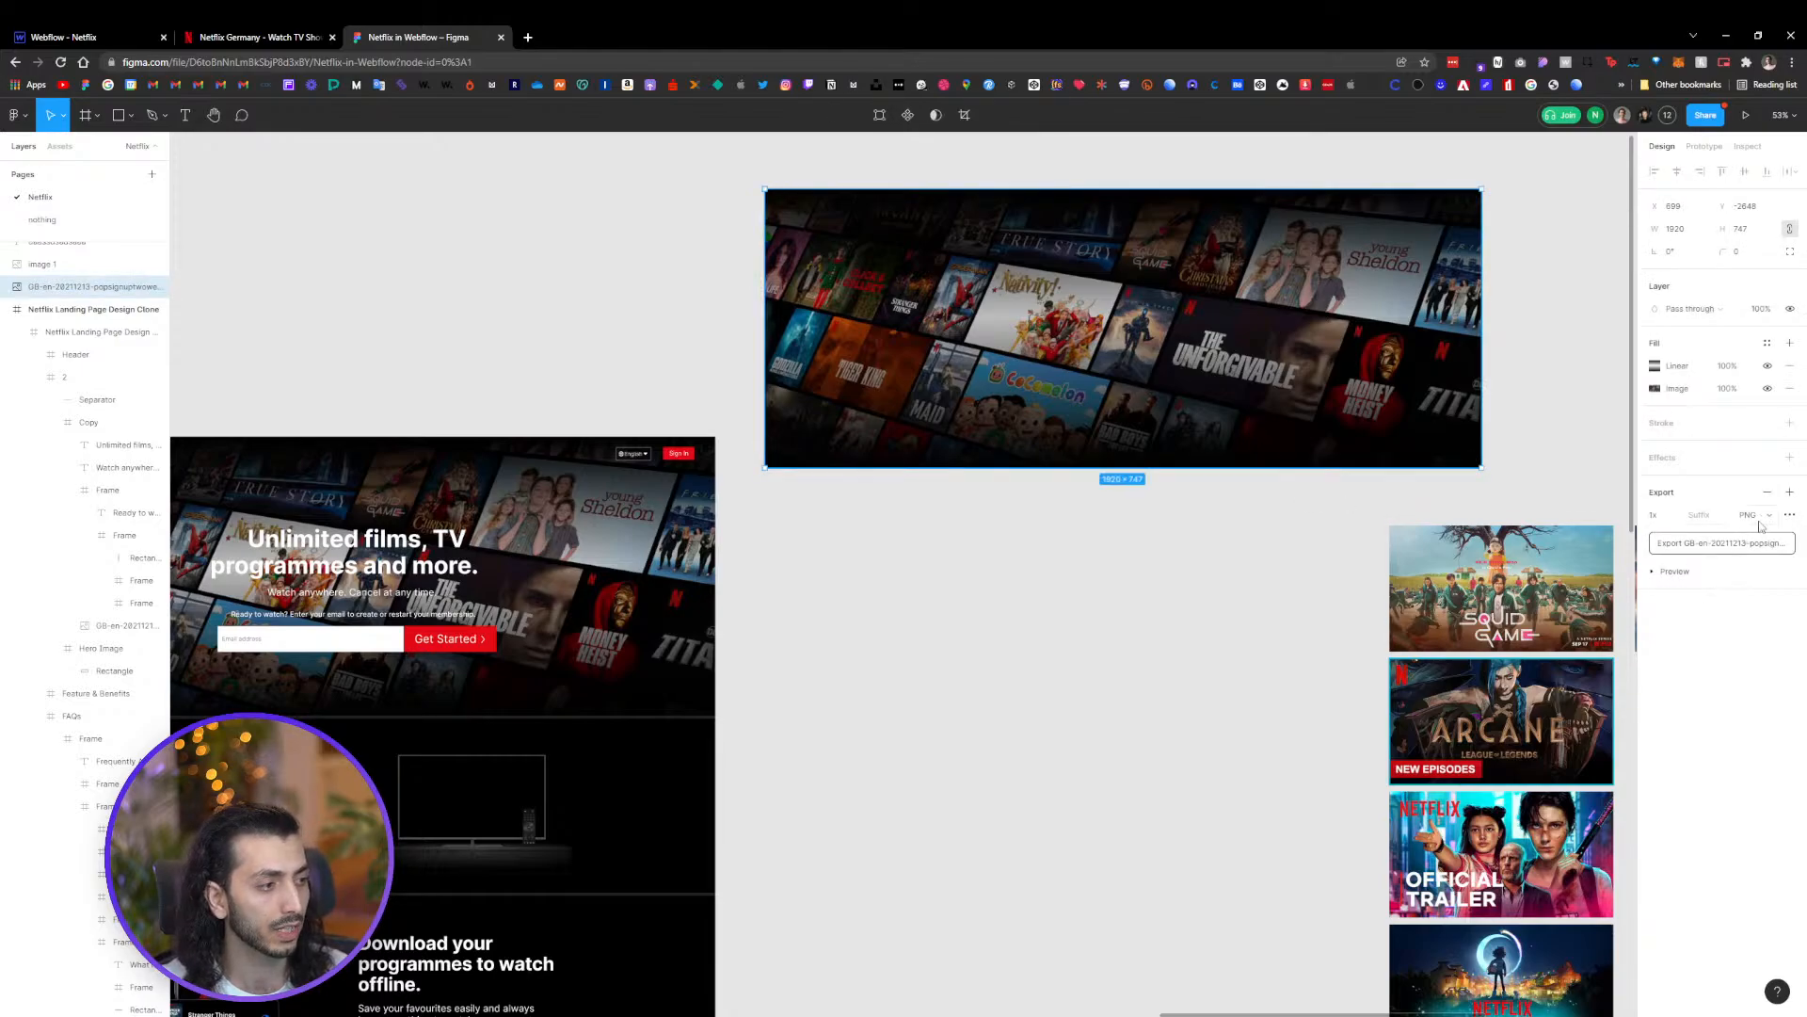
left_click(1757, 516)
left_click(1758, 537)
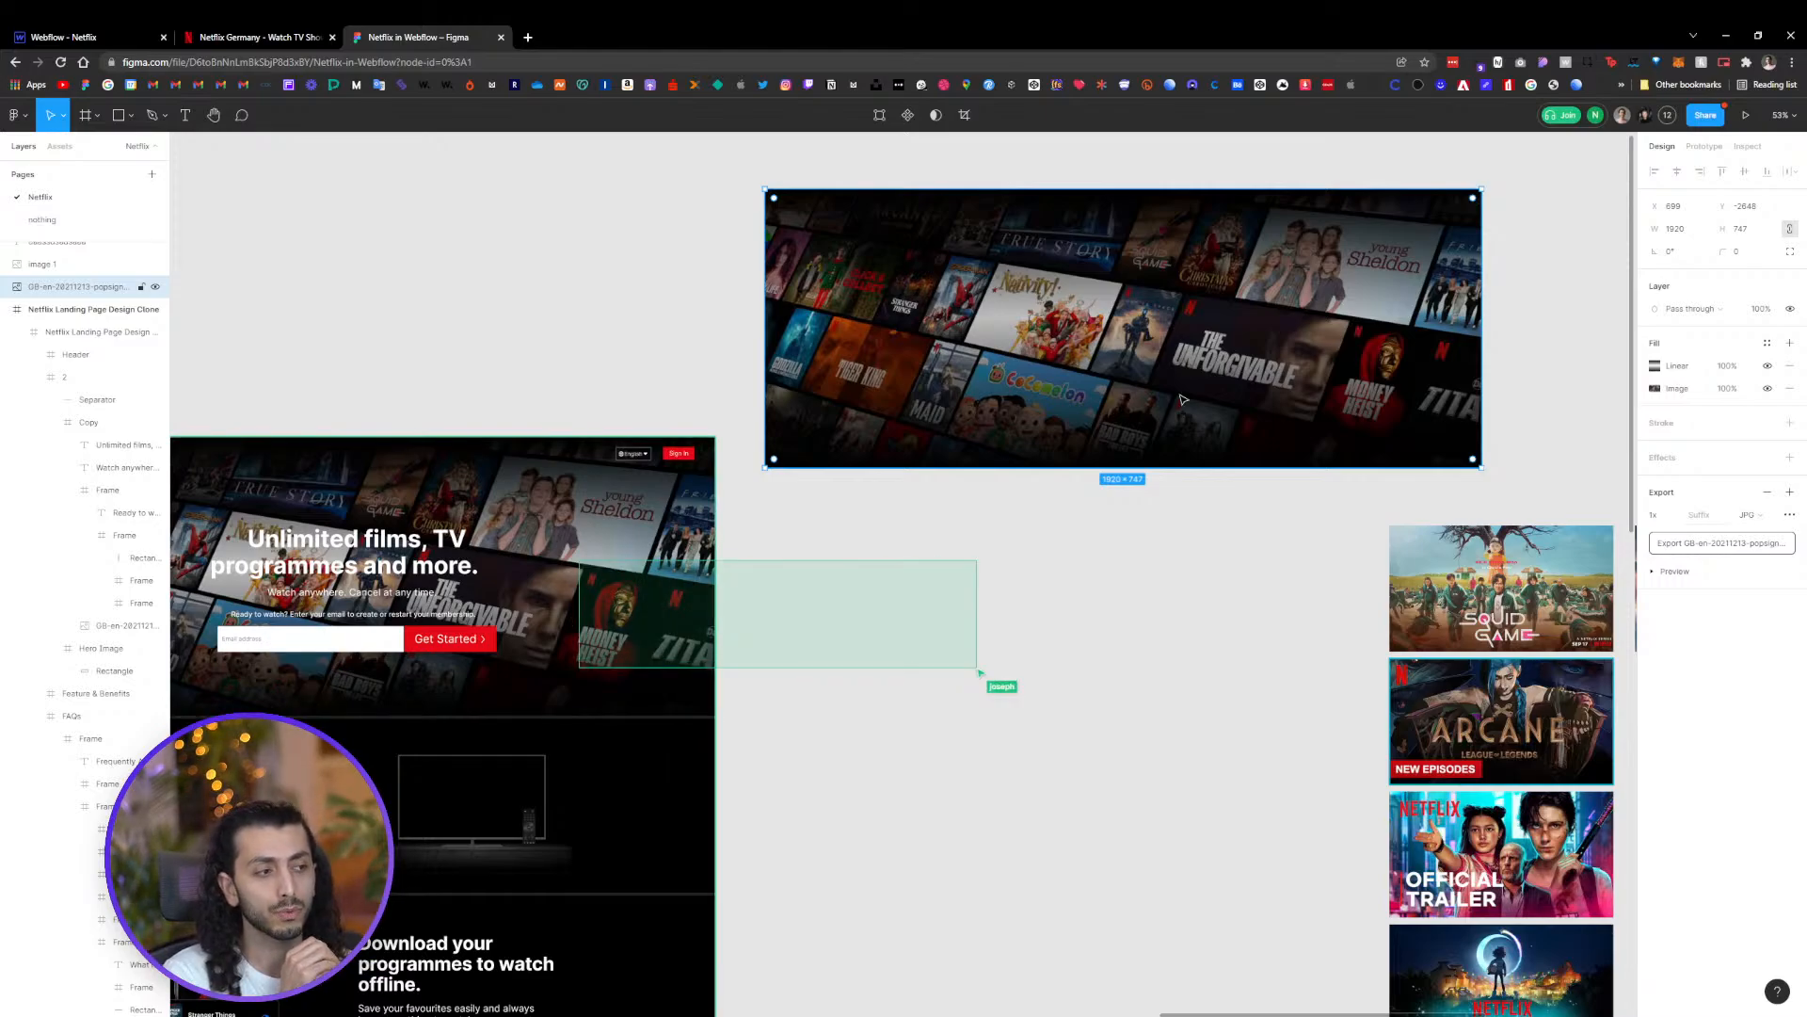
left_click(1664, 515)
left_click(1680, 546)
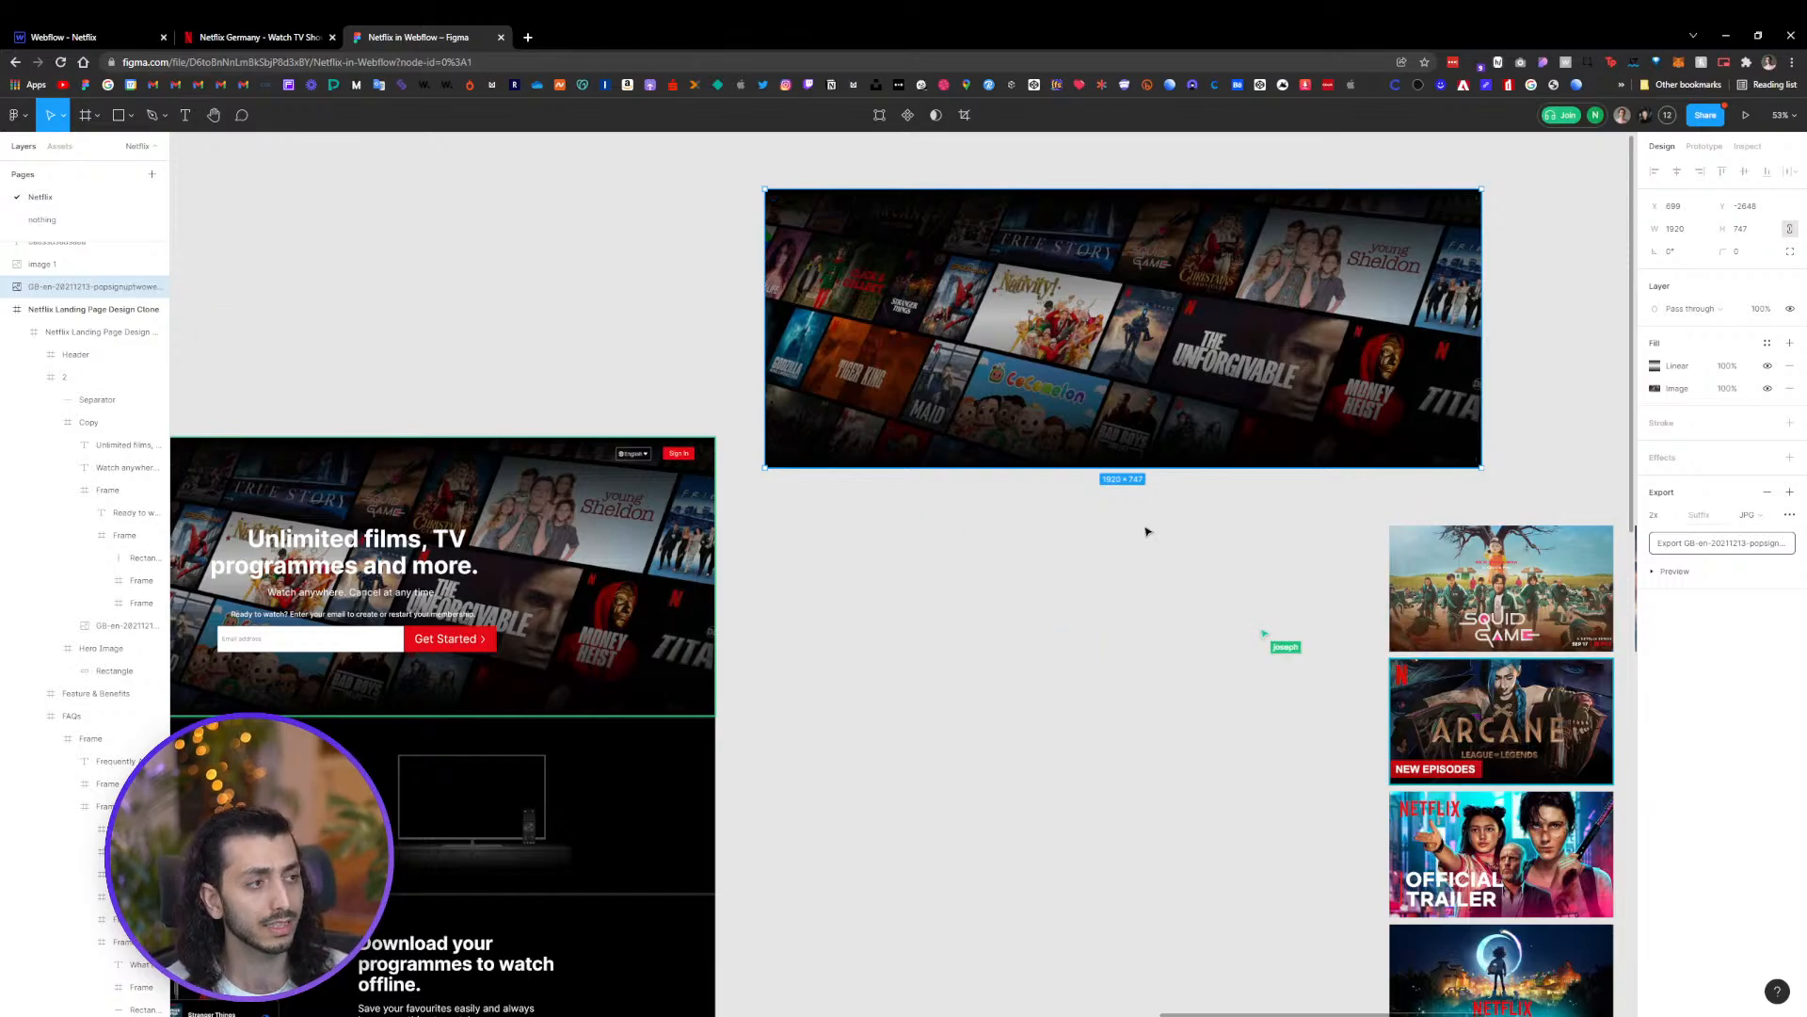
Open the Webflow Assets panel and browse its file categories and the Netflix poster folder
left_click(94, 37)
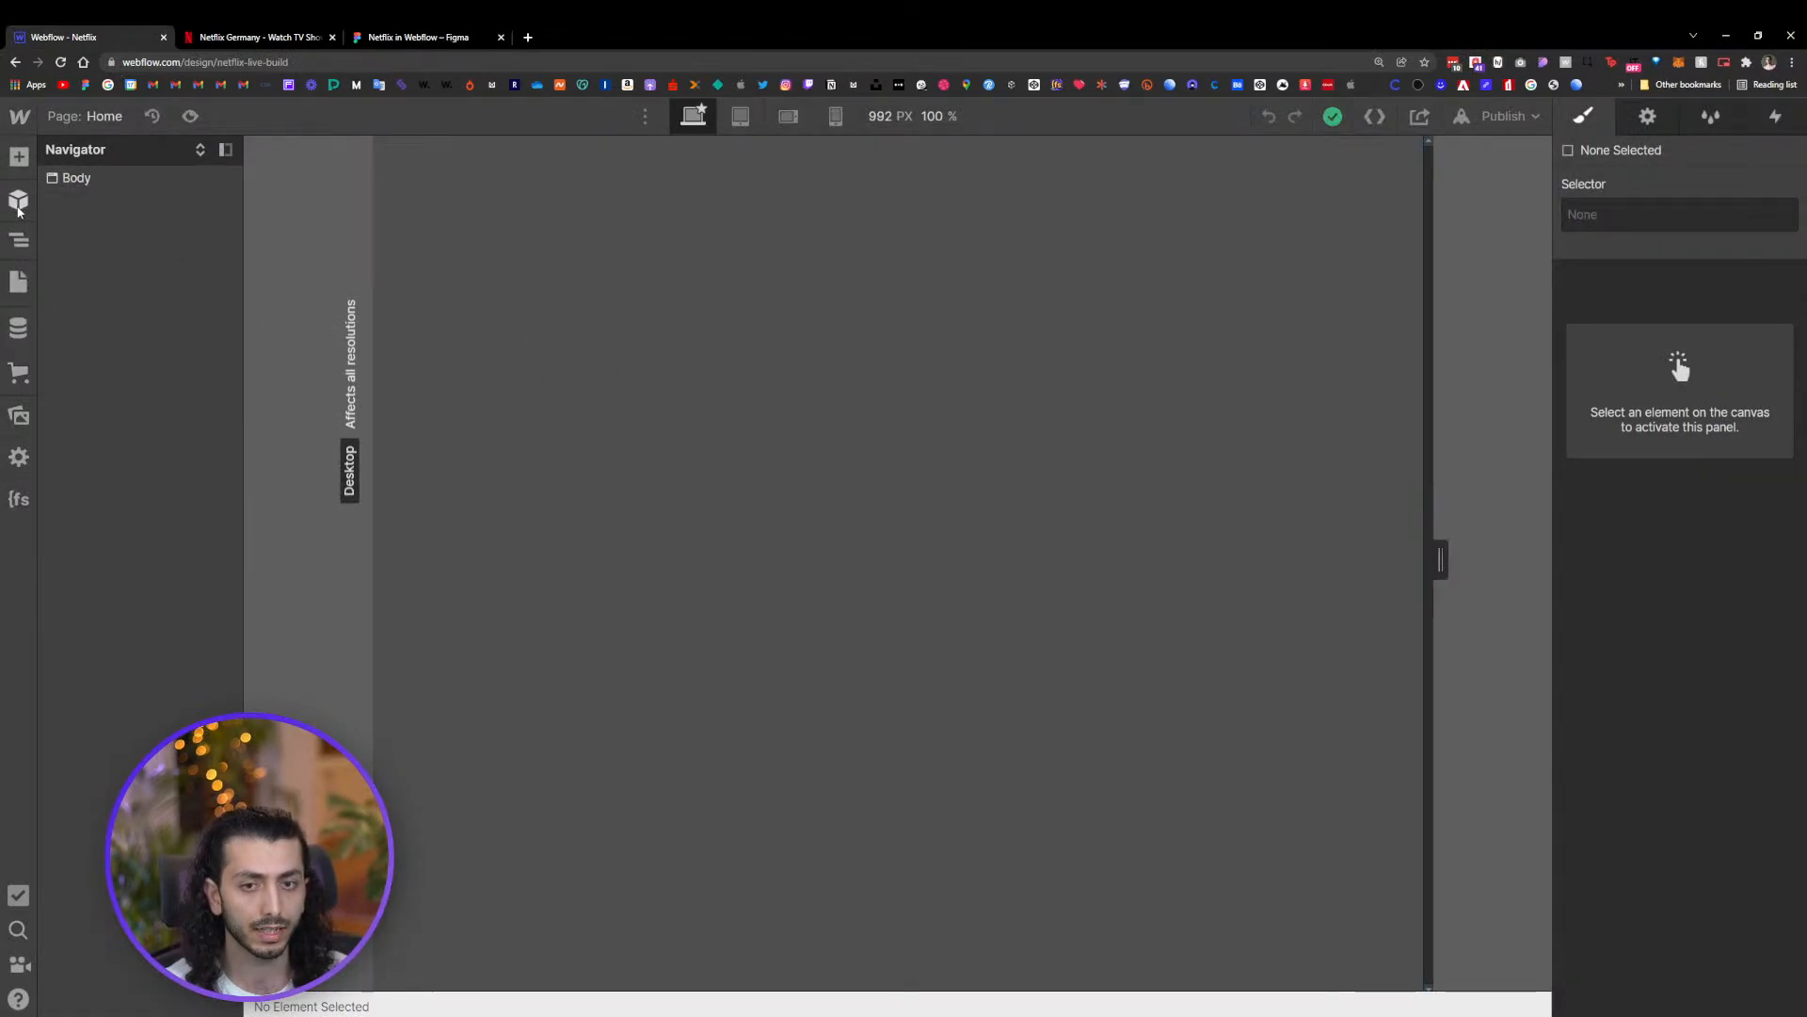
left_click(19, 415)
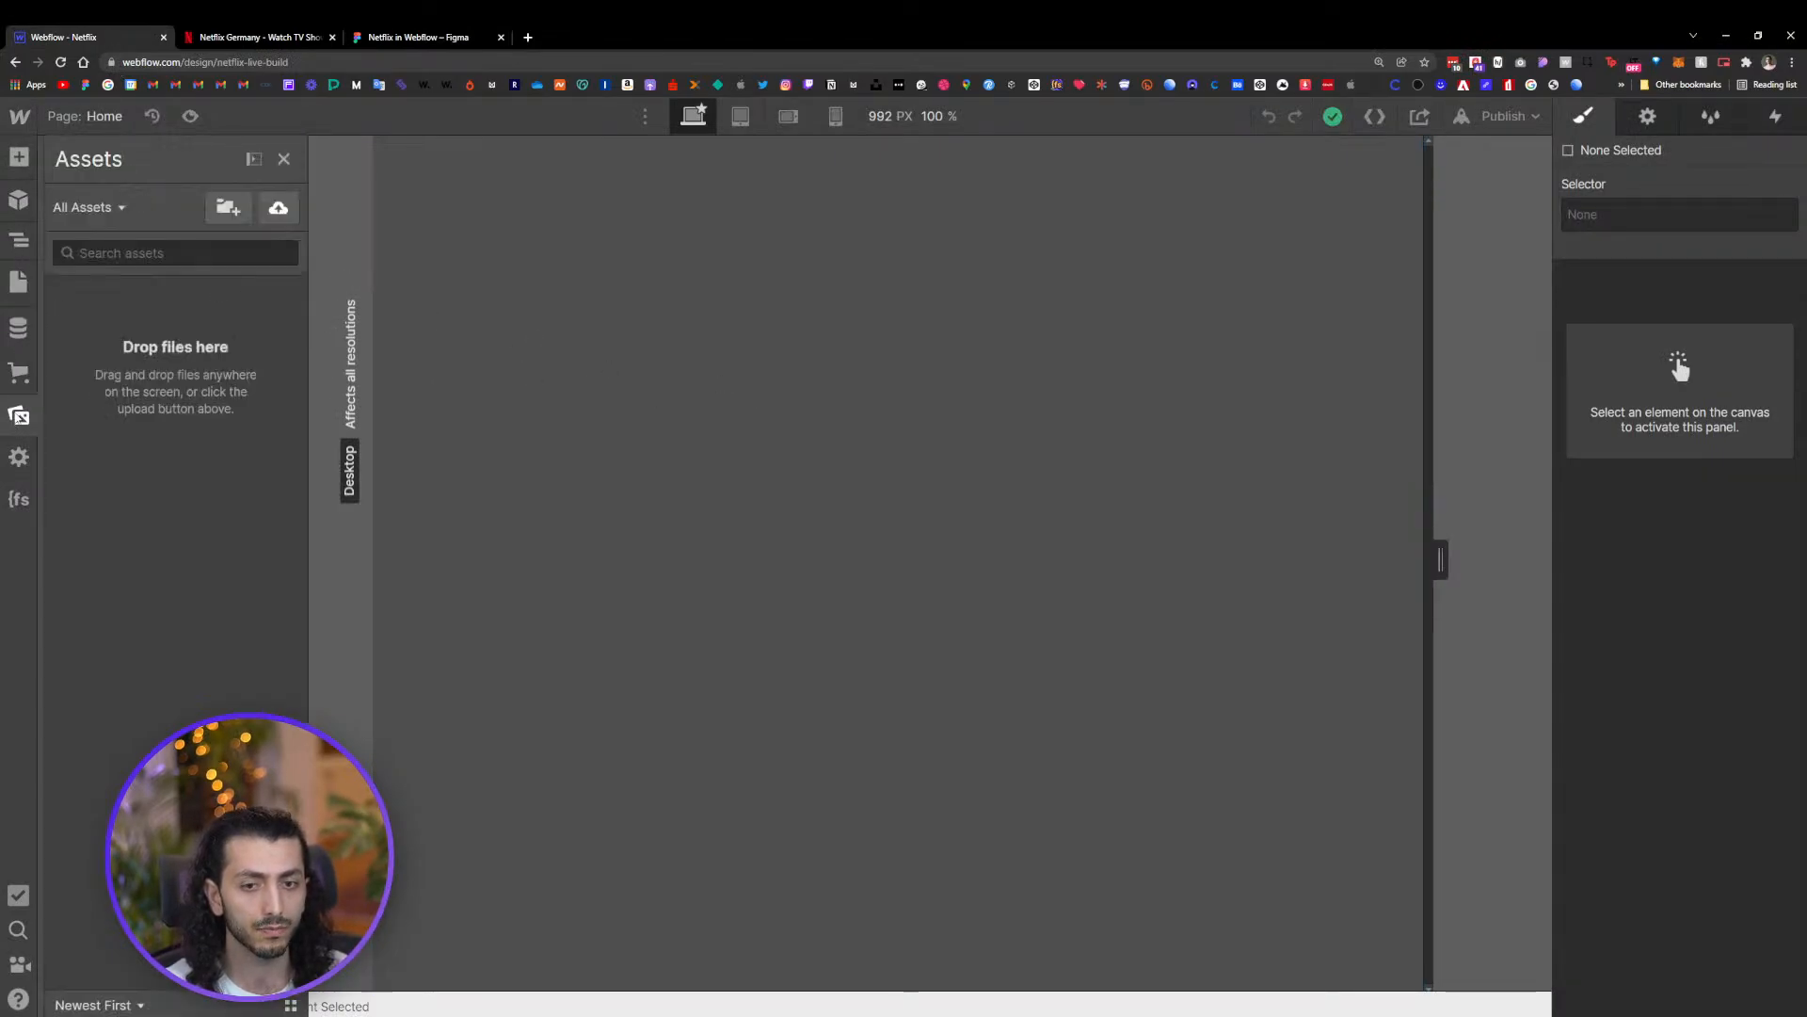
left_click(119, 207)
left_click(252, 160)
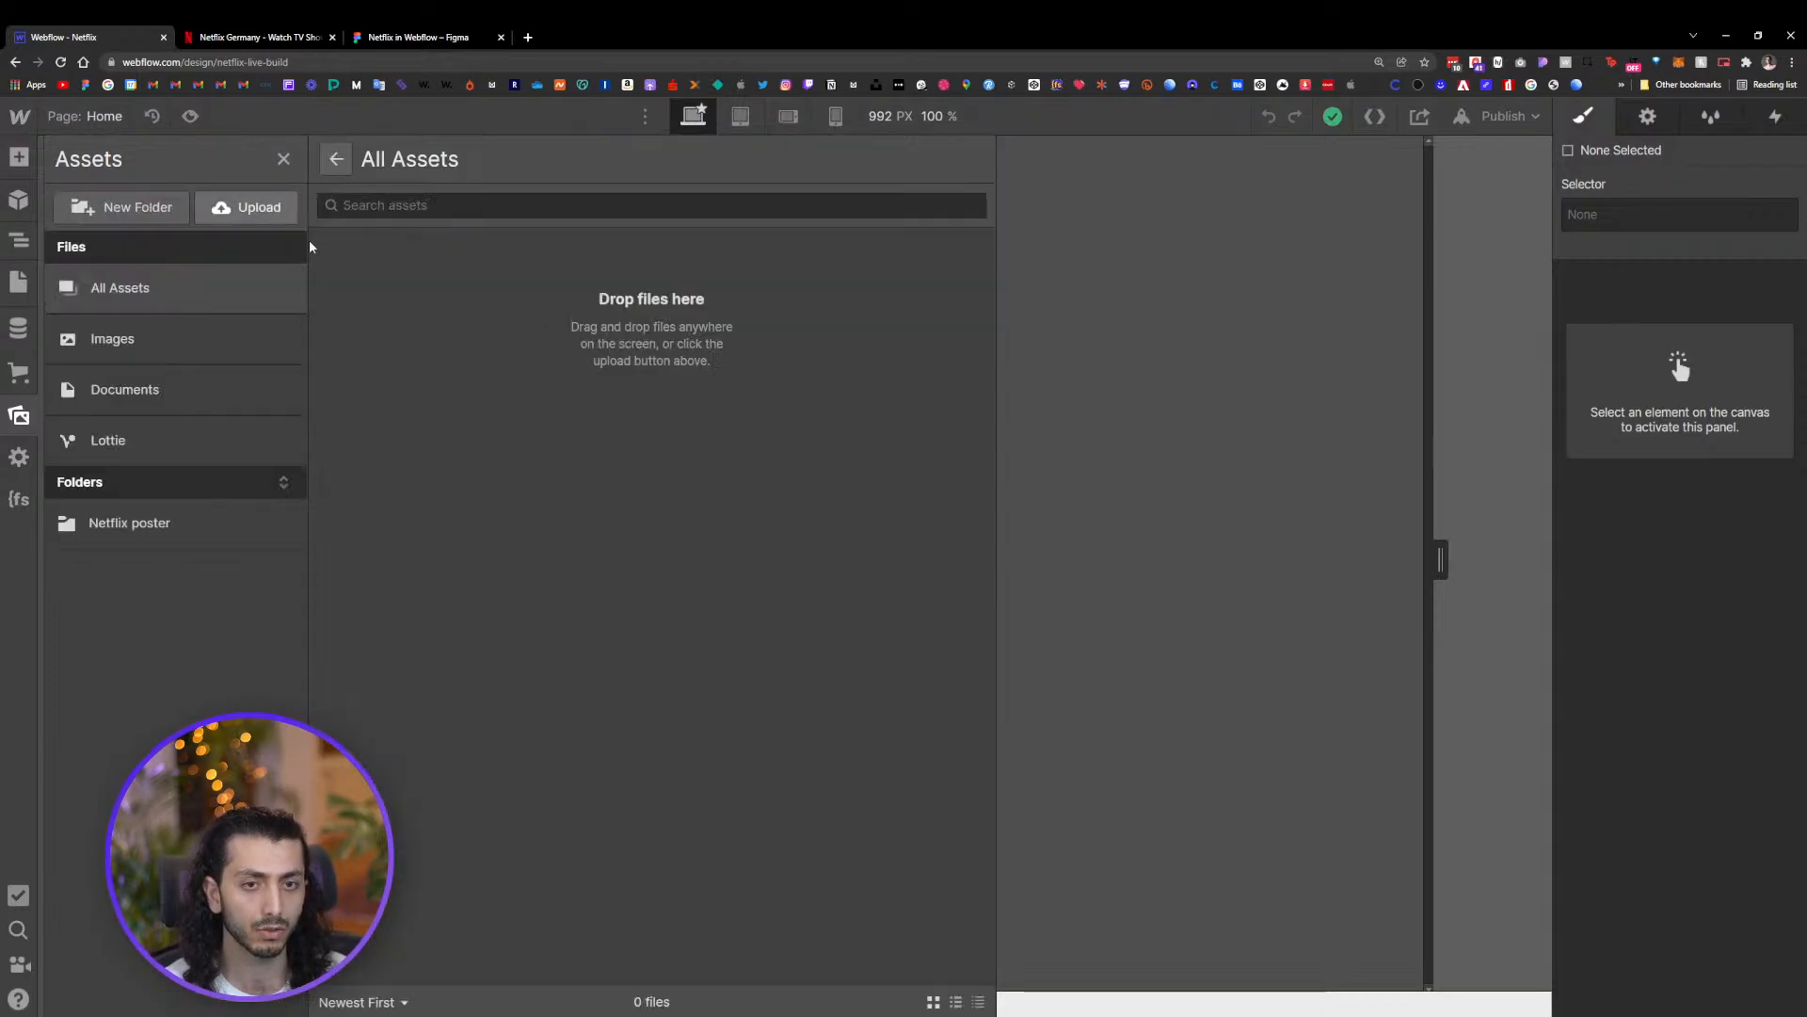
left_click(132, 341)
left_click(151, 392)
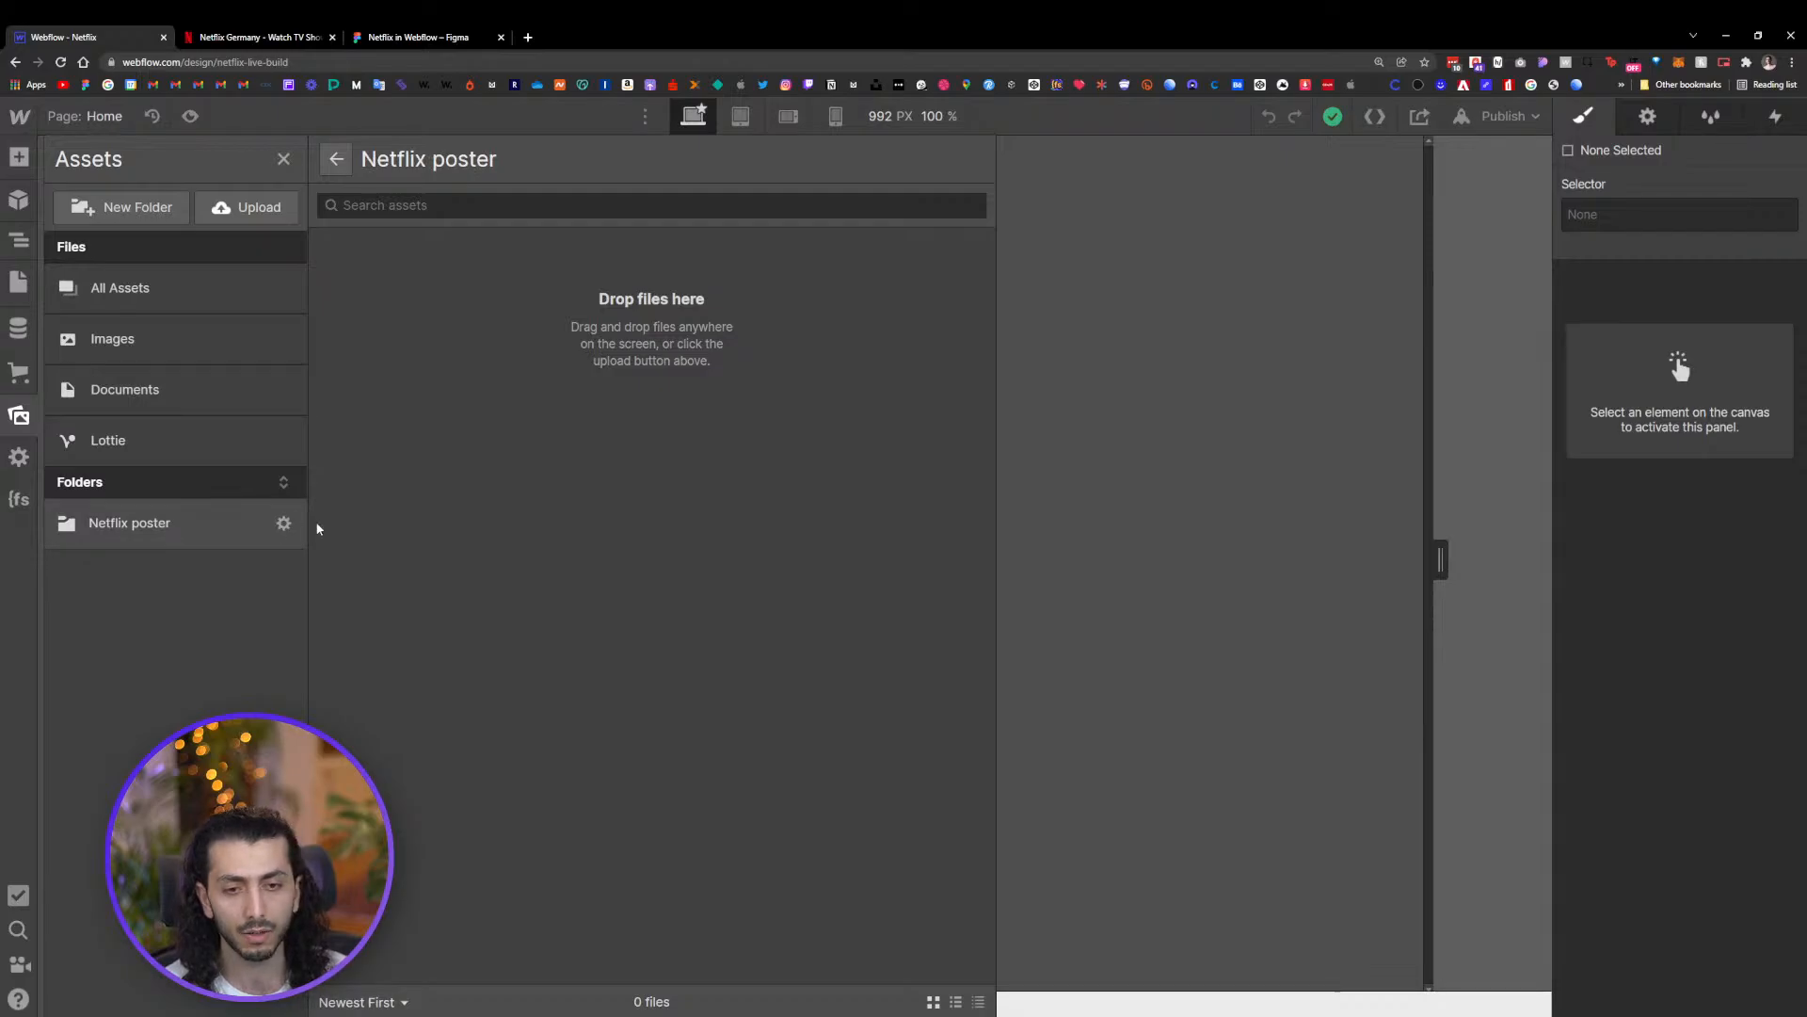
left_click(1174, 432)
Back in Figma, preview and export the hero background image as a JPG
left_click(387, 39)
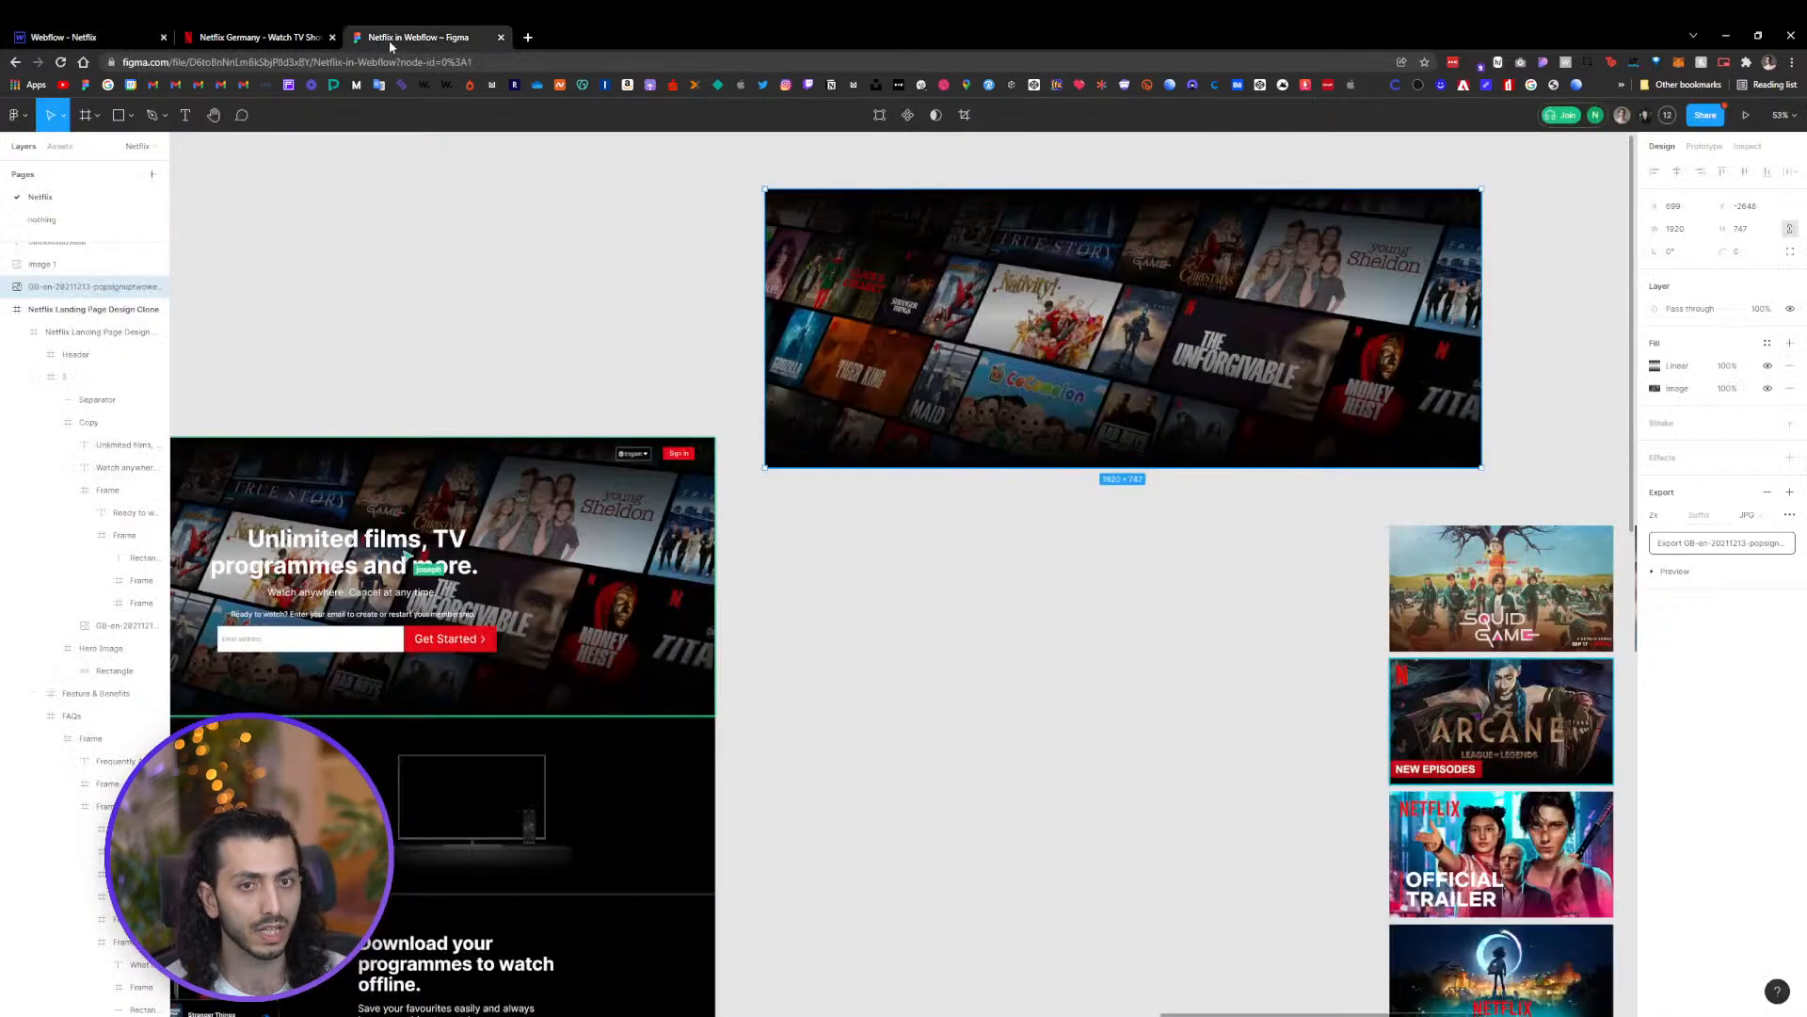
left_click(1203, 535)
left_click(1264, 418)
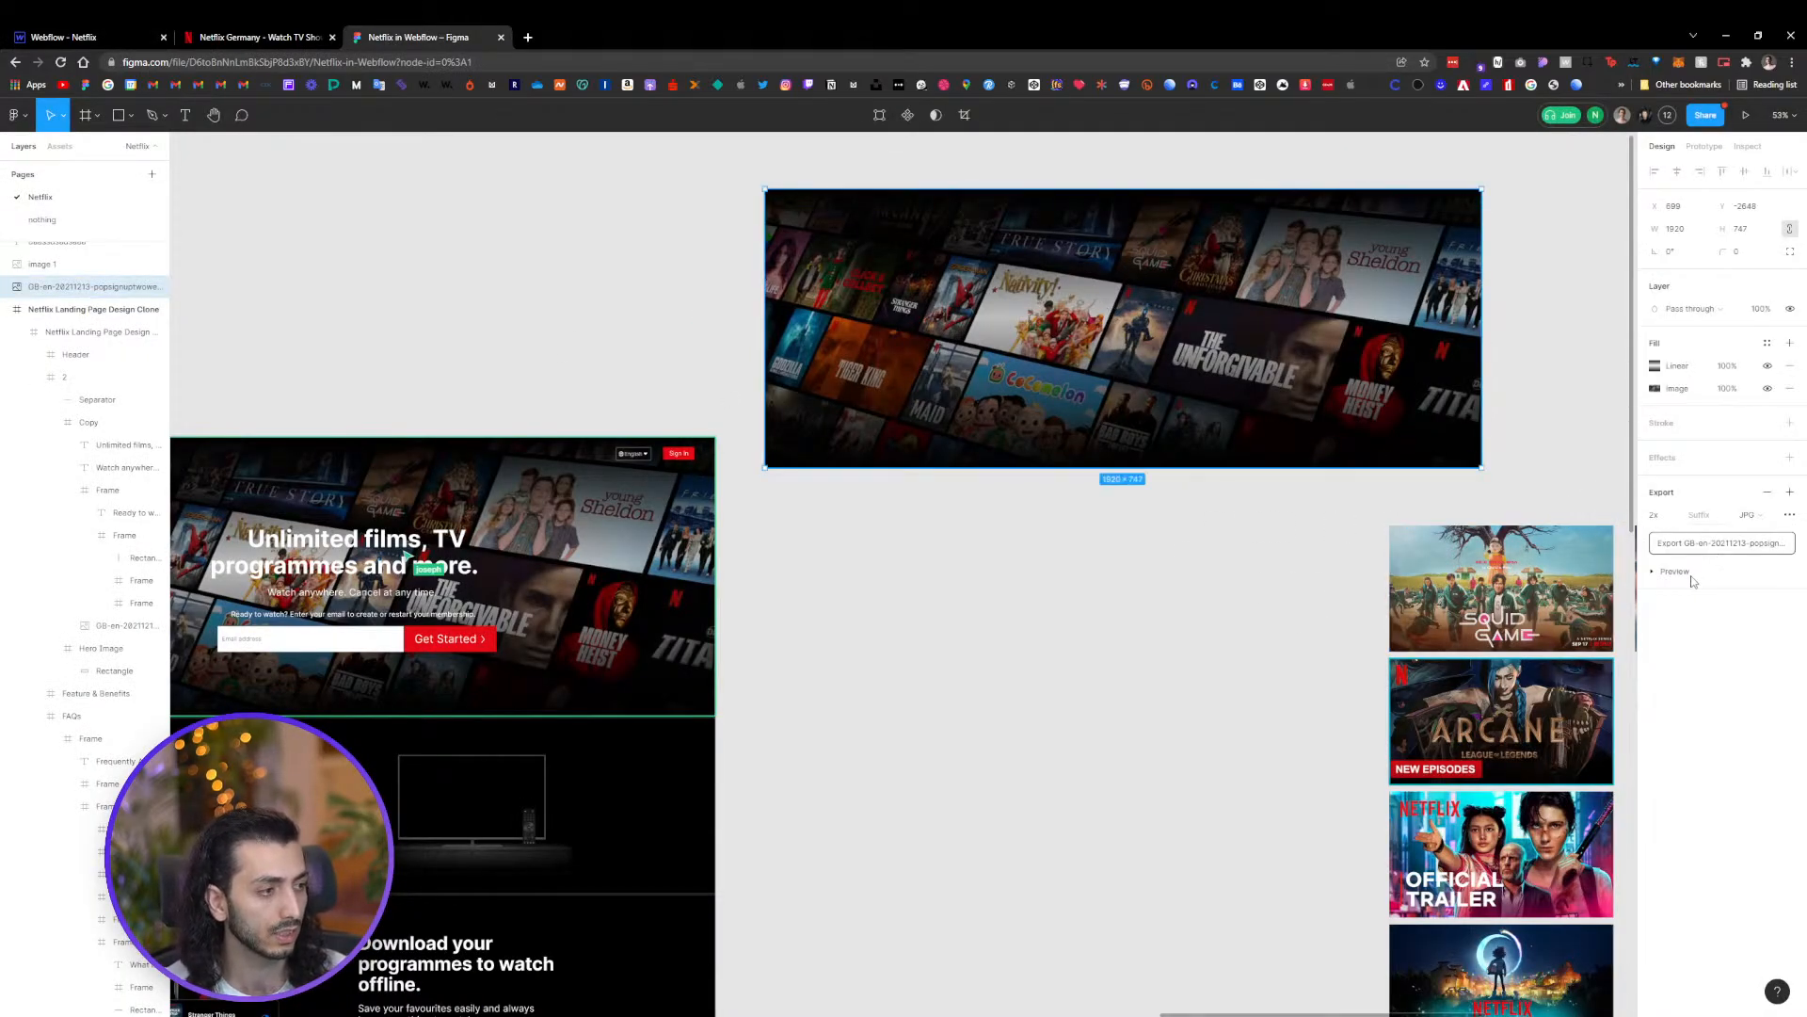
left_click(1674, 571)
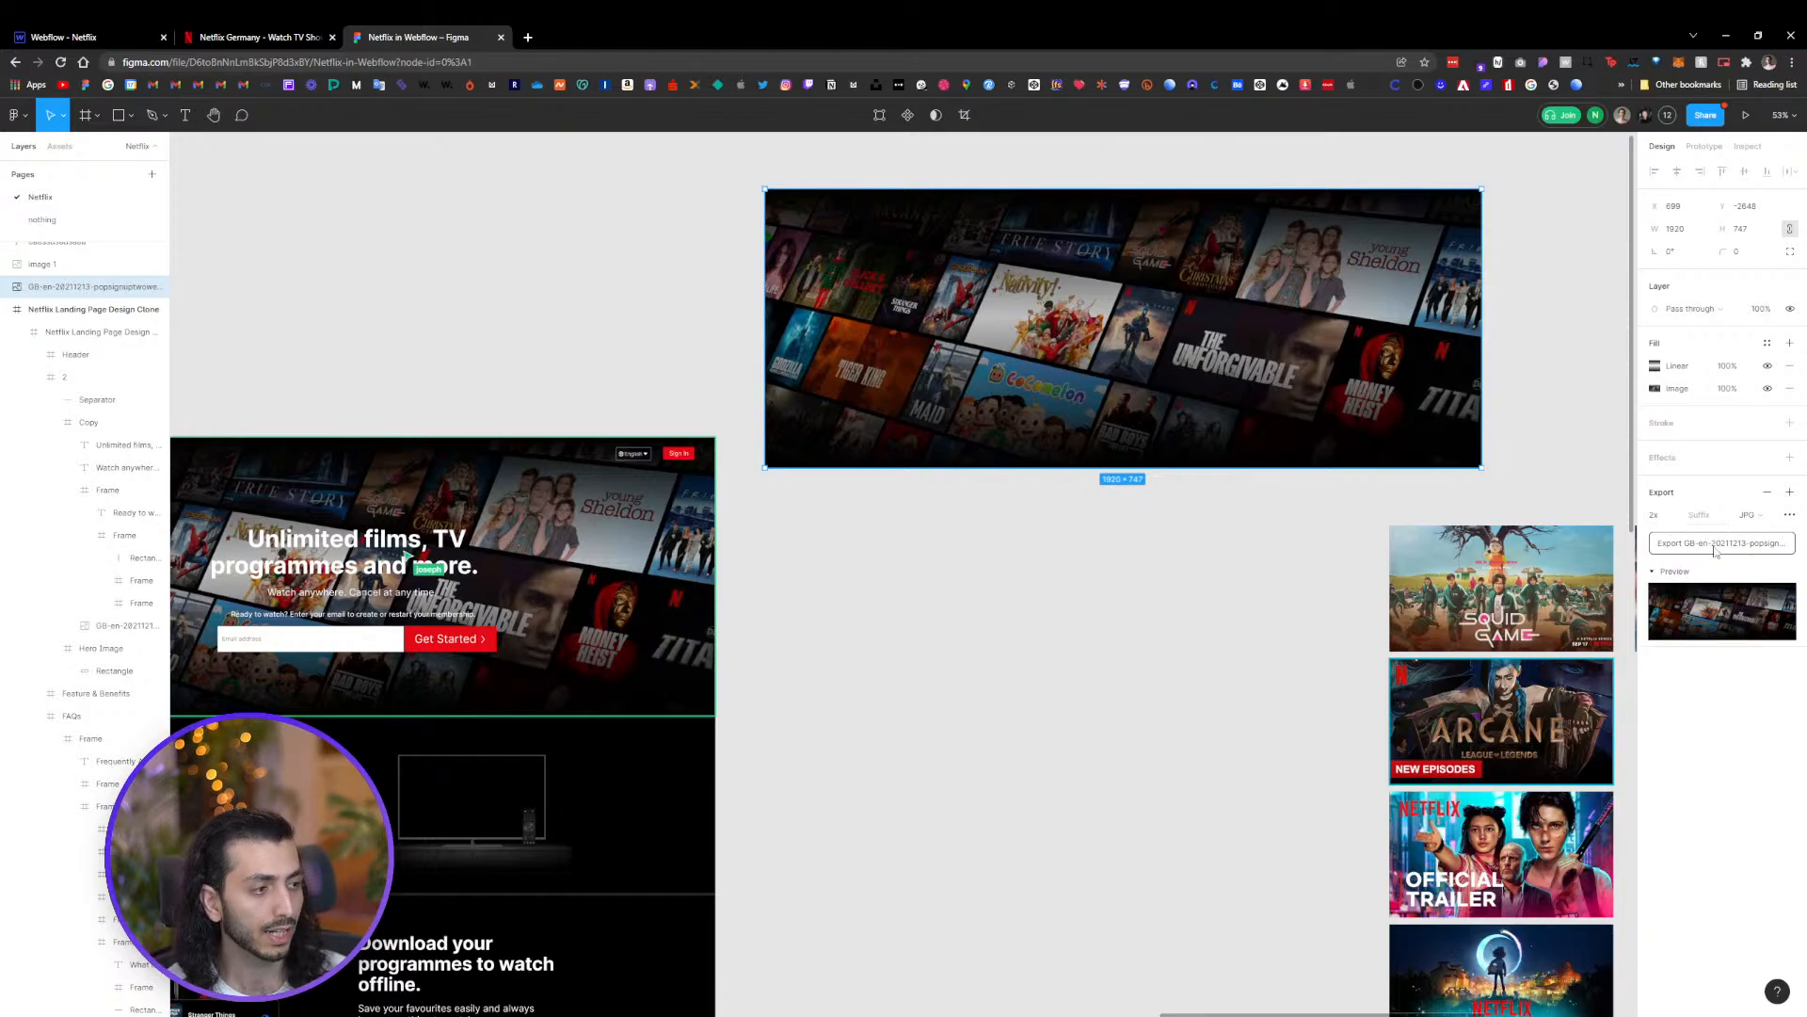
left_click(1715, 546)
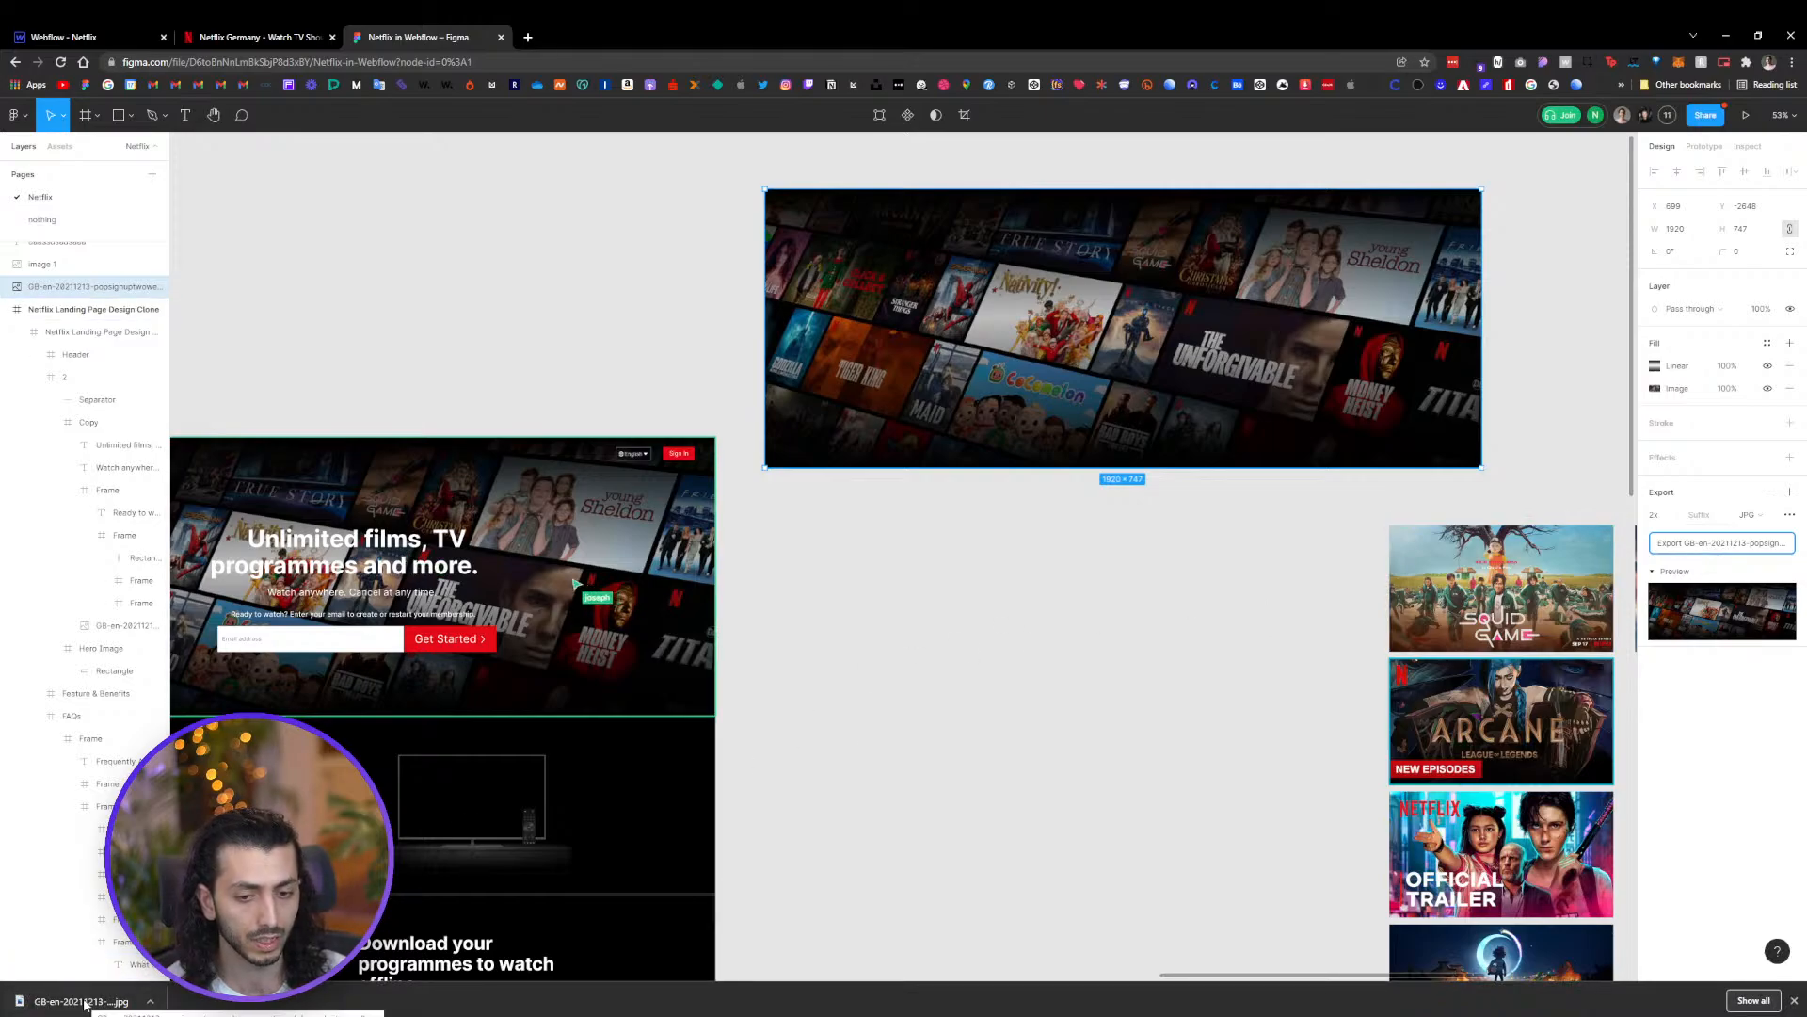
Try to upload the exported hero JPG by dropping it onto the Webflow canvas and check the Assets panel
key("ctrl+1")
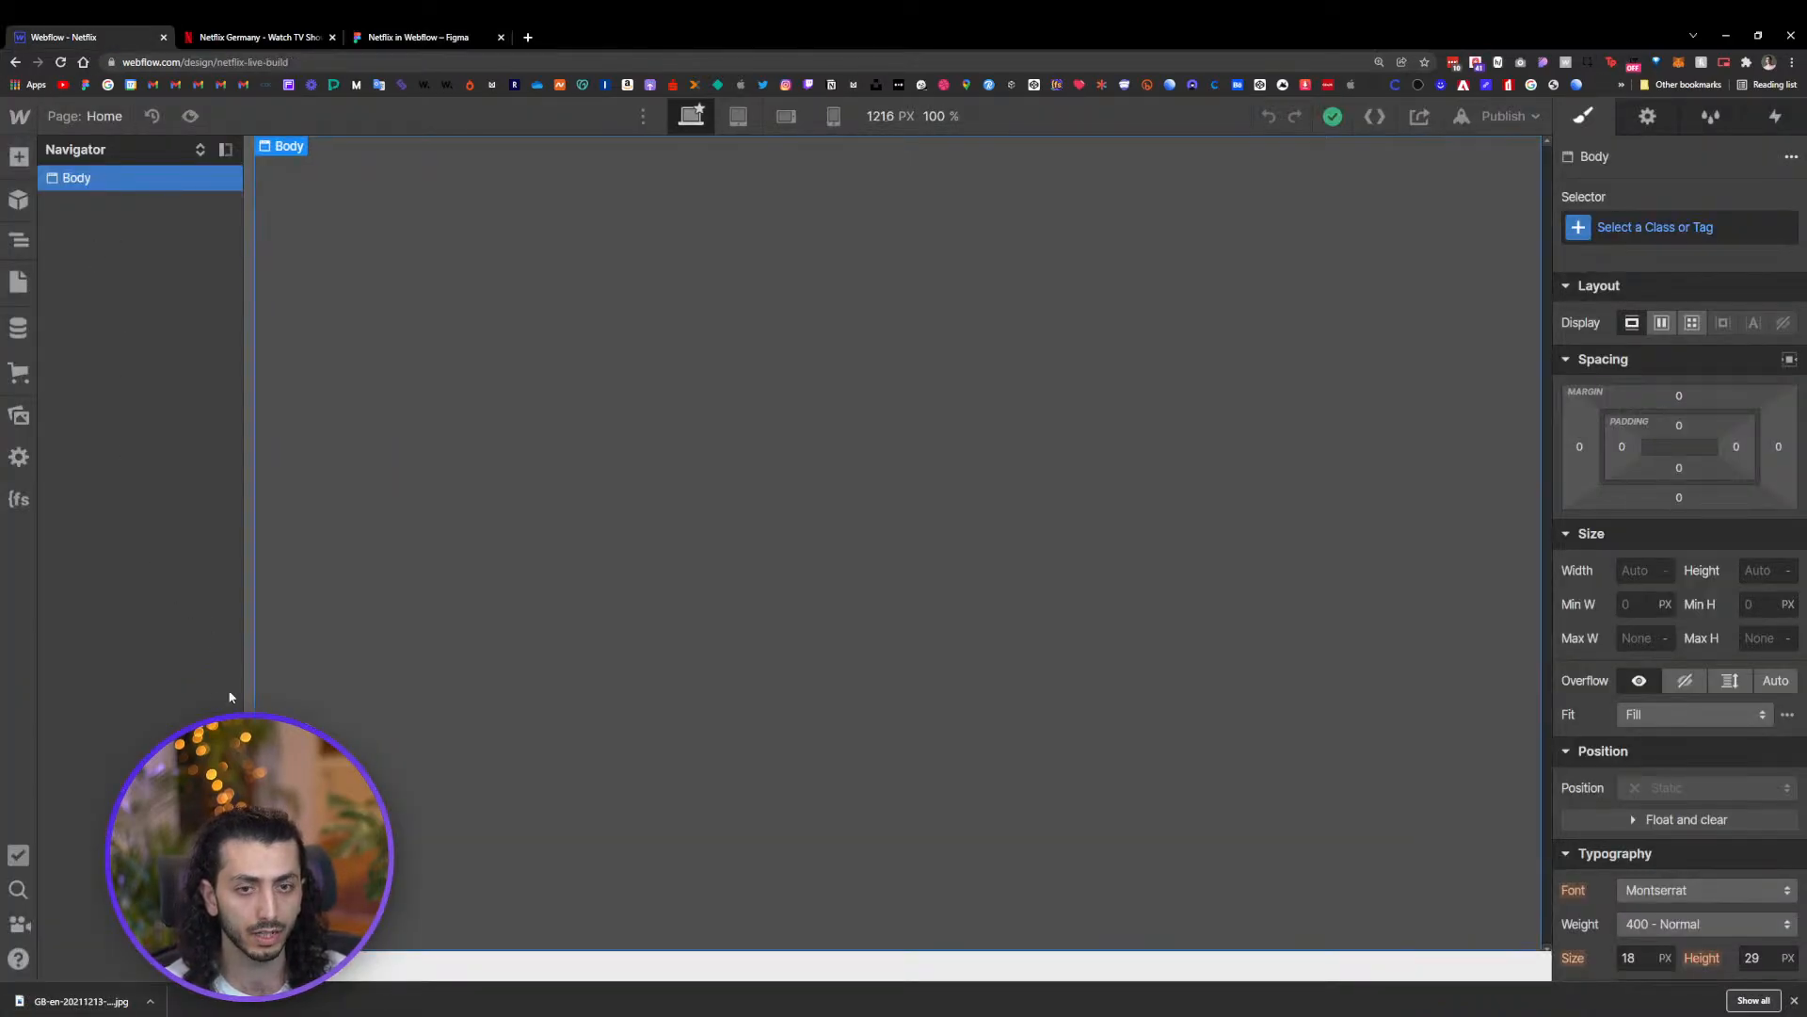
left_click_drag(87, 1002, 476, 362)
left_click(17, 415)
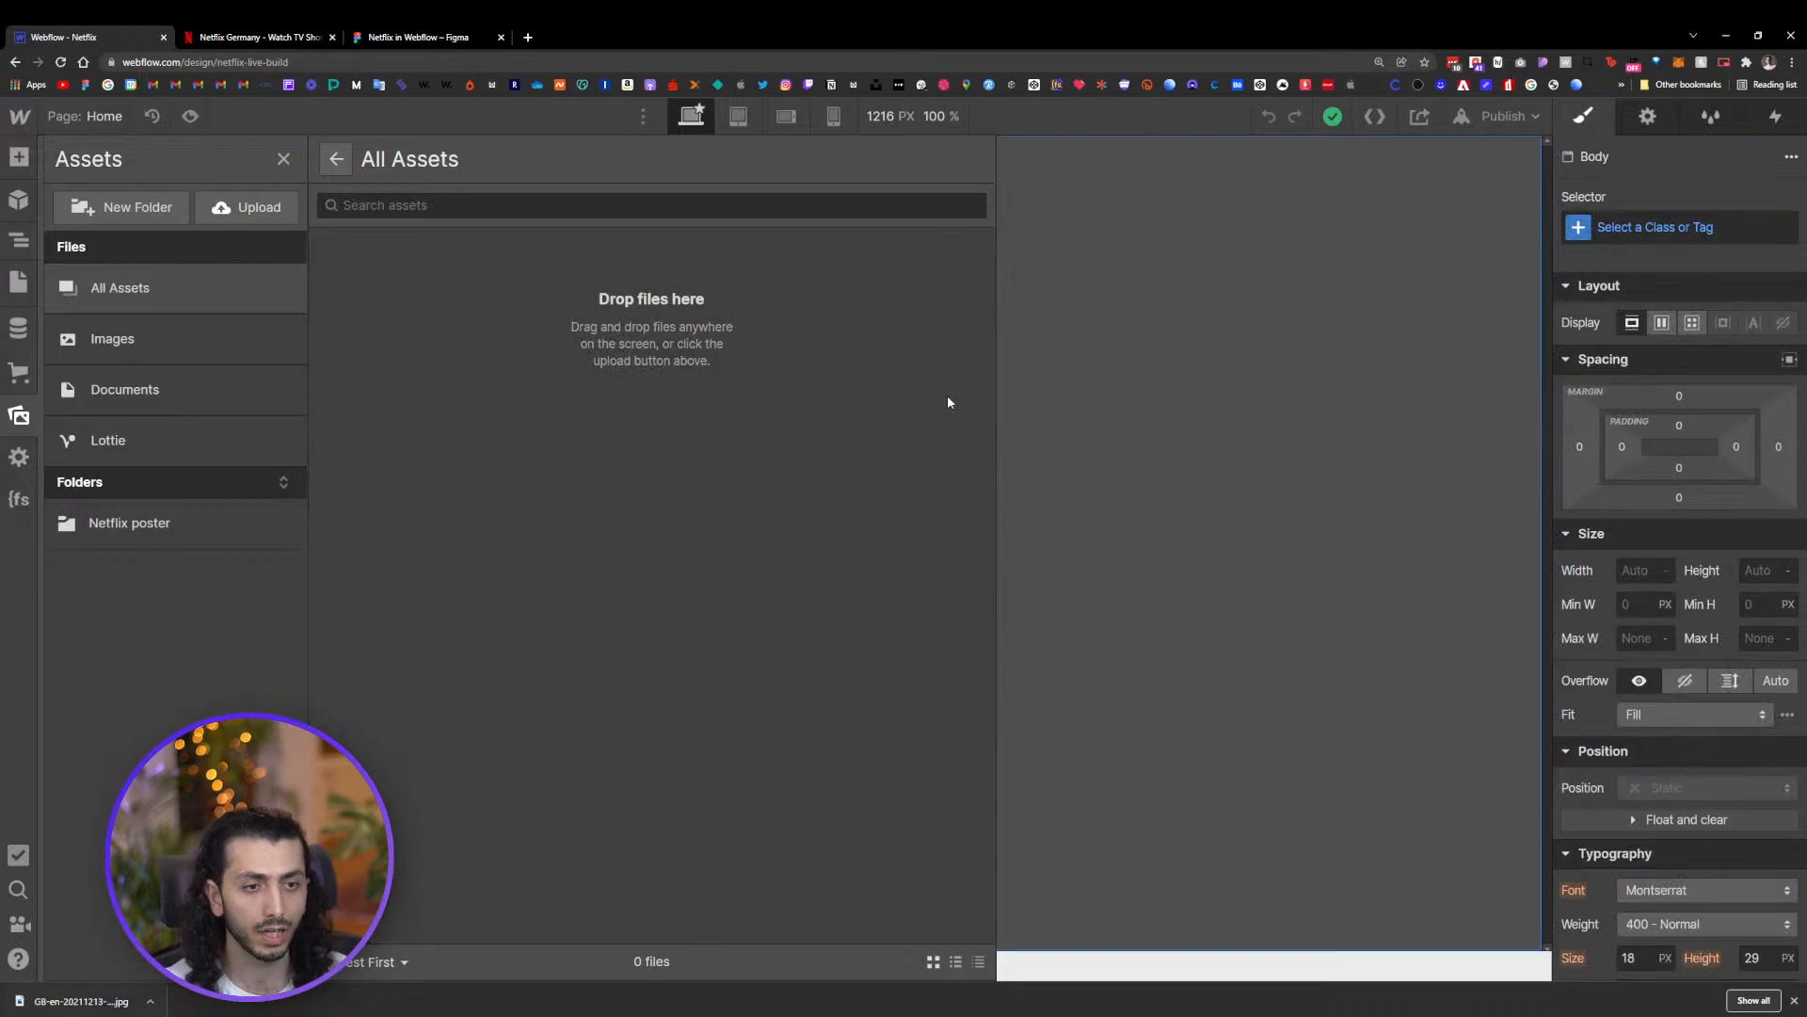
left_click(1147, 179)
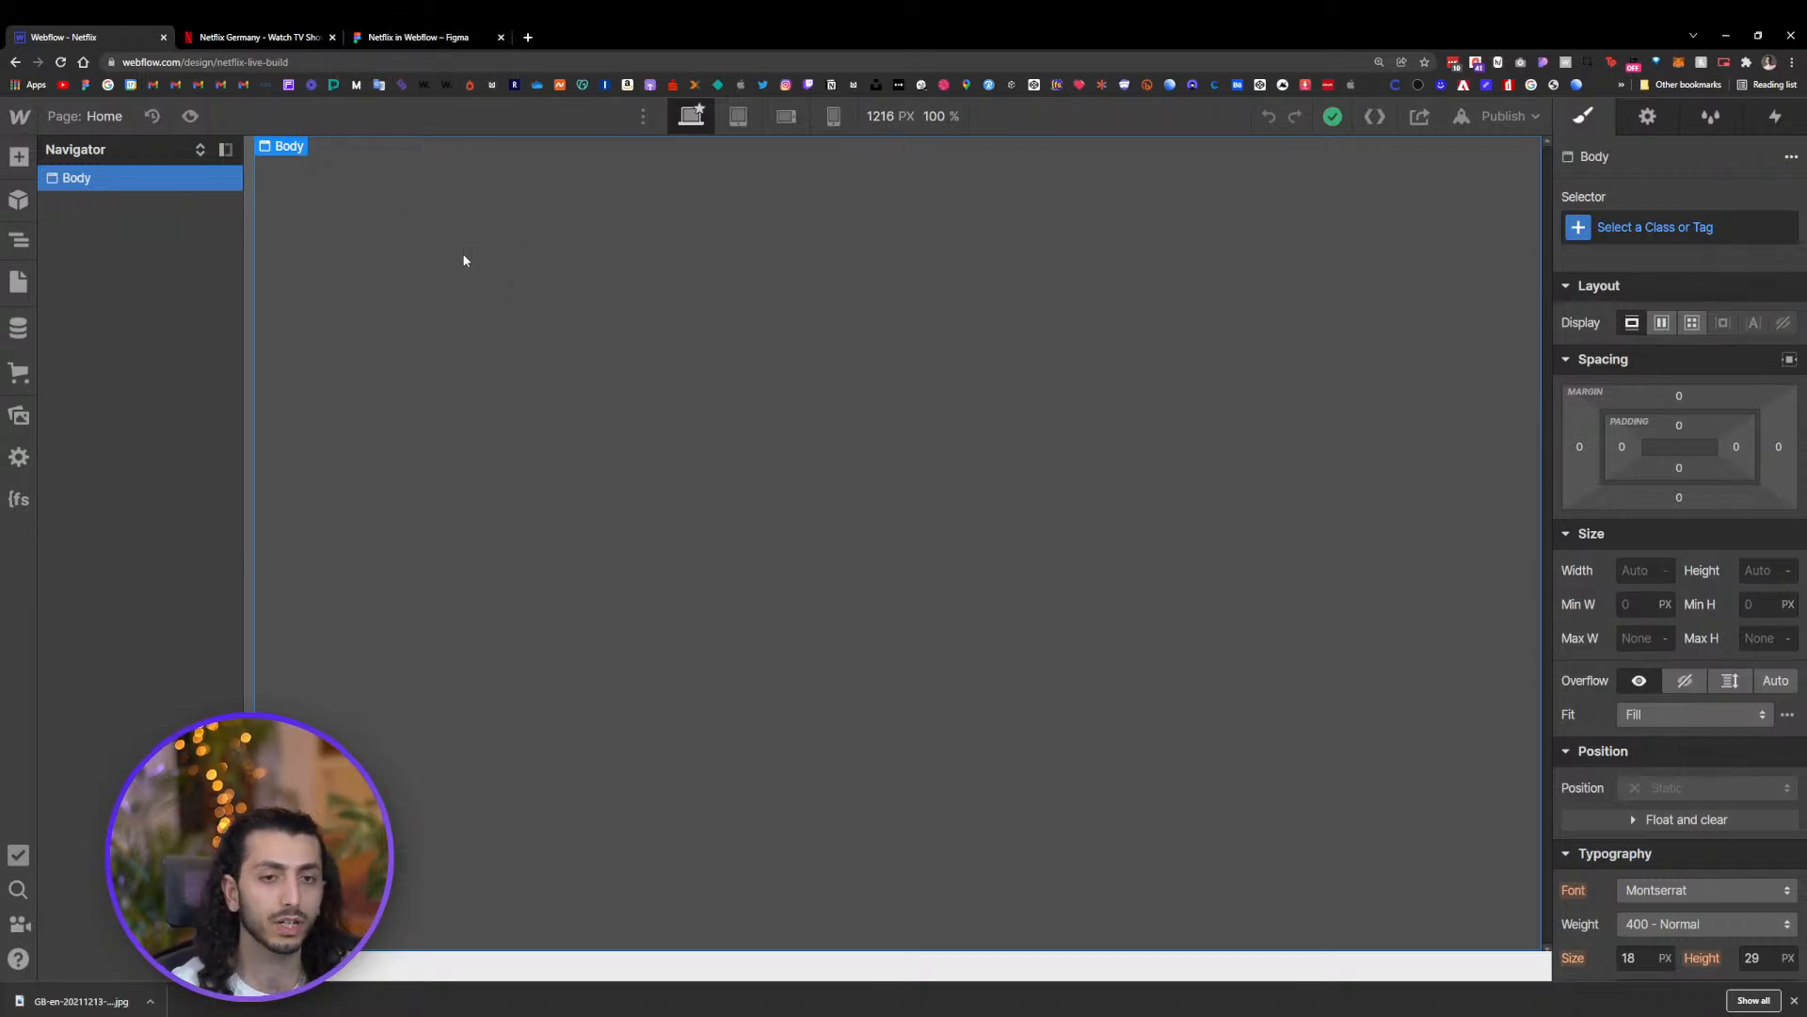
Select the Body (All Pages) tag and set its background color to the black swatch
left_click(1642, 227)
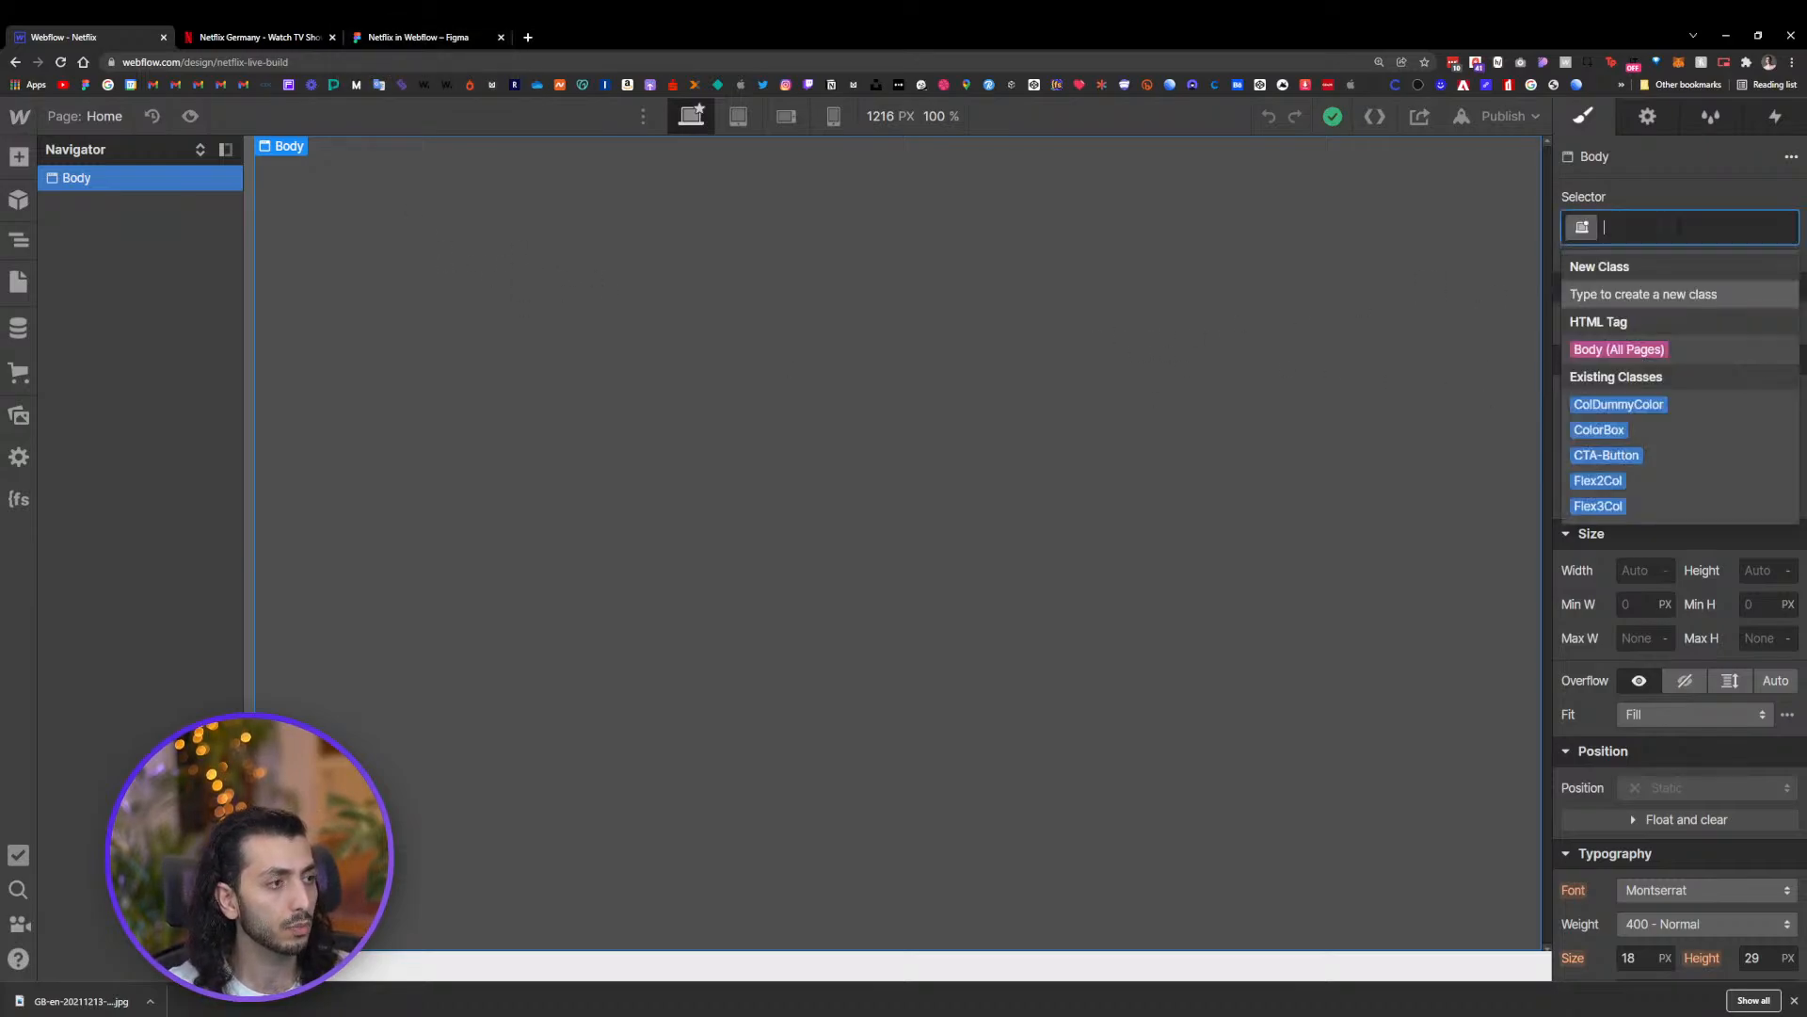
left_click(1645, 350)
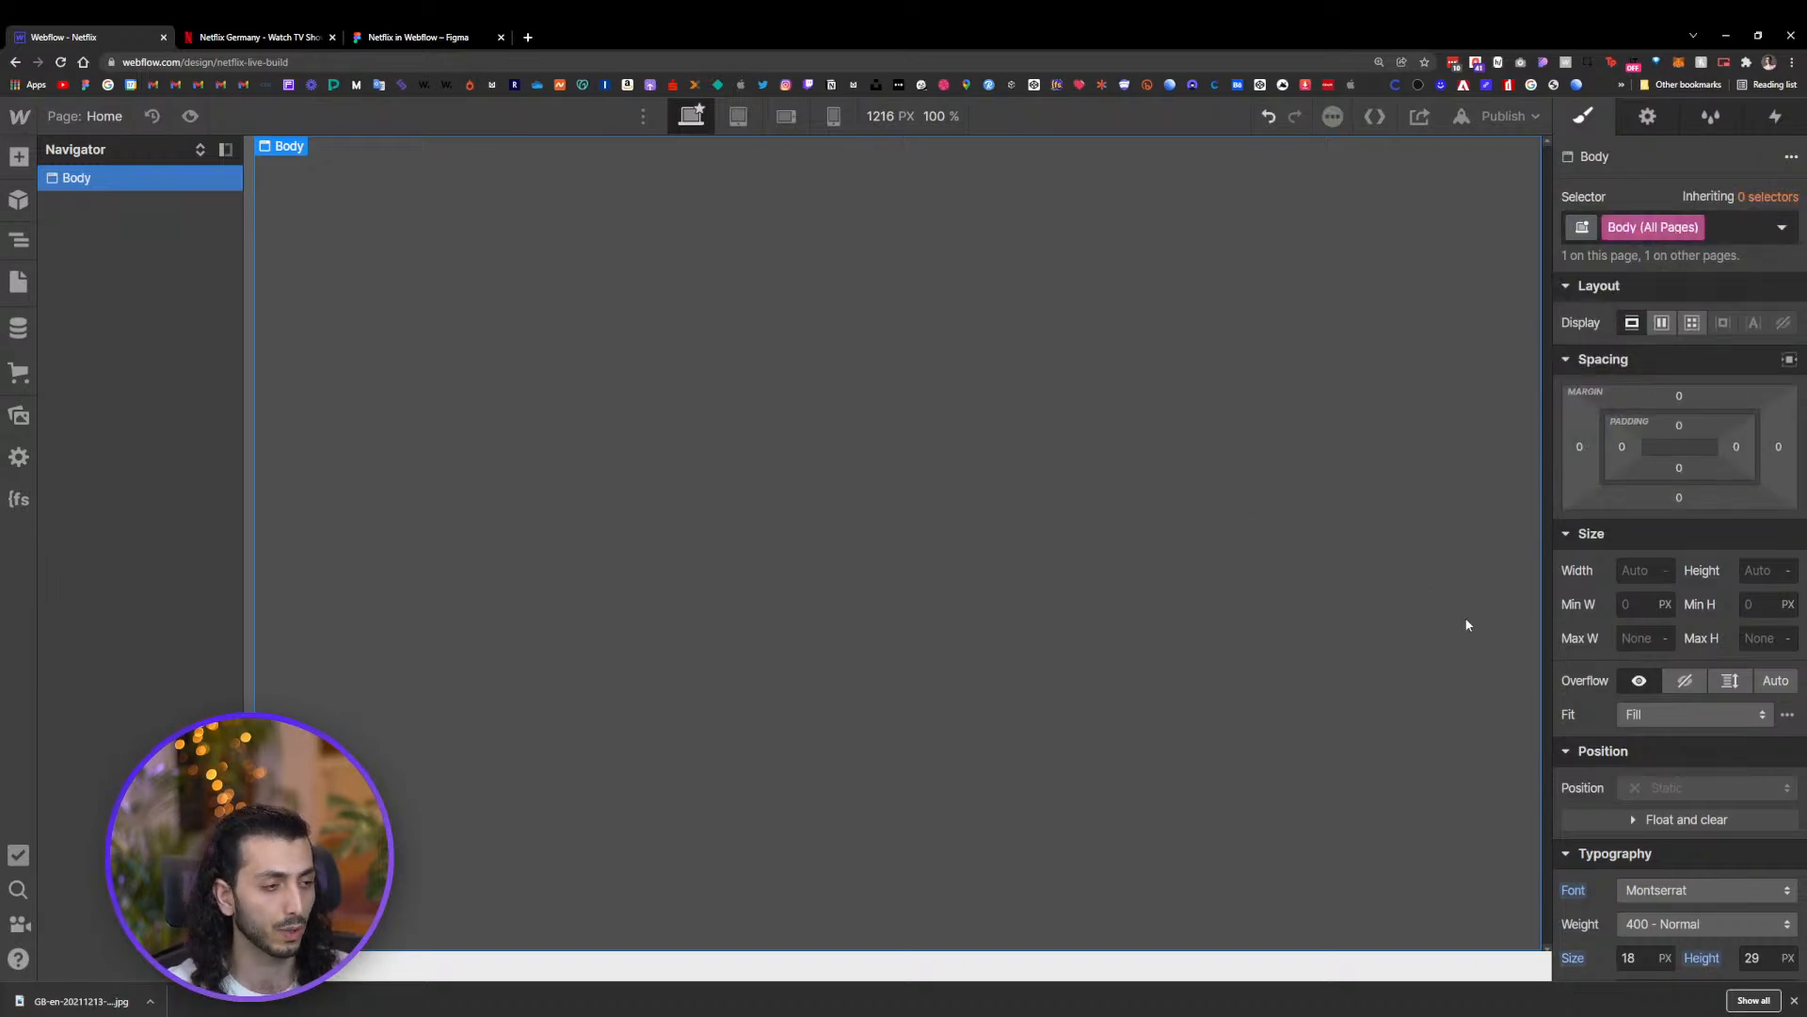
scroll(1640, 691, "down", 4)
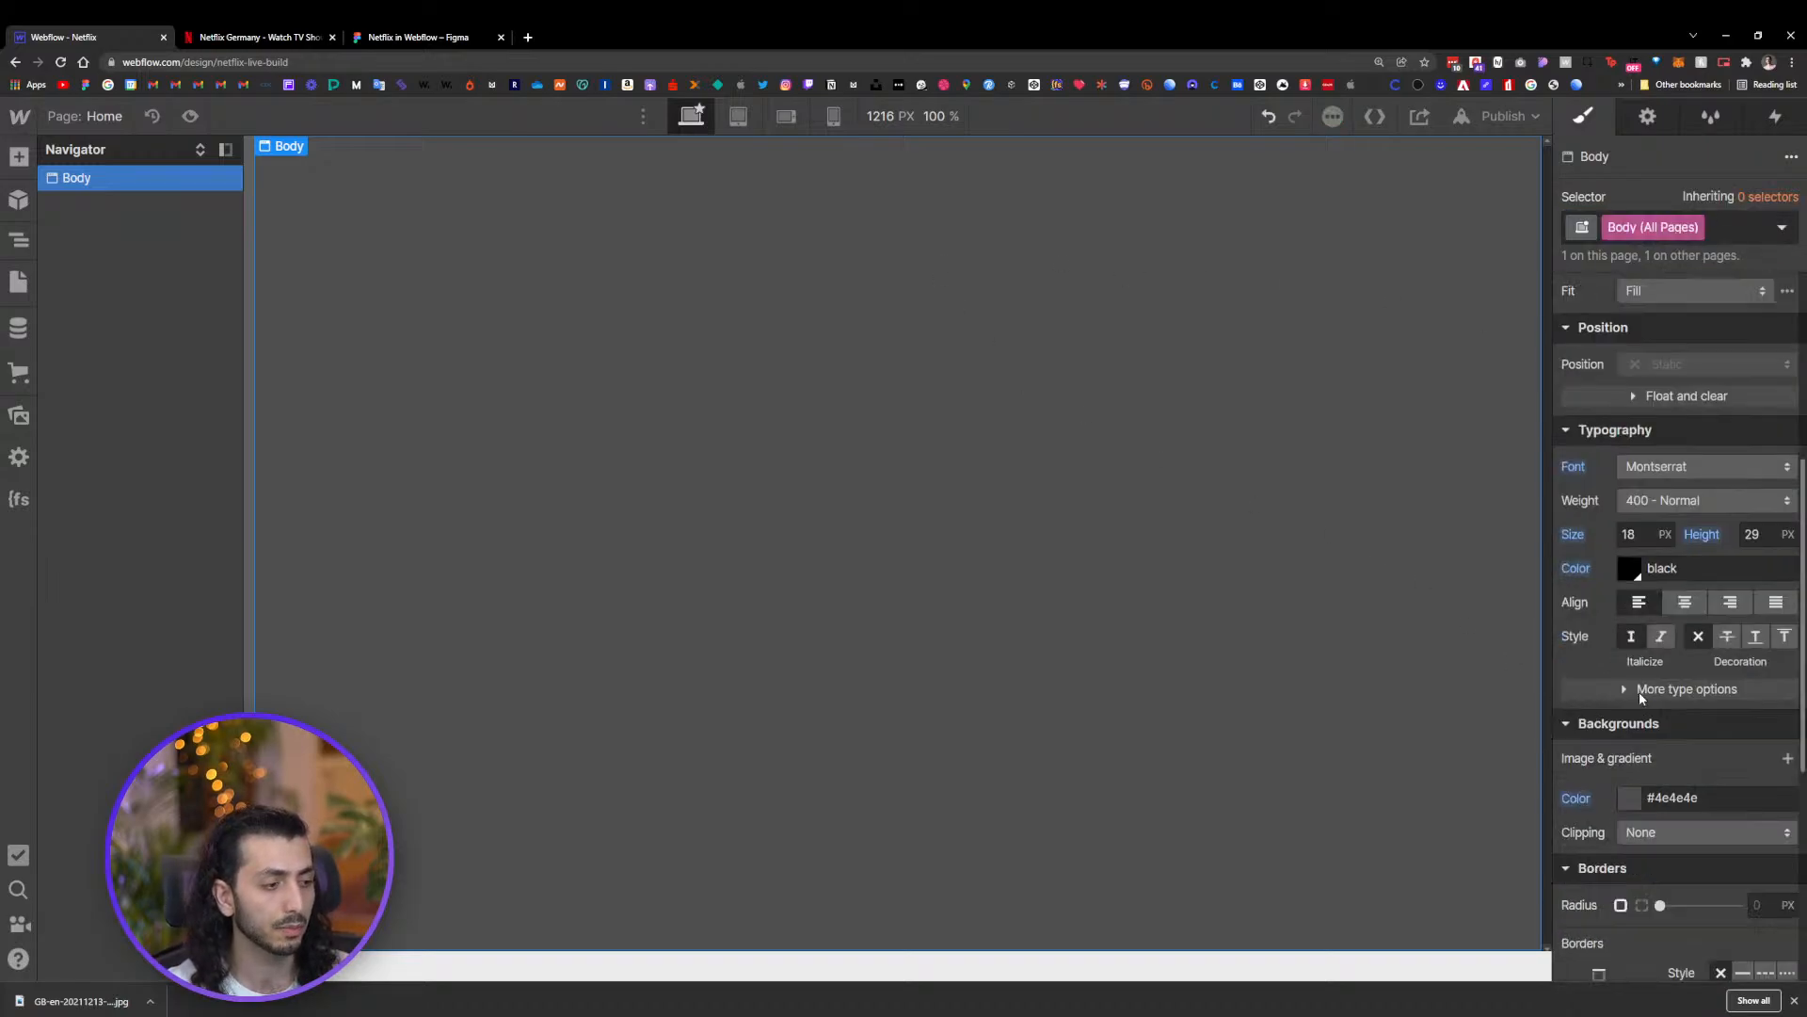
left_click(1626, 799)
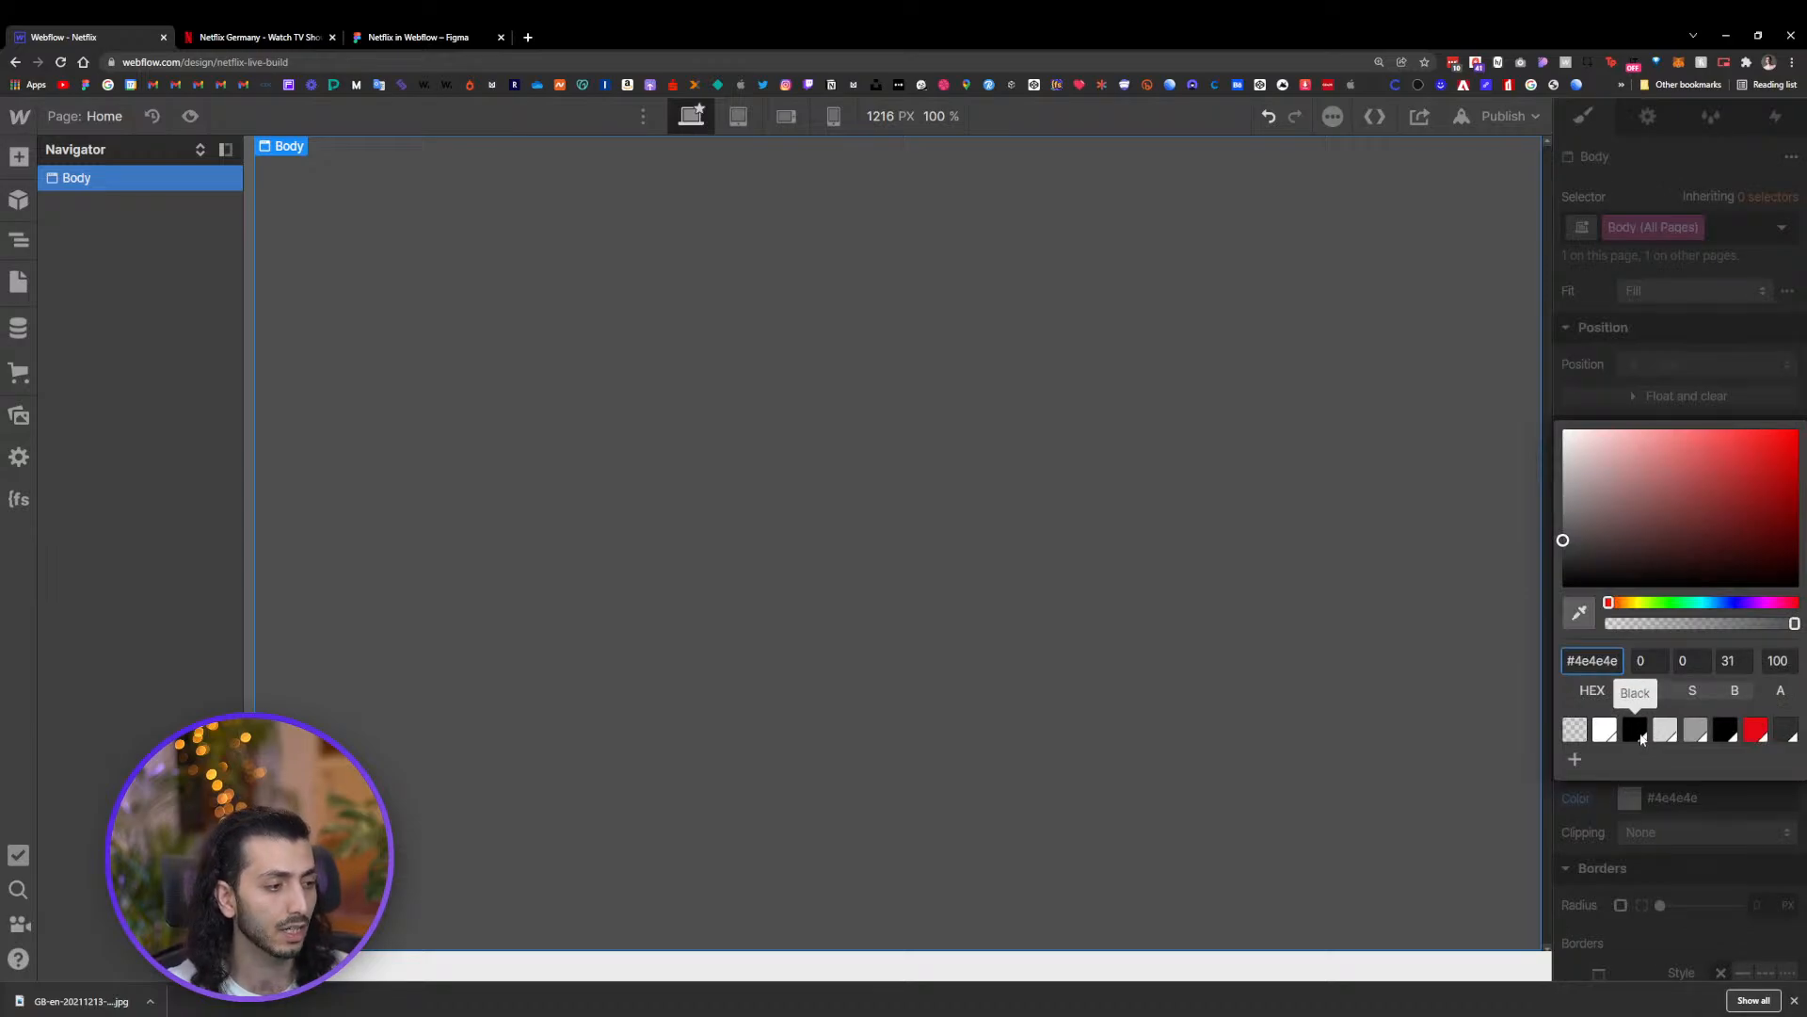
left_click(1726, 734)
left_click(1236, 716)
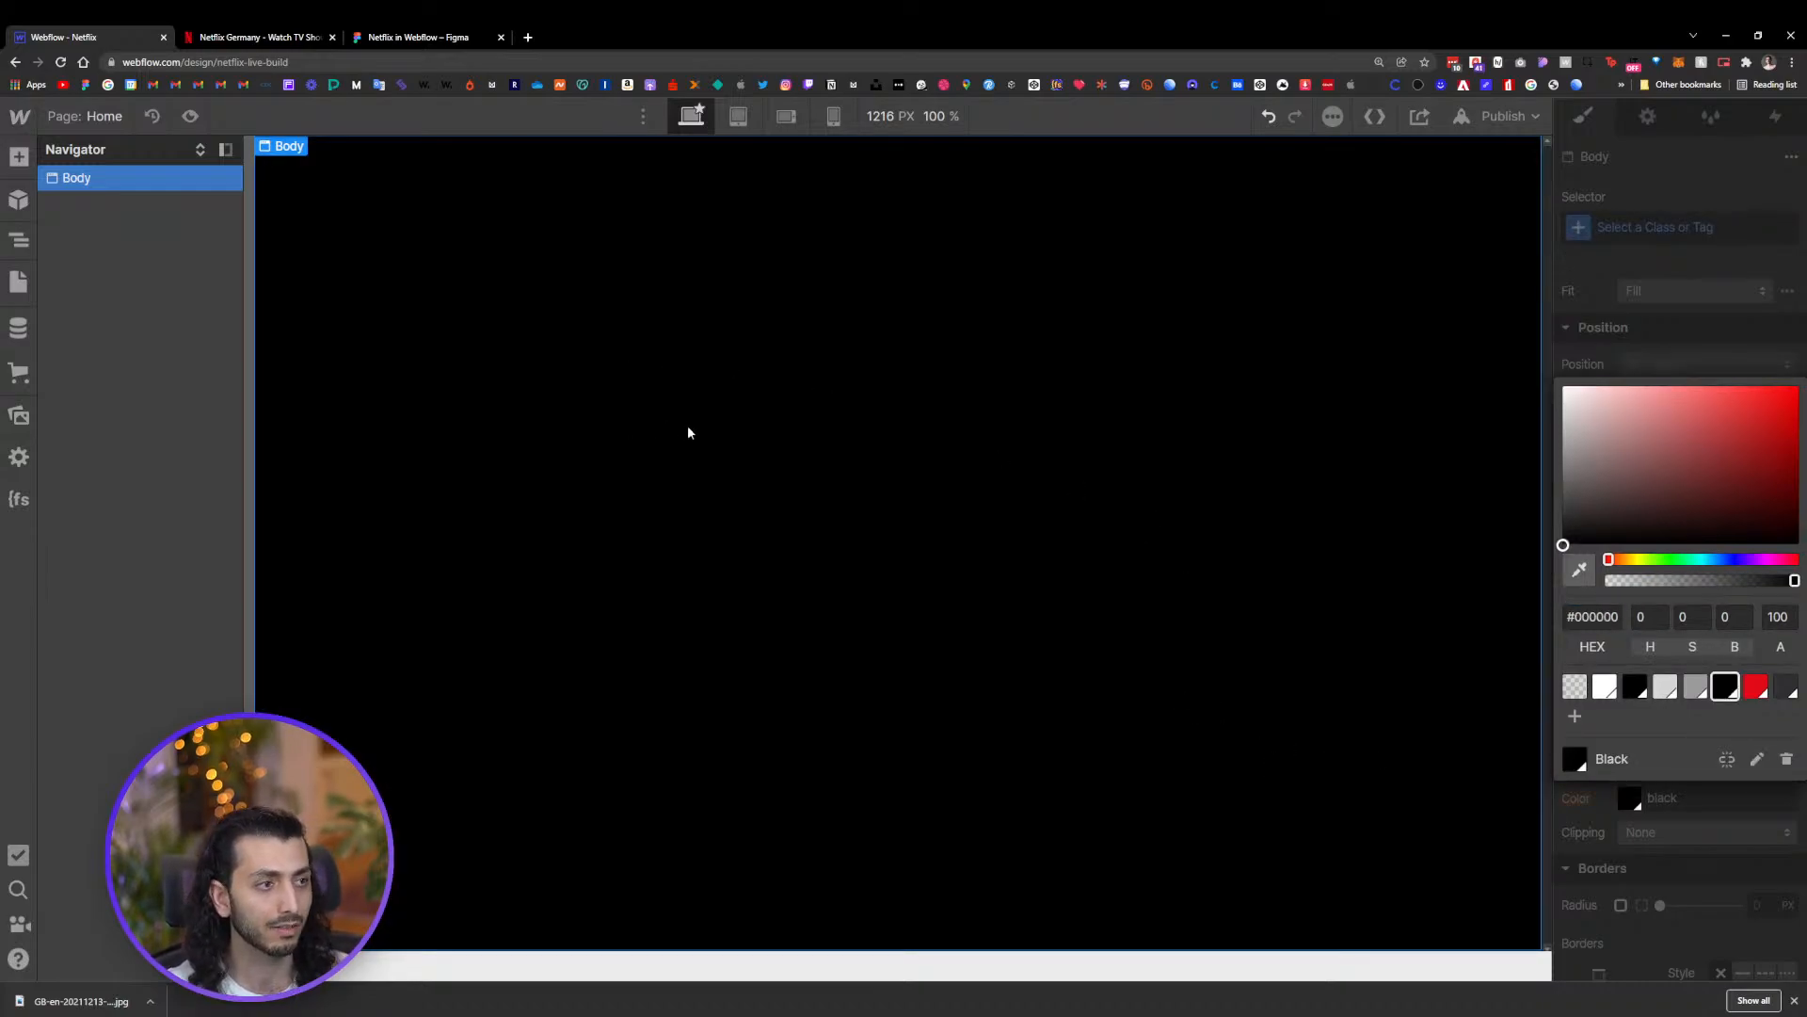
left_click(1633, 249)
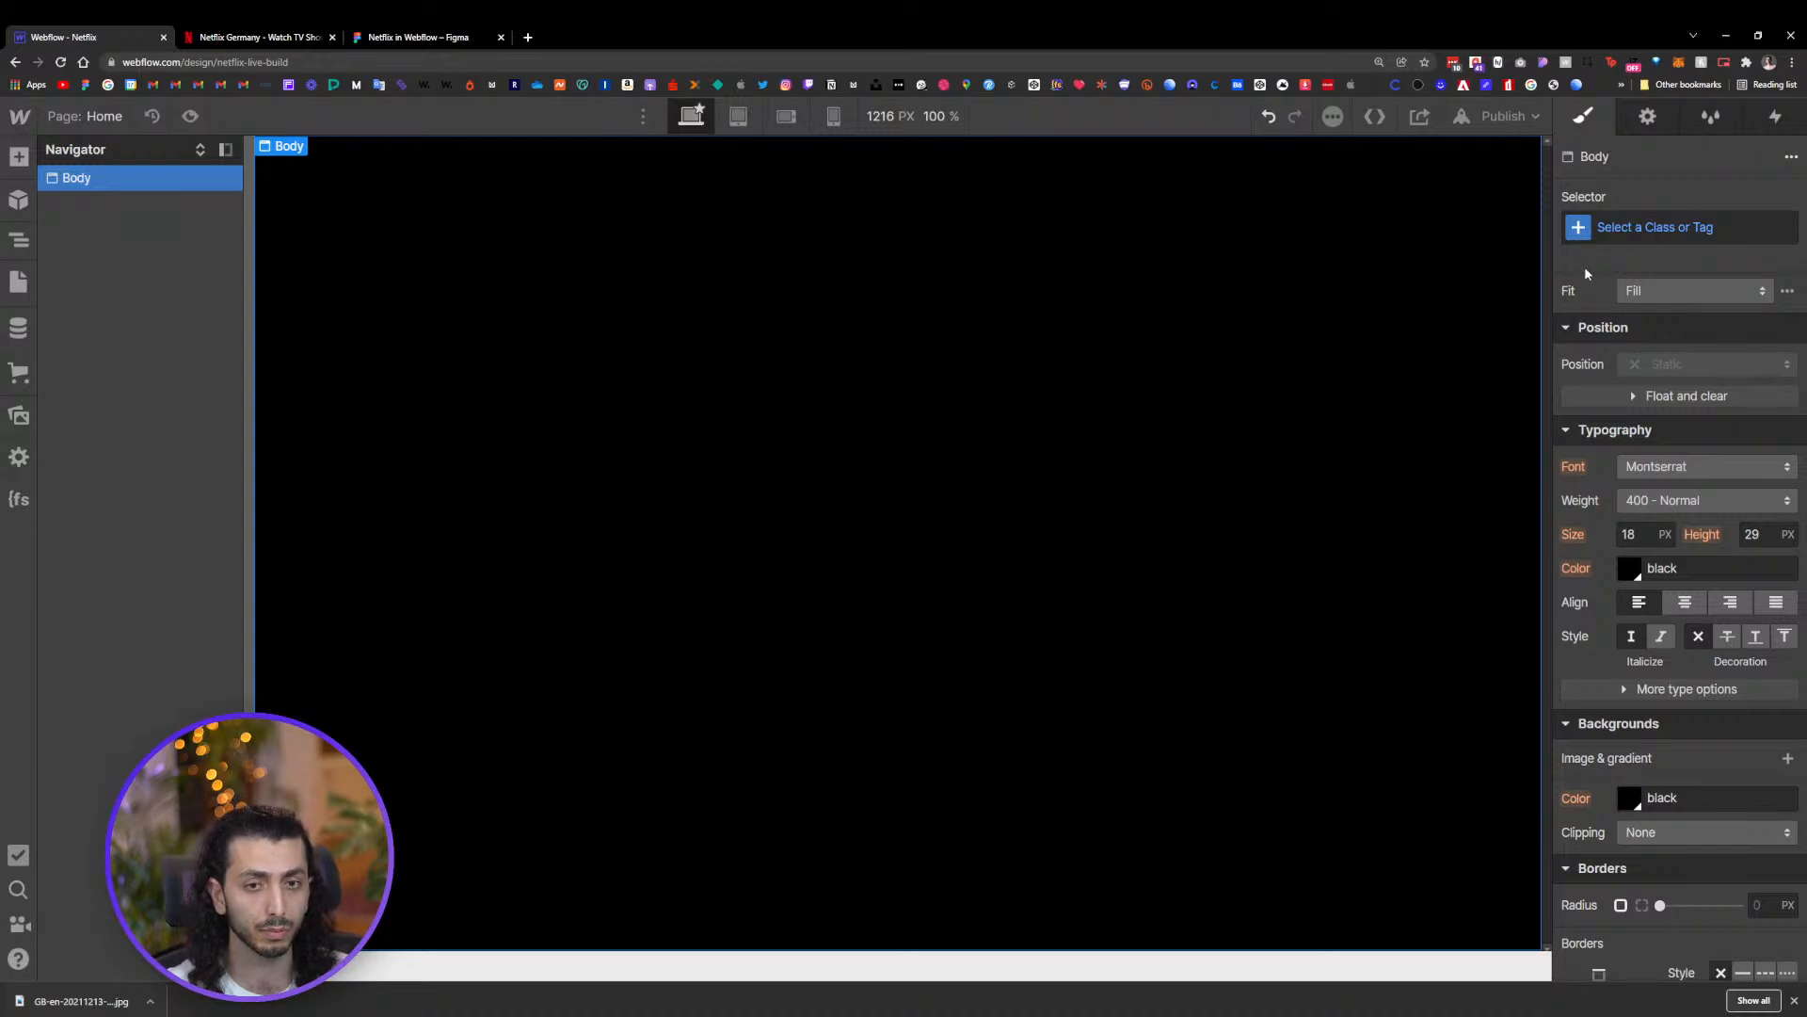
left_click(1794, 1001)
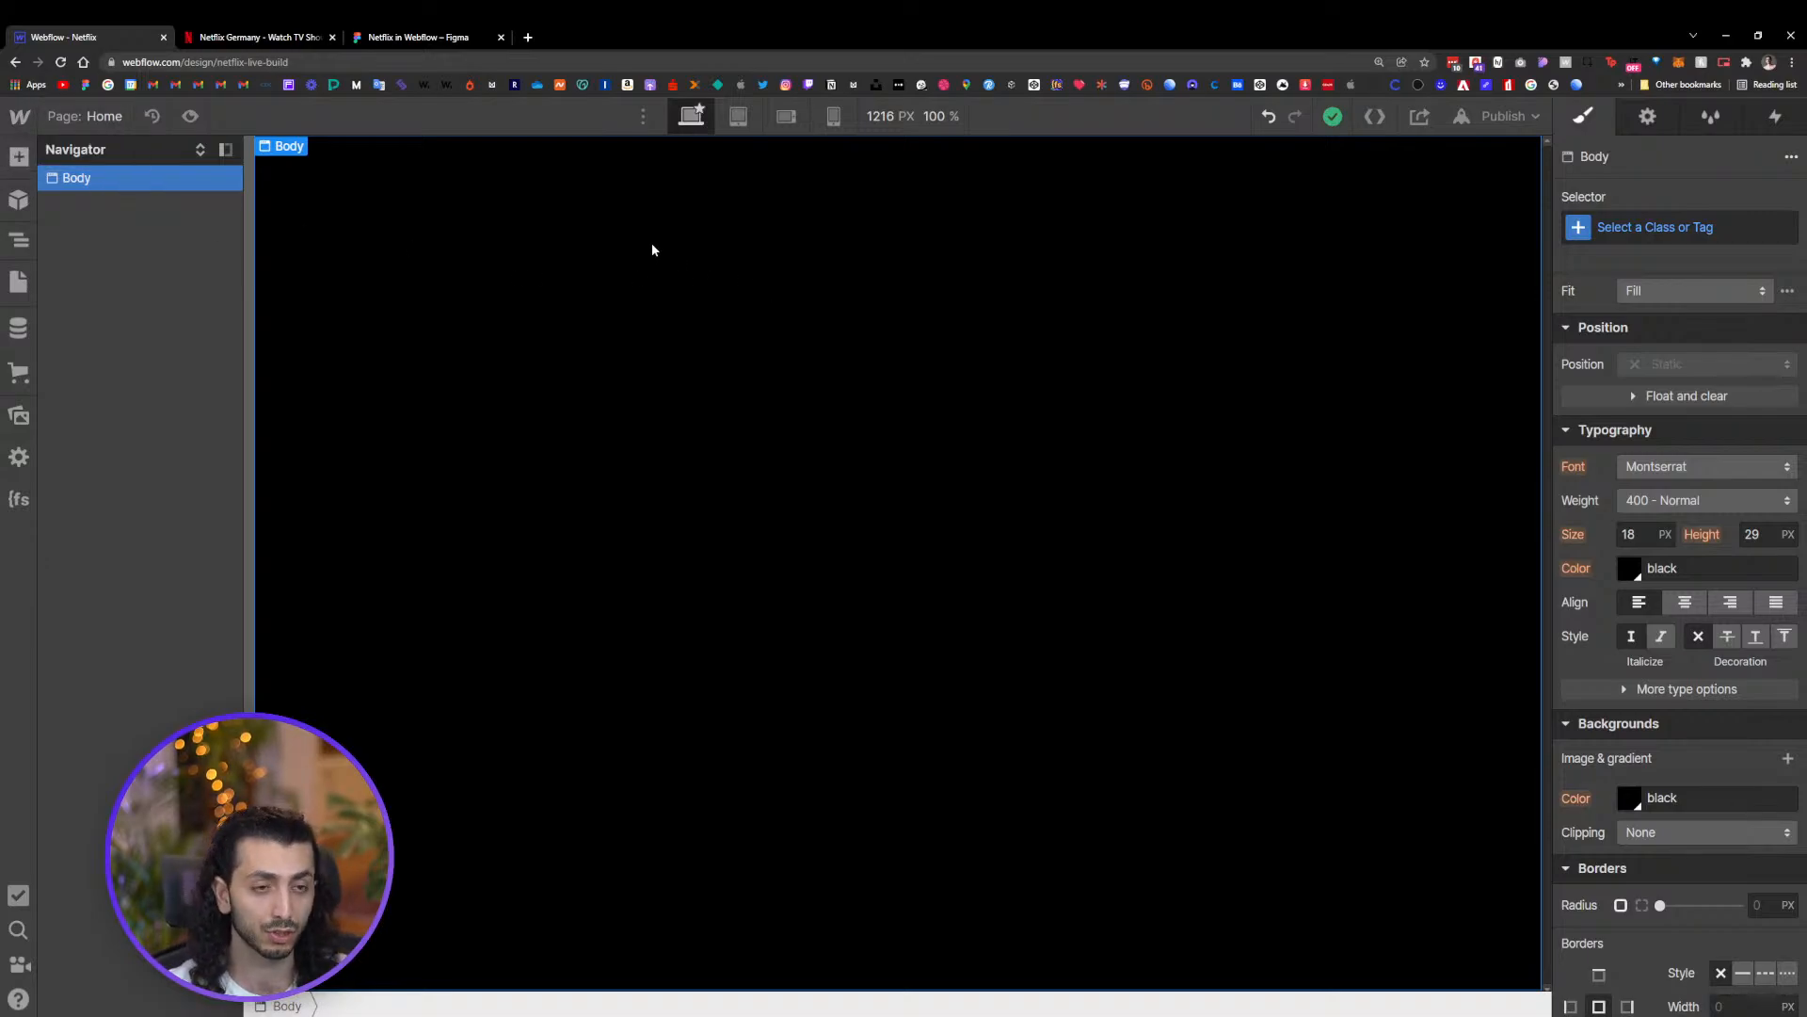
key("ctrl+e")
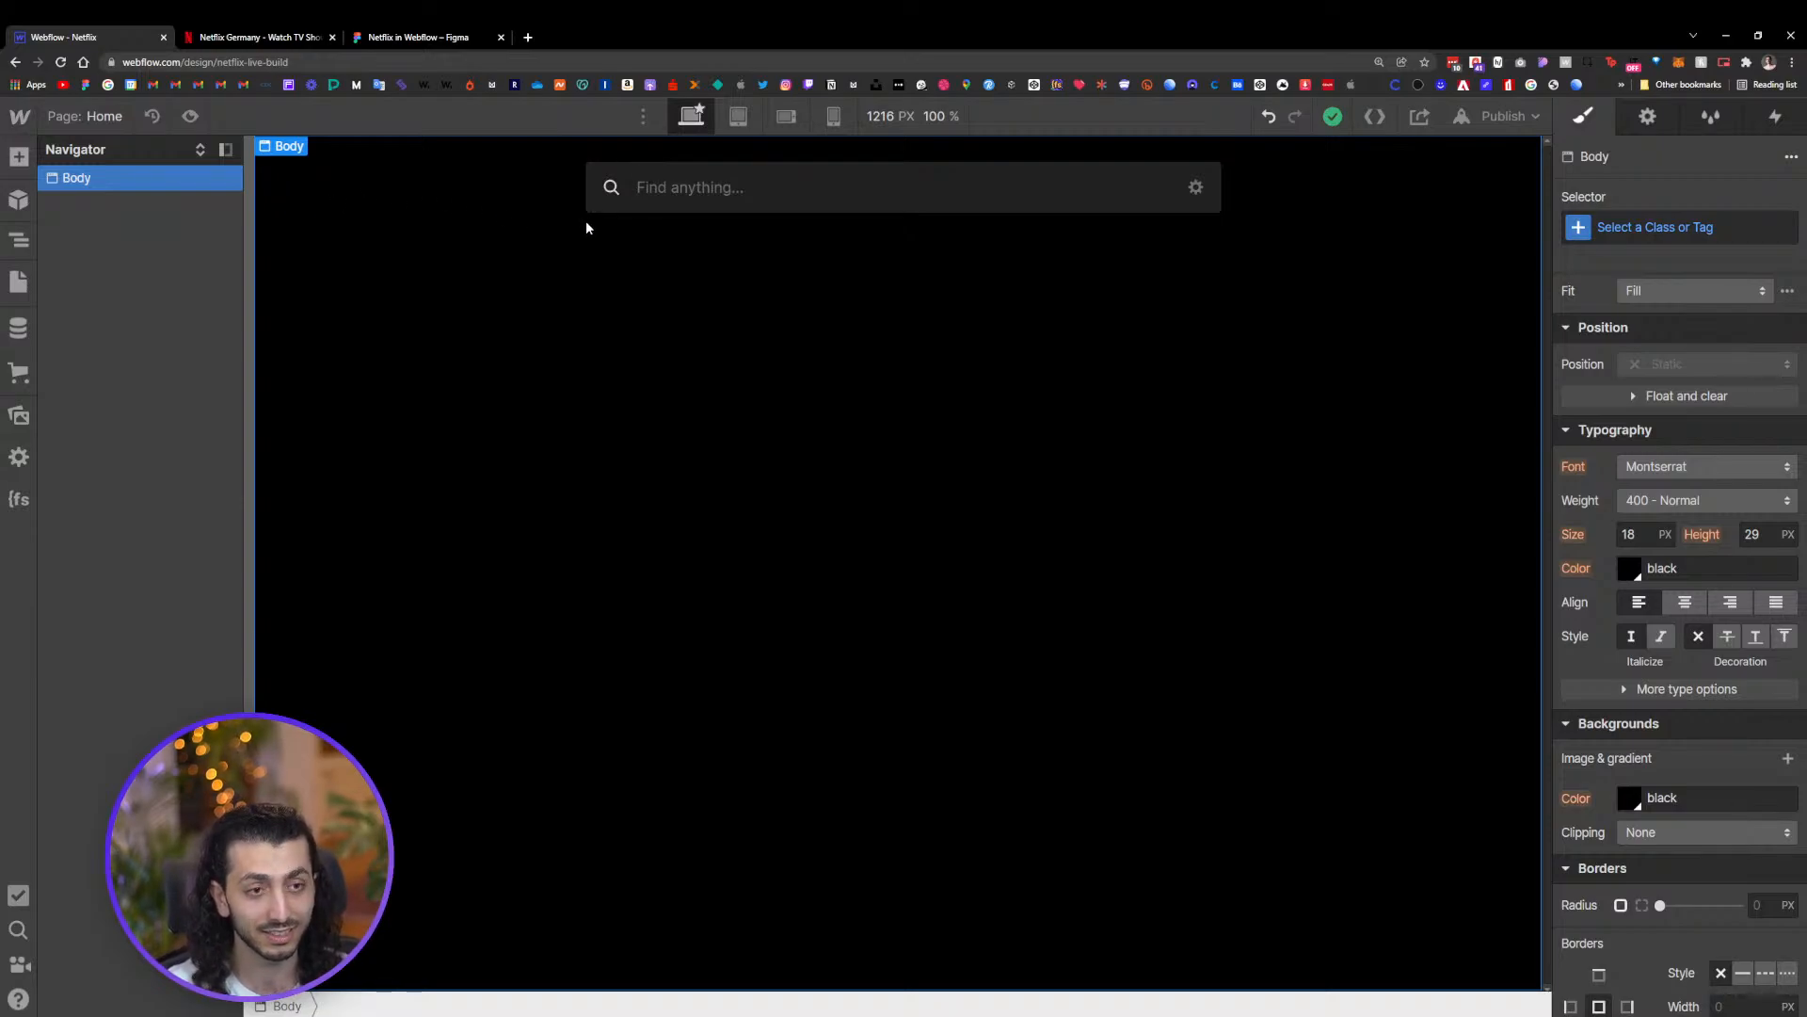
type("d")
key("BackSpace")
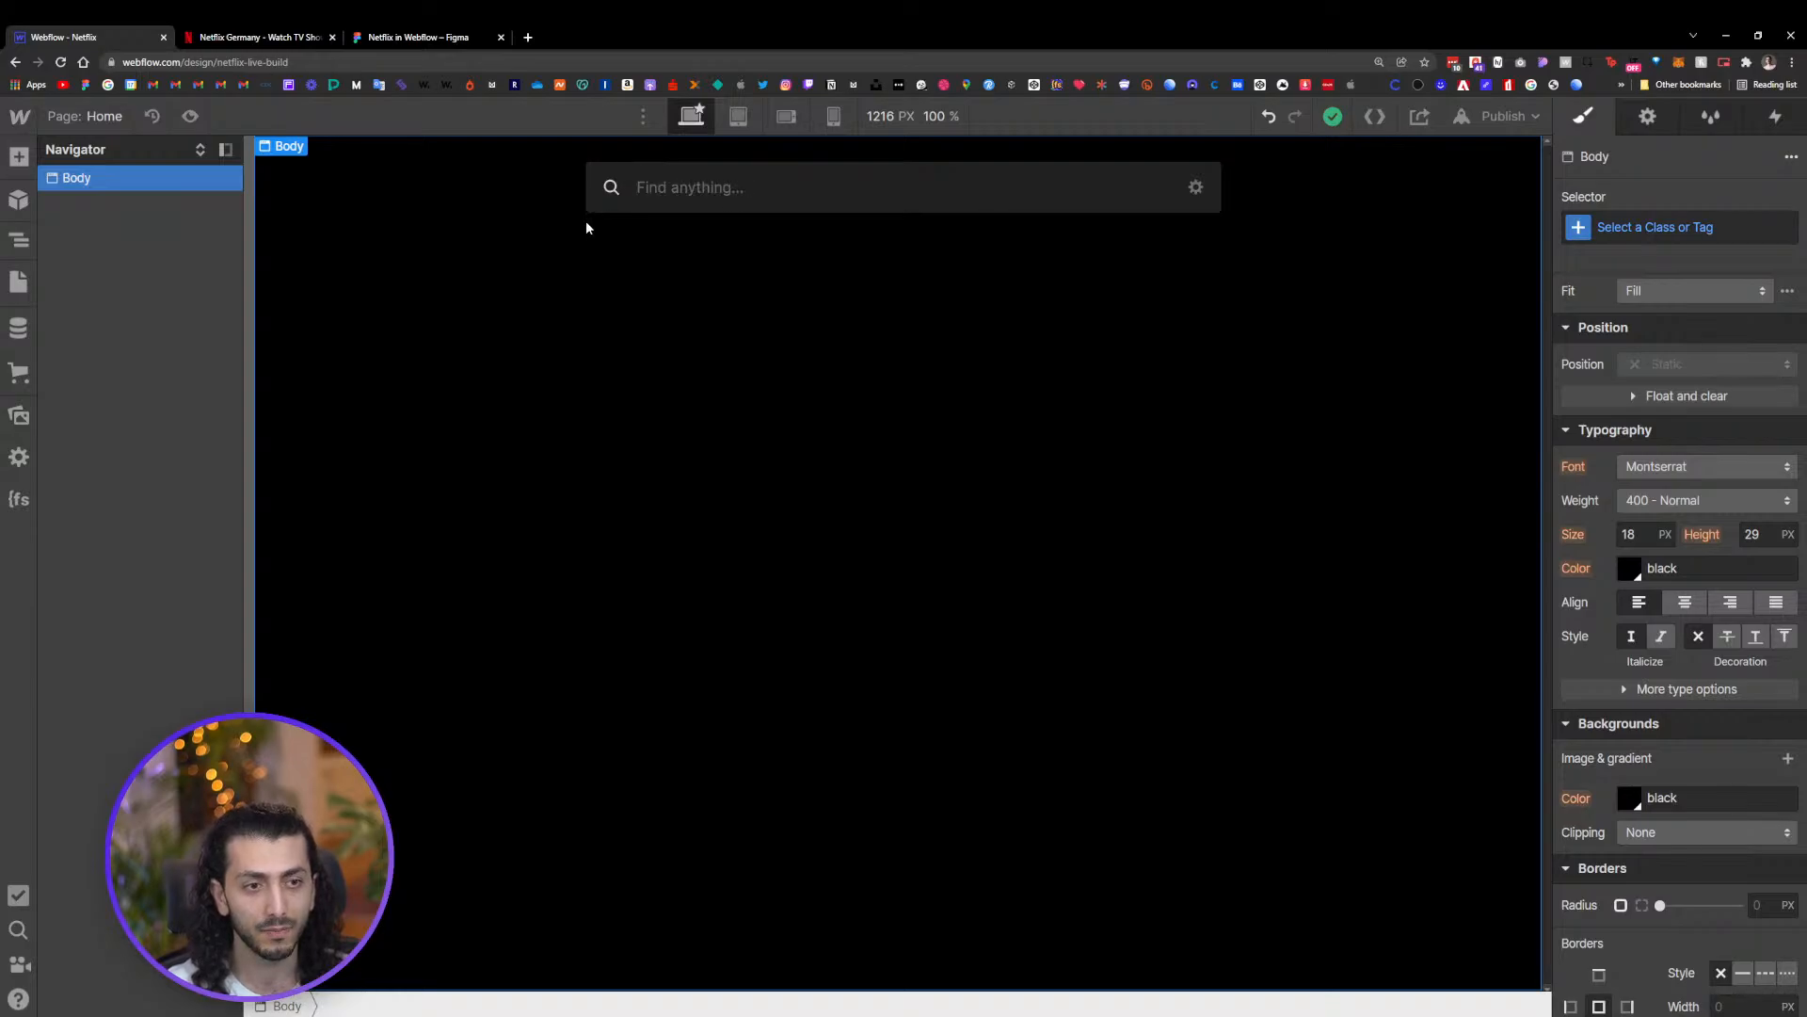
key("Escape")
left_click(19, 156)
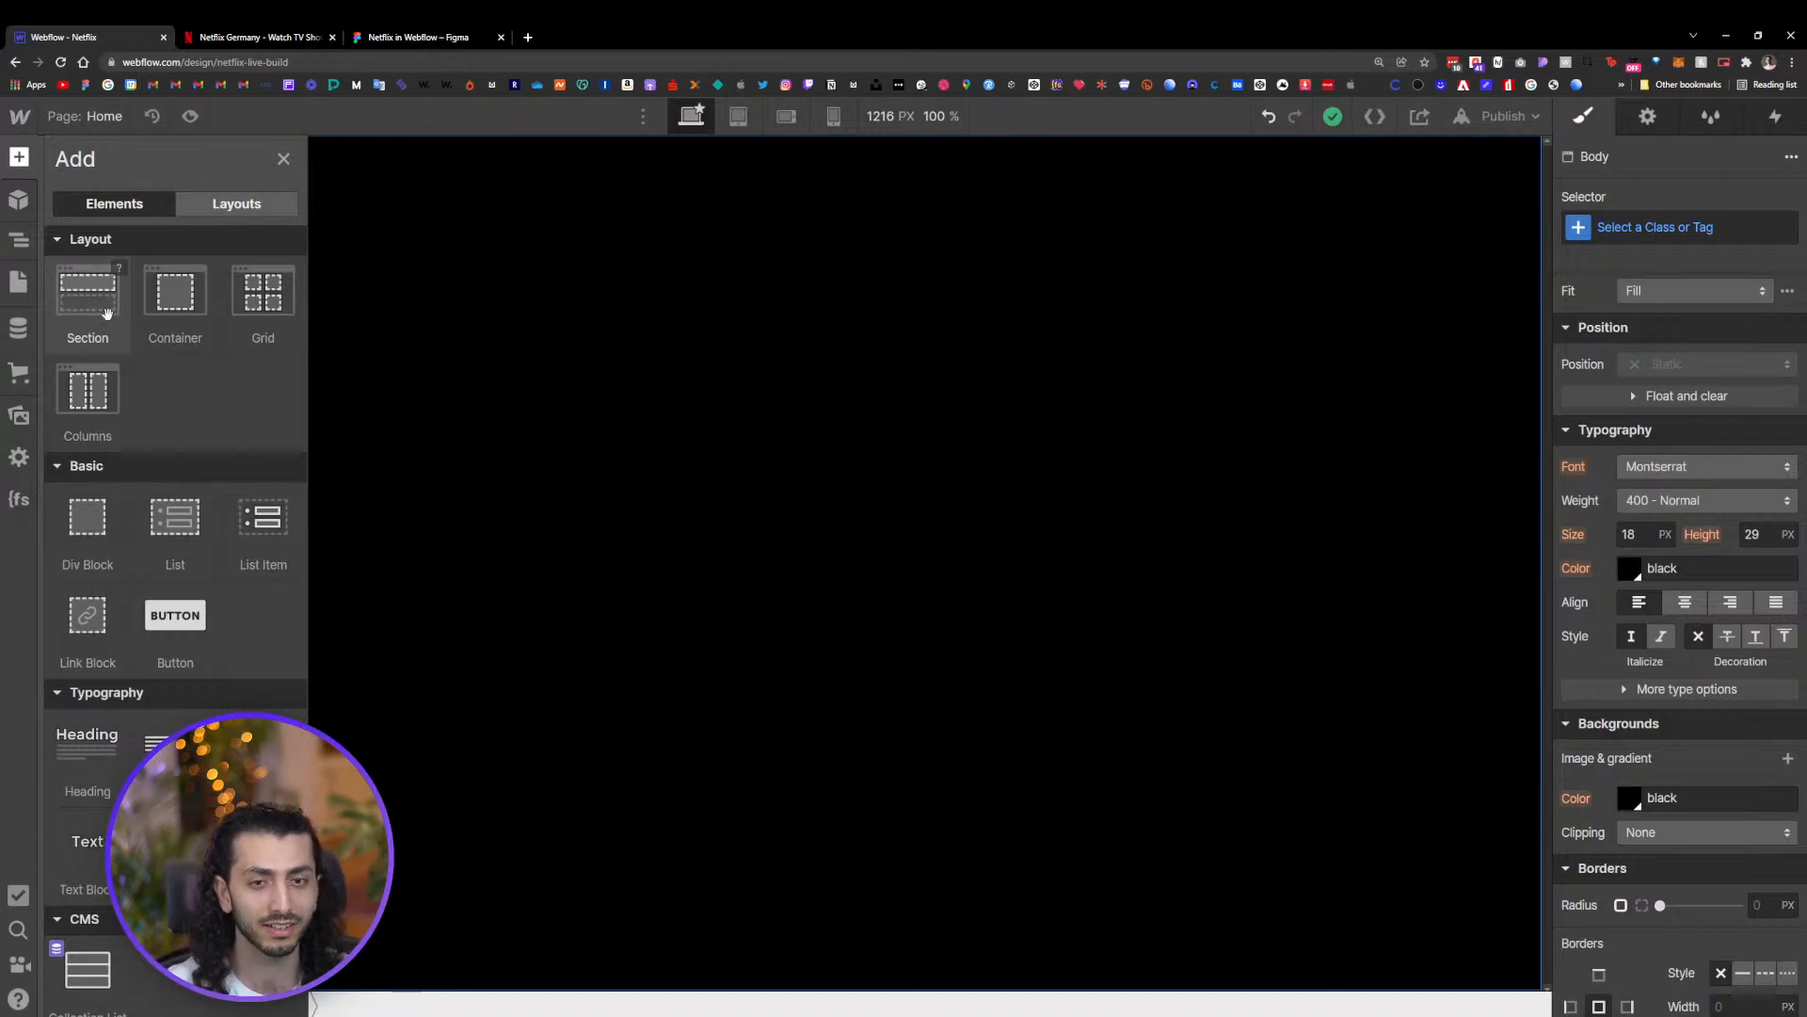
left_click(21, 164)
left_click(19, 162)
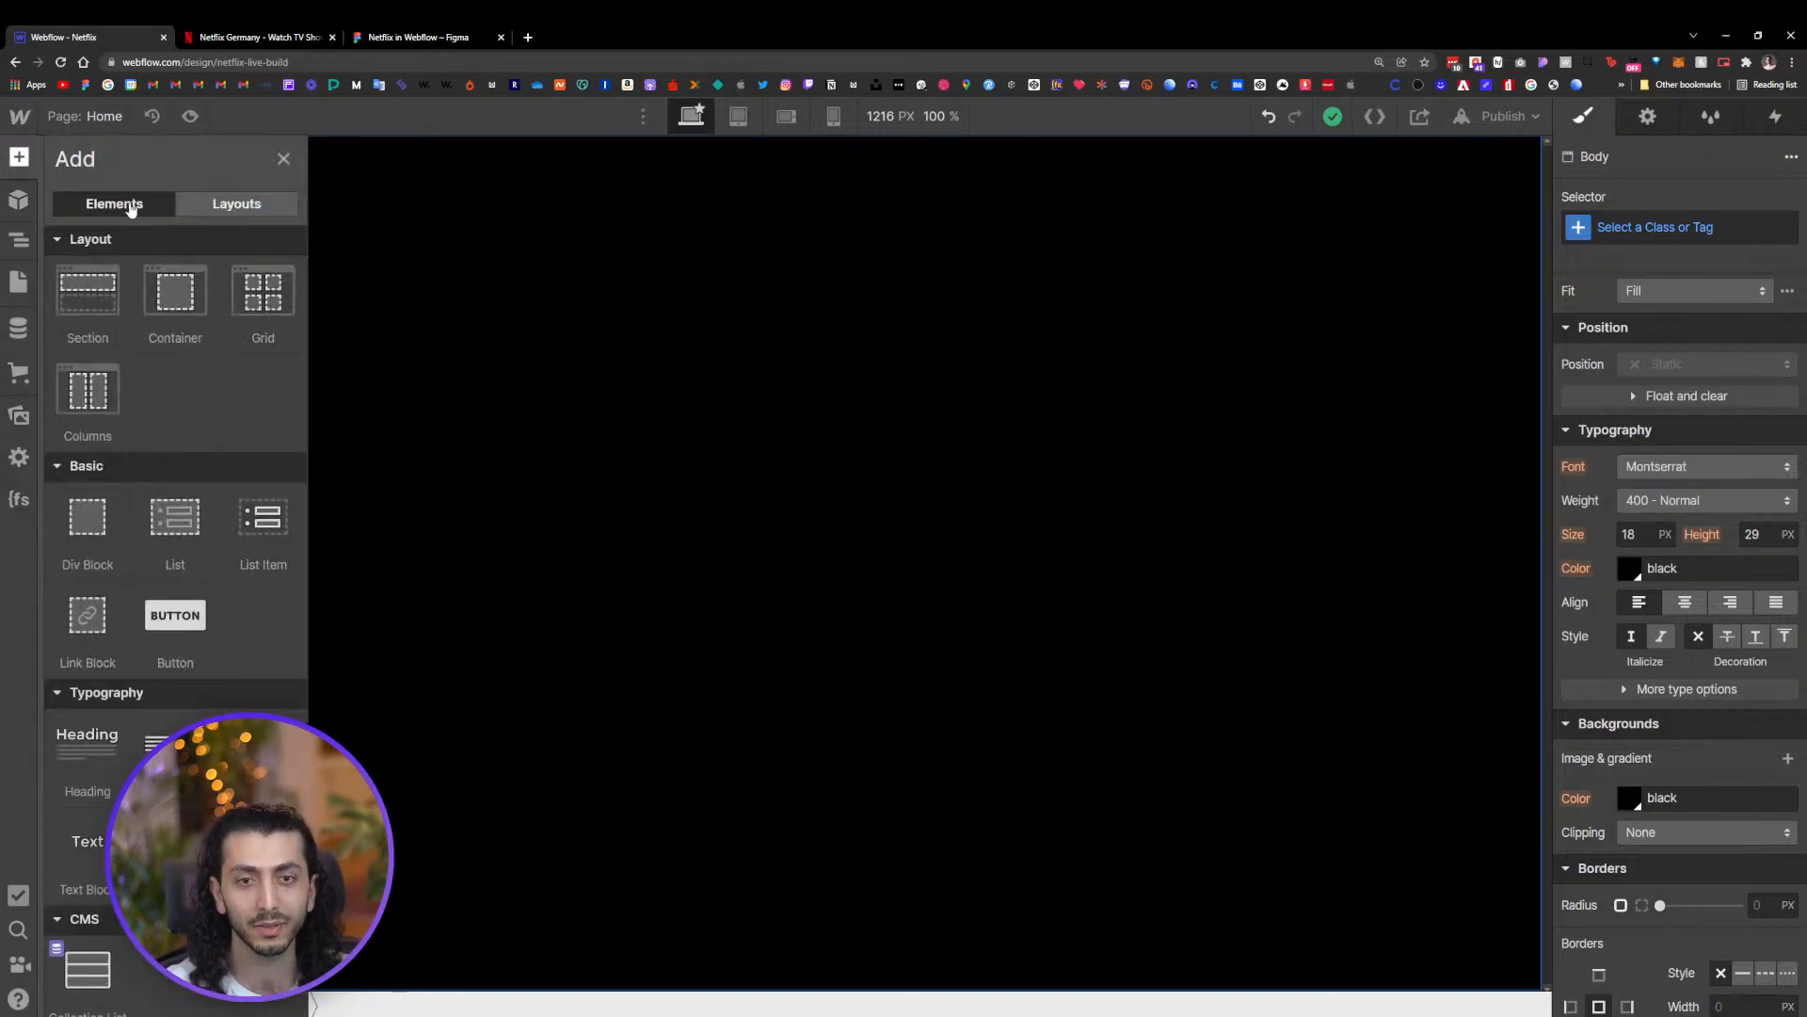
left_click(17, 160)
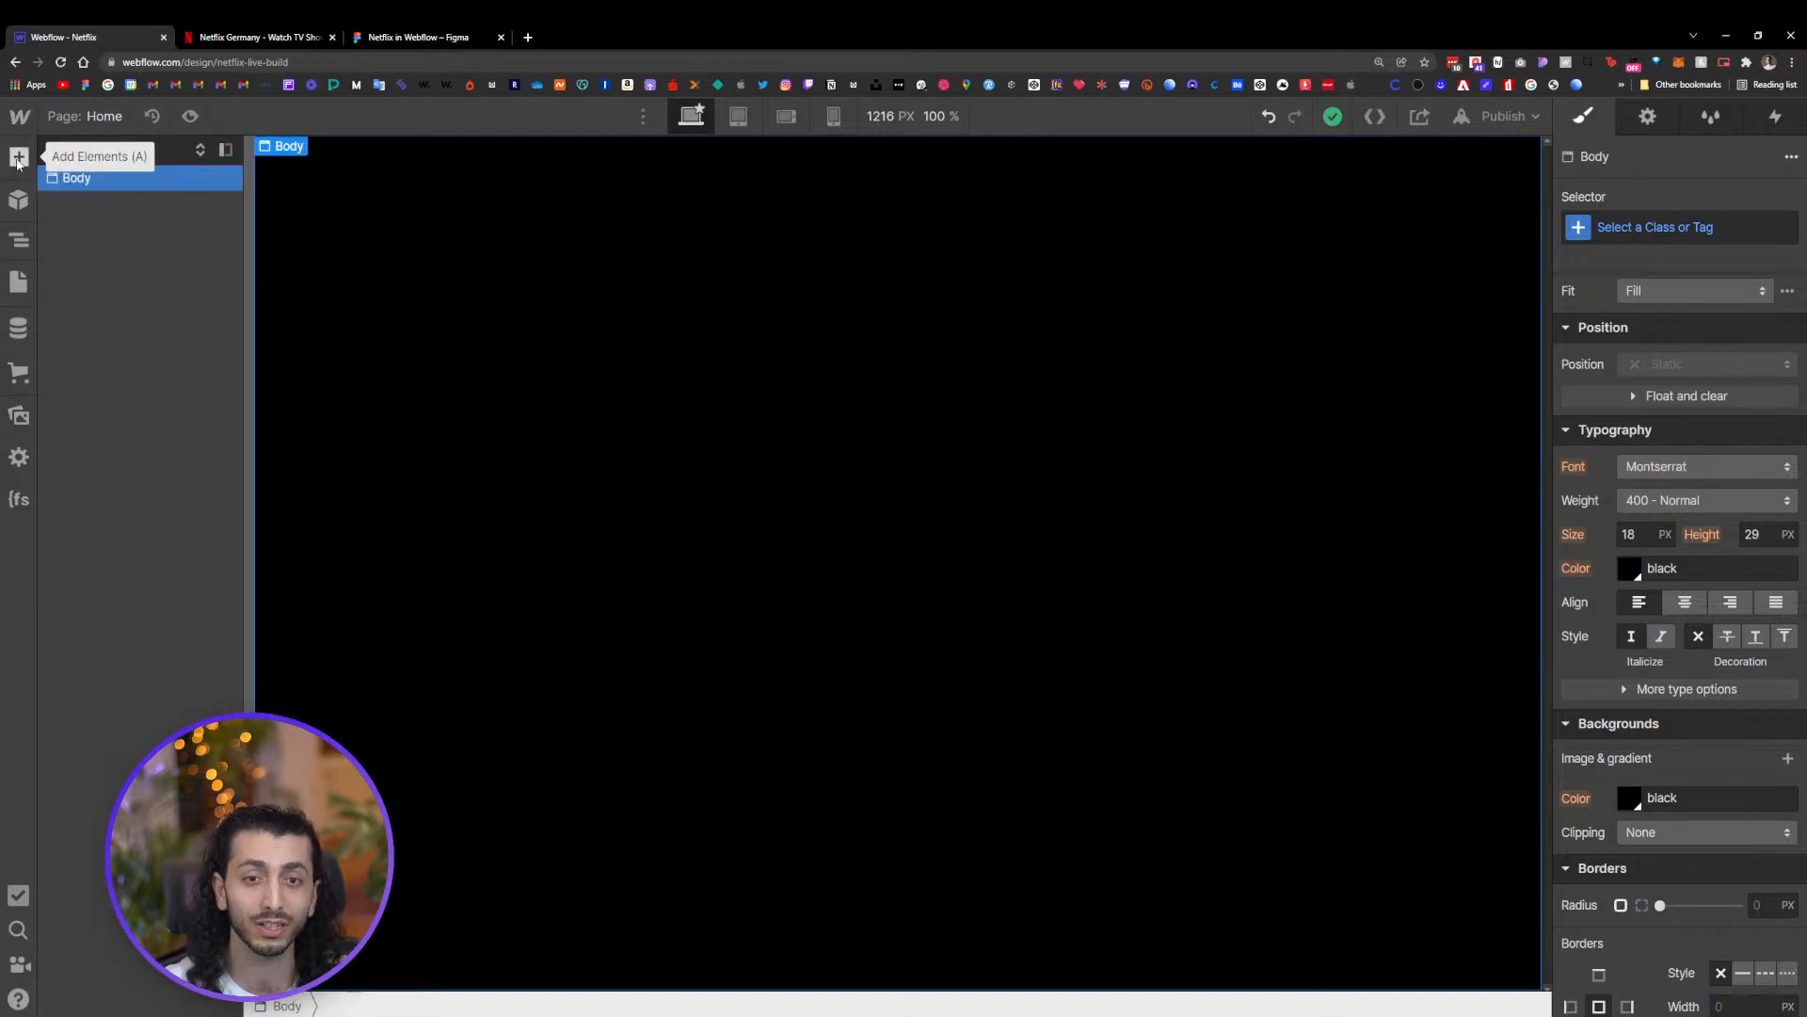
left_click(18, 160)
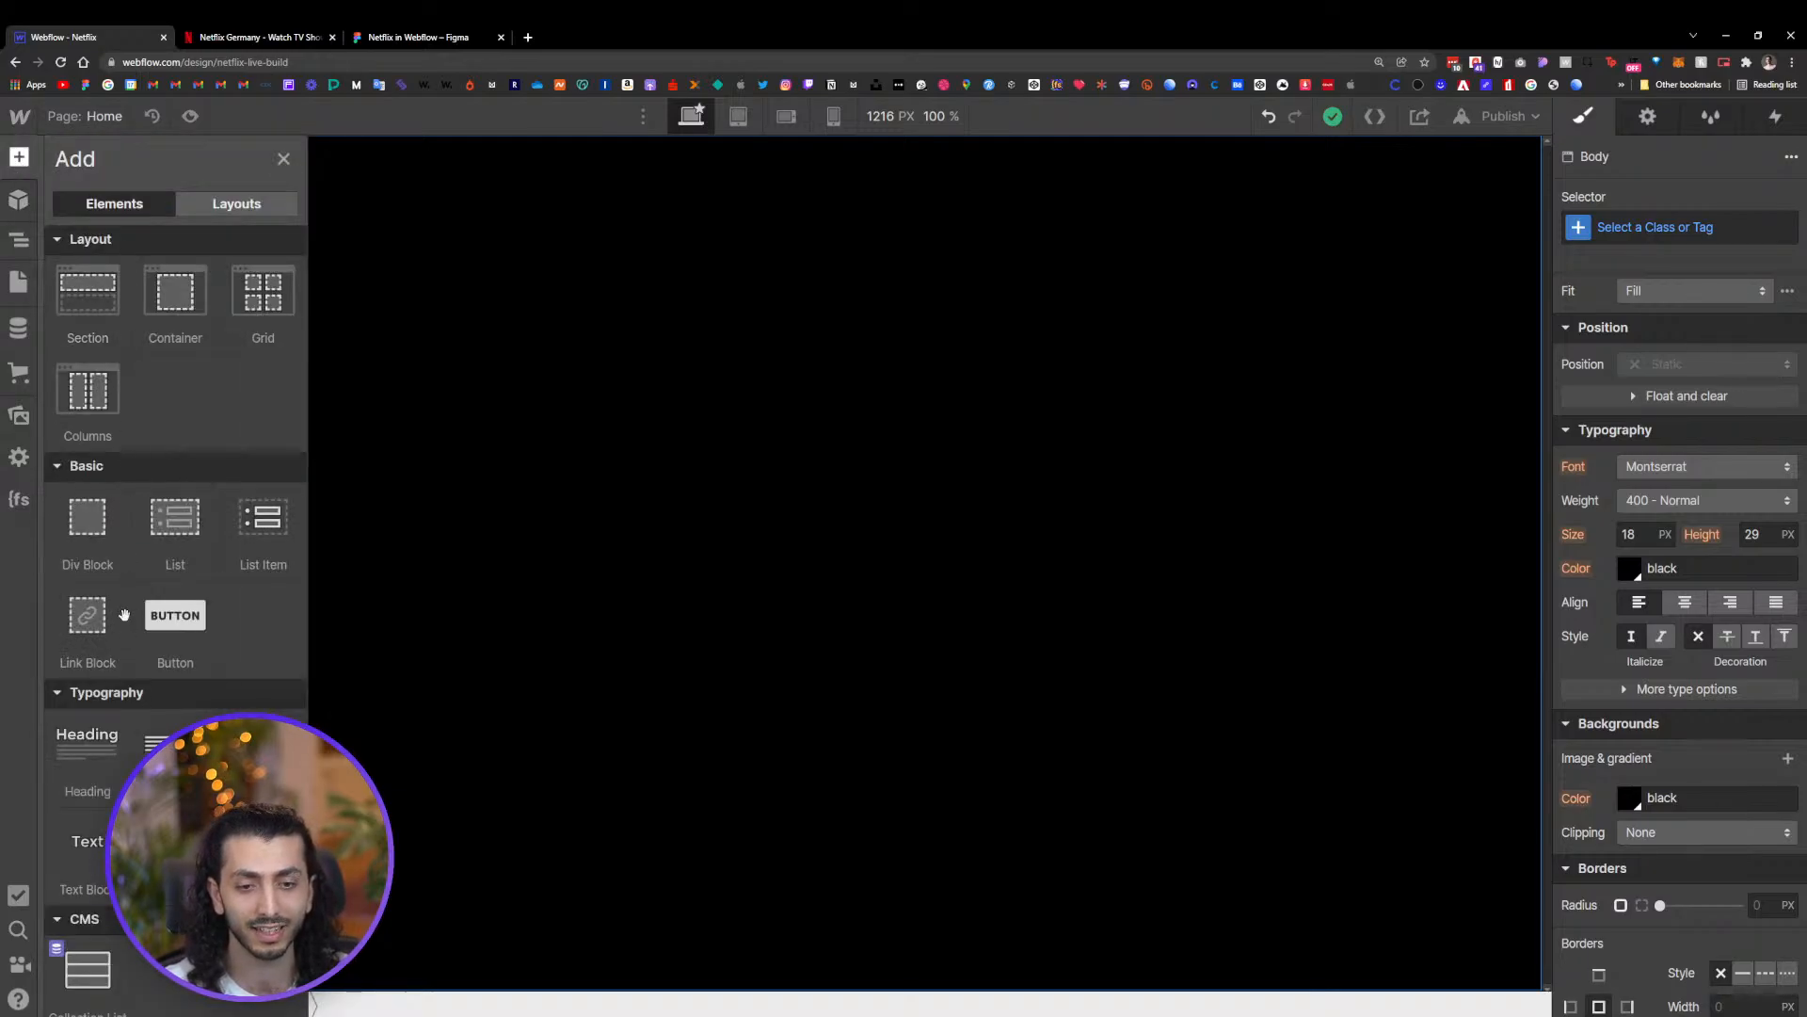
scroll(177, 454, "down", 5)
scroll(151, 423, "up", 5)
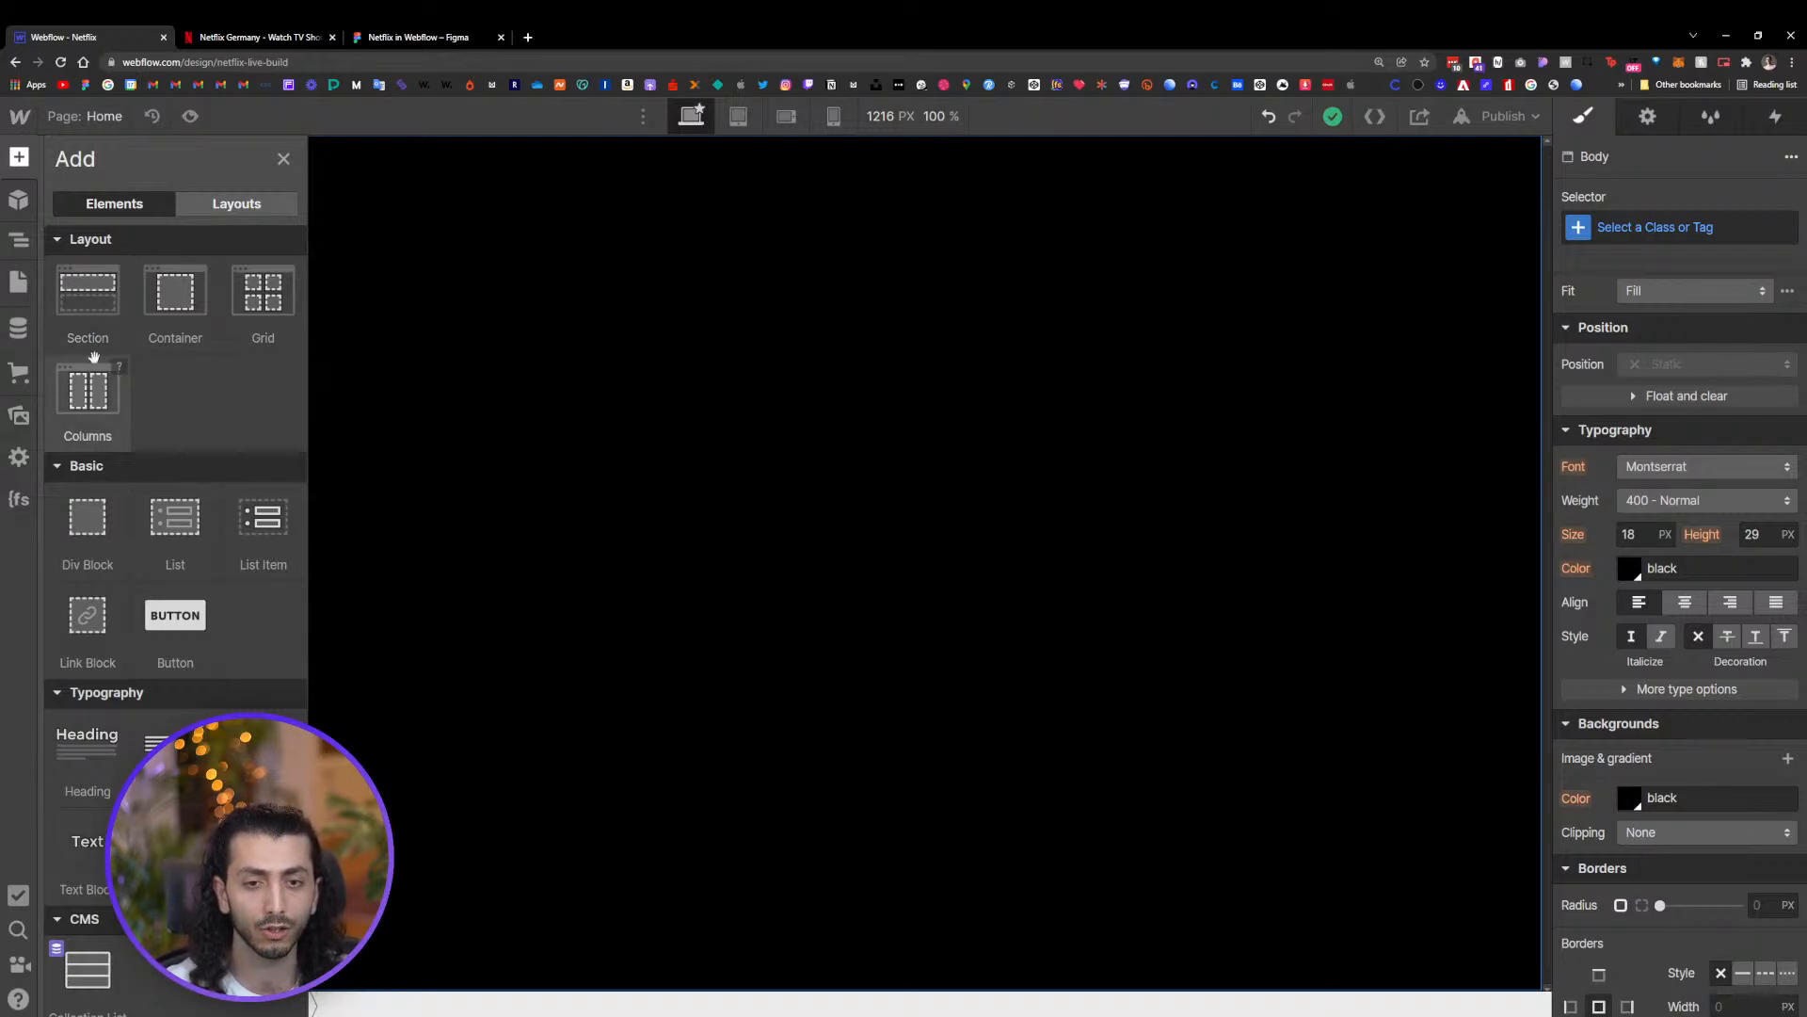
Add a Section element to the page body
left_click_drag(75, 298, 42, 183)
left_click(21, 158)
left_click_drag(85, 291, 105, 210)
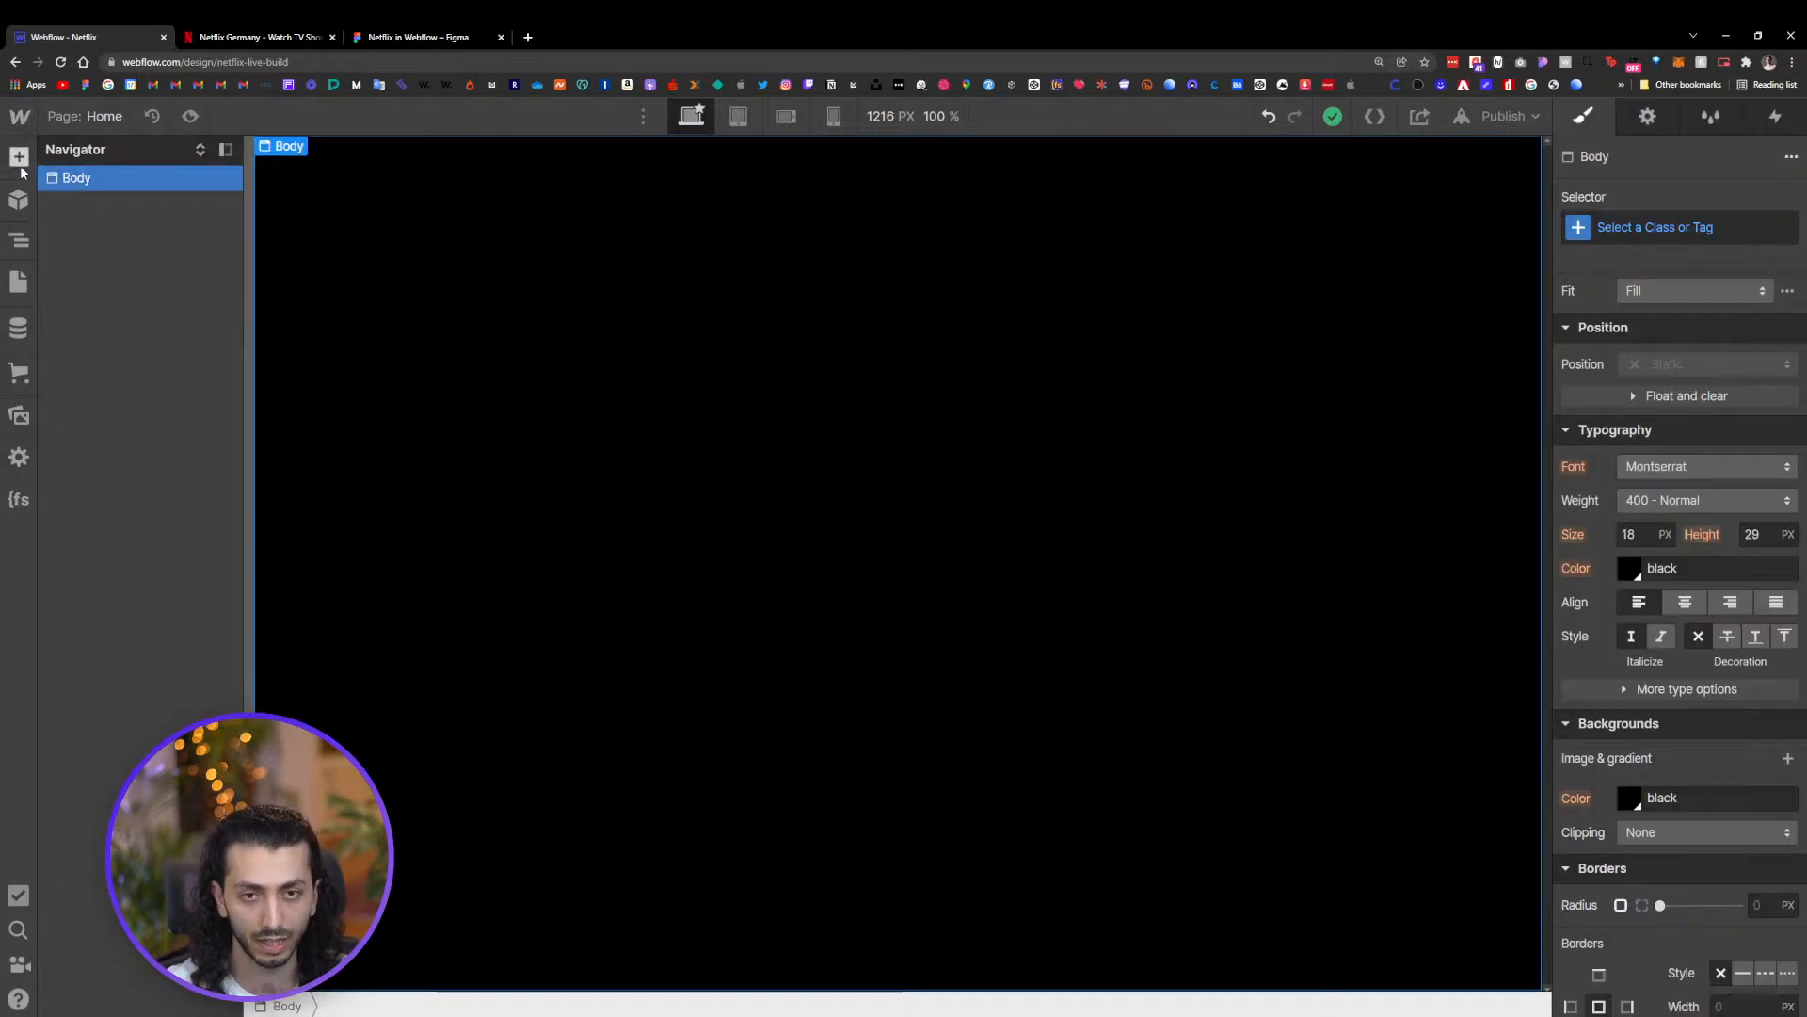
left_click(19, 157)
left_click(119, 268)
left_click(89, 287)
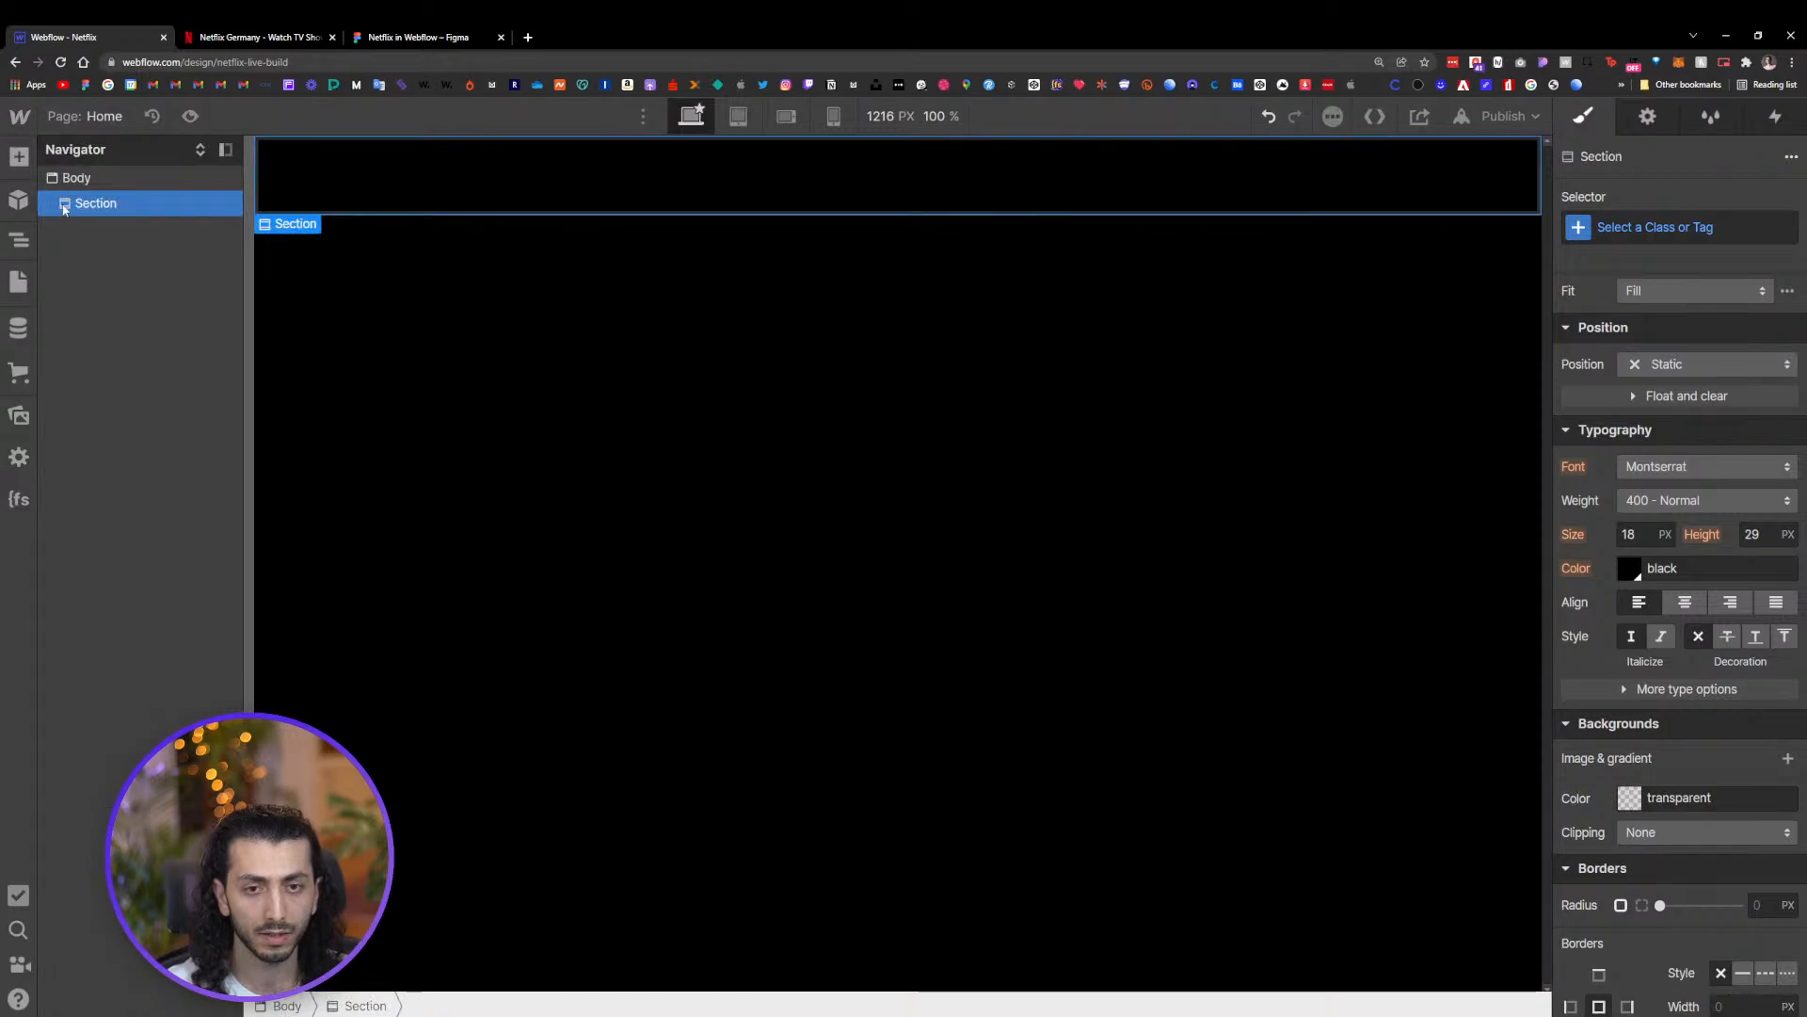
Add a Div Block inside the Section and move it out to sit directly under the Body
left_click(98, 527)
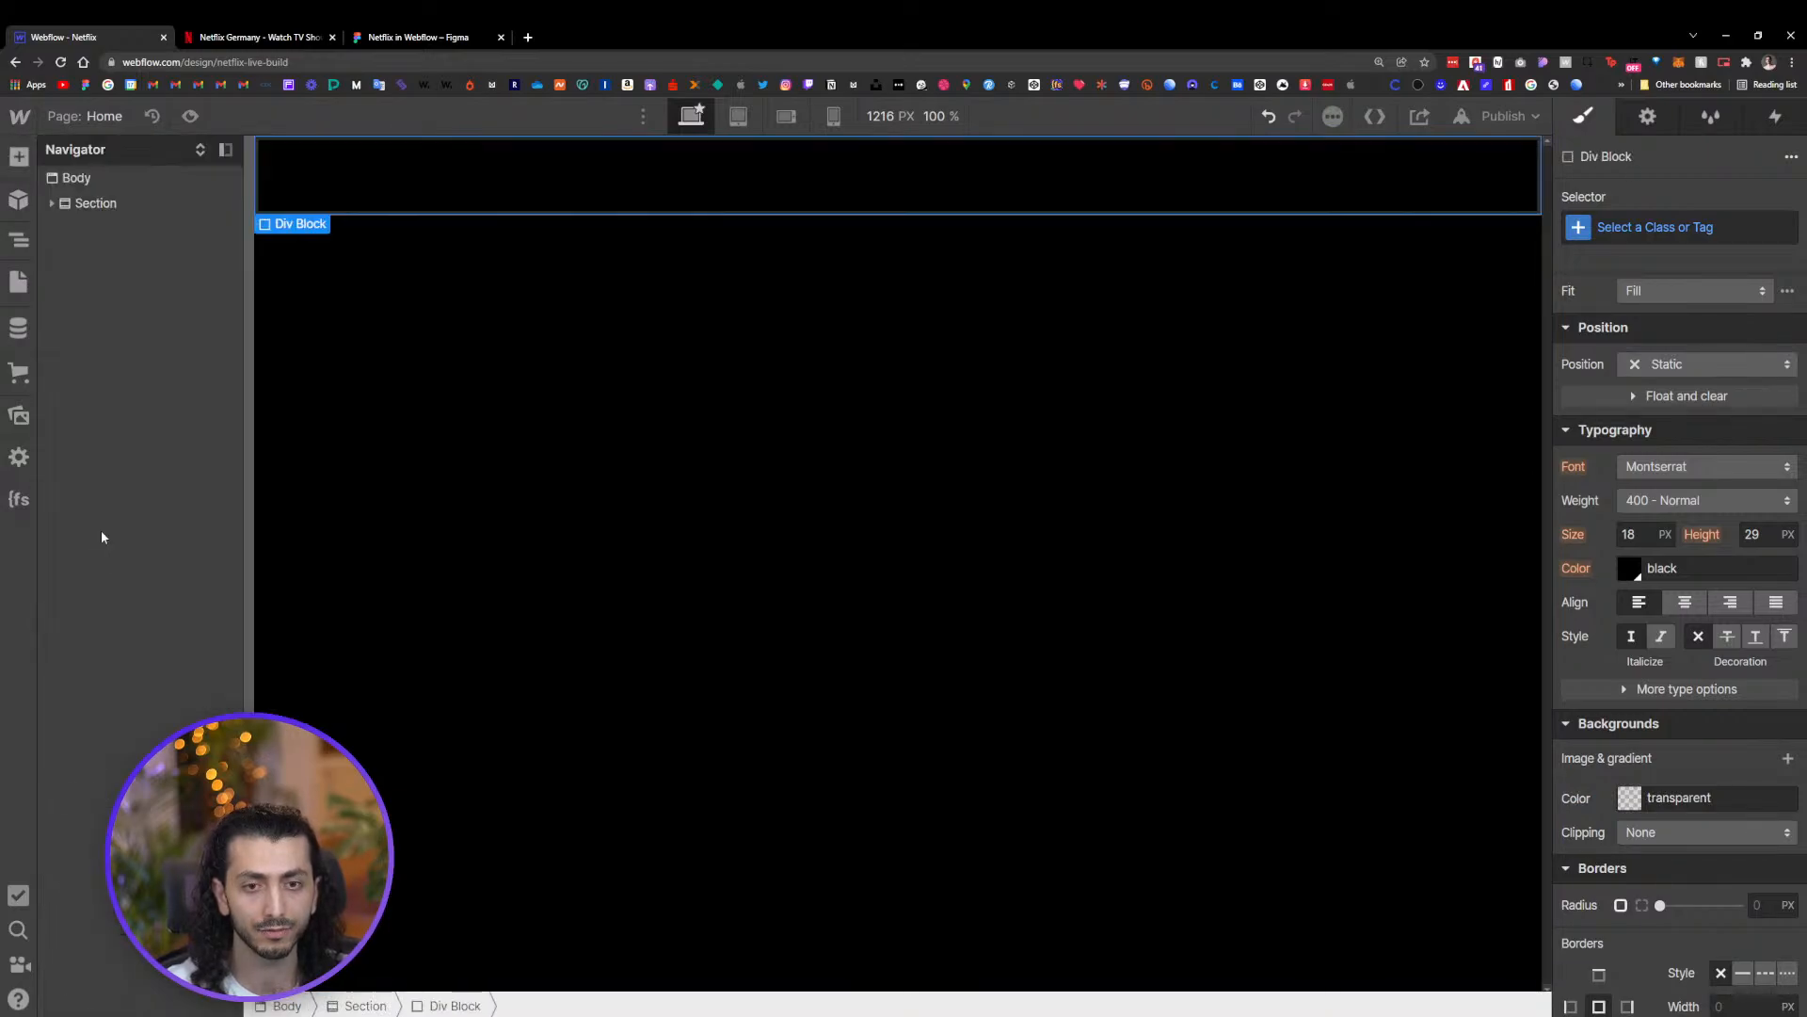
left_click_drag(59, 227, 97, 199)
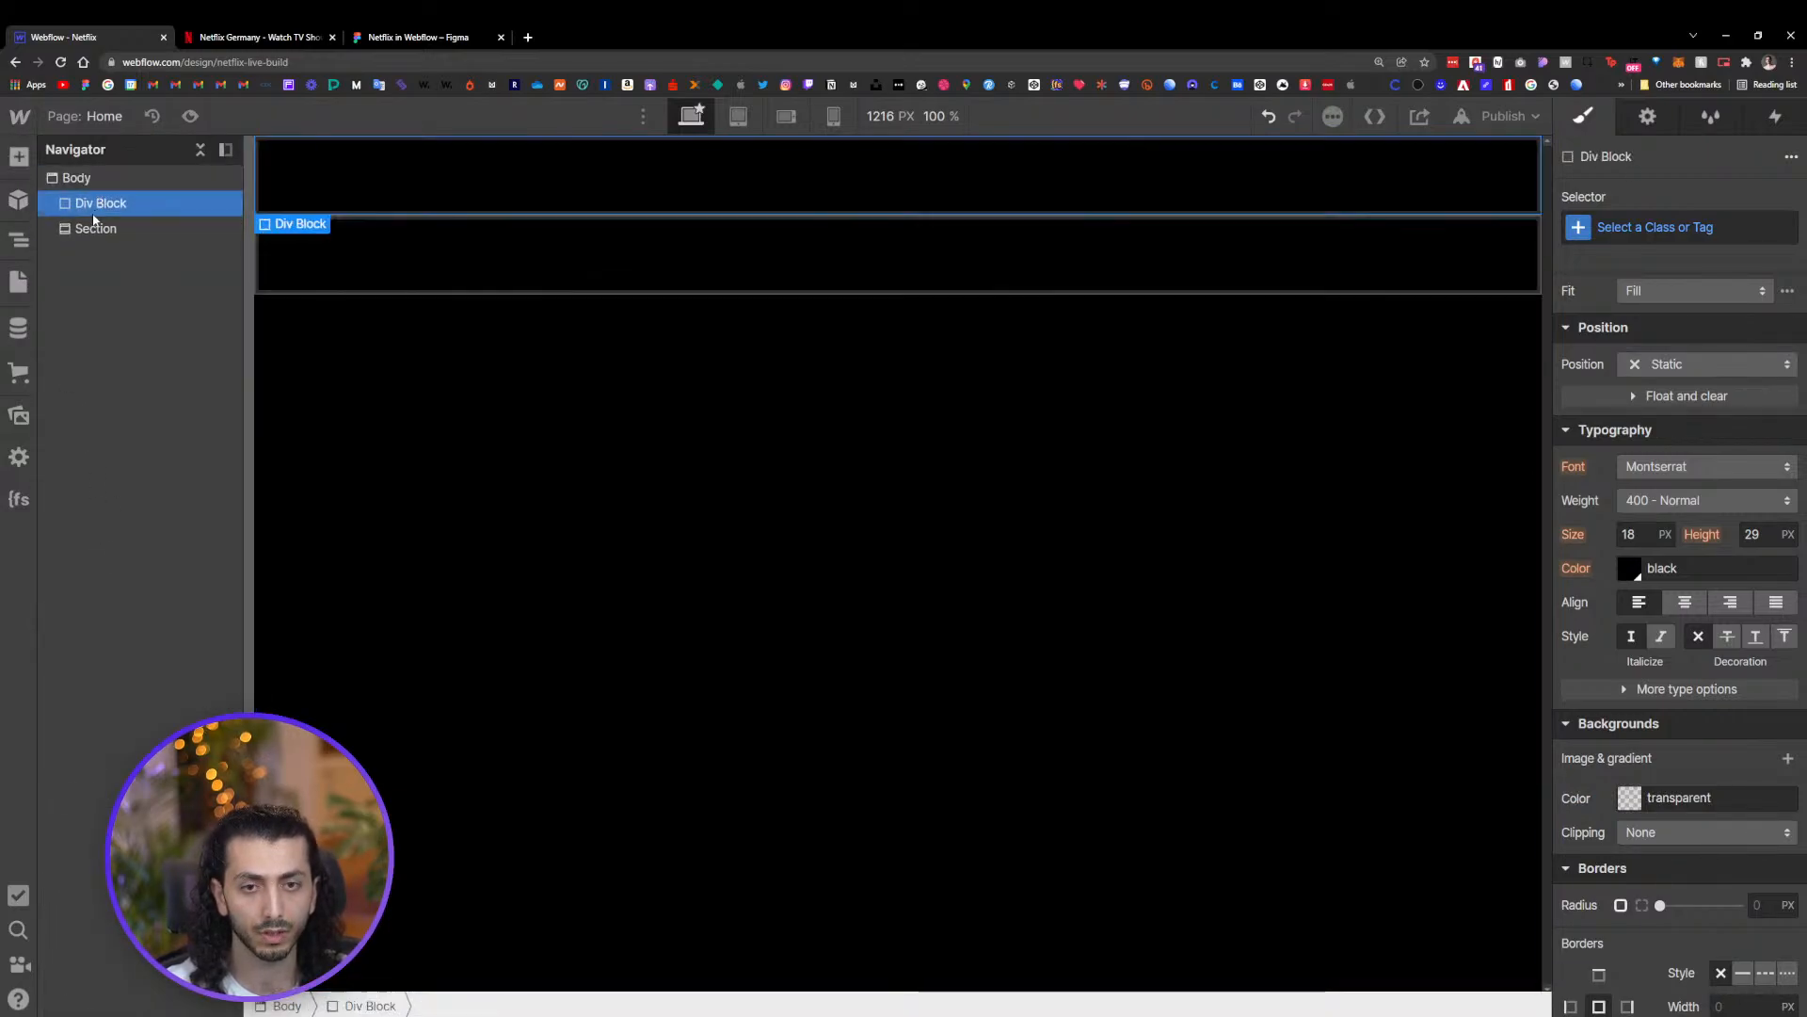
Select the empty Section and delete it, leaving only the Div Block
left_click(86, 233)
left_click(95, 202)
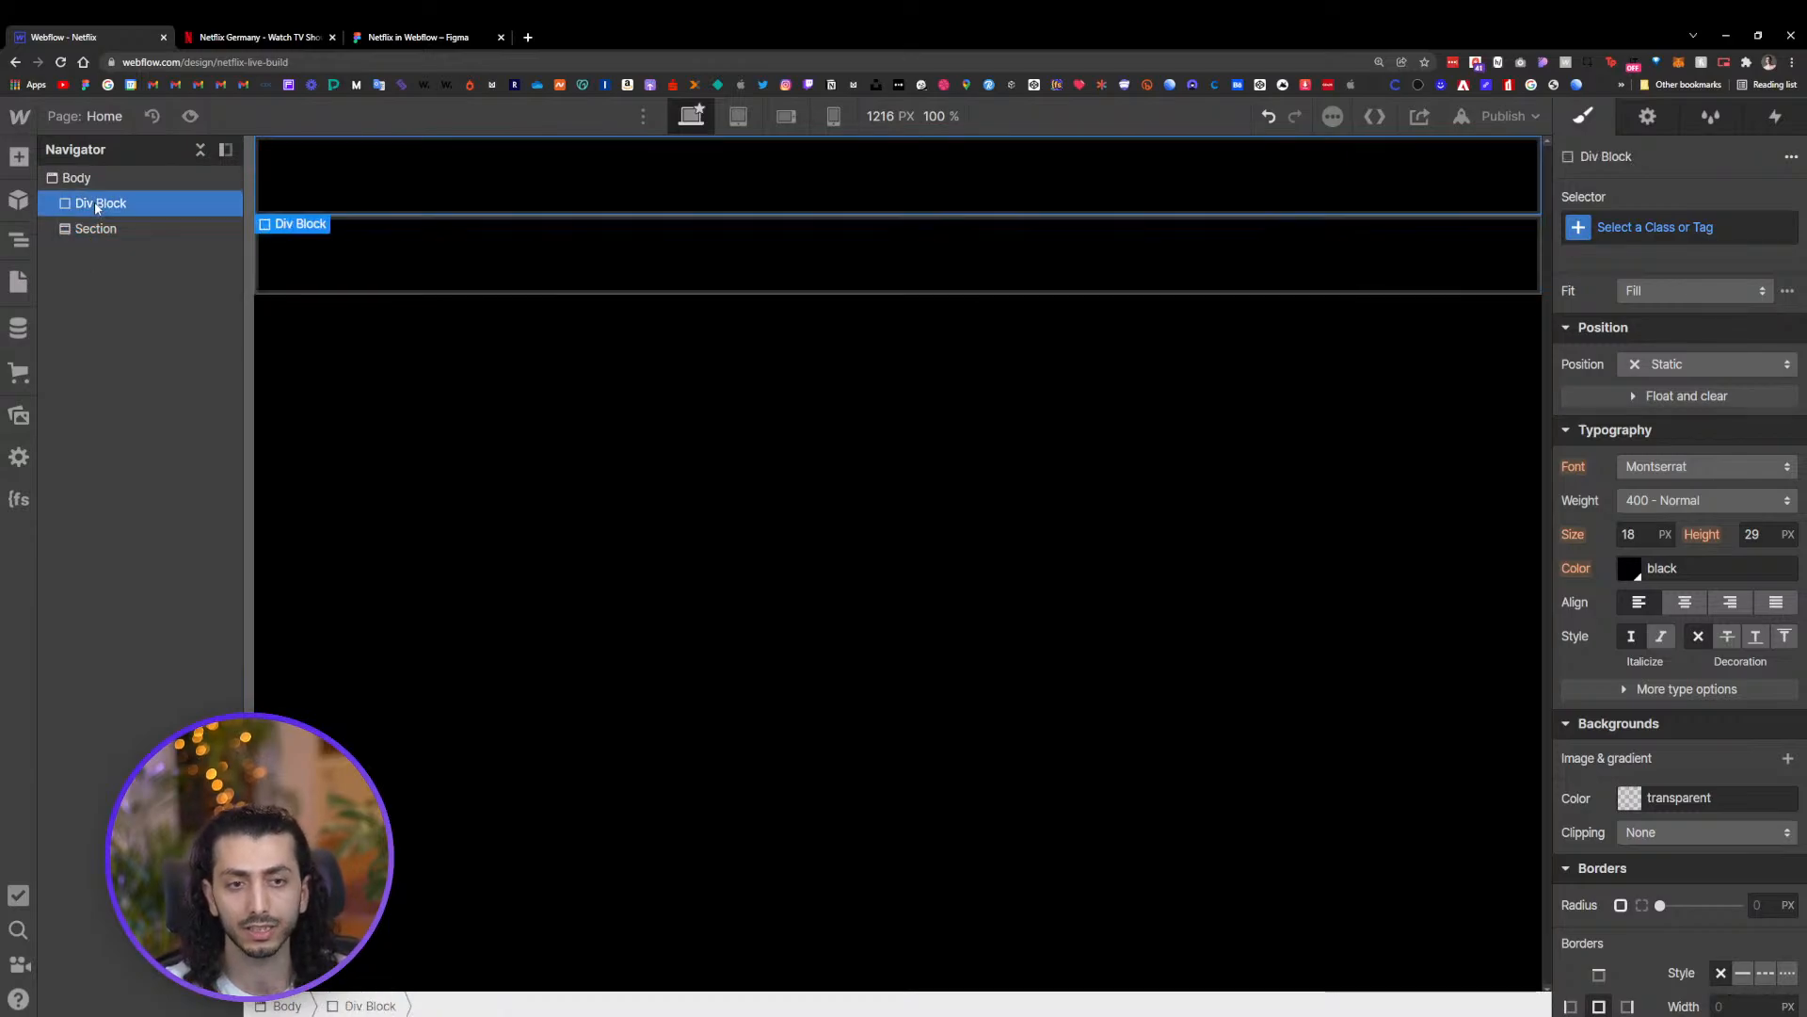
left_click(87, 229)
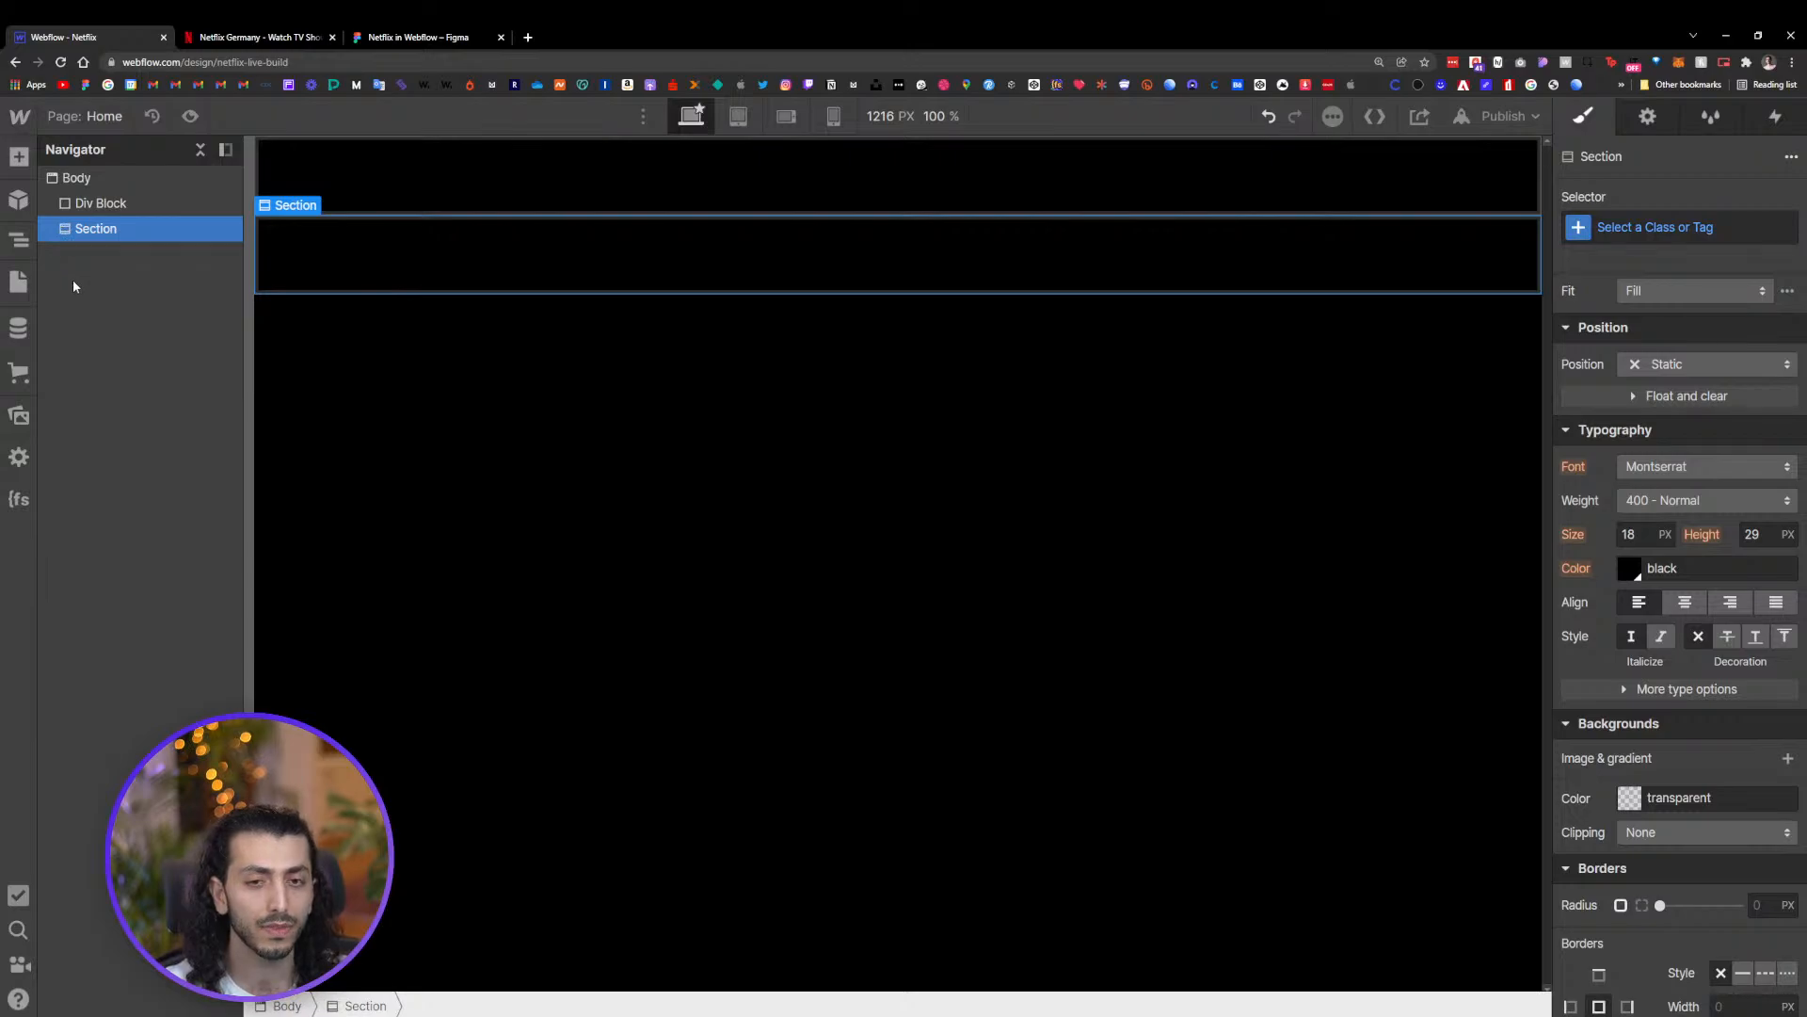
left_click(90, 204)
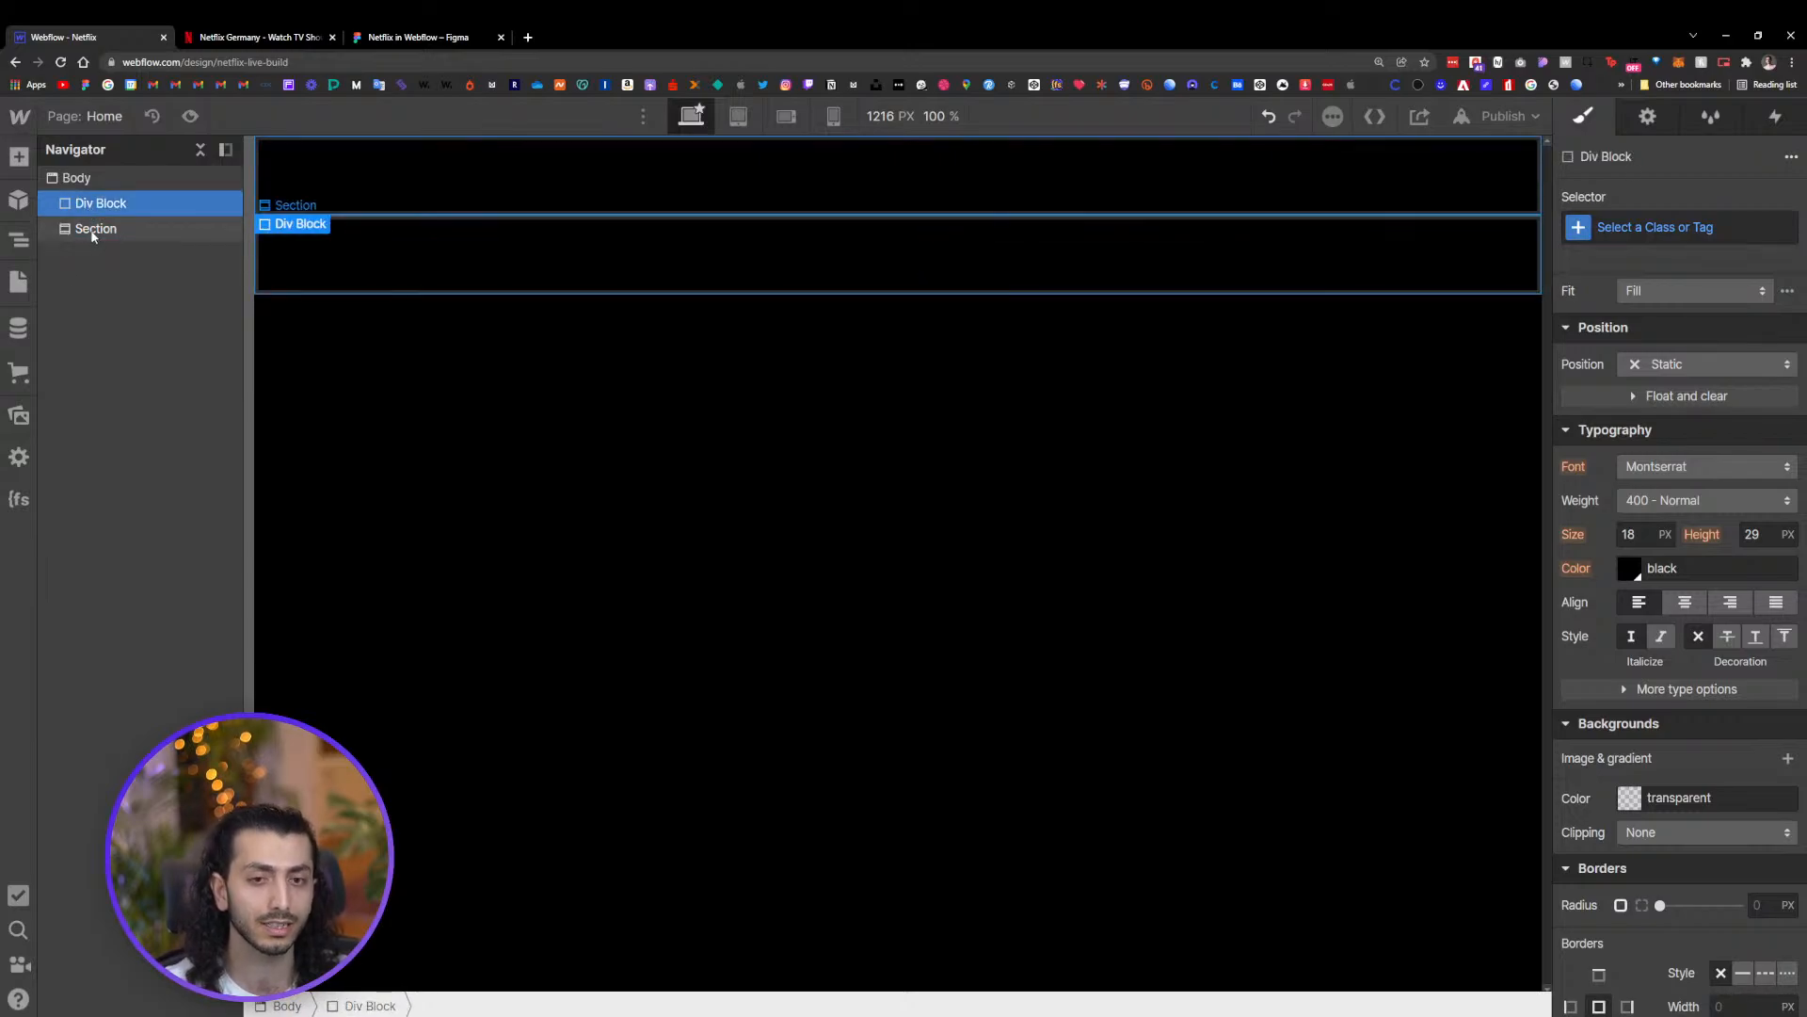
left_click(89, 232)
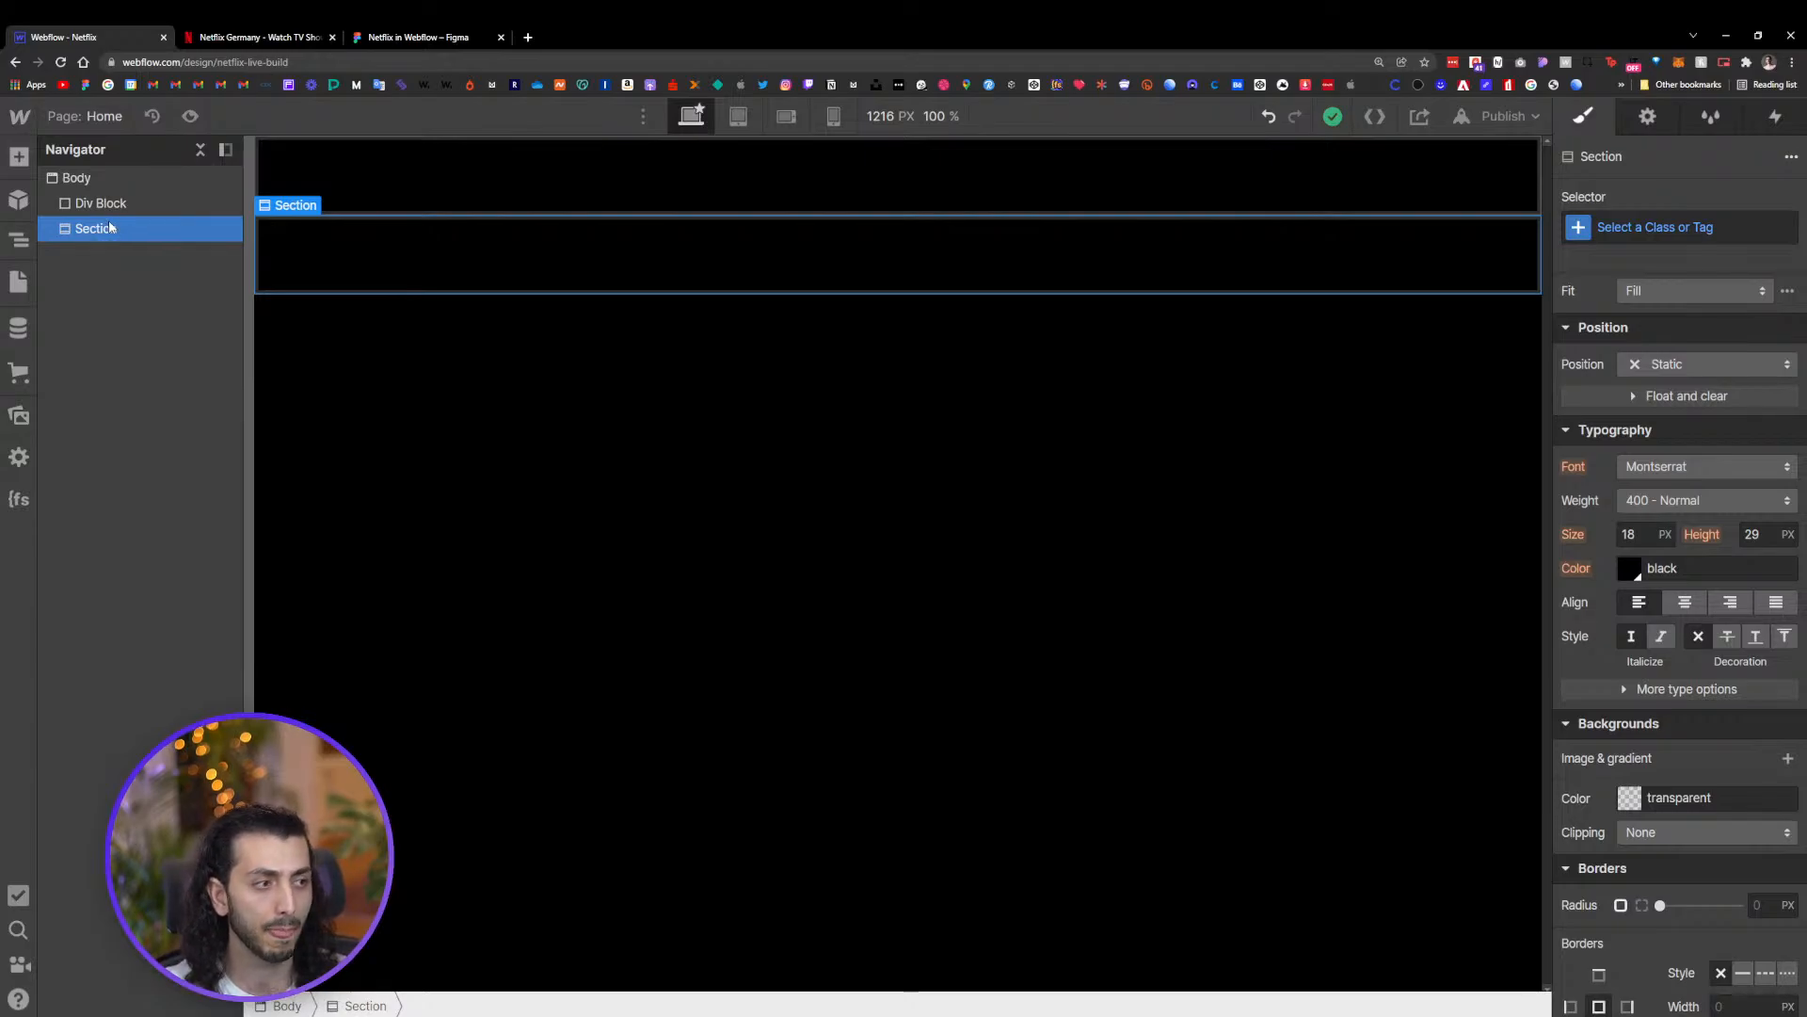
scroll(1707, 637, "up", 5)
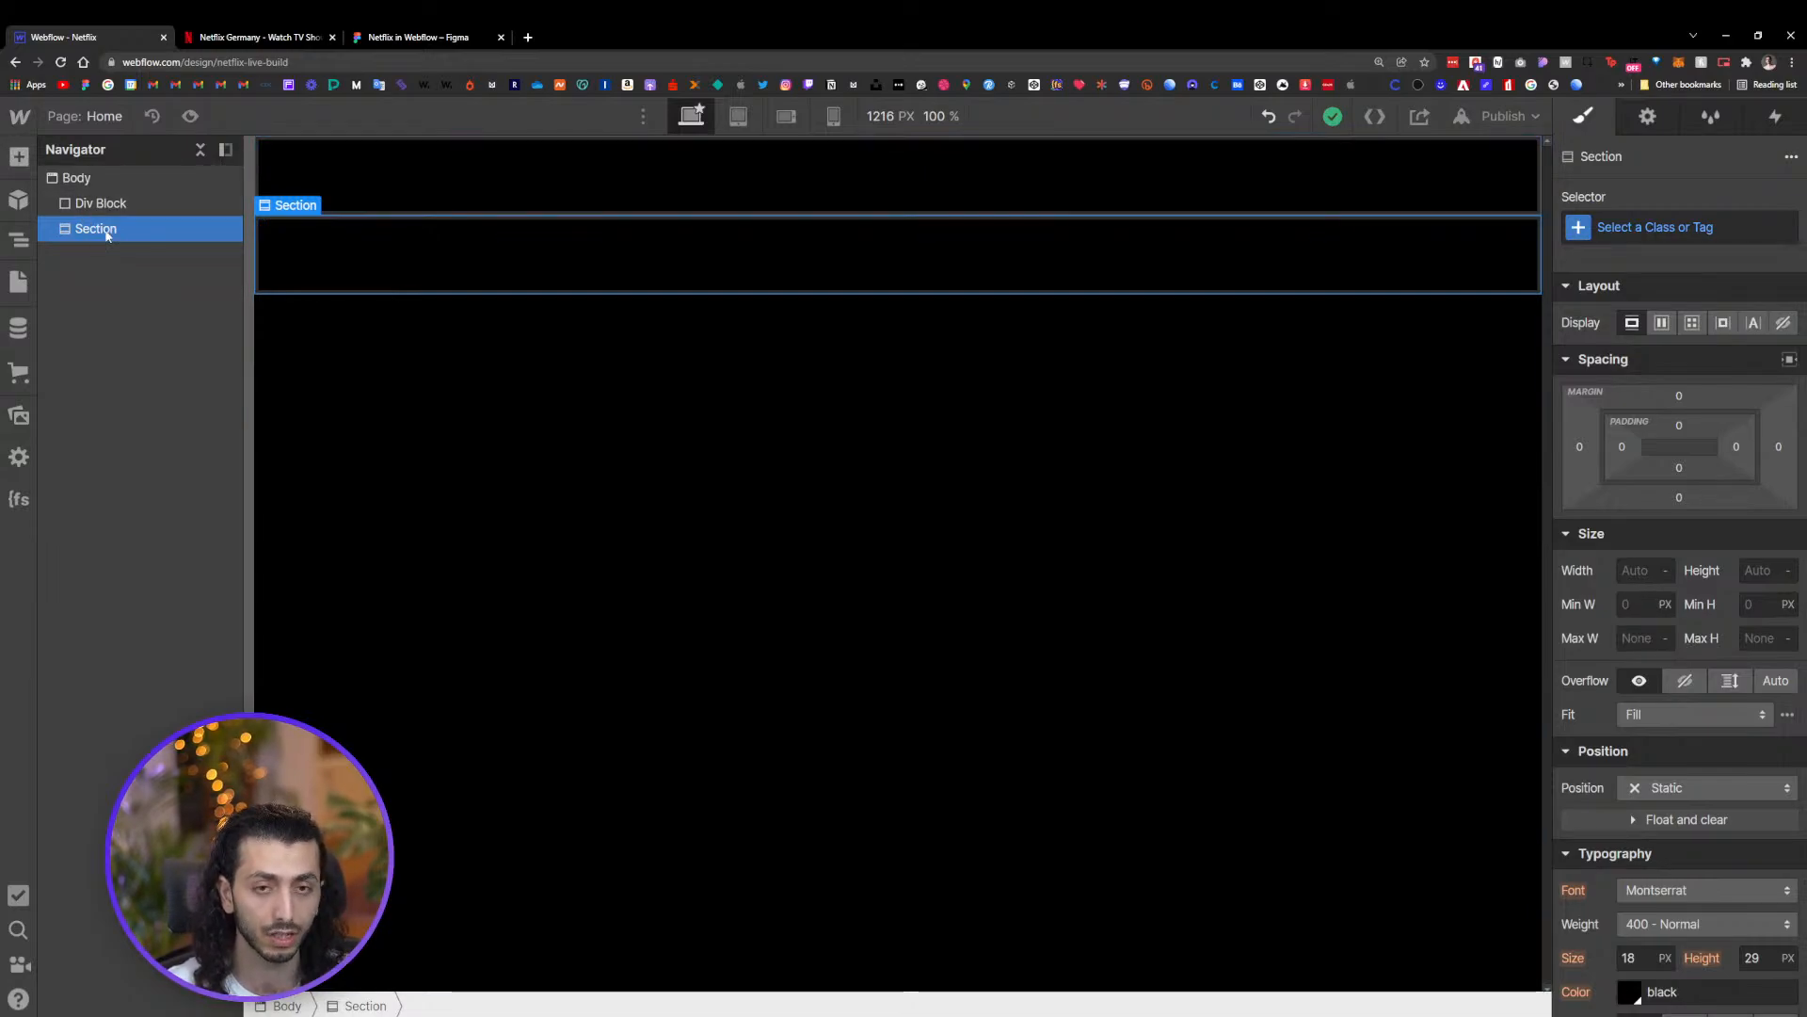
key("Delete")
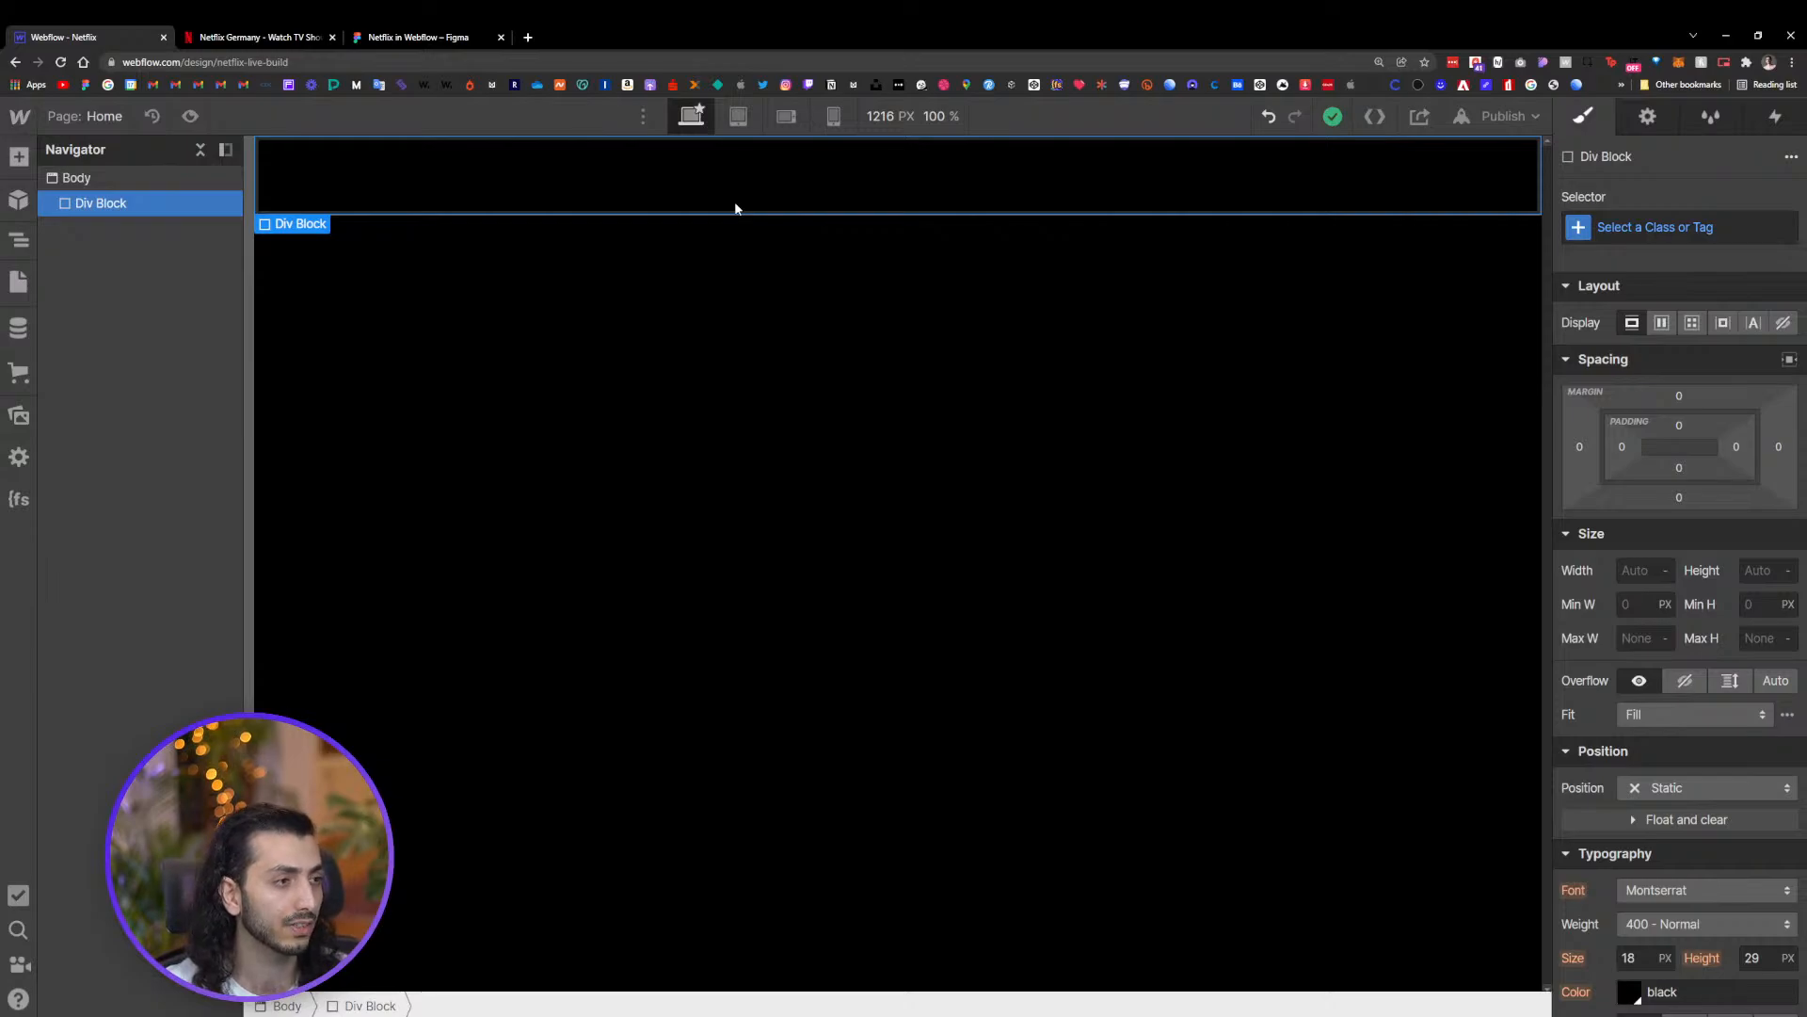
Create a new class named Hero Section on the Div Block
key("ctrl+Return")
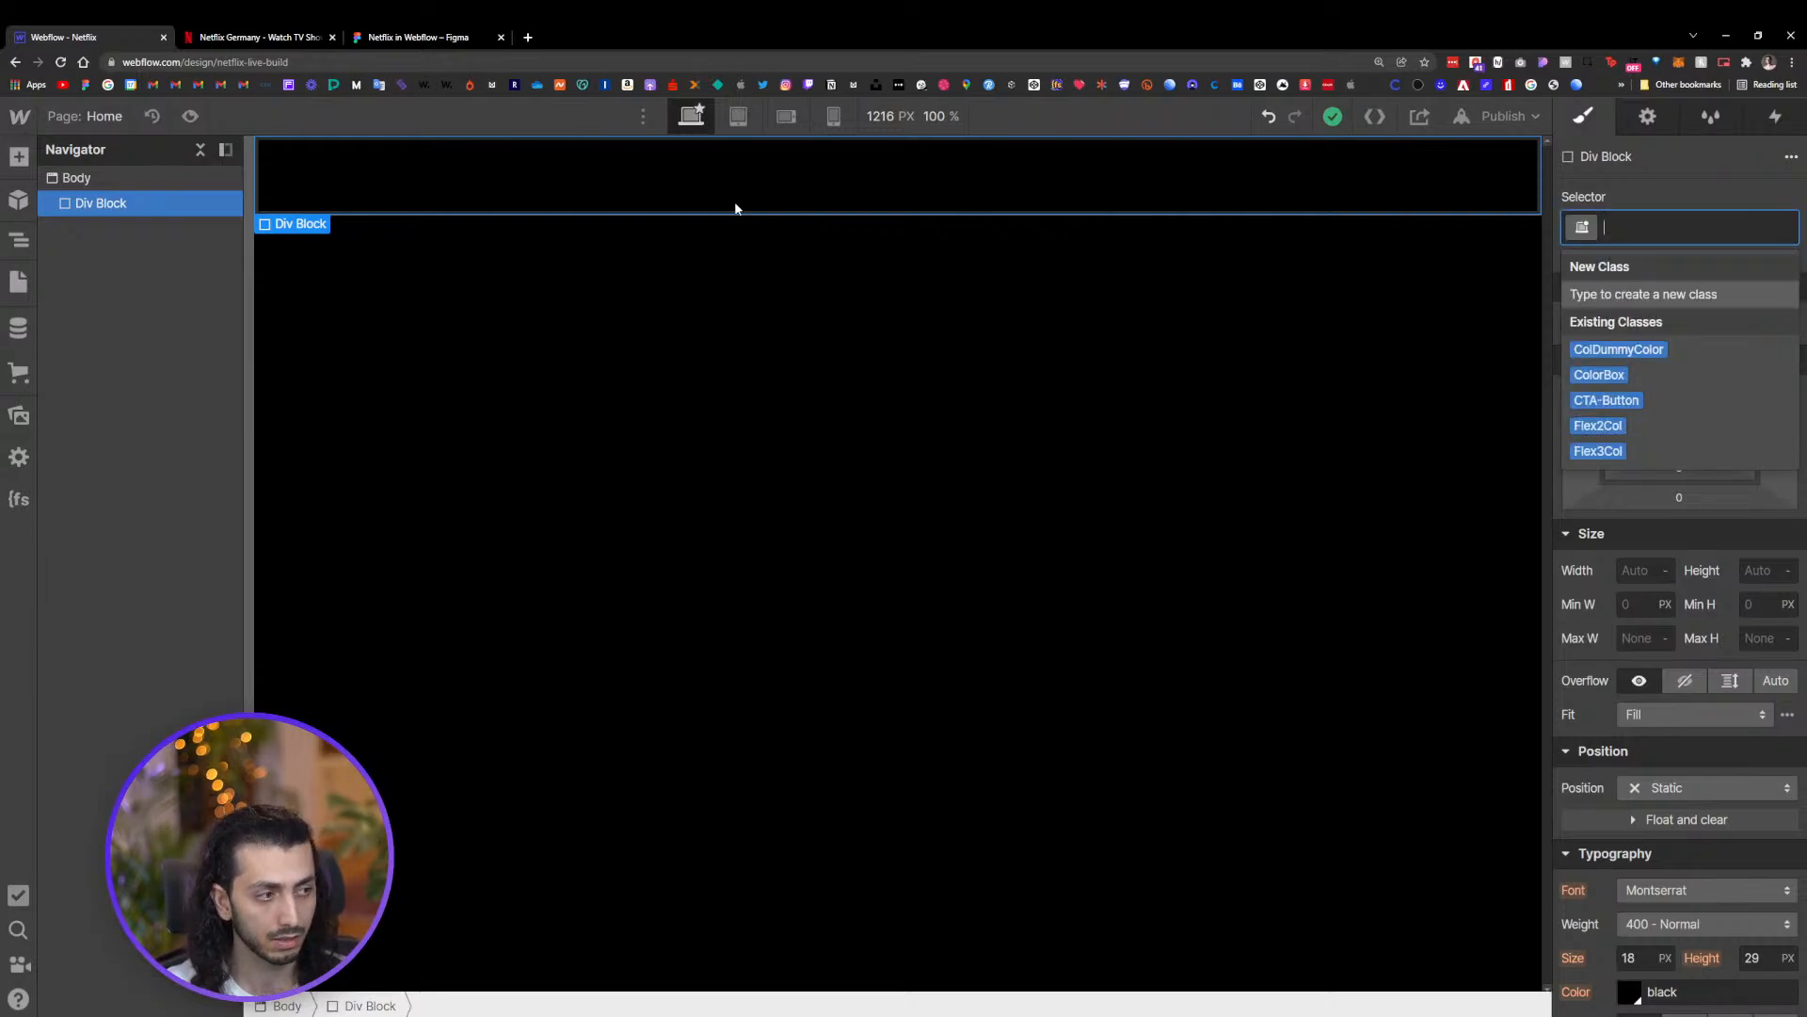
type("He")
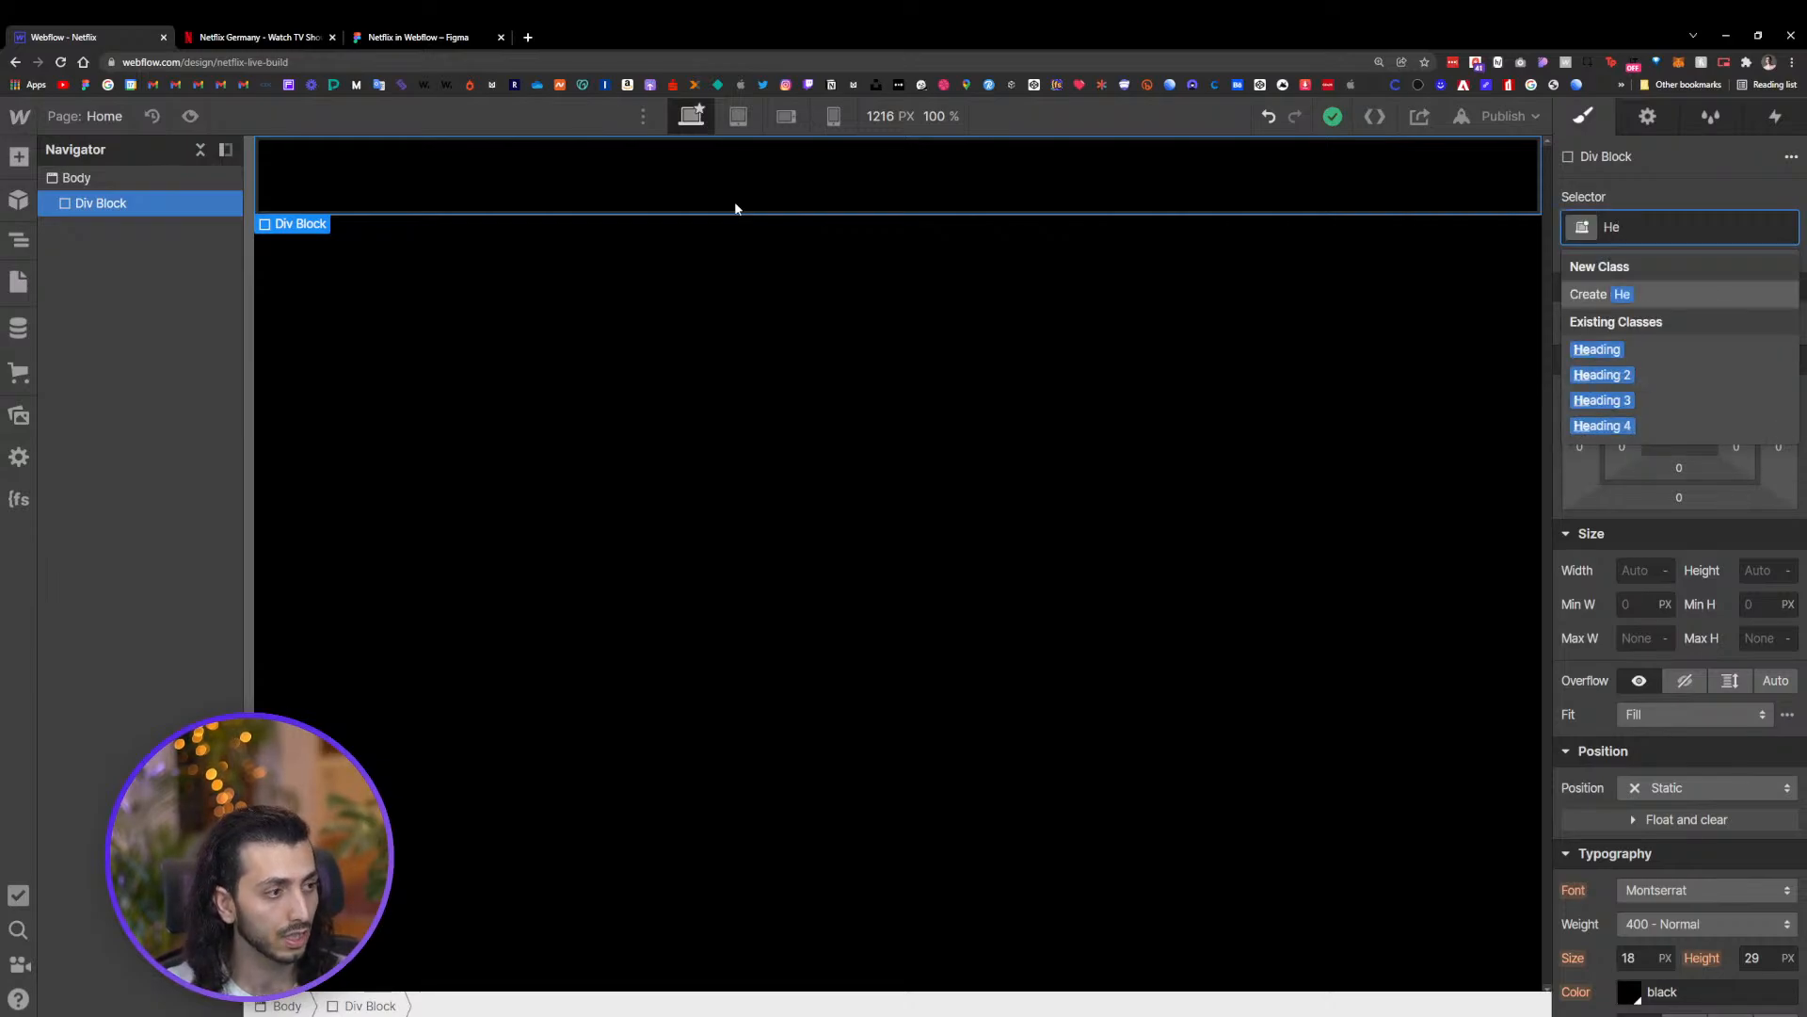
key("BackSpace")
key("BackSpace")
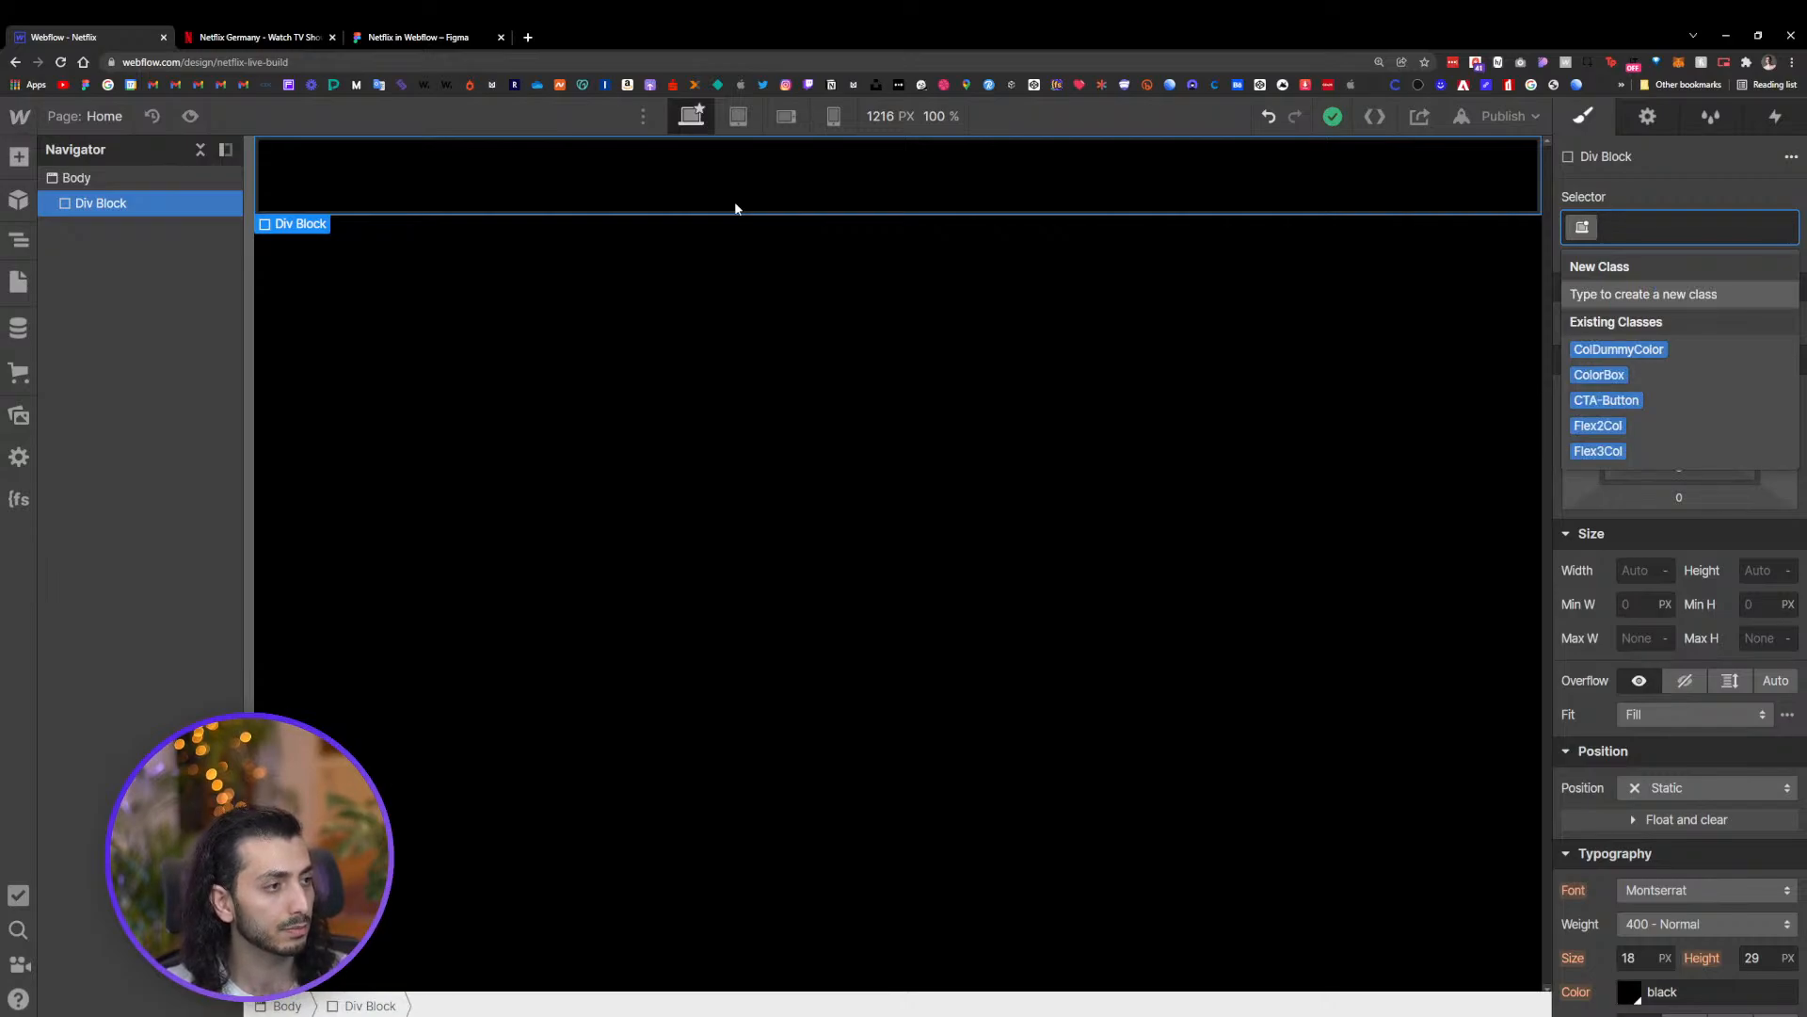
key("Down")
key("Down")
key("Up")
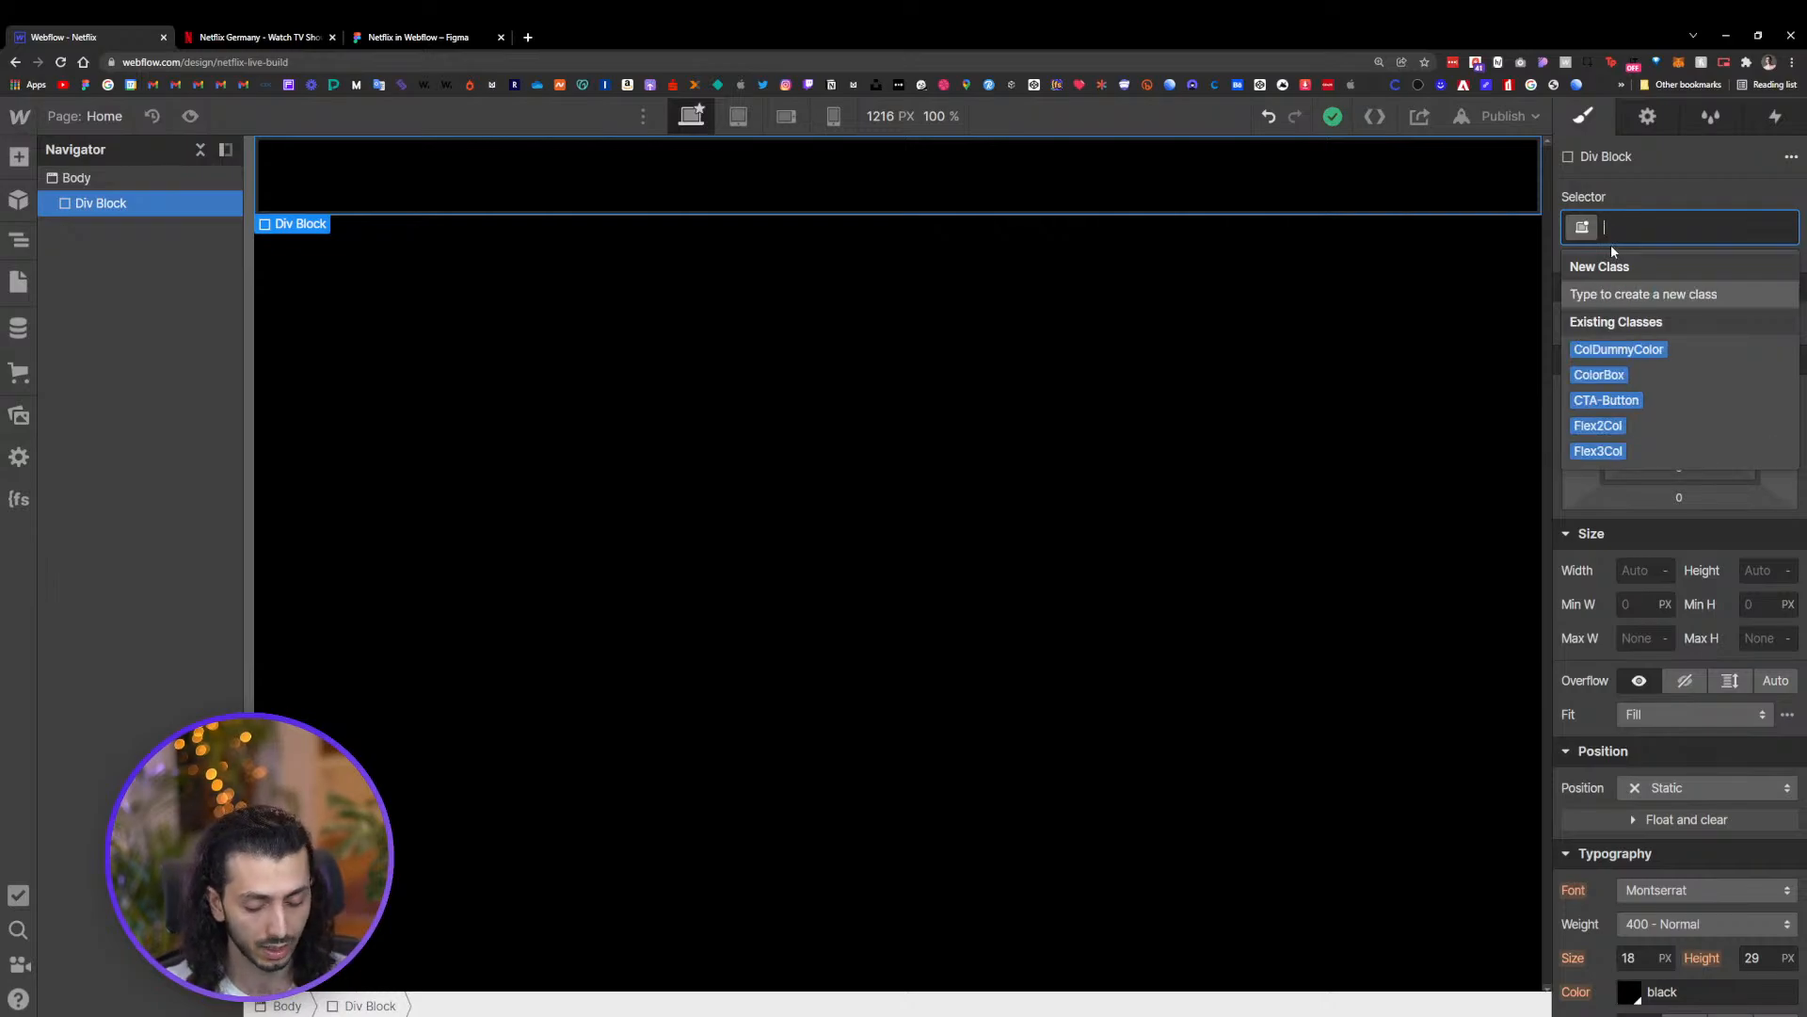
type("J")
key("BackSpace")
type("He")
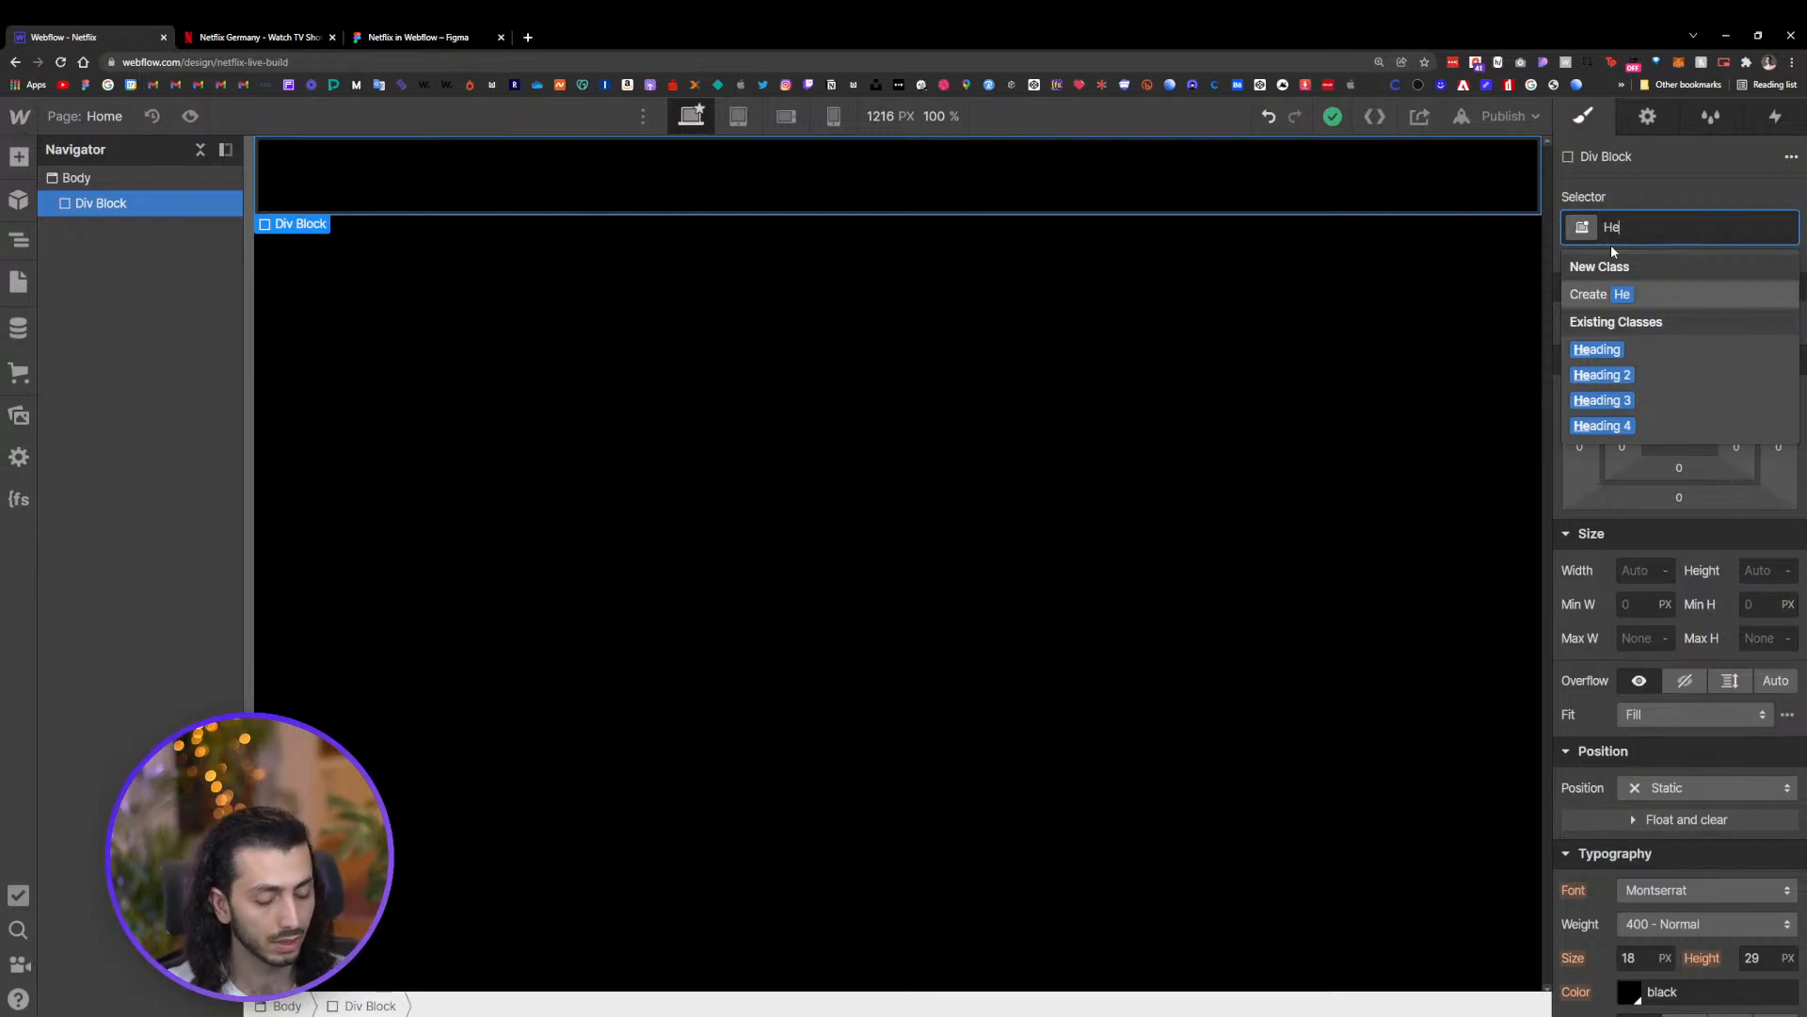
type("reo Se")
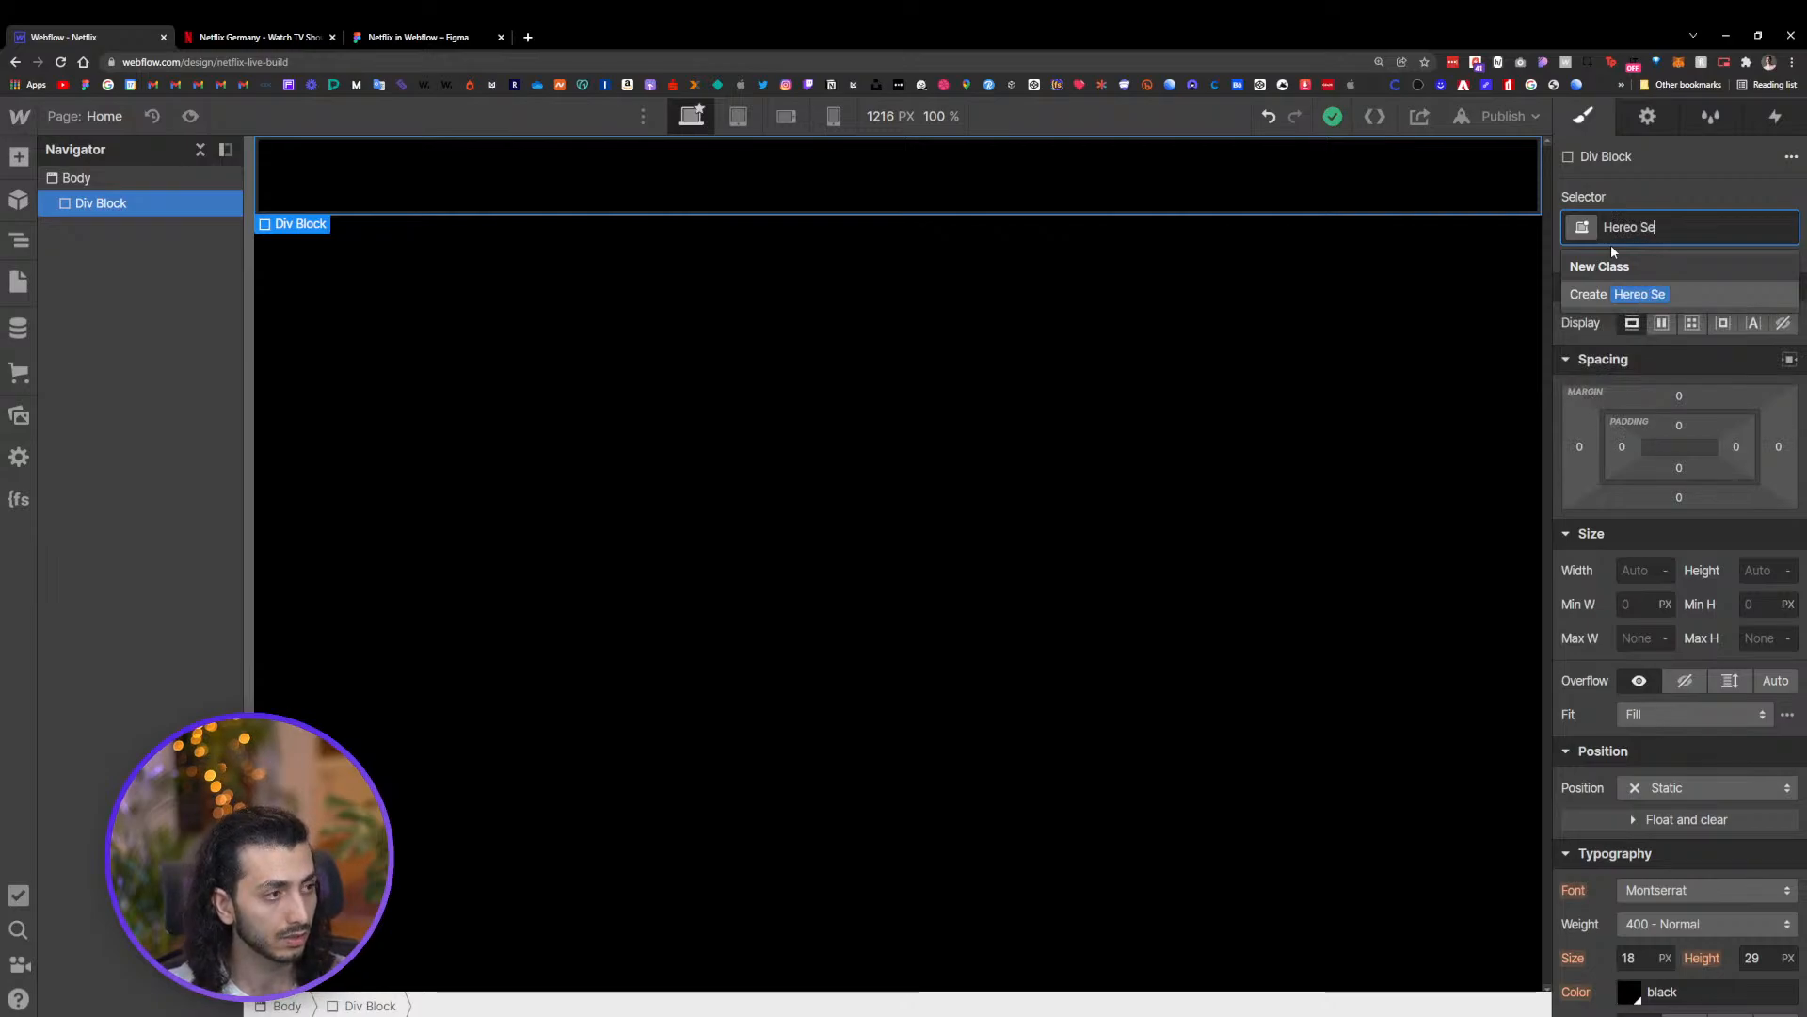
type("ction")
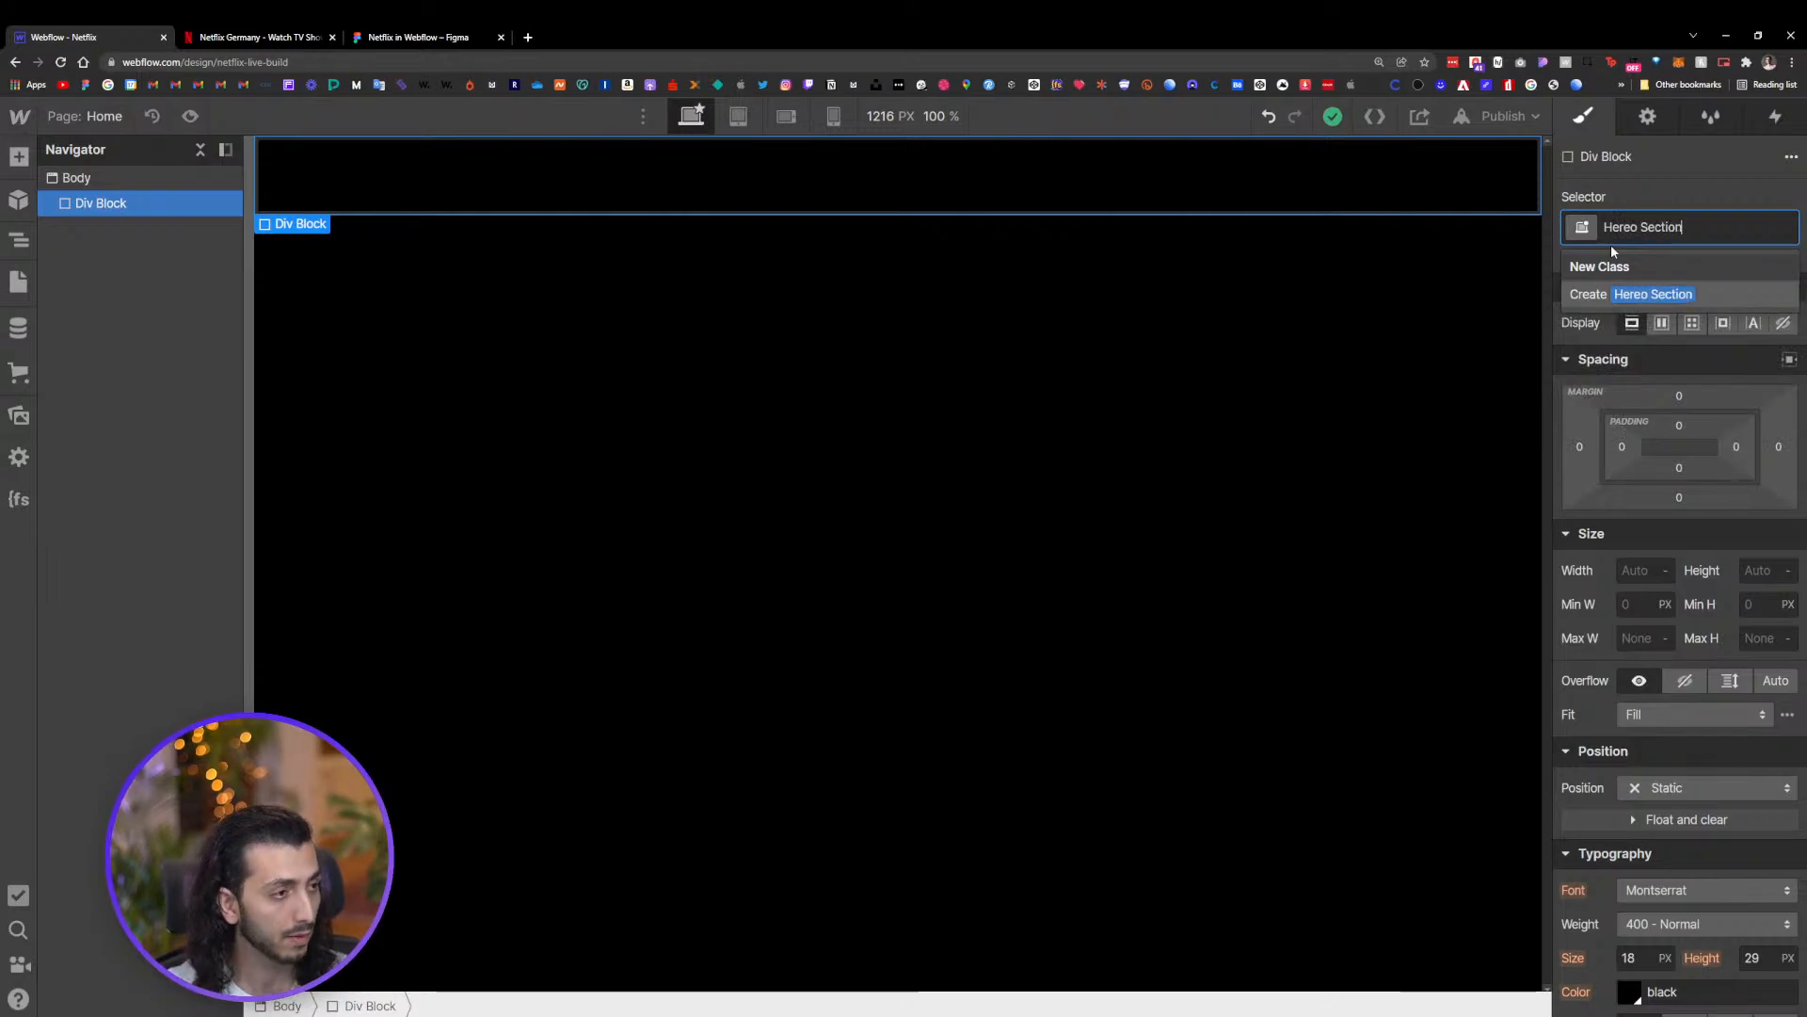
key("Return")
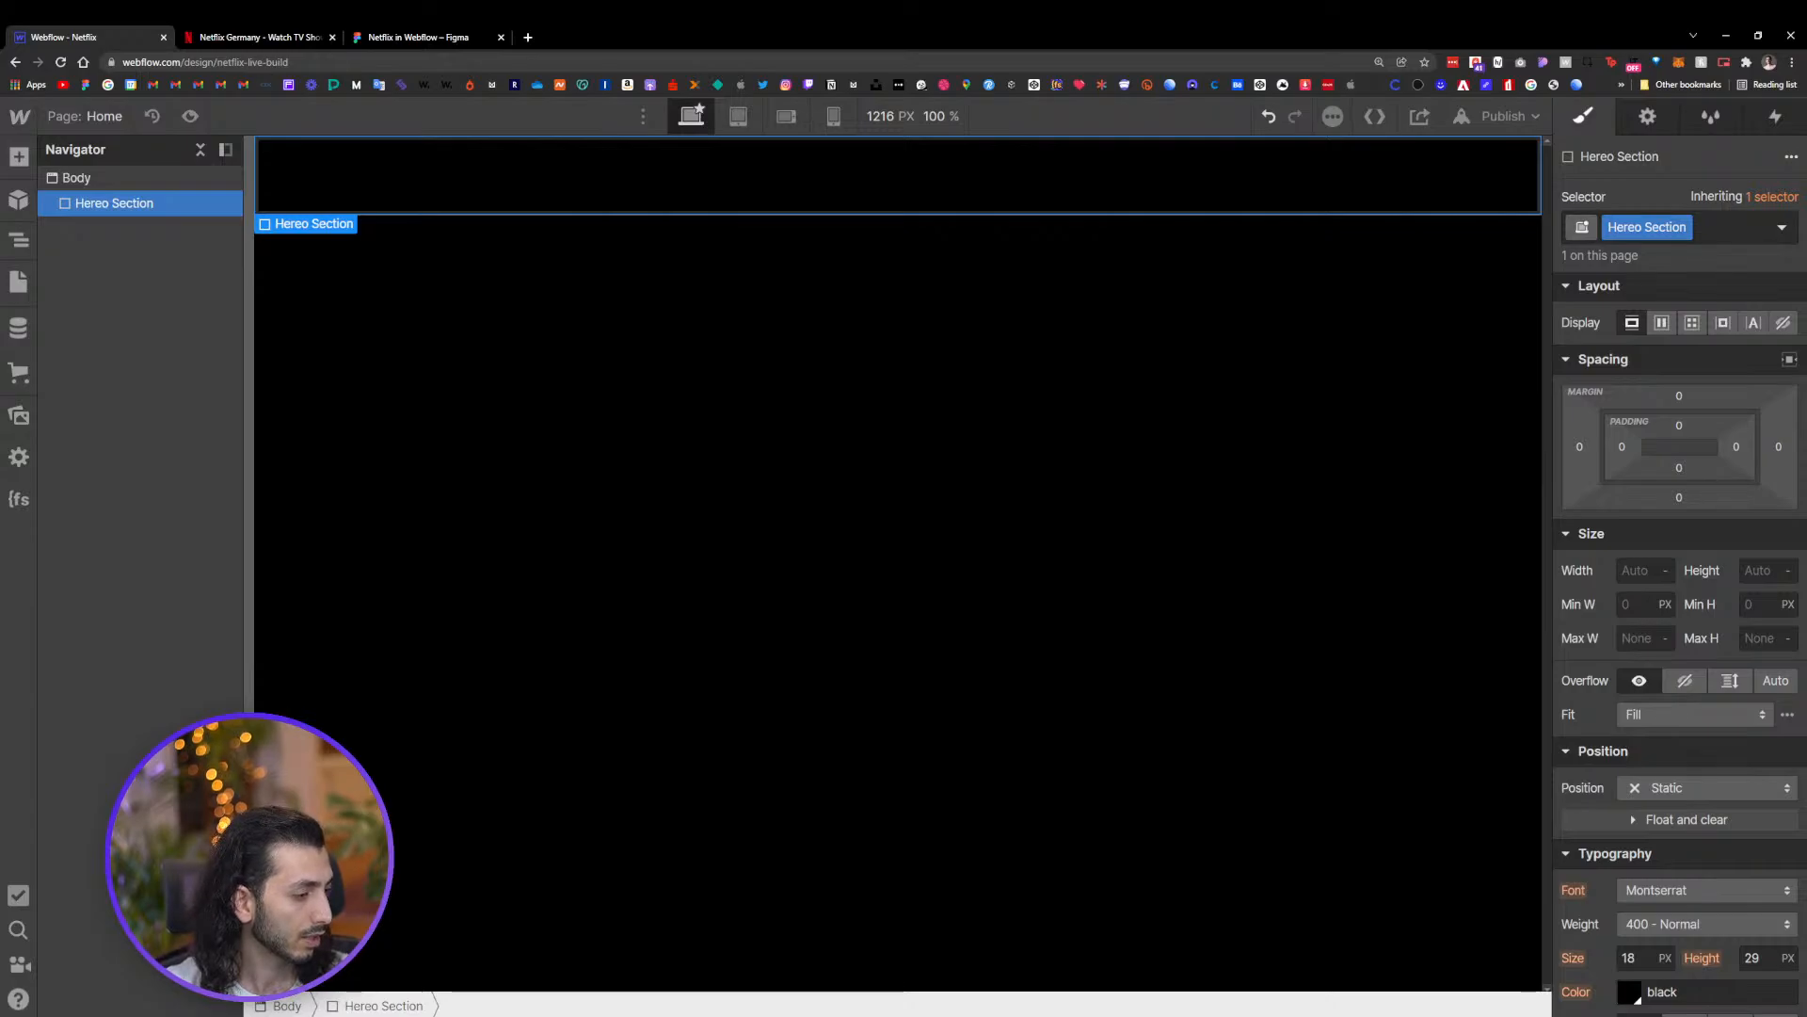
type("Hero Section")
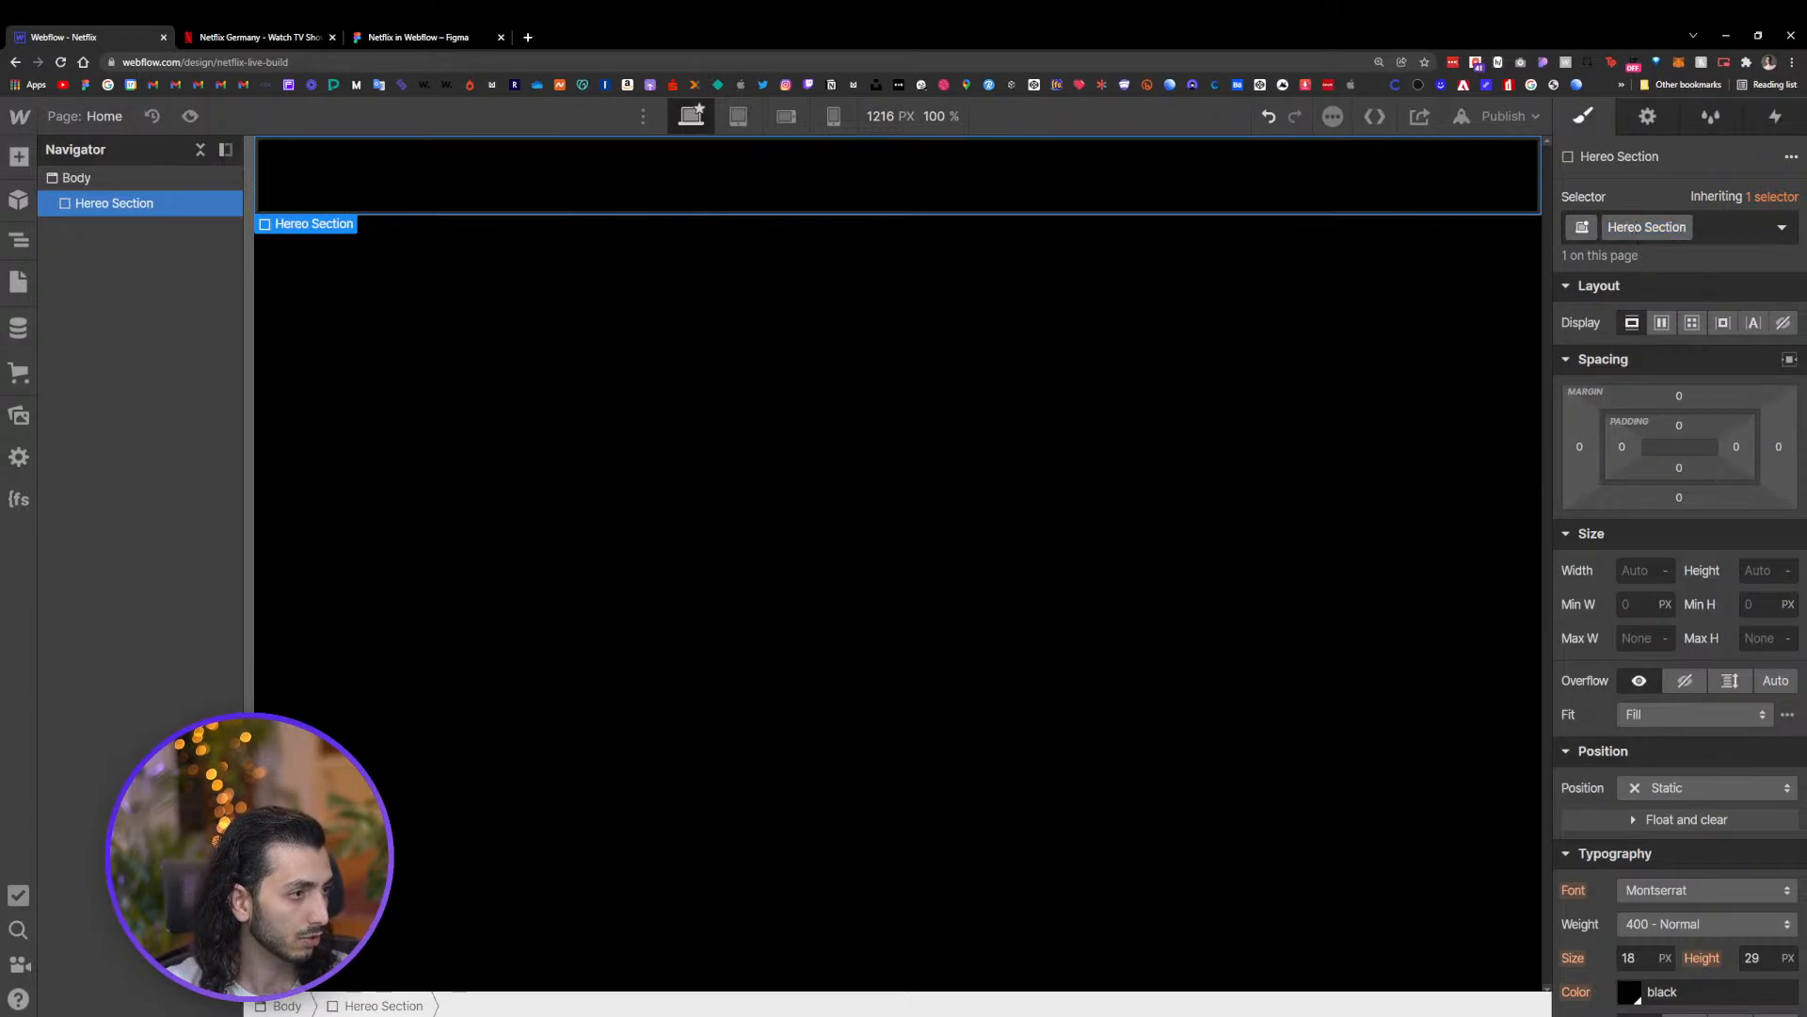
key("Return")
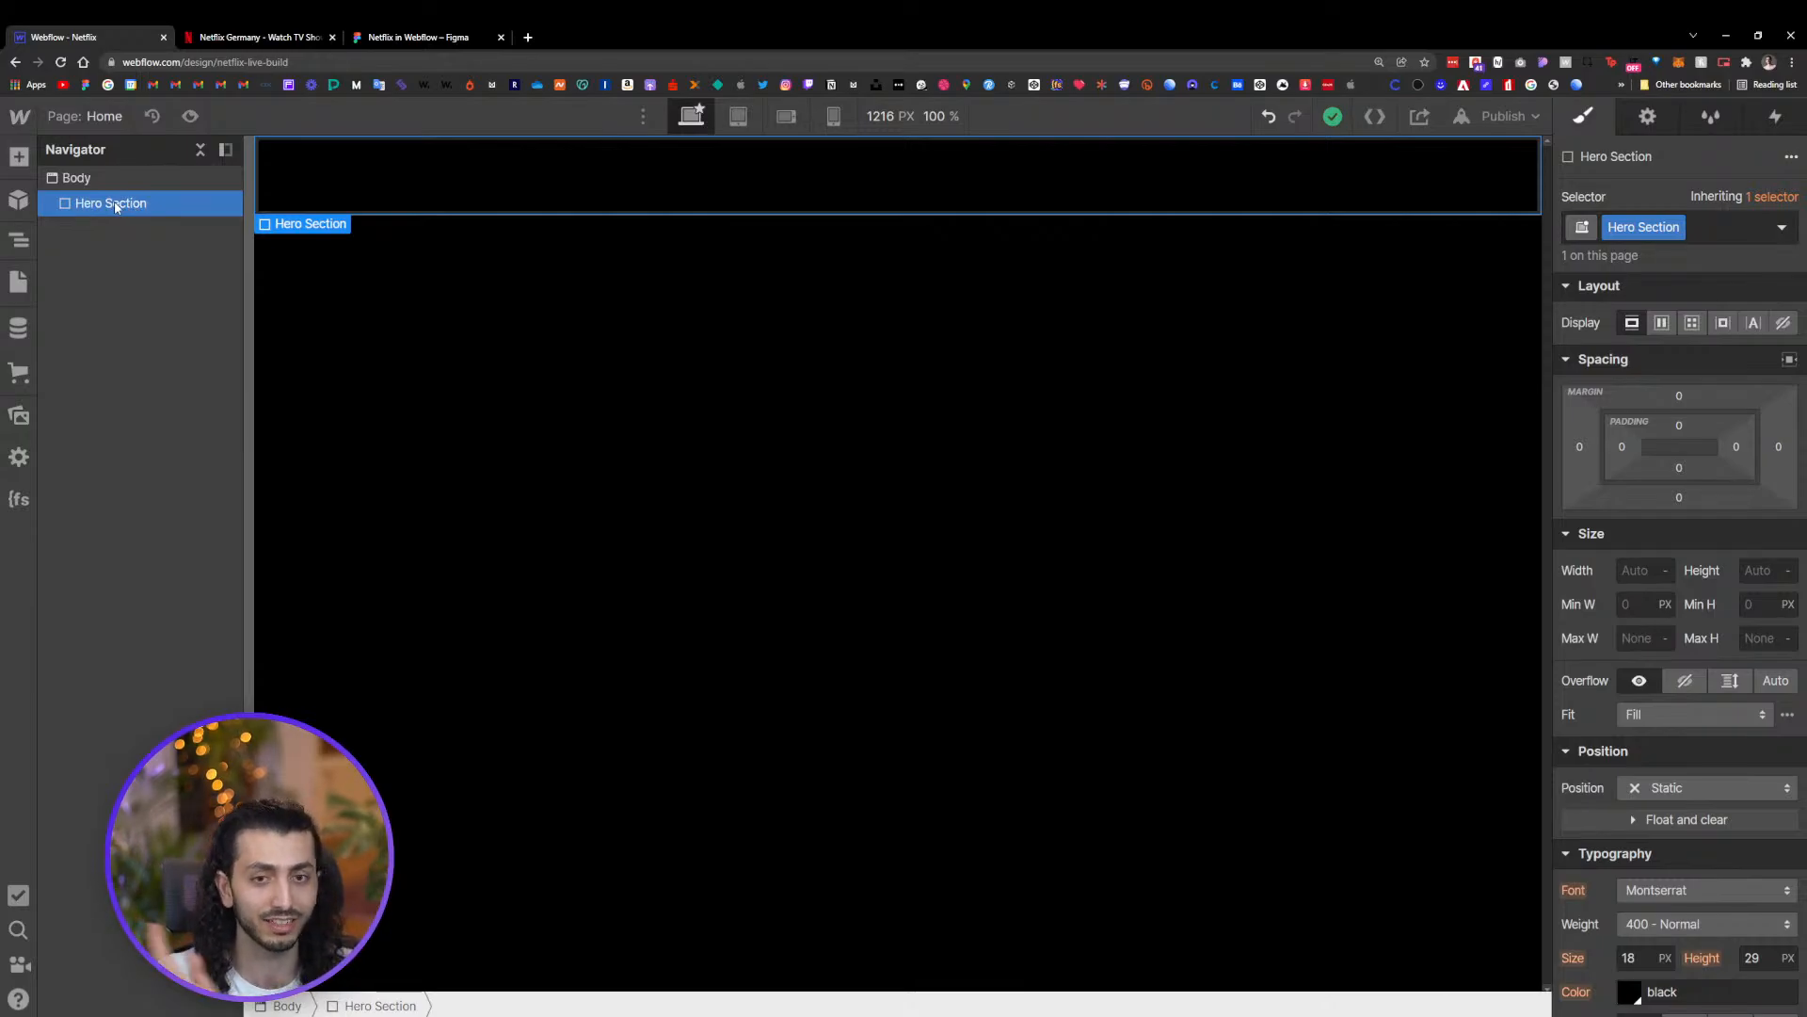
Switch to Figma and examine the hero frame and its background image in the design
left_click(422, 36)
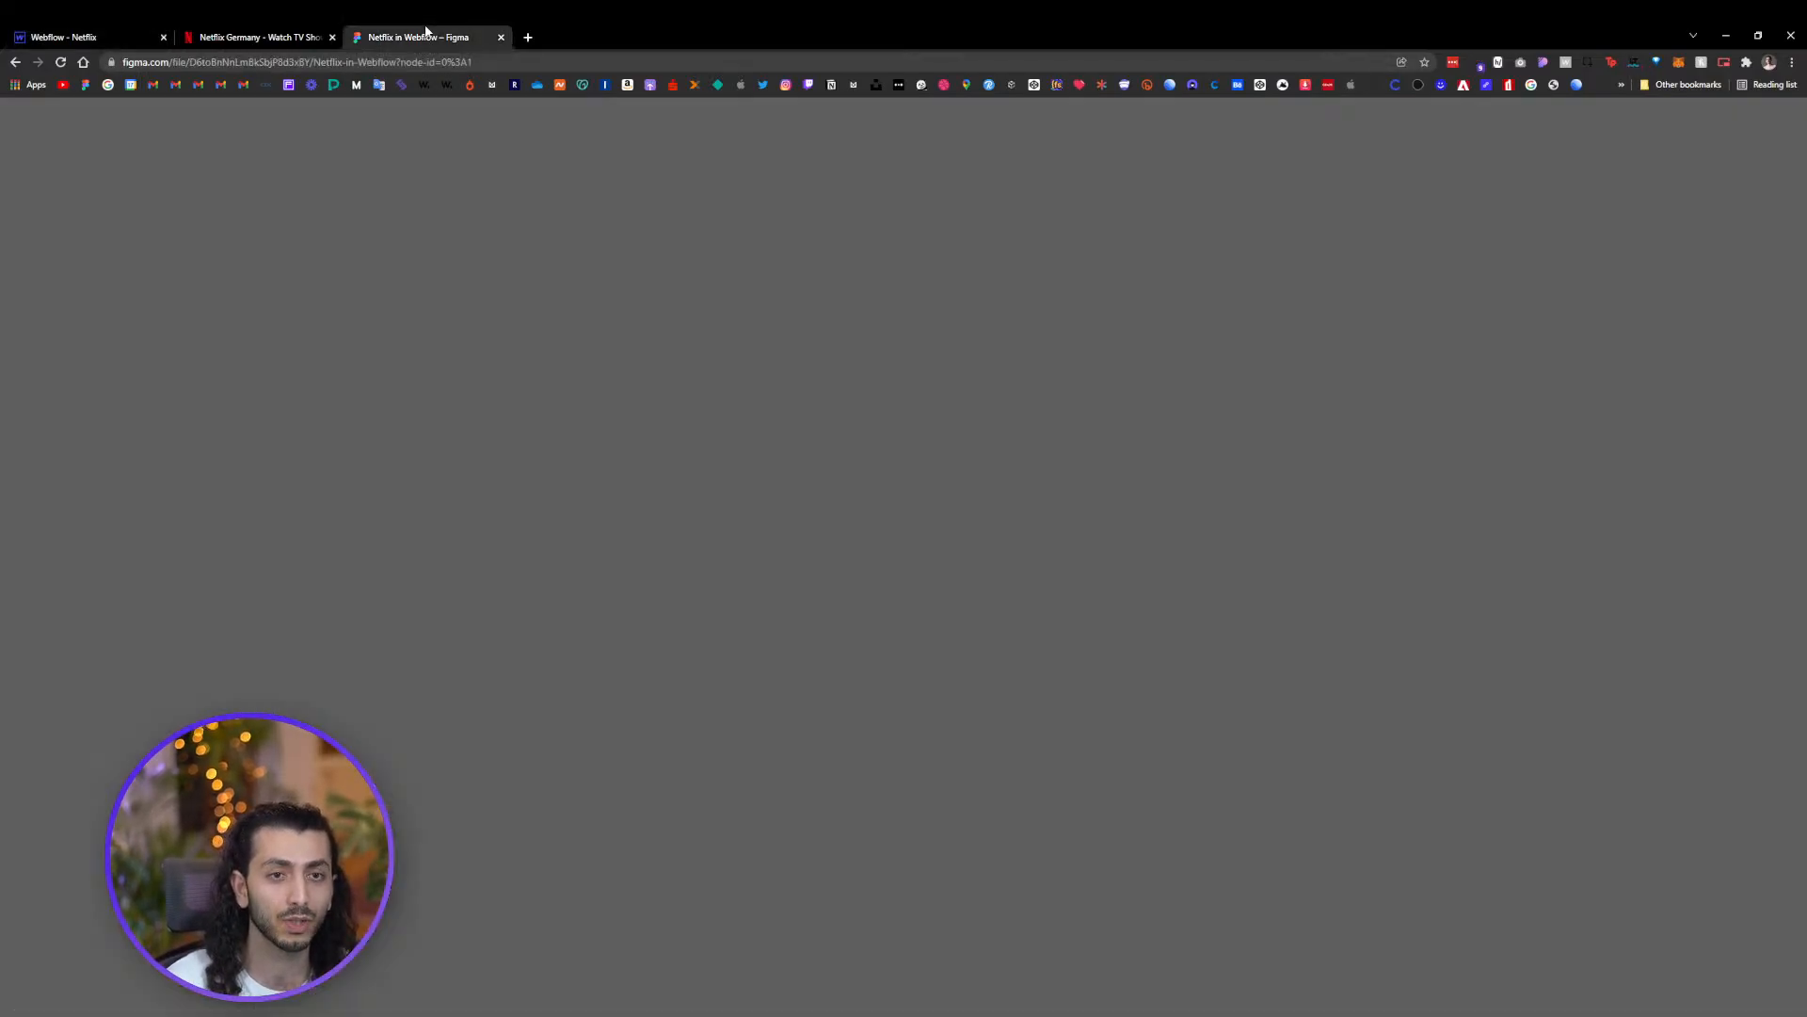
scroll(979, 565, "up", 2)
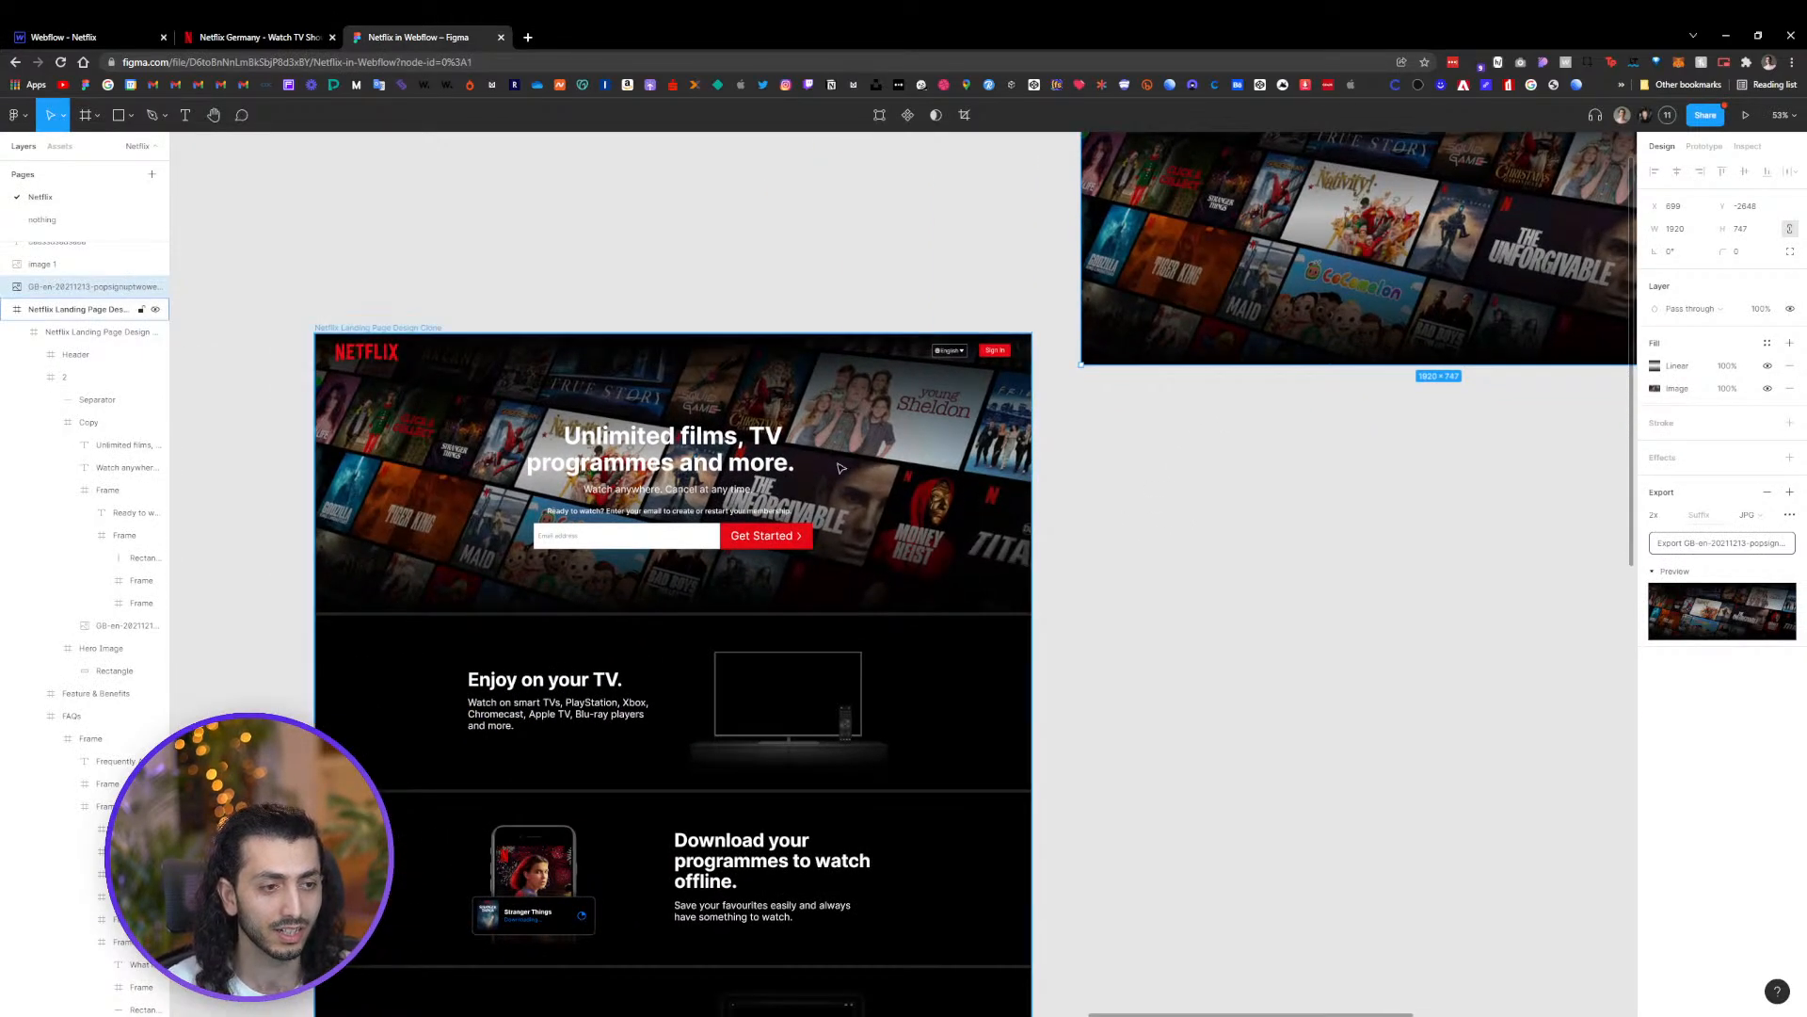
double_click(916, 493)
double_click(916, 494)
double_click(916, 493)
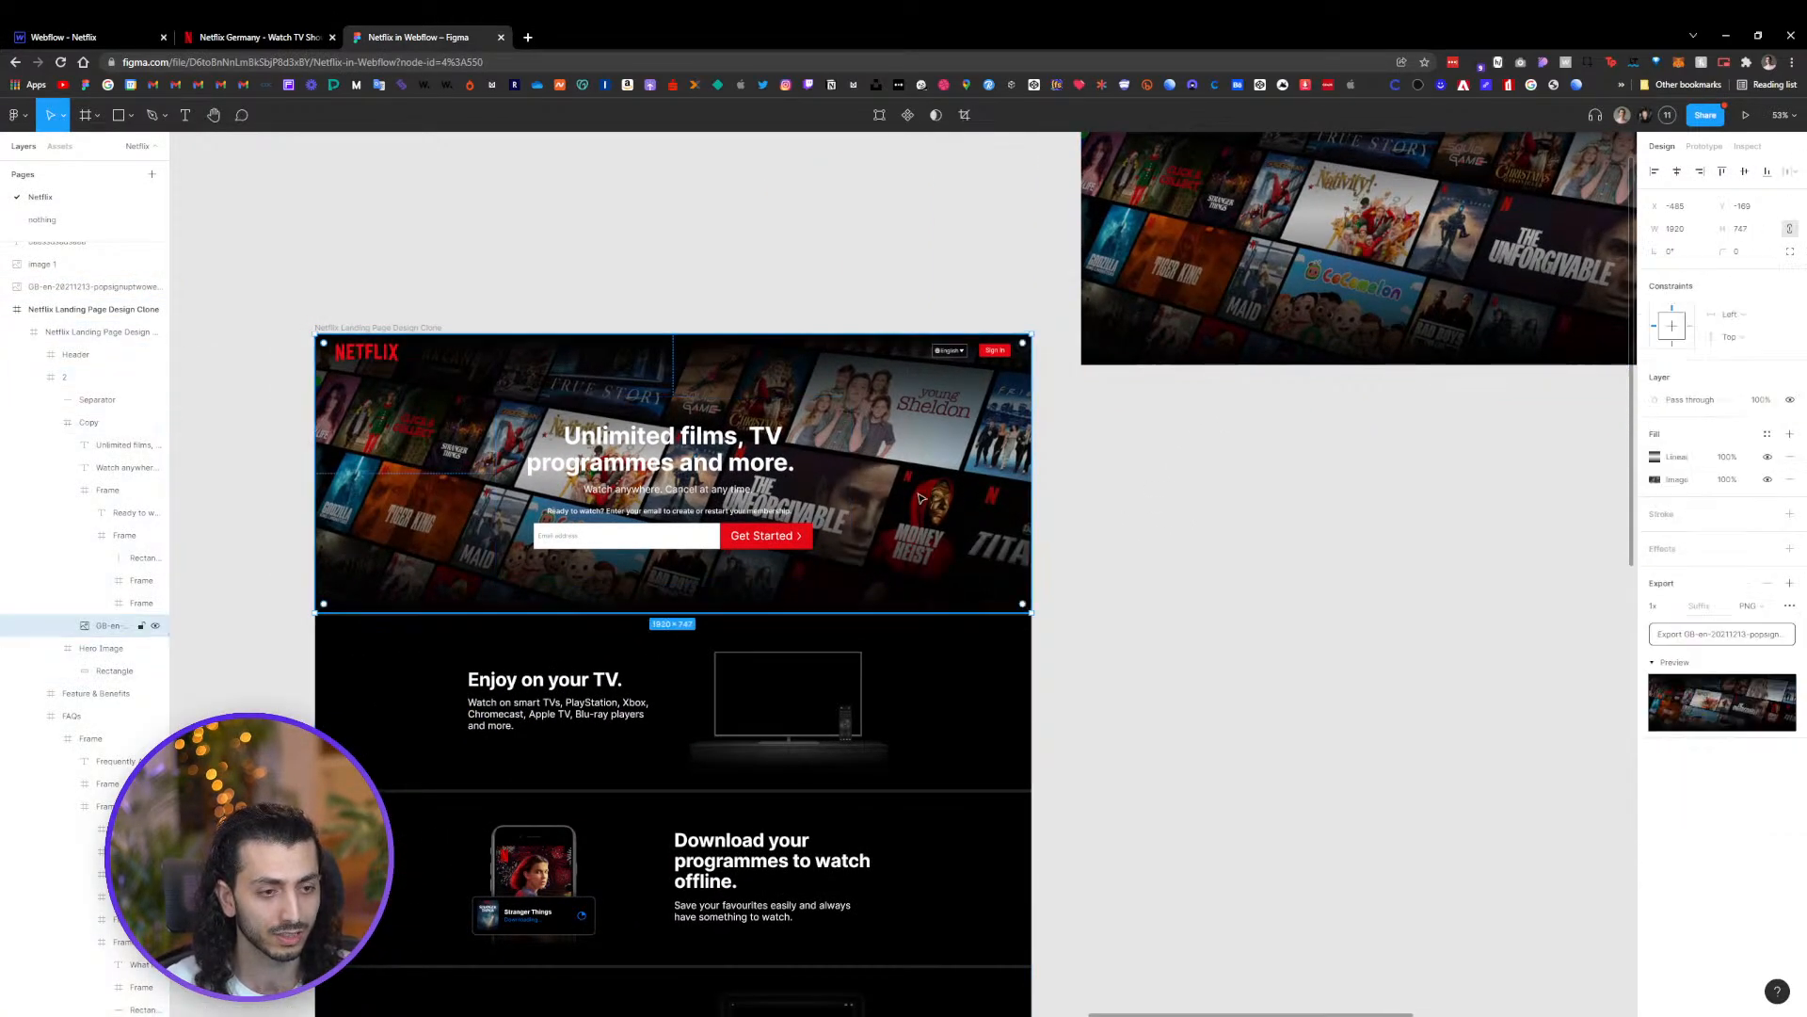
scroll(569, 357, "up", 3)
scroll(577, 251, "up", 1)
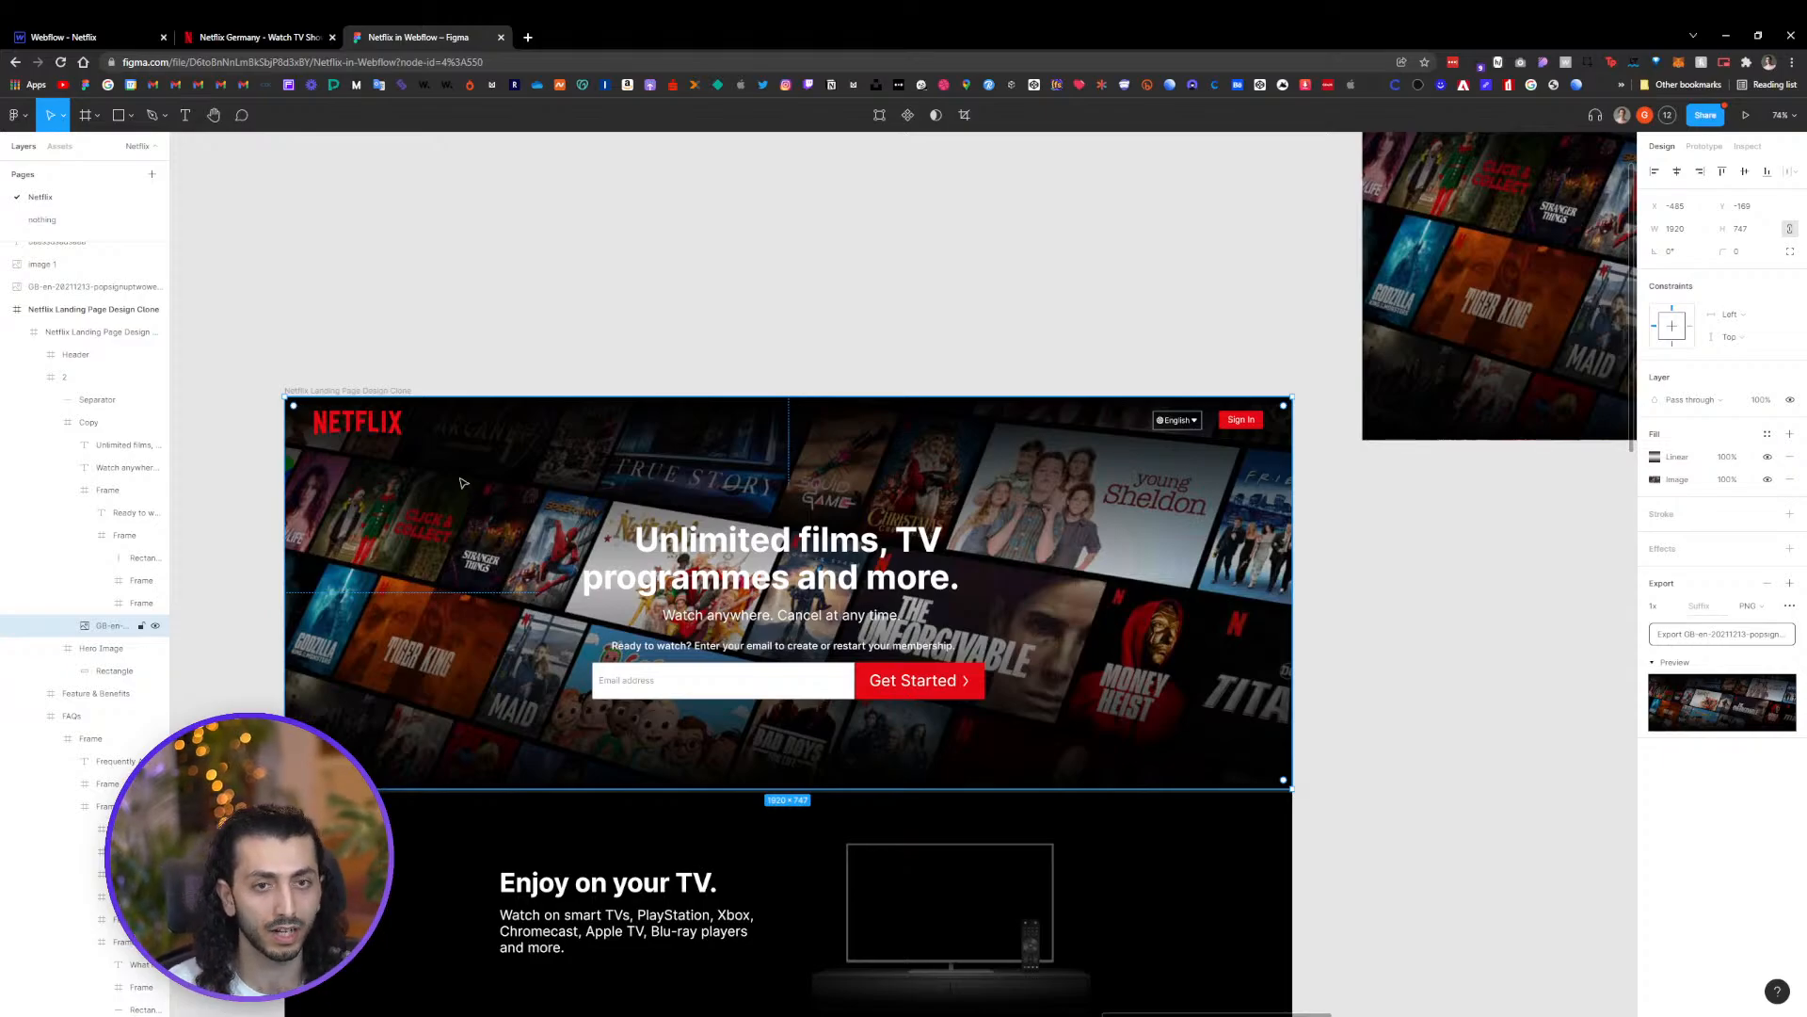
left_click(75, 37)
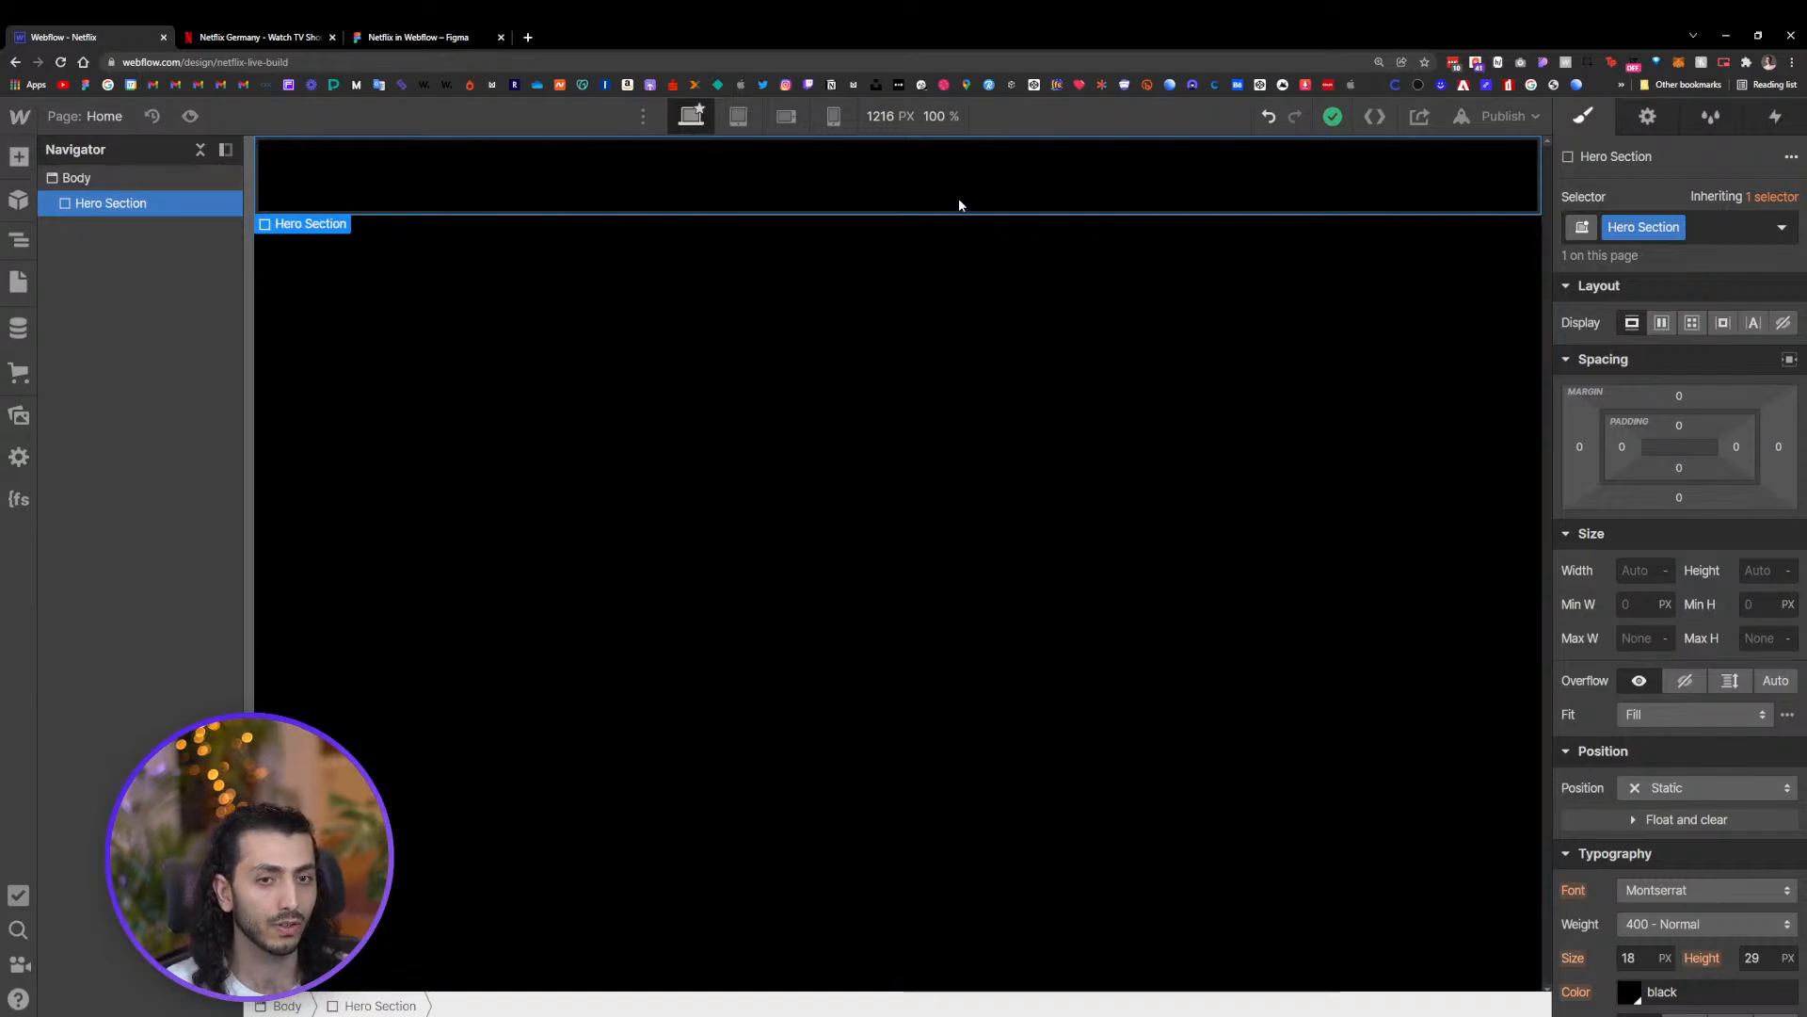
scroll(1738, 414, "down", 5)
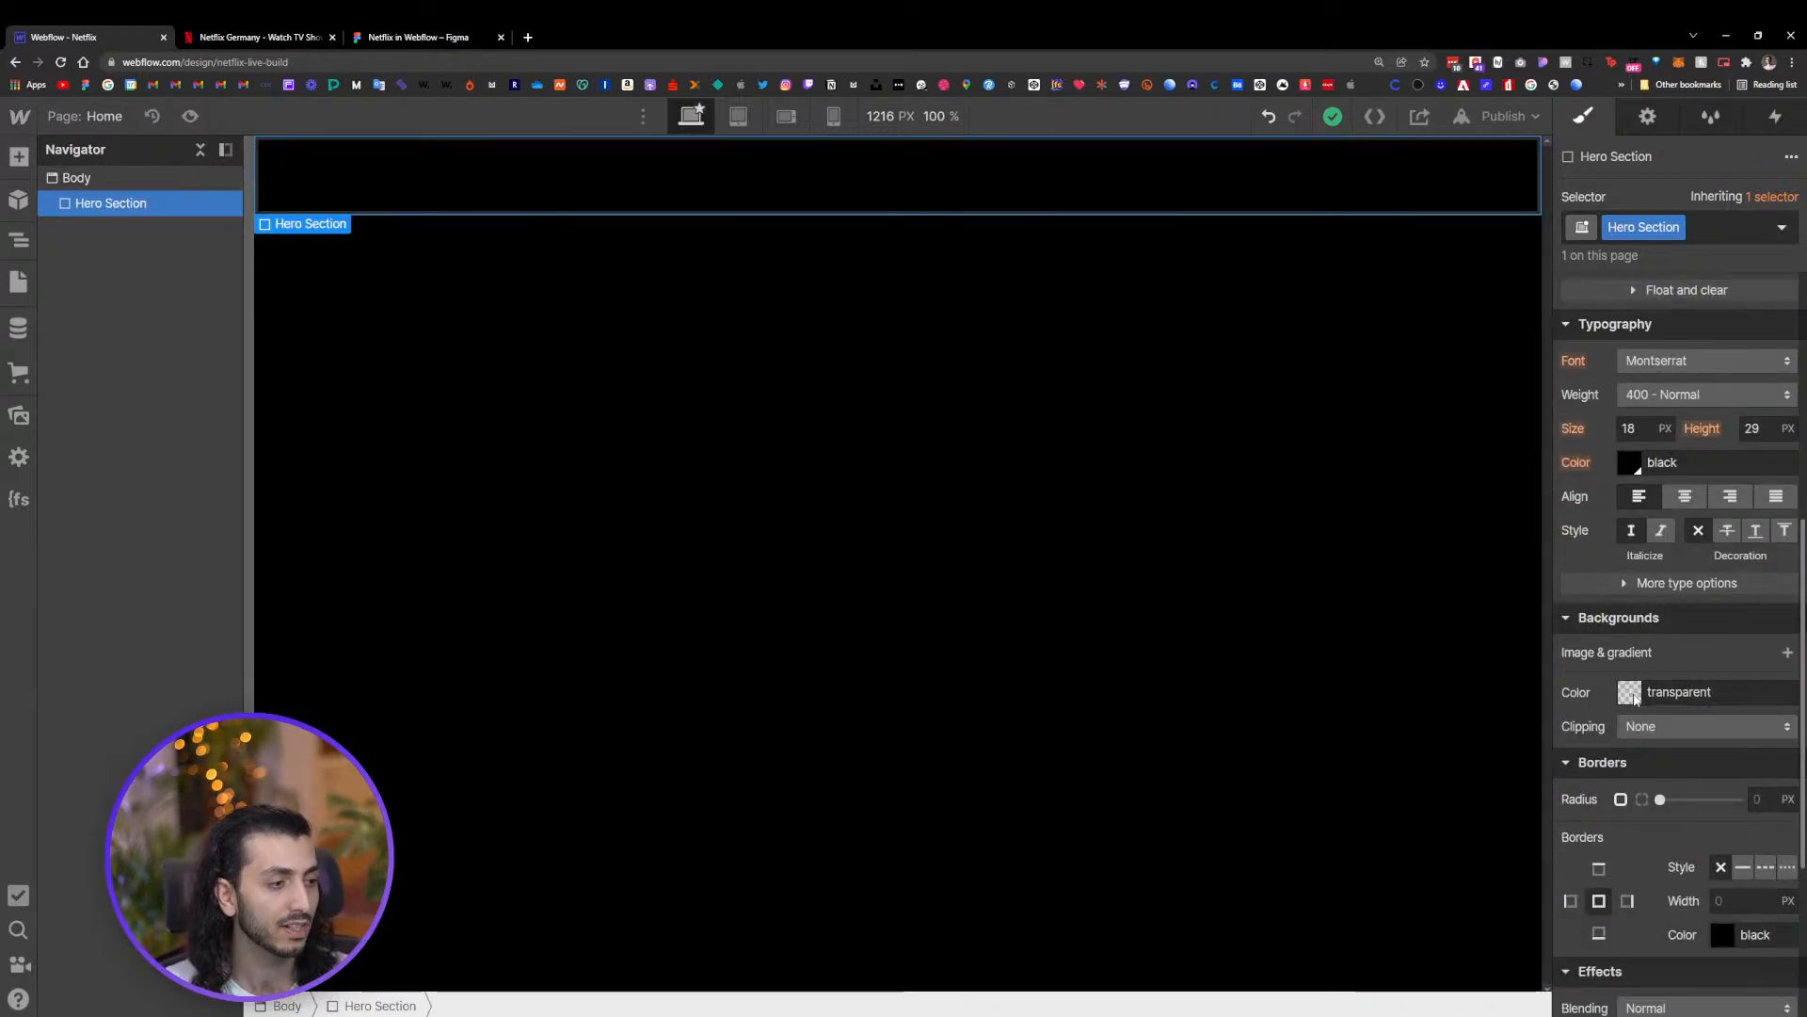
left_click(1788, 651)
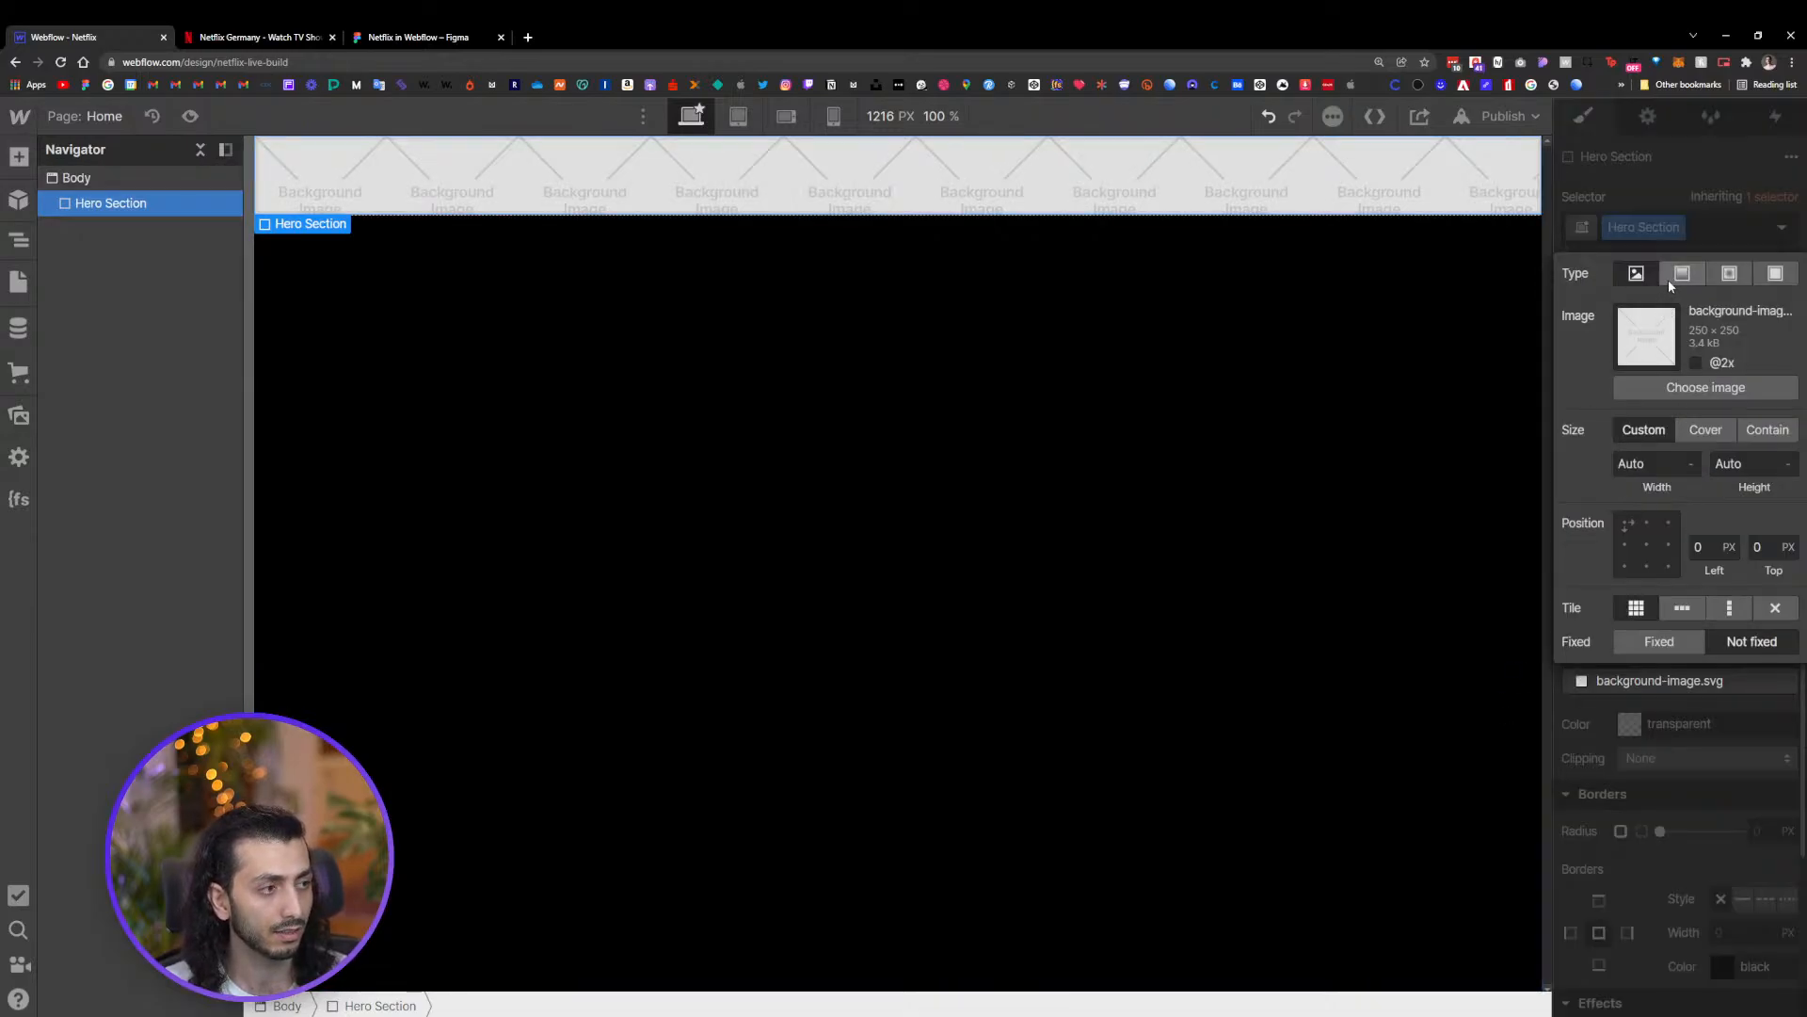
left_click(1705, 387)
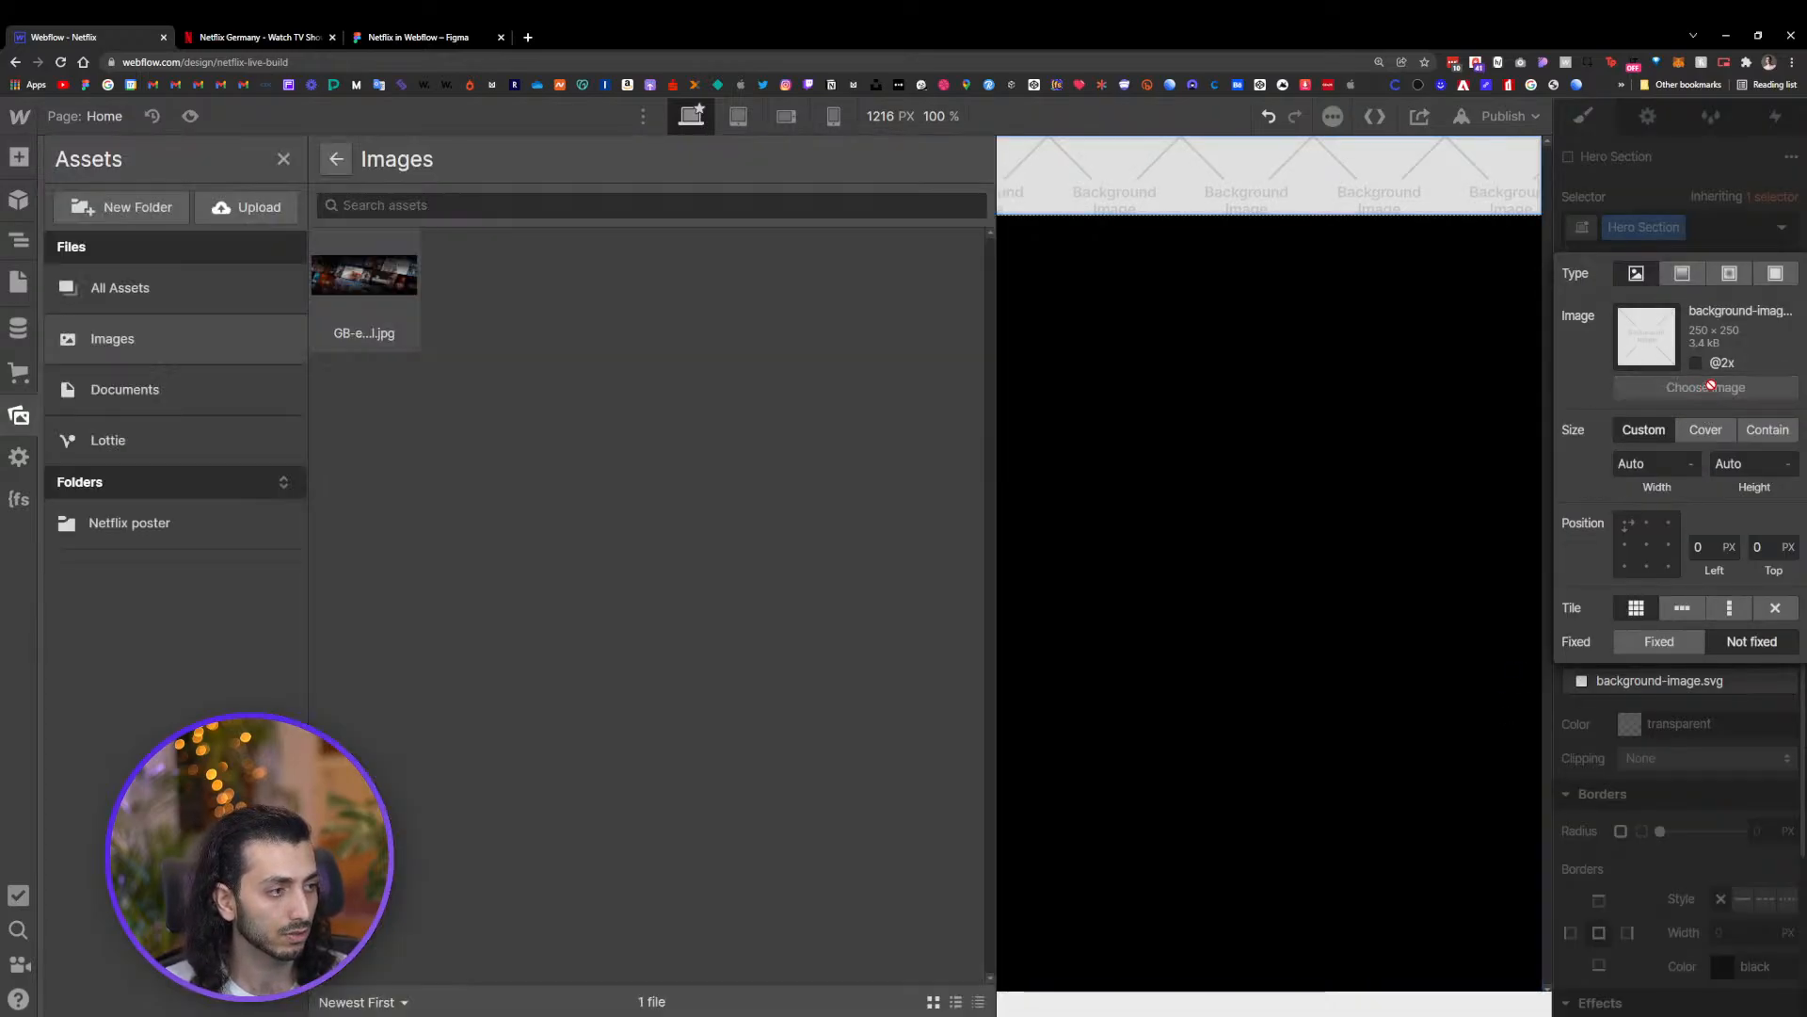
left_click(376, 289)
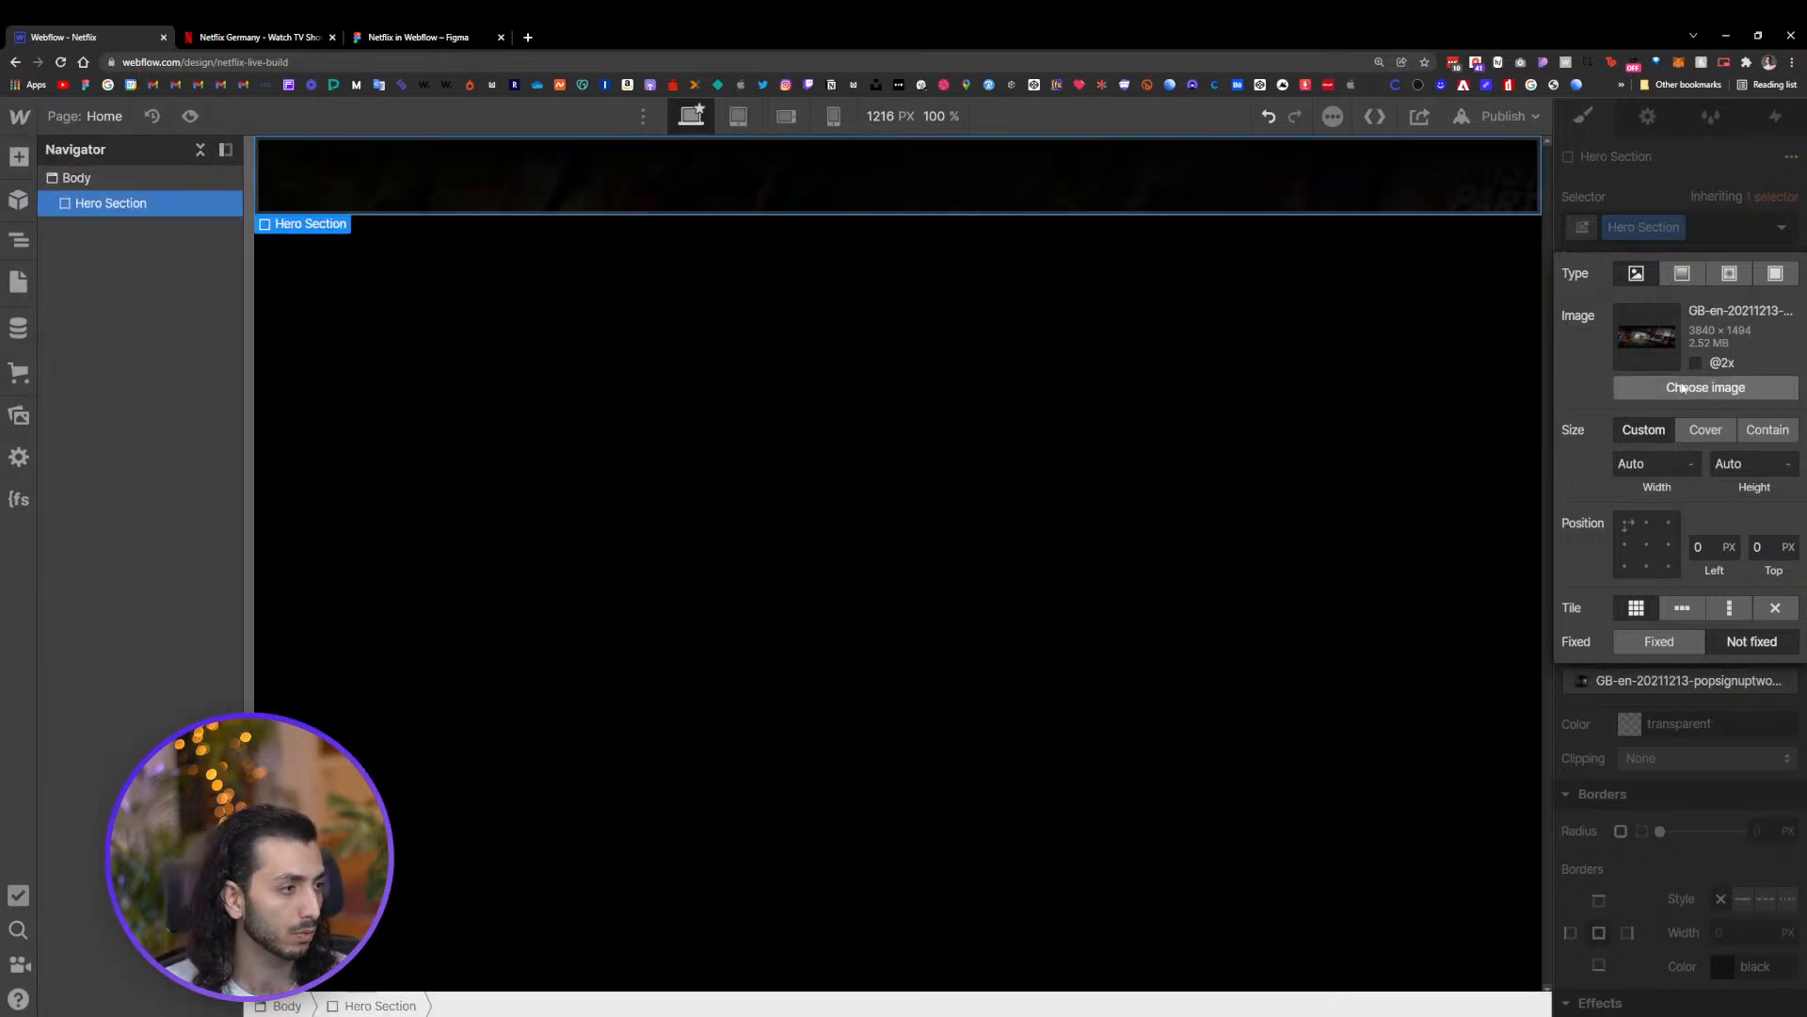
left_click(1695, 362)
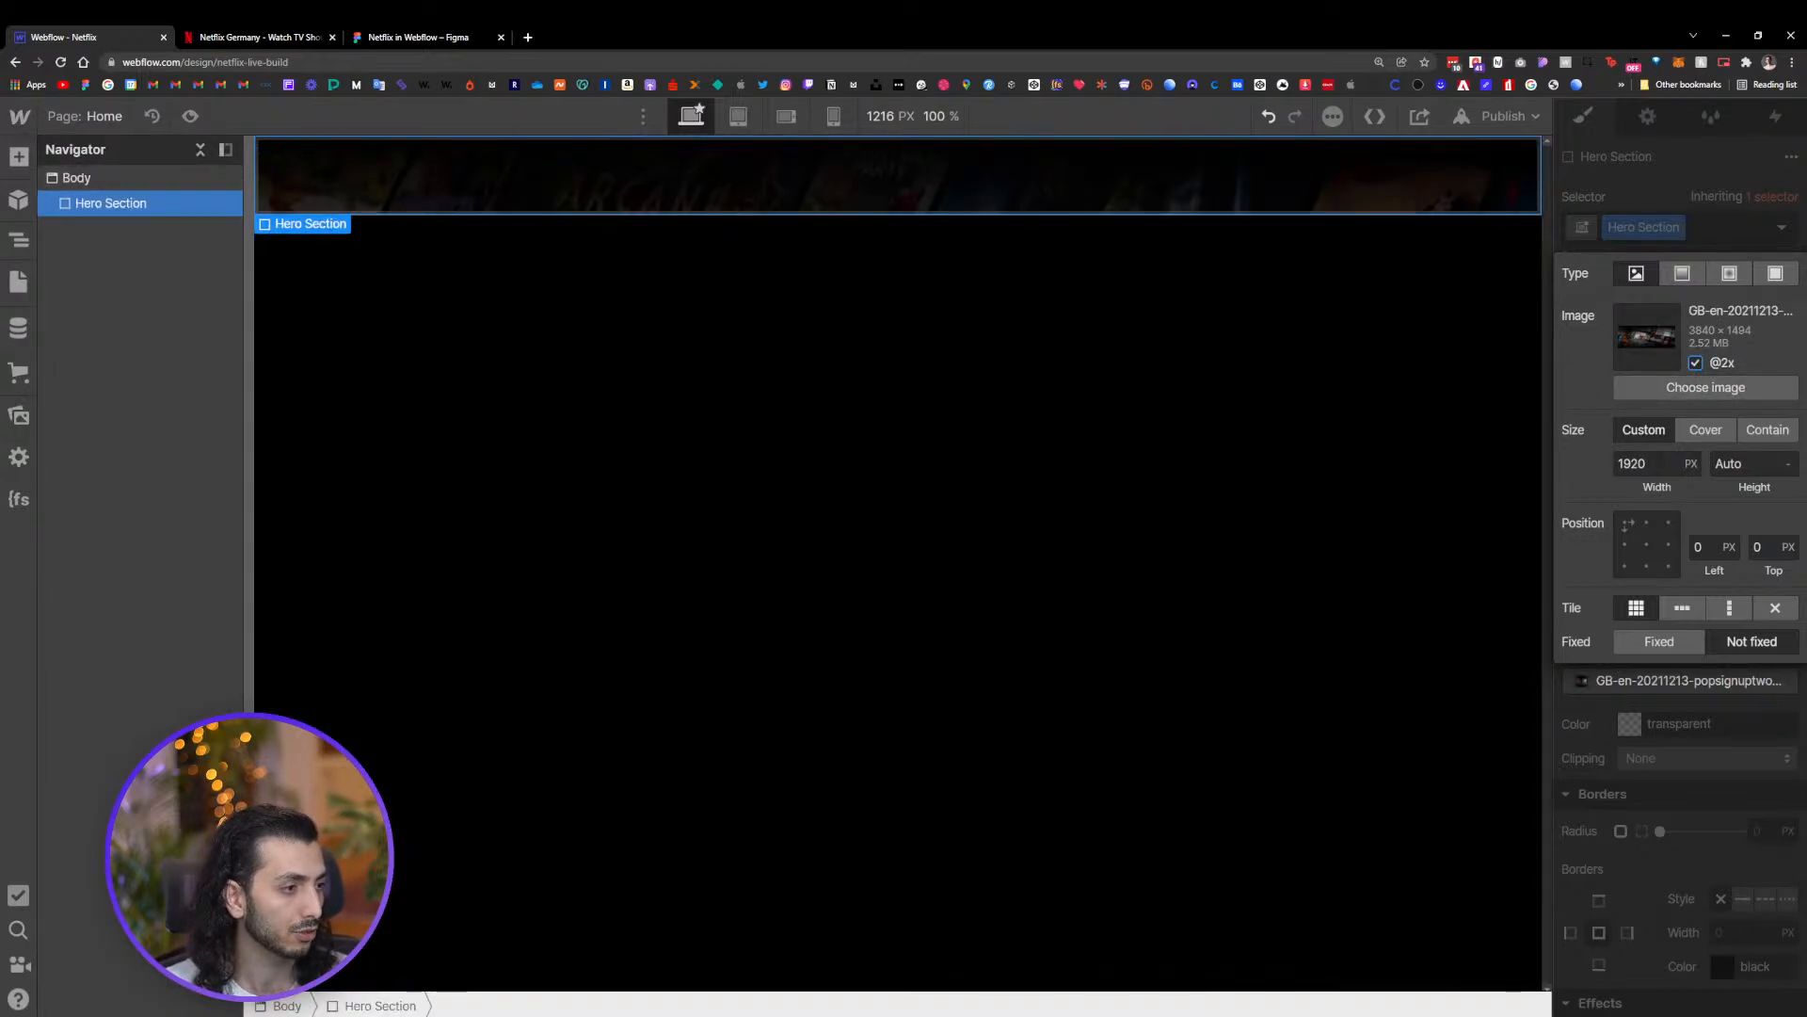
left_click(1708, 433)
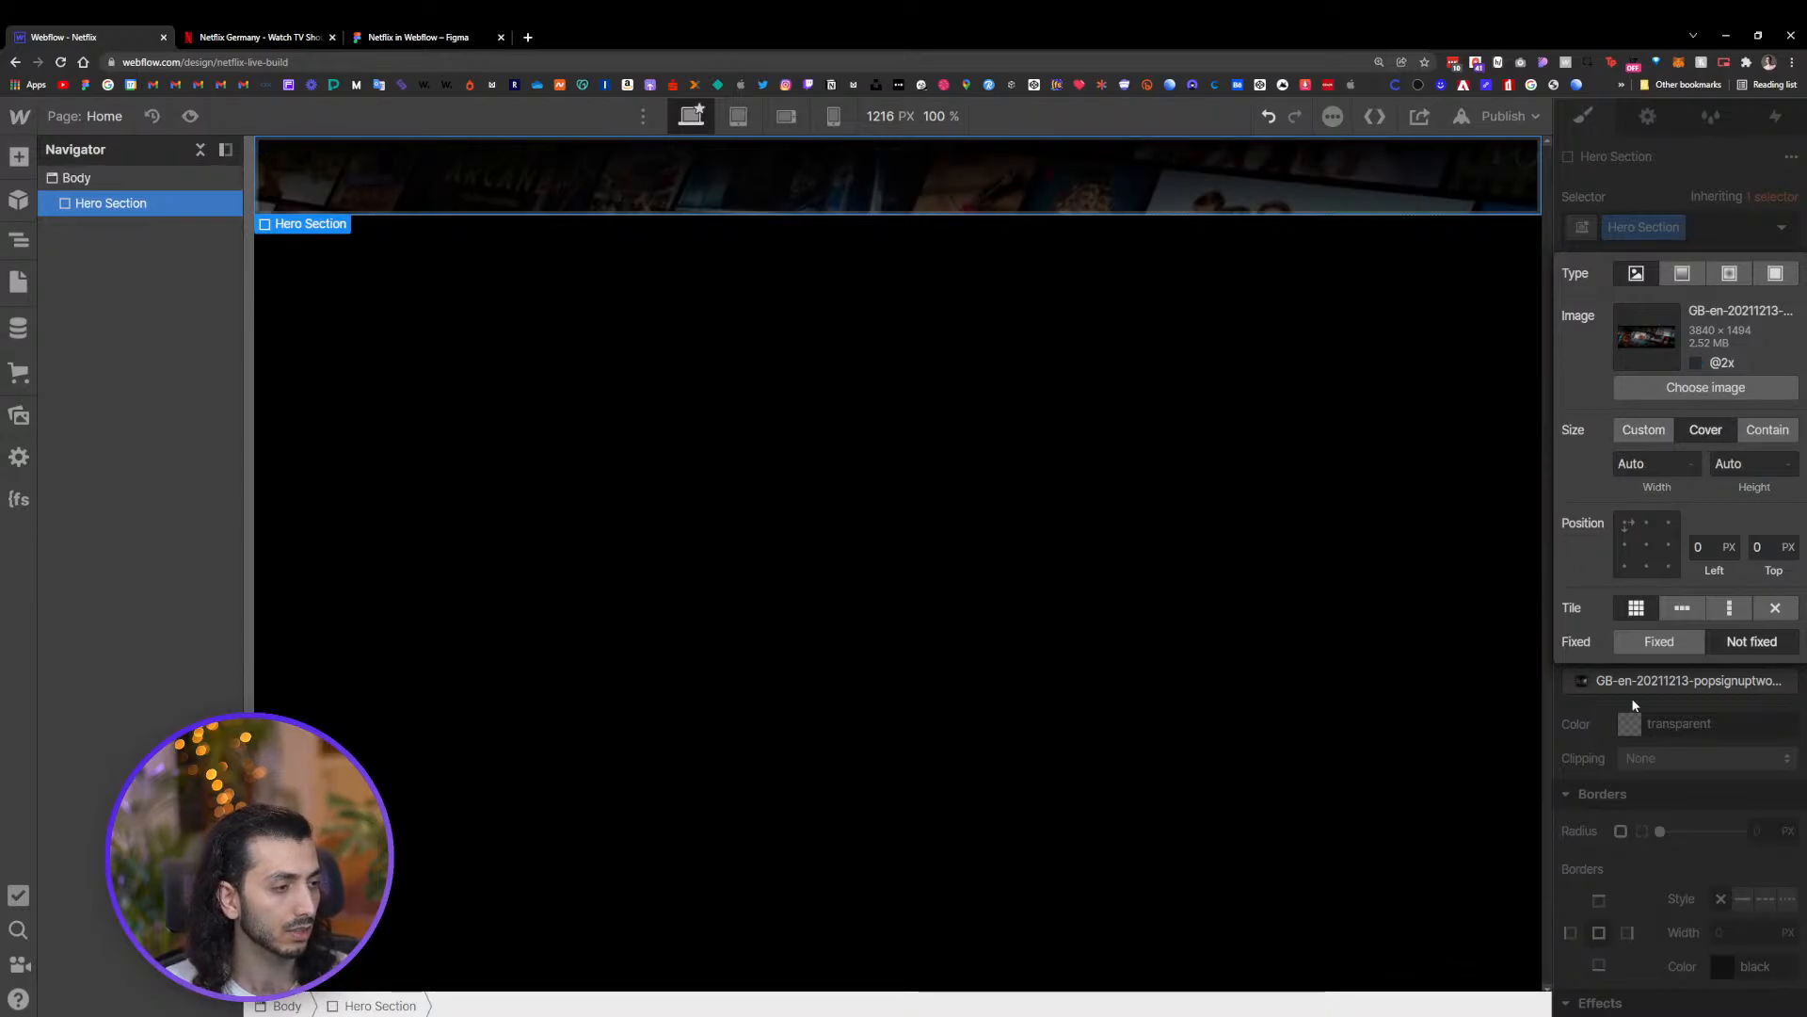
left_click(1621, 657)
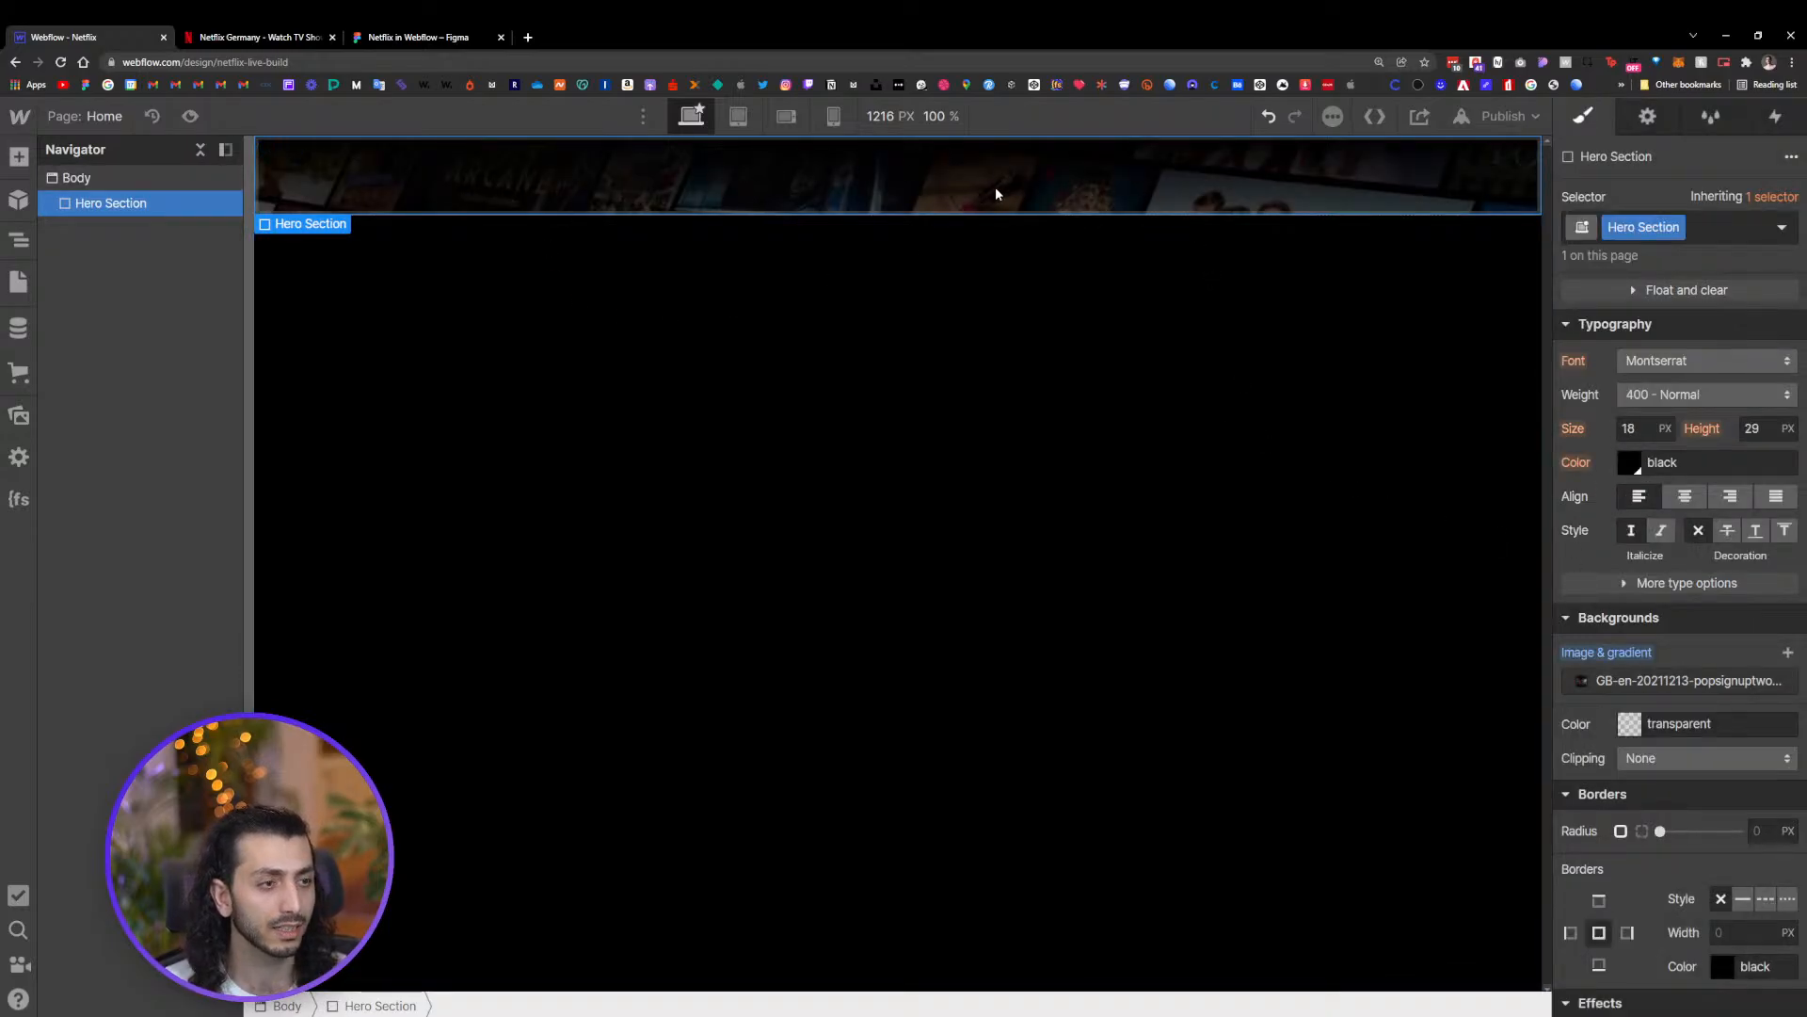
Set the Hero Section's minimum height to 700 px
scroll(1722, 602, "up", 5)
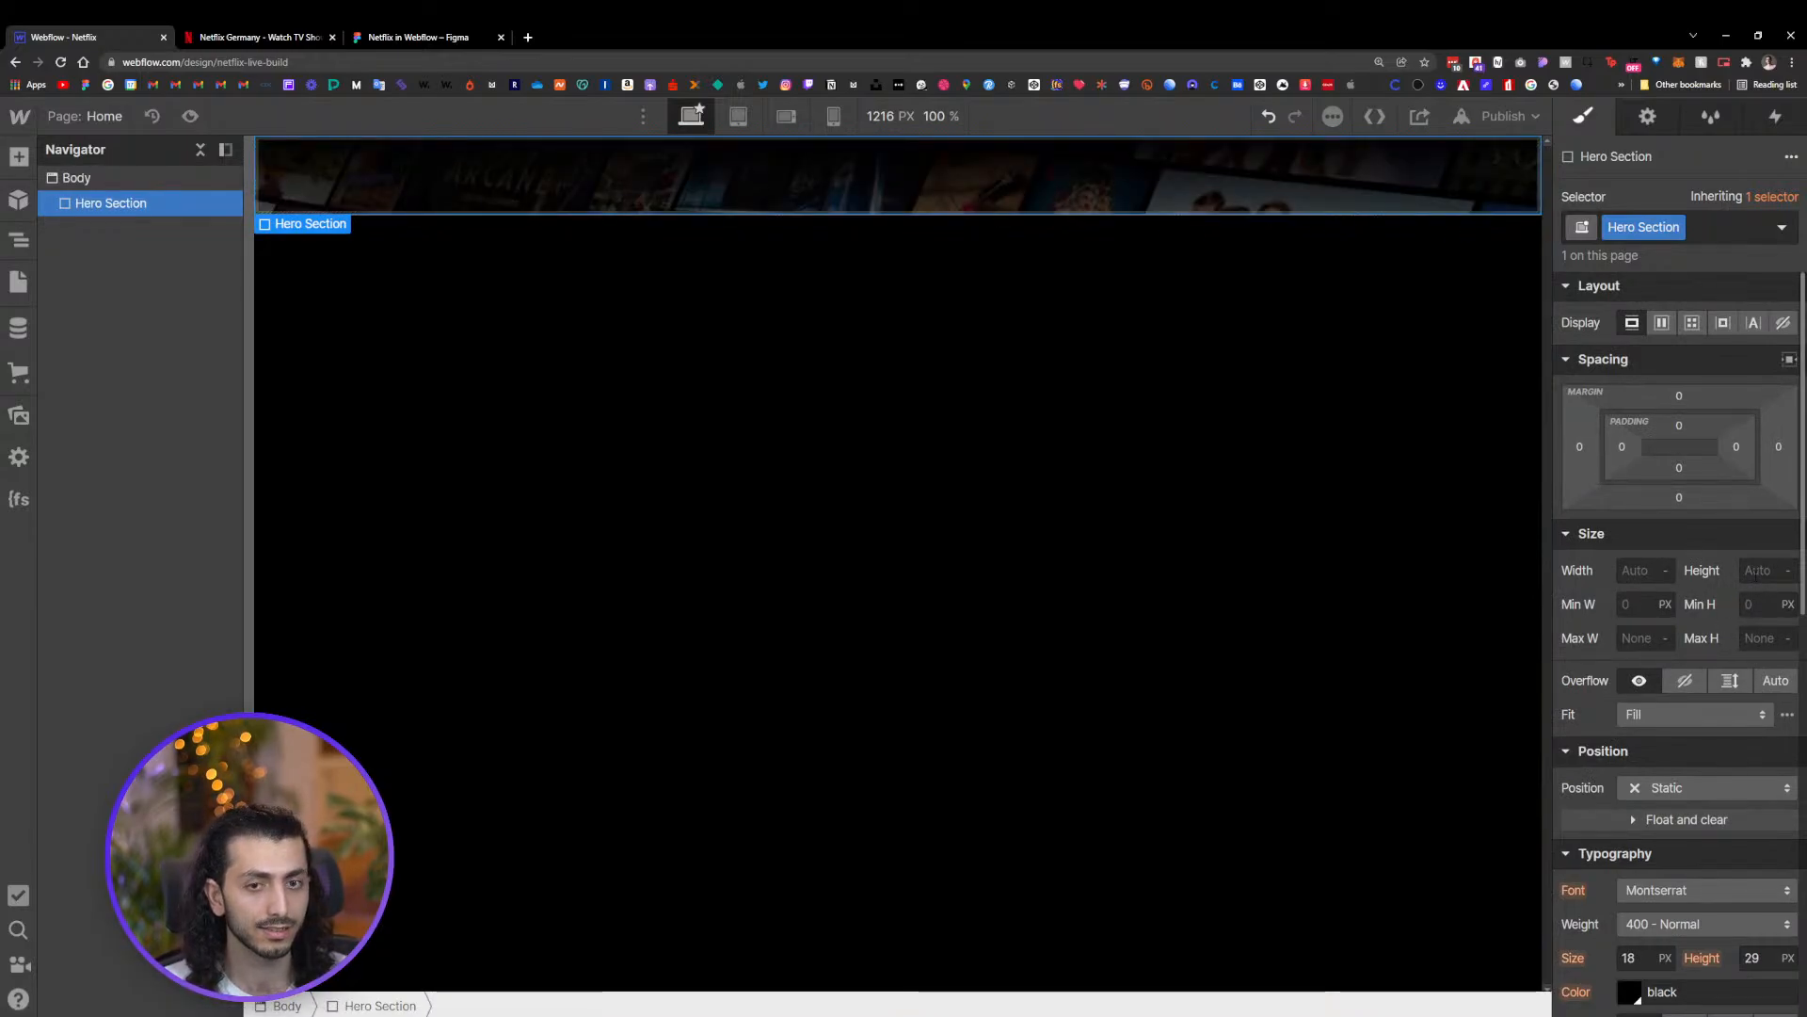
left_click(1757, 570)
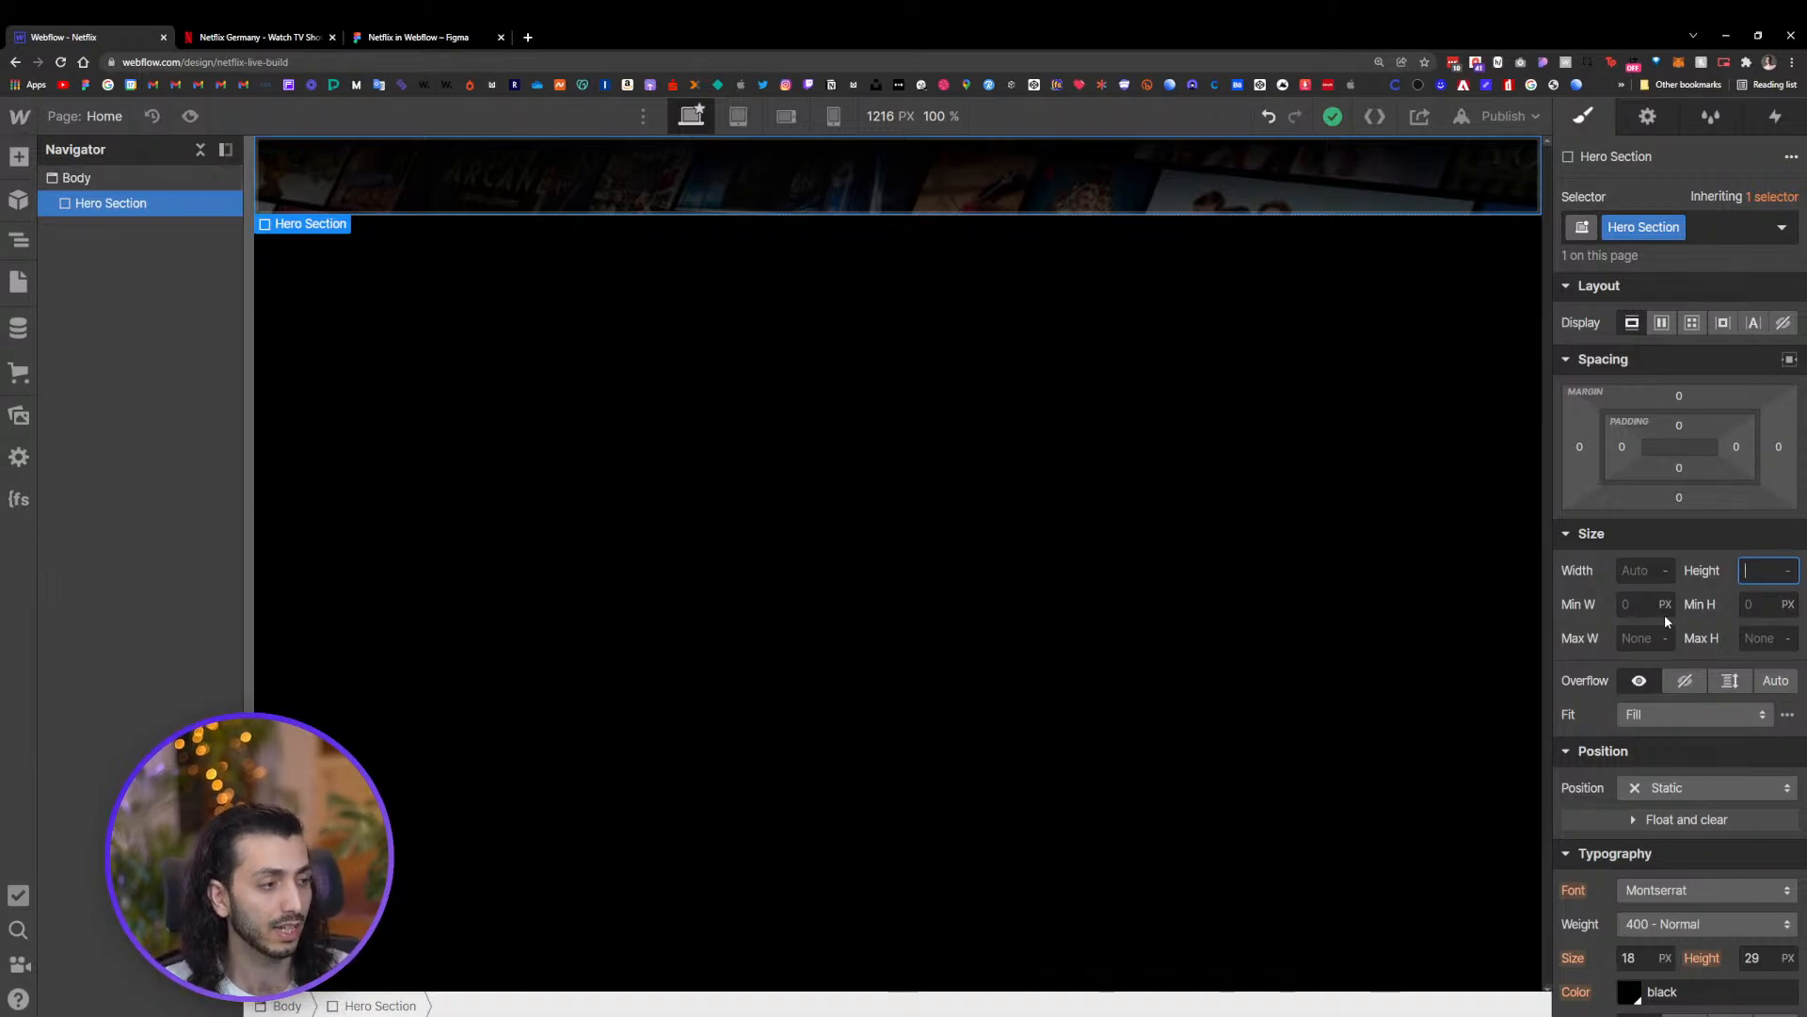
left_click(1751, 604)
type("7")
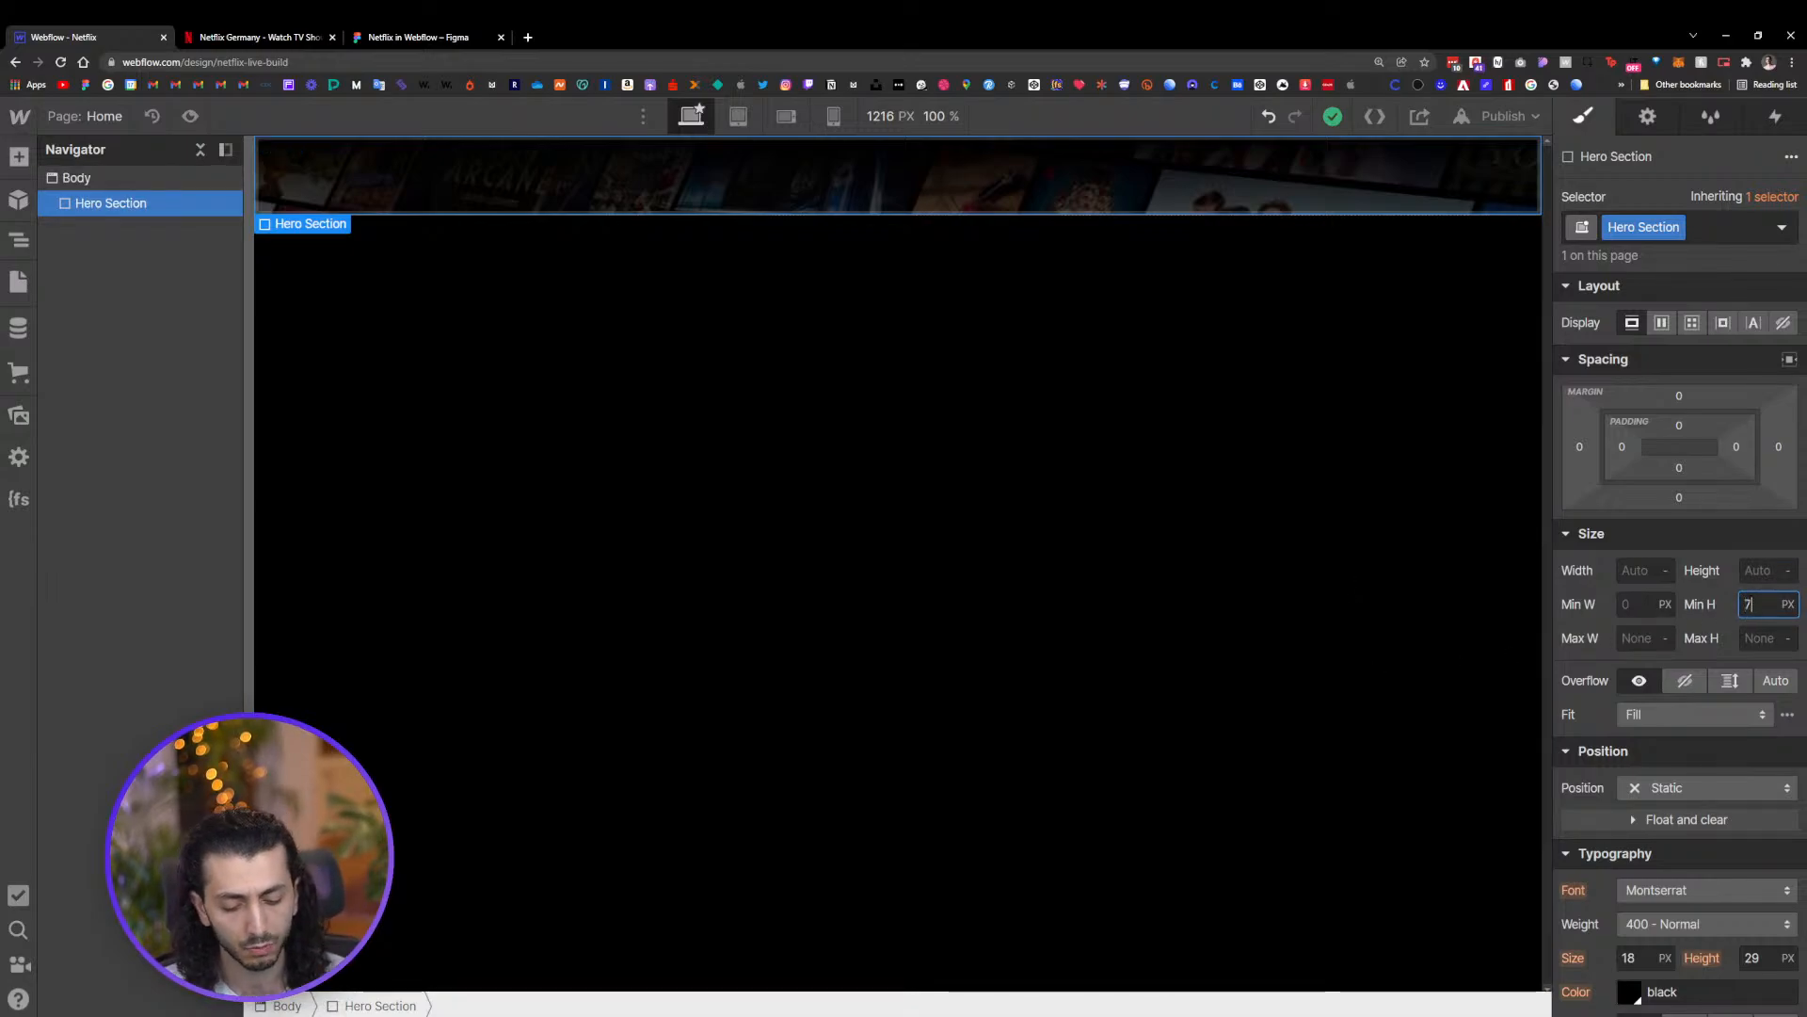
type("00")
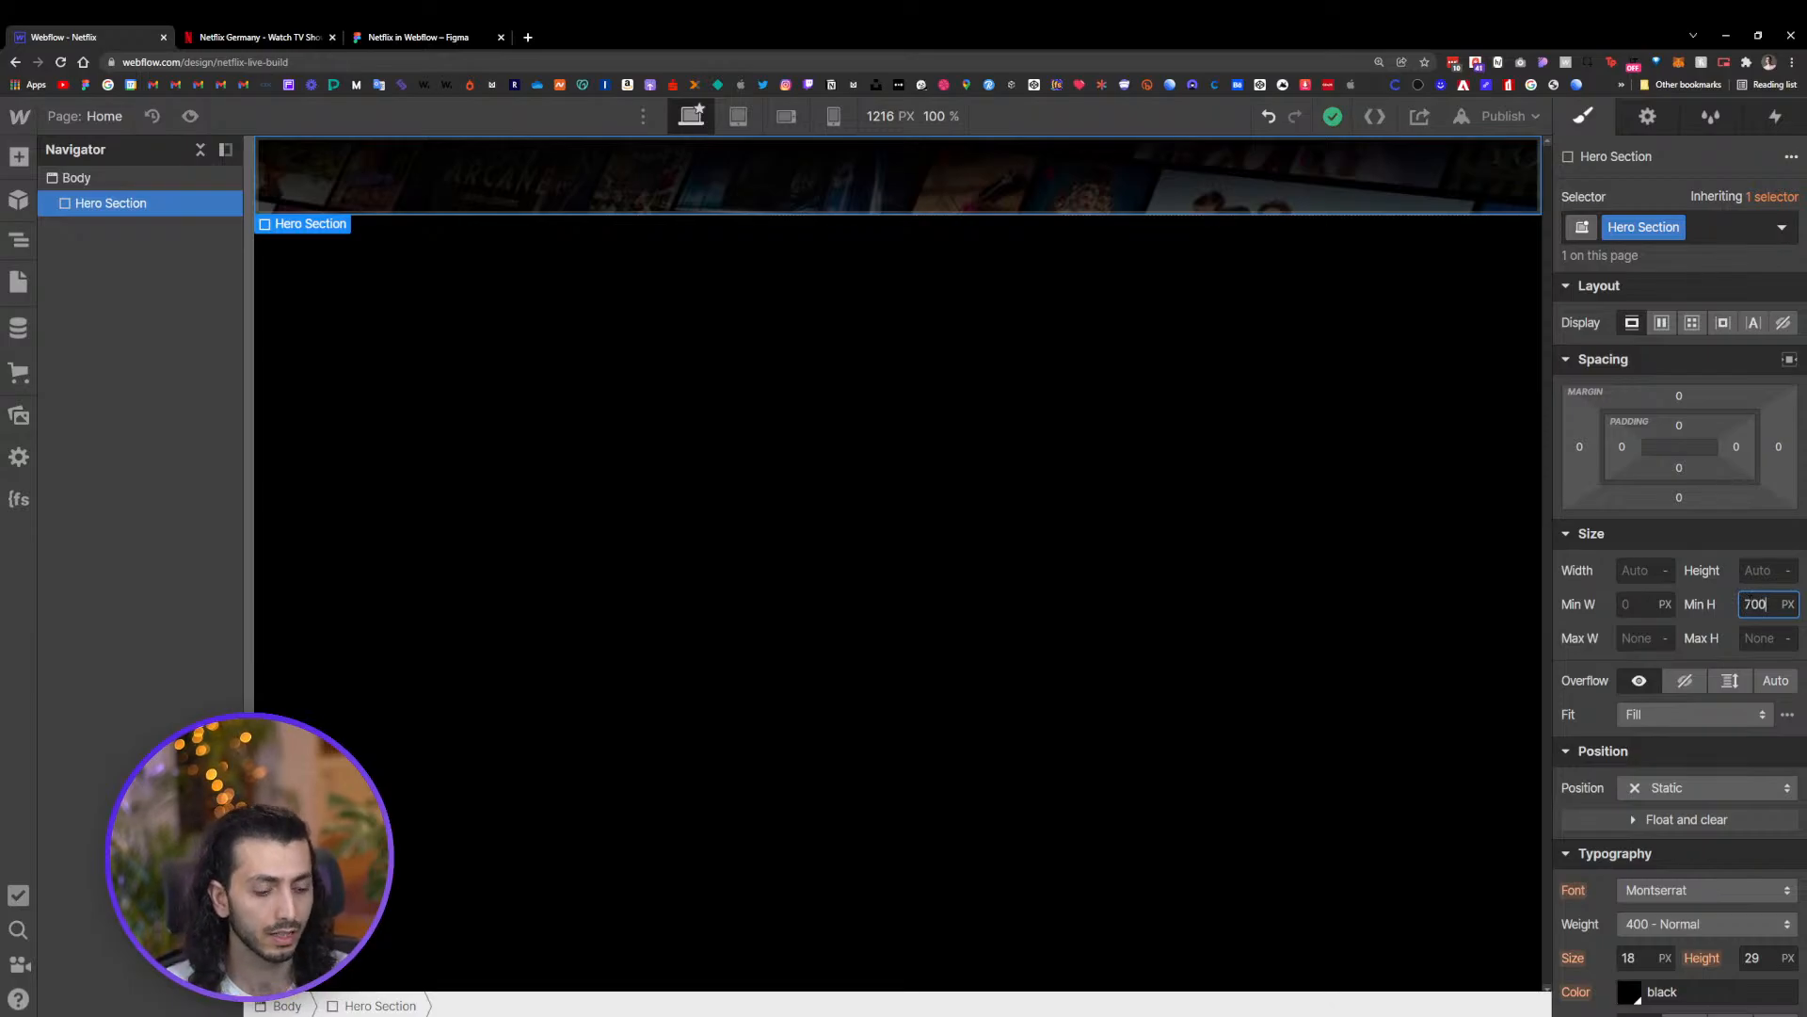
key("Return")
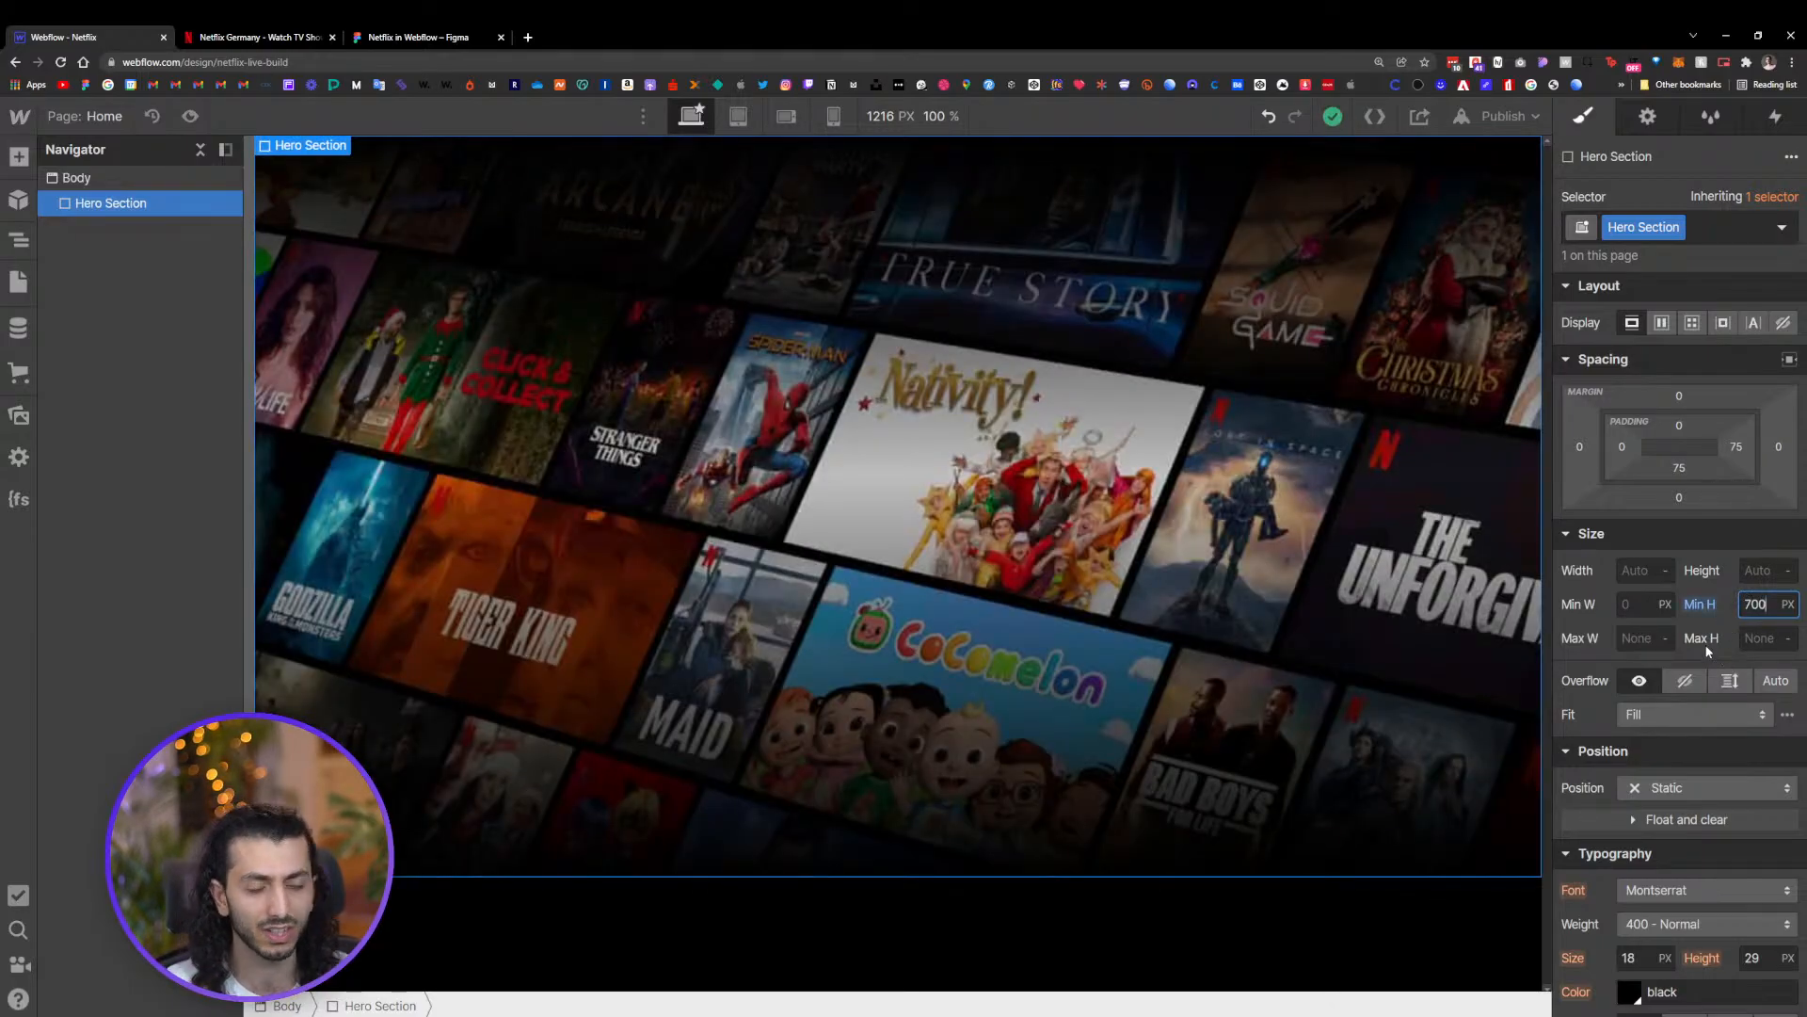
Center the Hero Section's background image position and set its tiling to none, trying the size options
left_click(1085, 500)
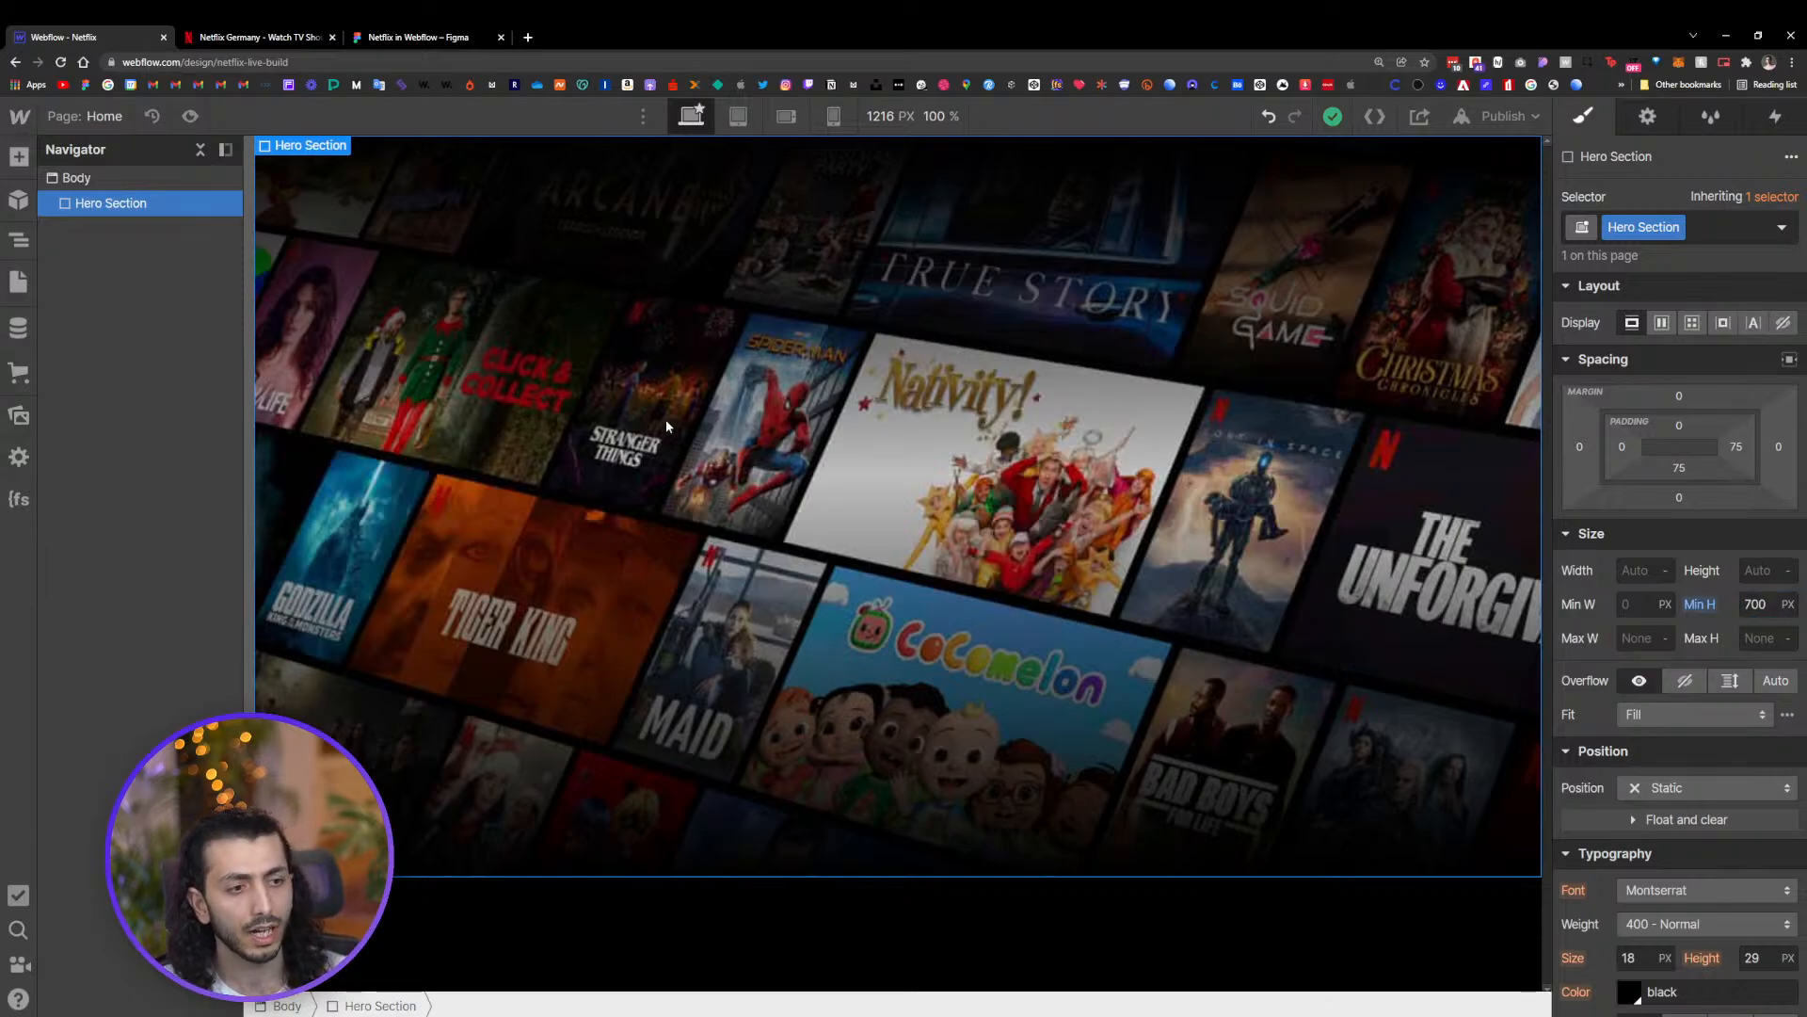
scroll(1596, 661, "down", 6)
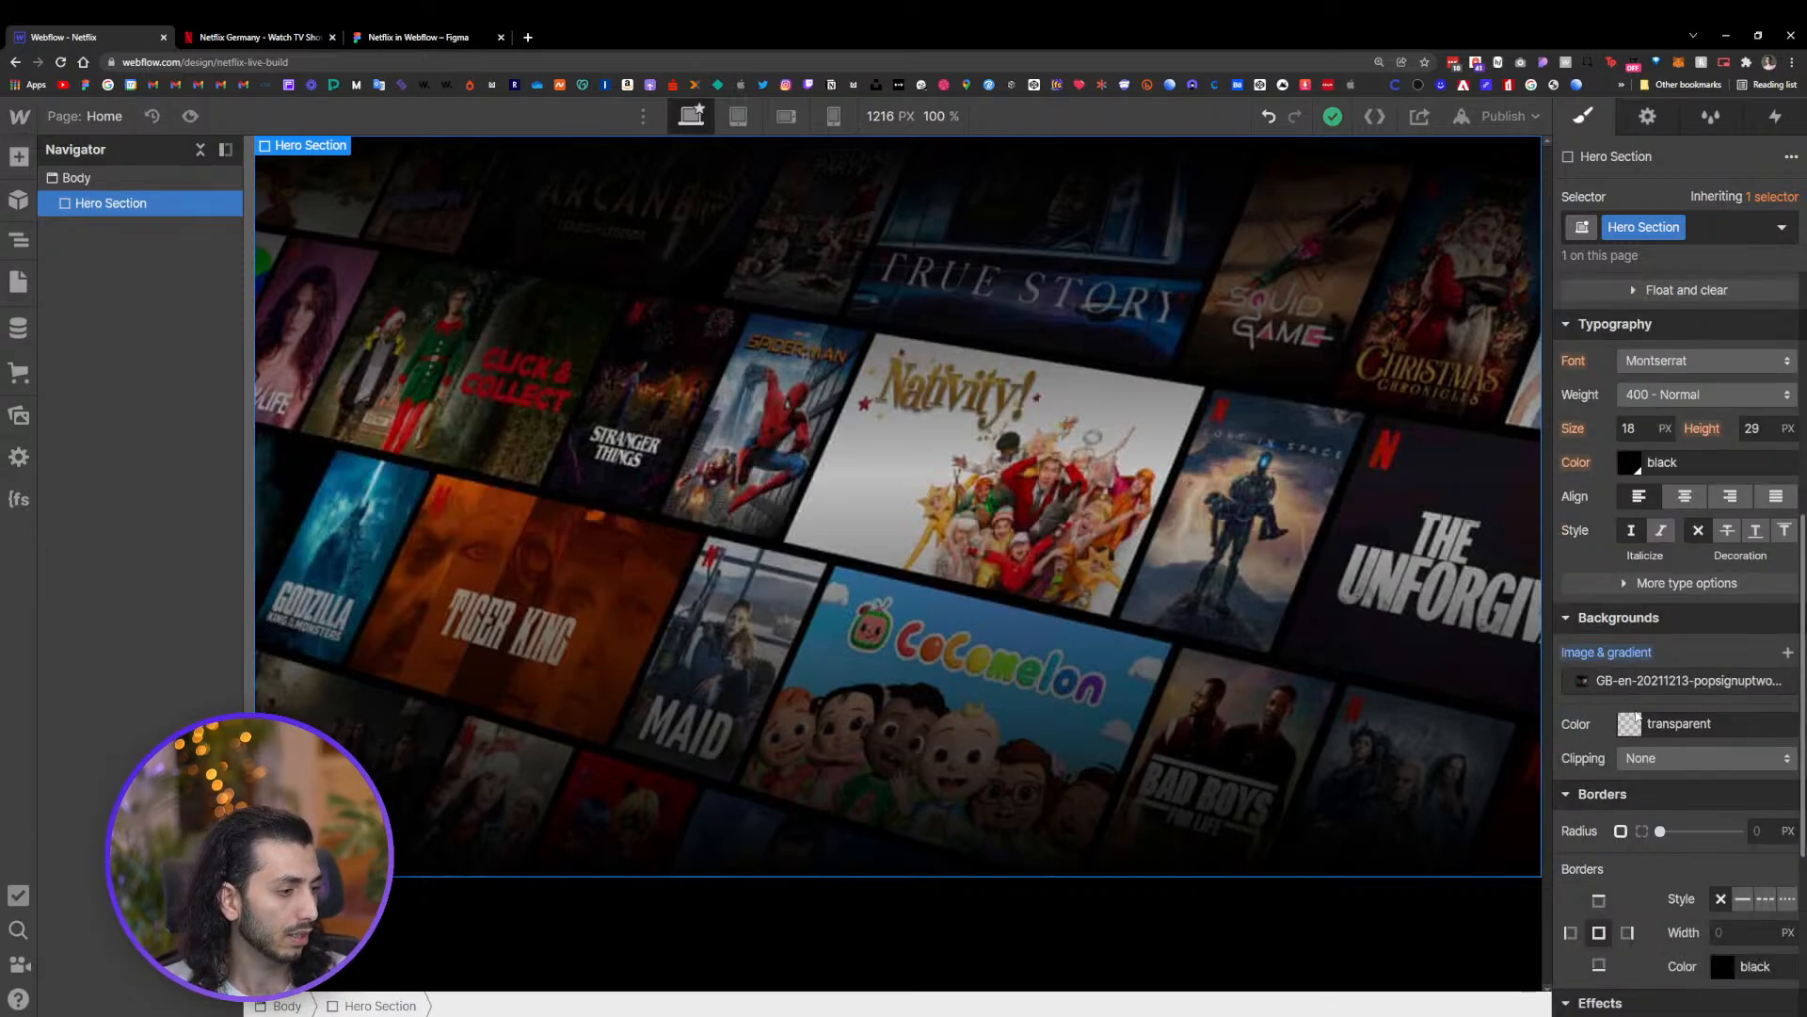
left_click(1647, 687)
left_click(1646, 544)
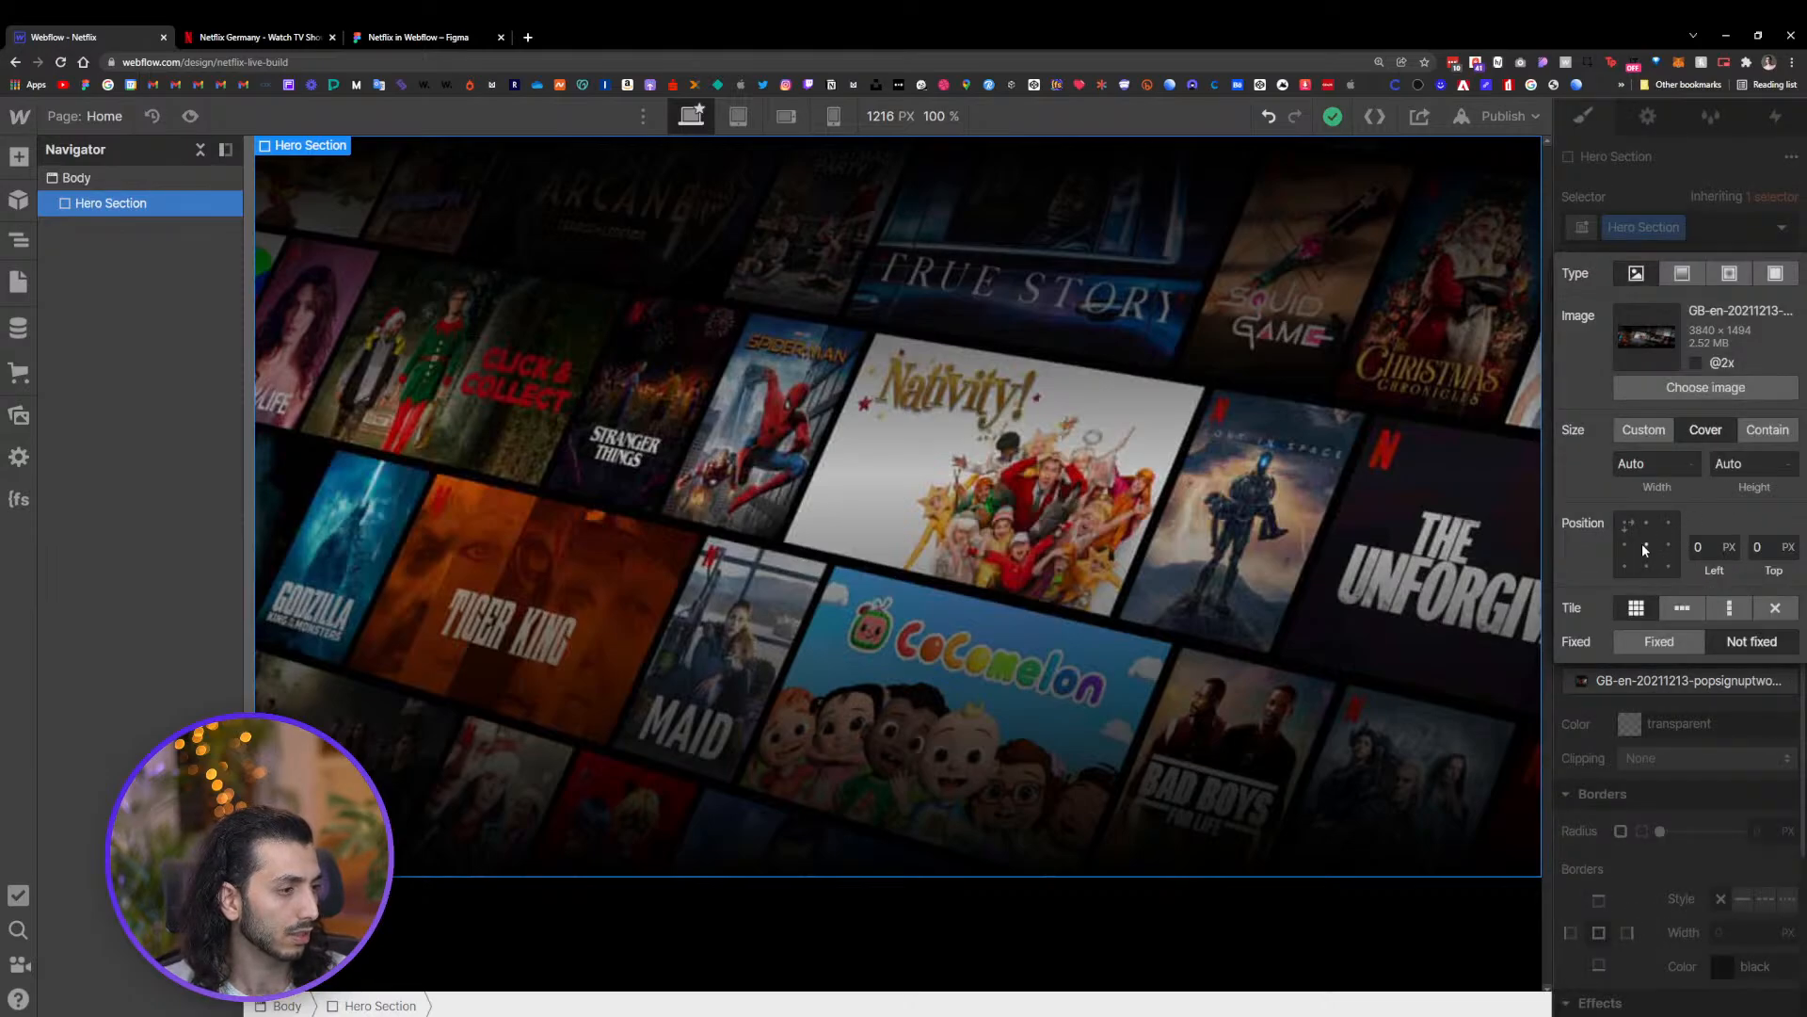
left_click(1652, 431)
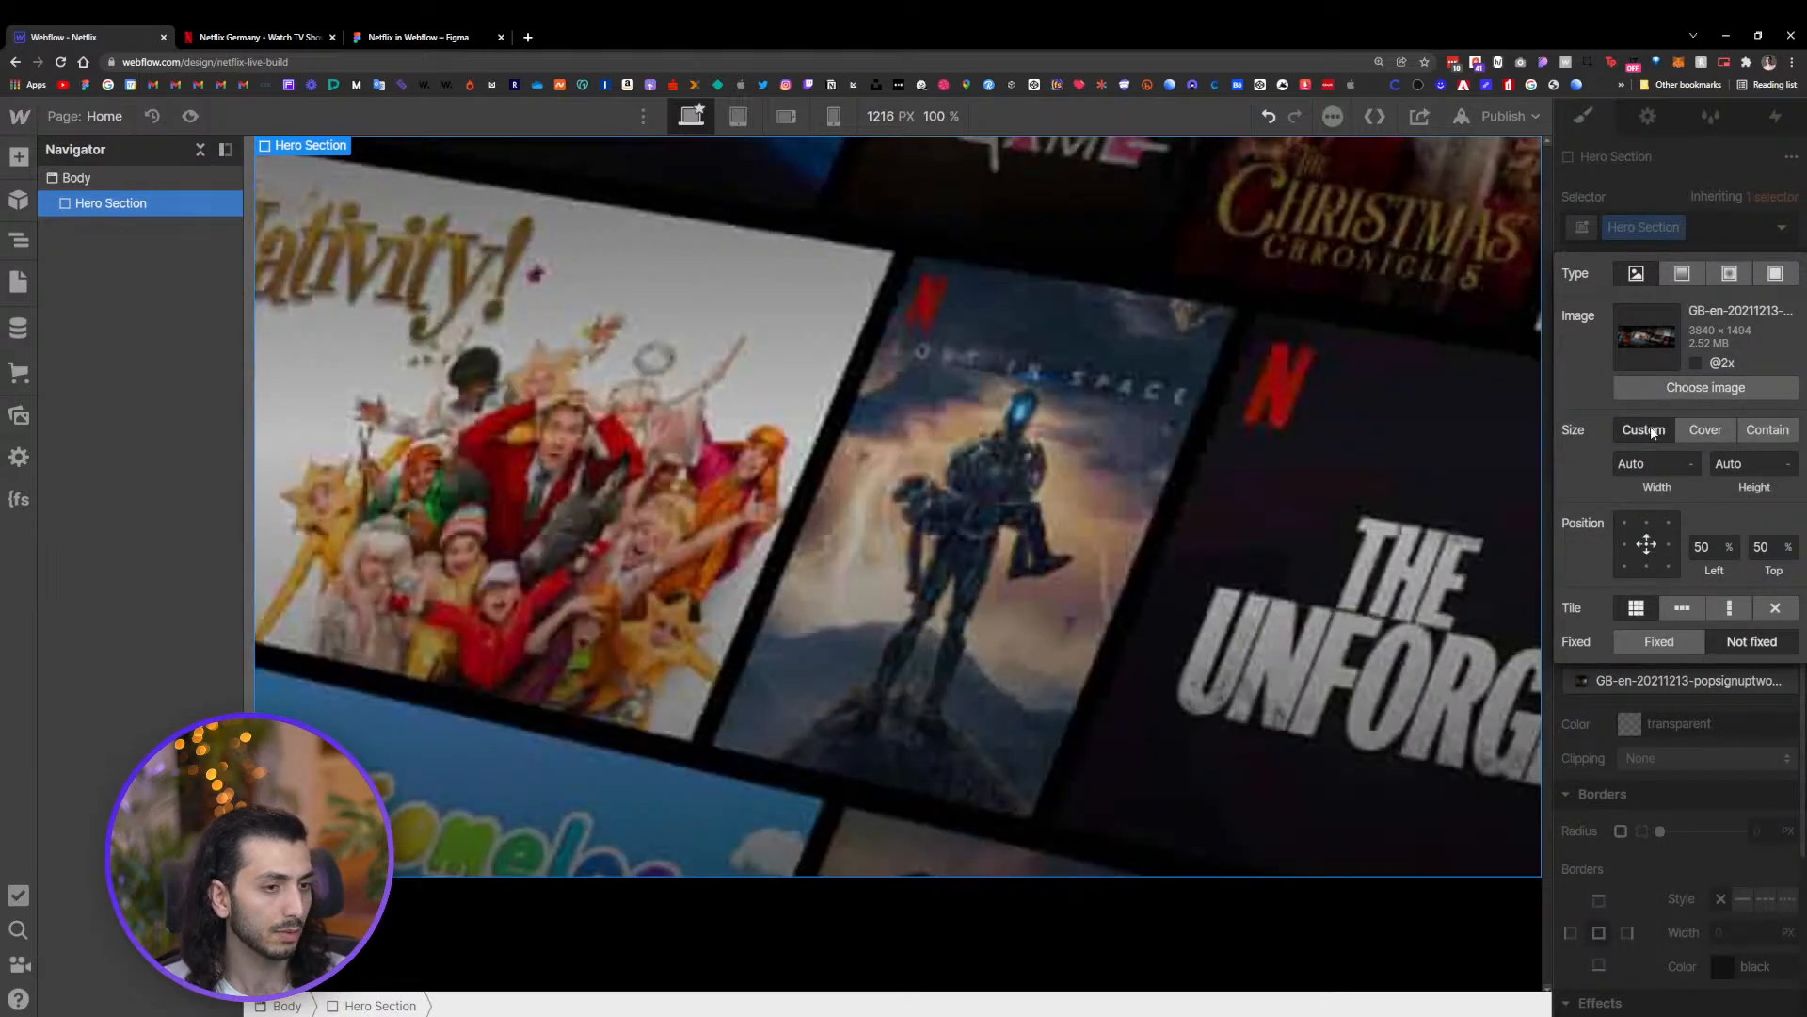
left_click(1705, 438)
left_click(1764, 434)
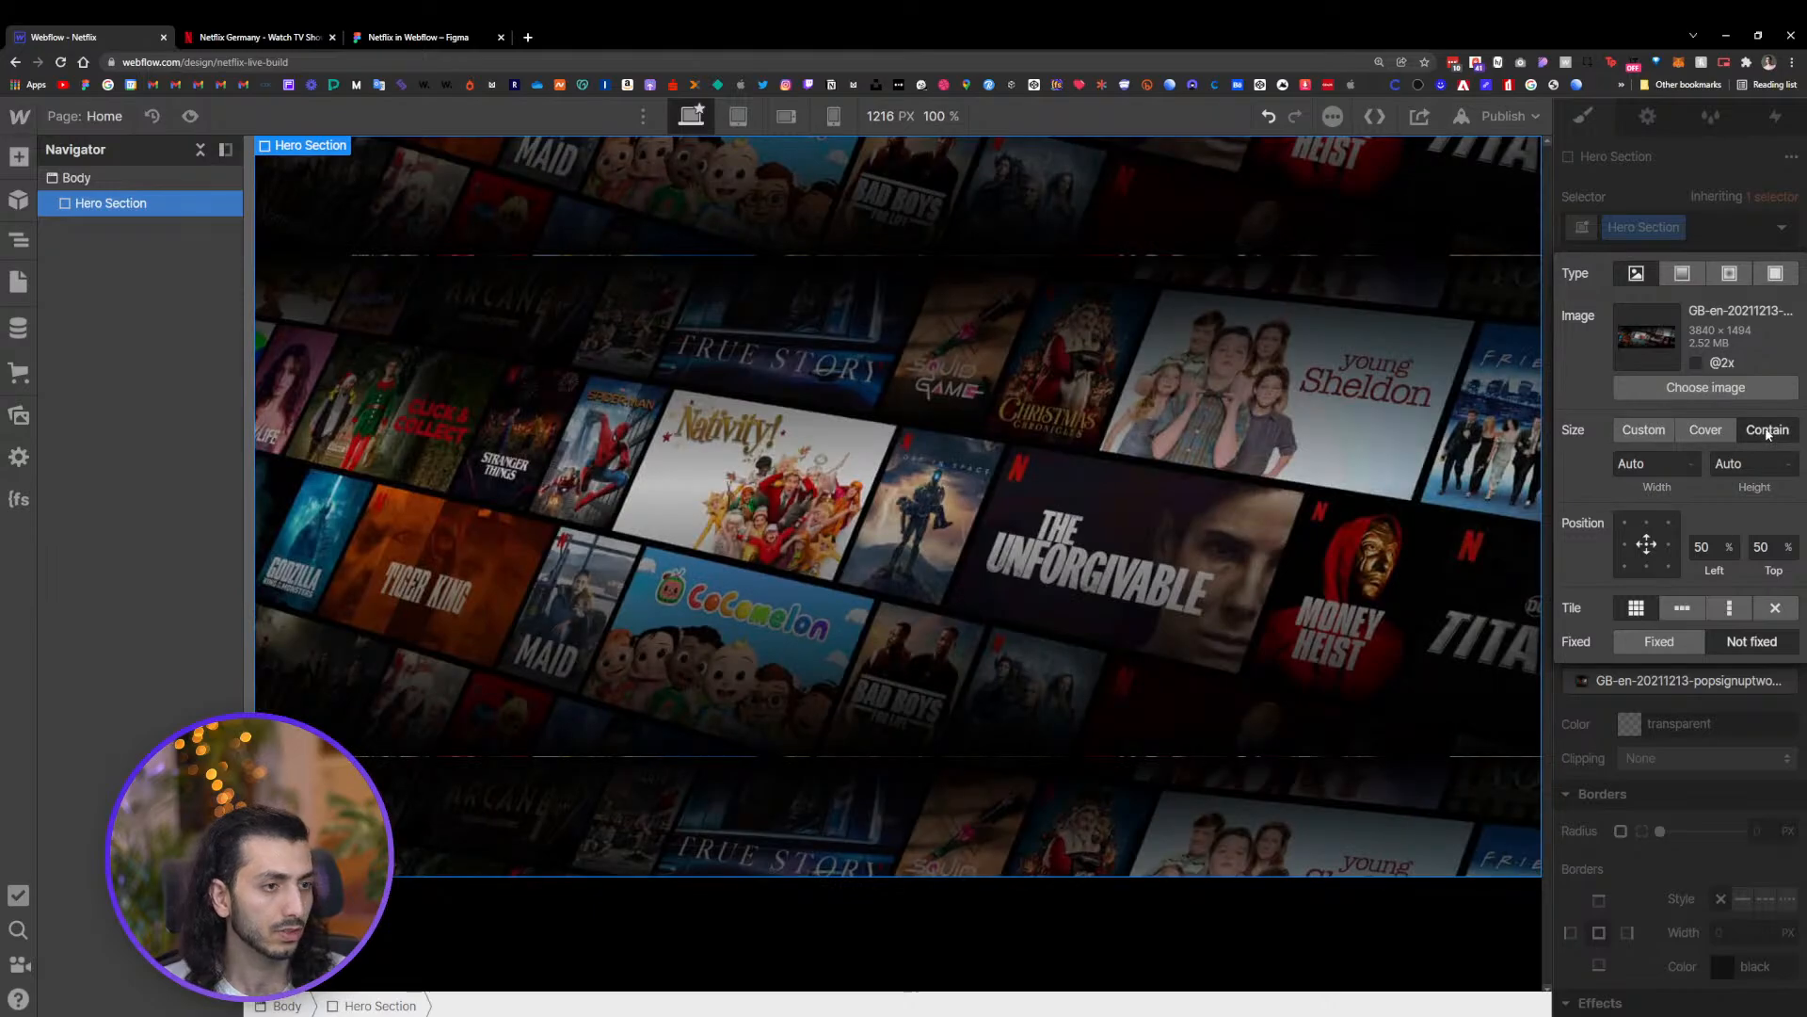
left_click(1775, 607)
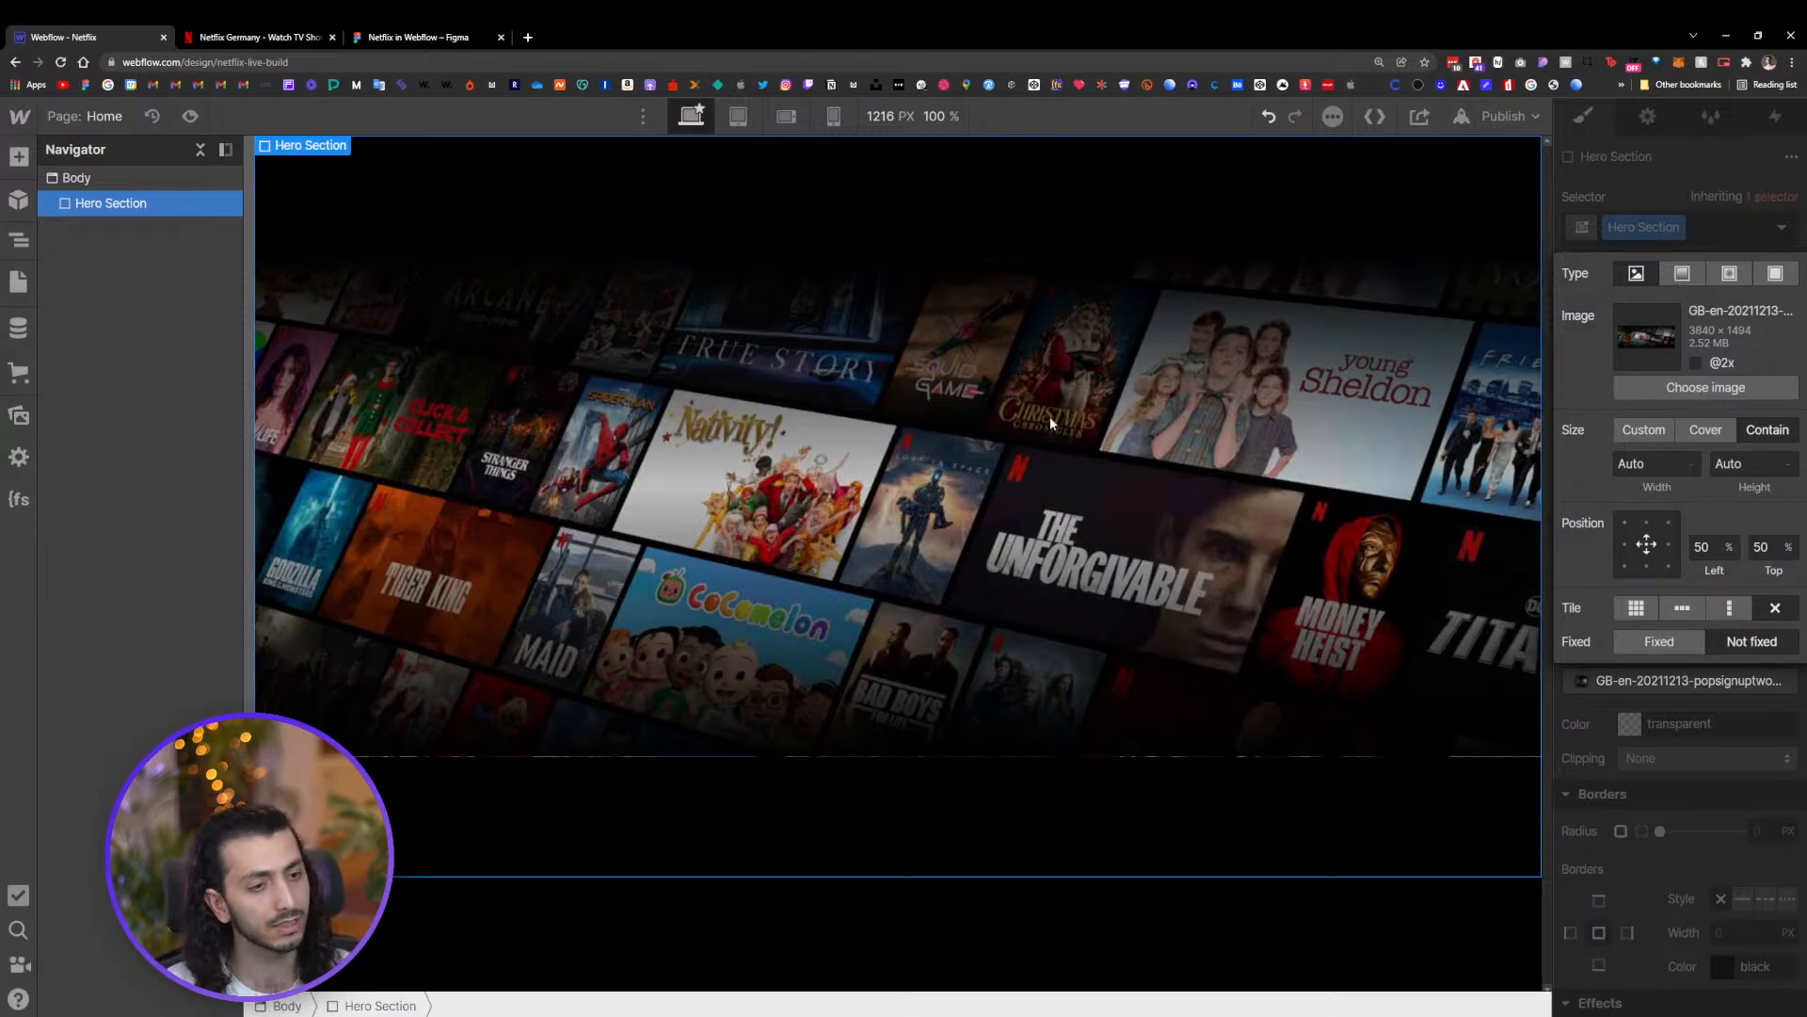
Switch to Figma and examine the hero background image in the design
left_click(379, 36)
left_click(1333, 634)
left_click_drag(1400, 581, 669, 838)
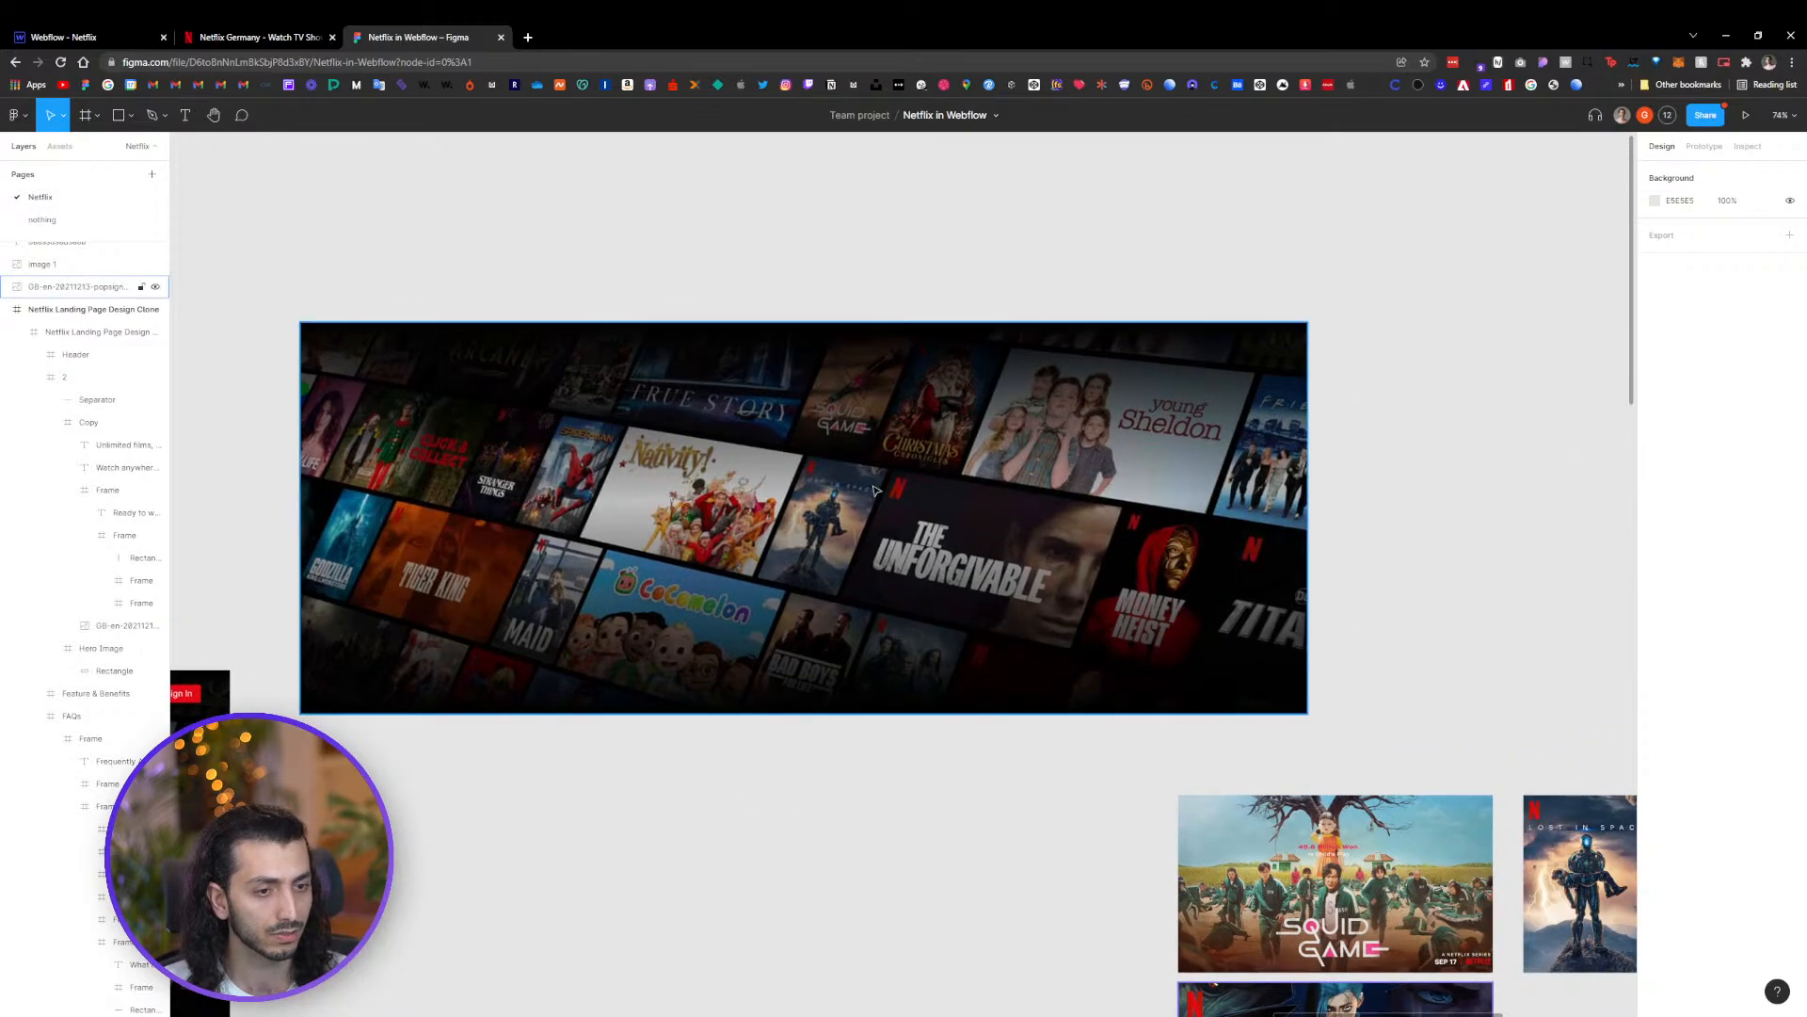
left_click(874, 491)
scroll(847, 738, "up", 5)
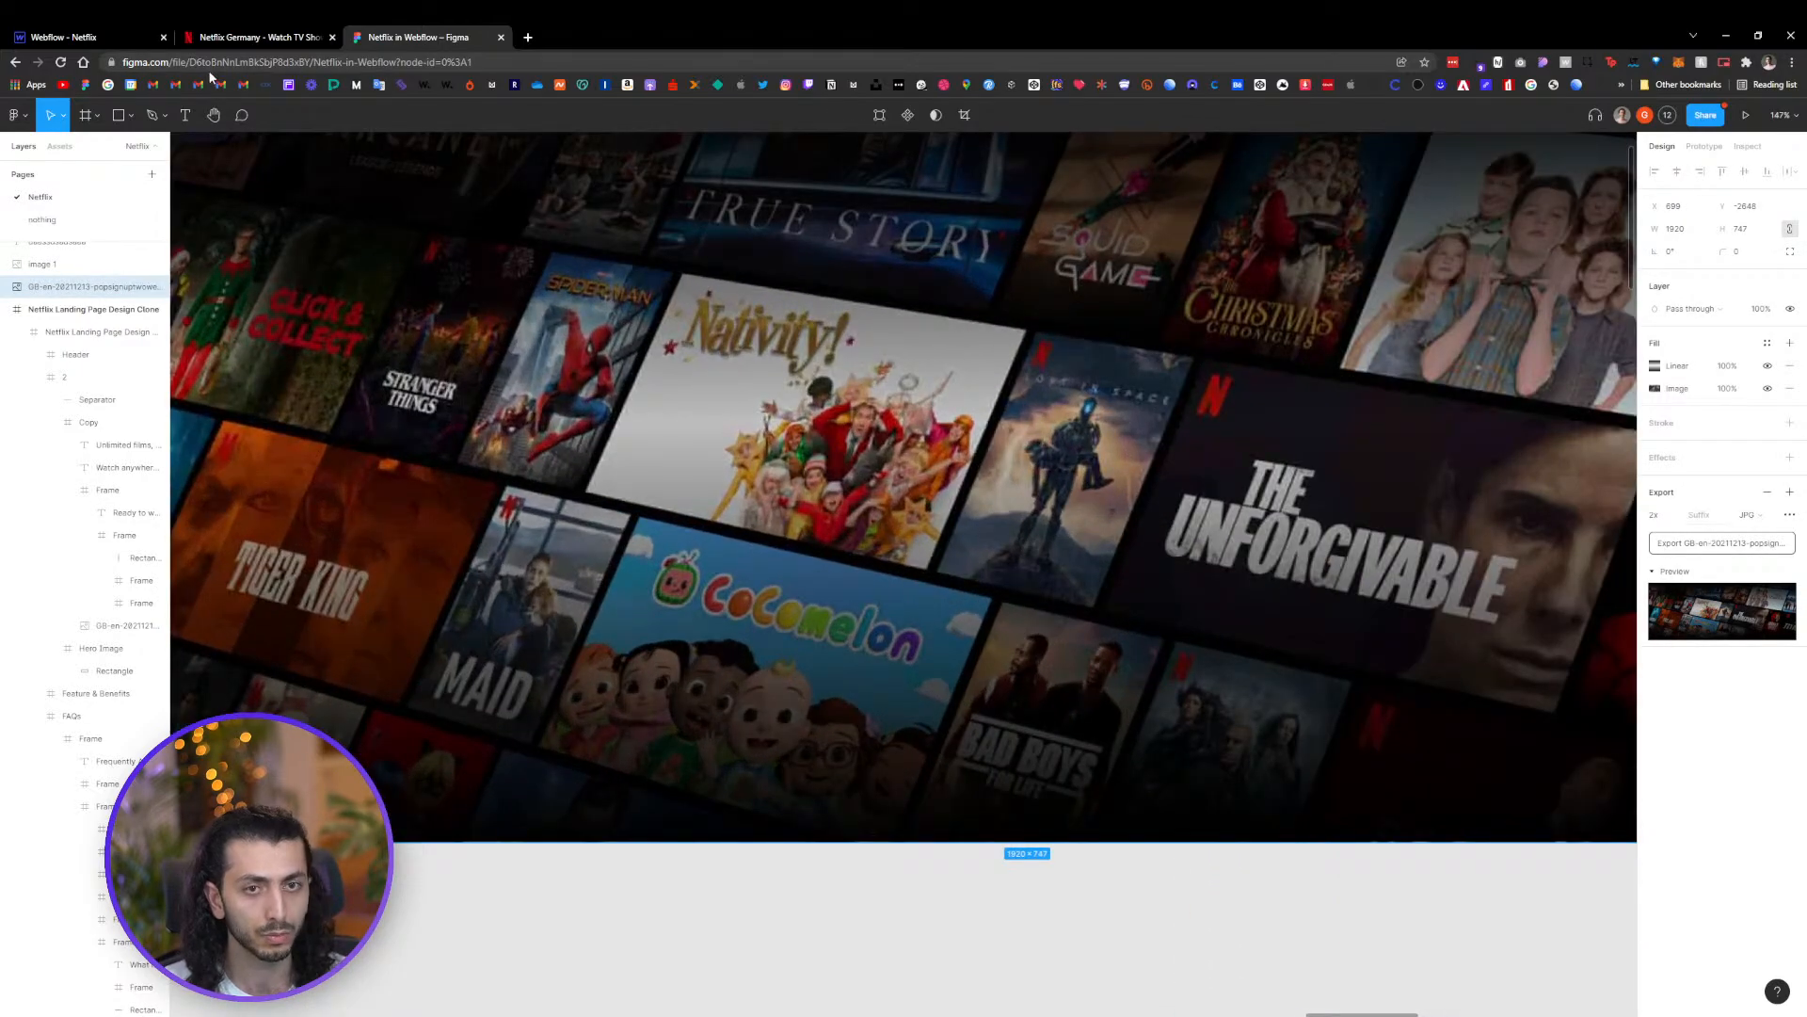
left_click(76, 37)
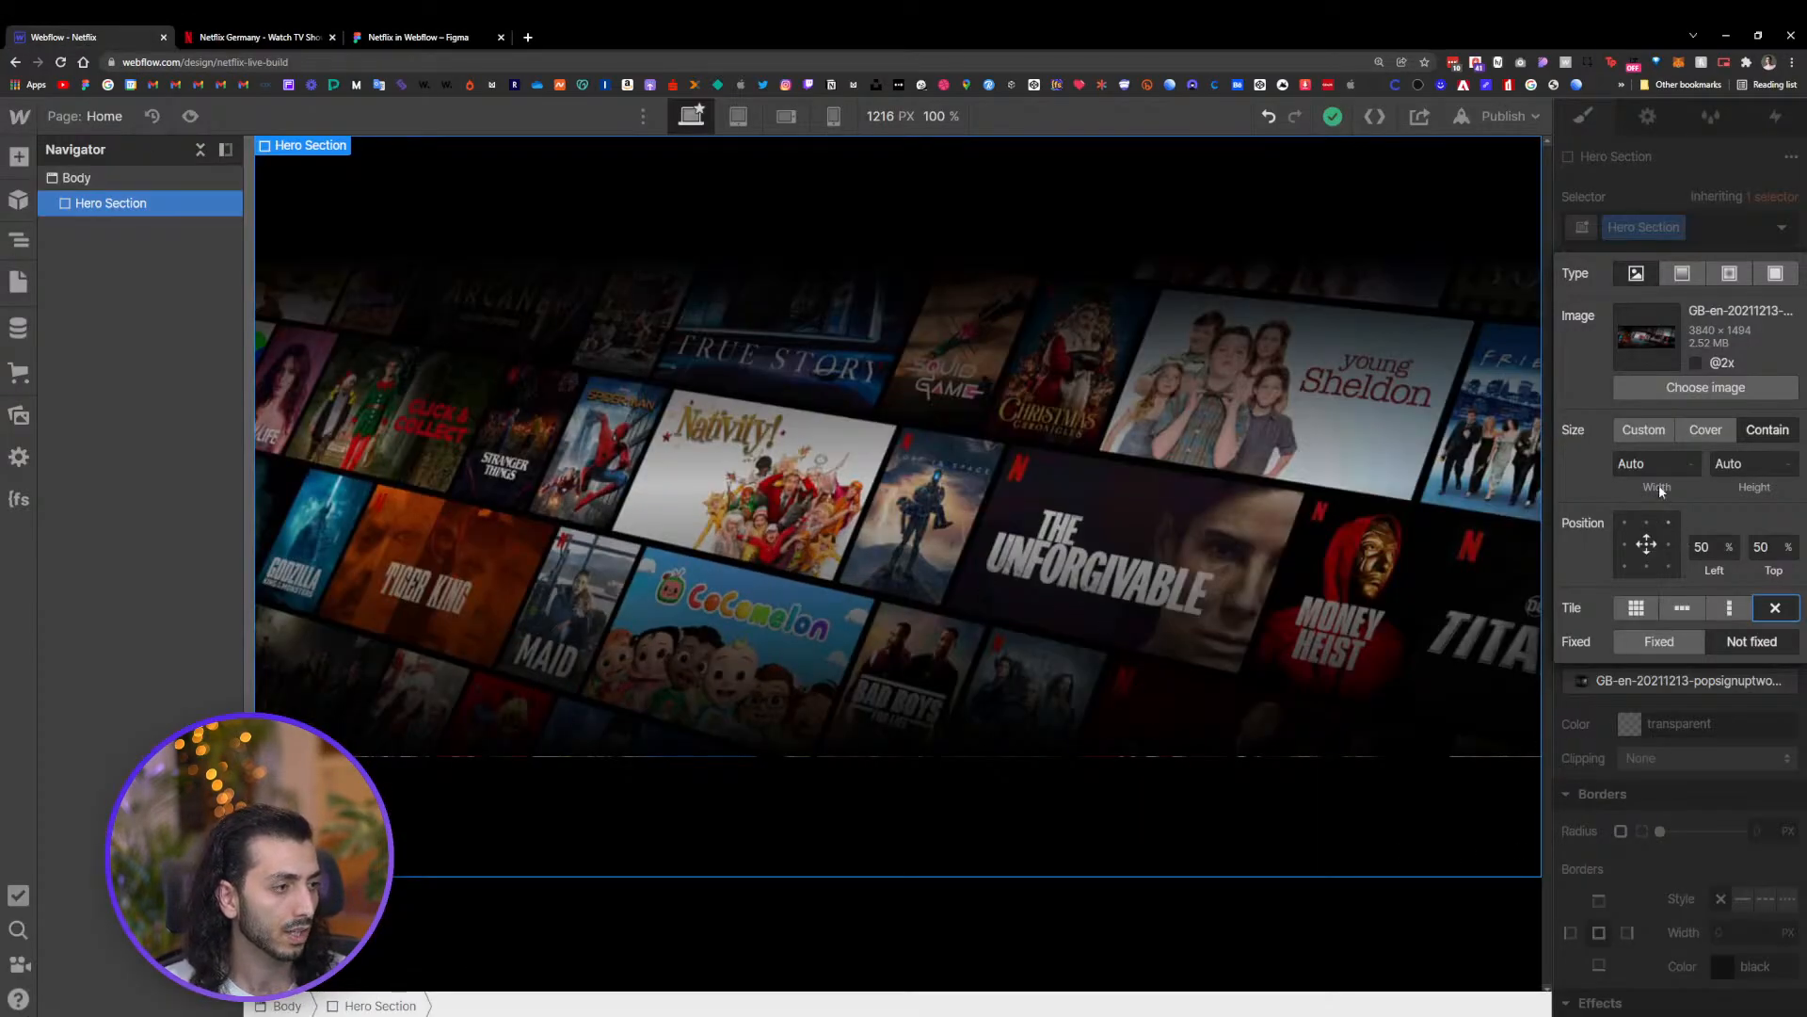
left_click(1706, 430)
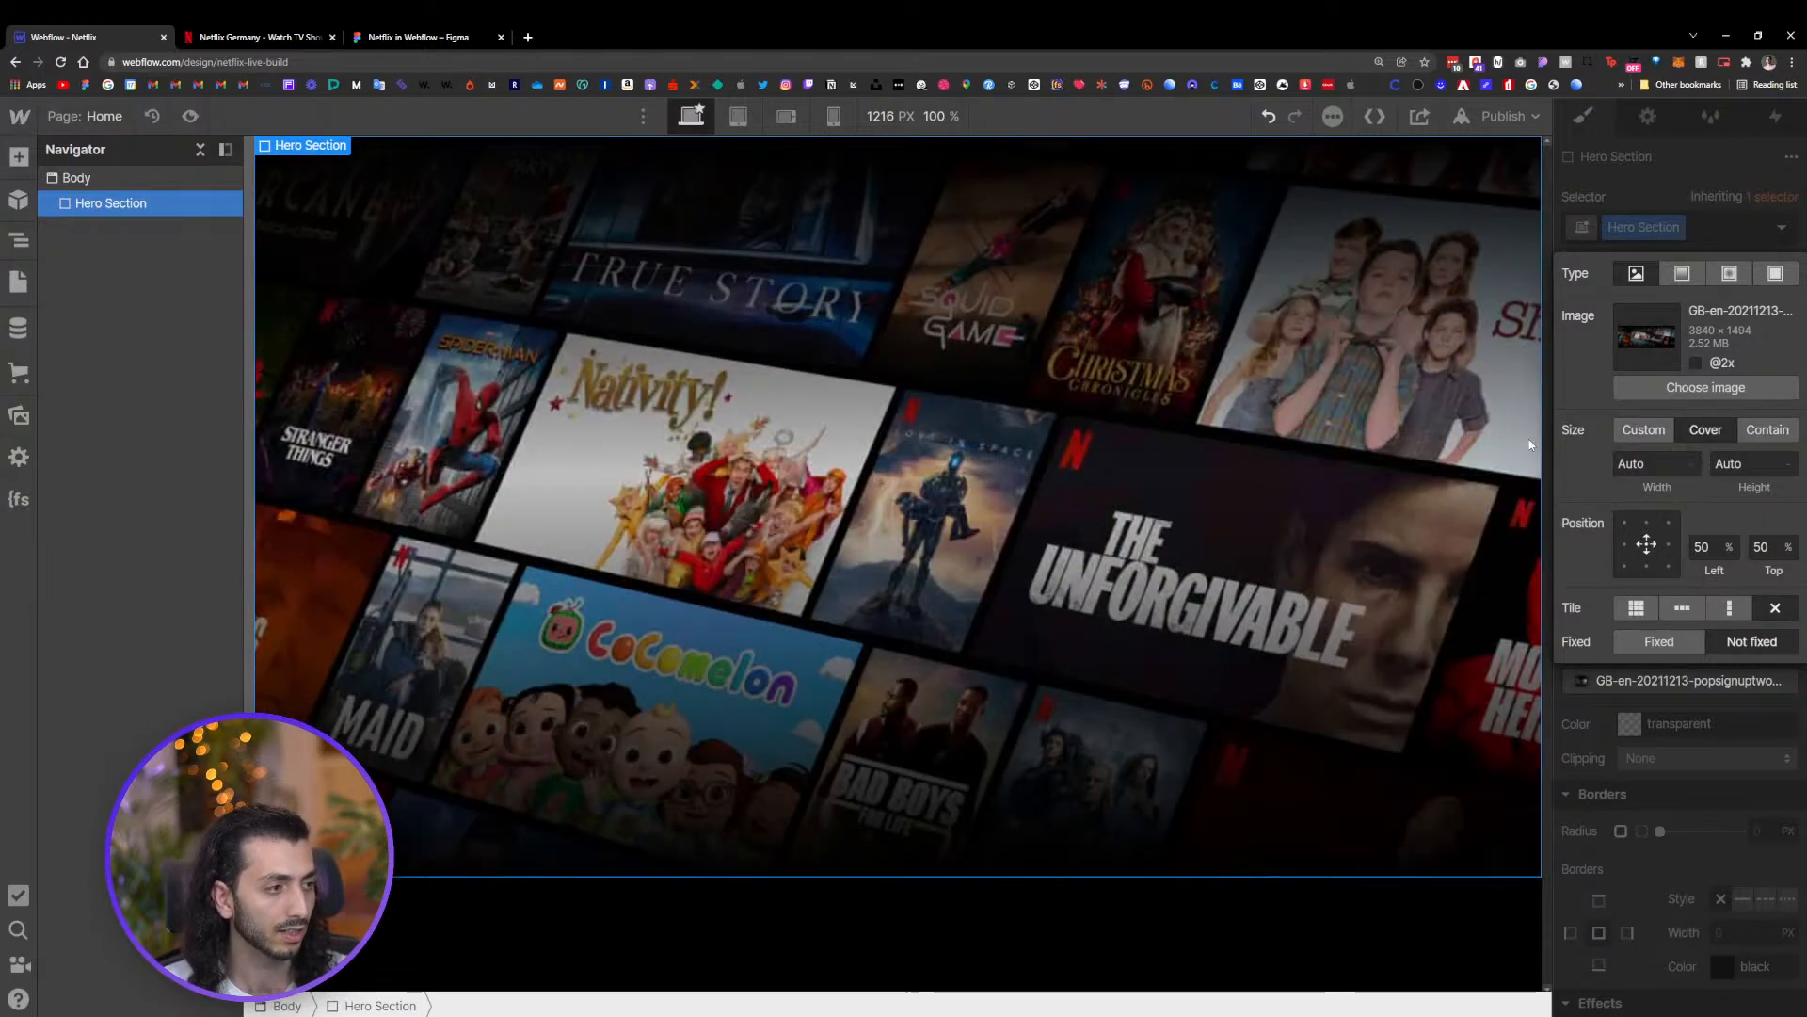
left_click(1695, 364)
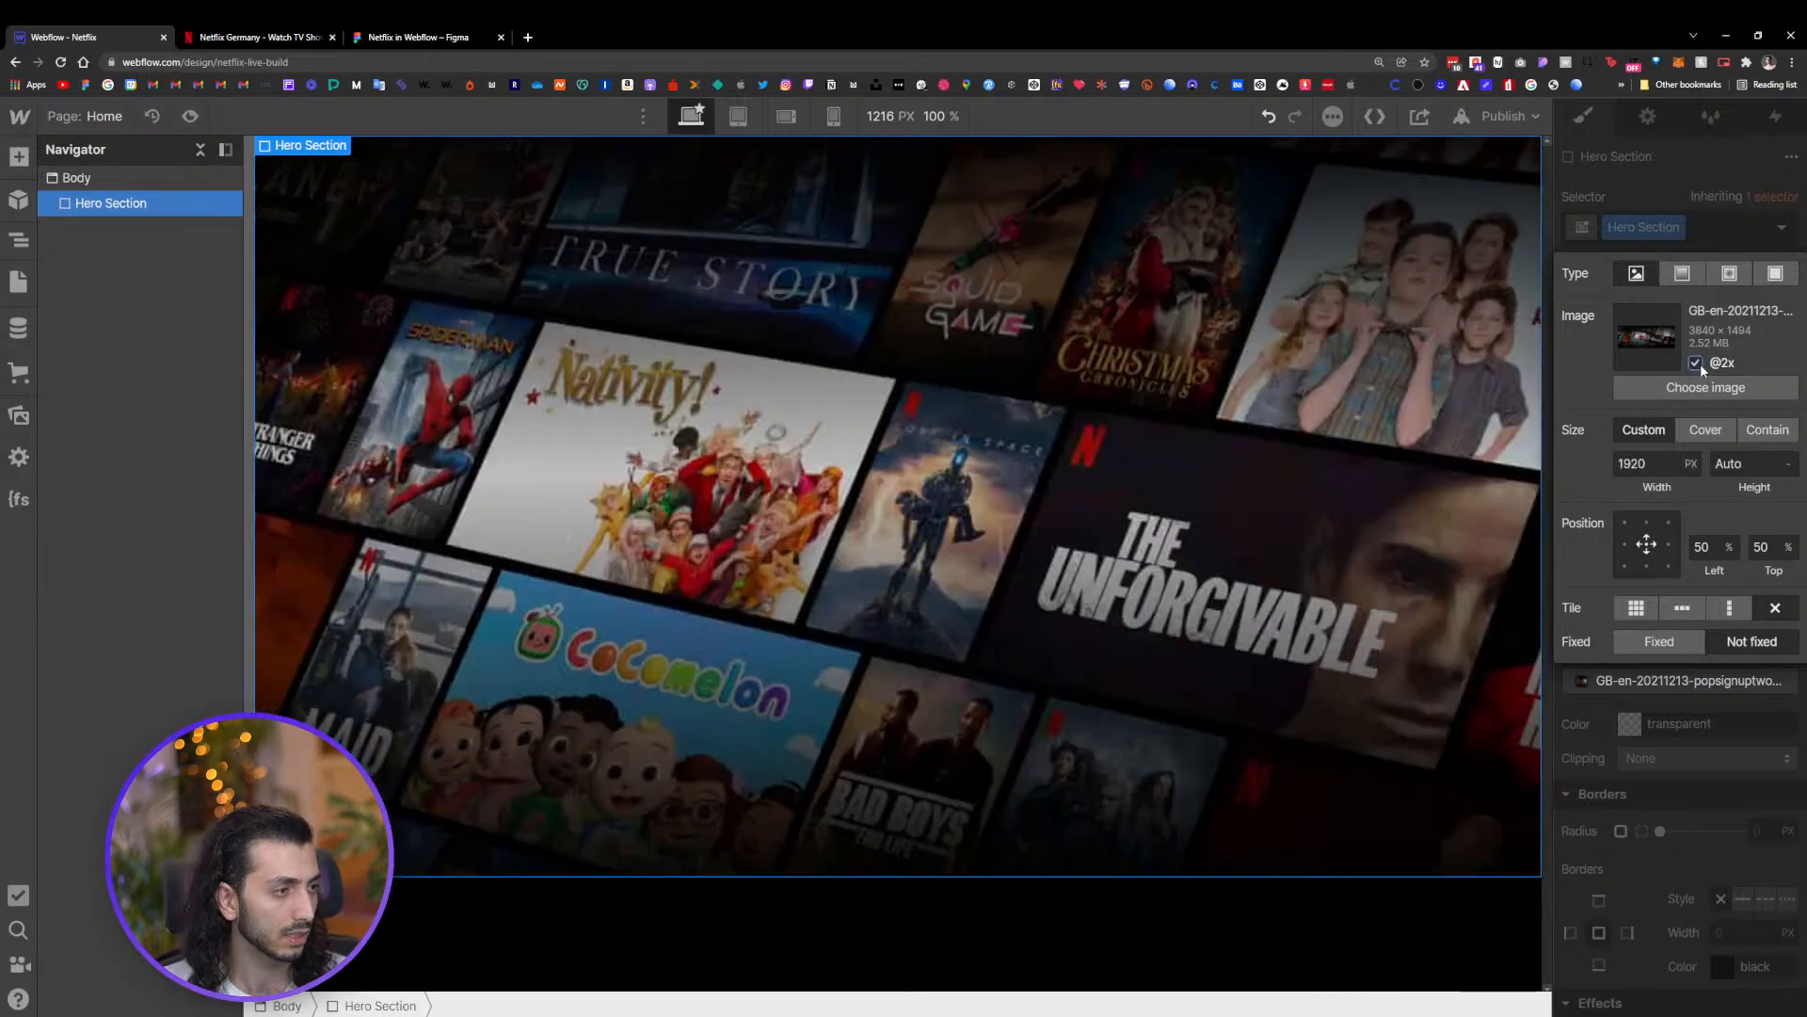
left_click(1020, 956)
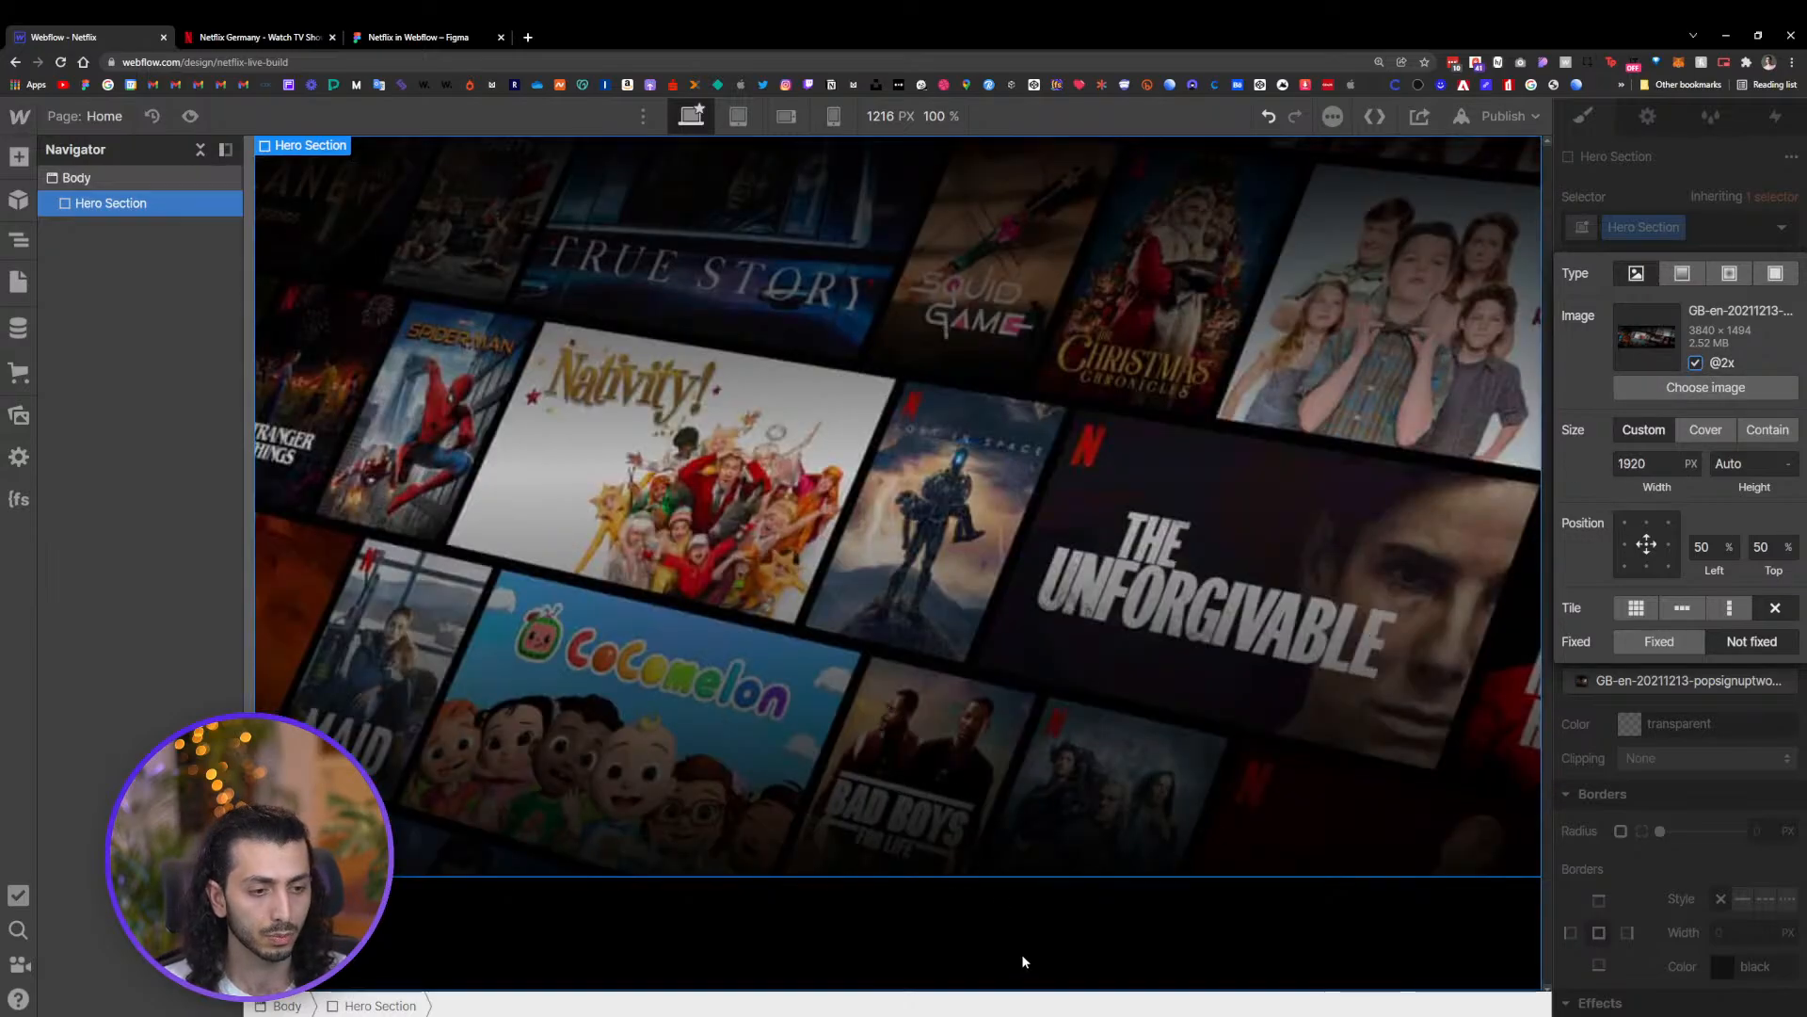
Switch to the live Netflix site and inspect its hero background image in the developer tools
left_click(405, 36)
left_click(259, 37)
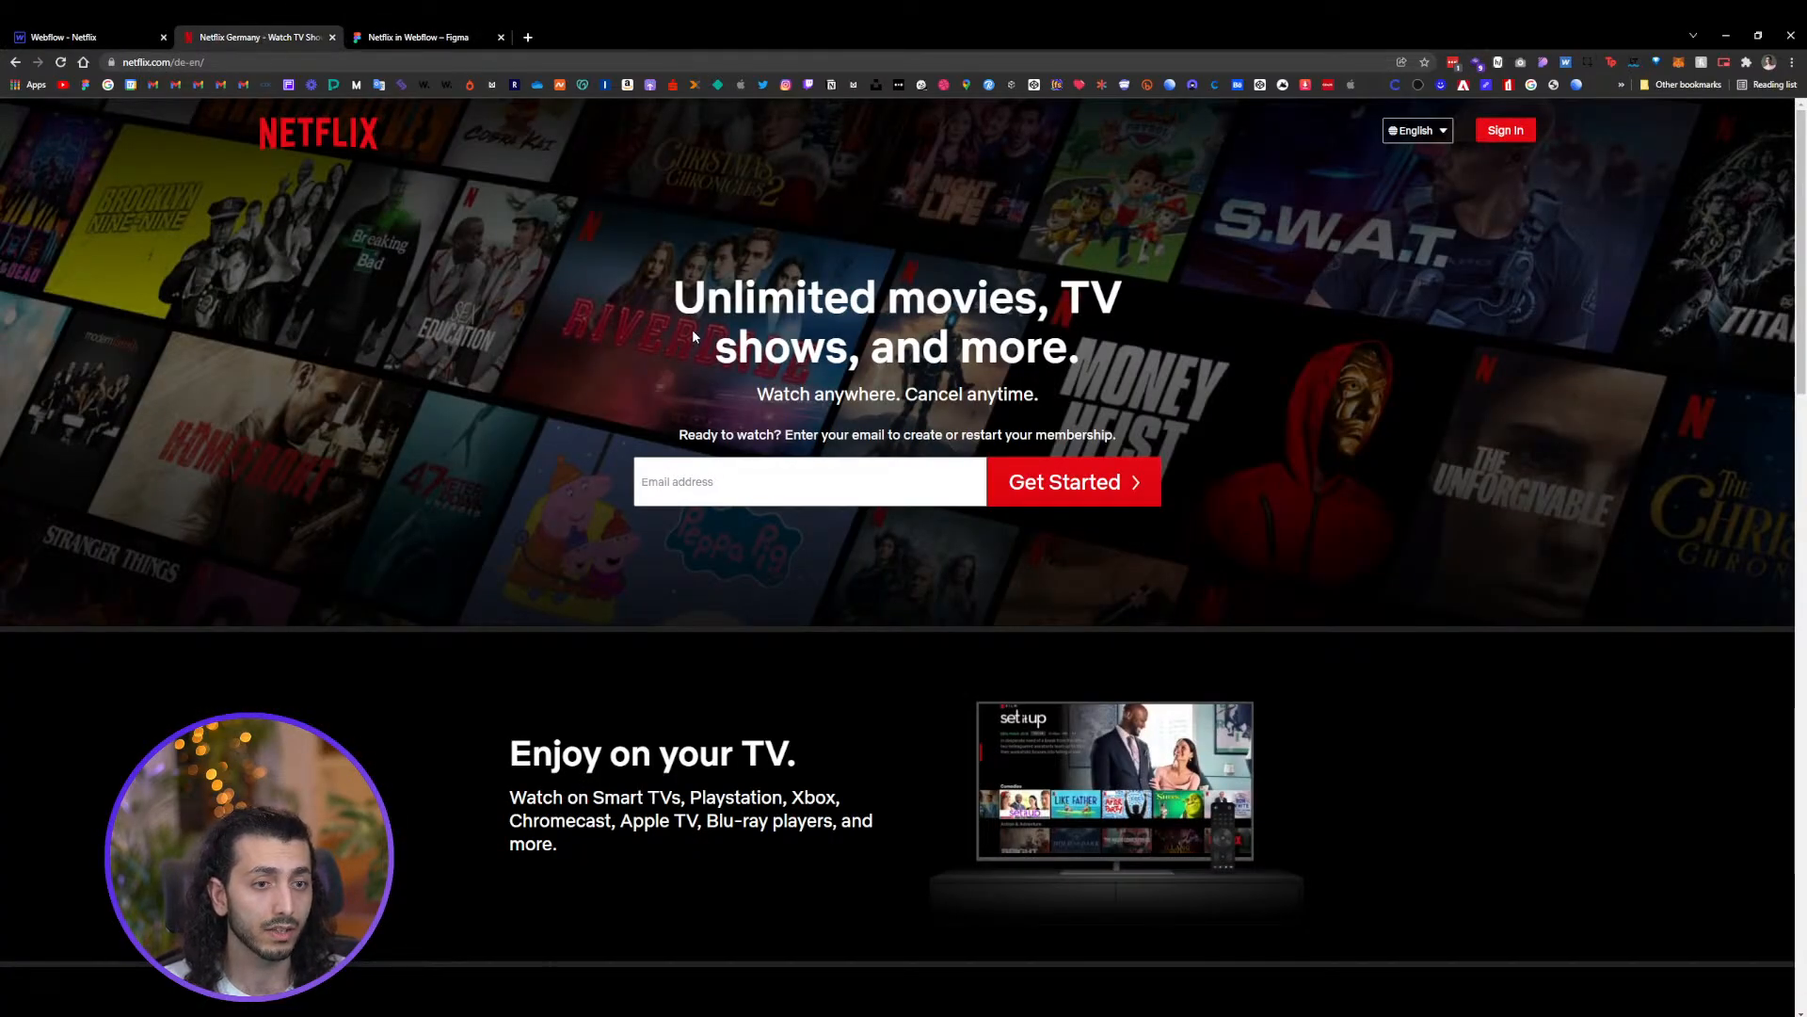
right_click(1353, 247)
left_click(1394, 551)
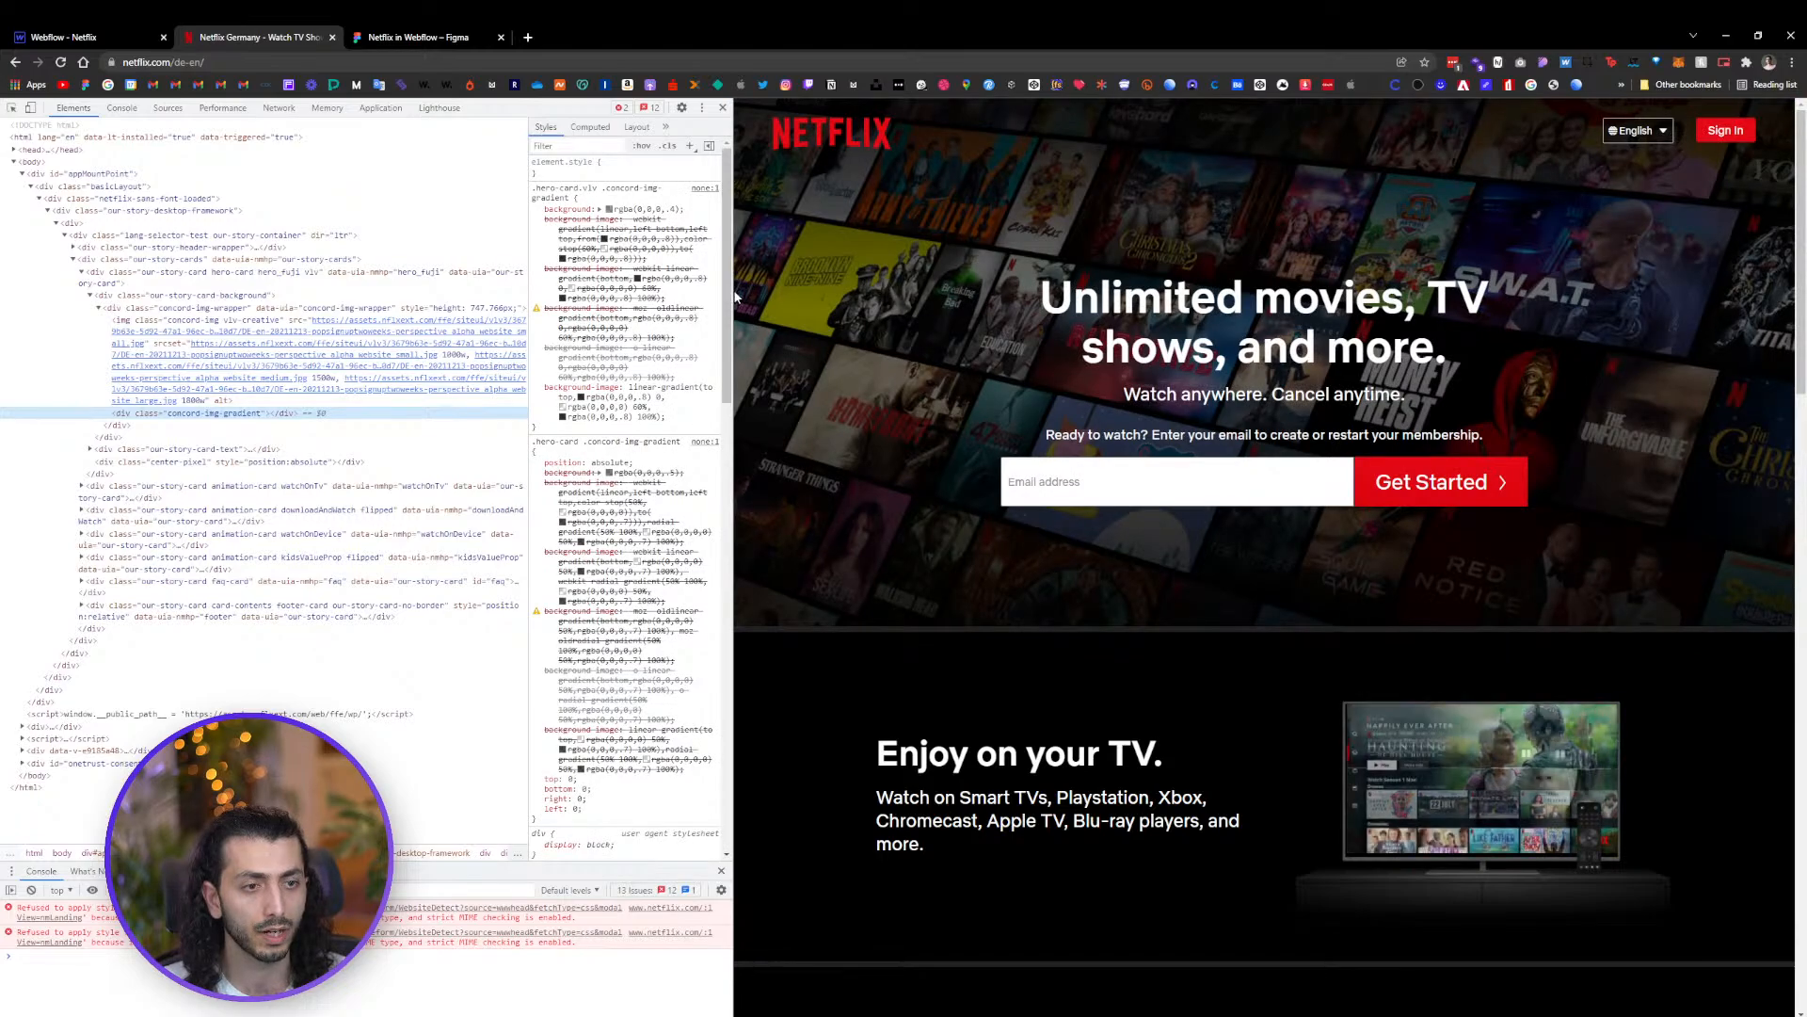
left_click_drag(728, 296, 677, 294)
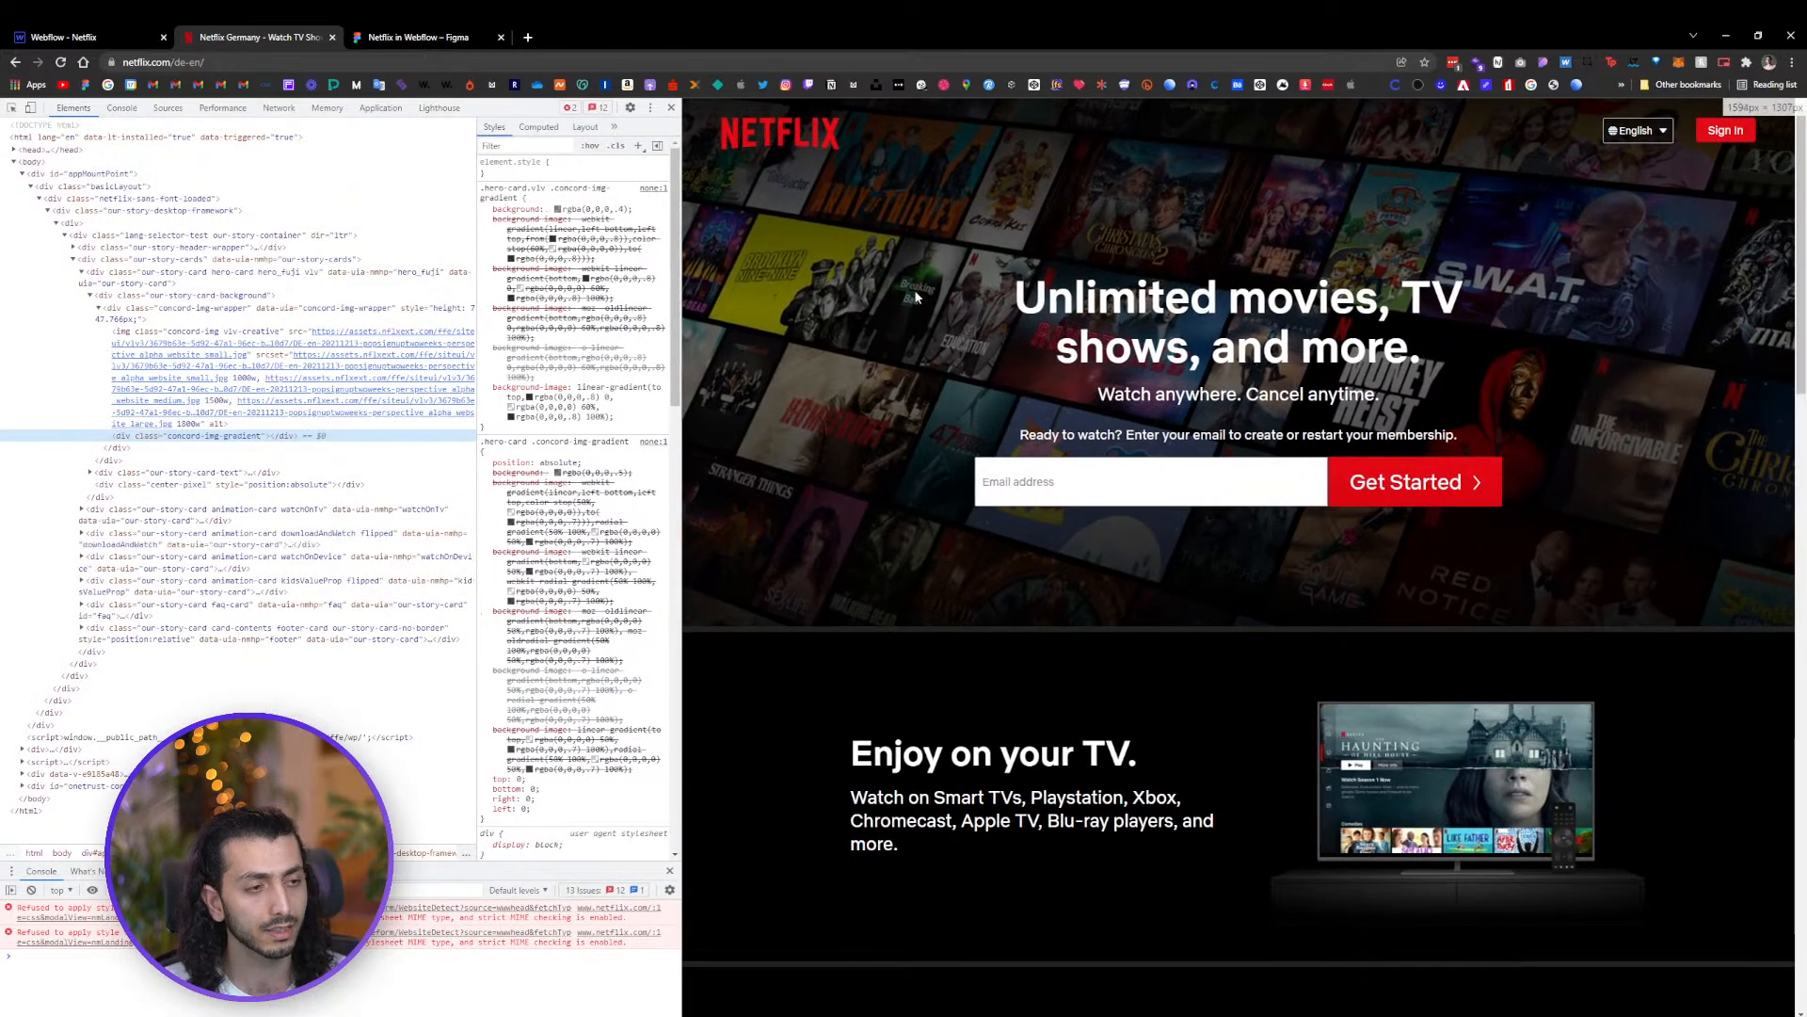
right_click(1044, 217)
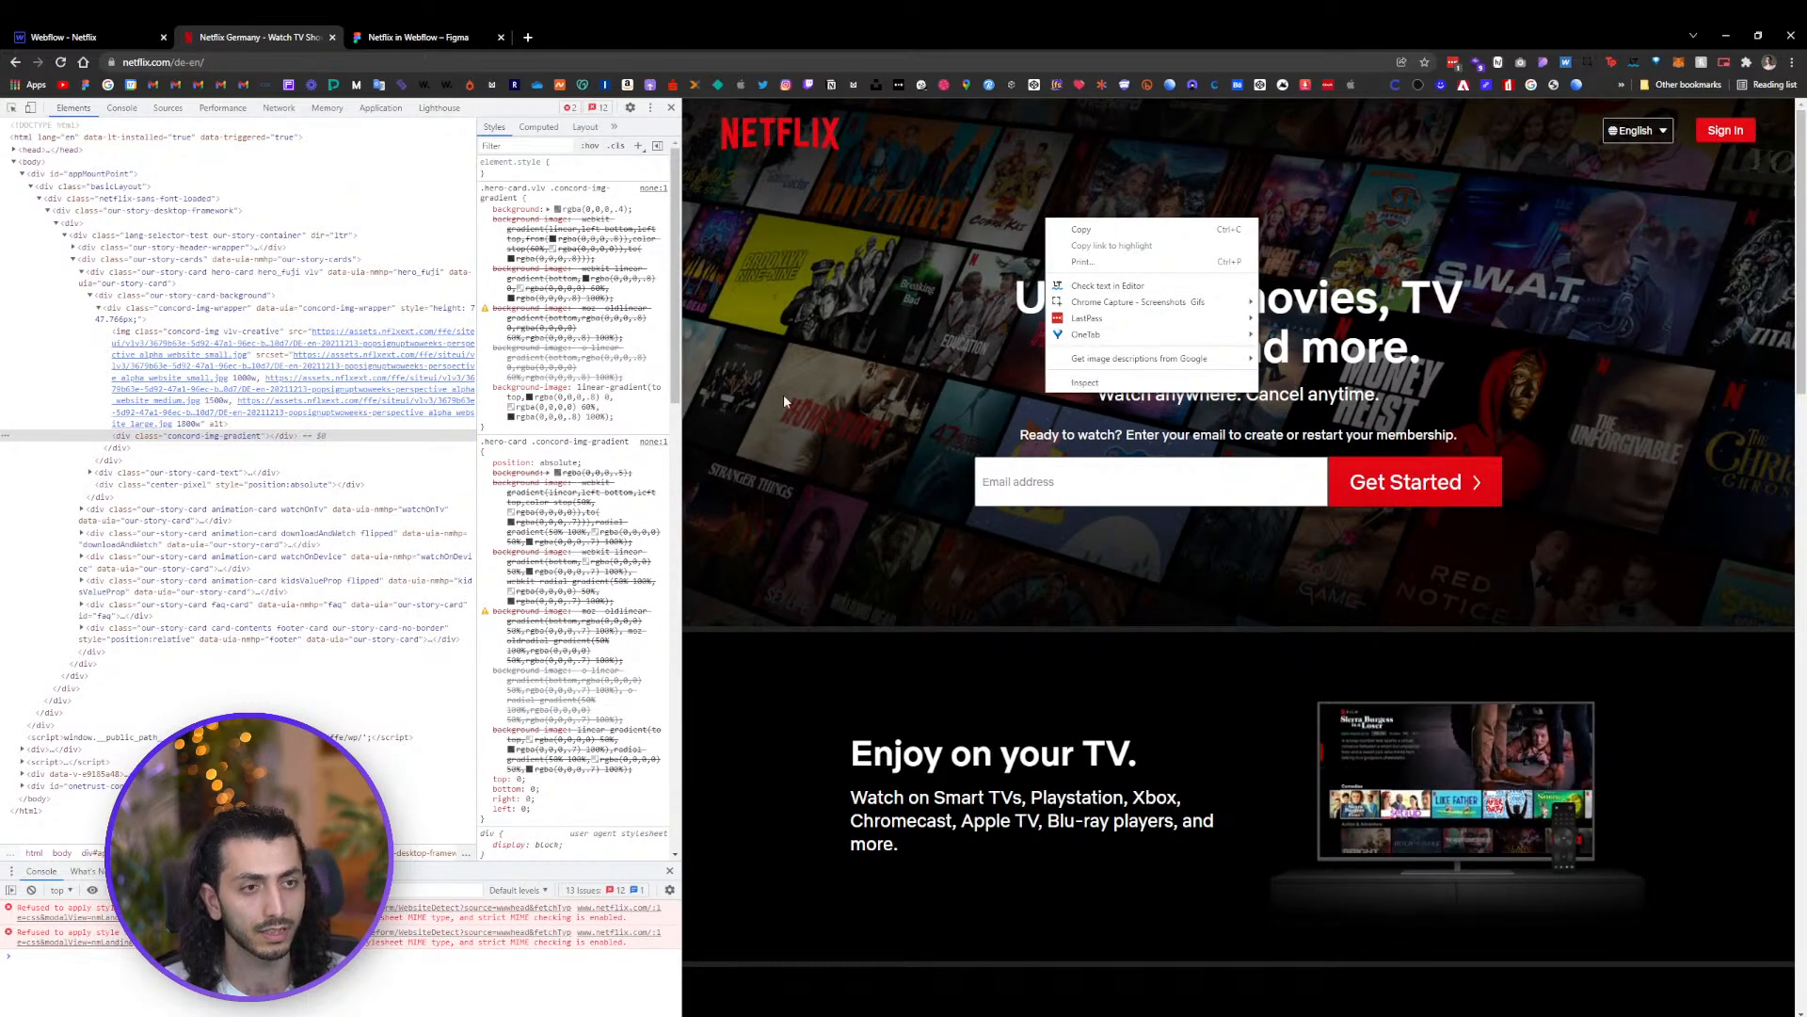
left_click(1084, 382)
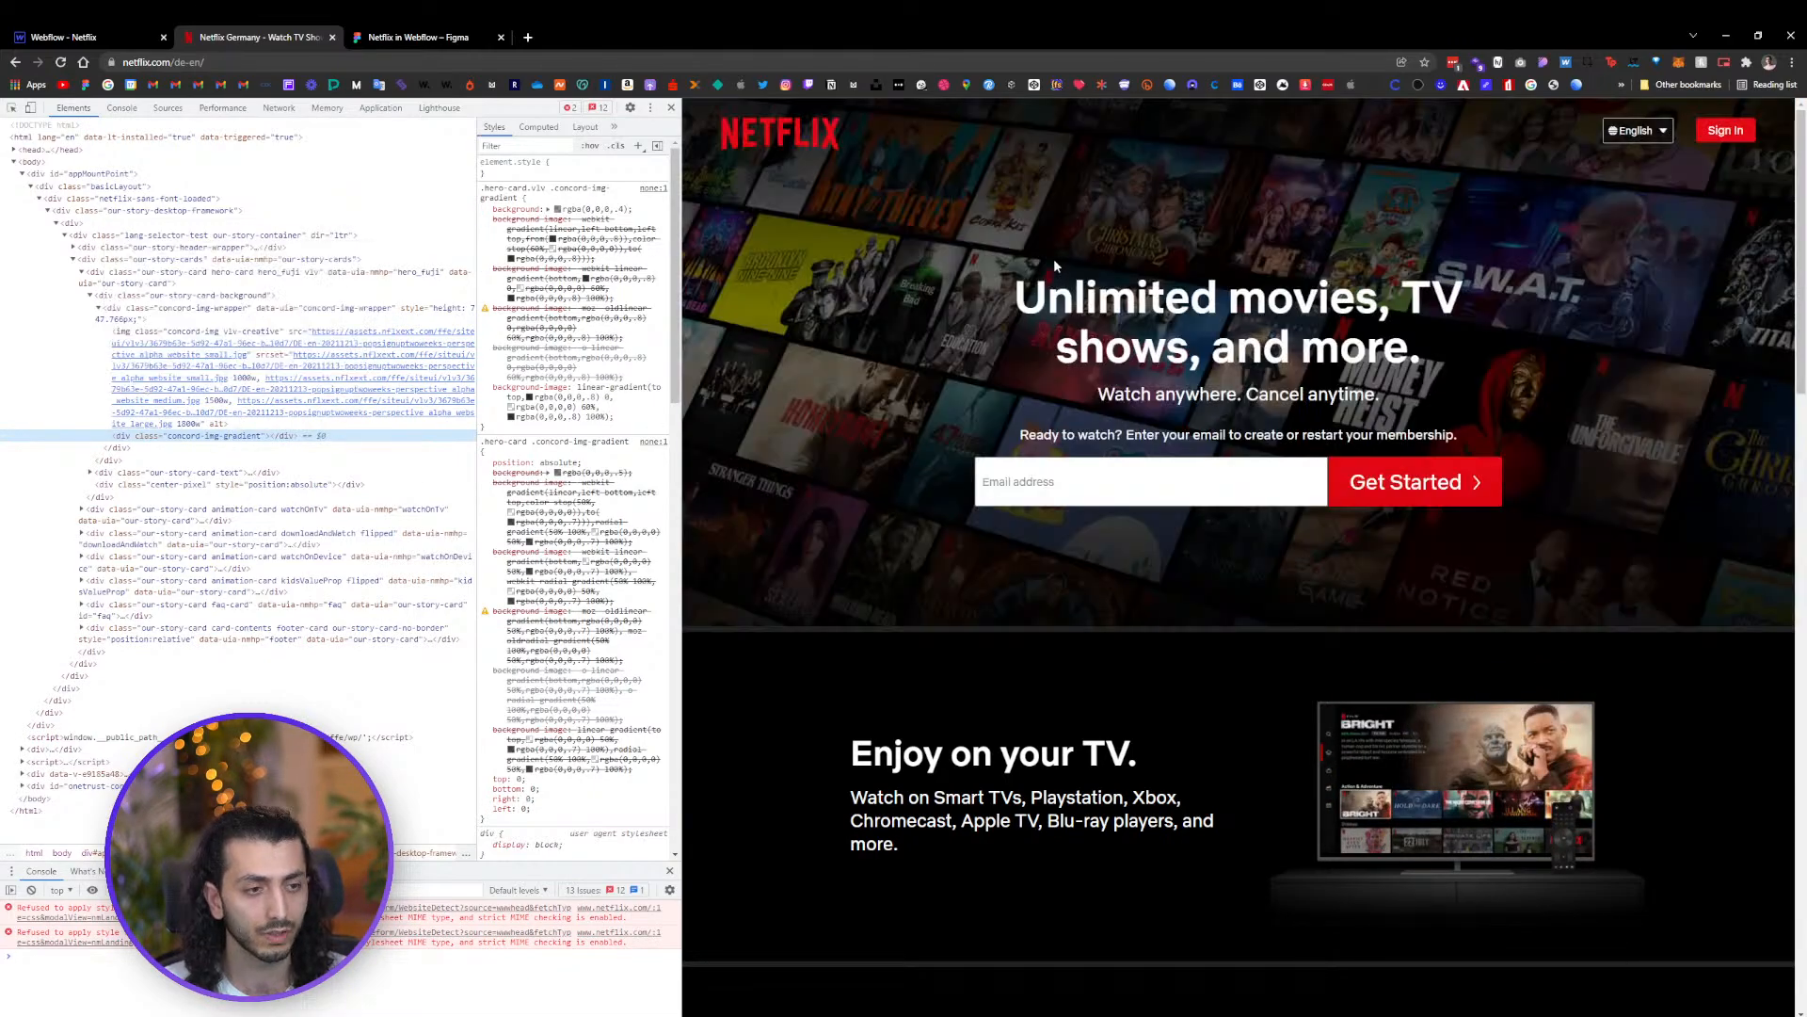
right_click(924, 200)
left_click(962, 361)
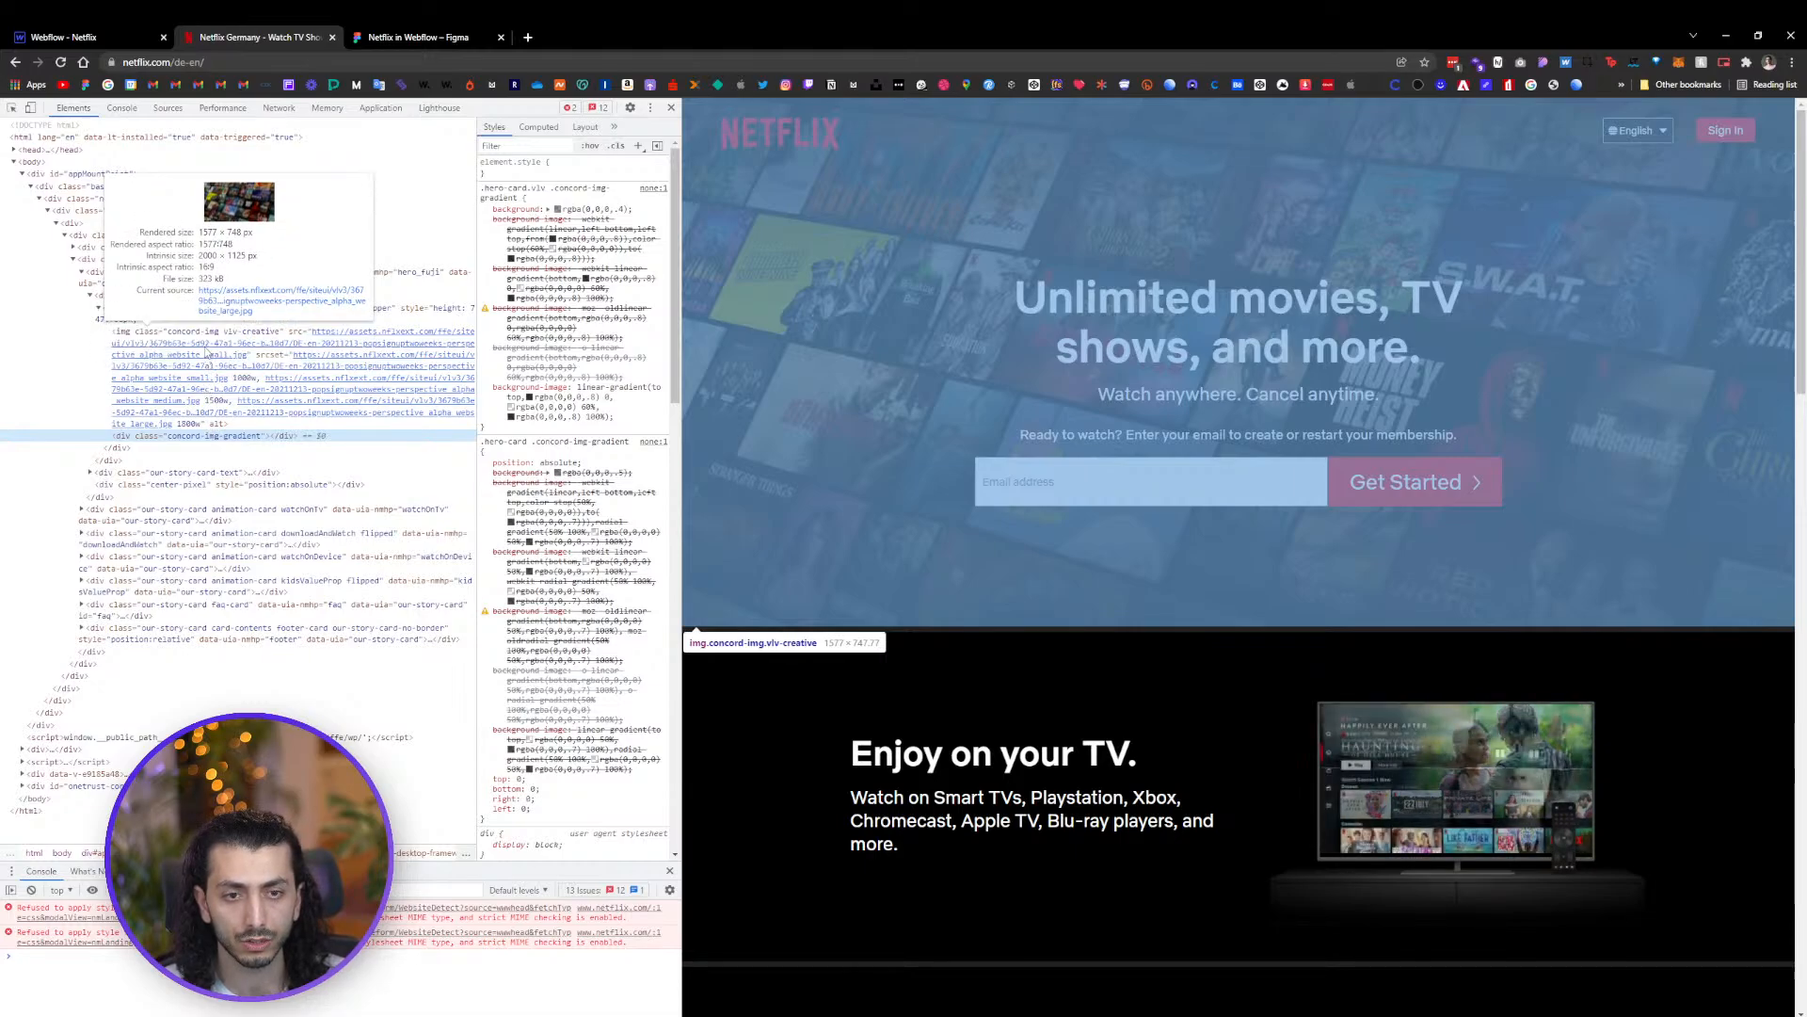
Copy the hero image's source link and open the large image in a new tab
left_click(211, 349)
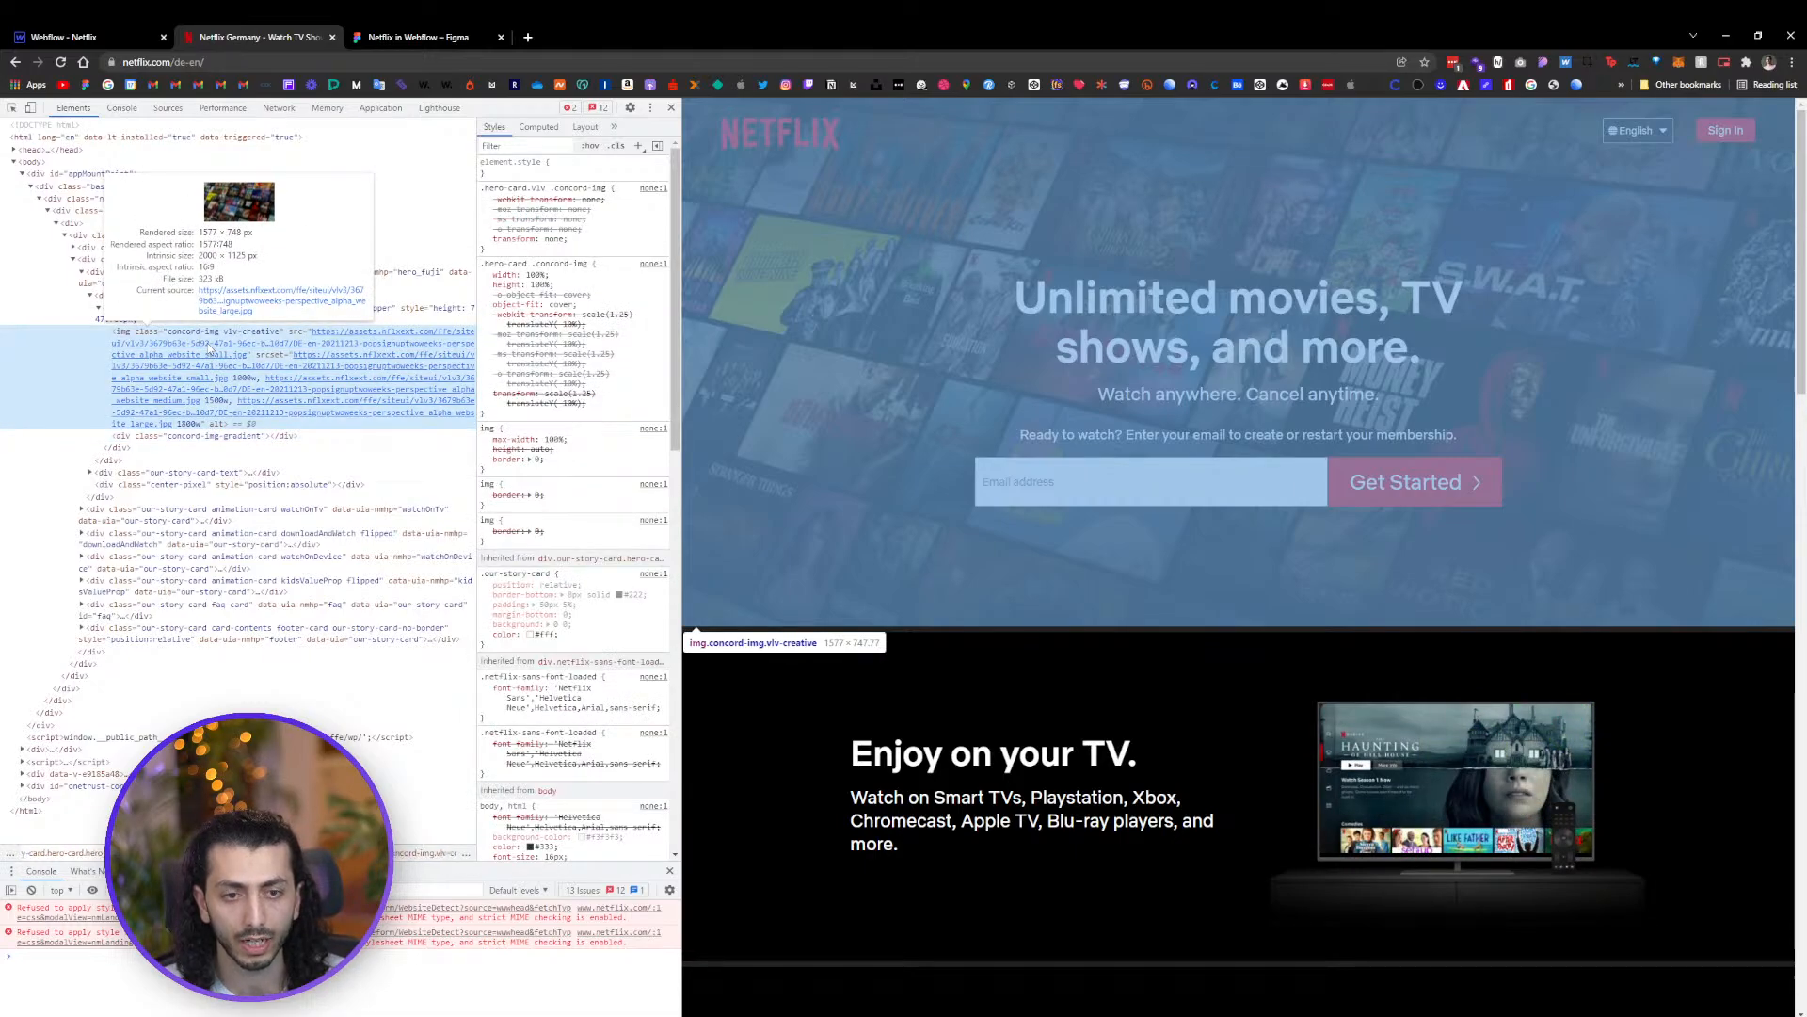
right_click(324, 342)
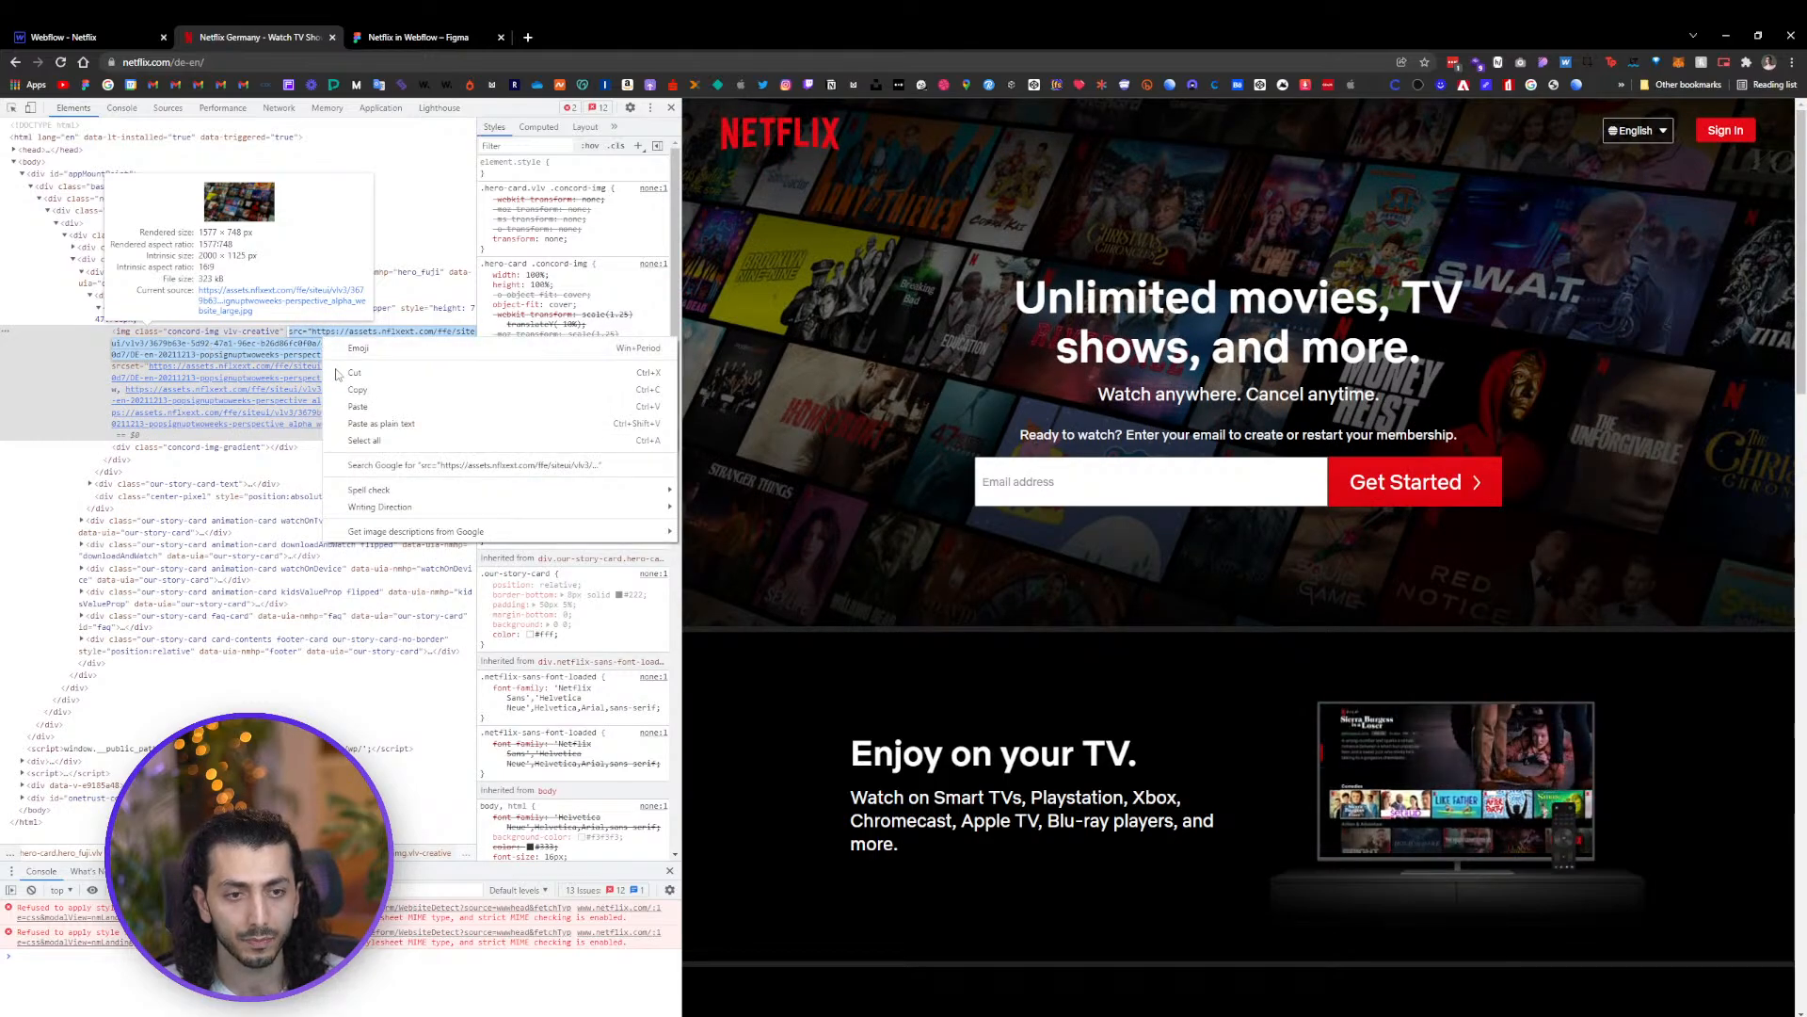
left_click(358, 389)
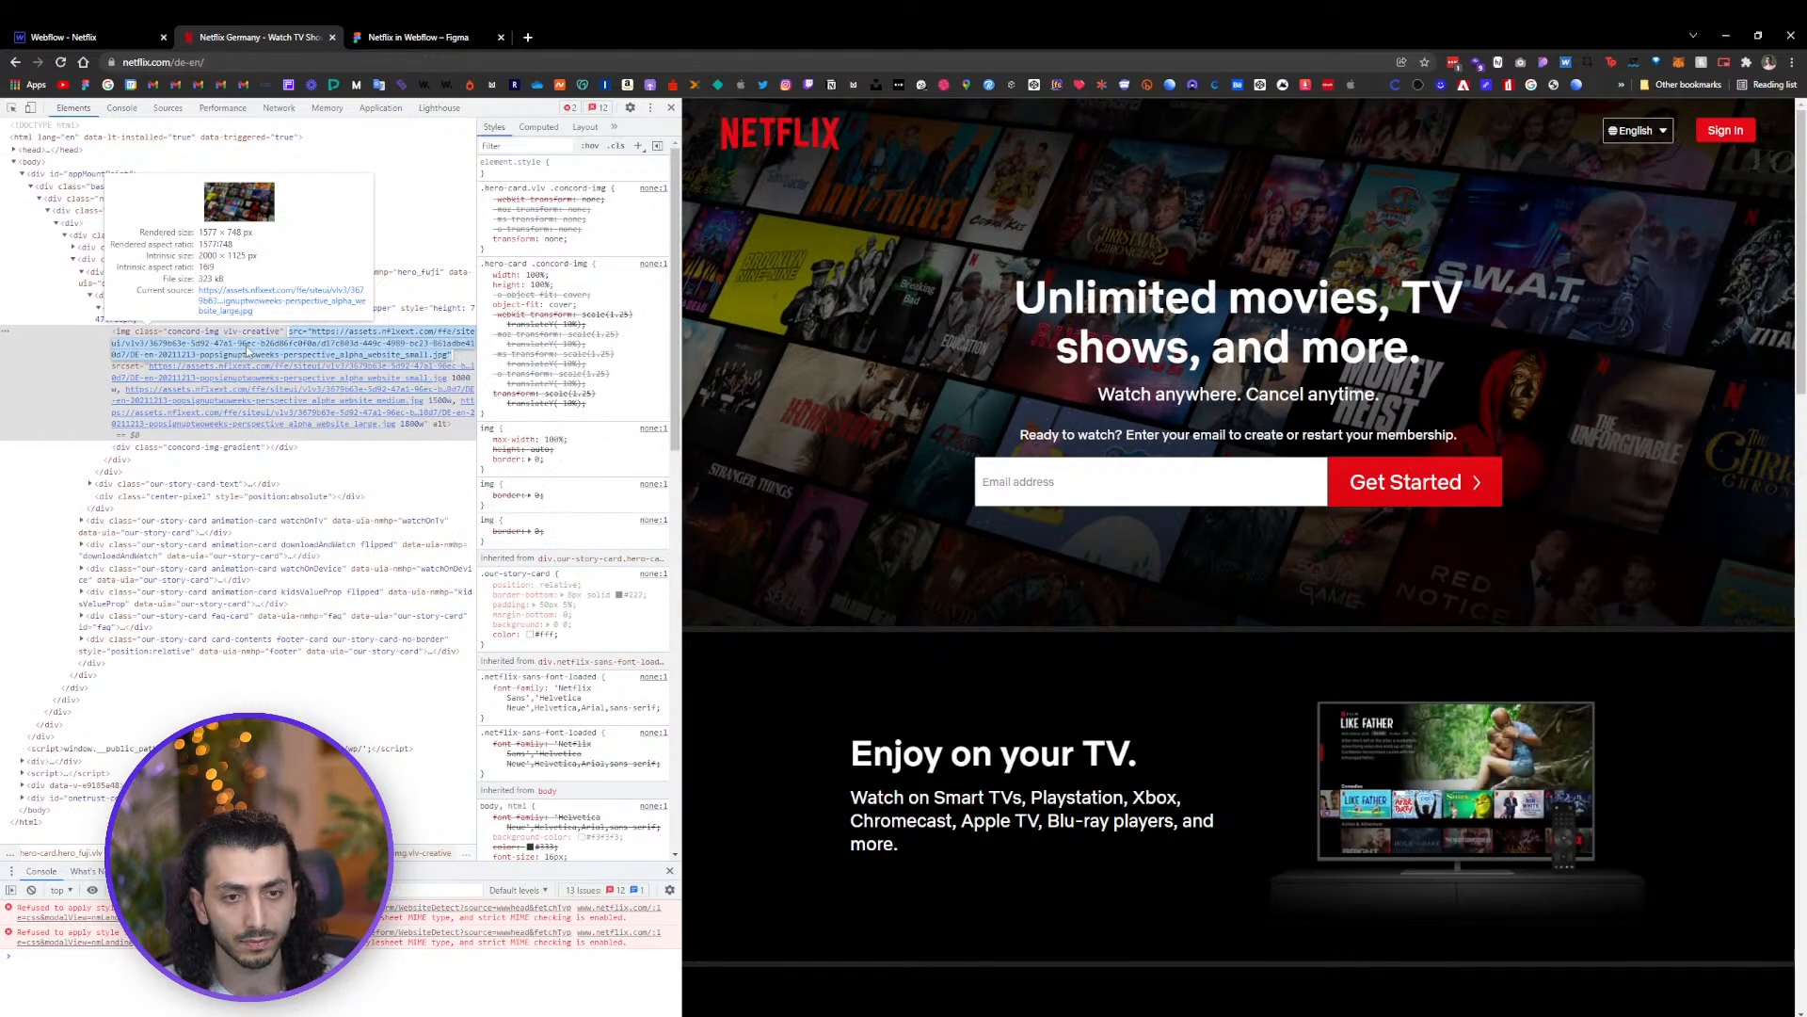
left_click(269, 302)
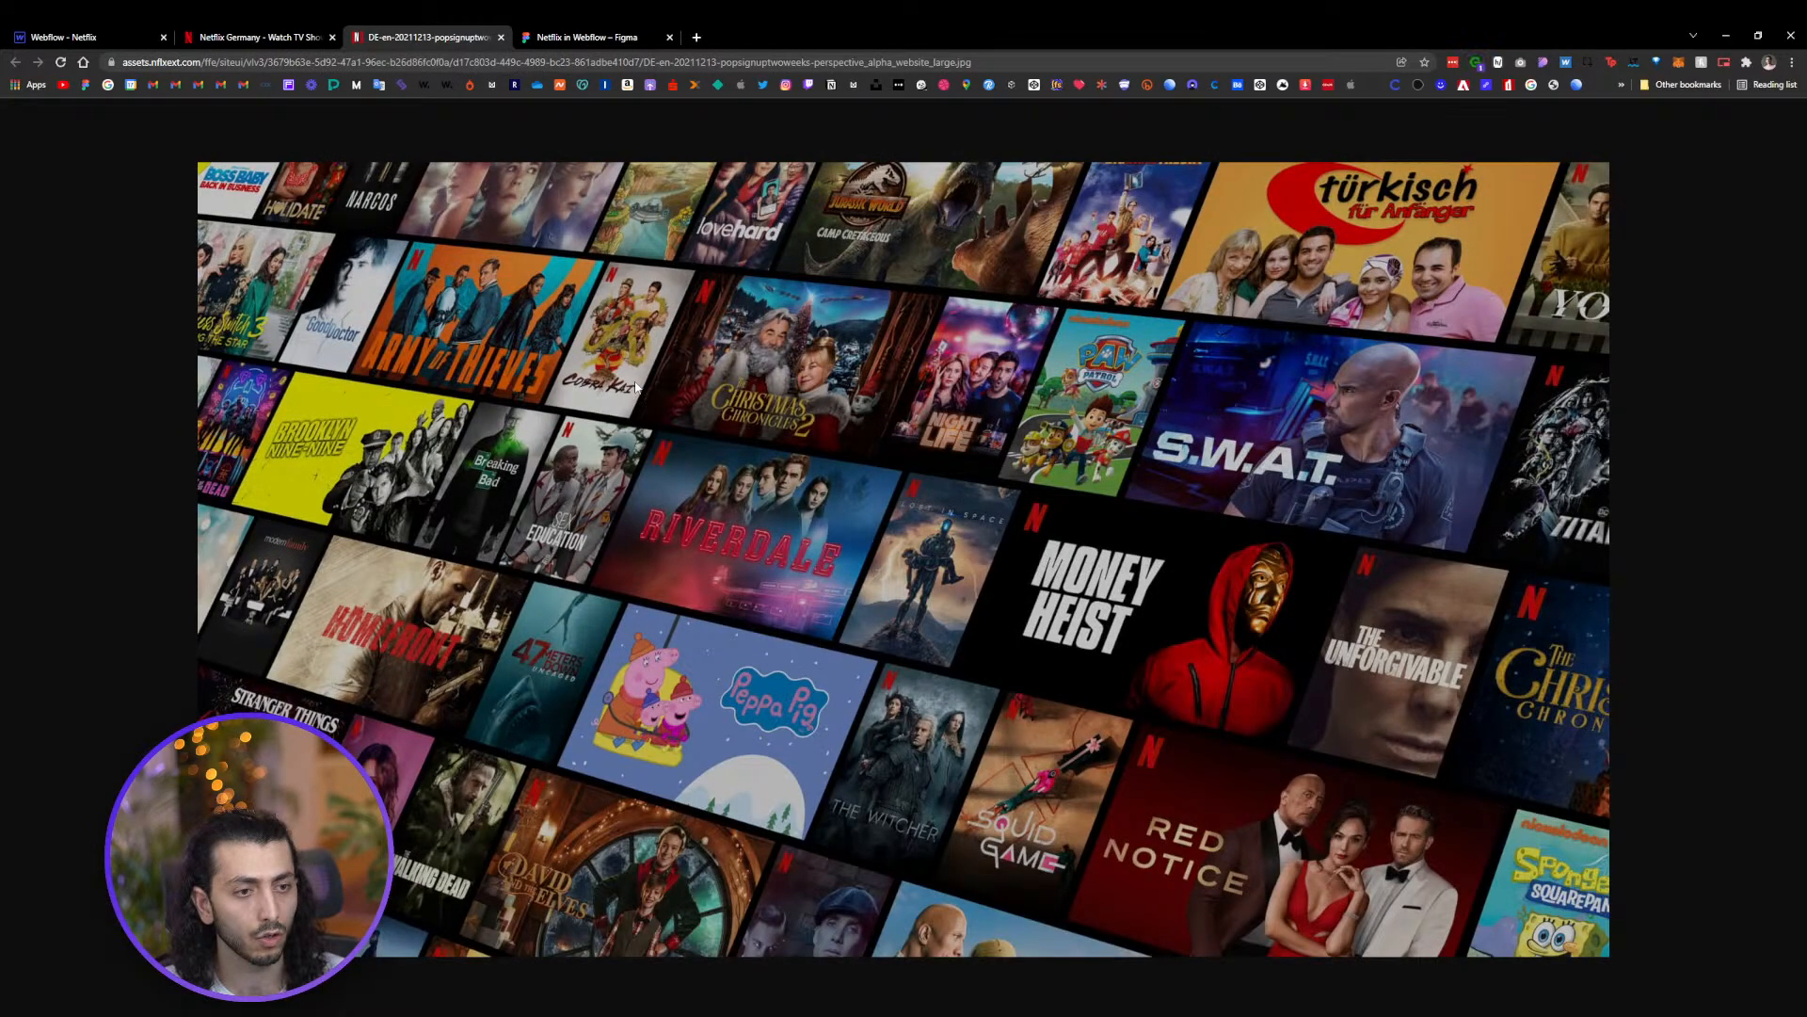
Save the large hero image to the Netflix Live downloads folder
right_click(954, 533)
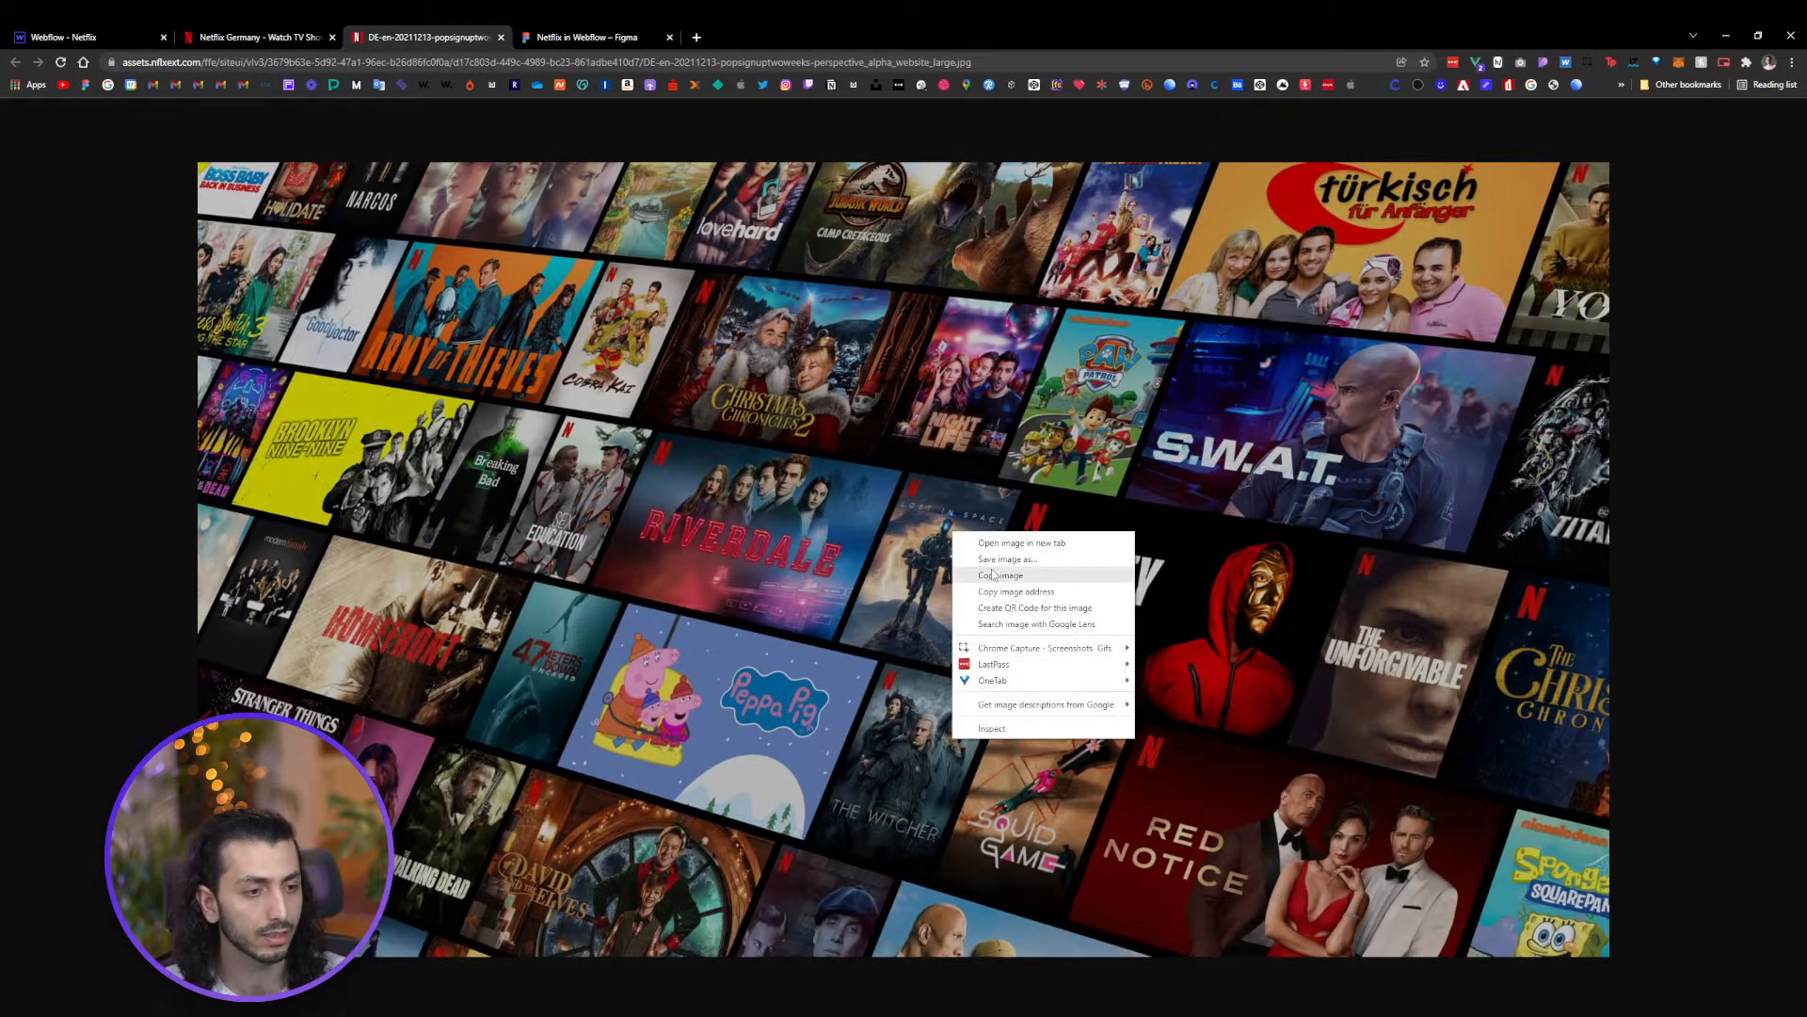
left_click(998, 559)
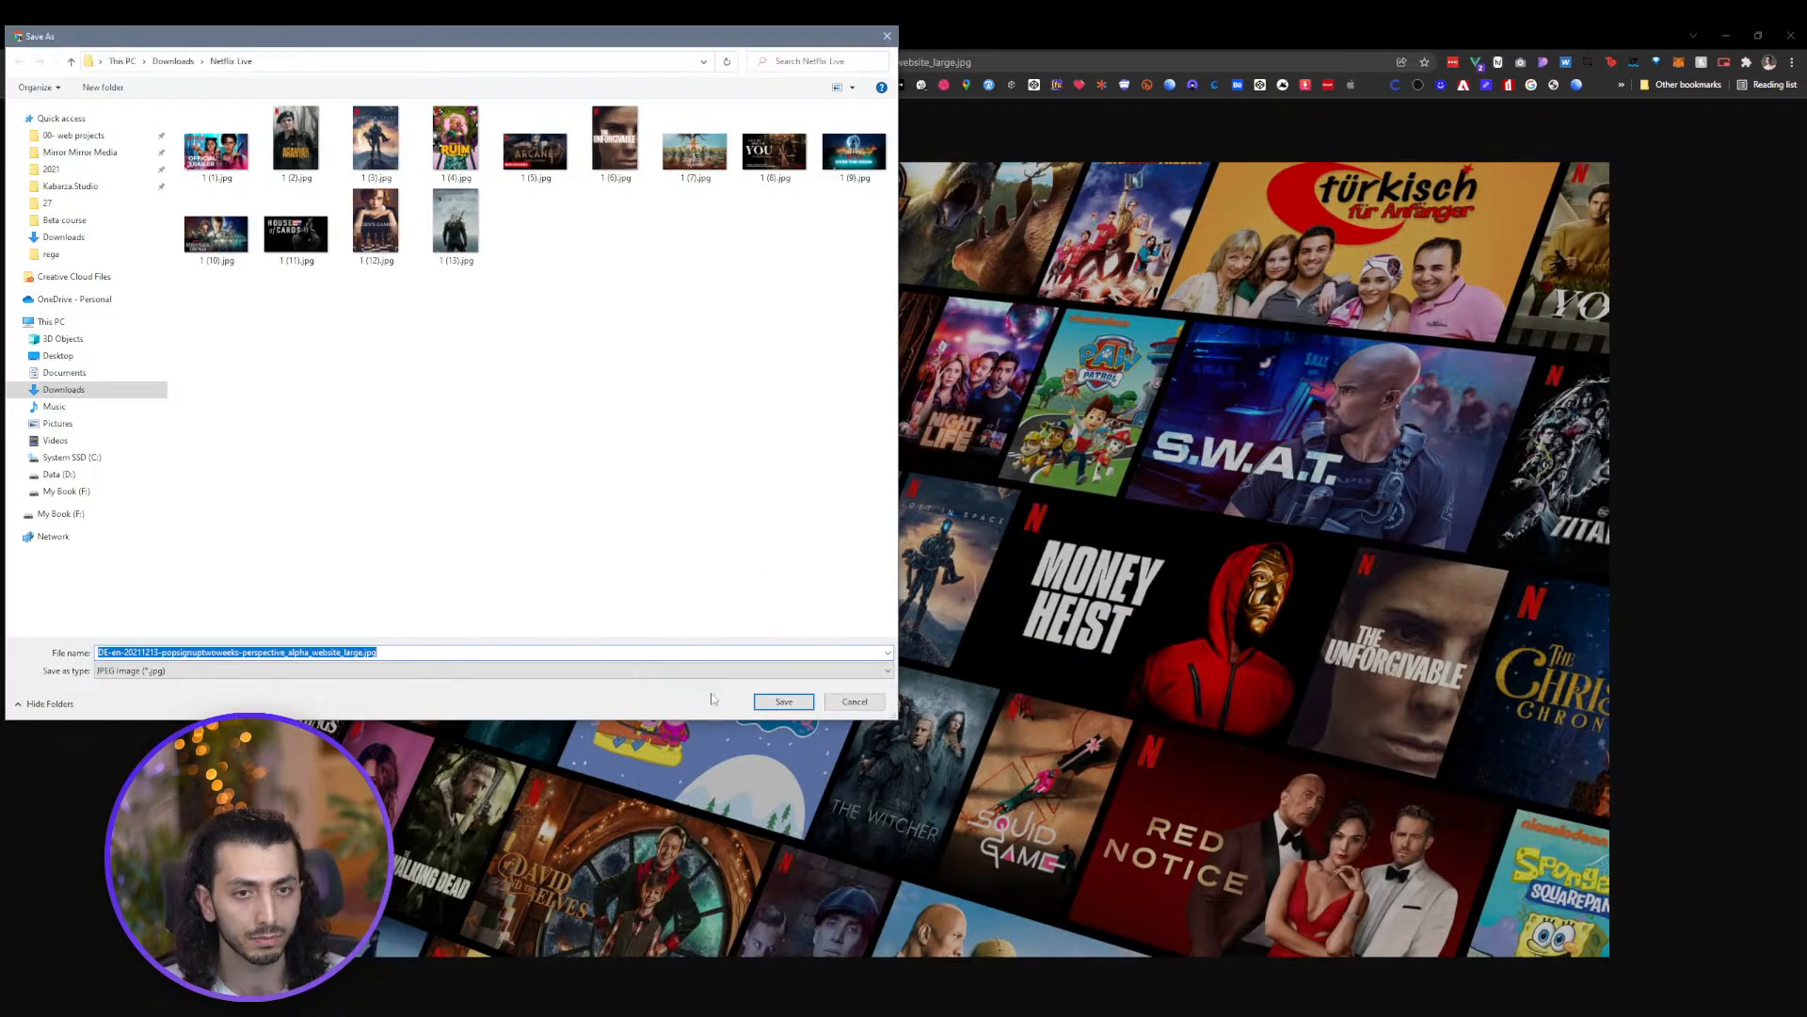
left_click(782, 702)
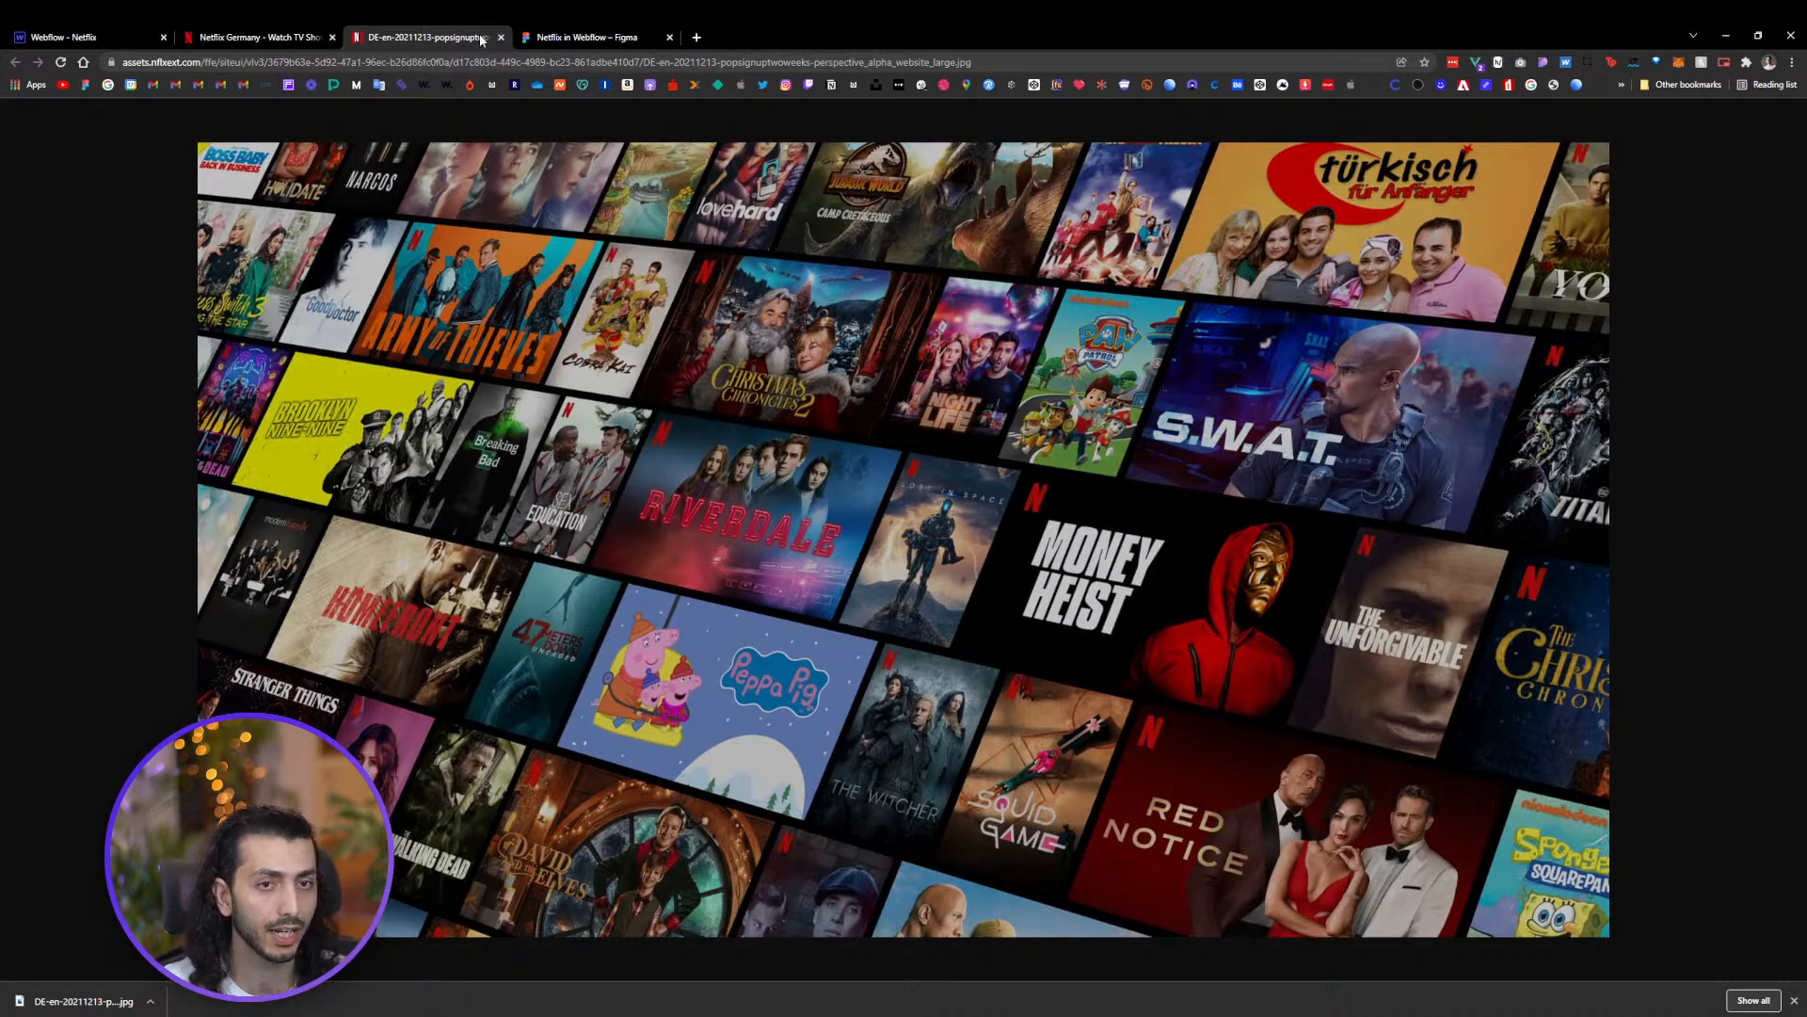
Return to Webflow and upload the downloaded hero image into the project's assets
left_click(62, 38)
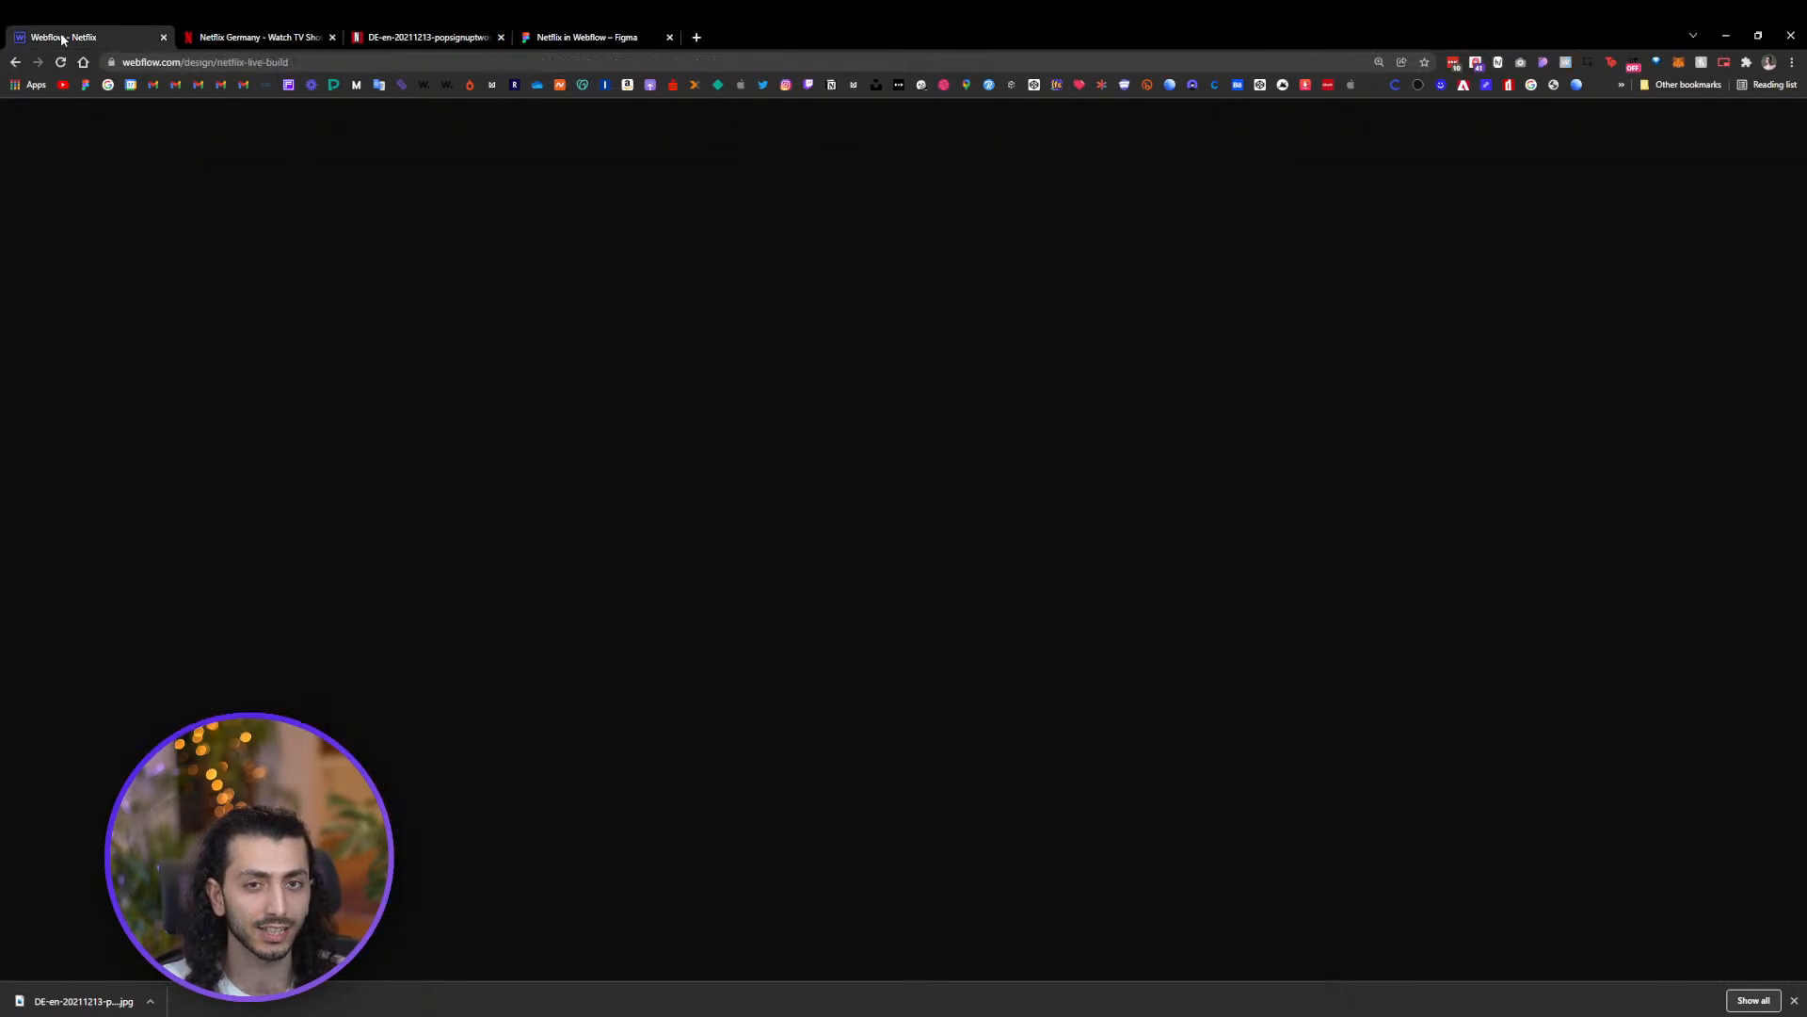
left_click(300, 224)
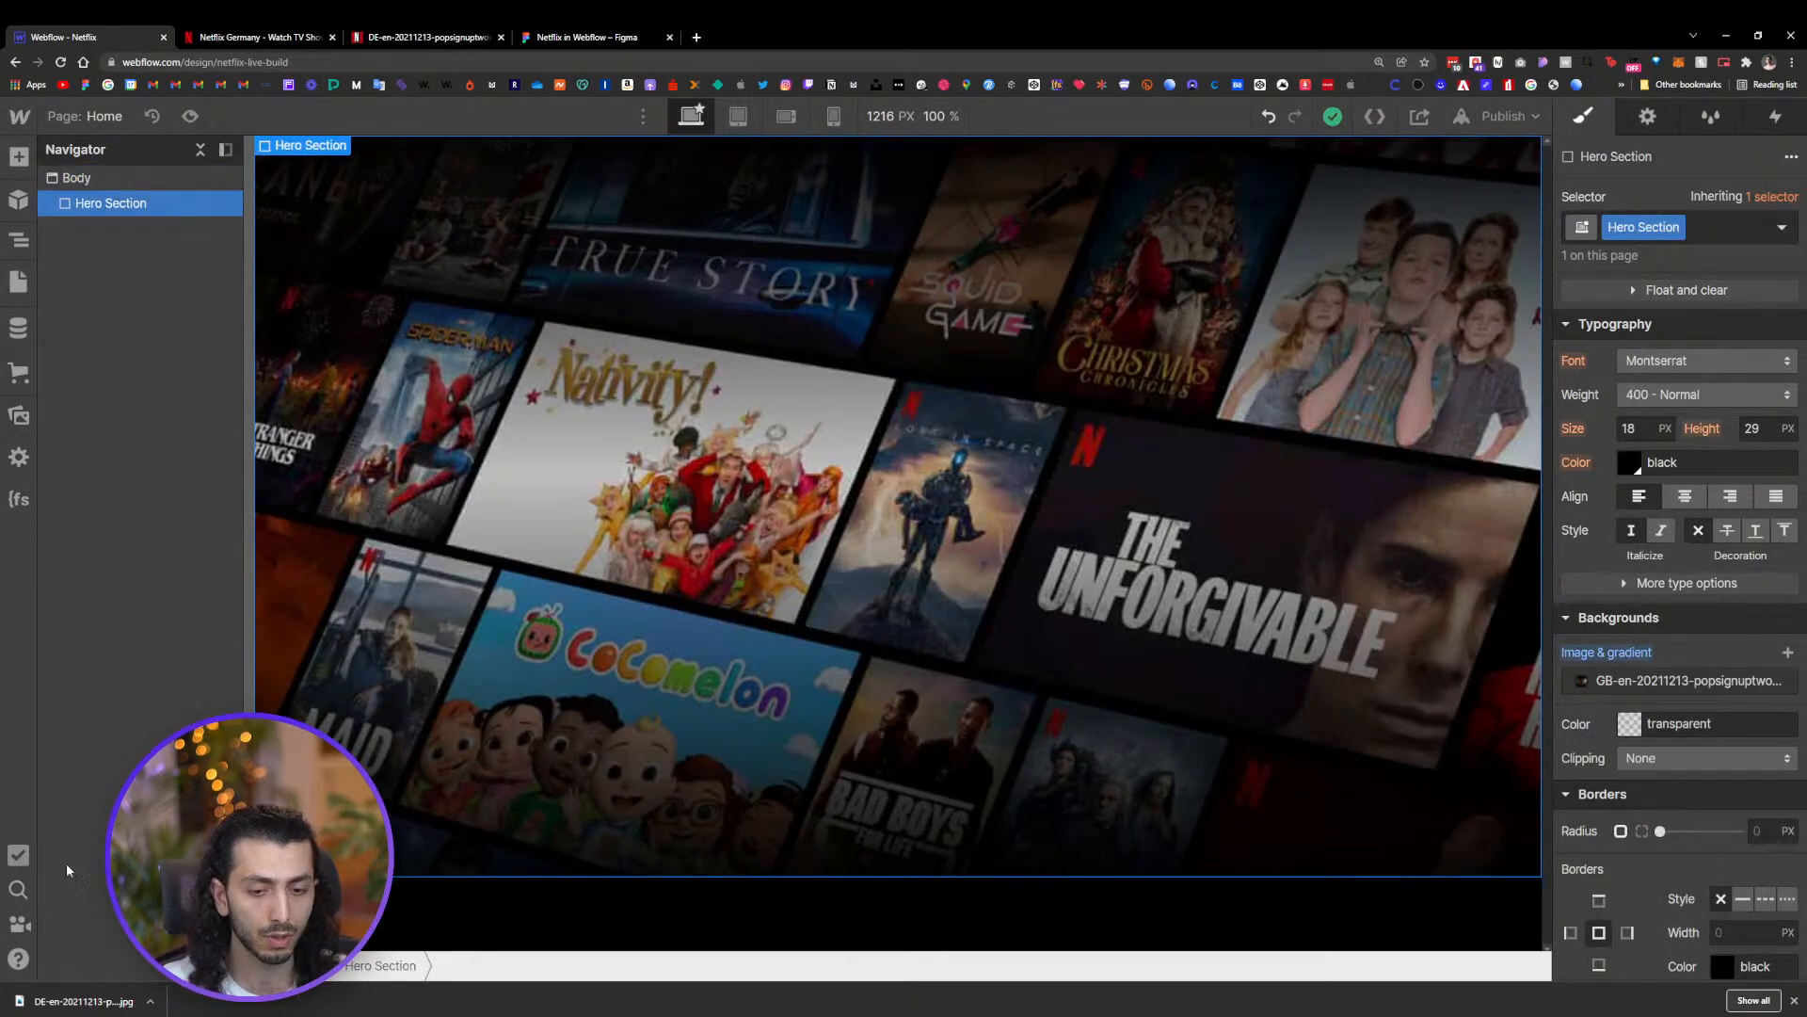
left_click(18, 415)
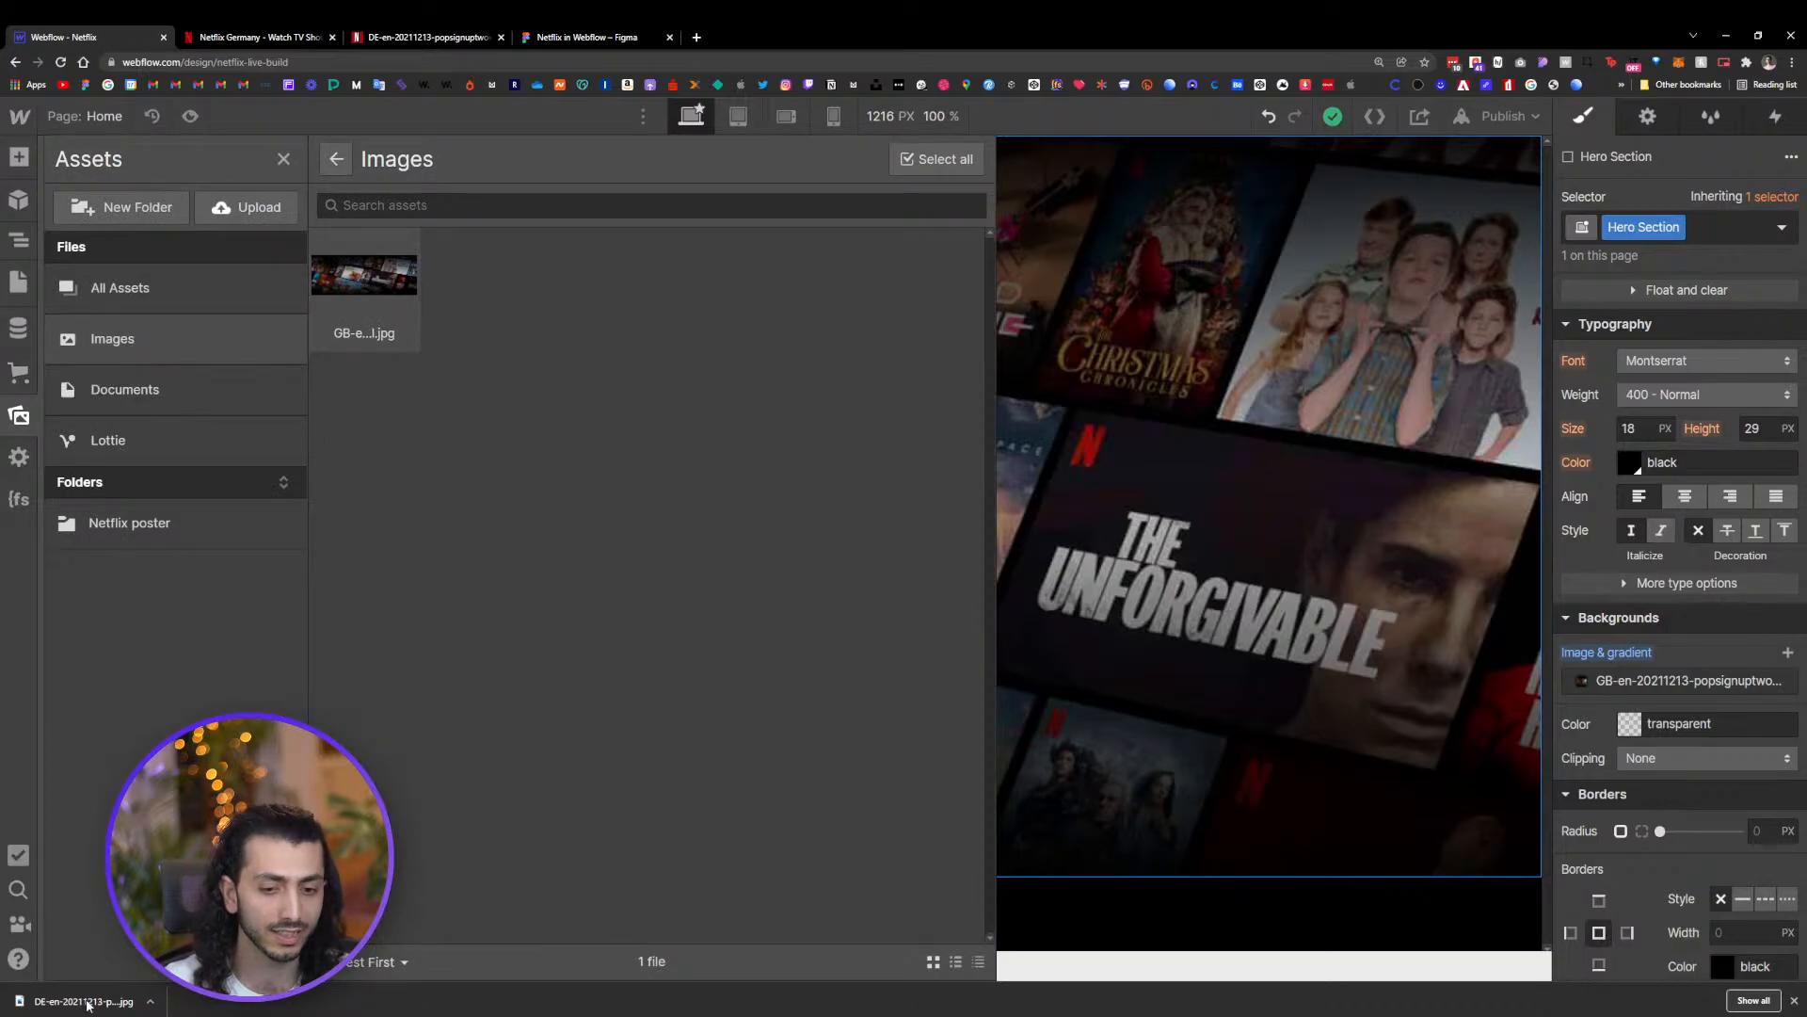
left_click_drag(88, 1004, 471, 500)
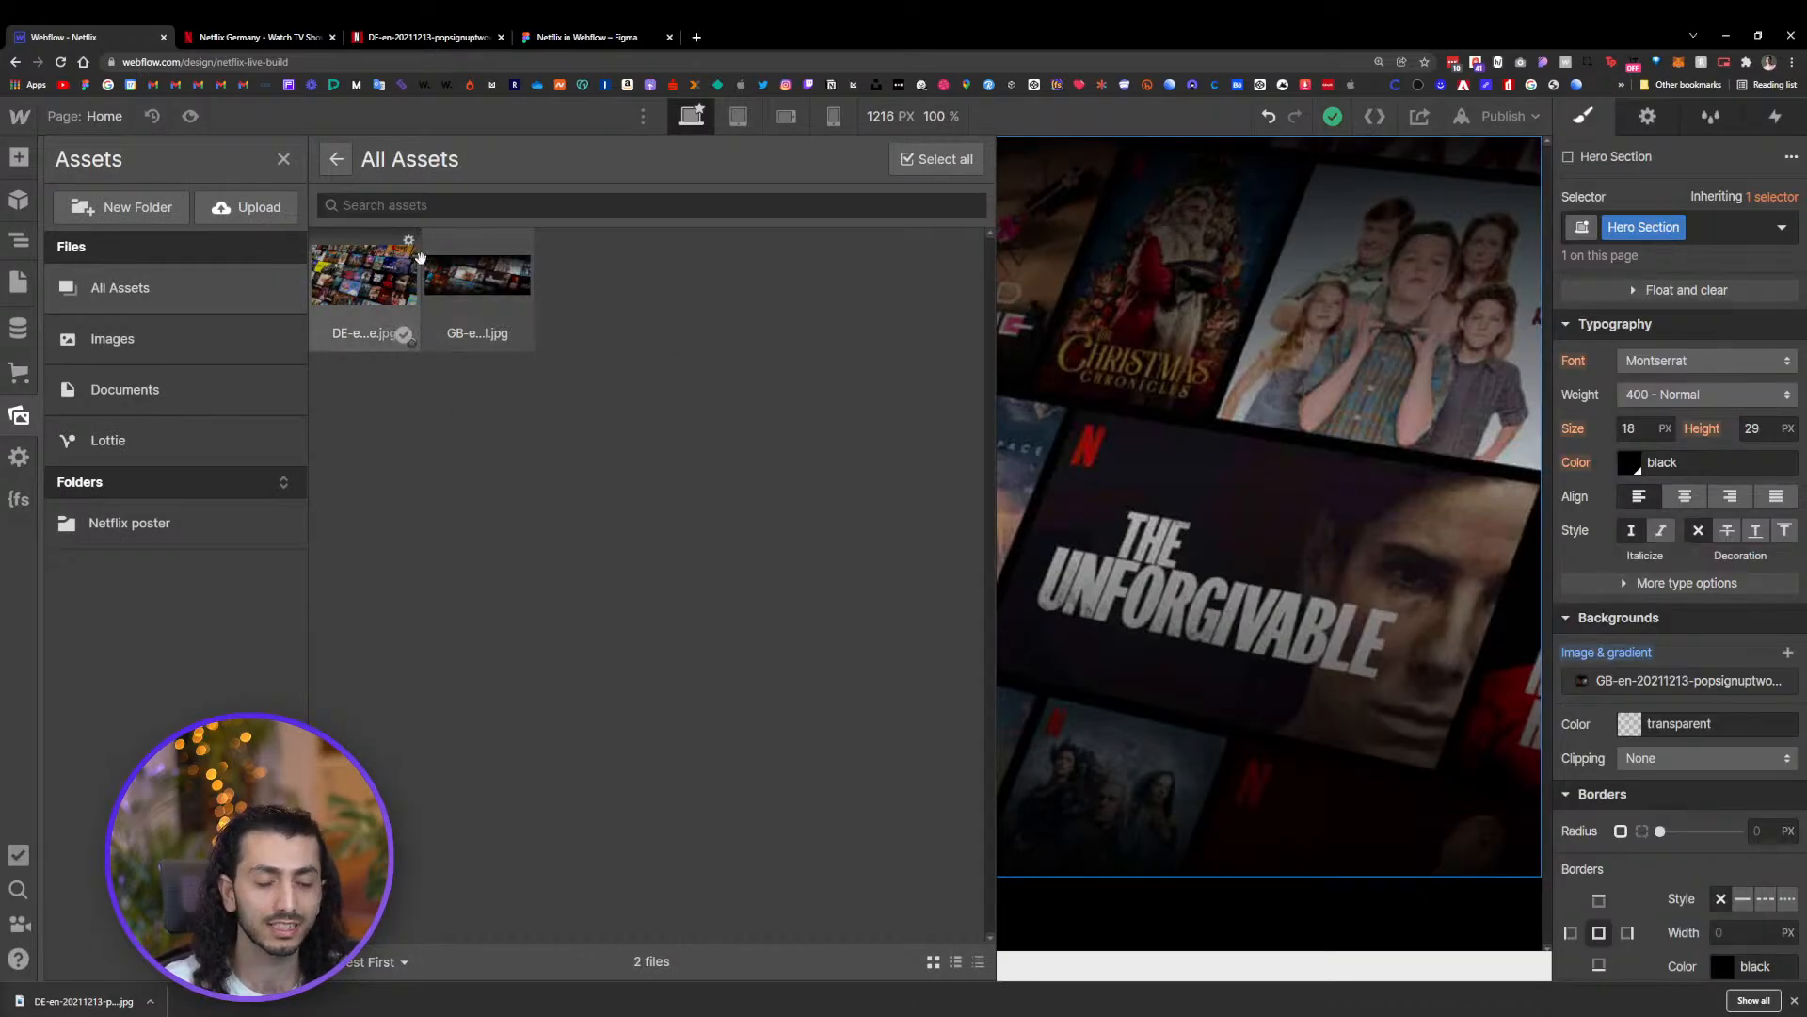
Replace the Hero Section's background image with the newly uploaded DE-en large image
left_click(1212, 421)
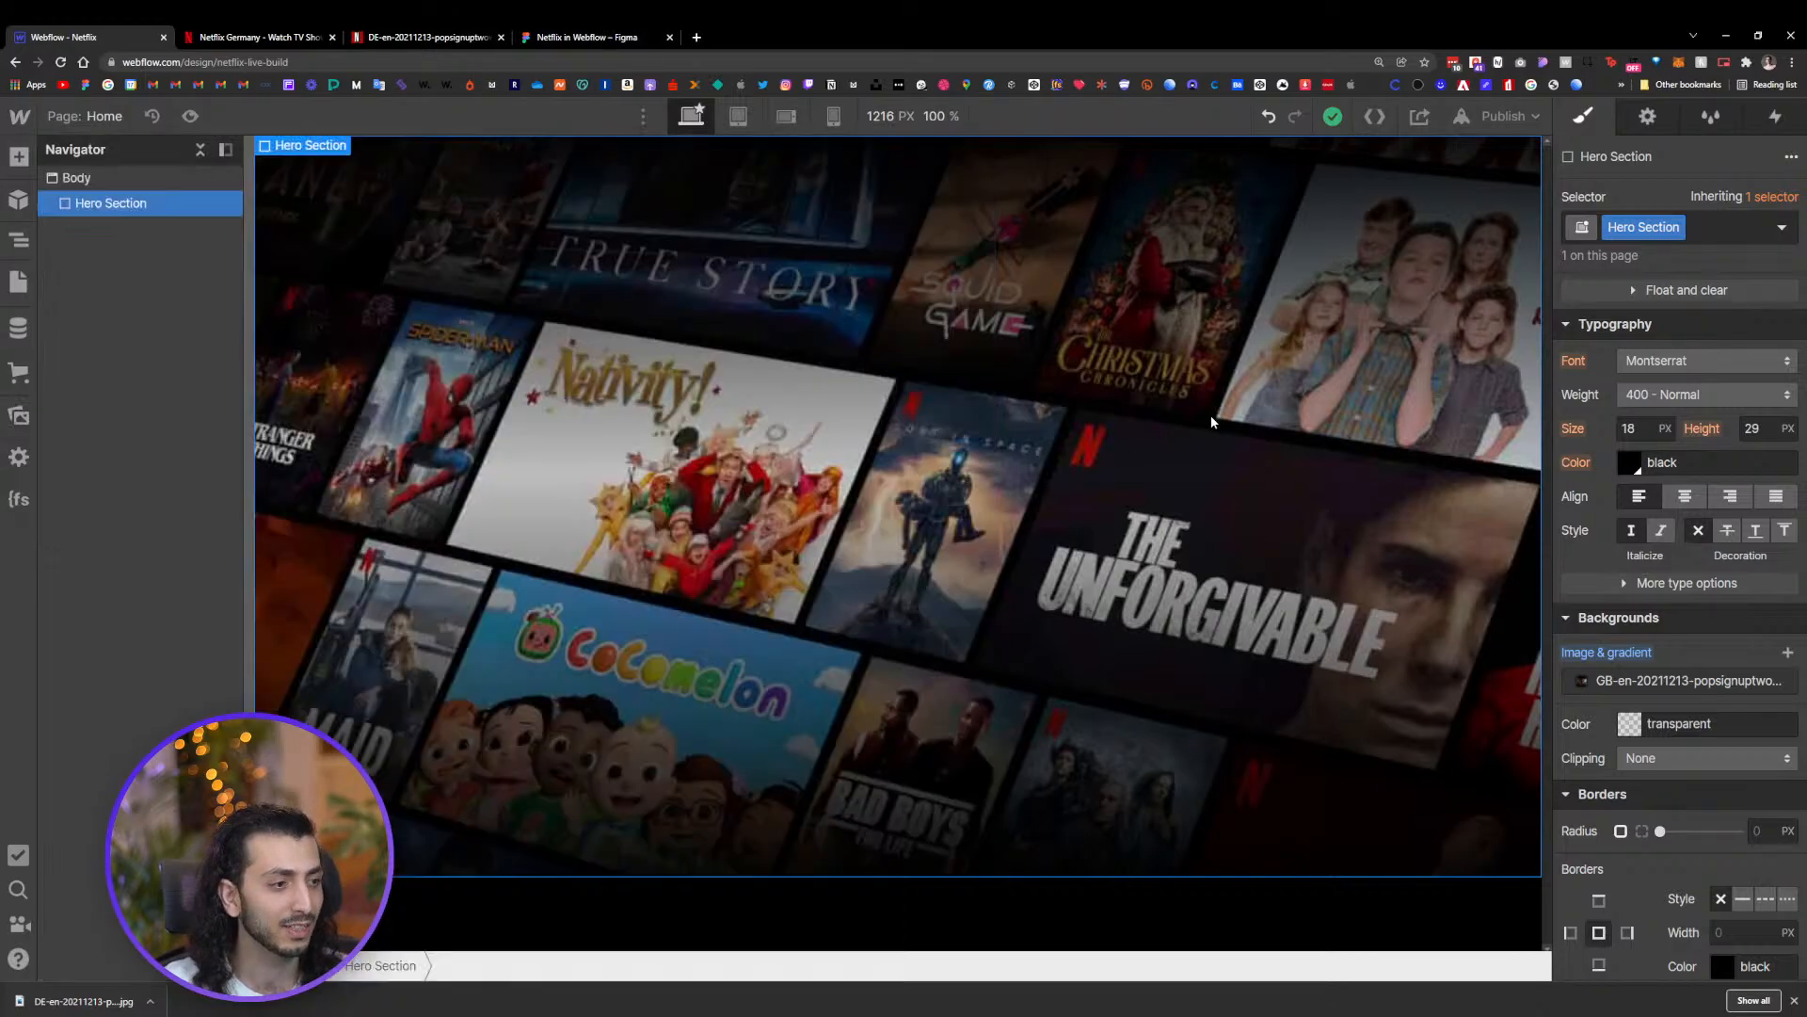
left_click(1661, 681)
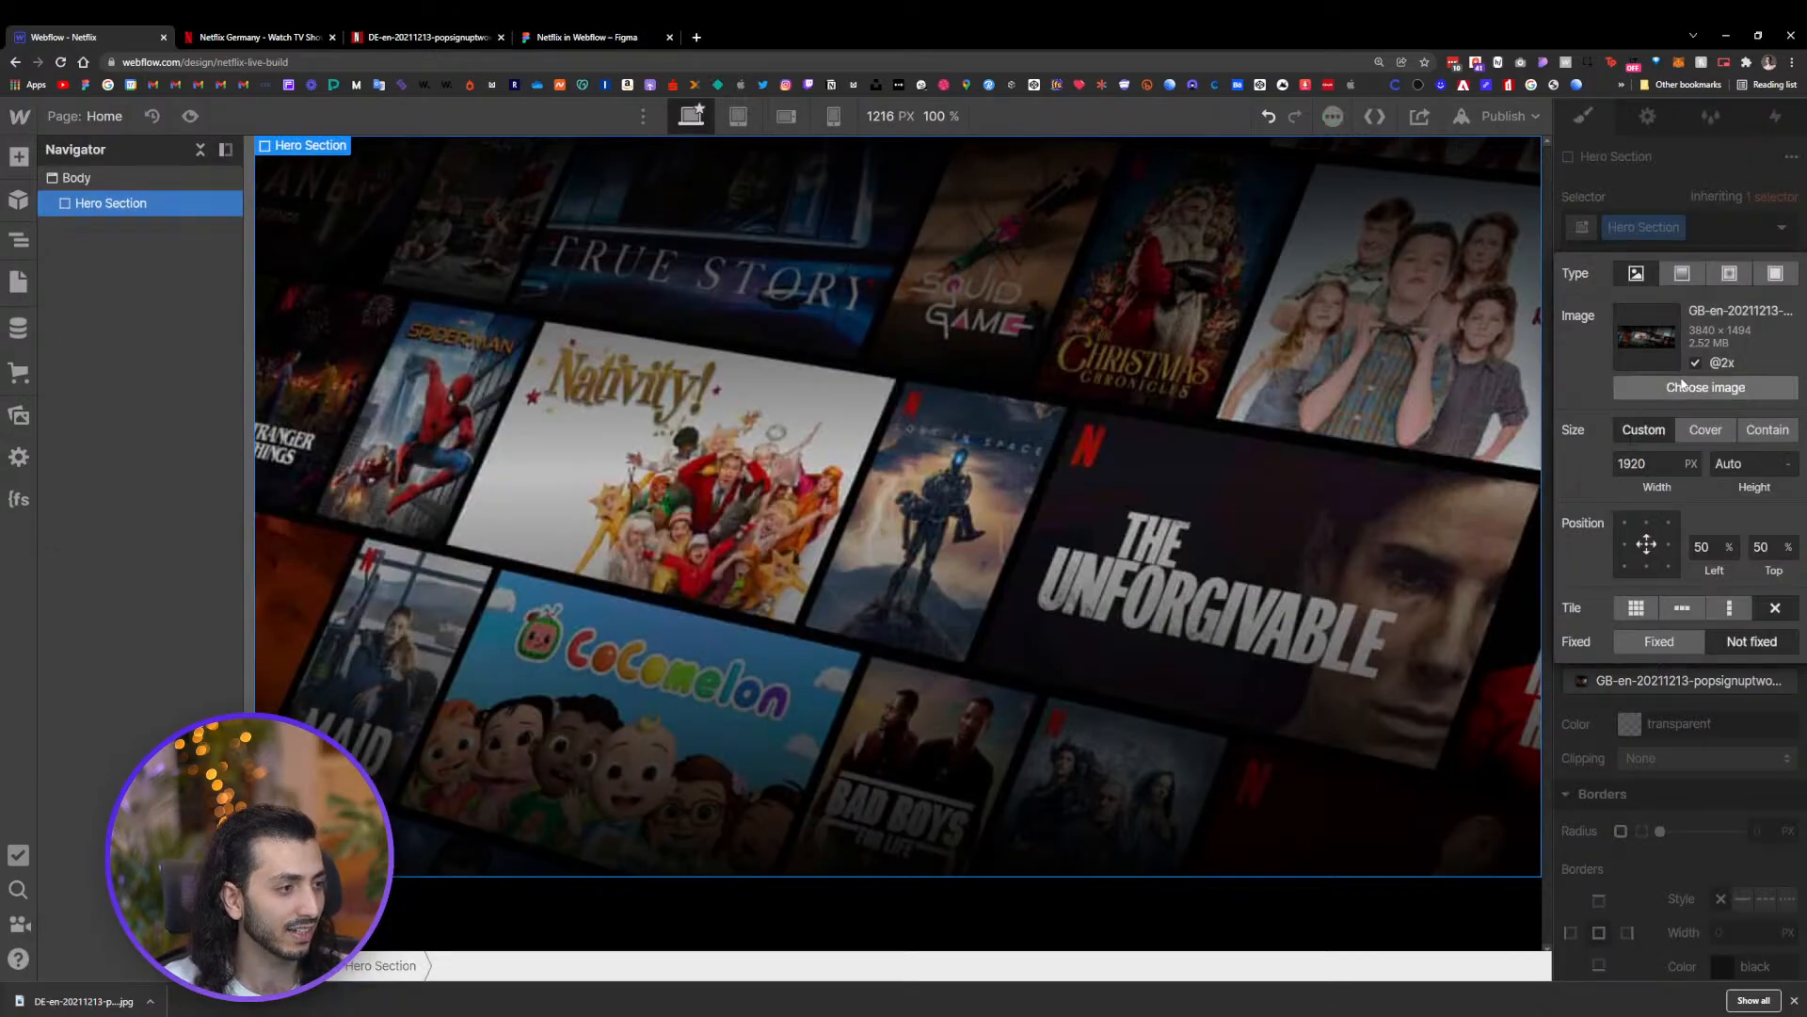
left_click(1706, 387)
left_click(398, 263)
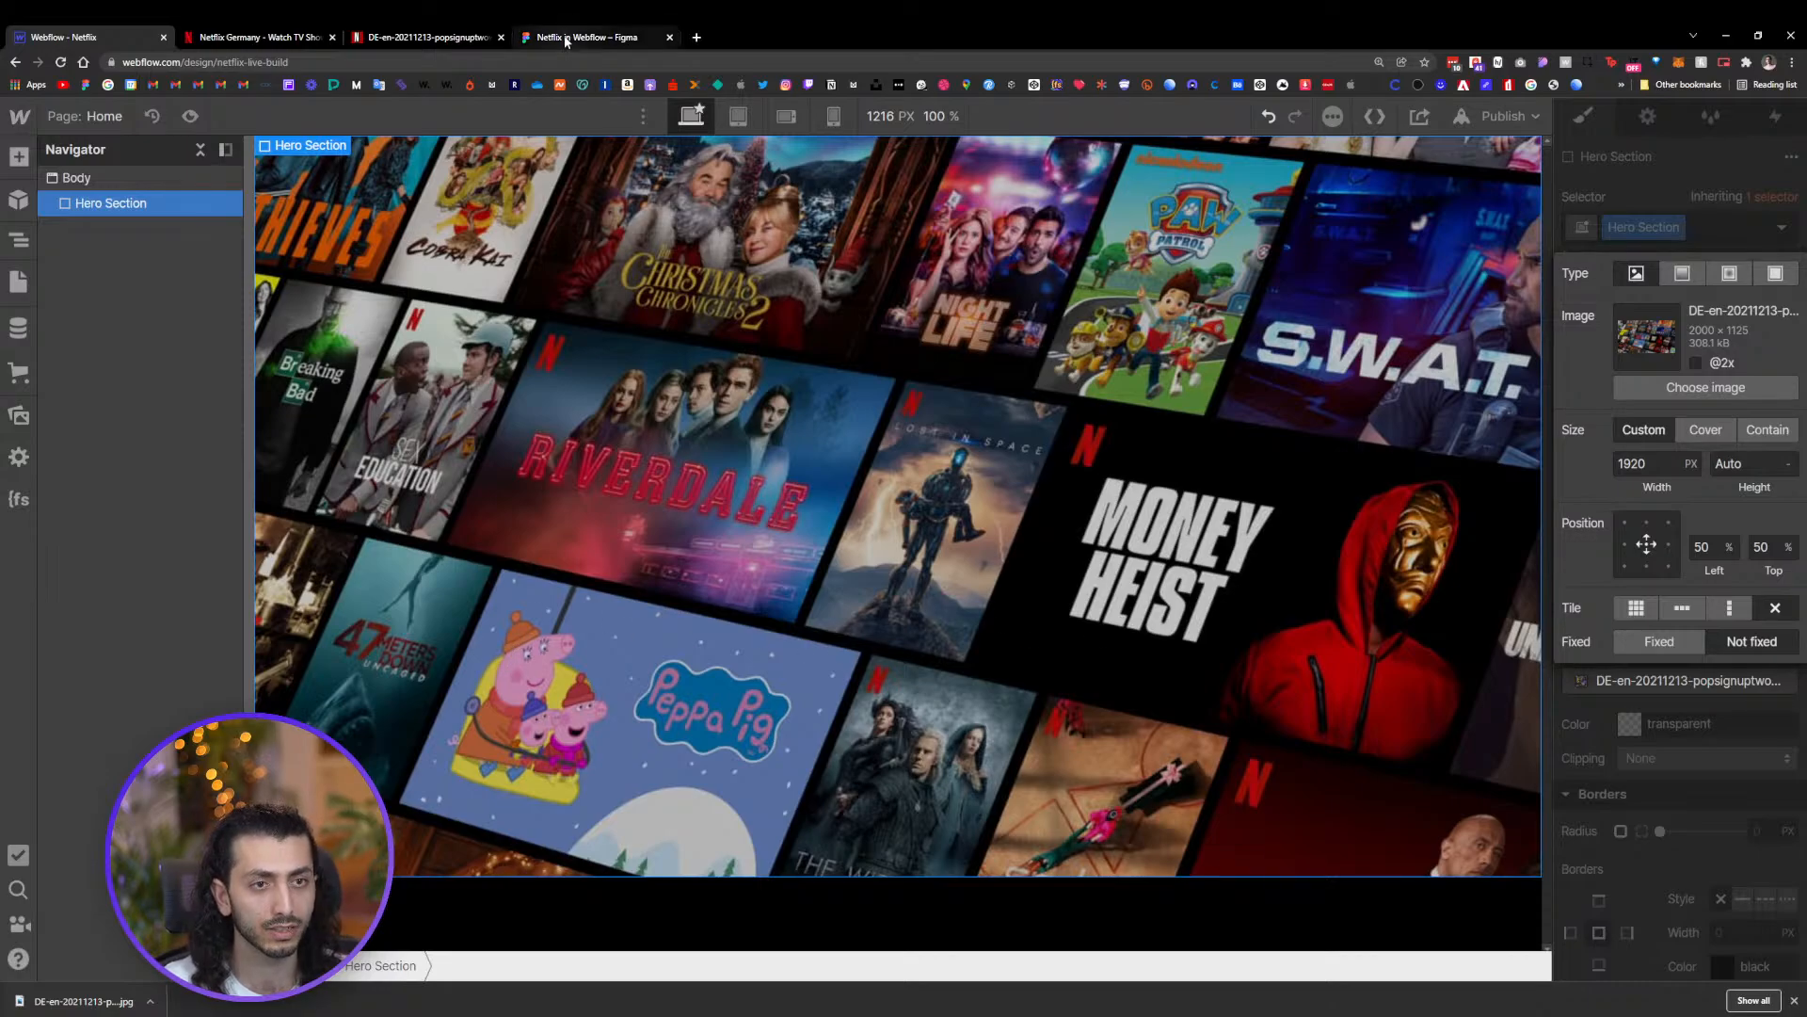
left_click(1737, 824)
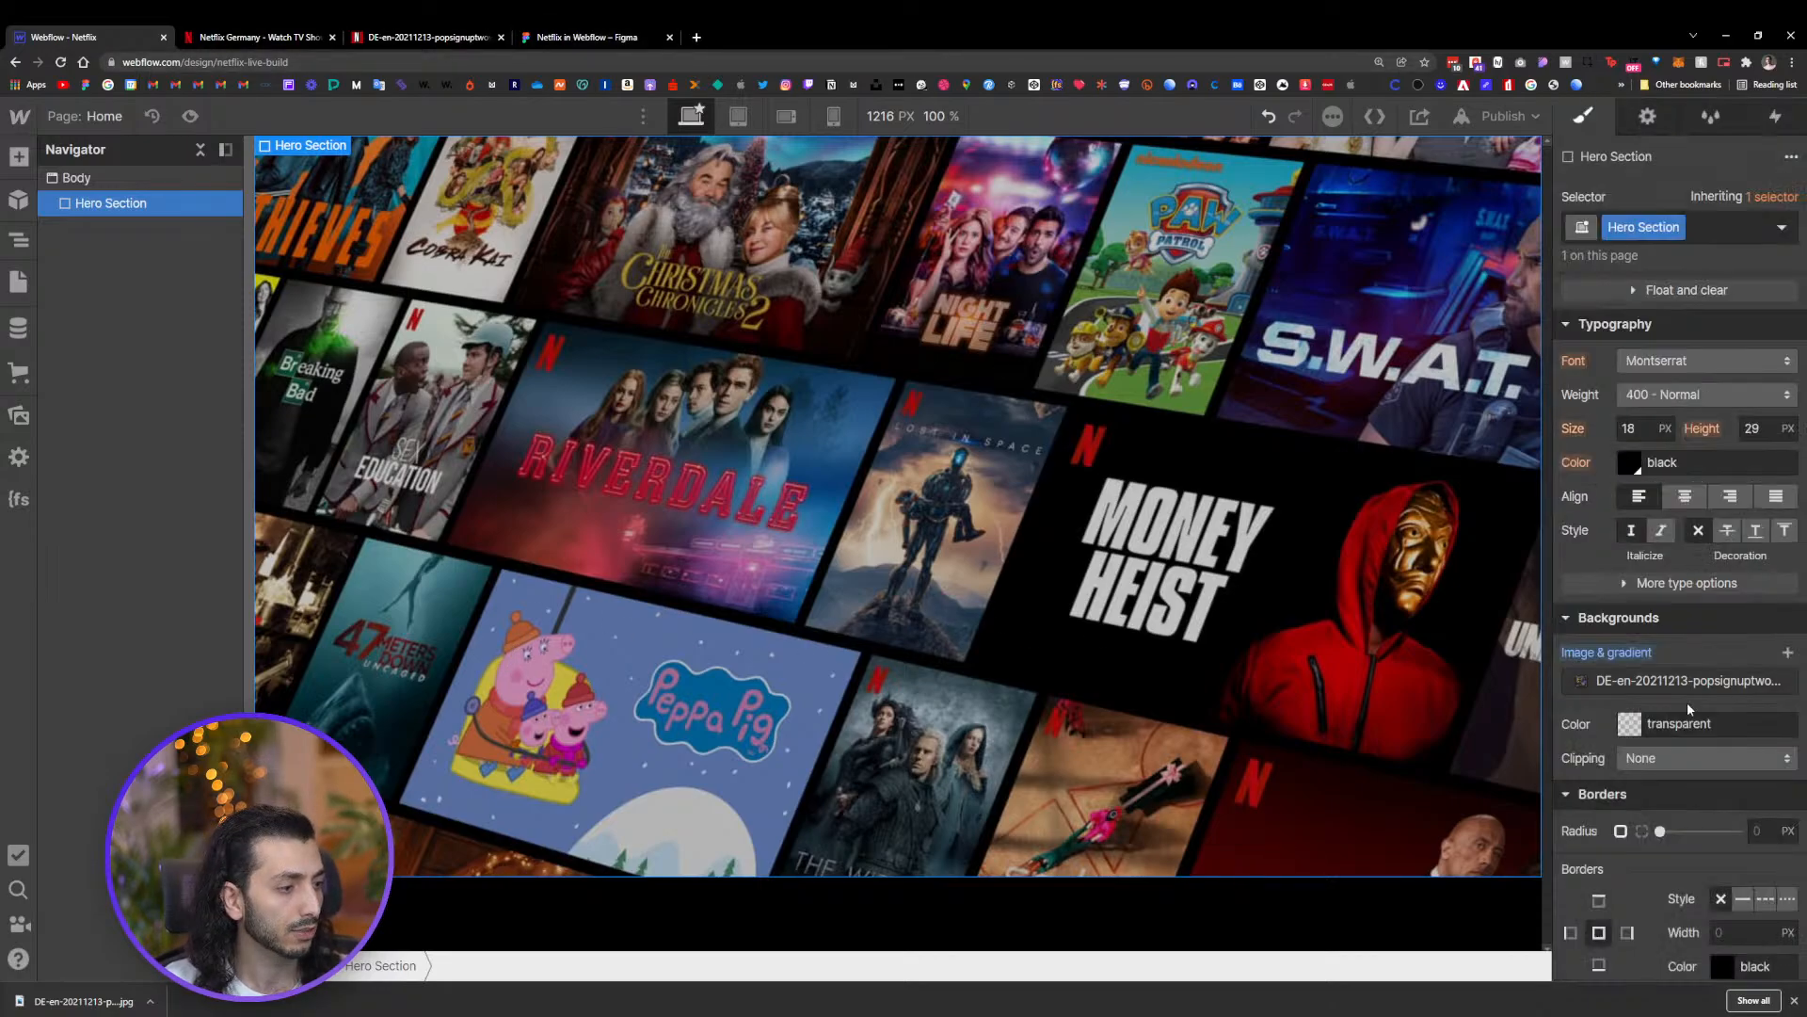
Set the Hero Section's minimum height to 100vh
scroll(1687, 702, "up", 5)
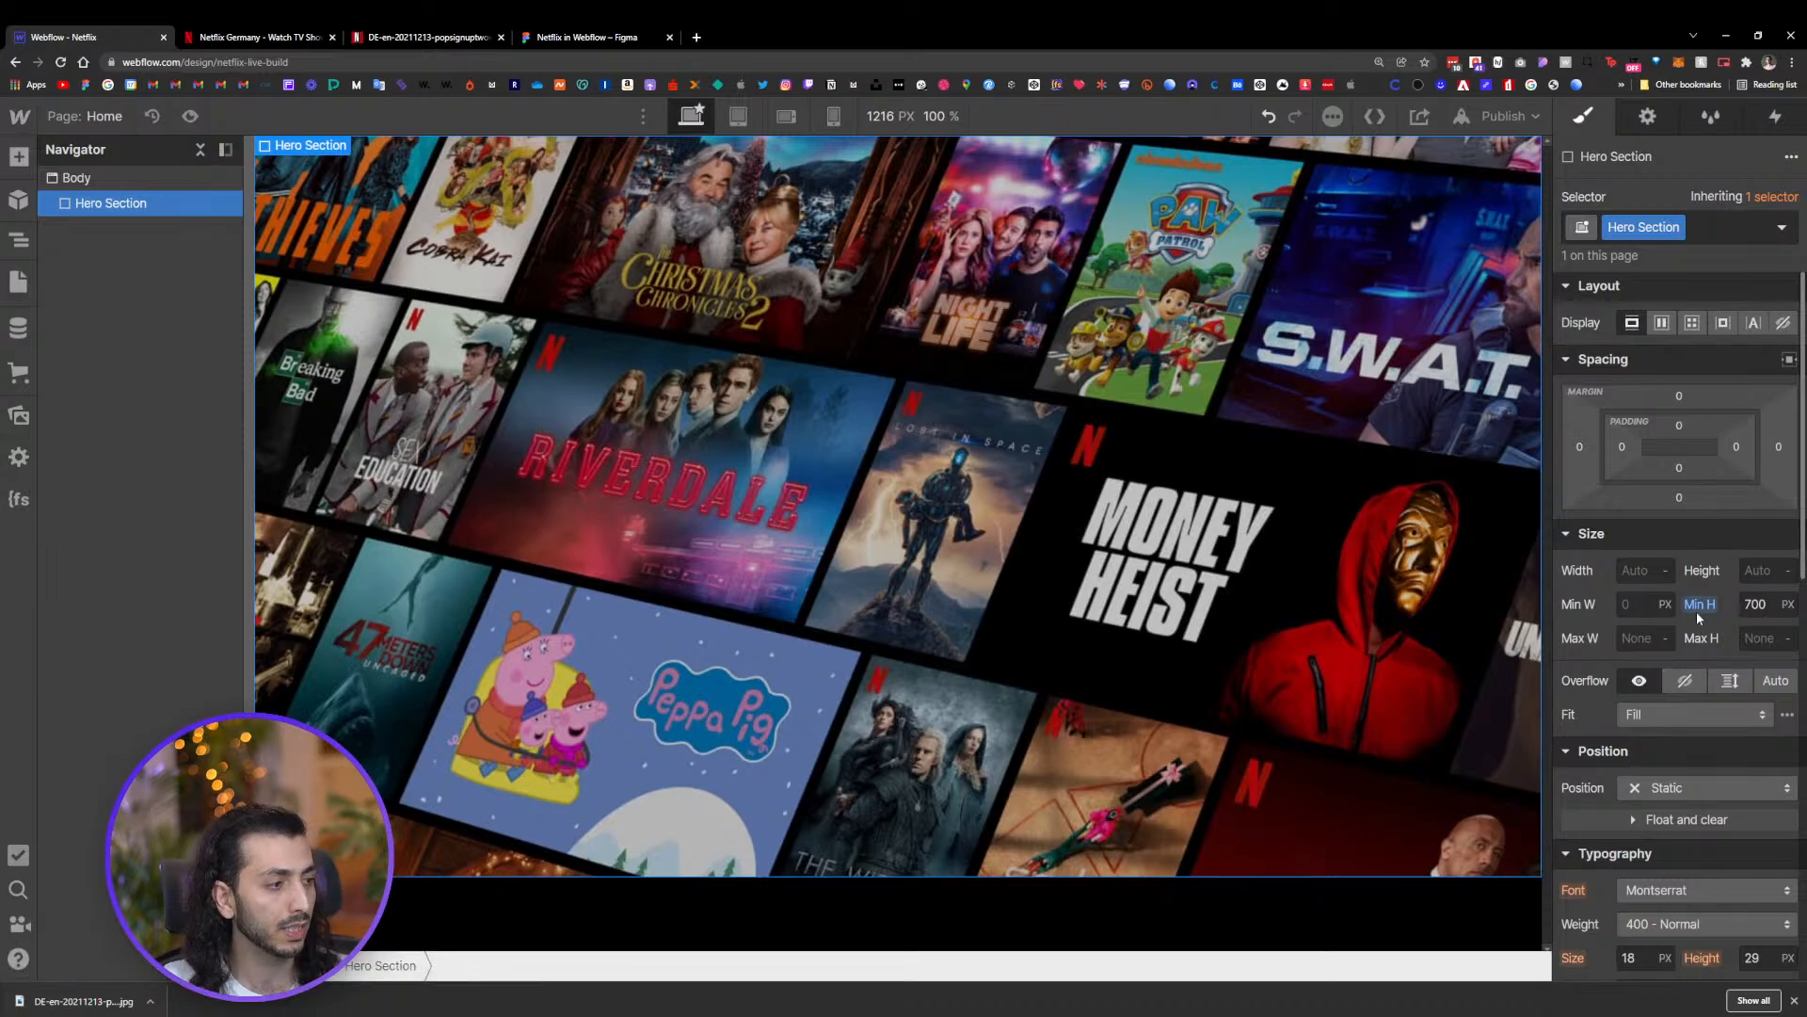
left_click(1762, 604)
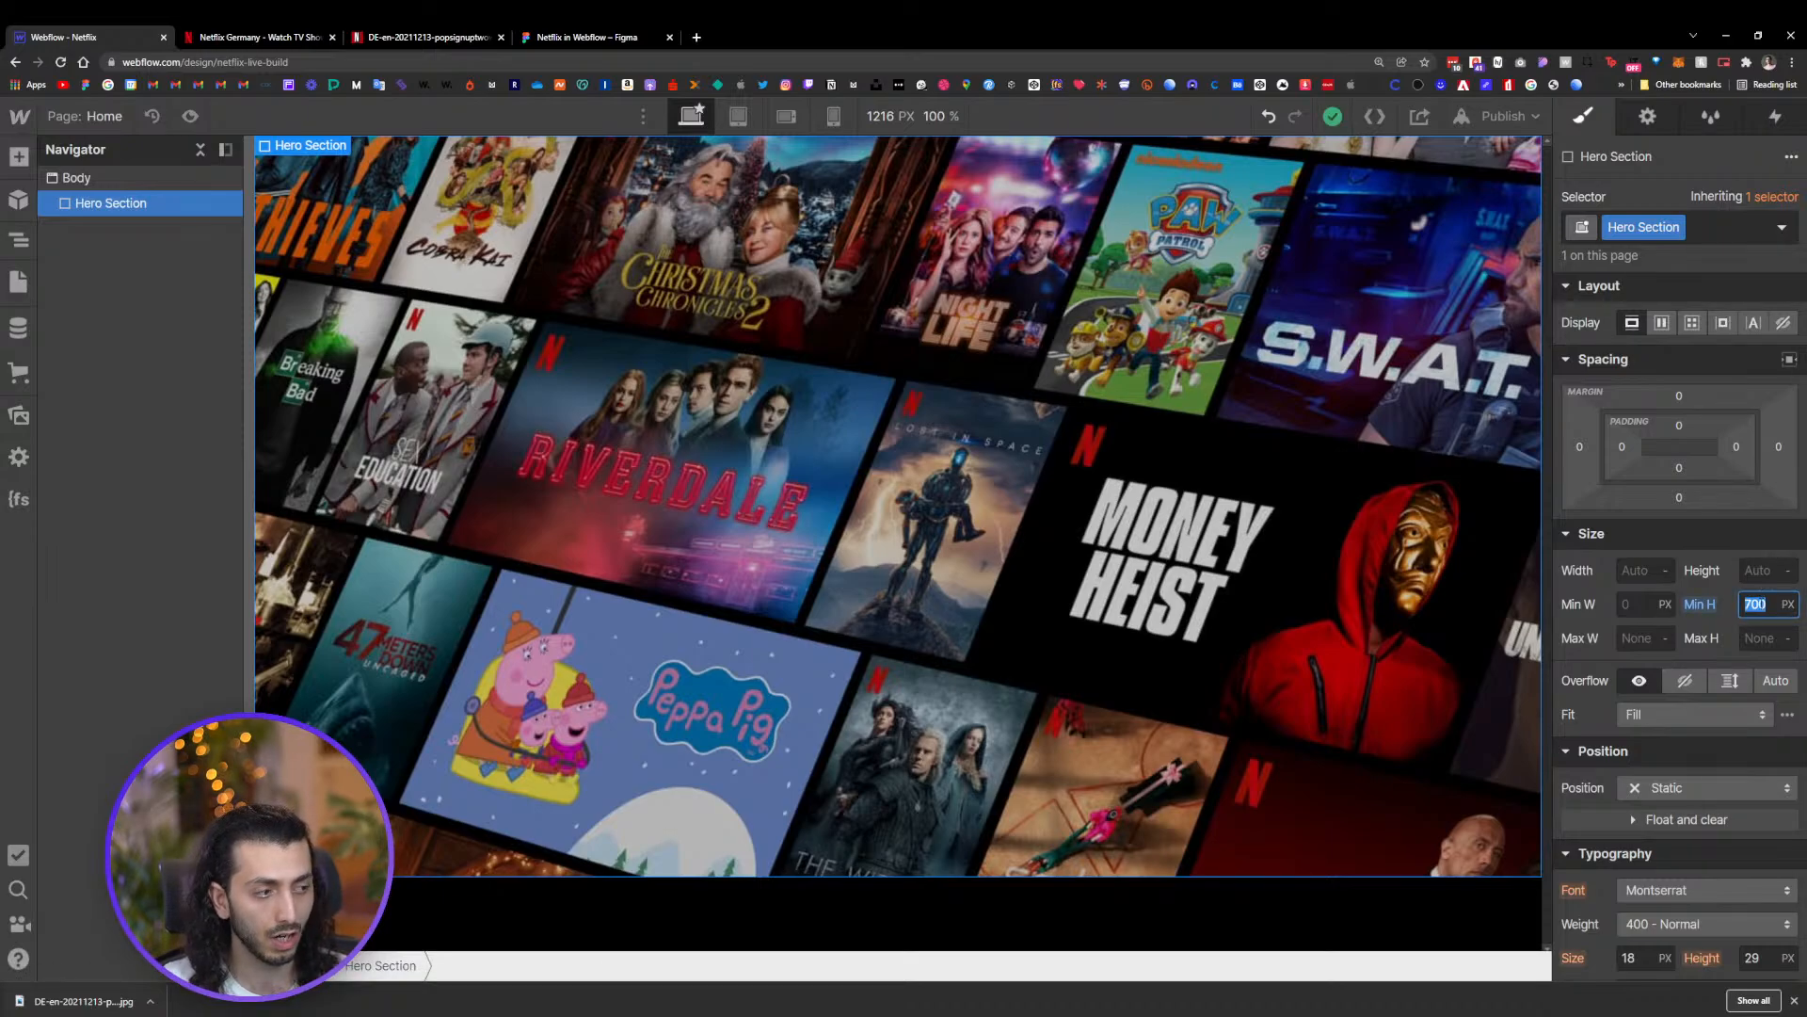
type("100")
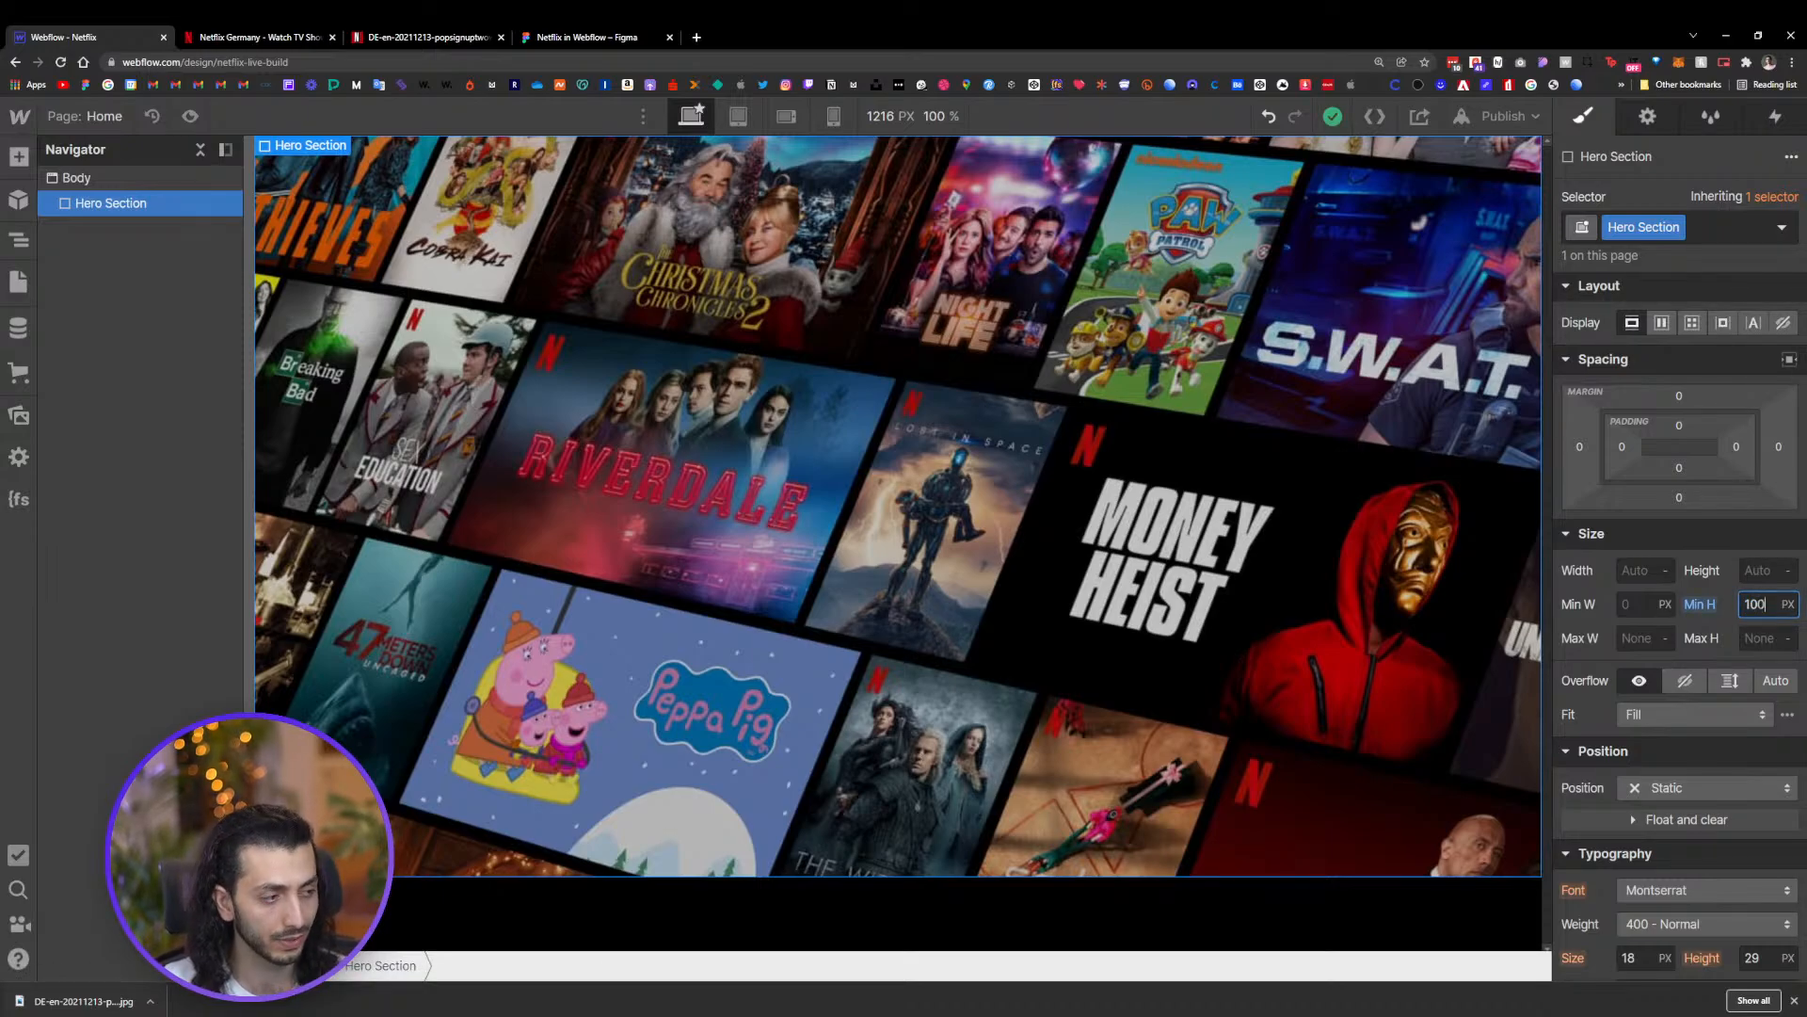
type("vh")
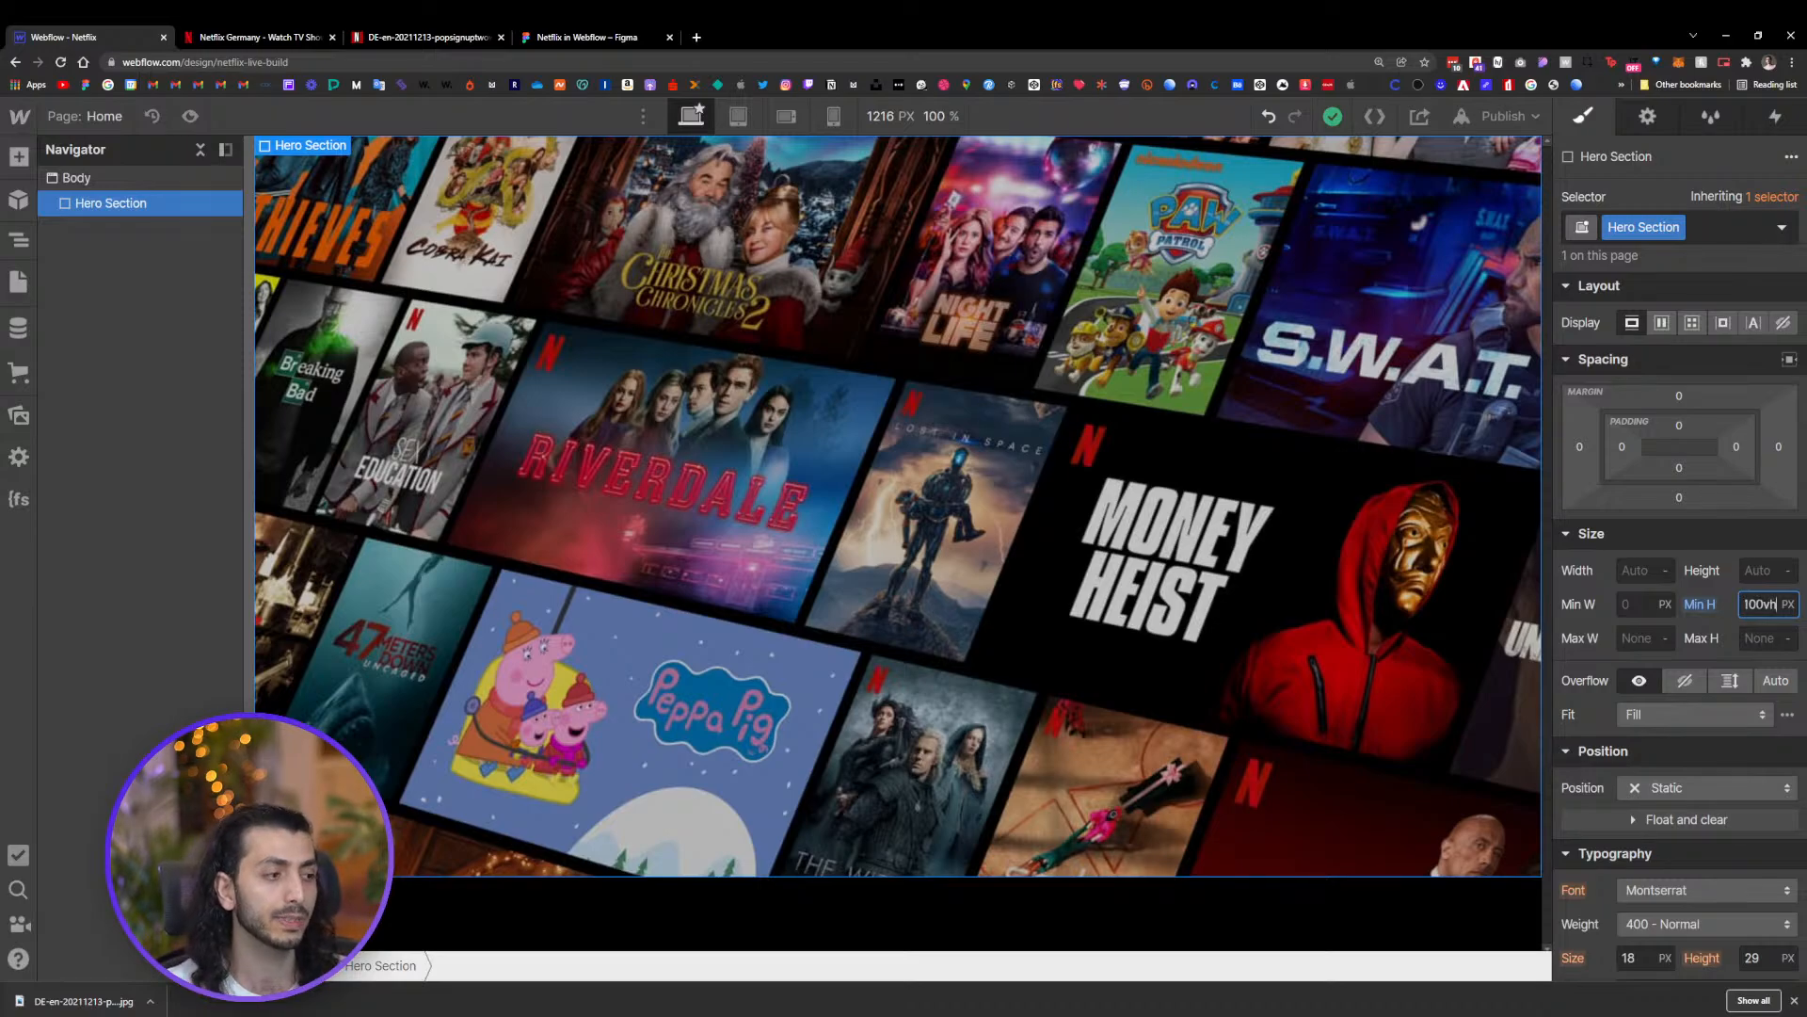
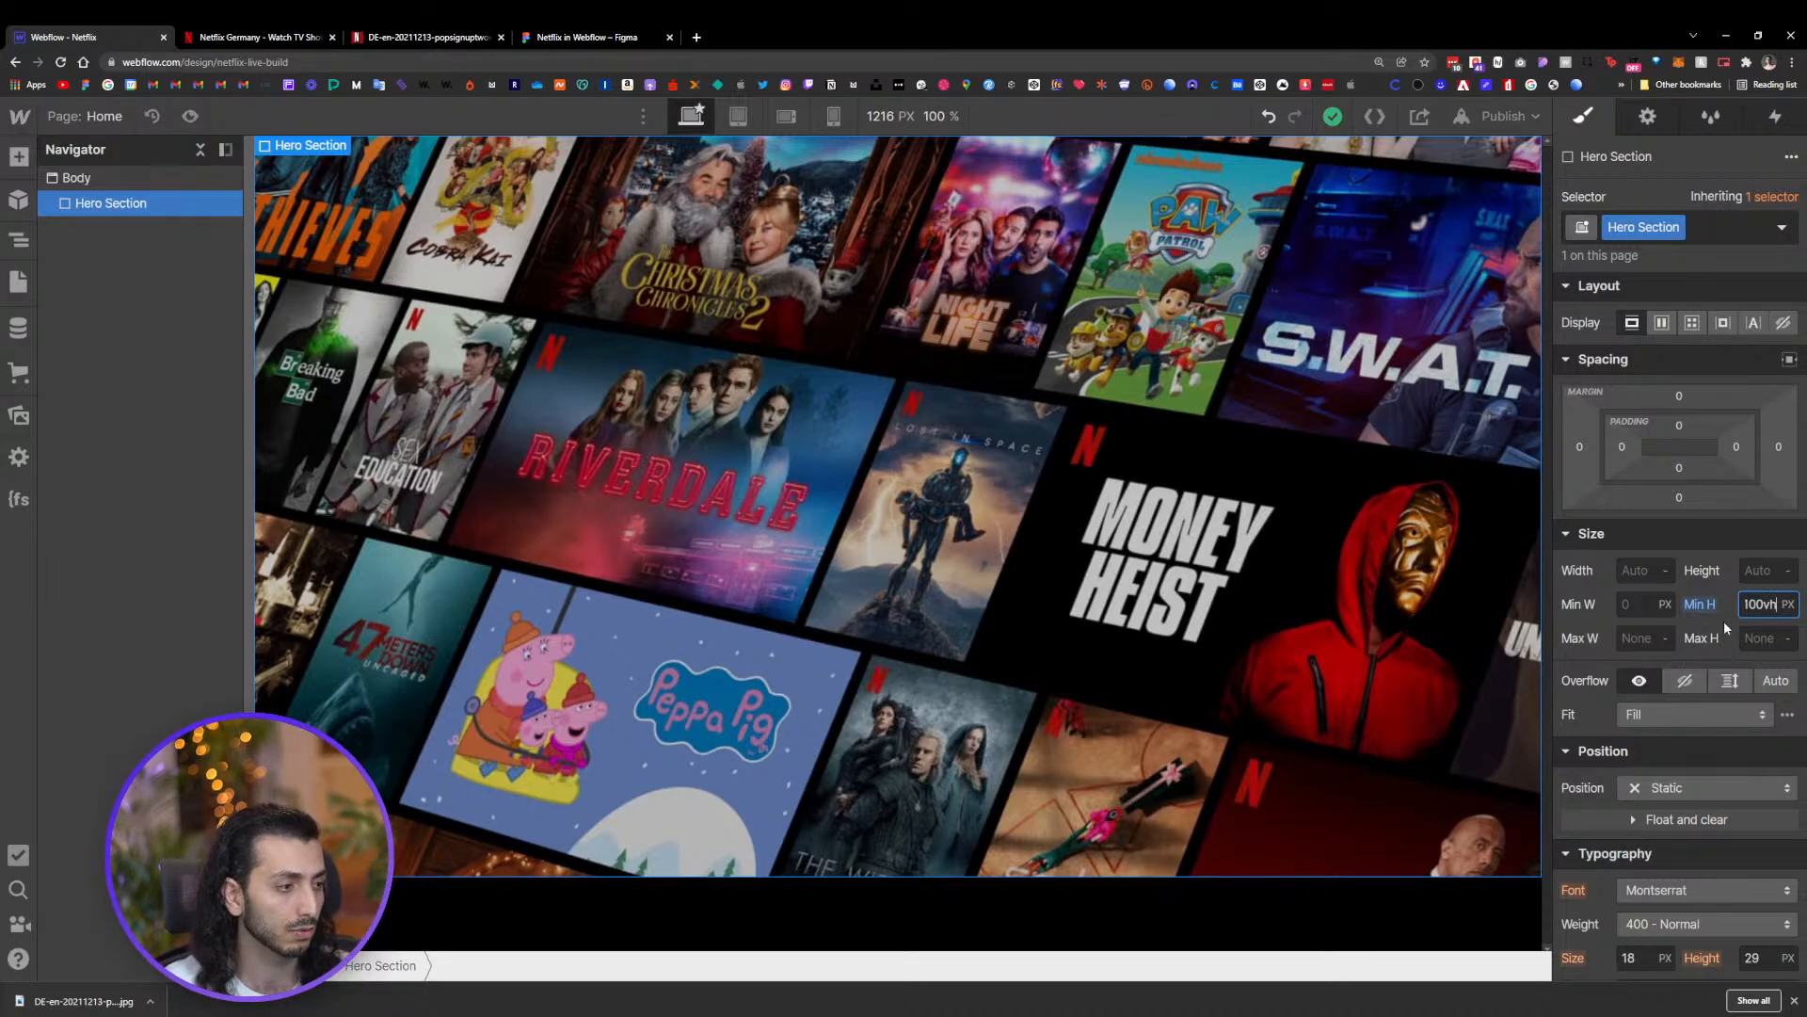
Confirm the Hero Section's 100vh minimum height
key("Return")
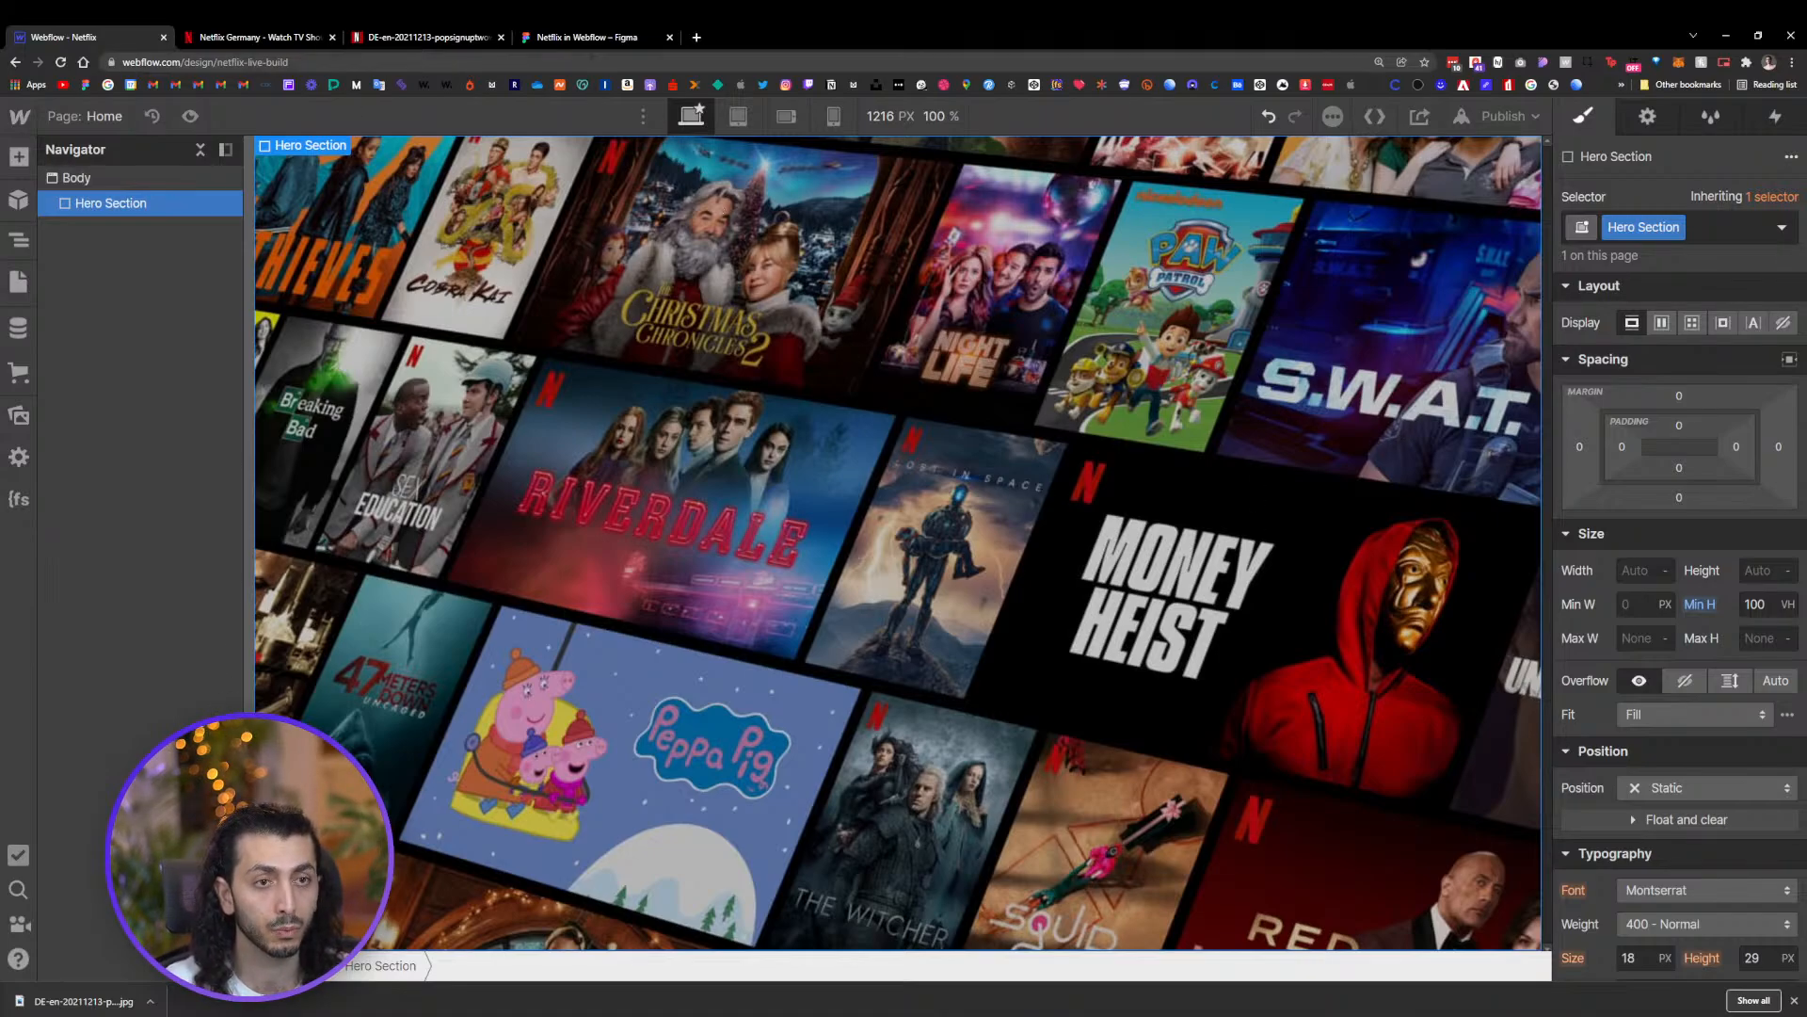
Examine the live Netflix page's hero section at different browser zoom levels
left_click(585, 37)
left_click(414, 36)
left_click(232, 32)
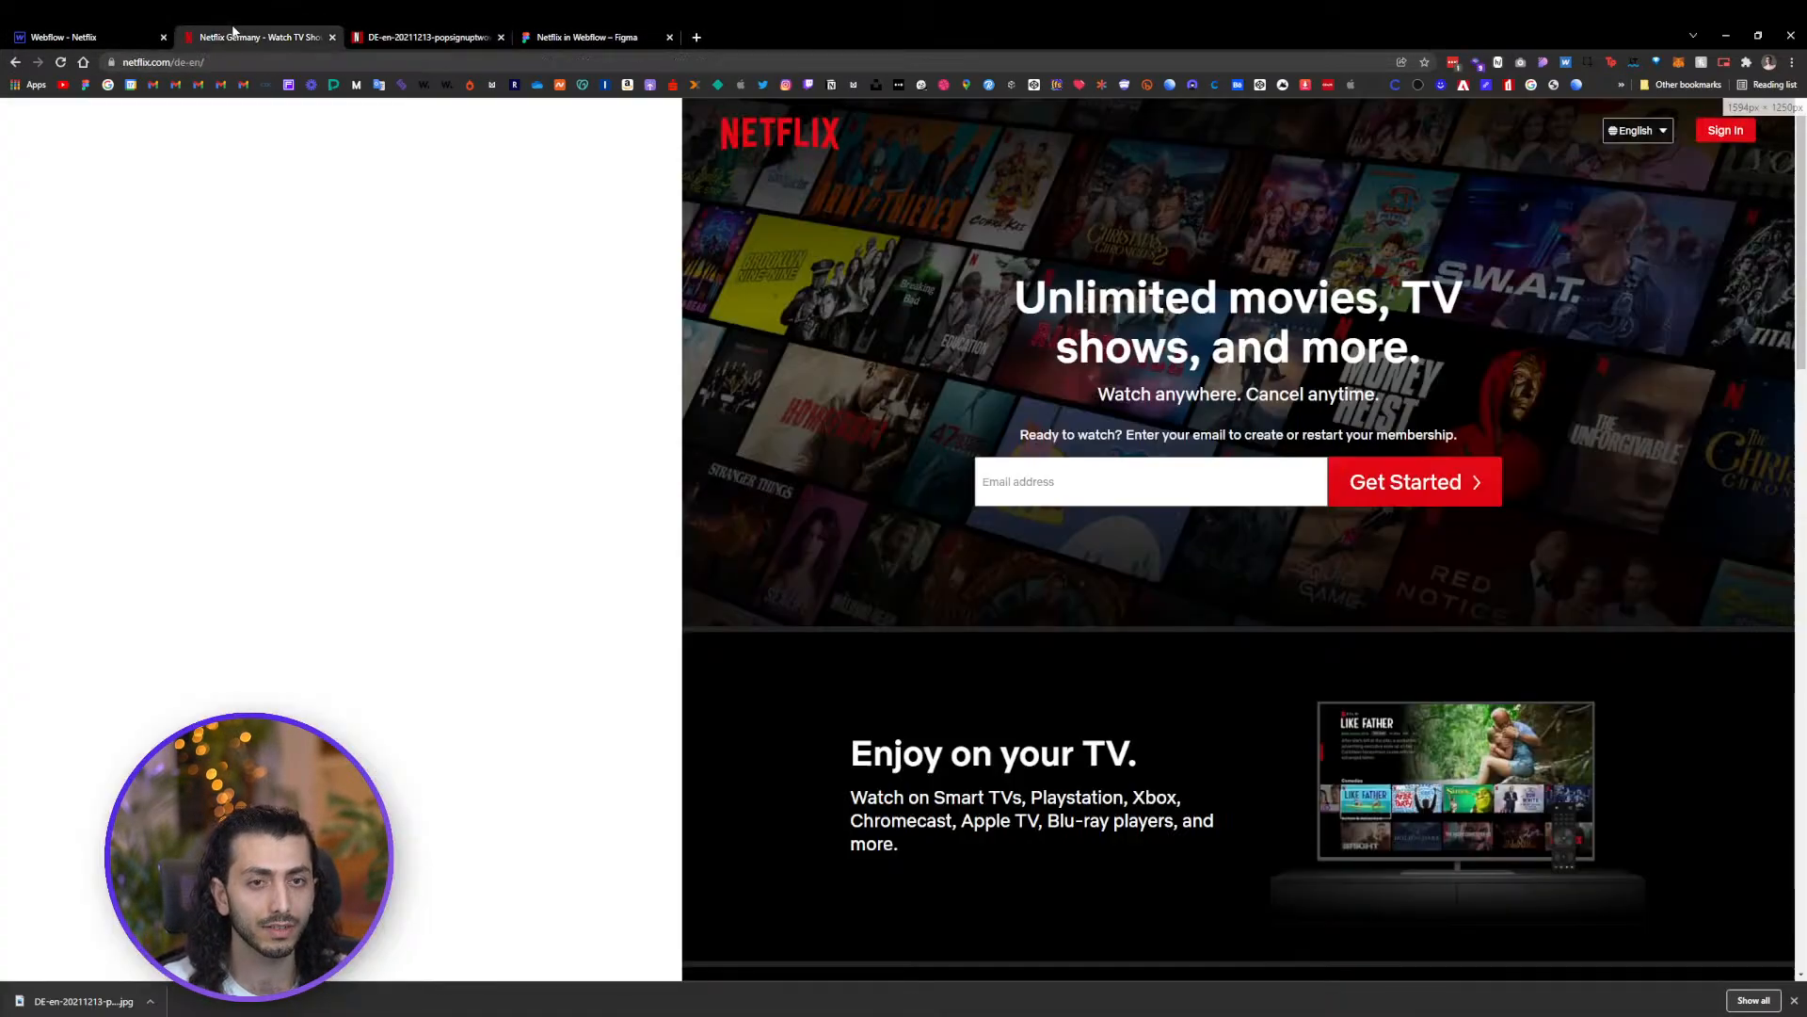
left_click(674, 106)
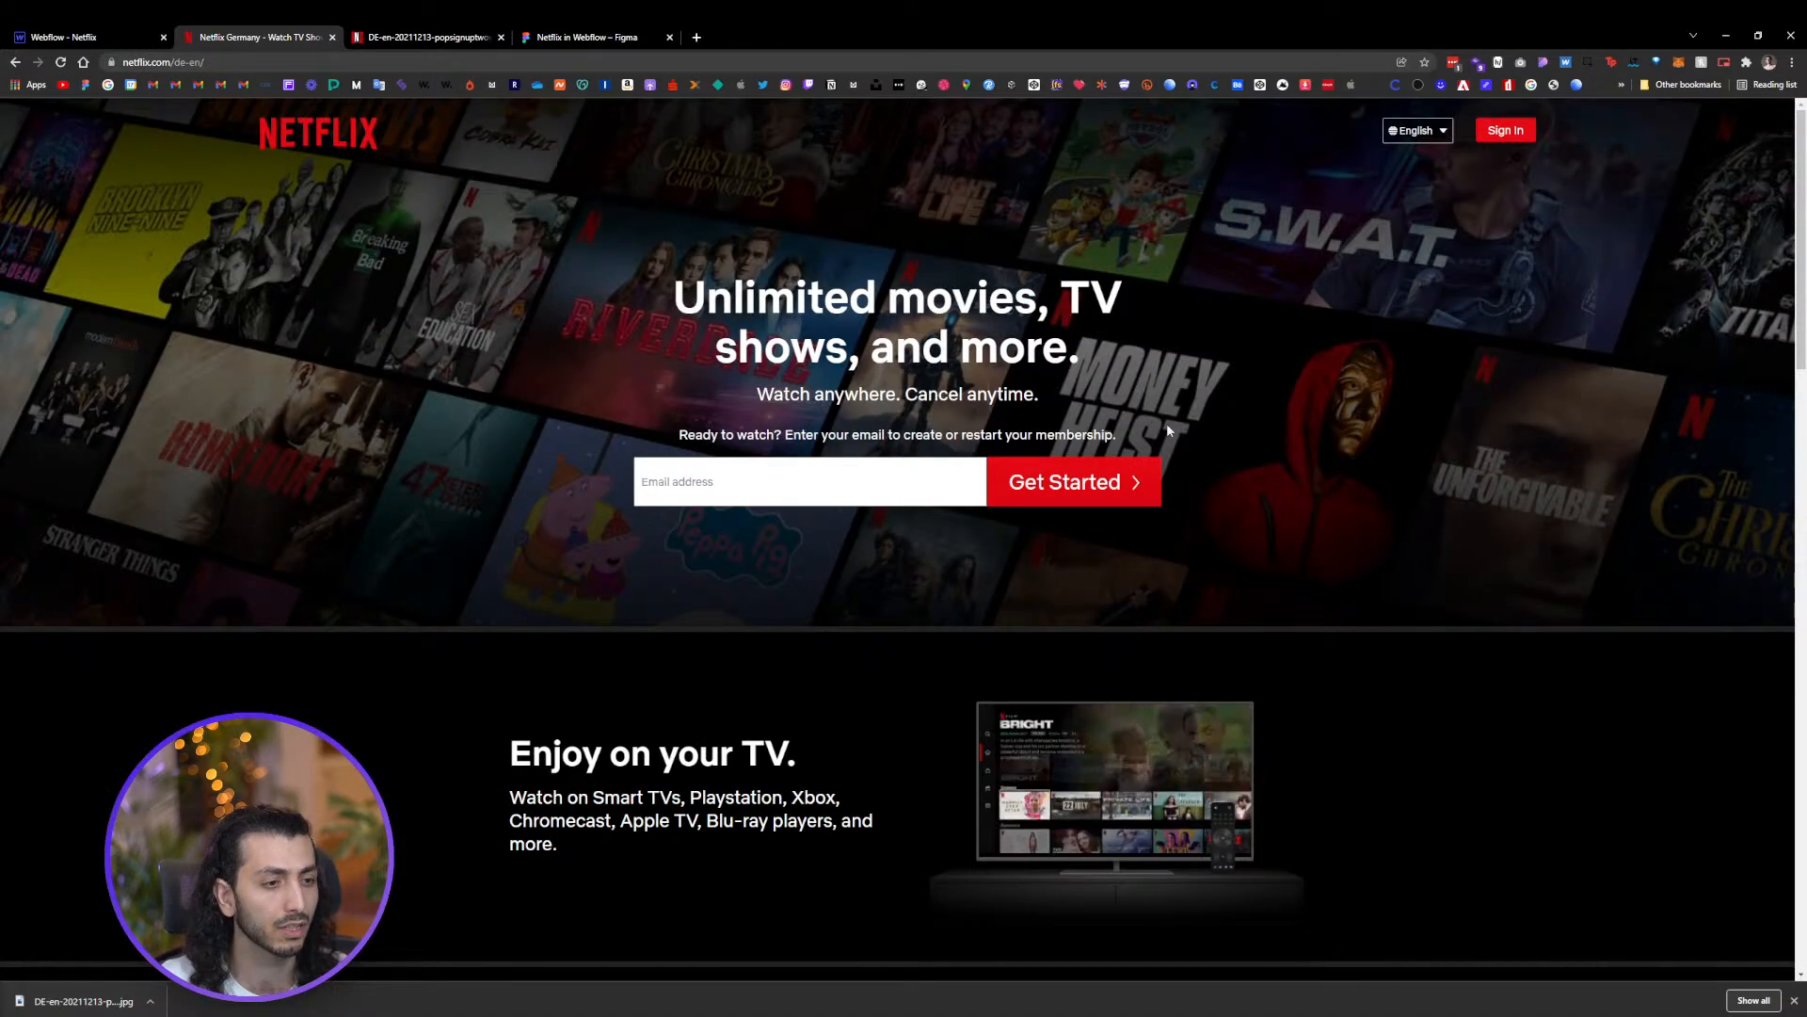
scroll(1344, 374, "down", 3)
scroll(1344, 375, "up", 5)
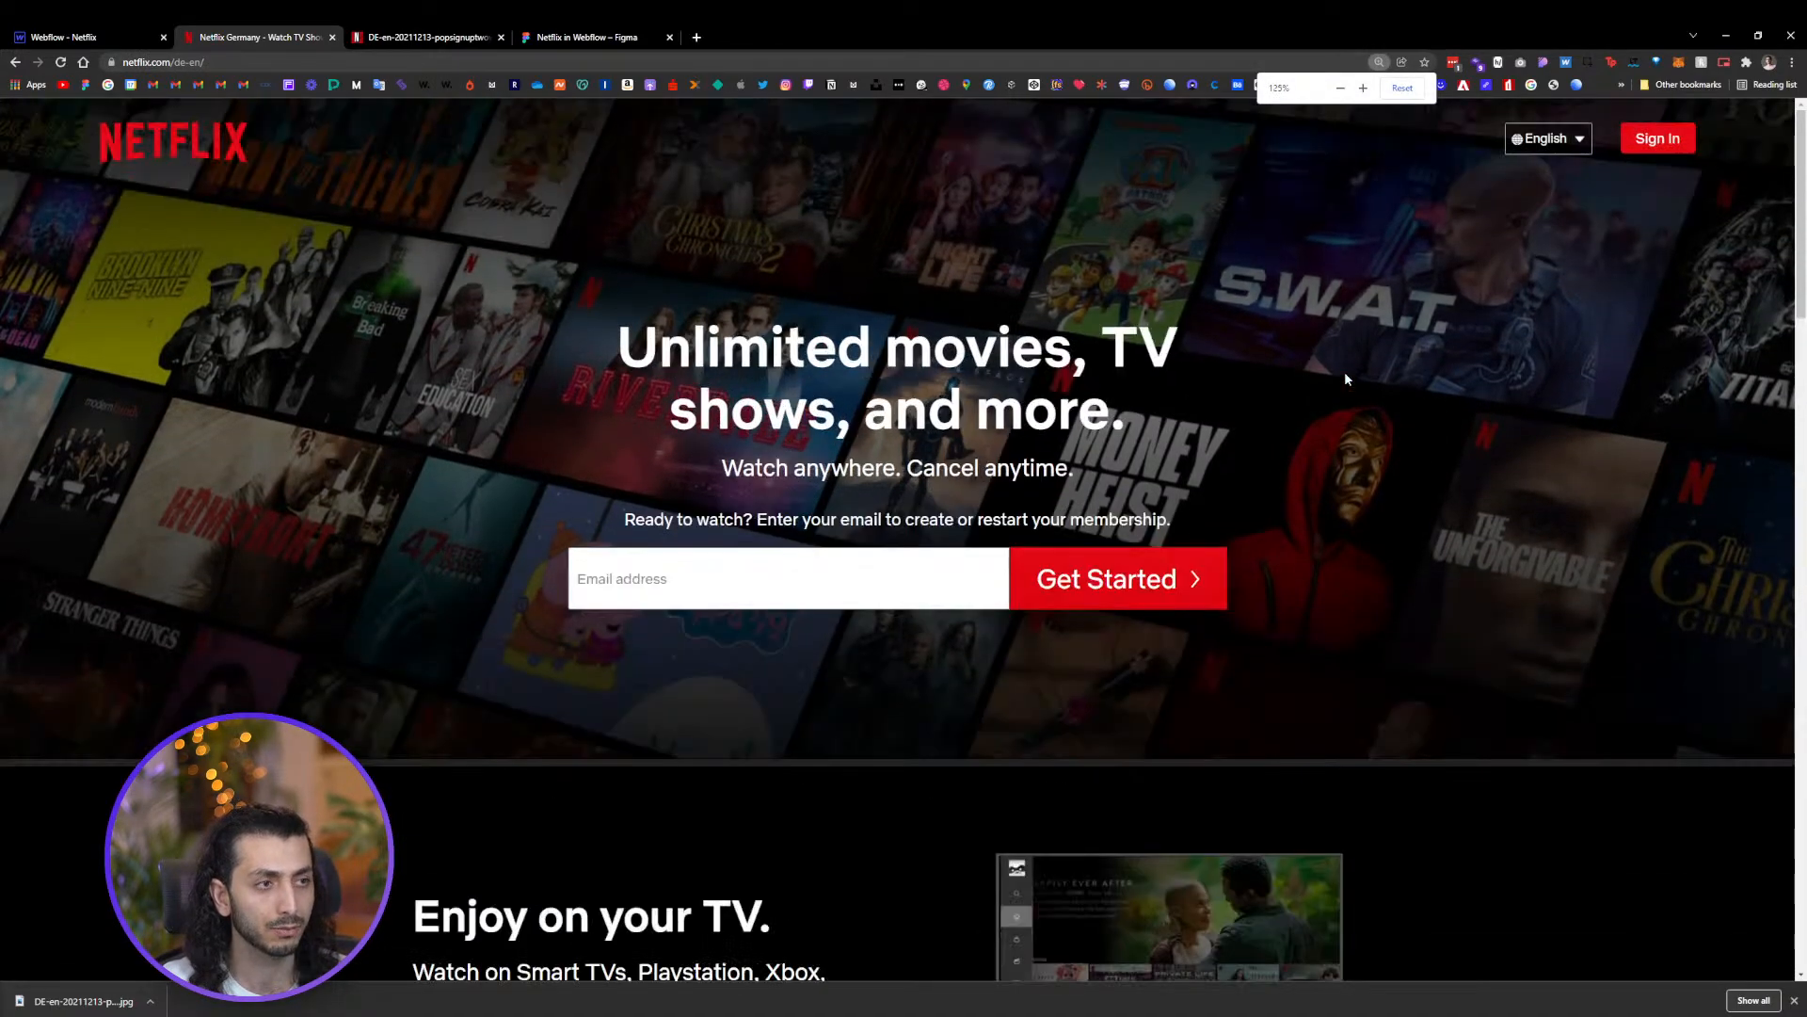
scroll(1345, 378, "down", 4)
scroll(1344, 378, "up", 3)
scroll(1344, 379, "down", 2)
scroll(1344, 378, "up", 1)
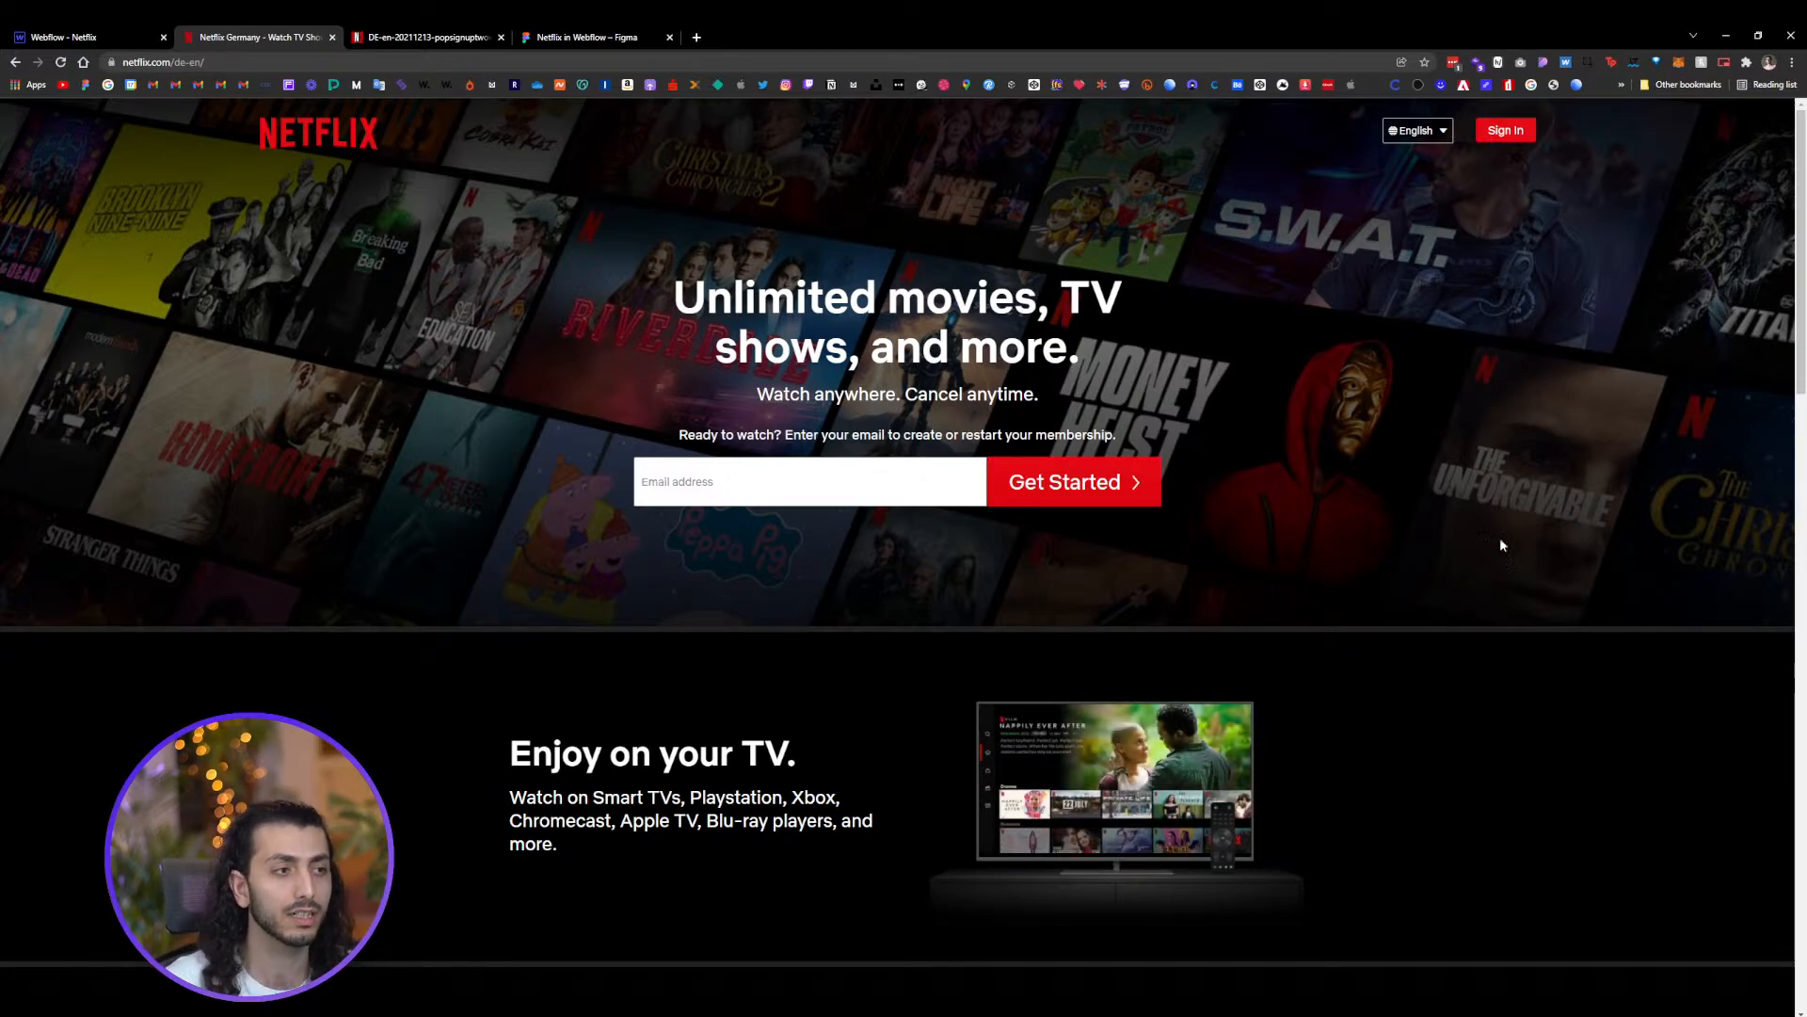
scroll(1481, 446, "up", 3)
scroll(1480, 445, "down", 2)
scroll(1479, 445, "up", 2)
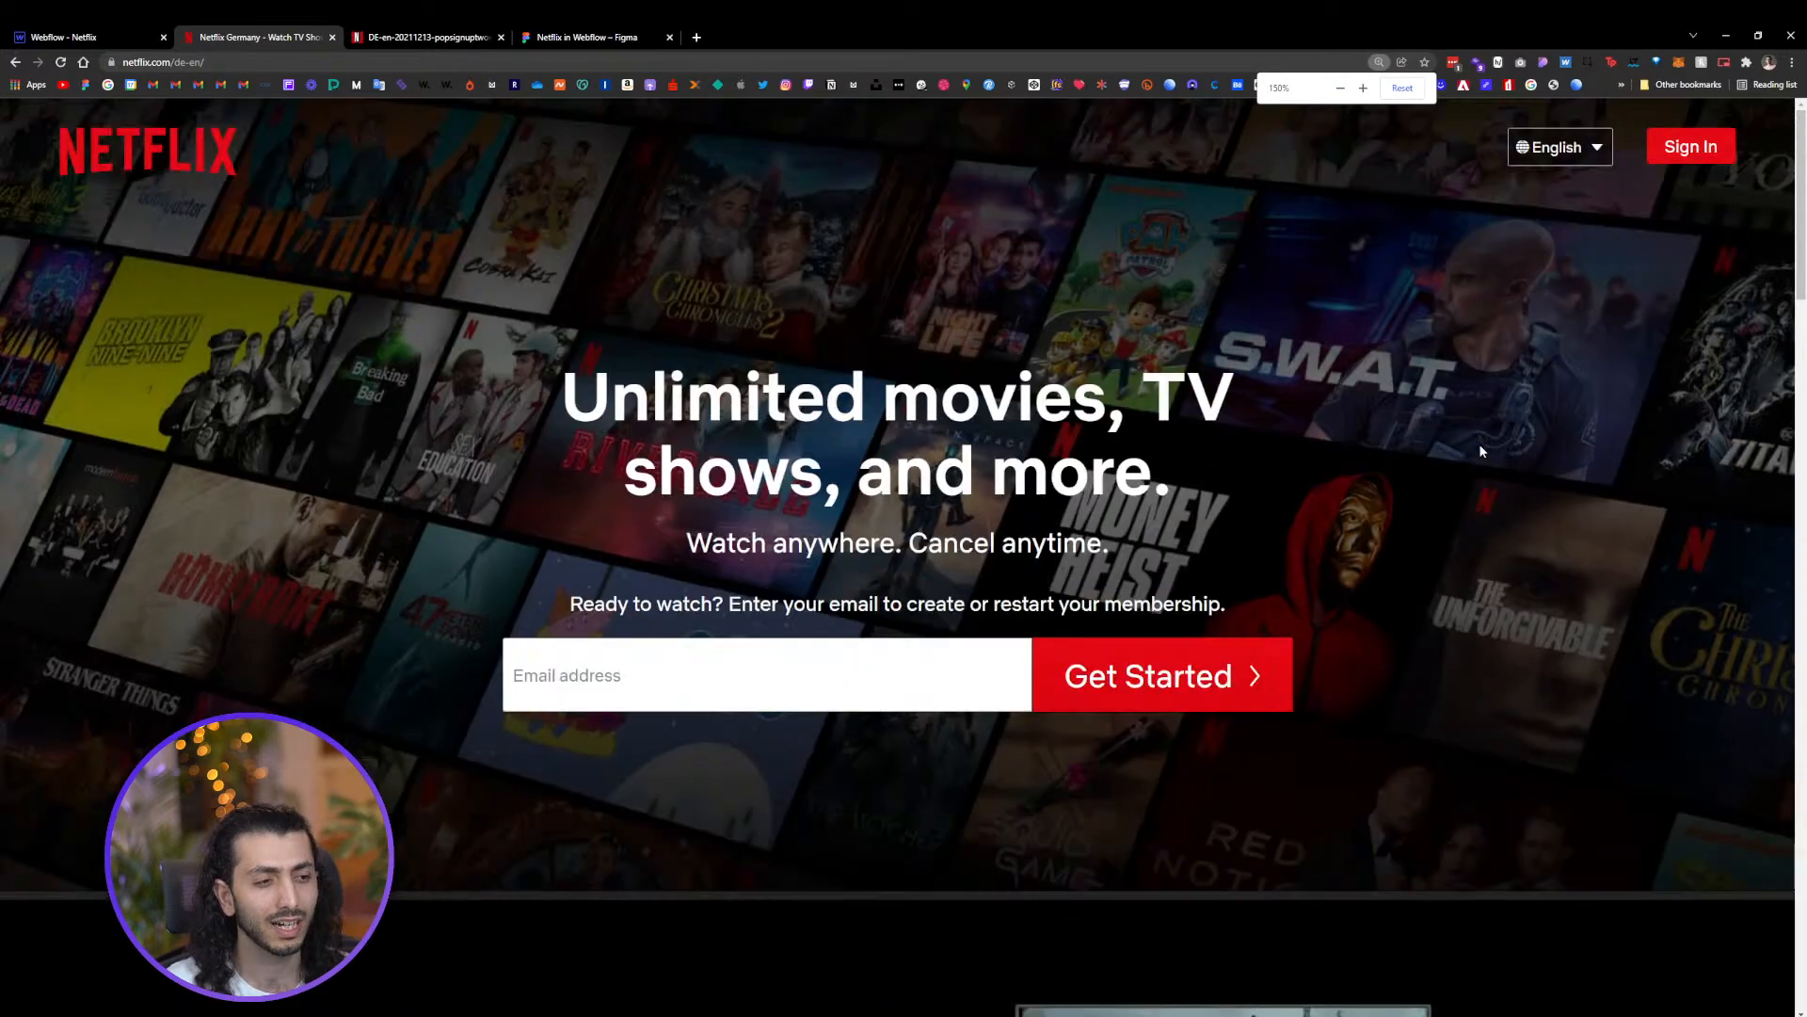
scroll(1480, 451, "down", 3)
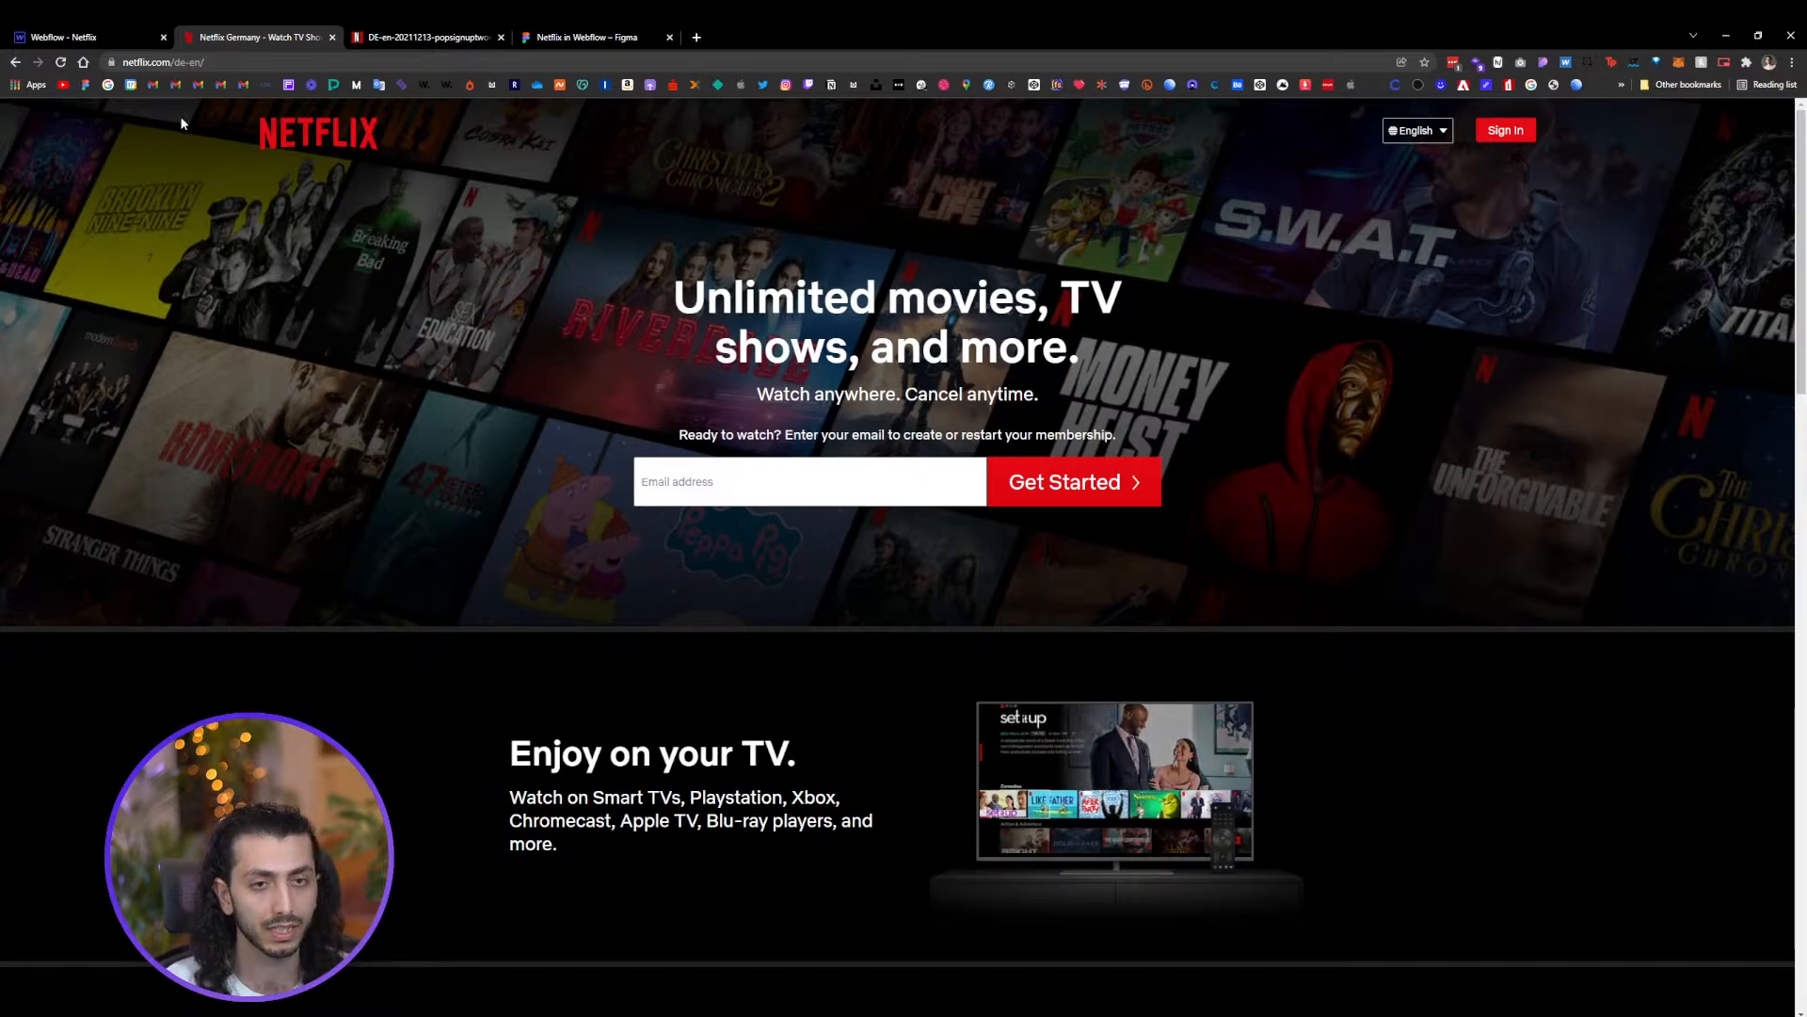
Inspect the hero headline and sign-up copy frame in the Figma design
left_click(86, 39)
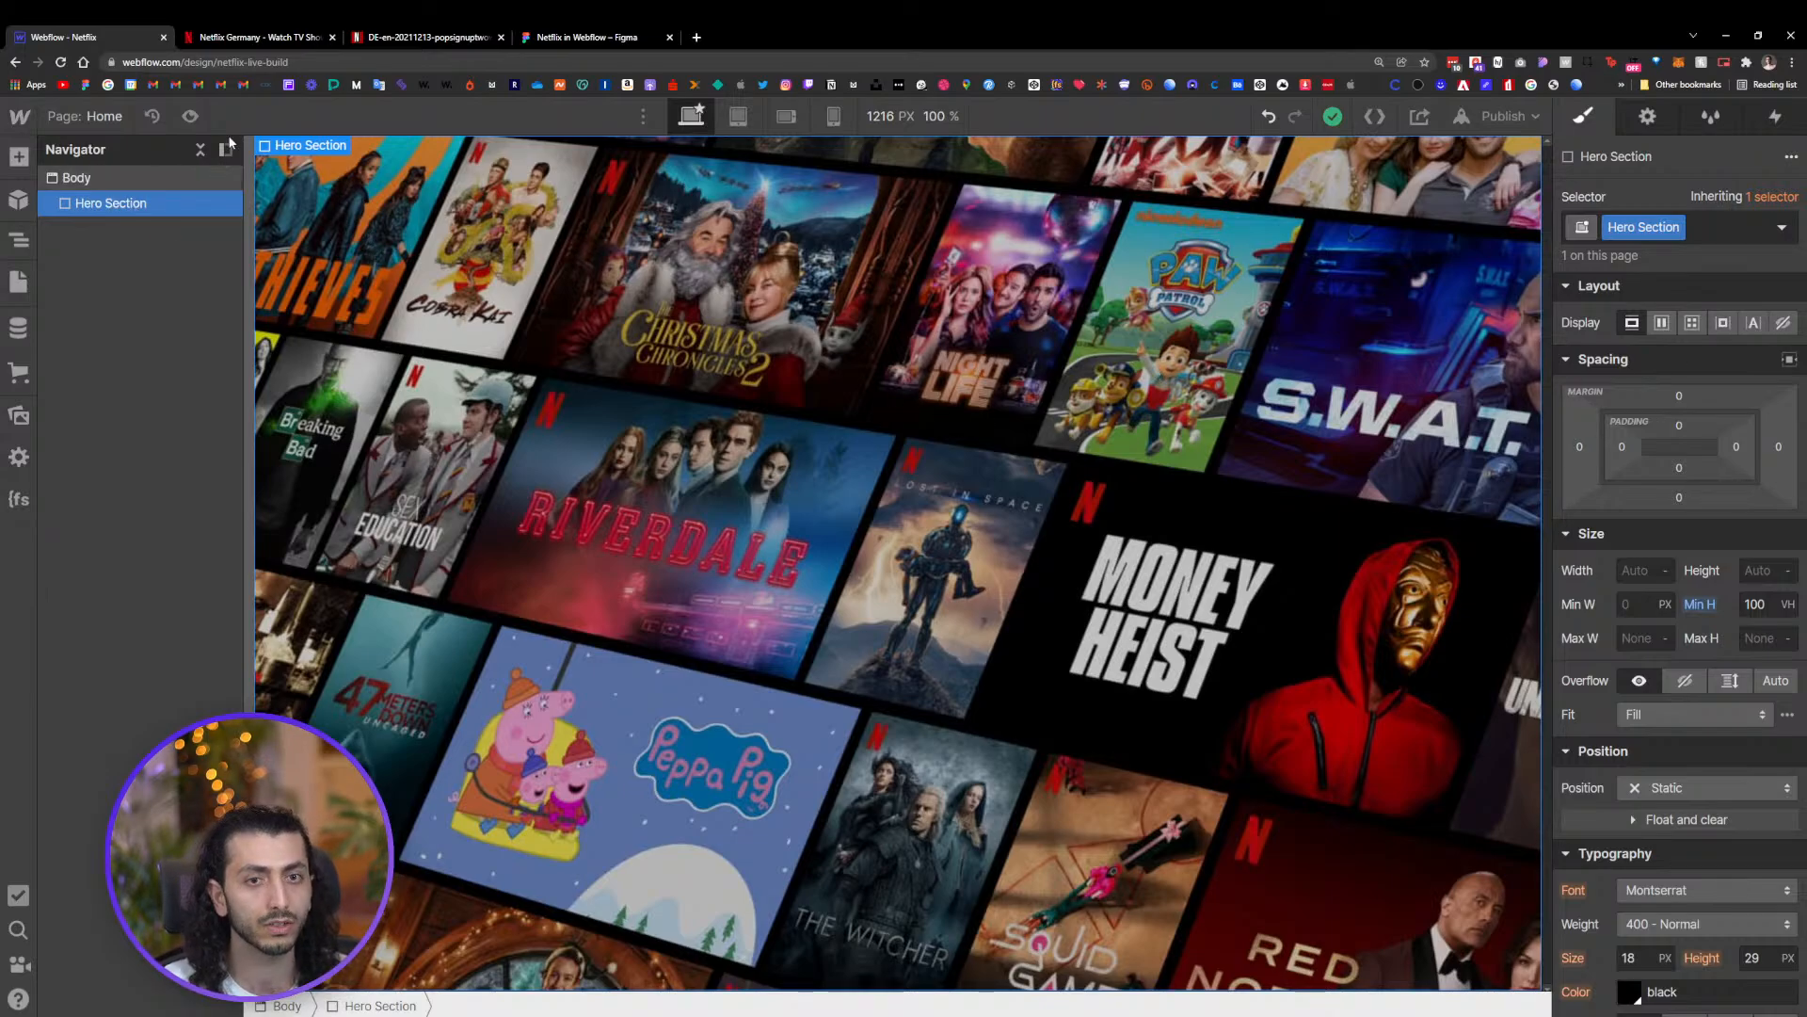
left_click(583, 37)
scroll(936, 613, "down", 5)
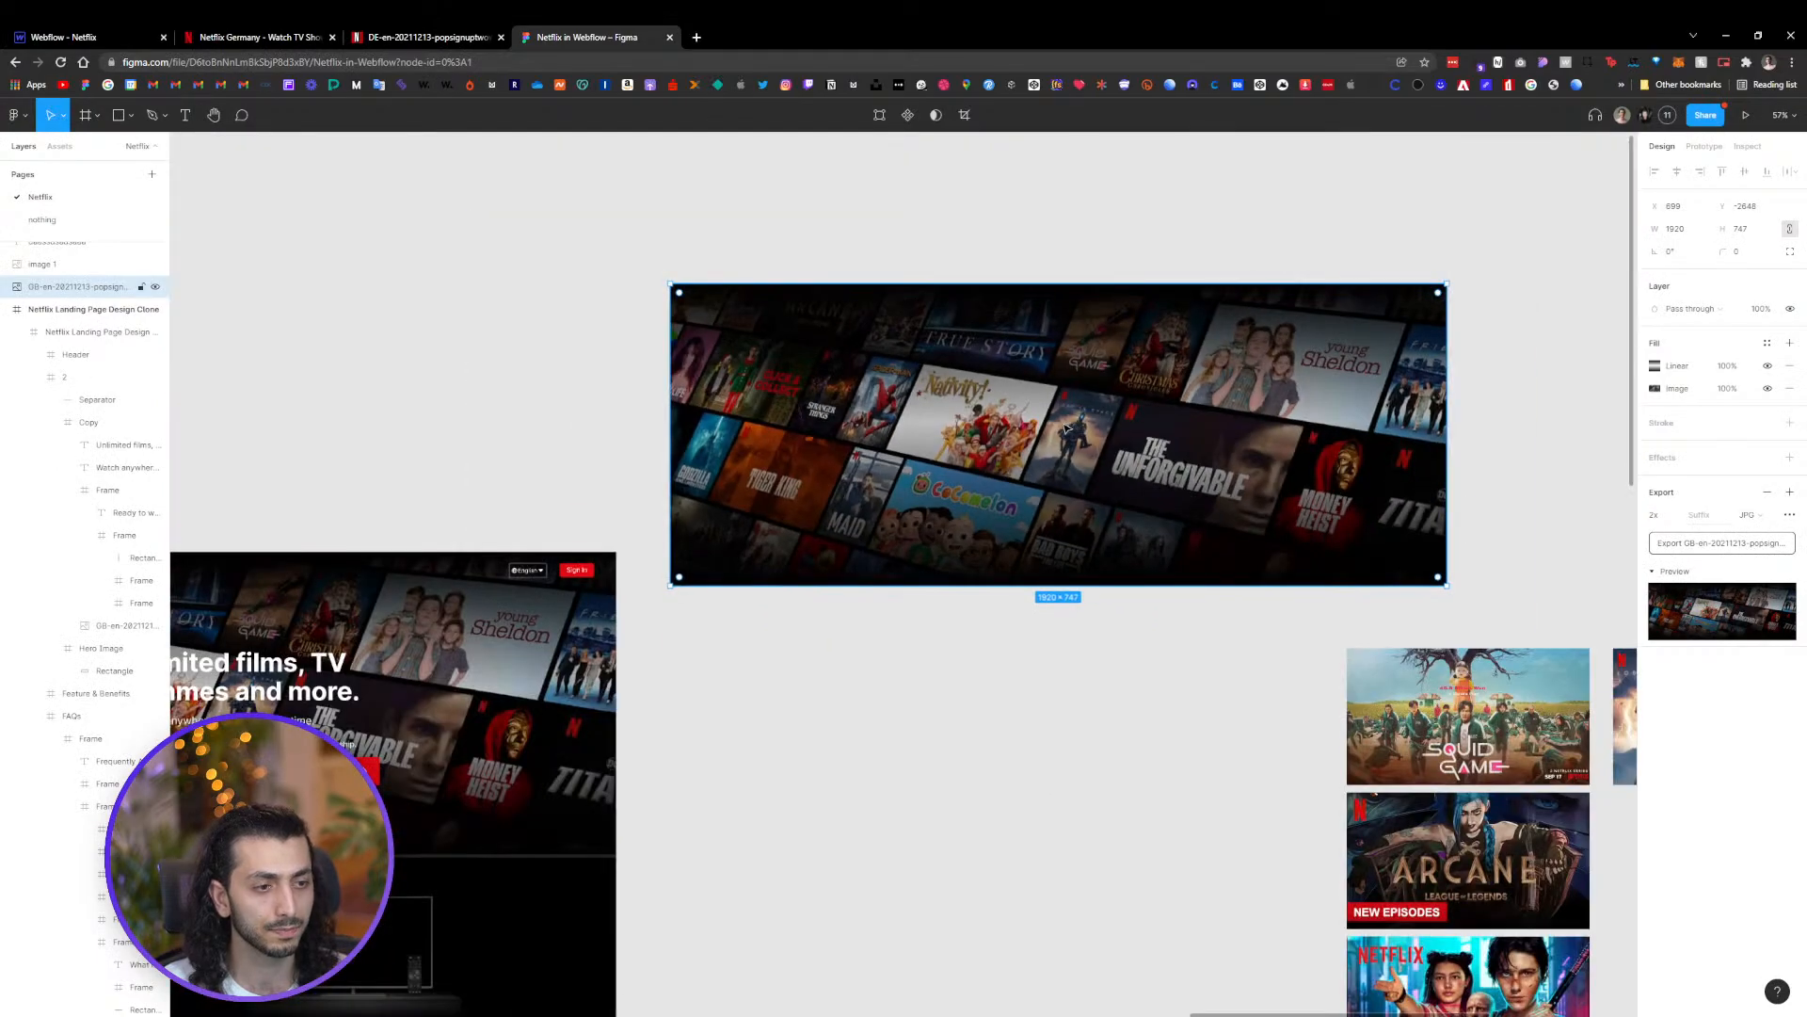
scroll(555, 223, "left", 3)
left_click(1120, 578)
scroll(1036, 537, "up", 6)
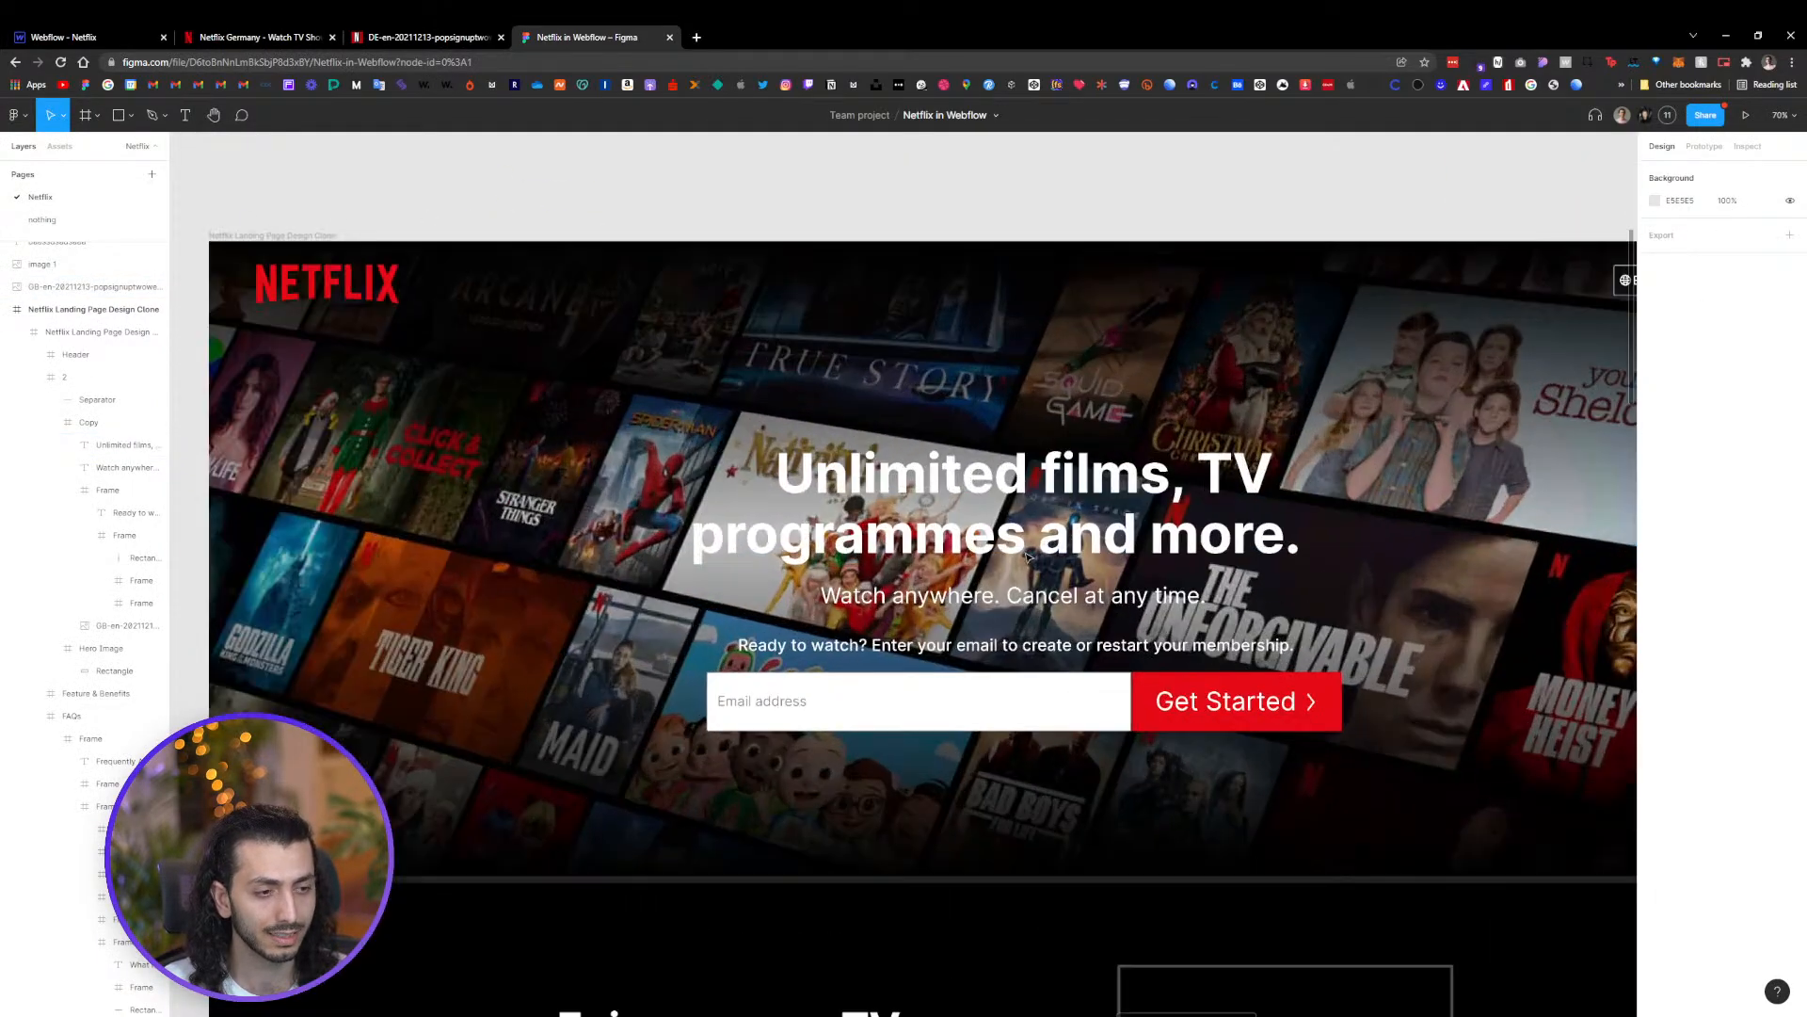
double_click(984, 480)
scroll(985, 480, "down", 2)
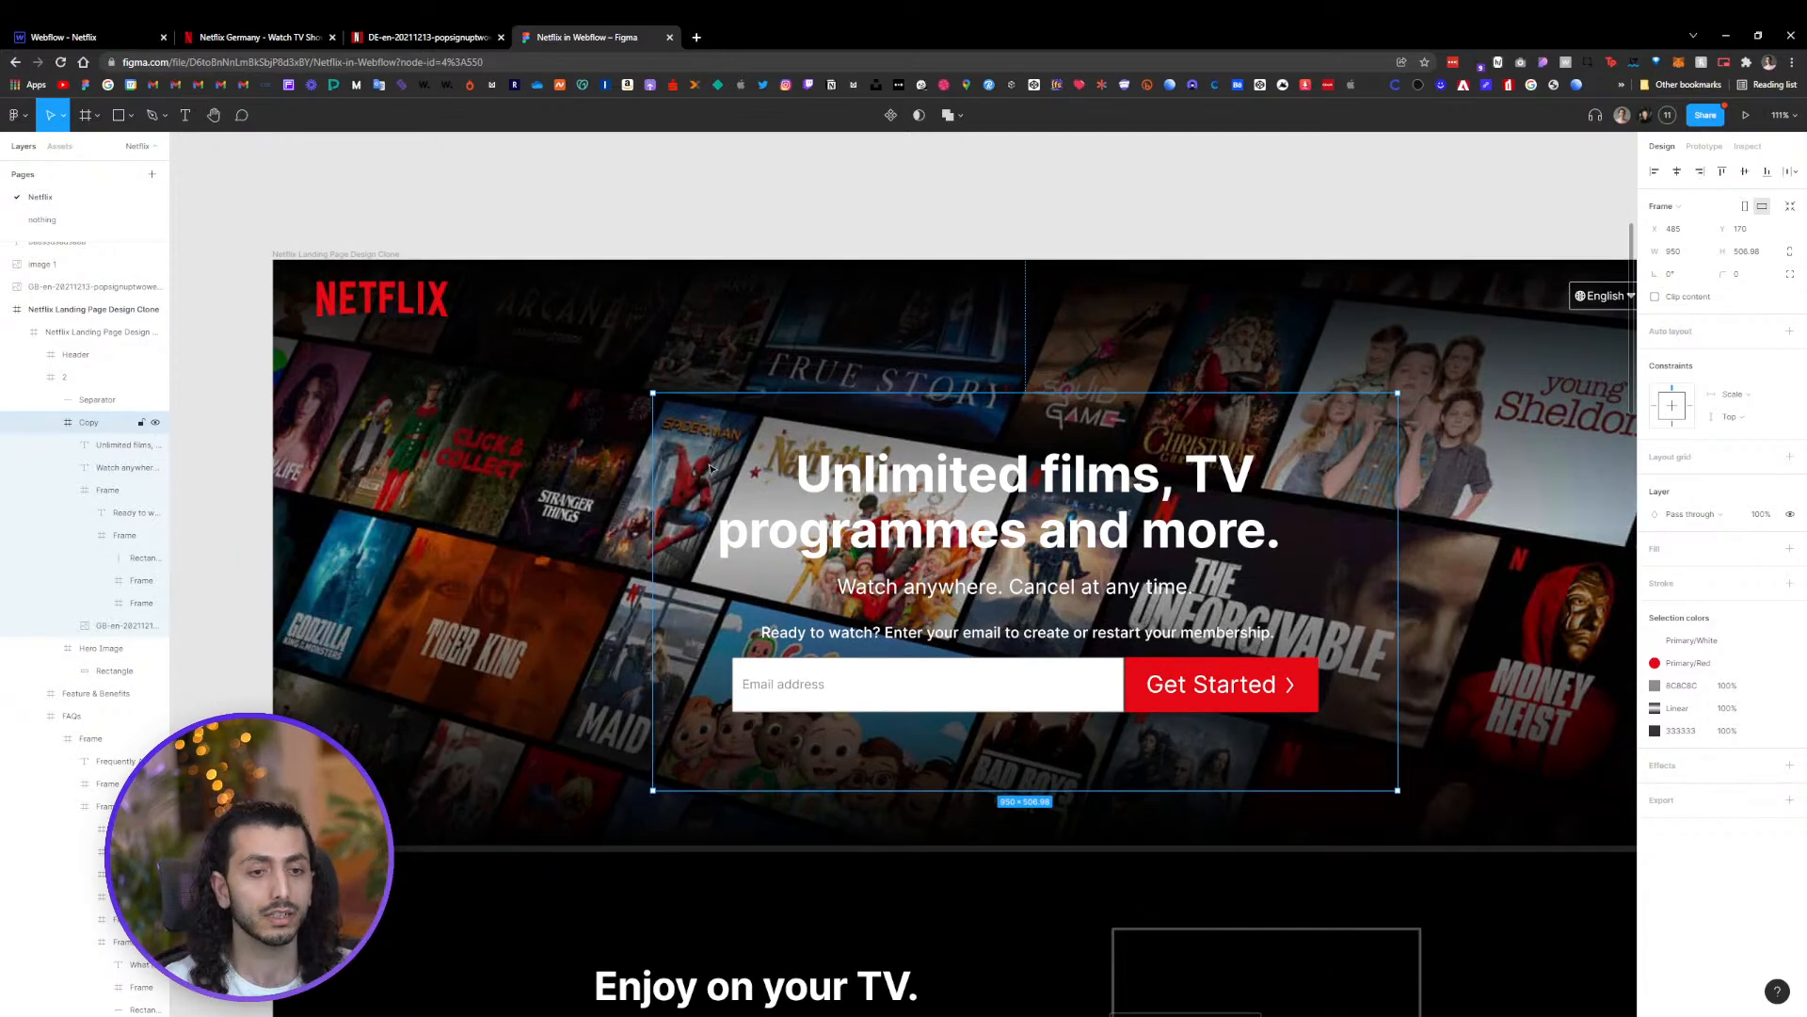
Insert a Div Block inside the Hero Section
left_click(99, 39)
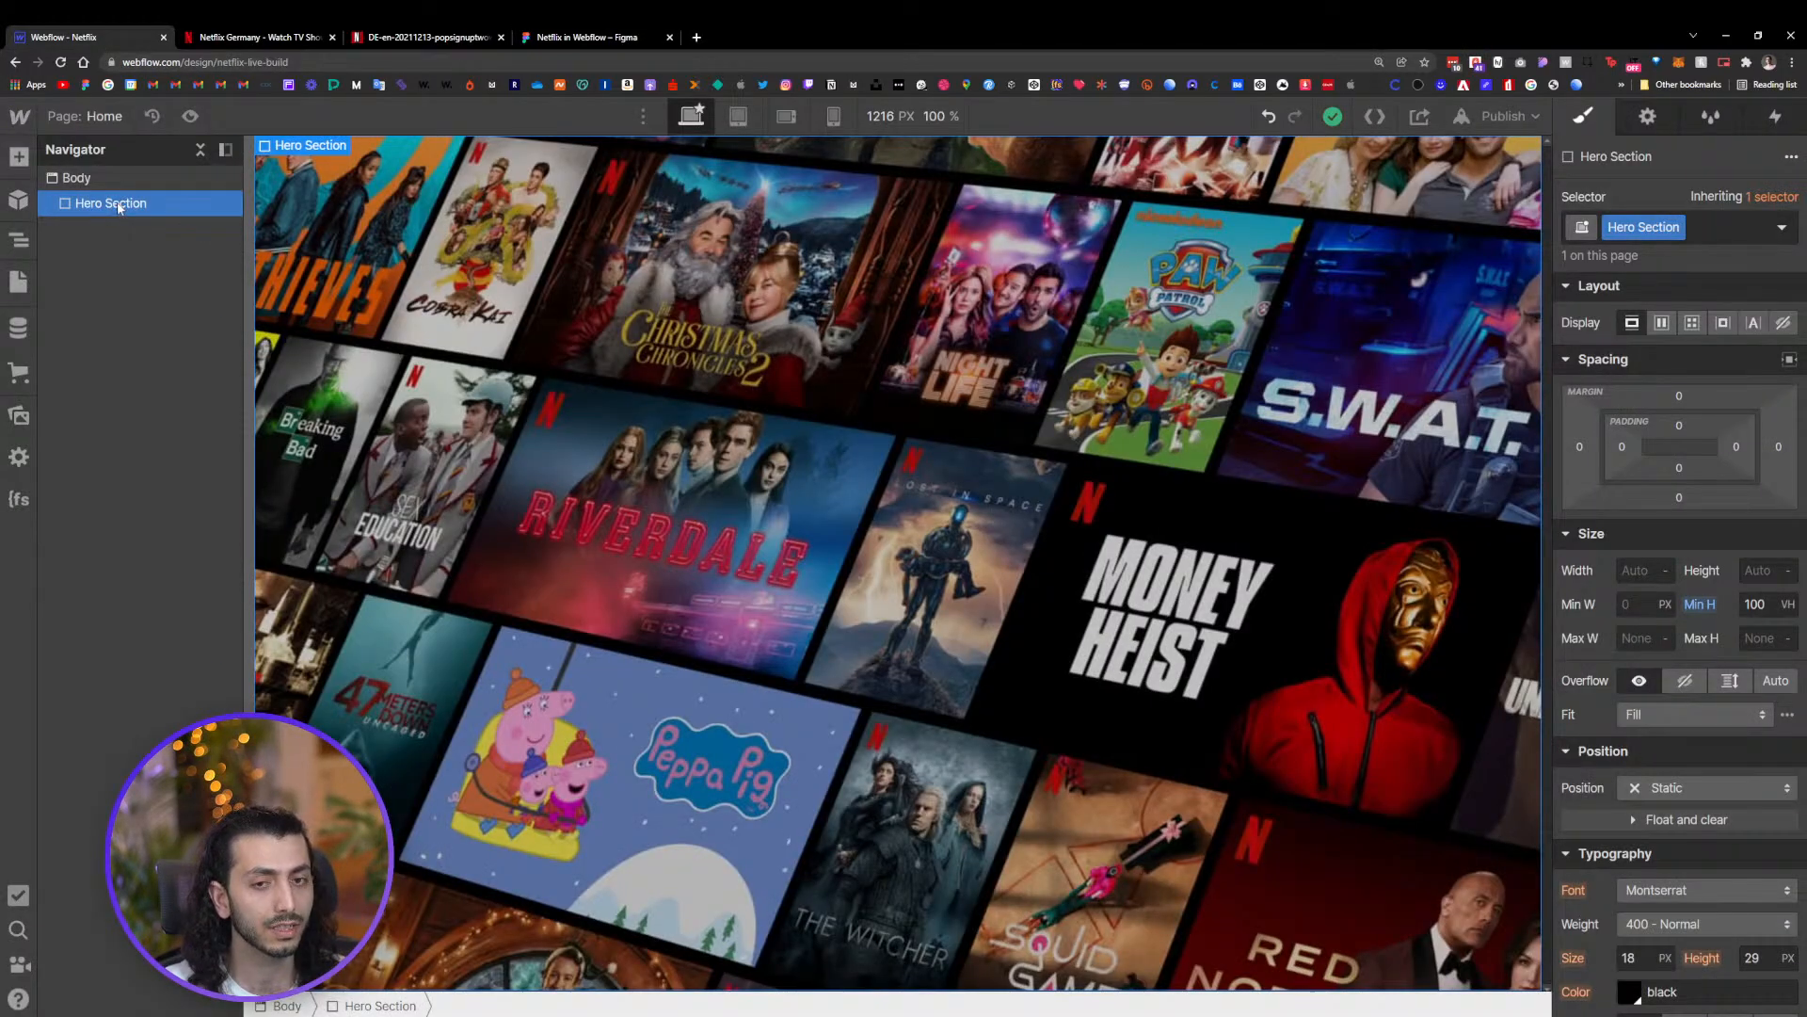
key("ctrl+e")
type("d")
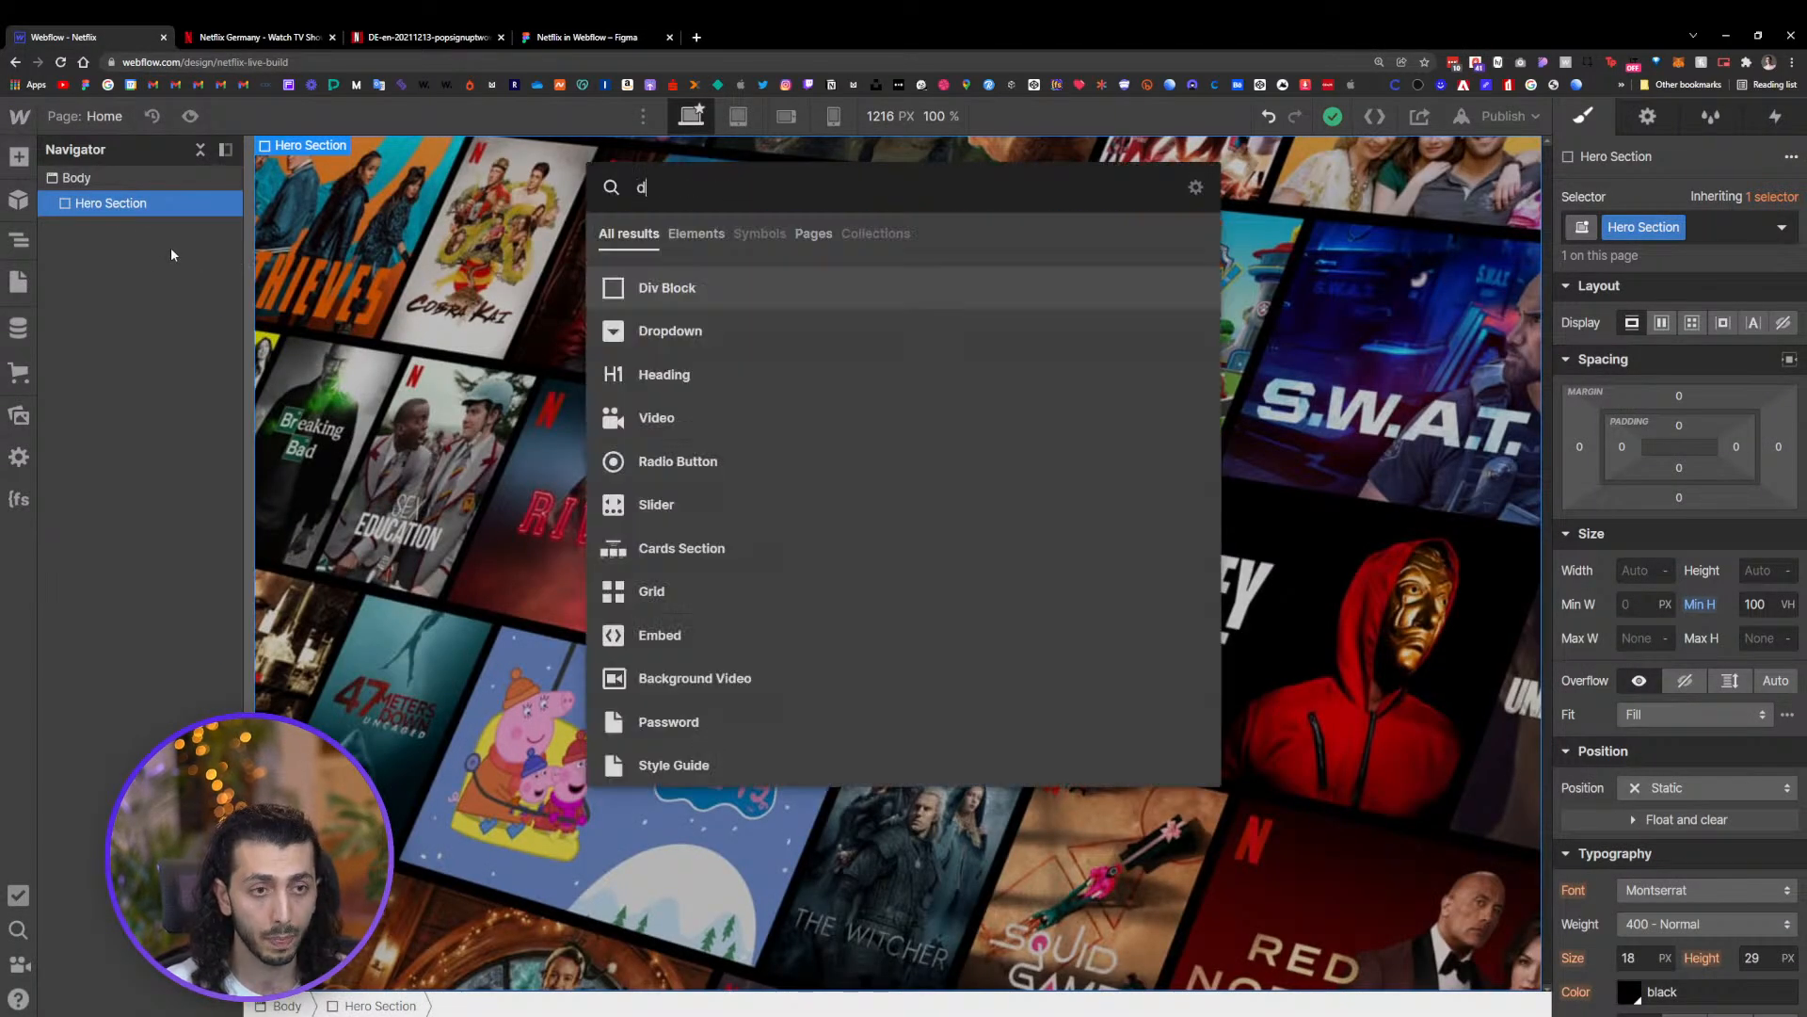
left_click(672, 289)
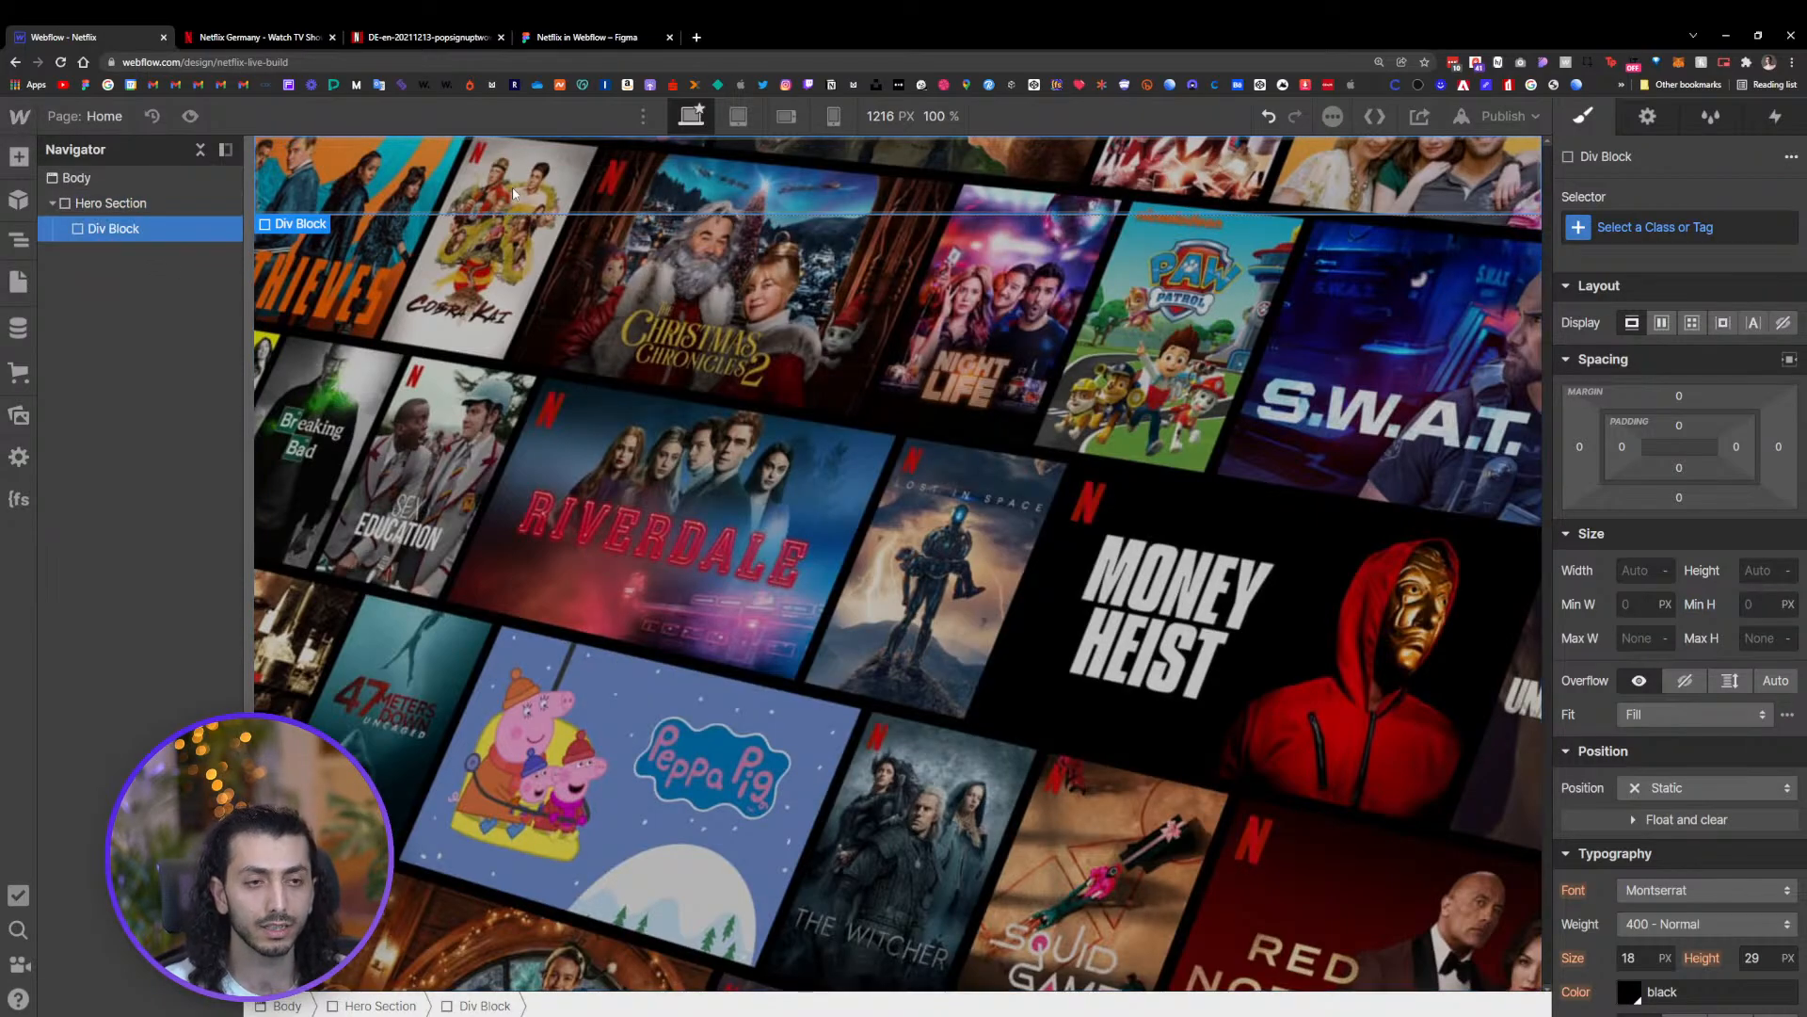
key("ctrl+e")
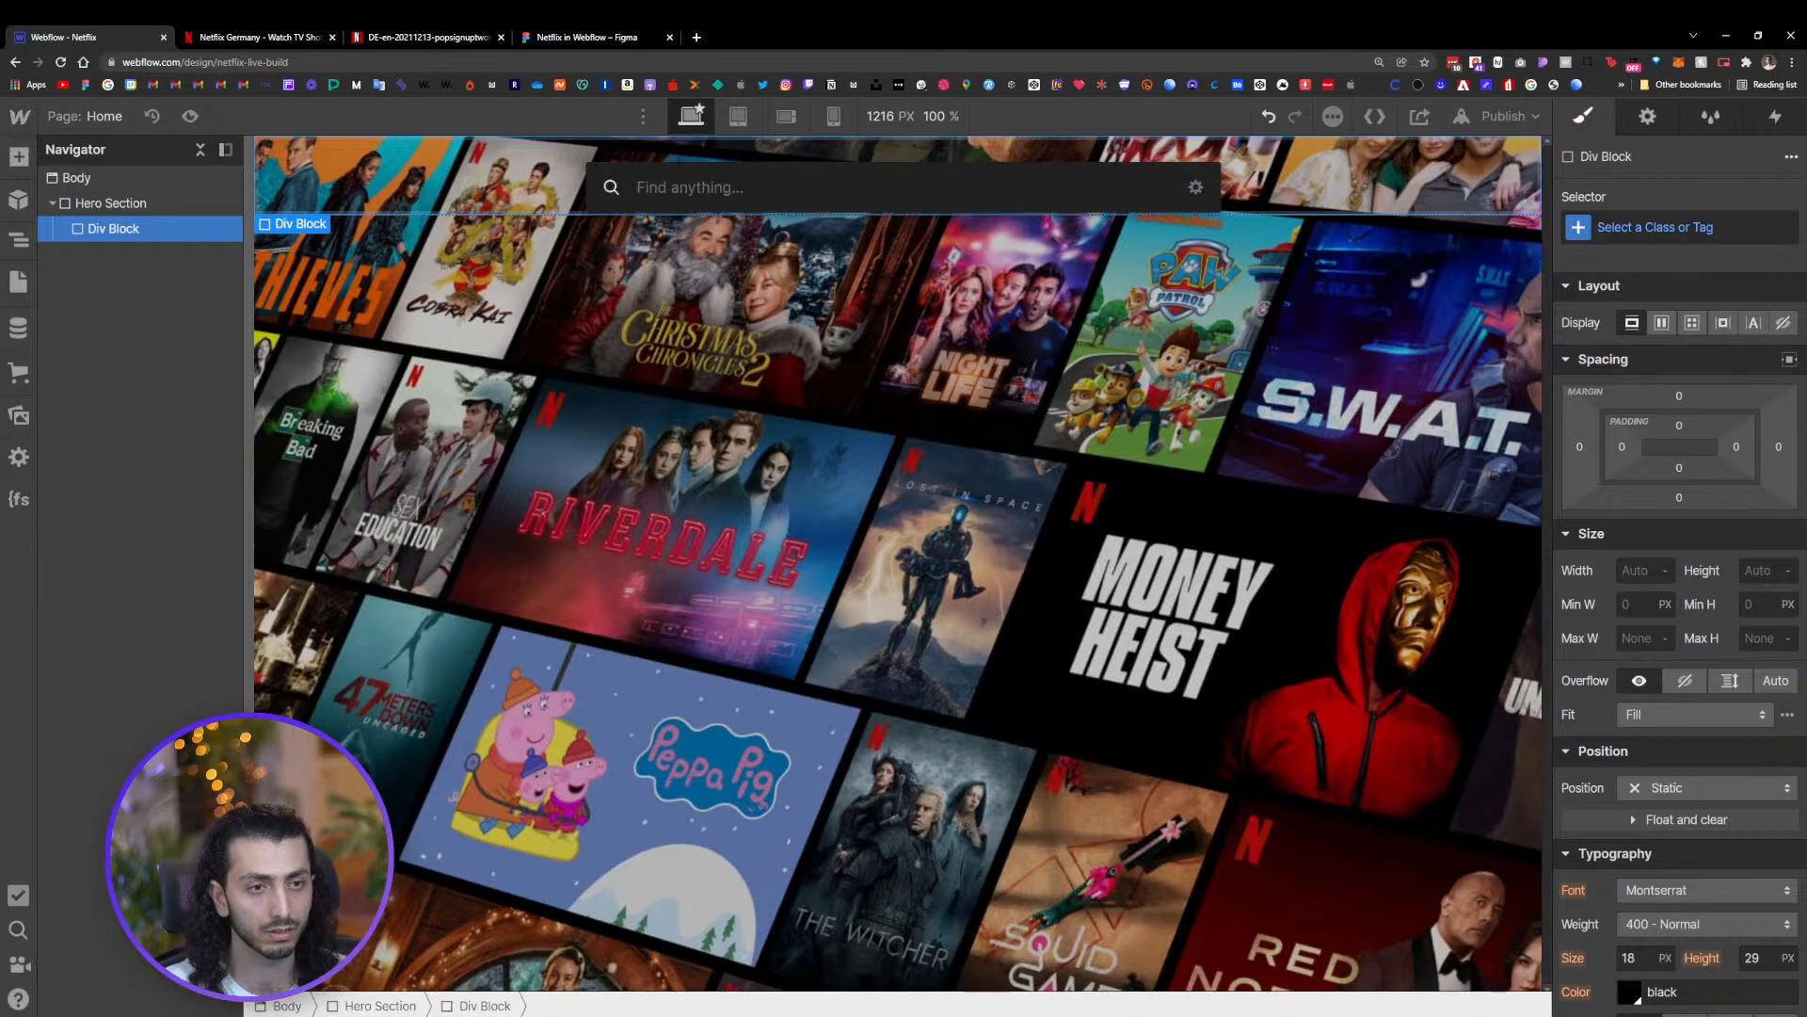
type("d")
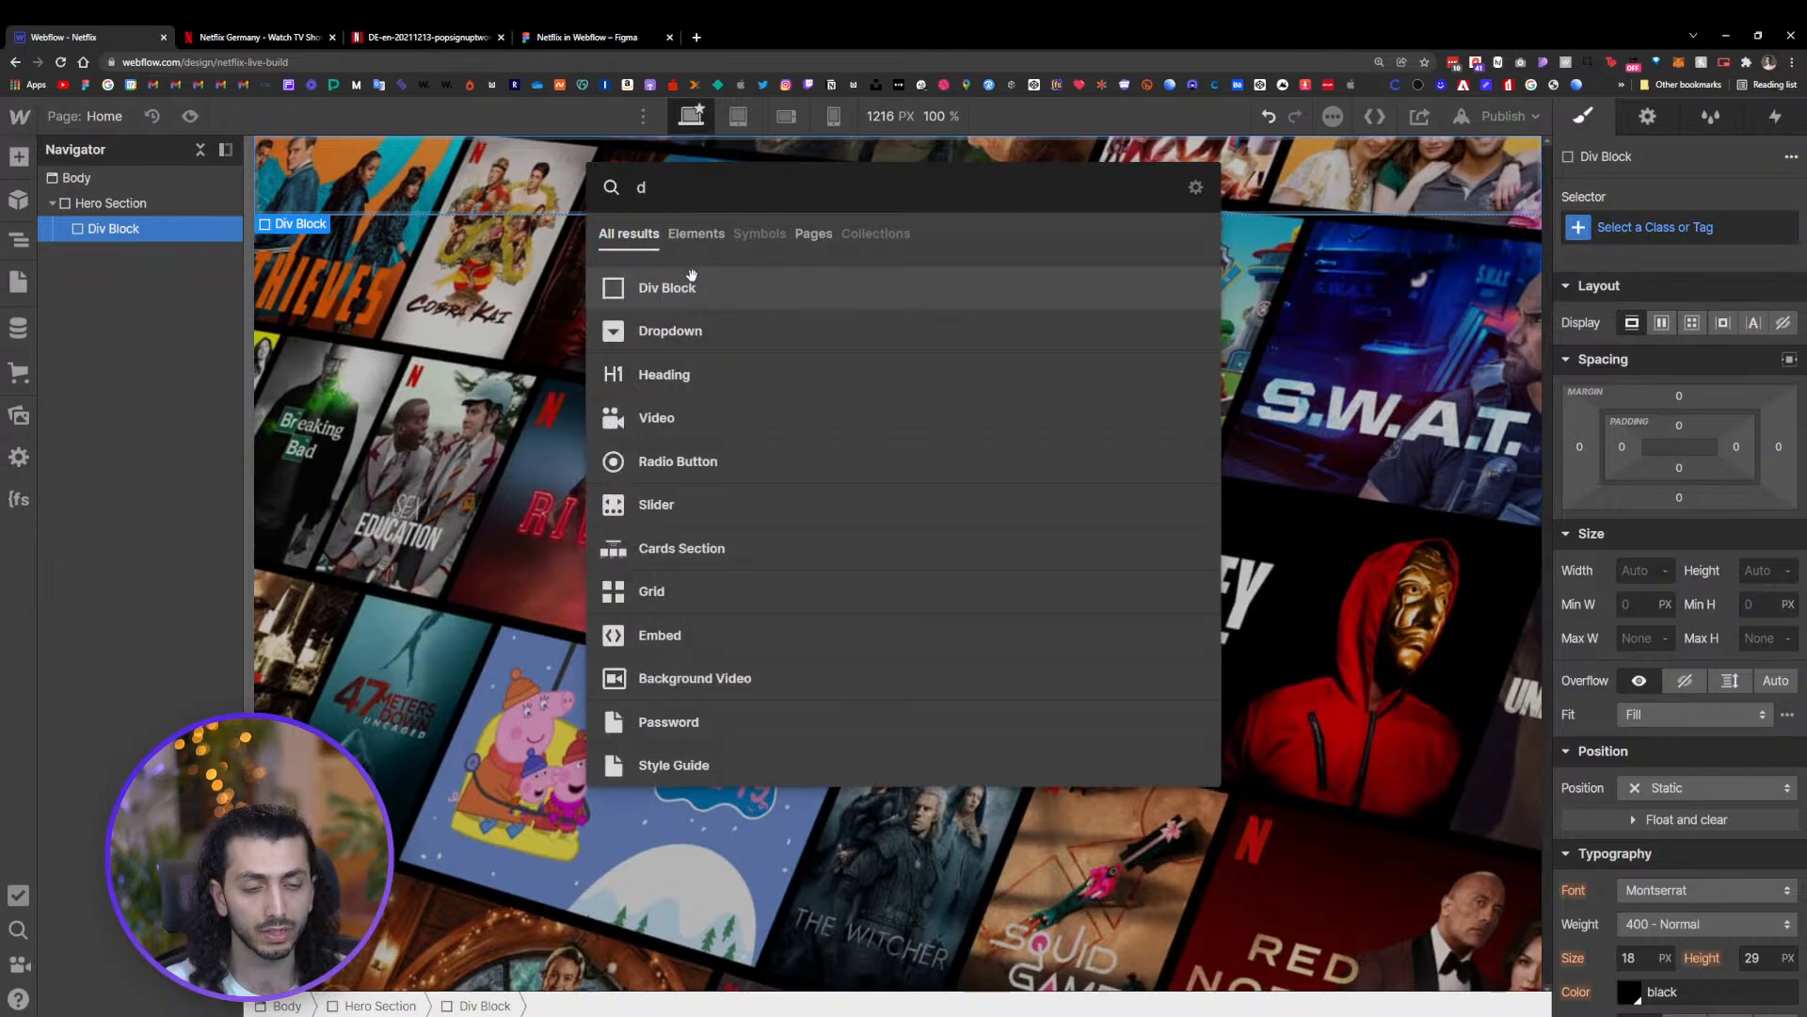
key("BackSpace")
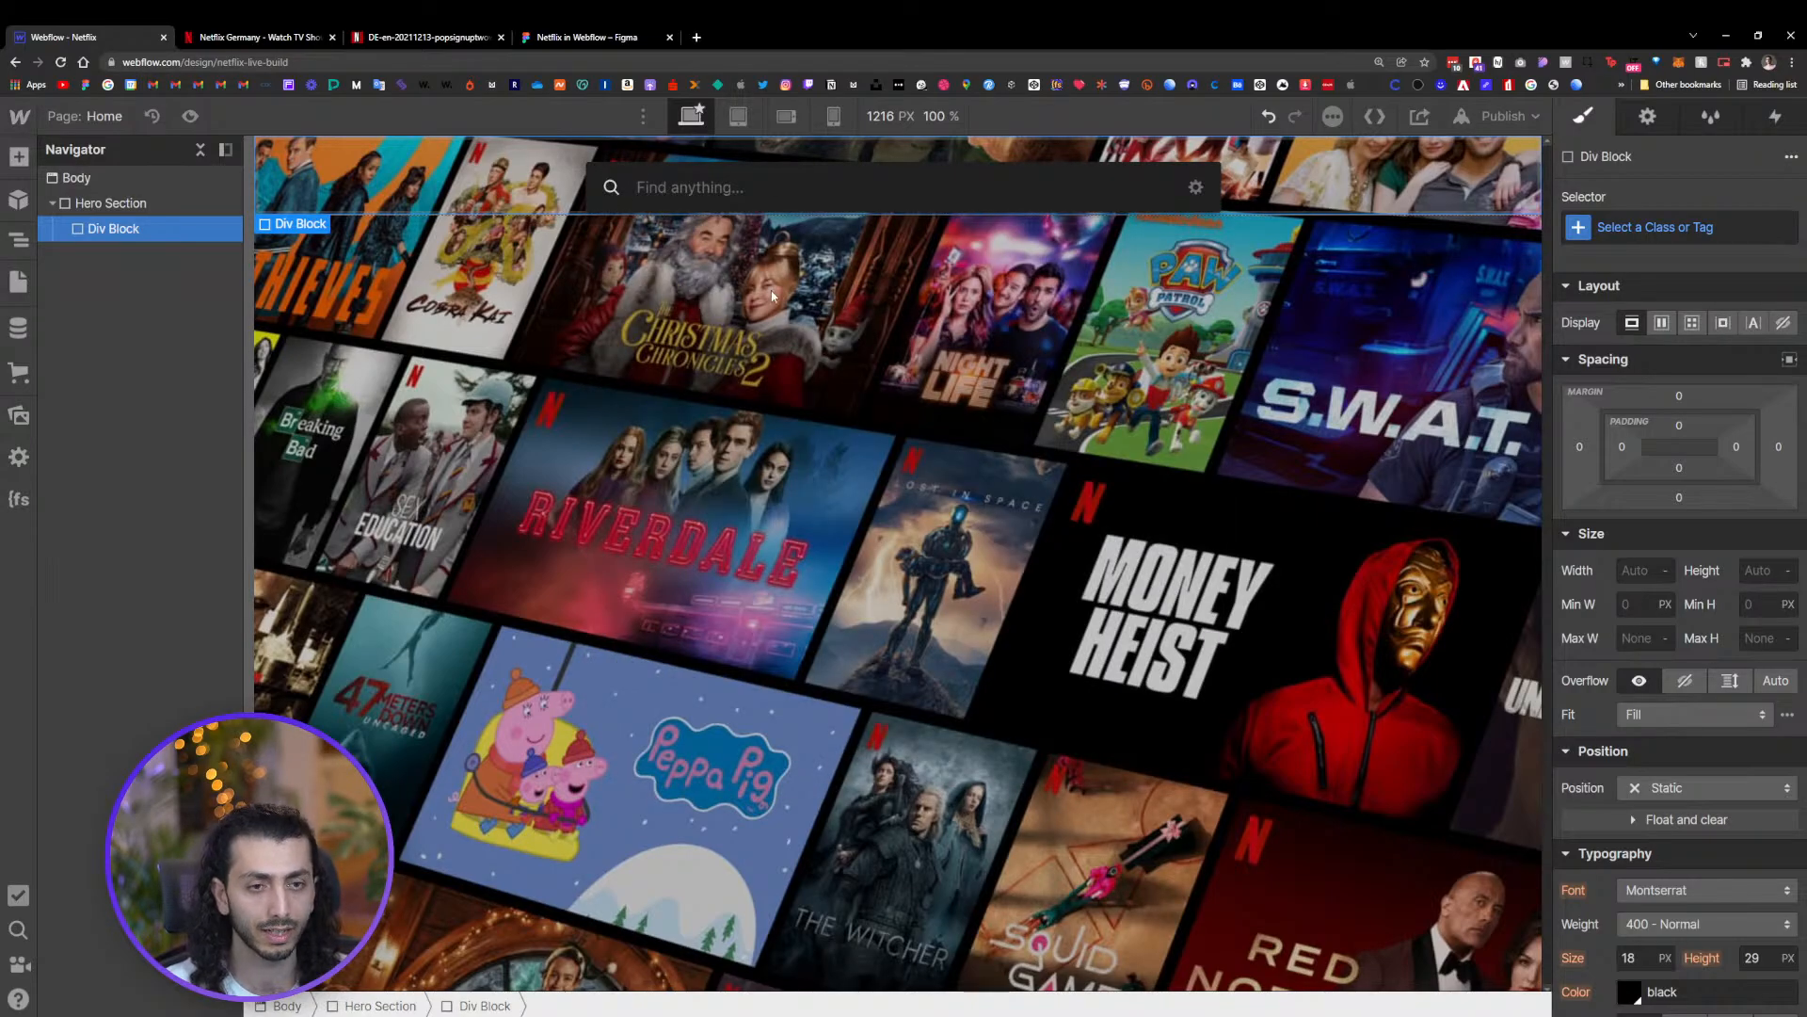
key("Escape")
left_click(30, 160)
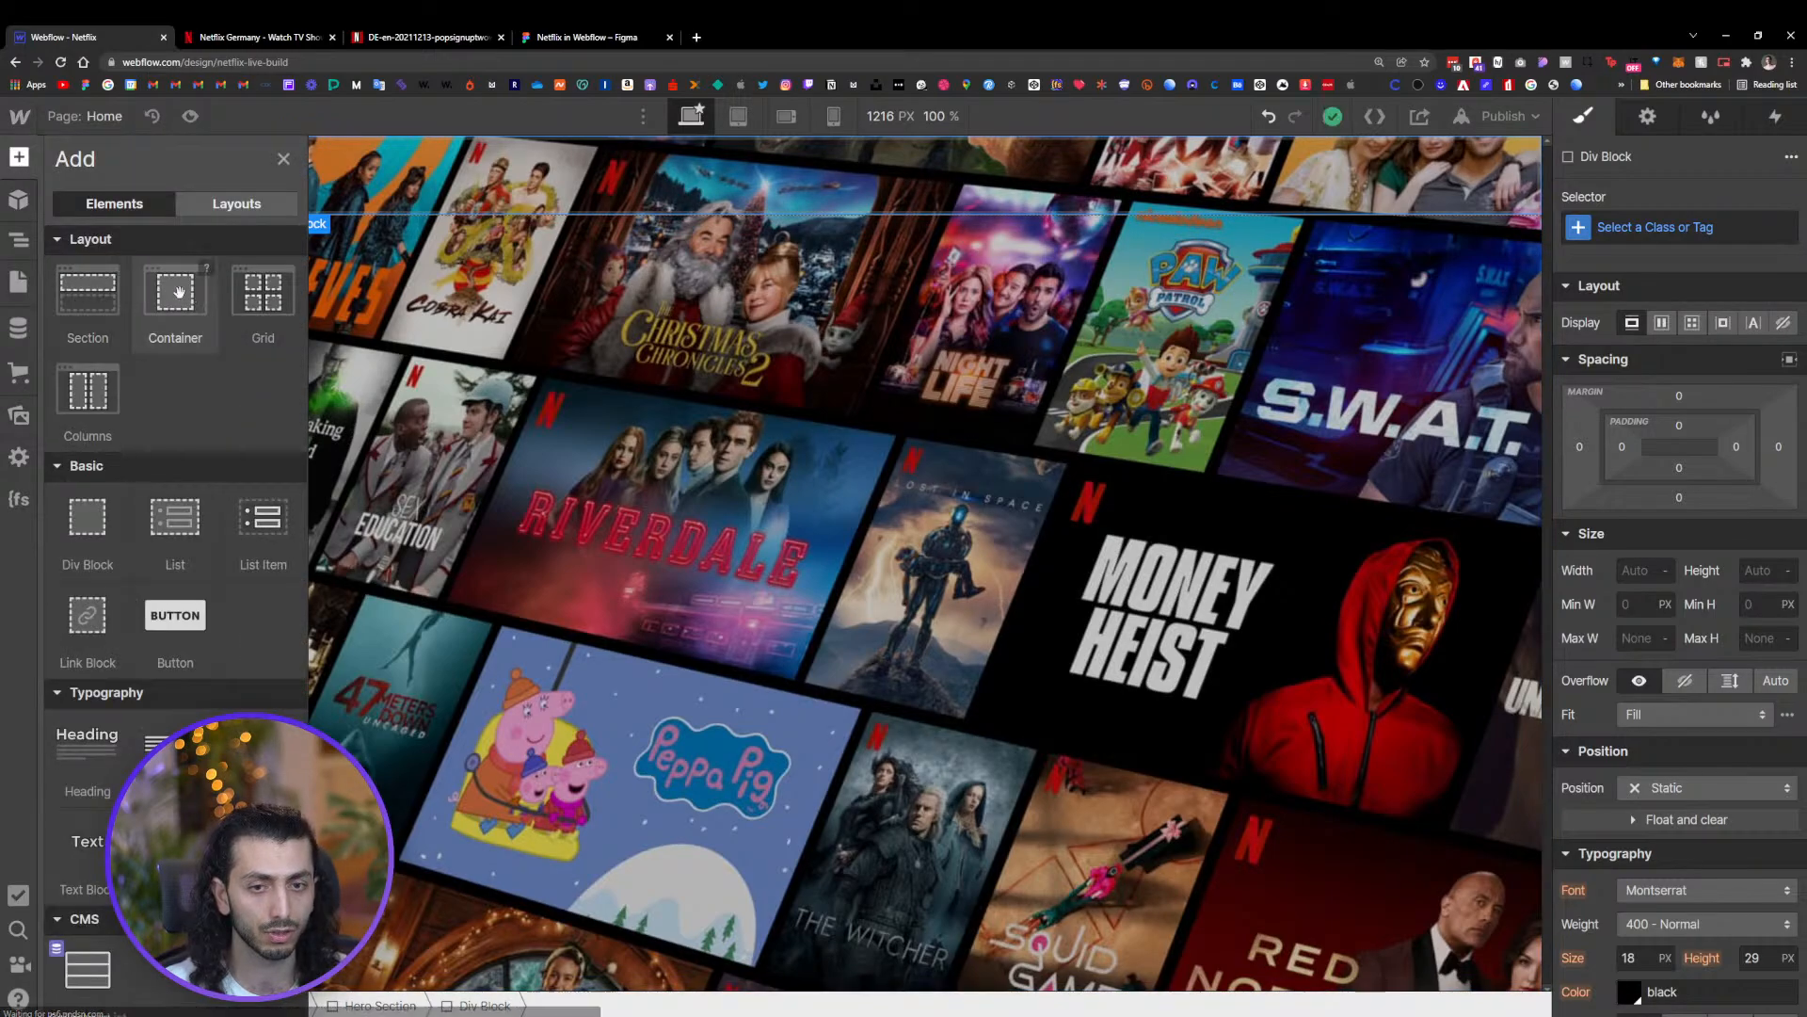
left_click_drag(81, 530, 154, 257)
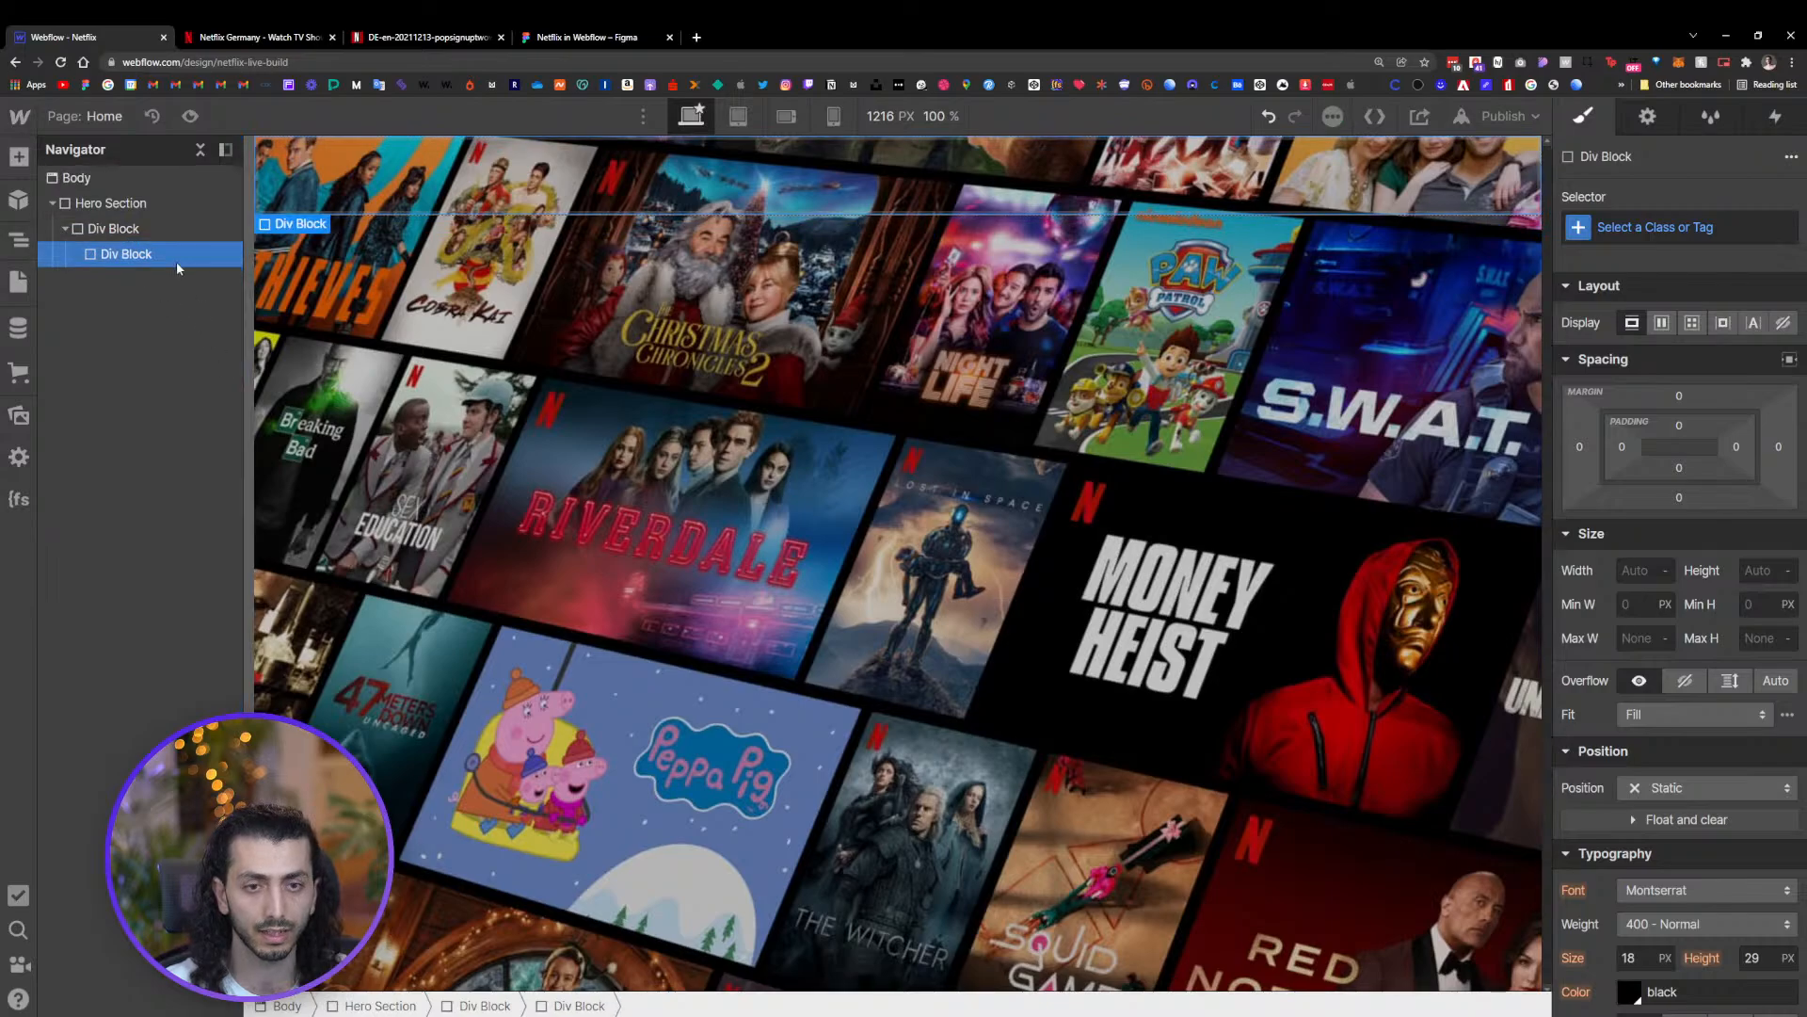
key("Delete")
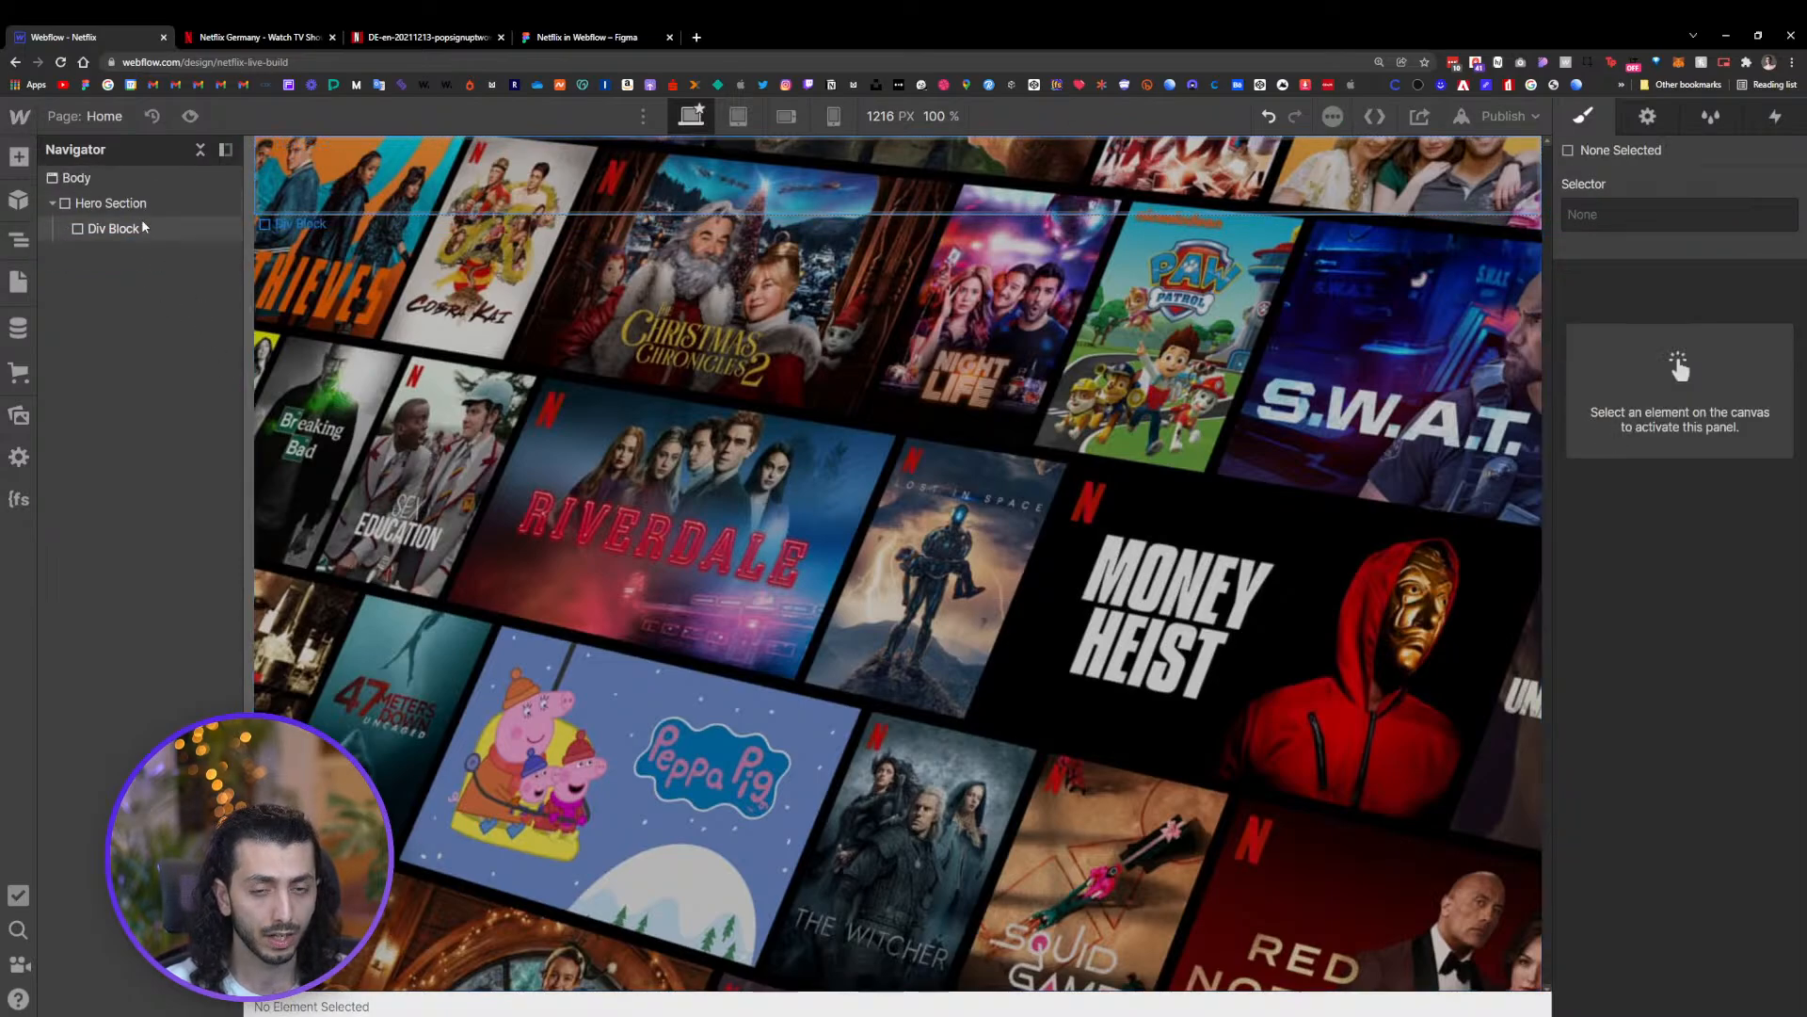
left_click(176, 240)
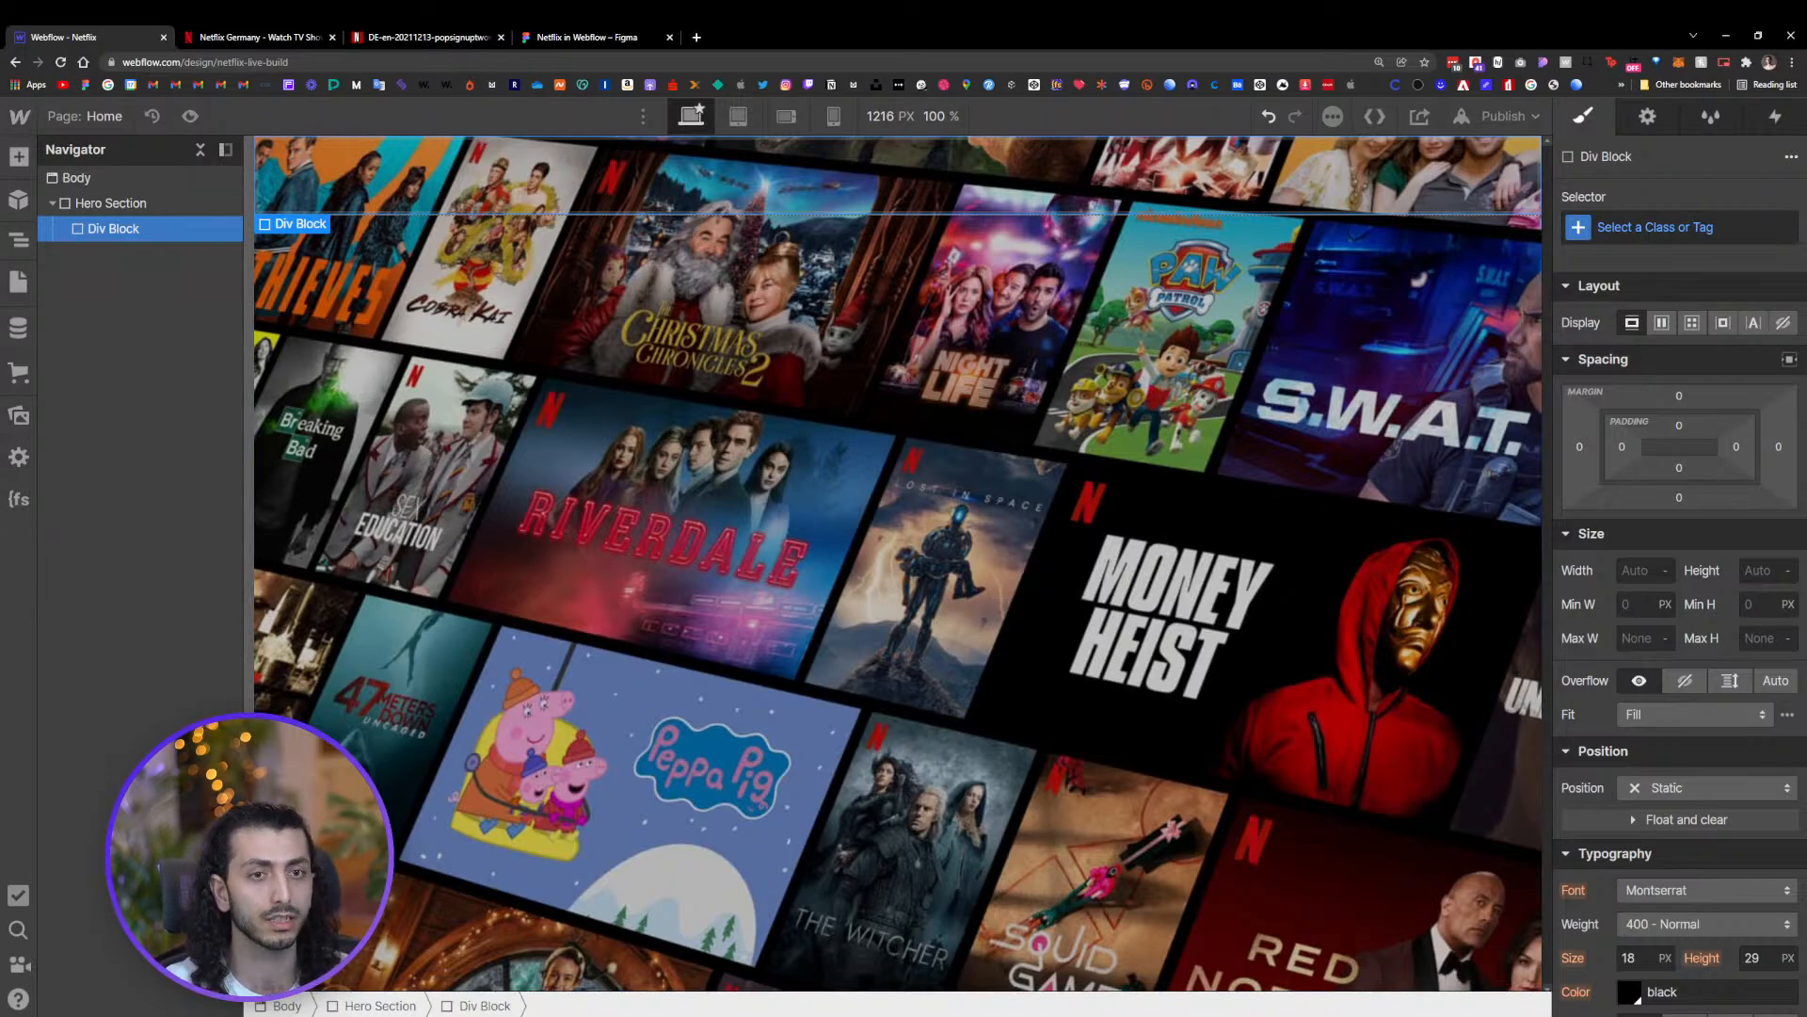
Review the overall landing page layout in the Figma design
left_click(563, 38)
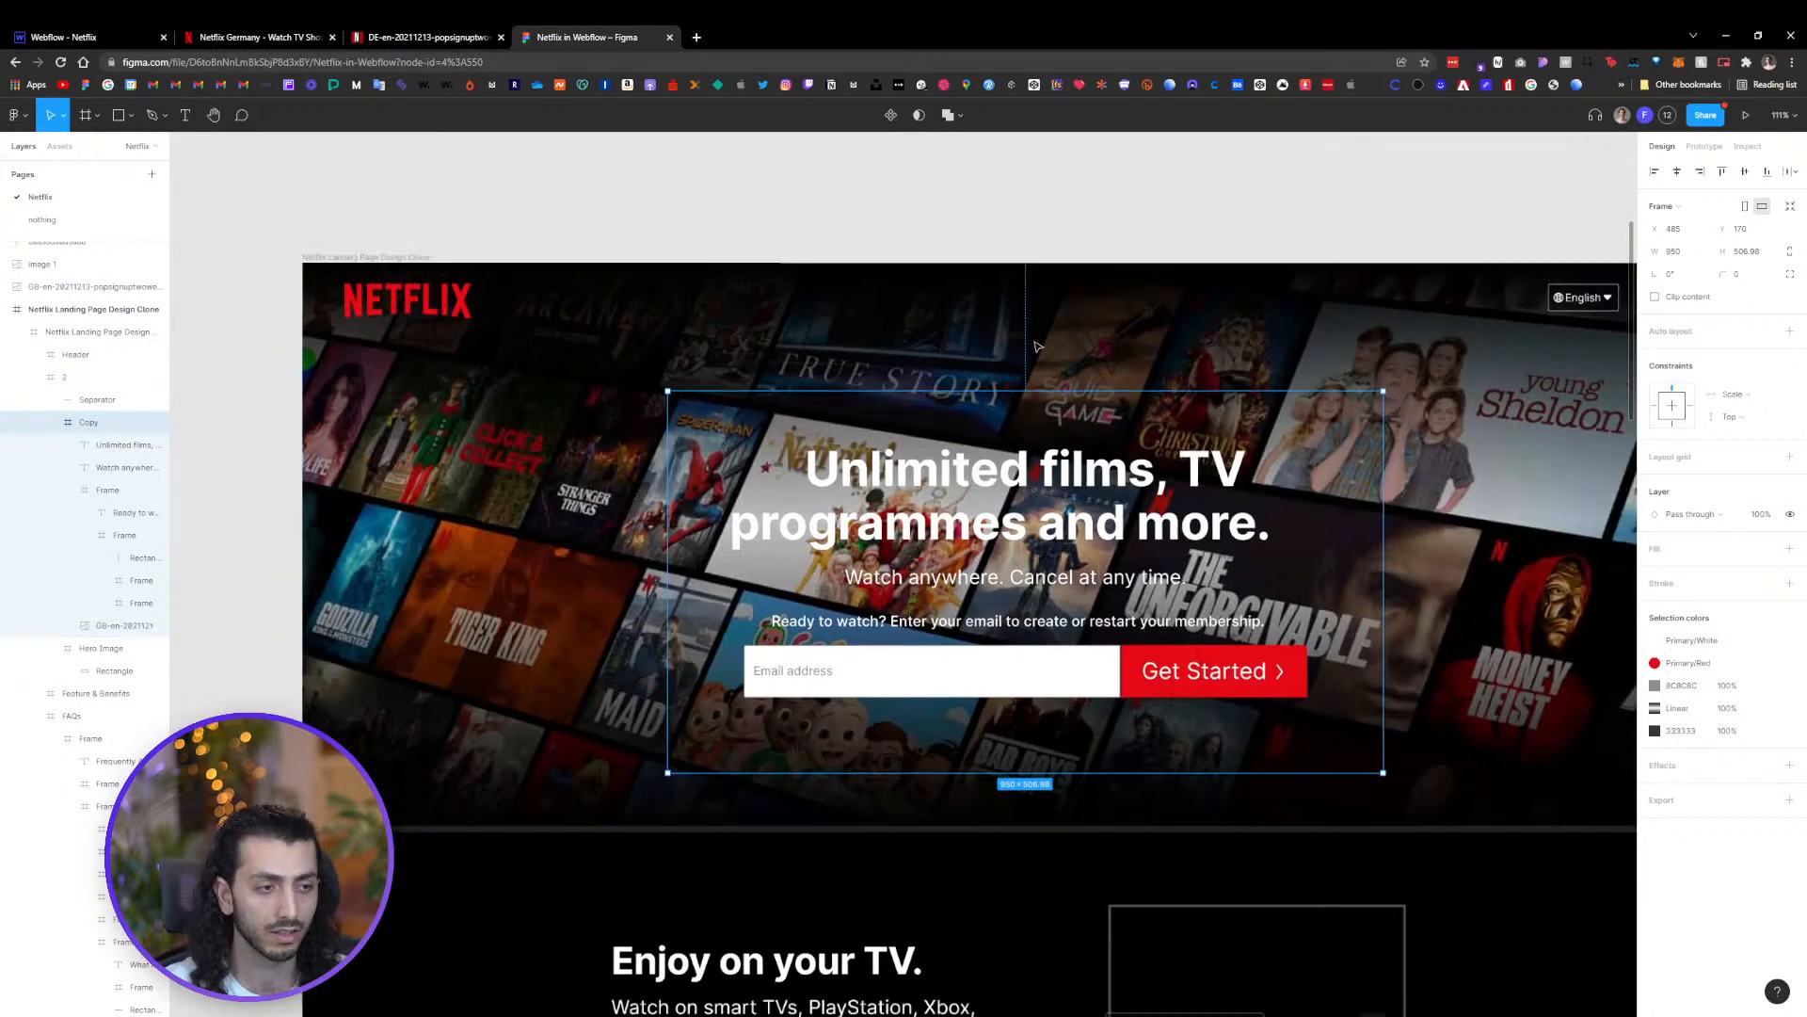
scroll(1037, 348, "down", 5)
left_click(1110, 182)
scroll(995, 405, "up", 2)
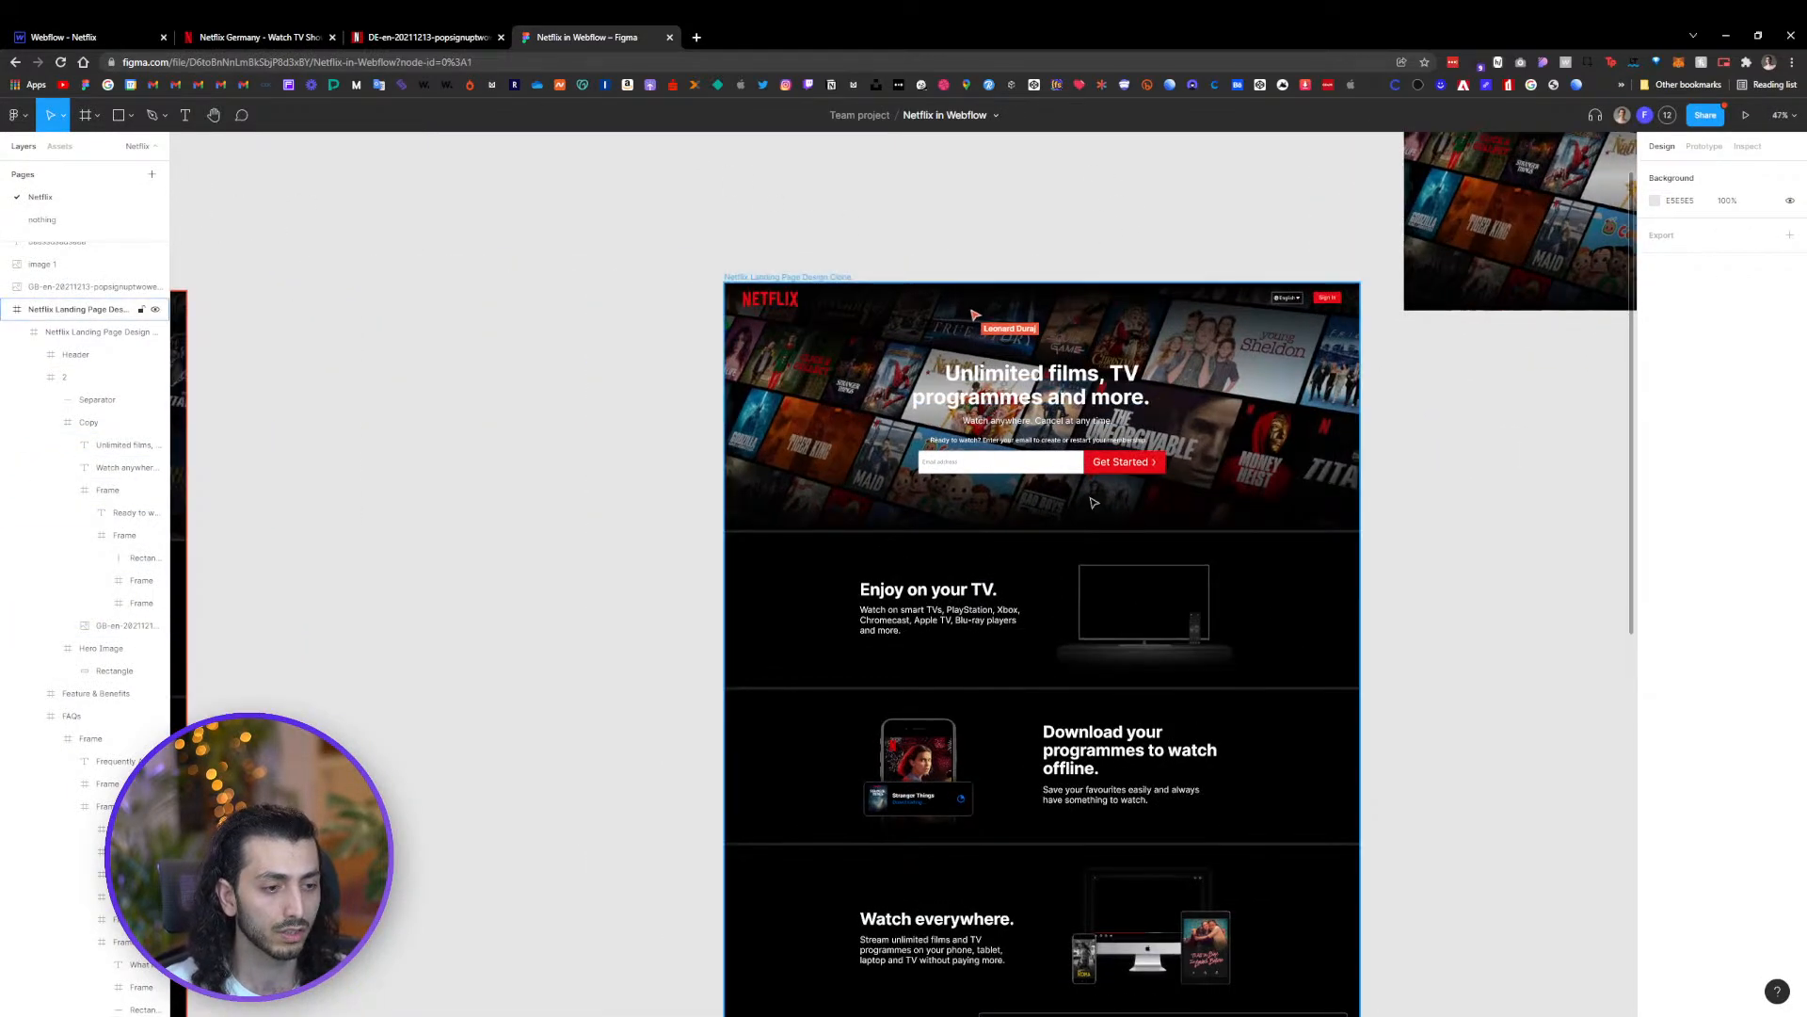
scroll(1244, 666, "down", 3)
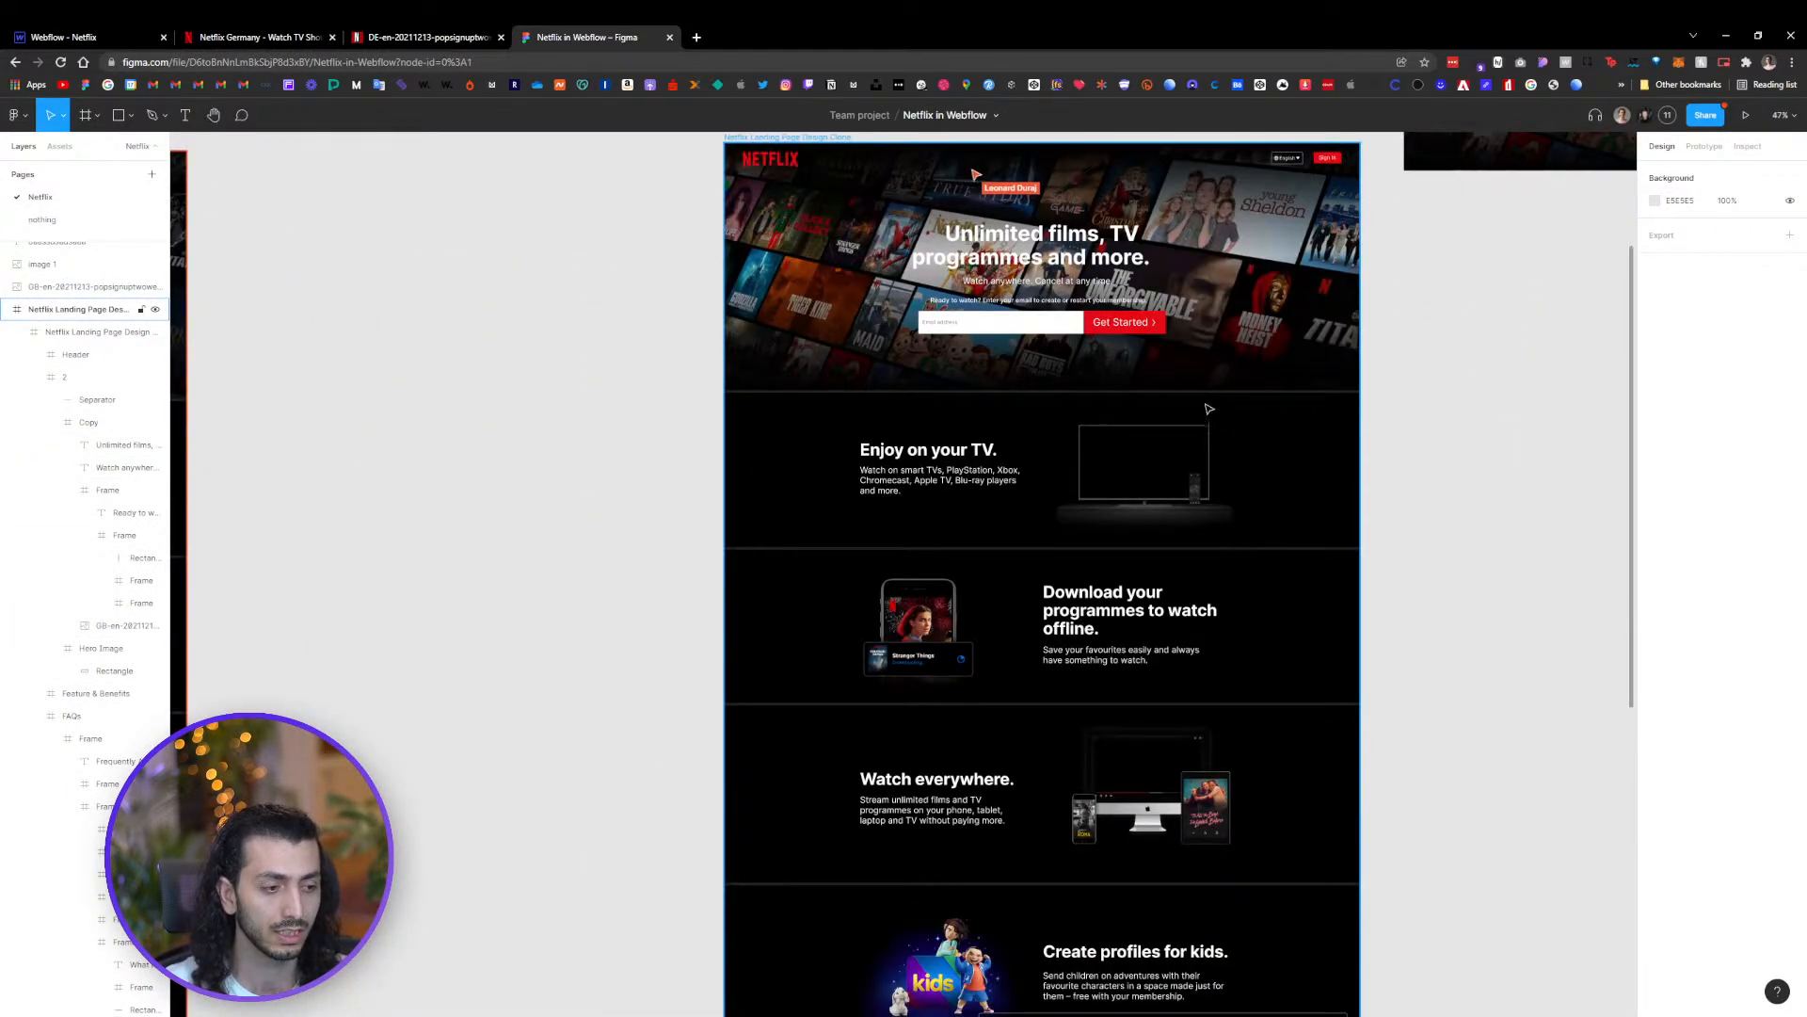
scroll(916, 584, "down", 1)
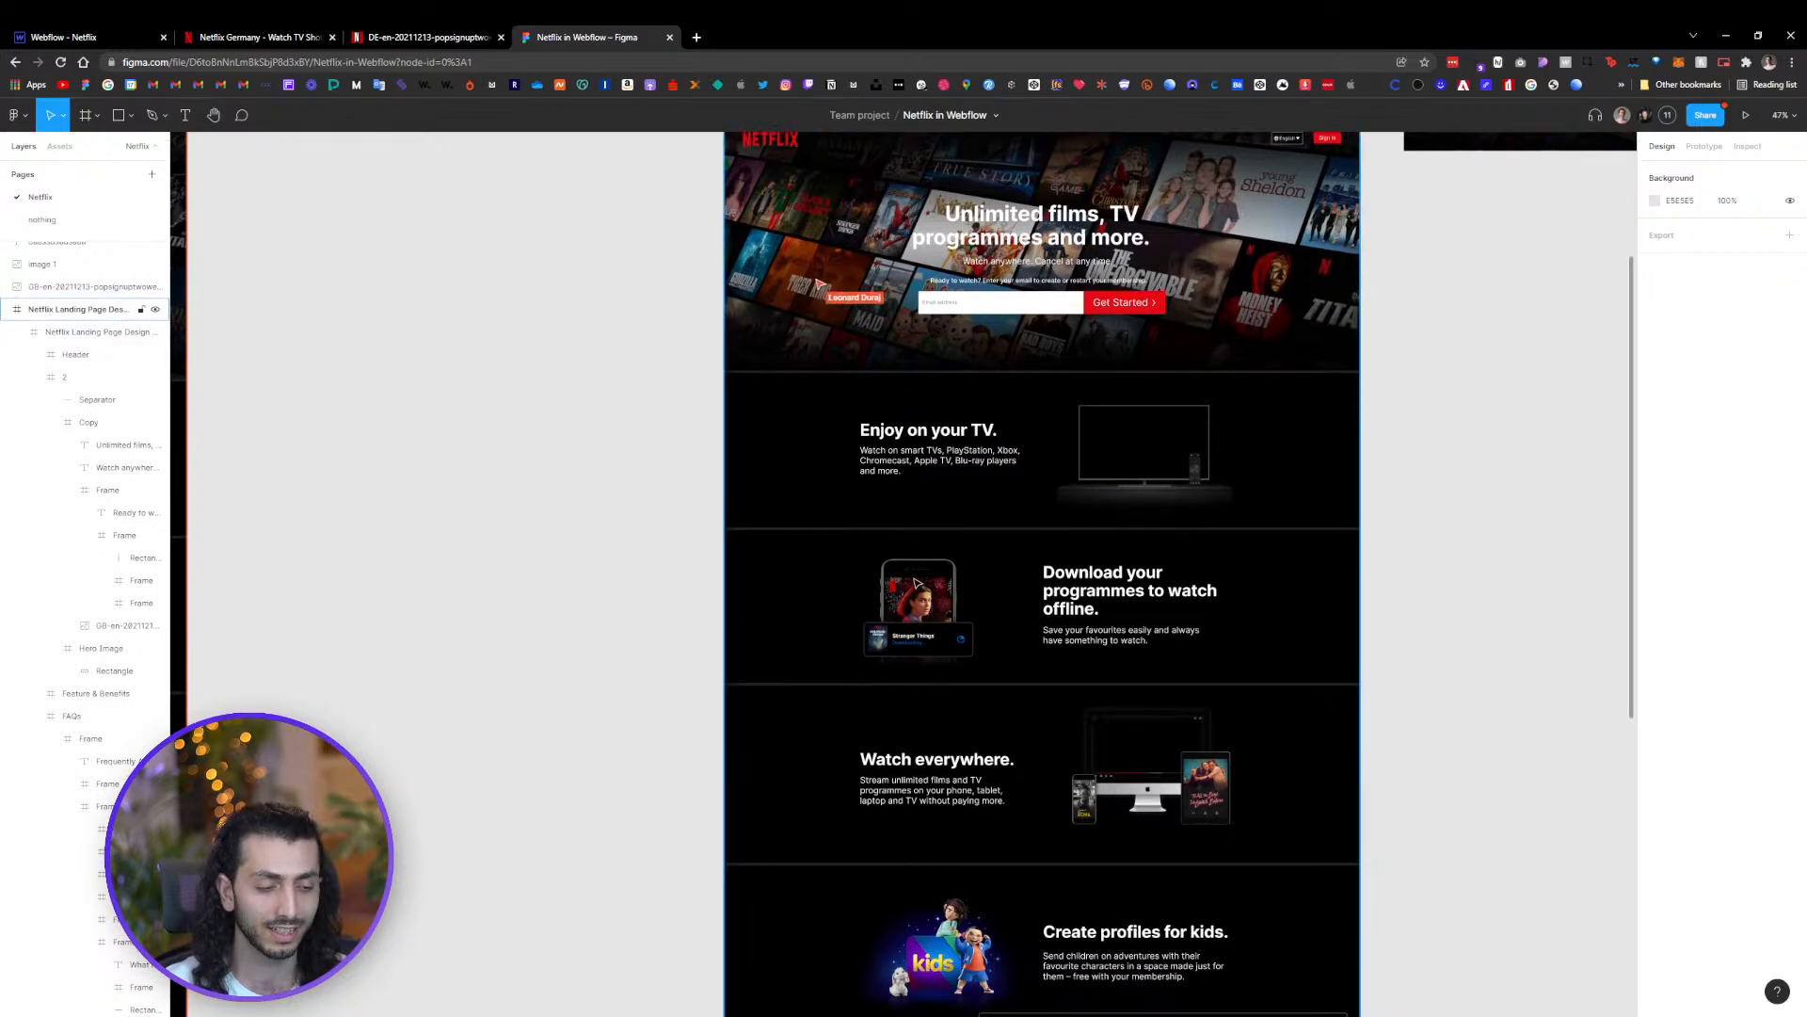
scroll(916, 584, "down", 1)
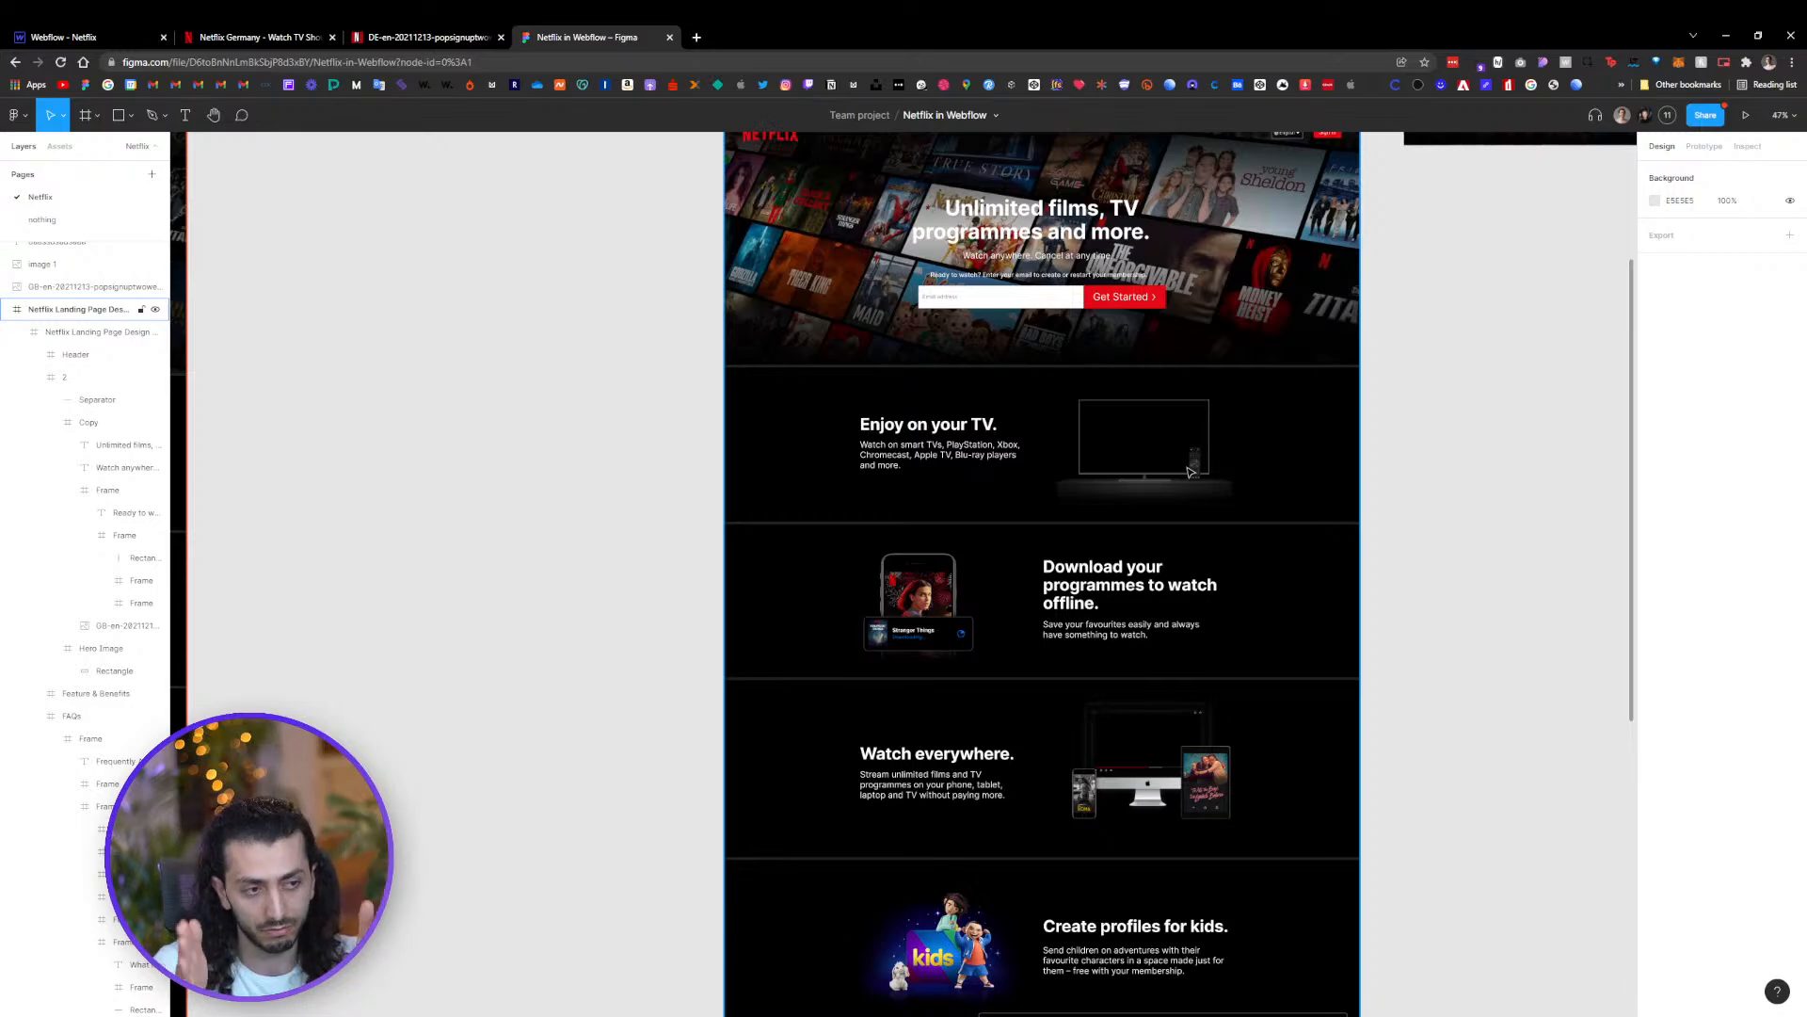
scroll(1360, 402, "up", 3)
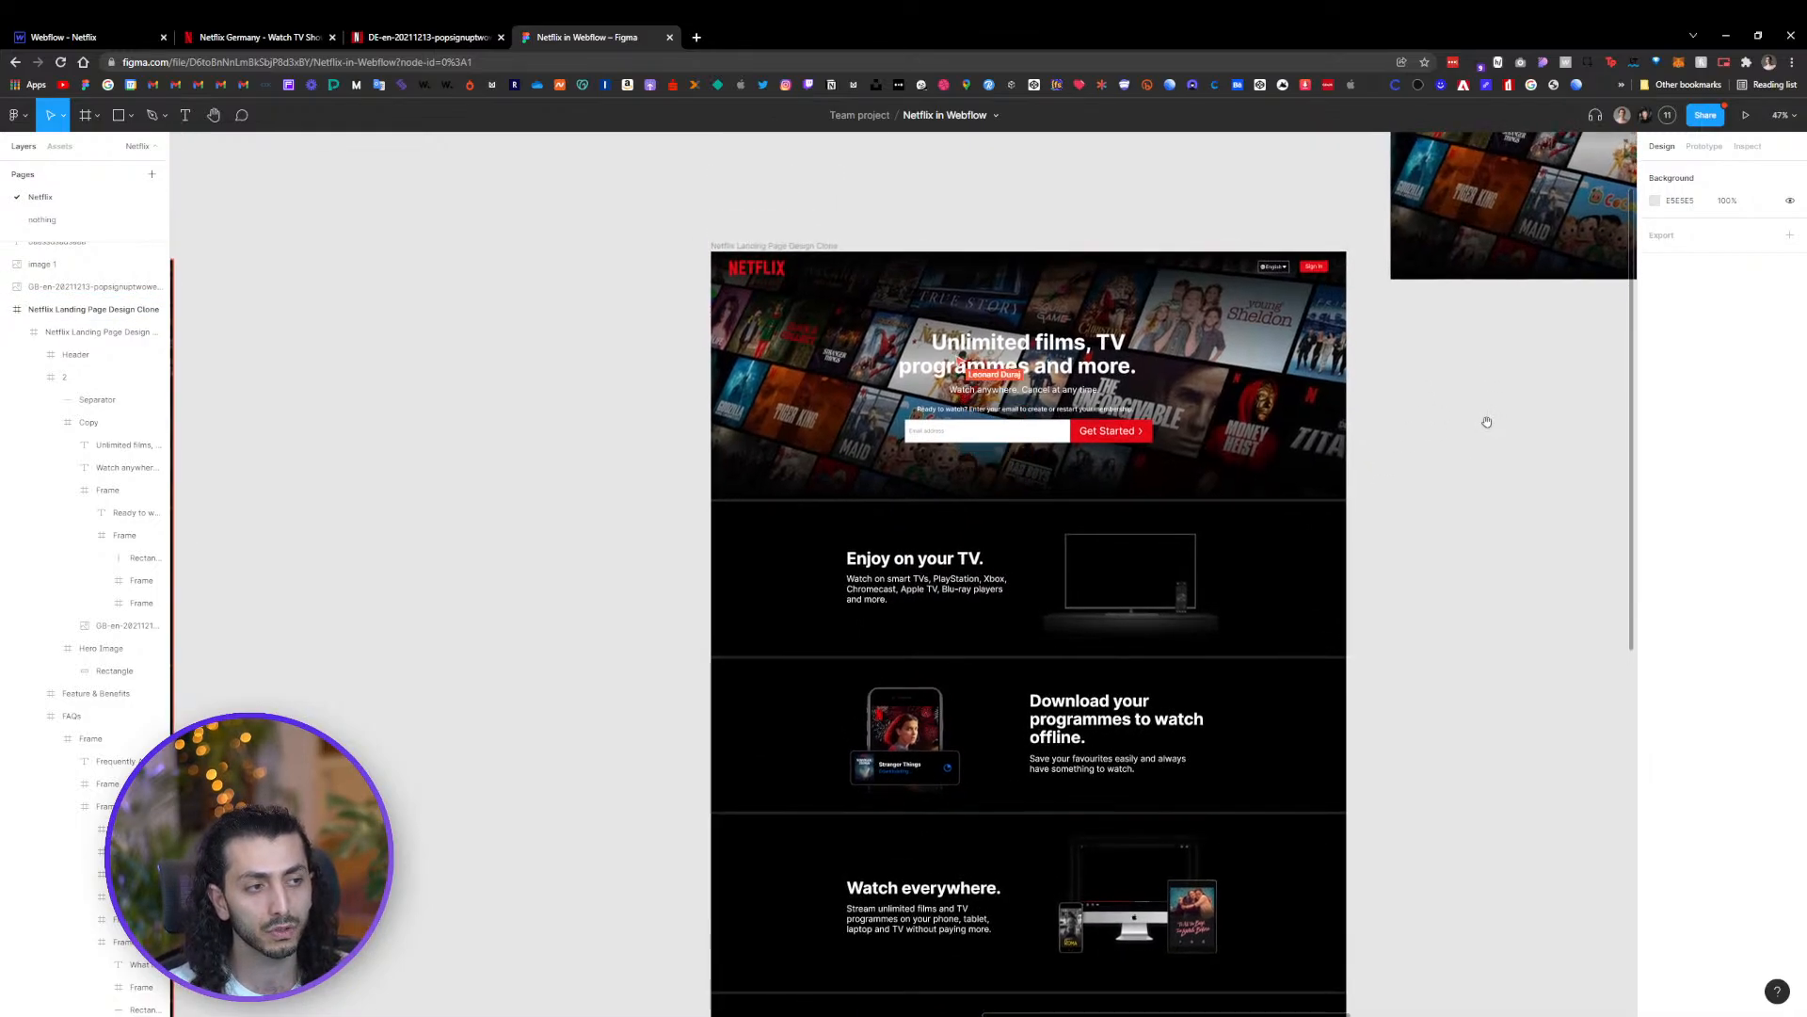
scroll(1070, 370, "up", 3)
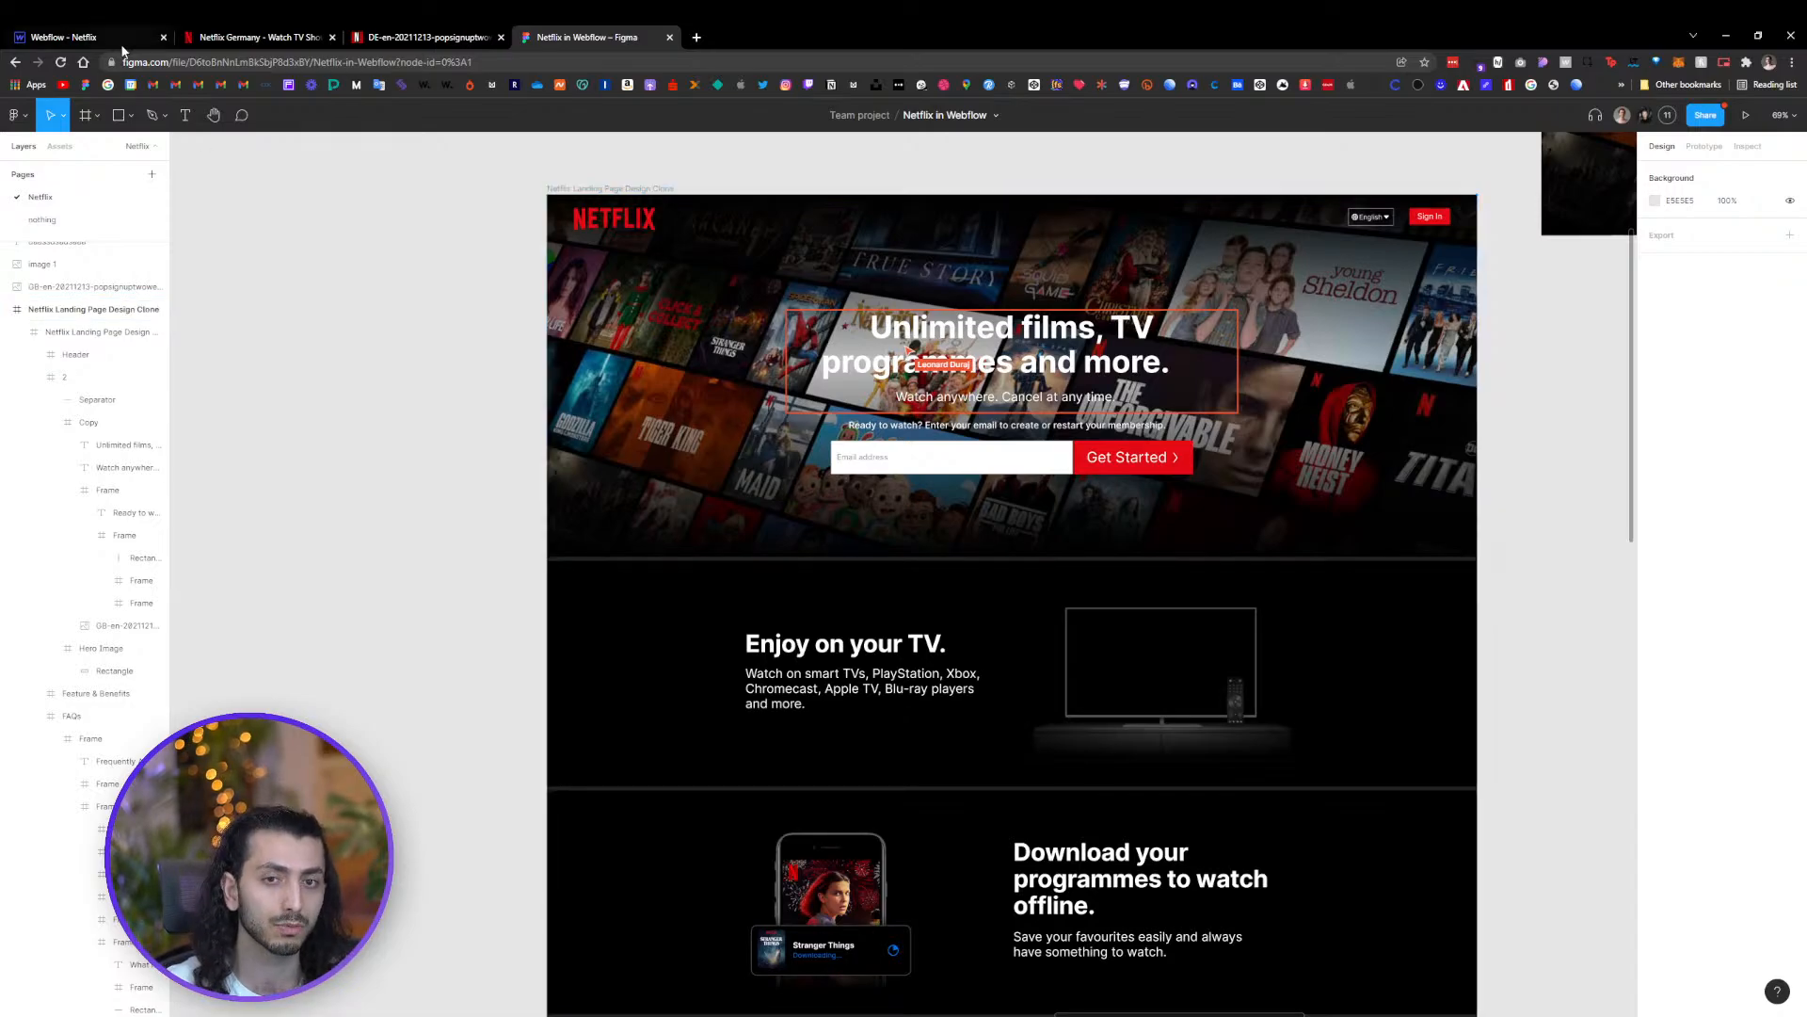
Give the new Div Block the class Hero Containe, then select the Hero Section again
left_click(90, 37)
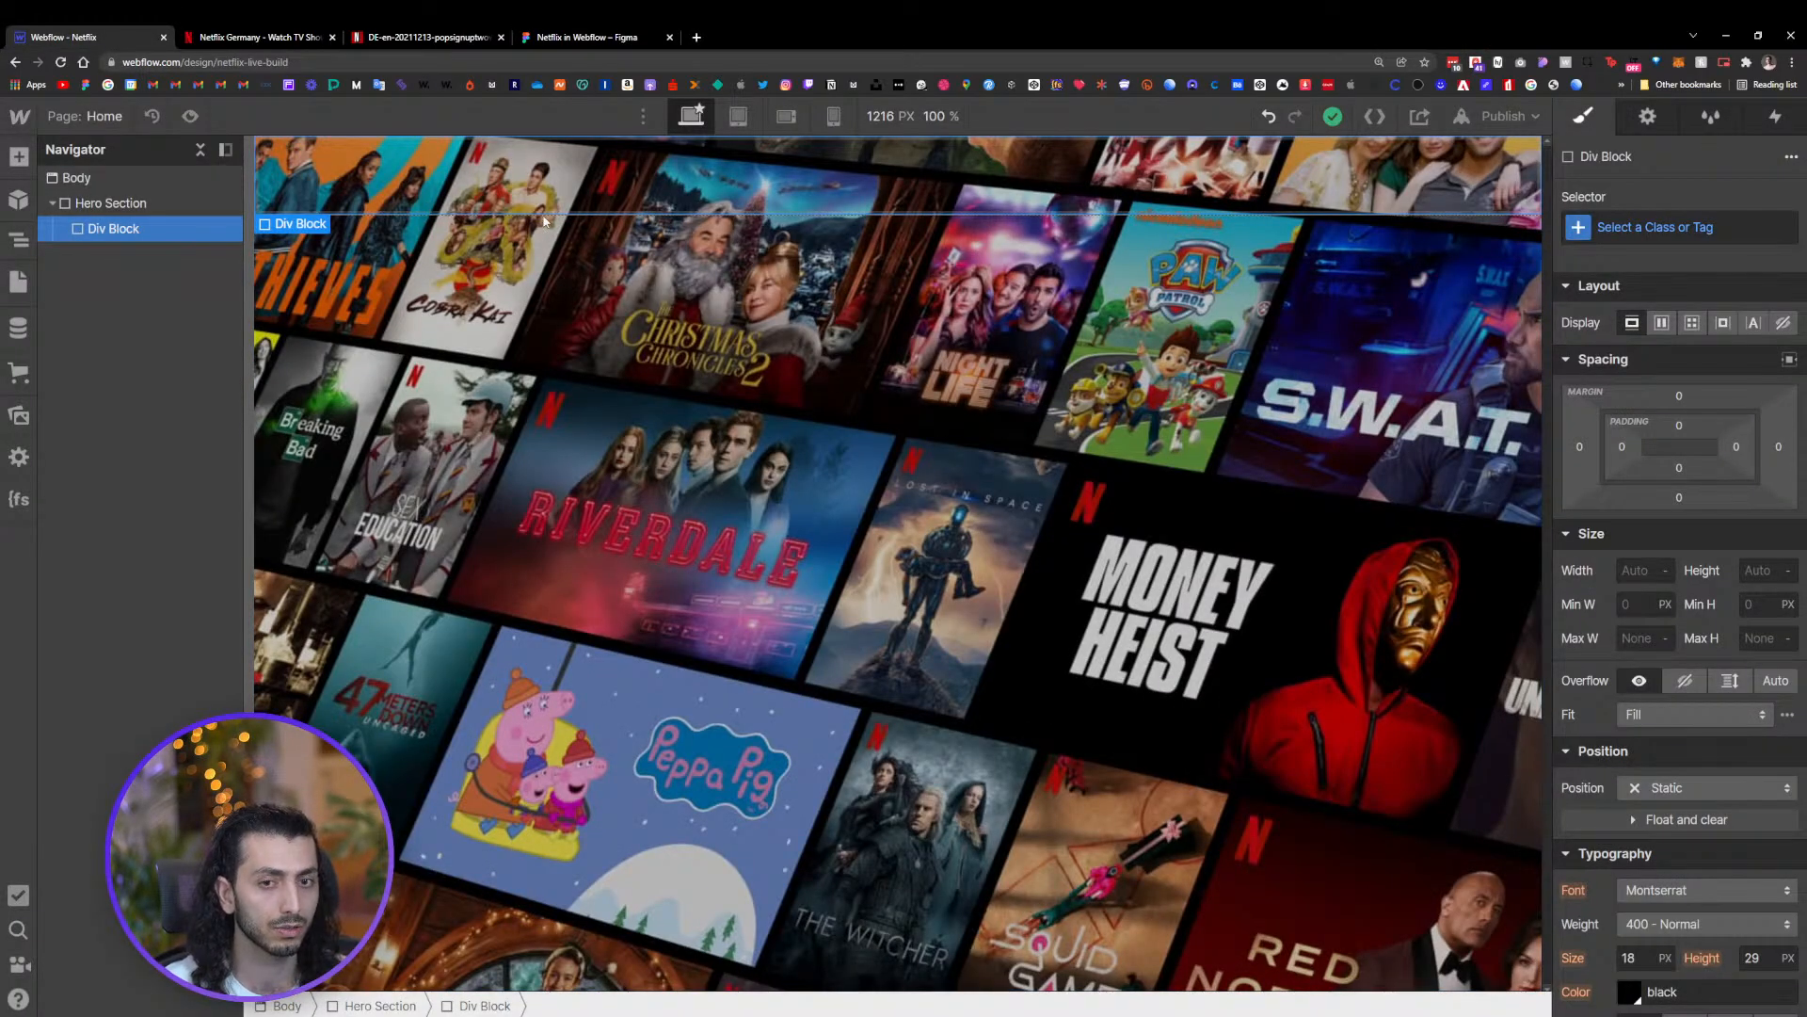
key("ctrl+Return")
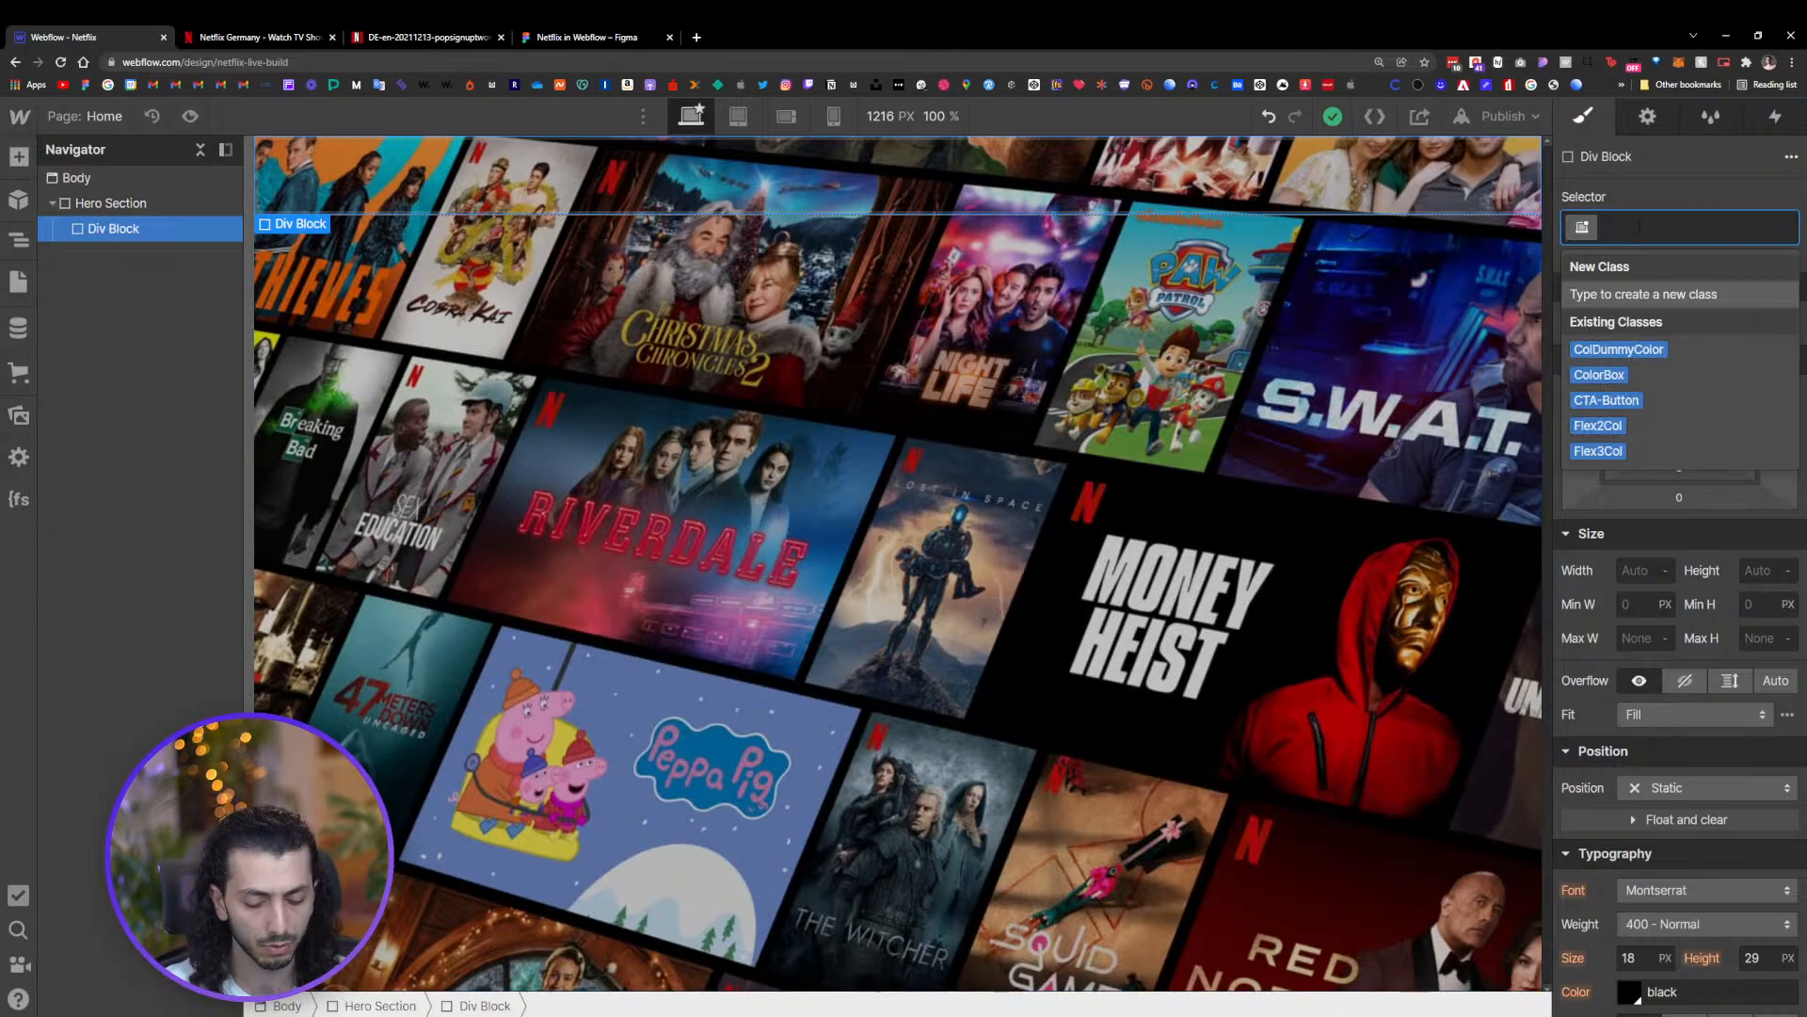
type("Hero")
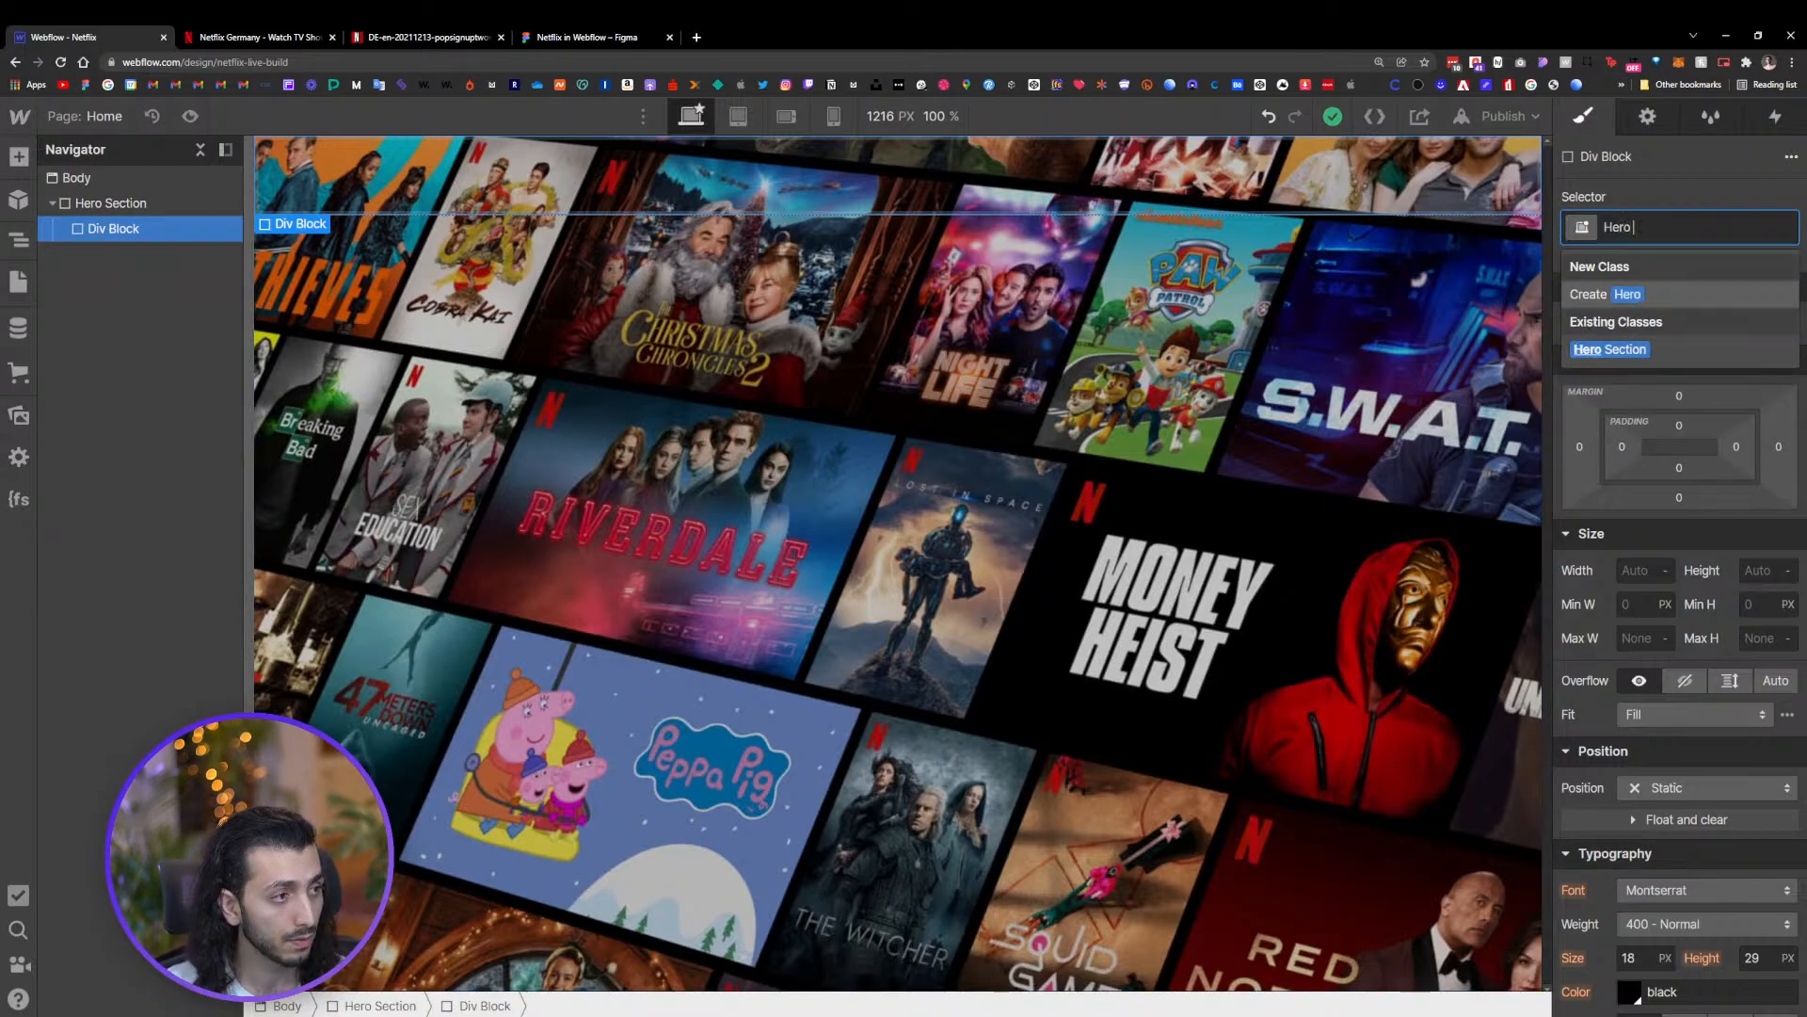
type(" Contai")
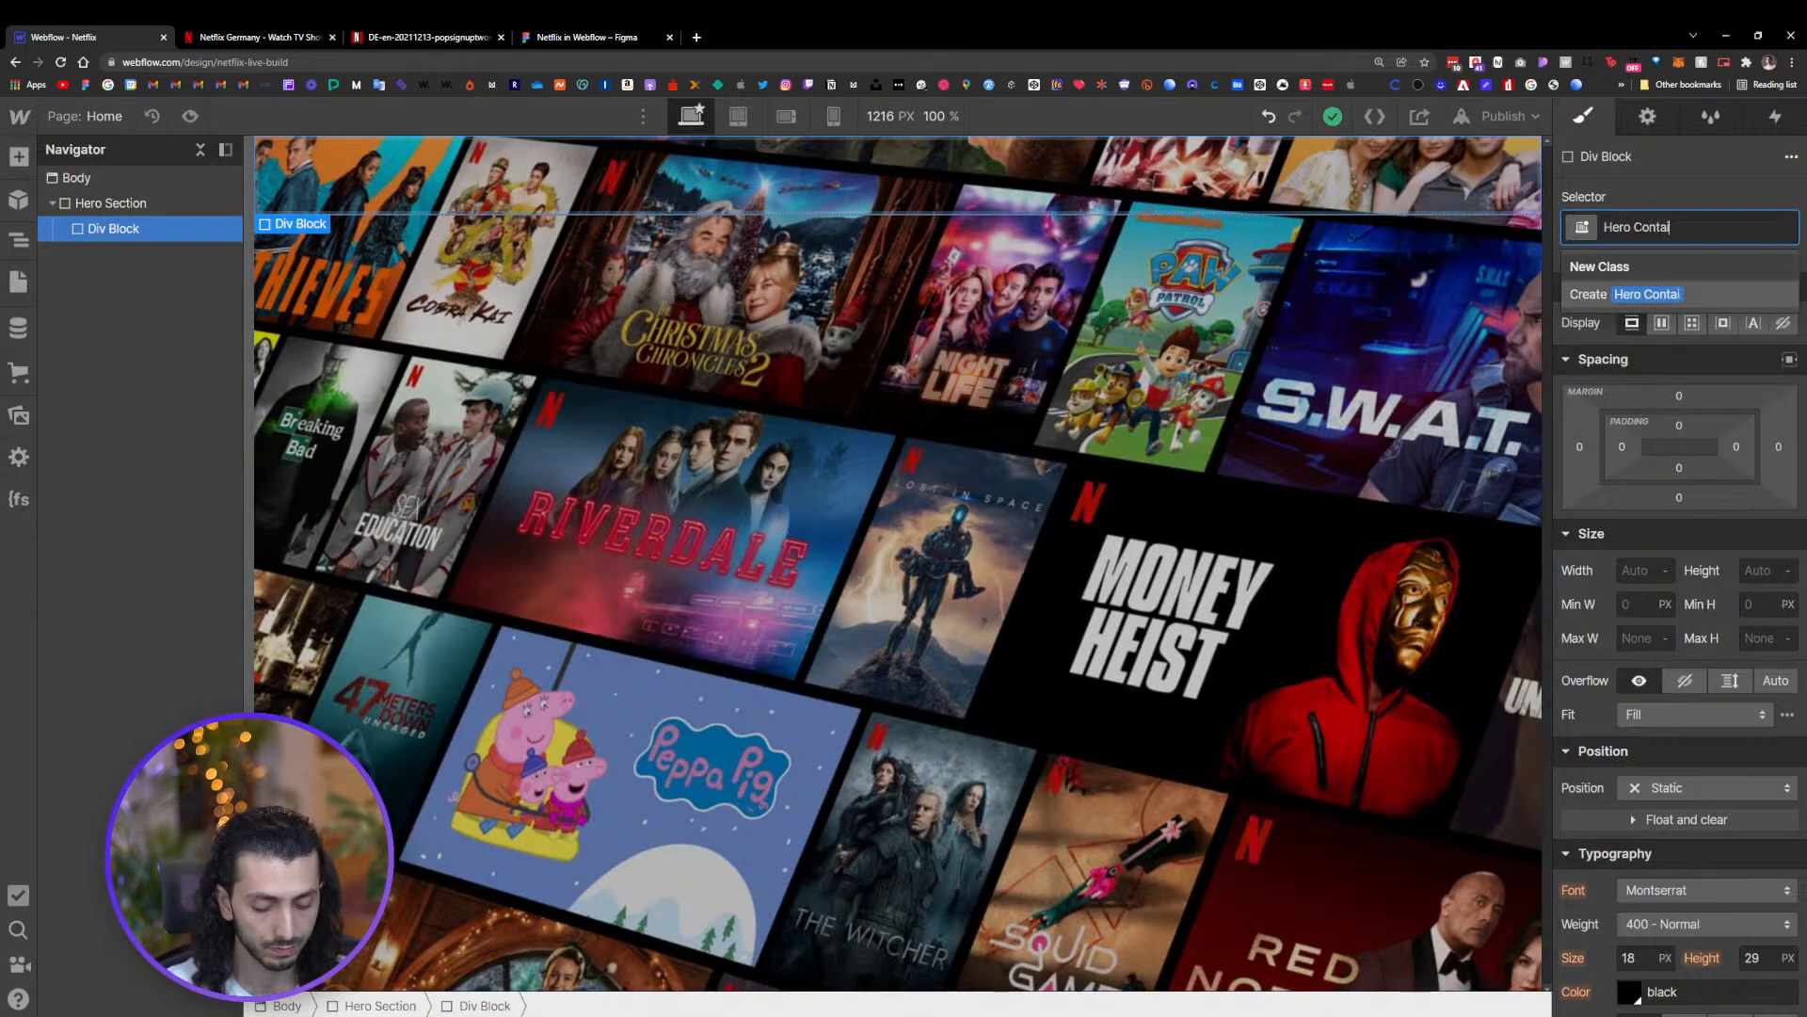
type("n")
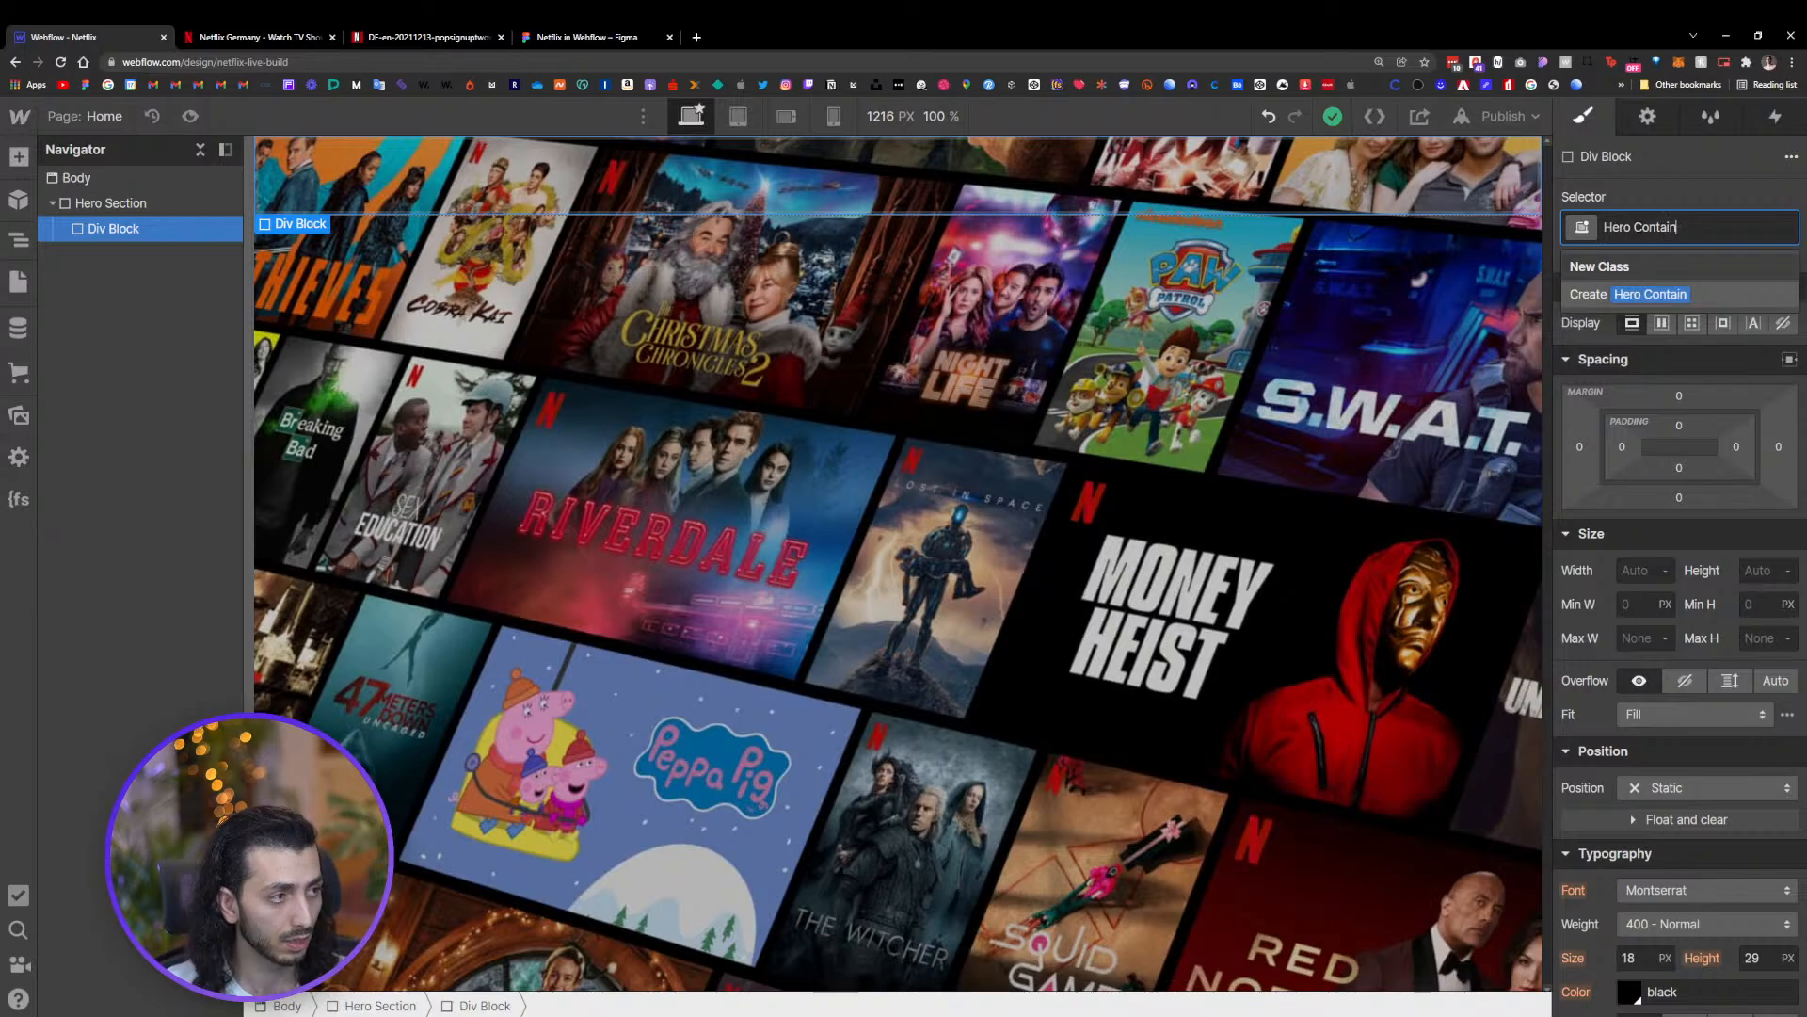
type("ee")
key("Return")
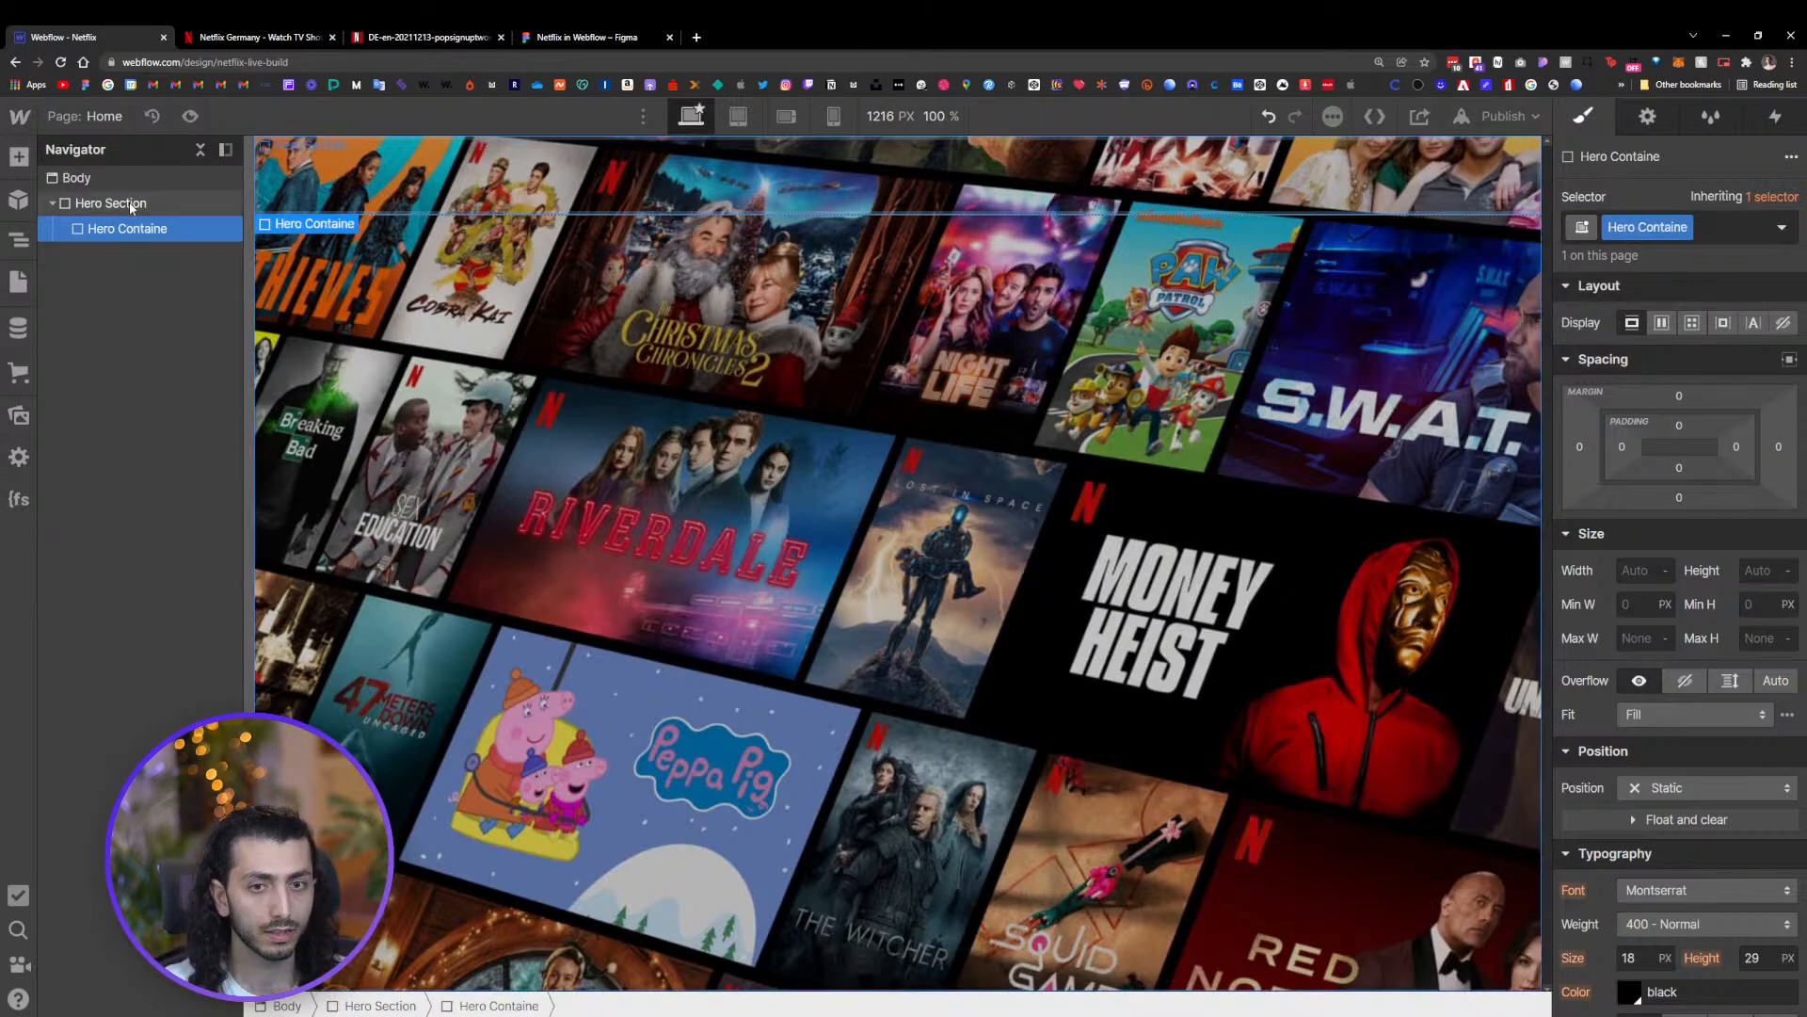
left_click(97, 205)
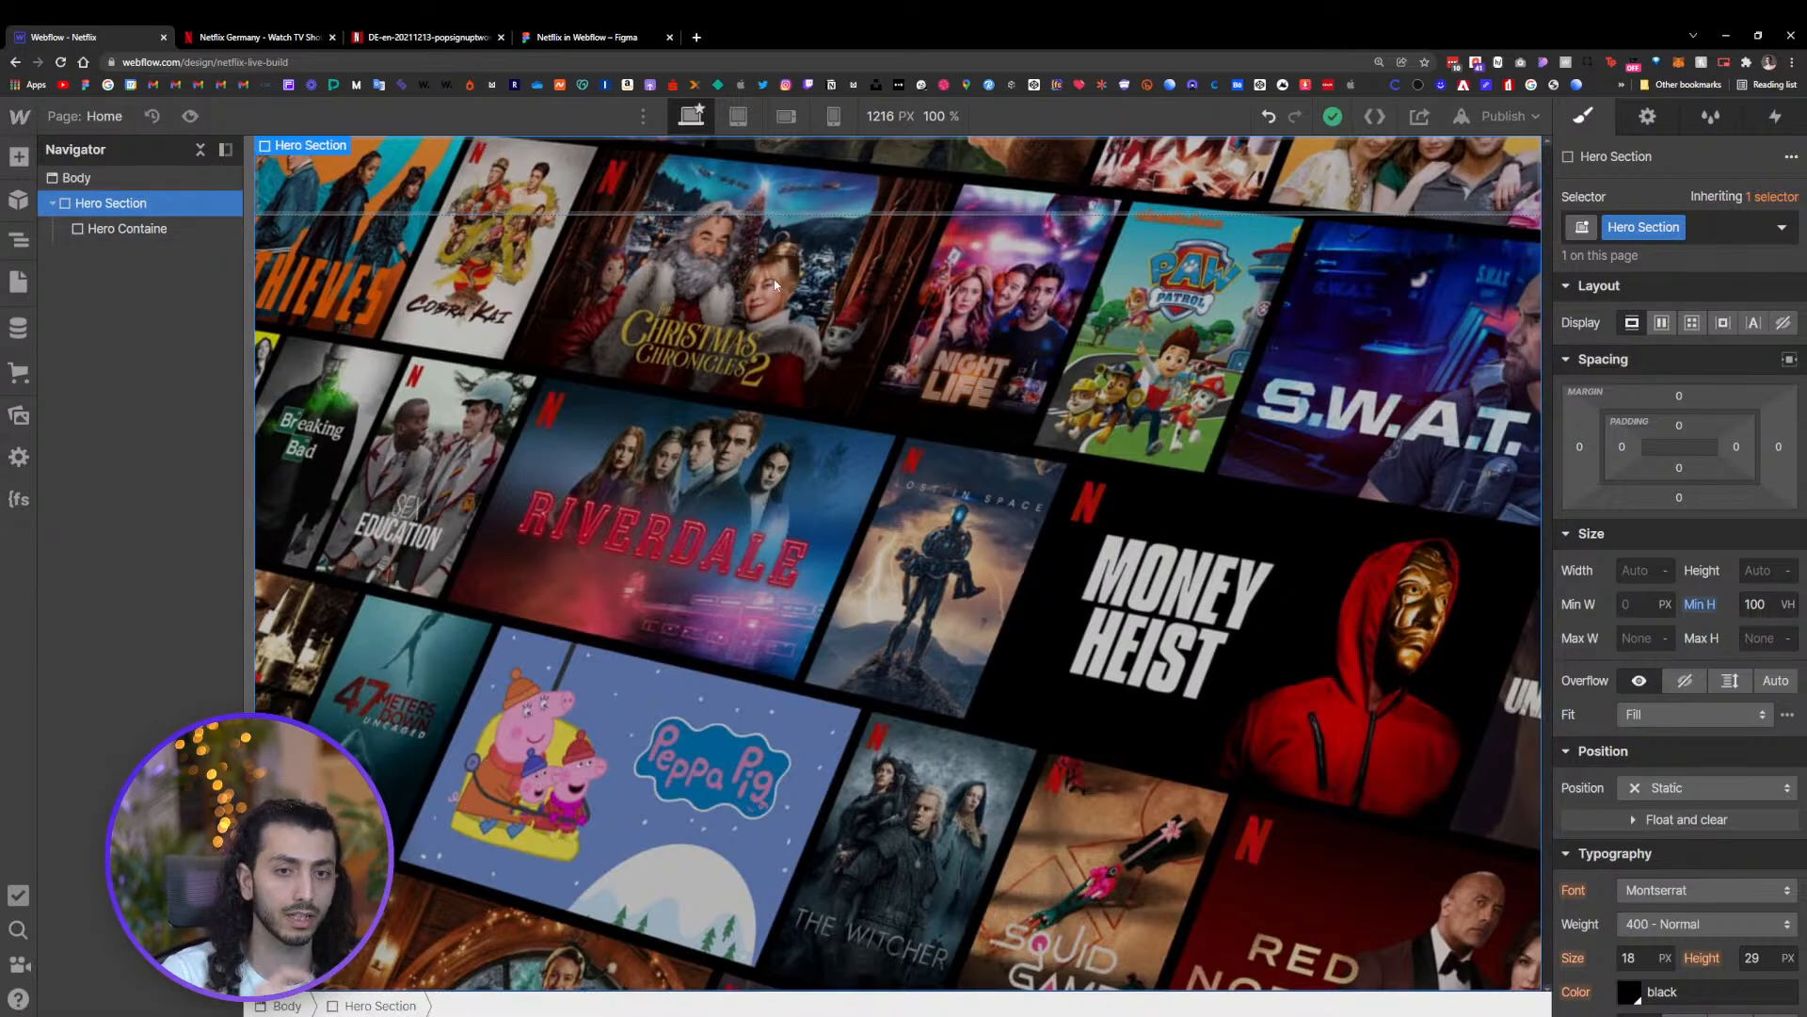
Make the Hero Section a vertical flexbox with children centered both in alignment and justification
left_click(1662, 323)
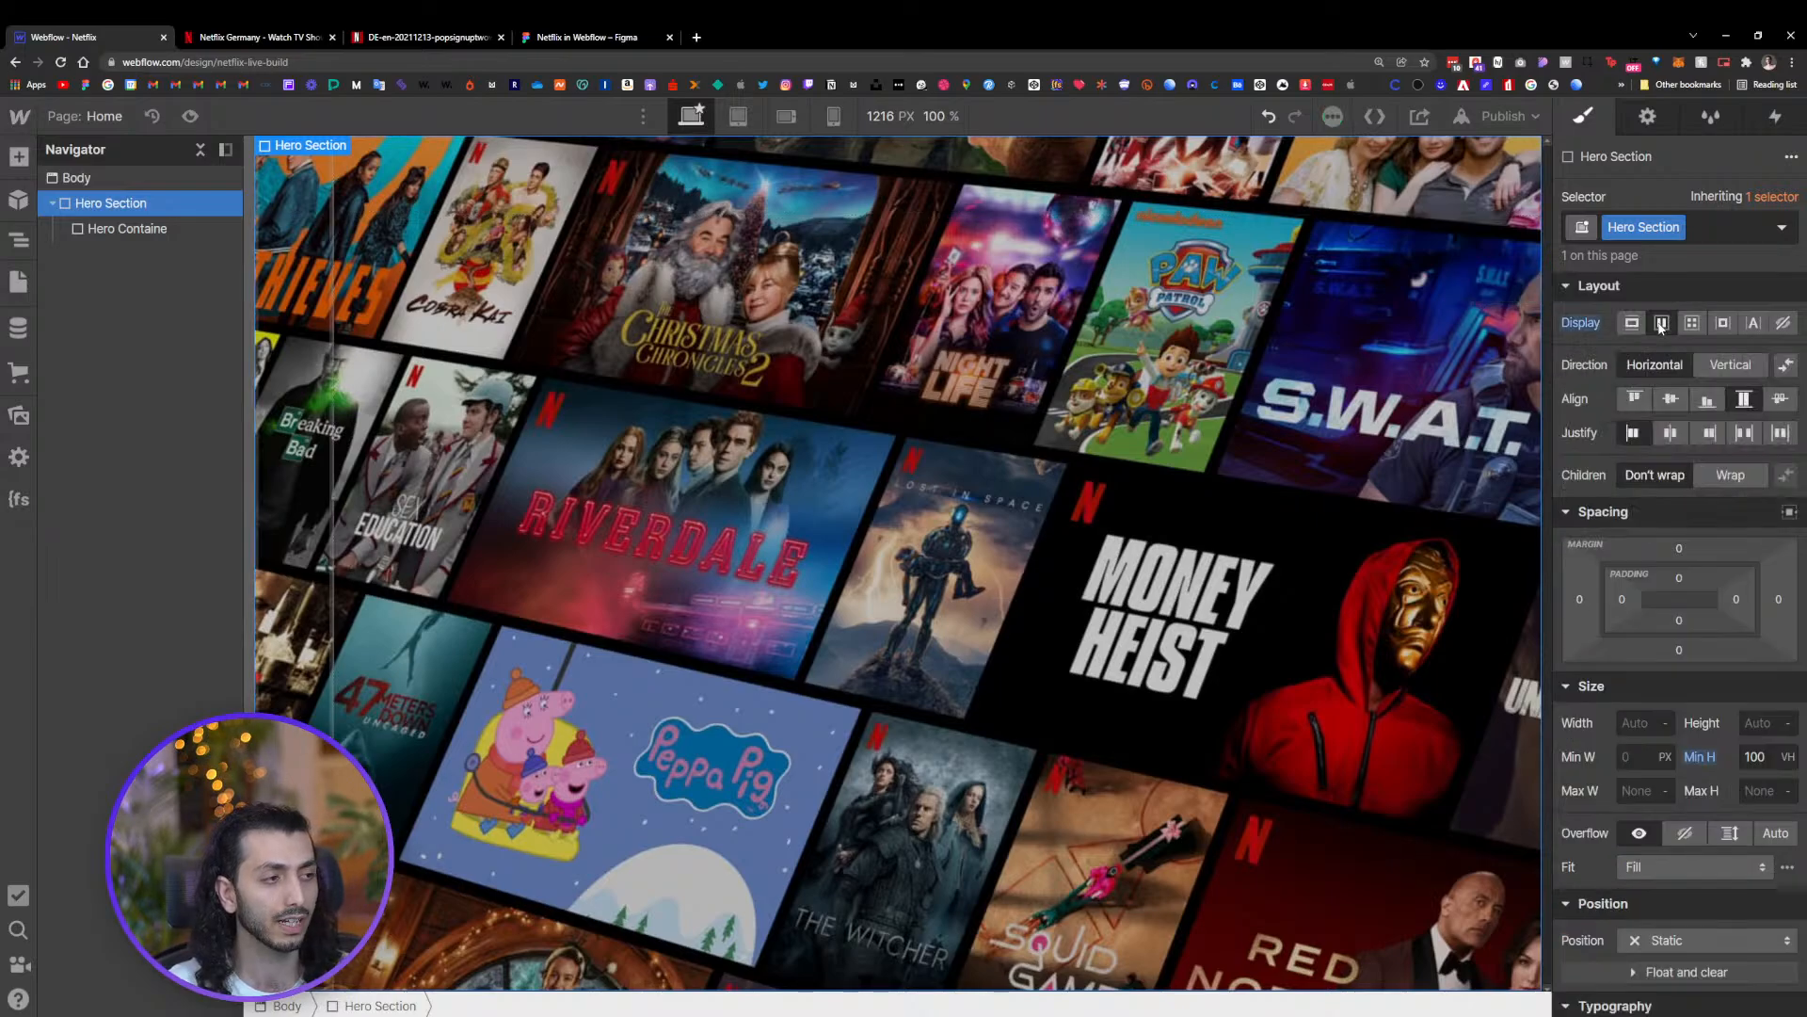
left_click(1725, 369)
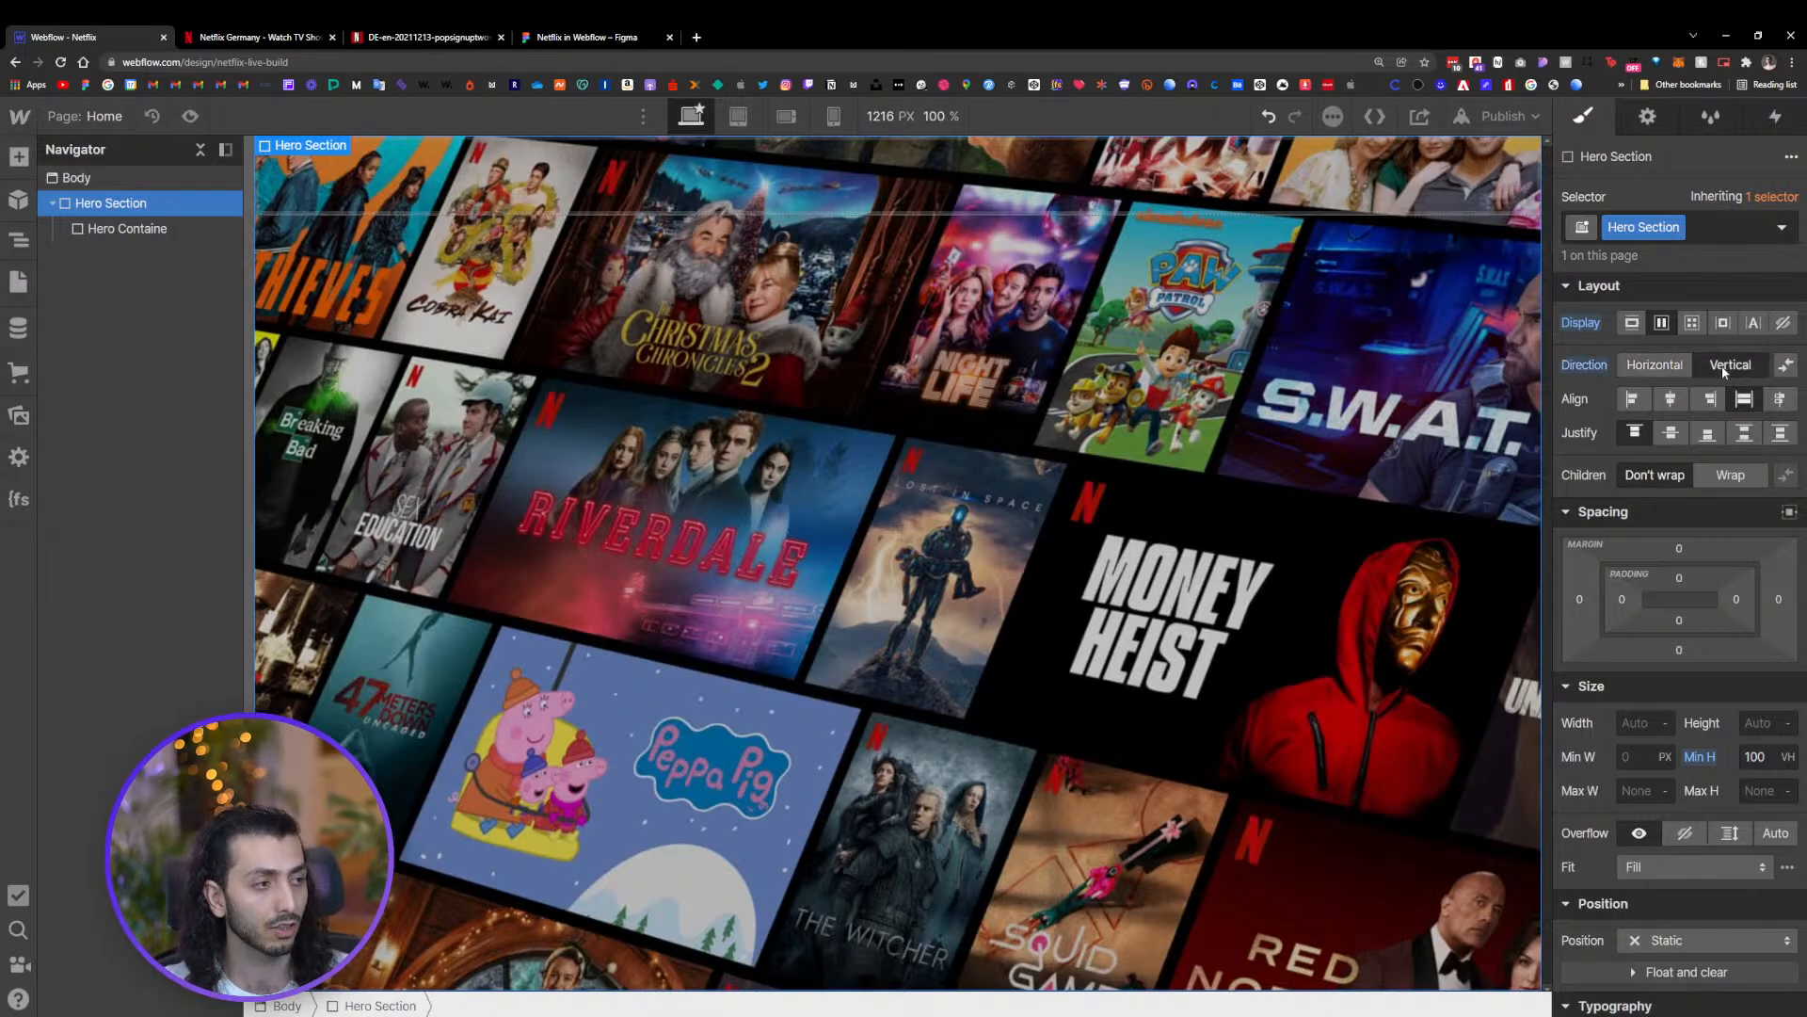
left_click(1670, 400)
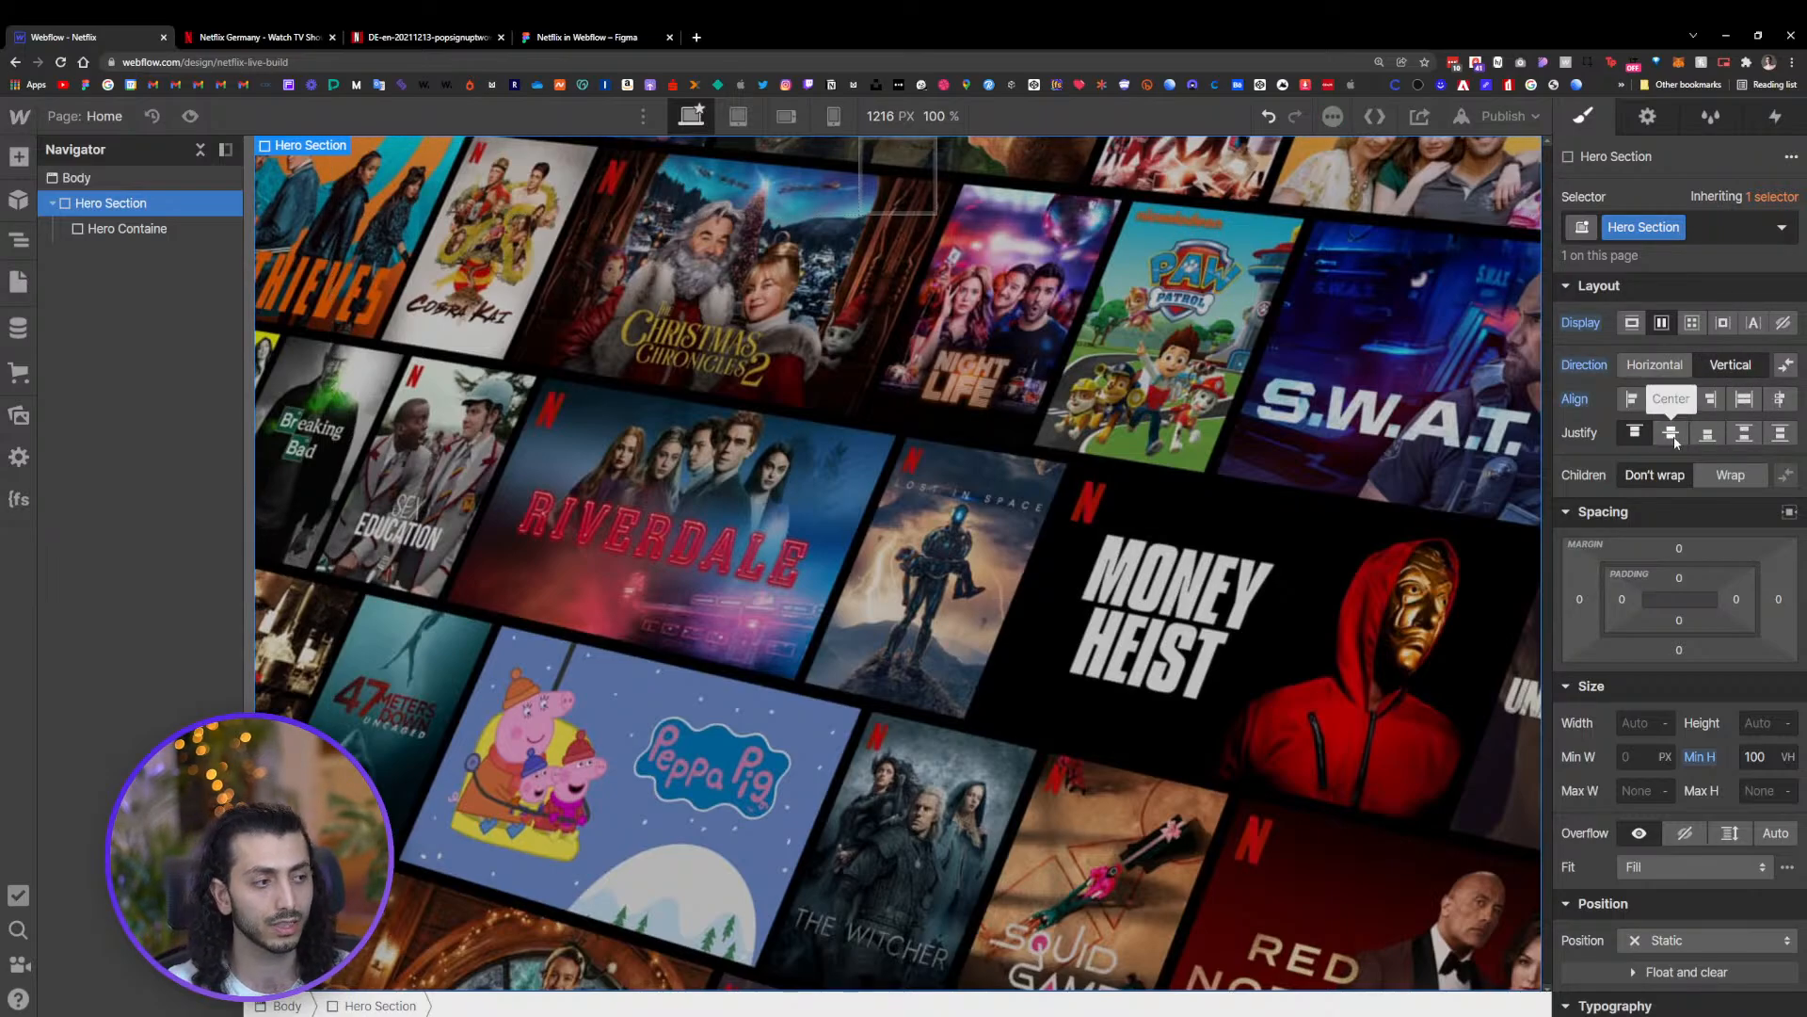
left_click(1671, 433)
Set the Hero Containe block's maximum width to 800 px
left_click(900, 561)
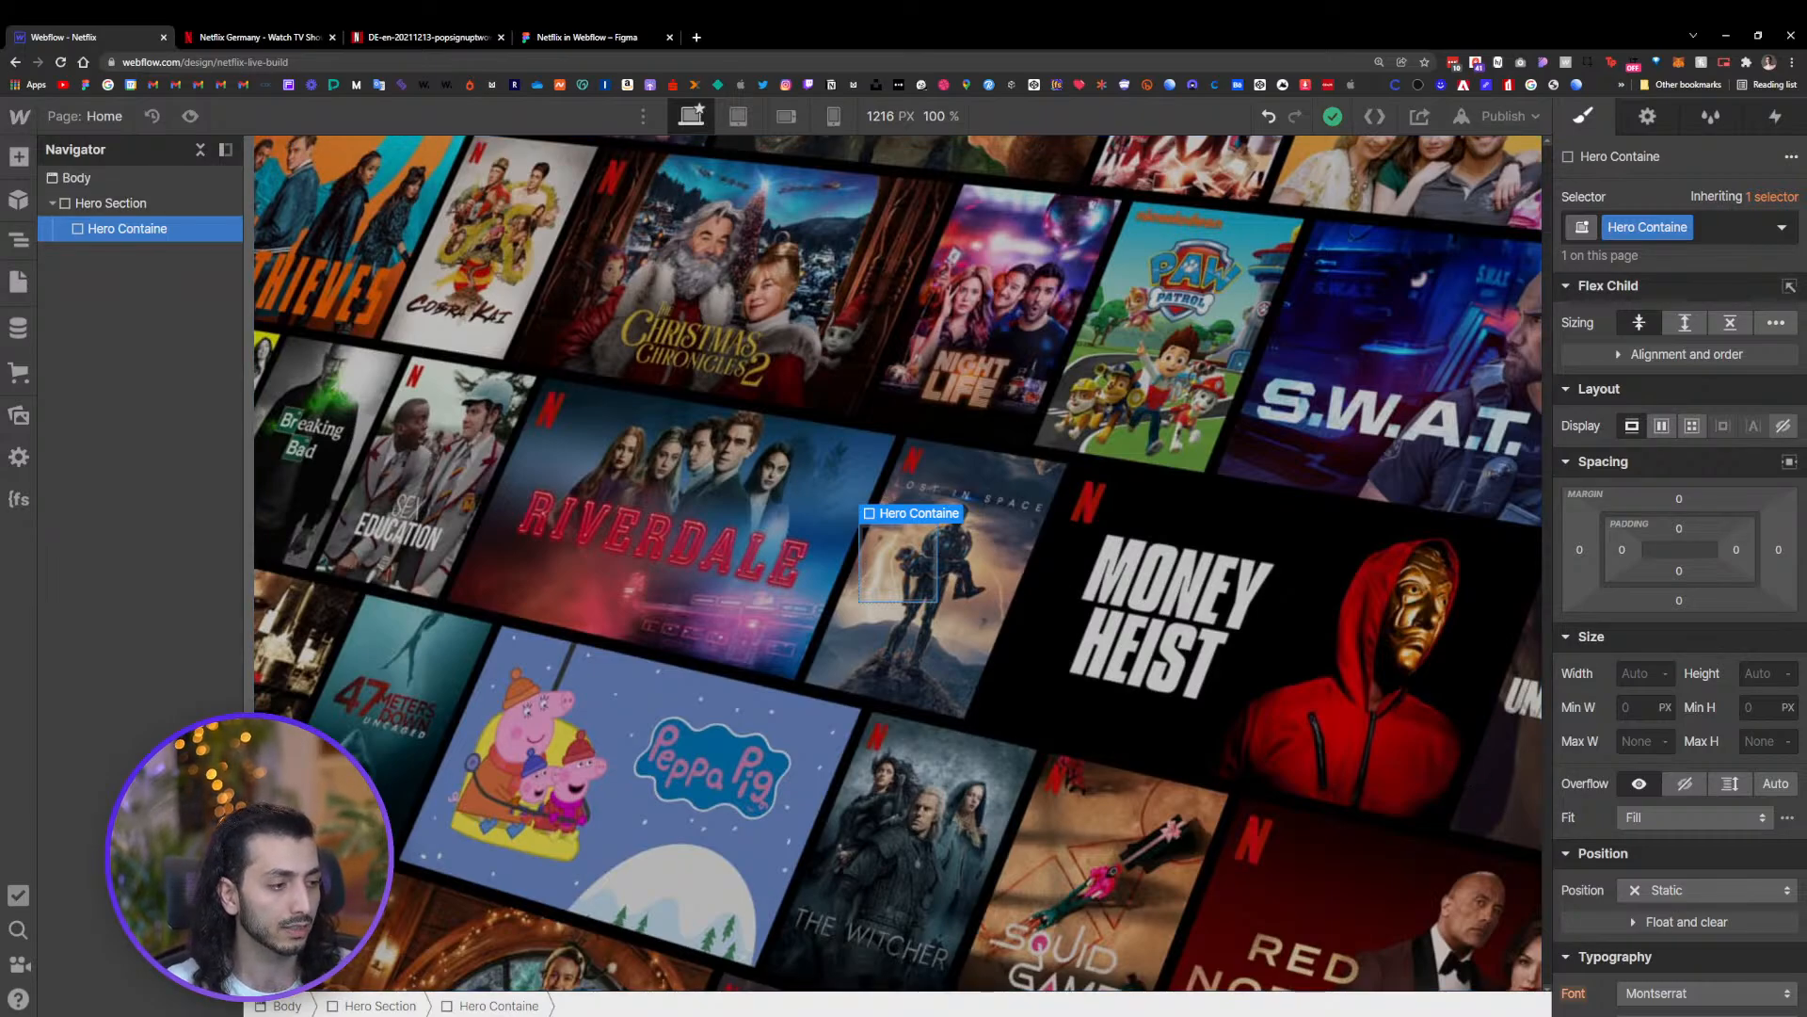
left_click(1637, 740)
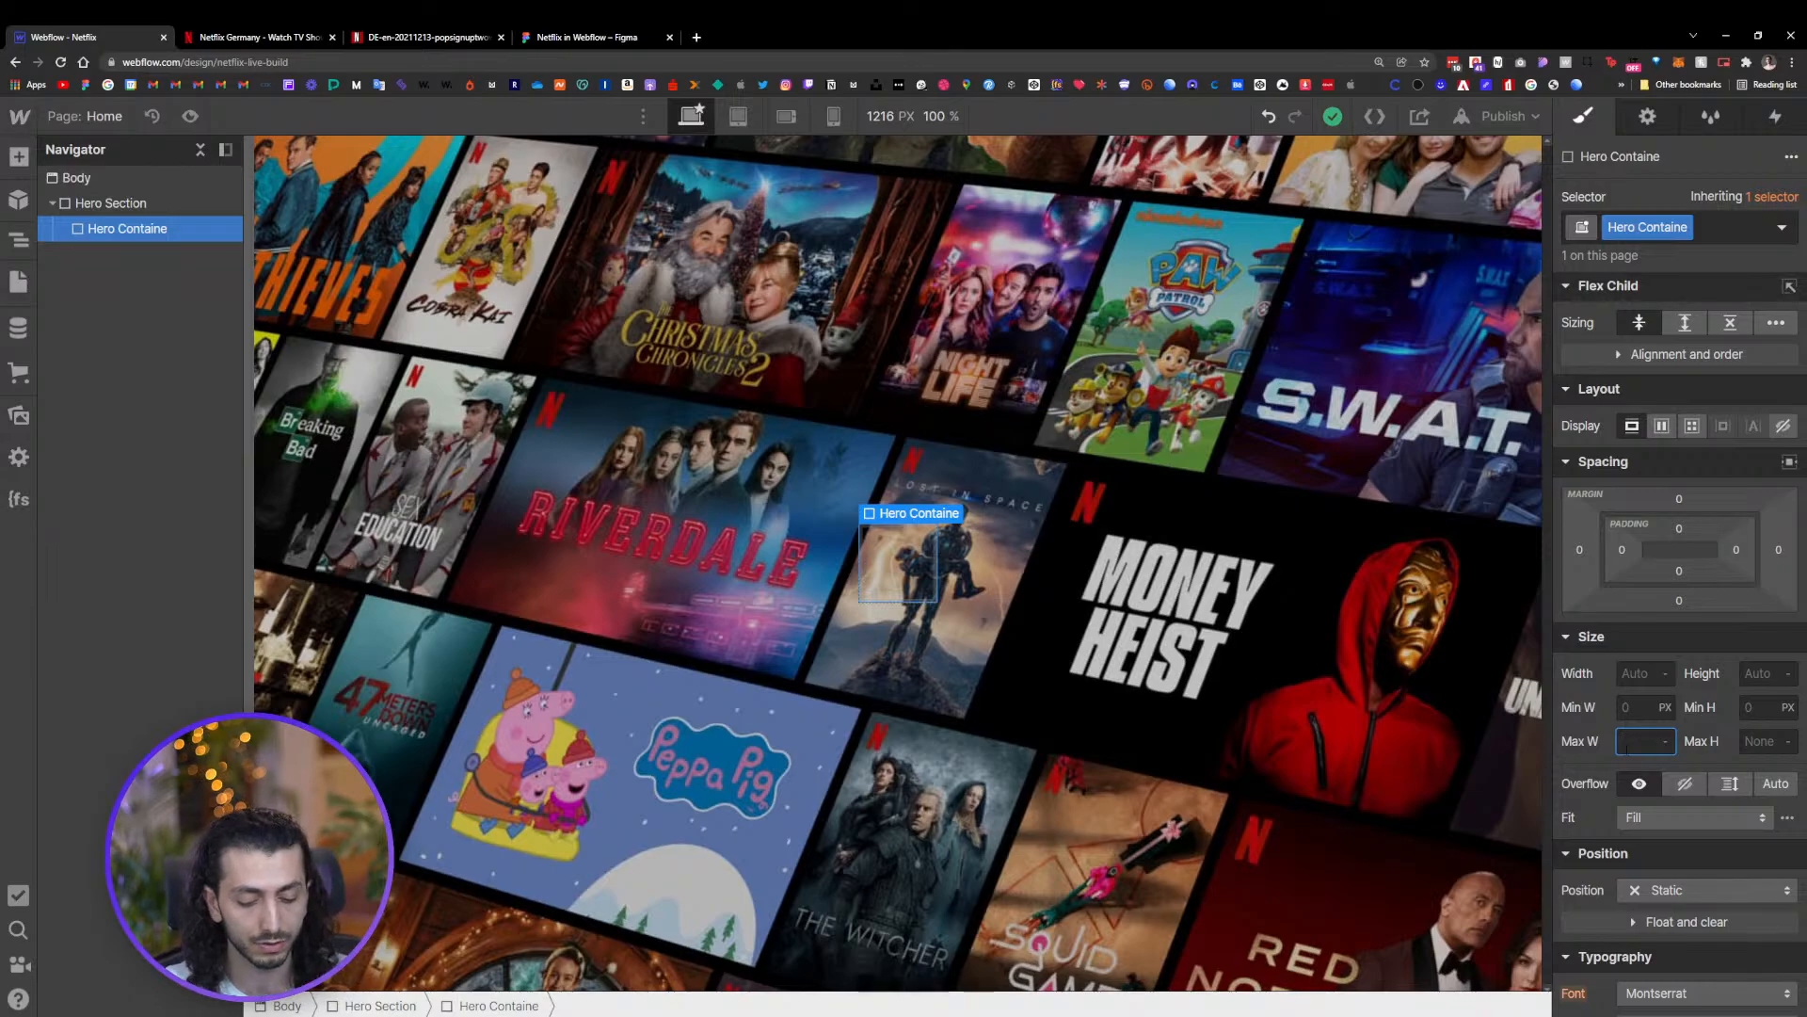
type("800p")
key("Return")
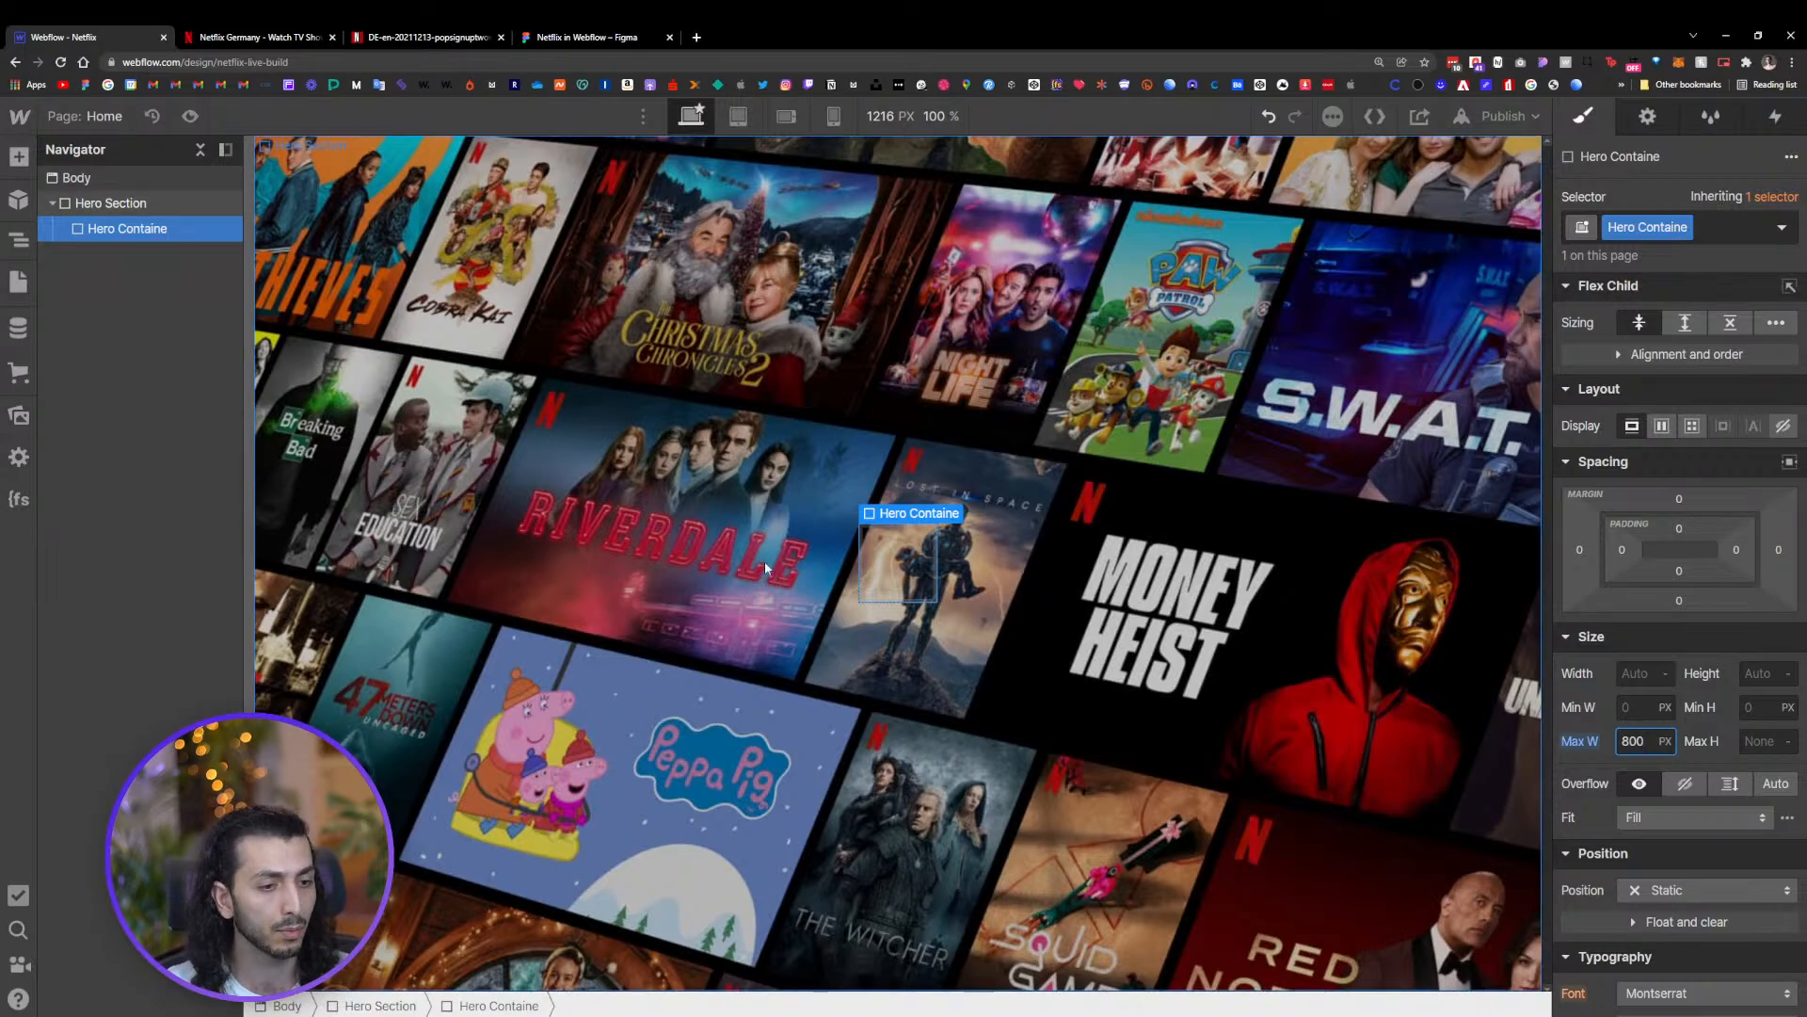
left_click(901, 543)
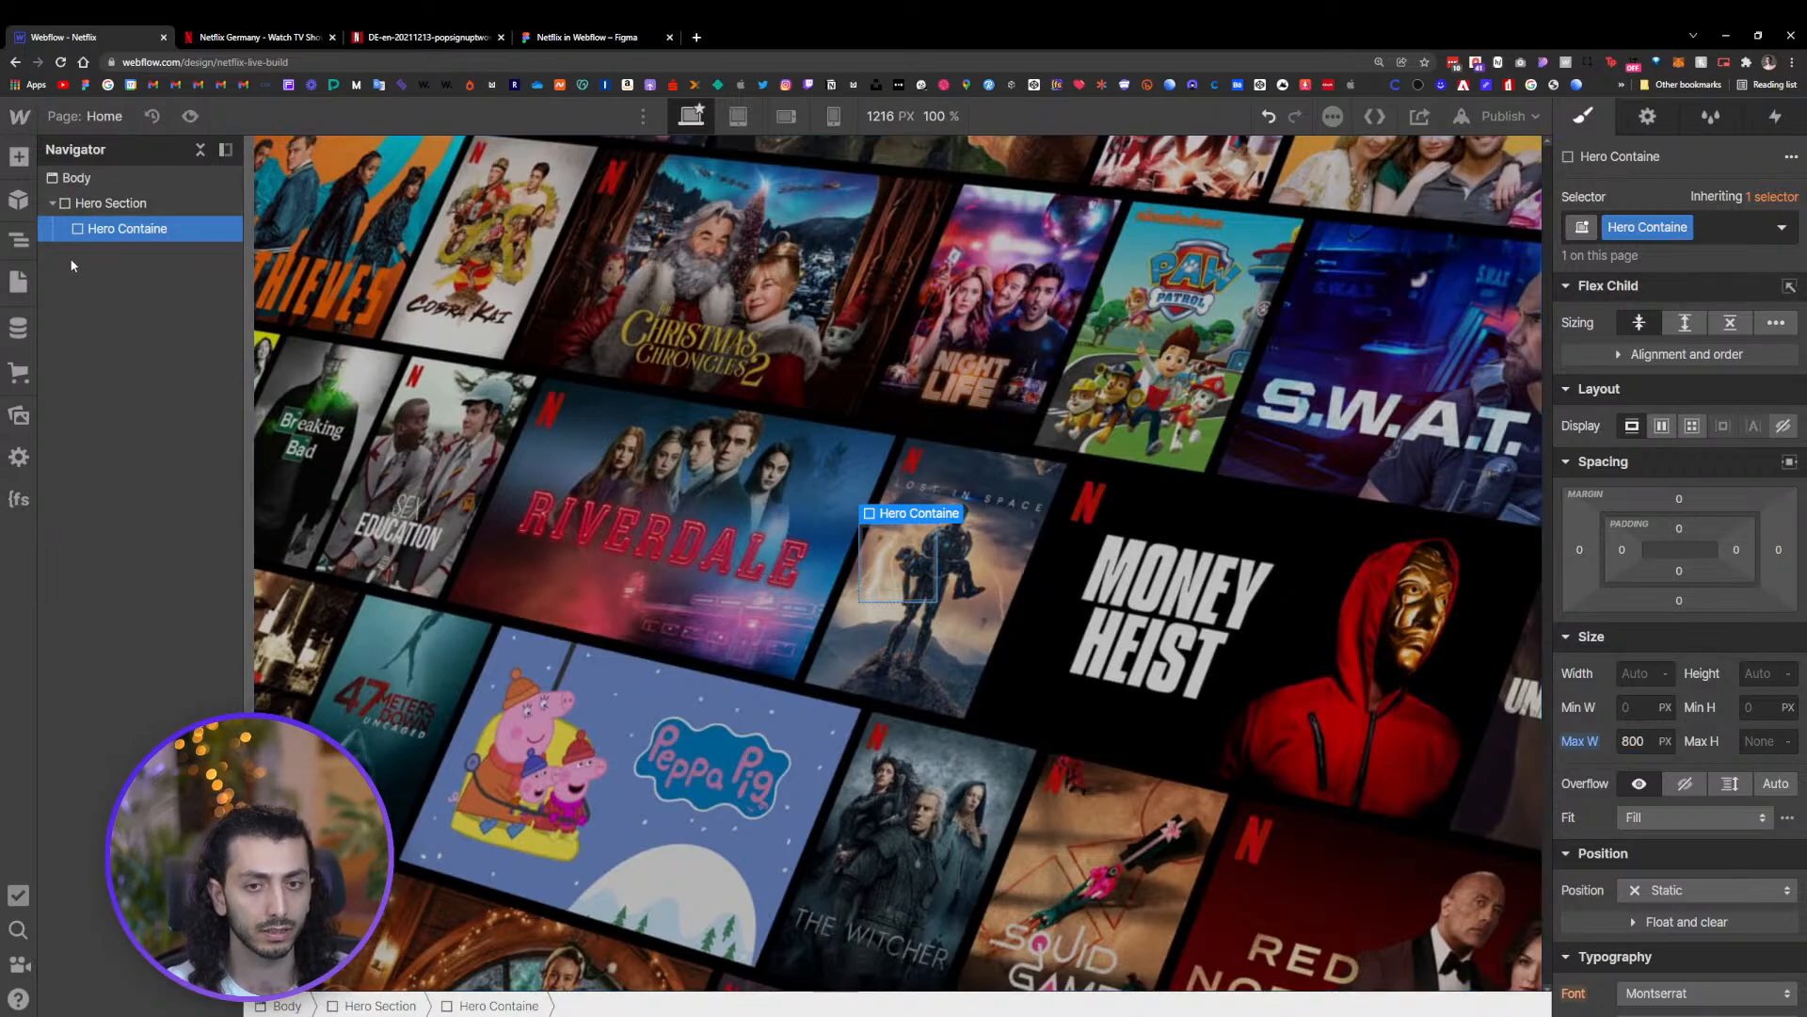
Set the Hero Section's minimum height to 700 px instead of viewport units
left_click(563, 37)
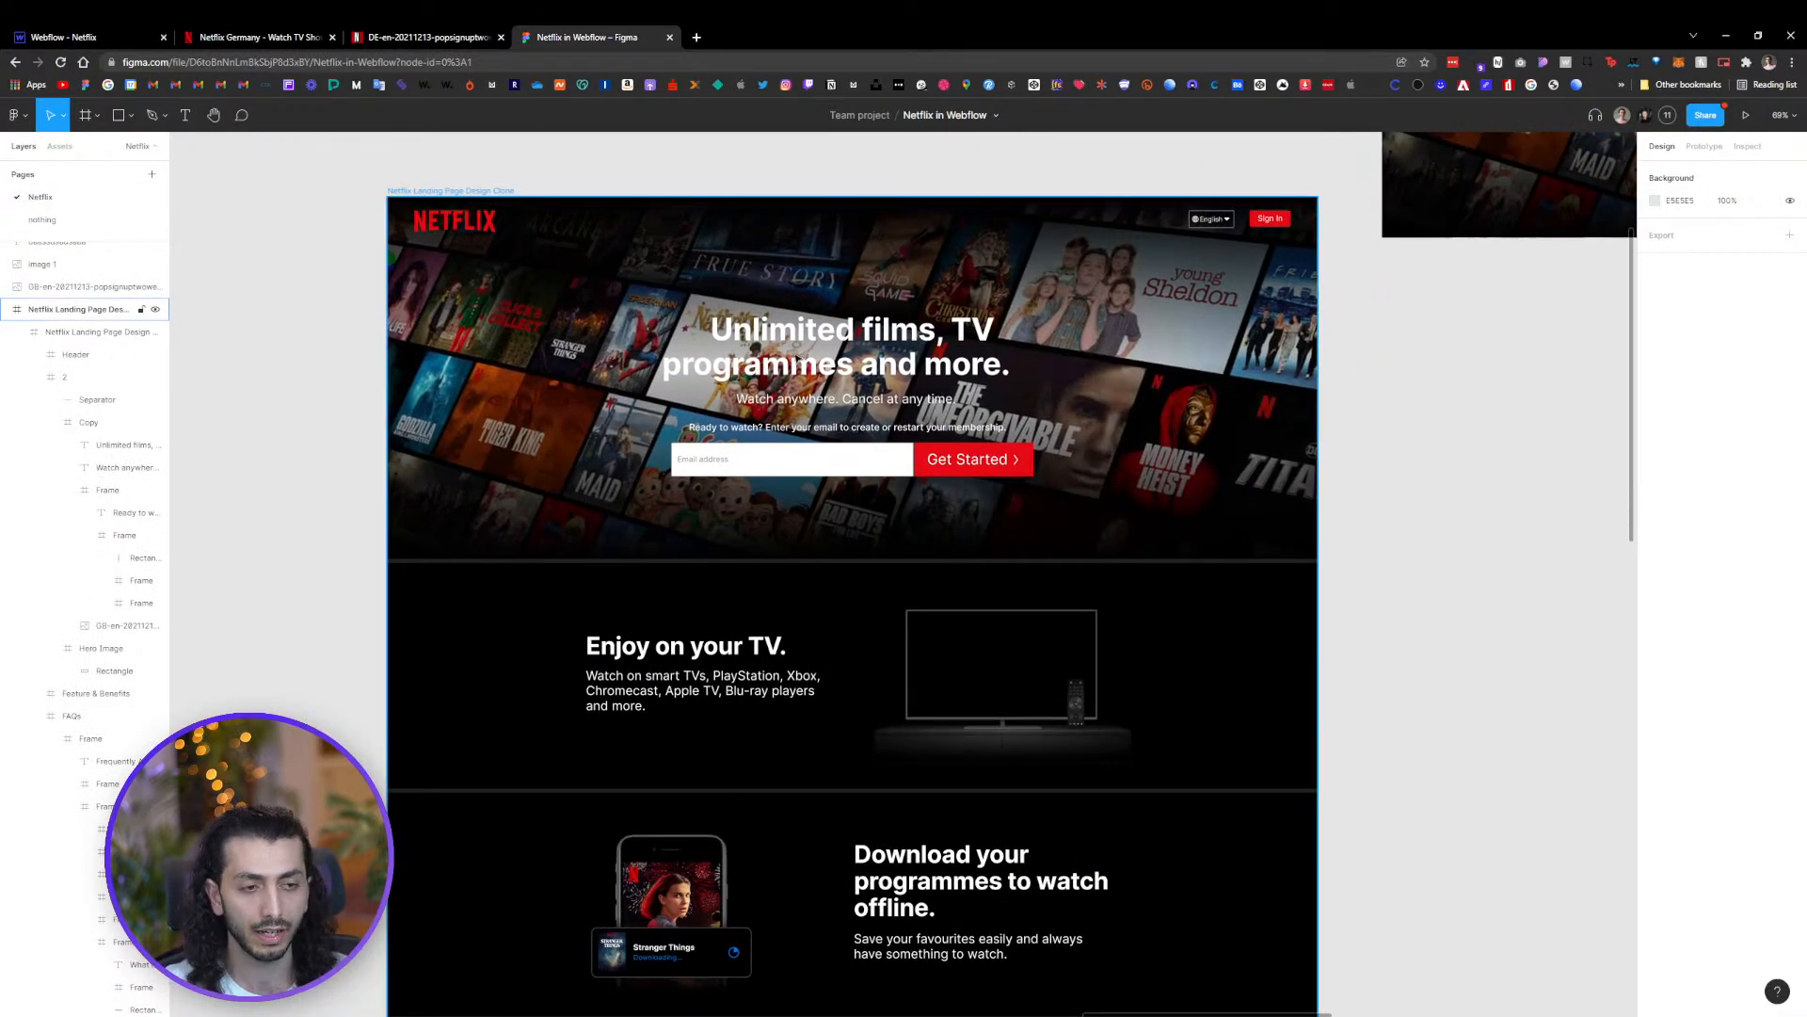
scroll(822, 406, "up", 5)
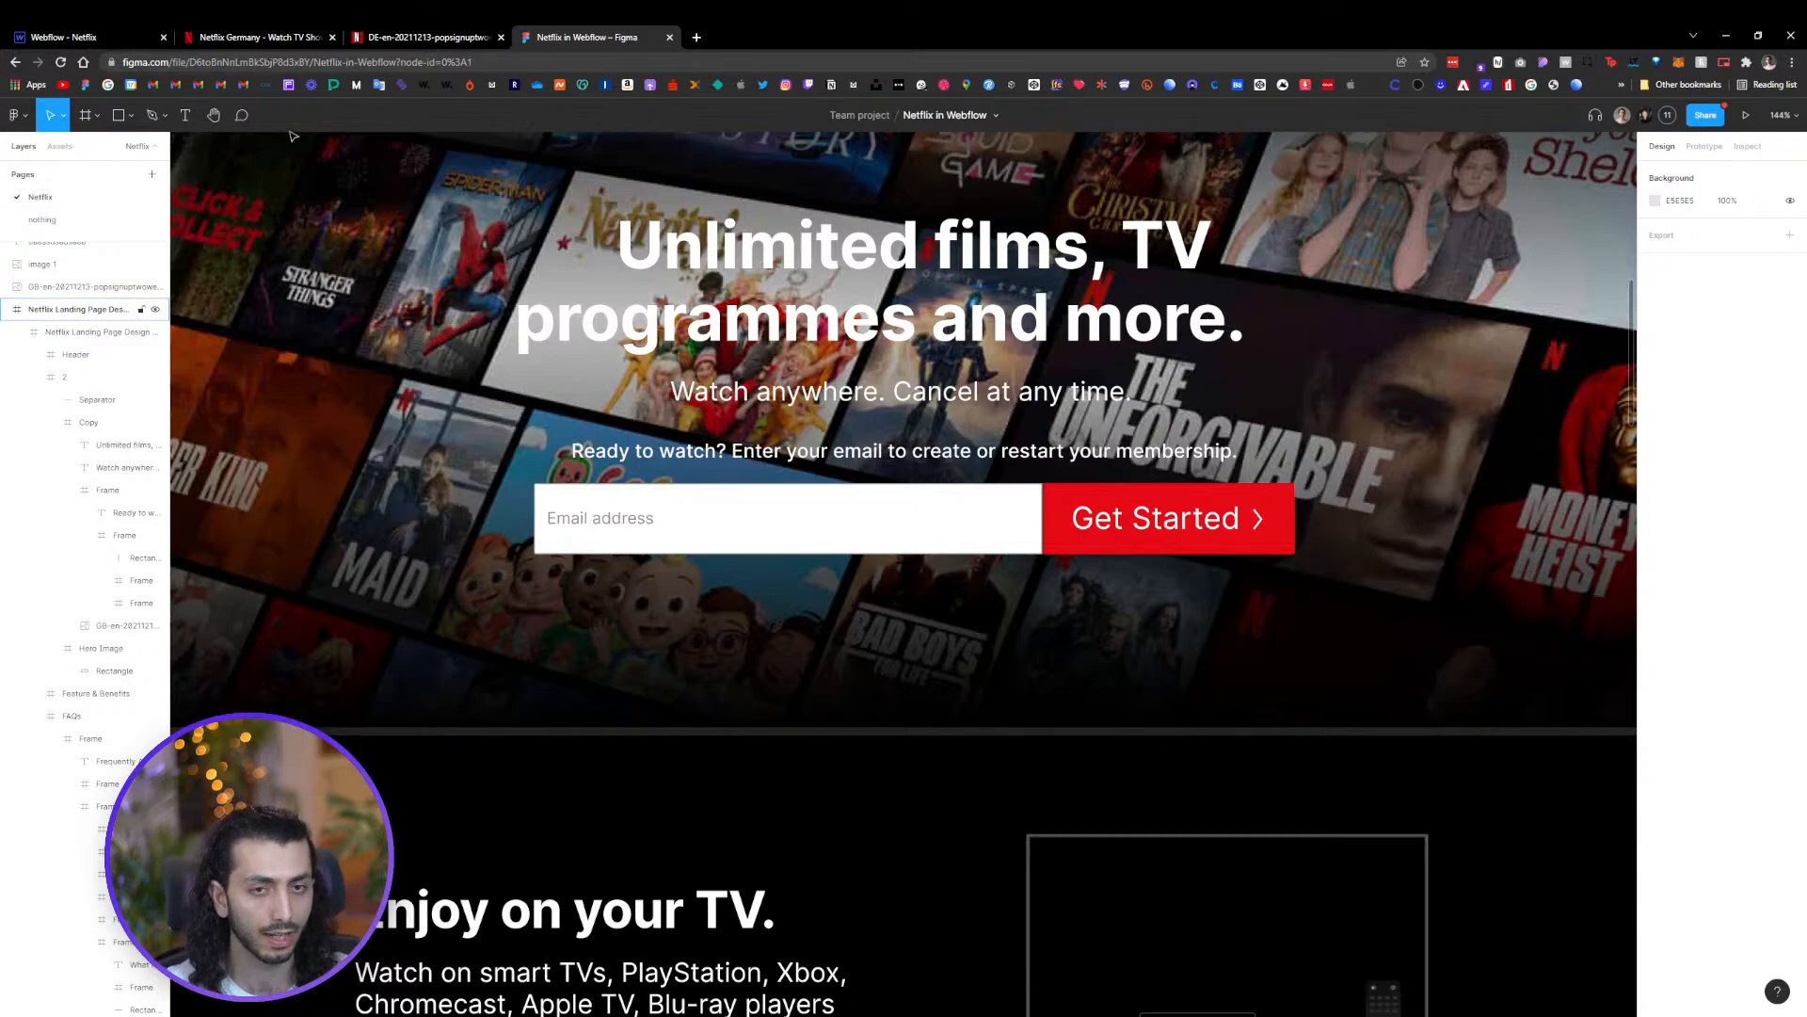
key("ctrl+1")
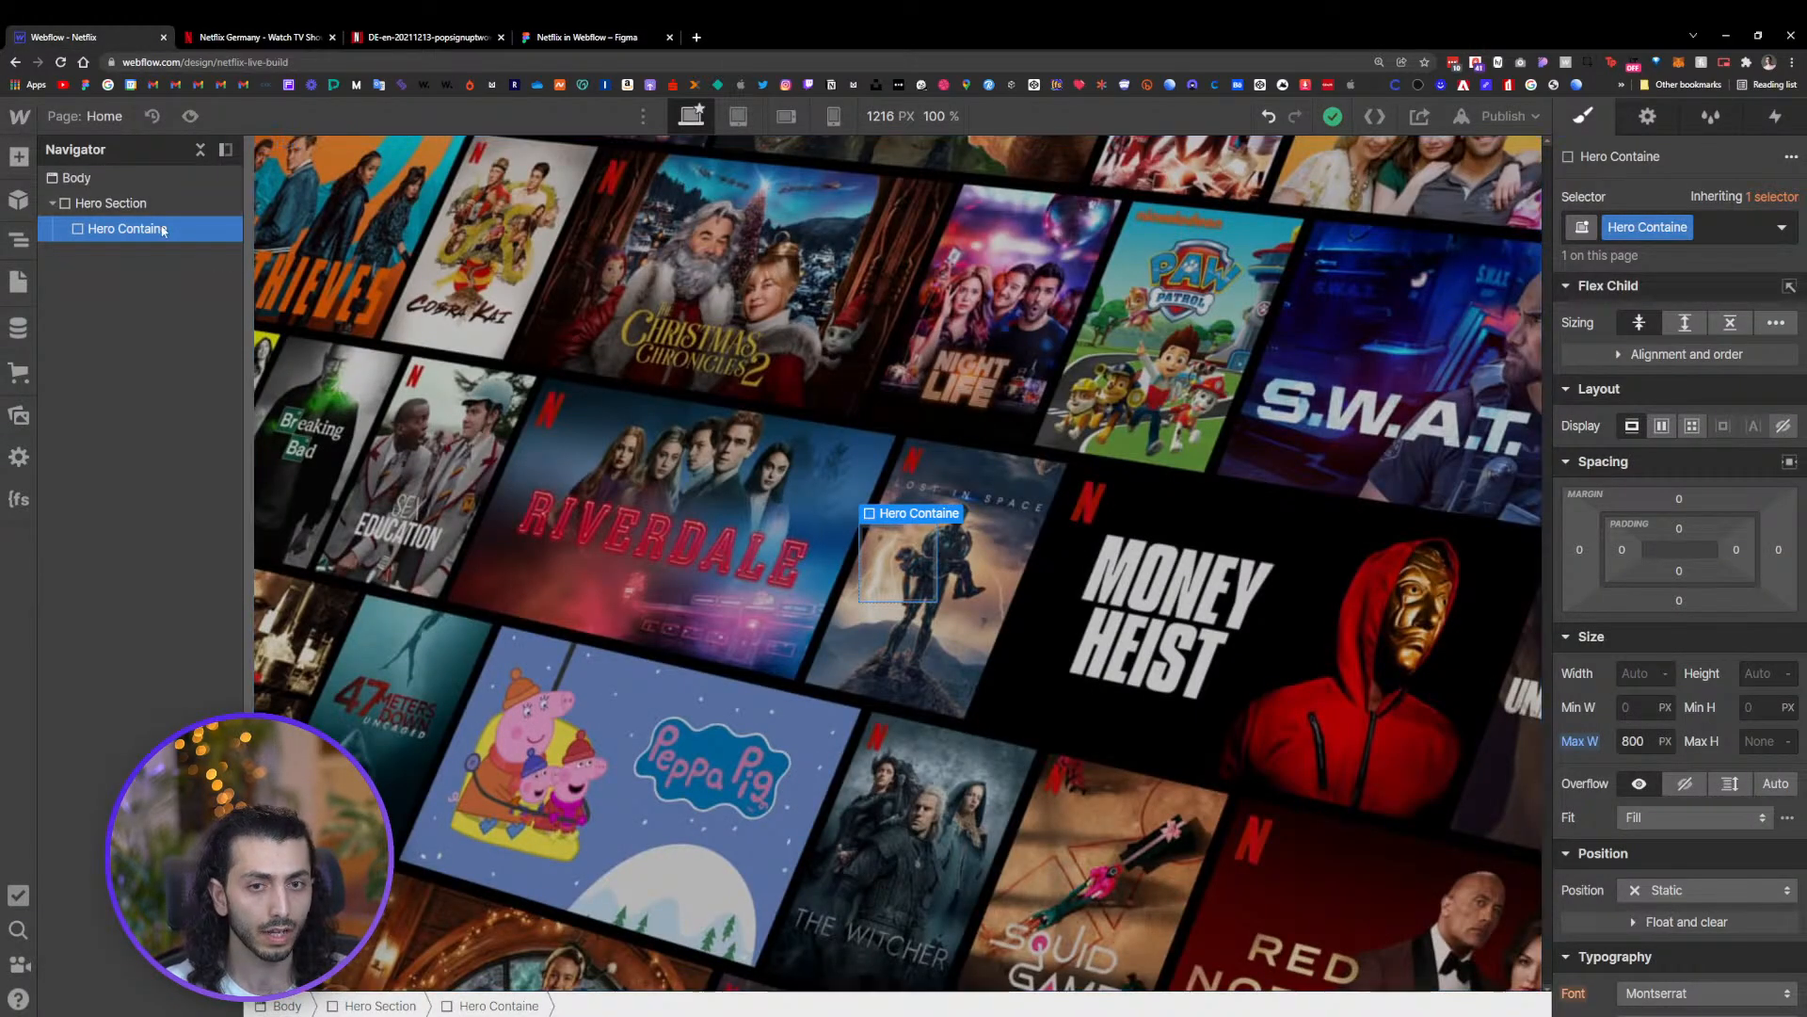
left_click(122, 203)
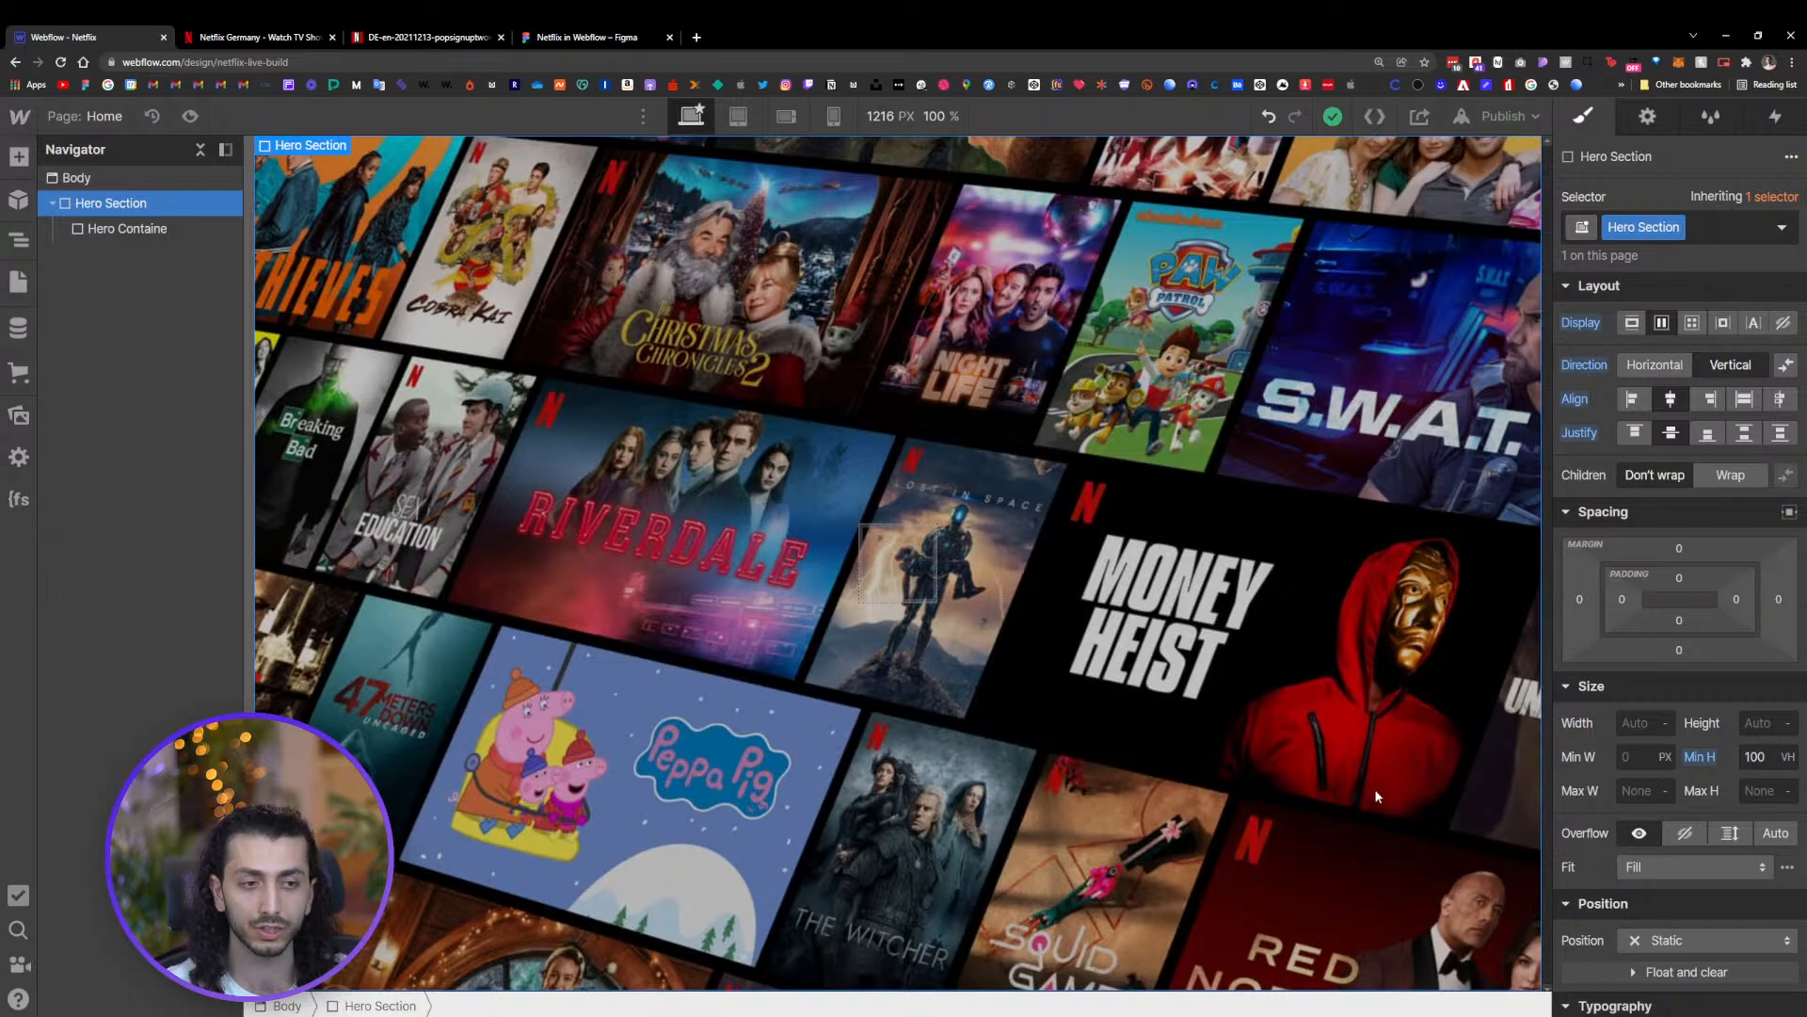
left_click(1742, 759)
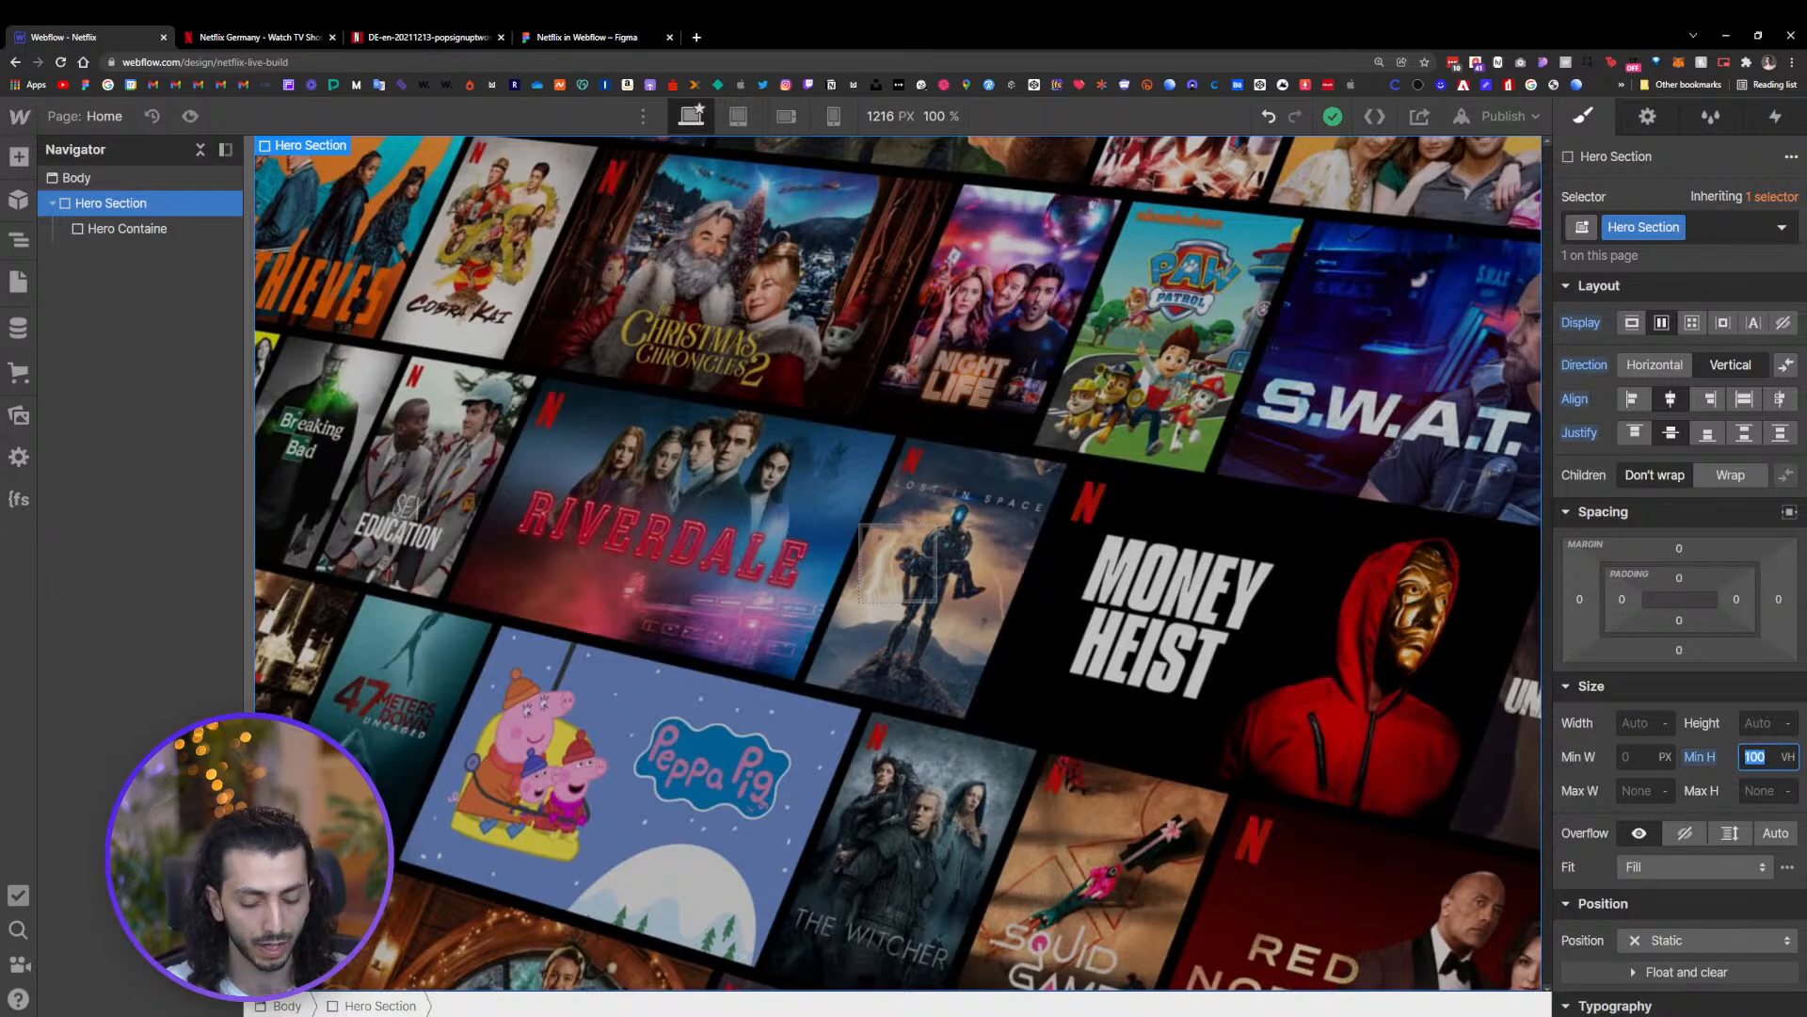
type("700p")
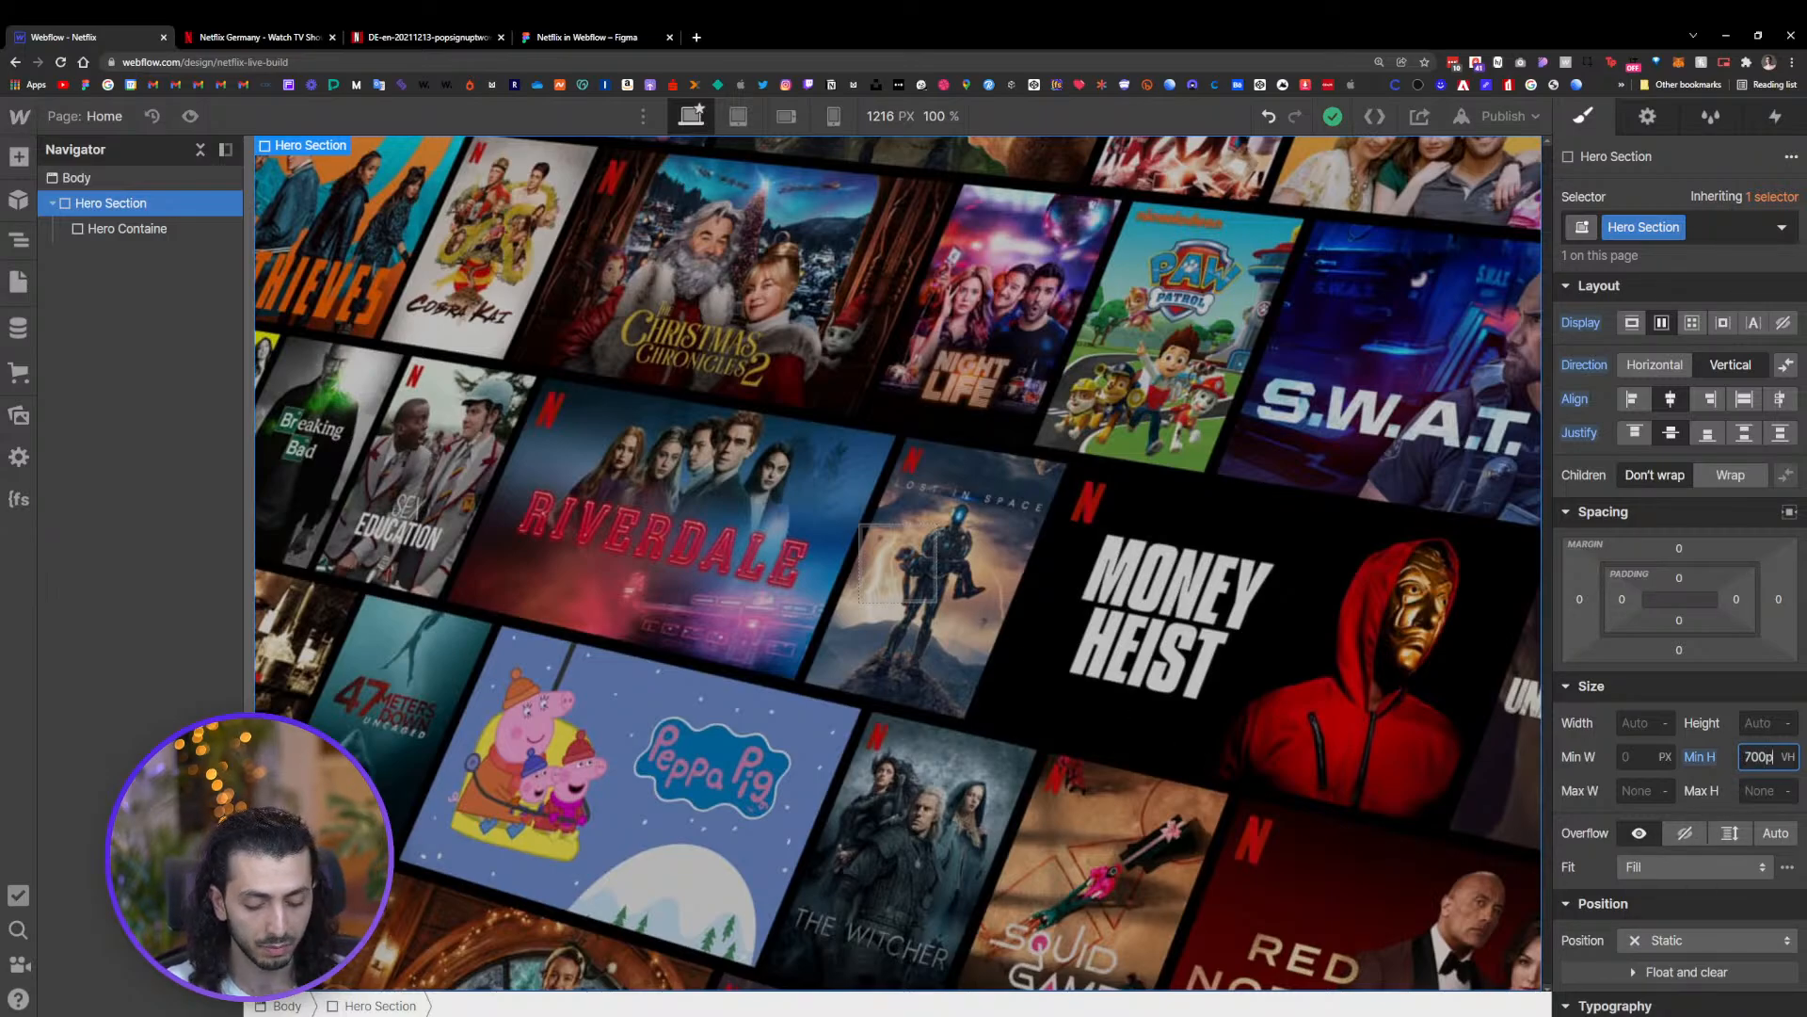
type("x")
key("Return")
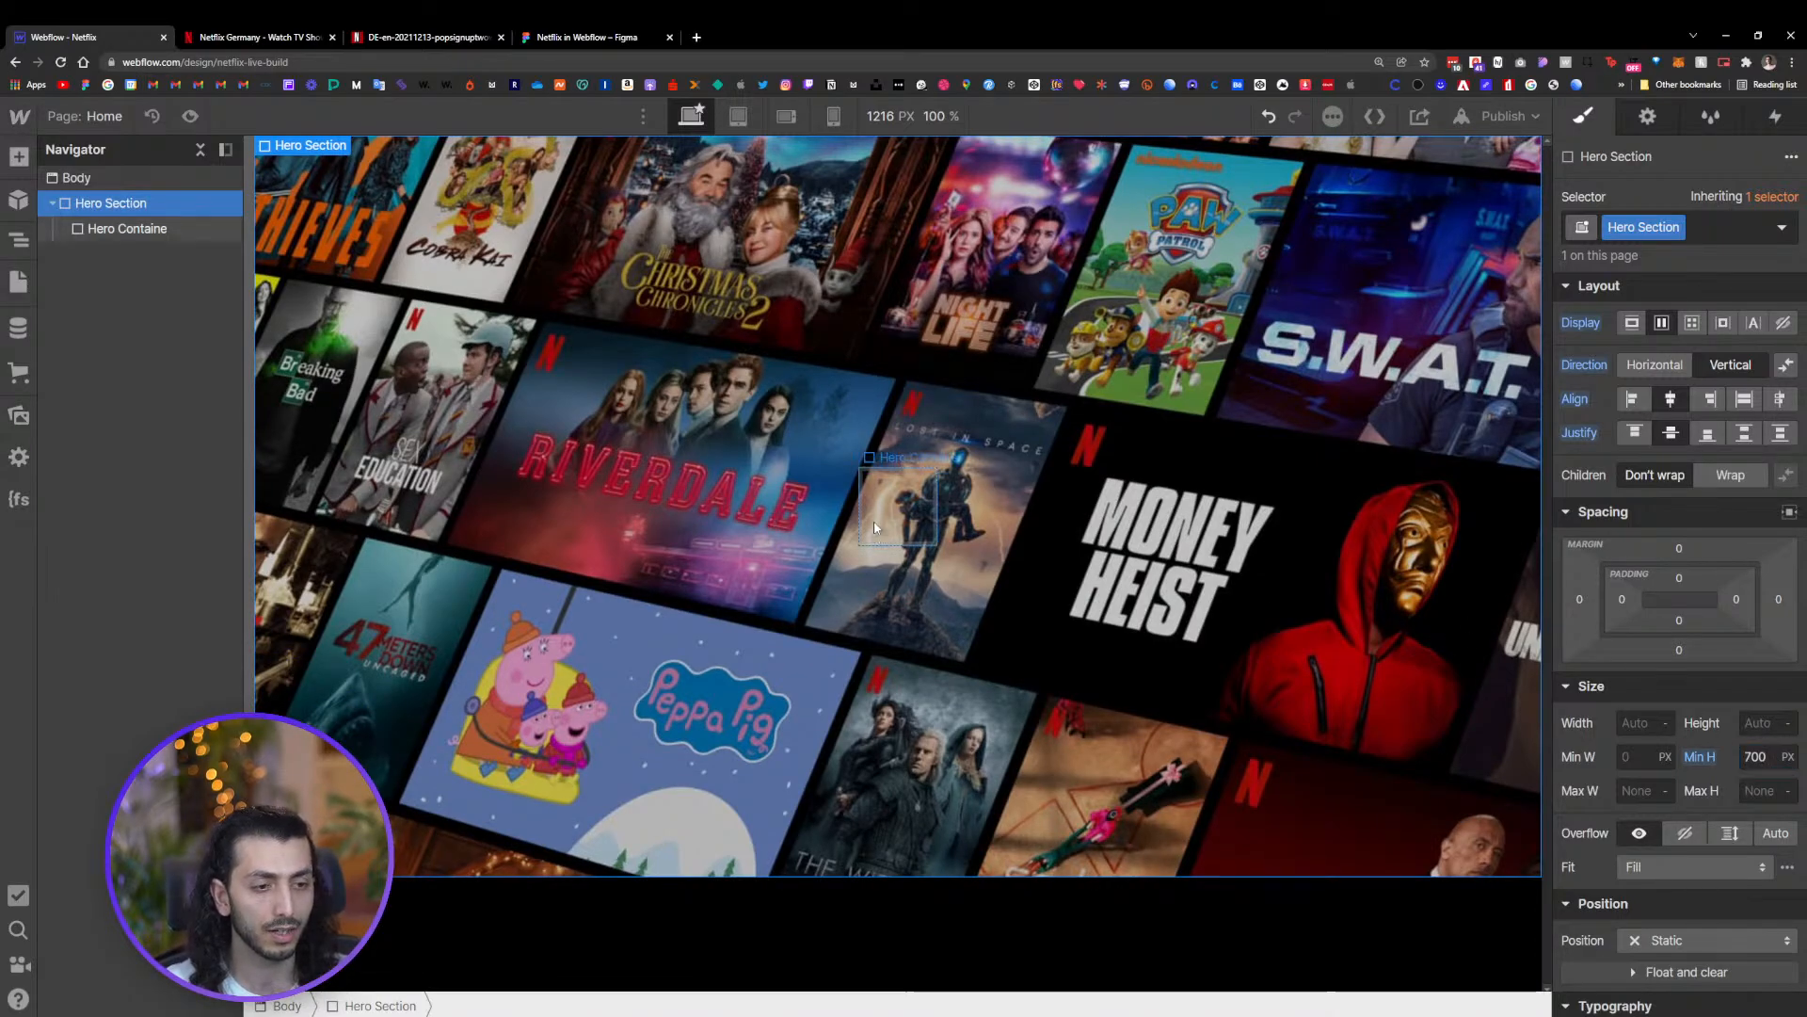
Add a Heading element inside the Hero Containe block
left_click(894, 499)
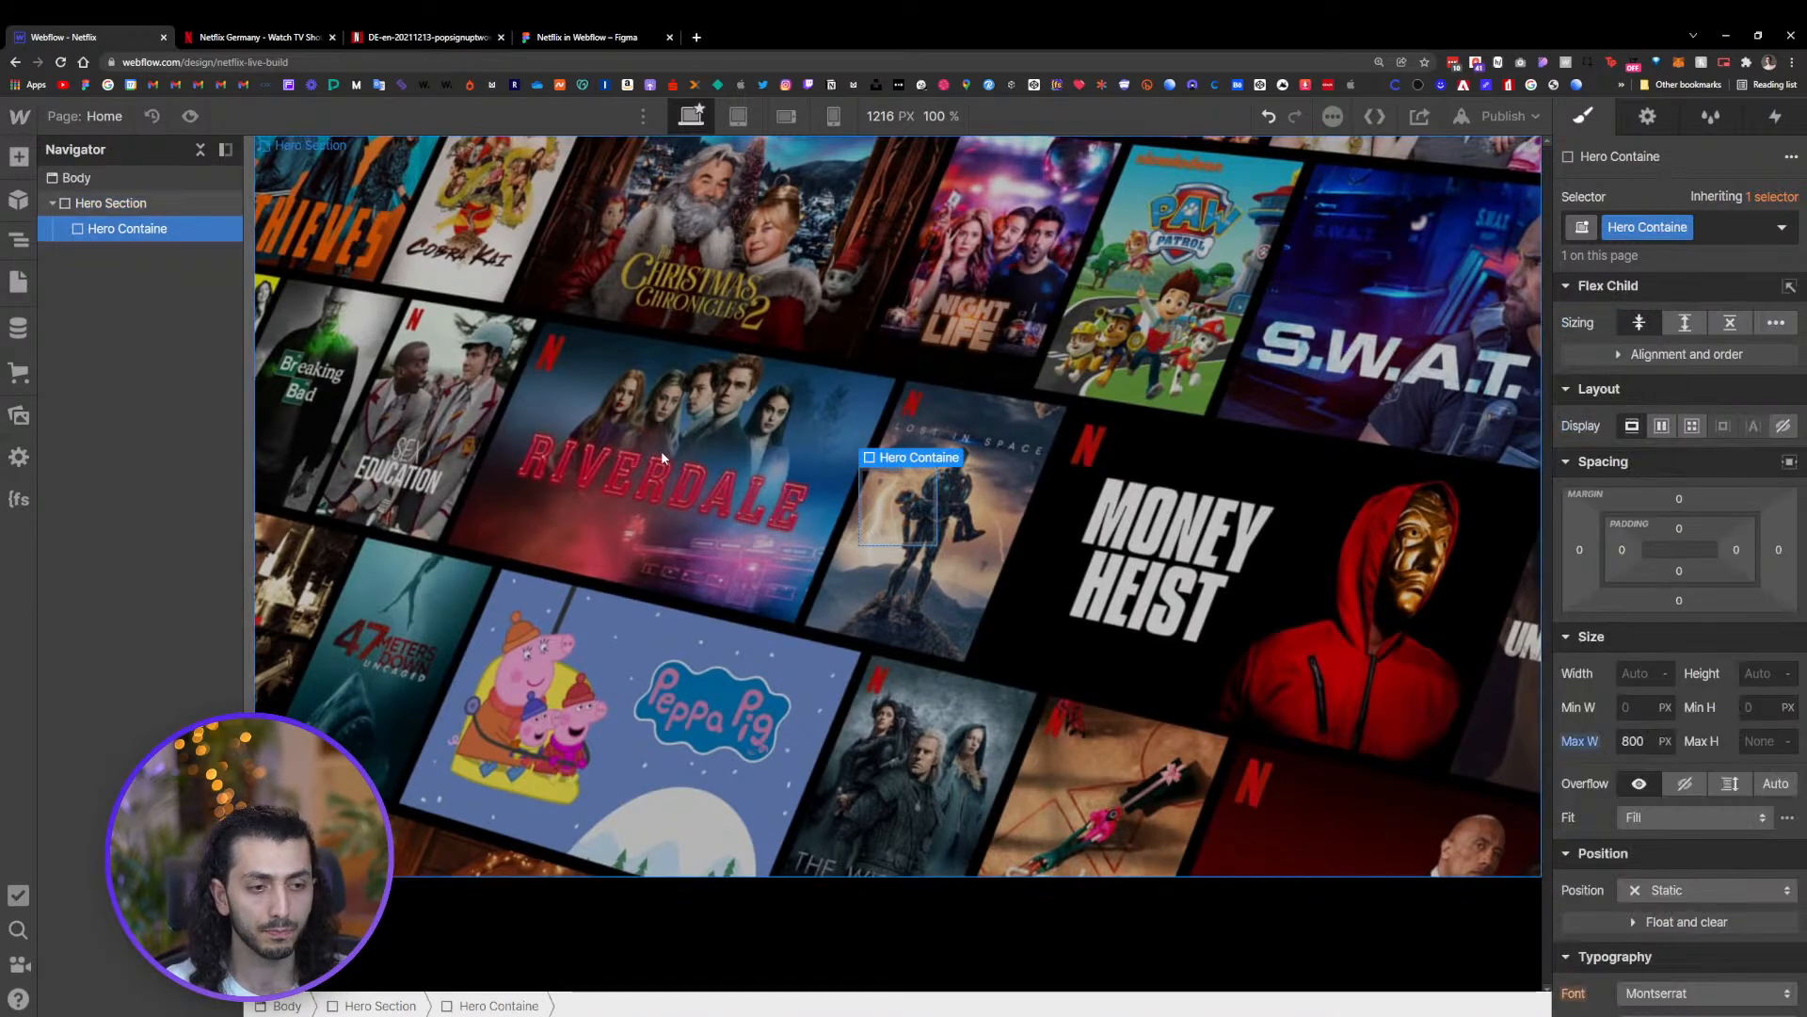
left_click(19, 157)
scroll(82, 640, "down", 2)
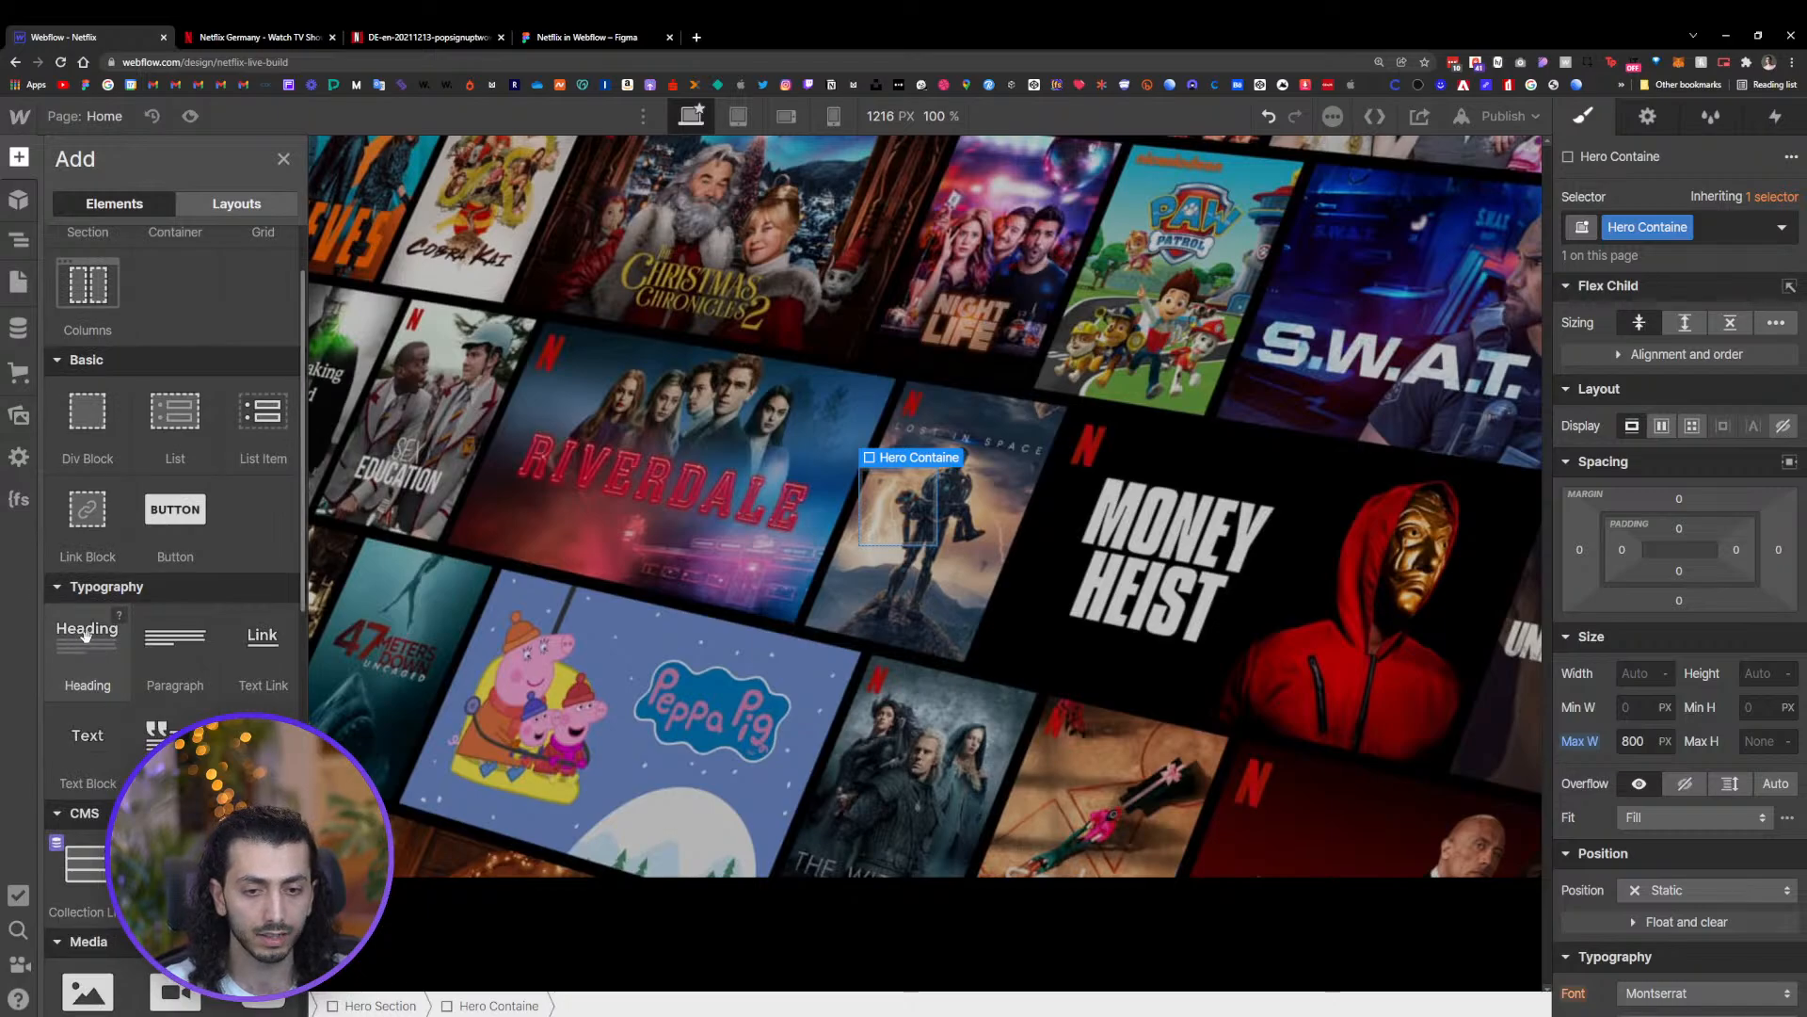
left_click_drag(82, 640, 901, 496)
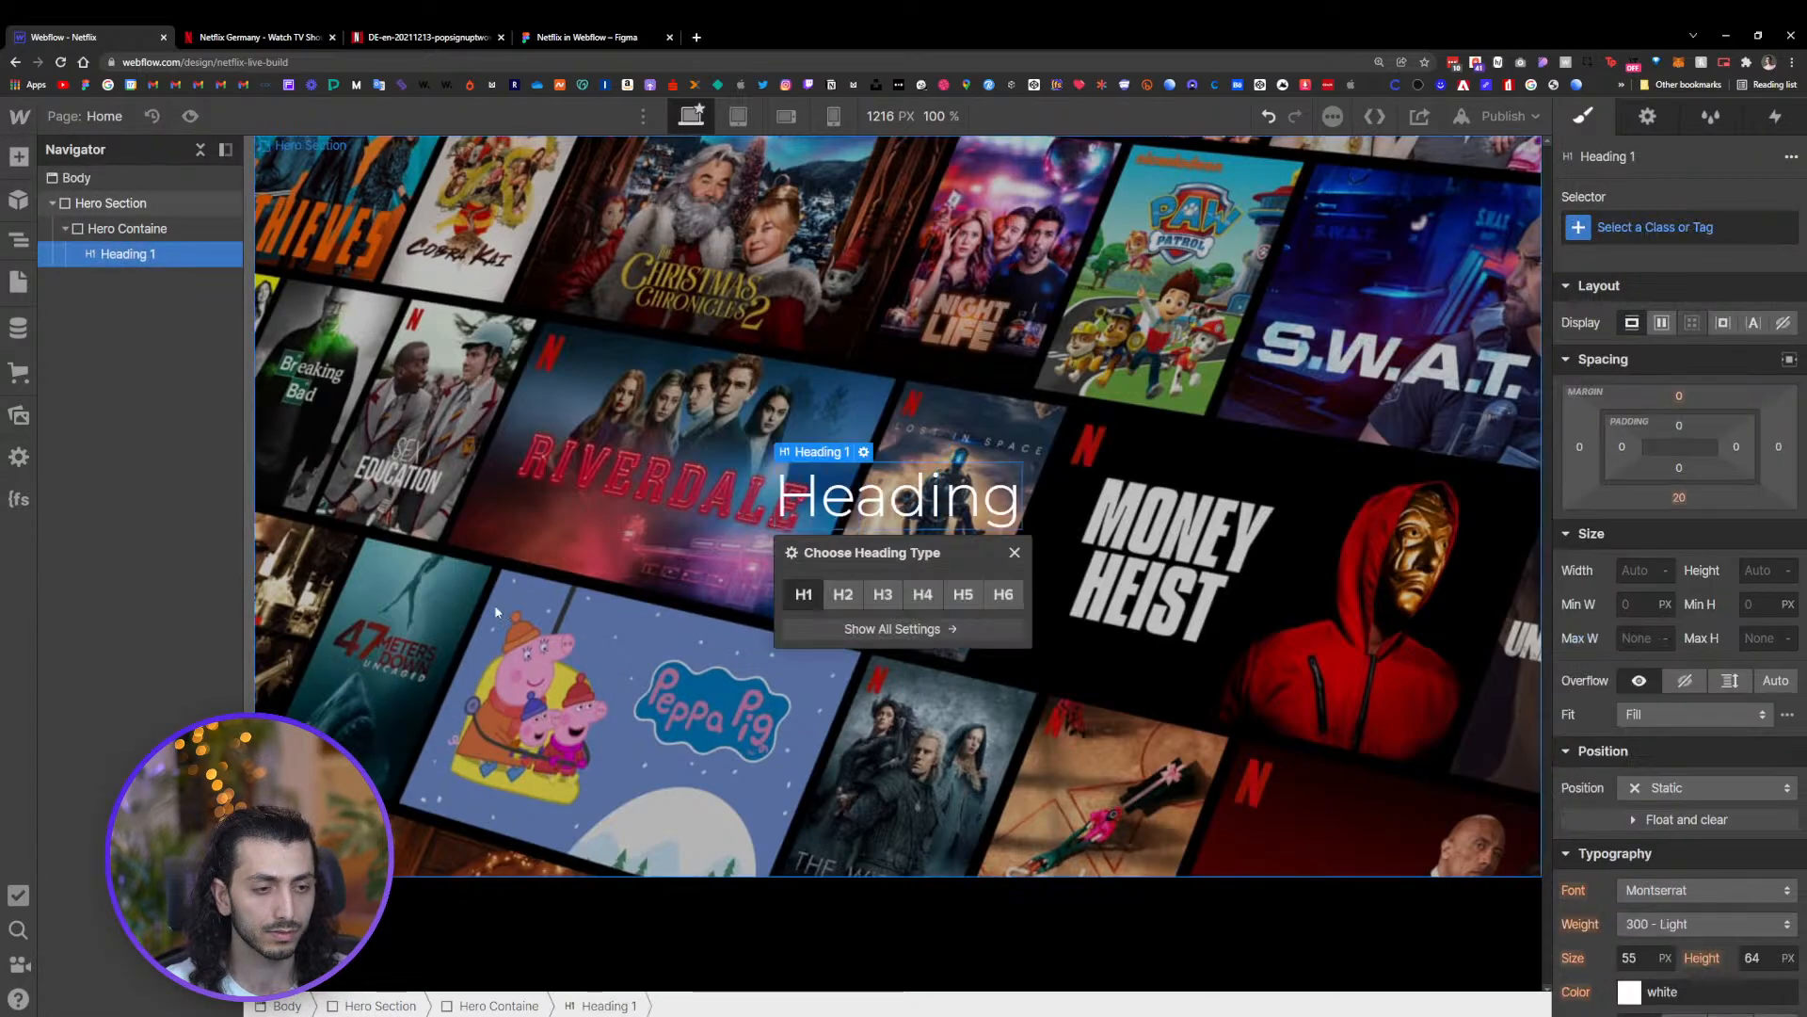
Add two Paragraph elements below the heading inside the Hero Containe block
left_click(18, 157)
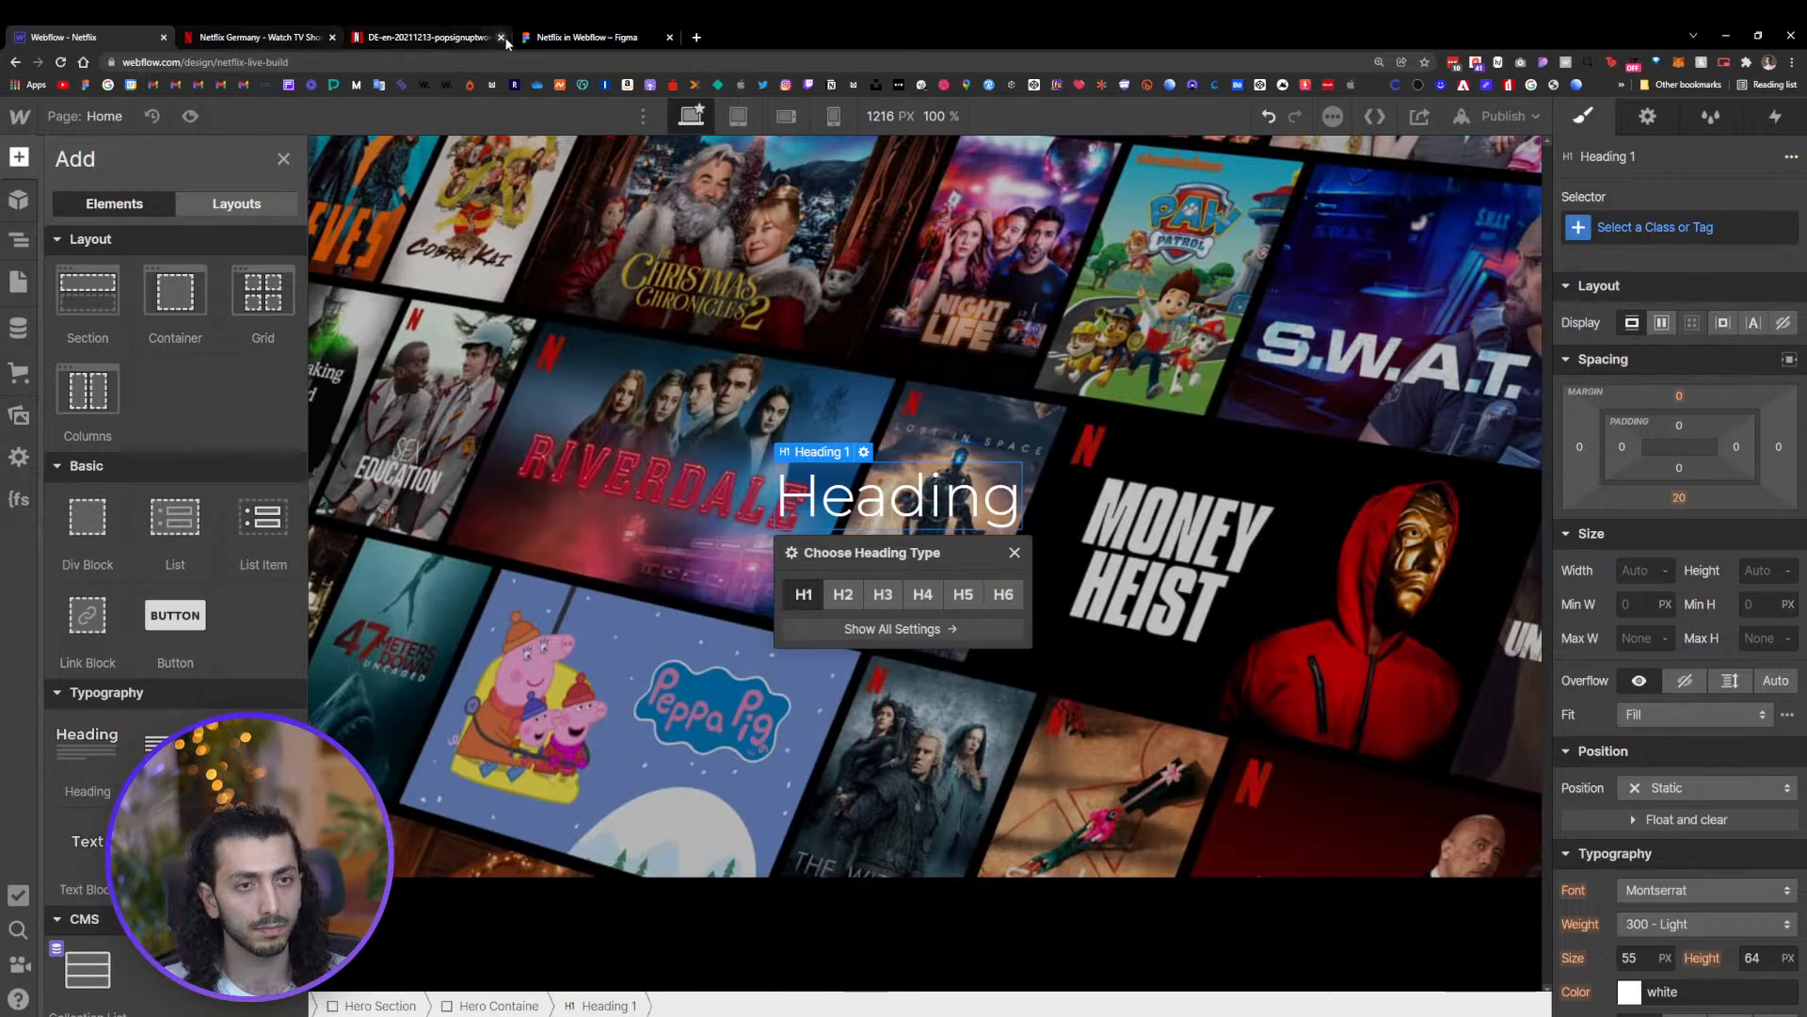
left_click_drag(176, 753, 875, 553)
left_click_drag(129, 254, 132, 288)
left_click(19, 157)
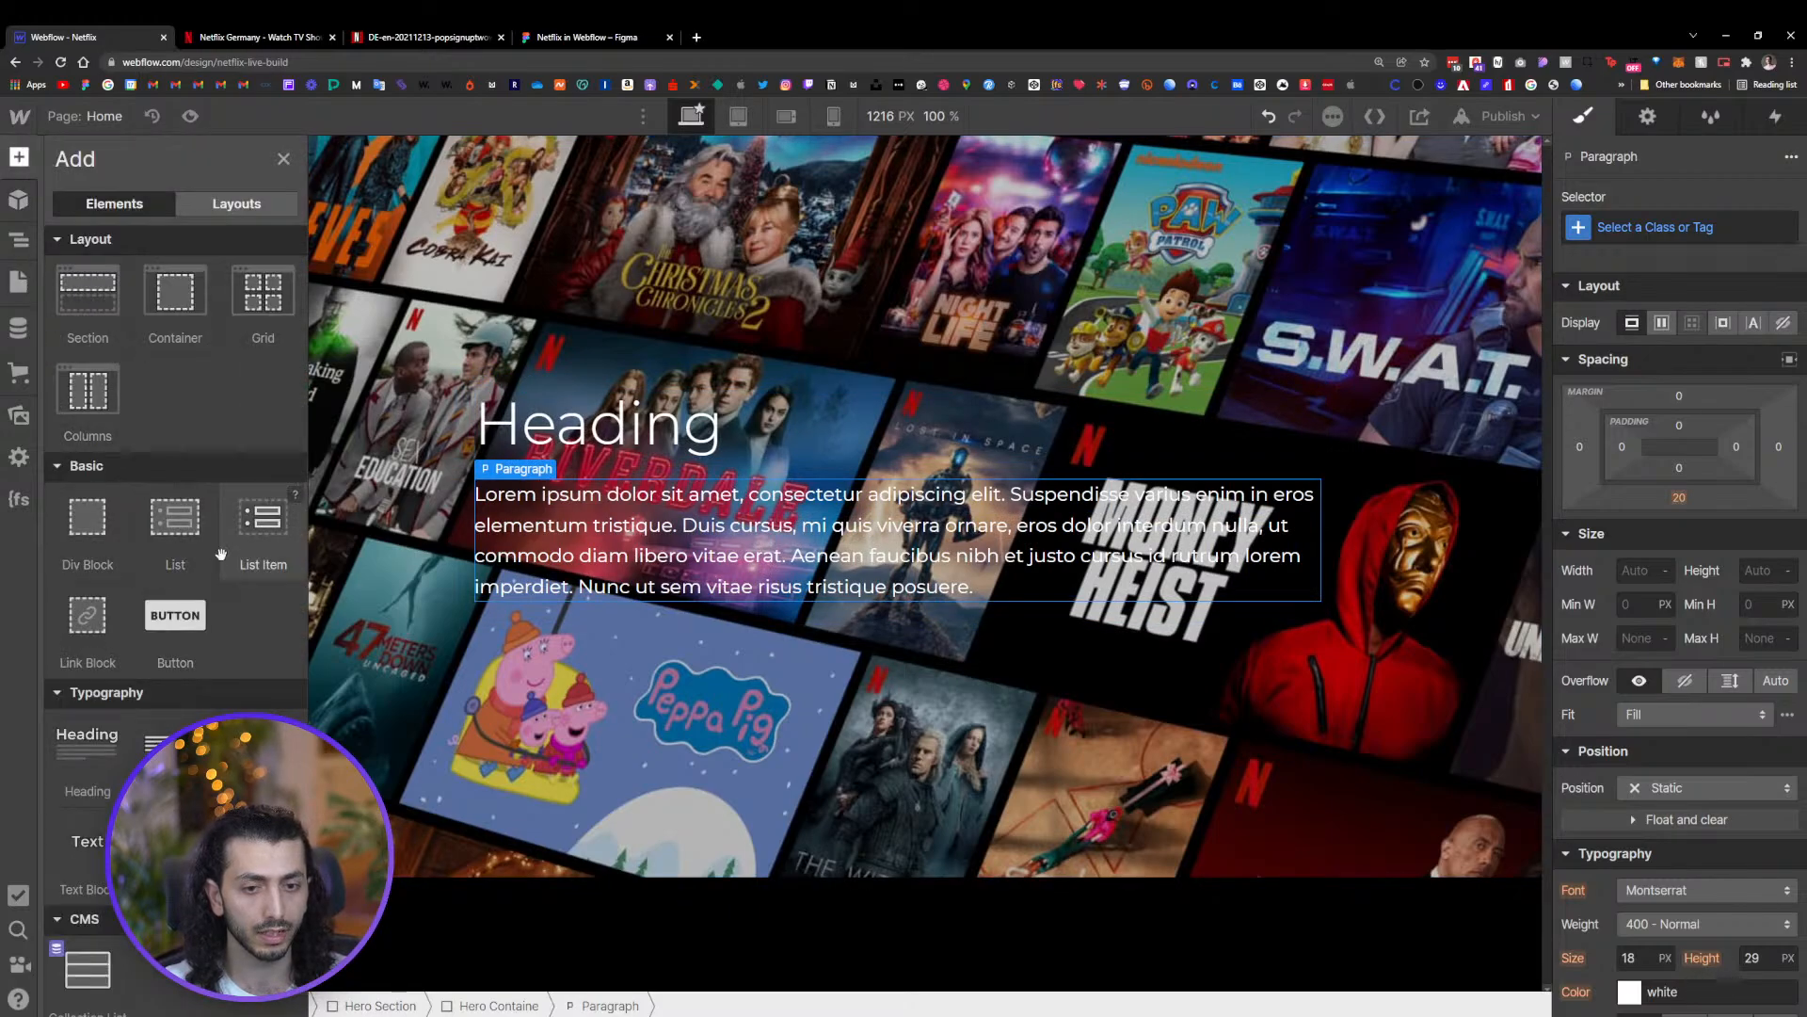
left_click_drag(165, 744, 650, 640)
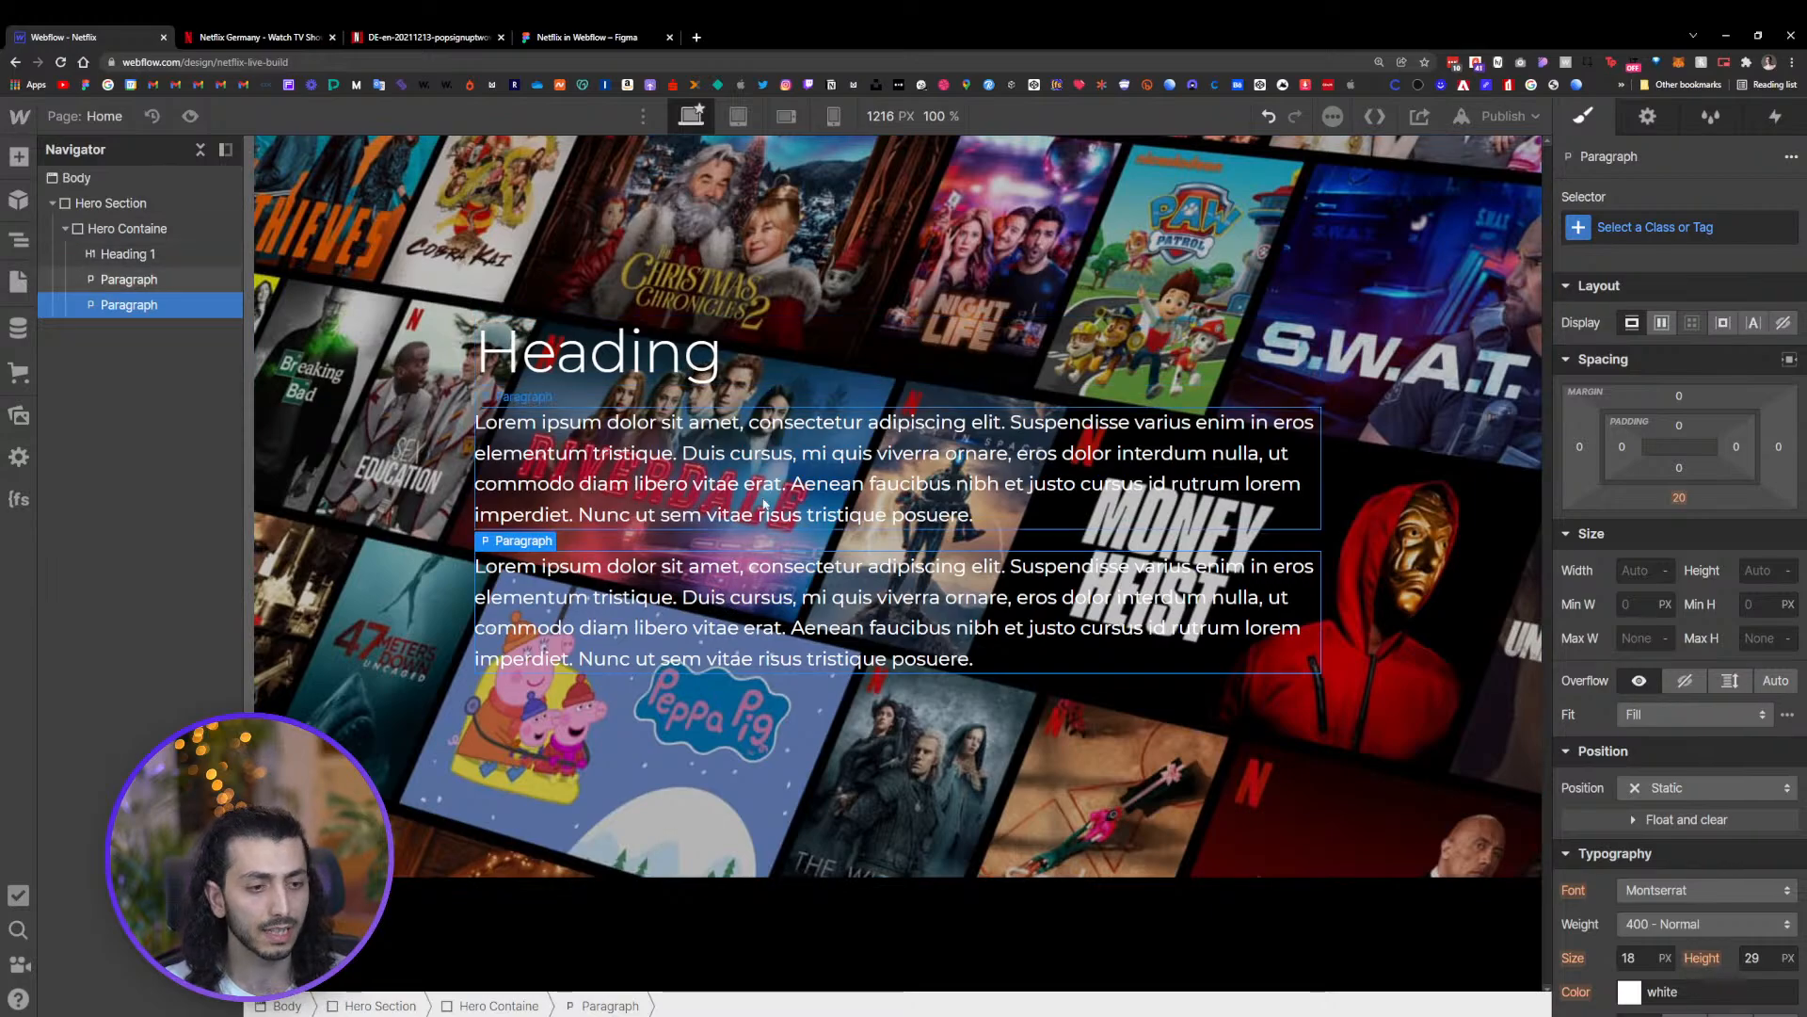
Copy the hero headline from the Figma design and paste it into the heading: "Unlimited films, TV programmes and more."
left_click(586, 37)
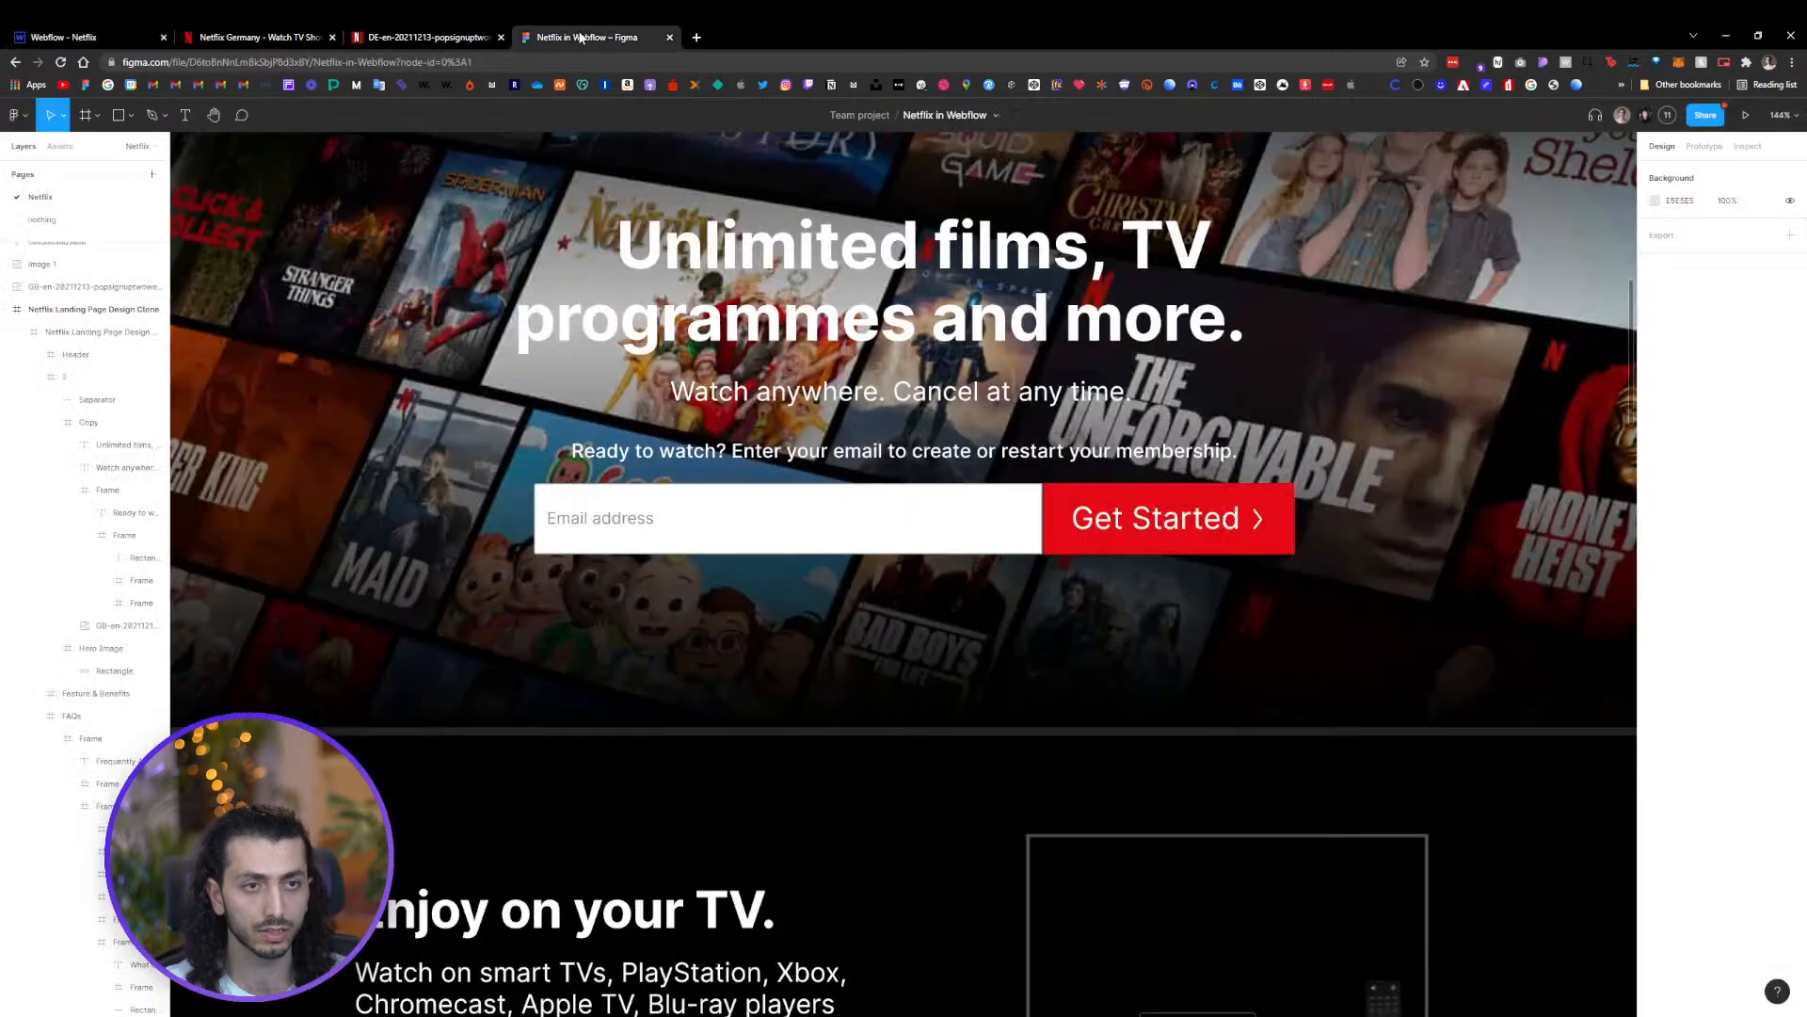
left_click(795, 264)
double_click(694, 280)
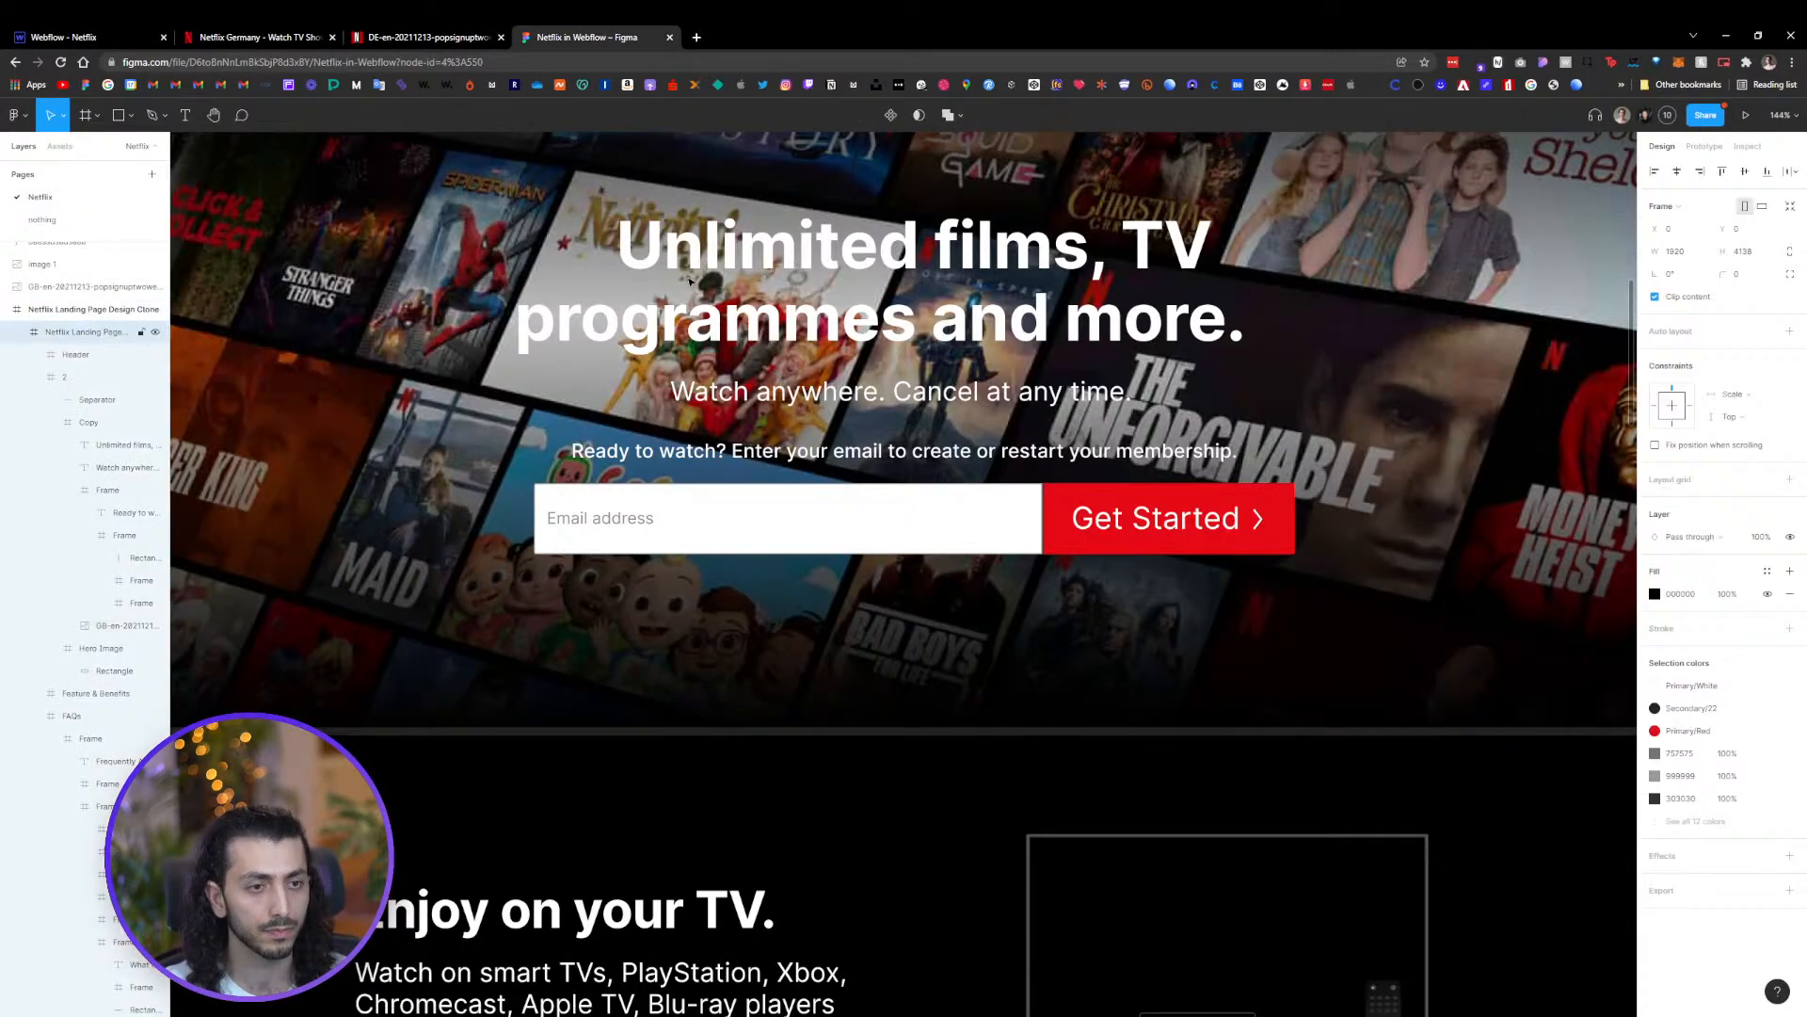
double_click(696, 260)
double_click(694, 260)
double_click(693, 254)
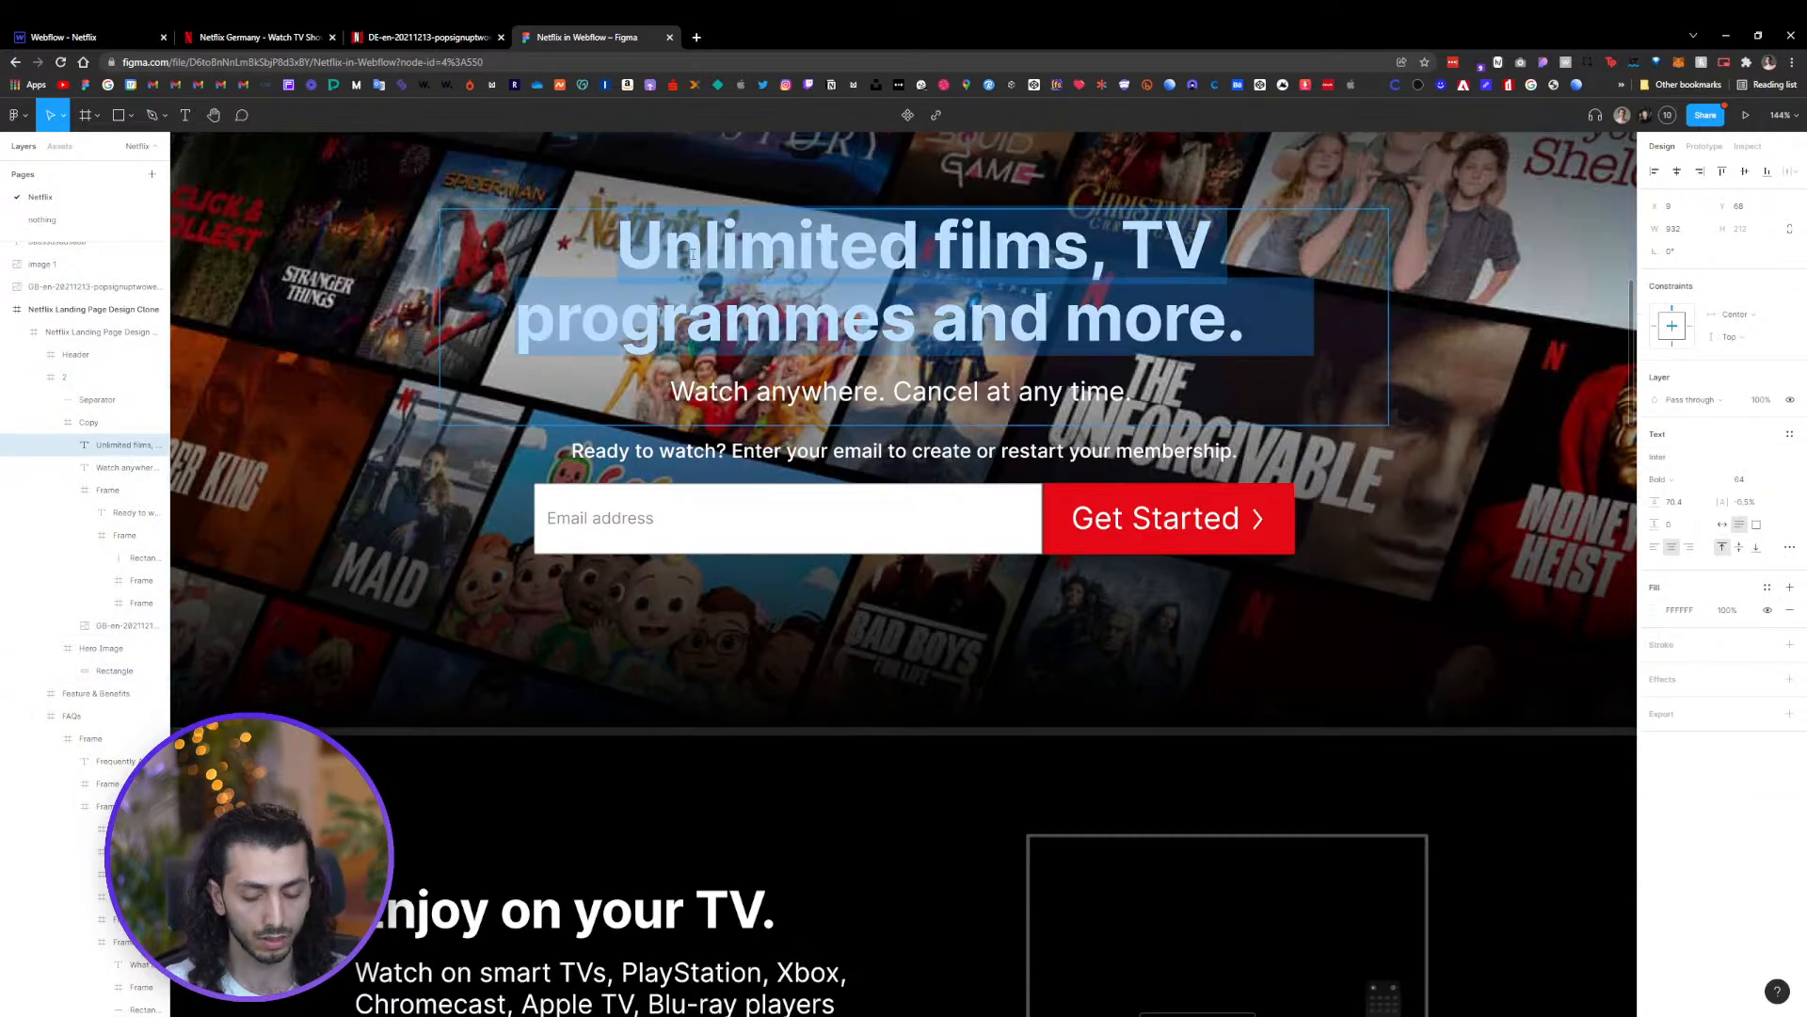
left_click(237, 35)
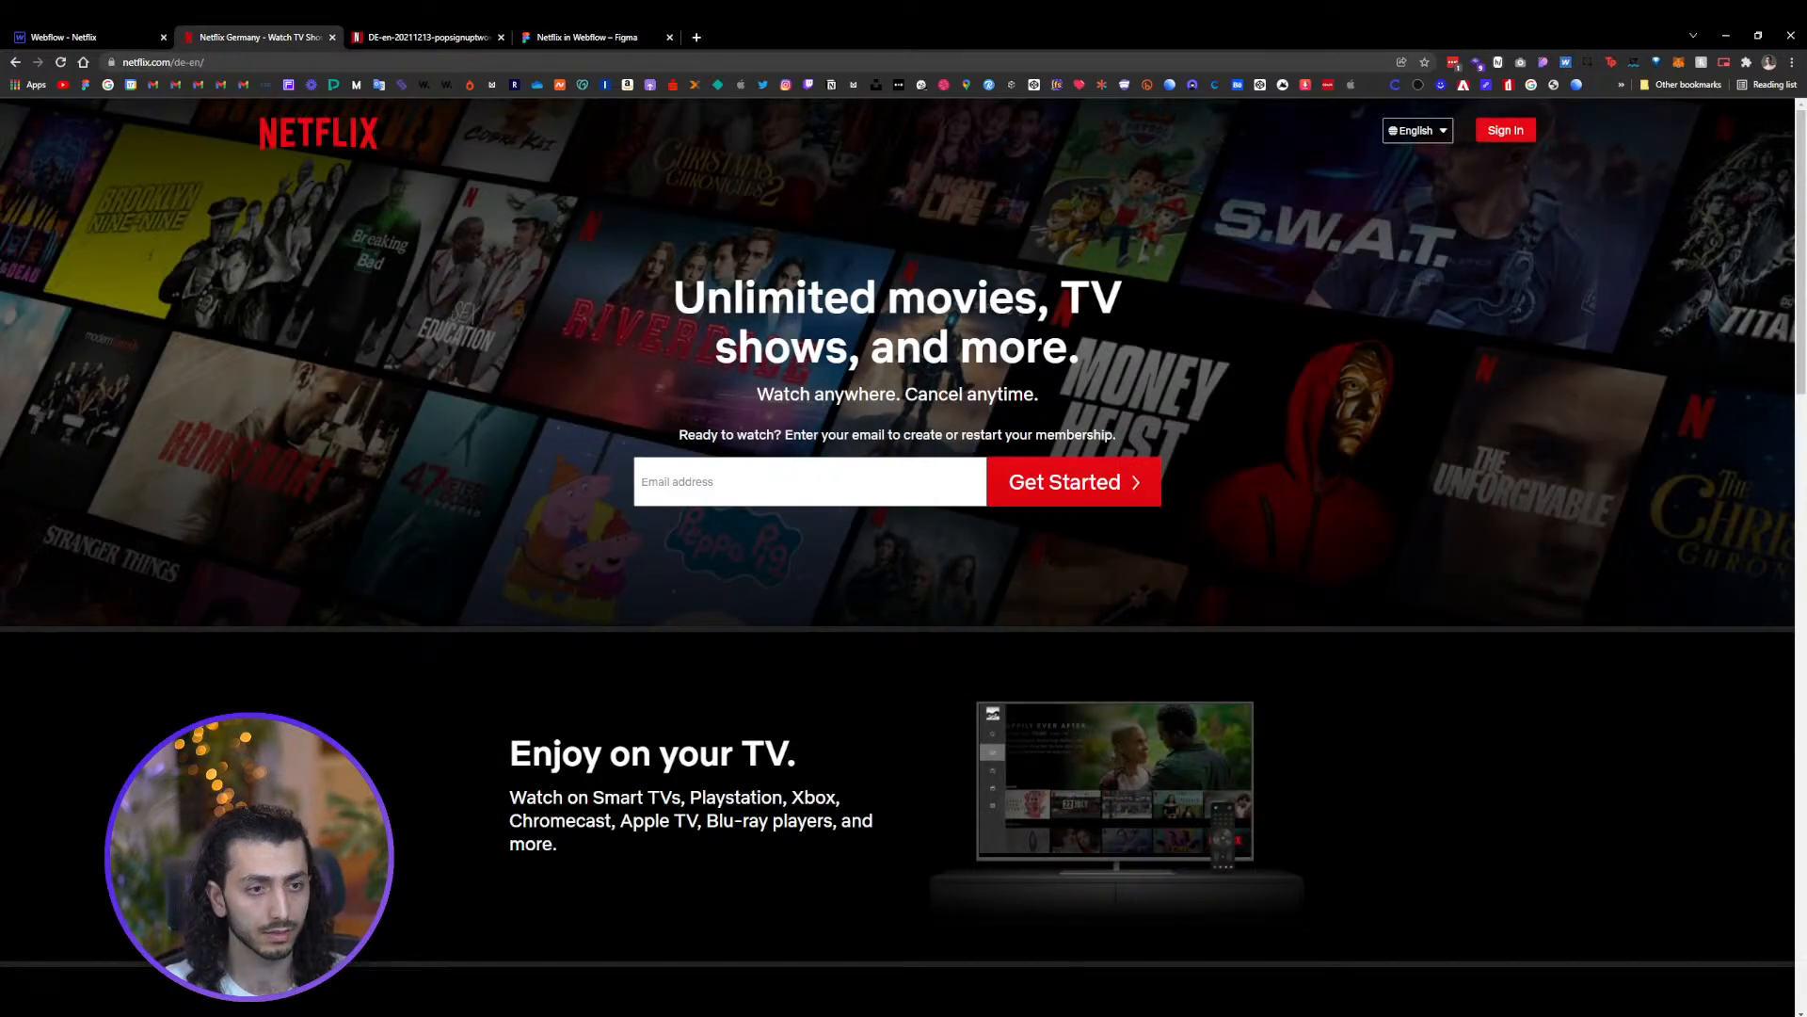
left_click(83, 36)
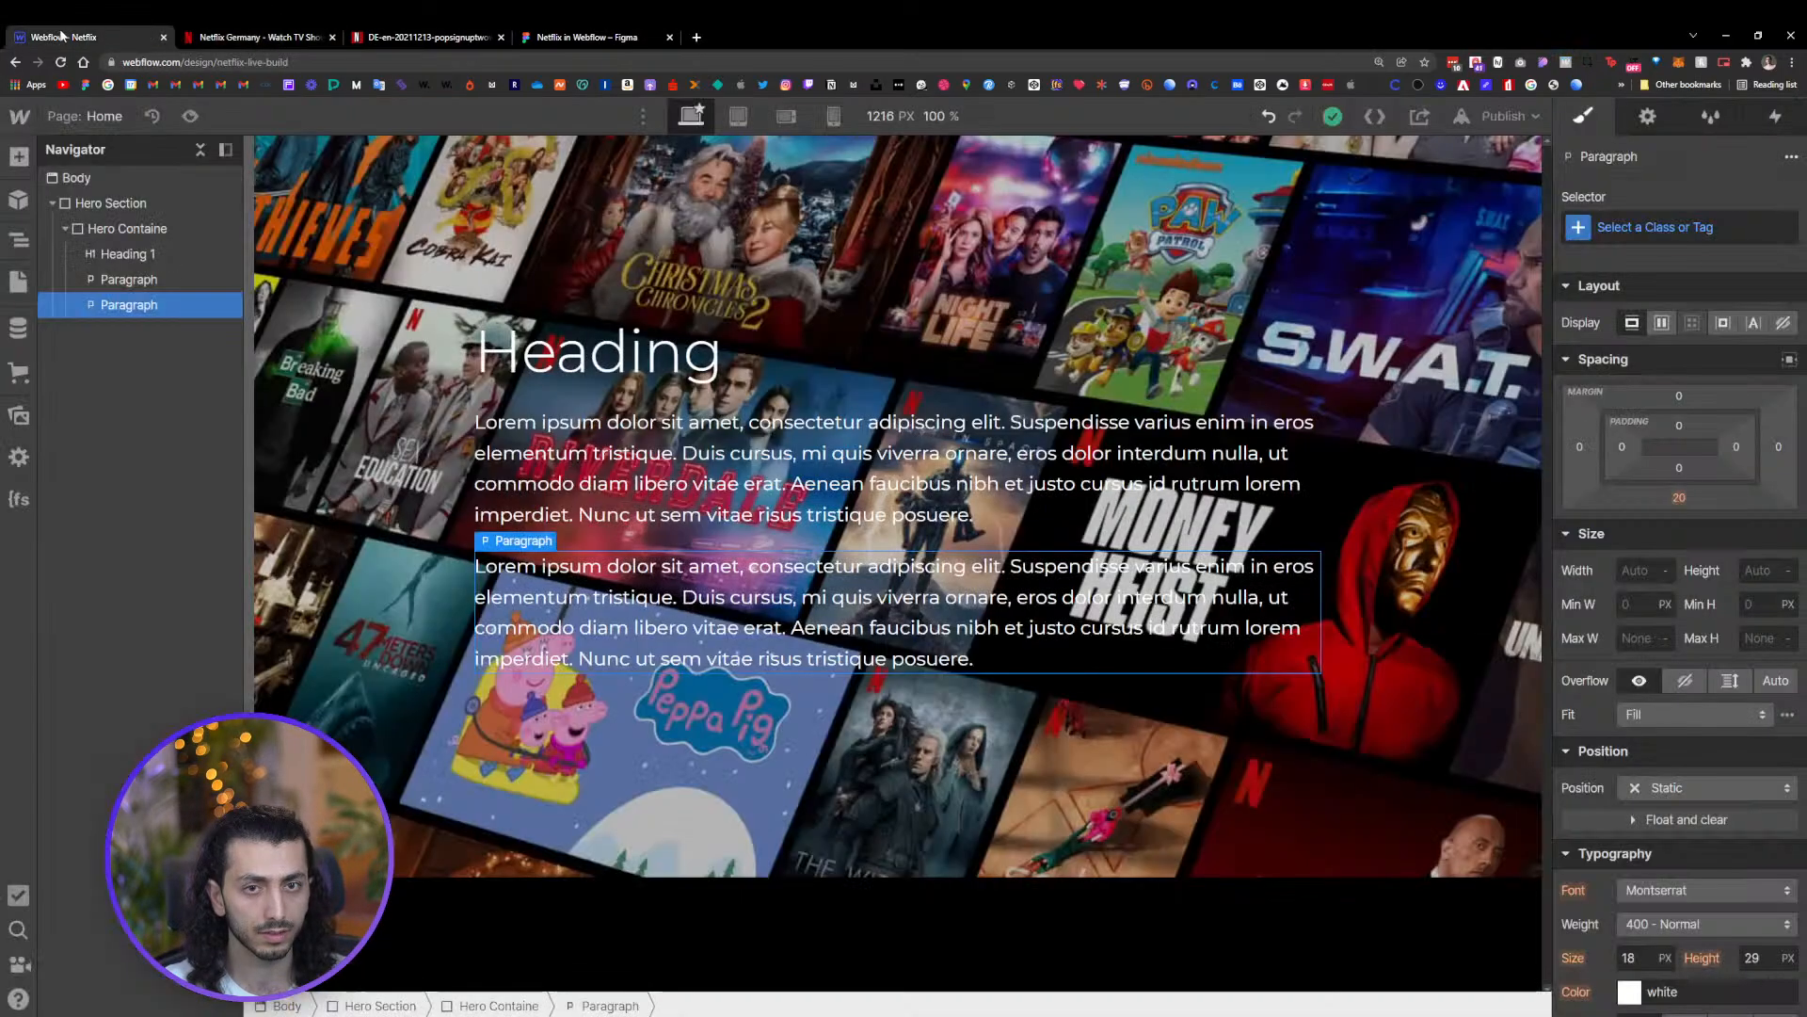
double_click(639, 352)
key("ctrl+v")
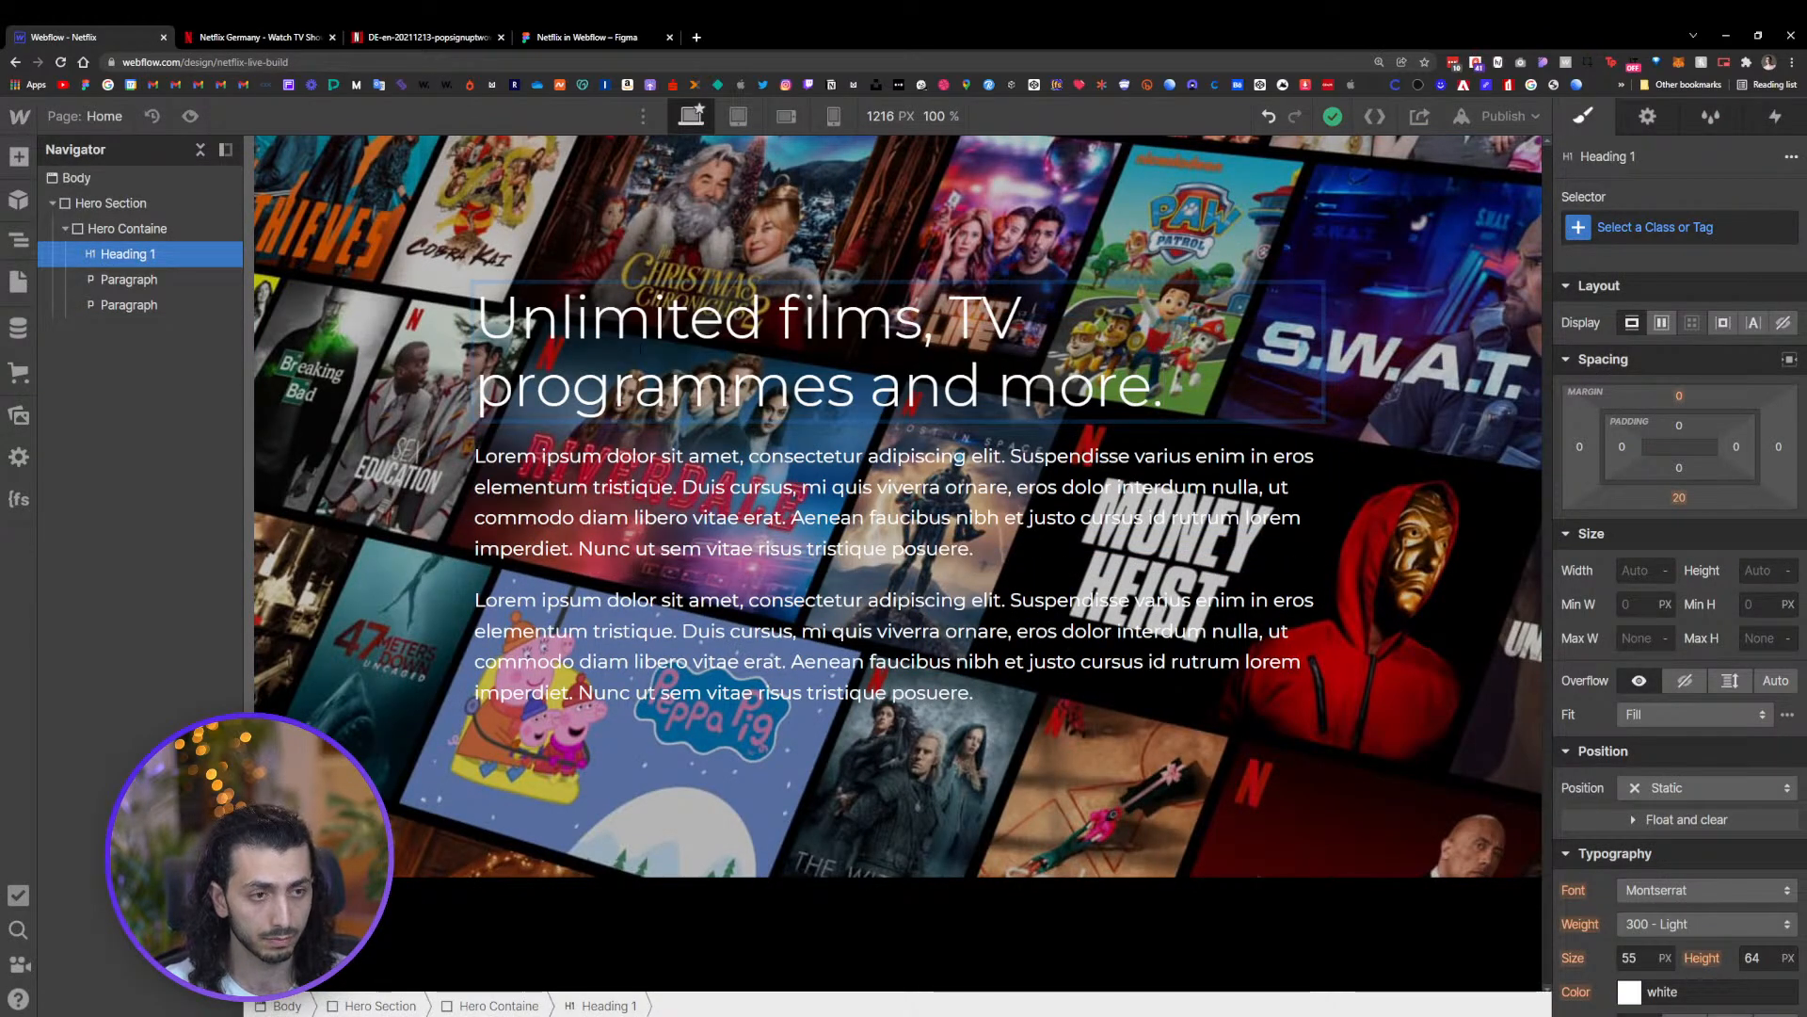
Replace the first paragraph's text with the Figma copy "Watch anywhere. Cancel at any time."
left_click(588, 38)
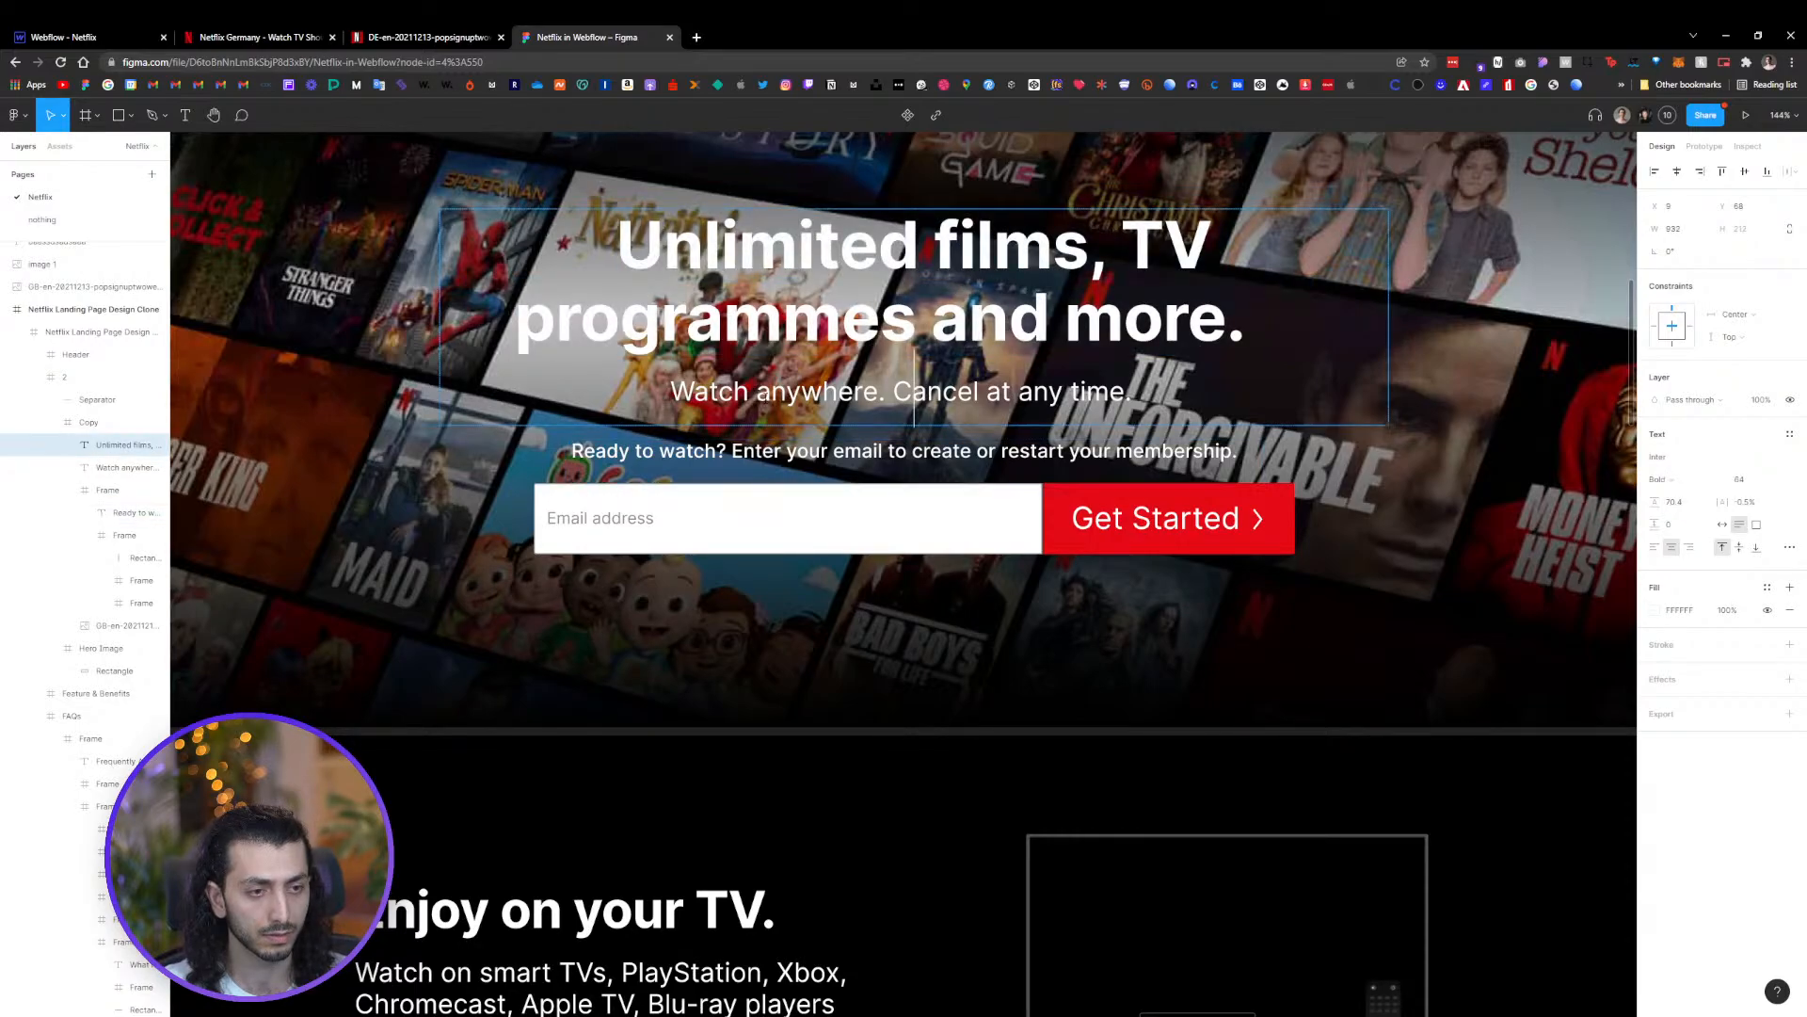
left_click(781, 451)
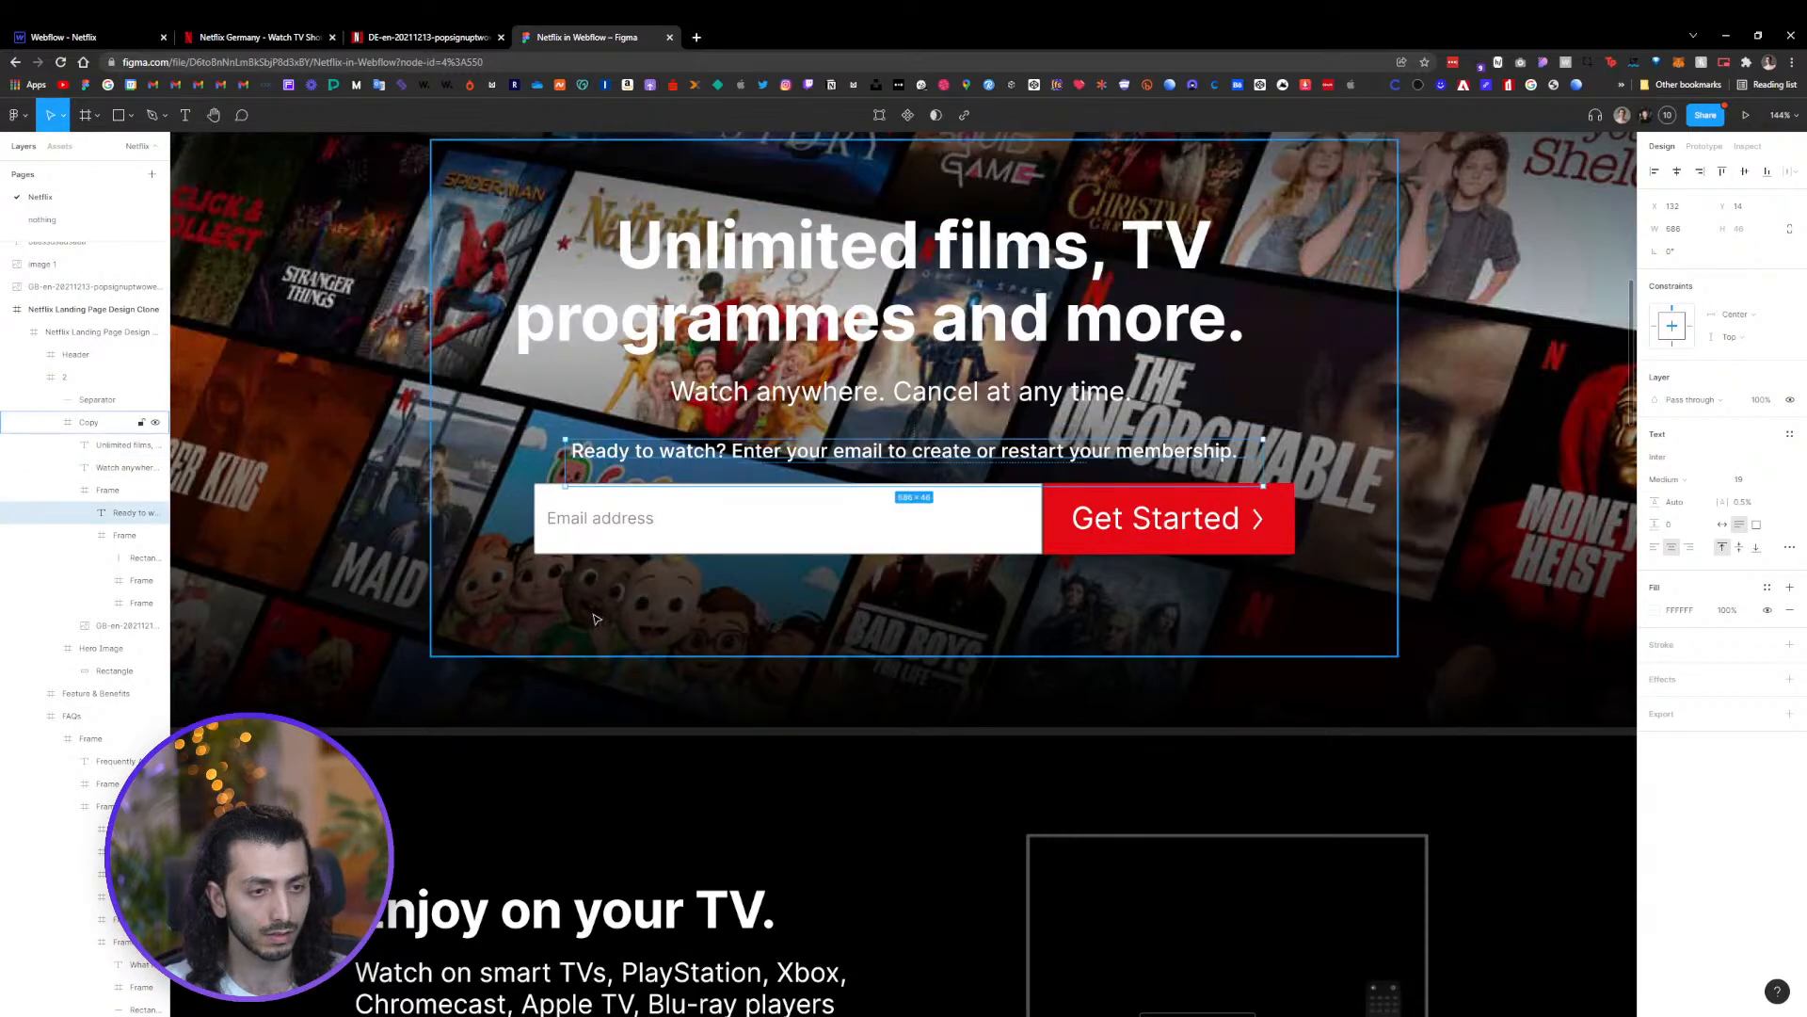
double_click(747, 393)
key("ctrl+c")
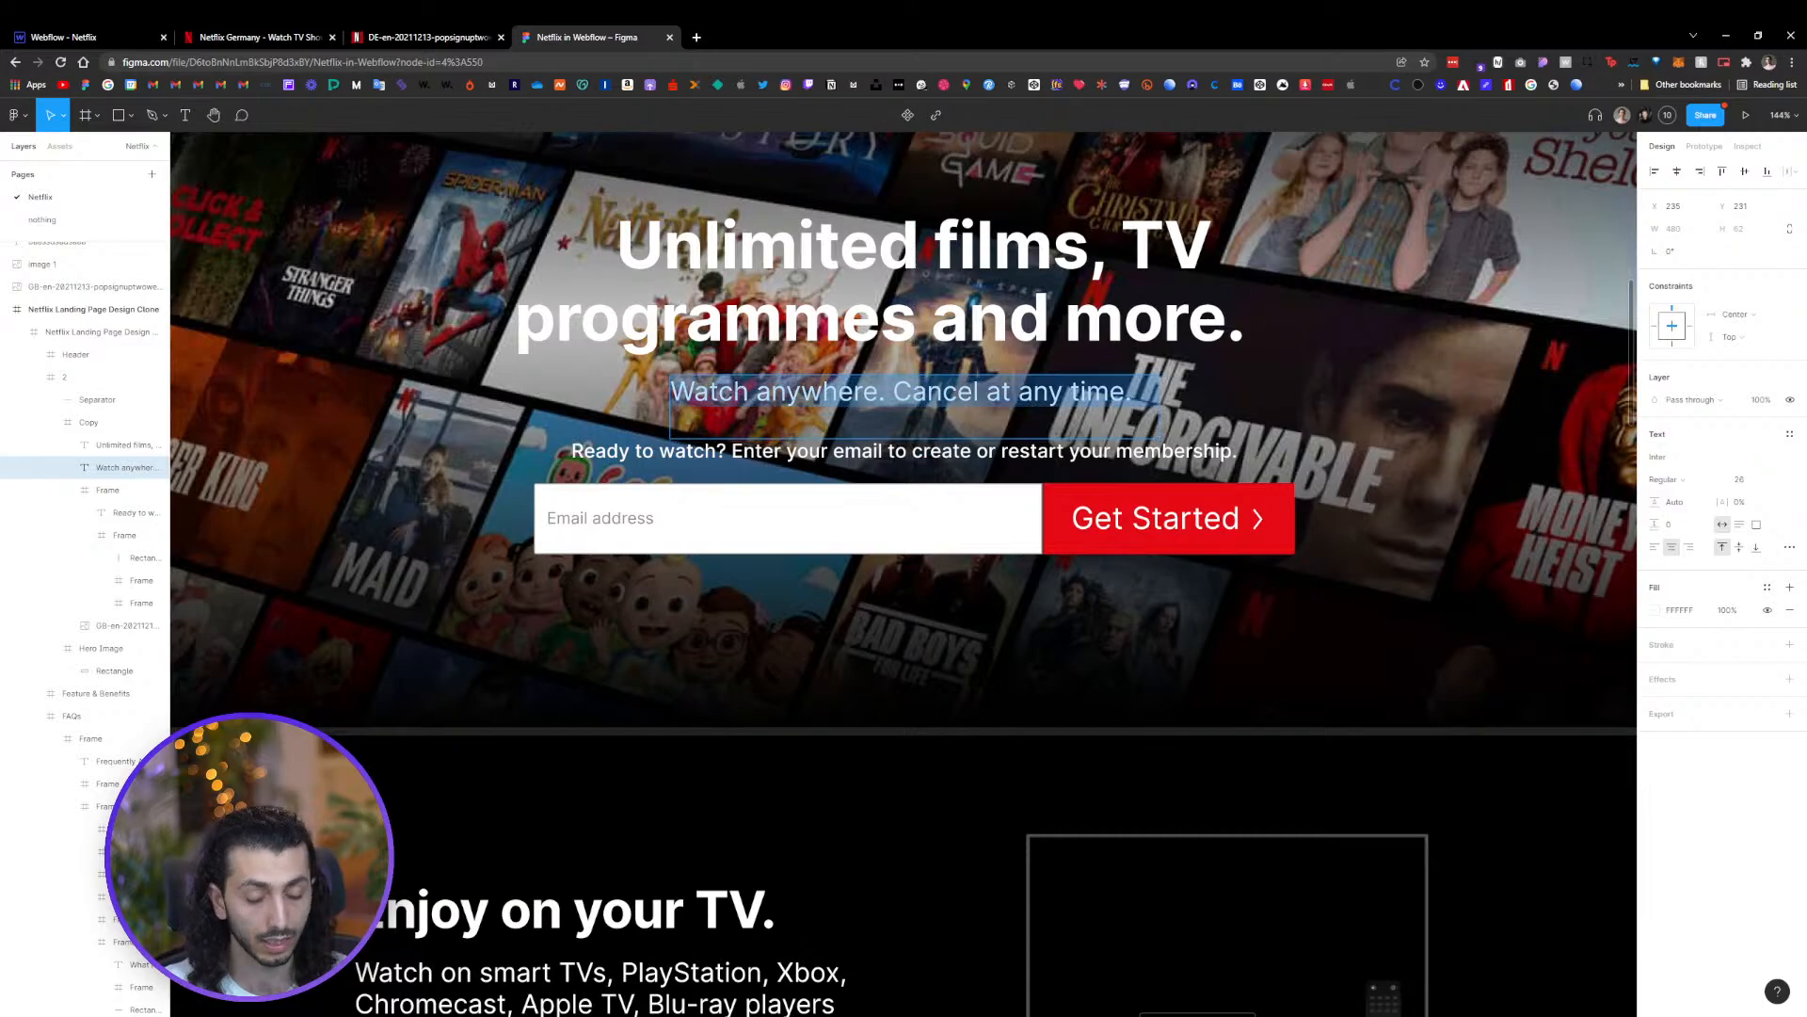
key("ctrl+1")
left_click(894, 502)
key("Return")
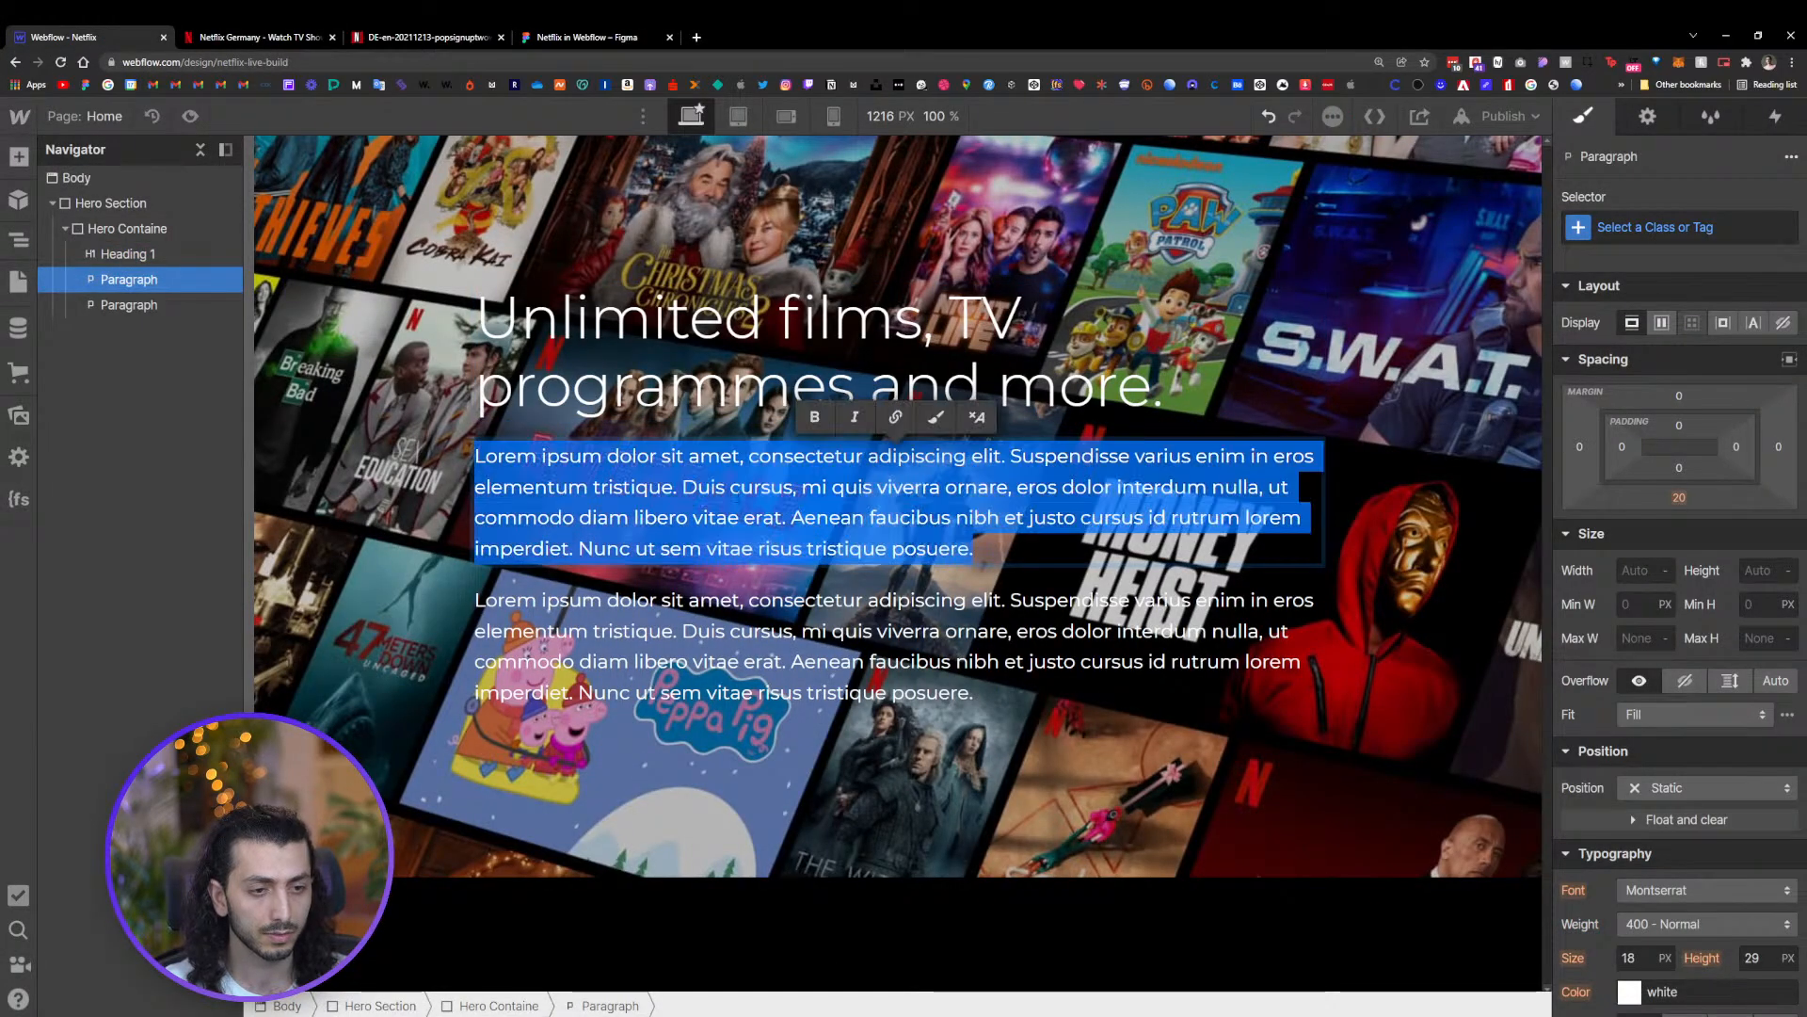
key("ctrl+v")
Replace the second paragraph's text with "Ready to watch? Enter your email to create or restart your membership."
left_click(588, 37)
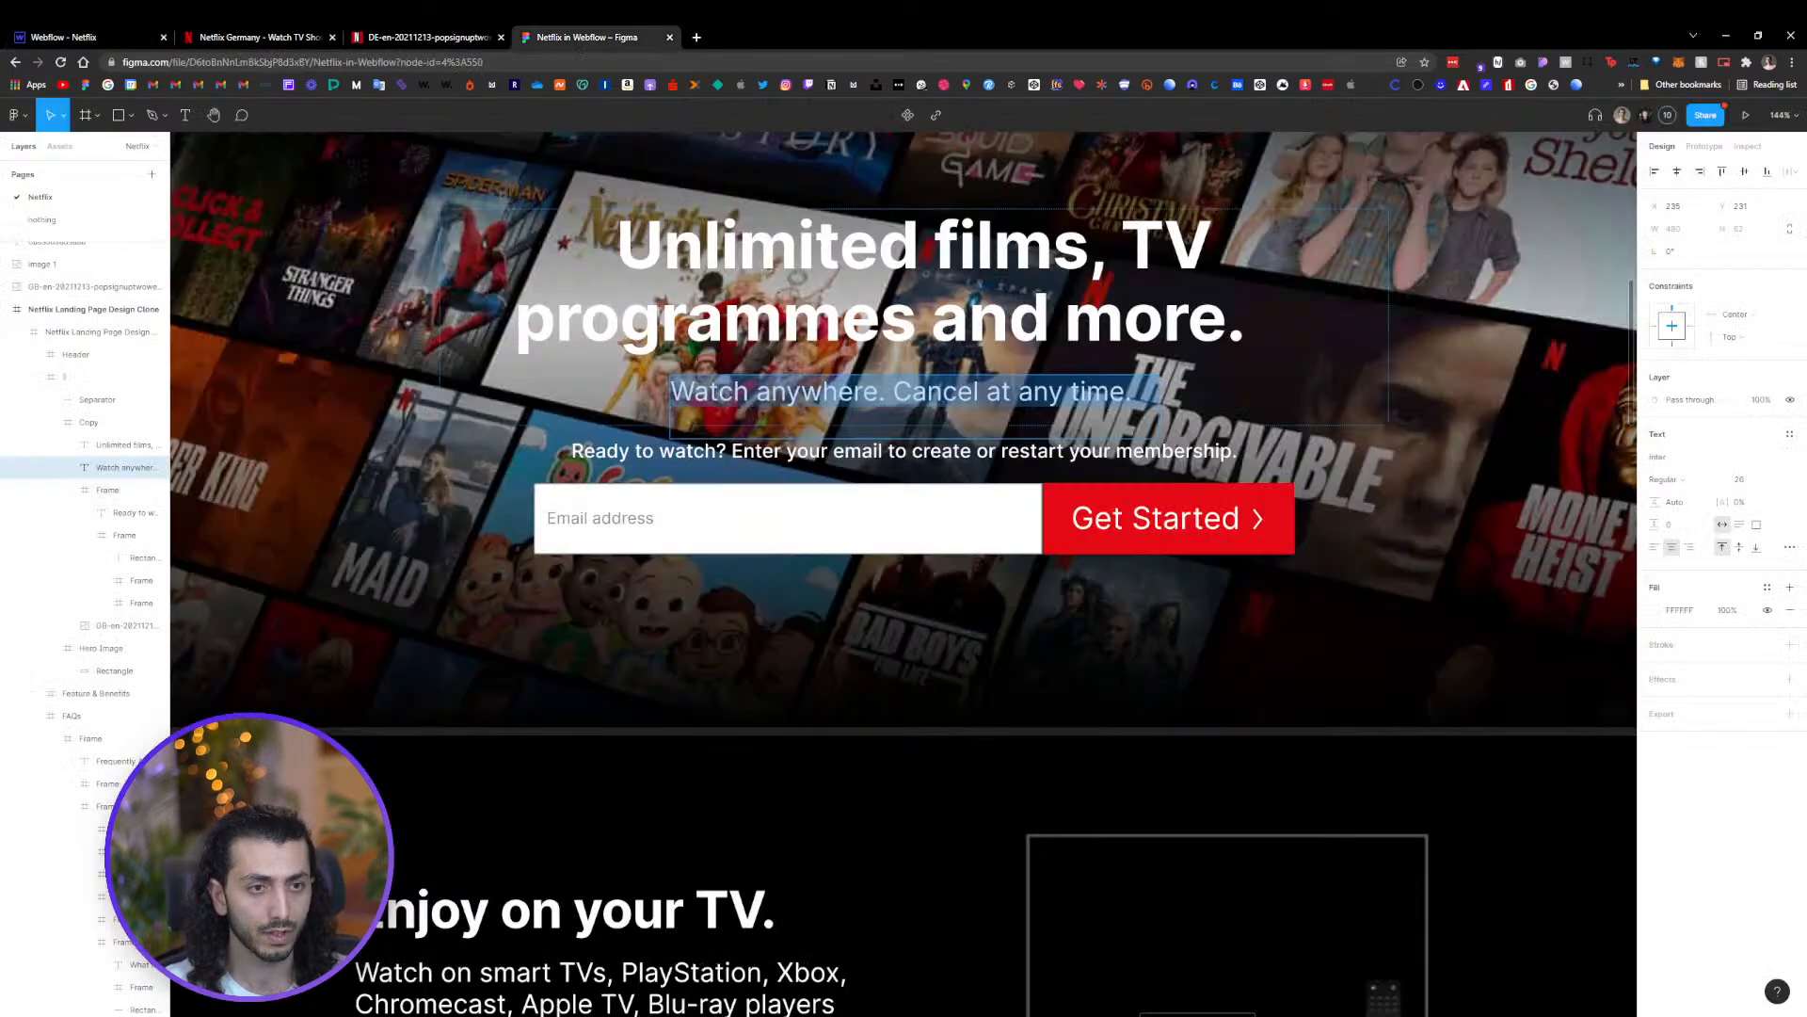
triple_click(807, 452)
key("ctrl+c")
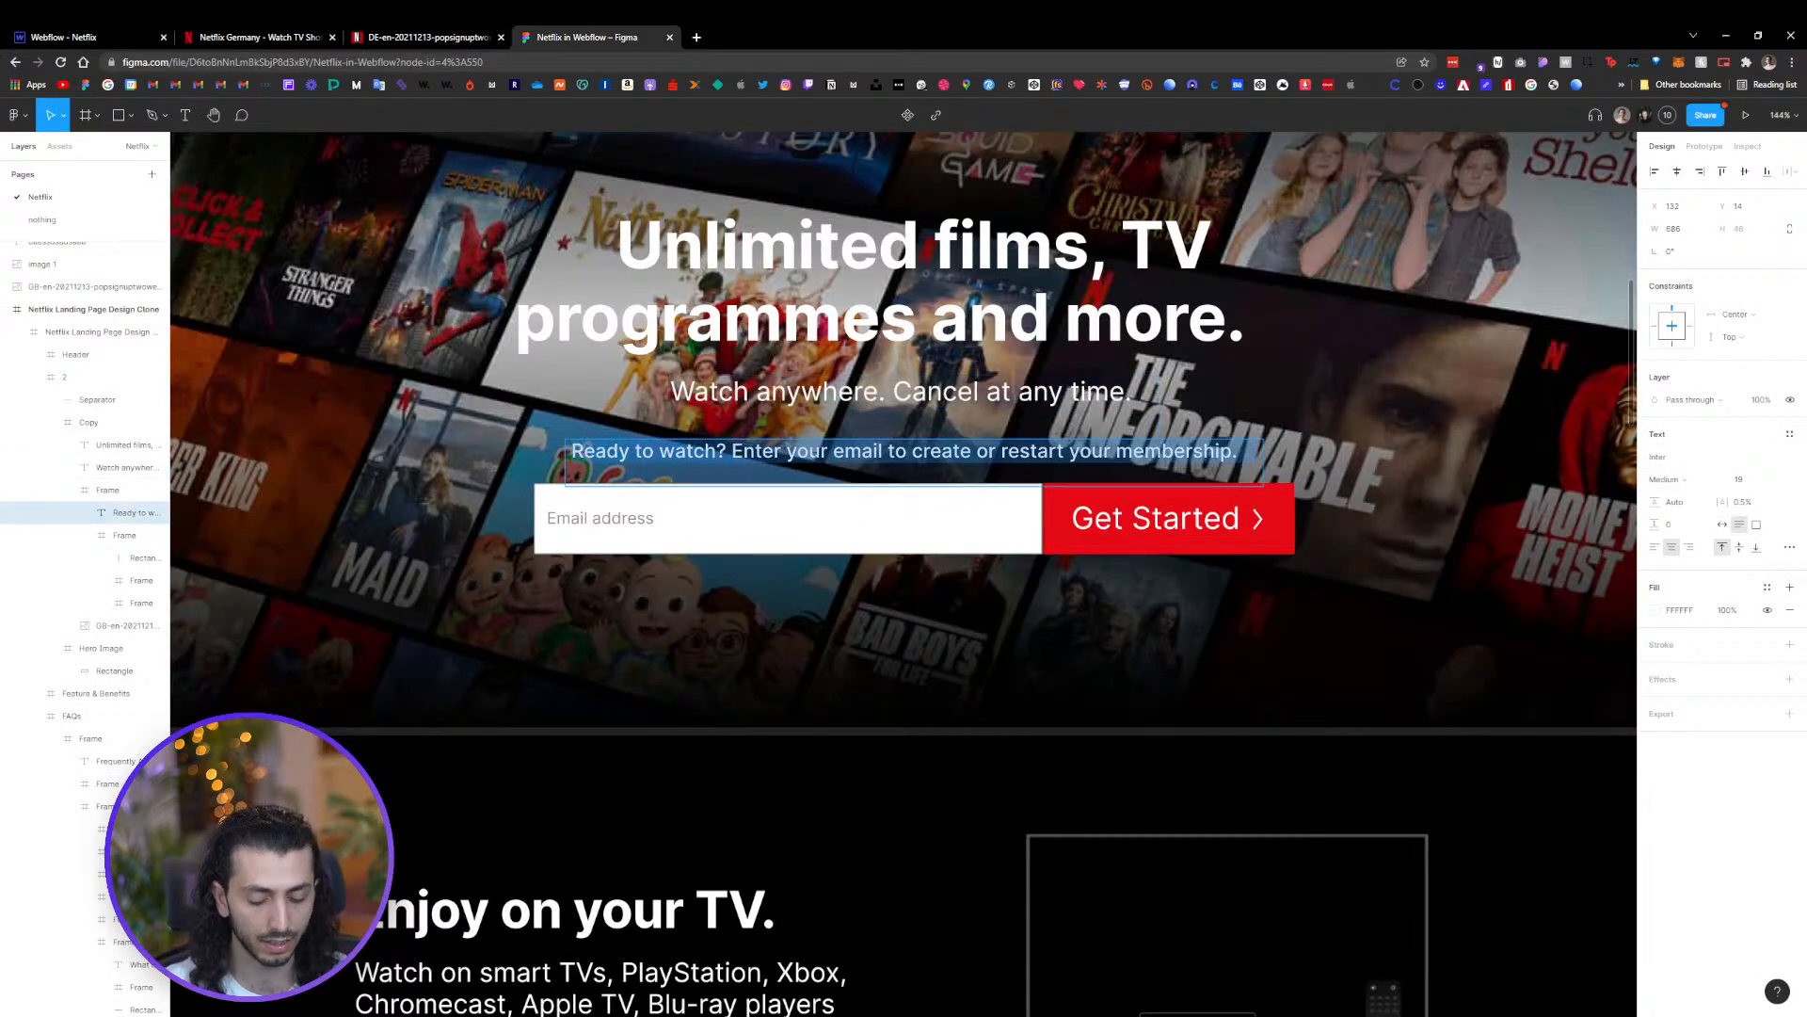
left_click(49, 37)
double_click(741, 603)
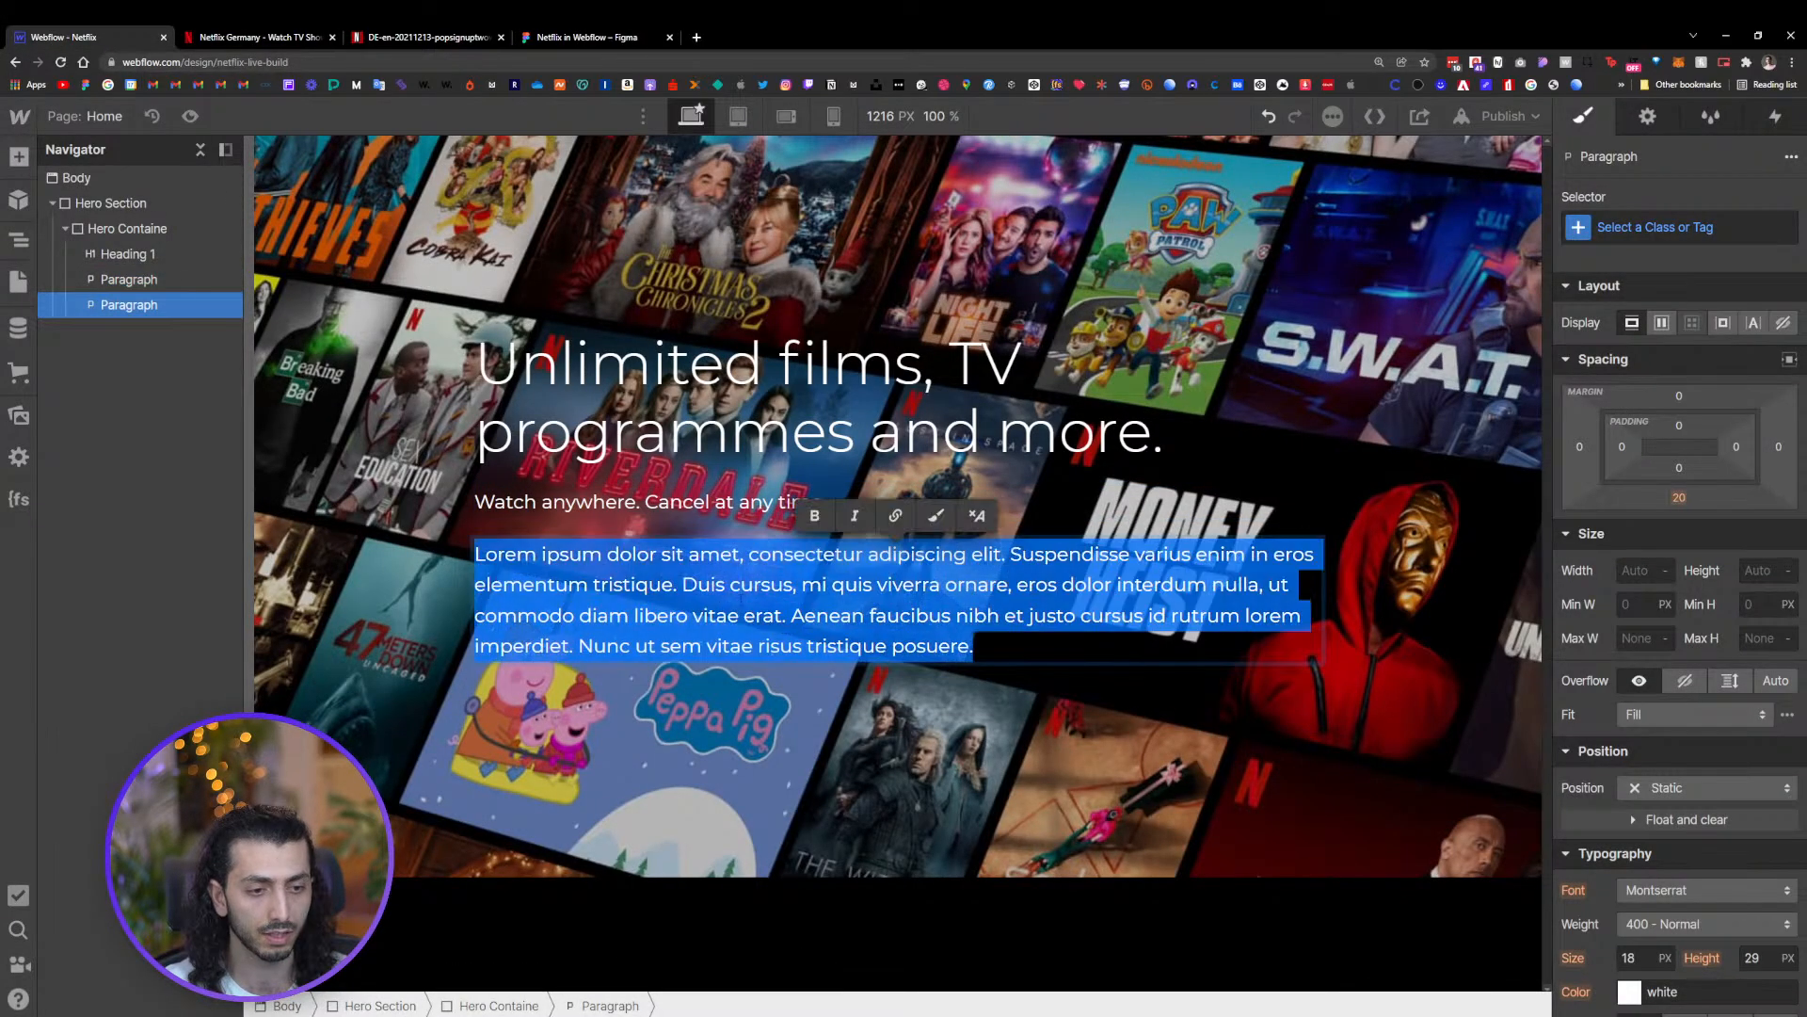
key("ctrl+v")
left_click(831, 699)
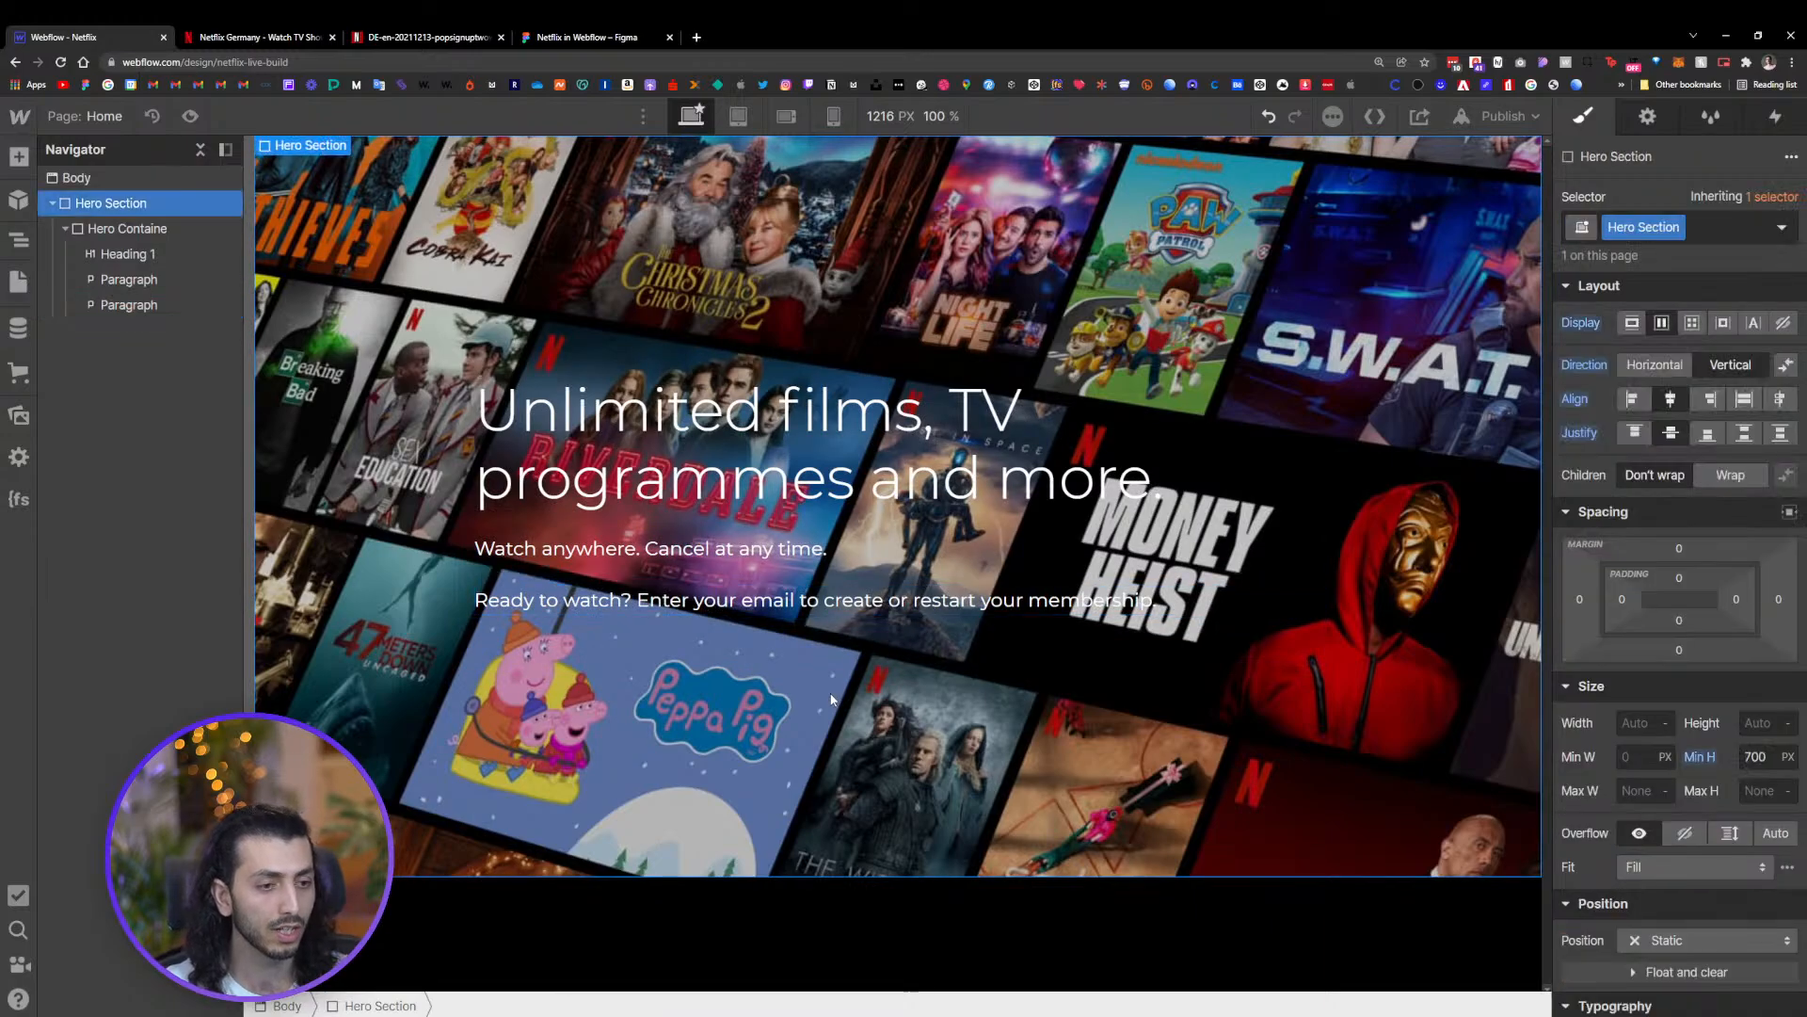
Try changing the hero heading's font to Inconsolata
left_click(817, 603)
left_click(903, 549)
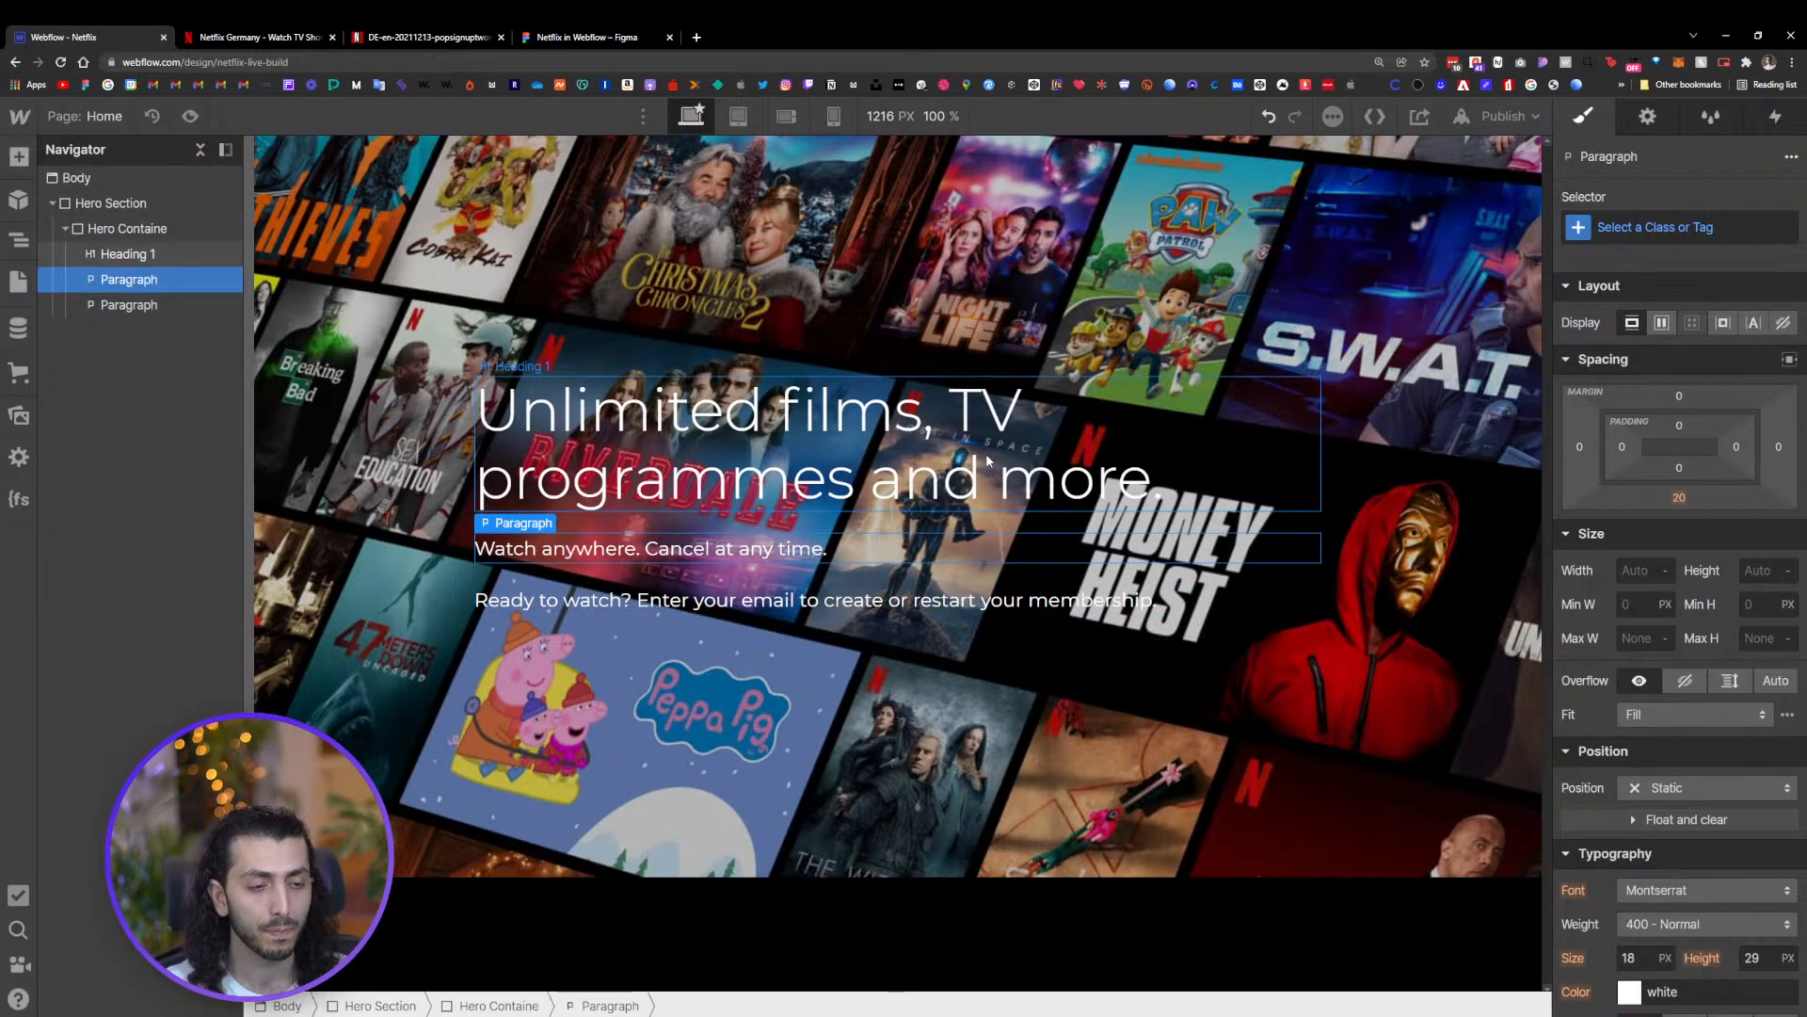
left_click(988, 461)
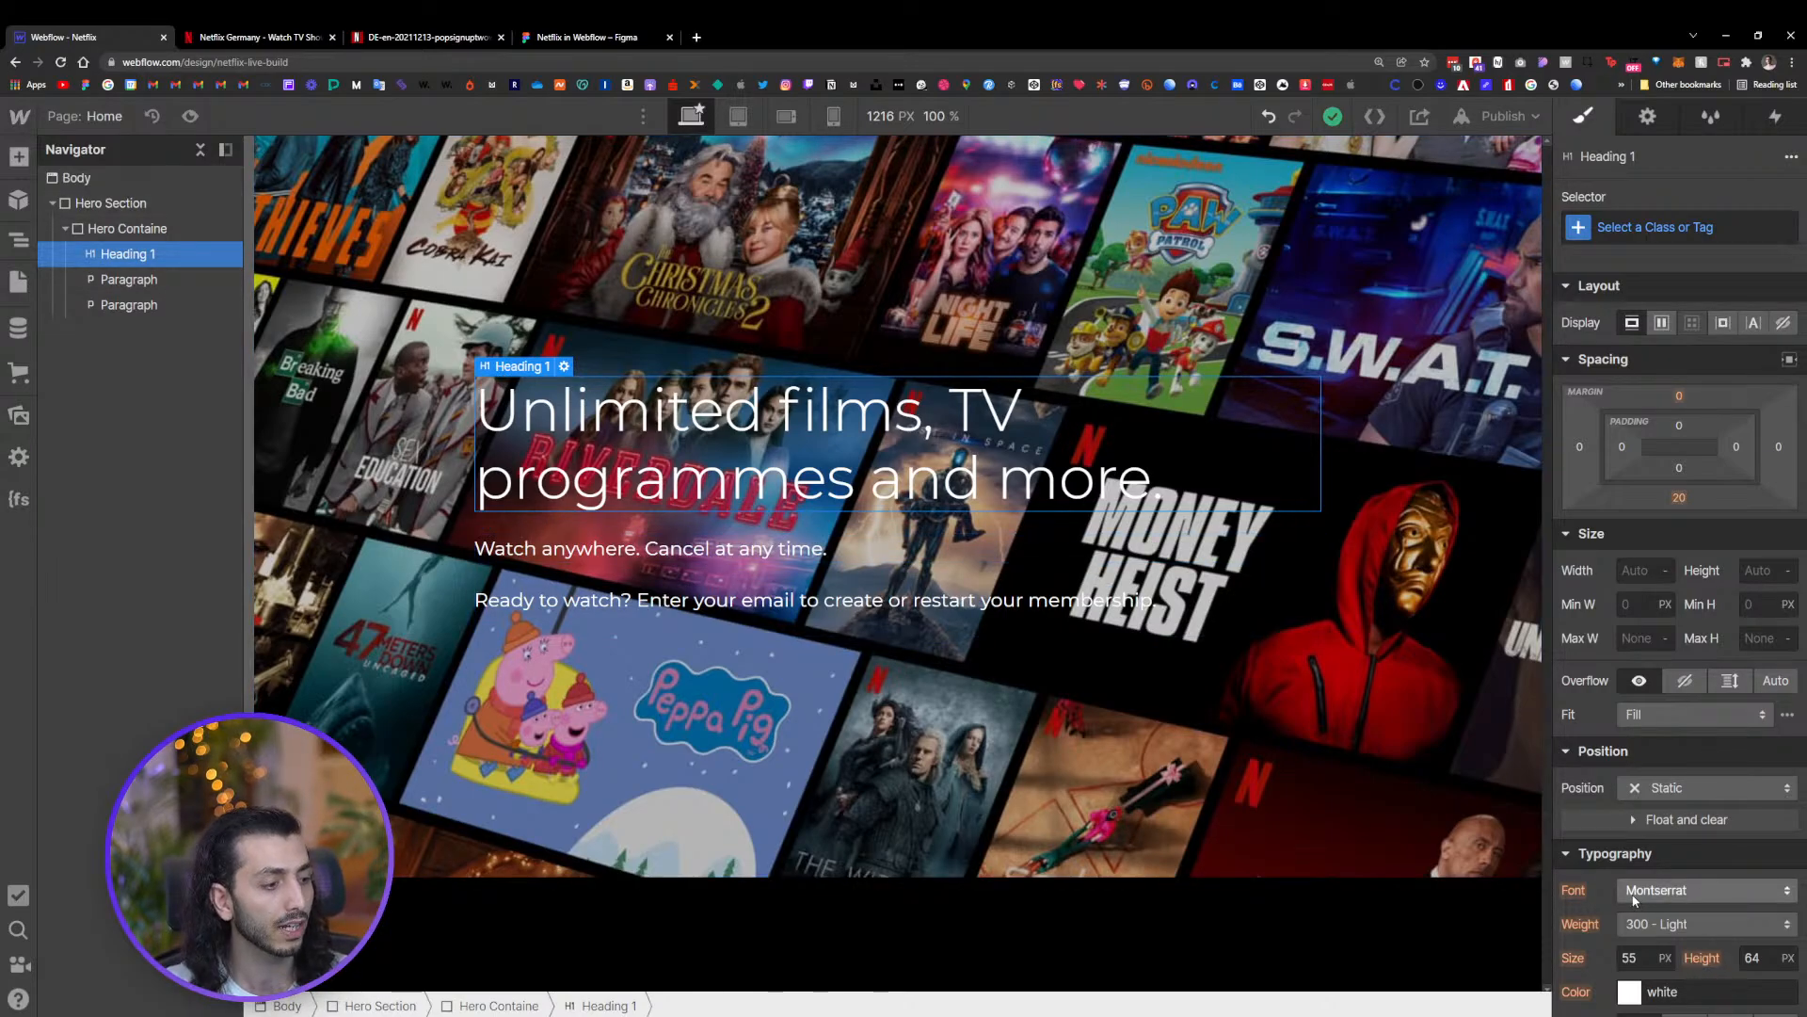
scroll(1638, 894, "down", 1)
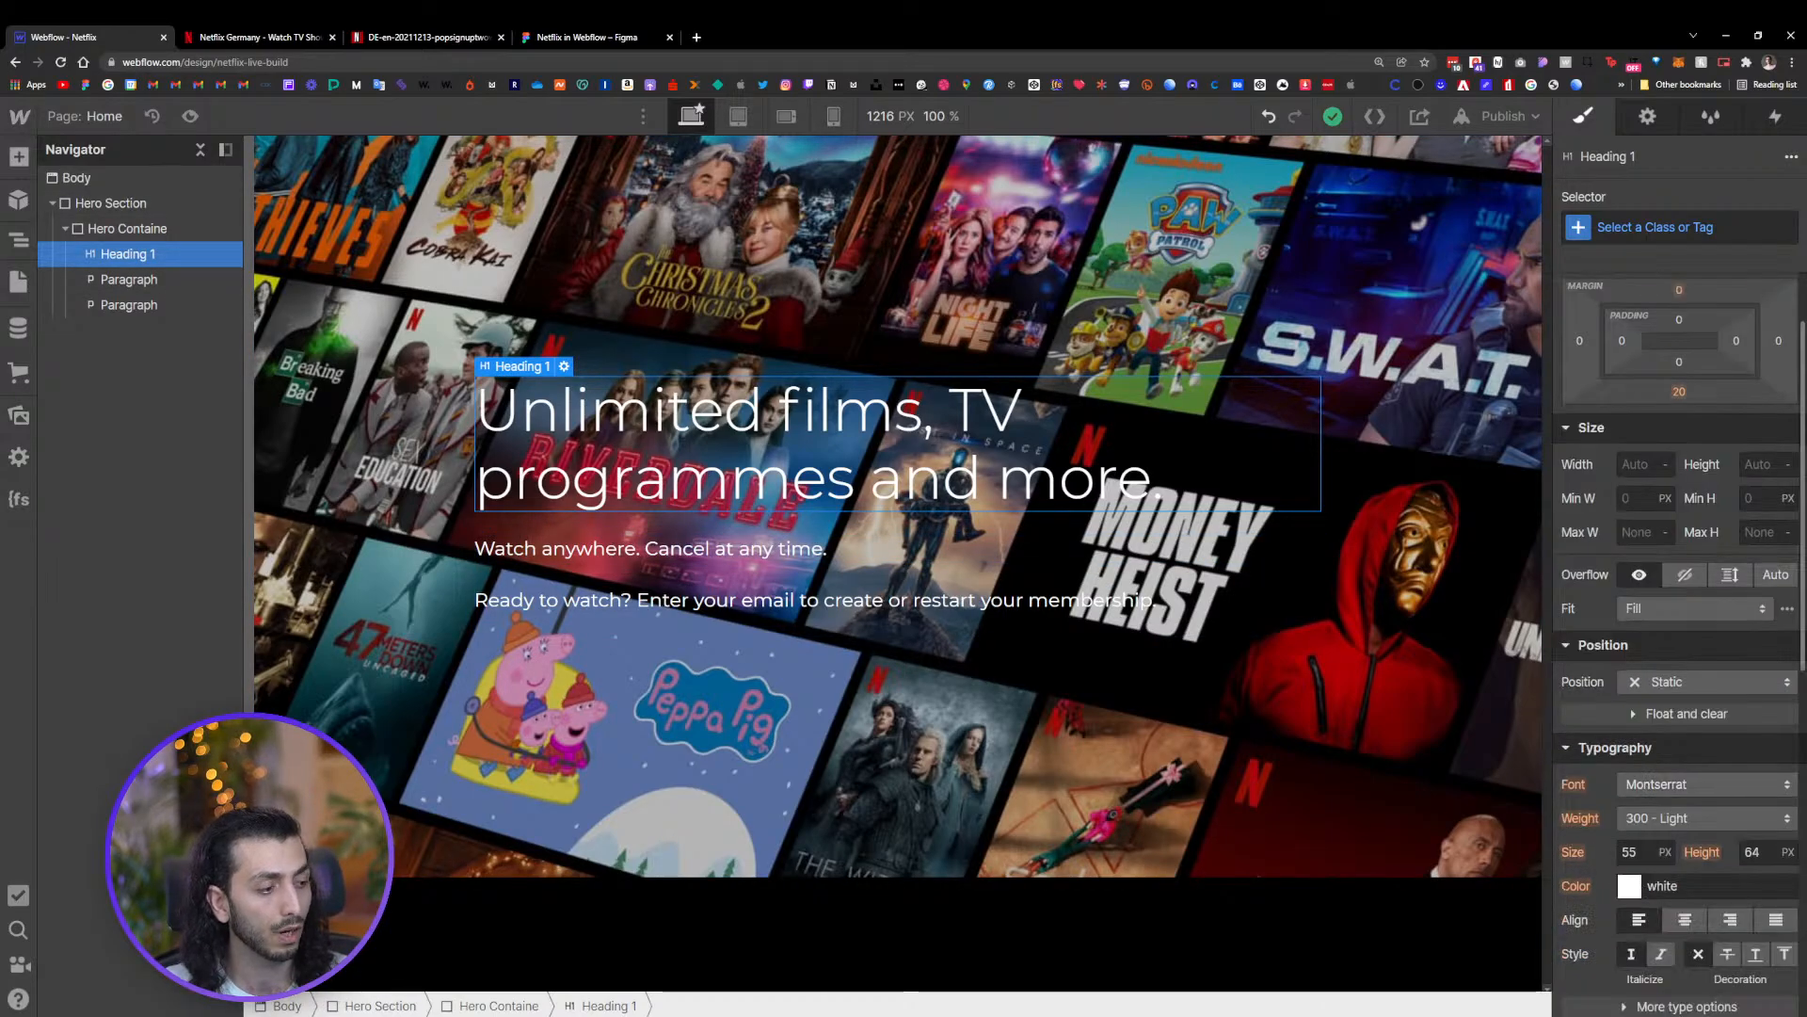
left_click(1649, 787)
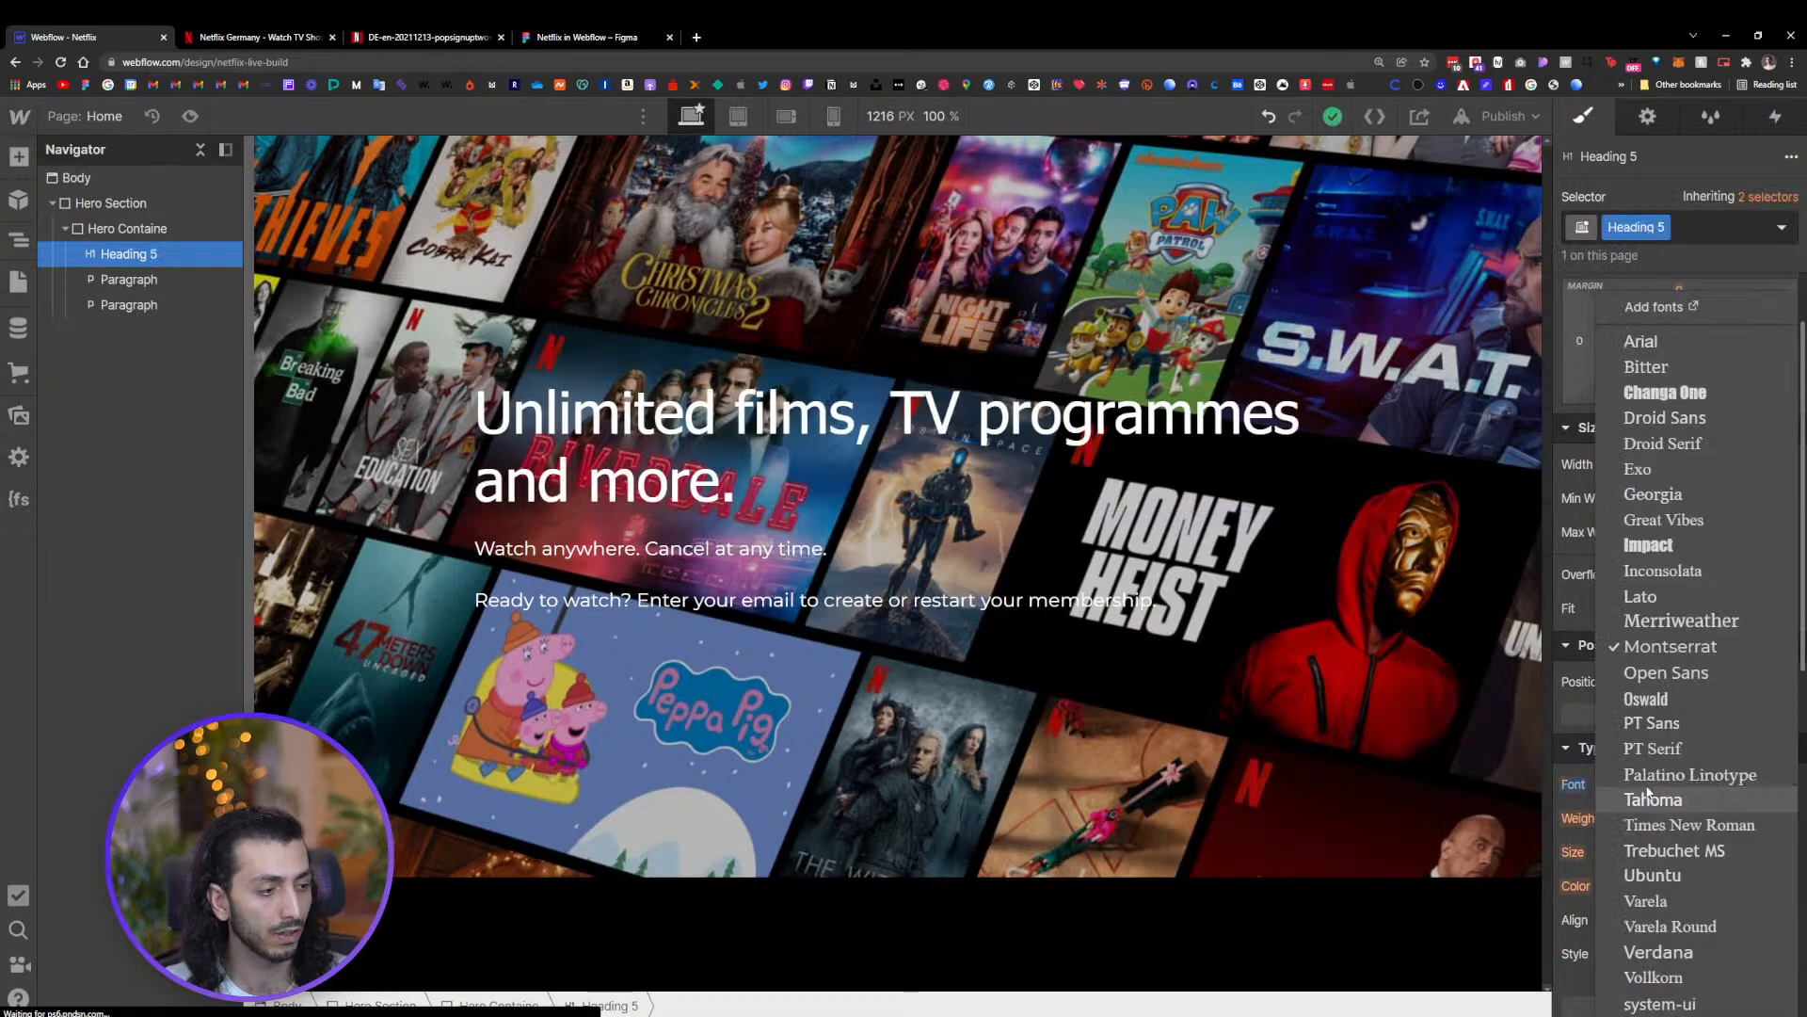
left_click(1660, 568)
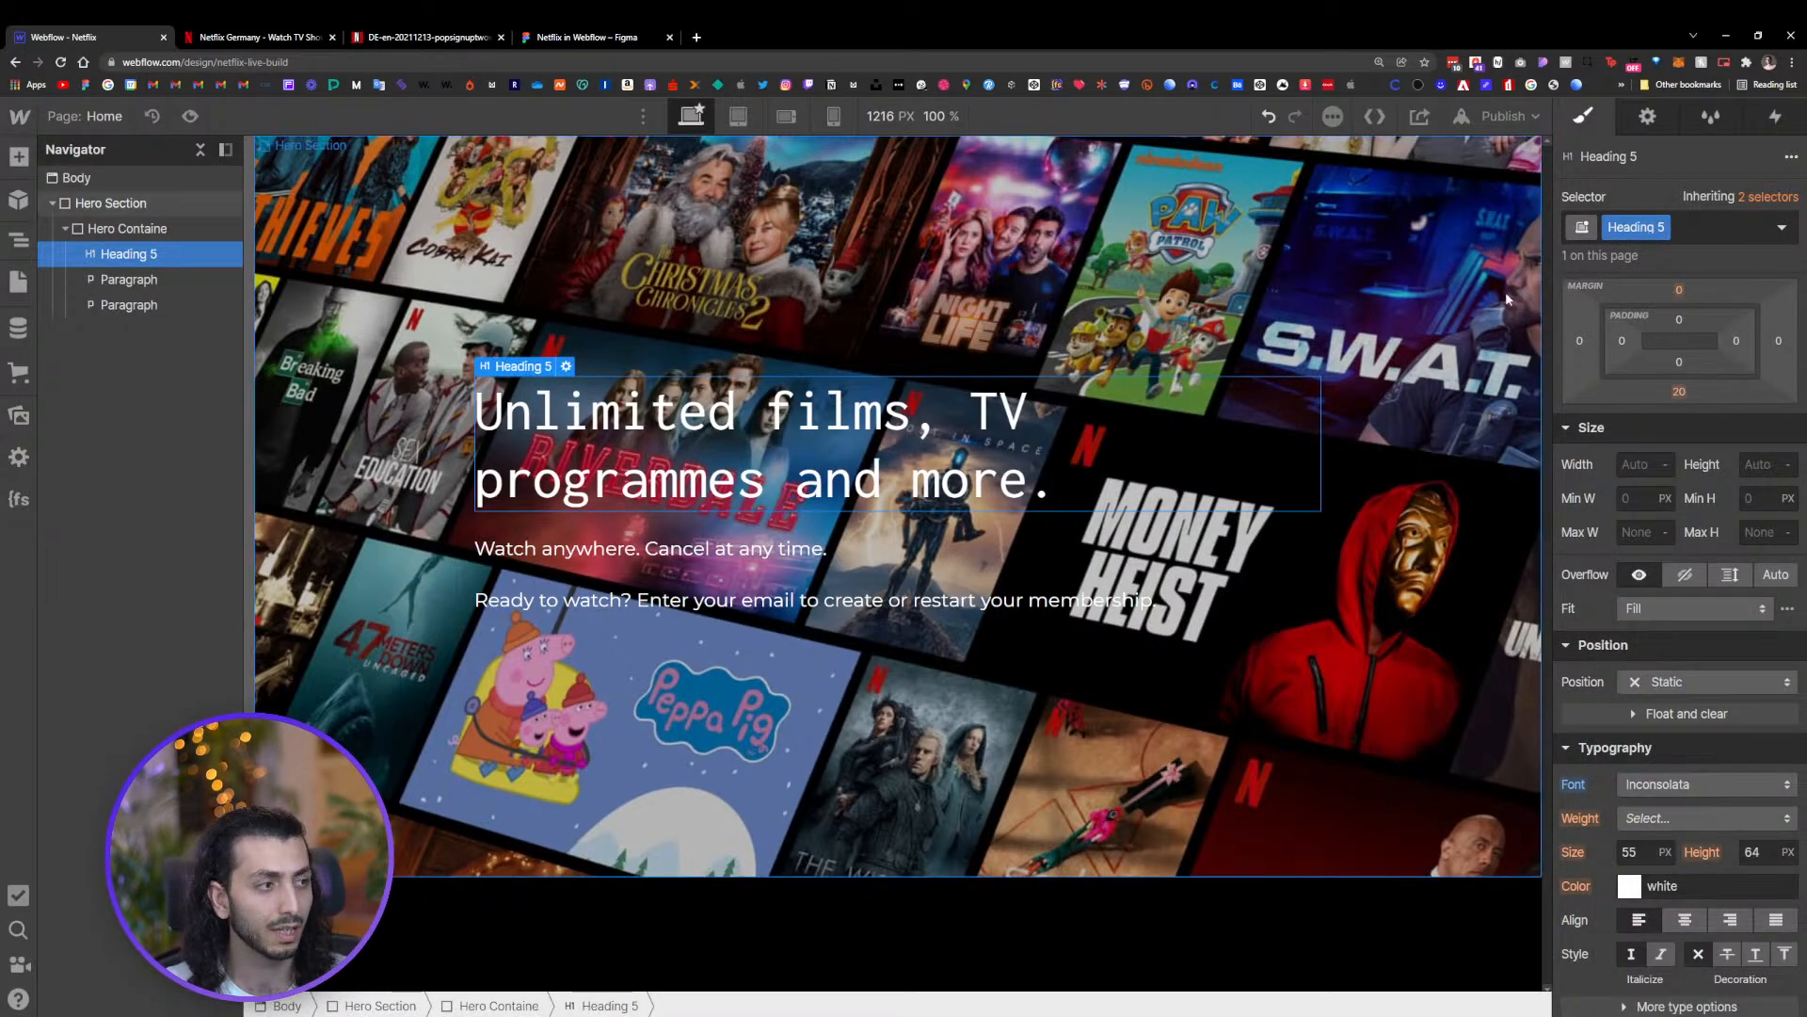
Undo the heading font change
left_click(1272, 115)
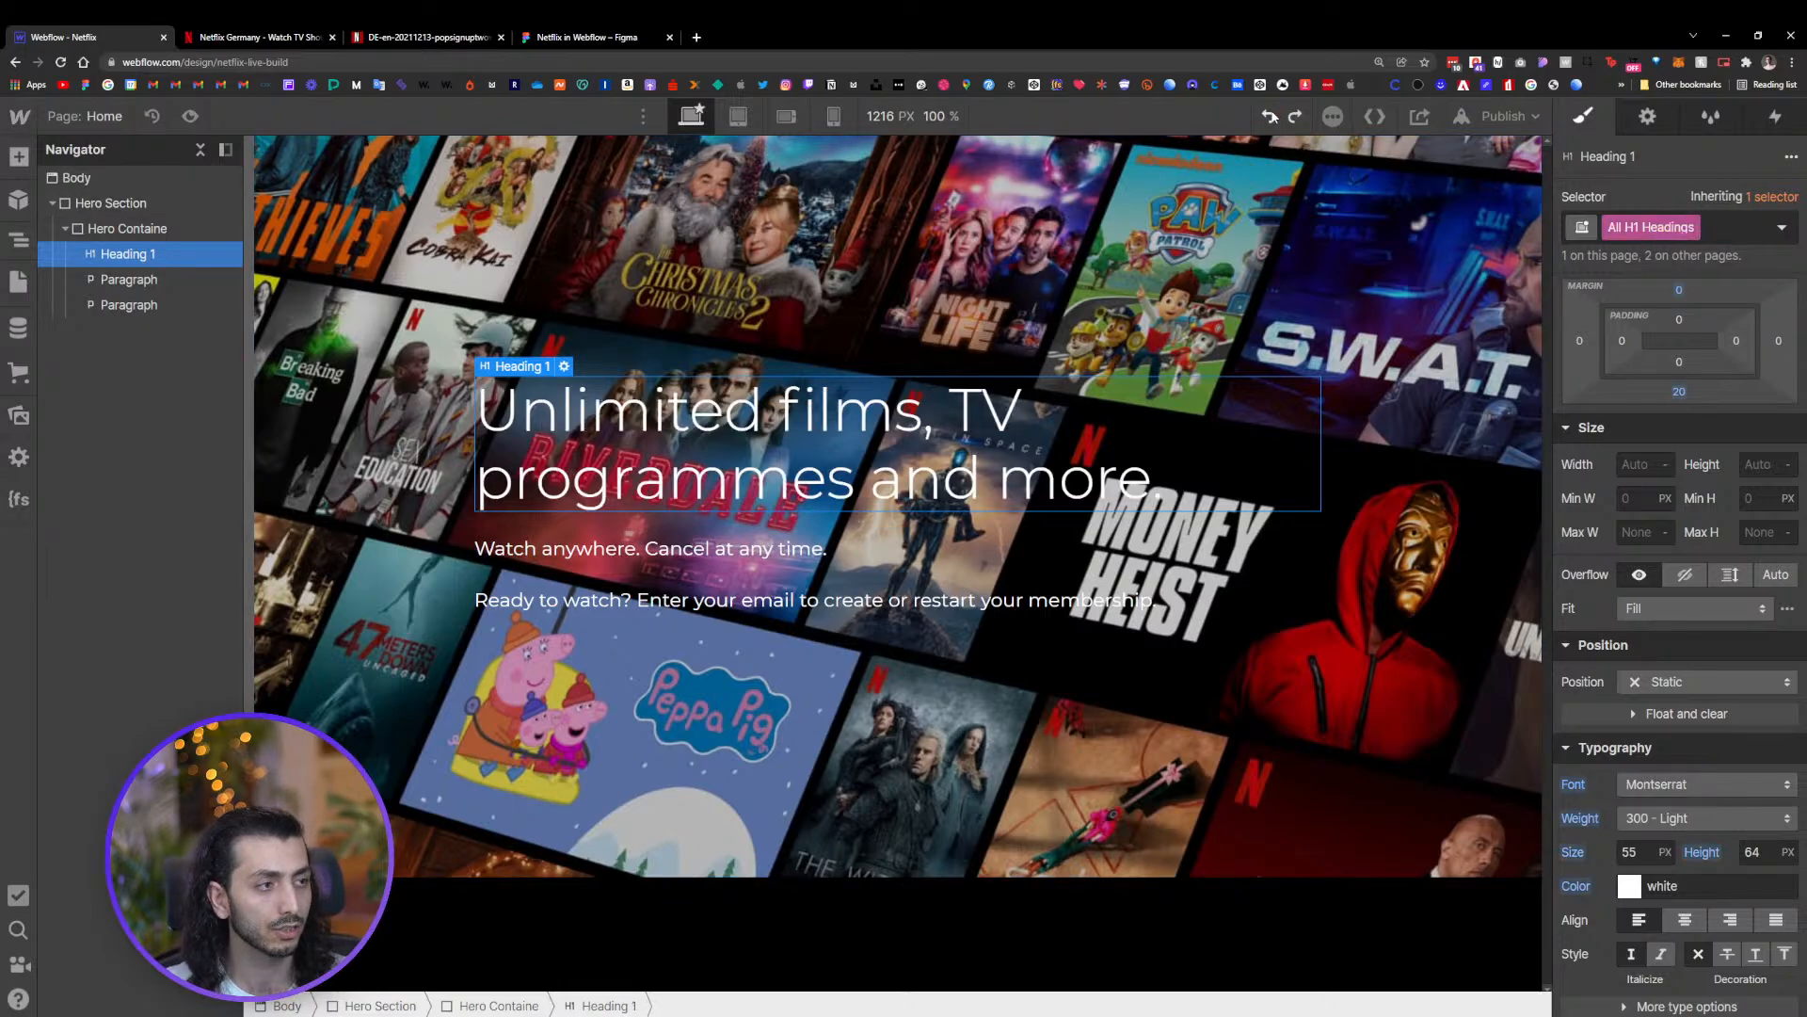
left_click(1272, 114)
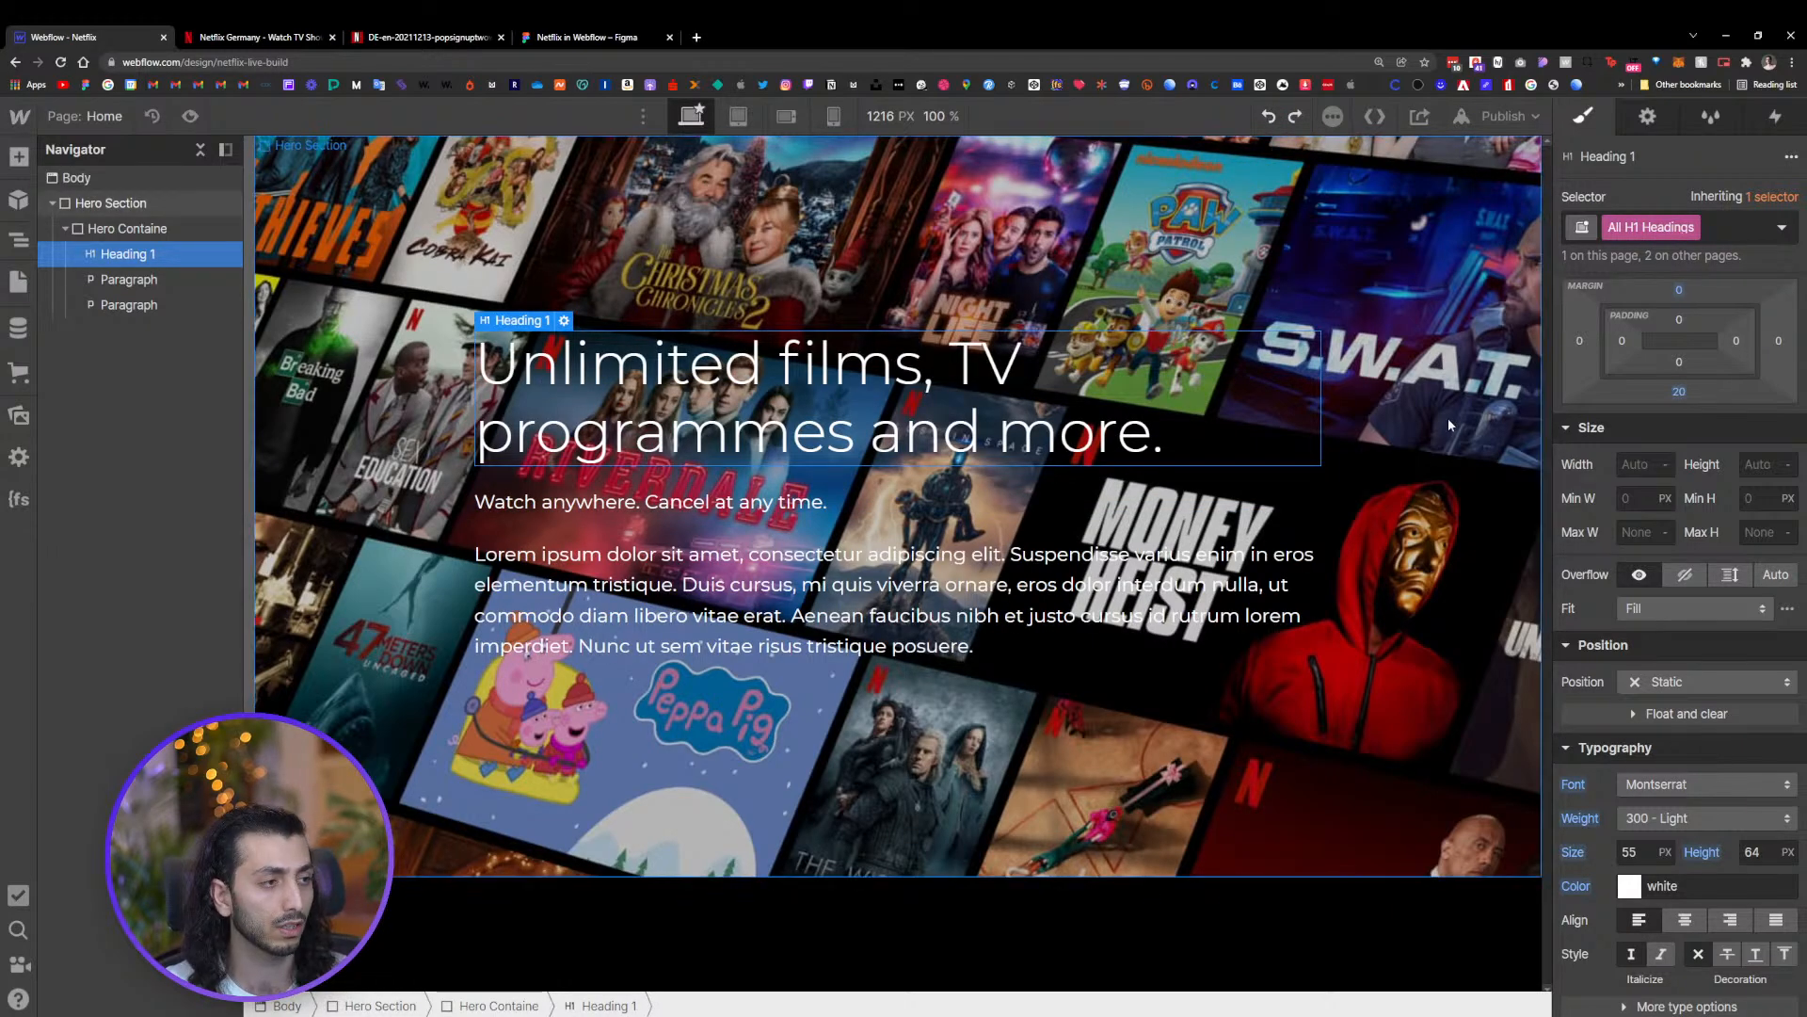
key("ctrl+z")
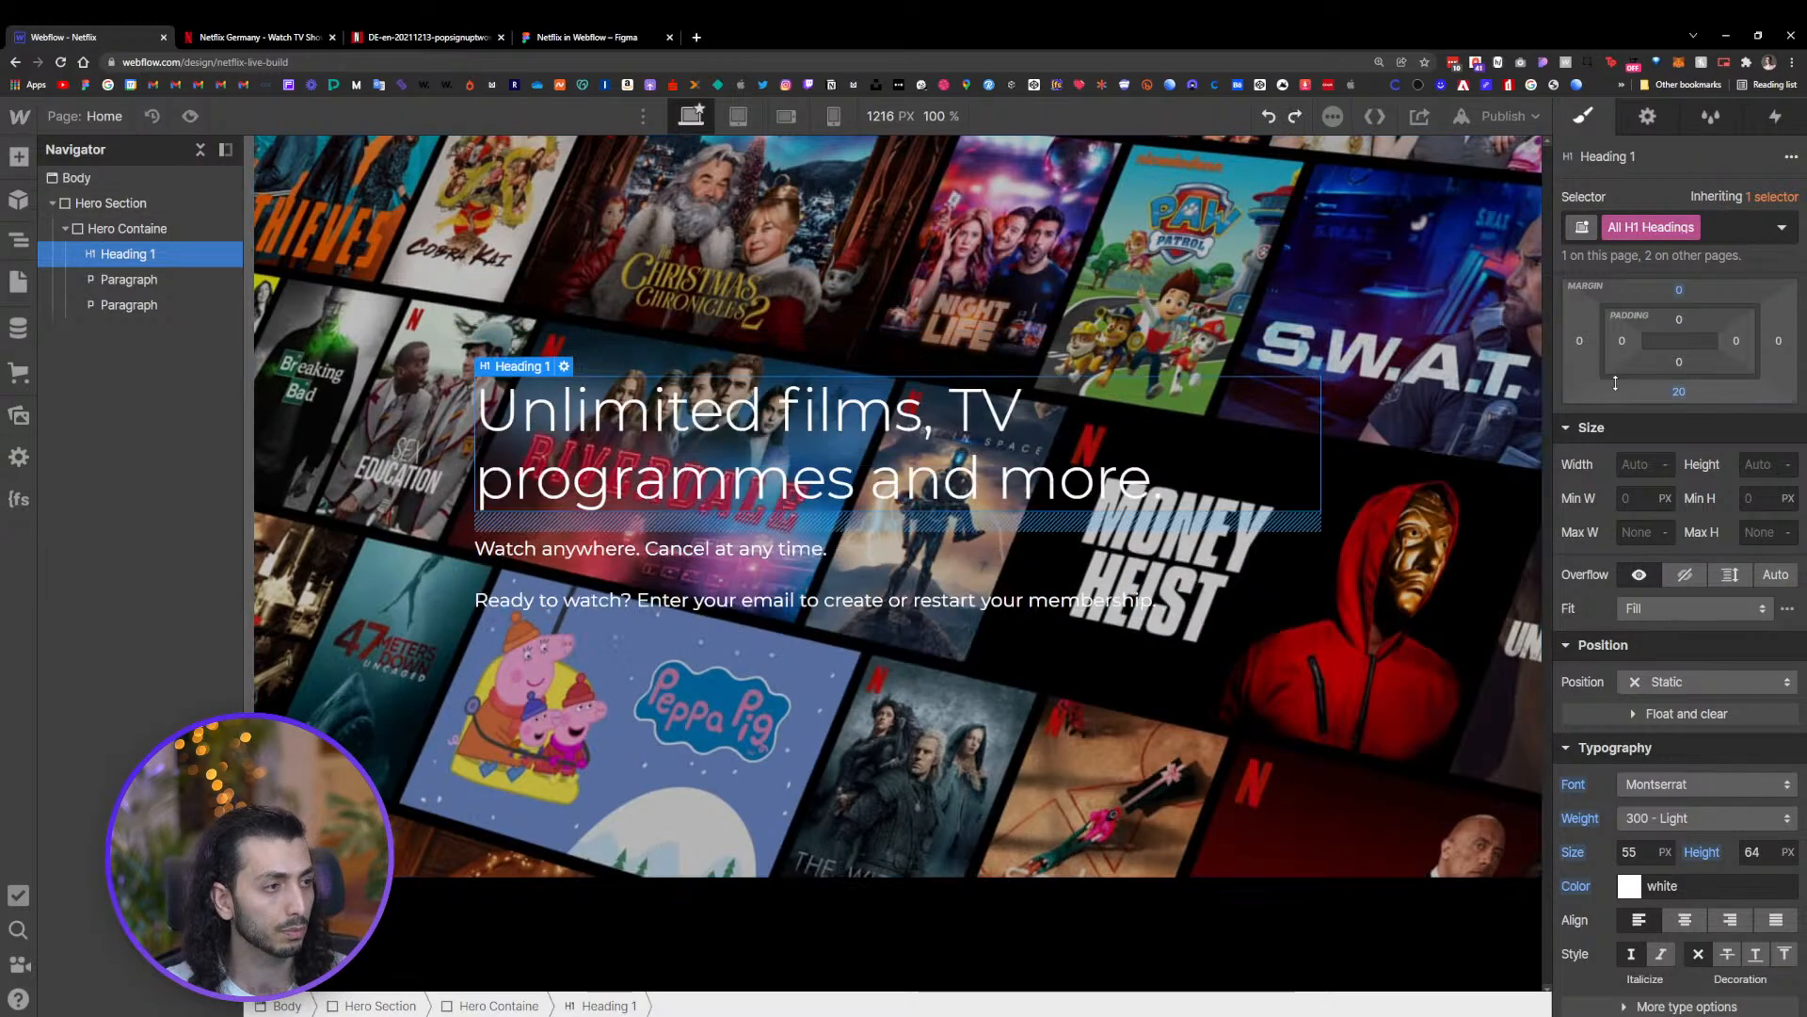
scroll(1616, 383, "up", 2)
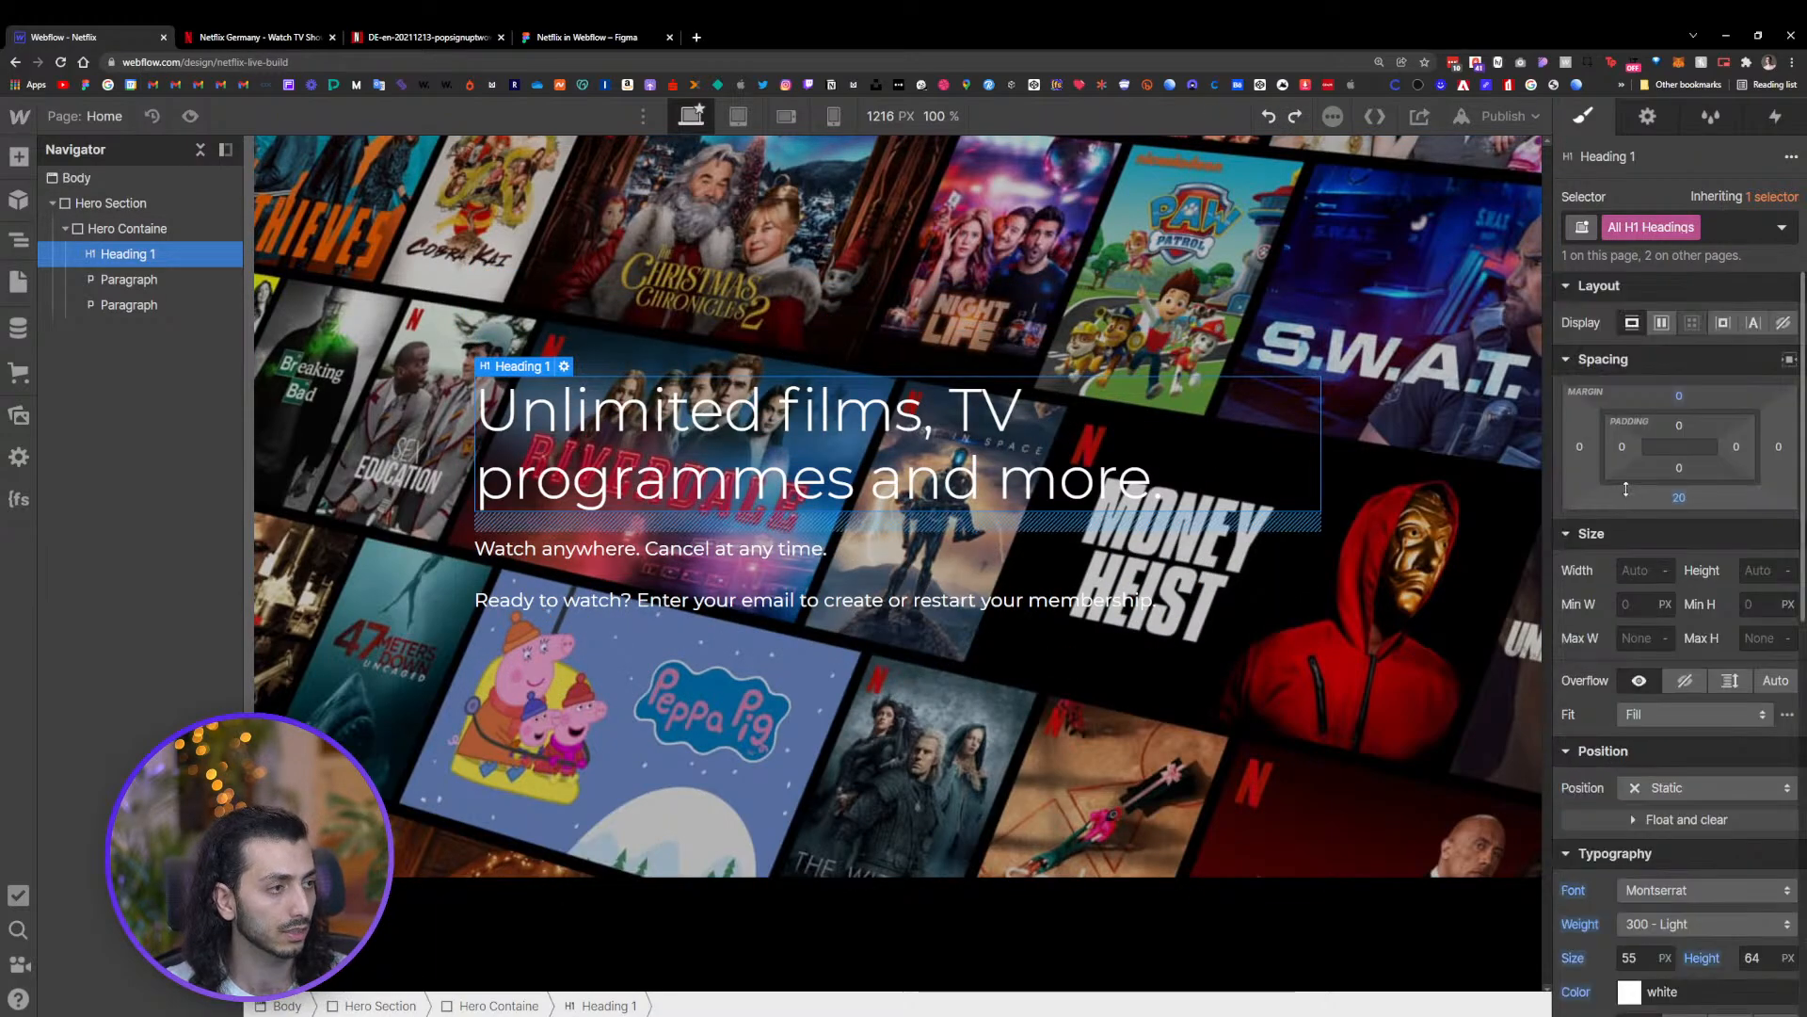
Set the font of the Body (All Pages) selector to system-ui
left_click(1773, 200)
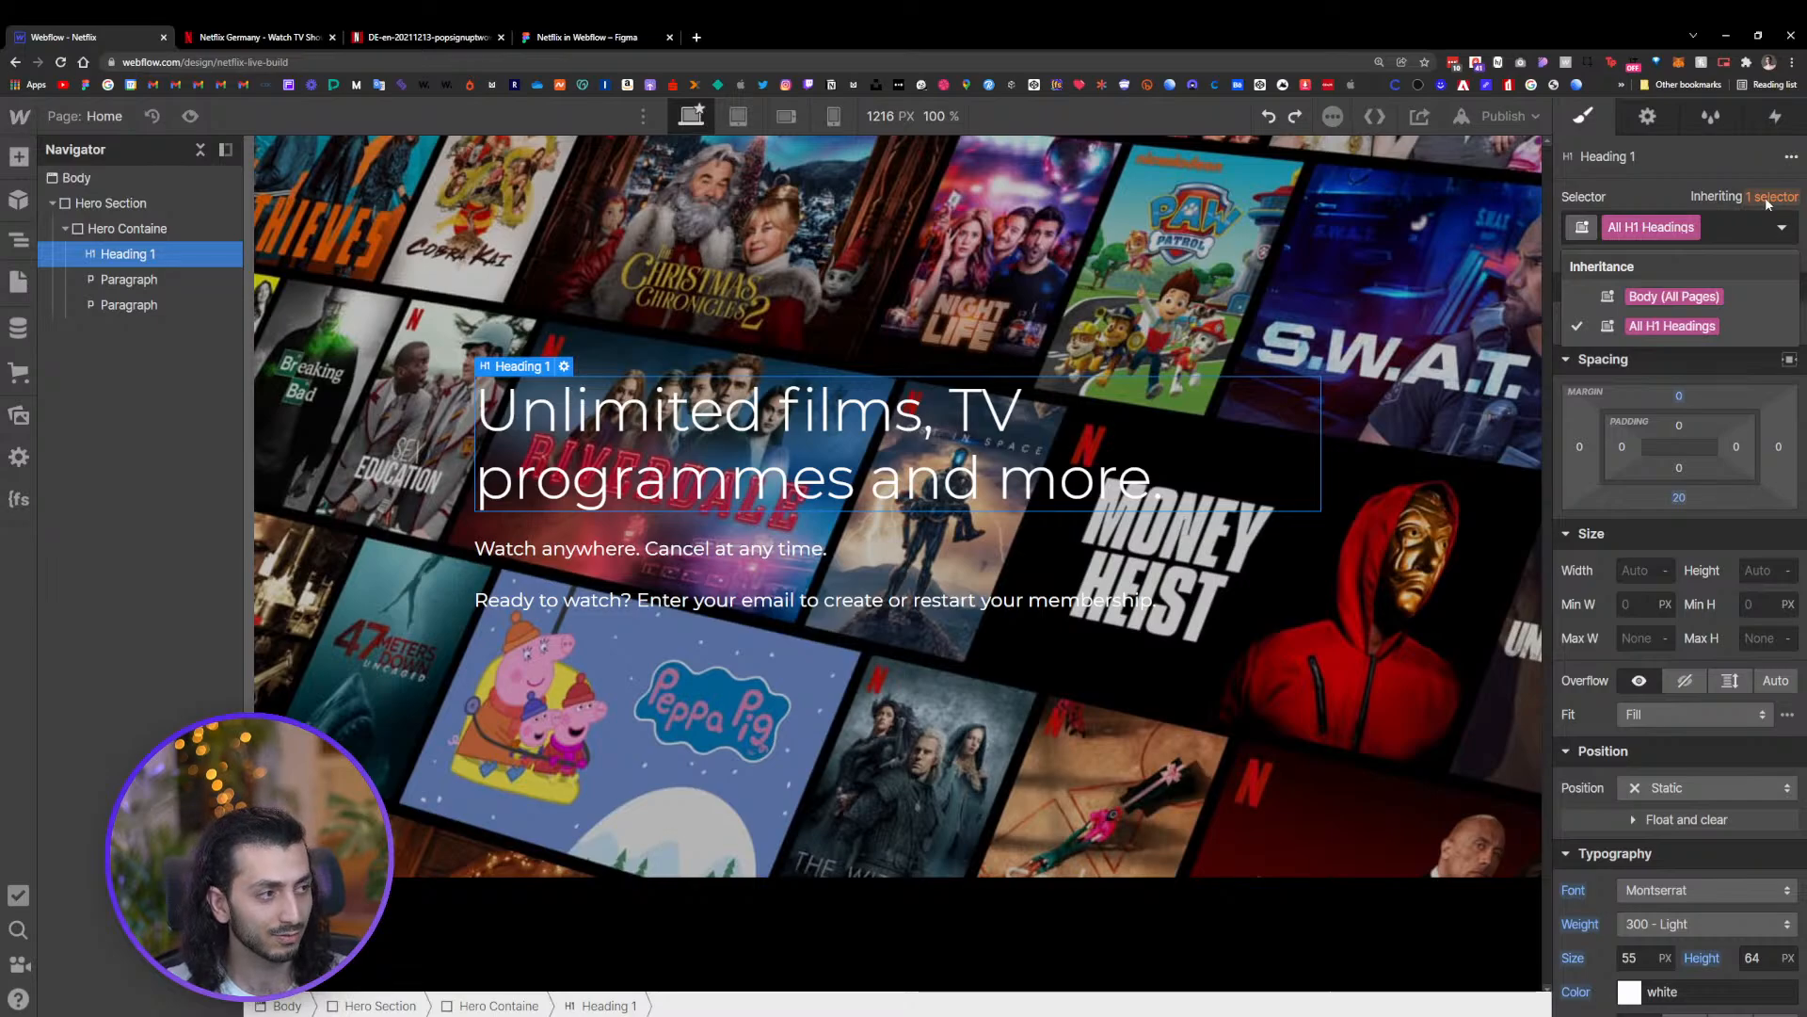
left_click(1674, 297)
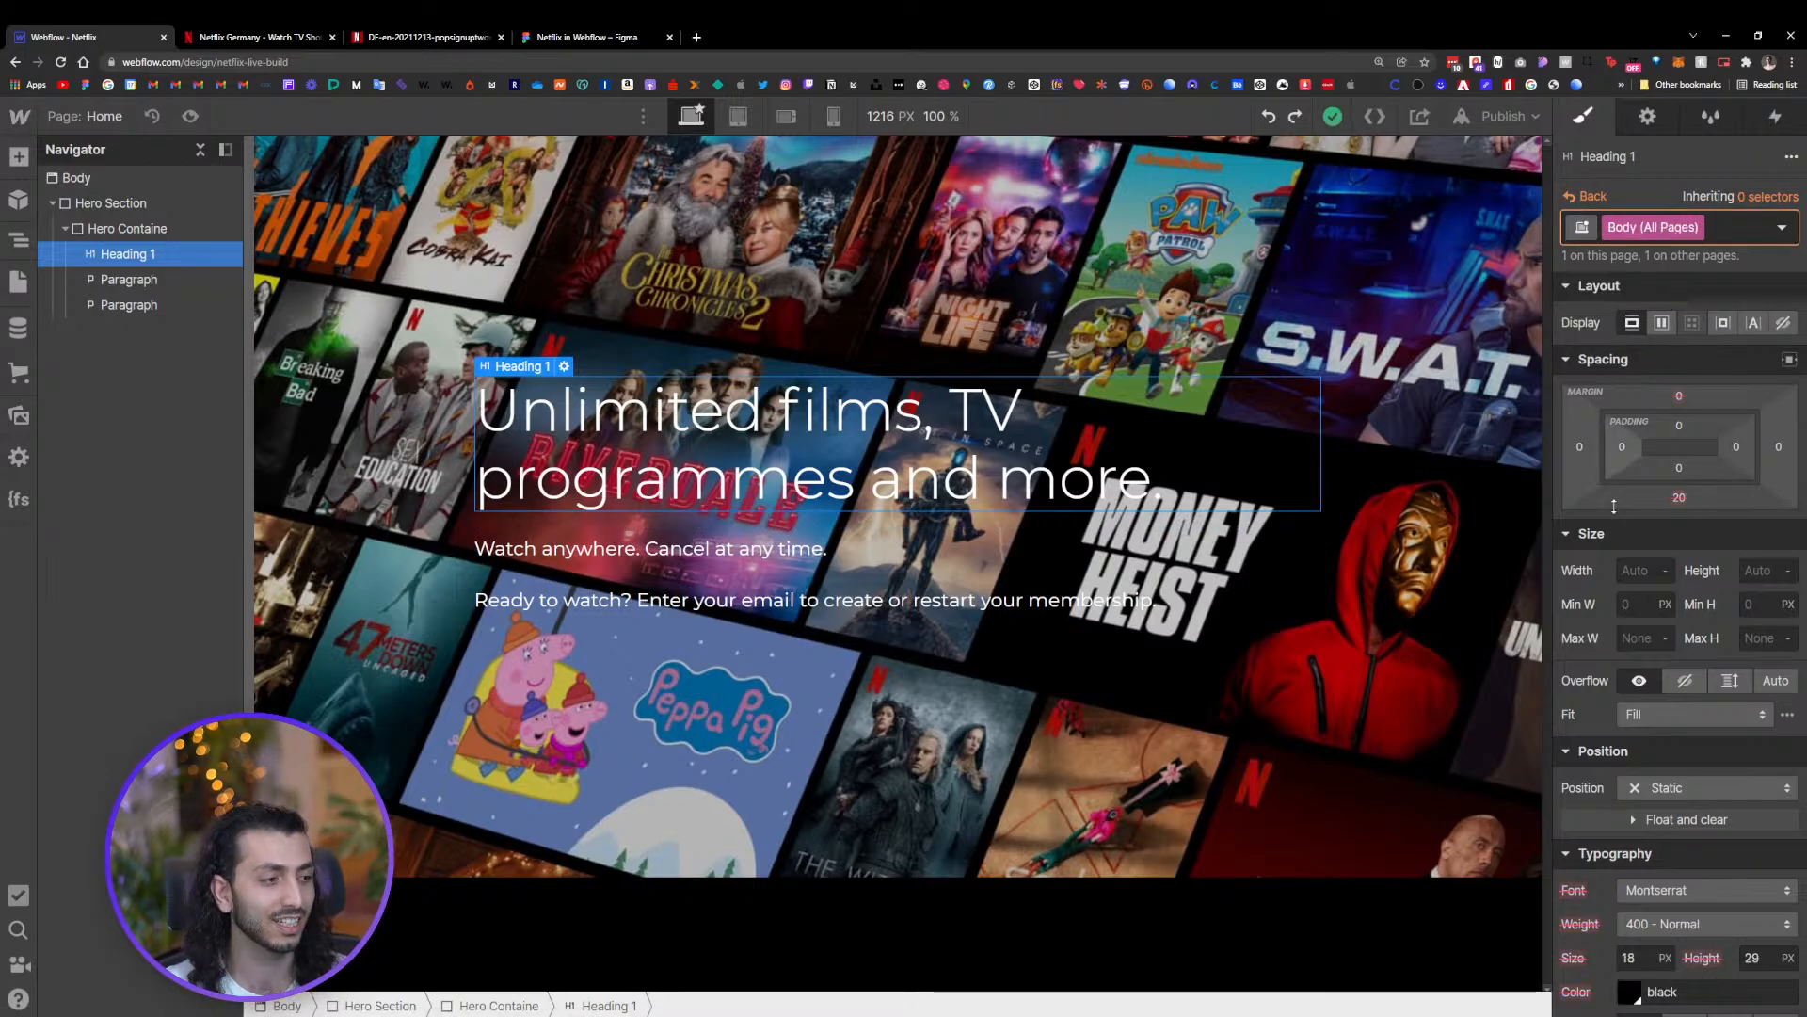
scroll(1662, 719, "down", 3)
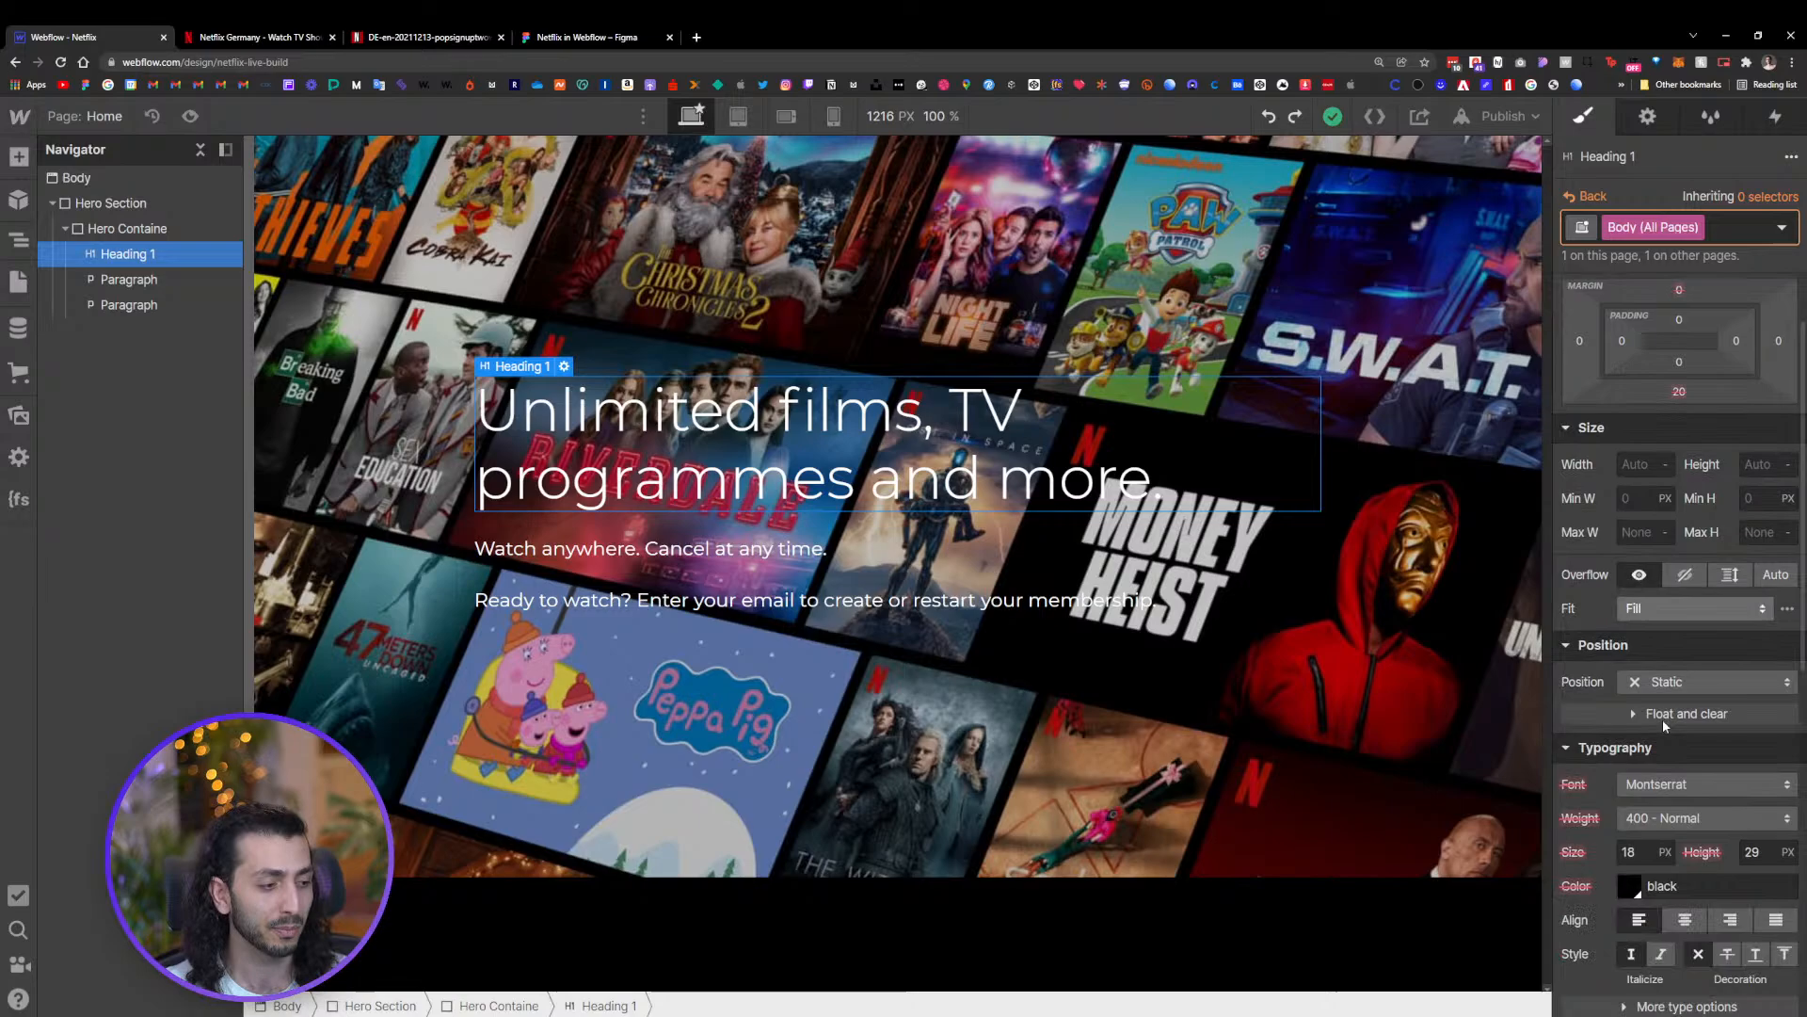
left_click(1645, 789)
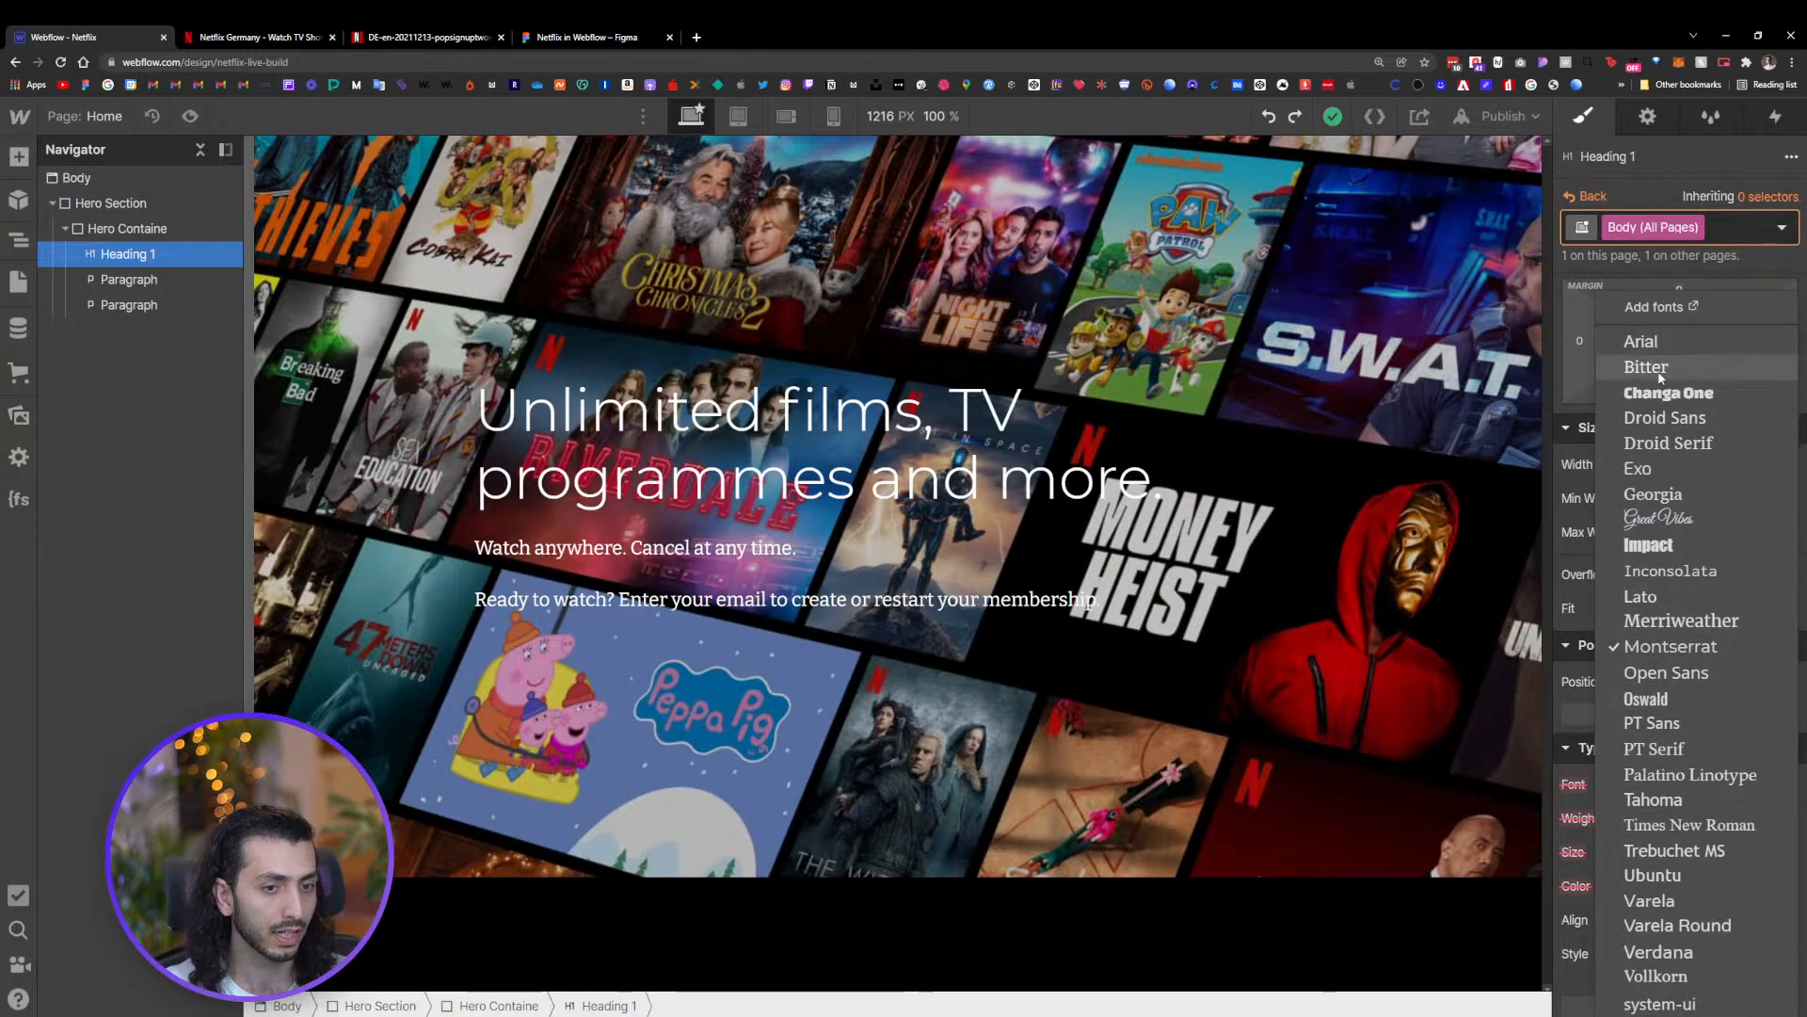
left_click(1677, 1008)
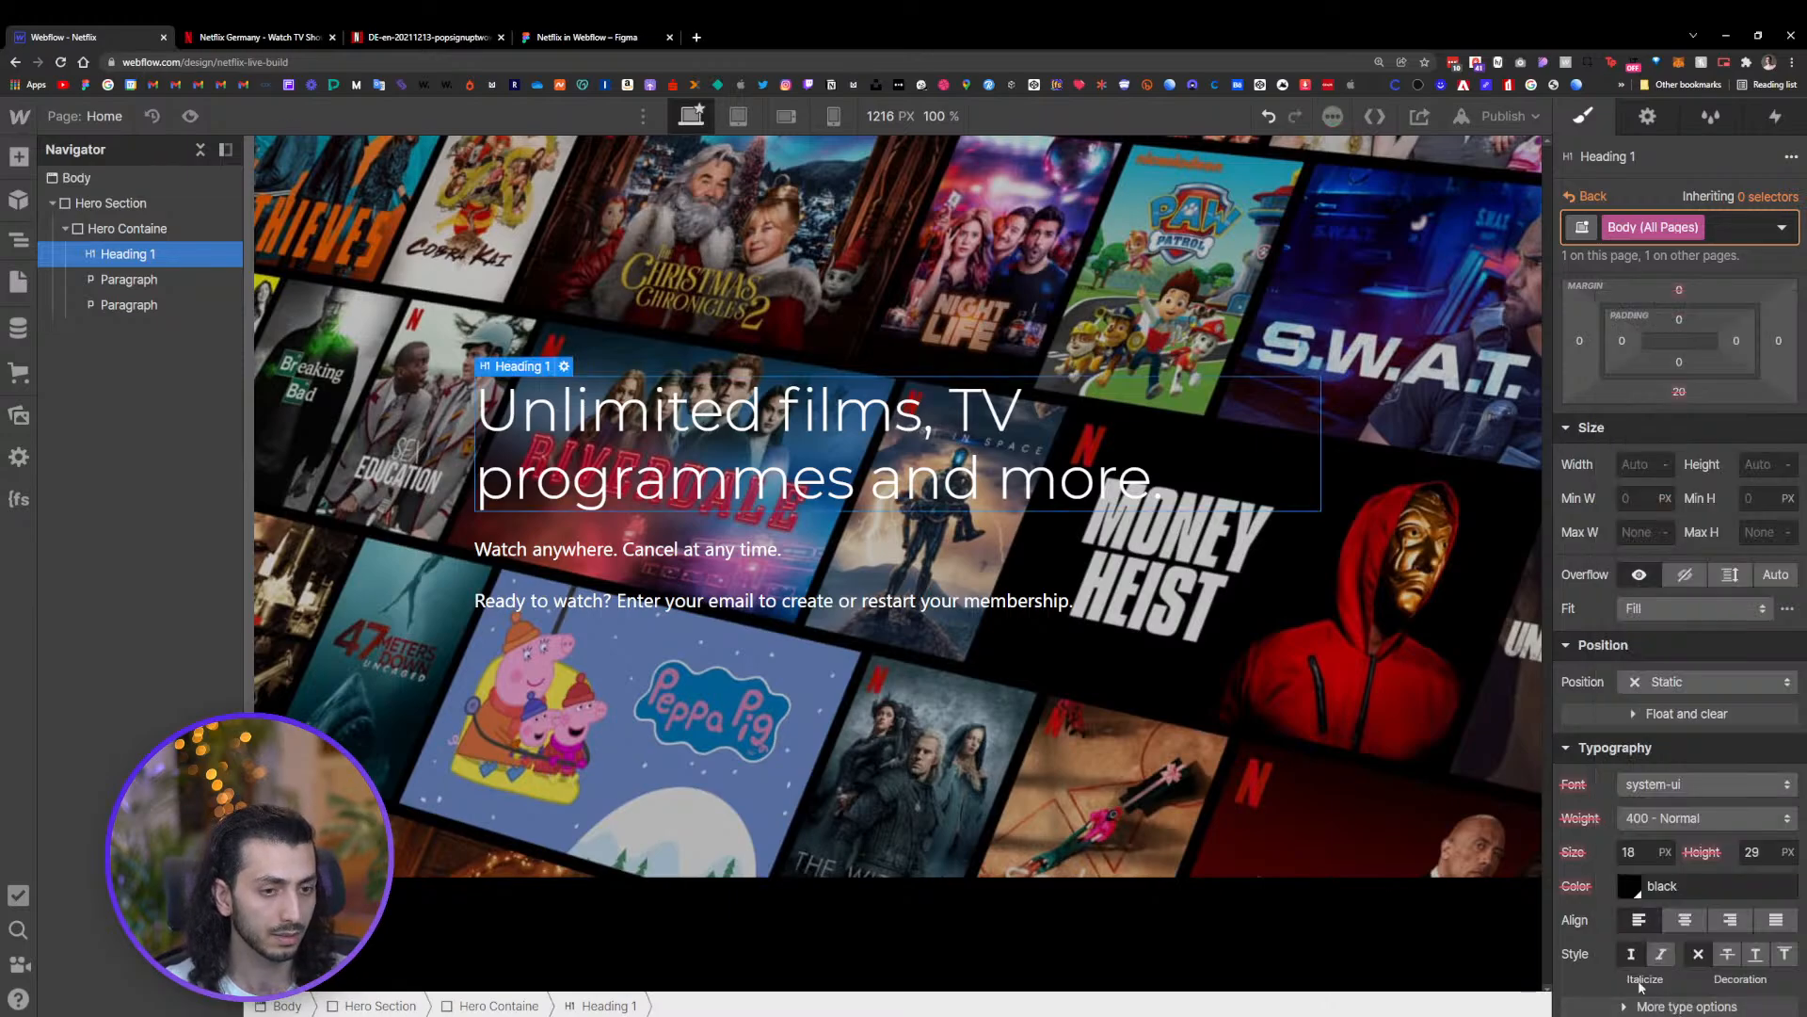
Check the heading and paragraph fonts, then open the Style Guide page
left_click(1188, 442)
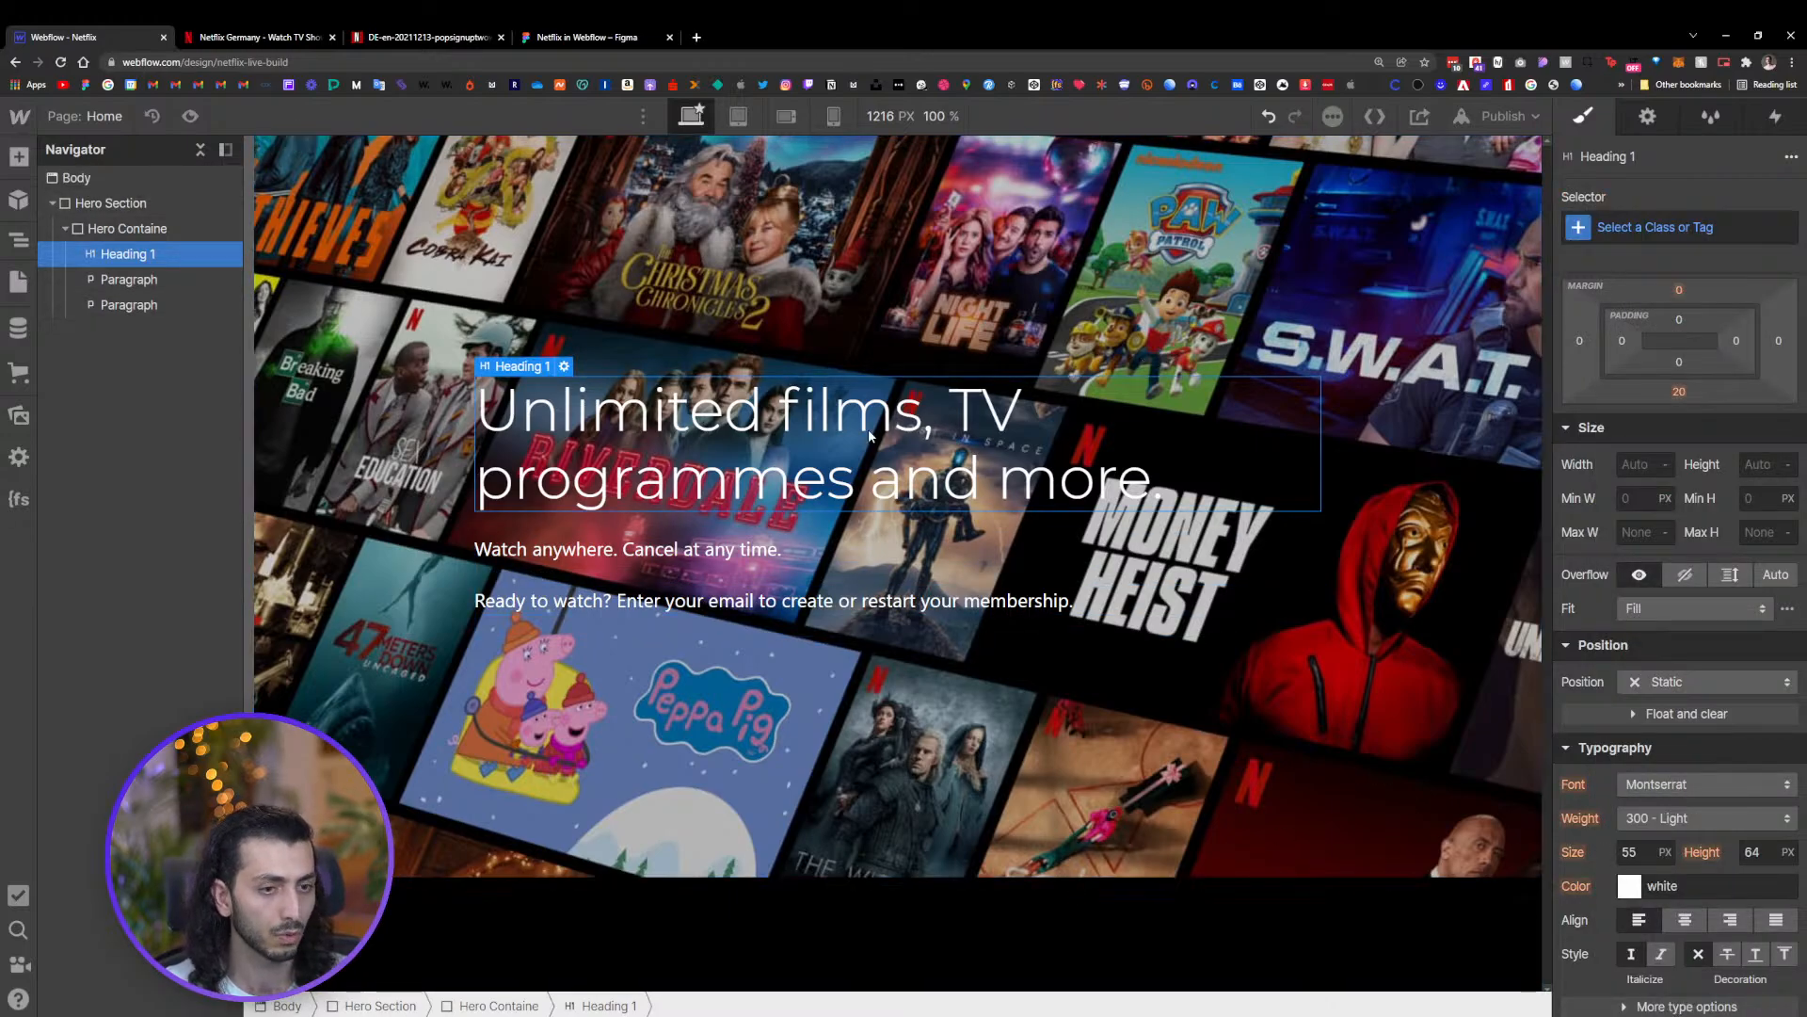
left_click(635, 550)
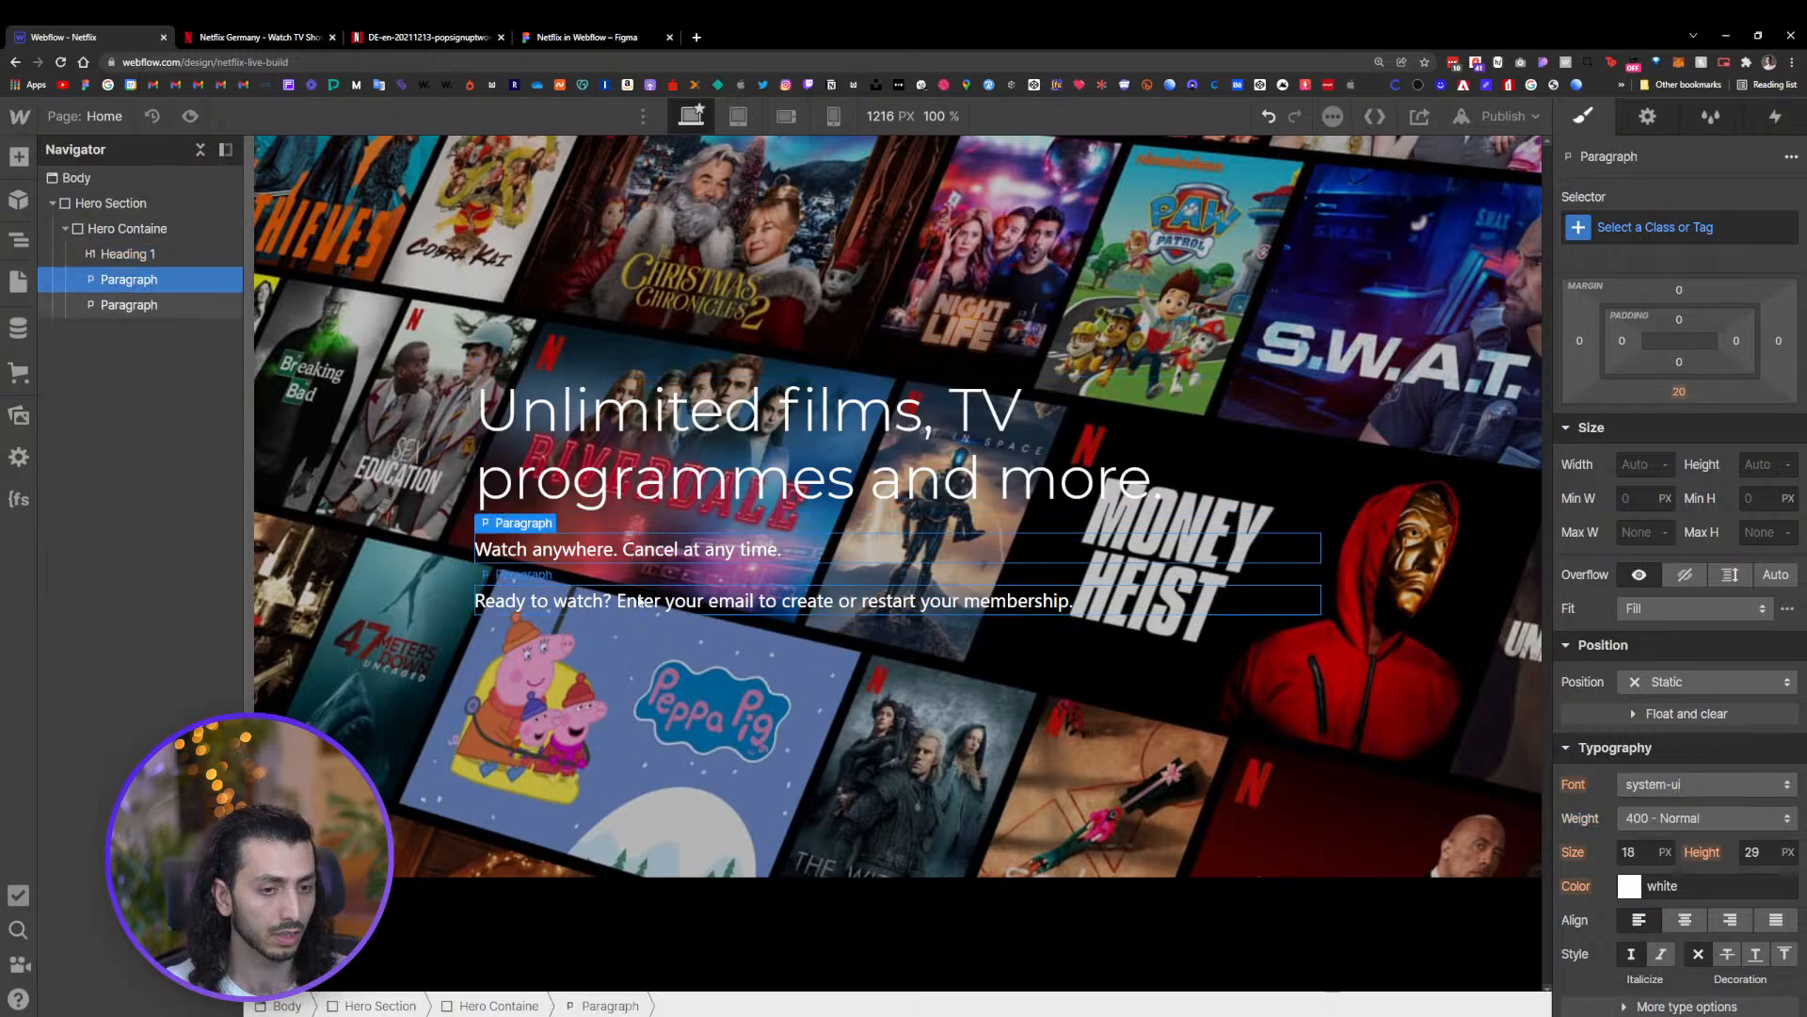
left_click(122, 254)
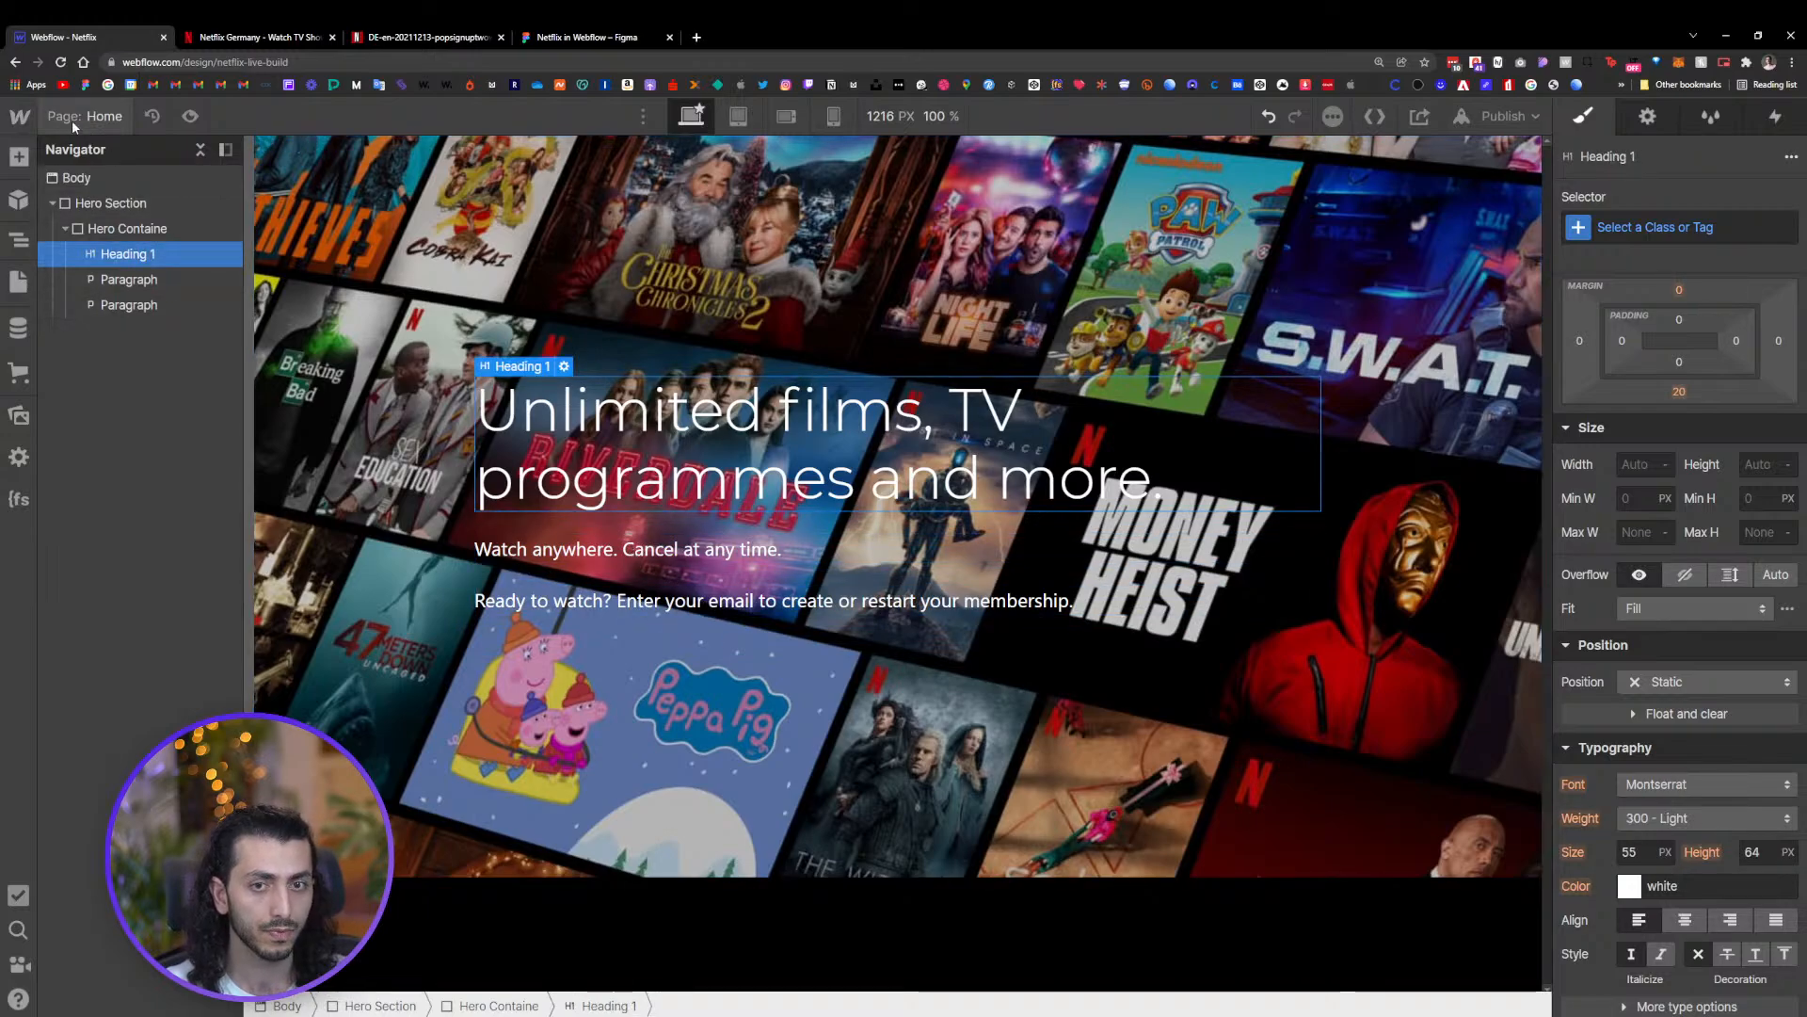
left_click(18, 282)
left_click(103, 307)
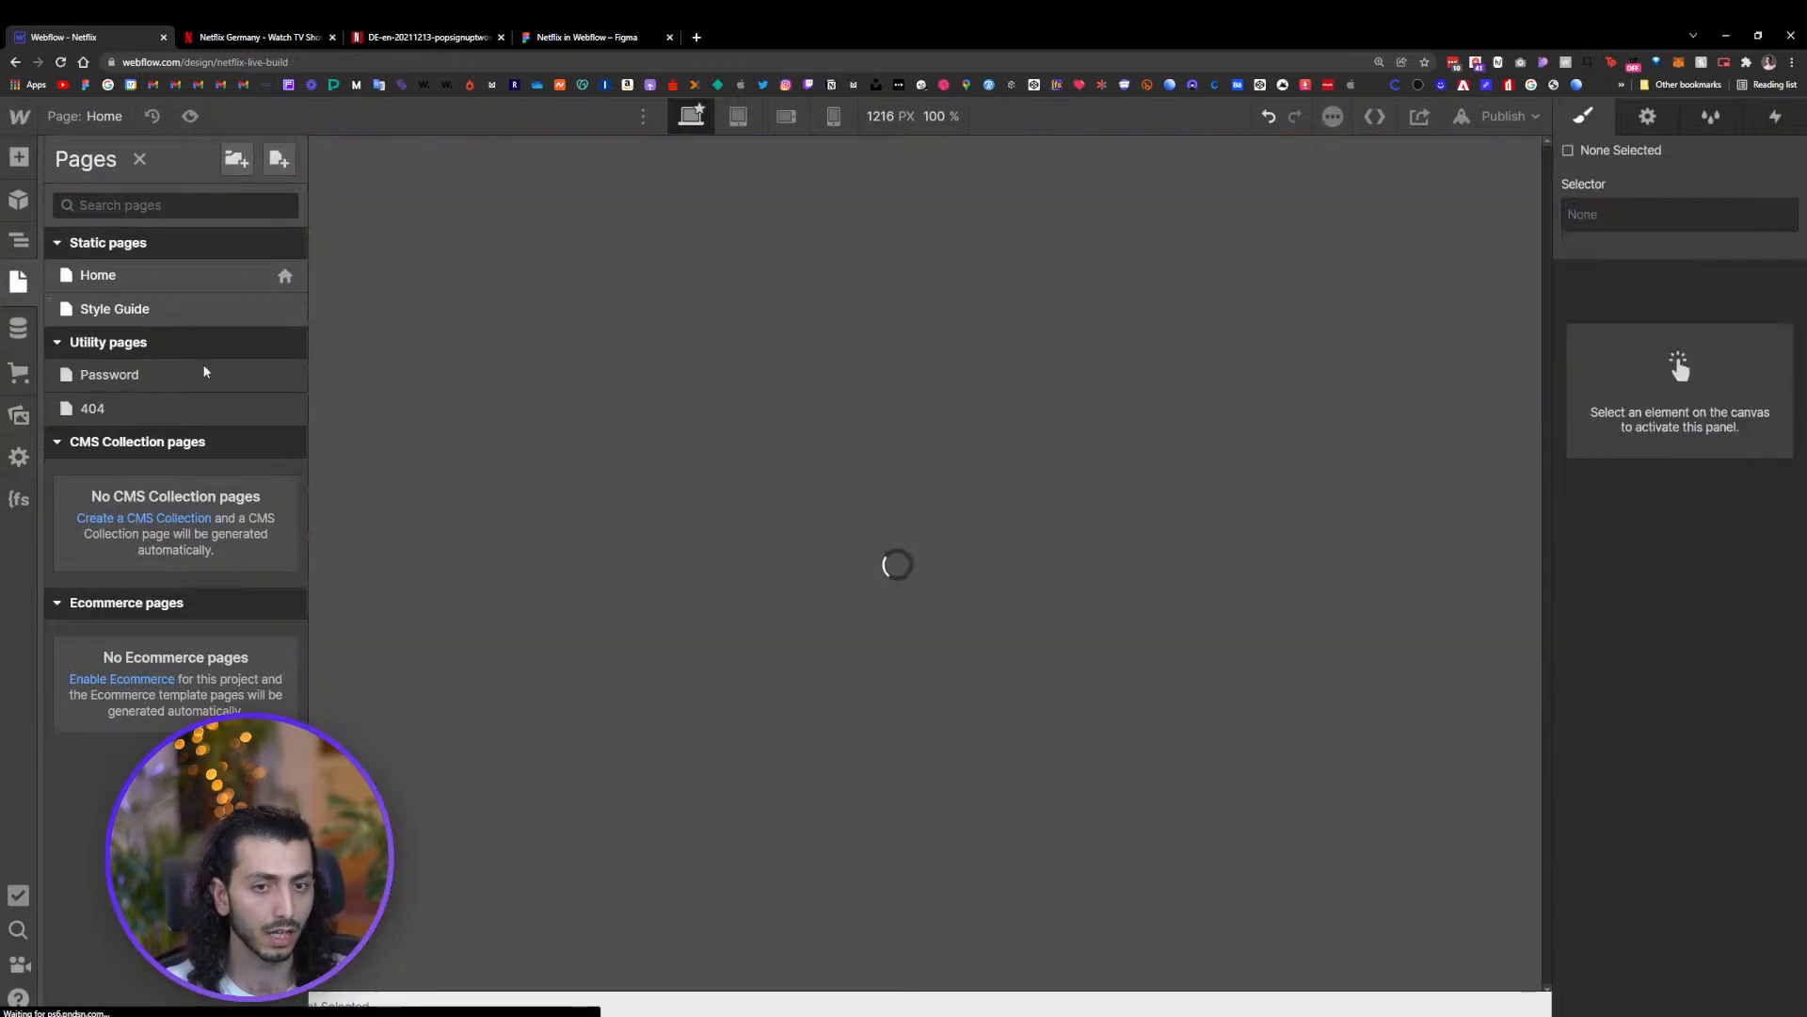
Clear the Montserrat font on the All H1 Headings selector so headings inherit system-ui
left_click(753, 443)
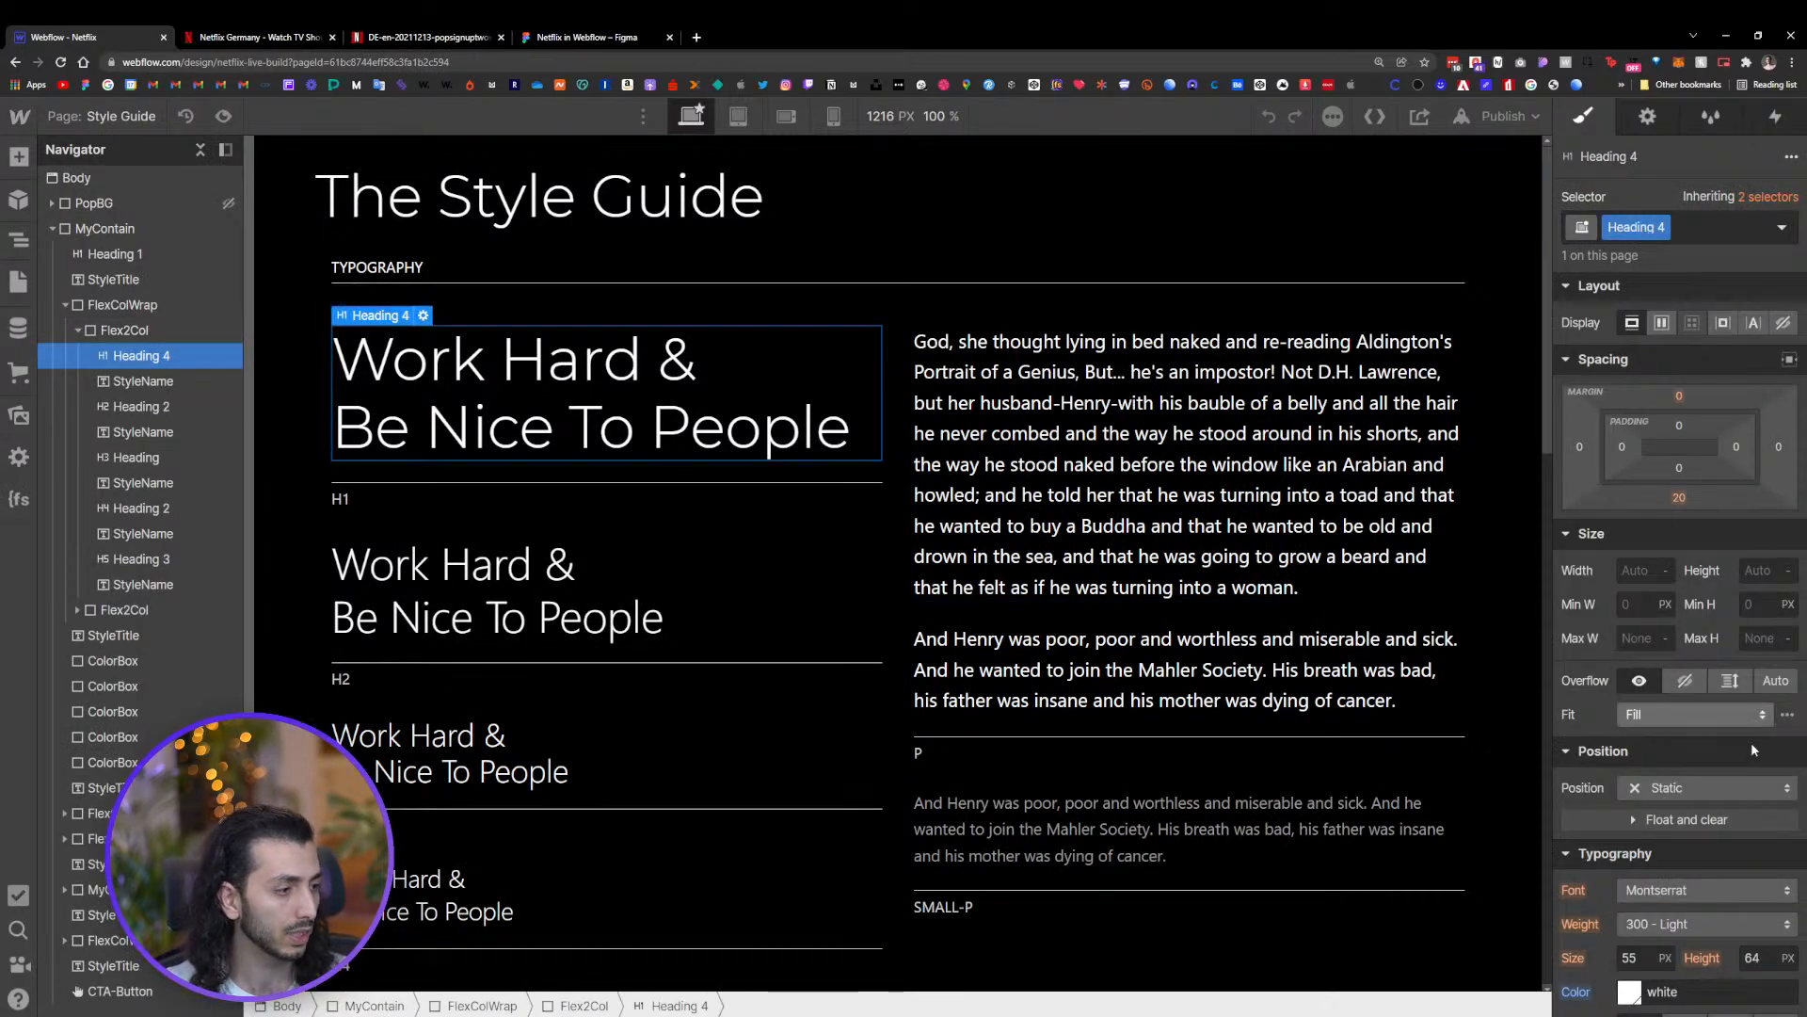
scroll(1710, 730, "down", 3)
left_click(1767, 197)
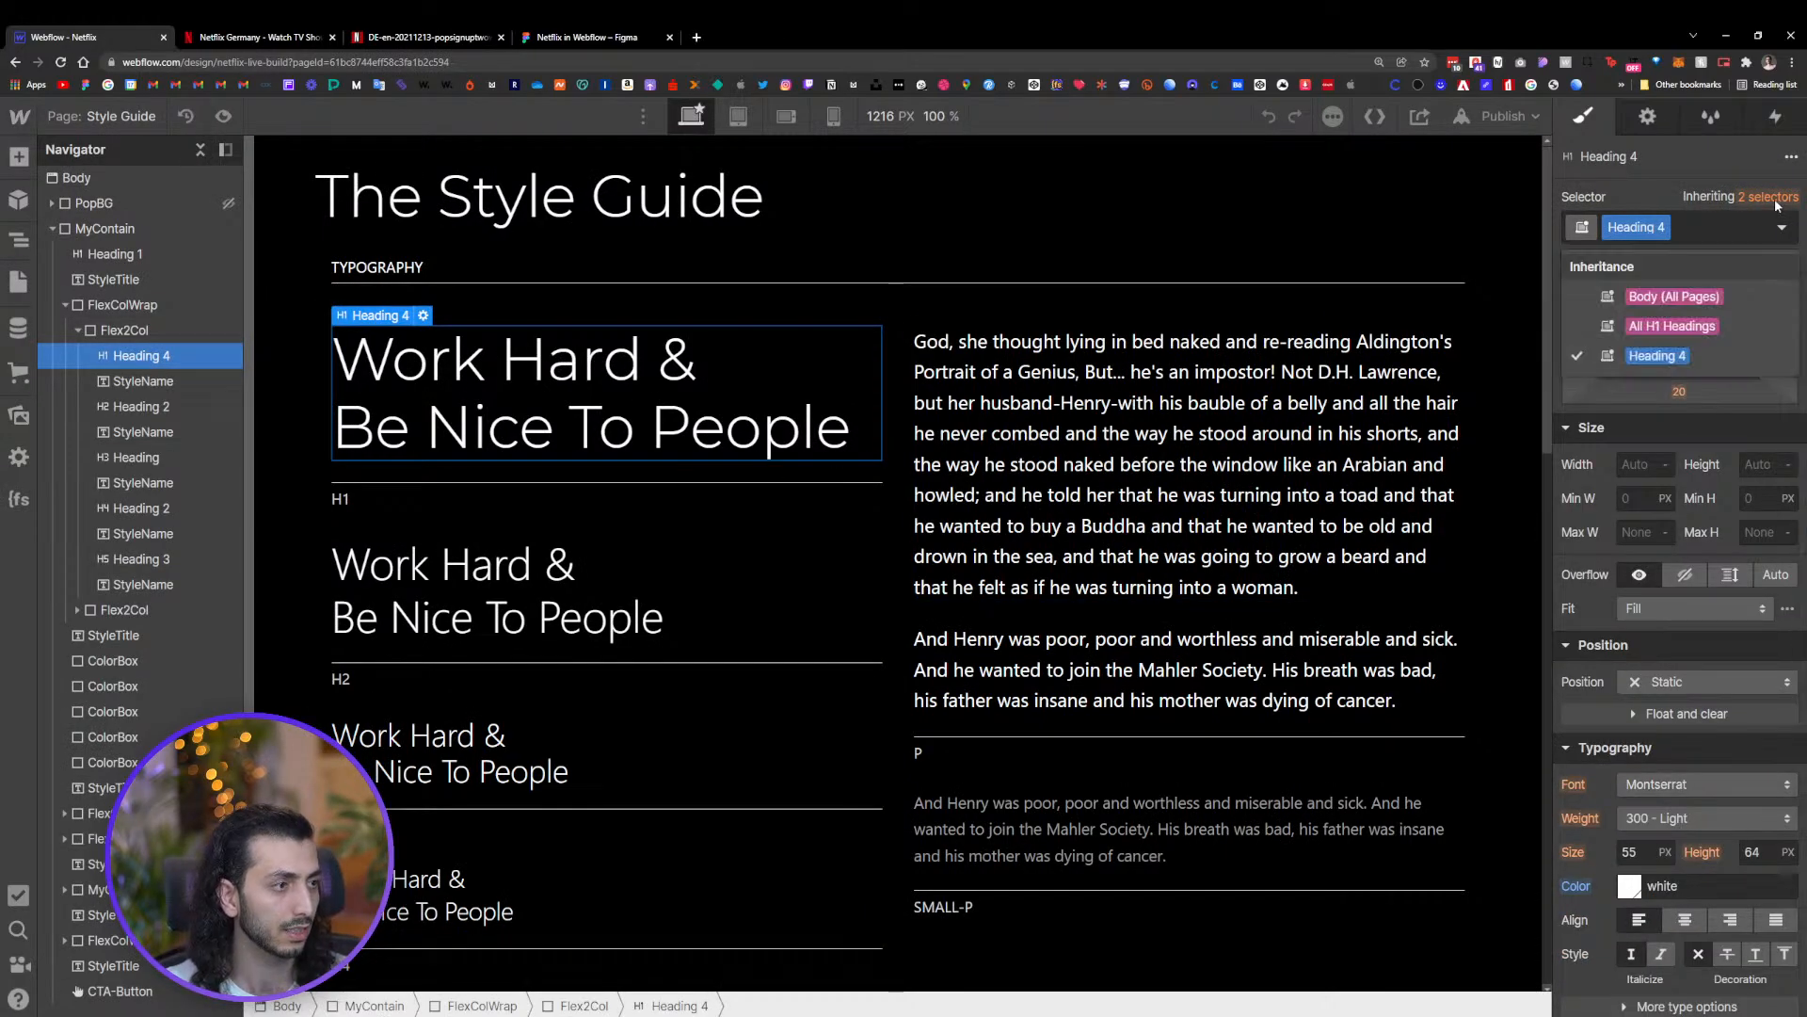
left_click(1699, 327)
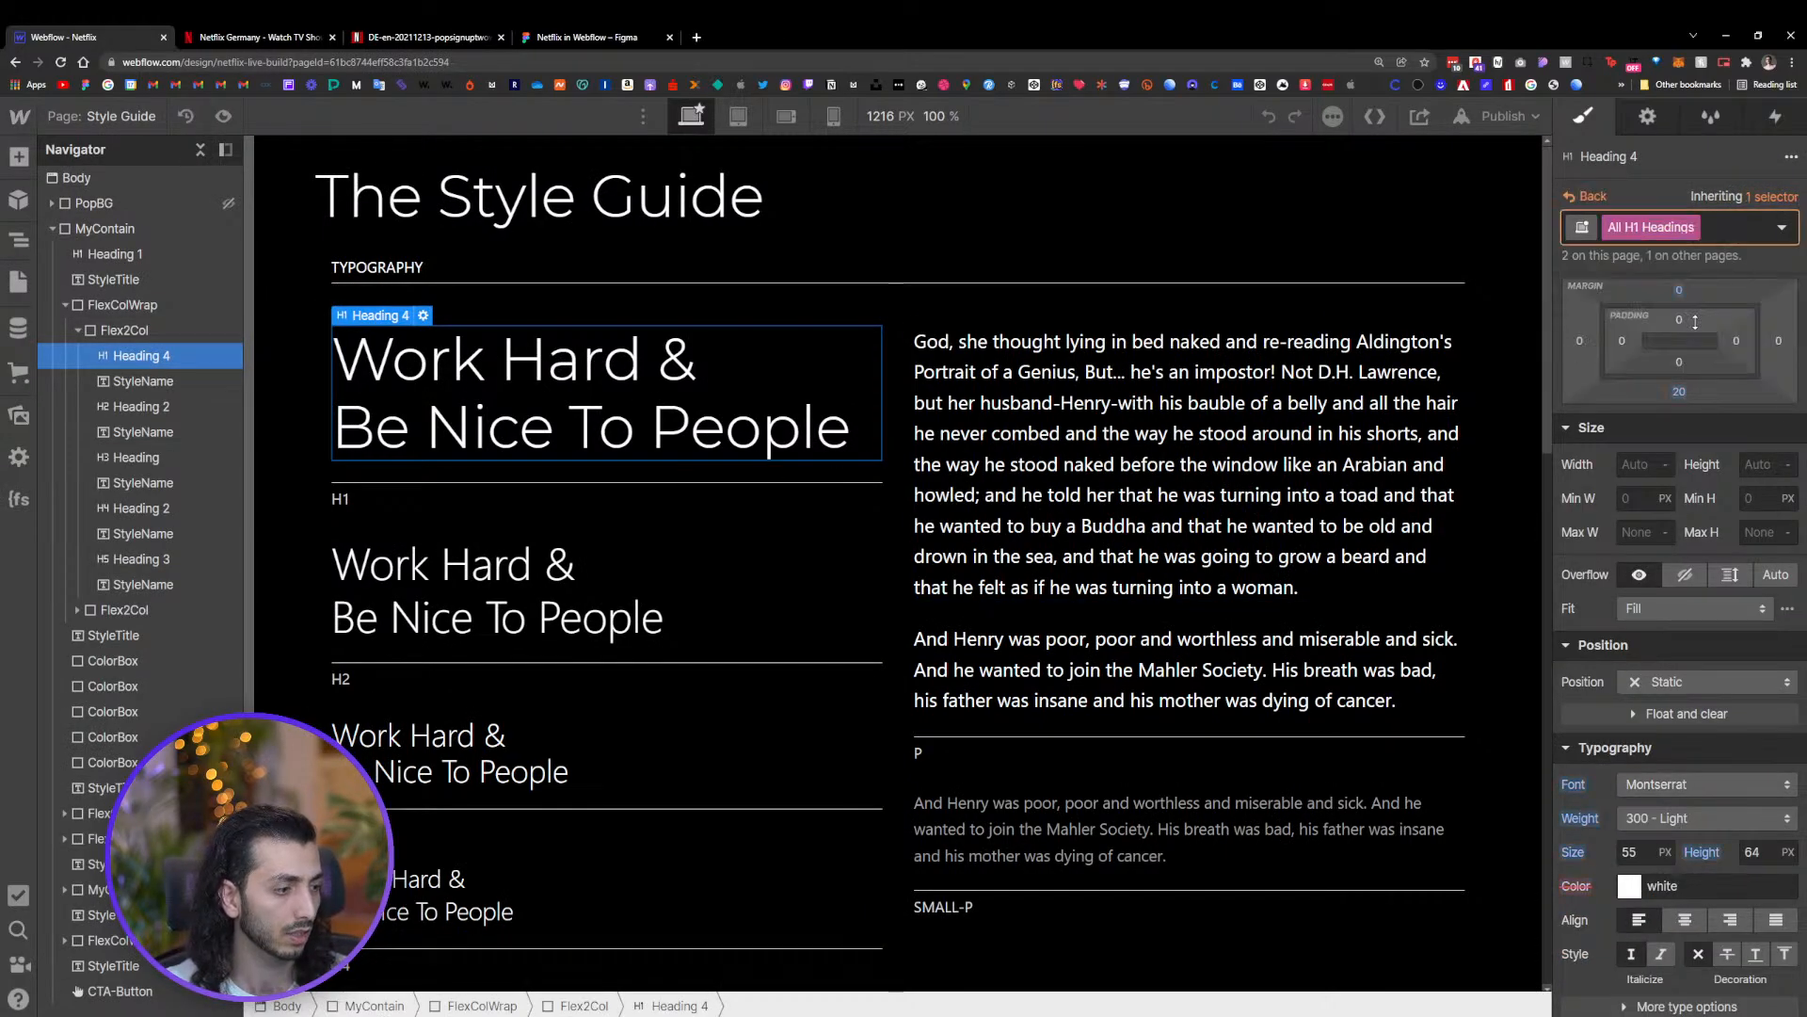
left_click(1574, 784, "alt")
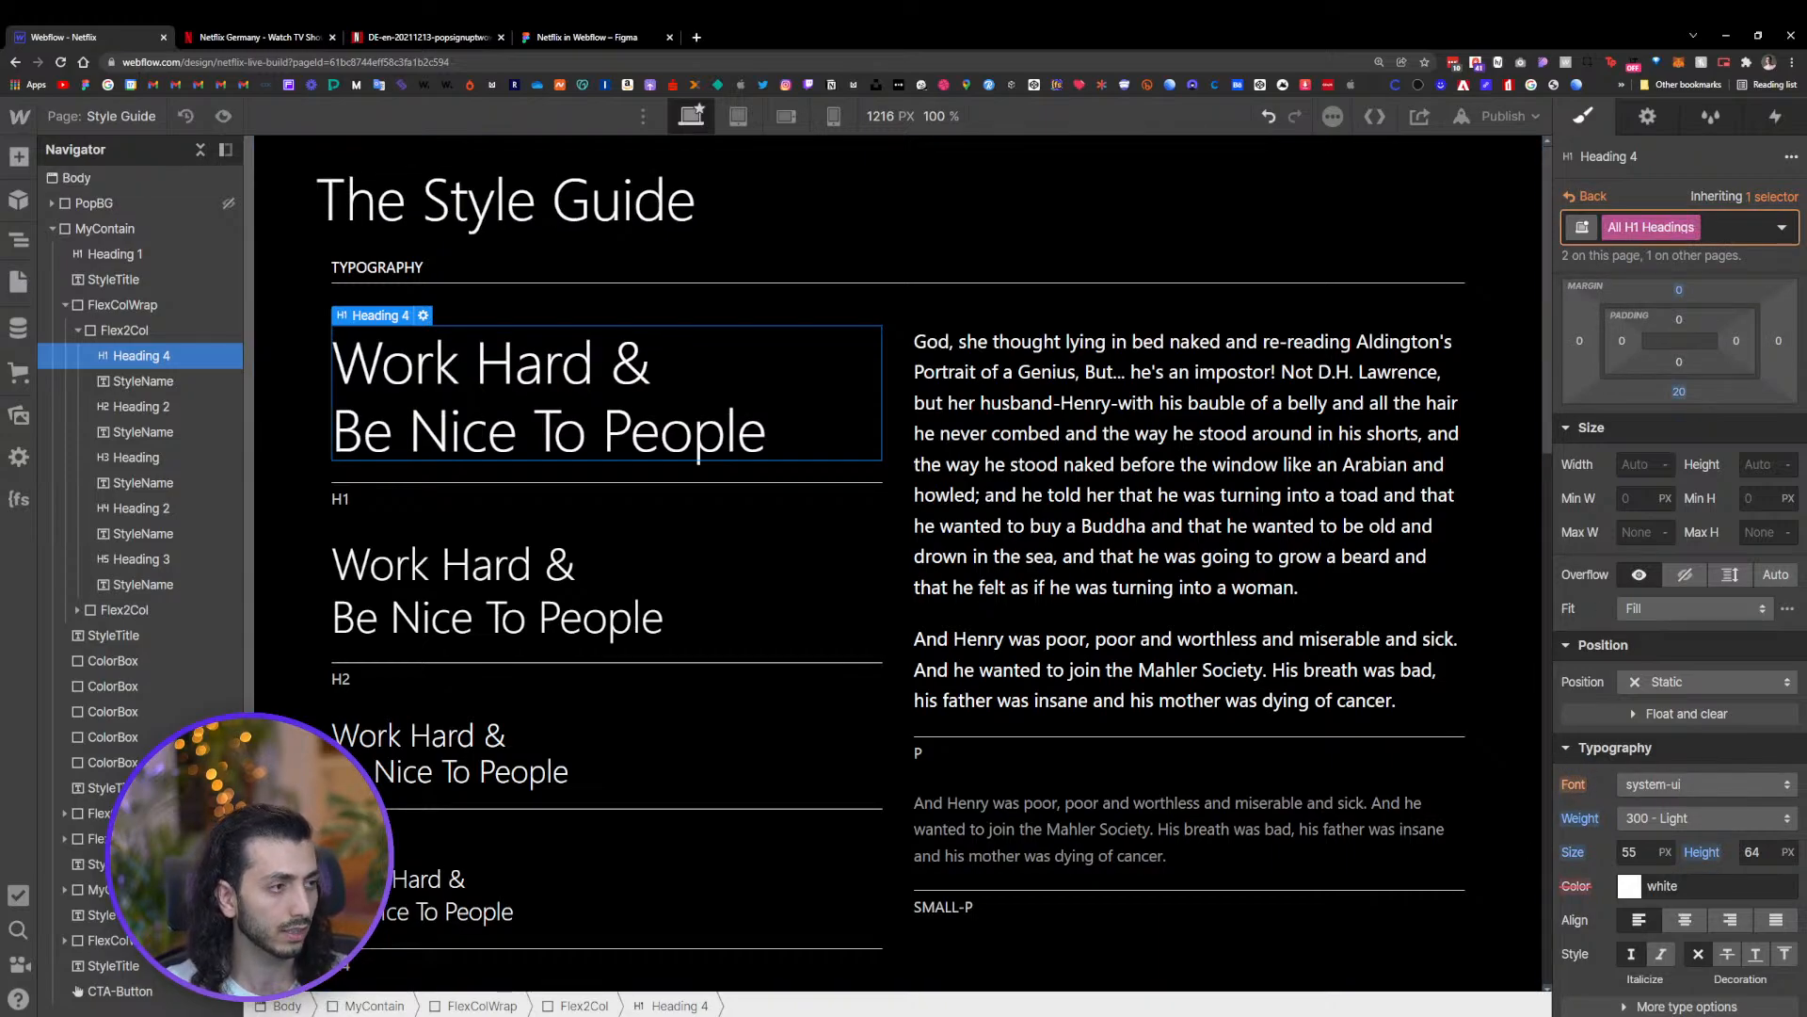
left_click(1589, 196)
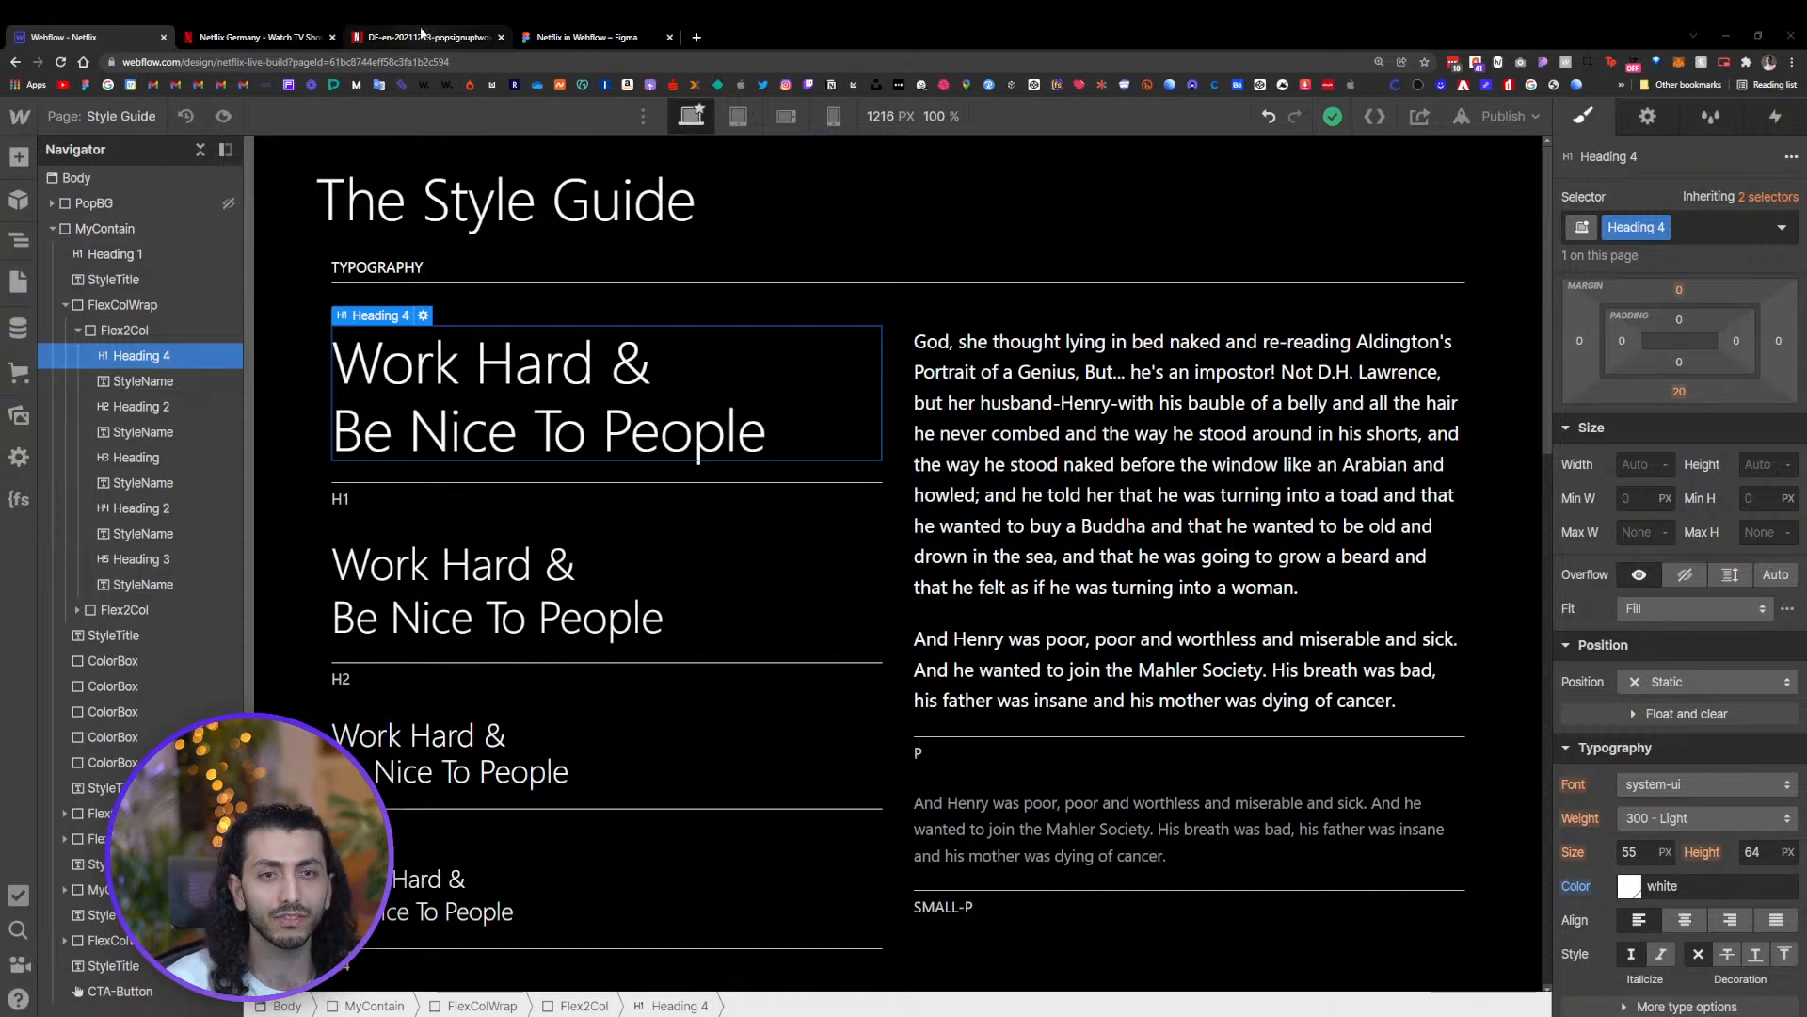
Inspect the live Netflix page's elements in developer tools to examine its fonts, then return to Webflow
left_click(278, 39)
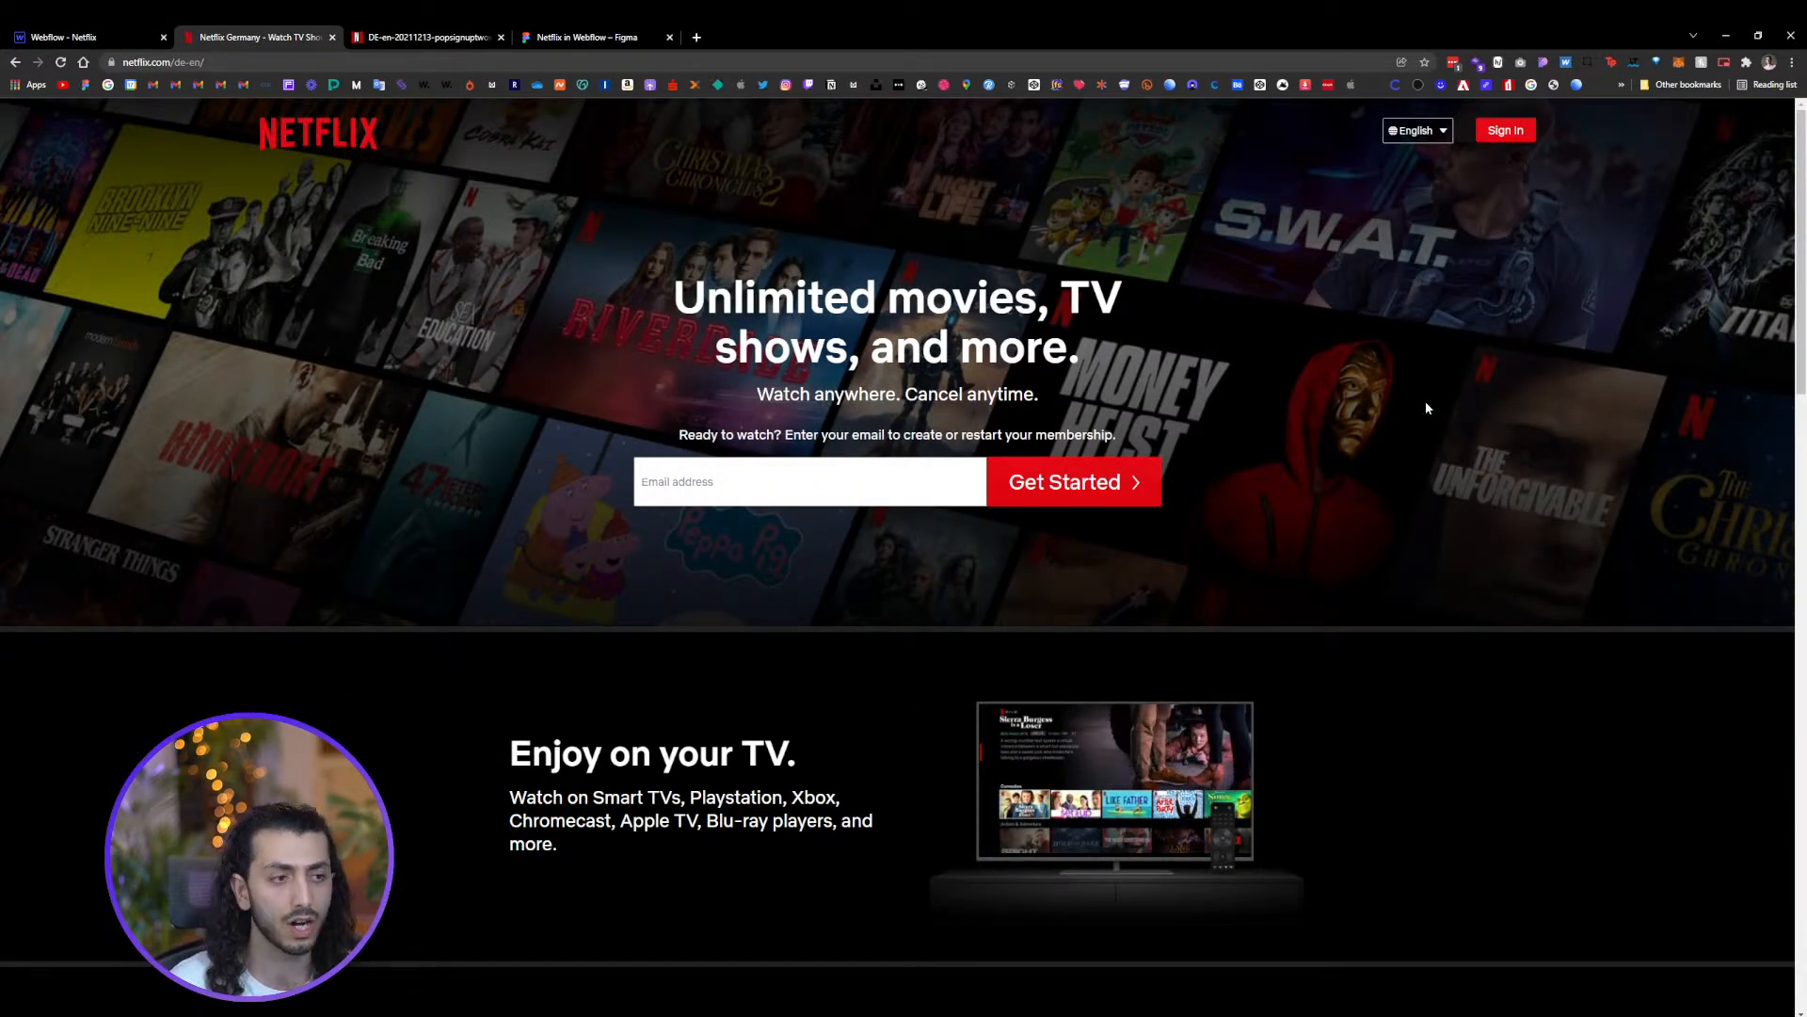
right_click(1393, 399)
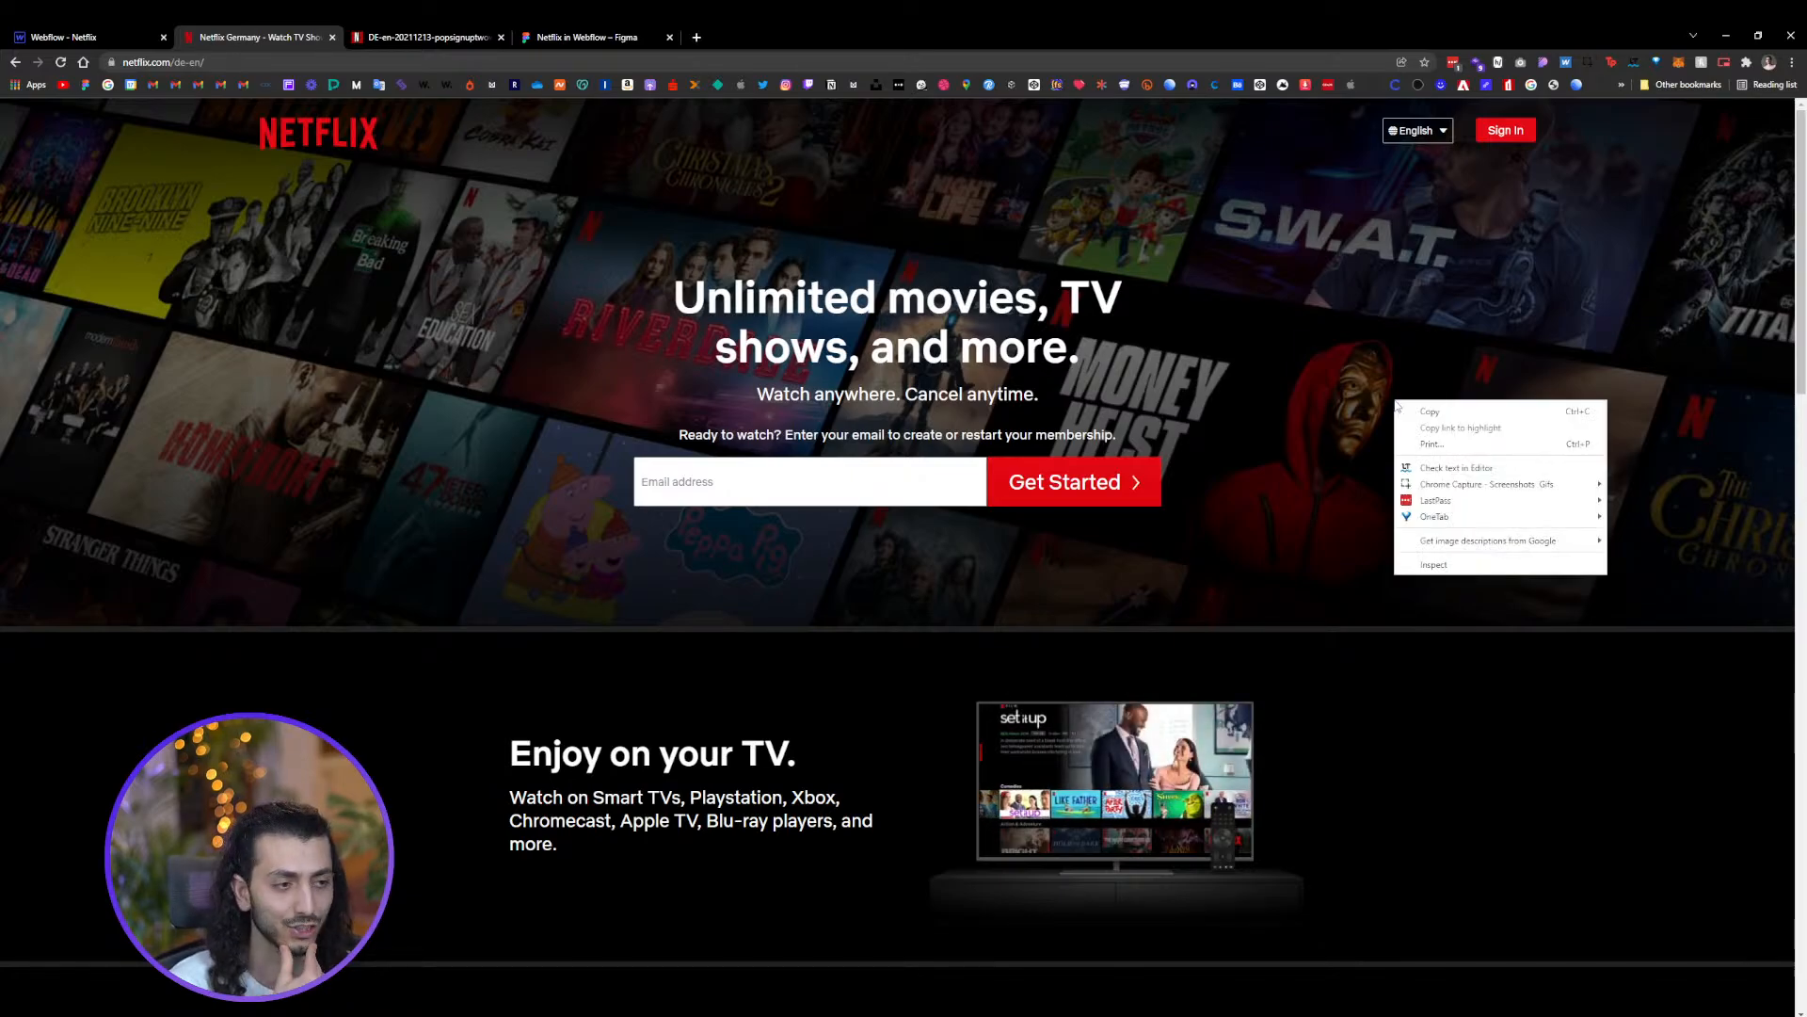
left_click(1441, 565)
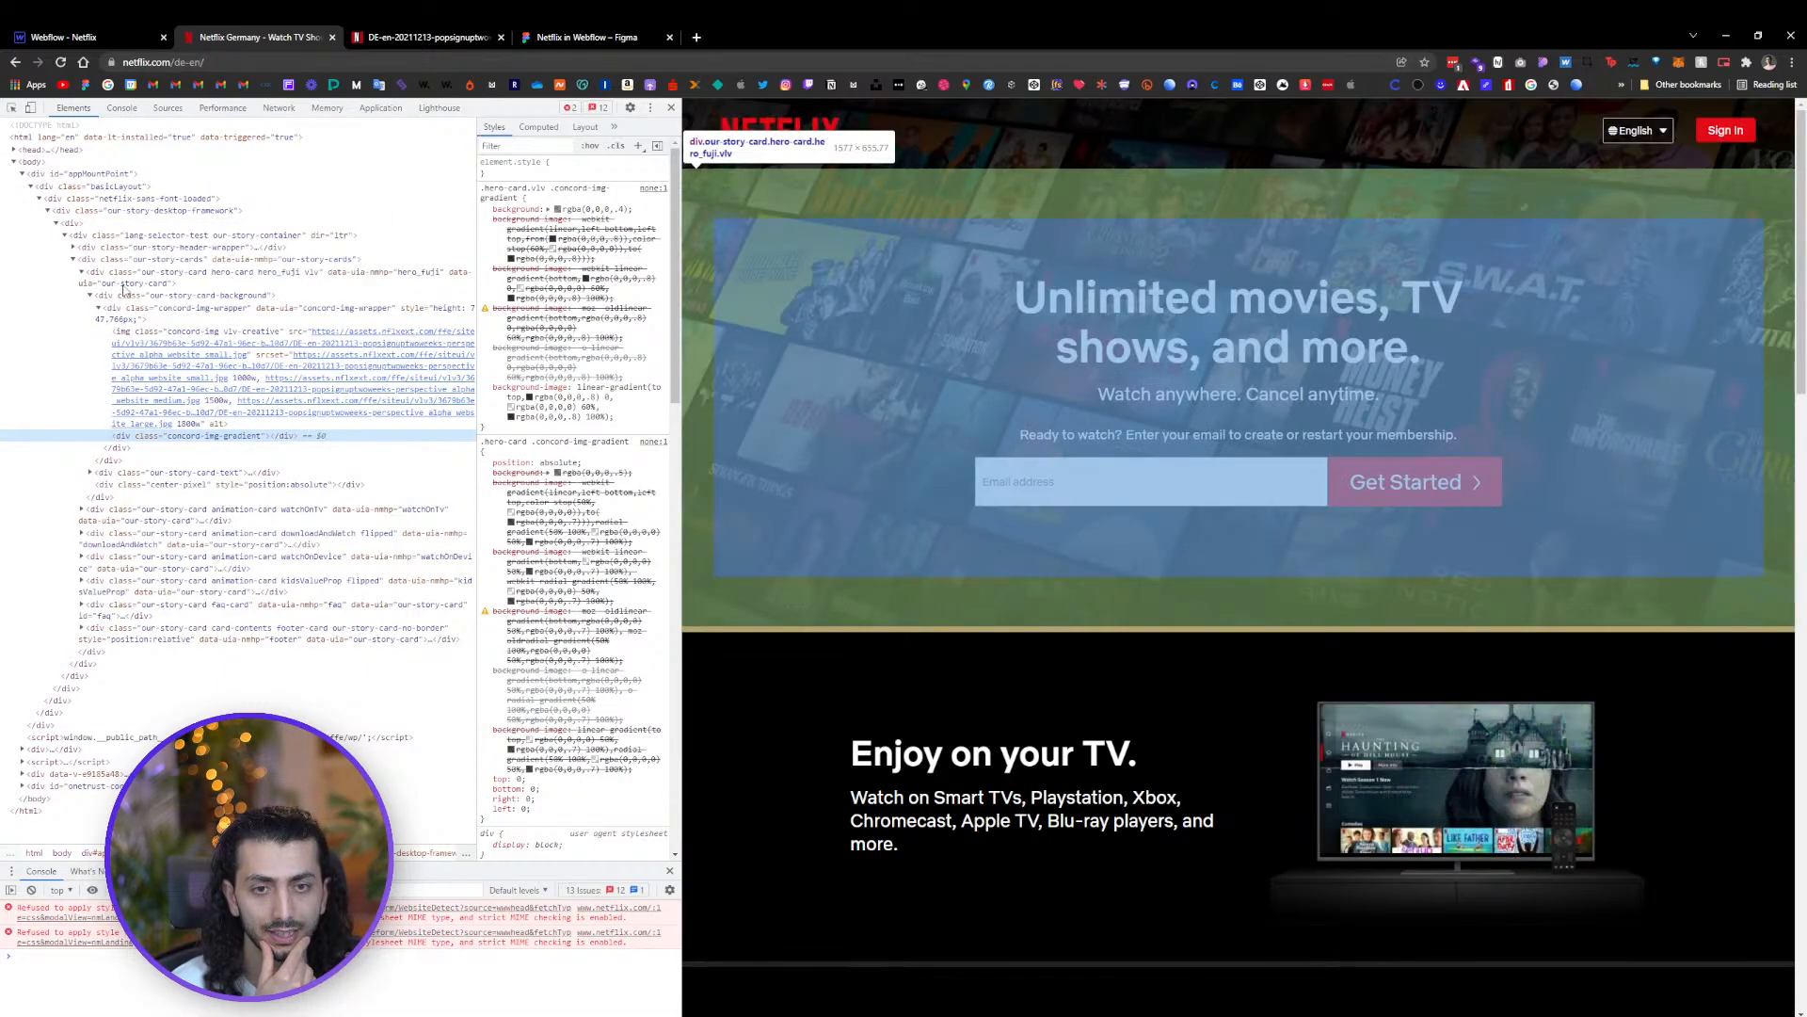
left_click(128, 272)
left_click(81, 272)
left_click(84, 261)
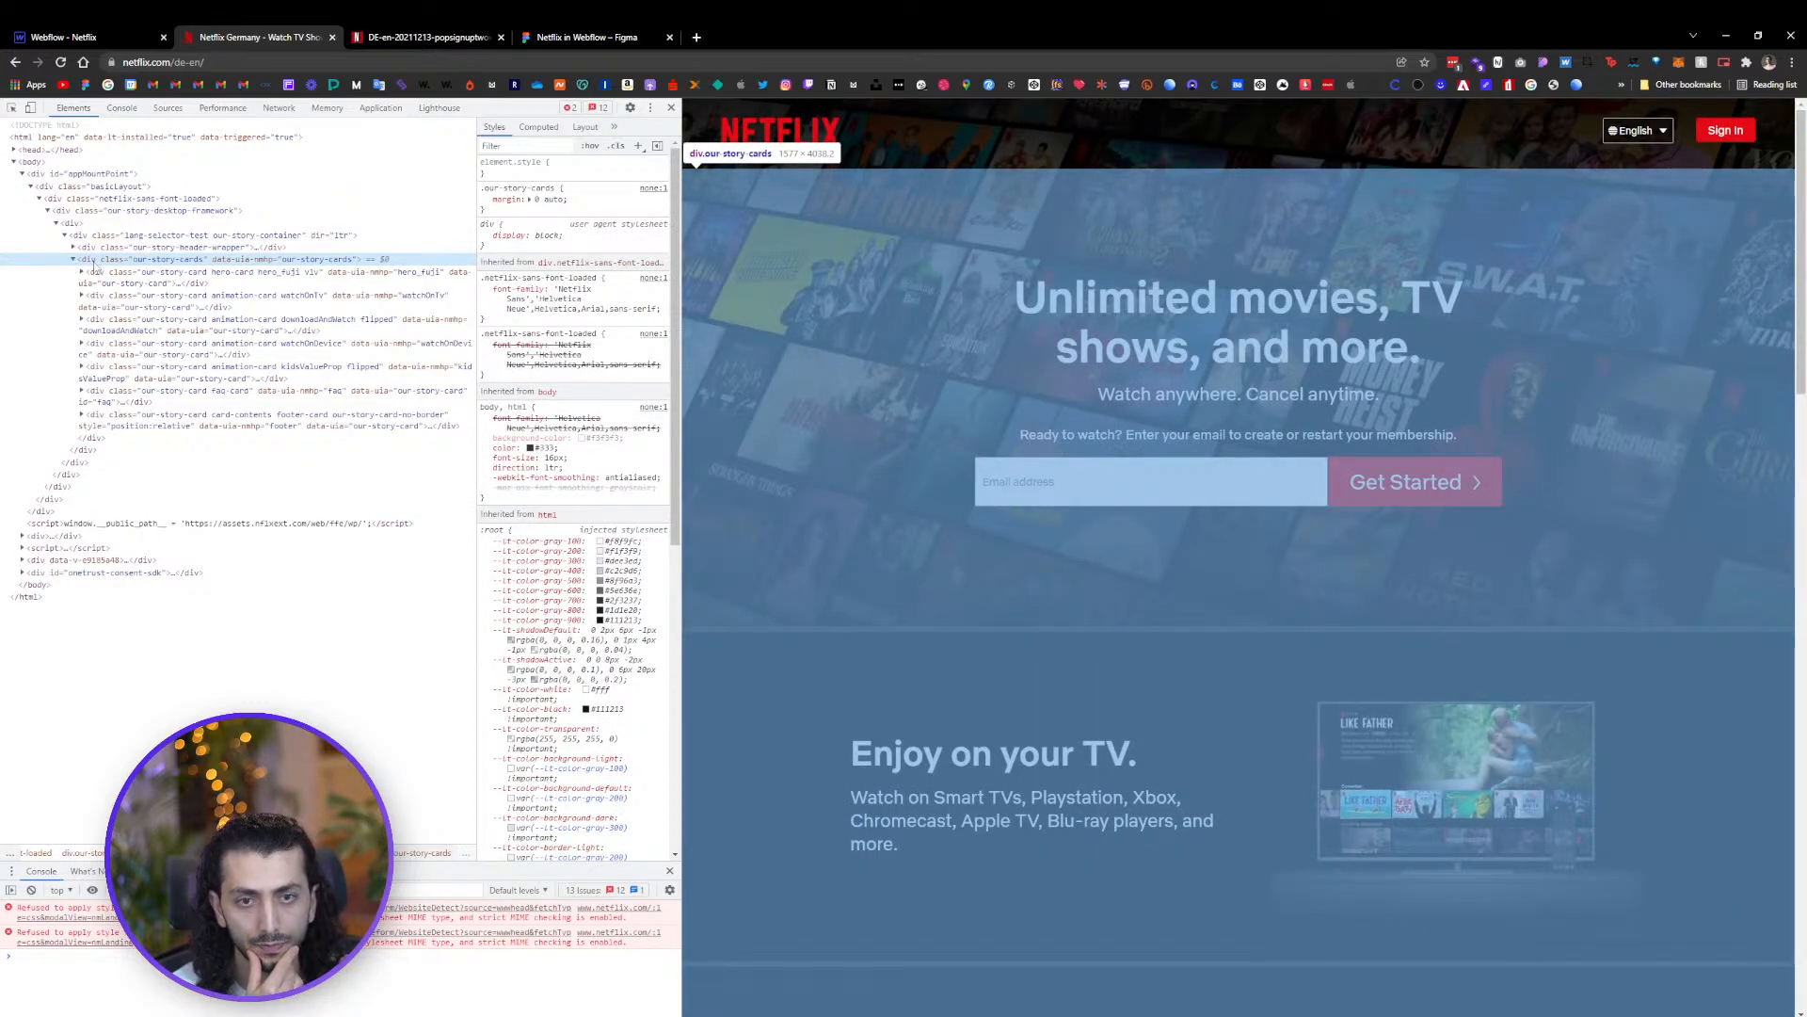
left_click(132, 280)
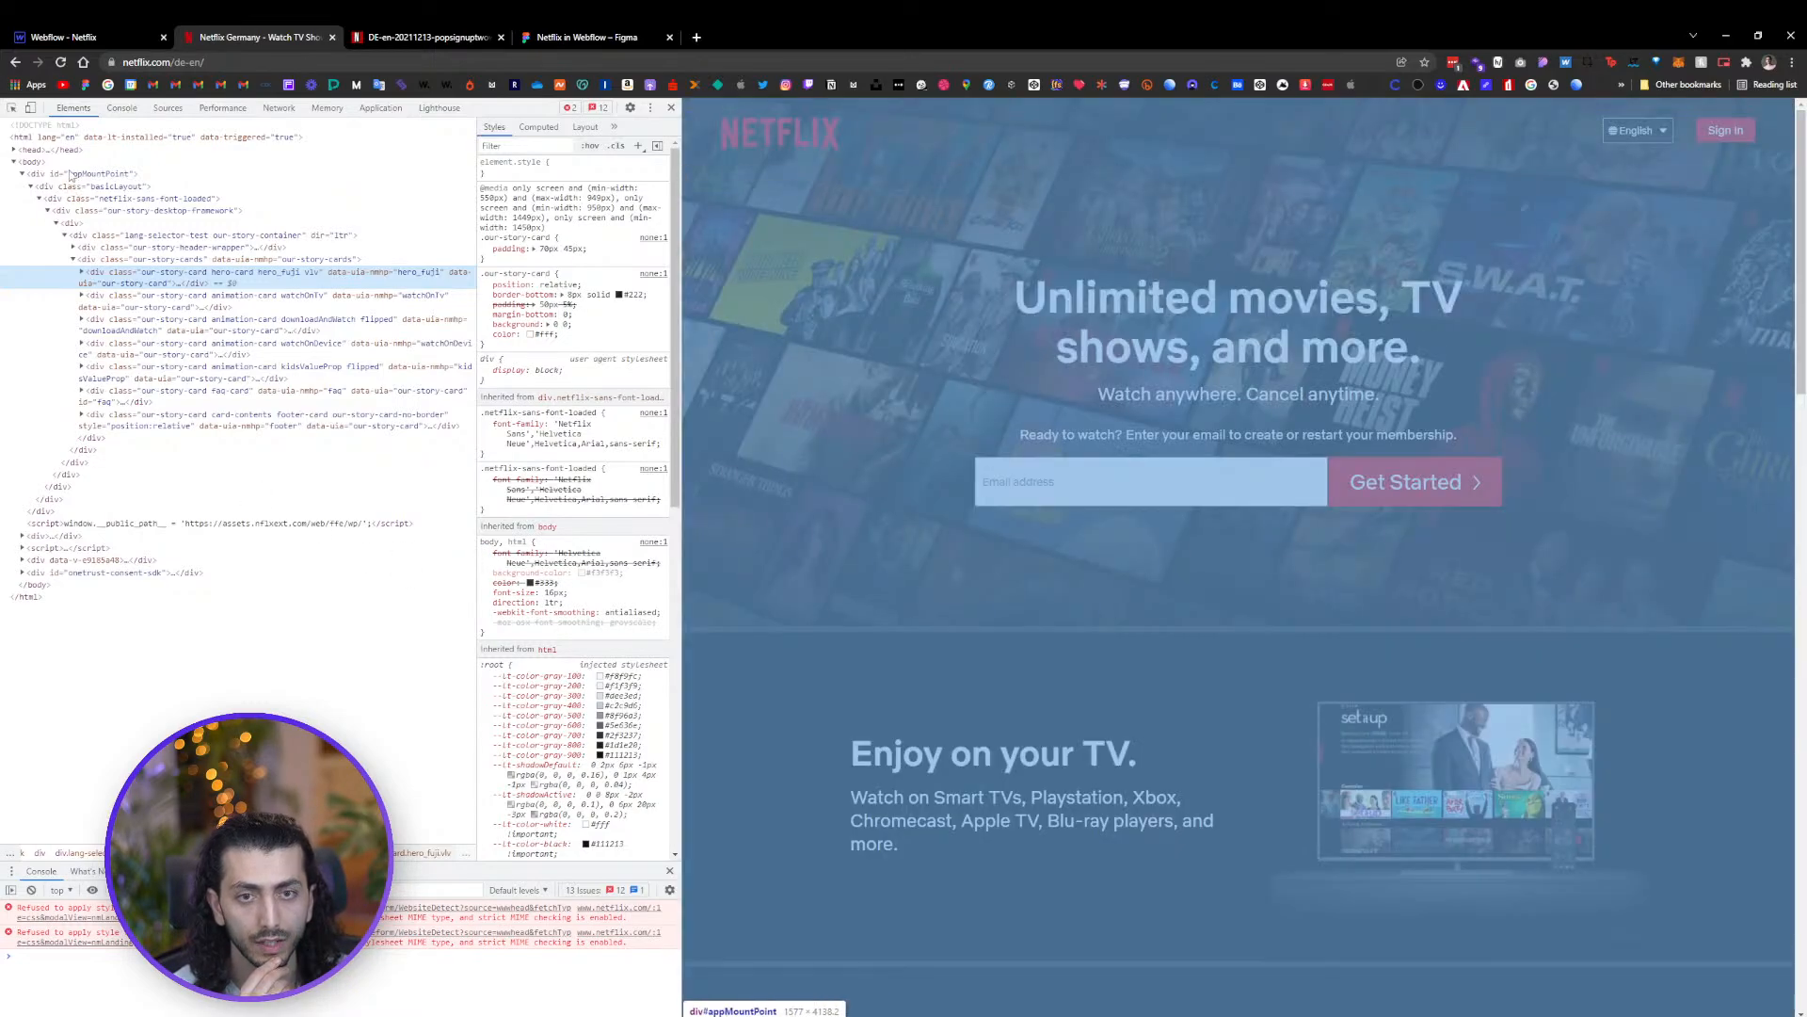
left_click(35, 163)
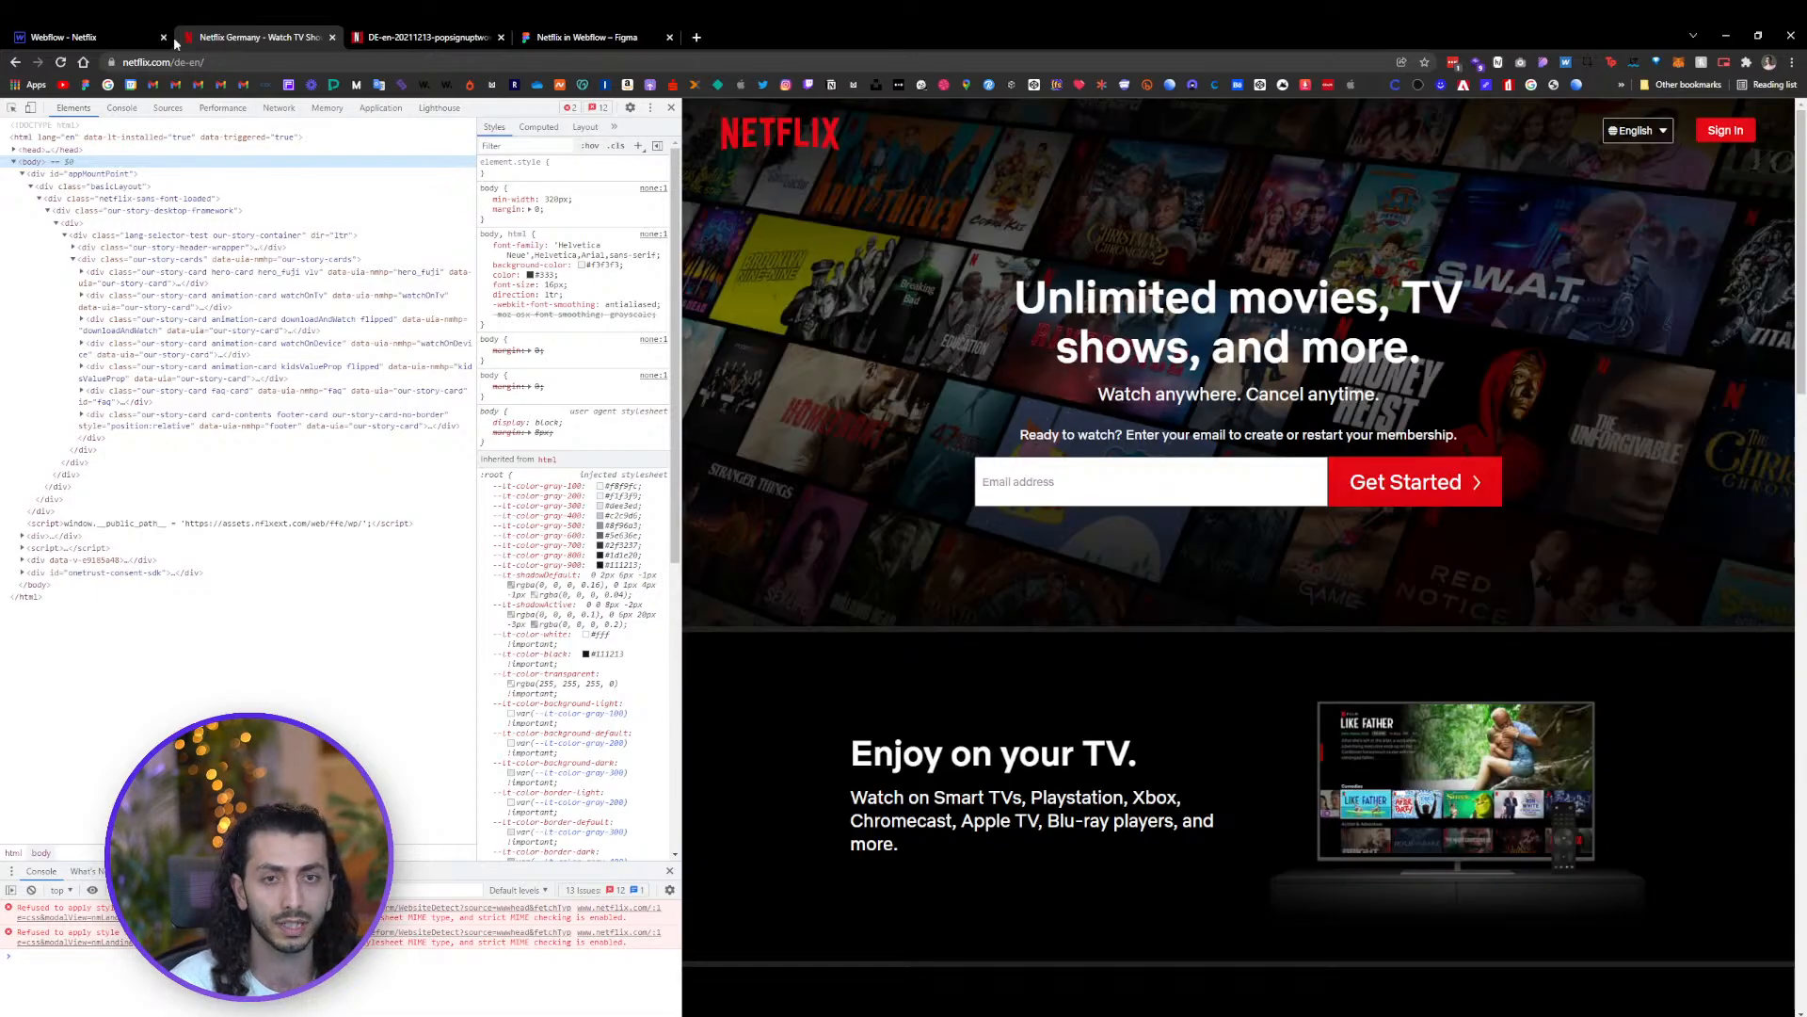
left_click(141, 38)
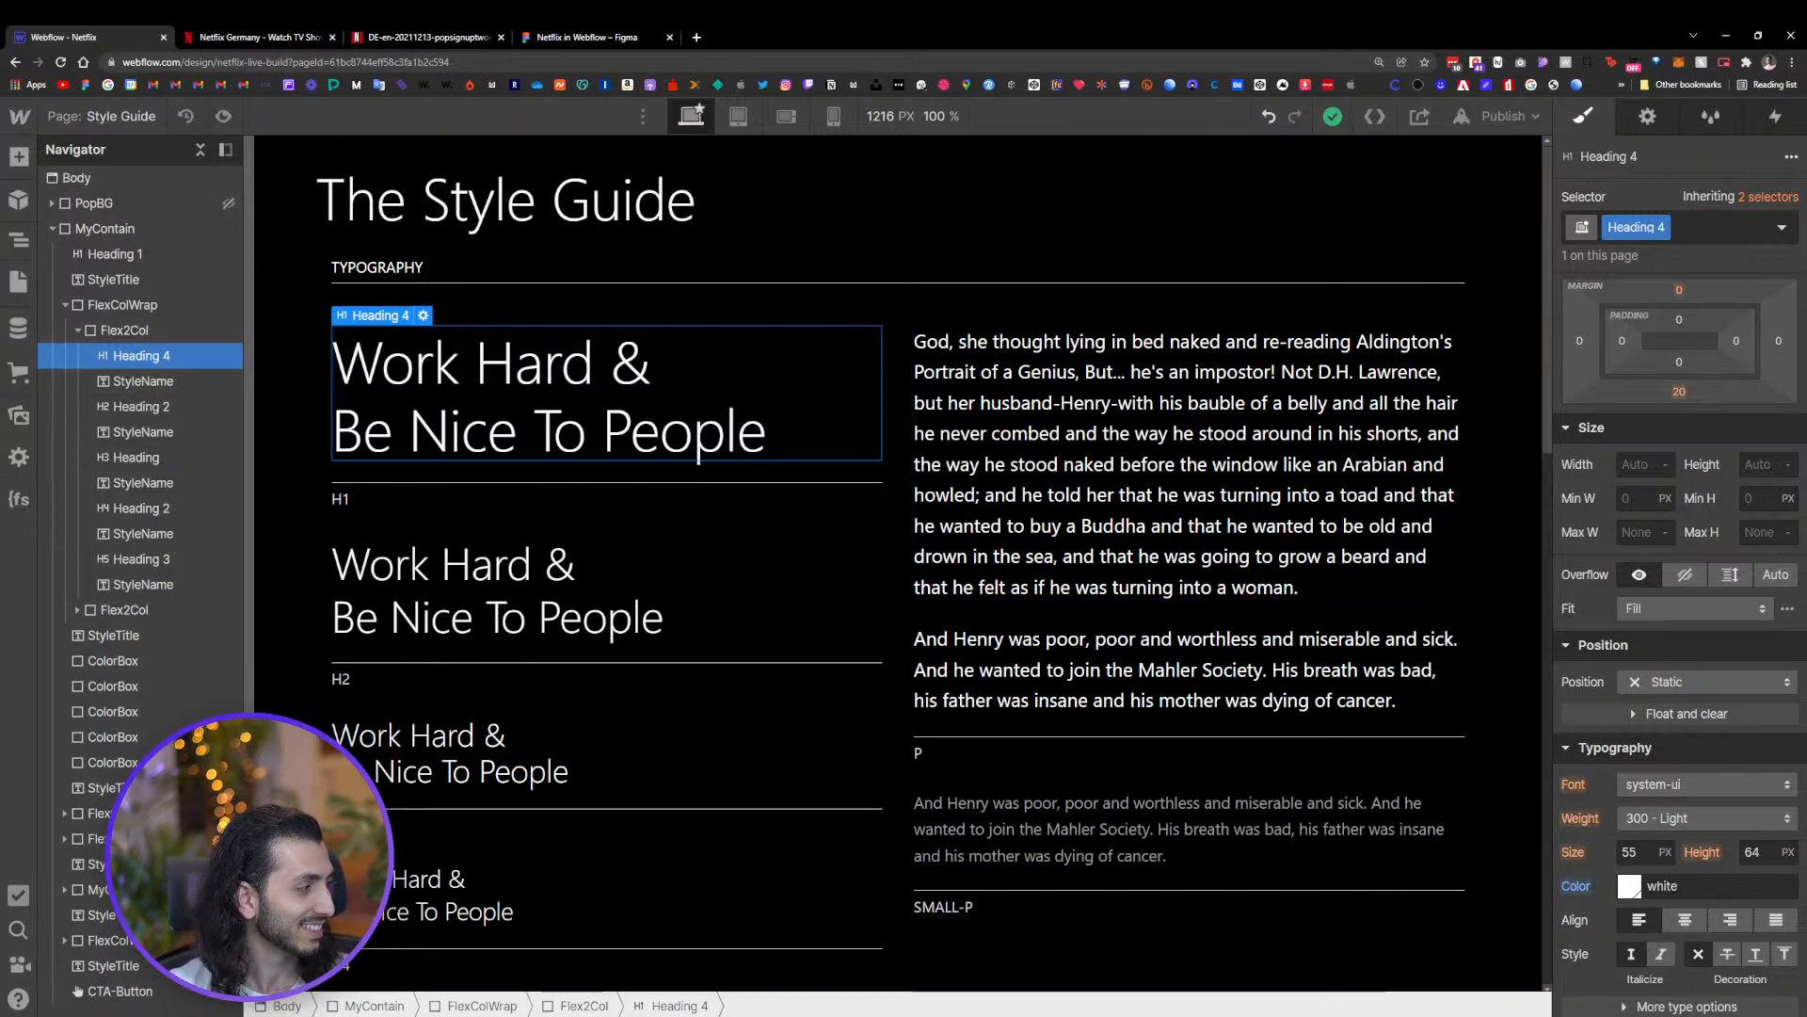
Clear the font on the All H1 Headings selector again so the style guide's H1 heading inherits system-ui from Body
left_click(584, 563)
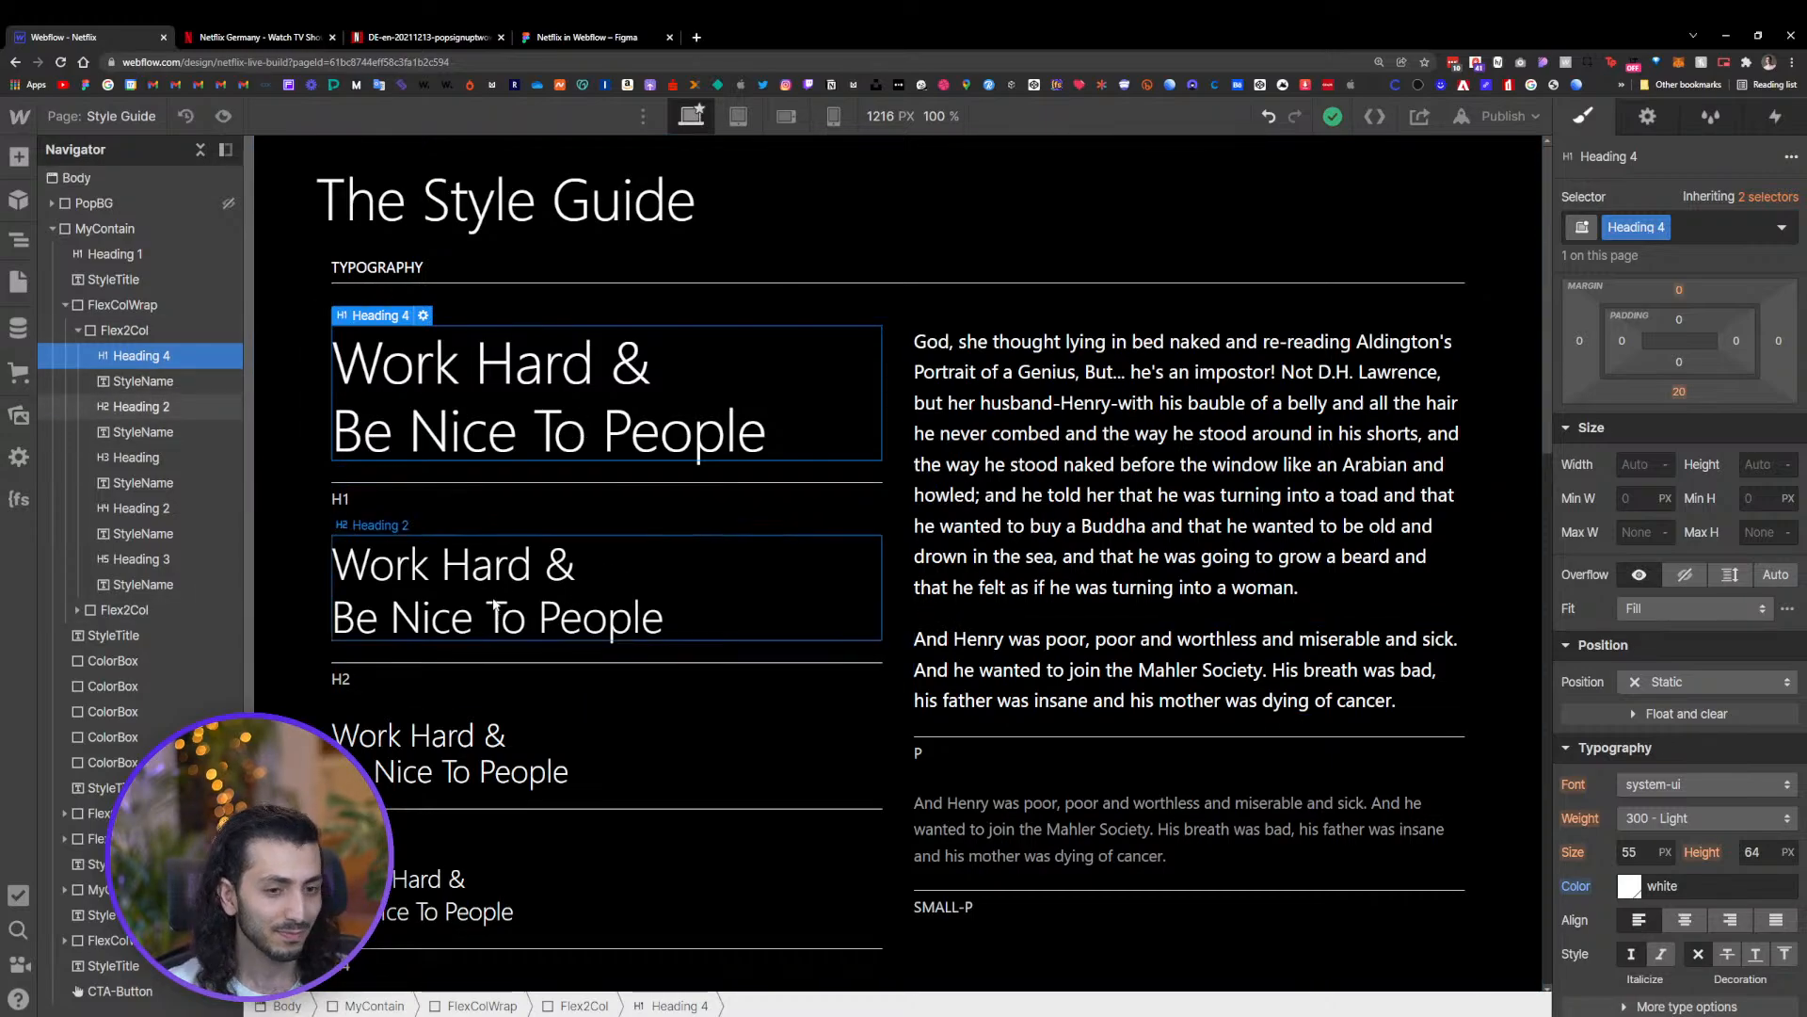
left_click(542, 405)
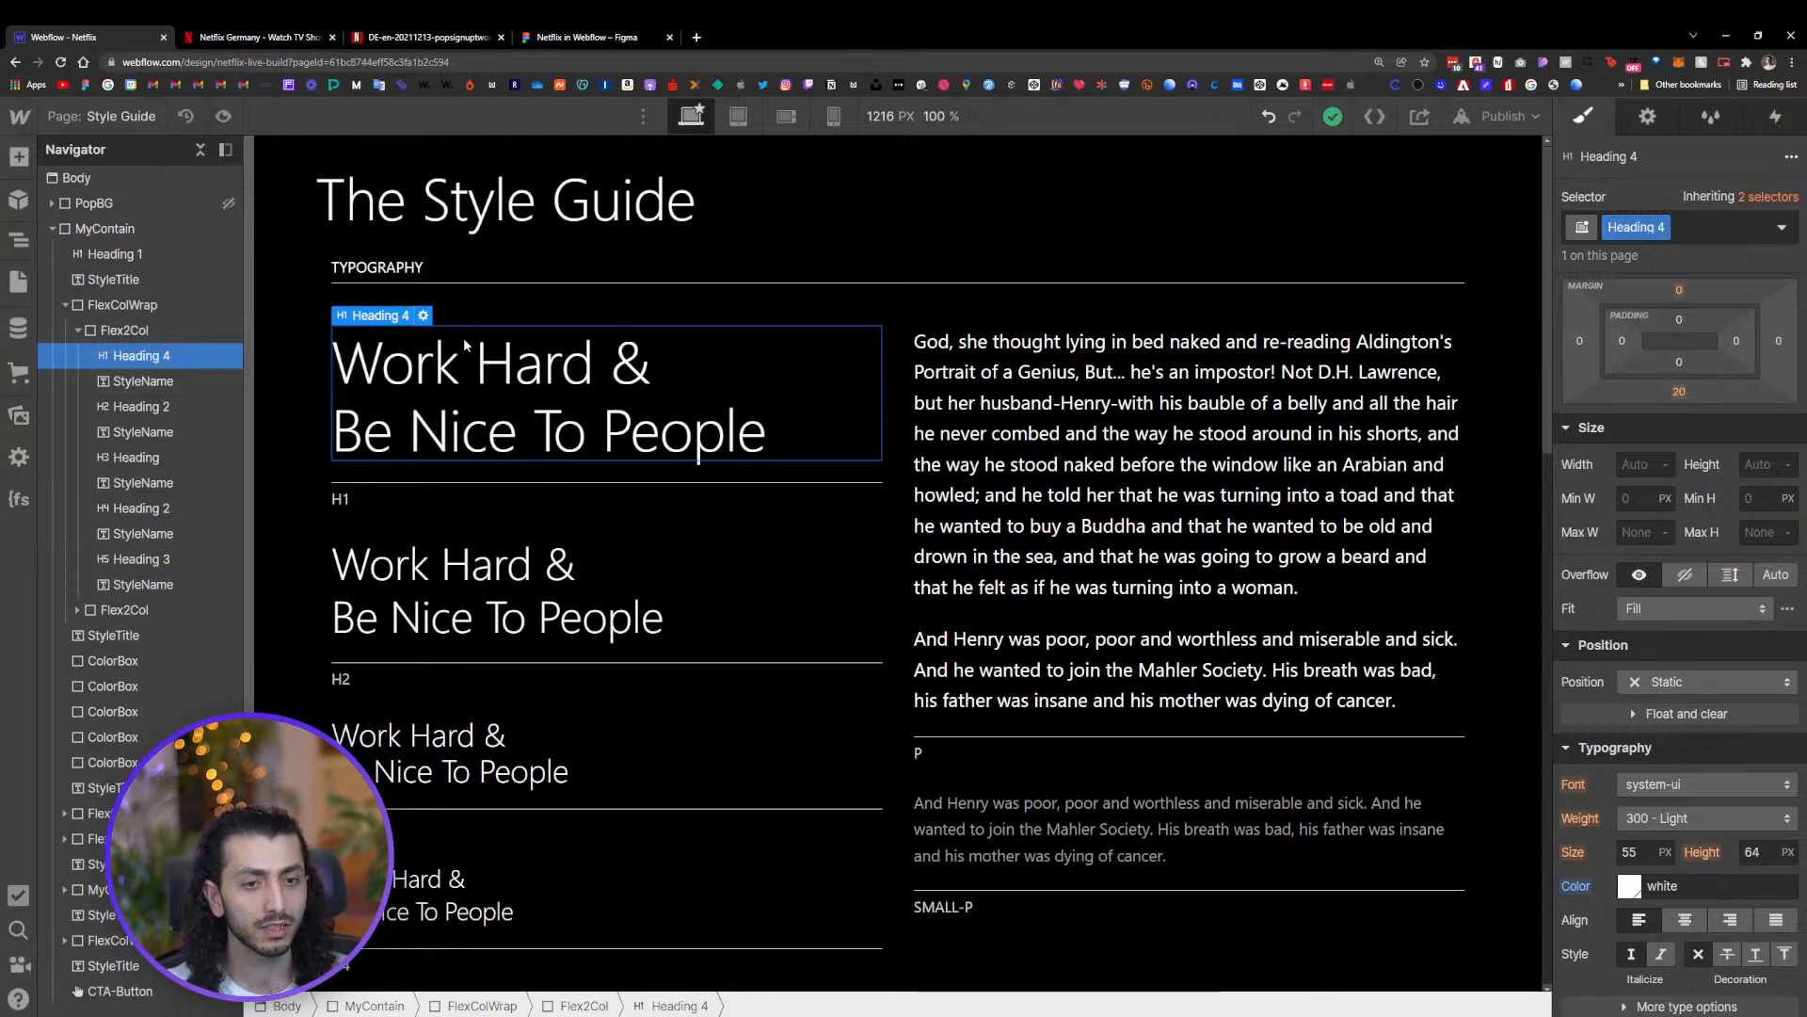
left_click(456, 558)
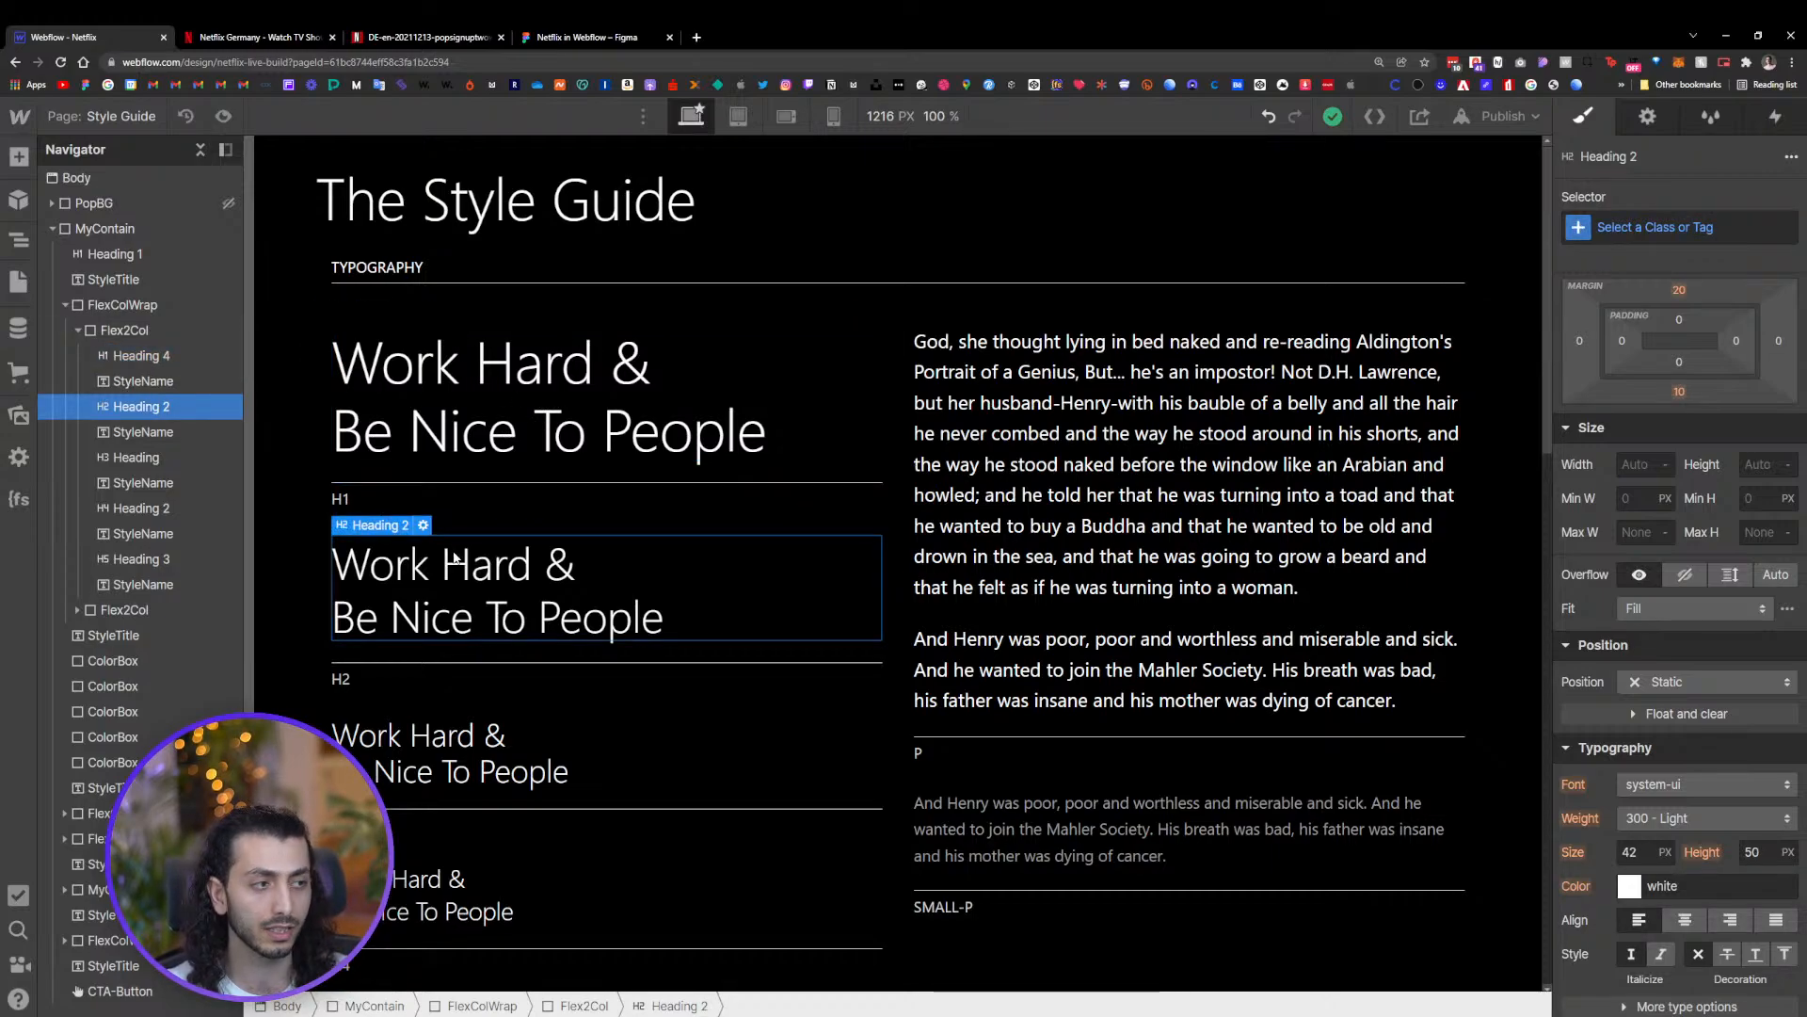
left_click(480, 424)
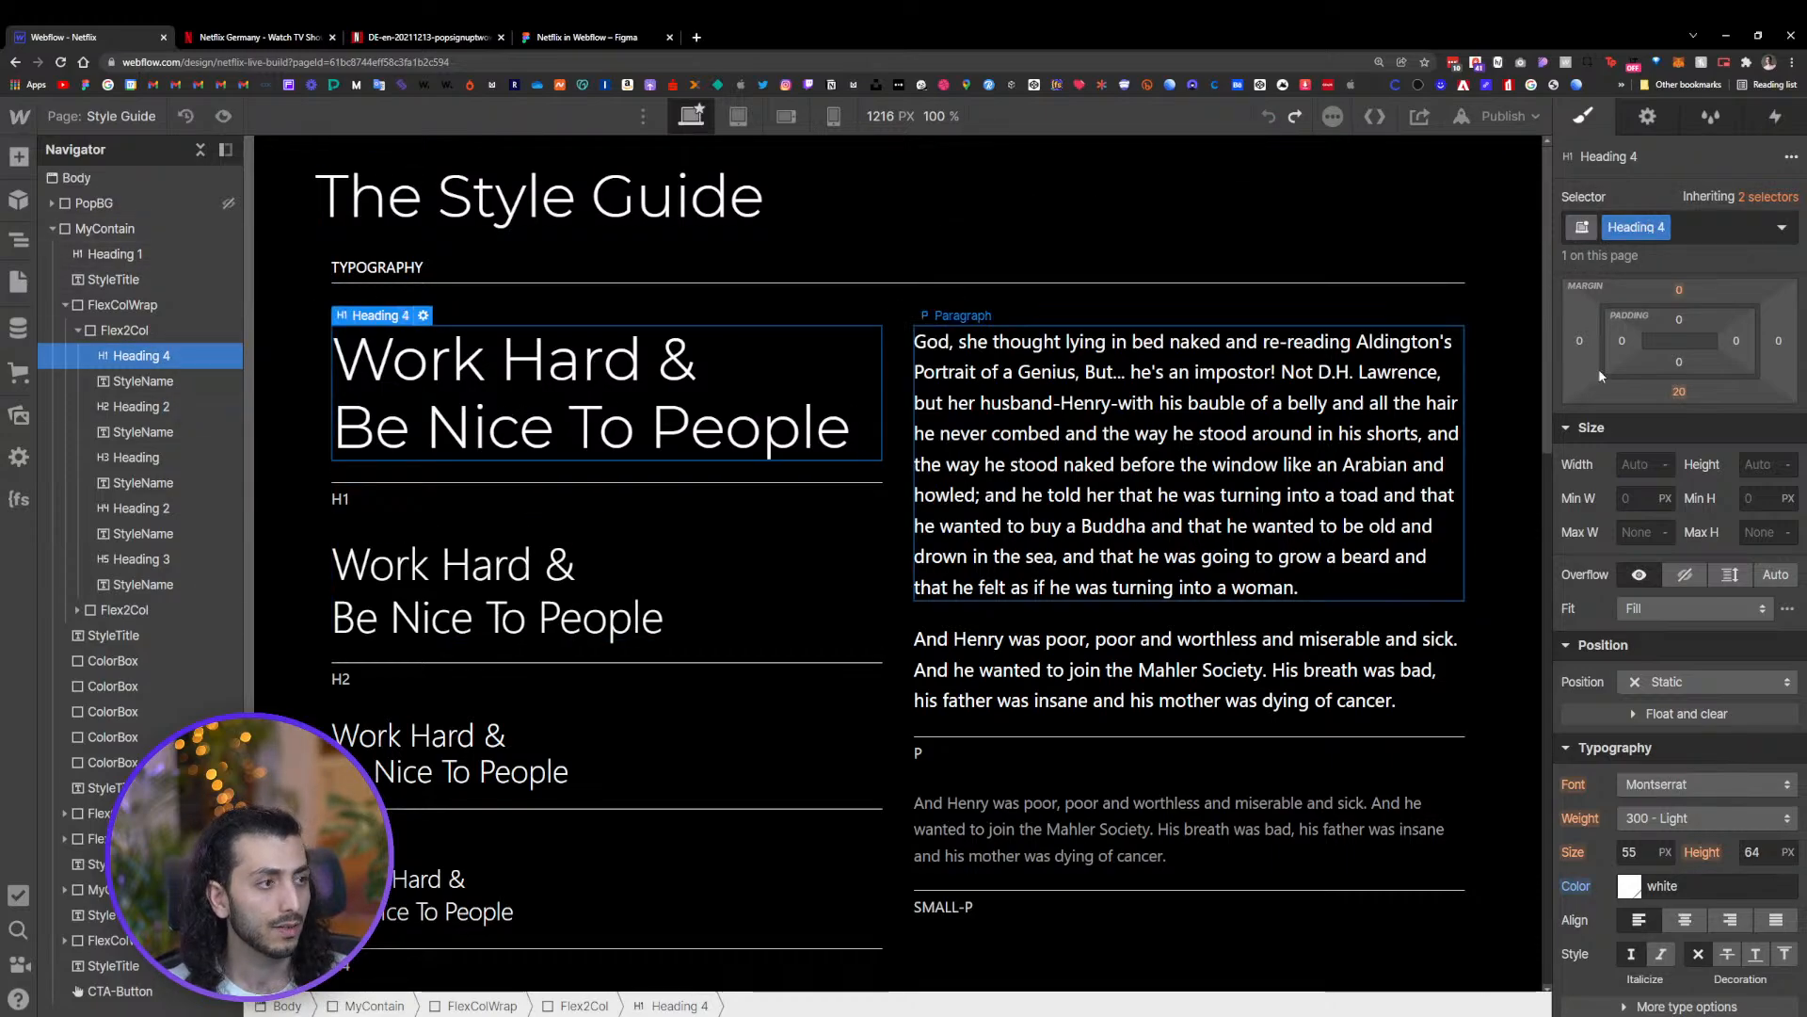
left_click(1767, 196)
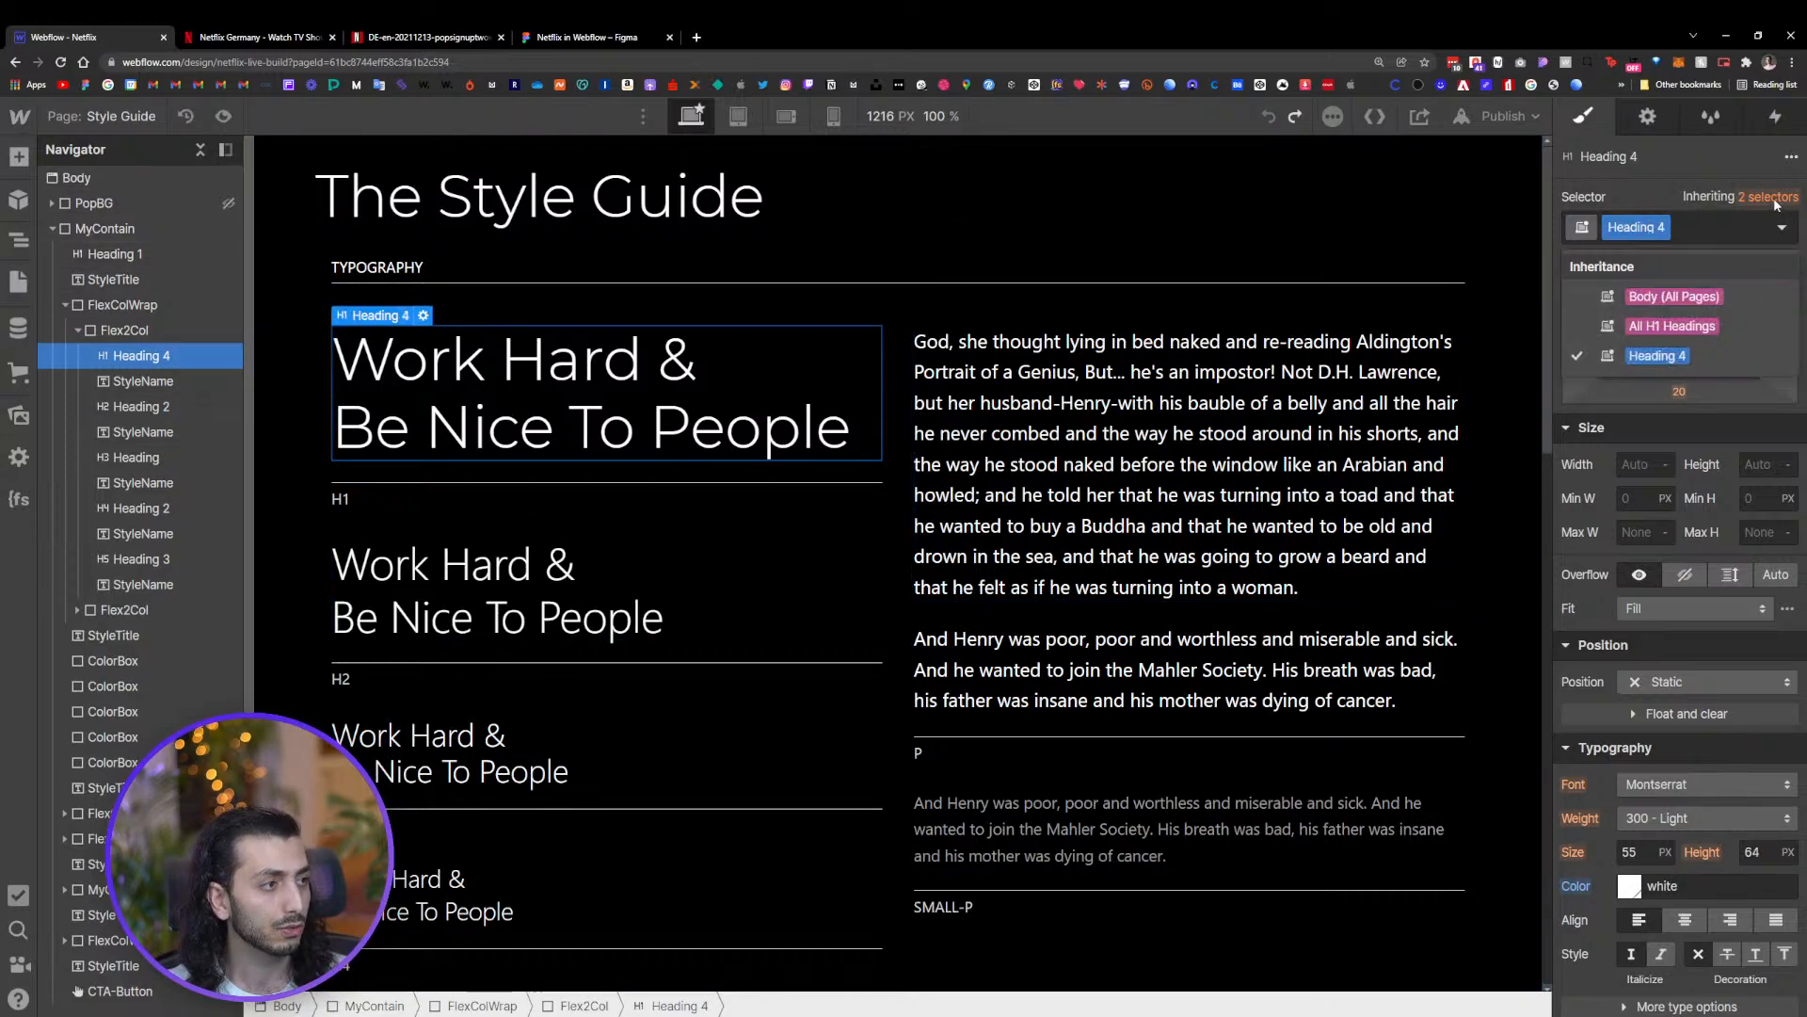
left_click(1694, 325)
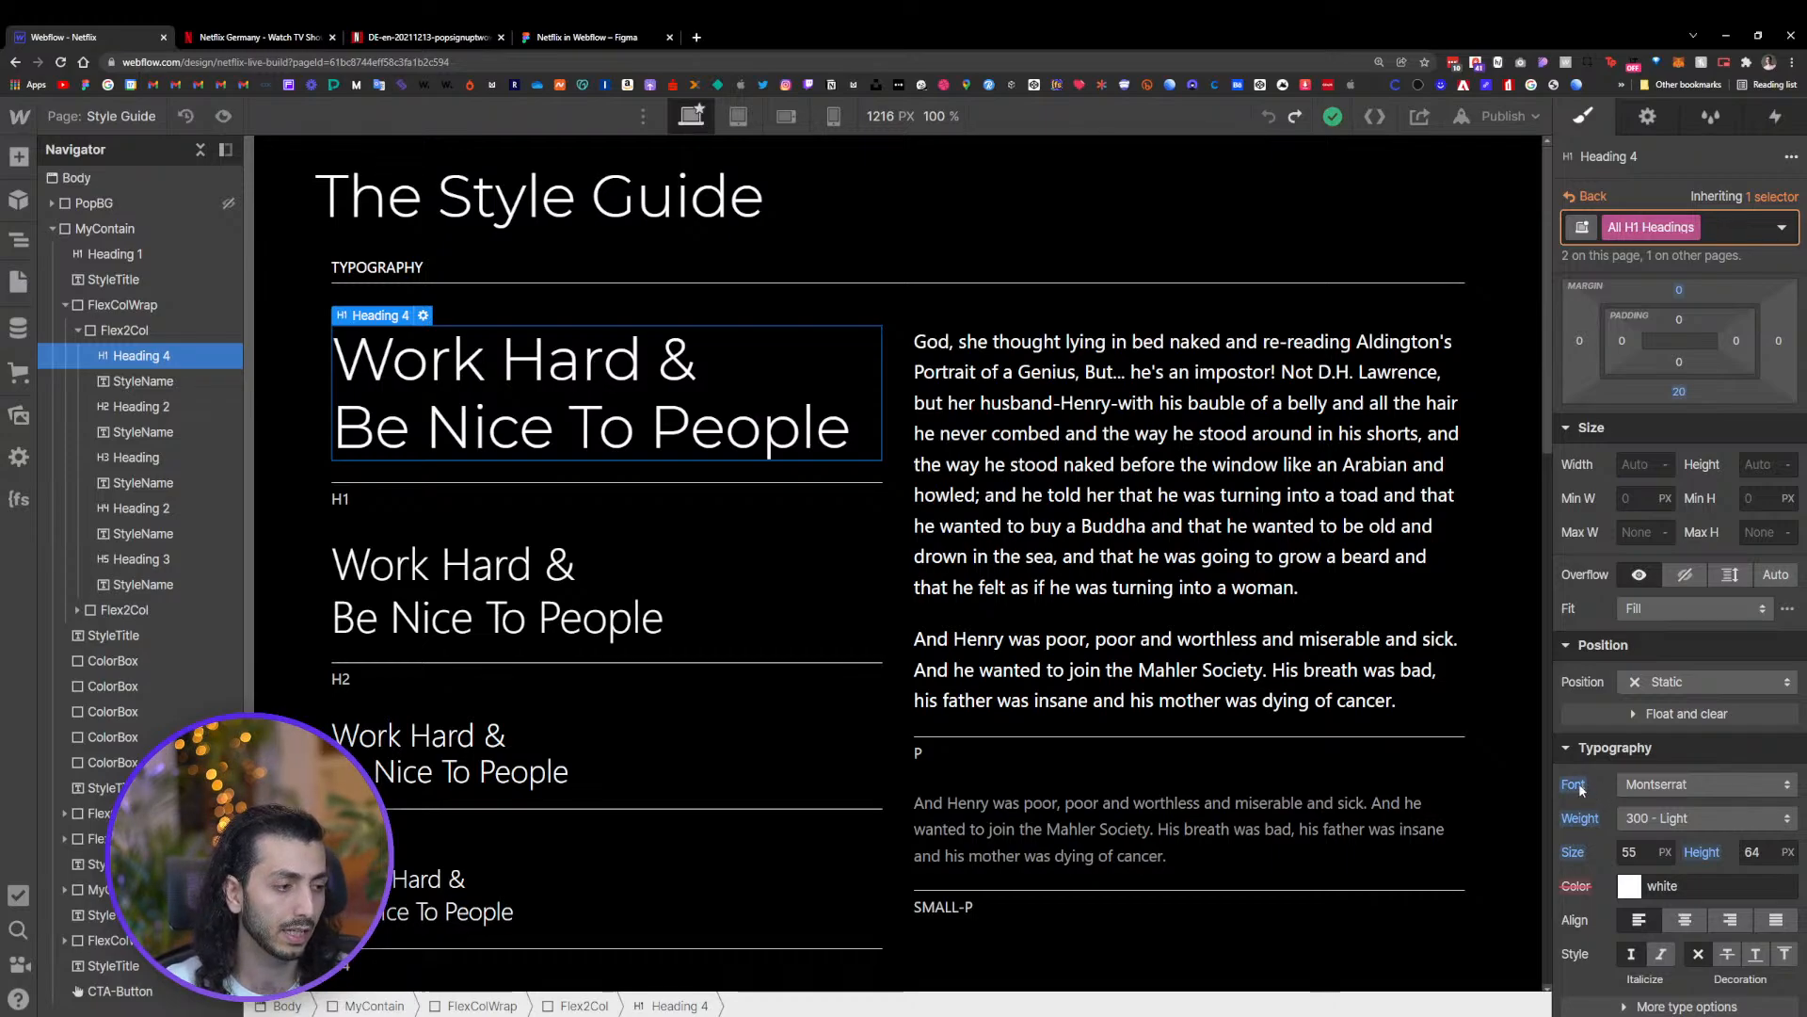
left_click(1580, 787, "alt")
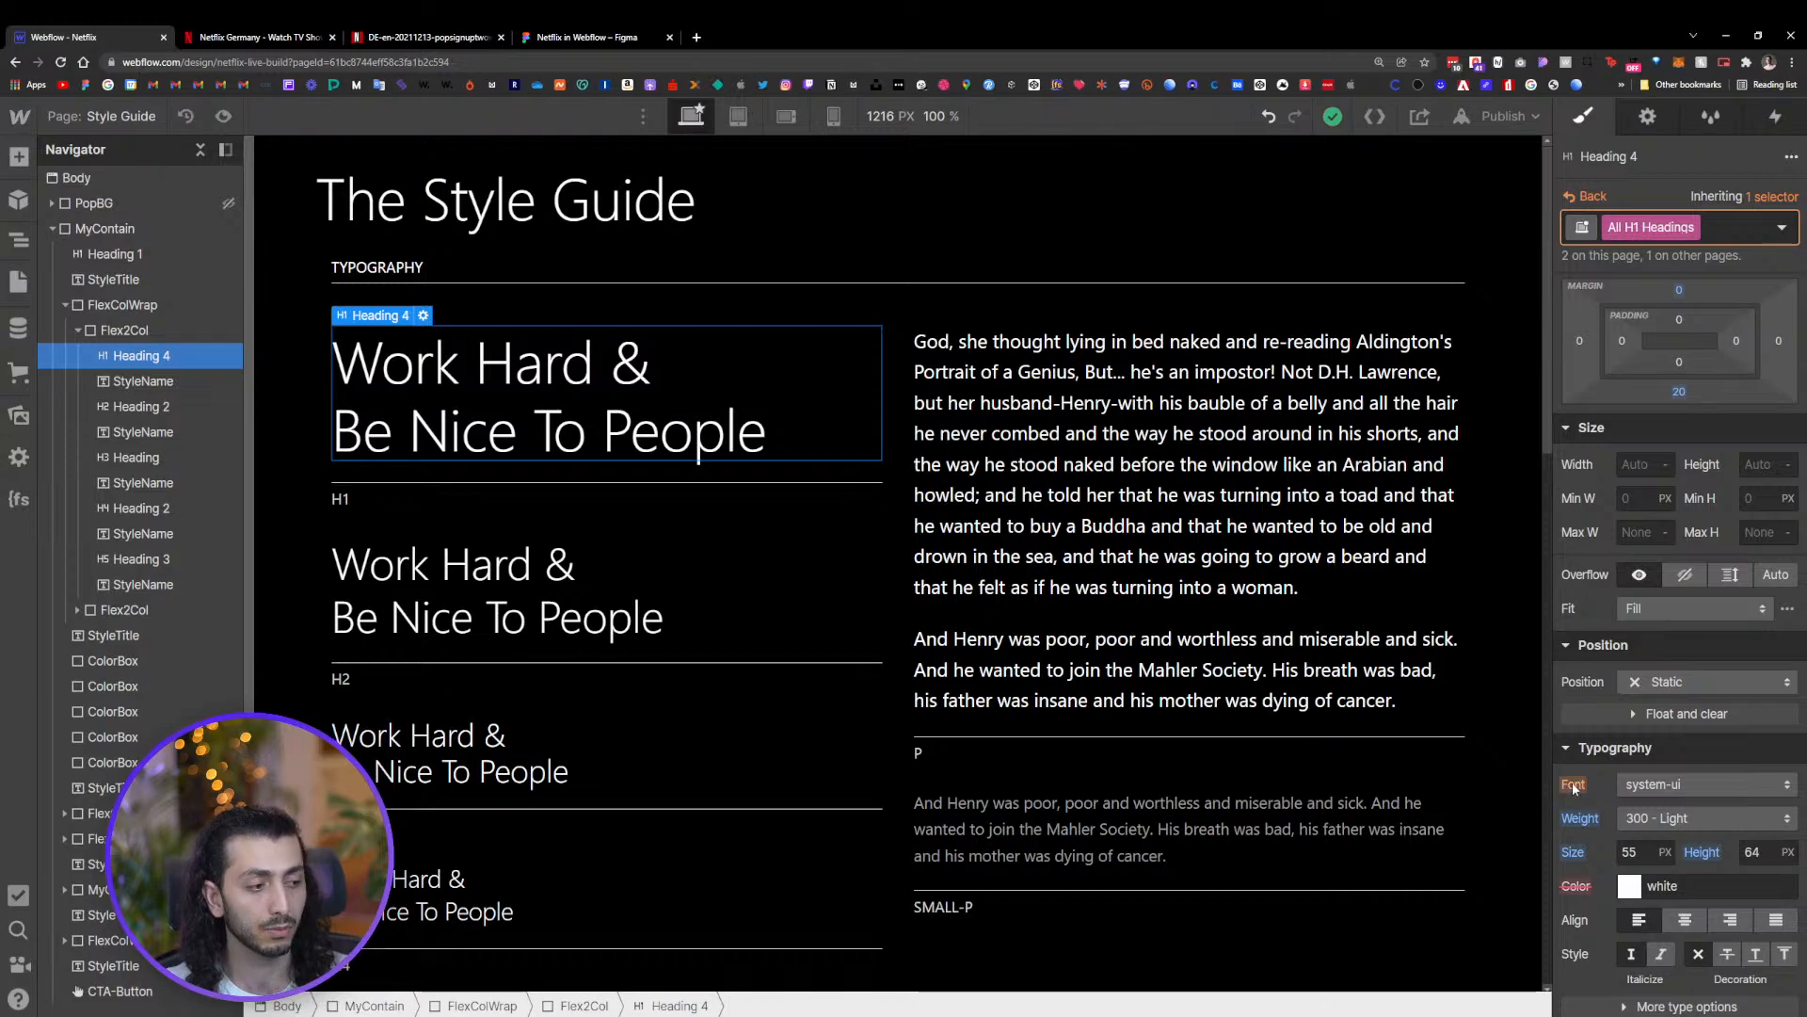
left_click(1574, 787)
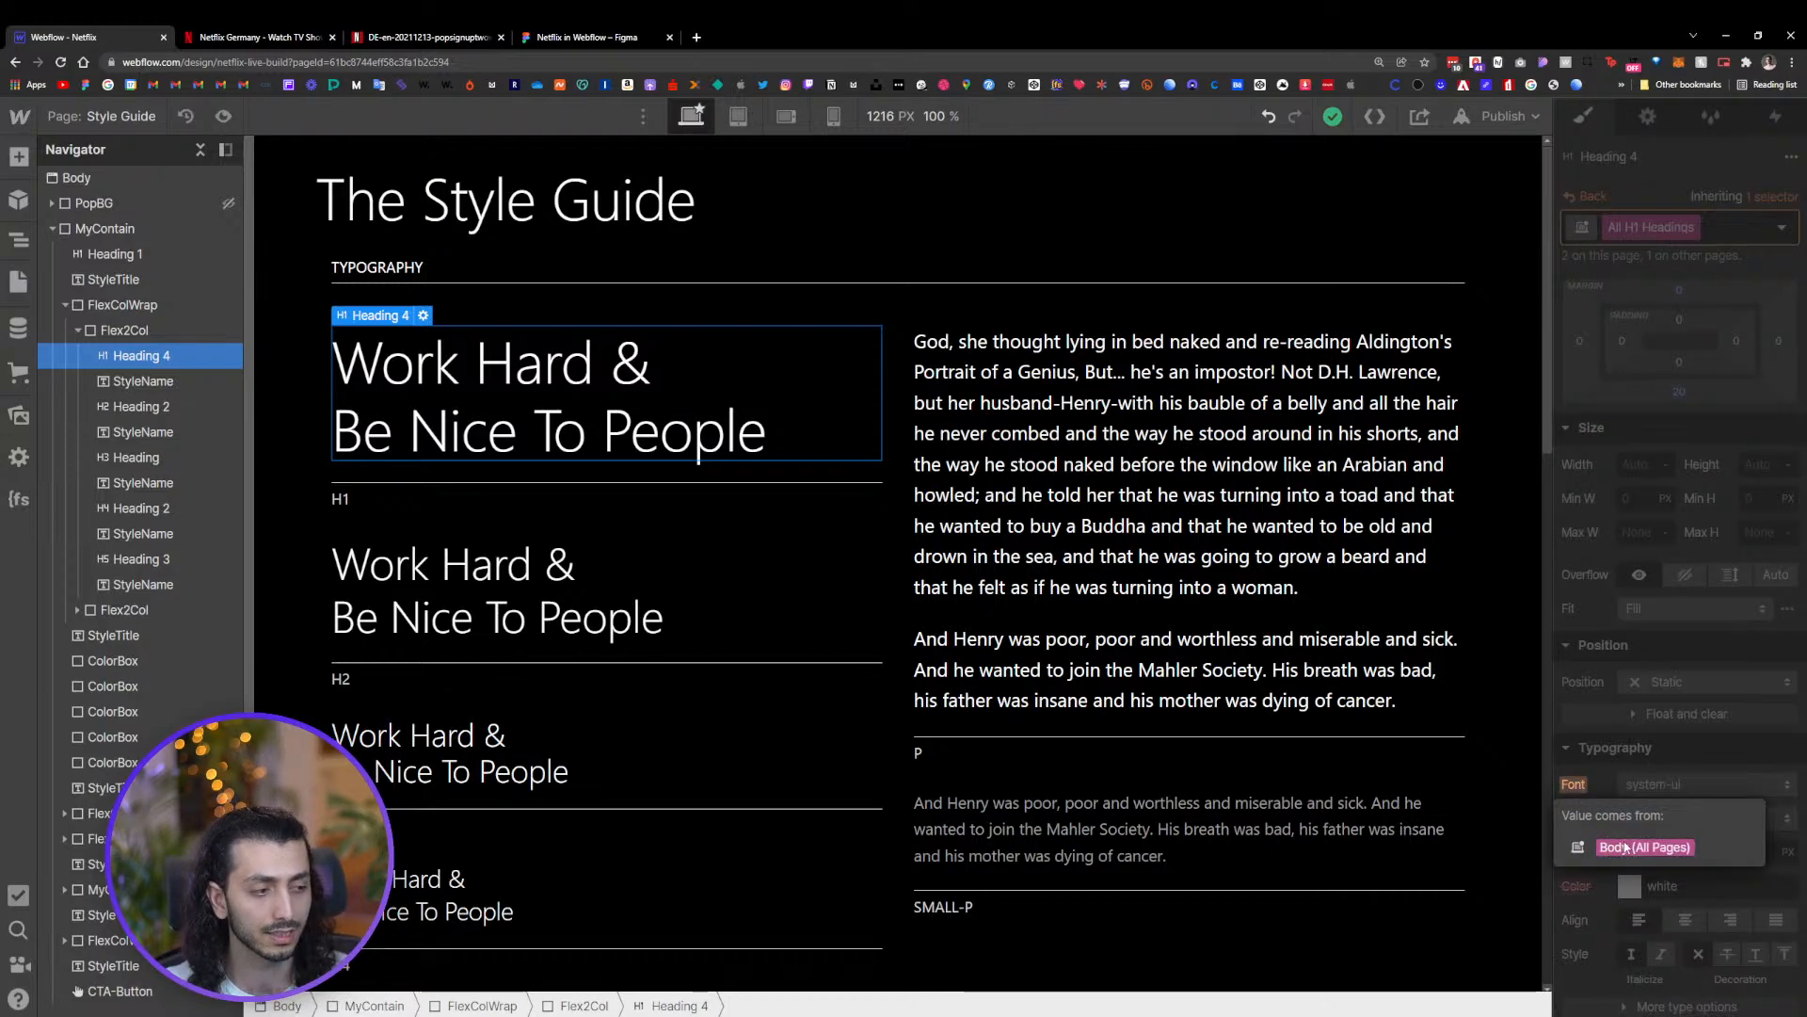
left_click(1603, 783)
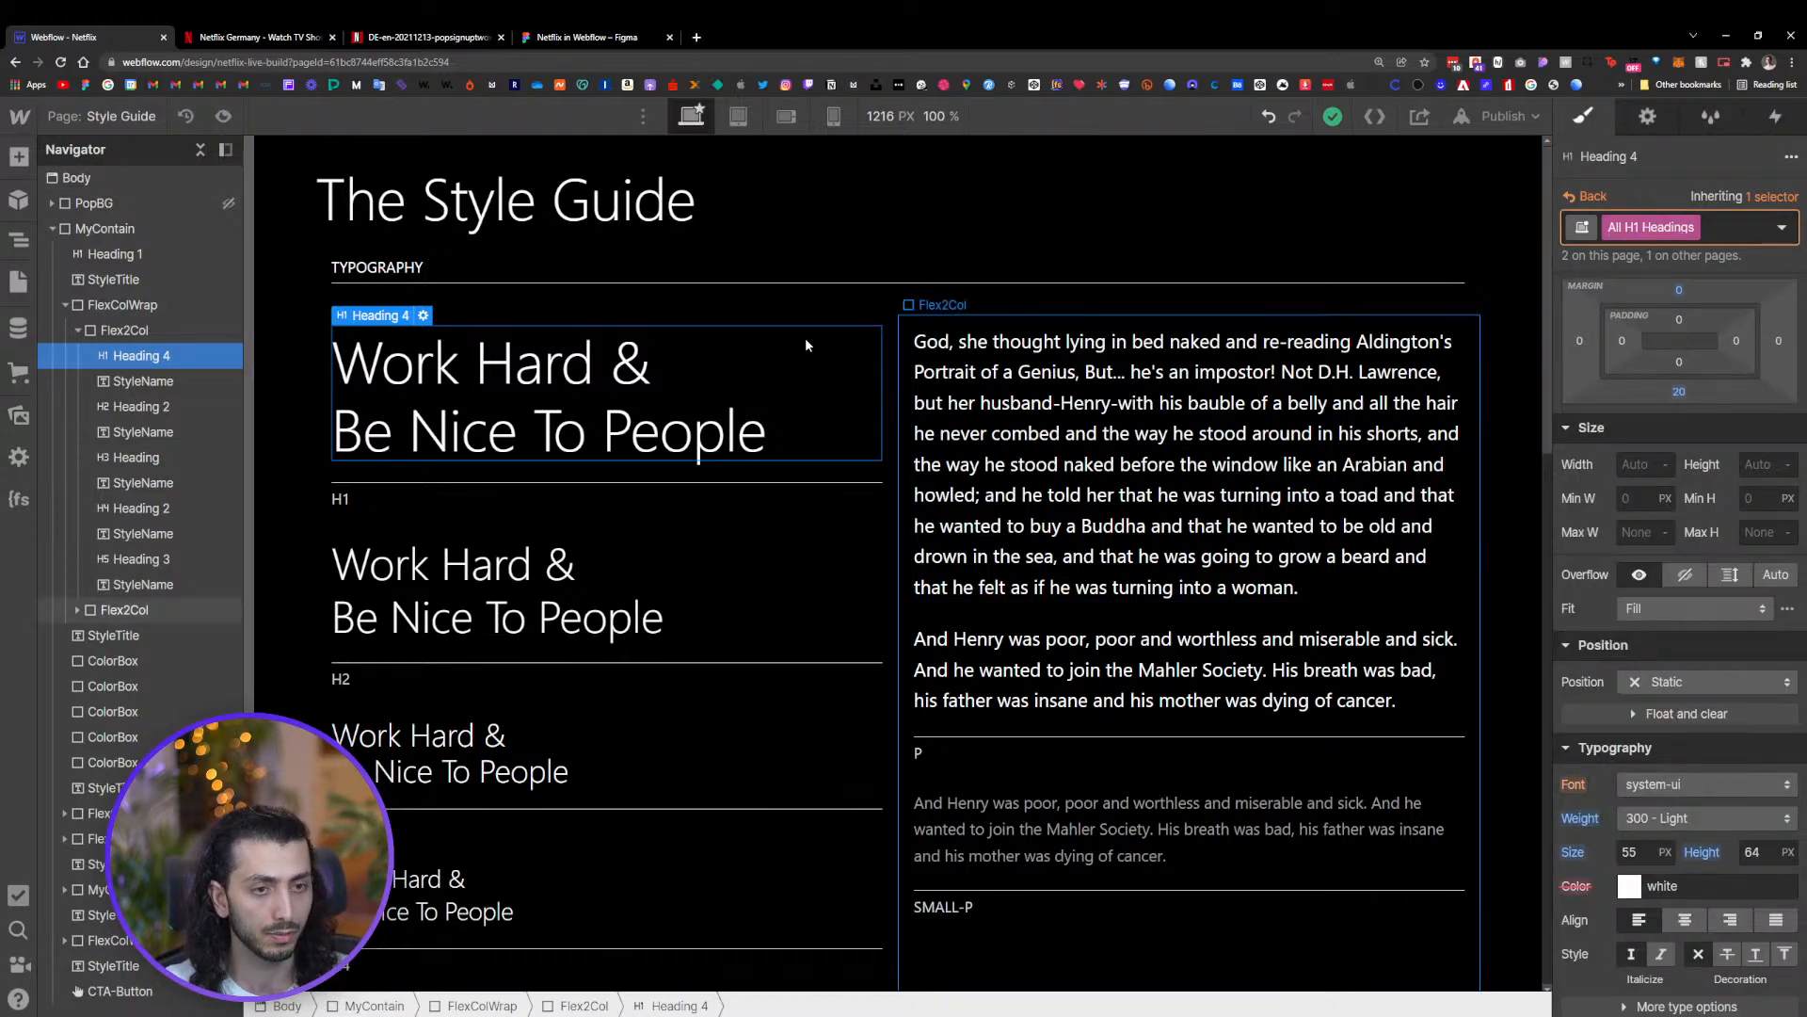
Remove the Heading 4 class from the style guide's H1 heading
left_click(1149, 456)
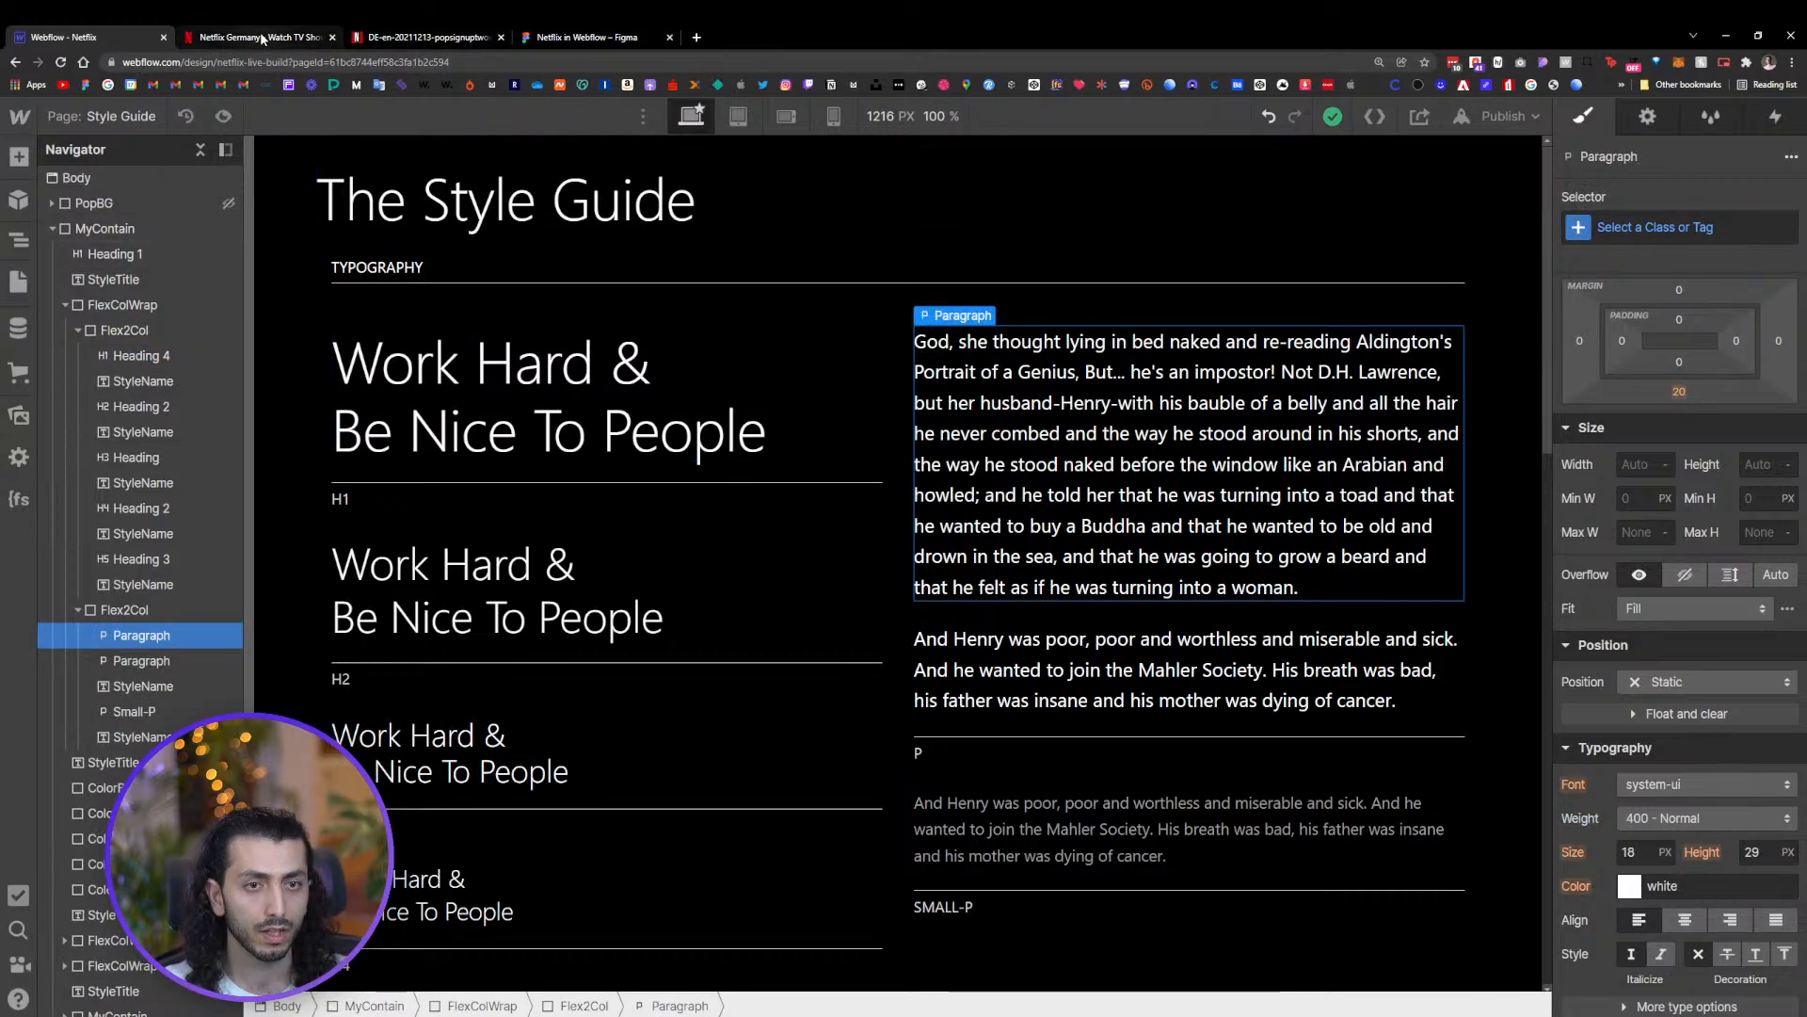
scroll(565, 282, "down", 2)
left_click(490, 221)
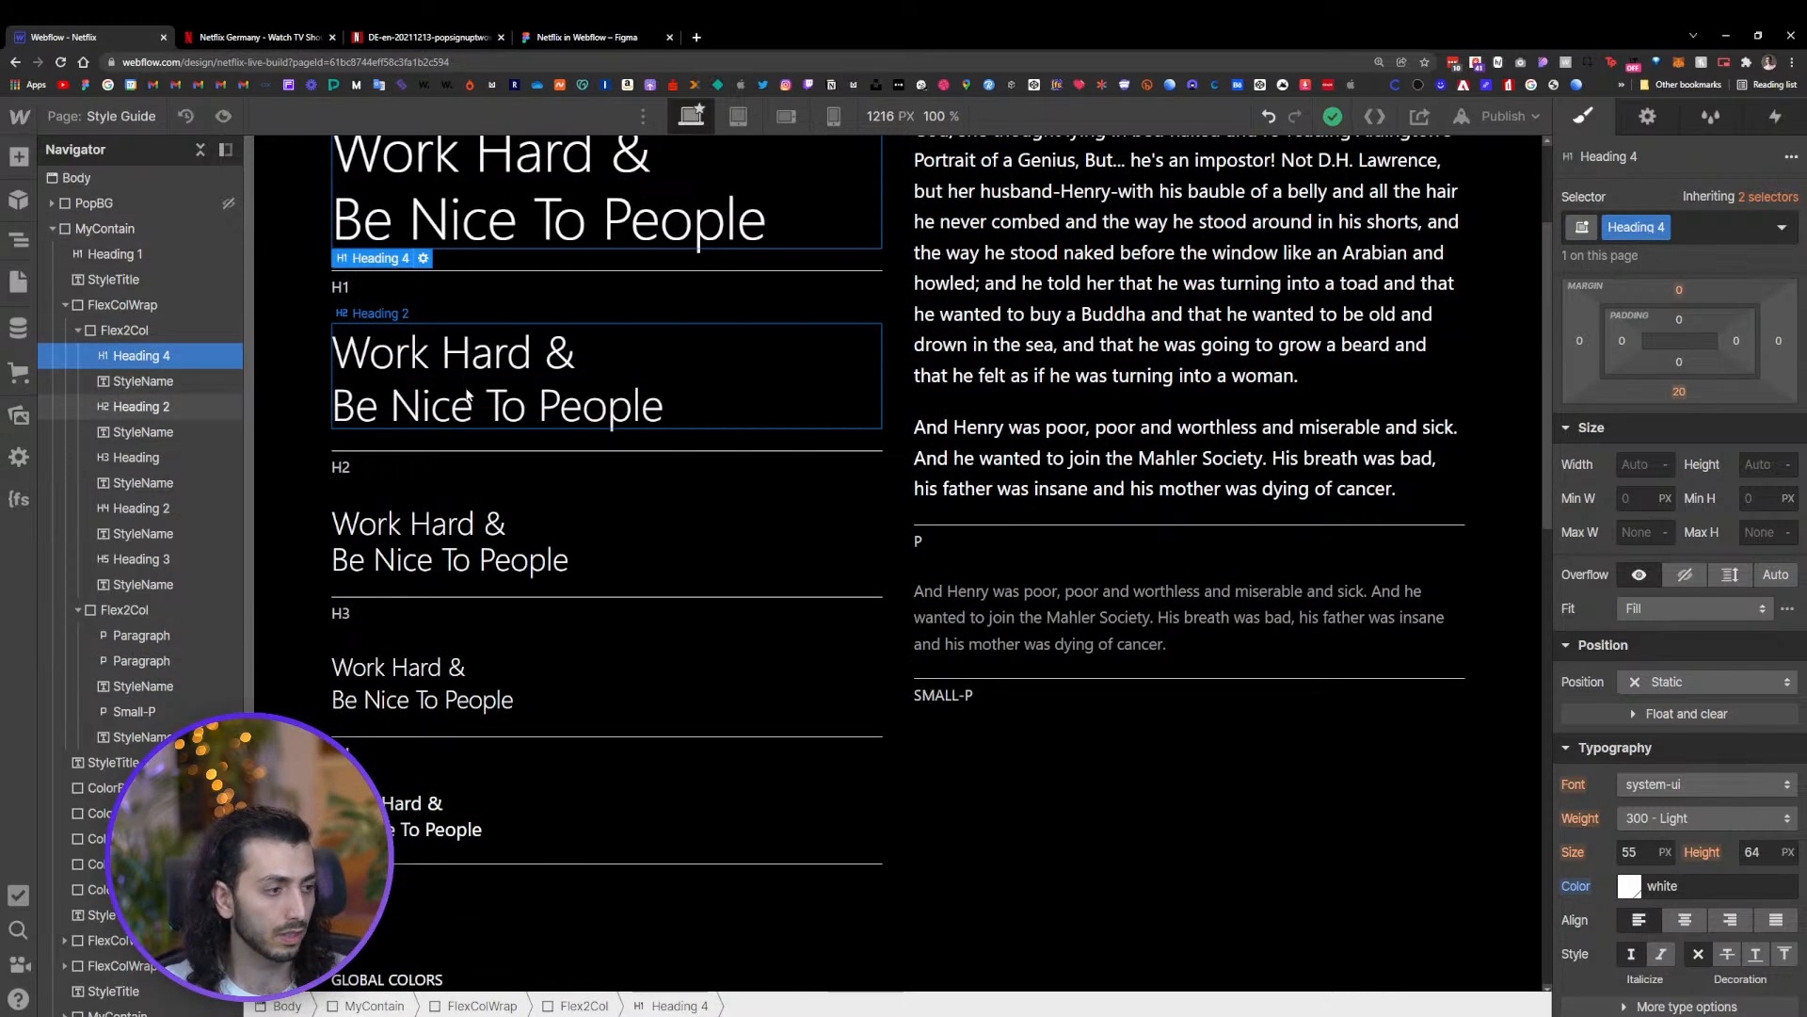
left_click(467, 394)
left_click(484, 523)
scroll(504, 520, "up", 2)
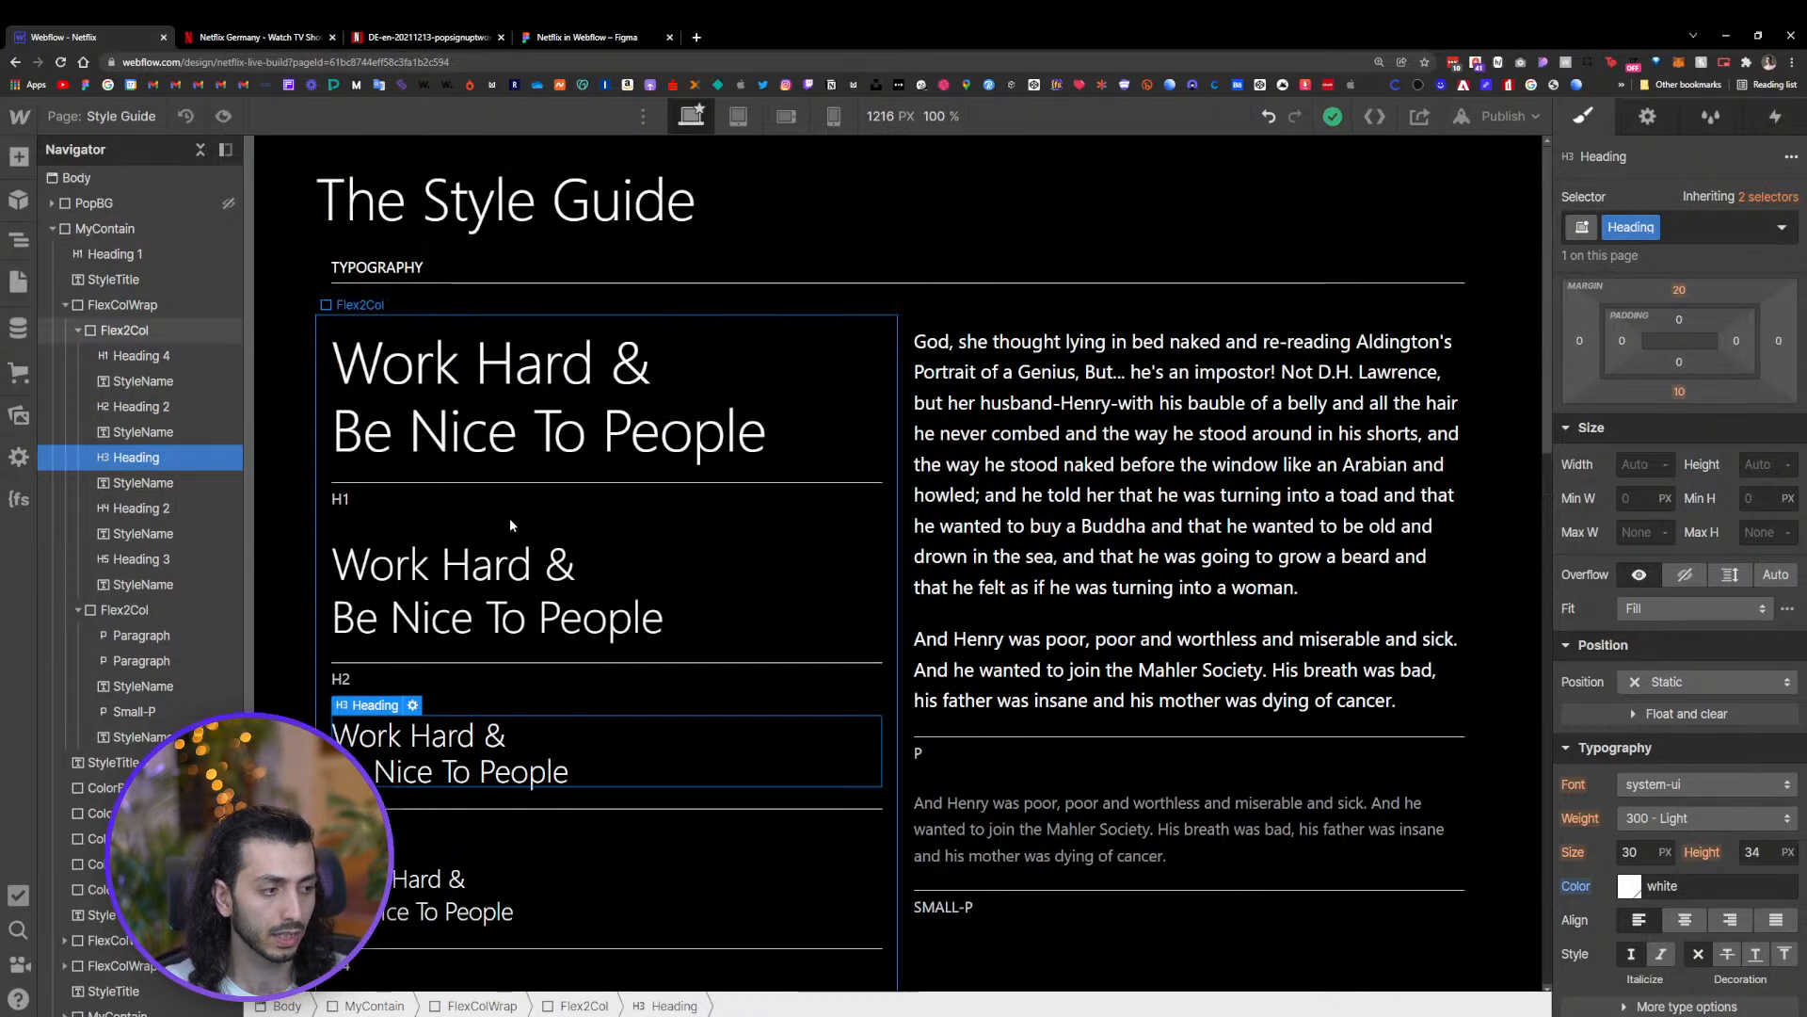
left_click(405, 382)
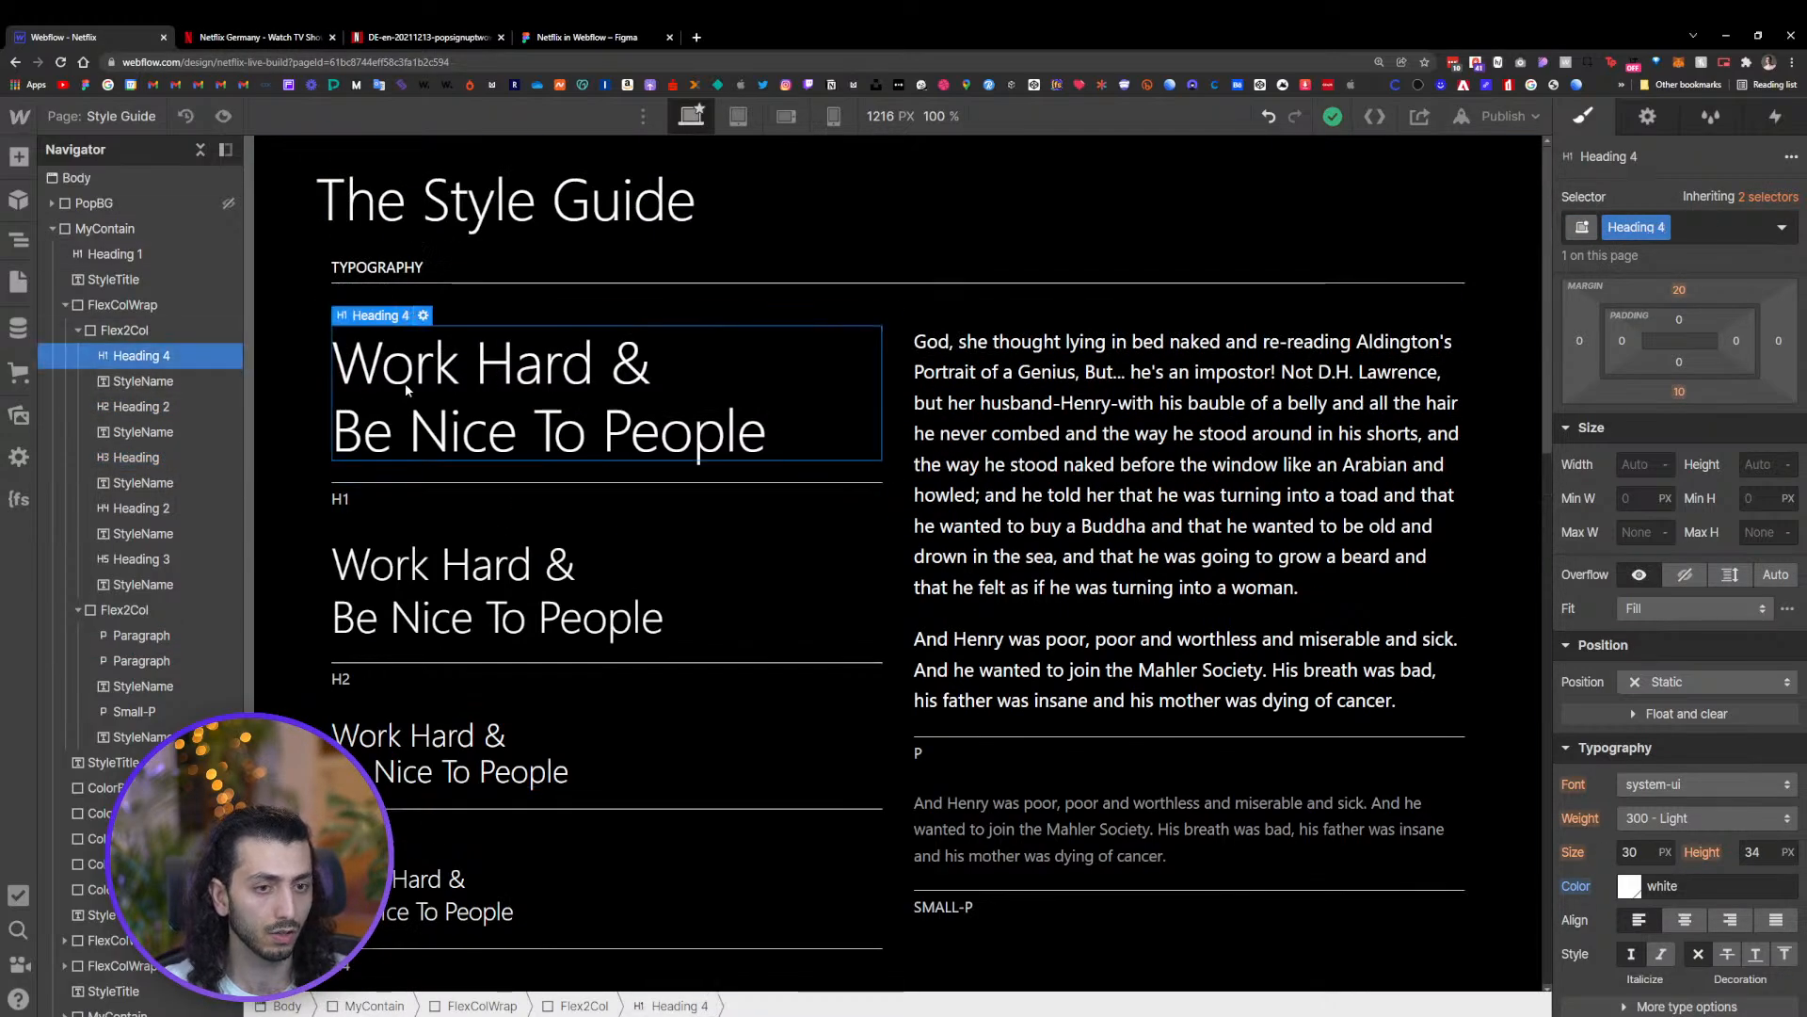
left_click(1663, 227)
left_click(1646, 308)
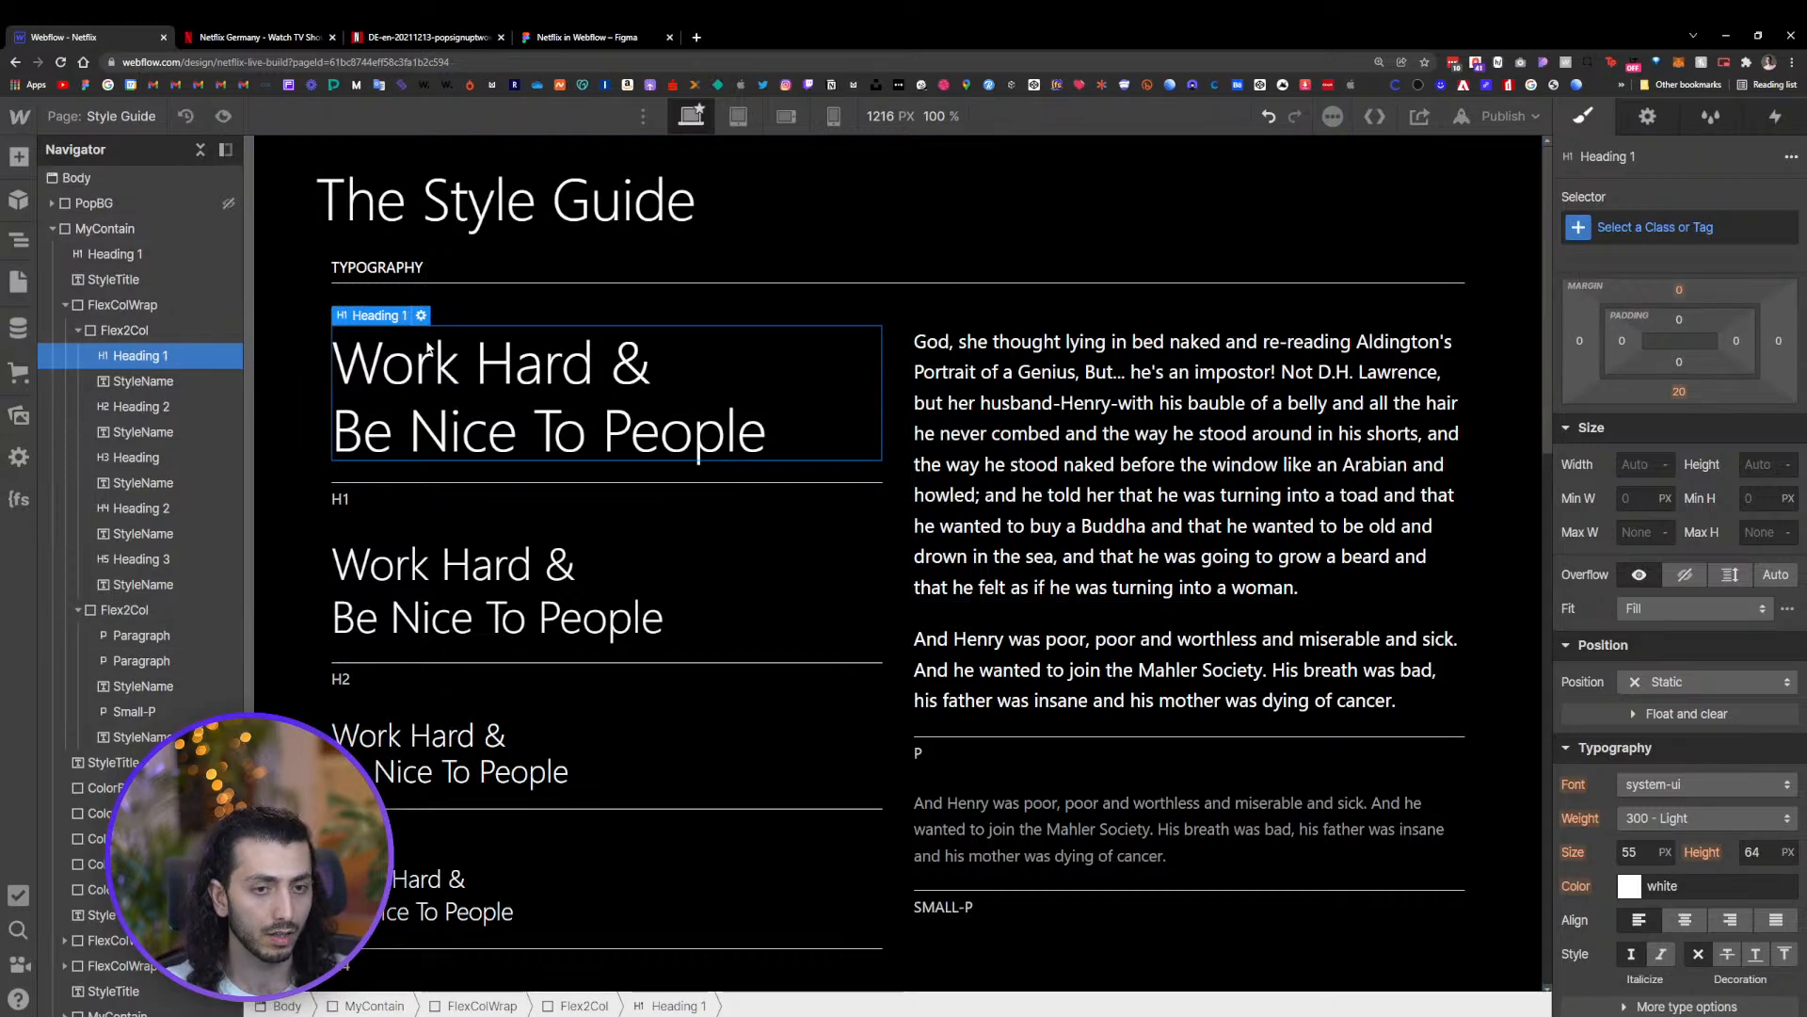
left_click(582, 37)
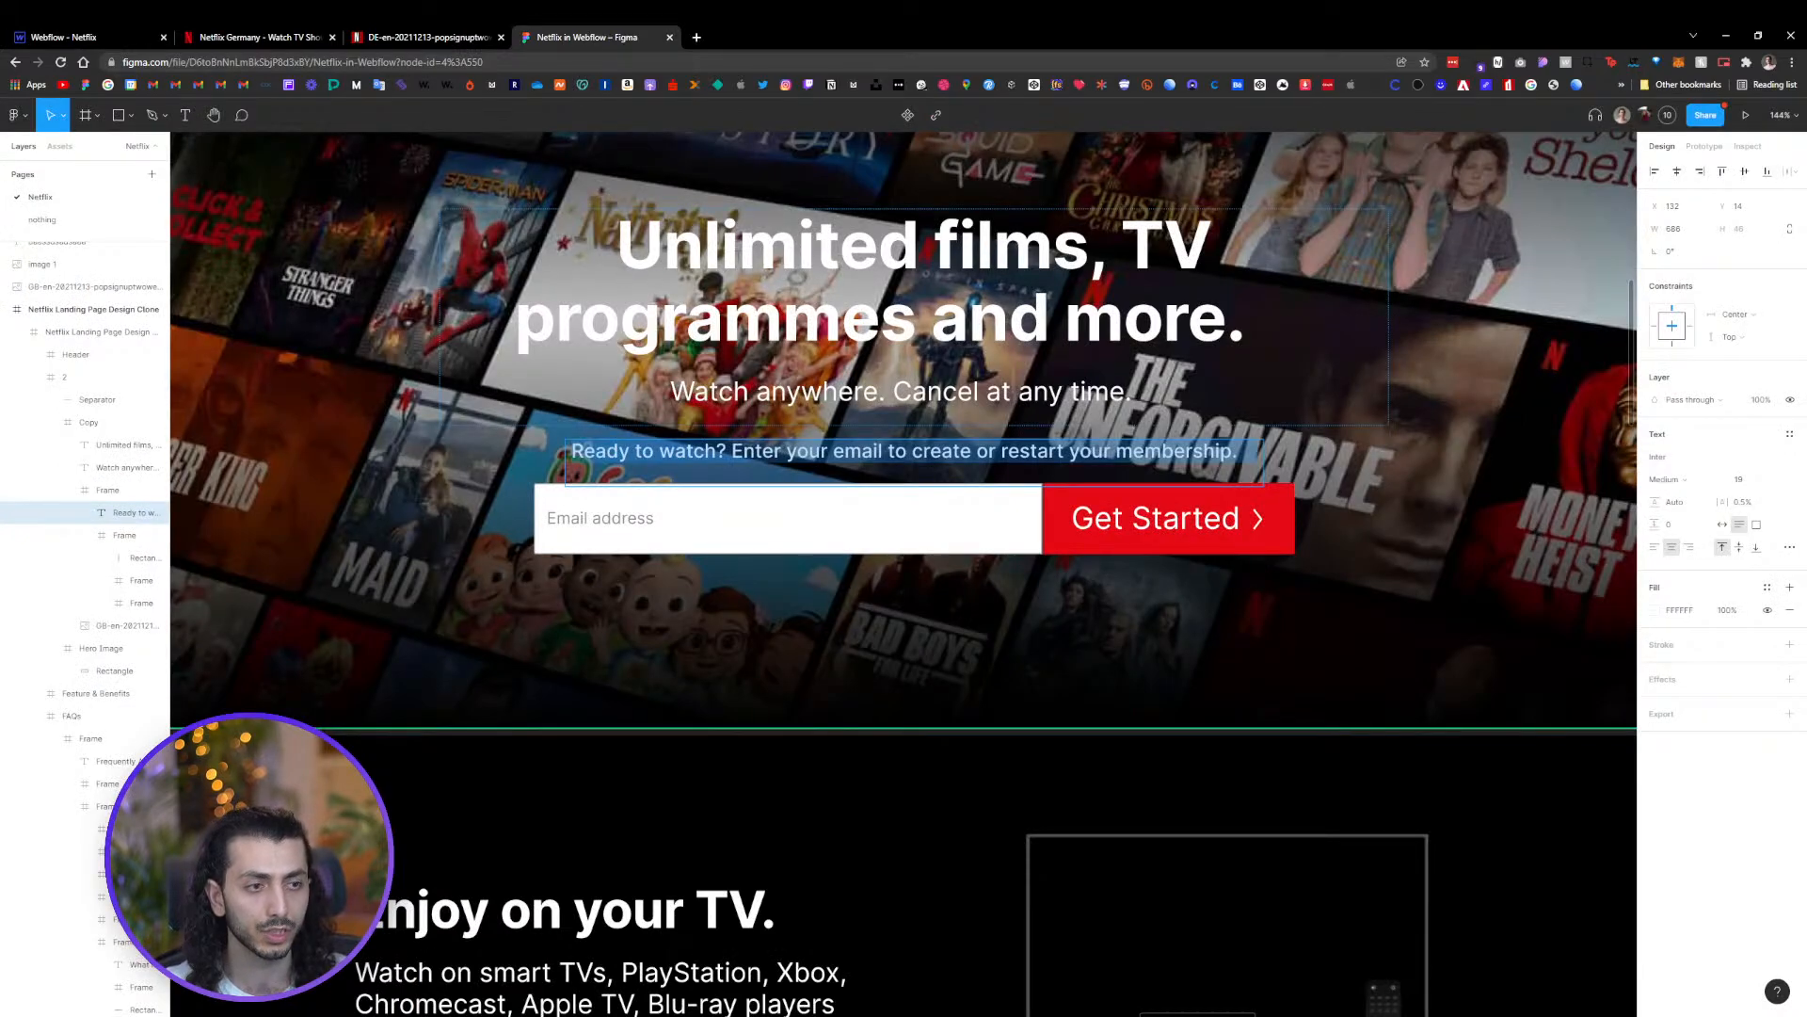
left_click(94, 37)
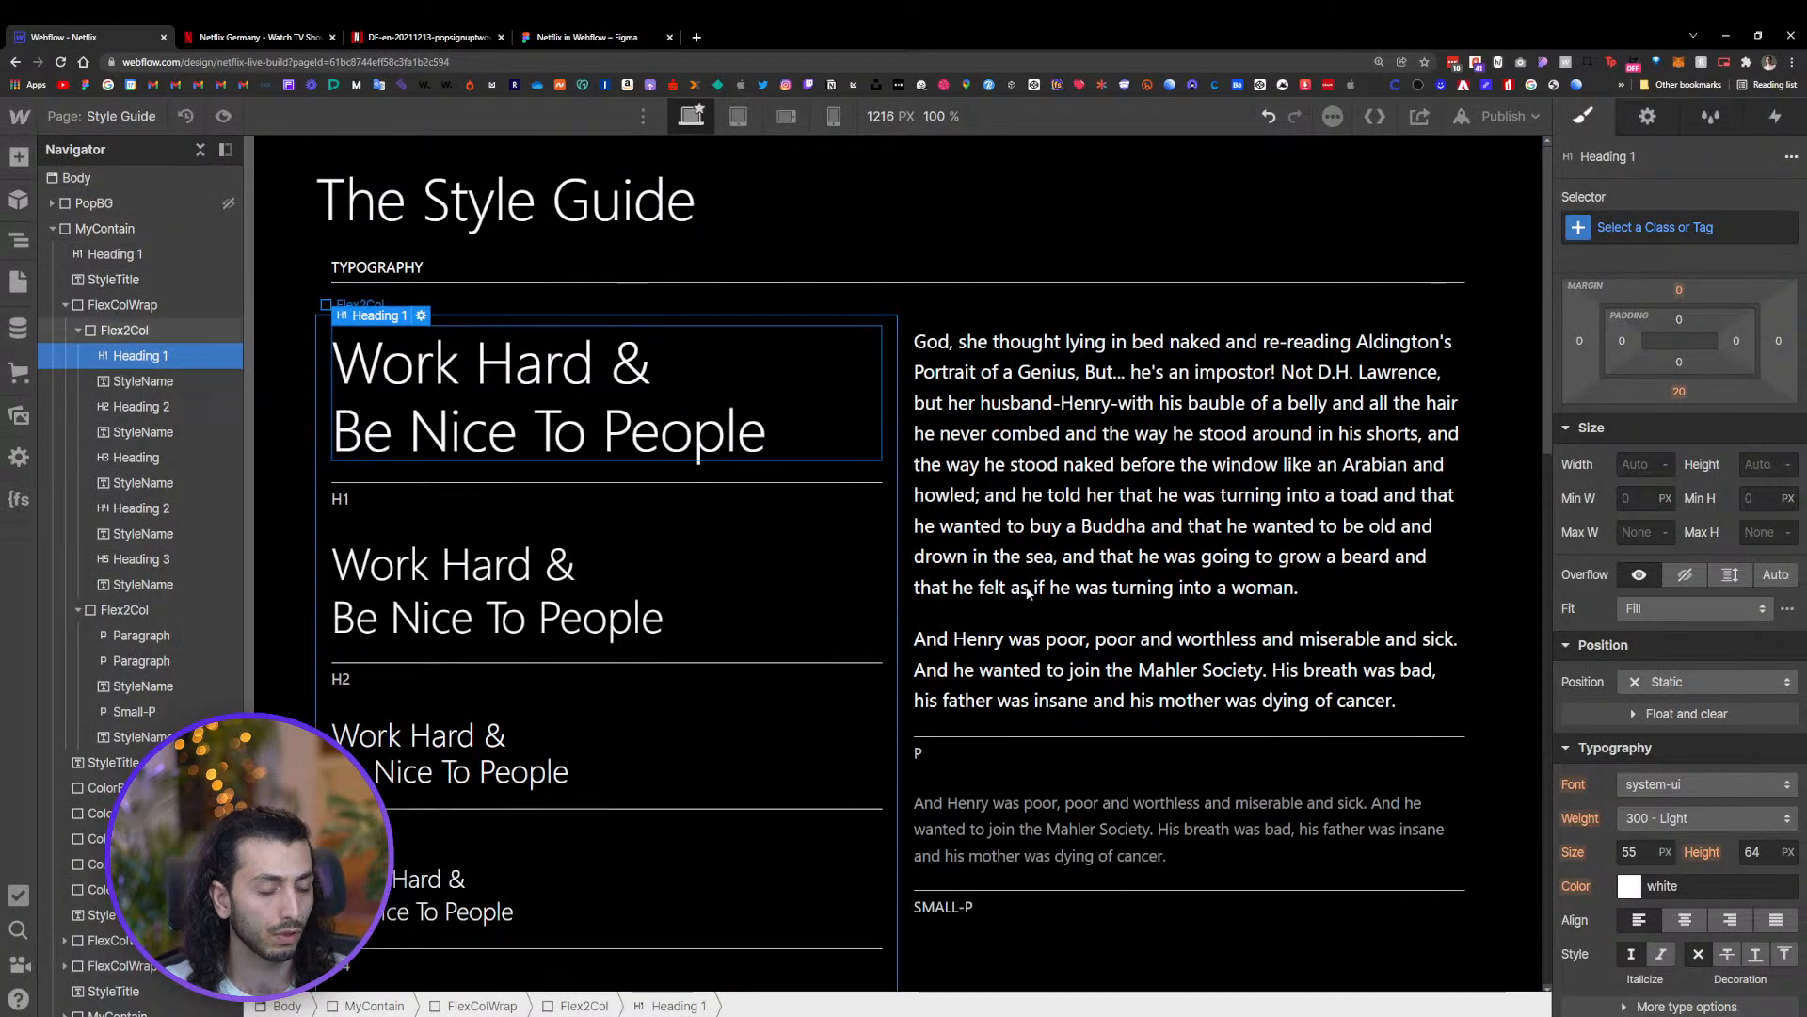
left_click(1685, 818)
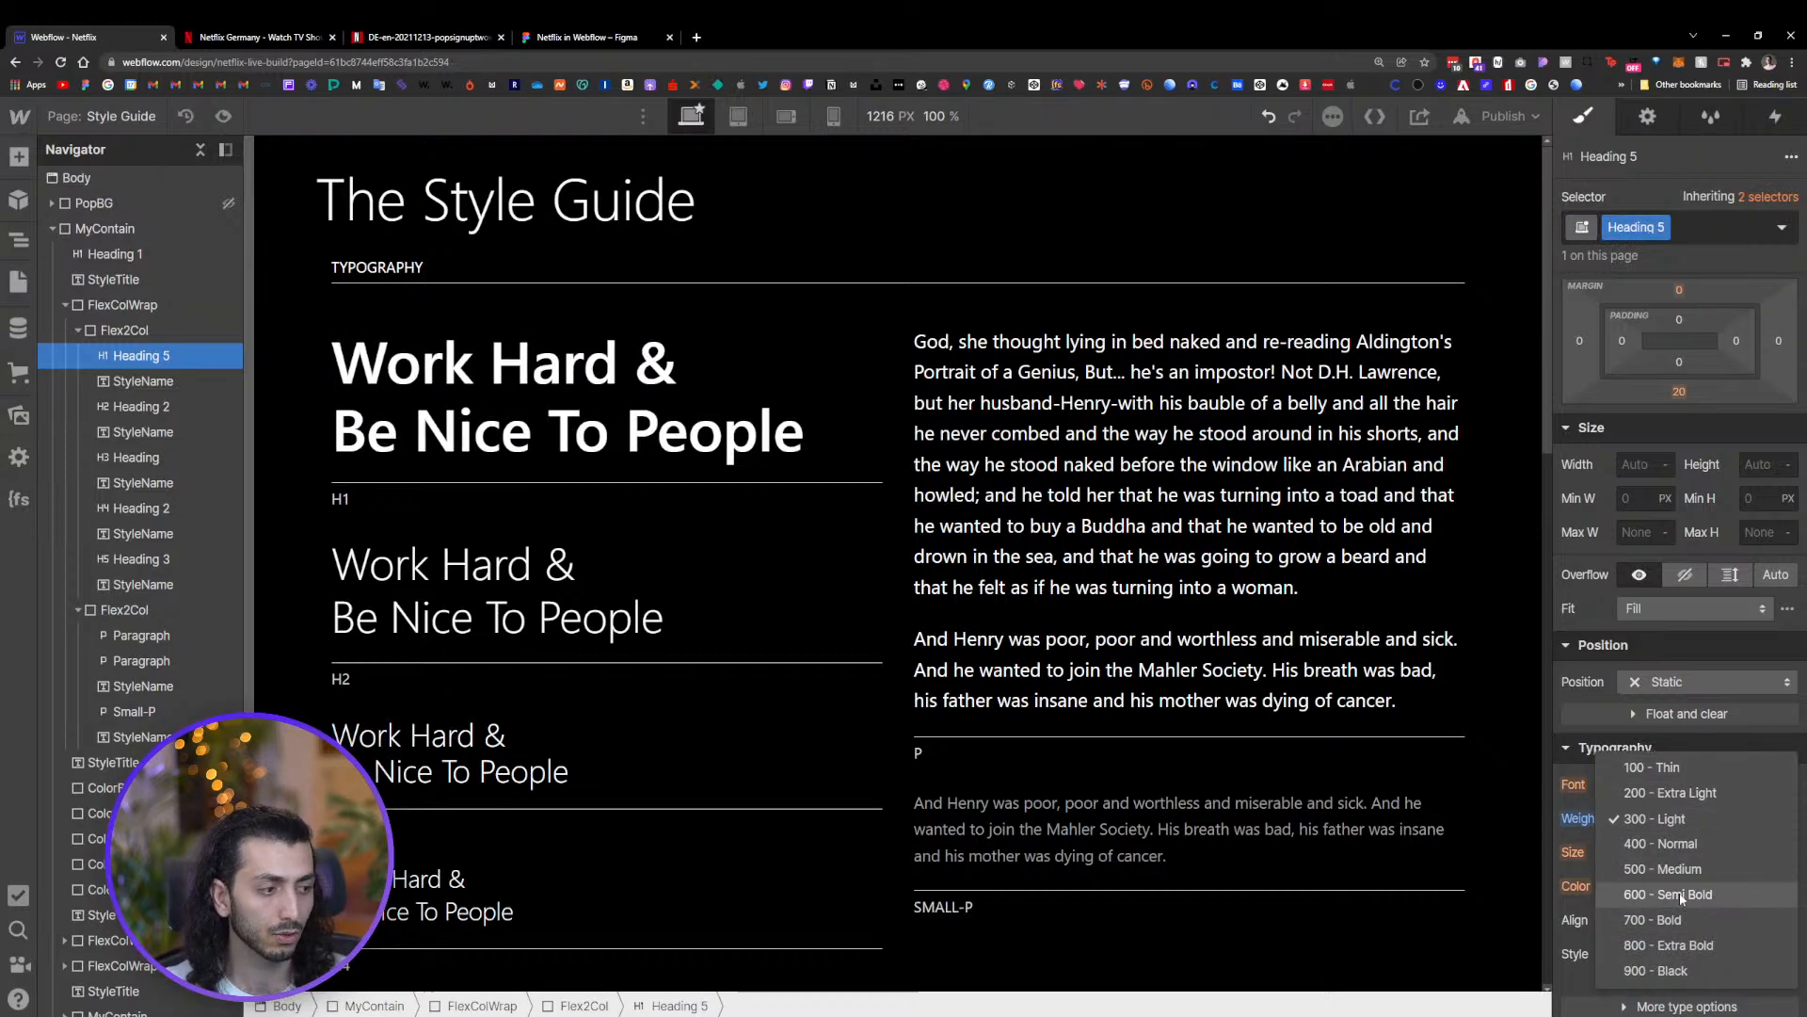
left_click(1682, 895)
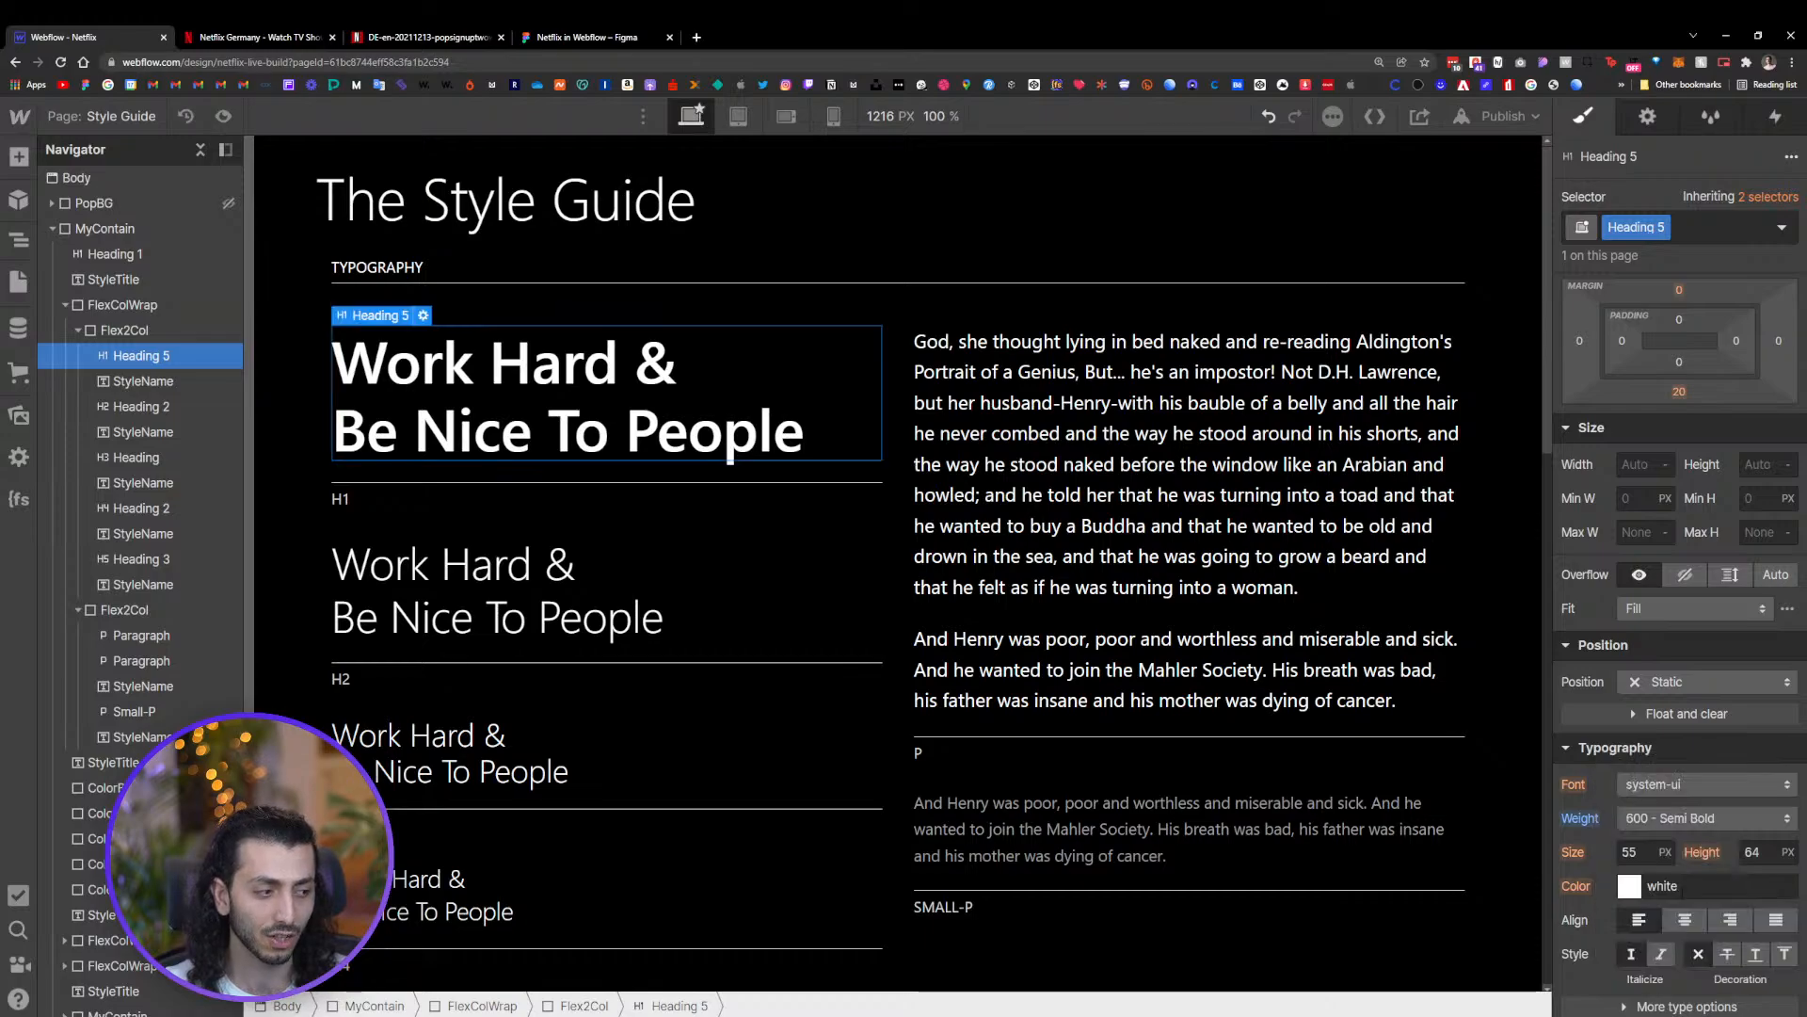
left_click(509, 583)
left_click(1645, 232)
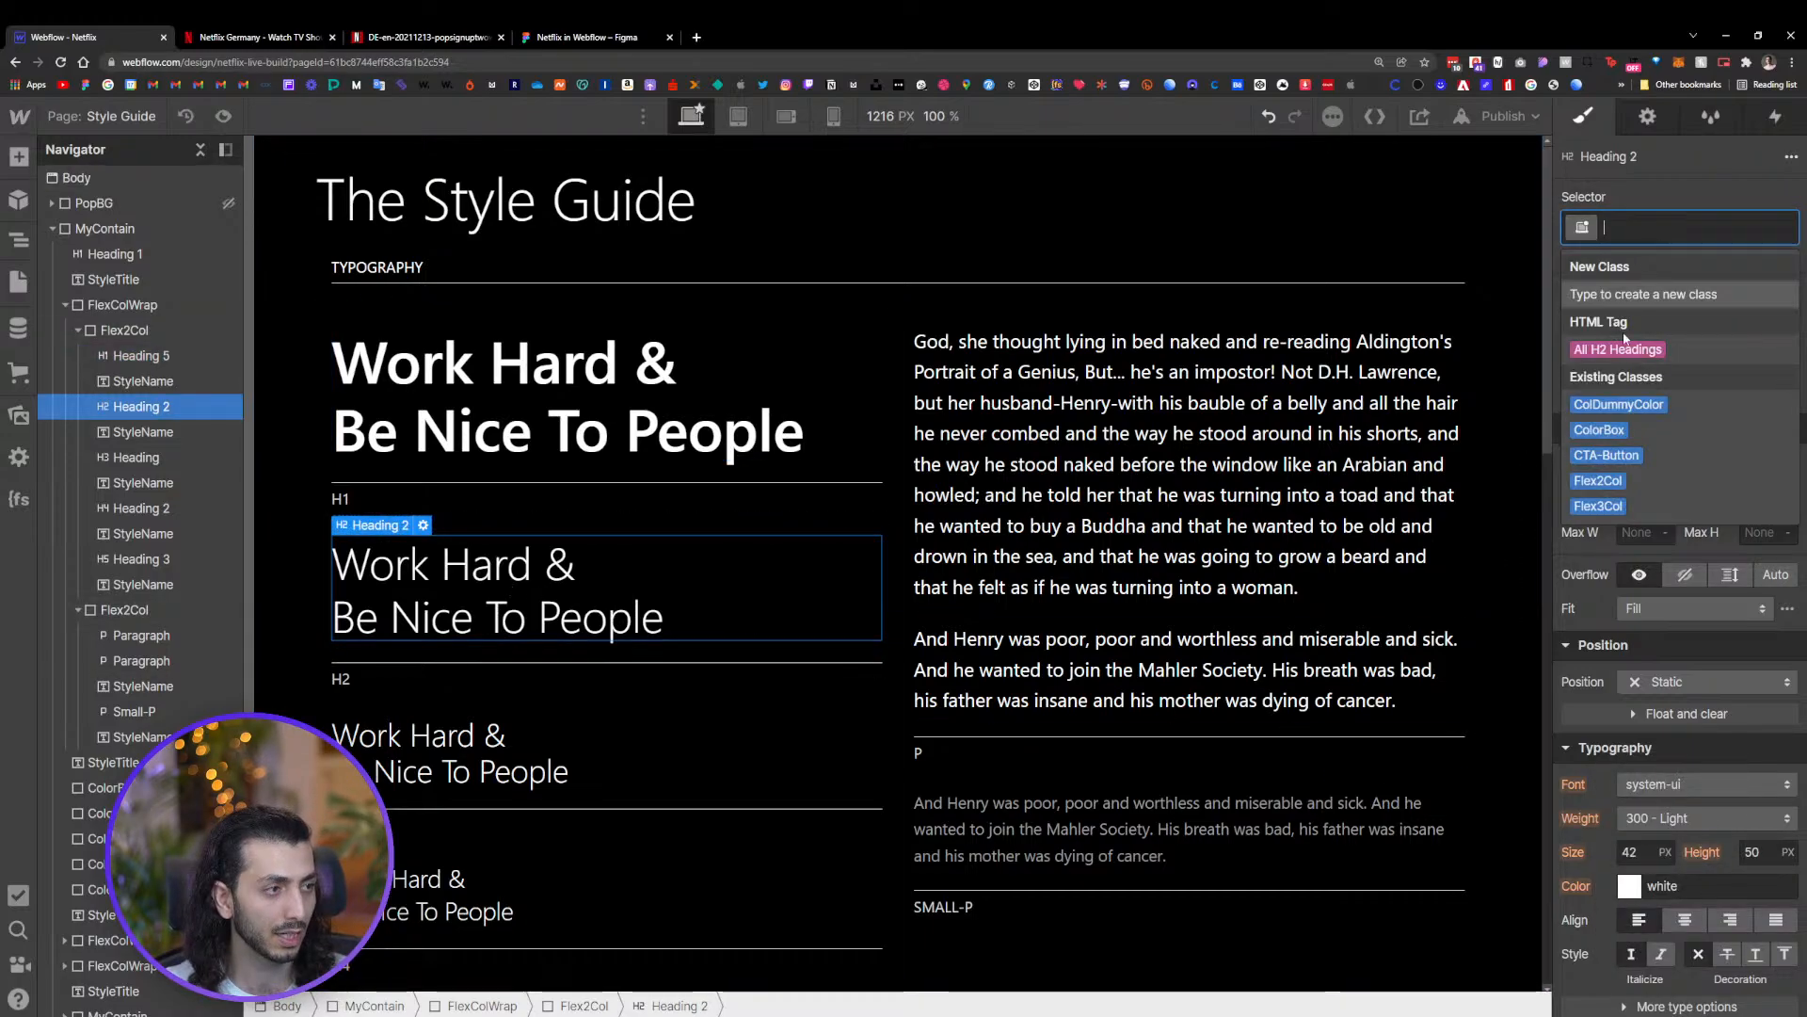
left_click(1629, 348)
left_click(687, 388)
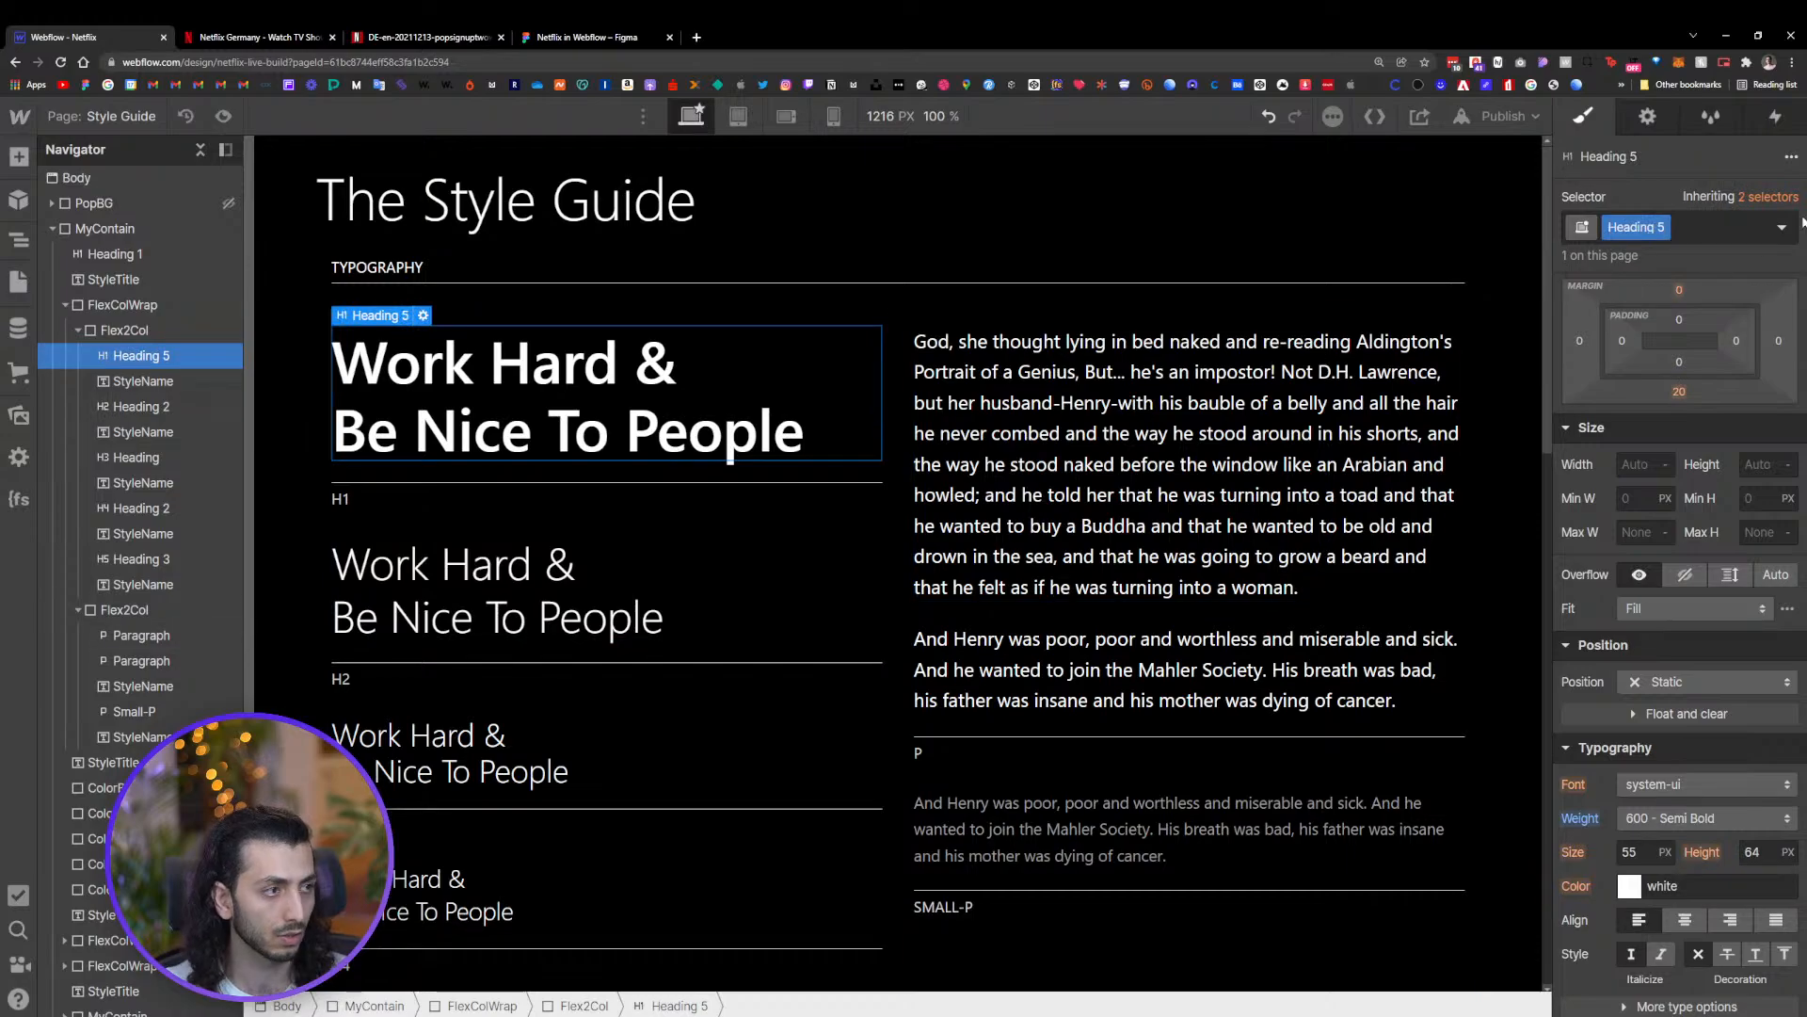
left_click(1663, 228)
left_click(1641, 307)
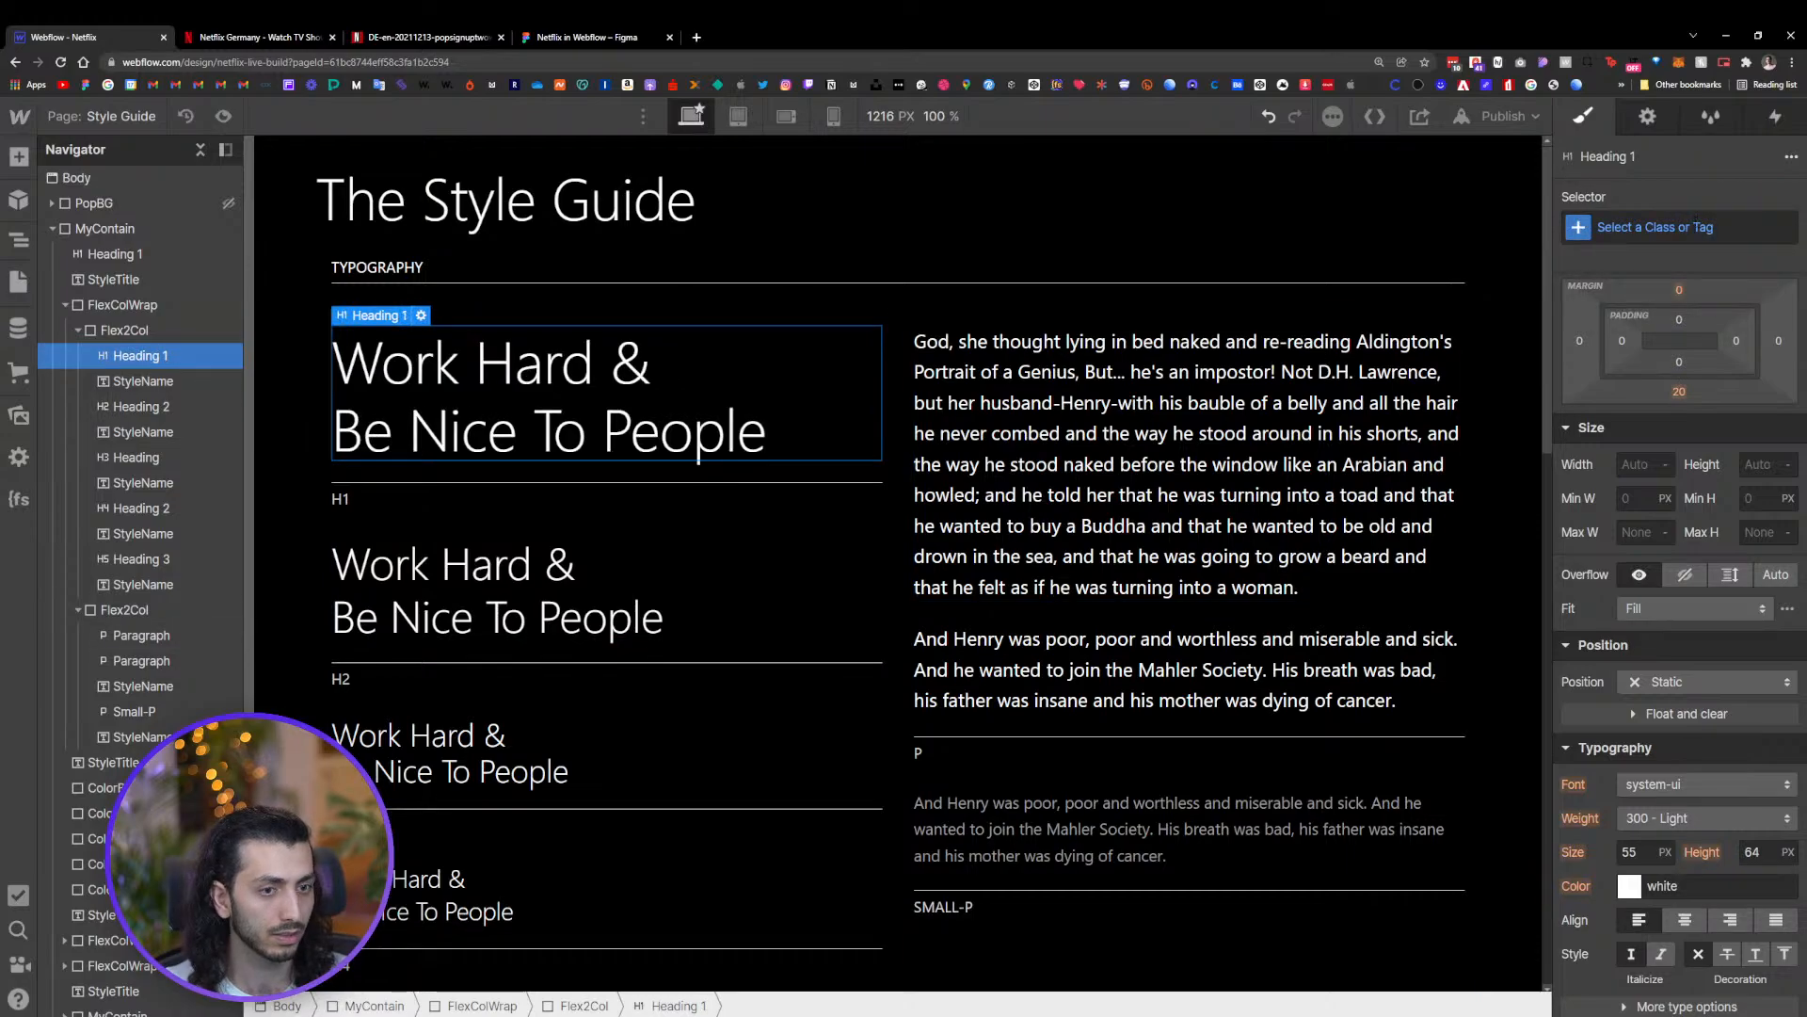
Set the weight of the All H1 Headings selector to 500 - Medium
left_click(1655, 229)
left_click(1630, 347)
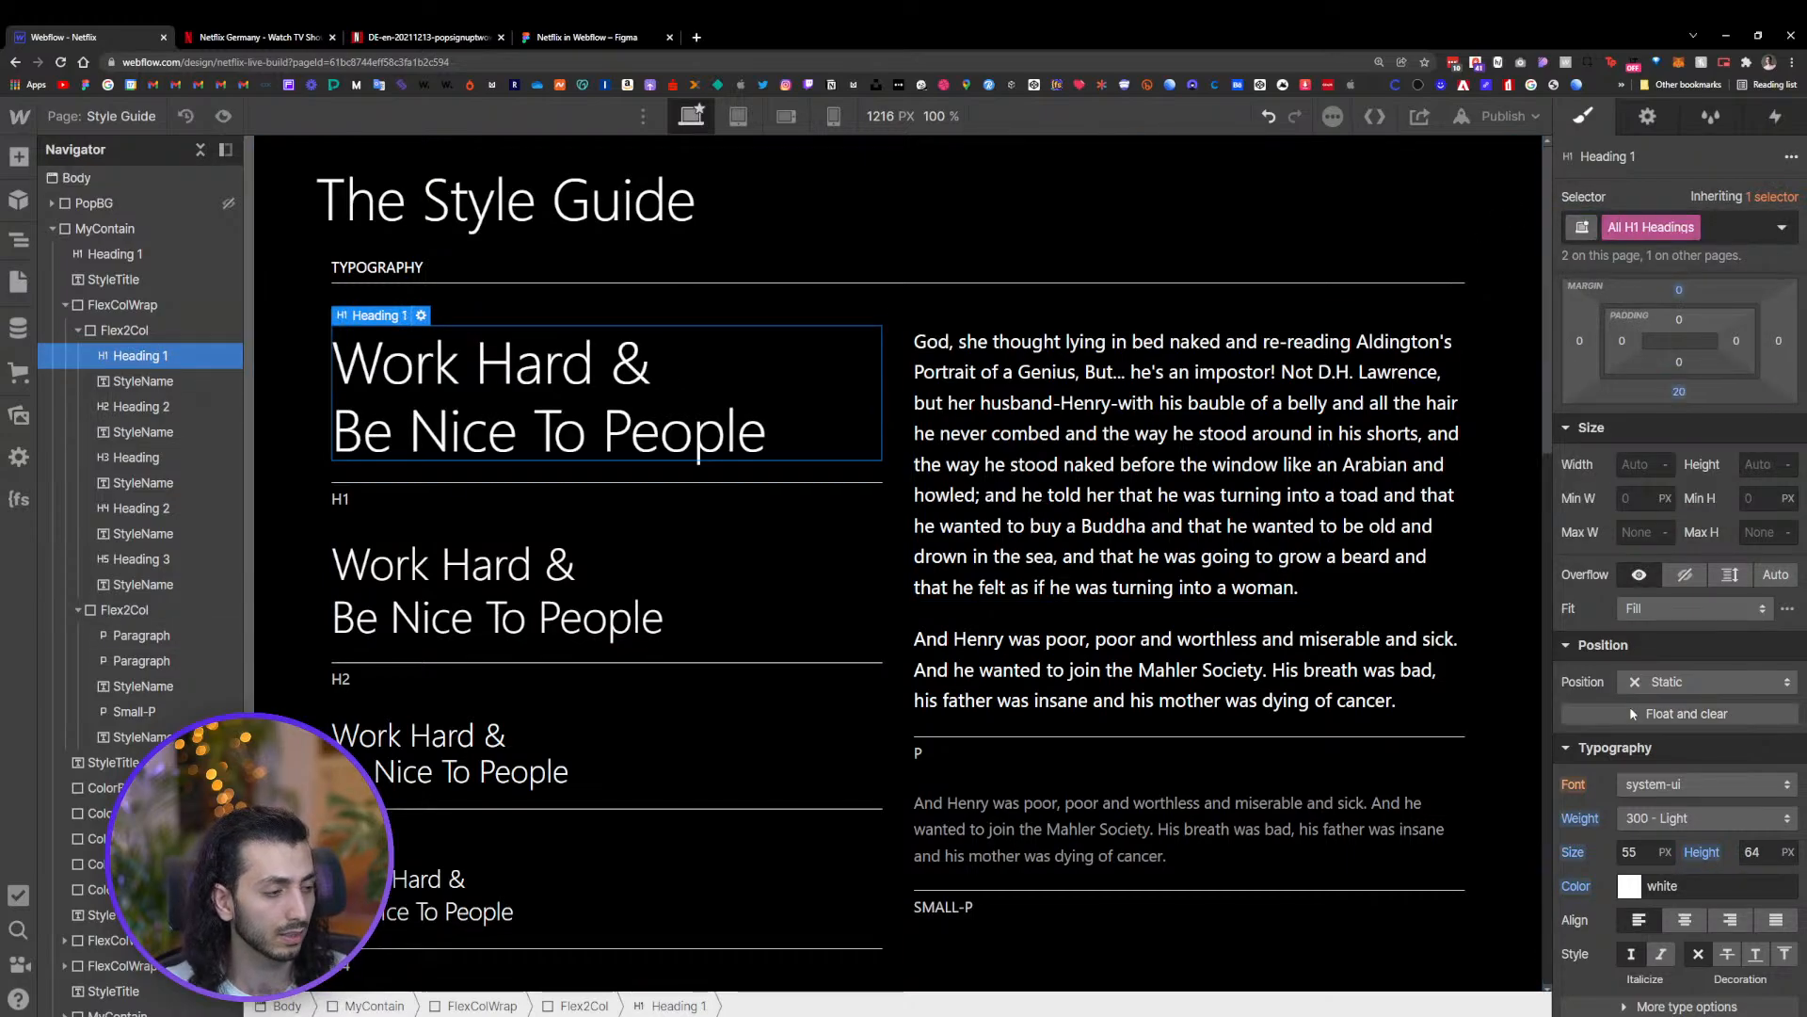
left_click(1651, 821)
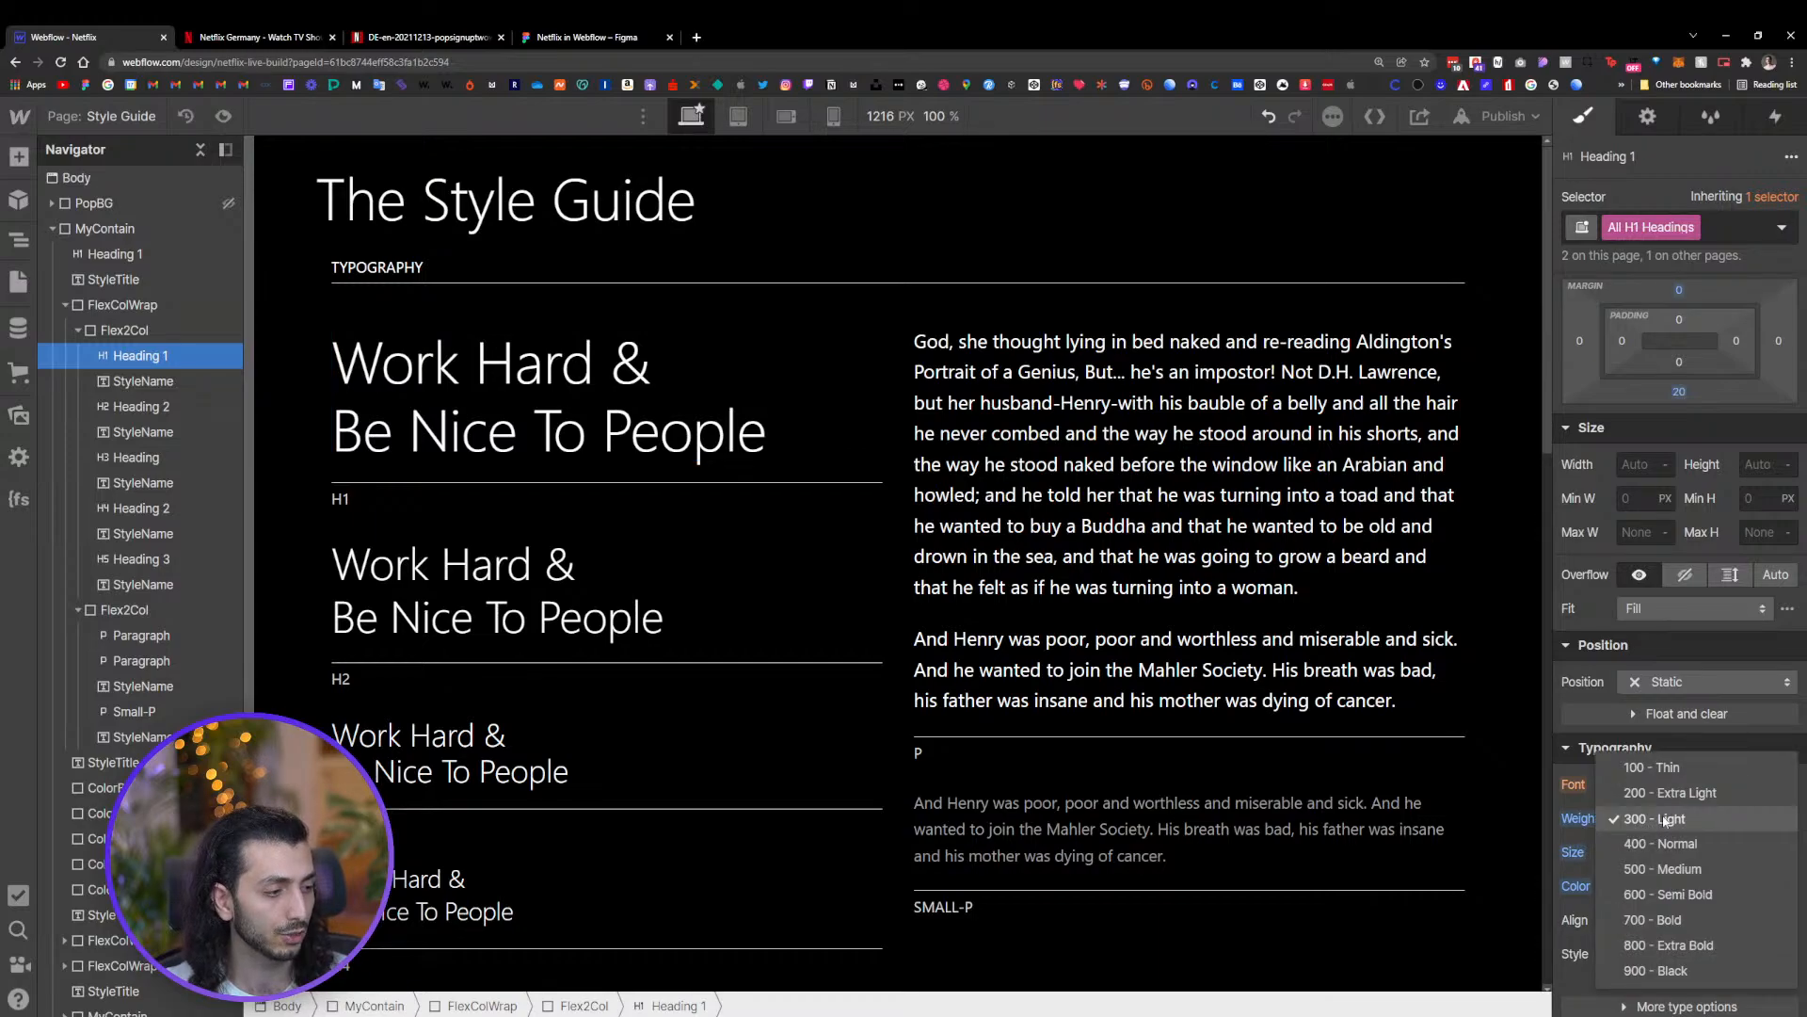
left_click(1657, 869)
Set the weight of the All H2 Headings selector to 500 - Medium
left_click(585, 580)
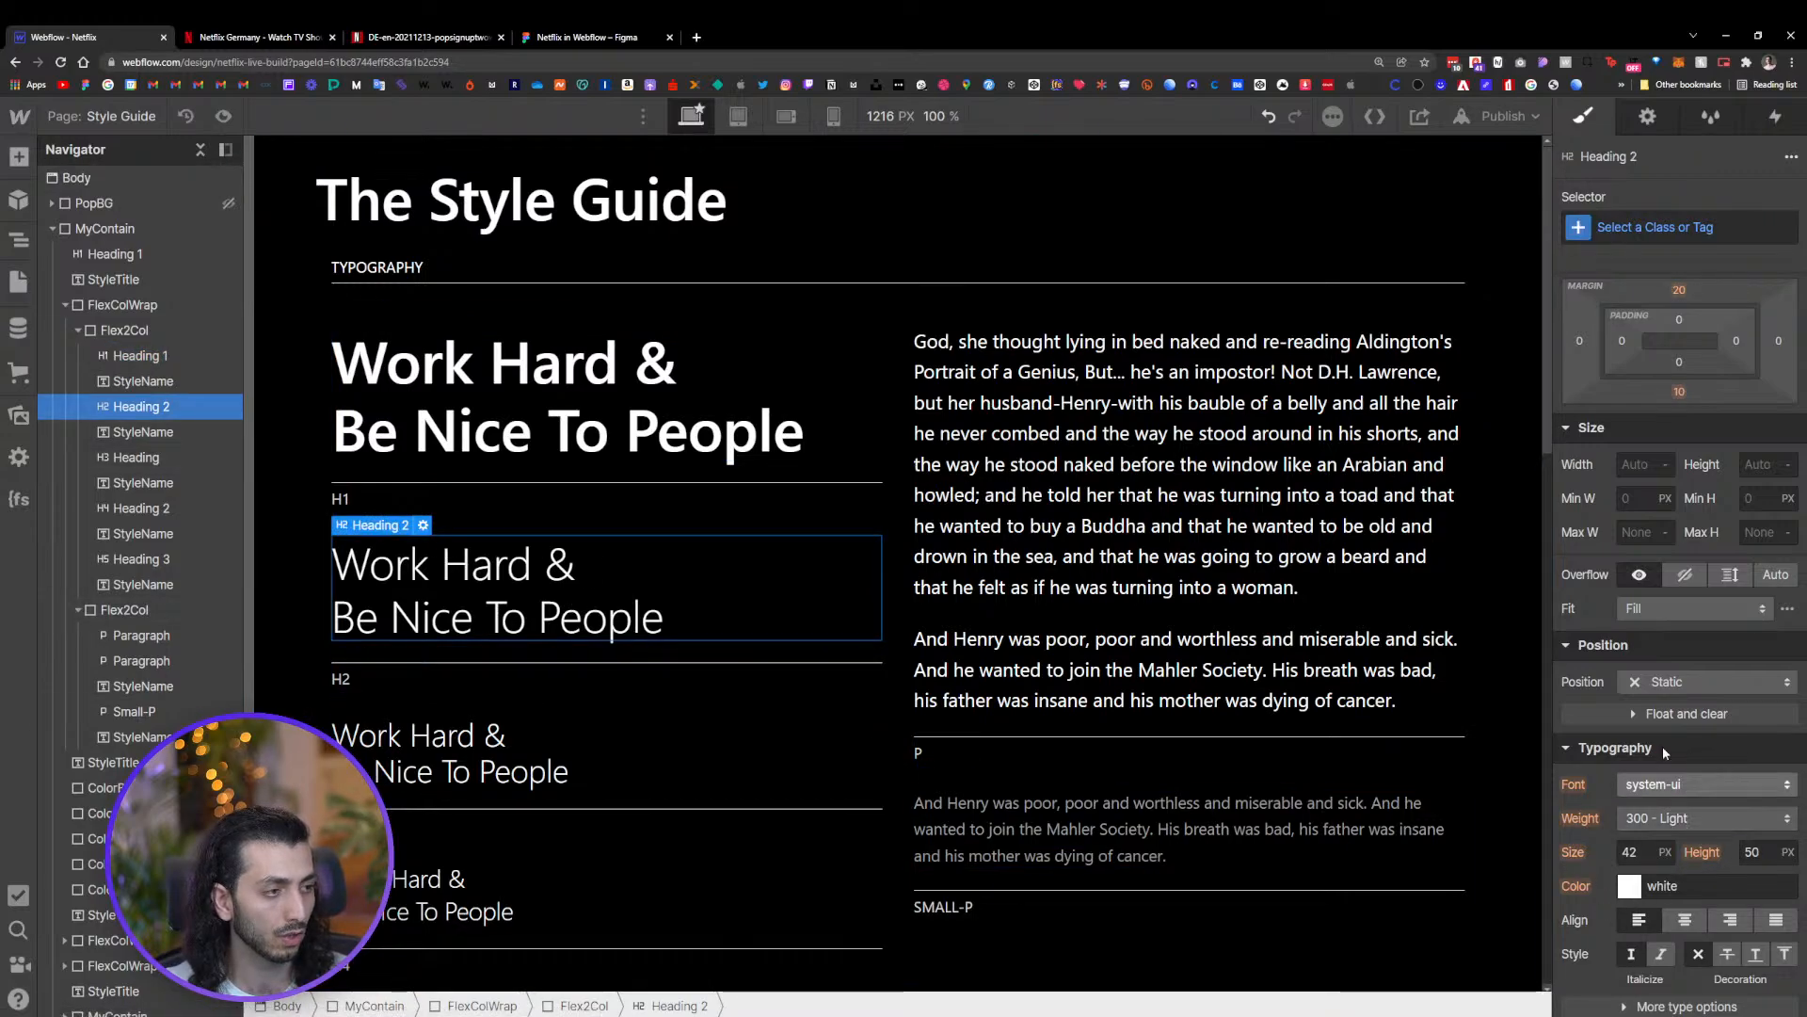
left_click(1655, 228)
left_click(1632, 349)
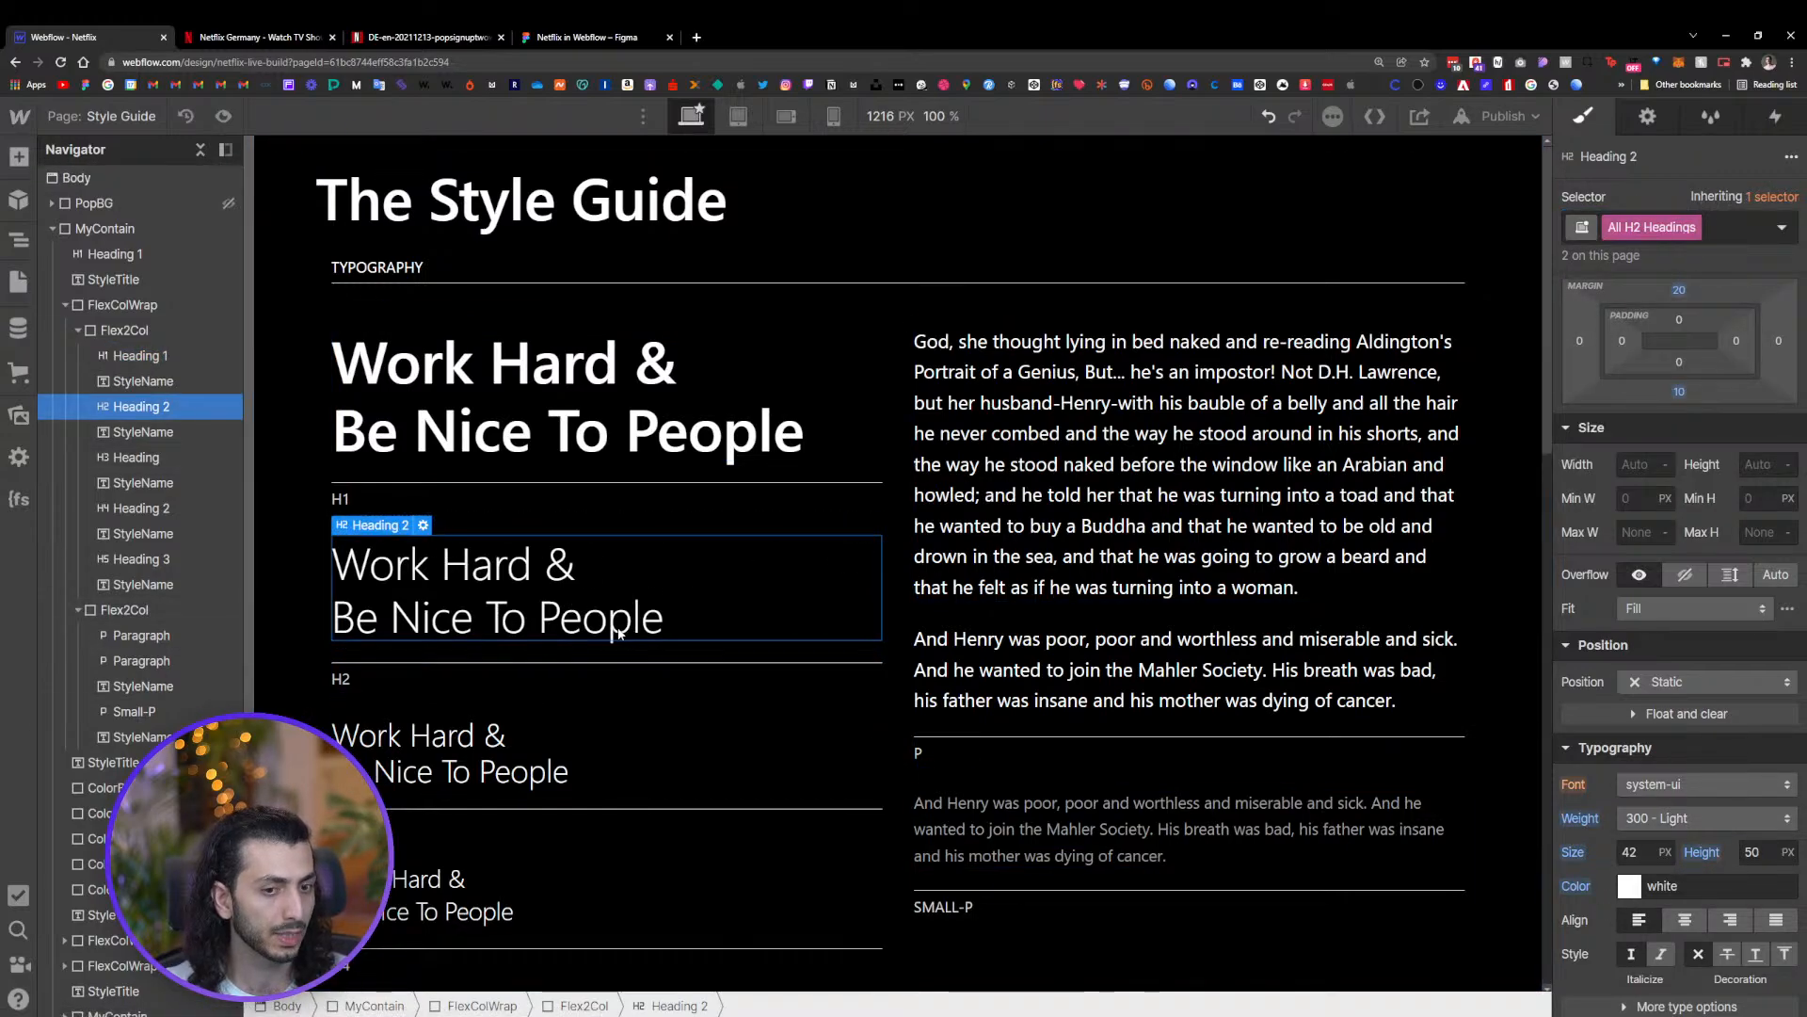
left_click(1674, 818)
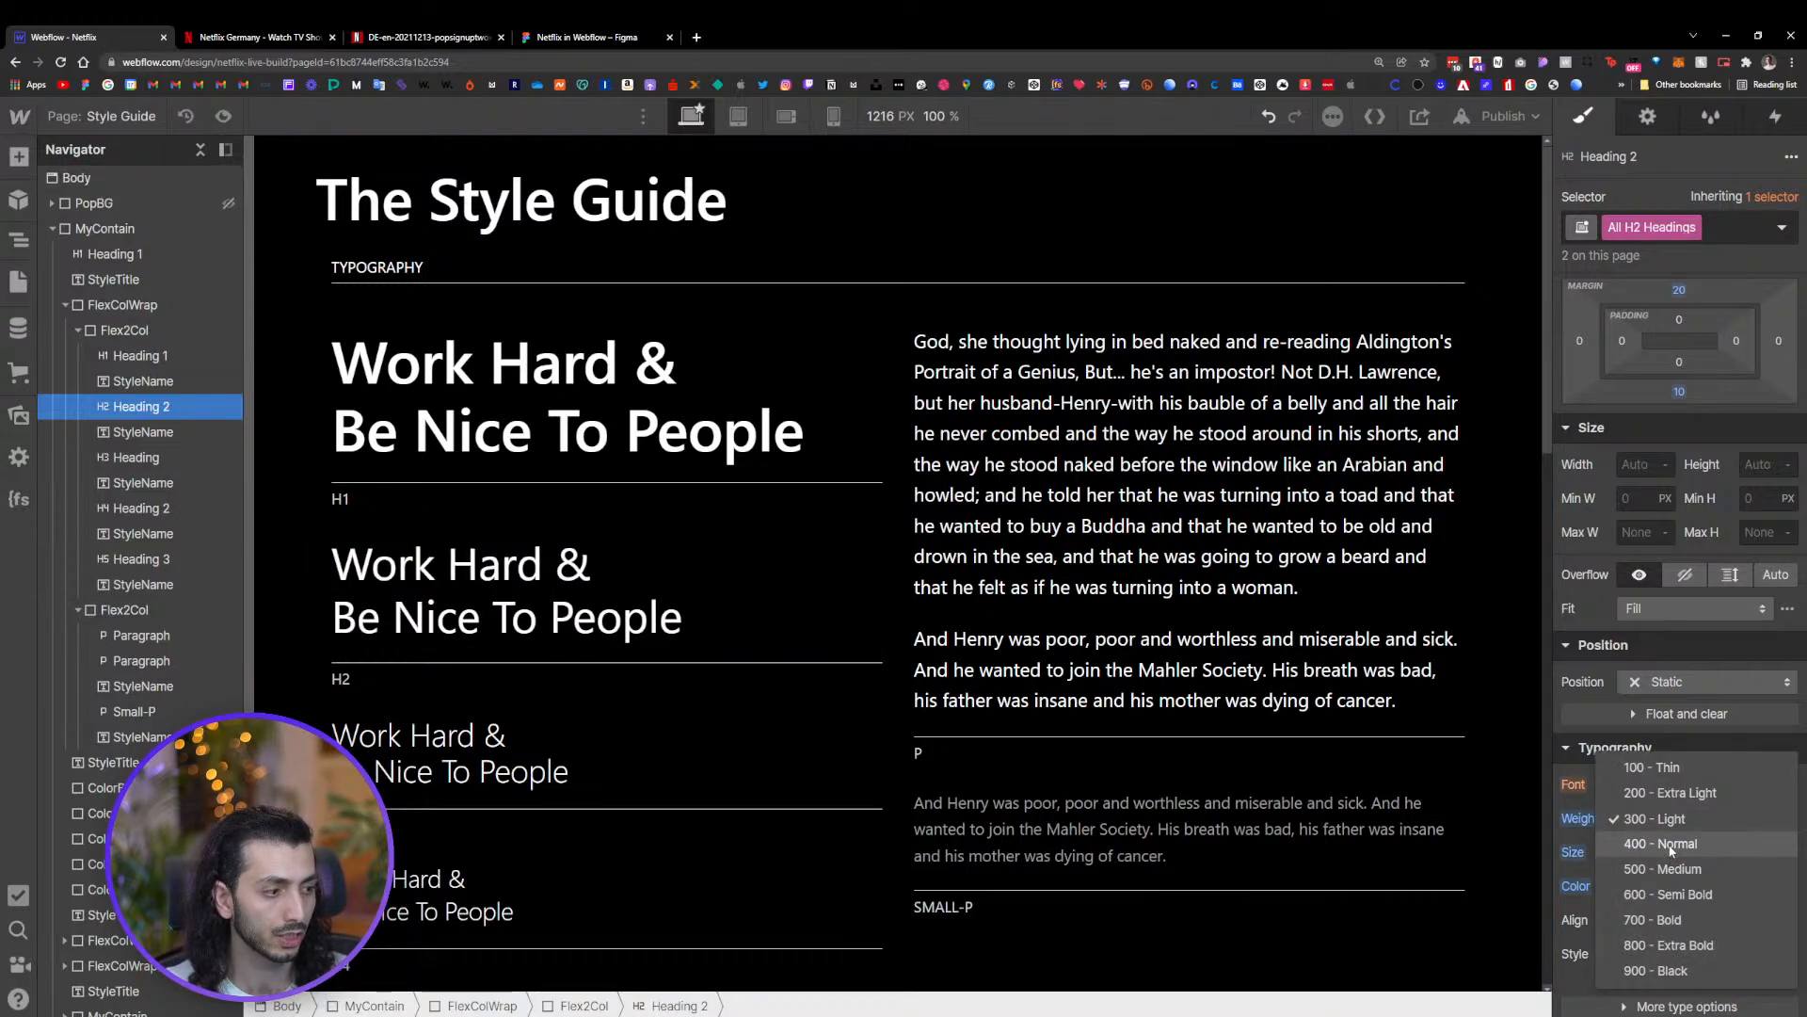
left_click(1674, 870)
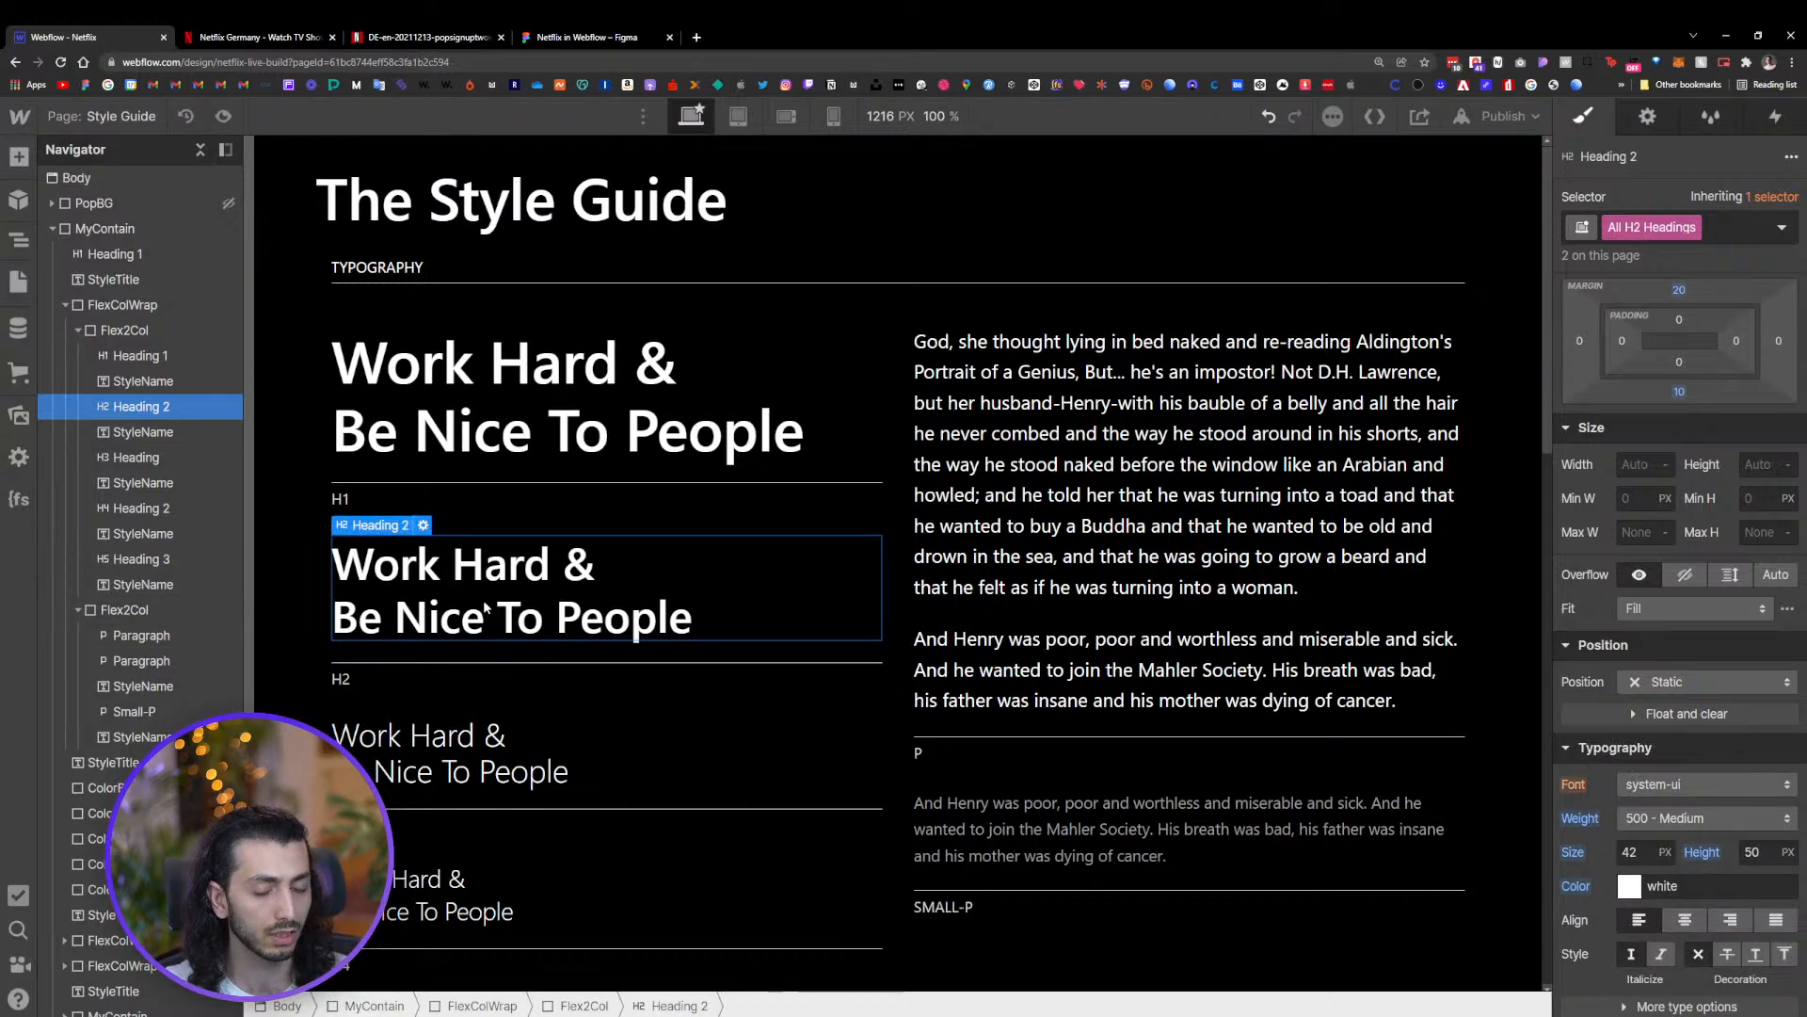
Open the Home page and center-align the text of the hero container
left_click(104, 116)
left_click(98, 275)
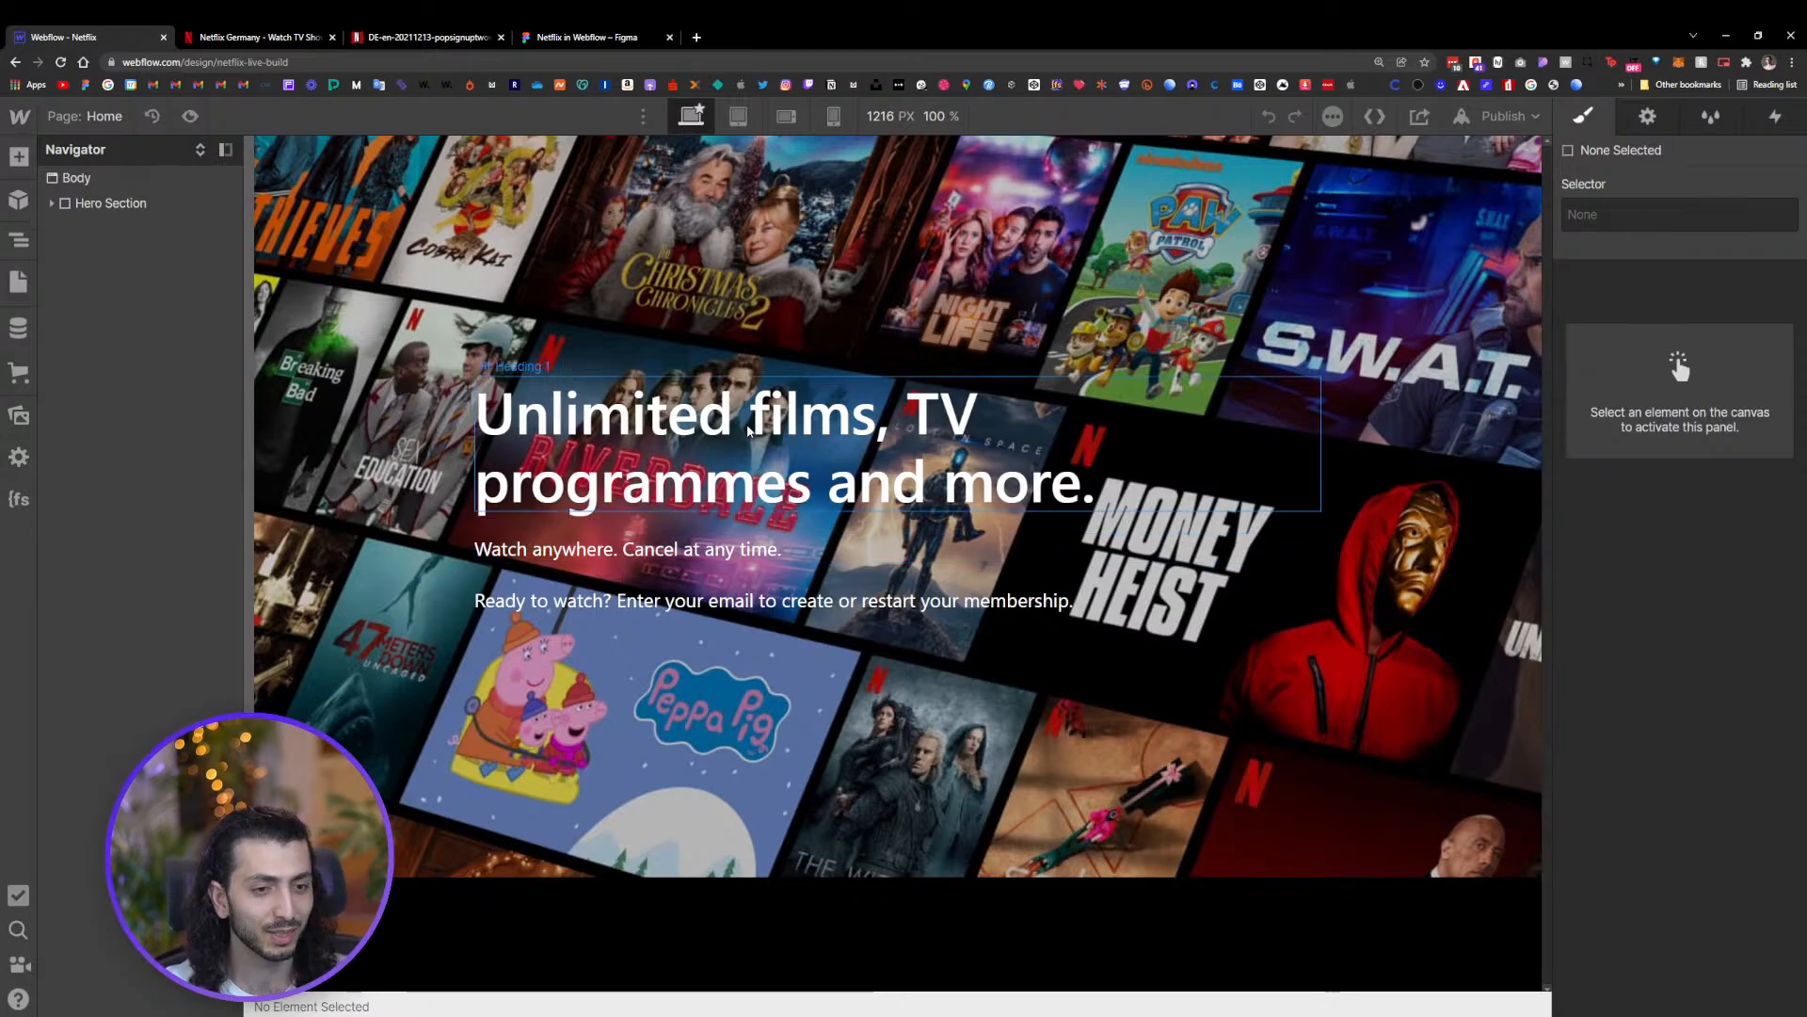
left_click(929, 474)
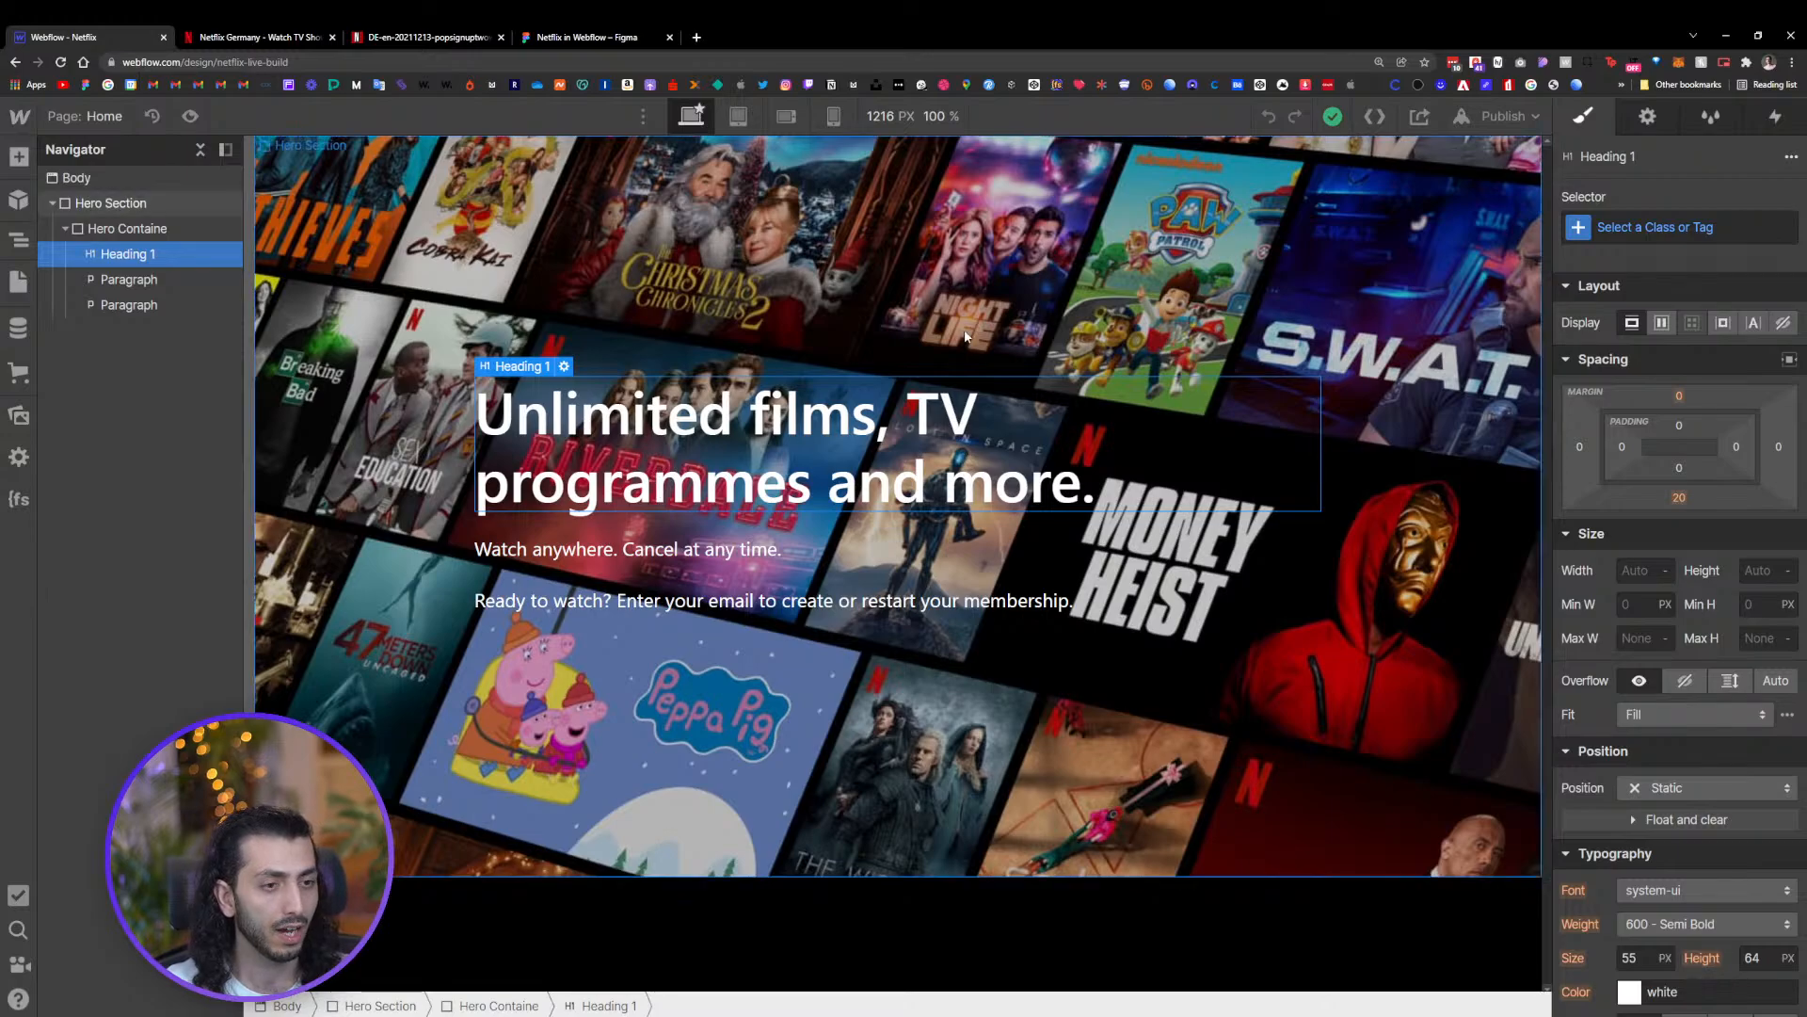
left_click(153, 230)
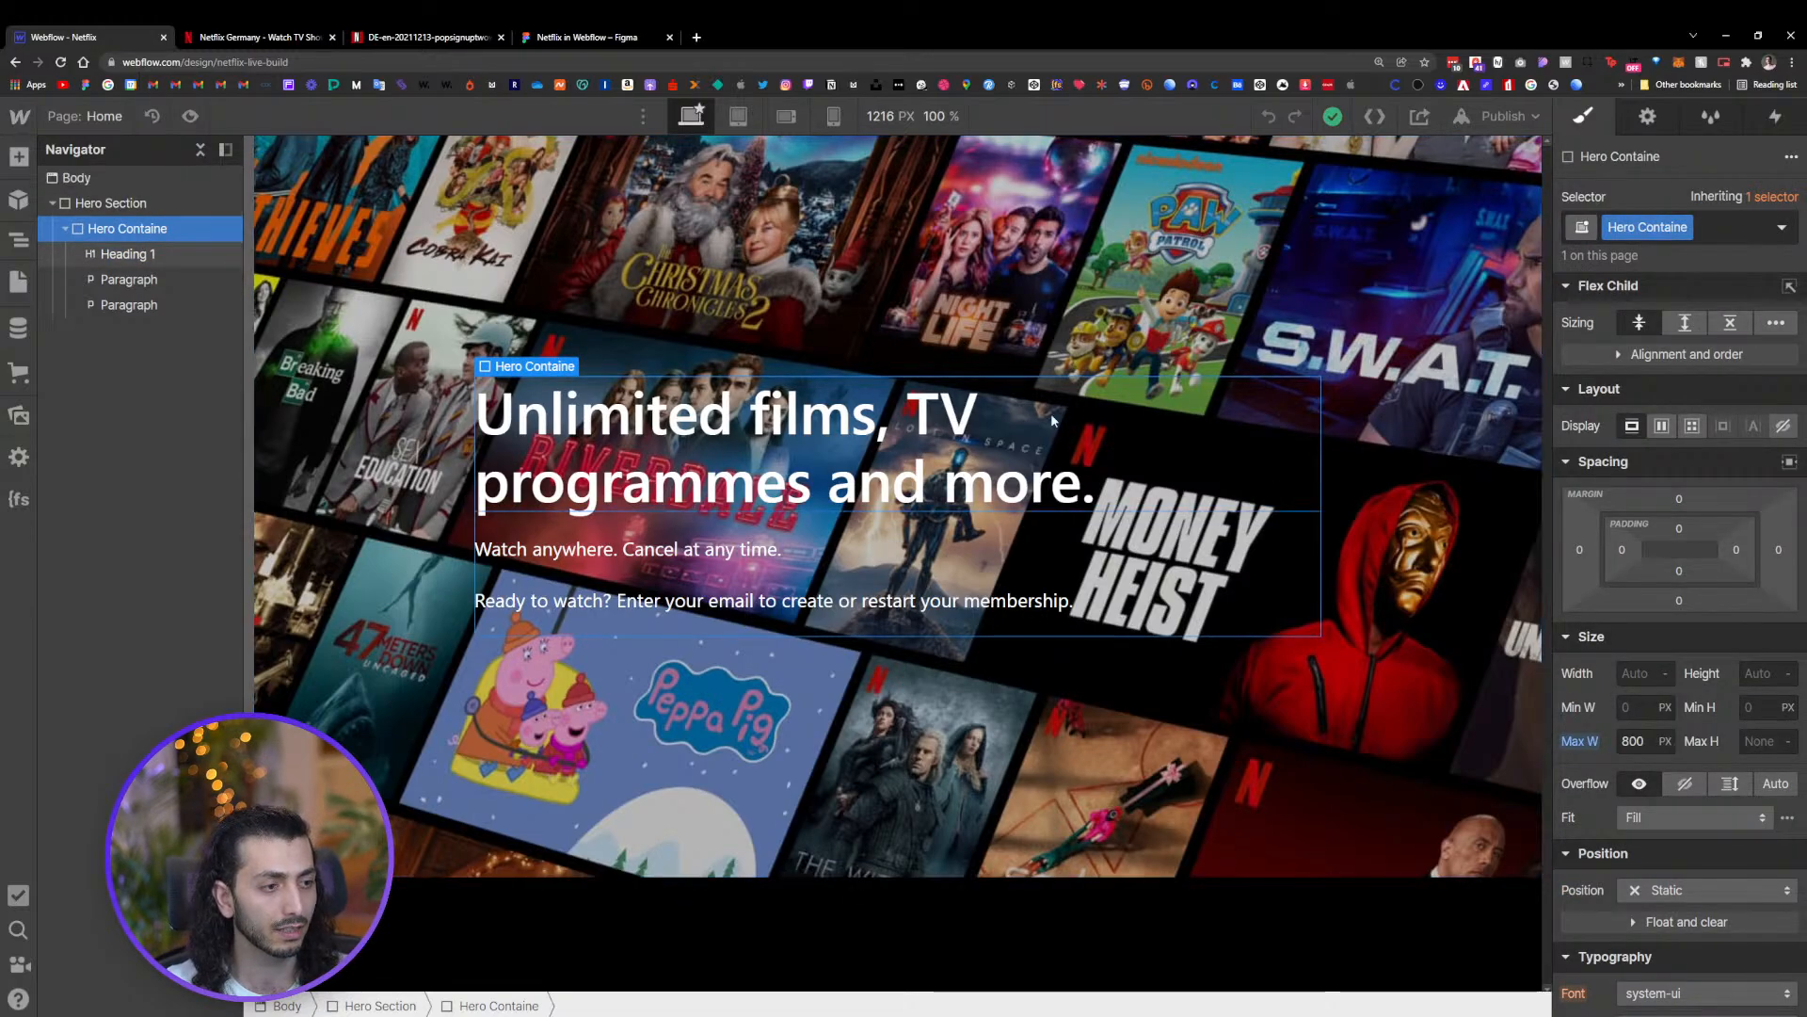
scroll(1697, 761, "down", 3)
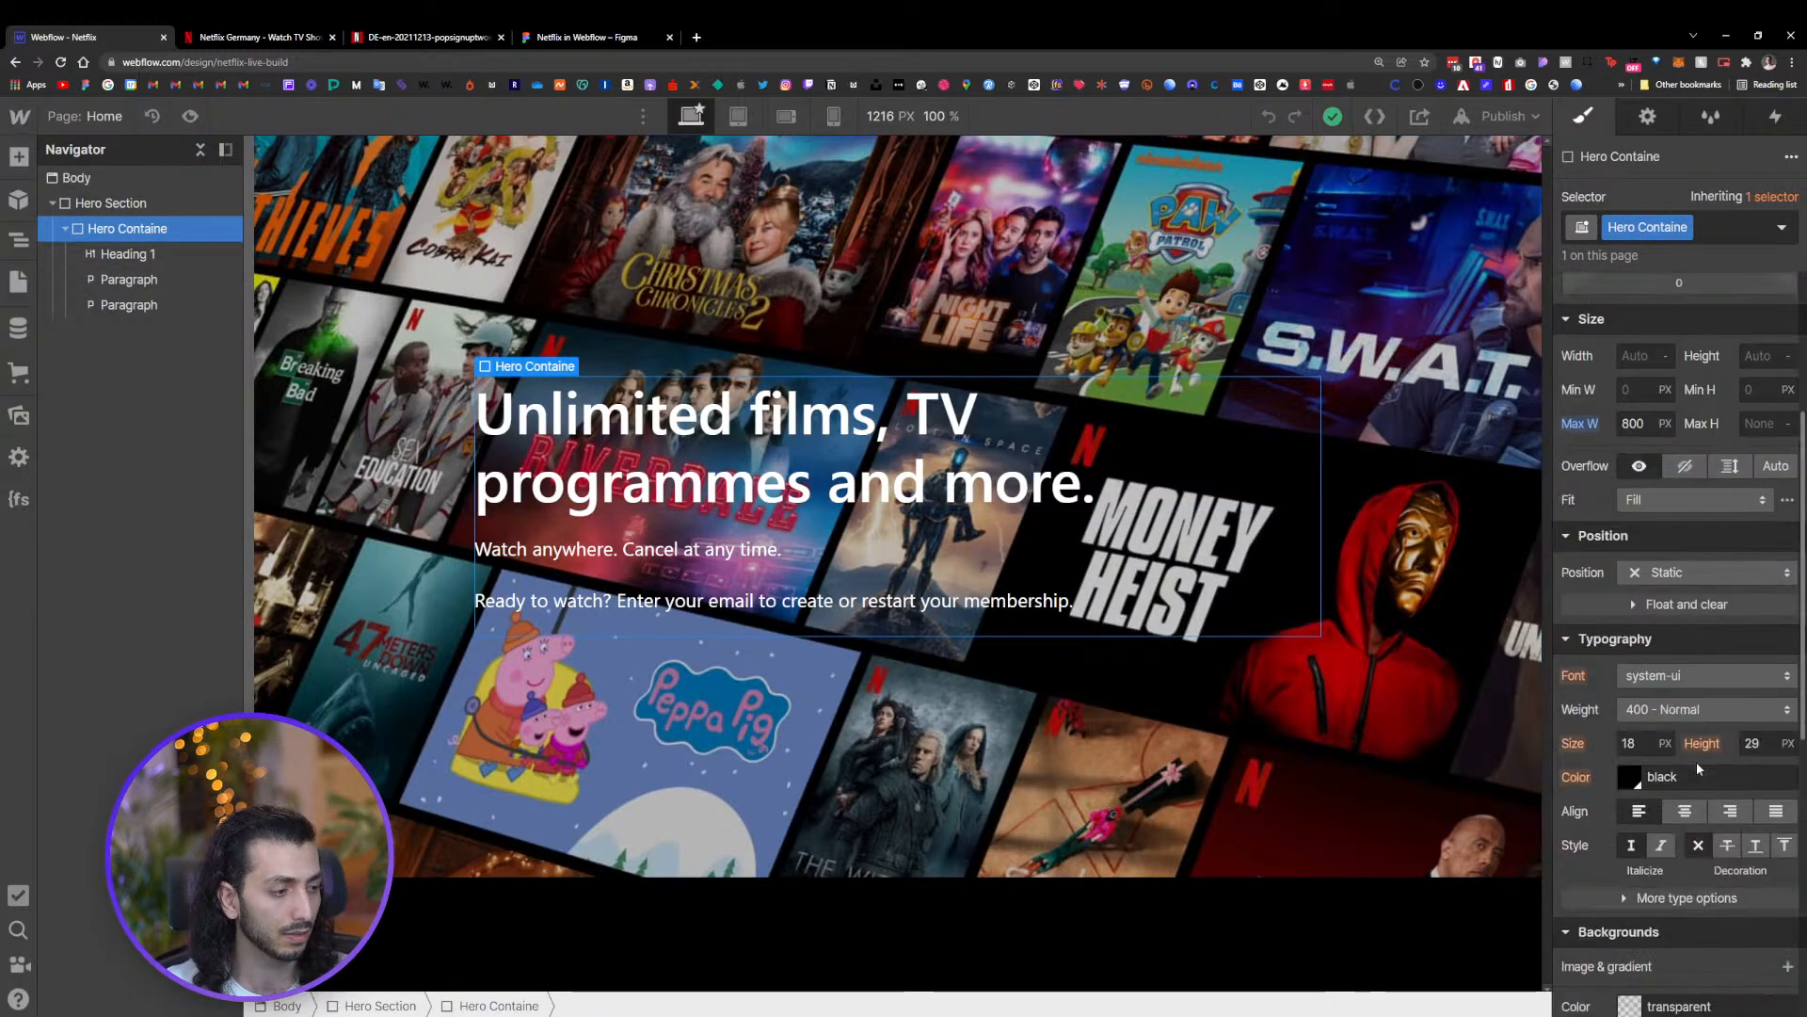
left_click(1685, 813)
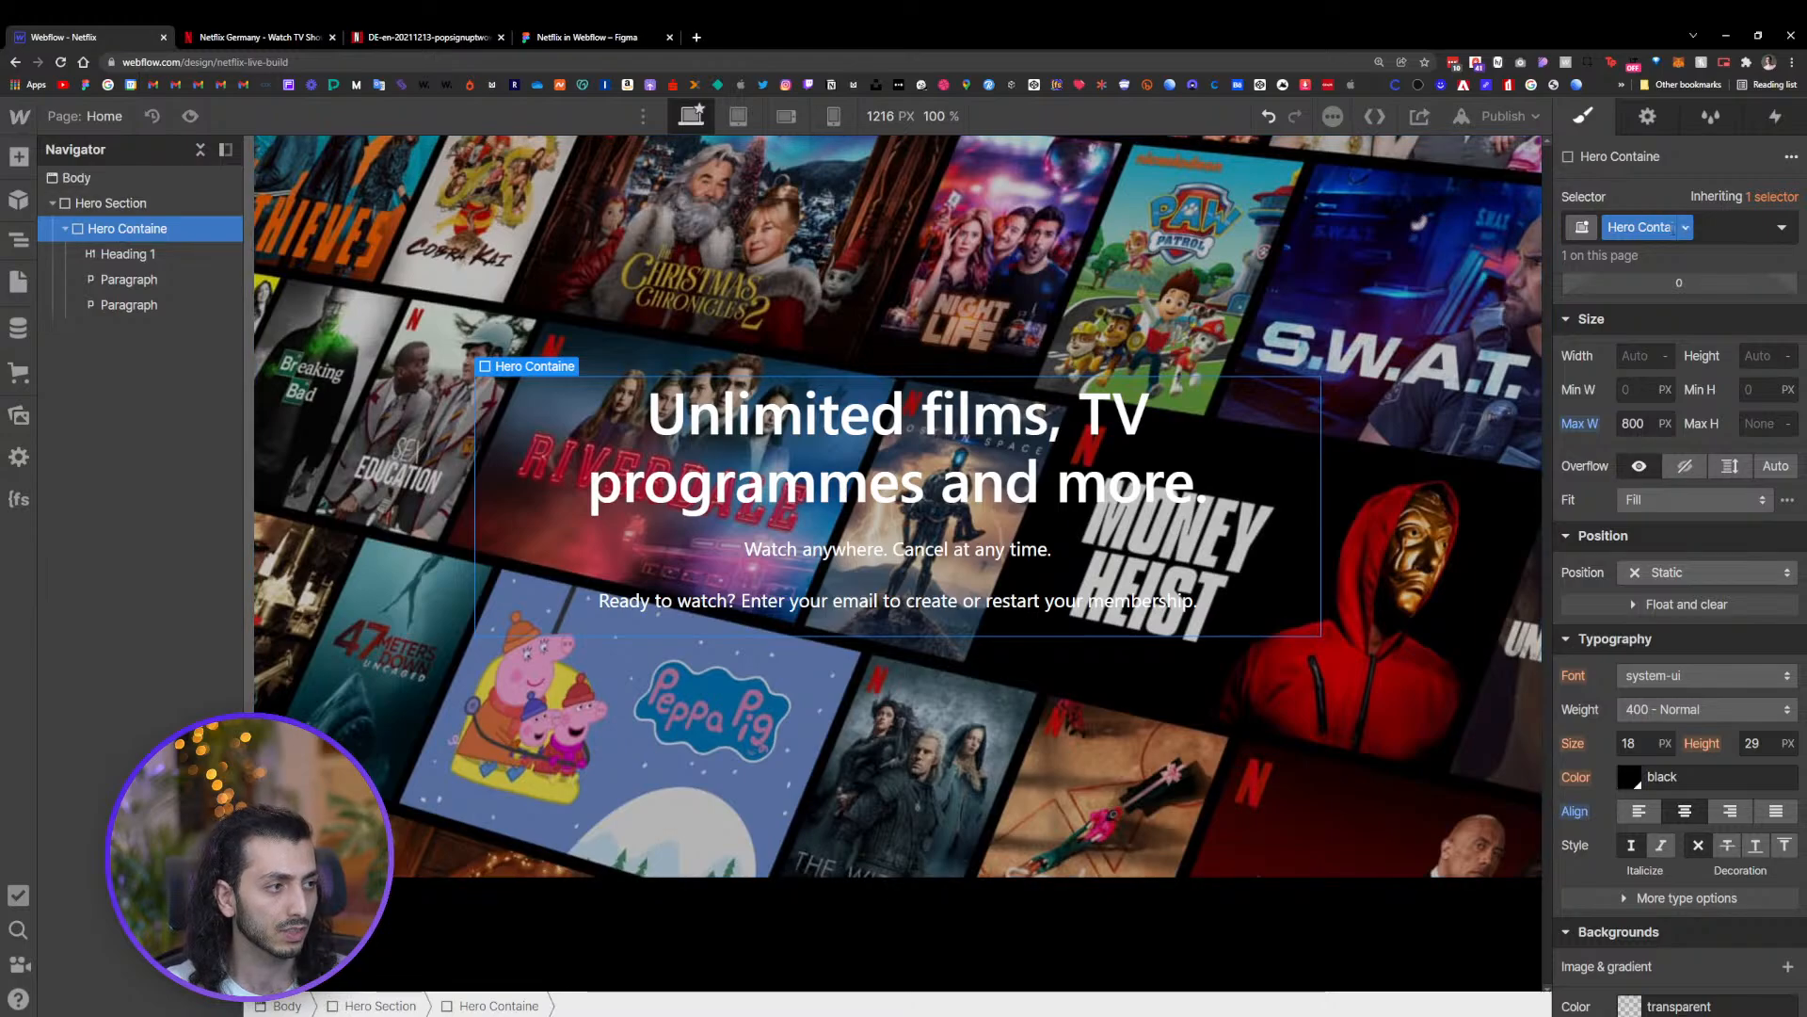
Rename the hero container's class to Hero Container
type("r")
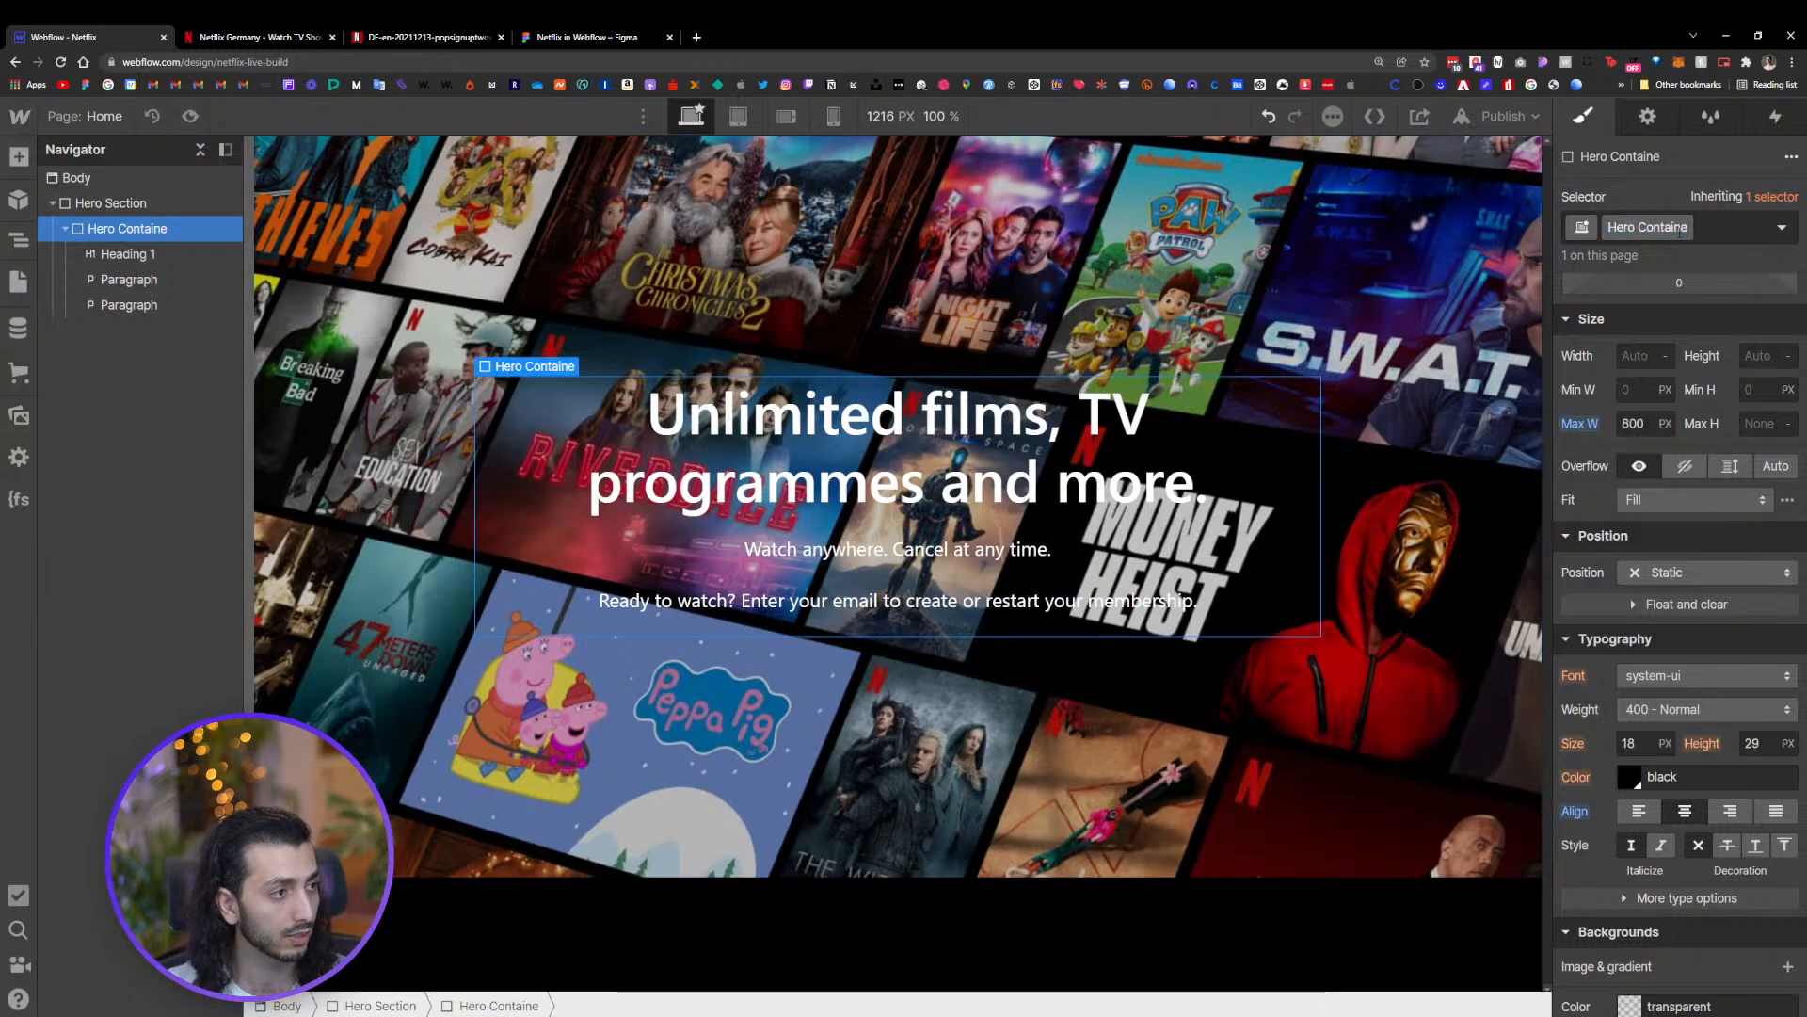
key("Return")
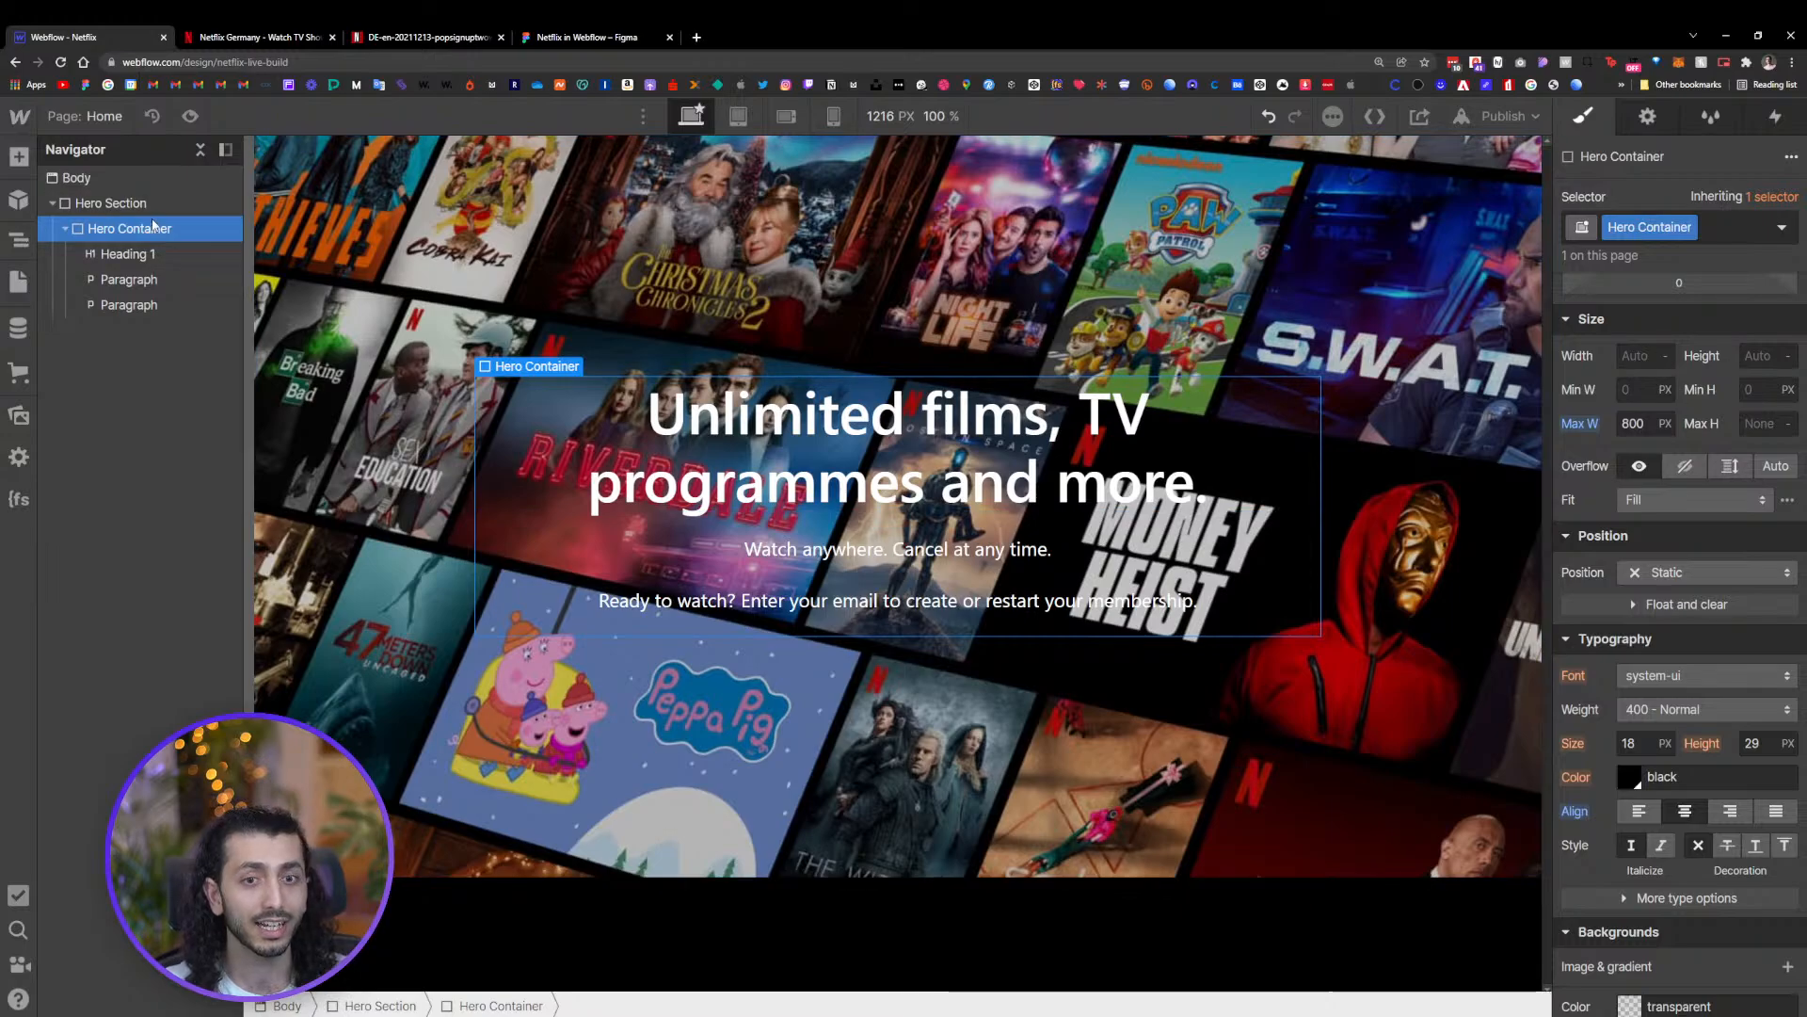
left_click(838, 450)
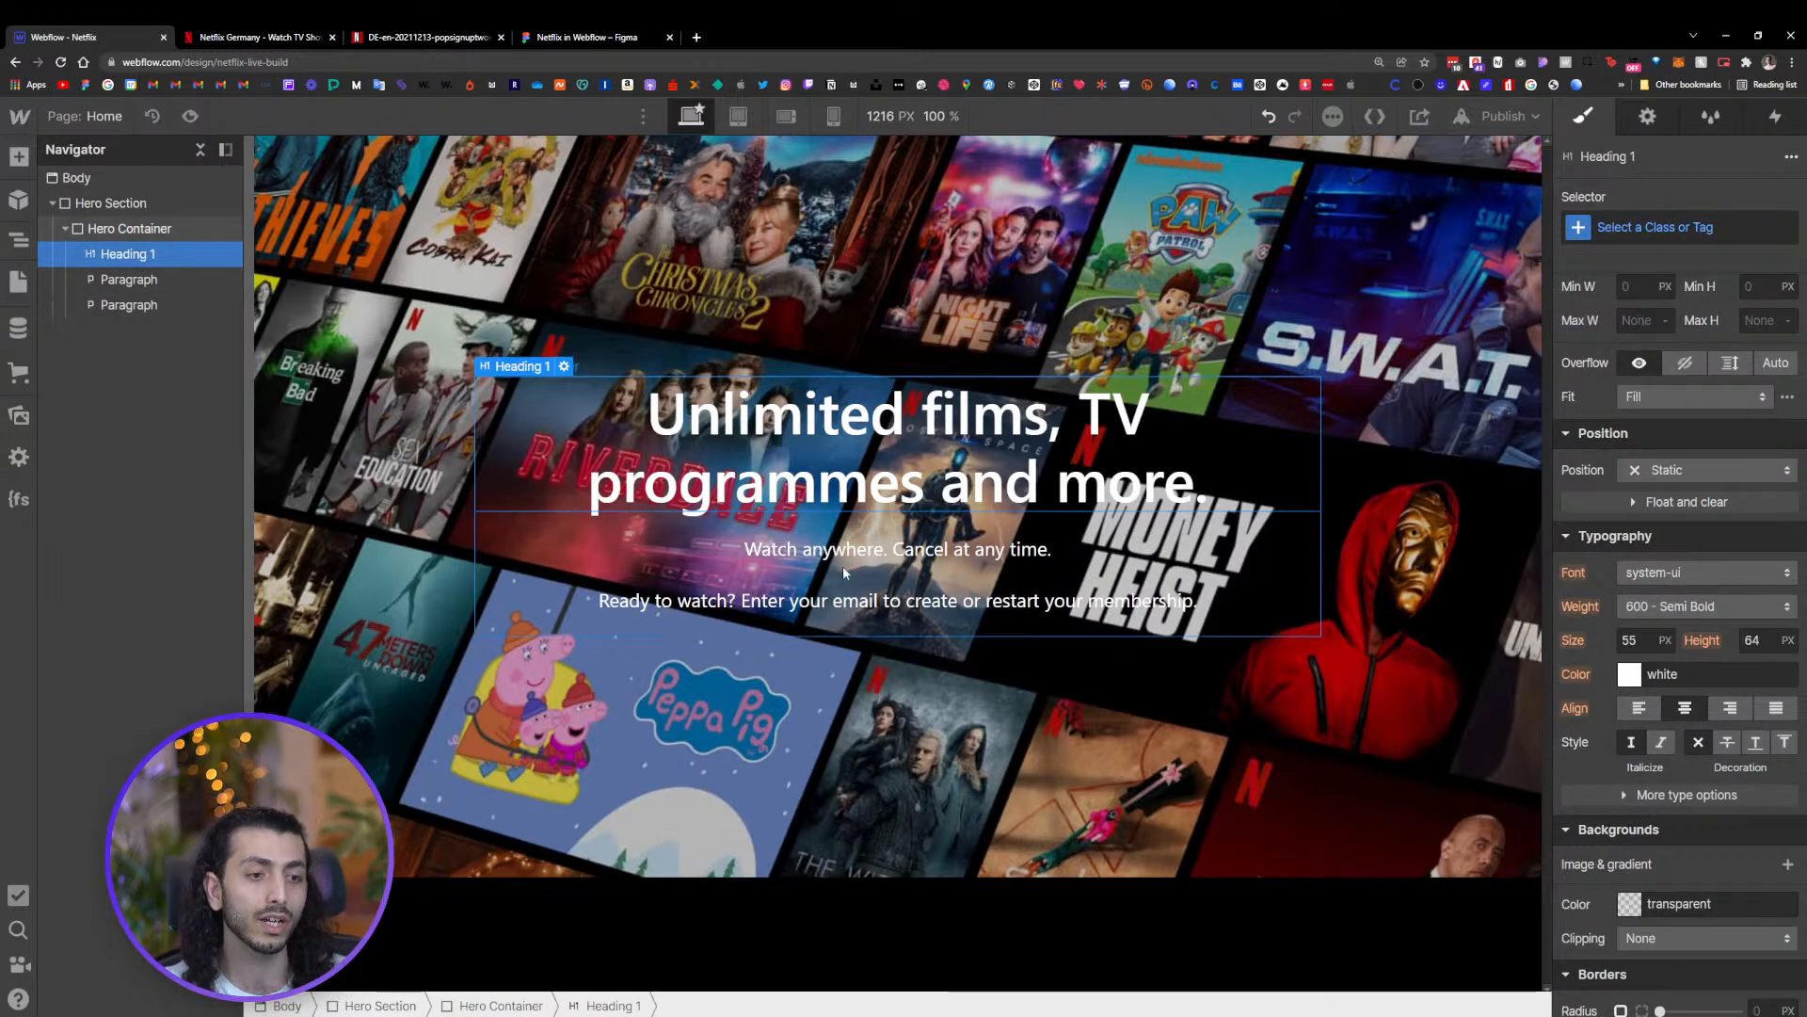
Compare the hero heading and paragraphs with the corresponding text in the Figma design
left_click(846, 564)
left_click(853, 600)
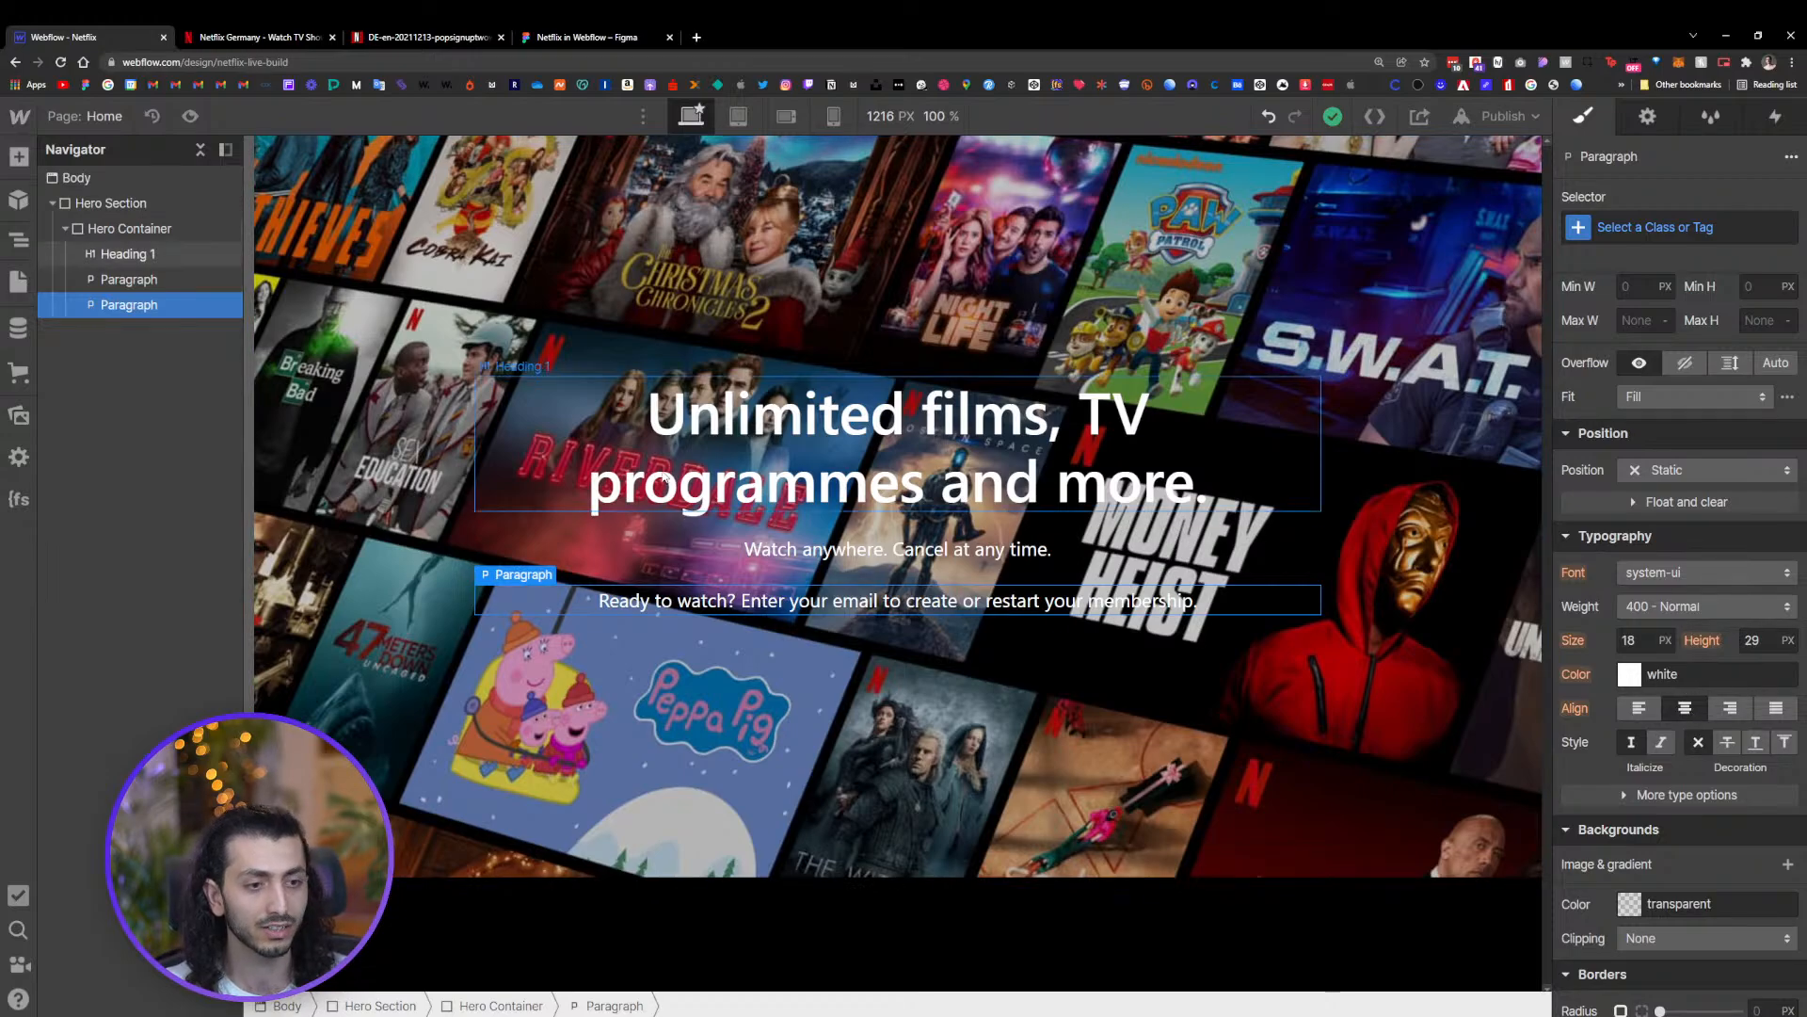
left_click(485, 520)
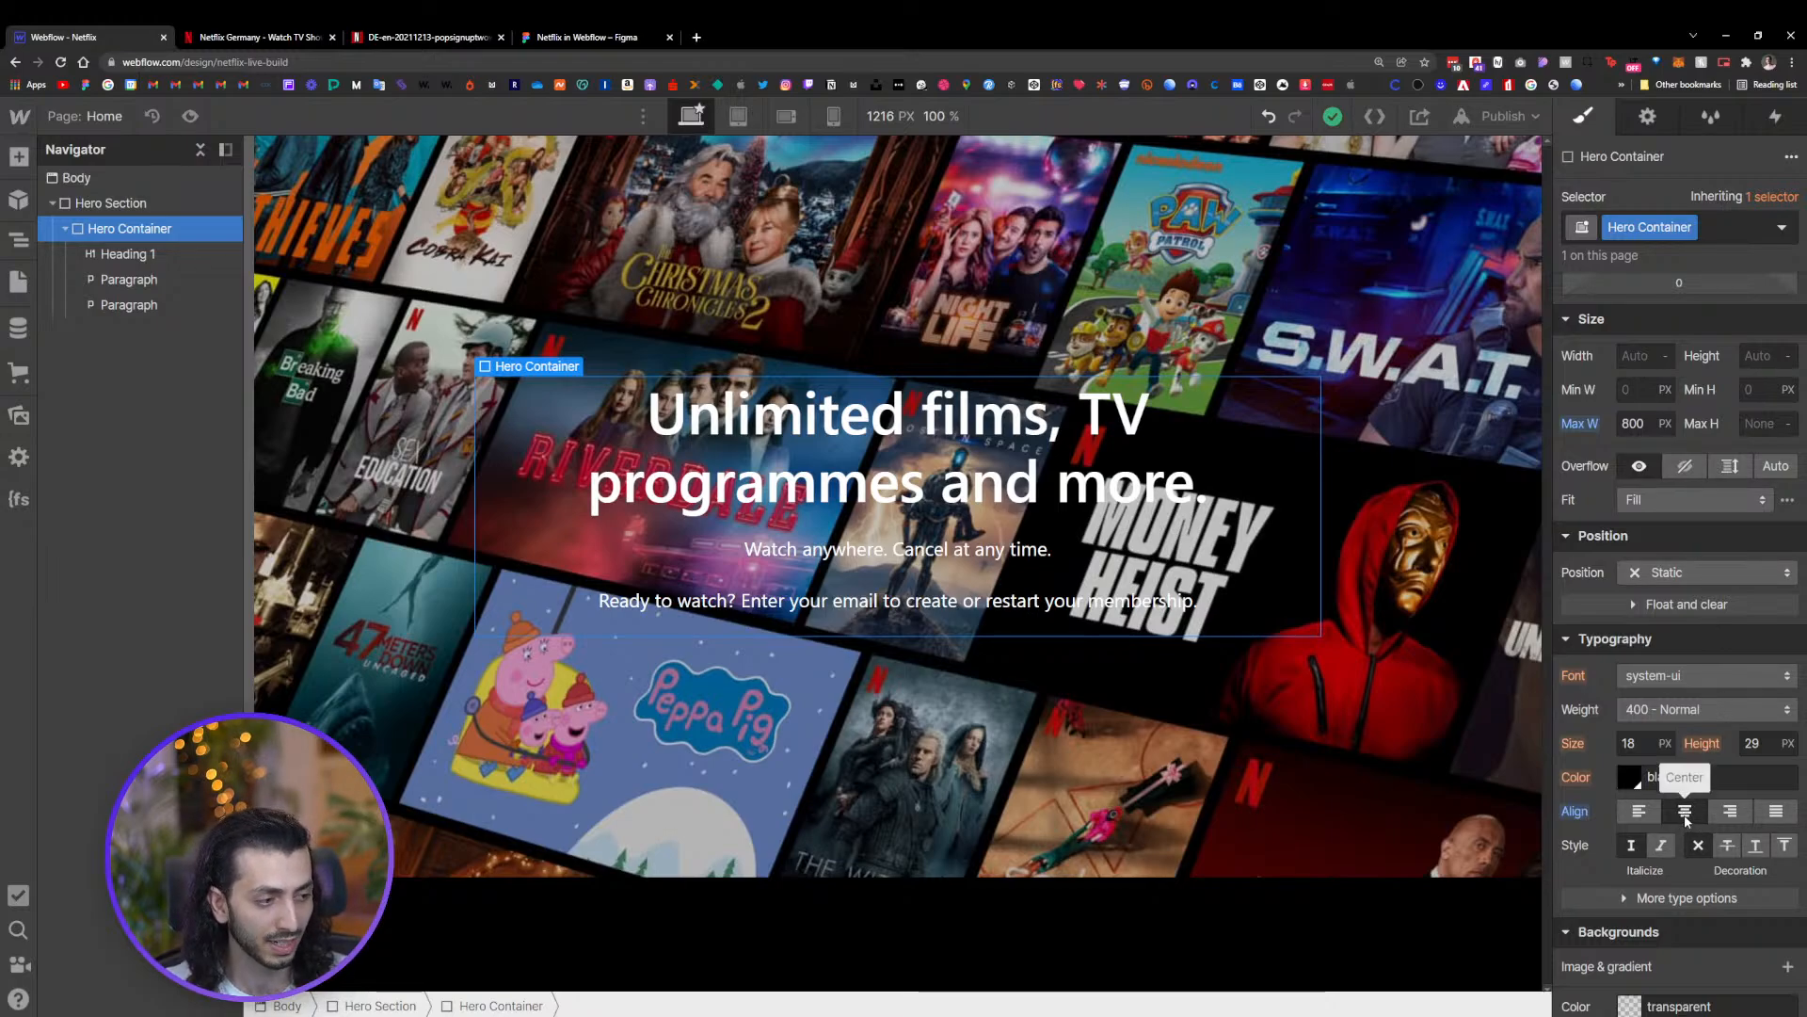
left_click(928, 555)
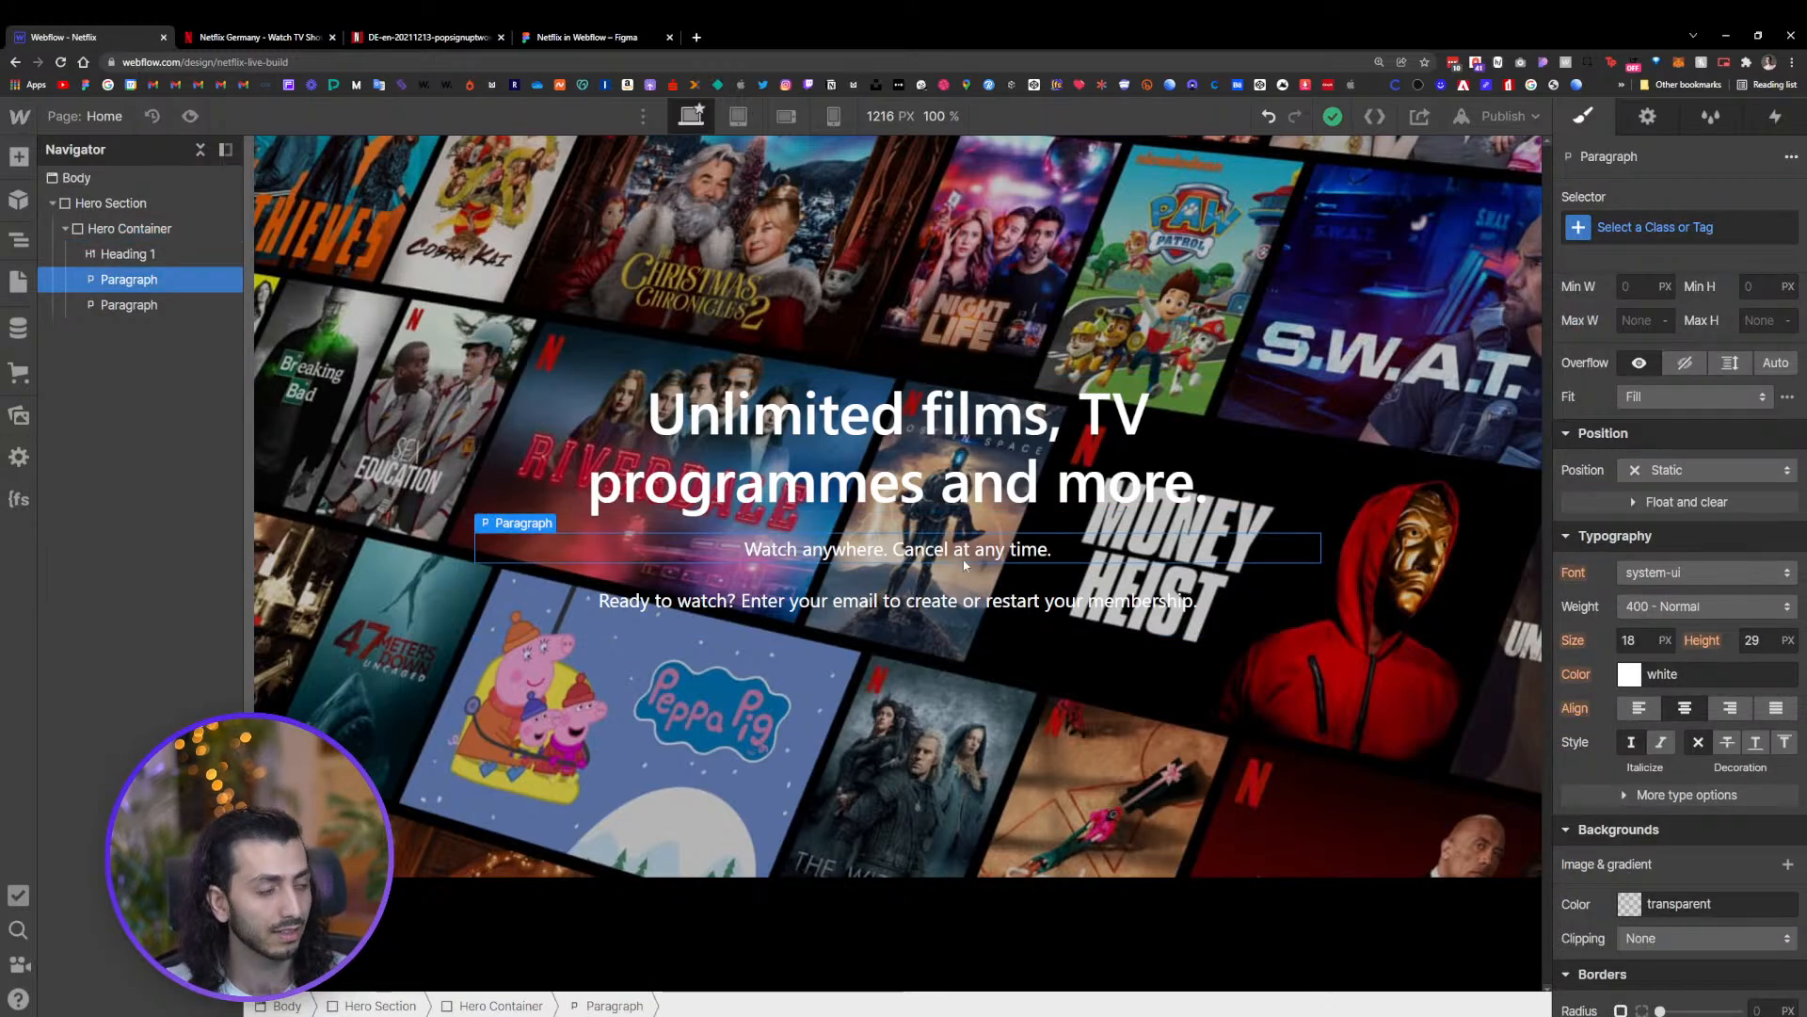
left_click(569, 37)
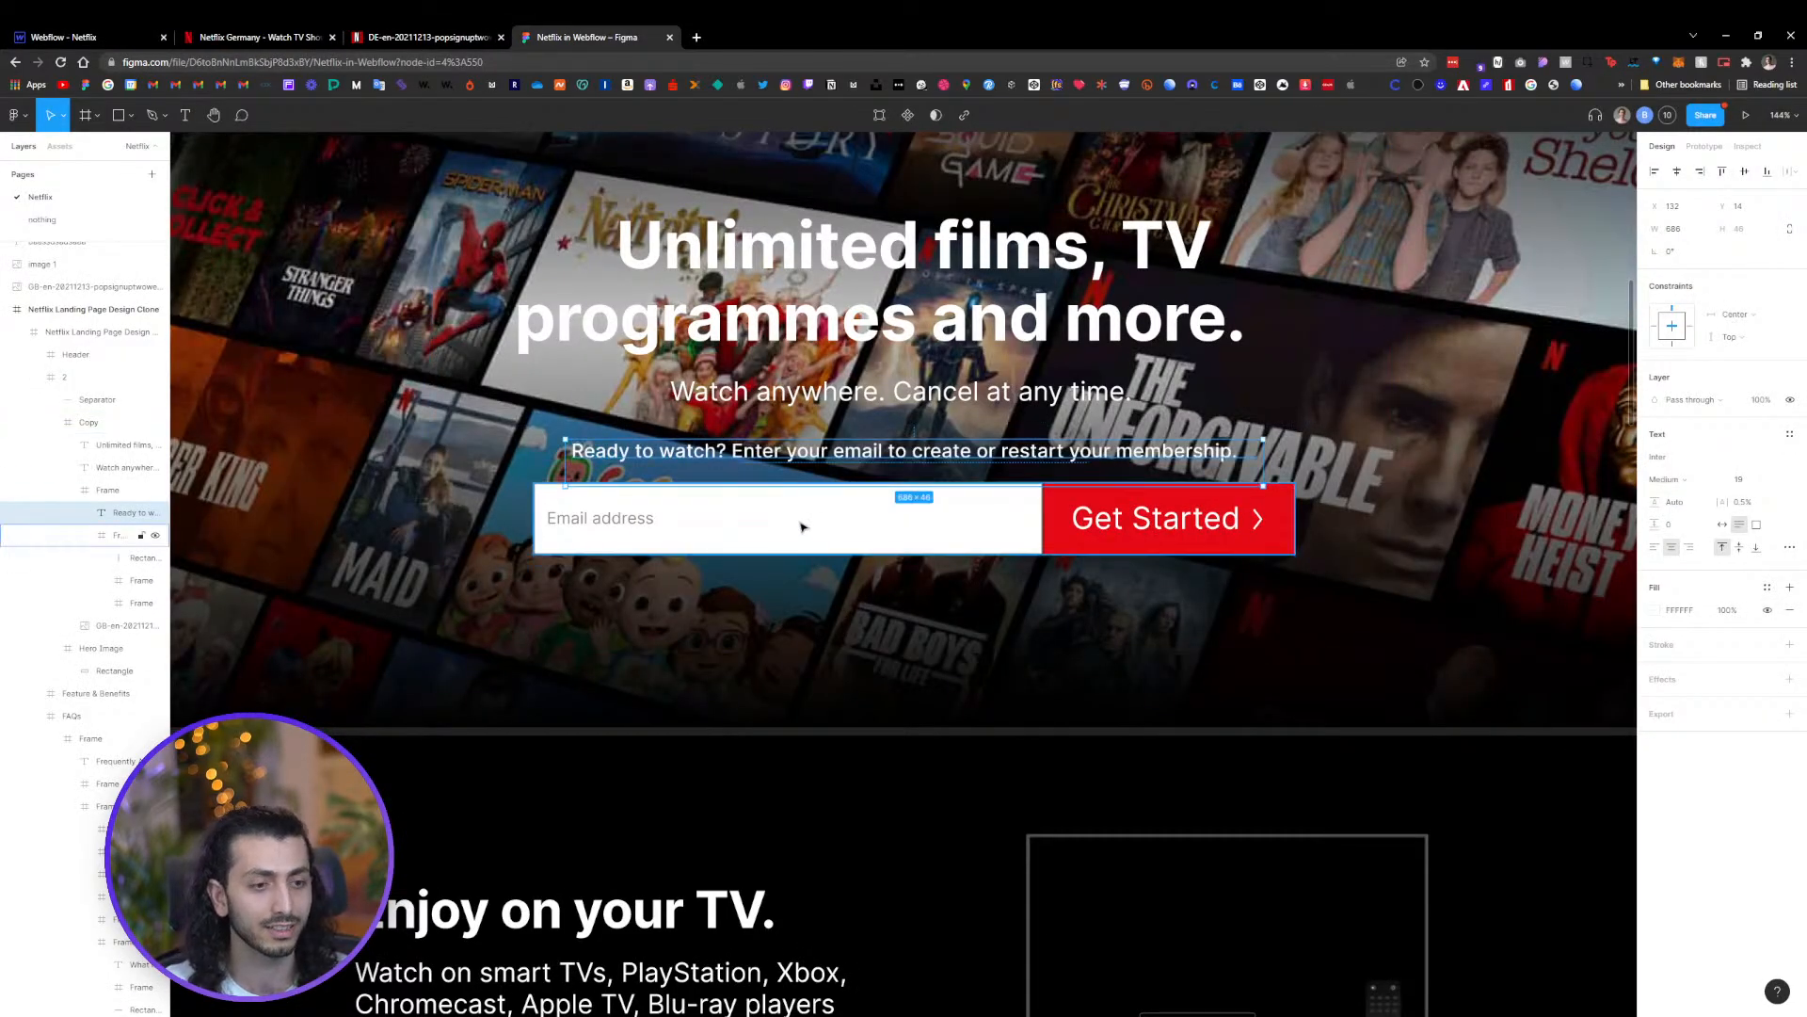
left_click(955, 389)
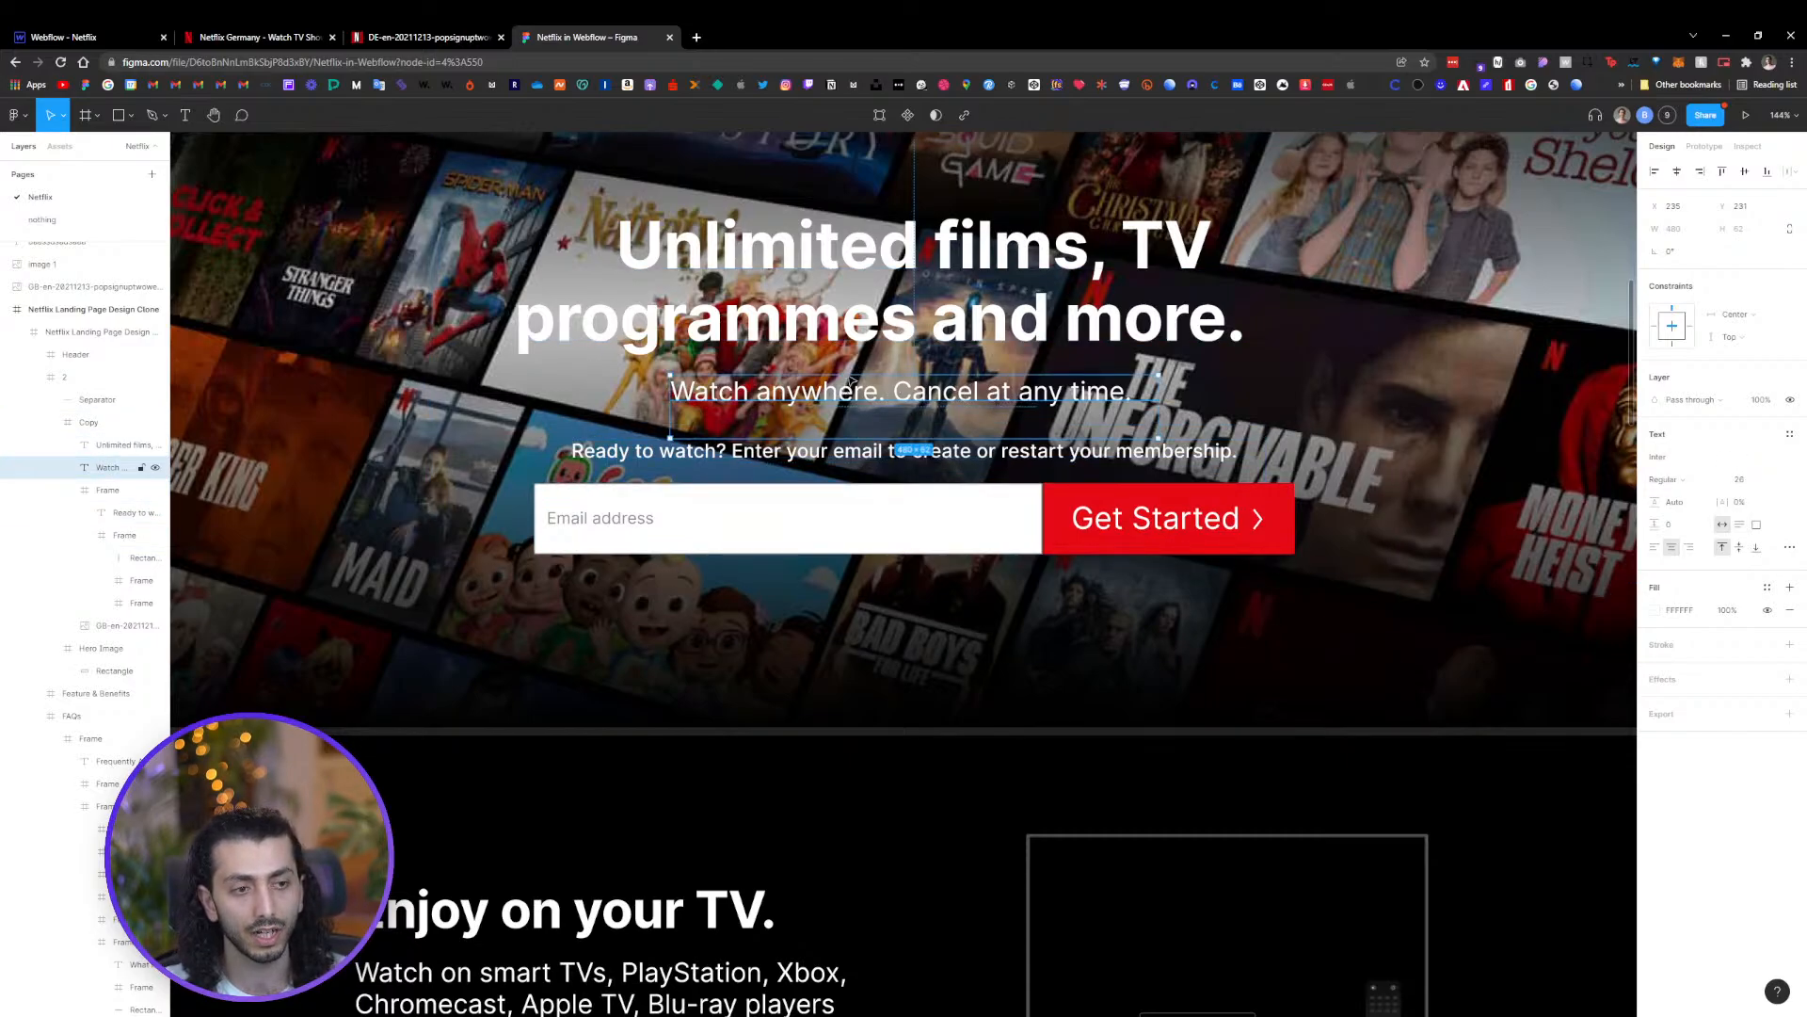
left_click(686, 458)
key("ctrl+1")
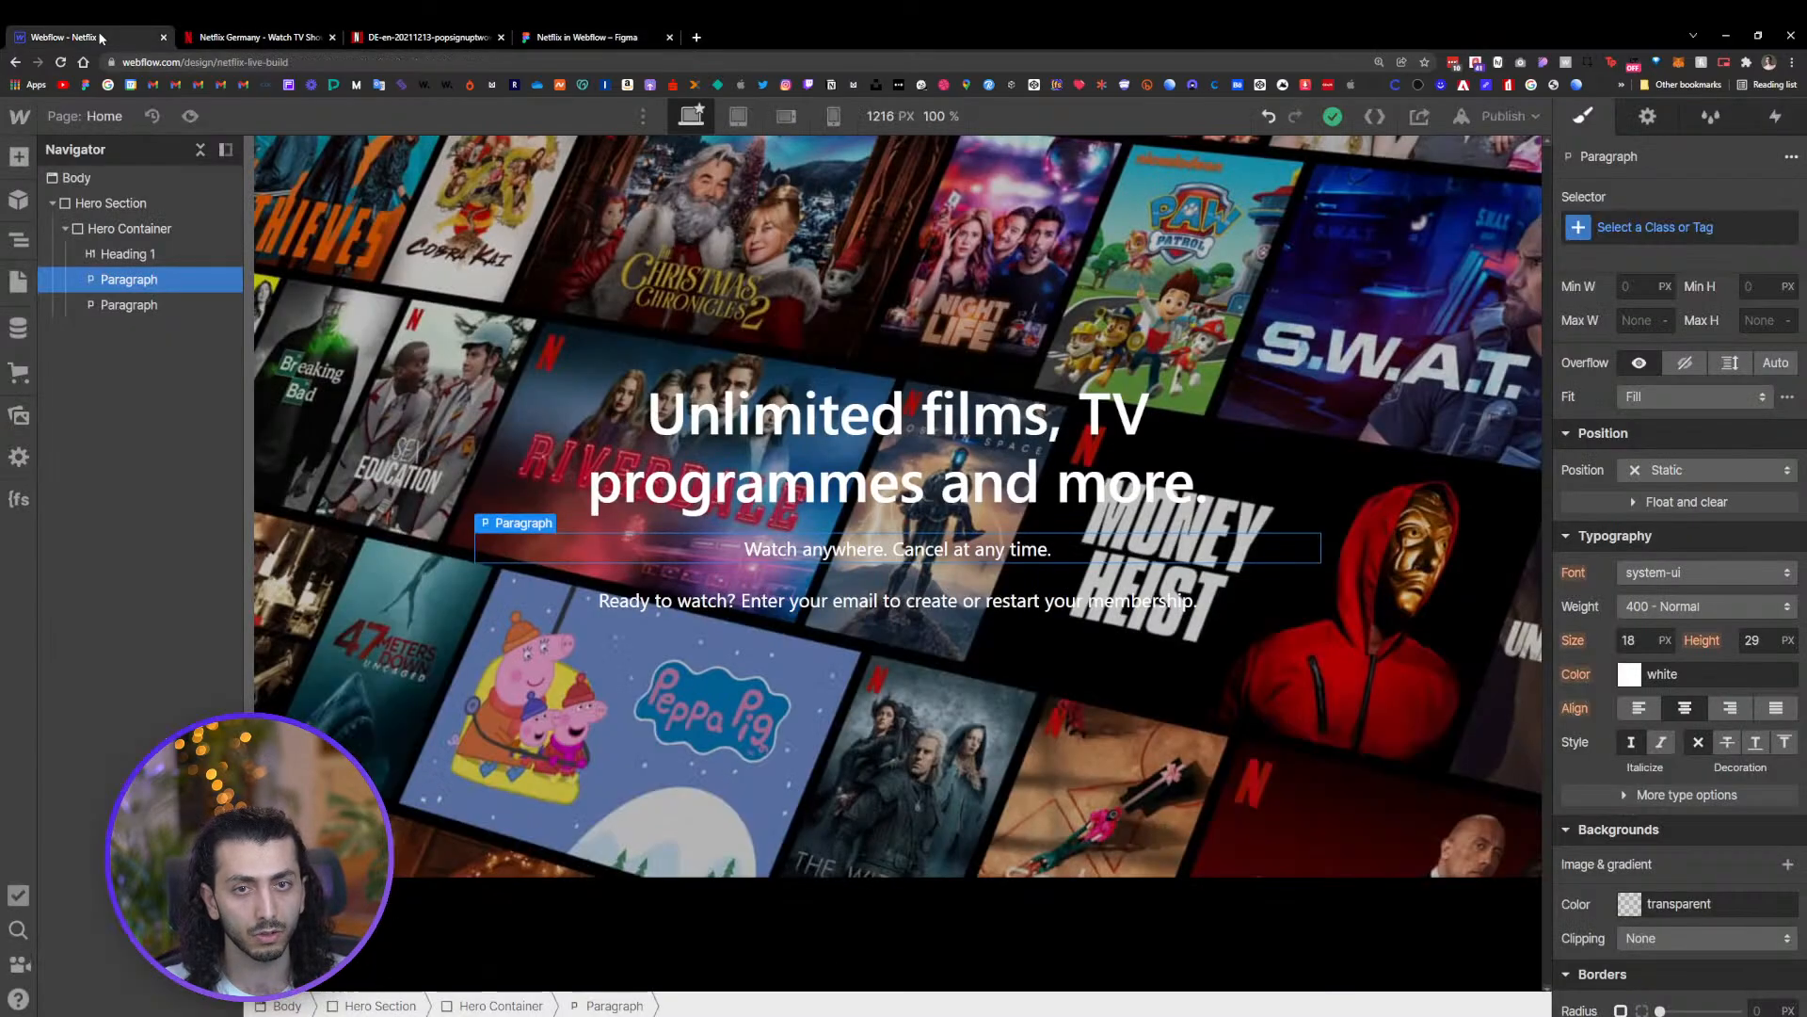
Give the first hero paragraph a new class named bold-p
left_click(855, 602)
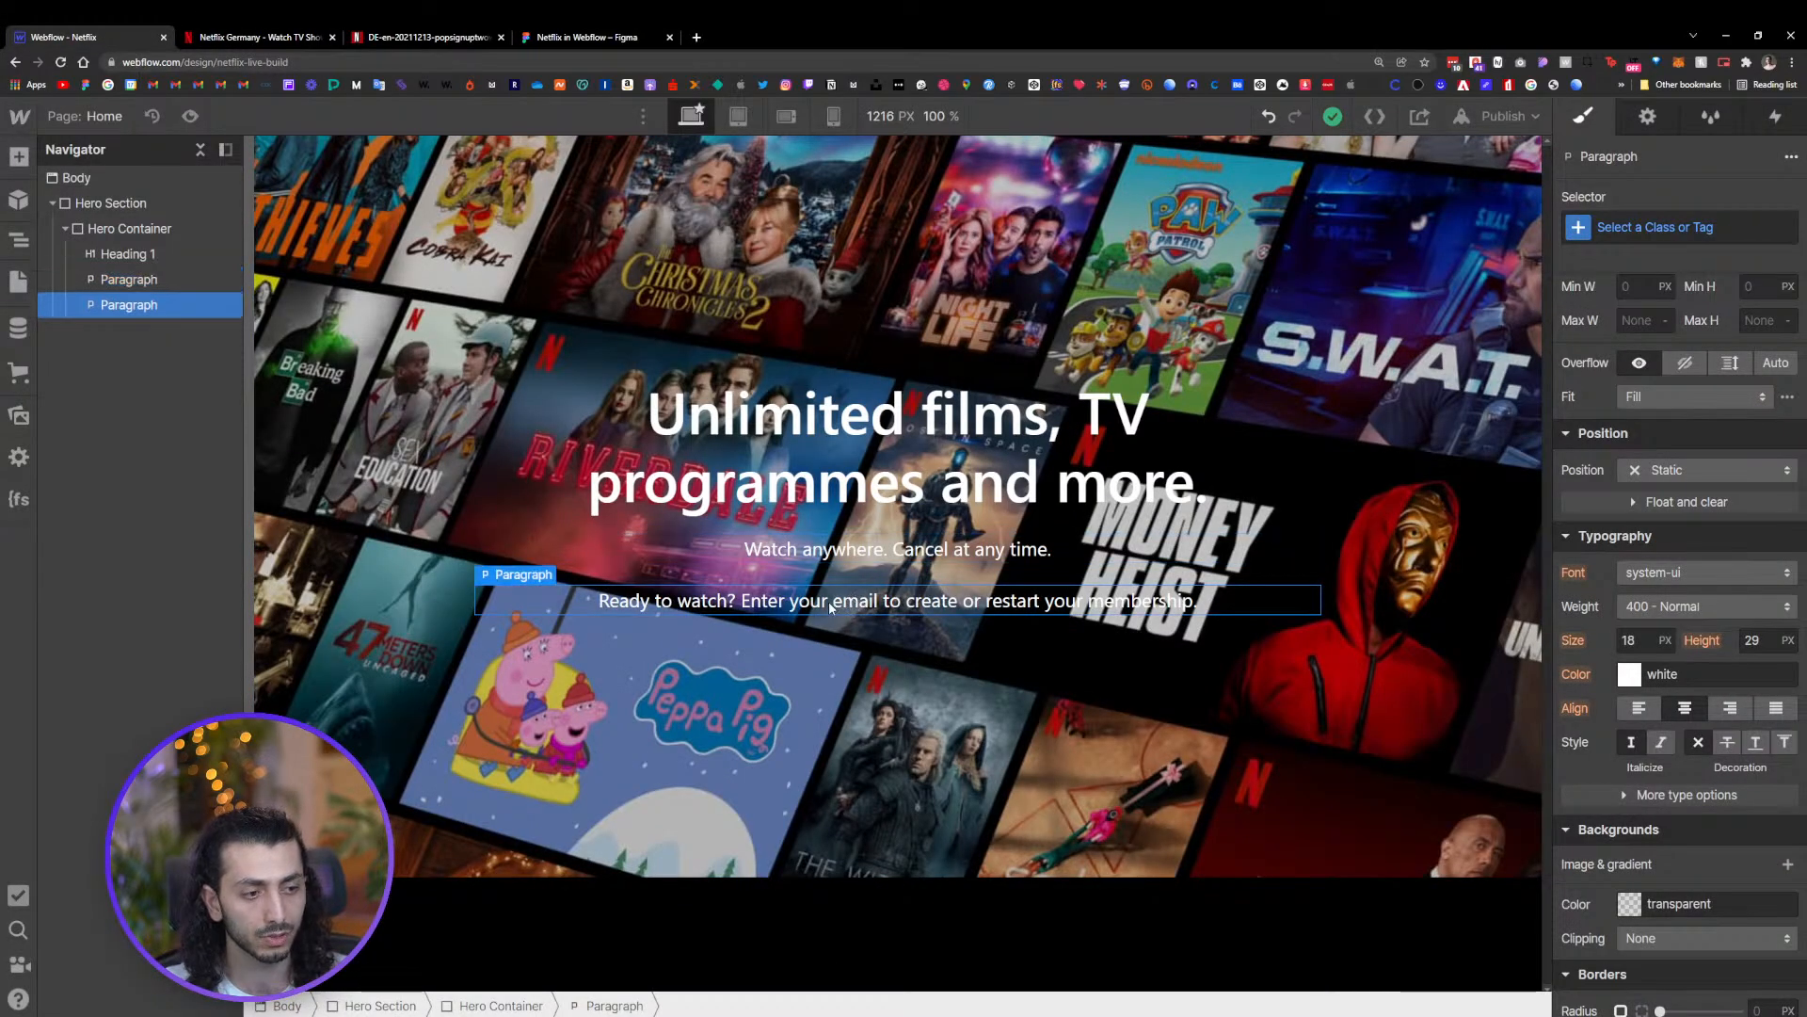
left_click(846, 546)
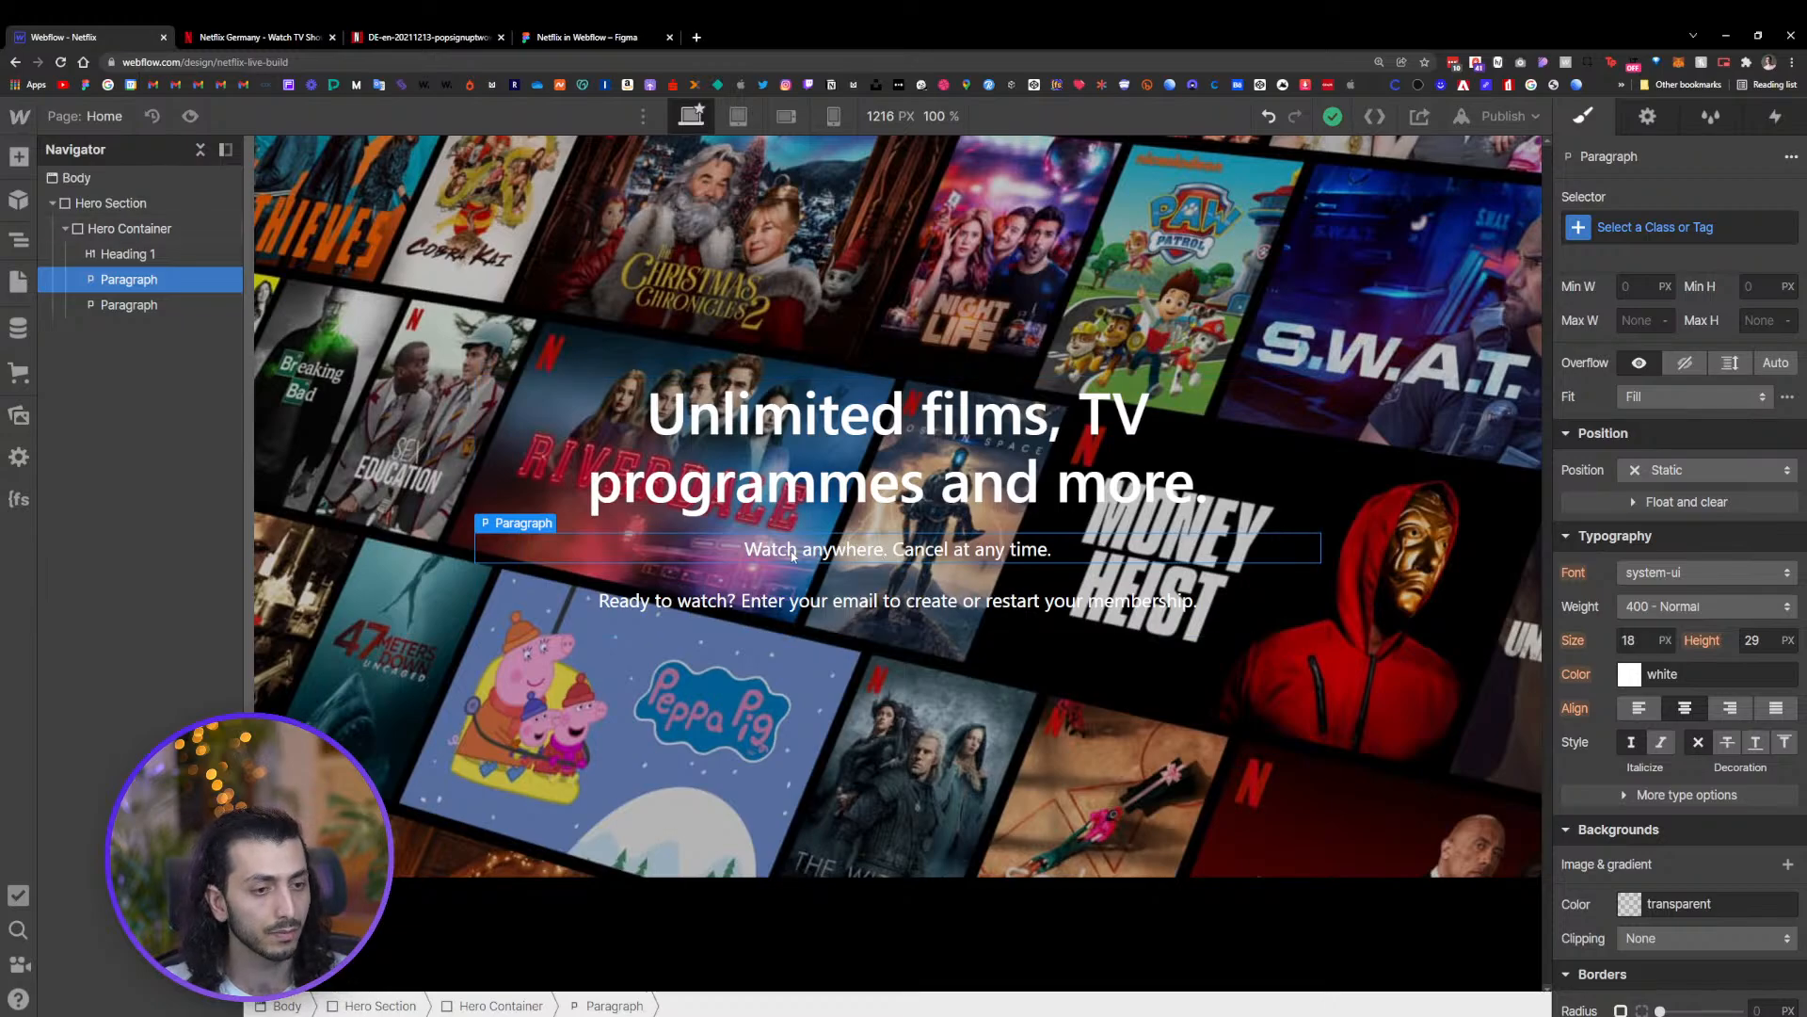
key("ctrl+Return")
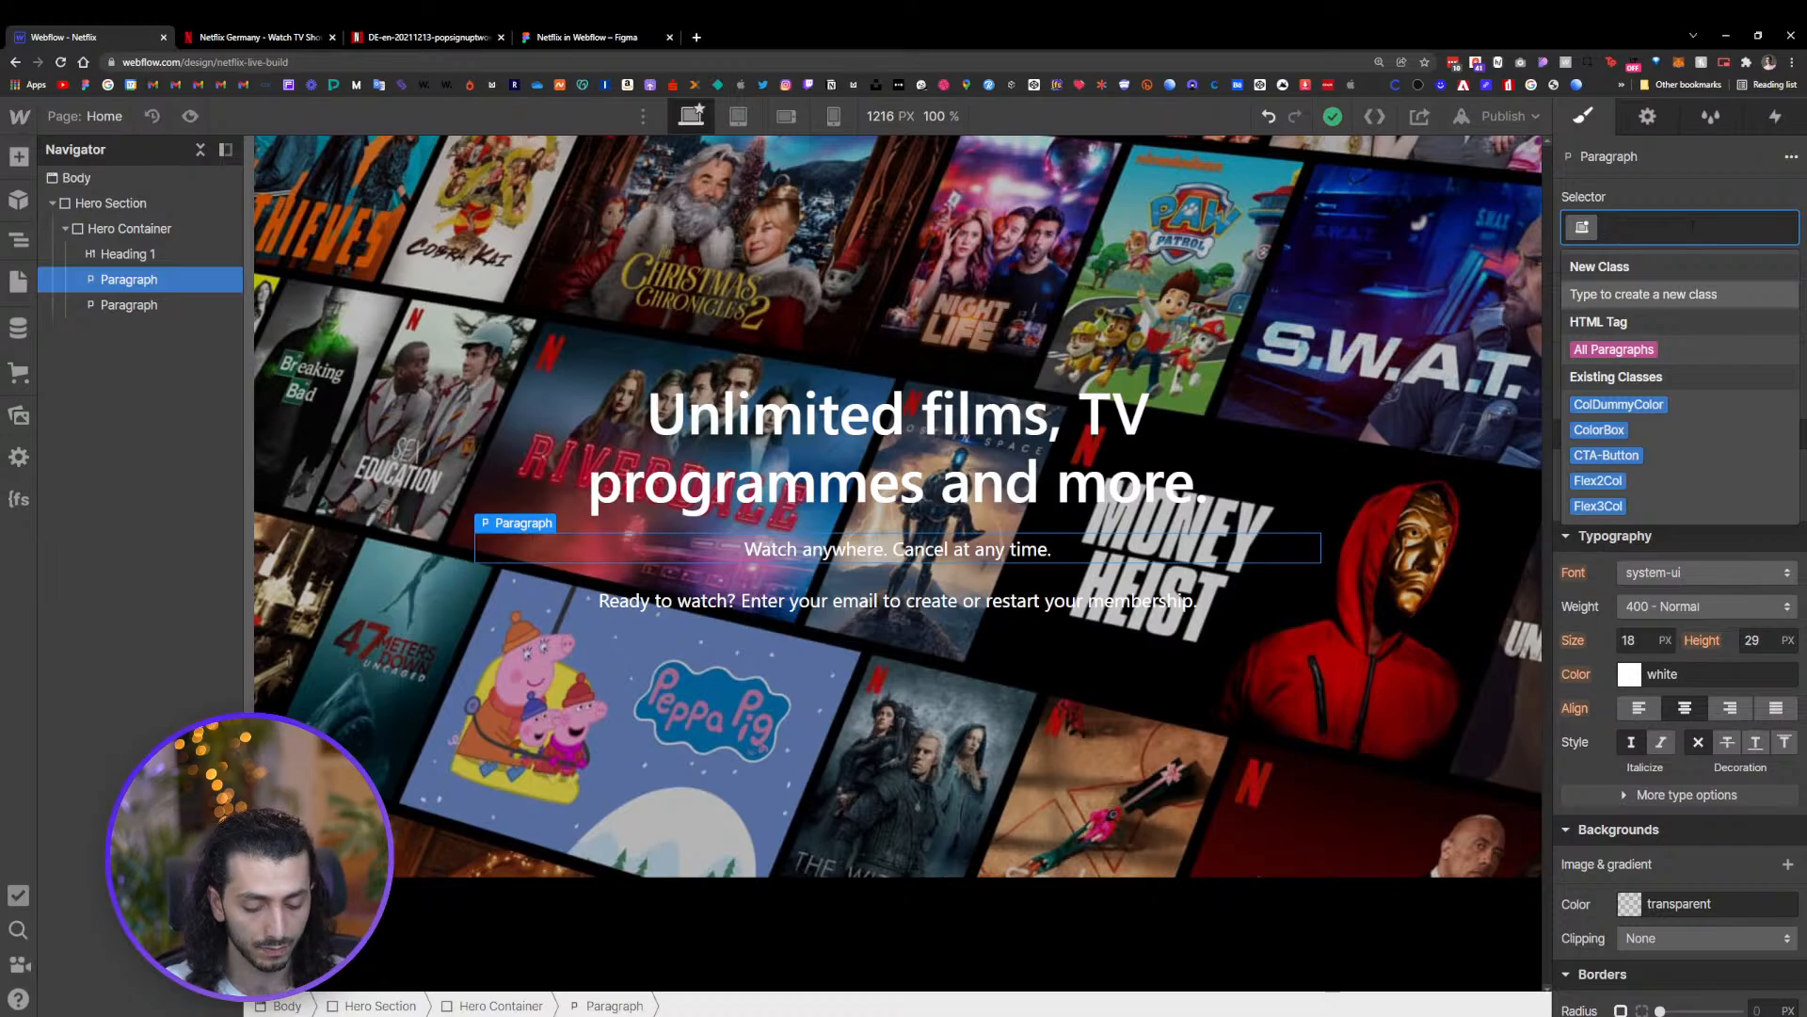
type("bo")
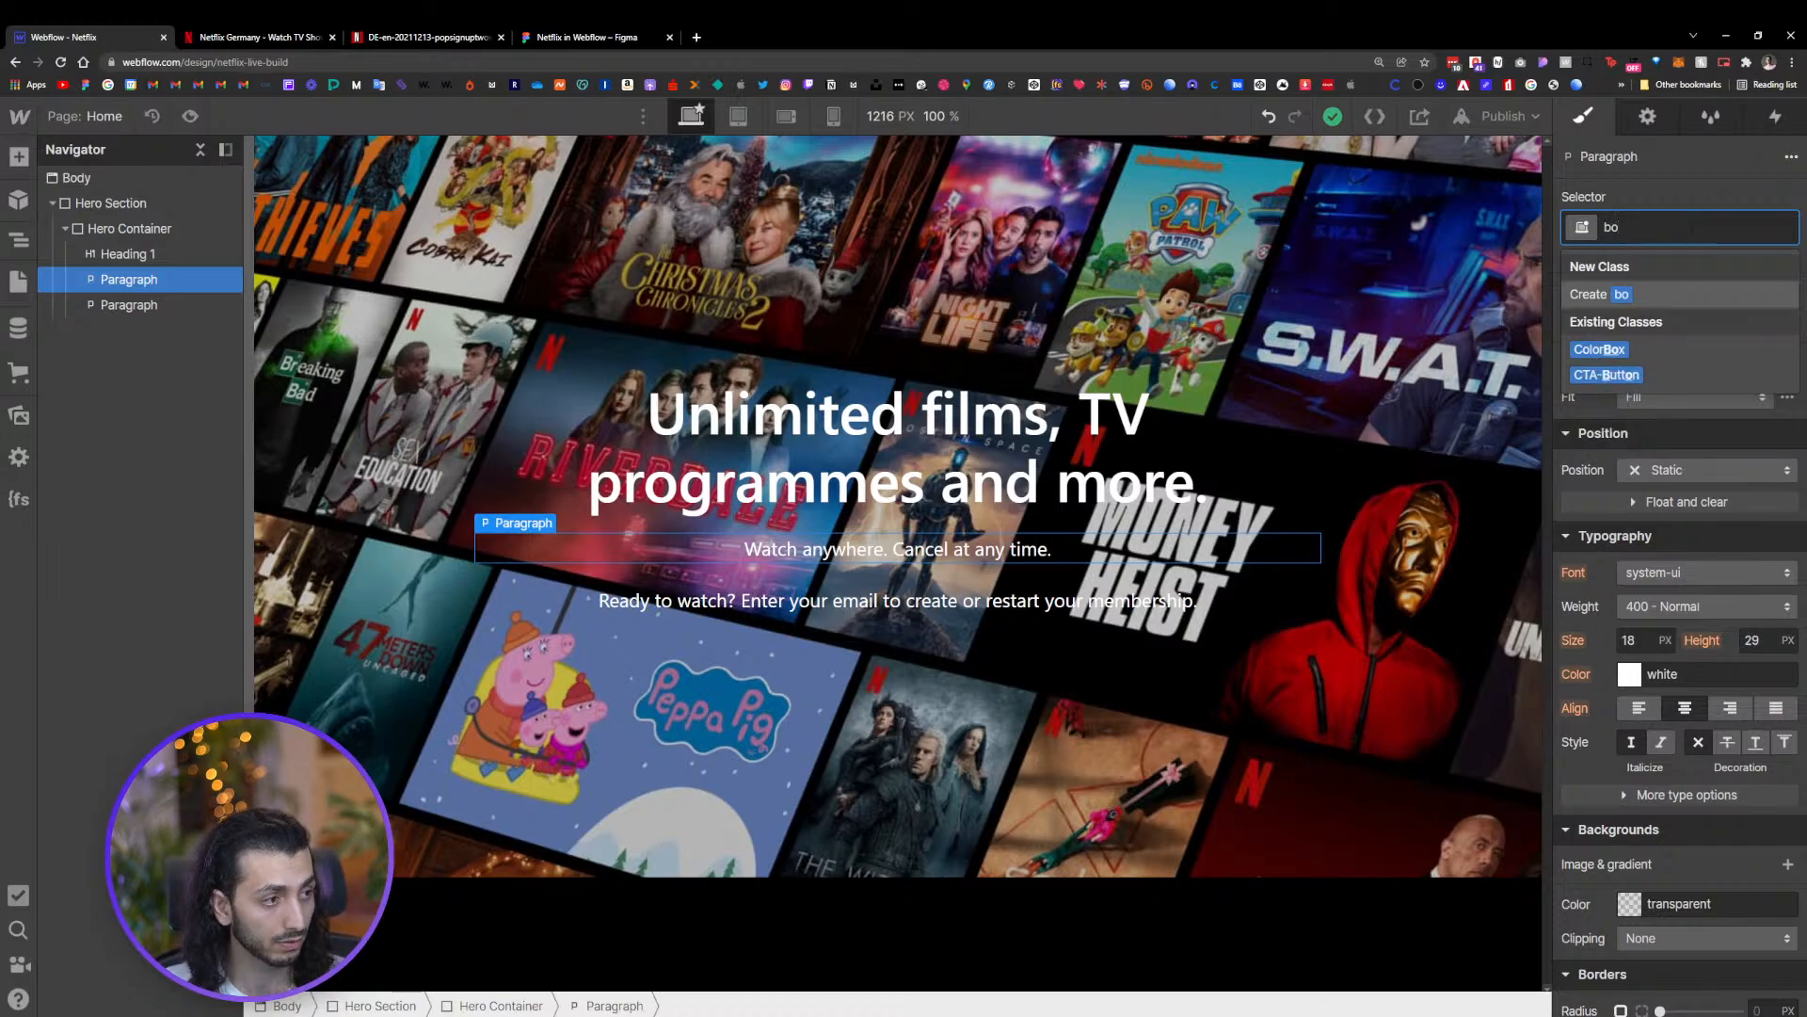
type("ld-p")
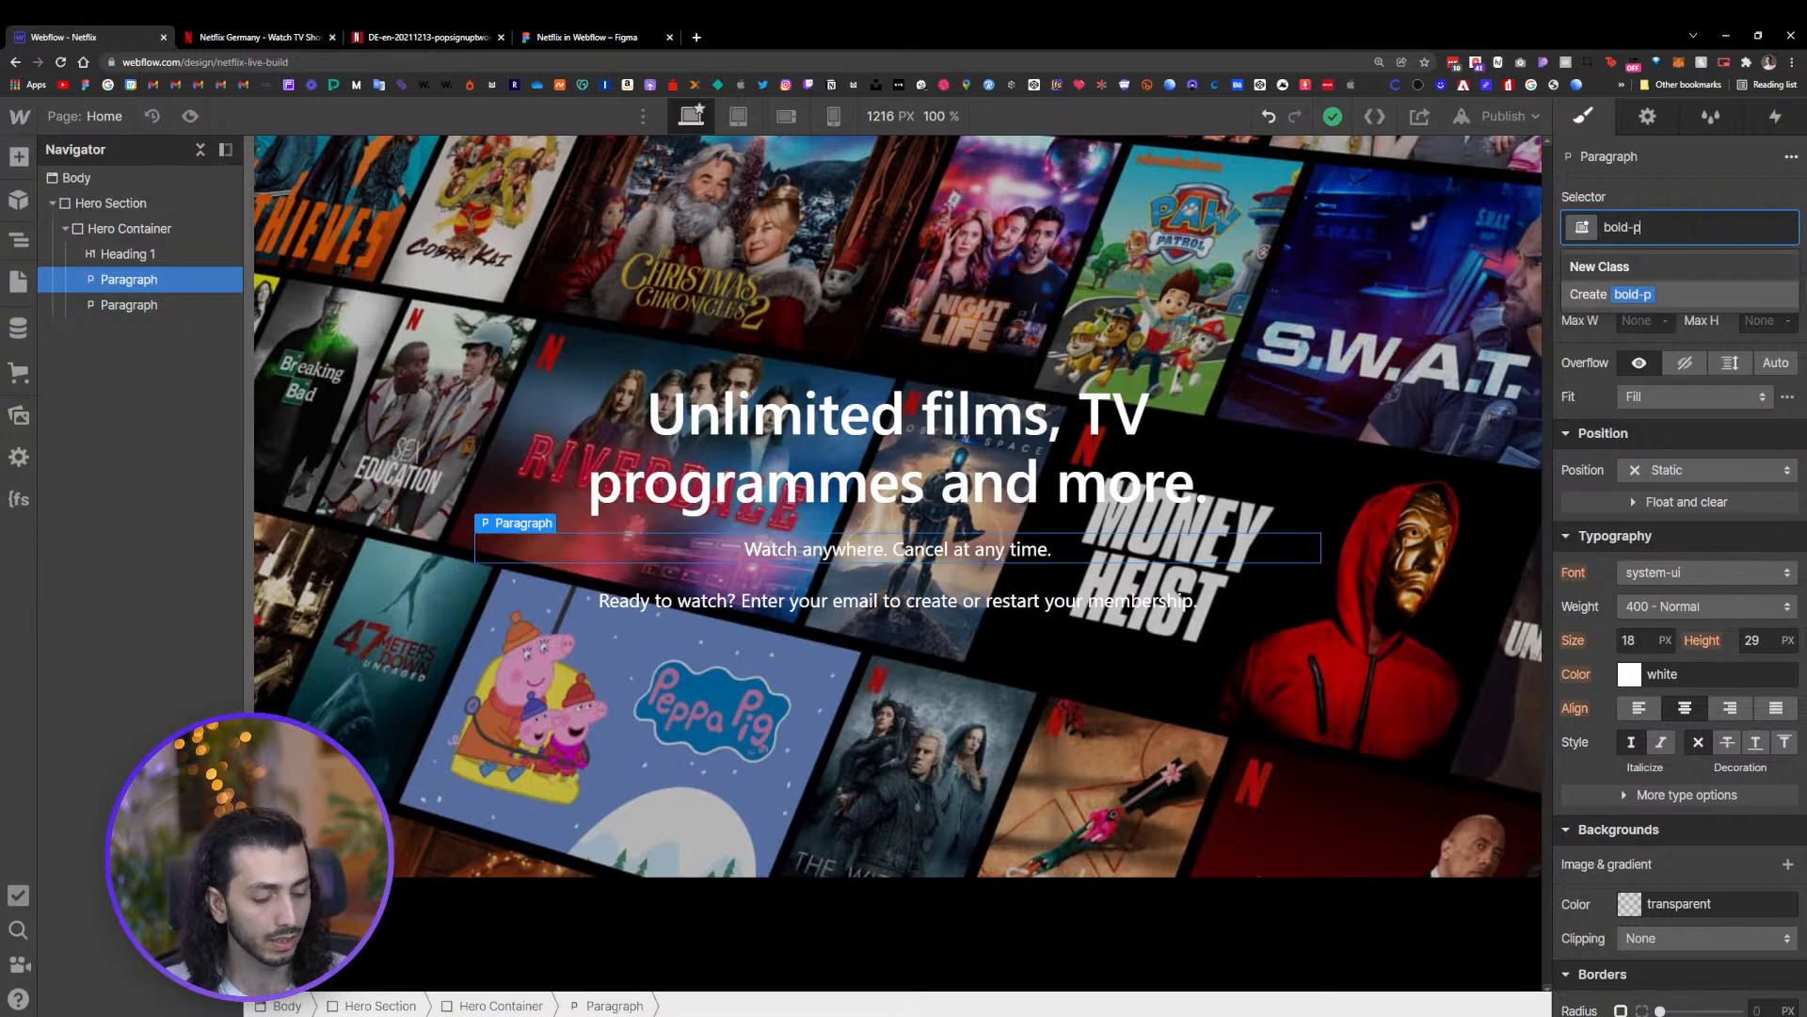
key("Return")
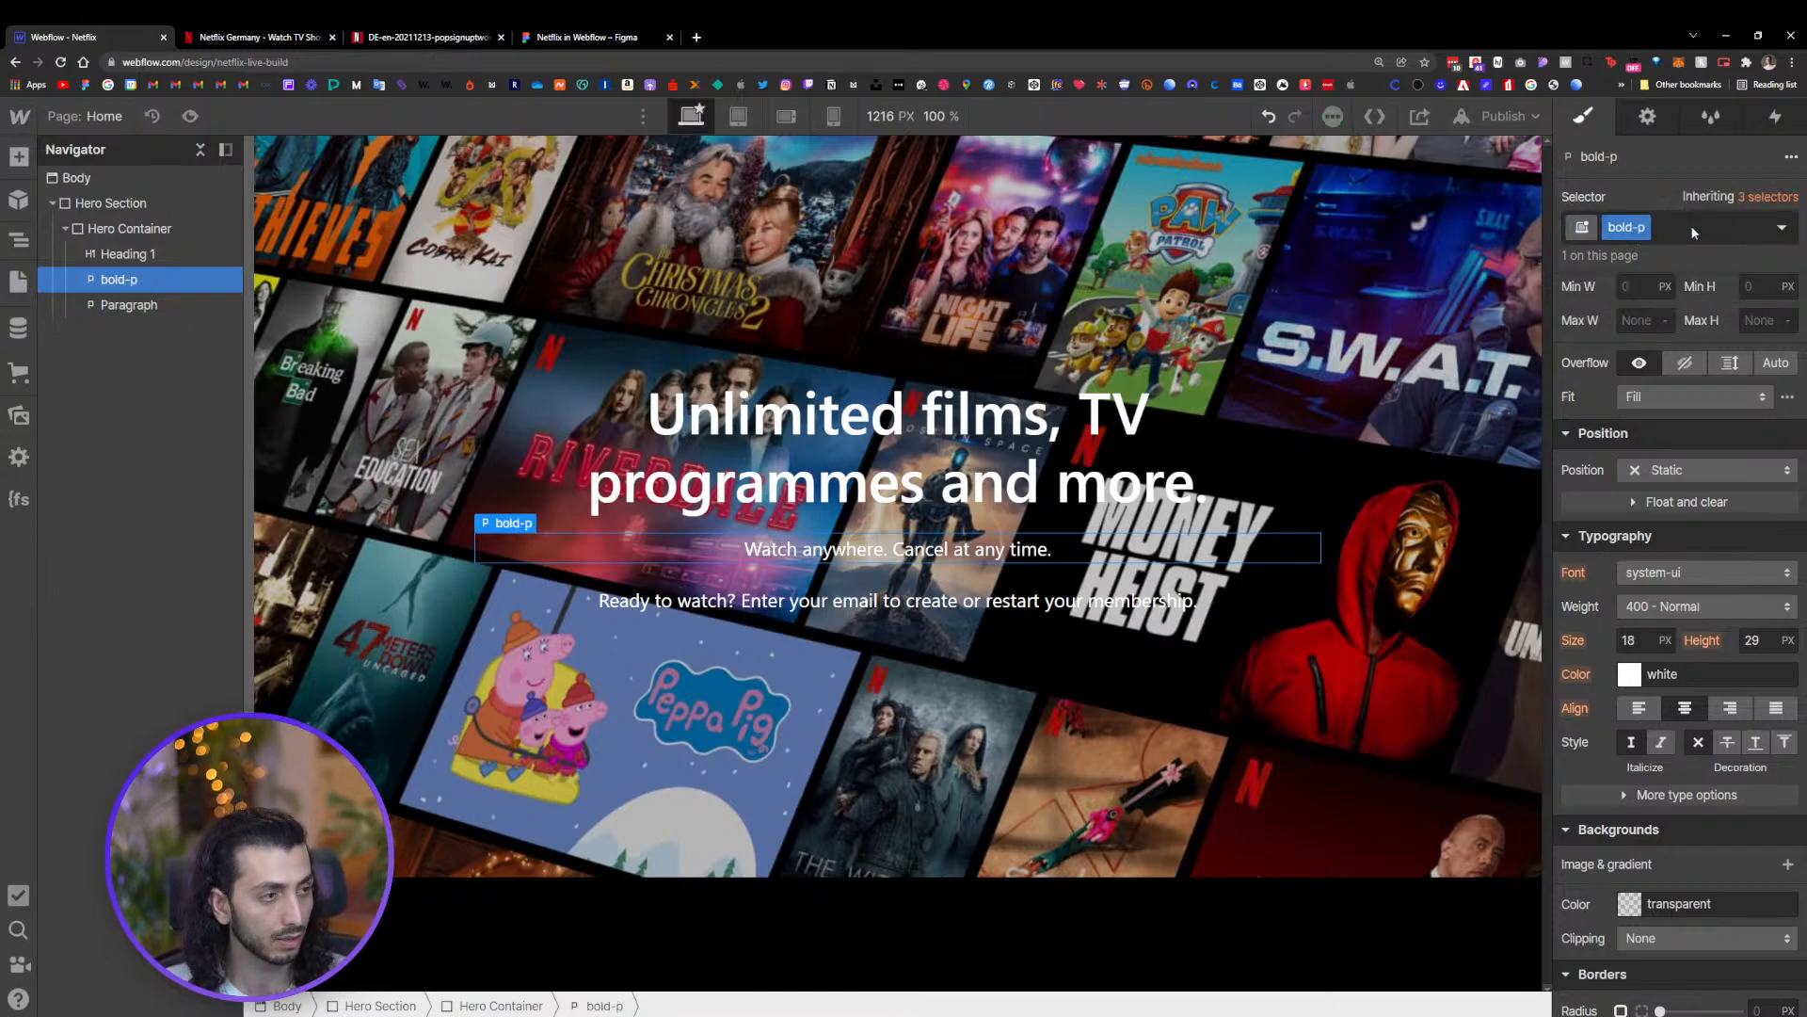
Increase the bold-p paragraph's font size by two pixels
scroll(1679, 640, "down", 1)
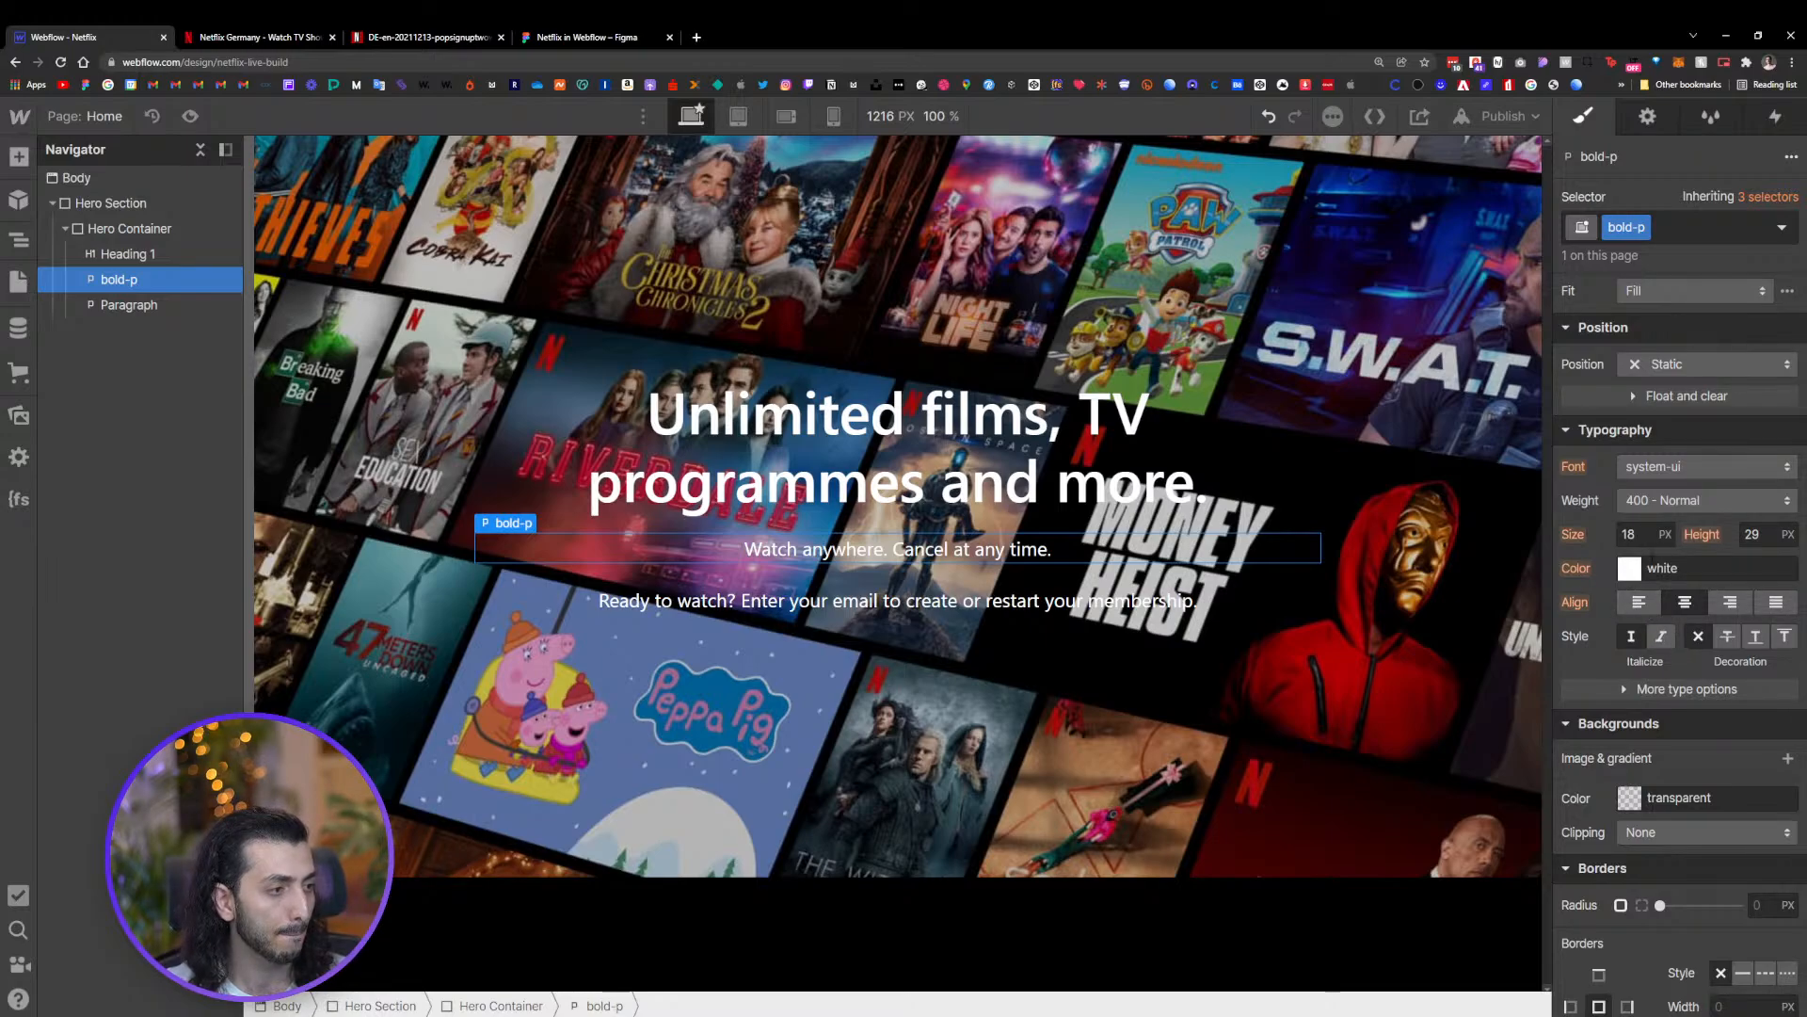
left_click(1661, 502)
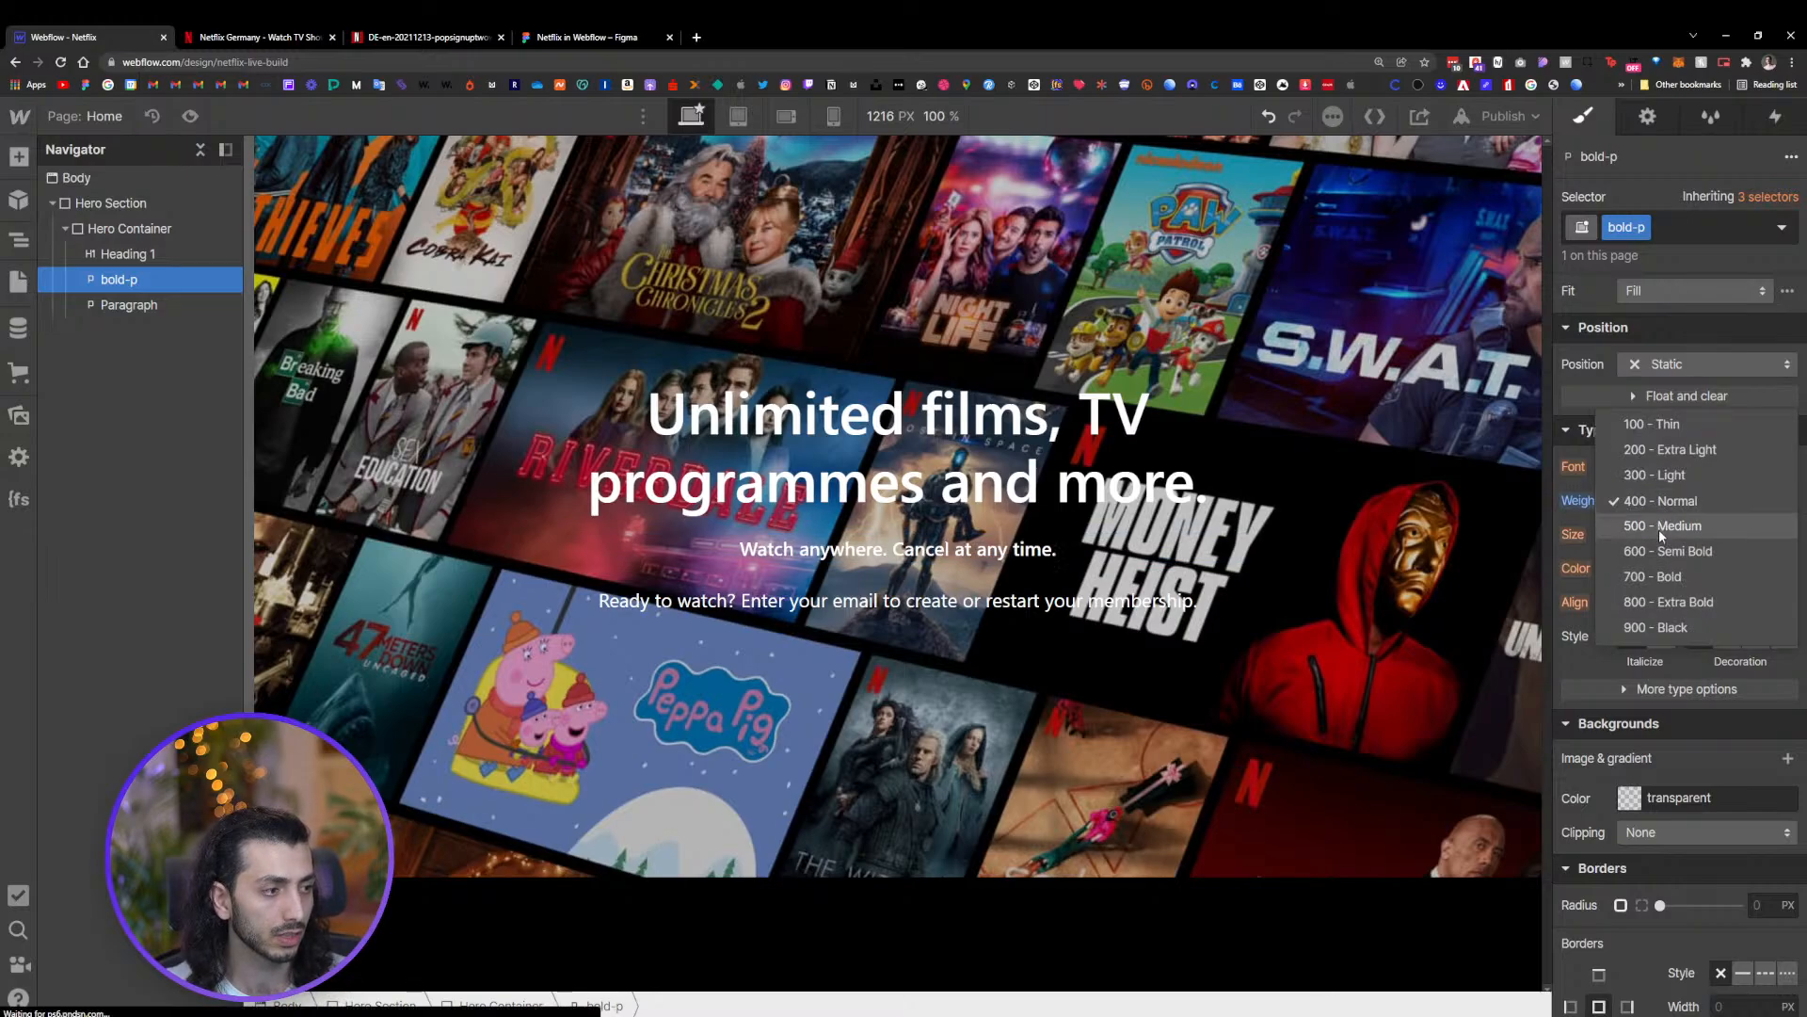
left_click(1661, 505)
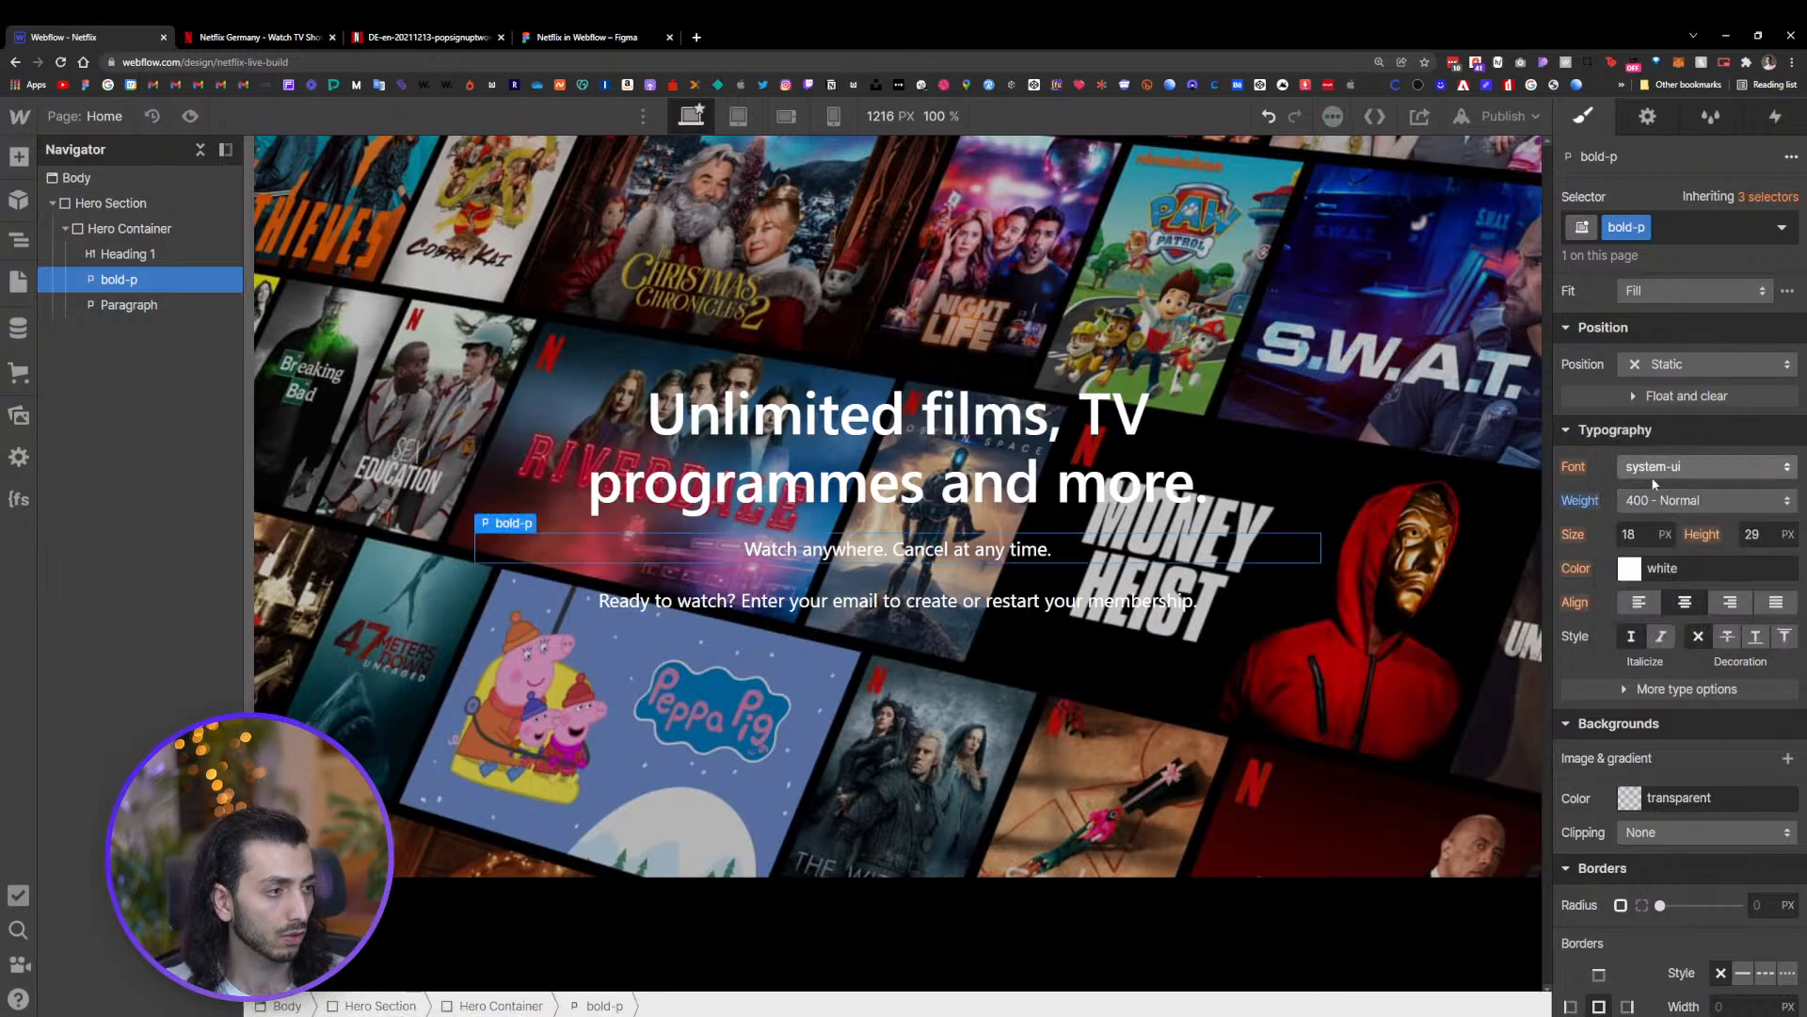
left_click(1668, 529)
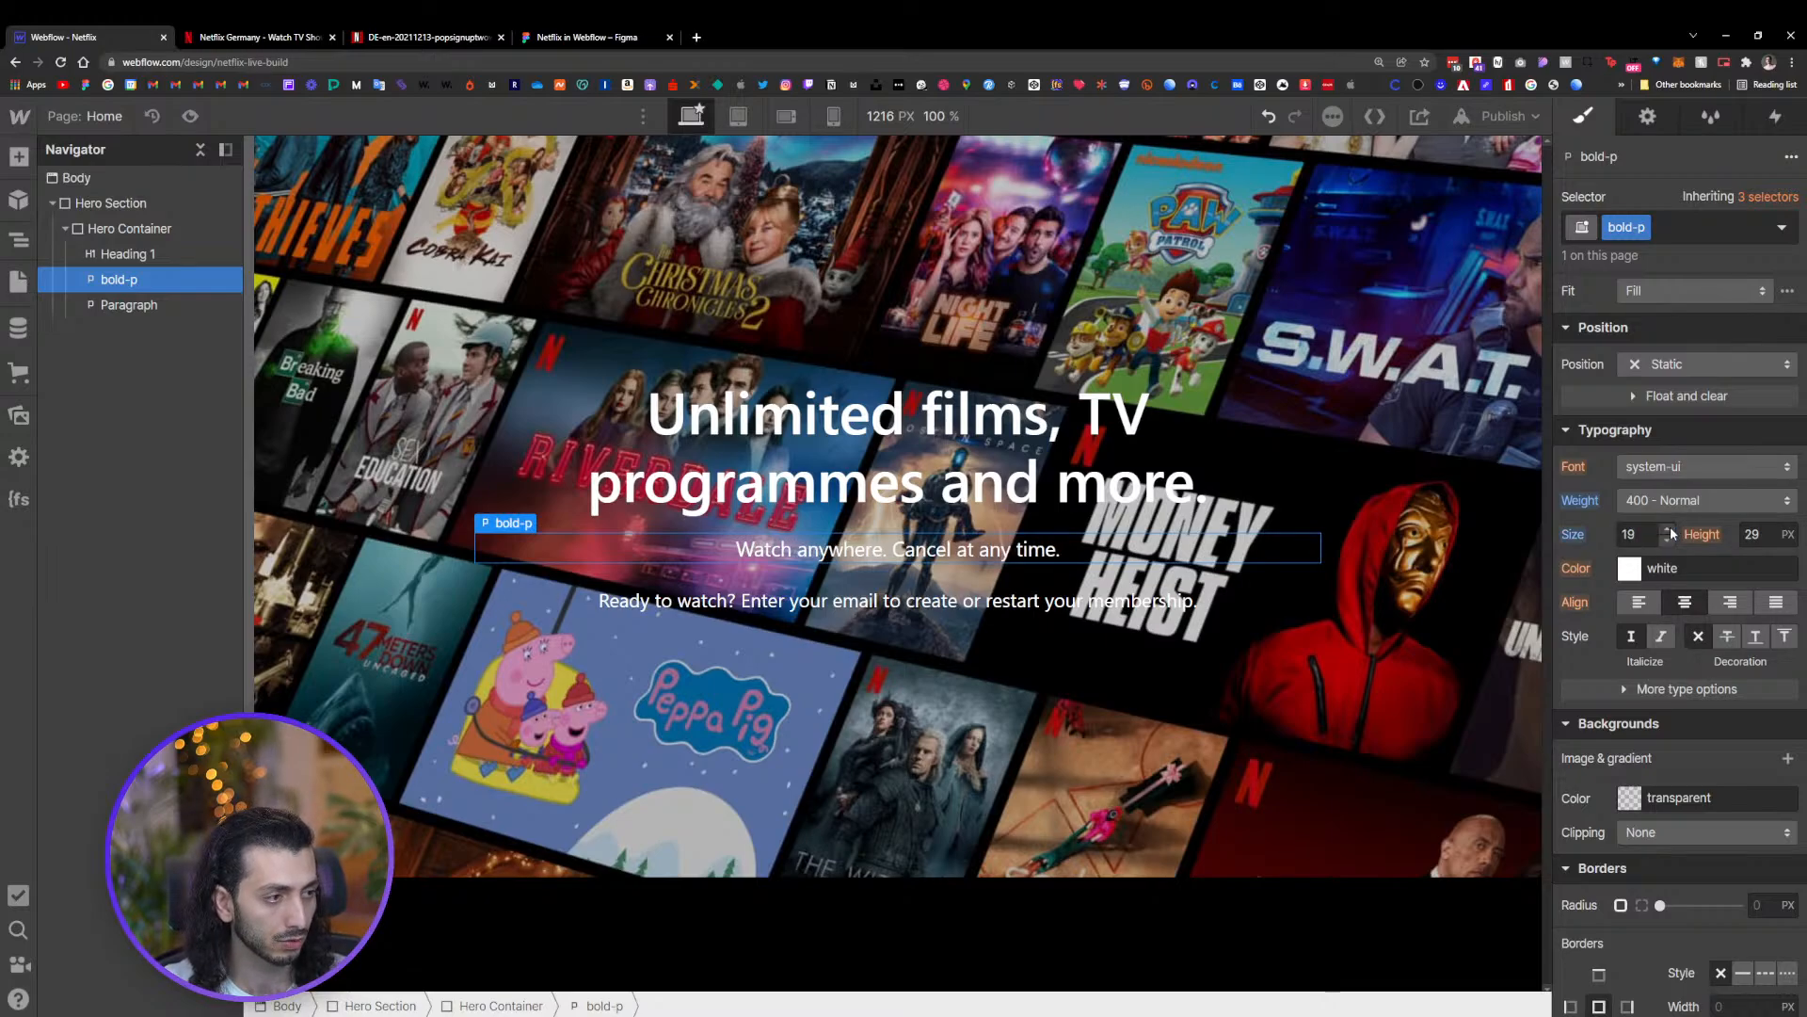
left_click(1668, 529)
Switch the hero heading to the All H1 Headings selector and set its font size to 60 px
left_click(780, 381)
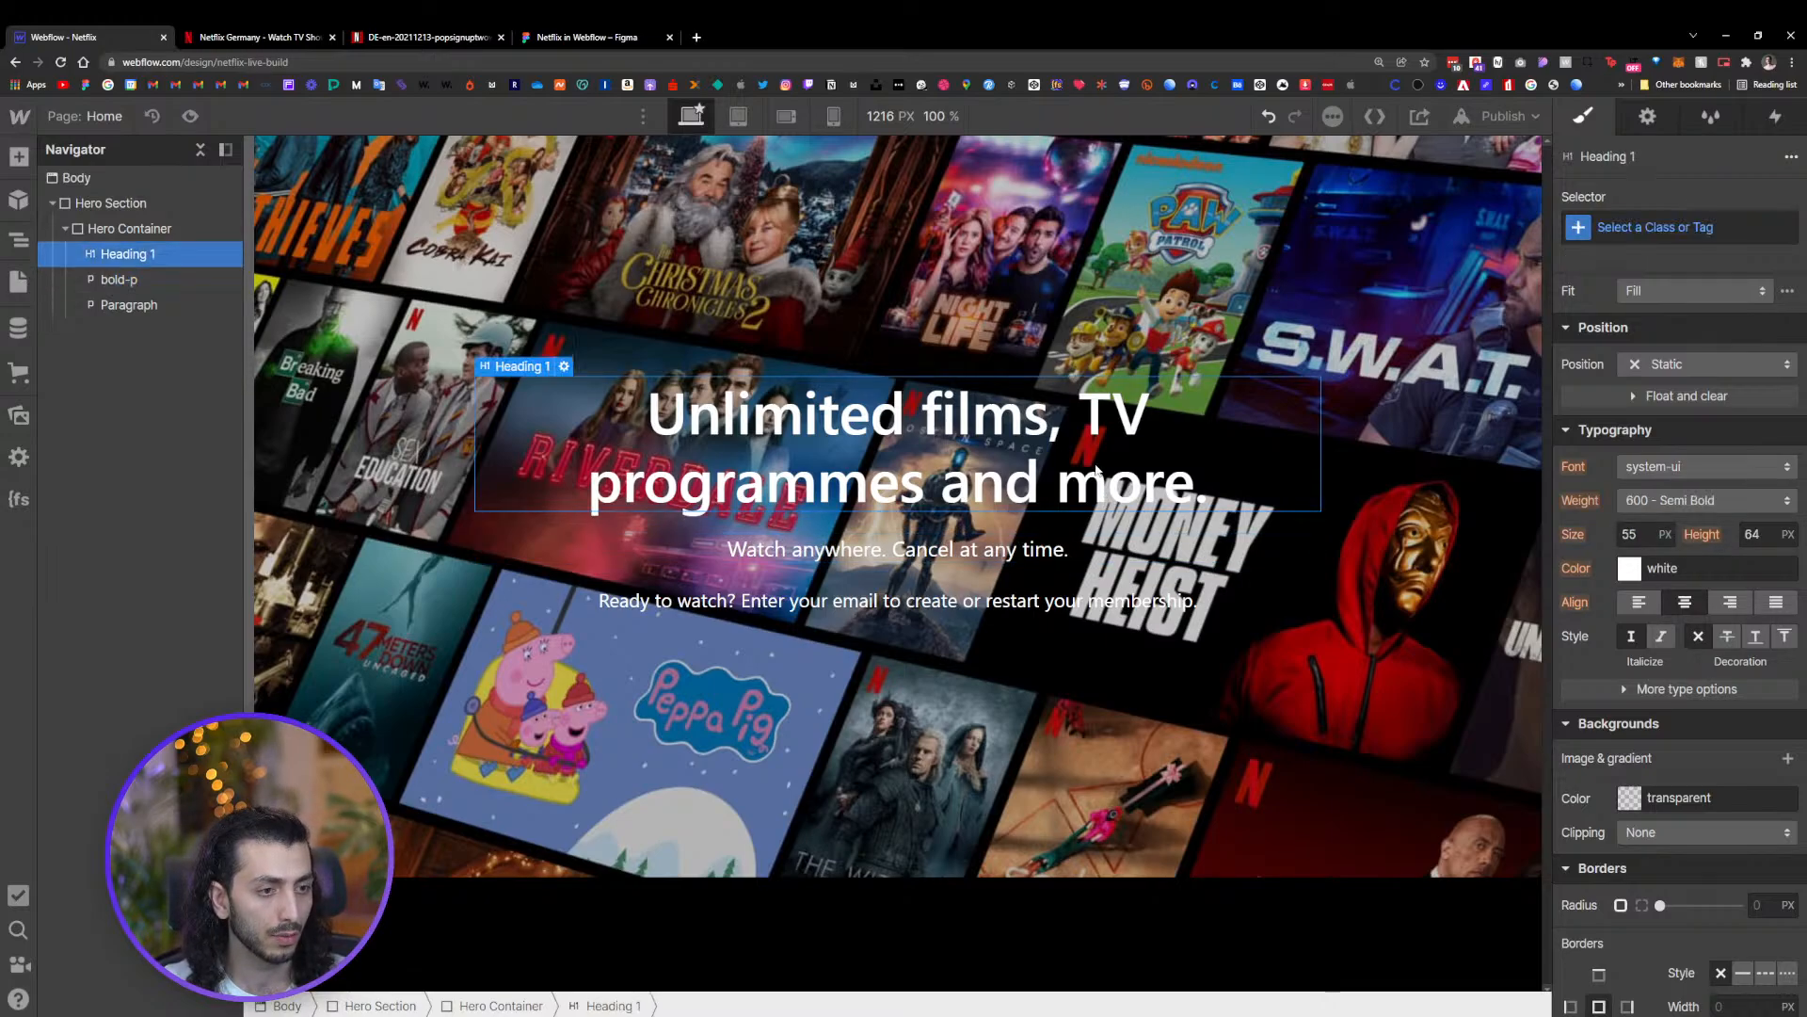
left_click(1647, 227)
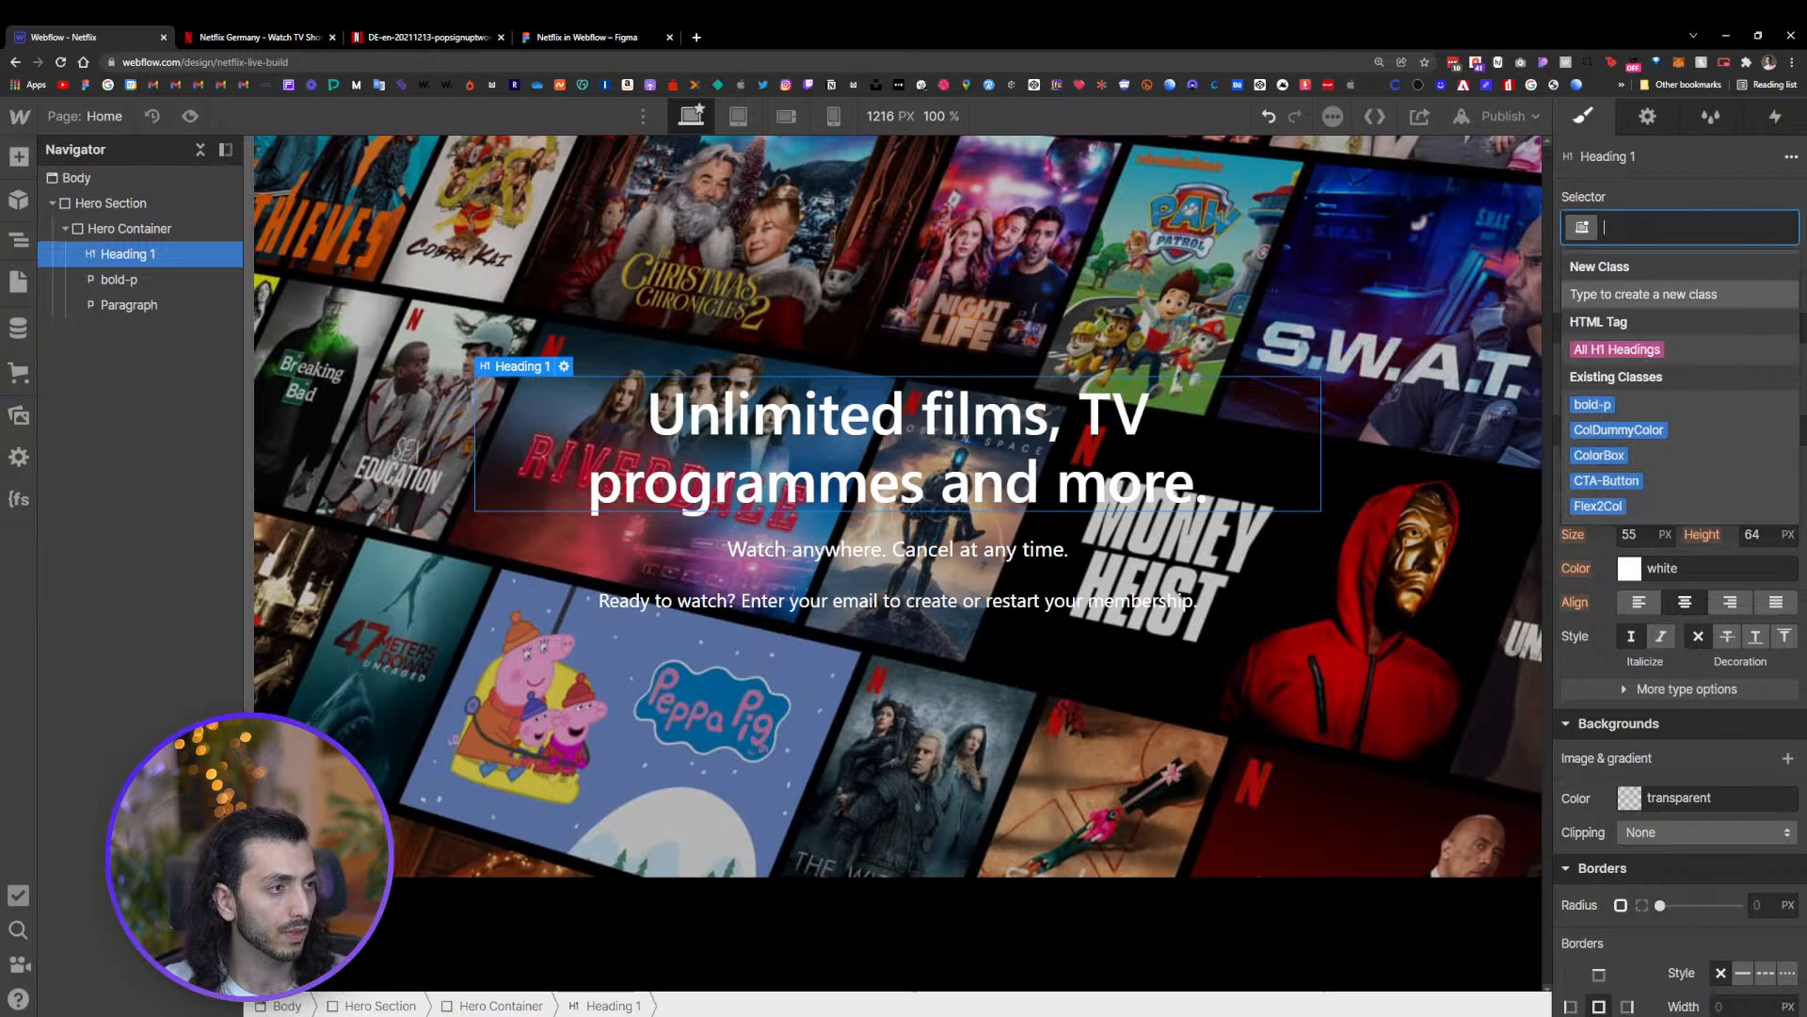
left_click(1617, 347)
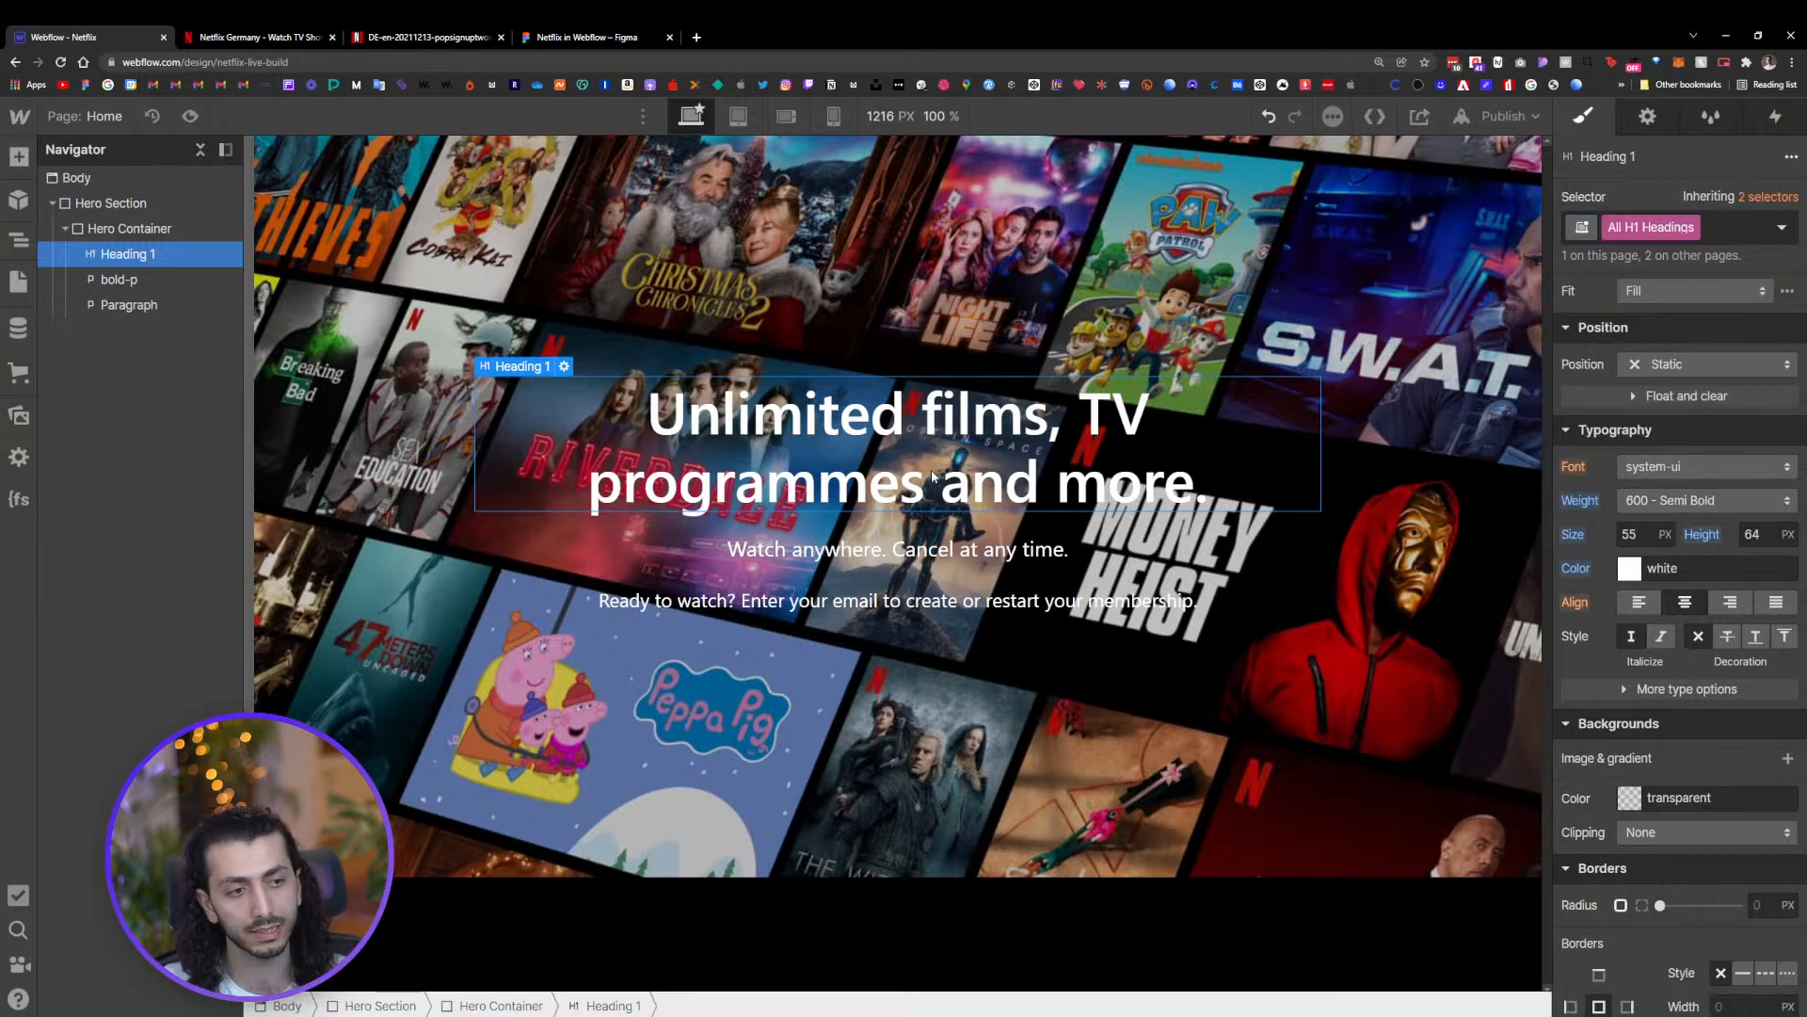
left_click_drag(1666, 534, 1668, 544)
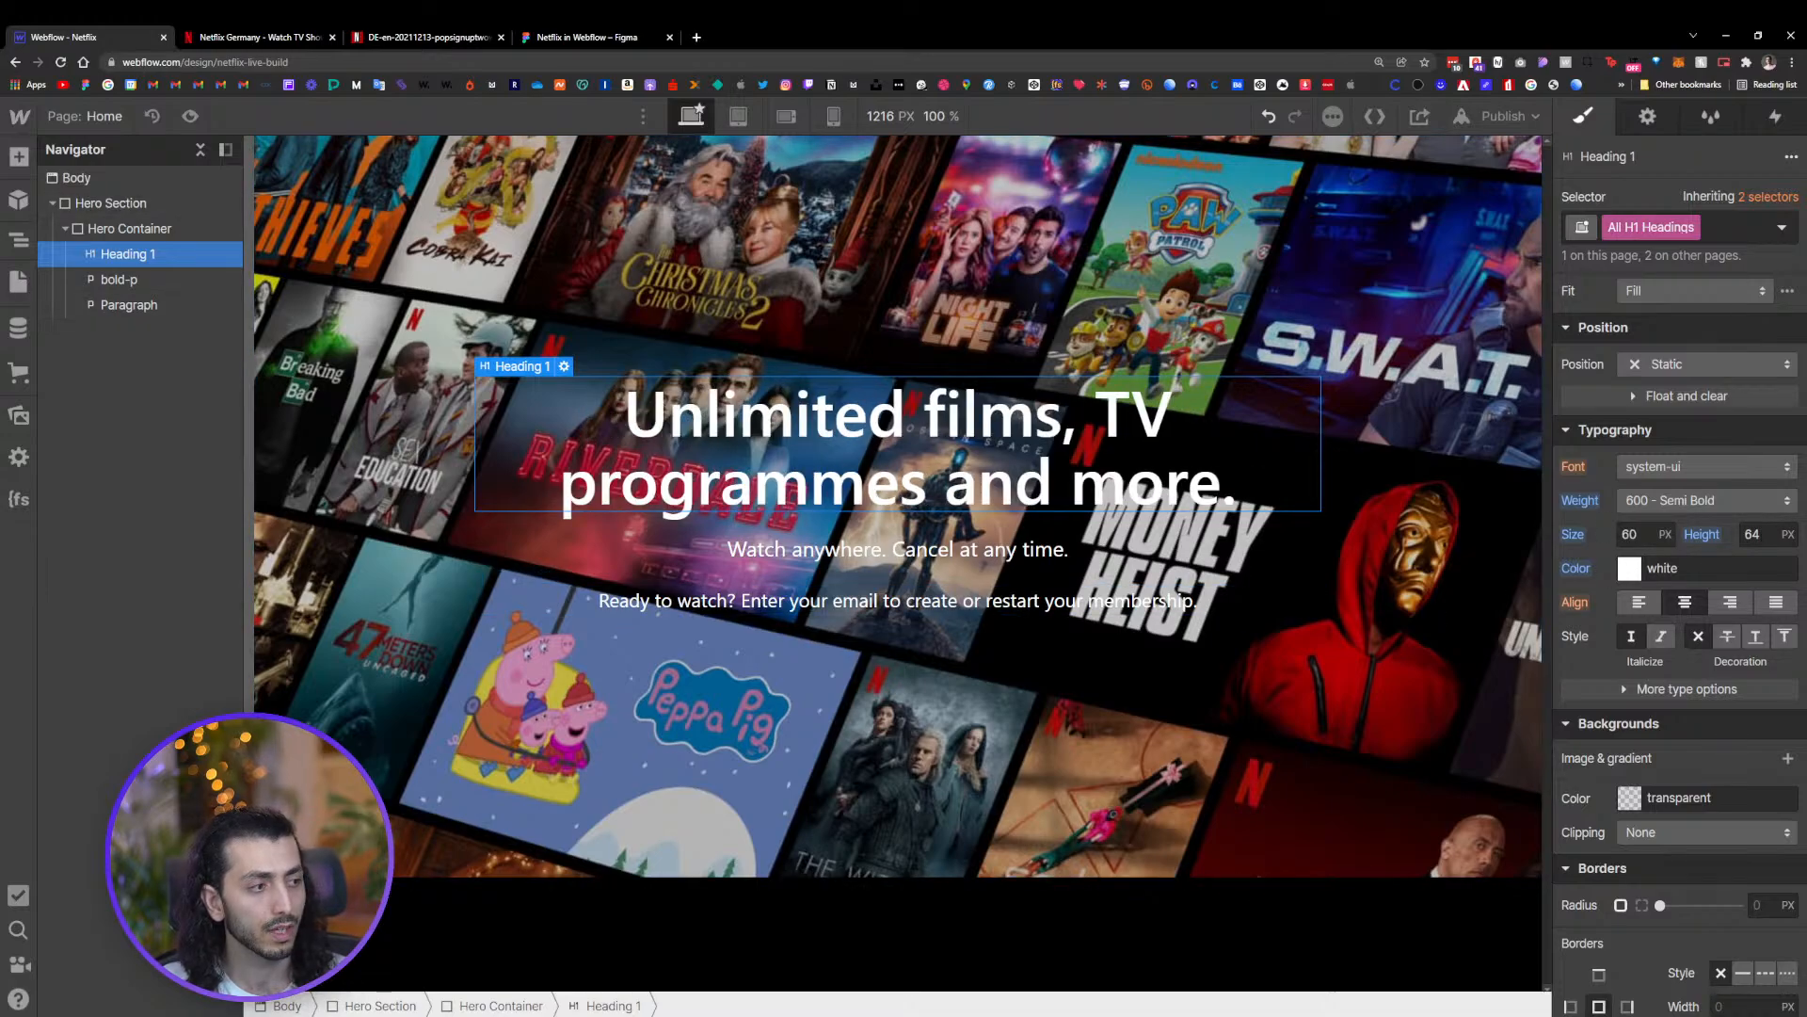
Set the All H1 Headings line height to 1.2
key("Tab")
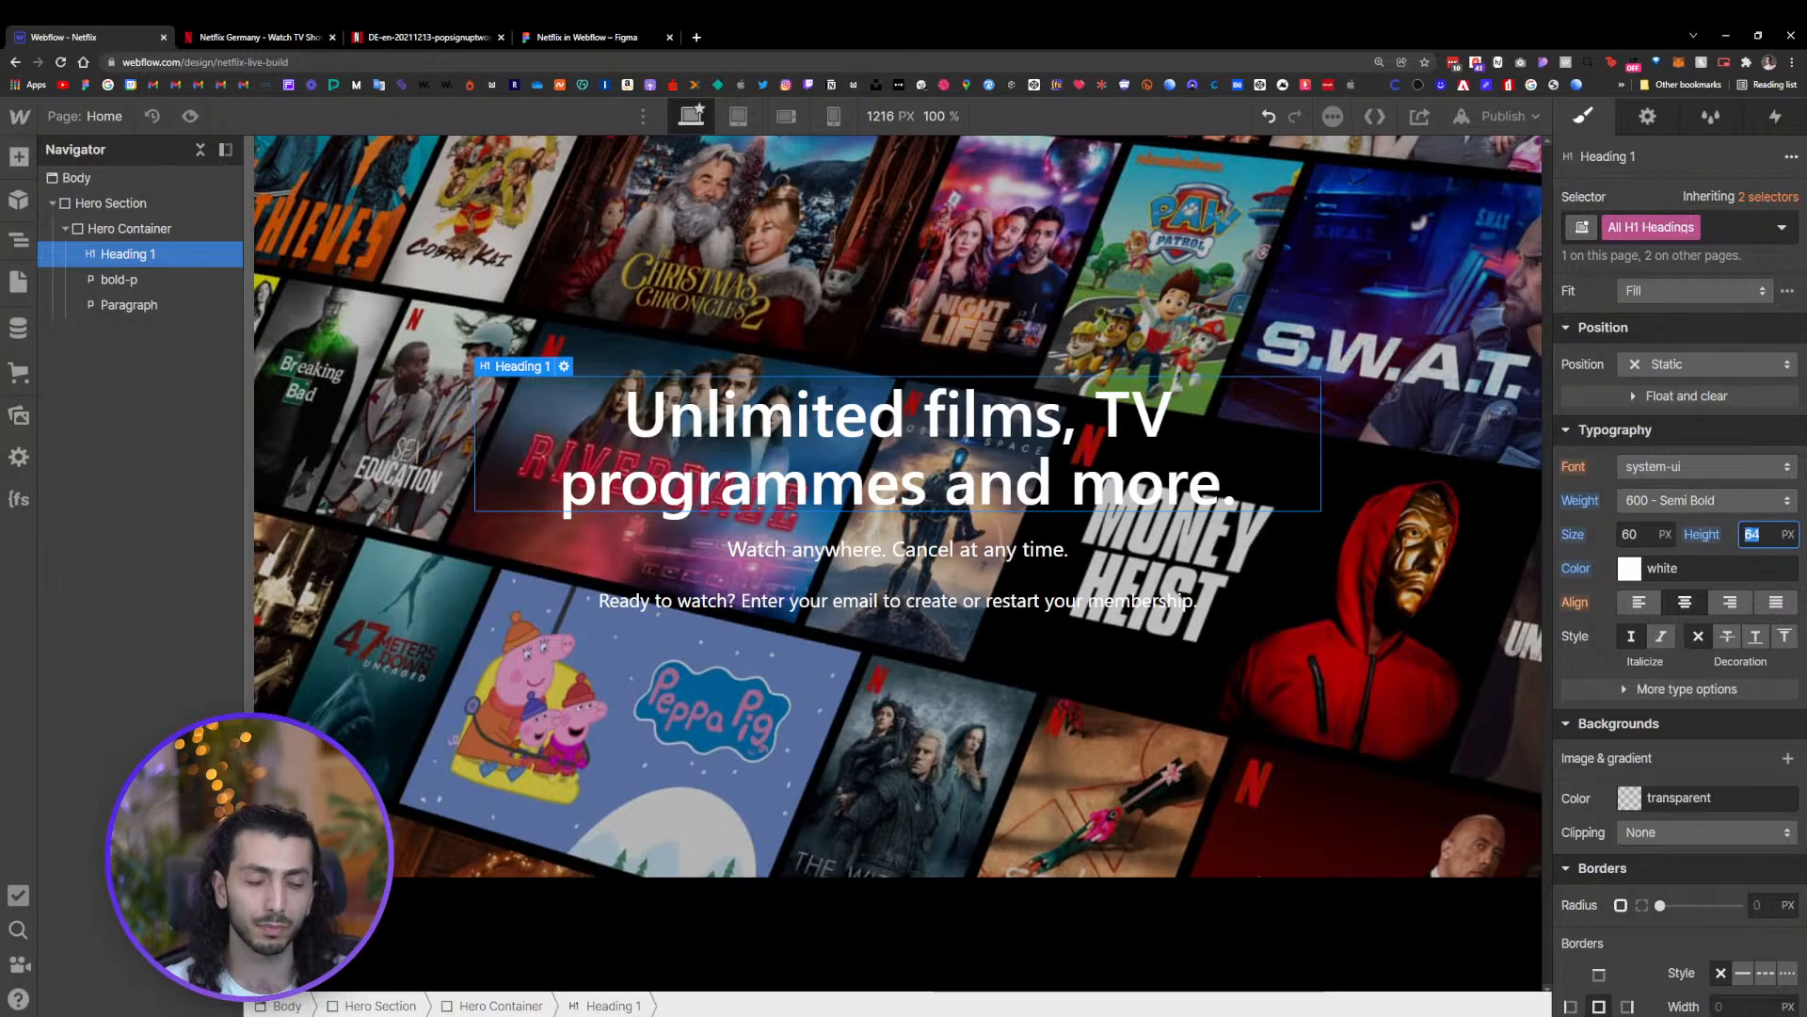
type("1")
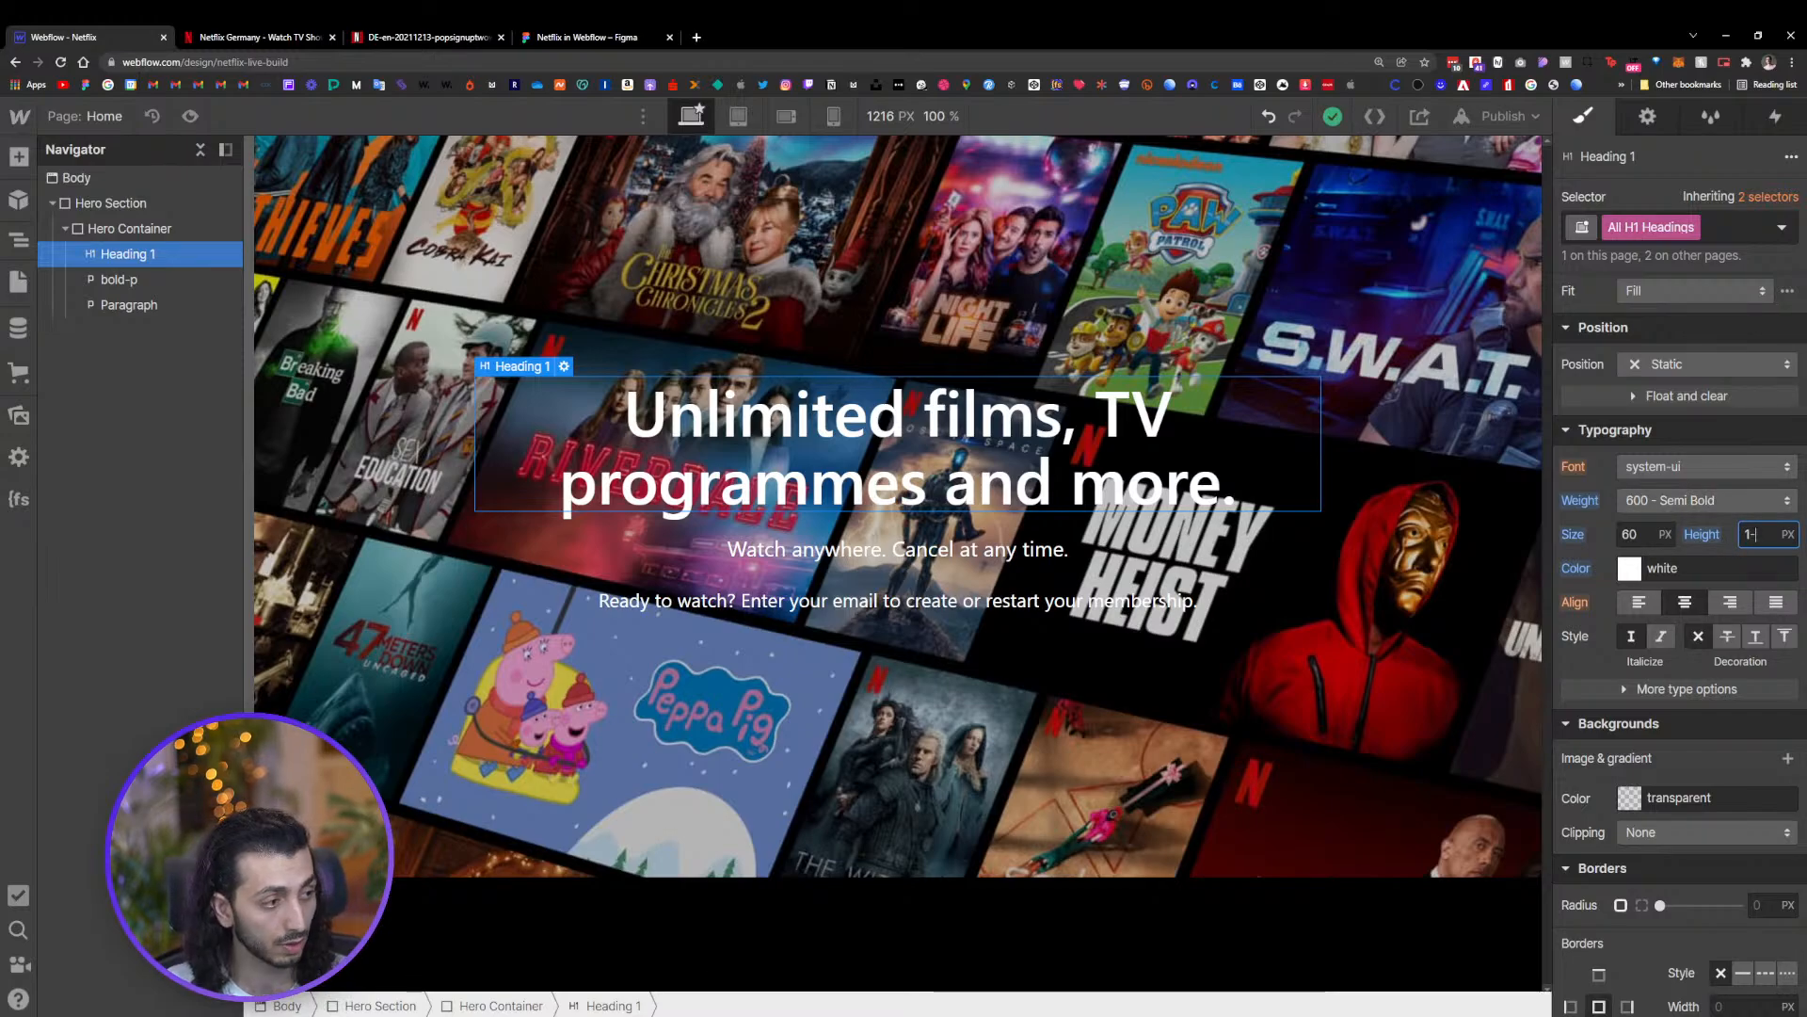
type("-2")
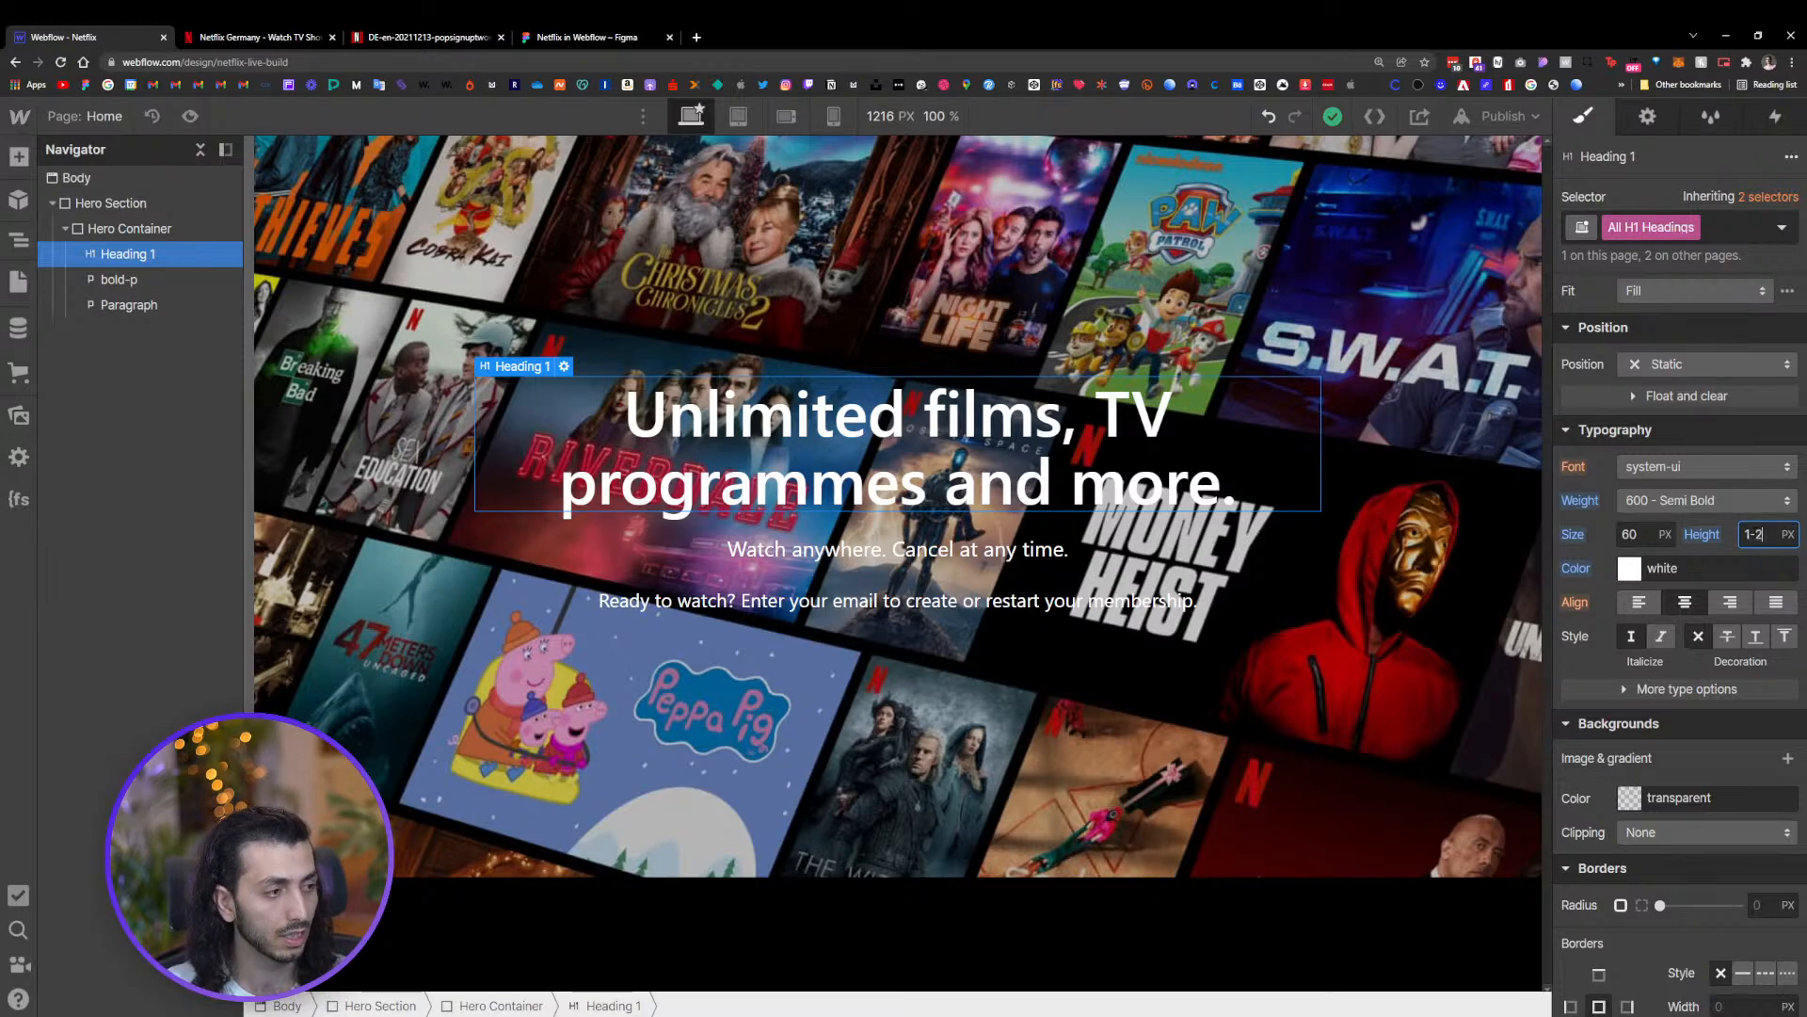
key("BackSpace")
key("BackSpace")
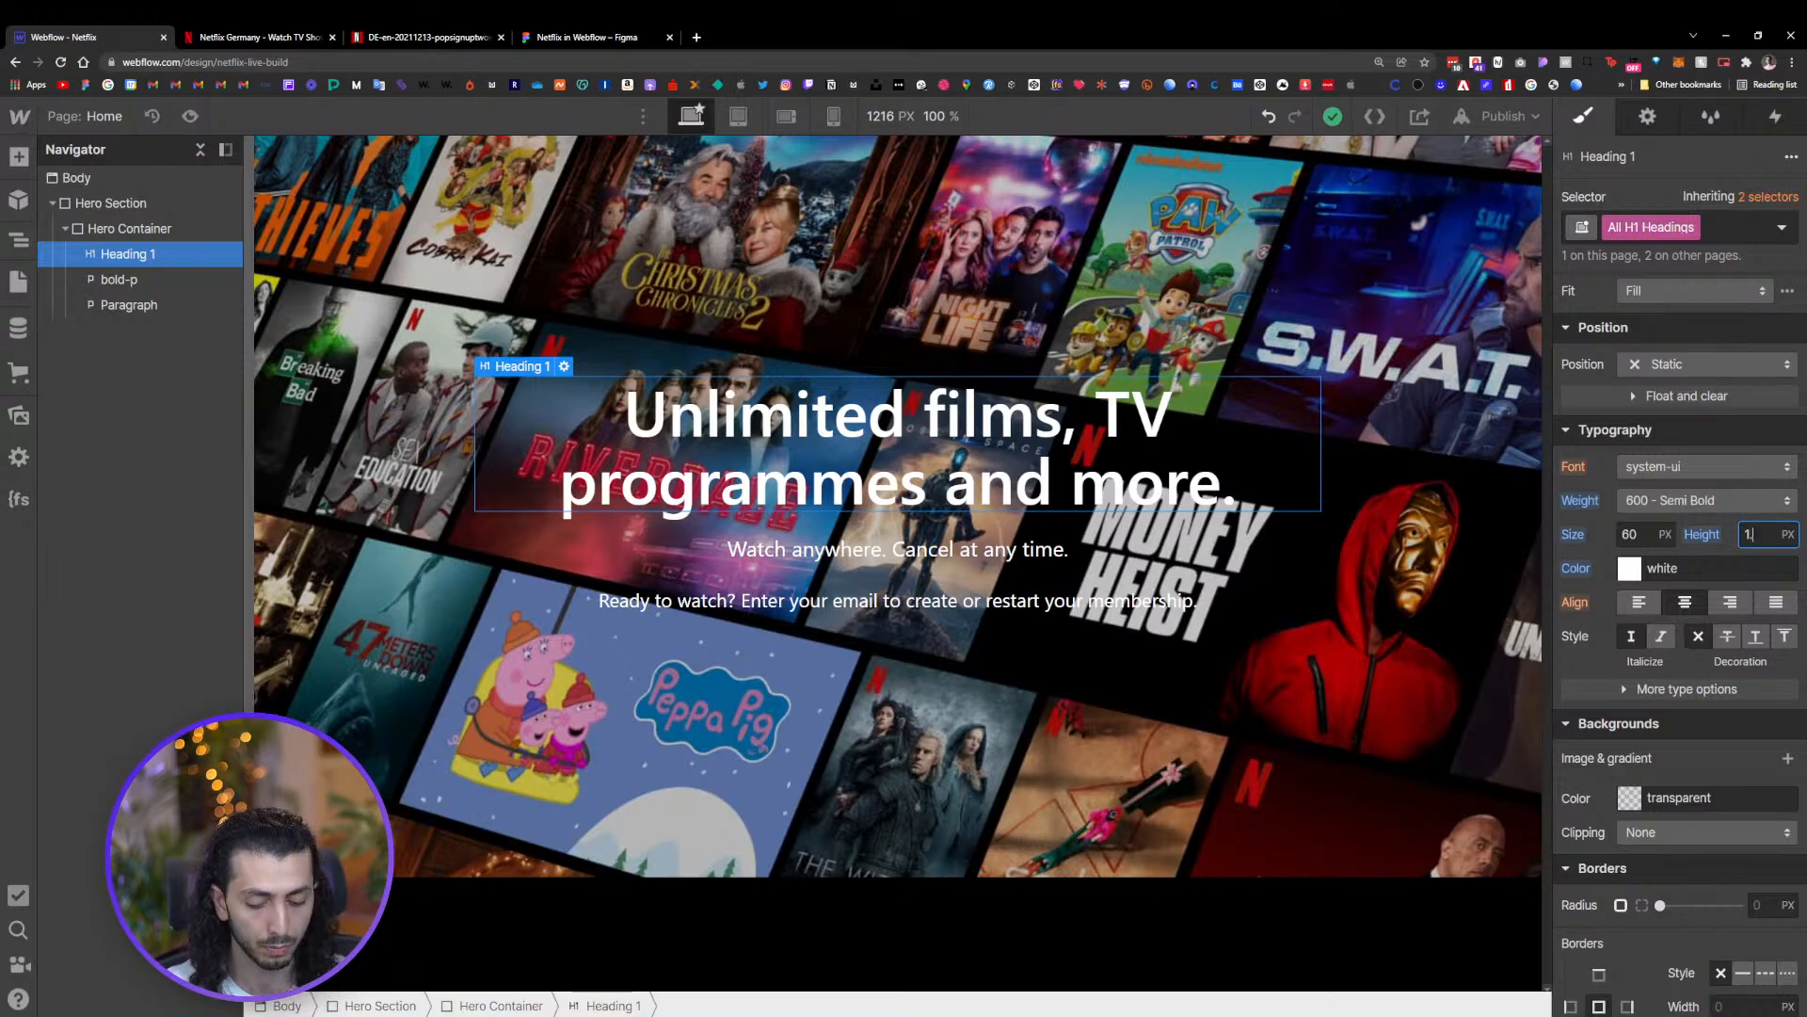
type(".2-")
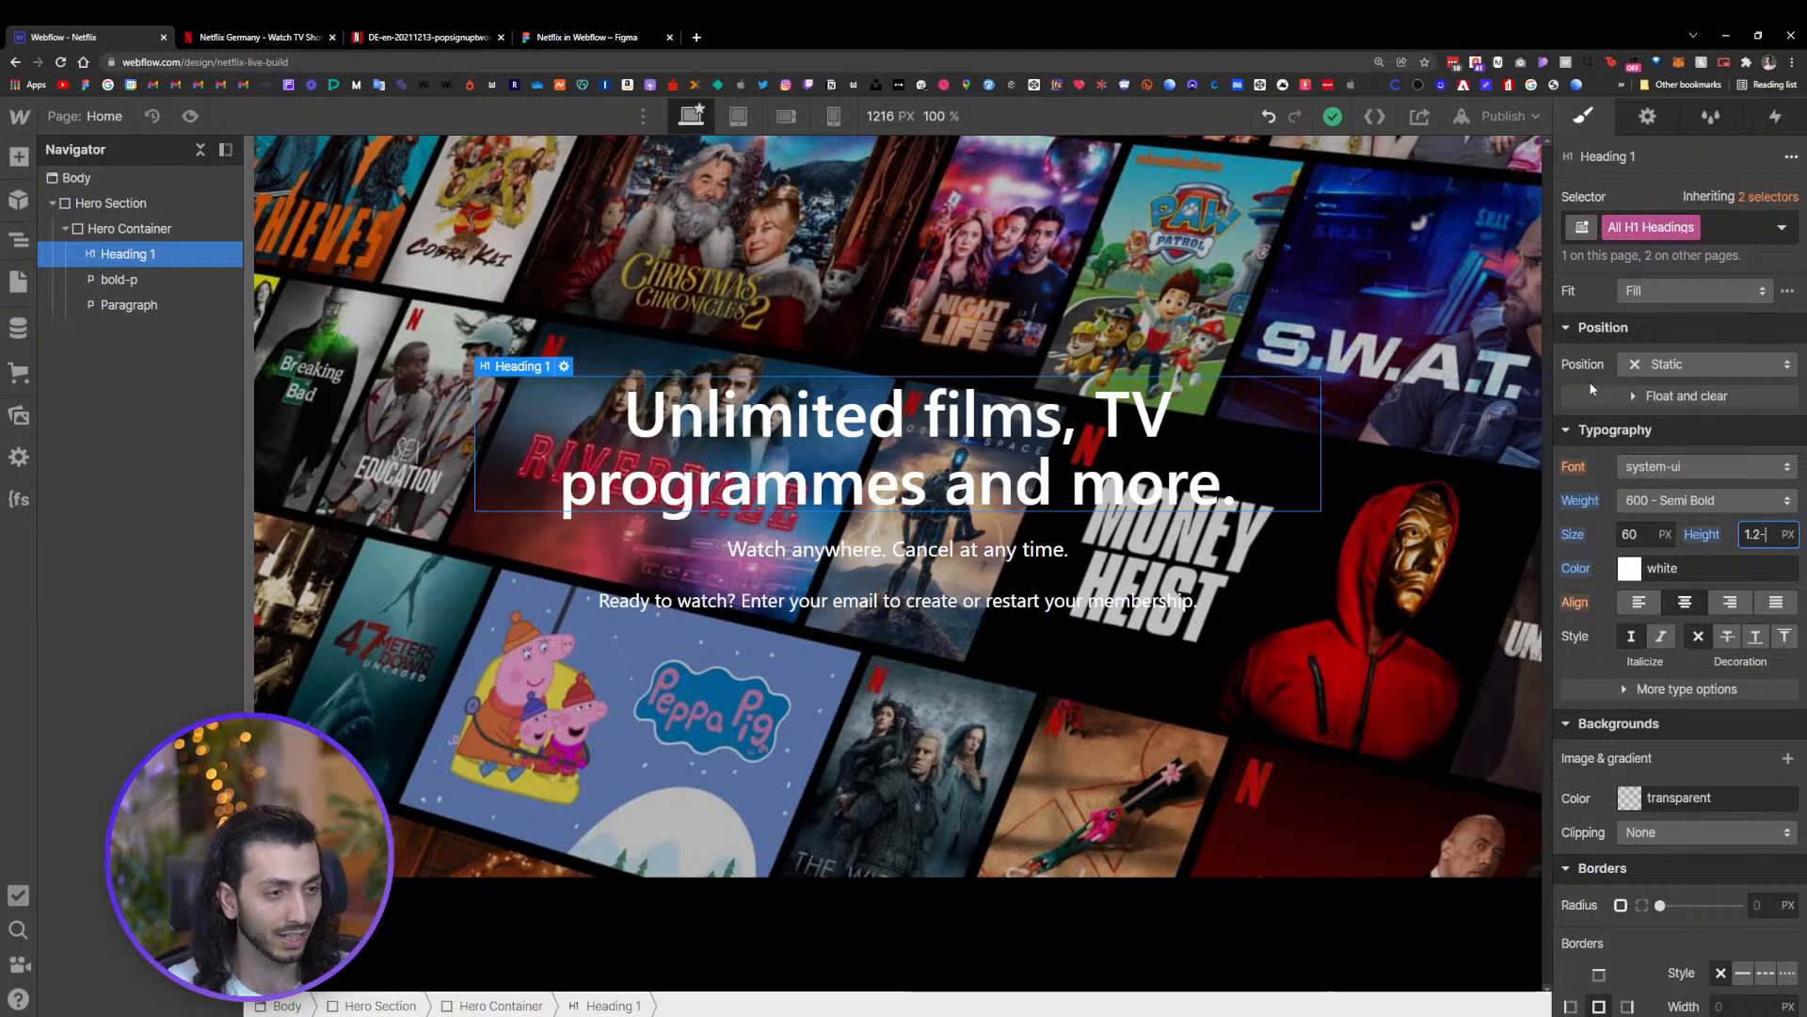
key("BackSpace")
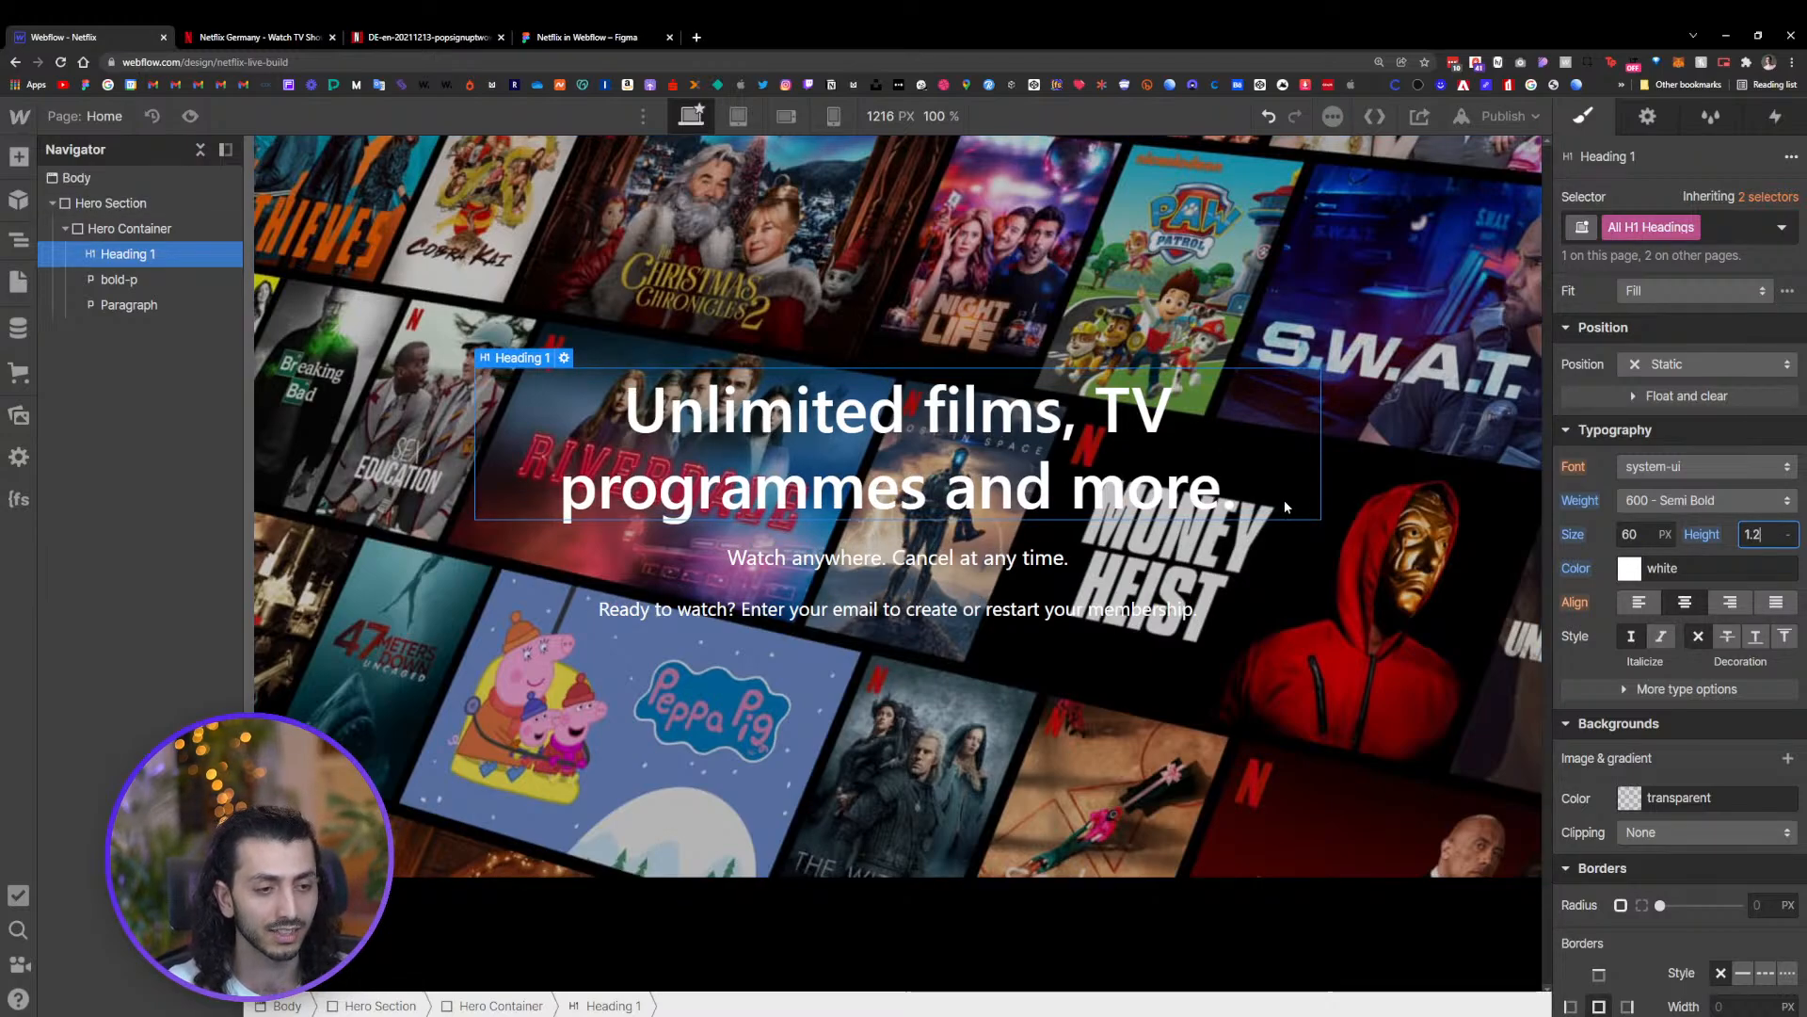
Select the hero section and review the hero area of the Figma design
left_click(1056, 355)
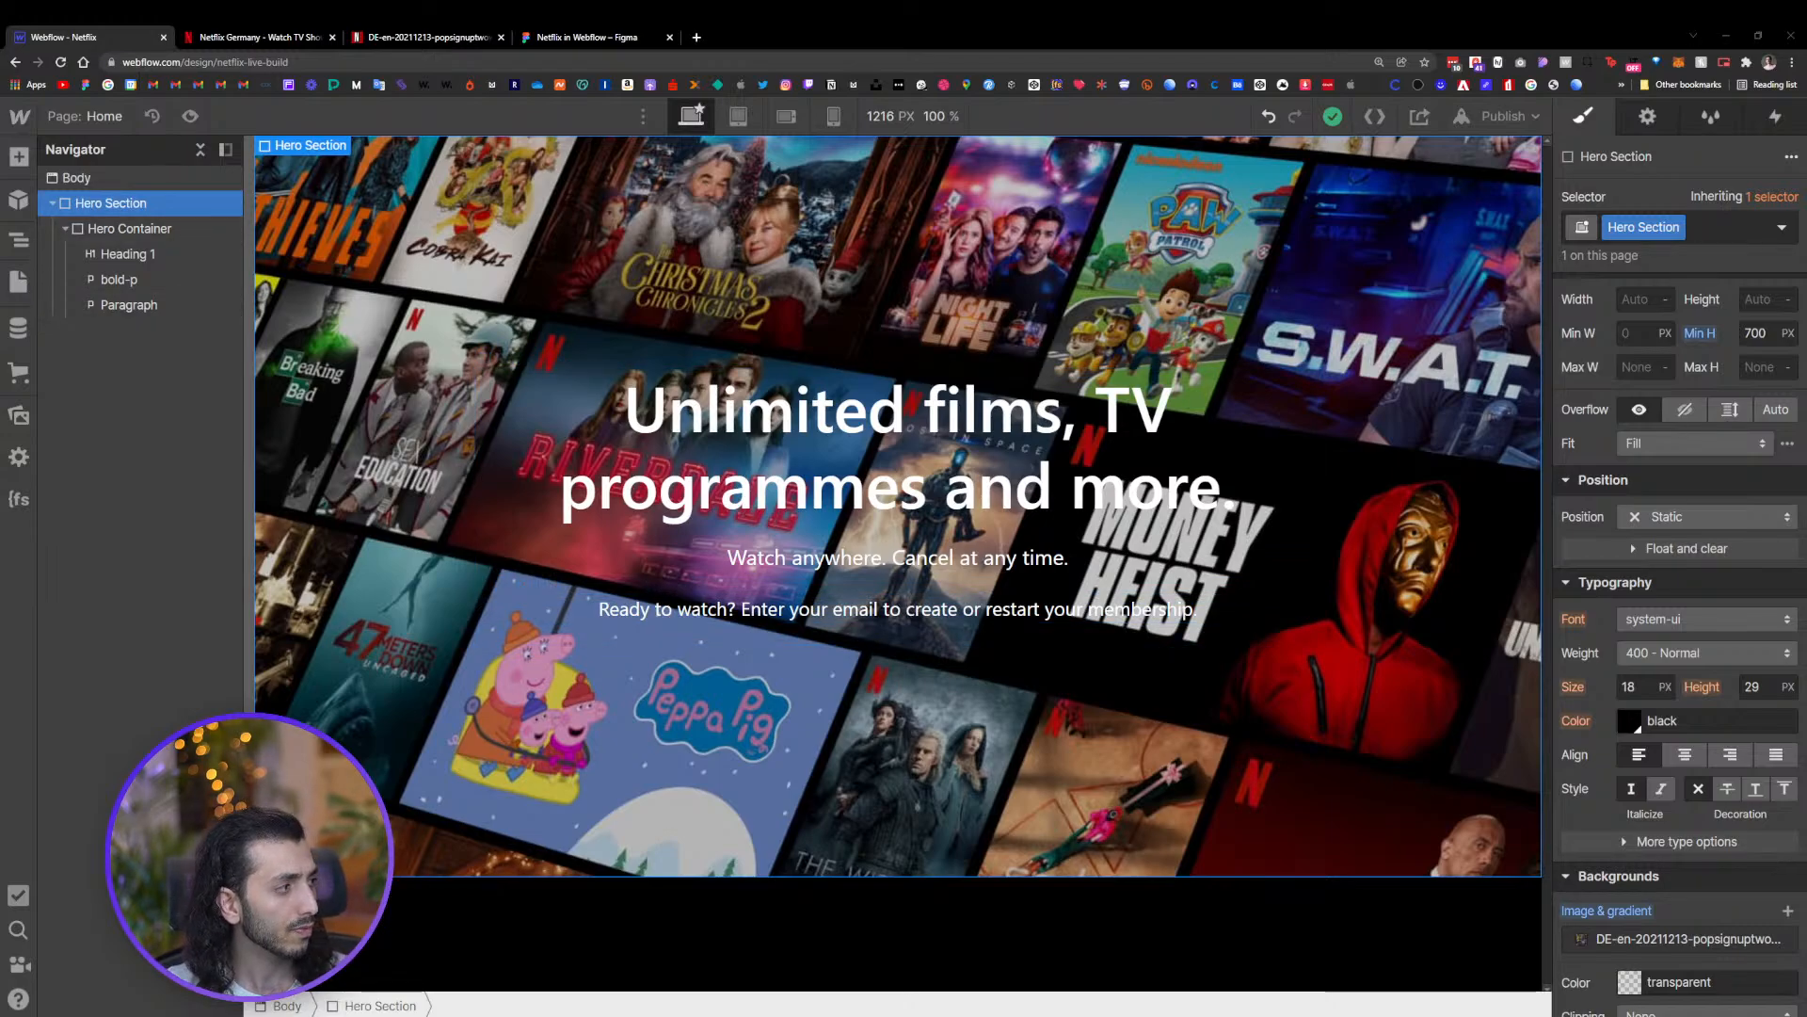
left_click(584, 36)
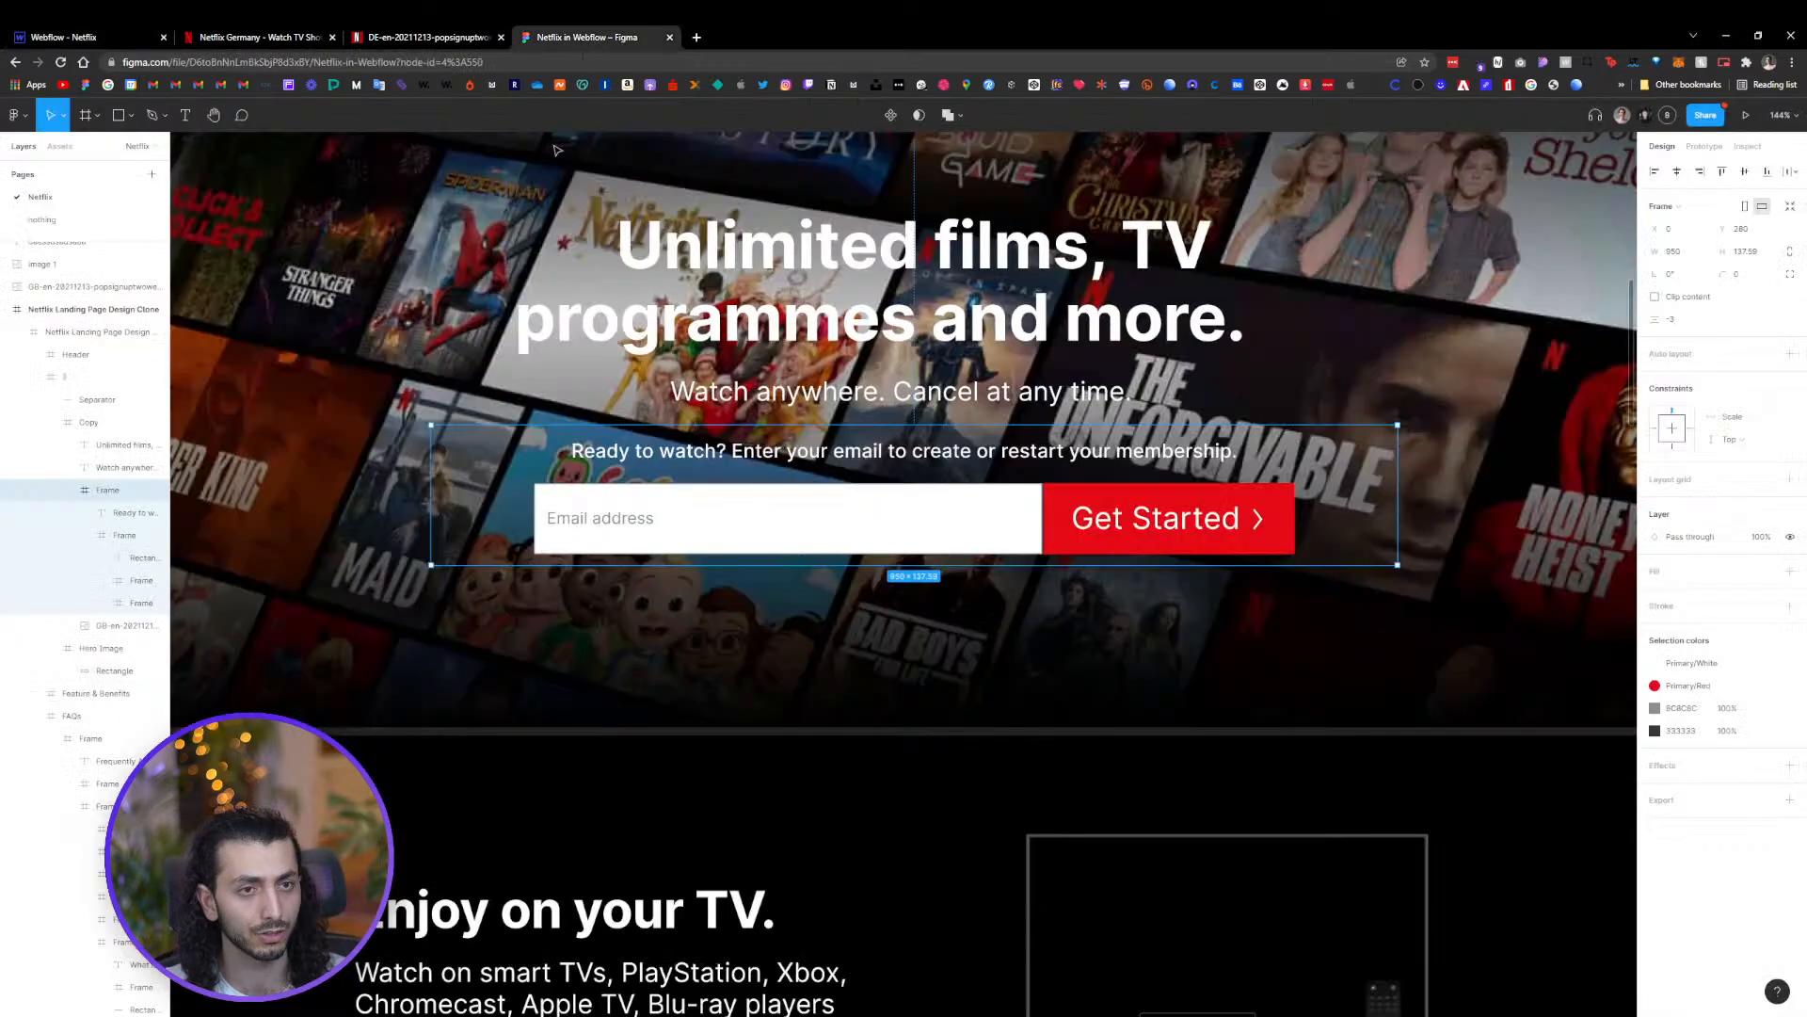
scroll(1087, 332, "up", 3)
left_click(1065, 210)
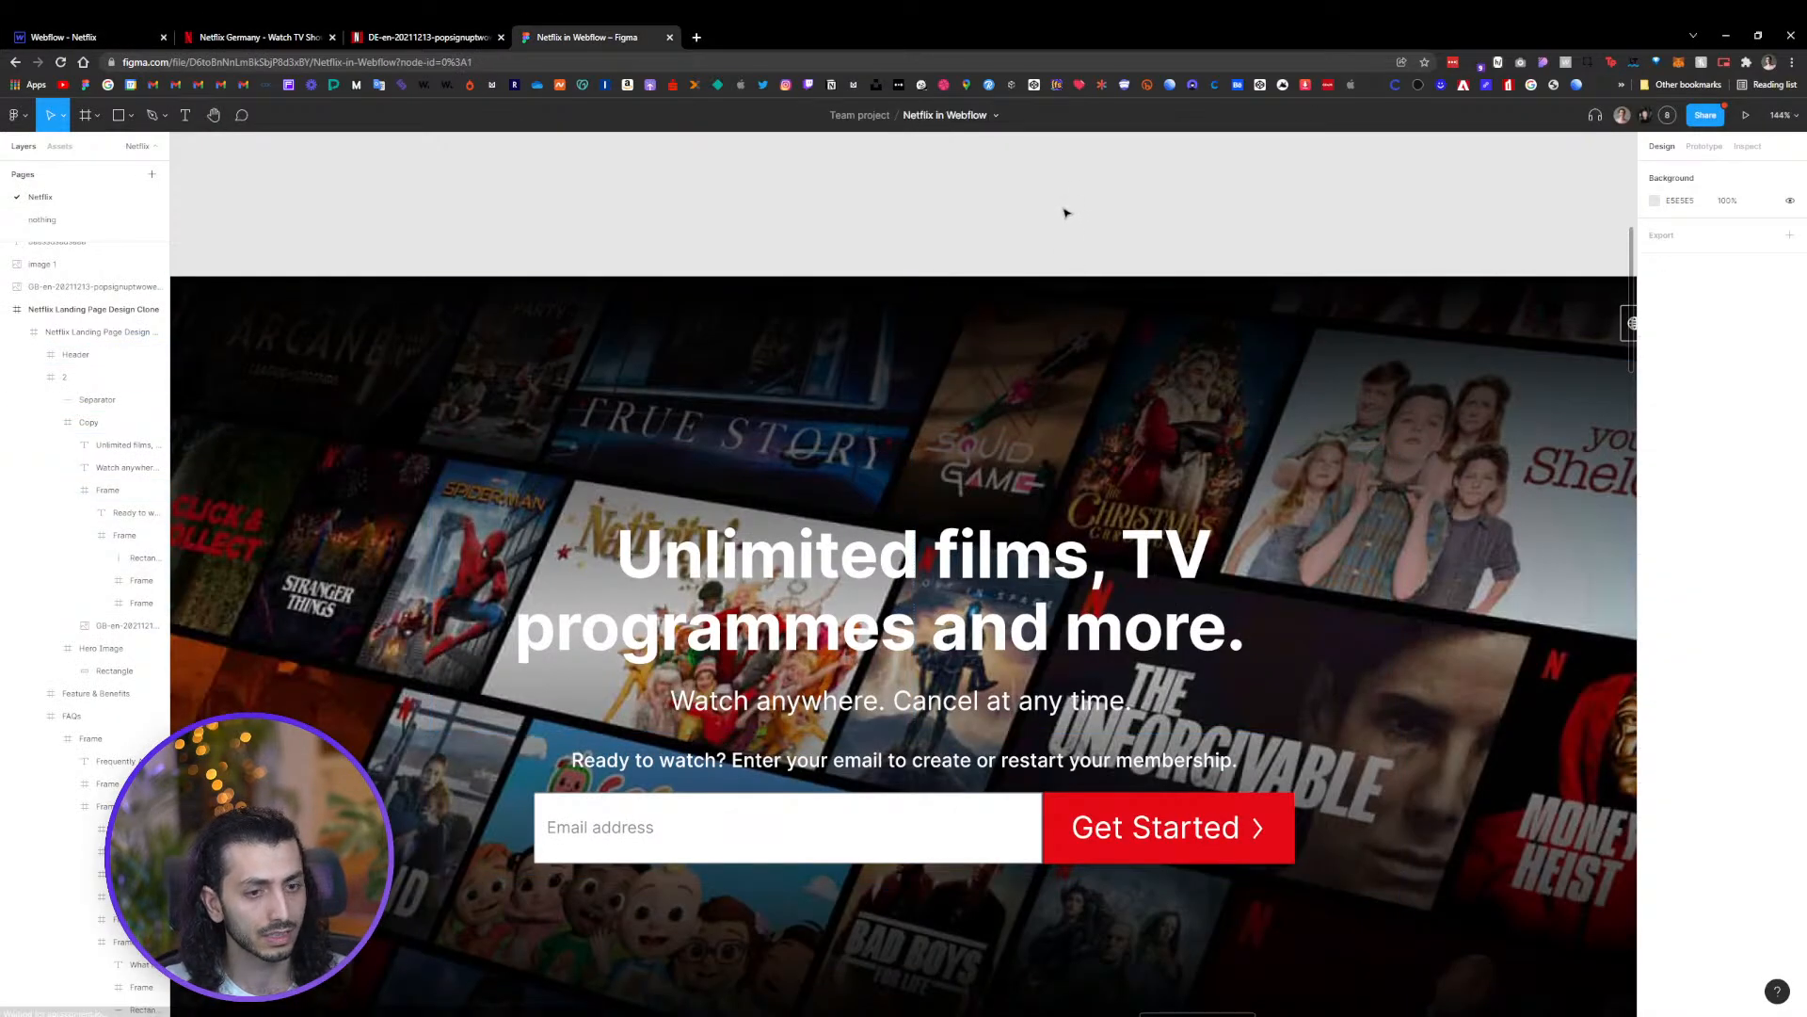
scroll(1065, 210, "down", 5)
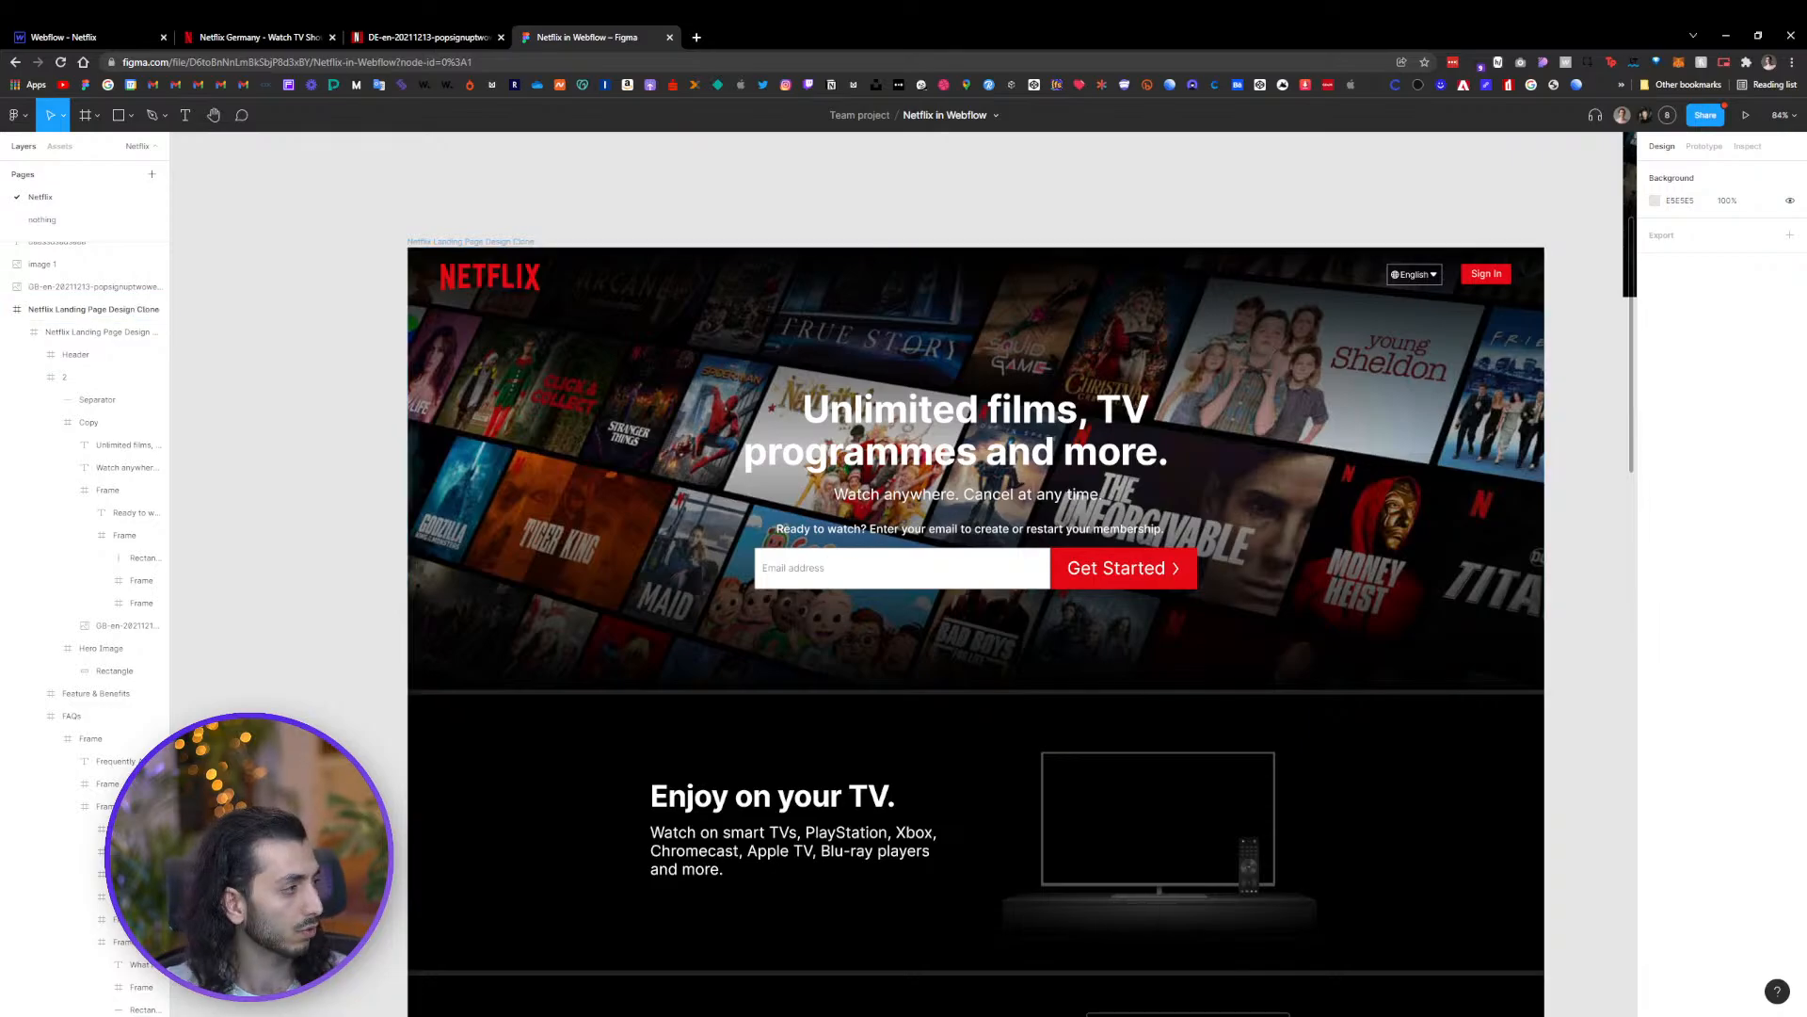
left_click(266, 38)
left_click(92, 38)
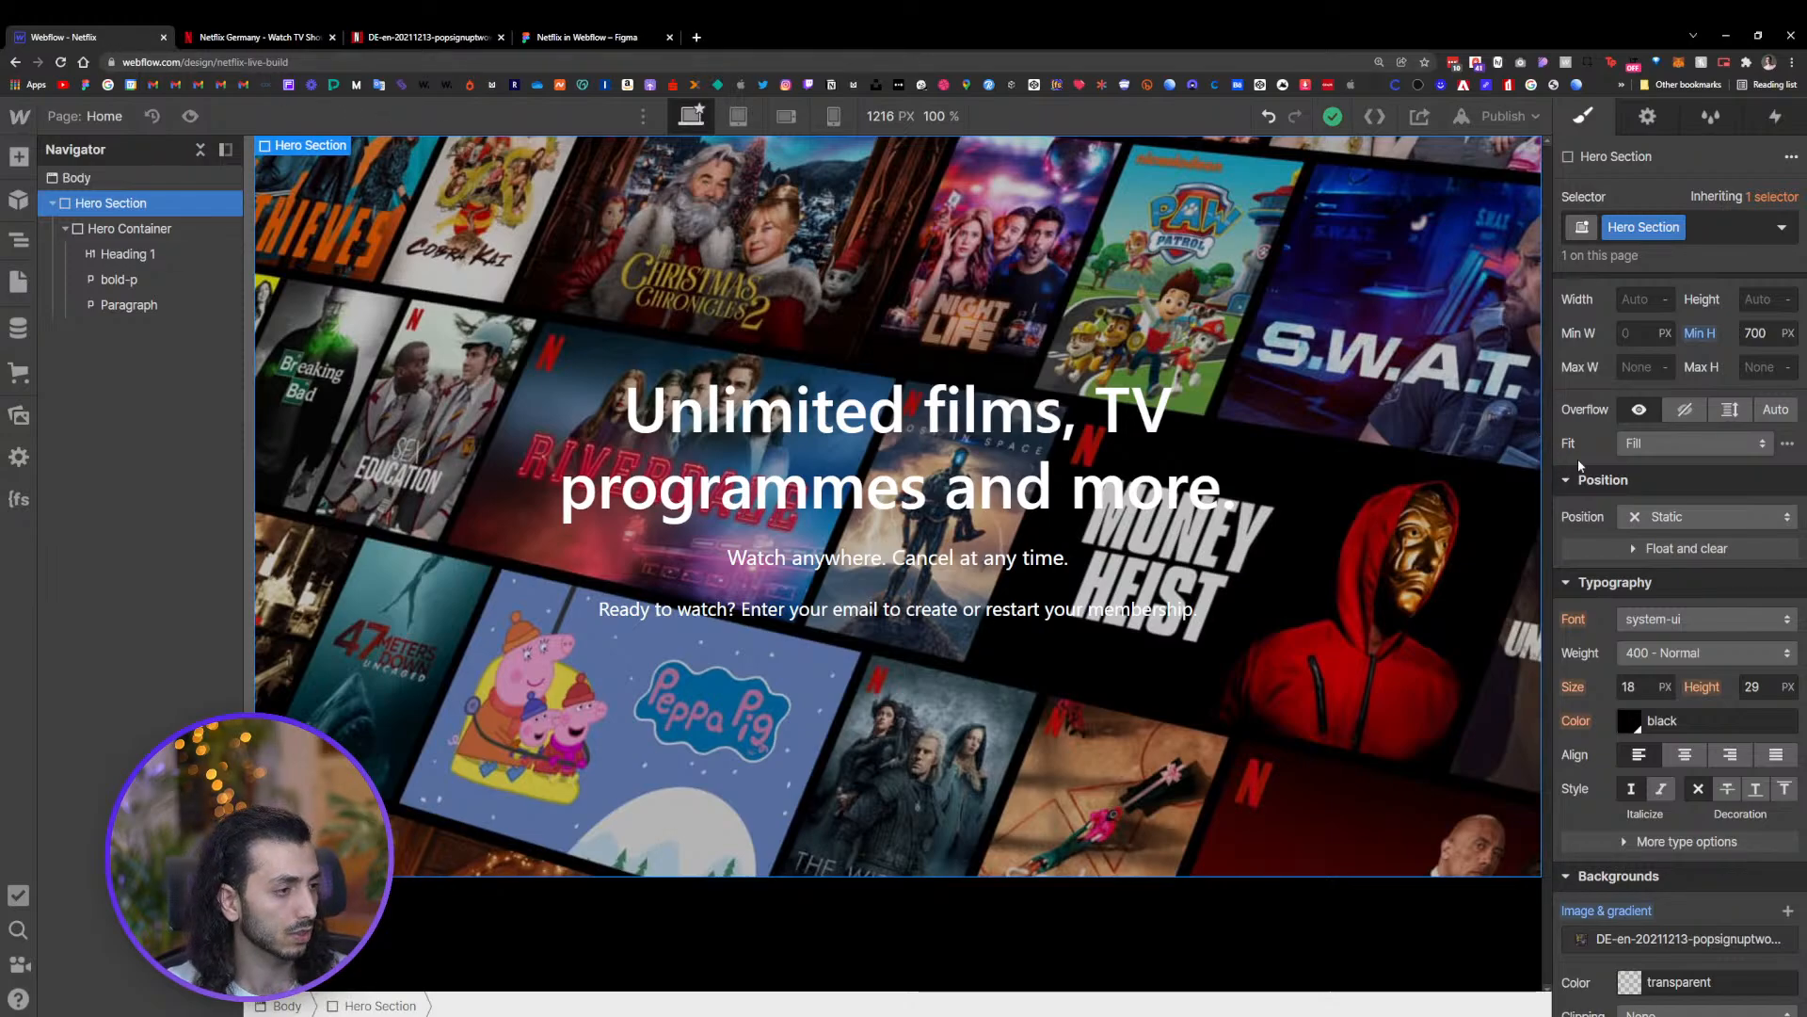
Add a linear gradient background layer to the hero section and set its end stop to solid black
scroll(1609, 461, "down", 5)
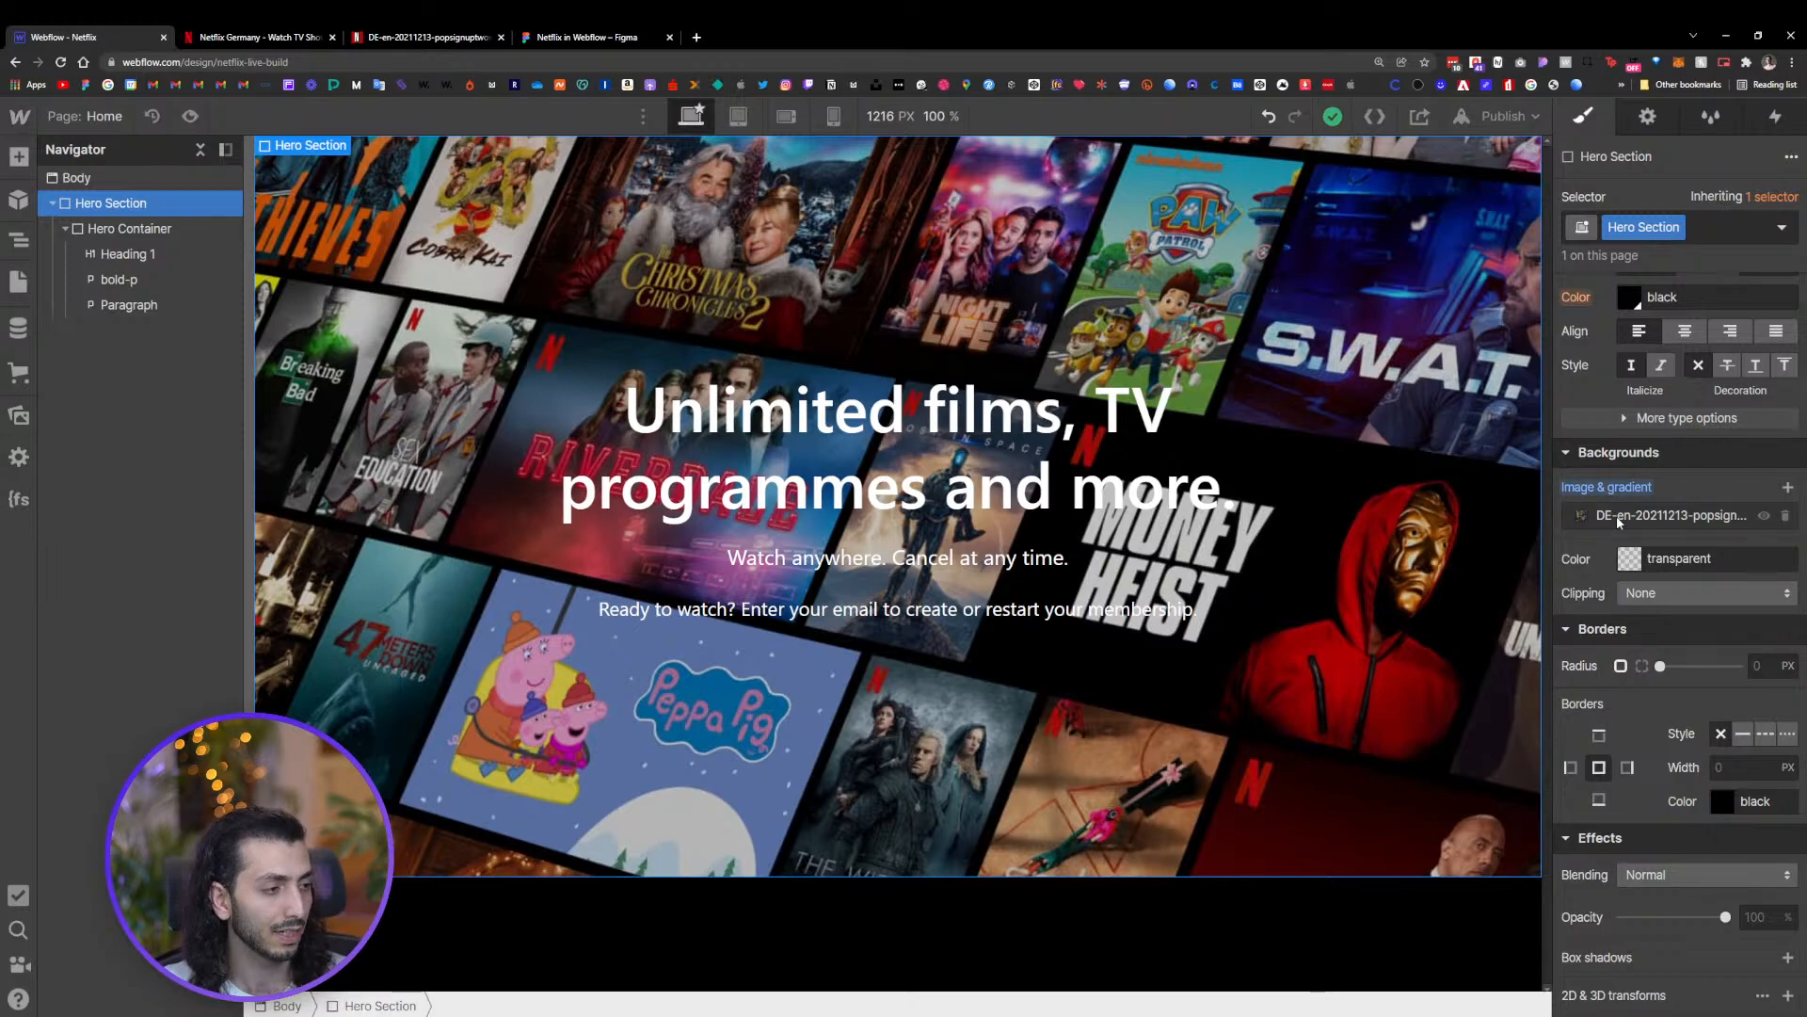
left_click(1788, 489)
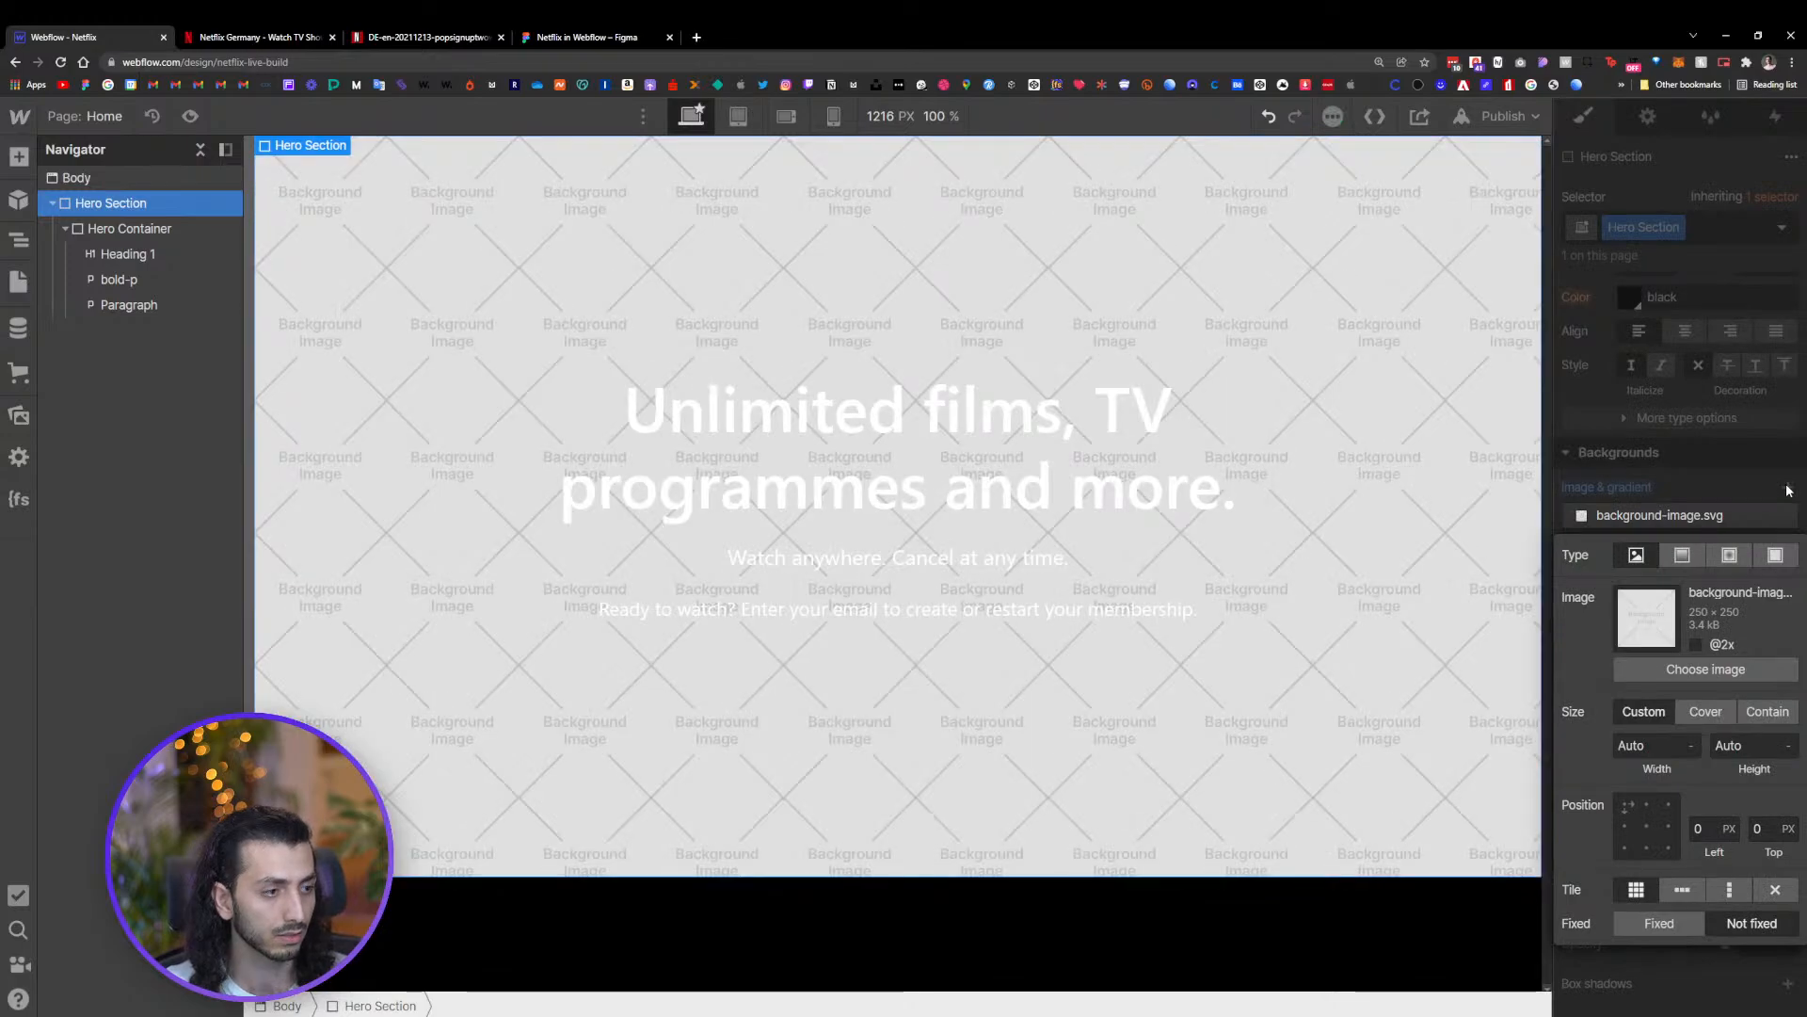
left_click(1683, 557)
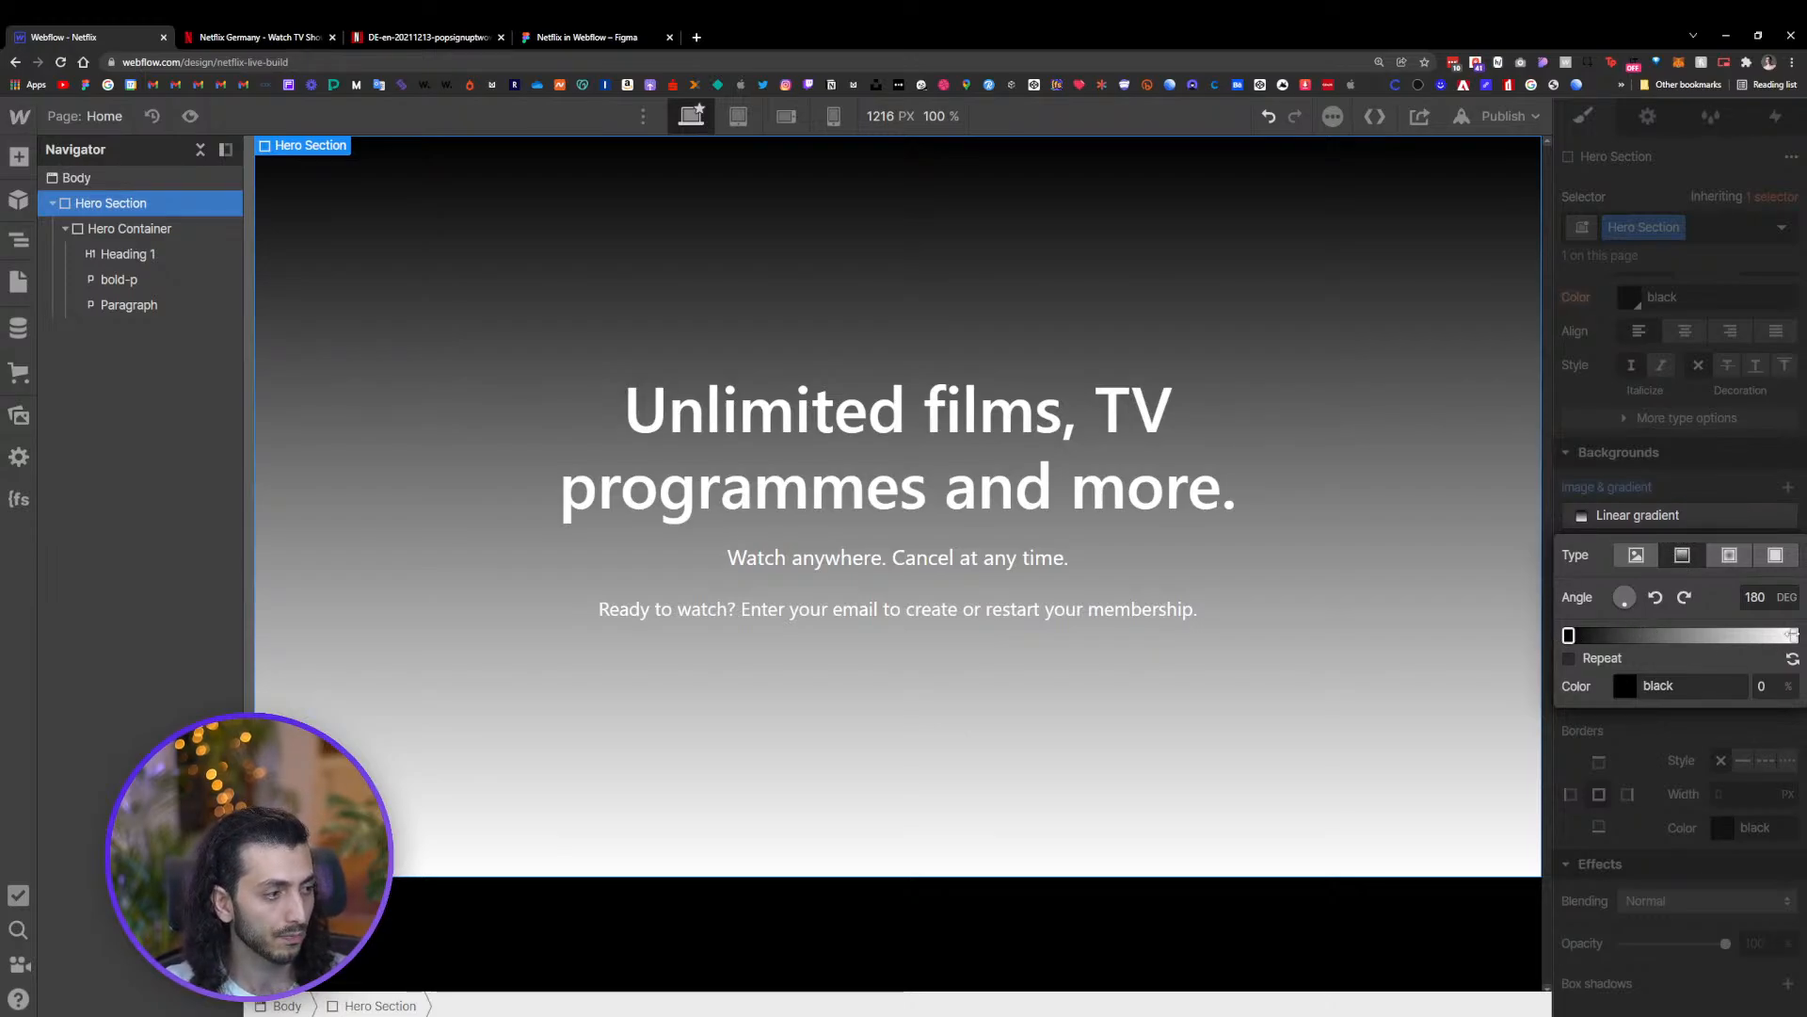
left_click(1793, 635)
left_click(1625, 686)
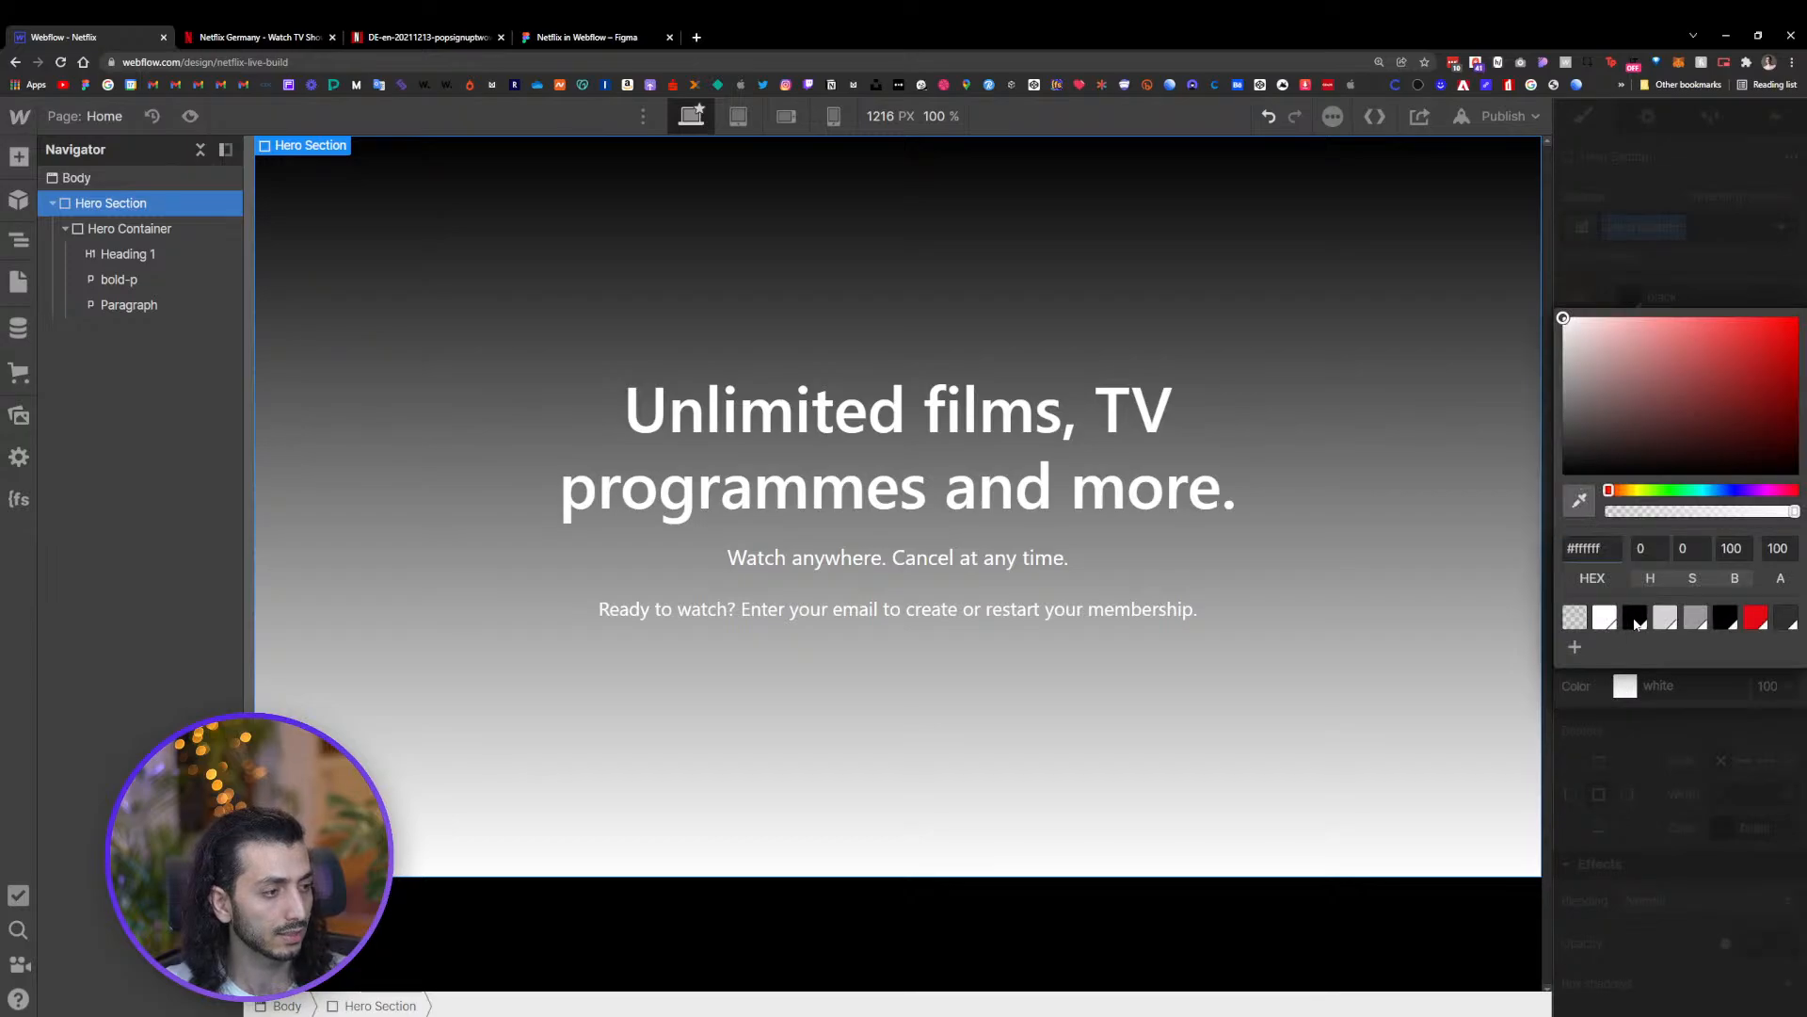
left_click(1635, 617)
left_click(1680, 721)
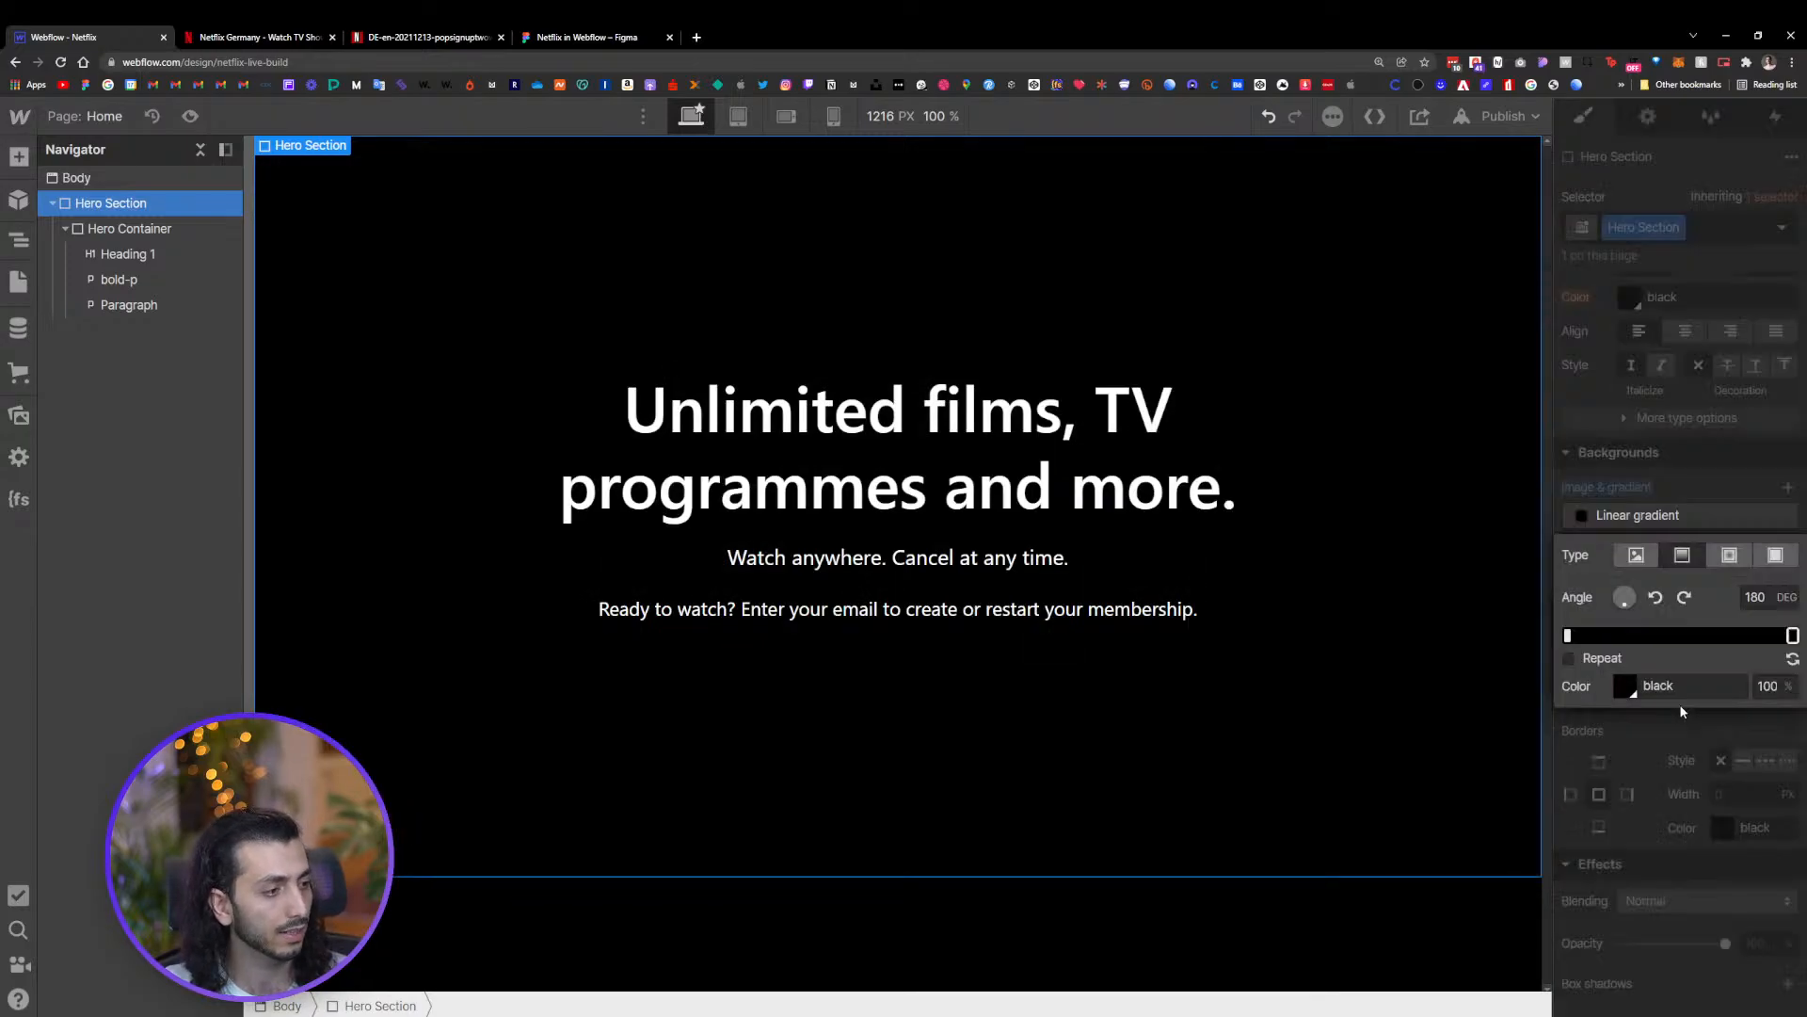
Add a middle gradient stop at 50% and set it to black at 38% opacity
left_click(1682, 637)
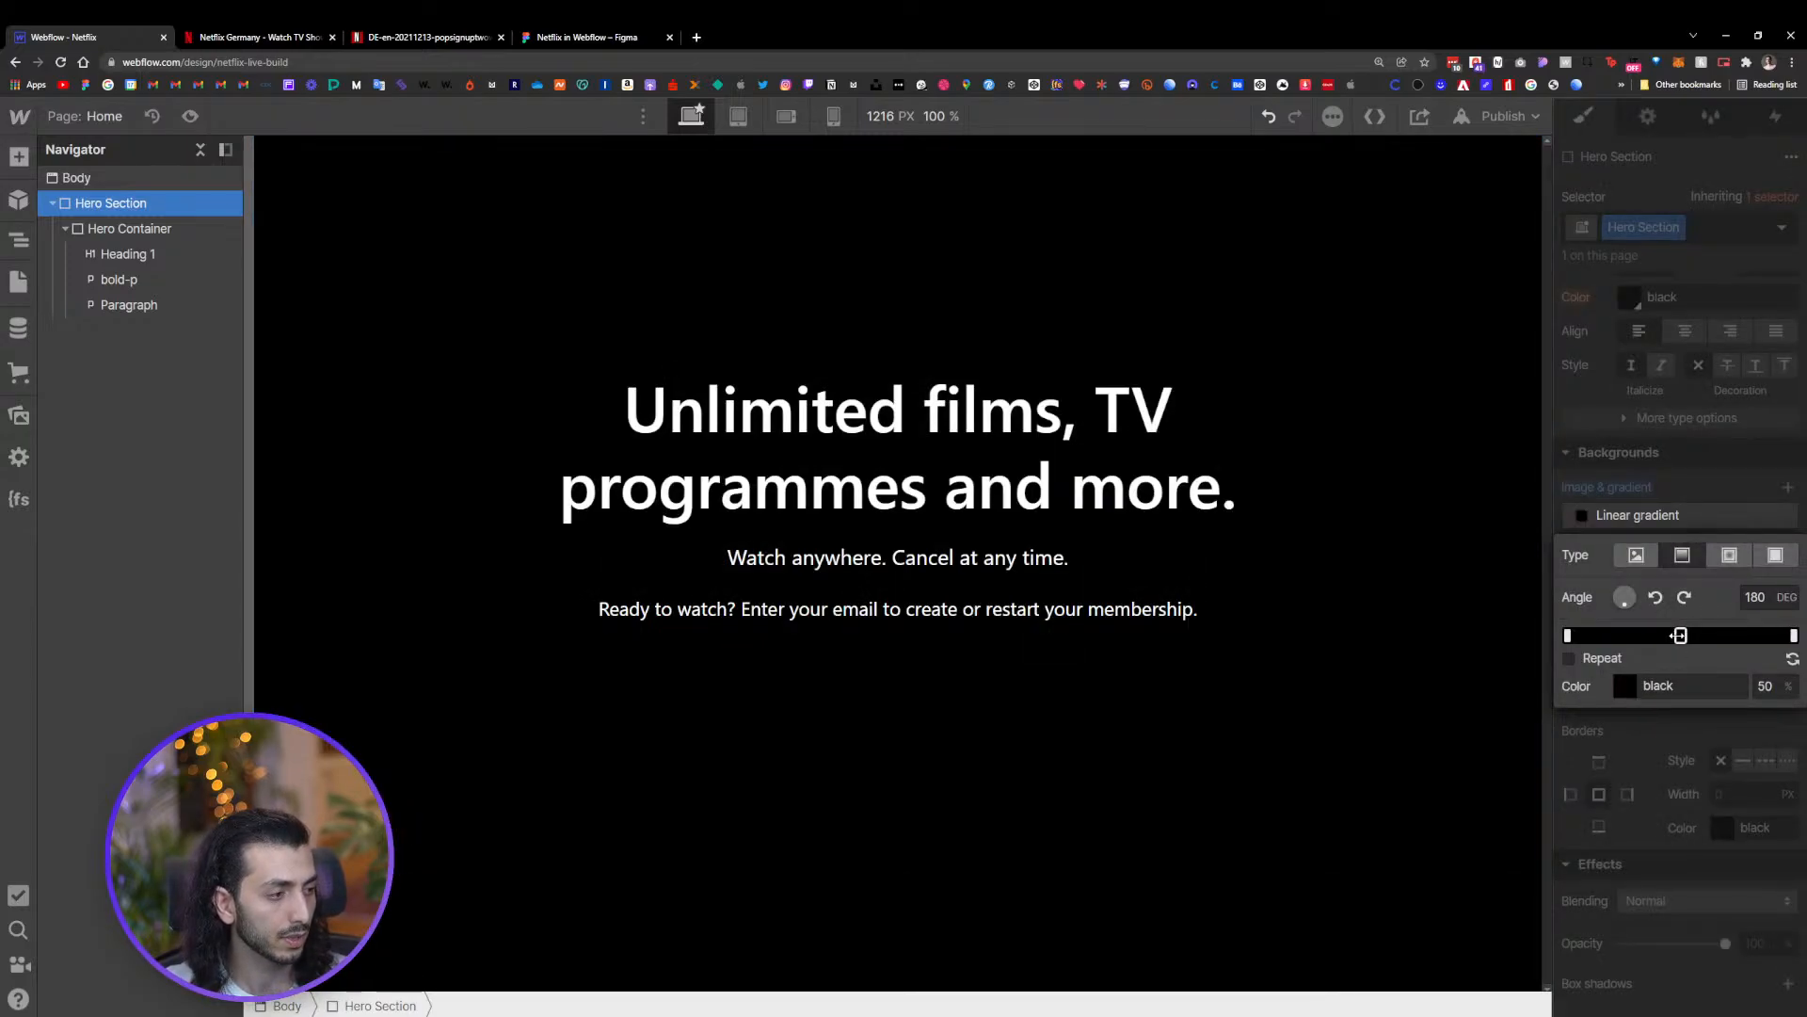
left_click(1628, 685)
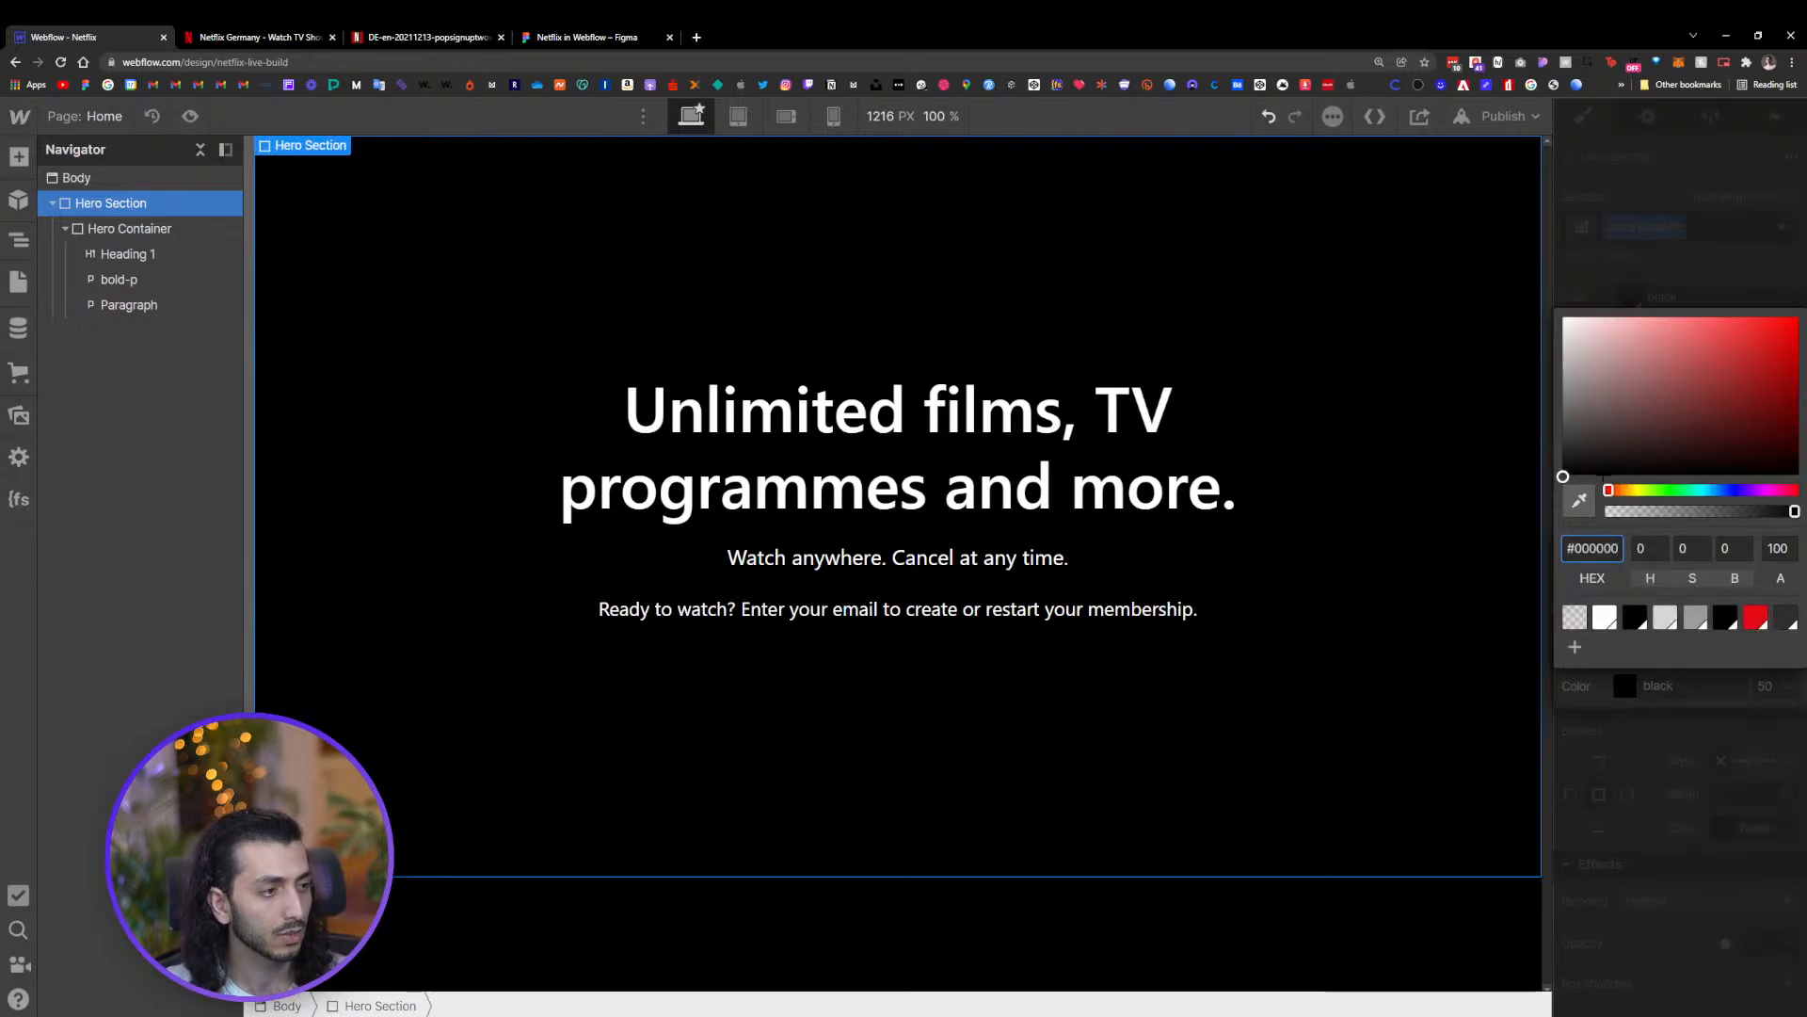
left_click_drag(1741, 512, 1676, 526)
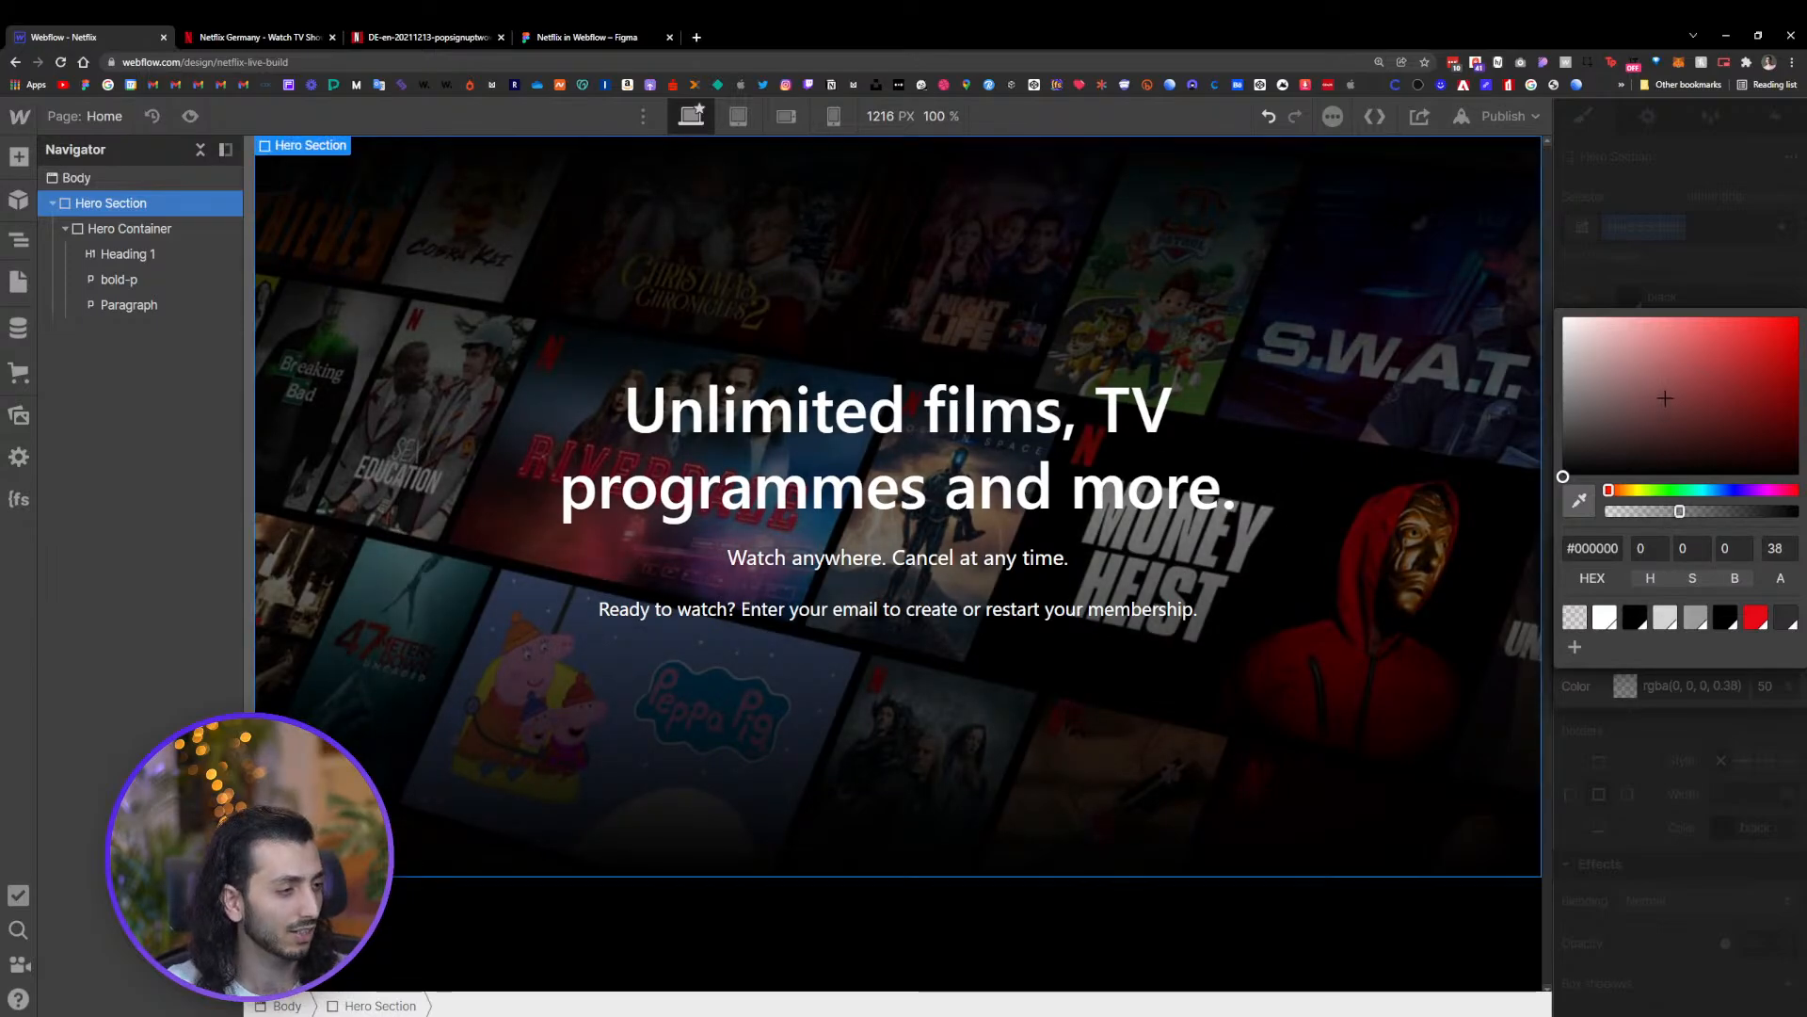
left_click(1674, 250)
Inspect the hero's text elements and compare them with the Figma design's hero email form
left_click(1284, 565)
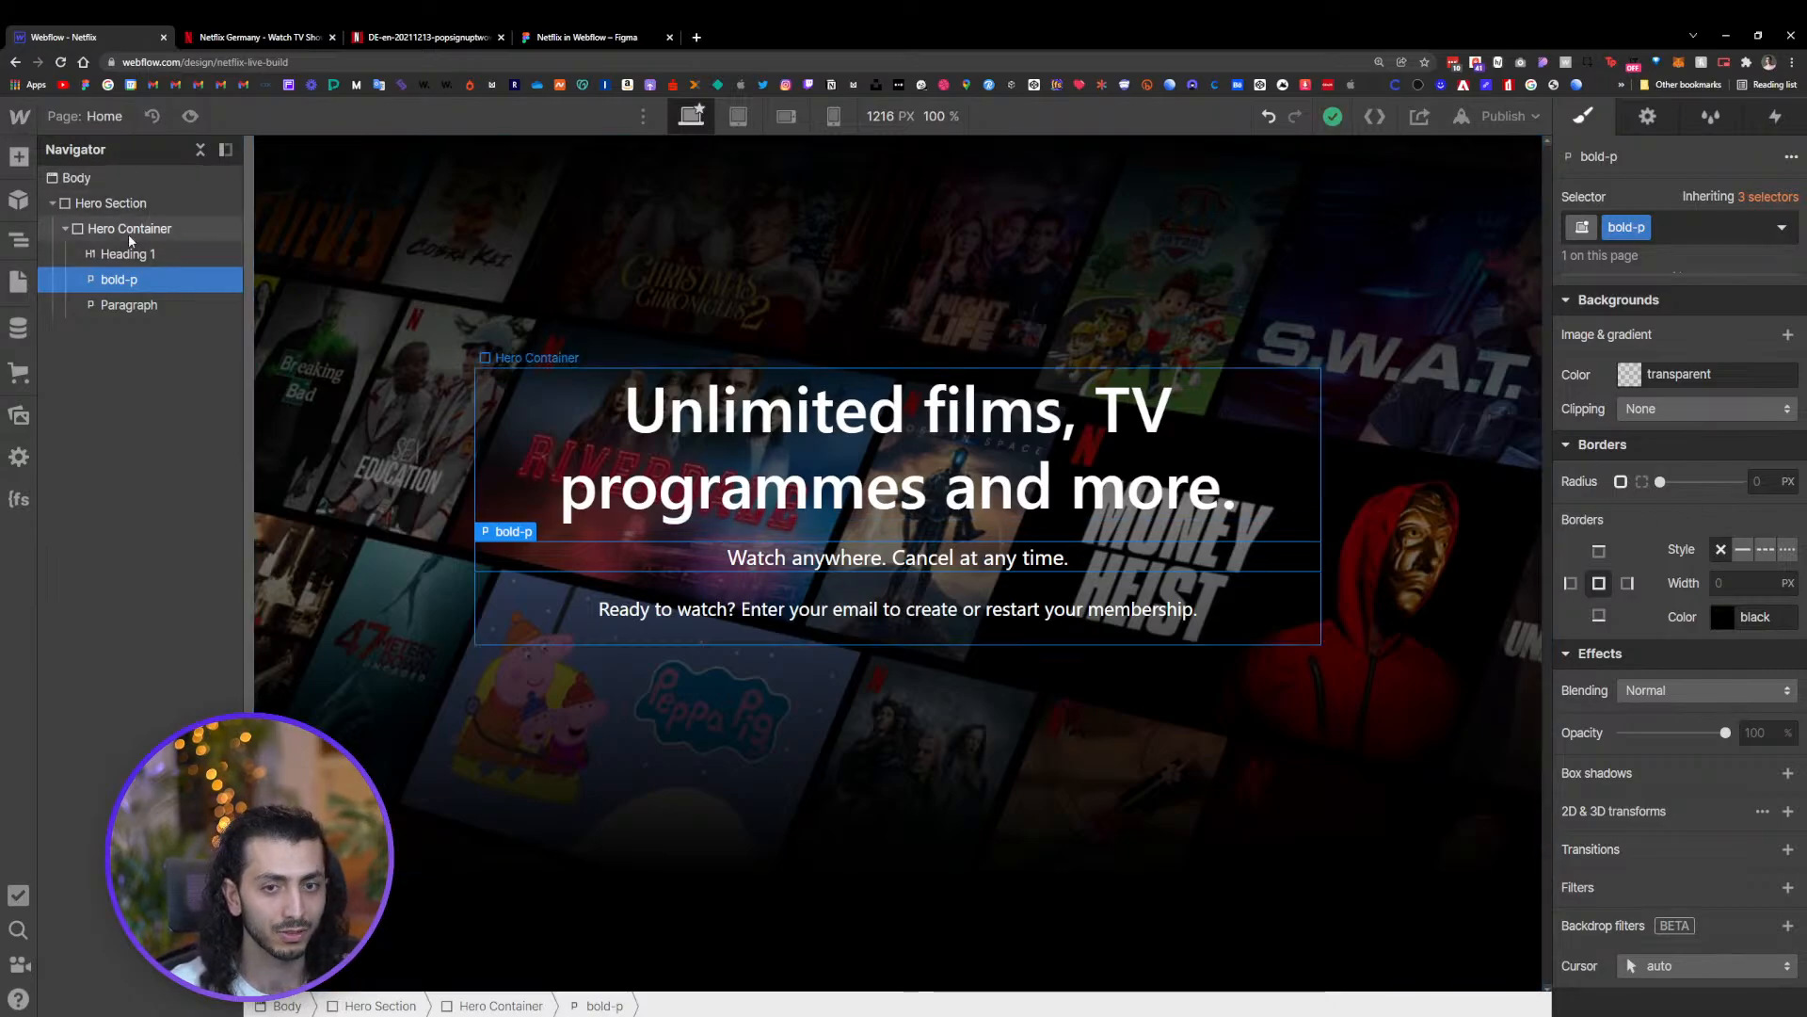
left_click(164, 213)
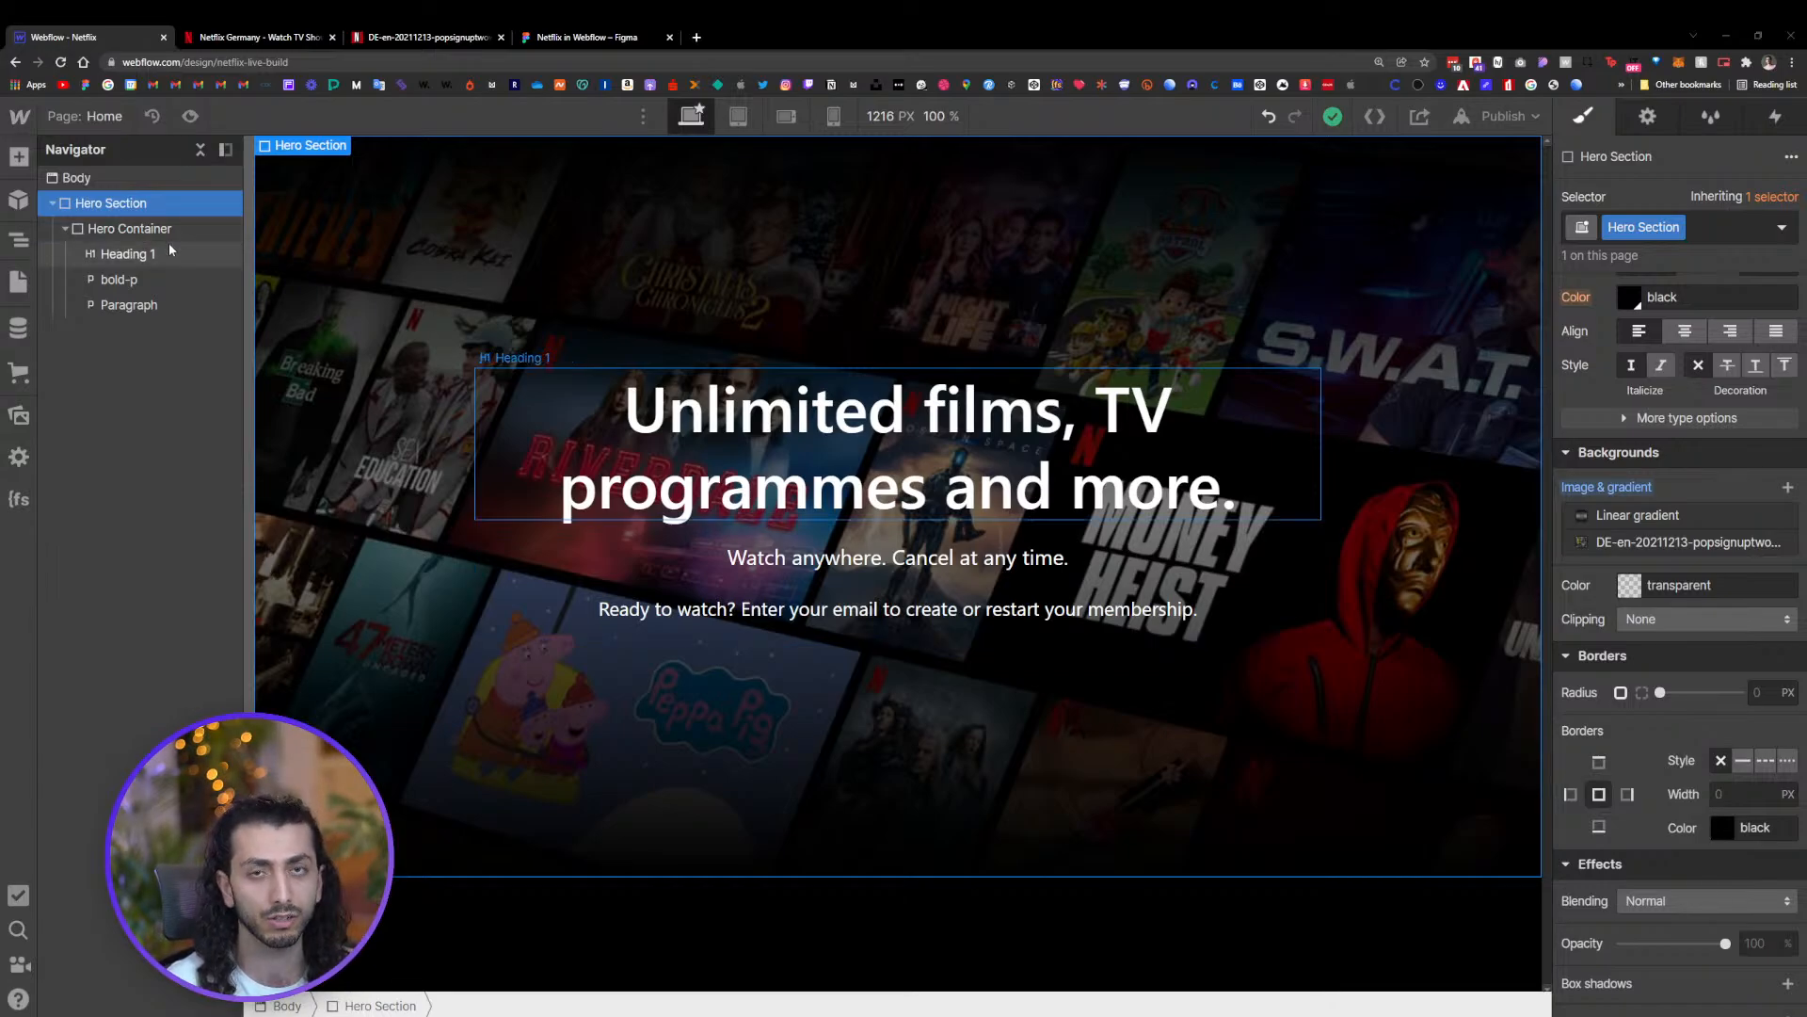
left_click(861, 561)
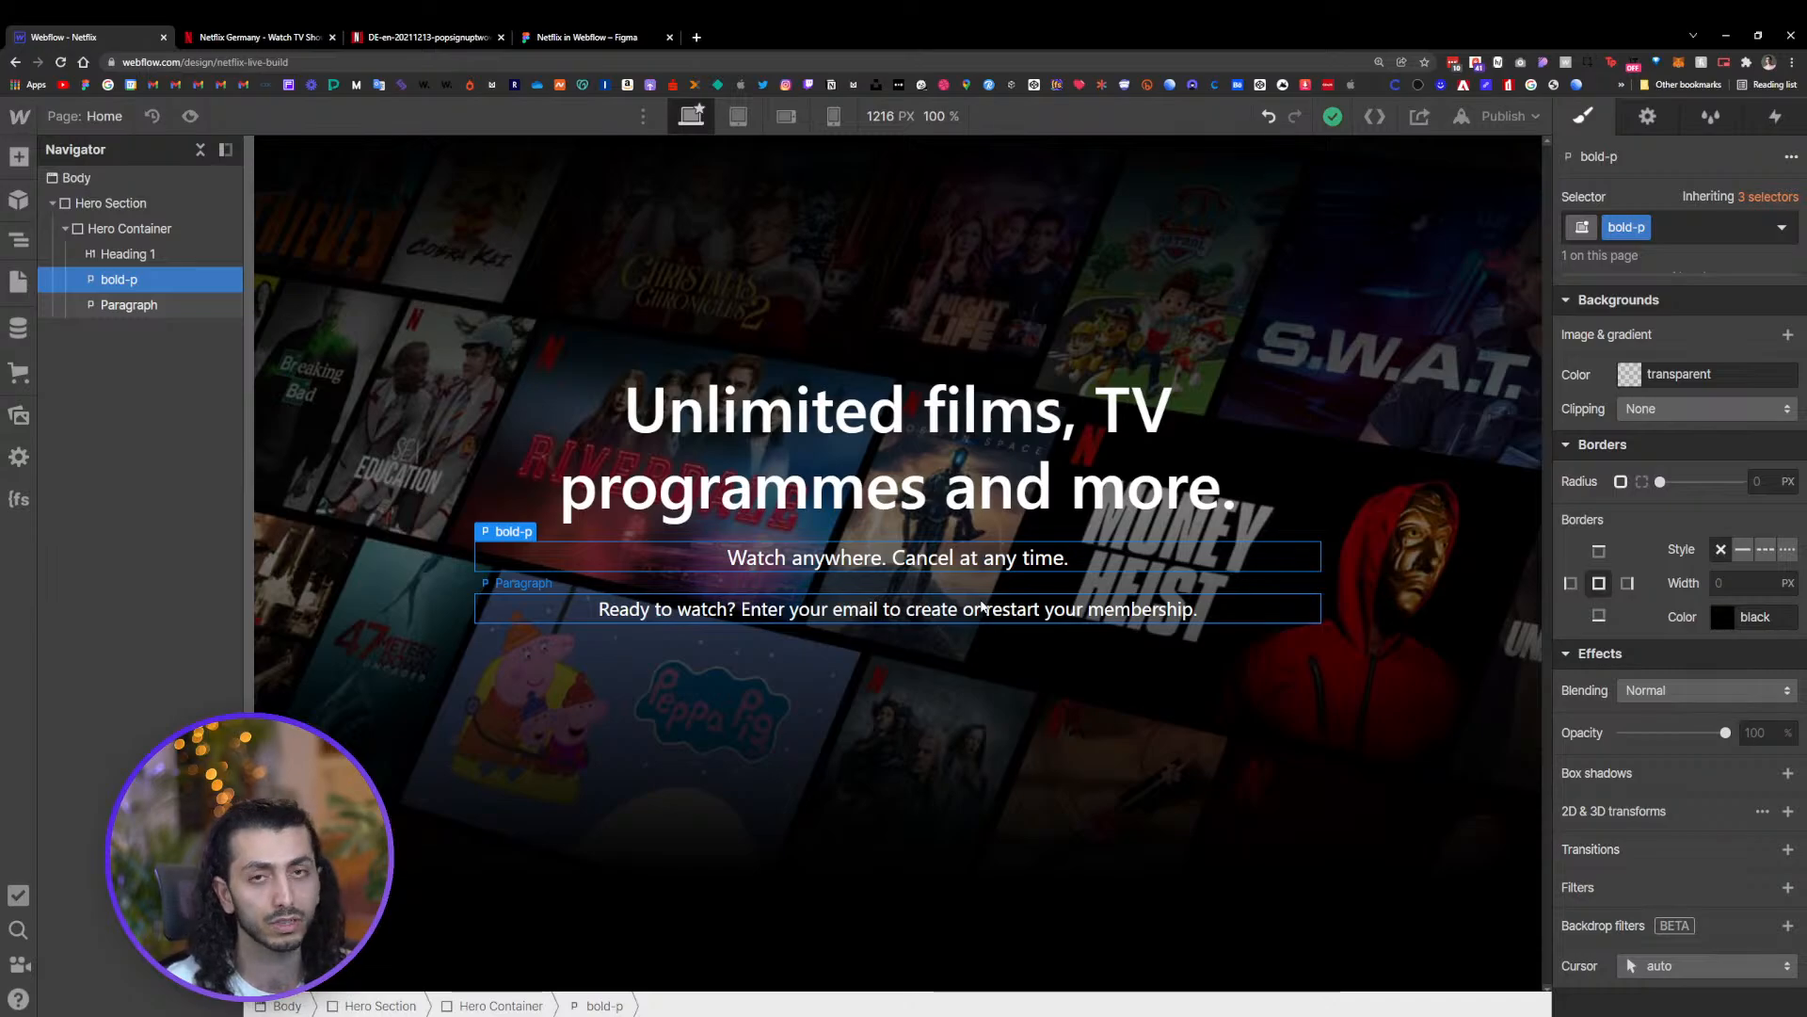
left_click(771, 611)
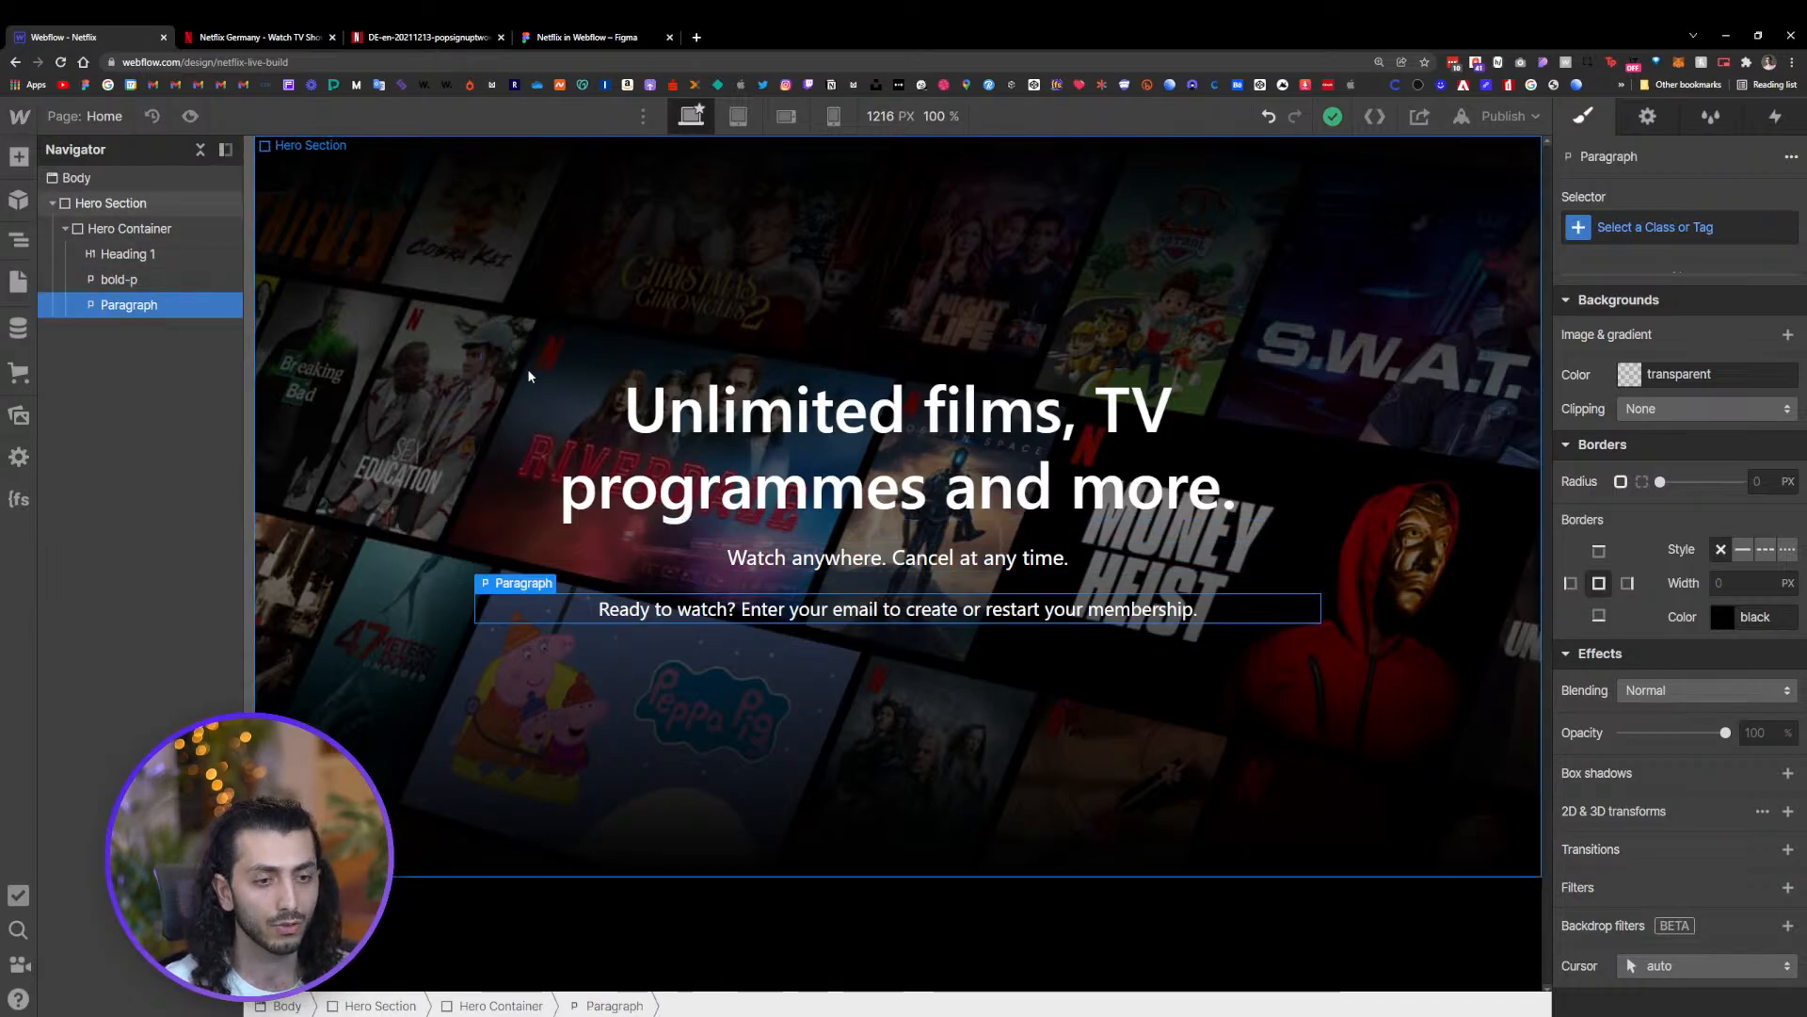
left_click(505, 541)
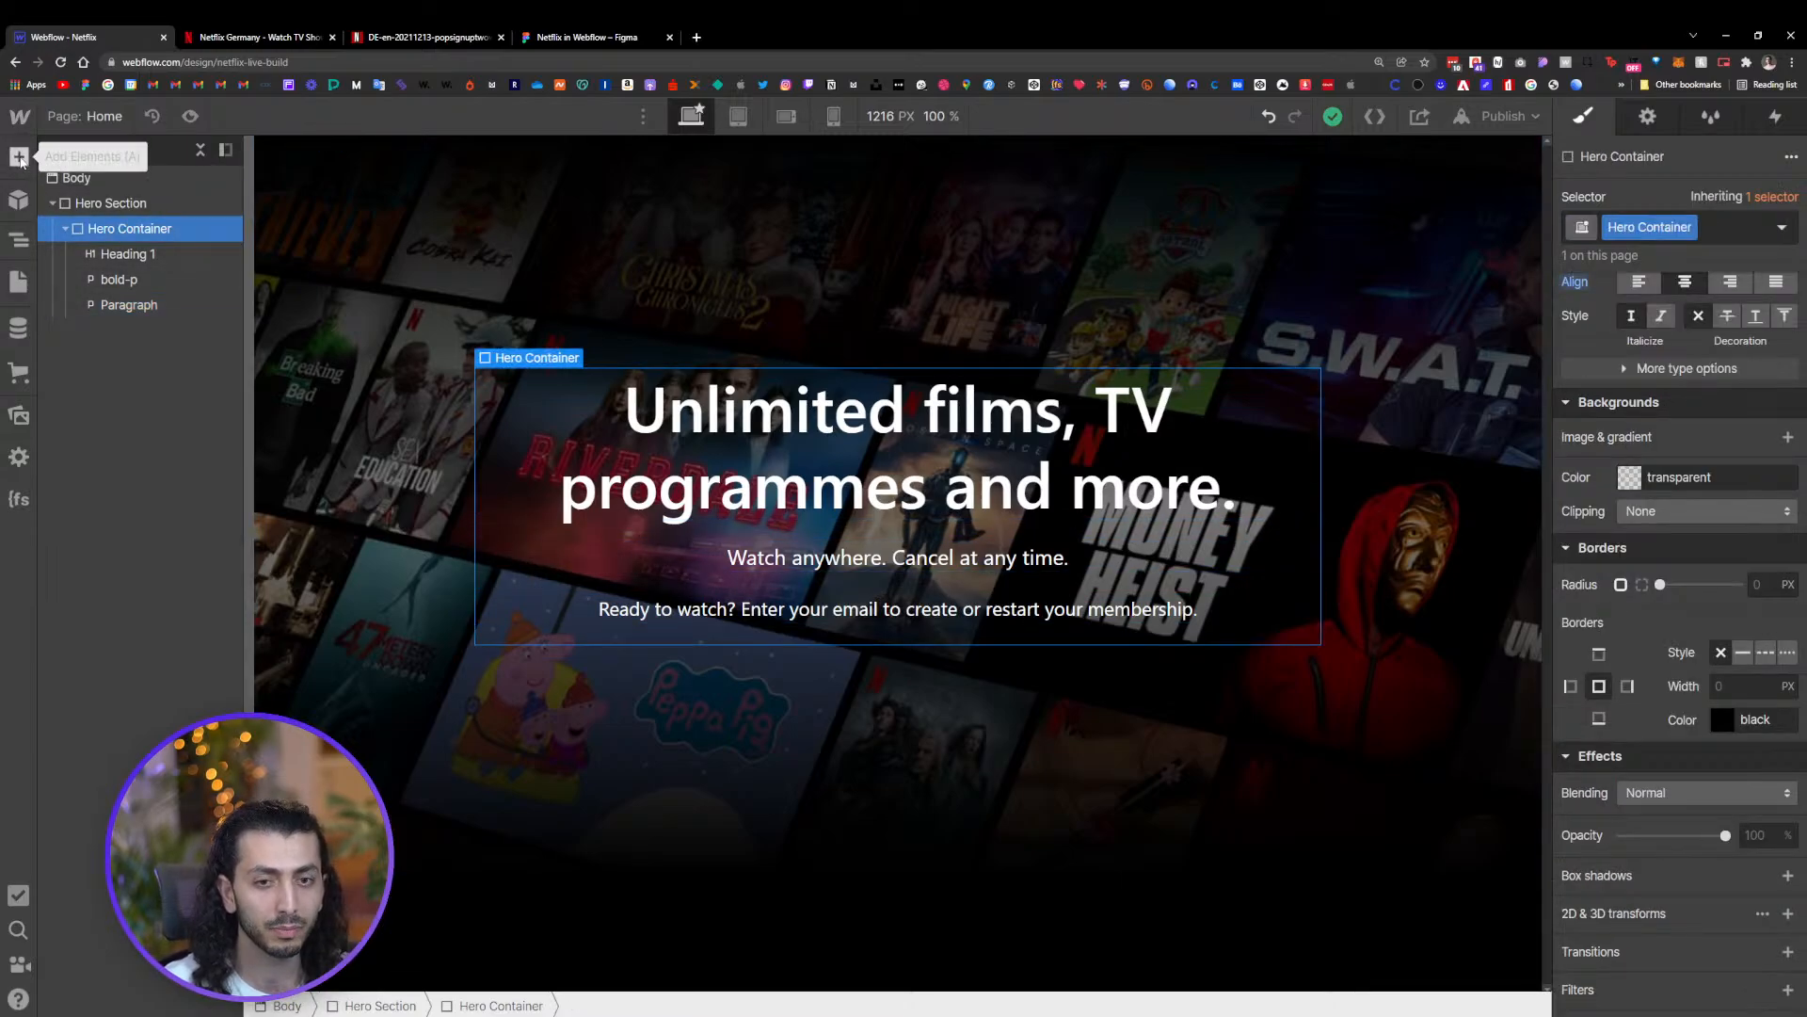
left_click(565, 38)
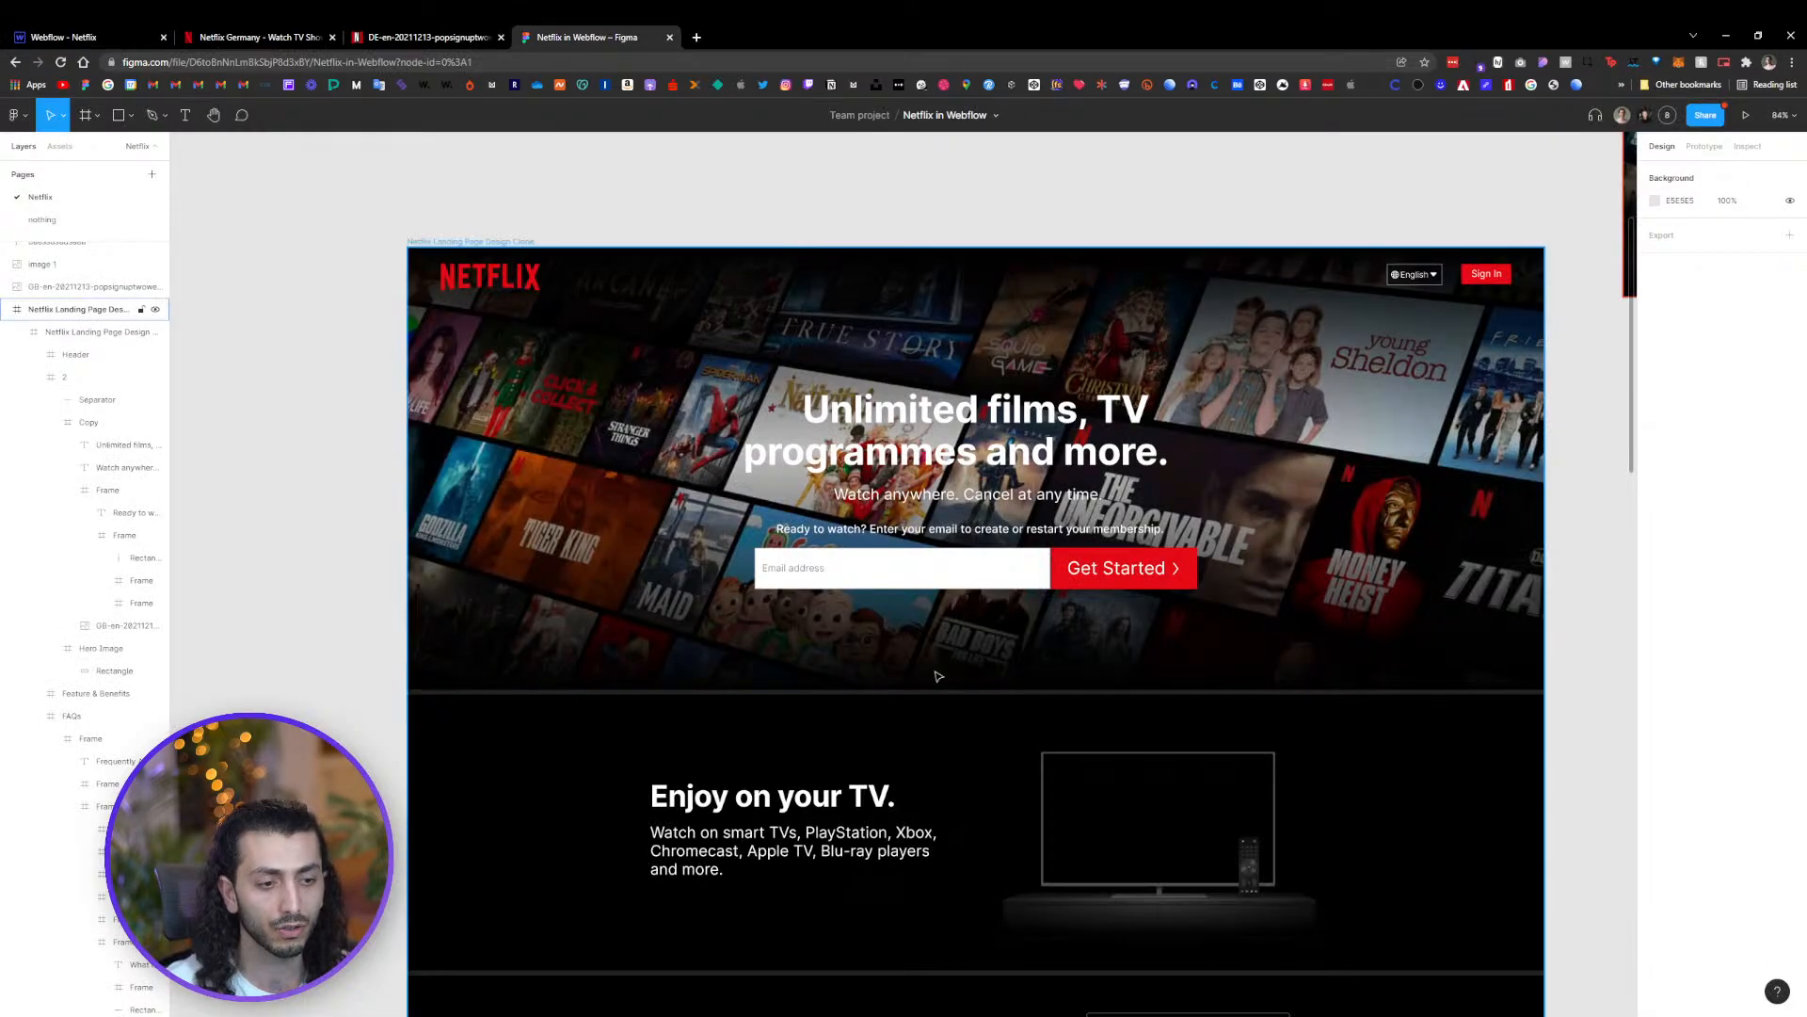
scroll(937, 676, "down", 1)
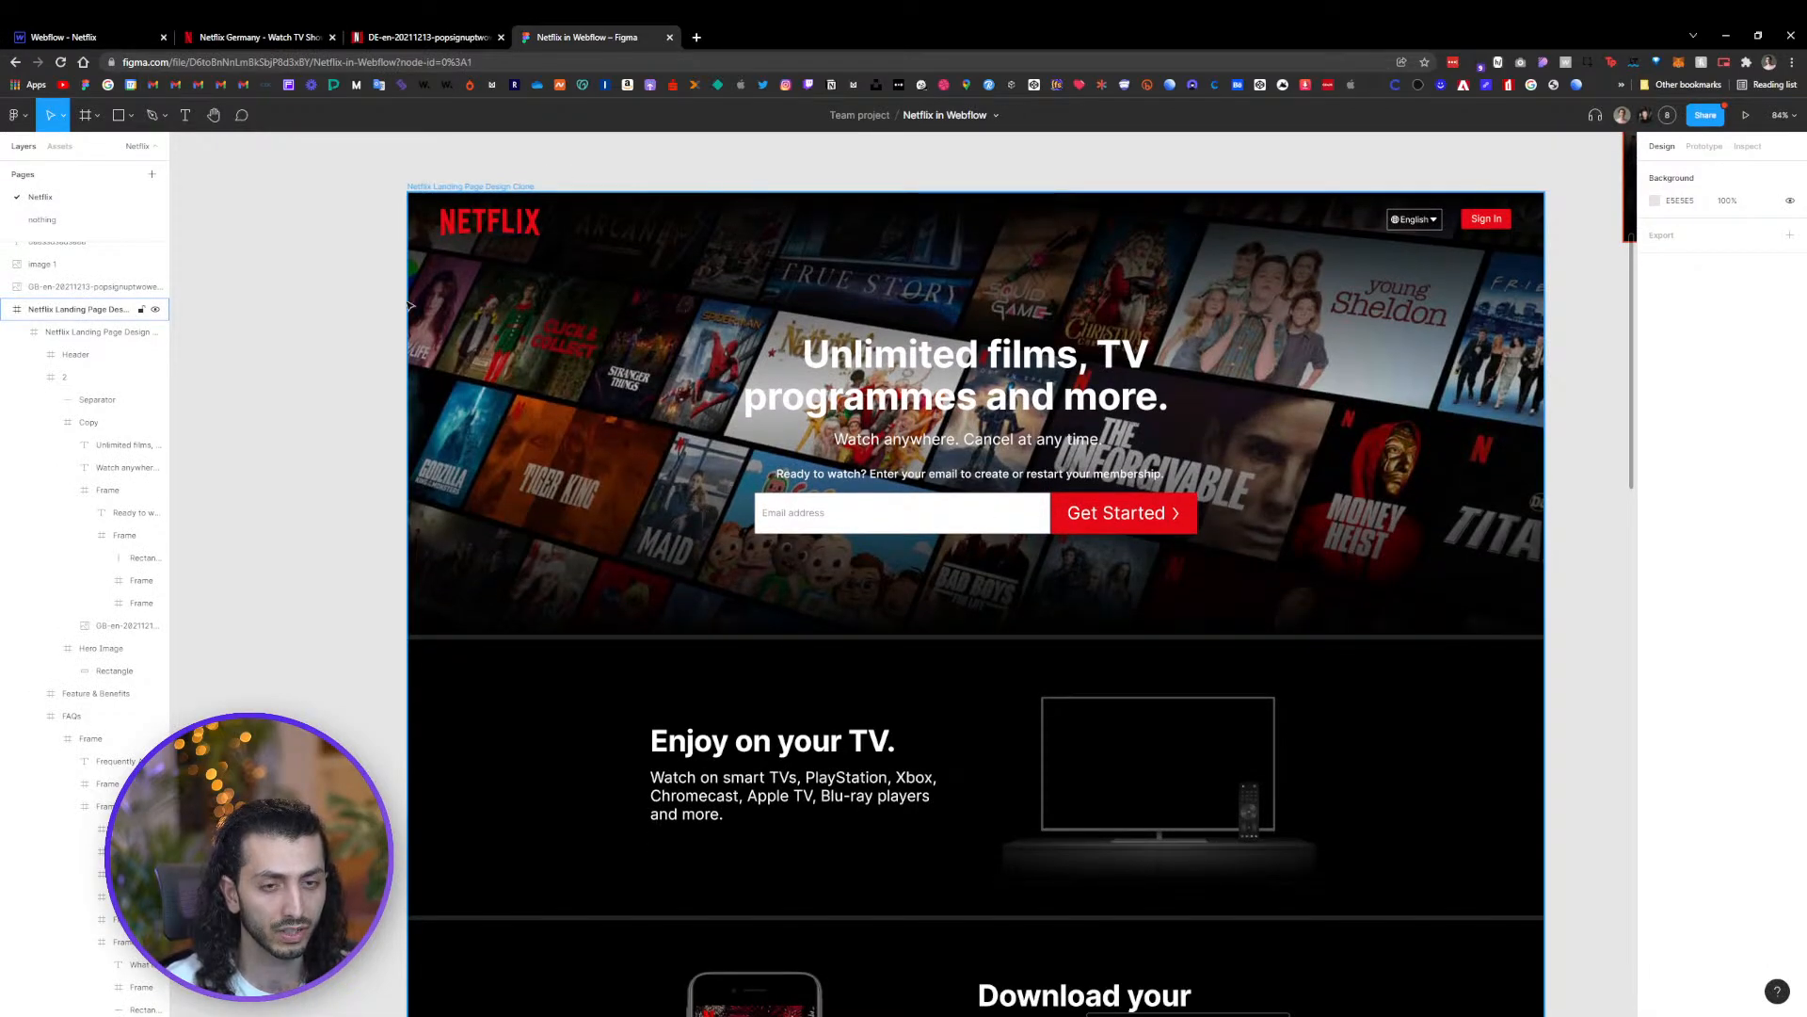
left_click(84, 39)
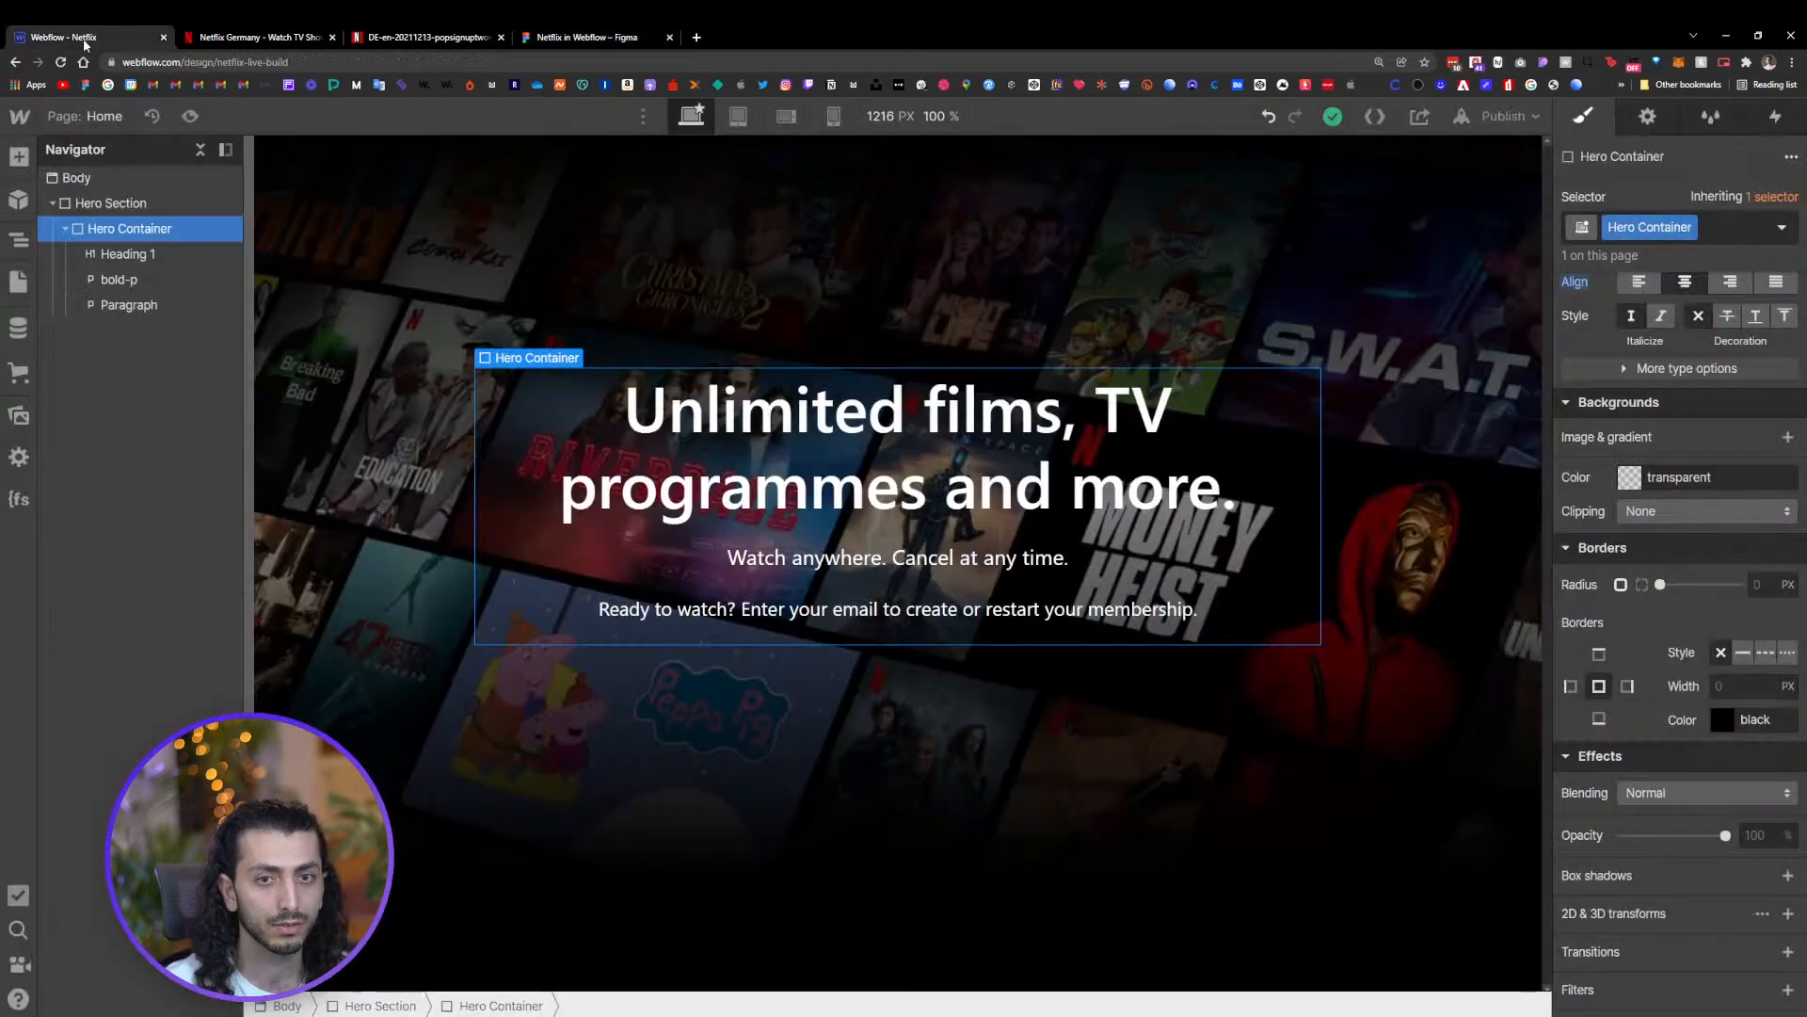
Add a Form Block inside the hero container below the paragraph
left_click(19, 156)
scroll(169, 471, "down", 6)
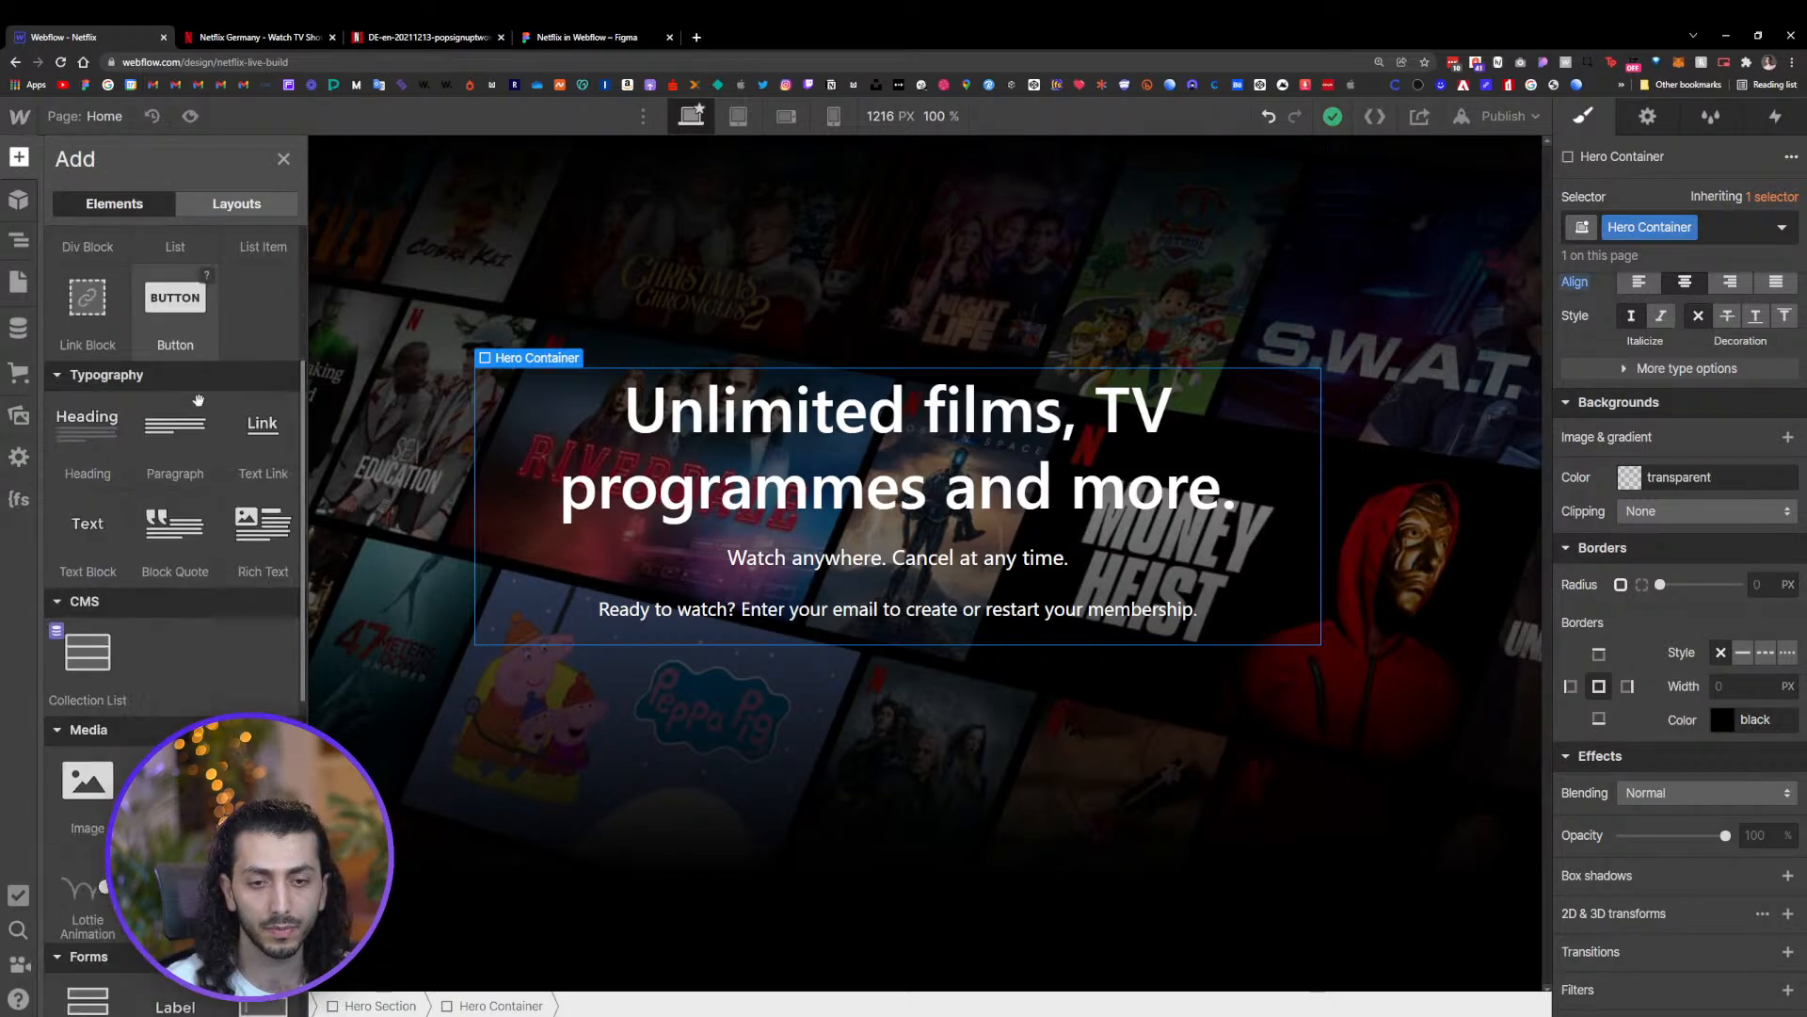
scroll(150, 527, "down", 1)
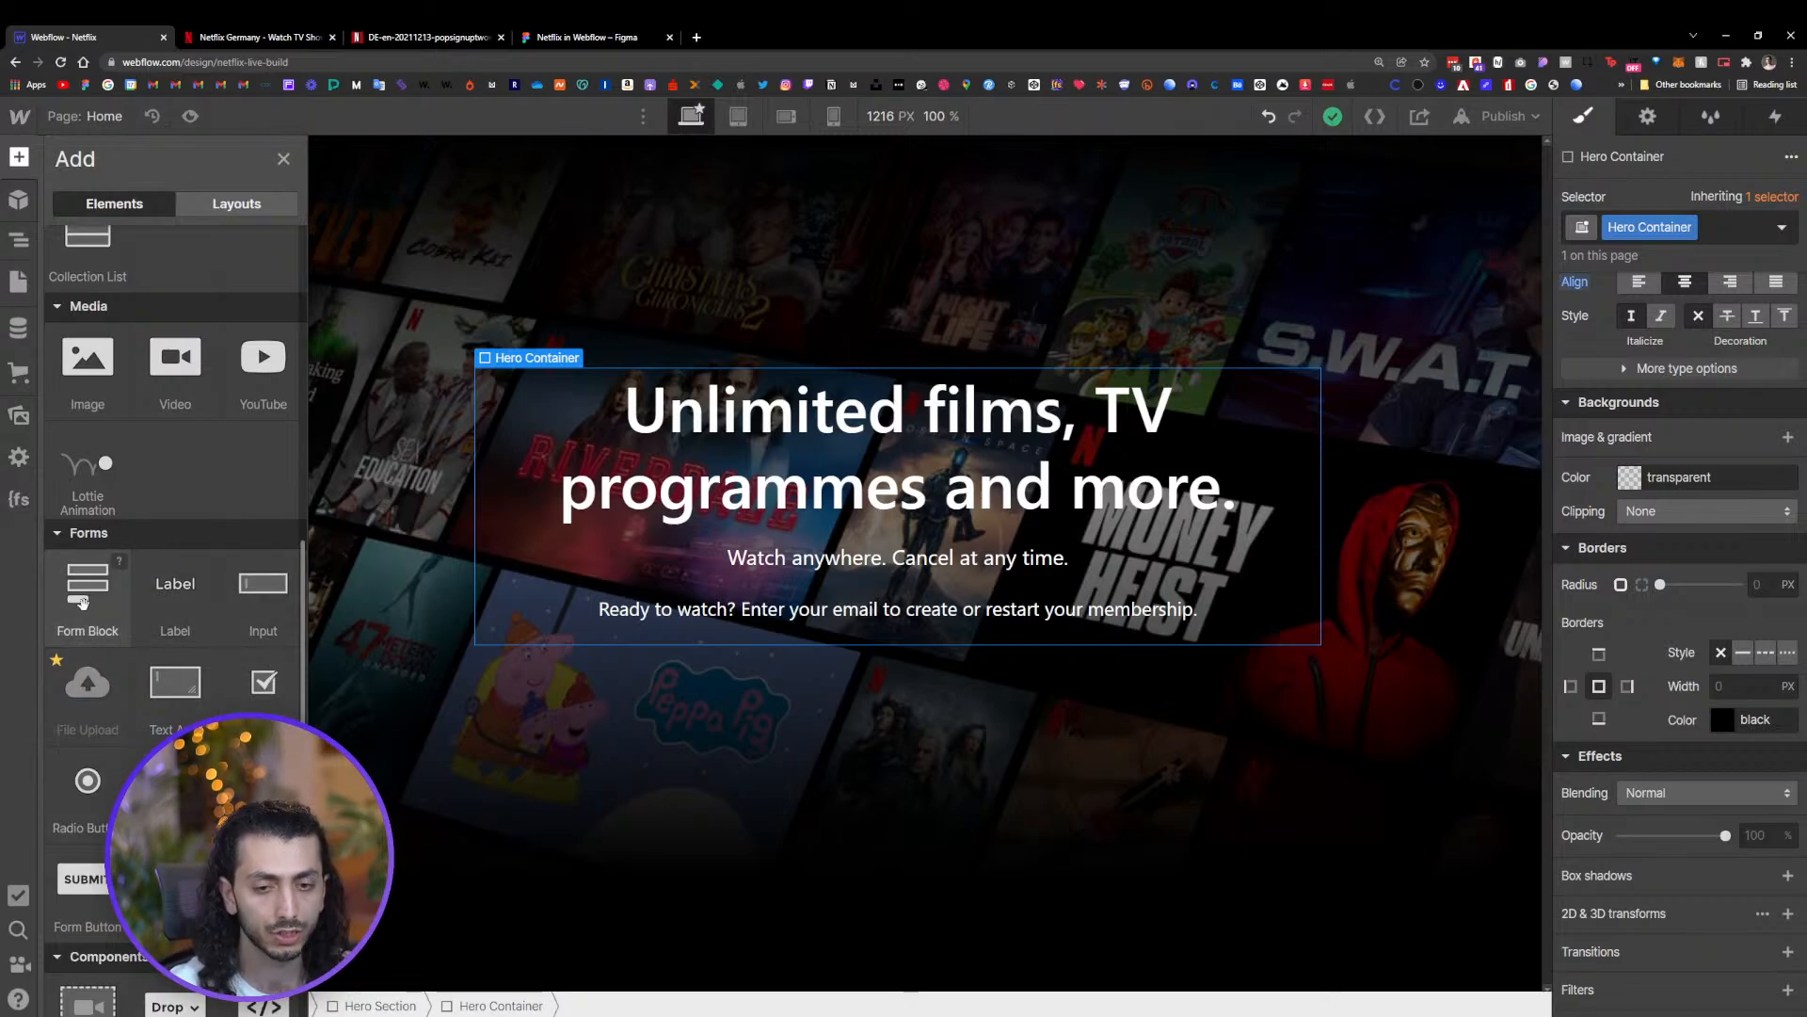
left_click_drag(83, 603, 824, 626)
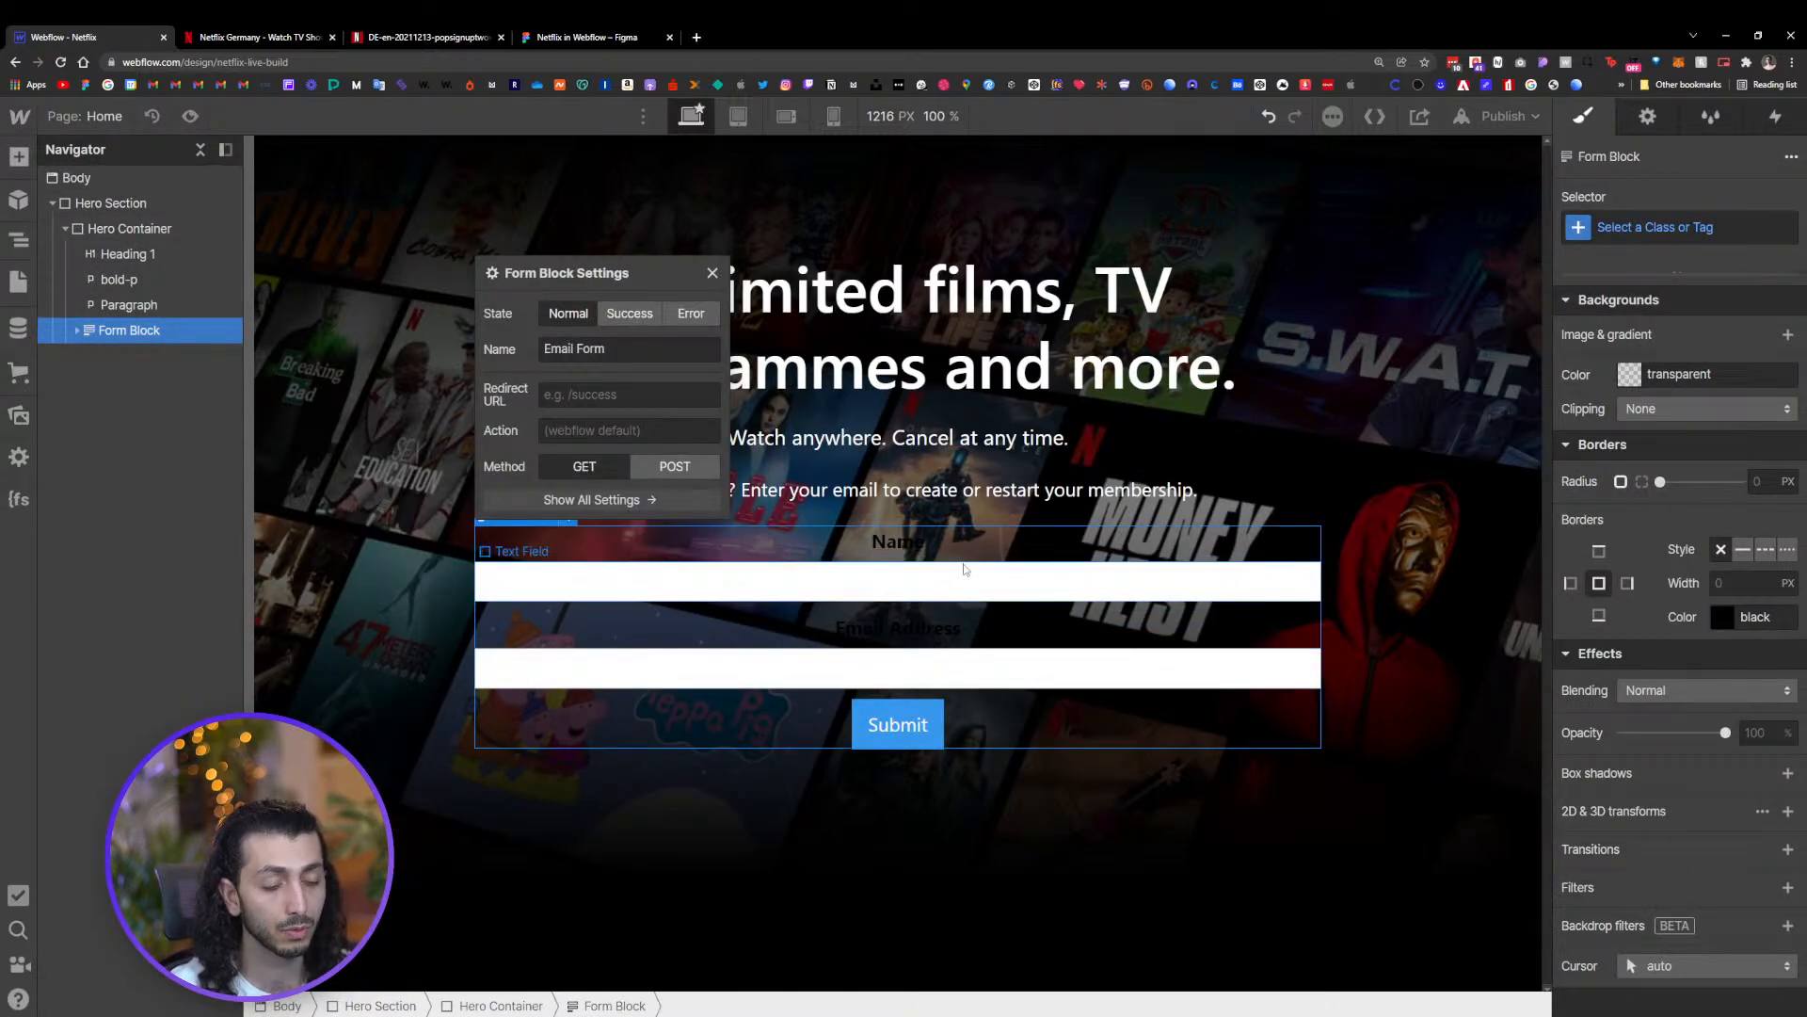
Delete the form's Name label, its text field, and the Email Address label, leaving one text field
left_click(902, 553)
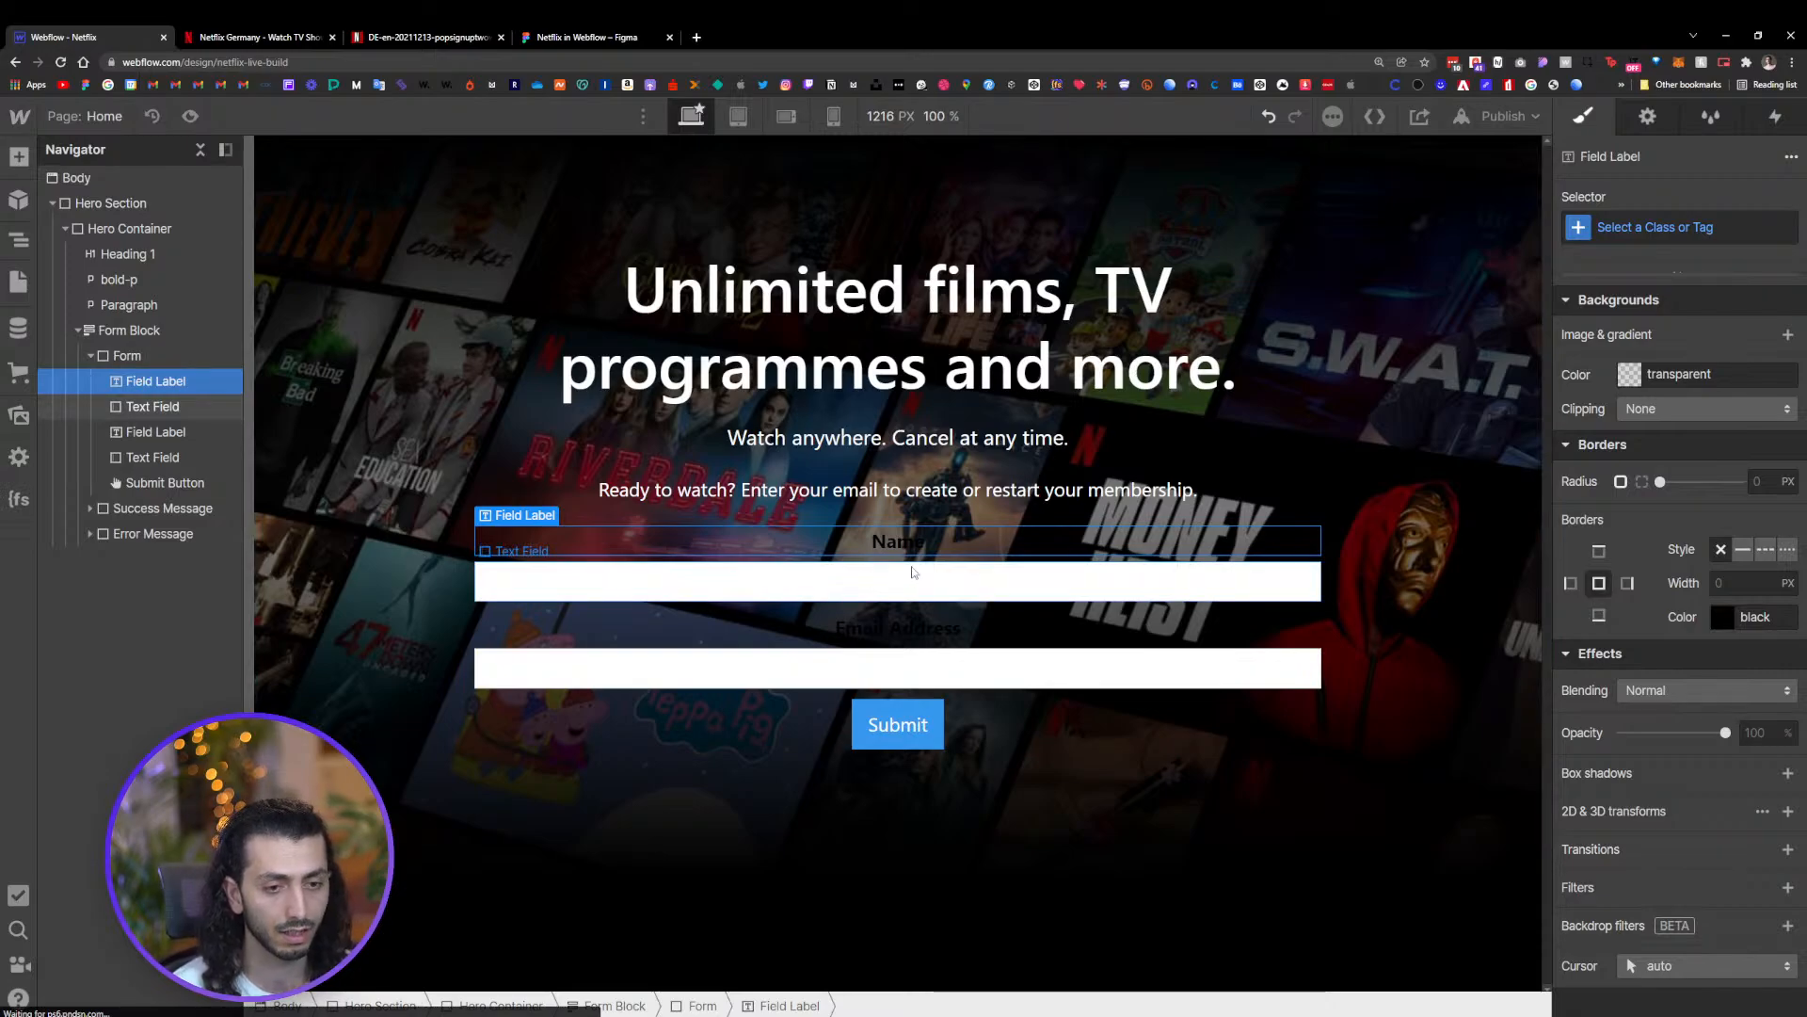
key("Delete")
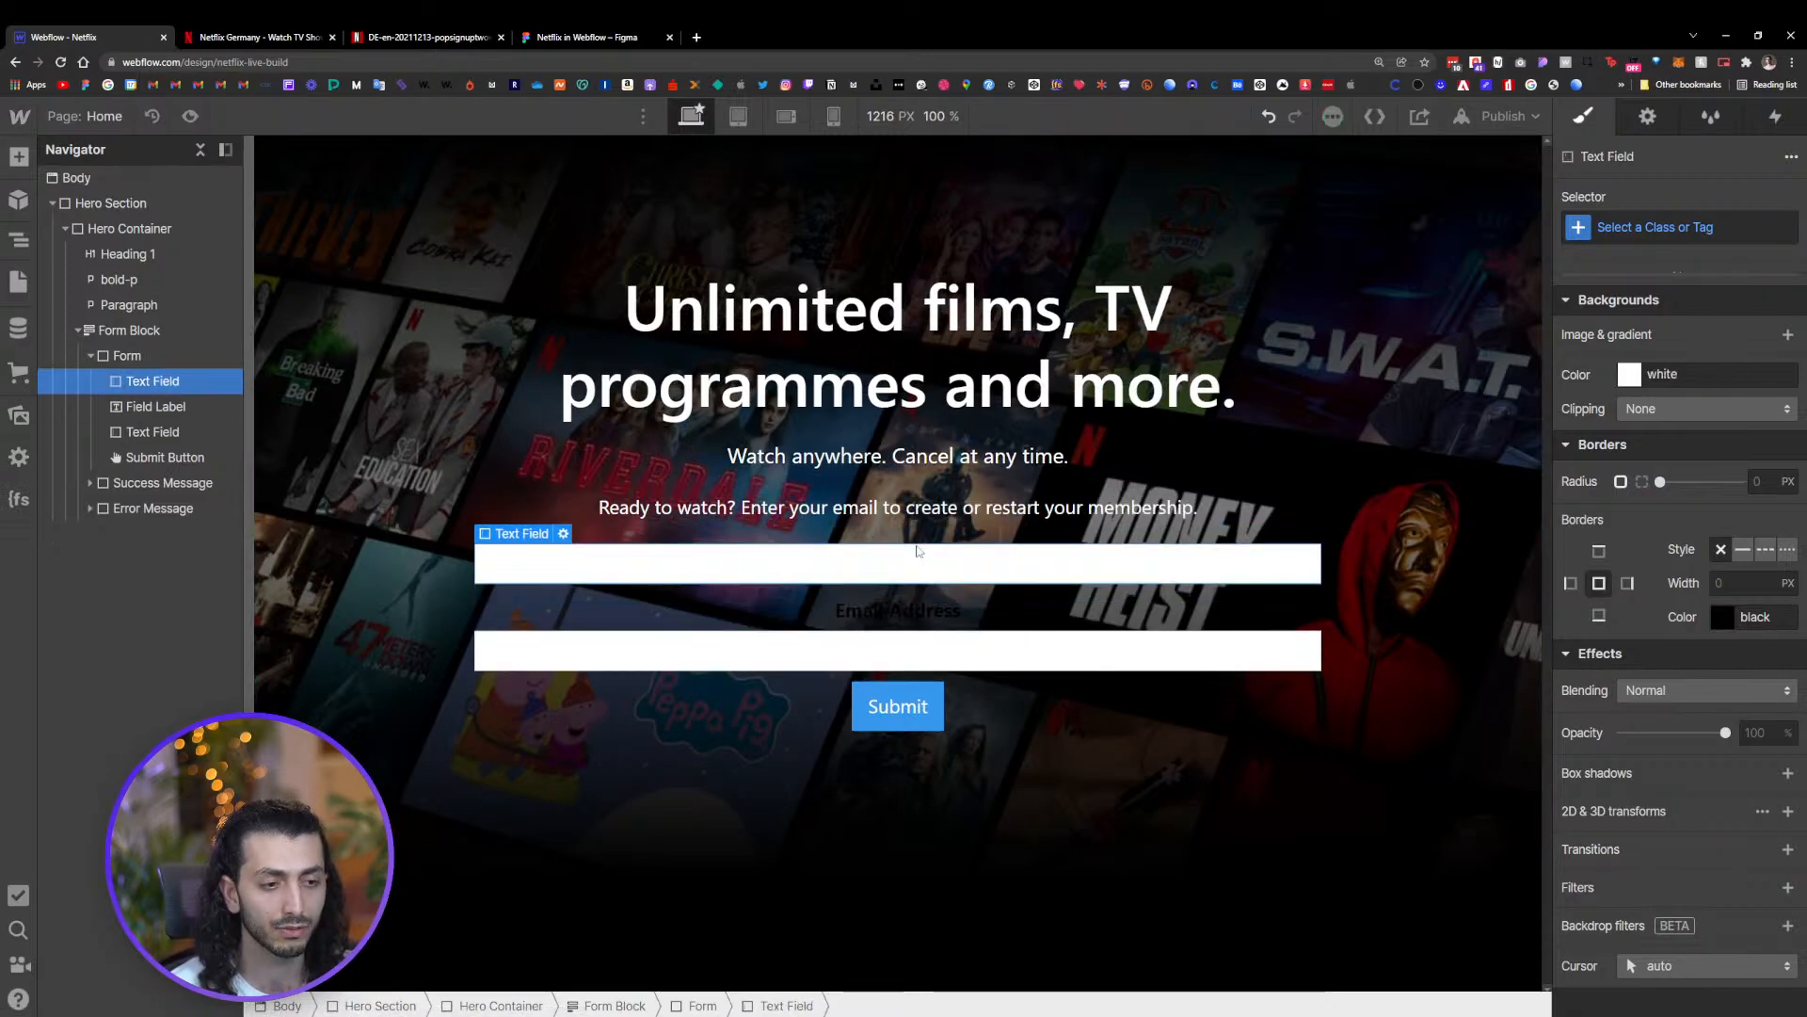
key("Delete")
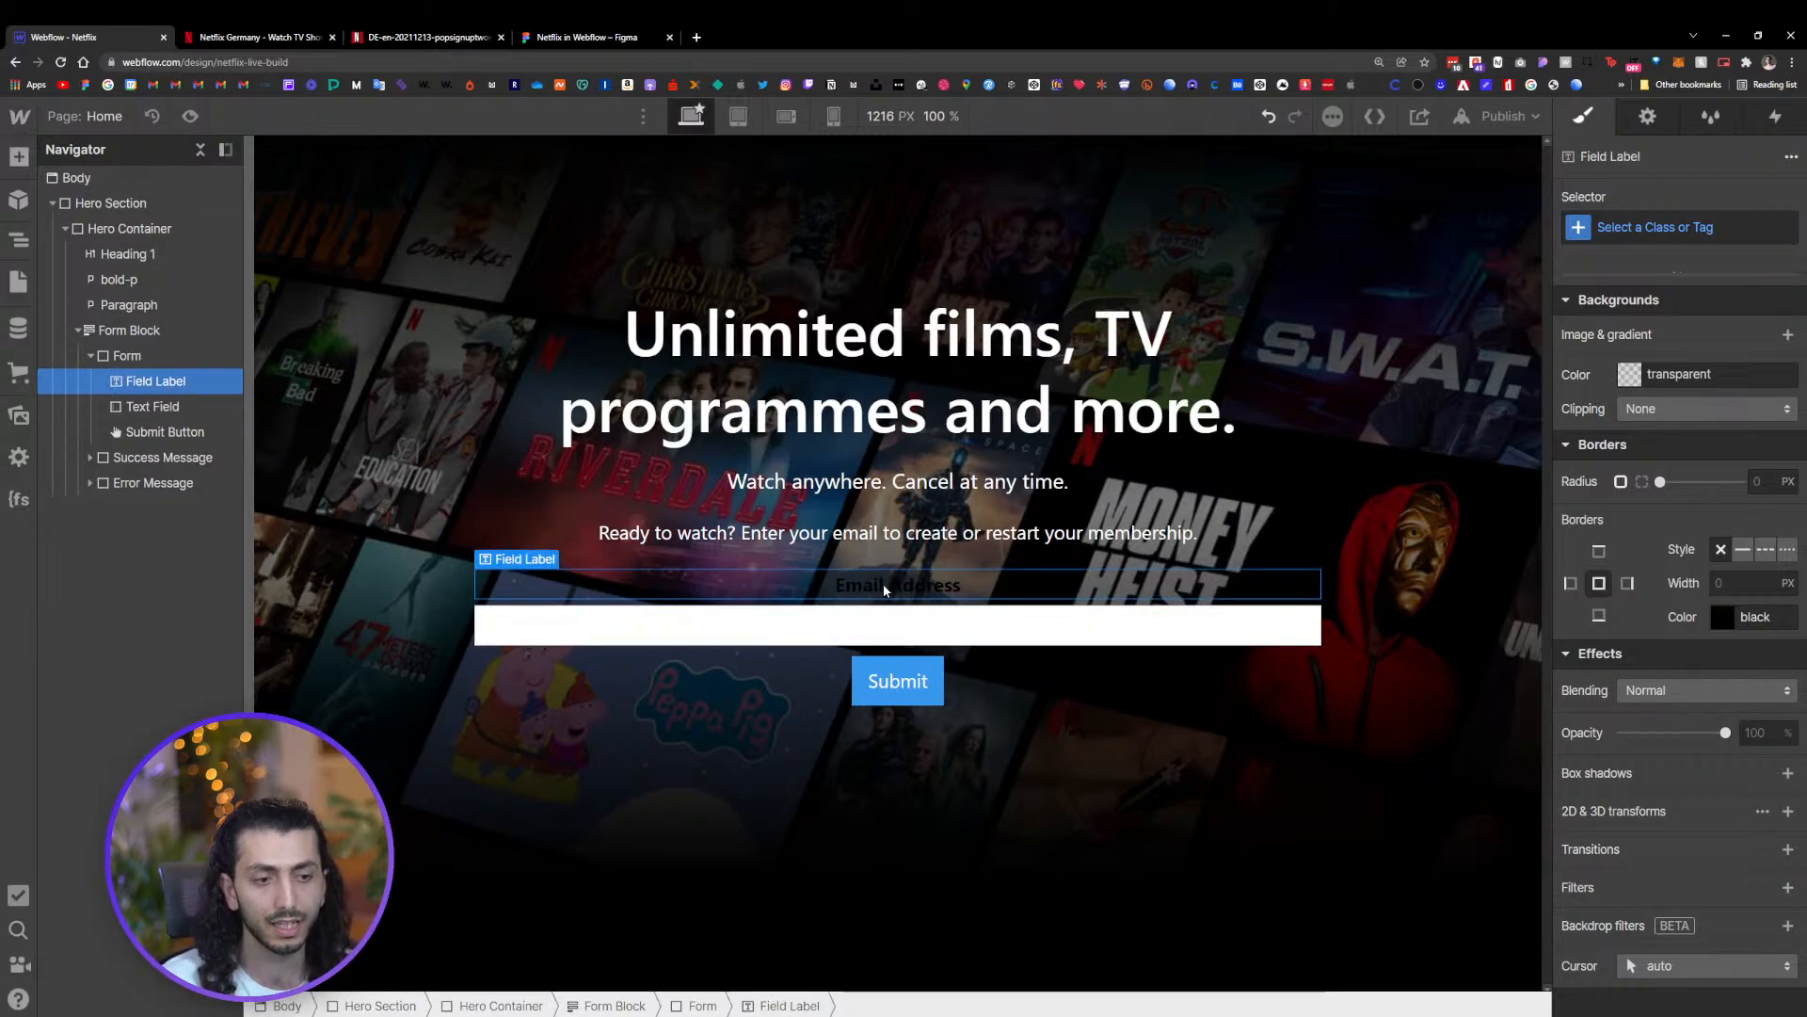
key("Delete")
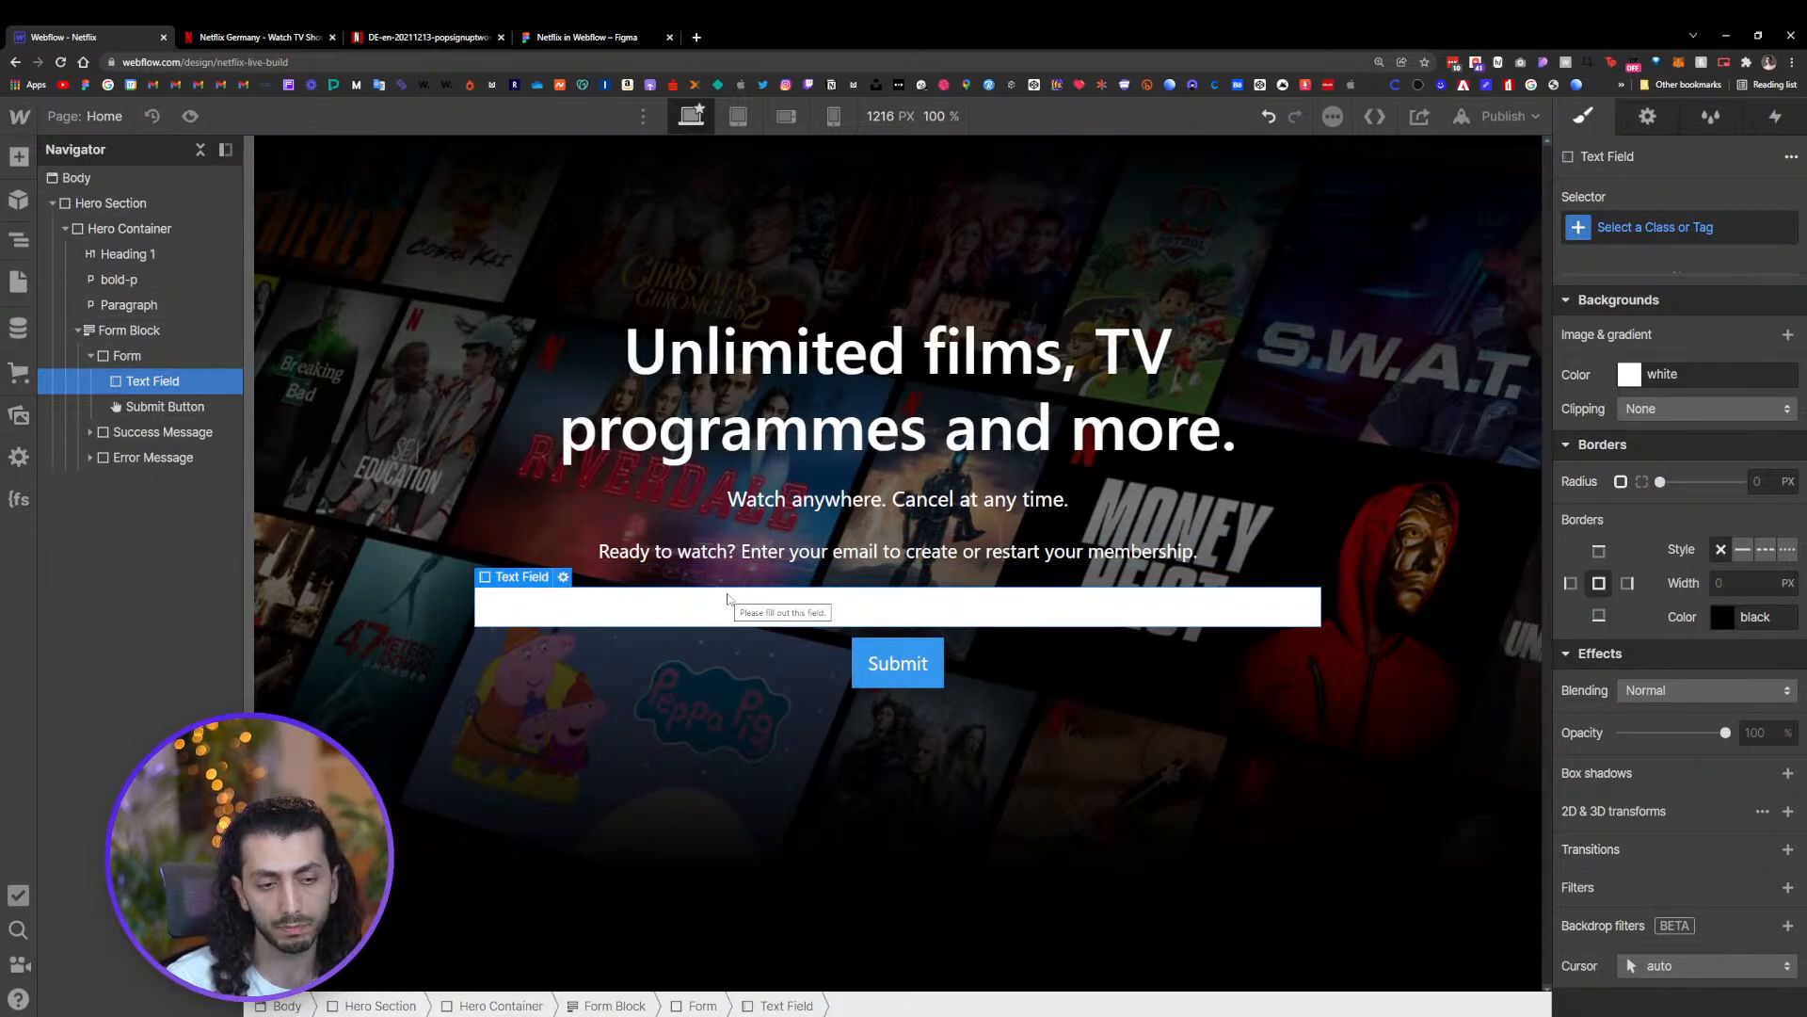
Select the form element and give it a new class named Form
left_click(908, 674)
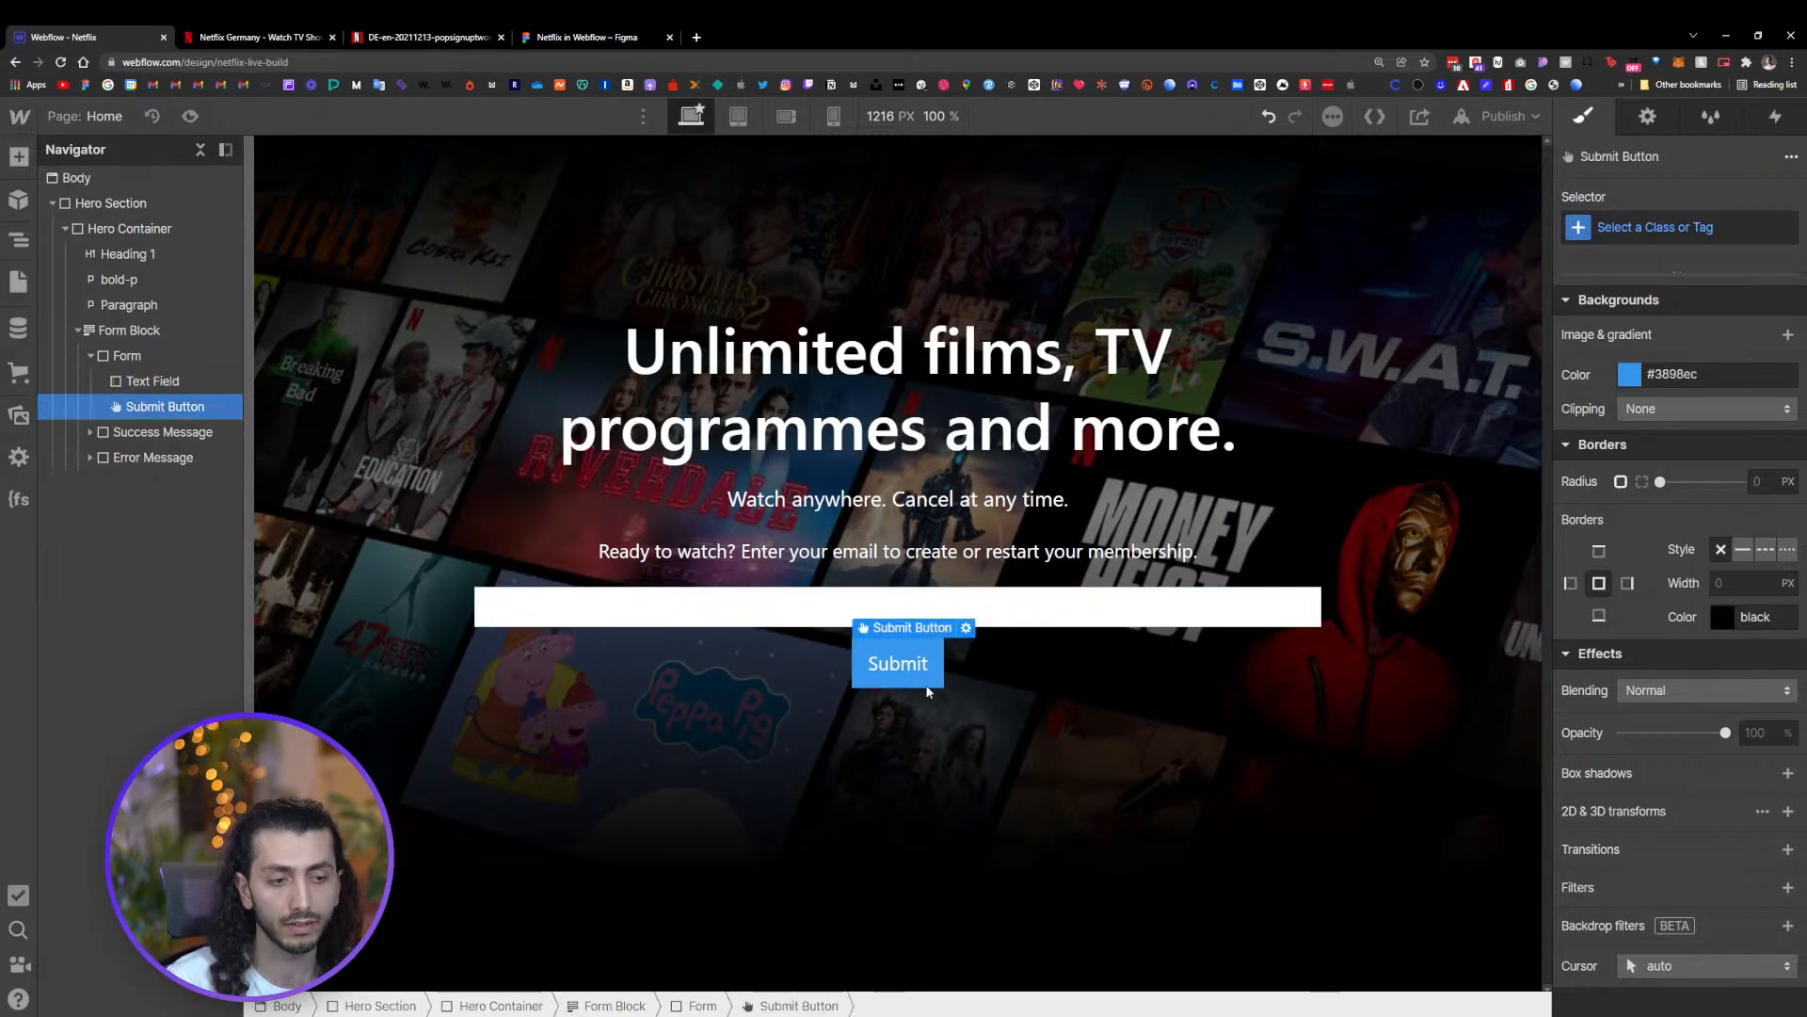
left_click(143, 359)
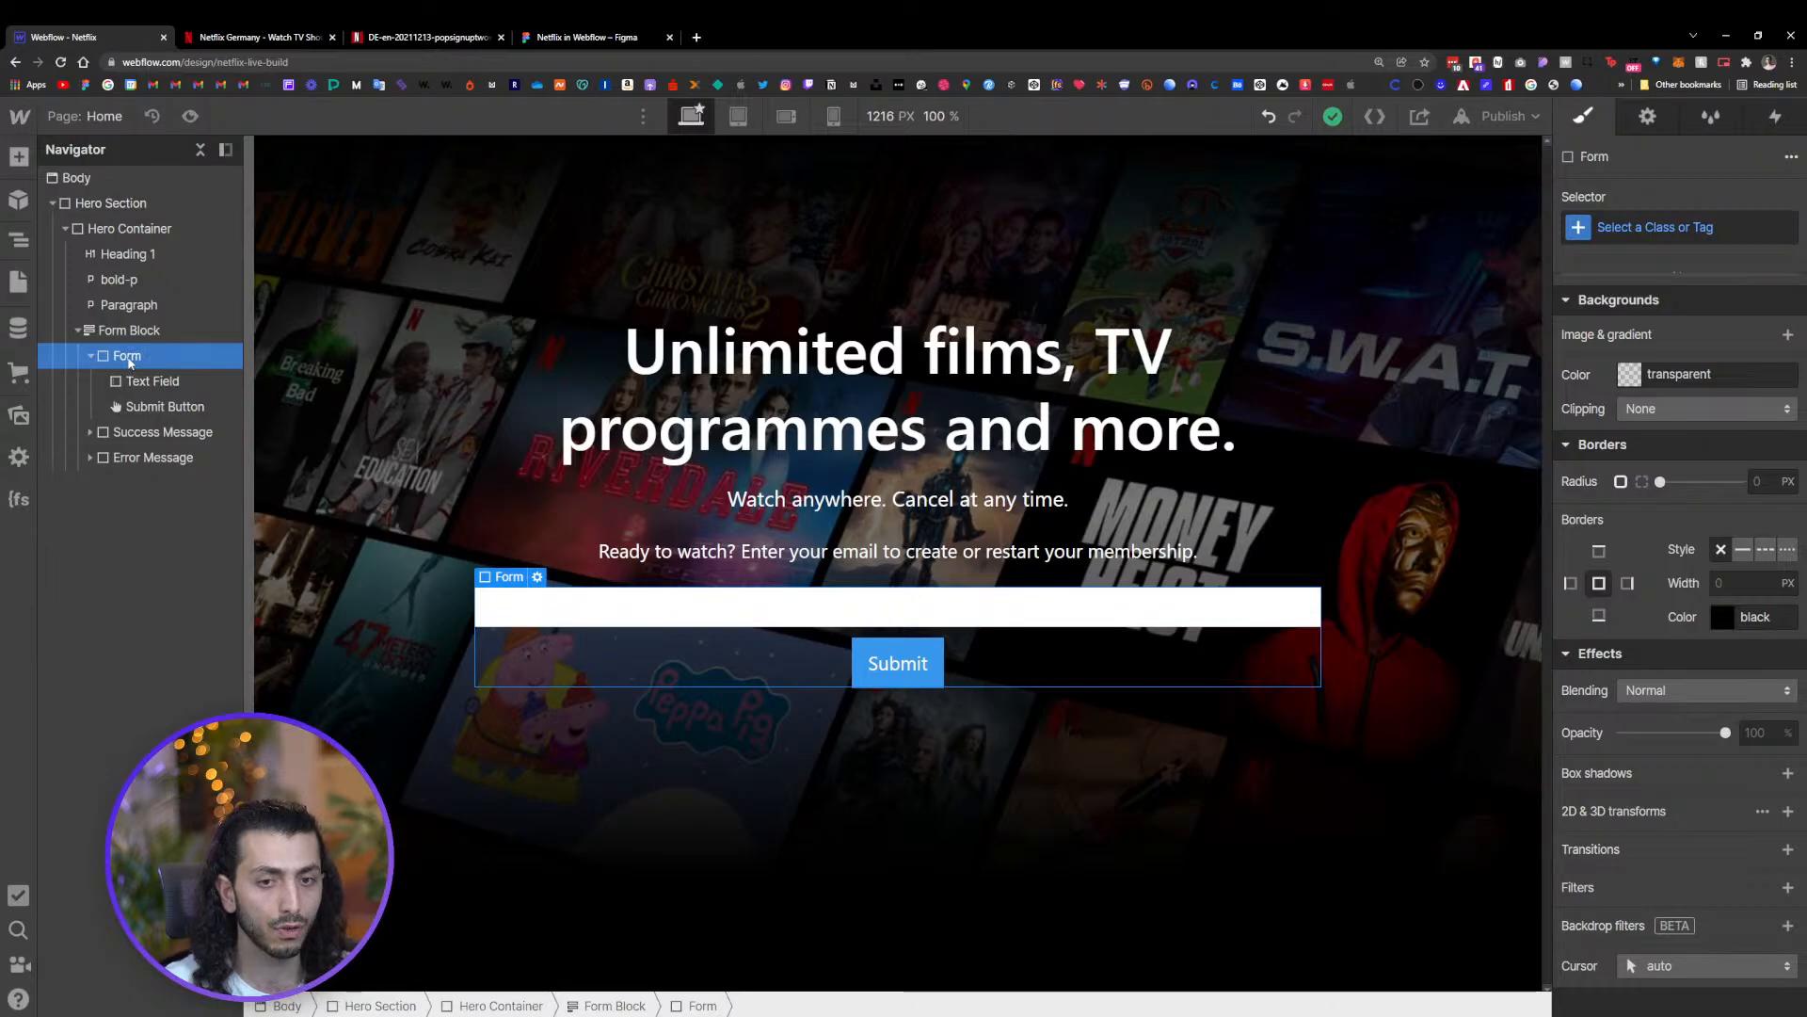
scroll(1707, 663, "up", 10)
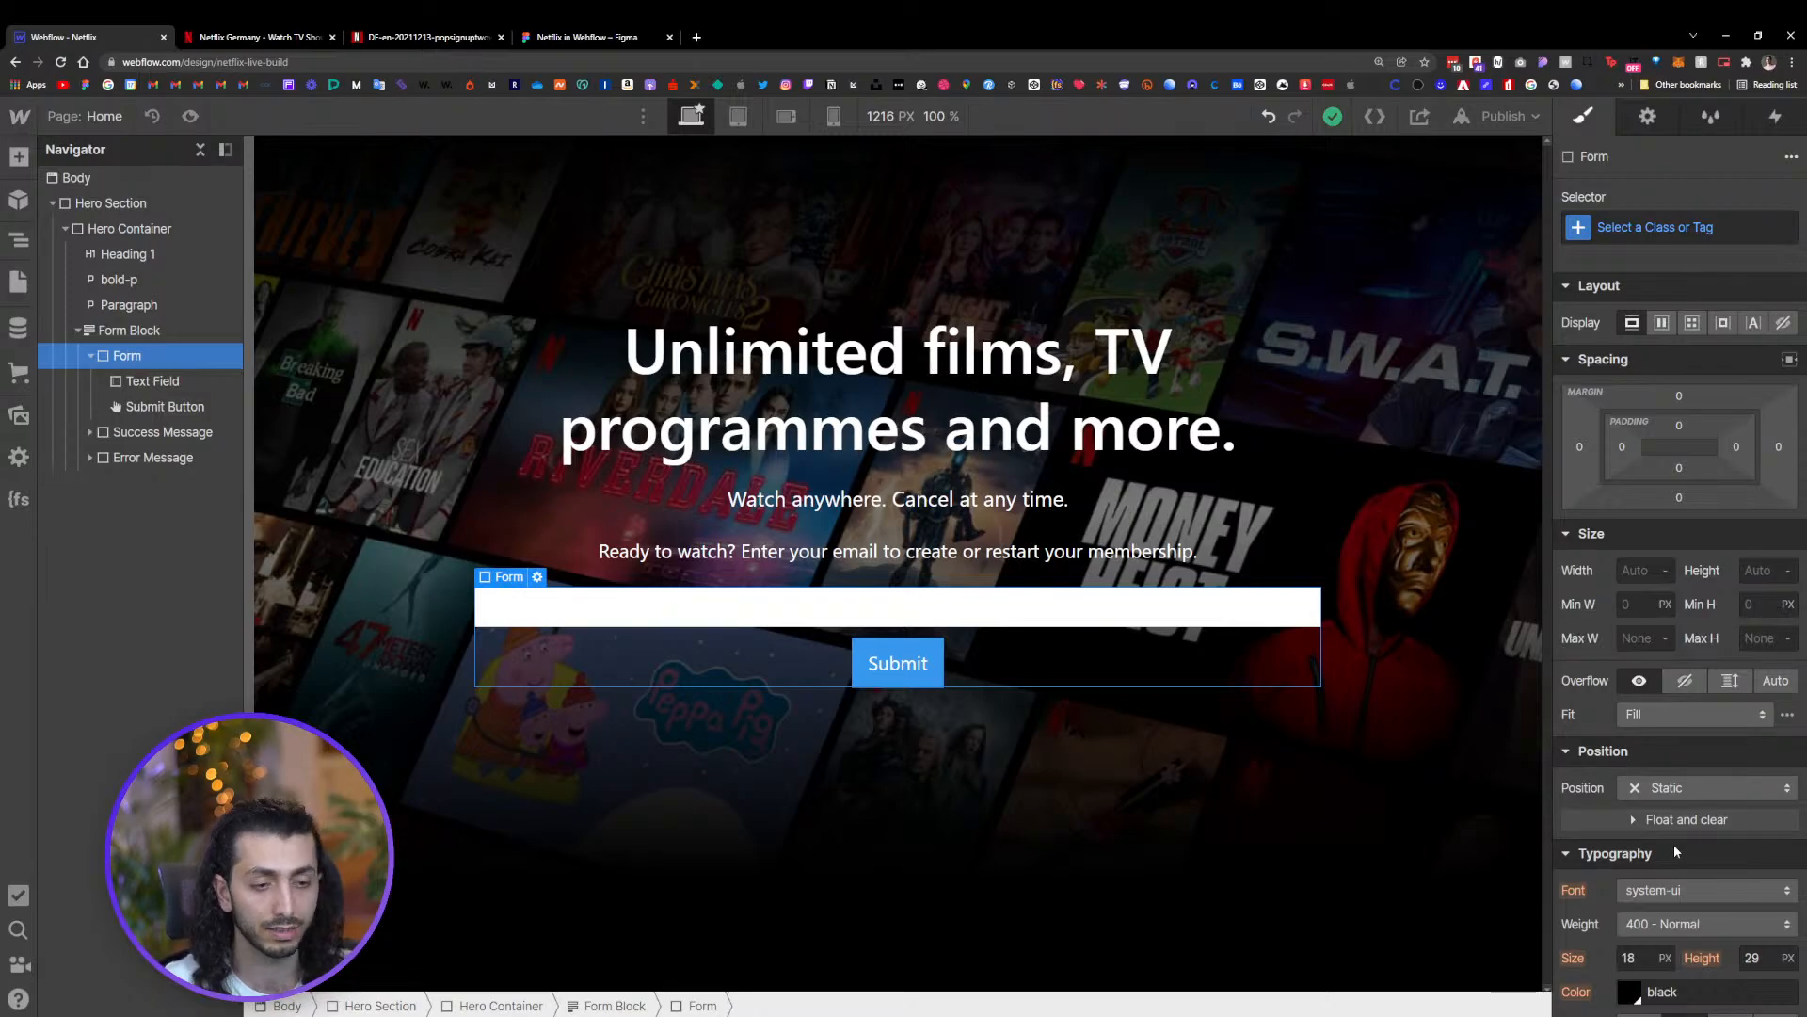
left_click(1664, 228)
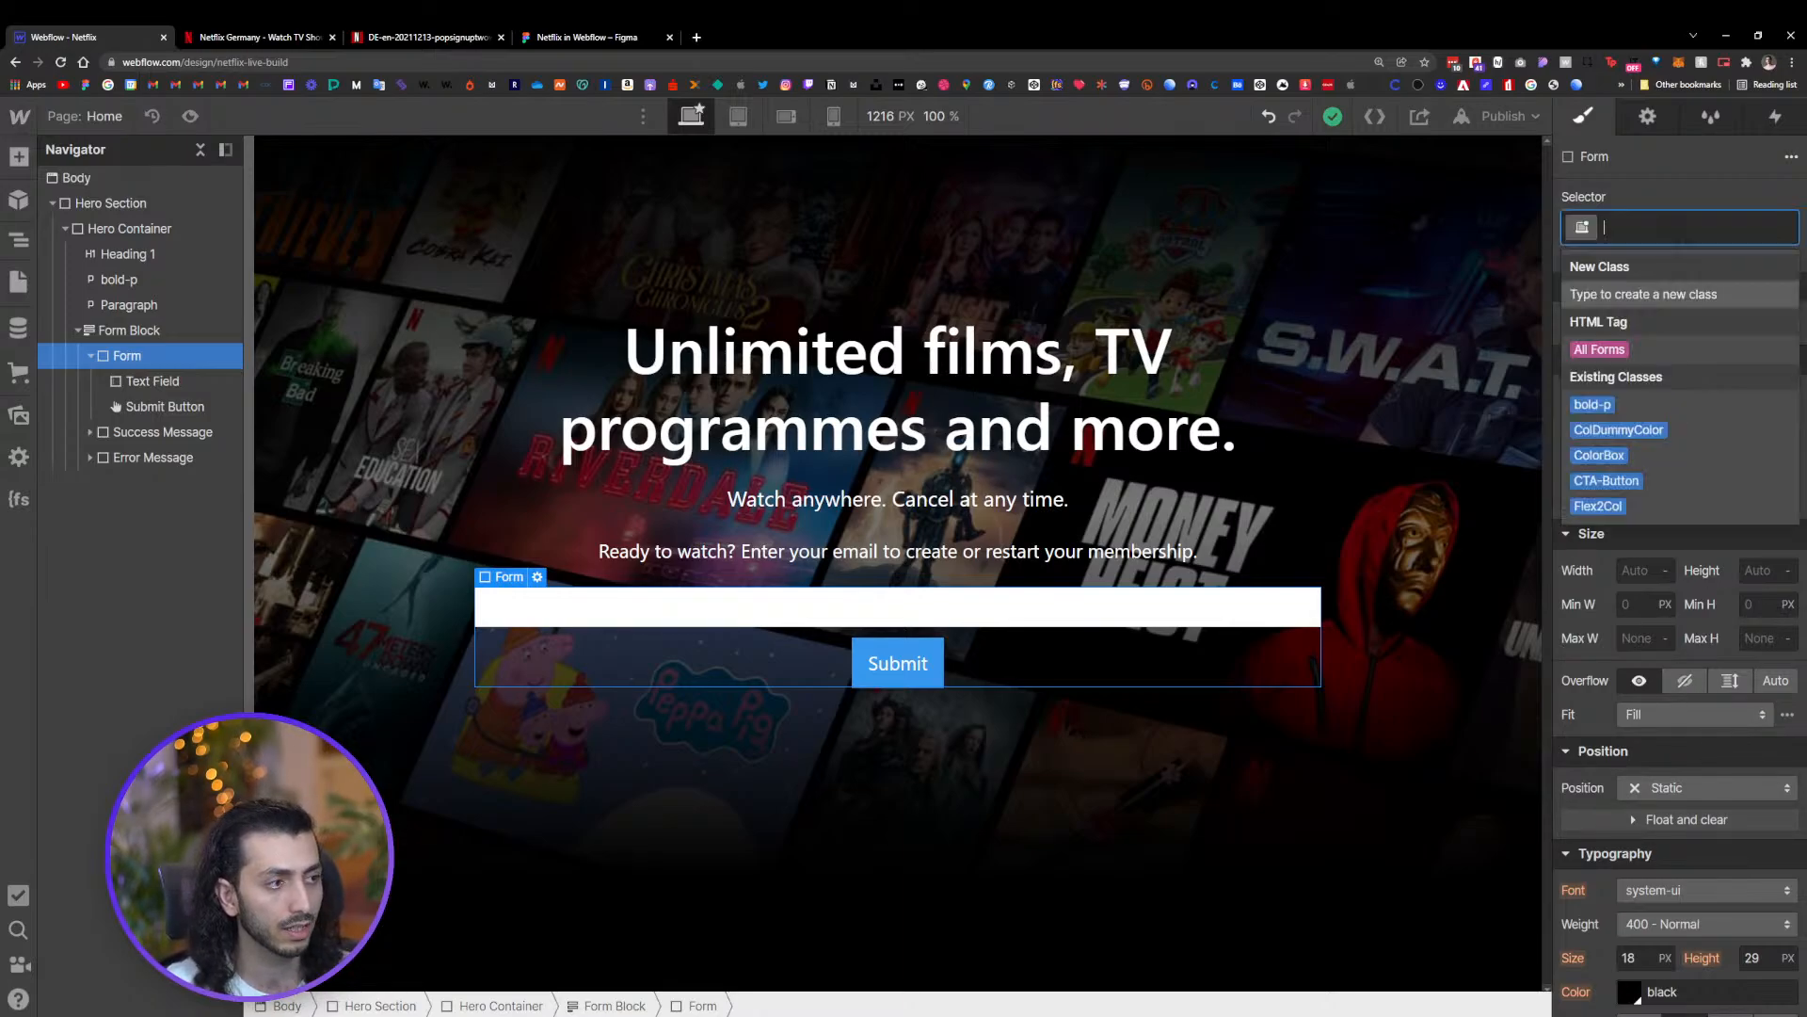
type("fo")
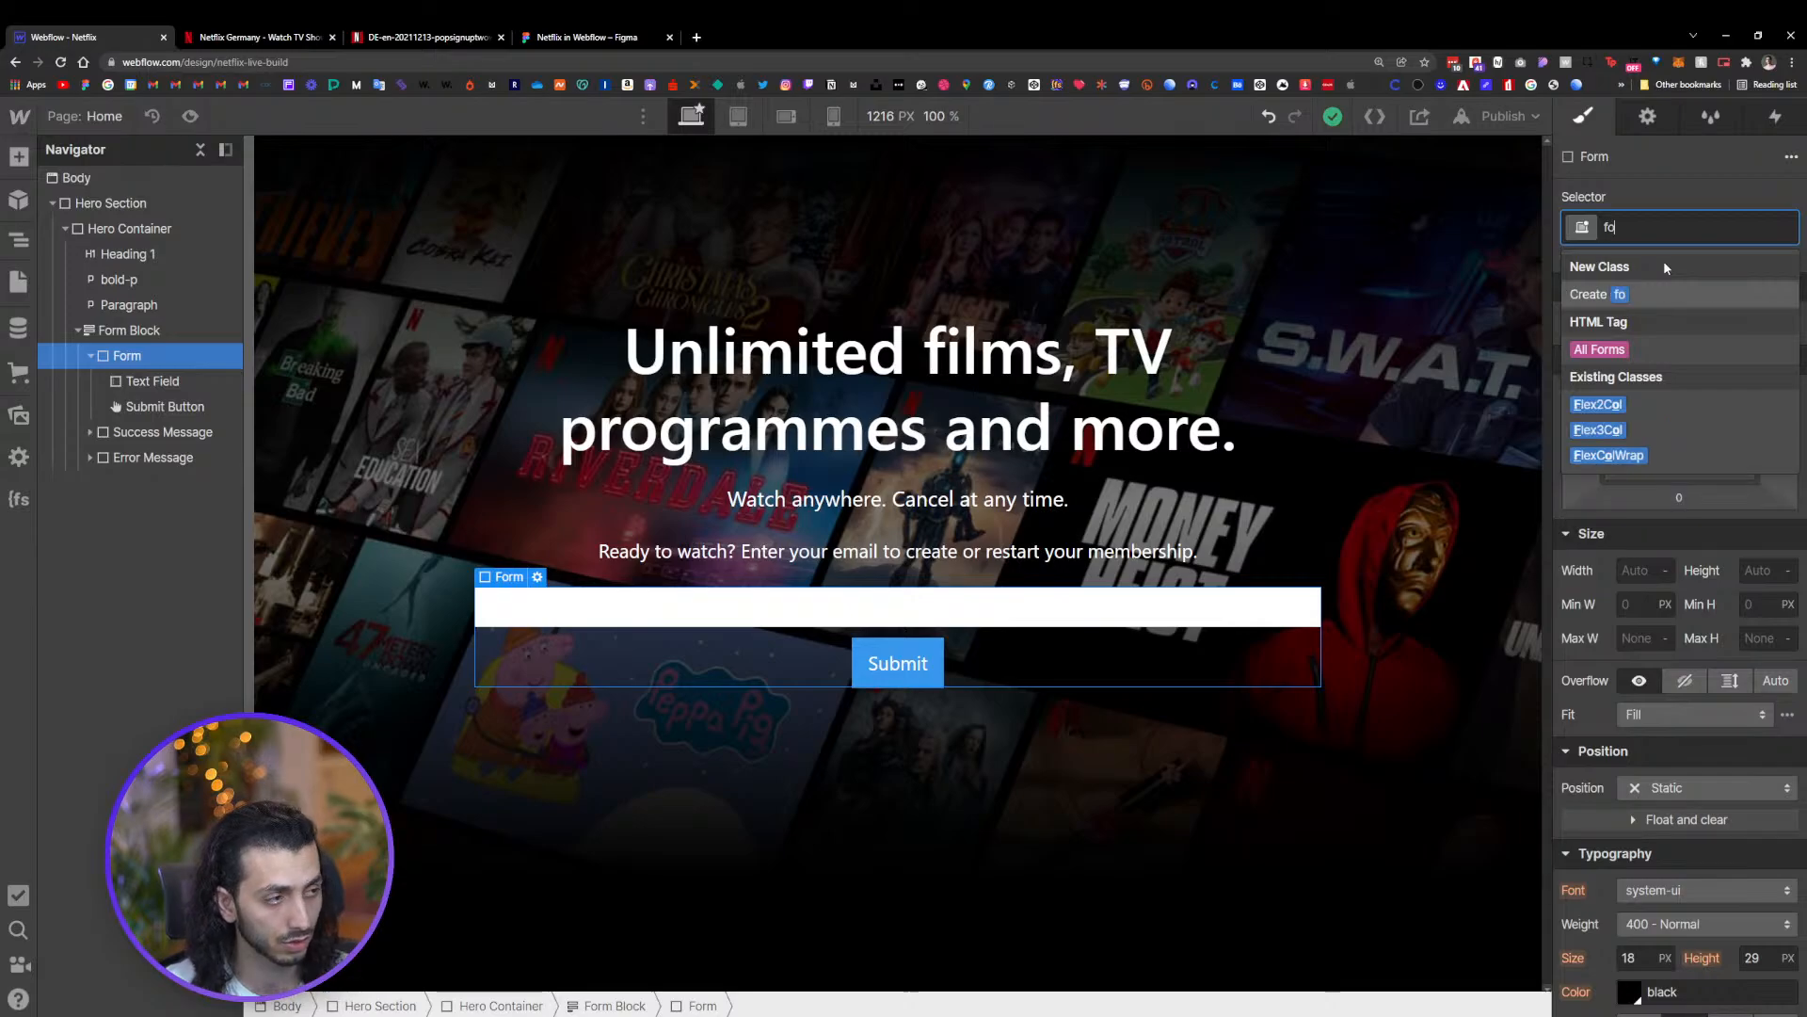
key("BackSpace")
key("BackSpace")
type("Form")
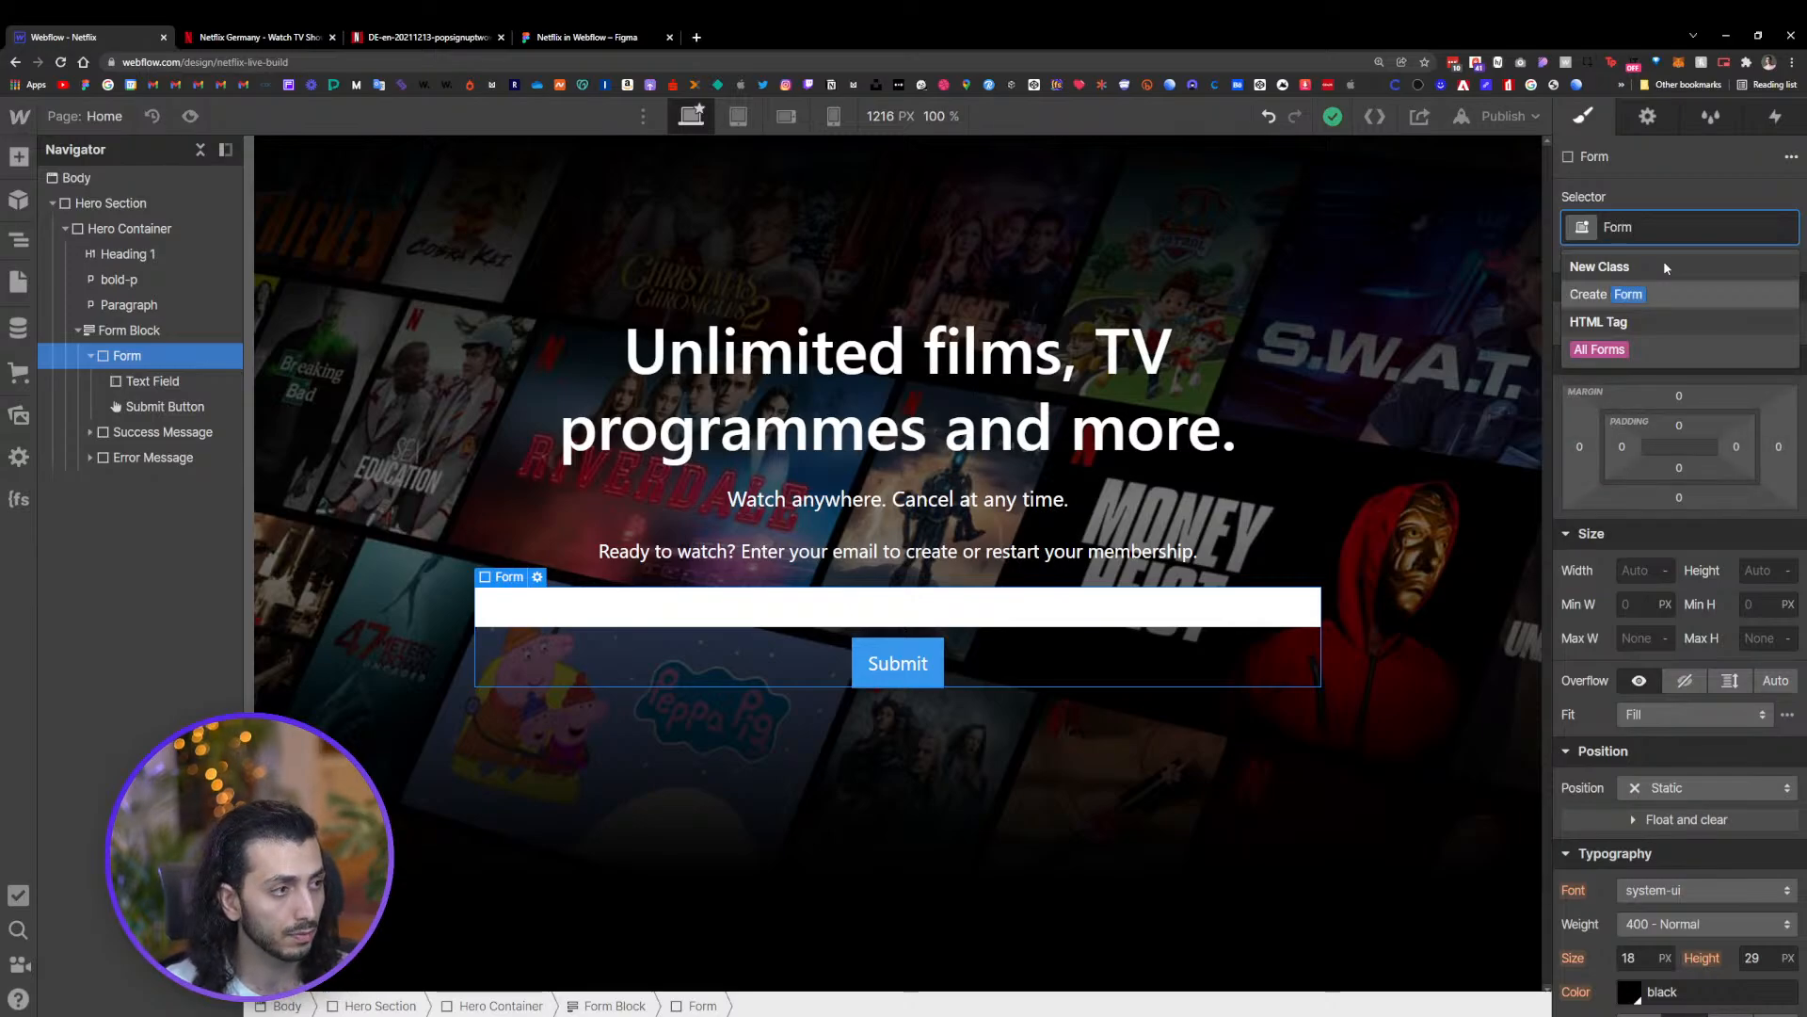
left_click(1649, 289)
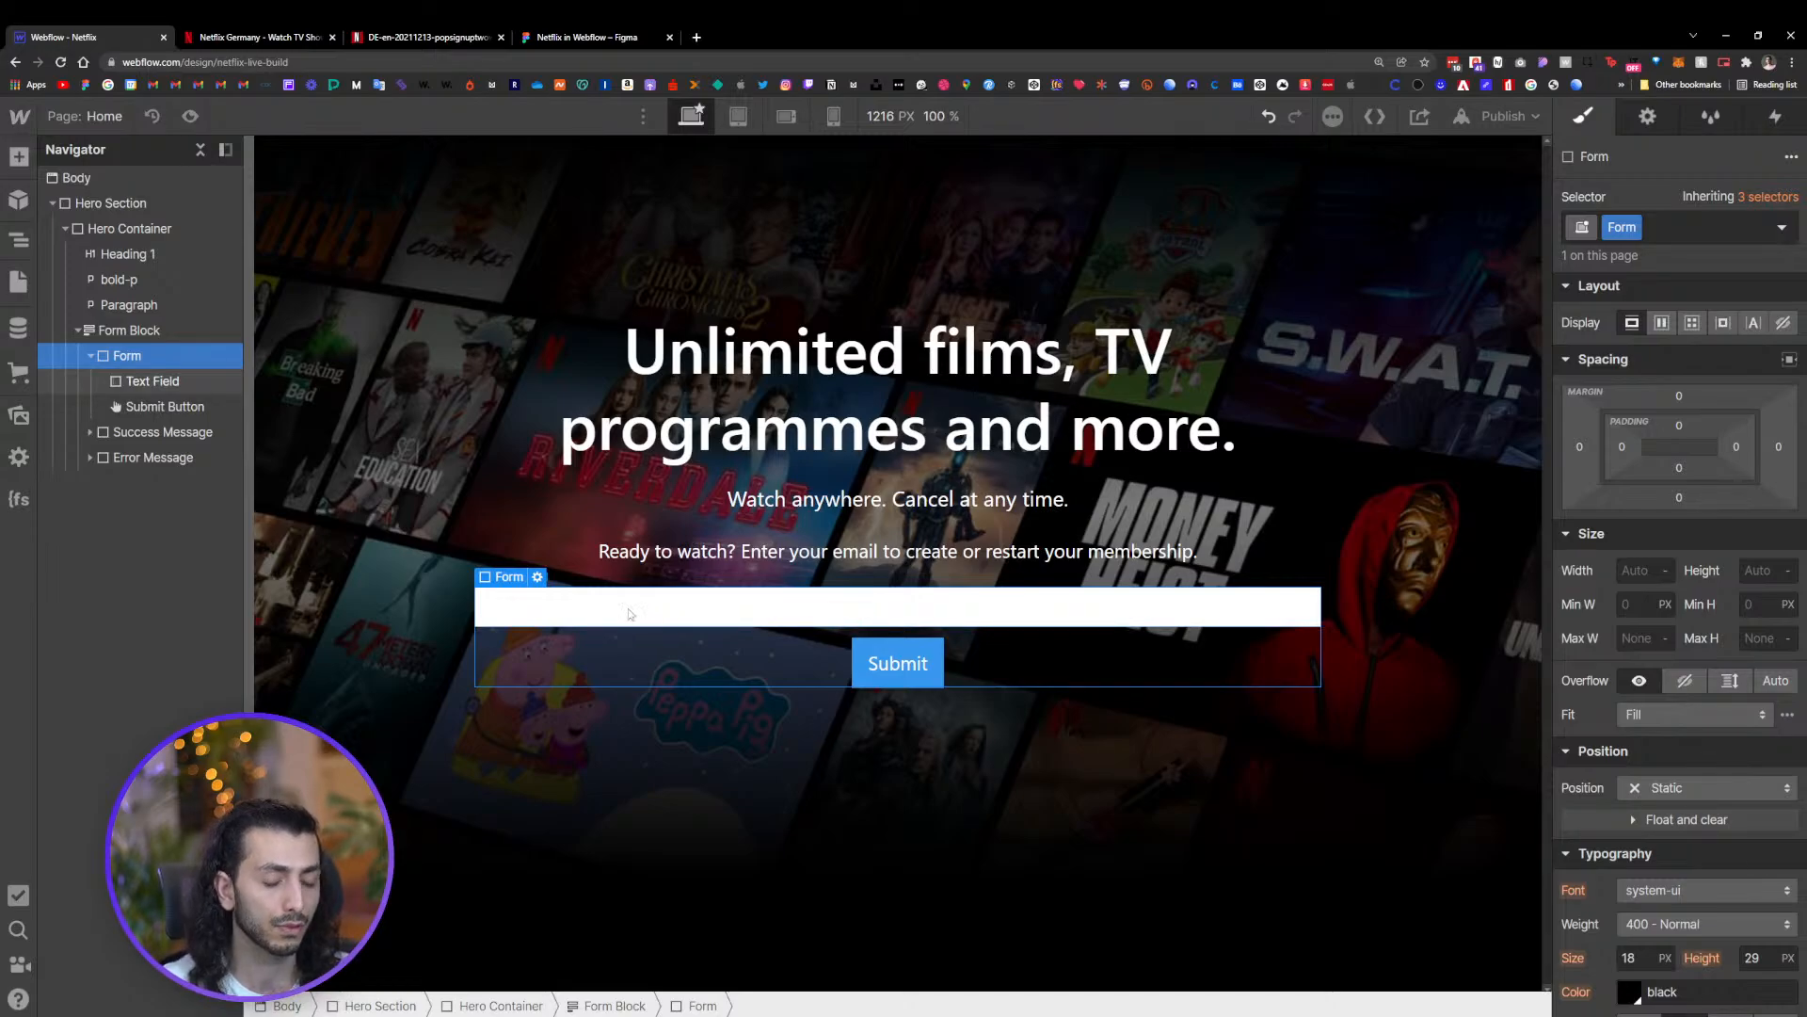
Set the Form class to flex display with its items aligned to the centre
left_click(1660, 324)
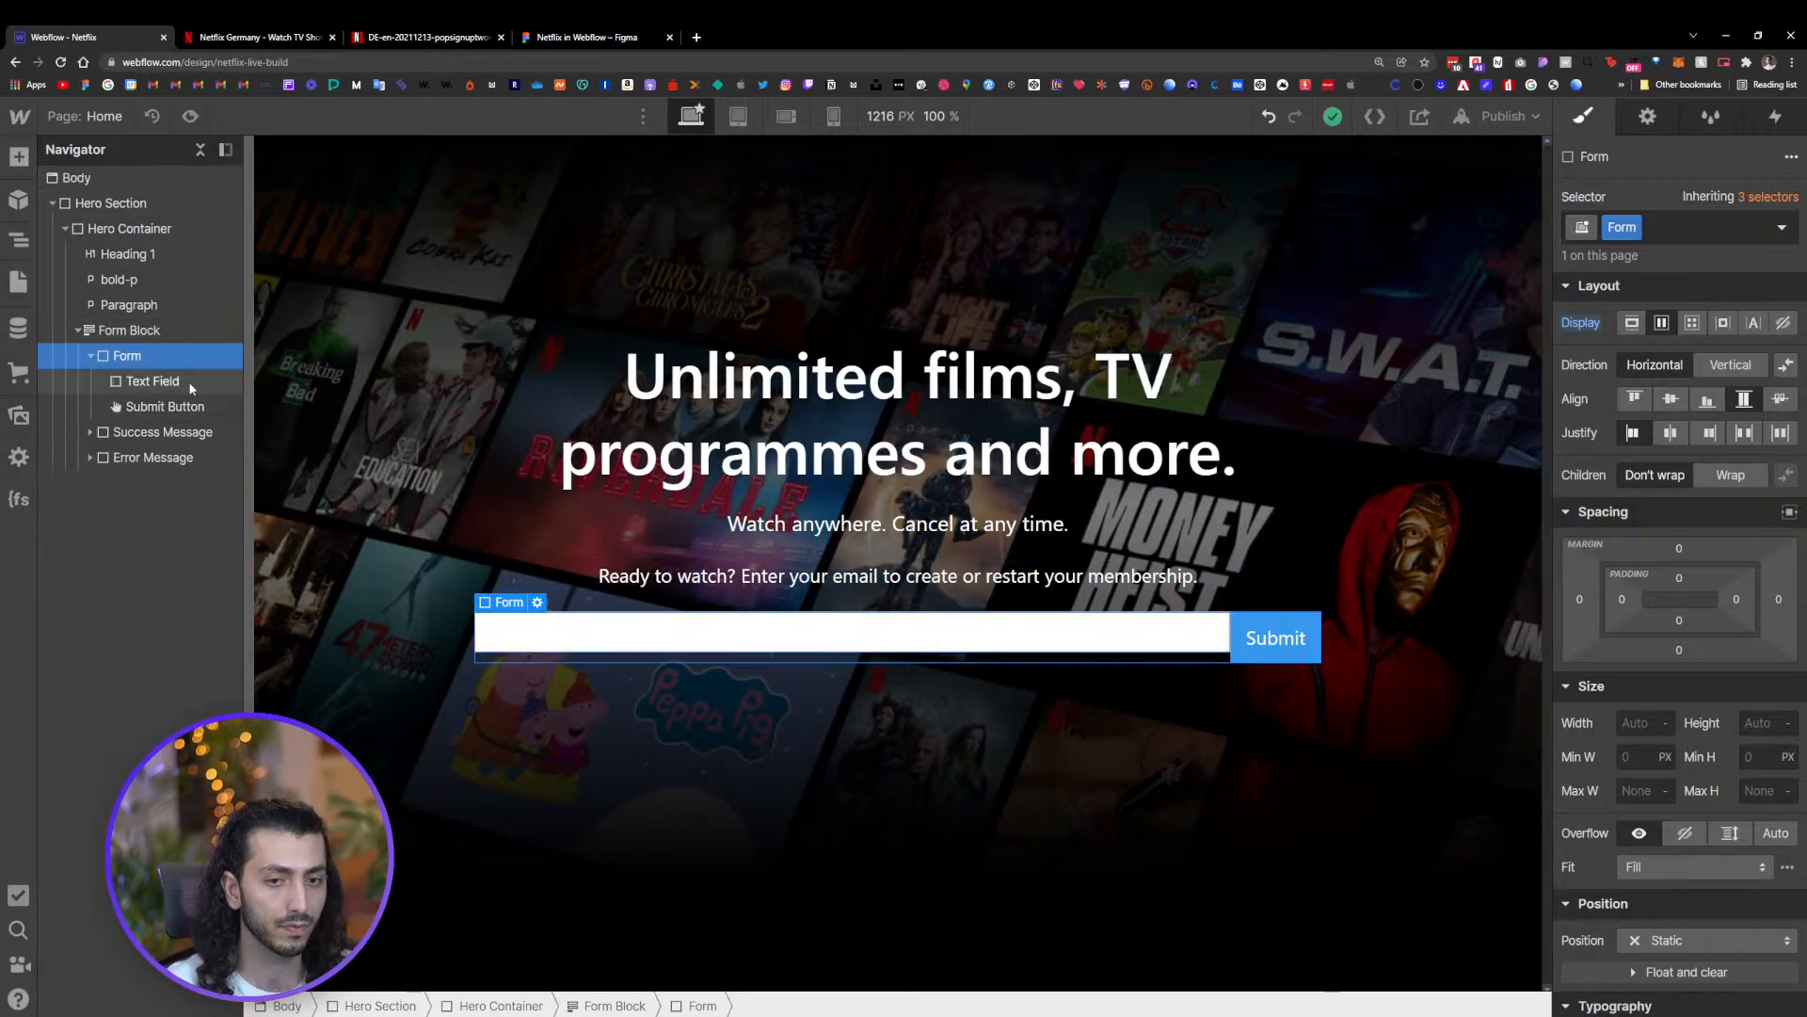
left_click(1671, 399)
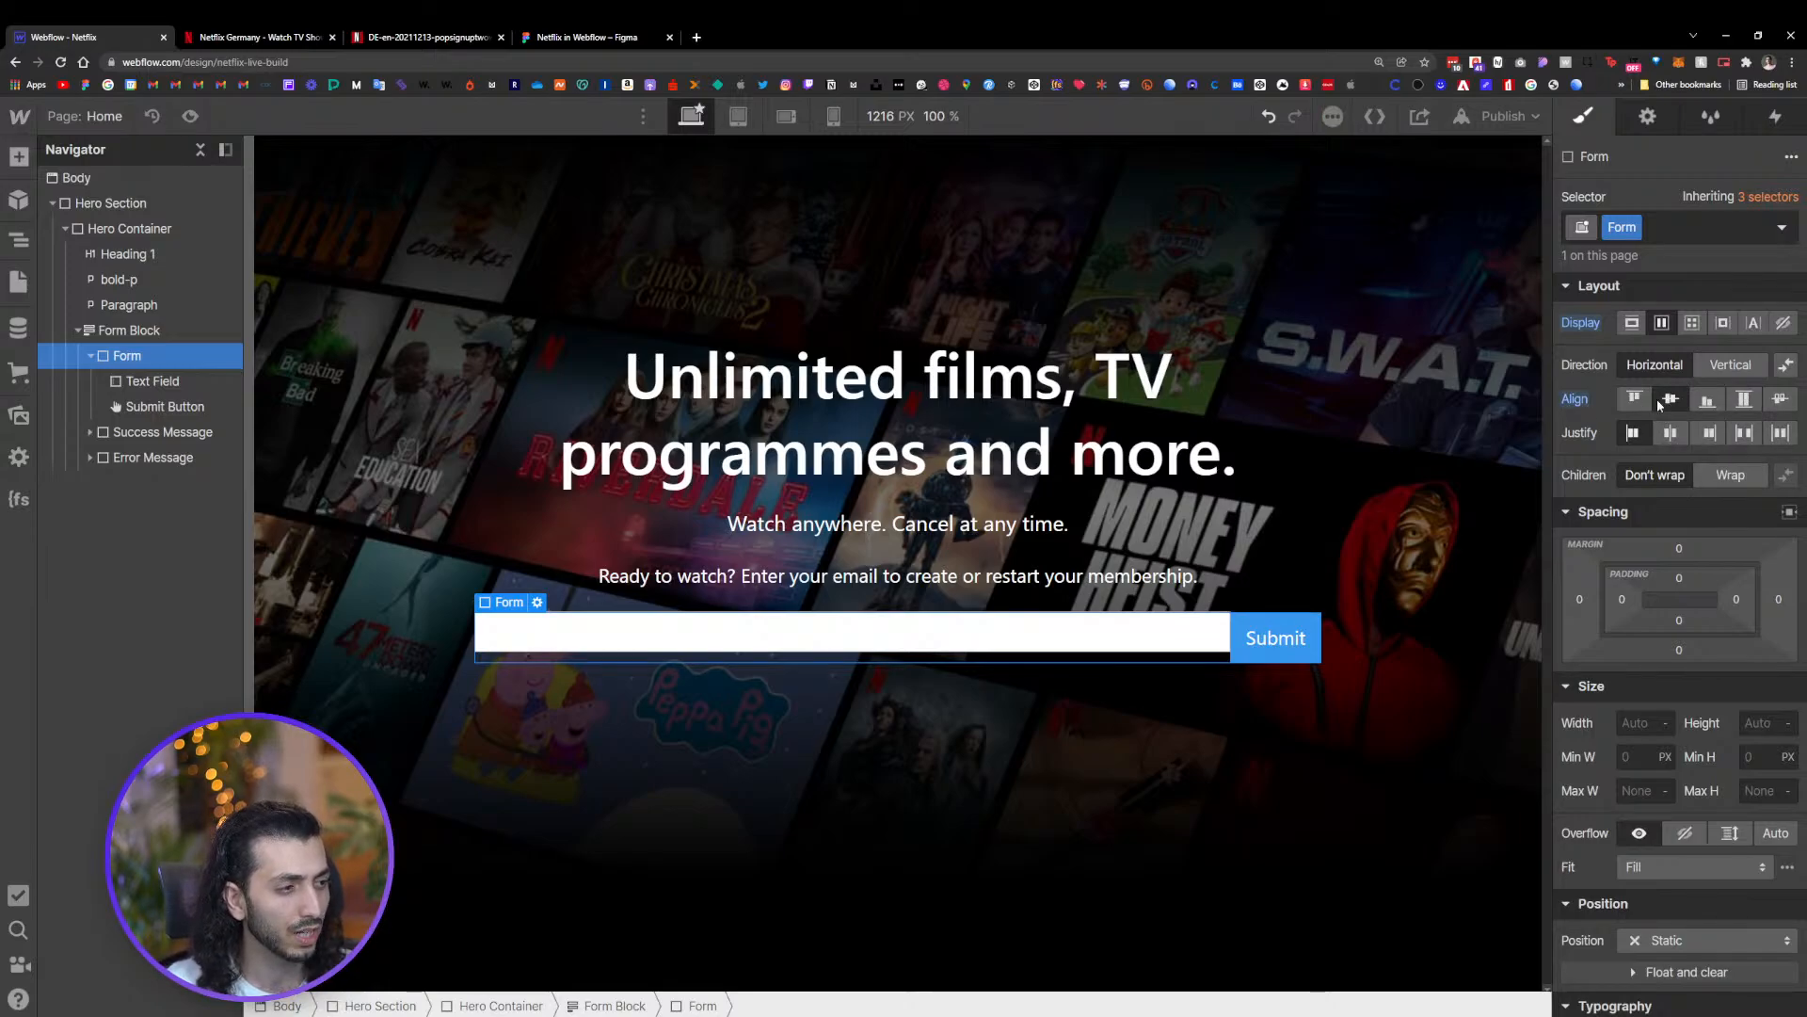
Give the email text field a new class named input and set its bottom margin to 0
left_click(1177, 633)
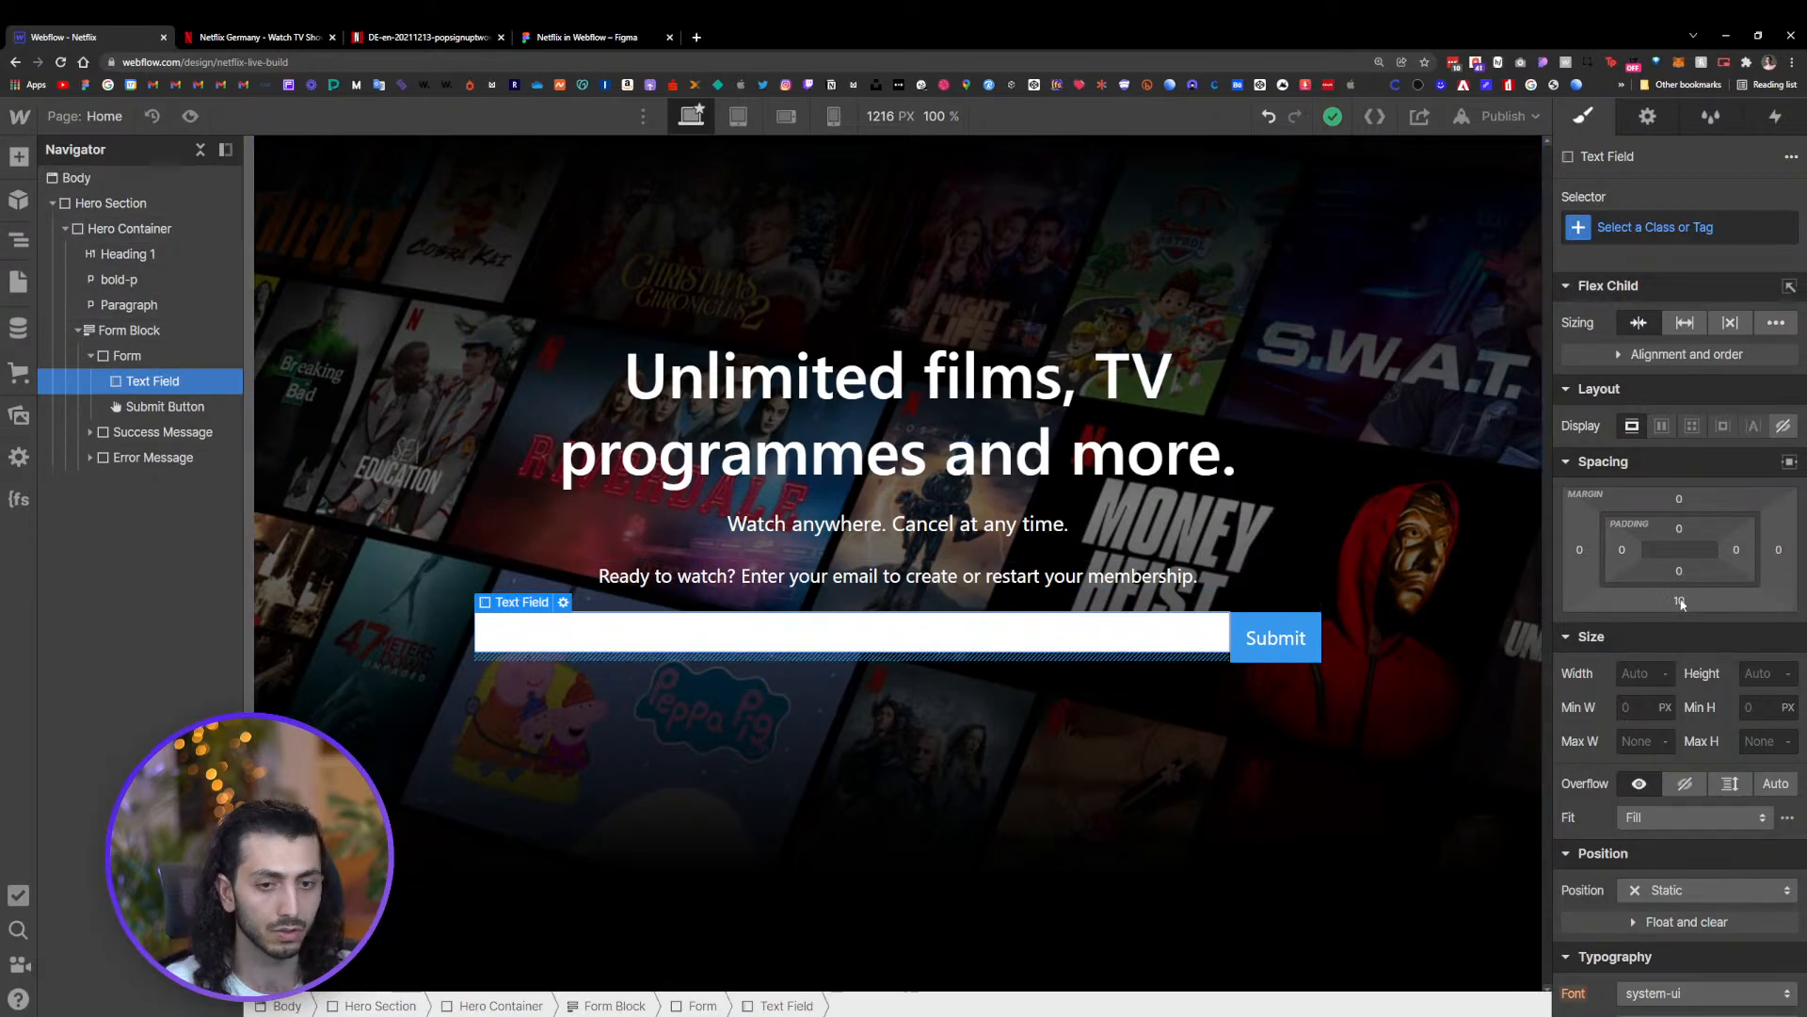
left_click(1635, 225)
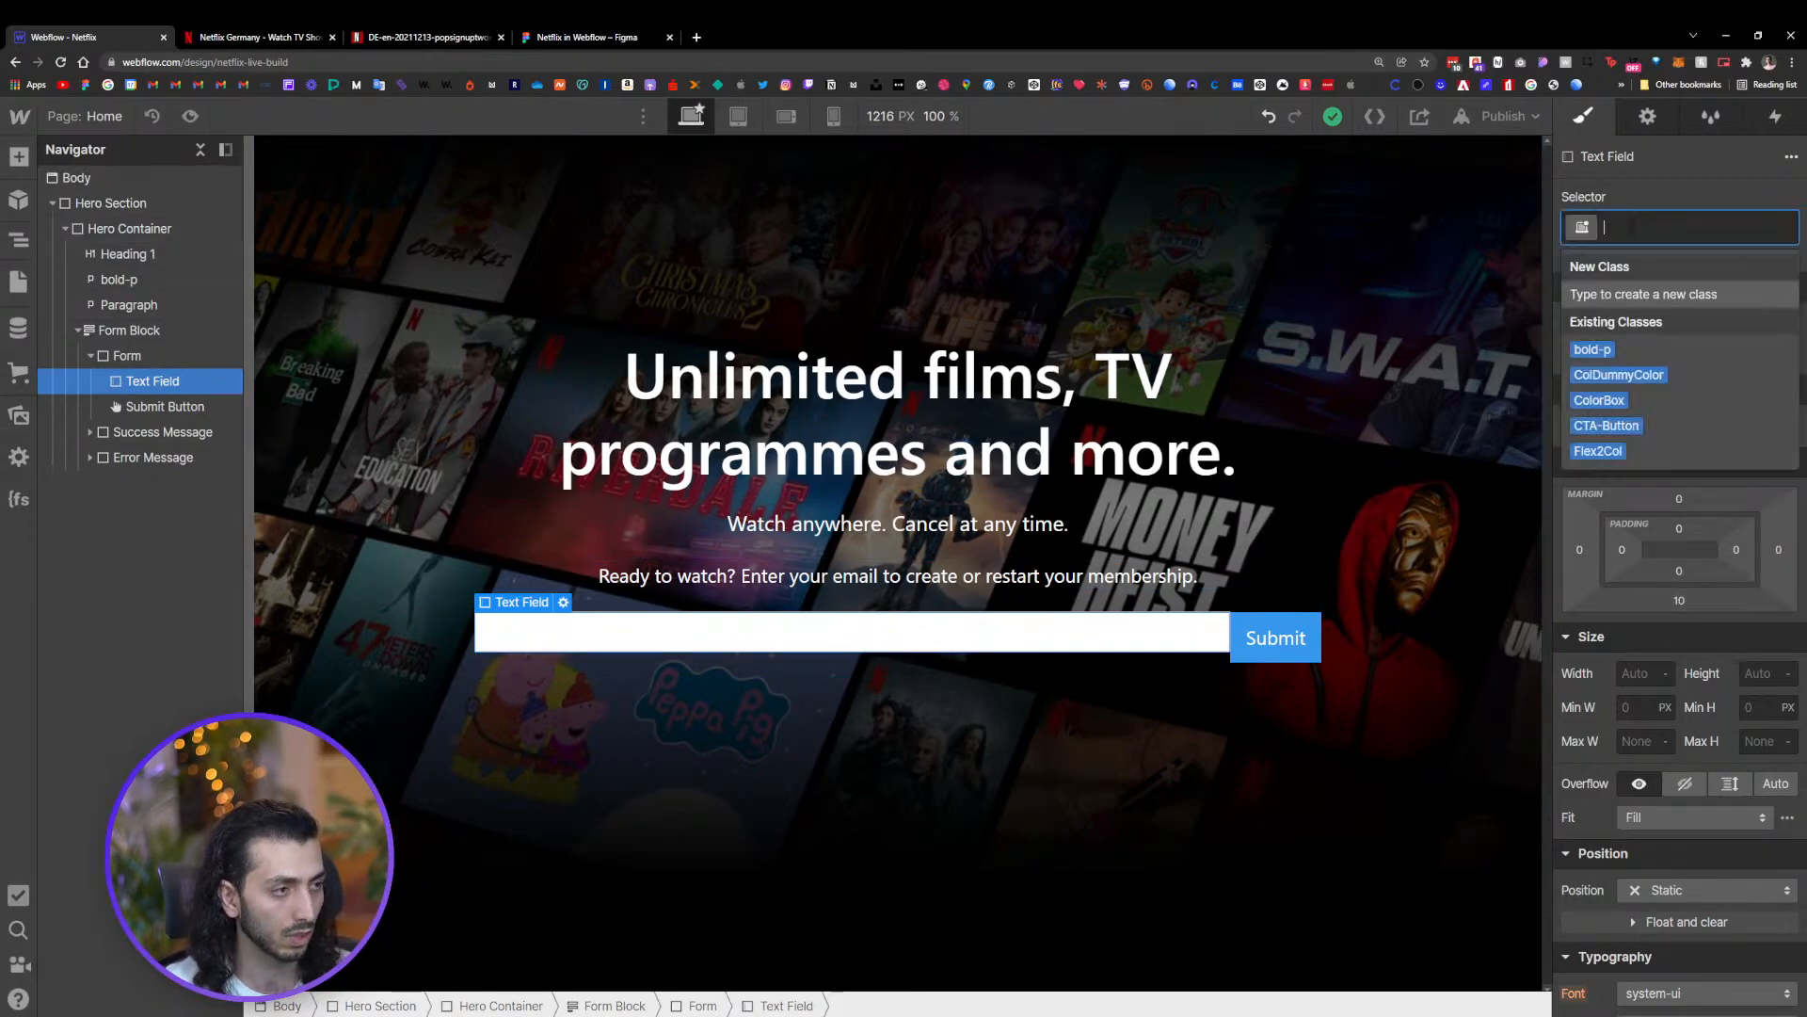
type("input")
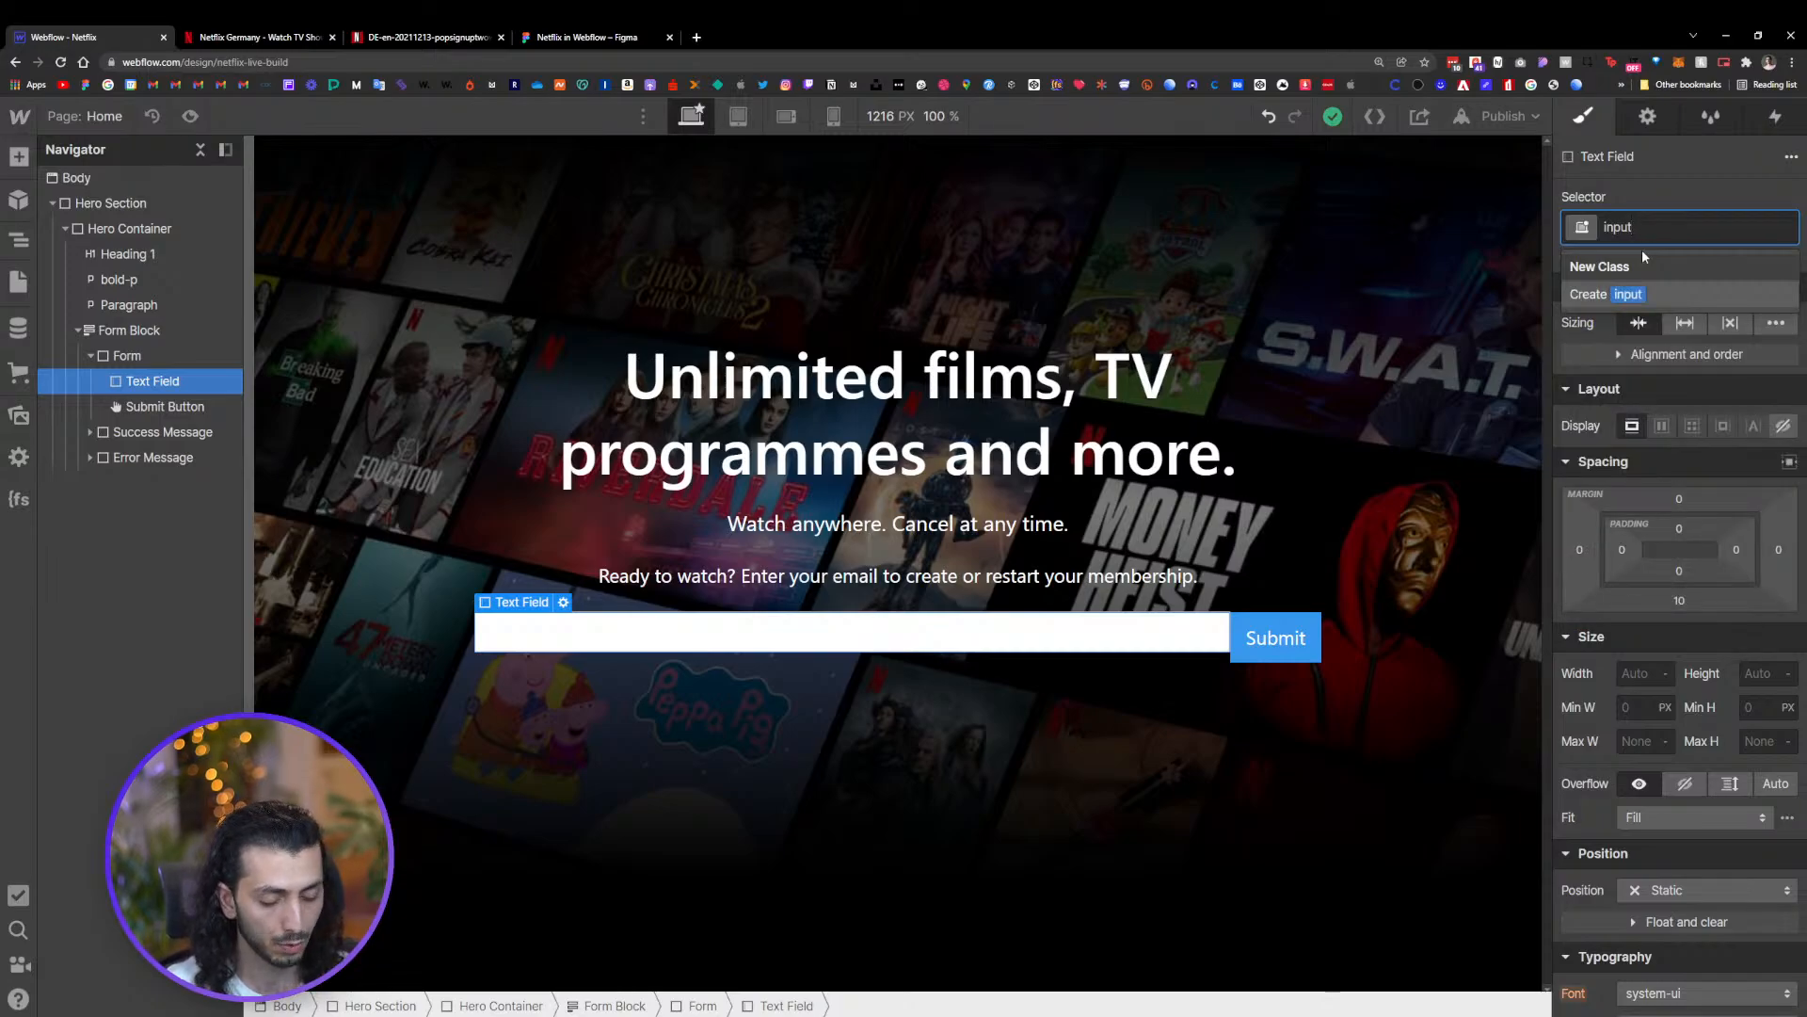
key("Return")
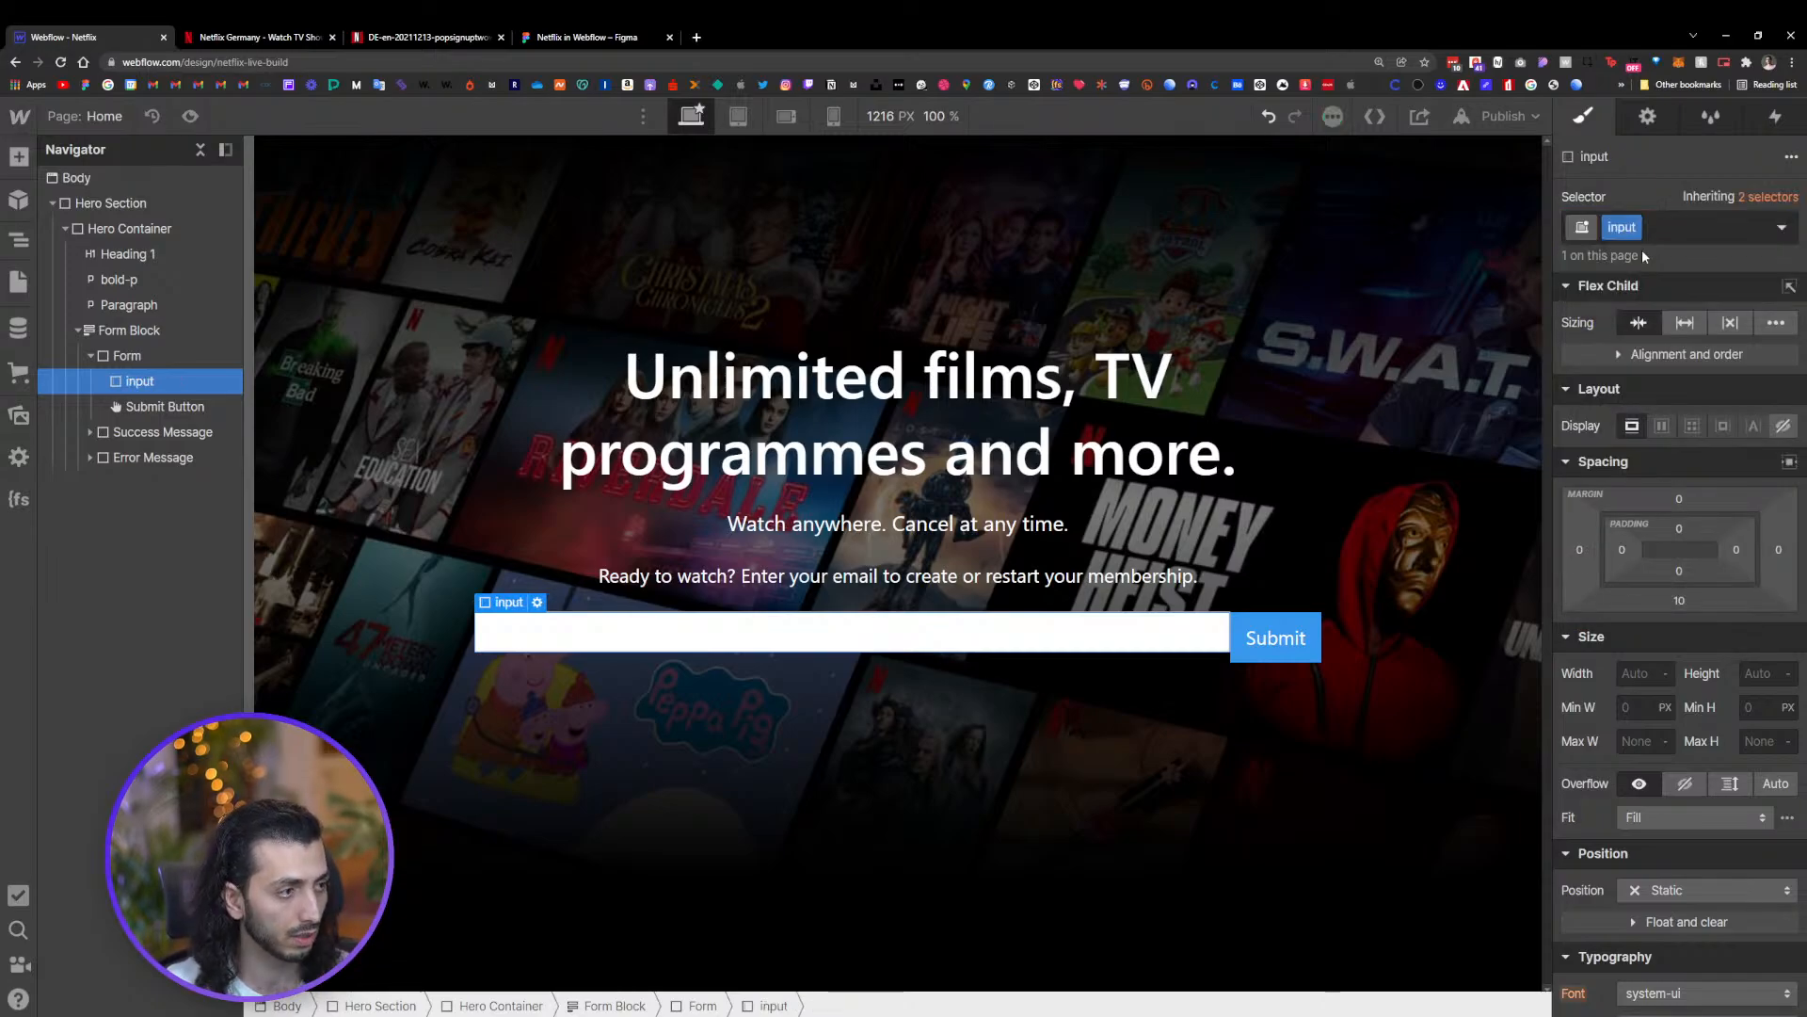
left_click(1679, 602)
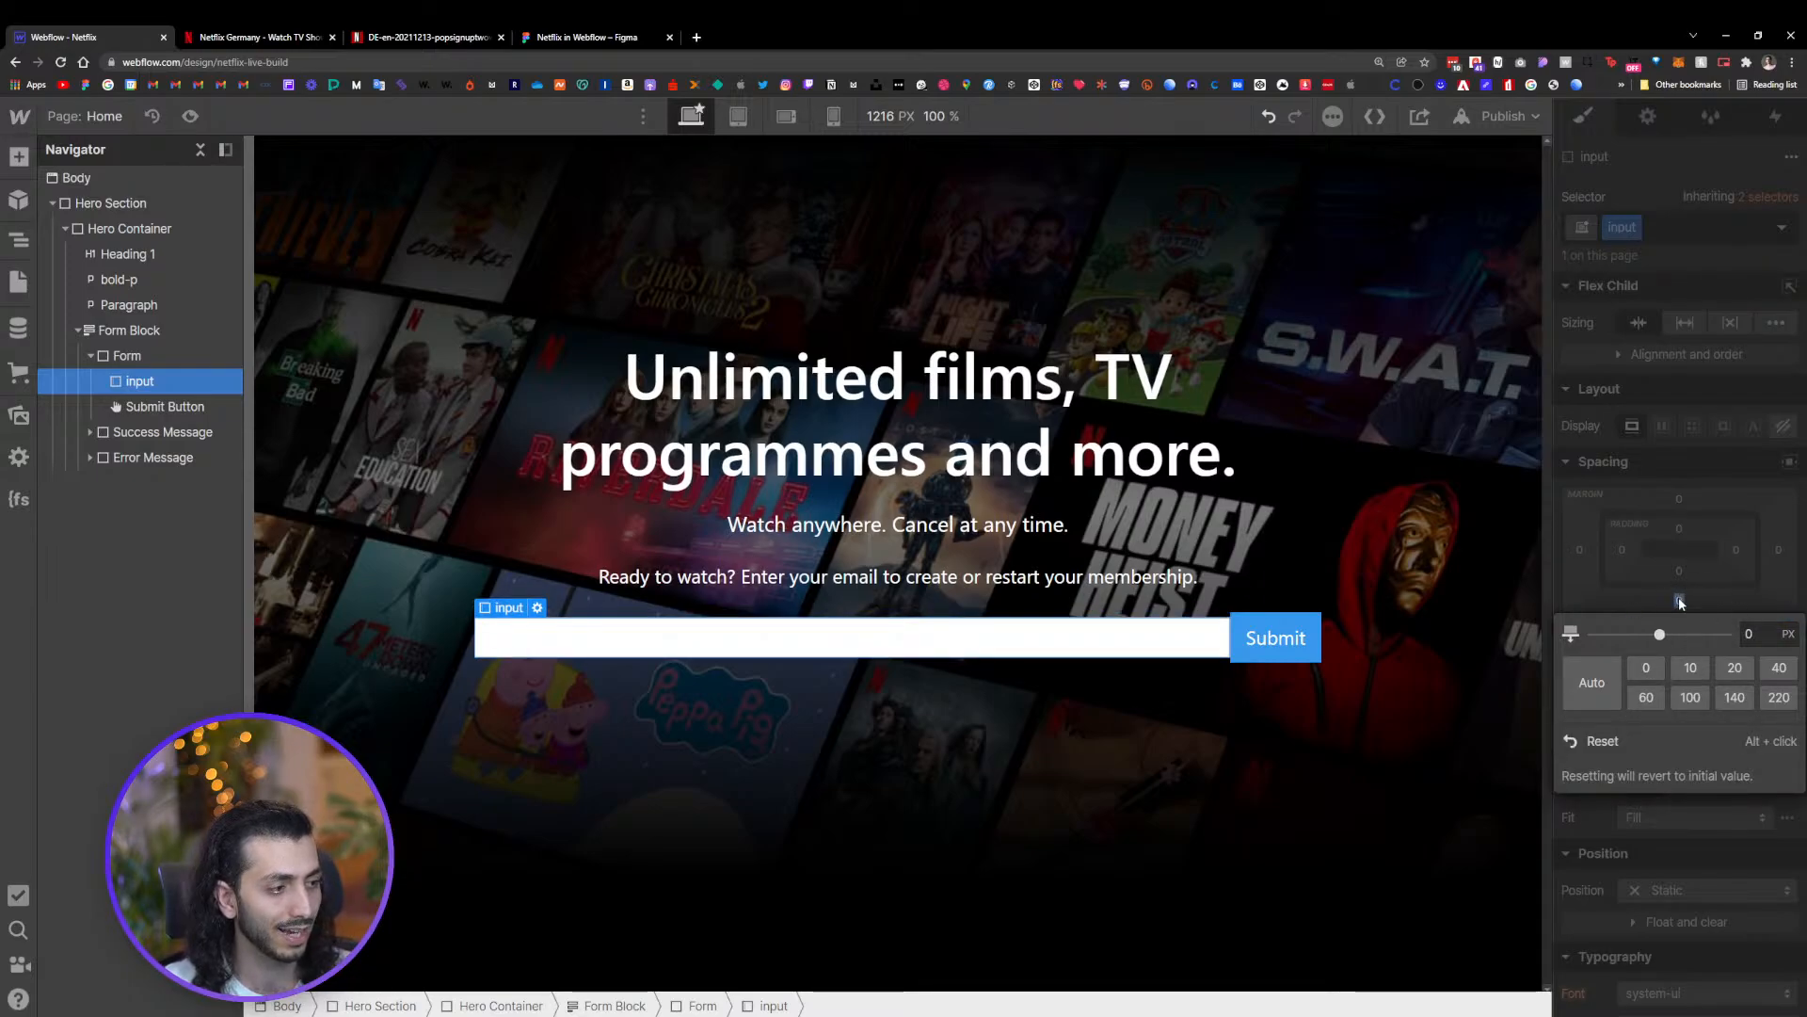
left_click(1680, 596)
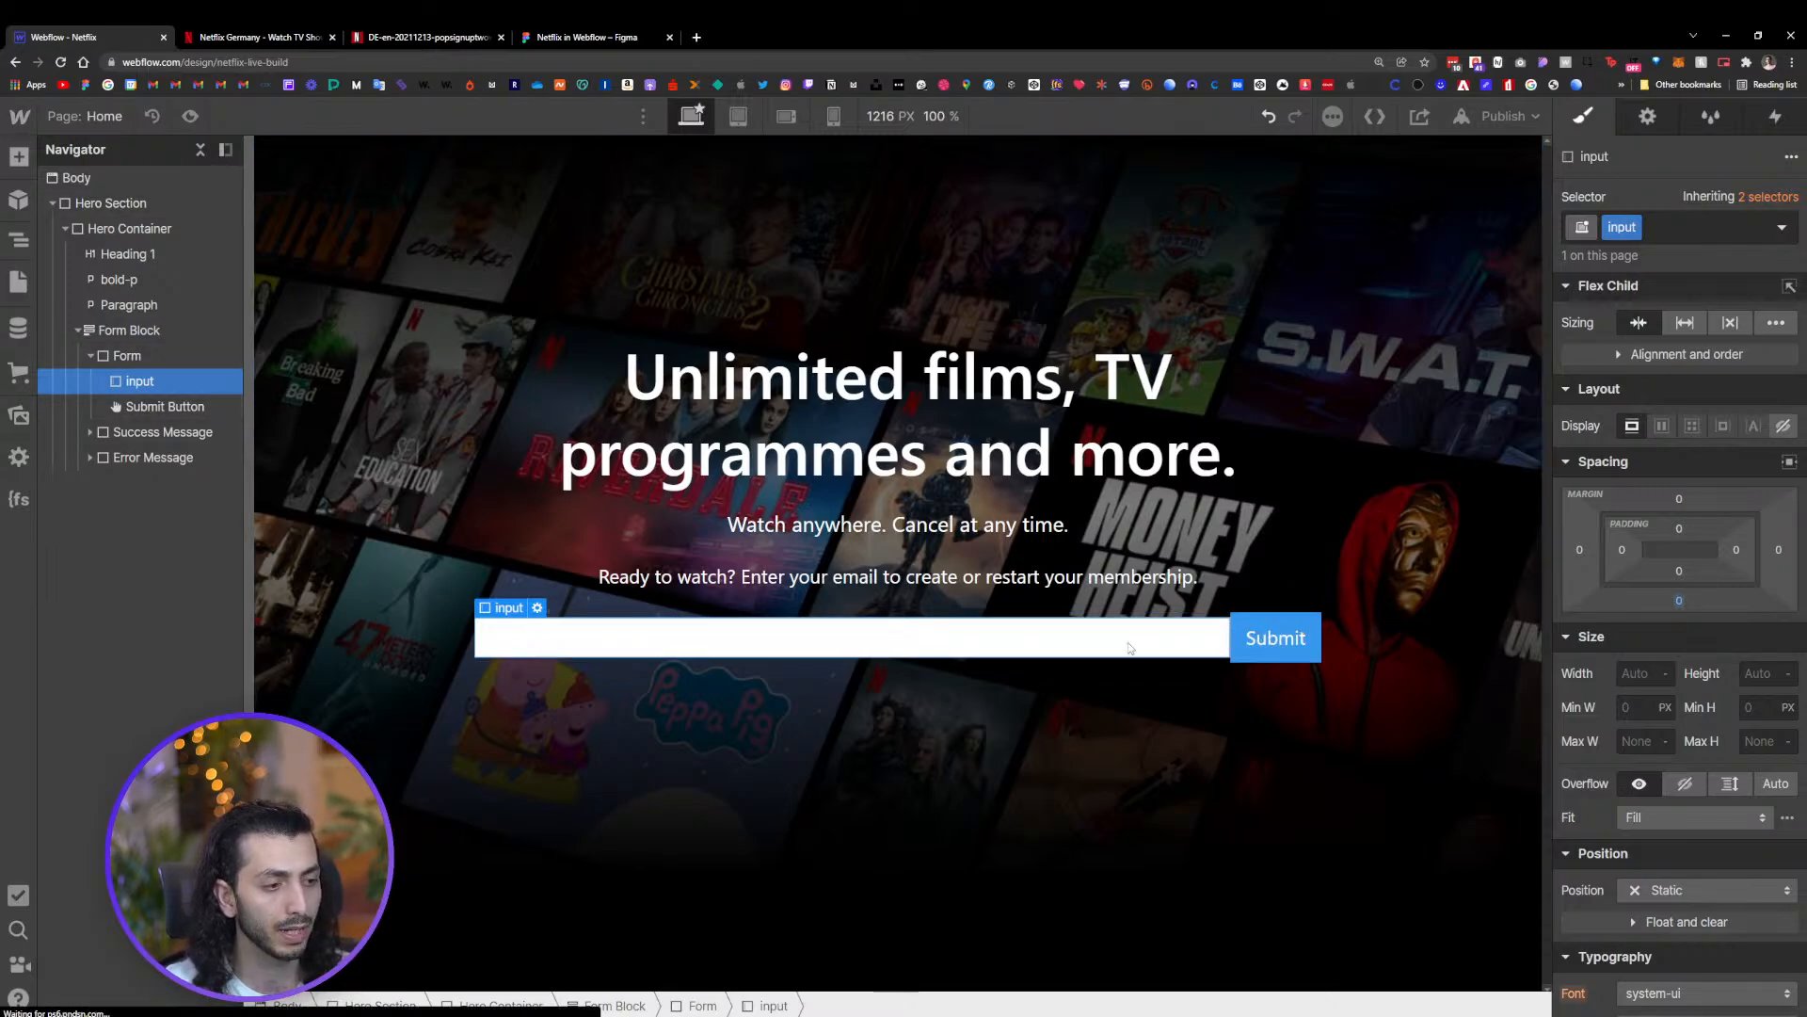
Check the CTA-Button style on the Style Guide page, then return to the Home page
left_click(1259, 638)
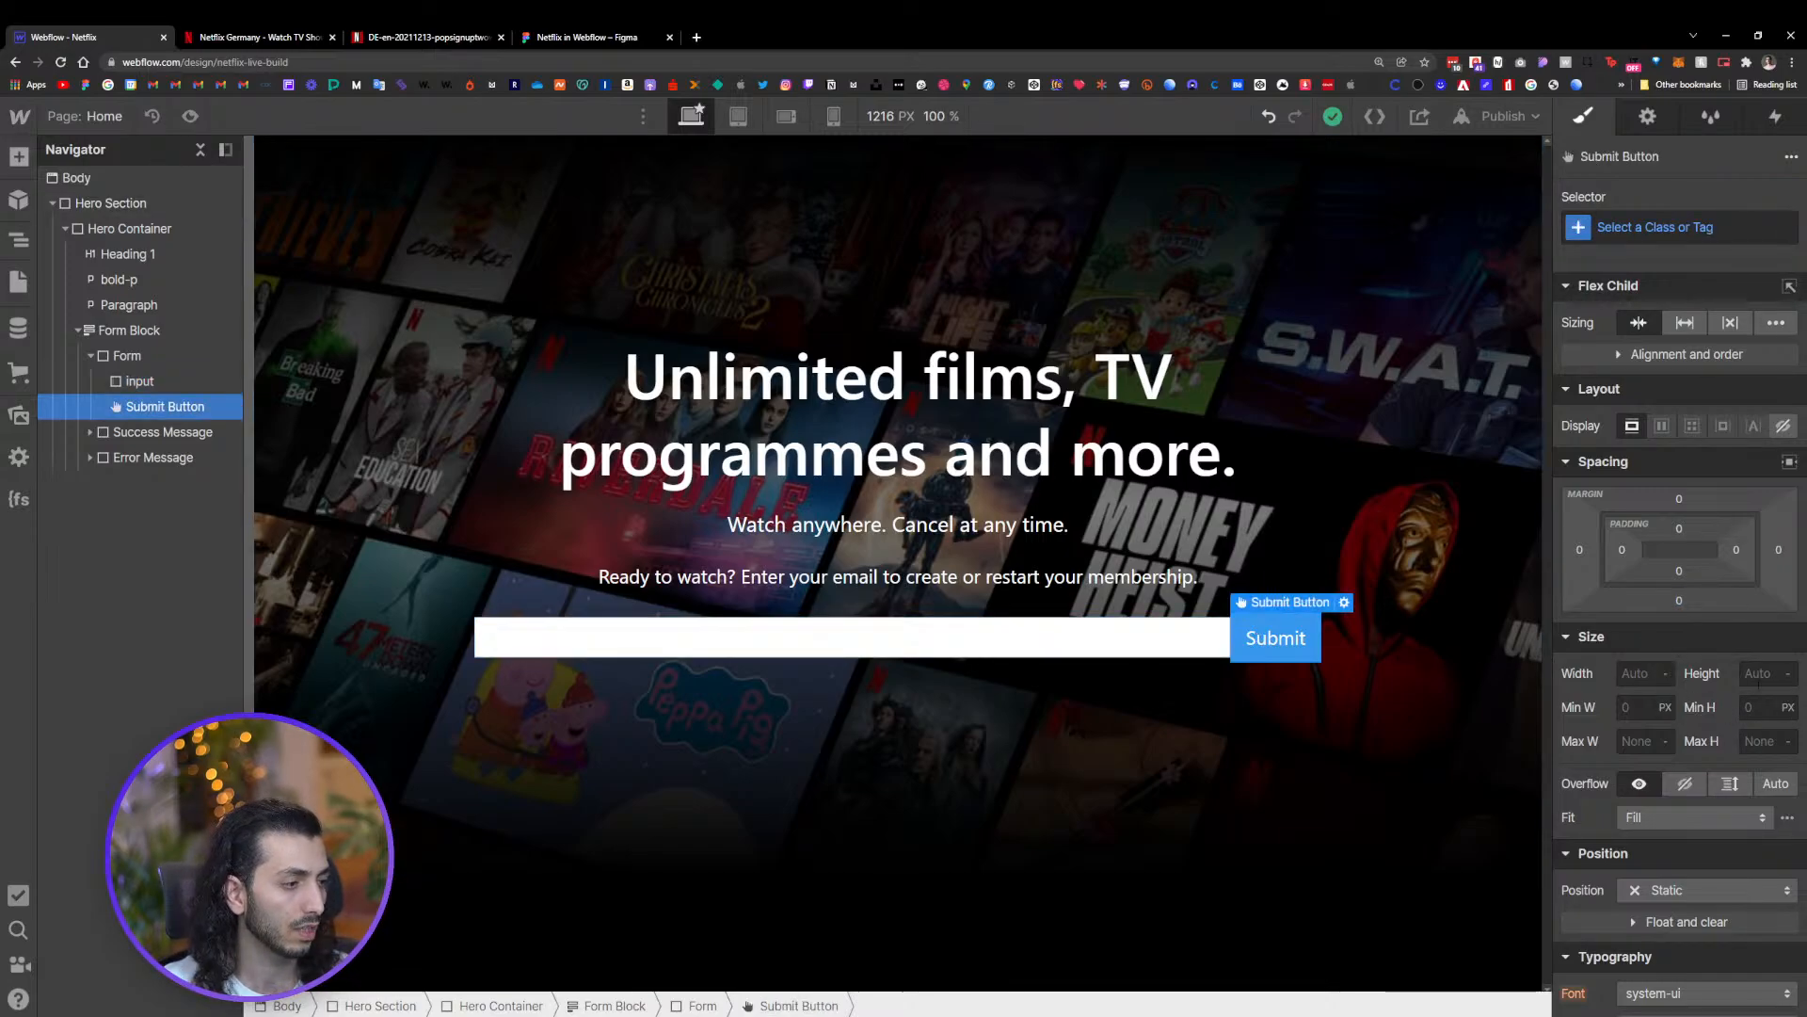
left_click(1762, 673)
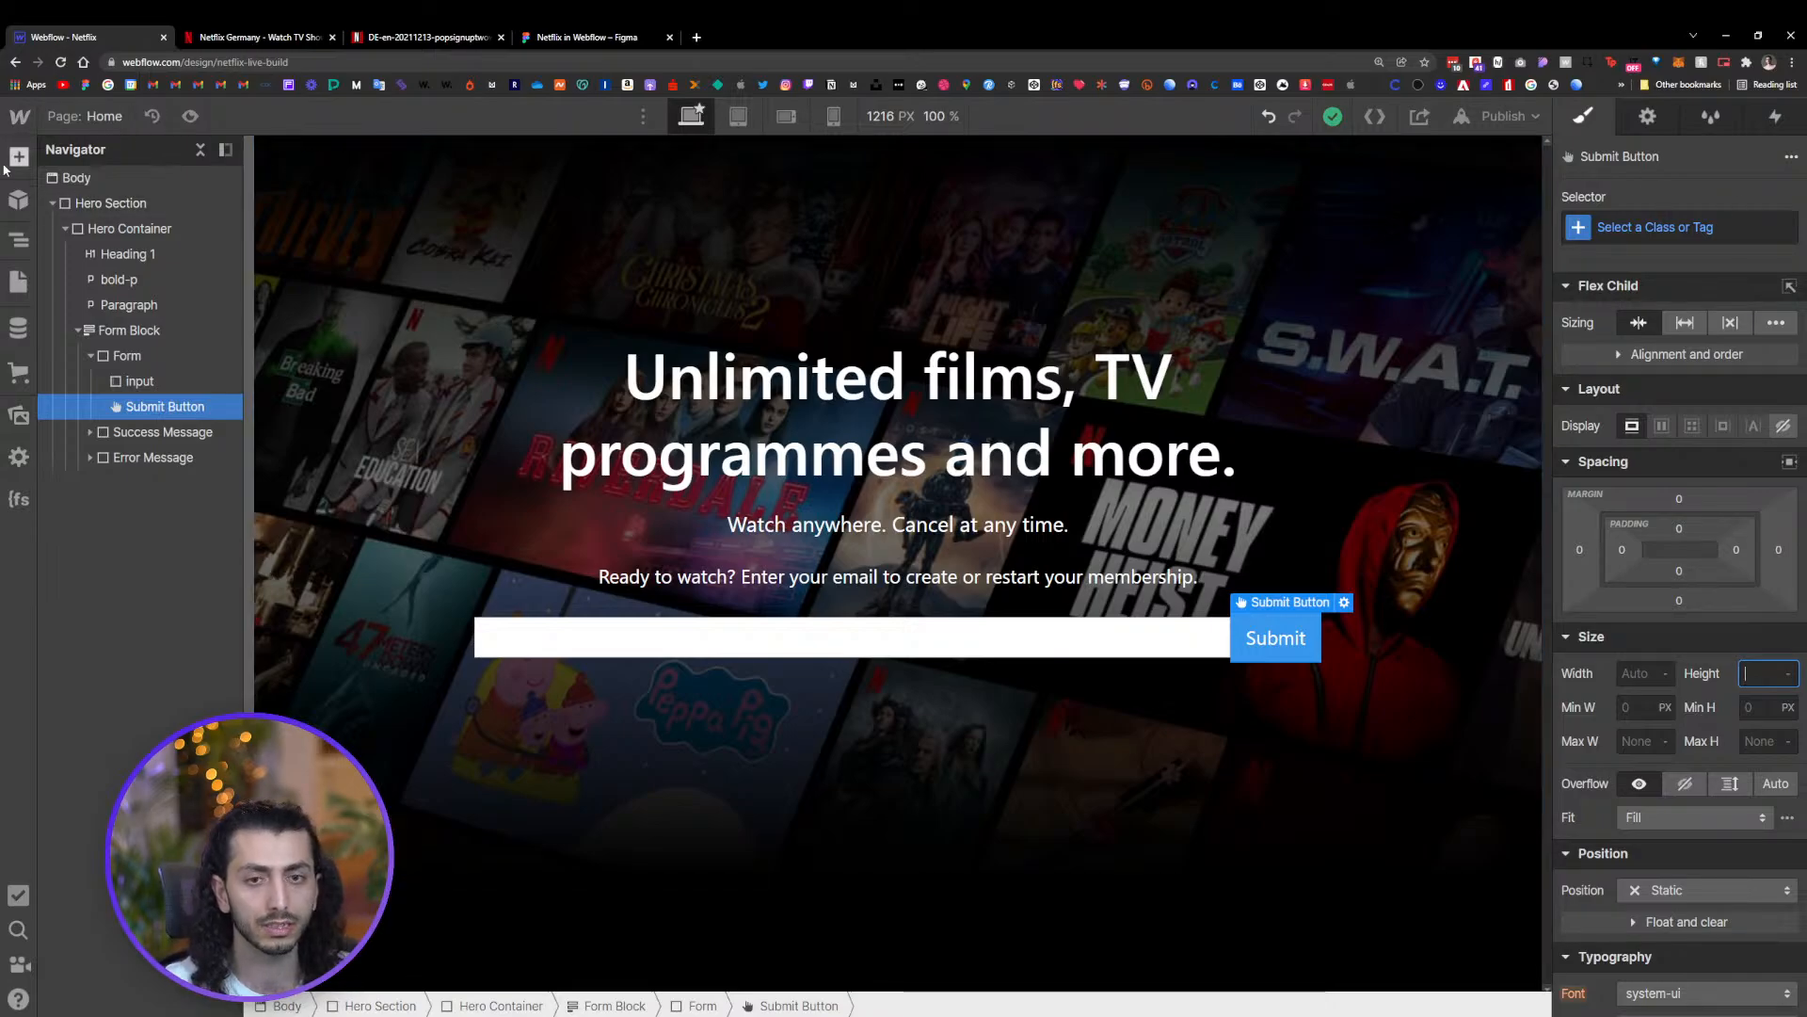
left_click(18, 281)
left_click(91, 303)
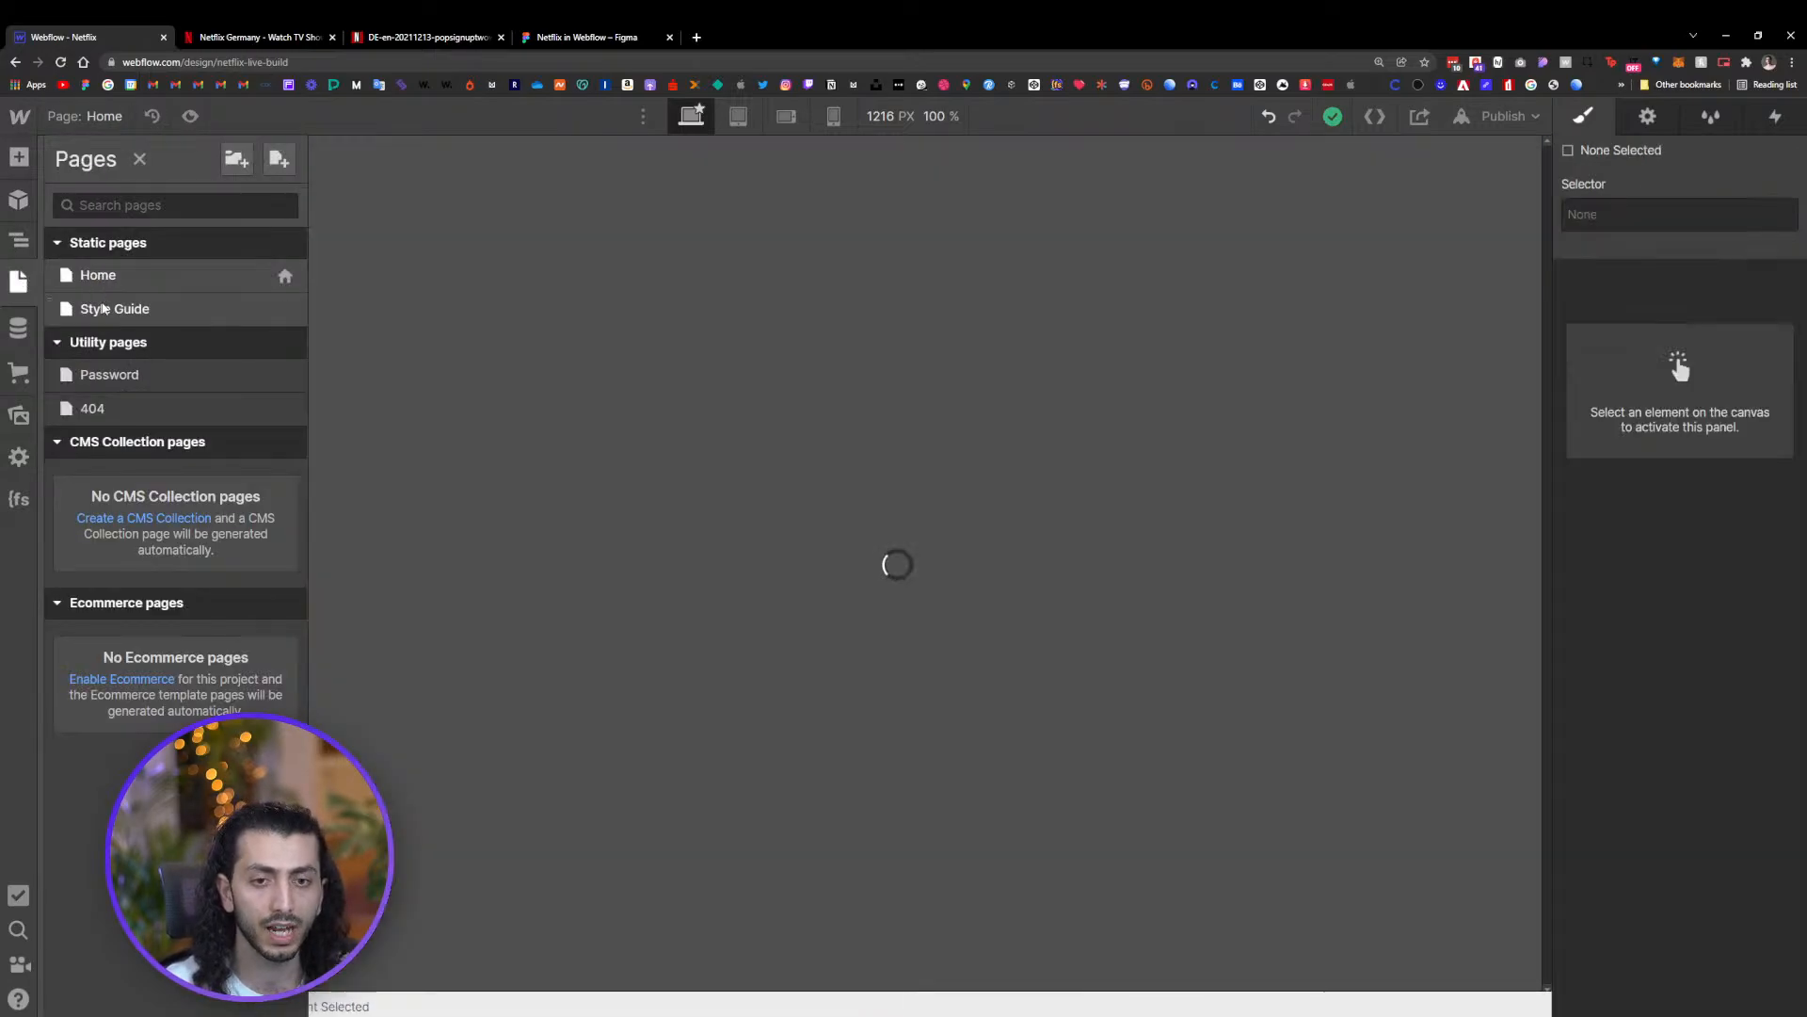
scroll(740, 425, "down", 8)
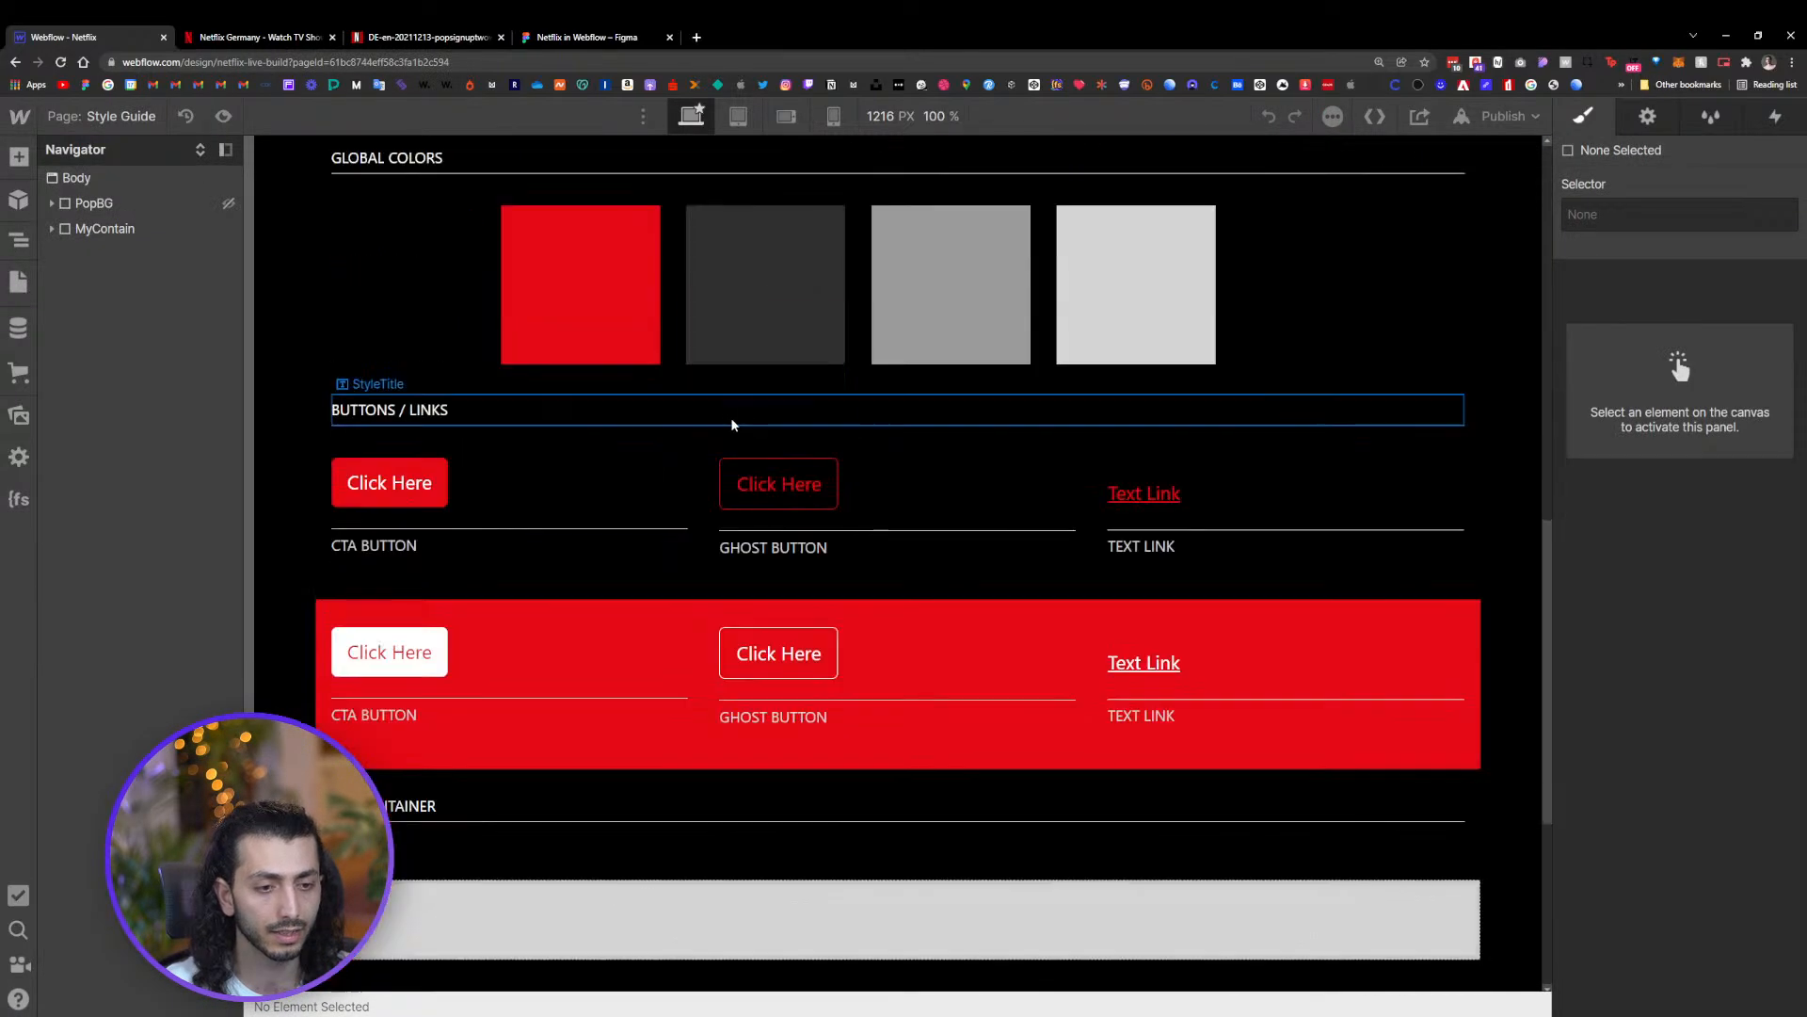
left_click(388, 496)
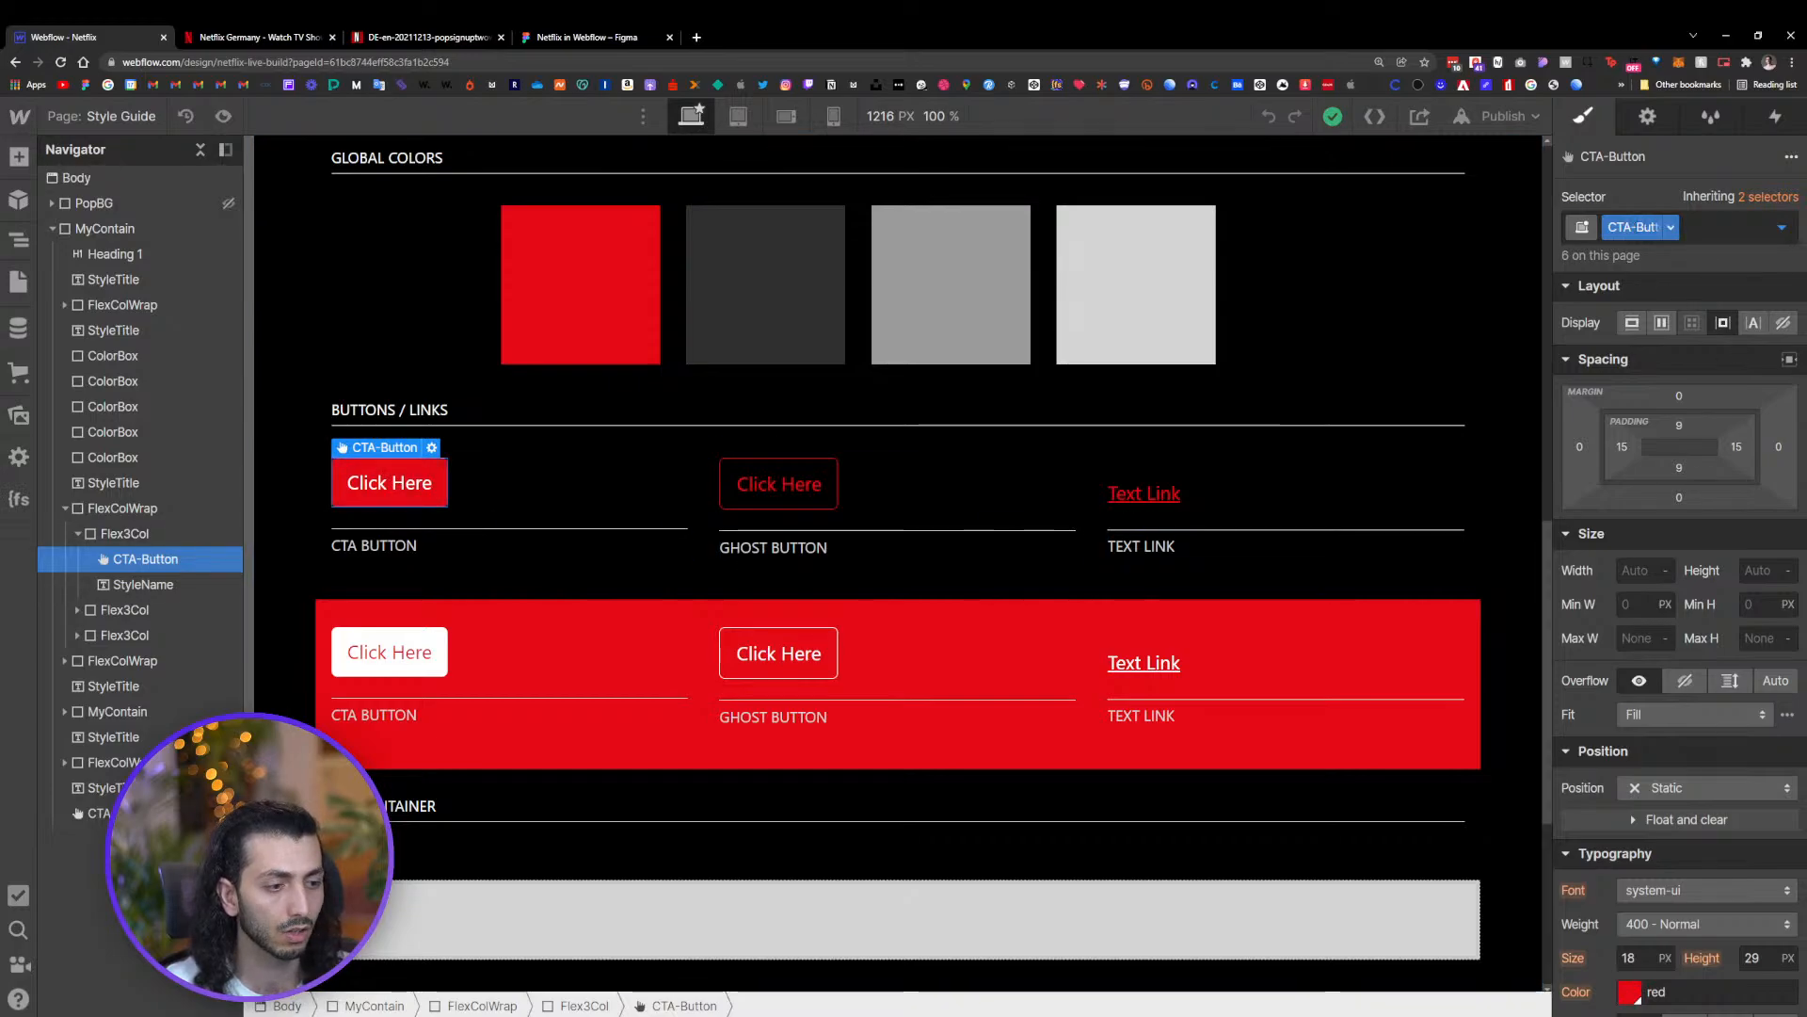
left_click(84, 120)
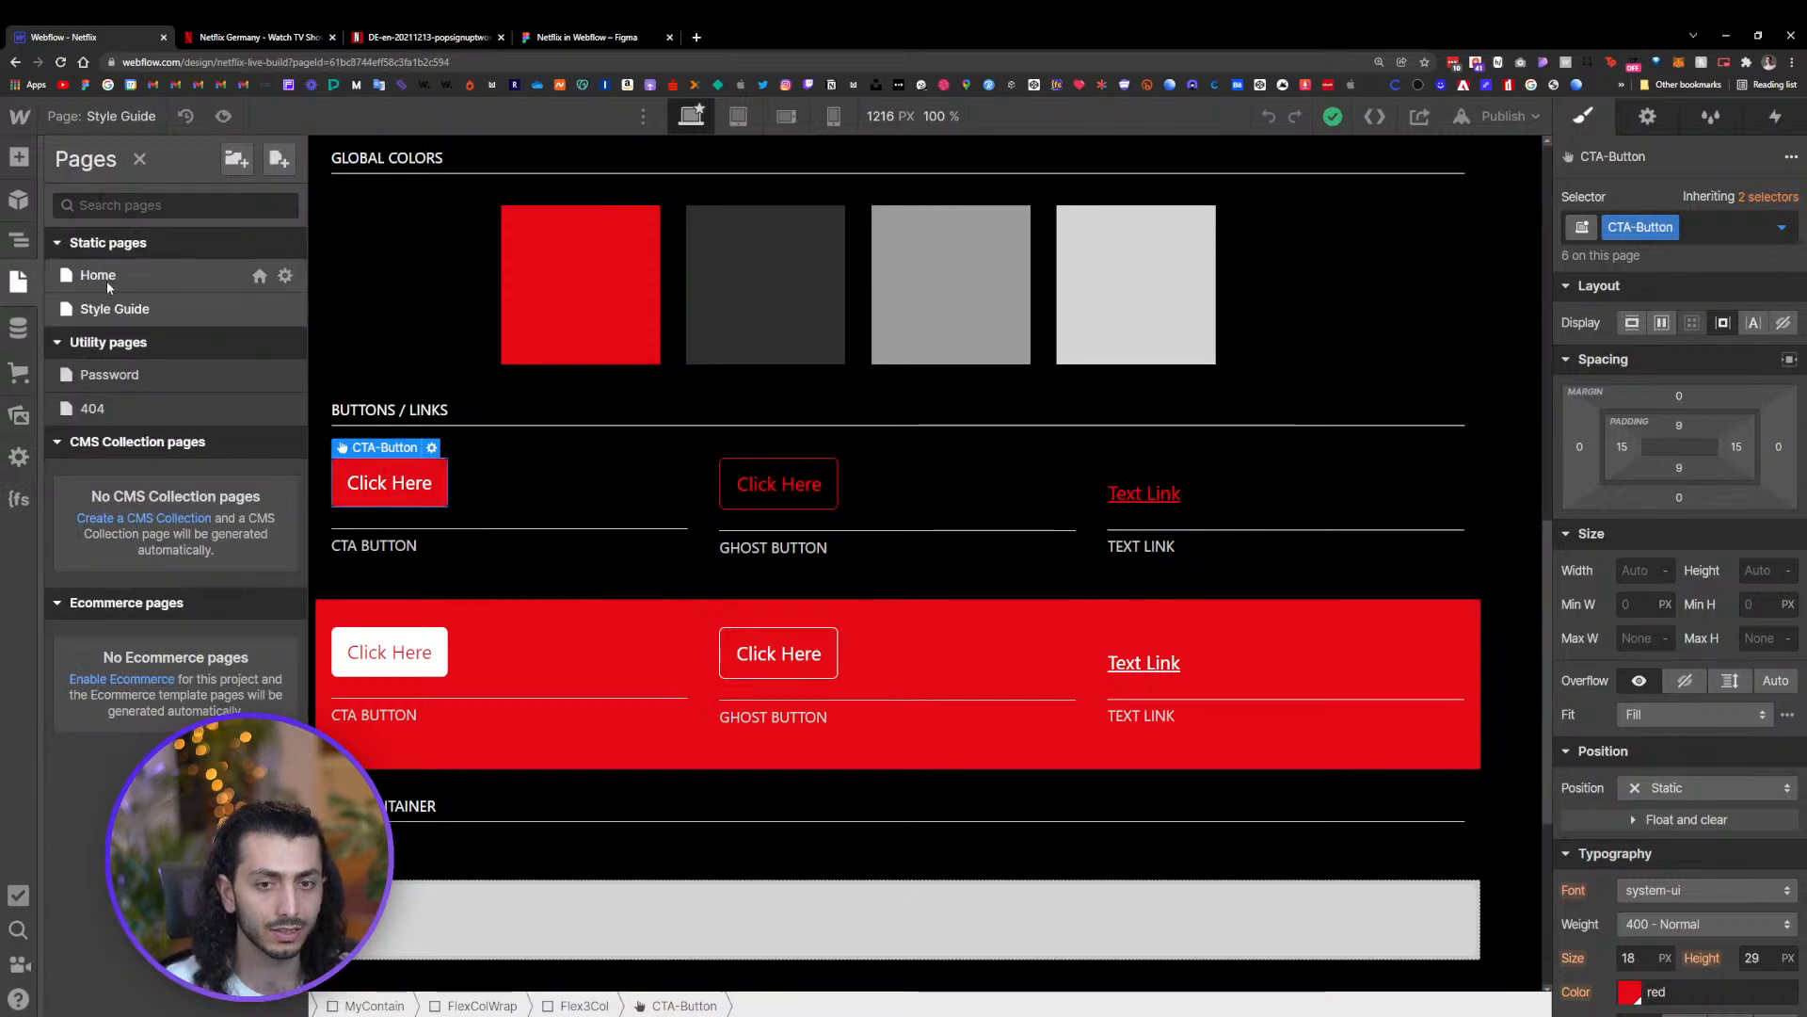
left_click(105, 273)
Apply the existing CTA-Button class to the form's submit button
left_click(1342, 618)
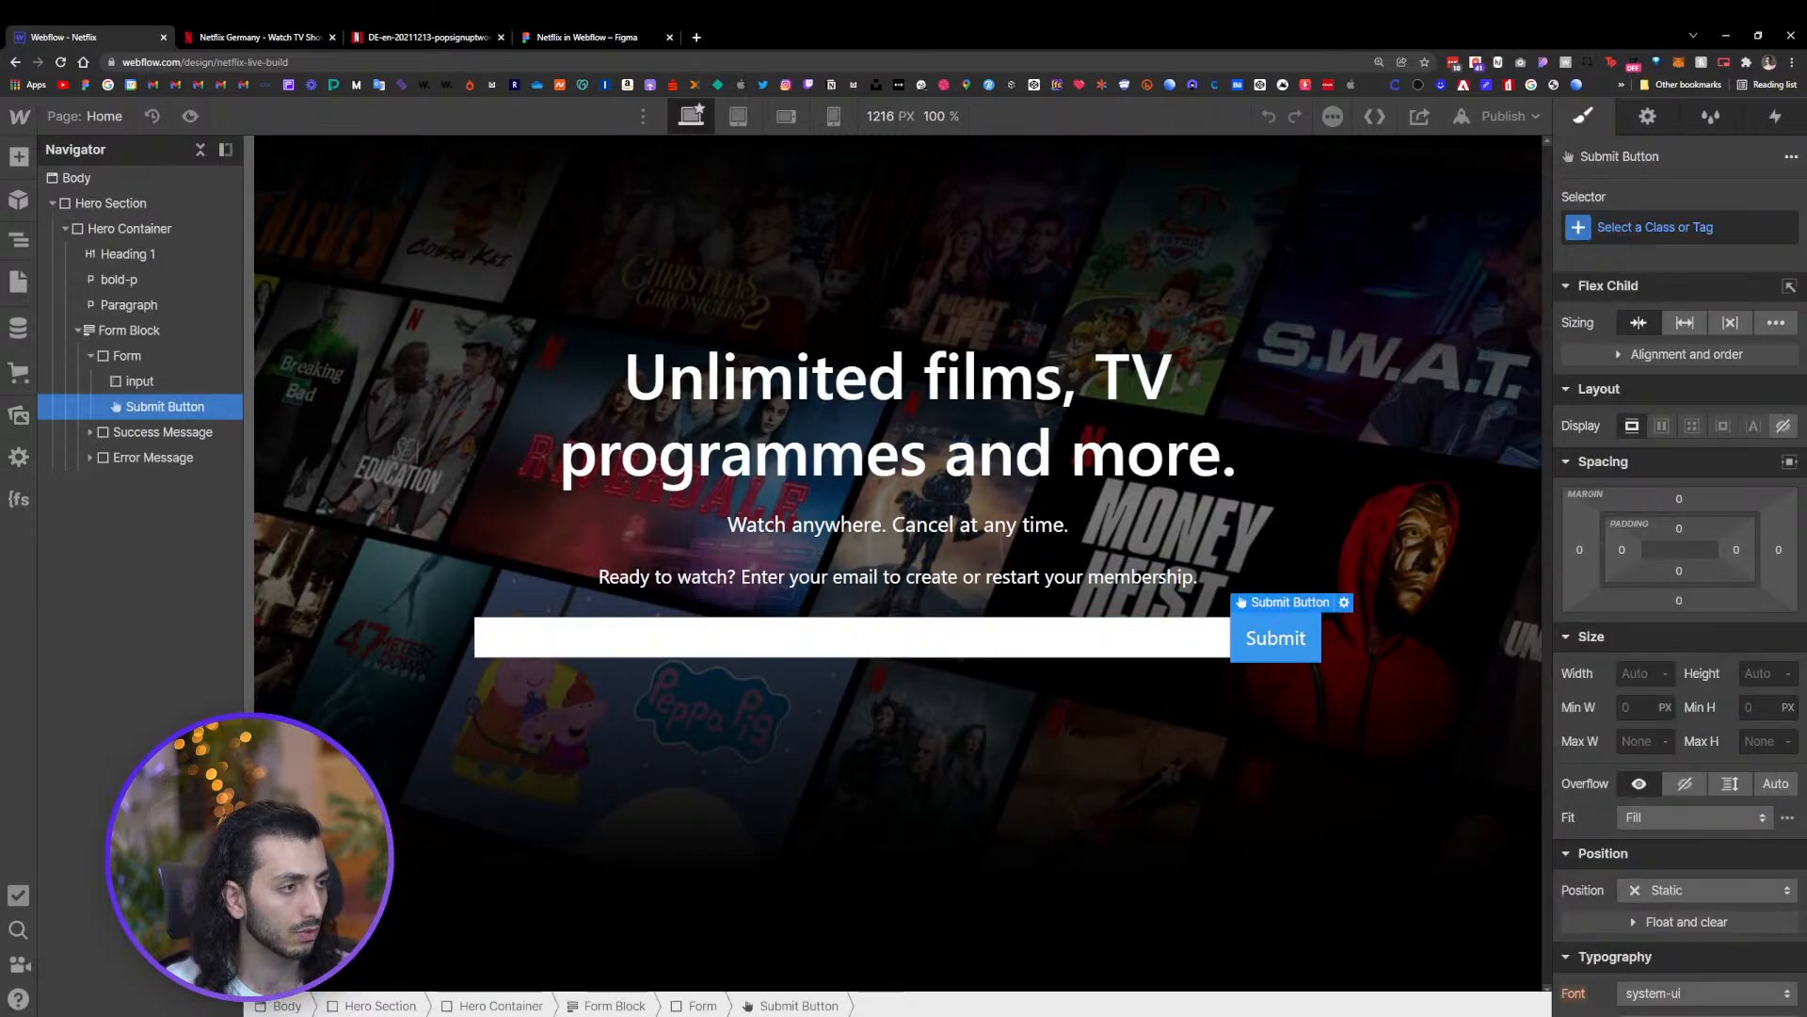
left_click(1652, 227)
type("cta")
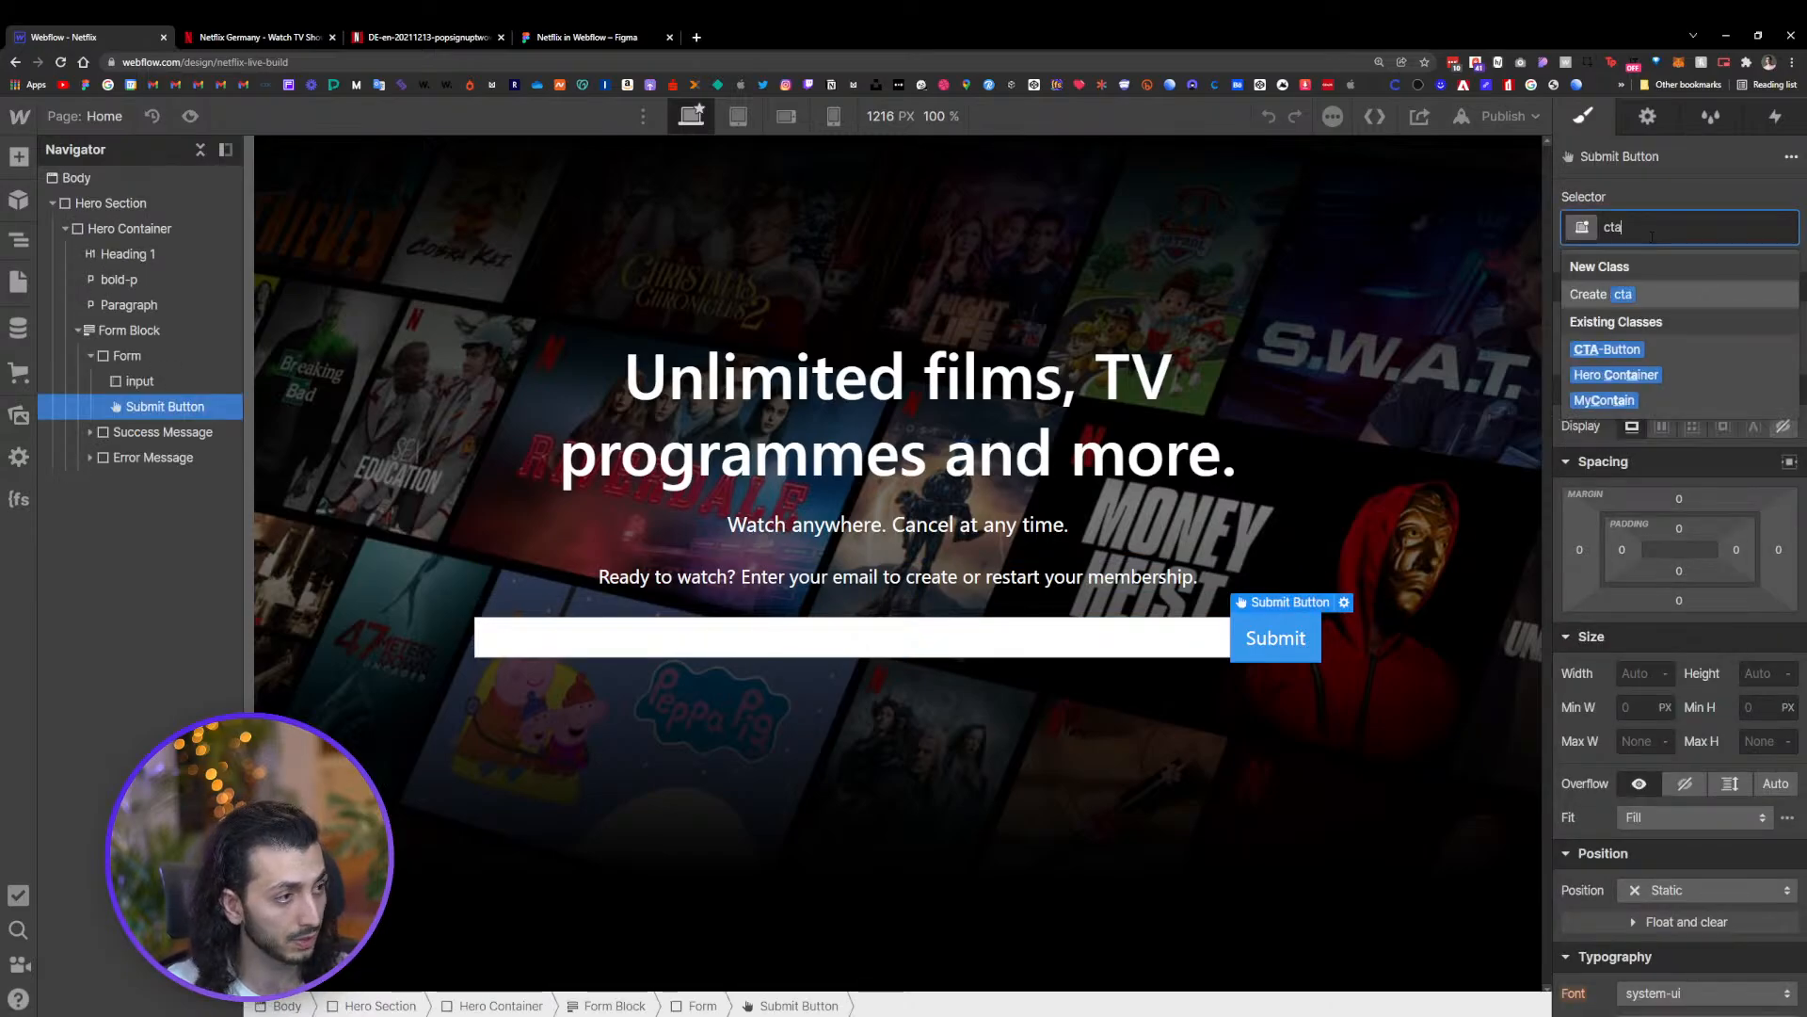
left_click(1631, 351)
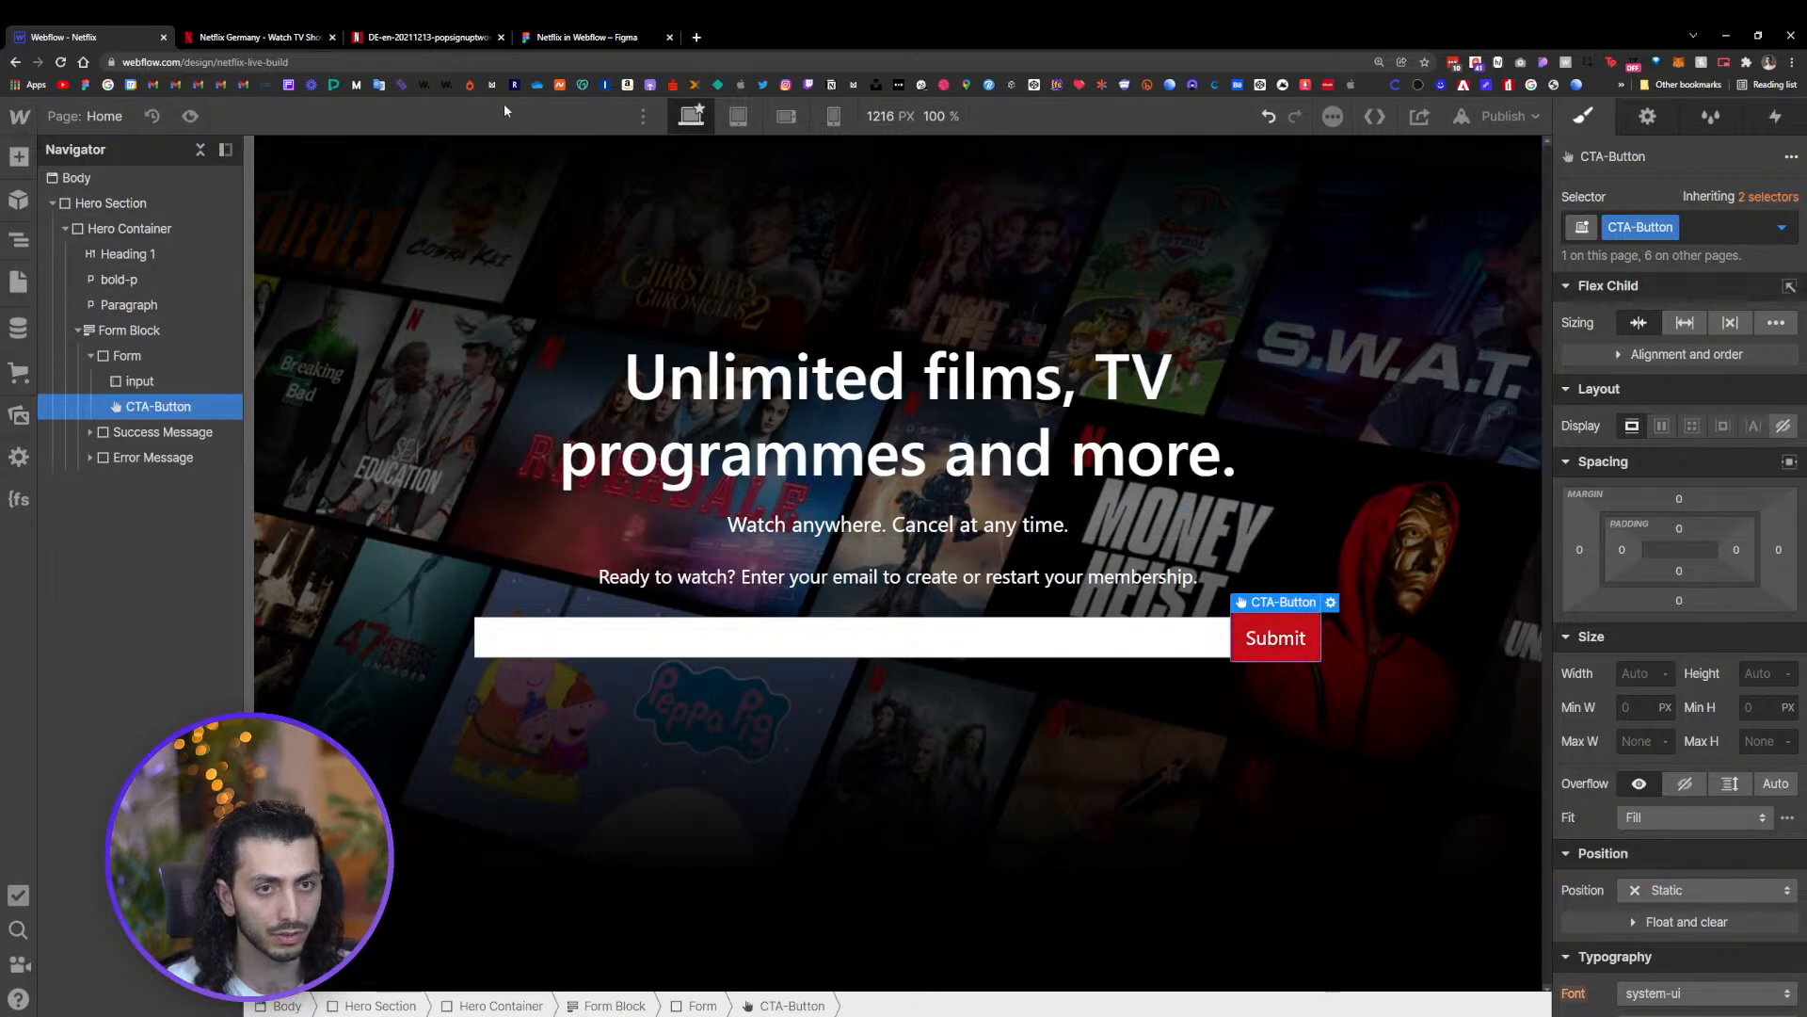
Change the submit button's text to Get Started, matching the Netflix reference page
left_click(250, 38)
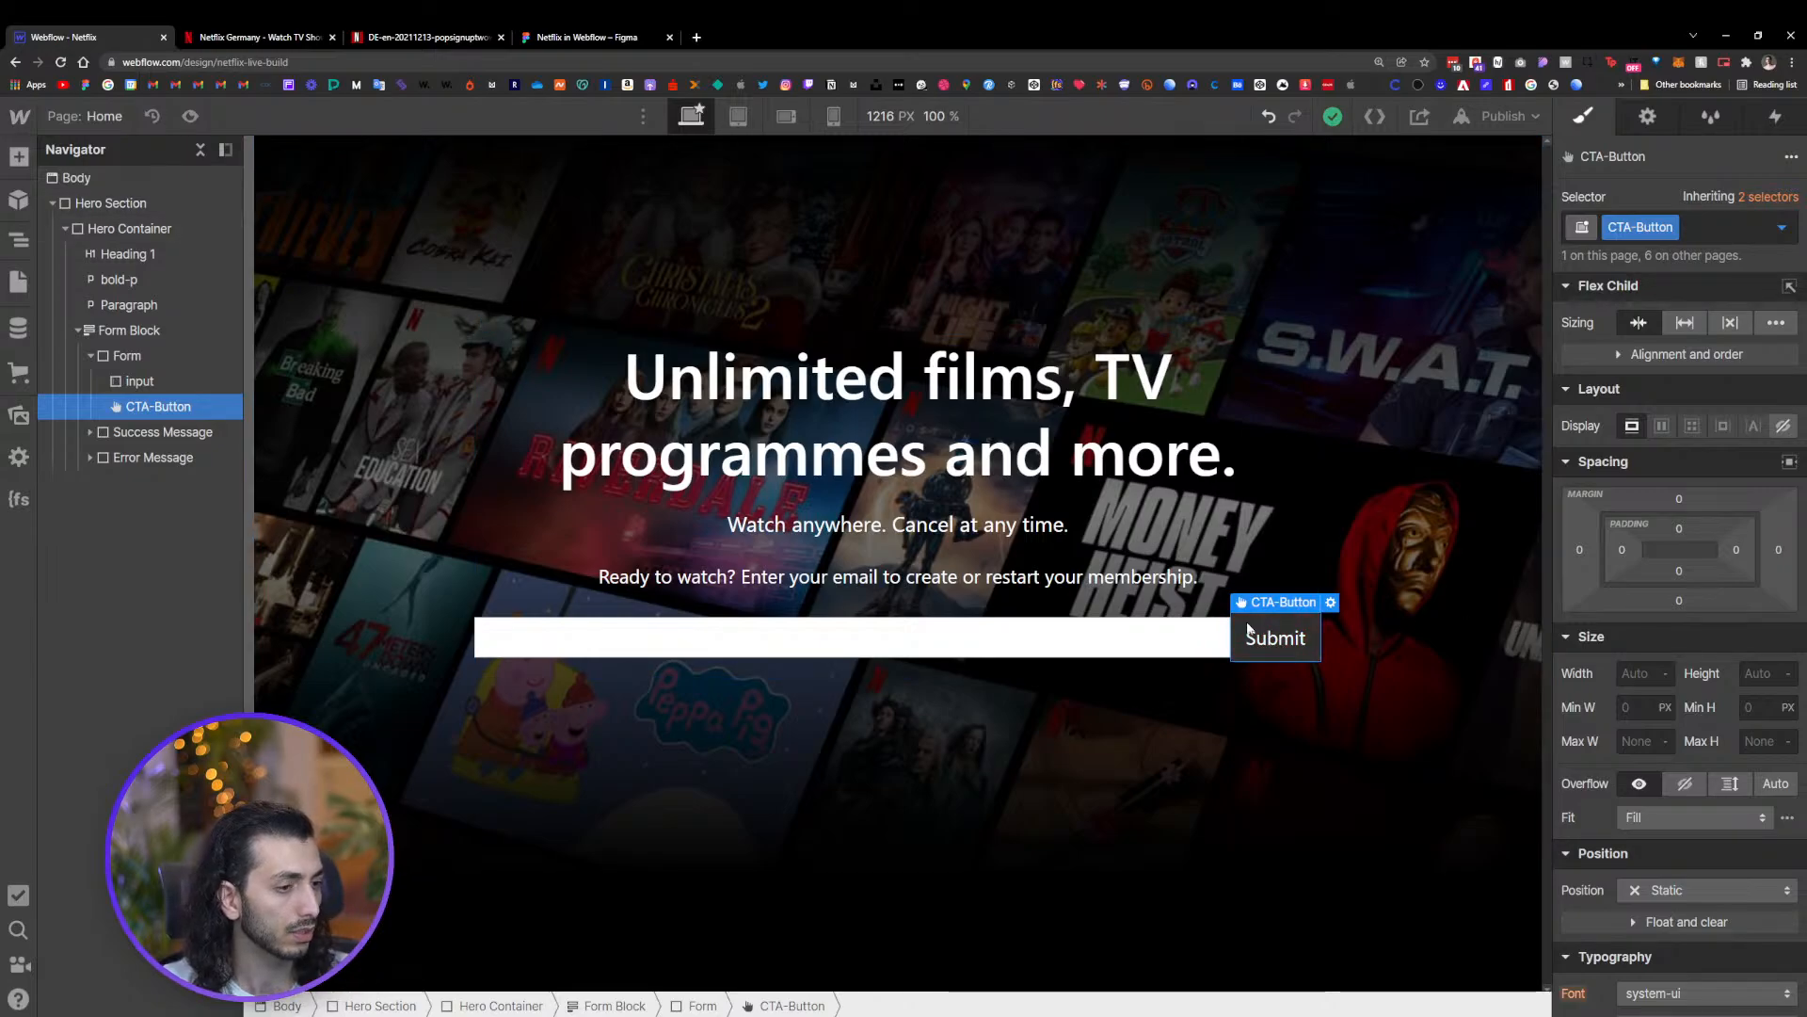
left_click(265, 38)
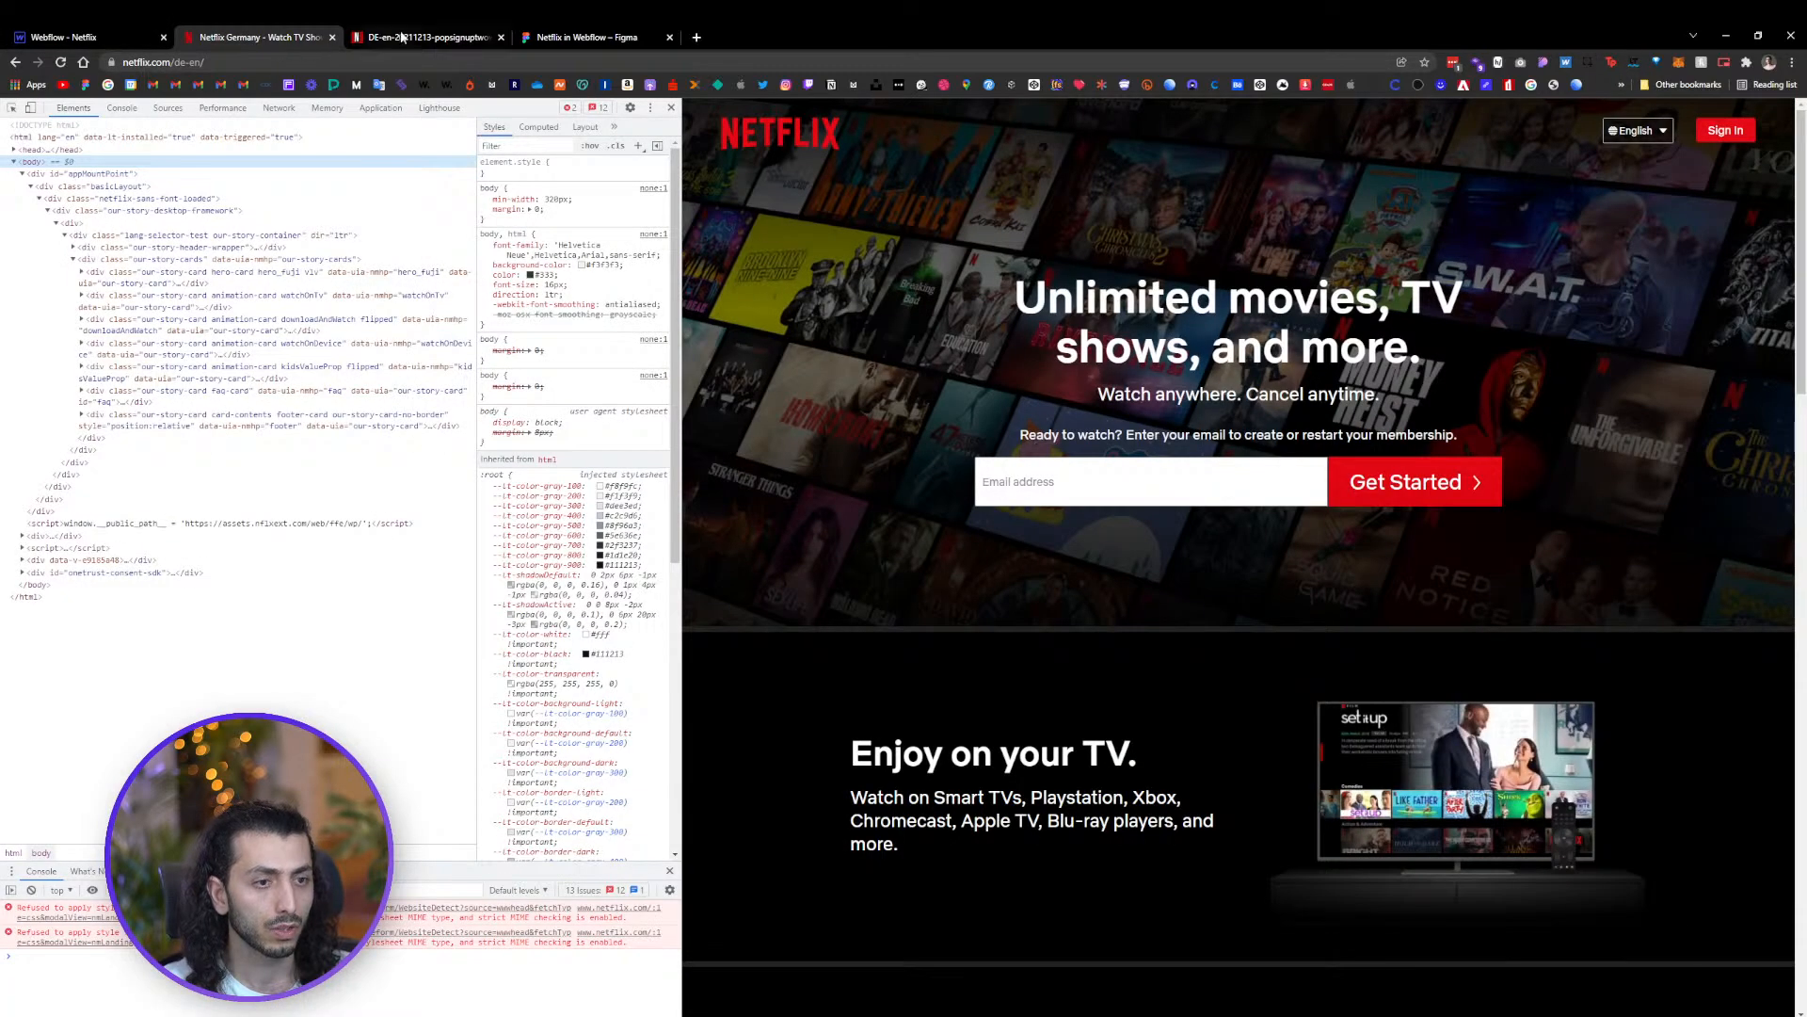
left_click(139, 32)
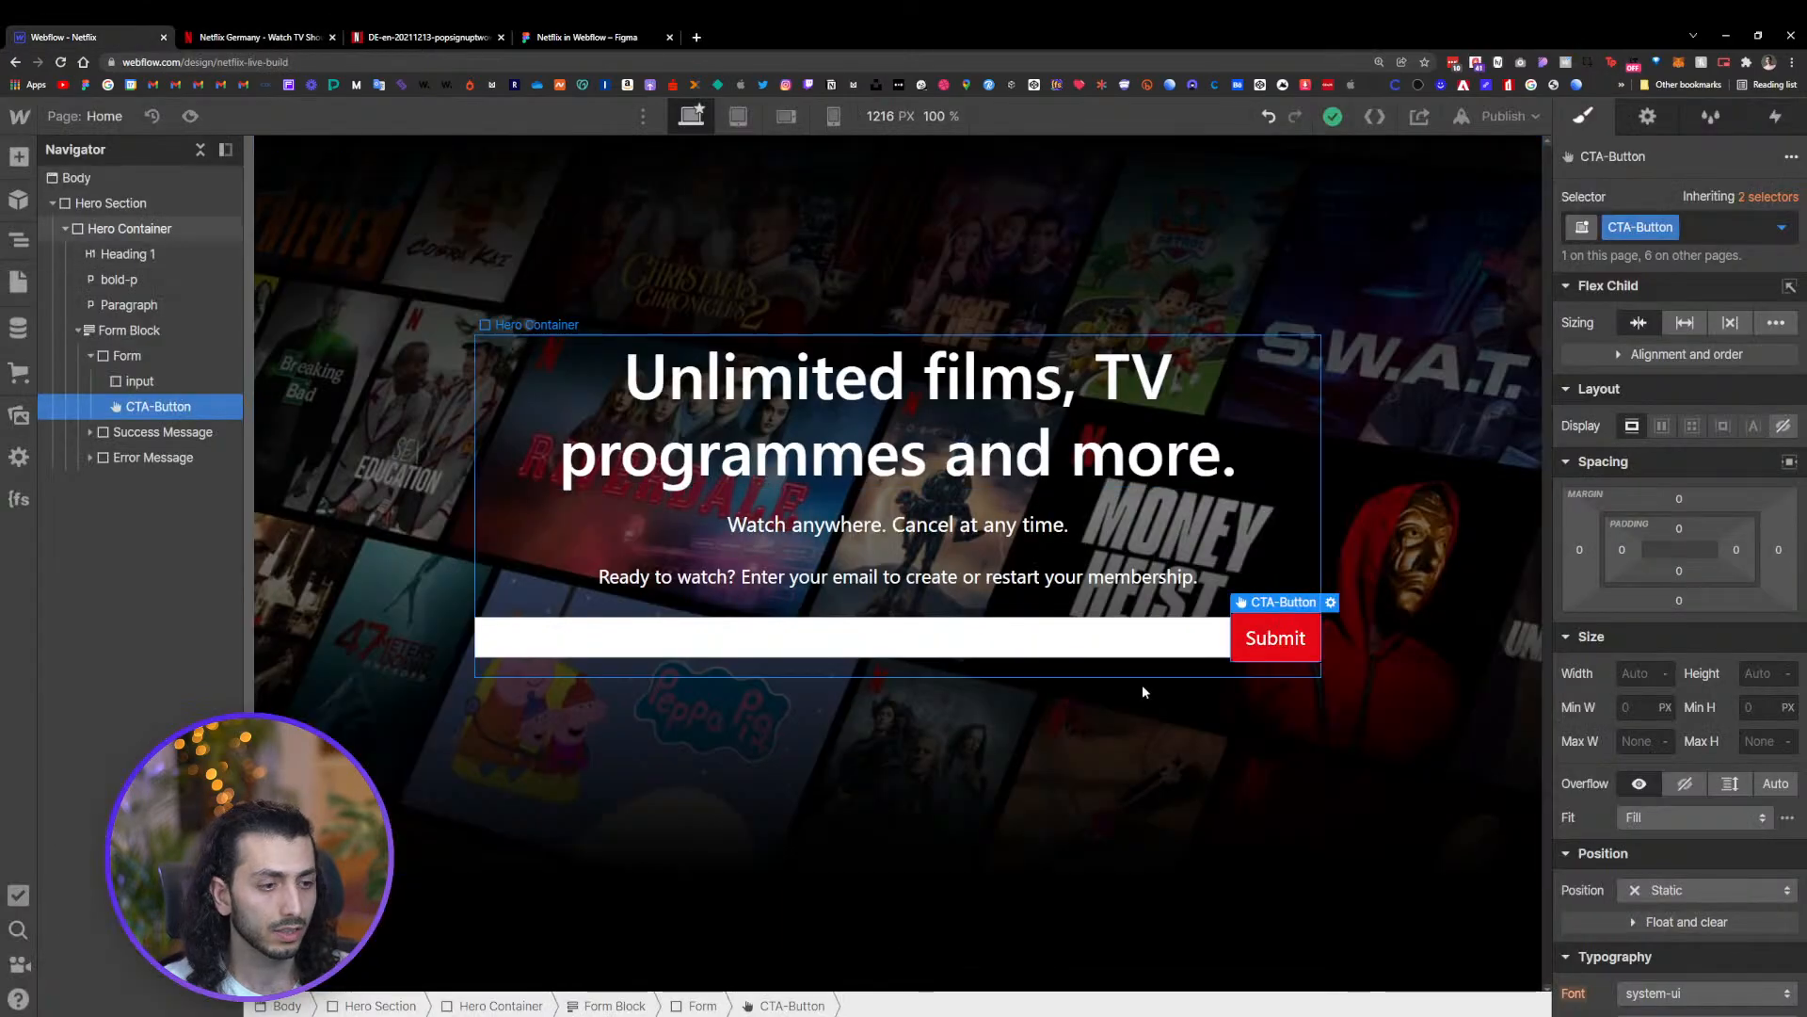
double_click(1282, 645)
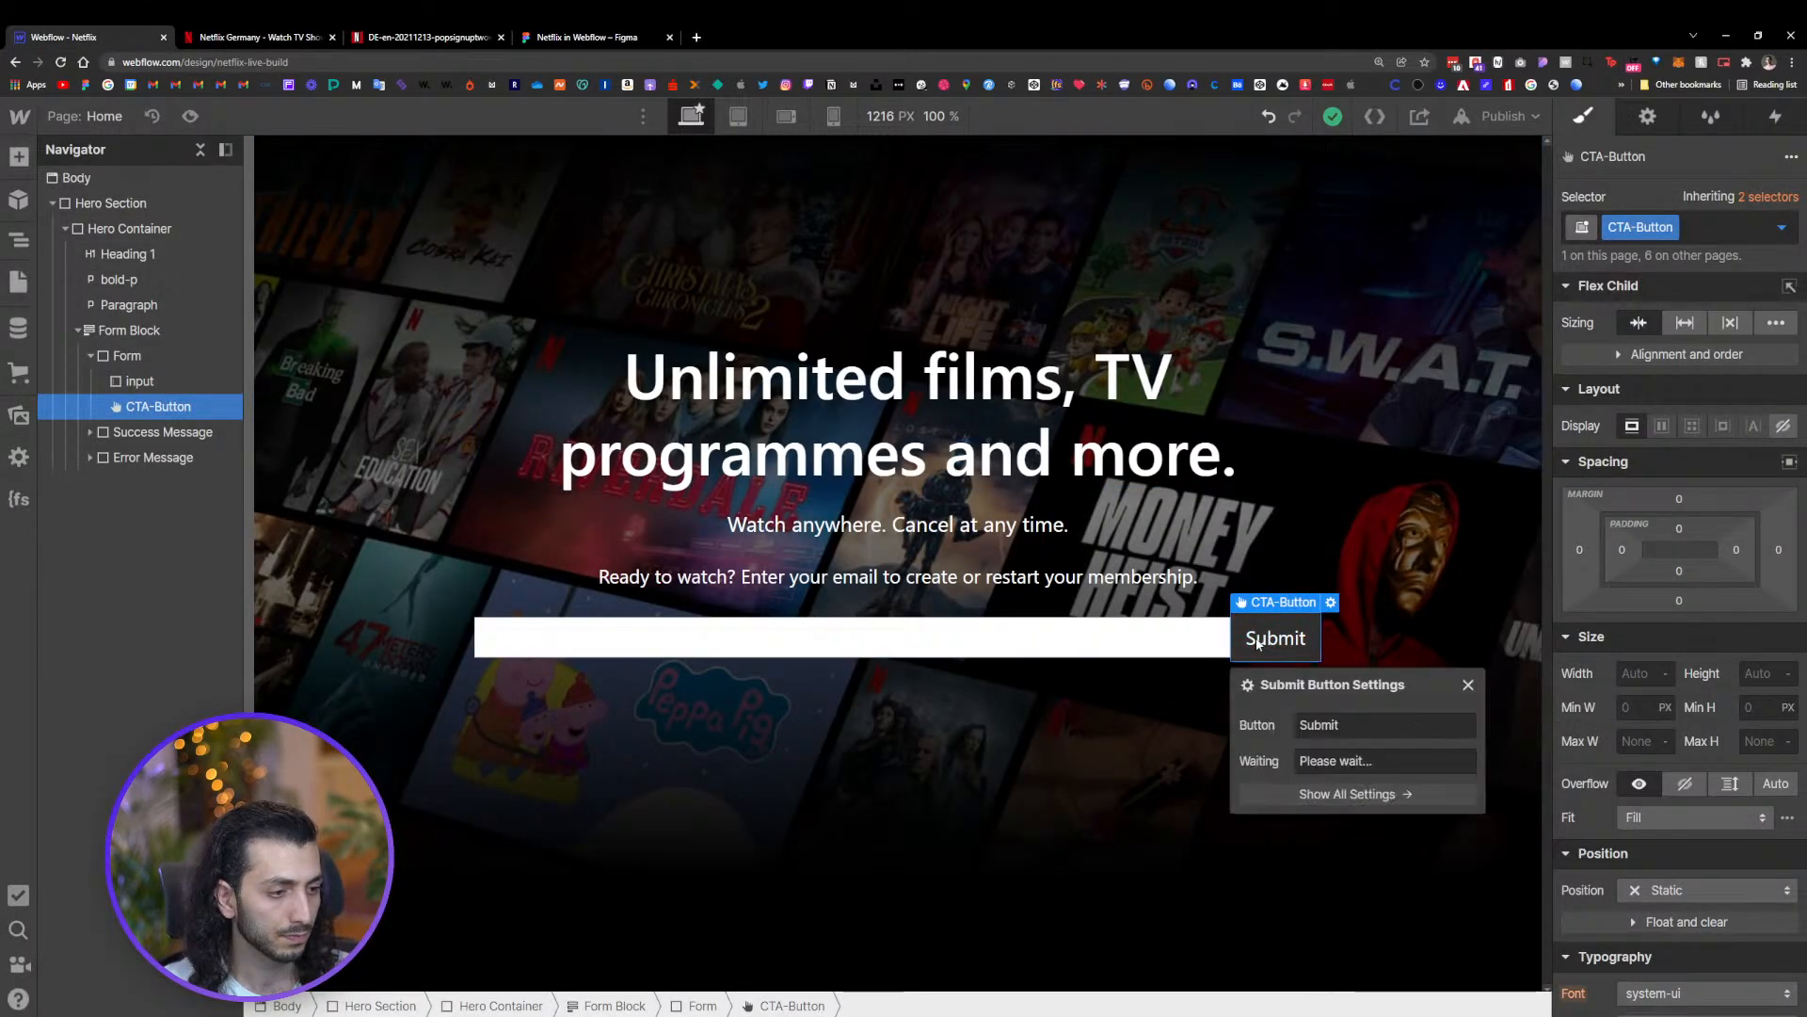
double_click(1317, 725)
type("Ge")
type("t S")
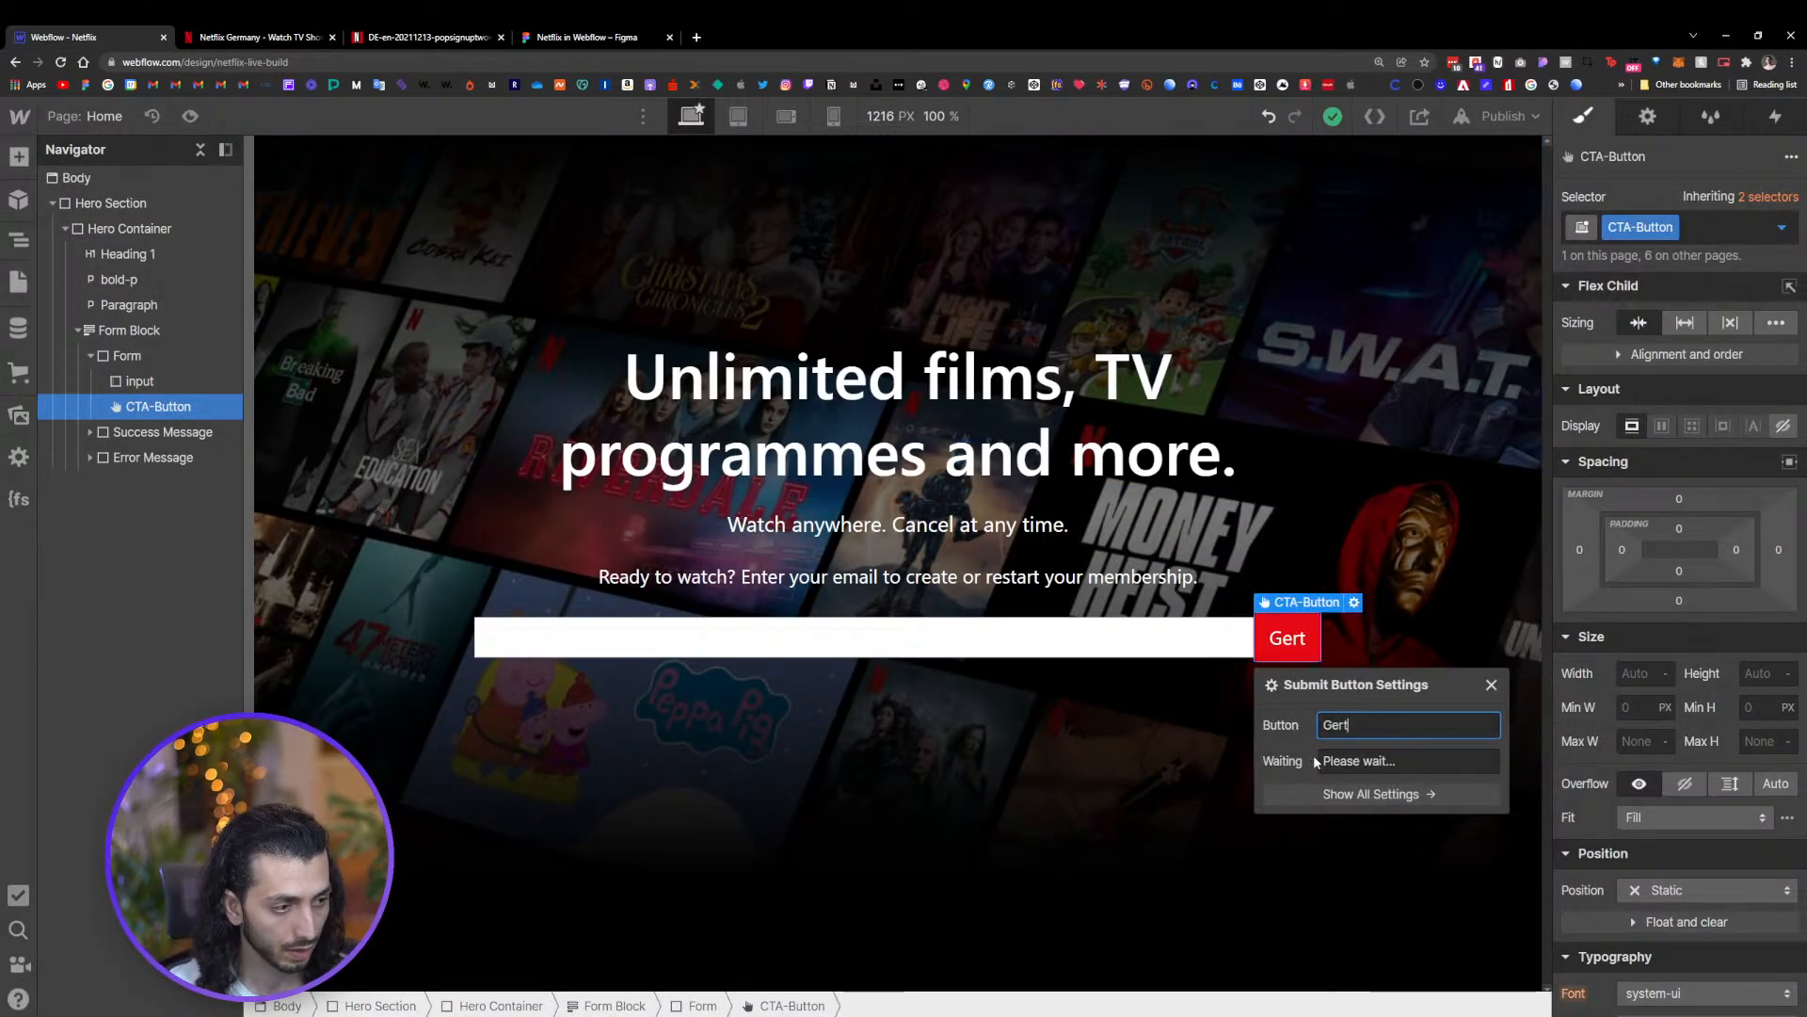
type("tartef")
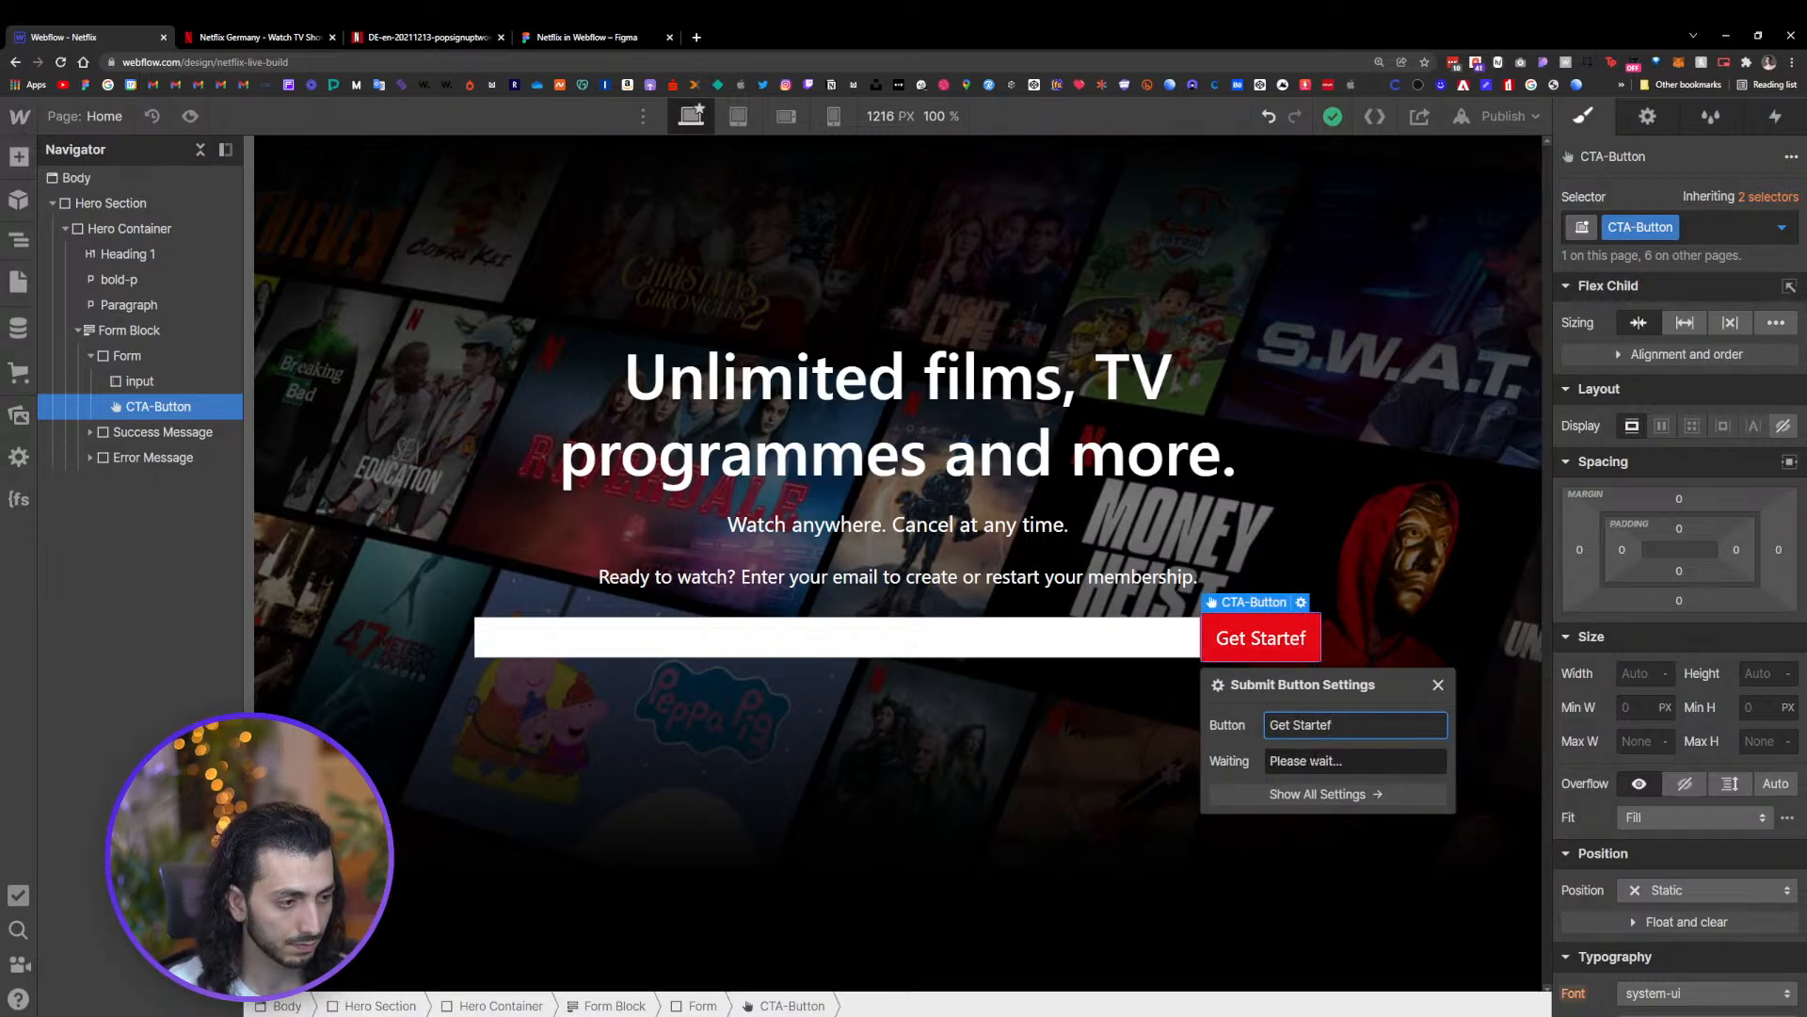
key("BackSpace")
key("BackSpace")
type("er")
key("BackSpace")
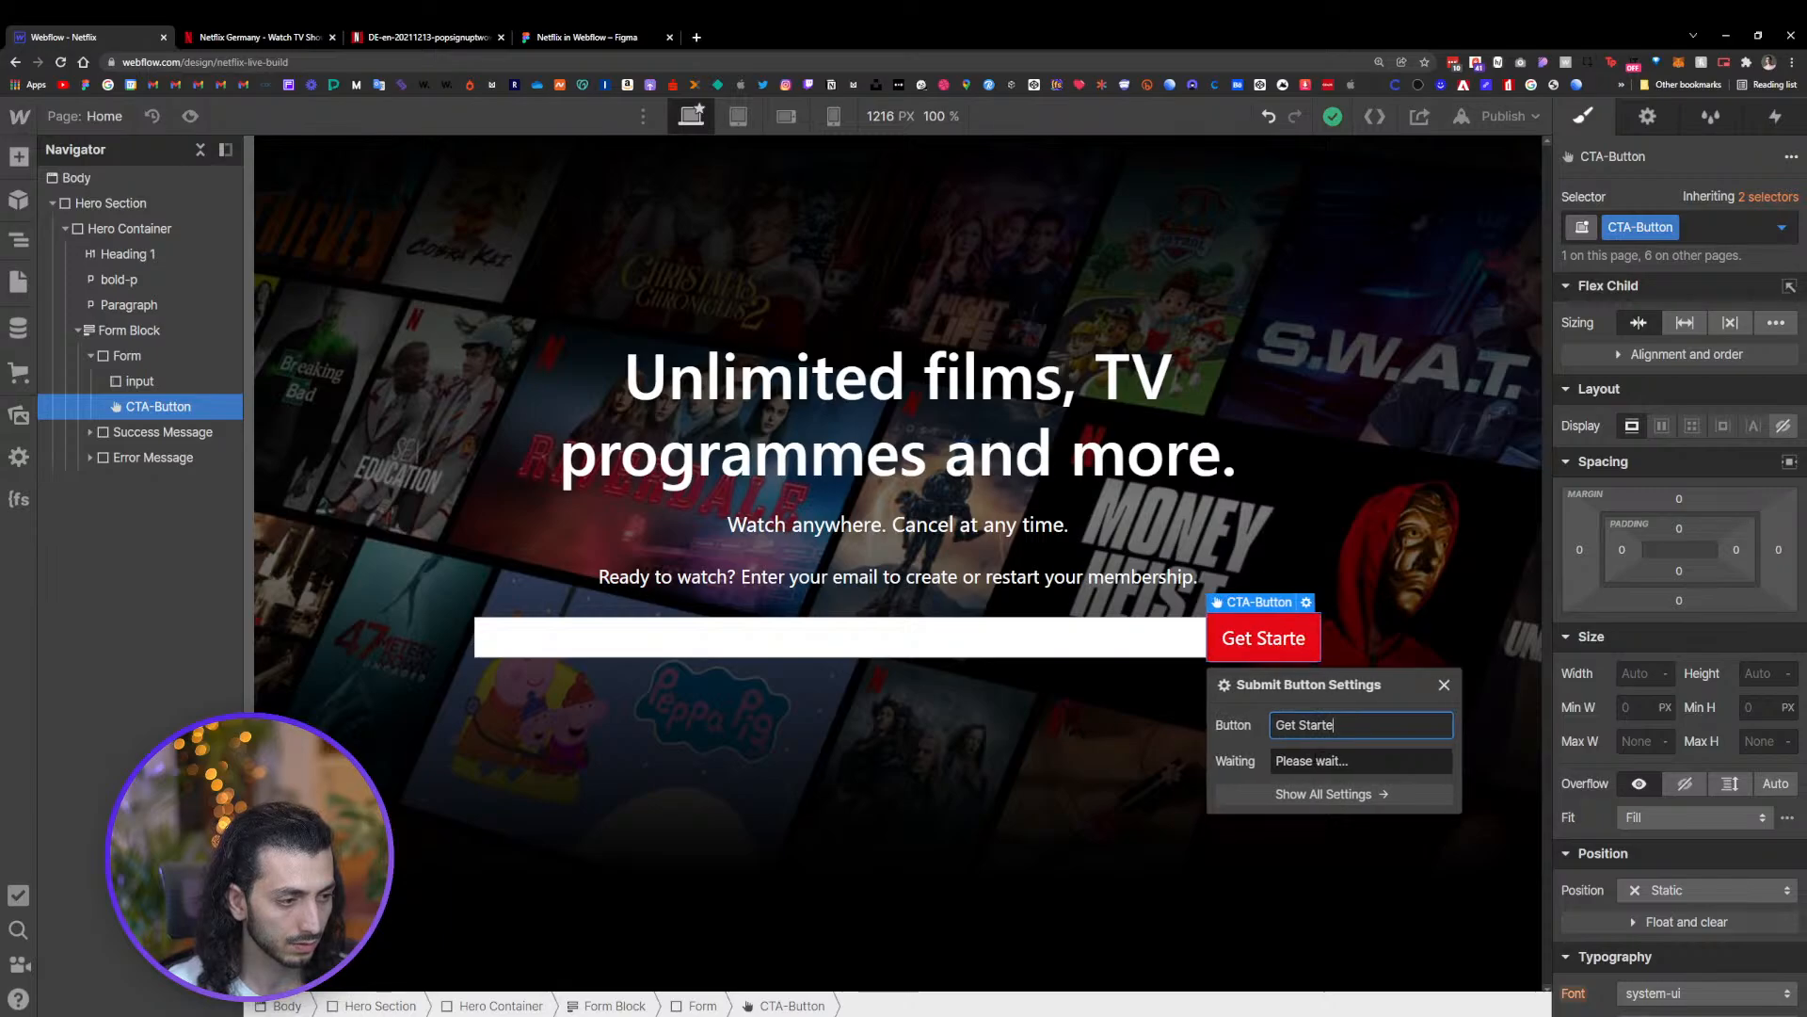
key("BackSpace")
type("ed")
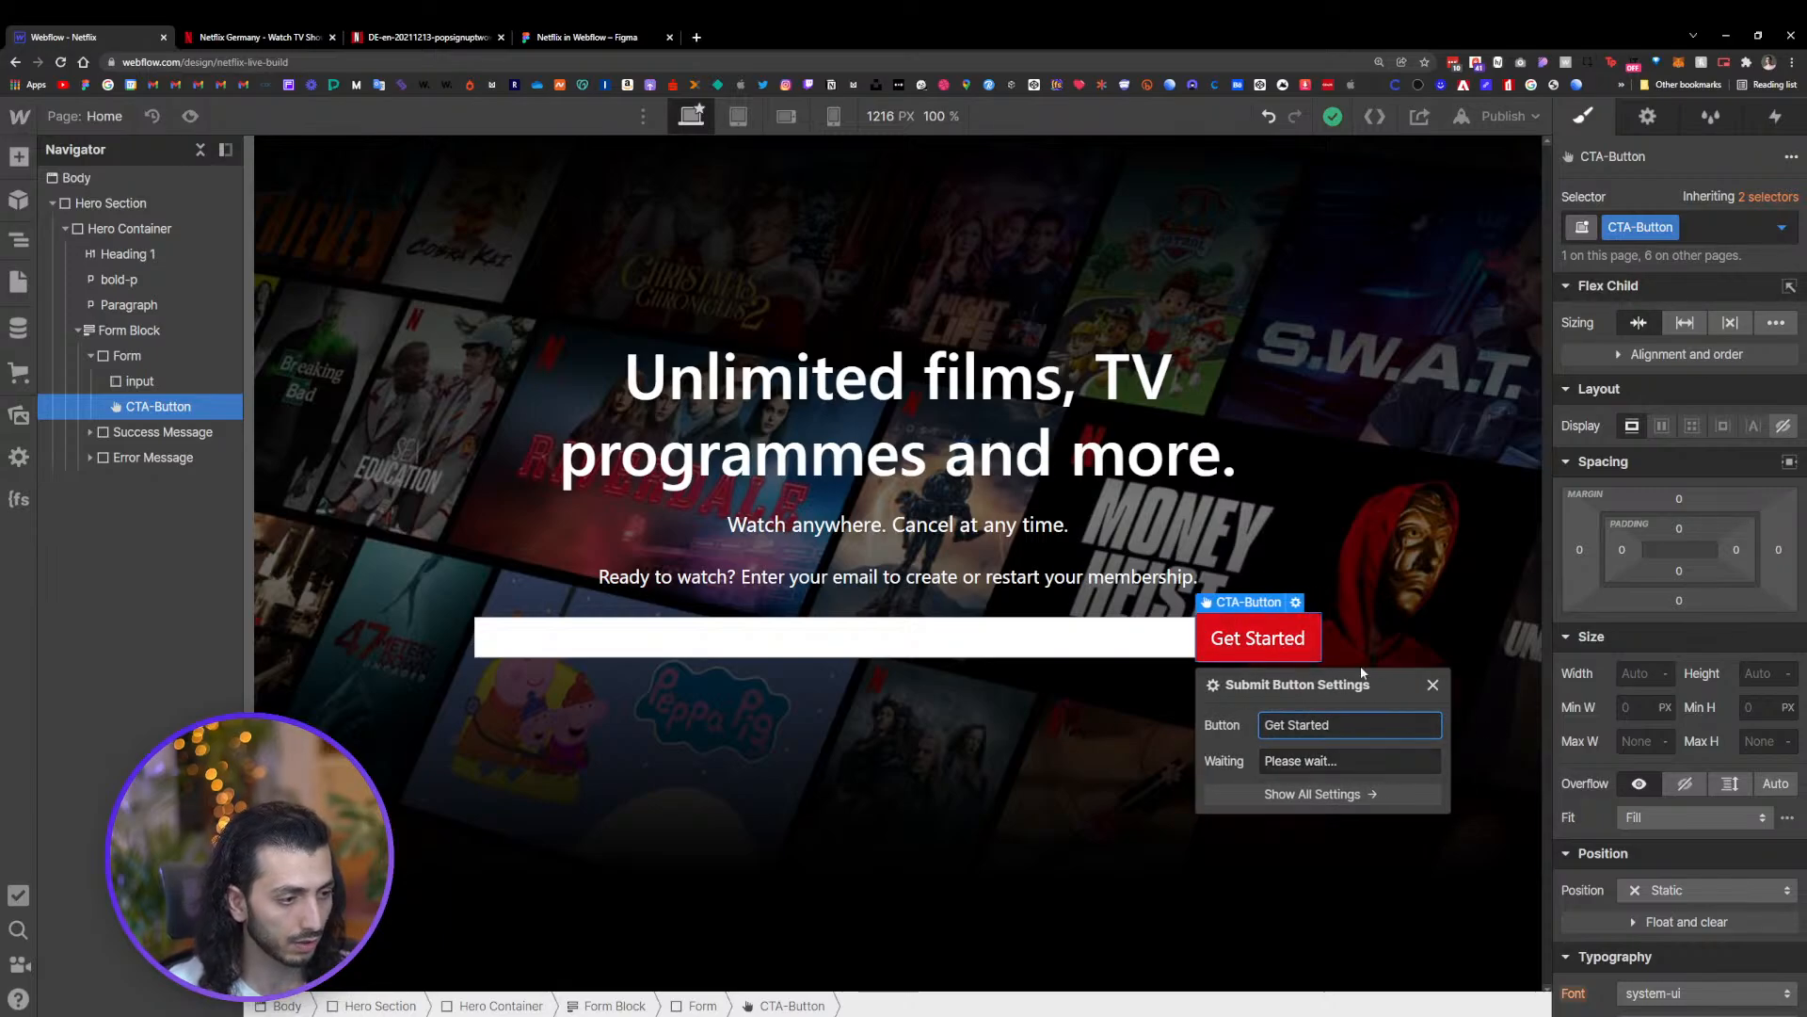
left_click(1432, 683)
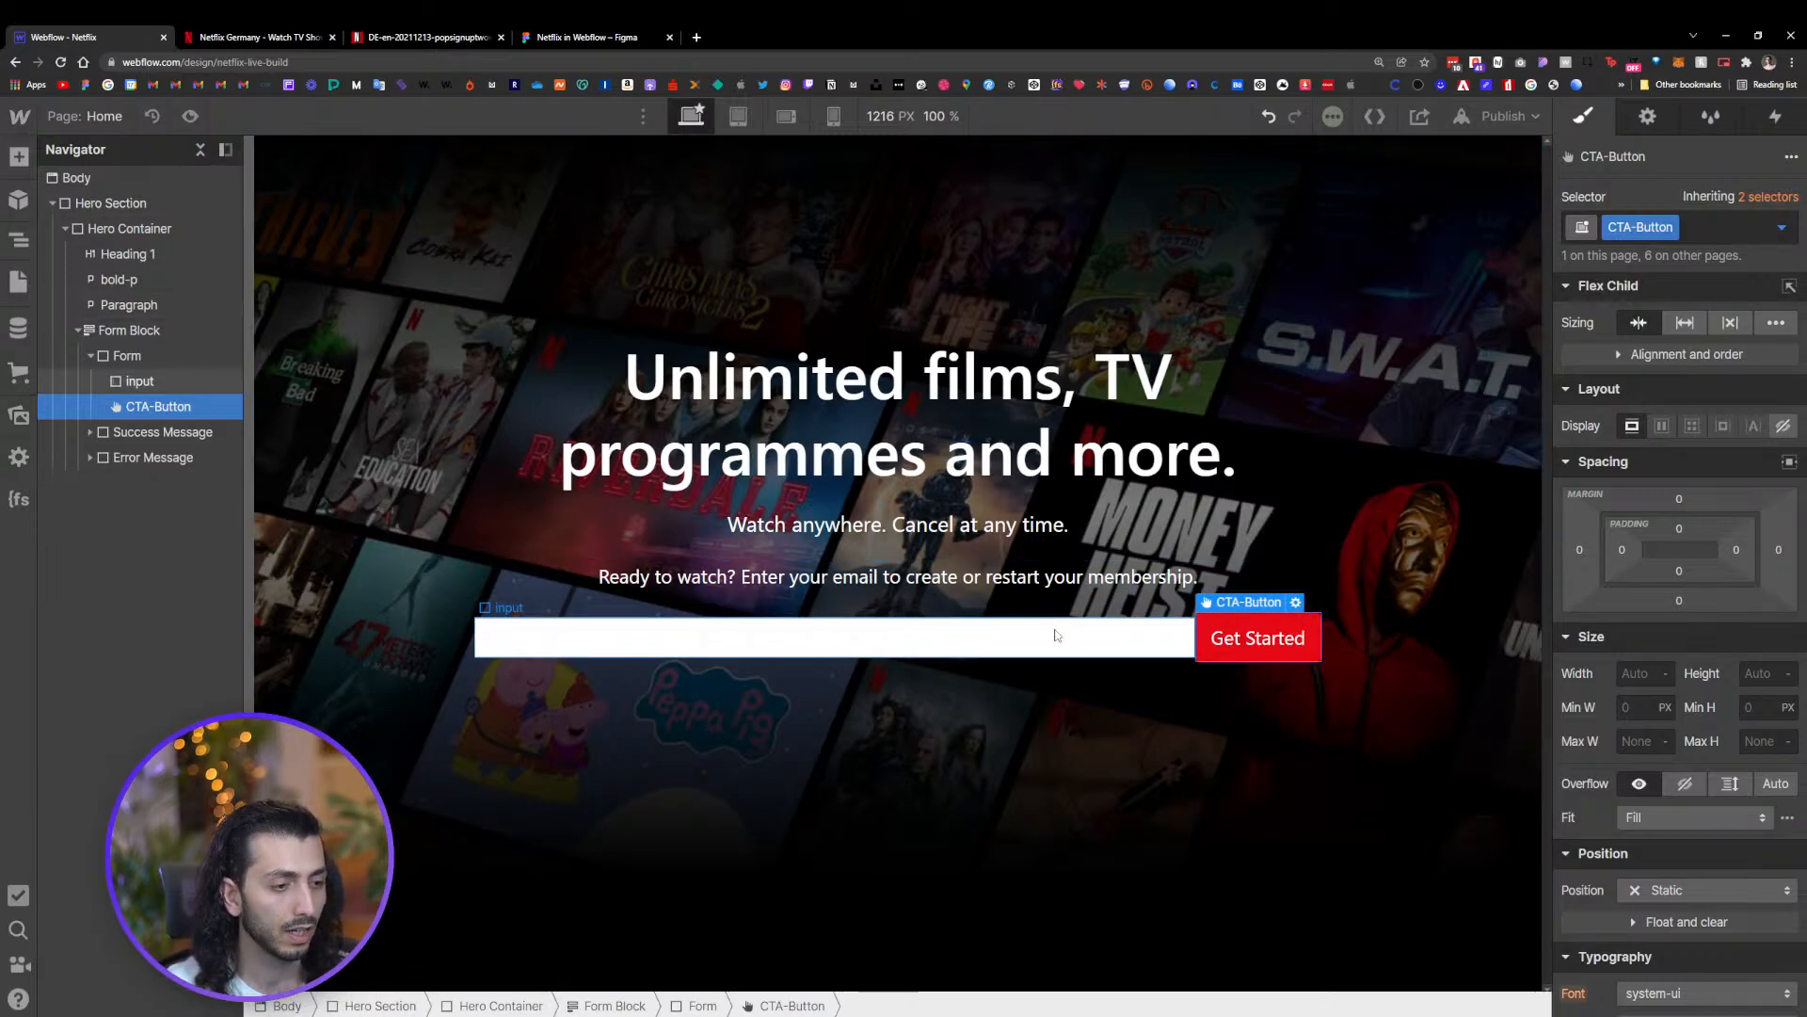
Set the input field's height to 50 px
left_click(140, 381)
left_click(1758, 673)
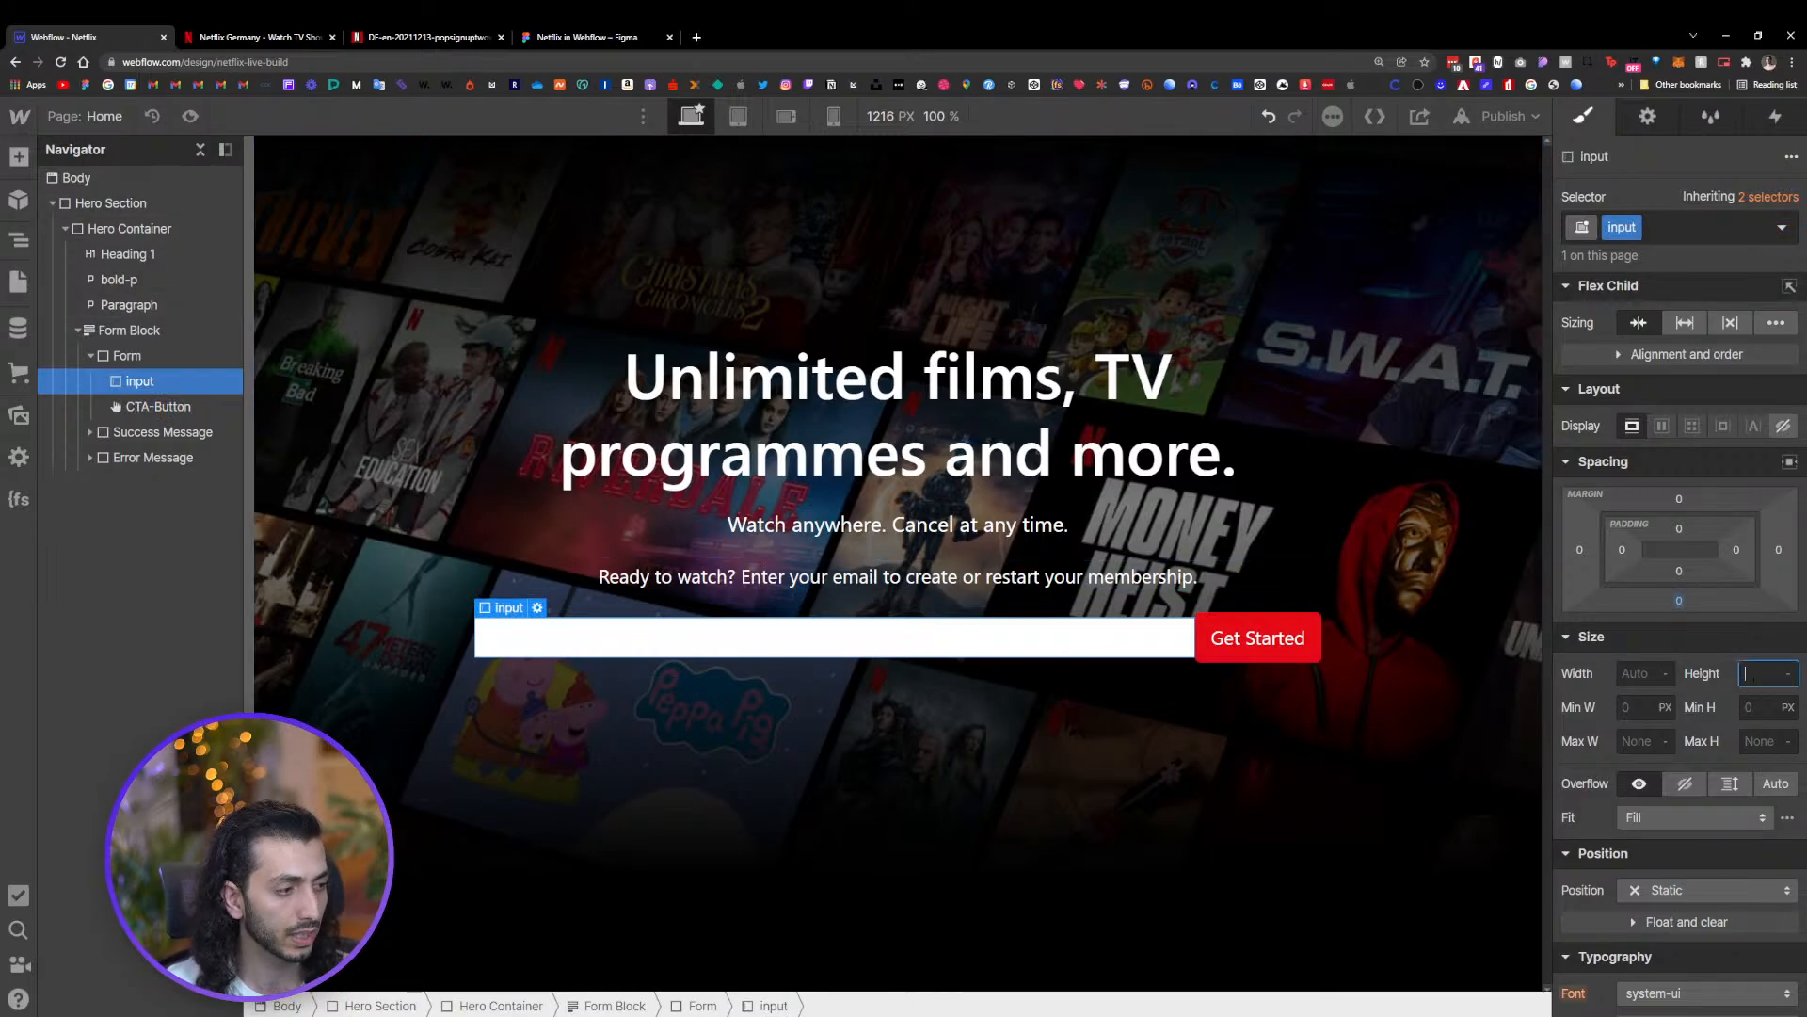
type("50")
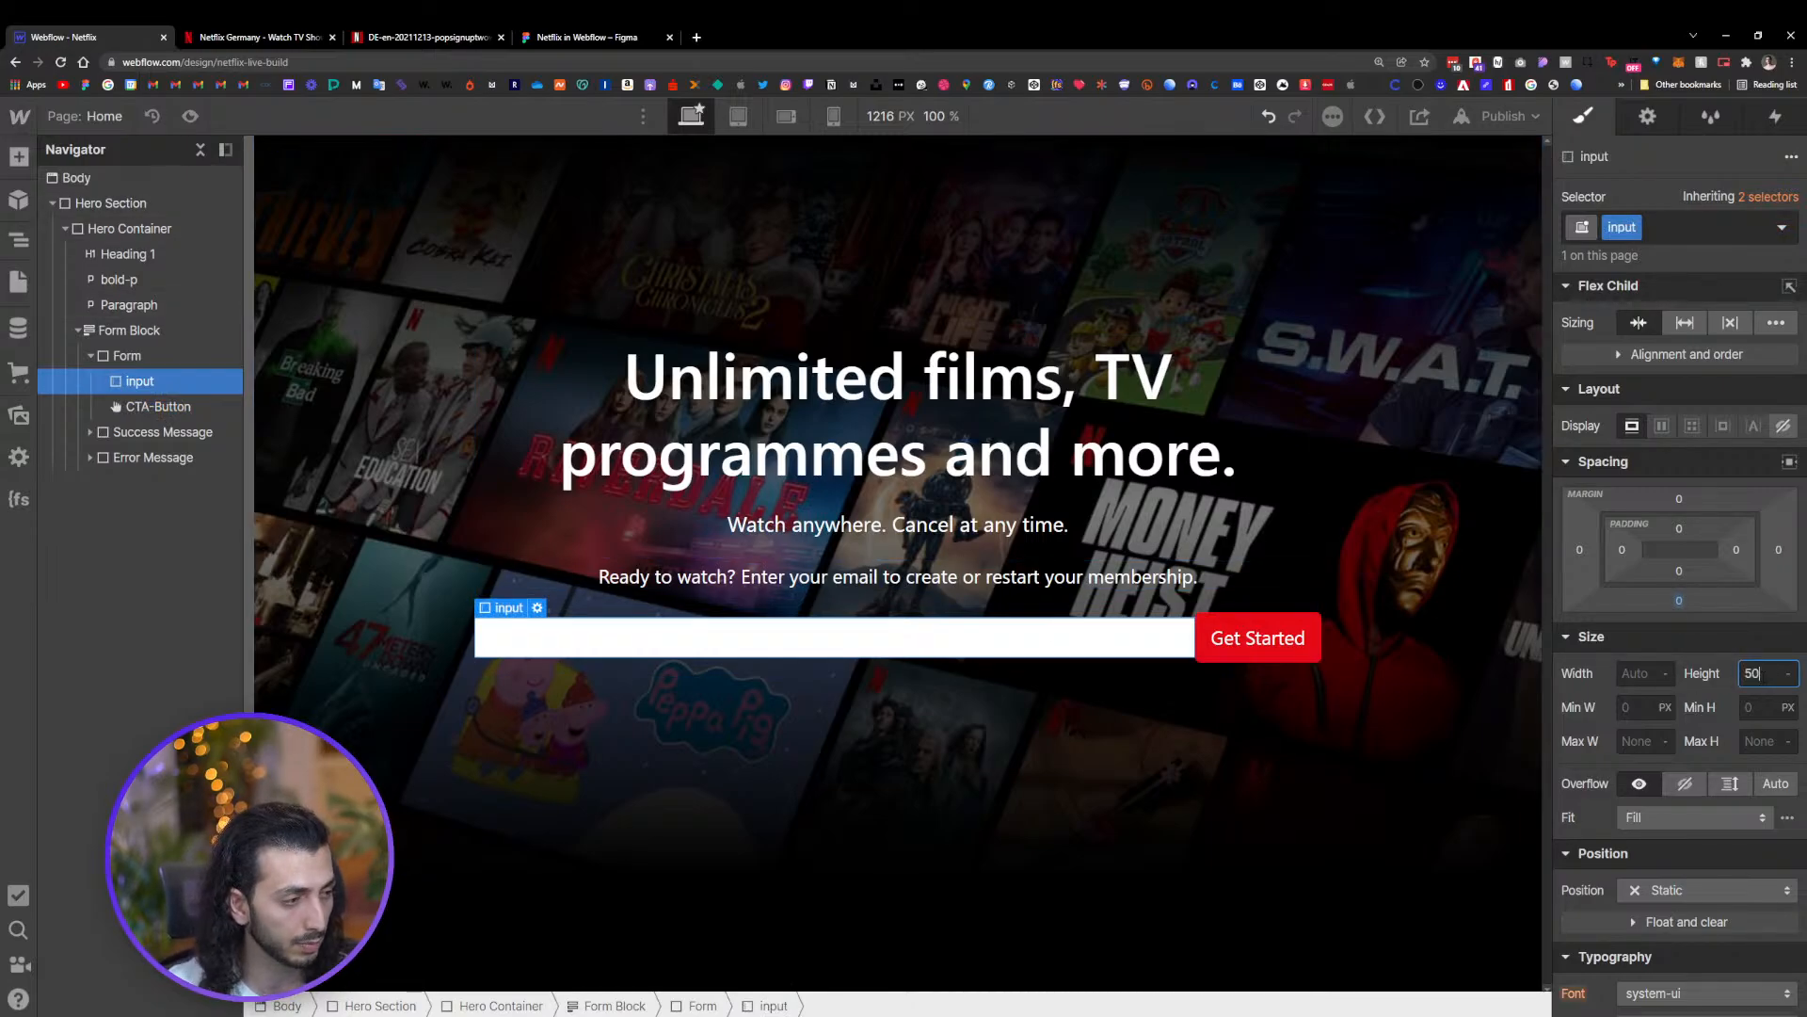
key("Return")
left_click(1323, 674)
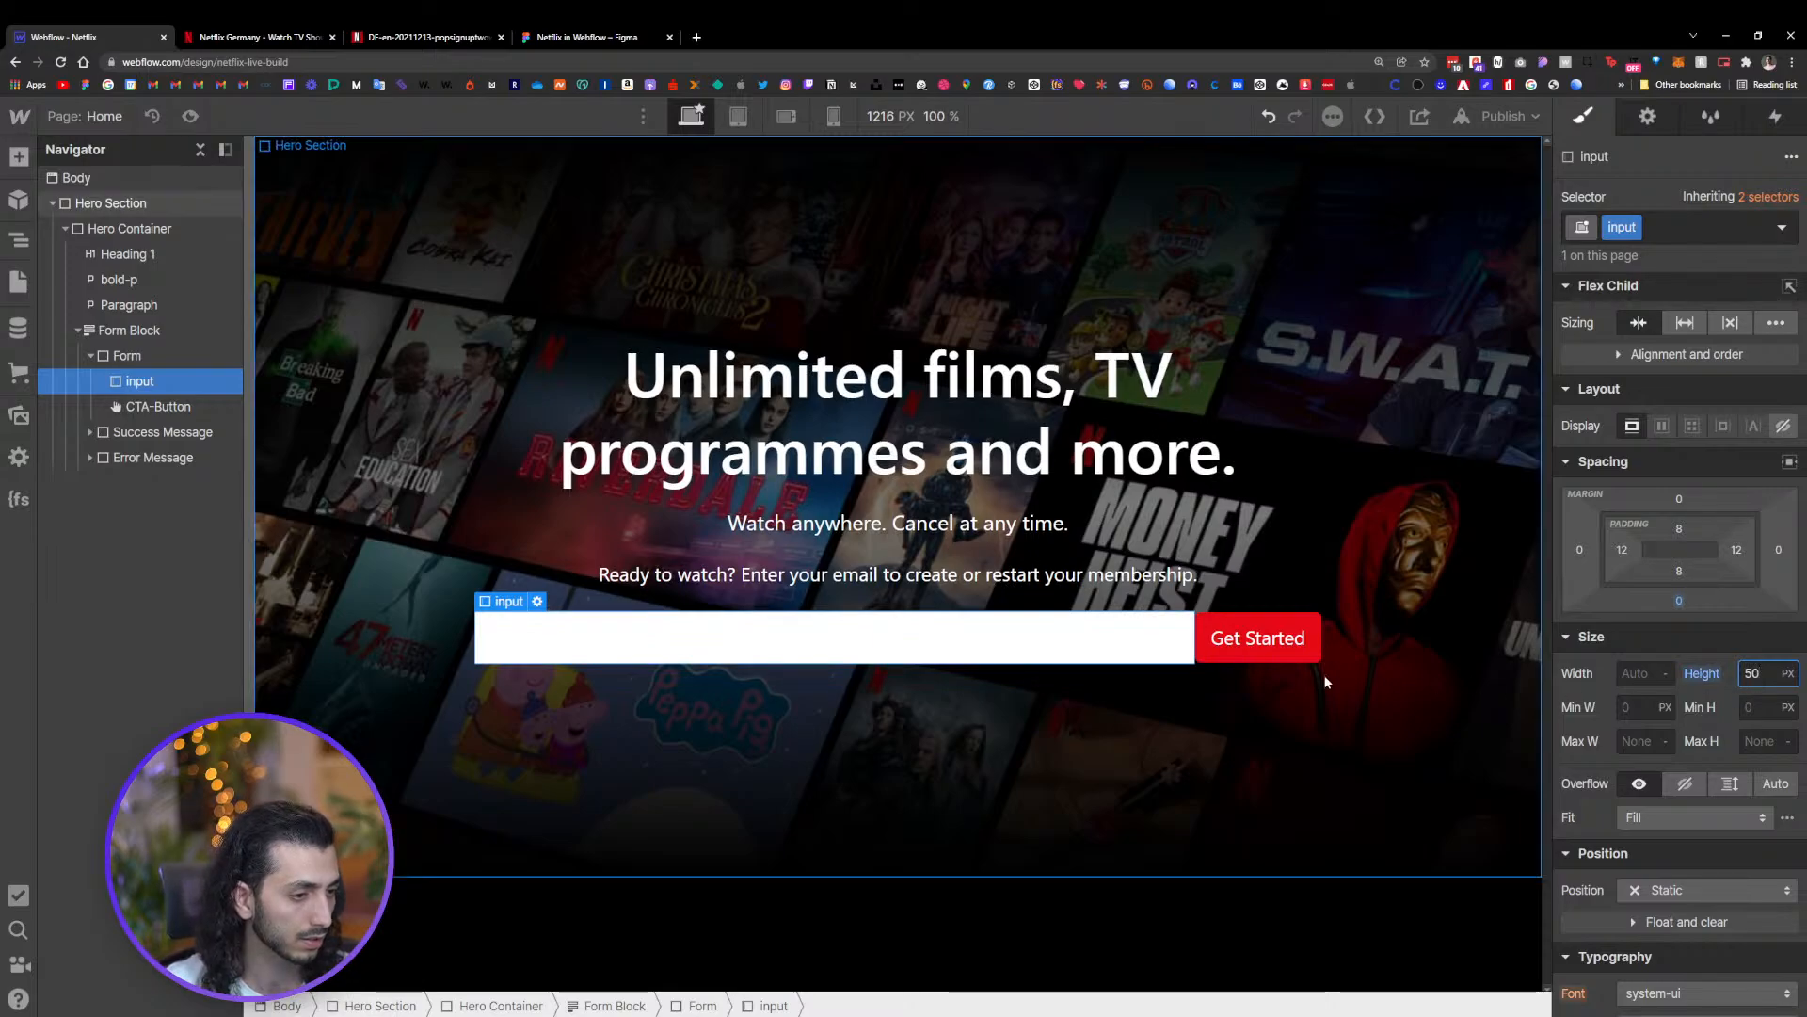
Set the CTA-Button's height to 50 px
left_click(1261, 640)
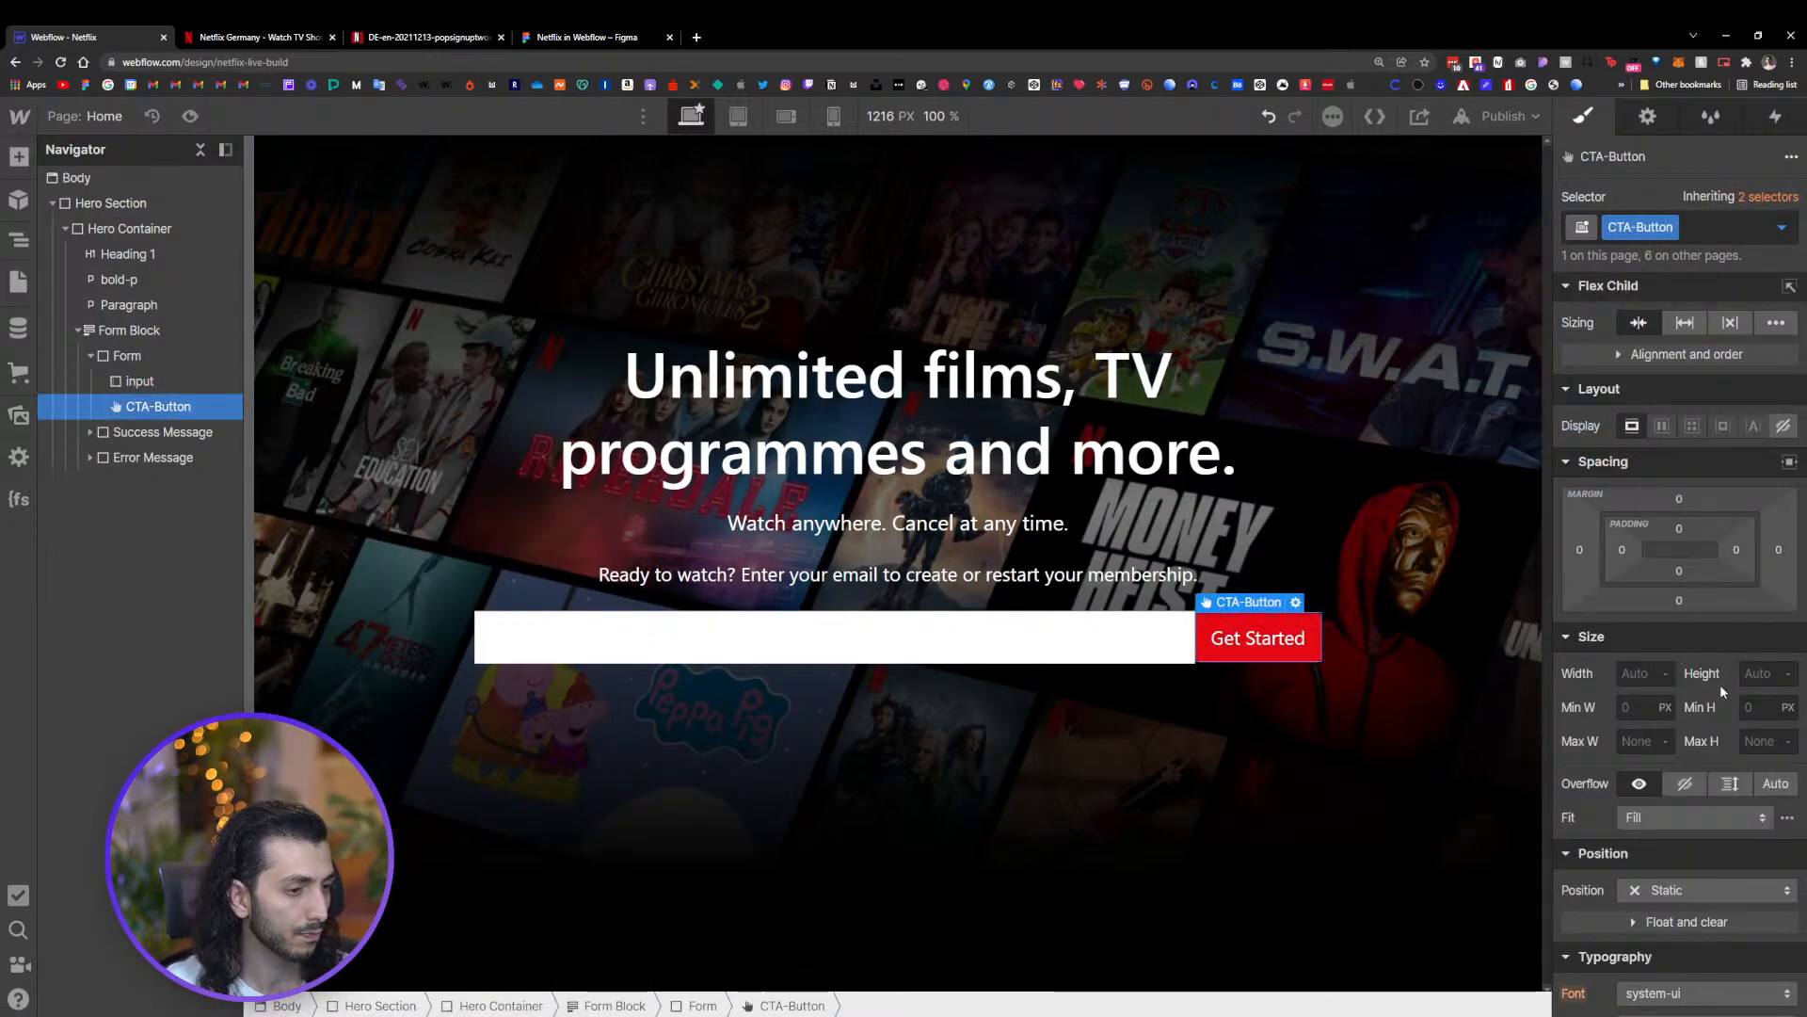
scroll(1706, 725, "down", 5)
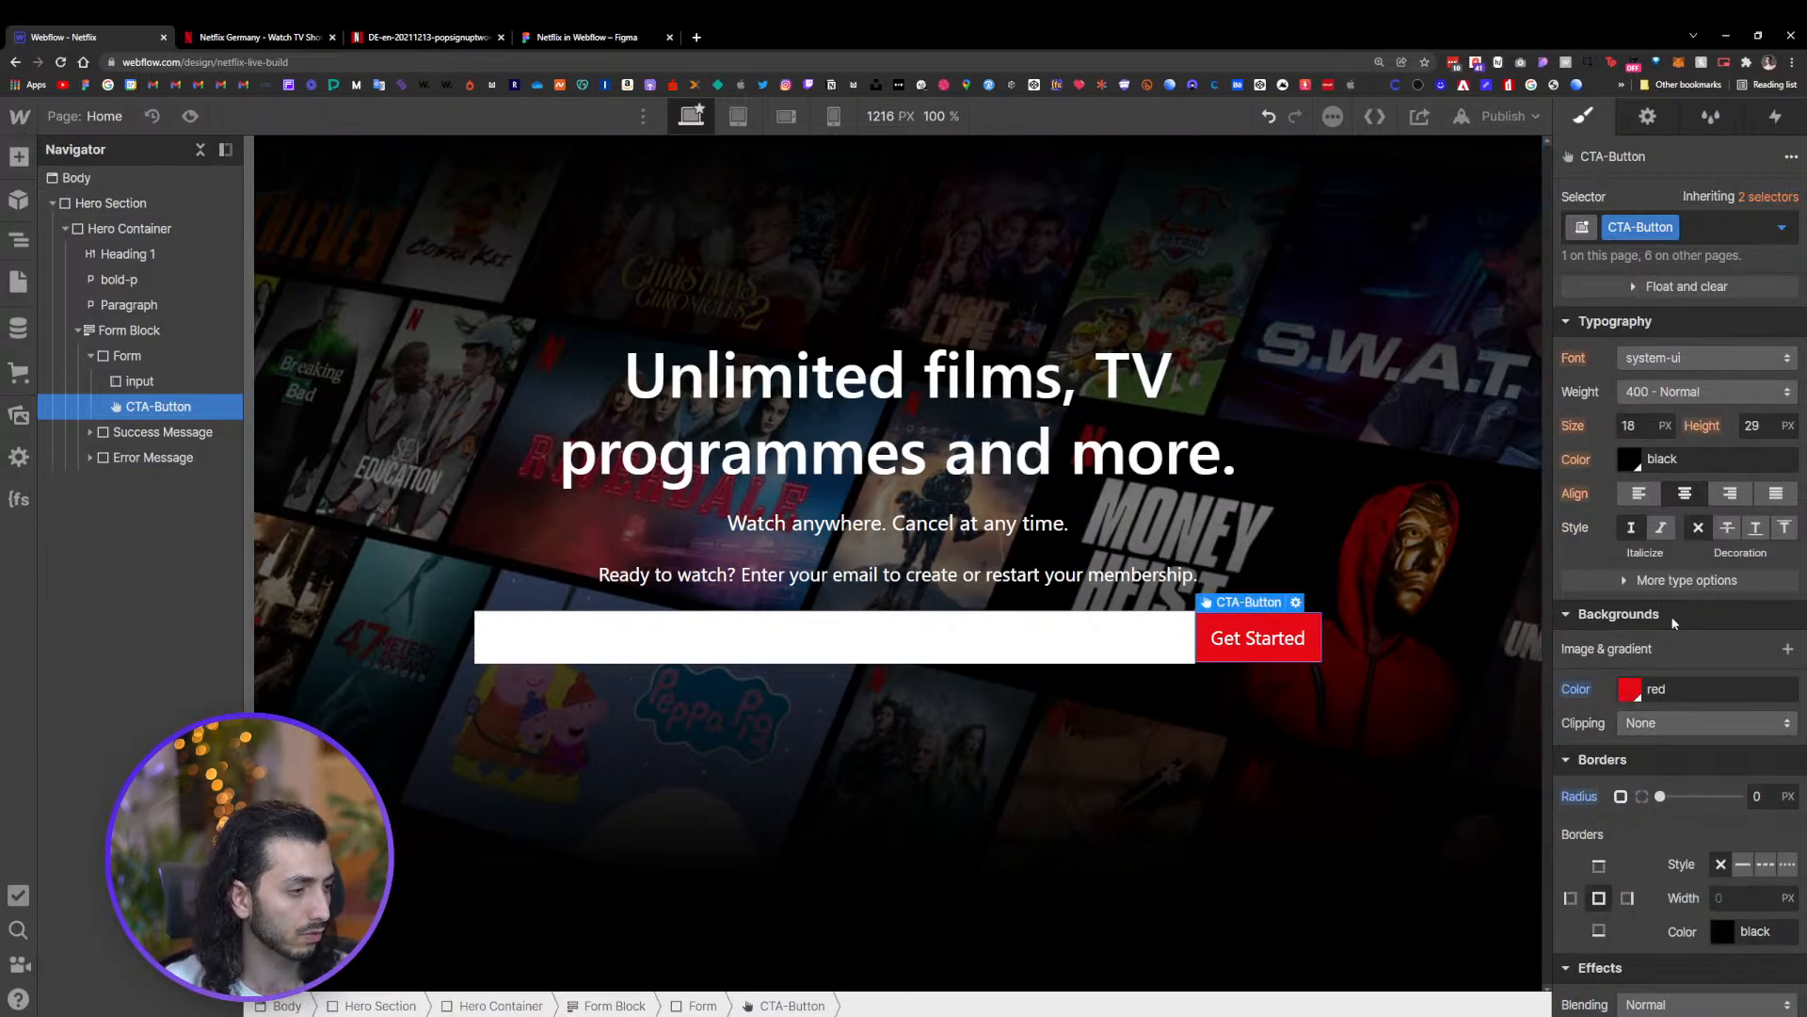
scroll(1708, 657, "up", 5)
left_click(1755, 568)
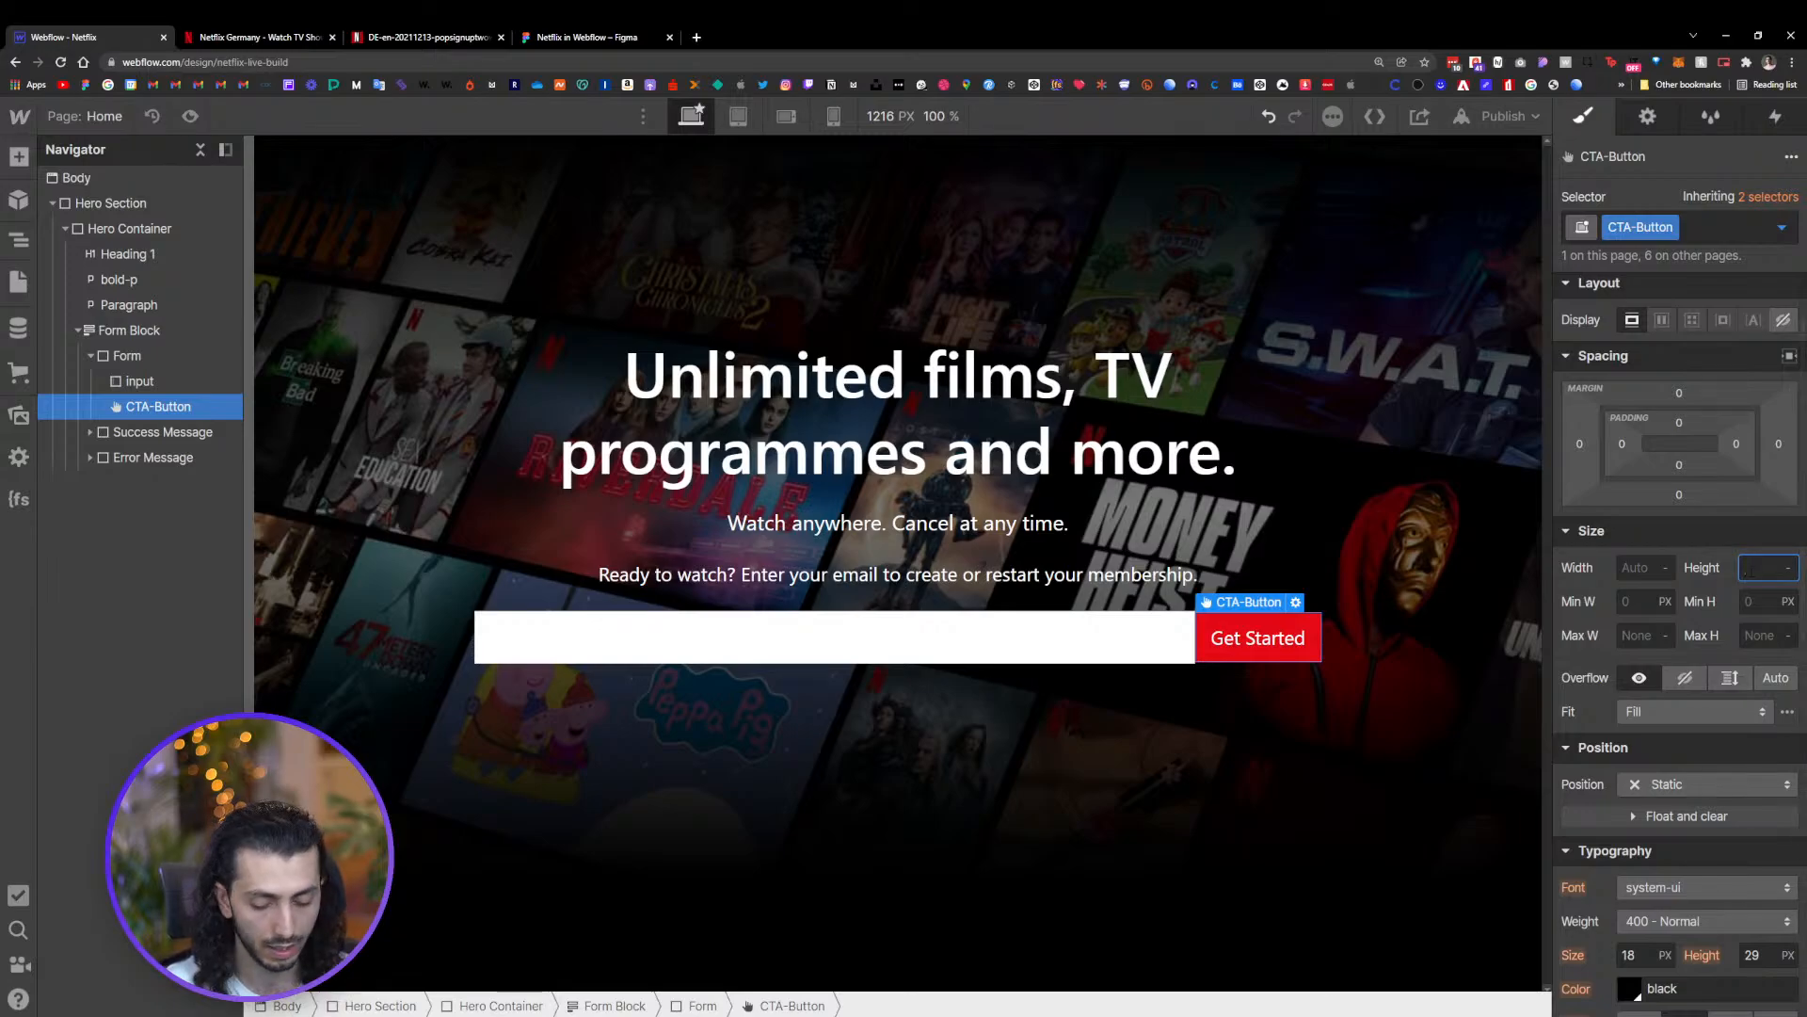
type("50")
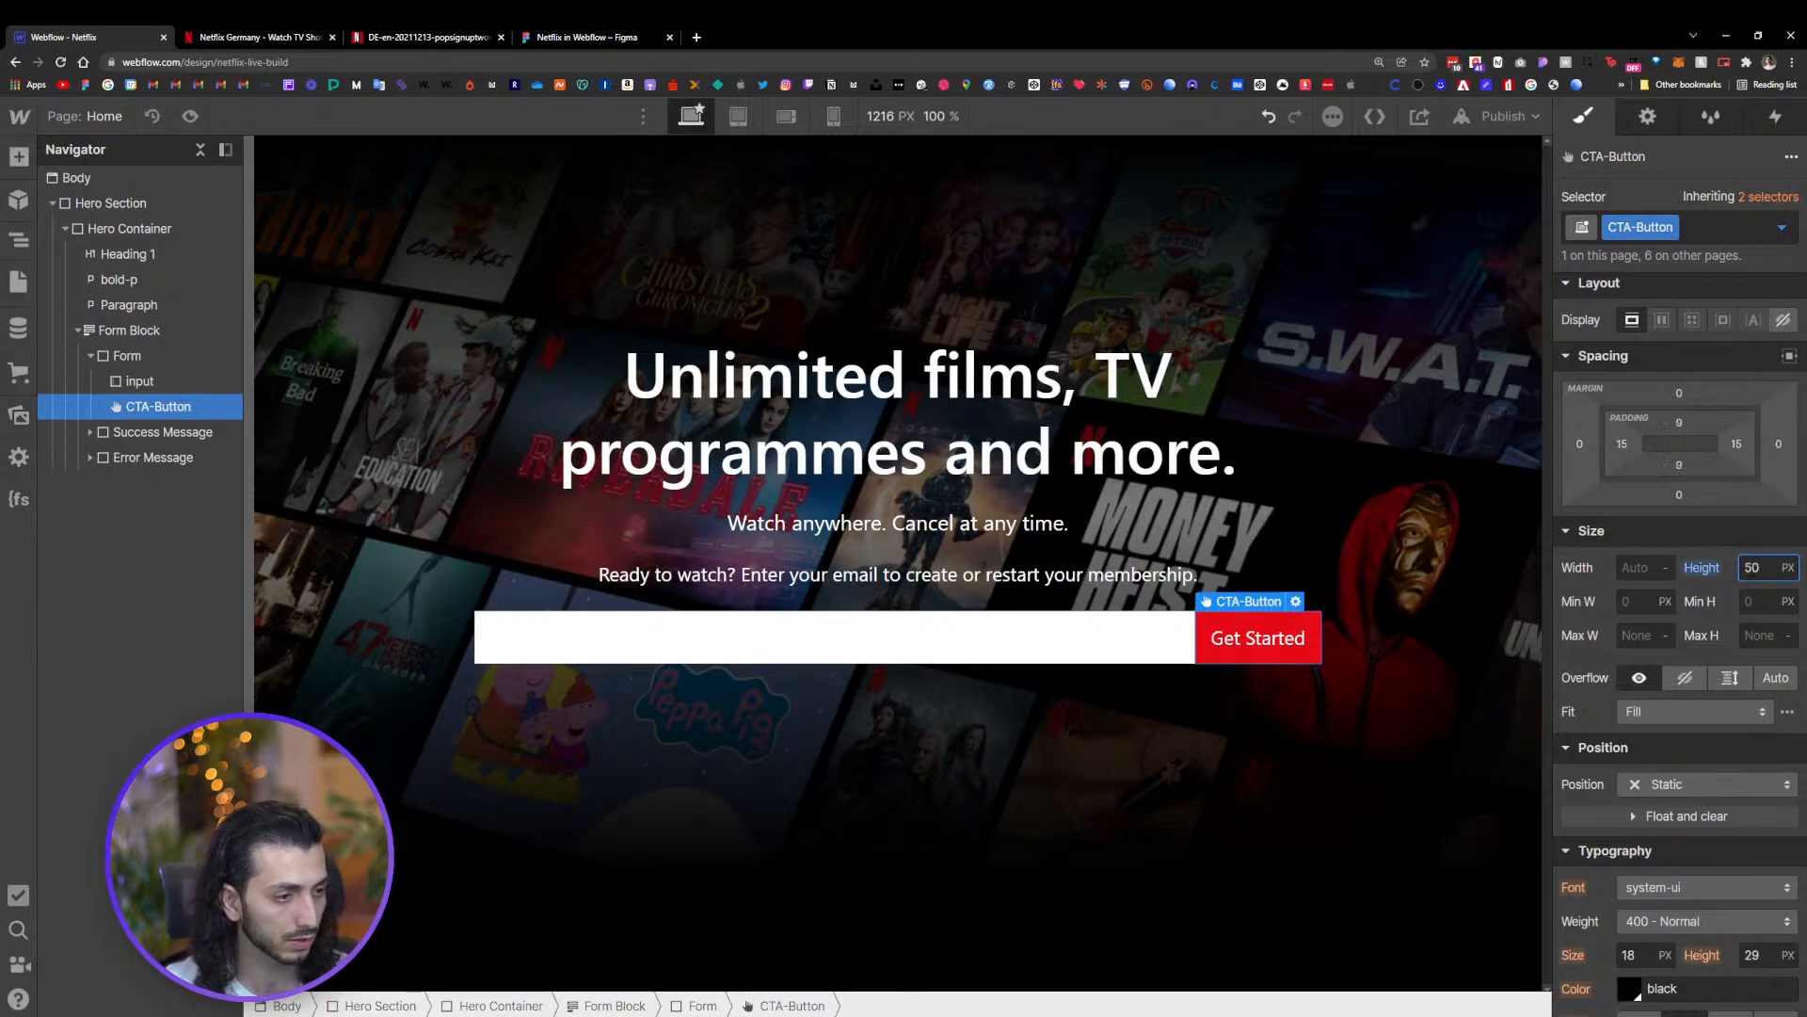
left_click(1355, 649)
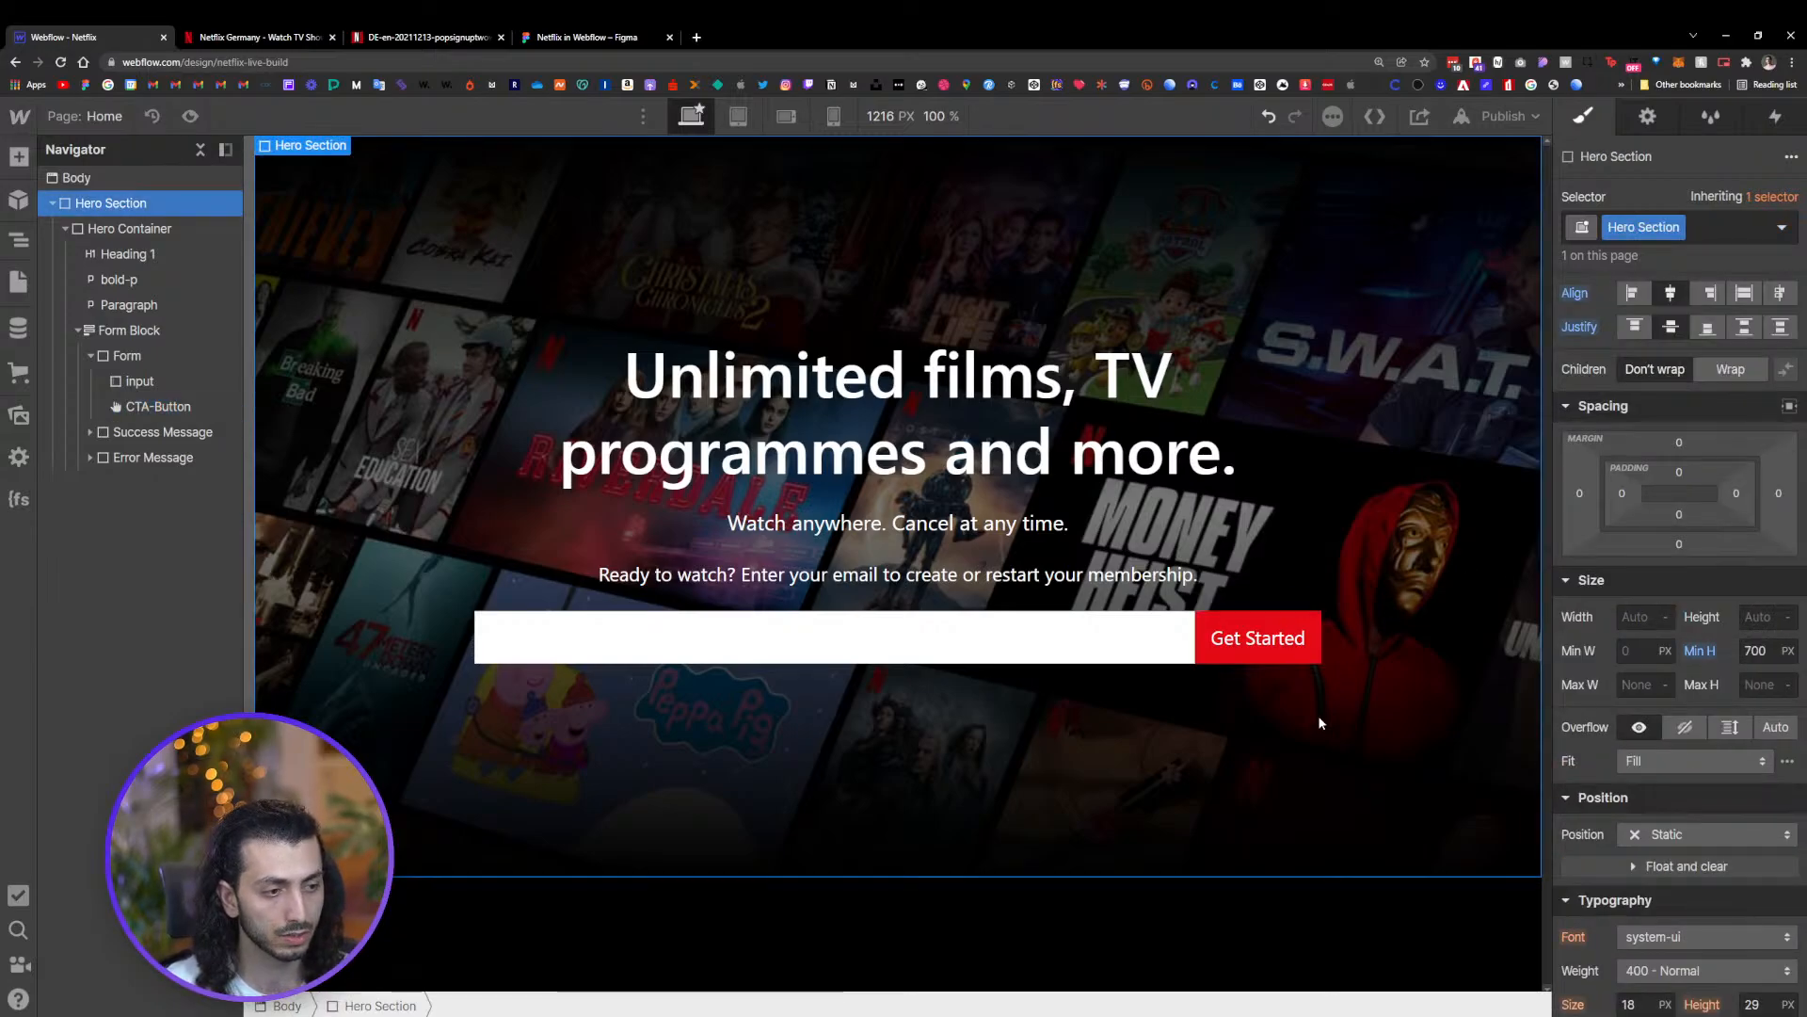
Compare the sign-up form with the live Netflix page without developer tools
left_click(255, 37)
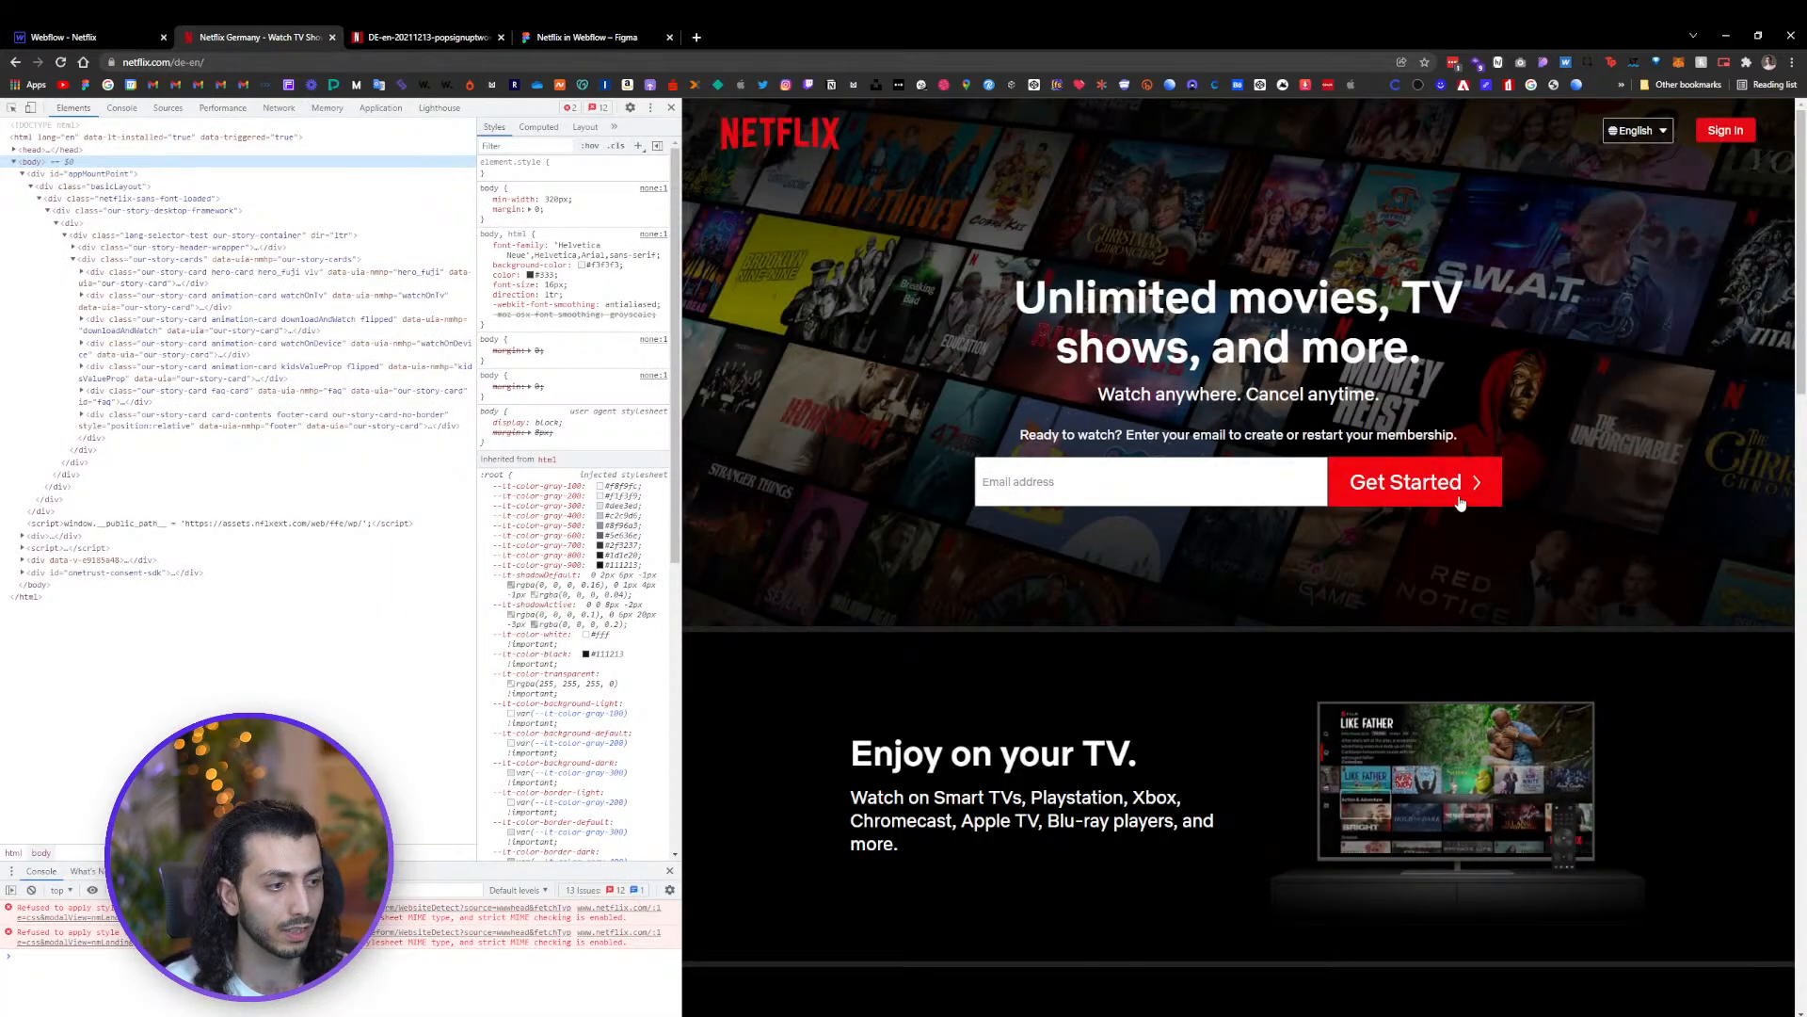
key("F12")
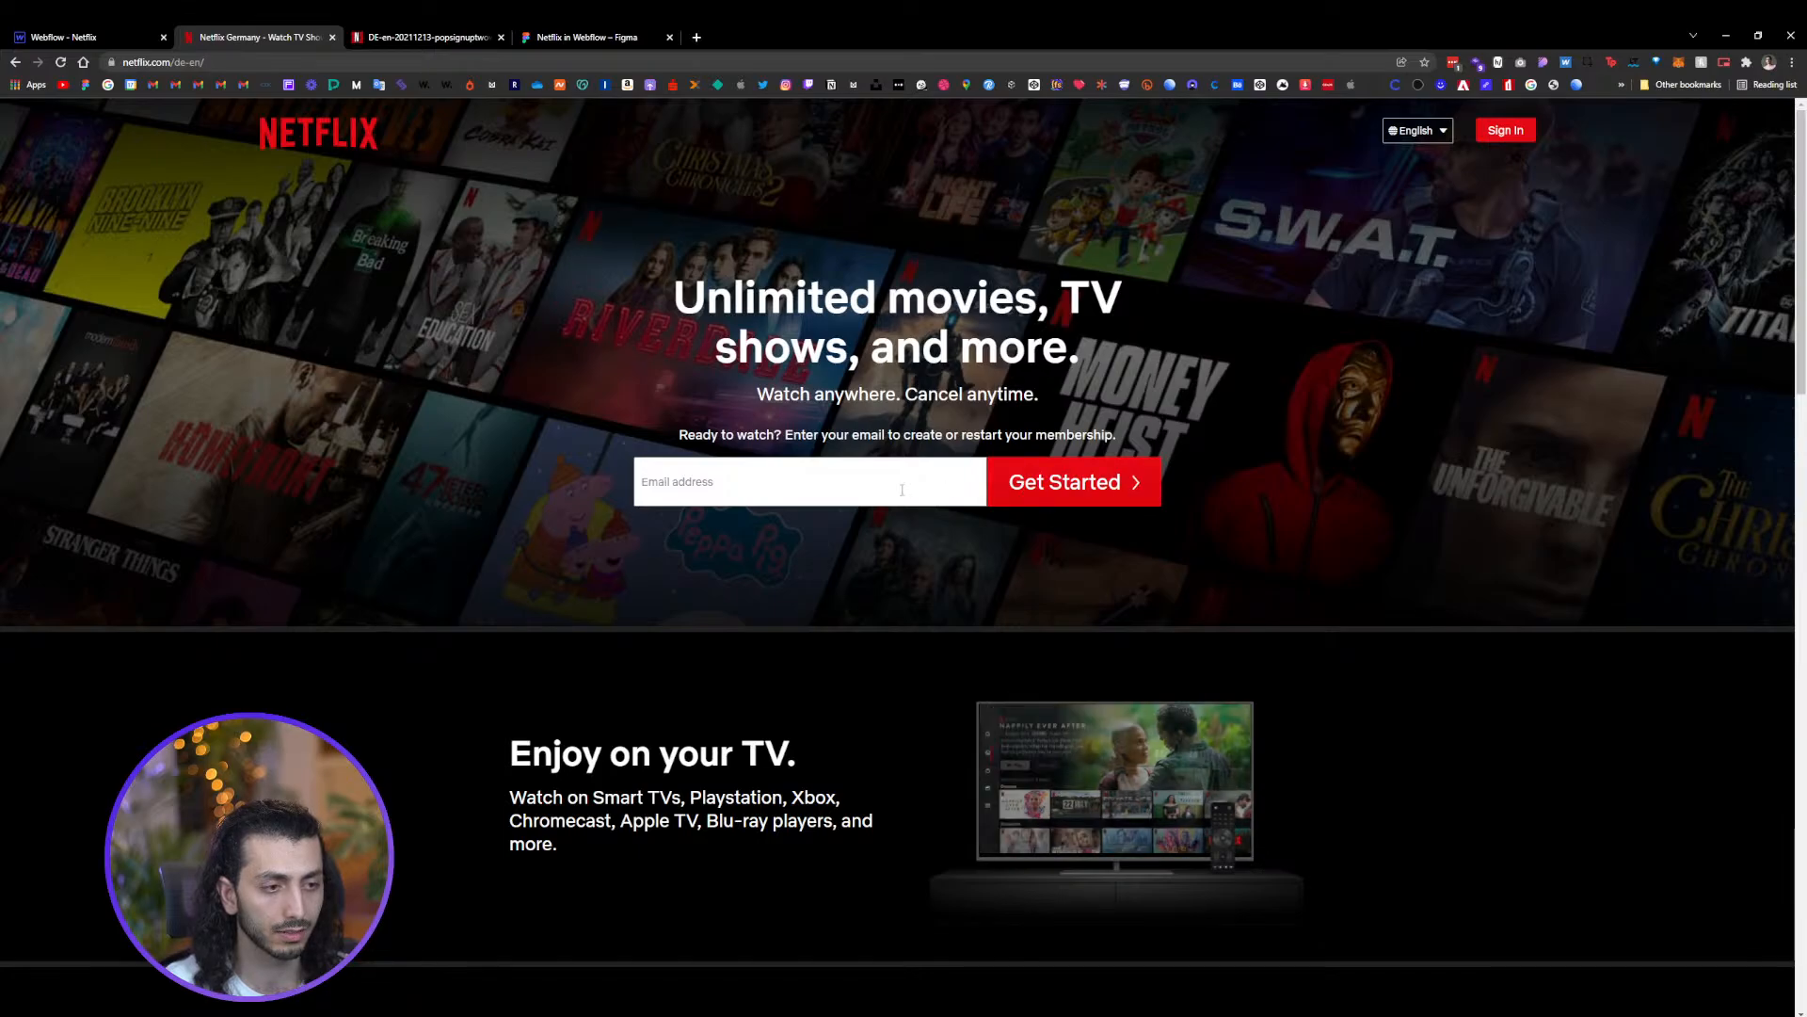
left_click(66, 36)
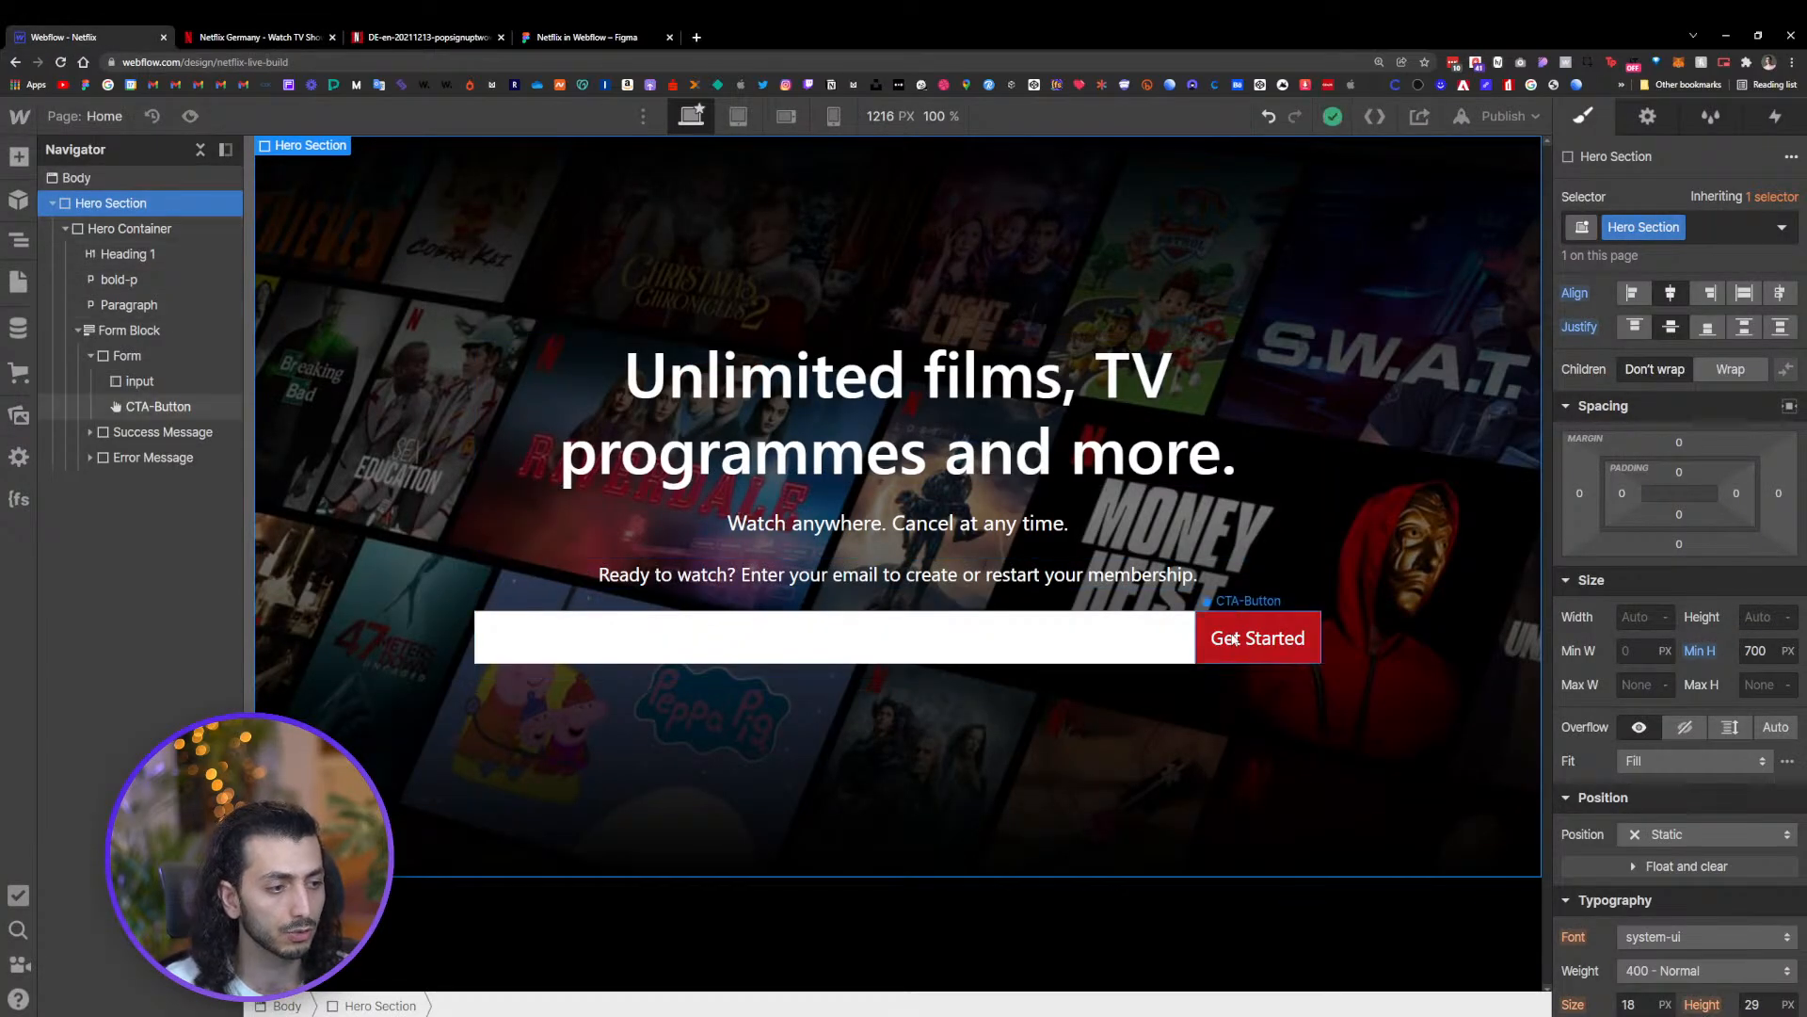
Add a combo class named form to the CTA-Button
left_click(1234, 639)
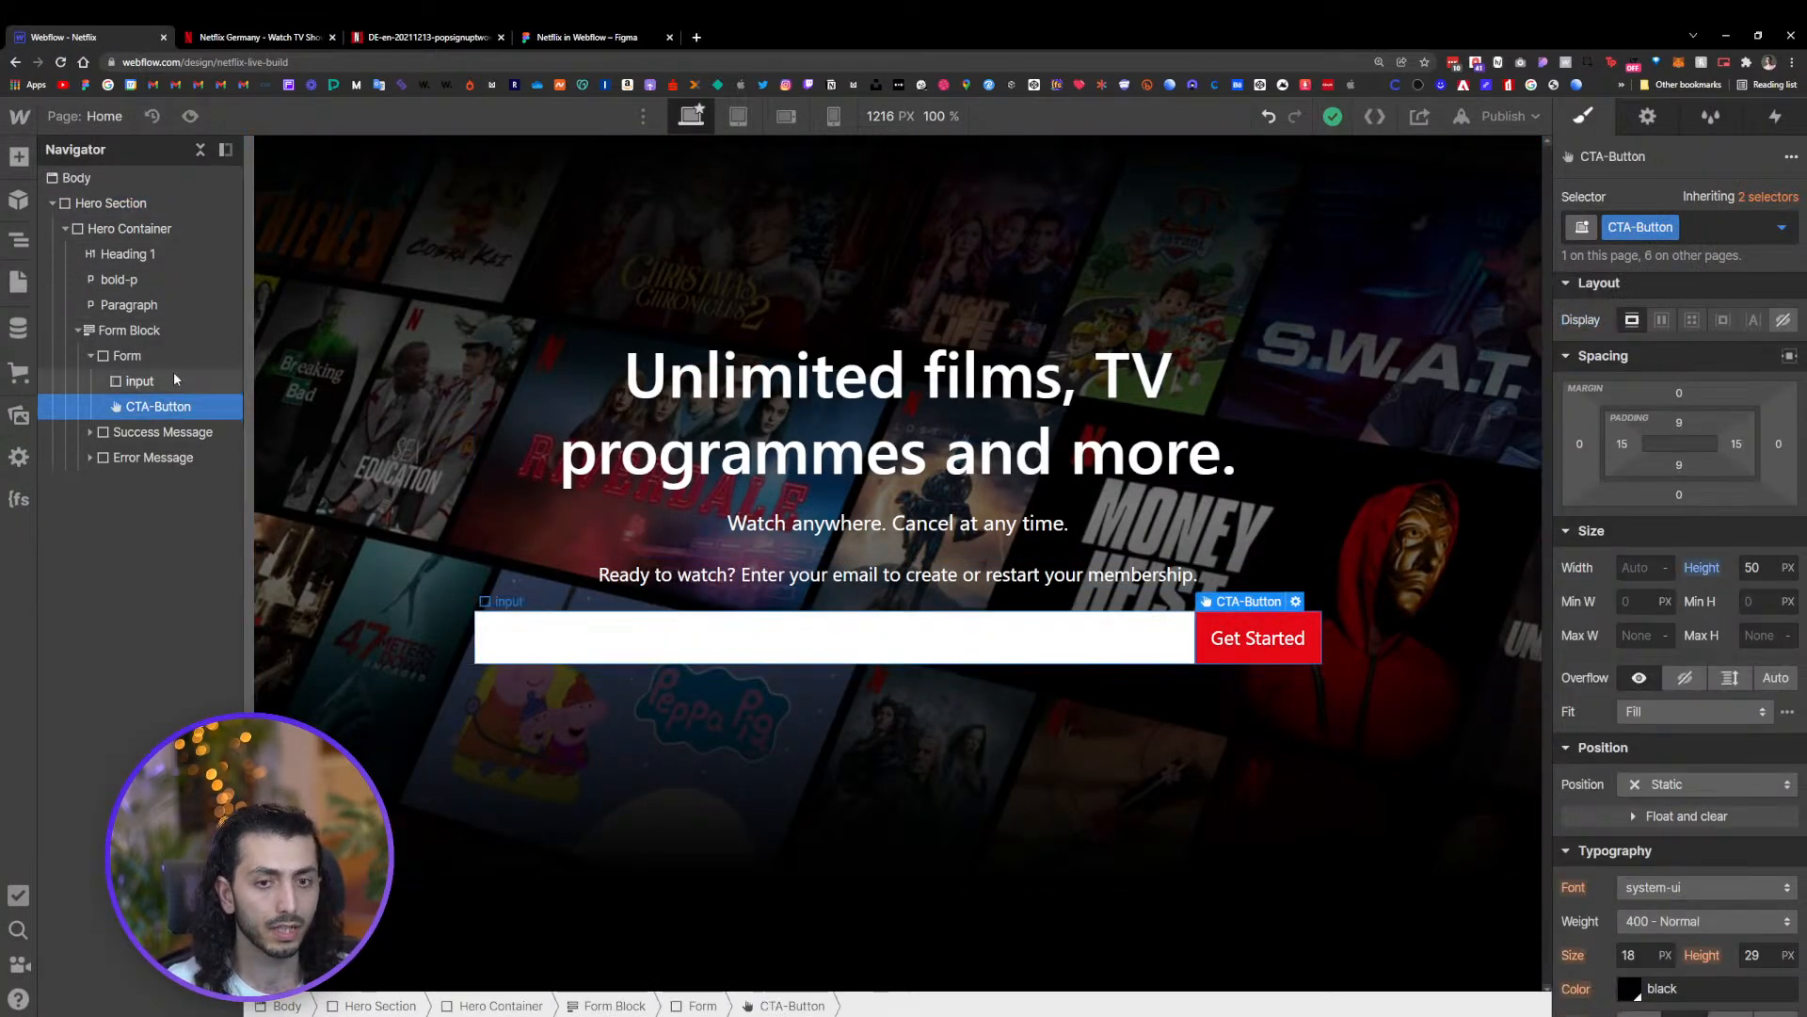
left_click(149, 354)
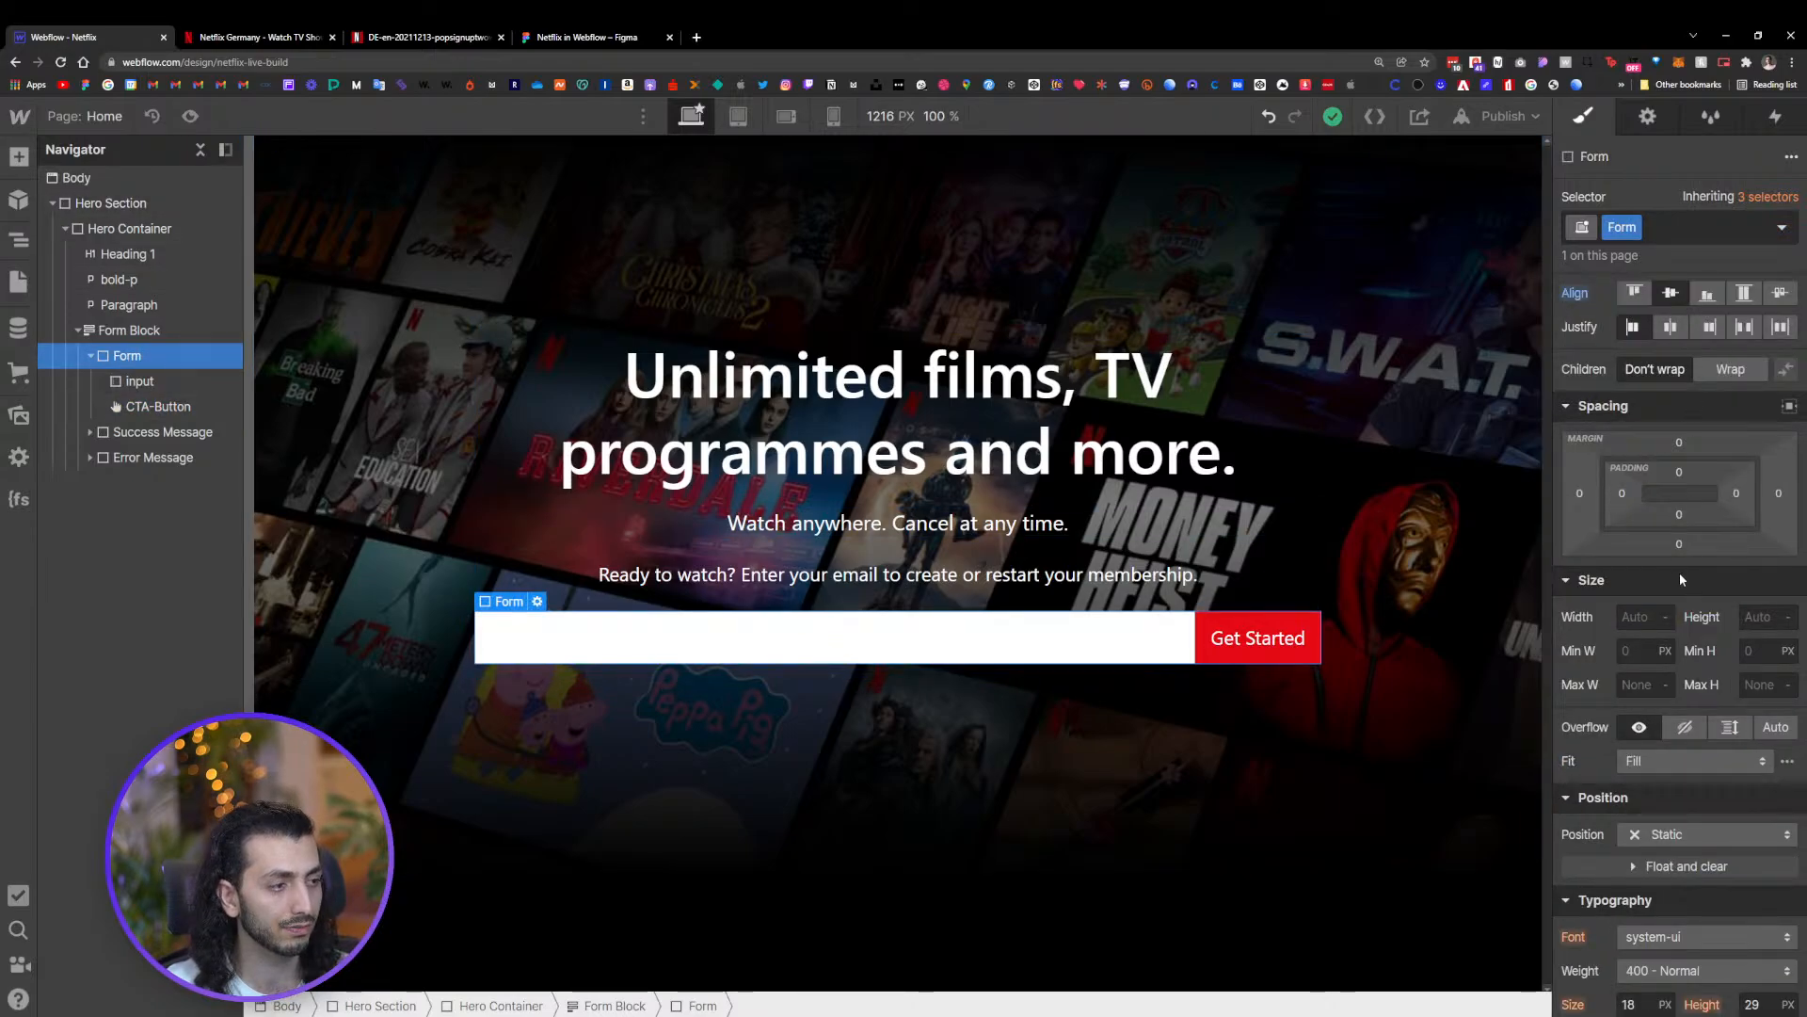
left_click(774, 623)
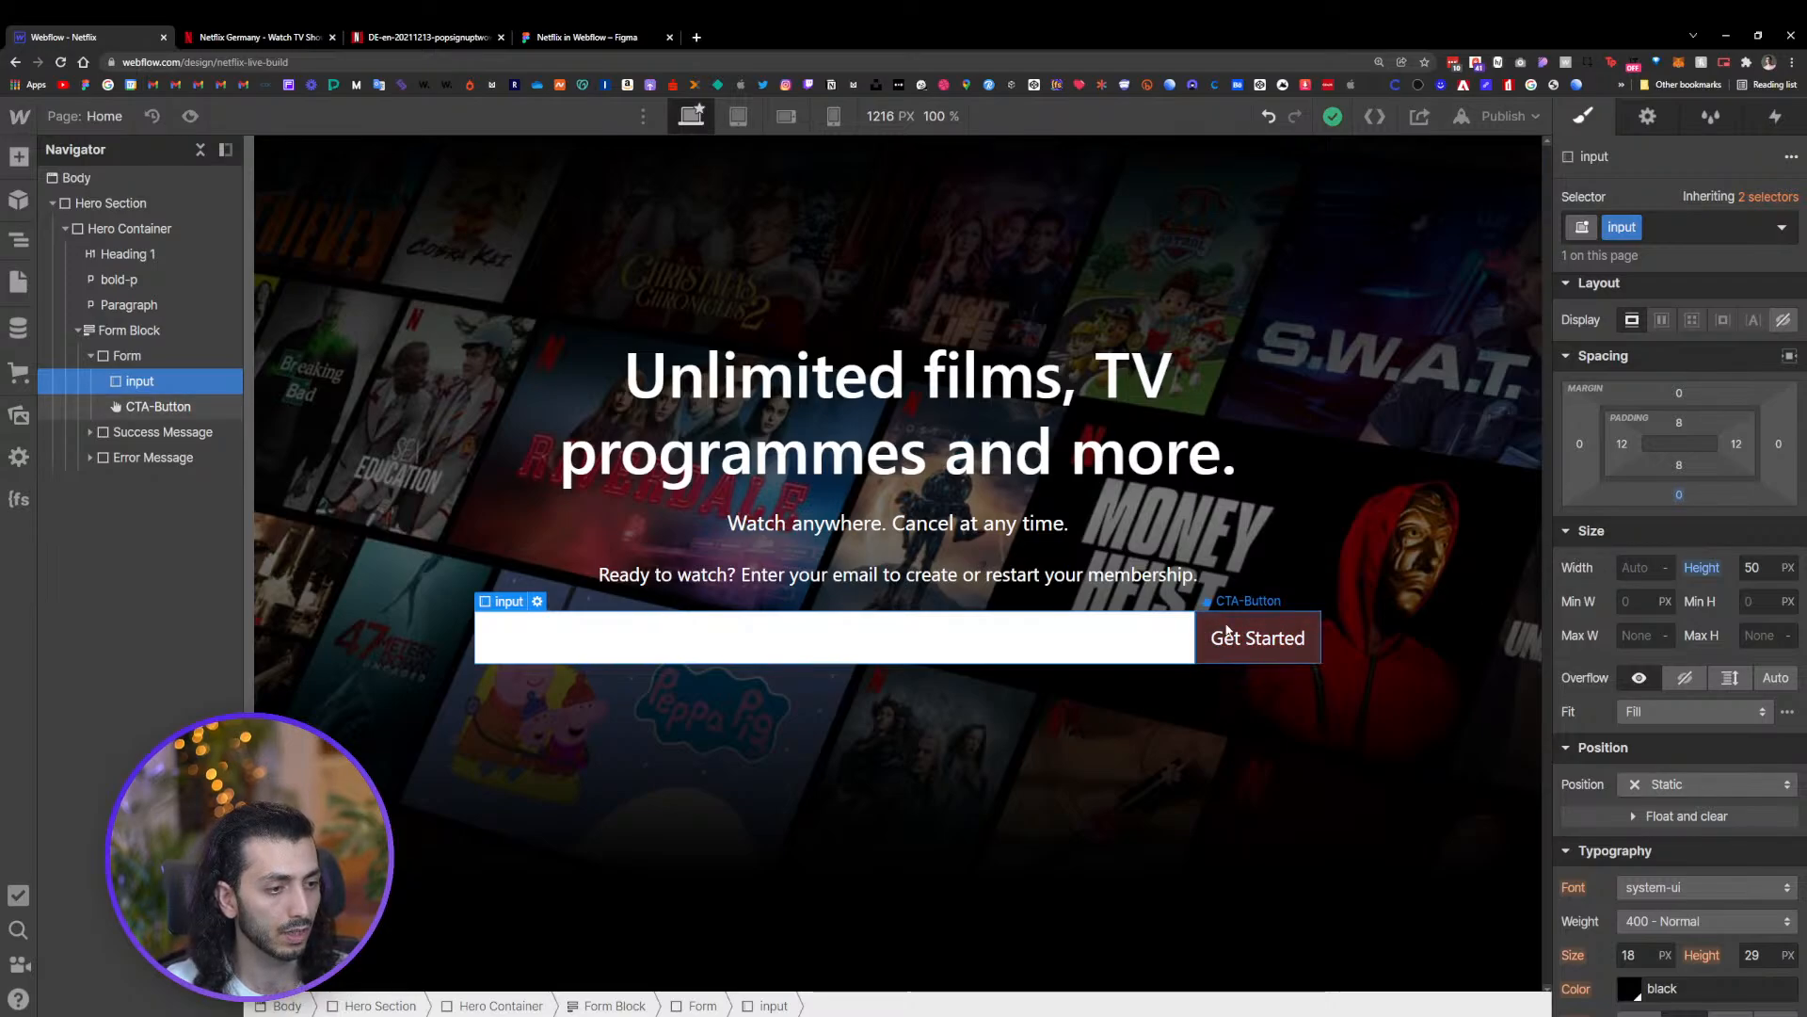
left_click(1292, 628)
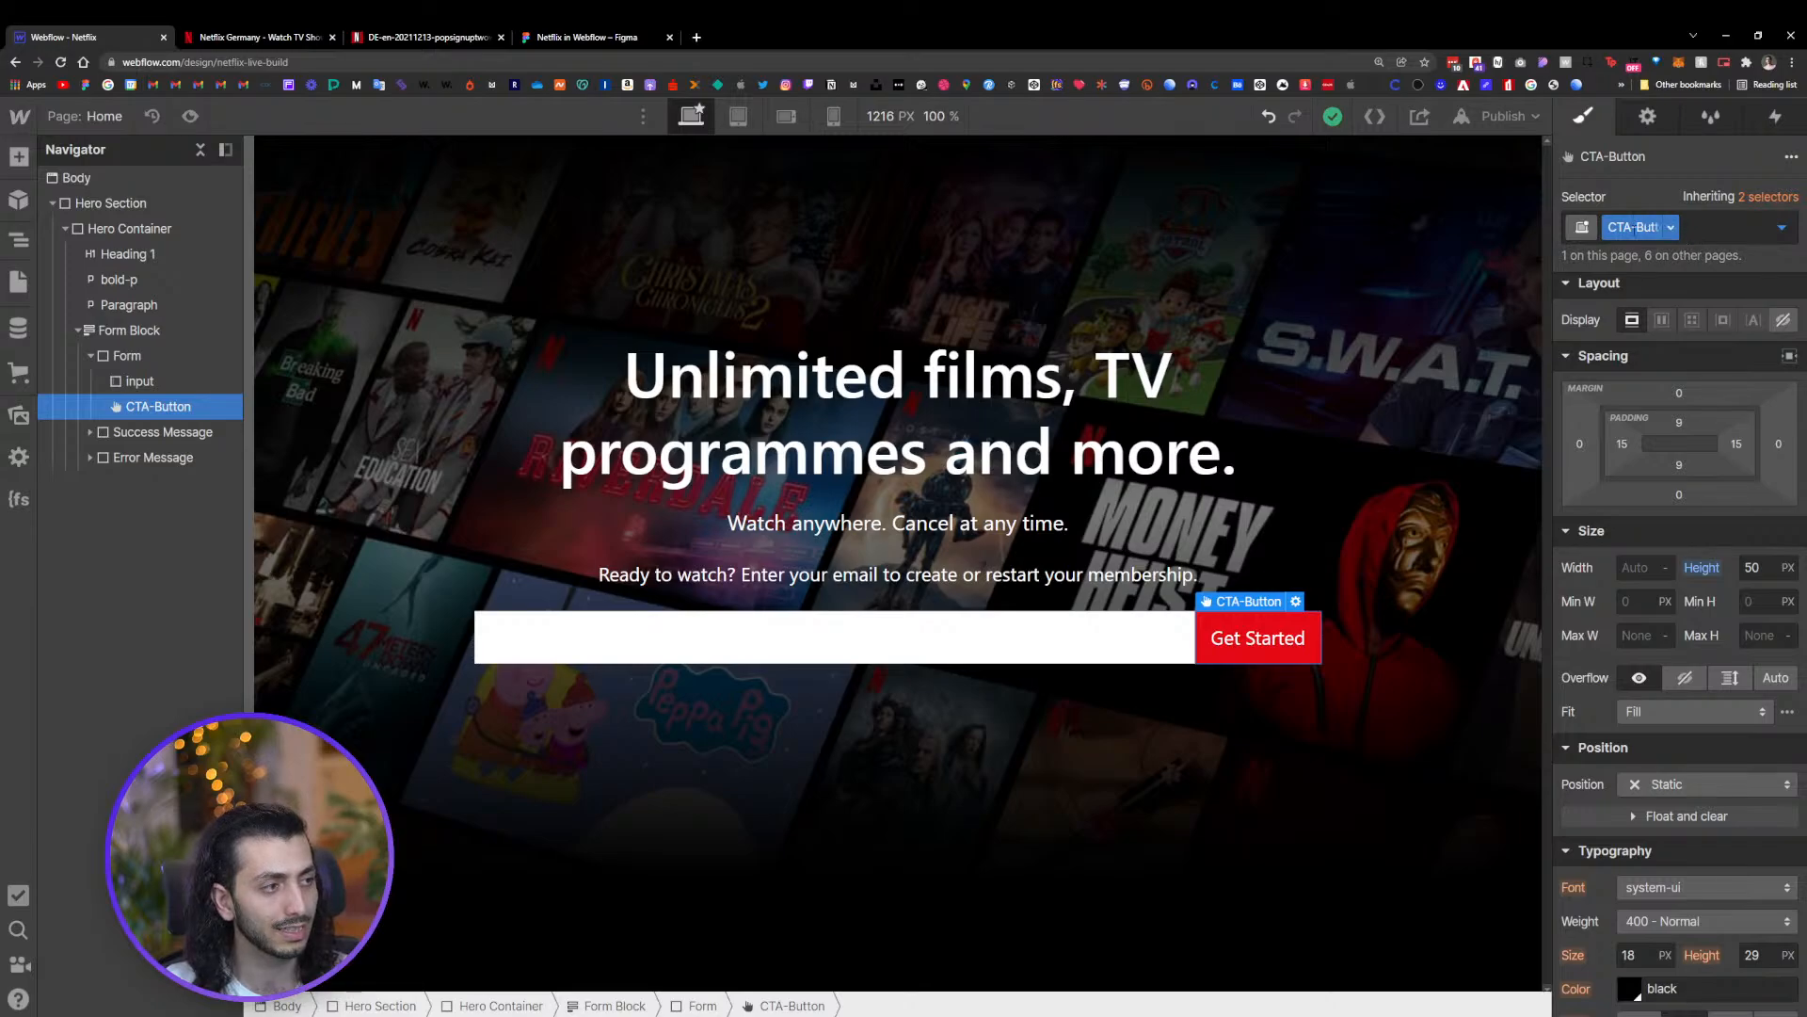
left_click(1636, 227)
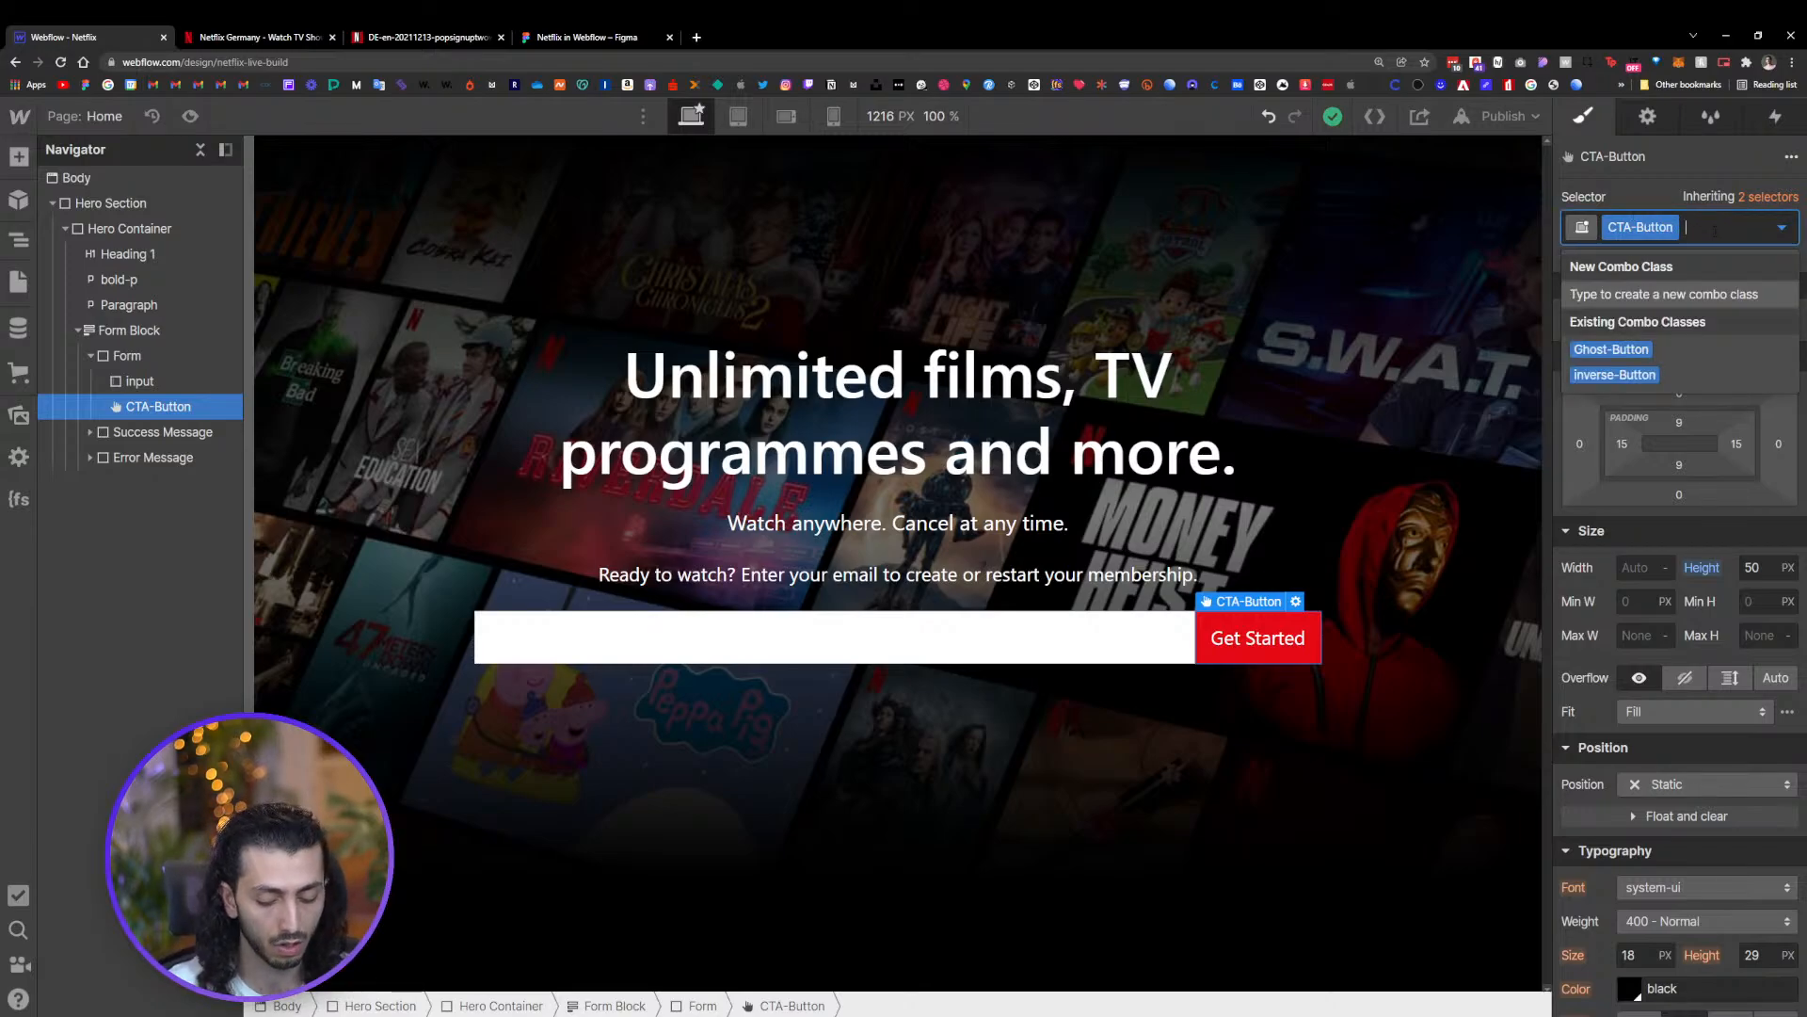
type("form")
key("Return")
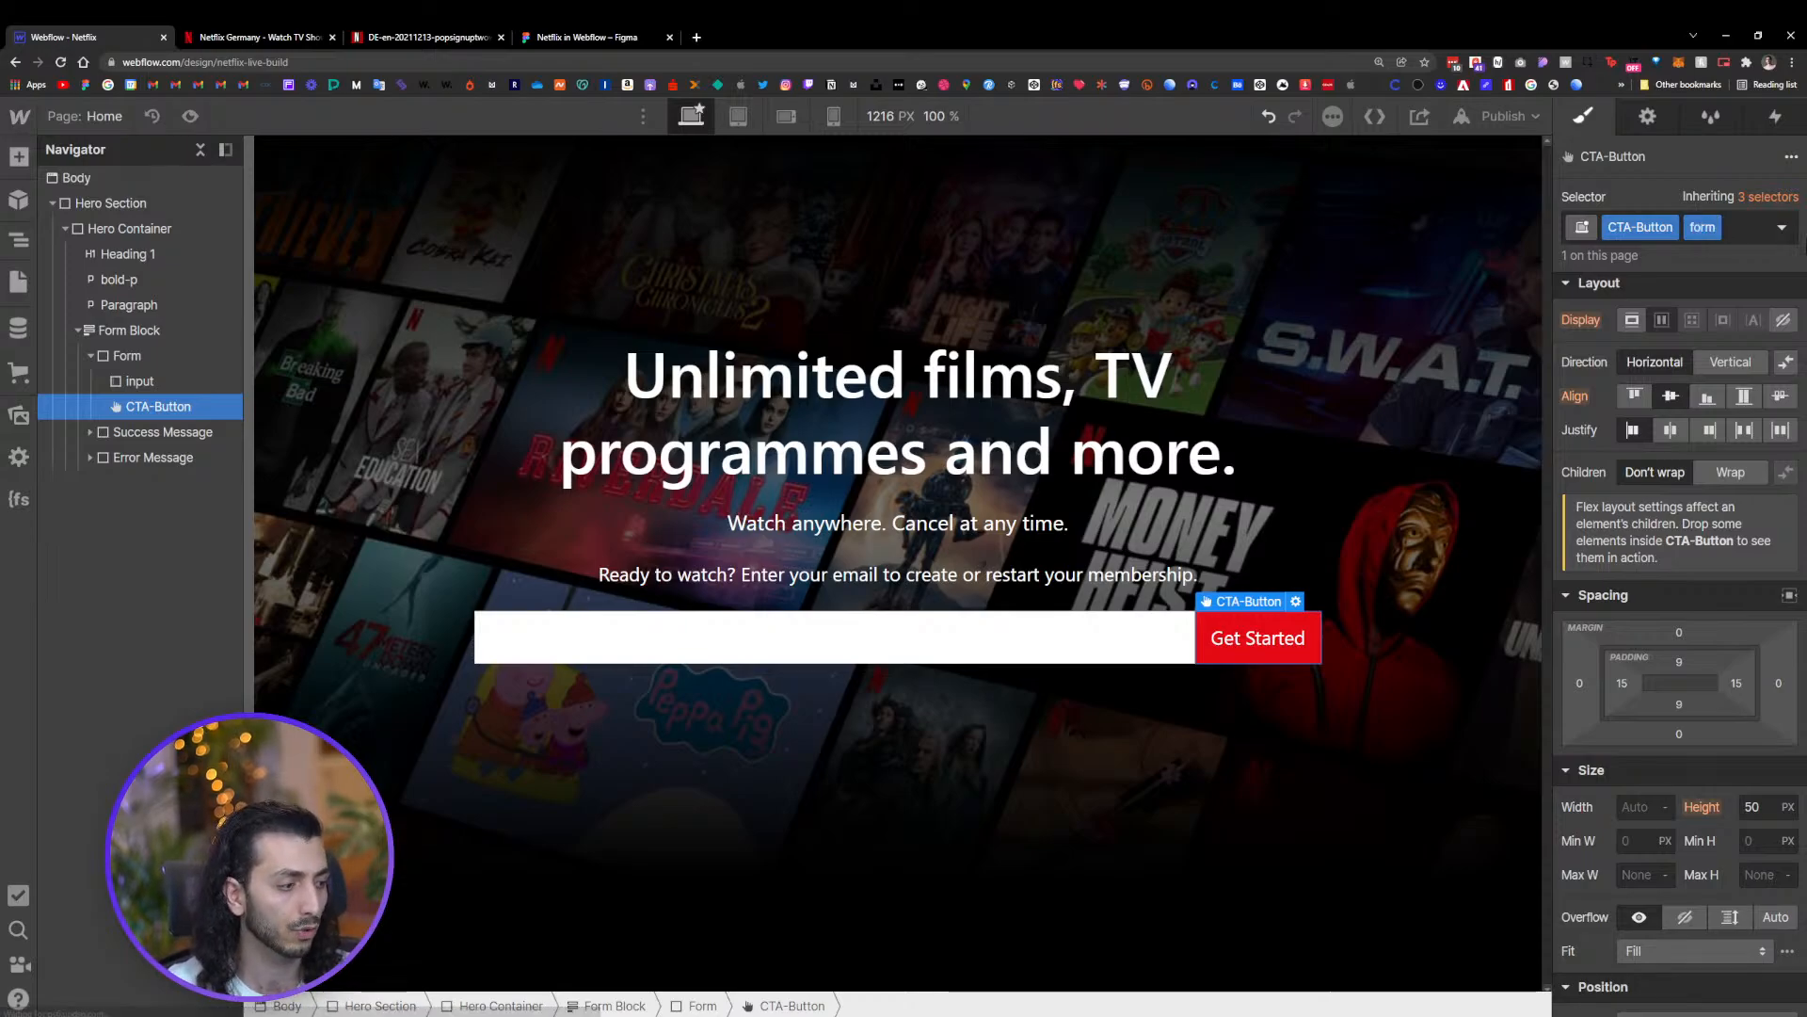
Set the CTA-Button's width to 30%
left_click(1634, 808)
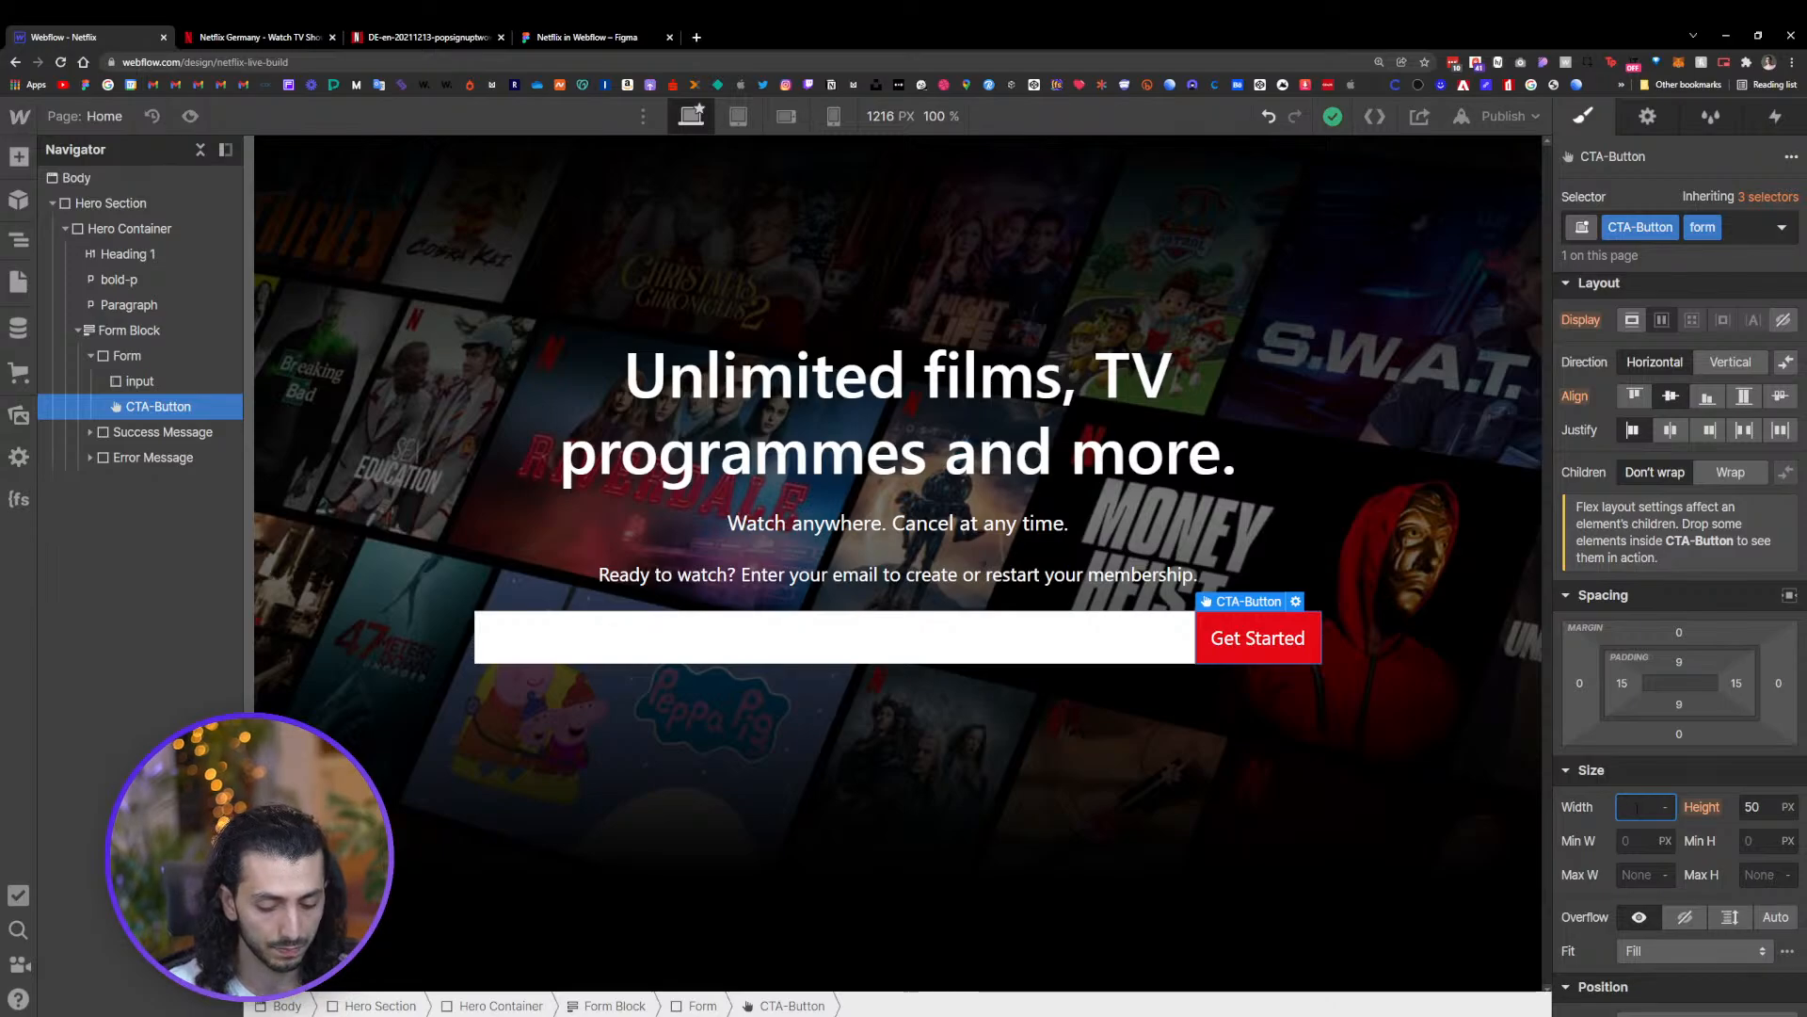
type("20%")
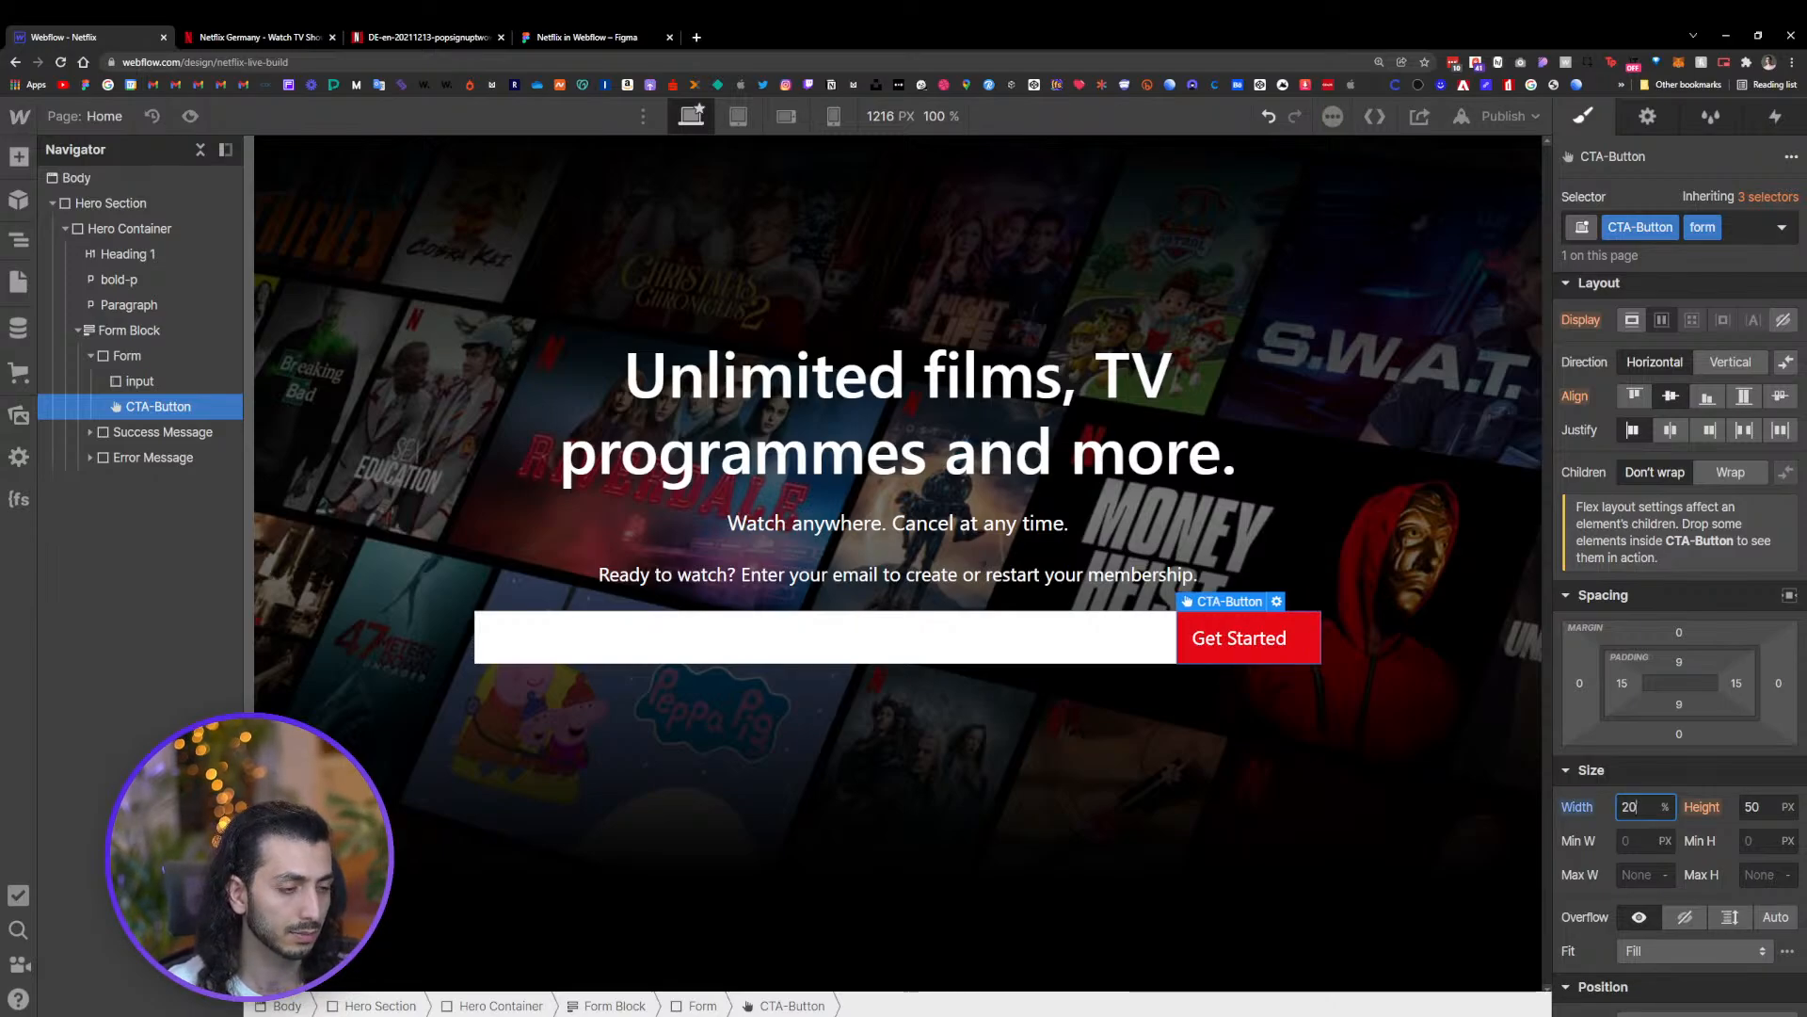
key("BackSpace")
key("BackSpace")
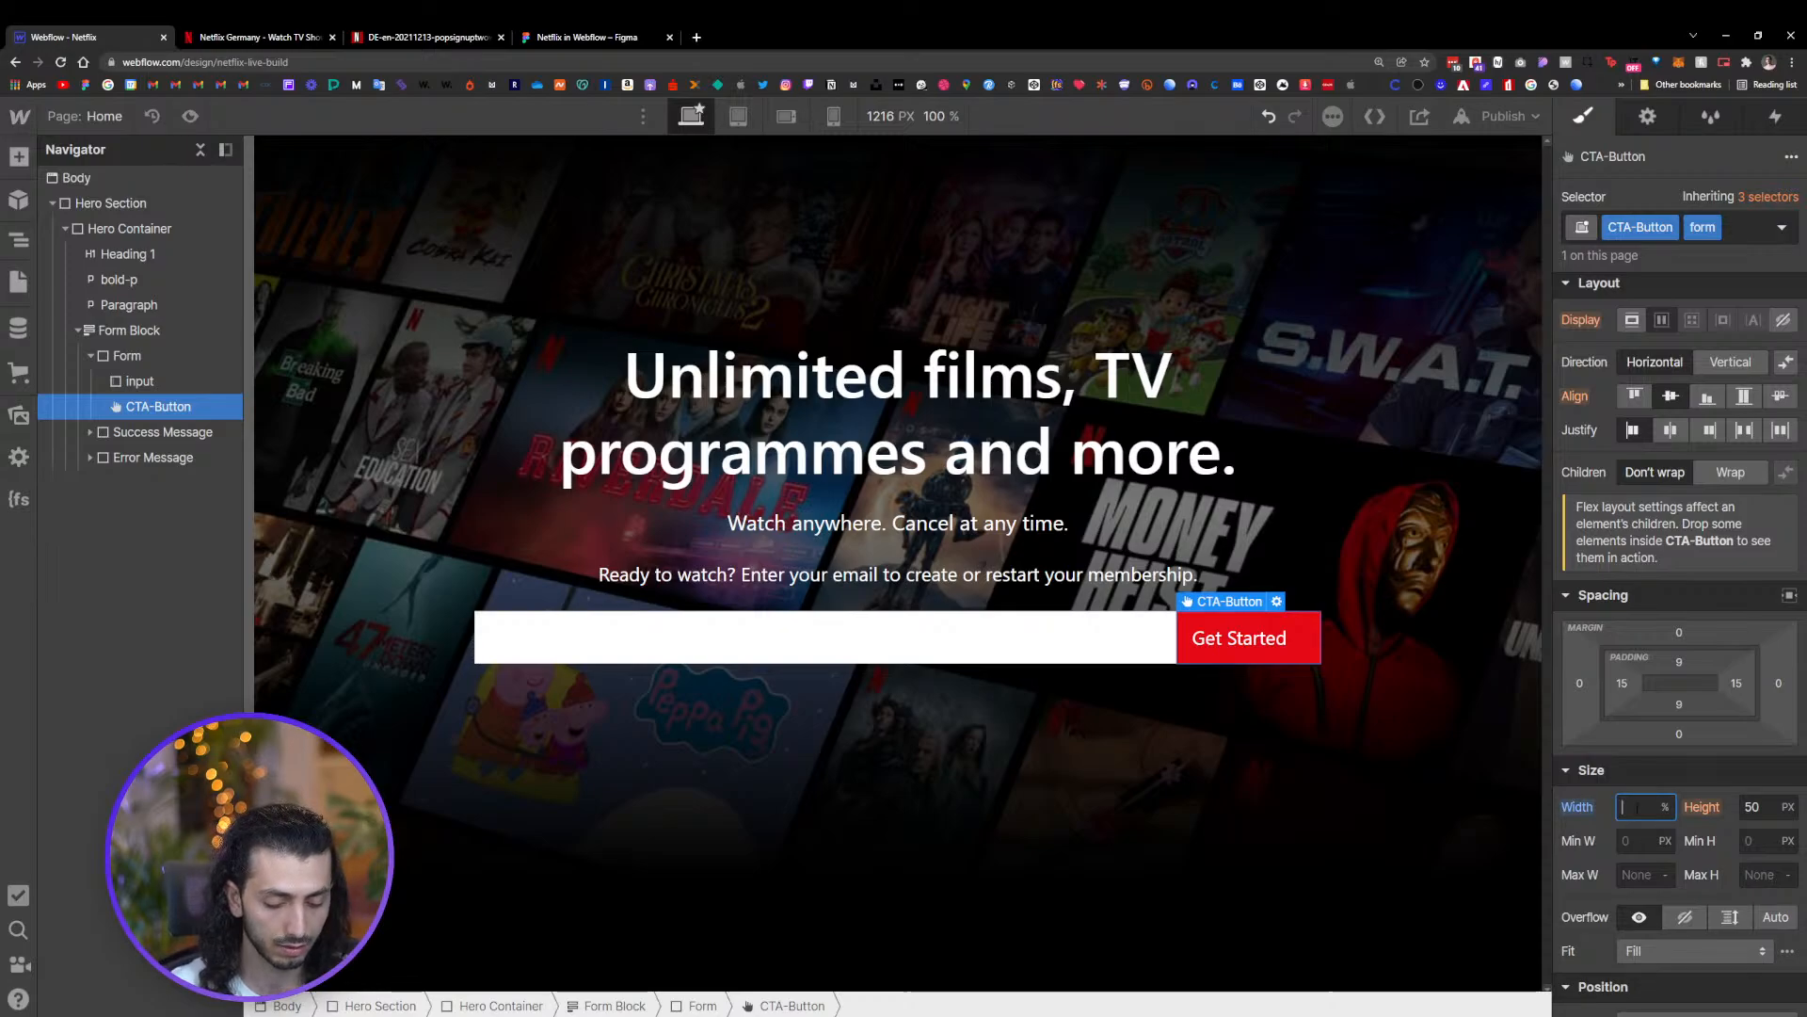
type("30")
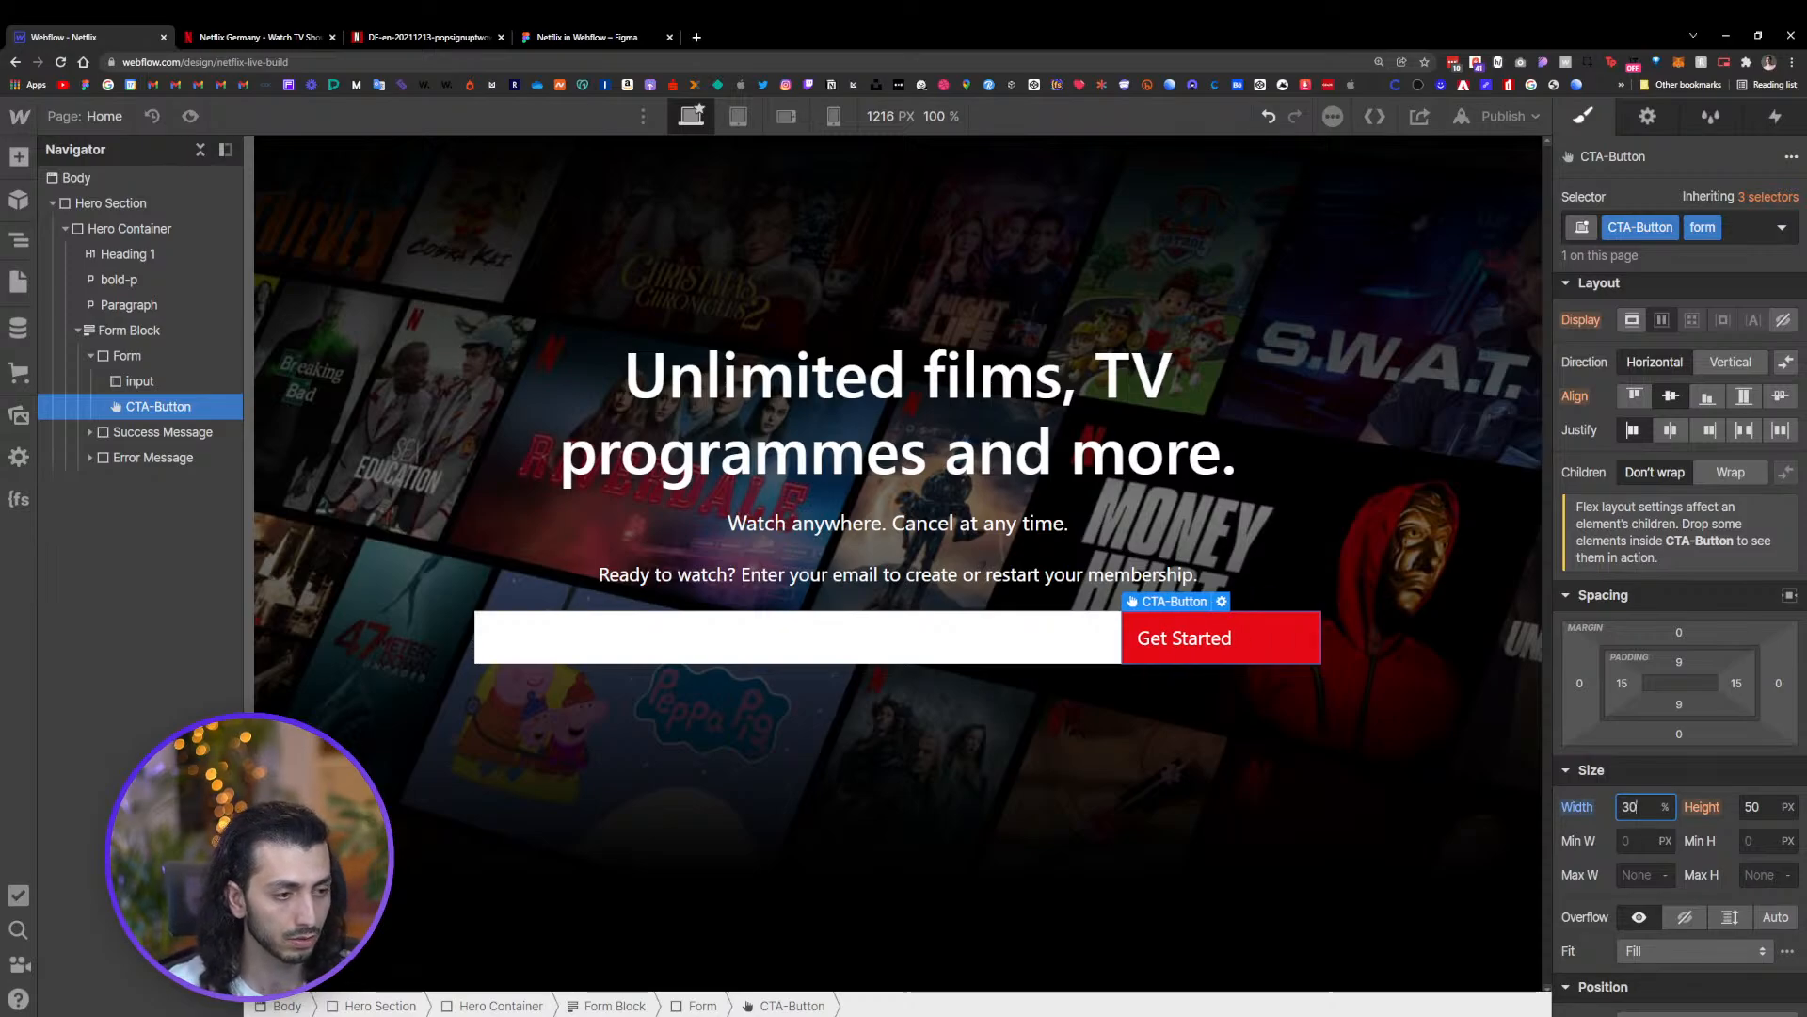
Center the Get Started label inside the button with centered text alignment and centered justification
scroll(1693, 810, "down", 5)
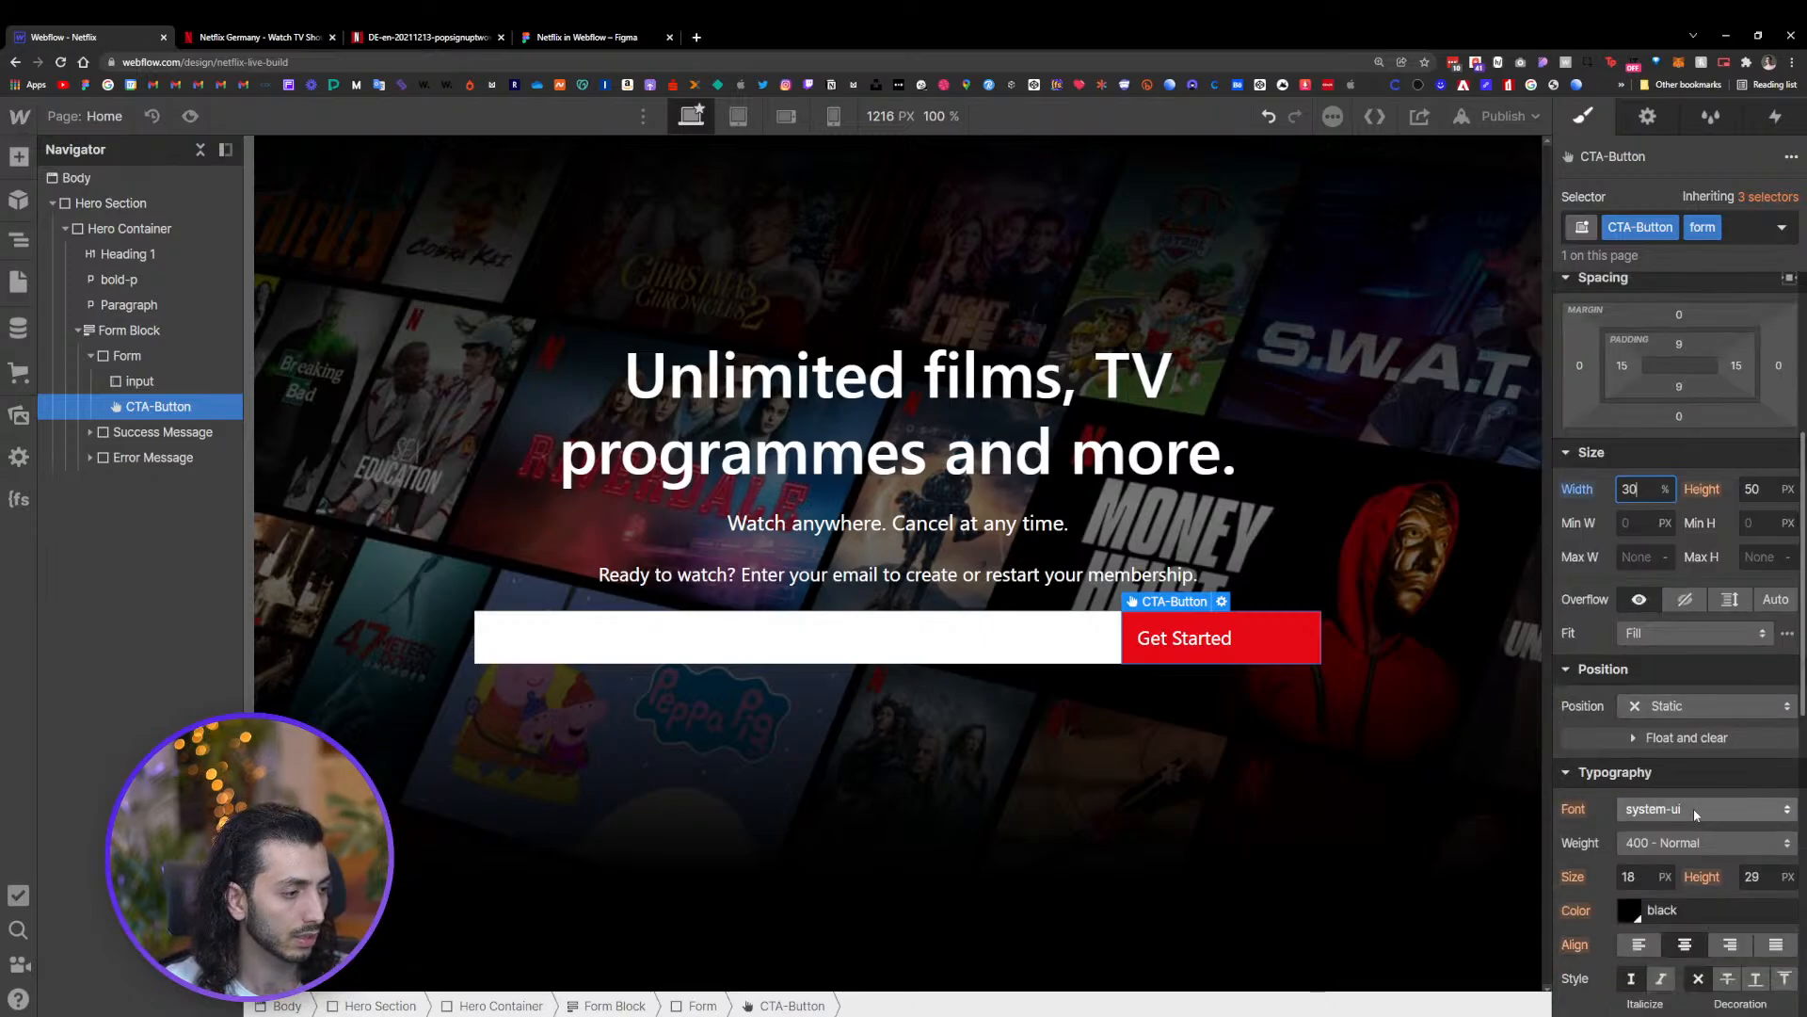
left_click(1684, 838)
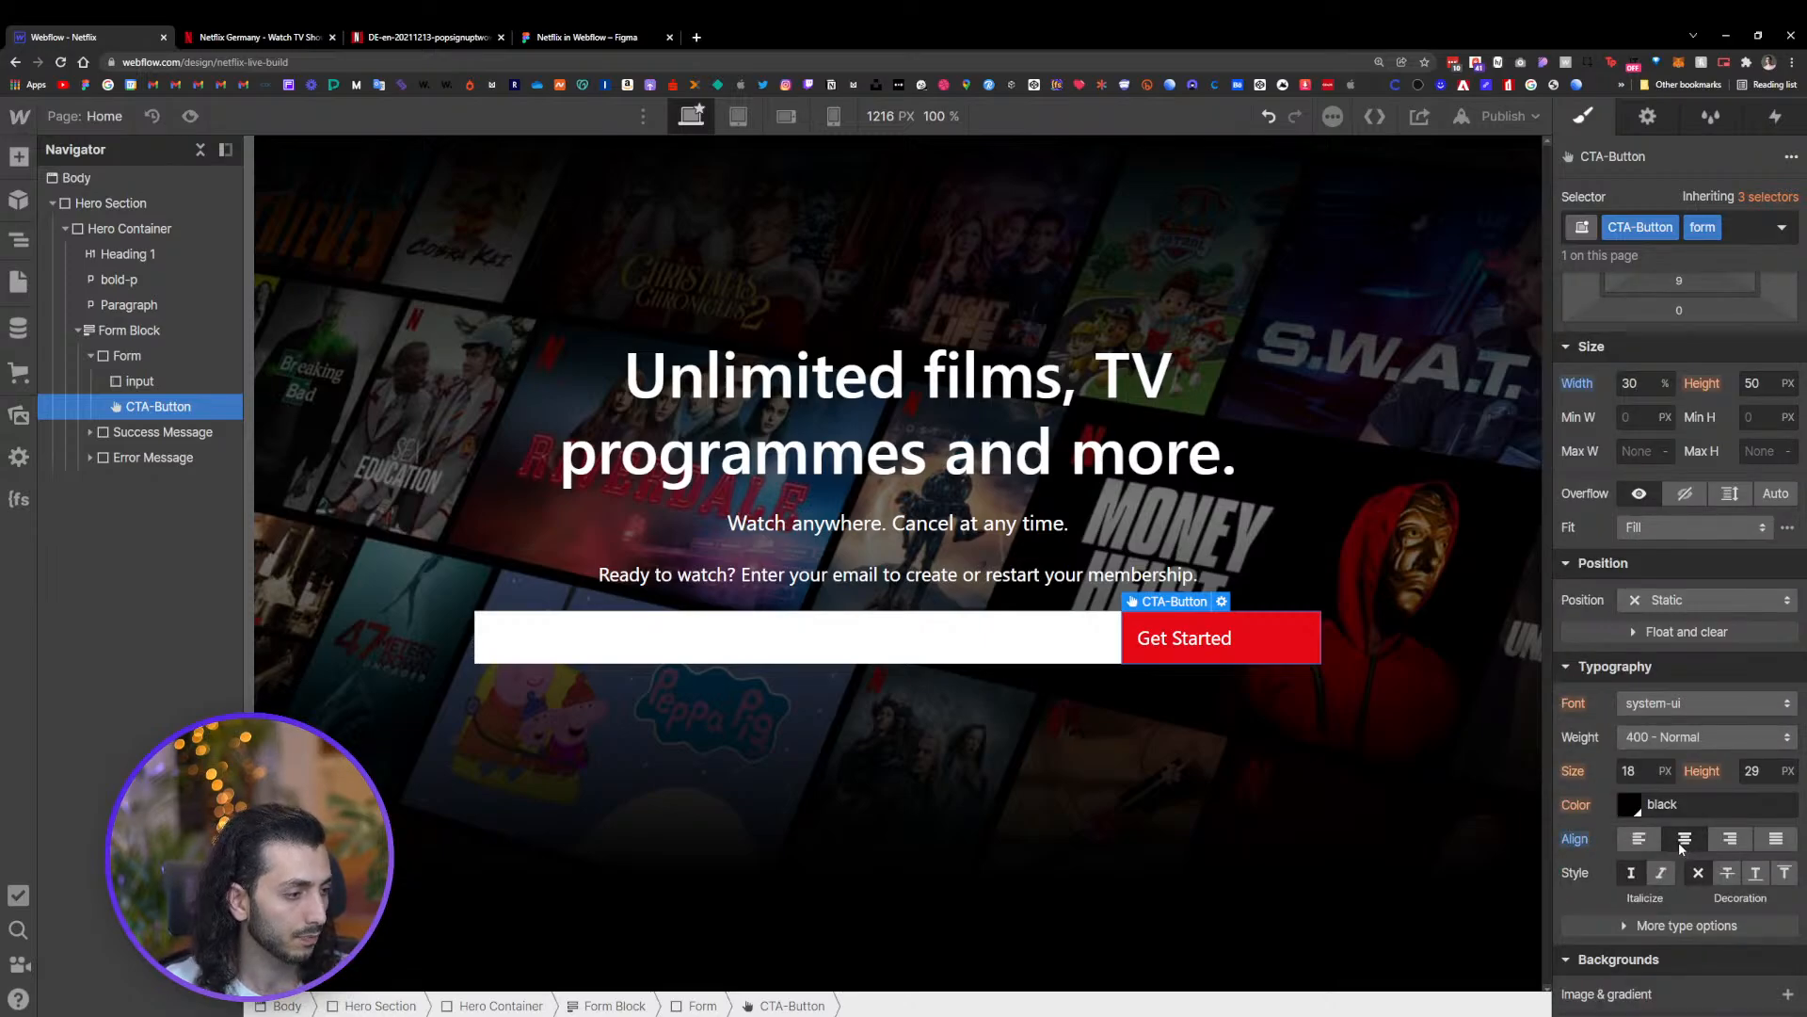
scroll(1647, 438, "up", 3)
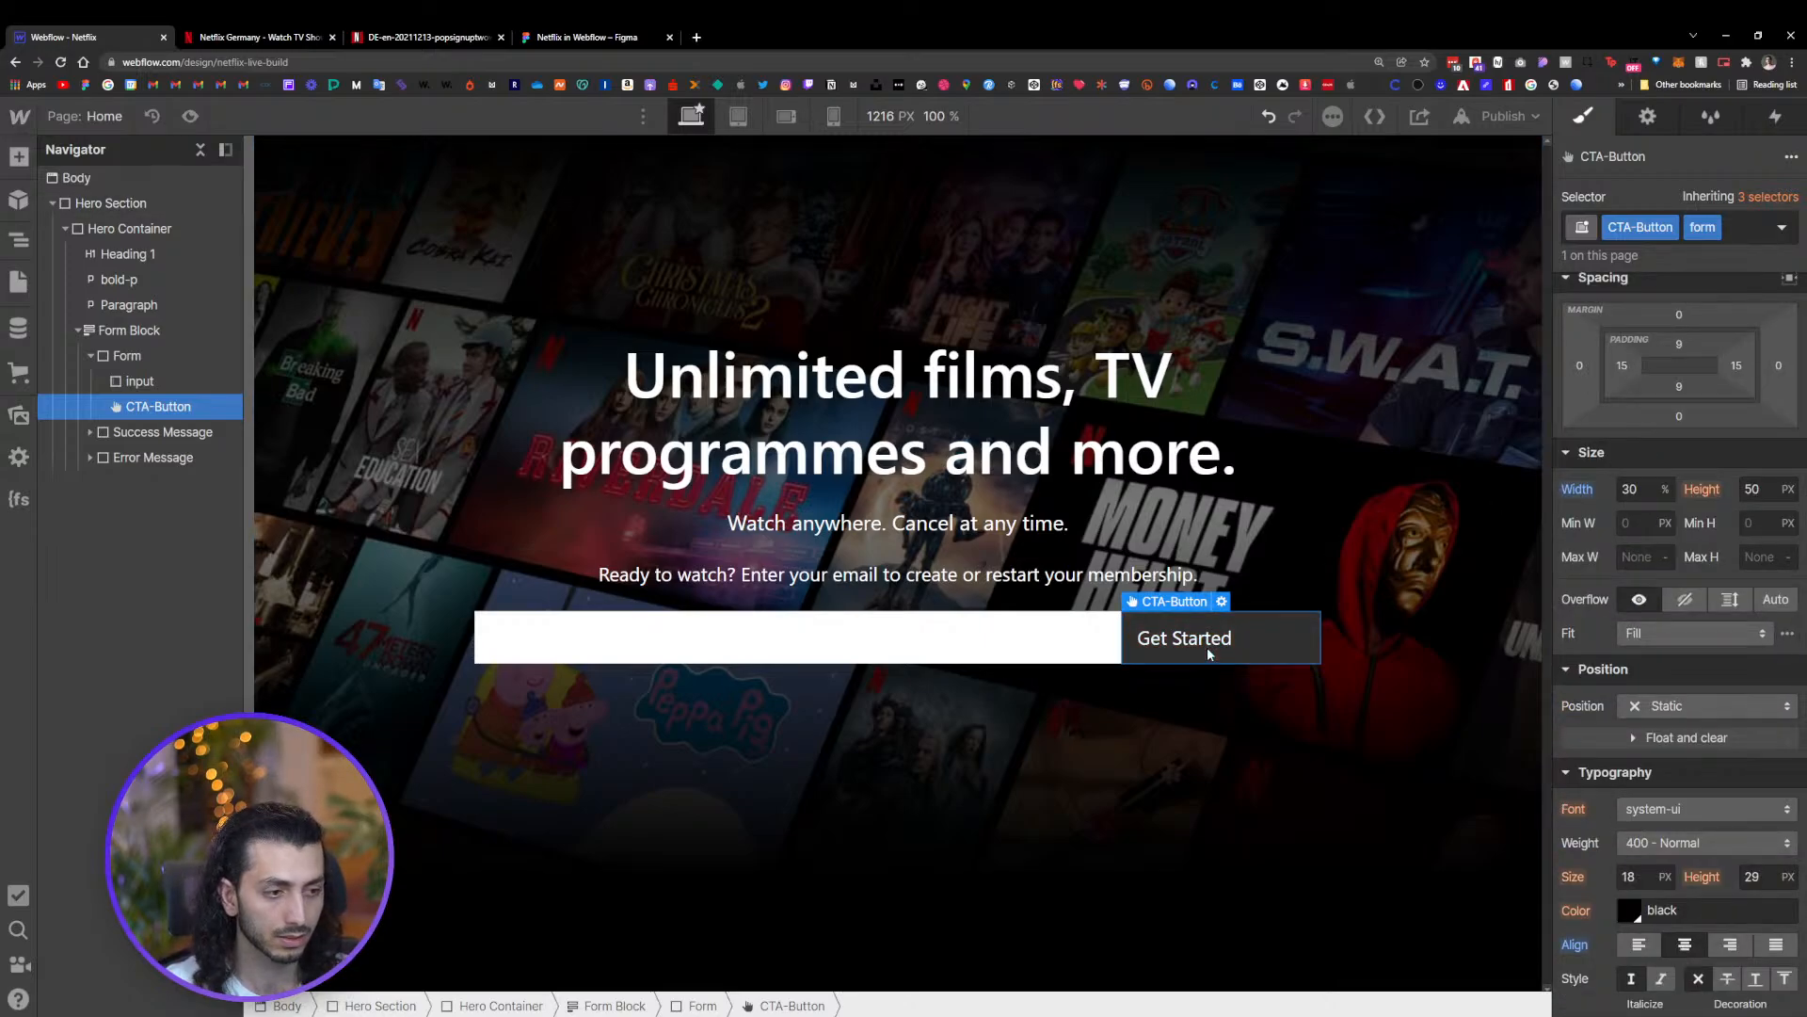
scroll(1616, 622, "up", 2)
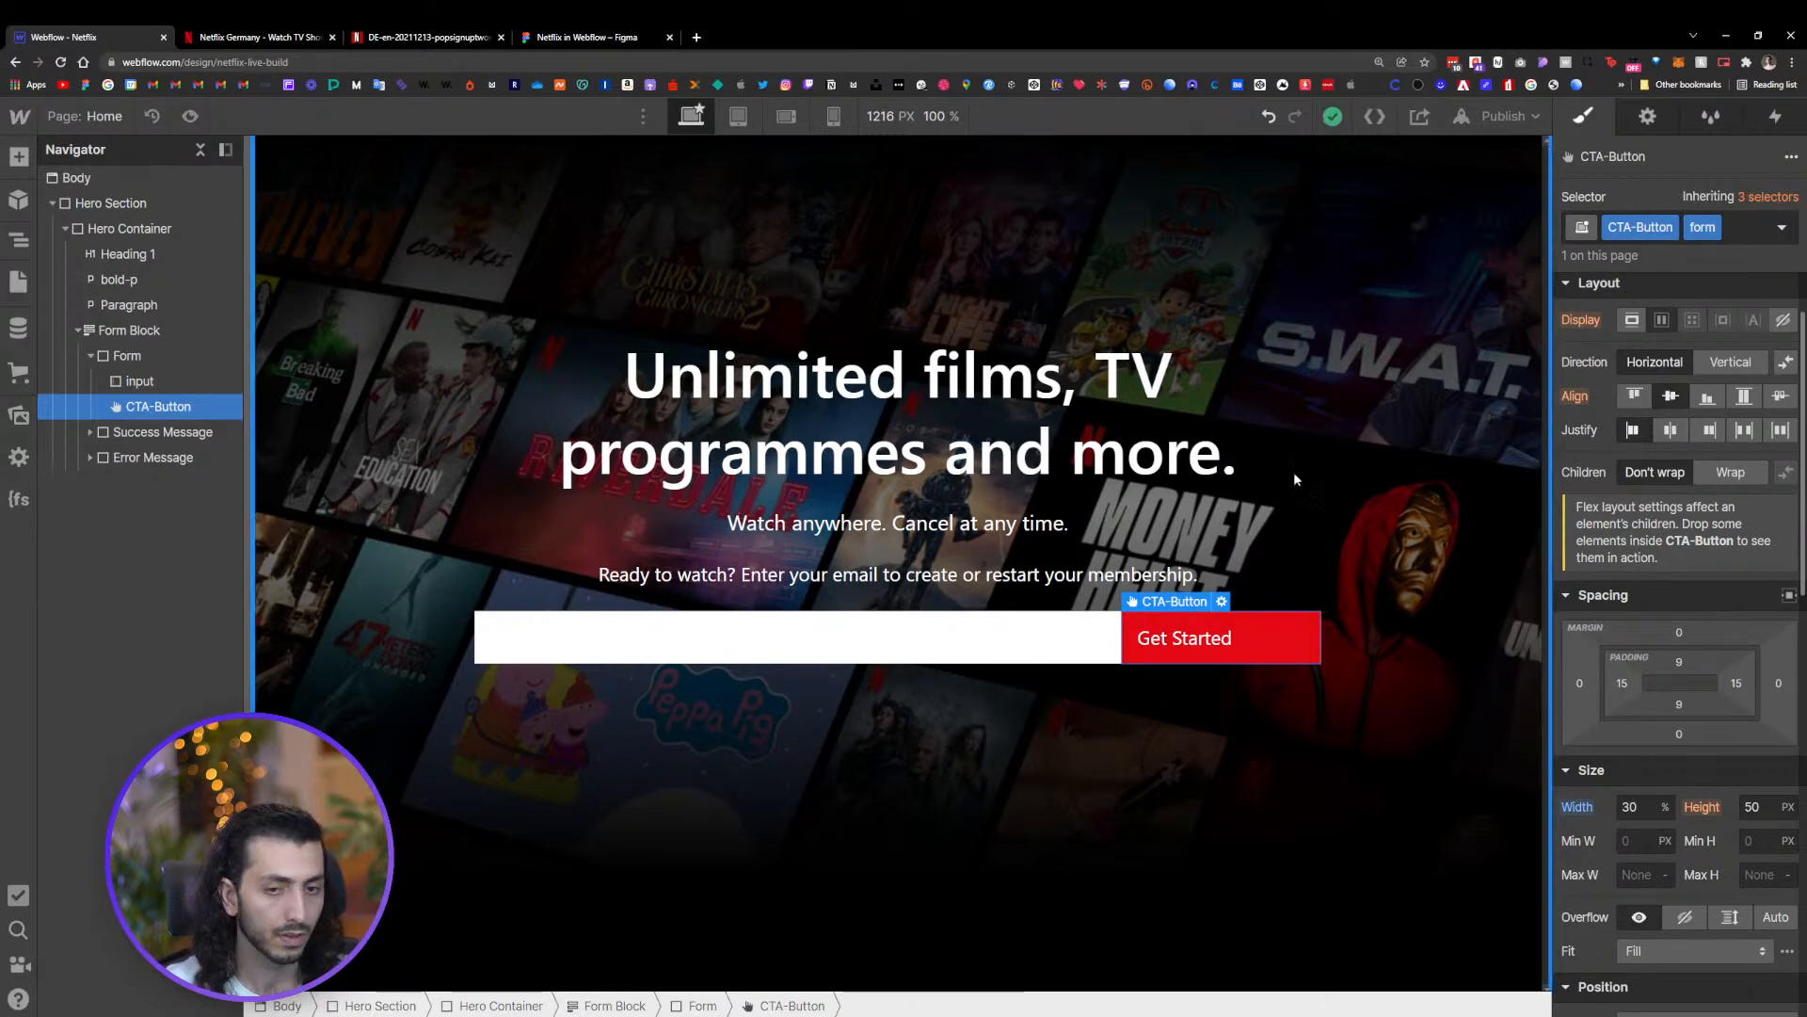
left_click(1670, 430)
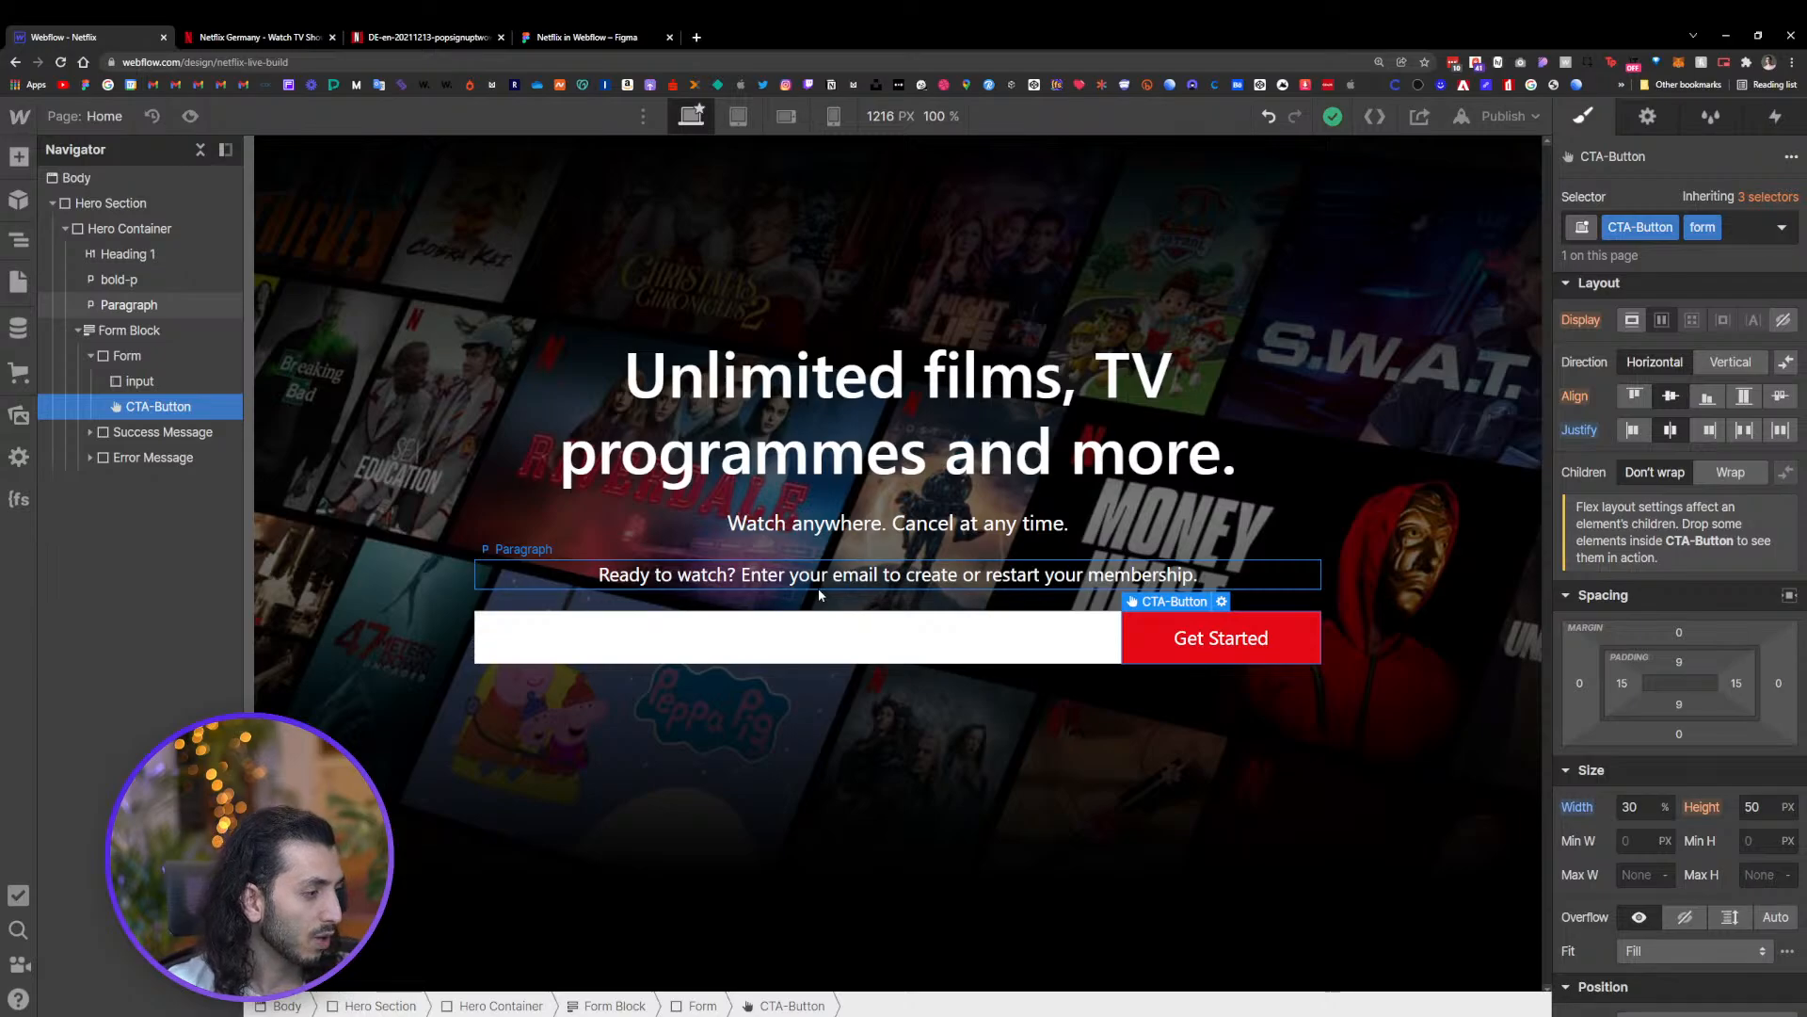
Set the font size of the 'Watch anywhere. Cancel at any time.' paragraph to 24 px
left_click(977, 523)
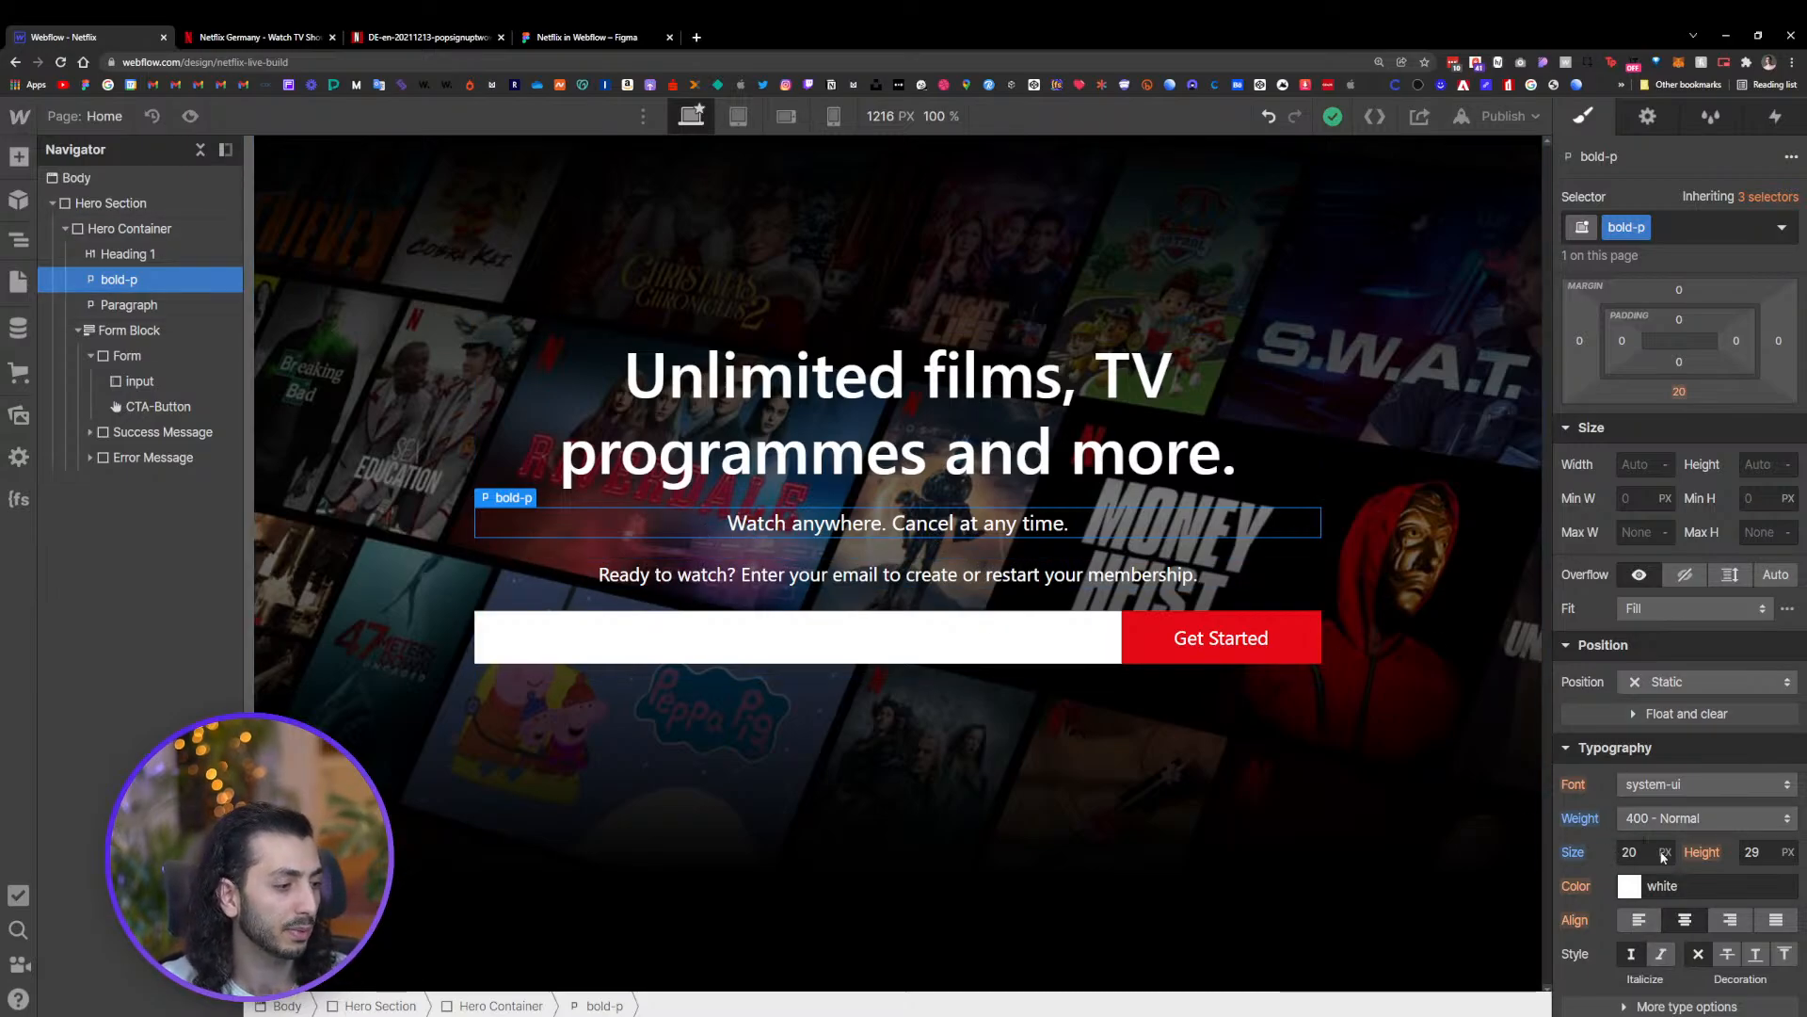
left_click_drag(1667, 851, 1667, 842)
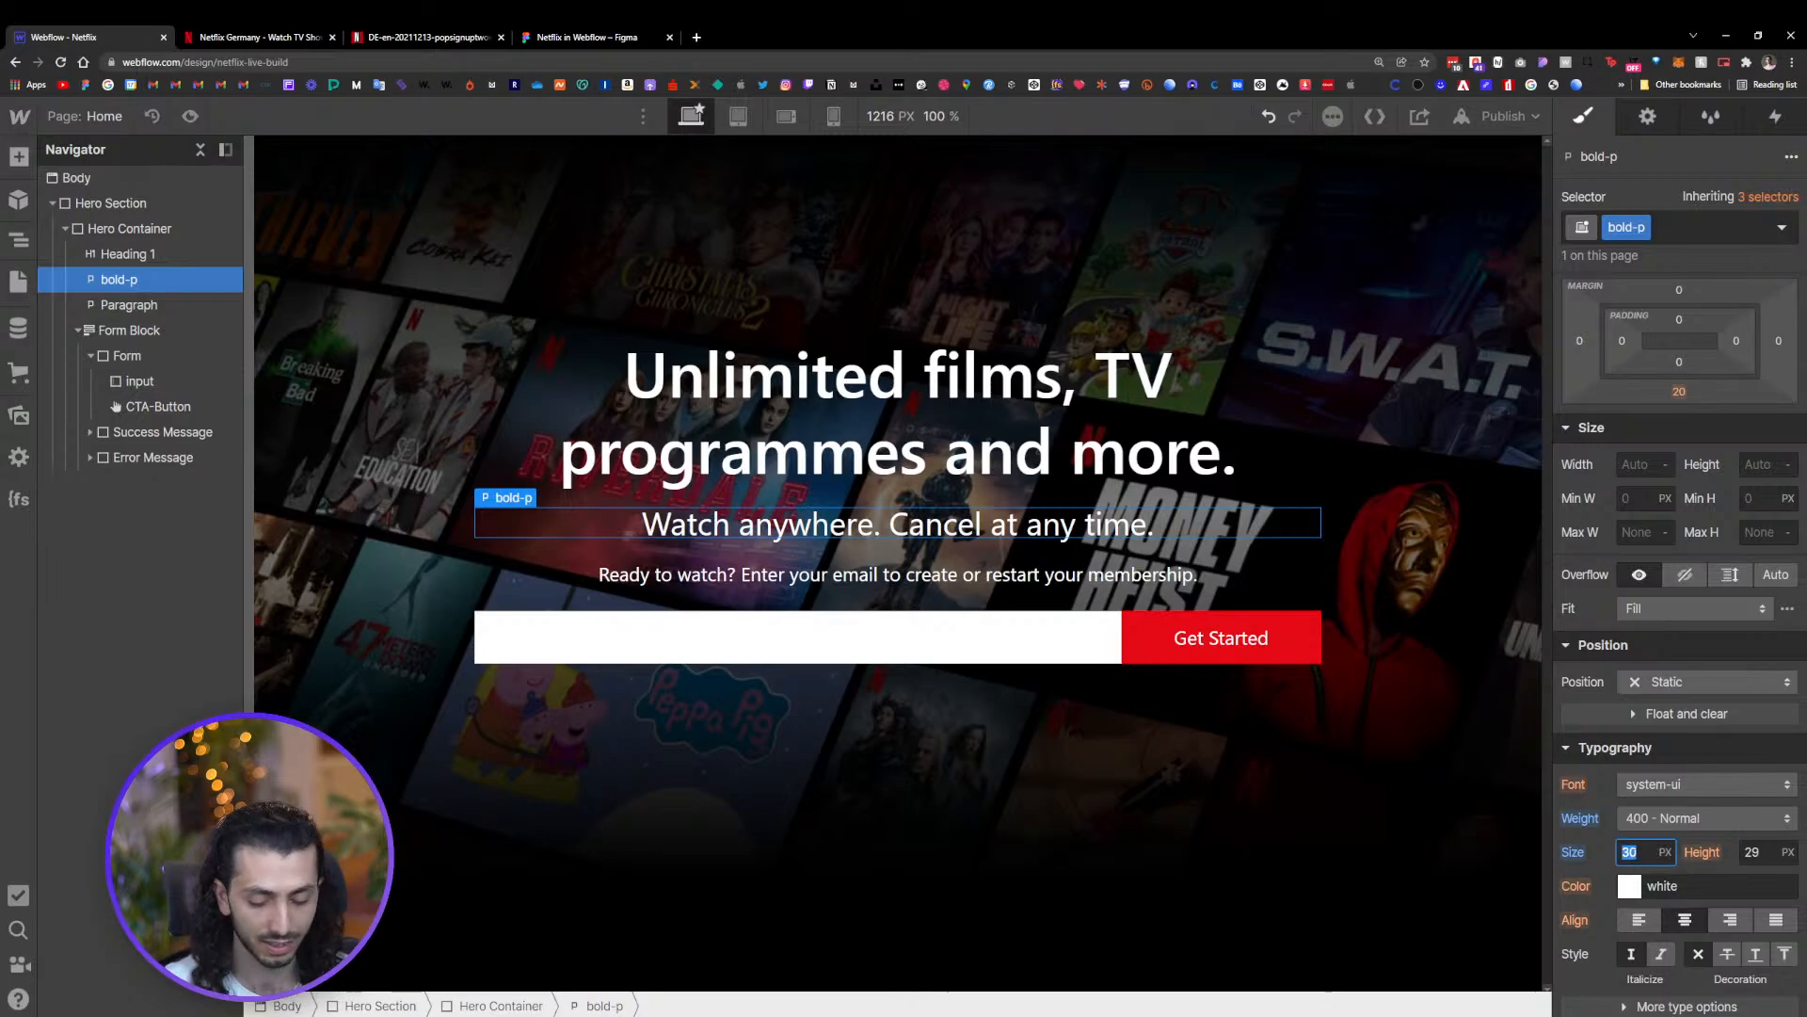
type("24")
key("Return")
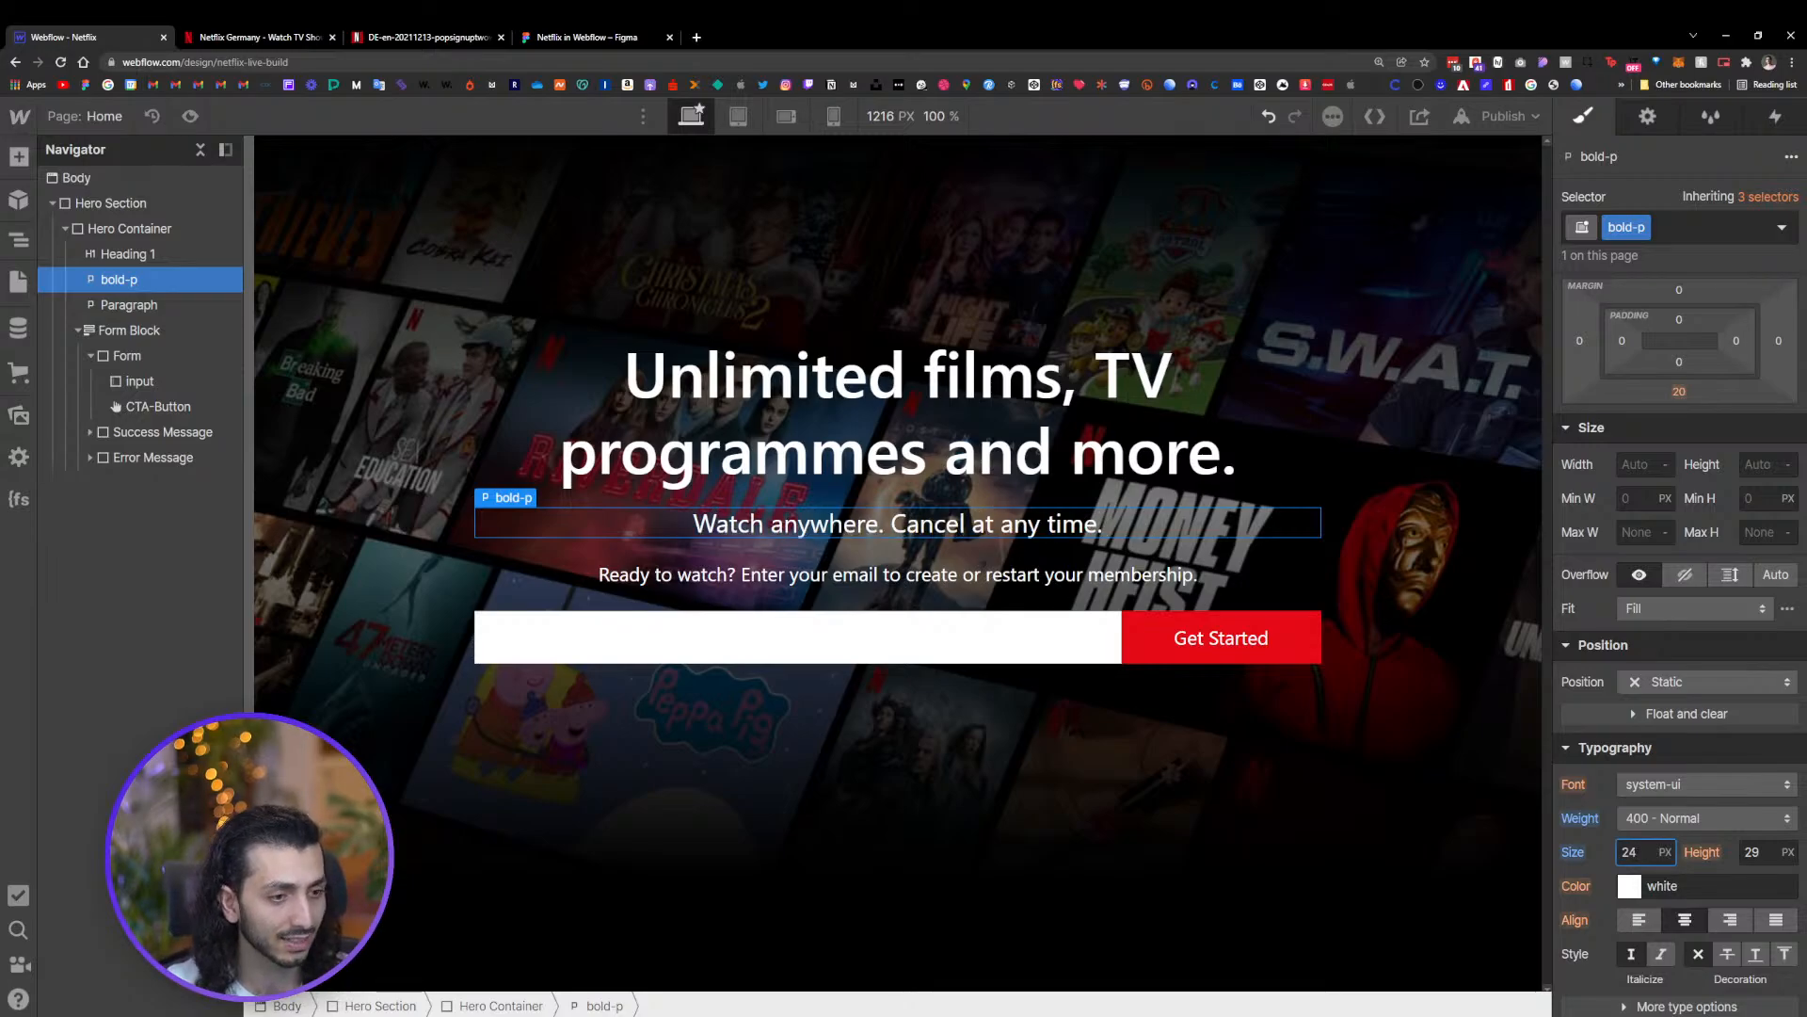
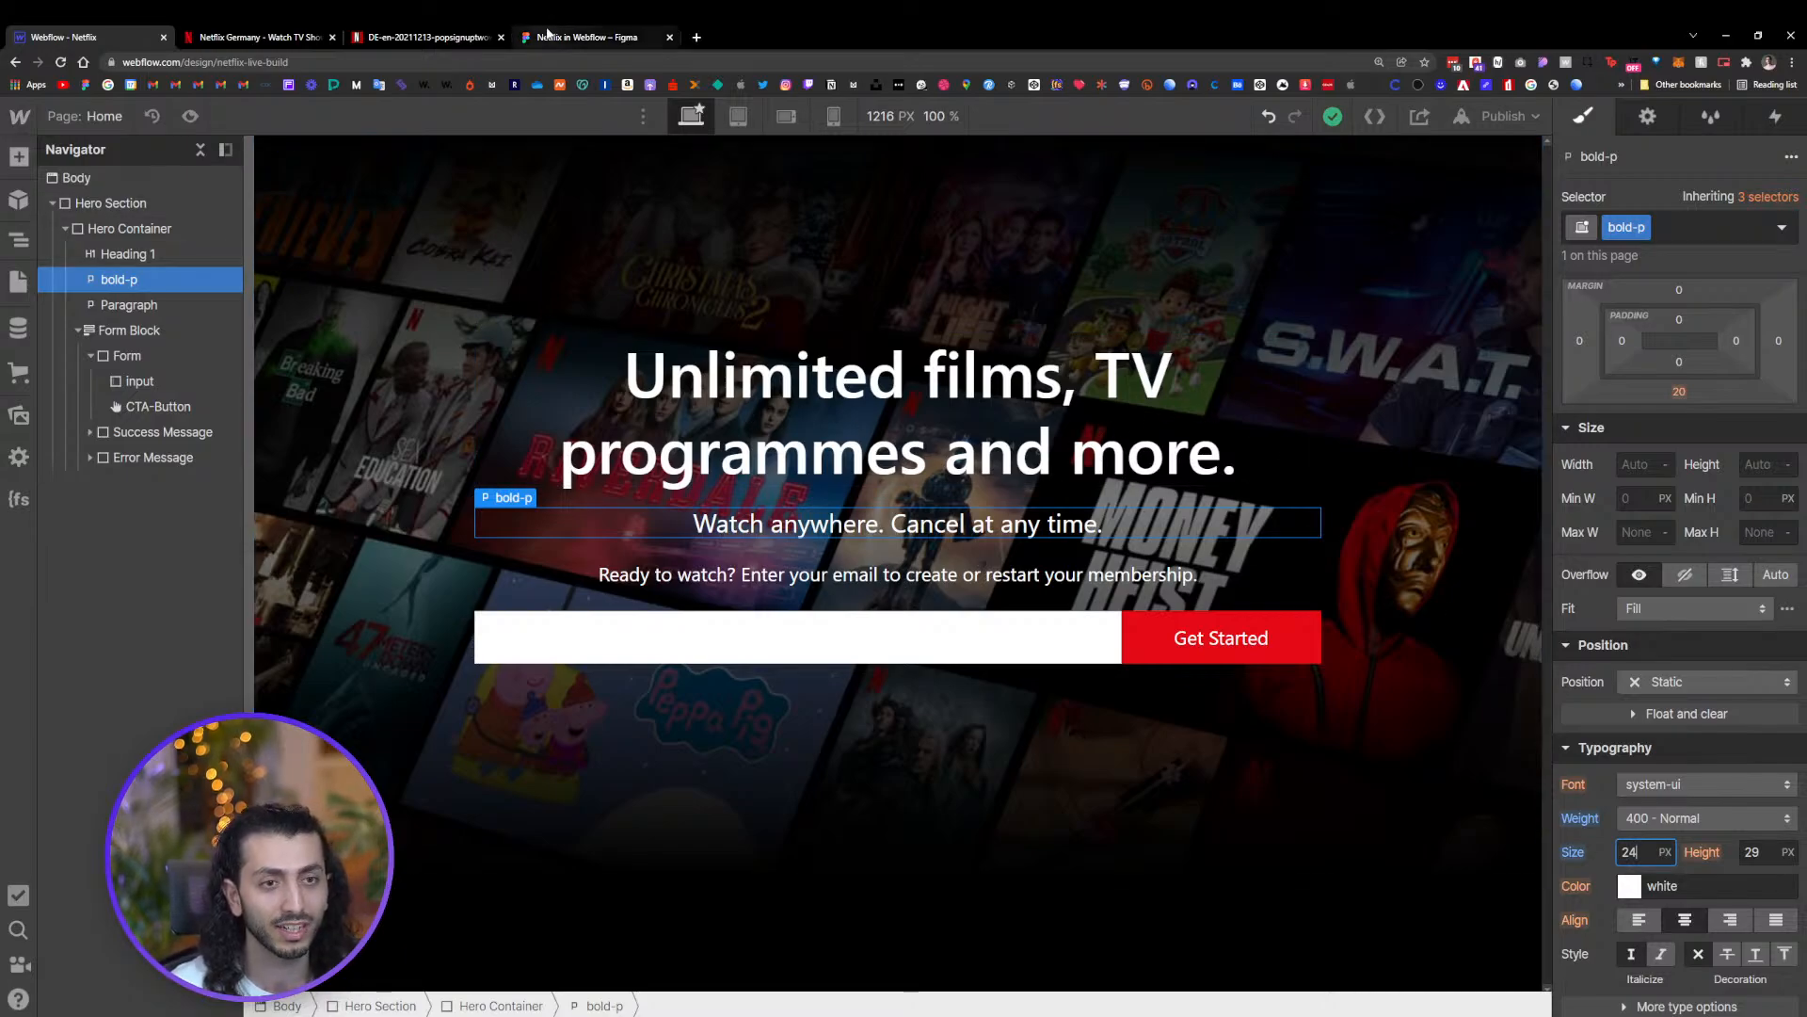
Select the email input and compare it with the reference Netflix page in the other tab
left_click(802, 575)
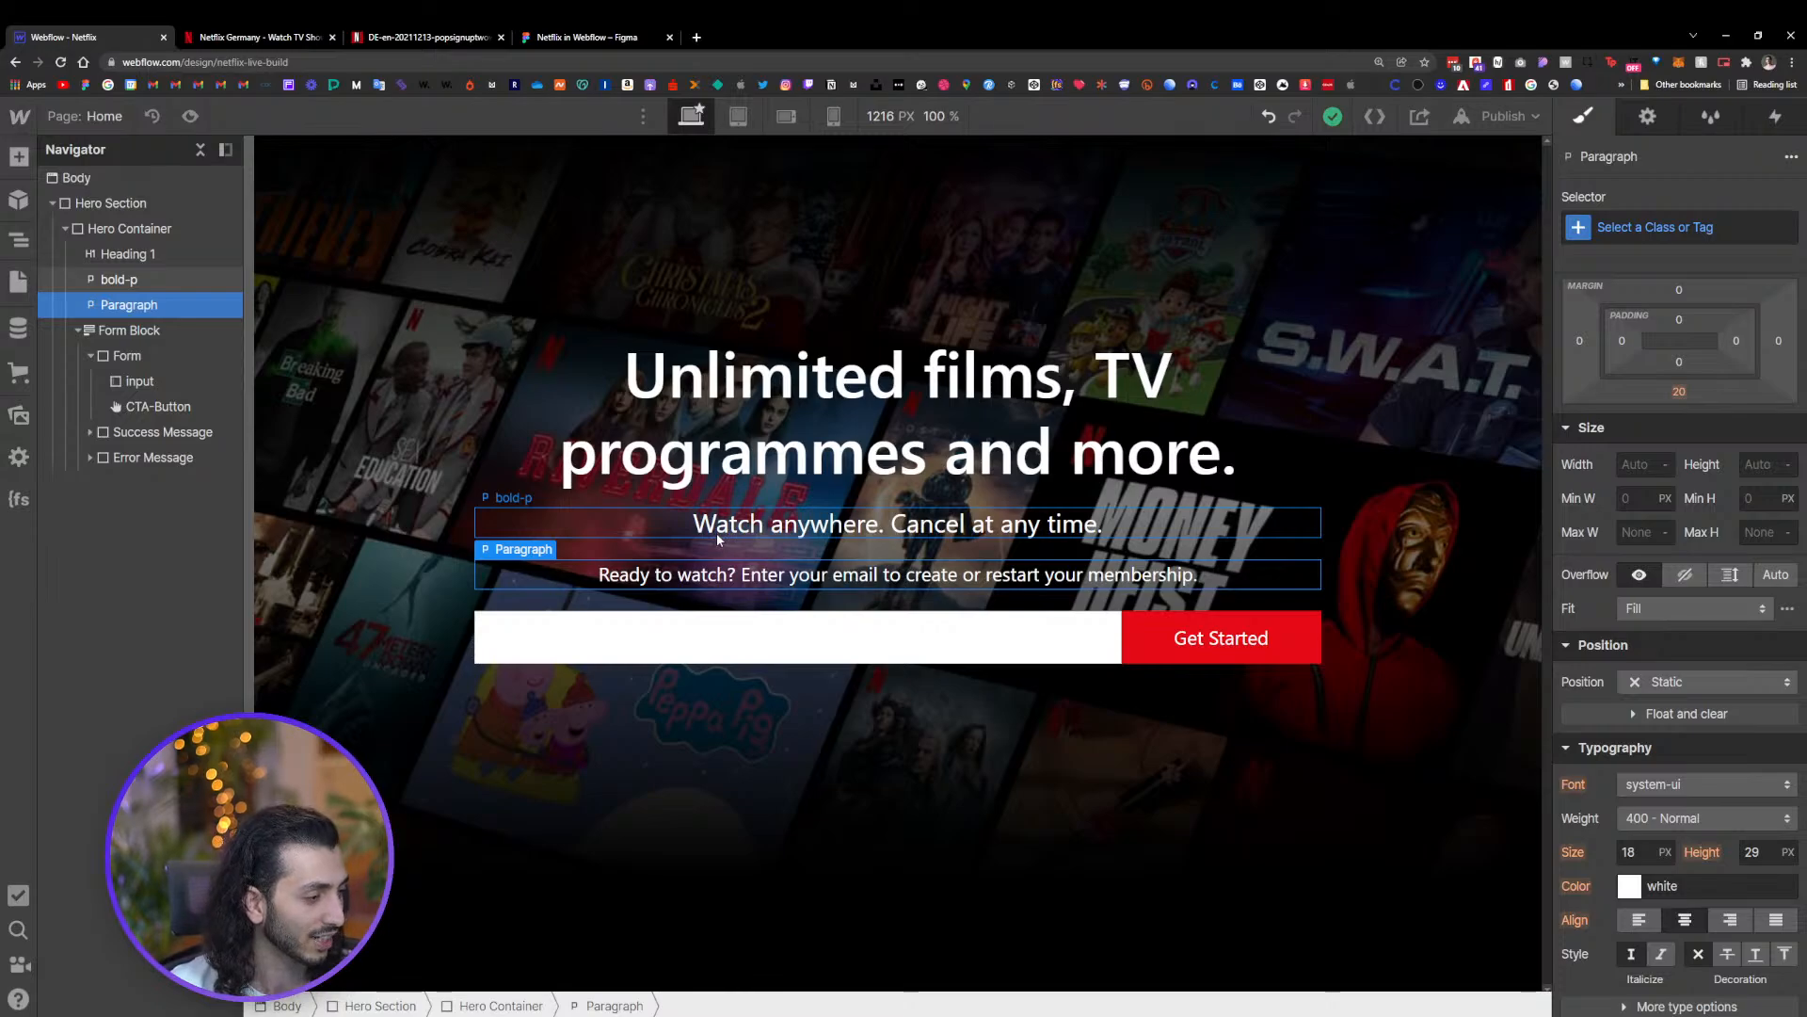
left_click(893, 657)
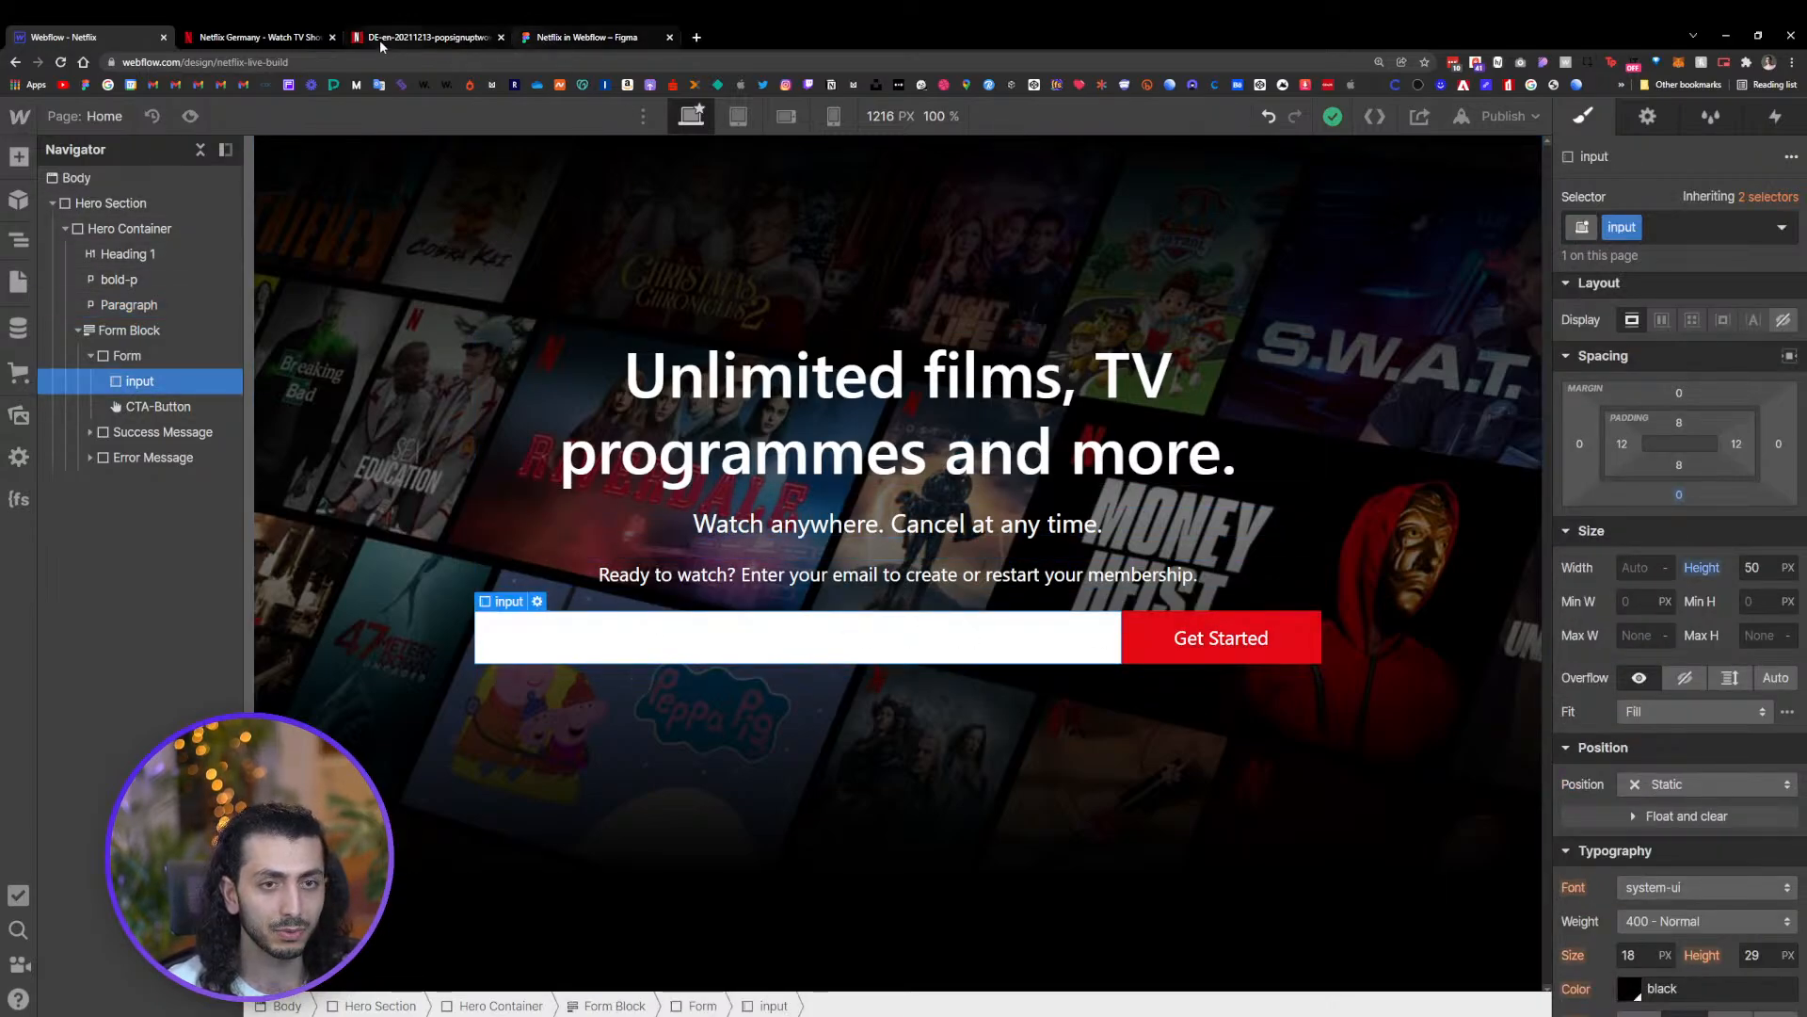
left_click(256, 36)
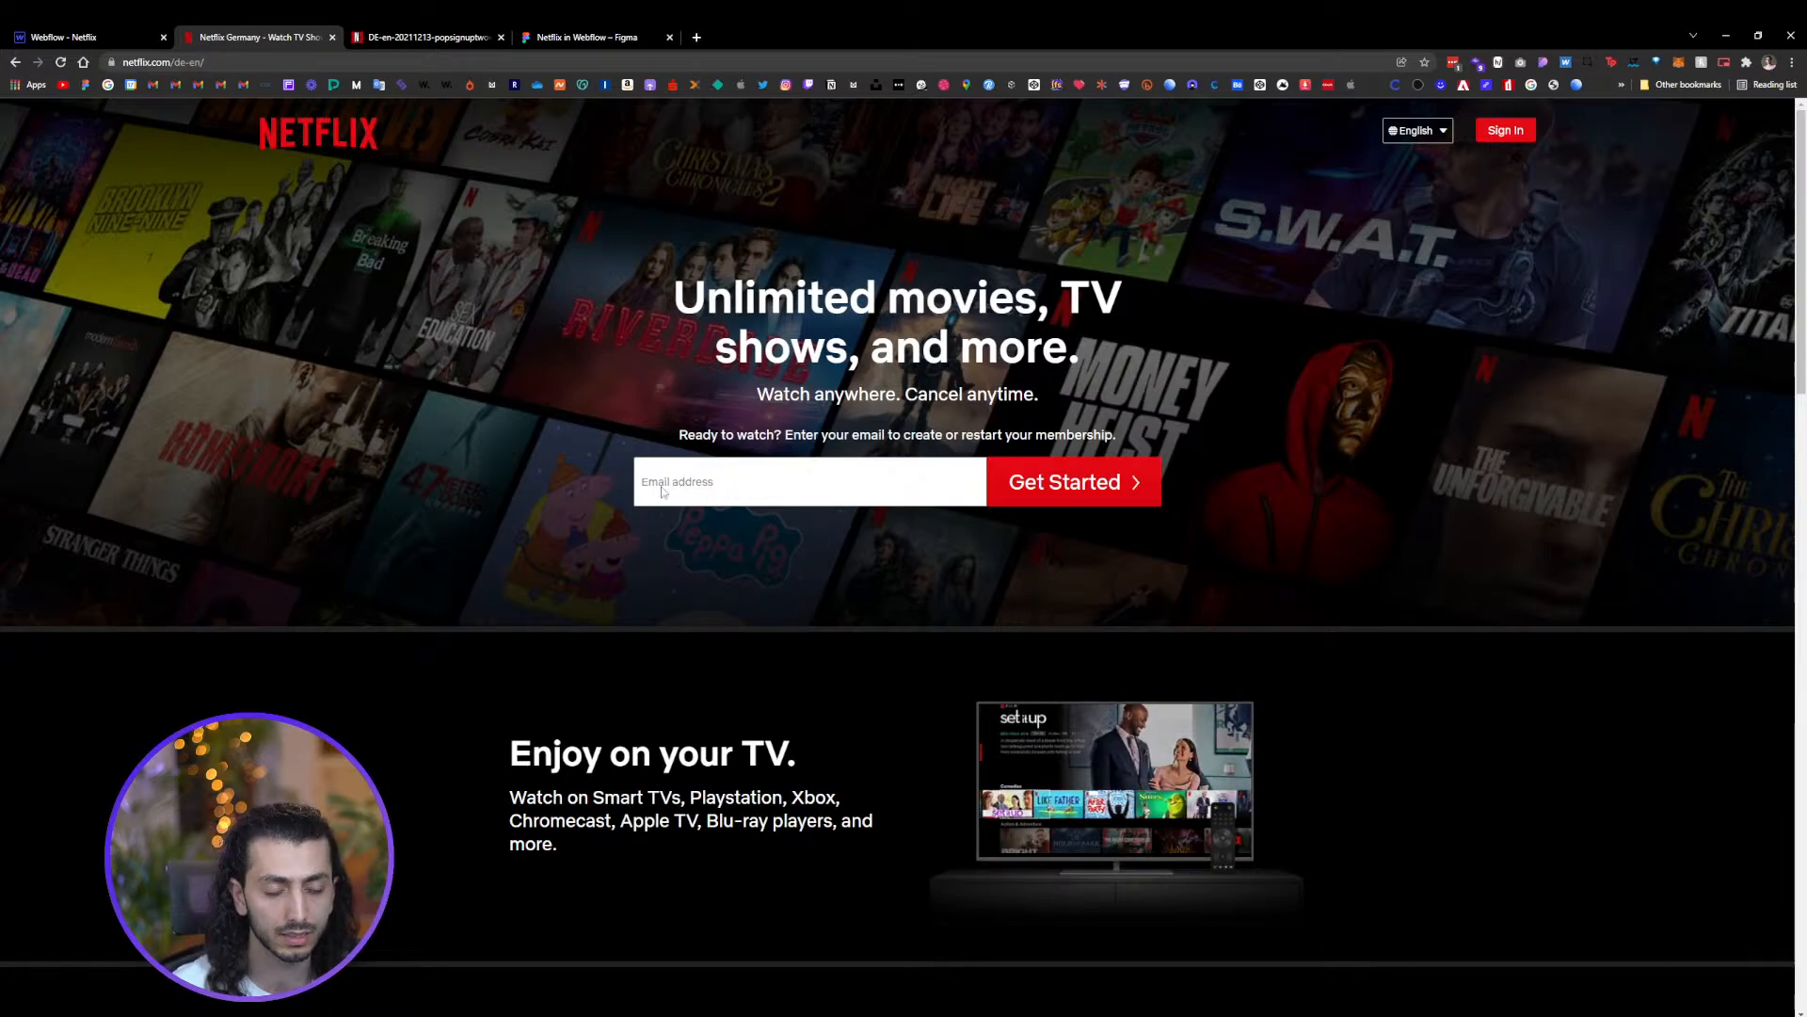
left_click(141, 36)
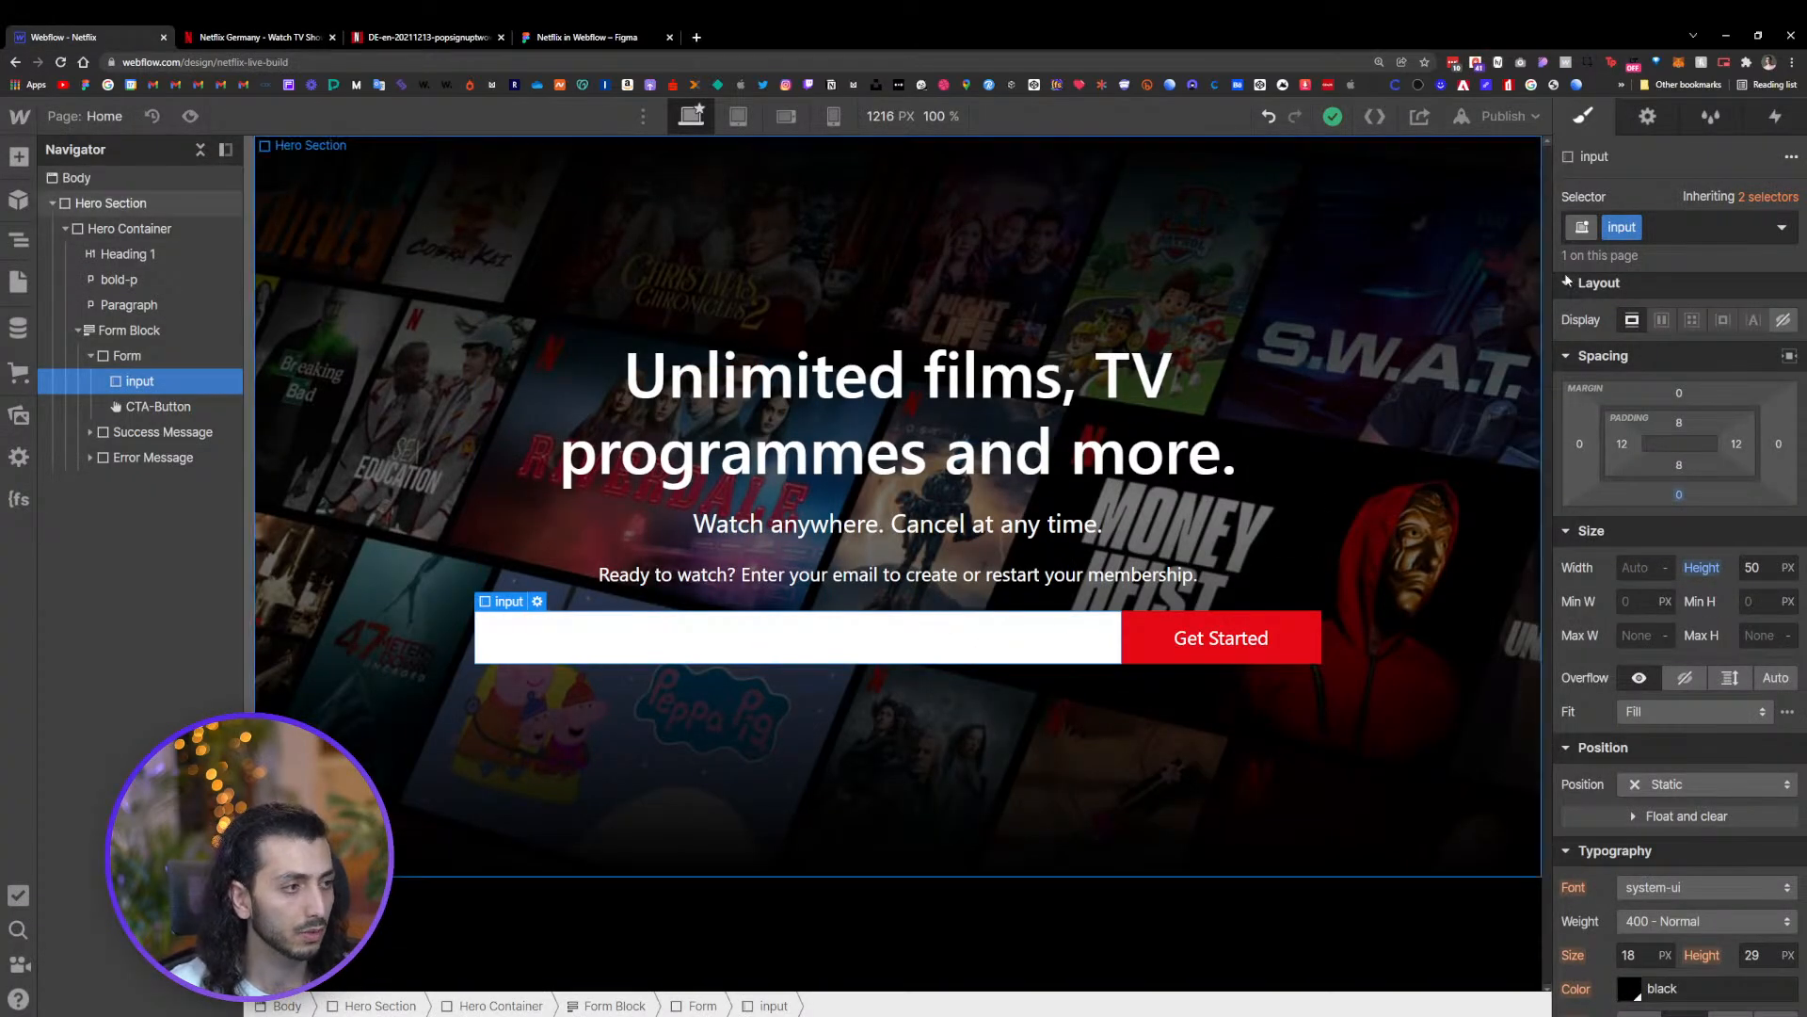
left_click(1780, 227)
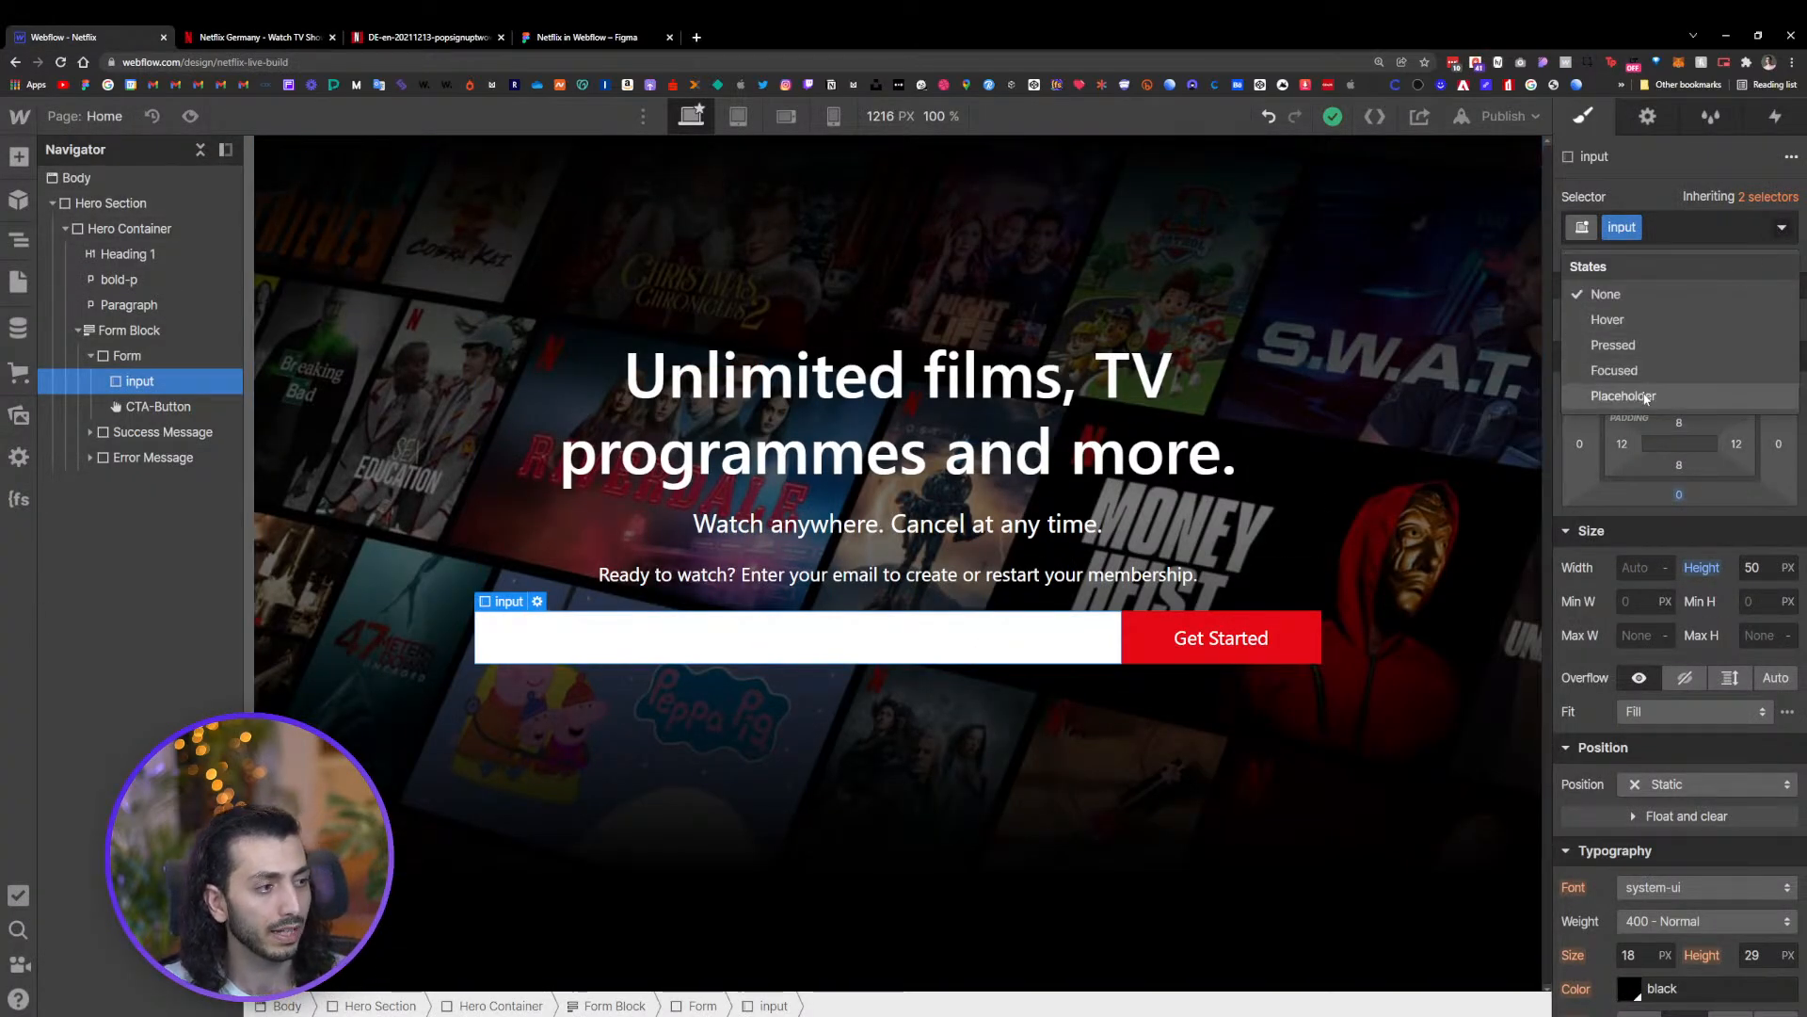
left_click(223, 385)
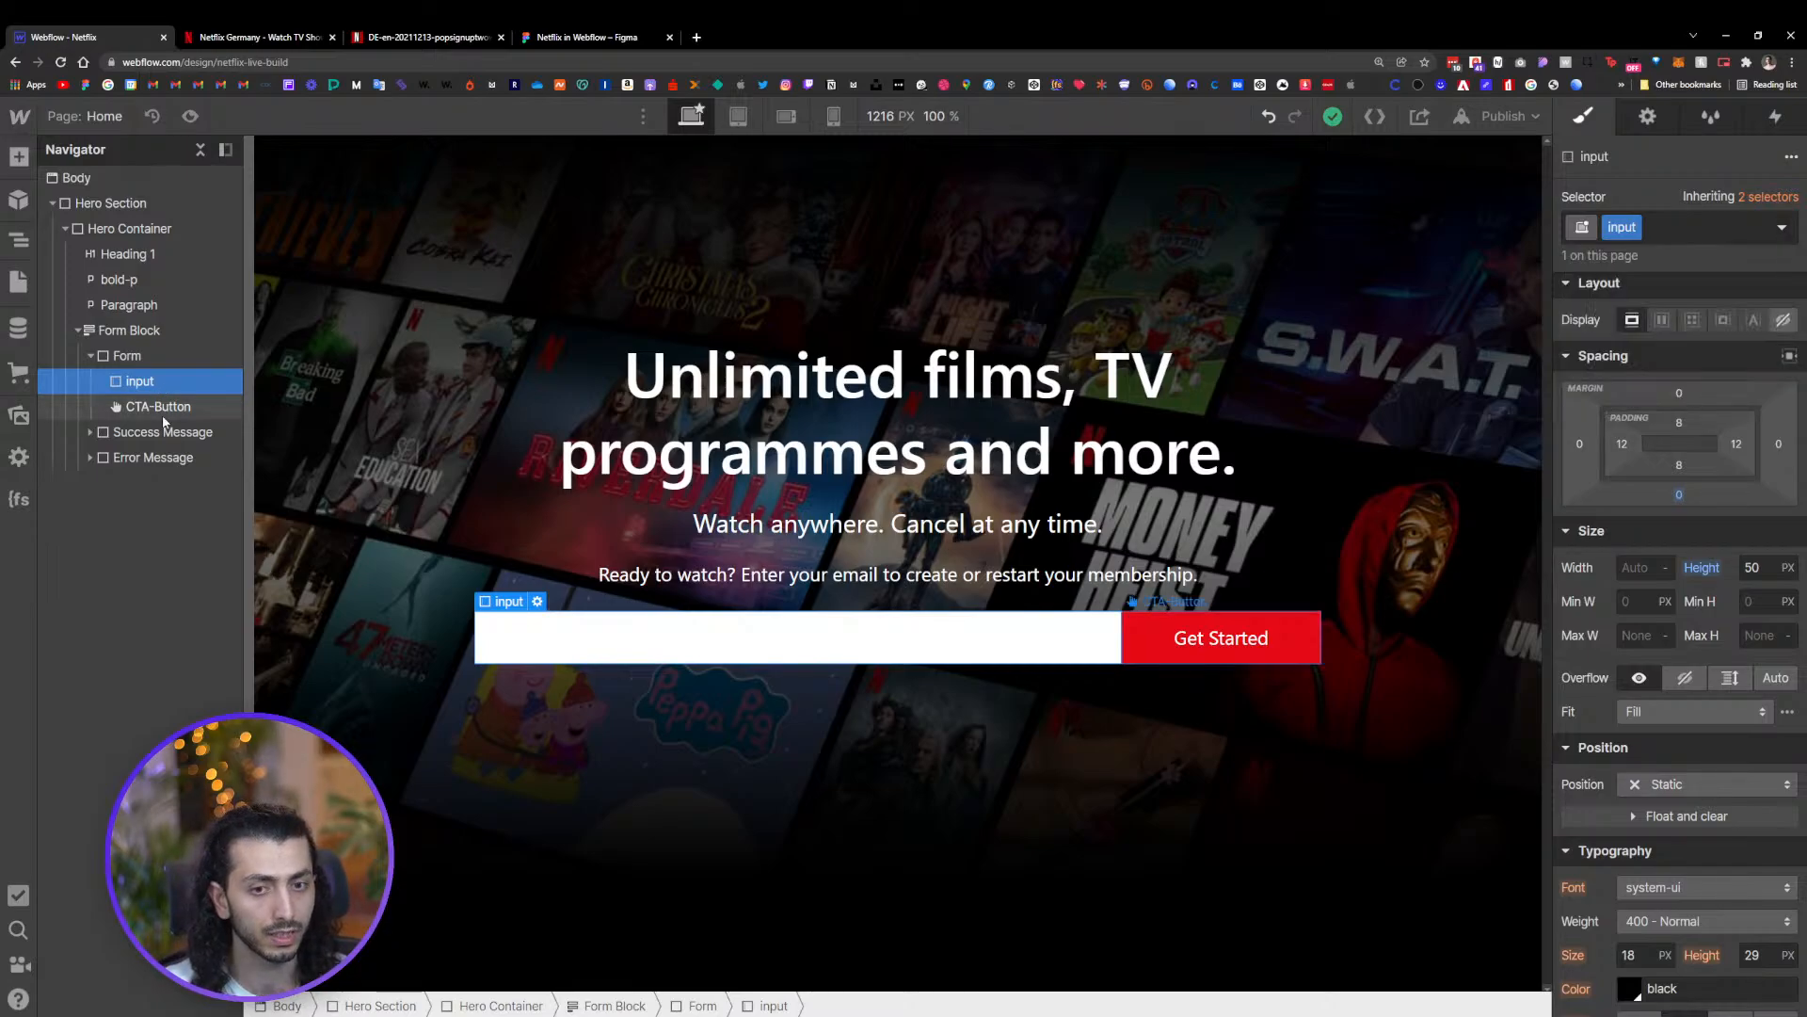
left_click(1781, 229)
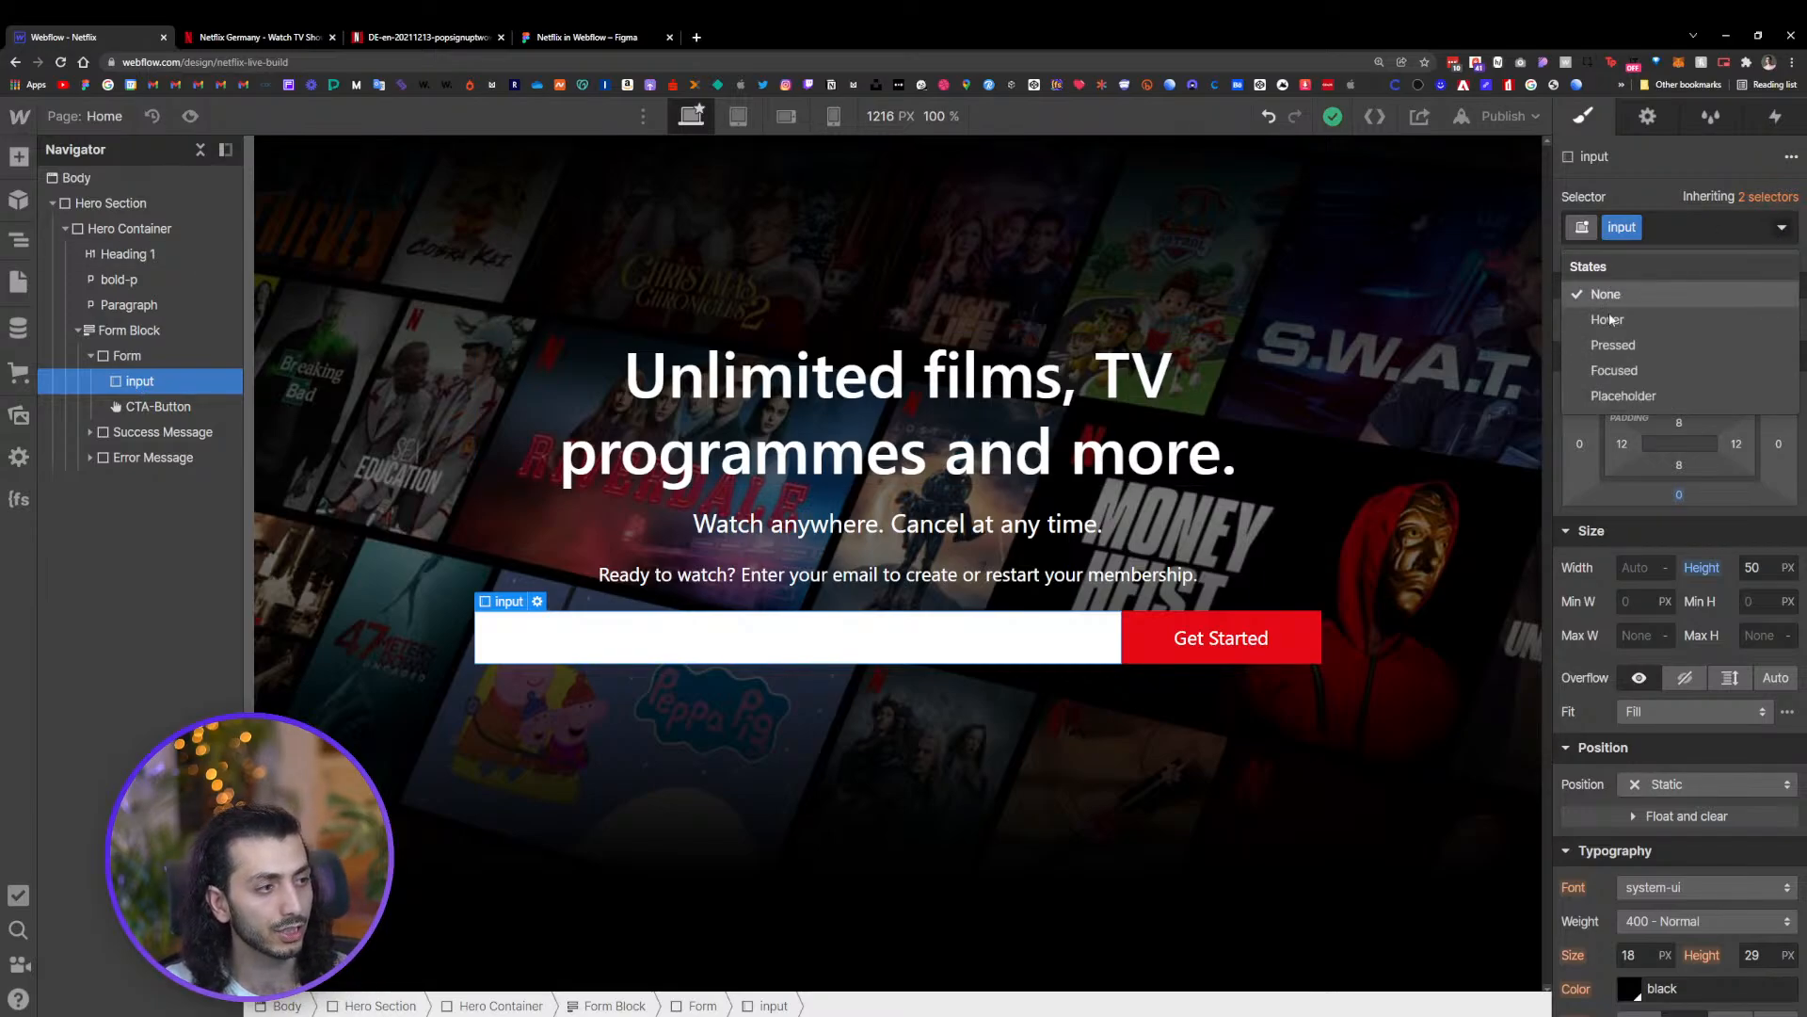
left_click(1625, 396)
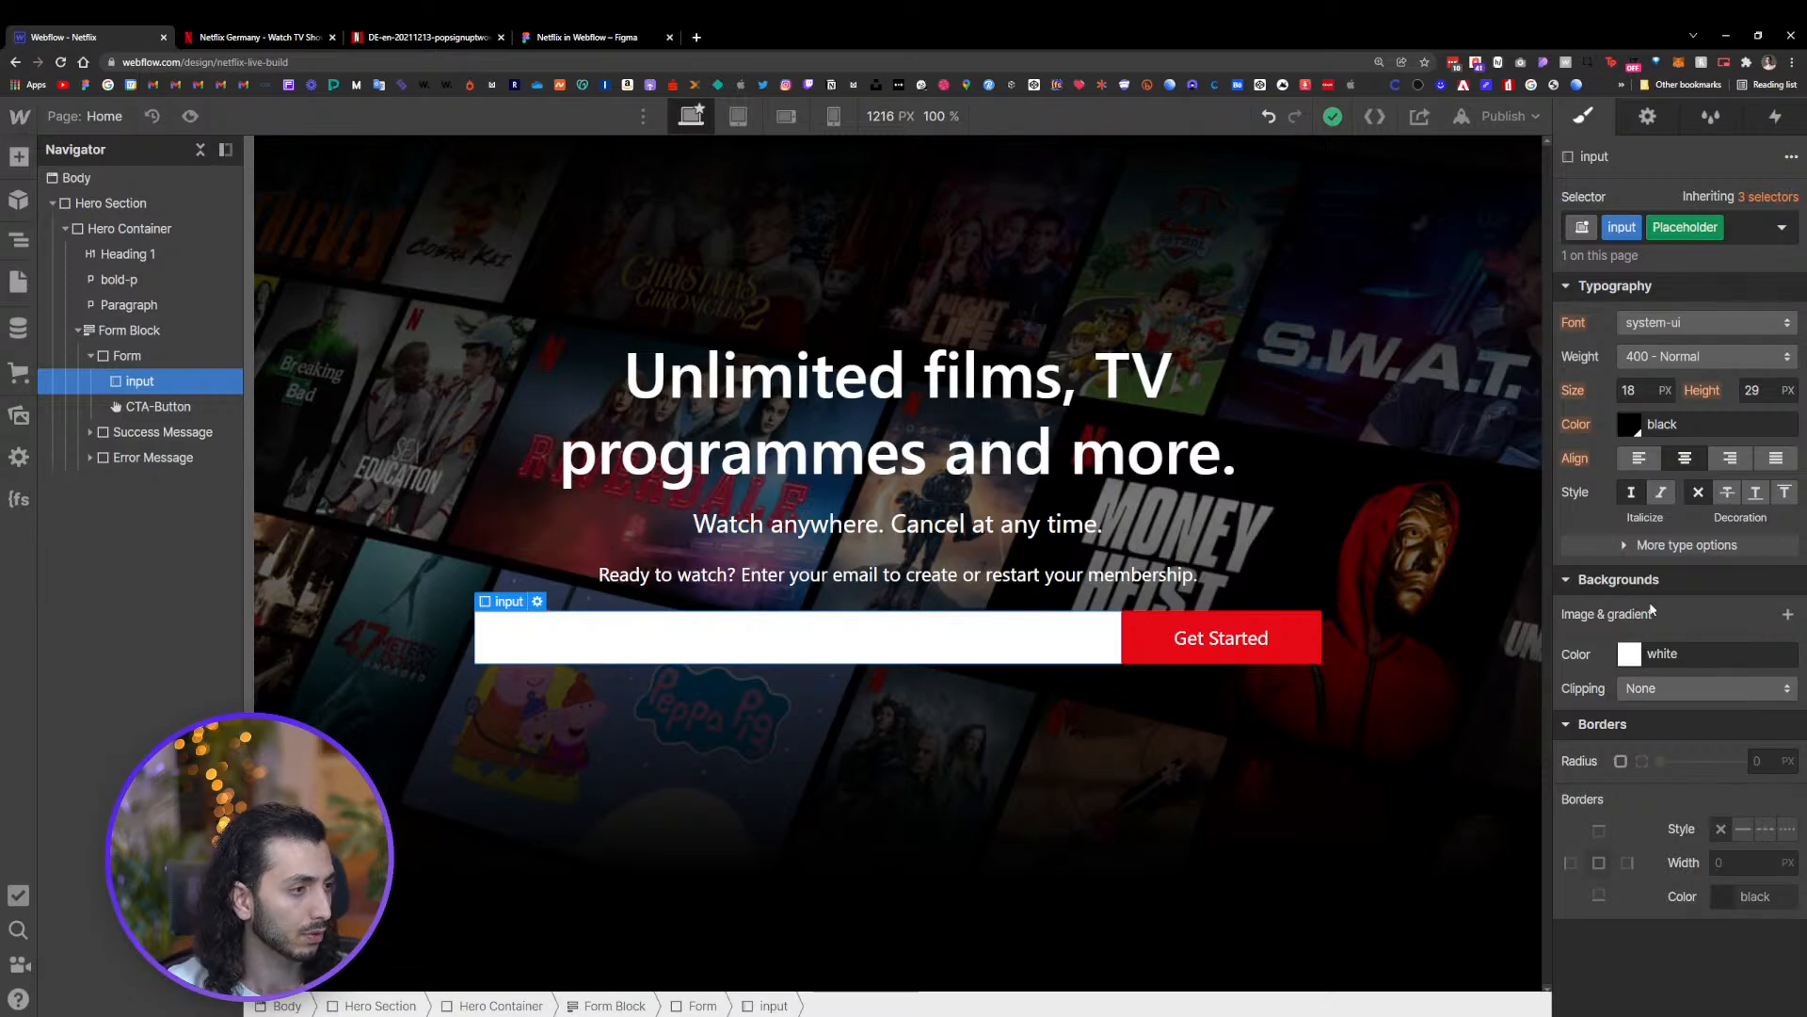
left_click(1715, 228)
Set the email input's placeholder text to Email Address in its text field settings
double_click(882, 635)
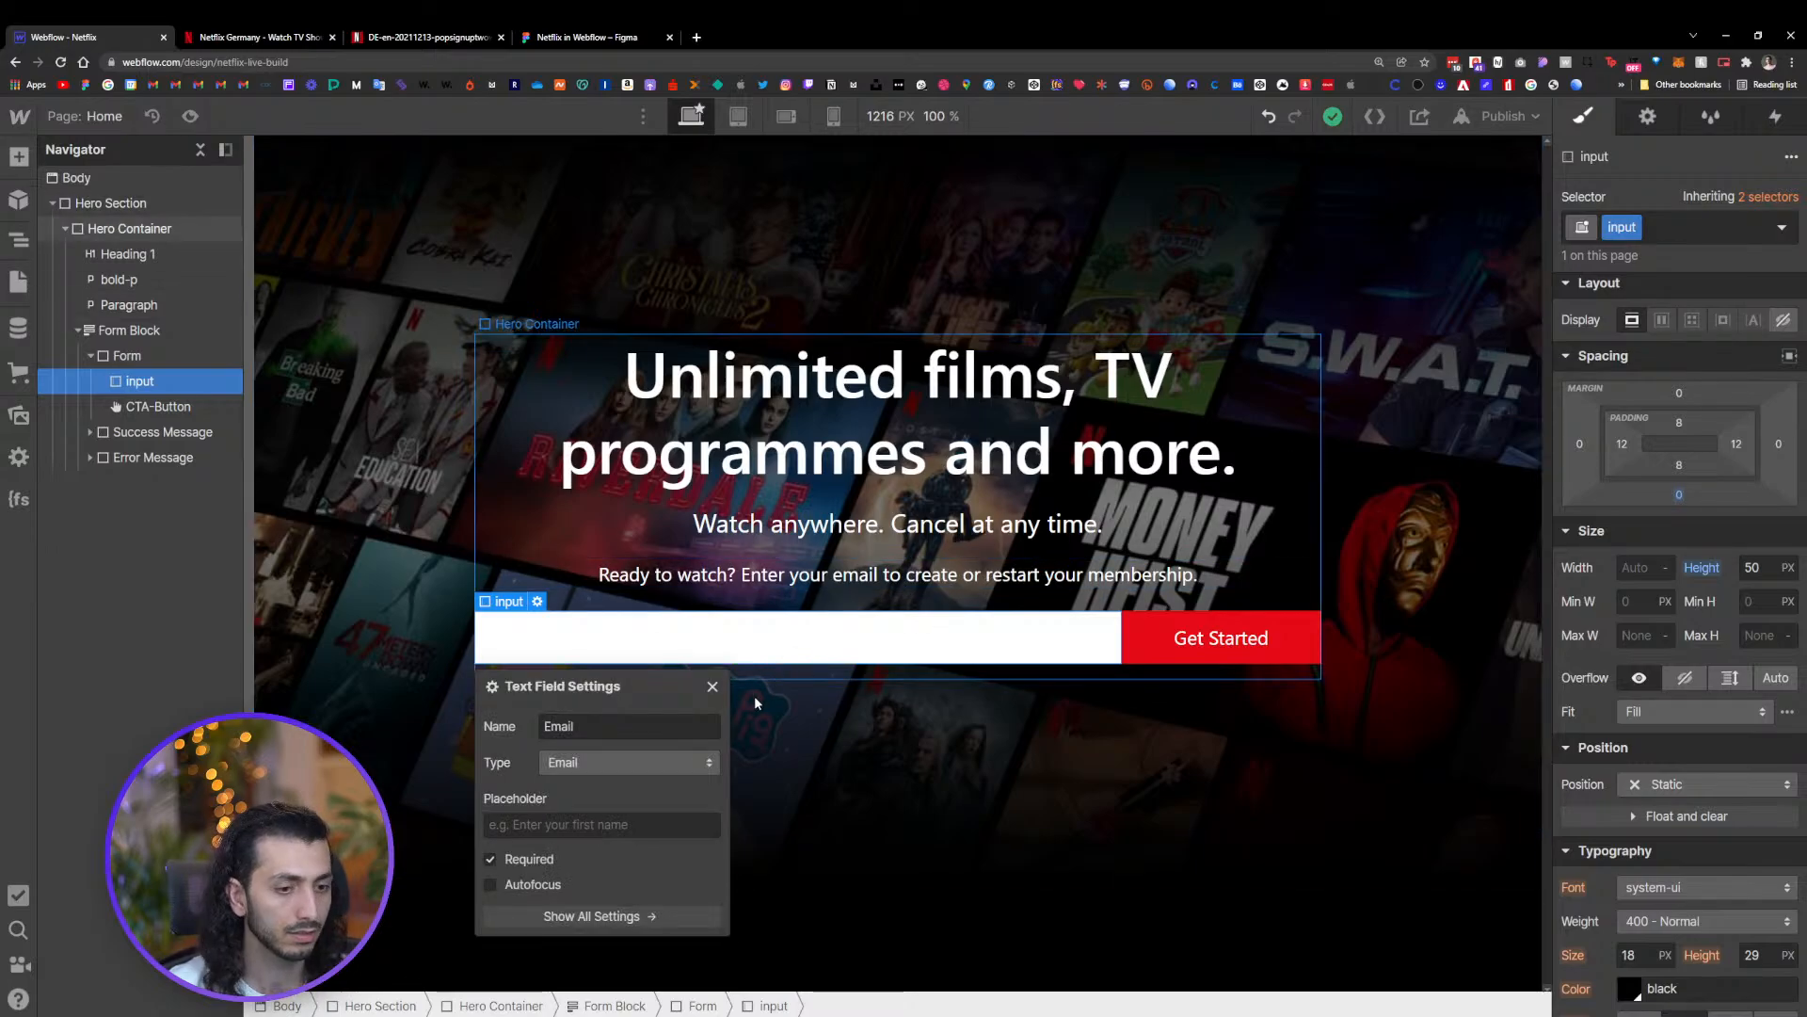
left_click(571, 826)
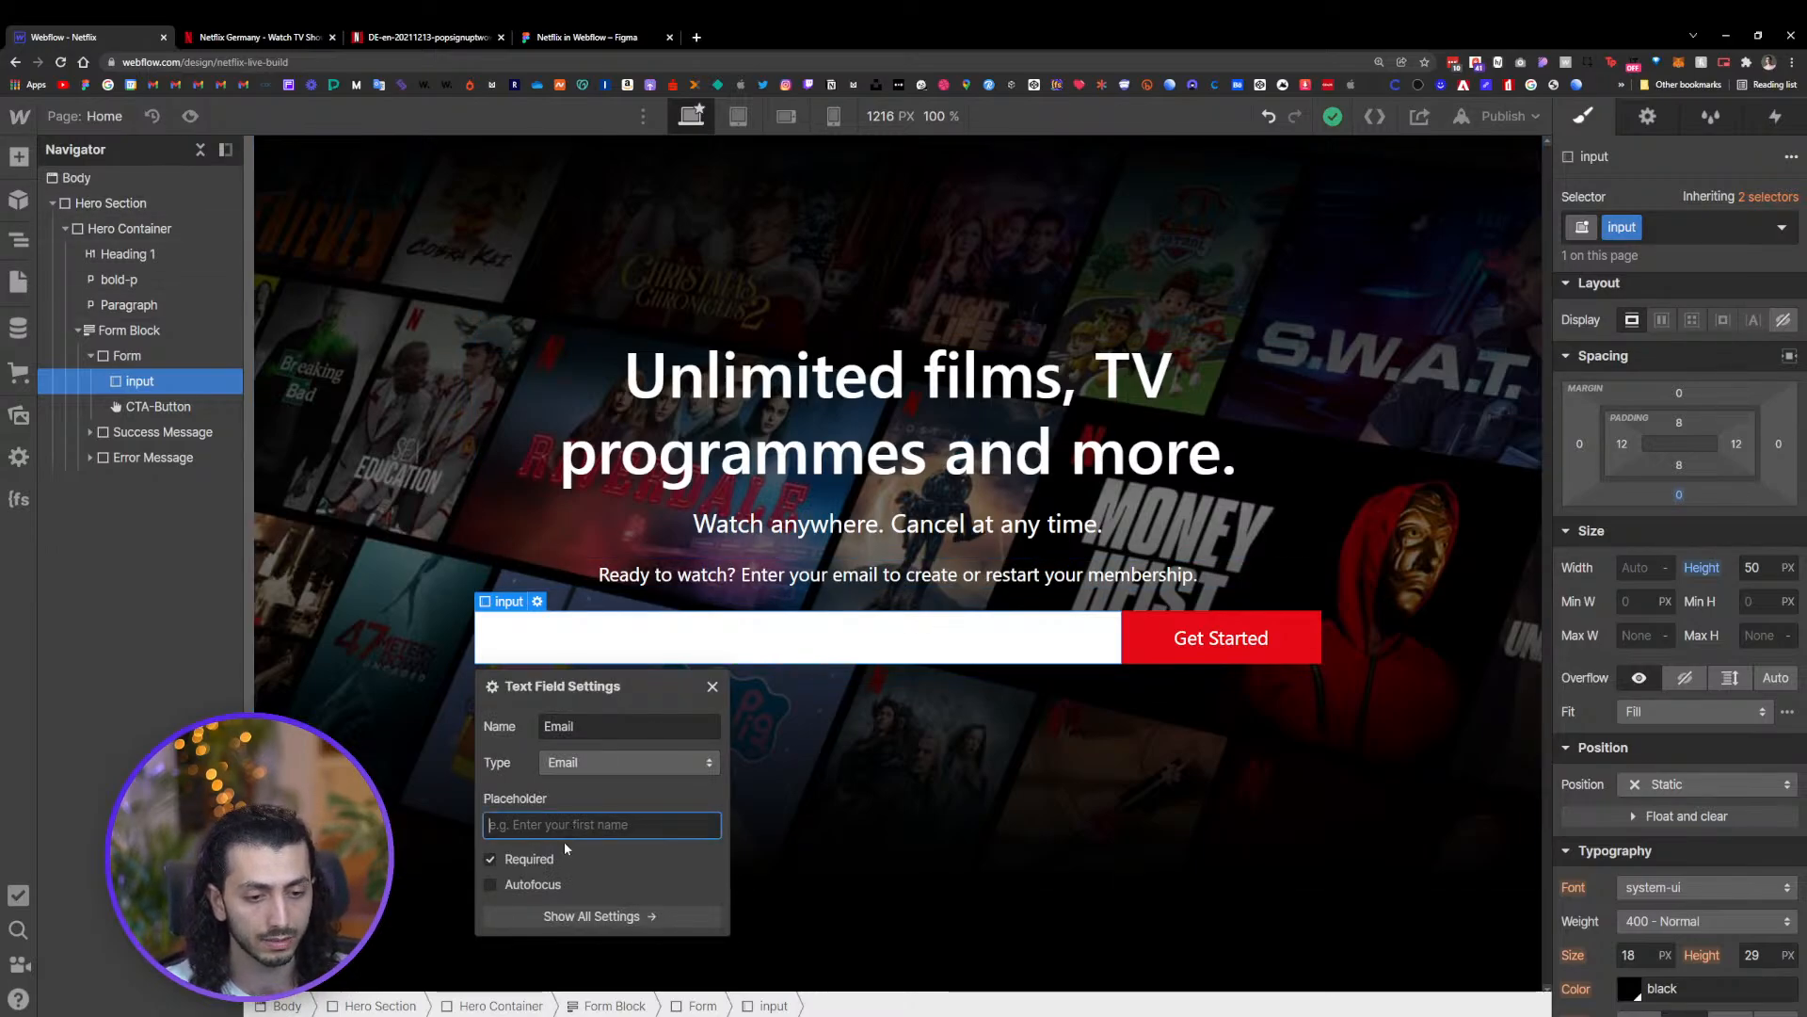
type("E")
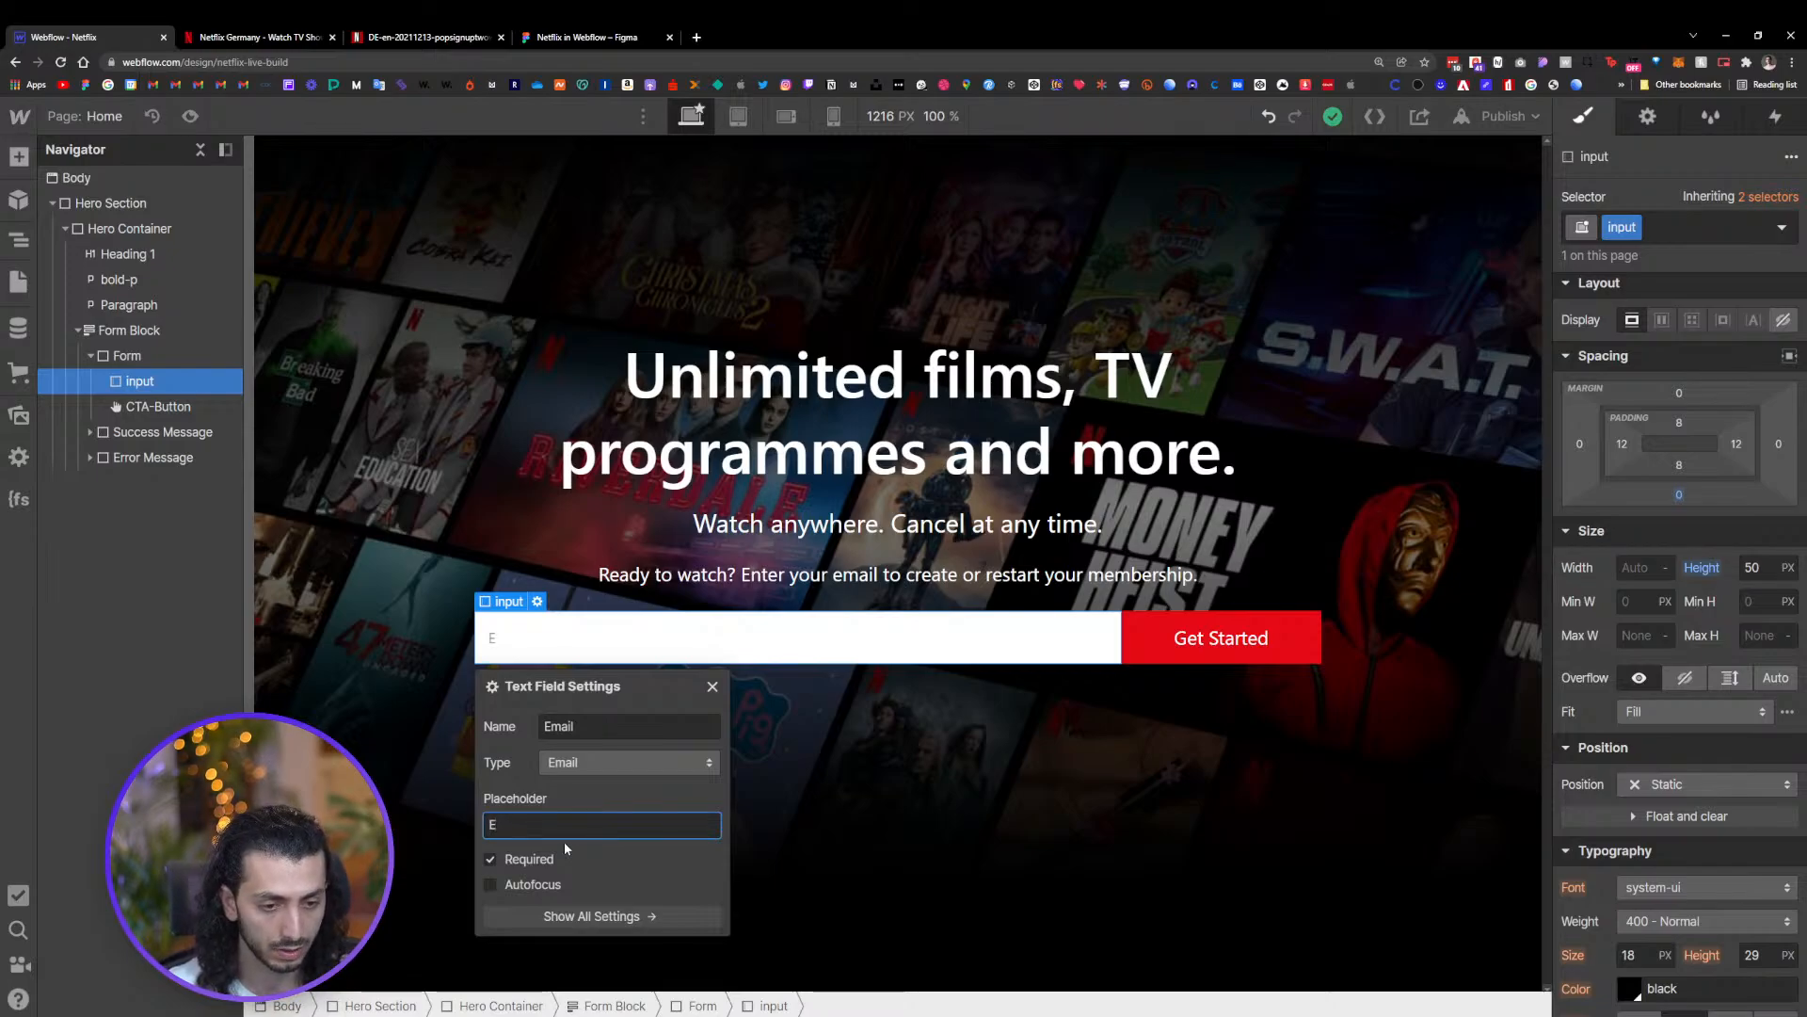
type("mail Addres")
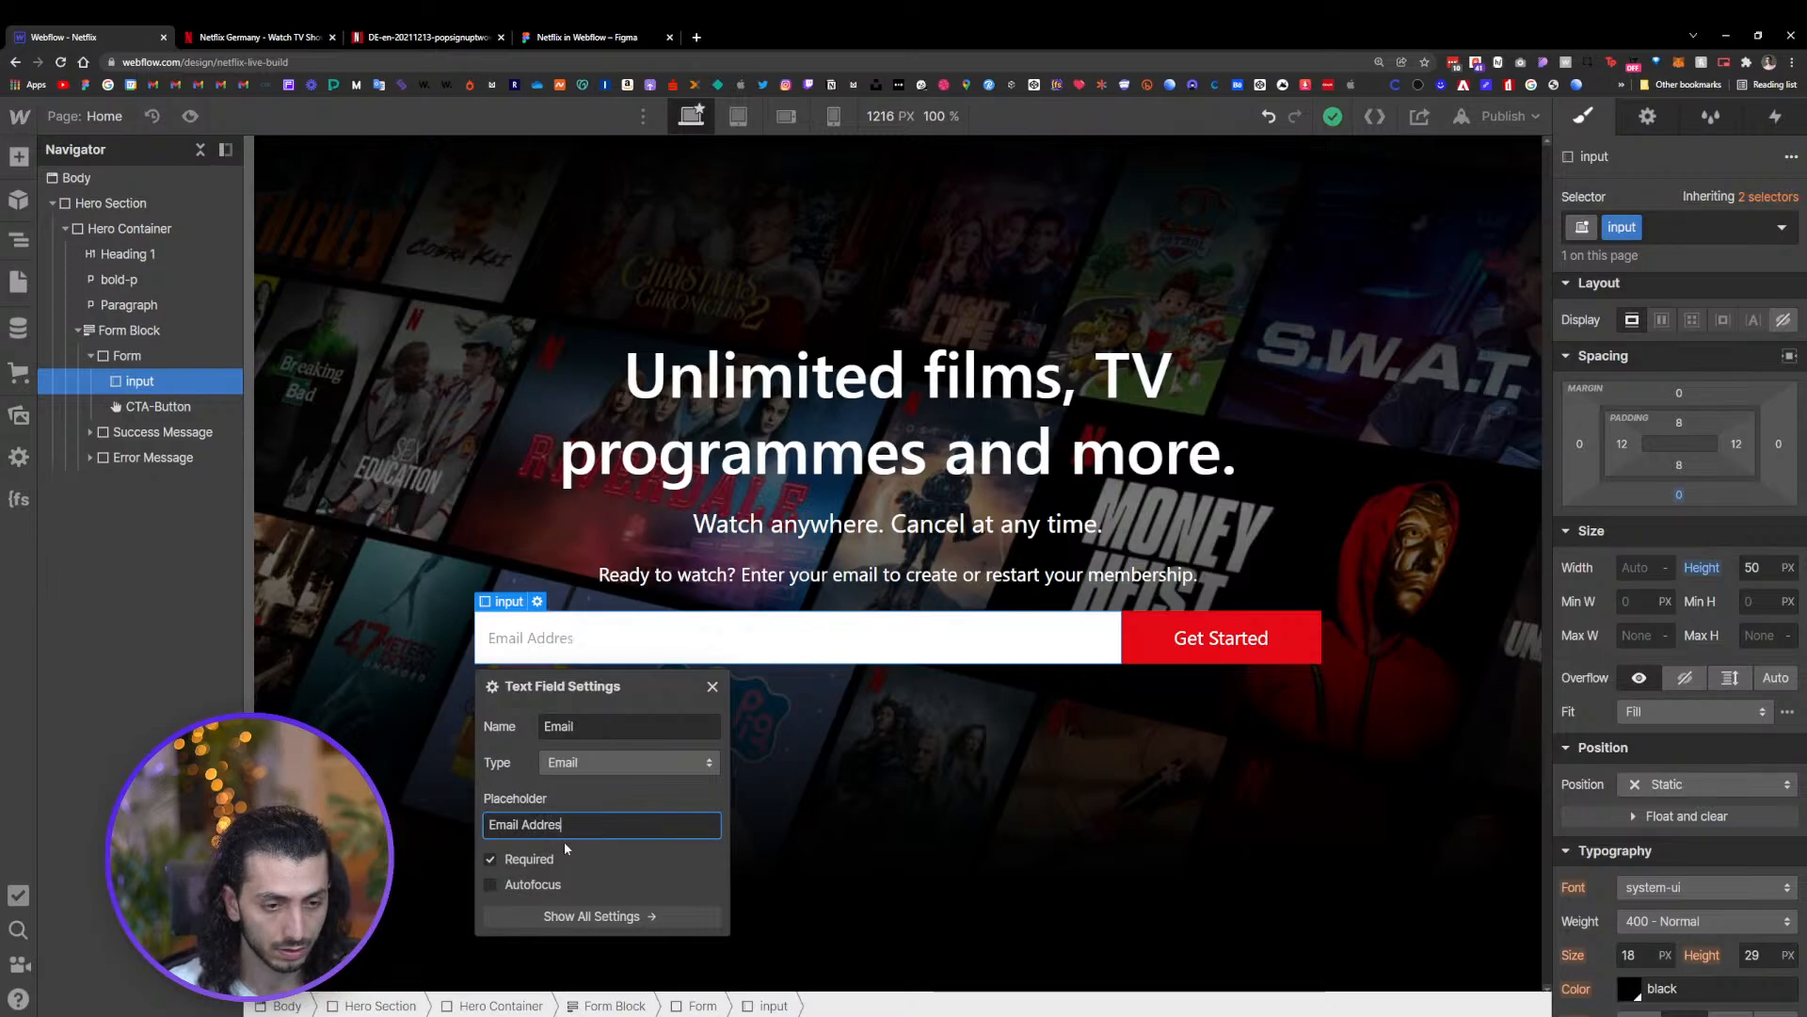
type("s")
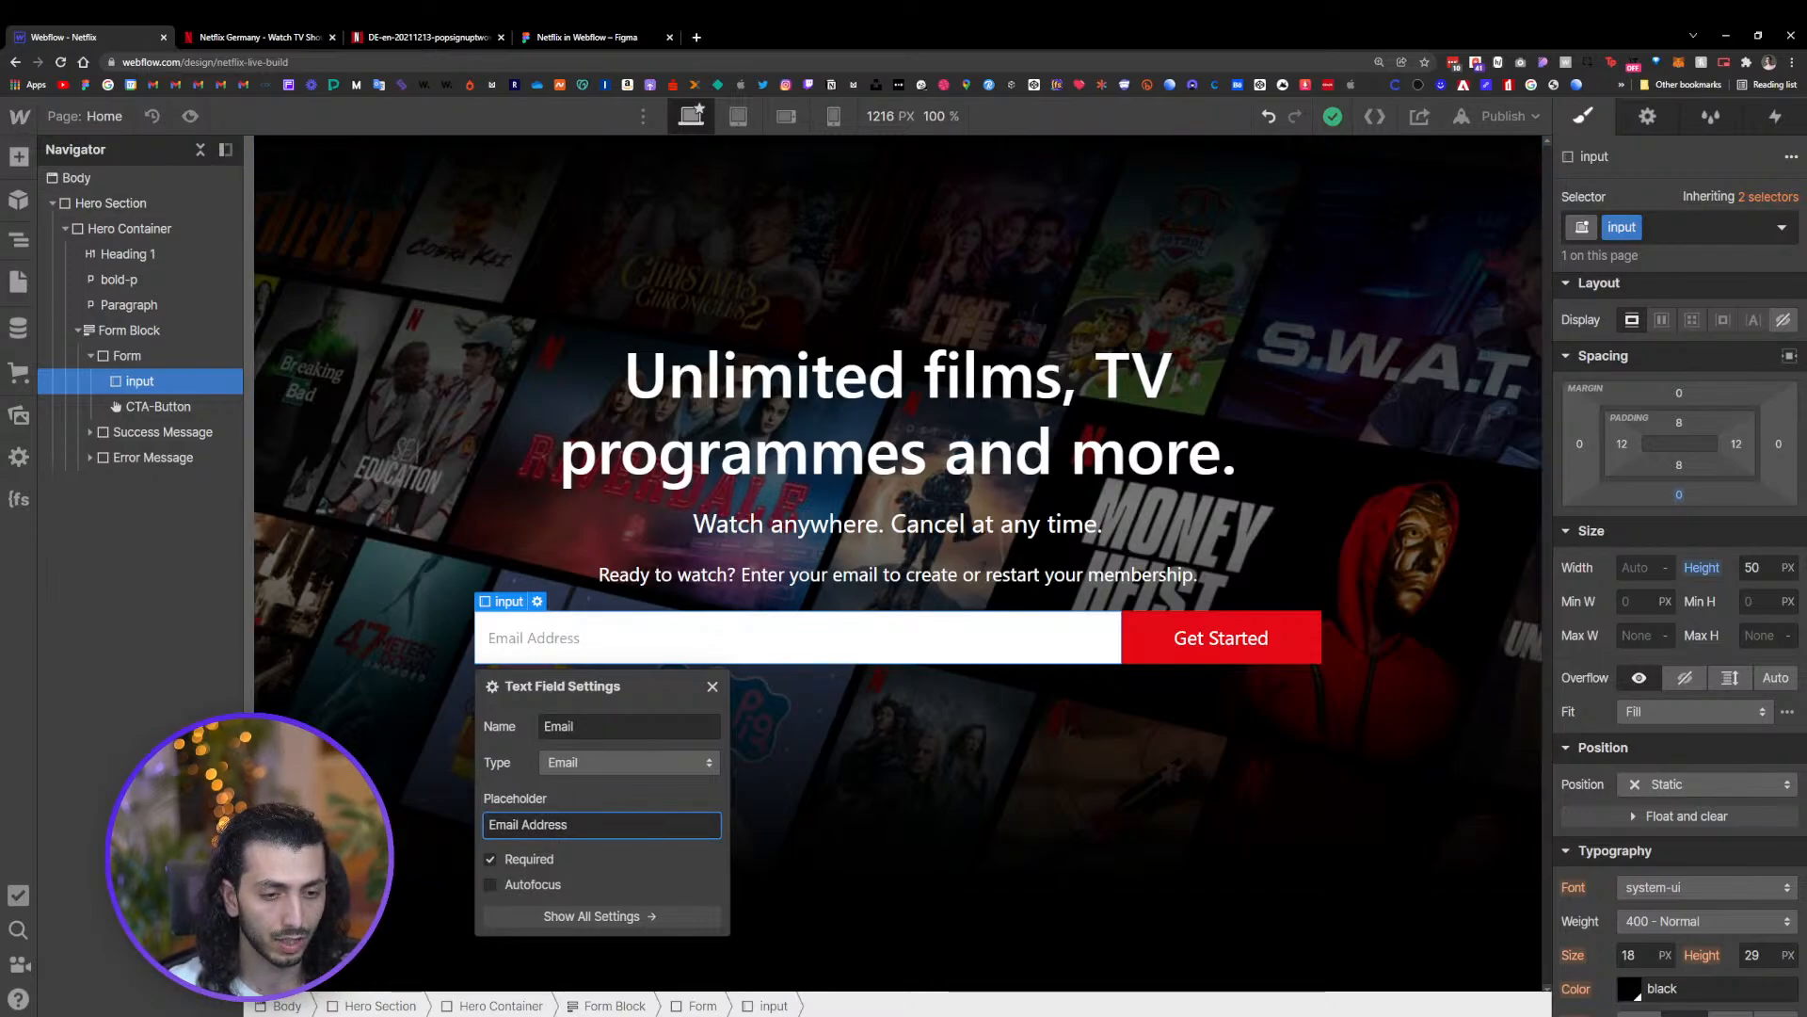
left_click(716, 689)
Check the email input's field type in the element settings
double_click(598, 640)
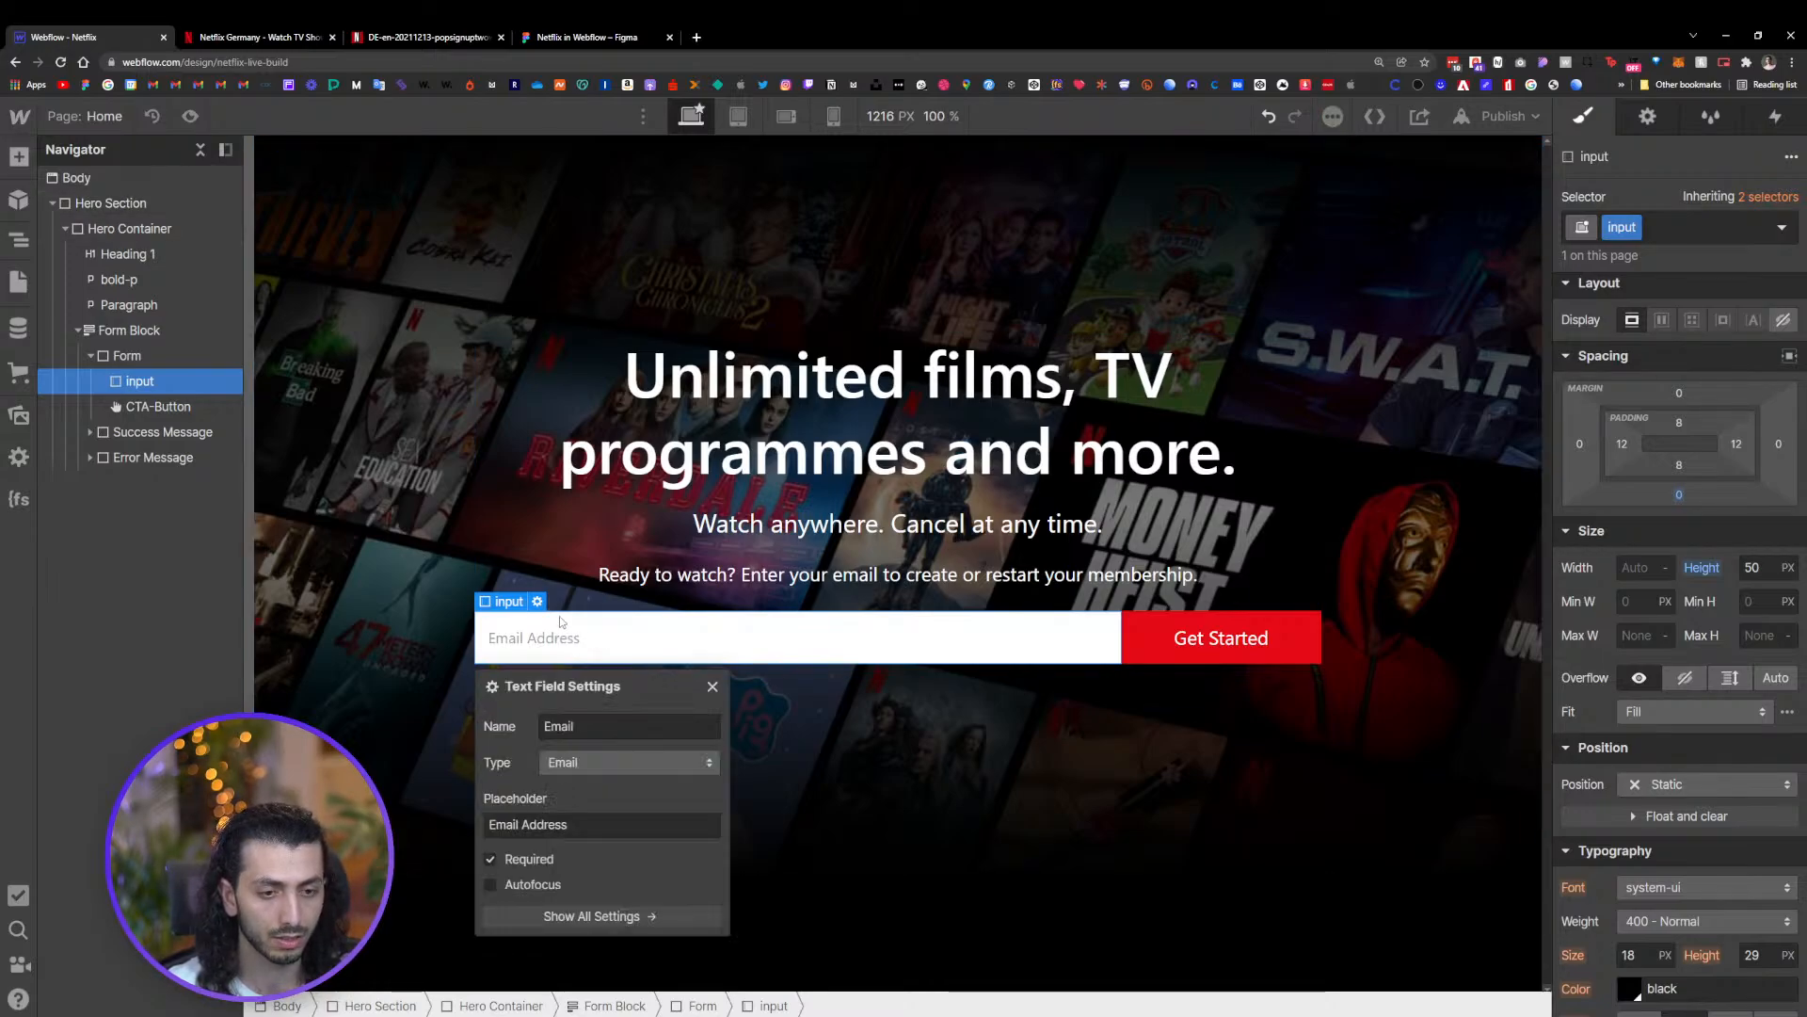
left_click(713, 686)
left_click(1648, 117)
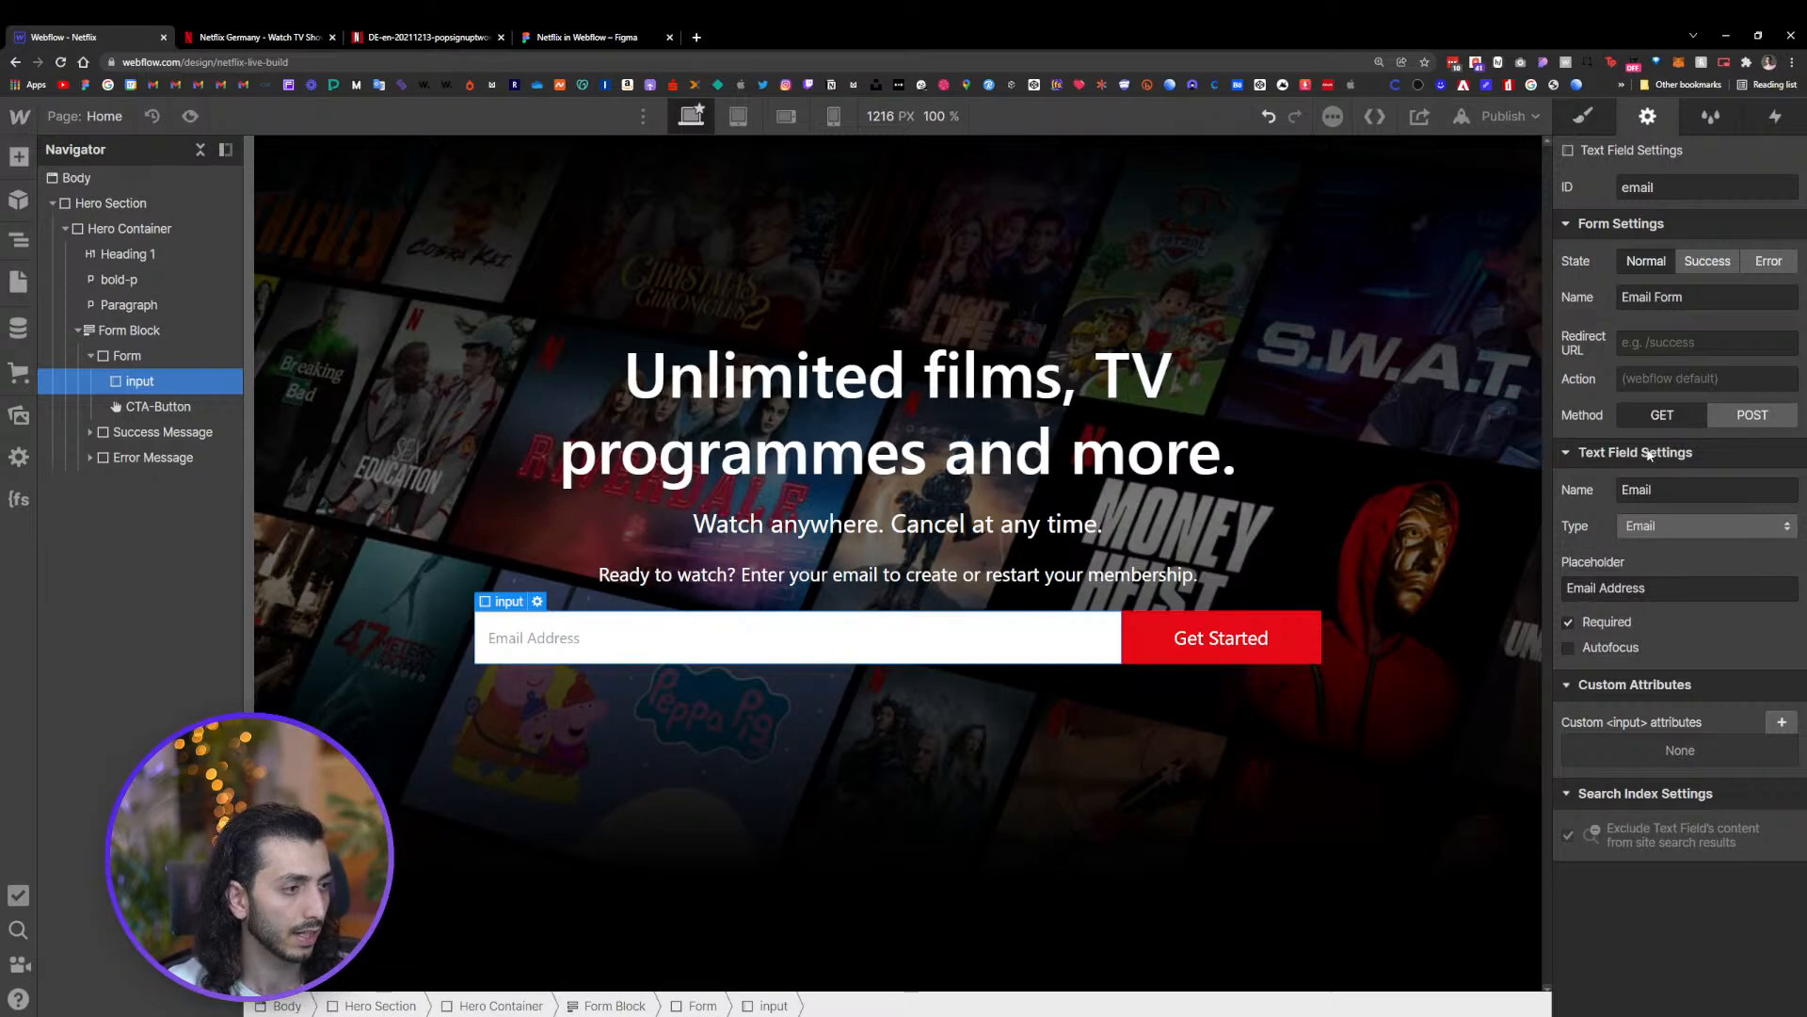
left_click(1664, 526)
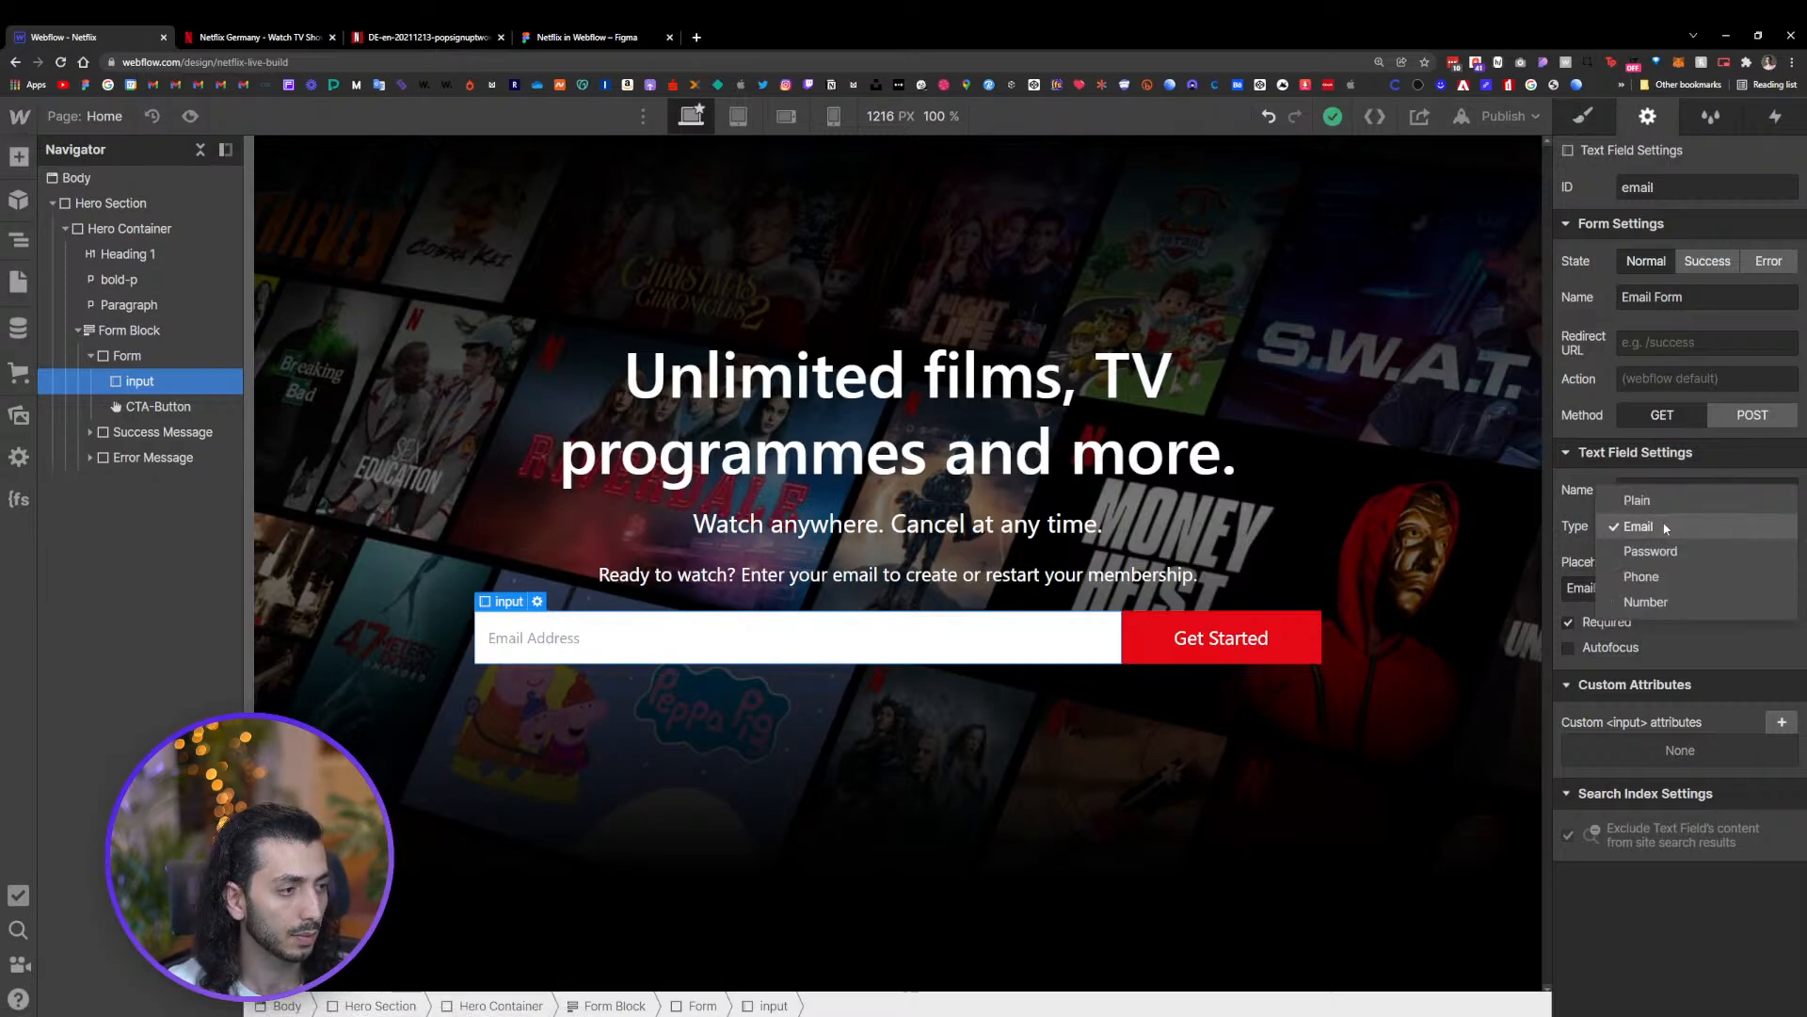
left_click(1653, 529)
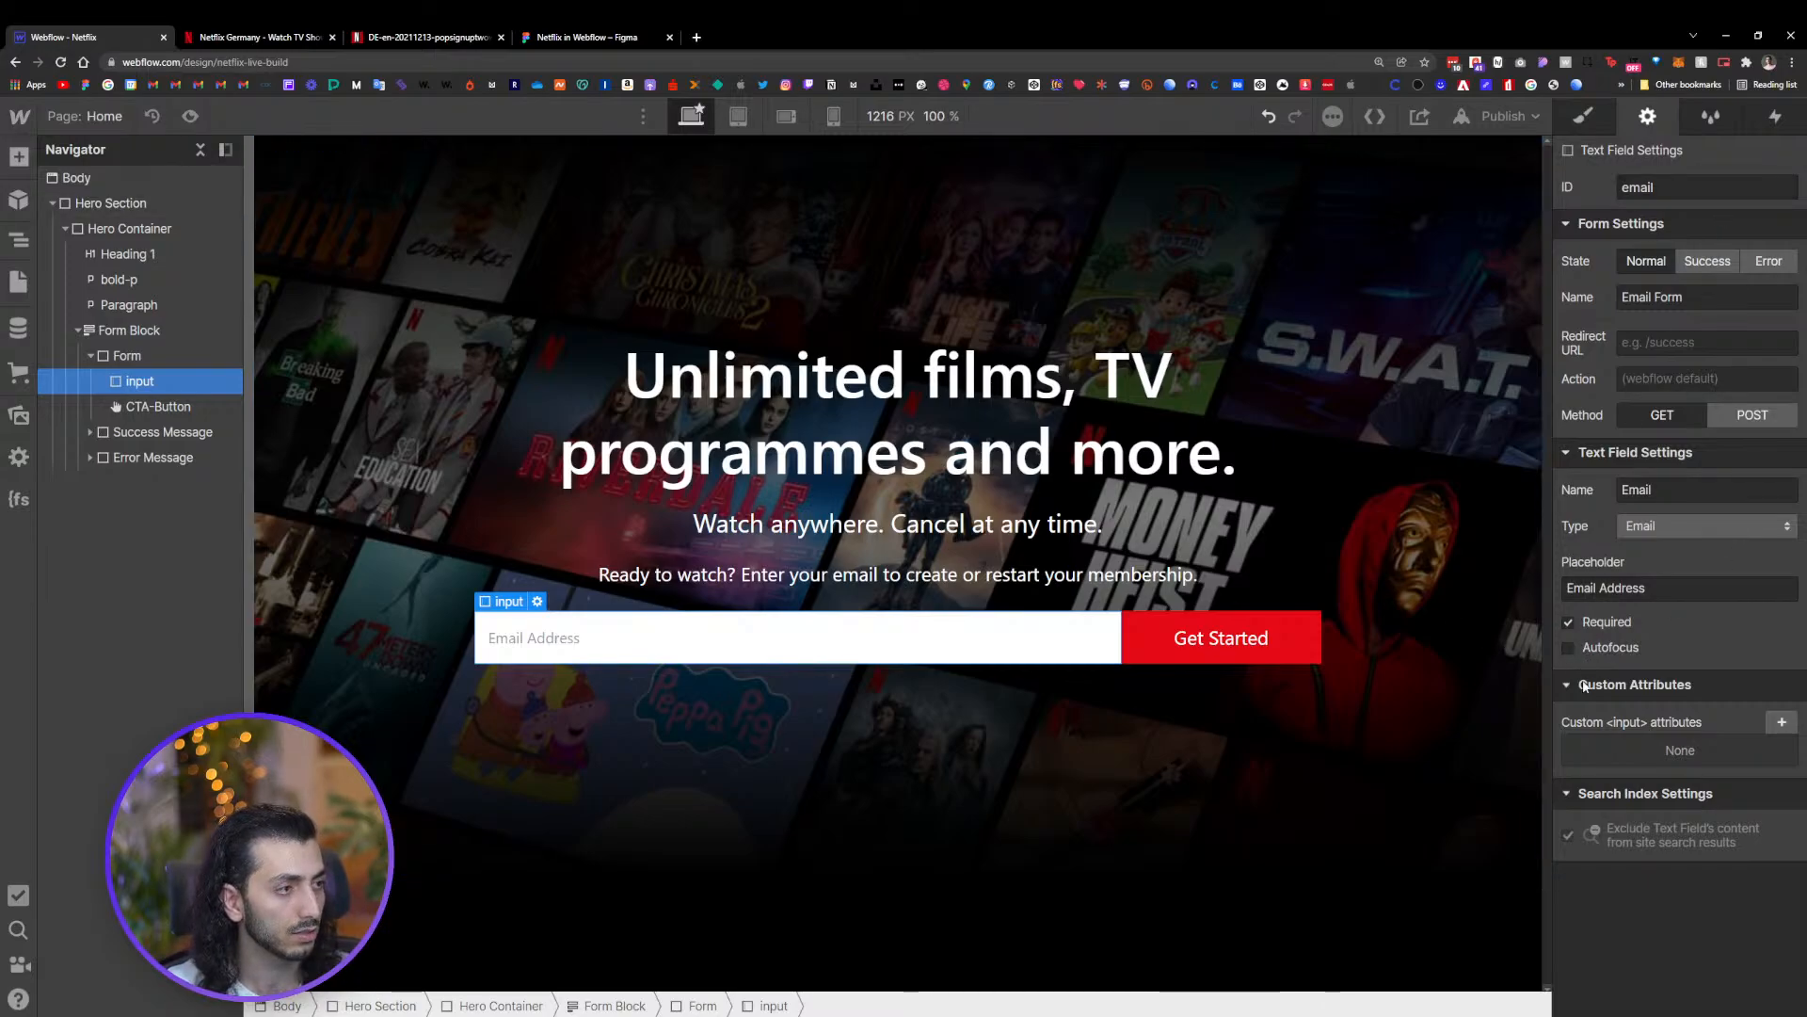
Switch the input's style to the Placeholder state and set its text colour to the Dark Grey swatch
left_click(1574, 118)
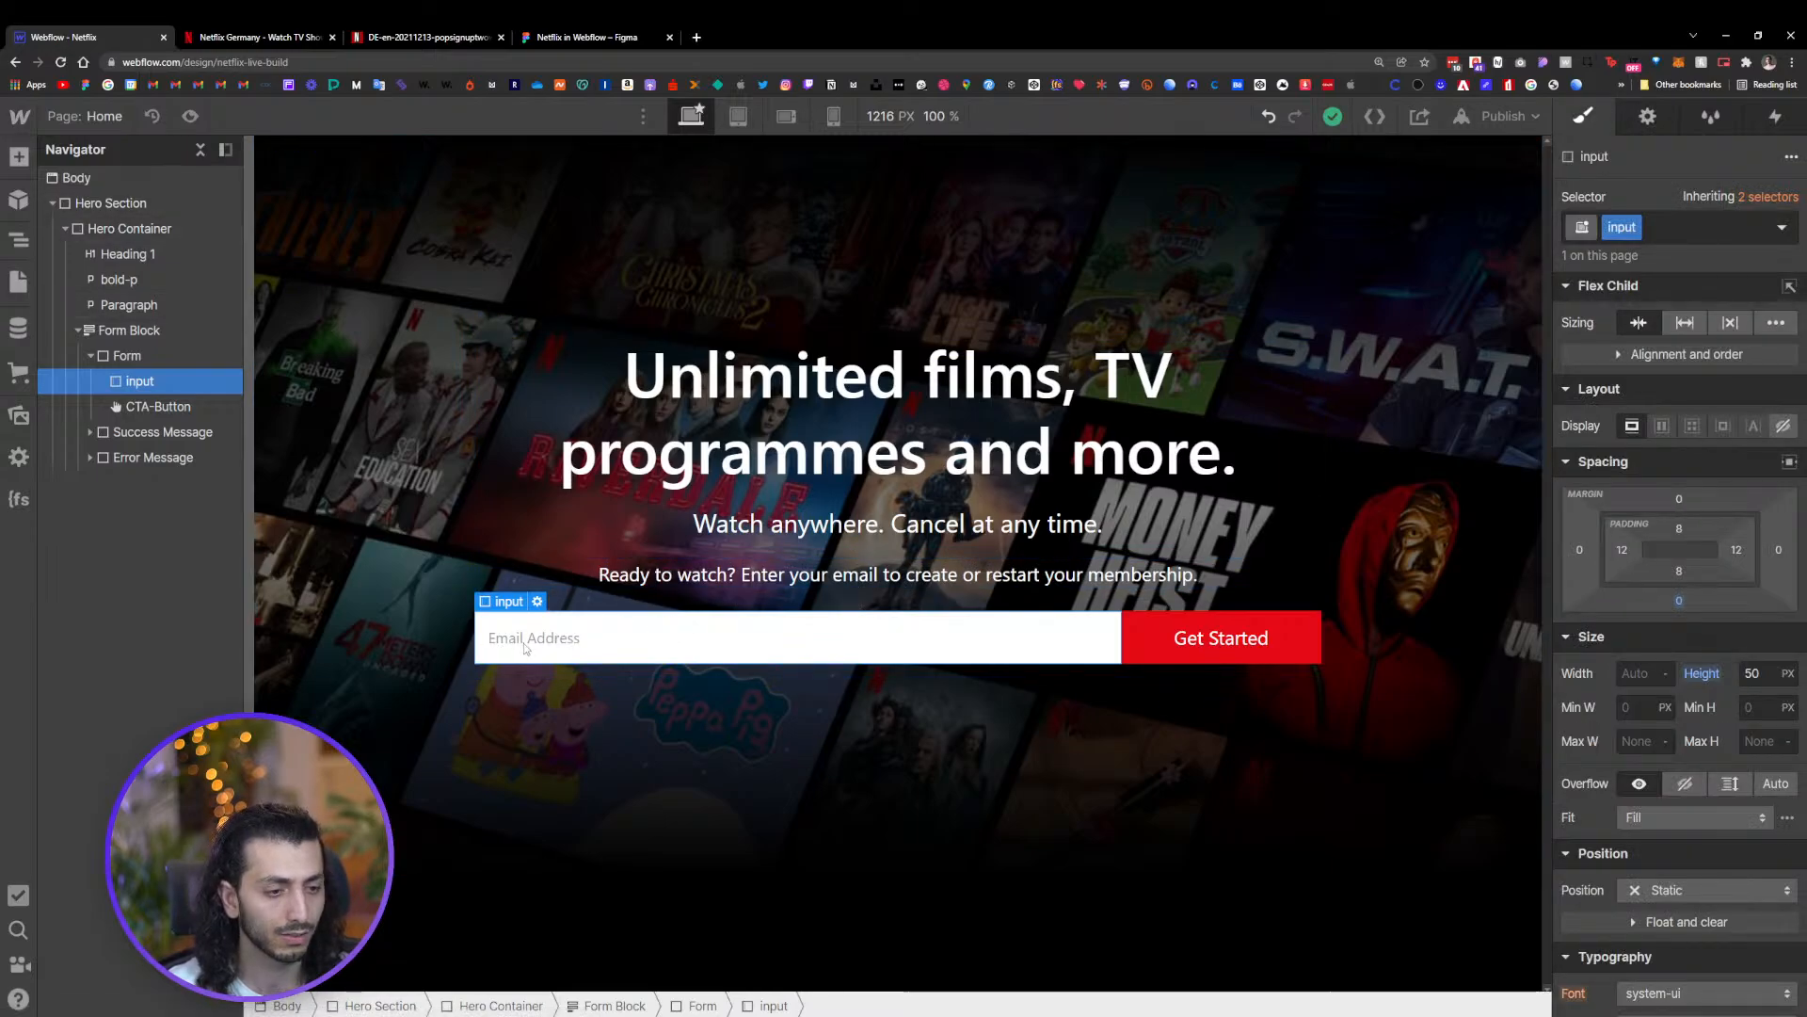
left_click(1784, 227)
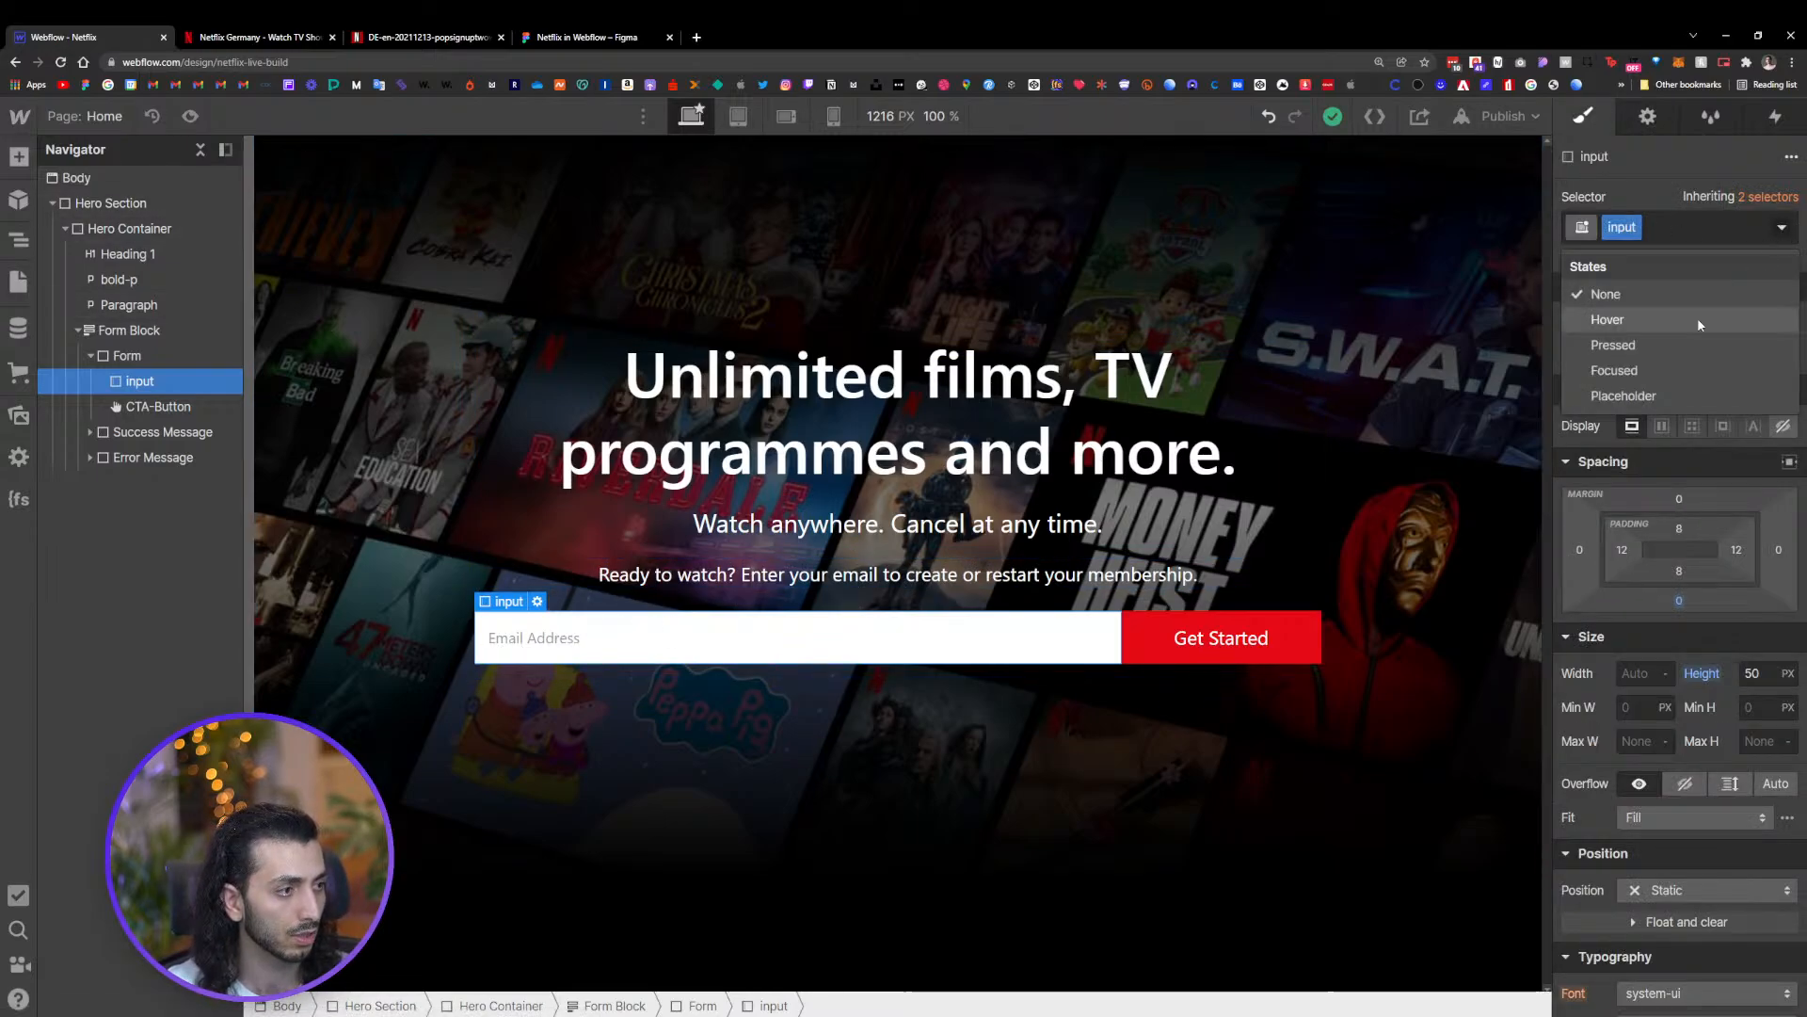
left_click(1666, 396)
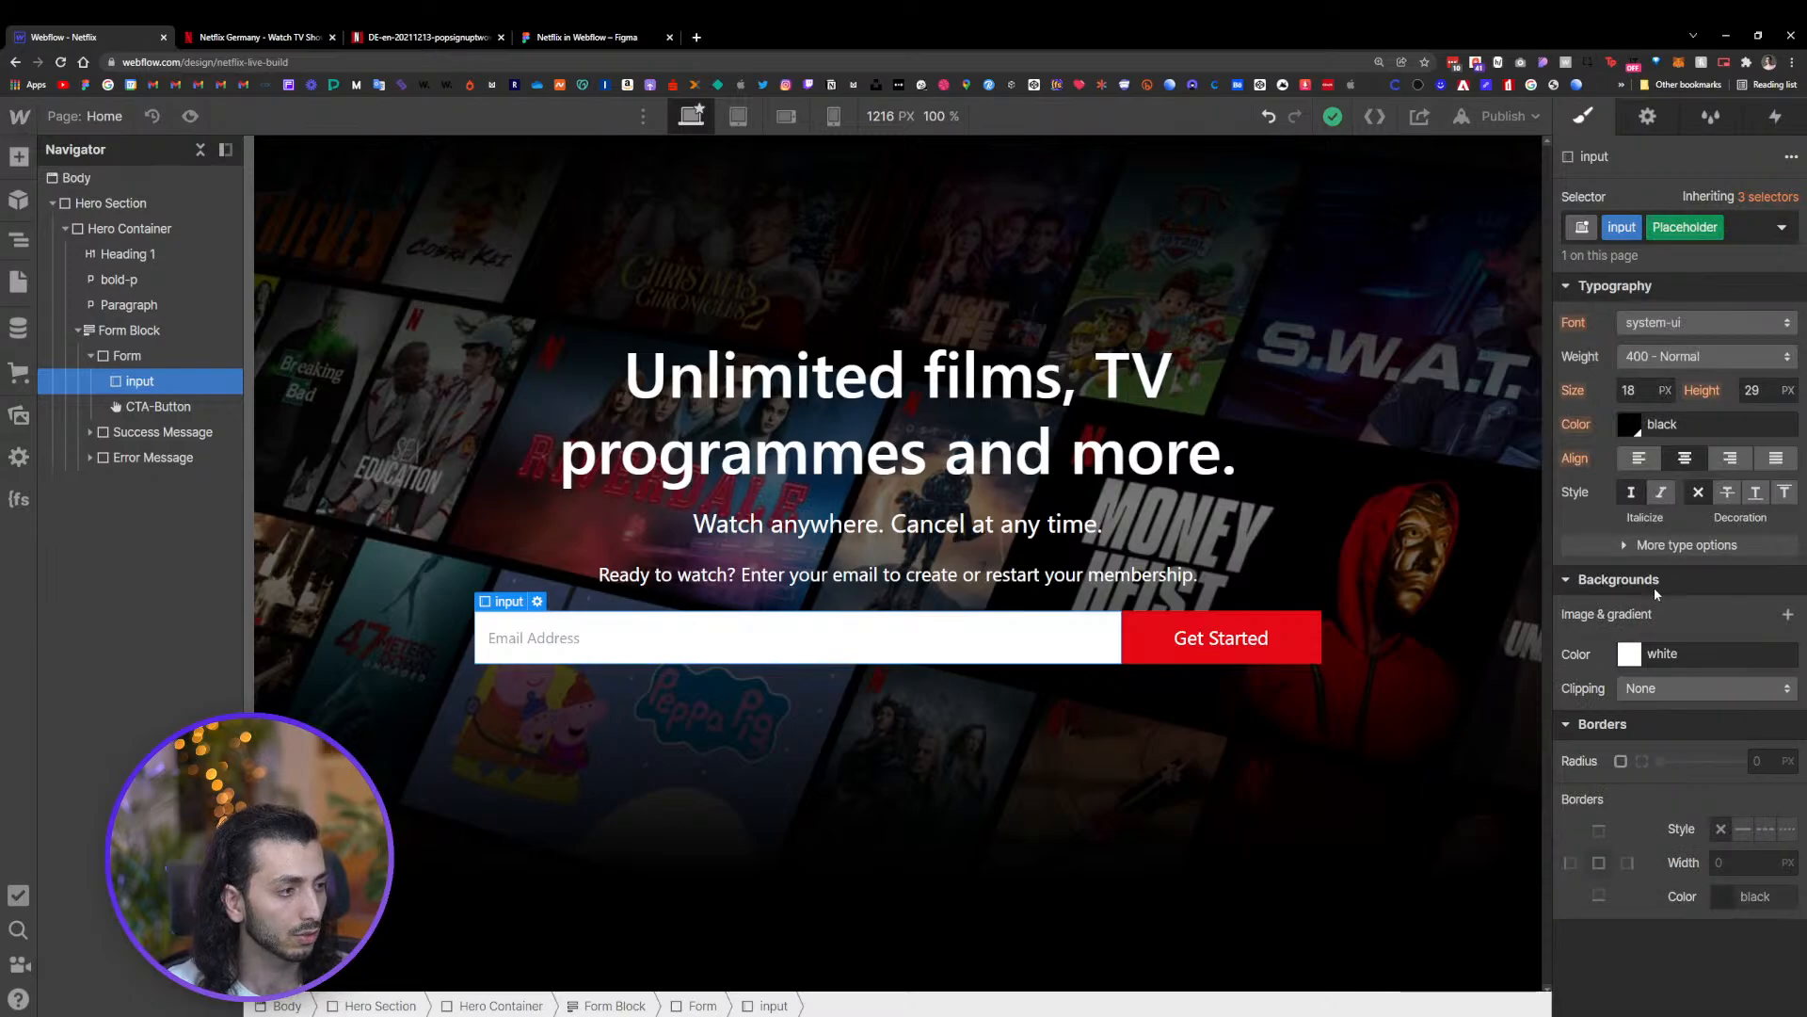
left_click(1634, 433)
left_click_drag(1623, 497, 1563, 556)
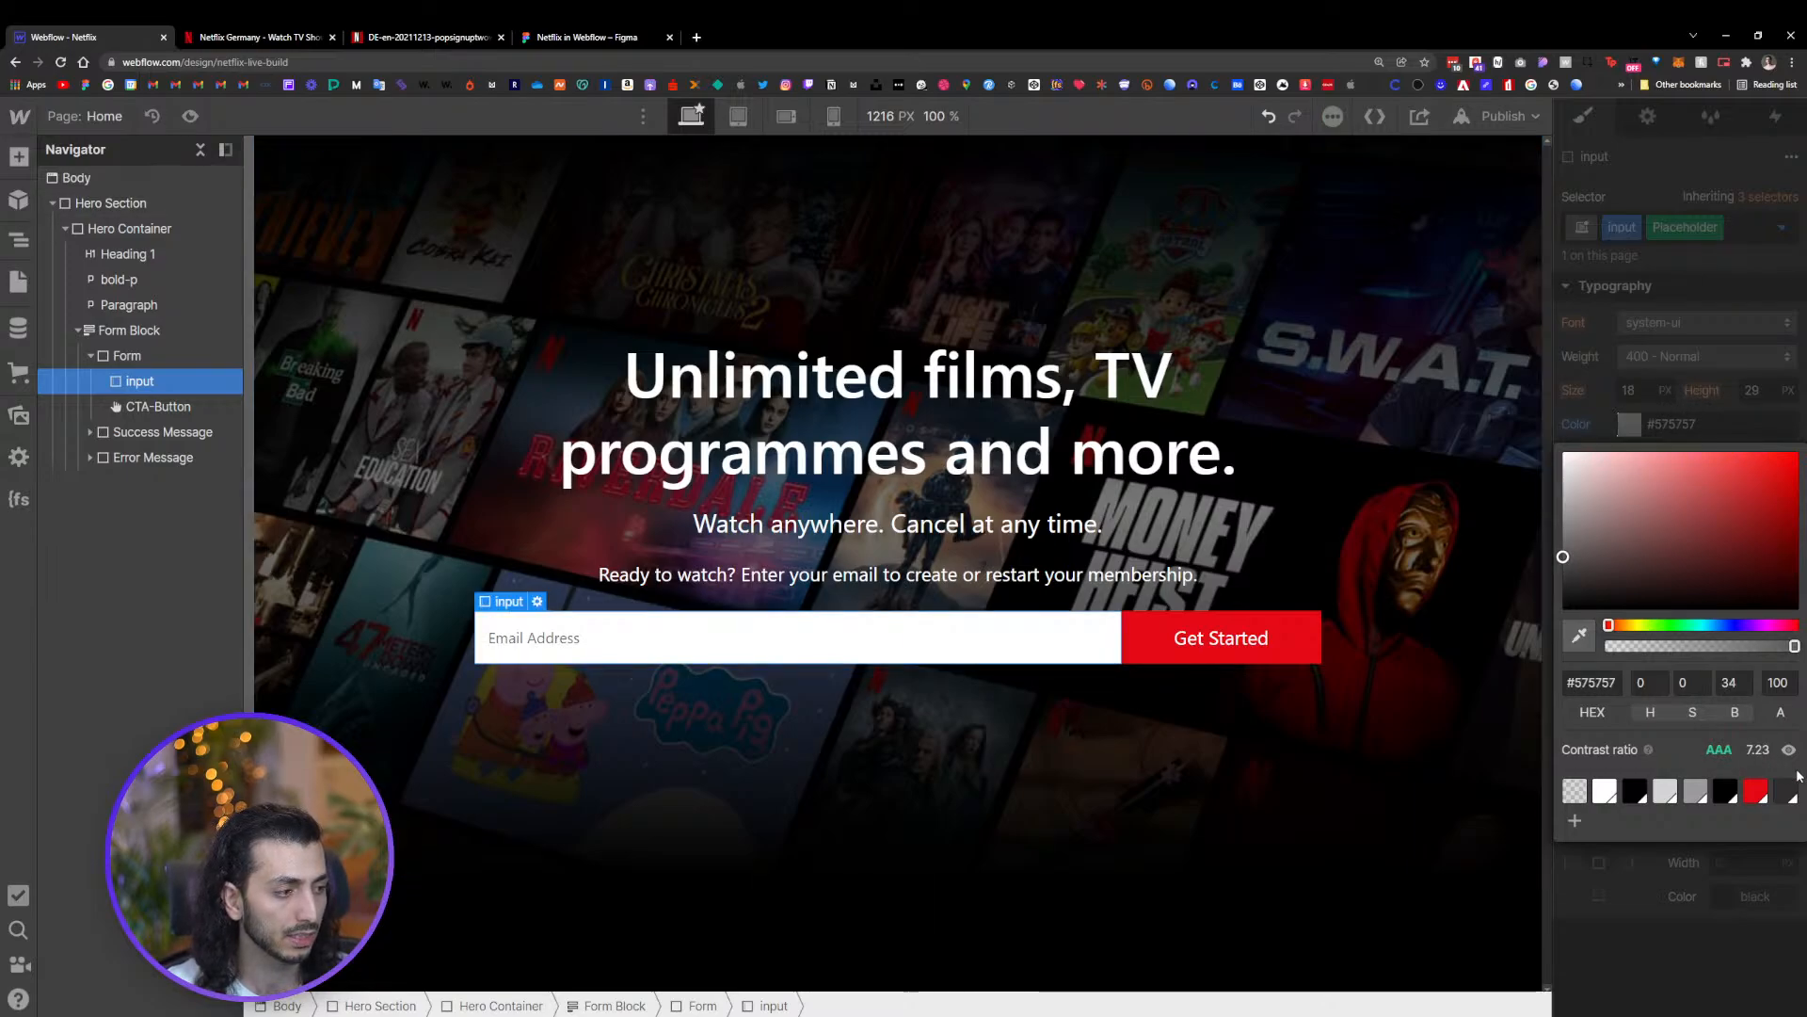
left_click(1786, 790)
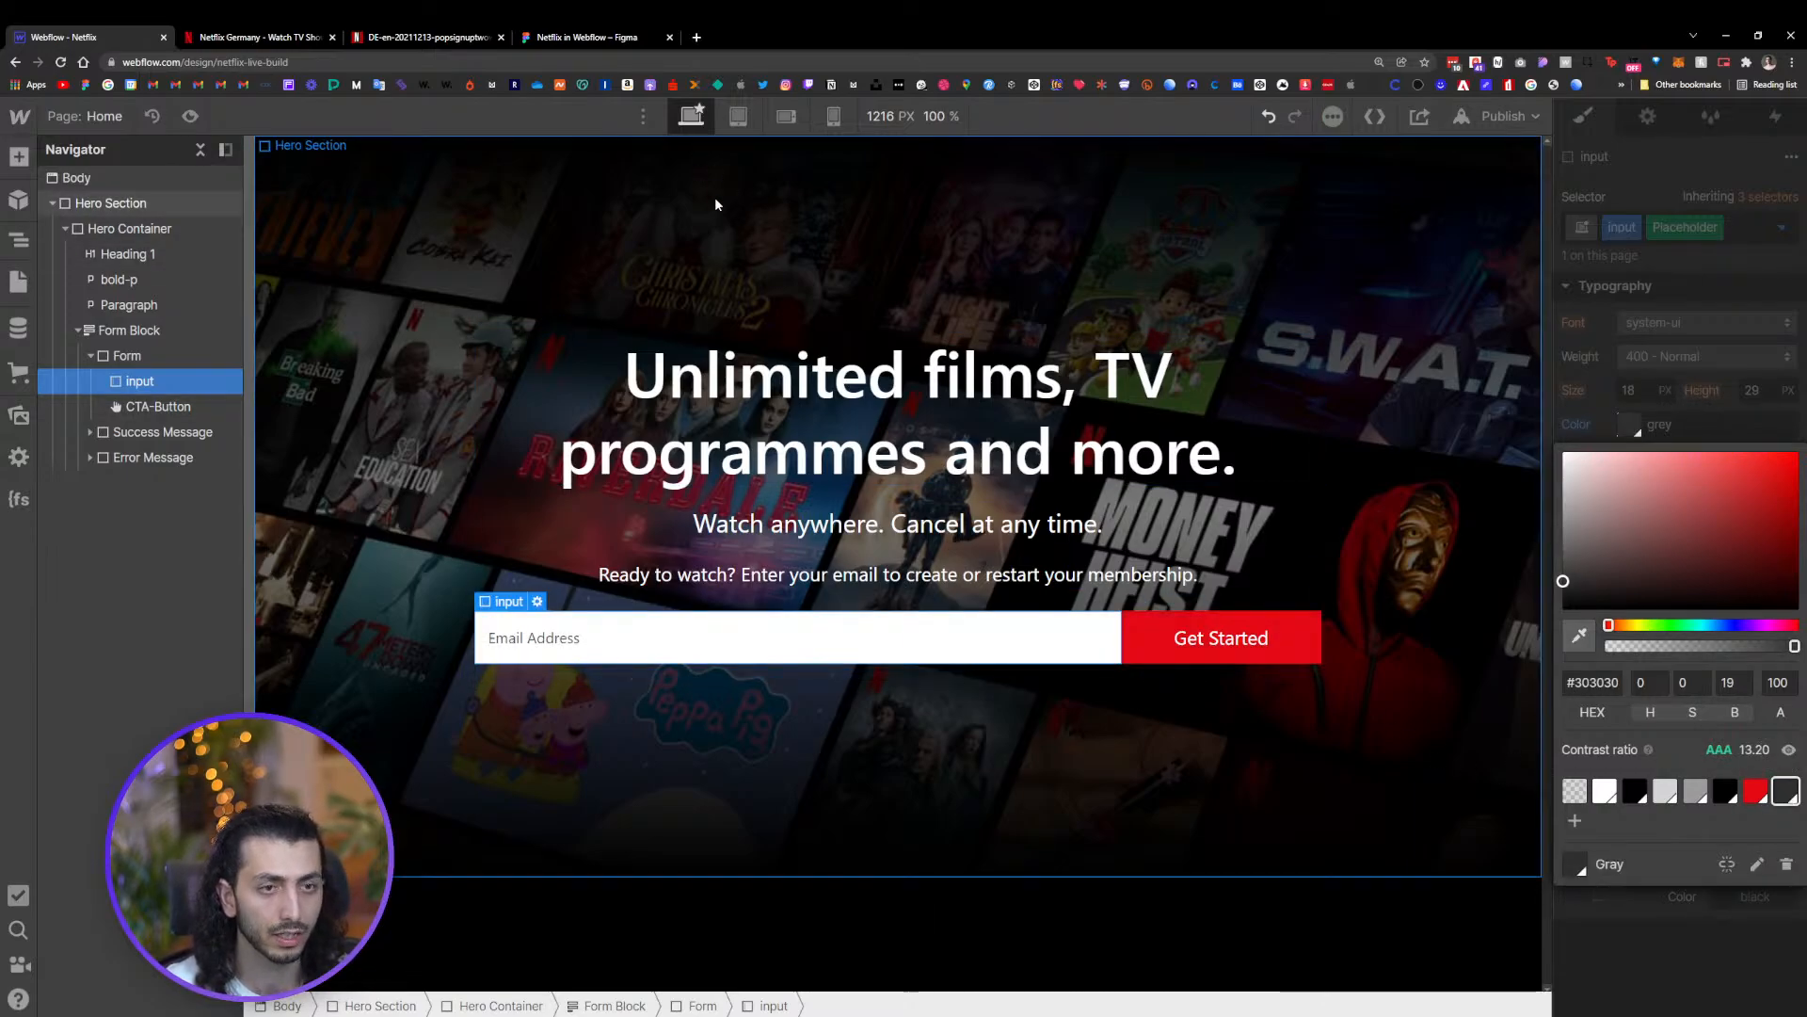
left_click(1695, 790)
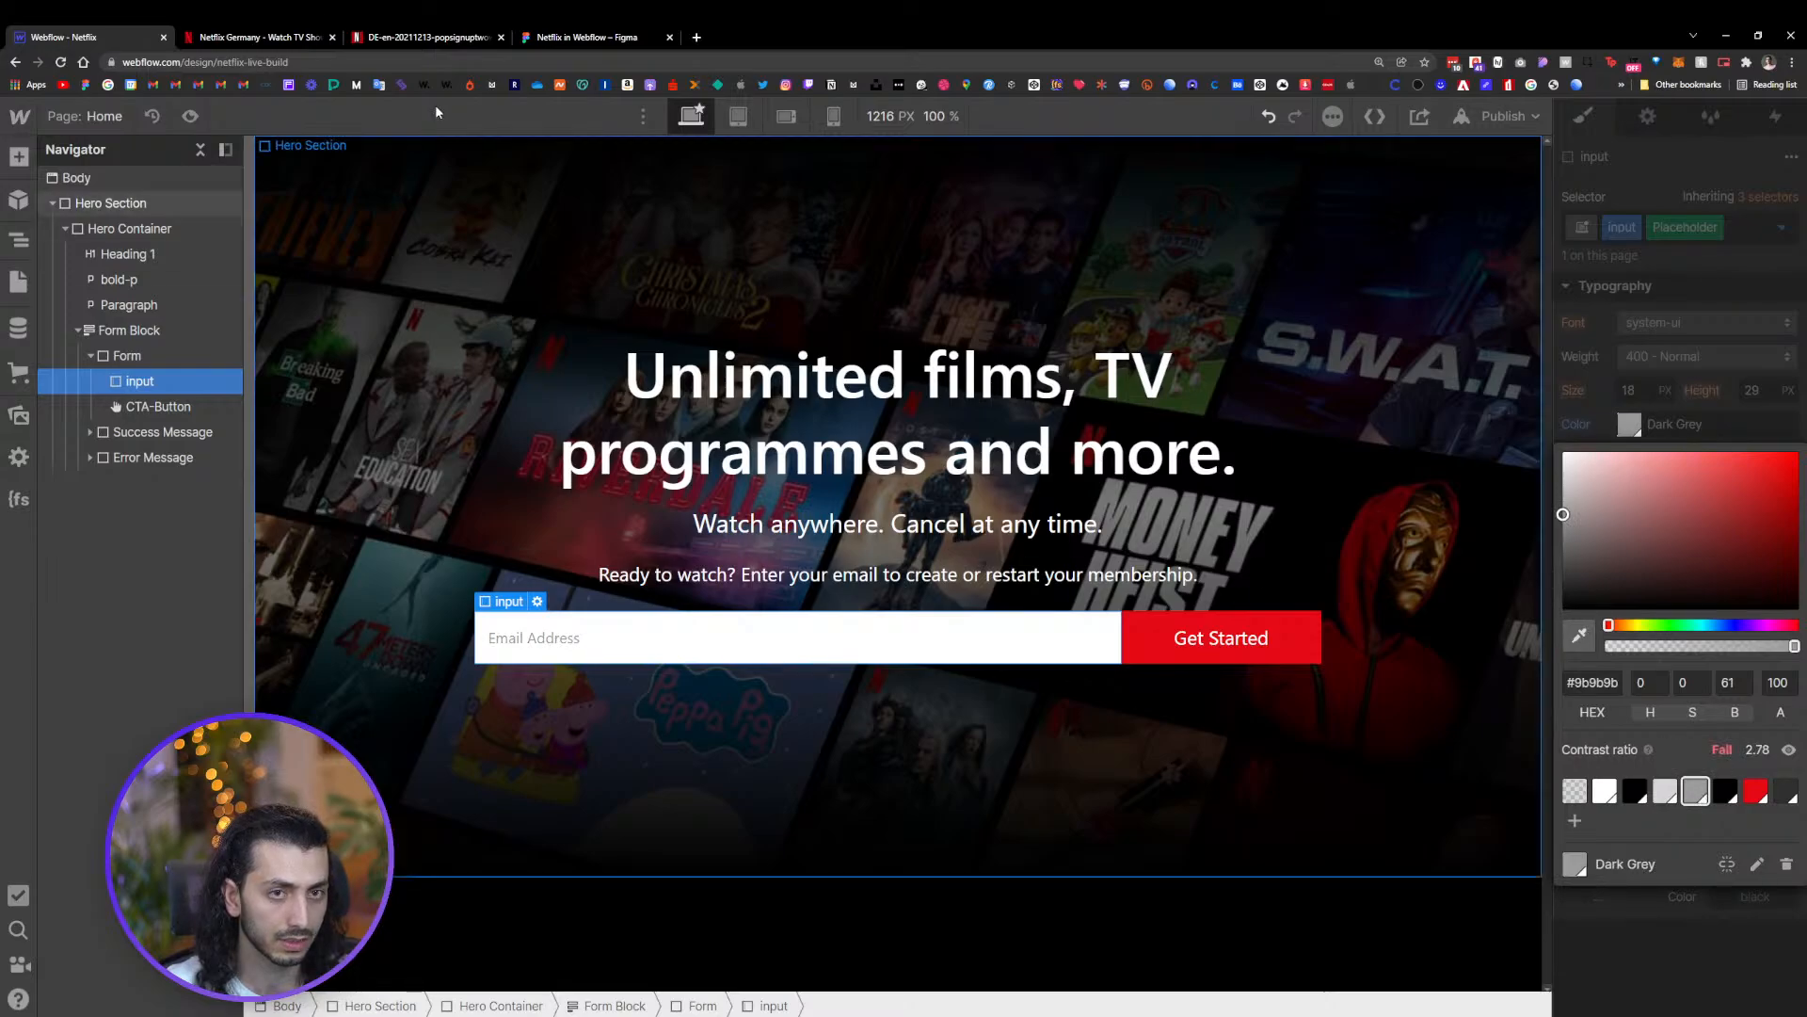
Compare the placeholder colour with the reference Netflix page's email field
key("ctrl+Tab")
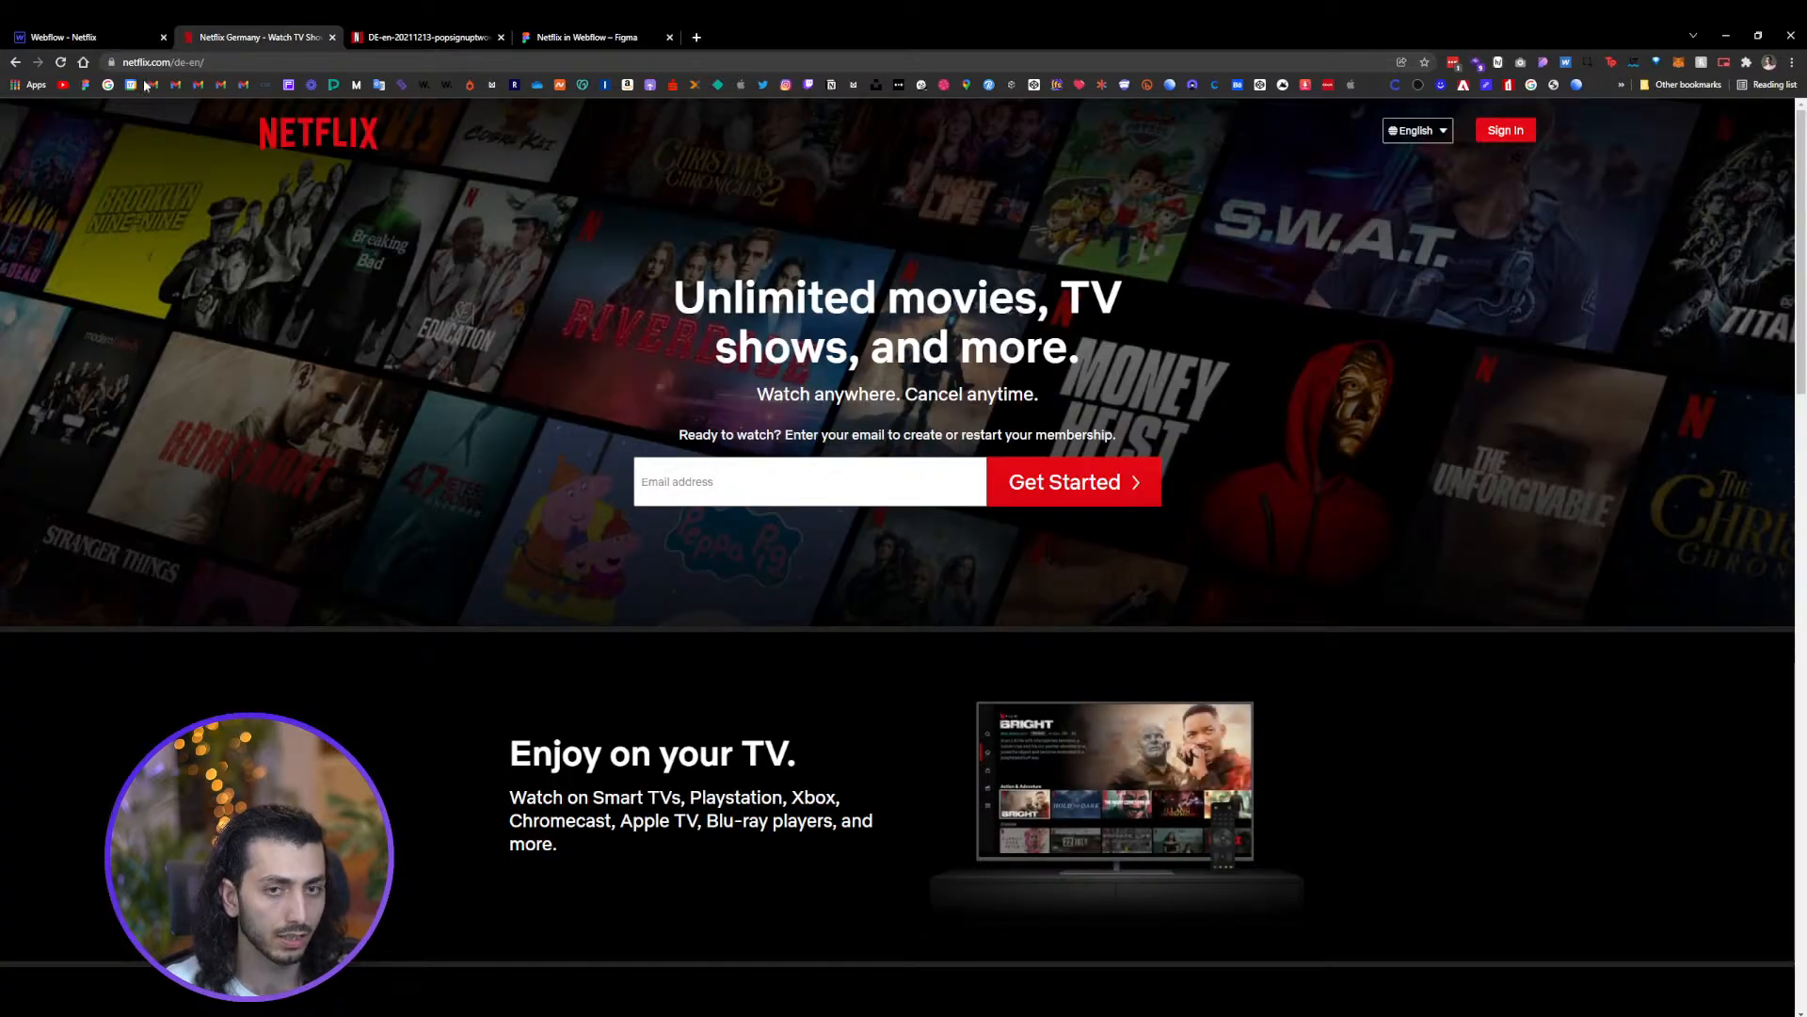
left_click(66, 37)
left_click(1664, 895)
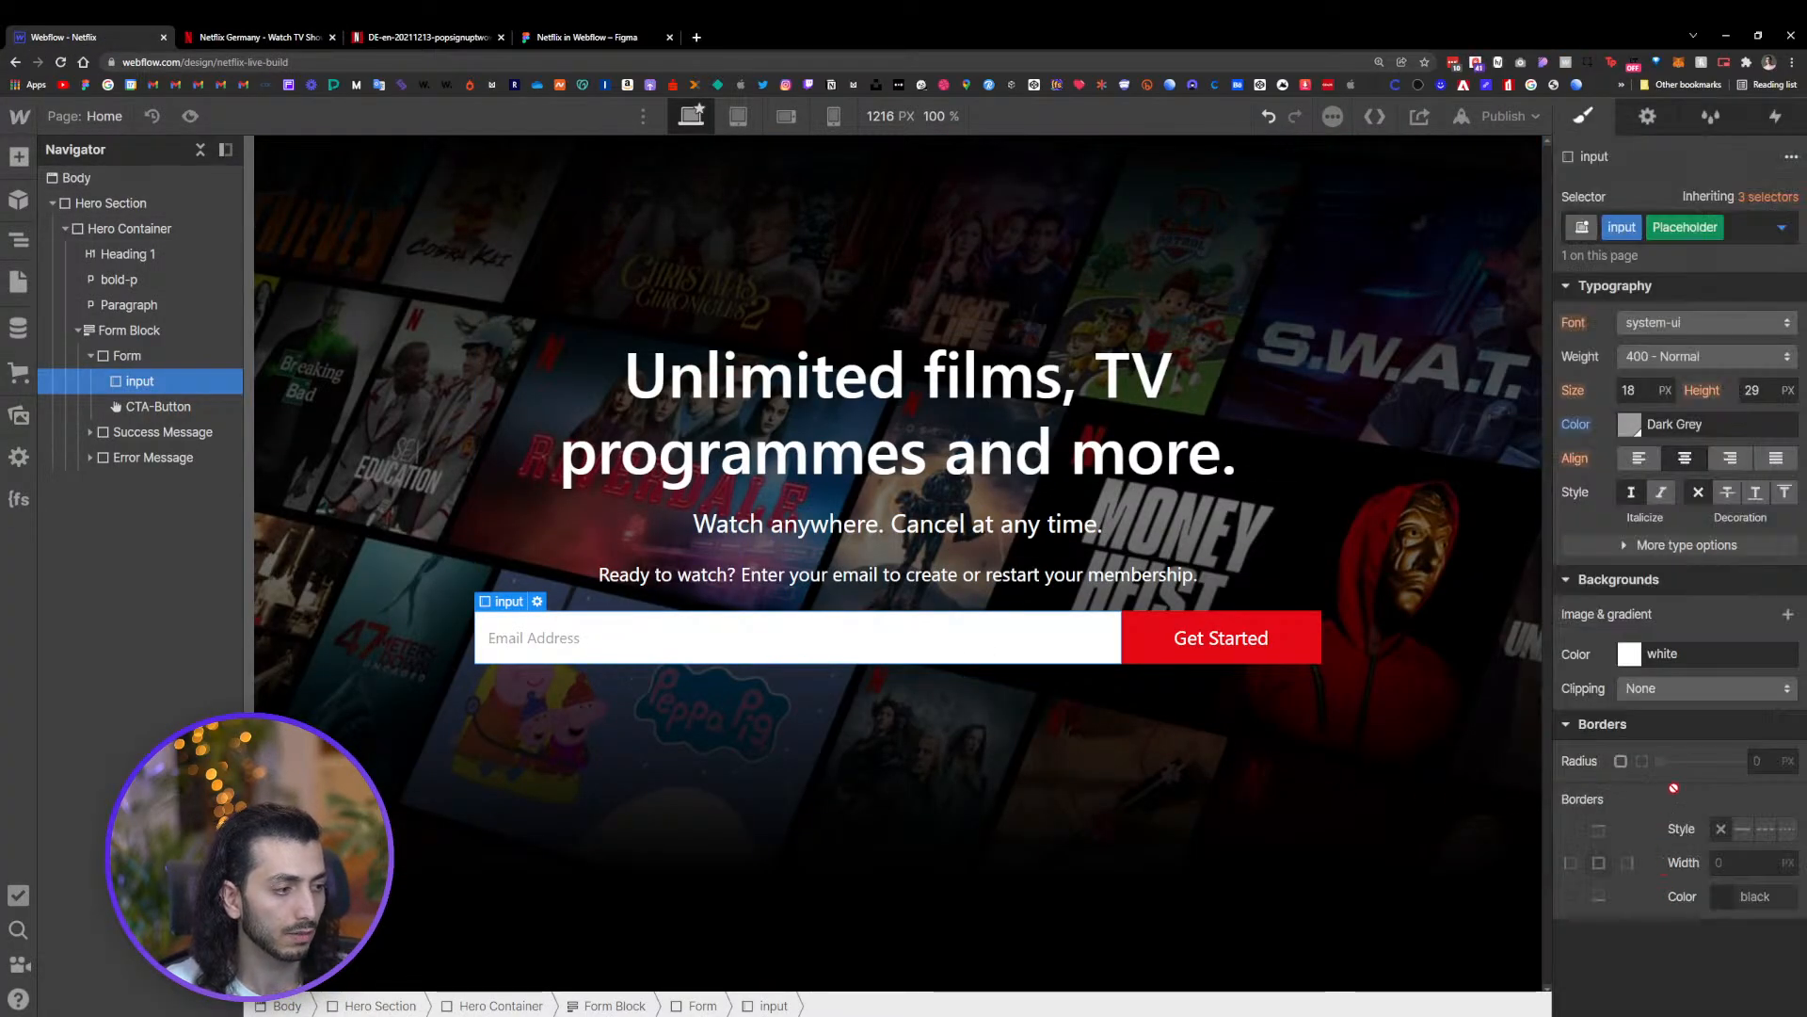
Set the placeholder text colour to #575757
left_click(1633, 425)
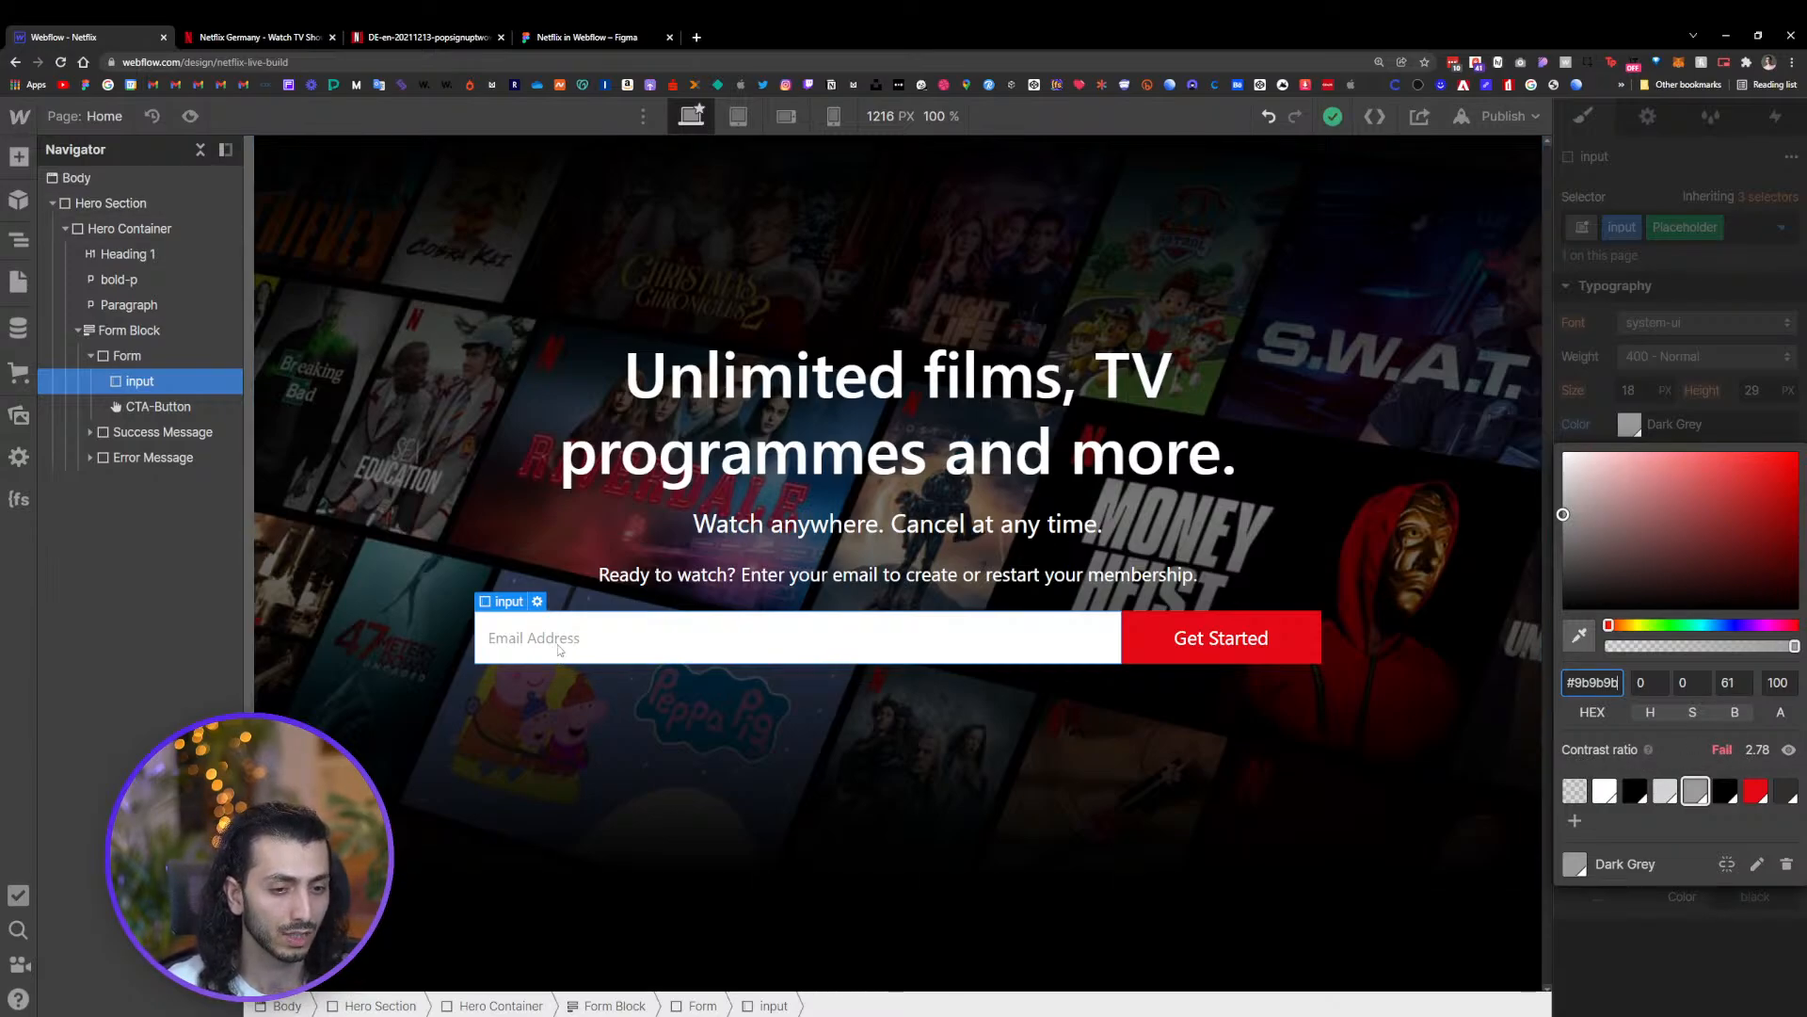
left_click(1788, 751)
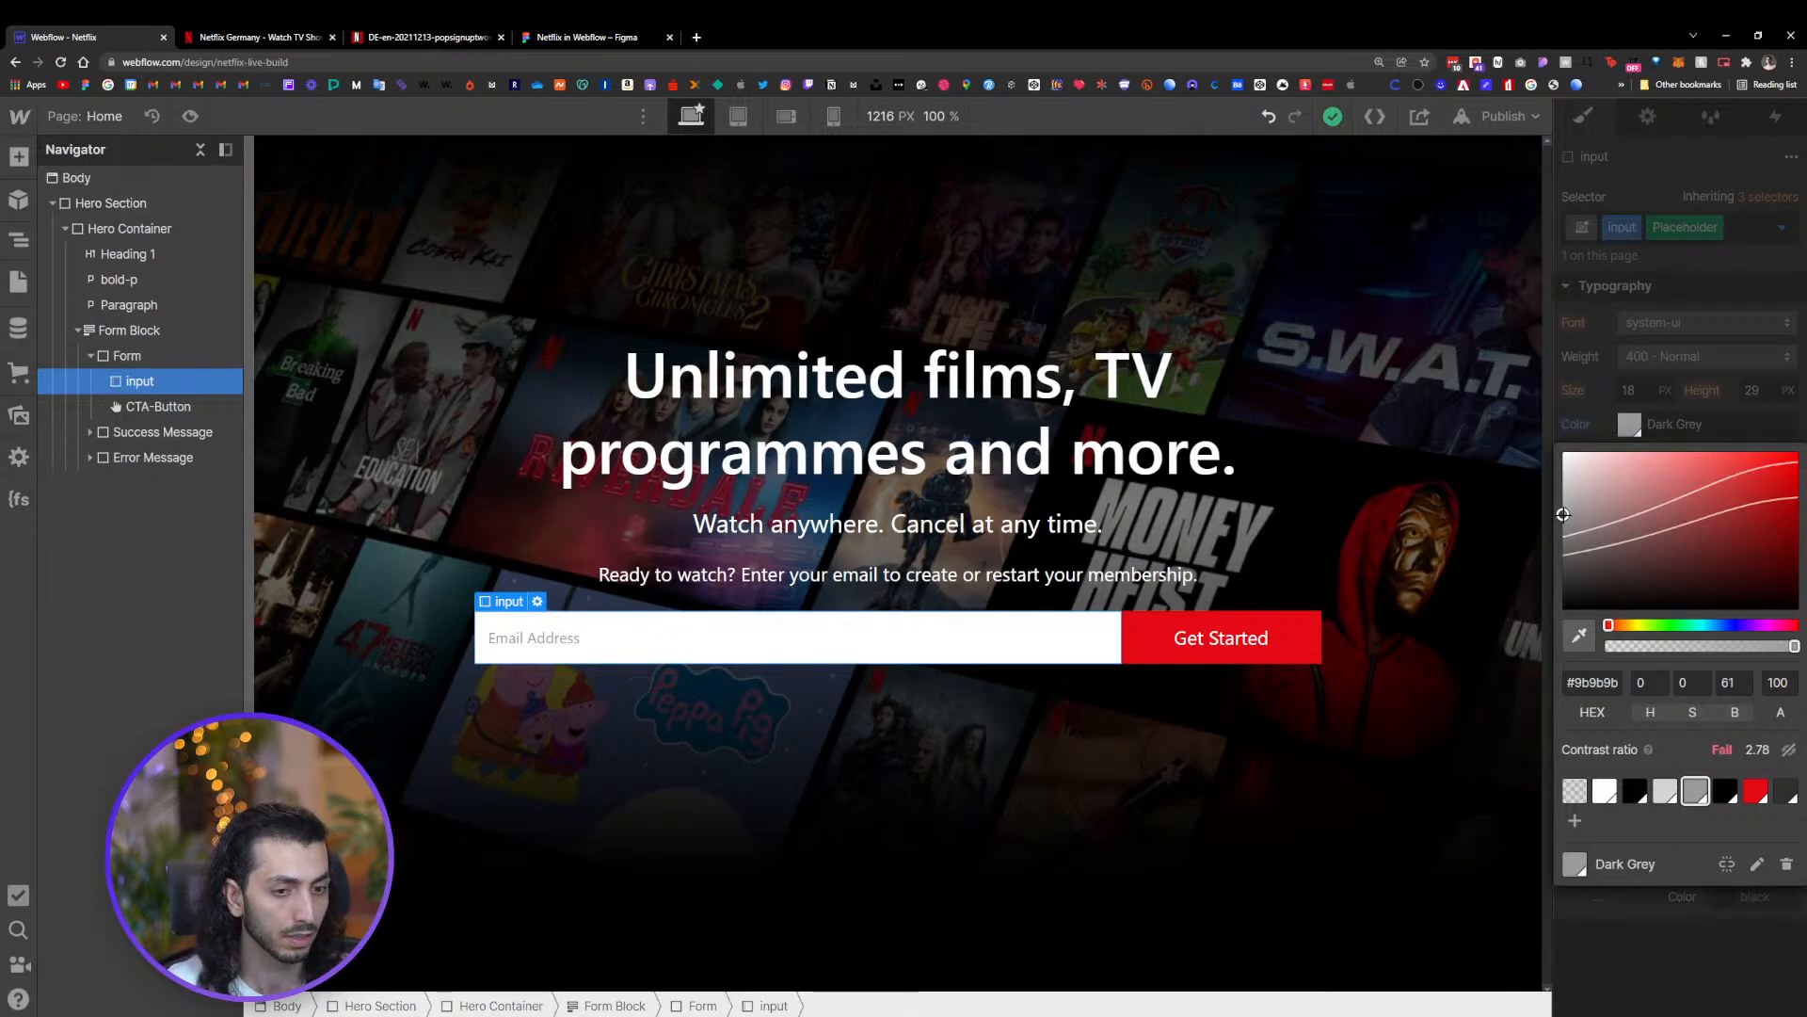
left_click_drag(1562, 515, 1562, 546)
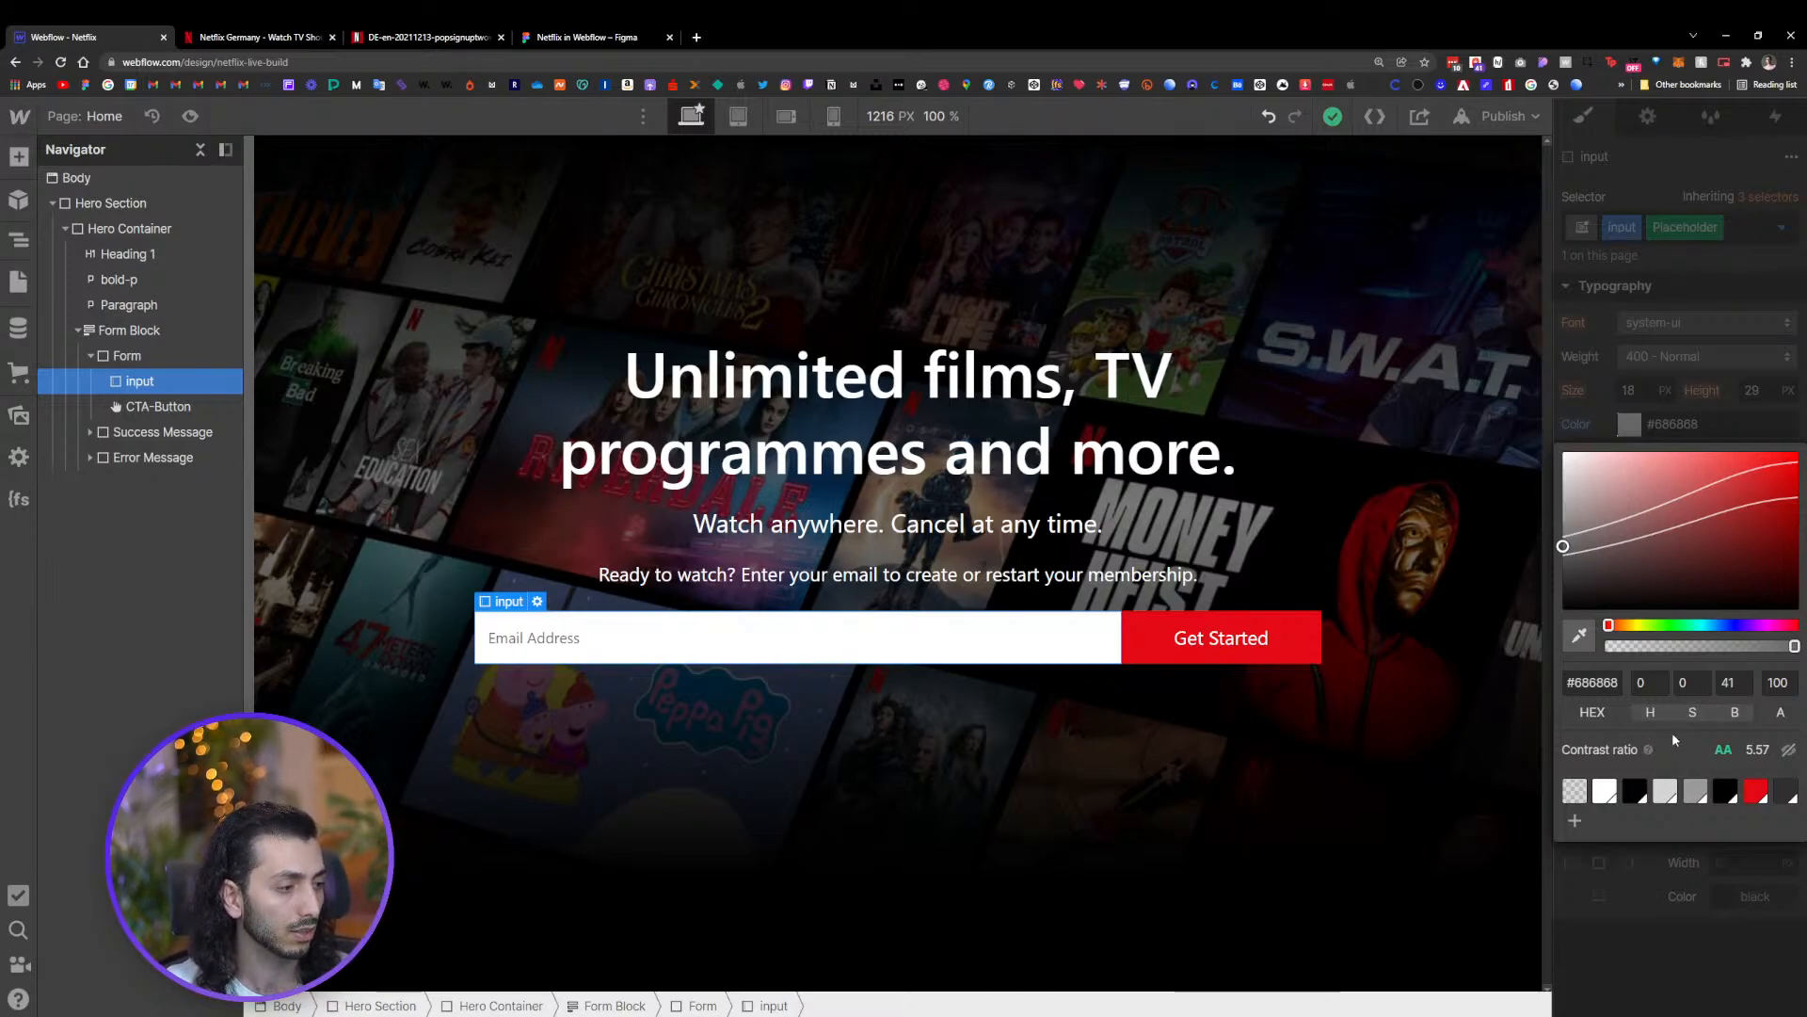
left_click(1563, 556)
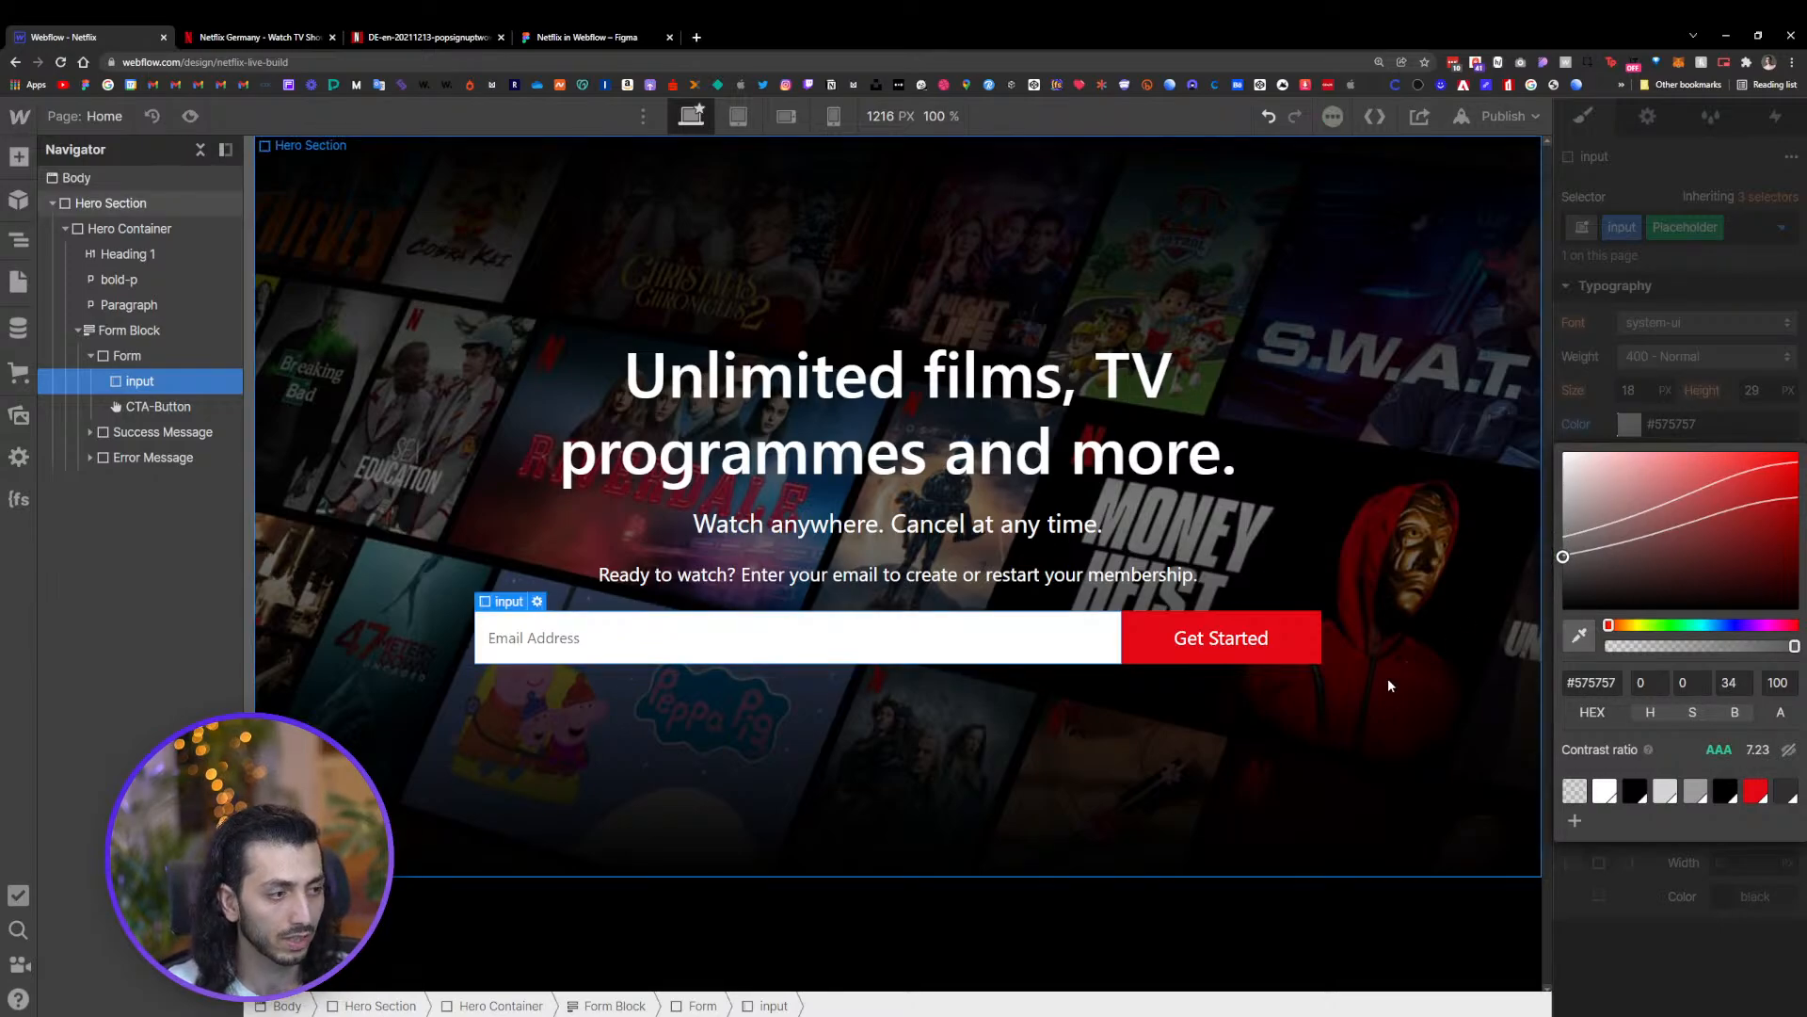
left_click(1715, 874)
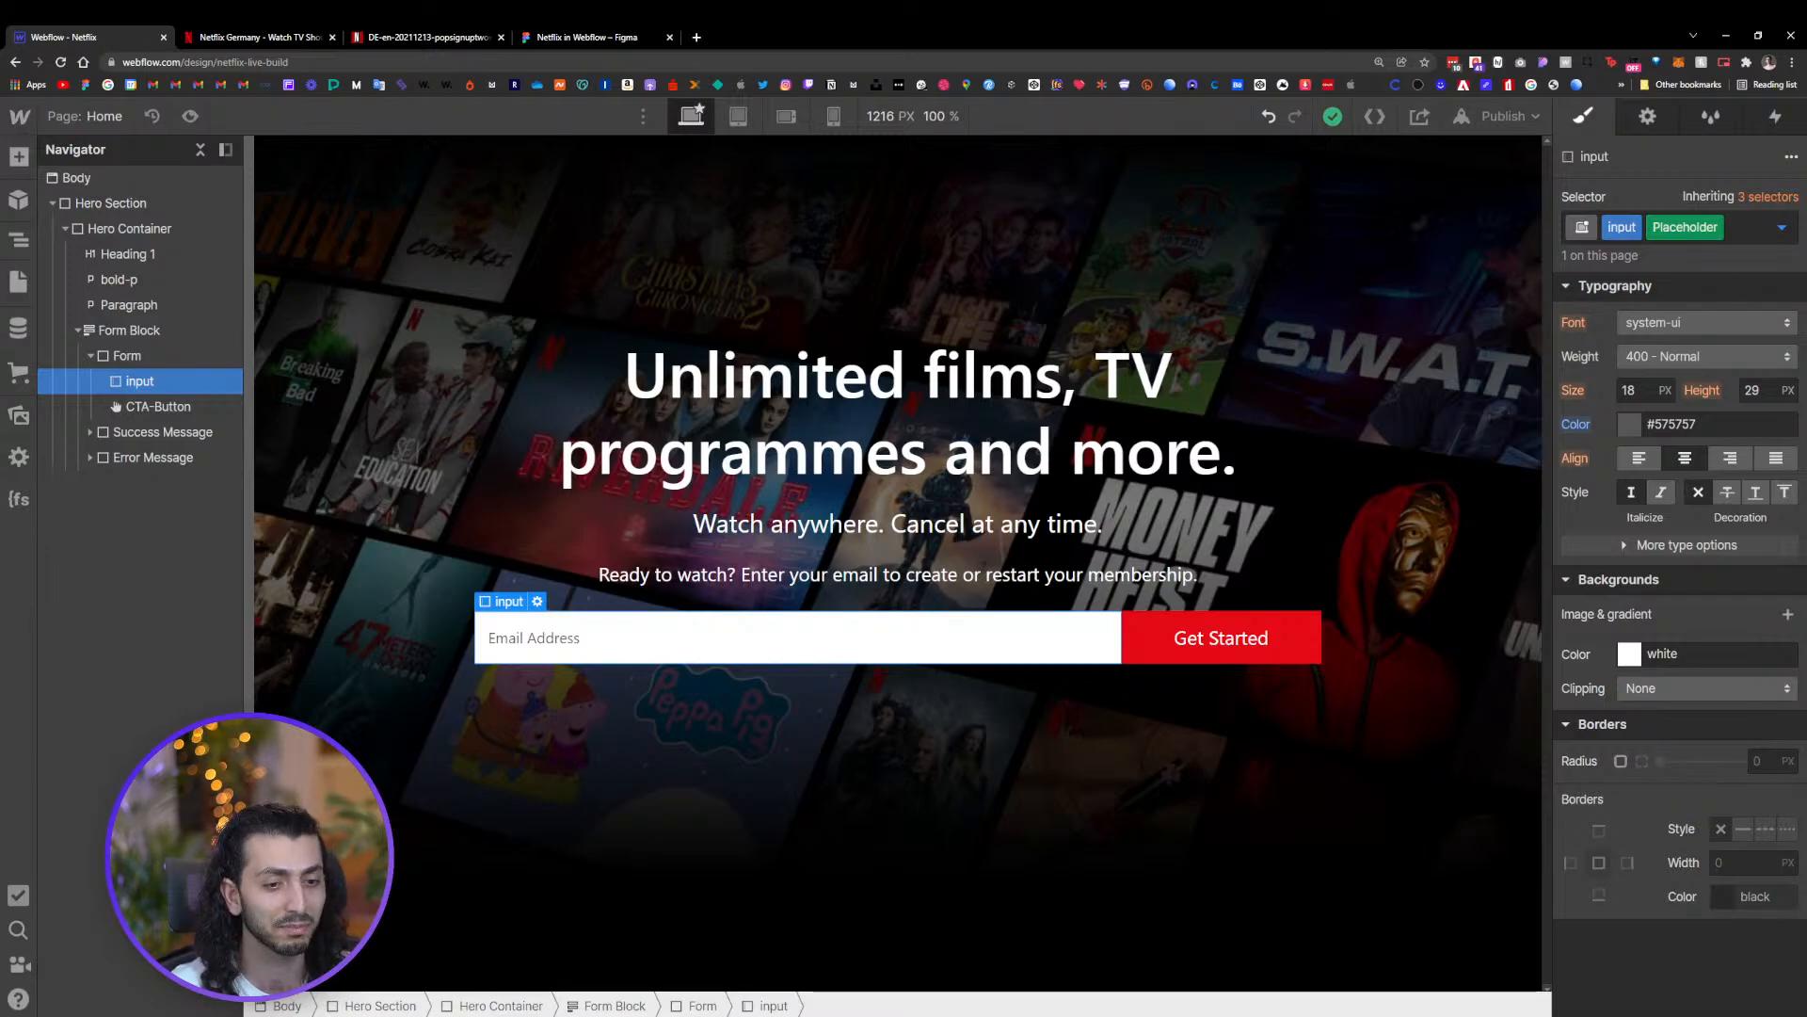
Select the Hero Section and review the reference Netflix page's hero and the sections below it
left_click(684, 652)
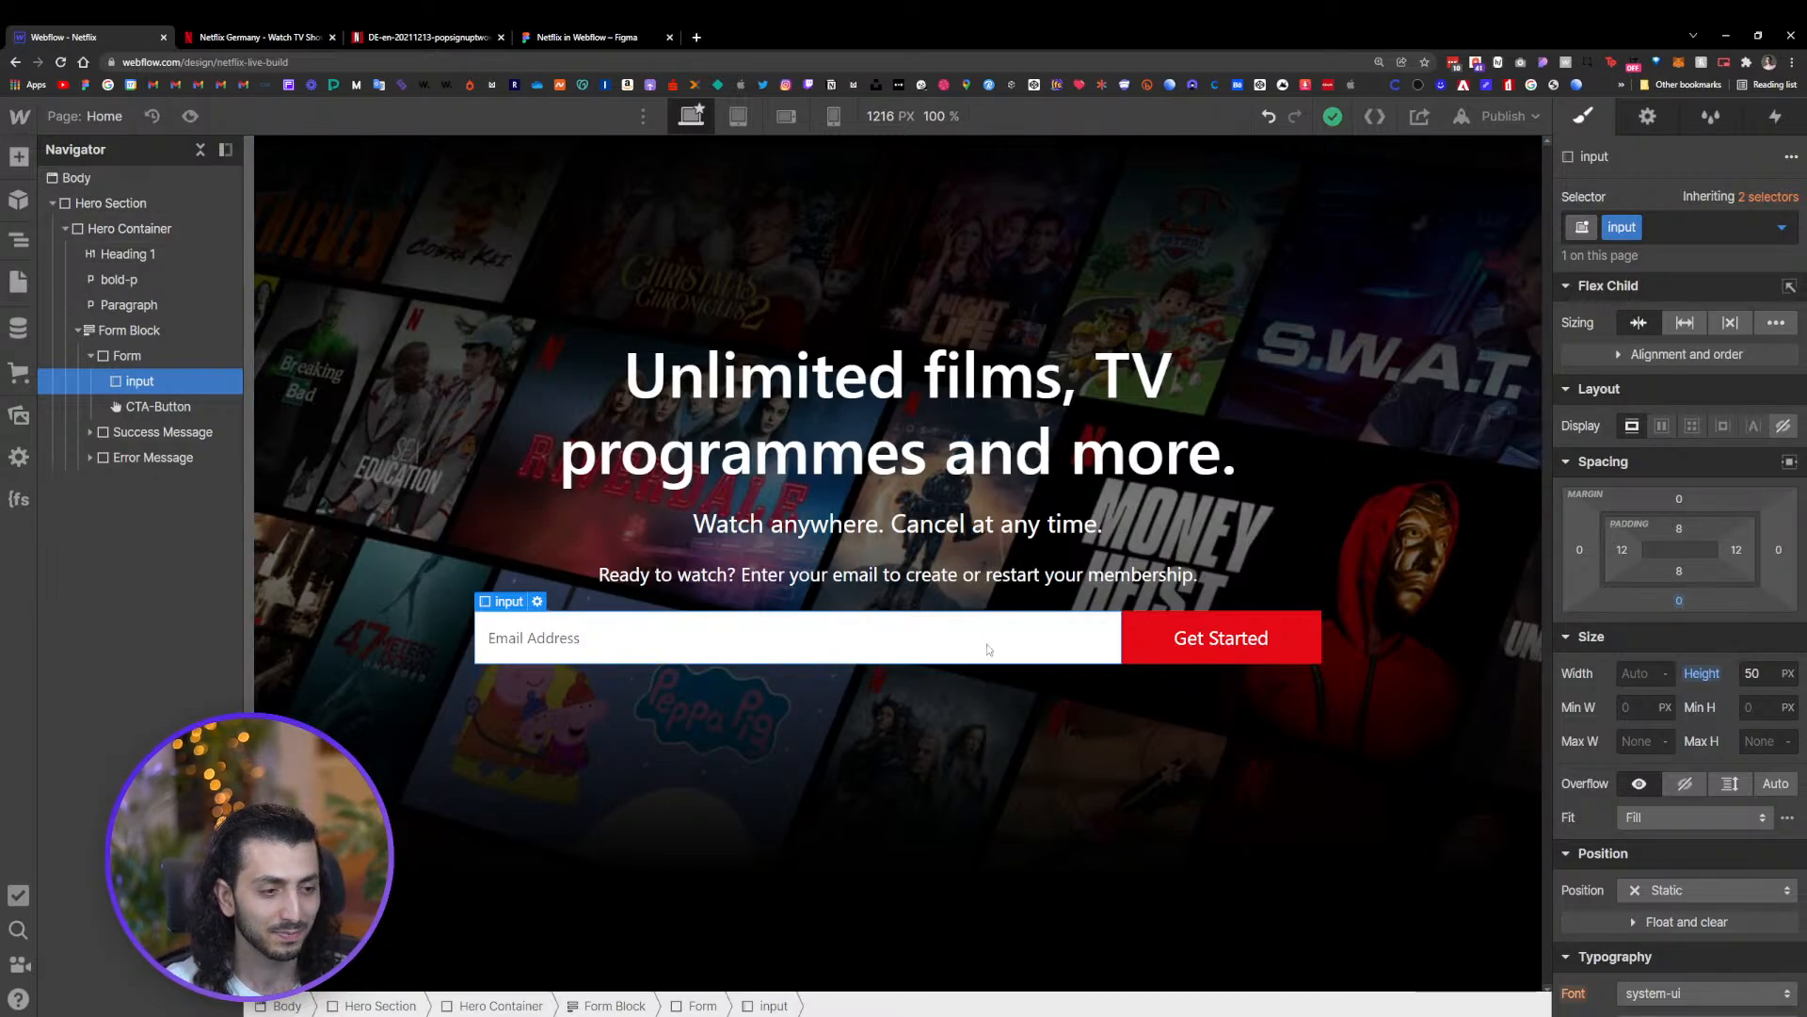
left_click(365, 712)
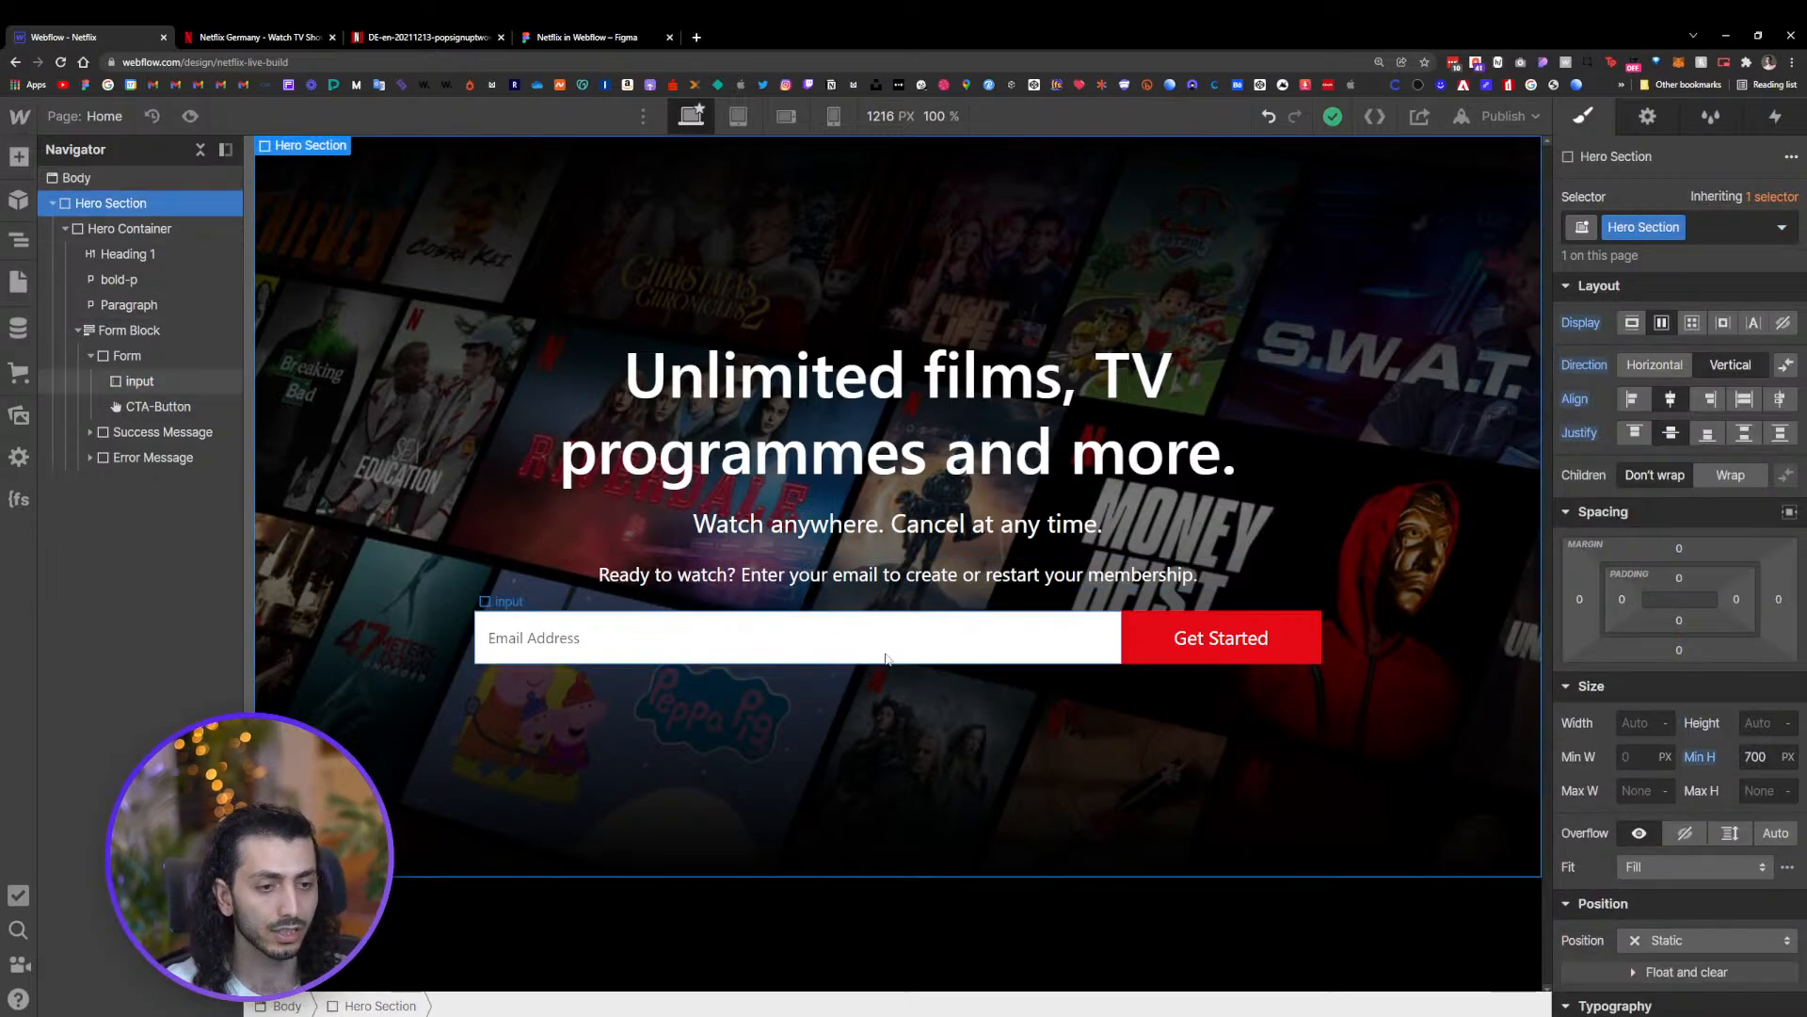
left_click(280, 38)
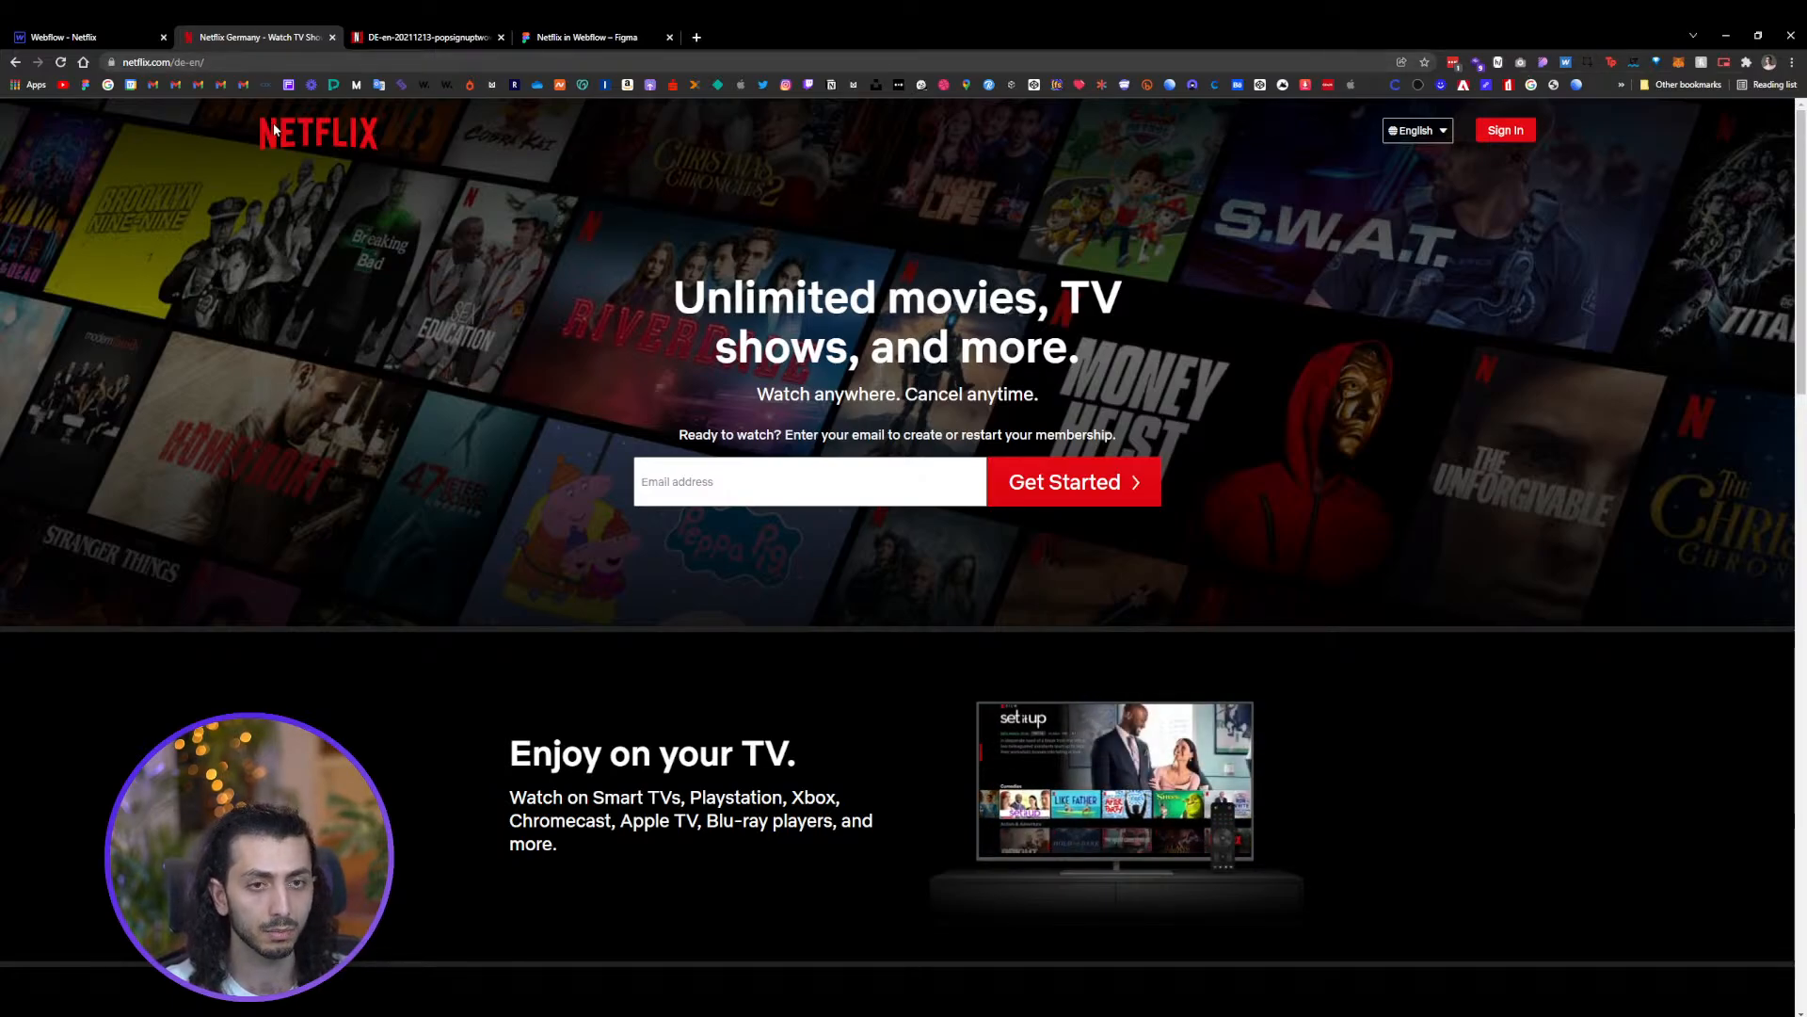
scroll(271, 126, "down", 4)
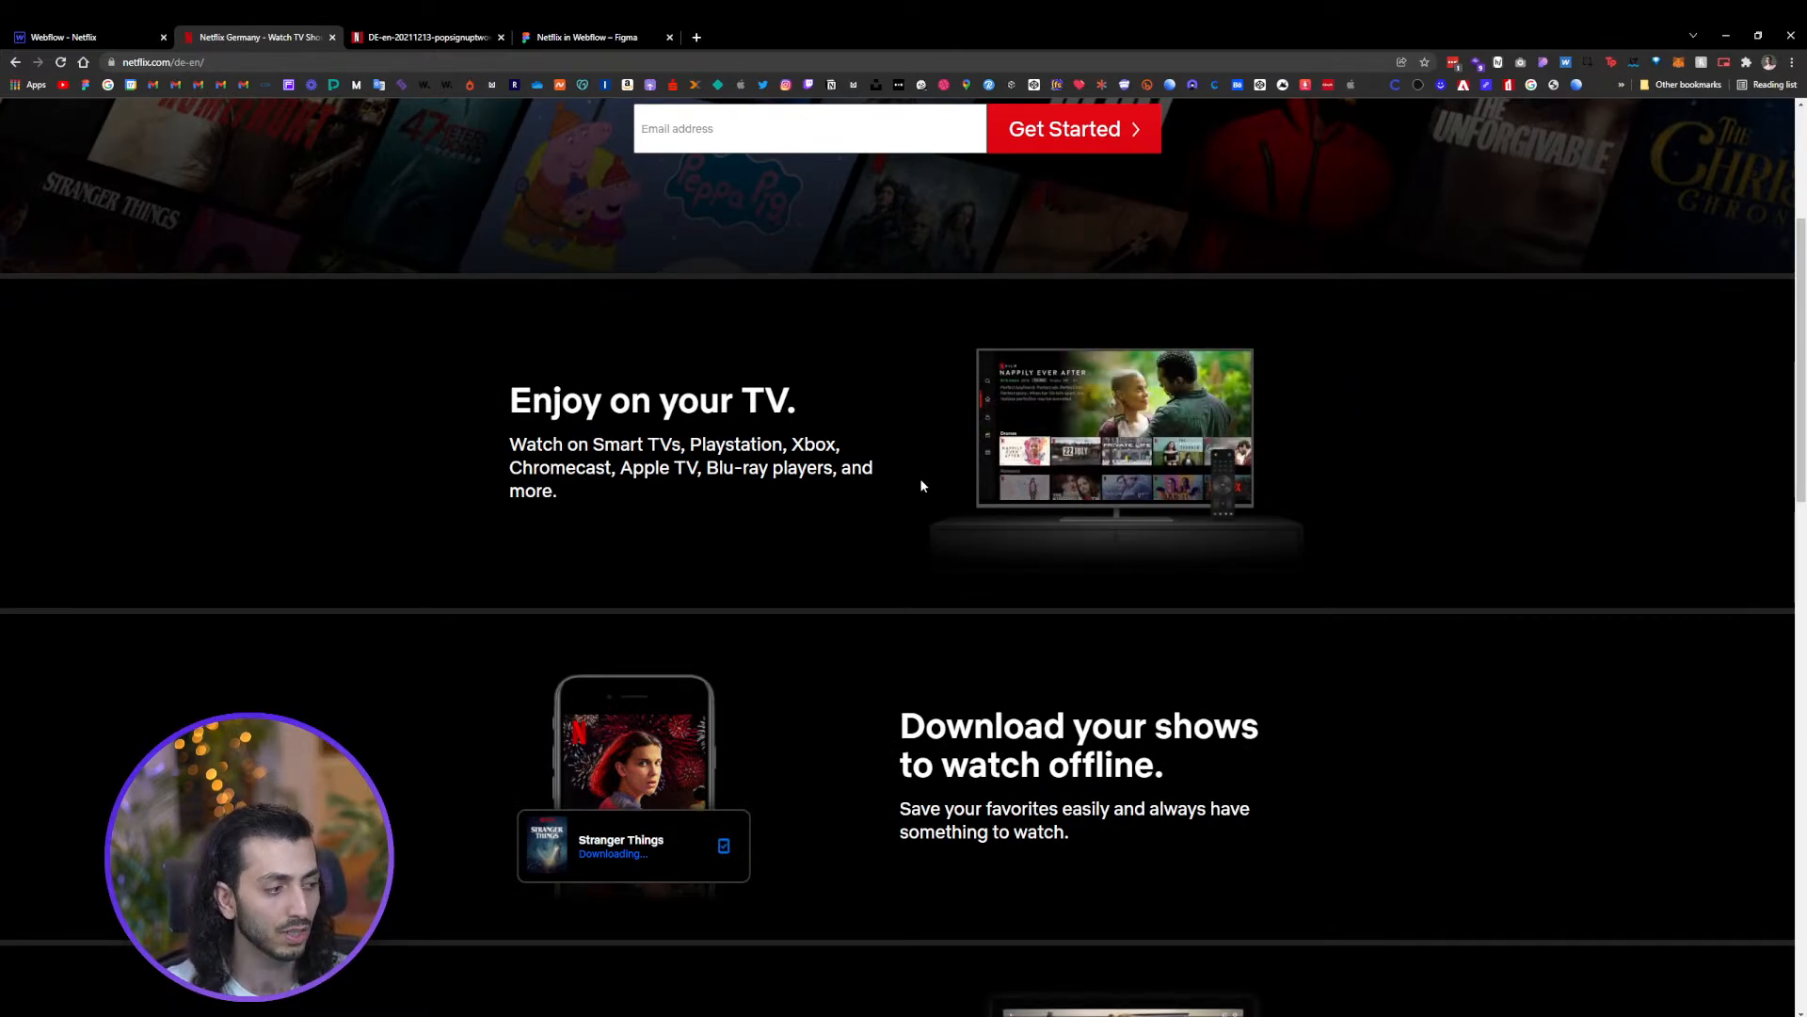
scroll(922, 485, "up", 1)
scroll(932, 509, "up", 4)
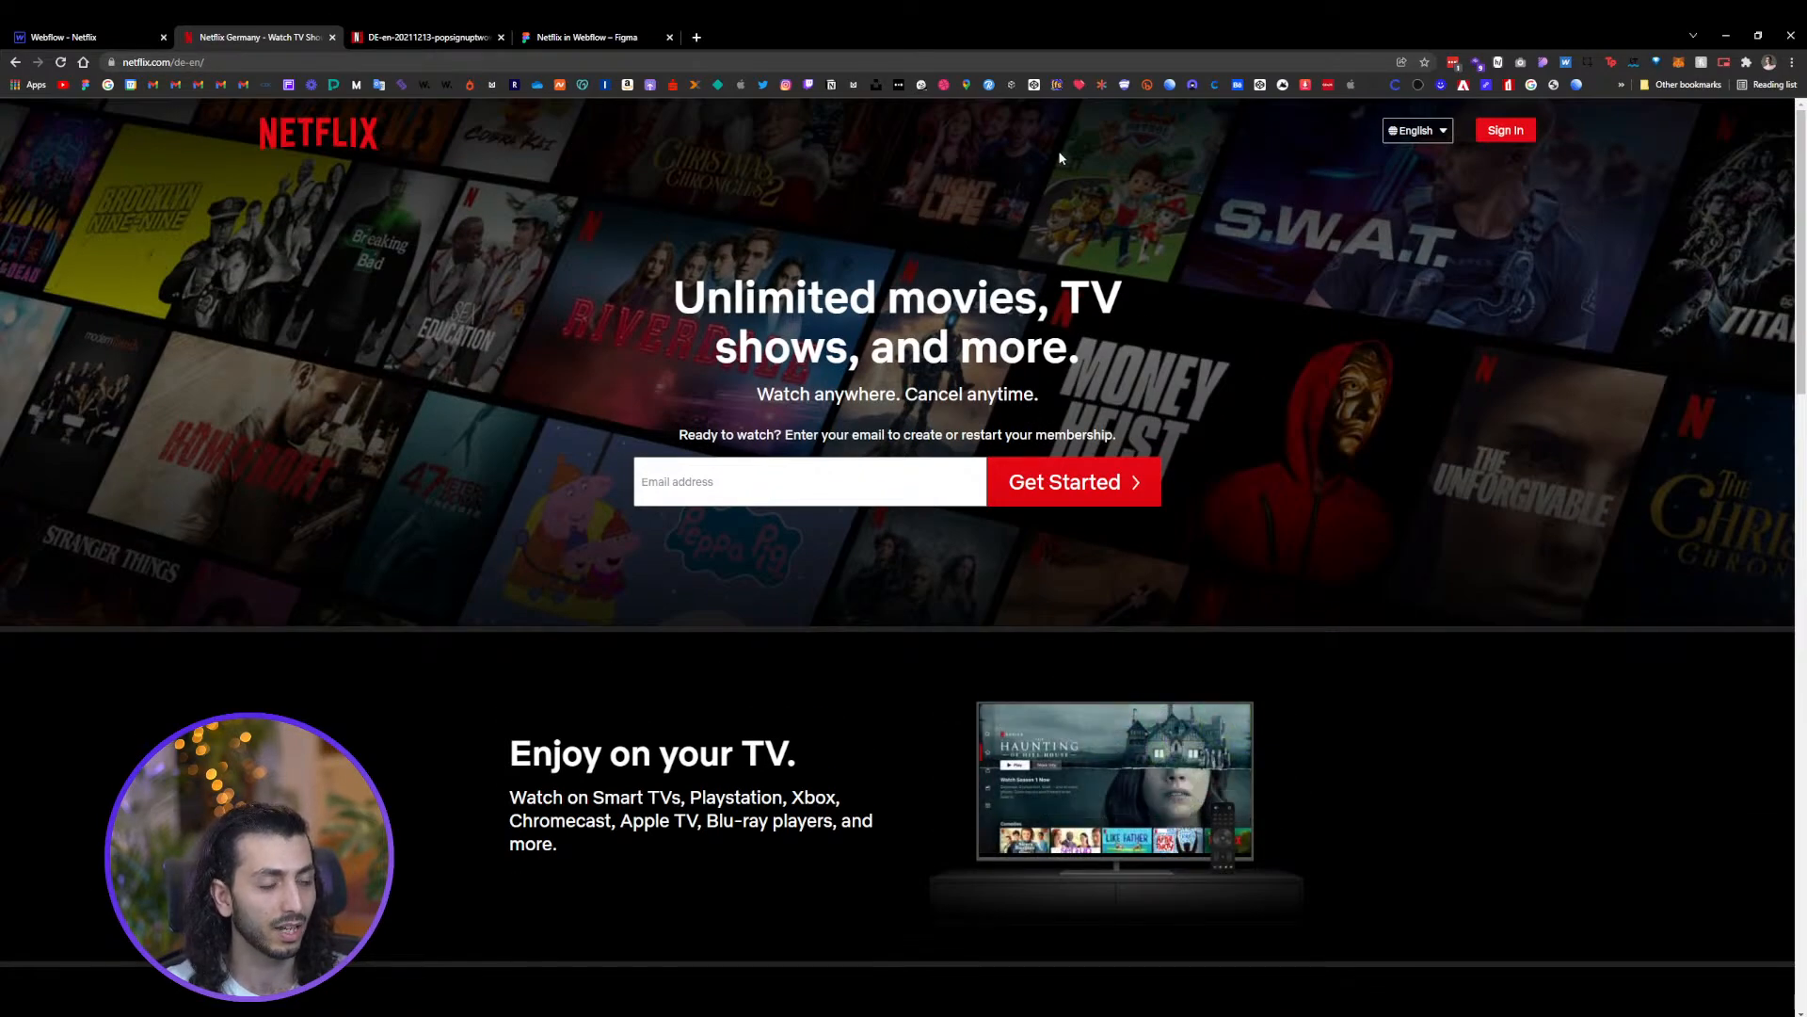
Compare the feature sections of the Figma design with those on the reference Netflix page
scroll(1393, 371, "down", 1)
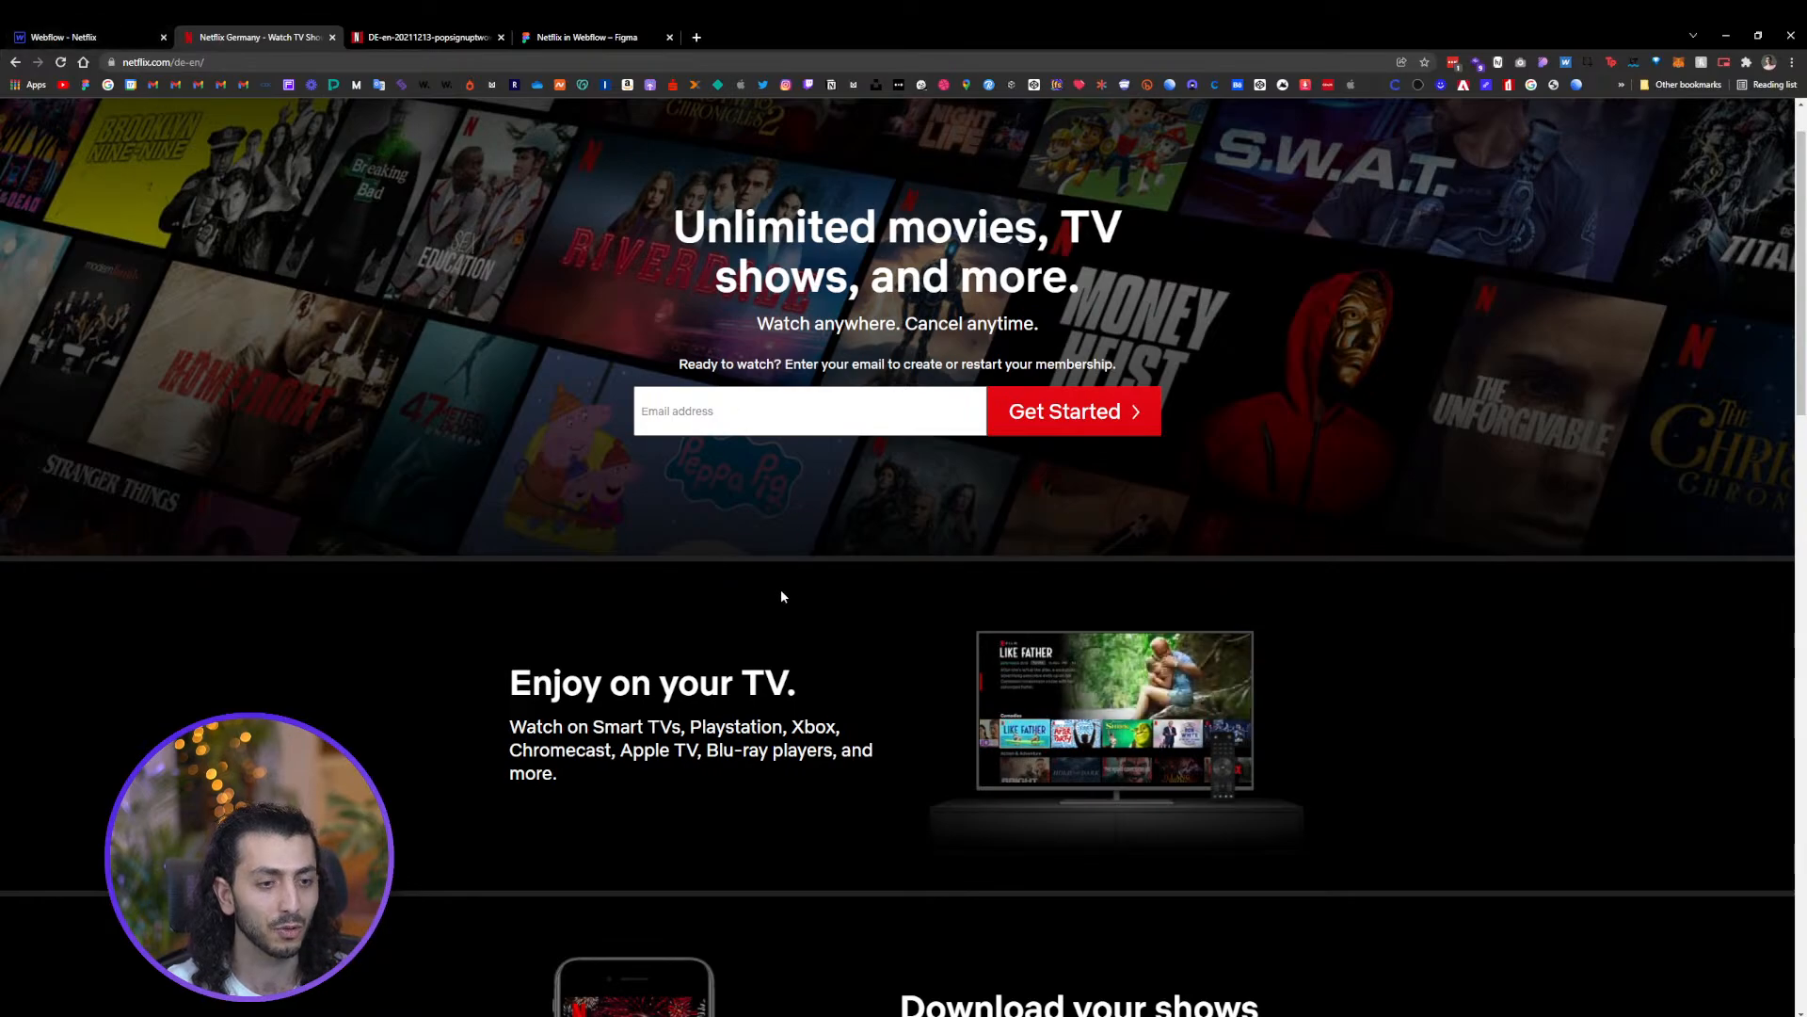
scroll(781, 589, "down", 4)
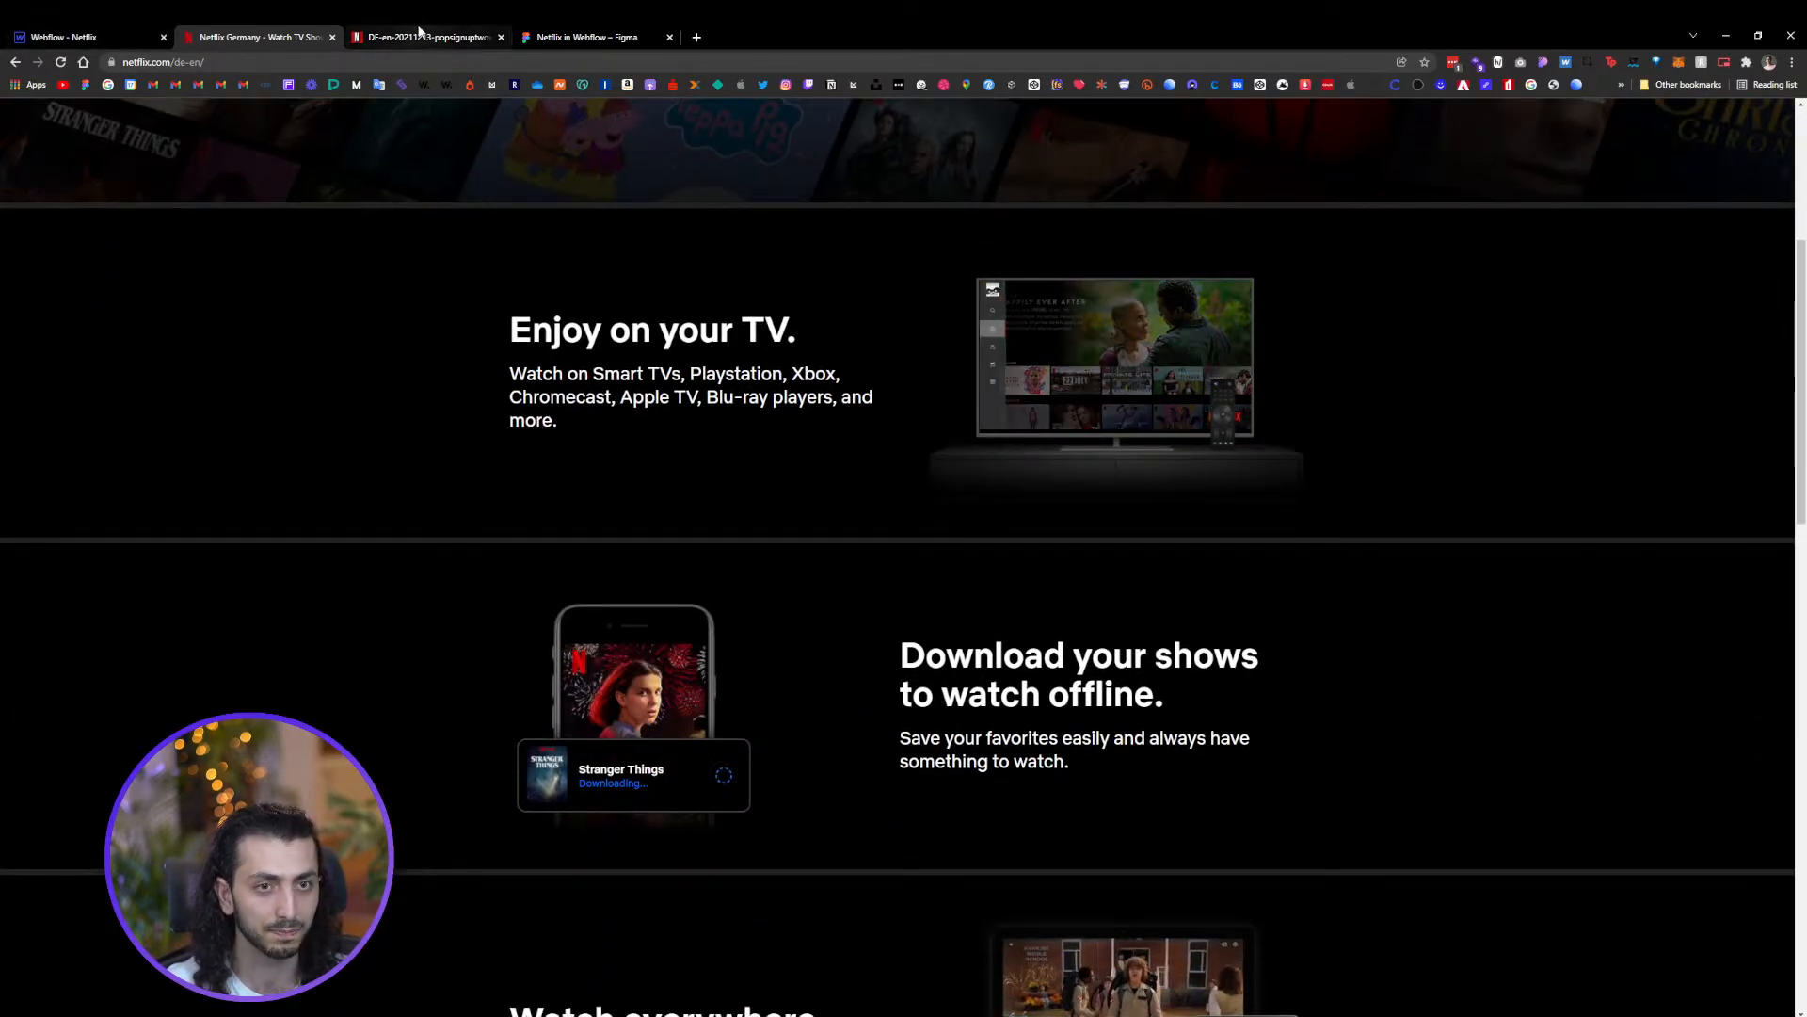
left_click(584, 37)
left_click(501, 36)
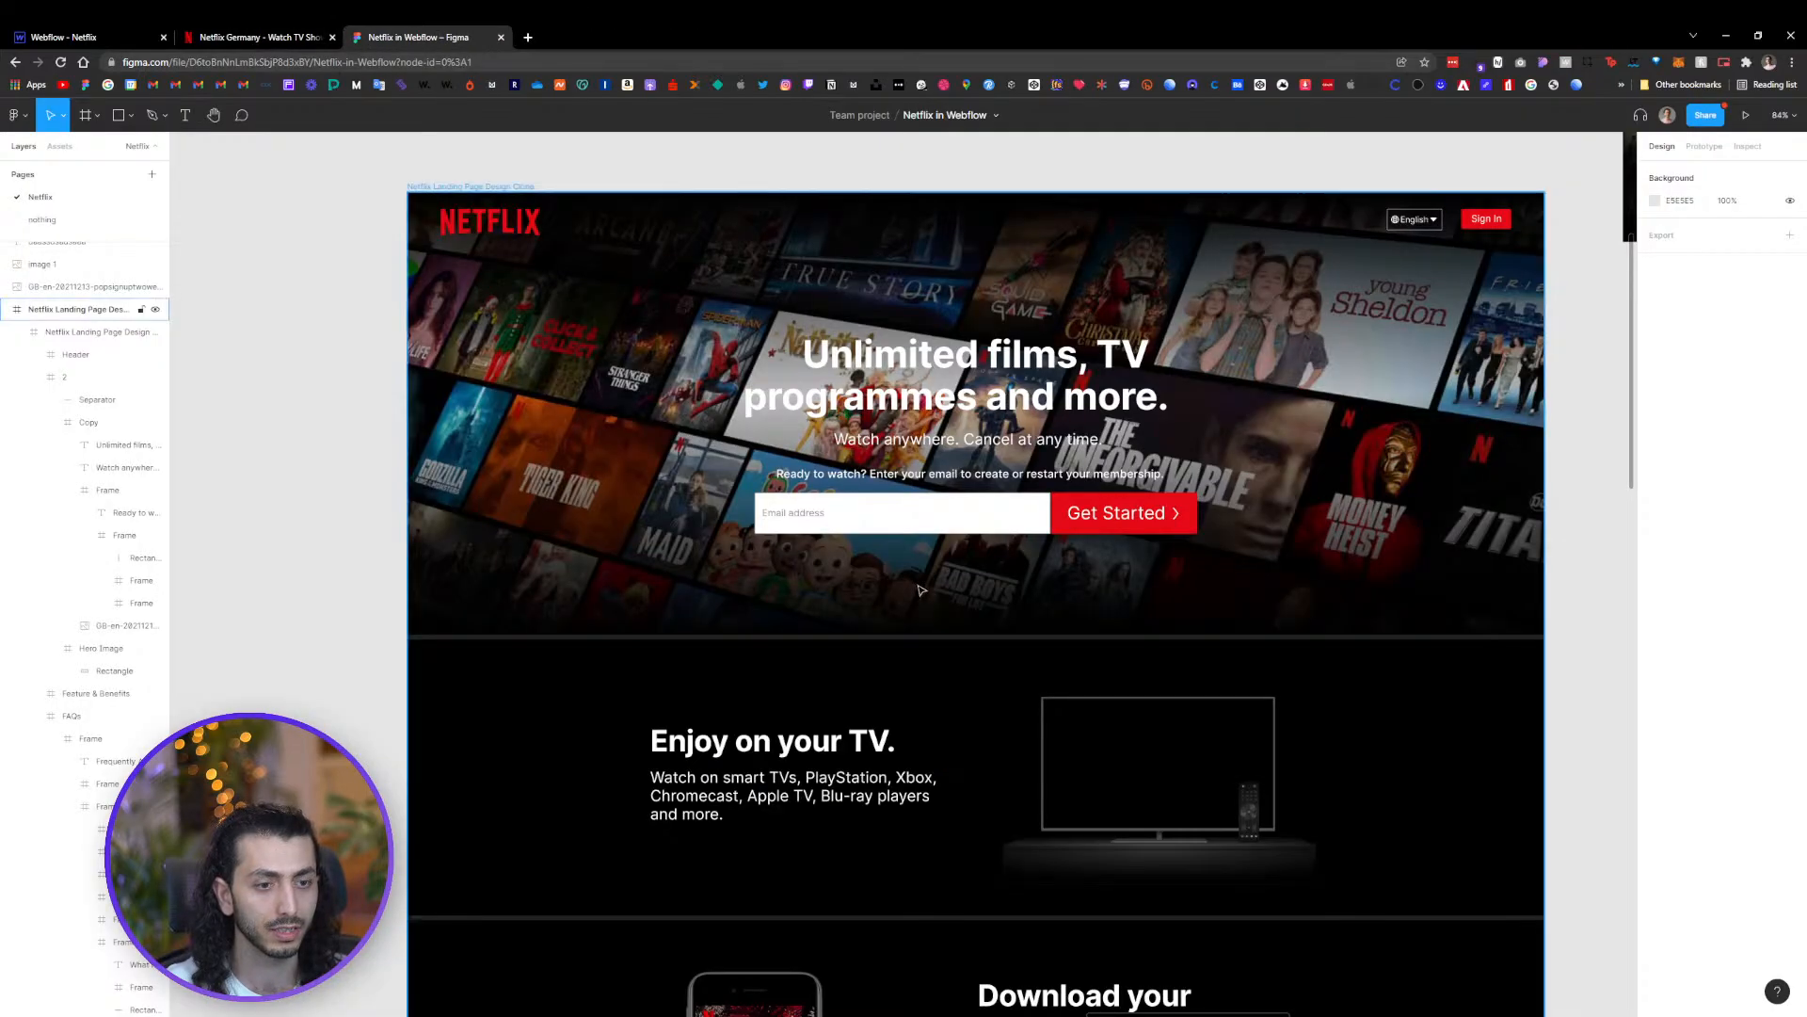
scroll(1605, 462, "down", 3)
left_click_drag(1585, 490, 1476, 443)
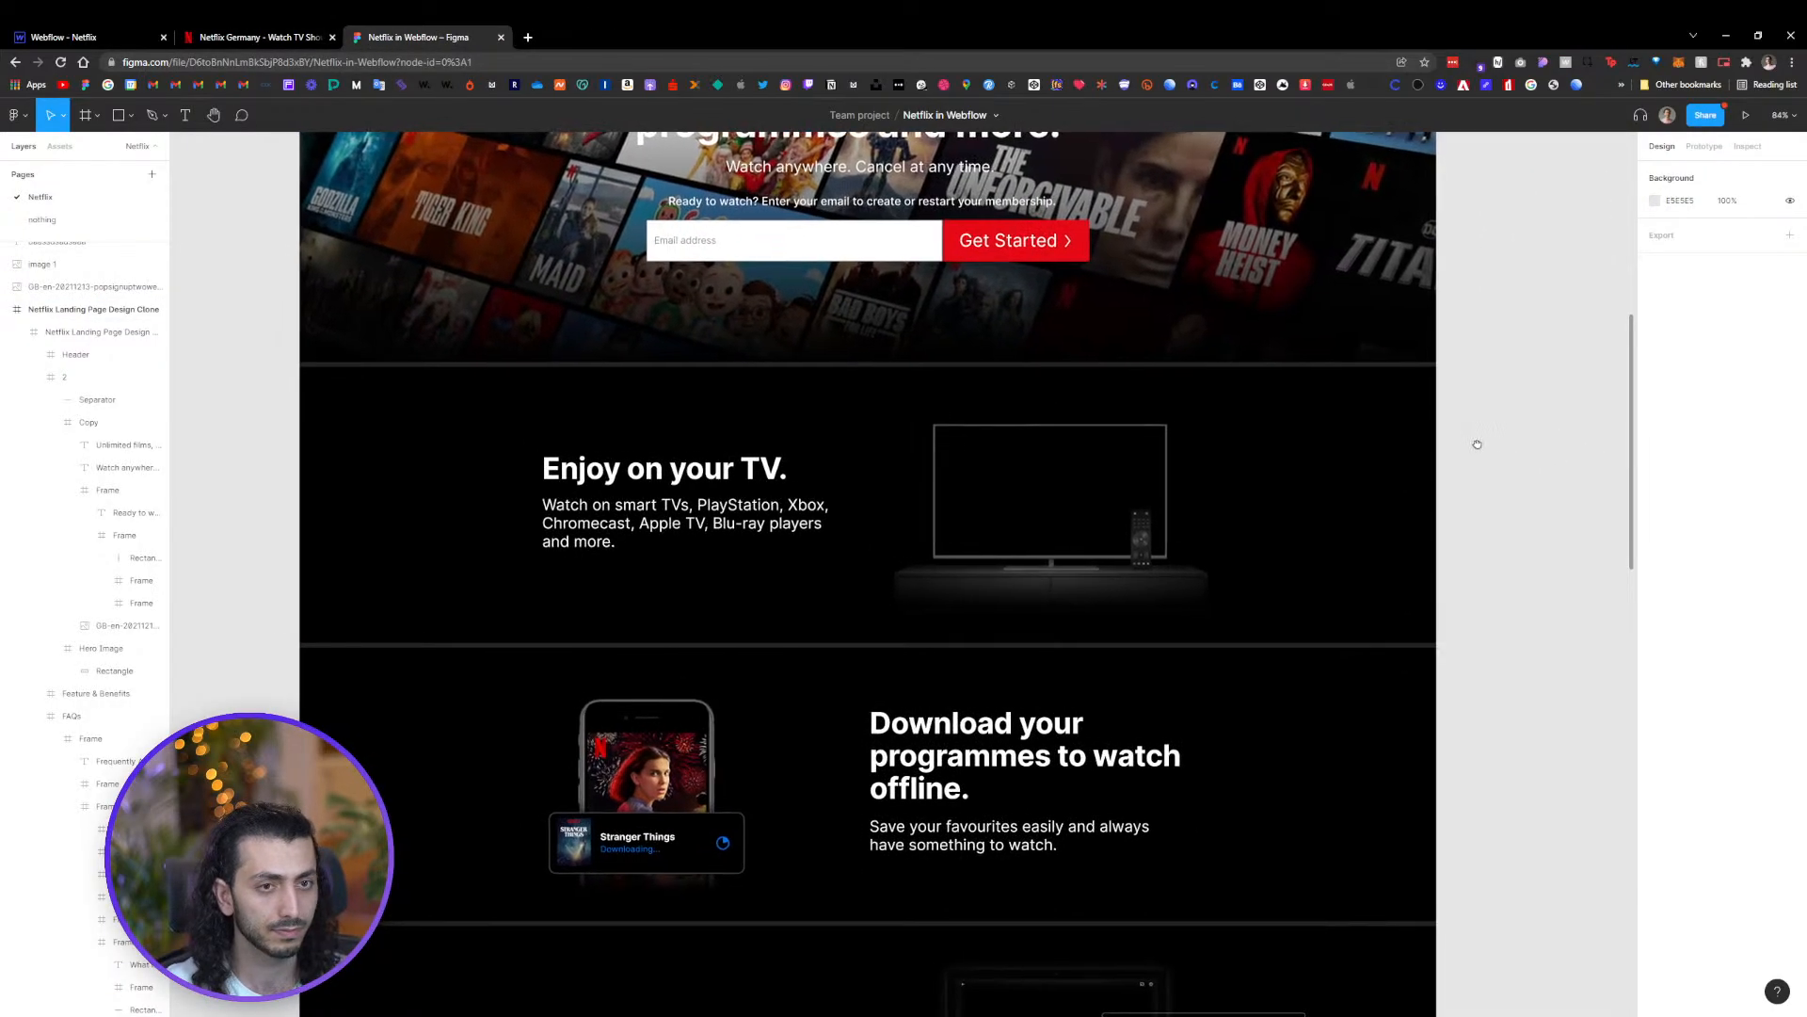
scroll(990, 520, "down", 3)
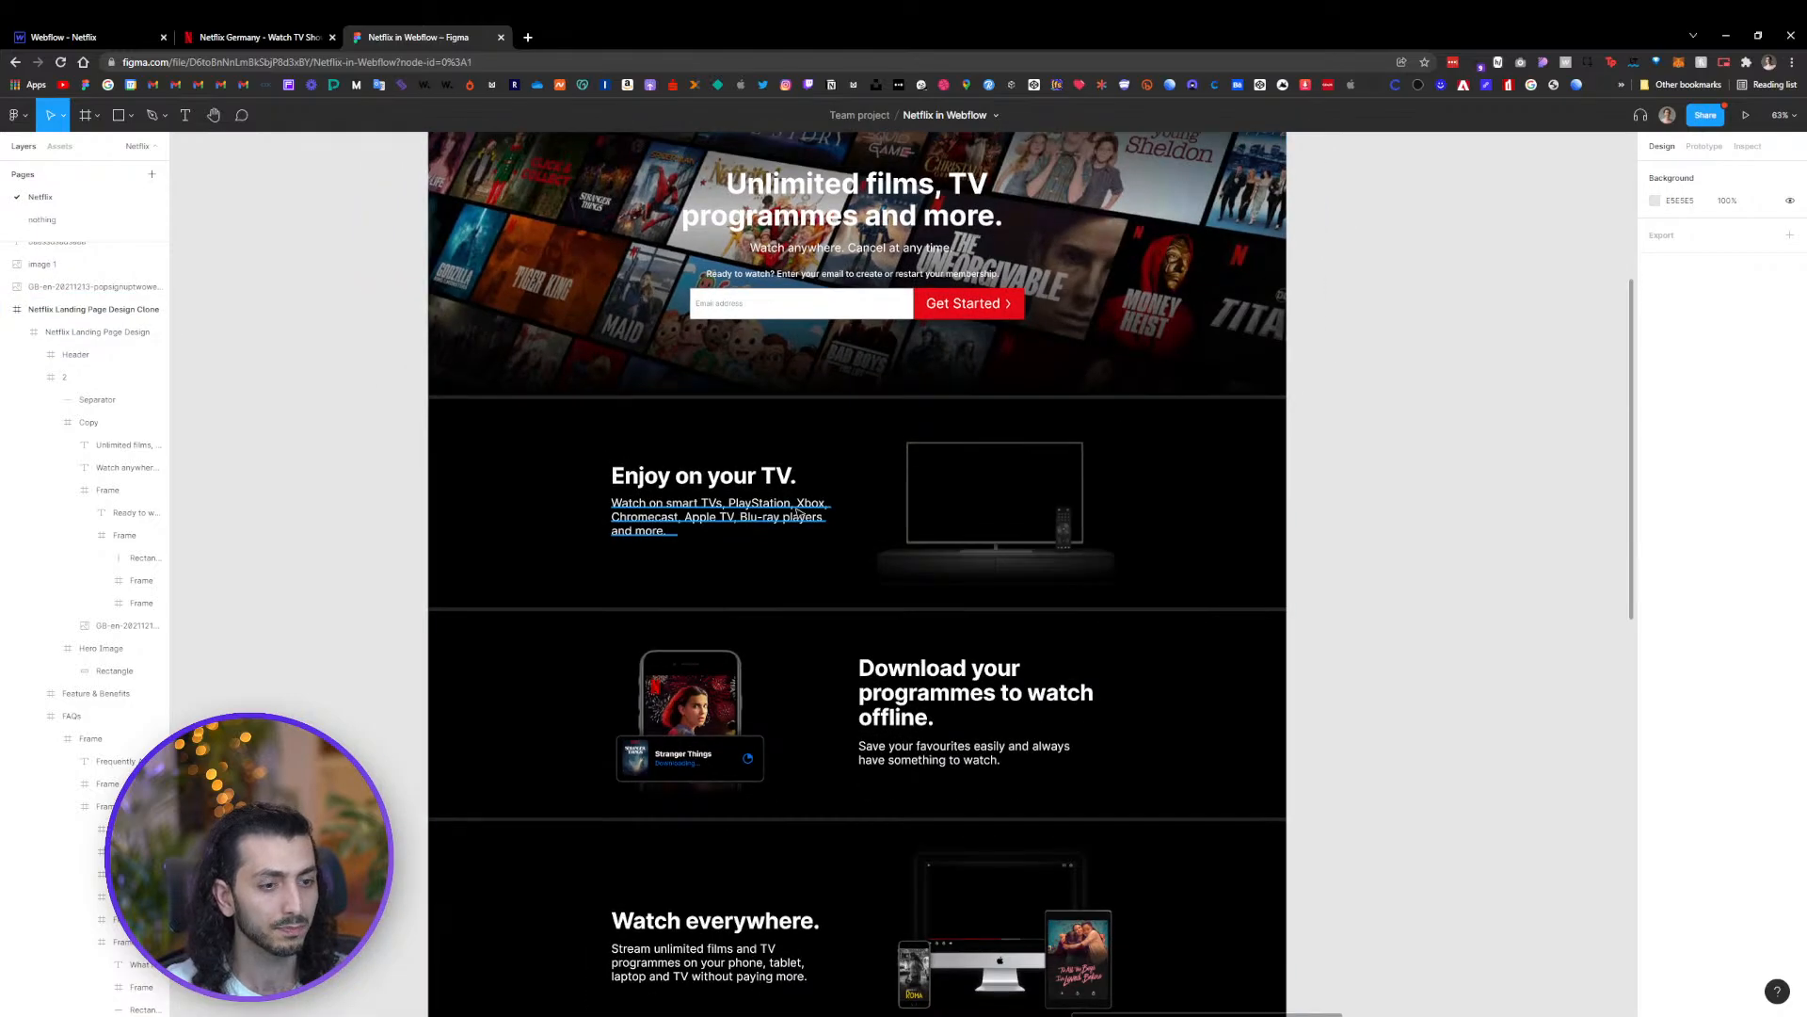
left_click_drag(1264, 442, 1315, 417)
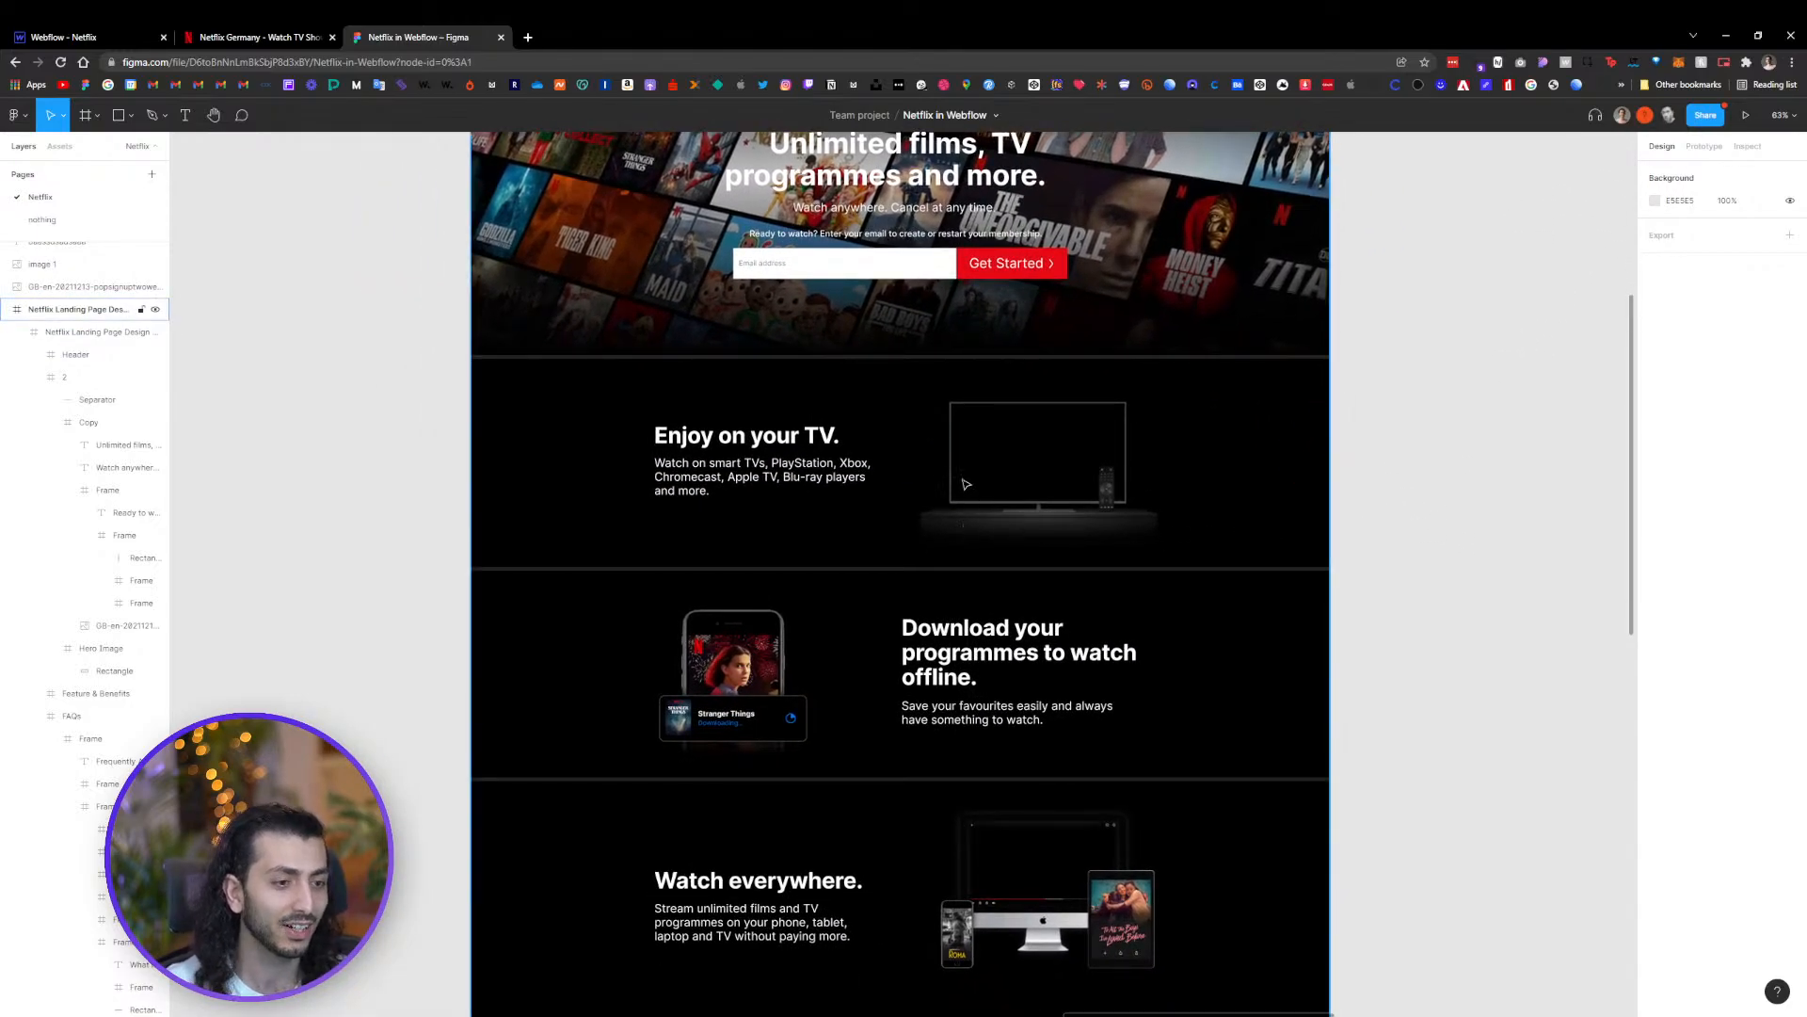
scroll(967, 480, "up", 3)
scroll(969, 459, "down", 3)
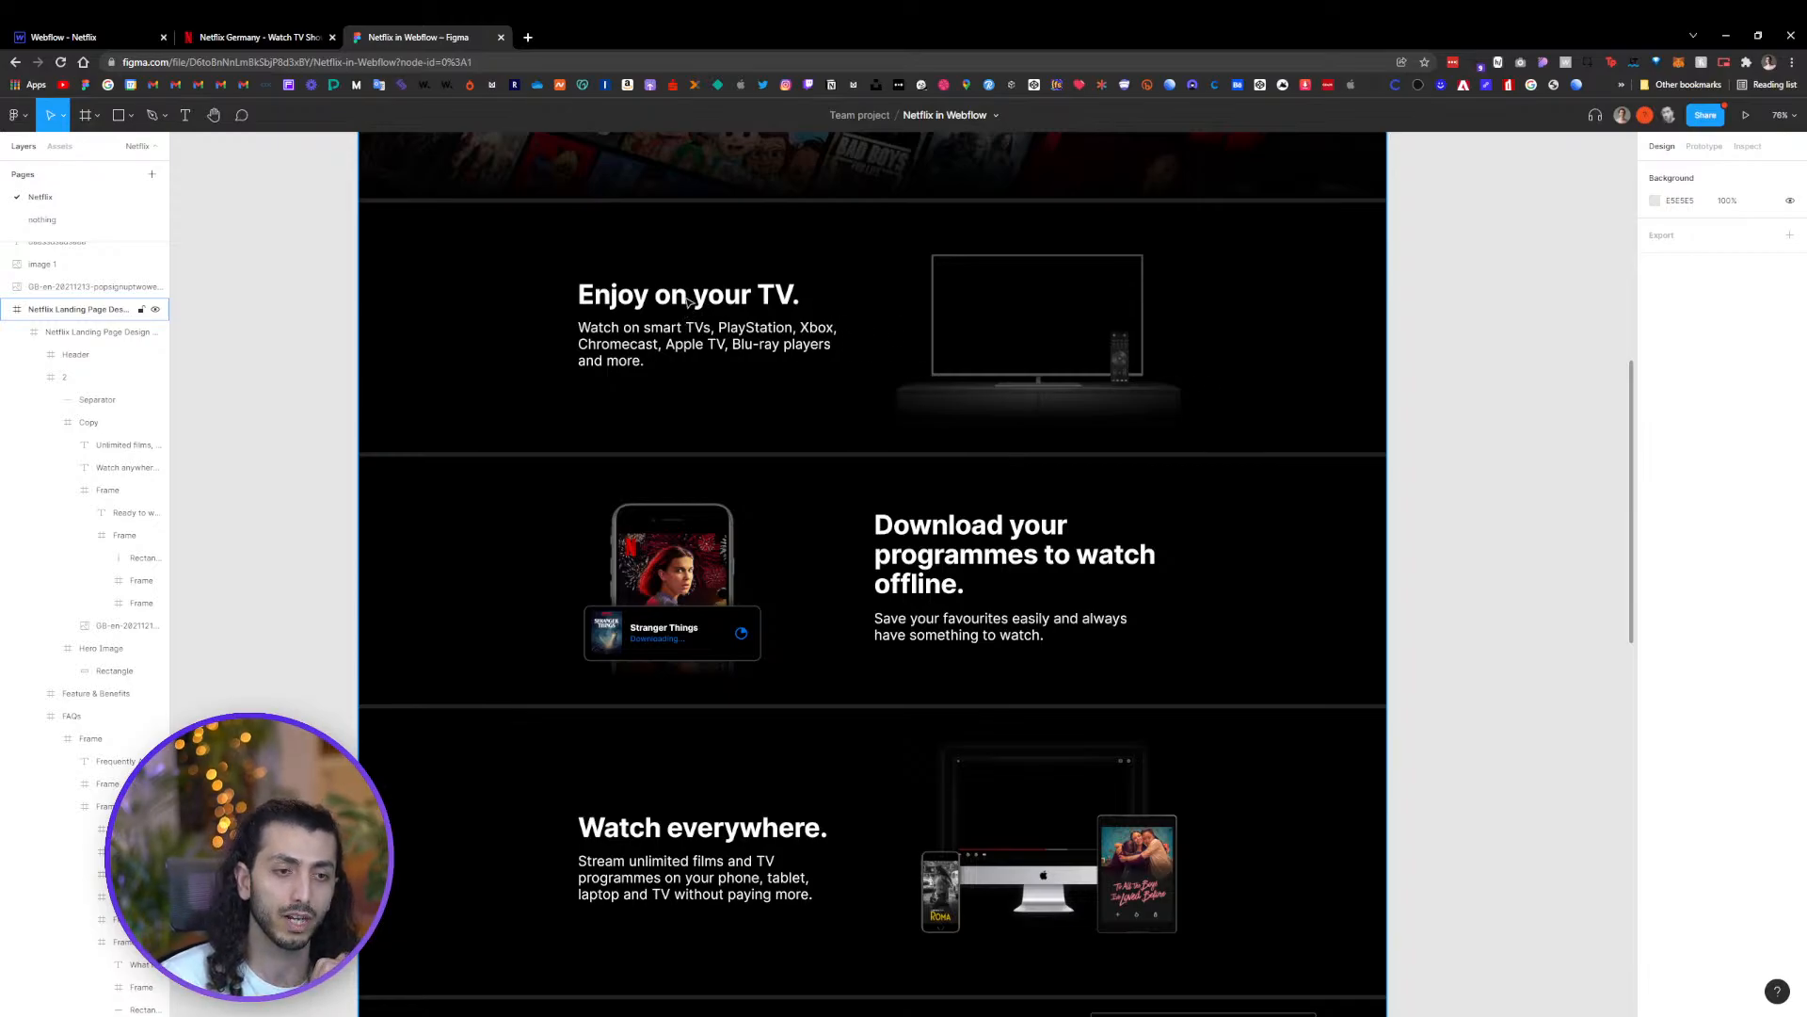
scroll(716, 386, "up", 5)
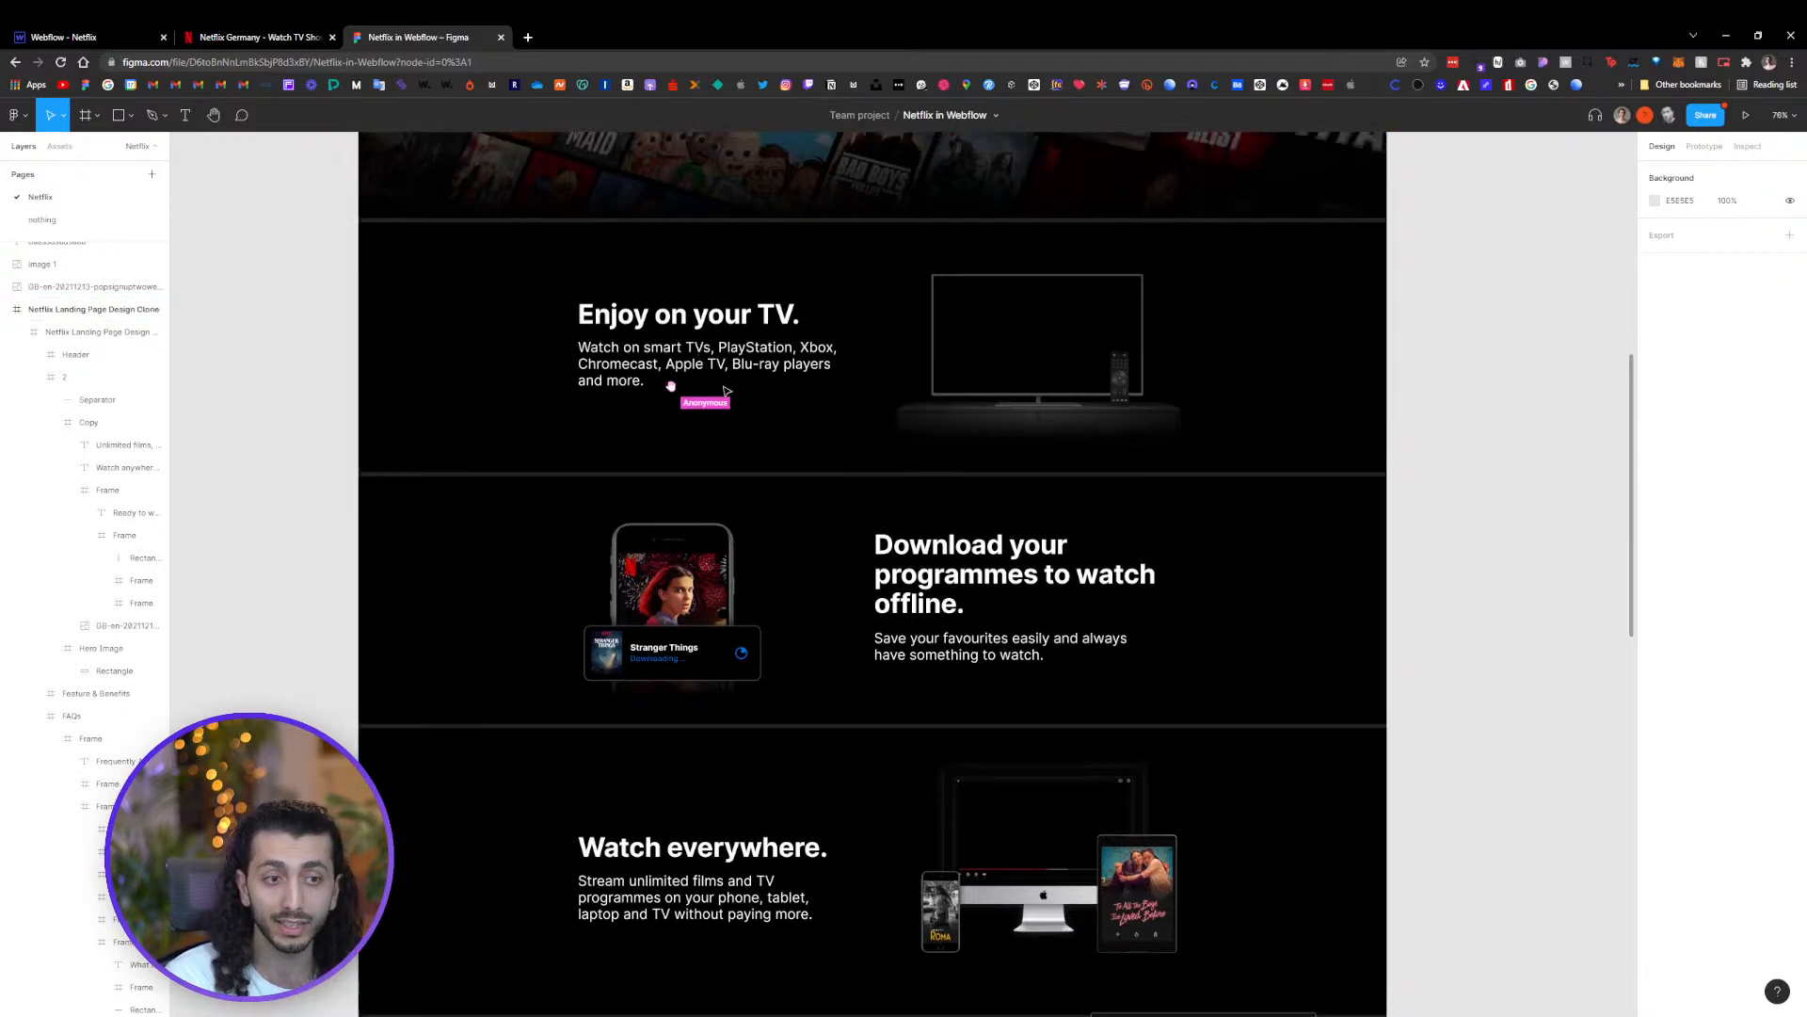
scroll(735, 434, "up", 2)
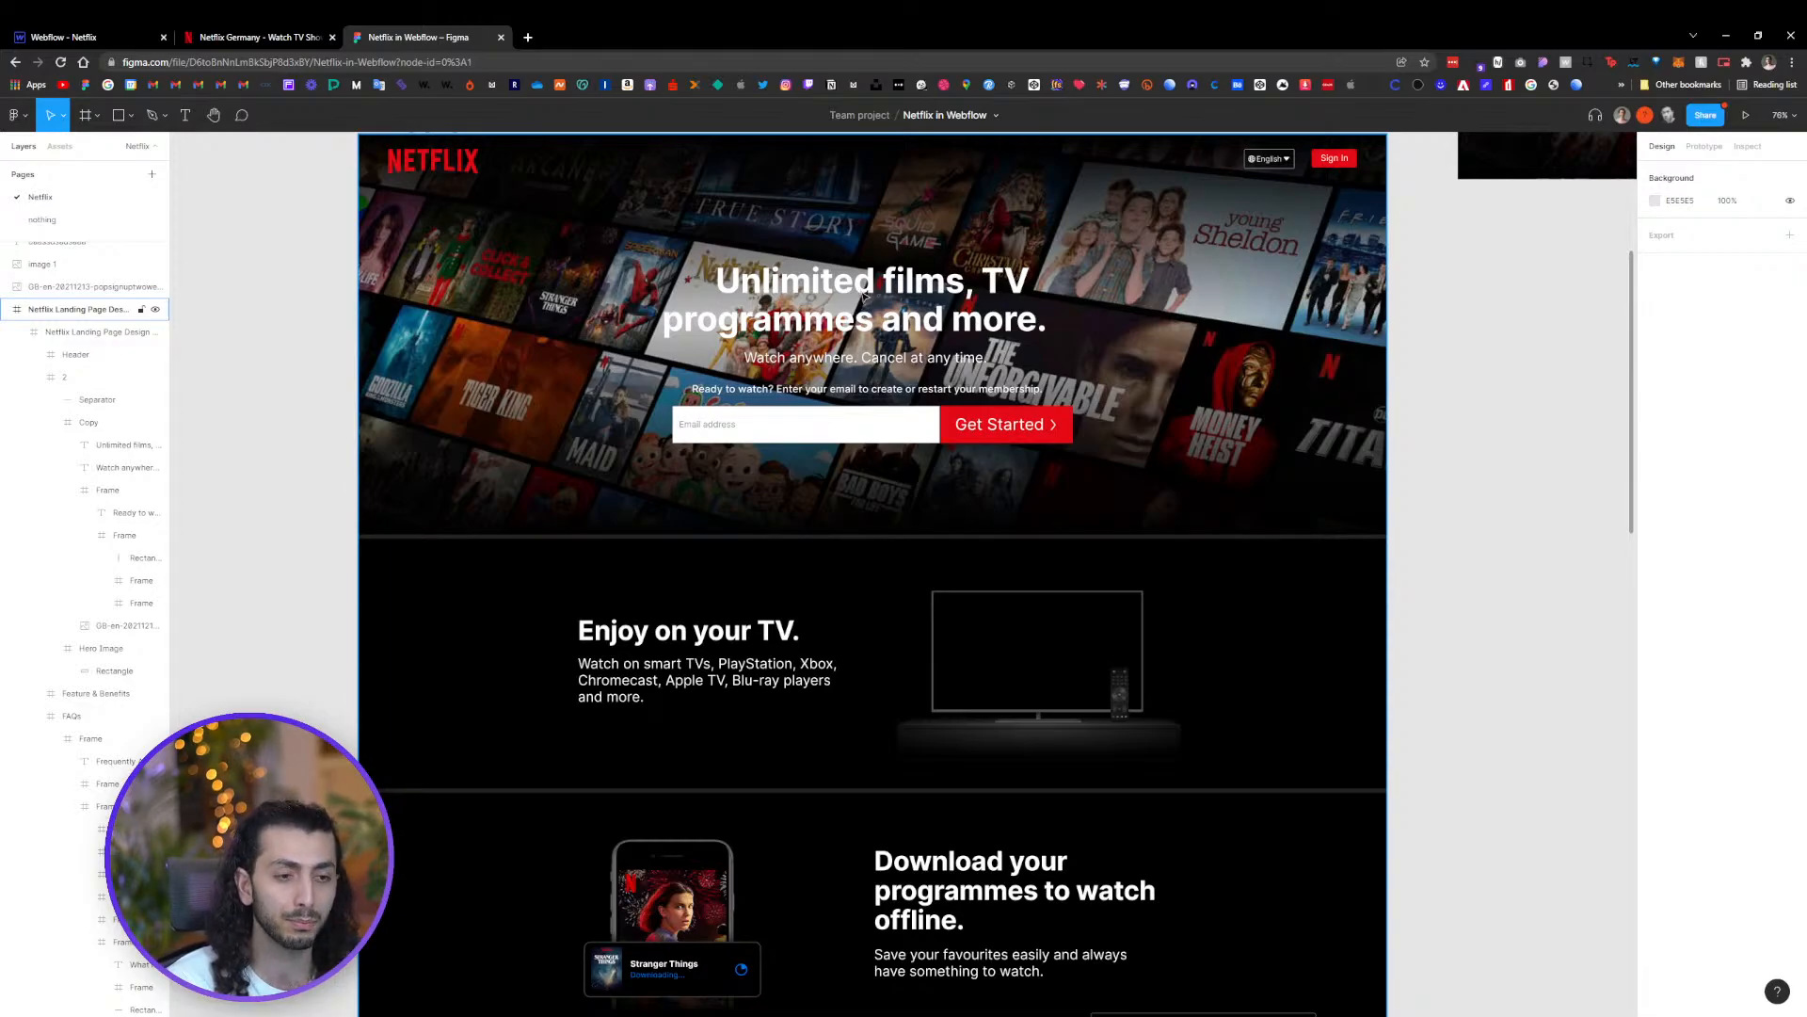
scroll(735, 665, "down", 2)
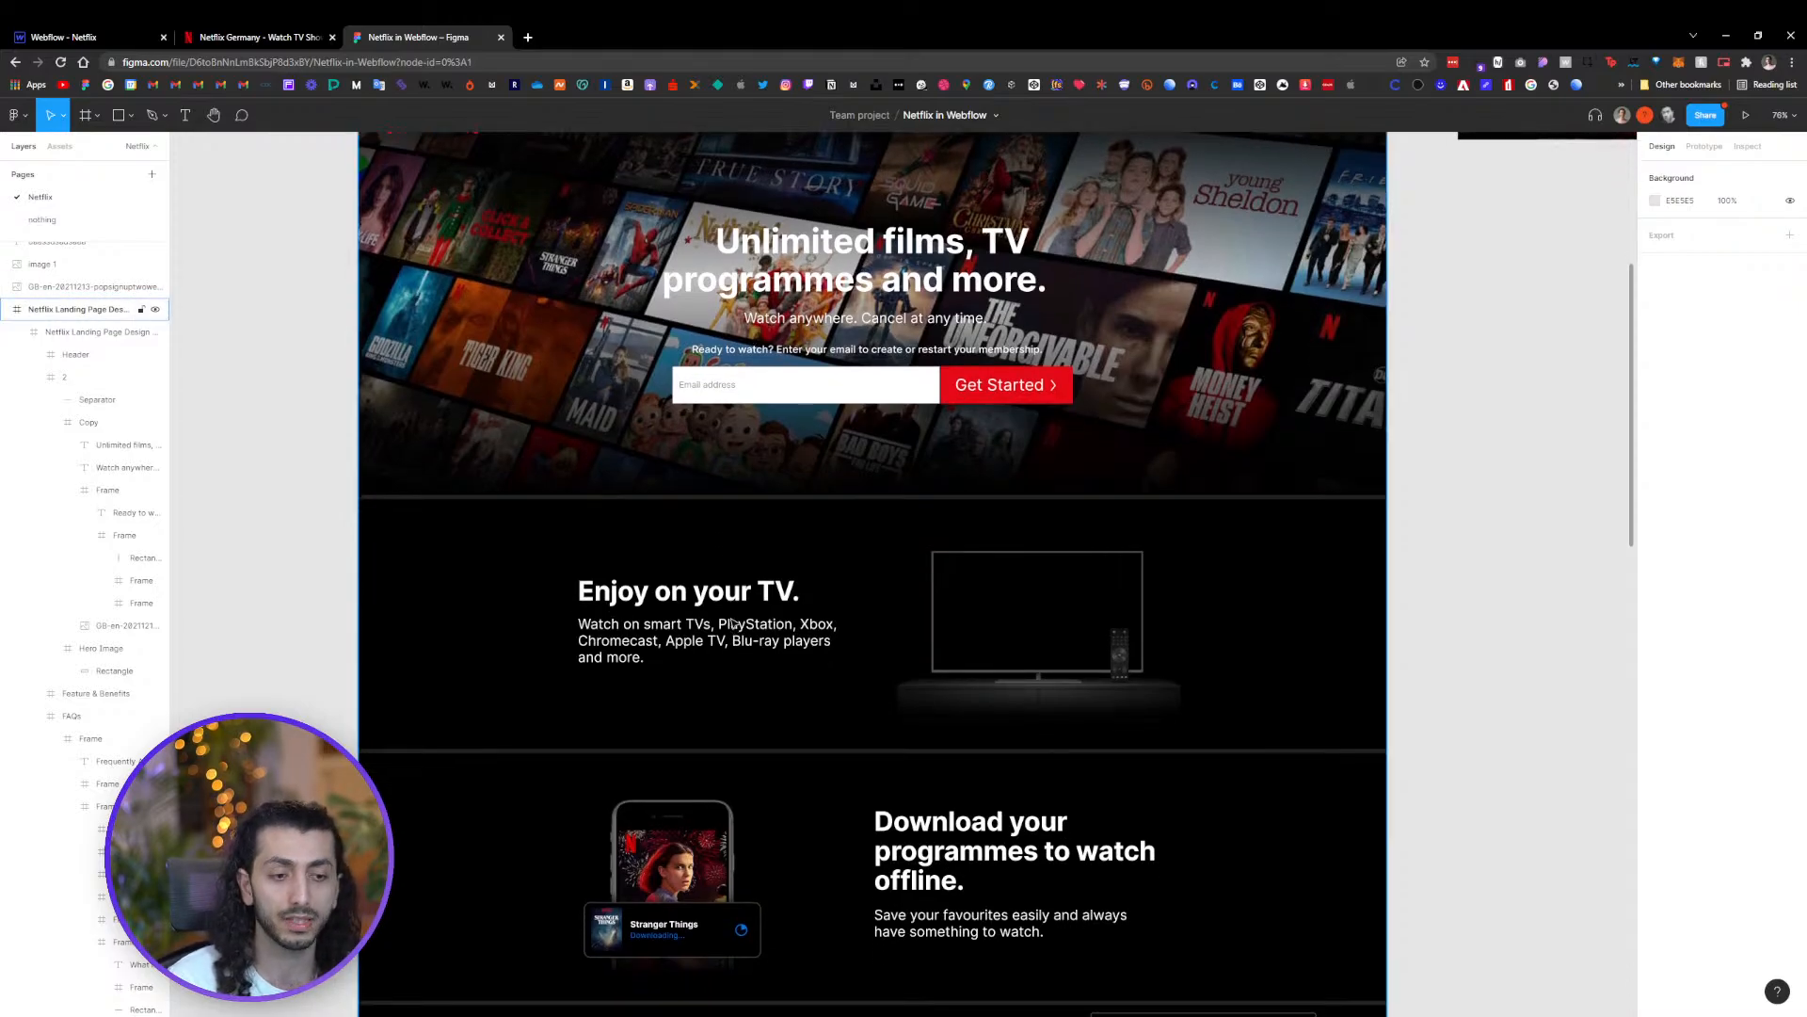
scroll(731, 583, "down", 2)
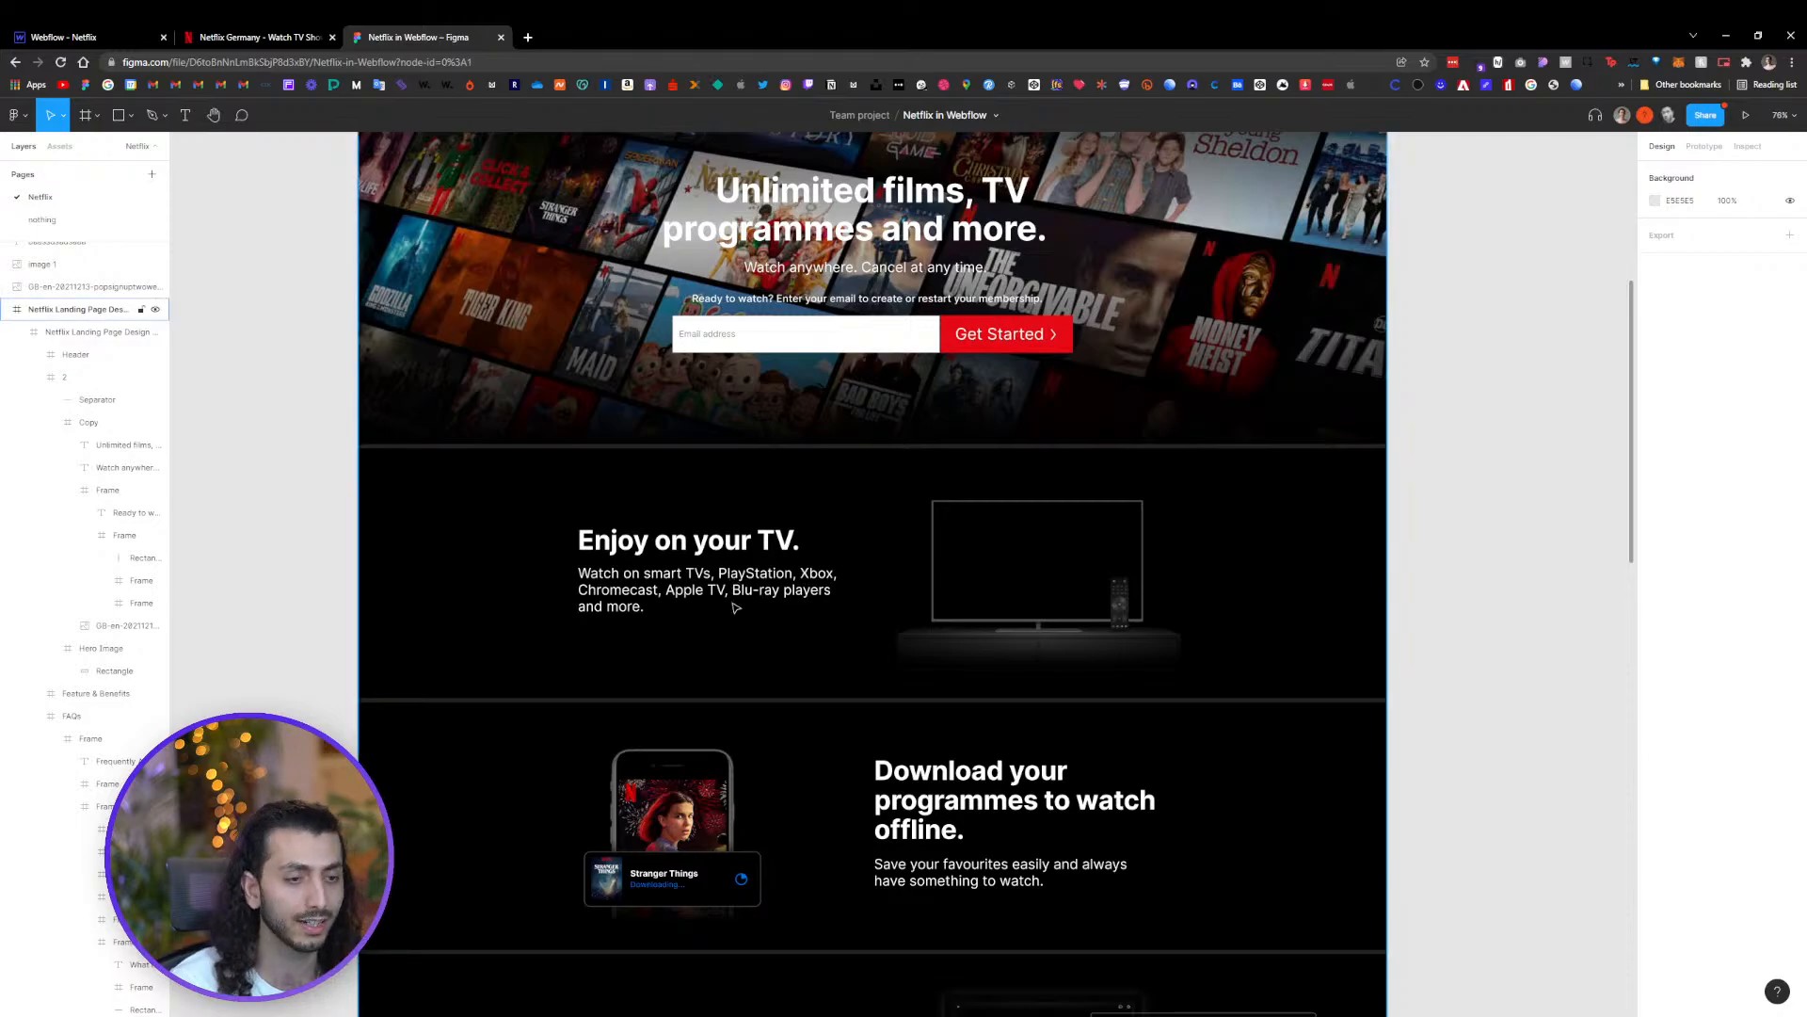
scroll(736, 622, "down", 2)
scroll(709, 507, "down", 15)
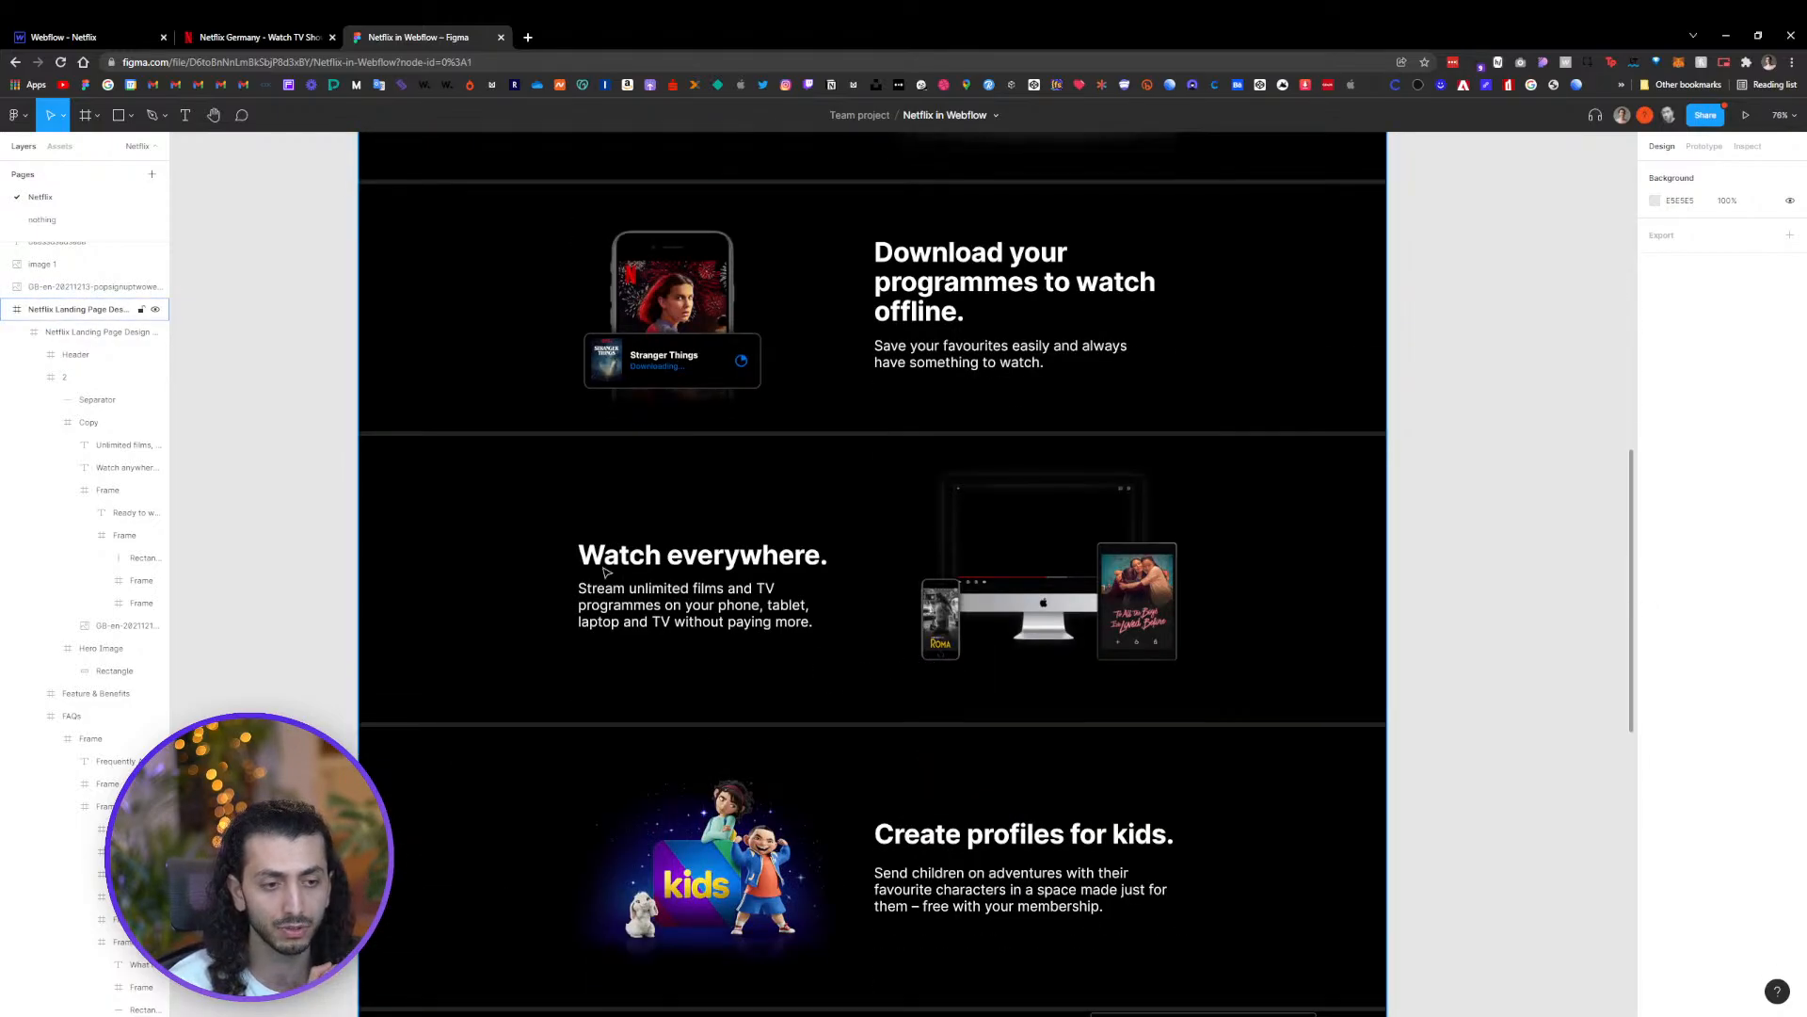
scroll(1002, 865, "up", 15)
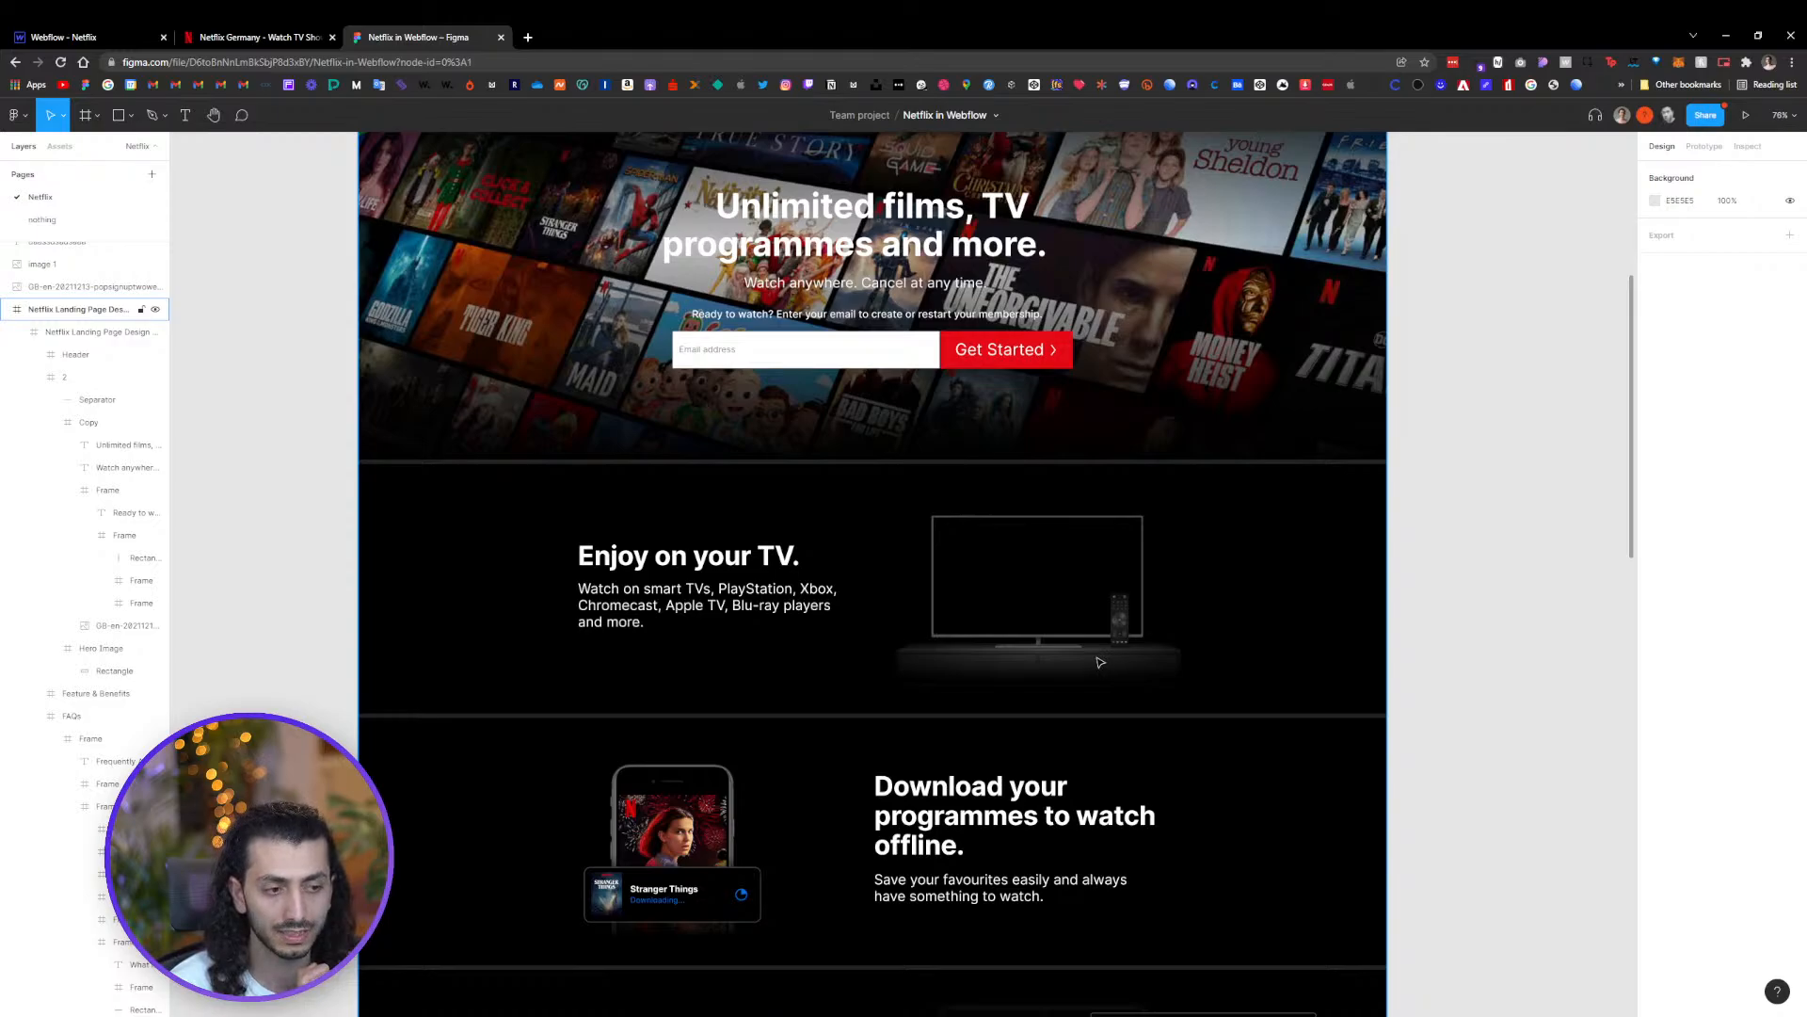
left_click(254, 37)
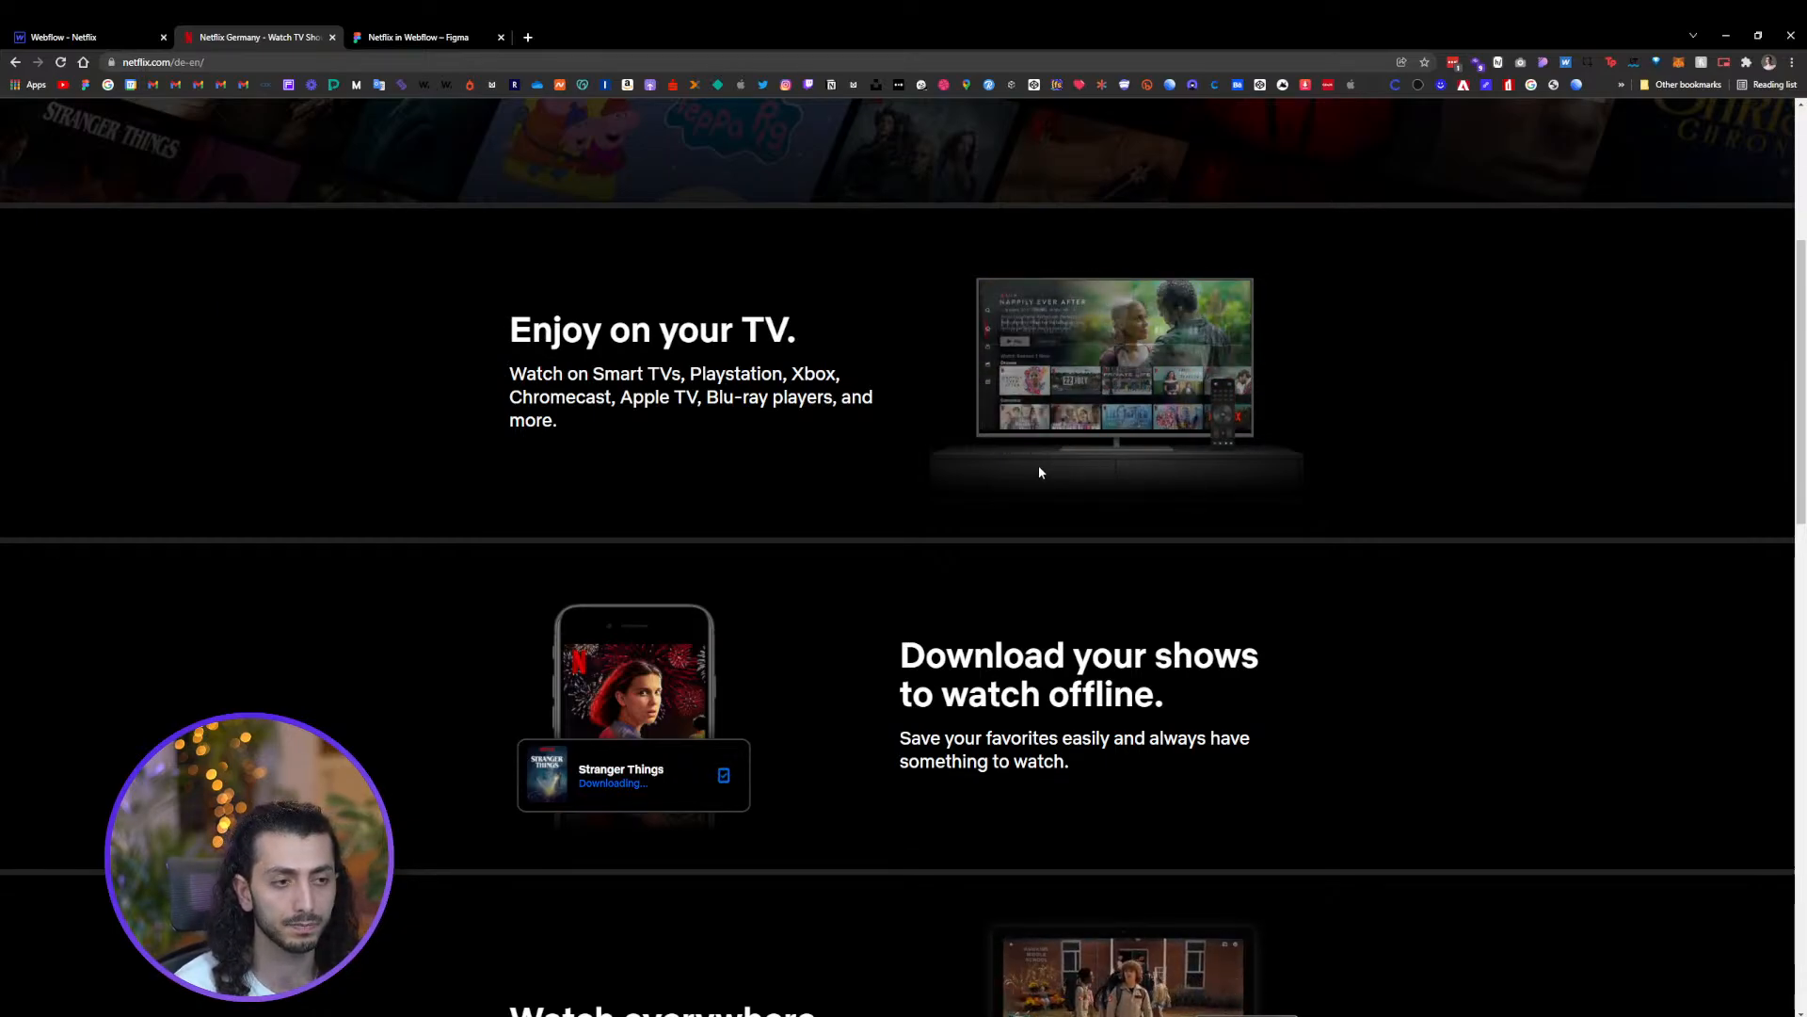
Inspect the Netflix page's TV image, open its source file and save it as tv.png
right_click(1073, 404)
left_click(1120, 604)
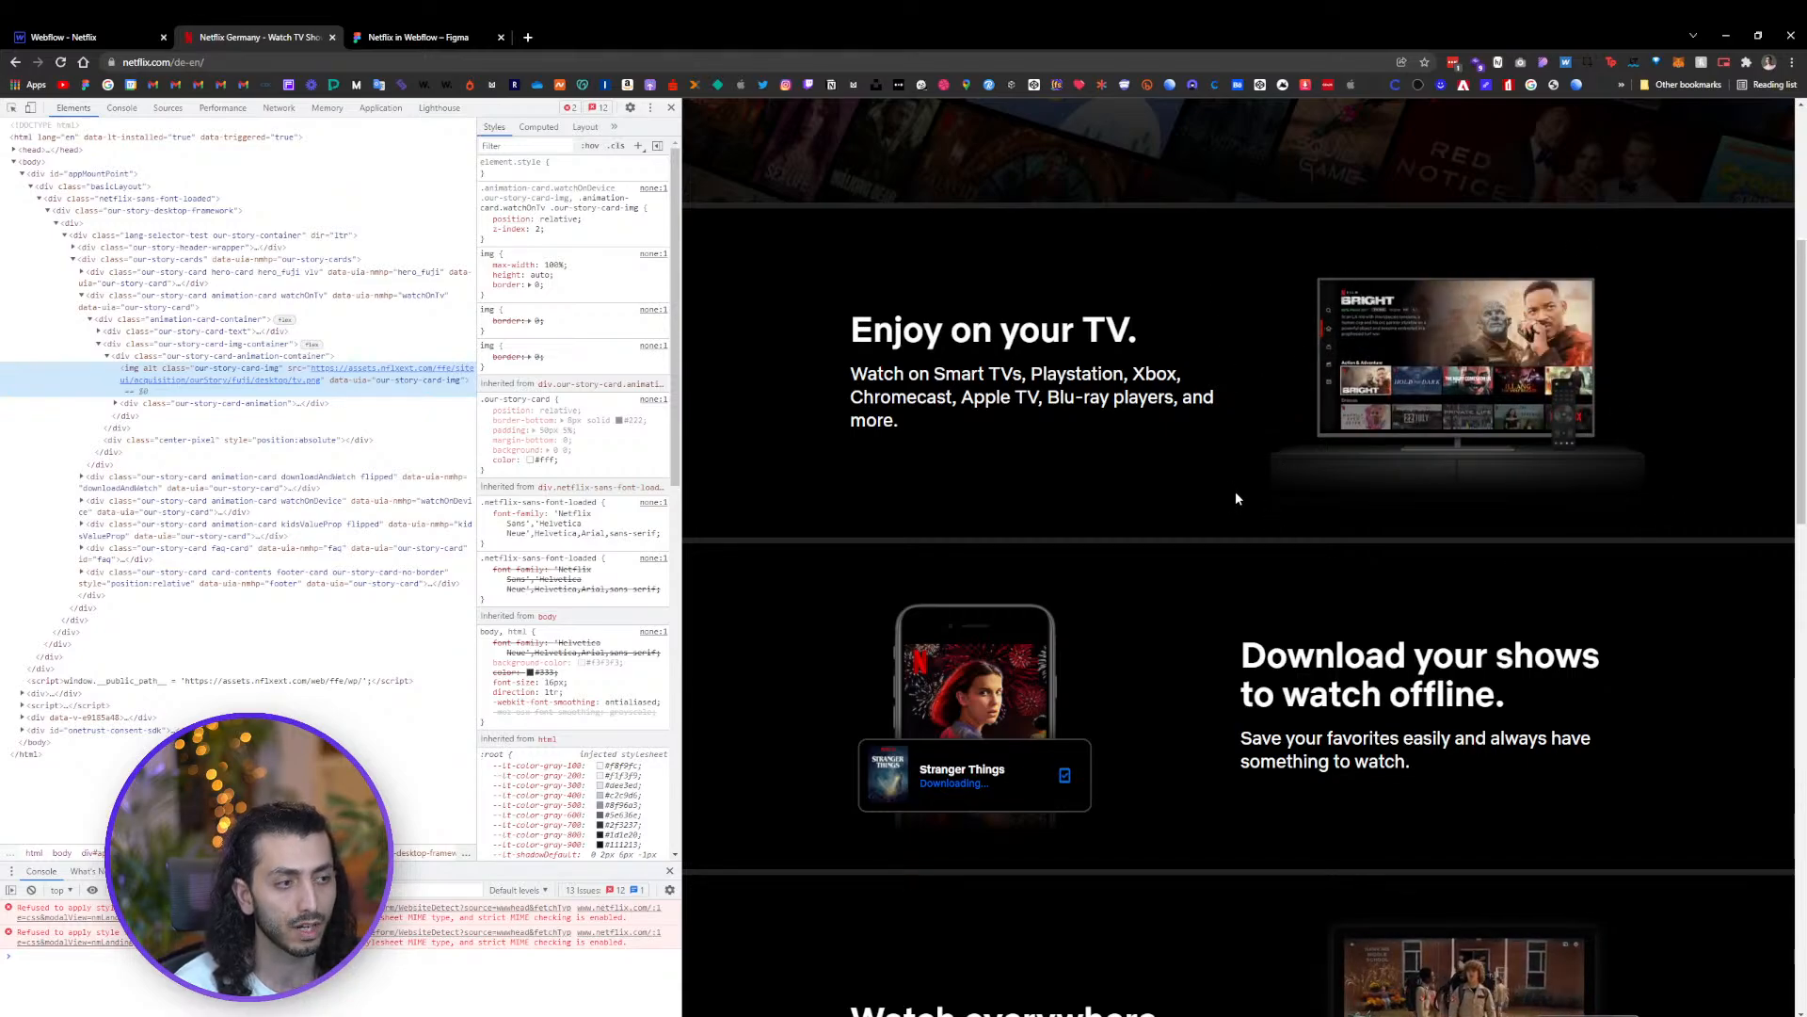
mouse_move(206, 374)
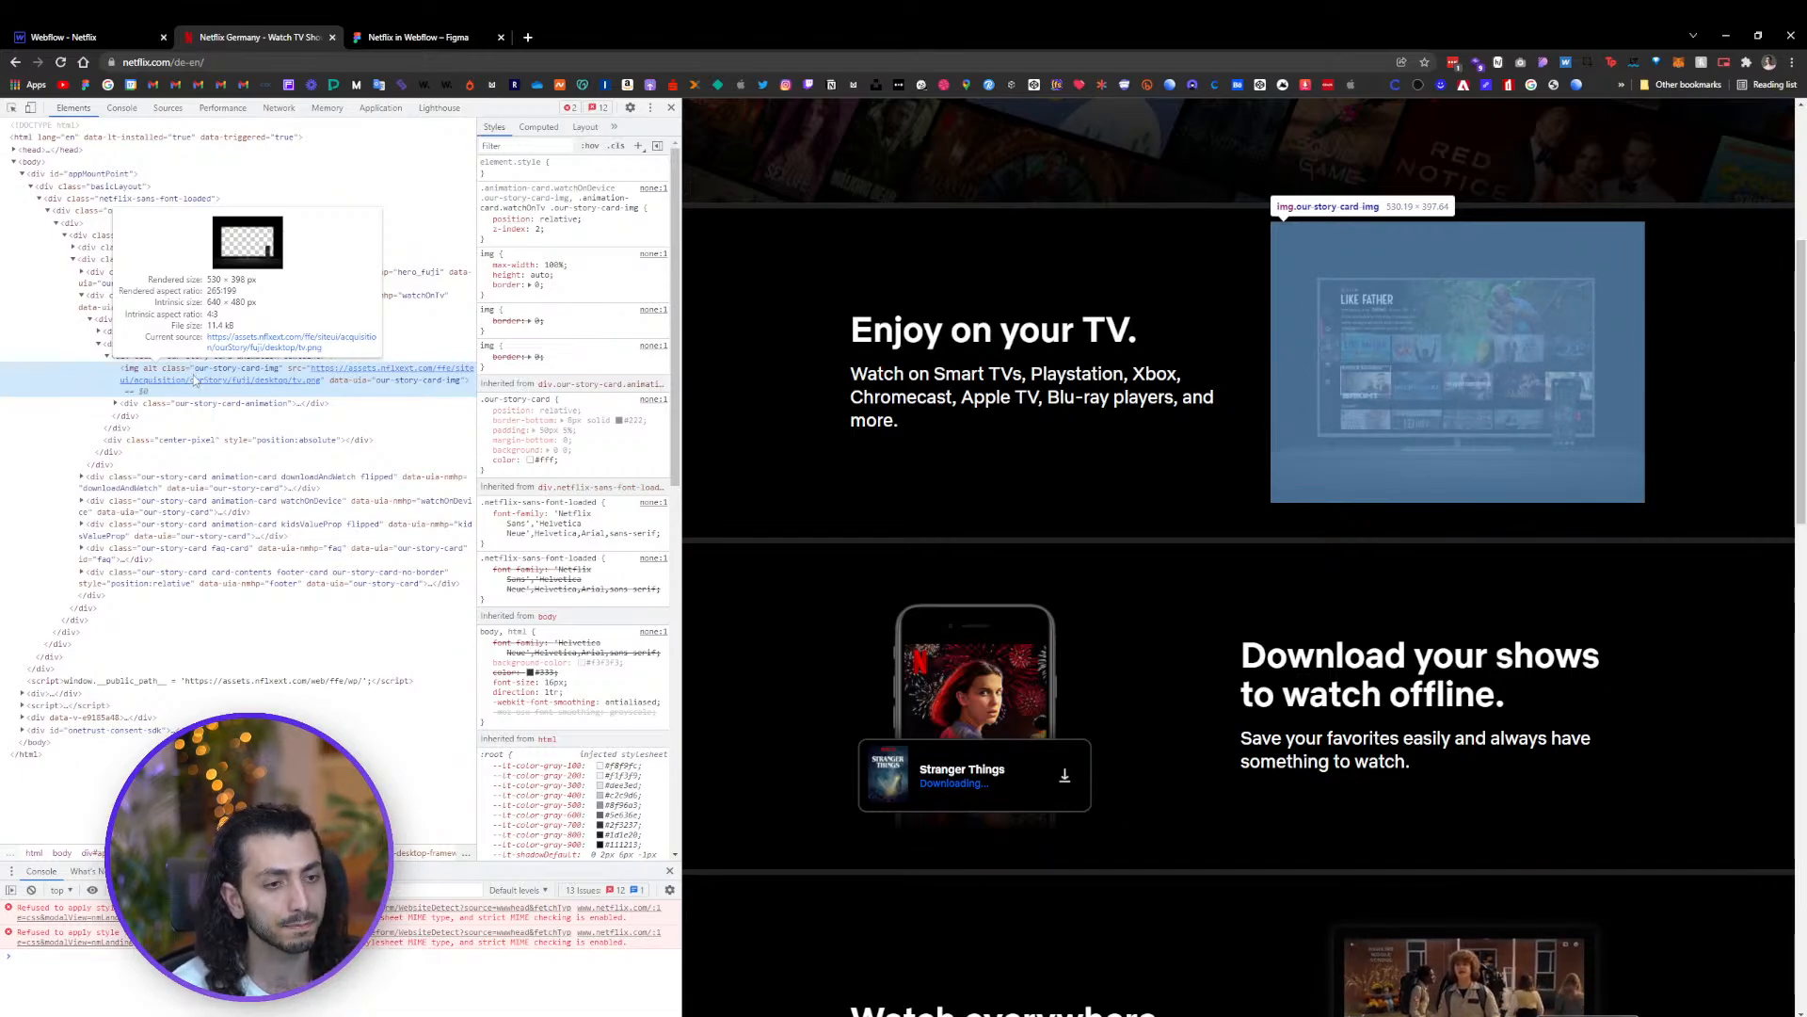
right_click(1432, 467)
left_click(1472, 665)
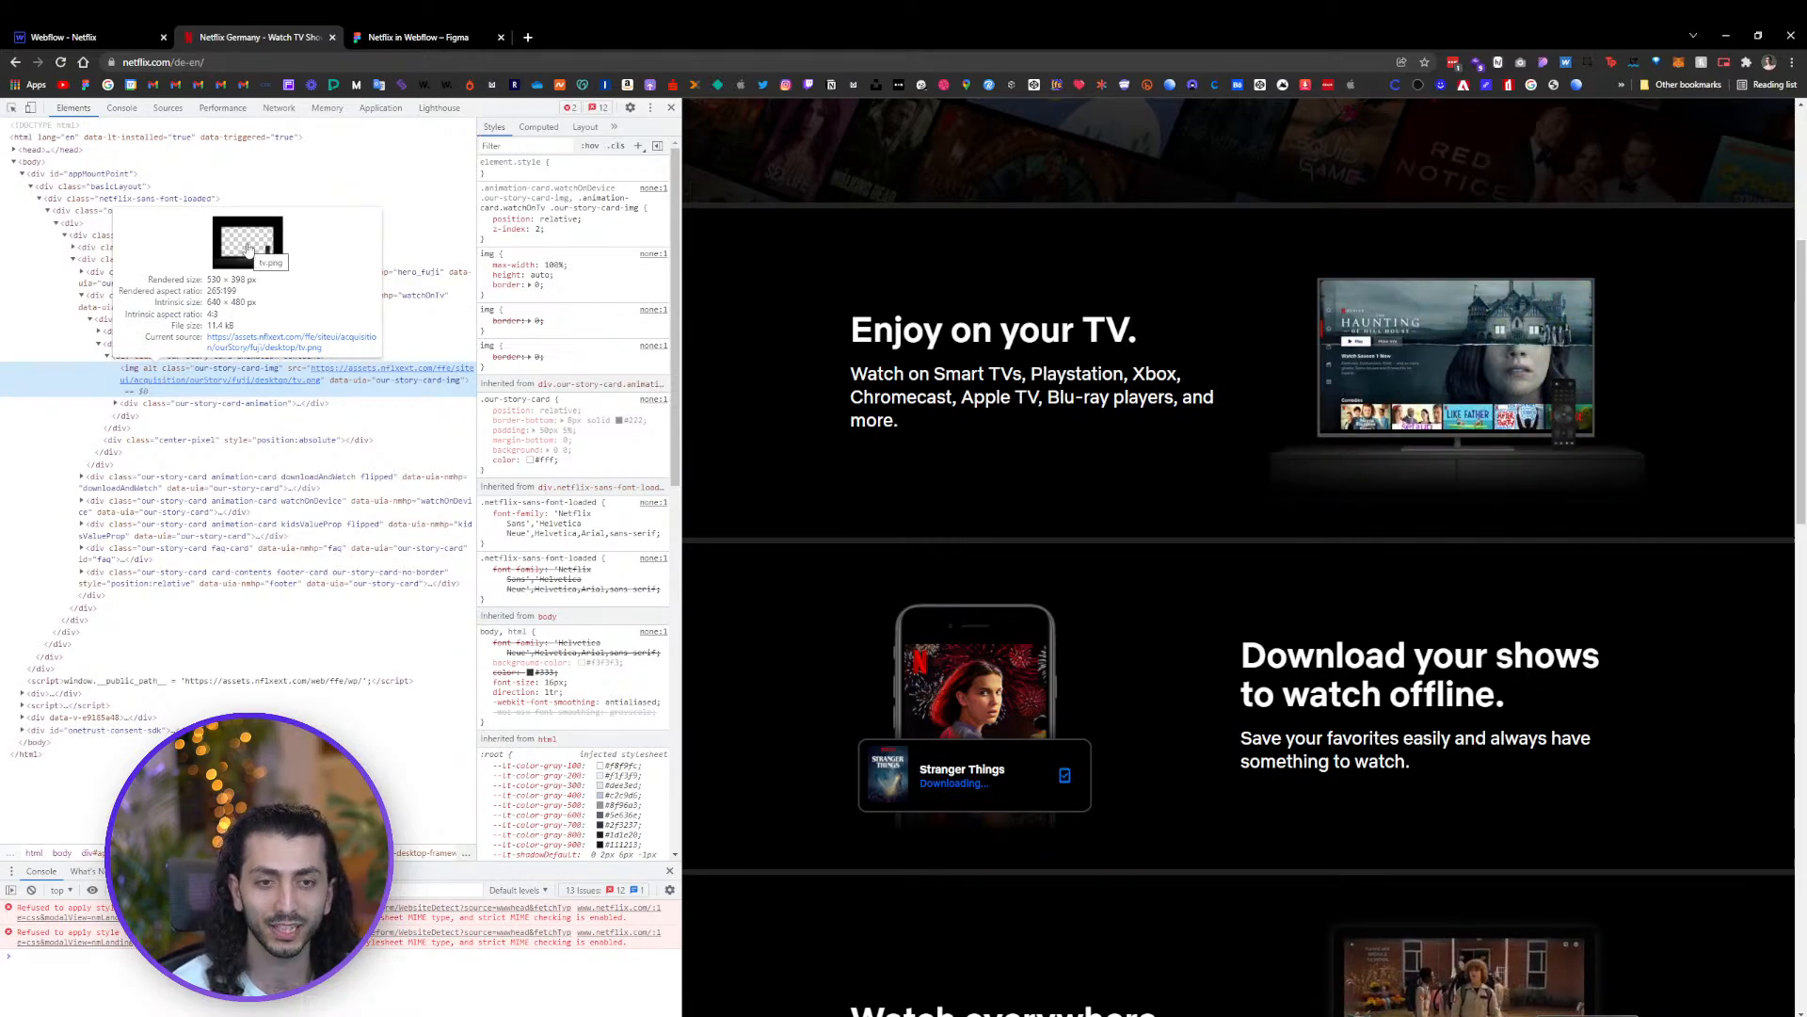
left_click(264, 344)
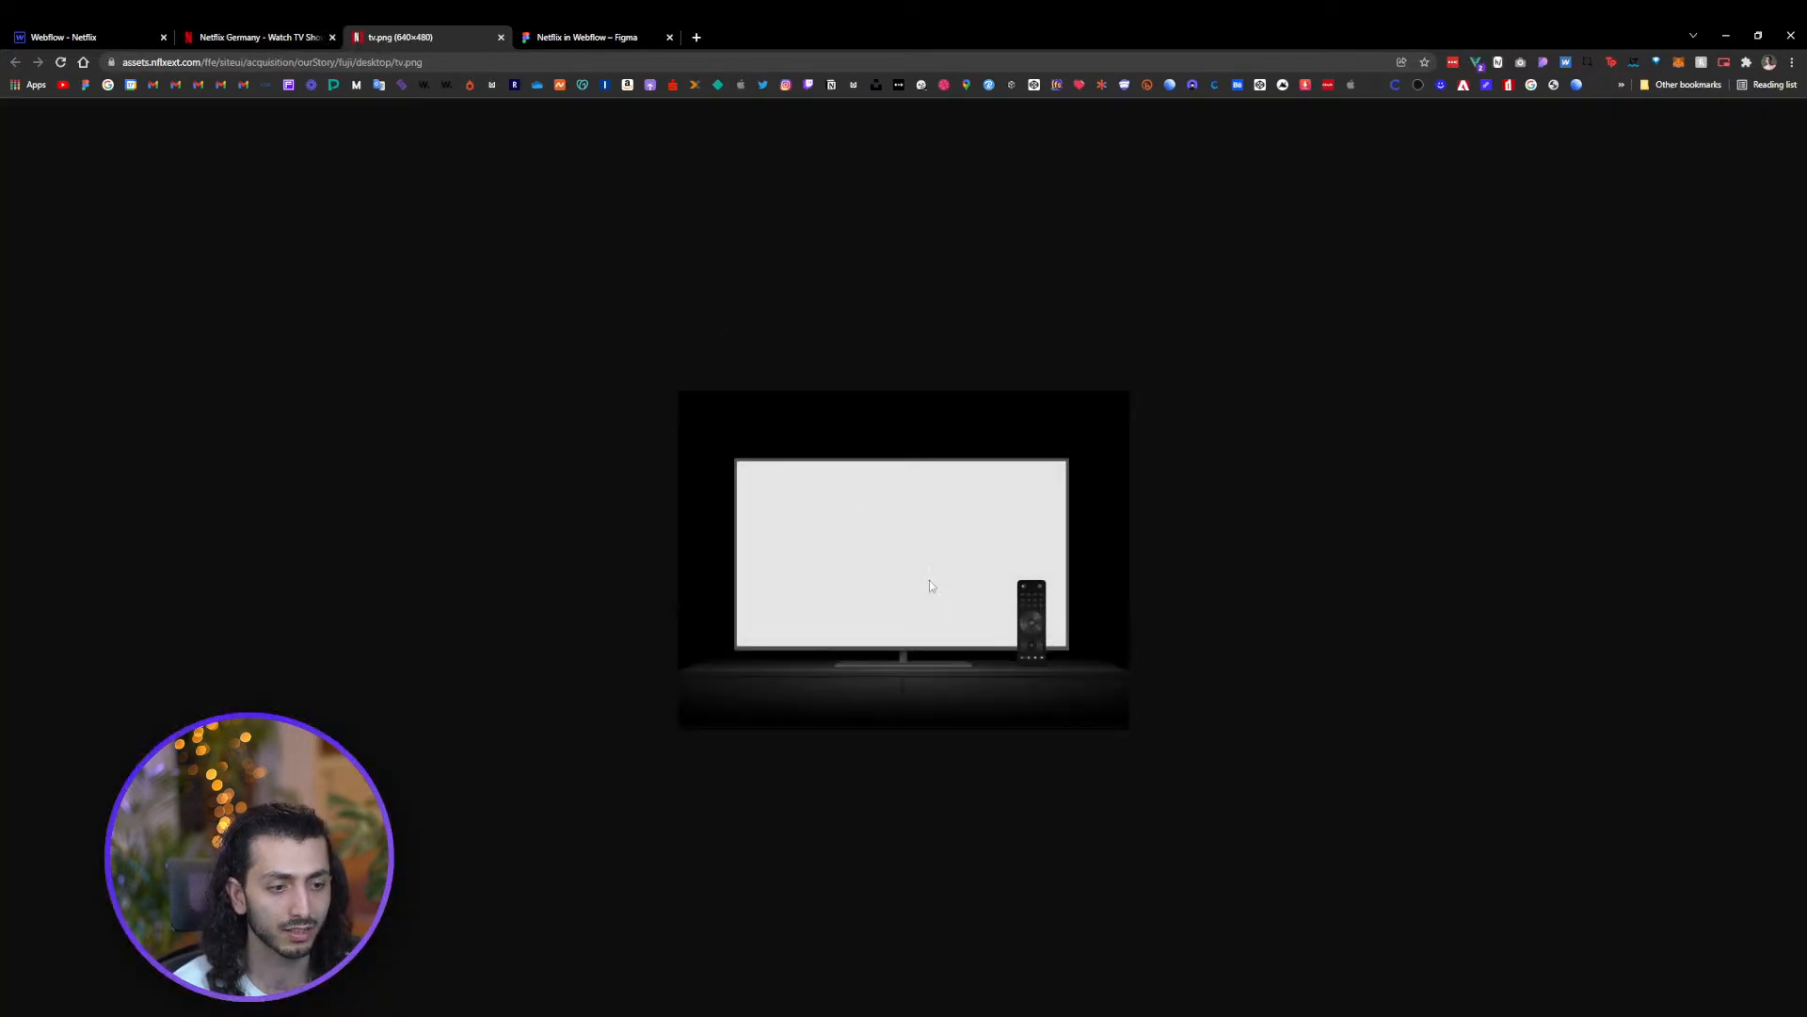
right_click(928, 572)
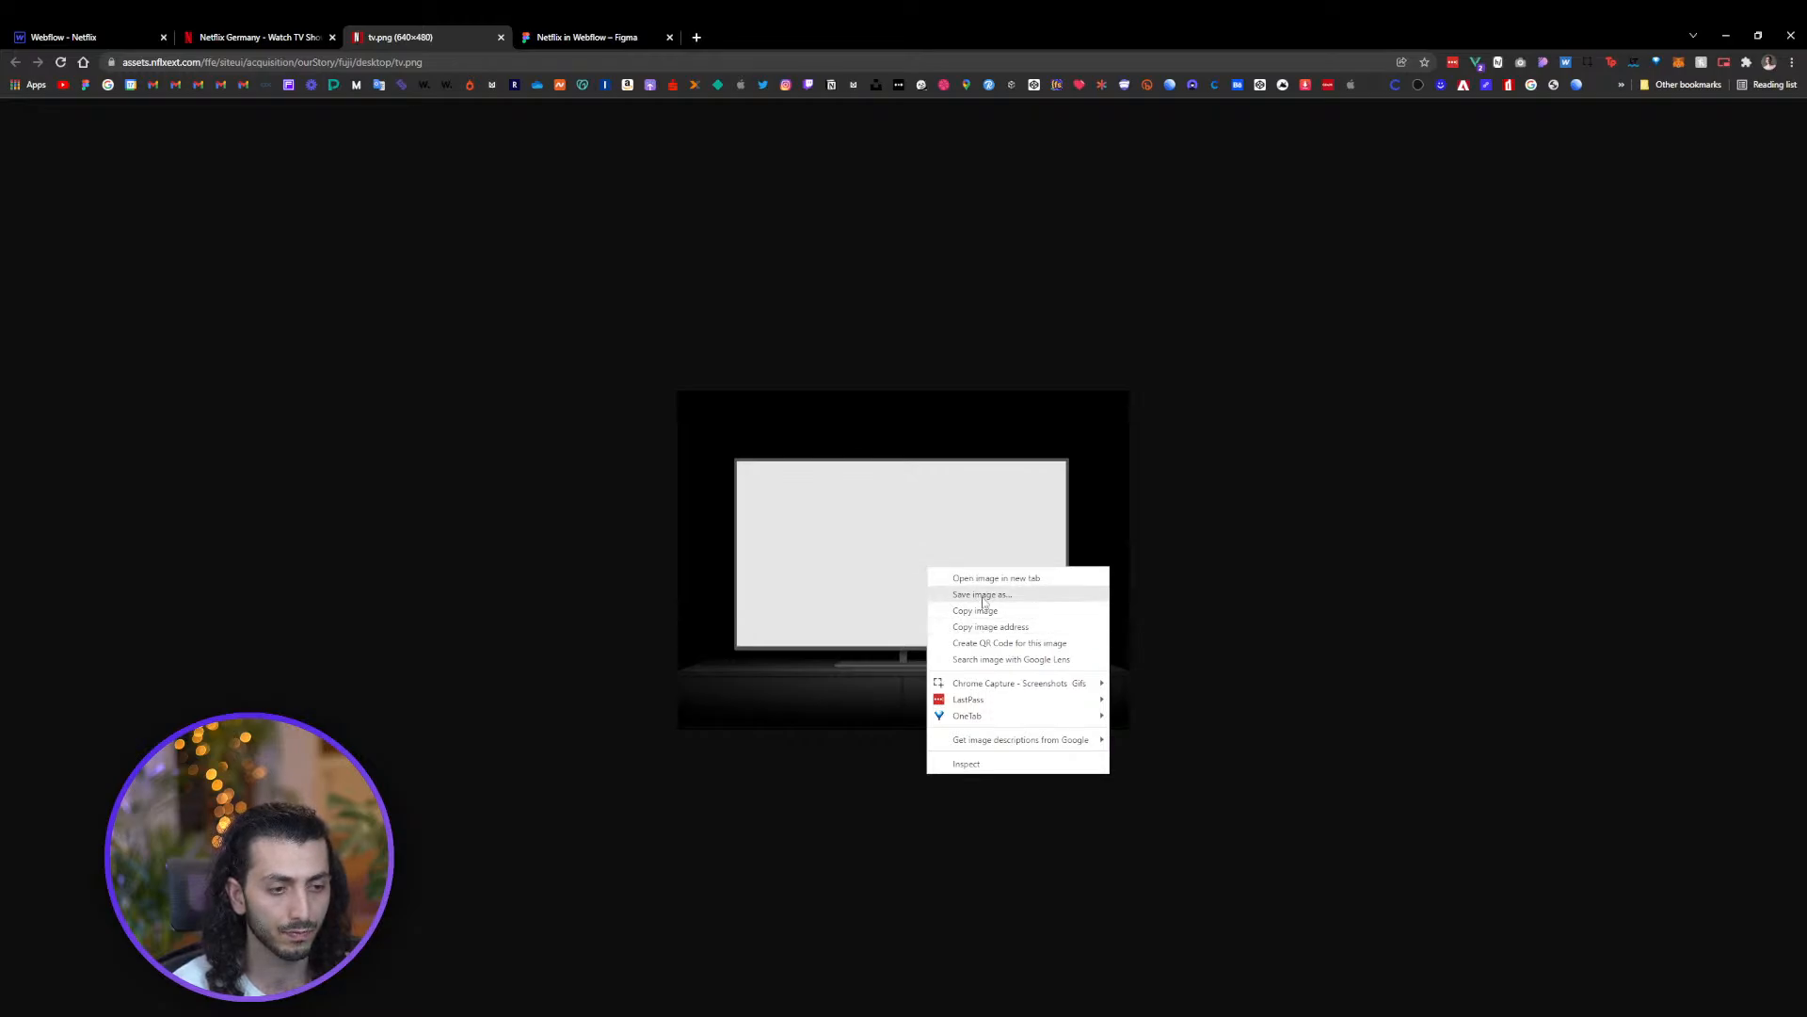
left_click(985, 597)
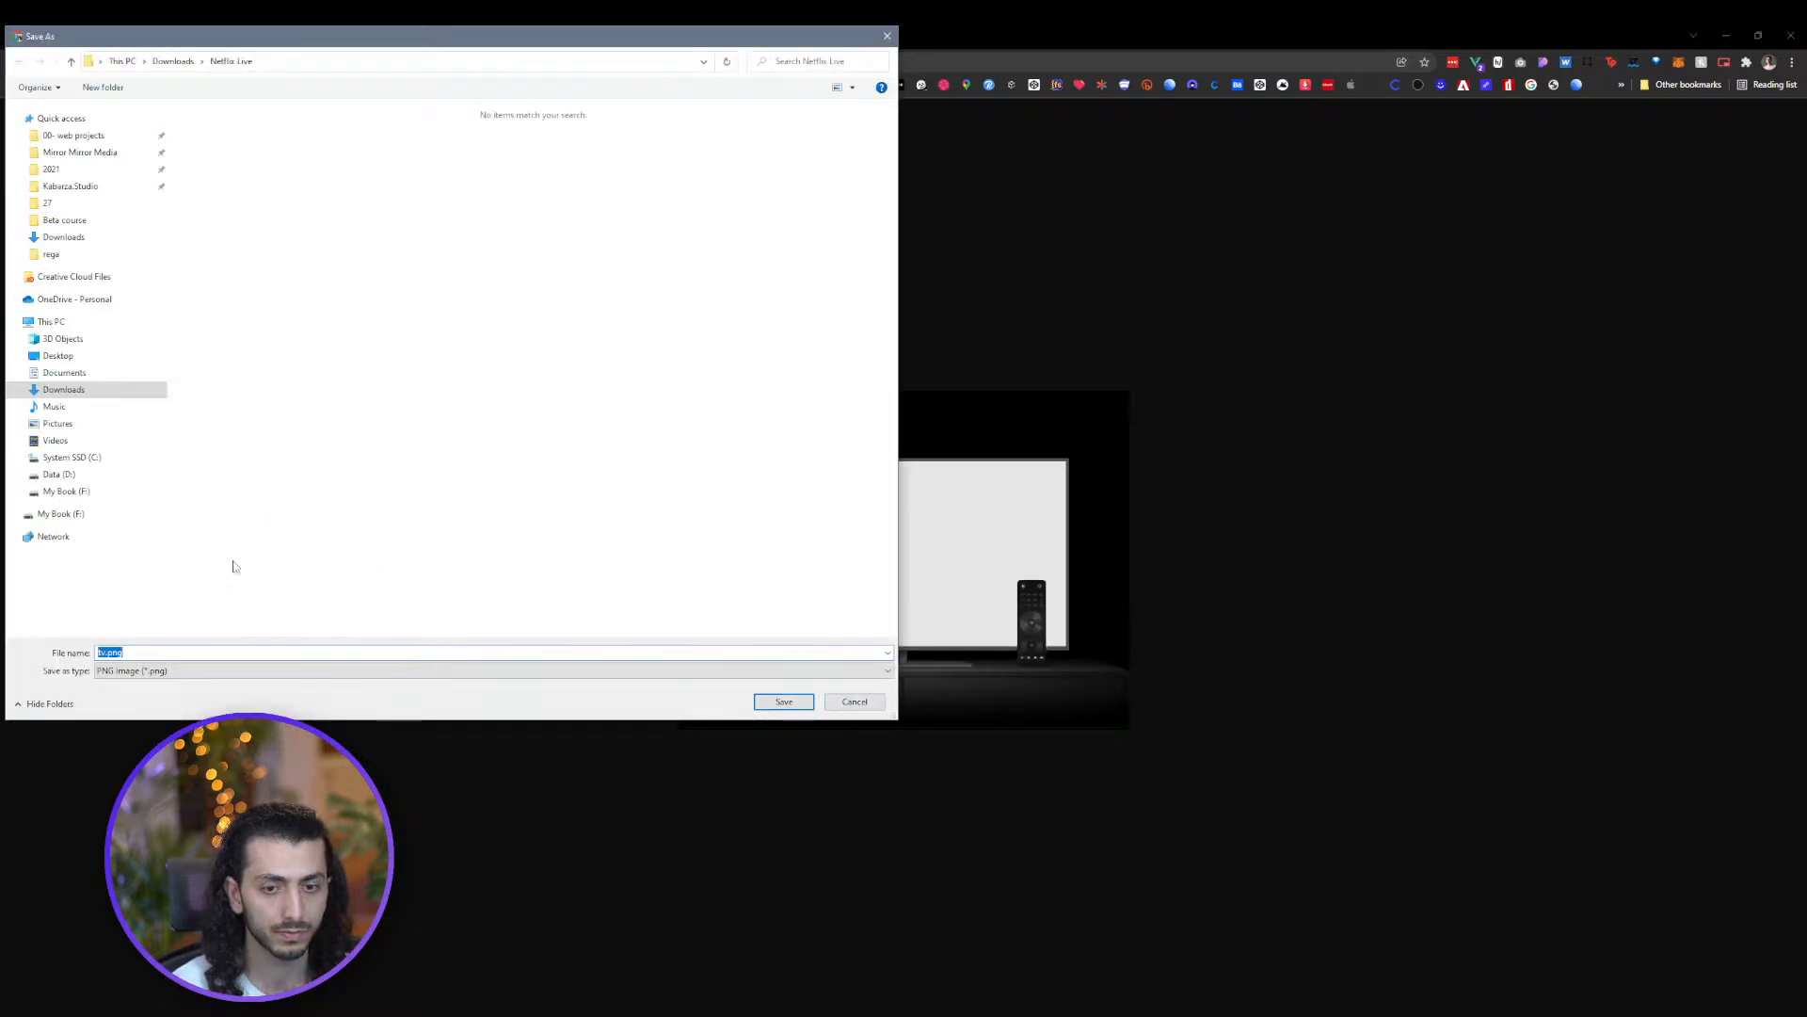
left_click(785, 701)
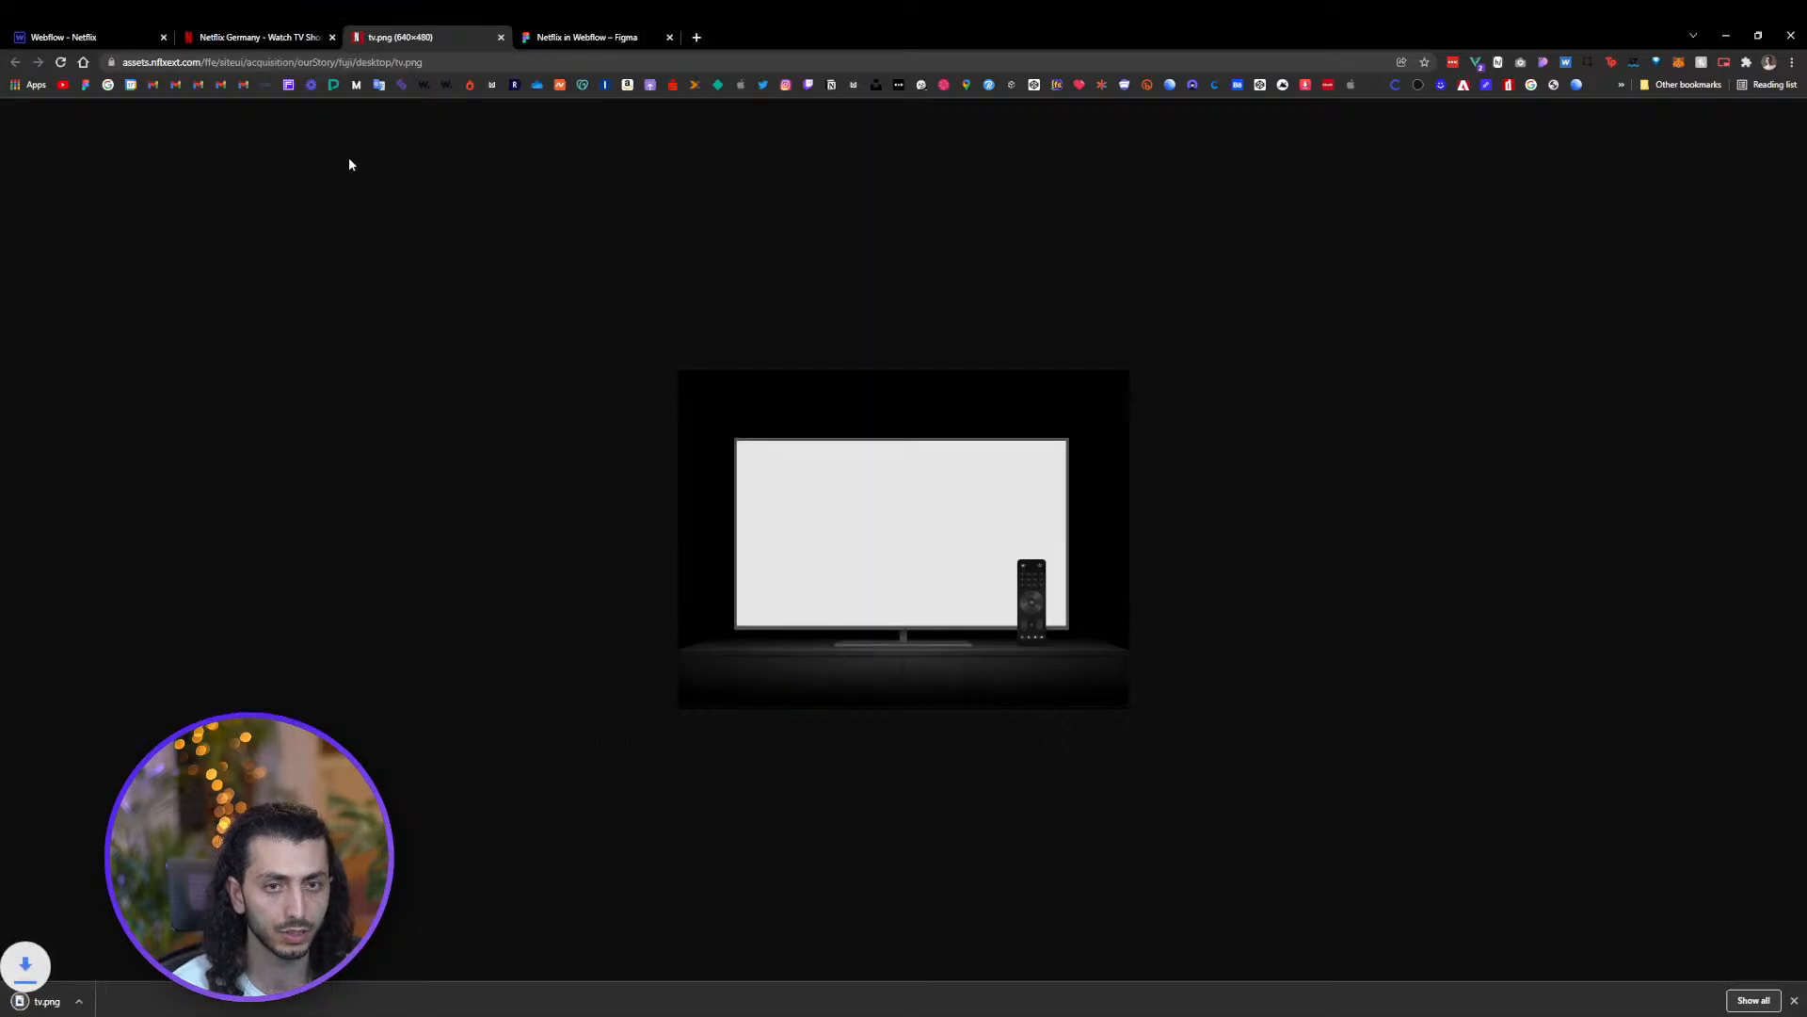
Upload the downloaded tv.png into the project's Assets
left_click(105, 36)
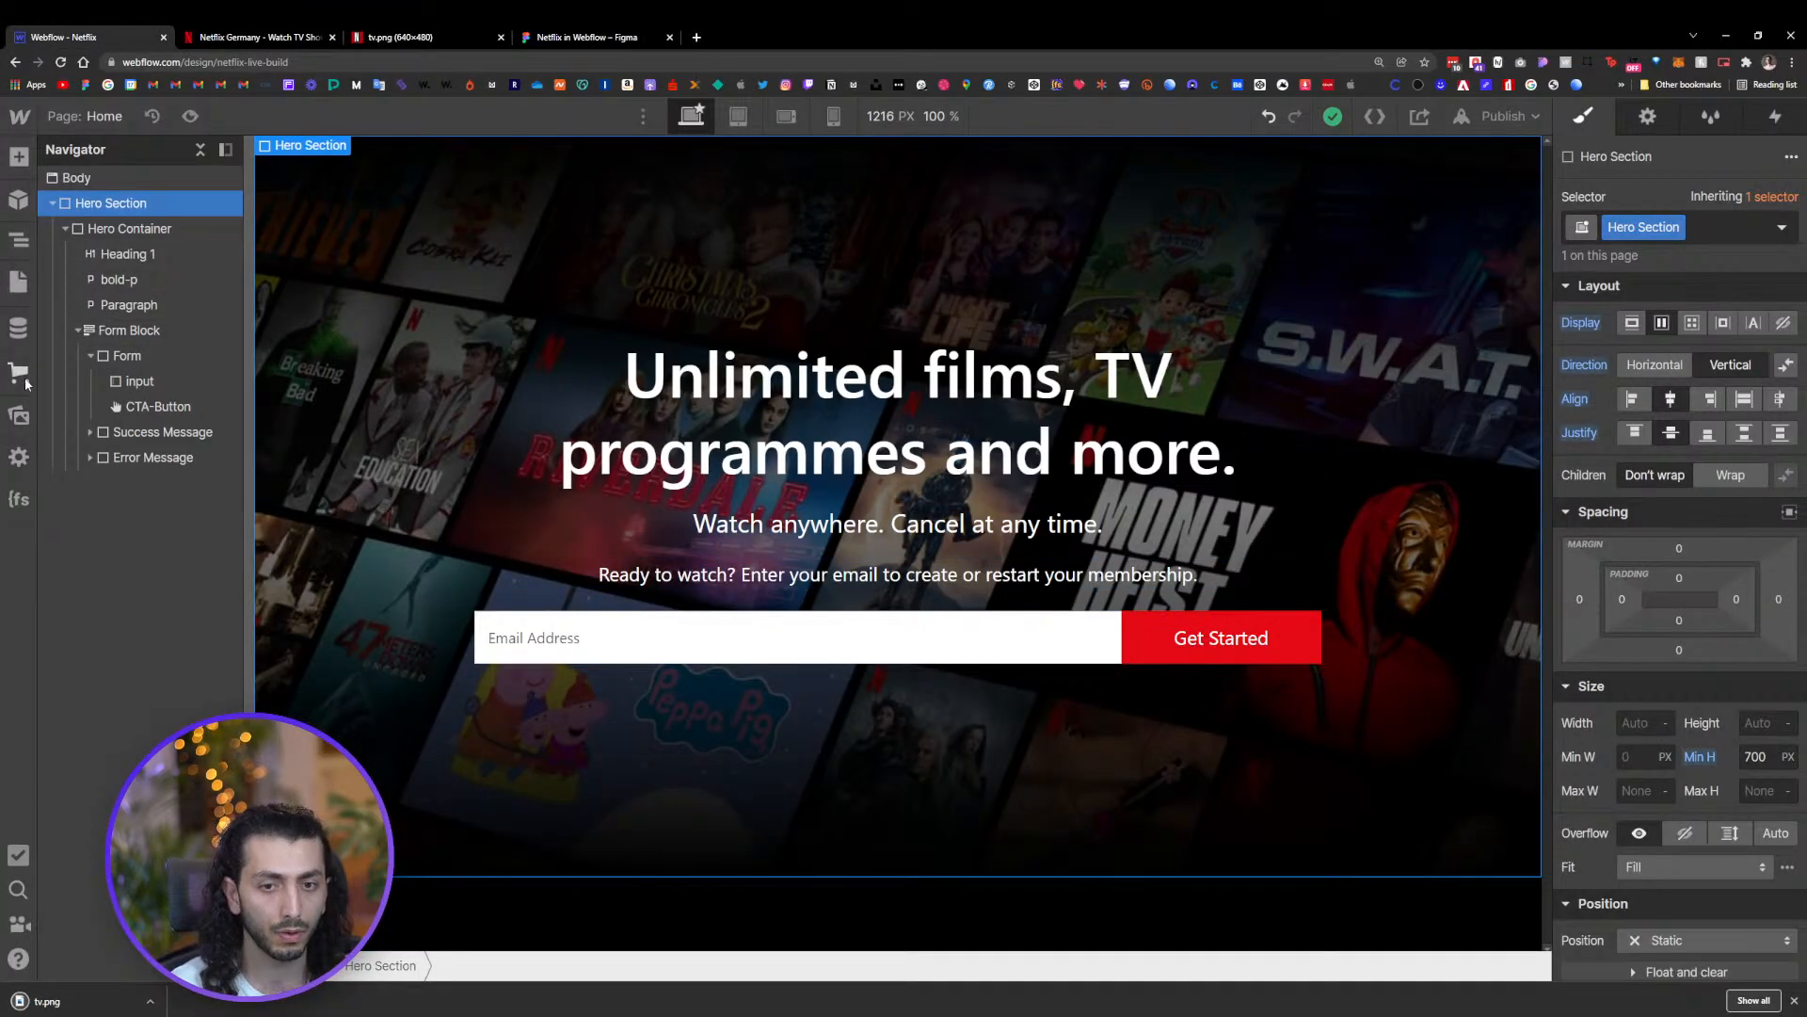
left_click(23, 418)
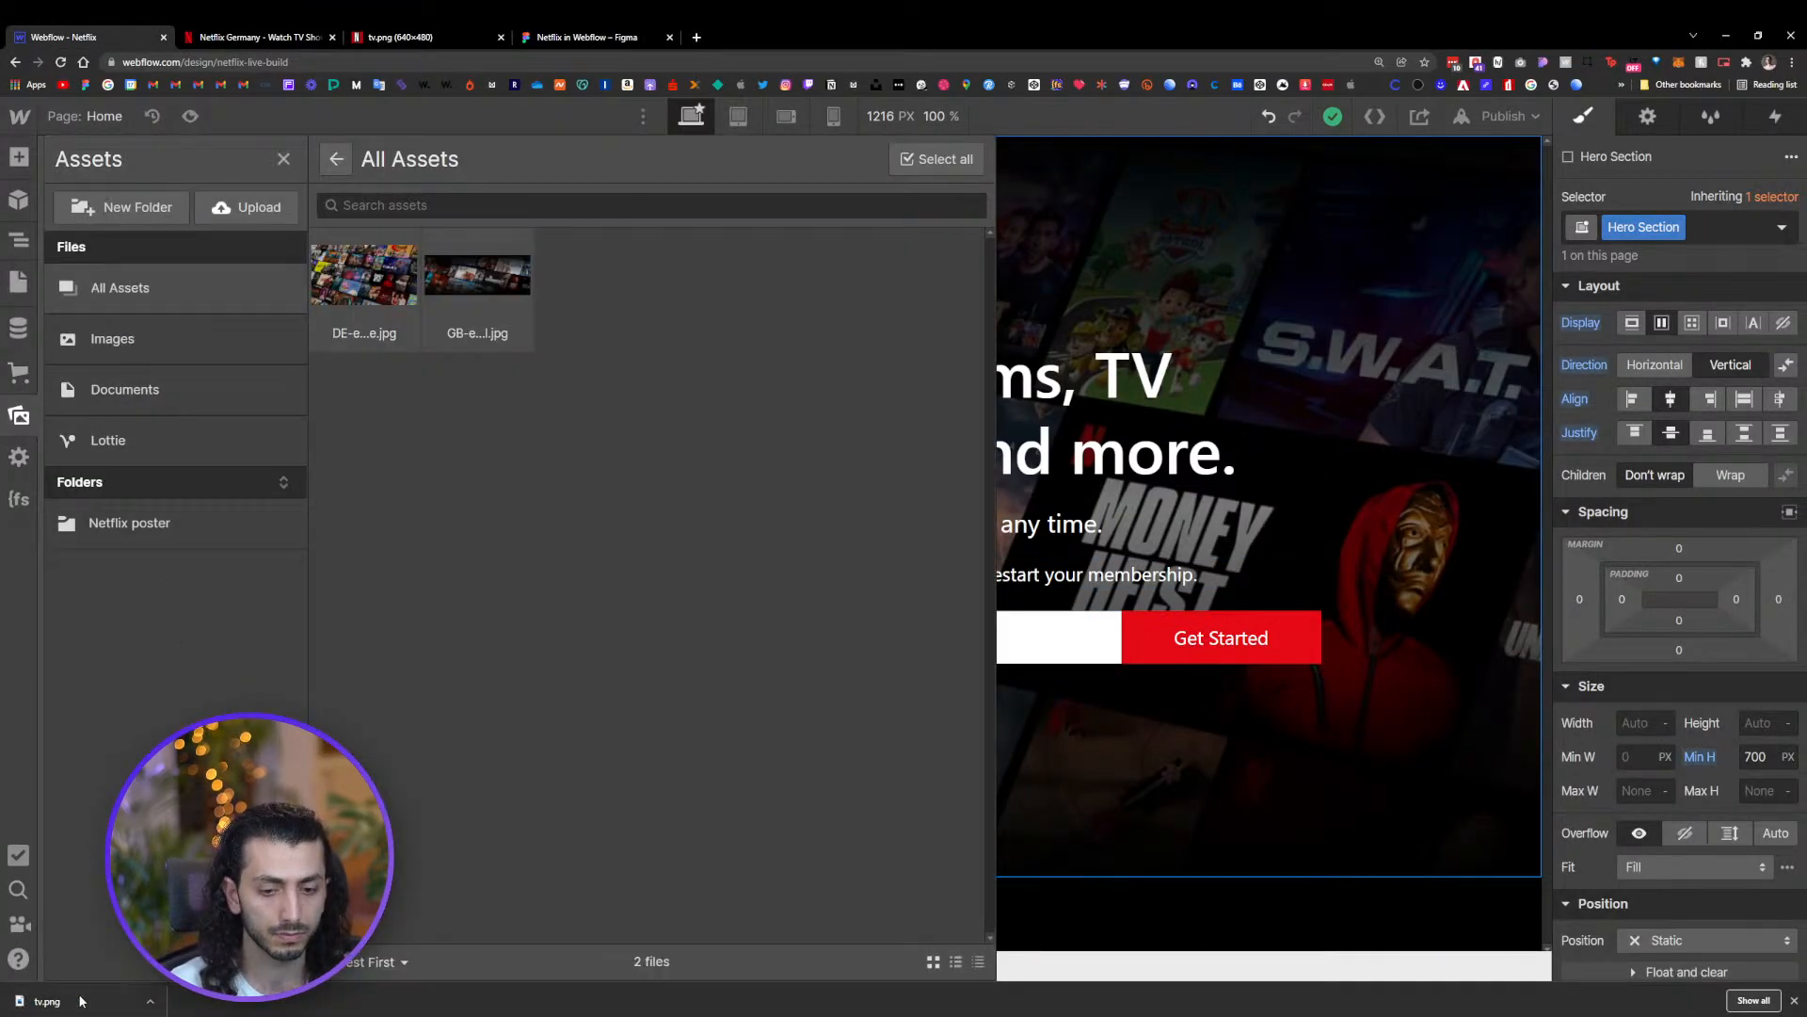
left_click_drag(81, 1001, 483, 461)
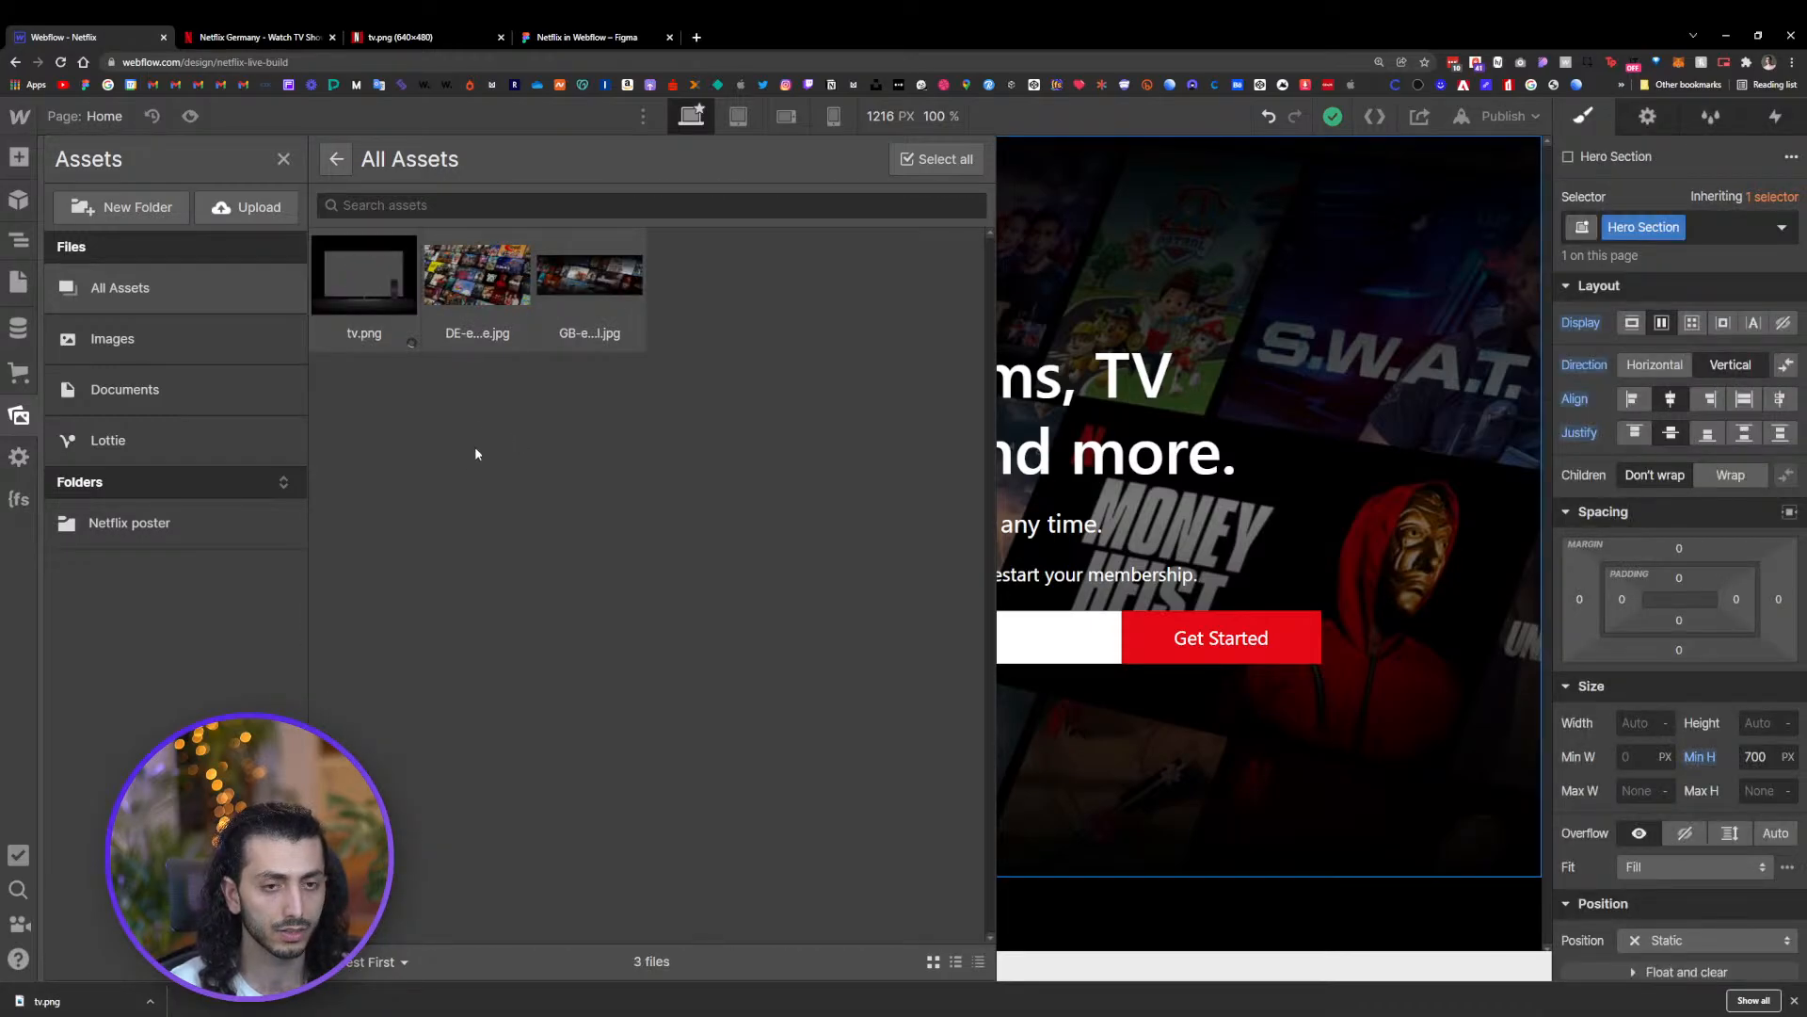
left_click(1405, 726)
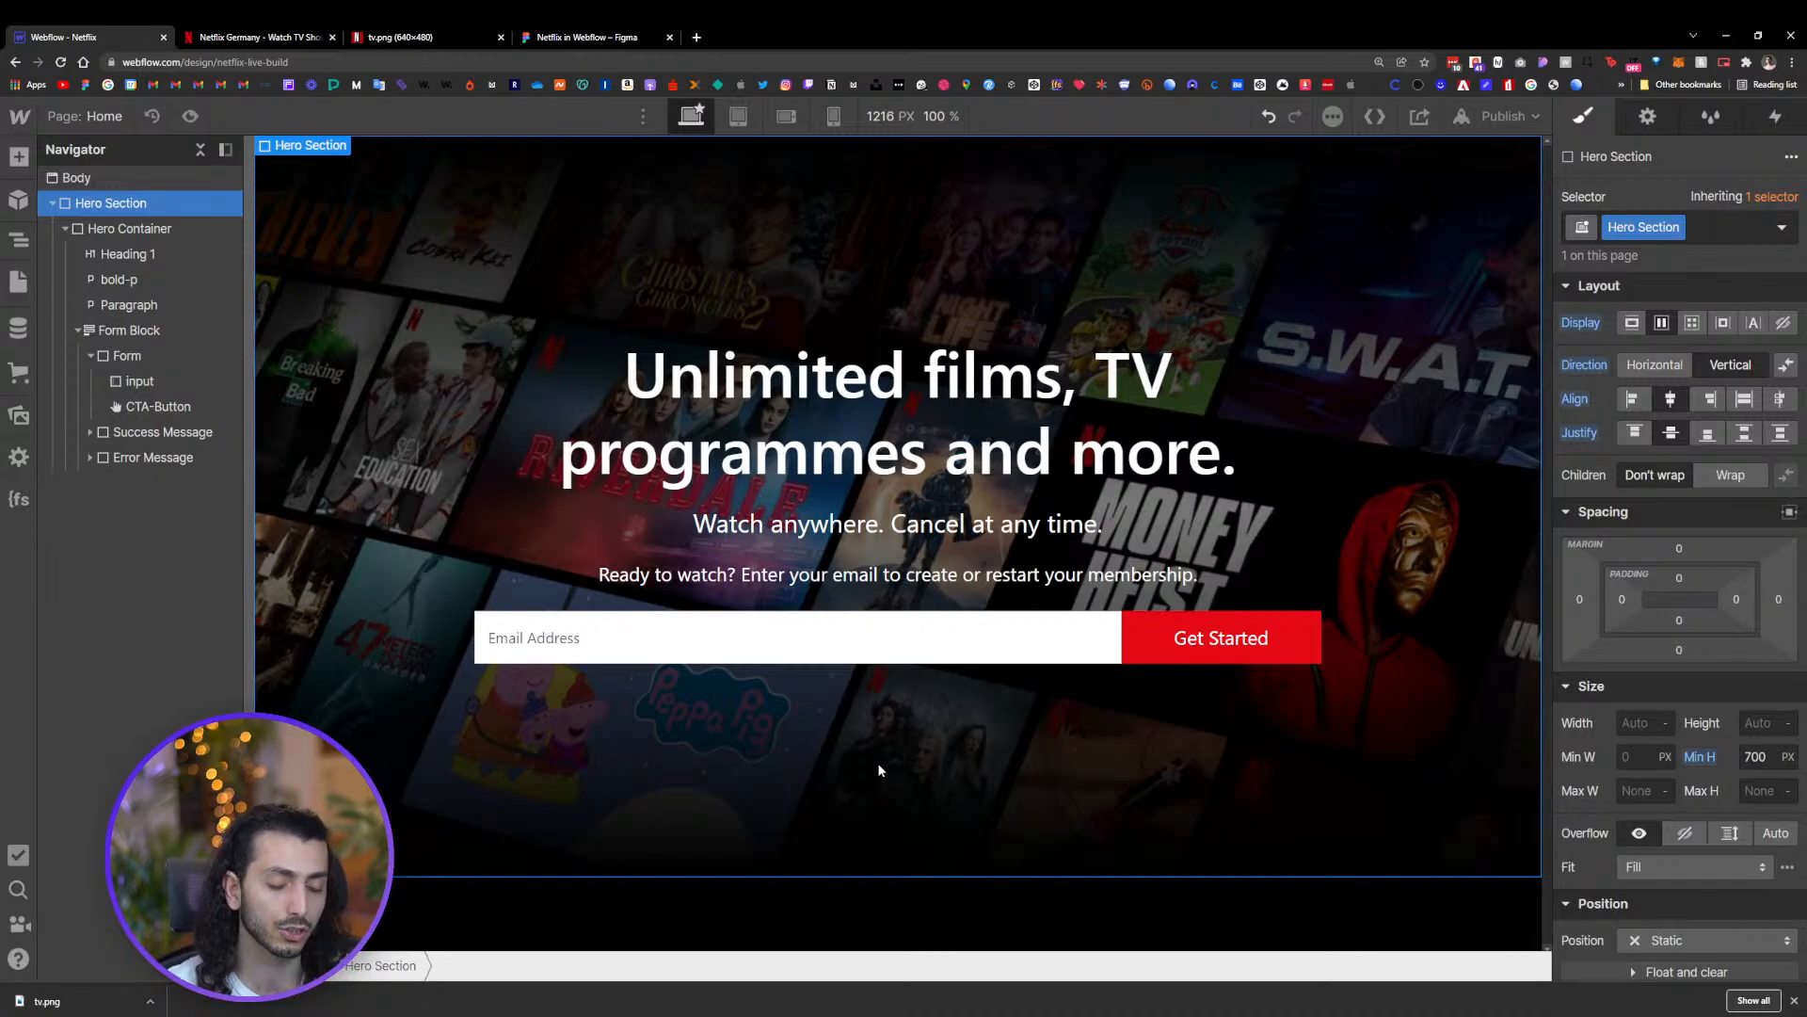
Select the Body and add a new Div Block below the Hero Section
left_click(868, 917)
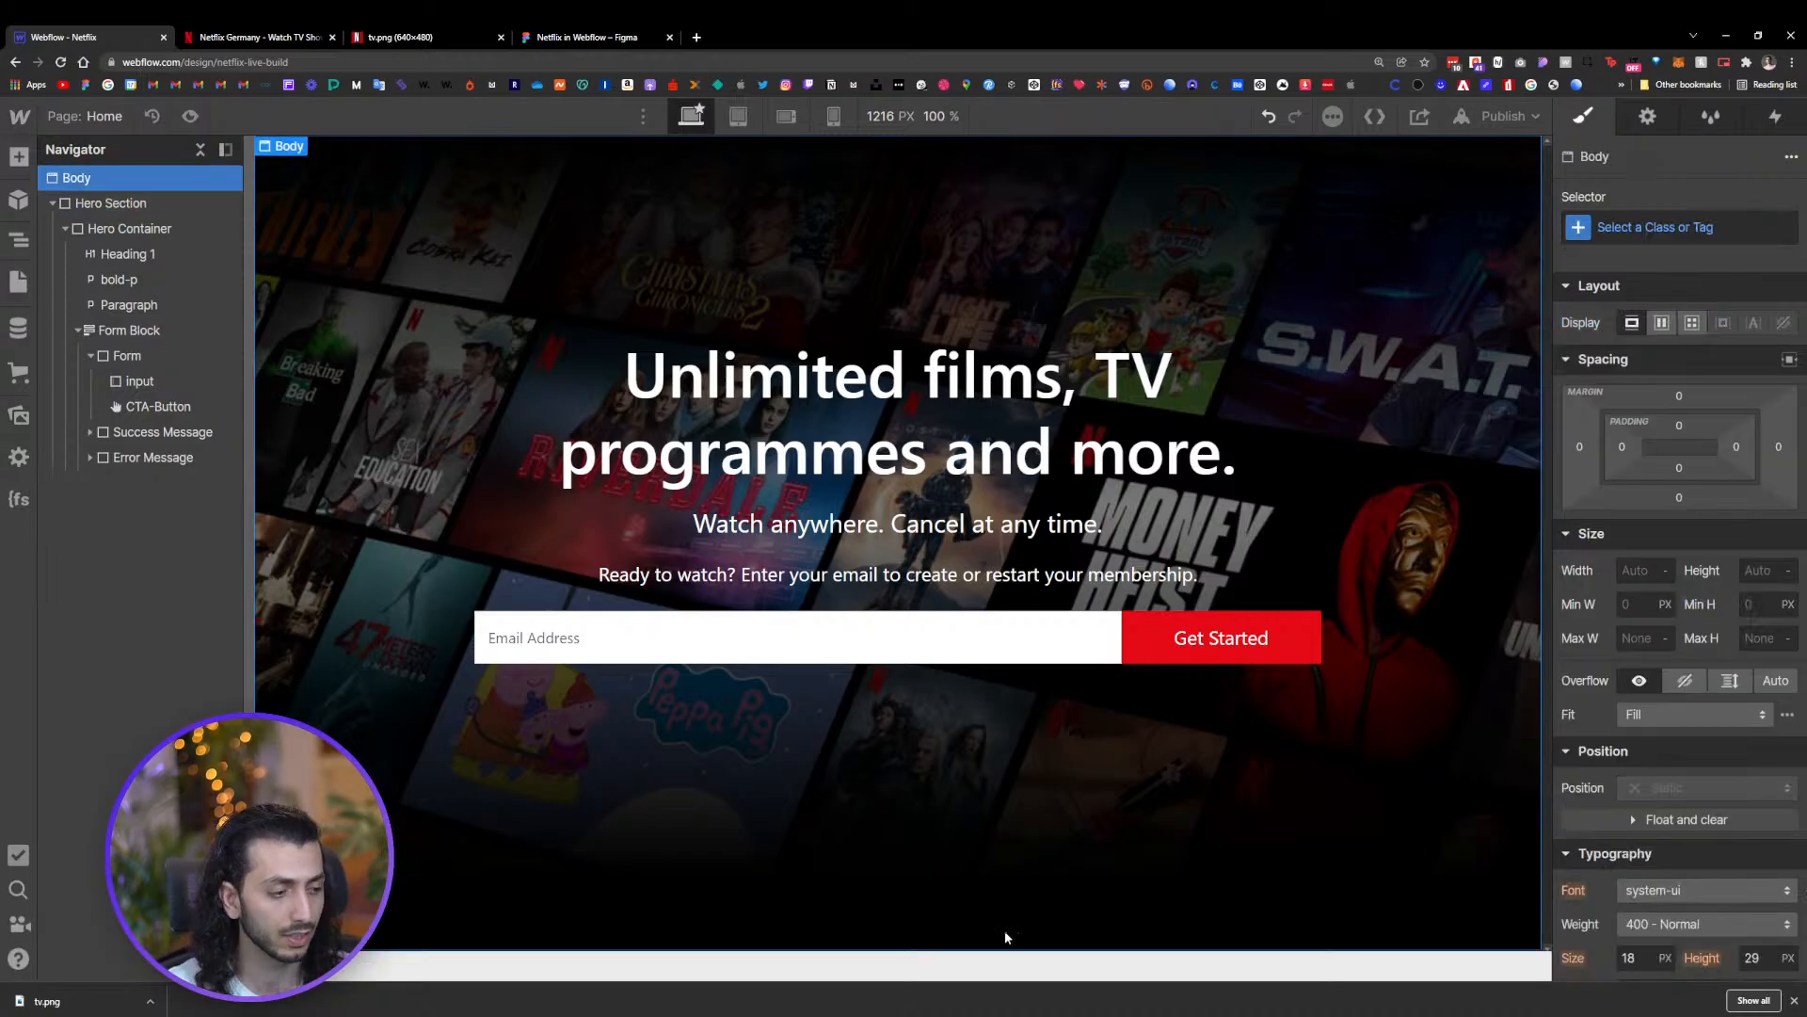
left_click(1794, 1001)
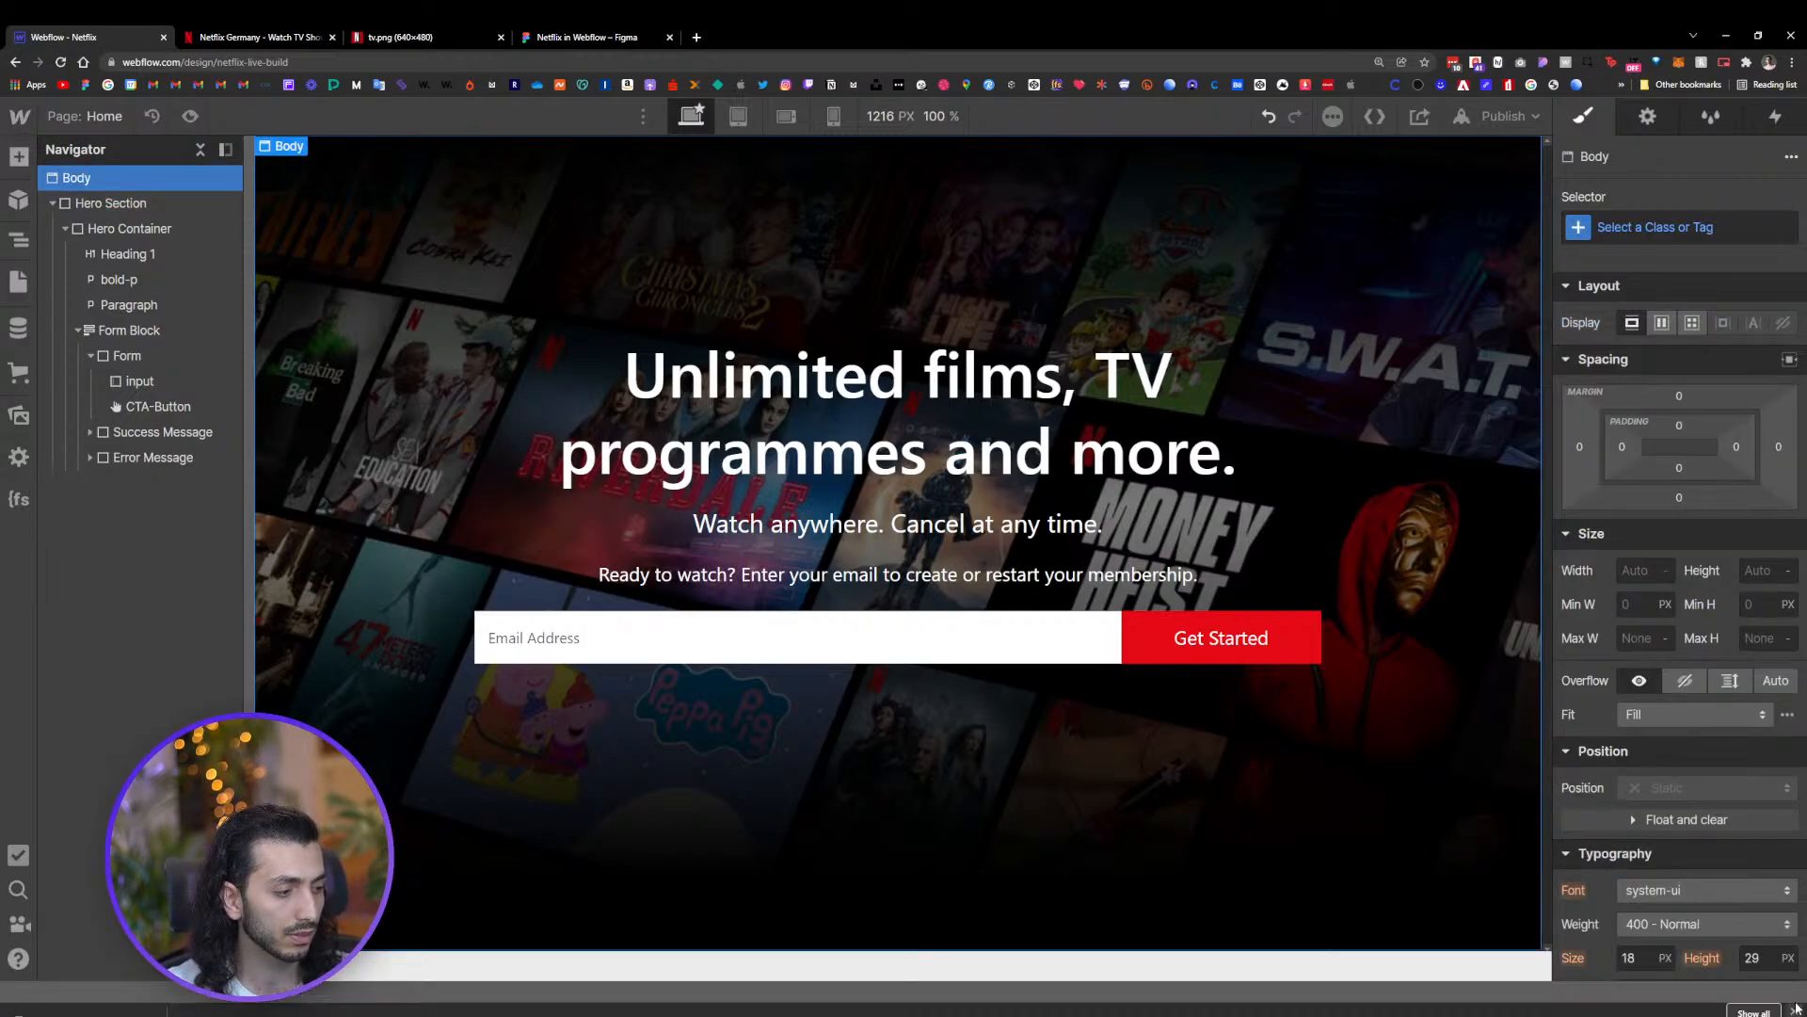
left_click(866, 777)
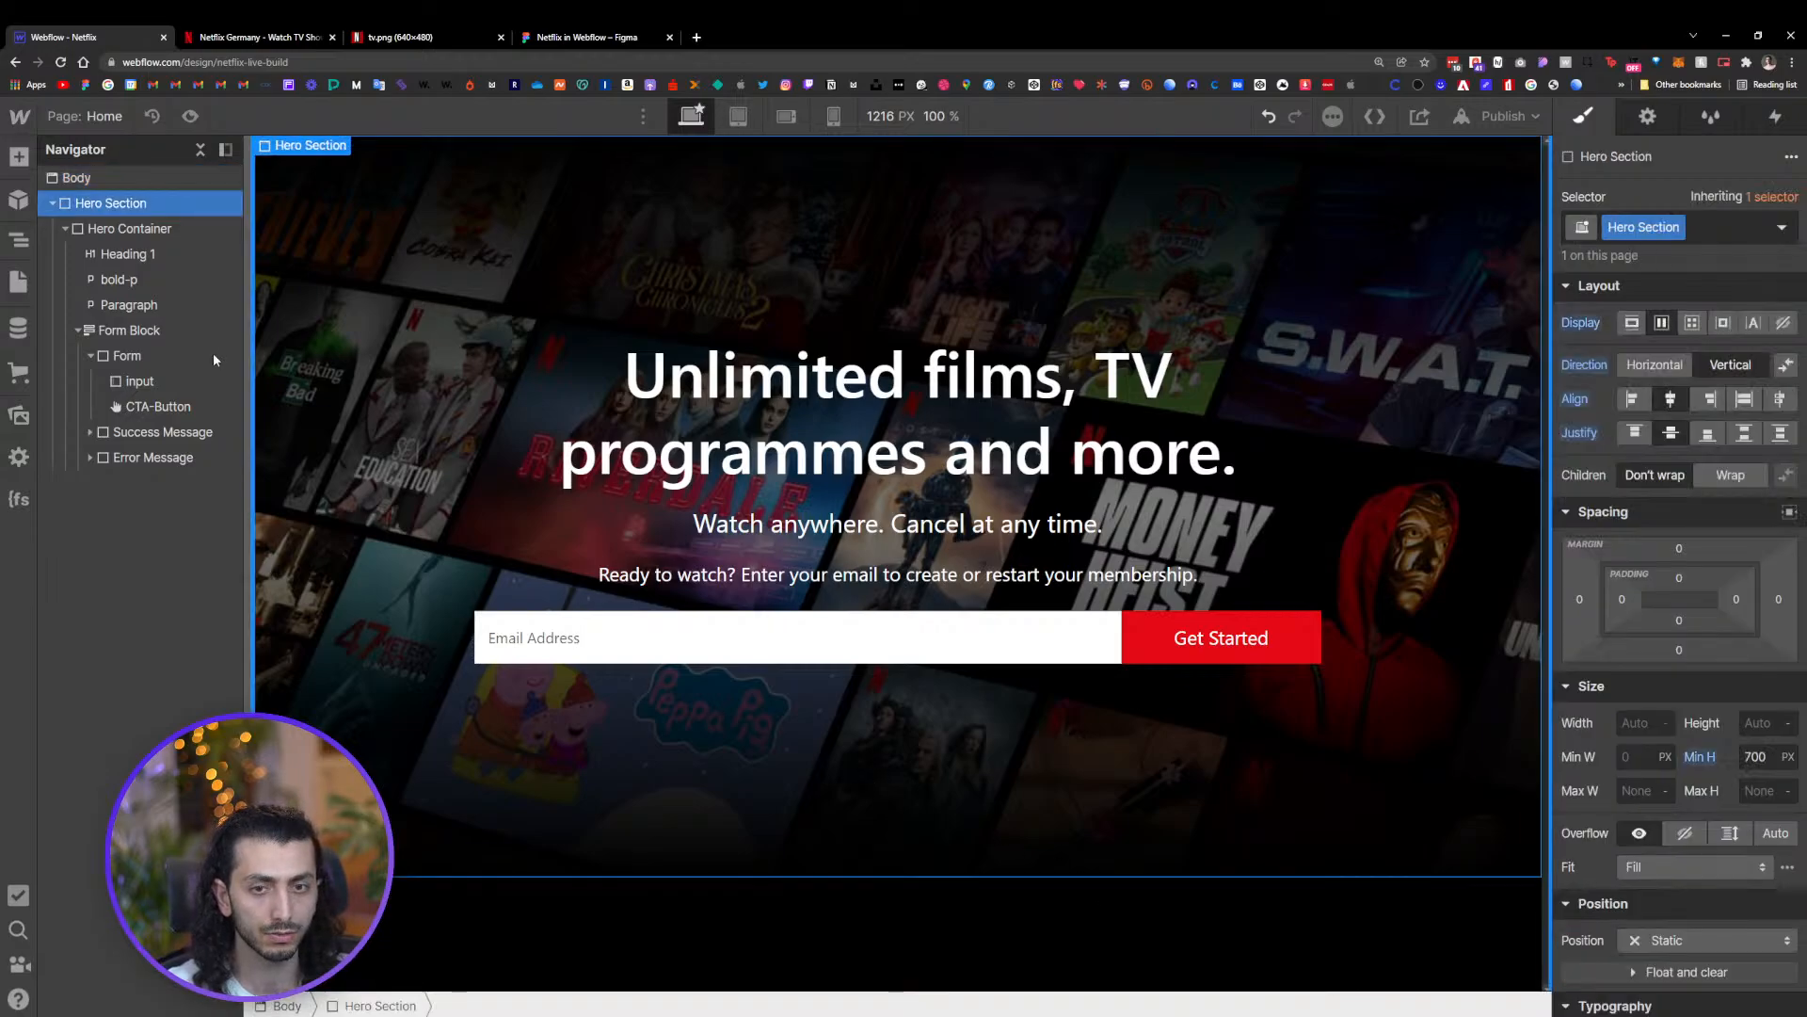
left_click(52, 202)
left_click(109, 181)
key("ctrl+e")
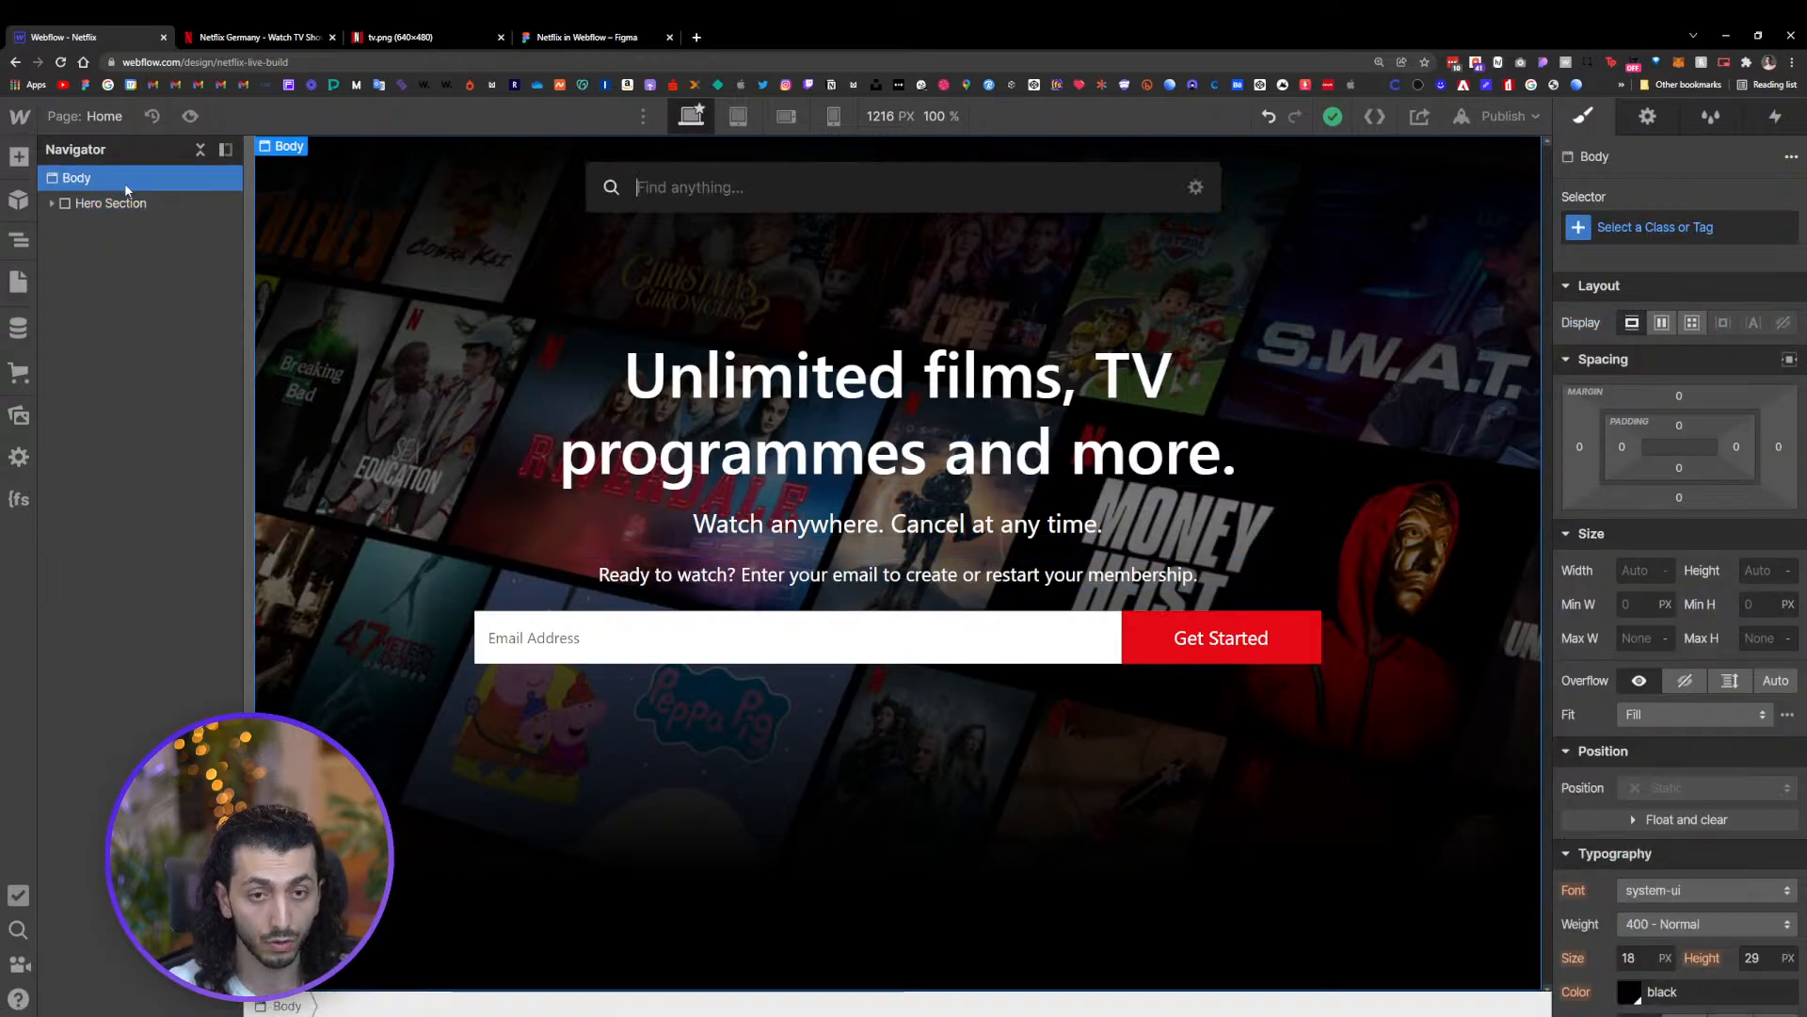
type("s")
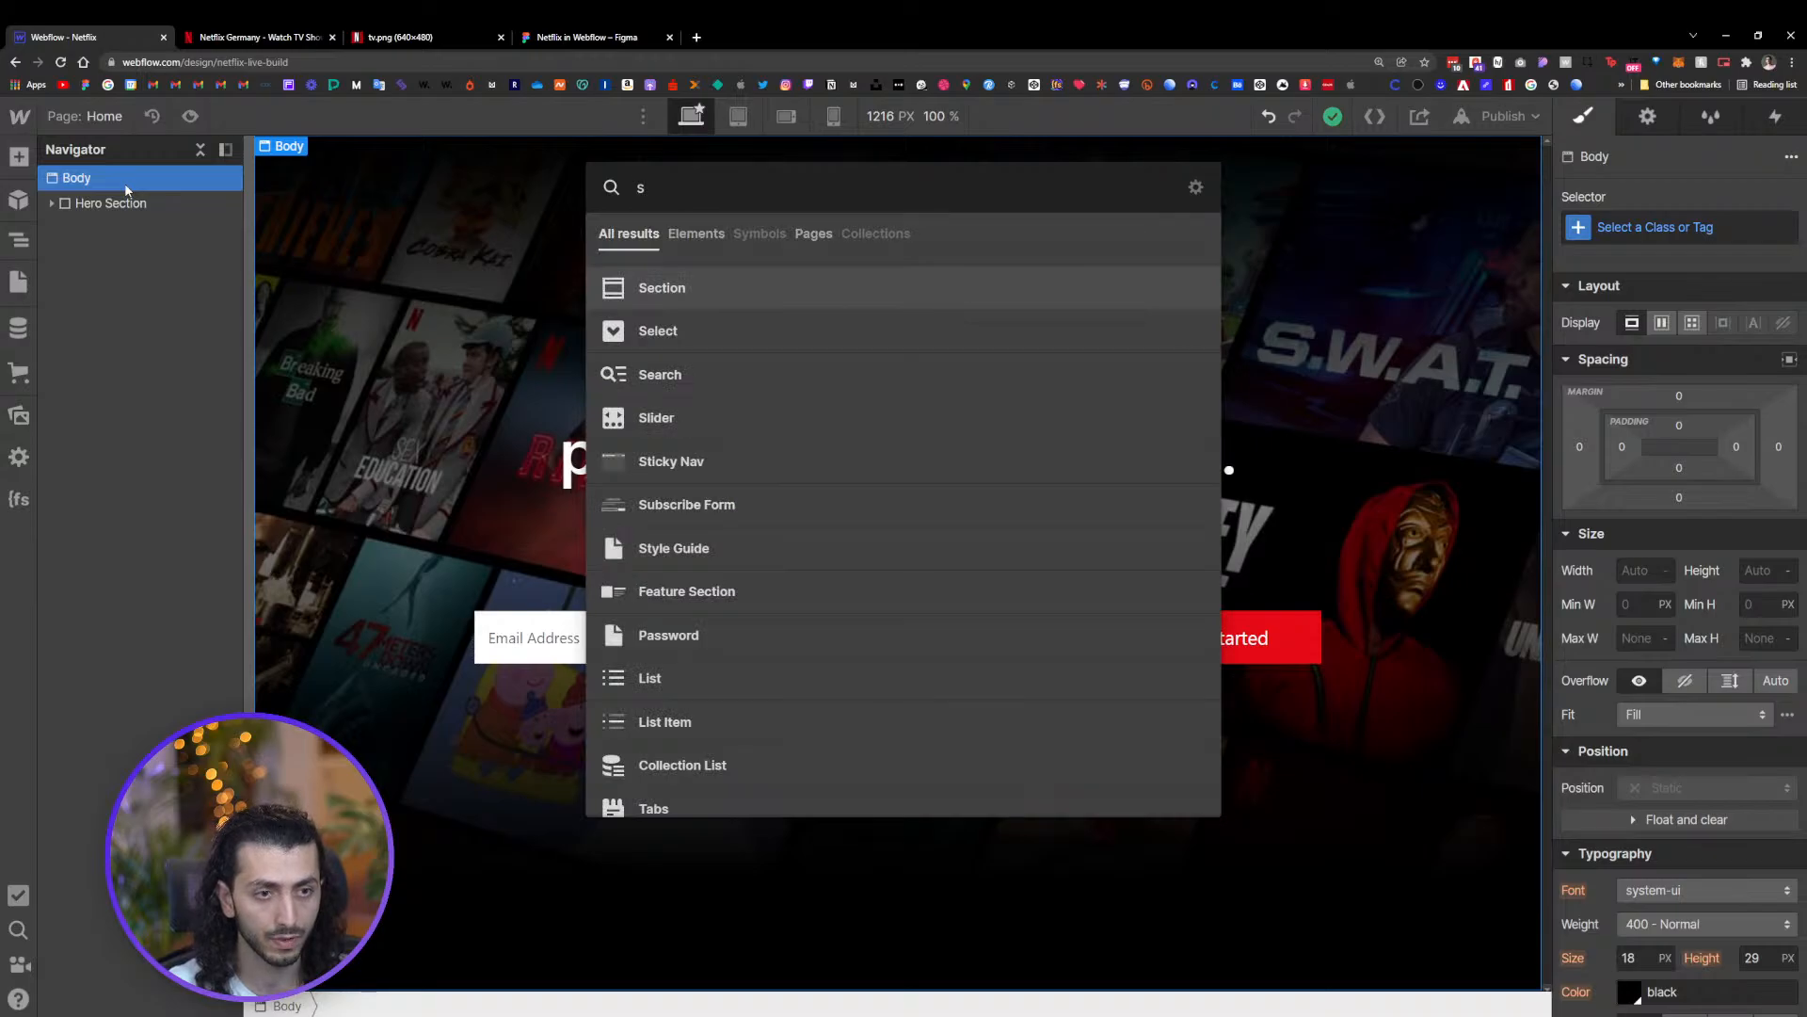
key("BackSpace")
type("d")
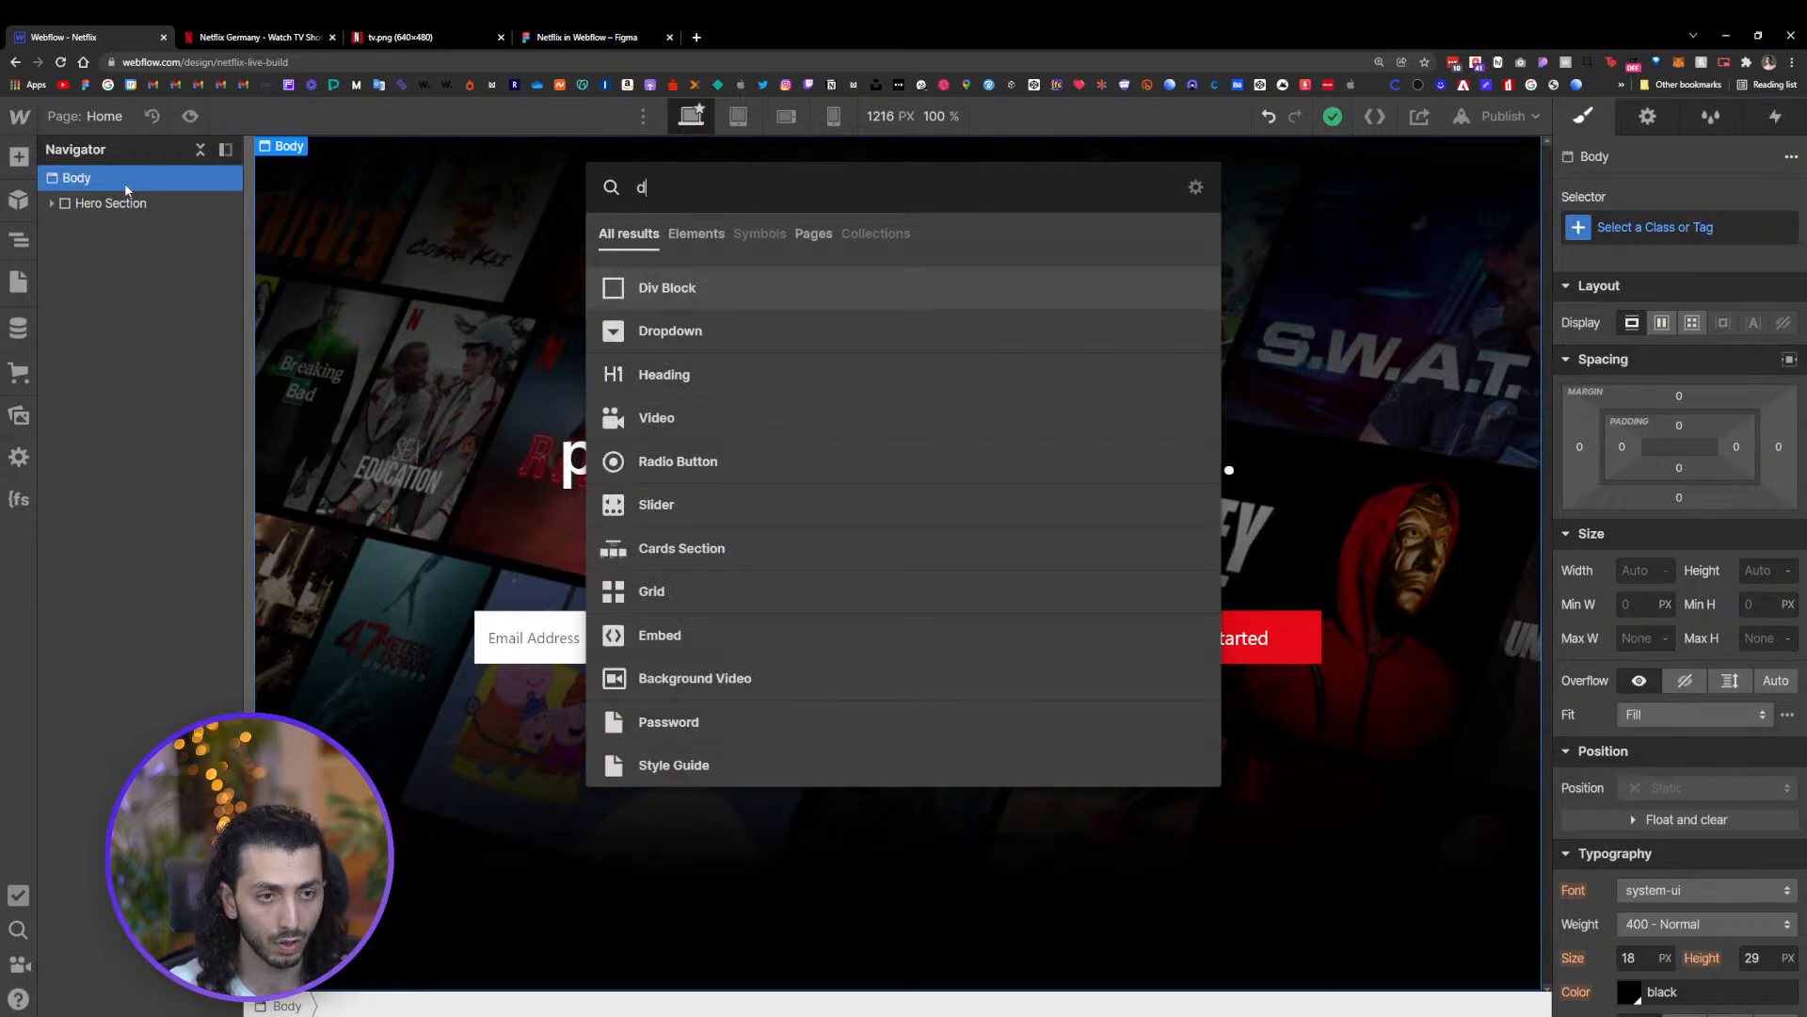
key("Return")
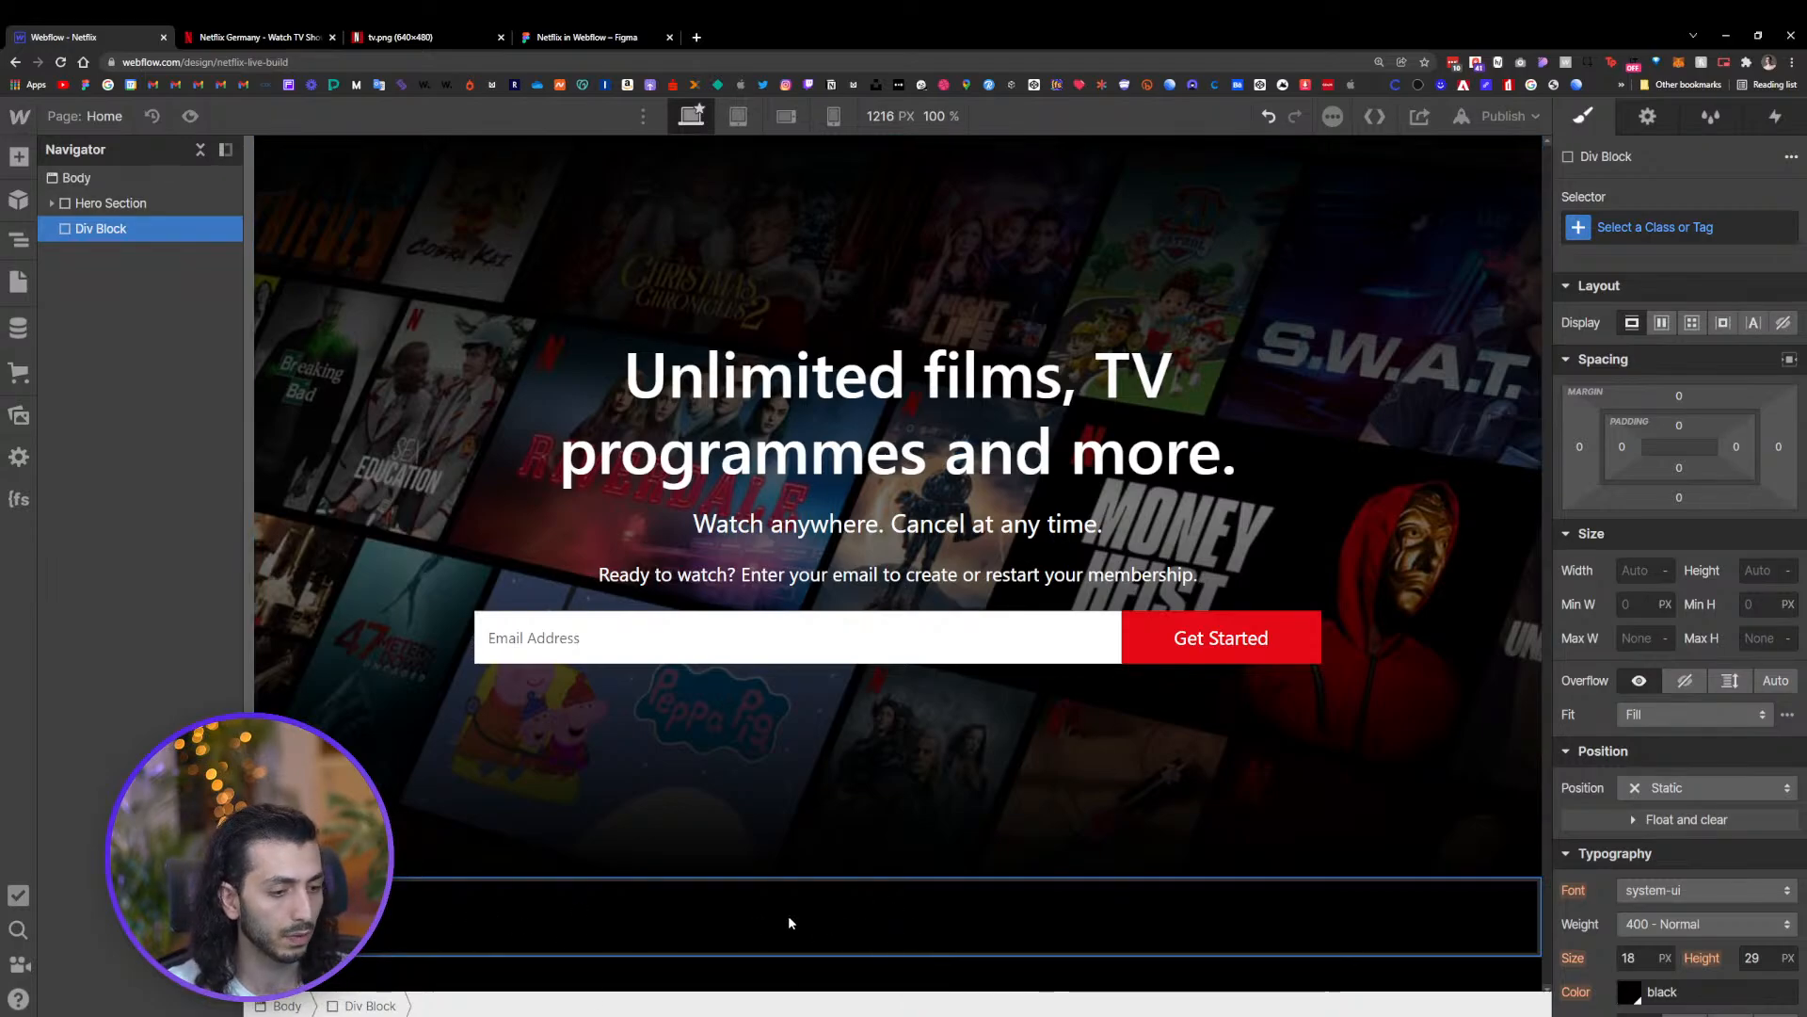
Give the new Div Block a new class named Section
left_click(1688, 229)
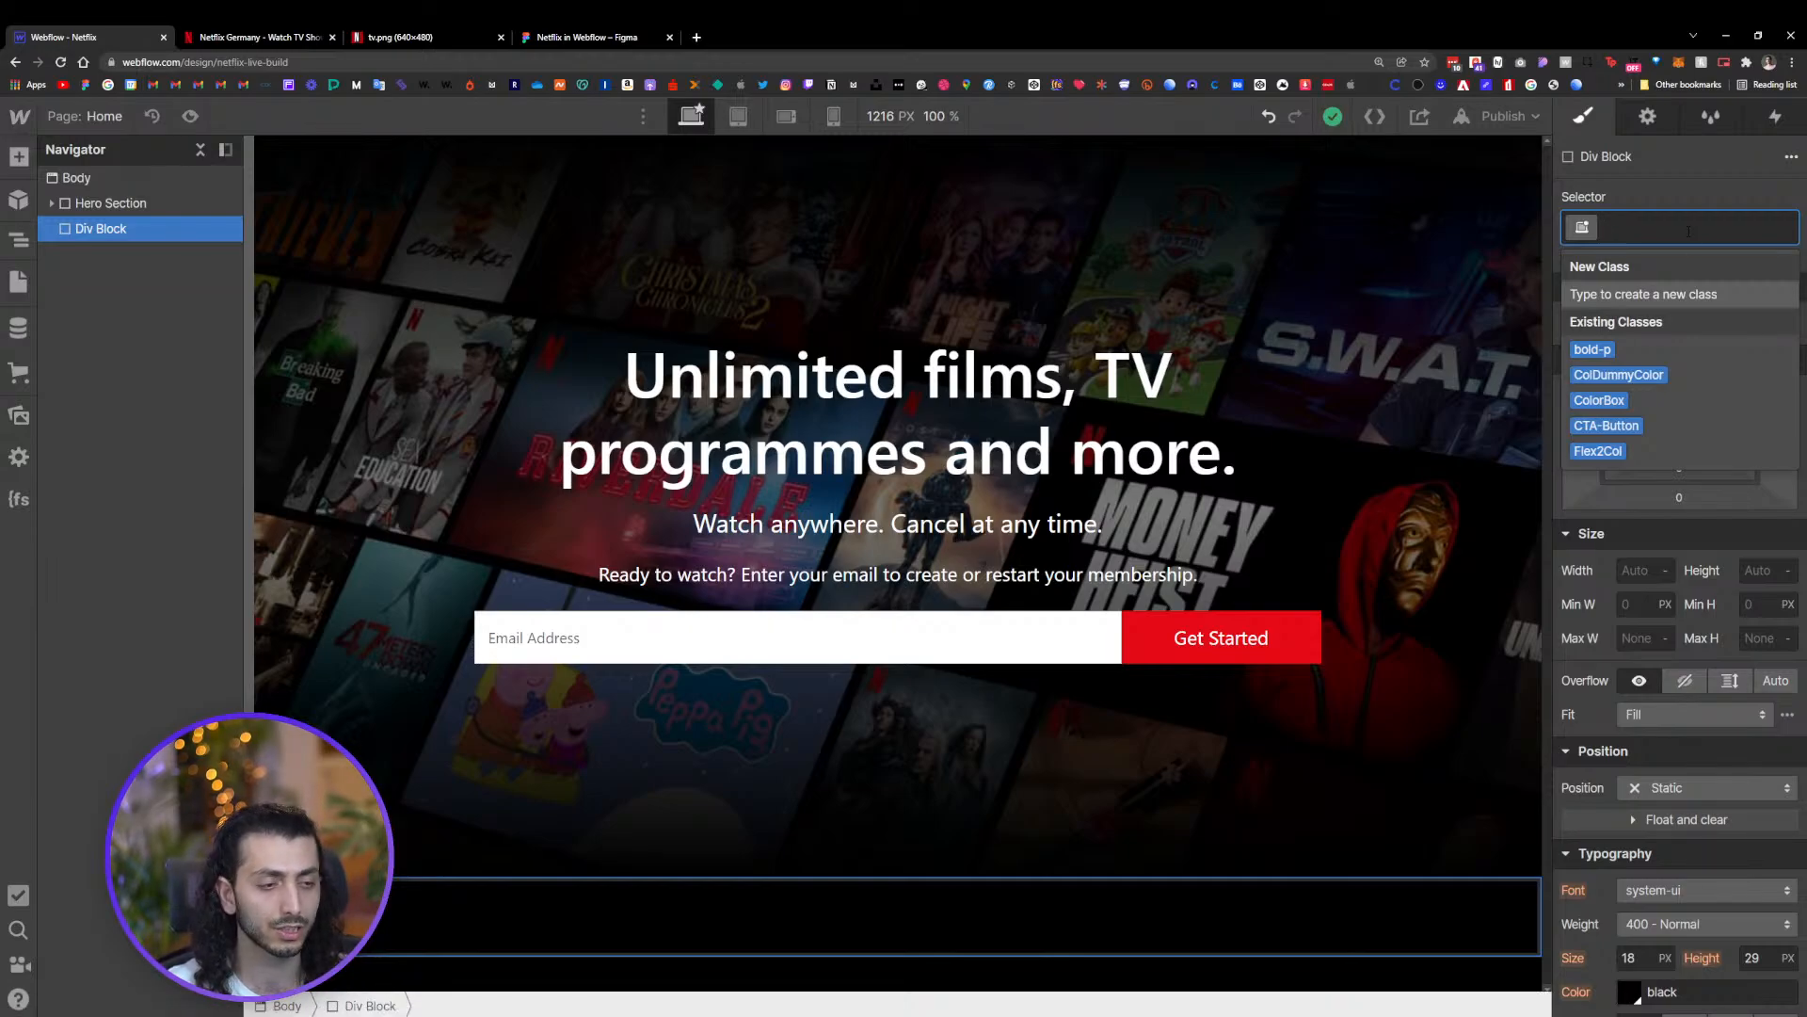
type("Se")
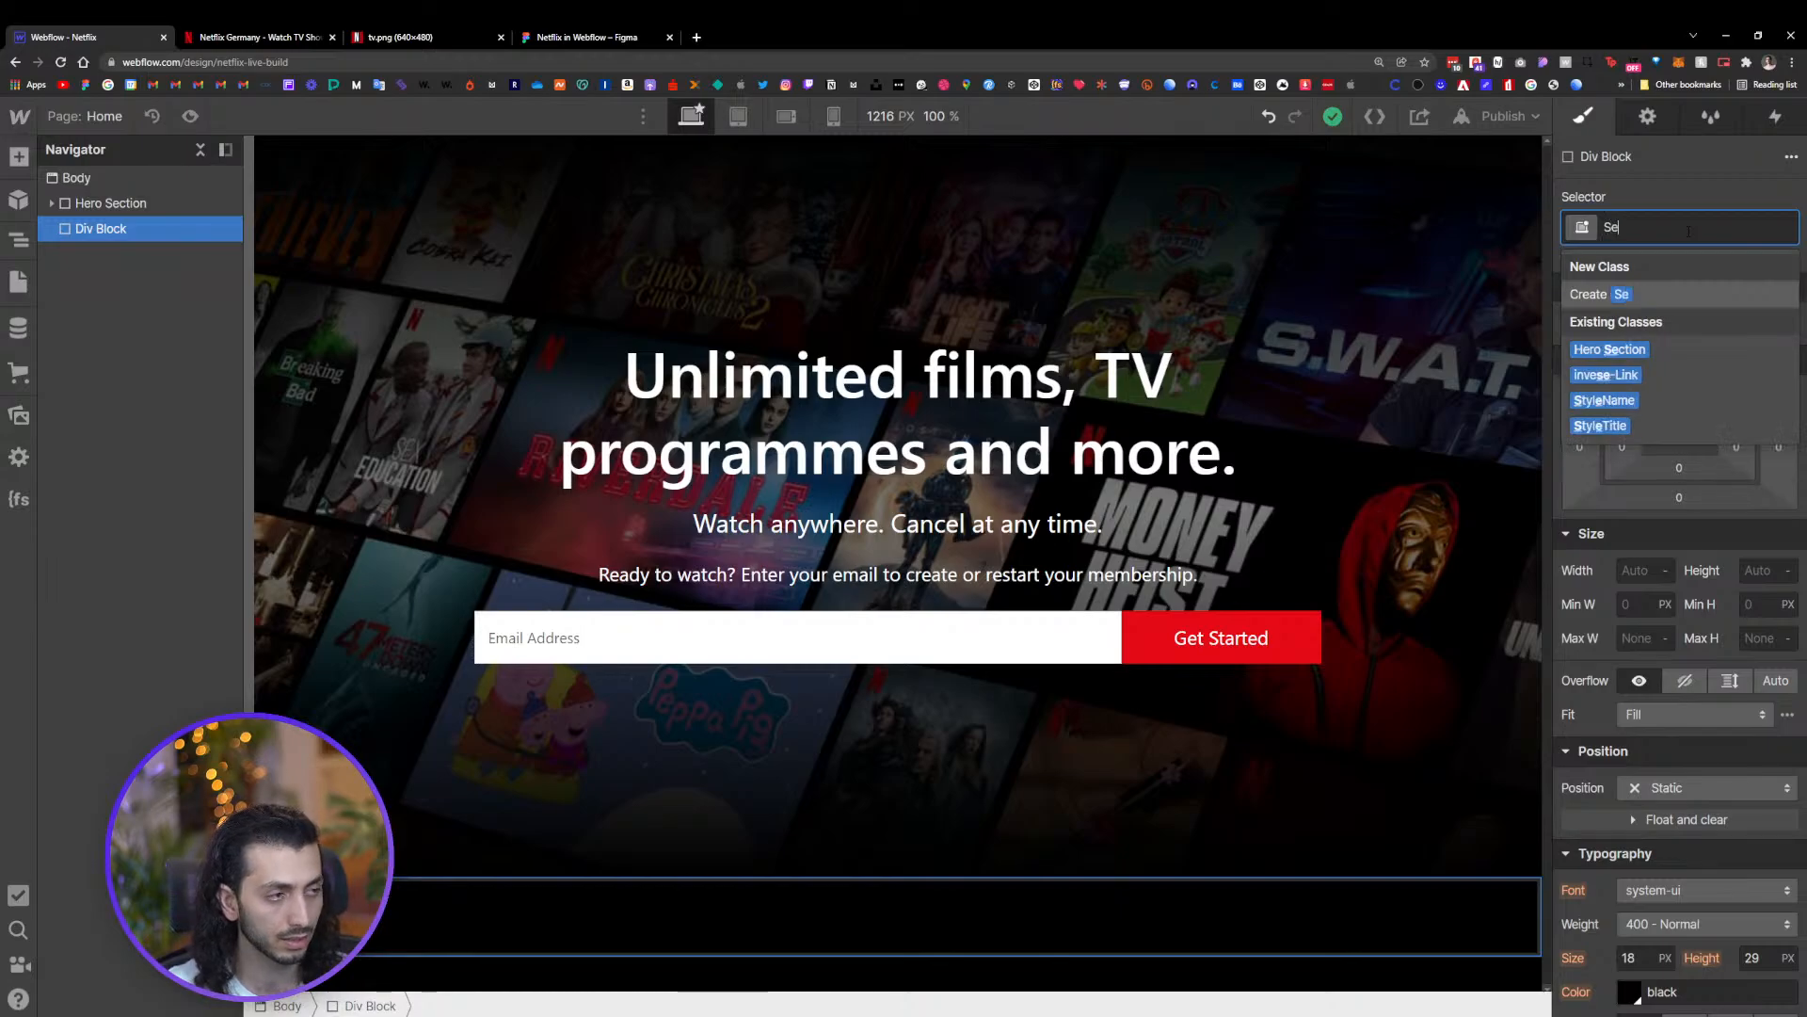
type("ction")
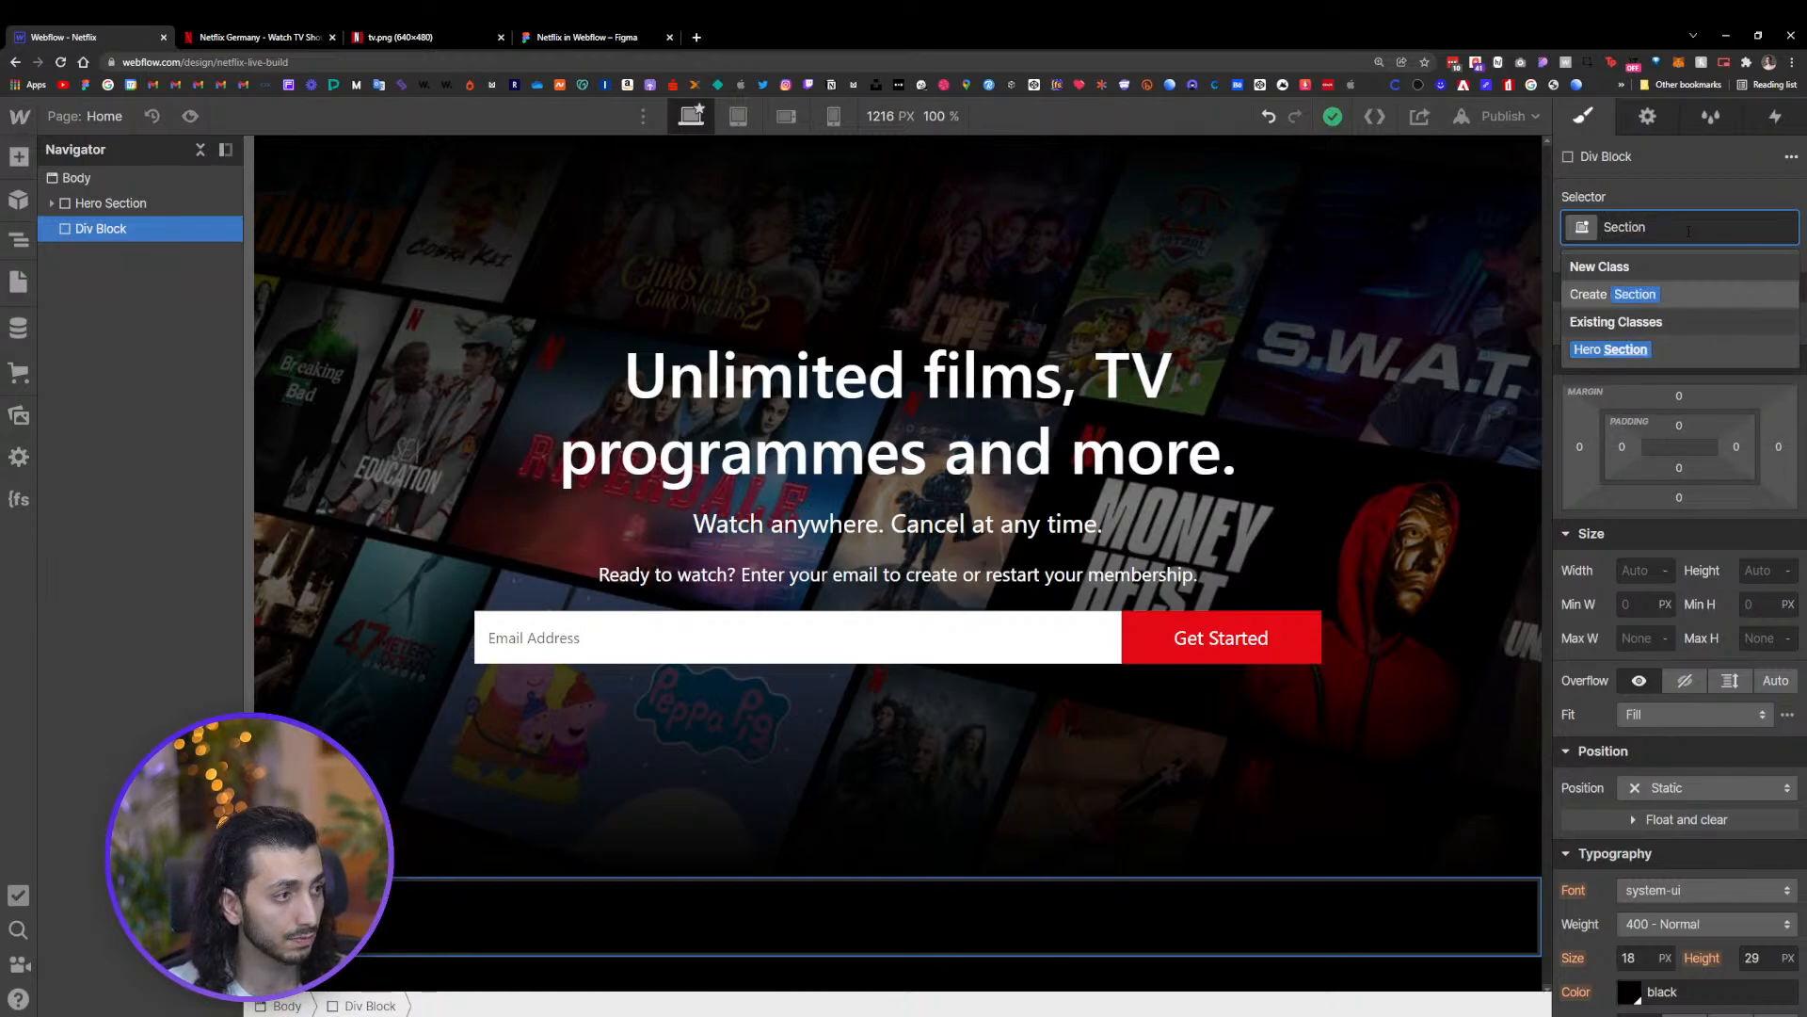
key("Return")
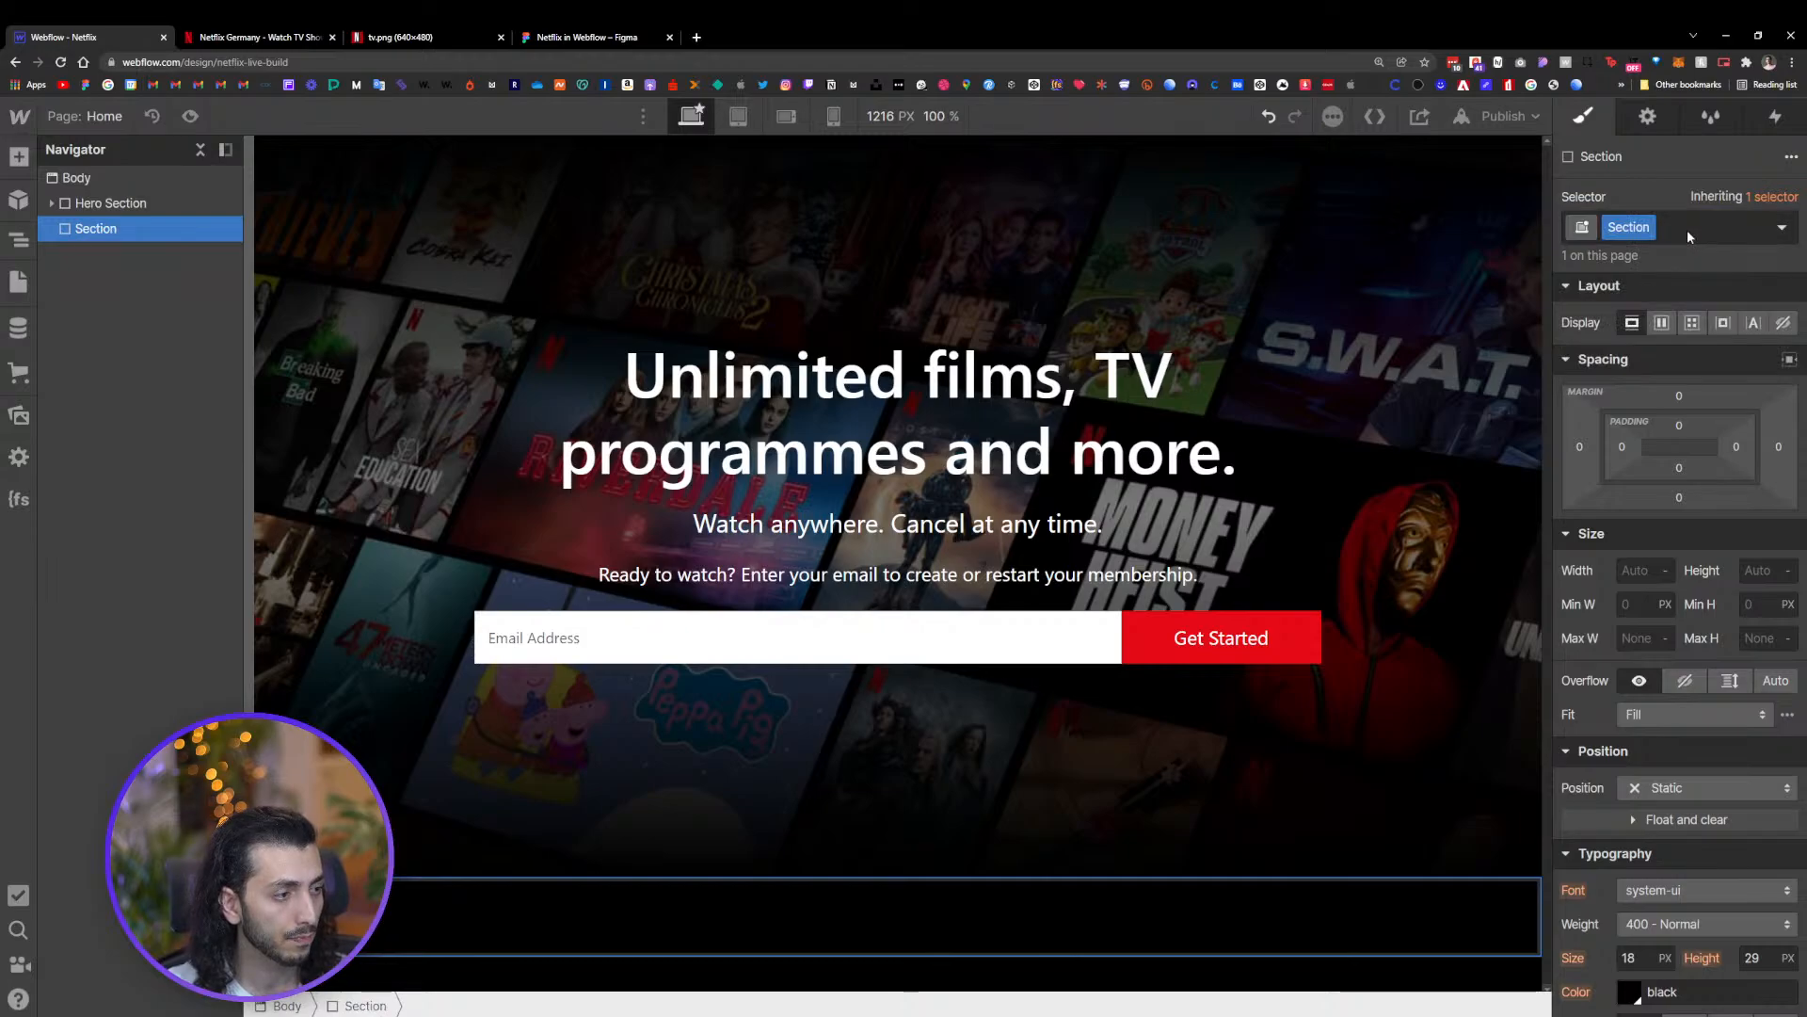
Set the Section's minimum height to 450 px
scroll(1720, 728, "down", 6)
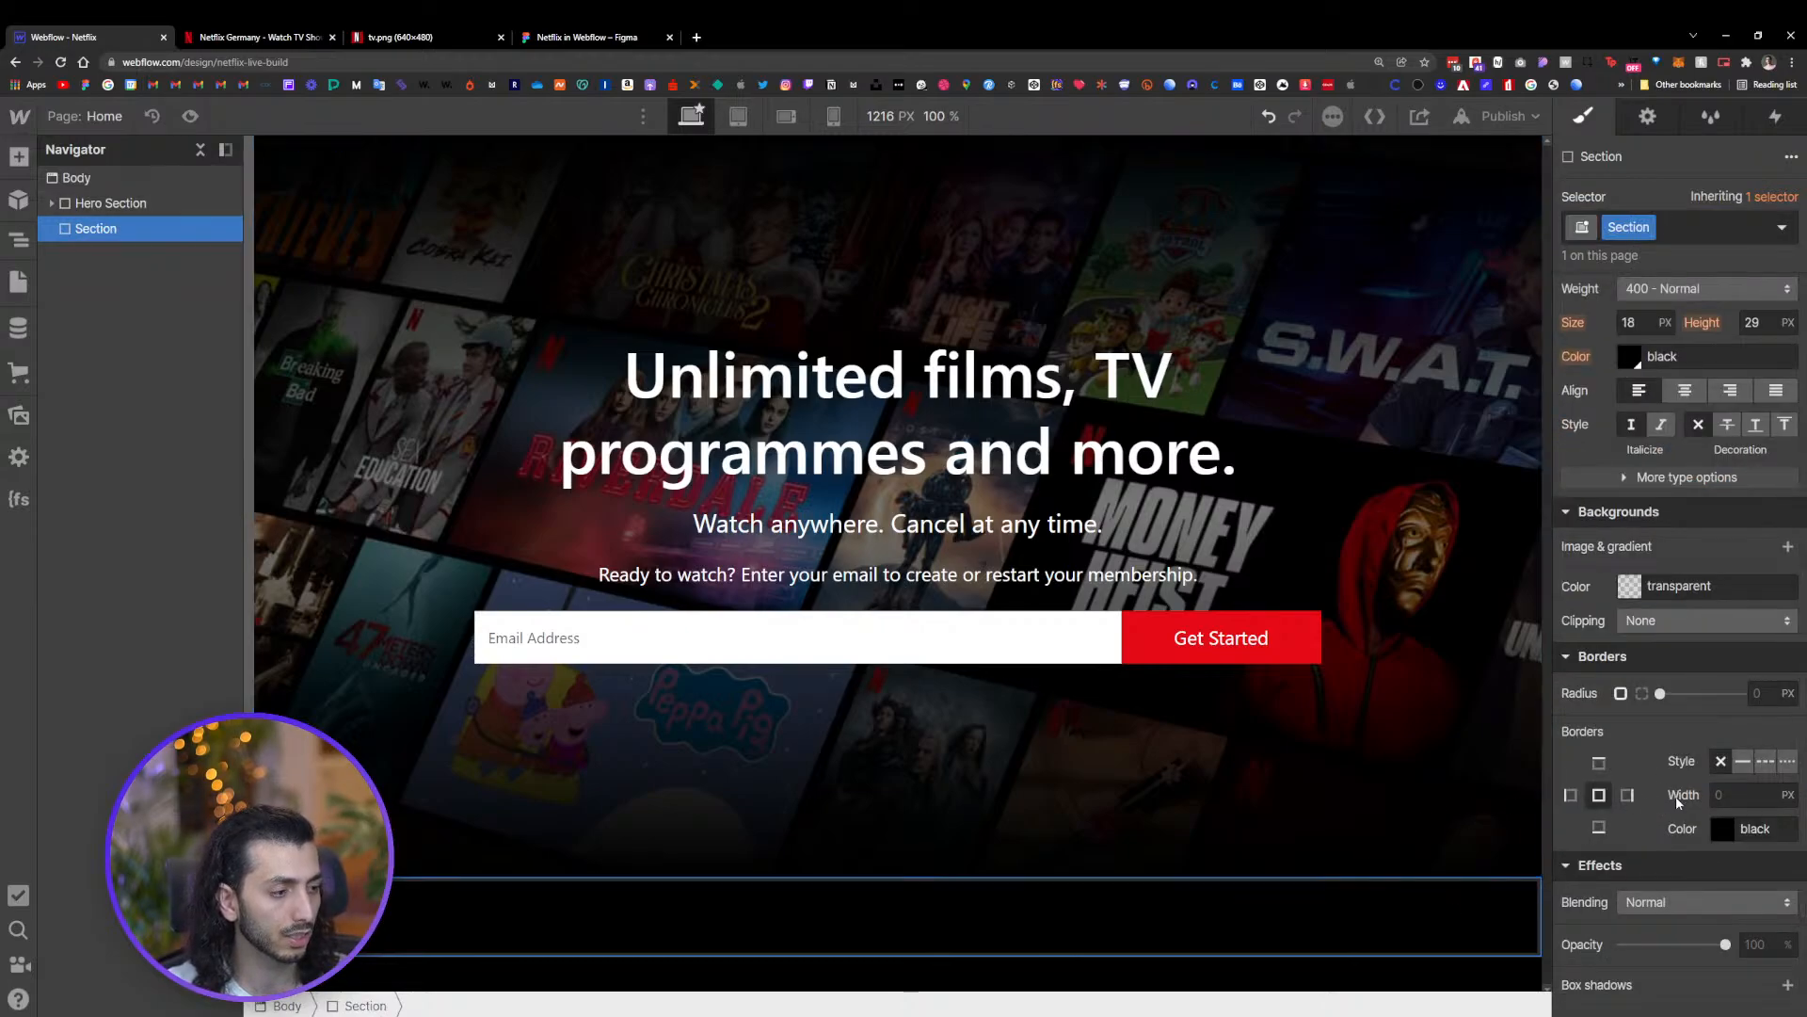
scroll(1685, 753, "up", 5)
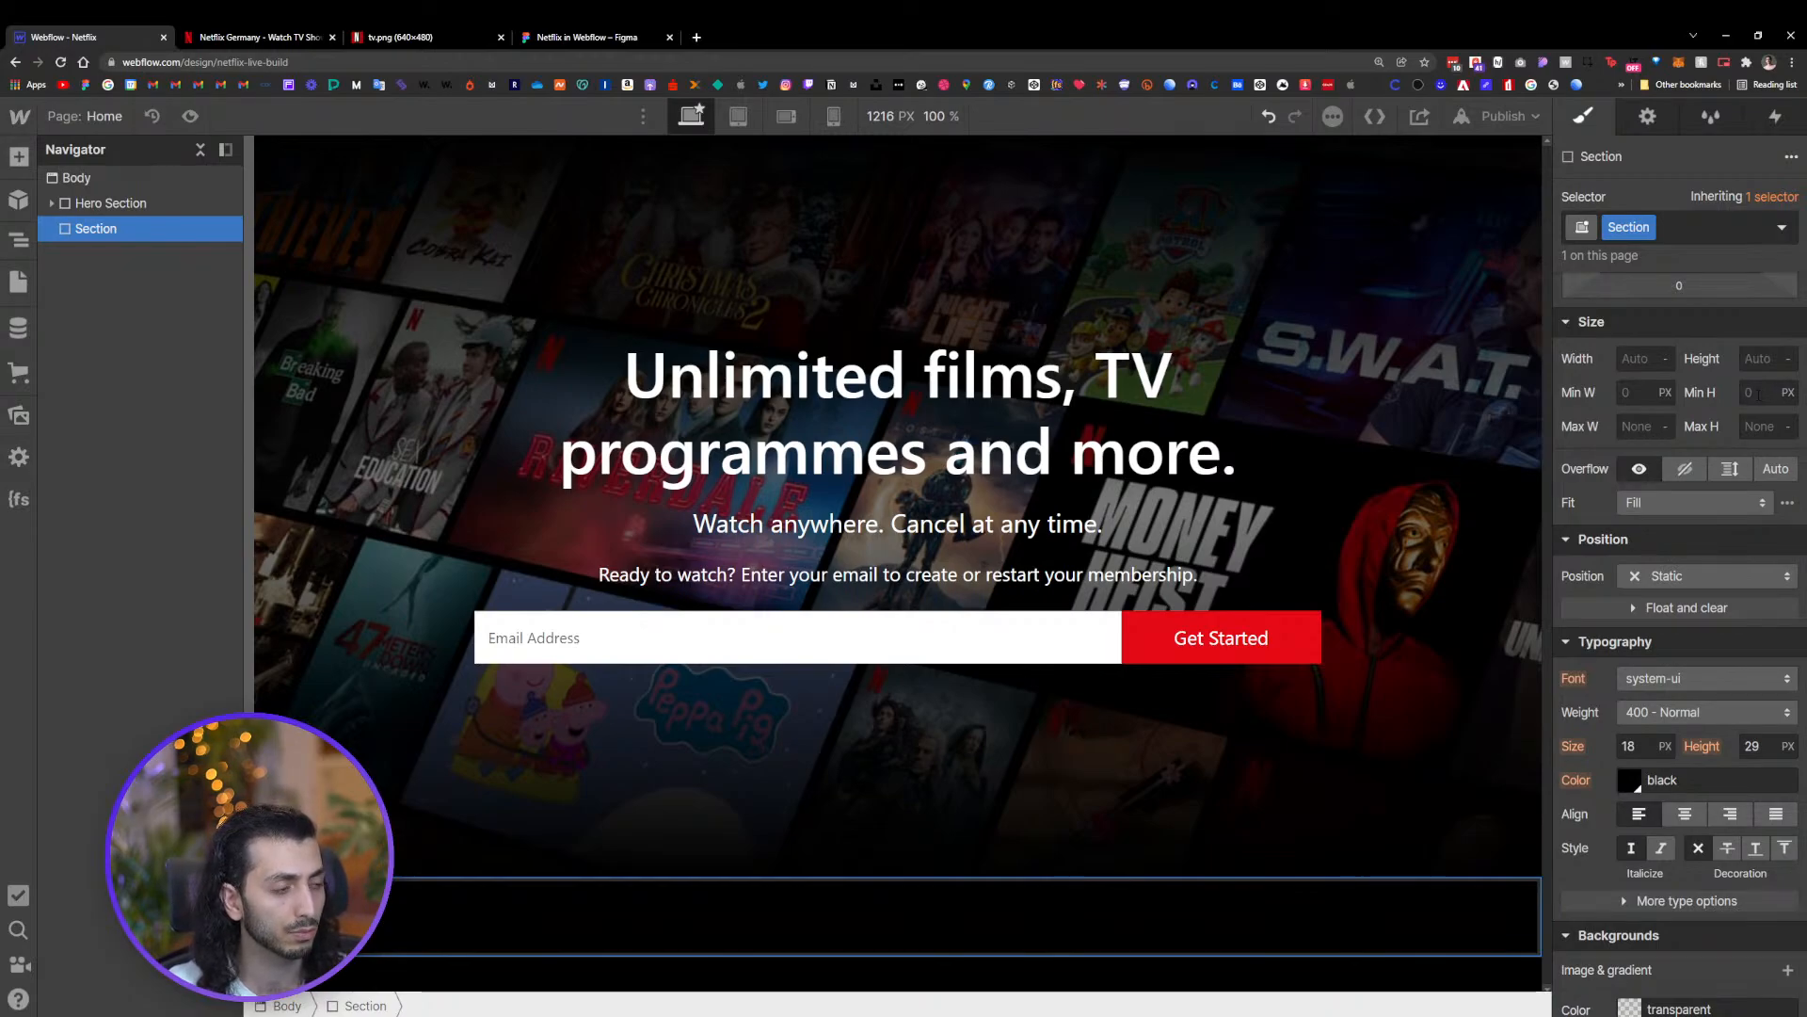
left_click(1758, 393)
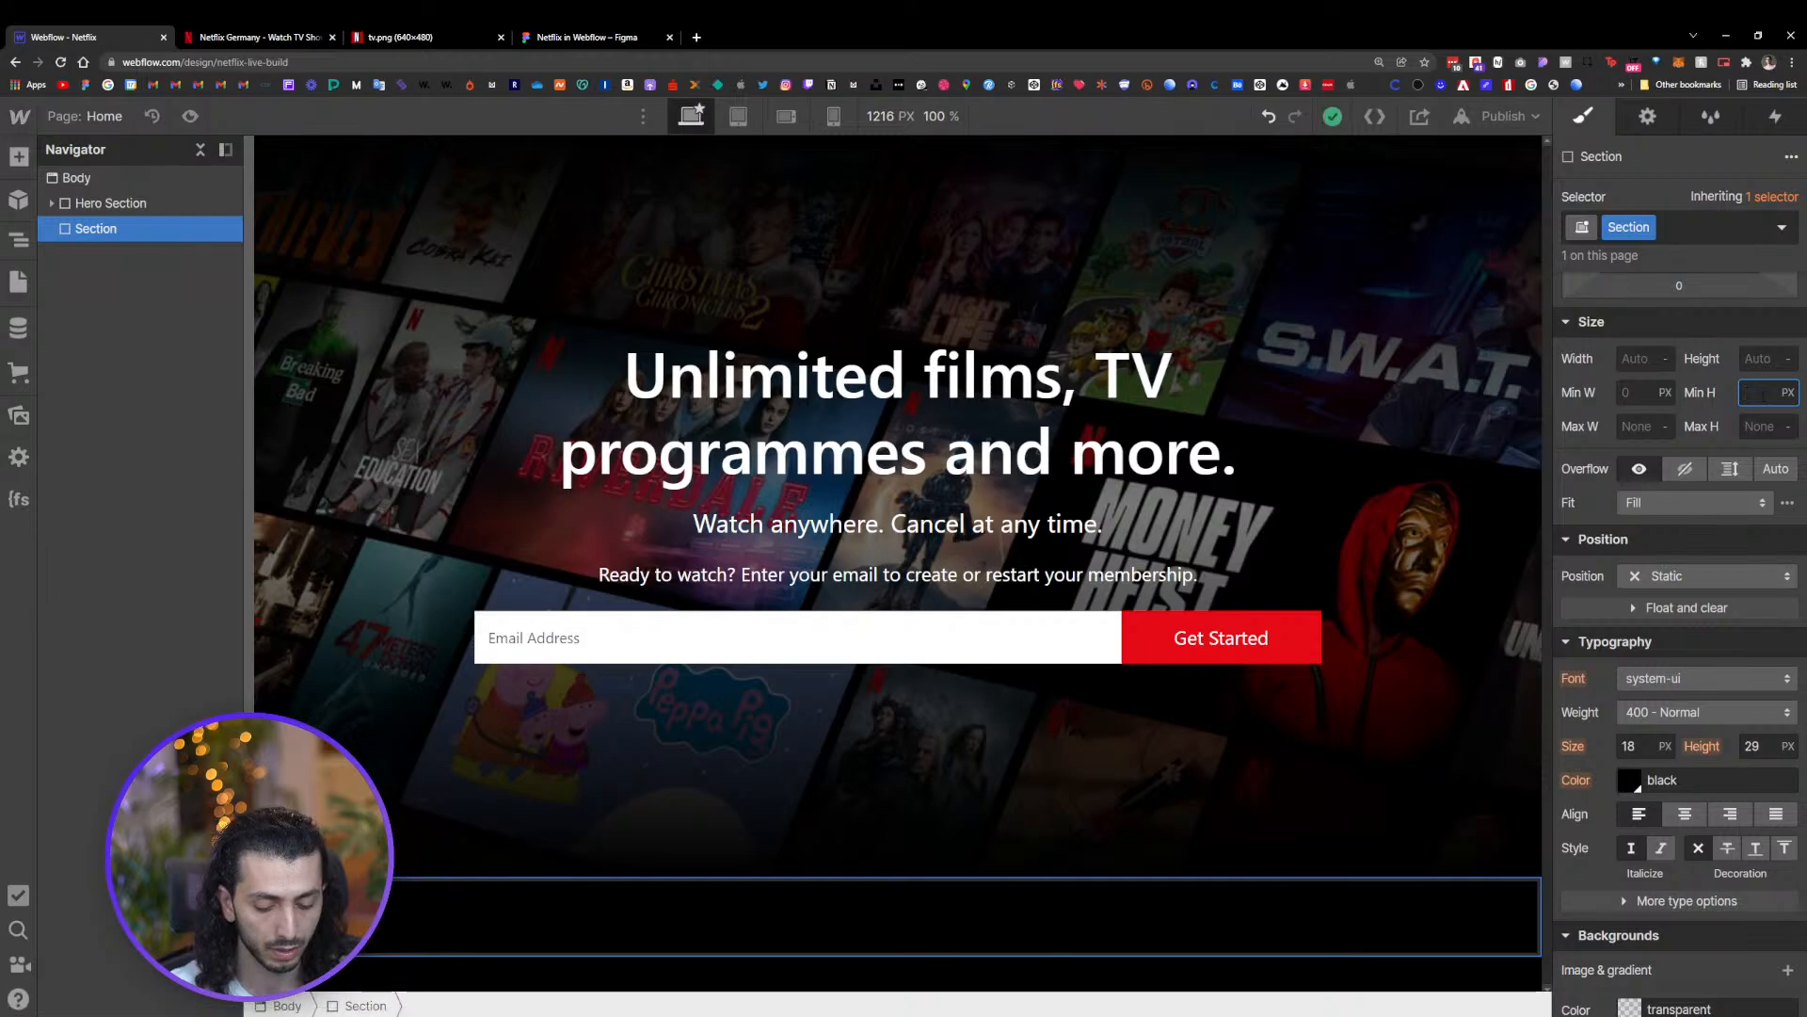
key("Return")
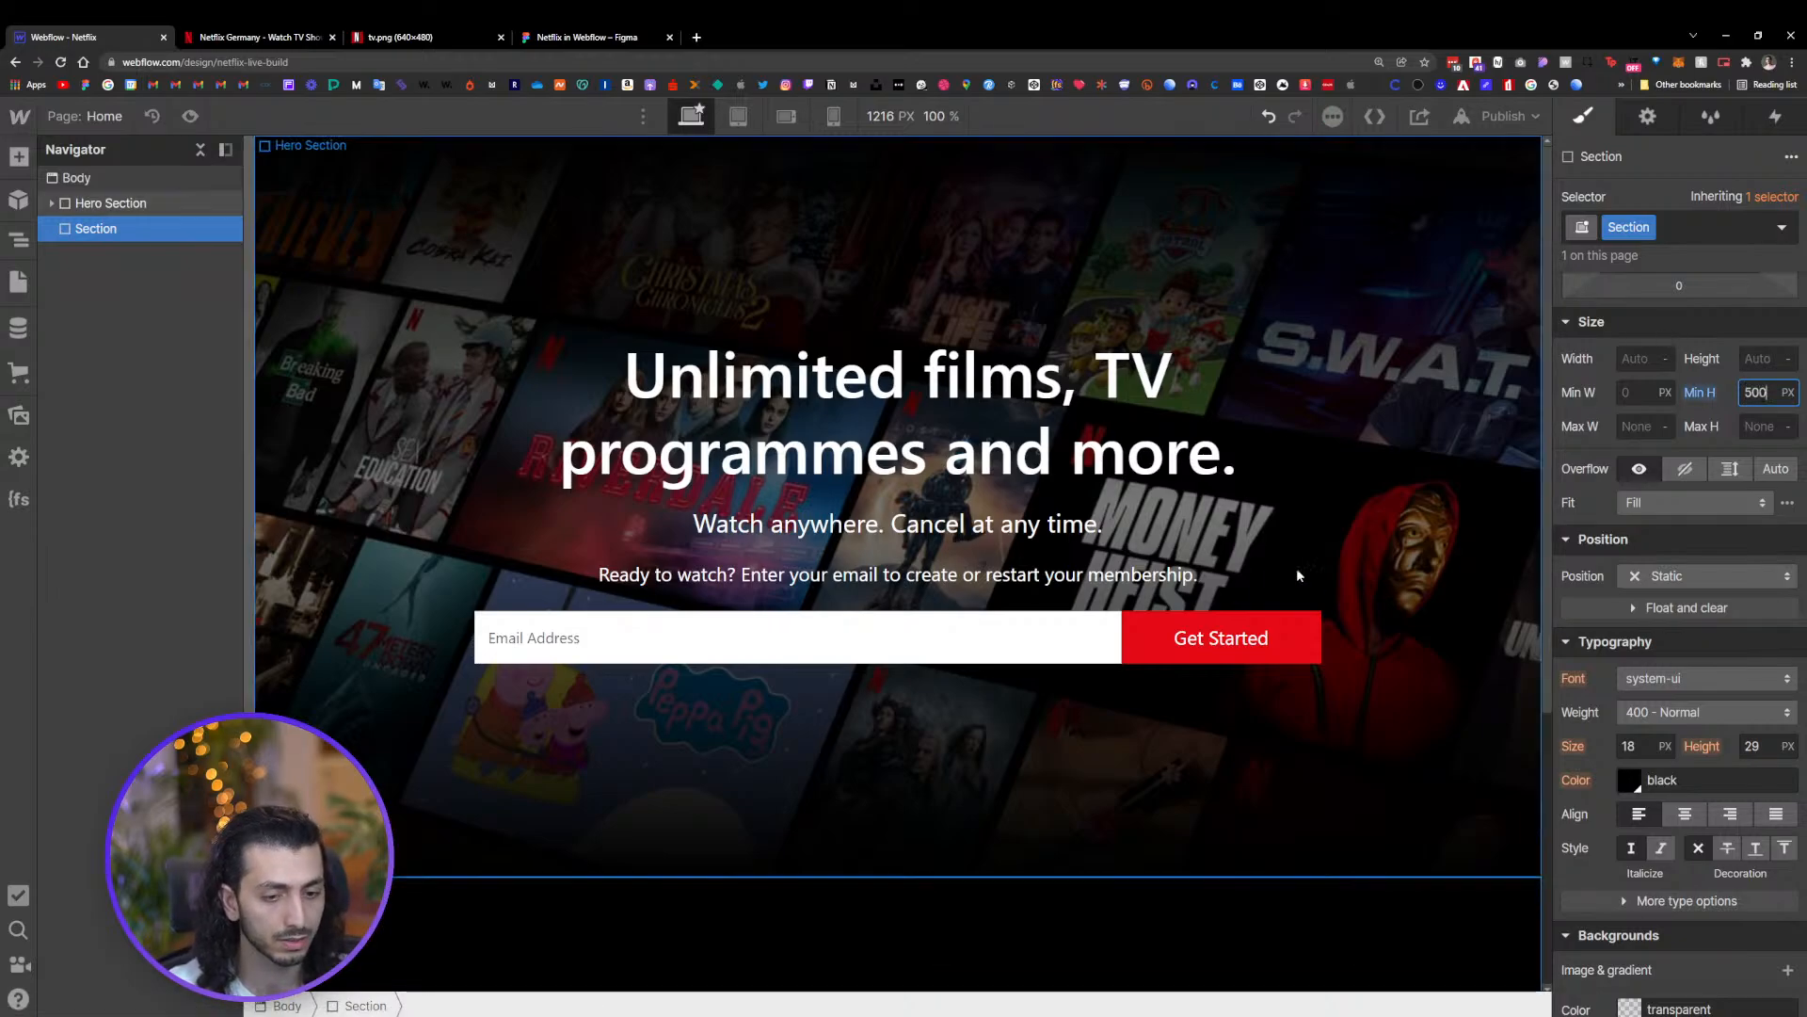
scroll(1296, 567, "down", 4)
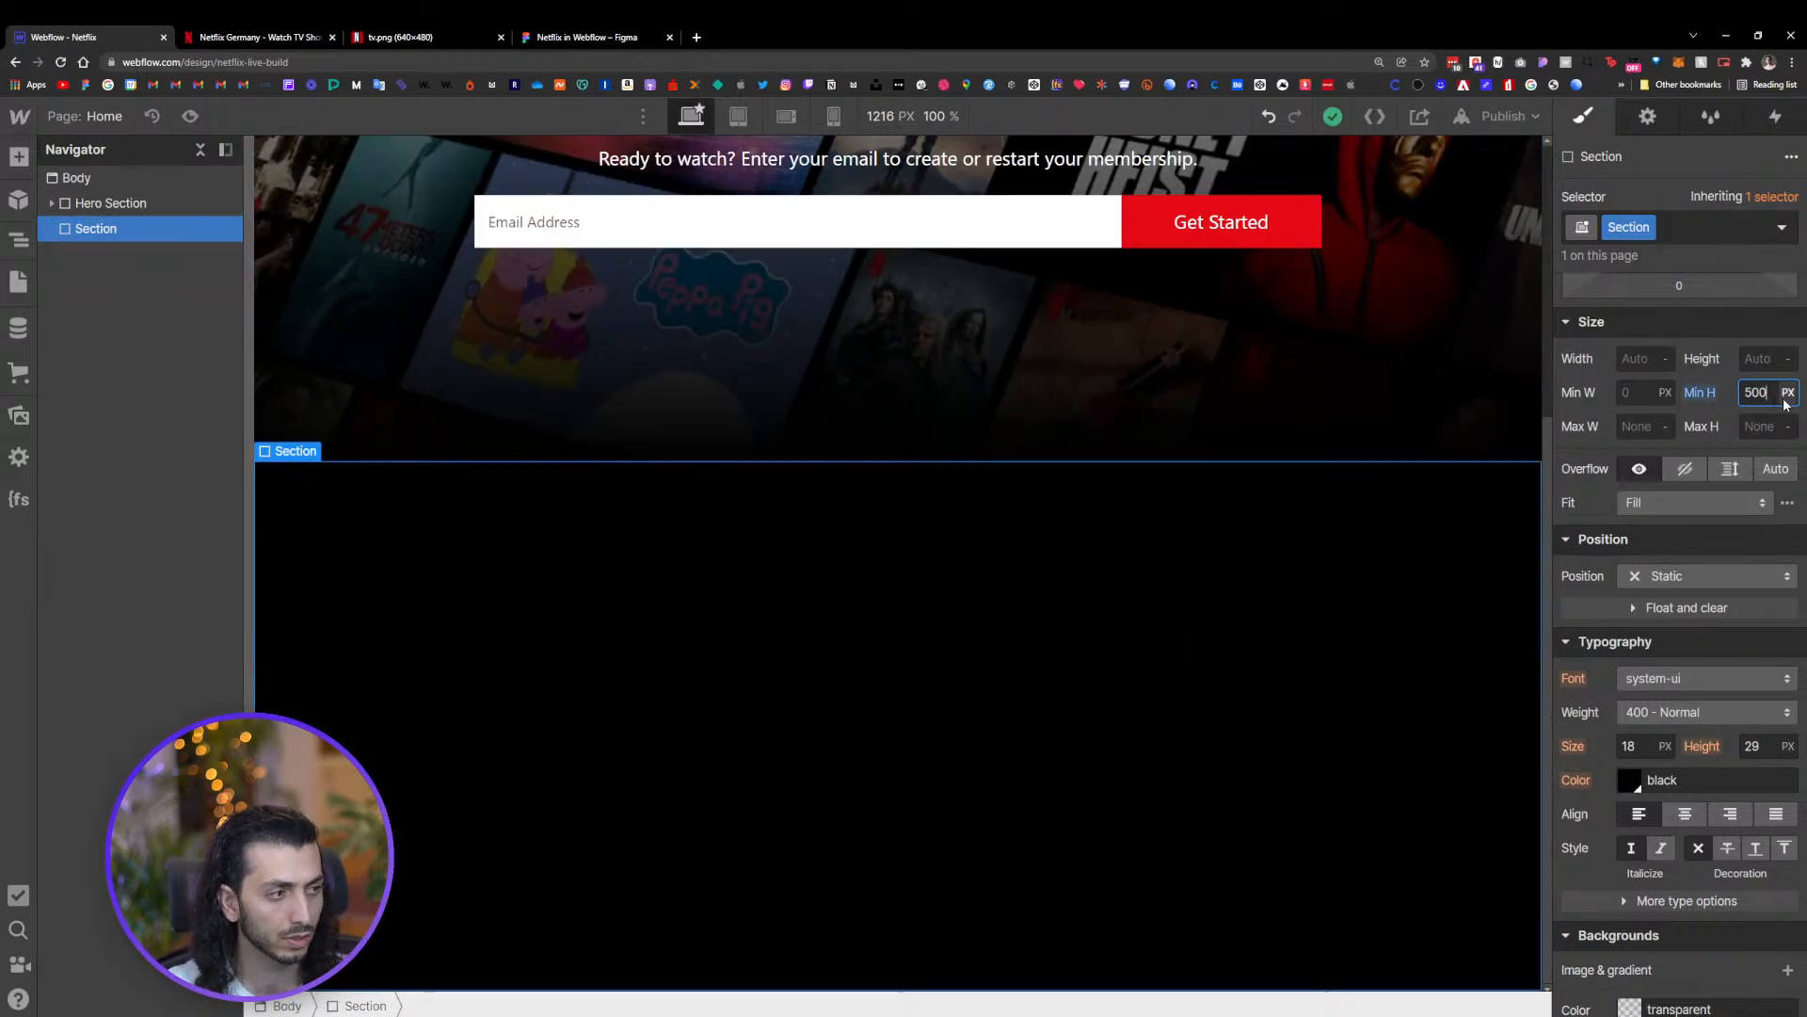
key("shift+Down")
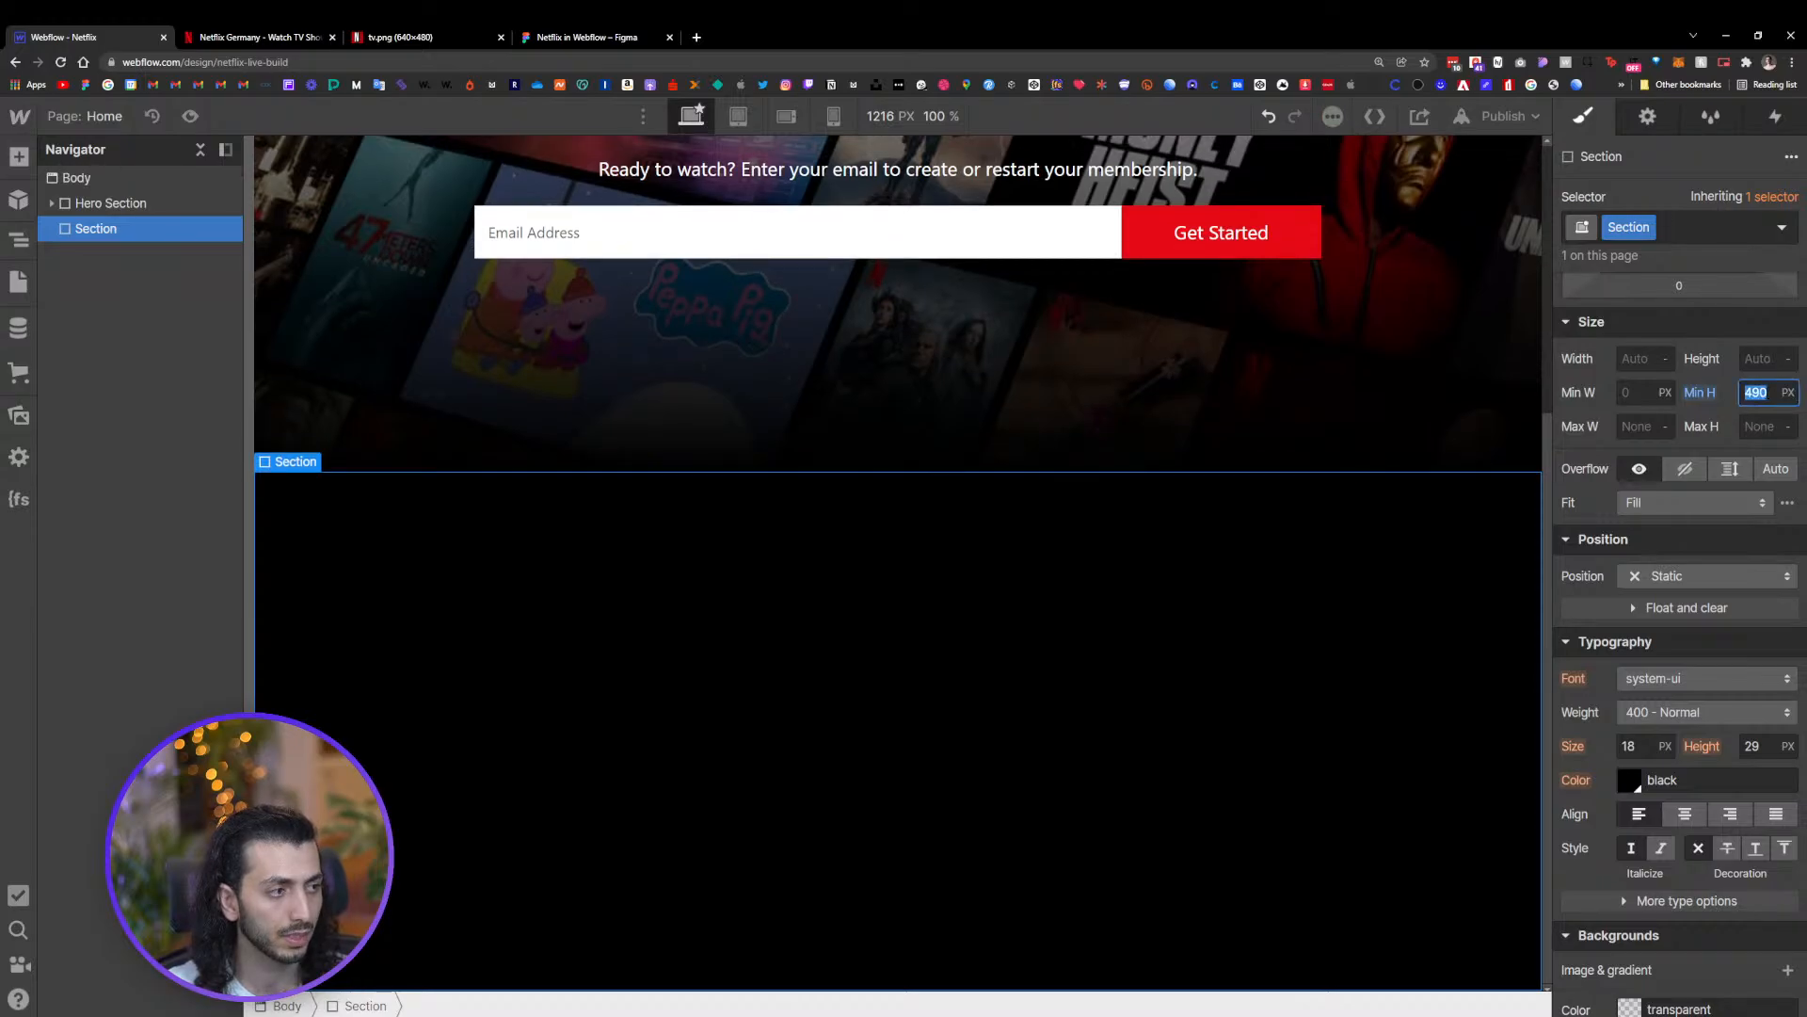
type("4")
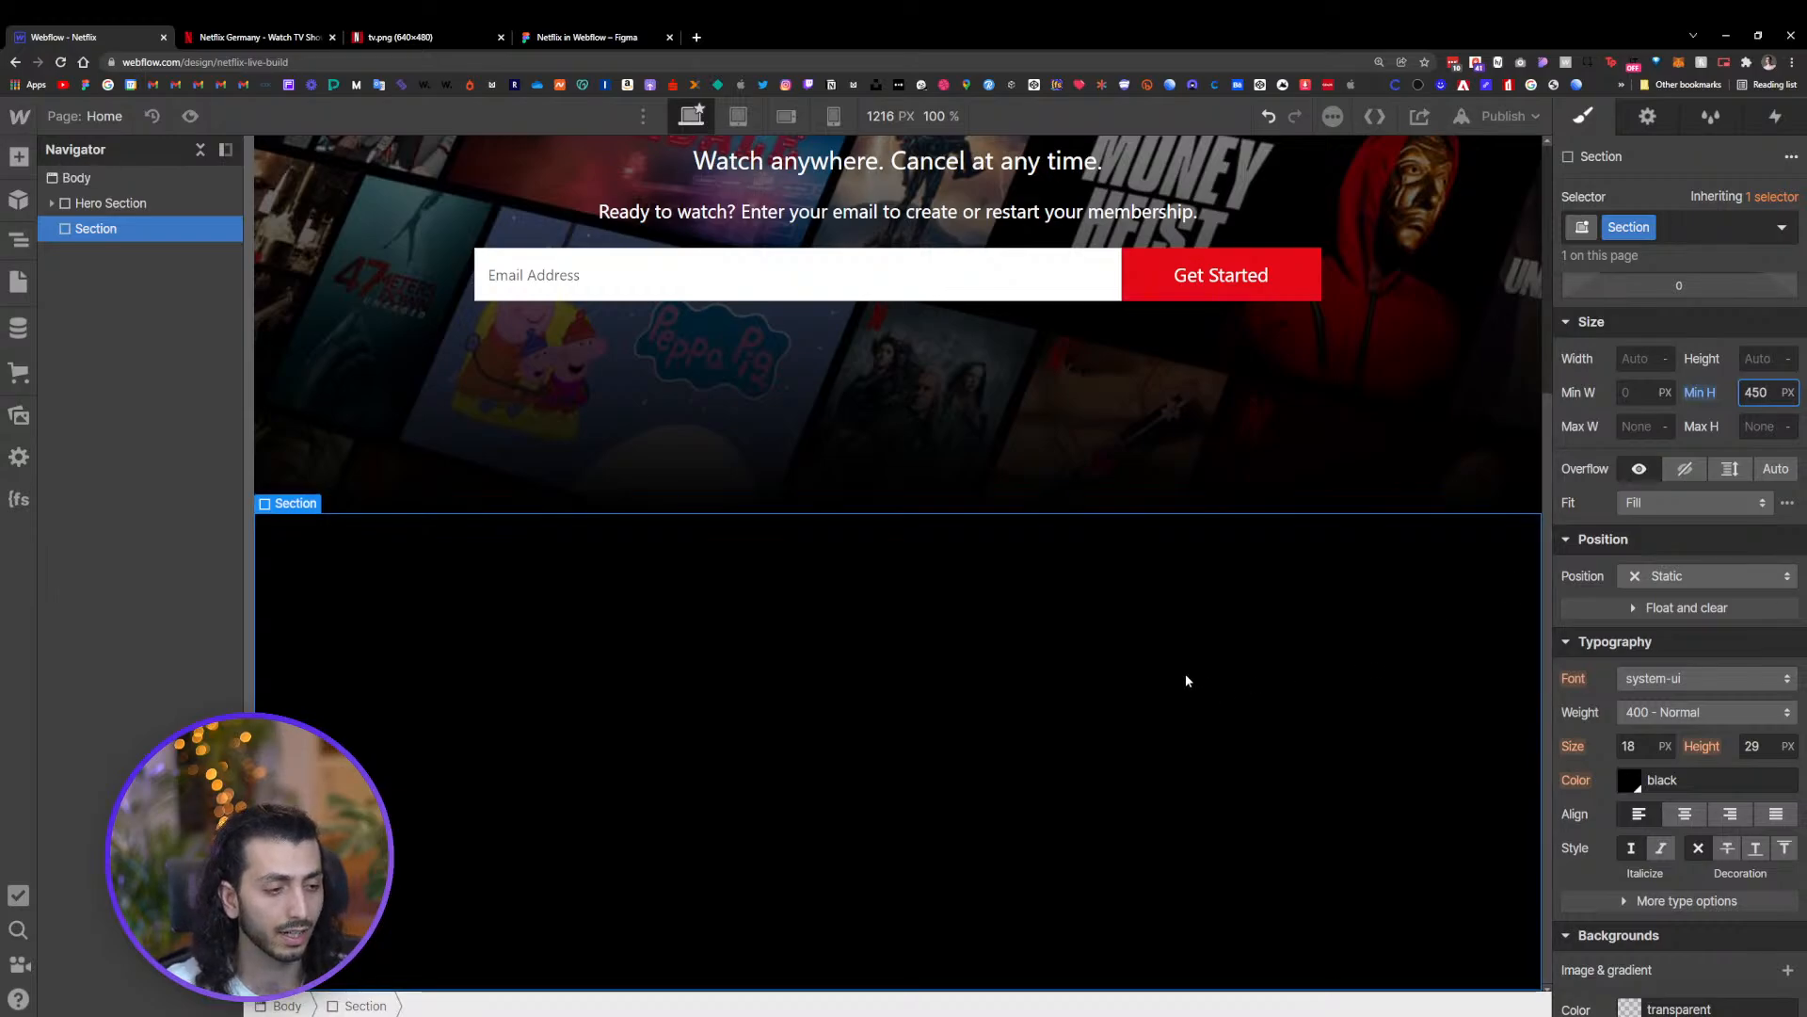
left_click(53, 204)
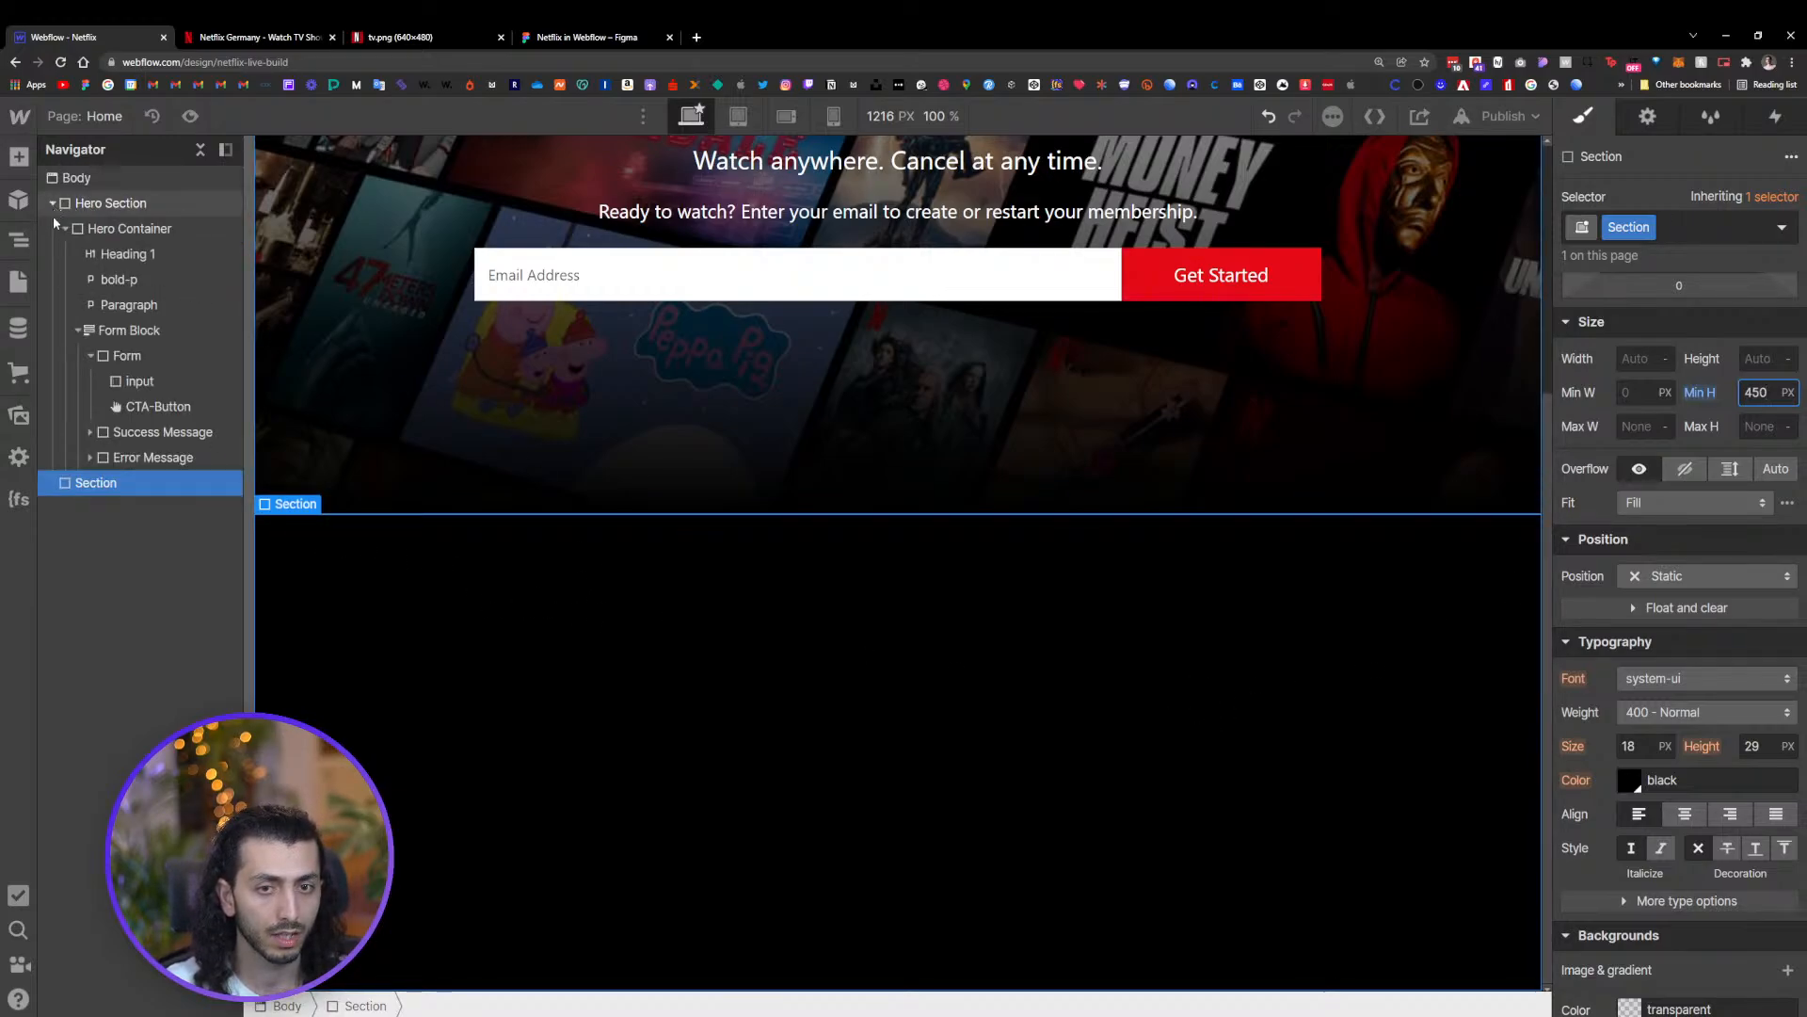
left_click(51, 203)
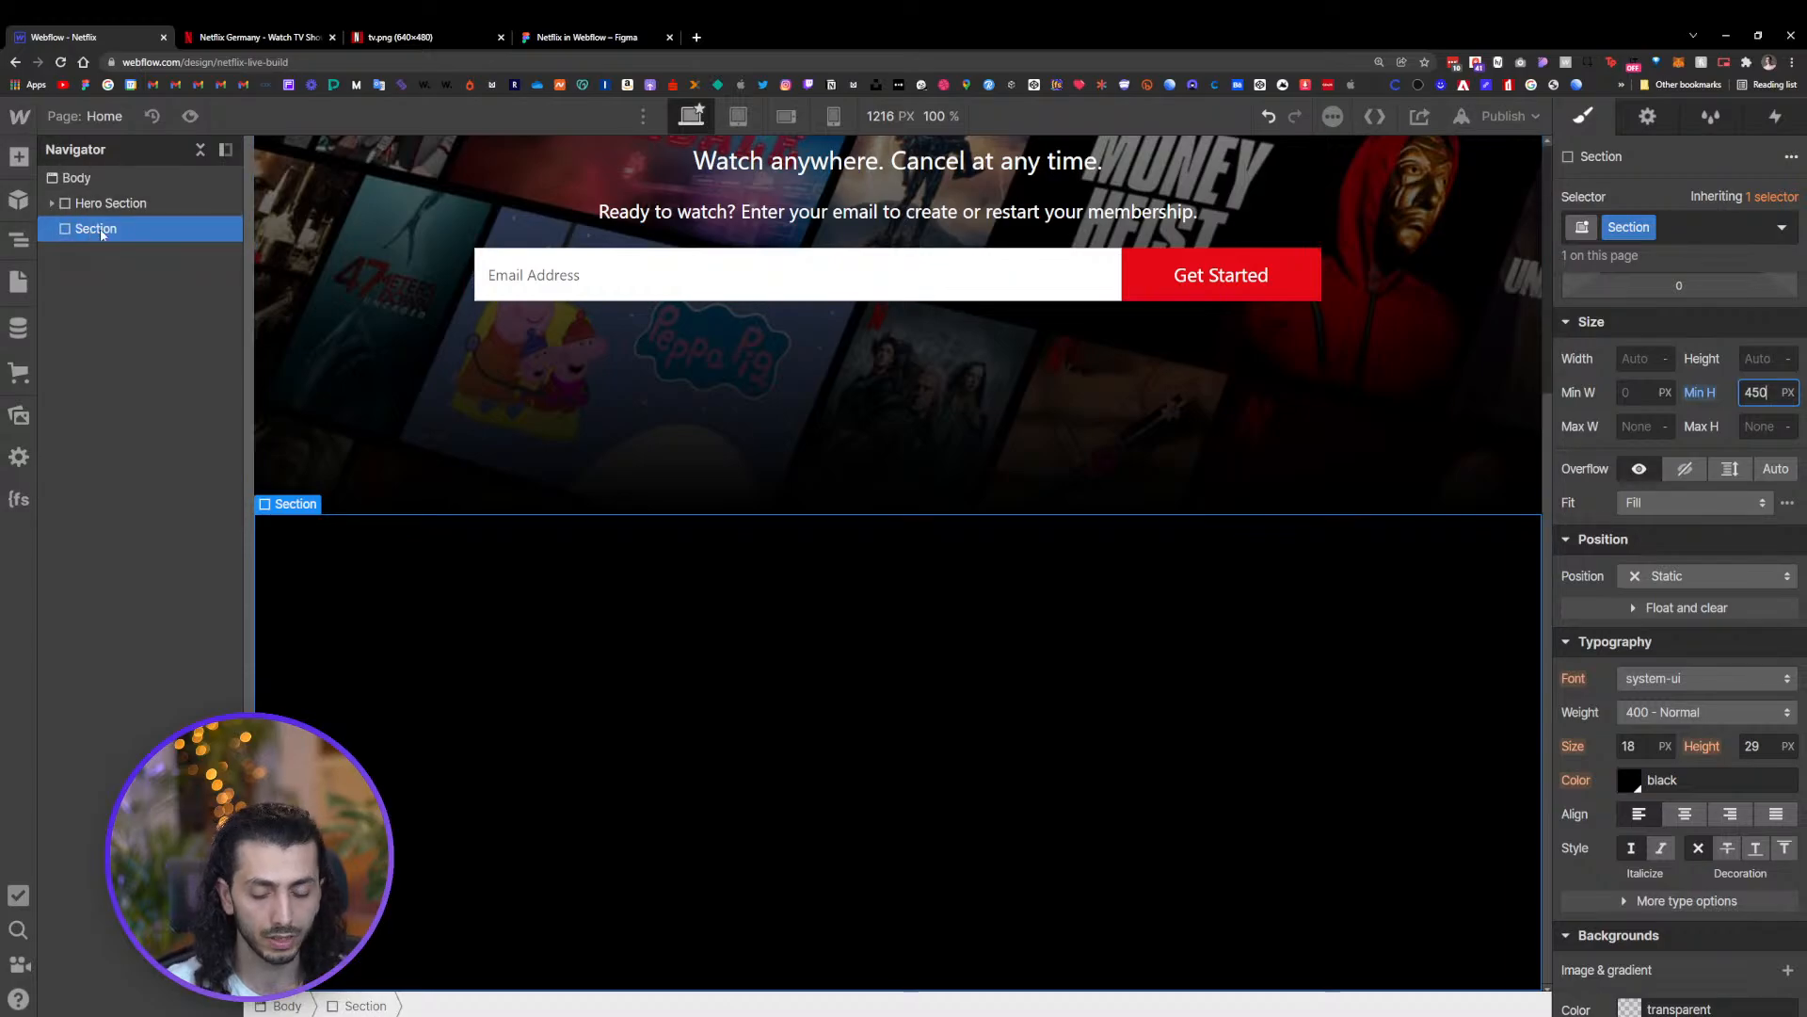
key("ctrl+k")
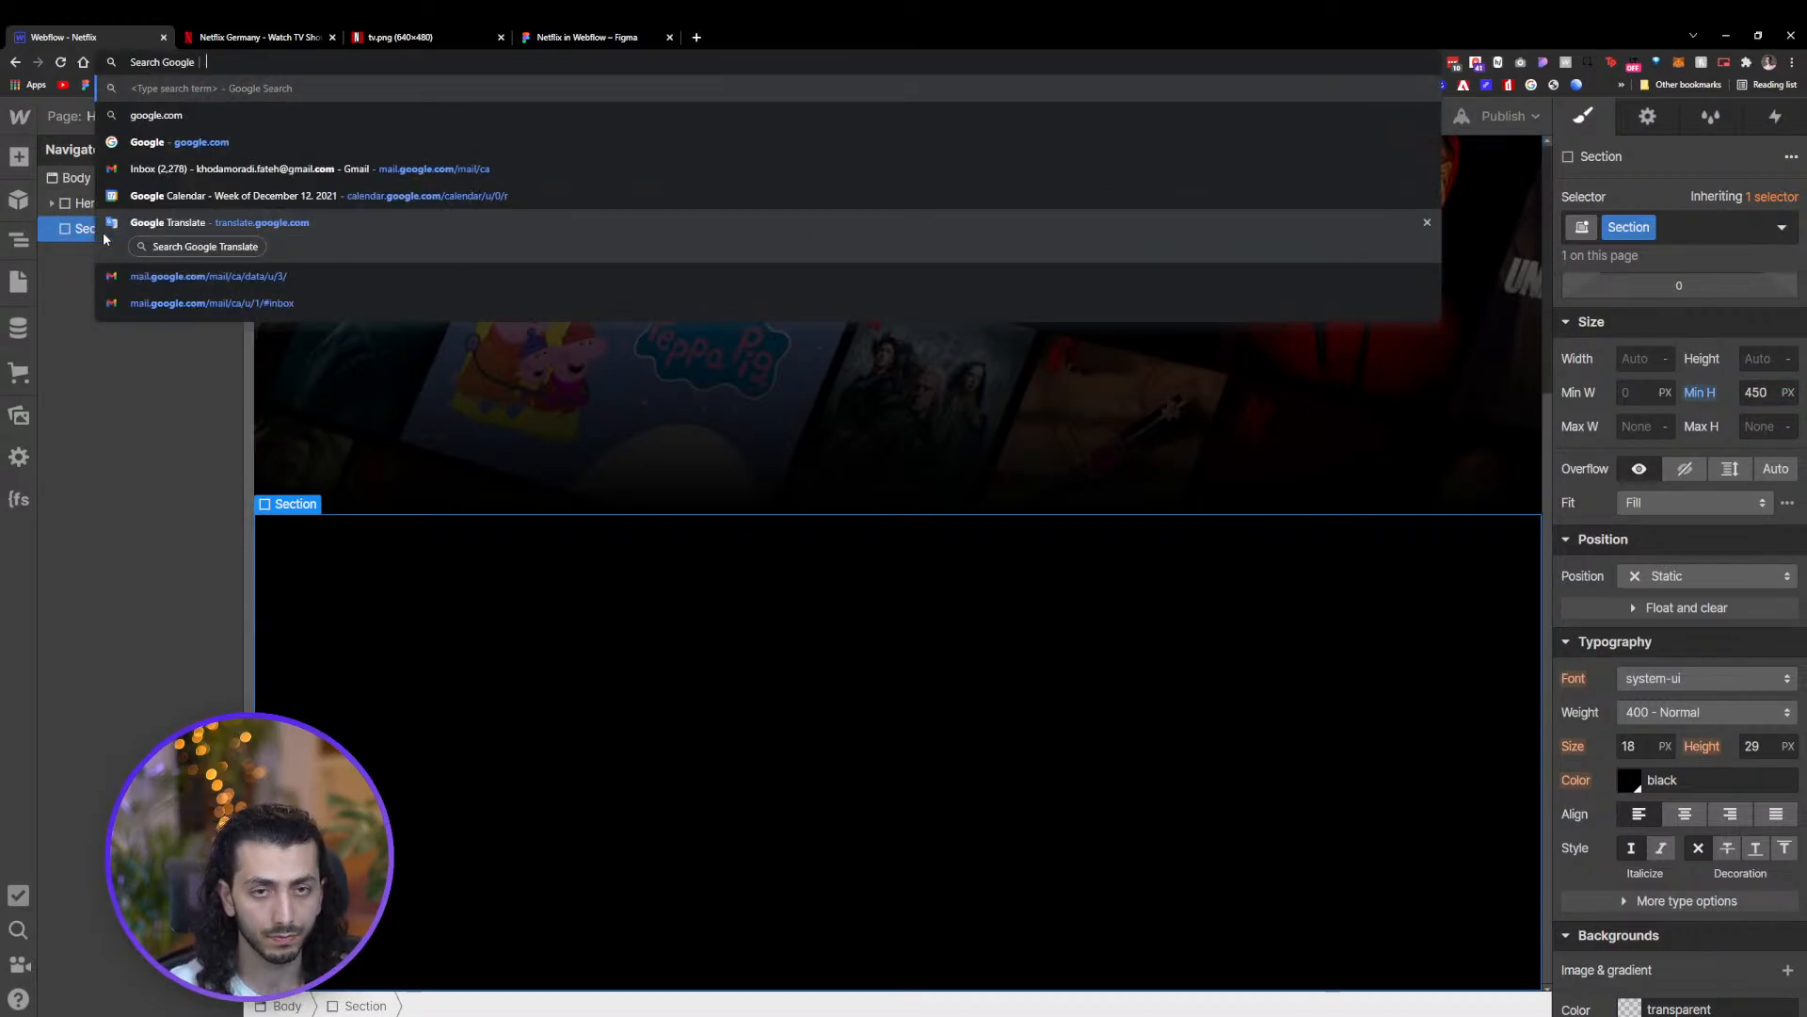
key("Escape")
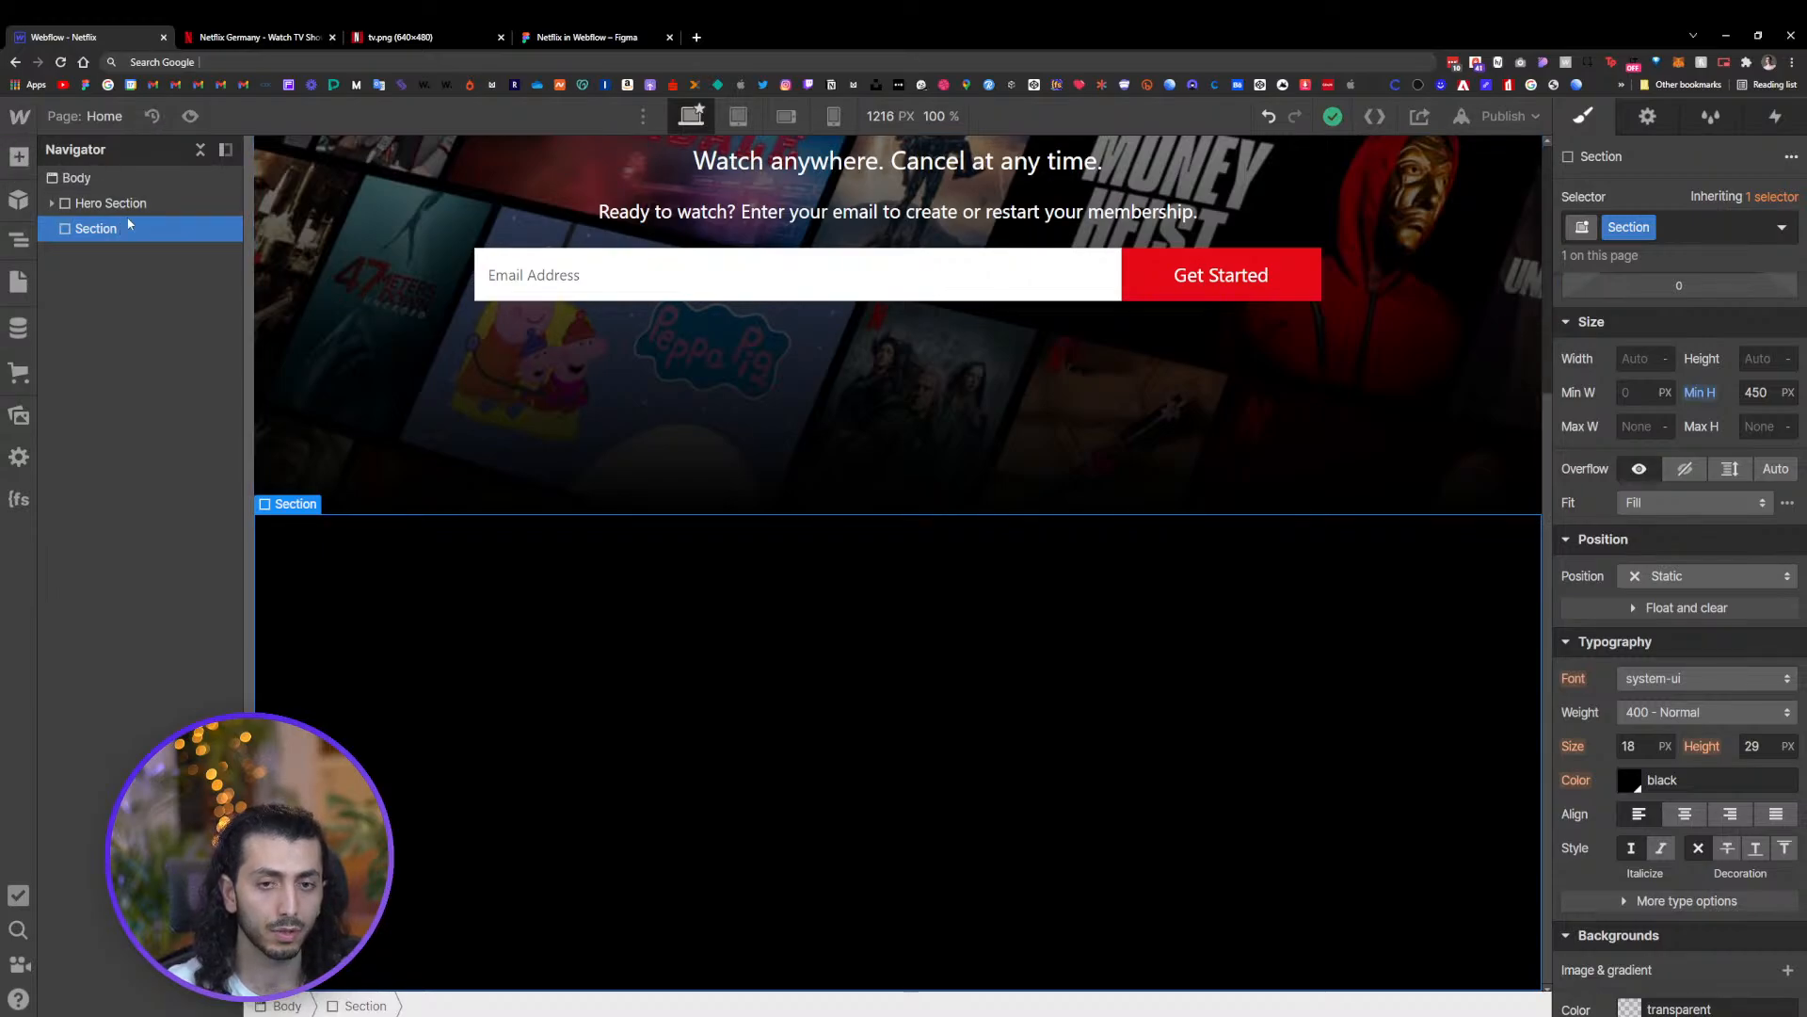
Examine the MyContain, FlexColWrap and Flex2Col elements and their styles on the Style Guide page
left_click(18, 281)
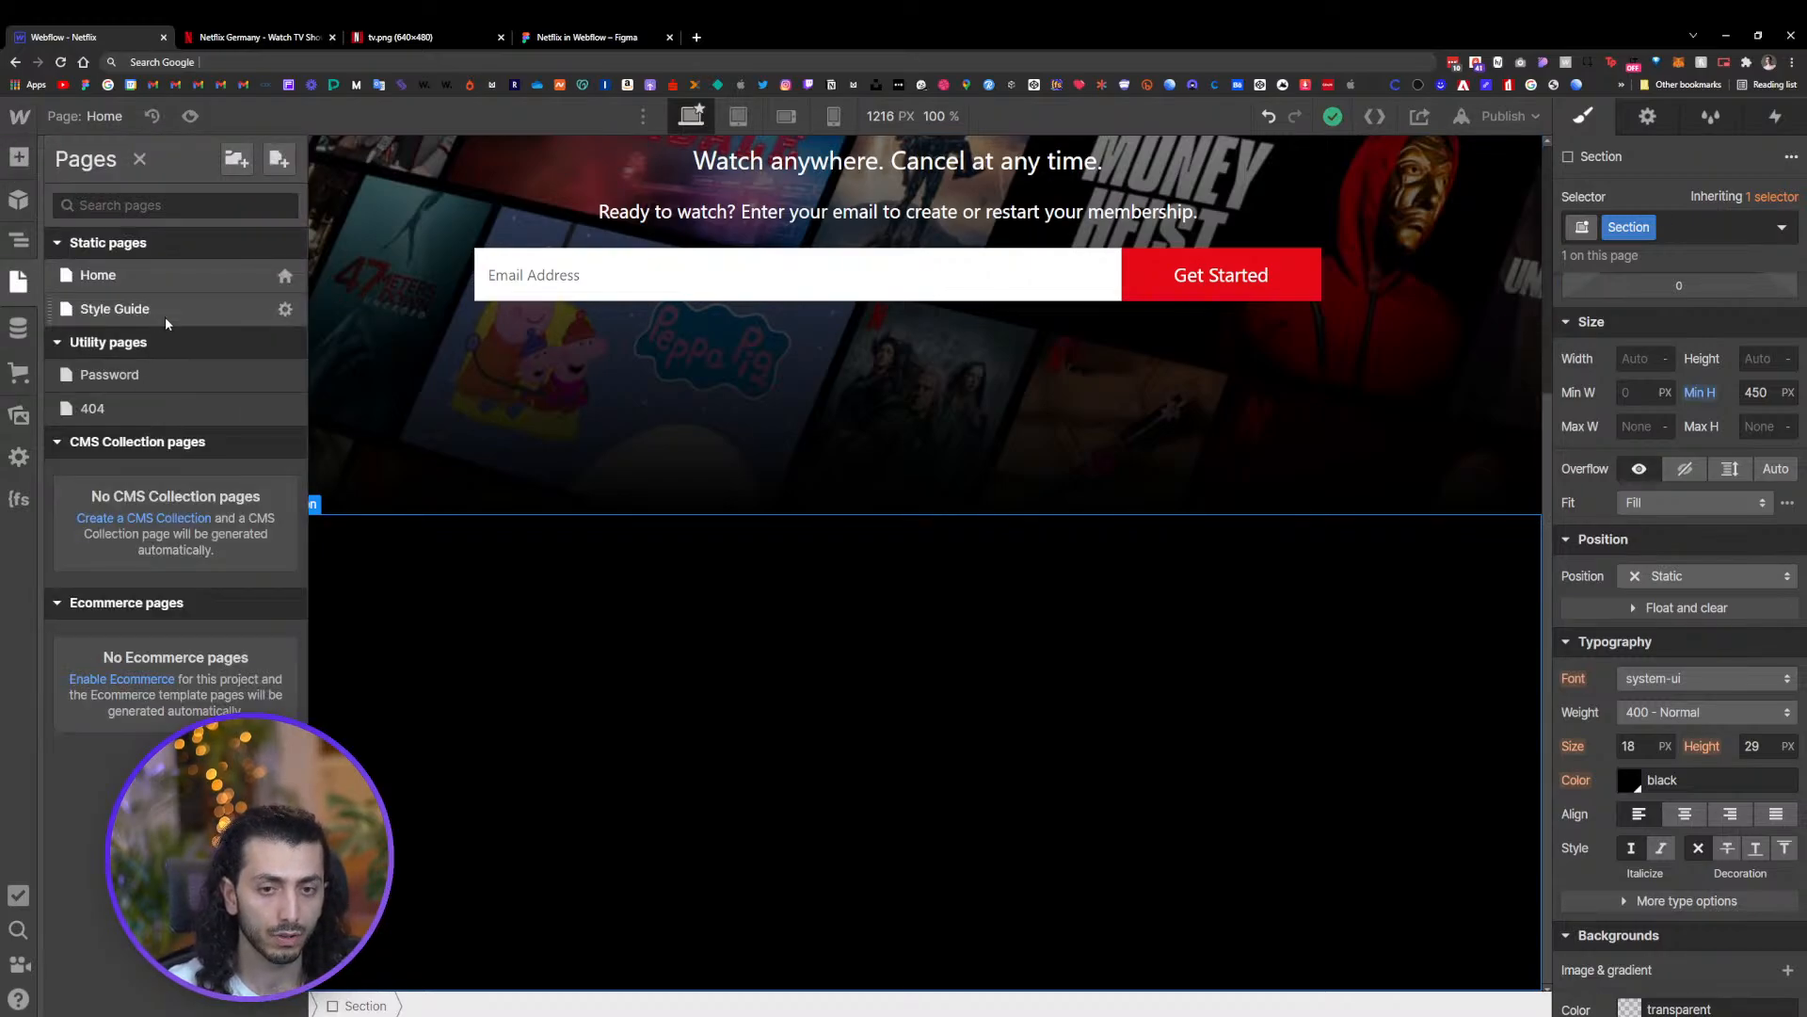
left_click(166, 307)
scroll(879, 508, "down", 10)
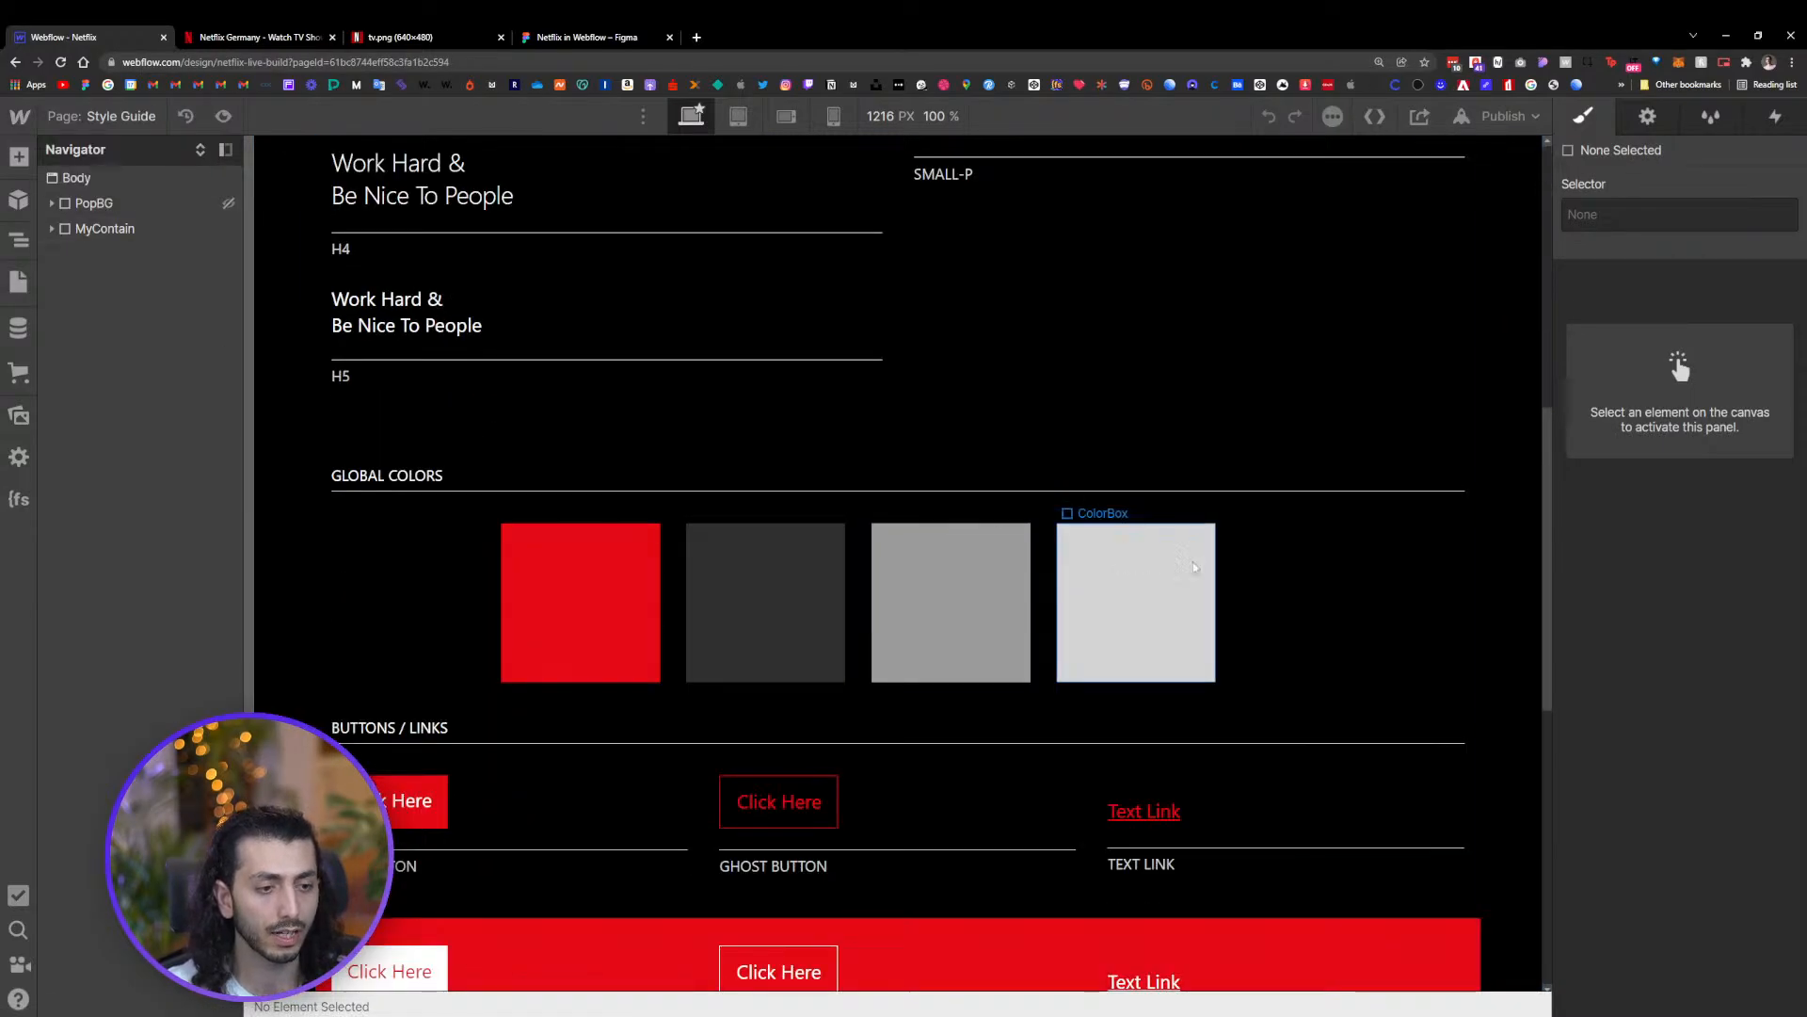
left_click(1125, 372)
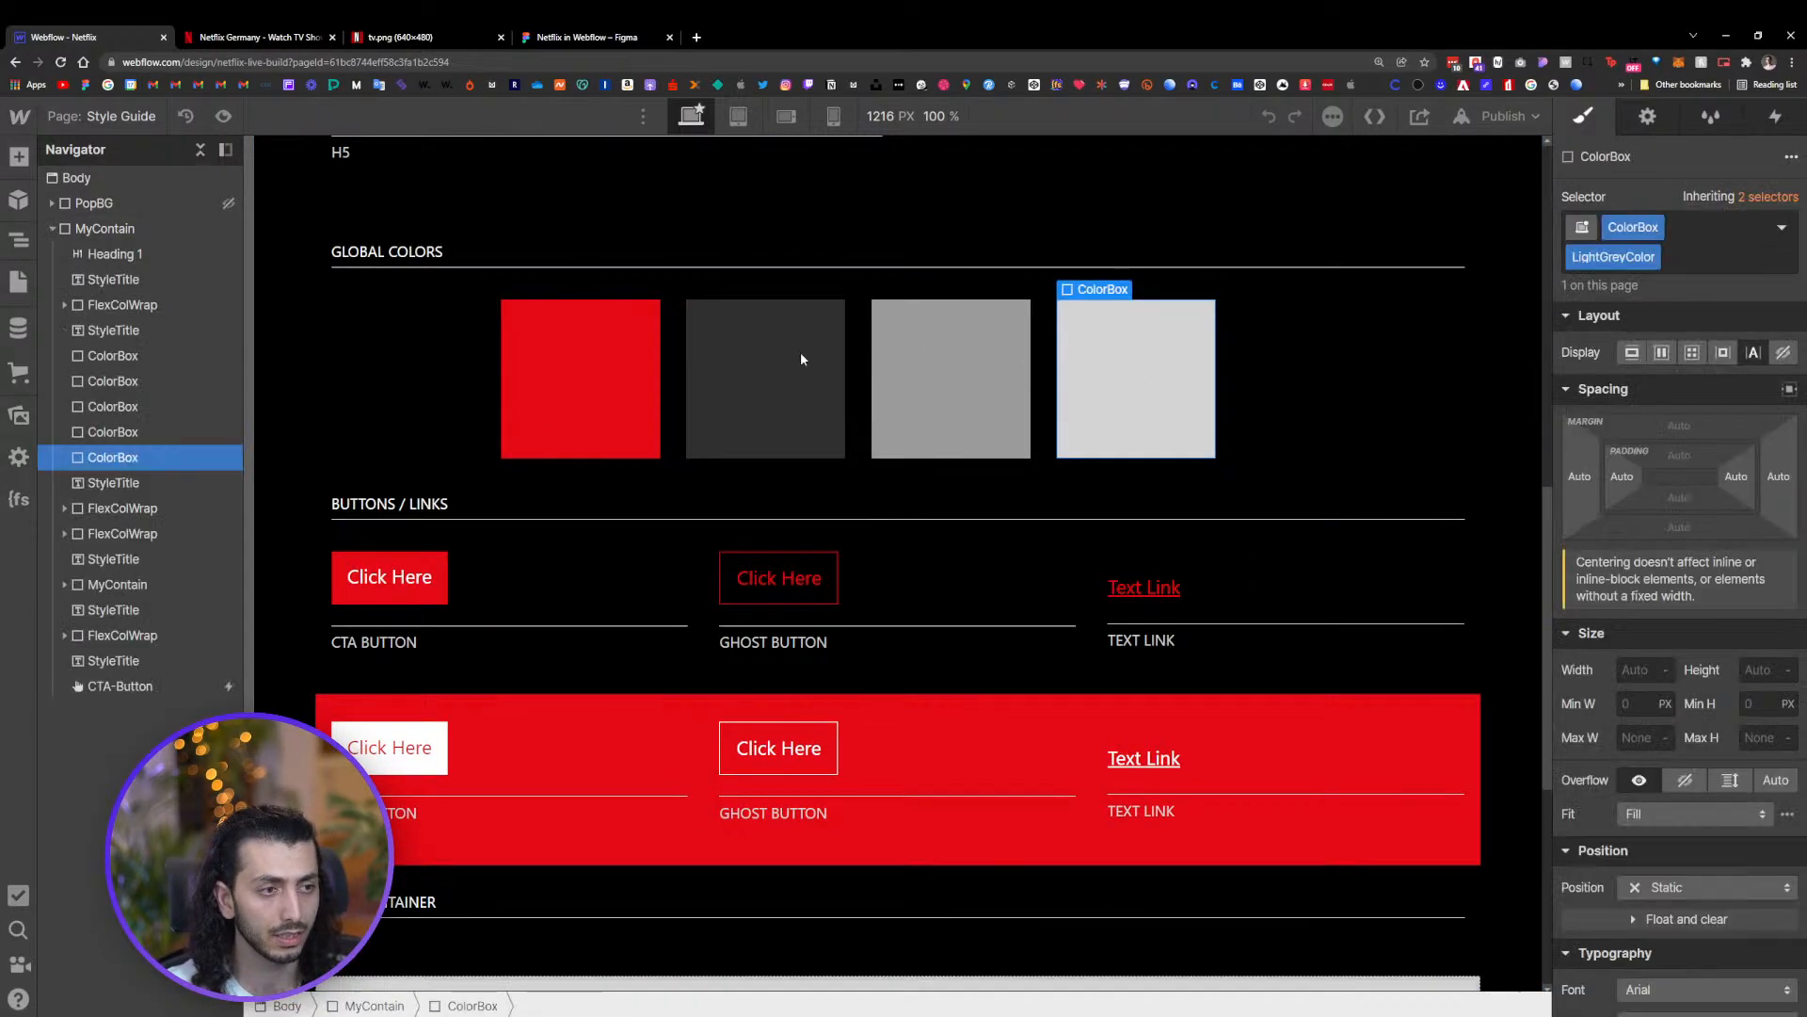
left_click(81, 305)
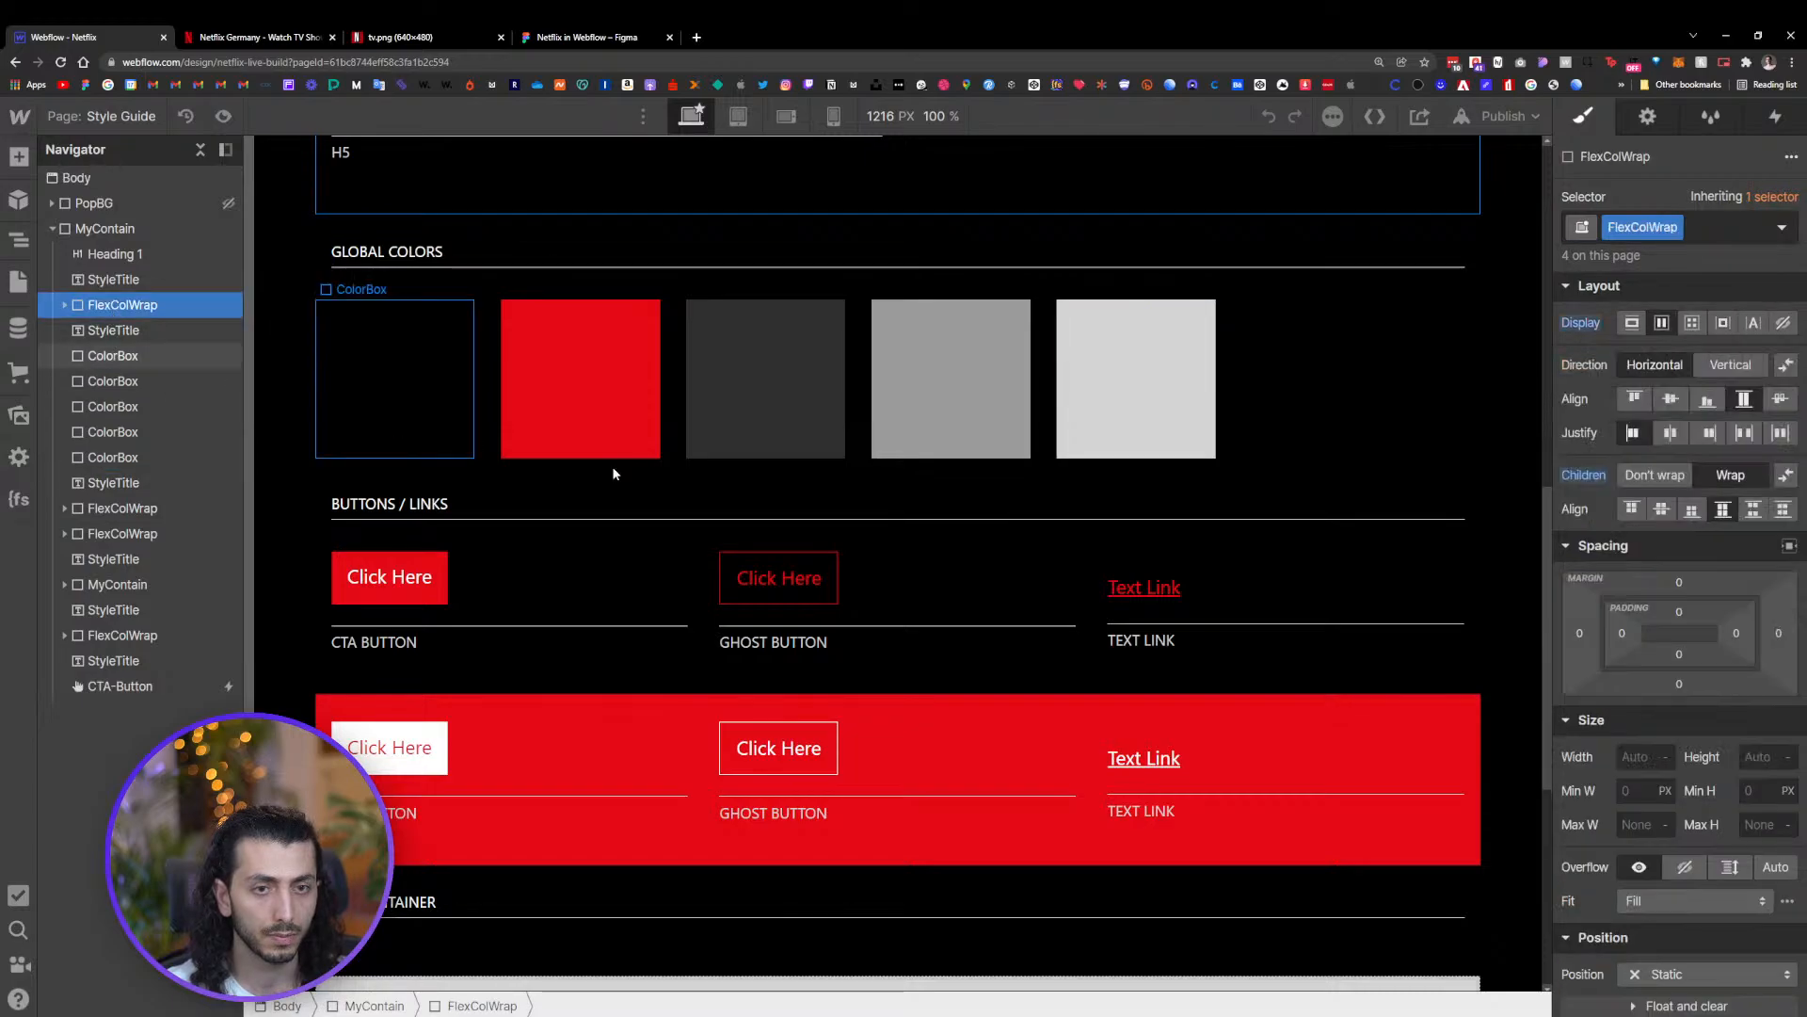
left_click(64, 305)
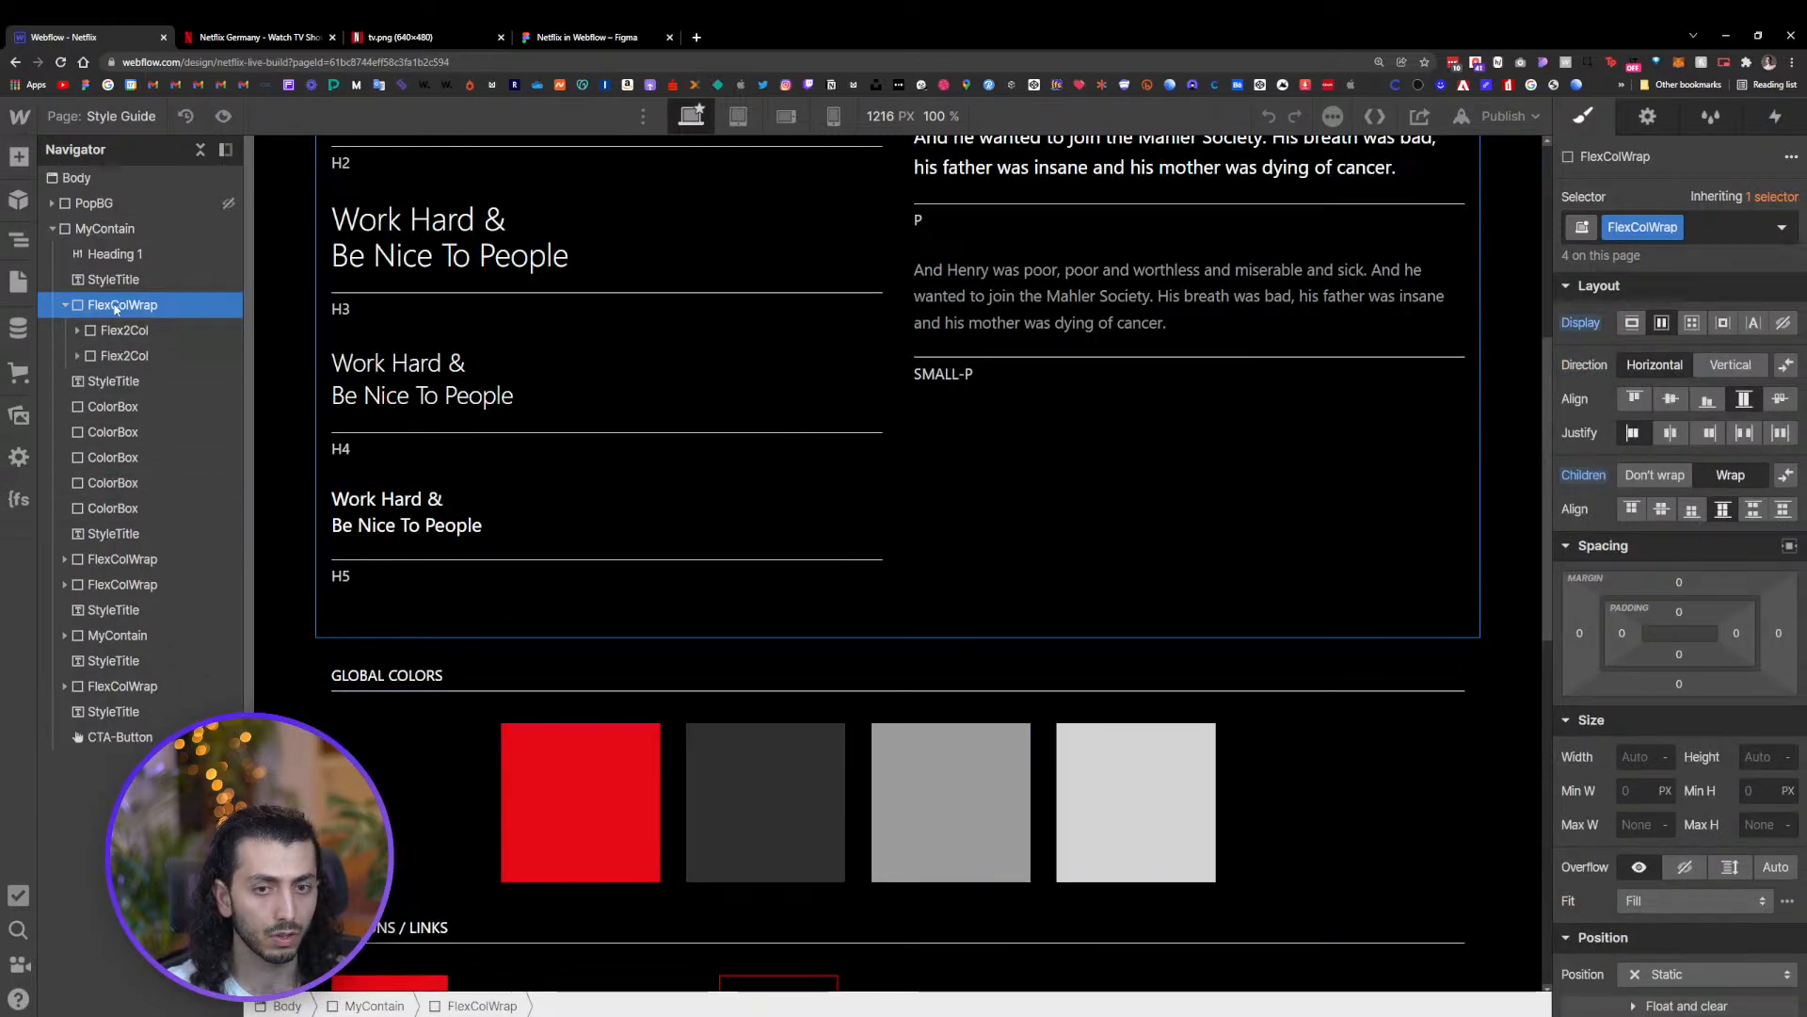
left_click(105, 230)
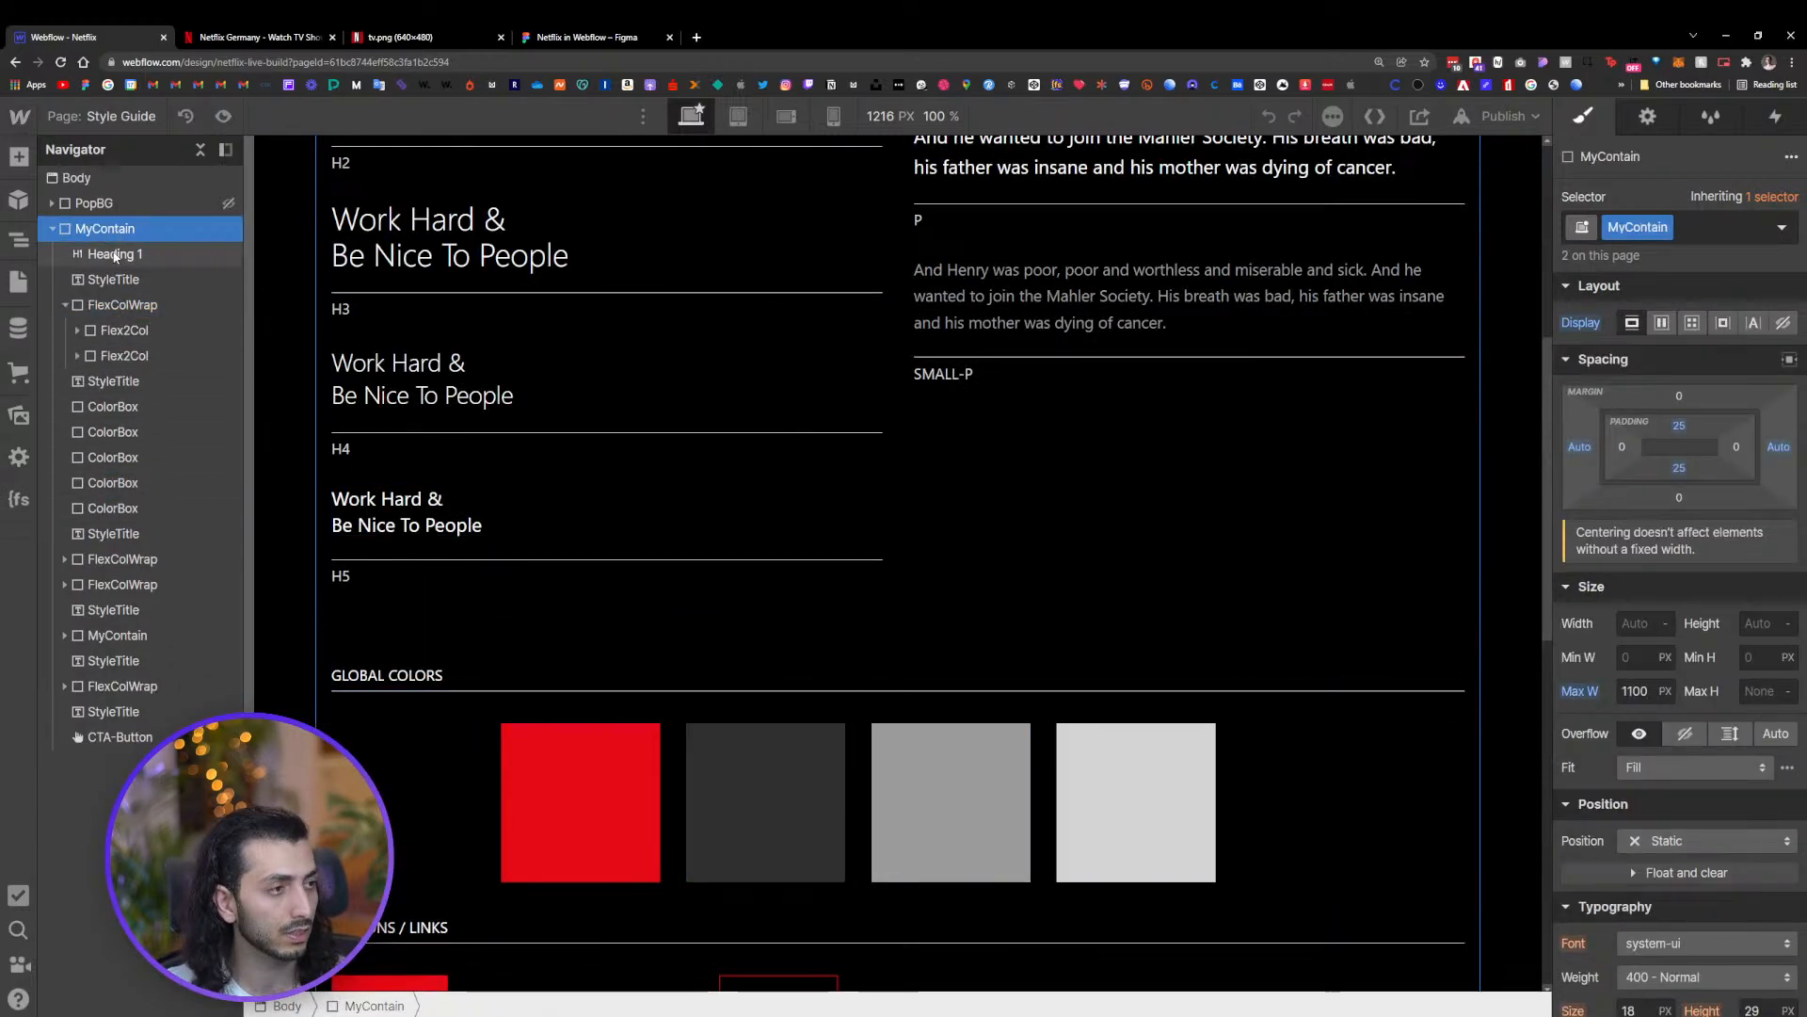
scroll(1324, 595, "up", 6)
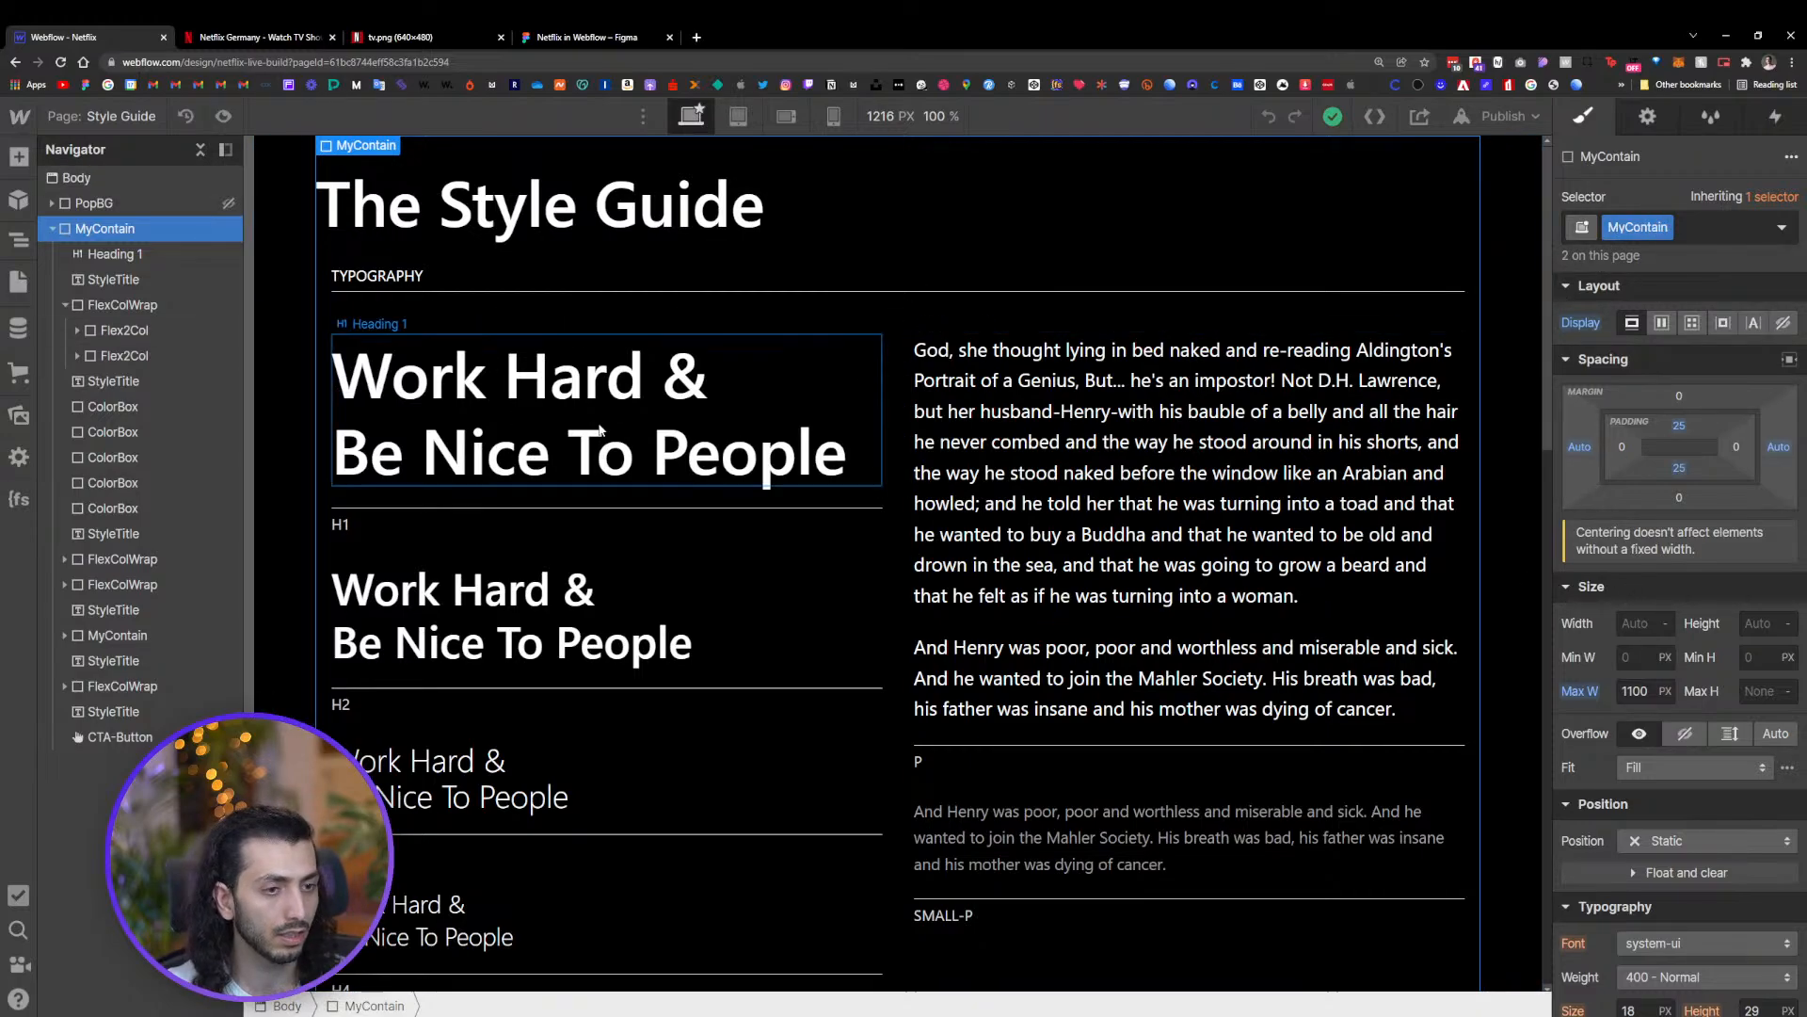
left_click(123, 306)
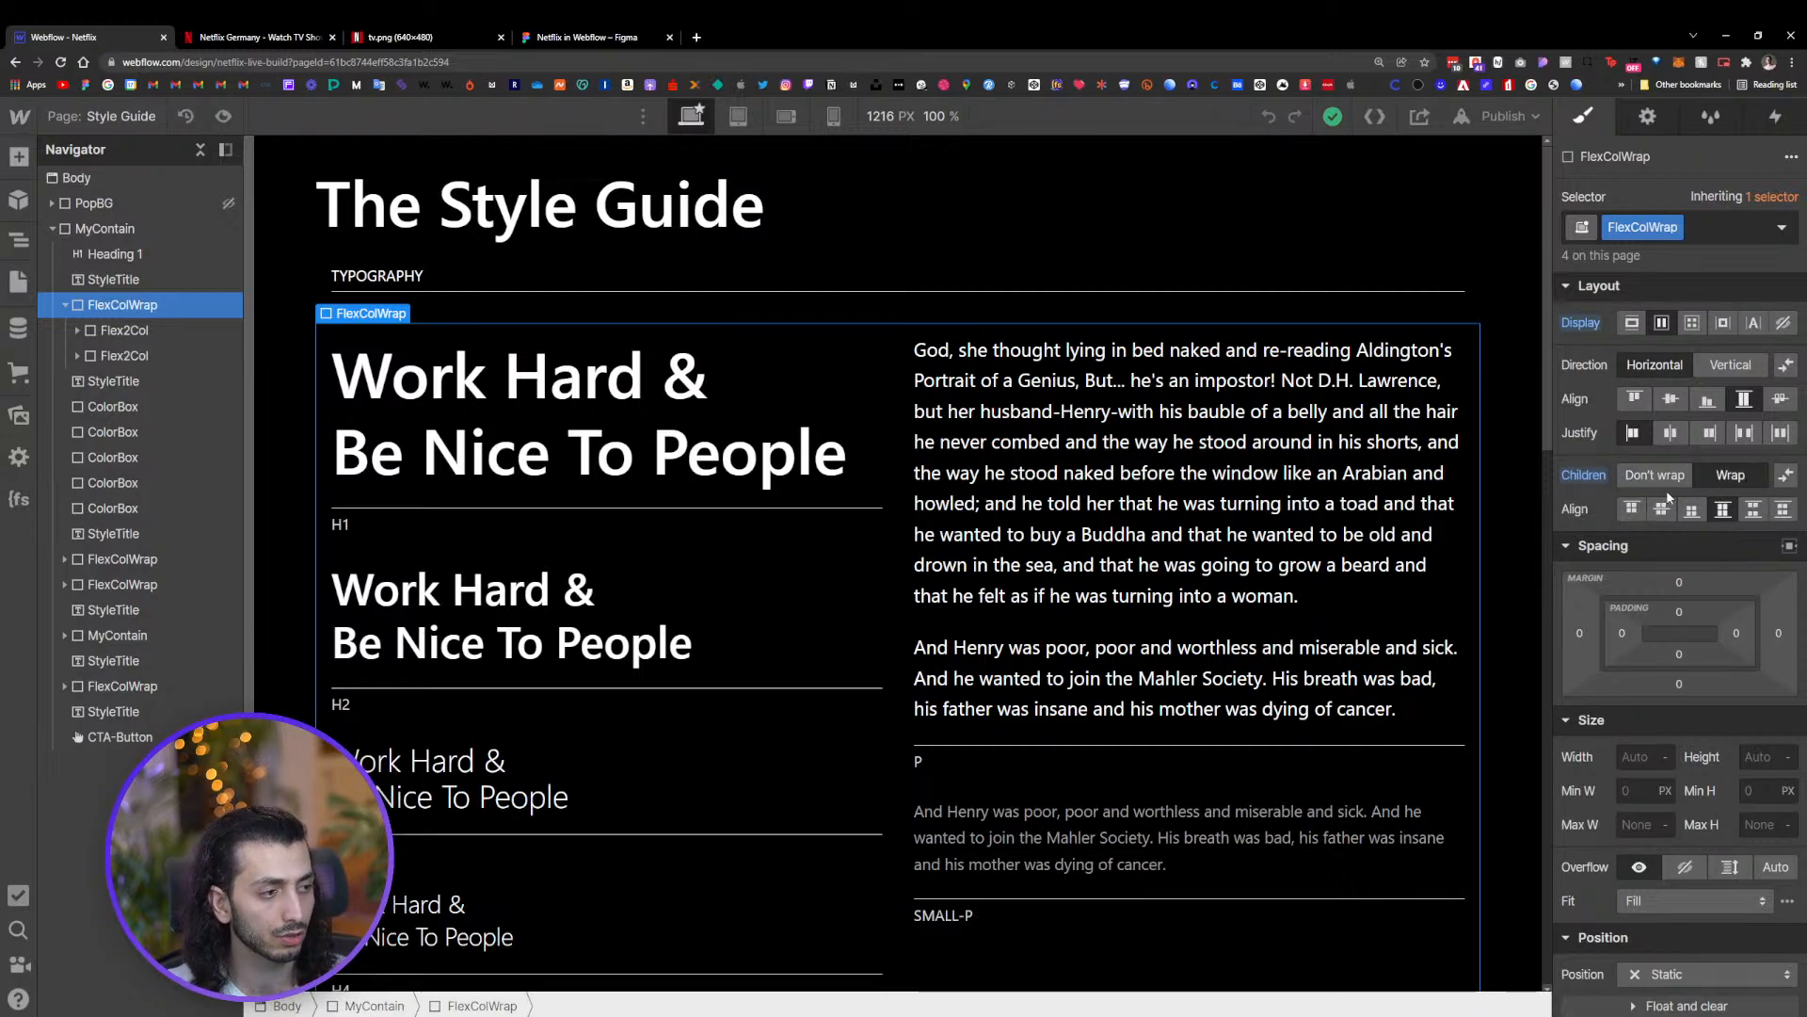
left_click(155, 331)
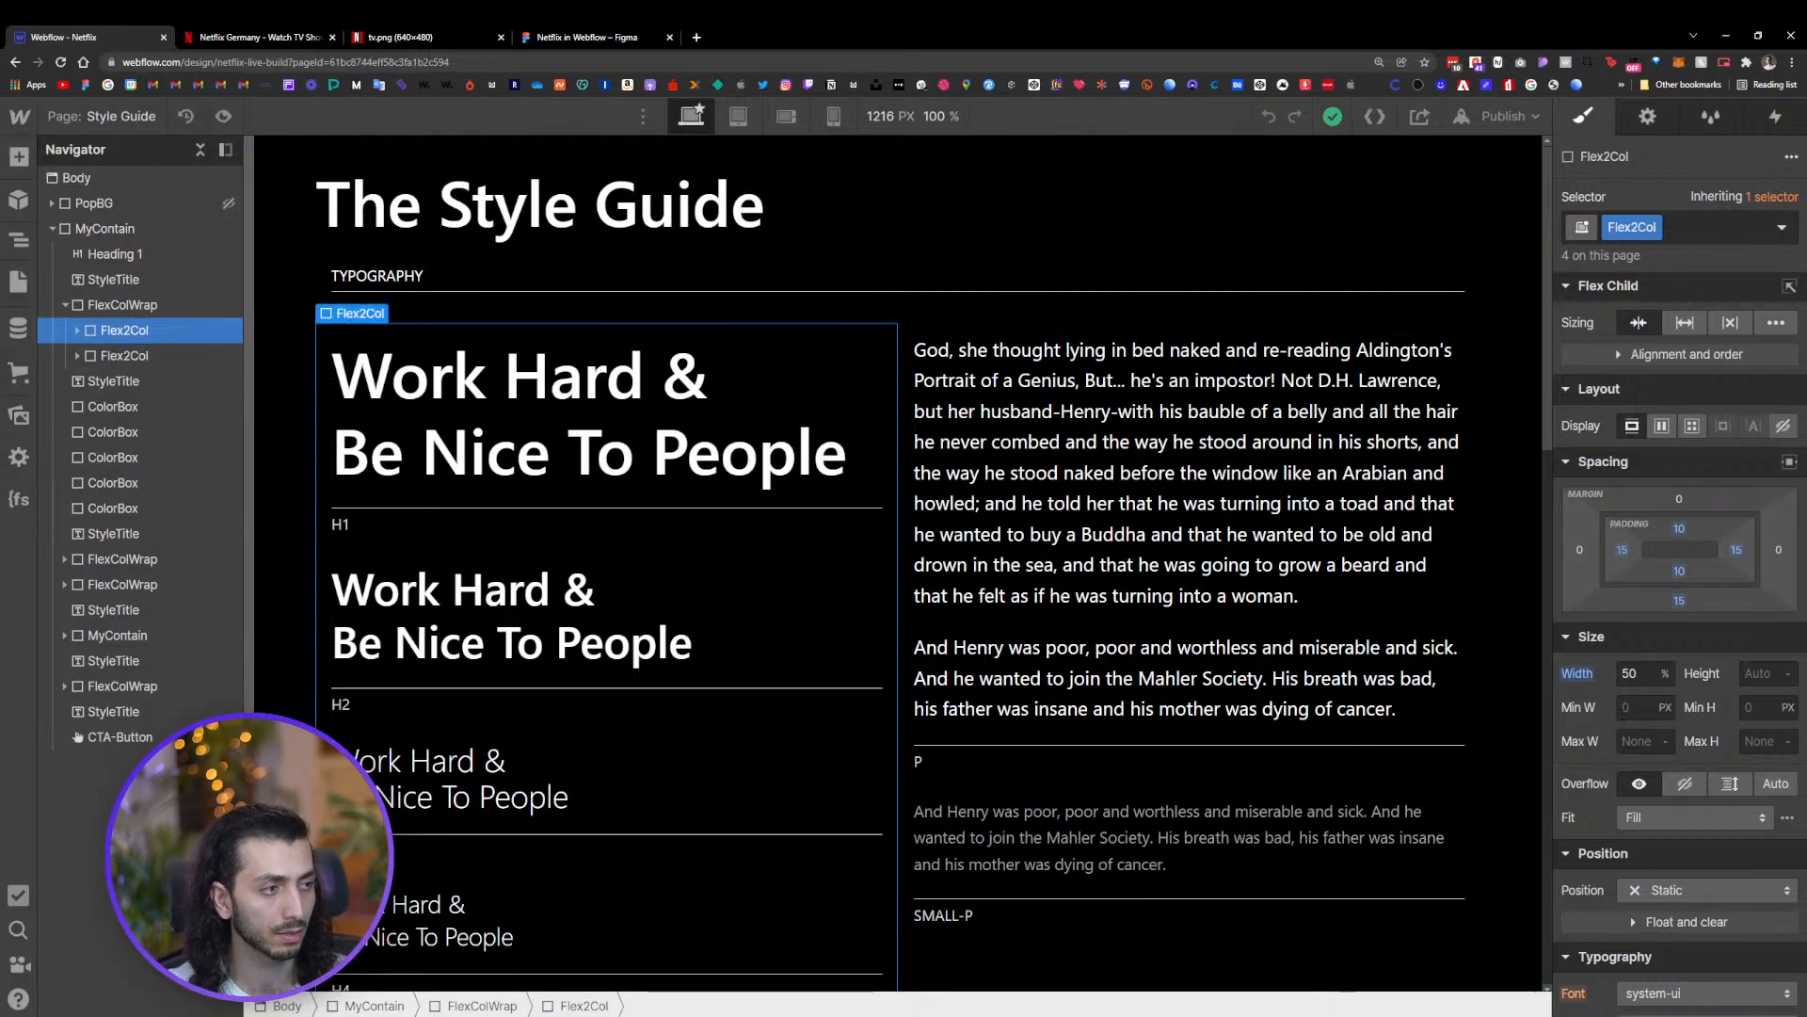
scroll(1665, 695, "down", 5)
scroll(1666, 694, "up", 5)
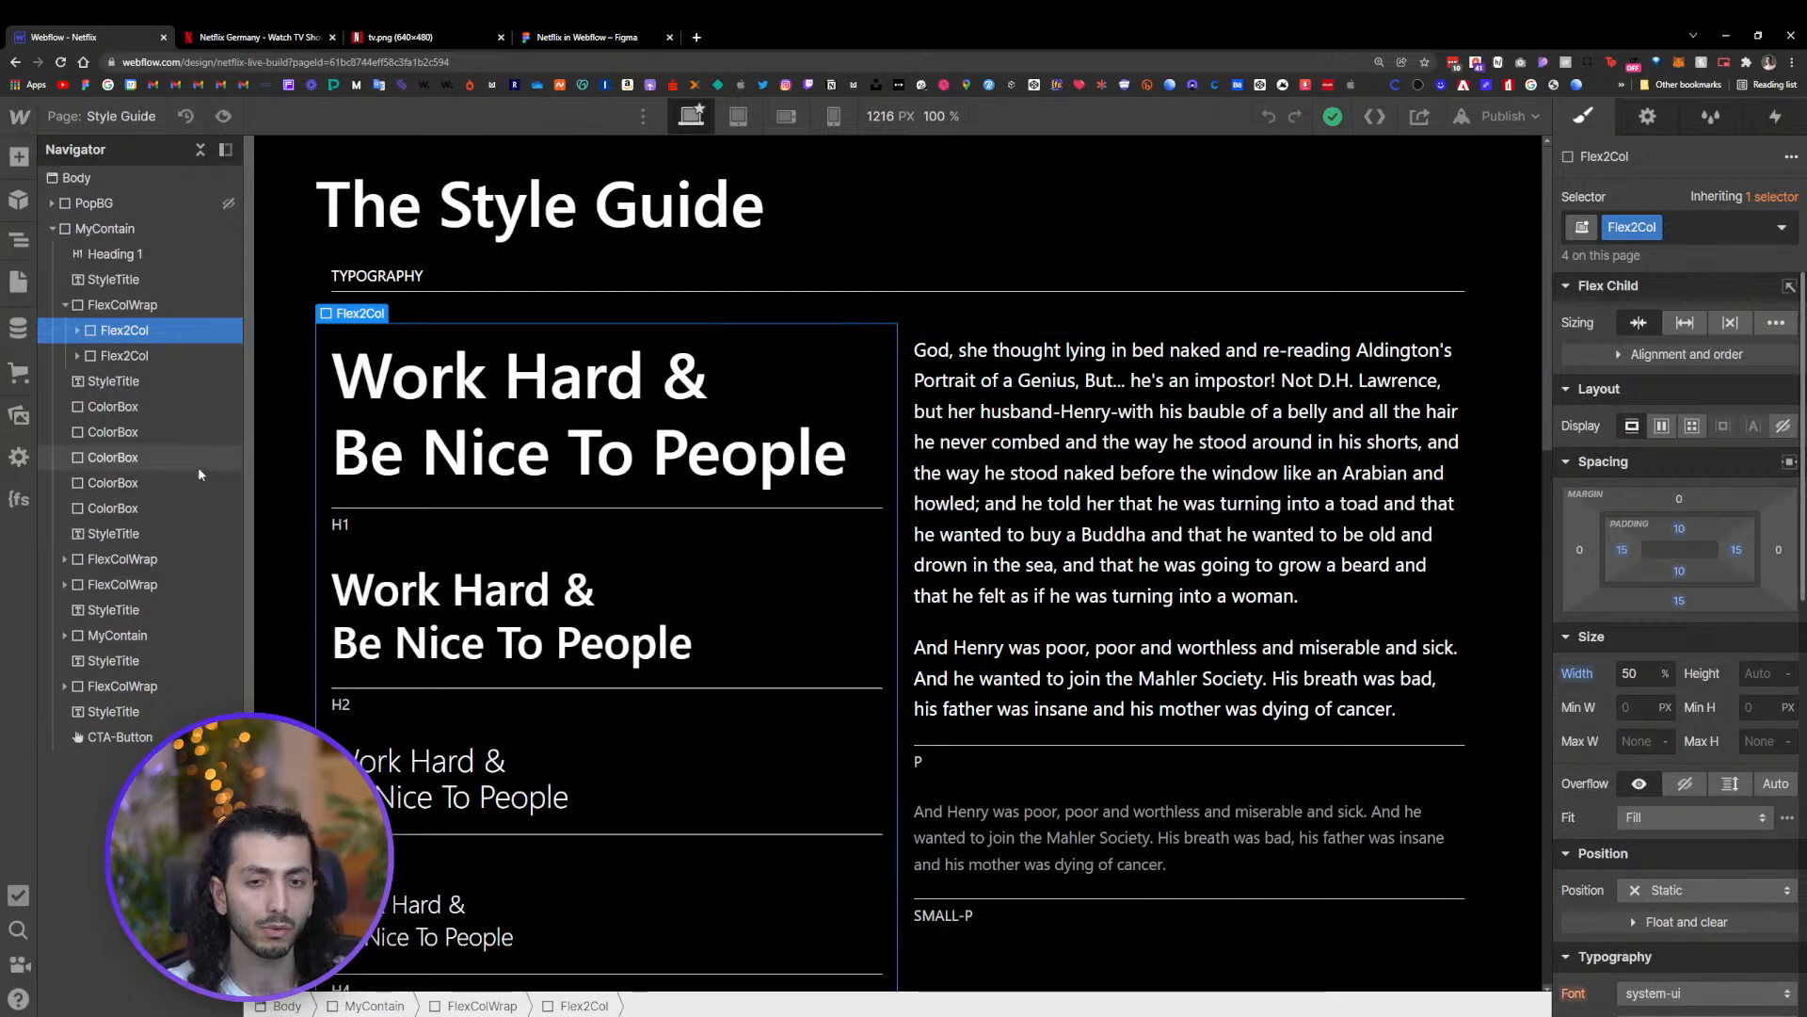
Return to the Home page and add a Div Block inside the Section
left_click(19, 278)
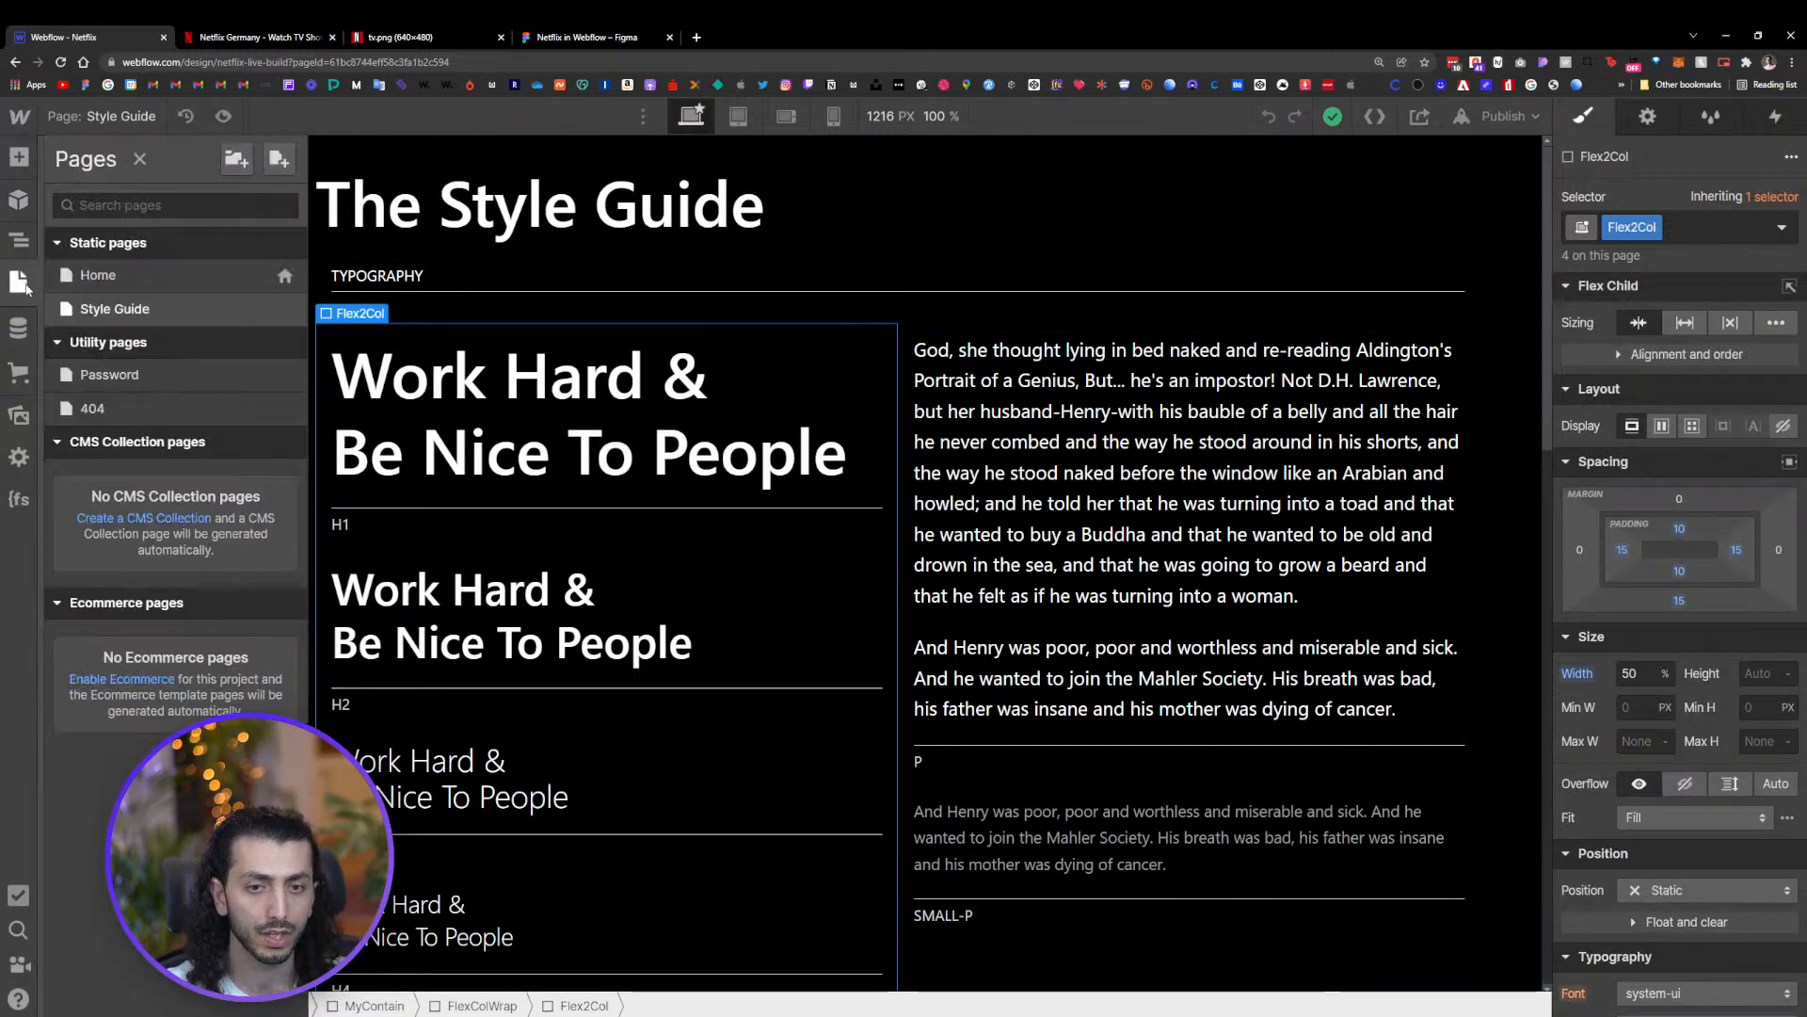
left_click(143, 273)
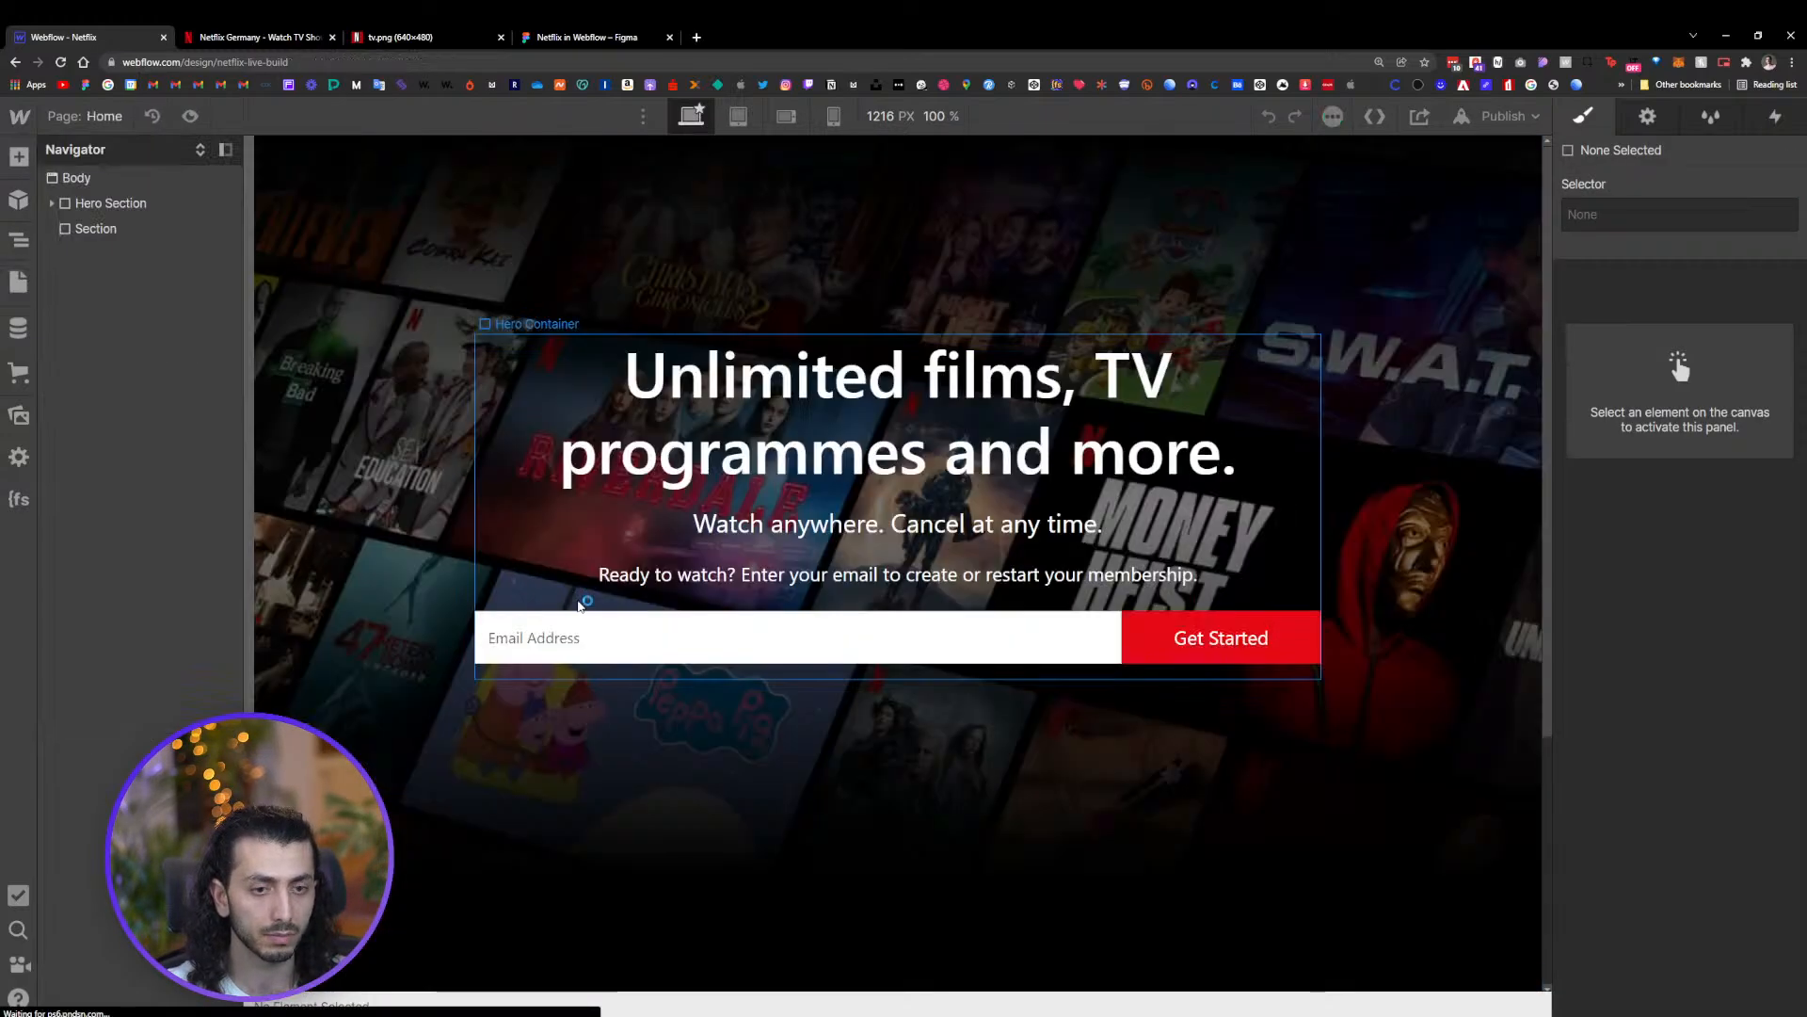
left_click(654, 924)
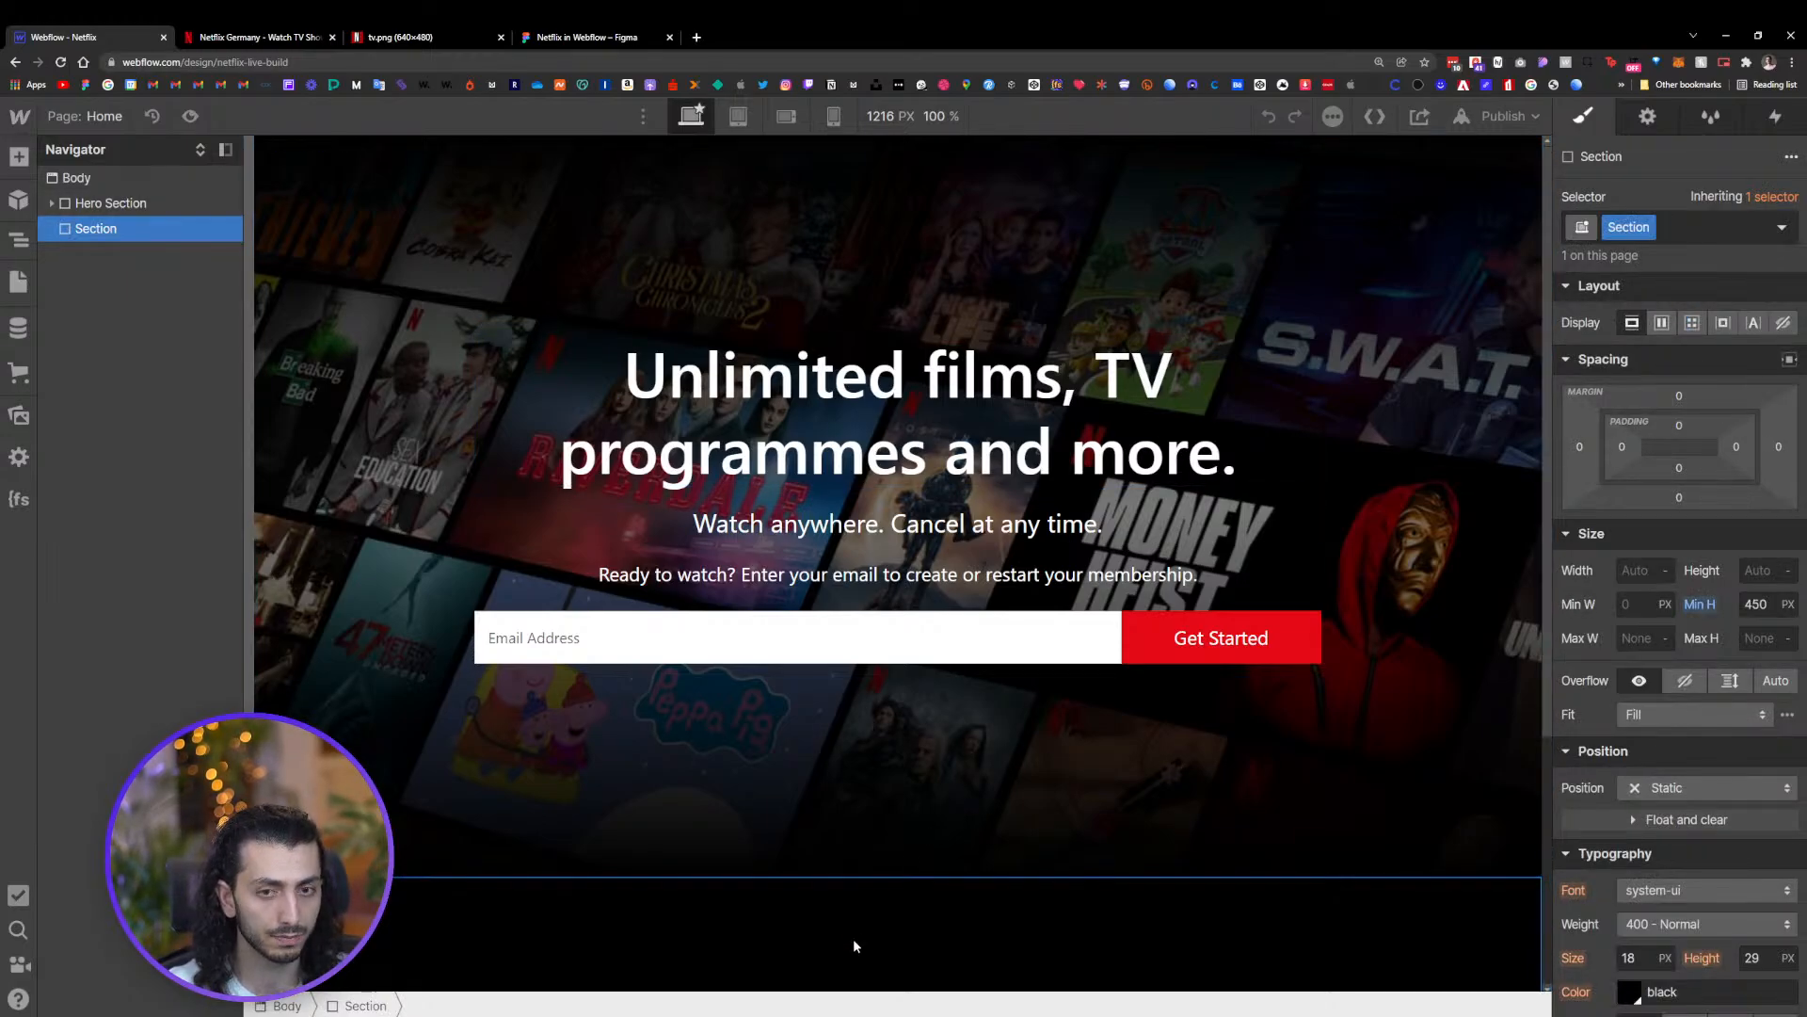
key("ctrl+e")
type("d")
key("Return")
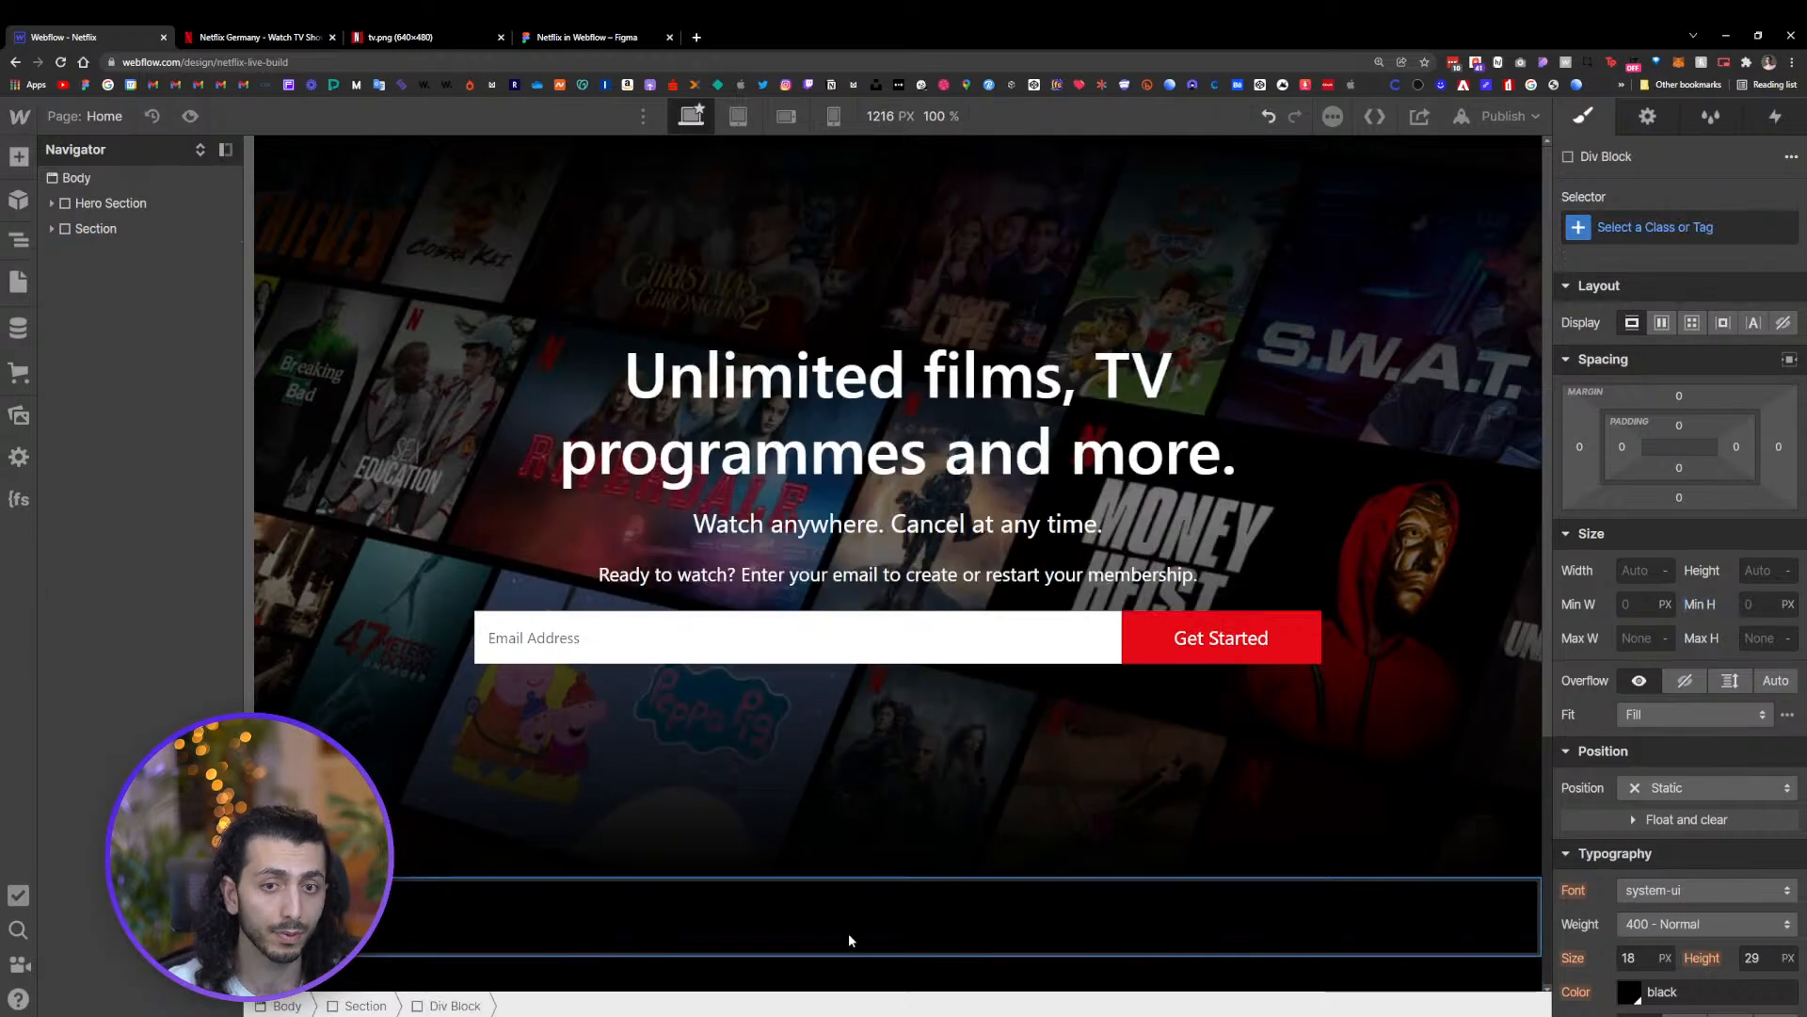
Apply the existing MyContain class to the new Div Block inside the Section
left_click(51, 228)
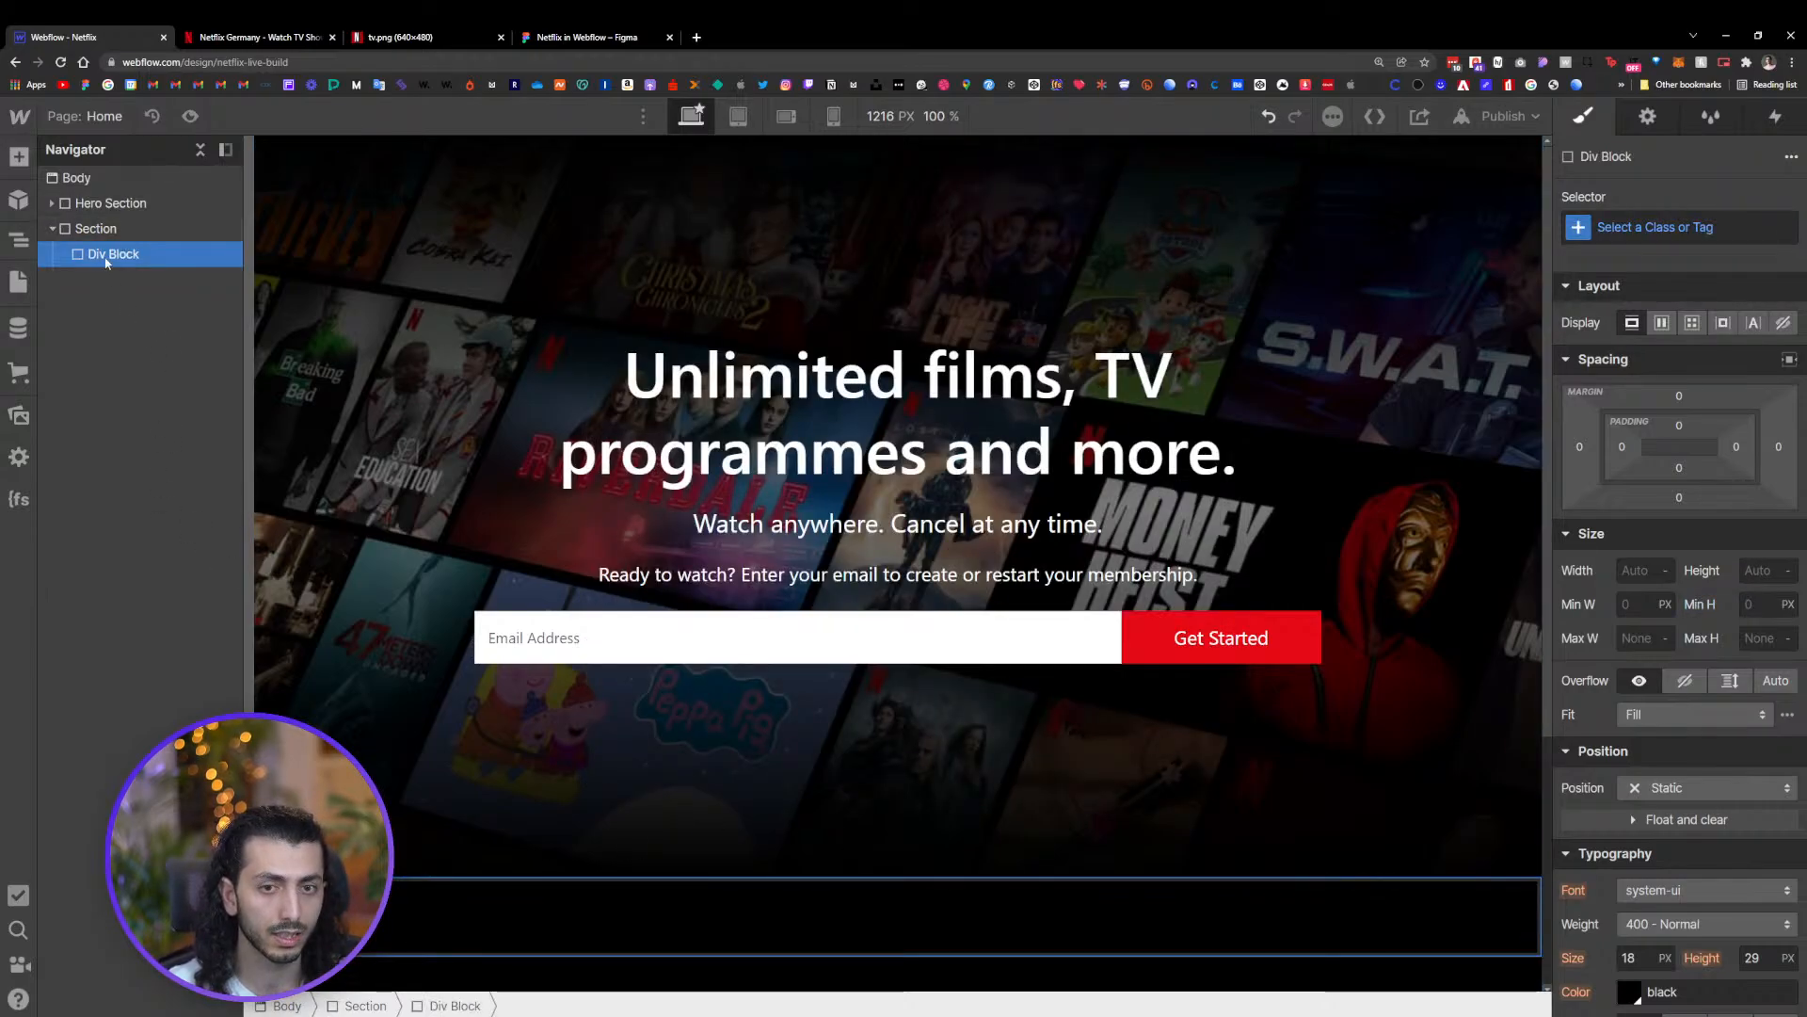
left_click(1699, 240)
type("My")
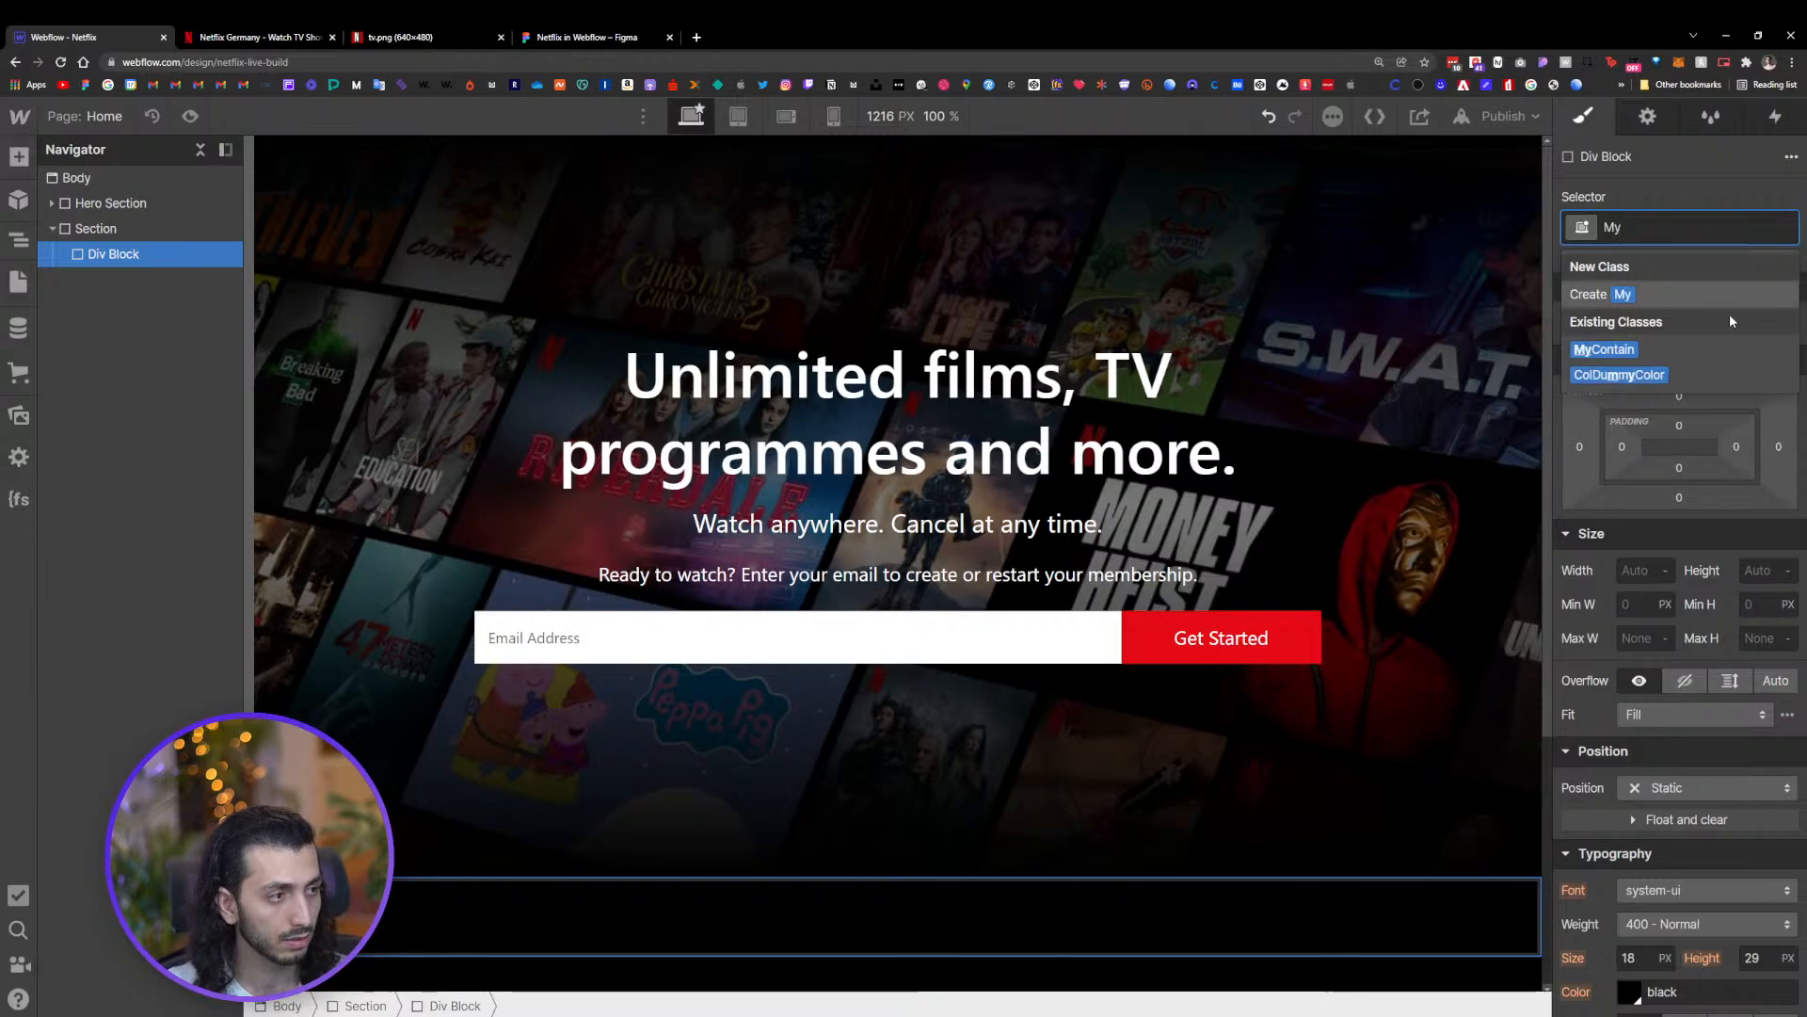
left_click(1619, 350)
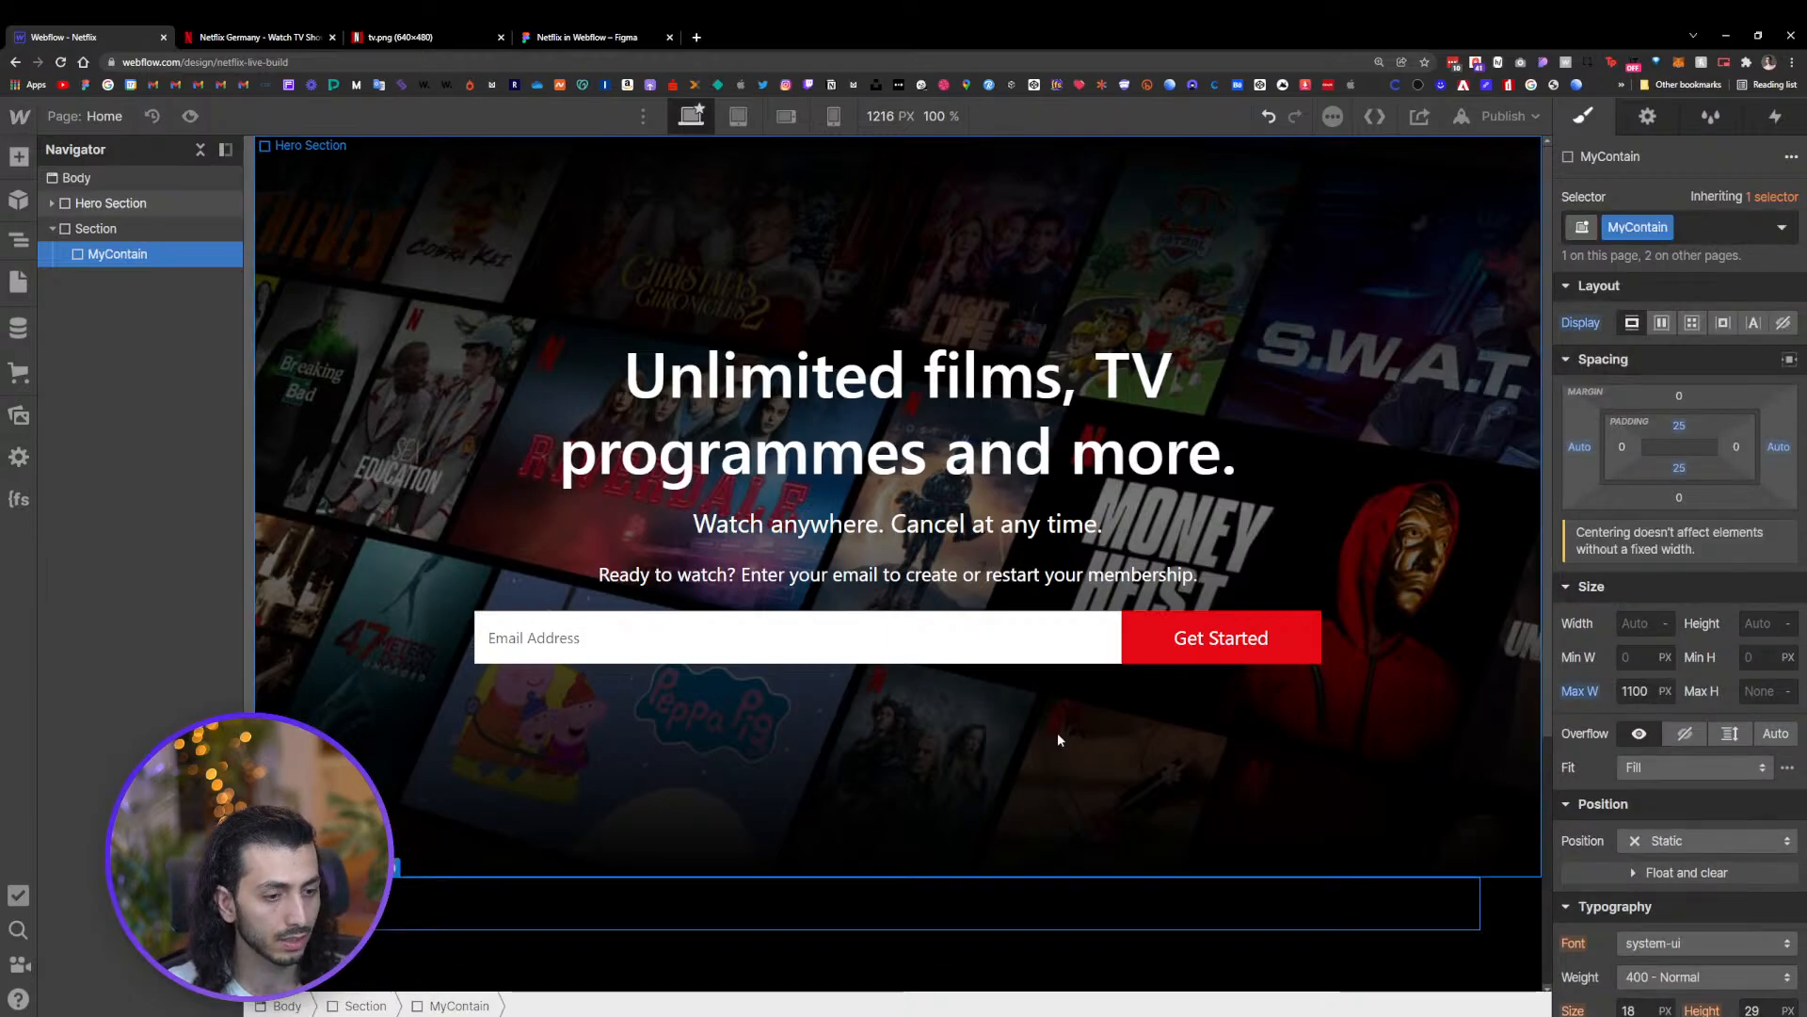
Add a Div Block inside the MyContain container
scroll(667, 755, "down", 4)
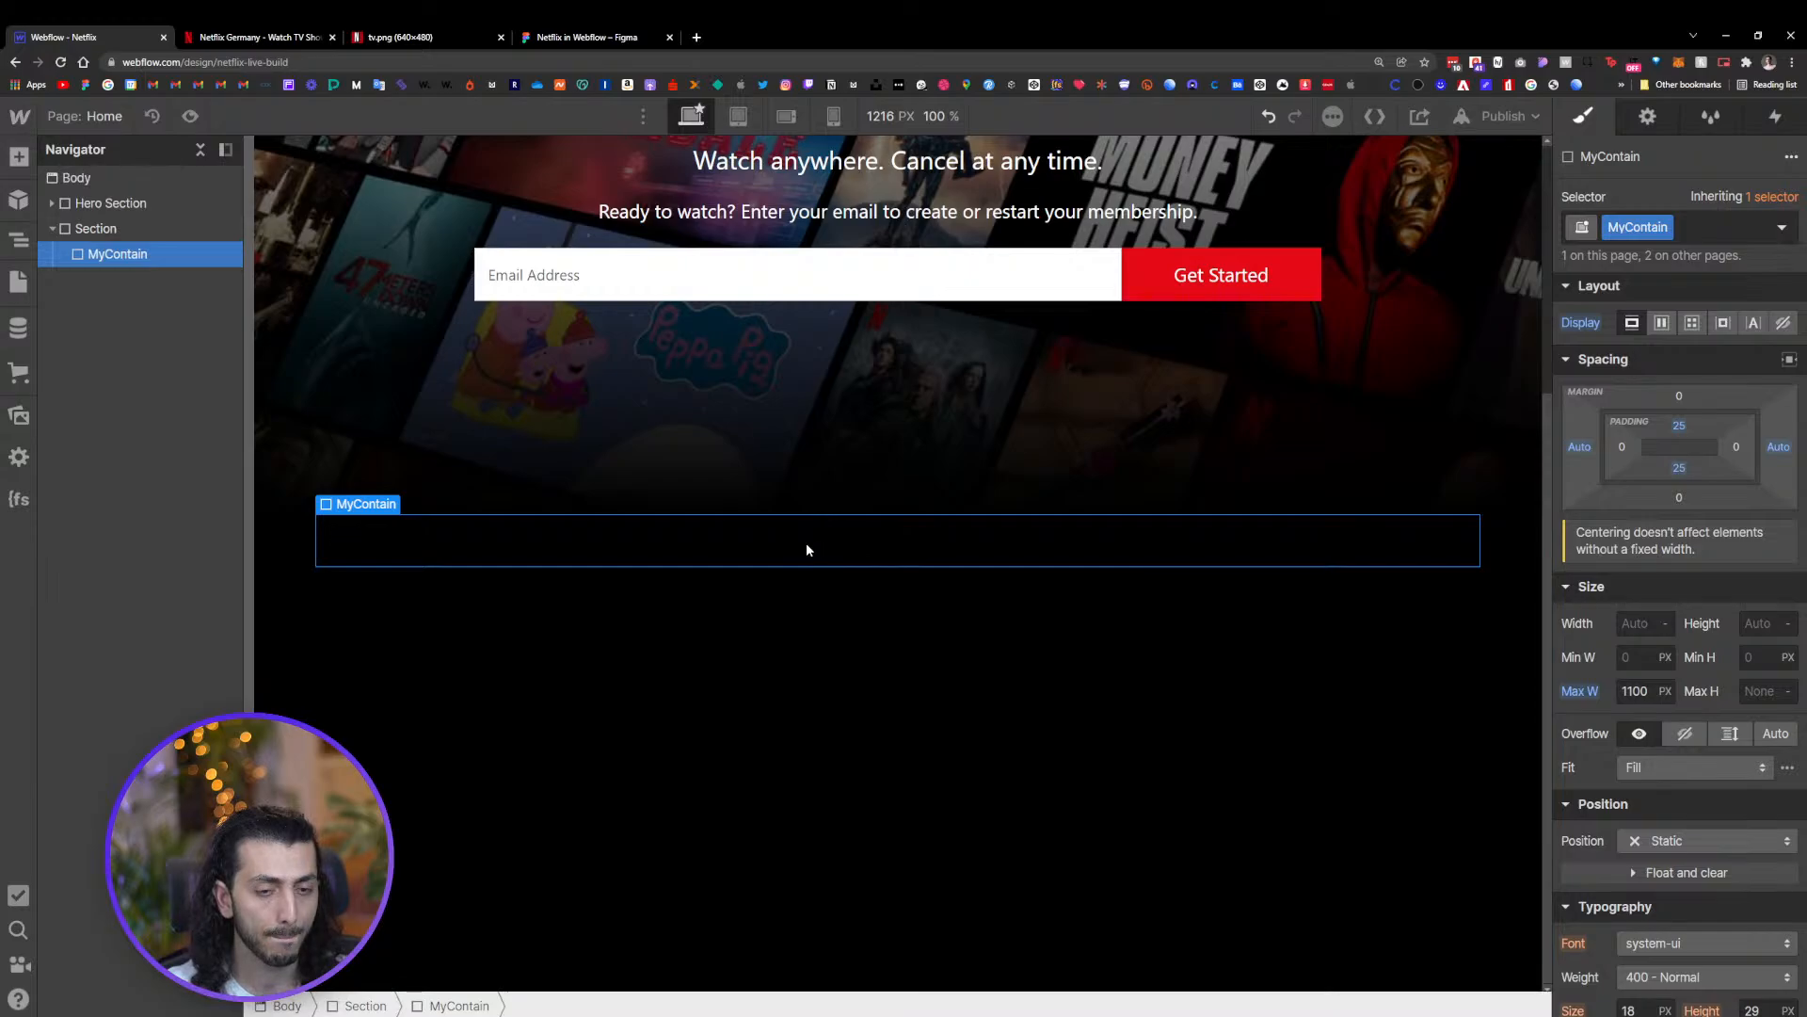
key("ctrl+e")
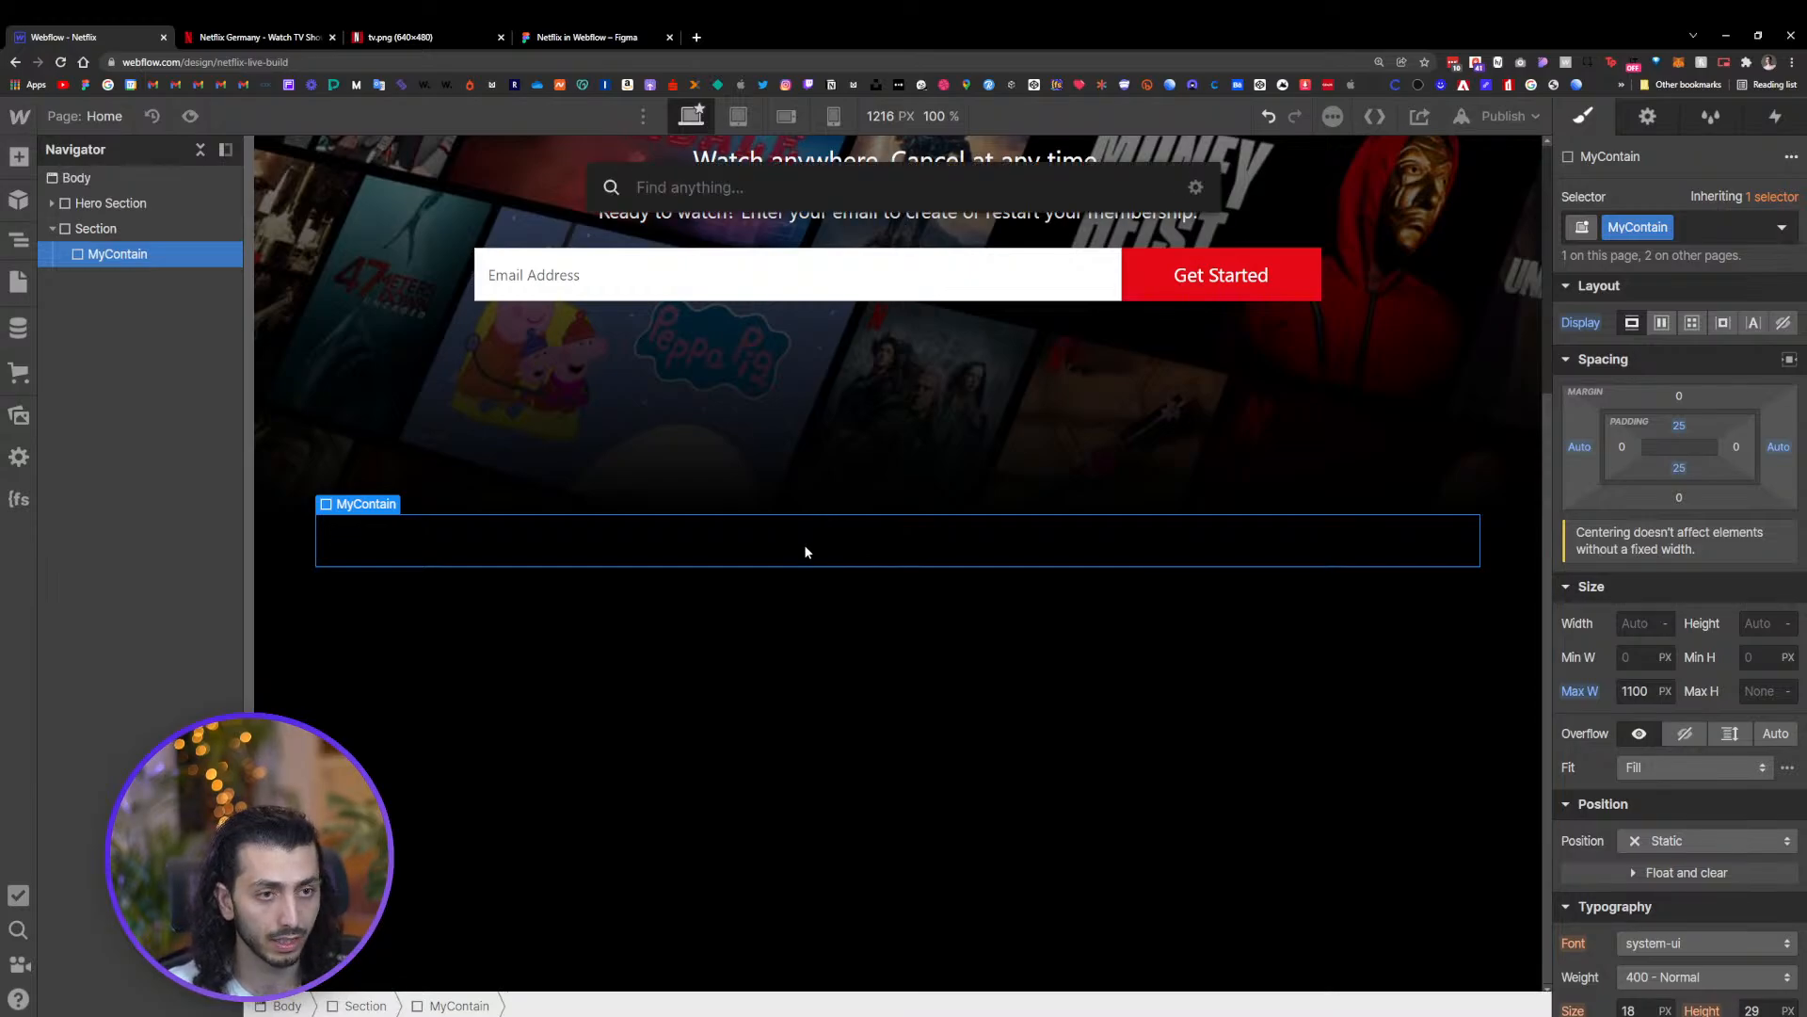
type("d")
left_click(780, 288)
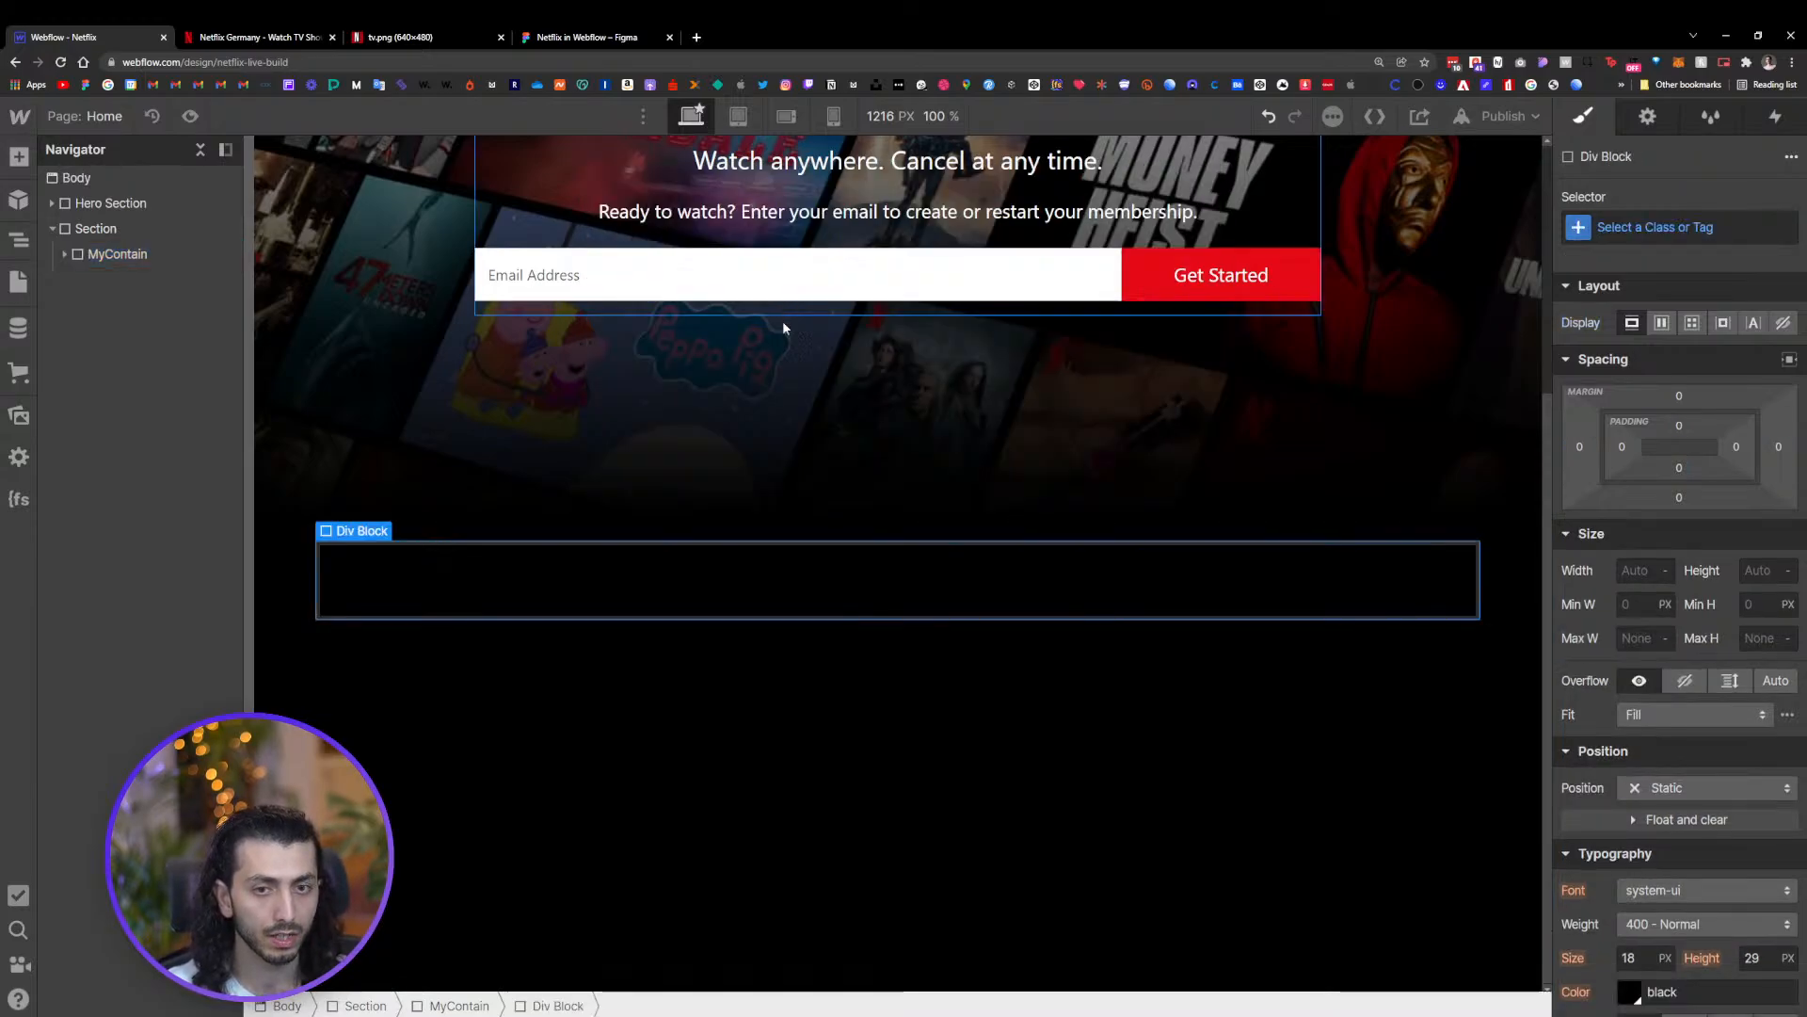
Apply the existing FlexColWrap class to the Div Block inside MyContain
left_click(64, 252)
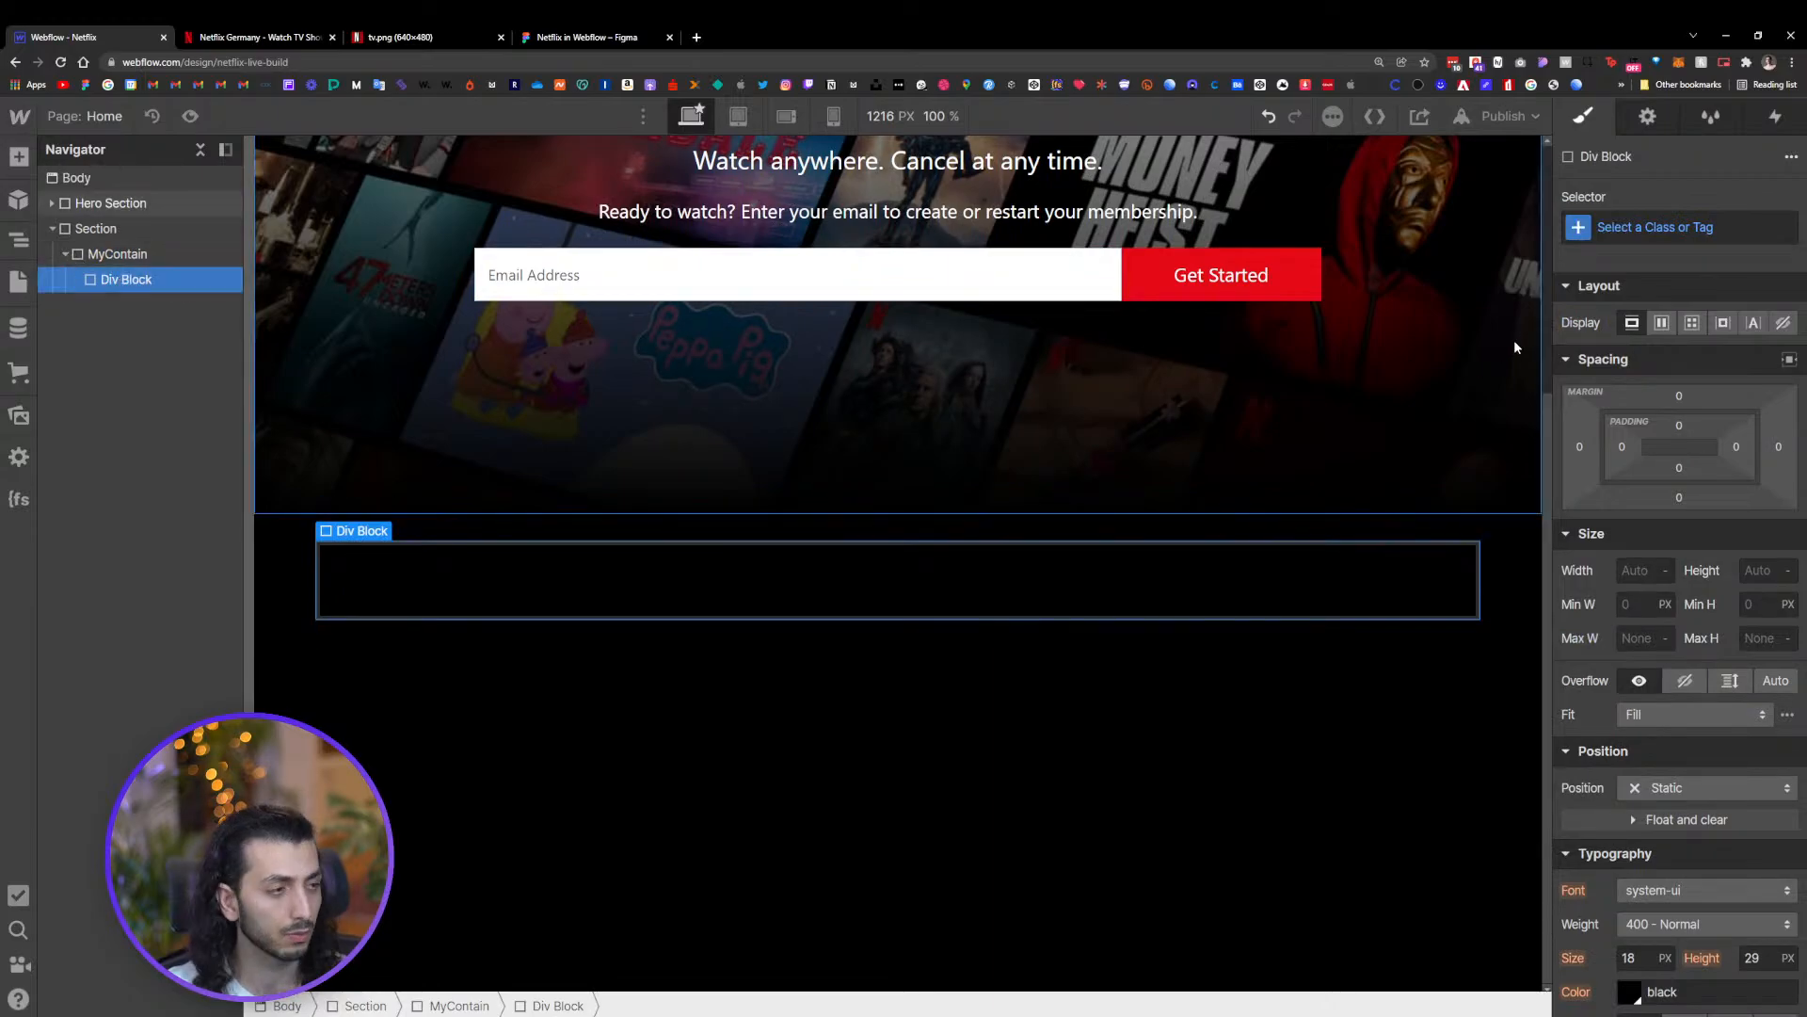
key("ctrl+Return")
type("d")
key("BackSpace")
type("fe")
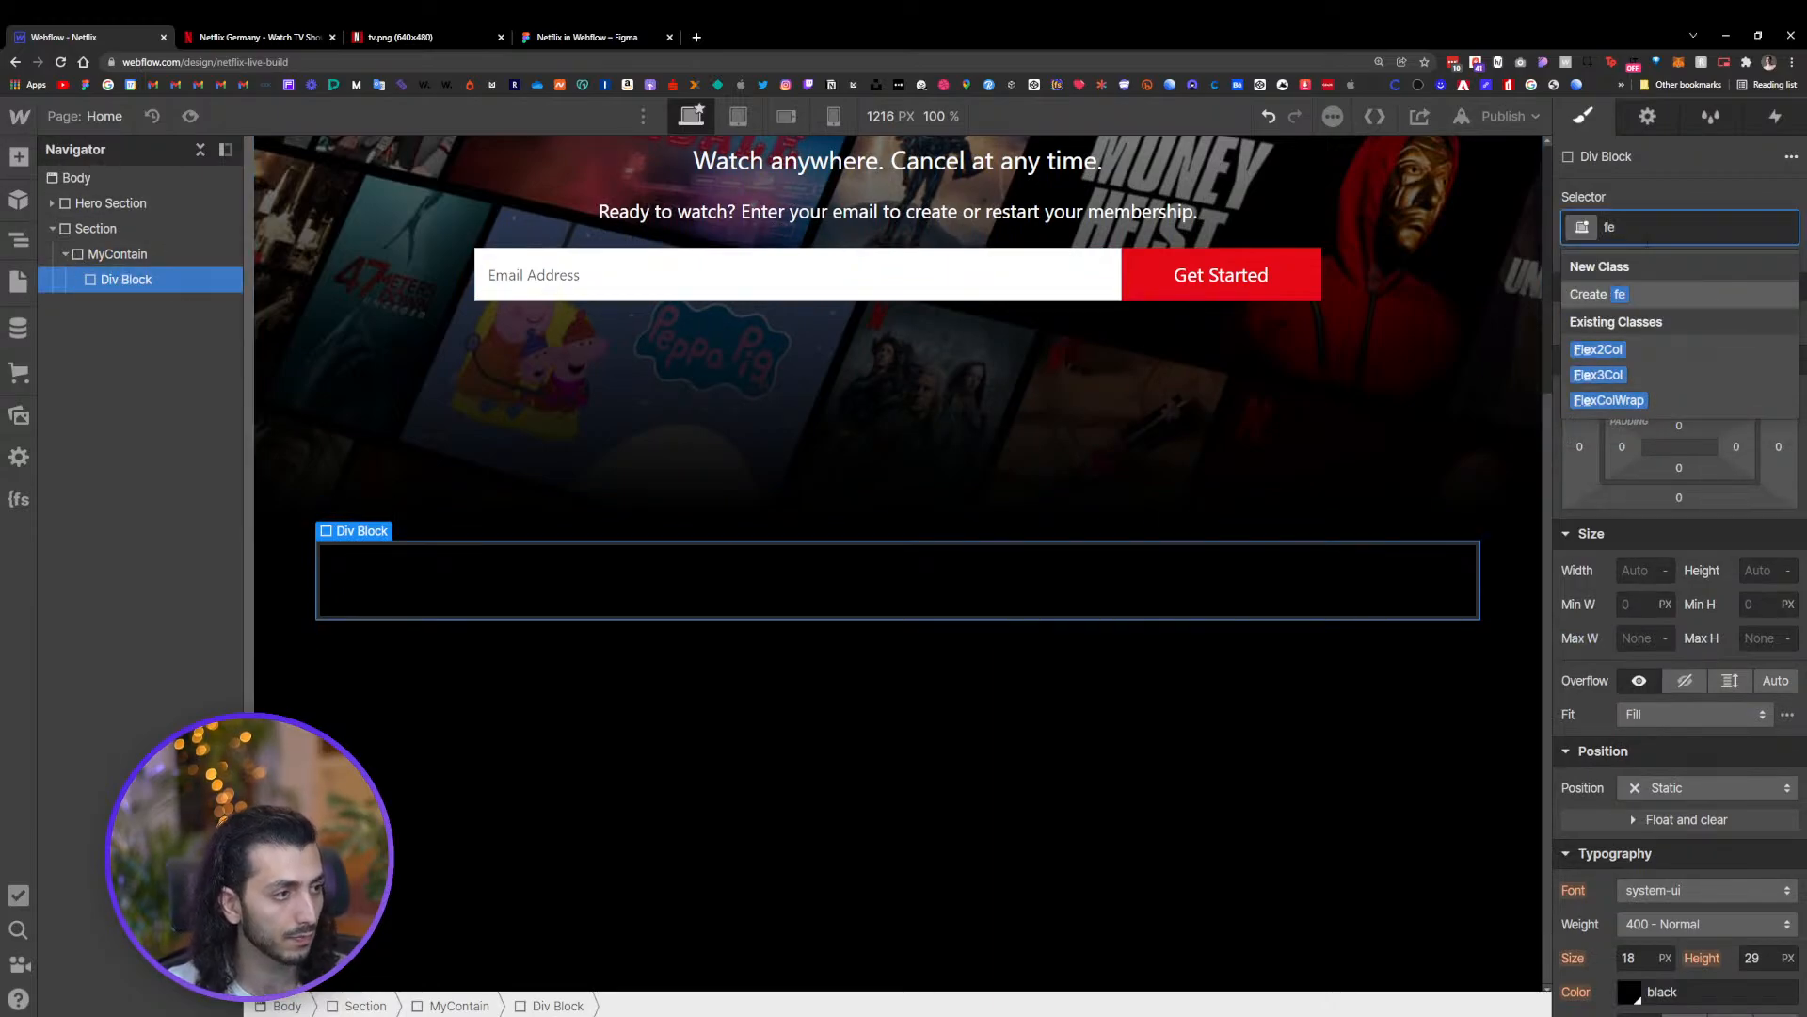
left_click(1609, 400)
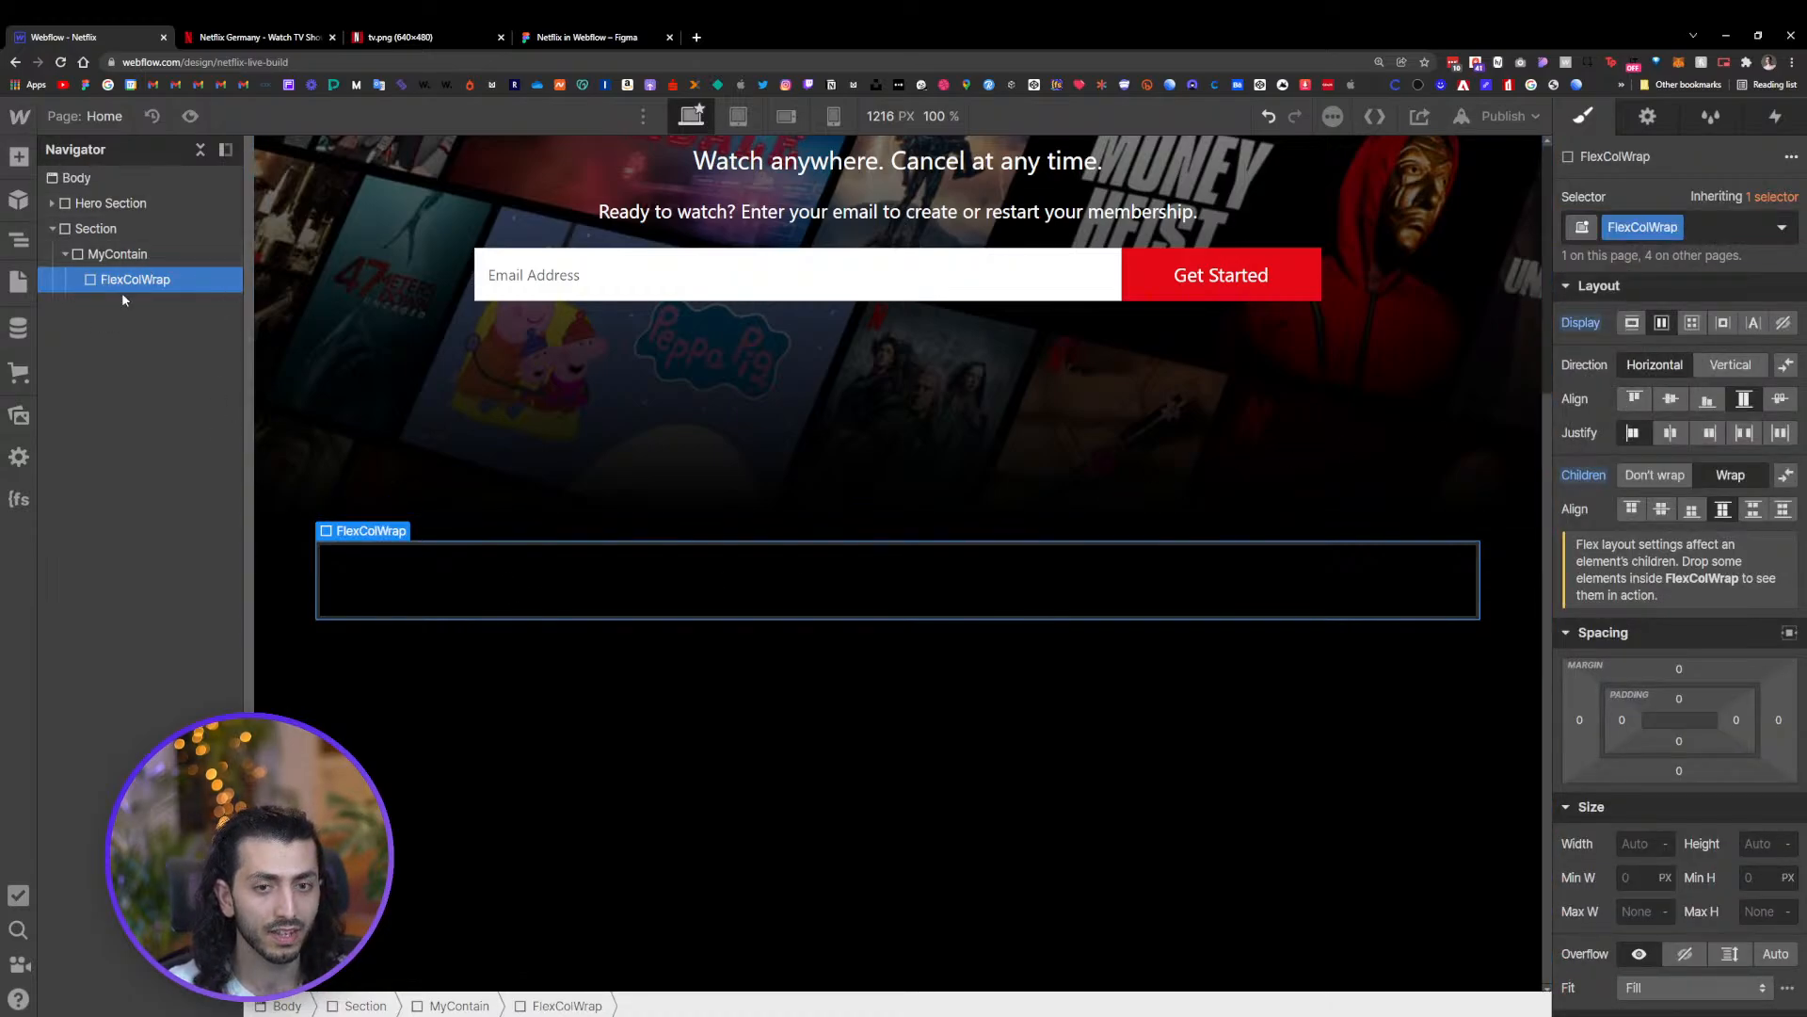
Add a Div Block inside FlexColWrap and apply the existing Flex2Col class to it
key("ctrl+e")
type("d")
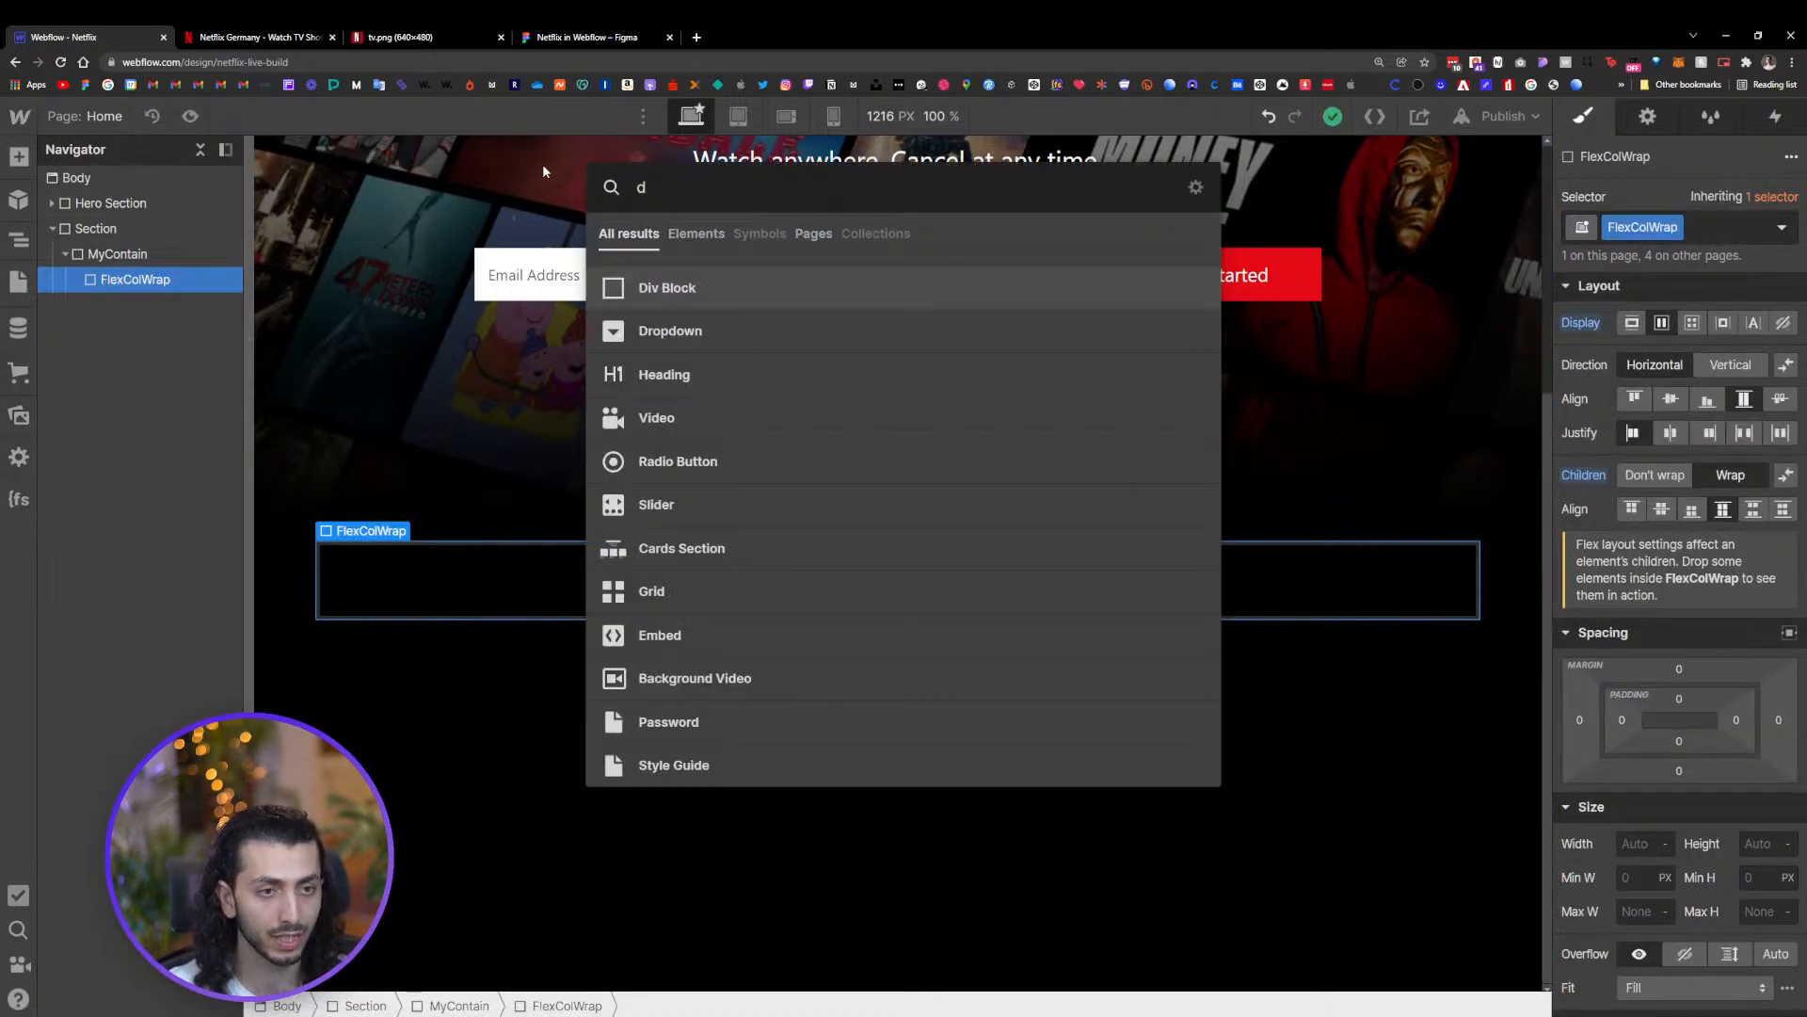
left_click(710, 286)
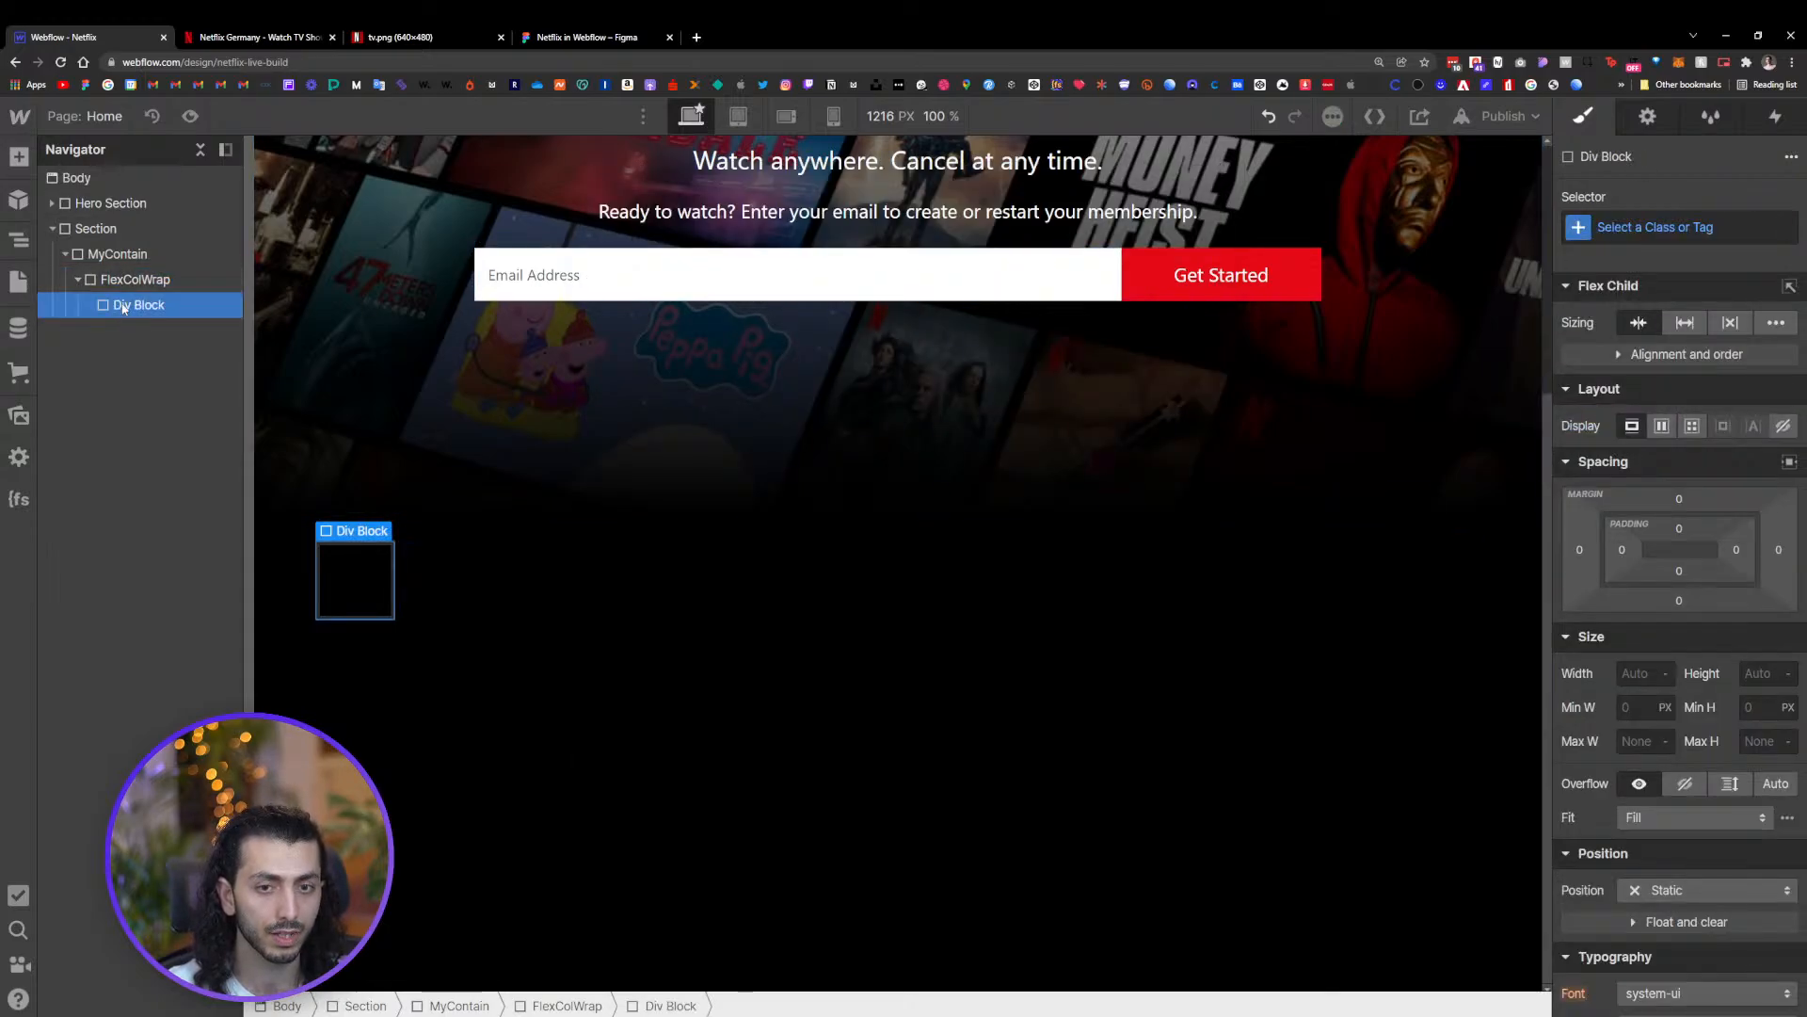
key("ctrl+Return")
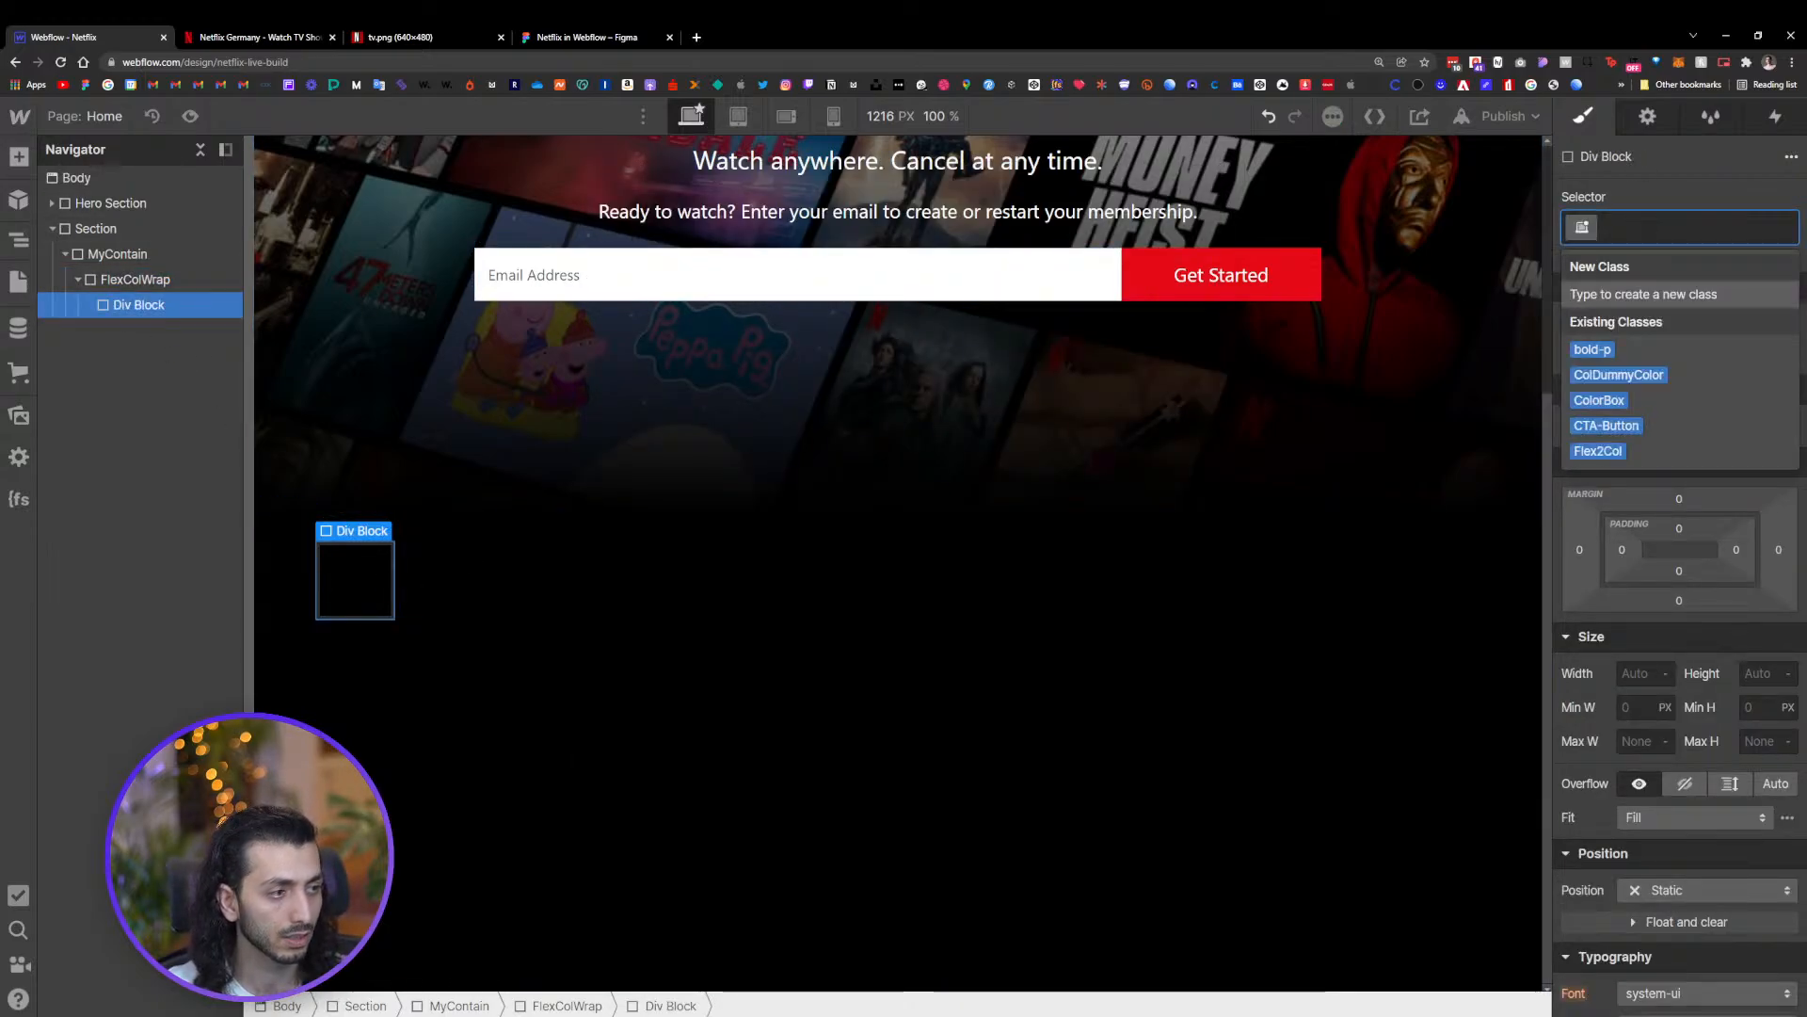
left_click(1640, 449)
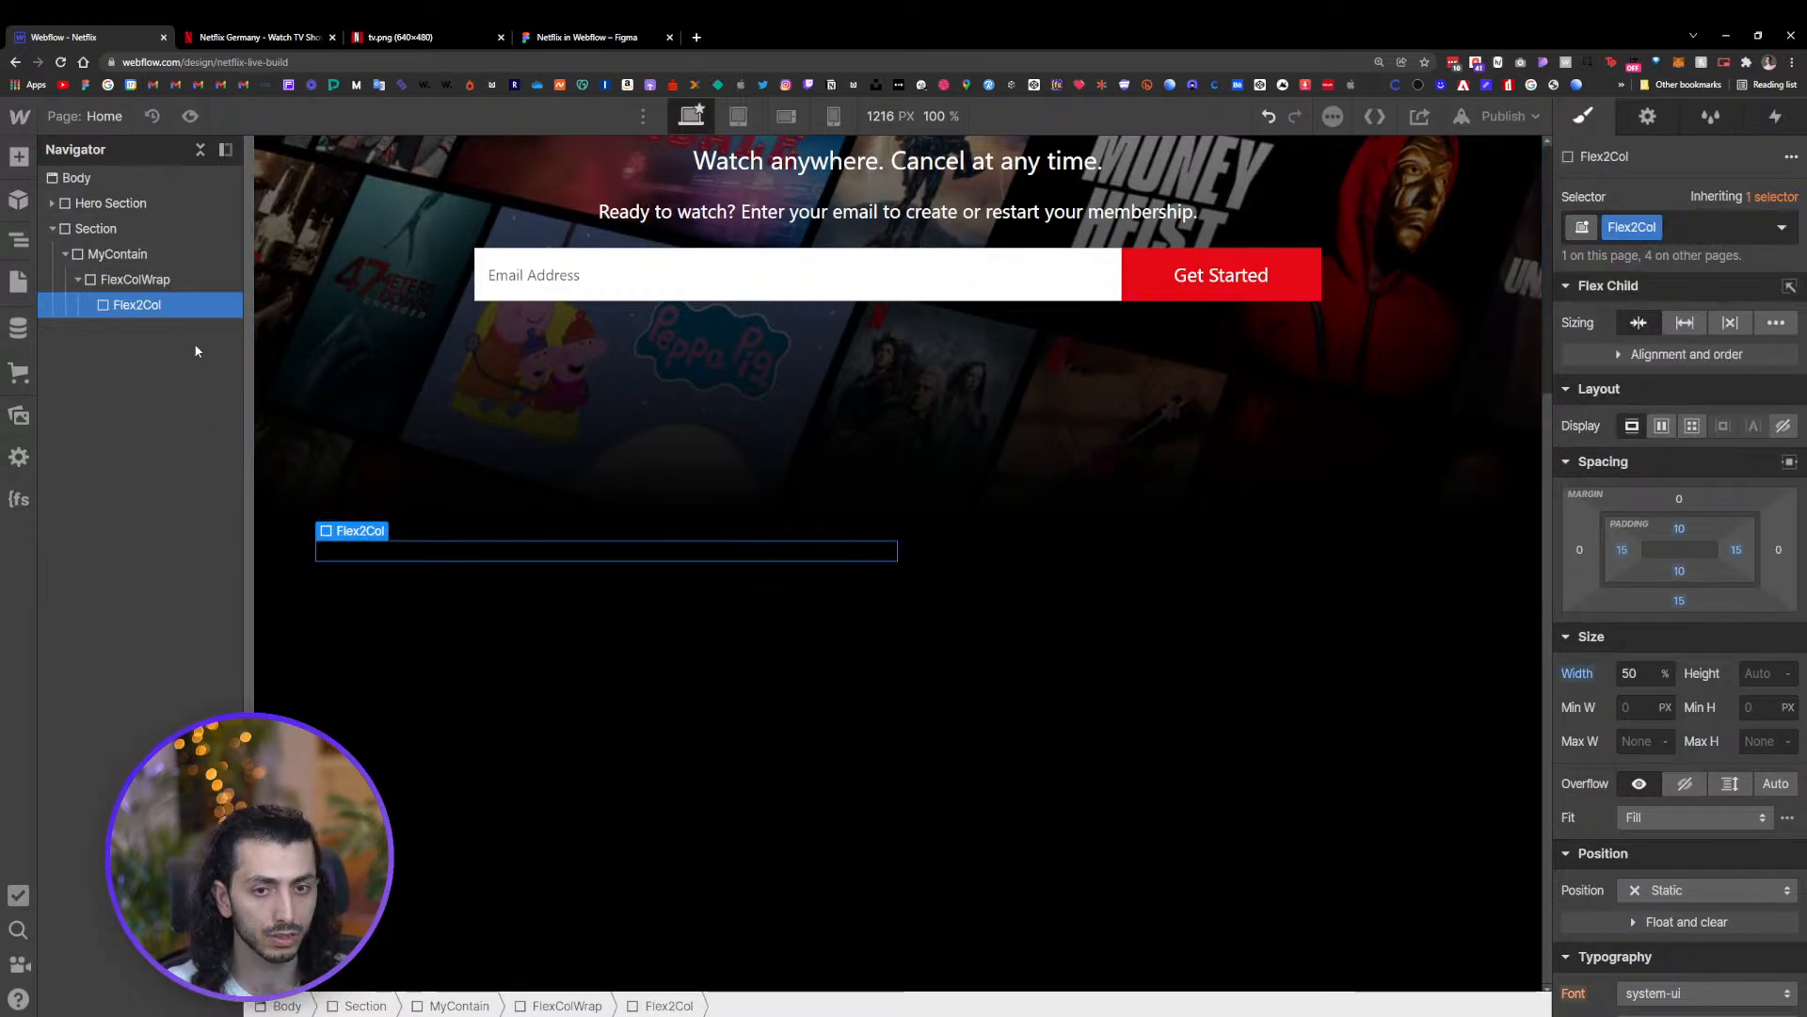
Duplicate the Flex2Col block to create a second column inside FlexColWrap
key("ctrl+c")
key("ctrl+v")
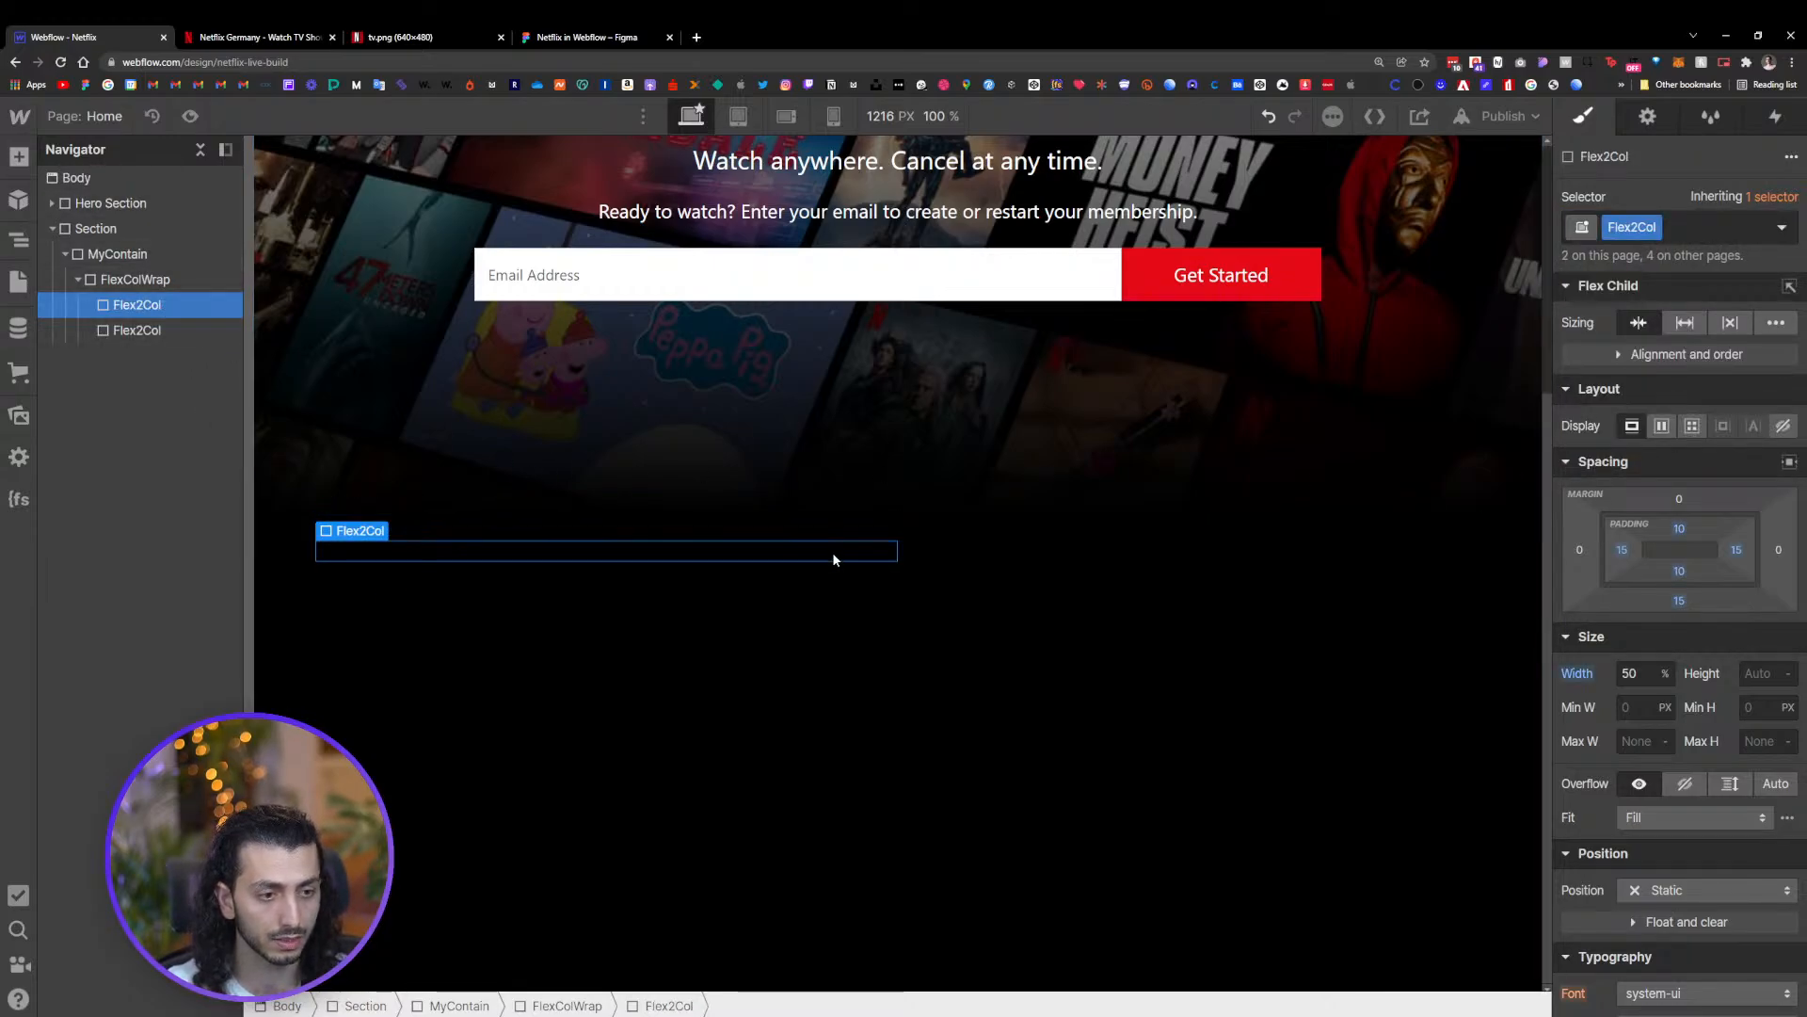
left_click(138, 330)
left_click(138, 304)
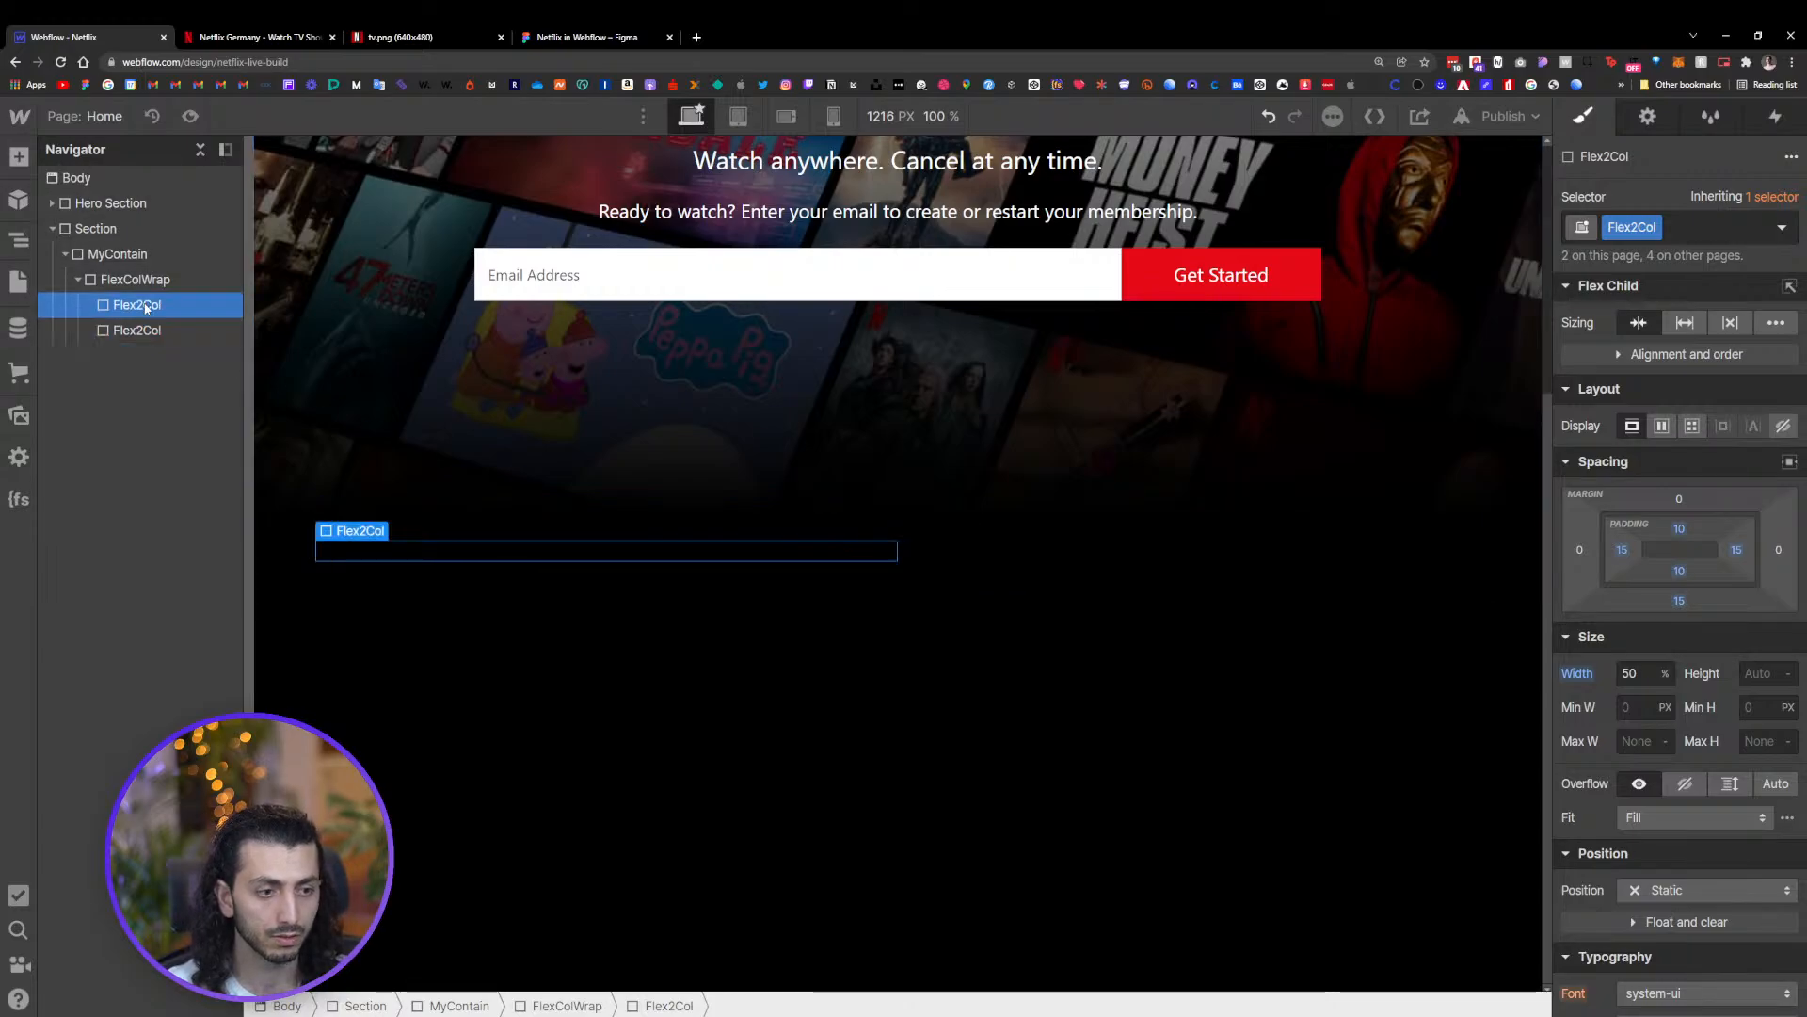
left_click(139, 332)
left_click(137, 304)
left_click(137, 330)
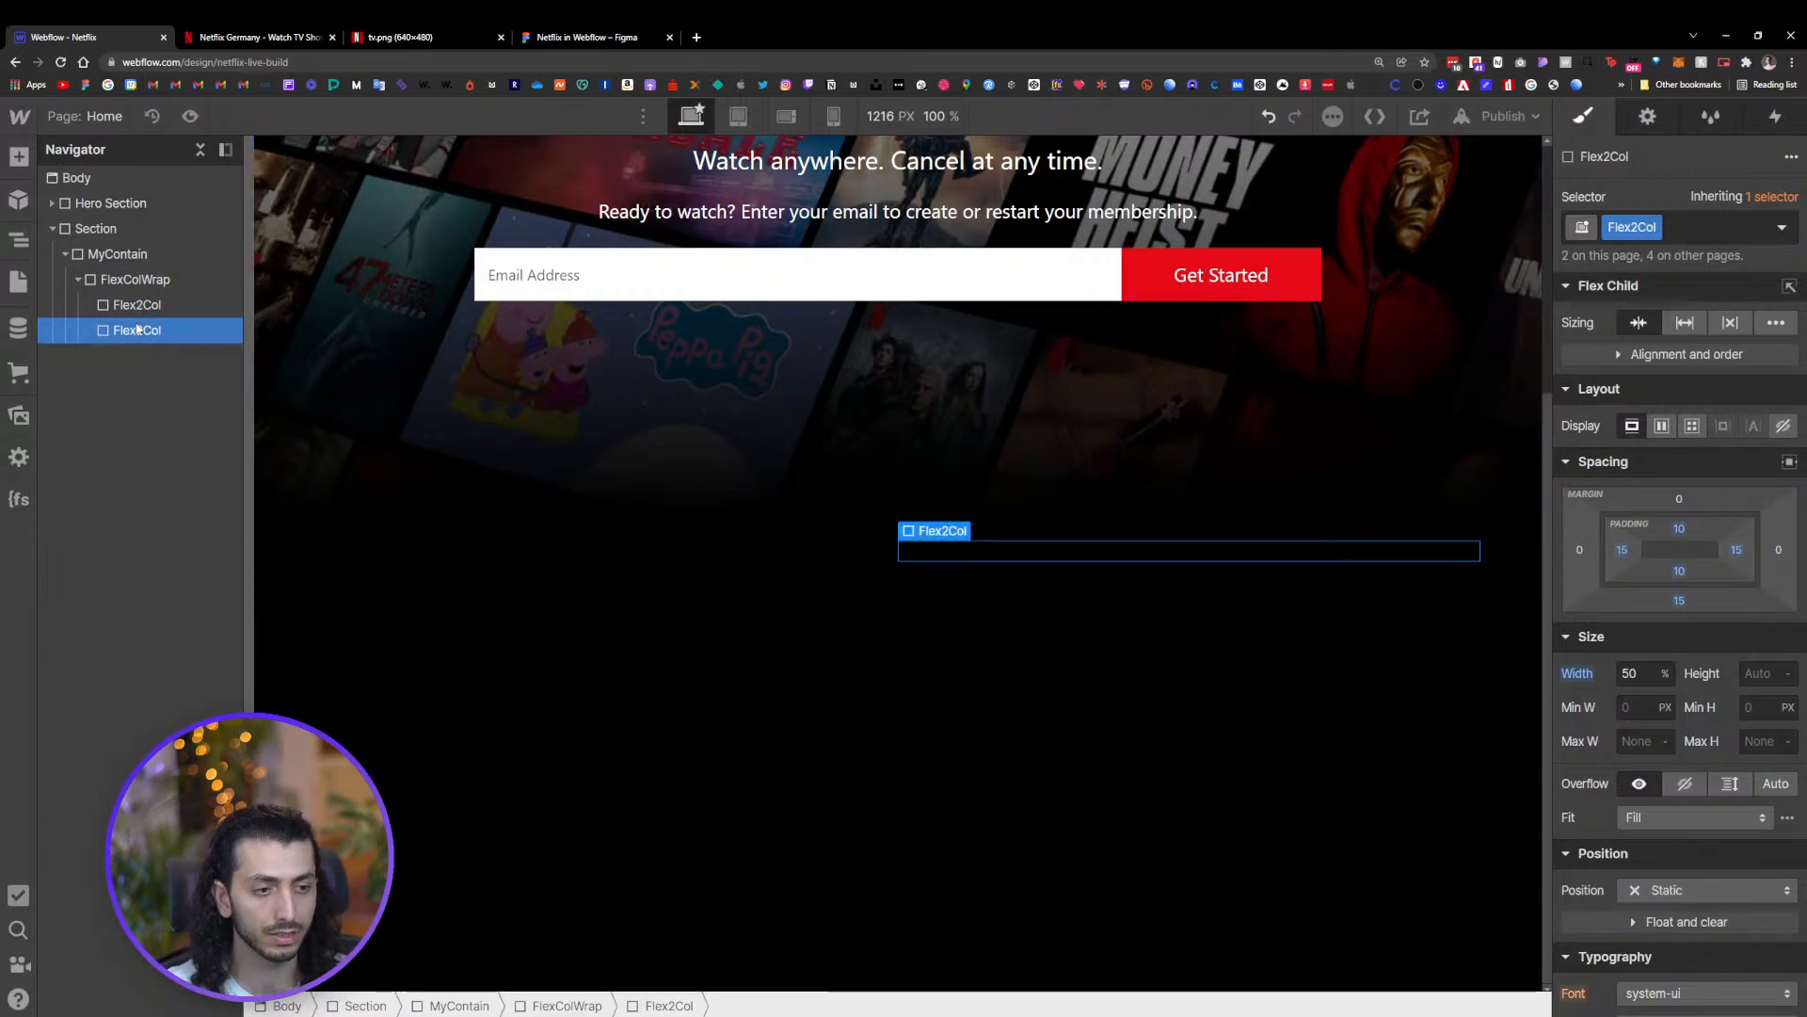
left_click(138, 304)
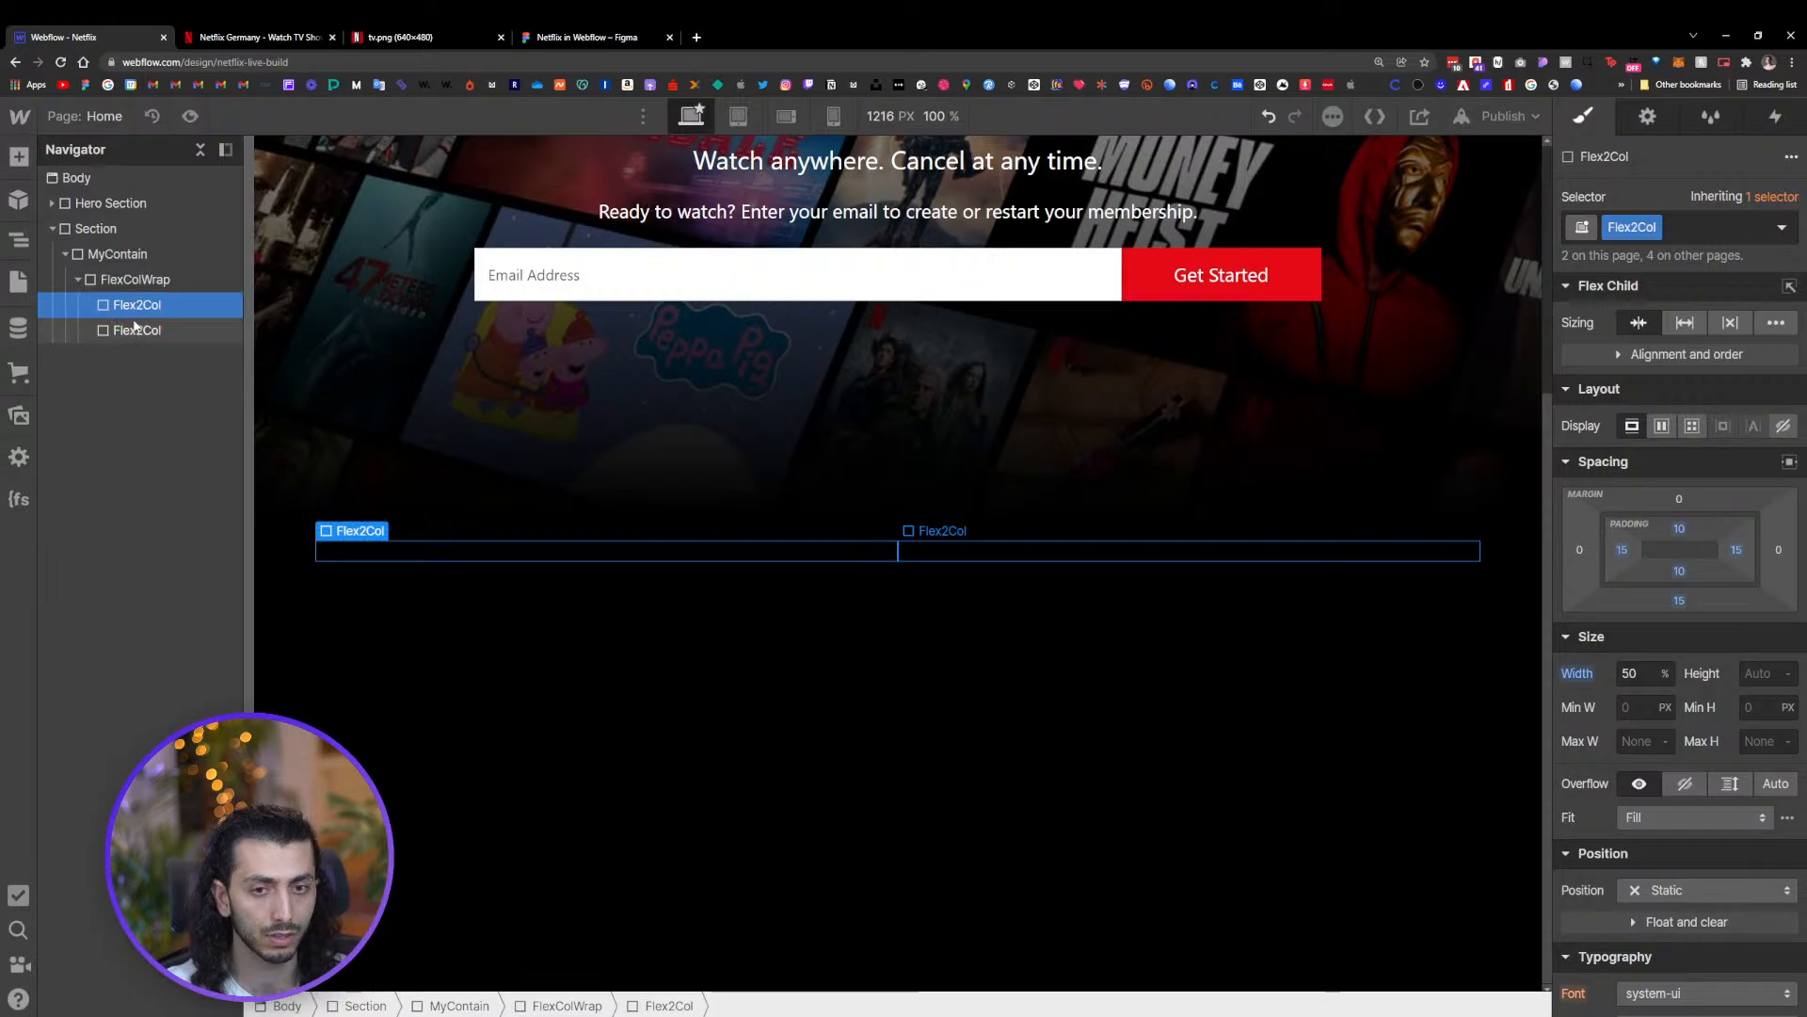
Examine the 'Enjoy on your TV.' section in the Figma design and on the live Netflix site
left_click(588, 37)
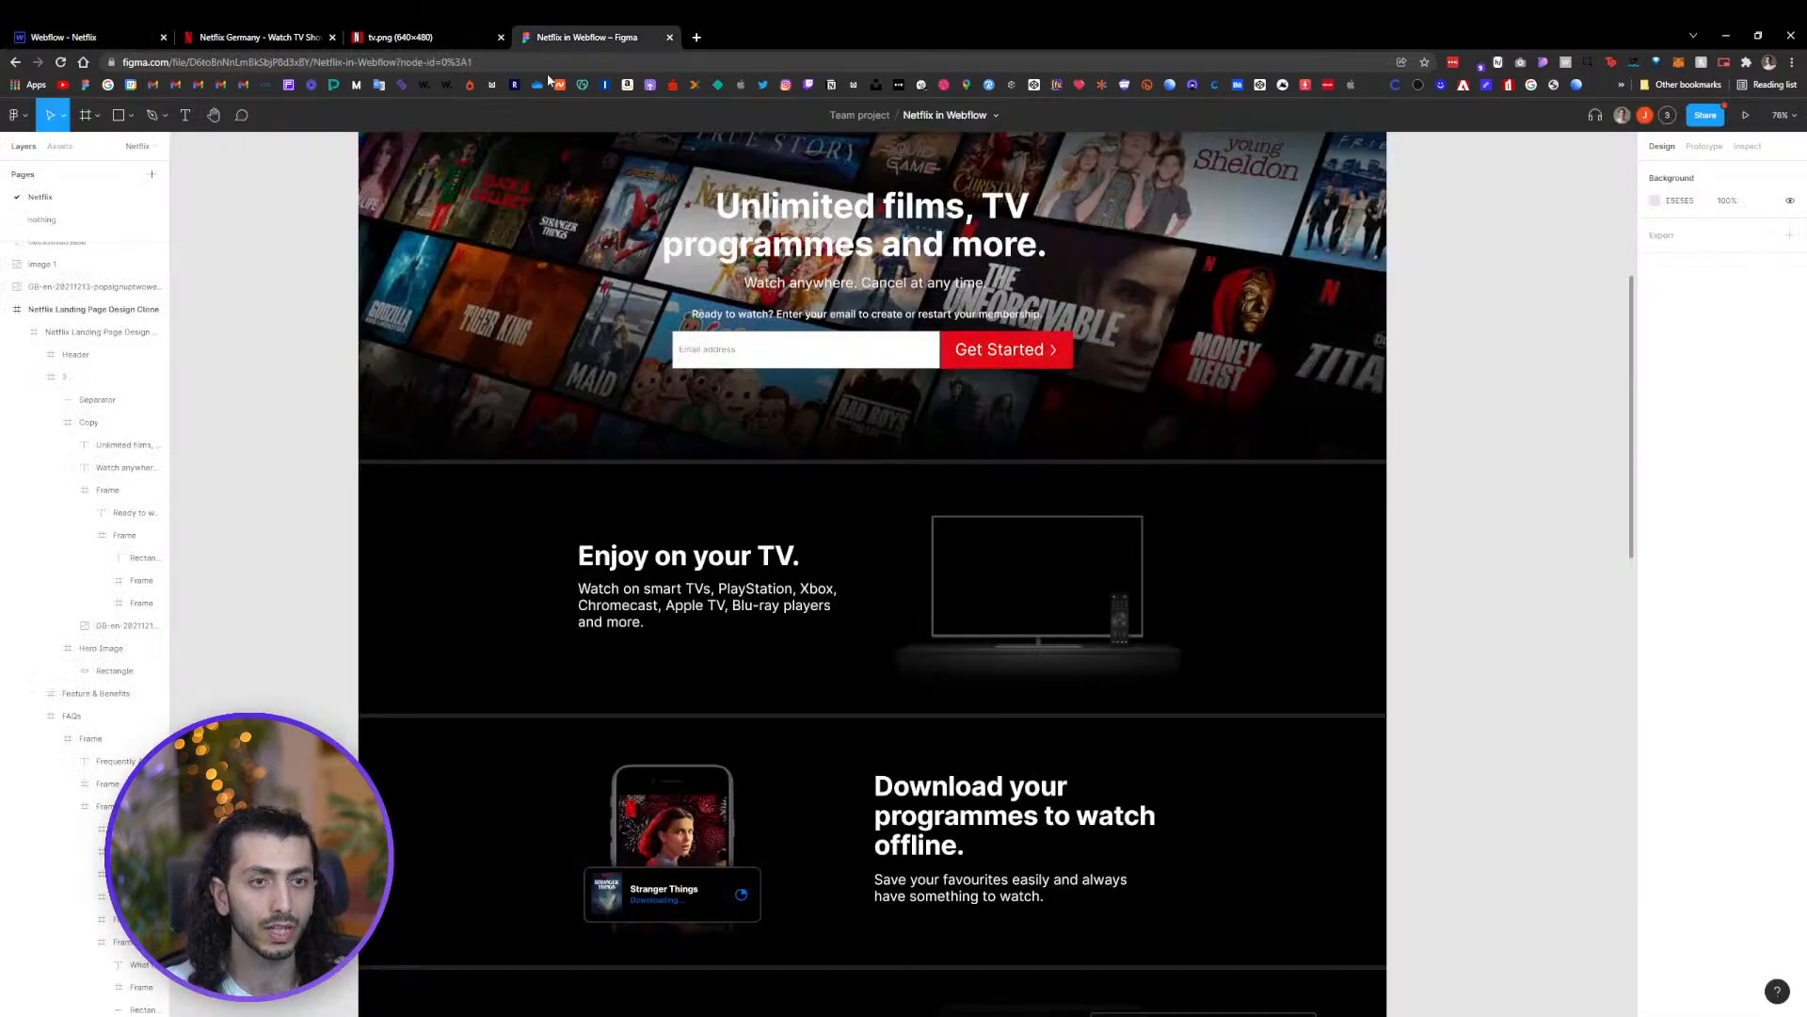
double_click(676, 565)
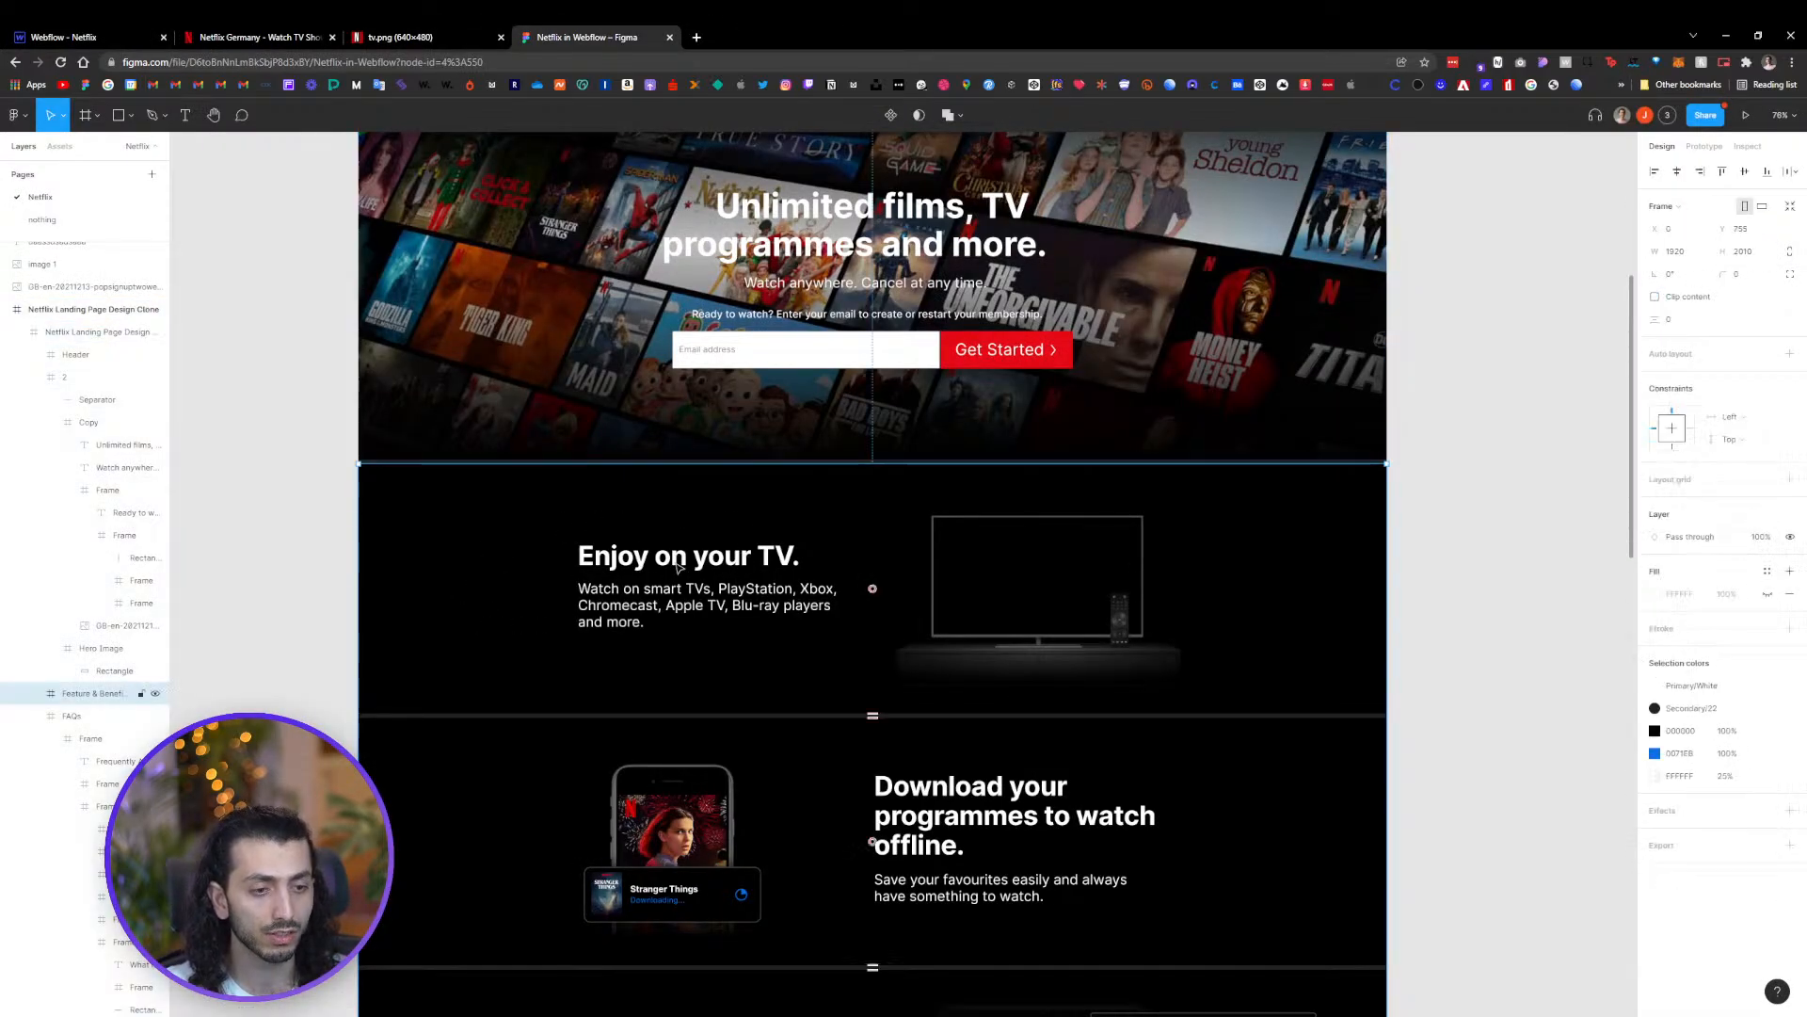
double_click(676, 565)
double_click(675, 565)
double_click(676, 565)
double_click(676, 565)
double_click(676, 565)
key("ctrl+a")
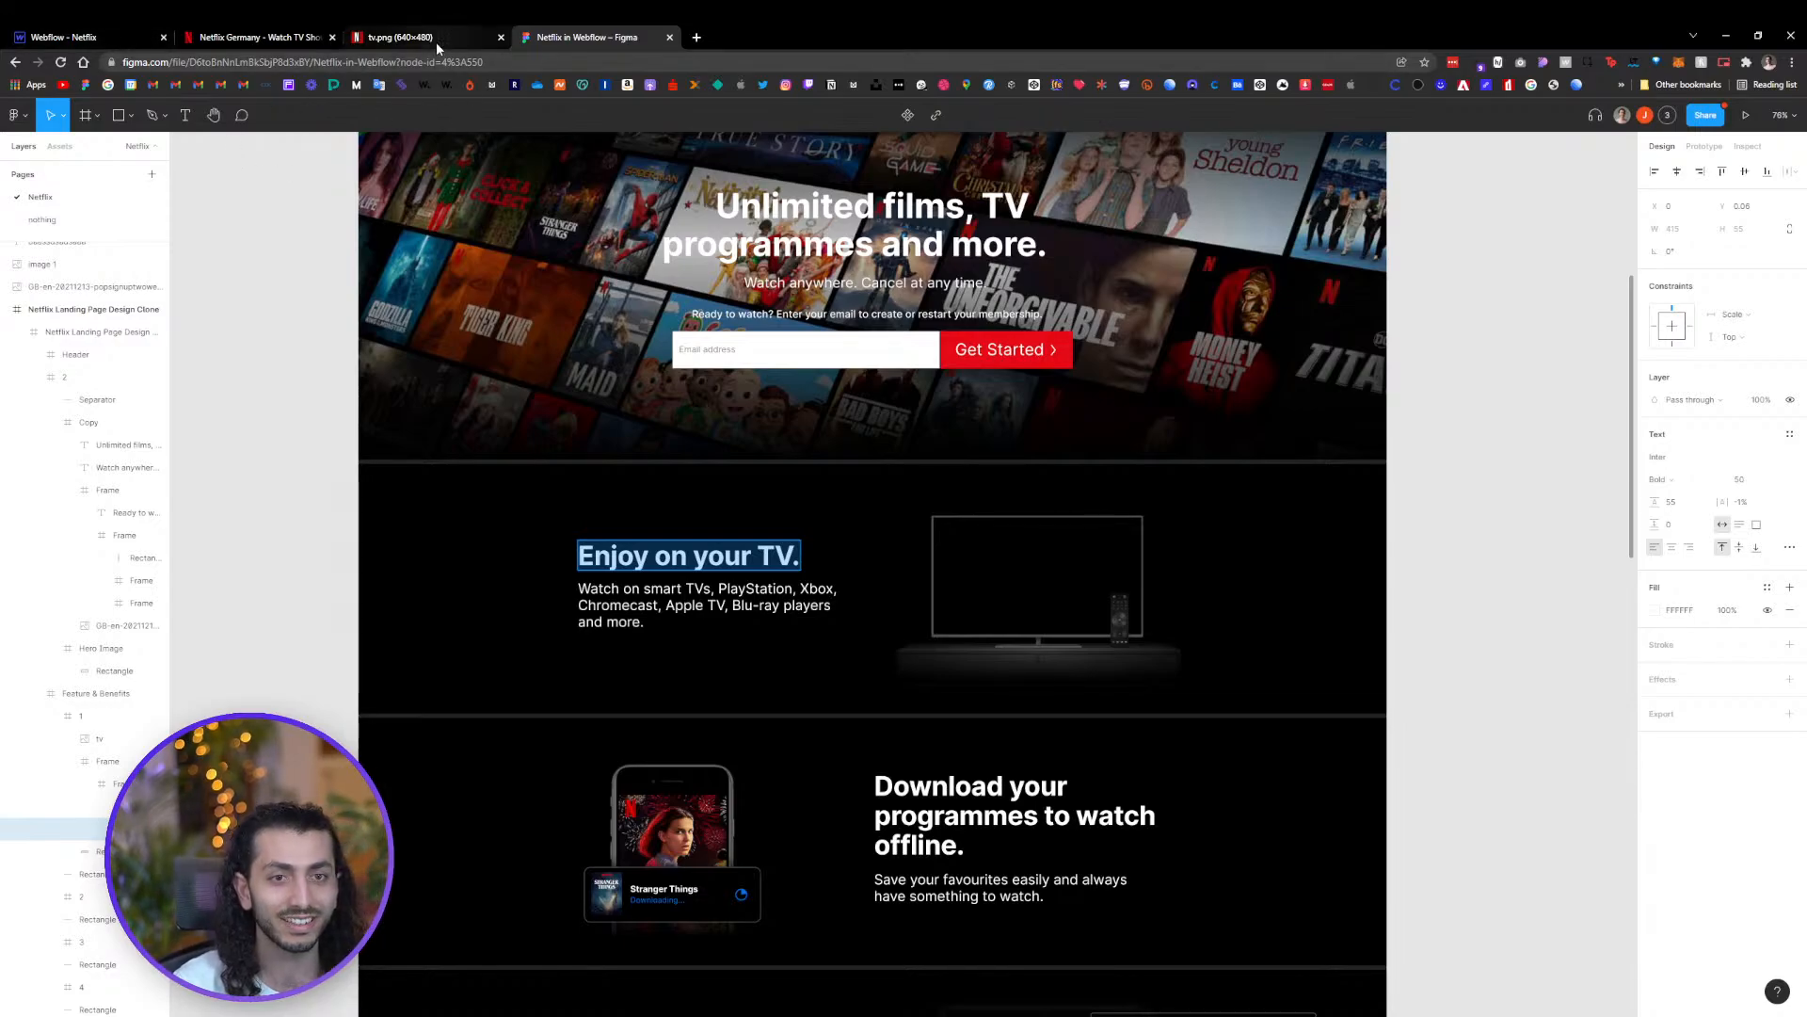
left_click(267, 37)
left_click(401, 37)
left_click(584, 37)
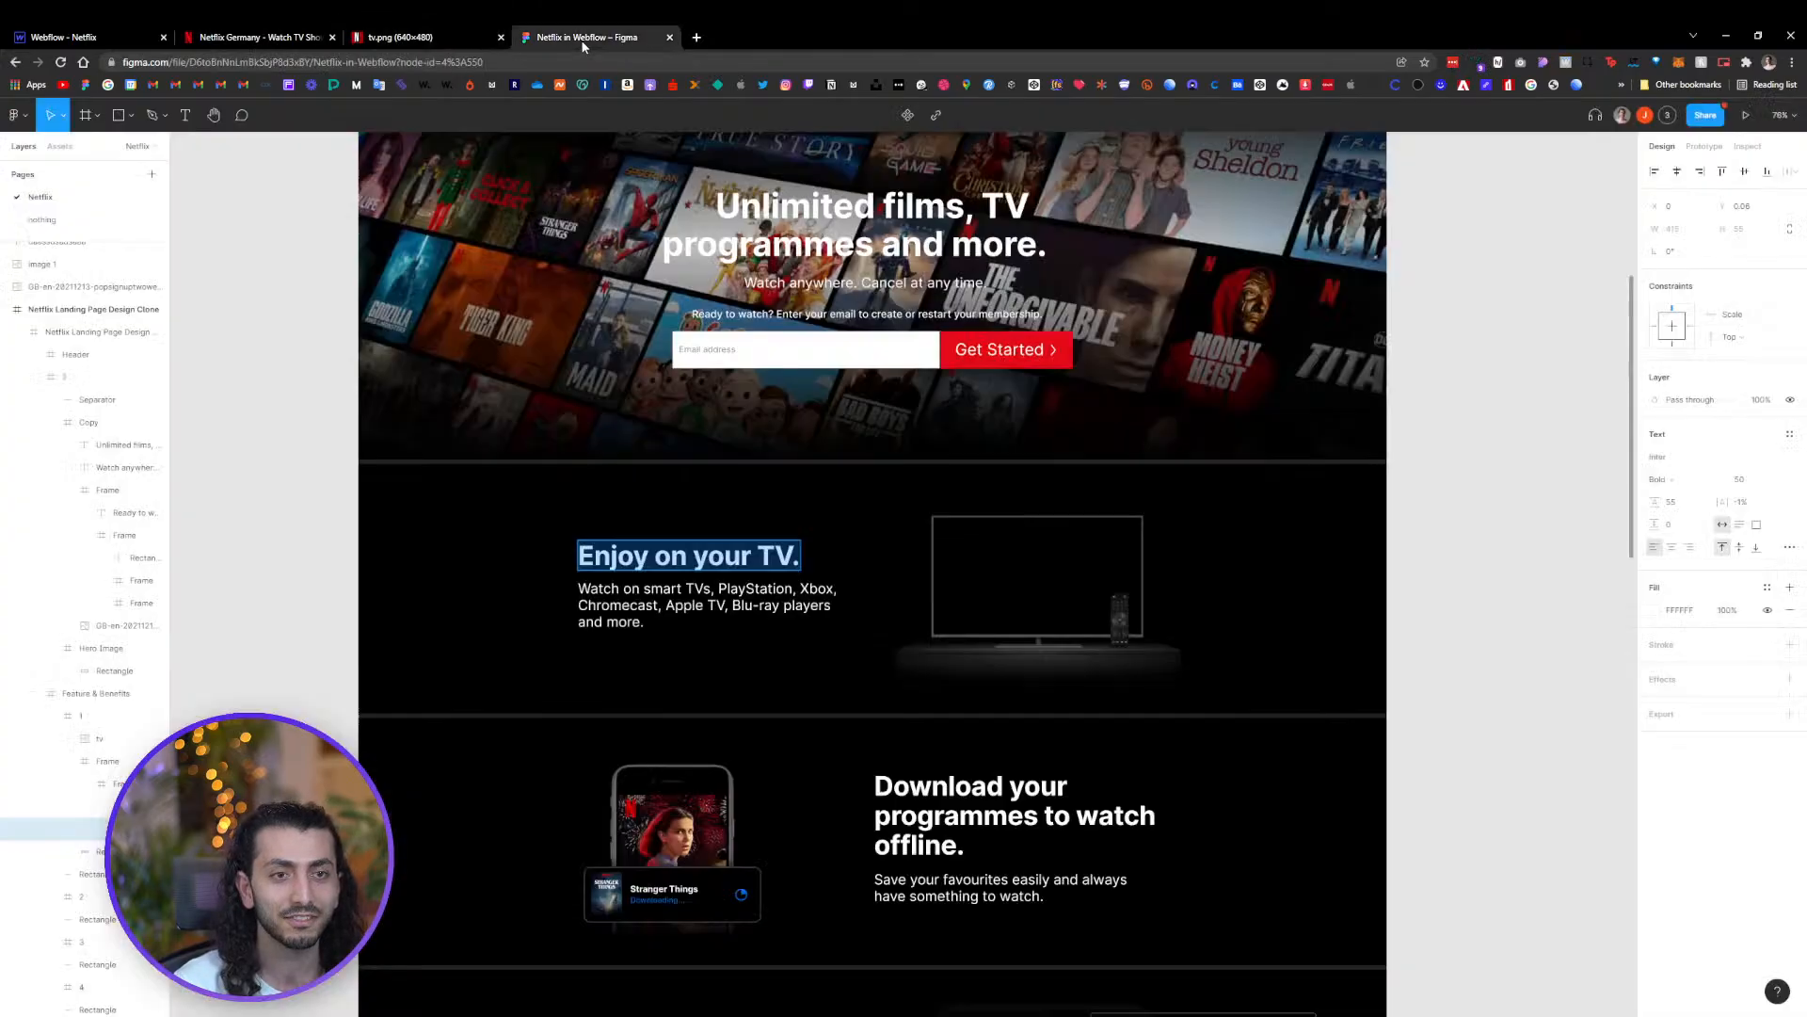
left_click(1571, 466)
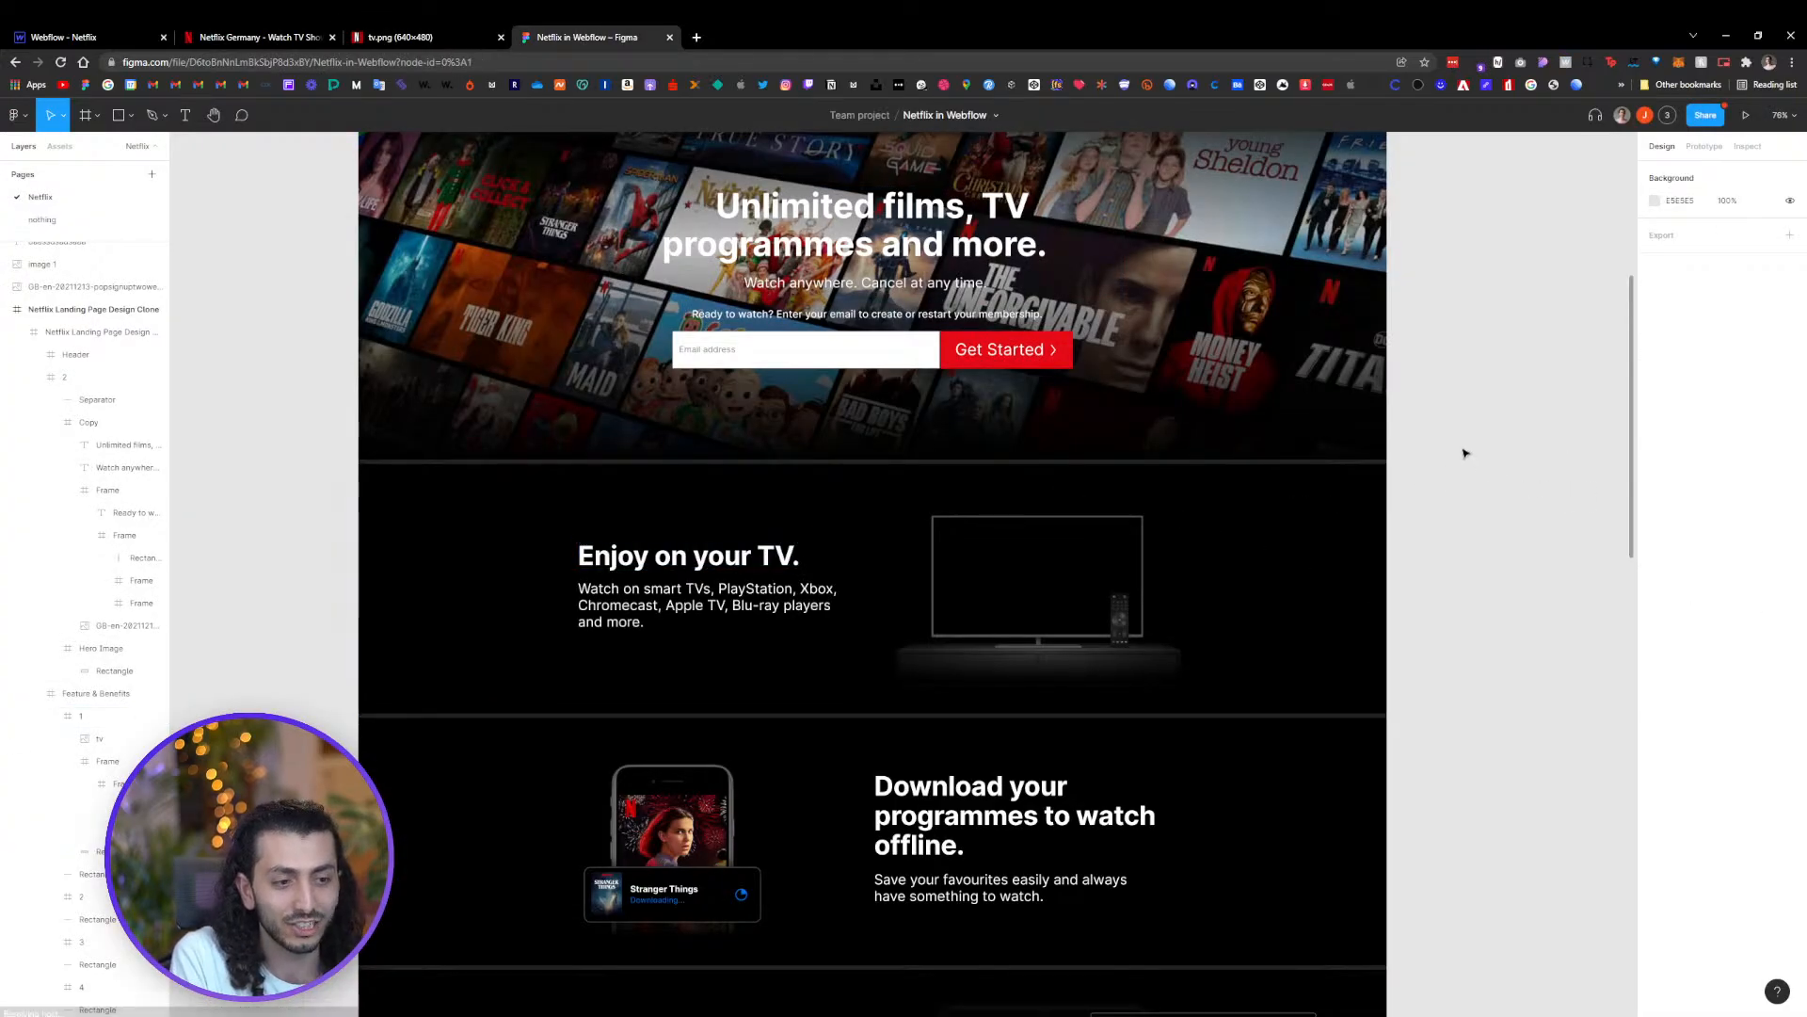
scroll(1506, 452, "down", 5)
left_click(268, 37)
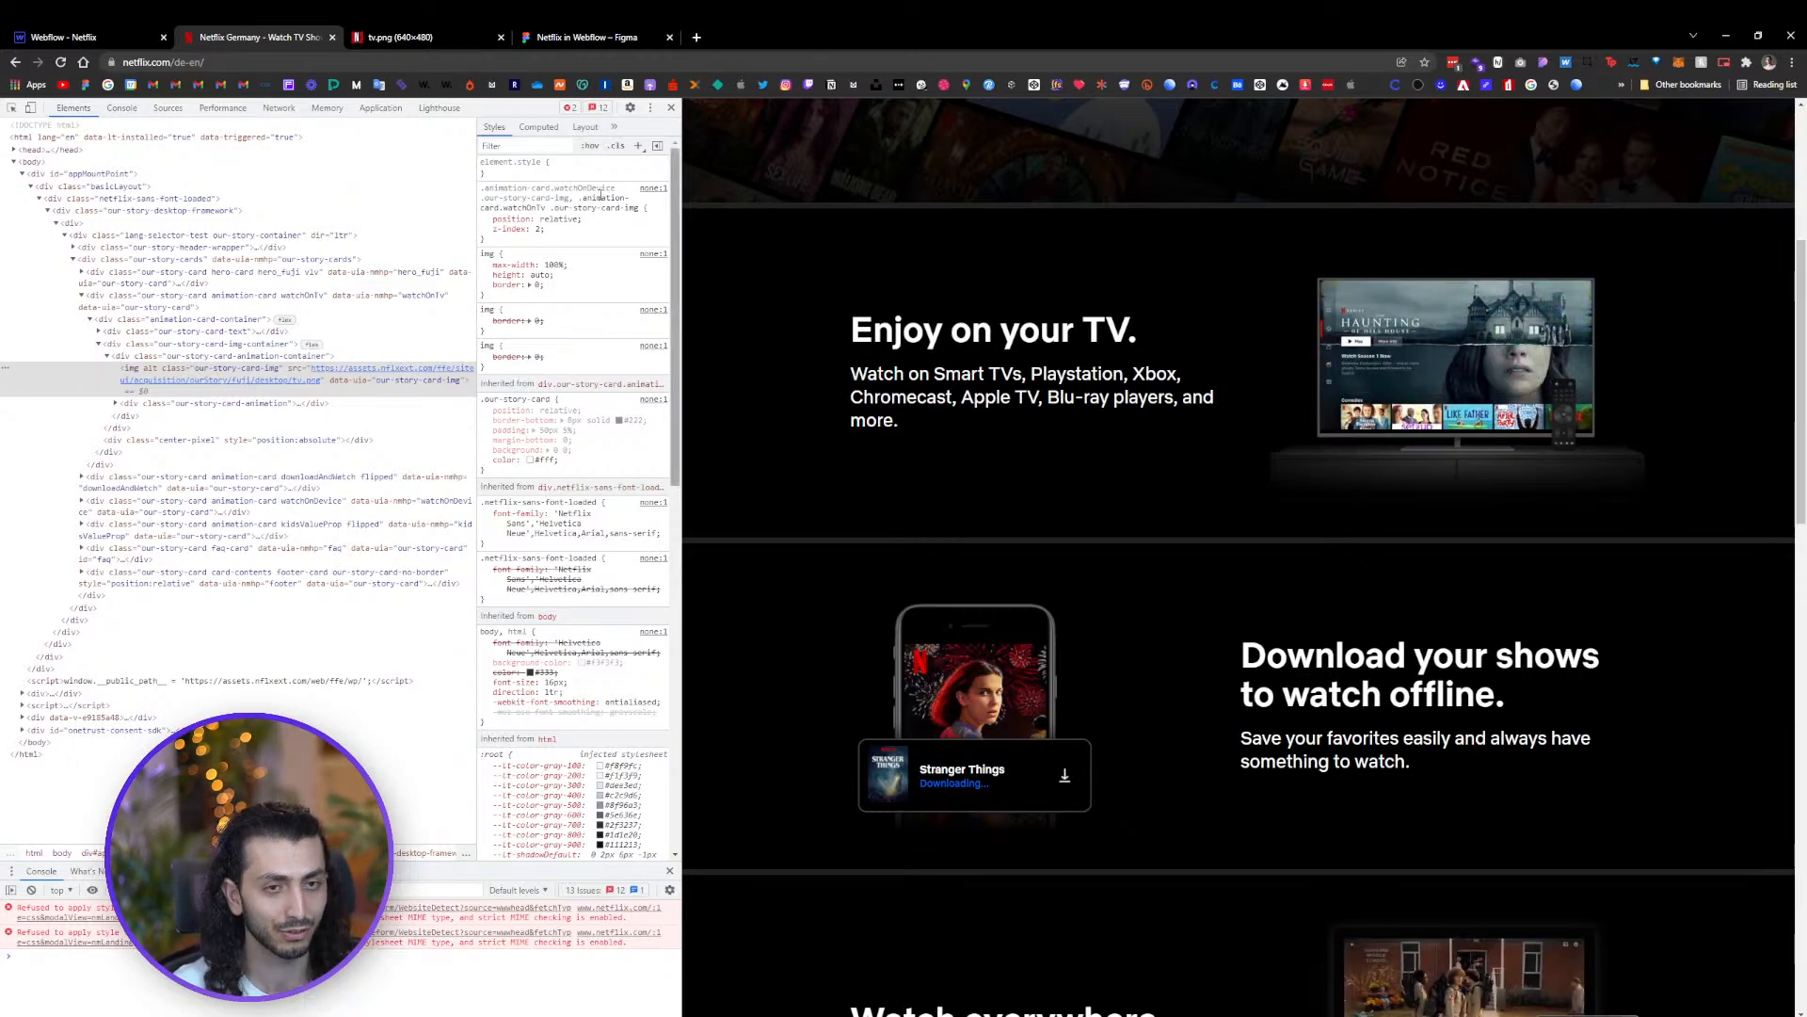
Add a Heading and a Paragraph inside the first Flex2Col column
left_click(66, 36)
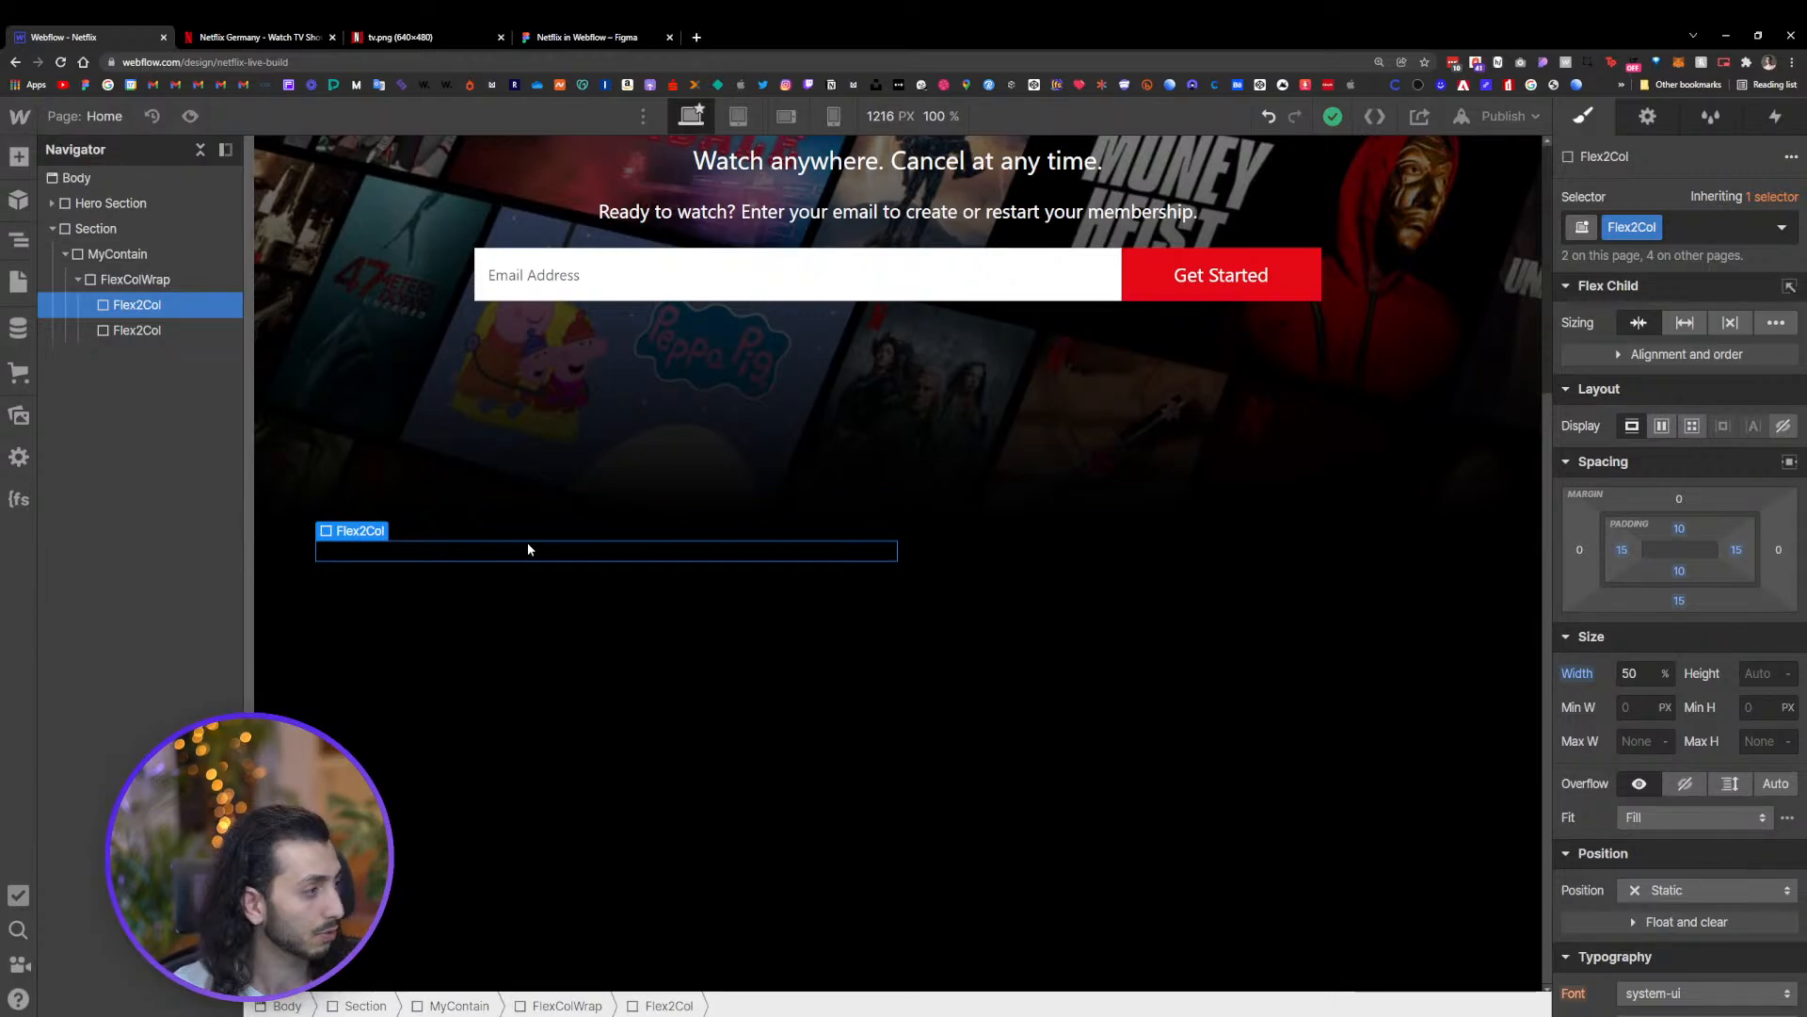
key("ctrl+e")
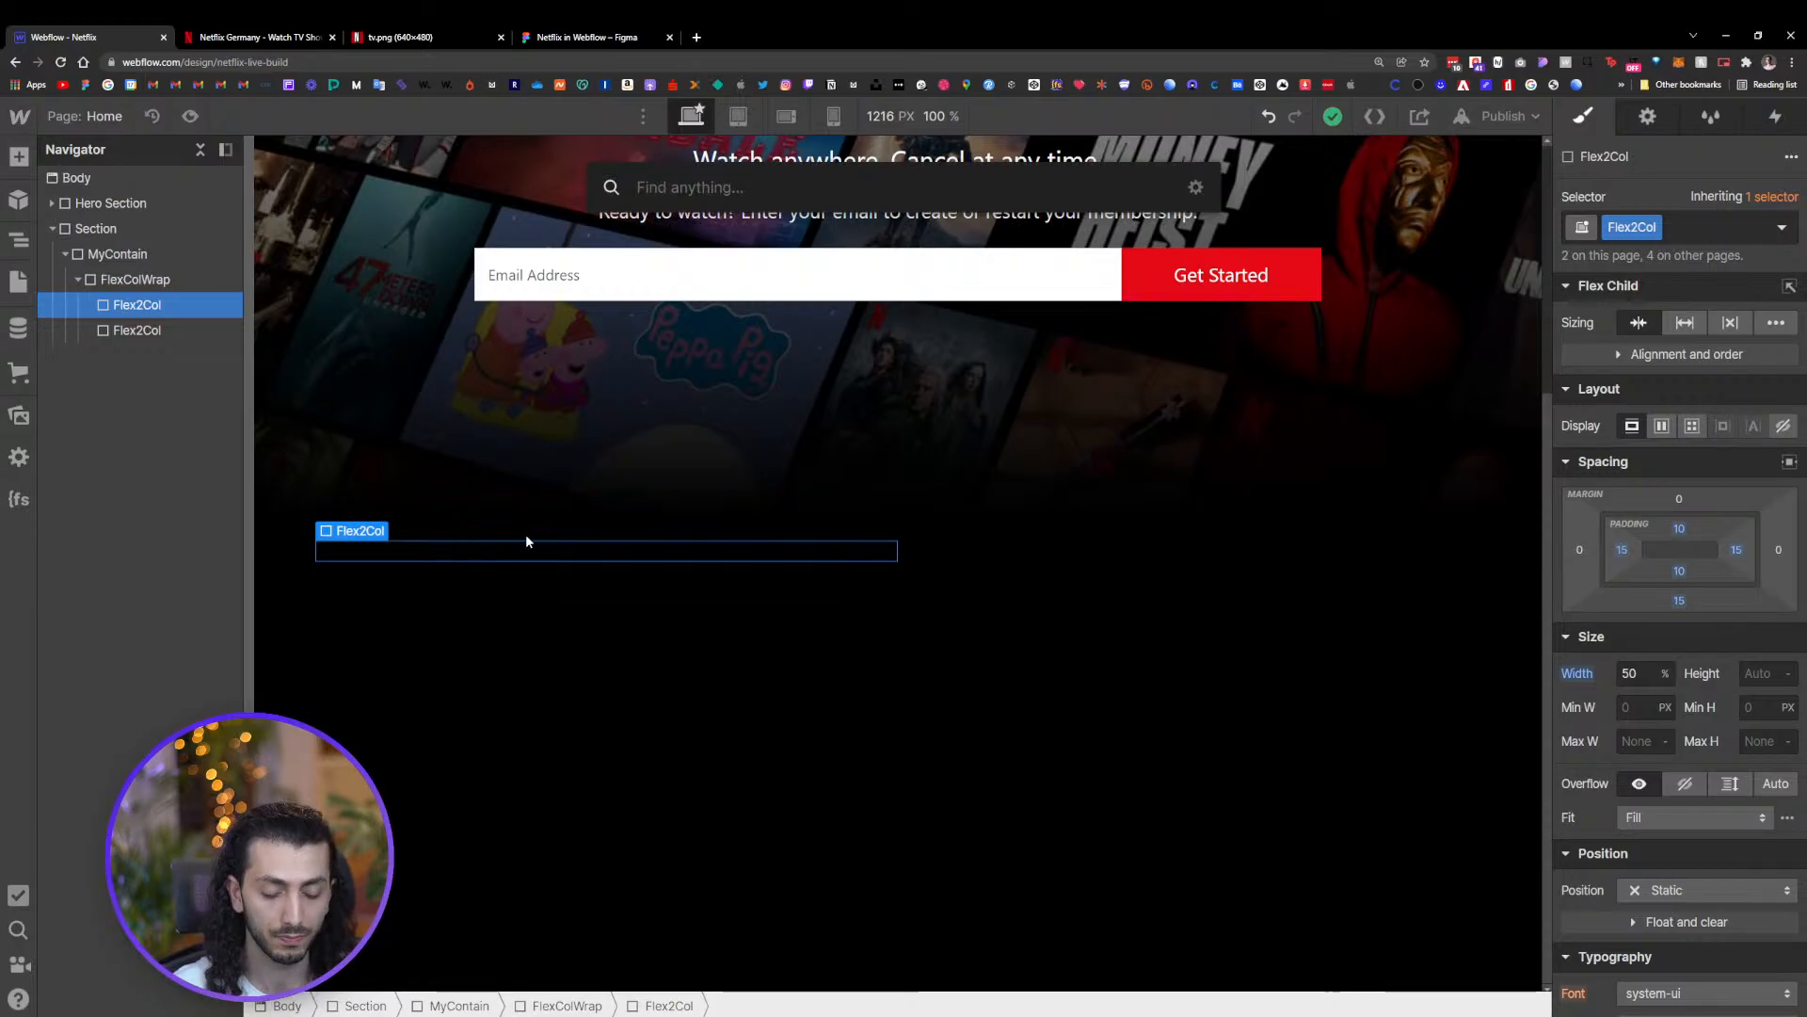
type("he")
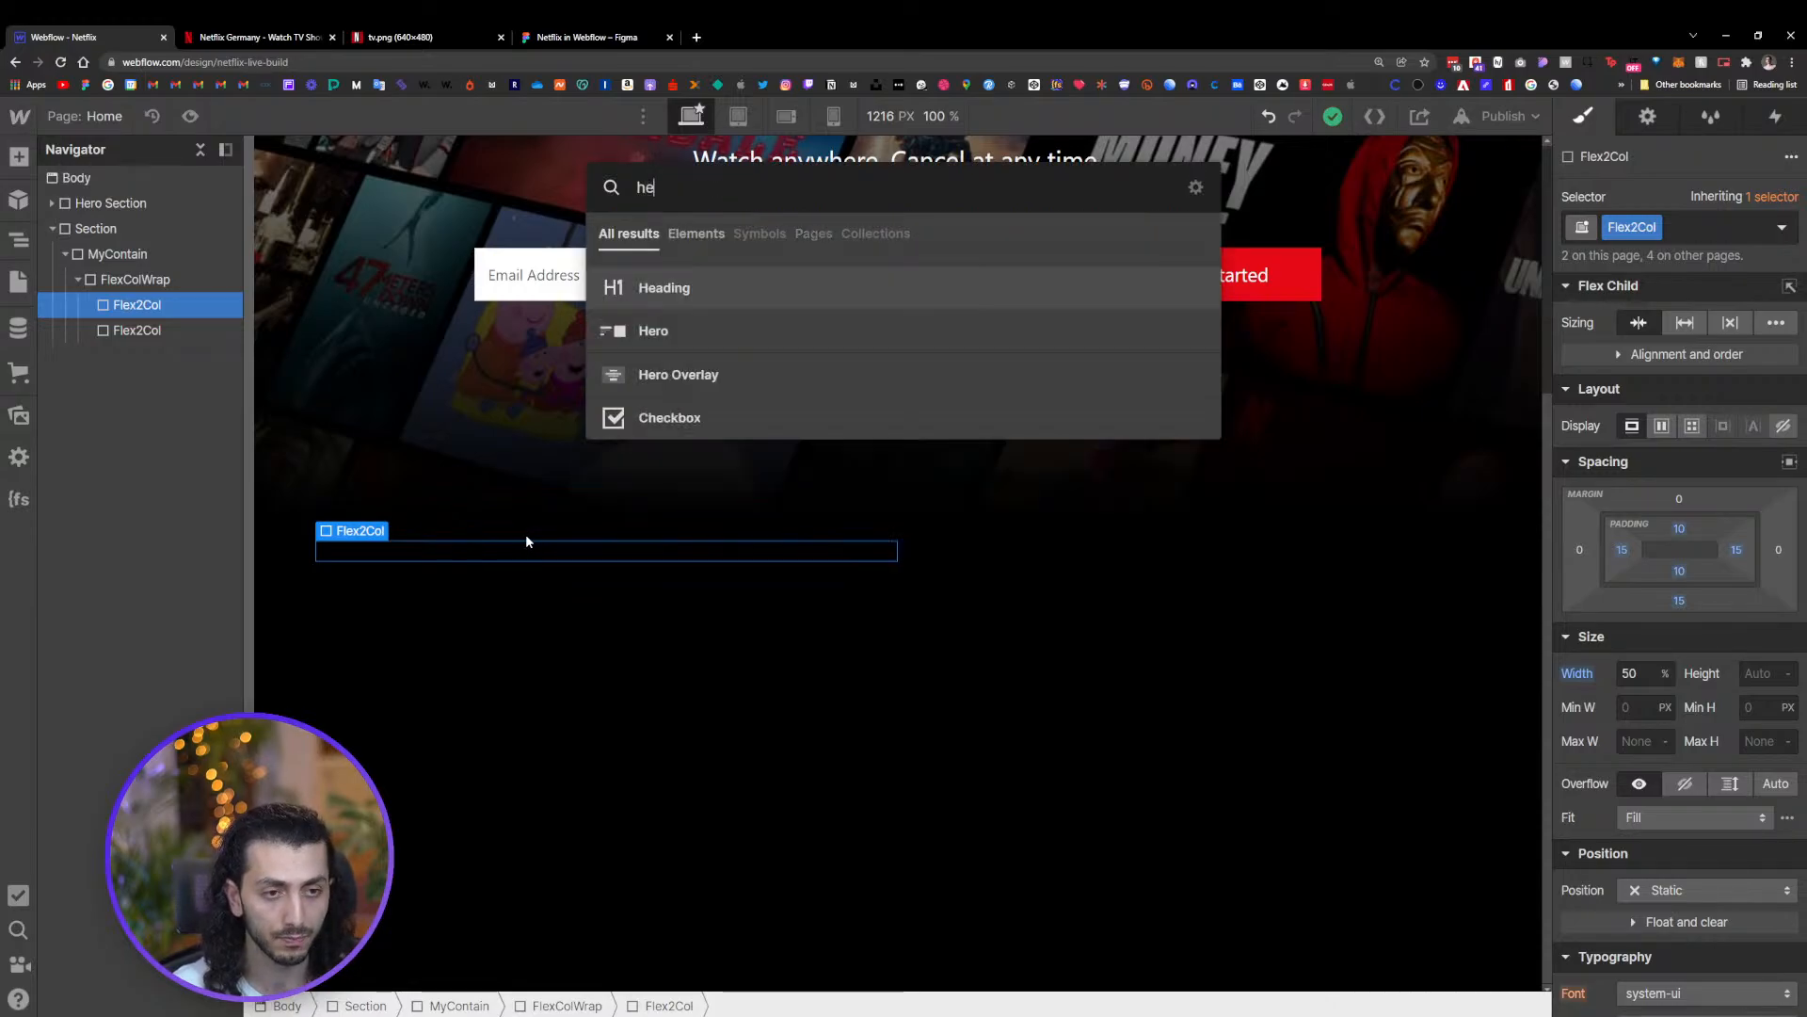
left_click(716, 296)
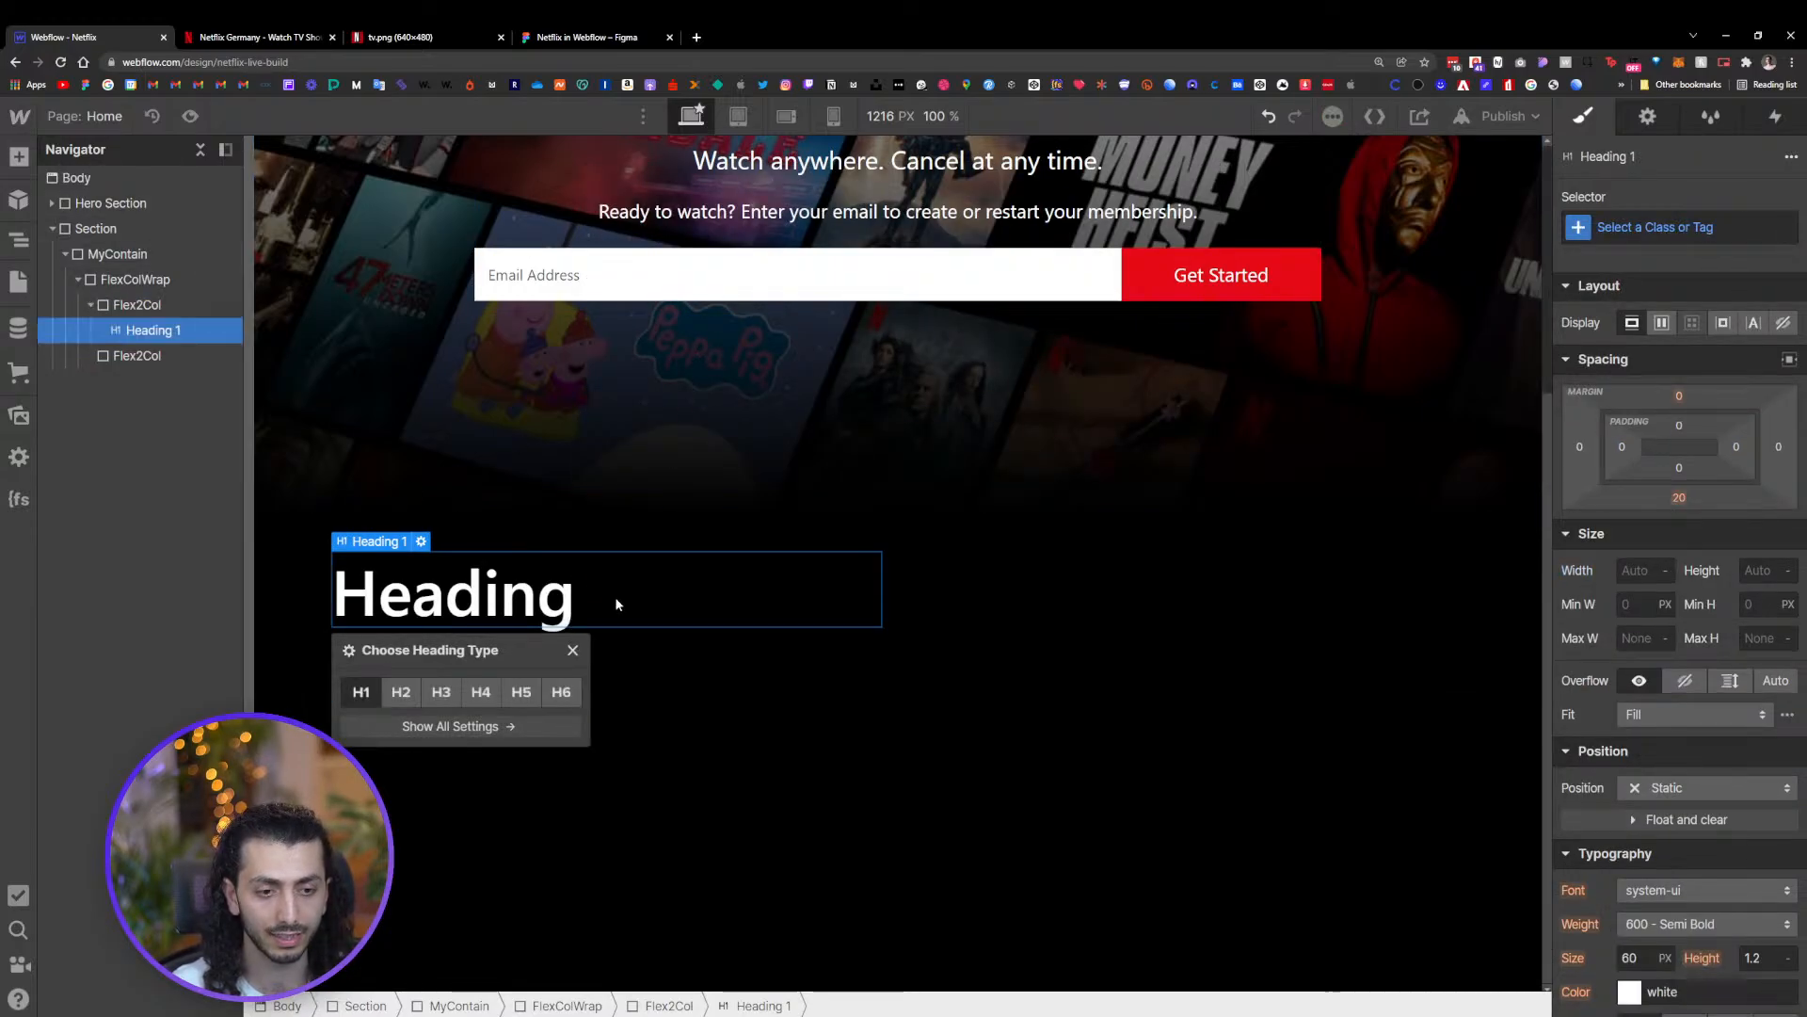
key("ctrl+e")
type("pa")
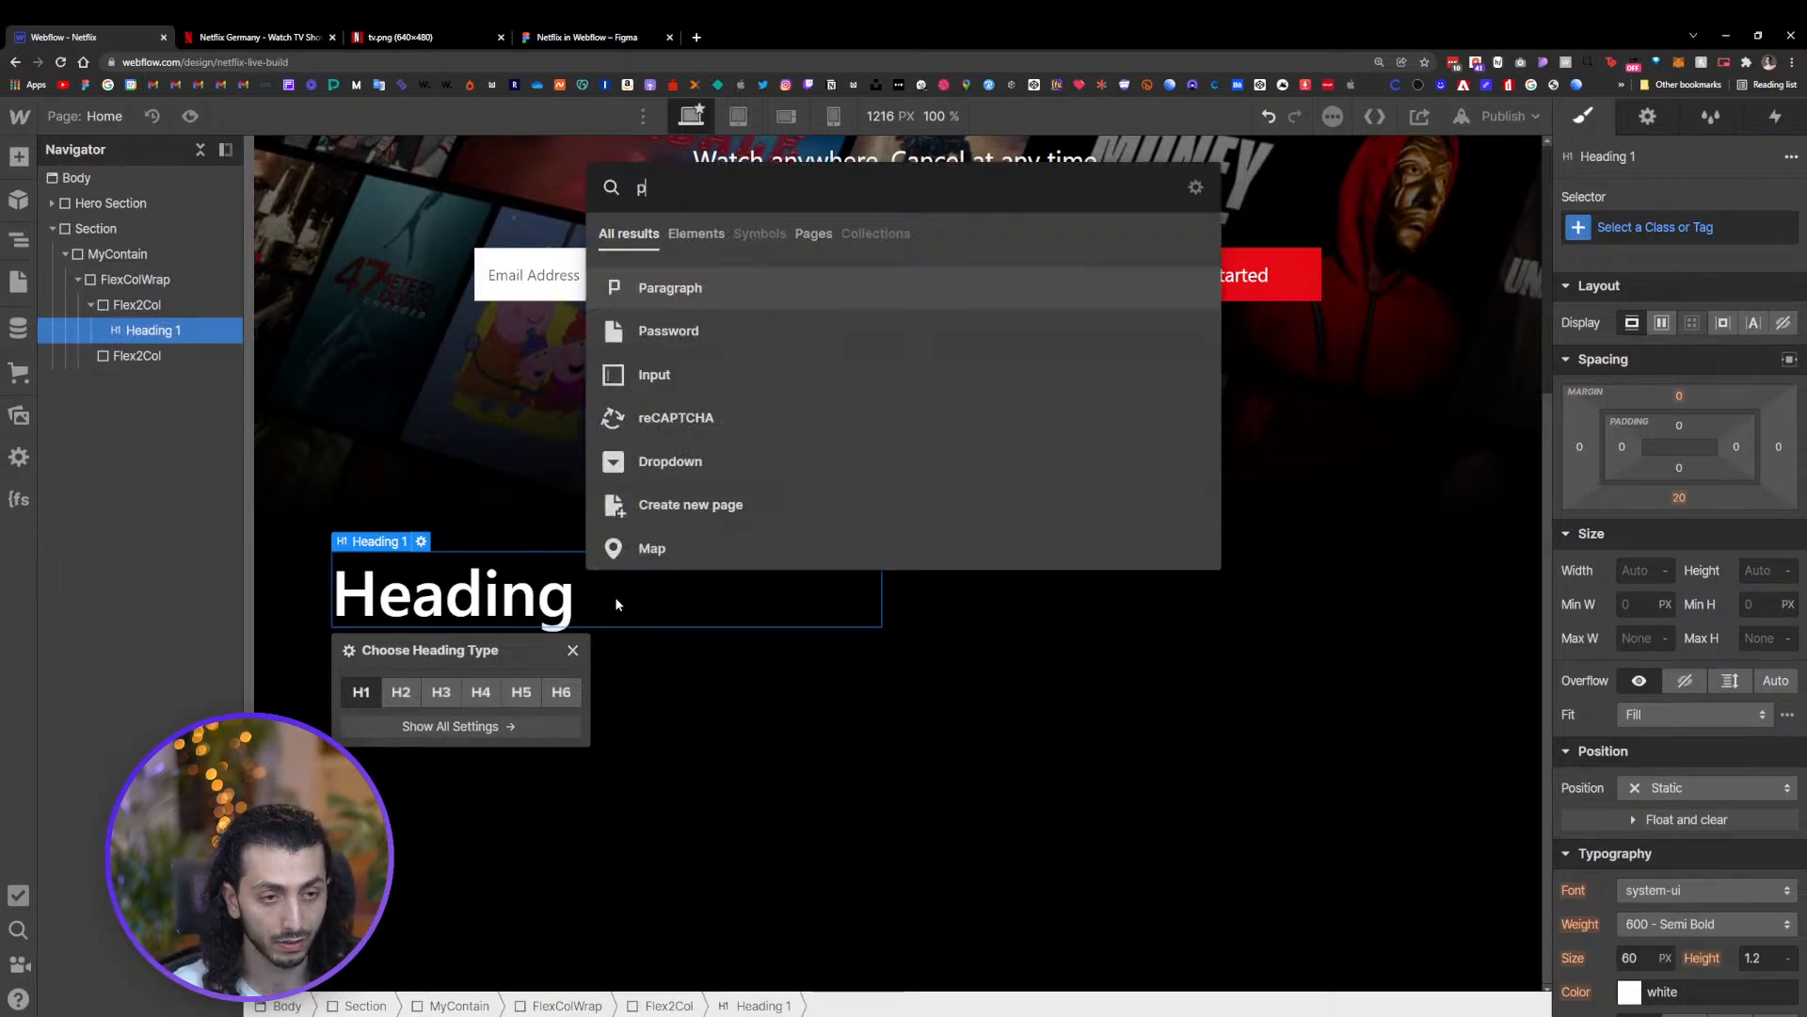
left_click(719, 300)
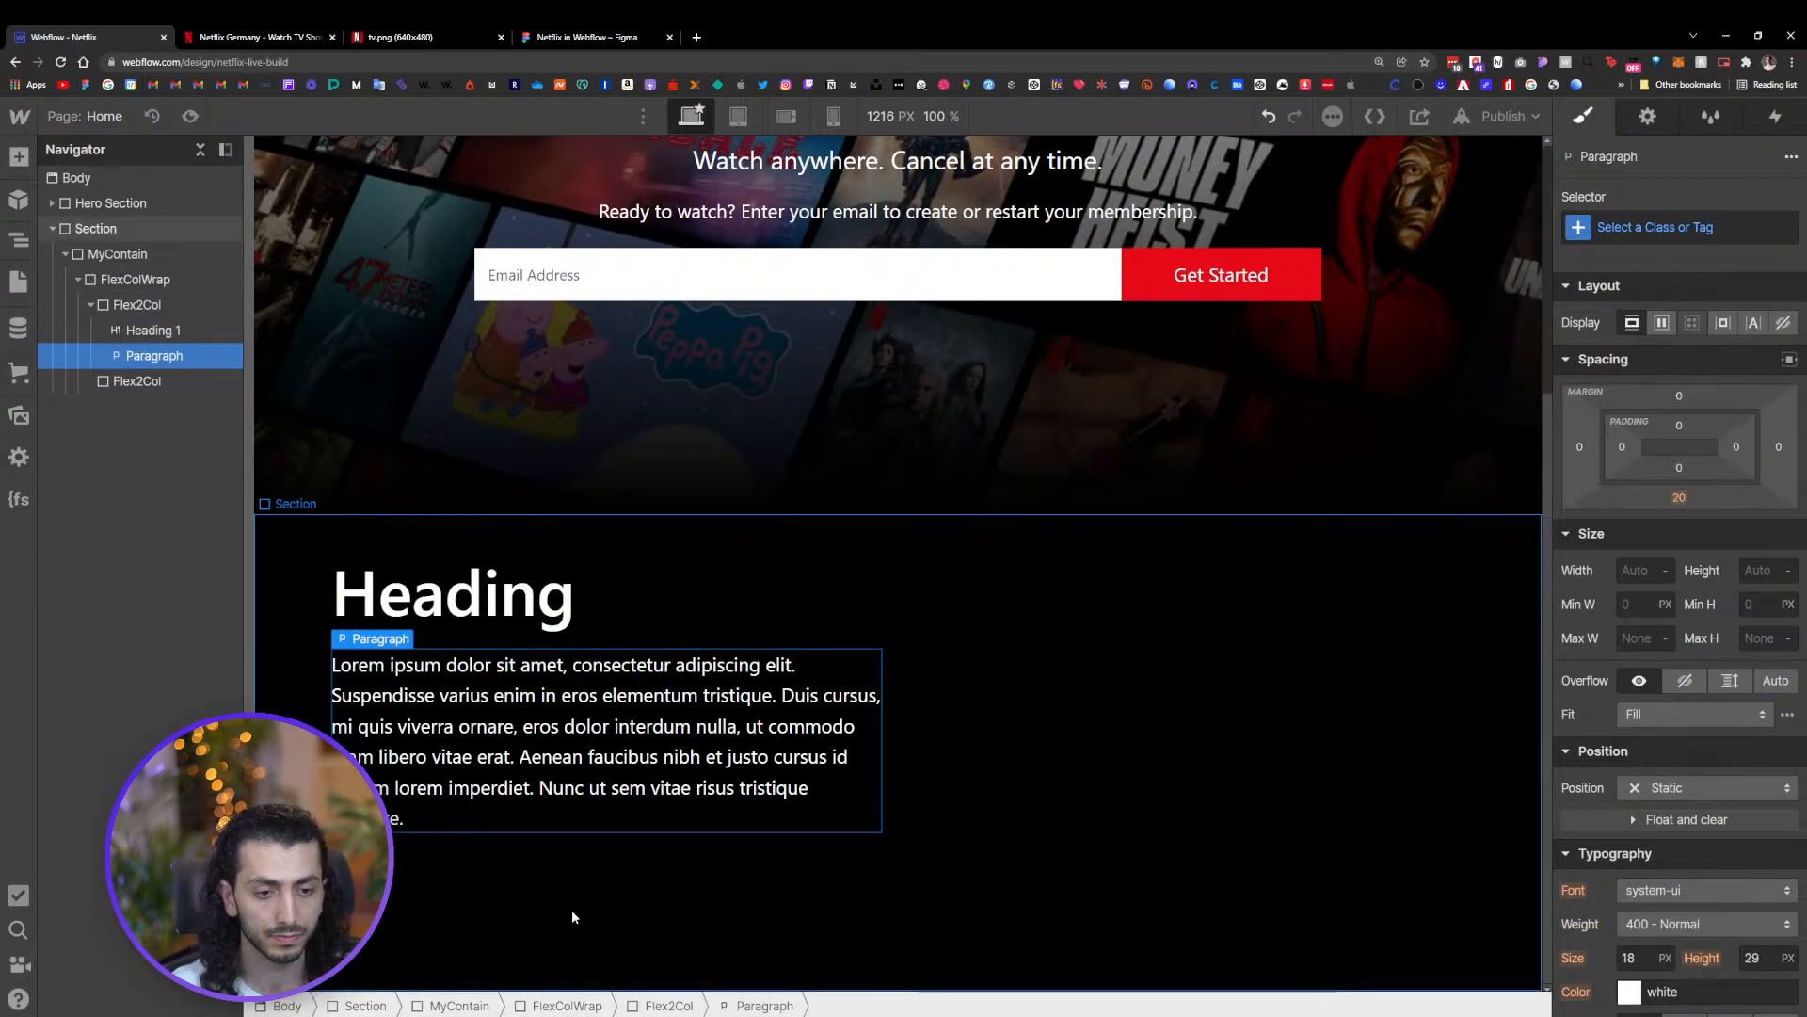
Copy the 'Enjoy on your TV.' heading text from the Figma design into the new heading
left_click(619, 35)
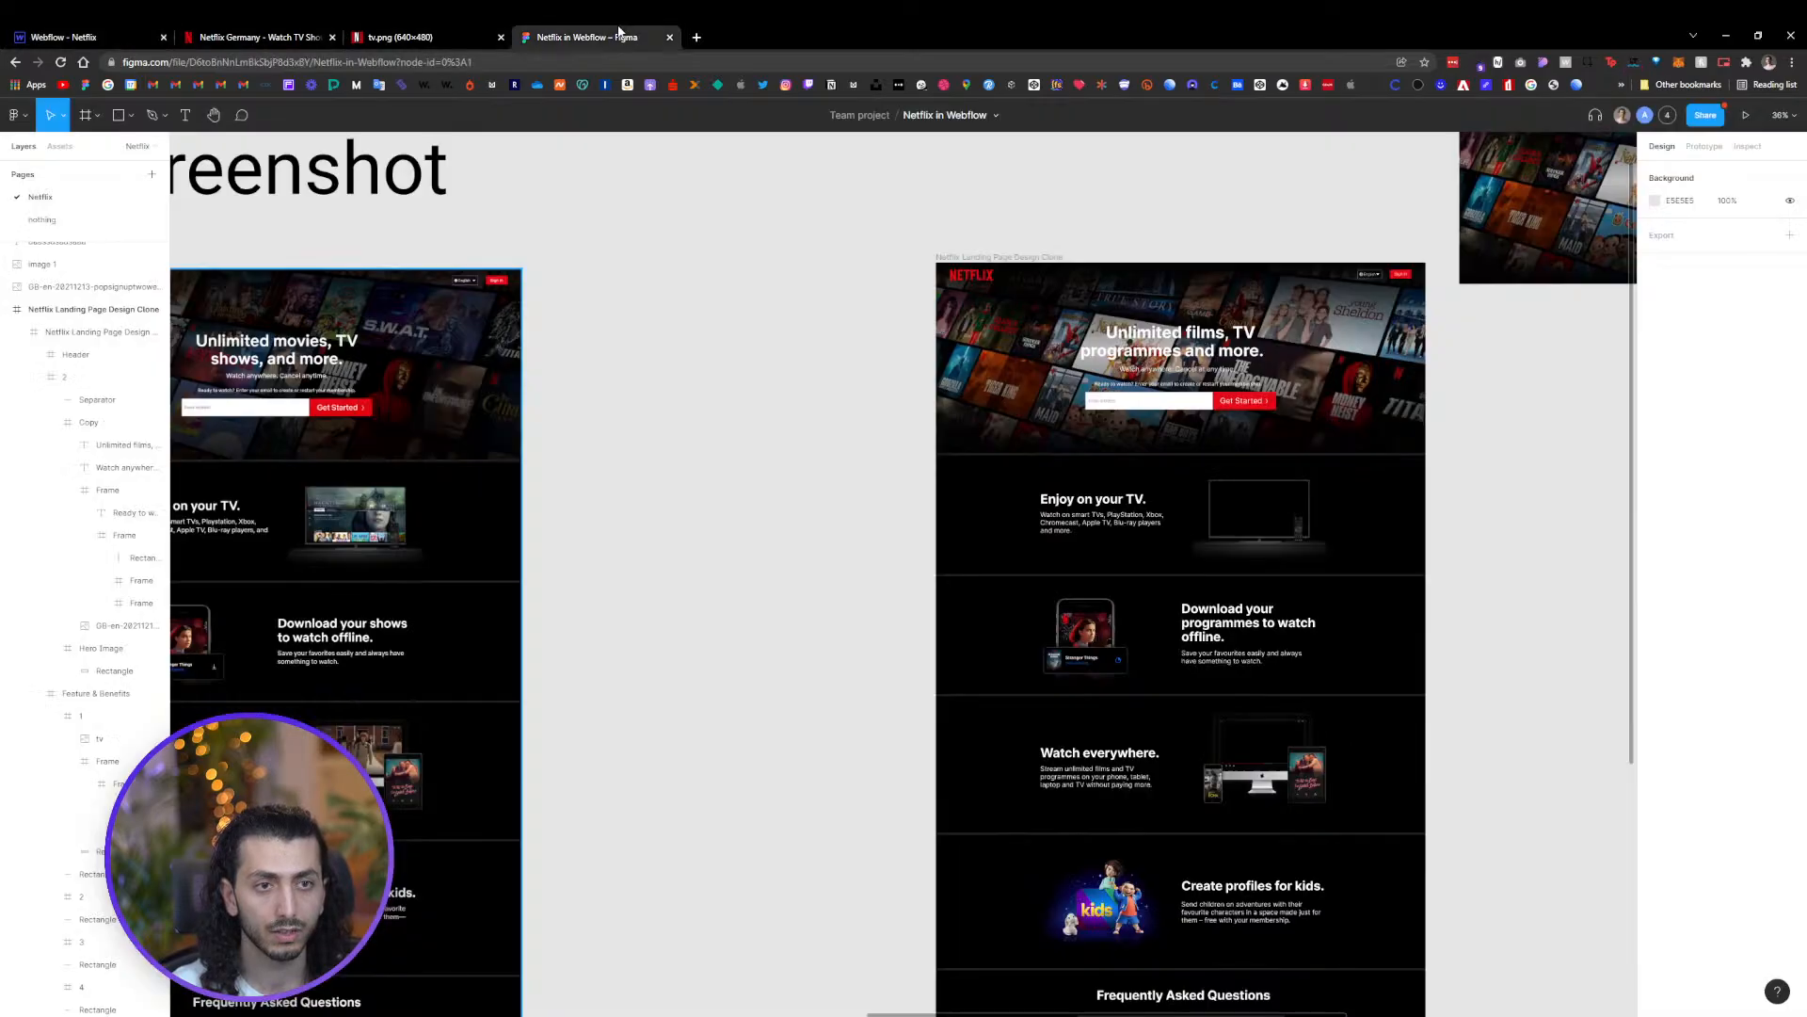
left_click(1374, 530)
scroll(1375, 529, "up", 5)
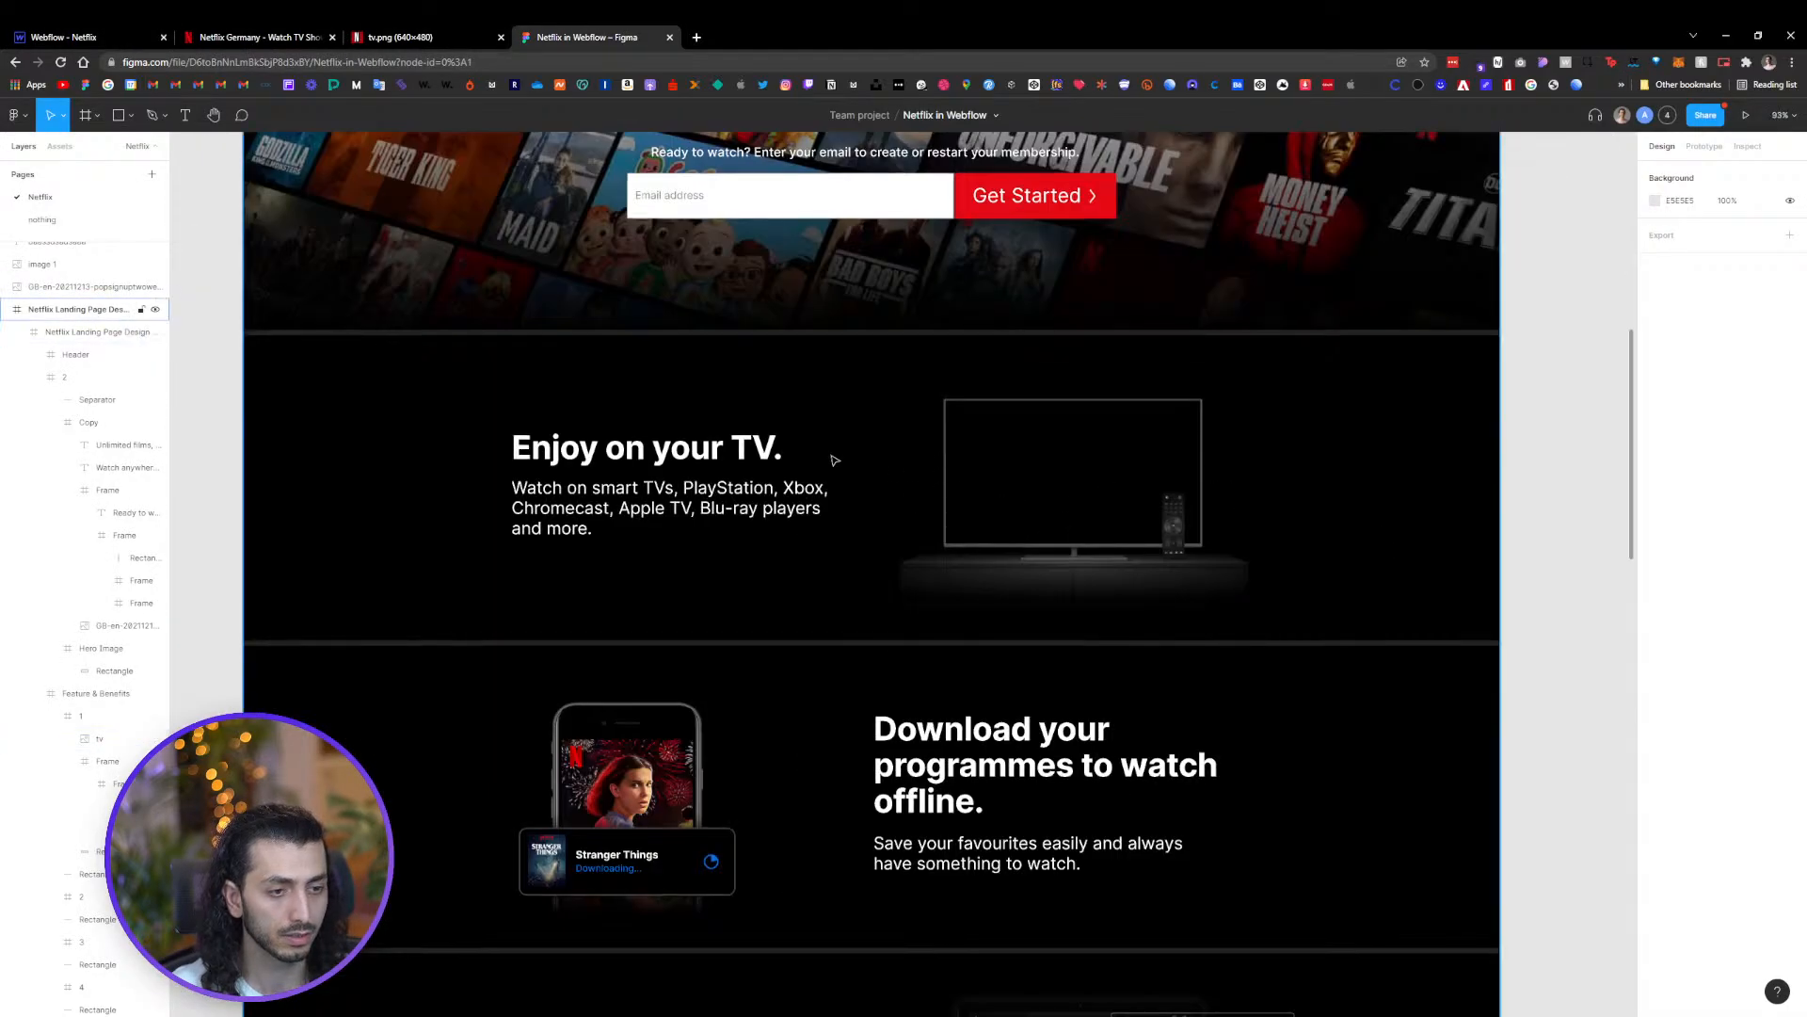
double_click(709, 451)
double_click(709, 451)
double_click(708, 451)
double_click(707, 451)
double_click(706, 451)
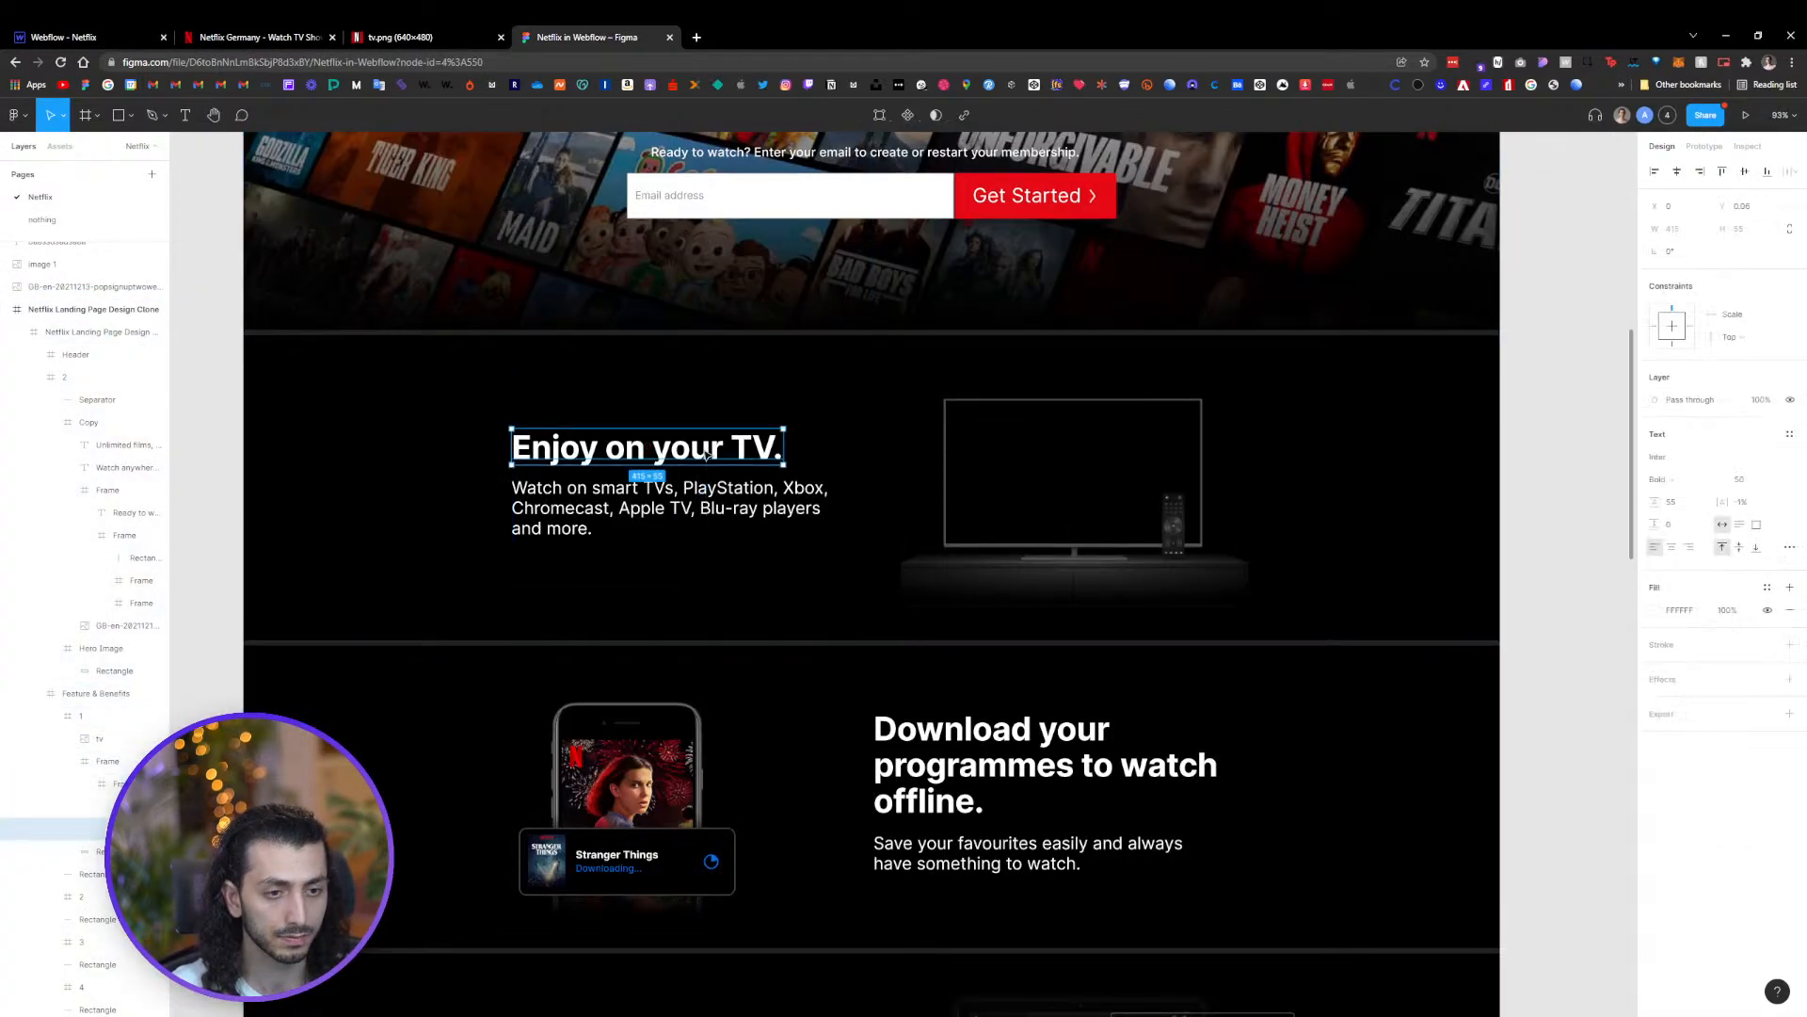
double_click(704, 452)
triple_click(704, 453)
key("ctrl+c")
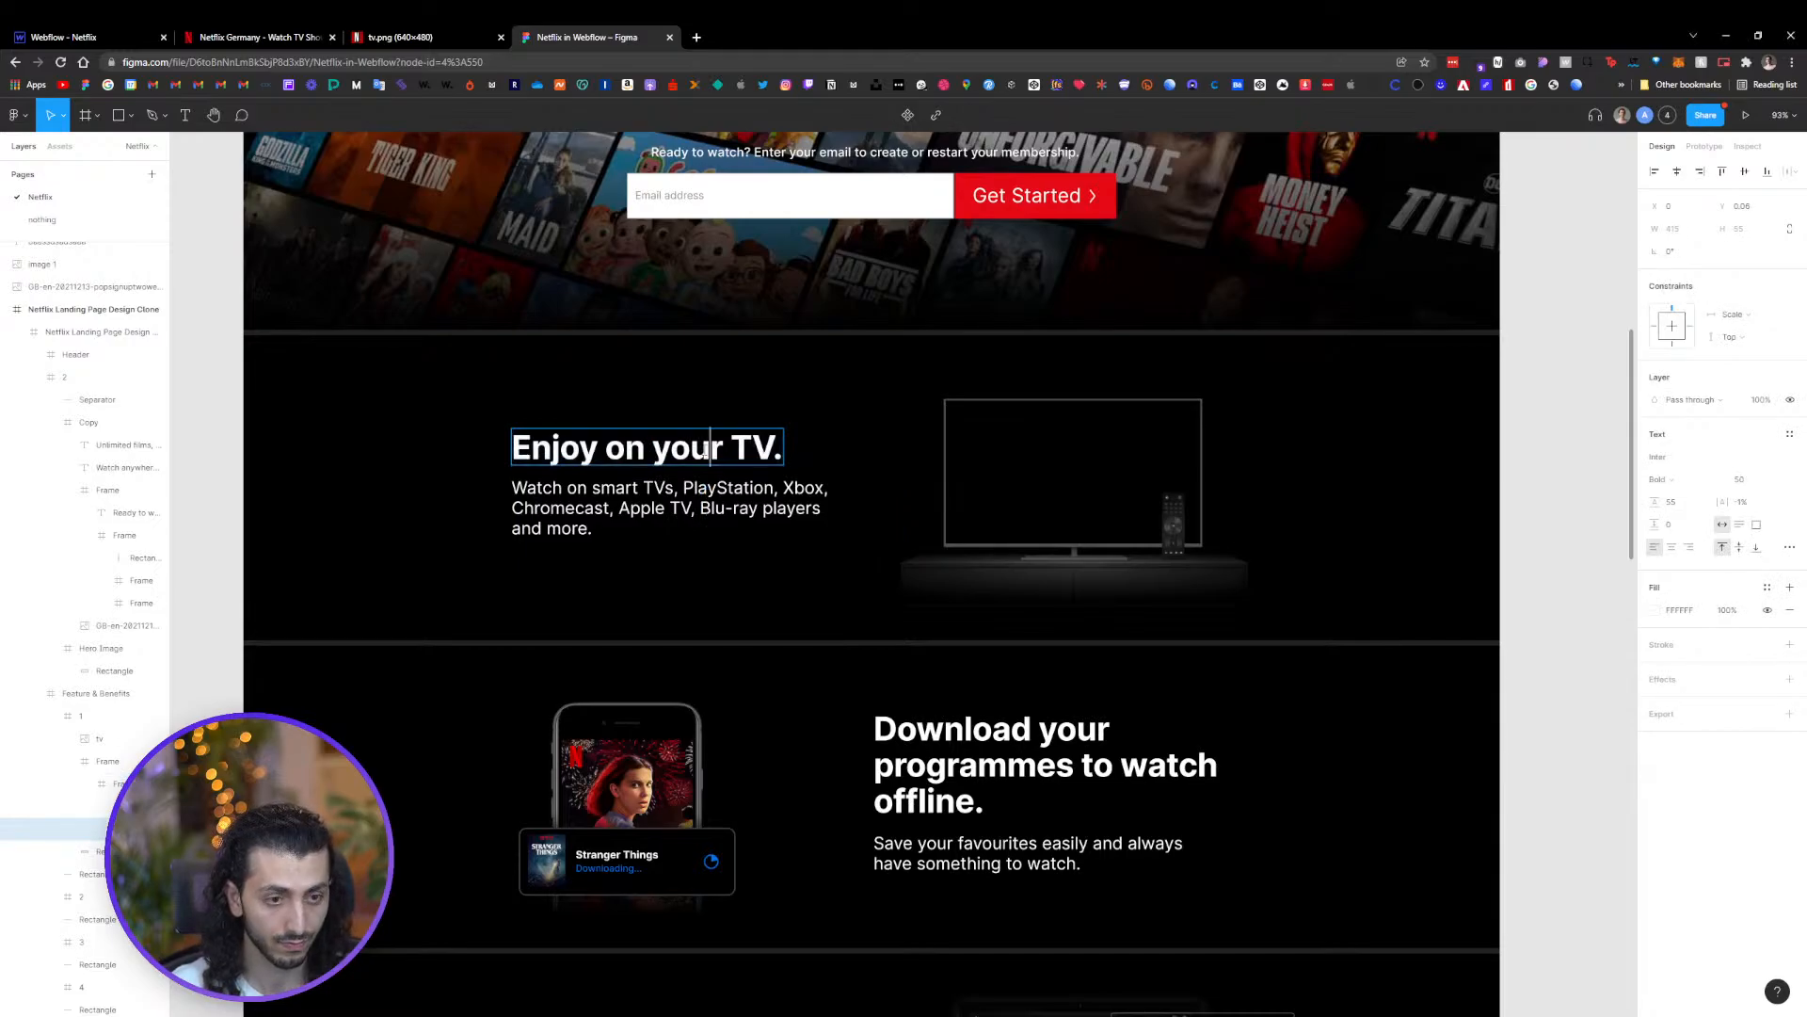
left_click(66, 37)
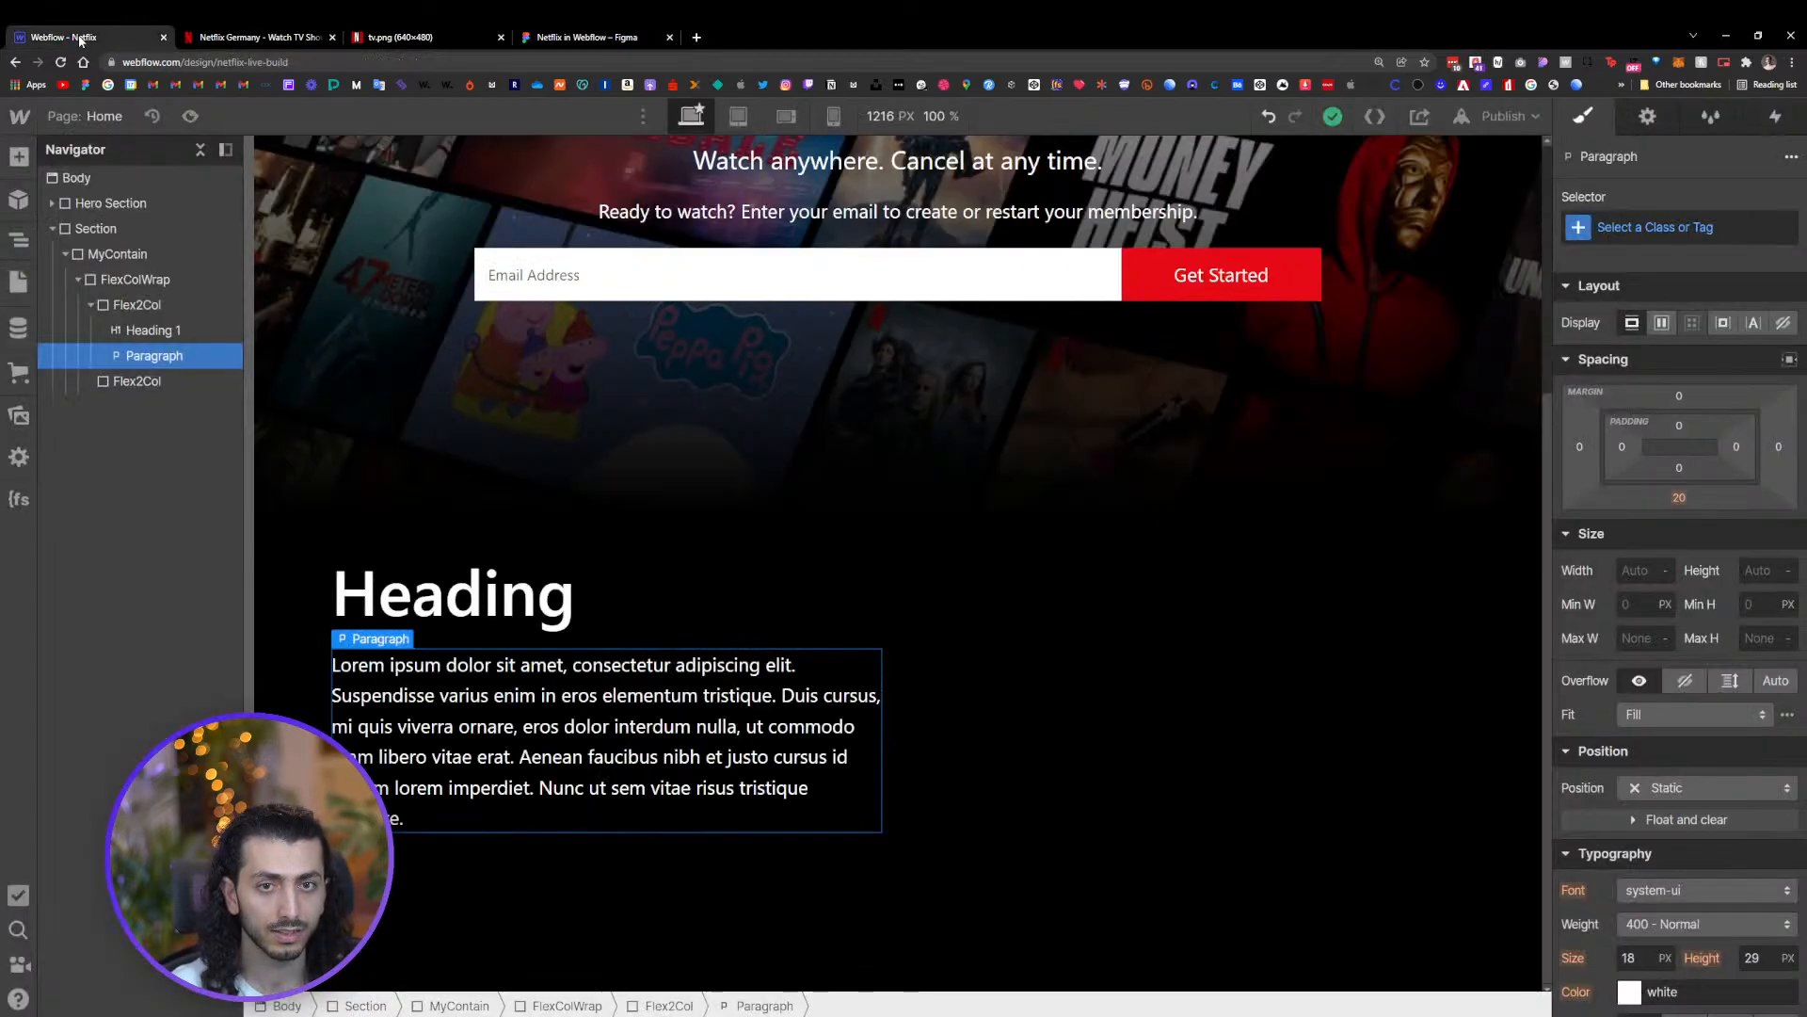
double_click(452, 593)
key("ctrl+v")
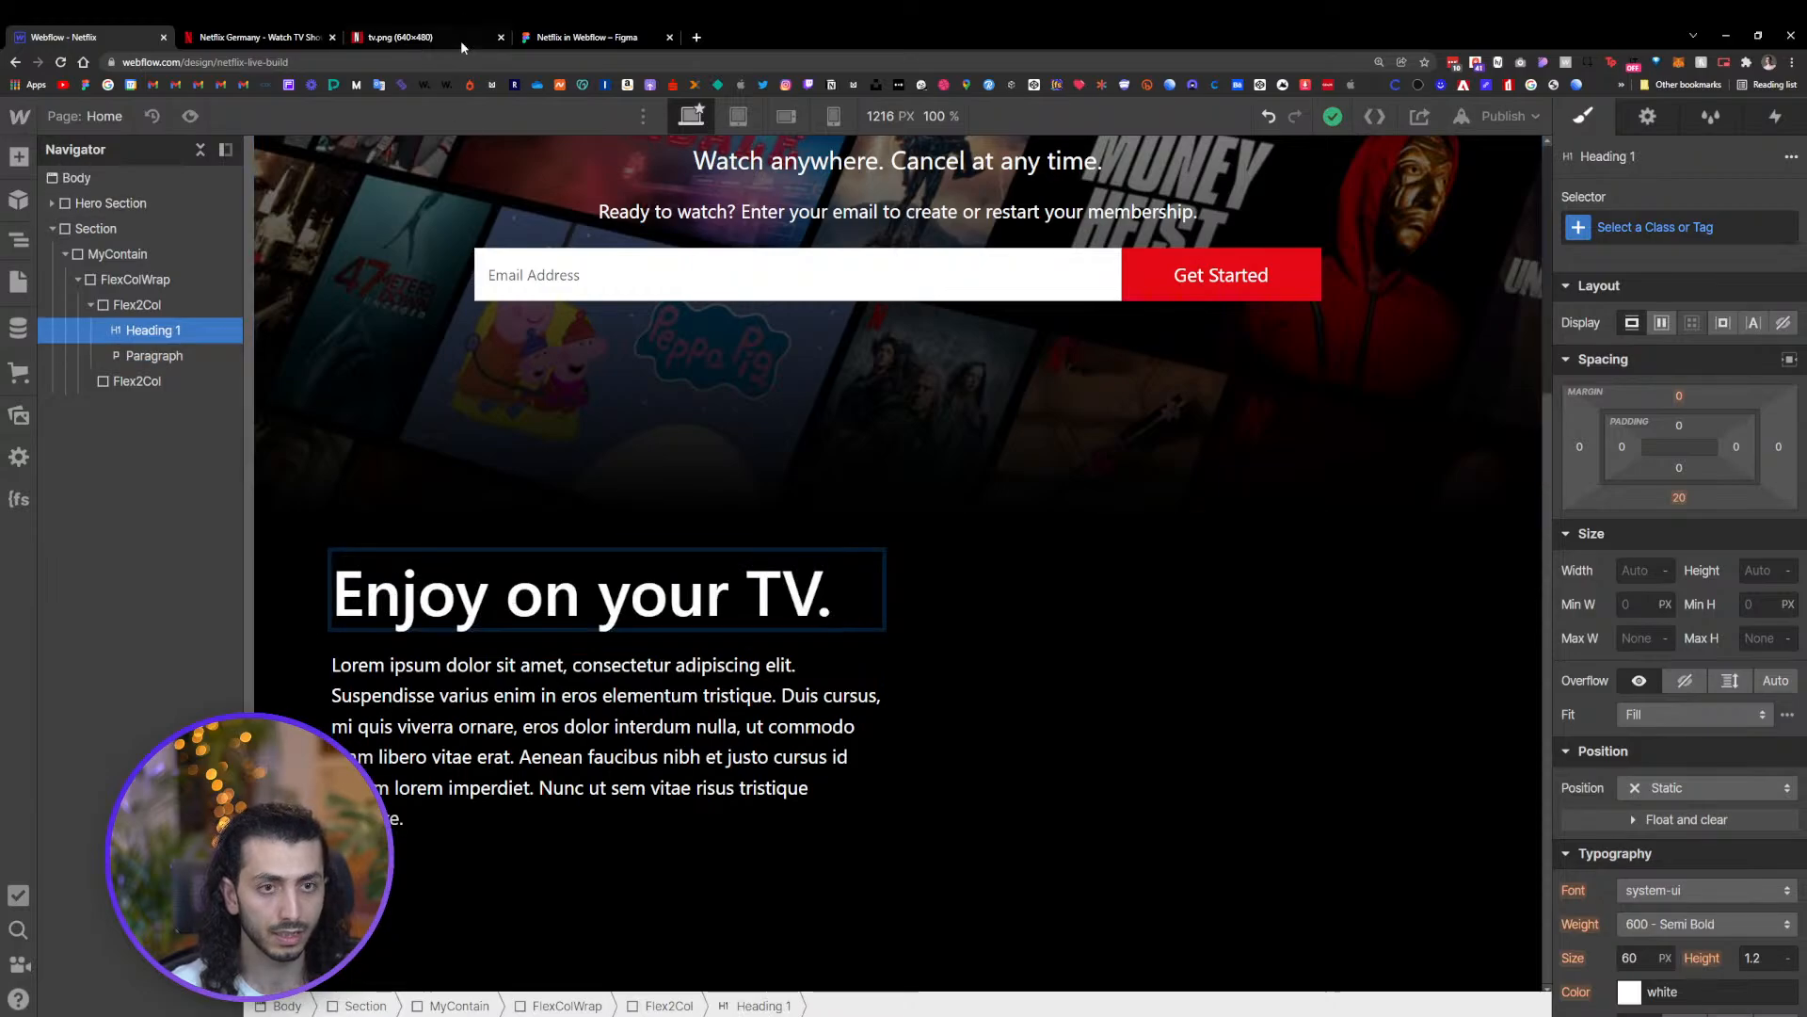
Copy the 'Watch on smart TVs, PlayStation, Xbox…' text from Figma into the paragraph
left_click(572, 38)
triple_click(668, 508)
key("ctrl+c")
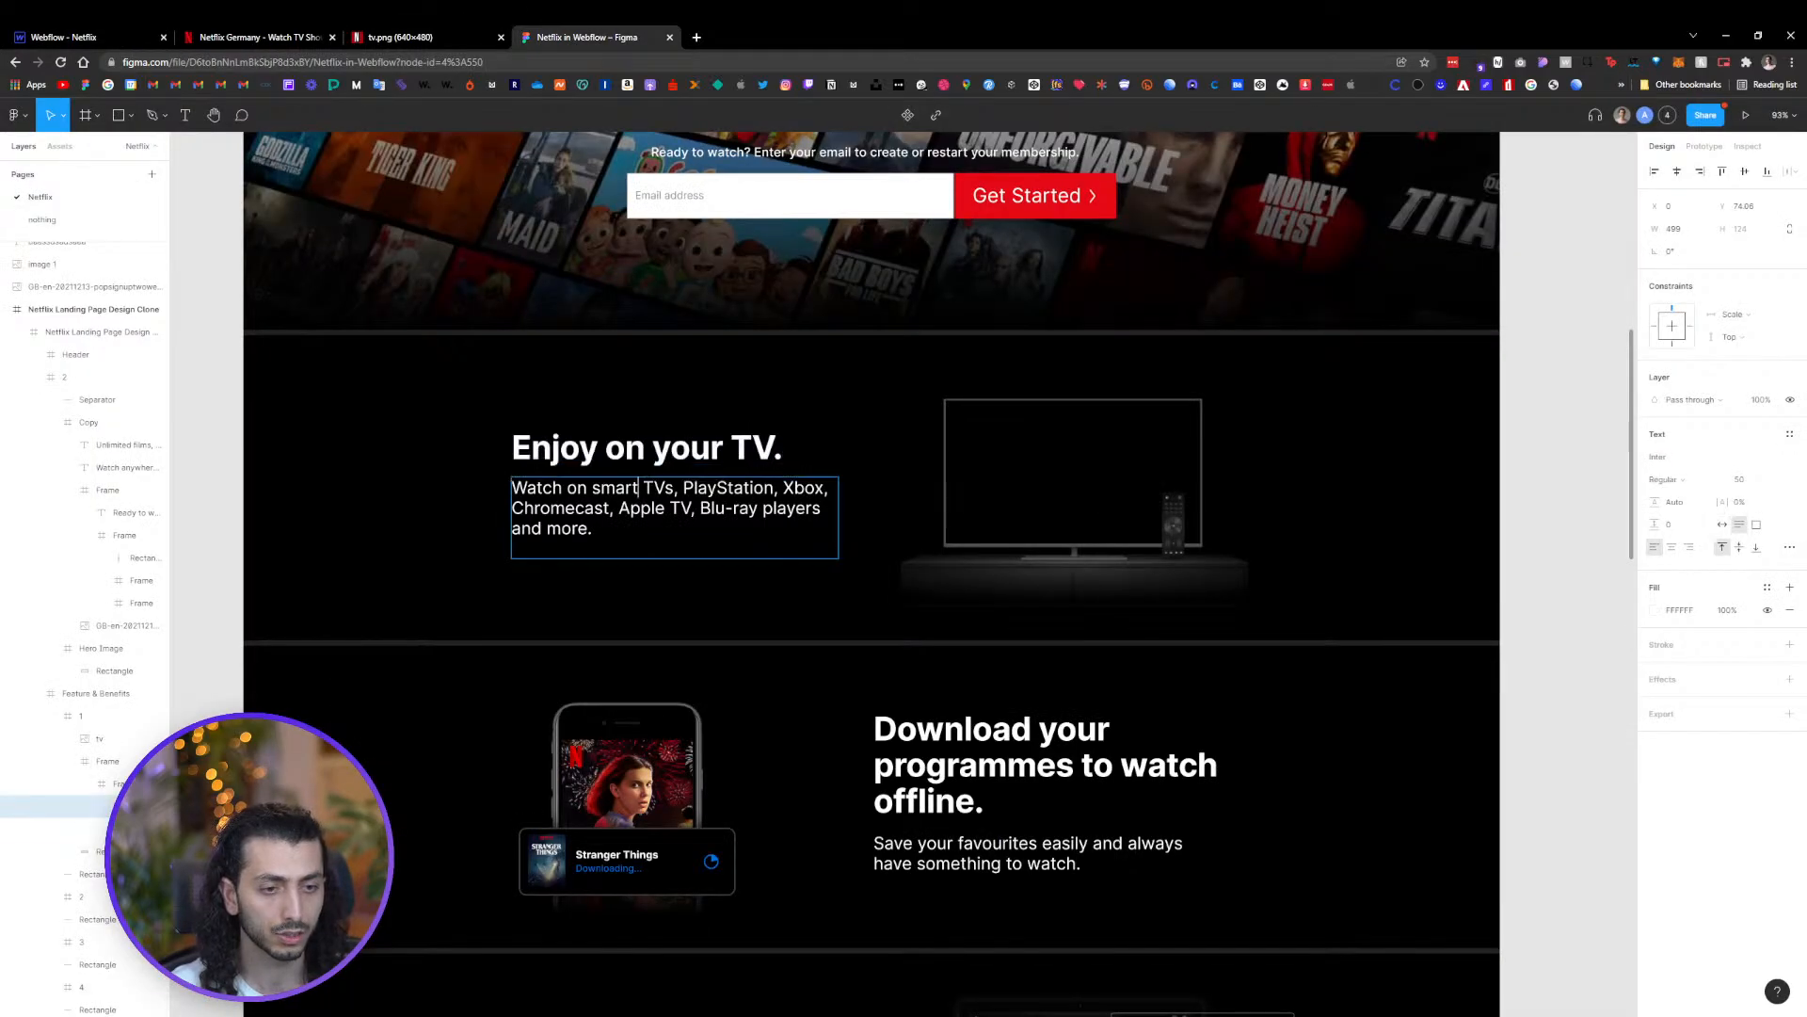
left_click(66, 36)
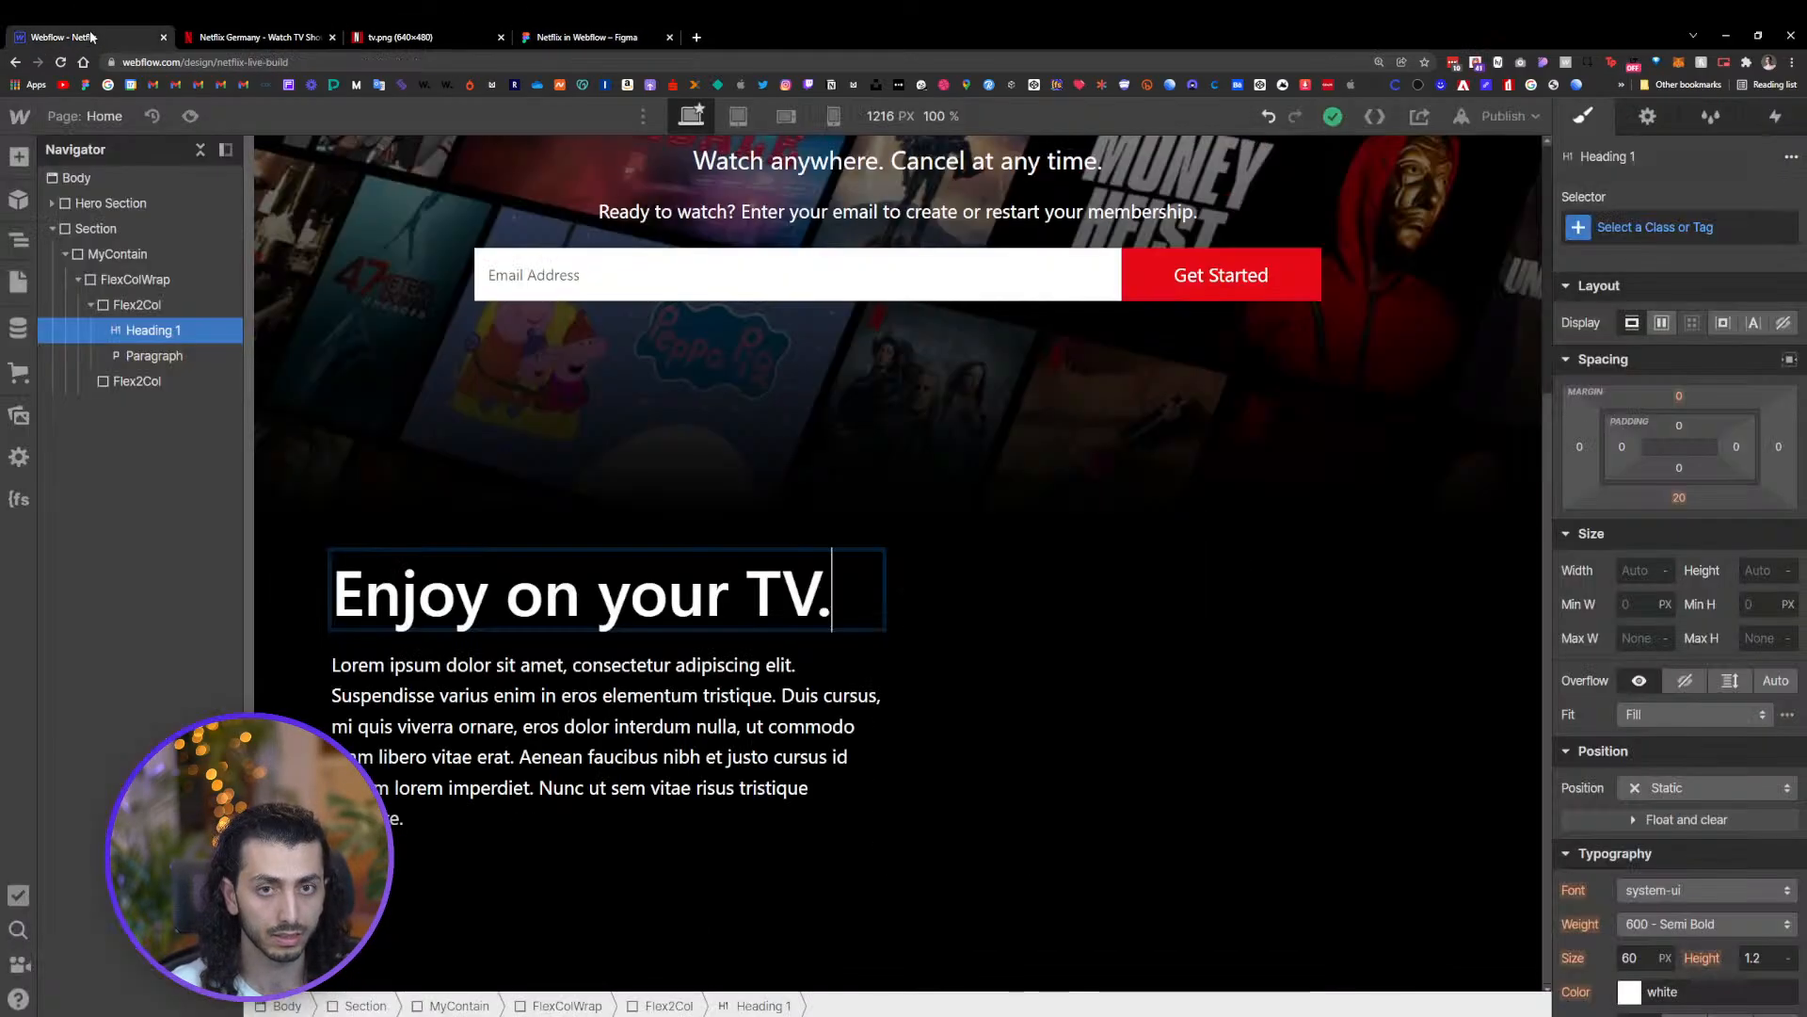
left_click(546, 764)
triple_click(546, 764)
key("ctrl+v")
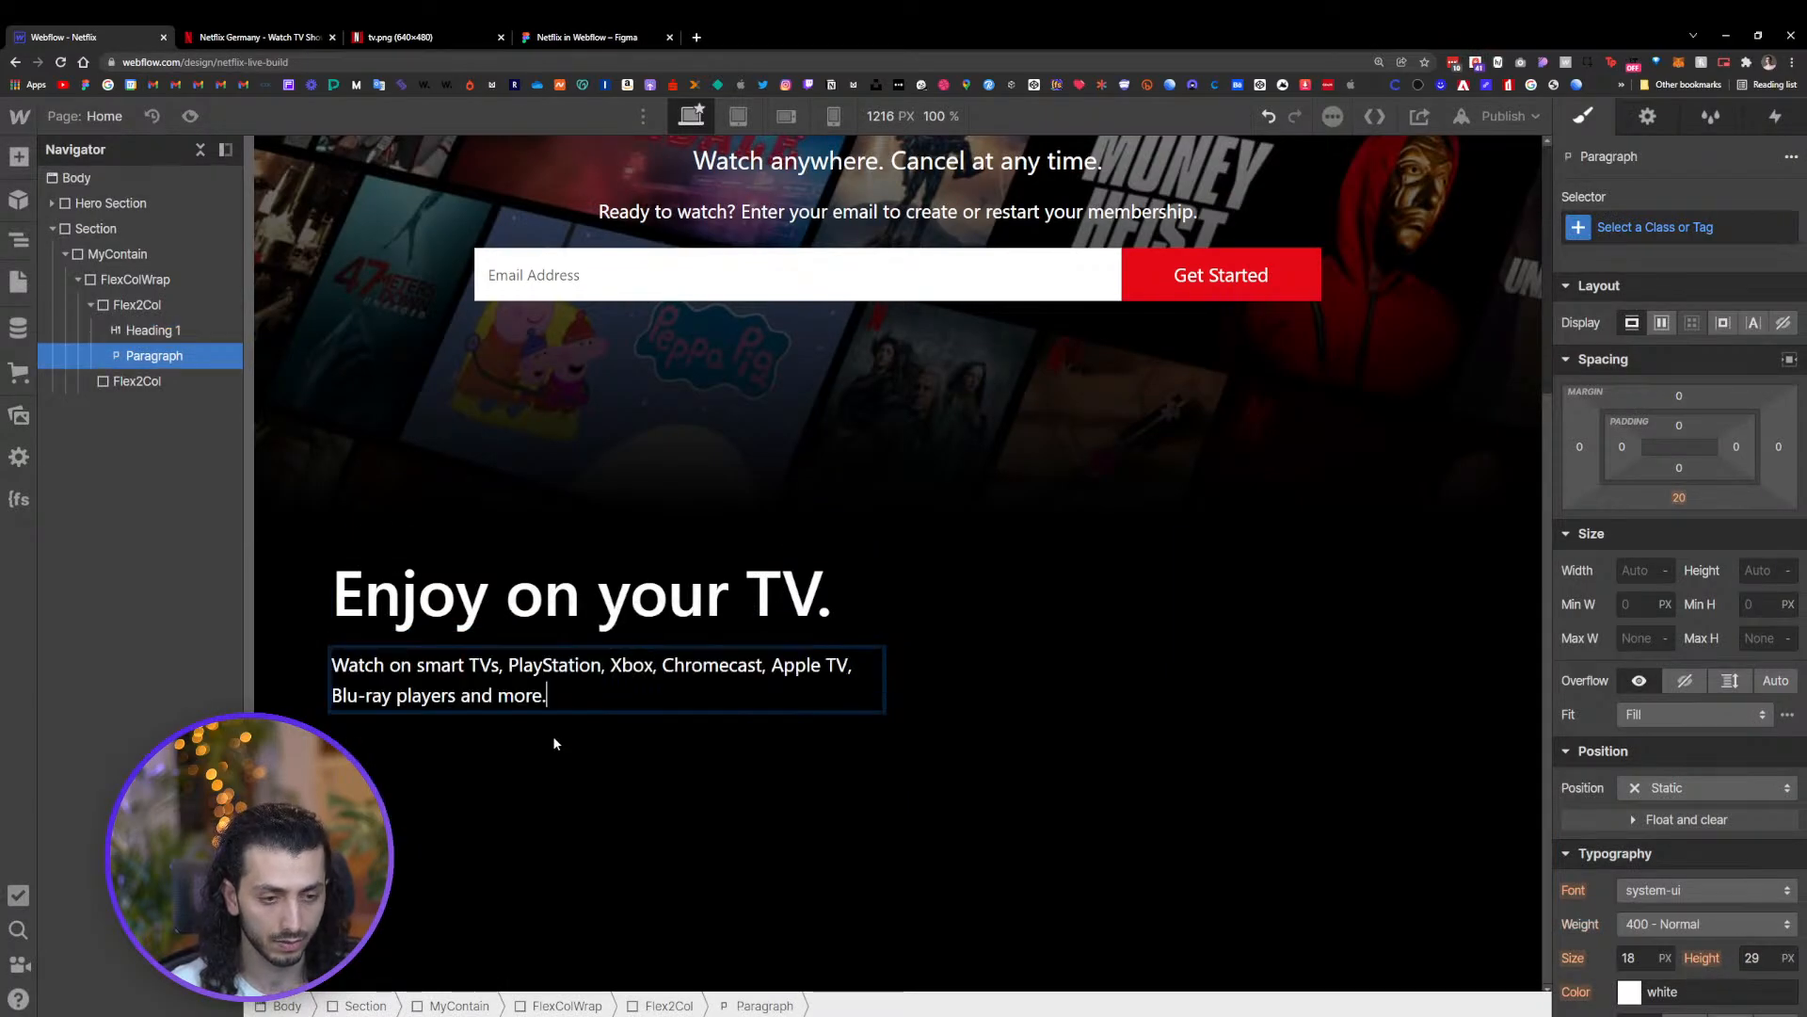
Change the 'Enjoy on your TV.' heading from H1 to H2
left_click(1024, 676)
left_click(806, 702)
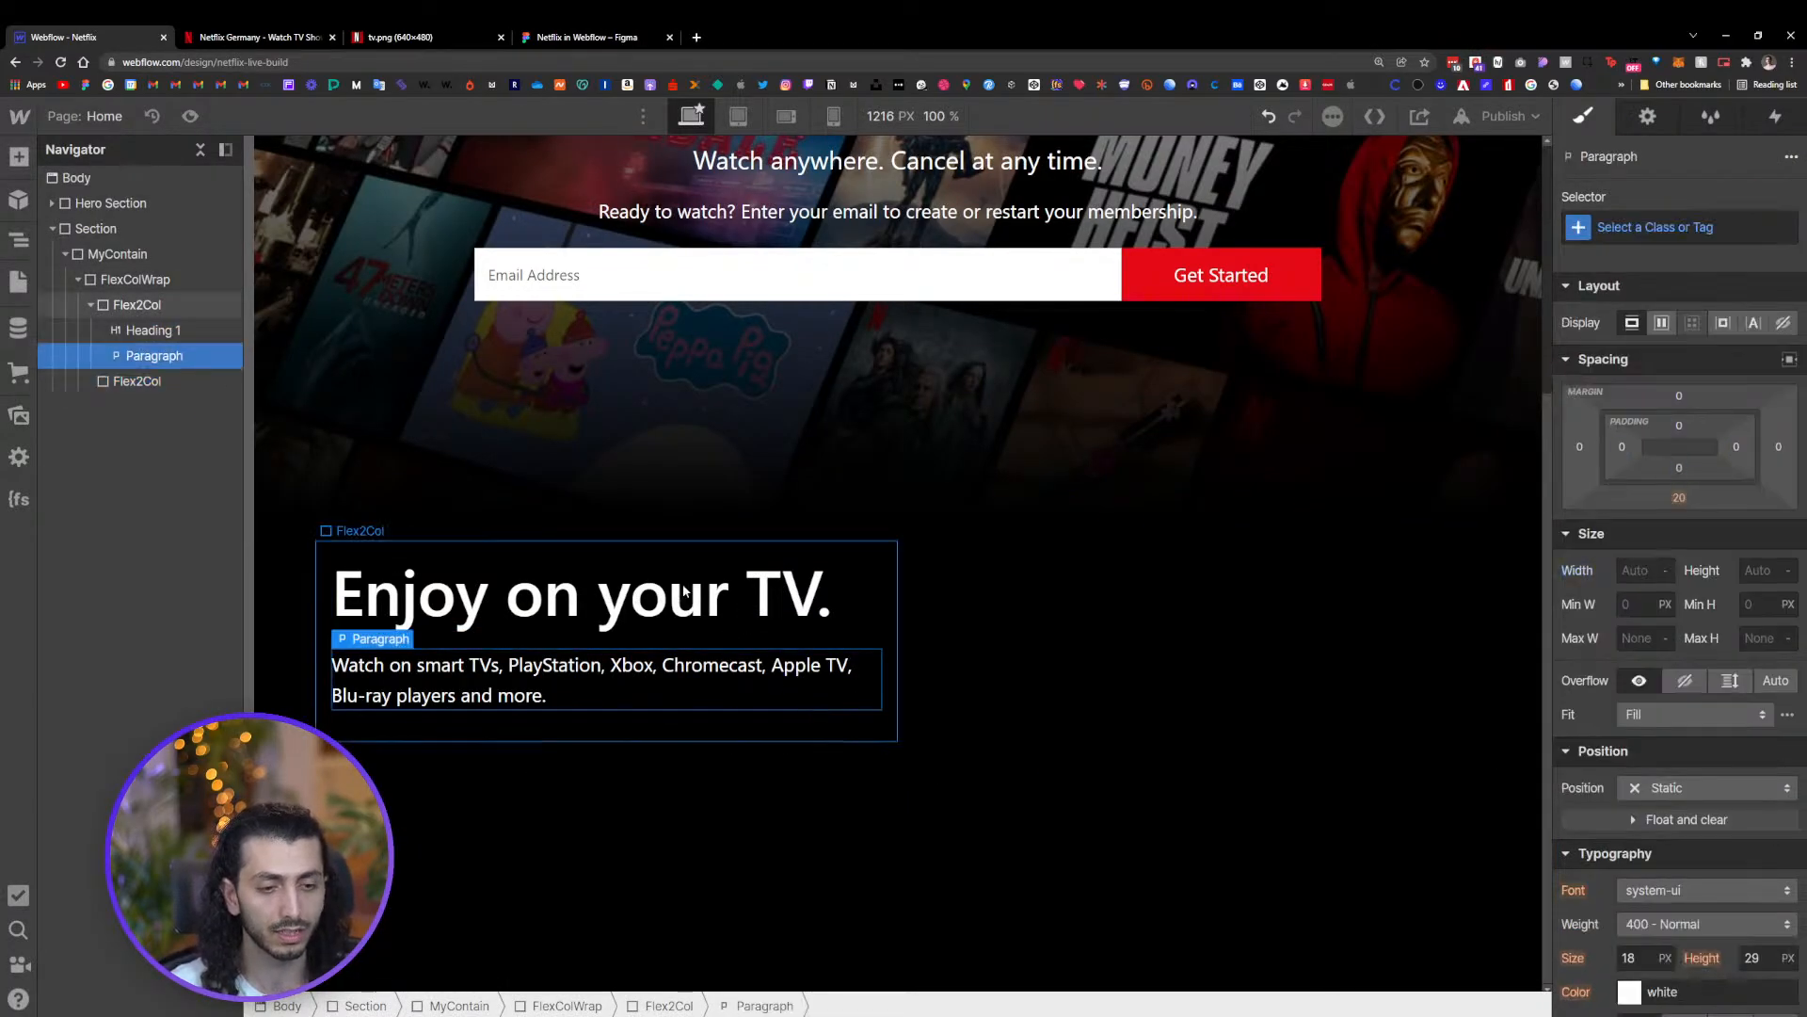
left_click(584, 598)
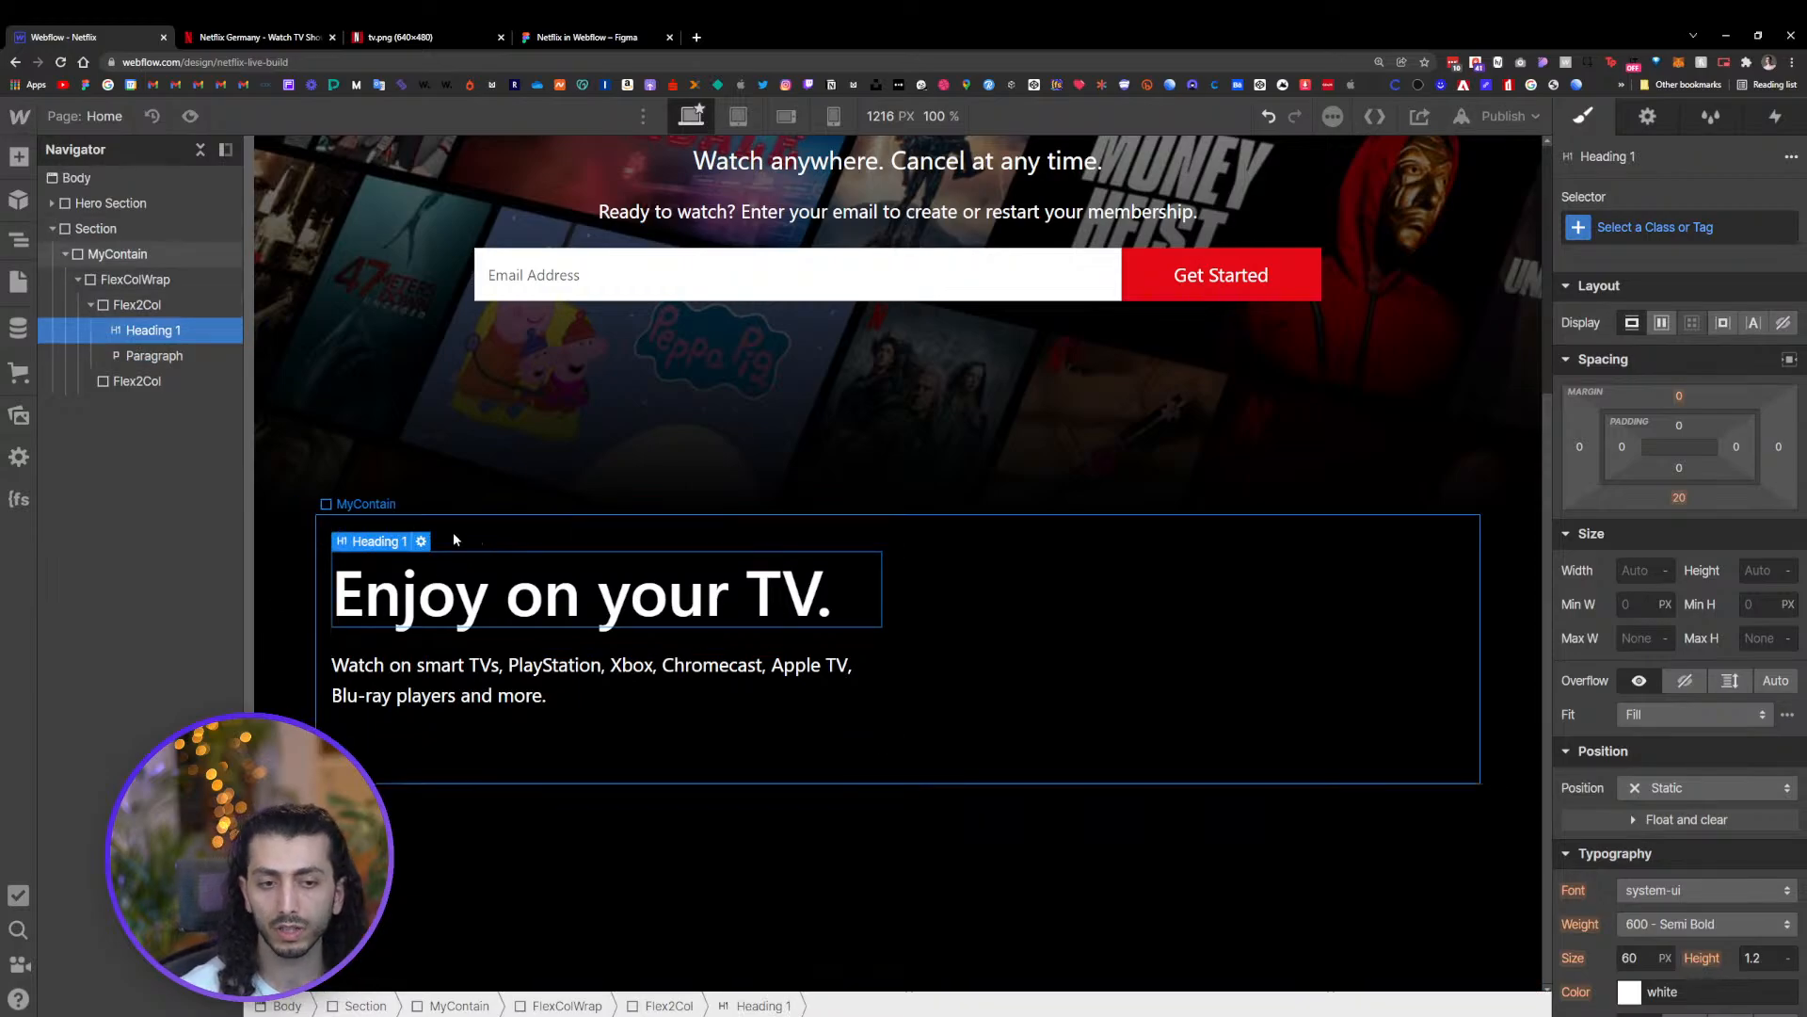
left_click(421, 542)
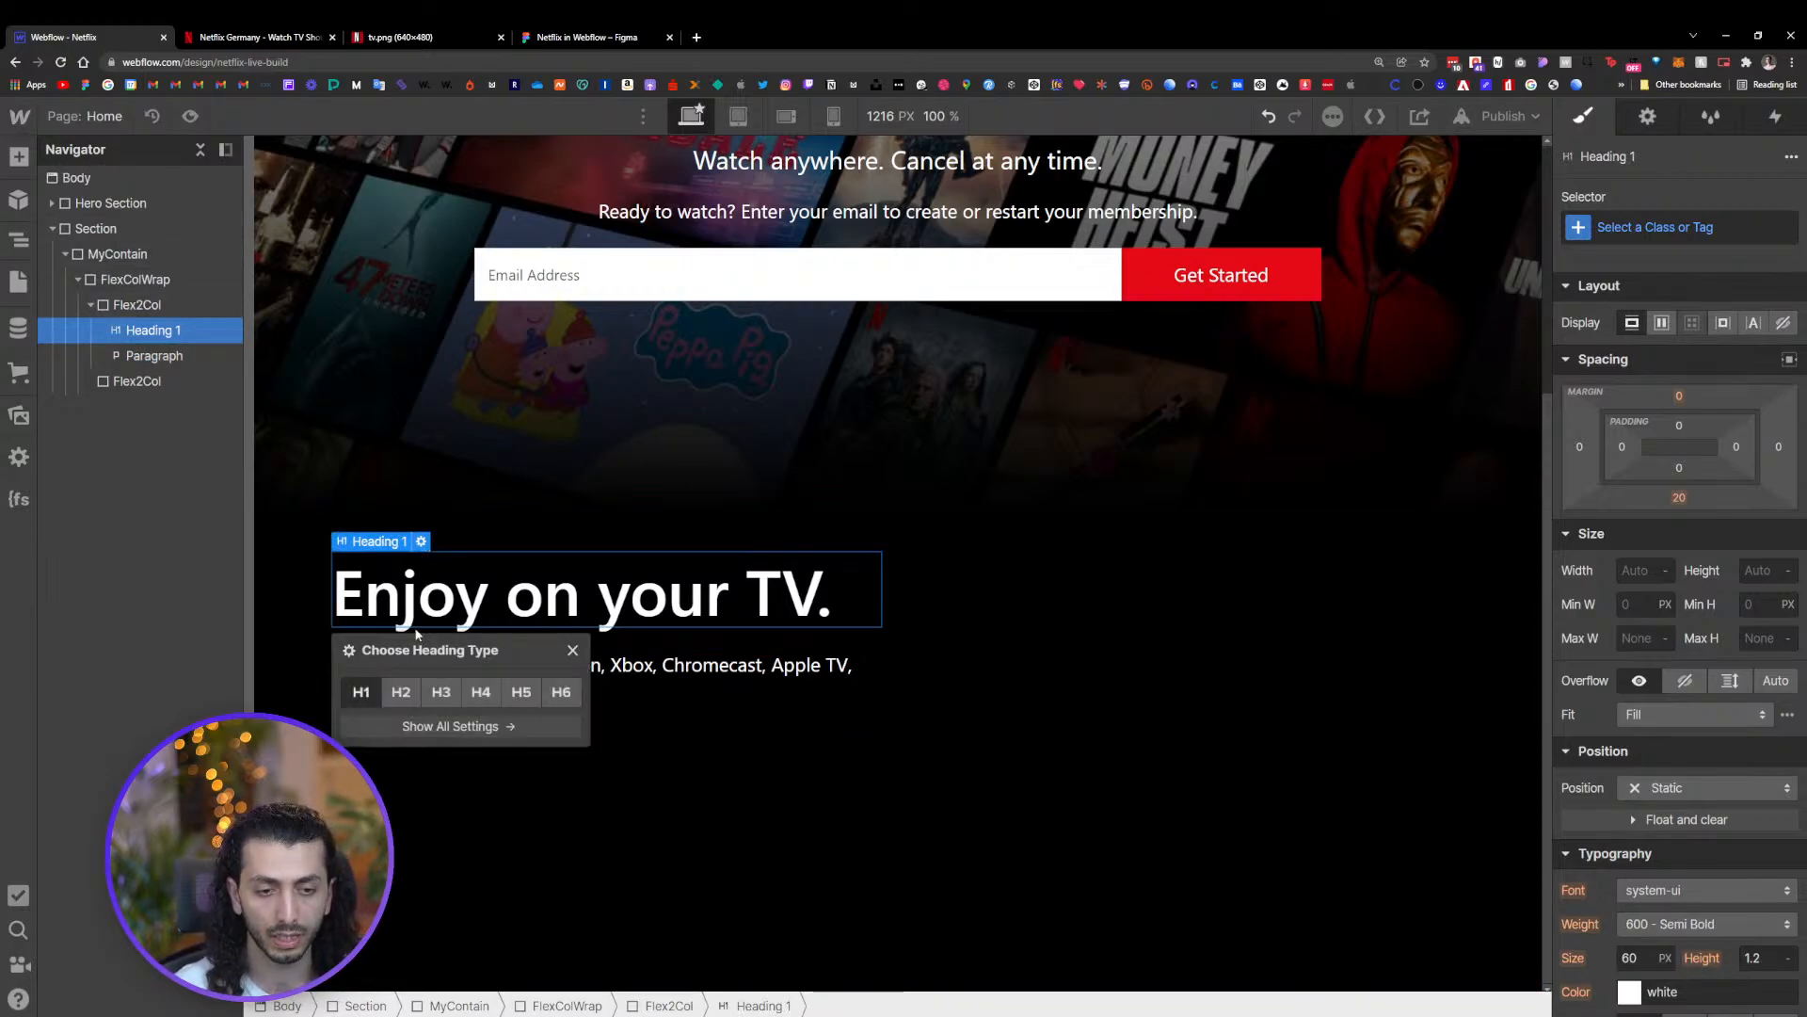
left_click(401, 692)
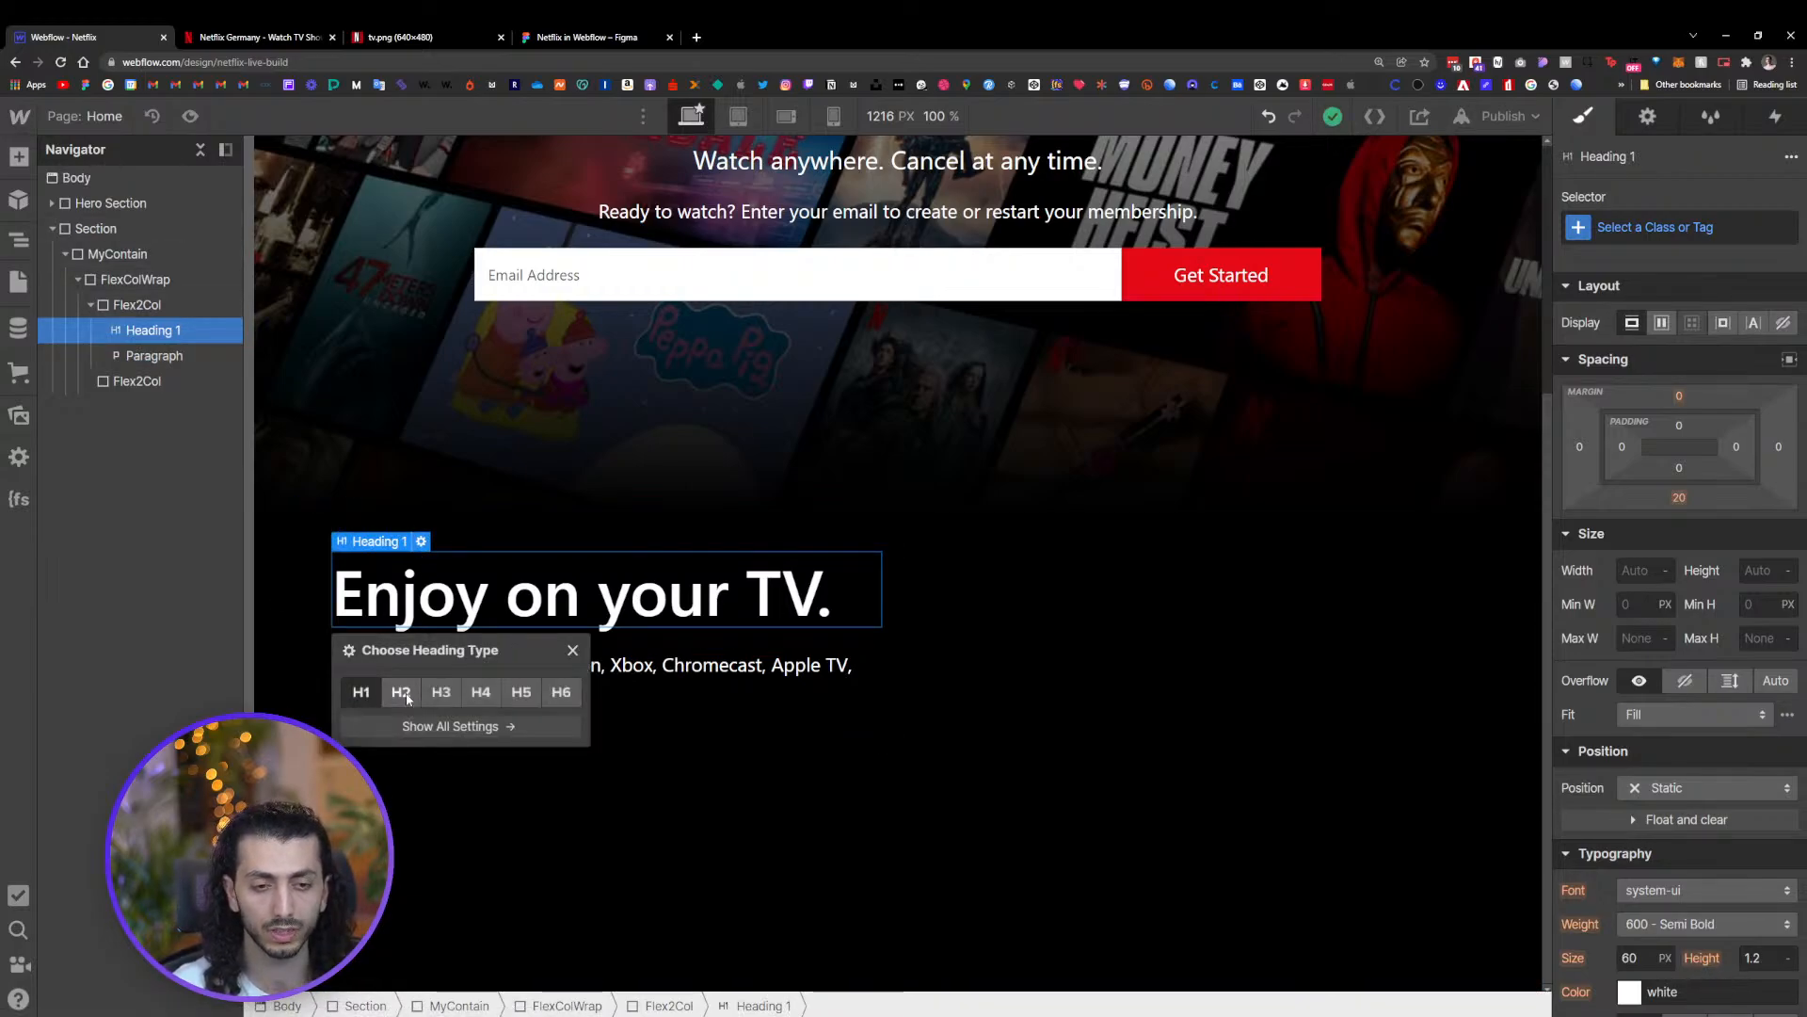
Style all paragraphs through the paragraph tag selector with a font size of 20 px
left_click(764, 664)
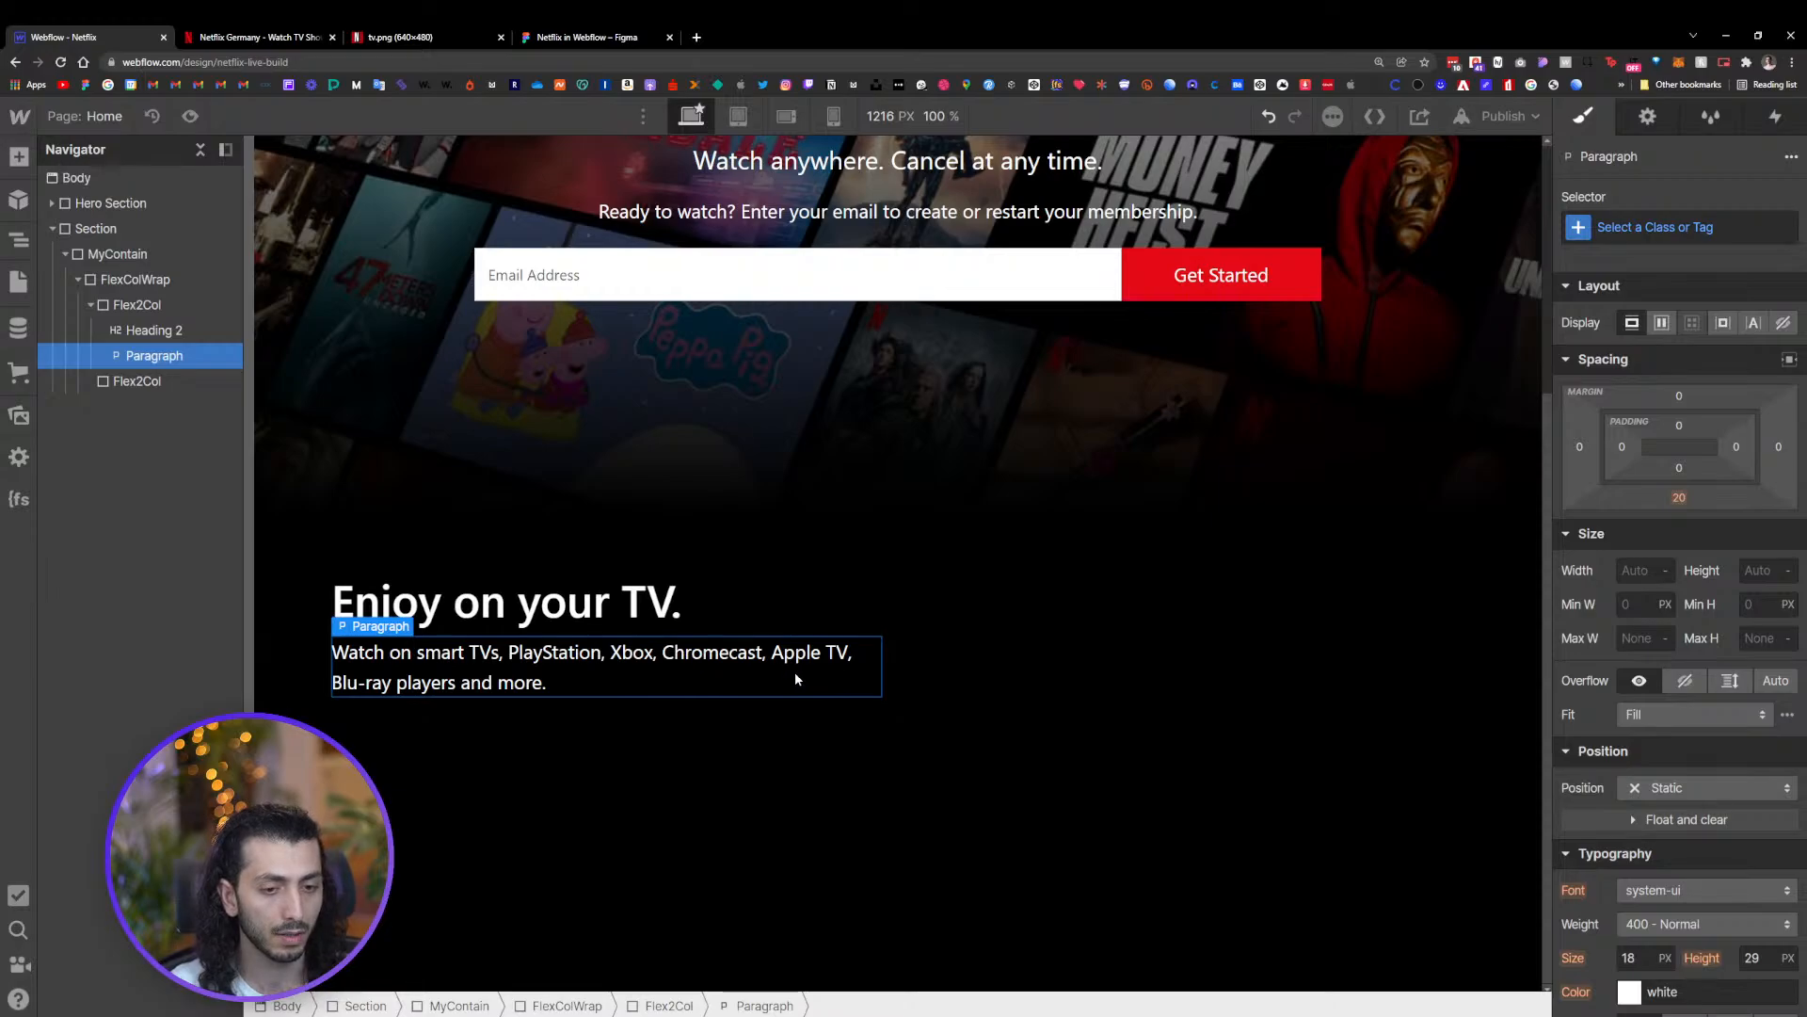
left_click(550, 37)
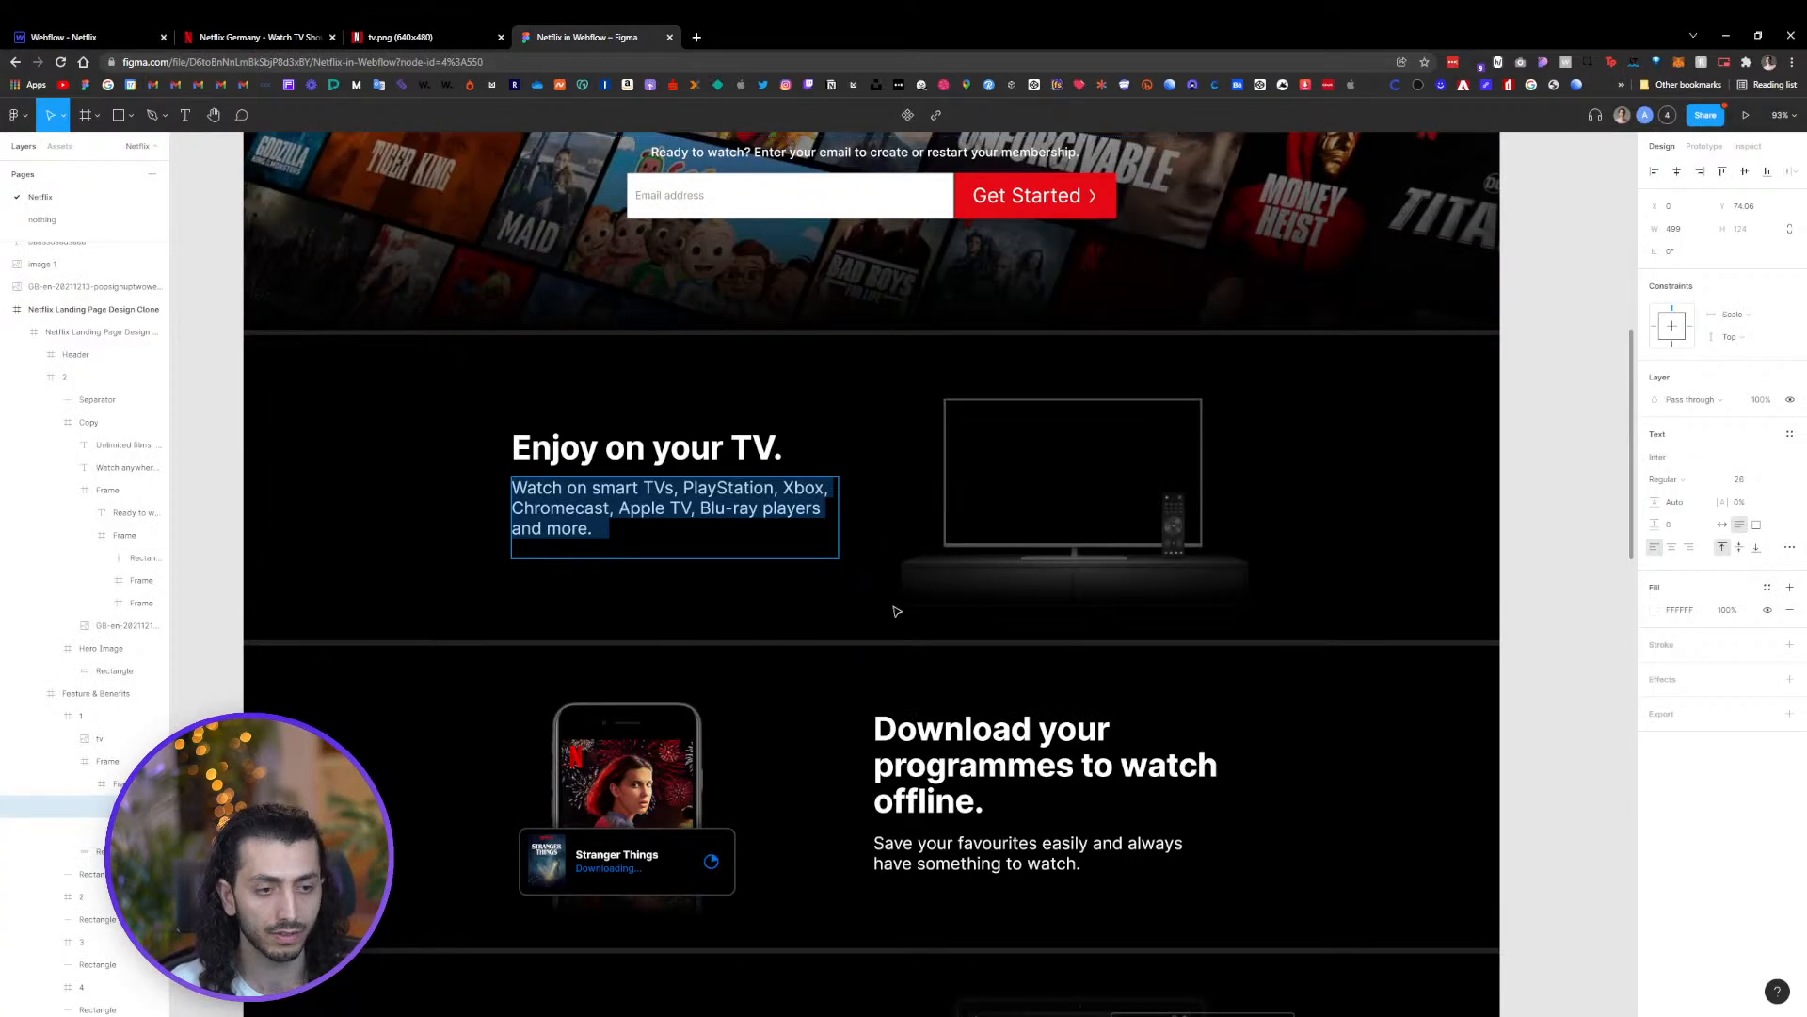
left_click(516, 608)
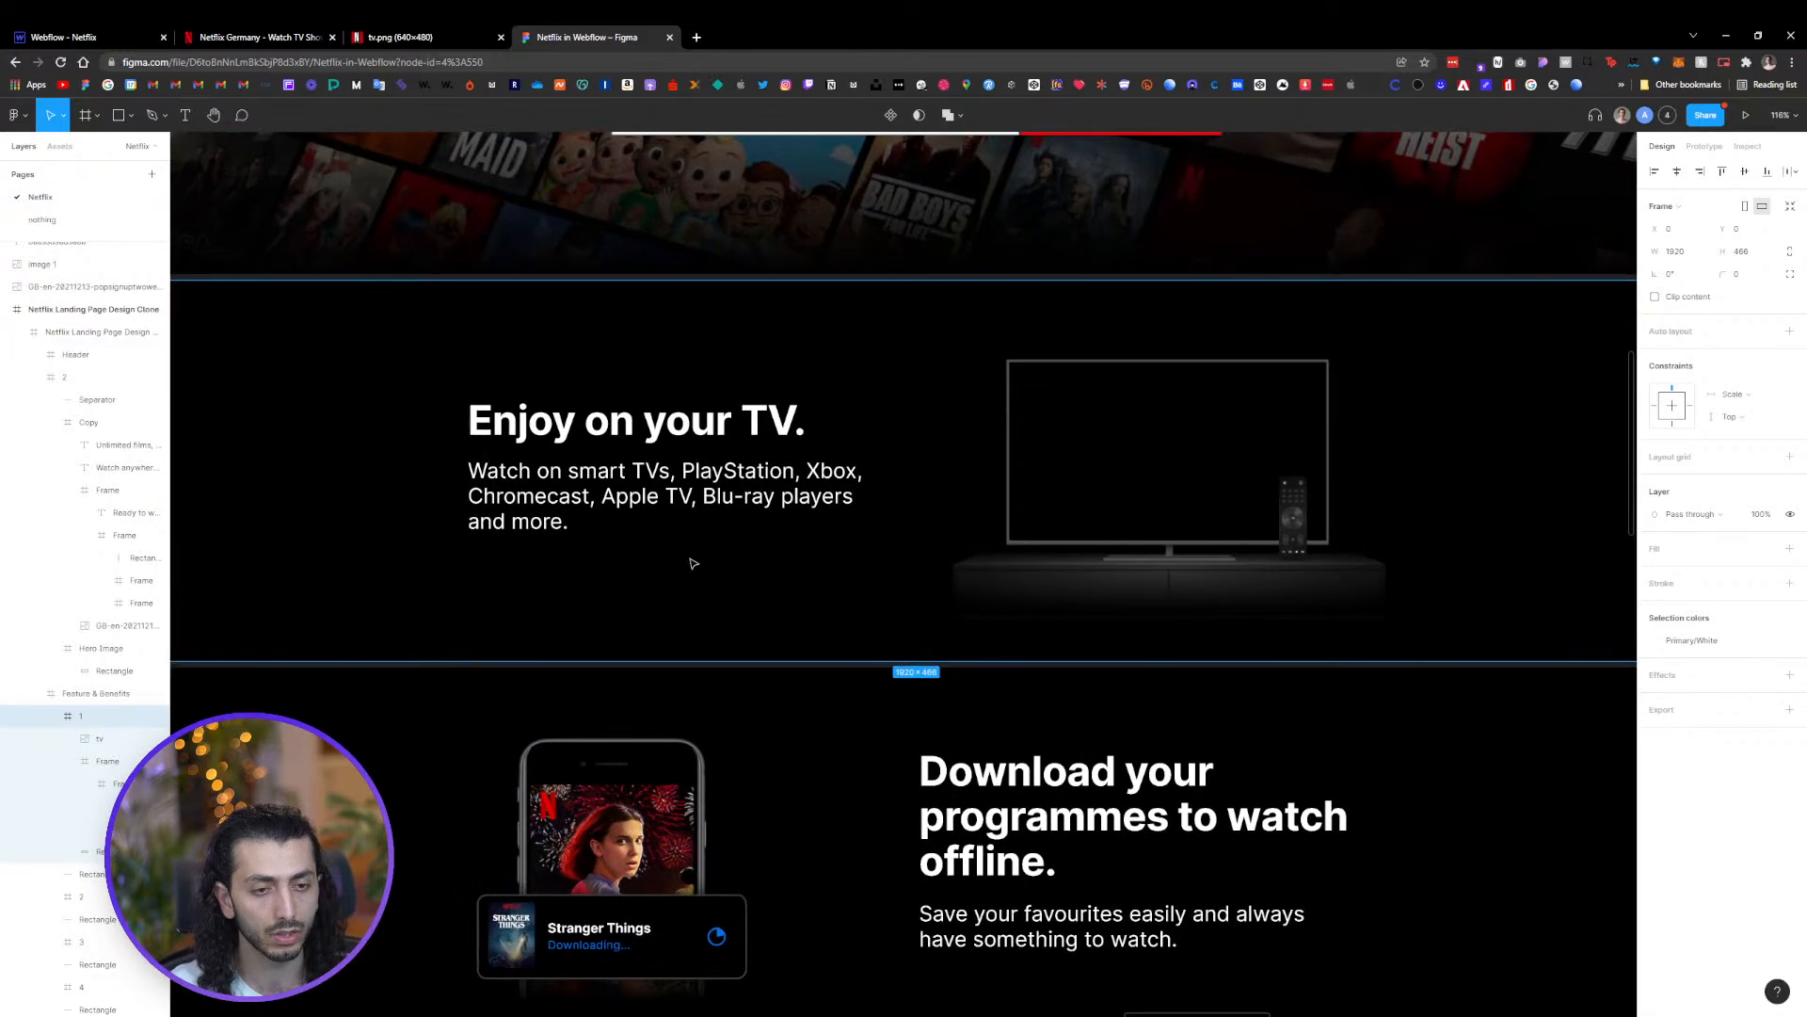
left_click(103, 40)
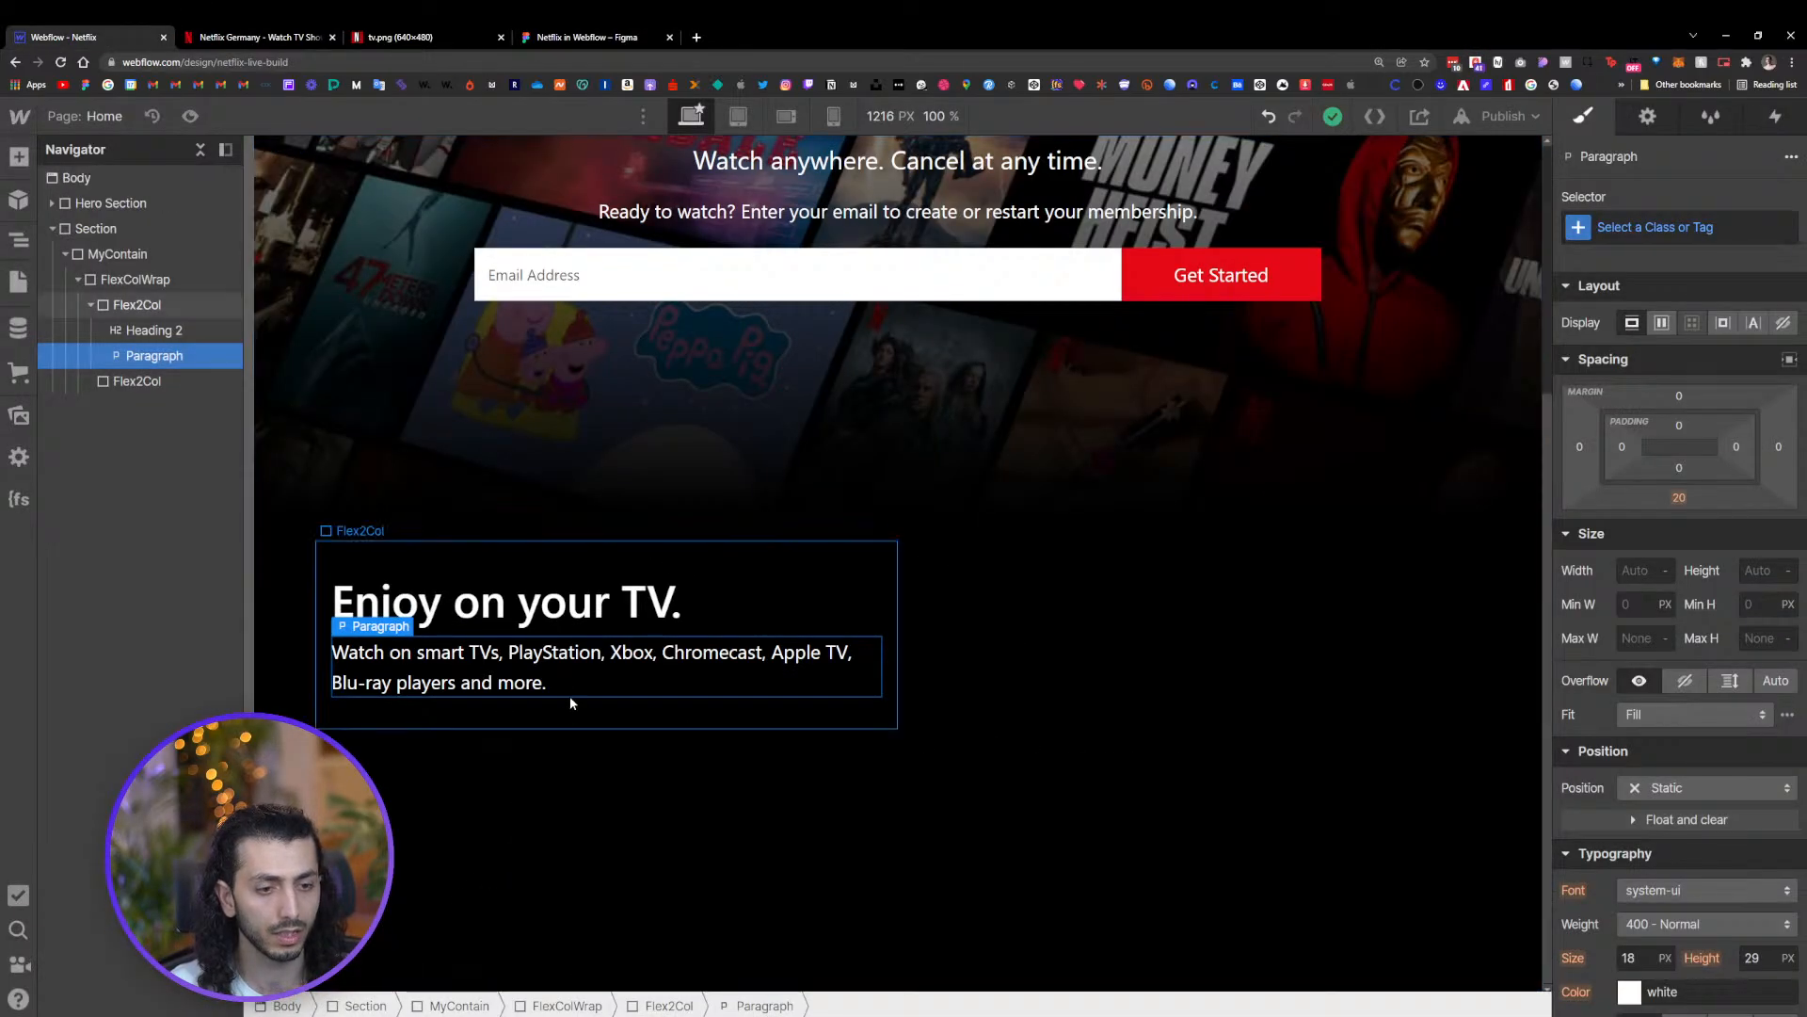
left_click(1643, 227)
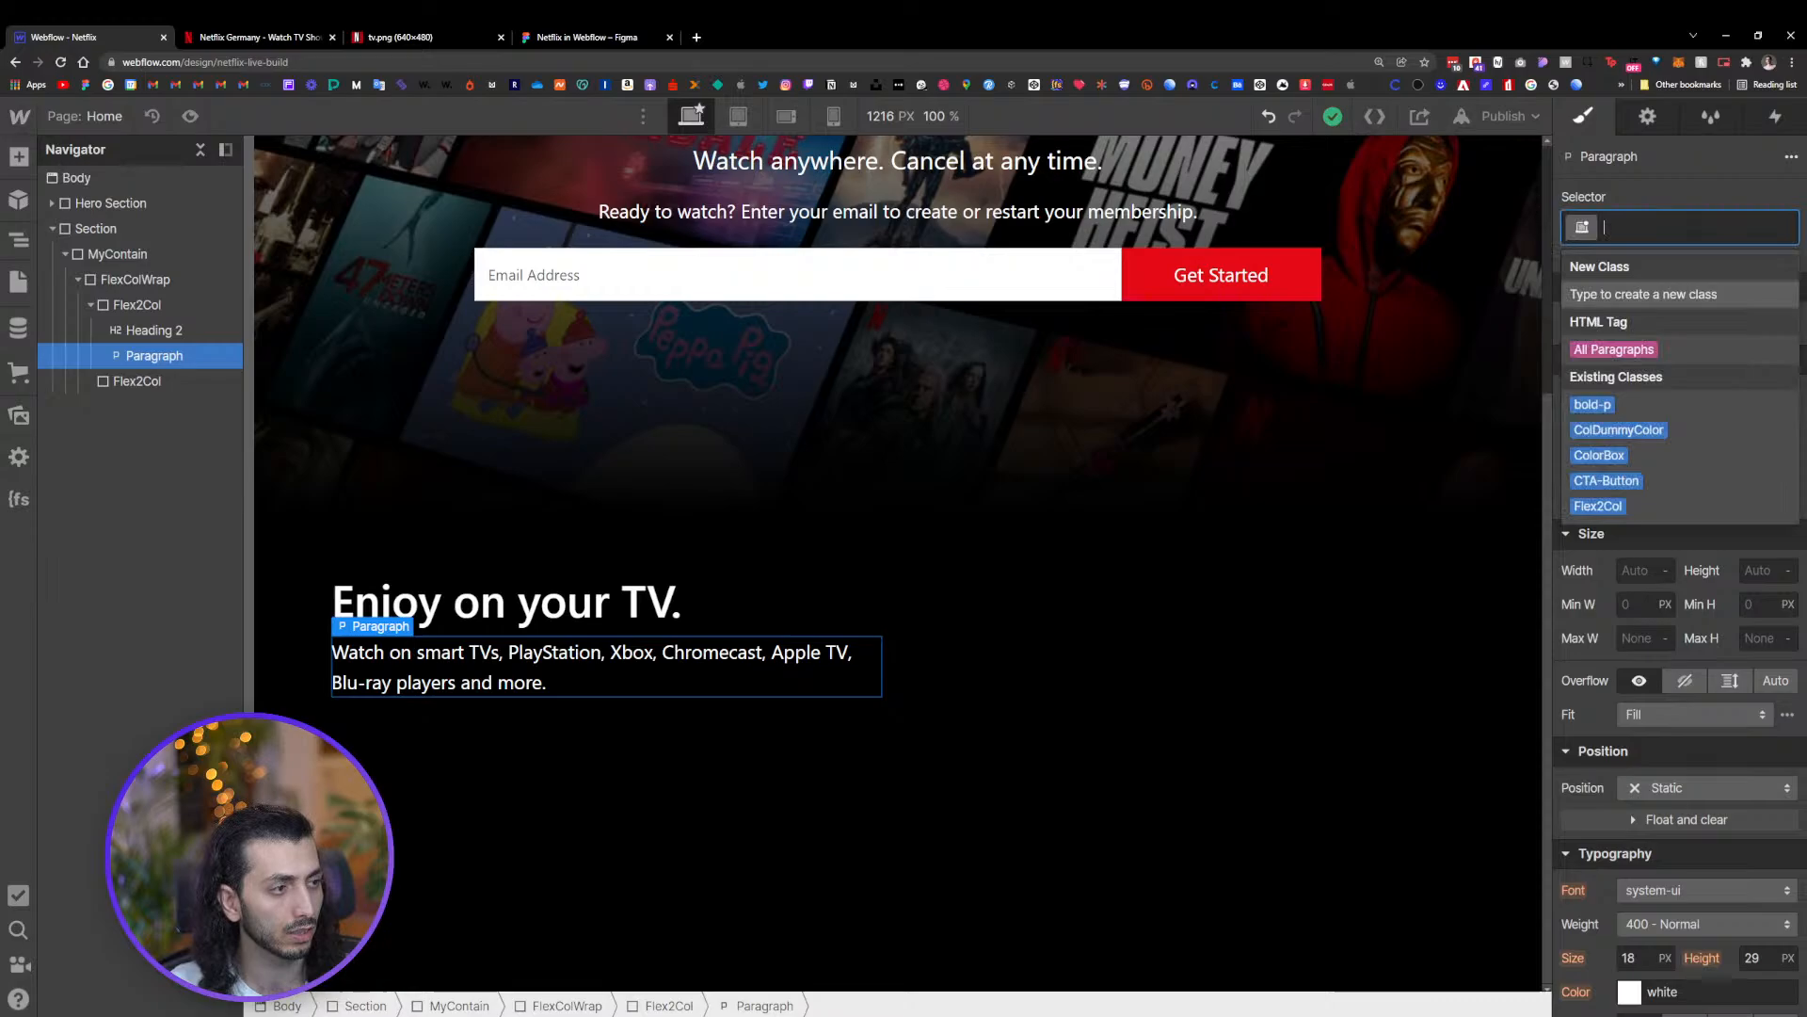
left_click(1616, 351)
scroll(1609, 866, "down", 2)
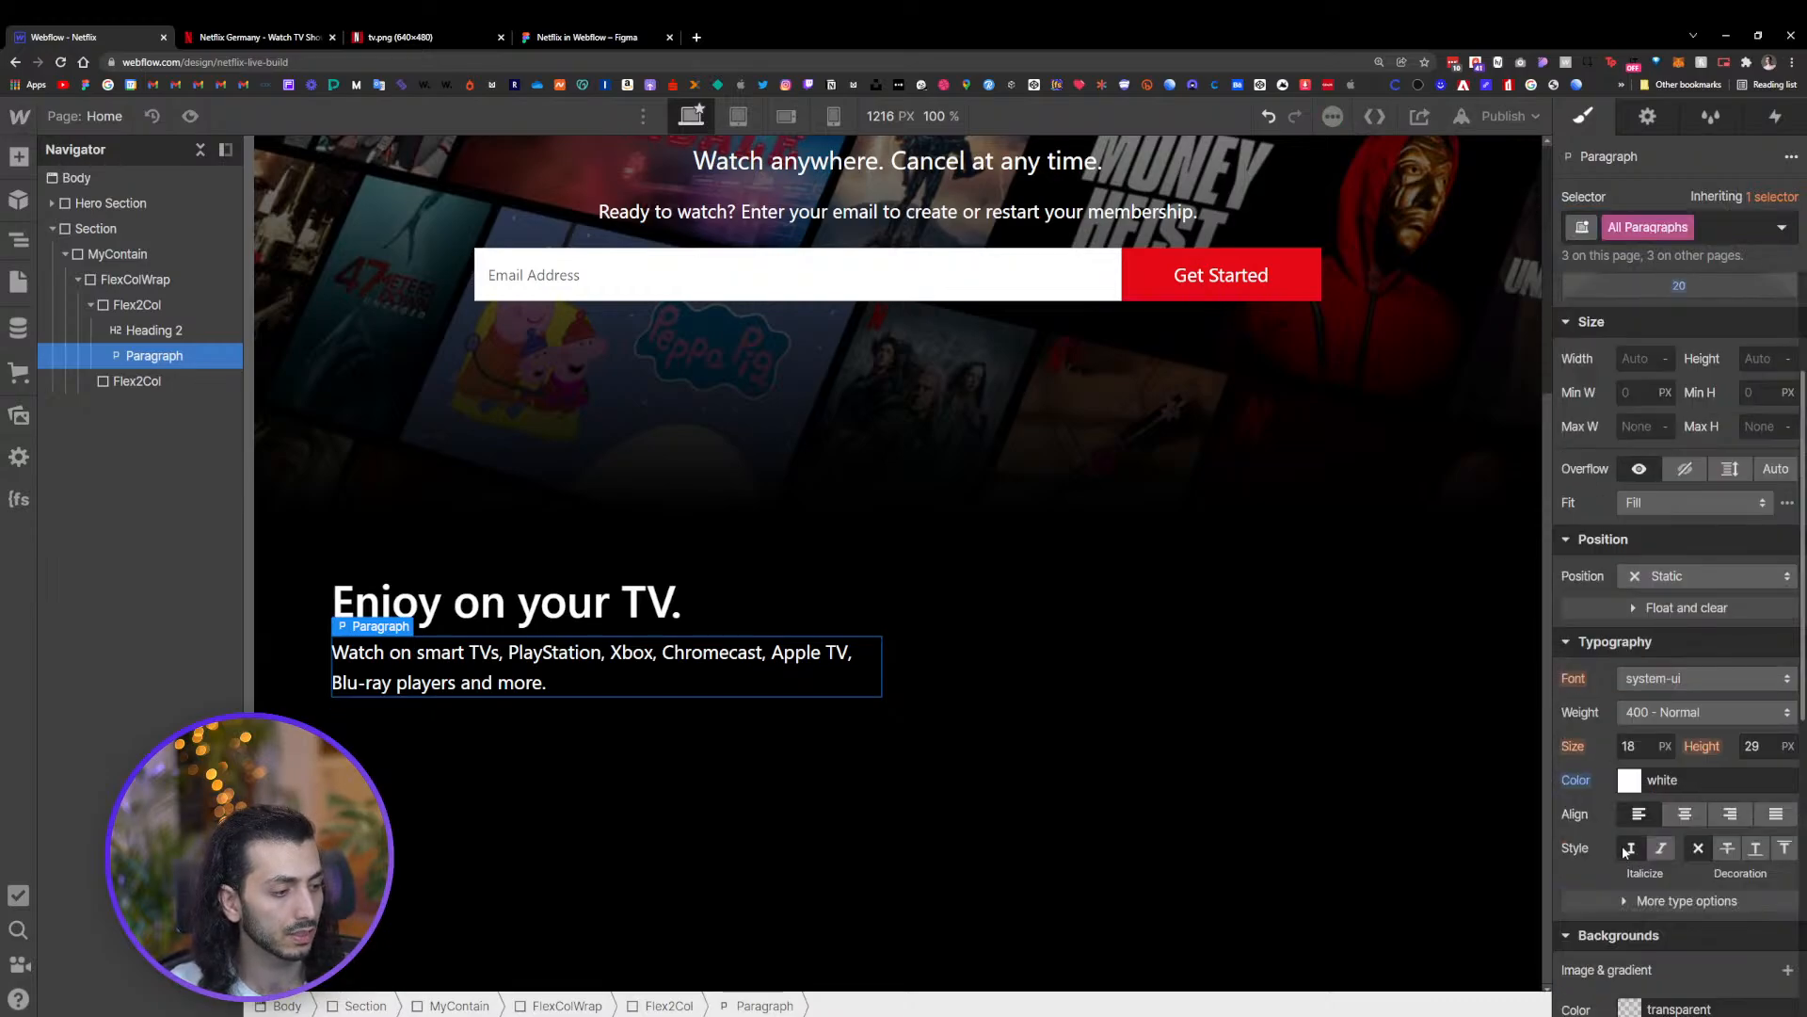
left_click(1643, 747)
key("Up")
key("Up")
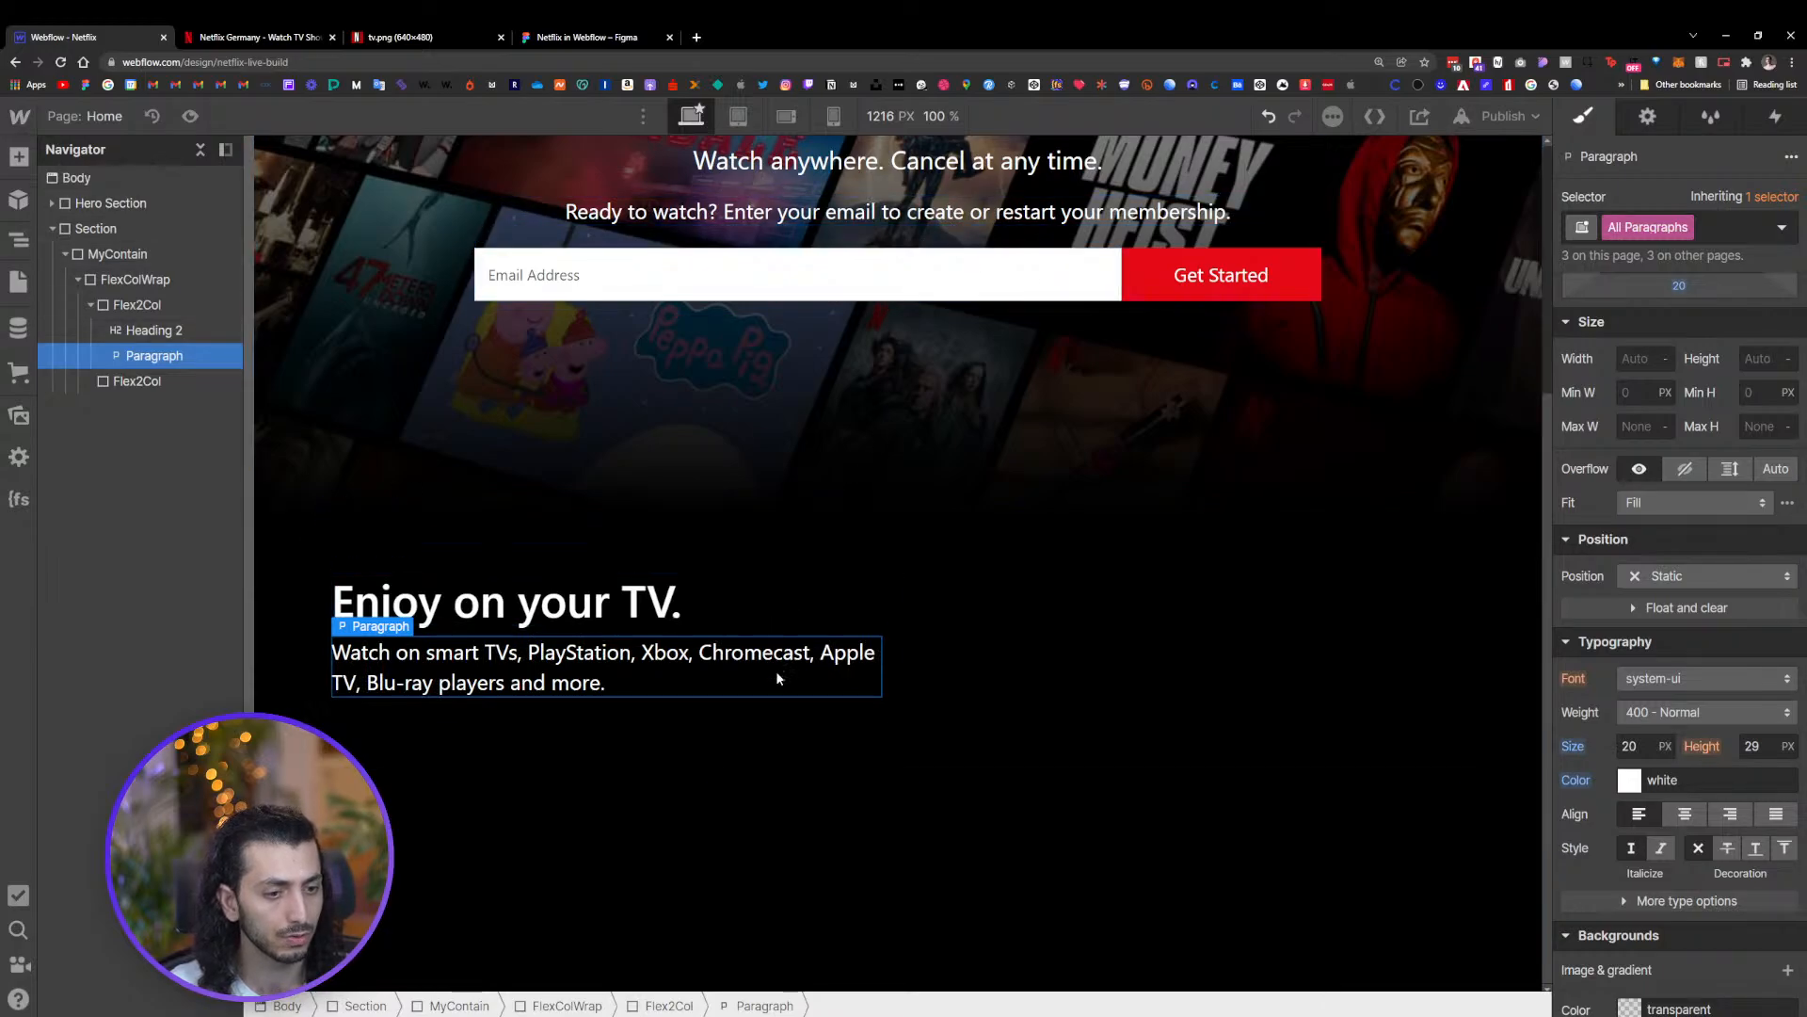
Set the all-paragraphs line height to 1.6
left_click(1752, 747)
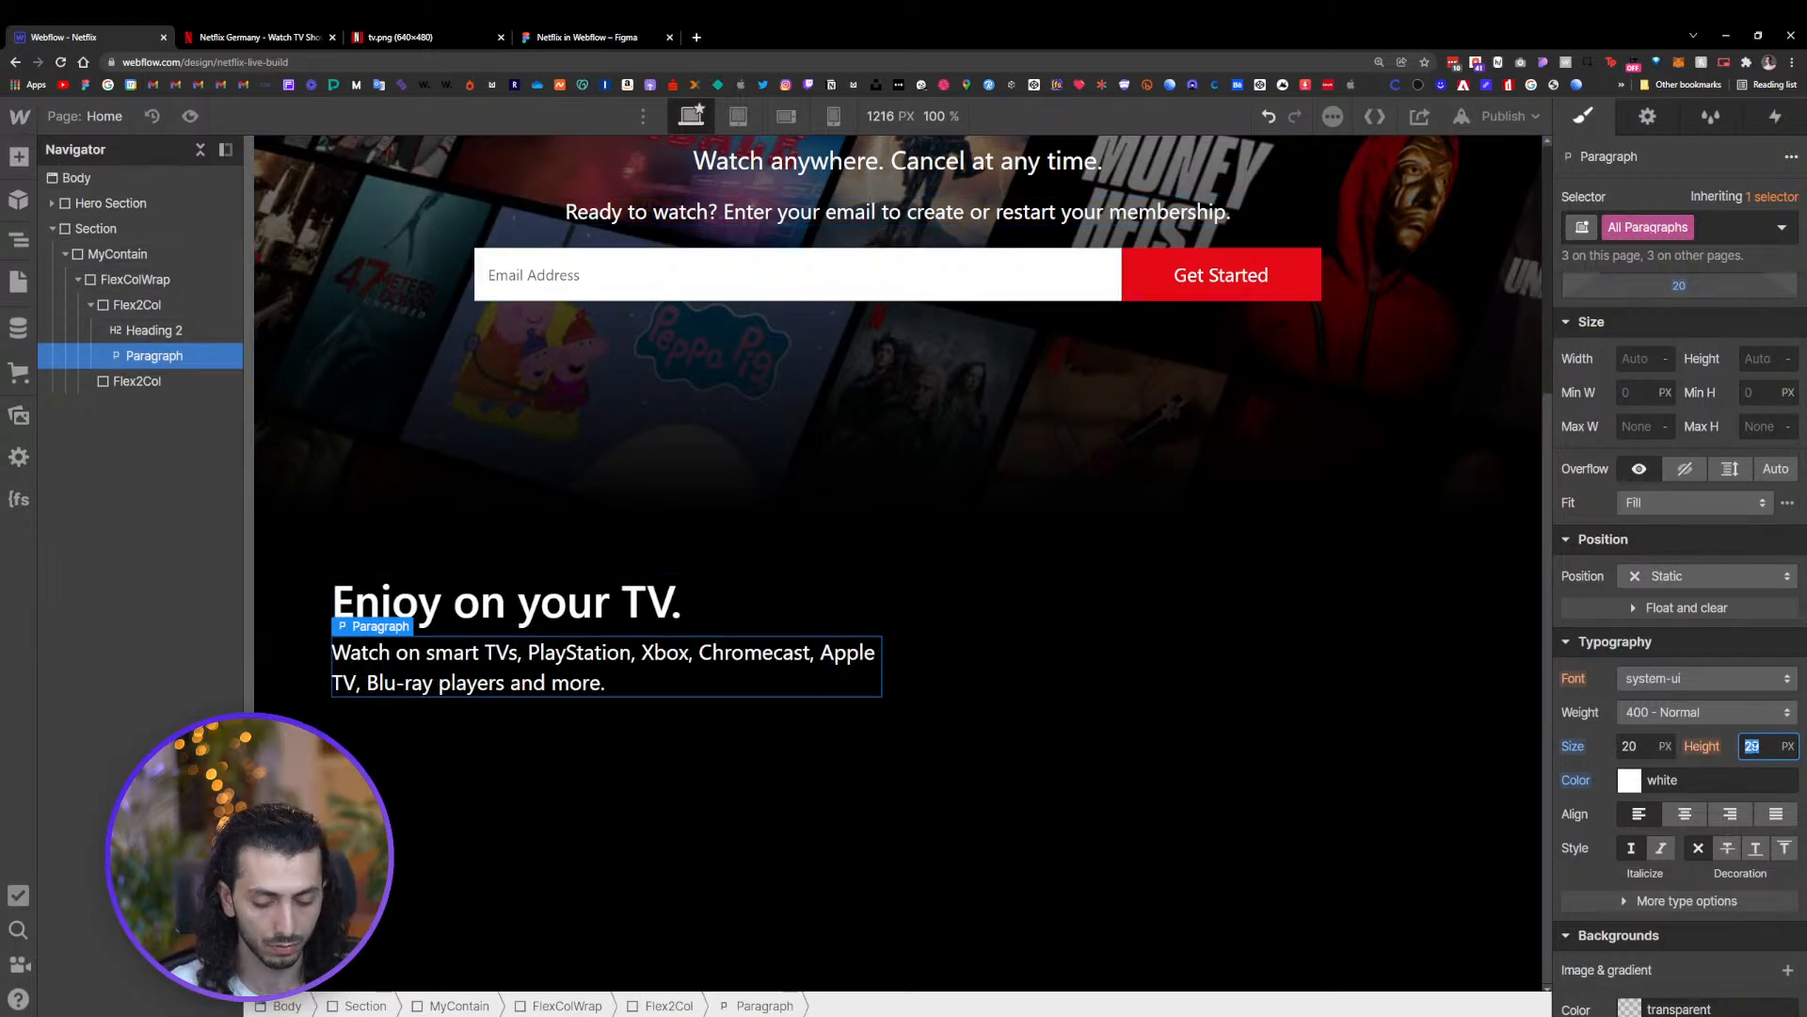
type("1.4")
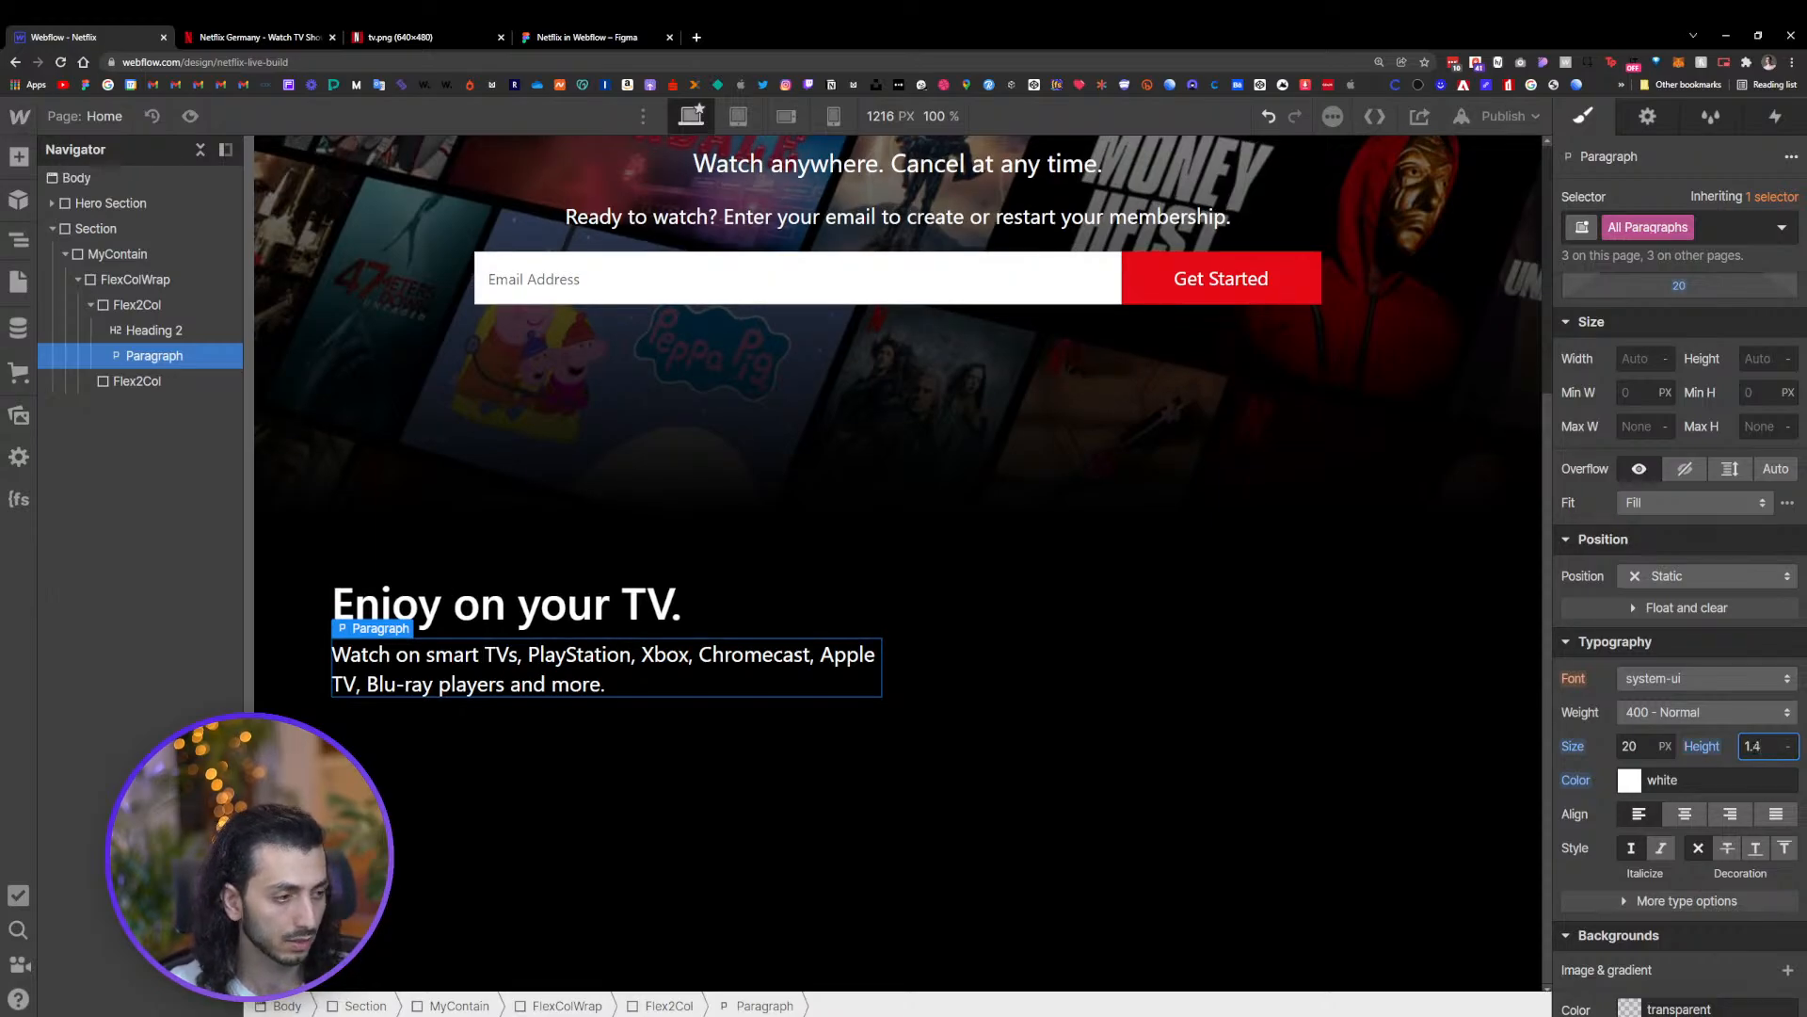
left_click(1789, 742)
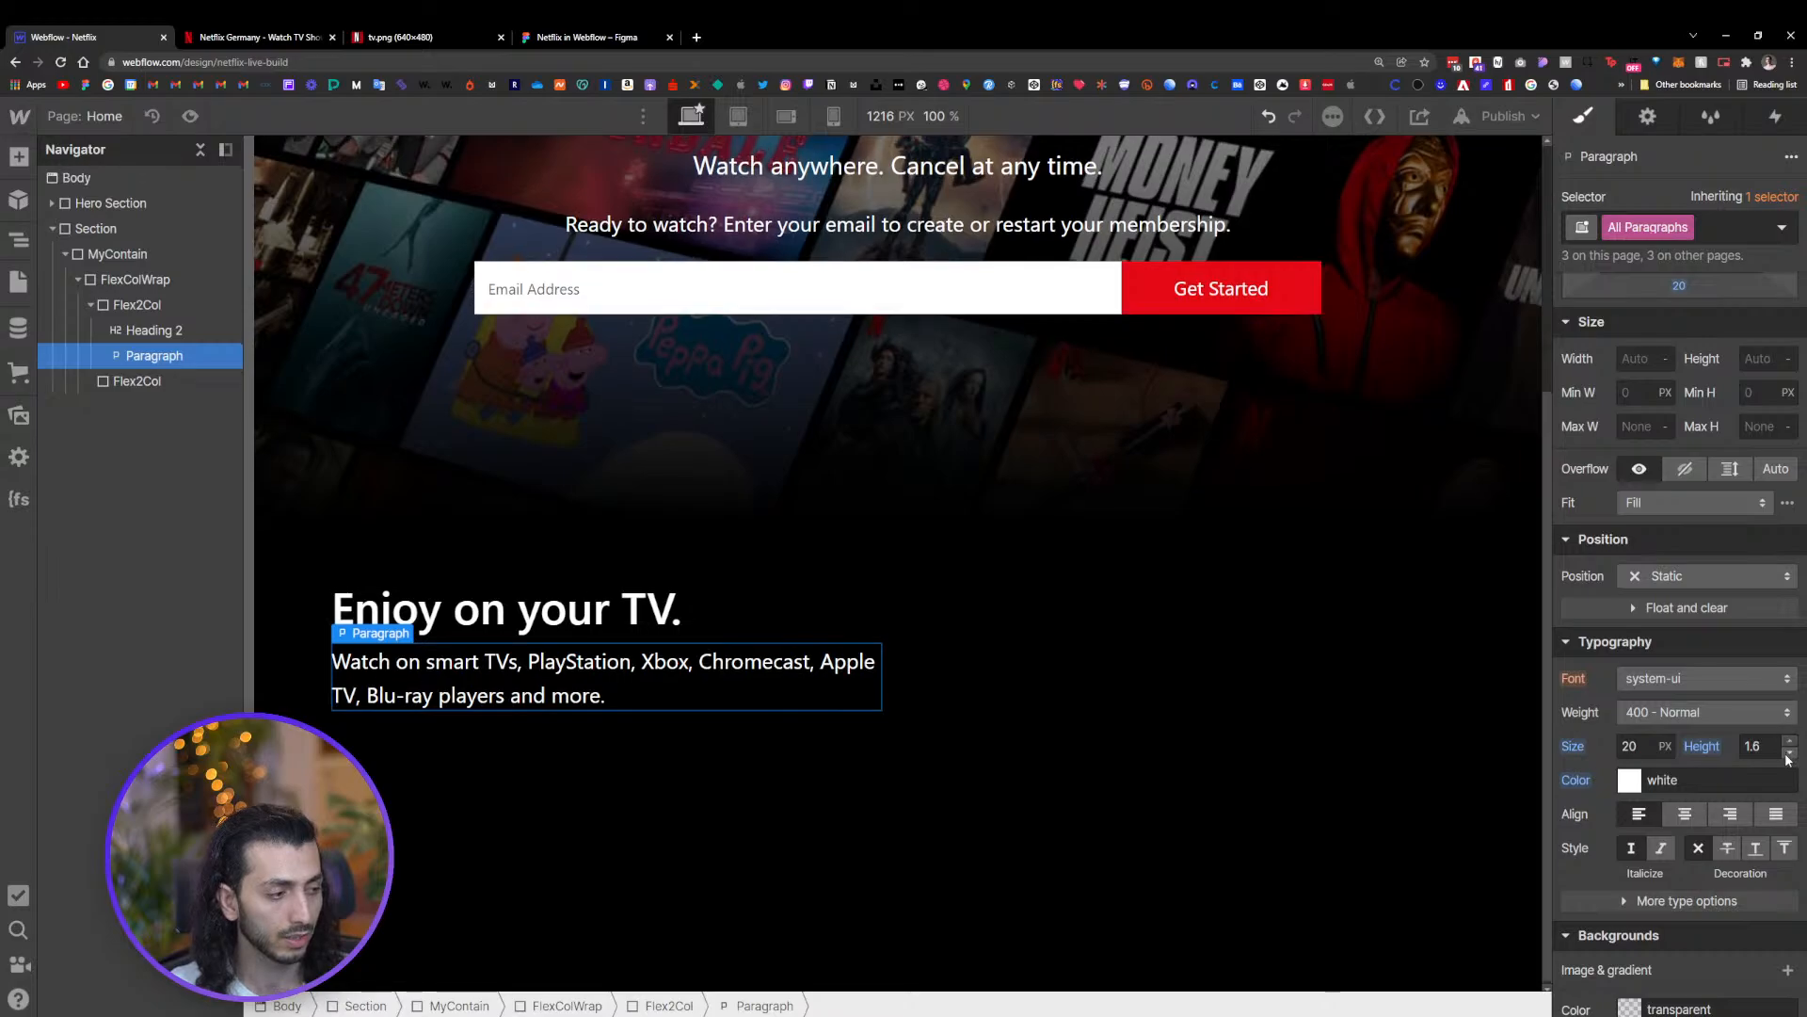
left_click(1790, 742)
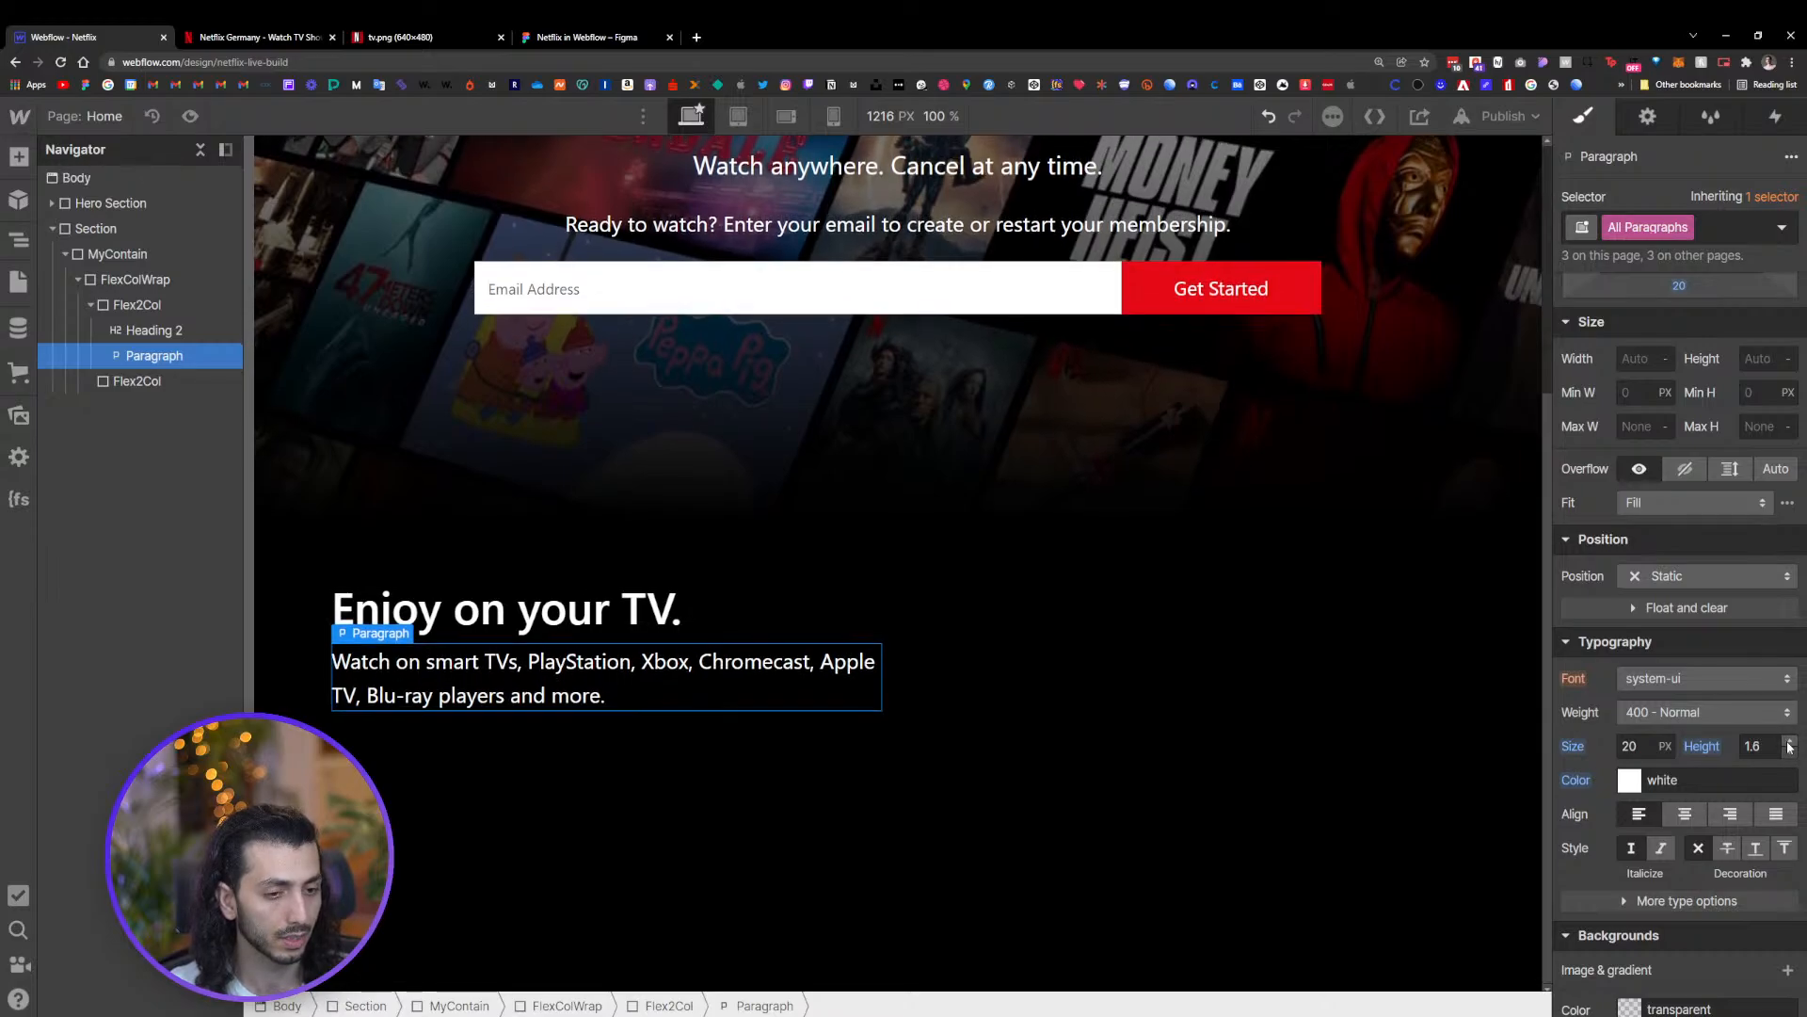
left_click(1788, 754)
left_click(1789, 756)
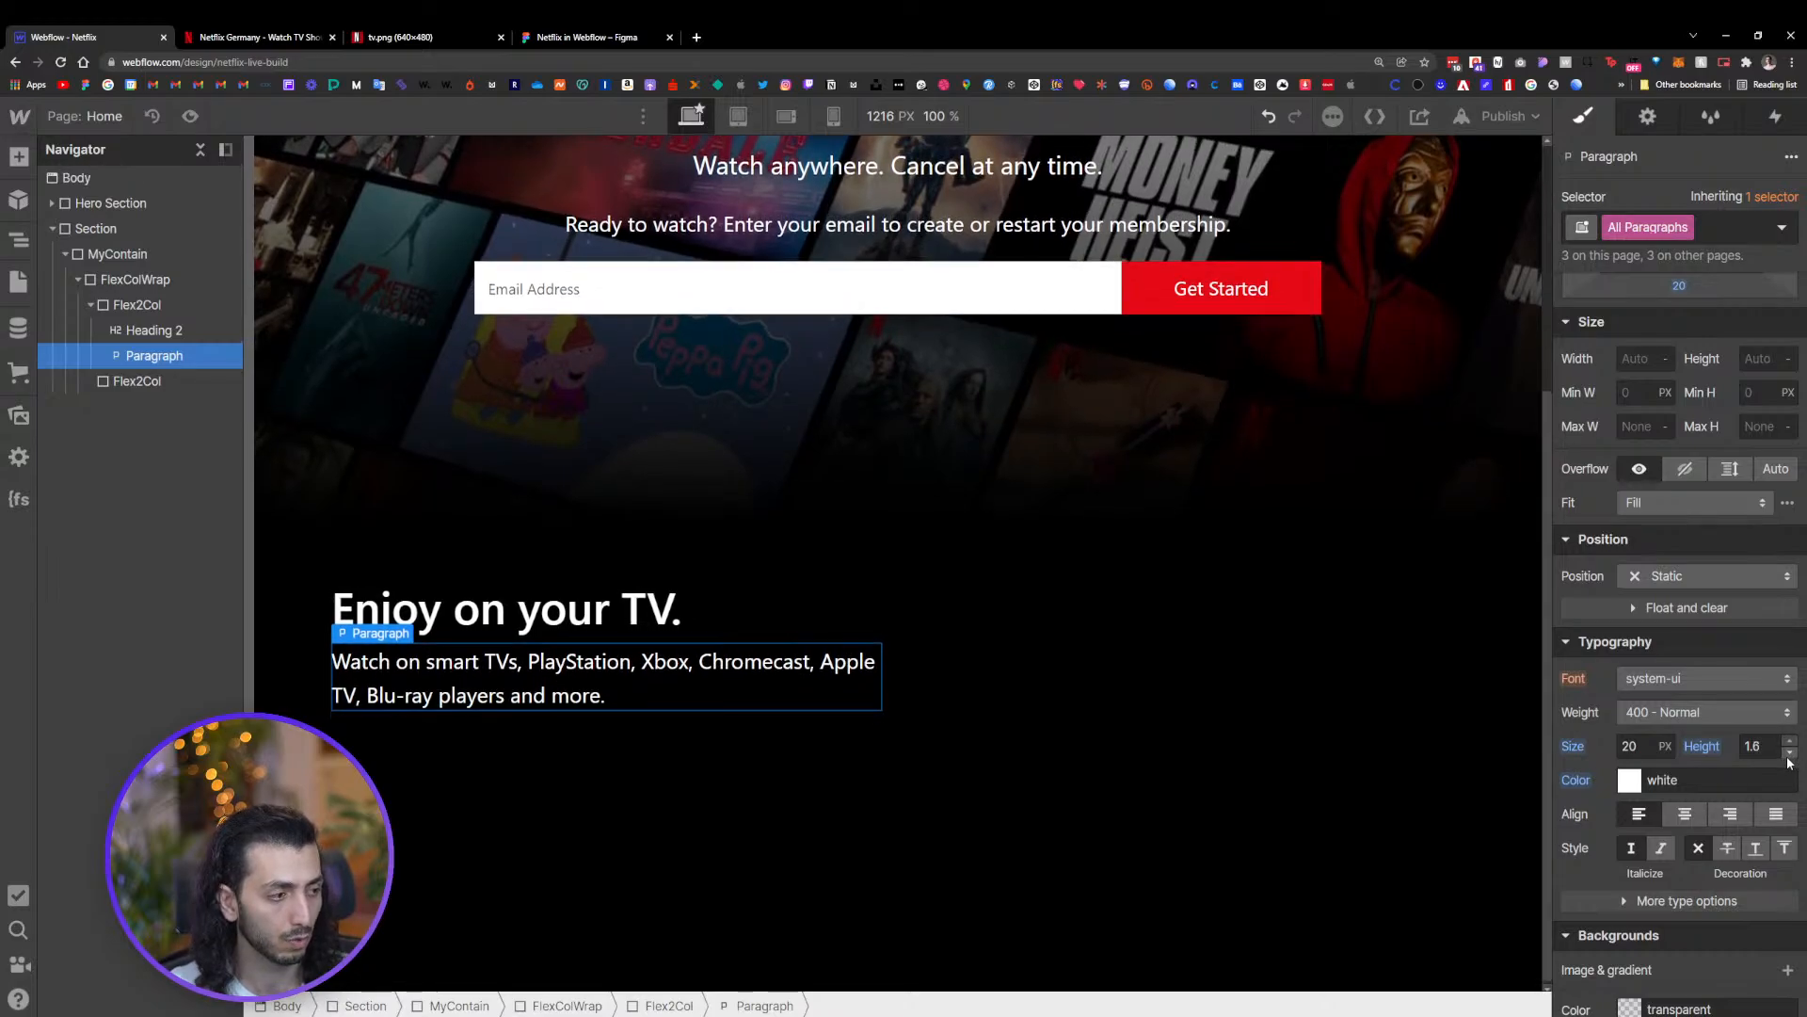
left_click(787, 672)
Try breaking the paragraph line after 'Xbox,' to match the Figma layout
left_click(555, 38)
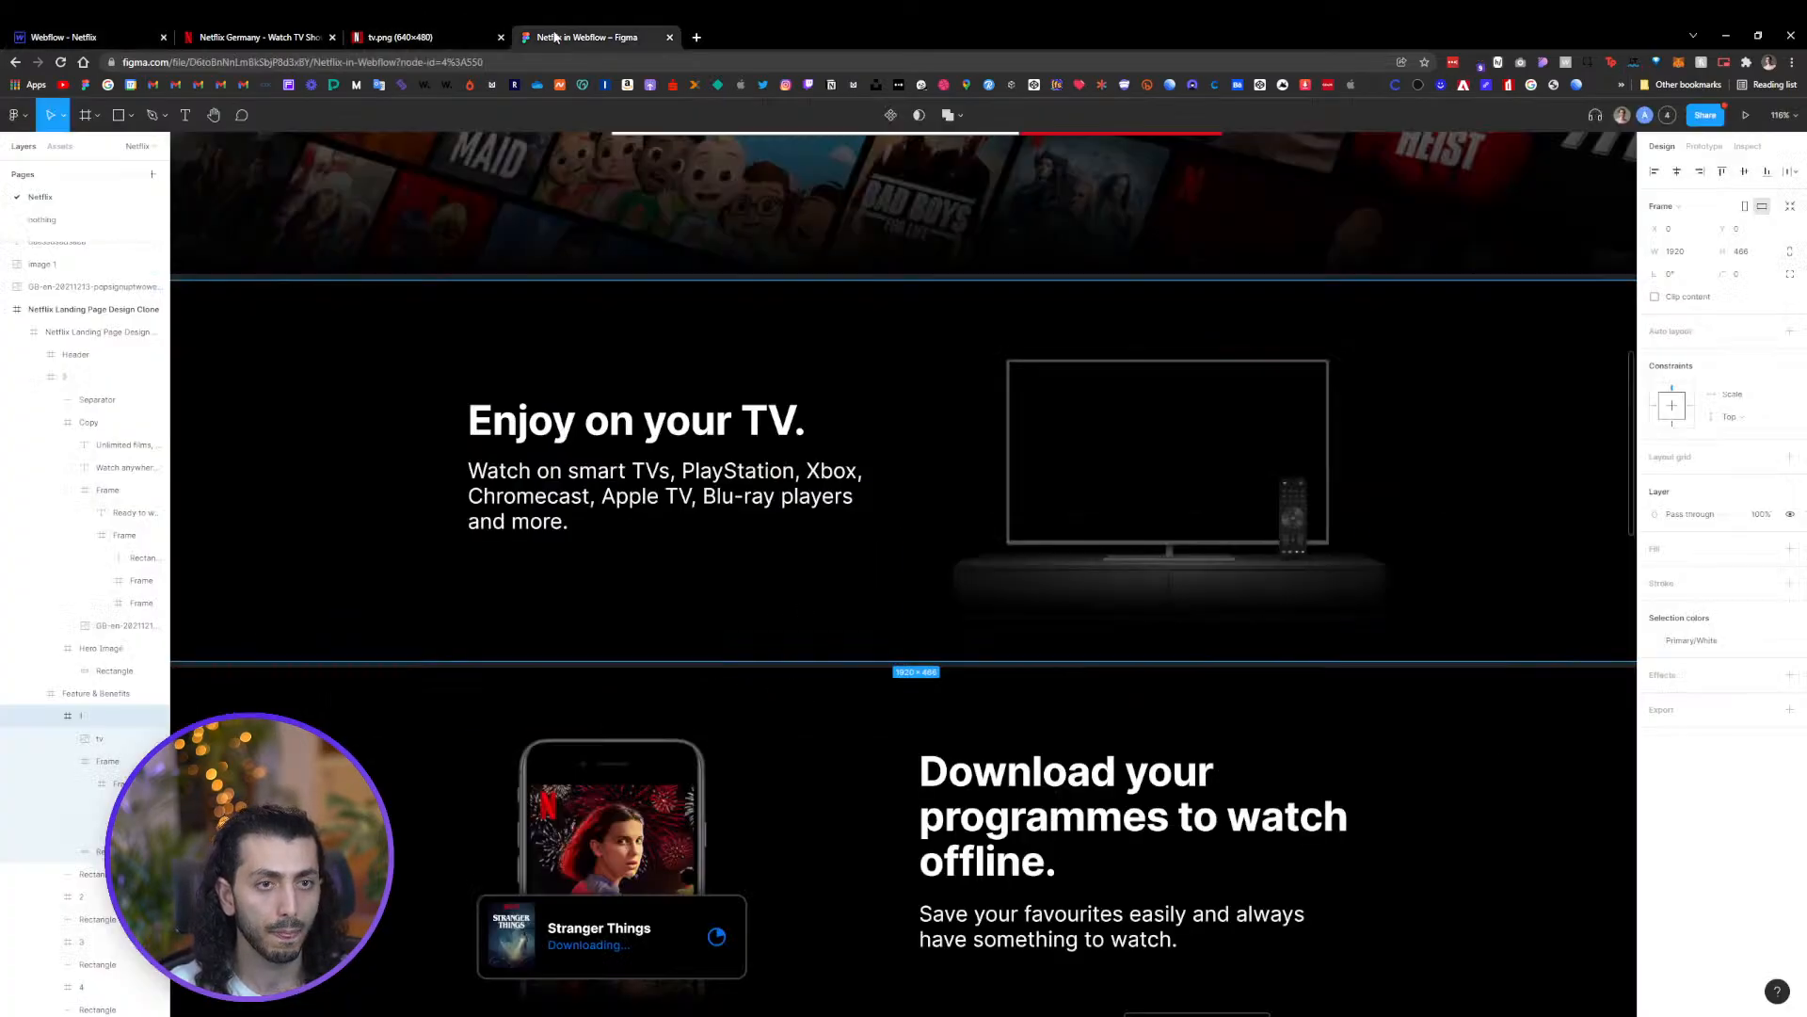
left_click(748, 487)
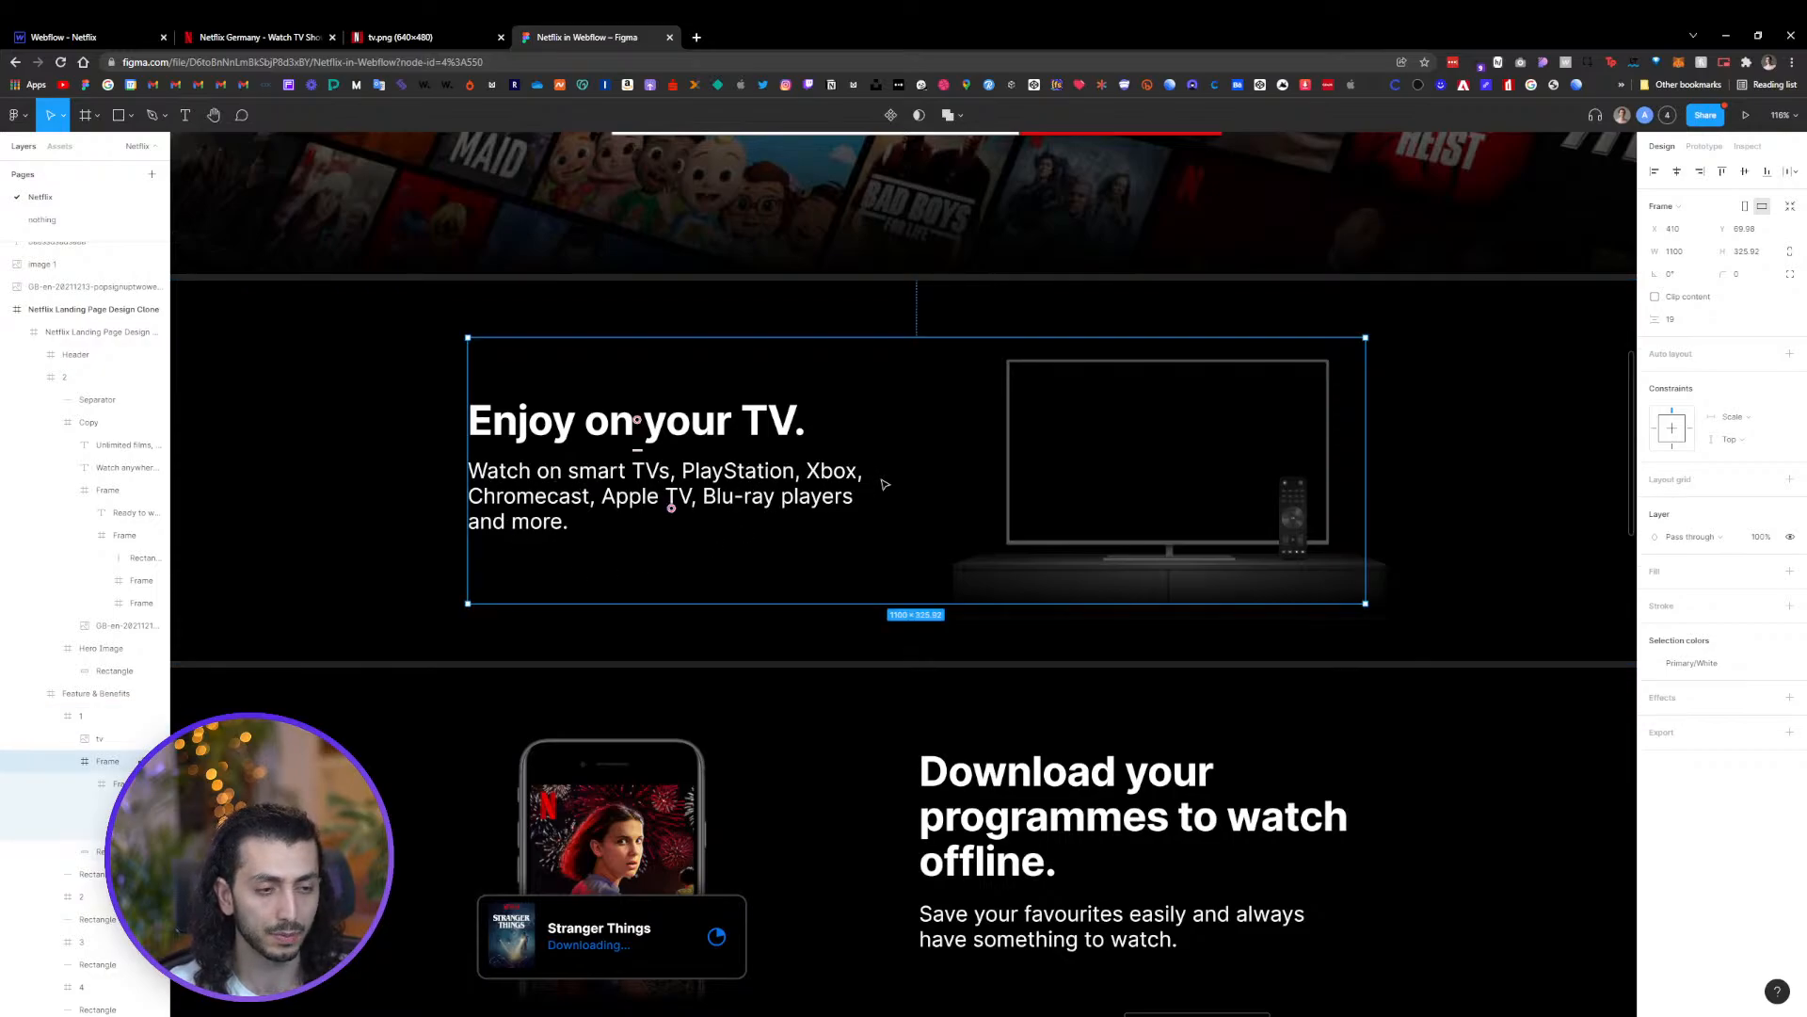
left_click(128, 35)
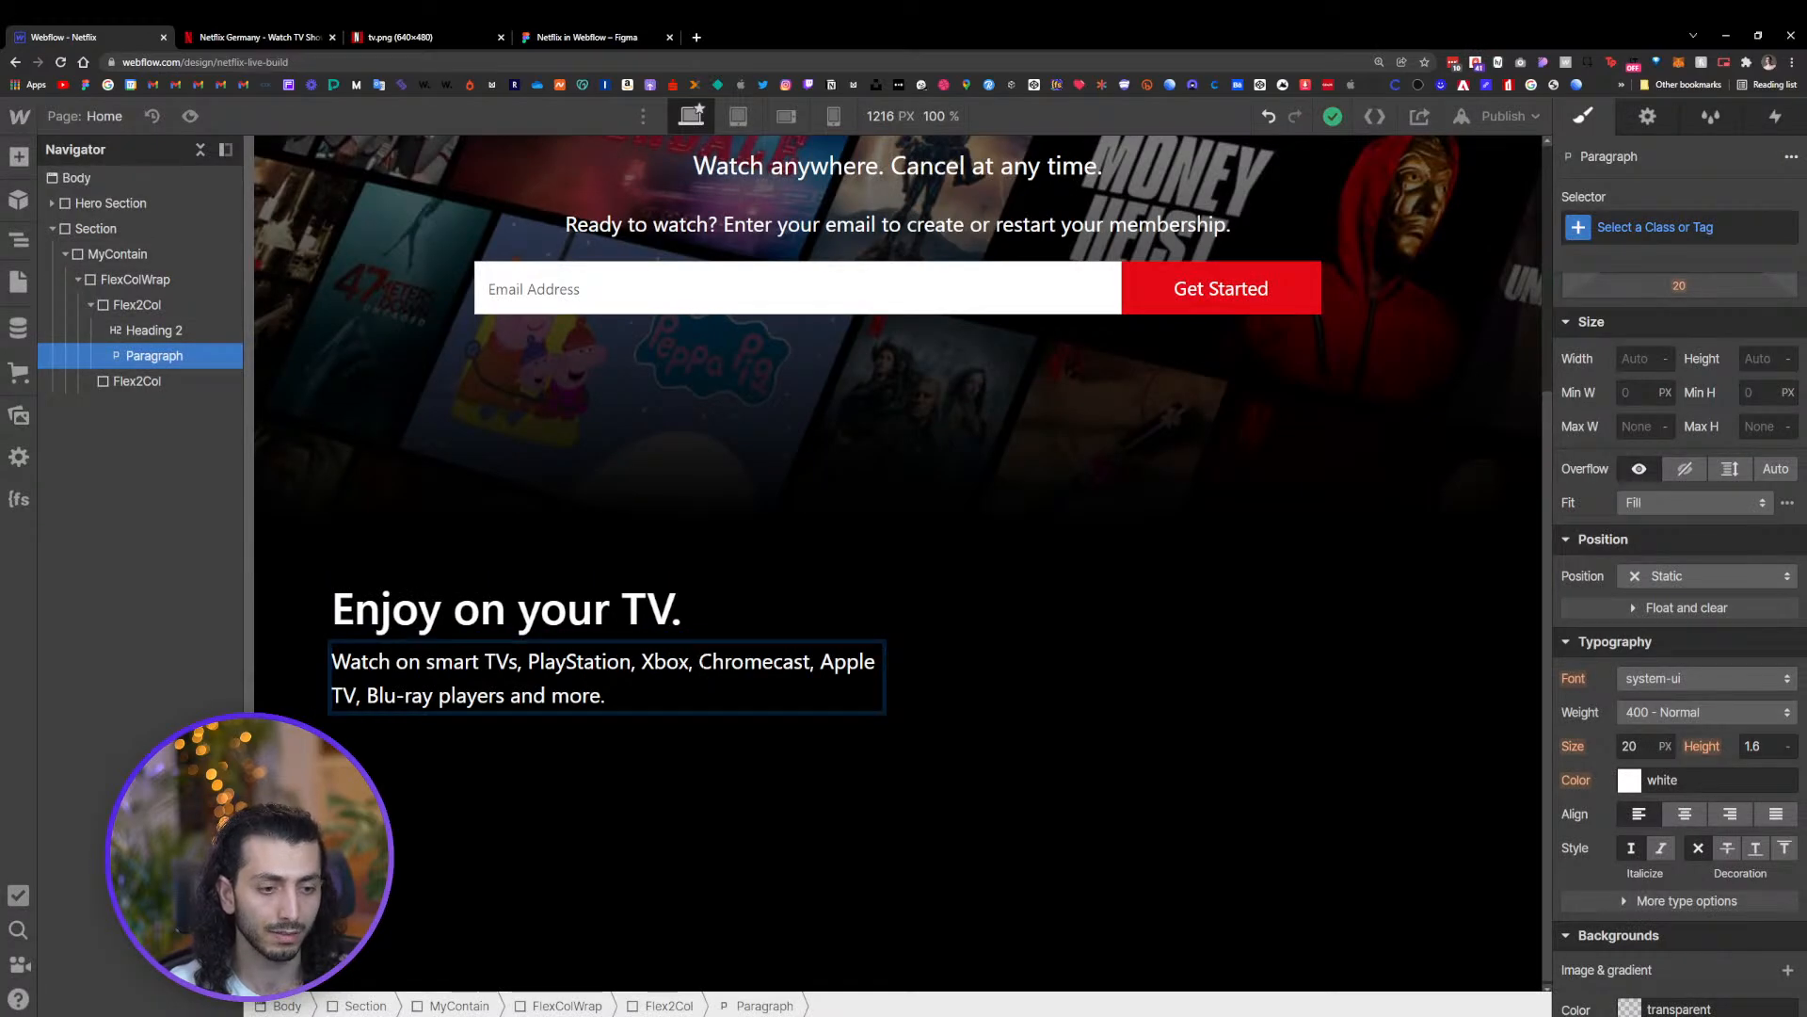
key("shift+Return")
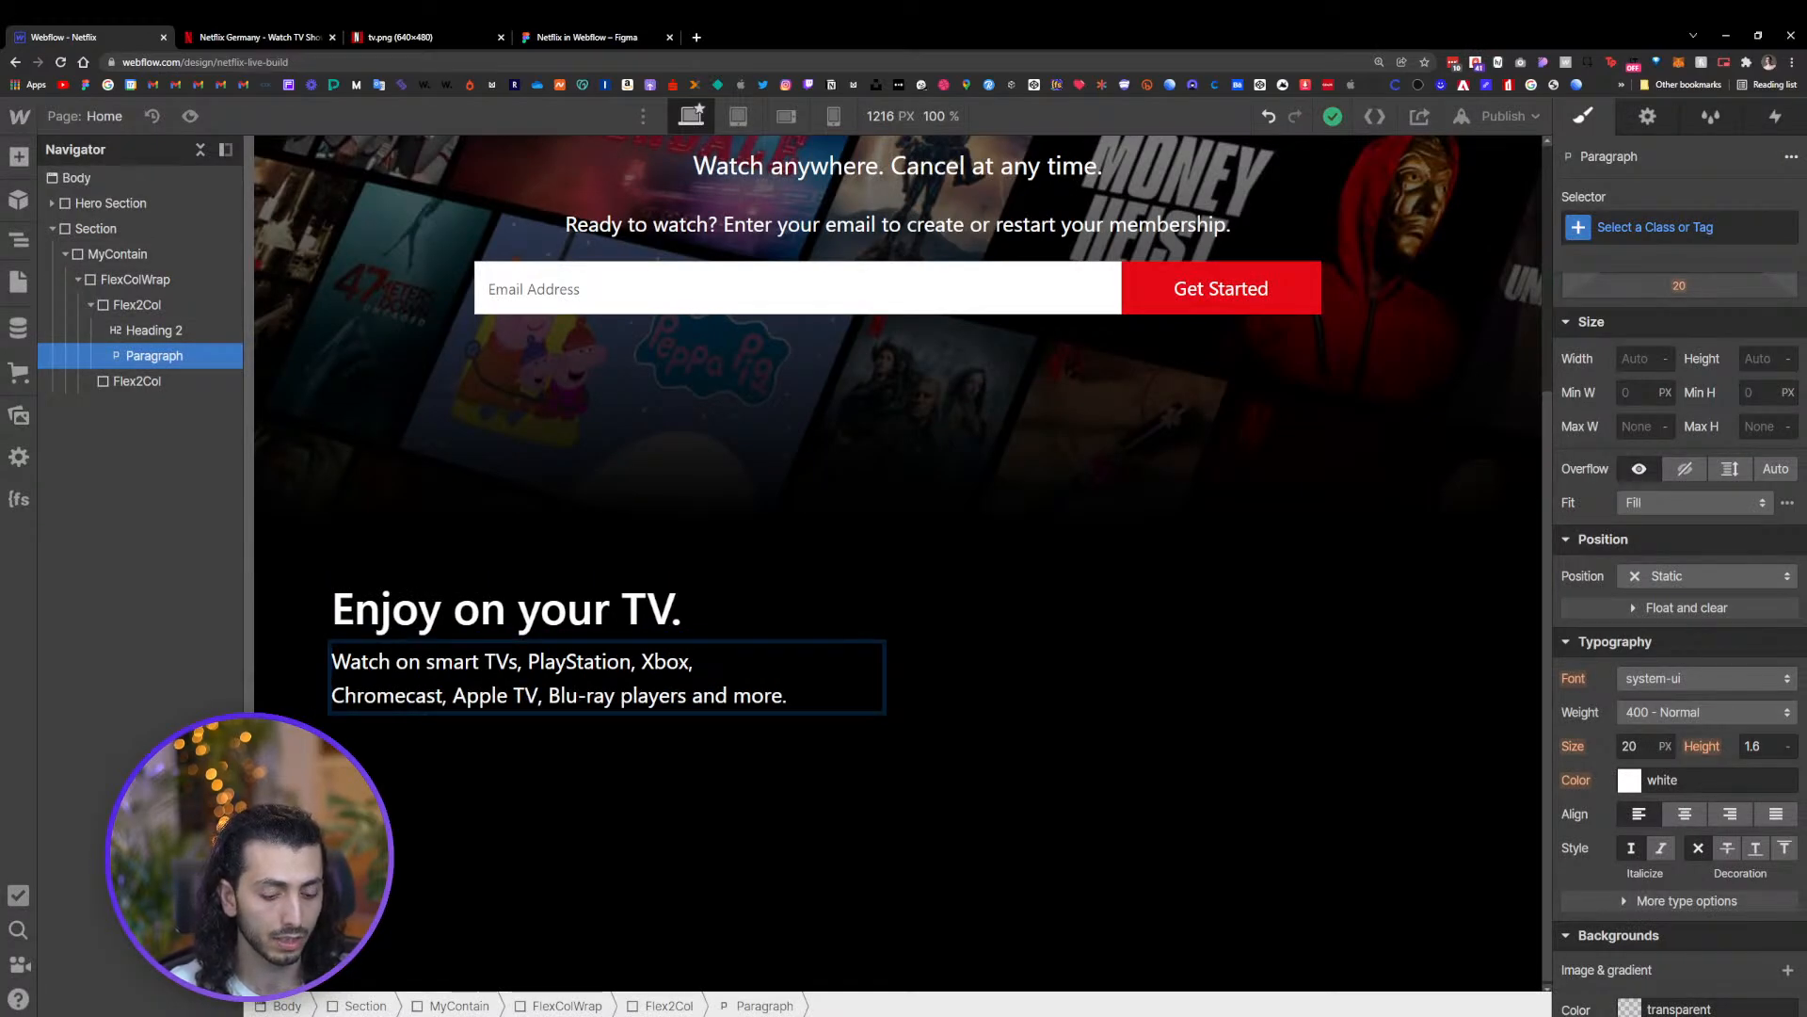
key("BackSpace")
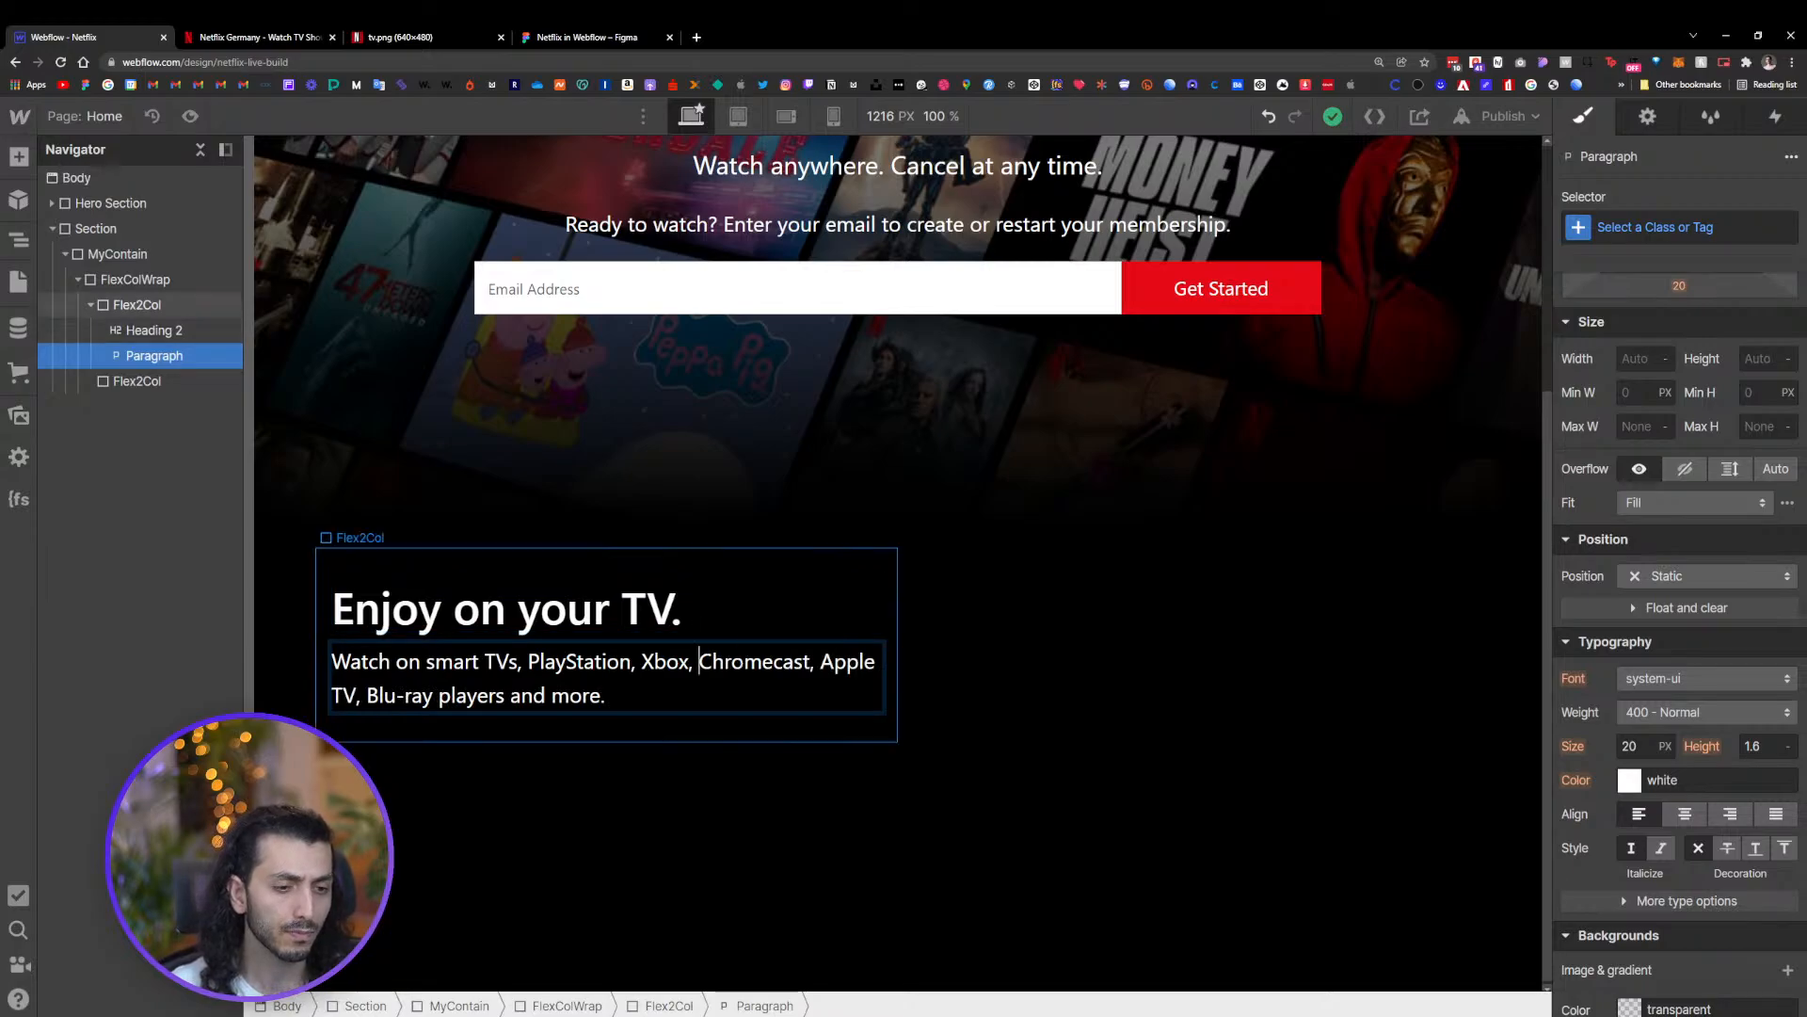
left_click(930, 701)
left_click(764, 703)
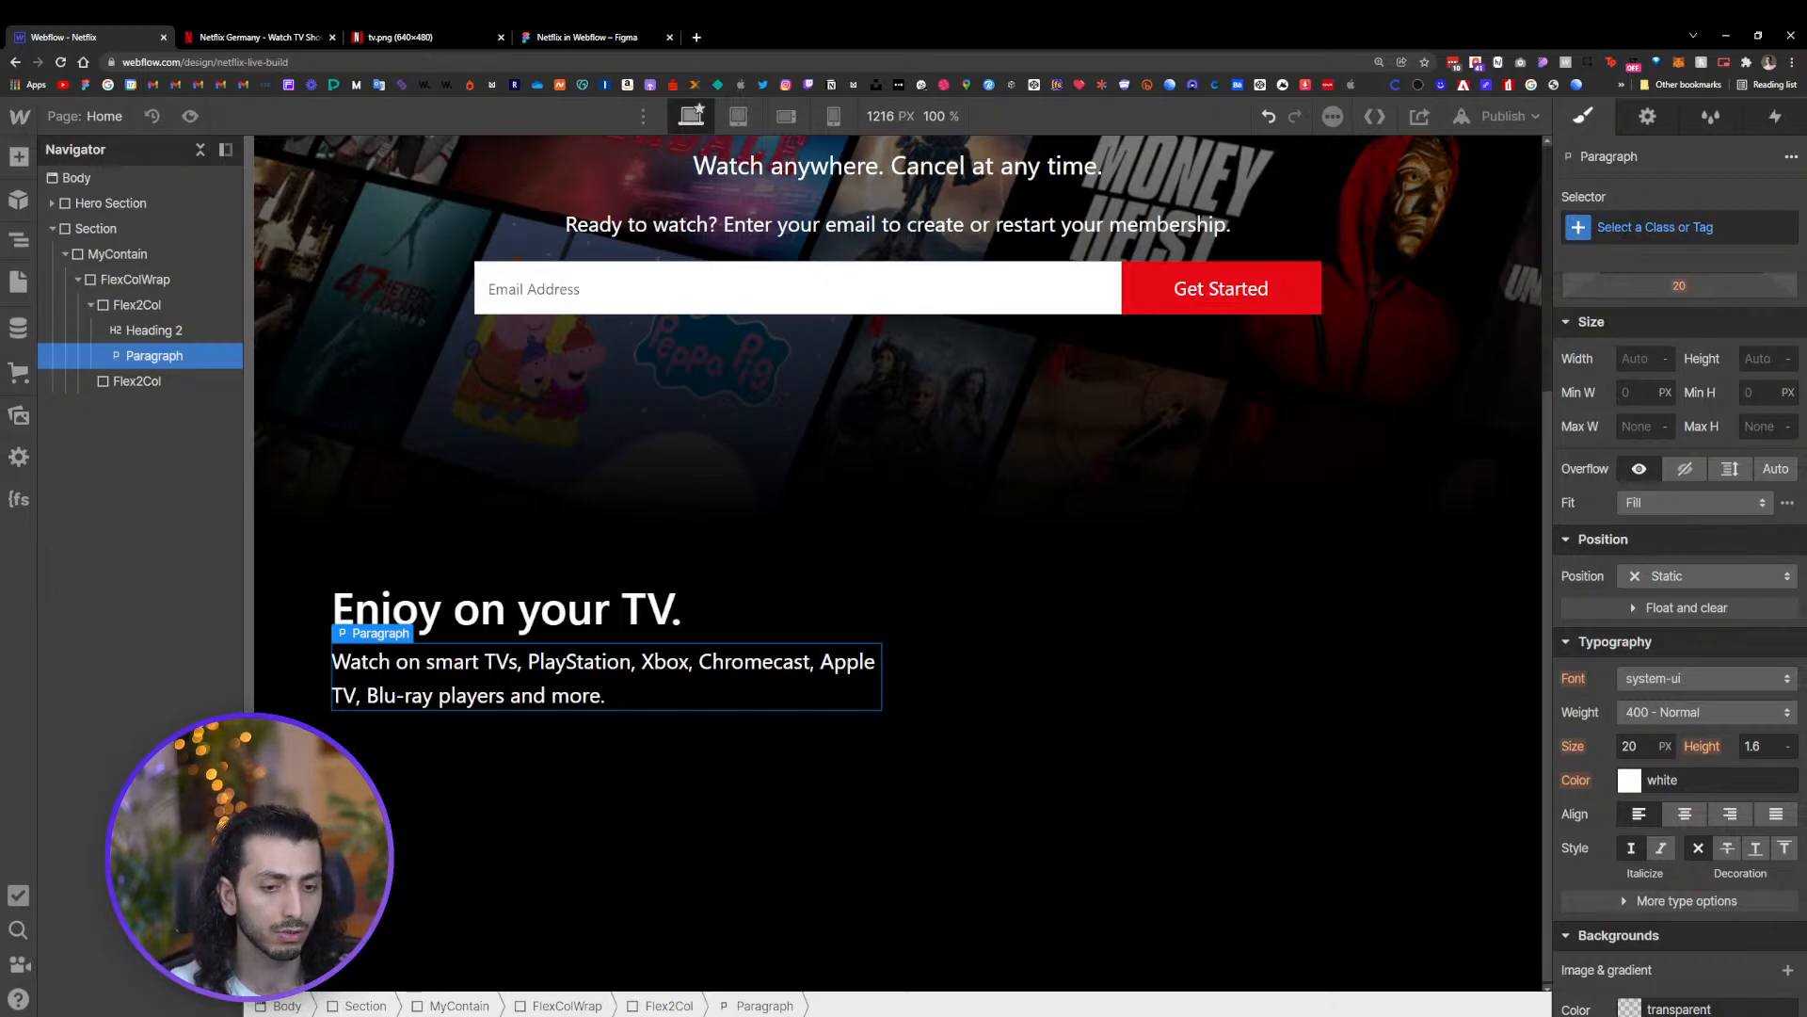
Give the paragraph a new class named 'max 30'
left_click(170, 303)
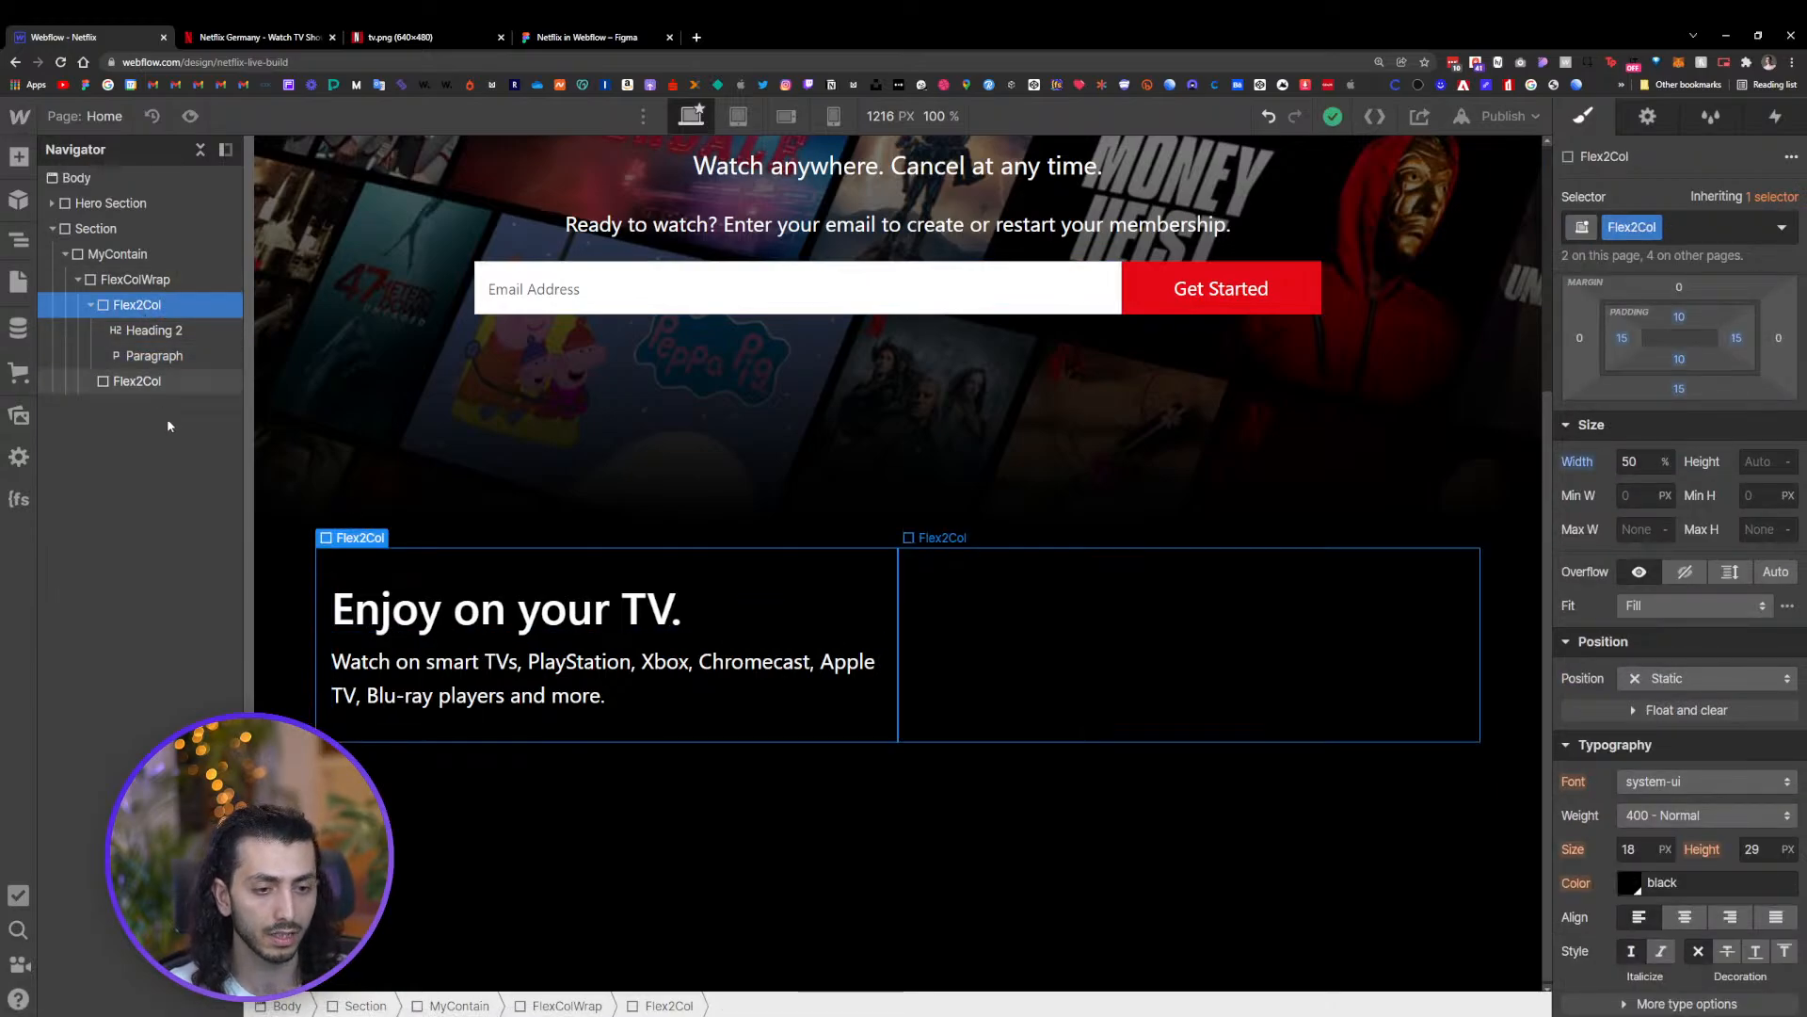
left_click(497, 669)
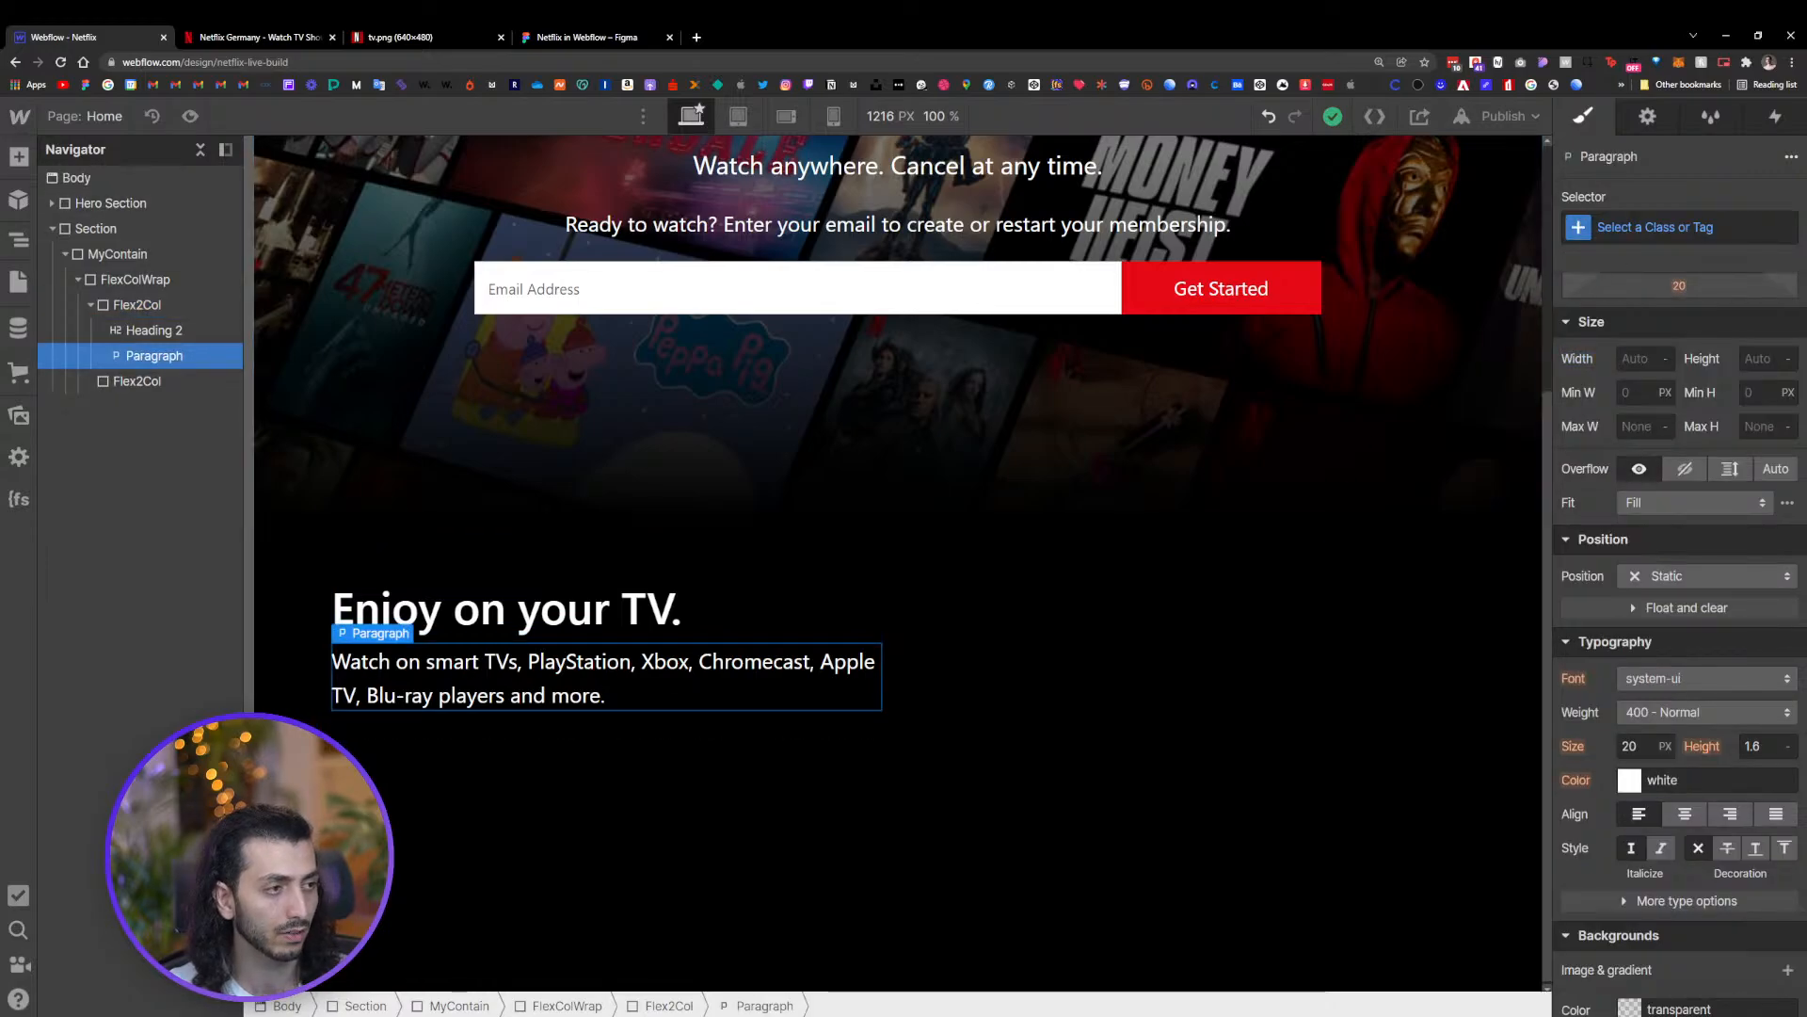
left_click(1673, 227)
type("m")
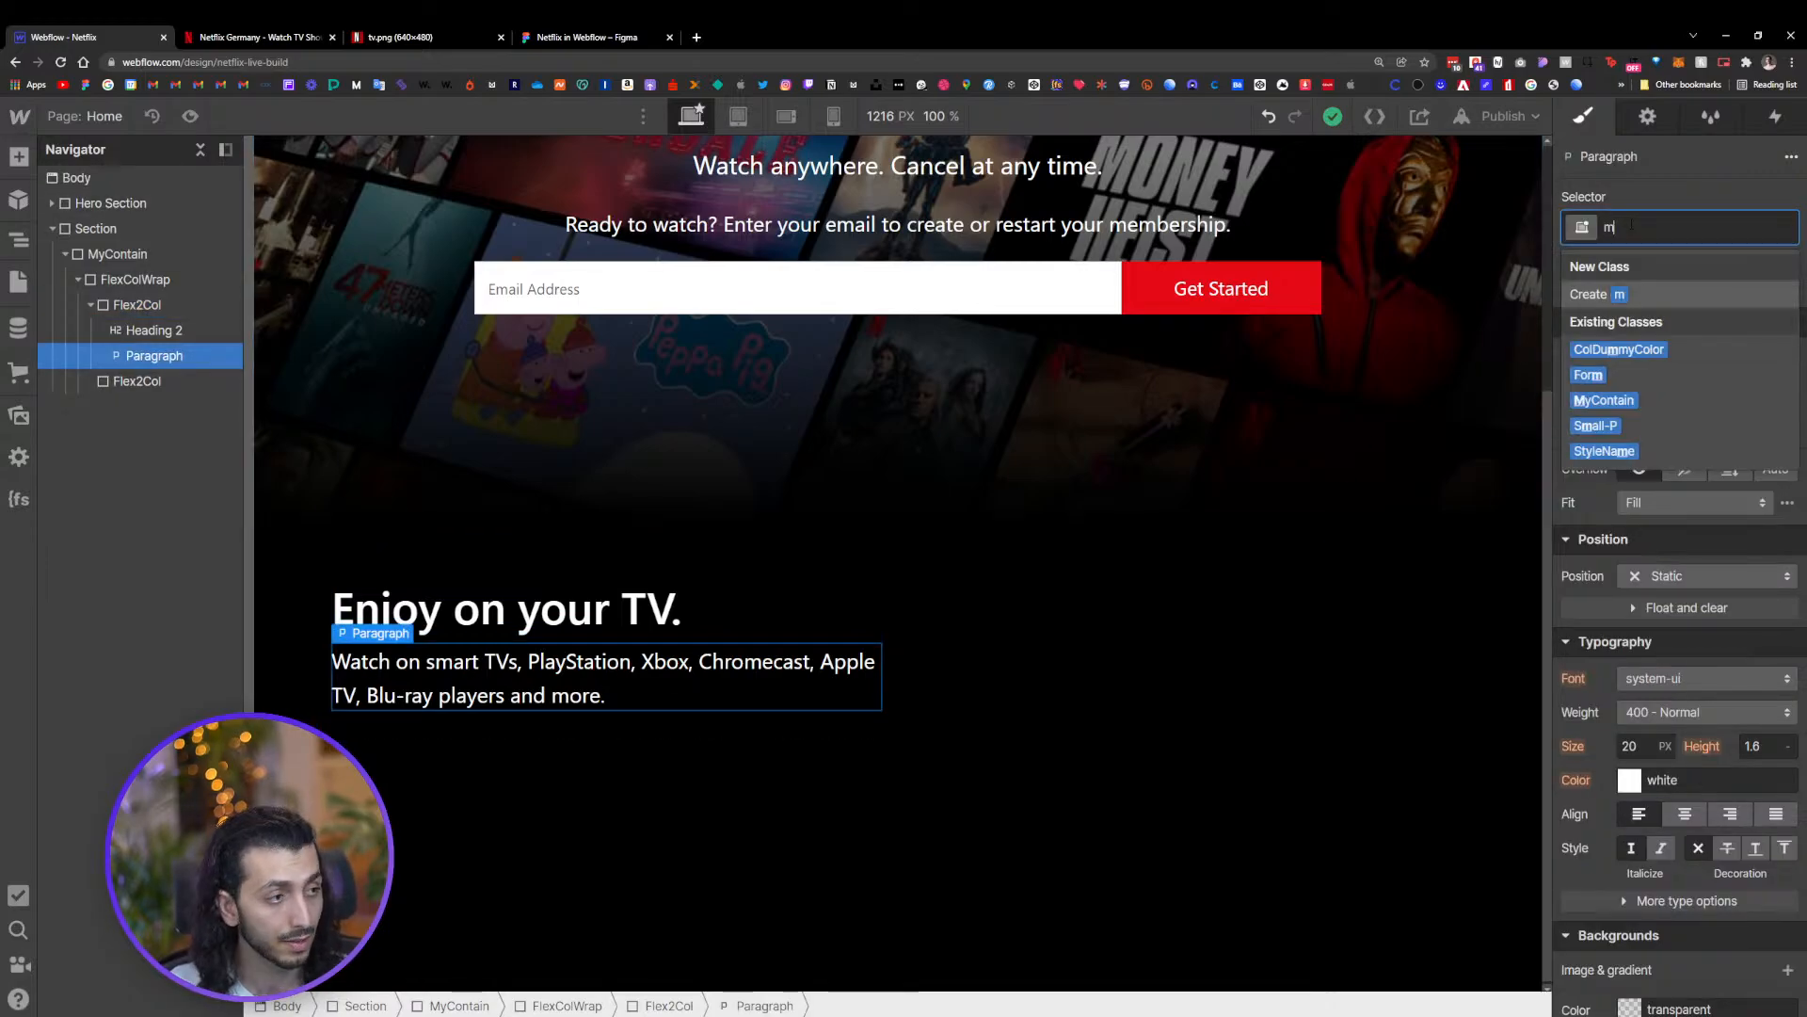
type("ax")
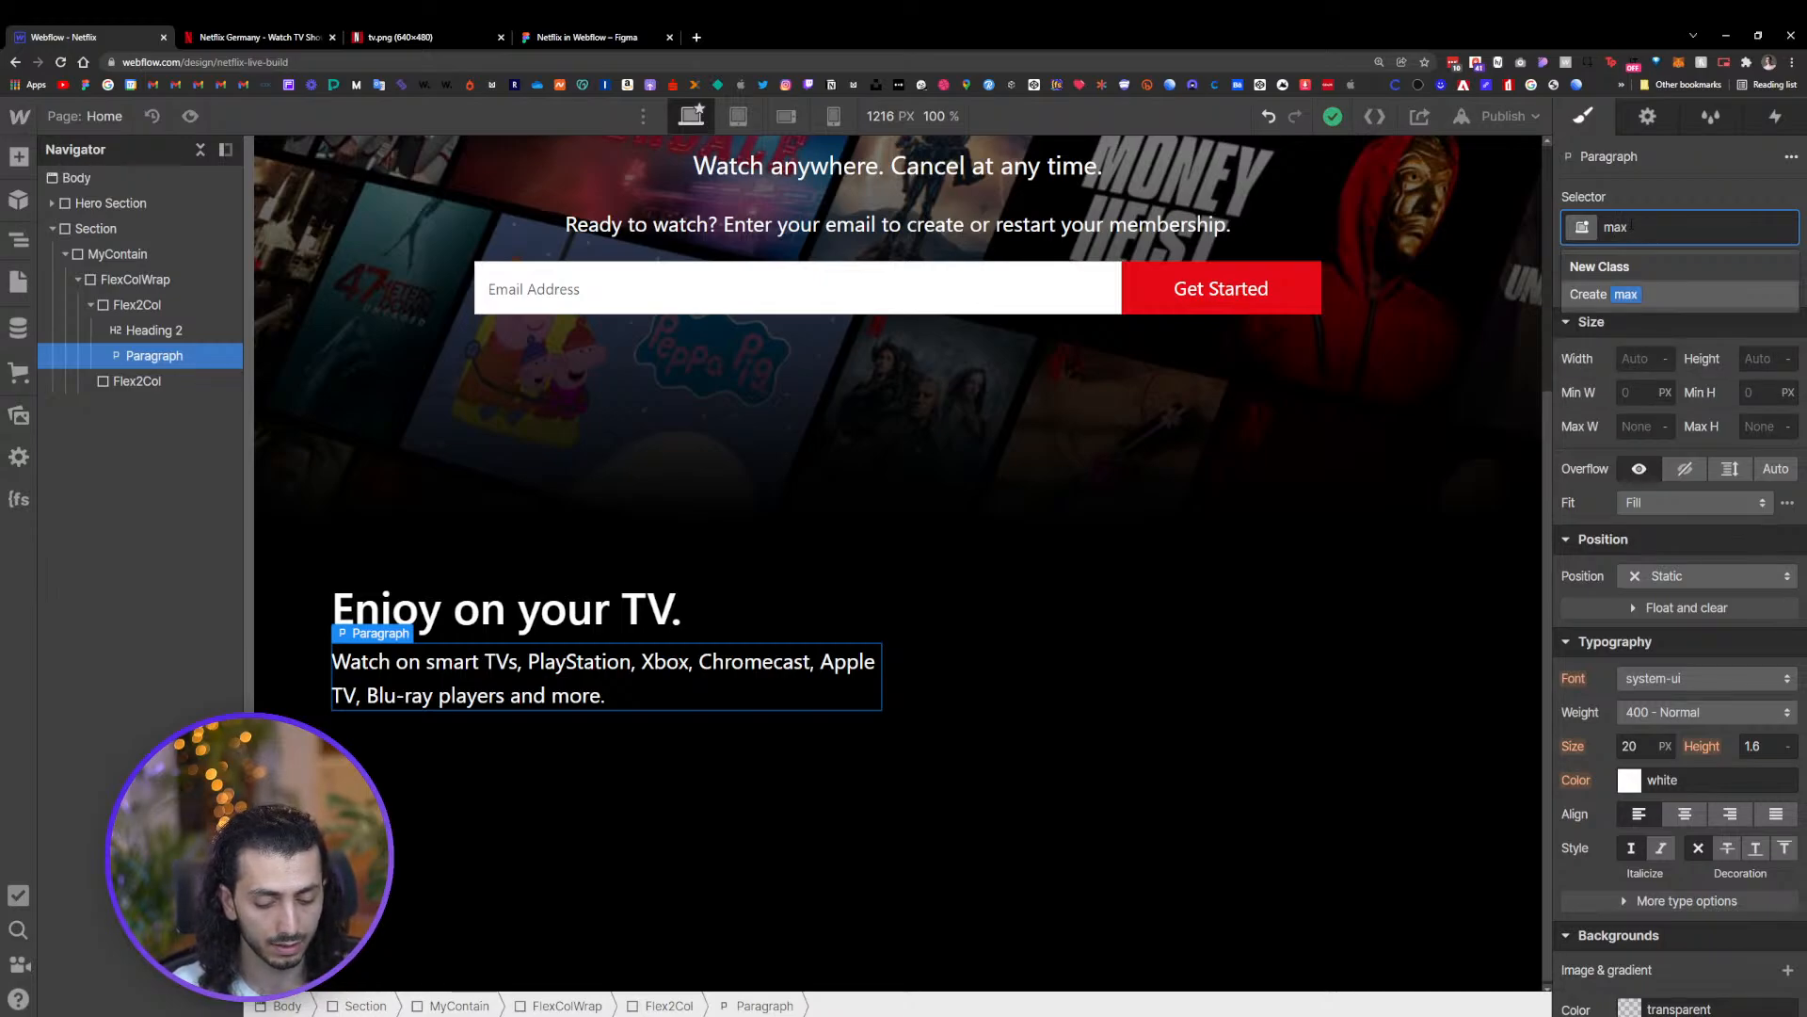
type(" 30")
key("Return")
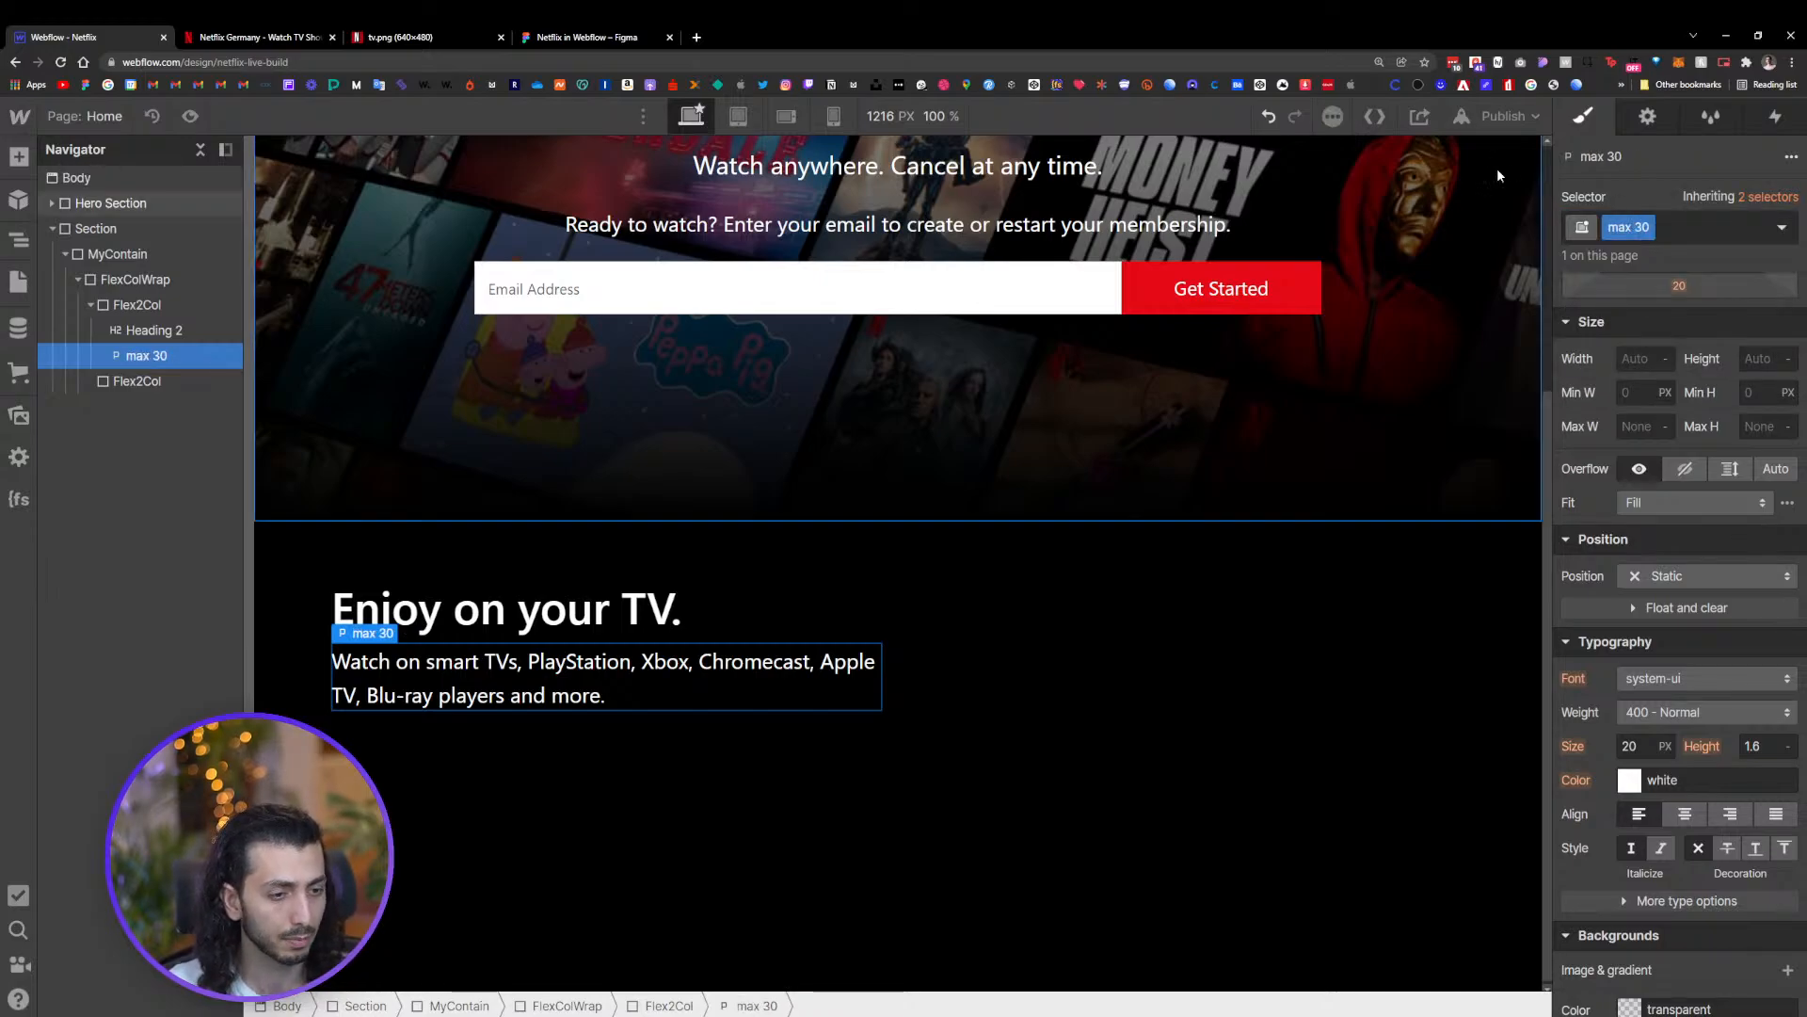
Set the paragraph's maximum width to 36 ch
left_click(1640, 426)
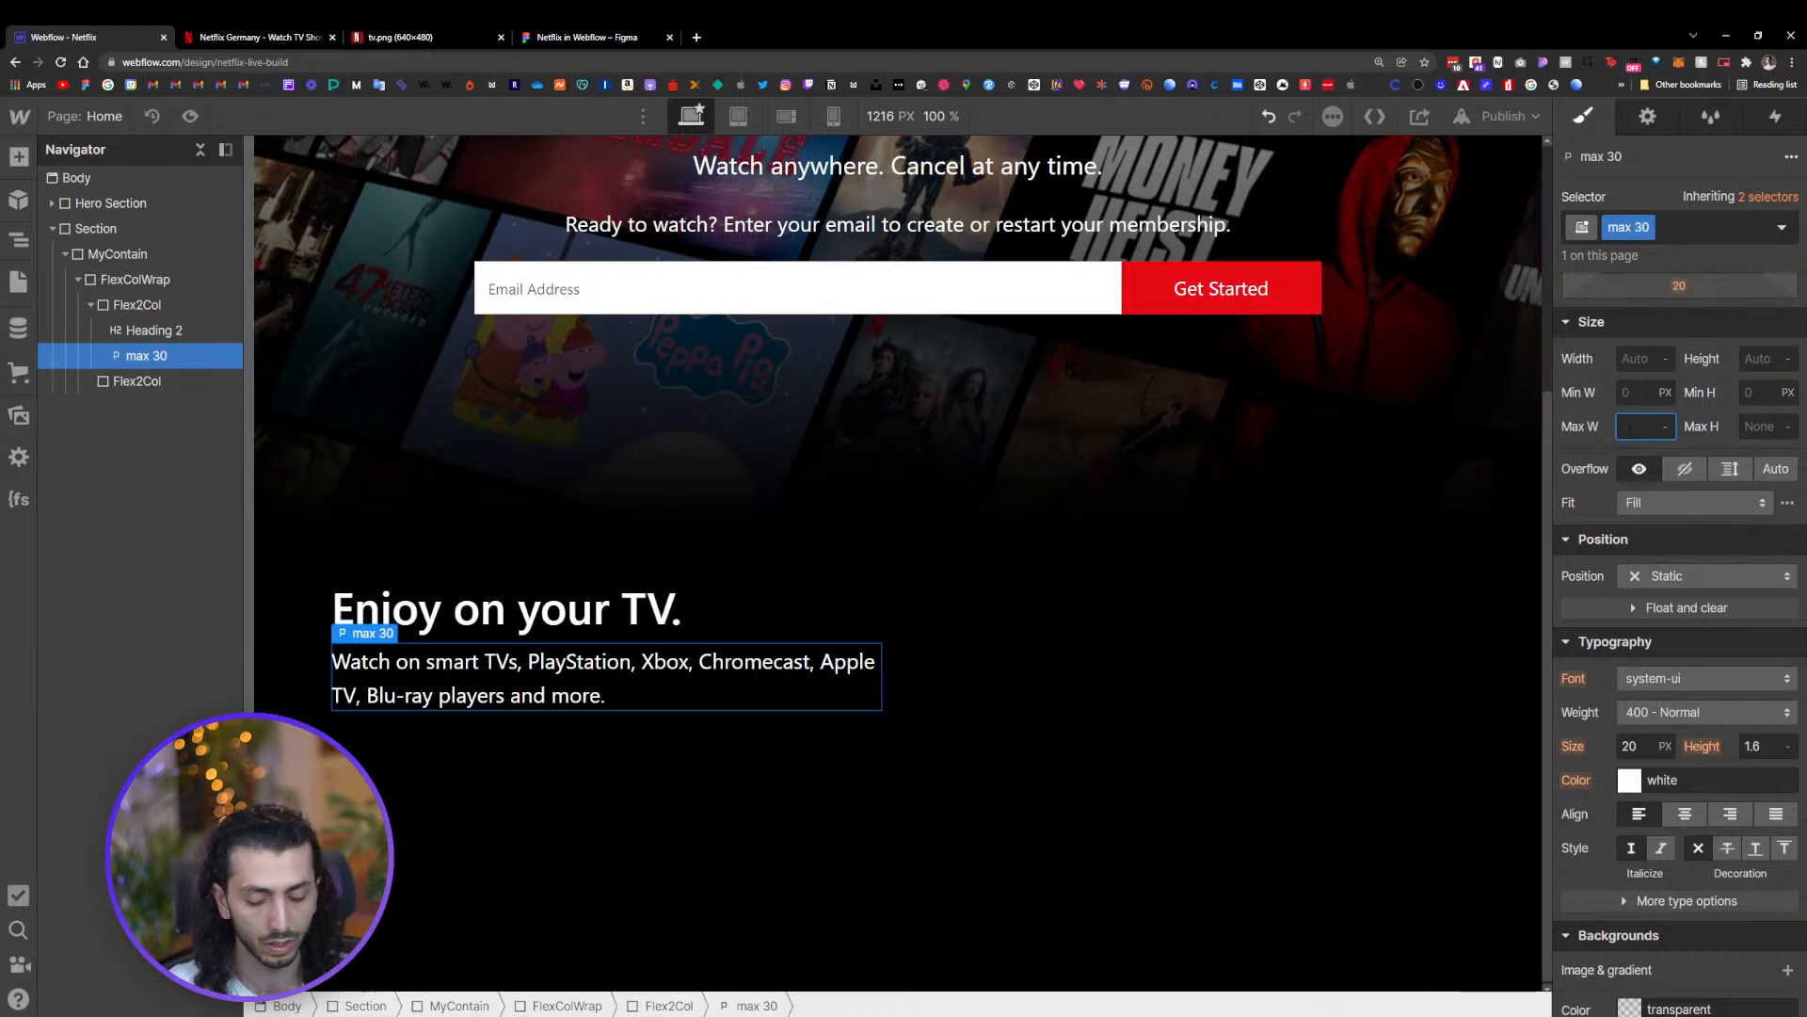
type("30ch")
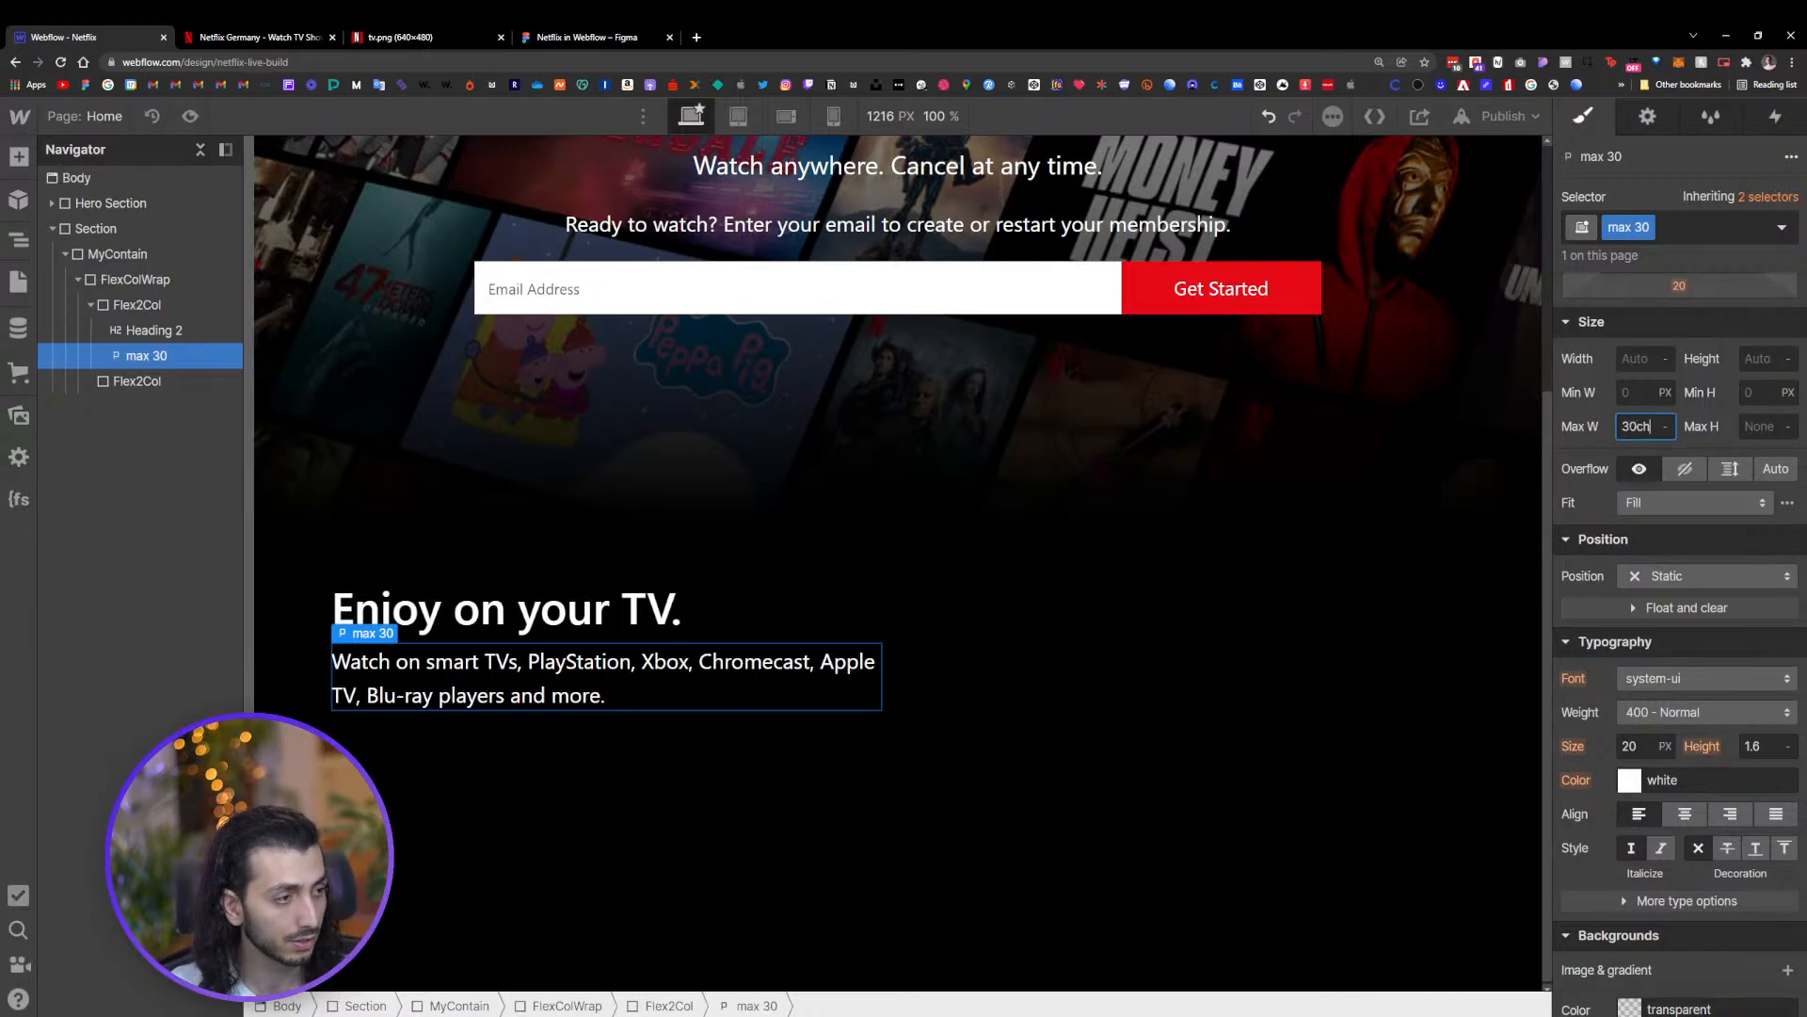
key("Return")
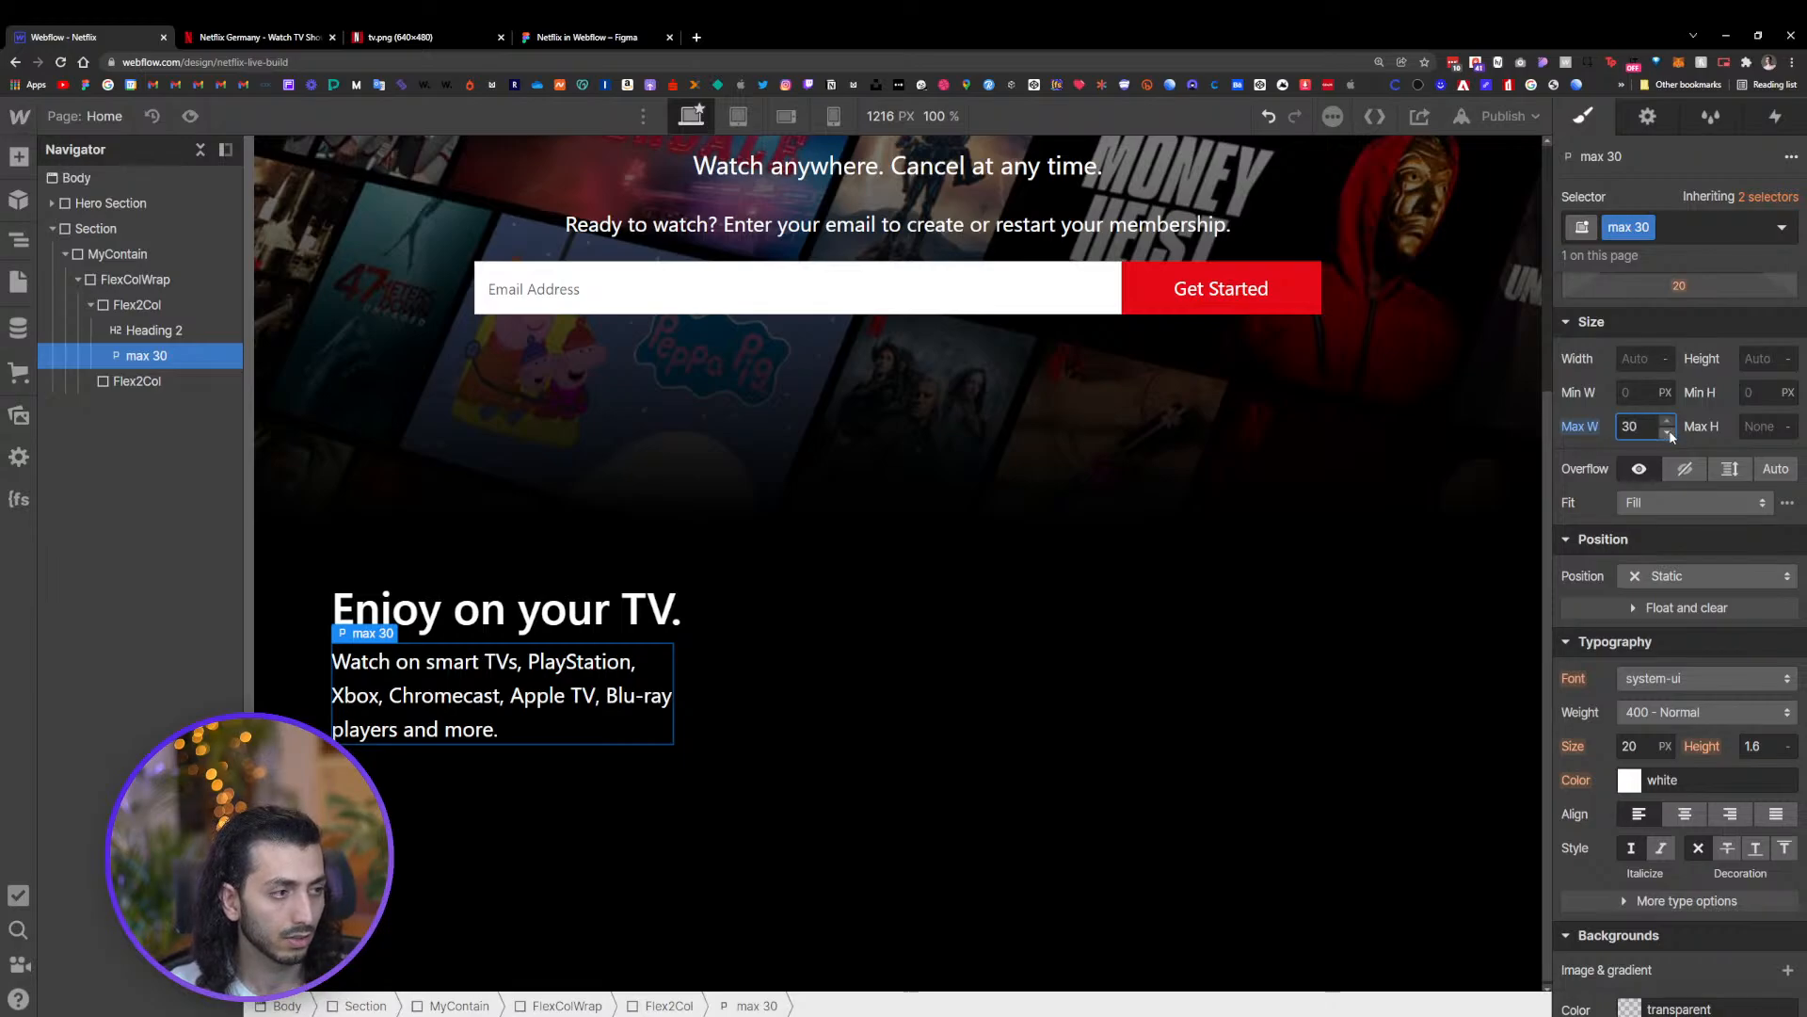
left_click_drag(1666, 430, 1668, 444)
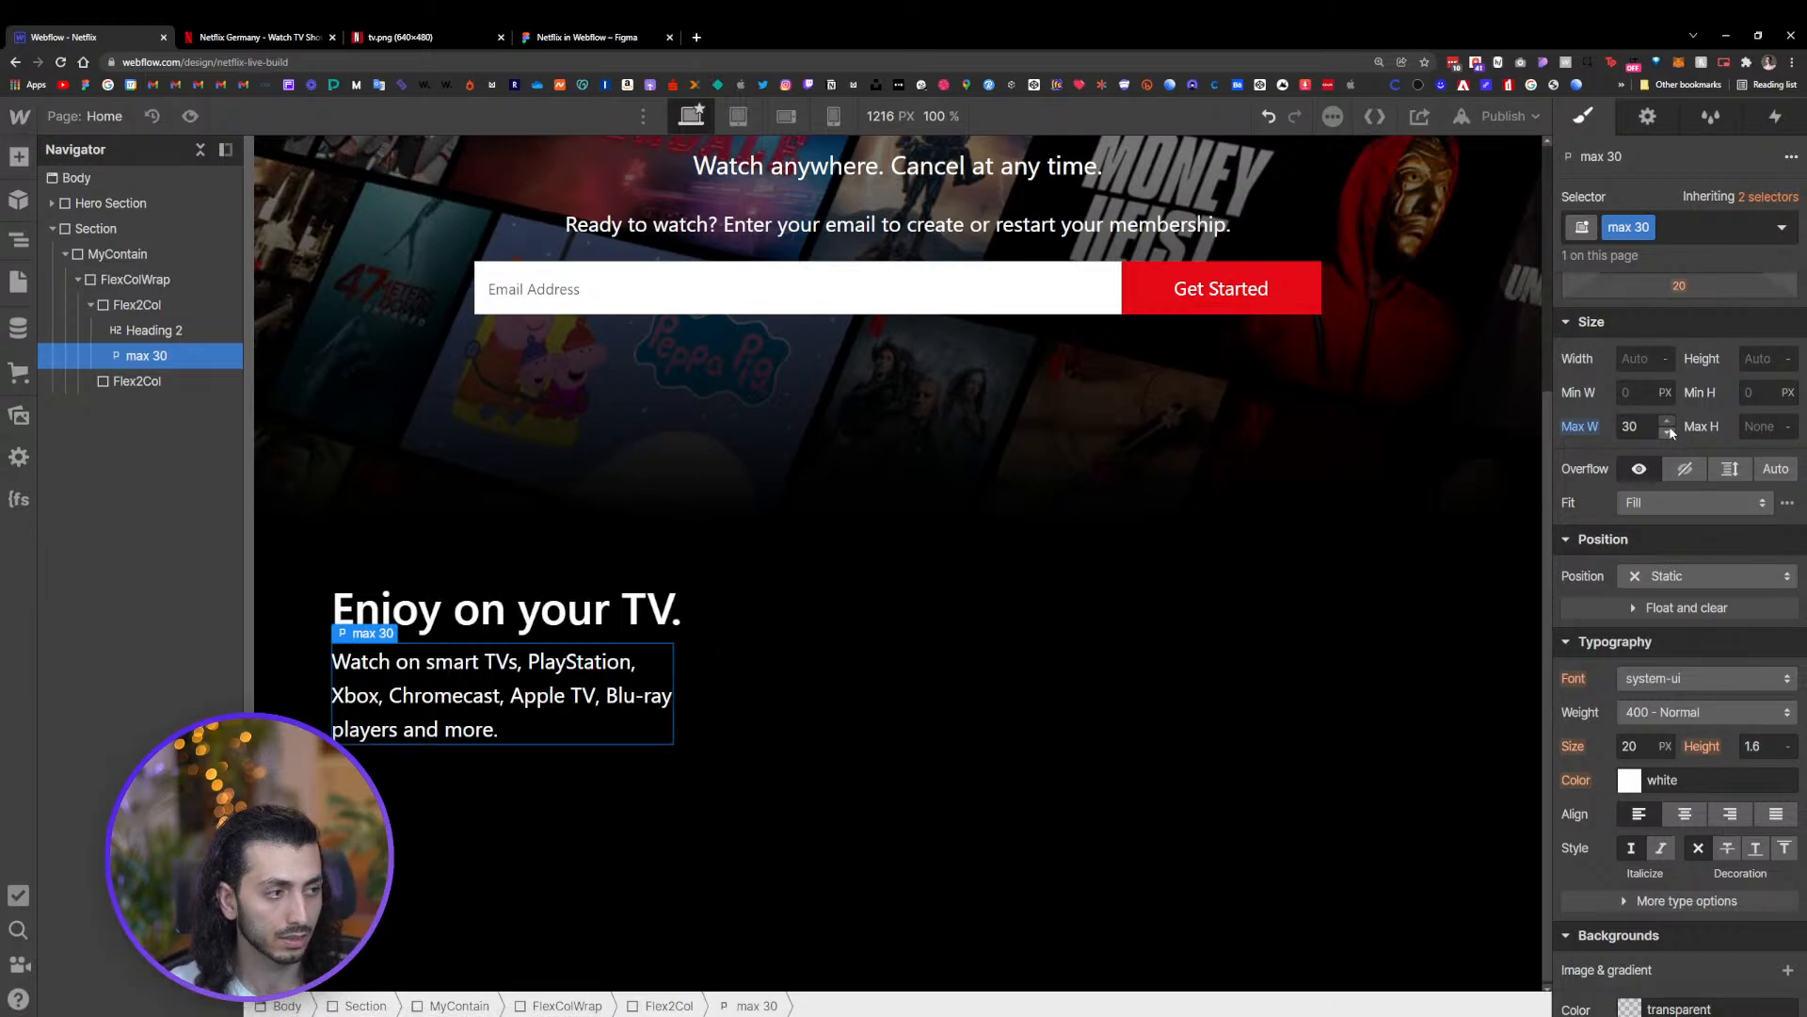
left_click(1668, 422)
left_click(1668, 422)
left_click(1668, 422)
left_click(1668, 421)
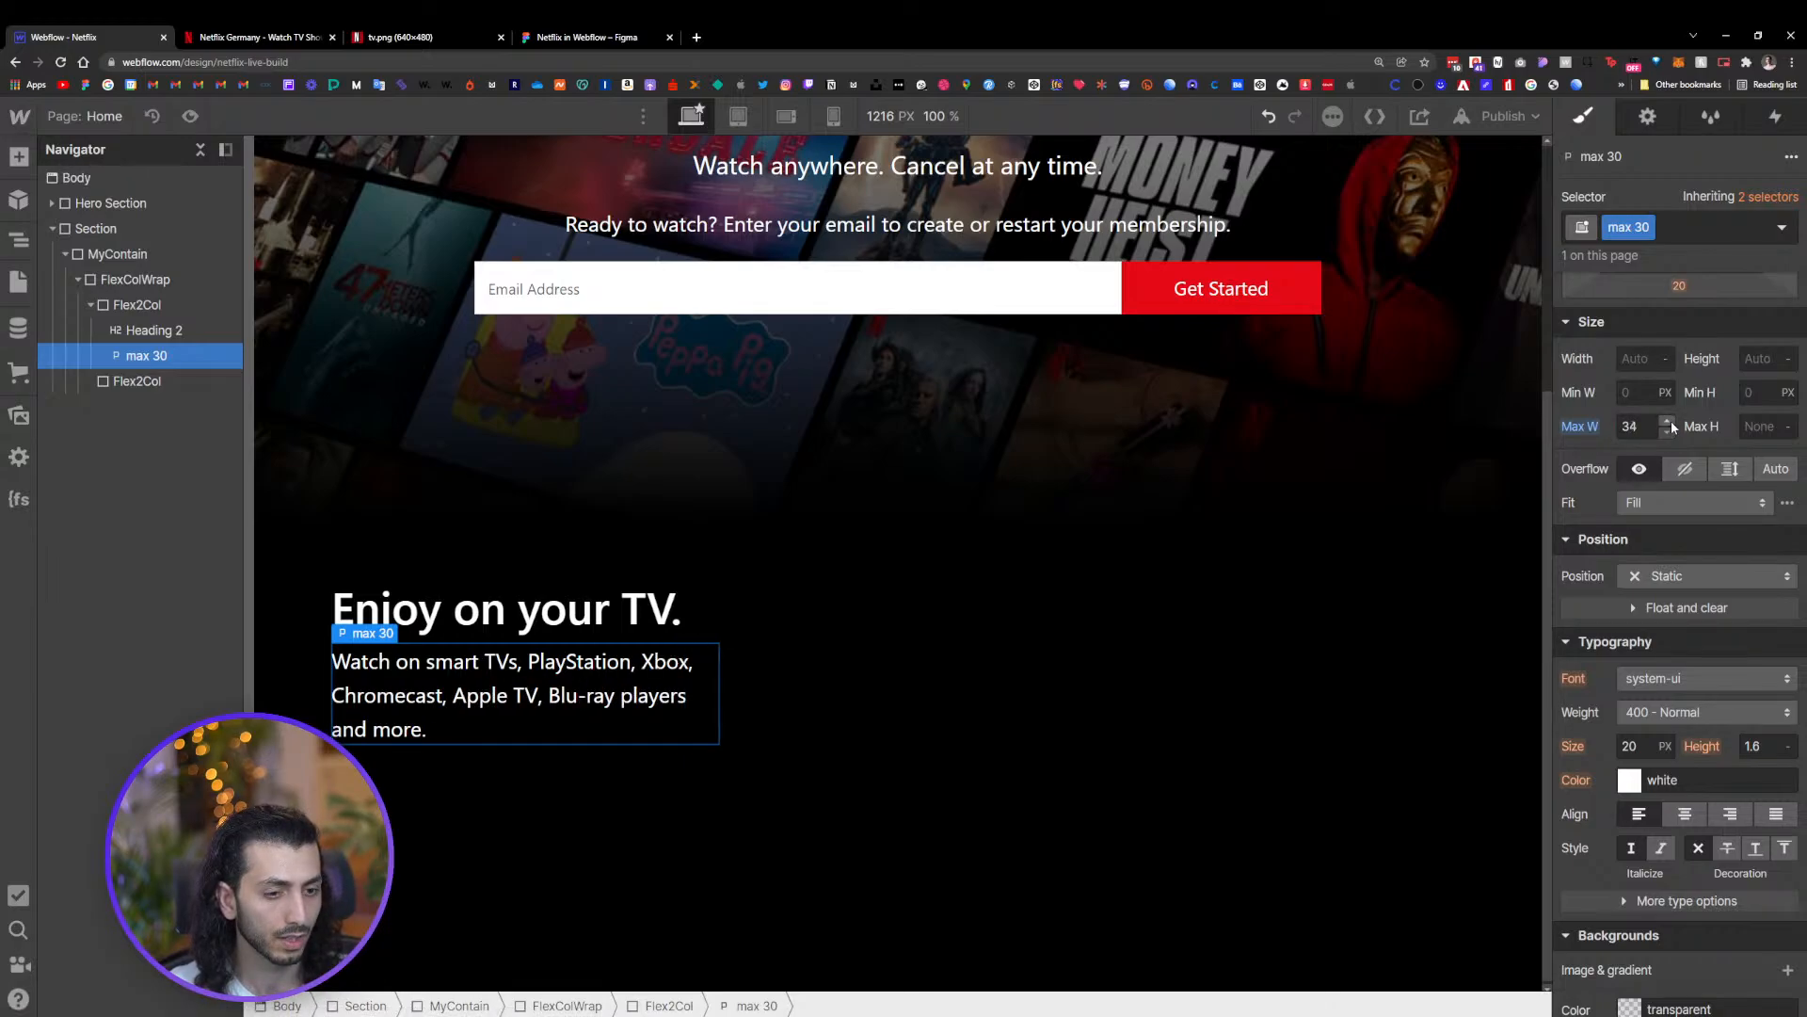
left_click(1668, 421)
left_click(1669, 421)
left_click(1669, 422)
left_click(1669, 421)
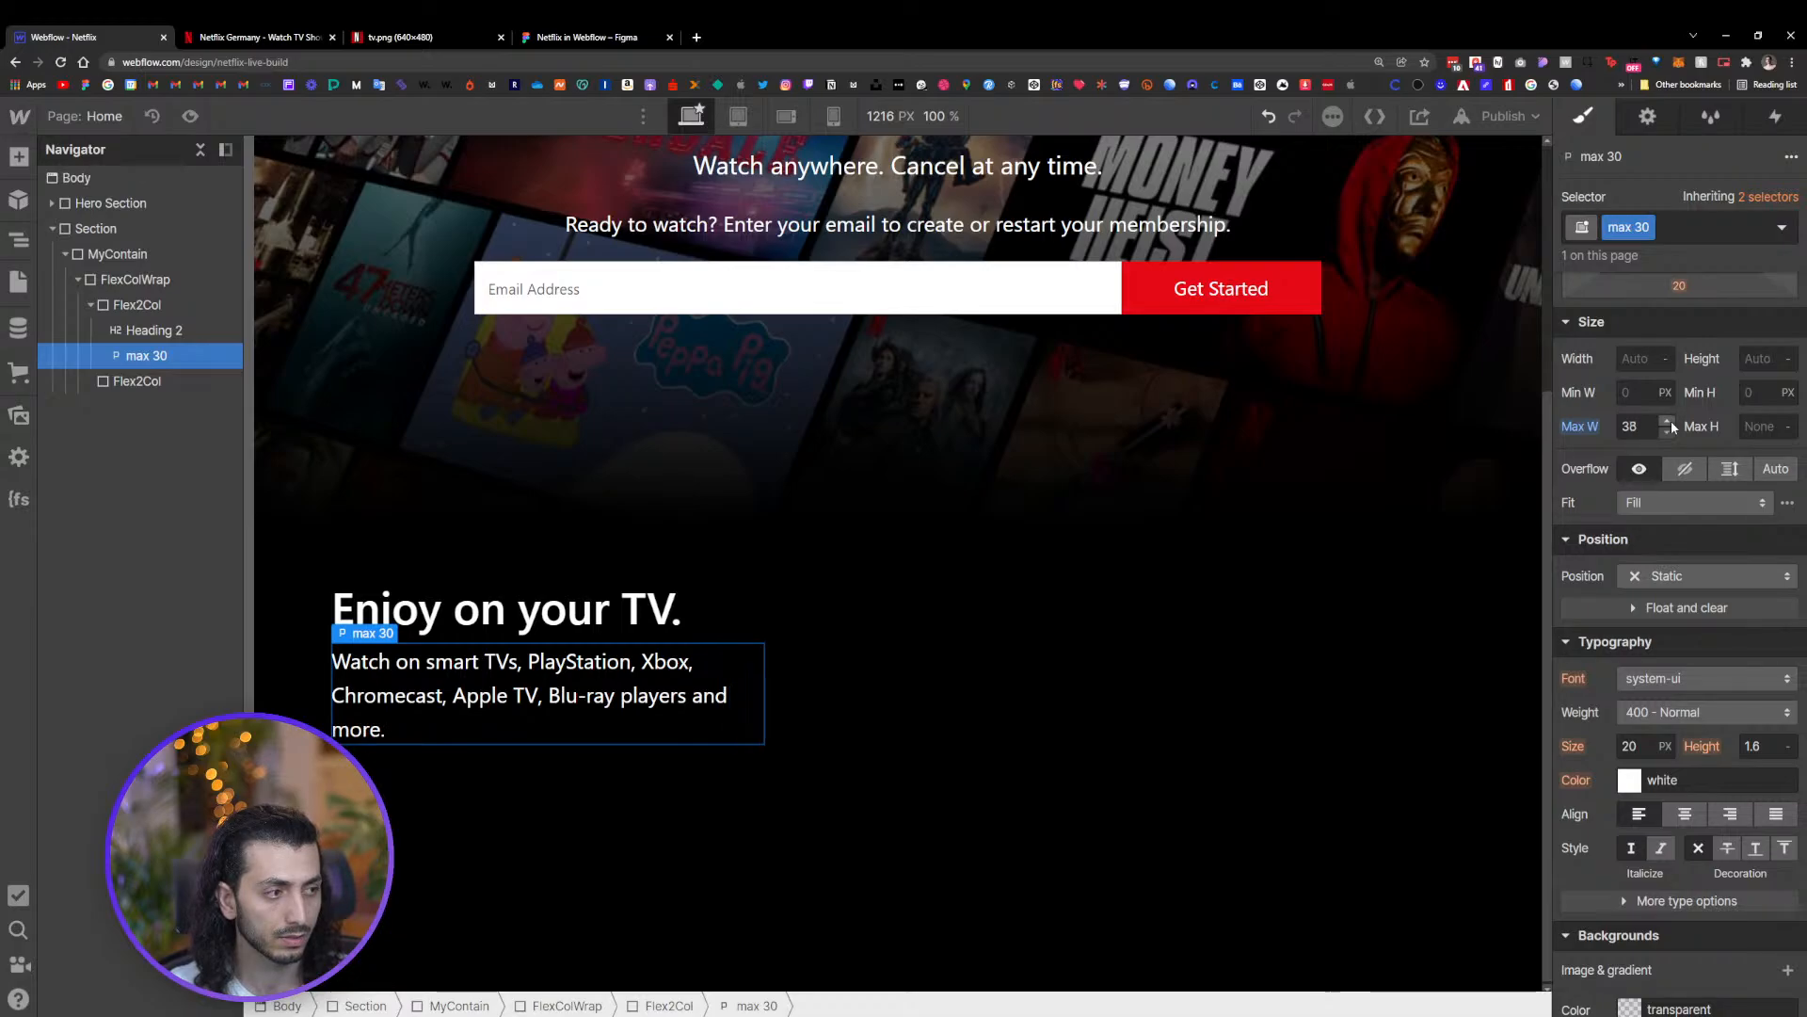
left_click(1670, 421)
left_click(1668, 434)
left_click(1668, 435)
left_click(1668, 435)
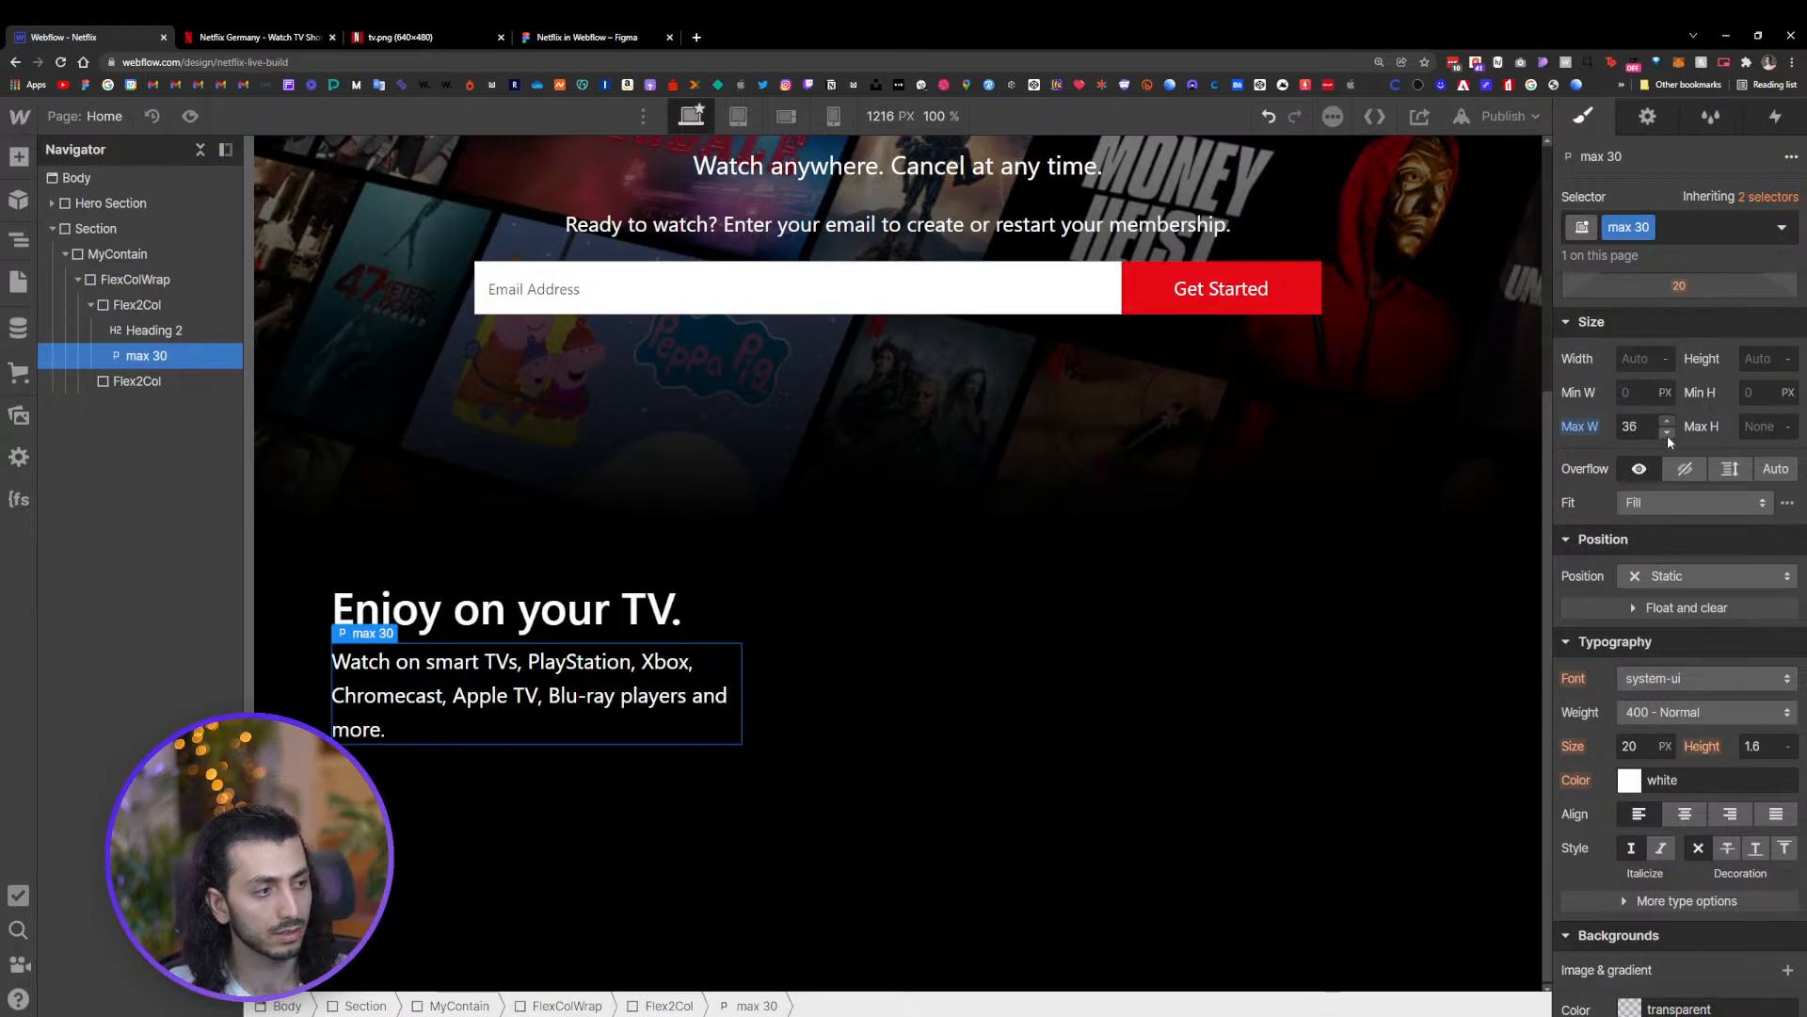
Rename the paragraph's class to 'max 36'
double_click(1635, 229)
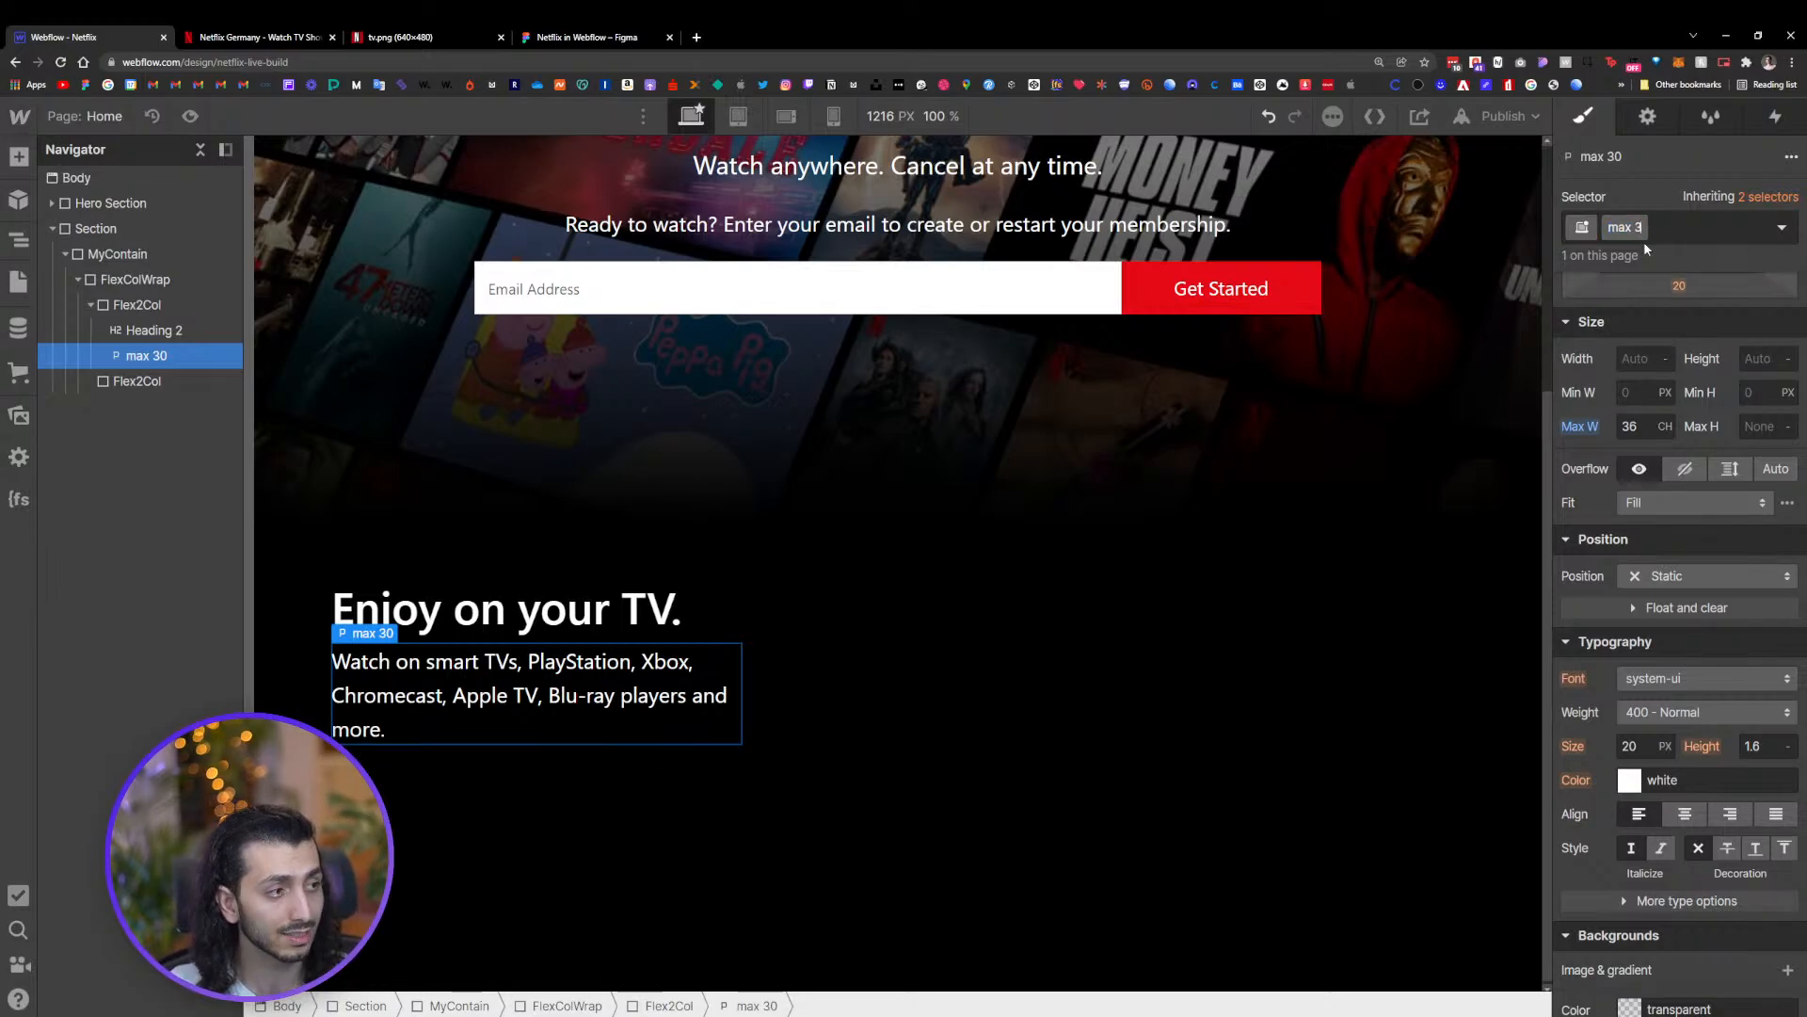
key("BackSpace")
key("BackSpace")
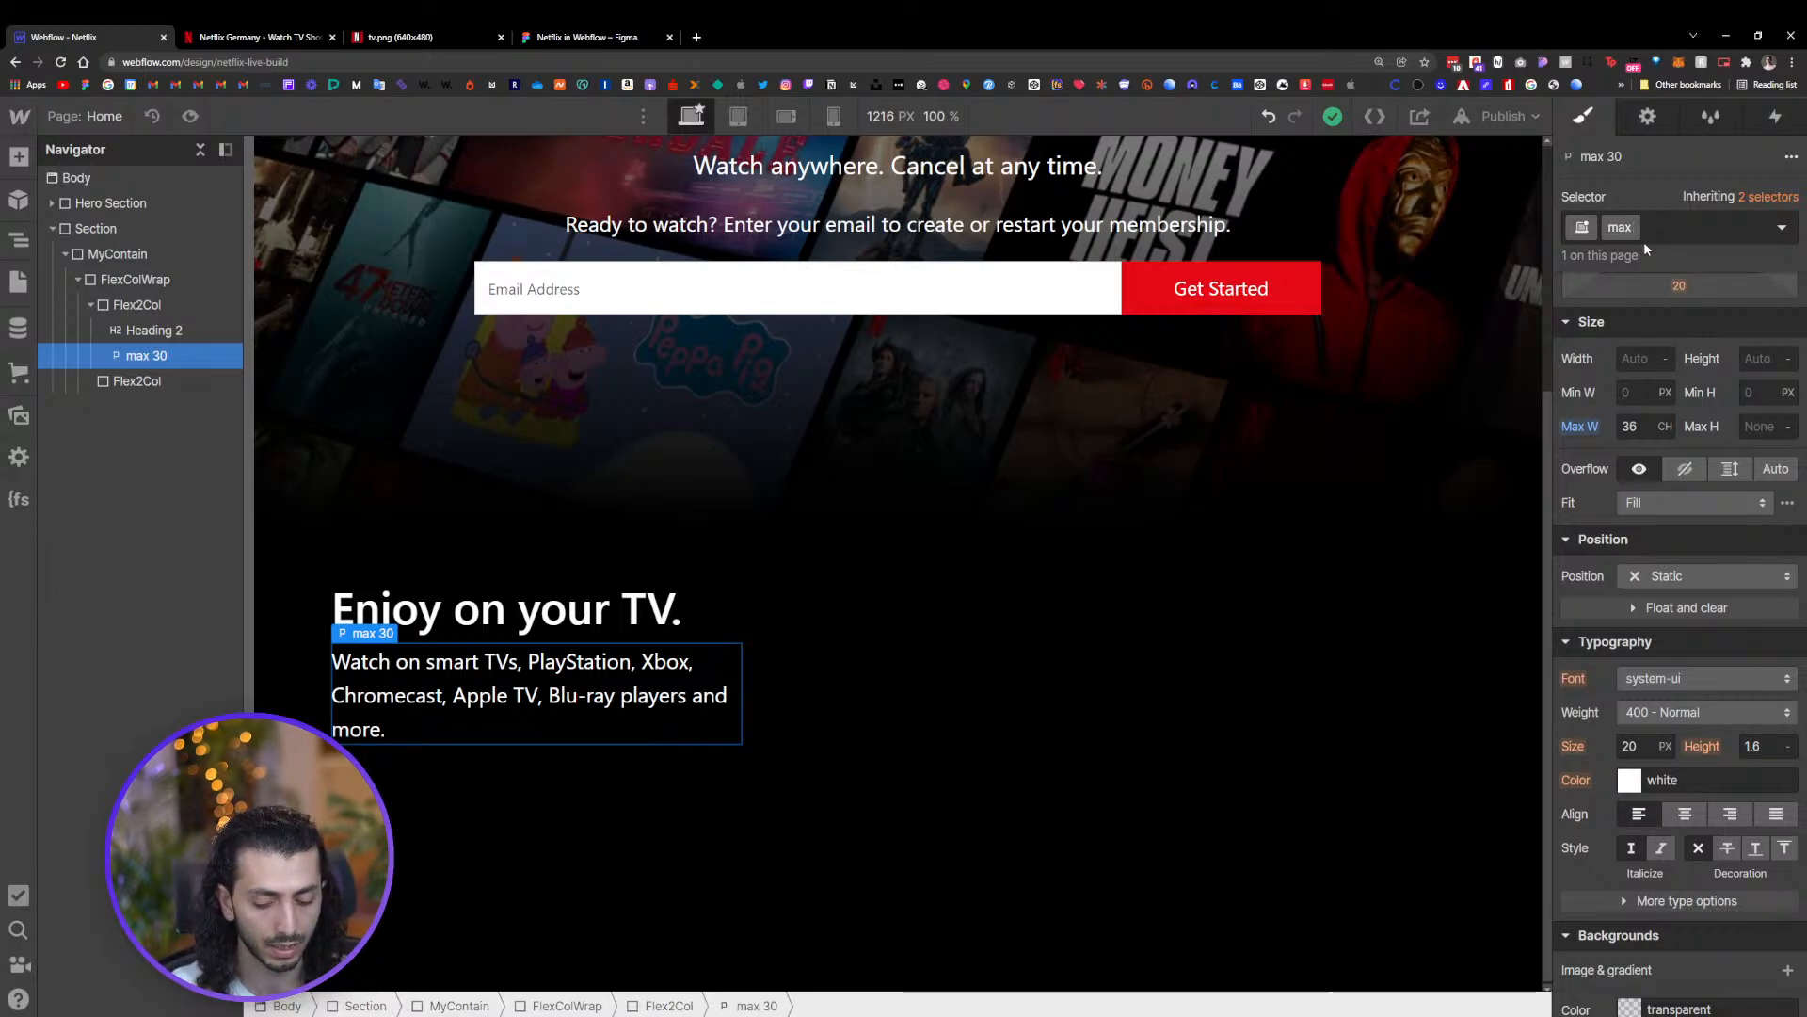
type("36")
key("Return")
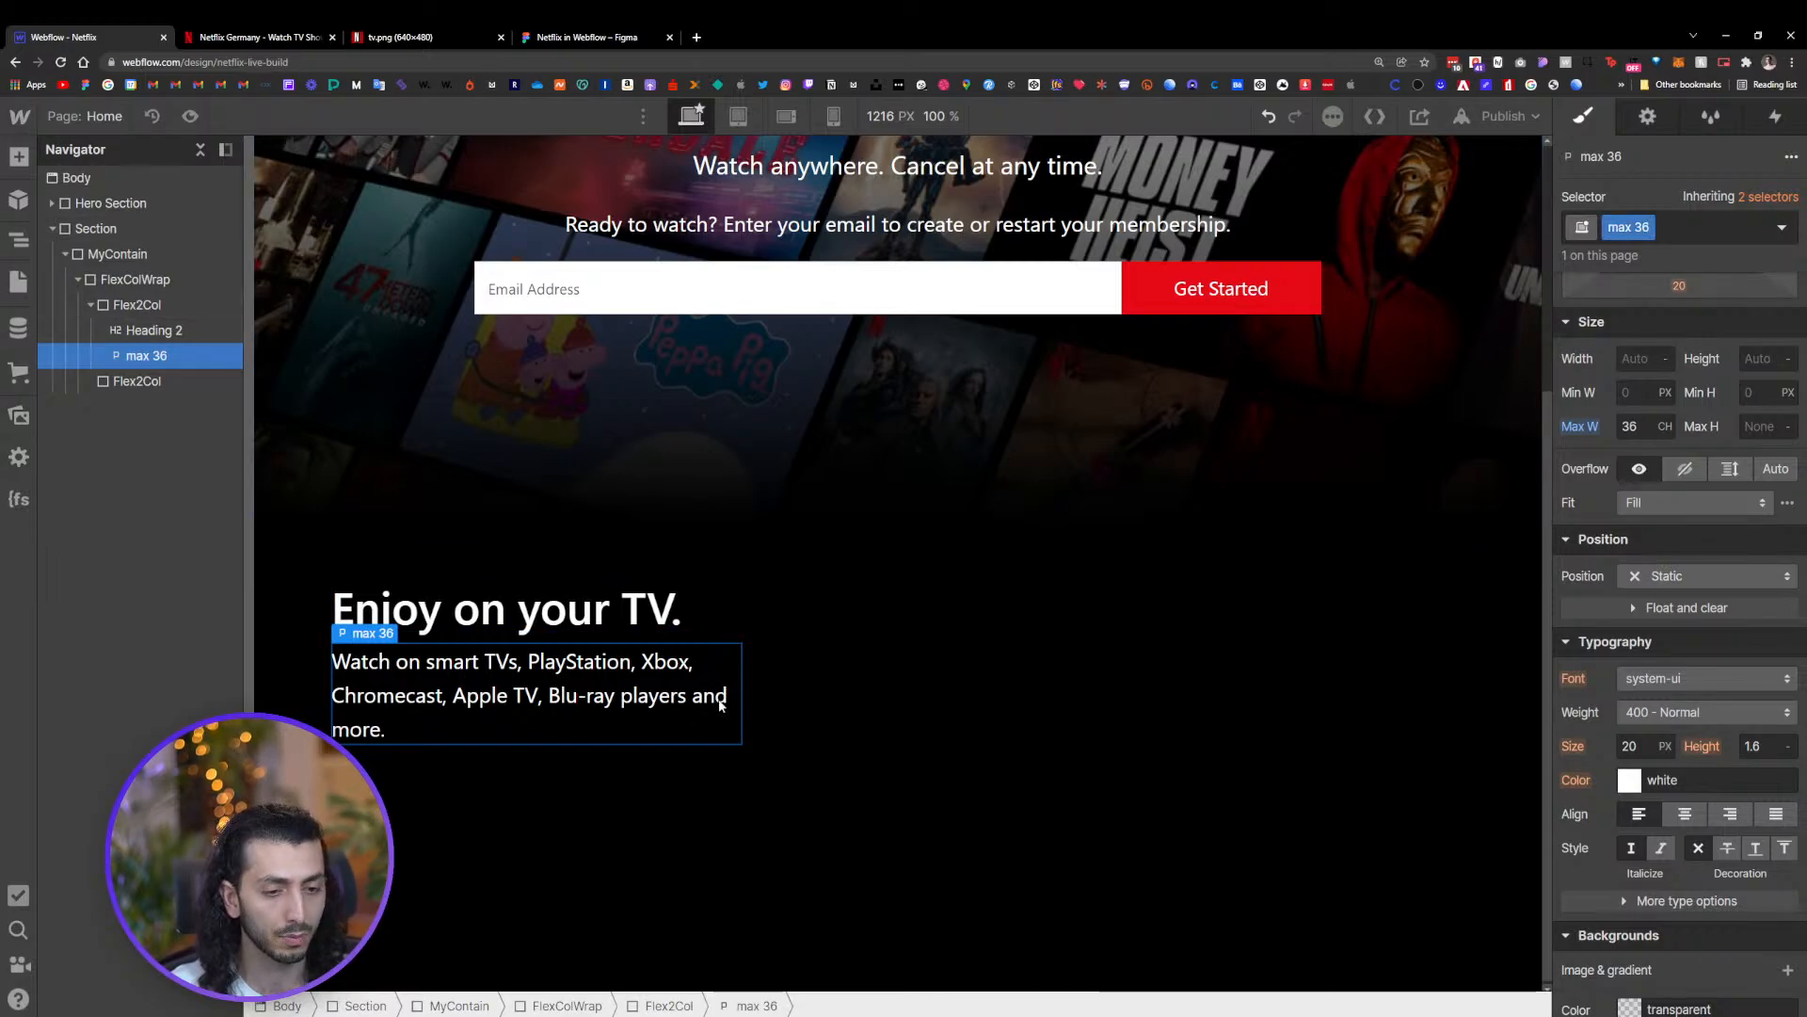
Compare the 'Enjoy on your TV.' section with the TV image frame in the Figma design
left_click(584, 612)
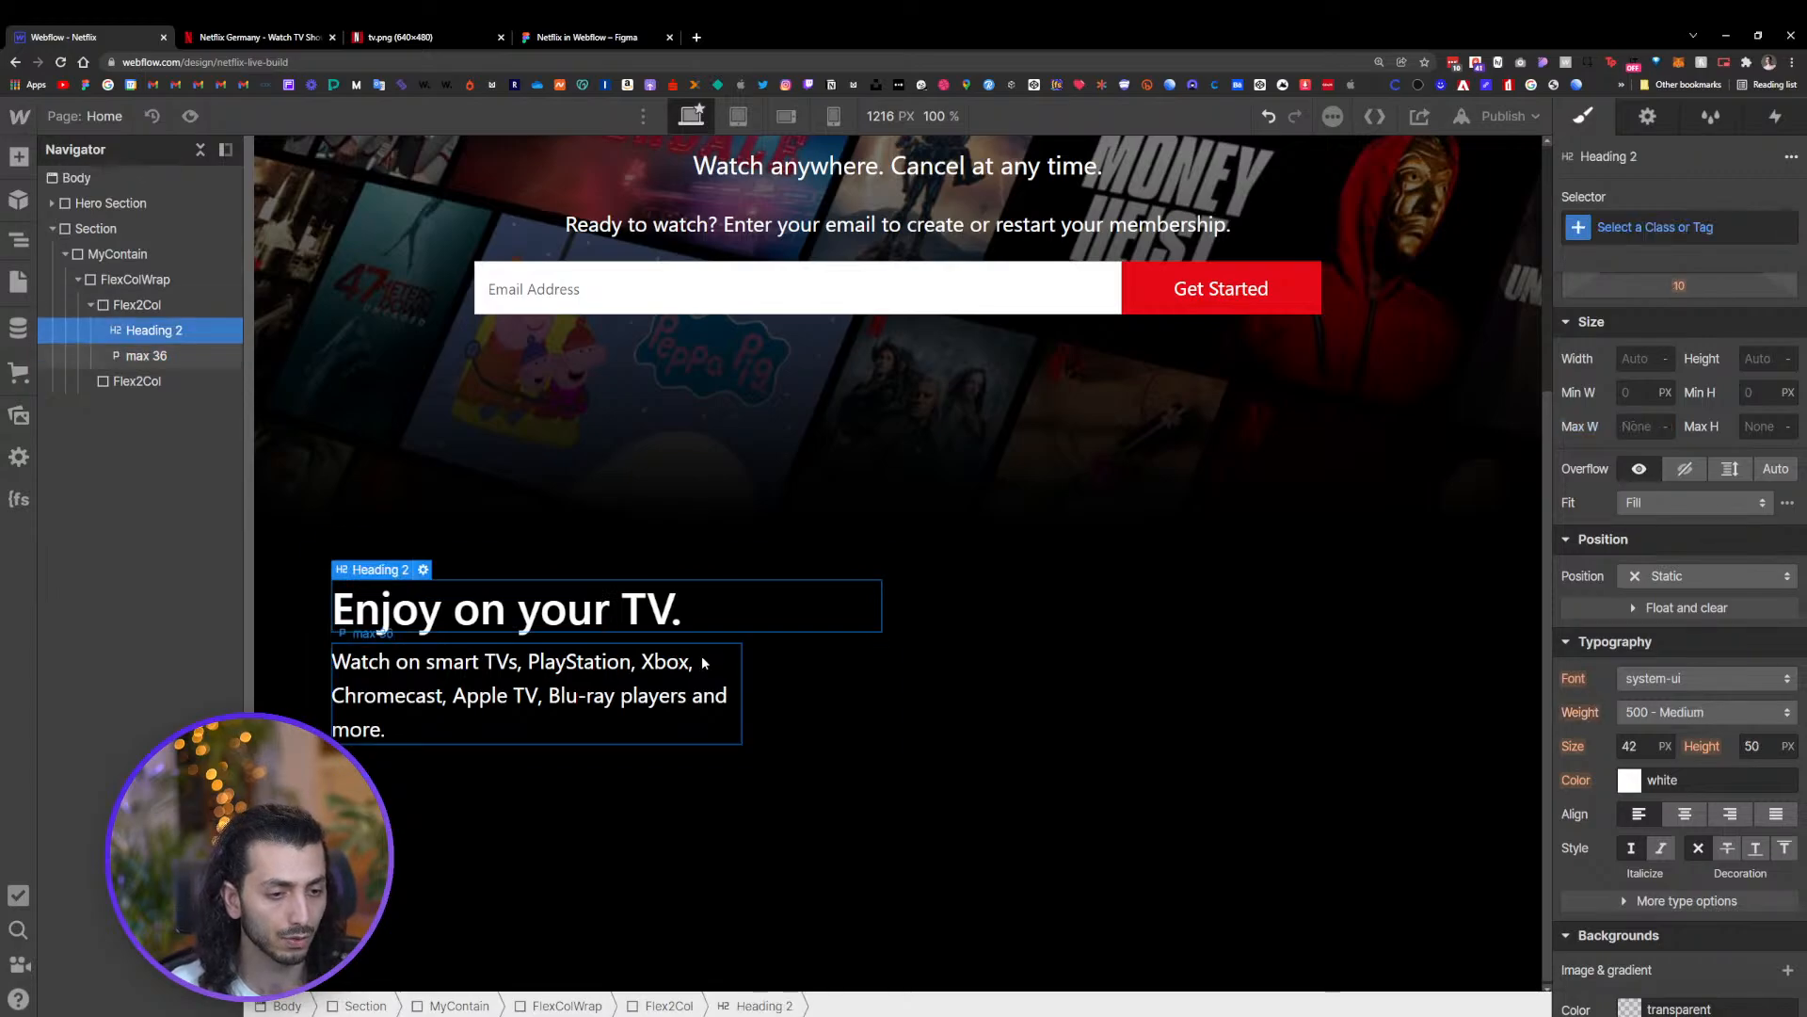
left_click(702, 656)
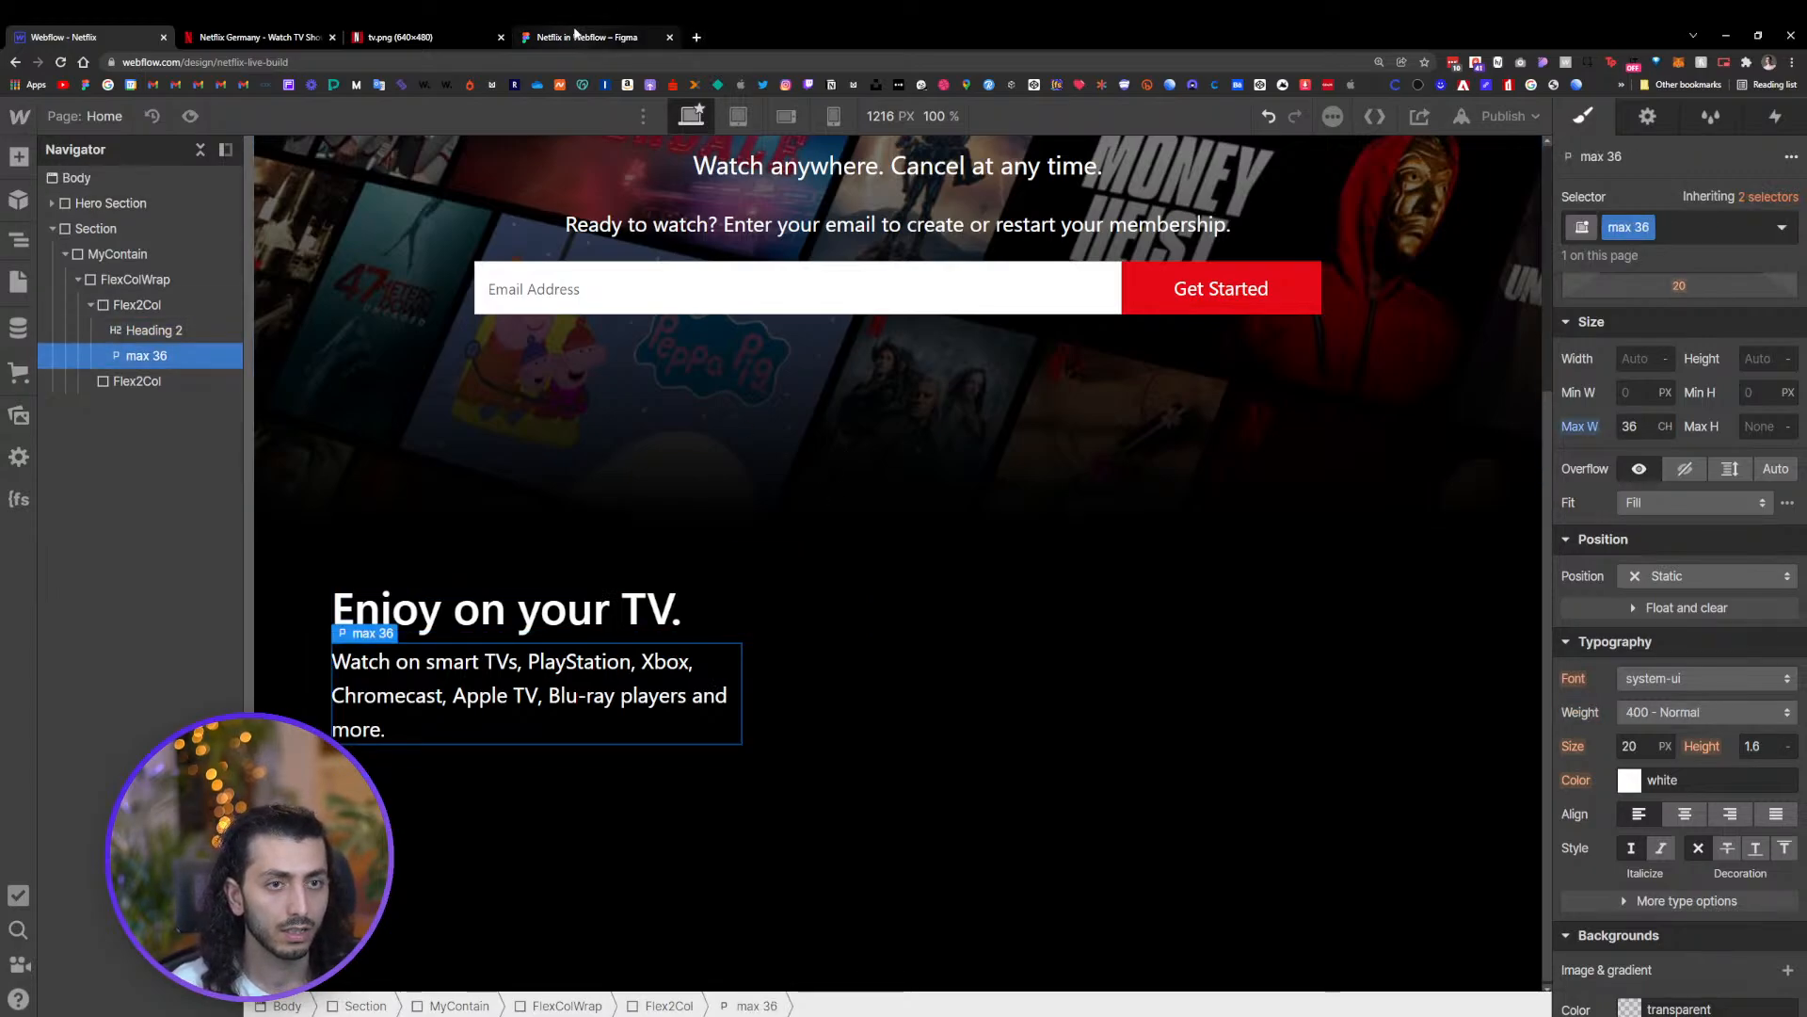
left_click(576, 33)
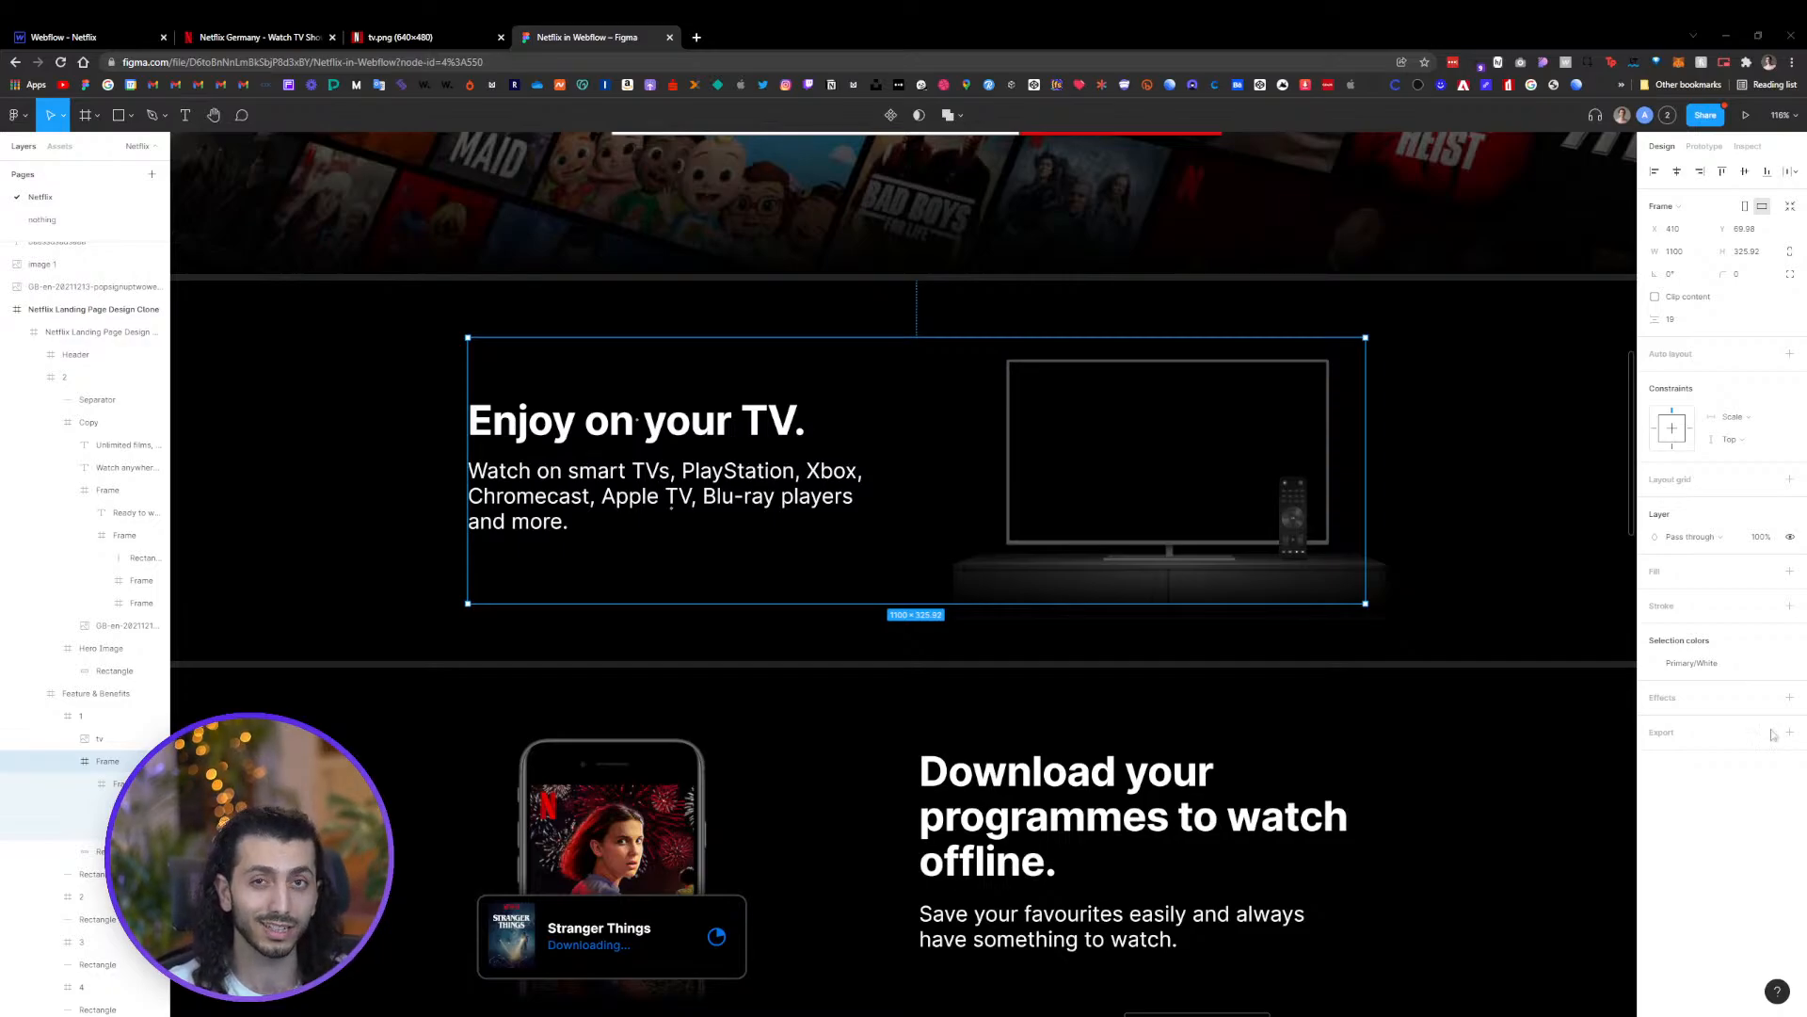
left_click(1357, 618)
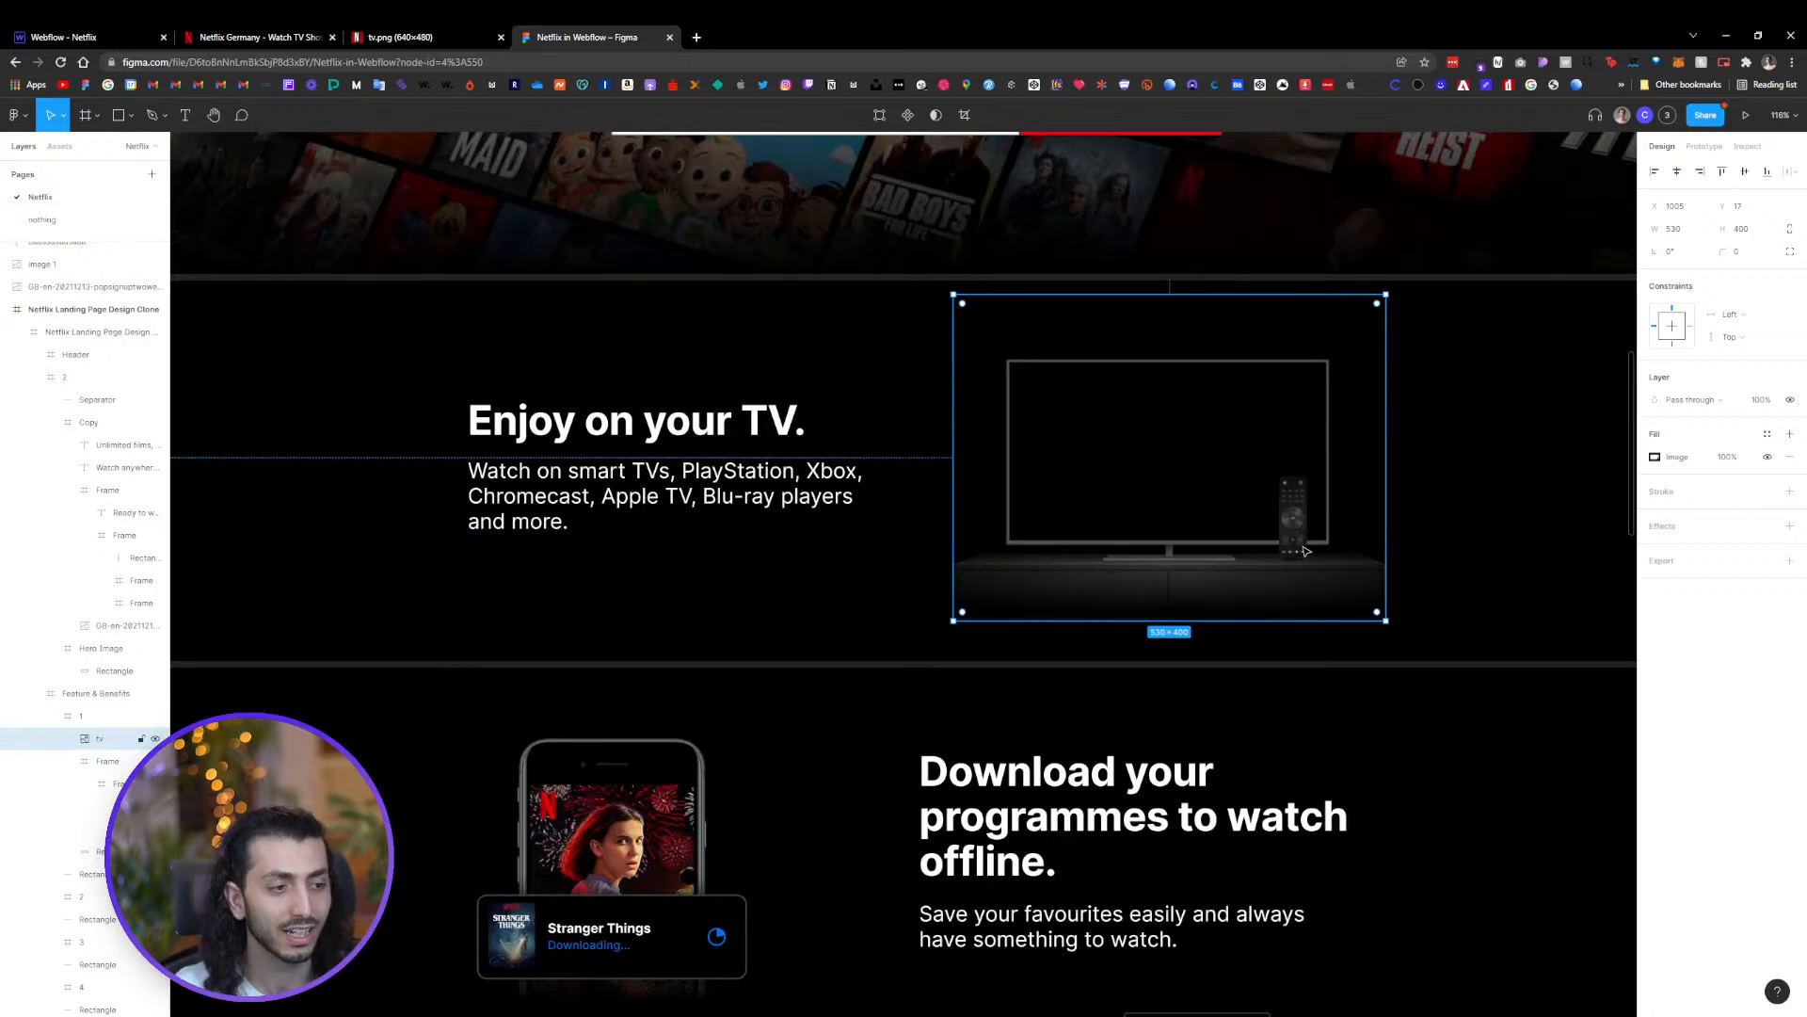
scroll(1308, 556, "down", 5)
scroll(1311, 561, "right", 2)
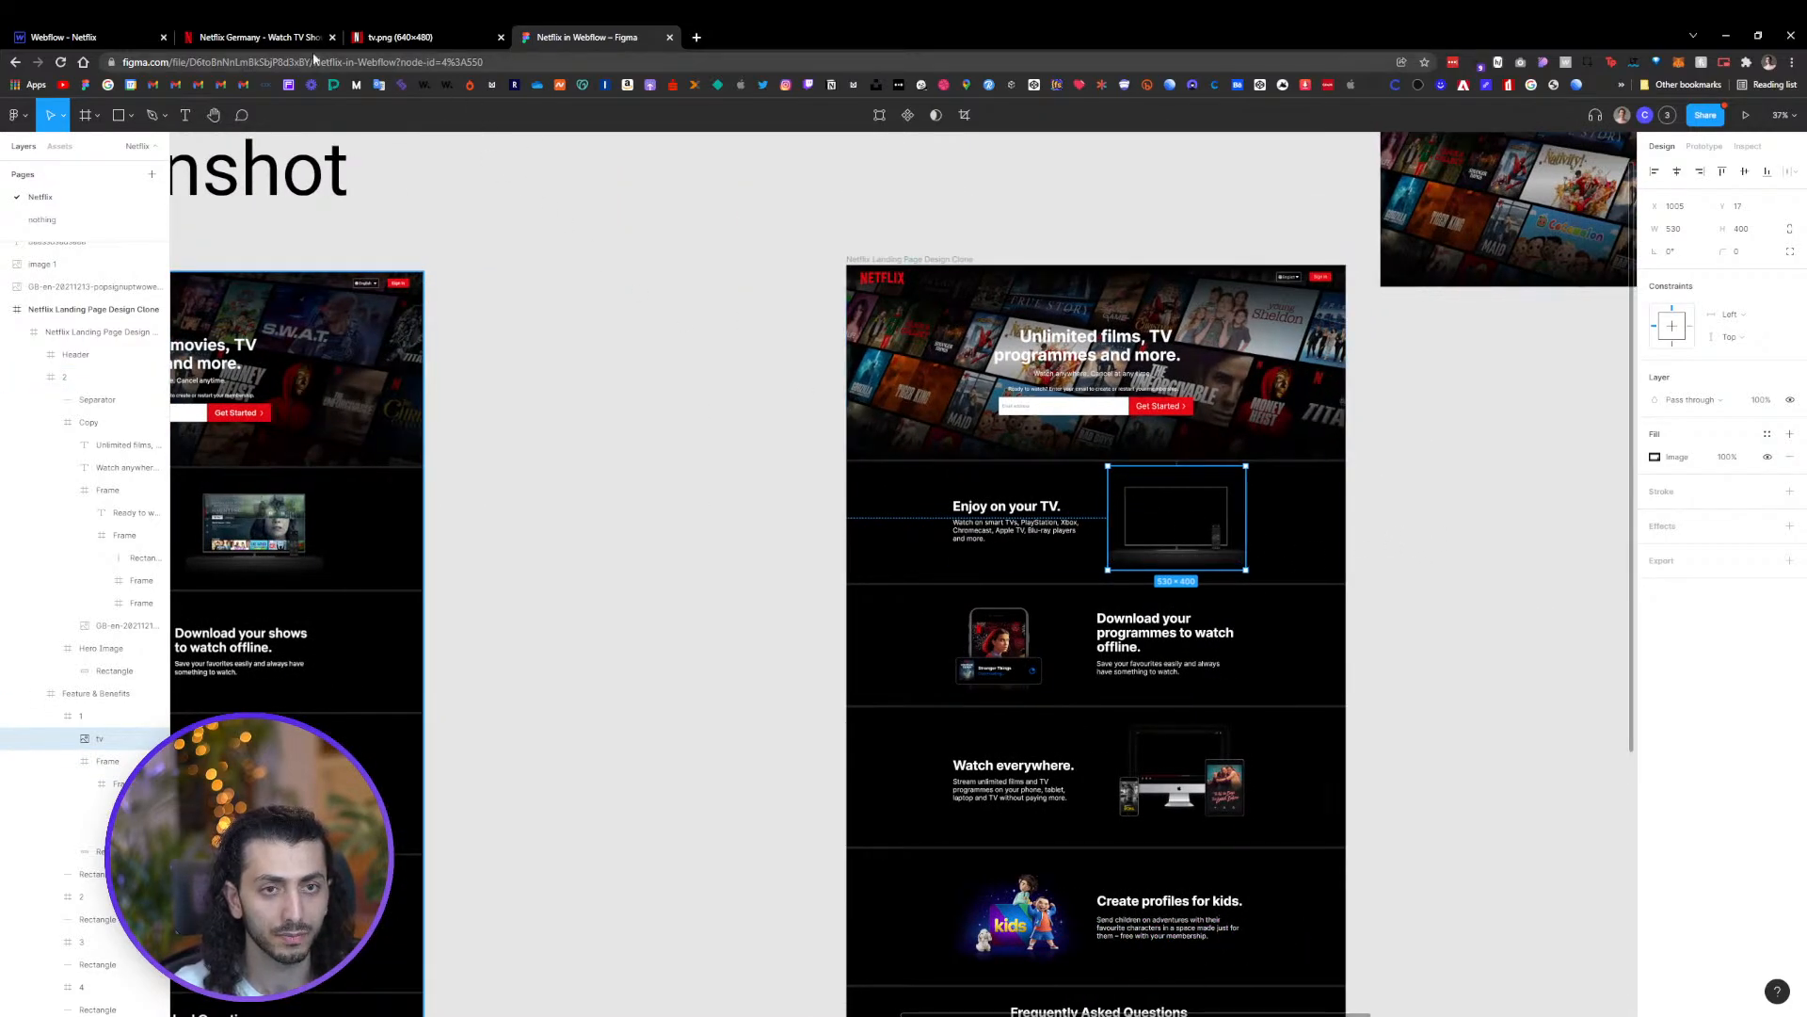
Select the empty second column and browse the asset library folders for the TV image
left_click(111, 37)
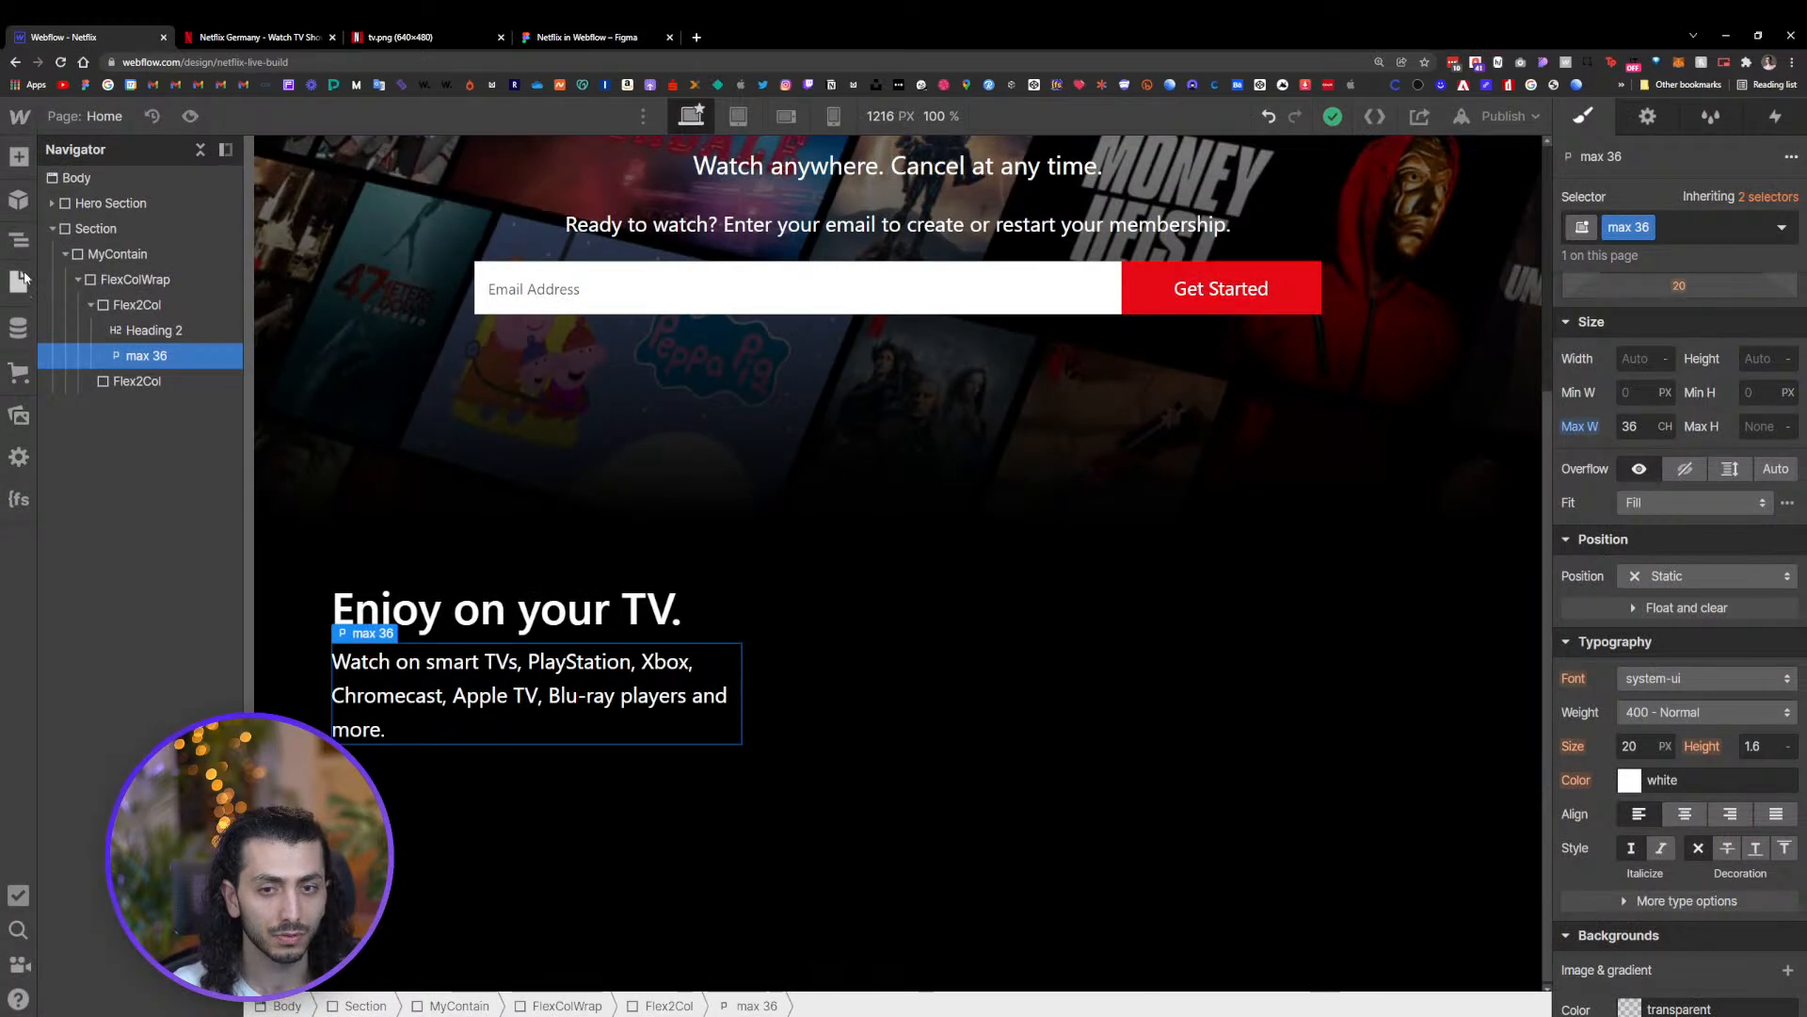
left_click(160, 384)
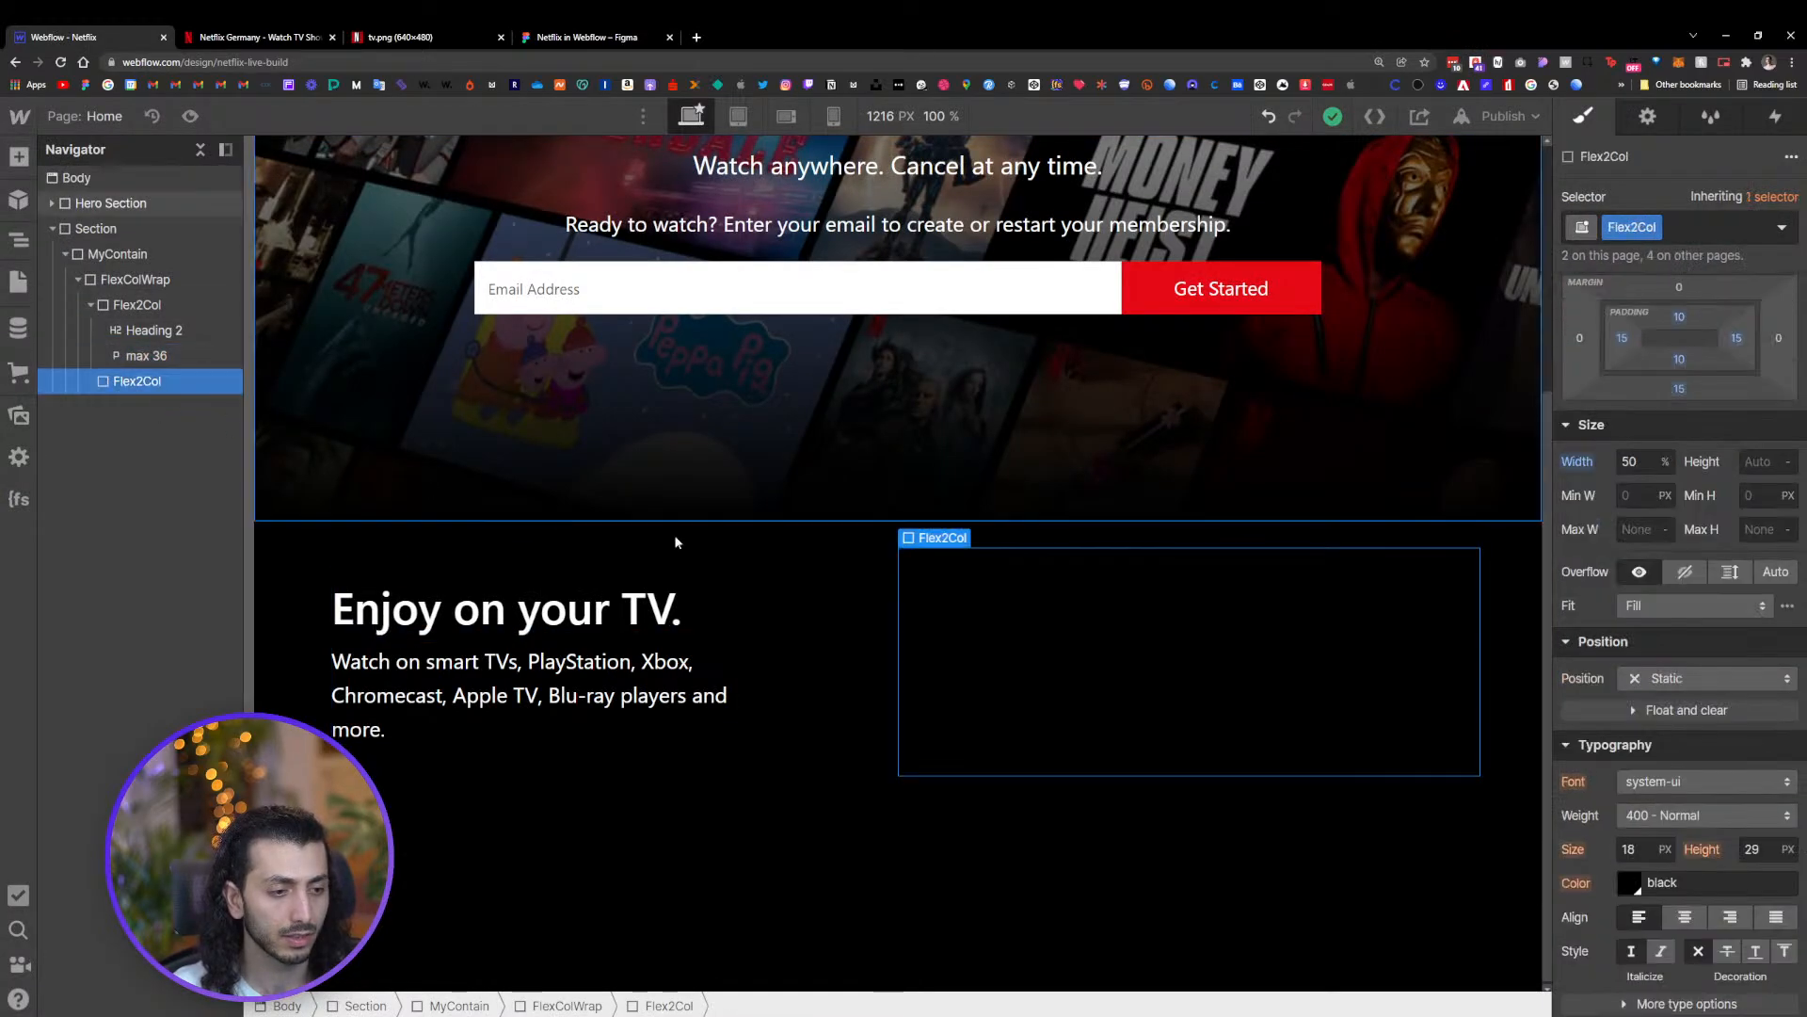
left_click(19, 416)
left_click(160, 440)
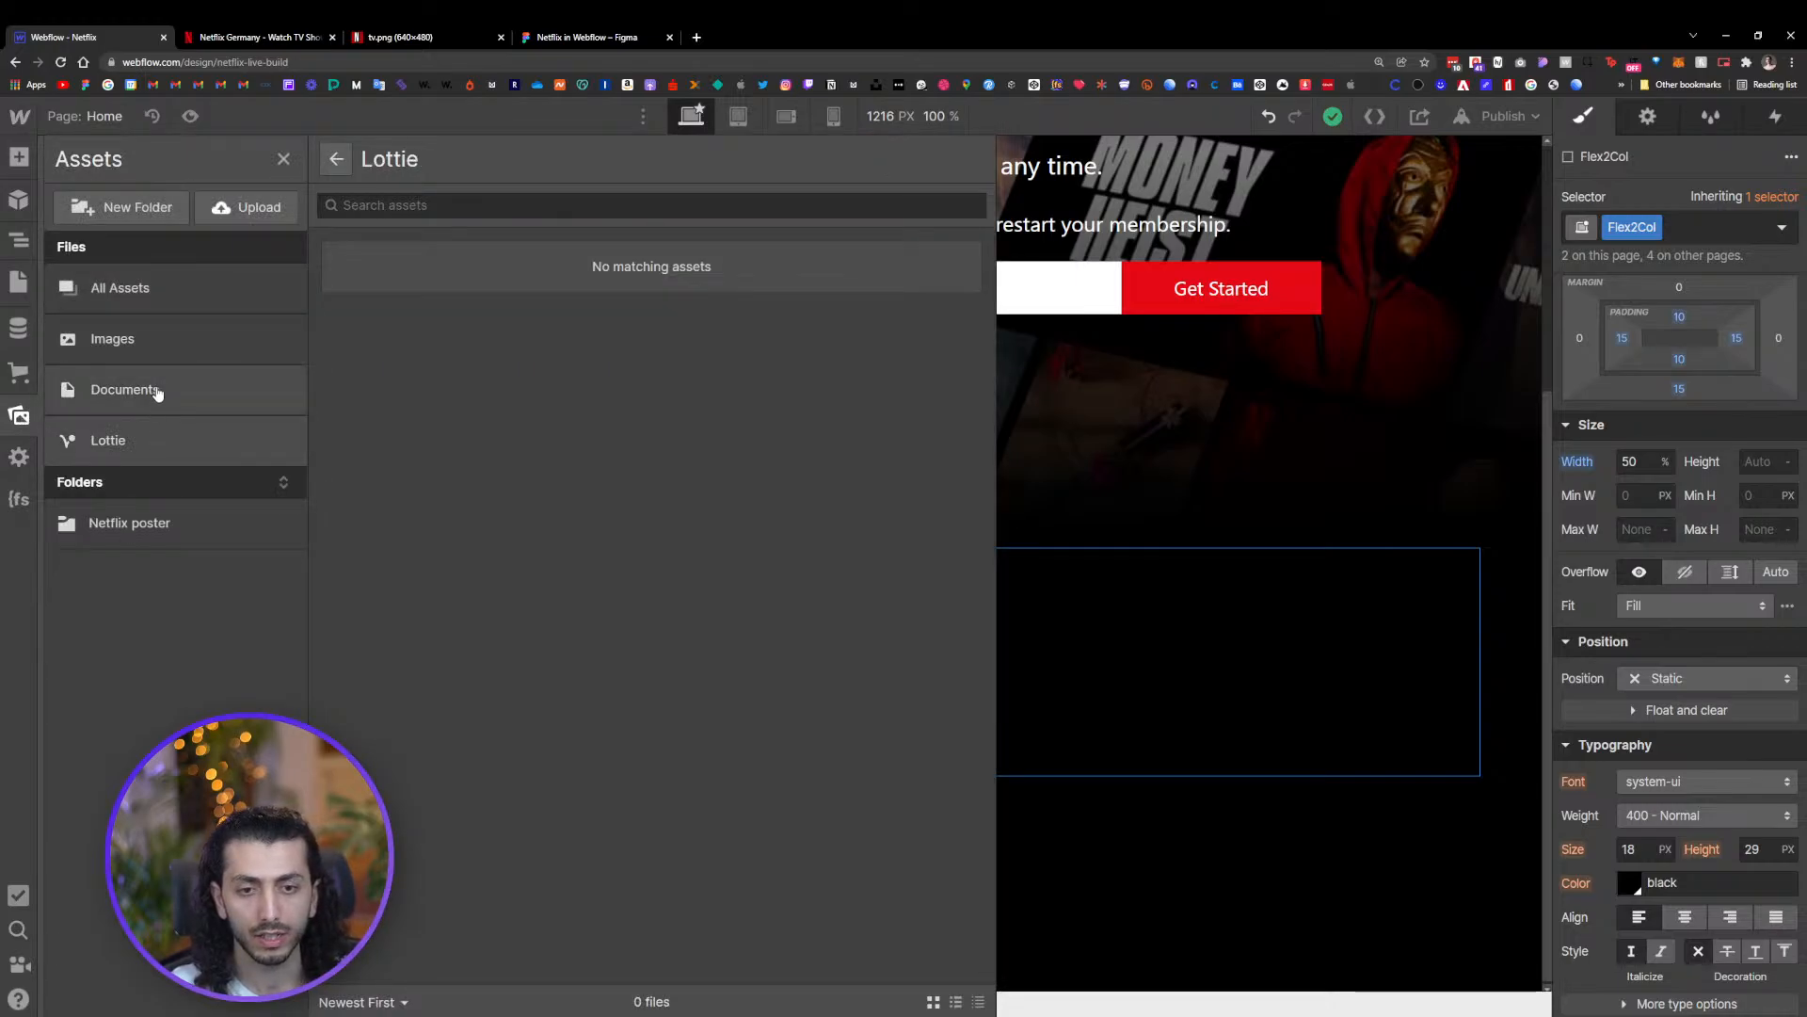
left_click(156, 389)
left_click(160, 353)
left_click(162, 301)
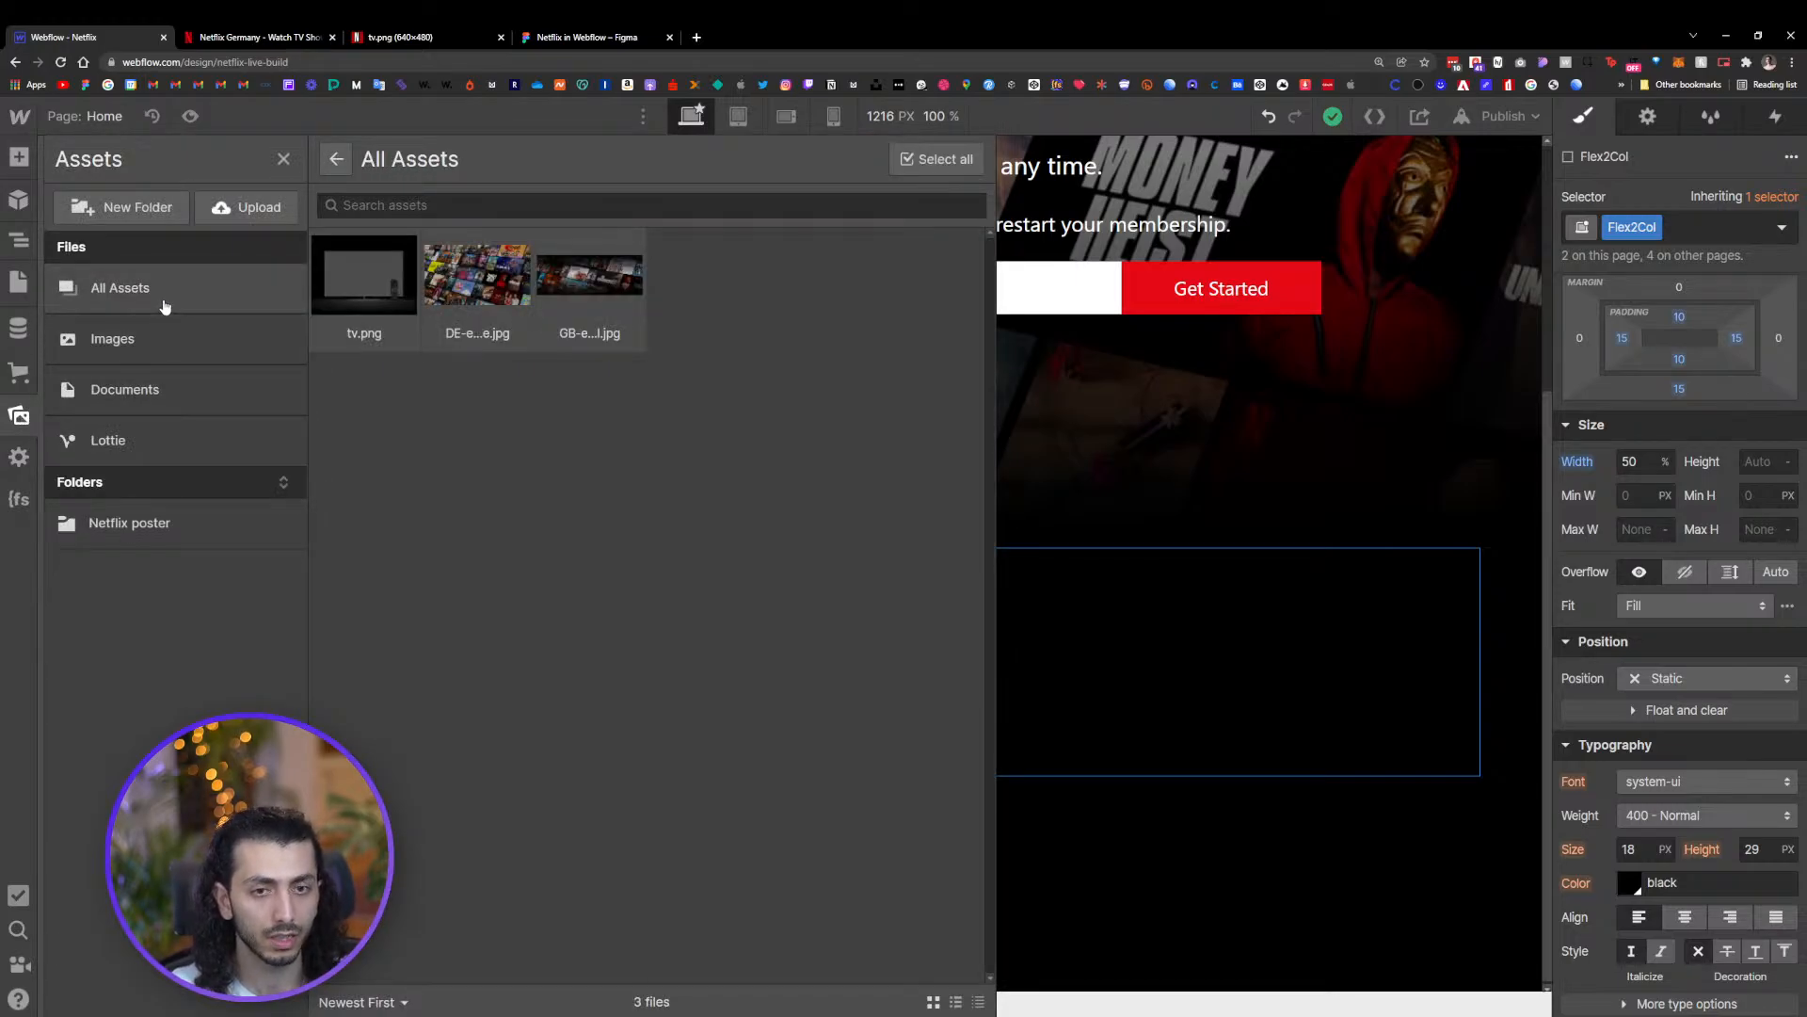
left_click(157, 519)
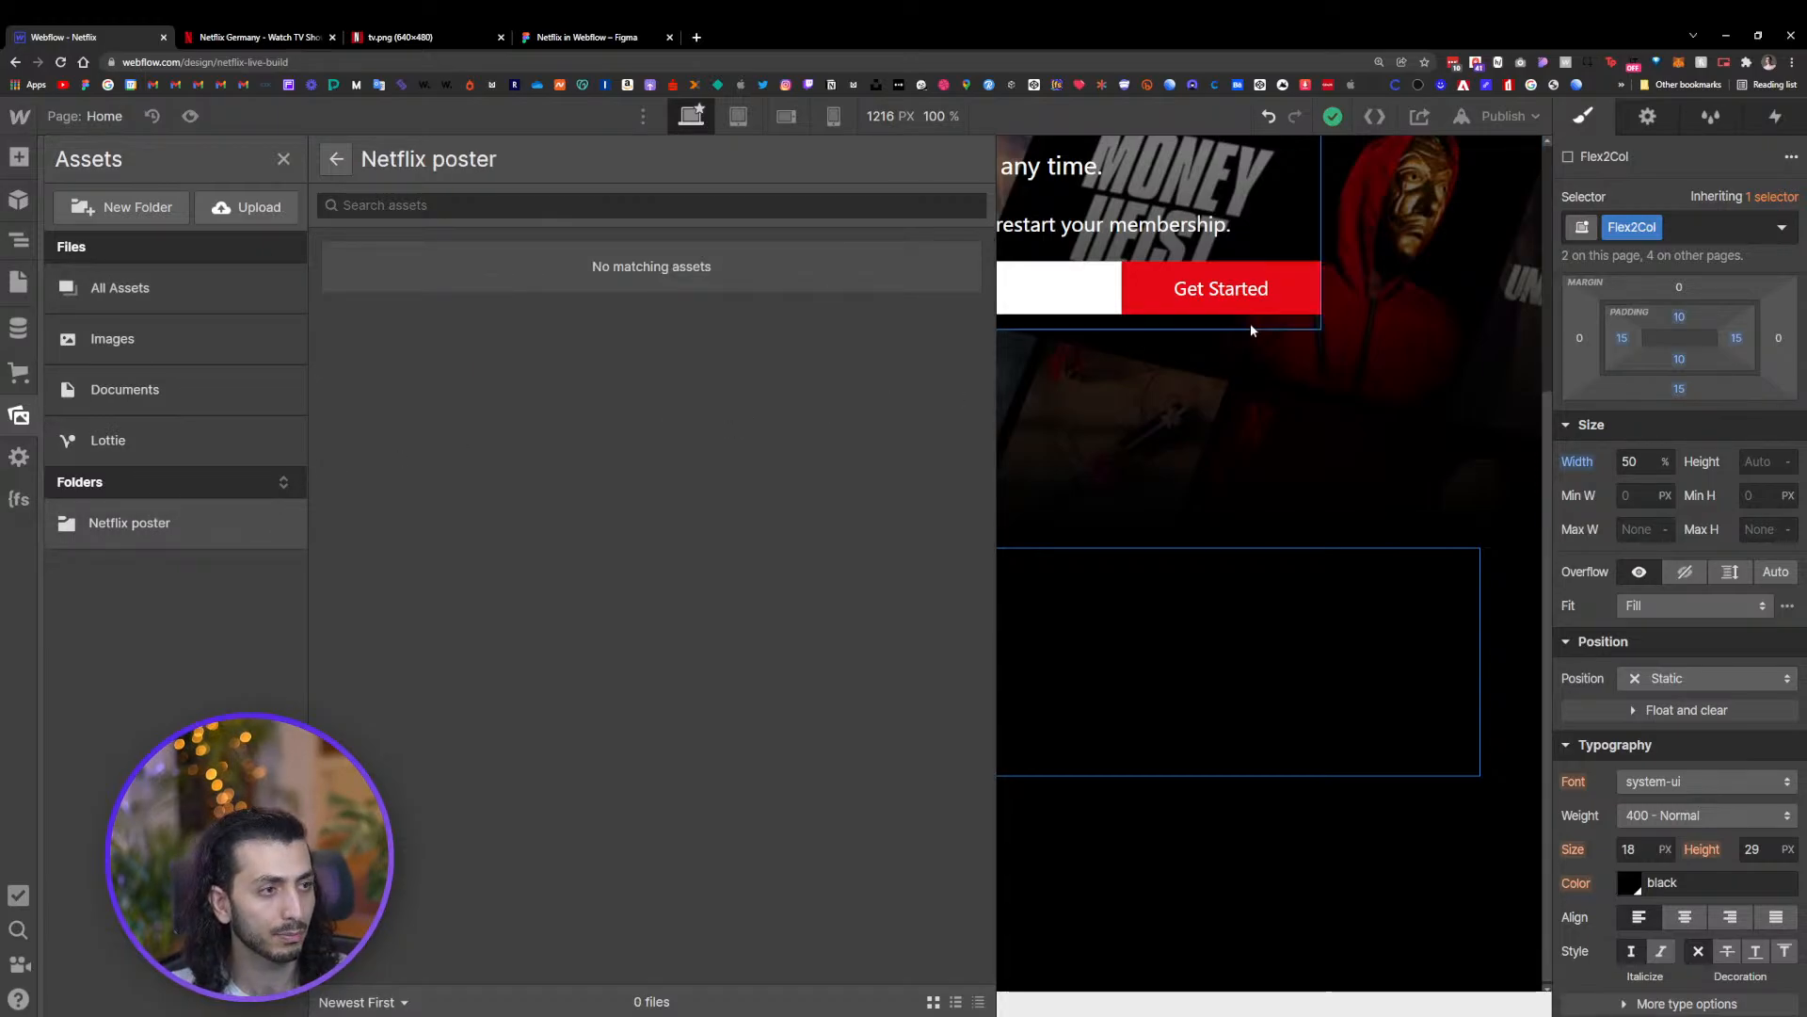
left_click(1199, 327)
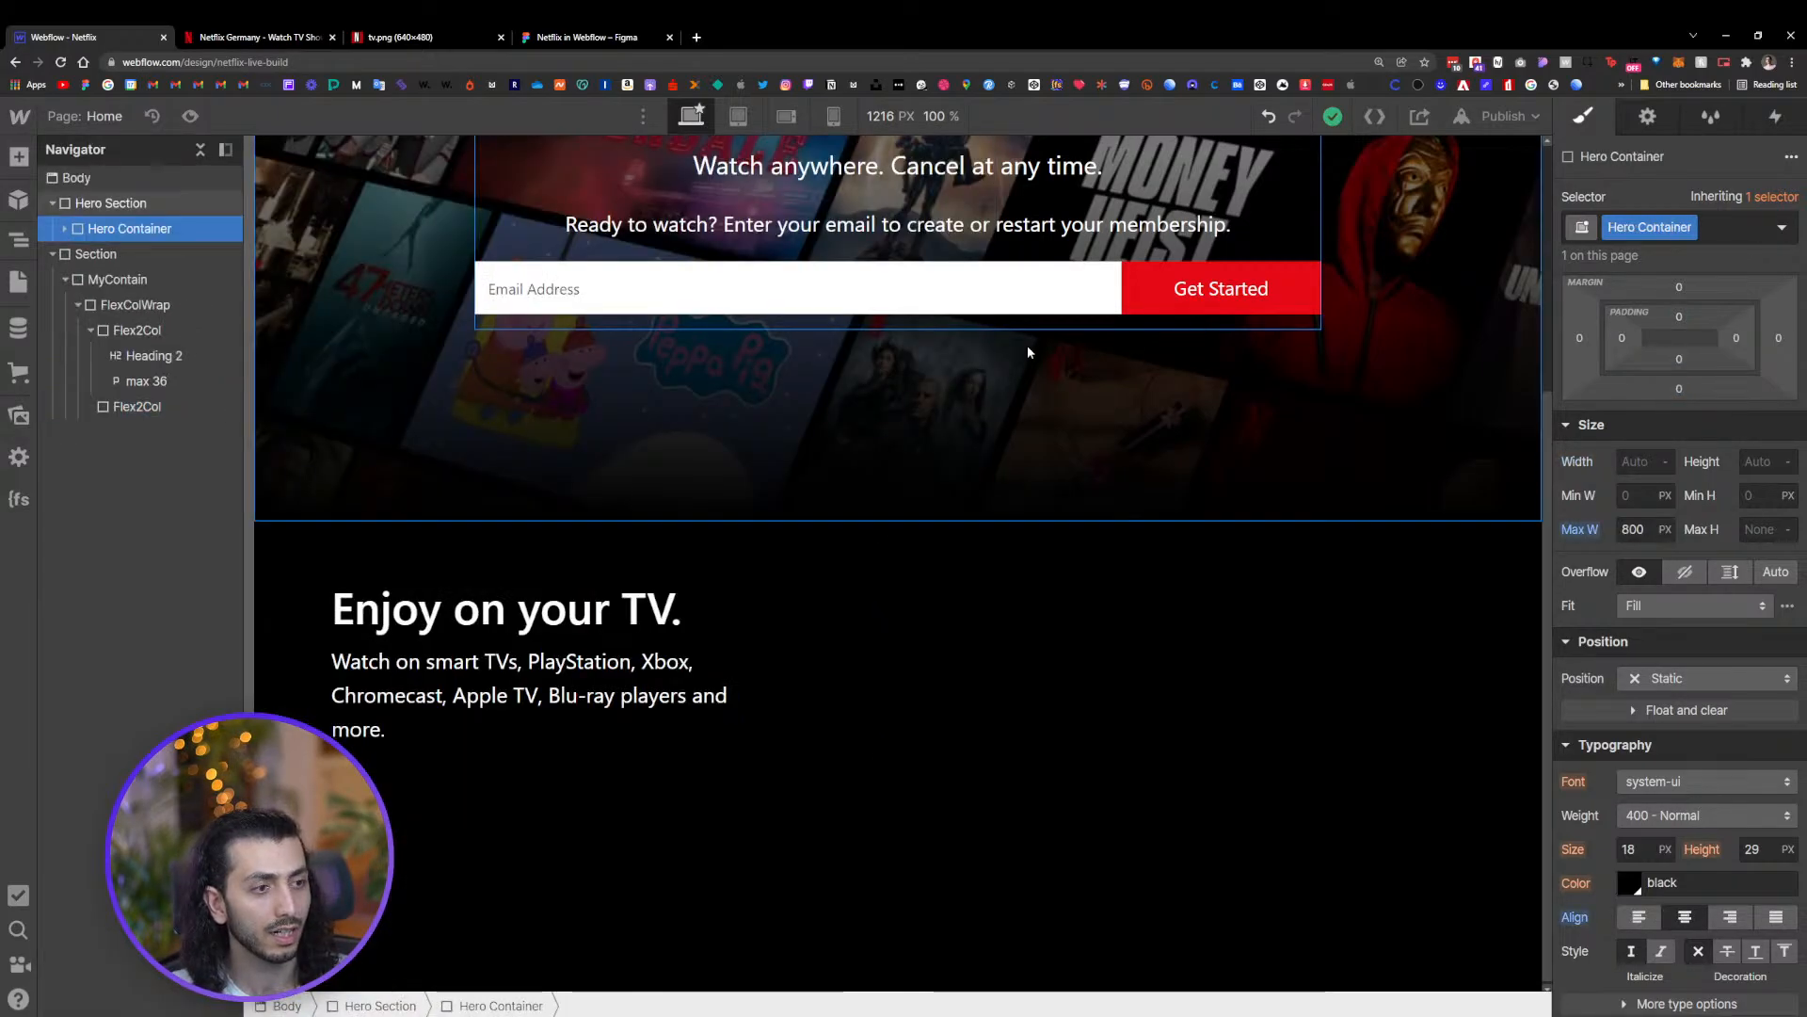
scroll(1026, 344, "up", 4)
left_click(837, 456)
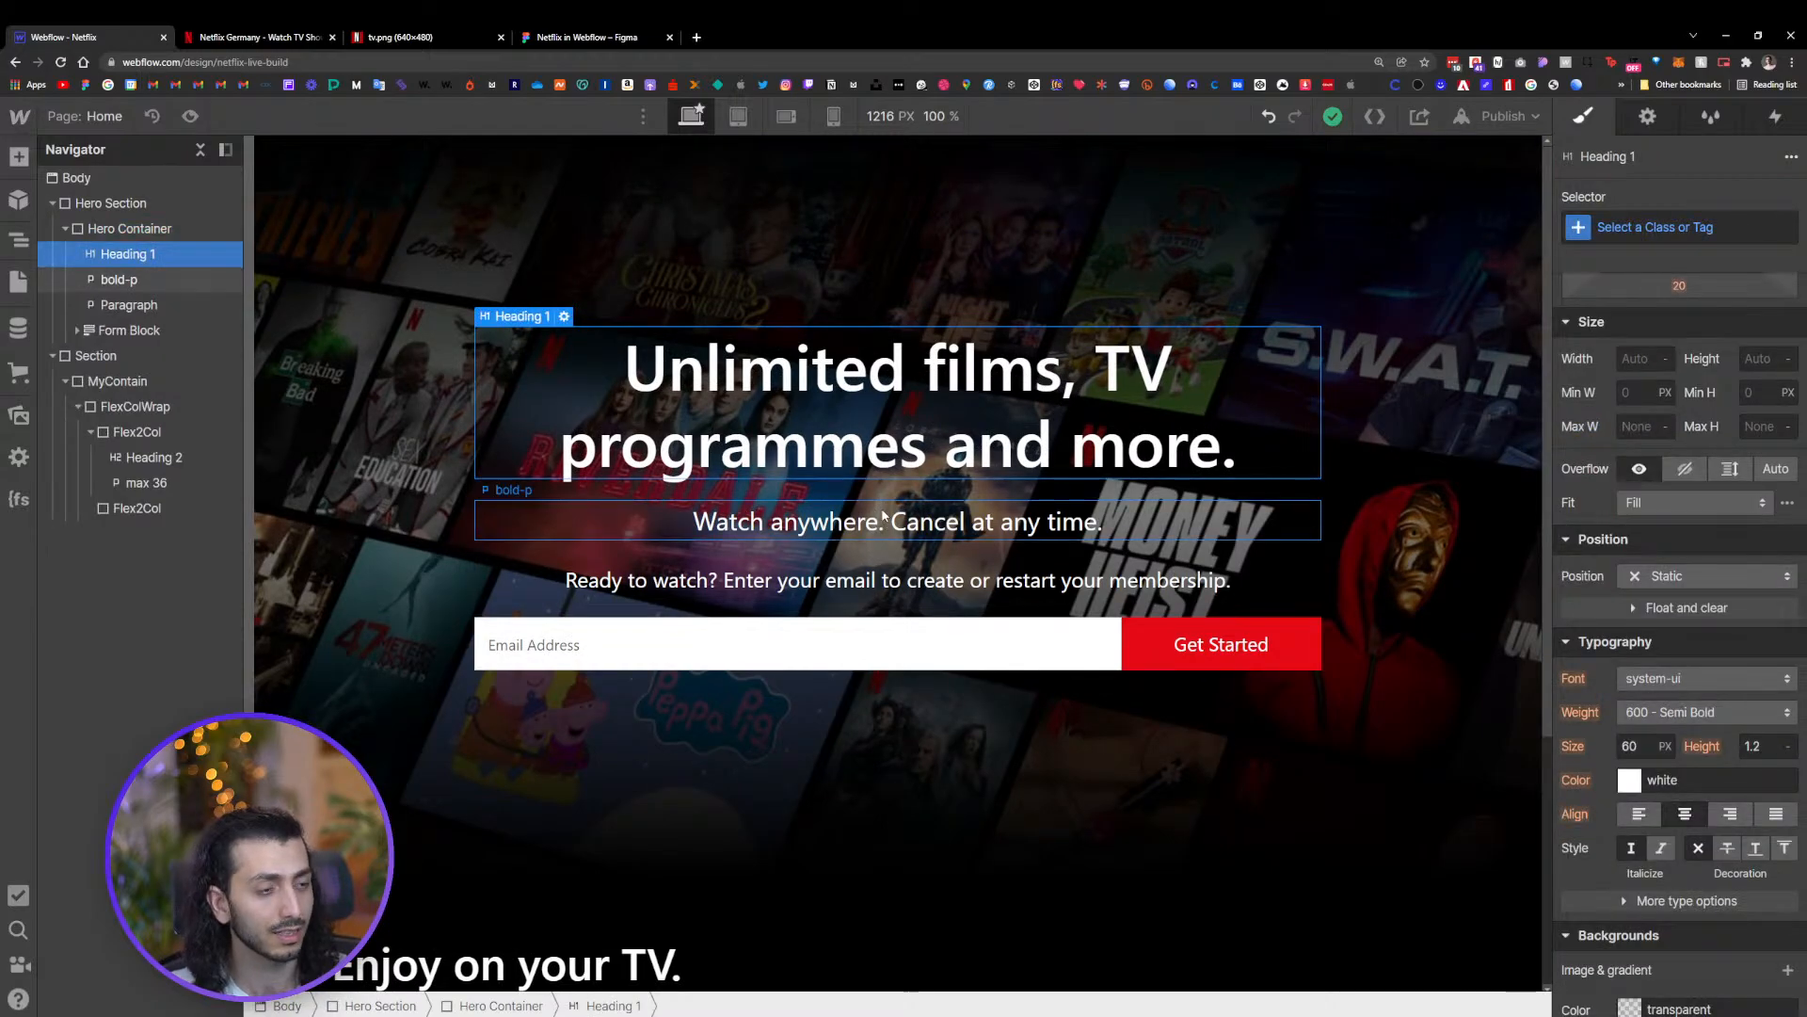
left_click(830, 523)
scroll(827, 552, "down", 4)
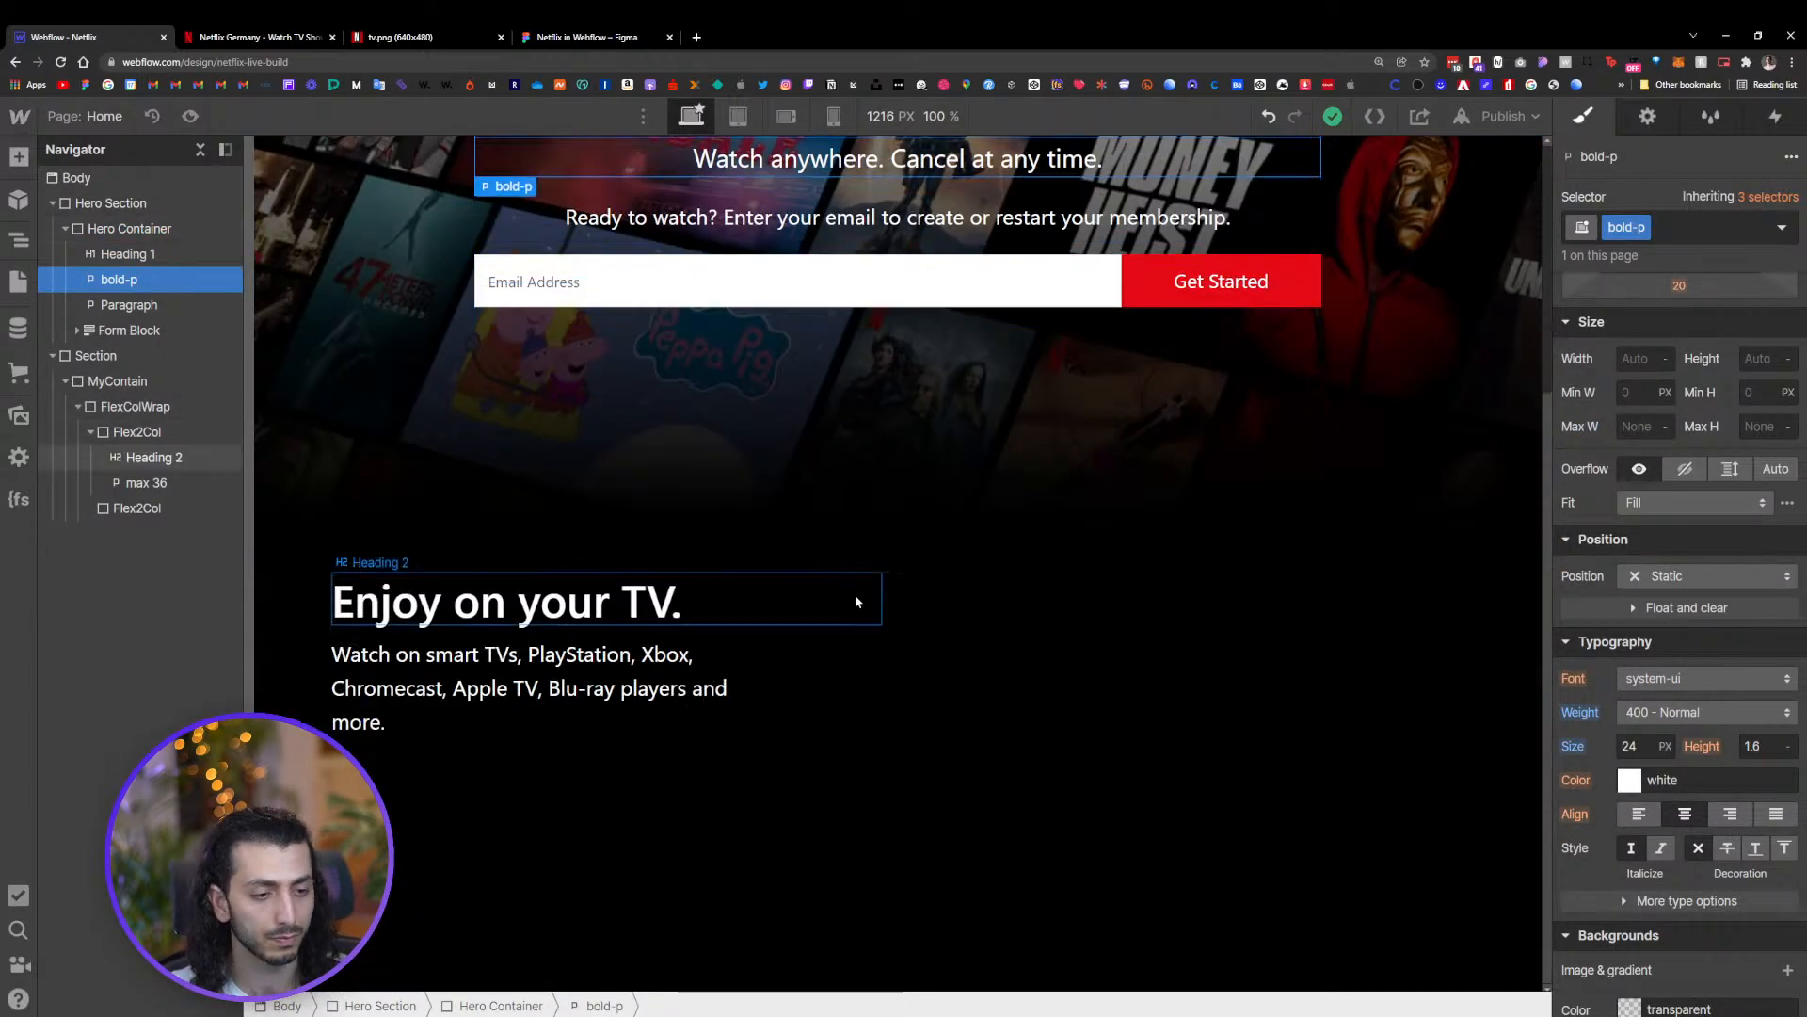
Add the tv.png image from the assets into the empty second column beside the text
left_click(998, 661)
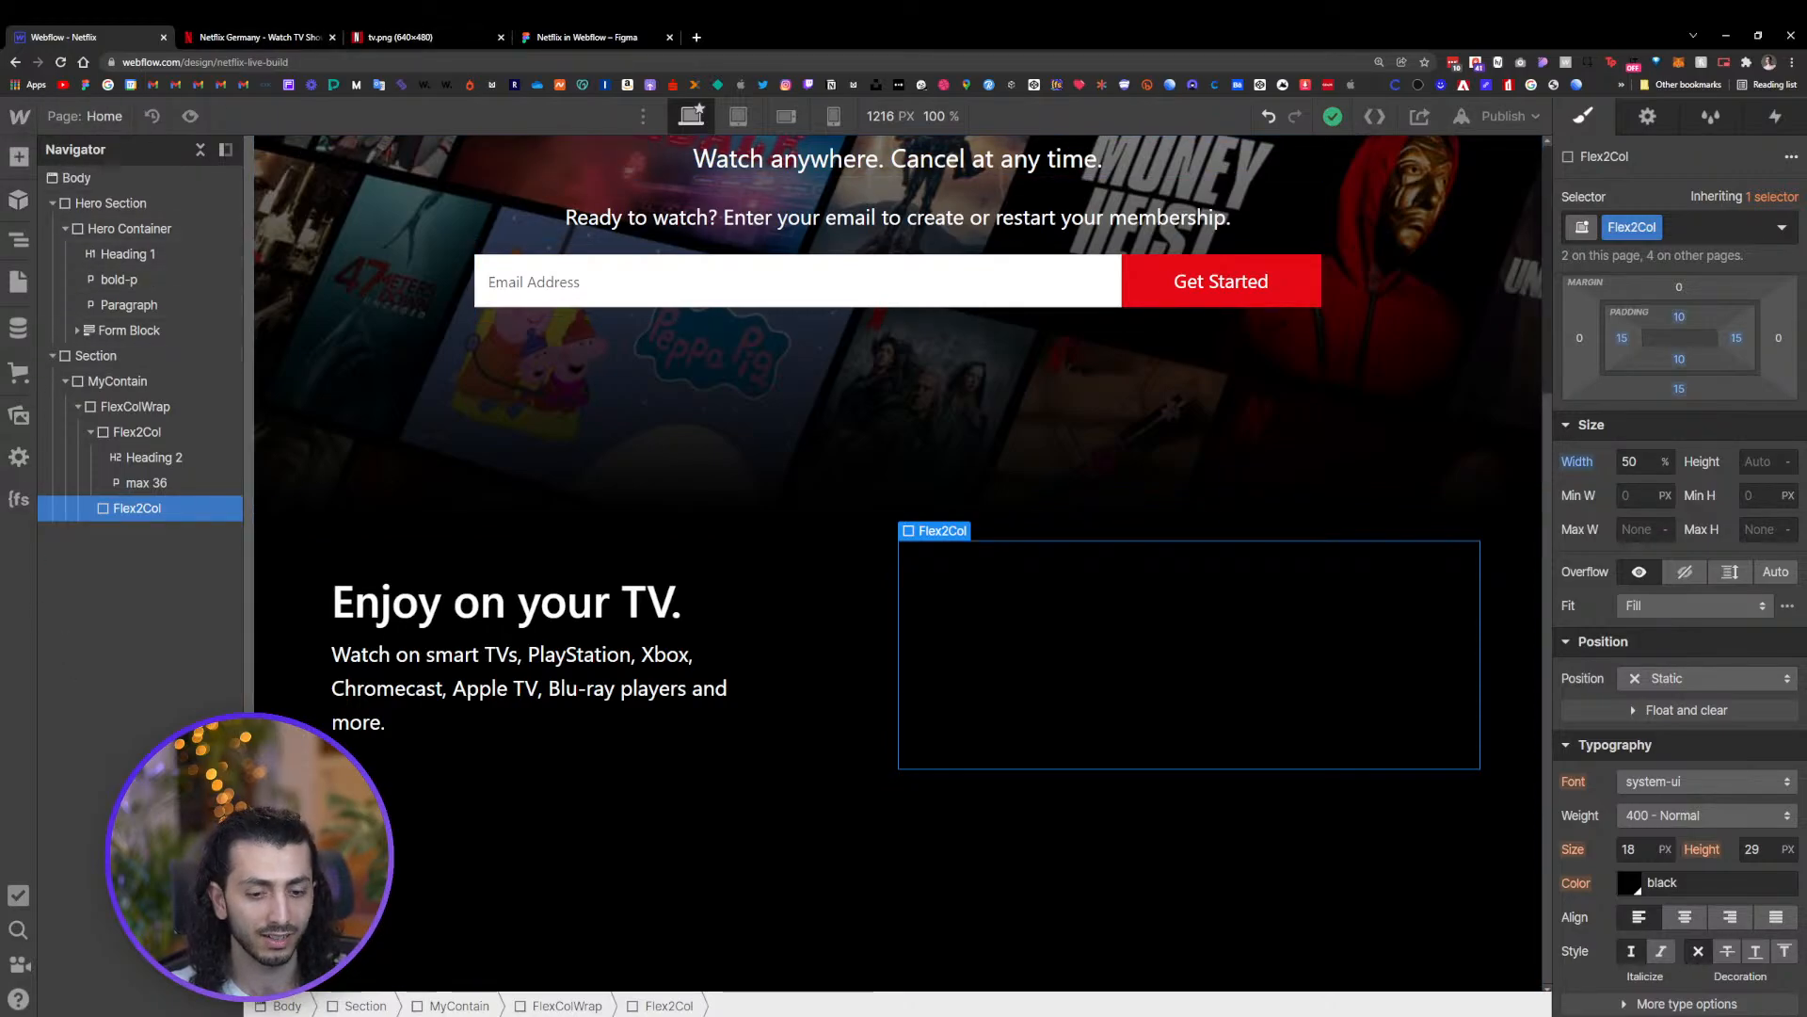
key("alt+Tab")
left_click(1004, 575)
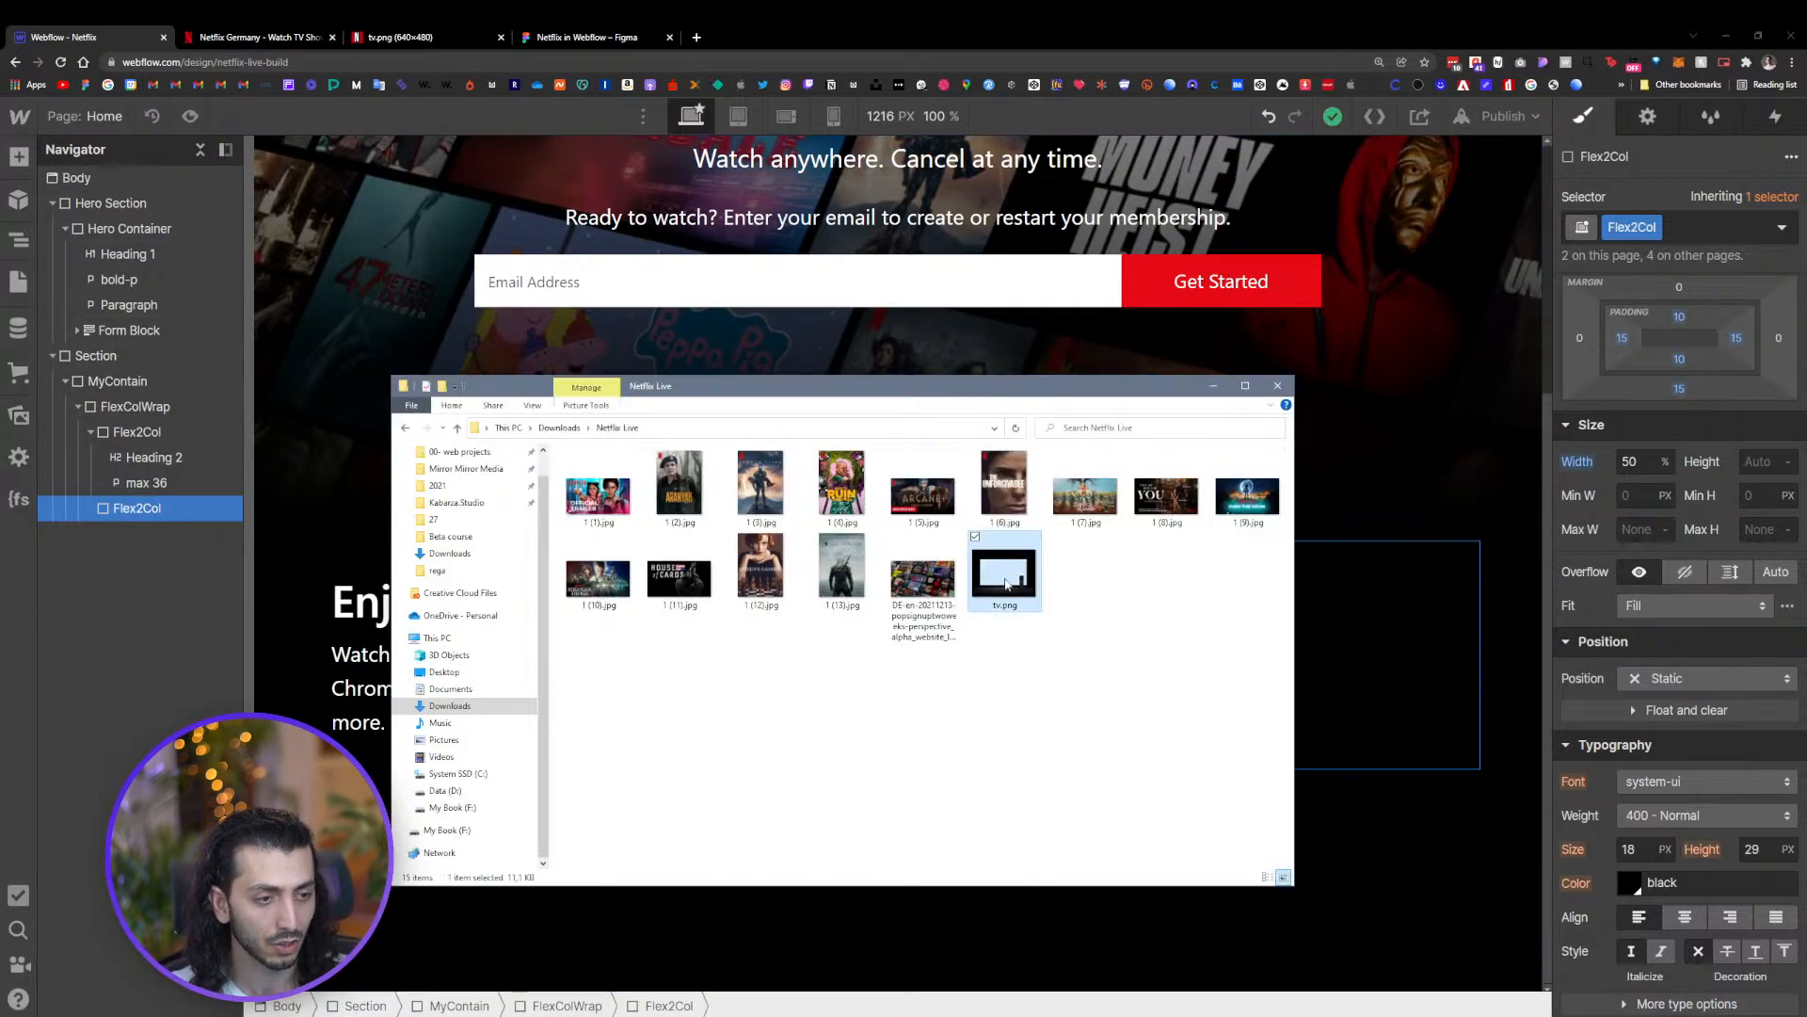
left_click(17, 416)
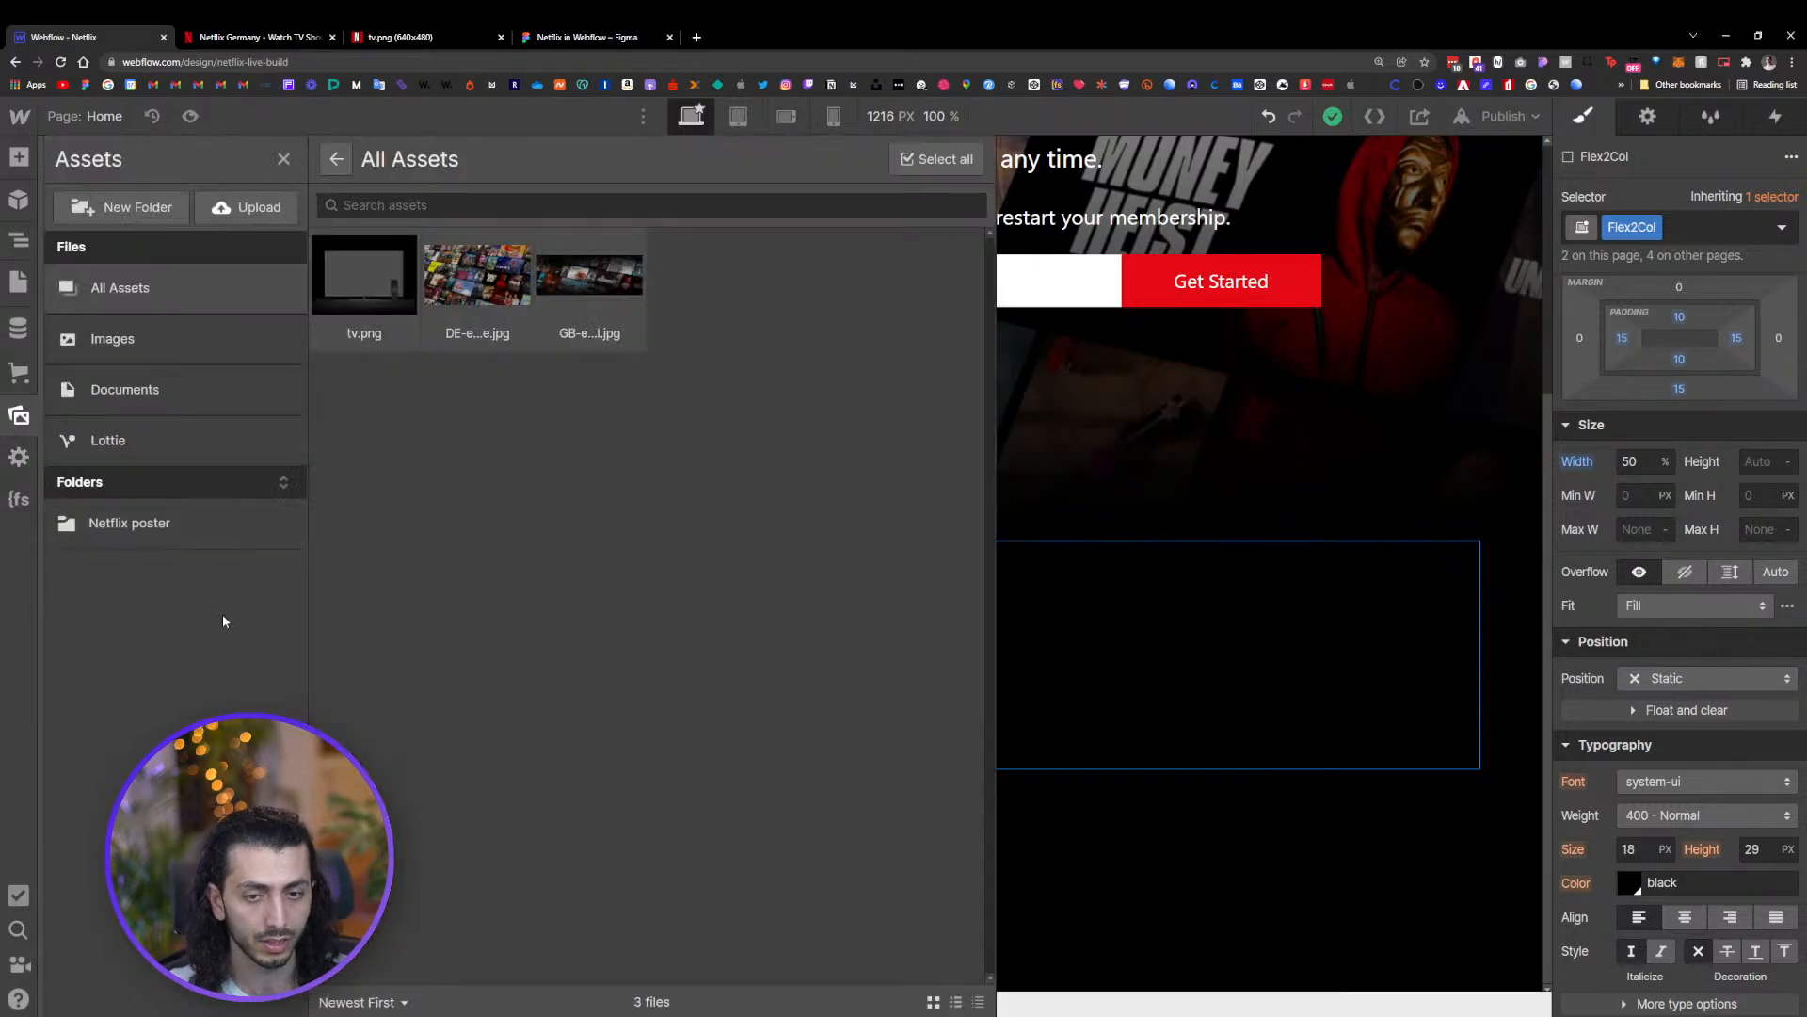
key("alt+Tab")
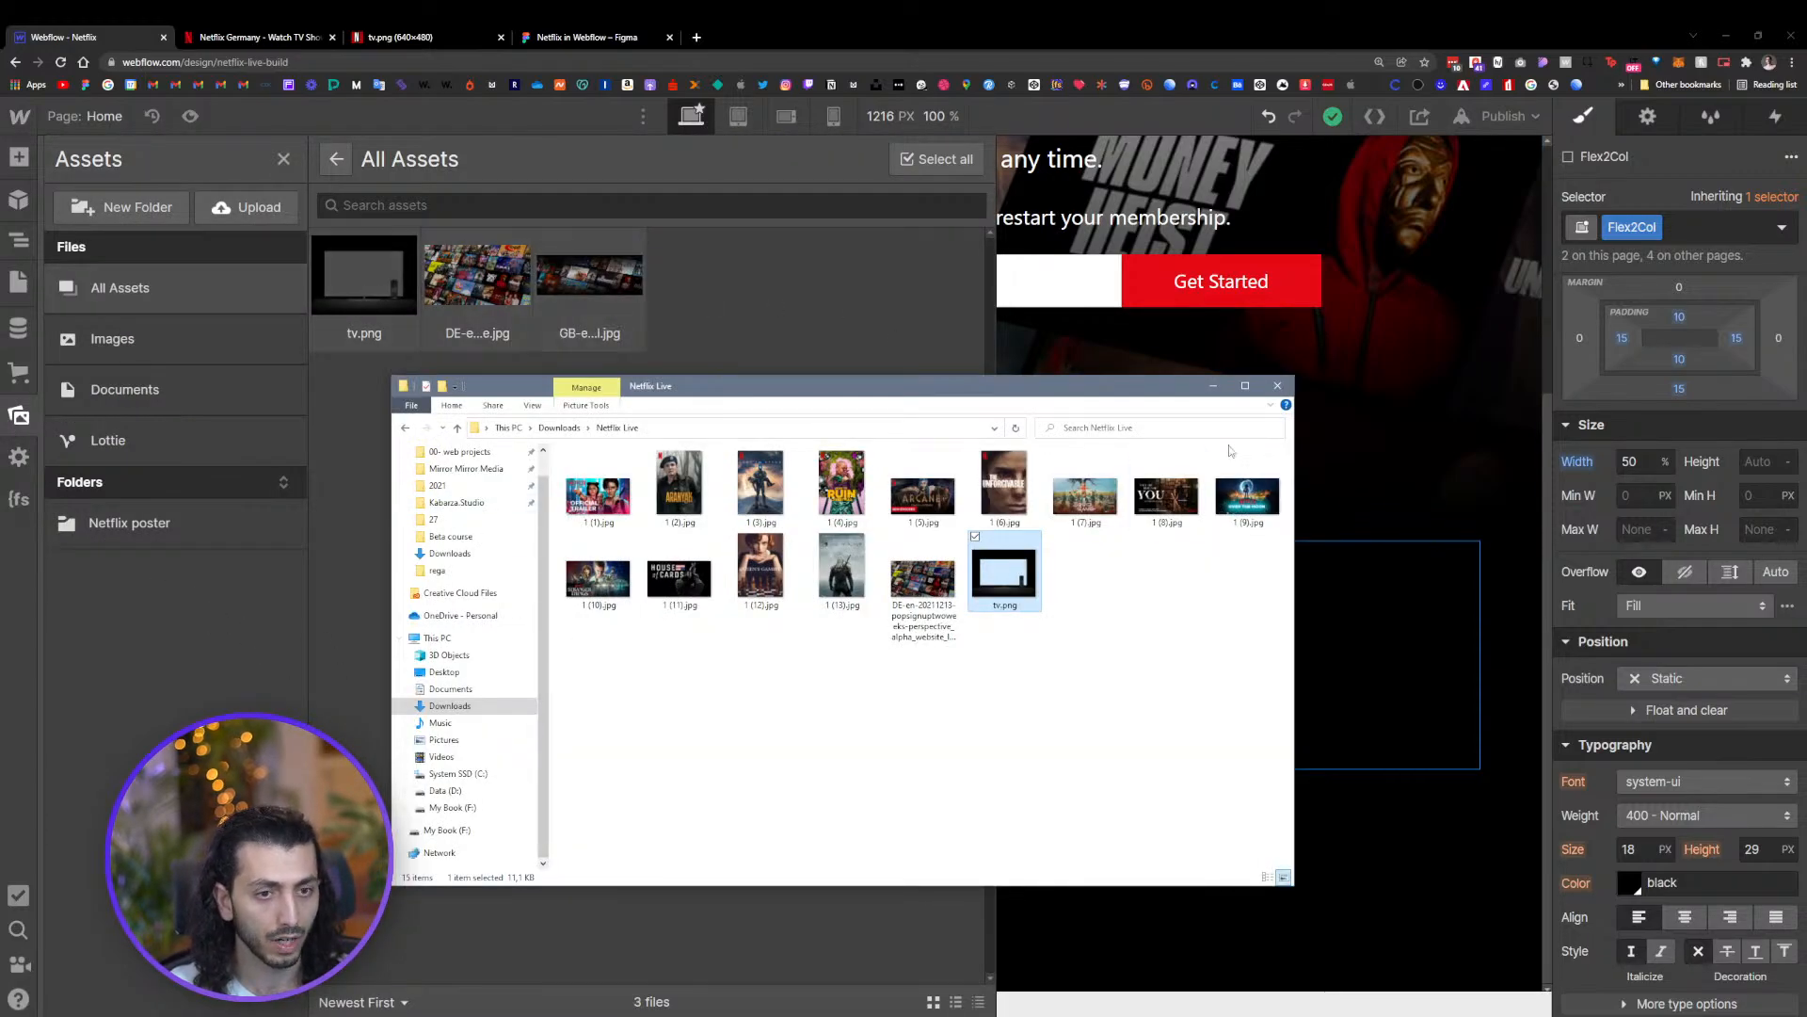
left_click(1217, 388)
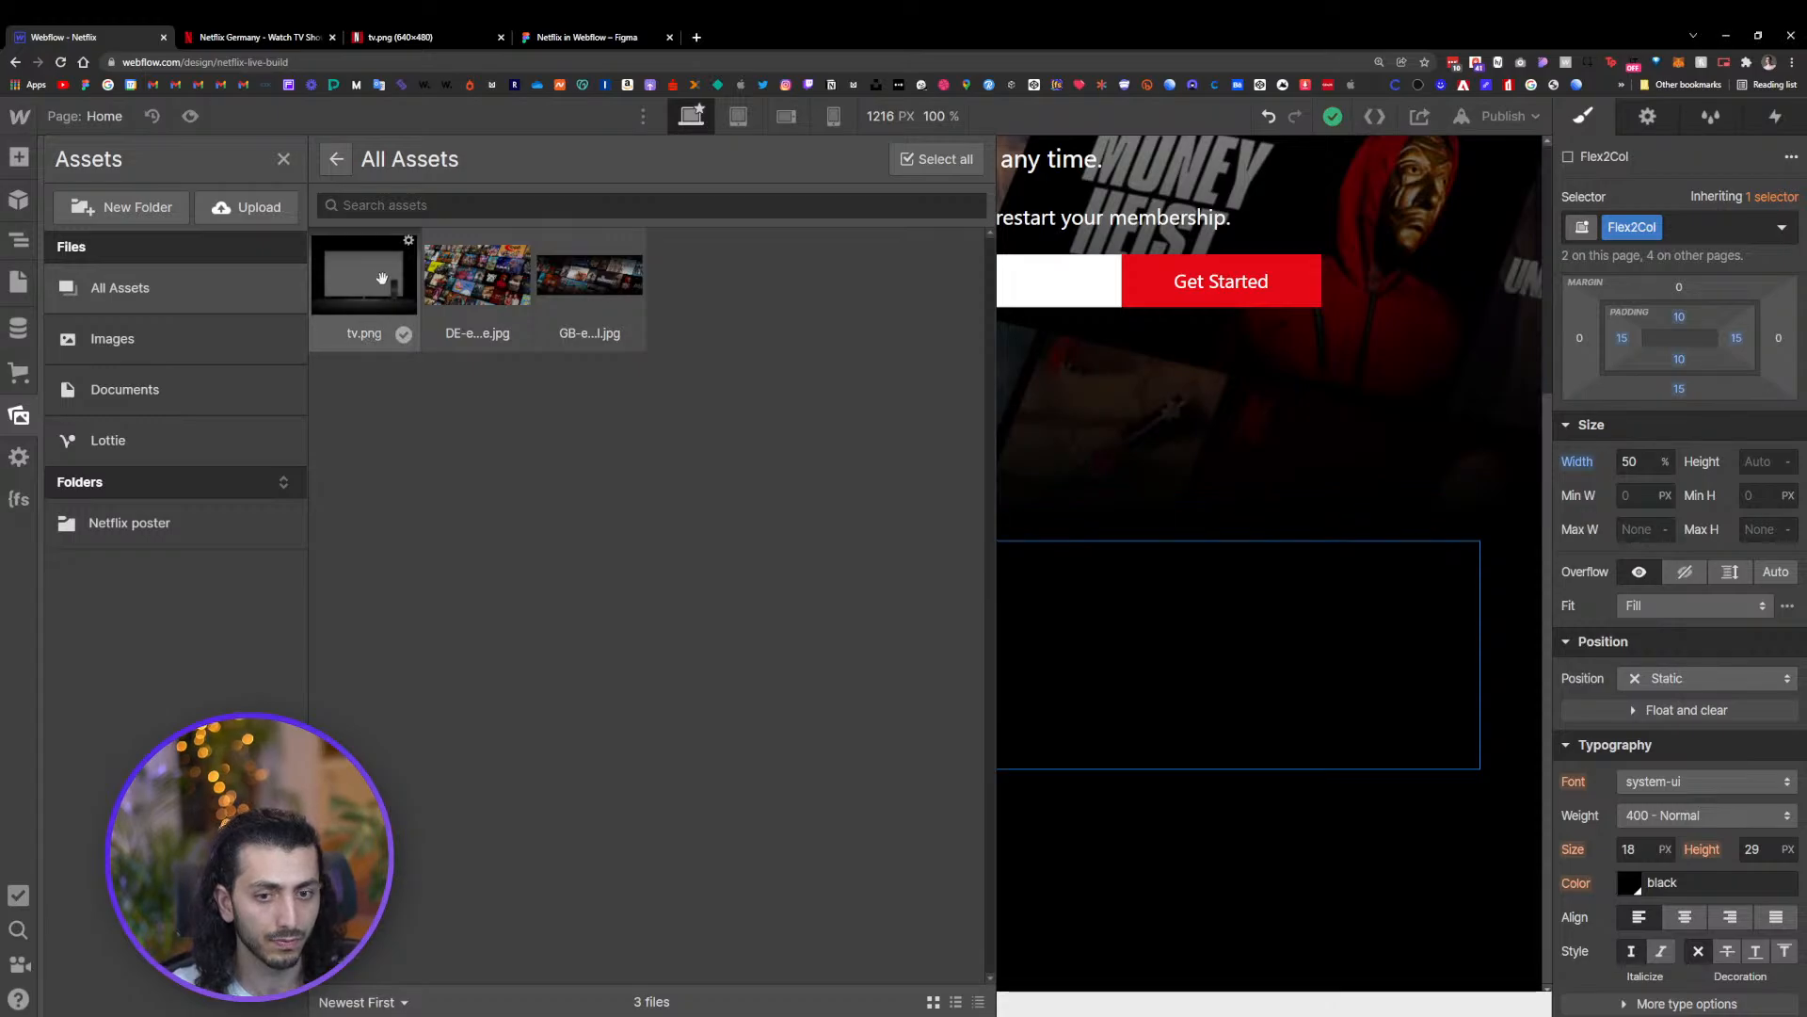
left_click_drag(356, 279, 1105, 657)
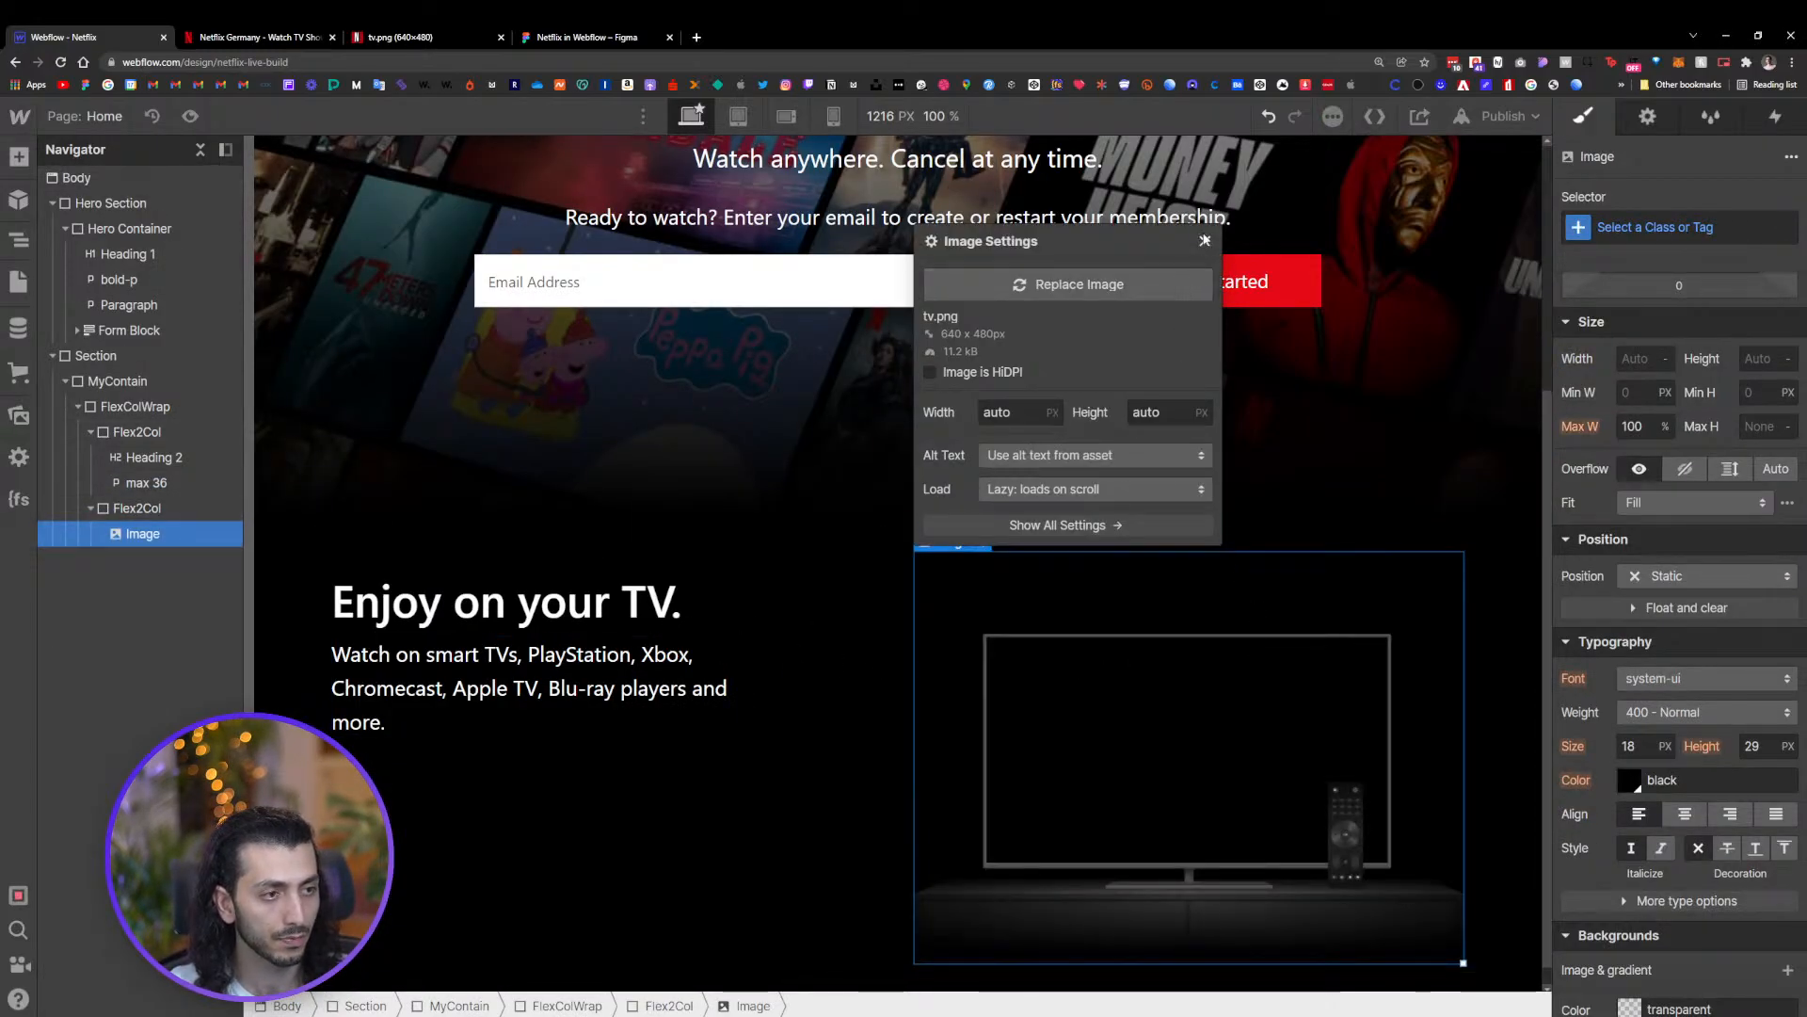
left_click(1204, 236)
scroll(1302, 658, "down", 1)
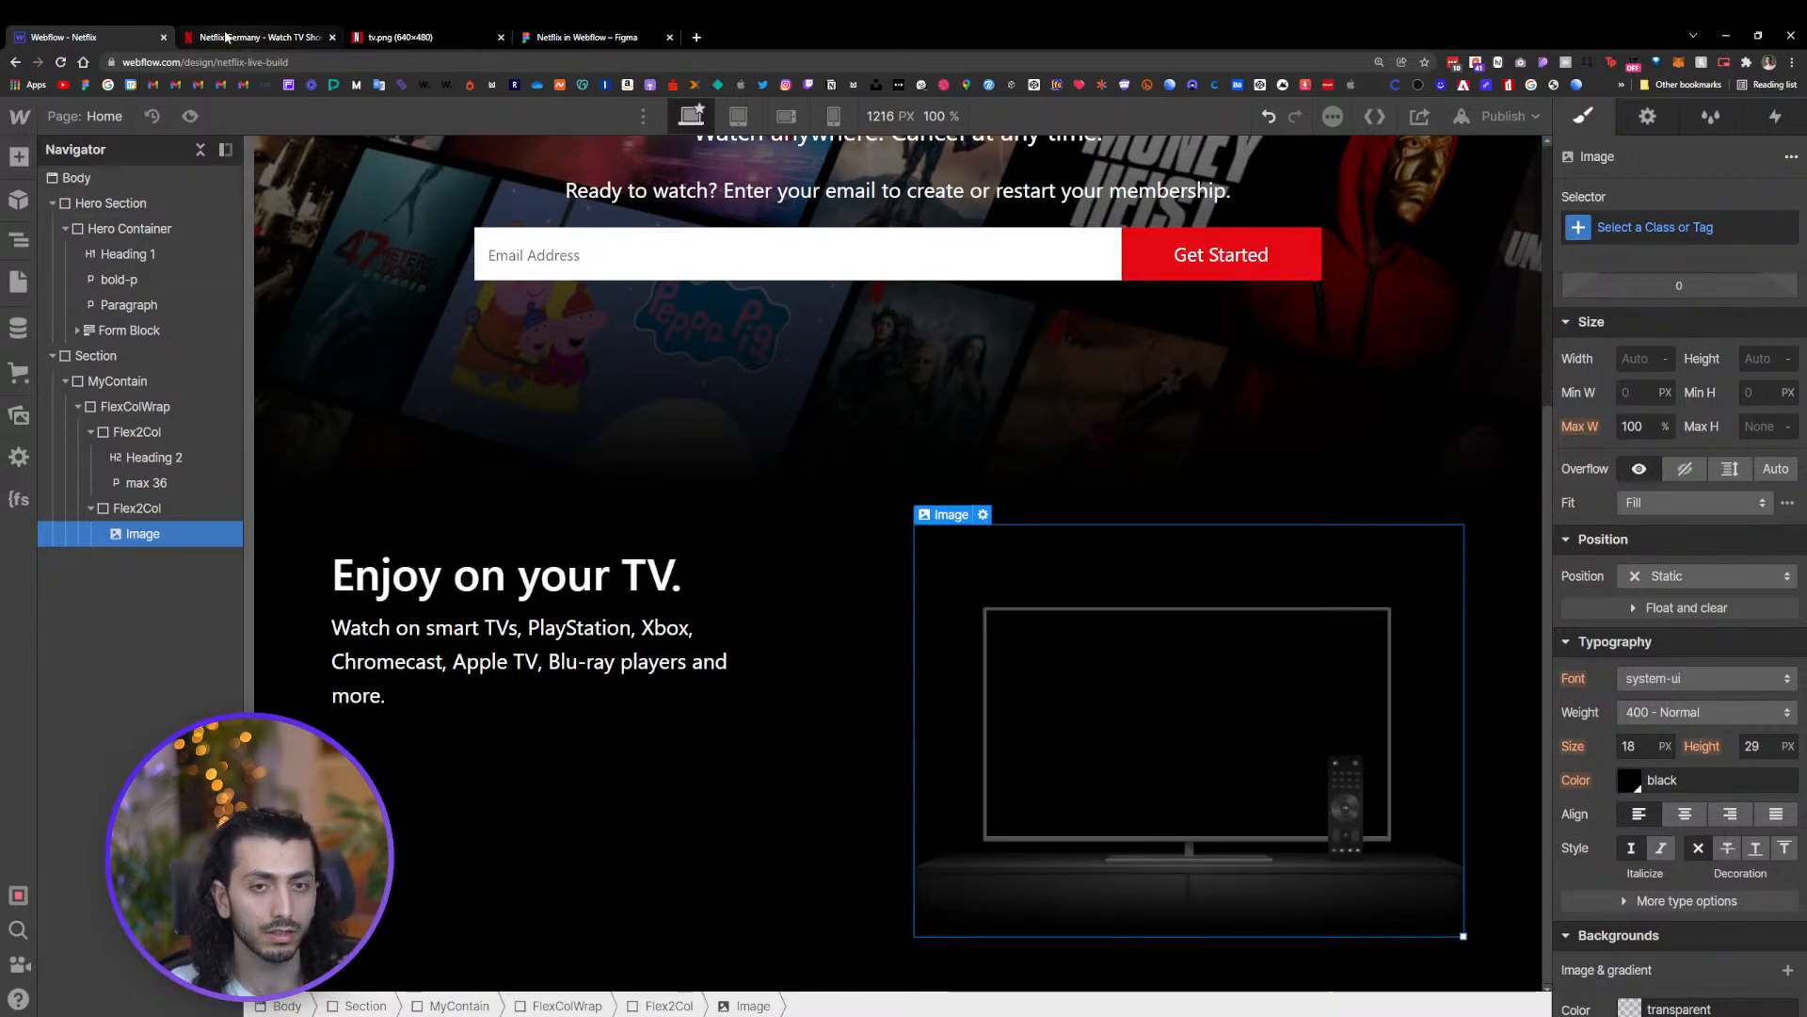
Inspect the live Netflix page's TV animation element to find its video source
left_click(260, 37)
right_click(1486, 328)
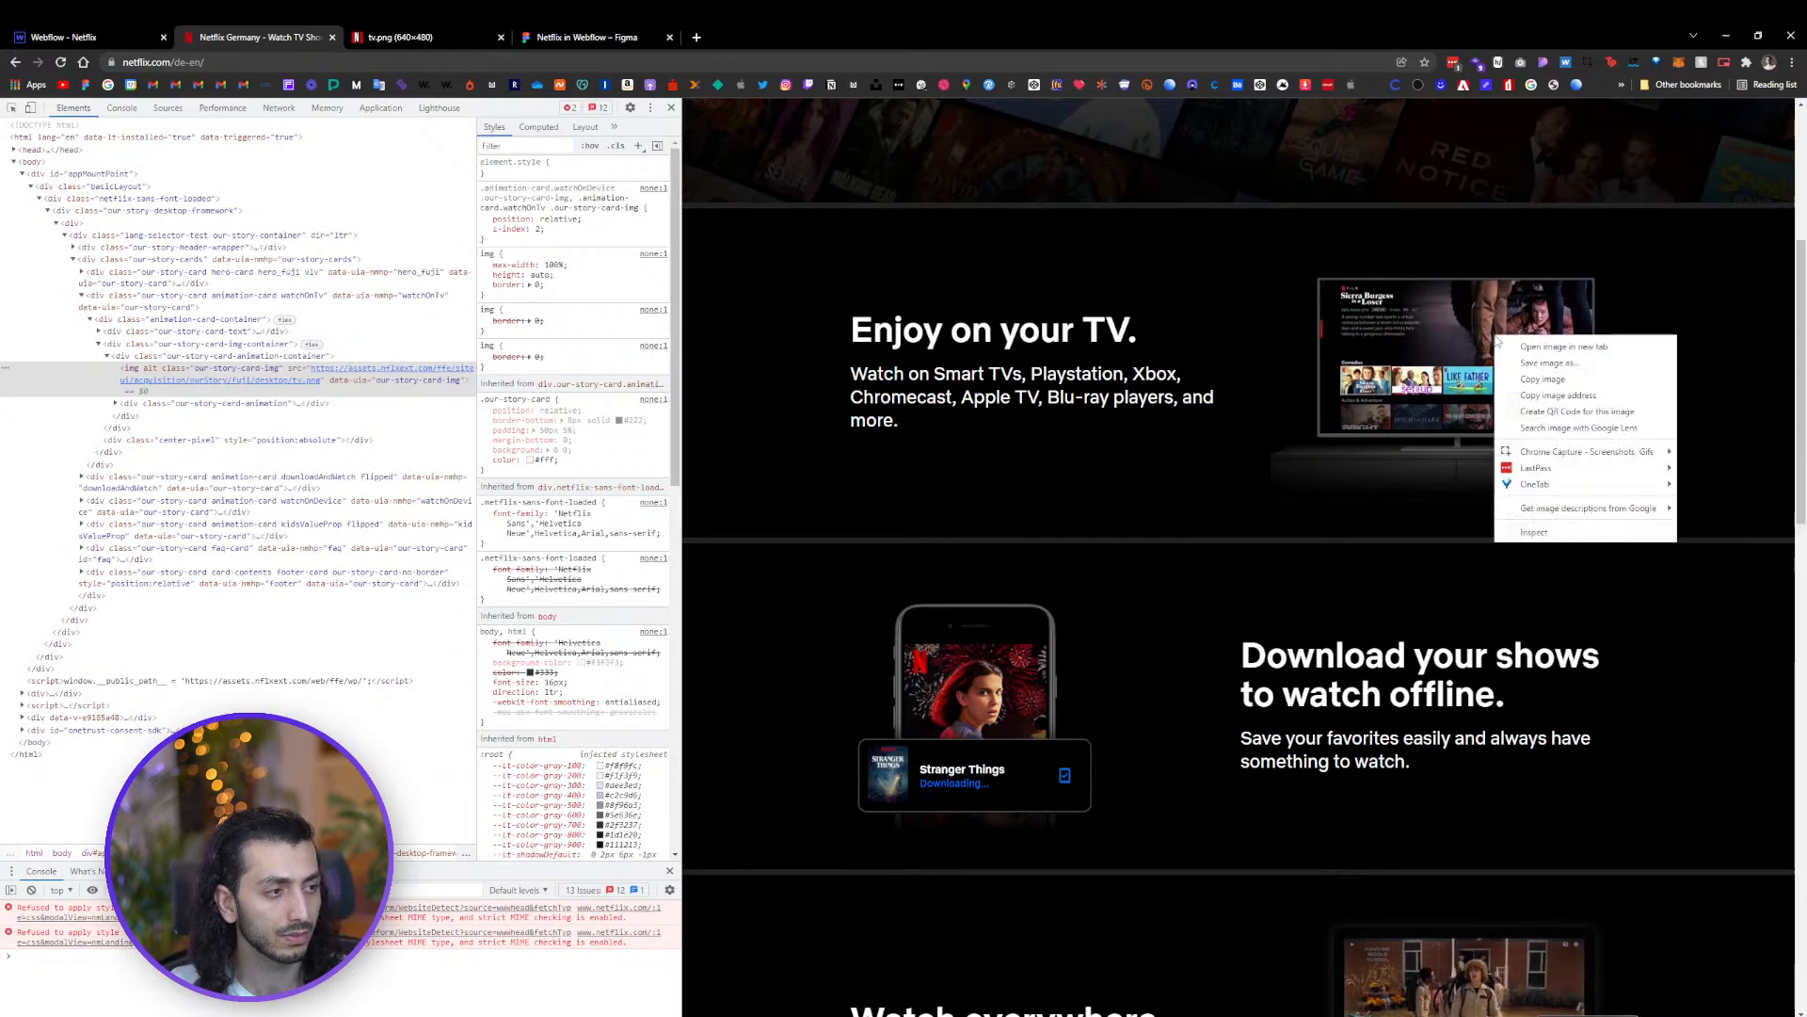
left_click(1535, 506)
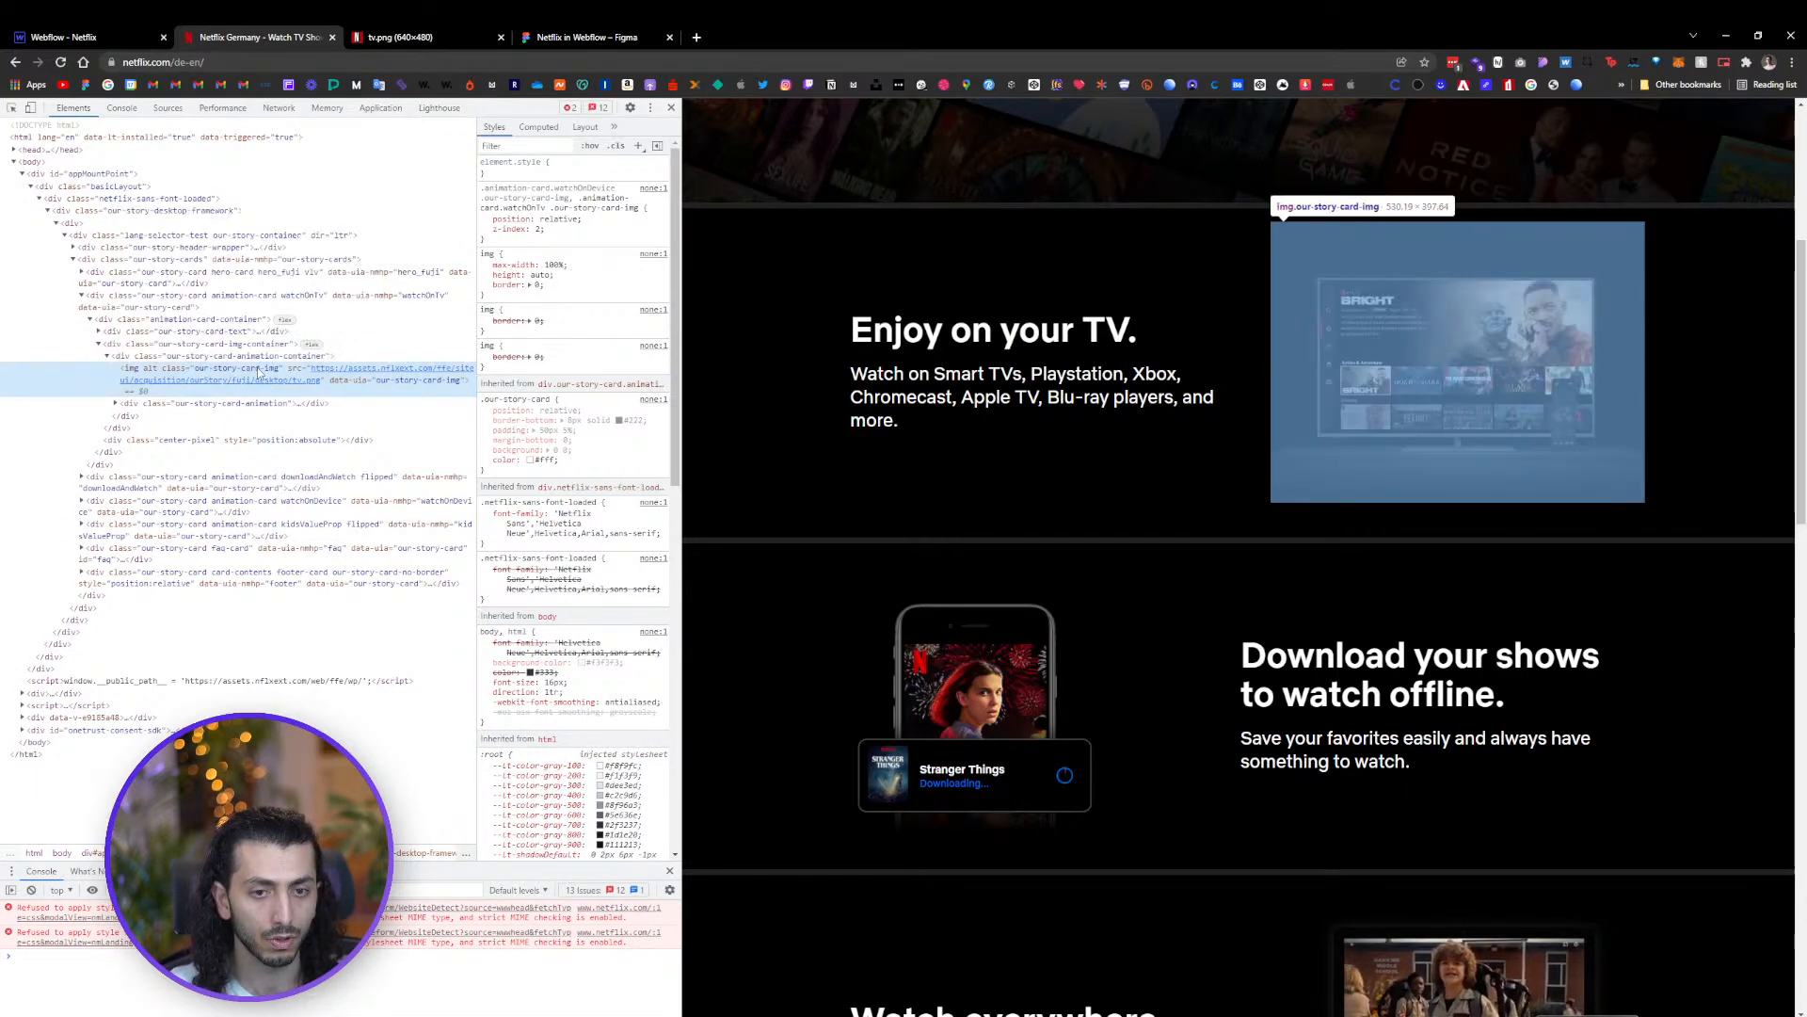
mouse_move(331, 375)
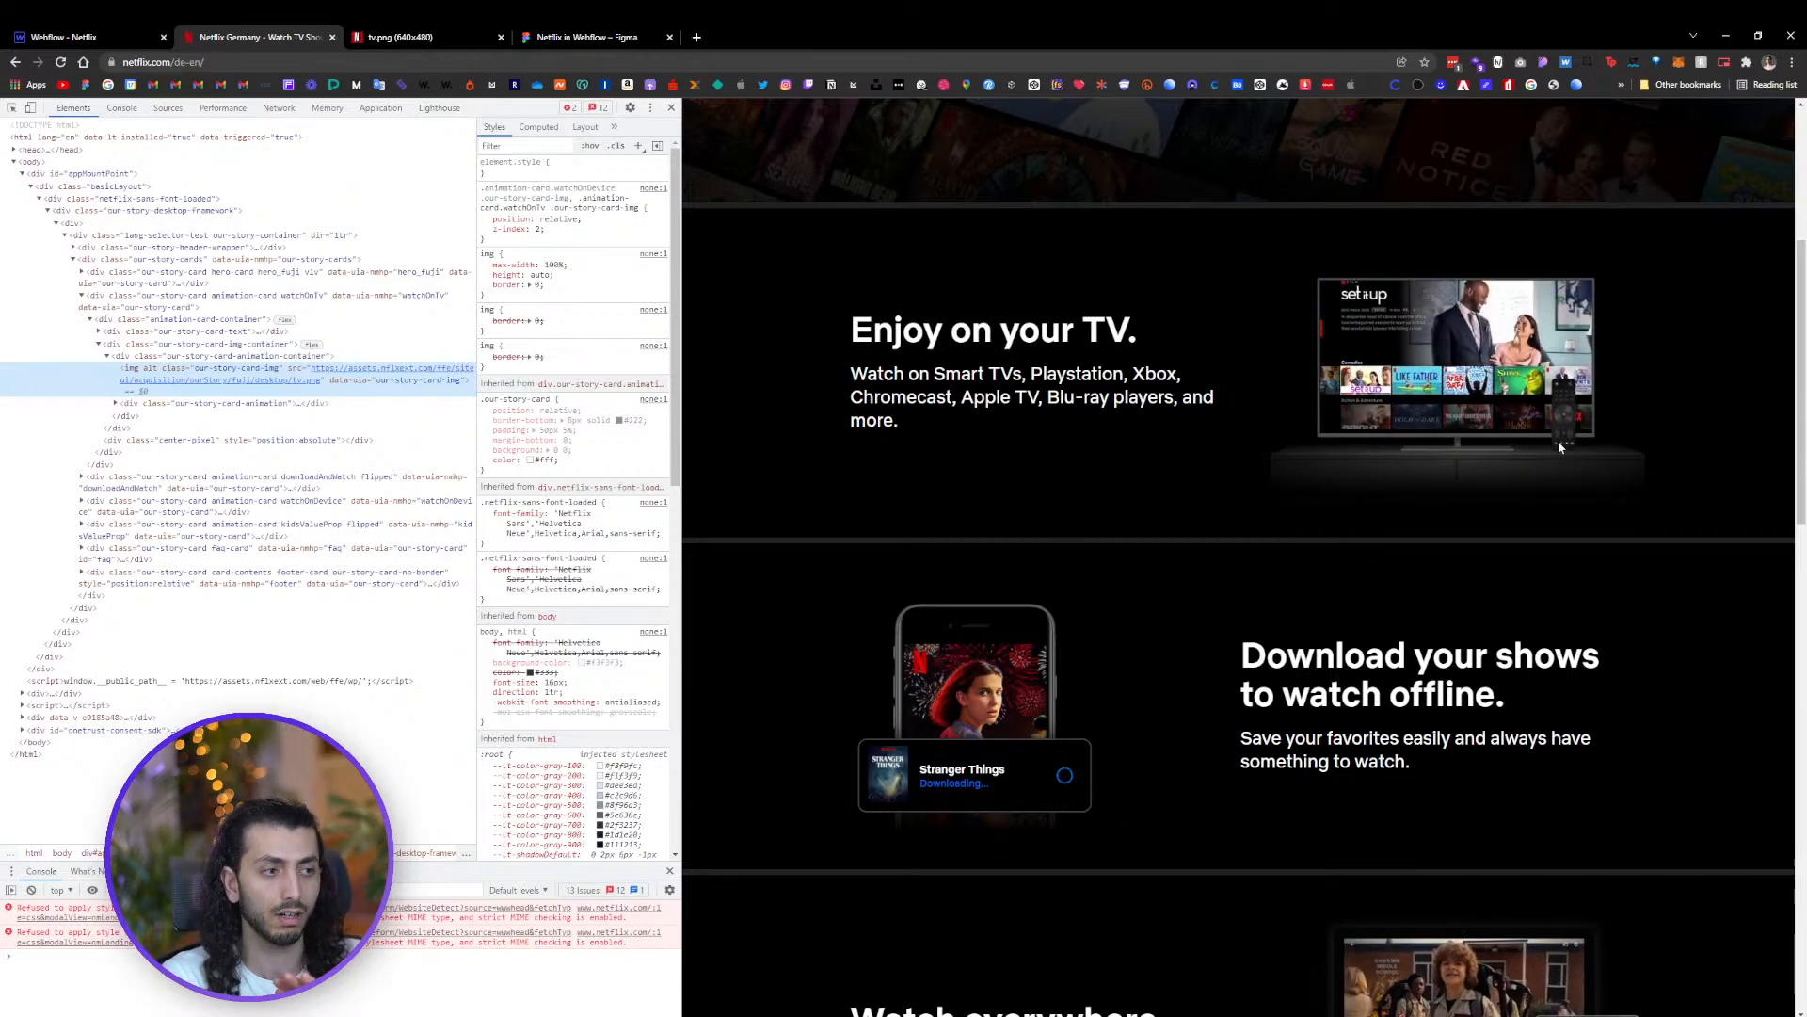
left_click(116, 403)
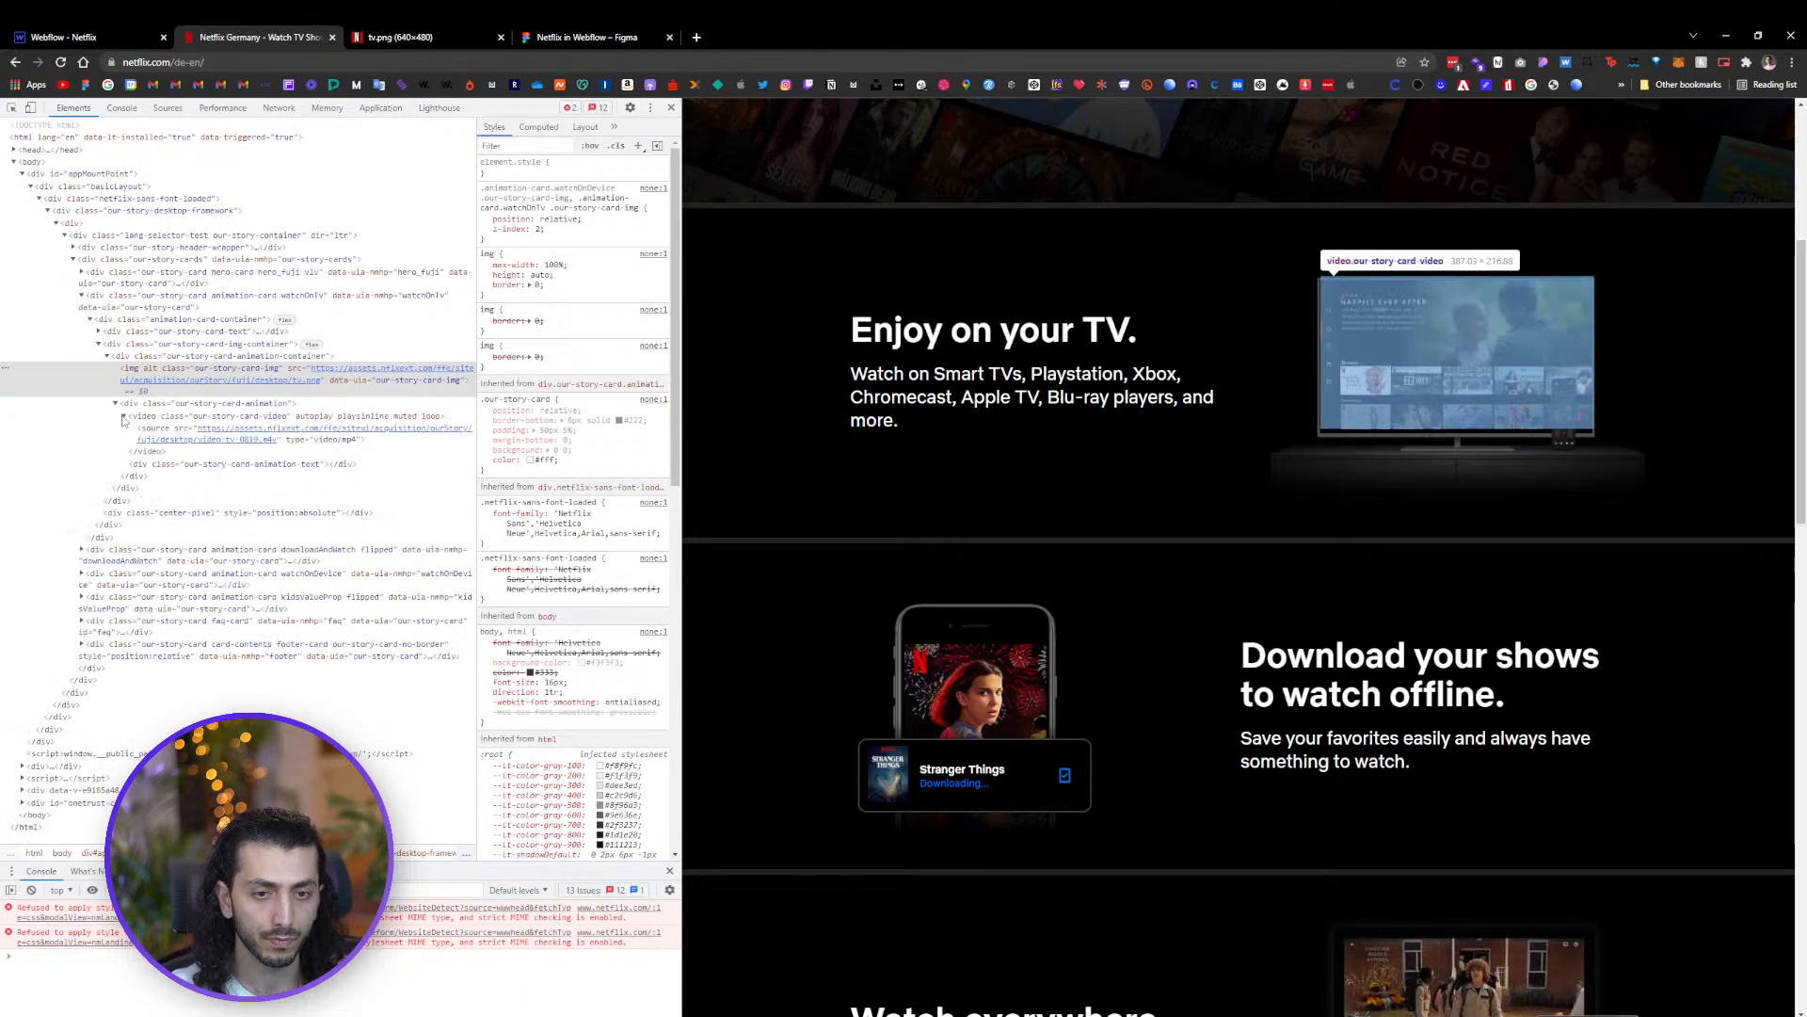
left_click(248, 438)
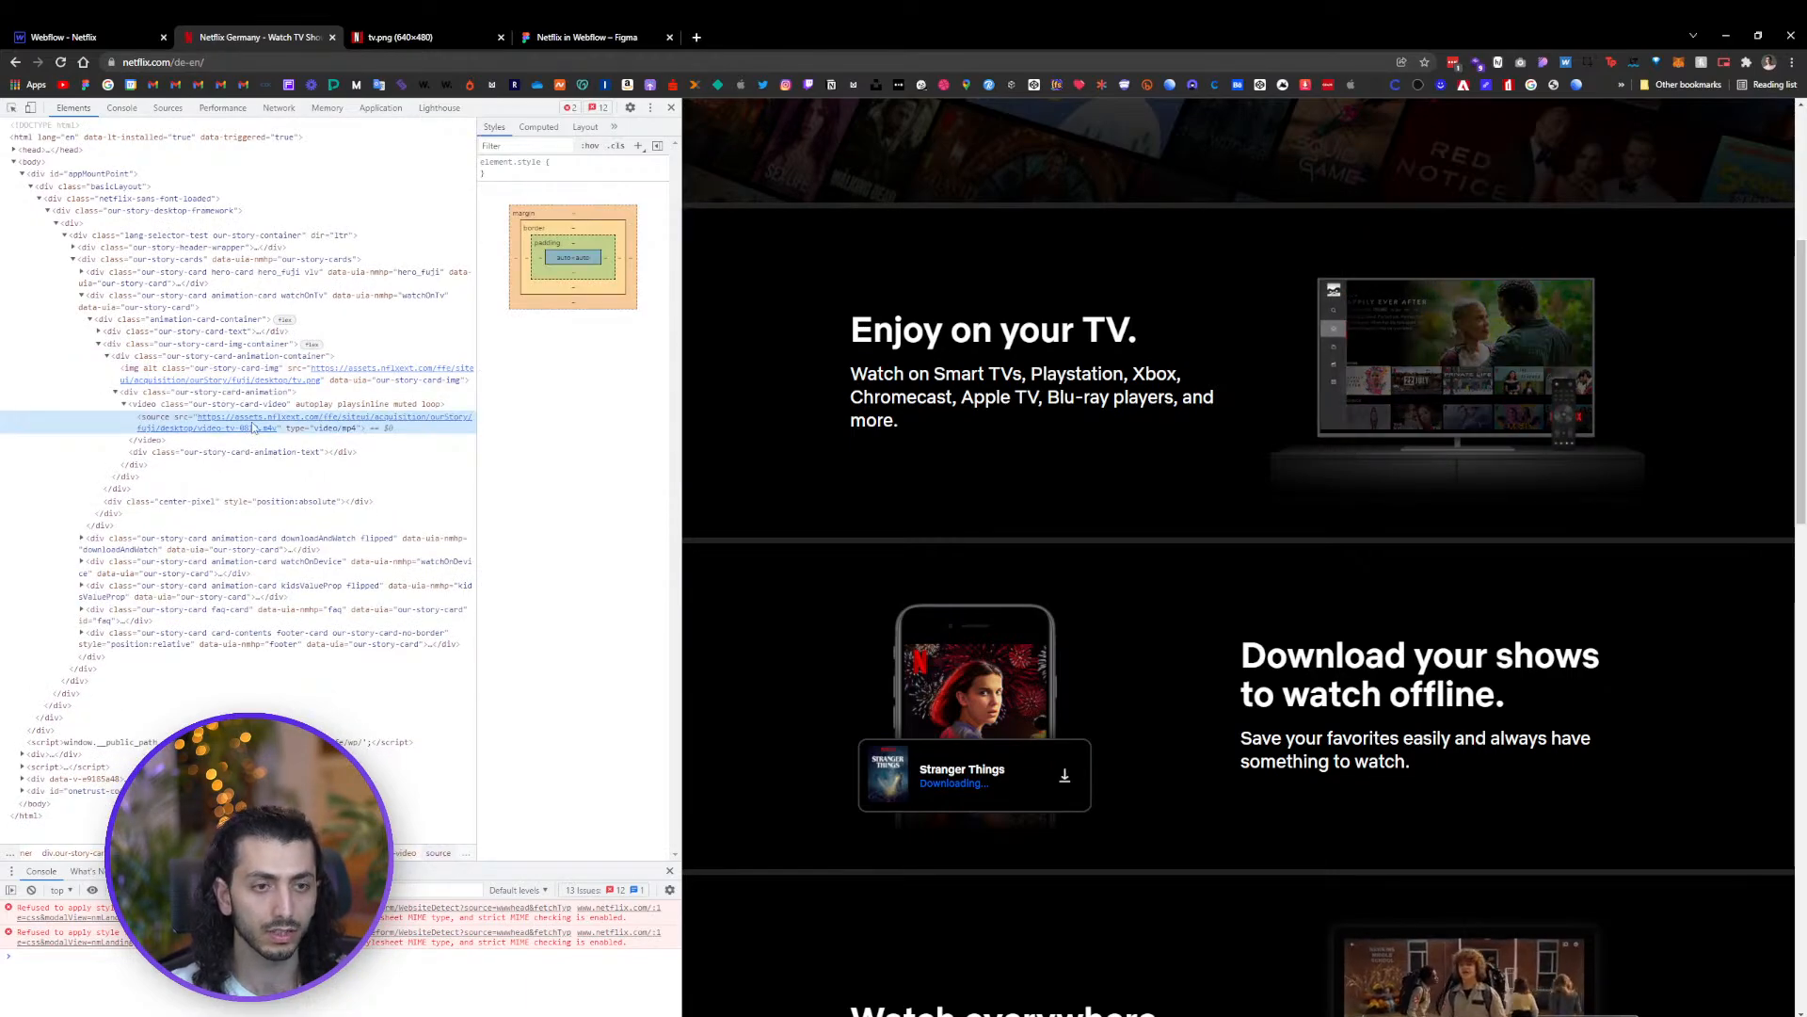
right_click(255, 428)
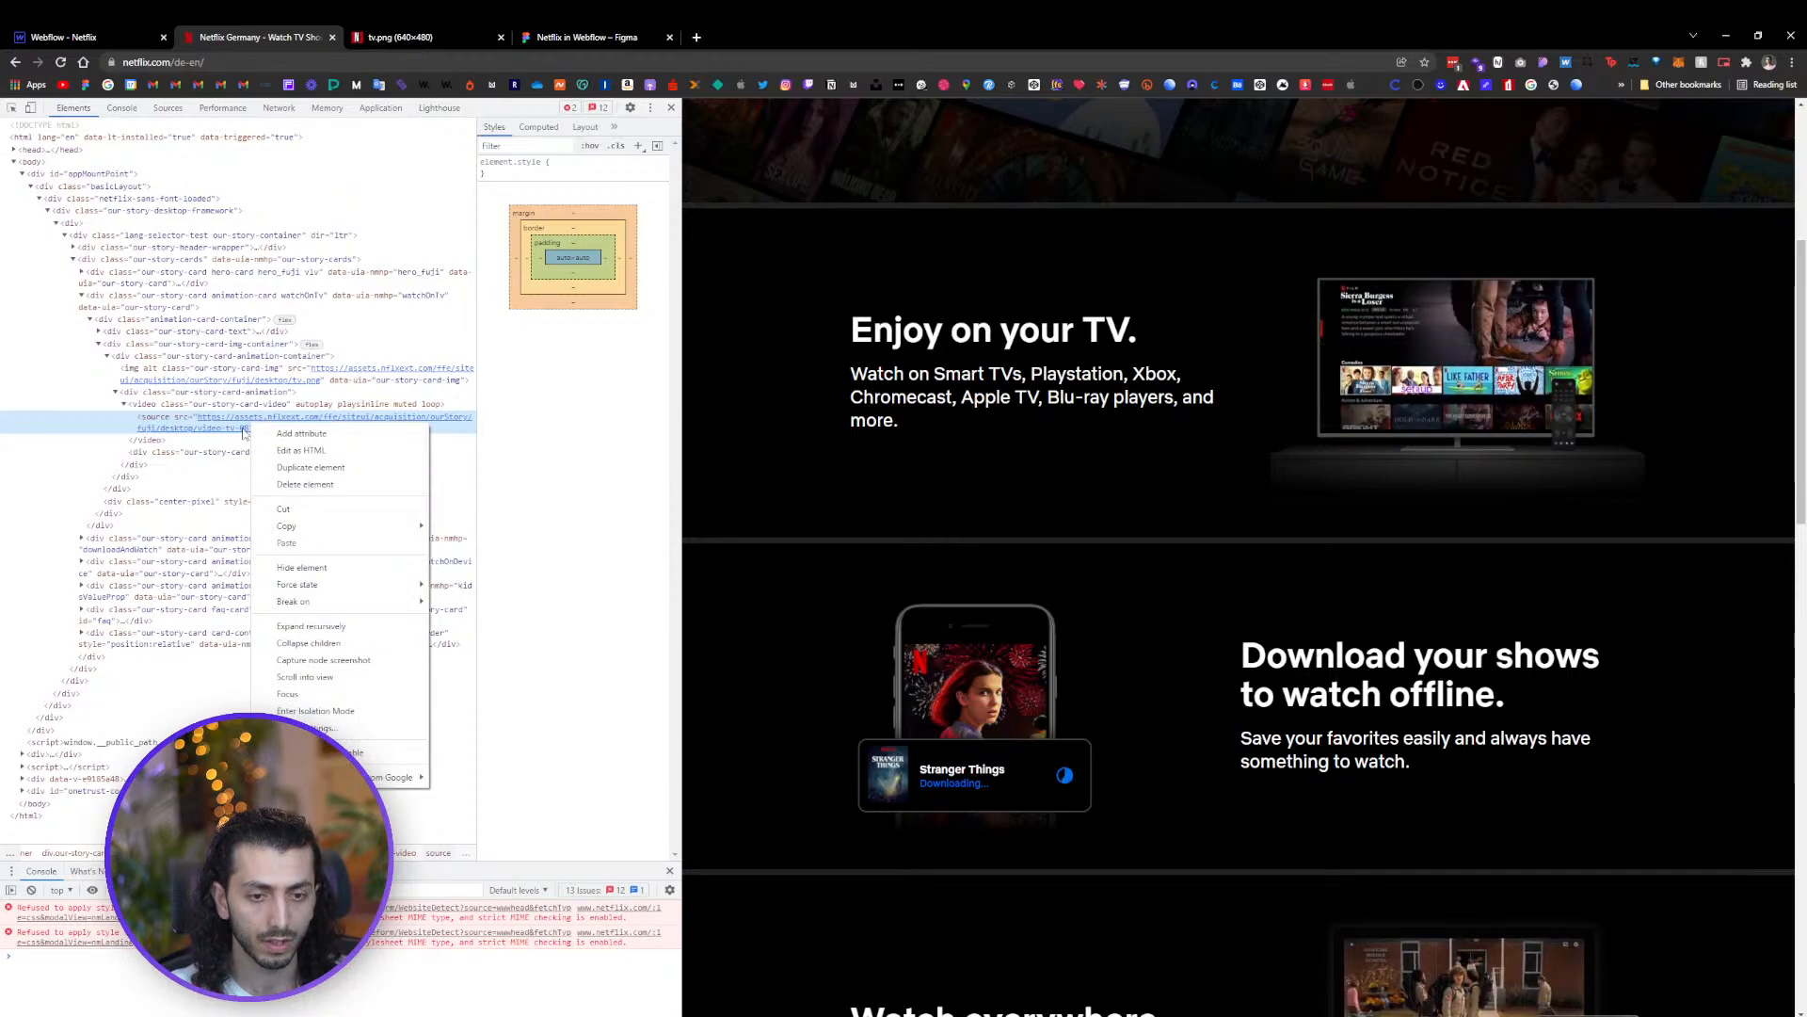
left_click(243, 433)
double_click(243, 433)
left_click(243, 433)
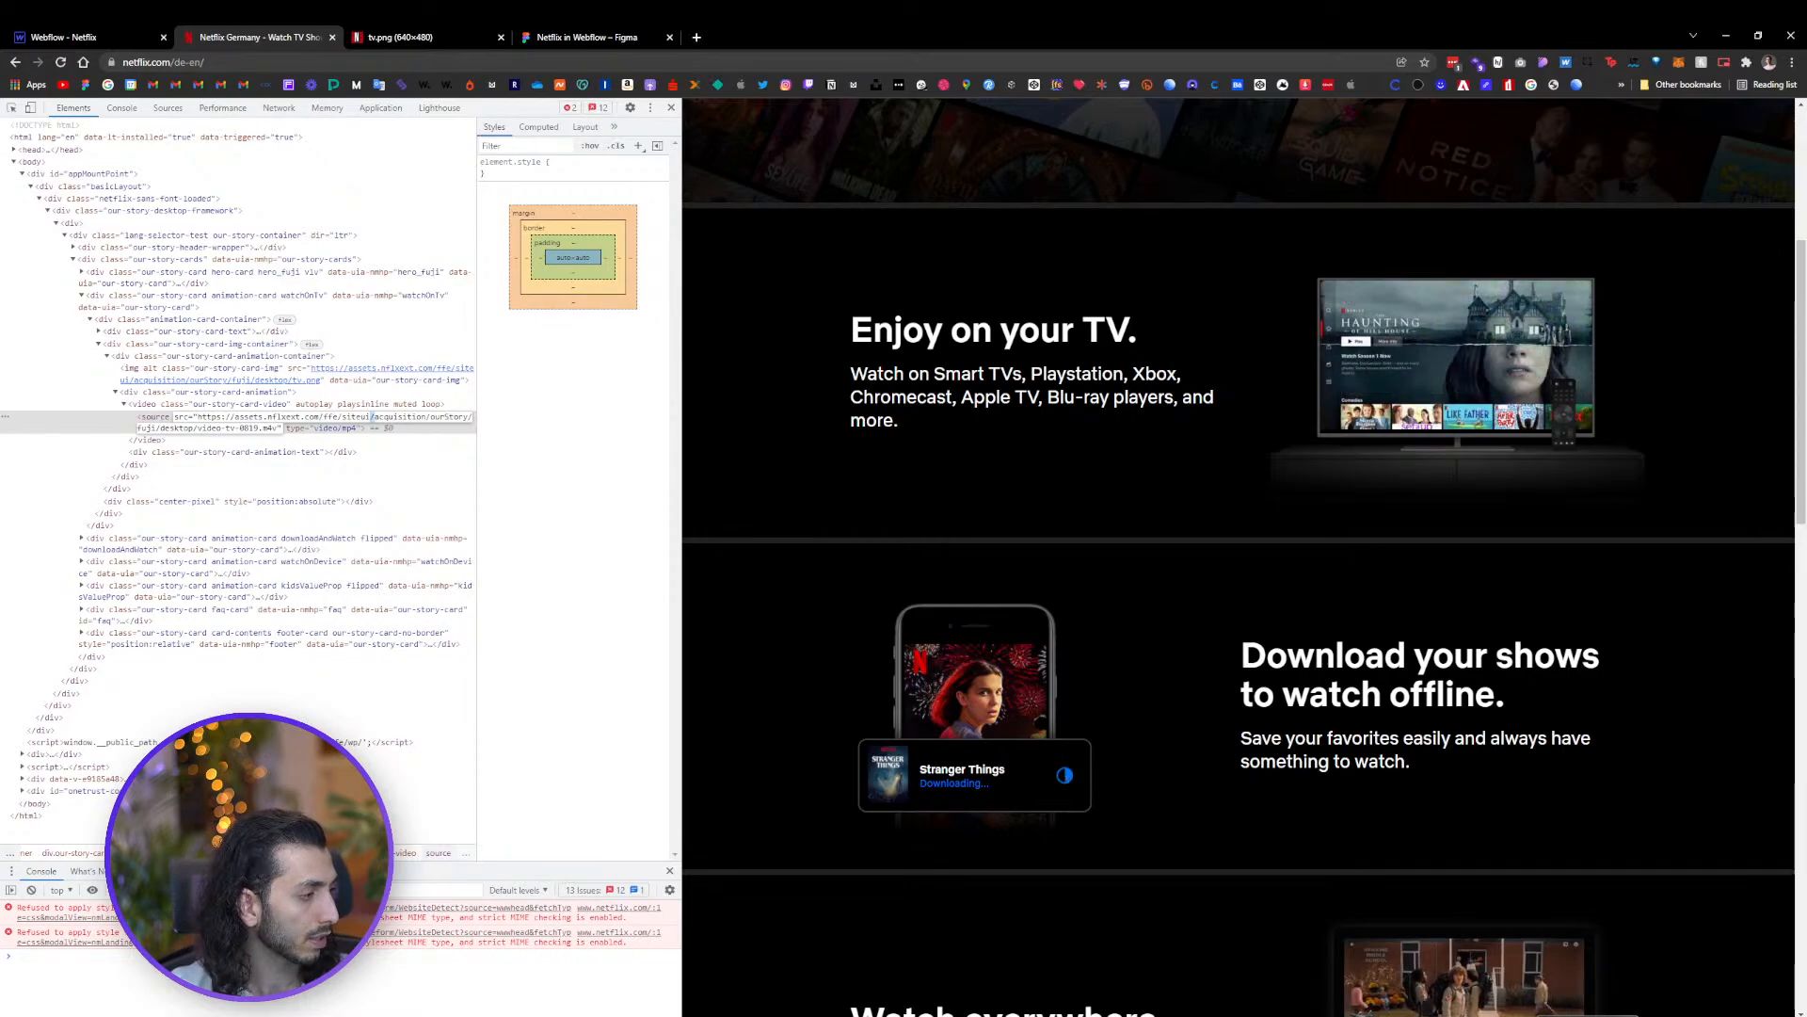
double_click(269, 430)
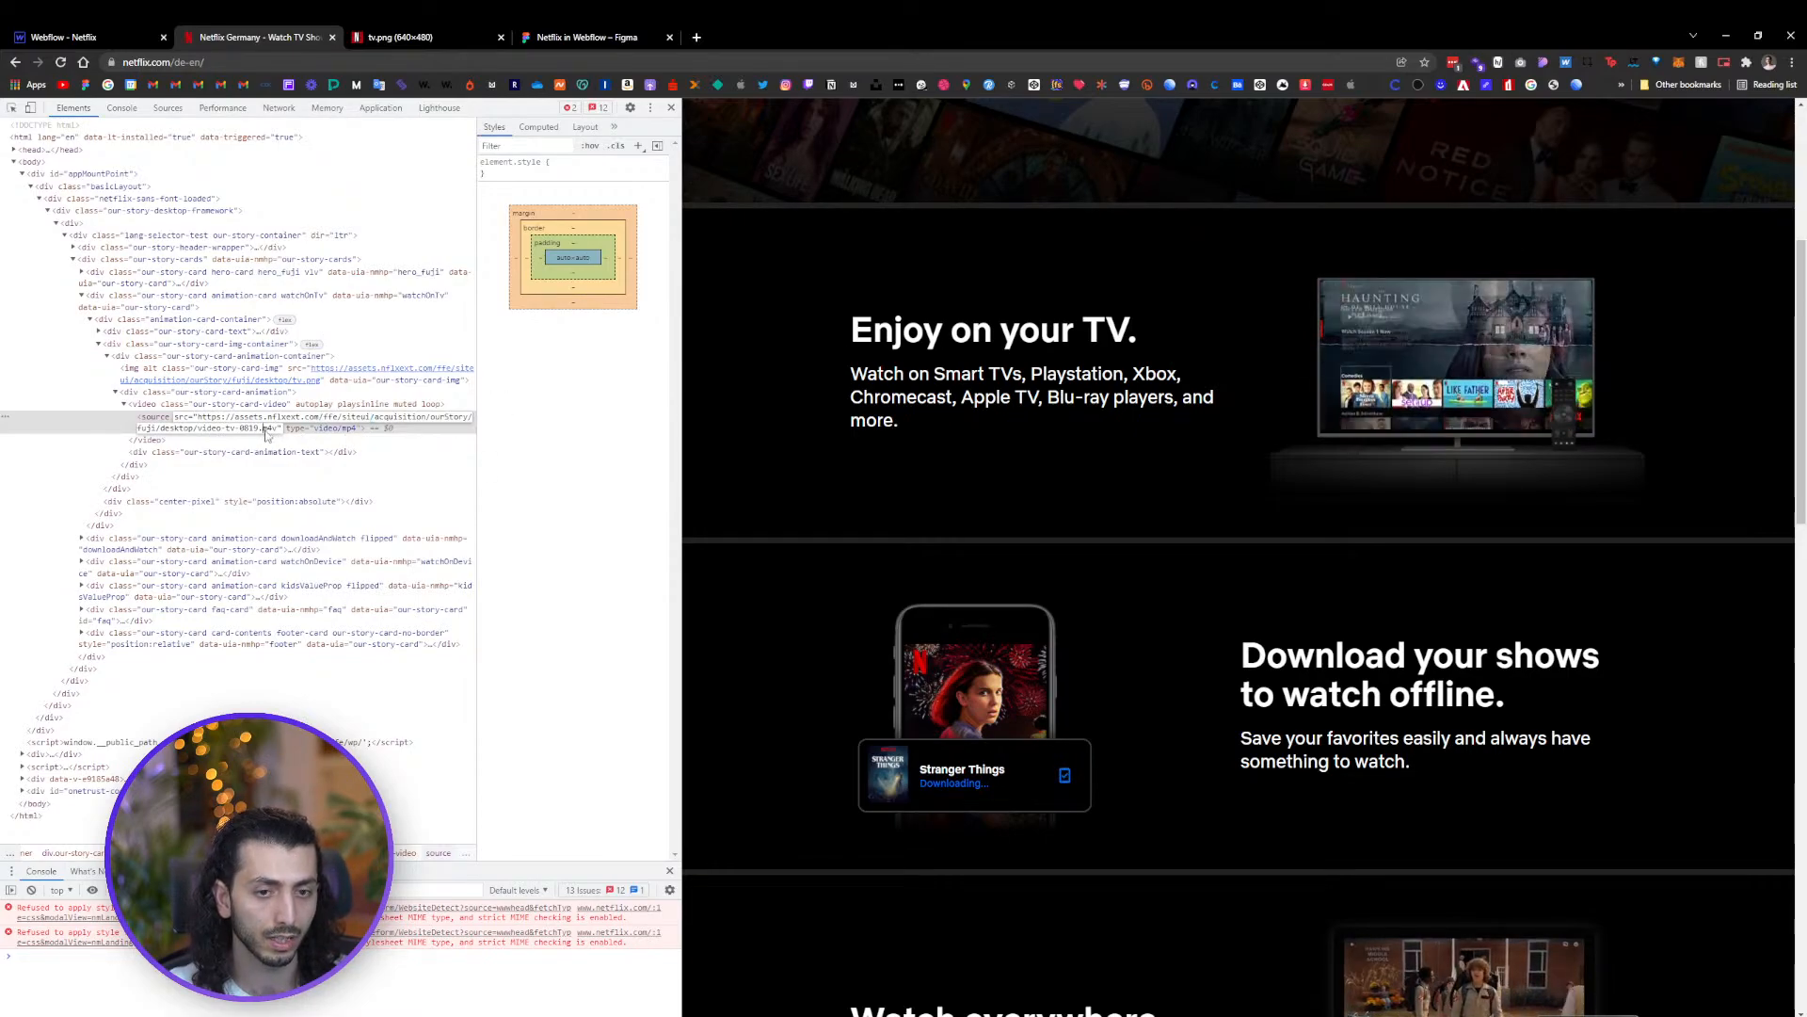
key("Return")
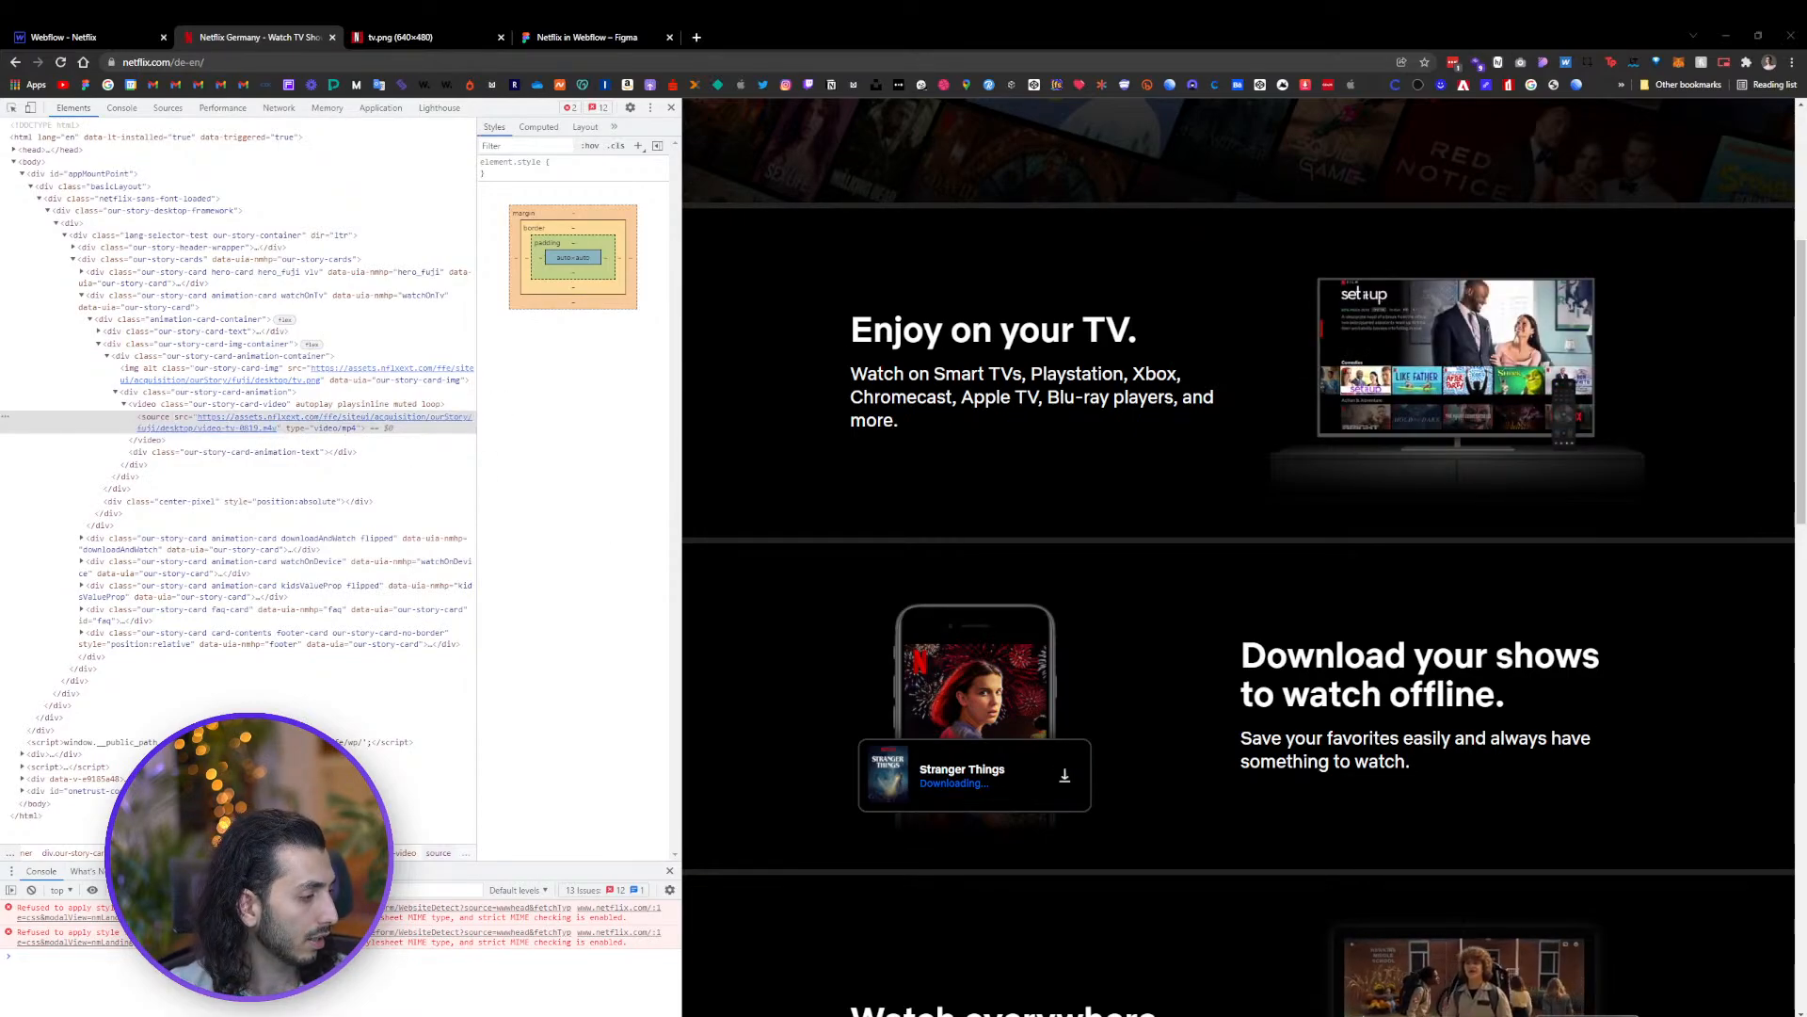
key("alt+Tab")
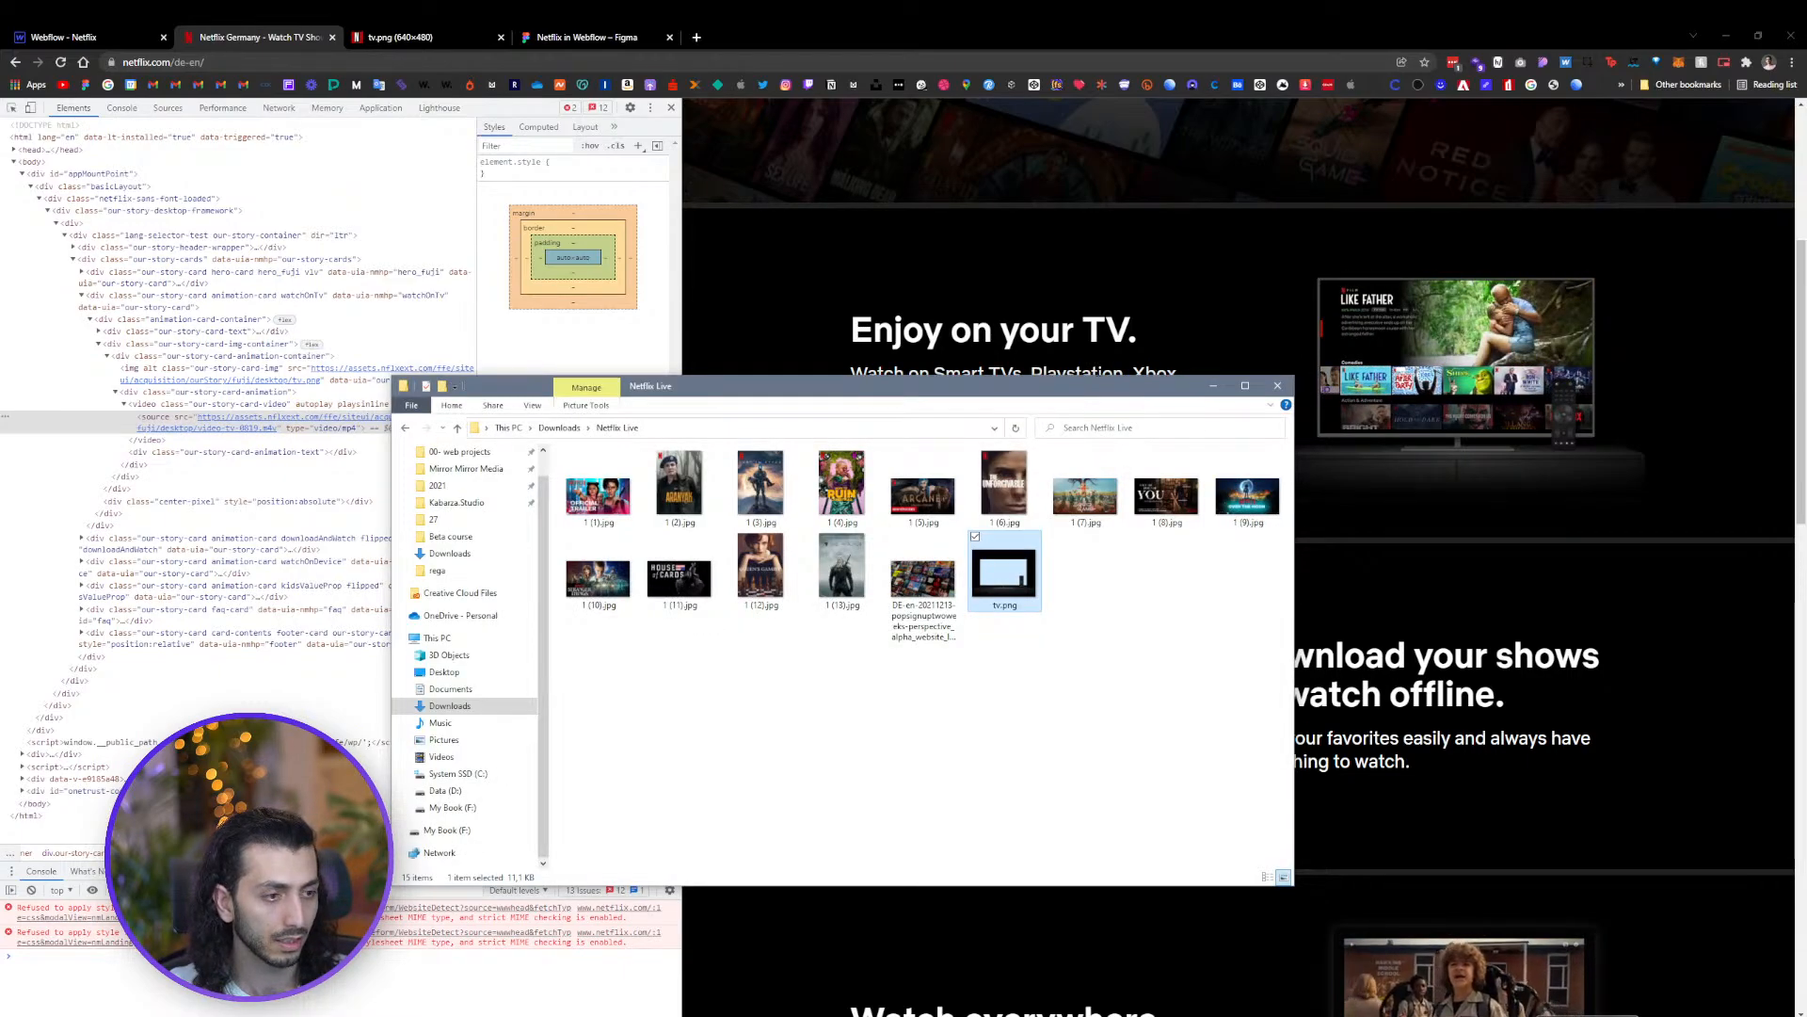
key("alt+Tab")
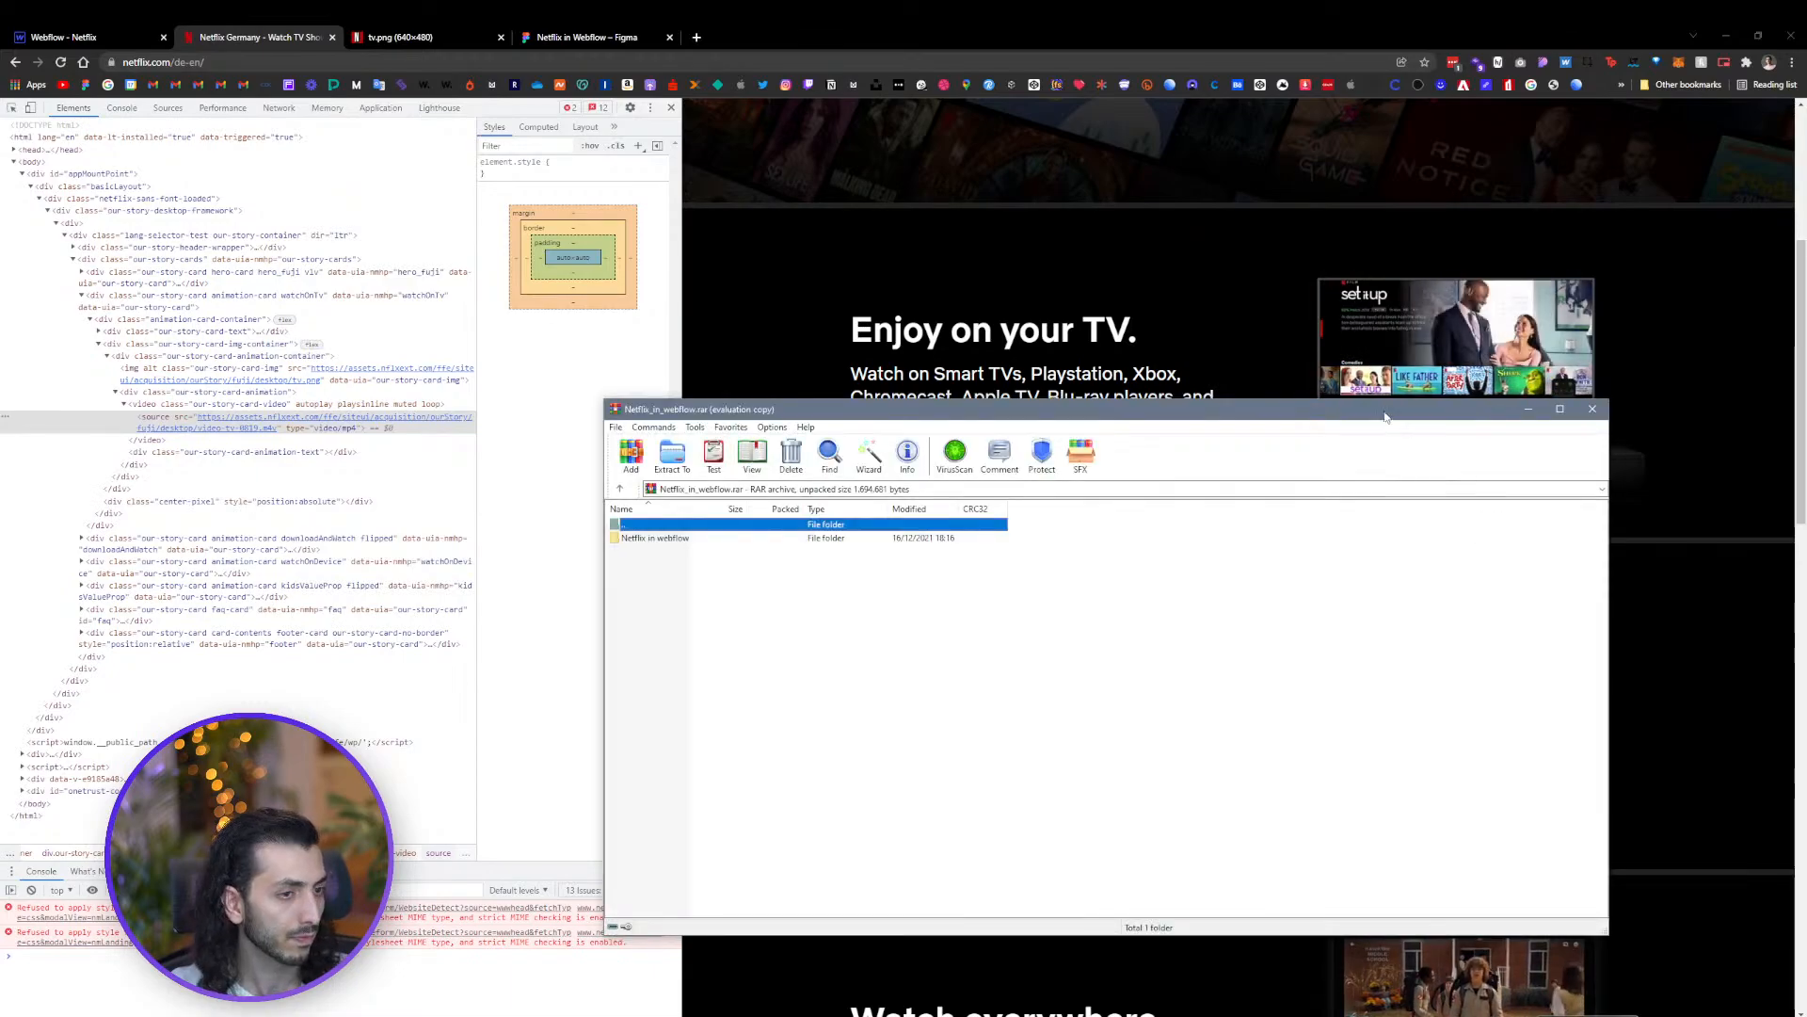
left_click_drag(1388, 398, 1390, 500)
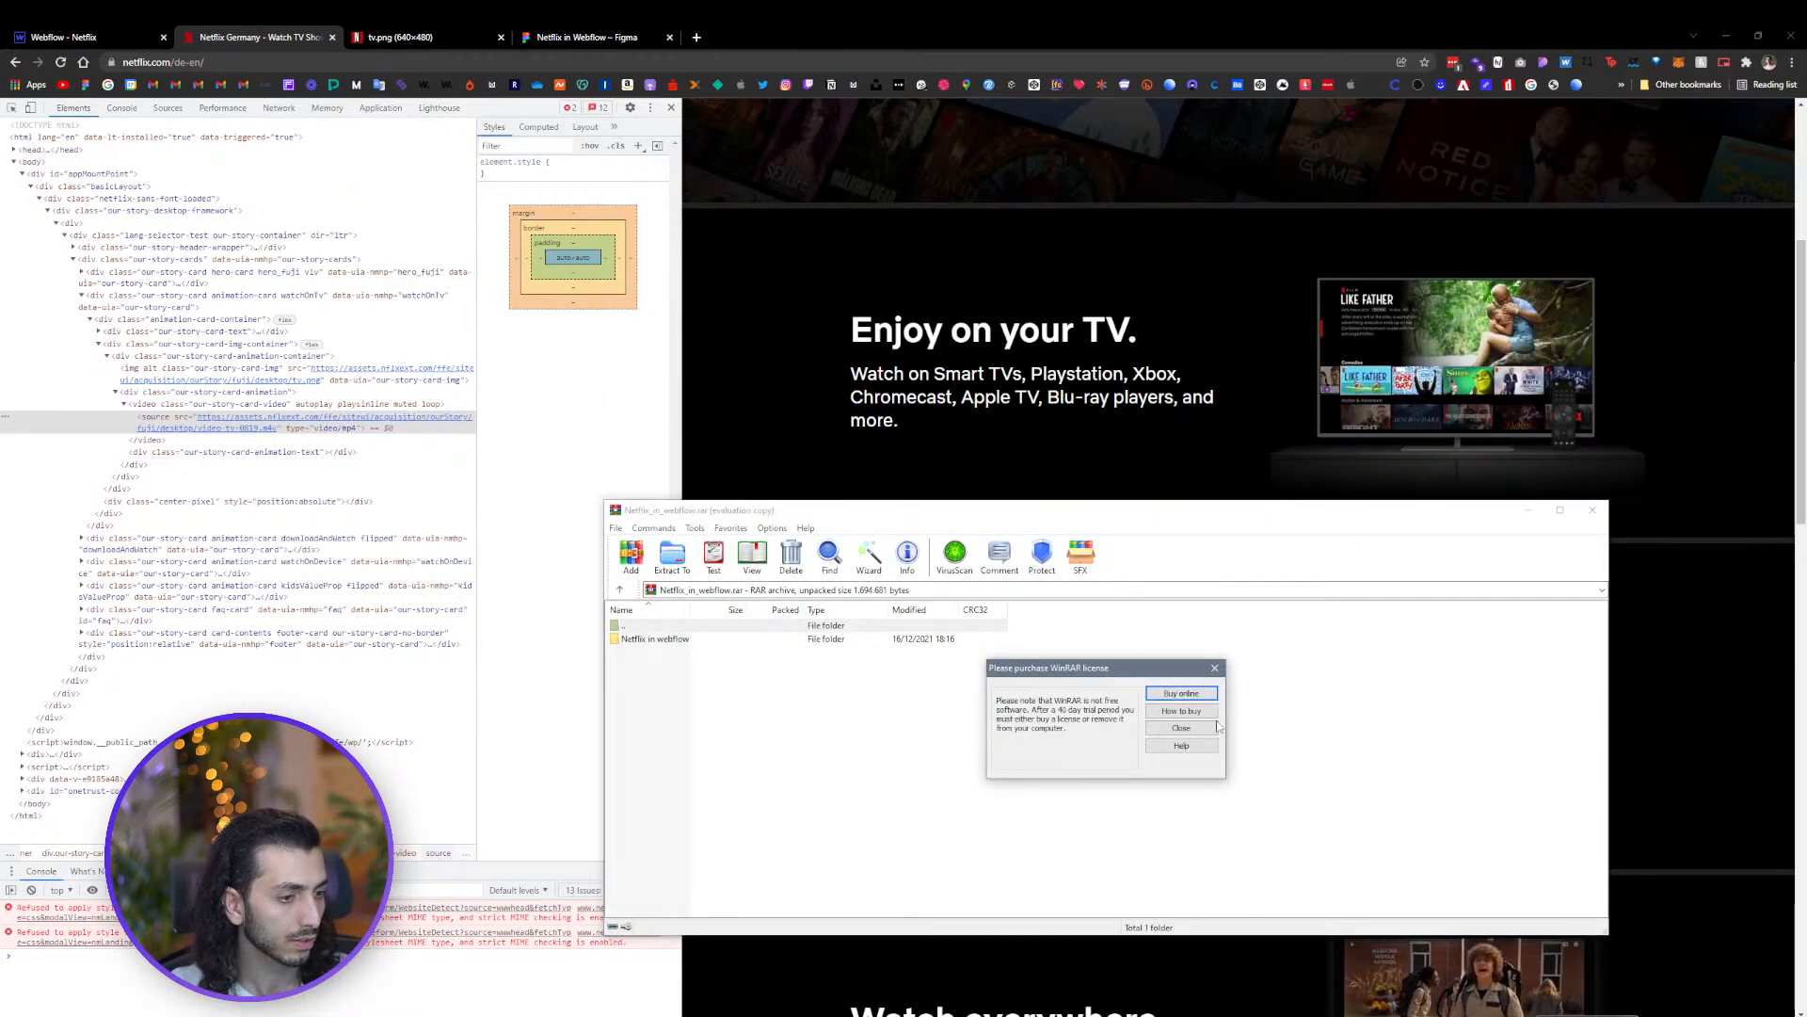
Find and preview the downloaded Netflix TV screen GIF in the Netflix Live folder under Downloads
left_click(1172, 696)
left_click_drag(1014, 515, 1806, 527)
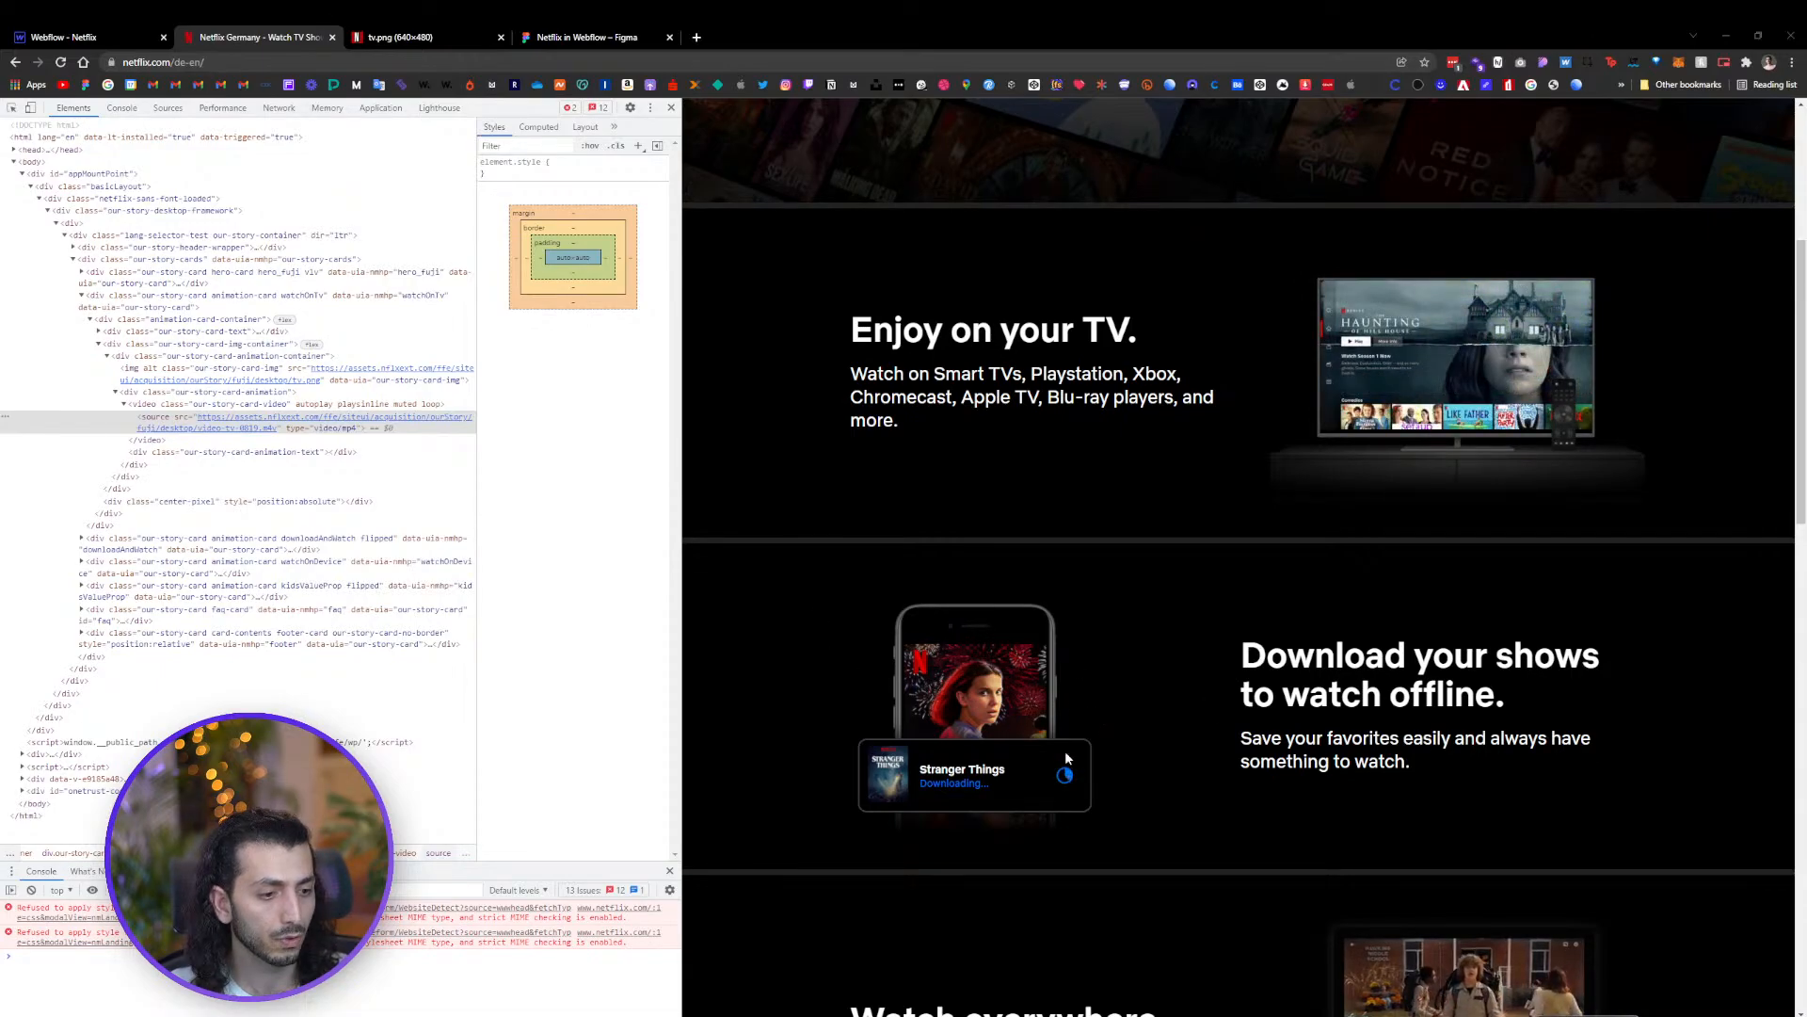
scroll(1412, 527, "up", 2)
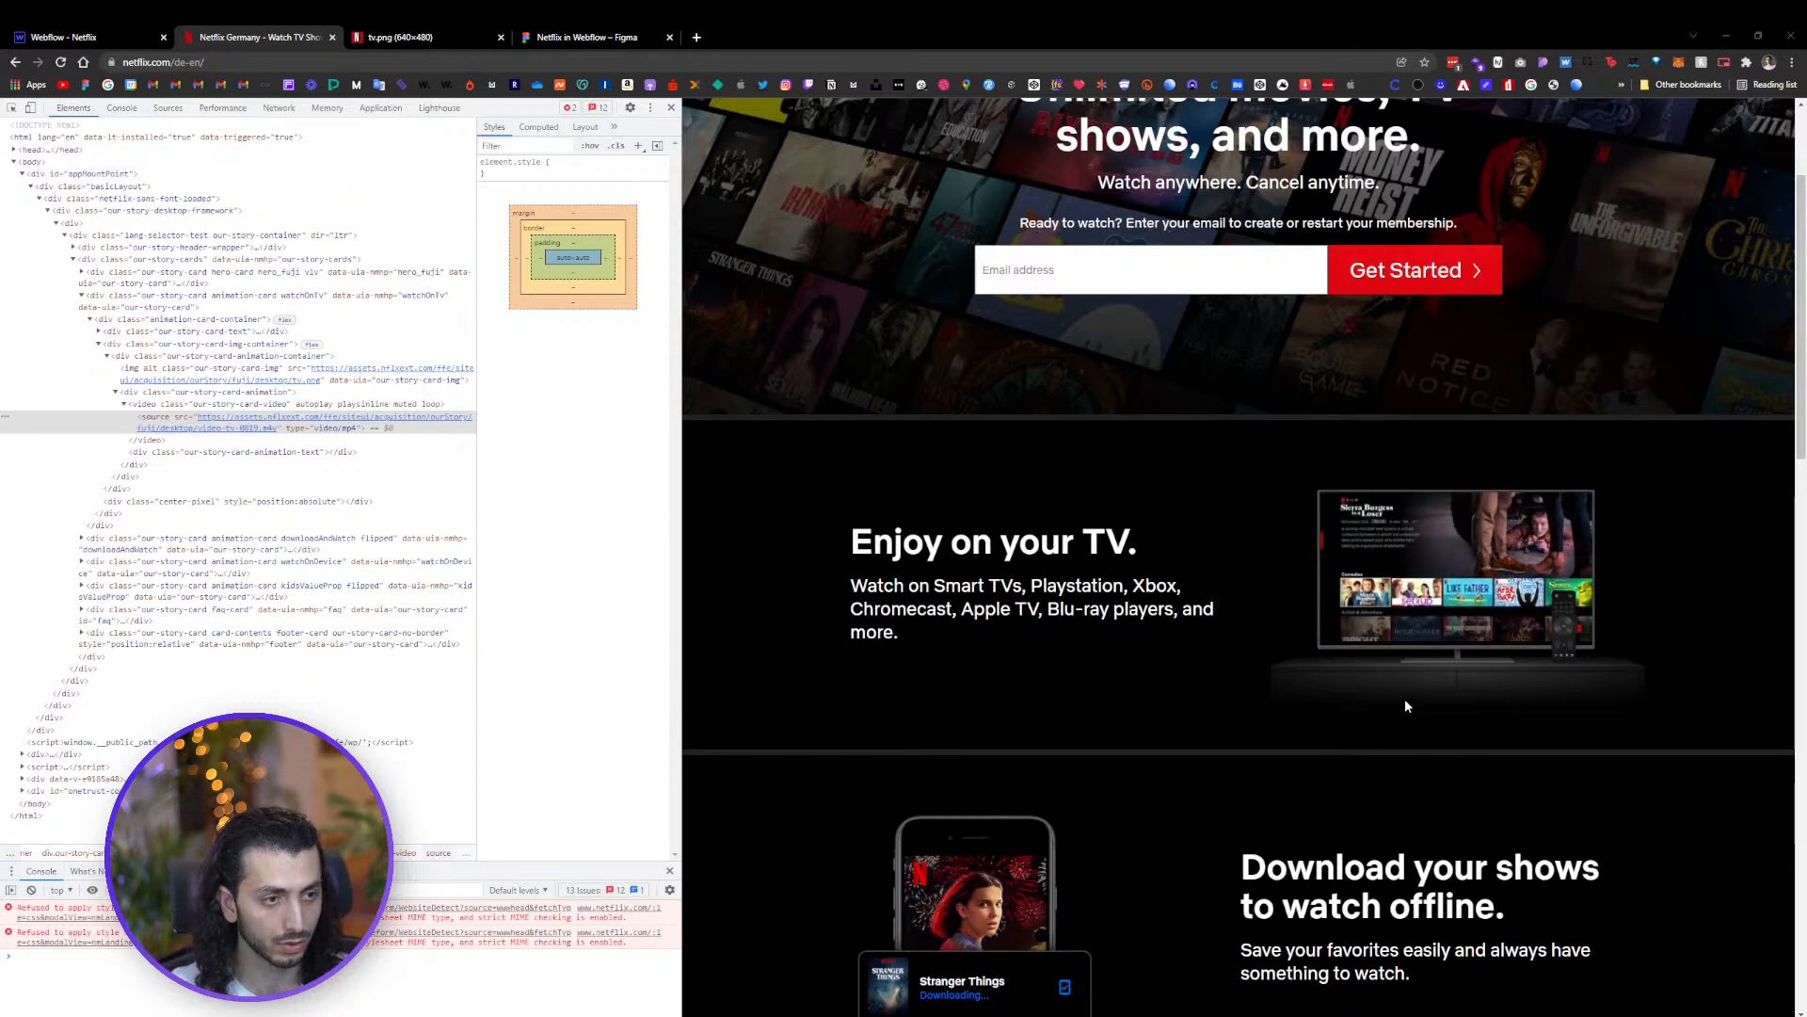
key("super+e")
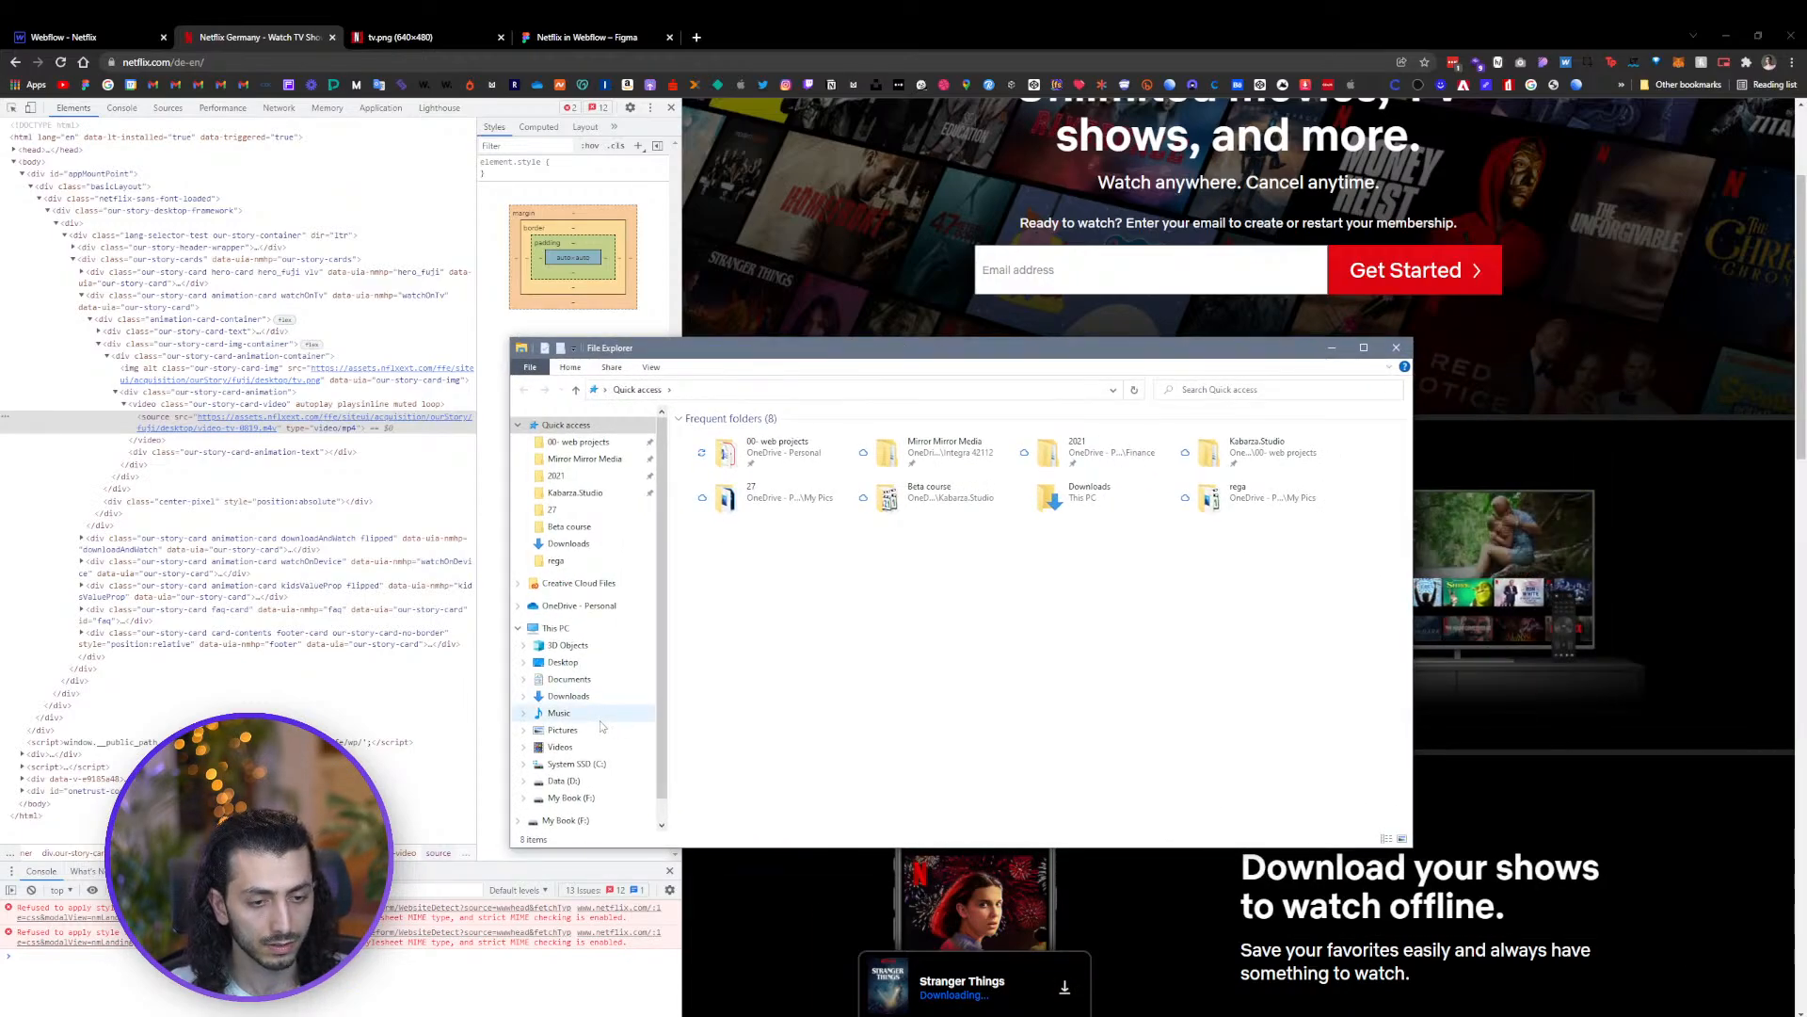
left_click(569, 696)
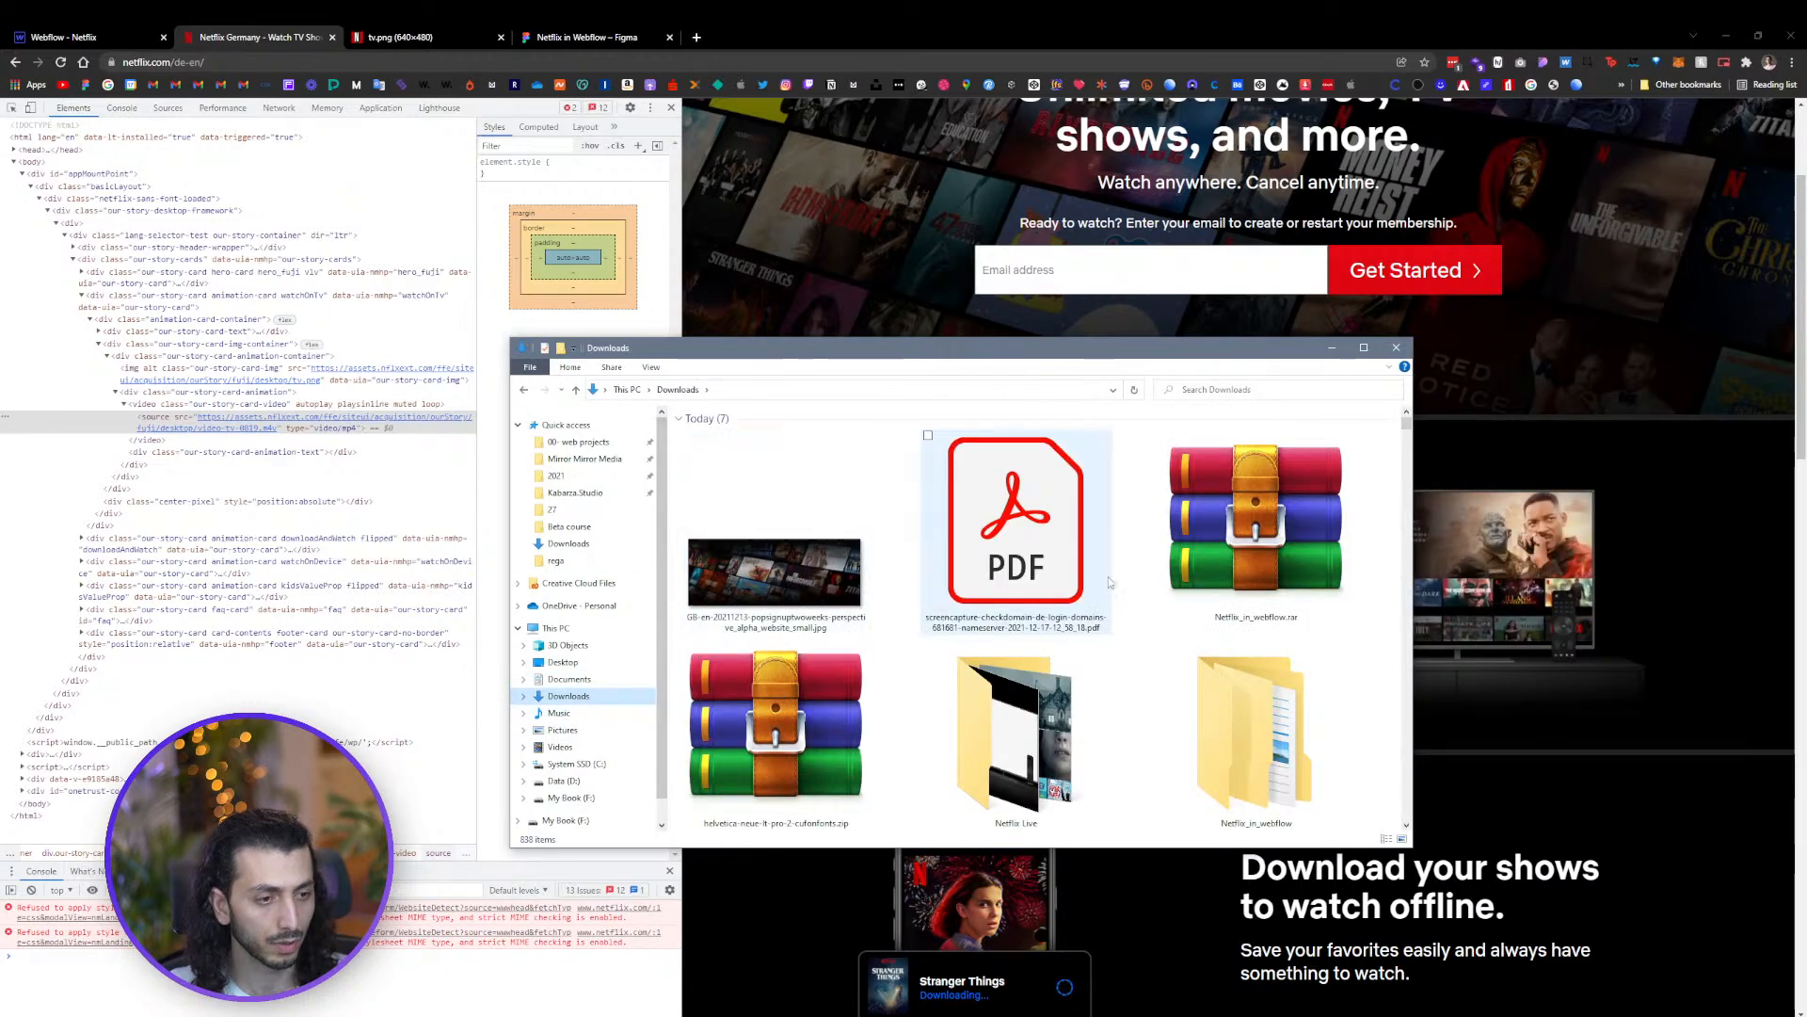
double_click(1043, 735)
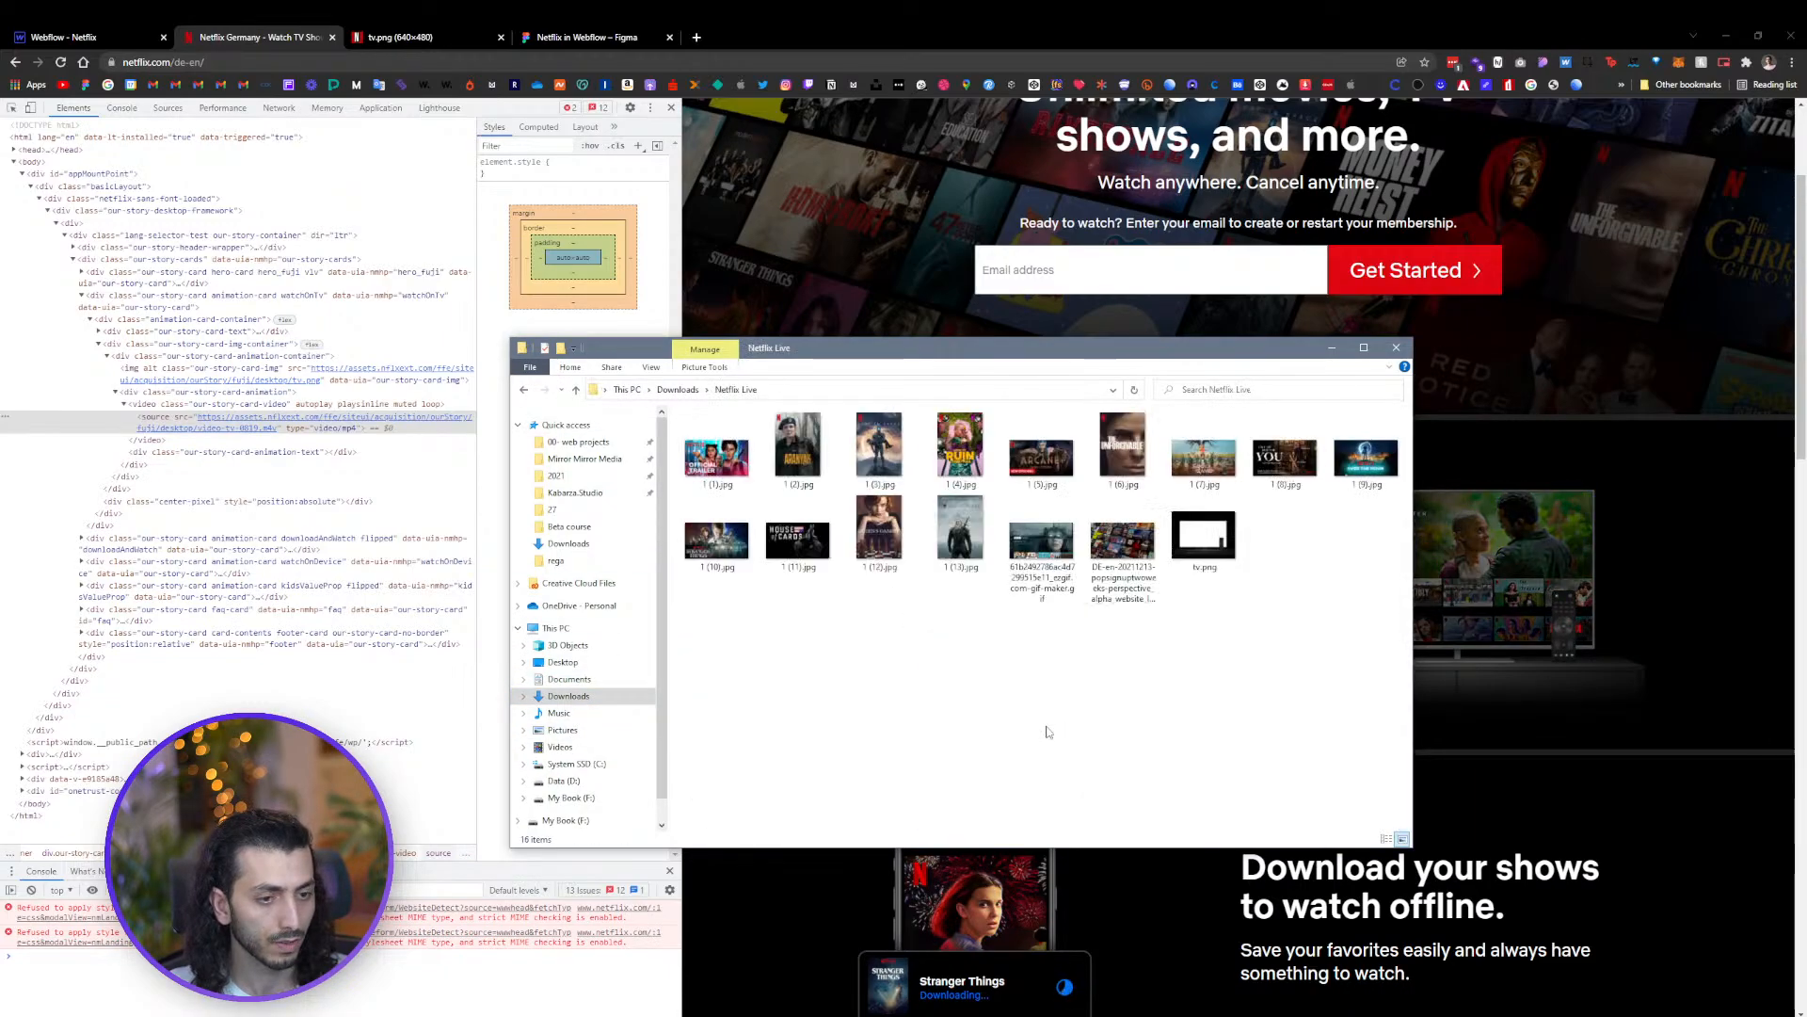
double_click(1040, 538)
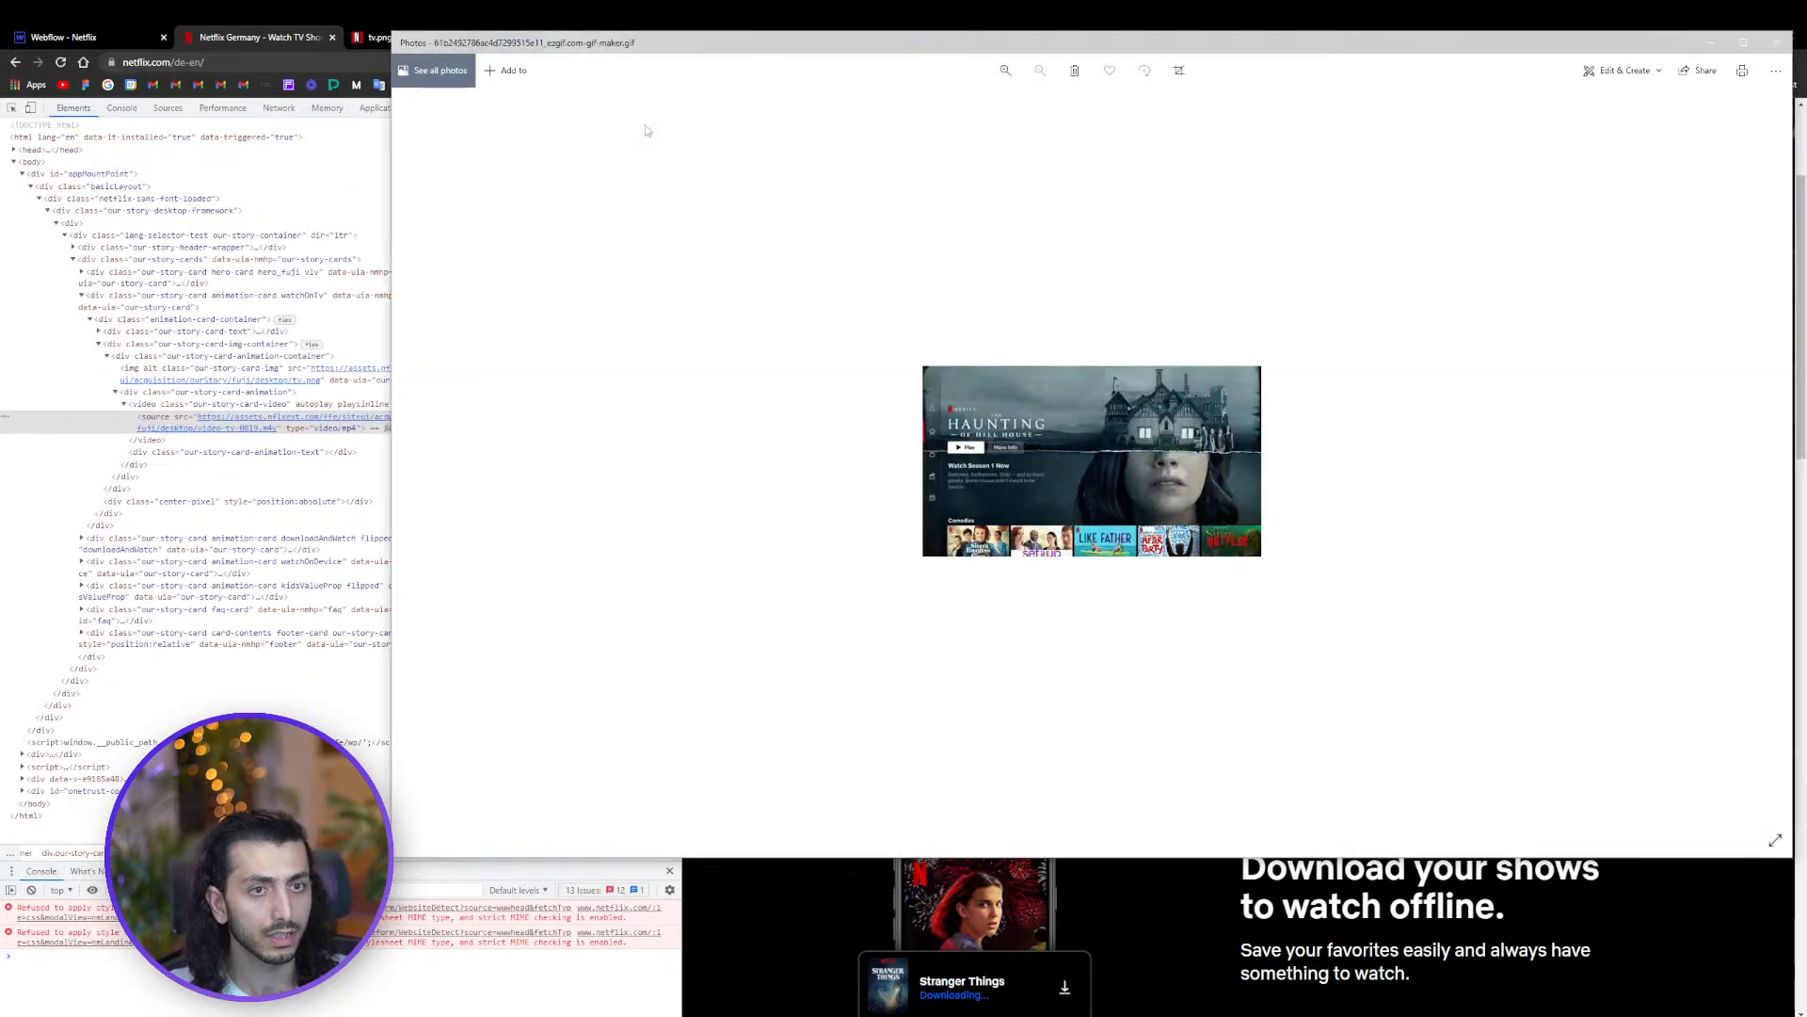
left_click(1774, 45)
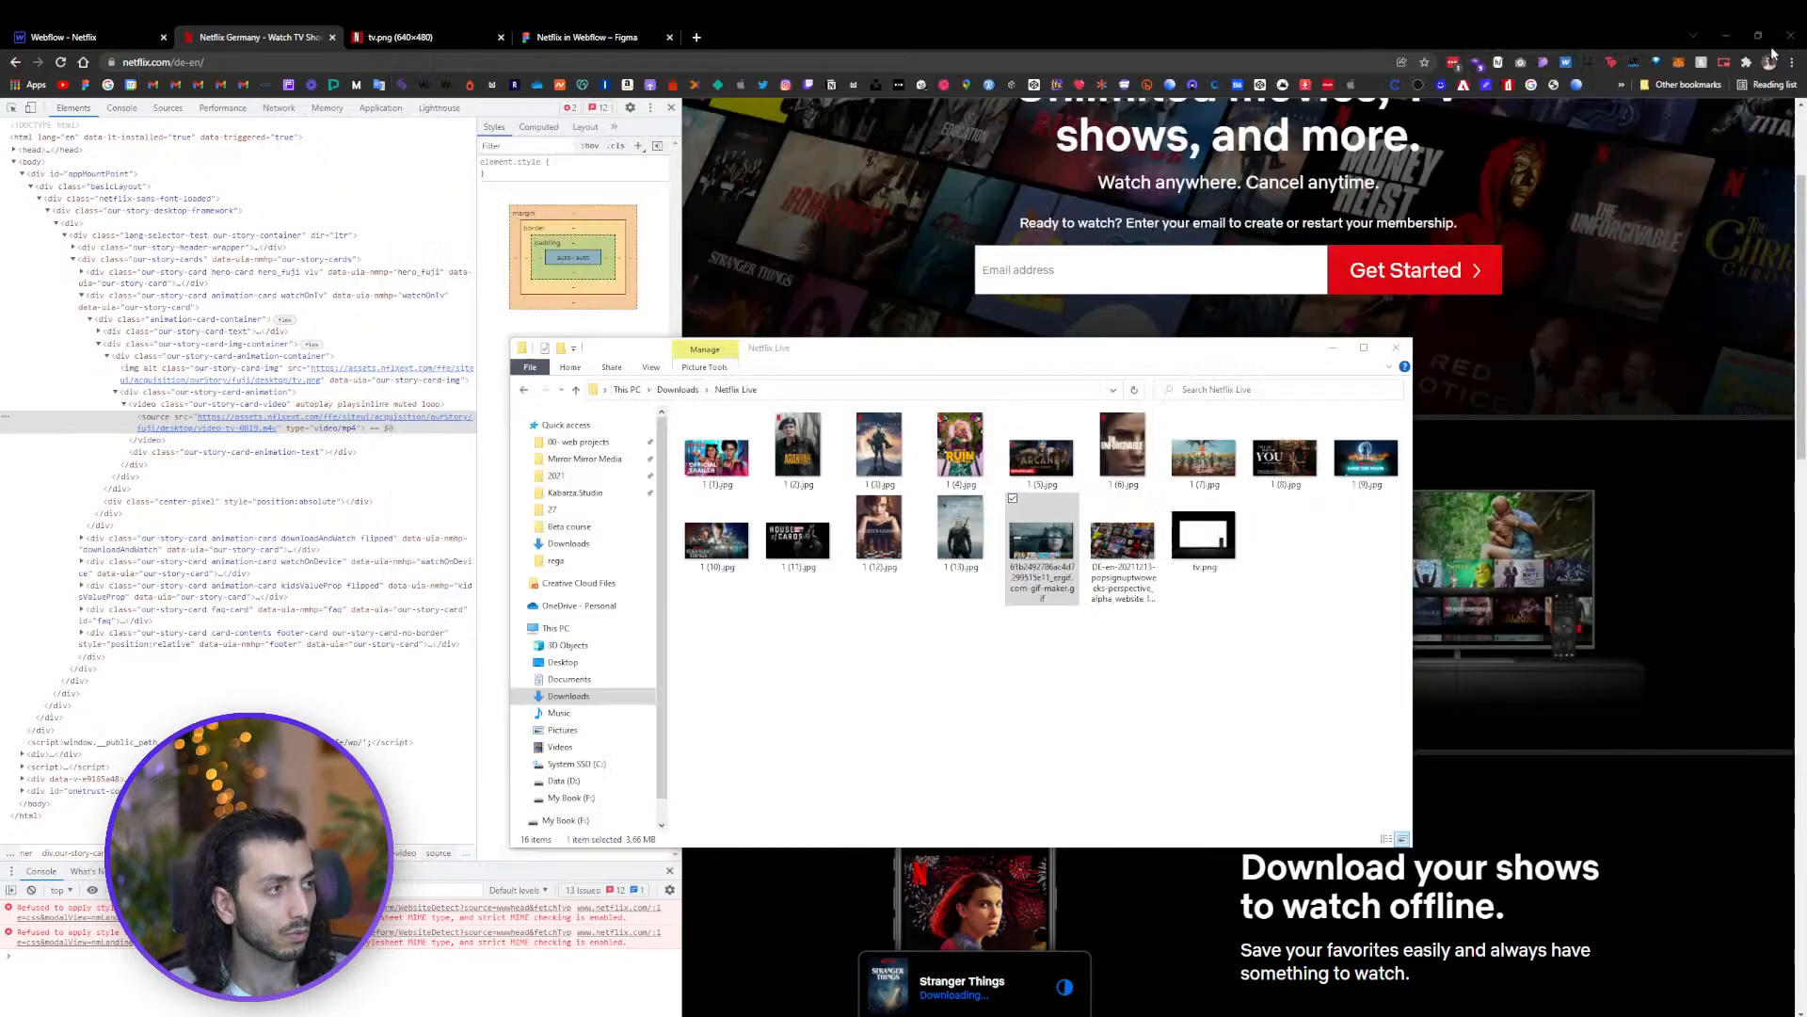
Upload the TV screen GIF from the Netflix Live folder into the project's asset library
left_click_drag(1214, 361, 1275, 407)
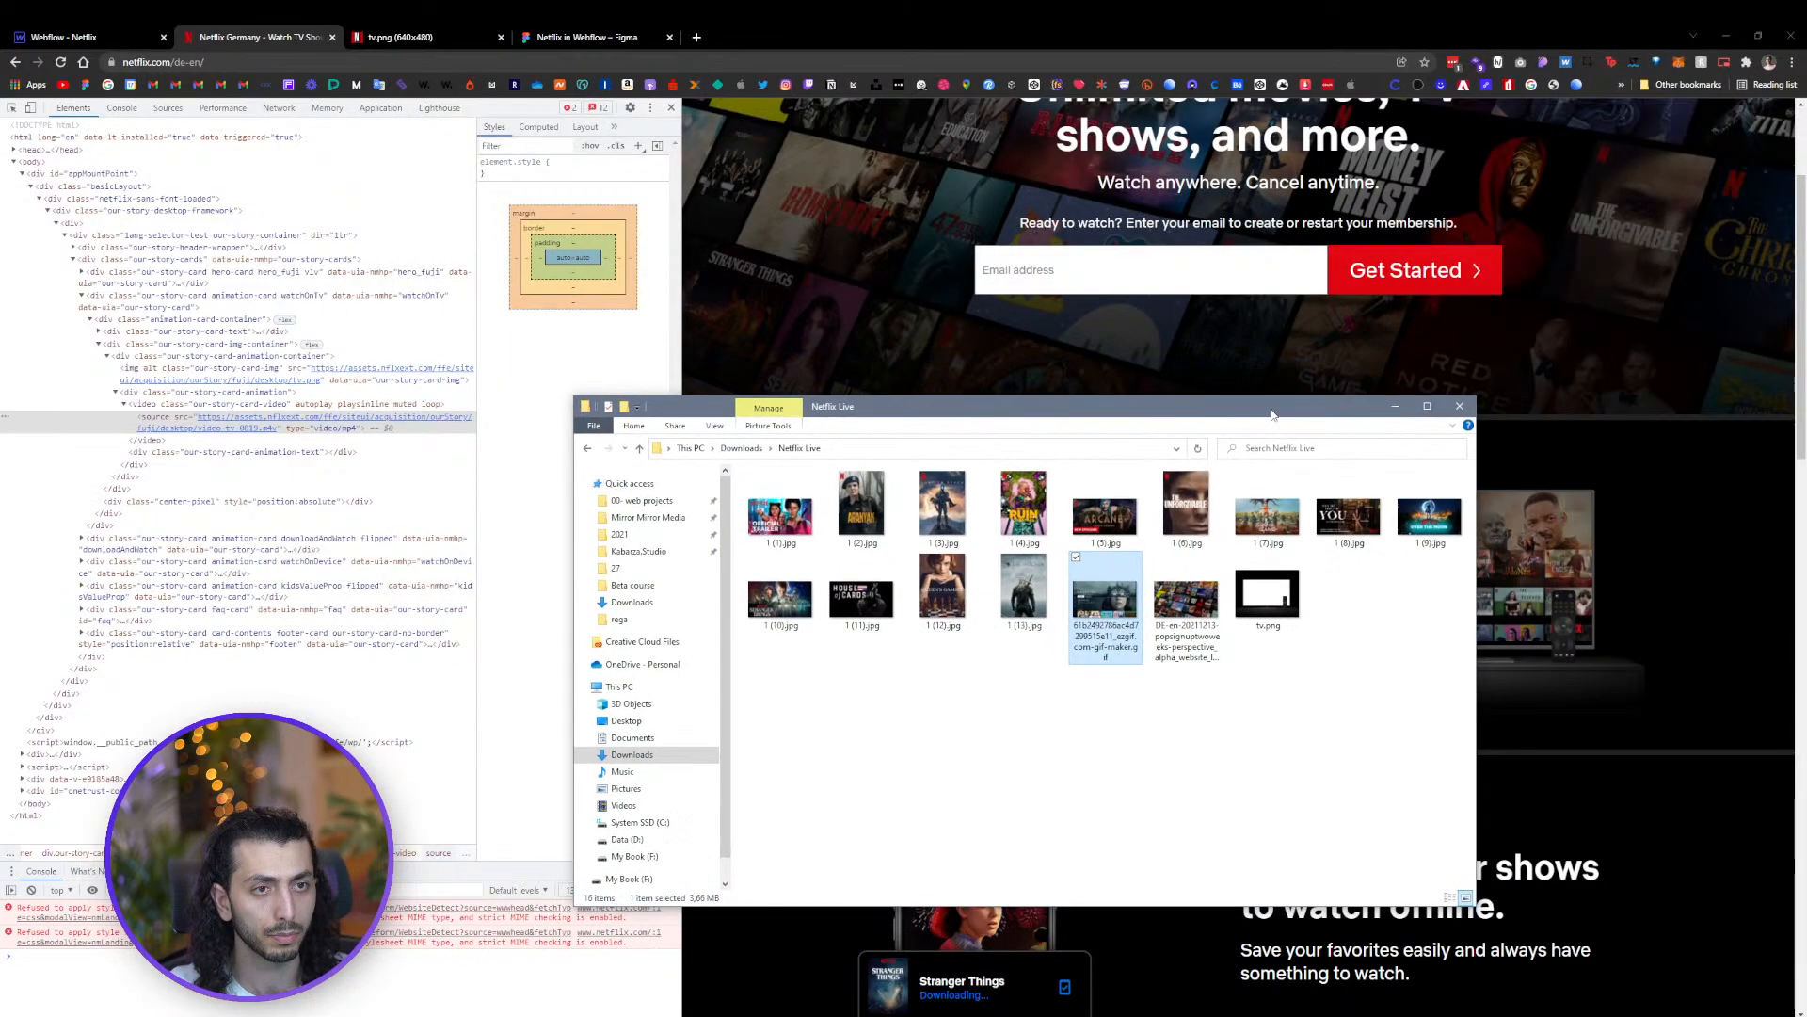
left_click(84, 37)
key("alt+Tab")
left_click(19, 457)
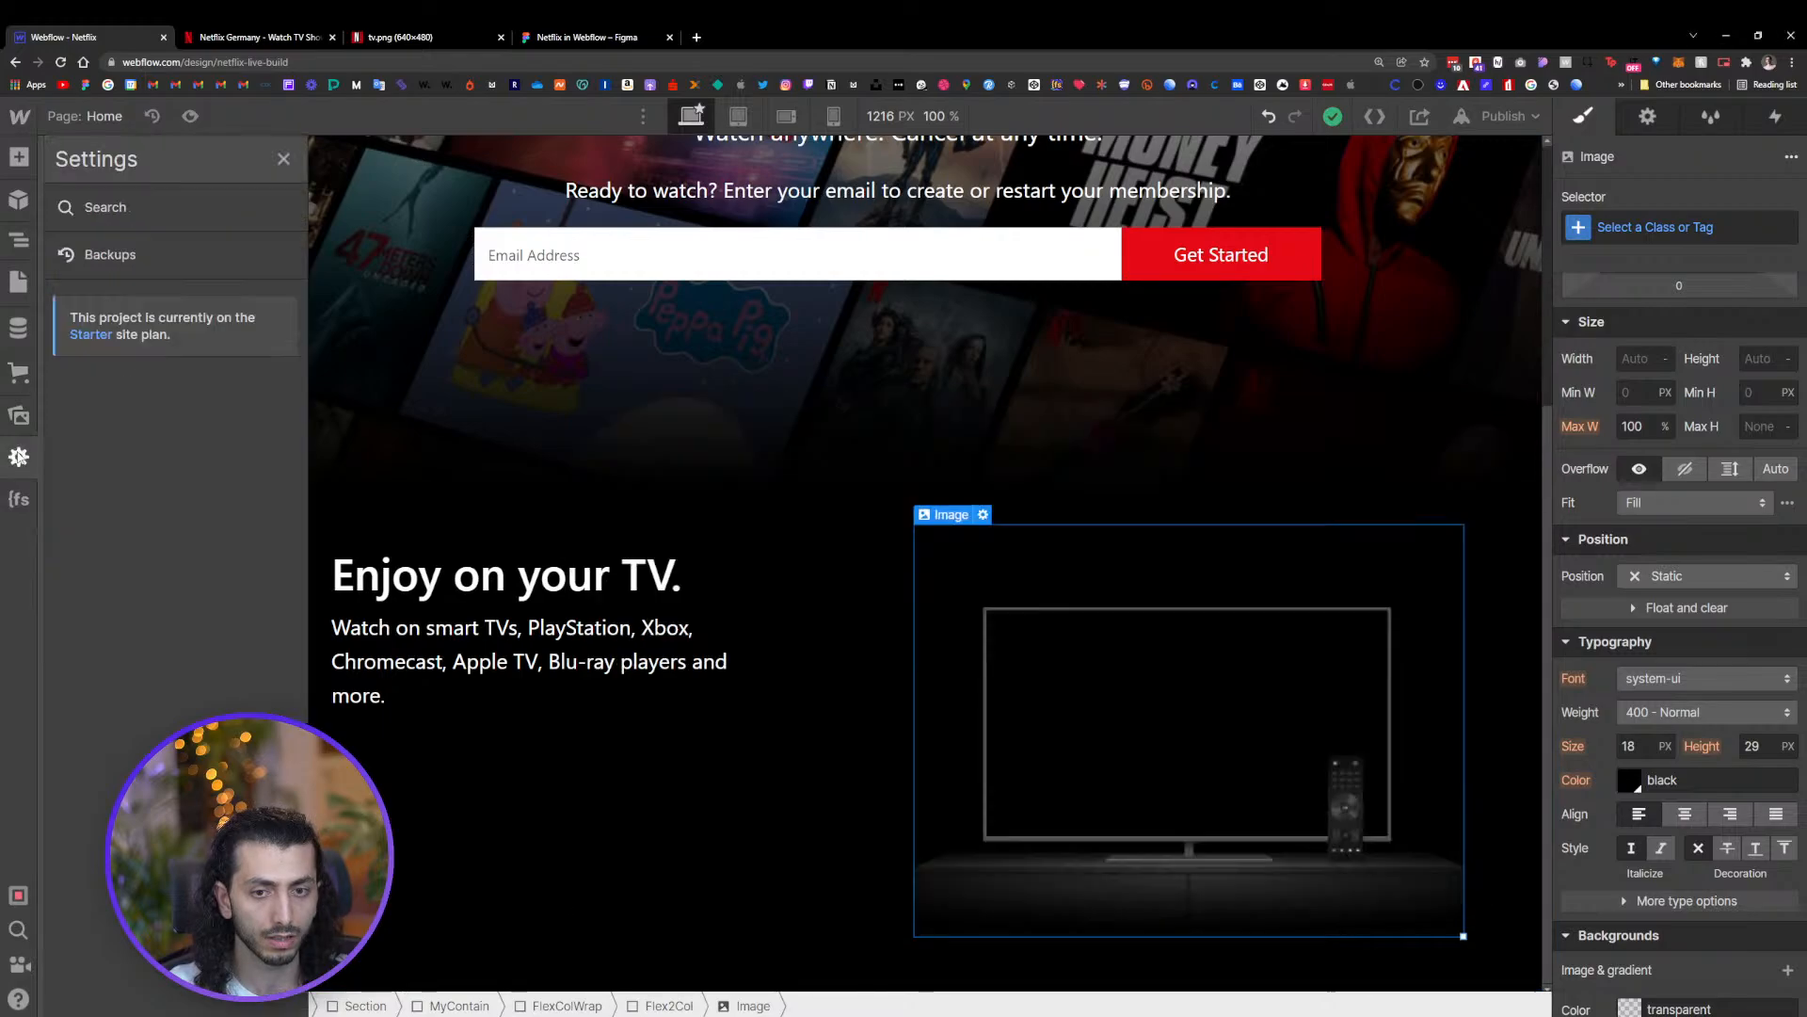
left_click(18, 415)
key("alt+Tab")
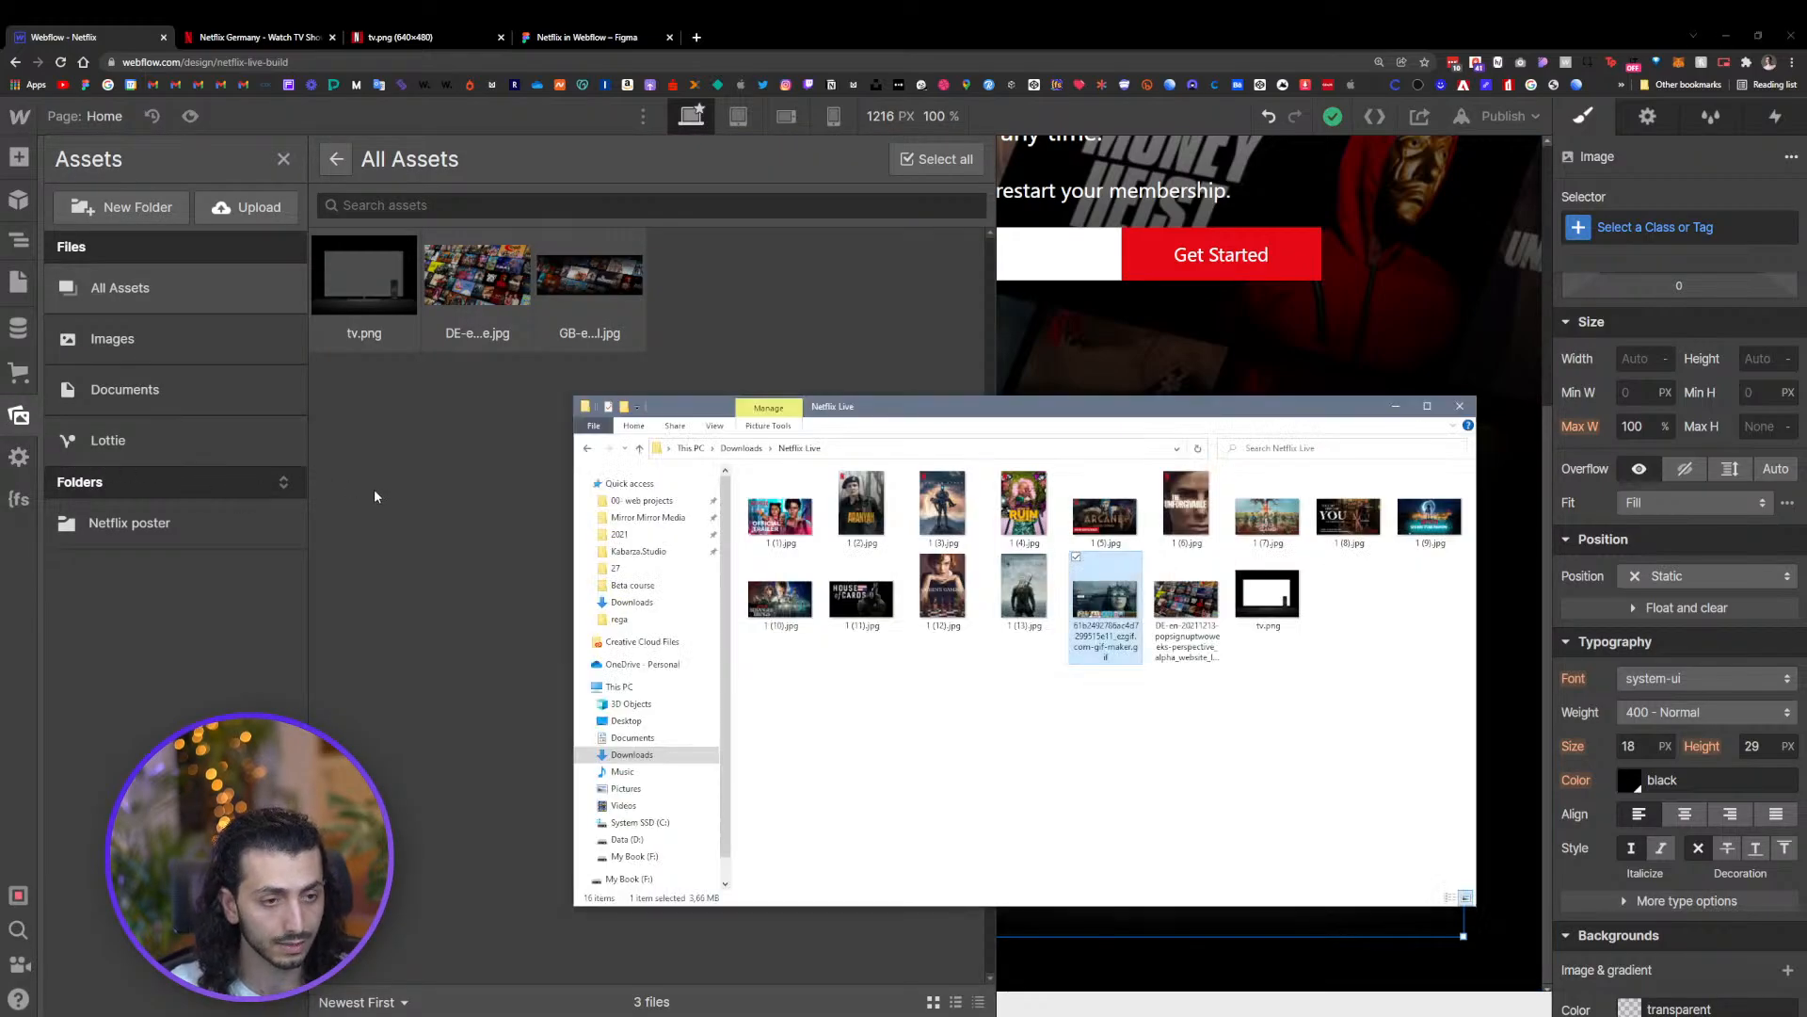
left_click_drag(1089, 639, 444, 556)
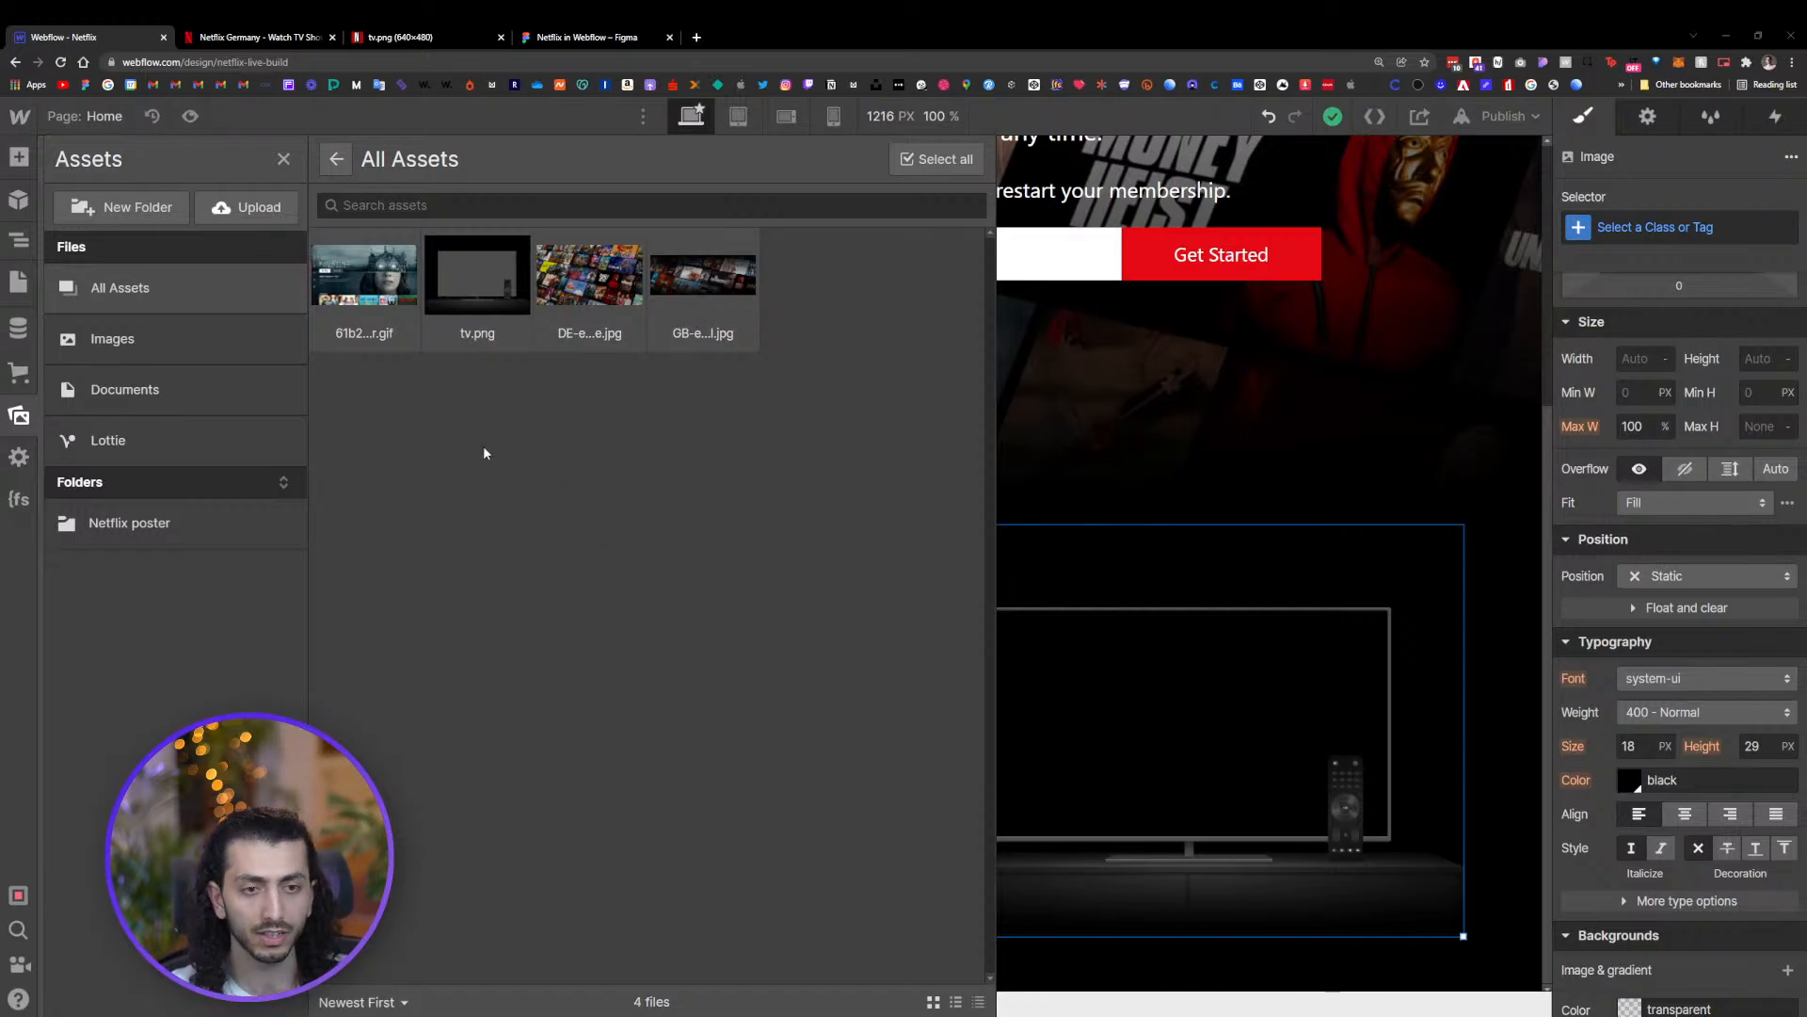
Add a Div Block inside the second Flex2Col column, above the TV image
left_click(1115, 418)
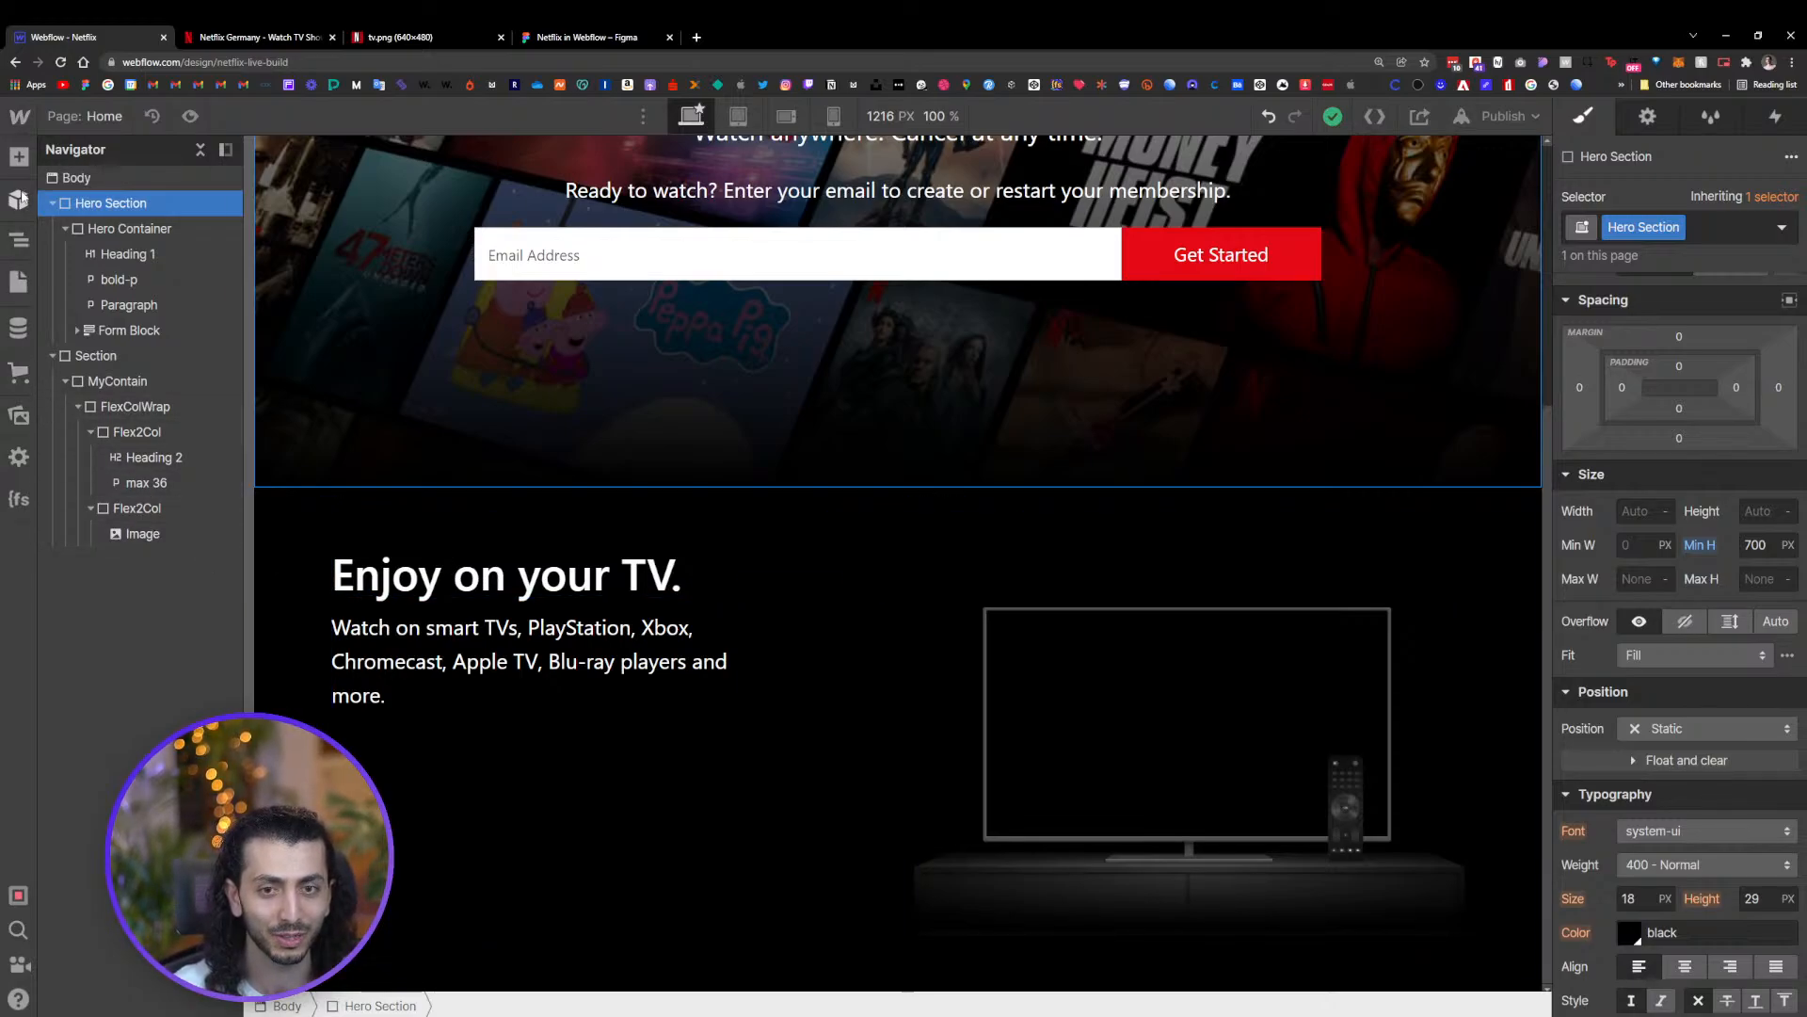
left_click(121, 507)
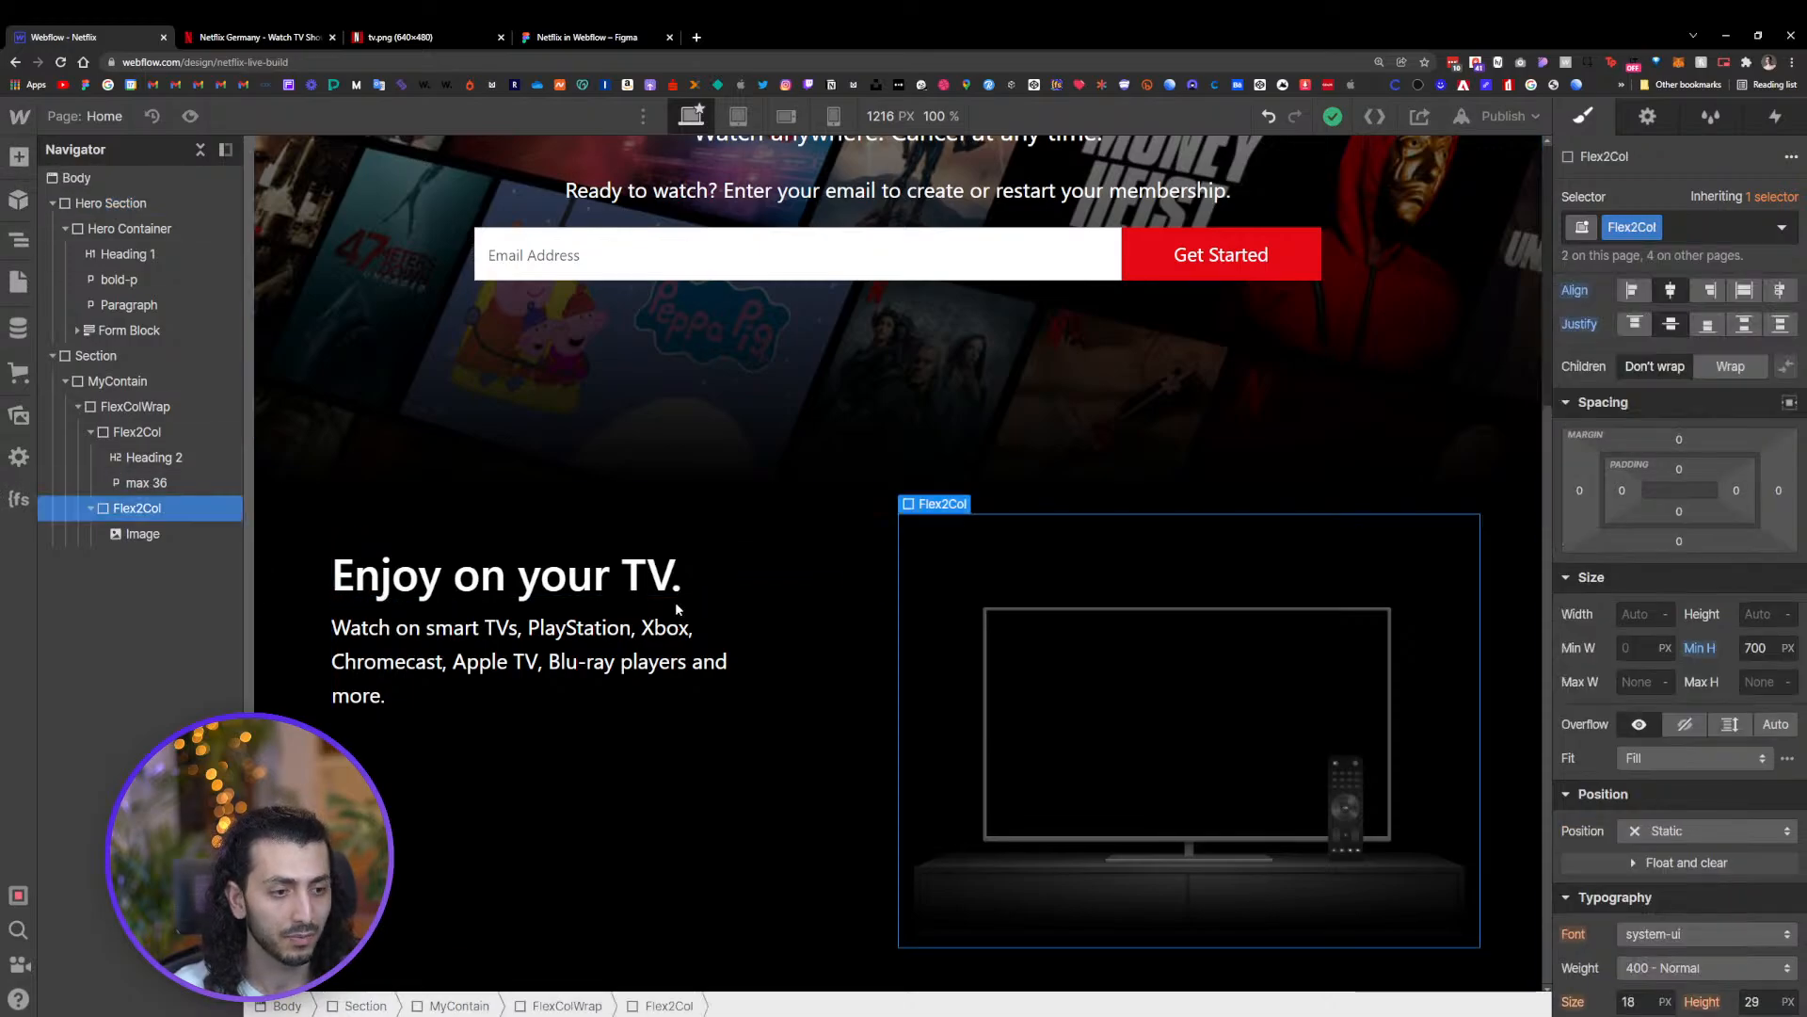
left_click(1168, 670)
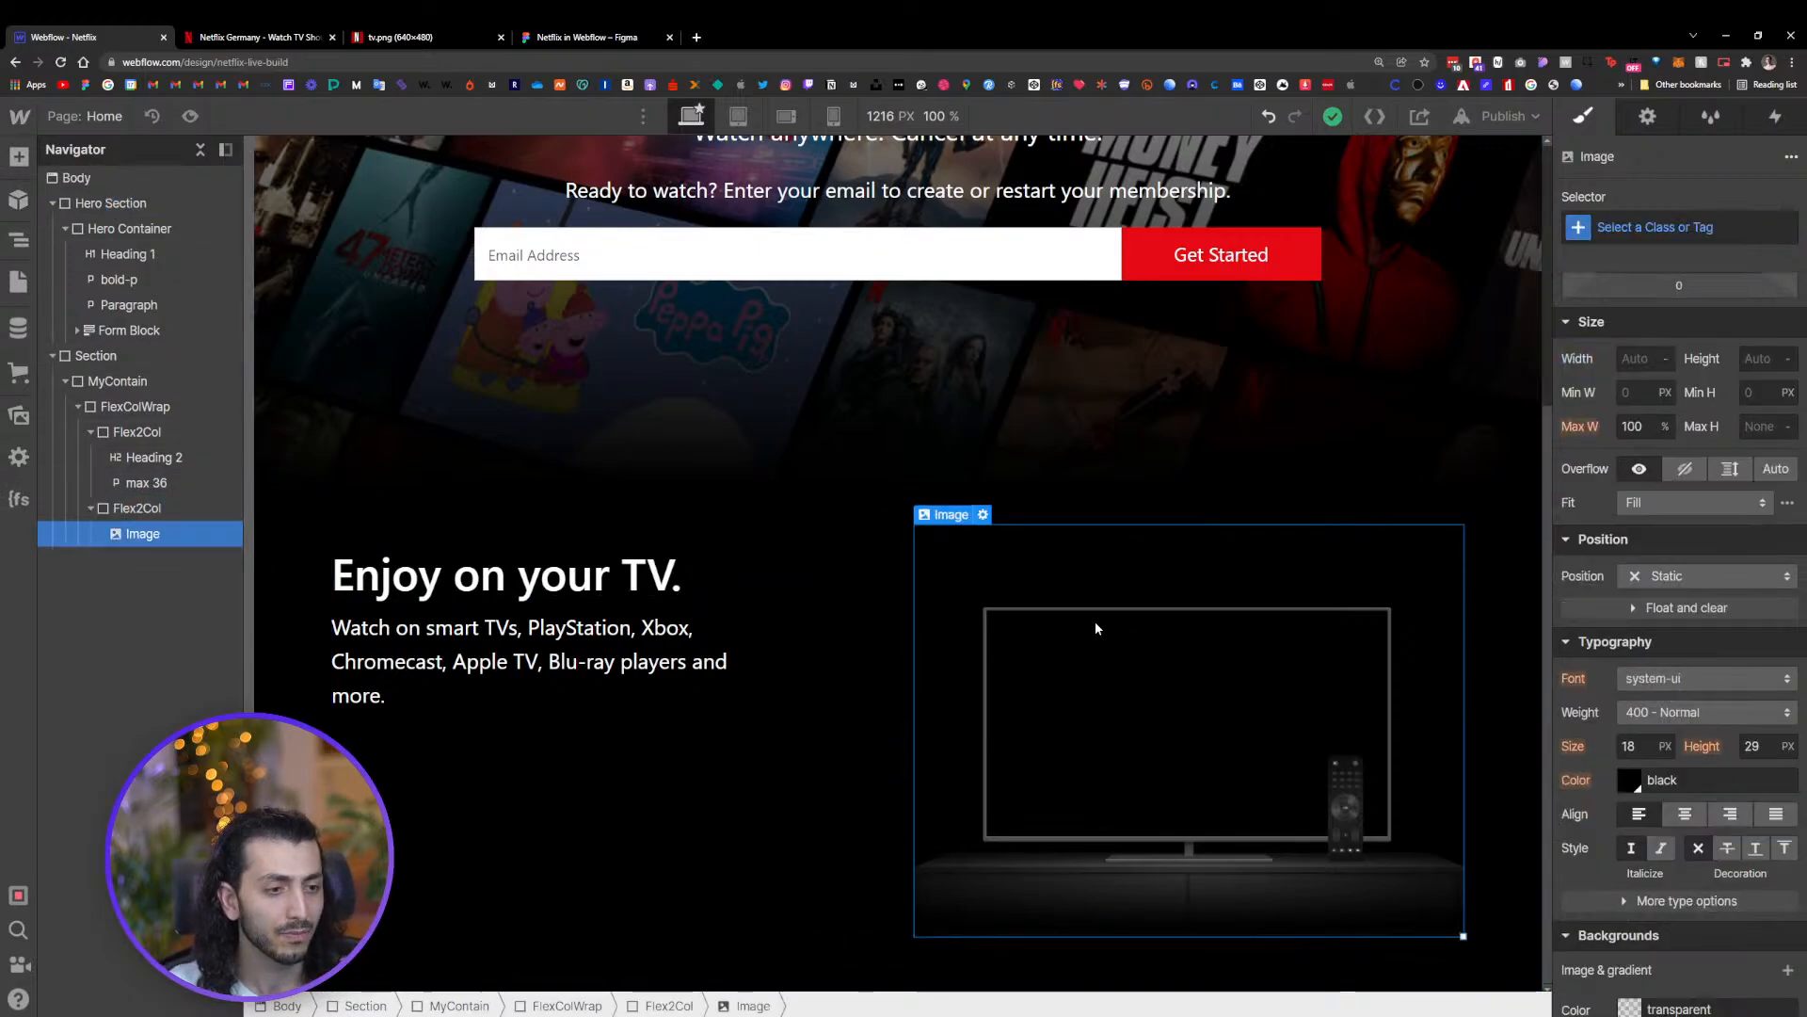
left_click(906, 561)
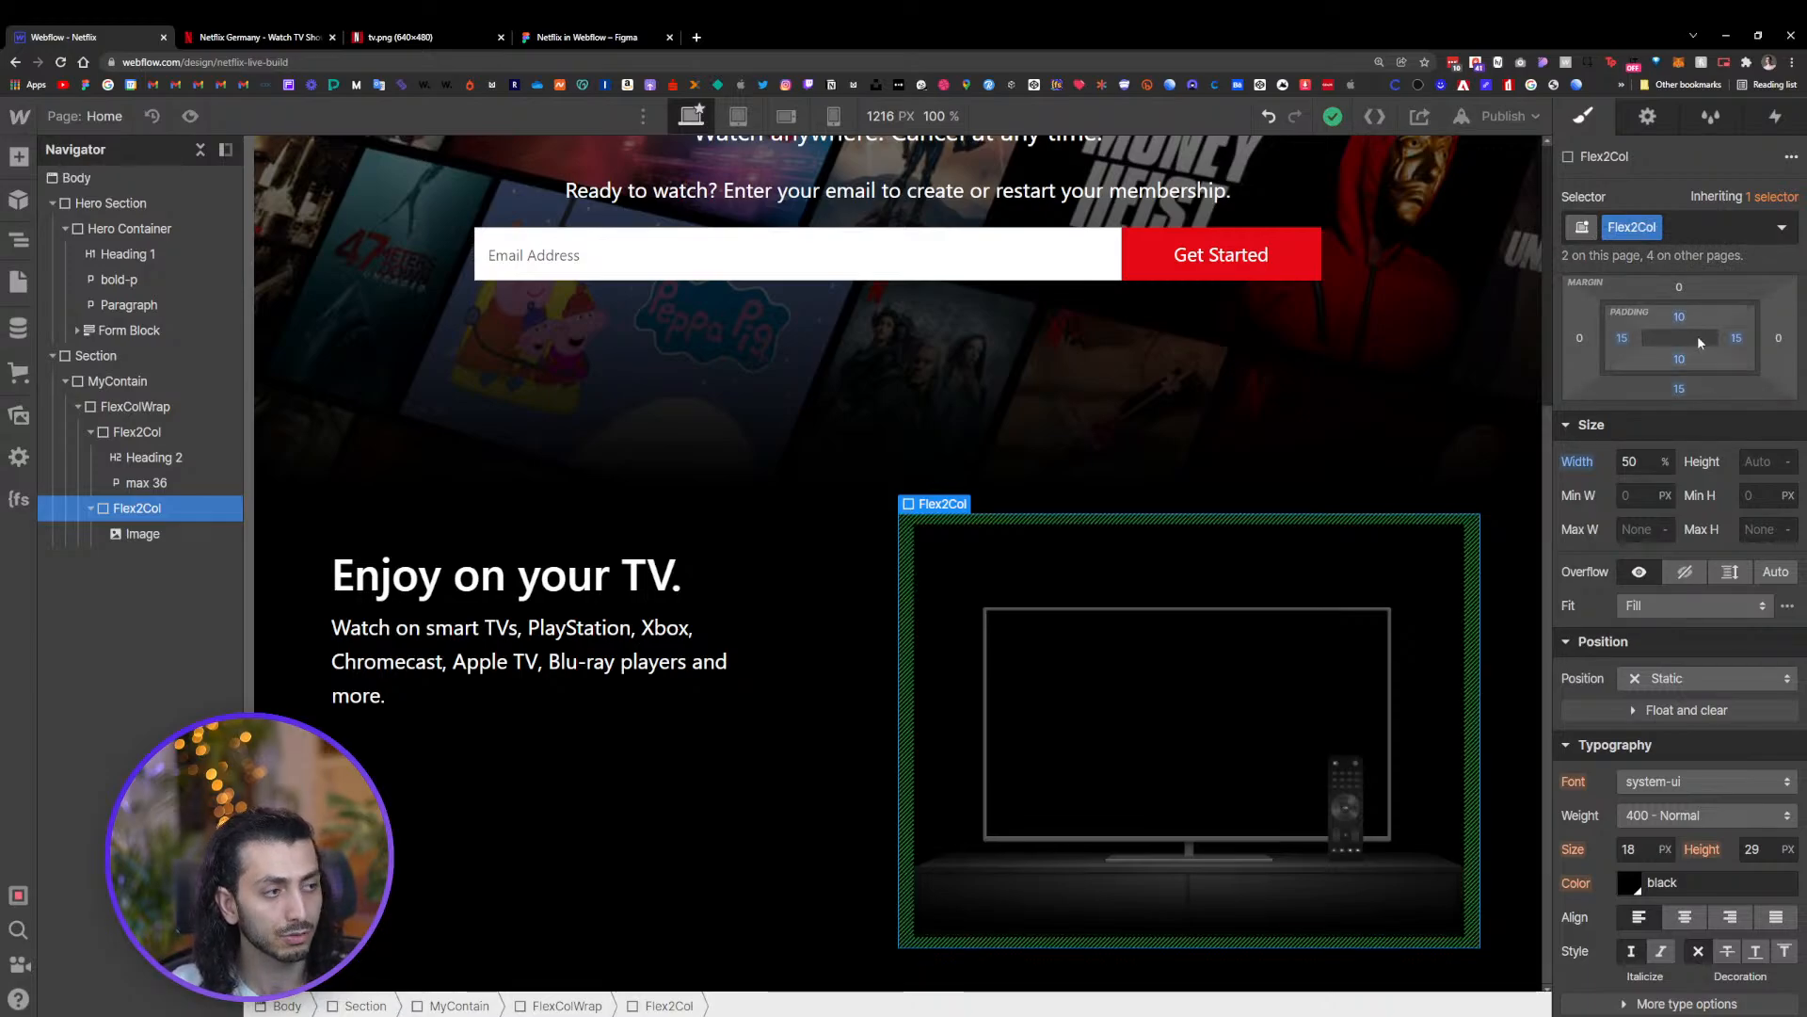
left_click(226, 538)
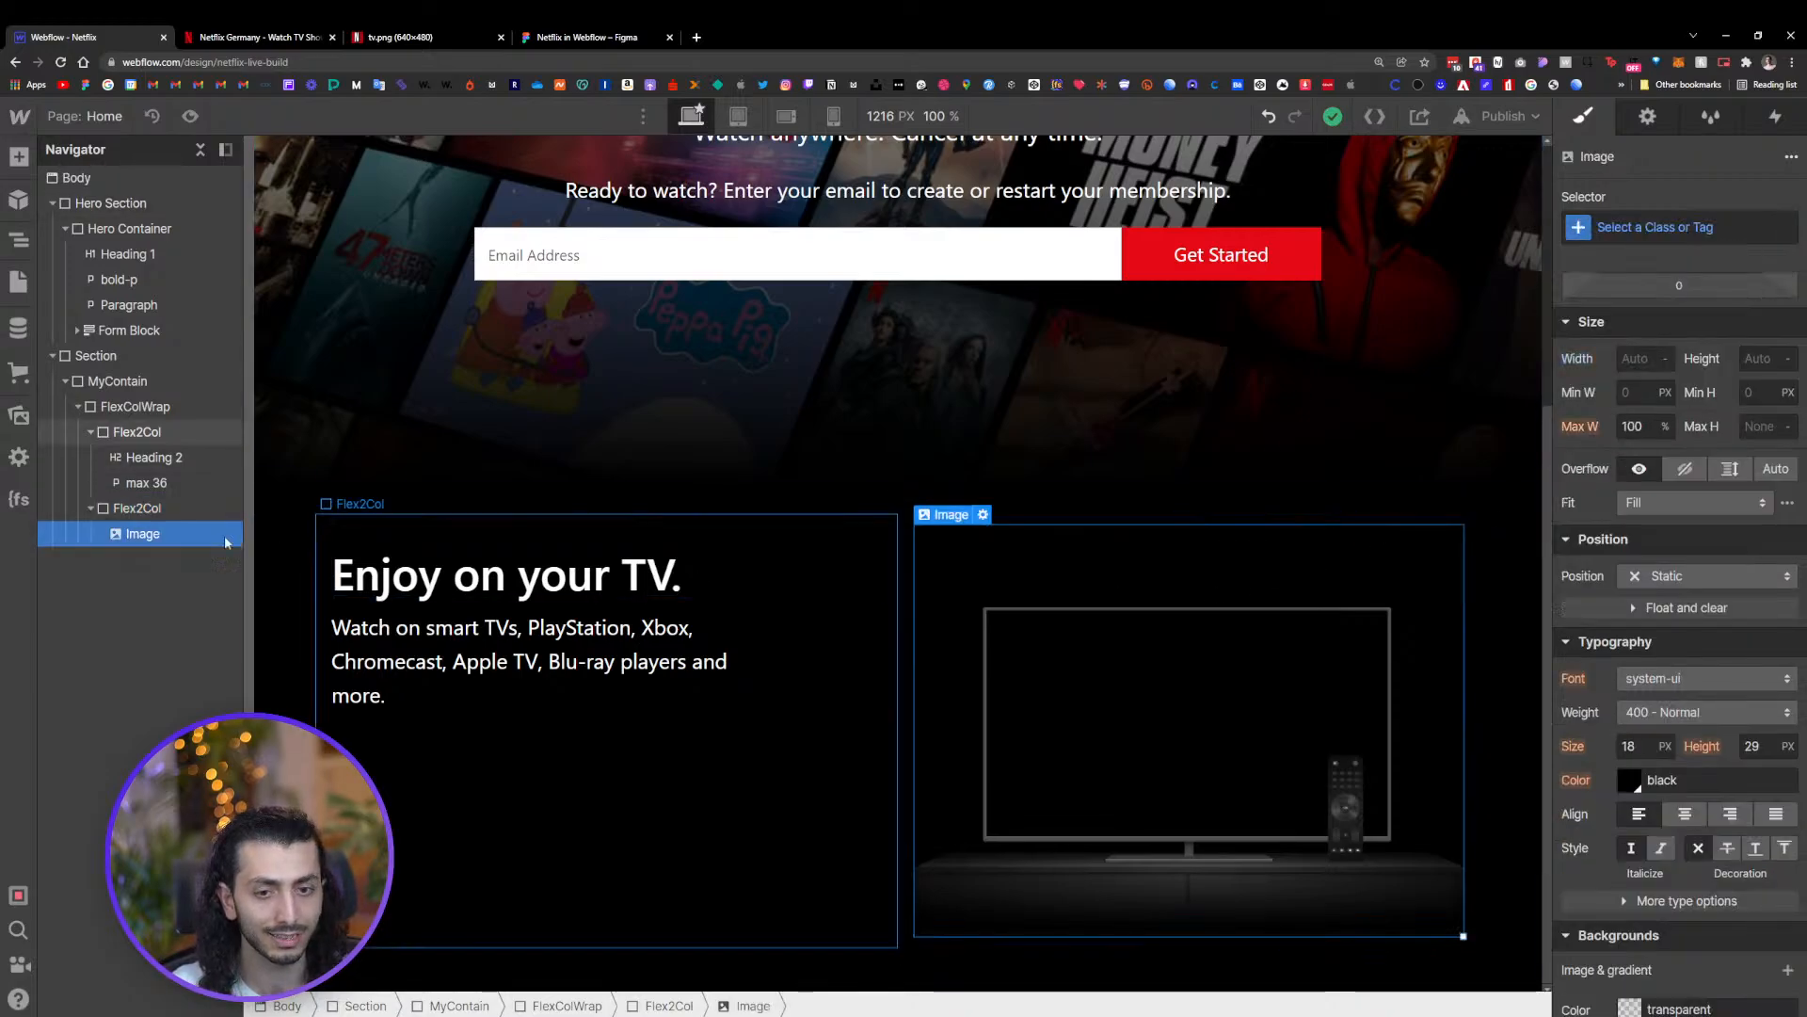
left_click(139, 508)
key("ctrl+k")
type("d")
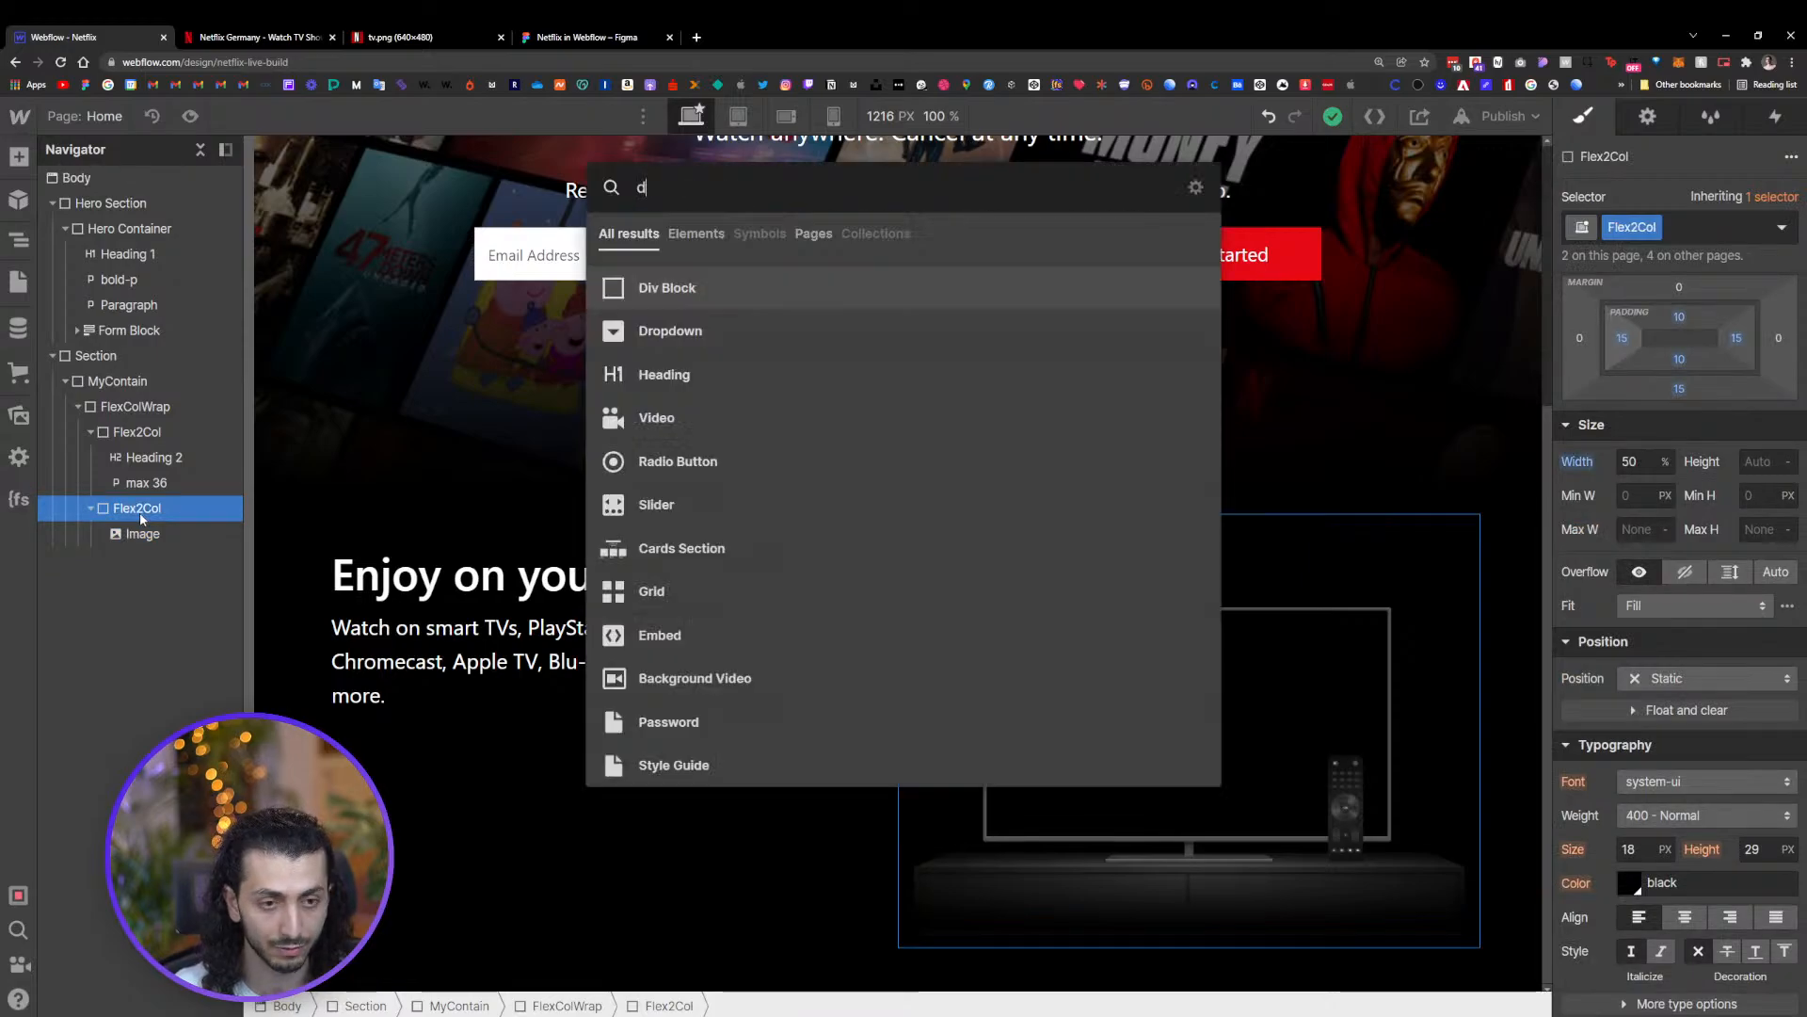
left_click(734, 290)
left_click_drag(181, 531, 176, 534)
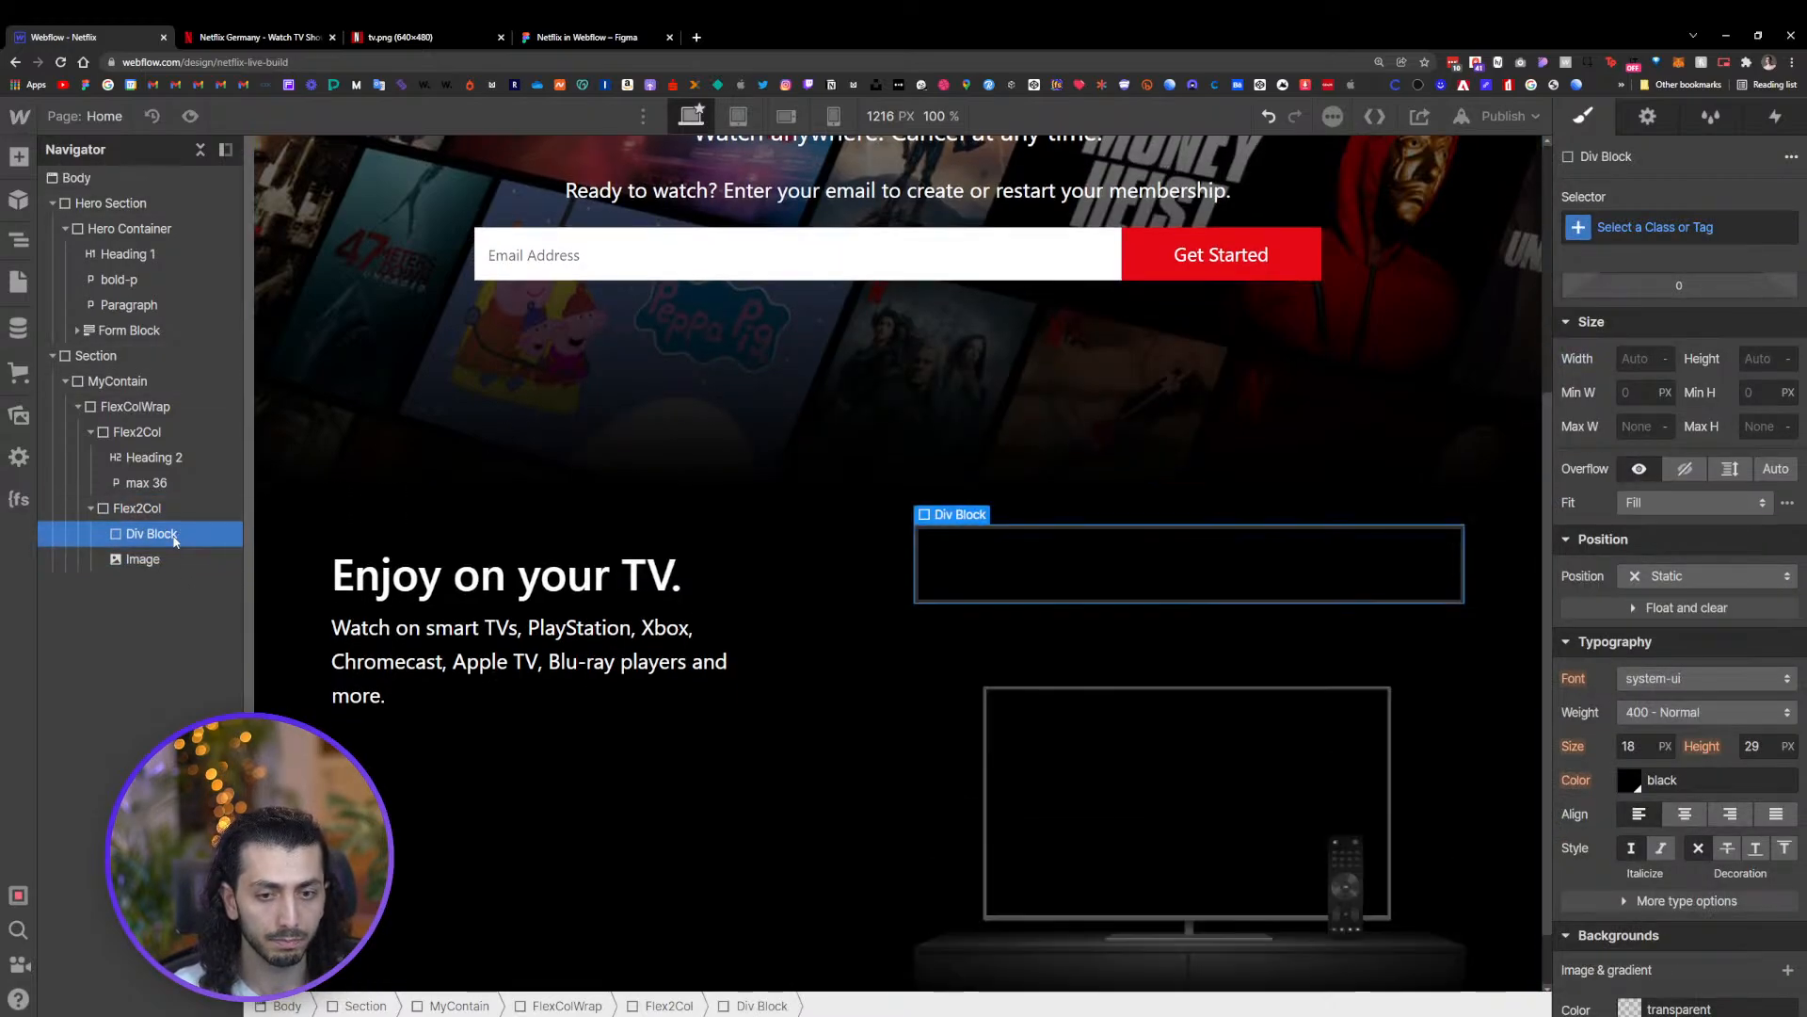
Give the new div block the class 'gif wrapper' and move the TV image inside it
left_click(1660, 229)
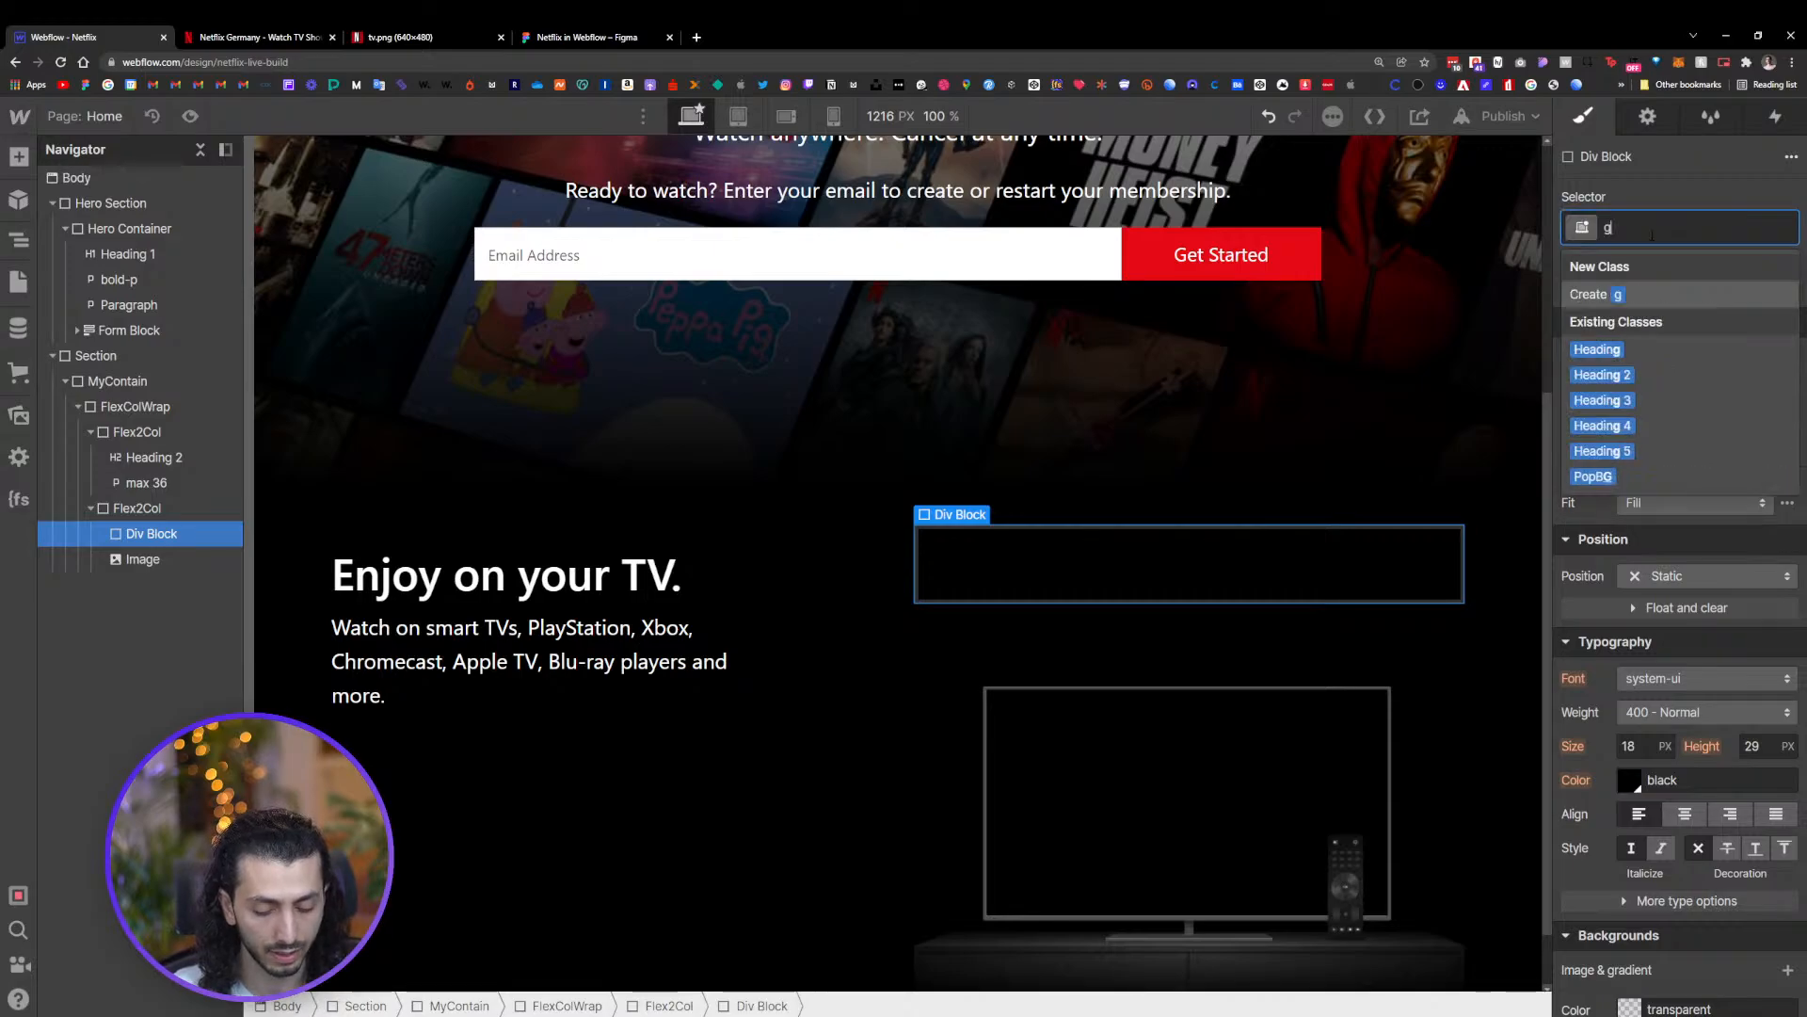
type("if wrapper")
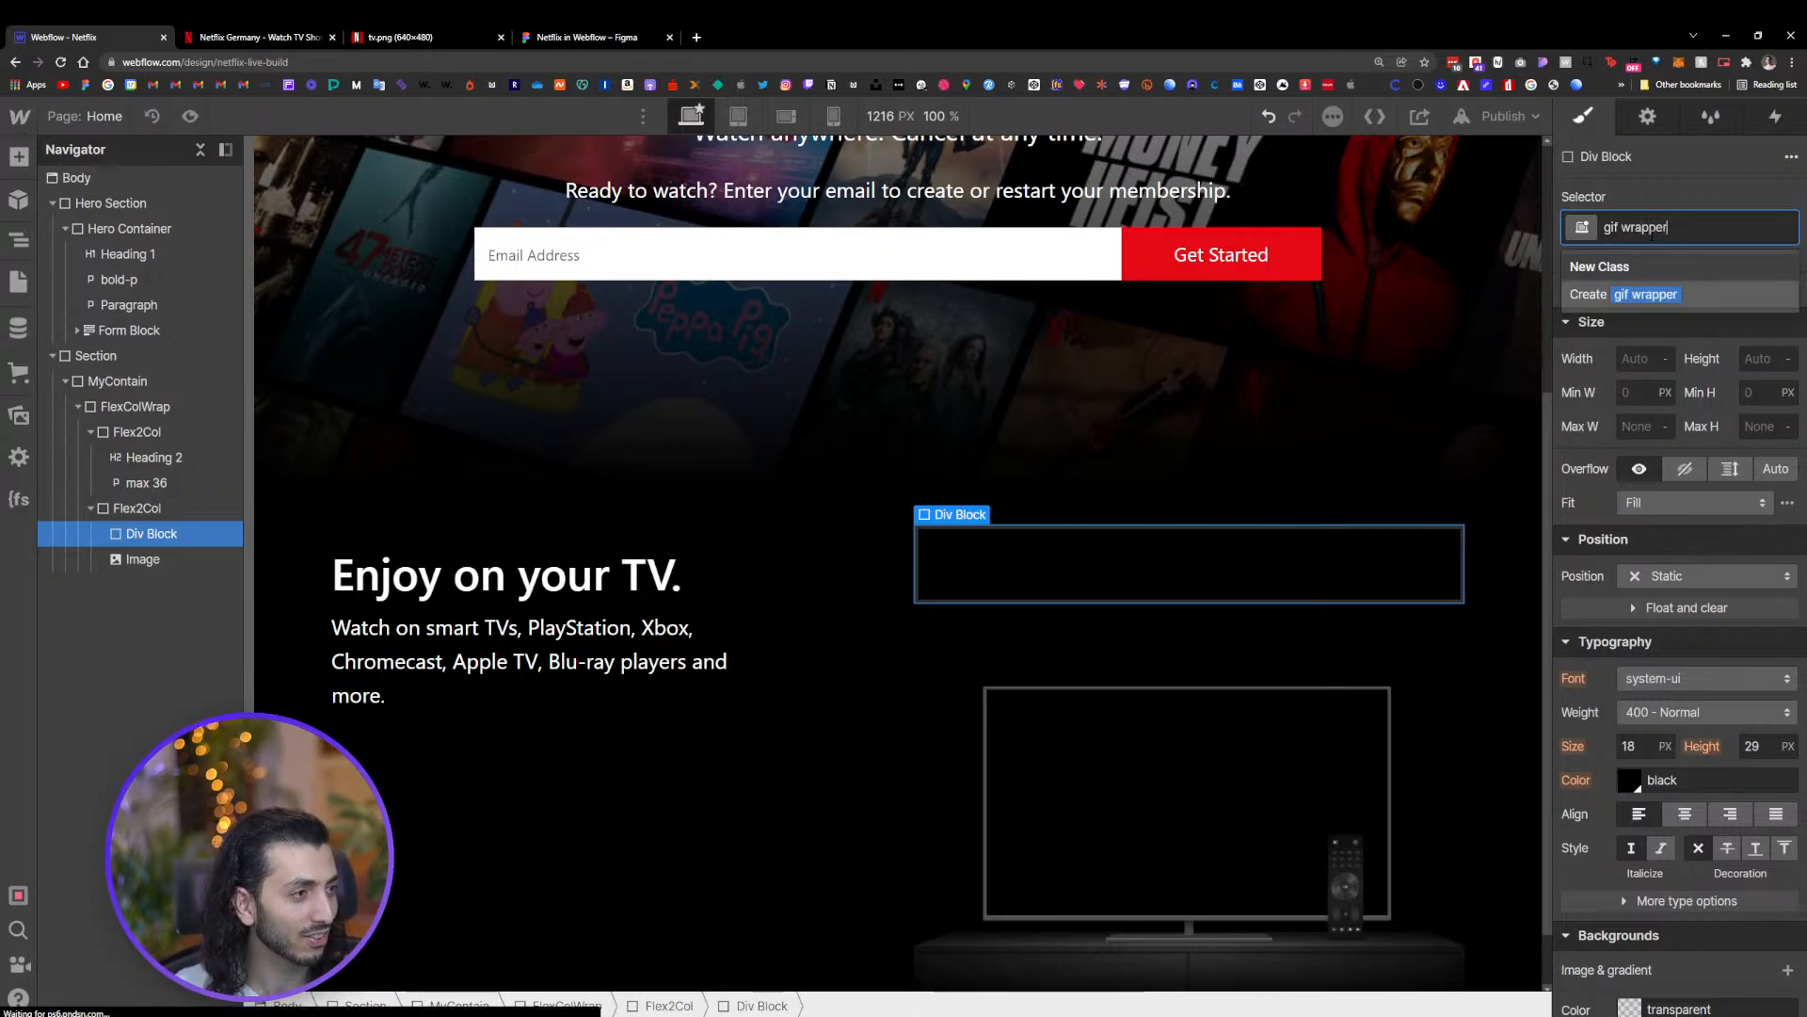
key("Return")
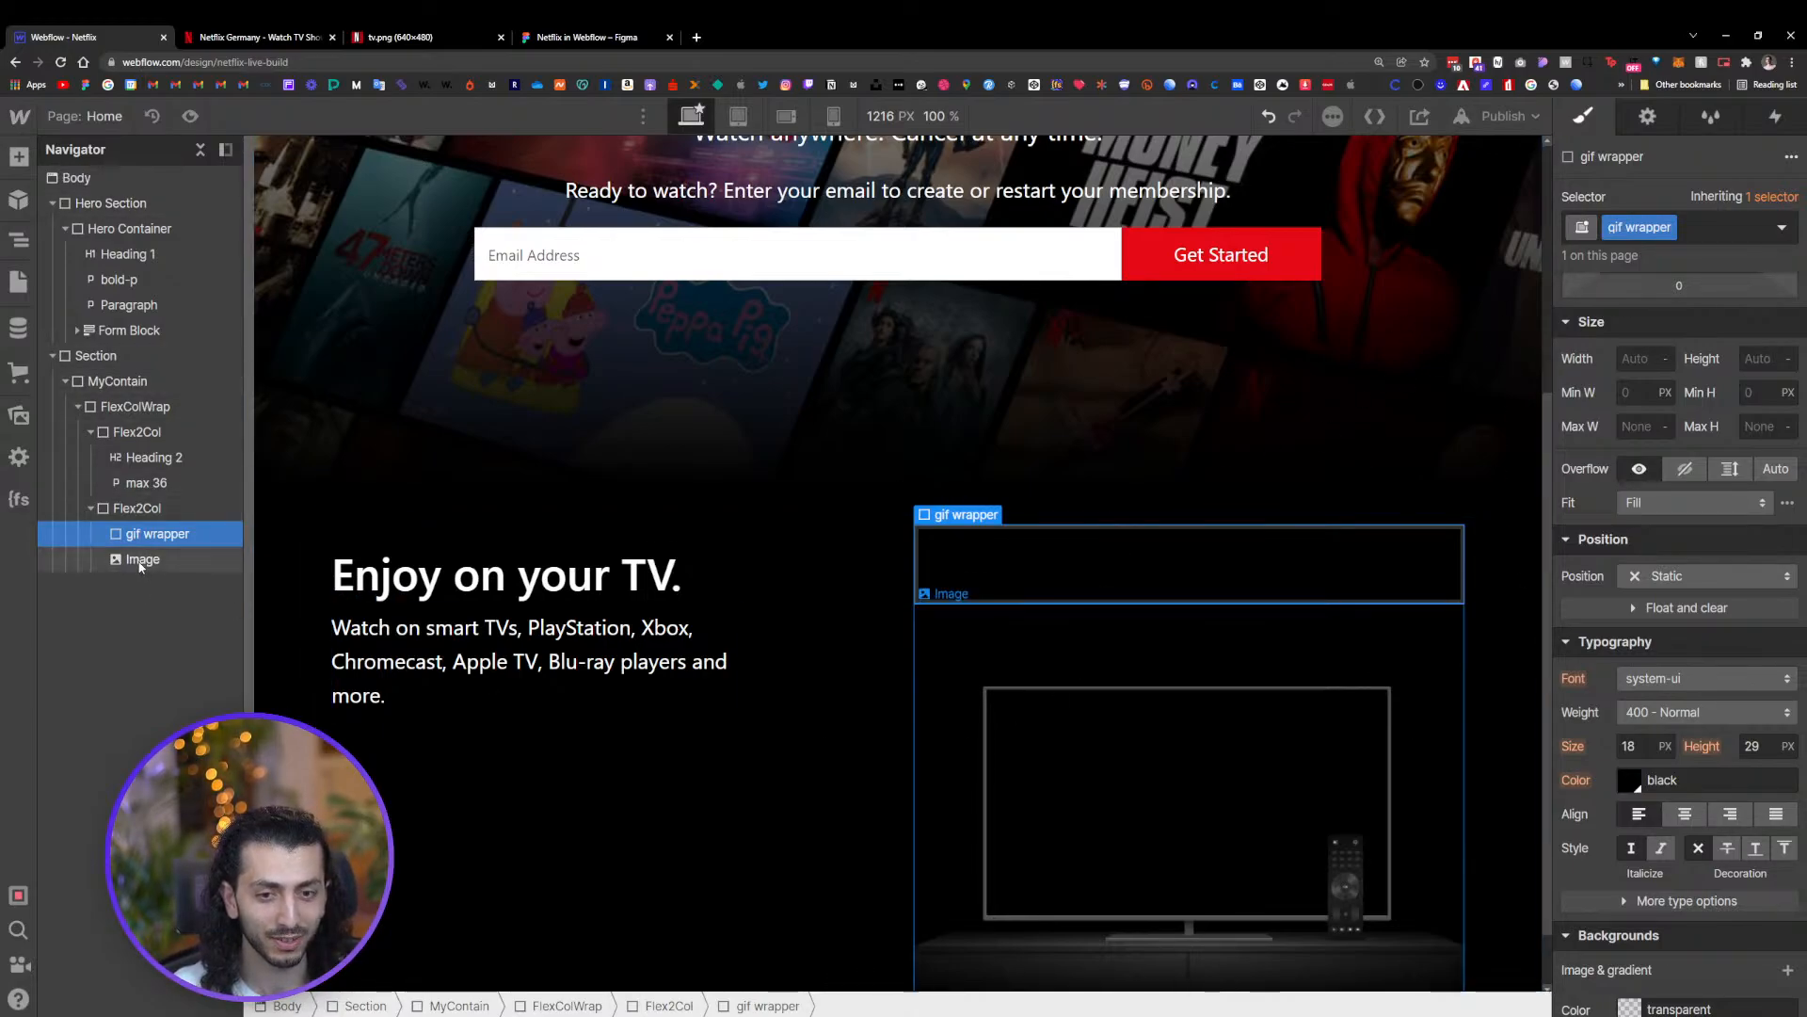
left_click_drag(139, 565, 155, 537)
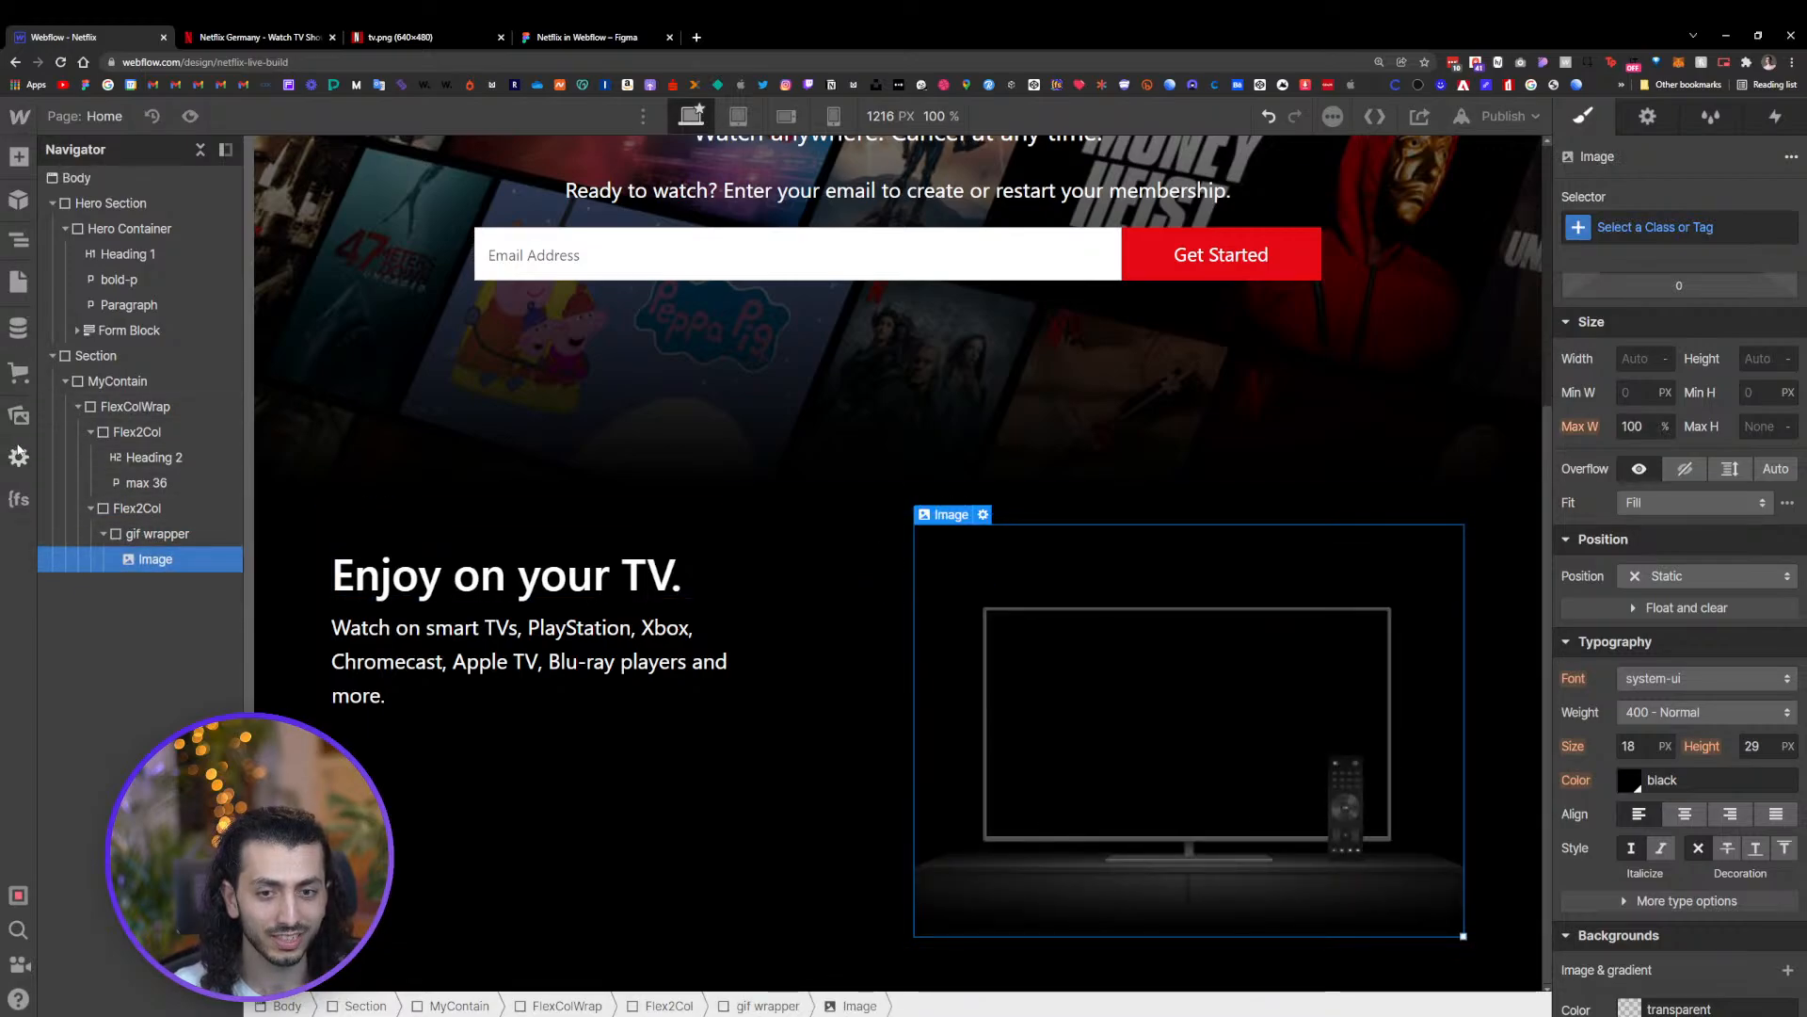
Add the uploaded GIF from the assets into the gif wrapper, below the TV image
left_click(18, 415)
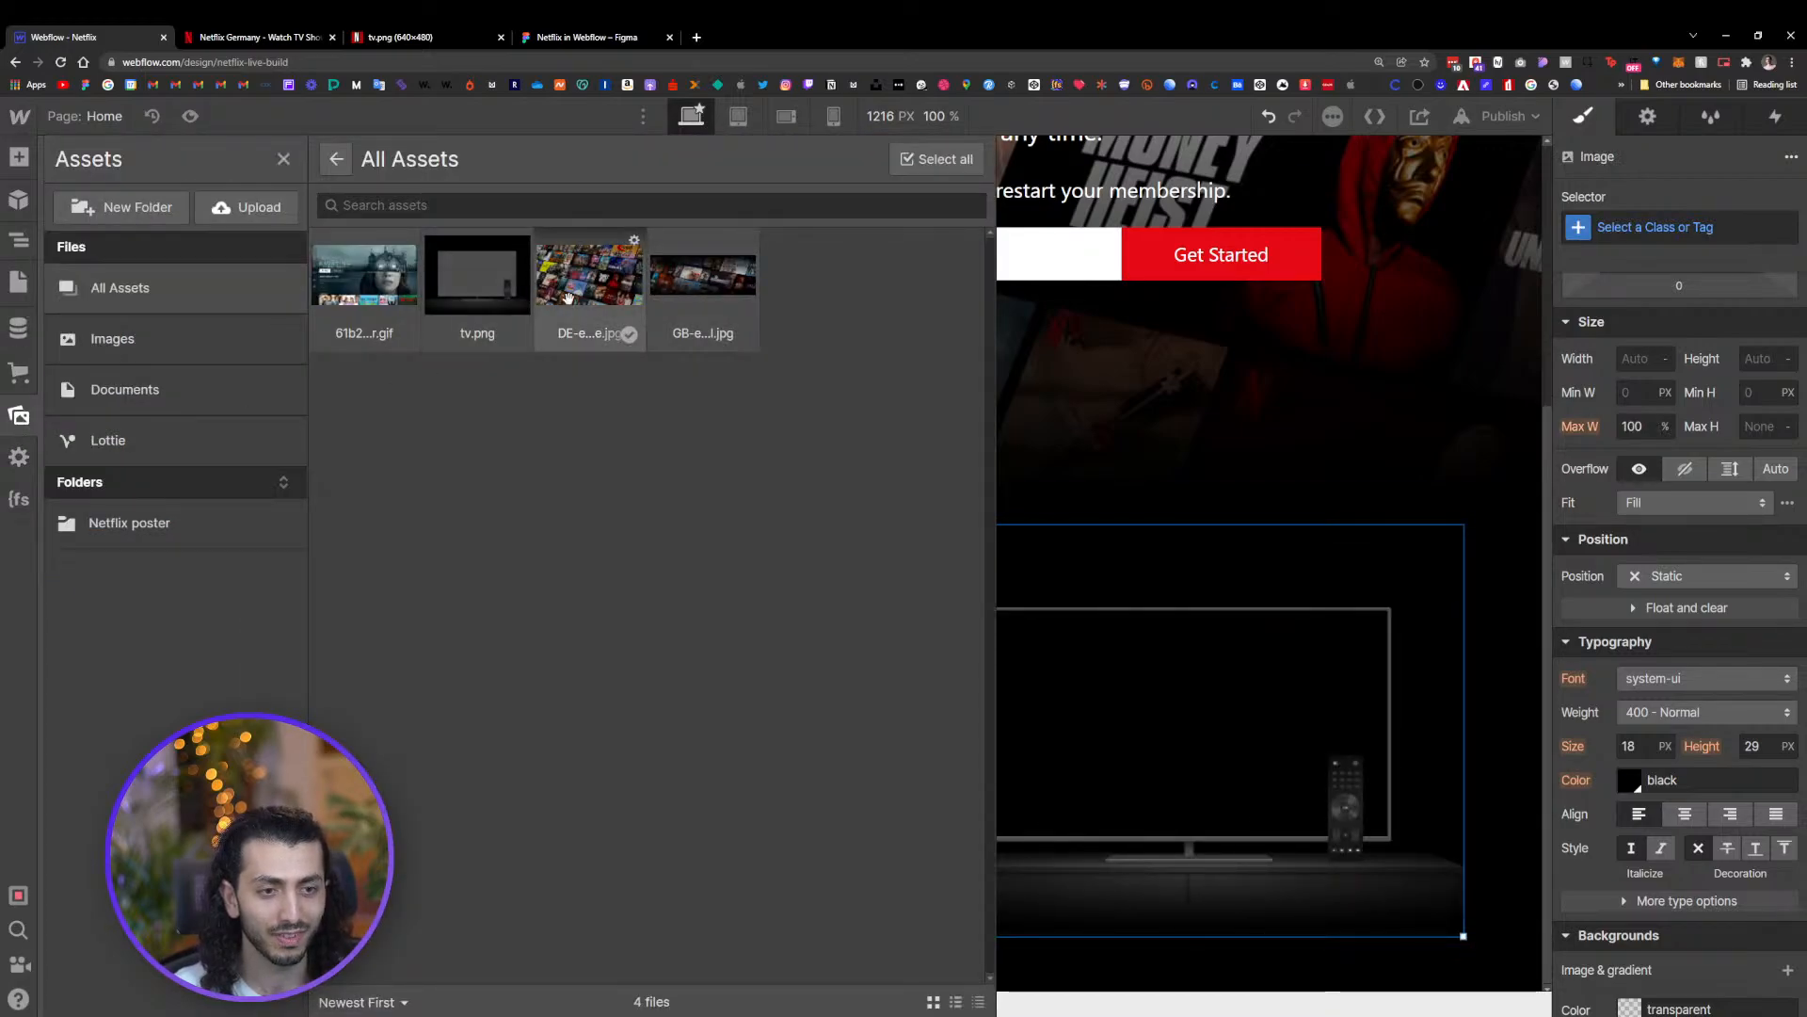
left_click_drag(463, 412, 1097, 716)
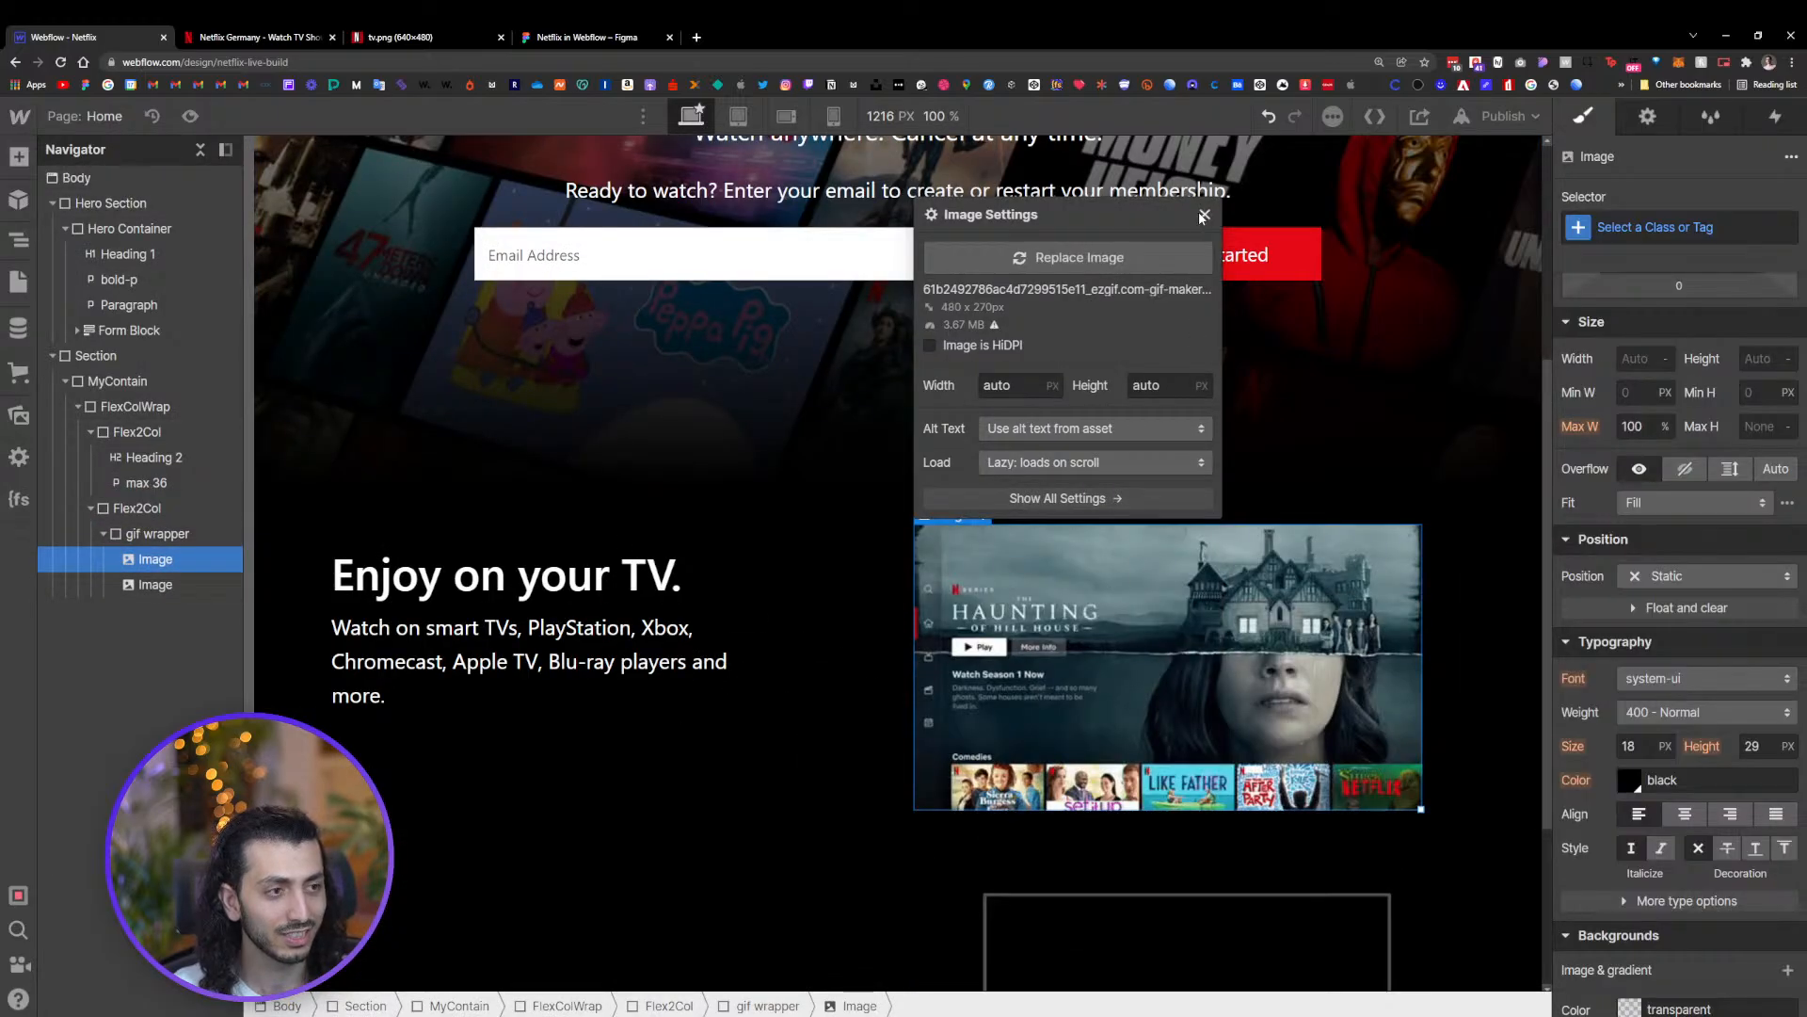
left_click(1204, 216)
left_click(162, 584)
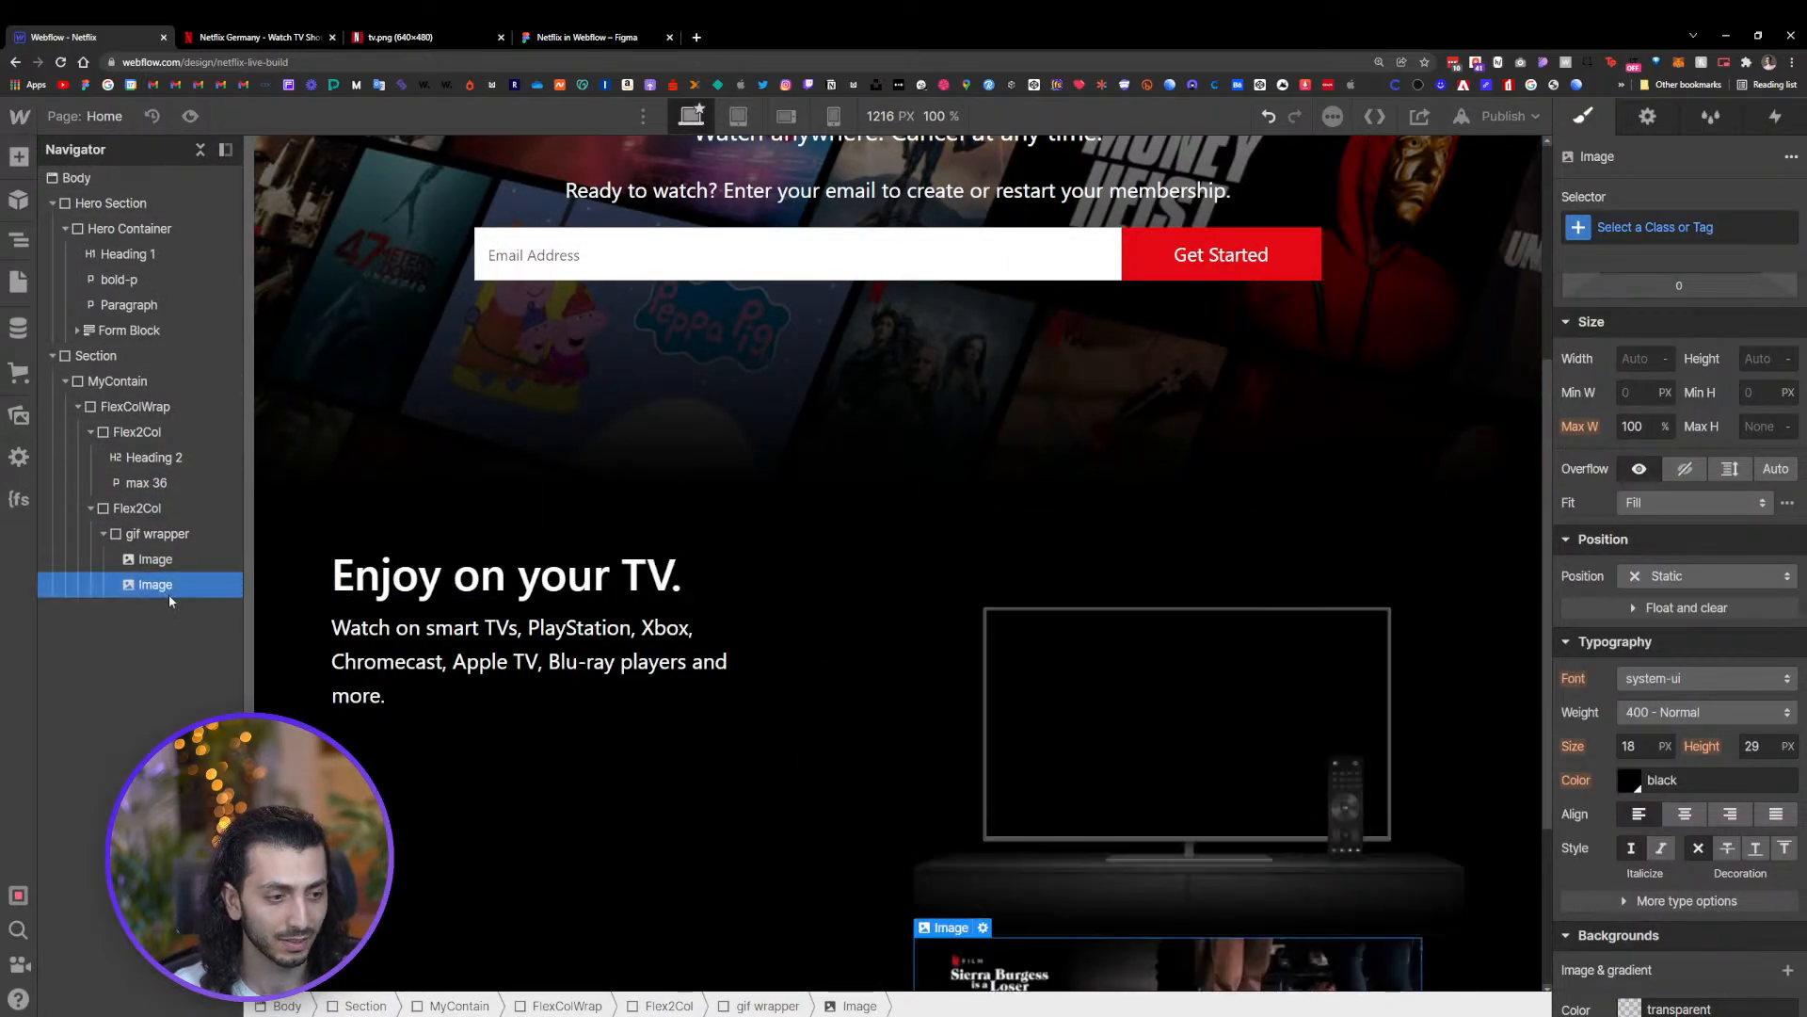
scroll(1157, 445, "down", 3)
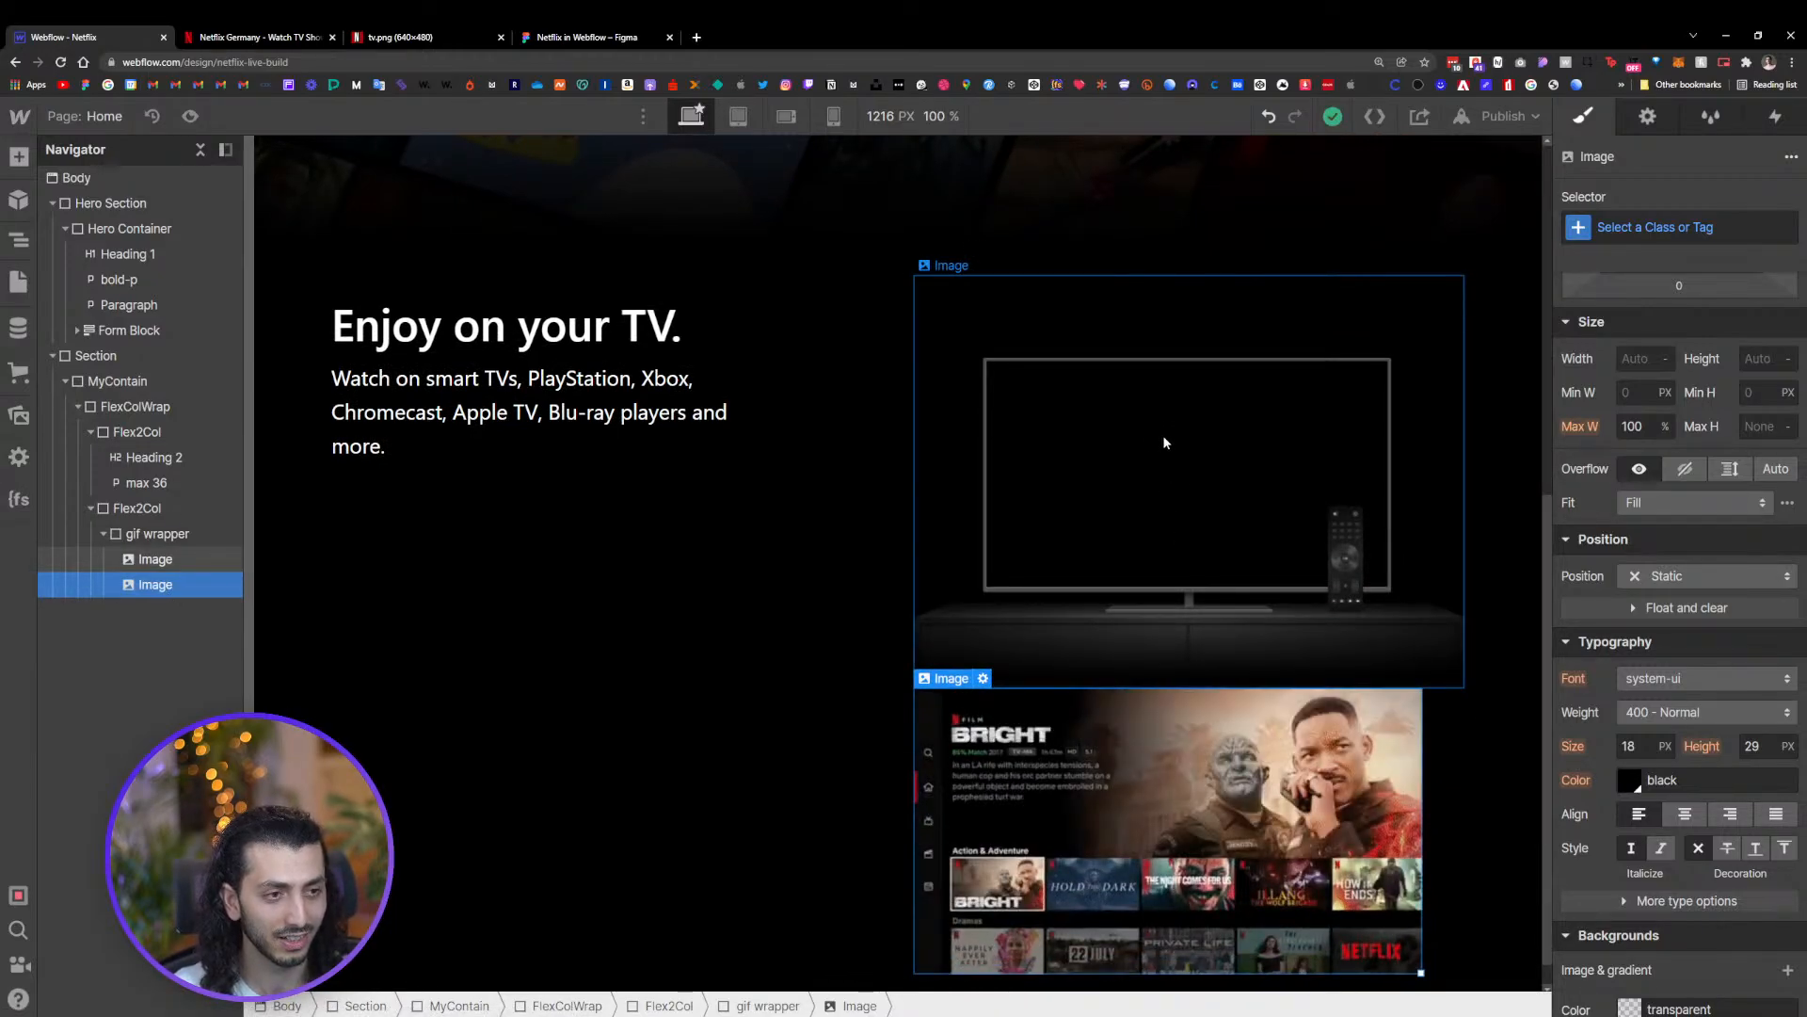
left_click(1161, 435)
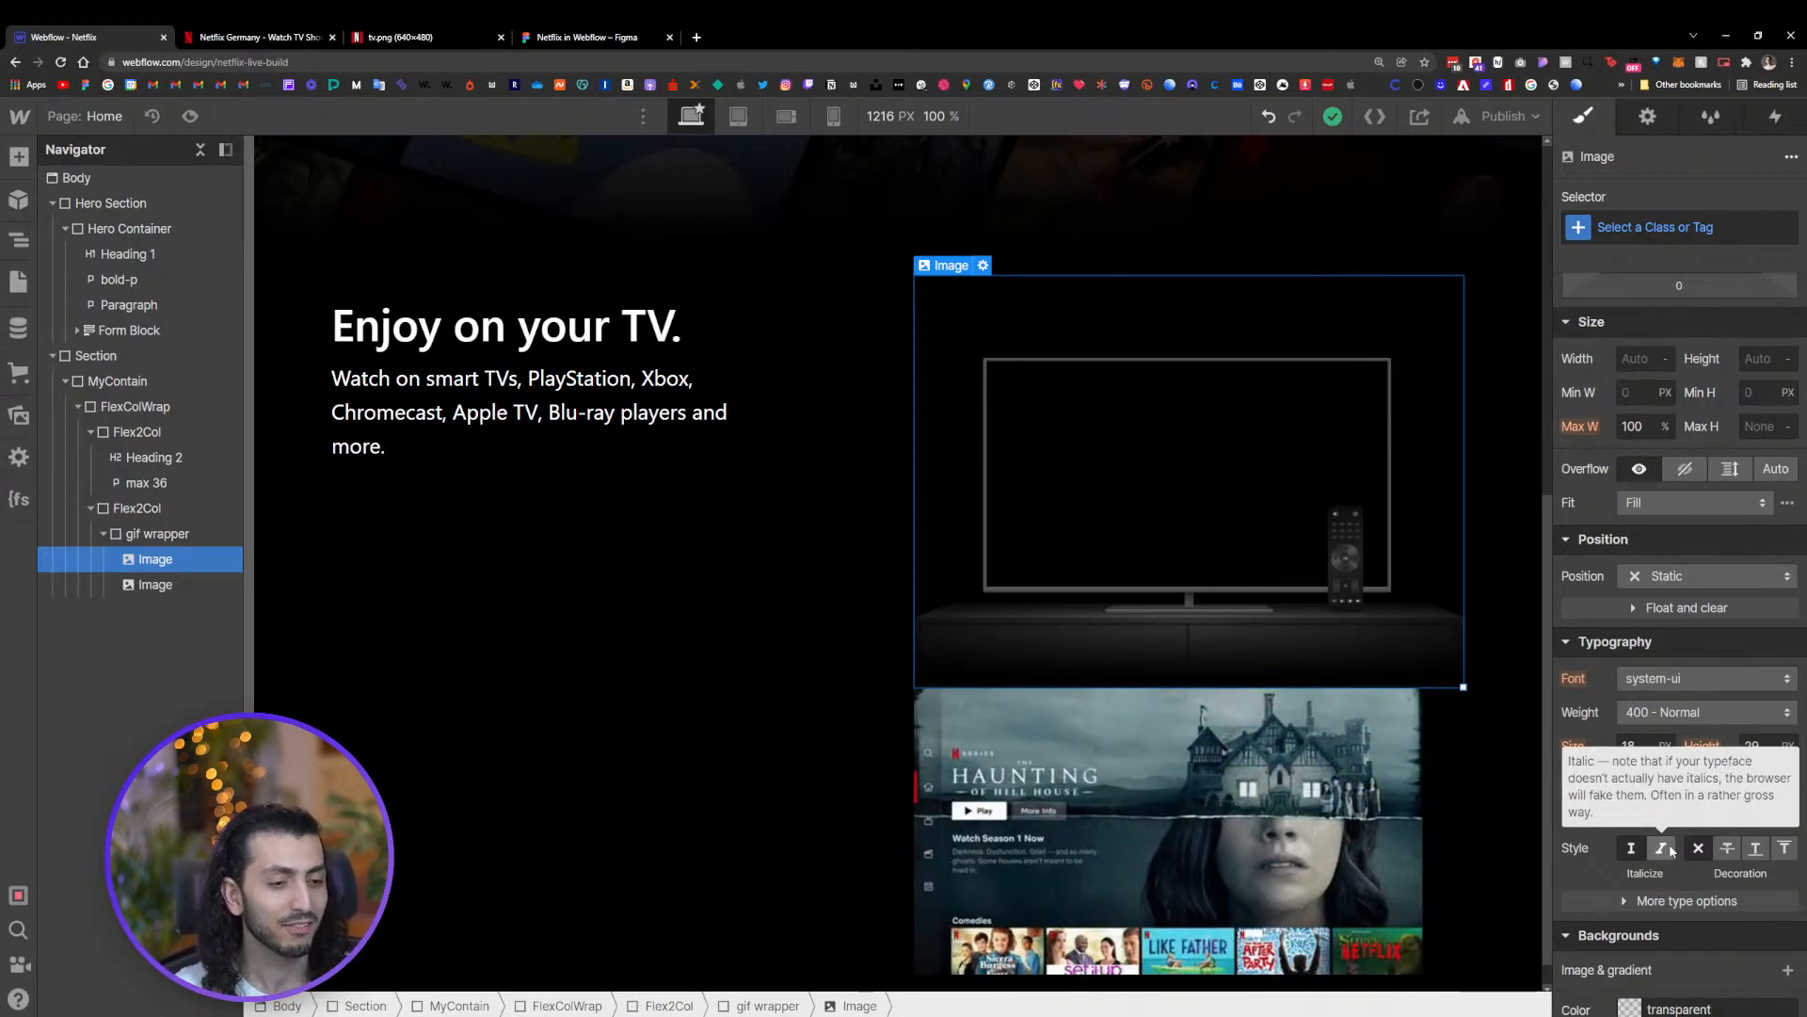
Set the gif wrapper's position to Relative
left_click(136, 533)
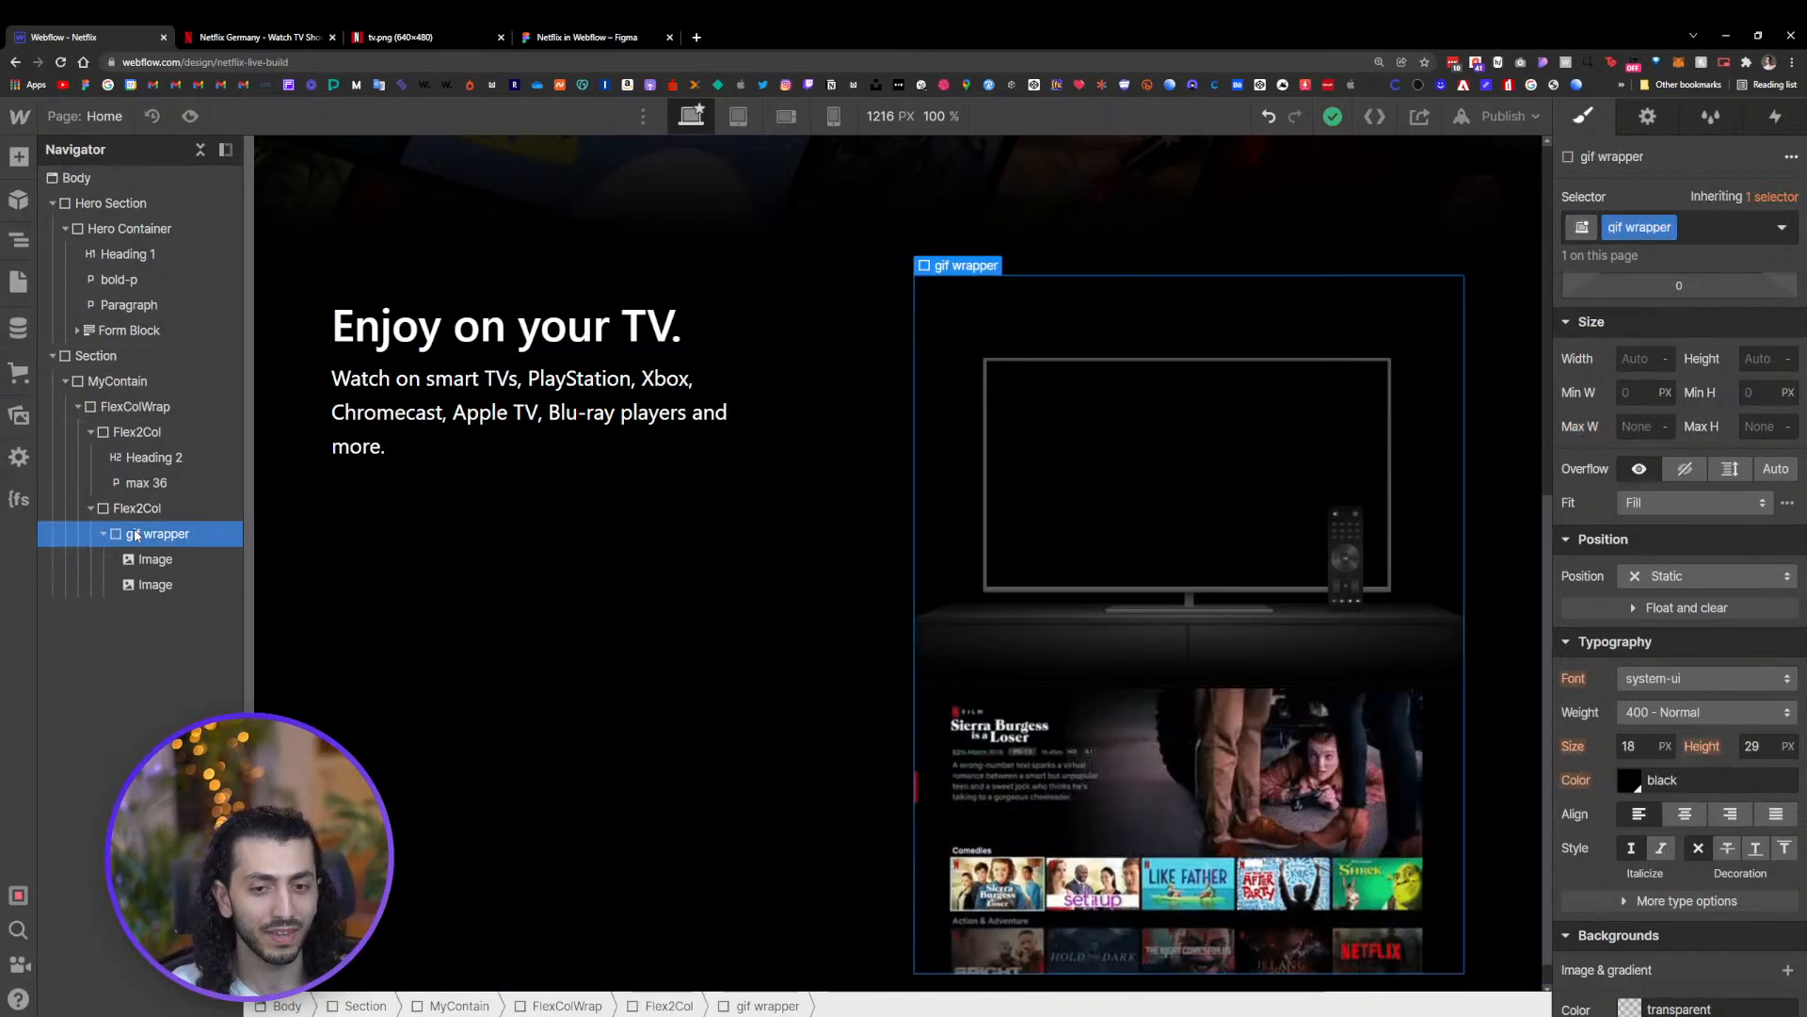
left_click(1679, 580)
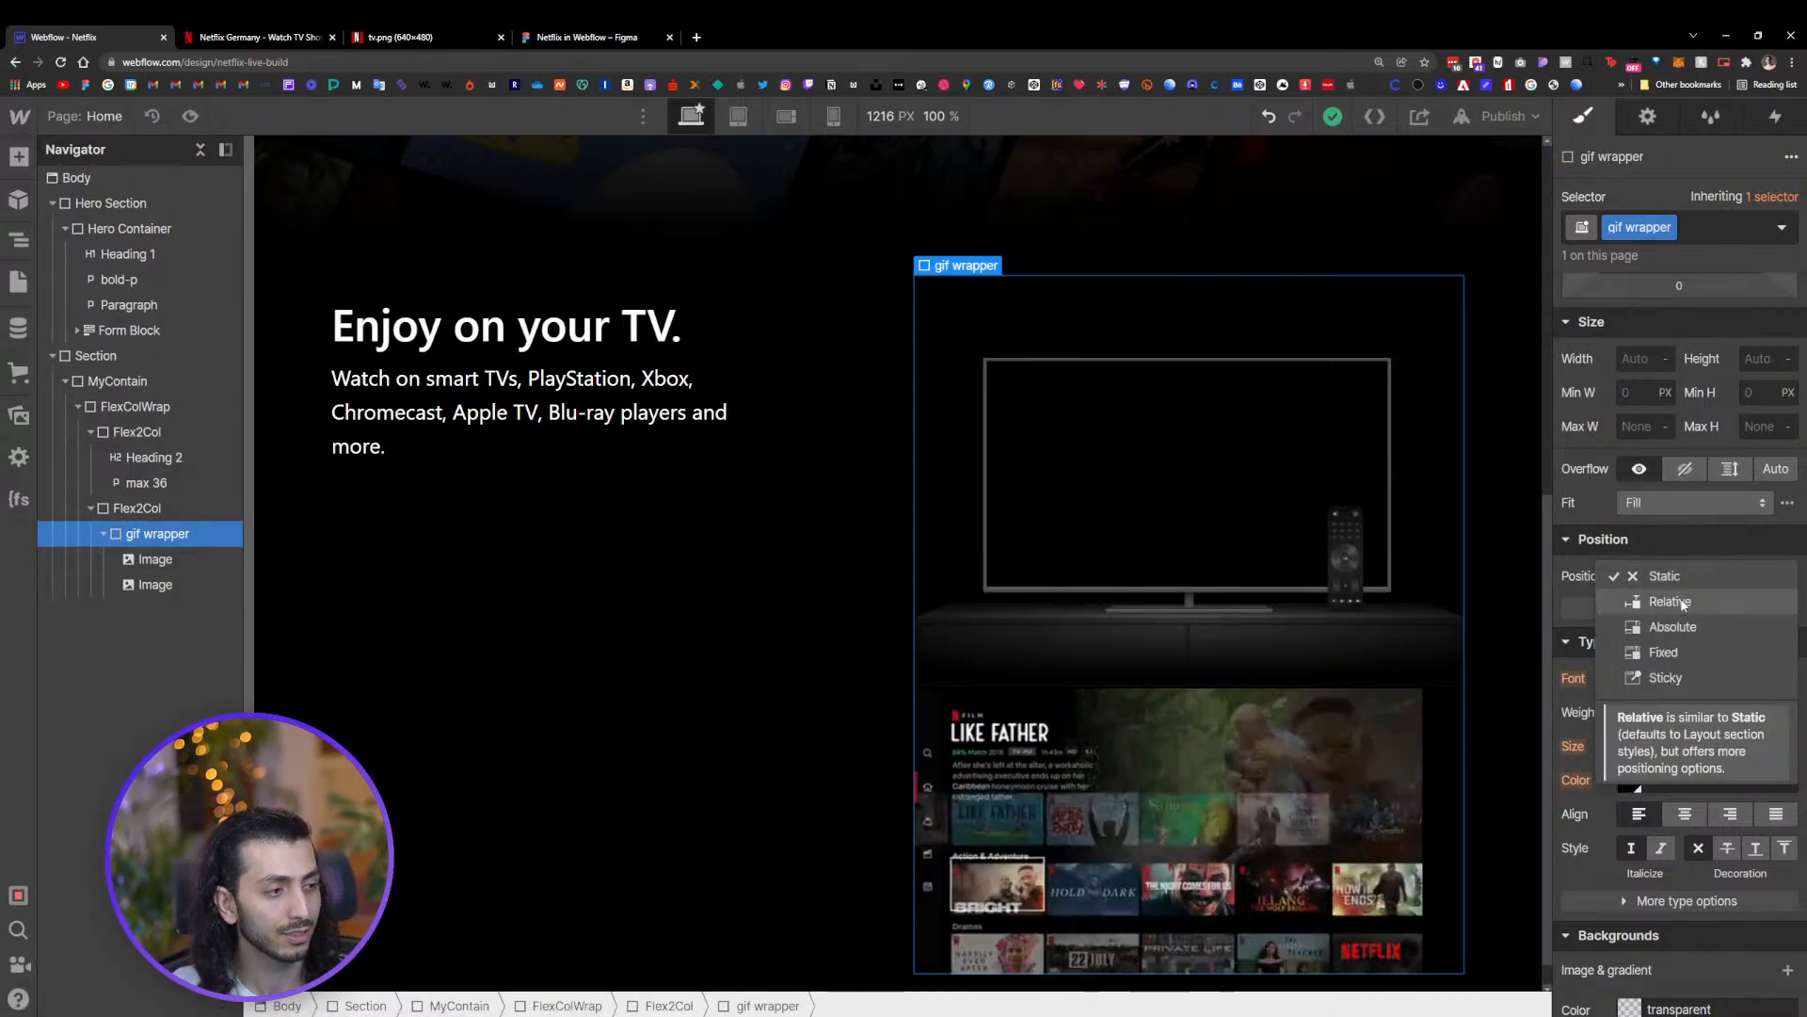
left_click(1681, 599)
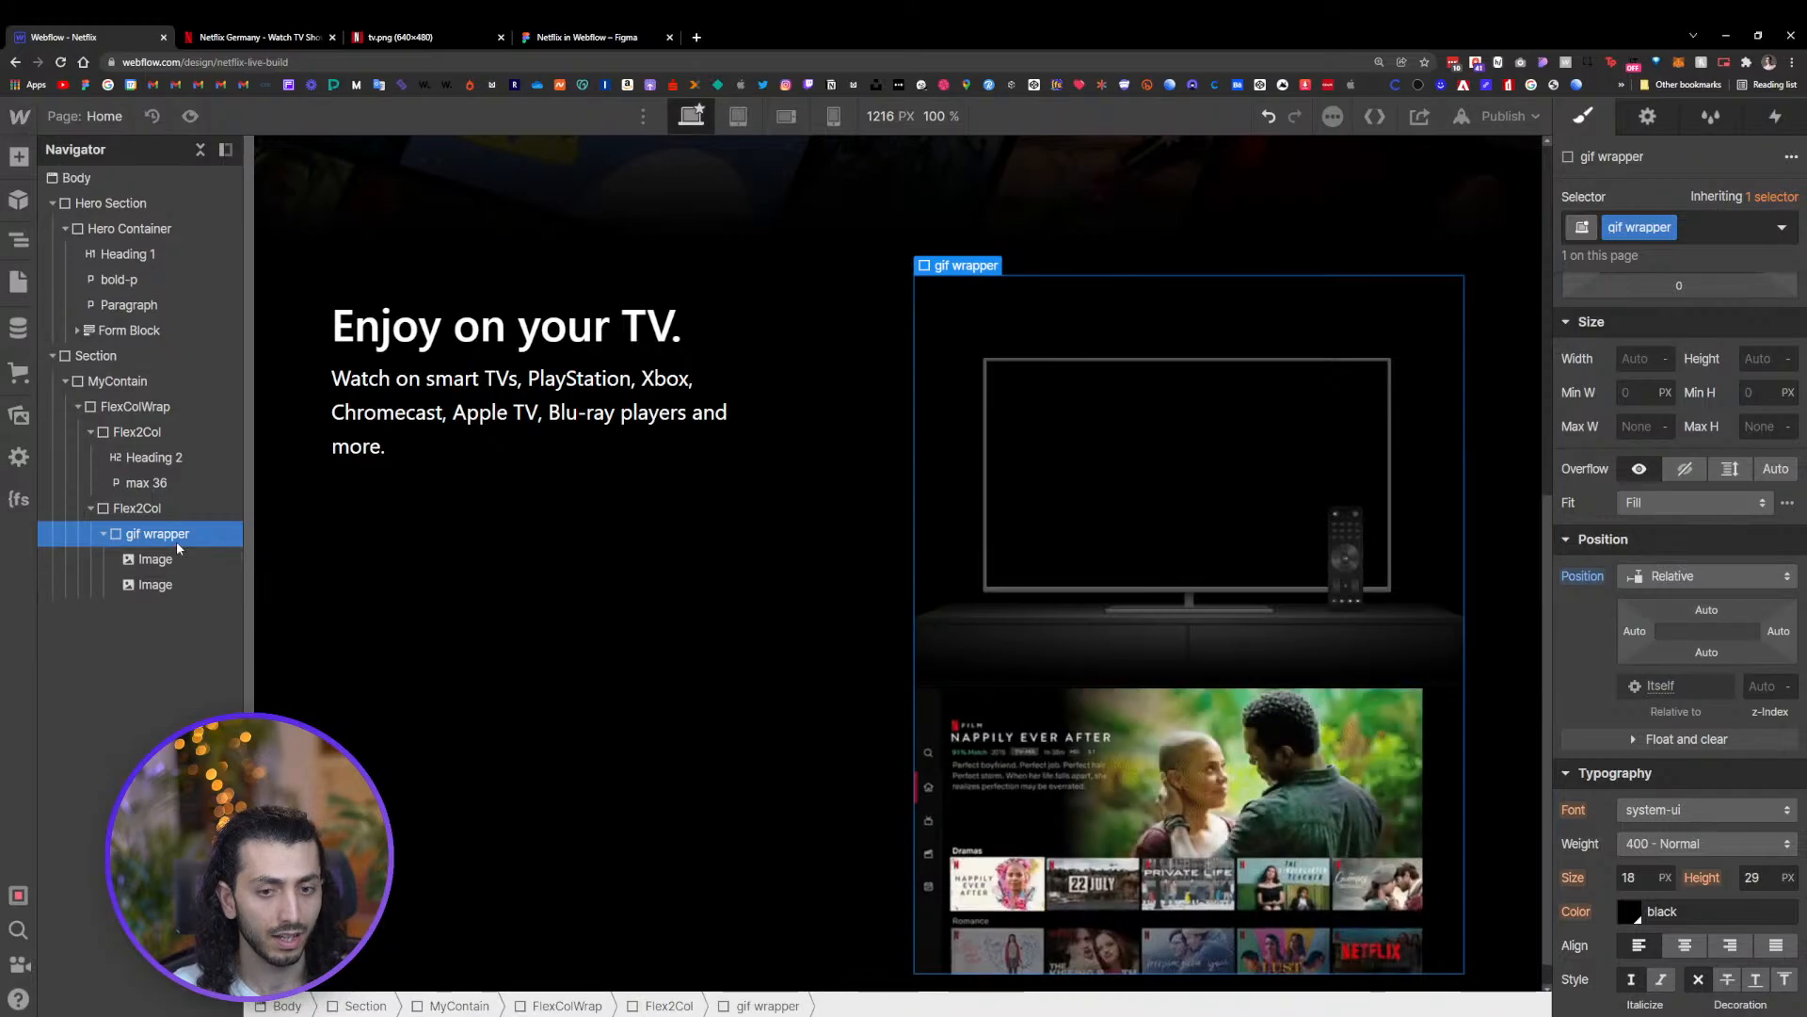
Make the gif wrapper a vertical flex layout with children aligned and justified to the center
scroll(1647, 518, "up", 3)
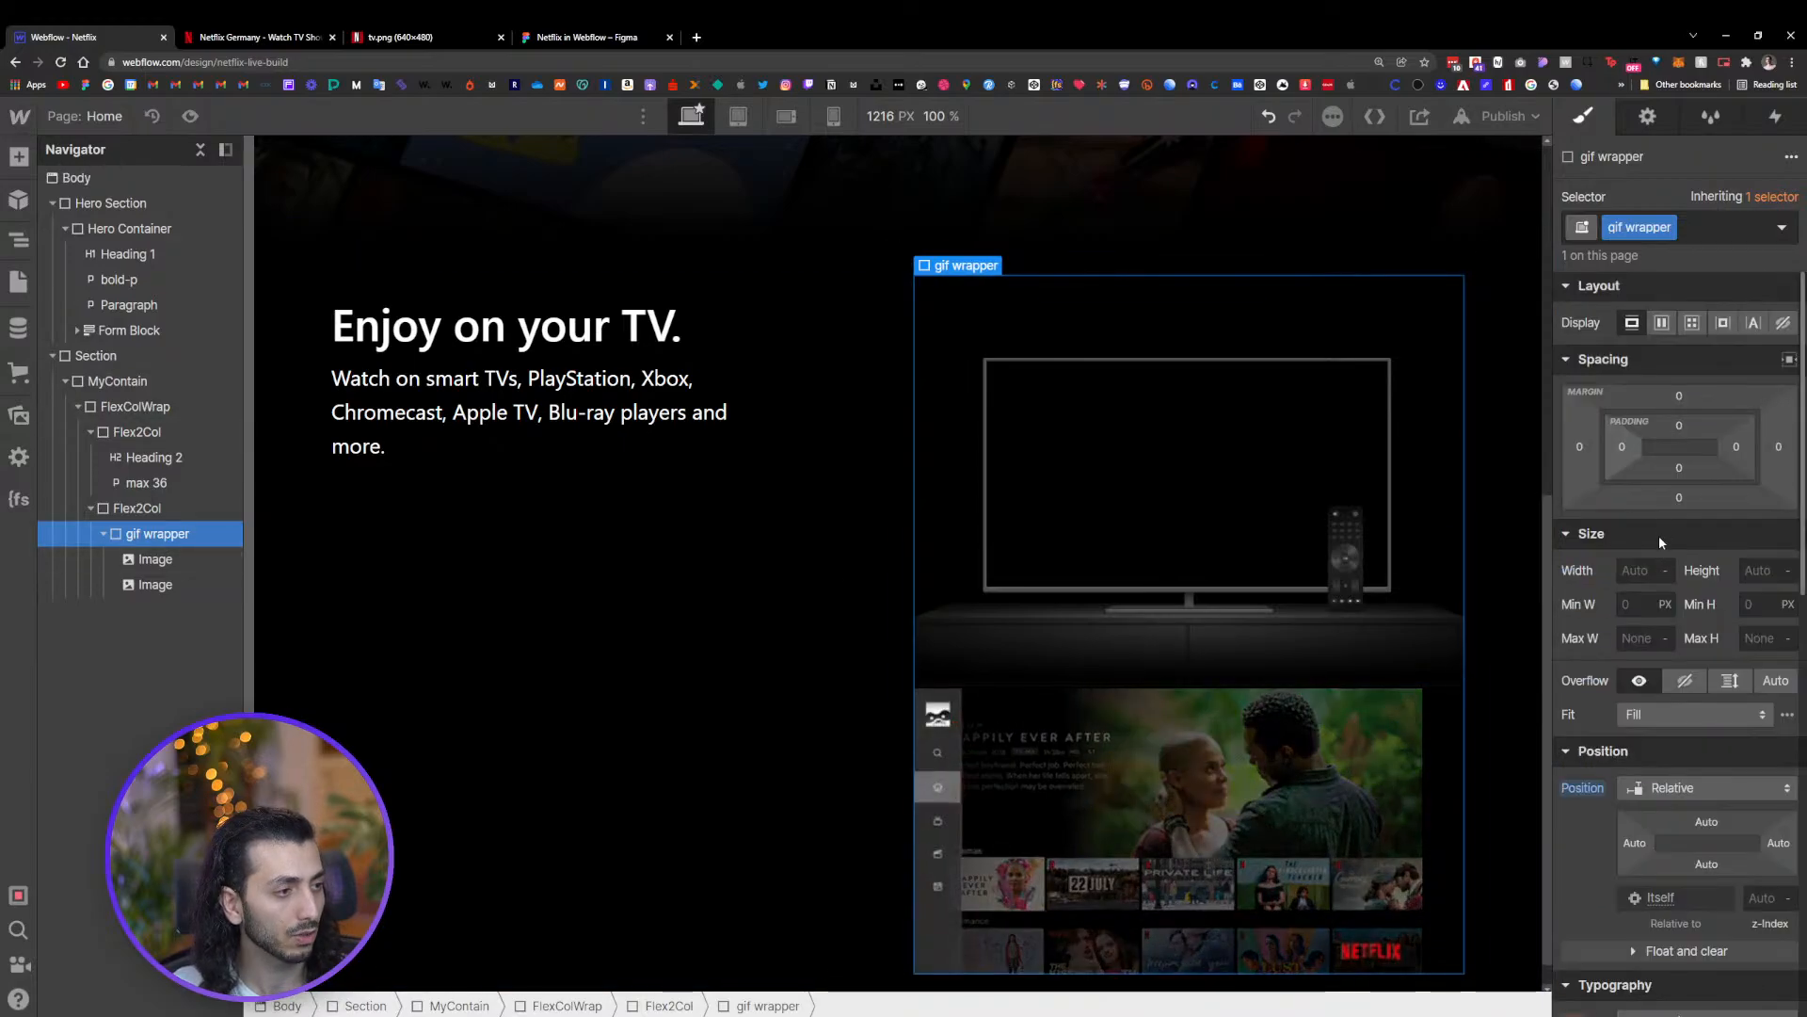
left_click(1665, 324)
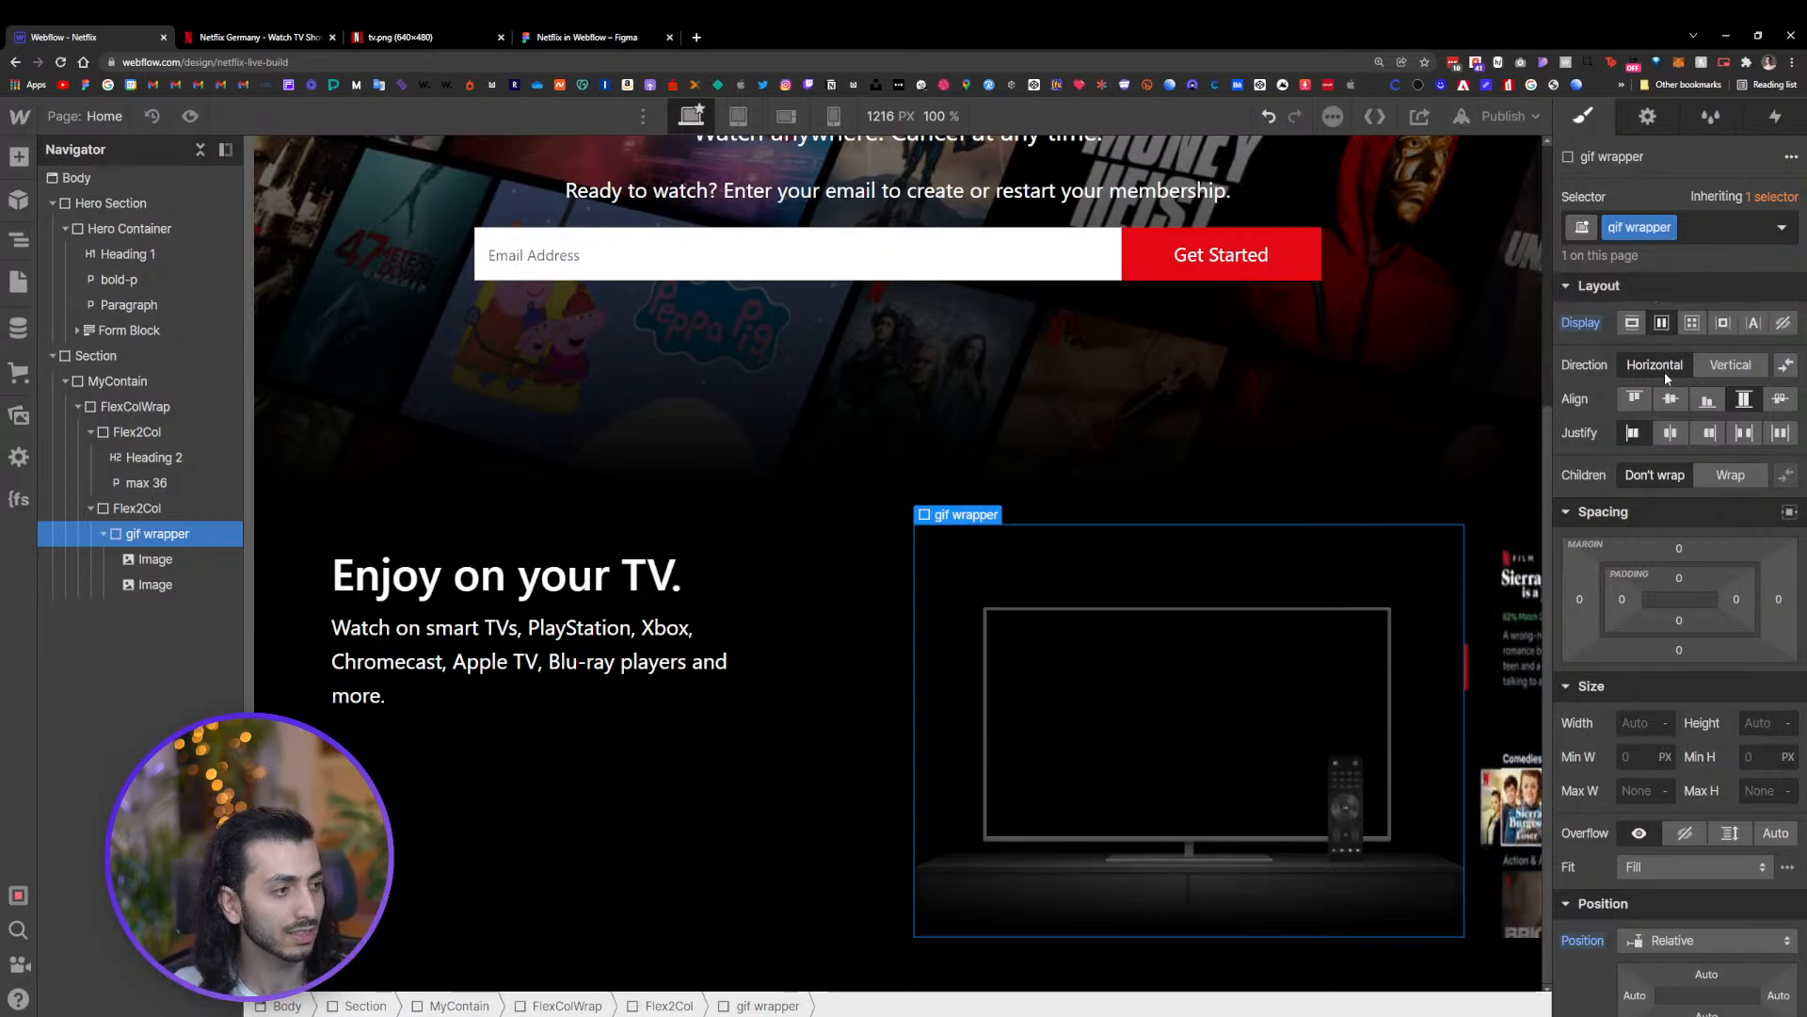
left_click(1728, 364)
left_click(1671, 398)
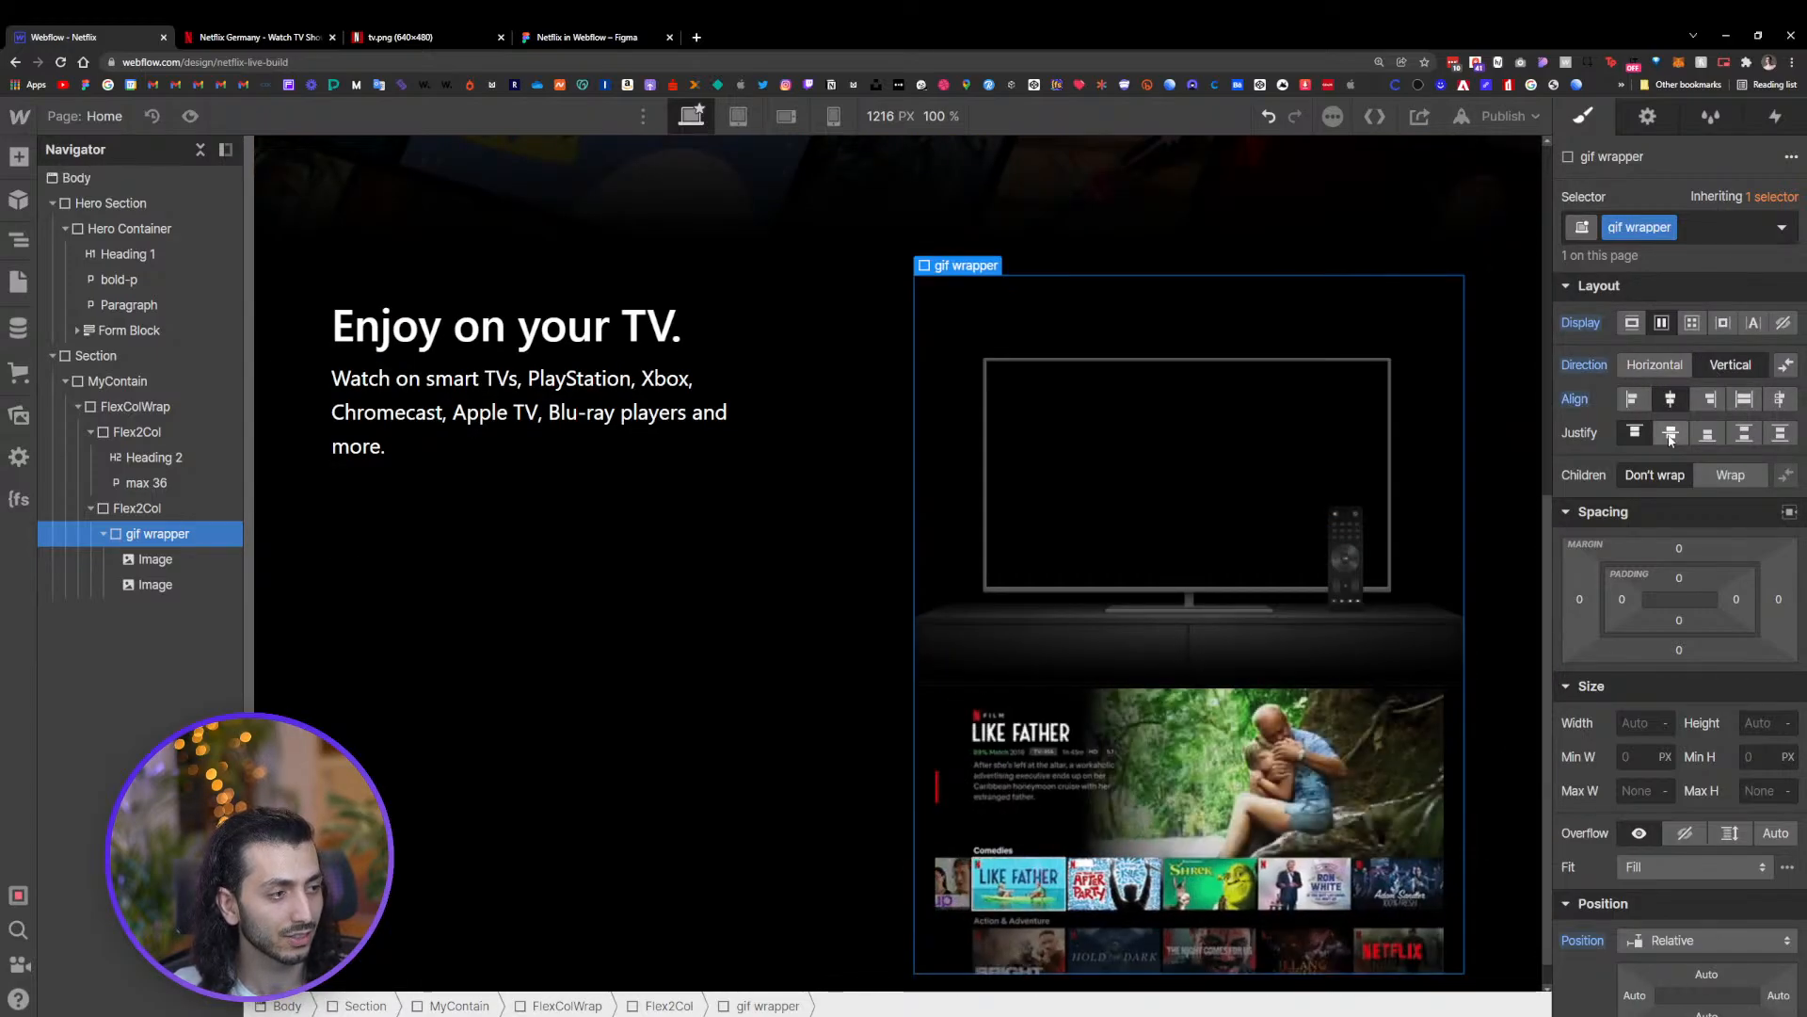
left_click(1671, 433)
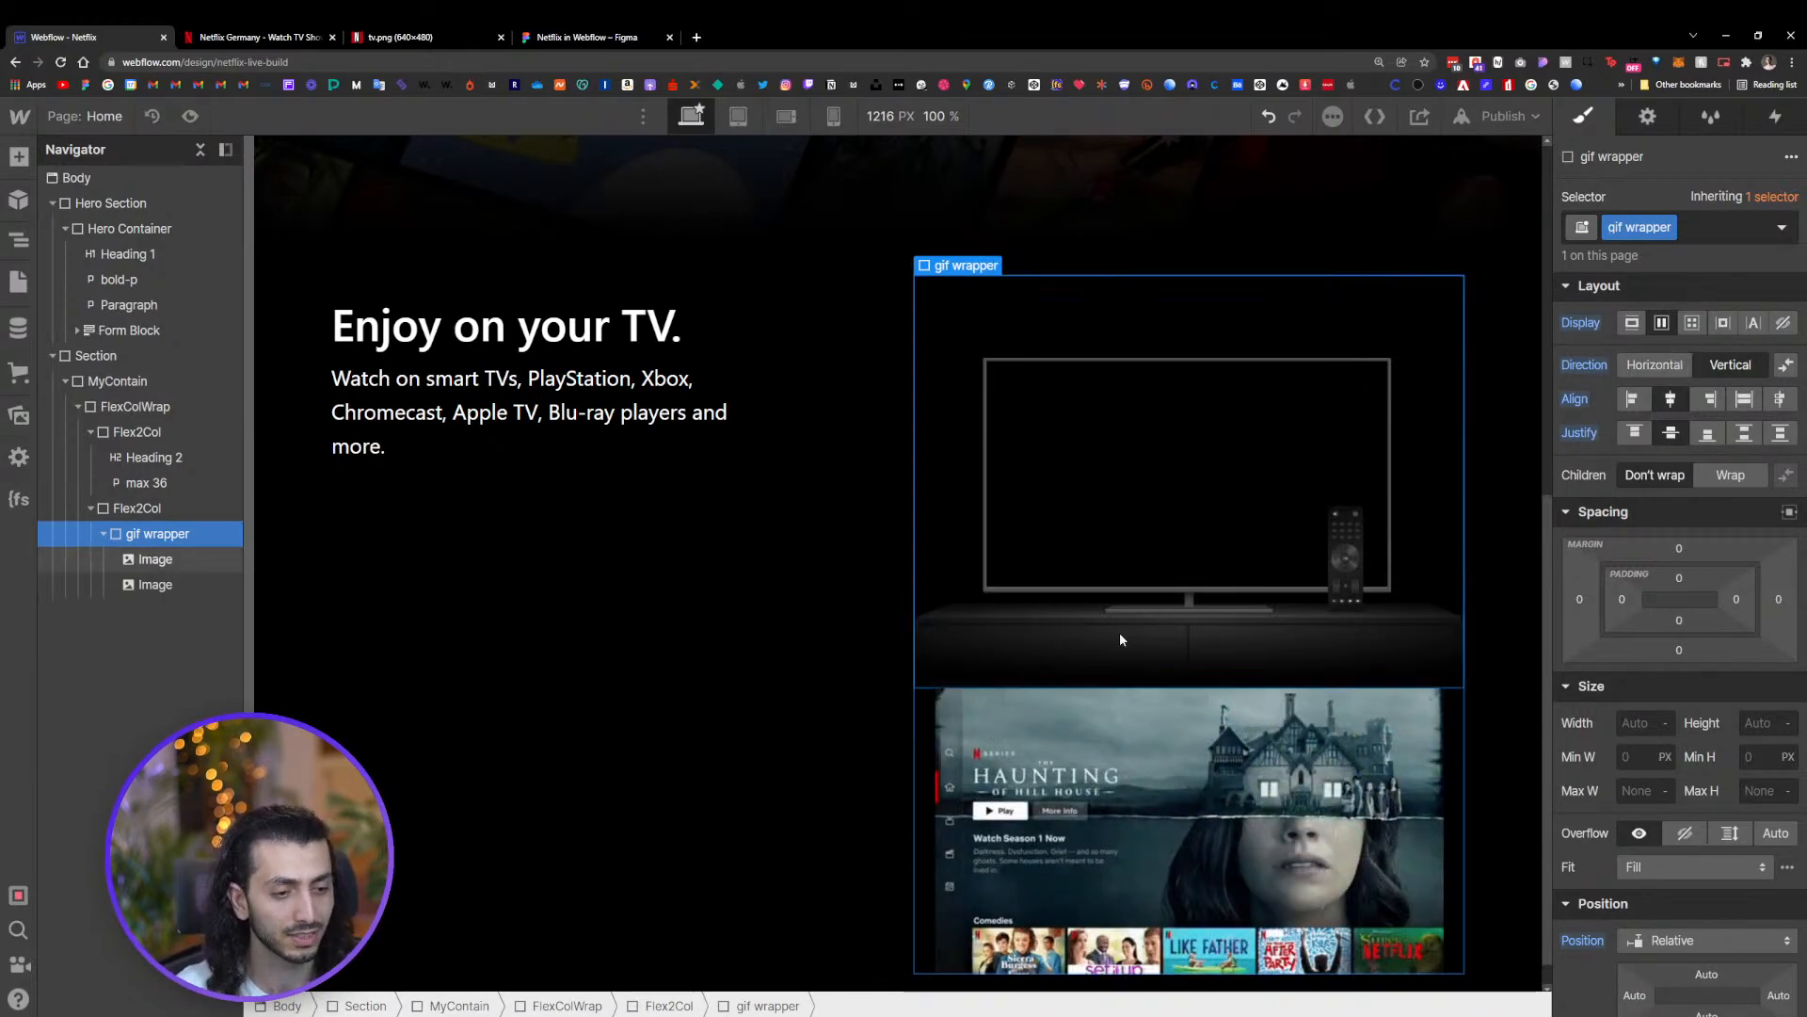
left_click(156, 560)
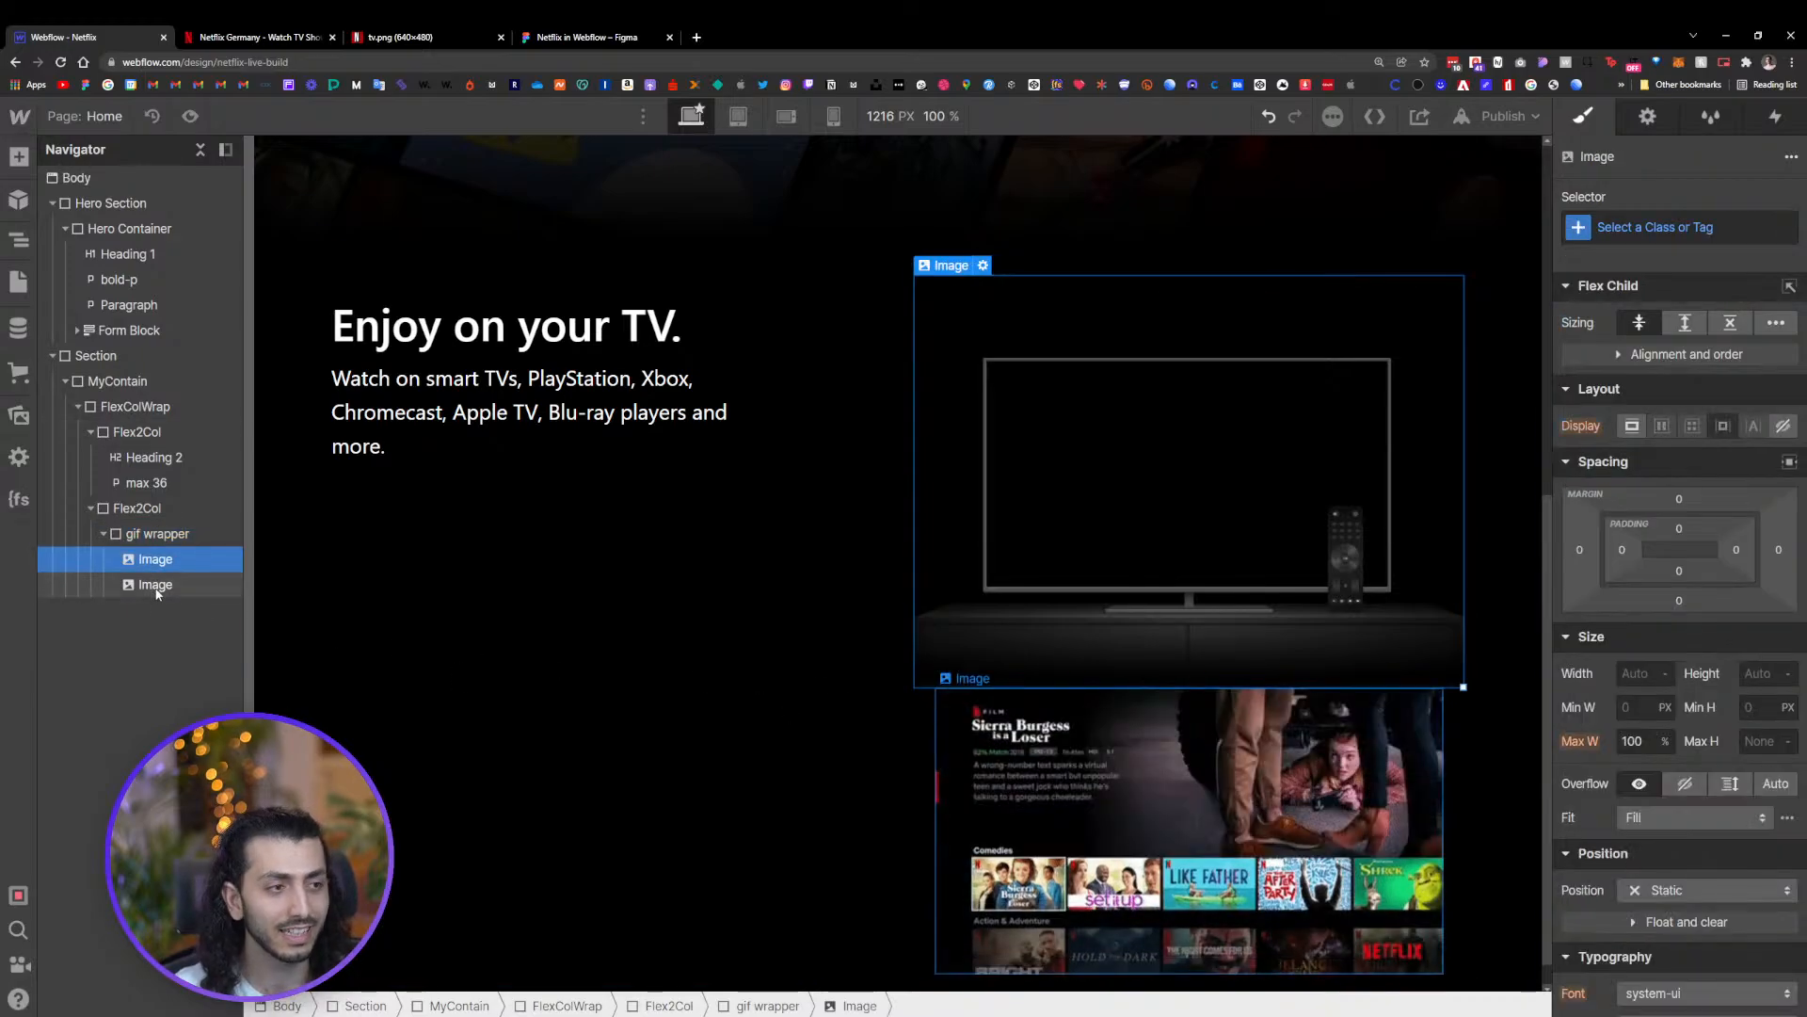
Select the TV image inside the gif wrapper and give it the class 'Tv Frame'
left_click(158, 585)
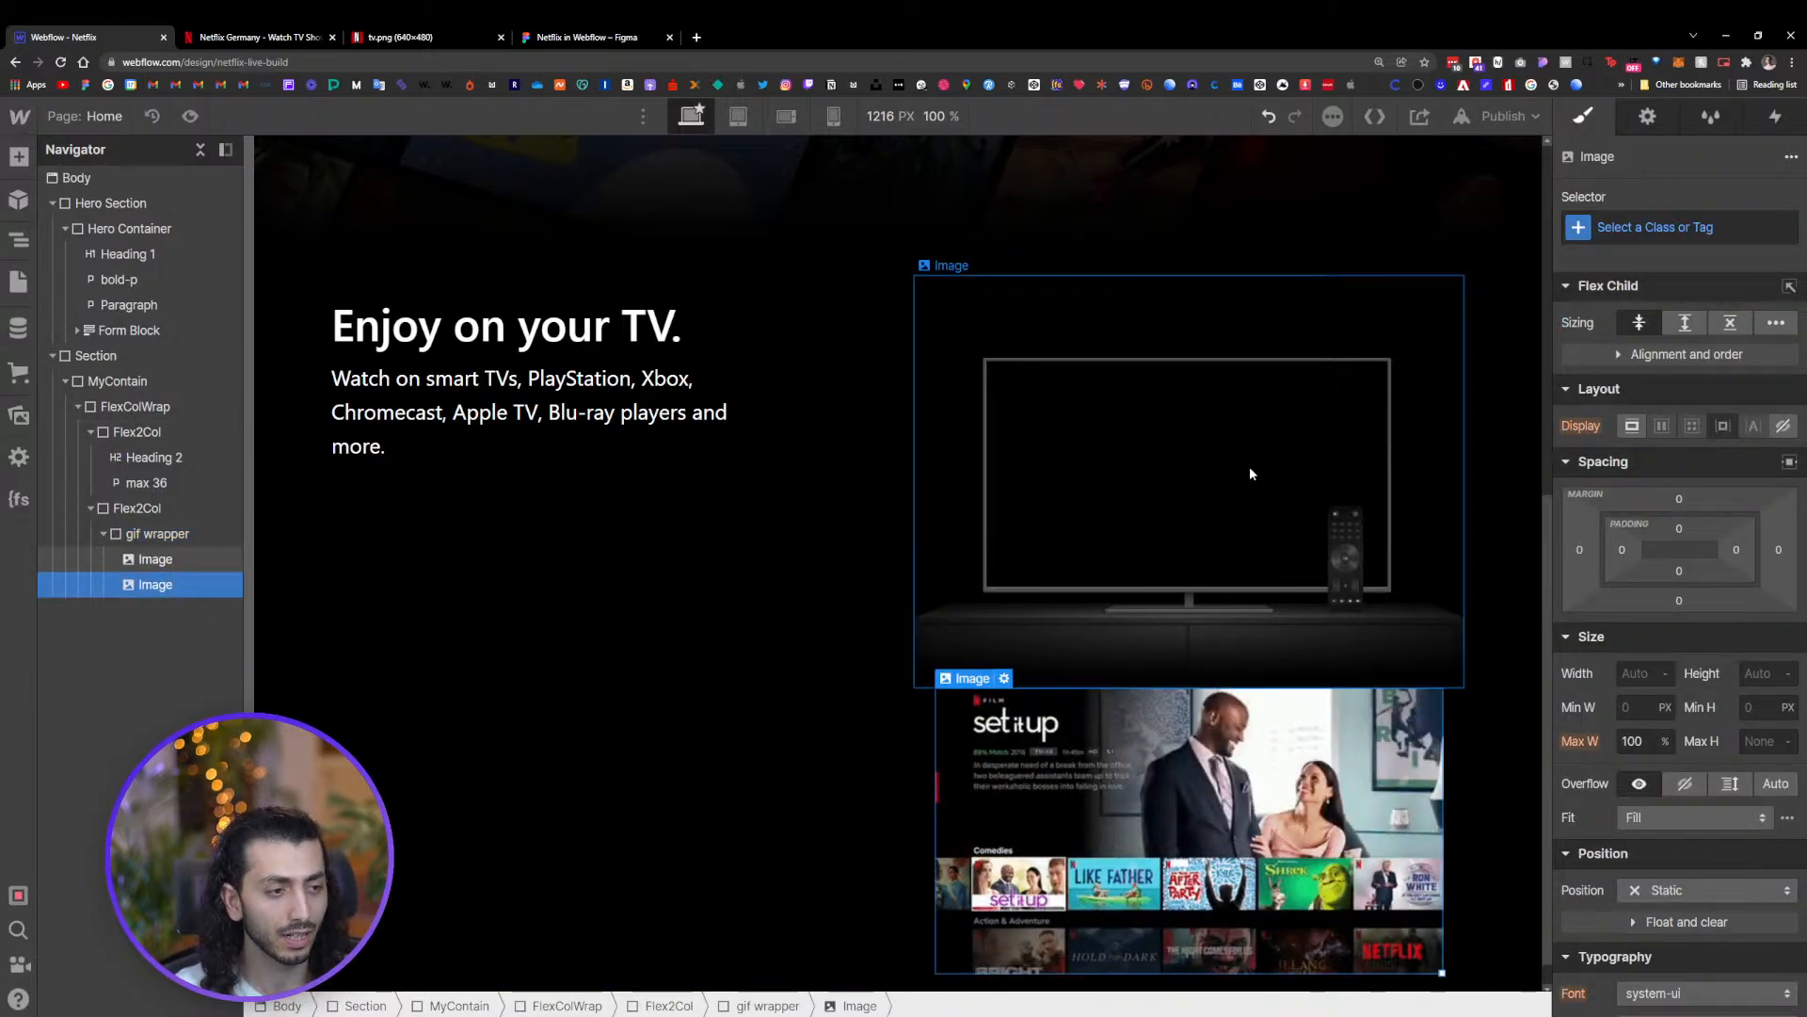
left_click(1148, 586)
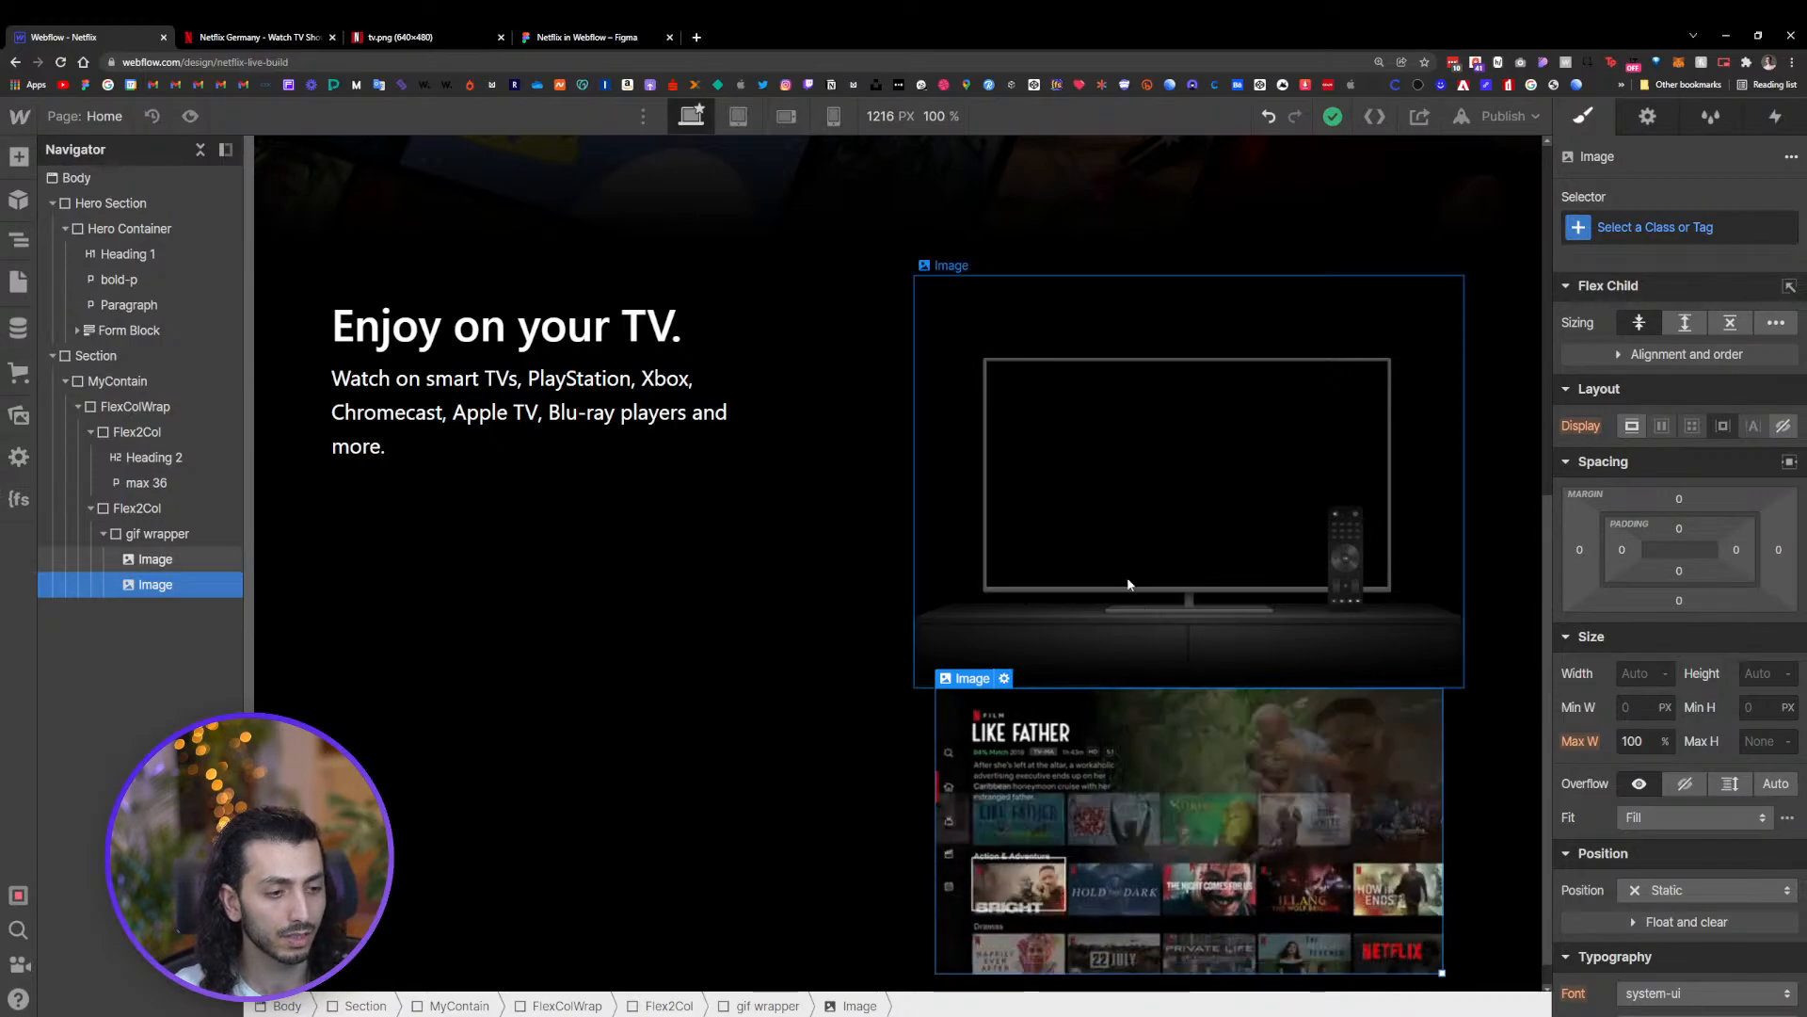
left_click(1642, 234)
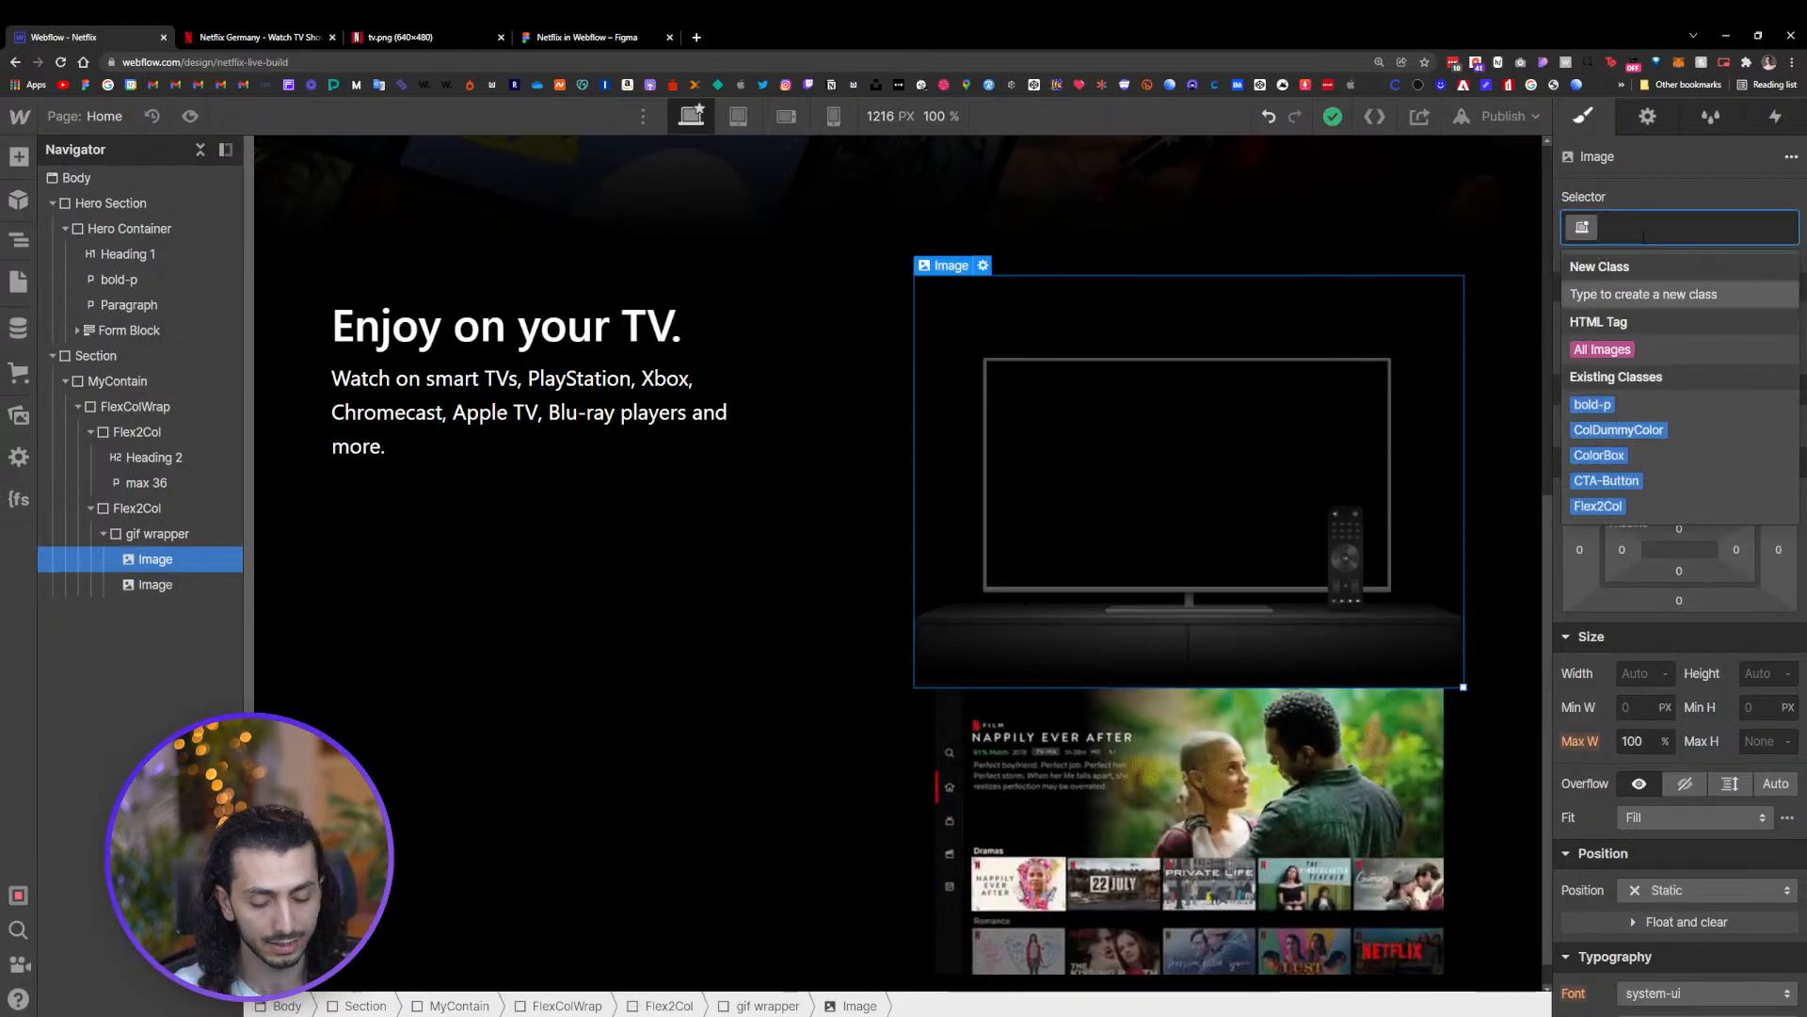
type("Tv")
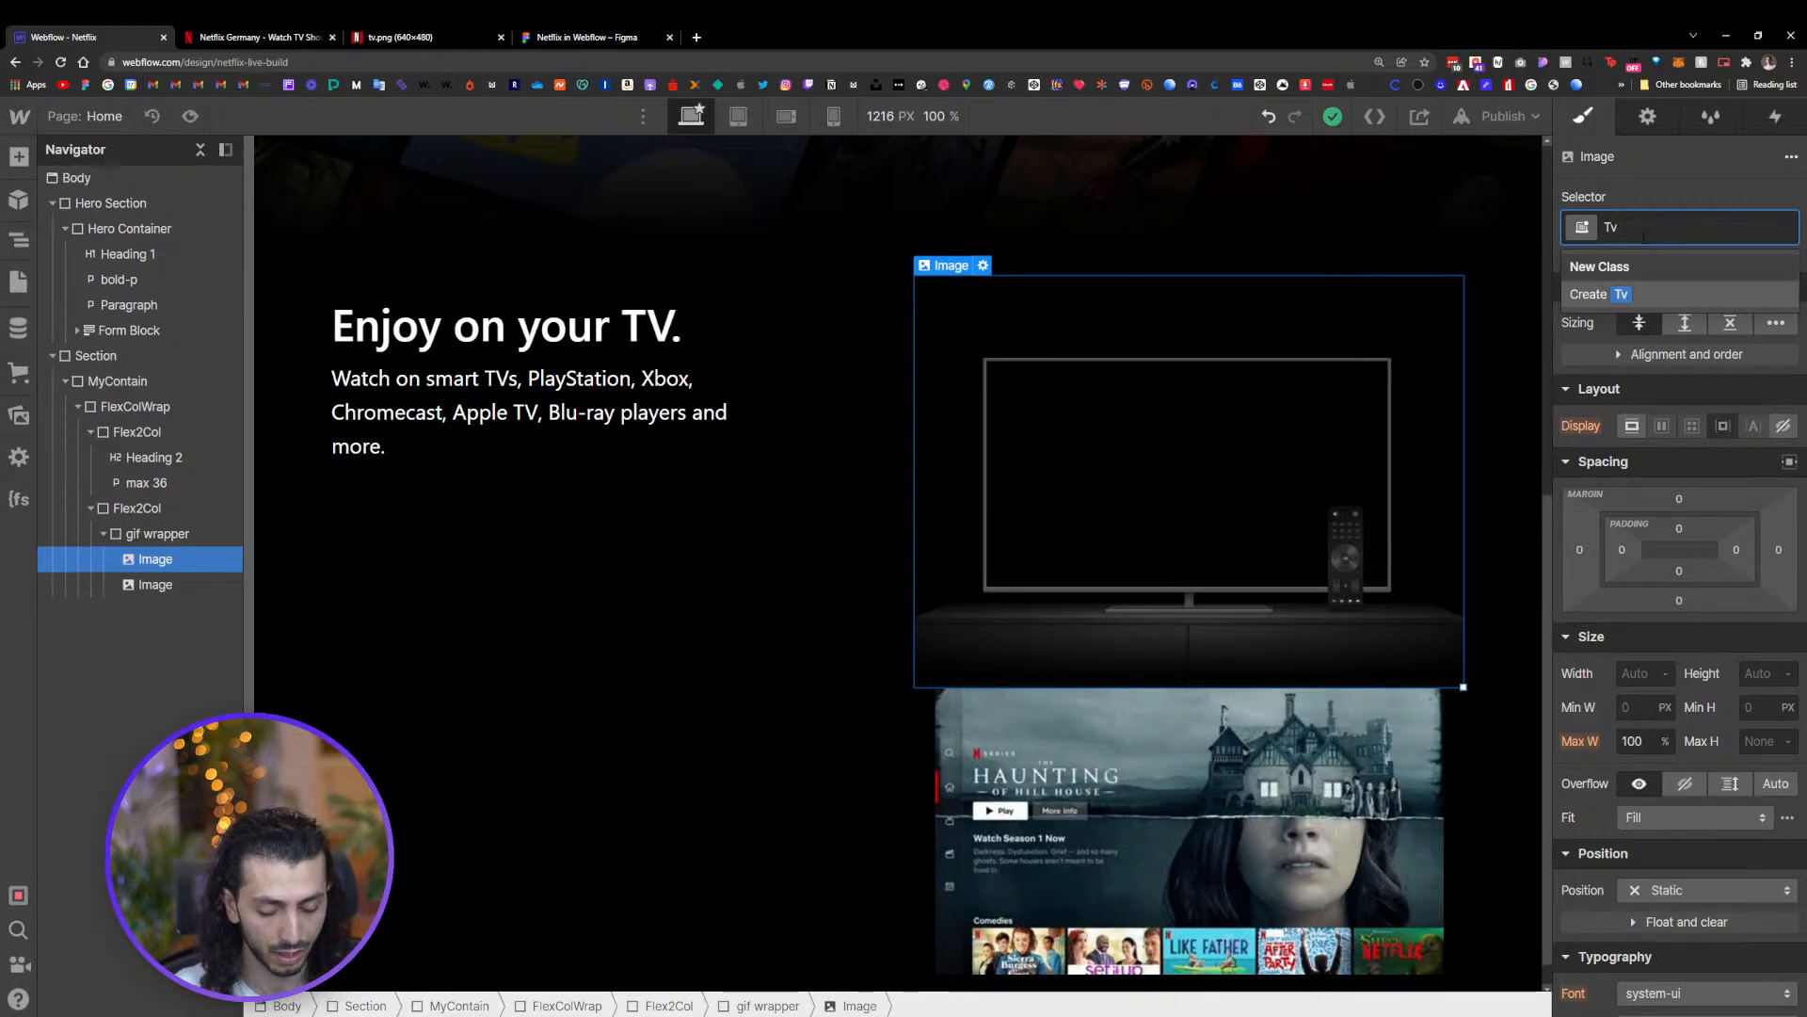
type(" Frame")
key("Return")
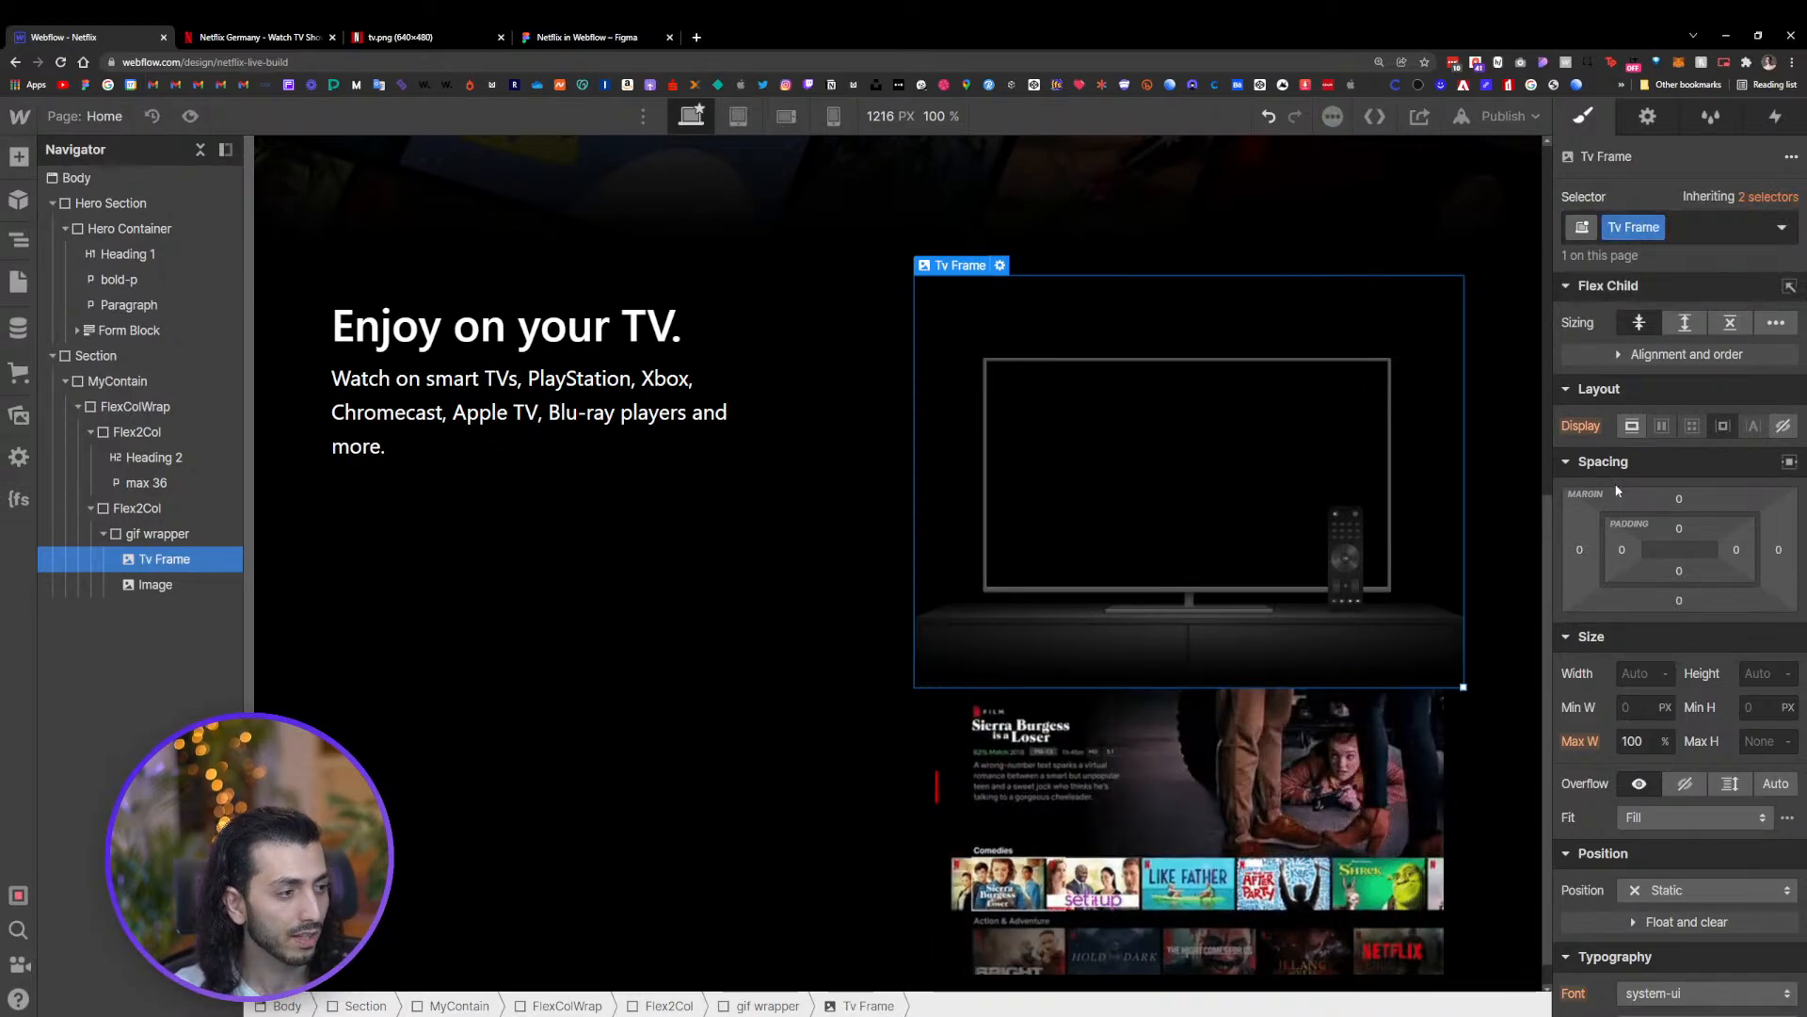
Set the Tv Frame's width to 100%
left_click(1633, 674)
type("520")
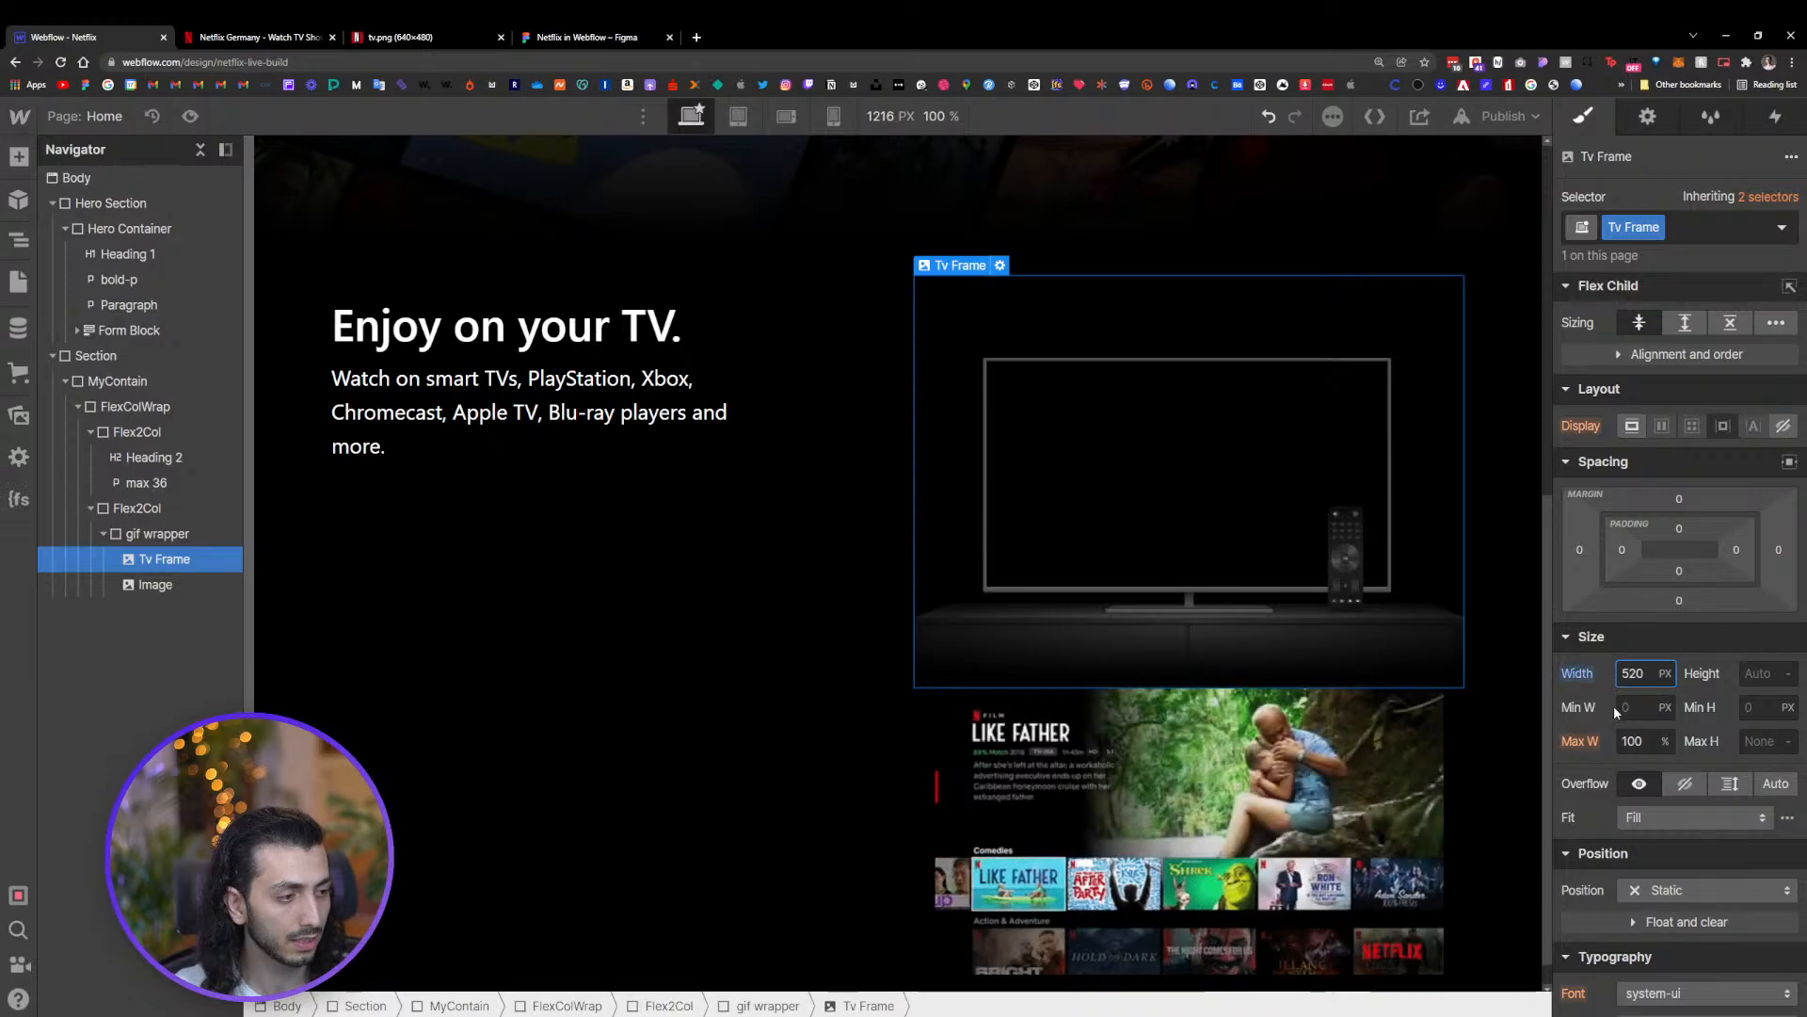
left_click(1633, 681)
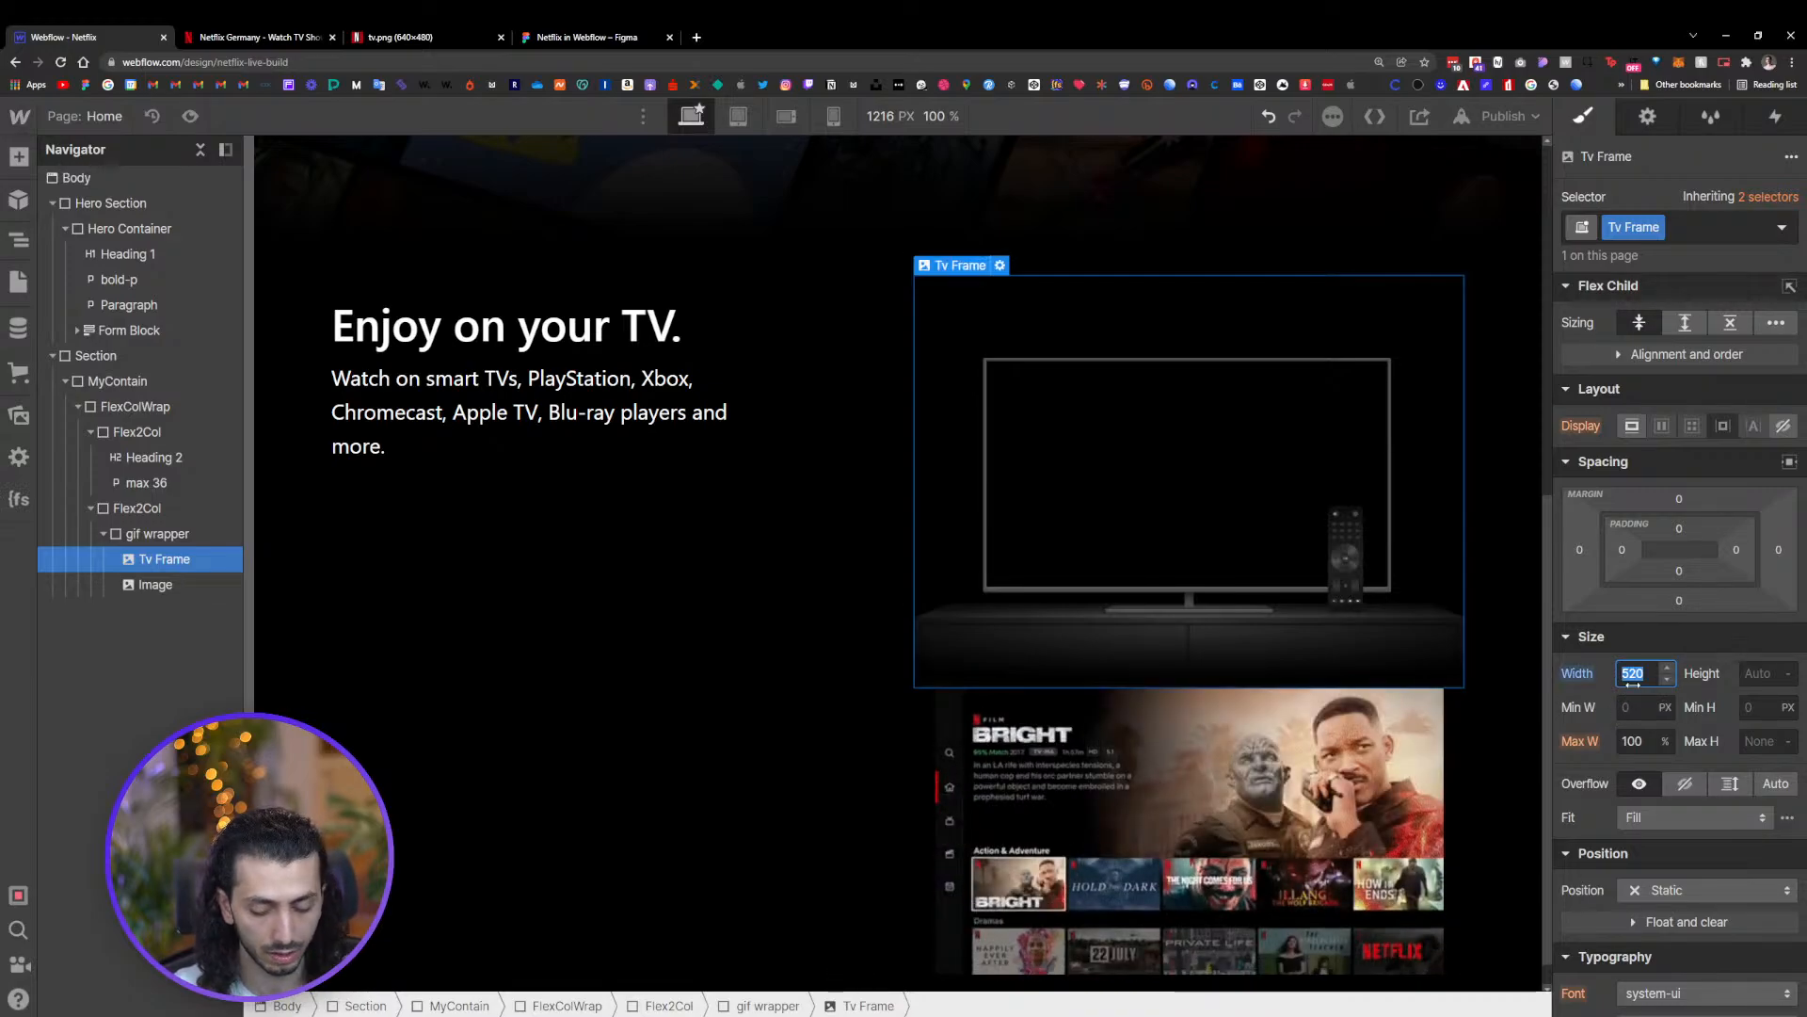
type("100 %")
key("Return")
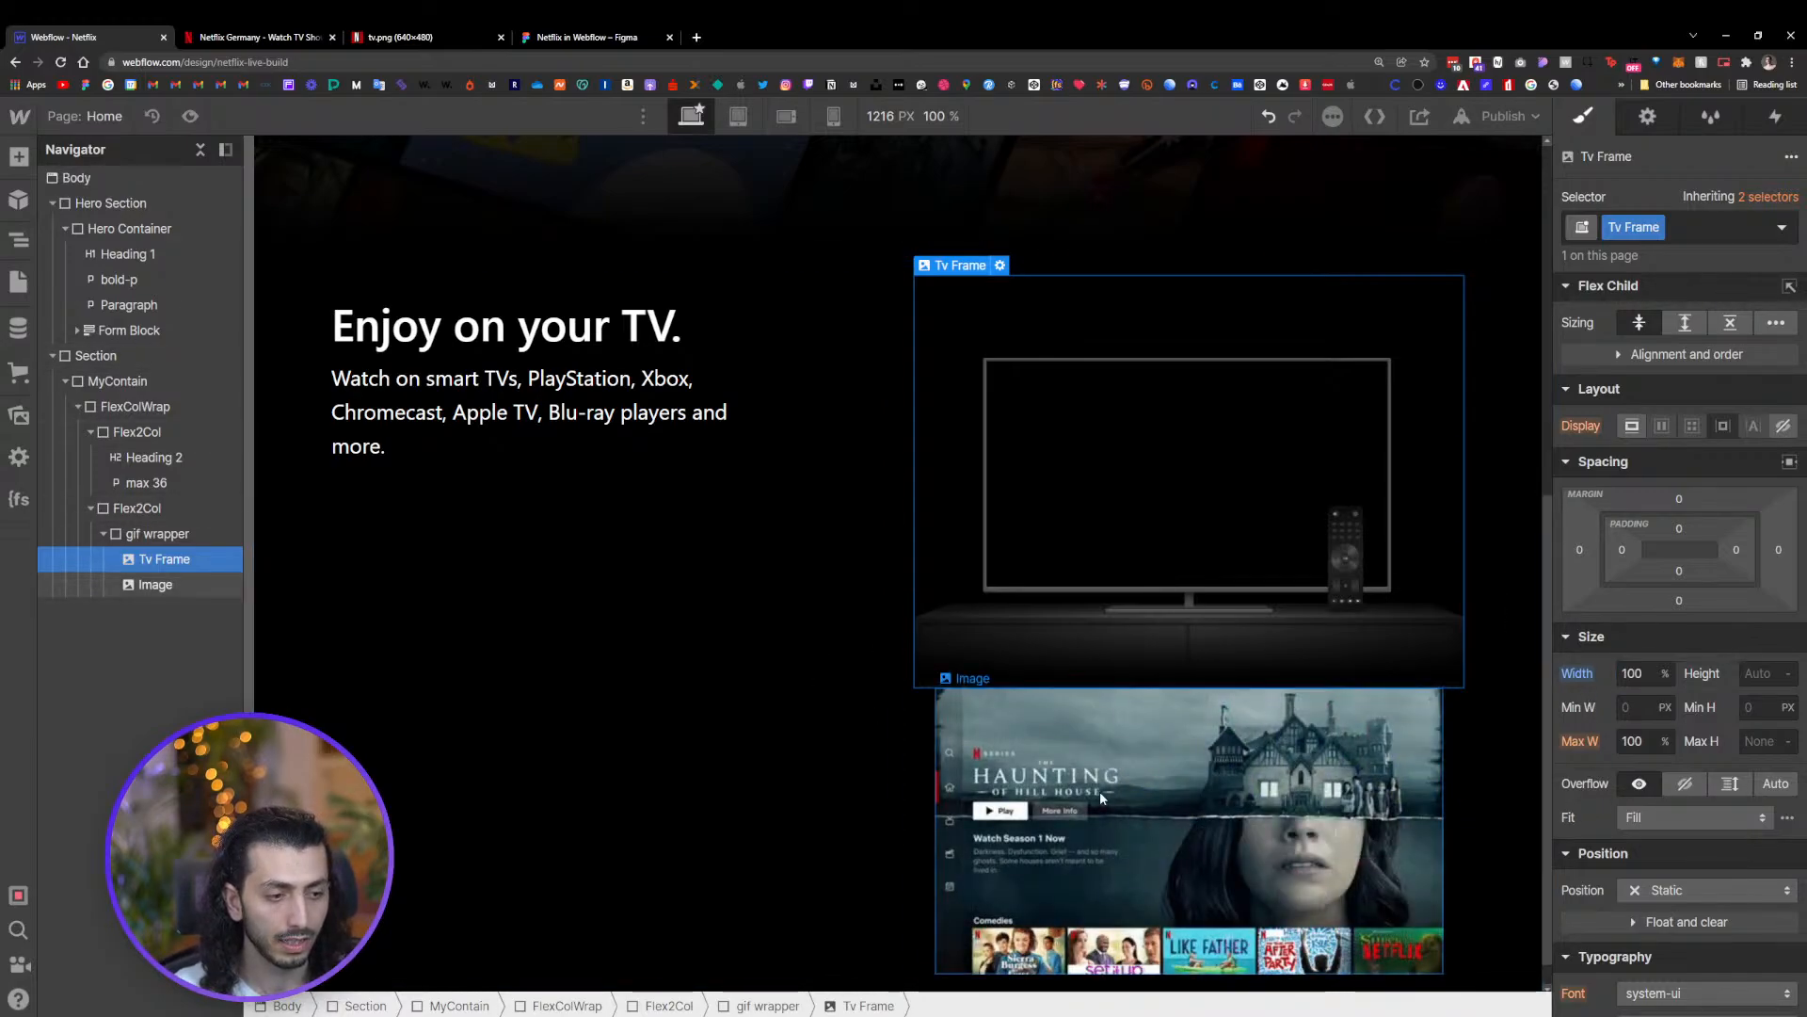
Set the GIF image's position to Absolute, relative to the gif wrapper, with a z-index of -1
left_click(1100, 791)
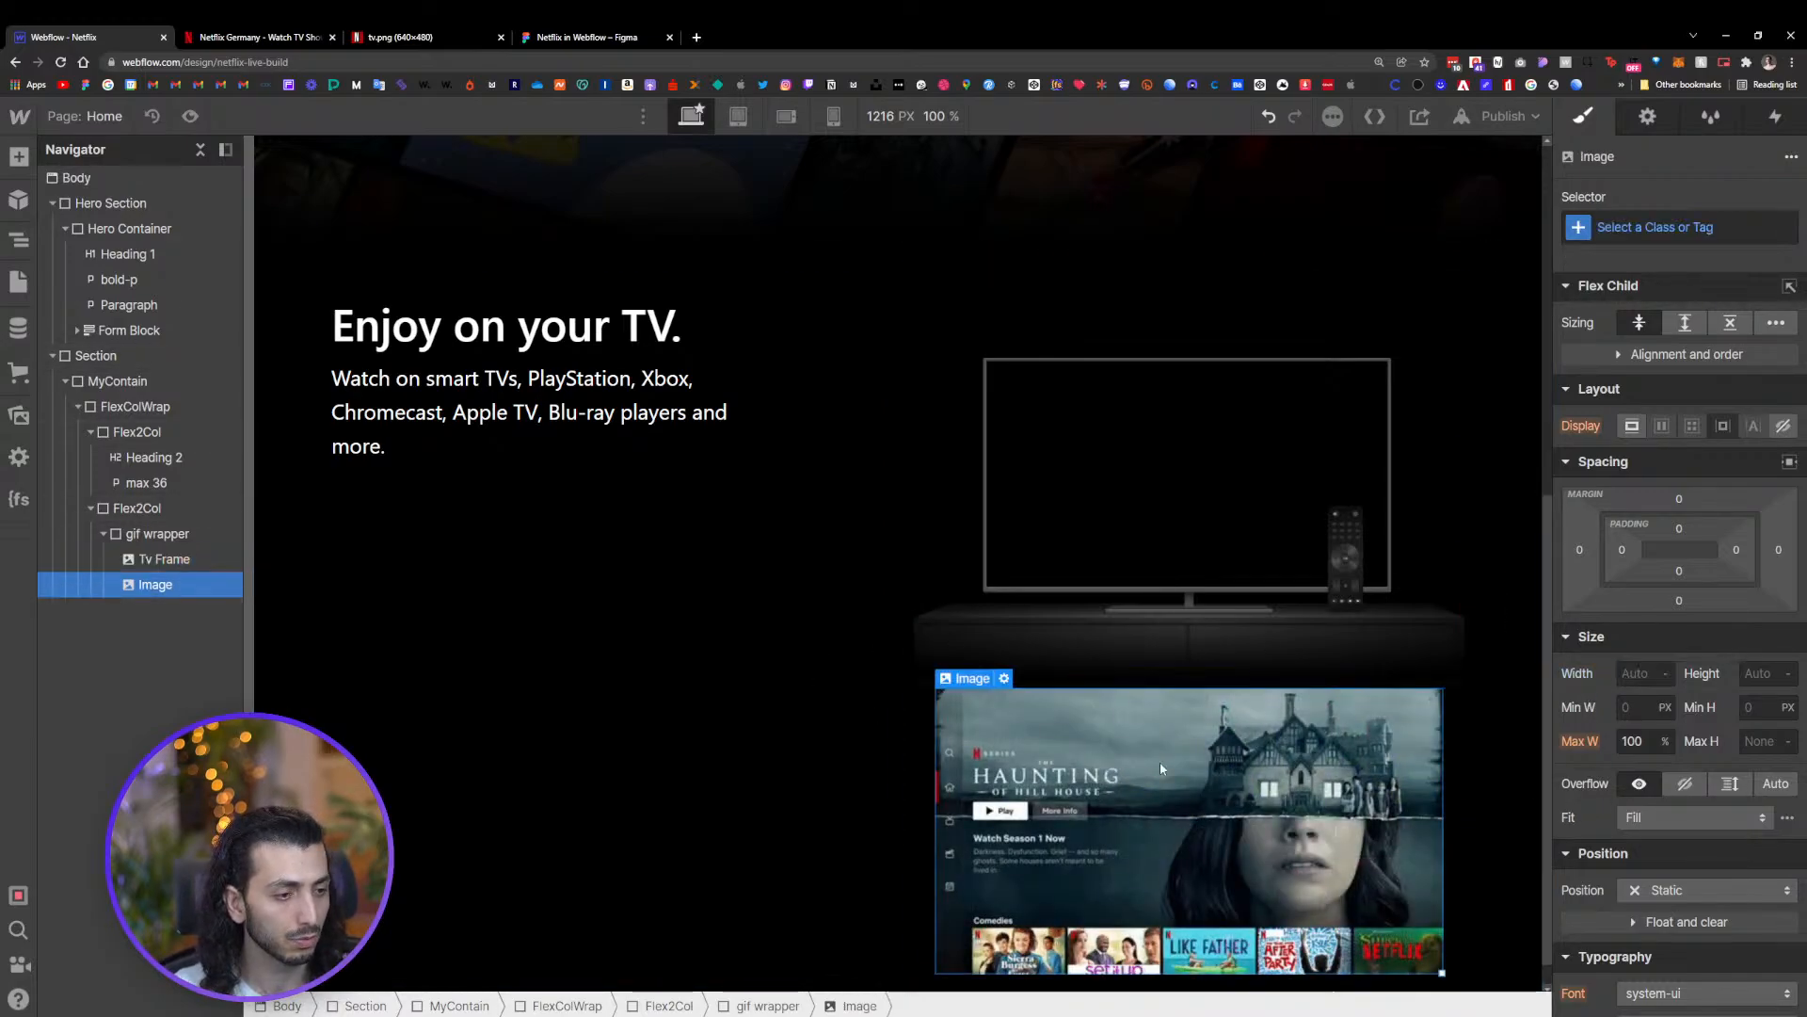
left_click(1653, 890)
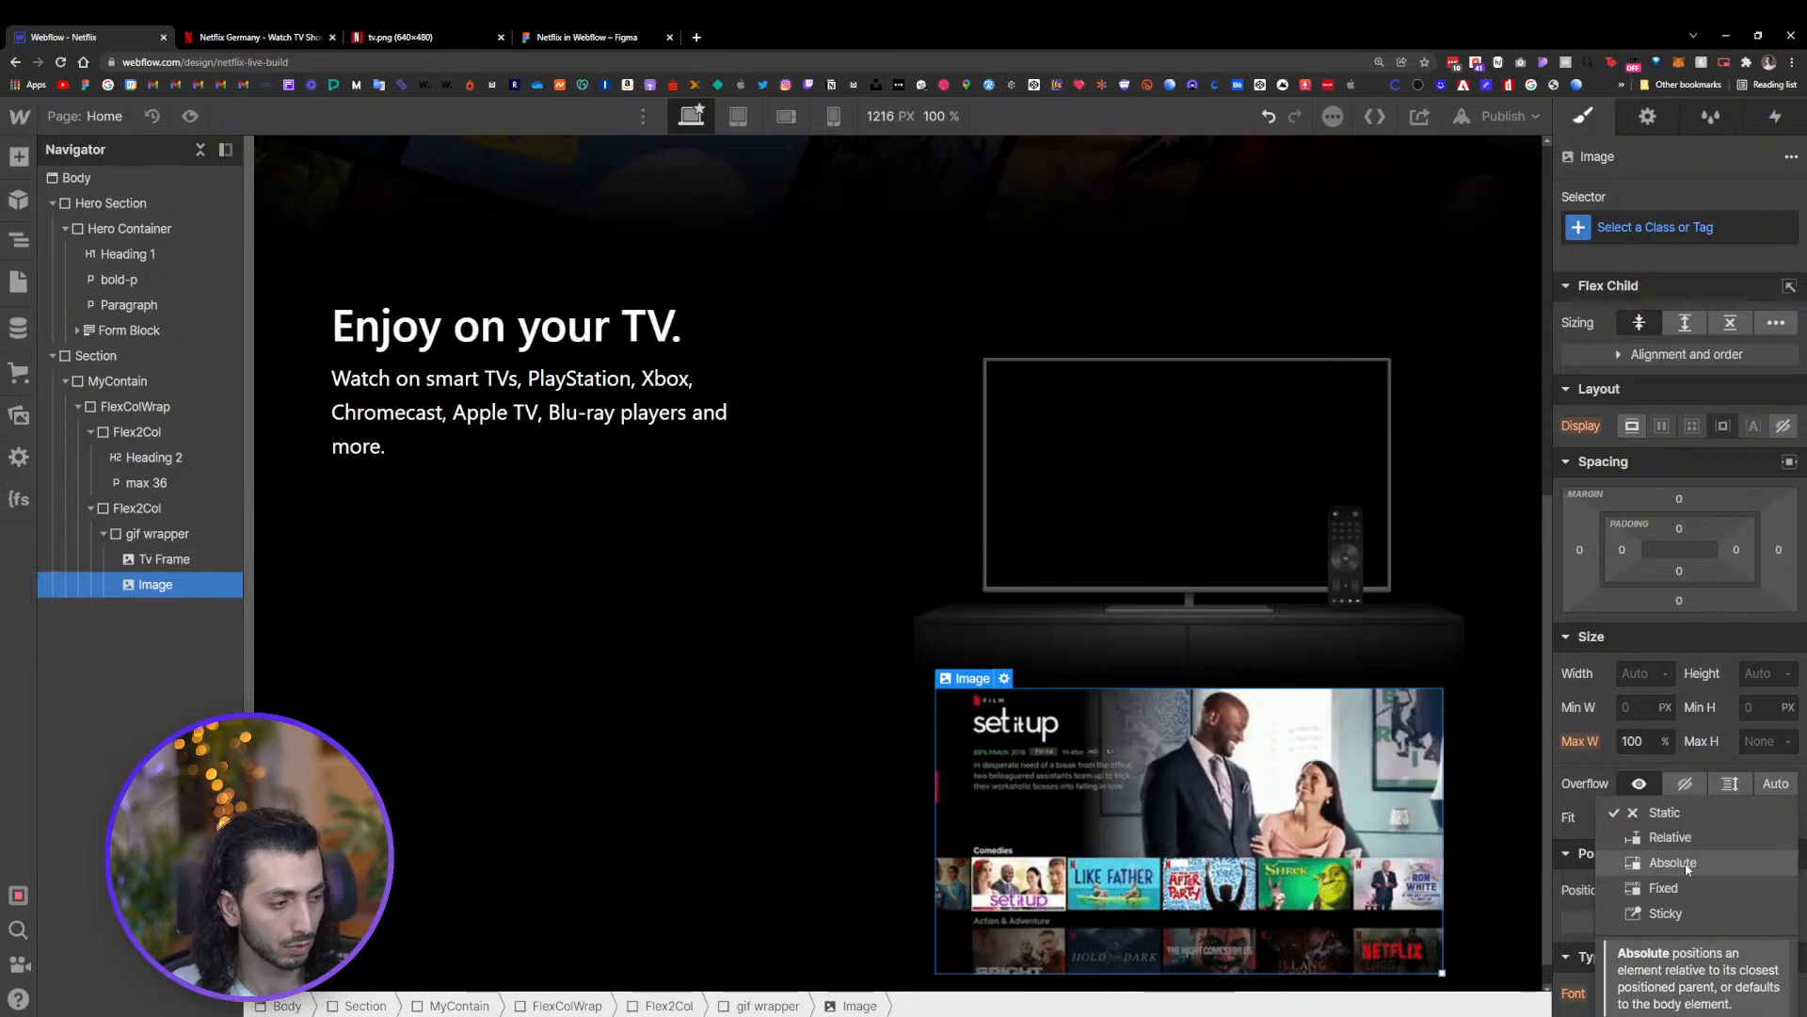
left_click(1685, 862)
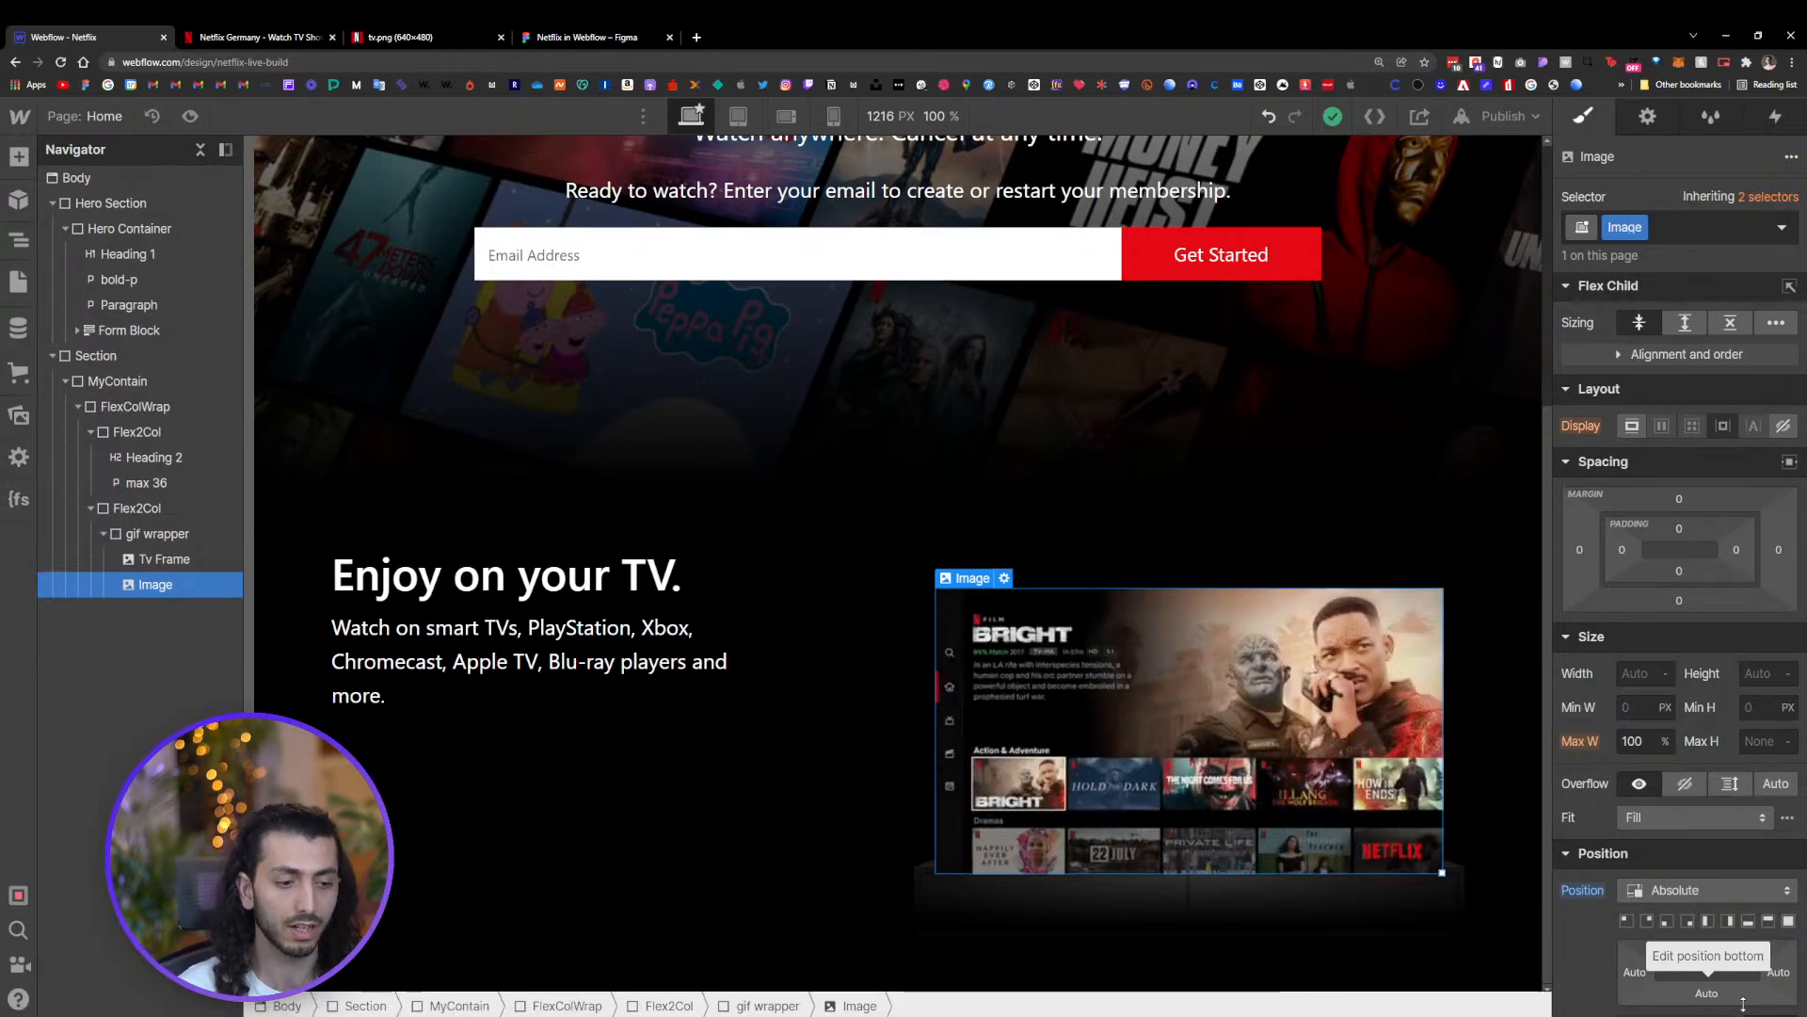
scroll(1743, 998, "down", 4)
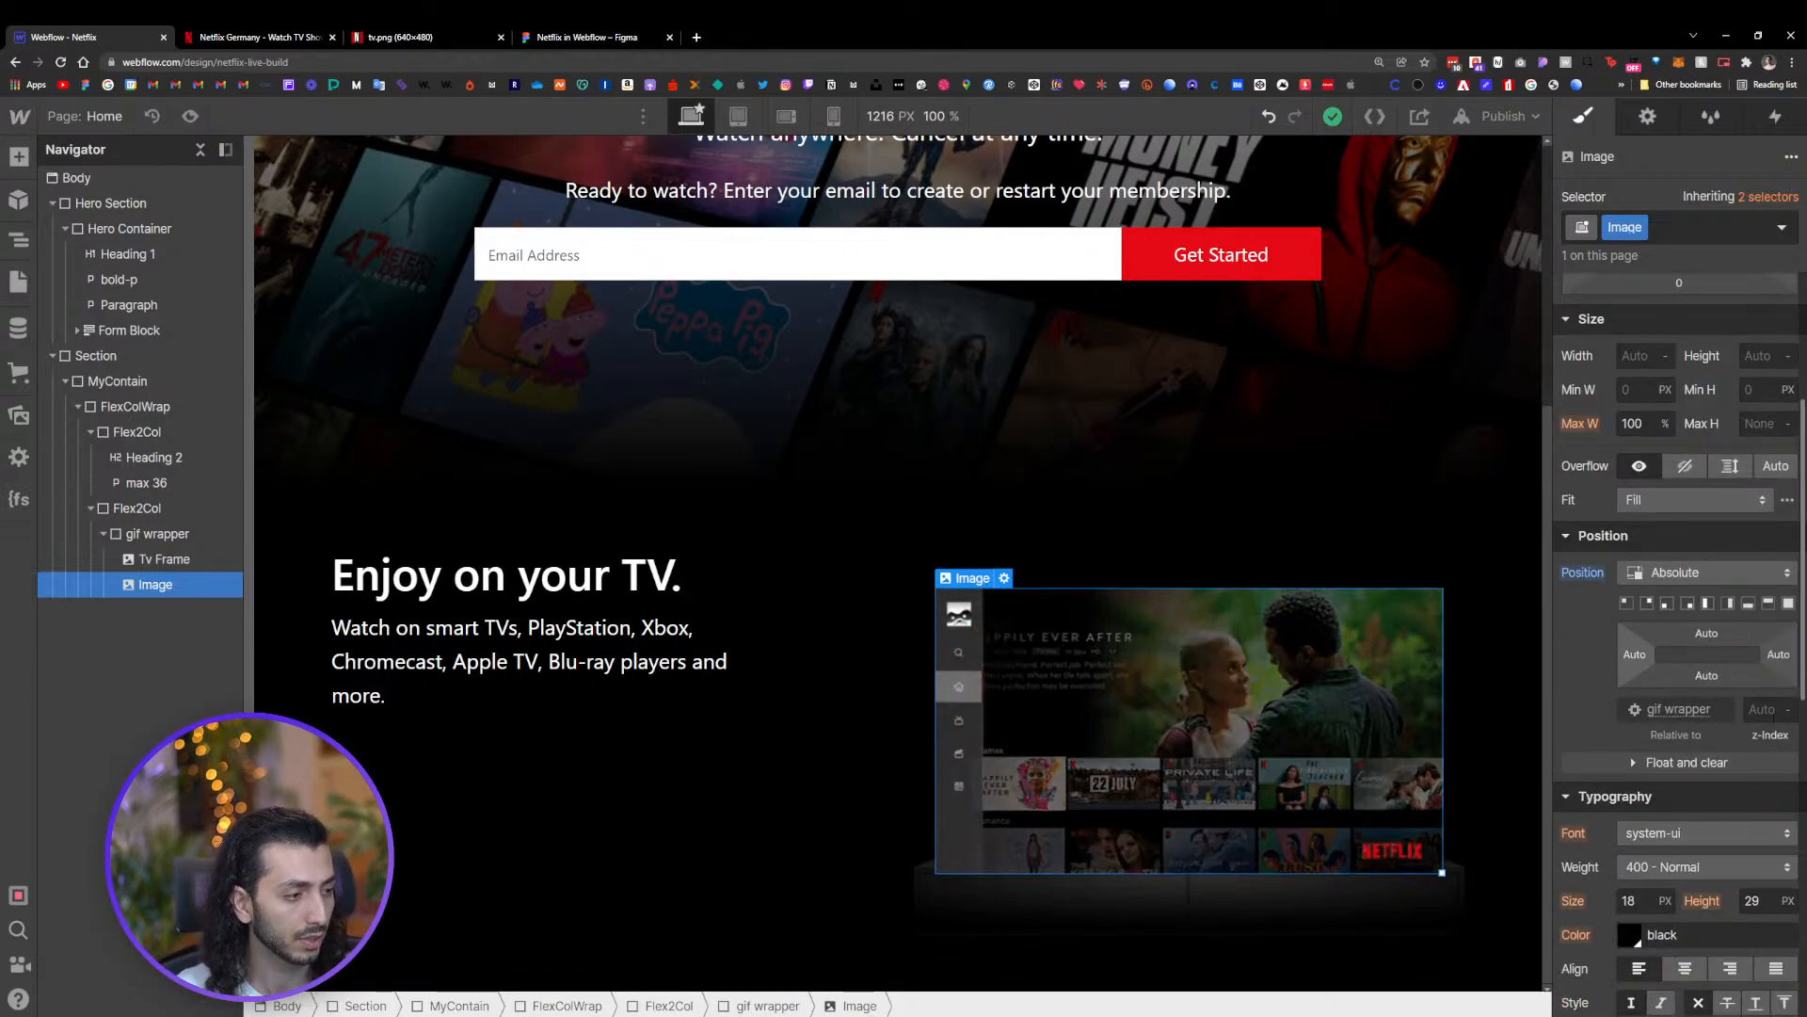
left_click(1789, 718)
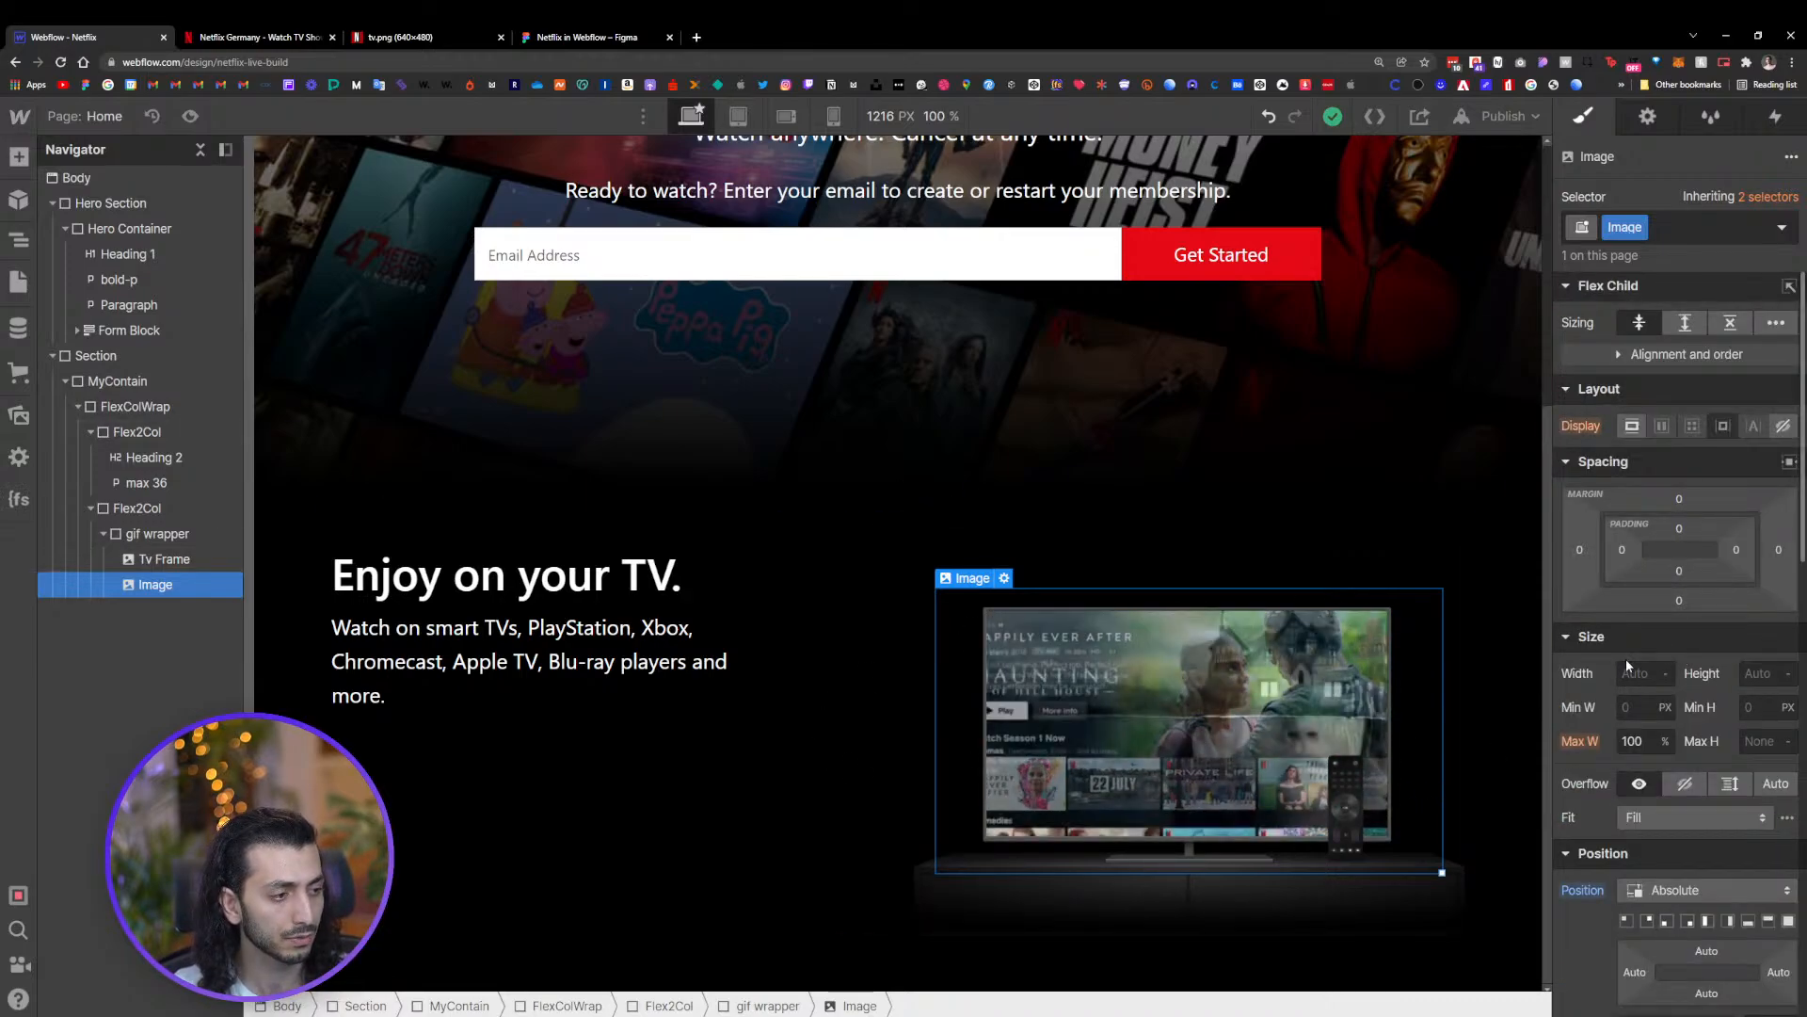
Set the GIF image's width to 76%
left_click(1638, 673)
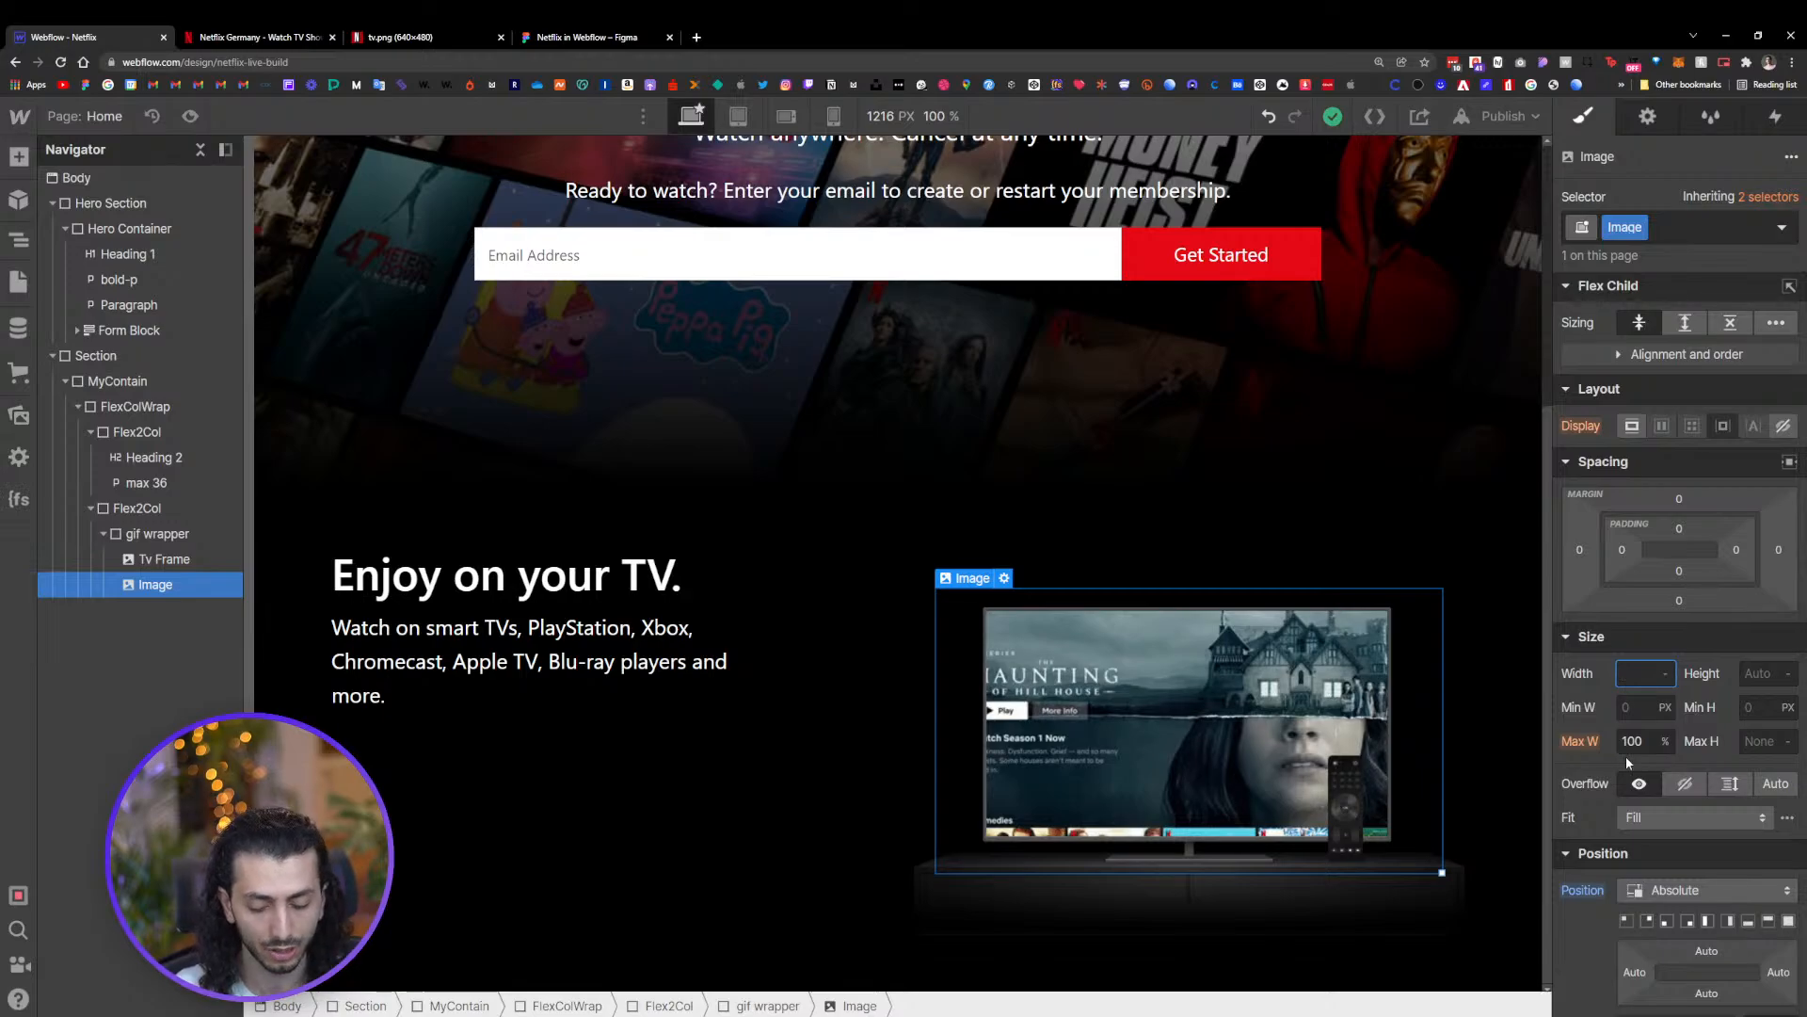
type("80%")
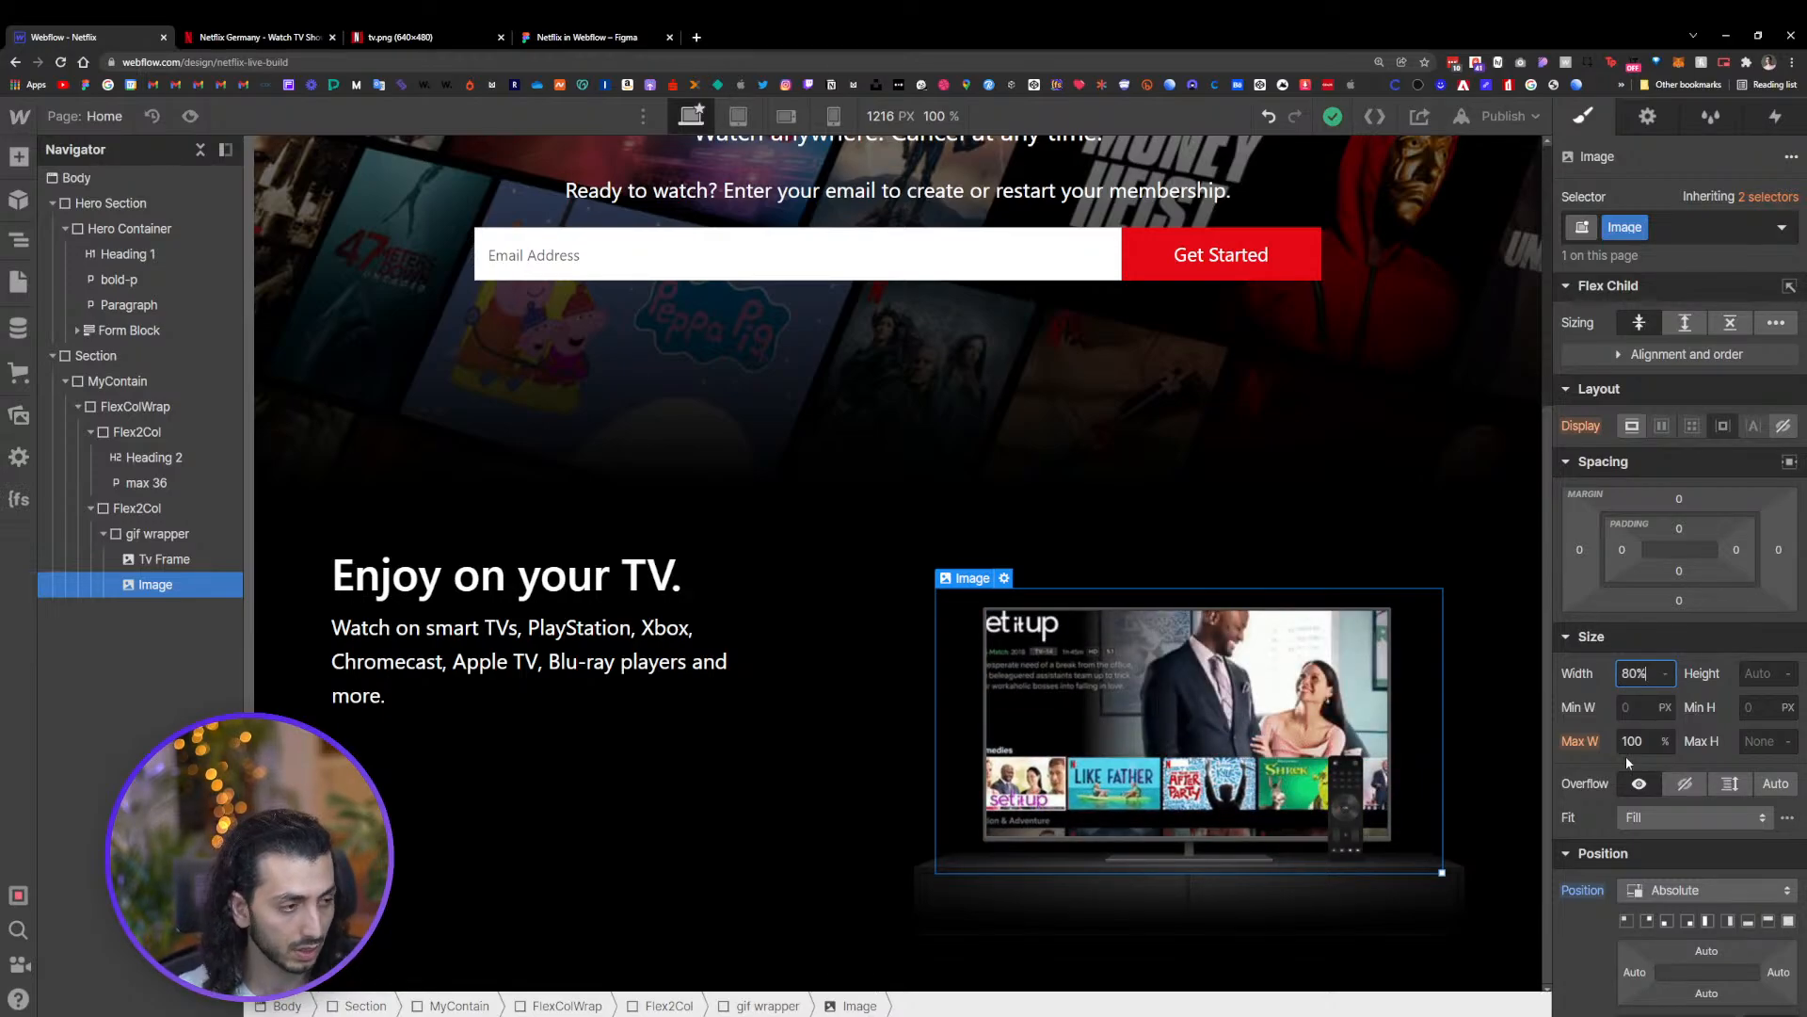
key("Return")
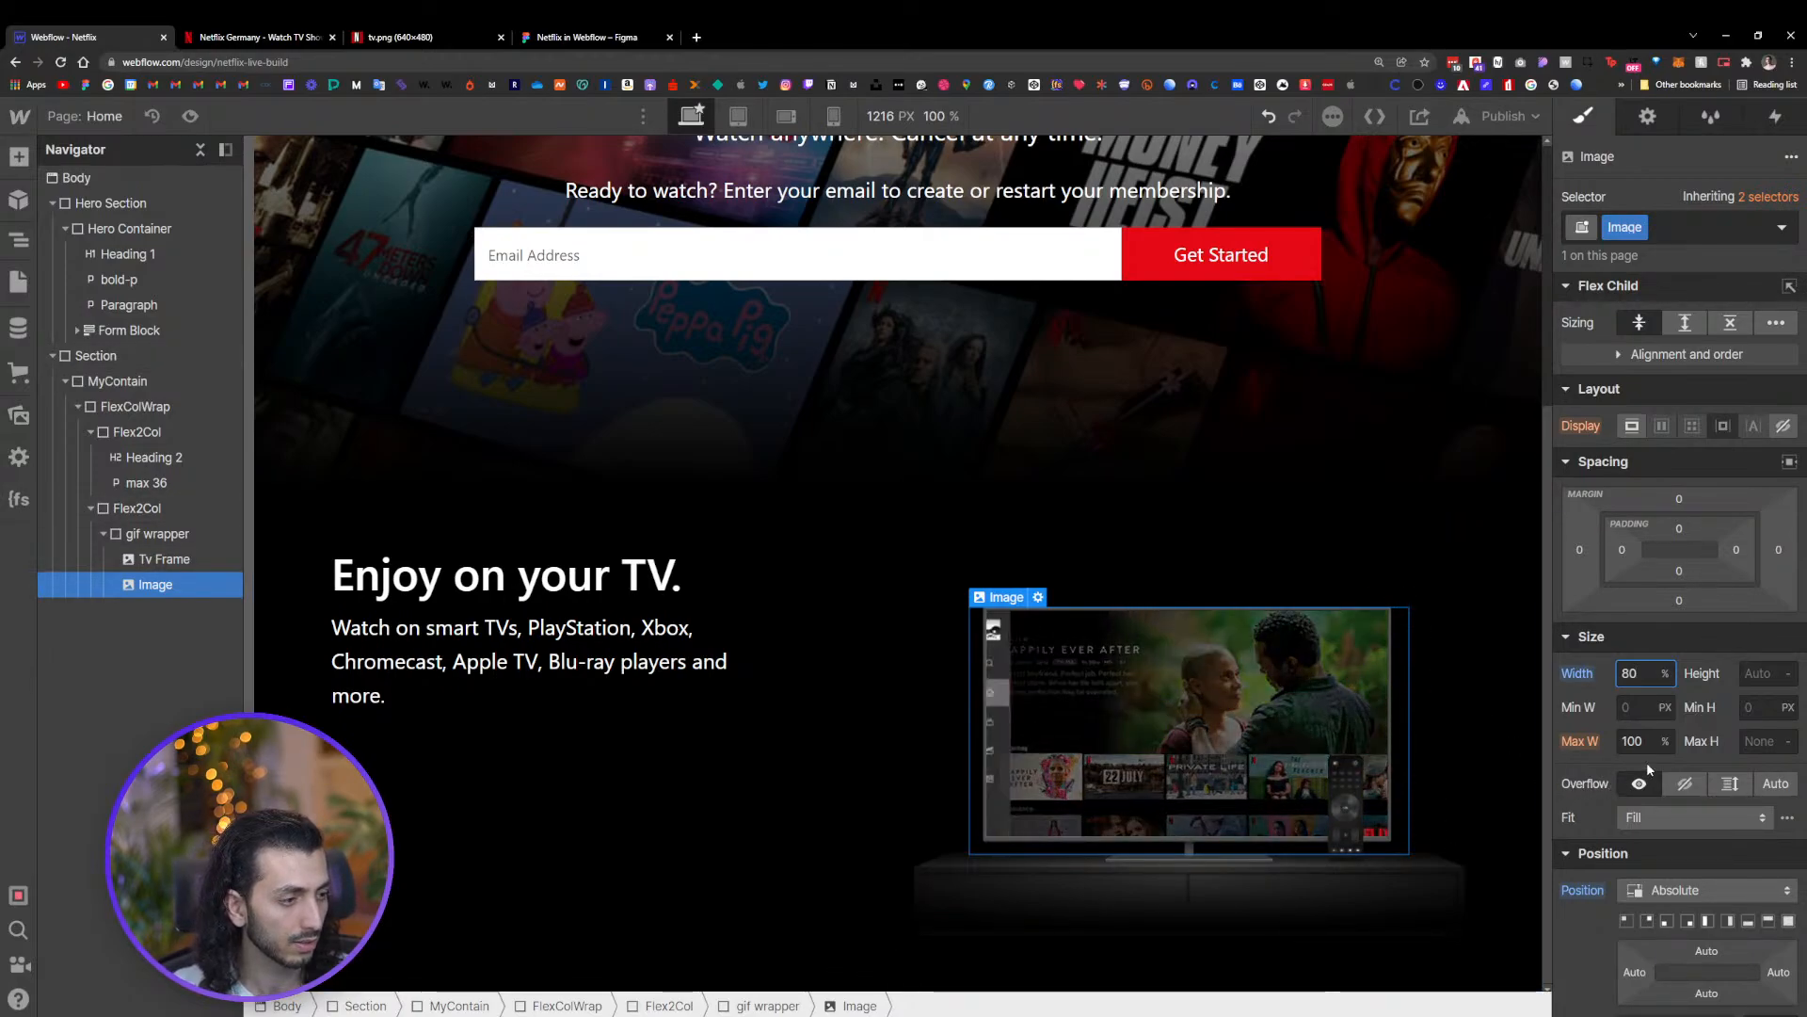
left_click(1668, 682)
left_click(1668, 682)
left_click(1668, 682)
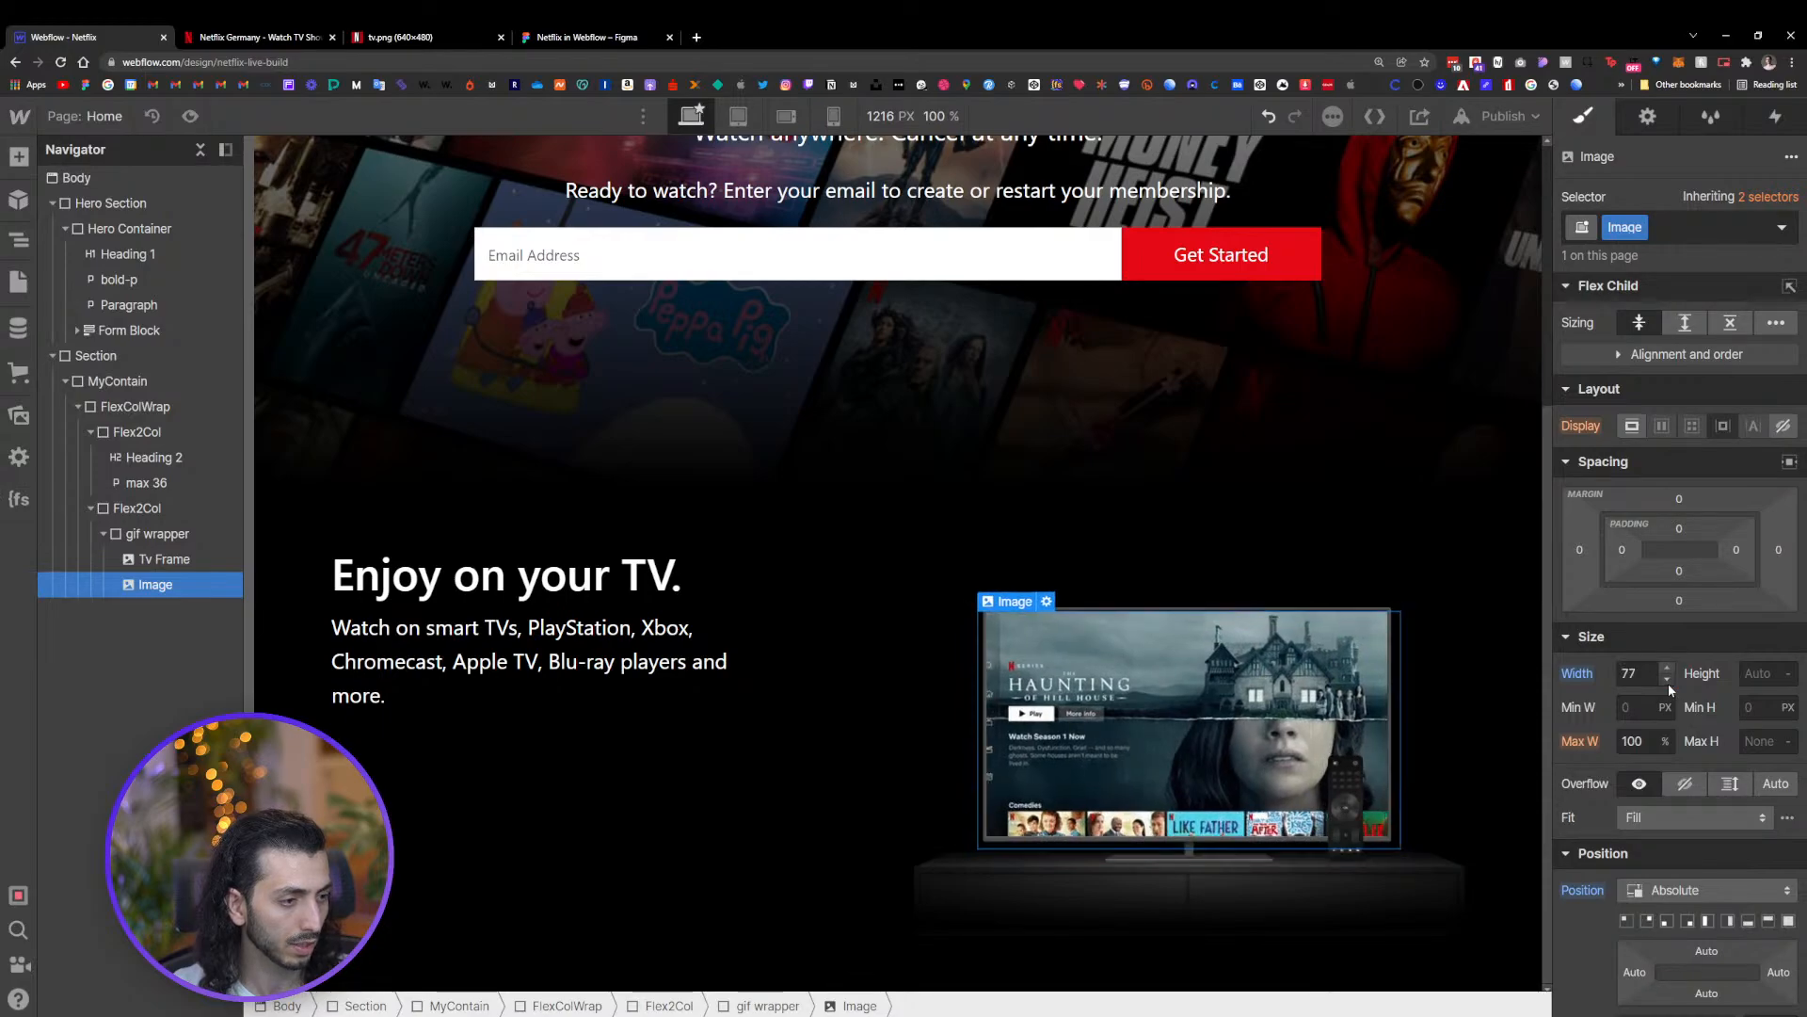
left_click(1668, 683)
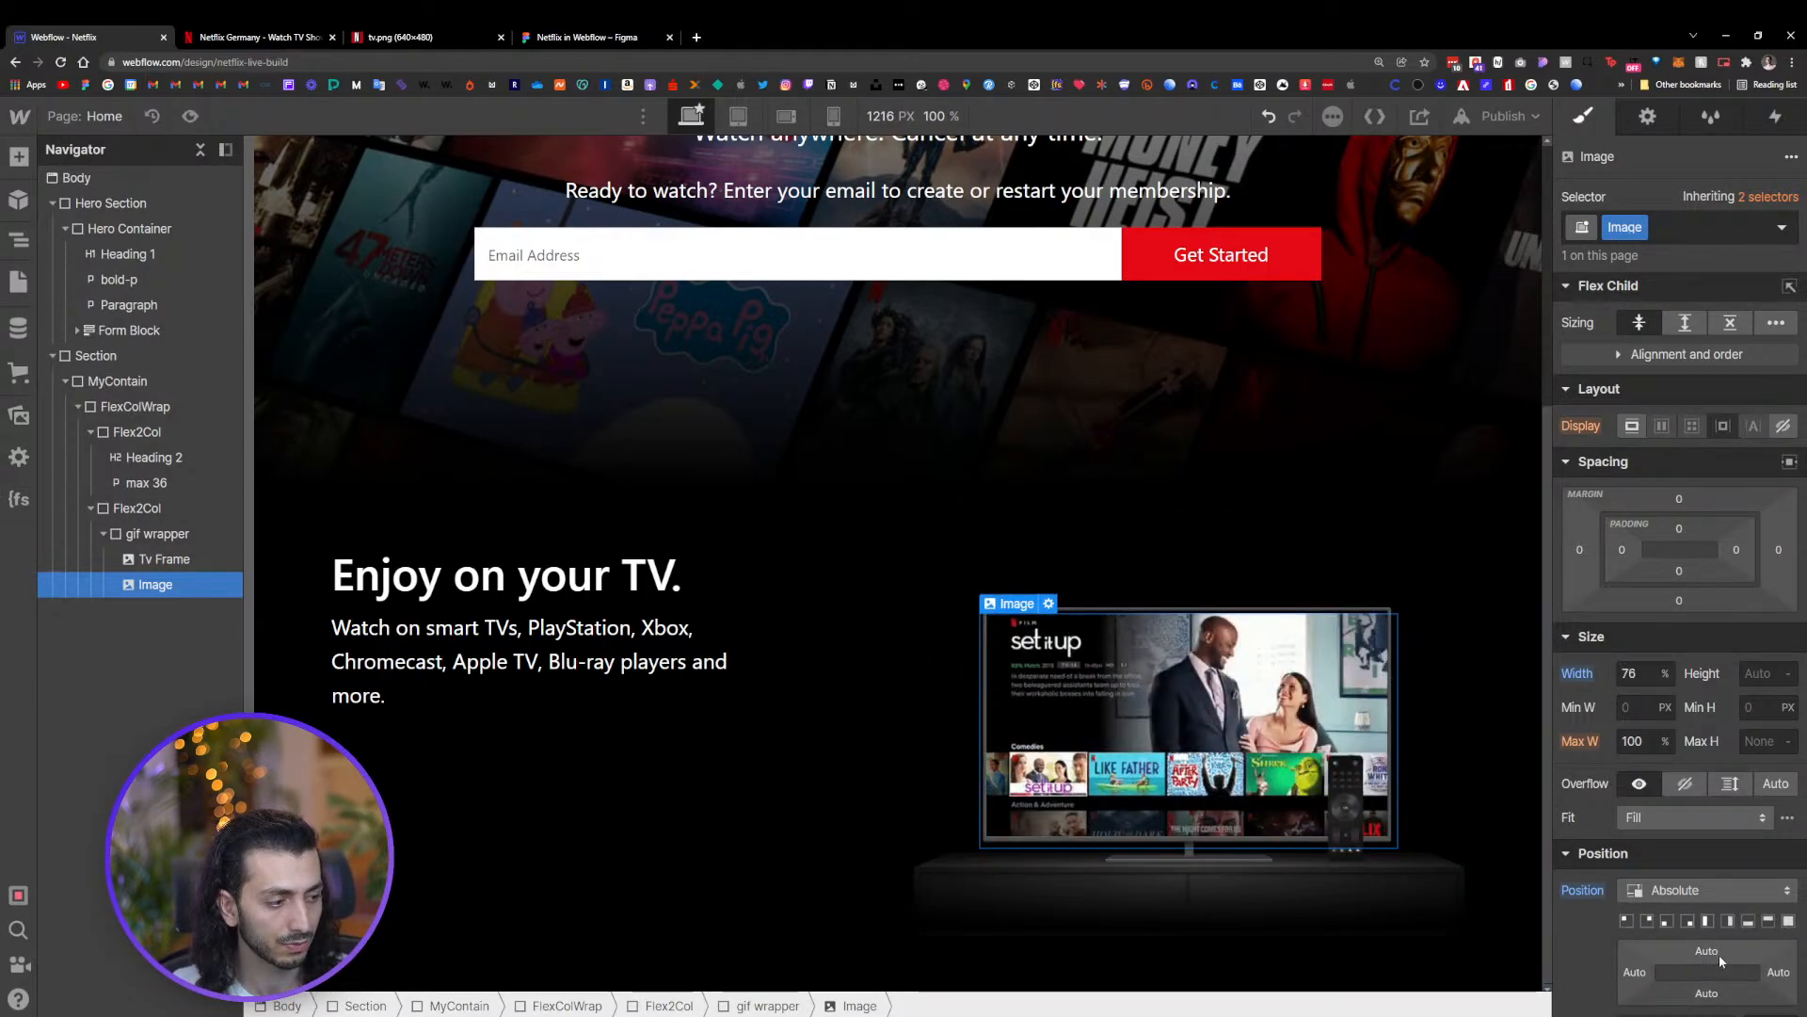
left_click_drag(1718, 954, 1721, 949)
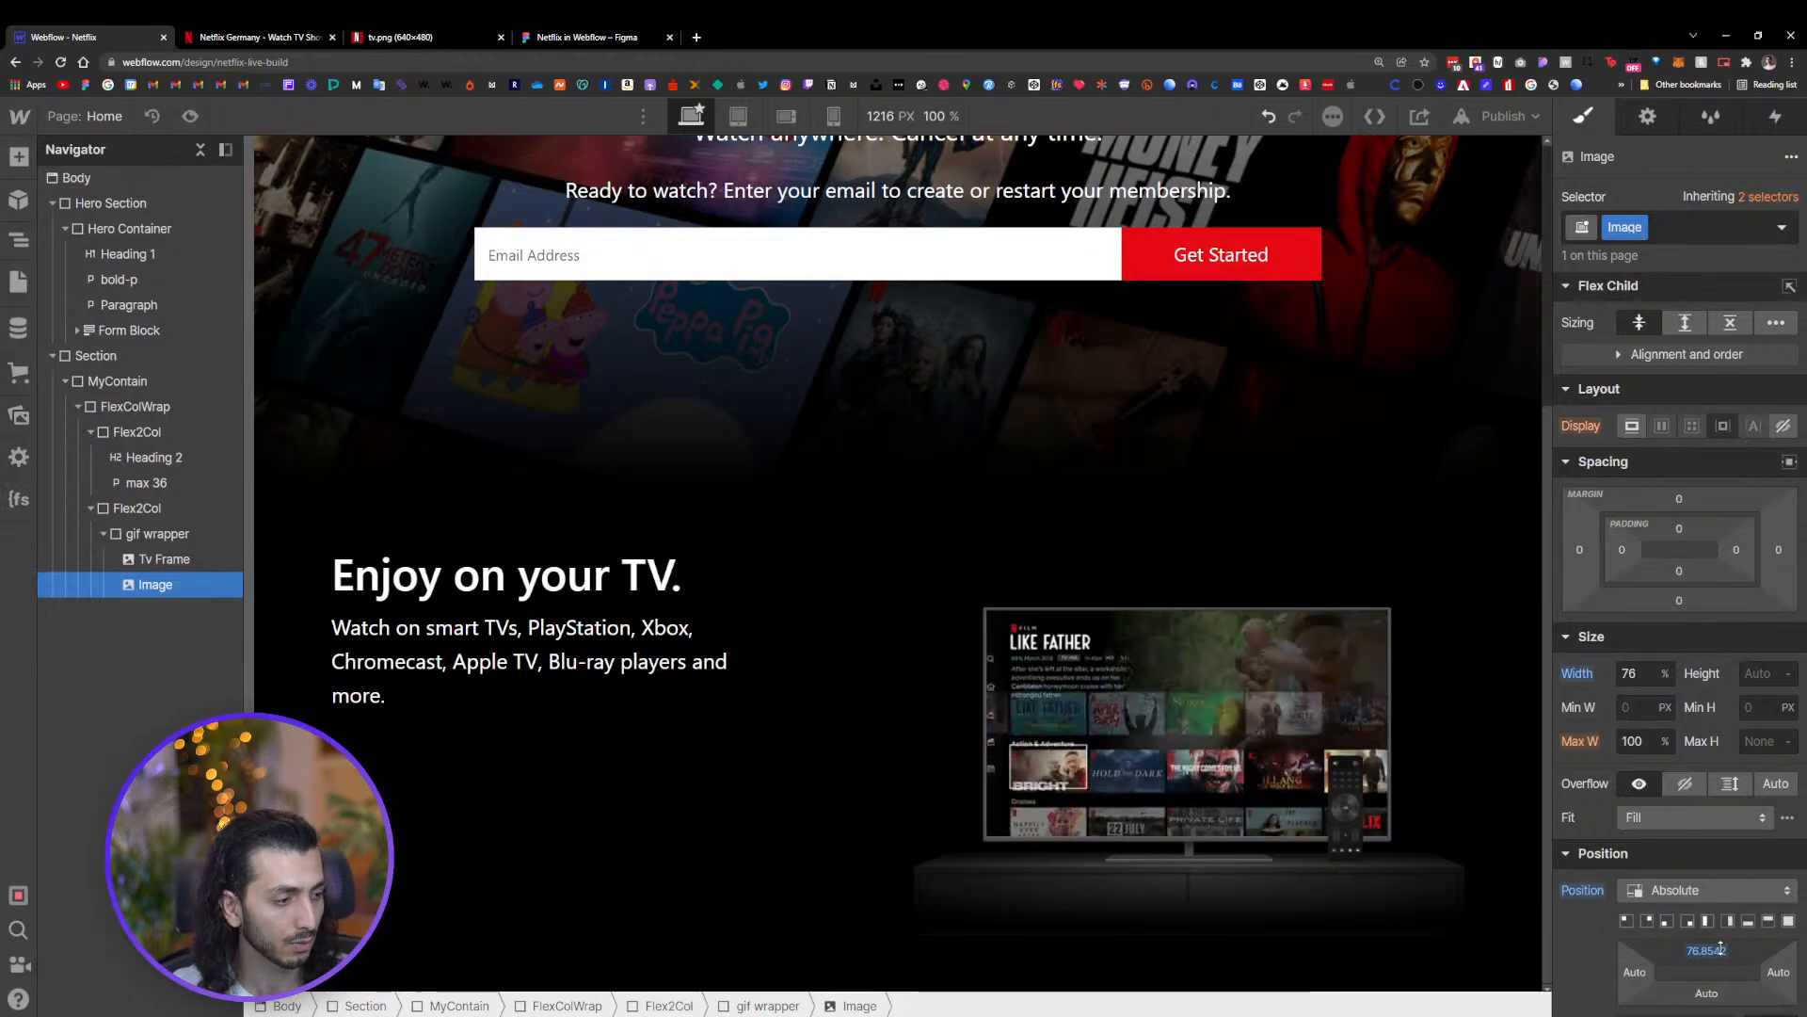
left_click(1715, 950)
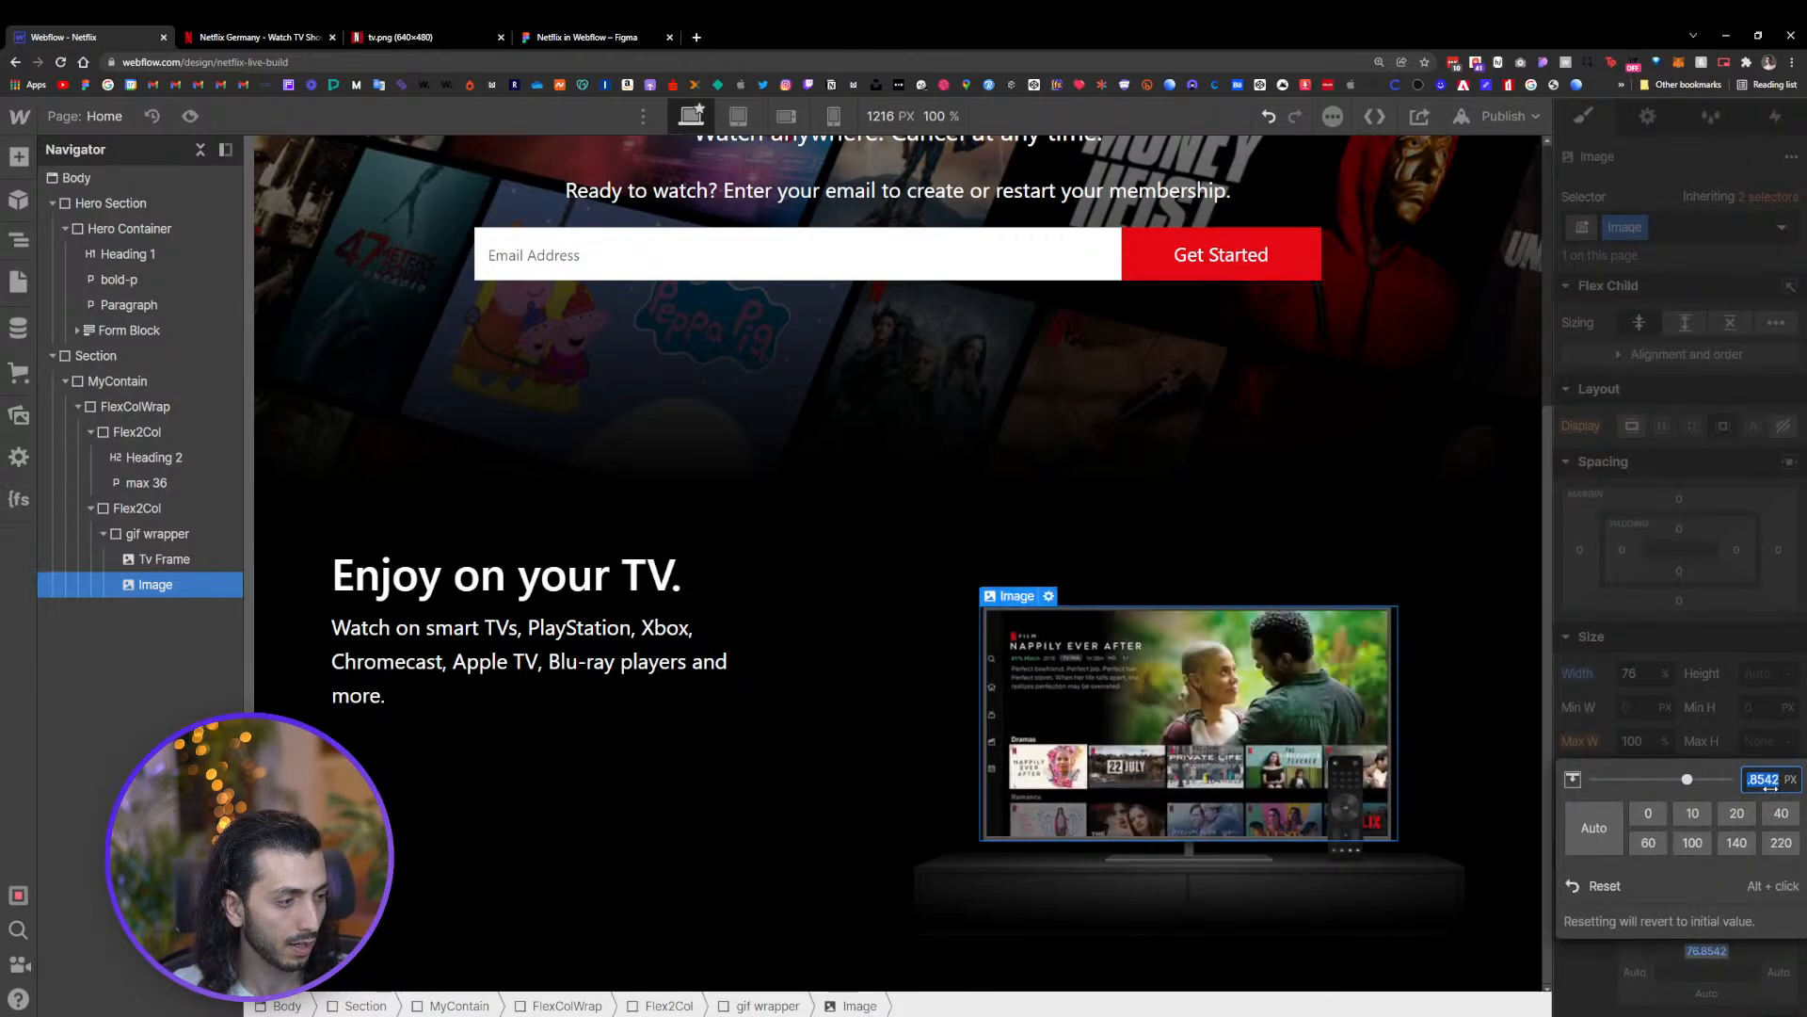
left_click(1774, 988)
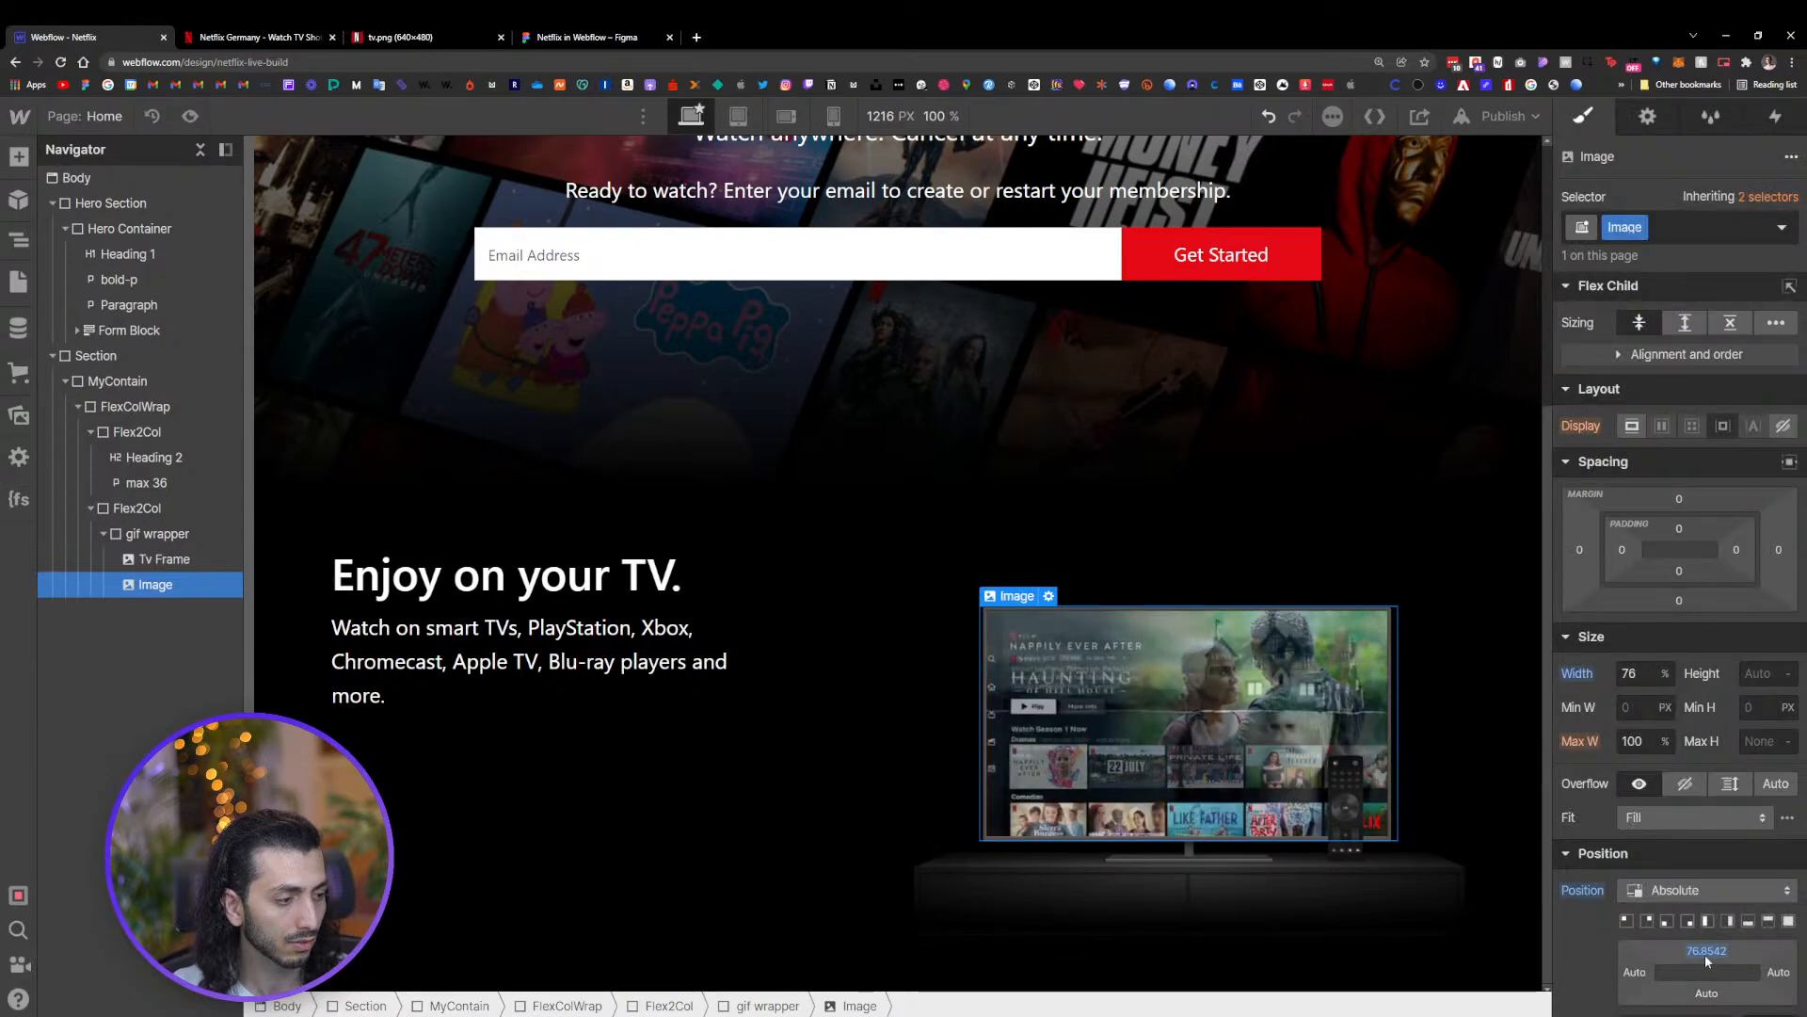
left_click(1704, 953, "alt")
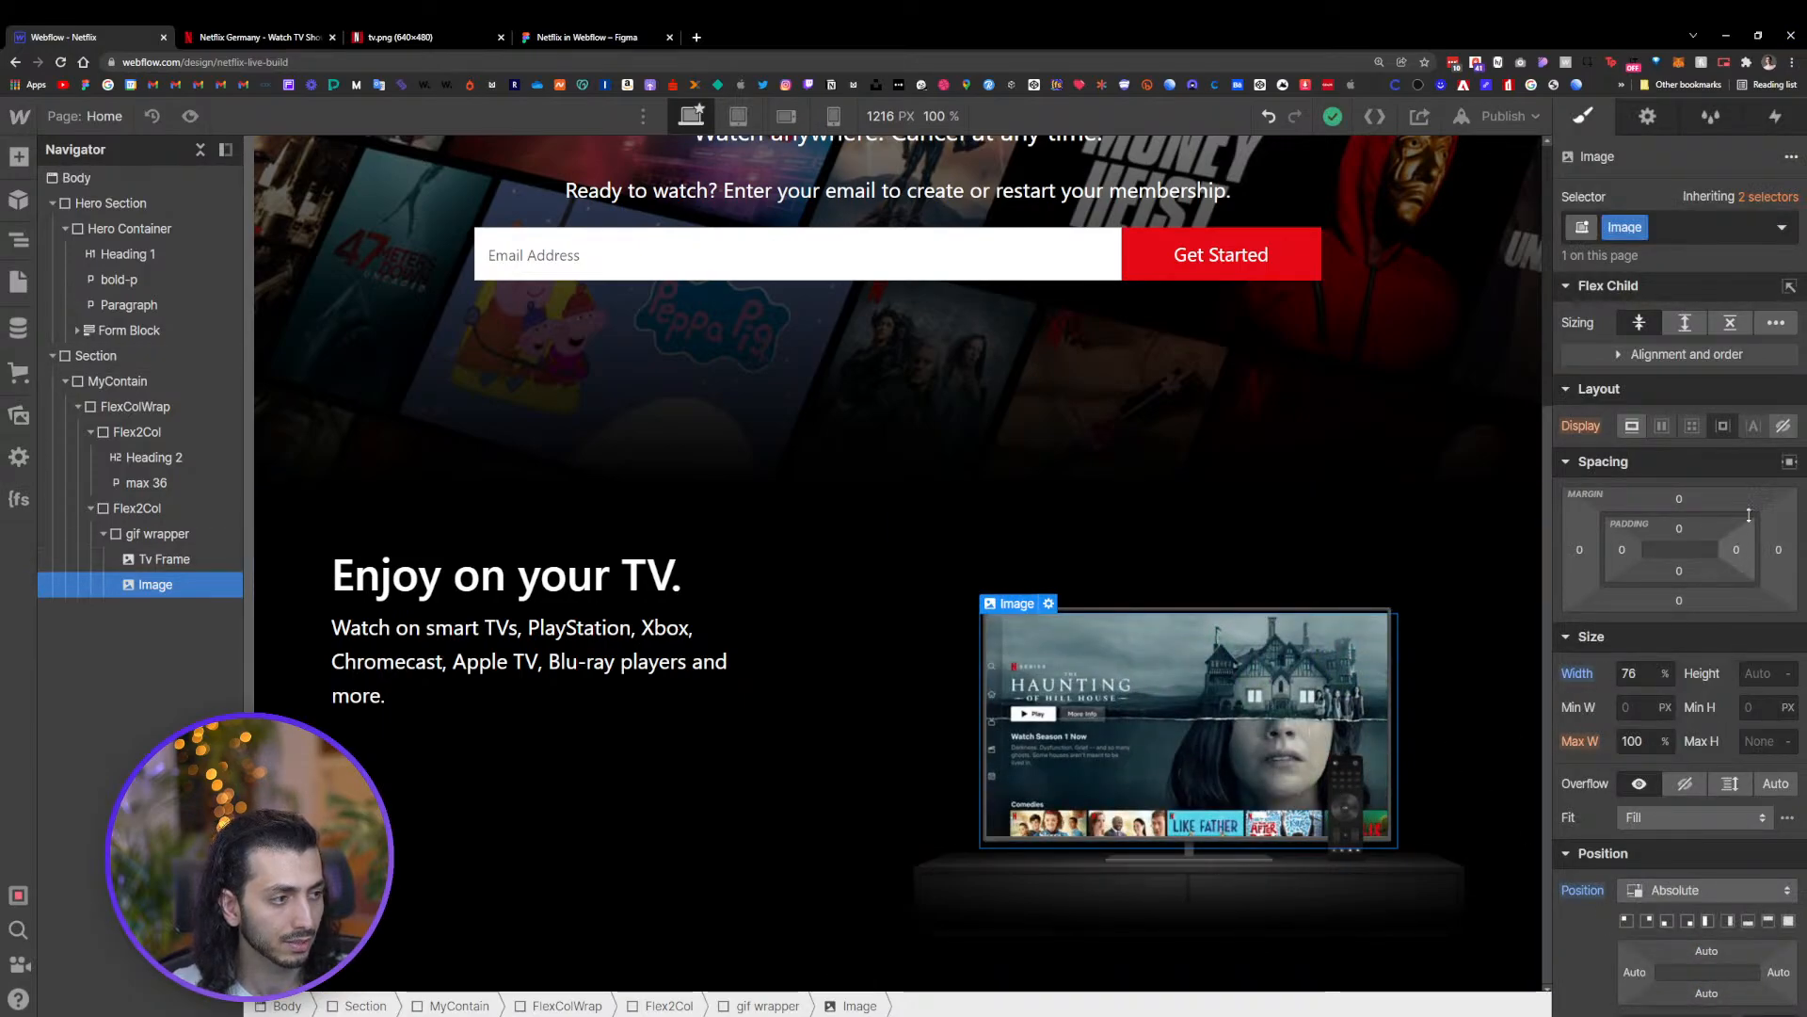
Set the GIF image's top margin to -20 px, keeping its width at 76%
left_click_drag(1694, 500, 1690, 522)
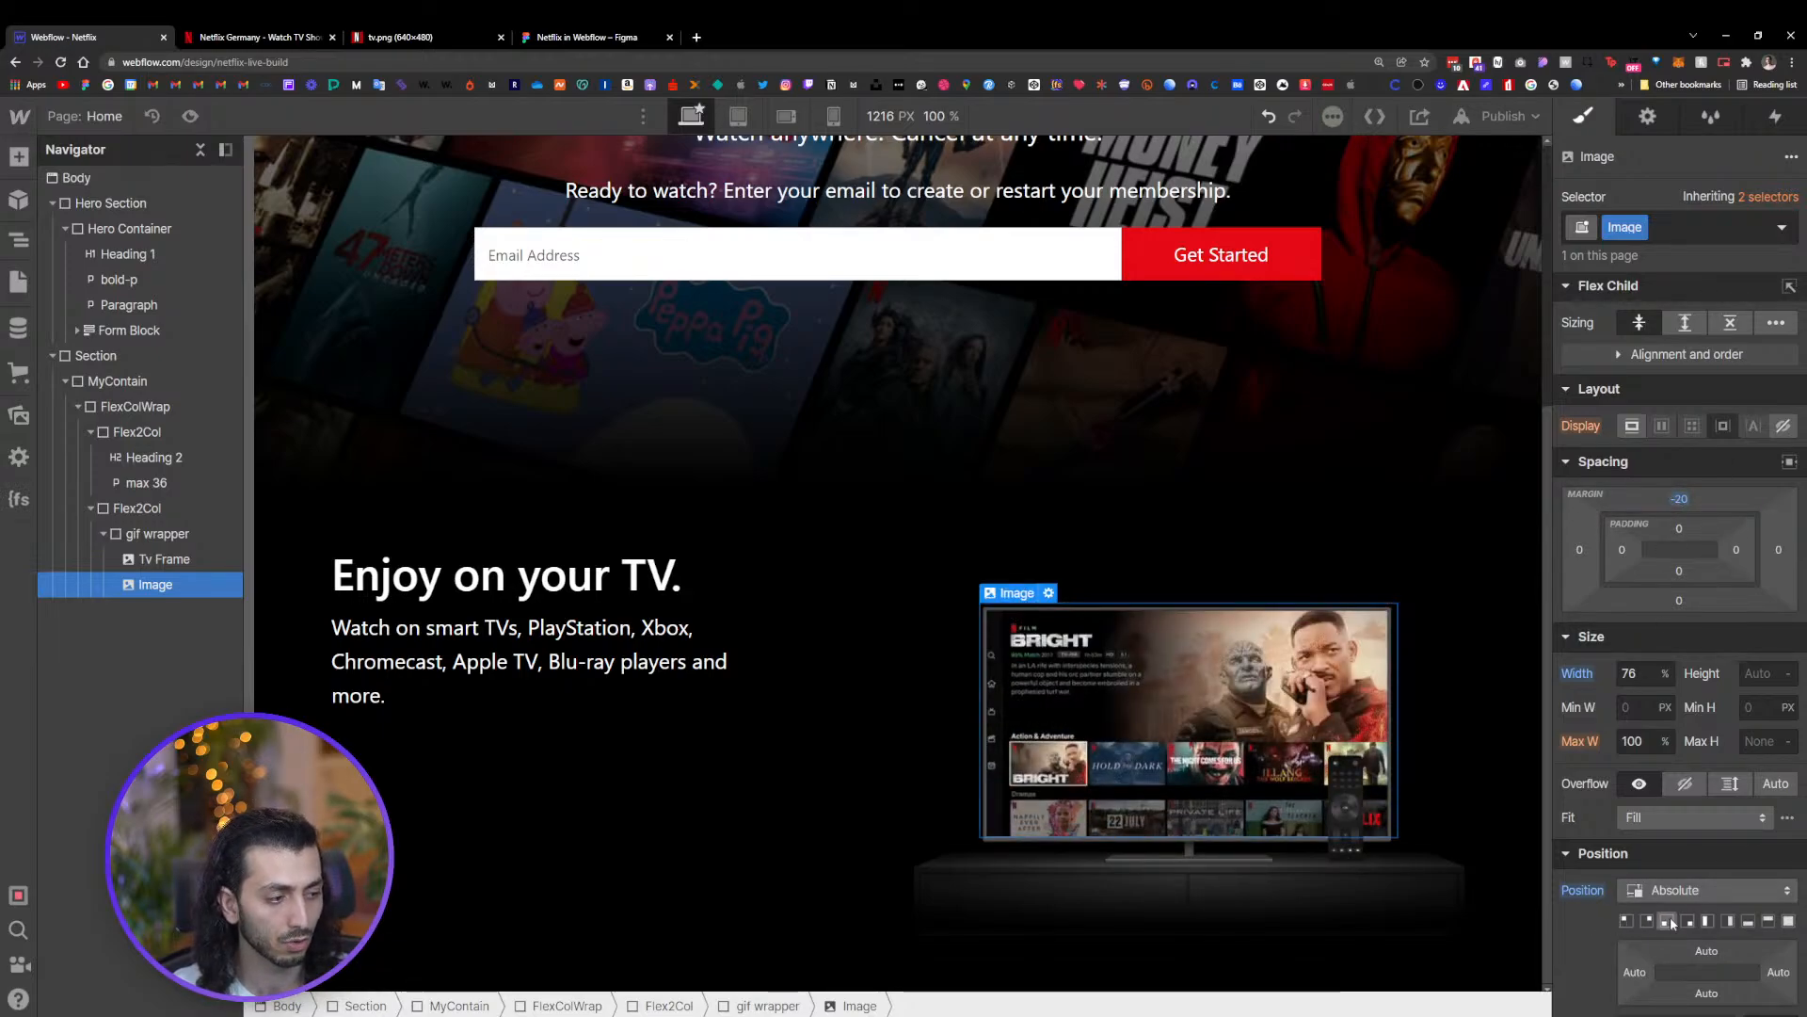
scroll(1694, 931, "down", 1)
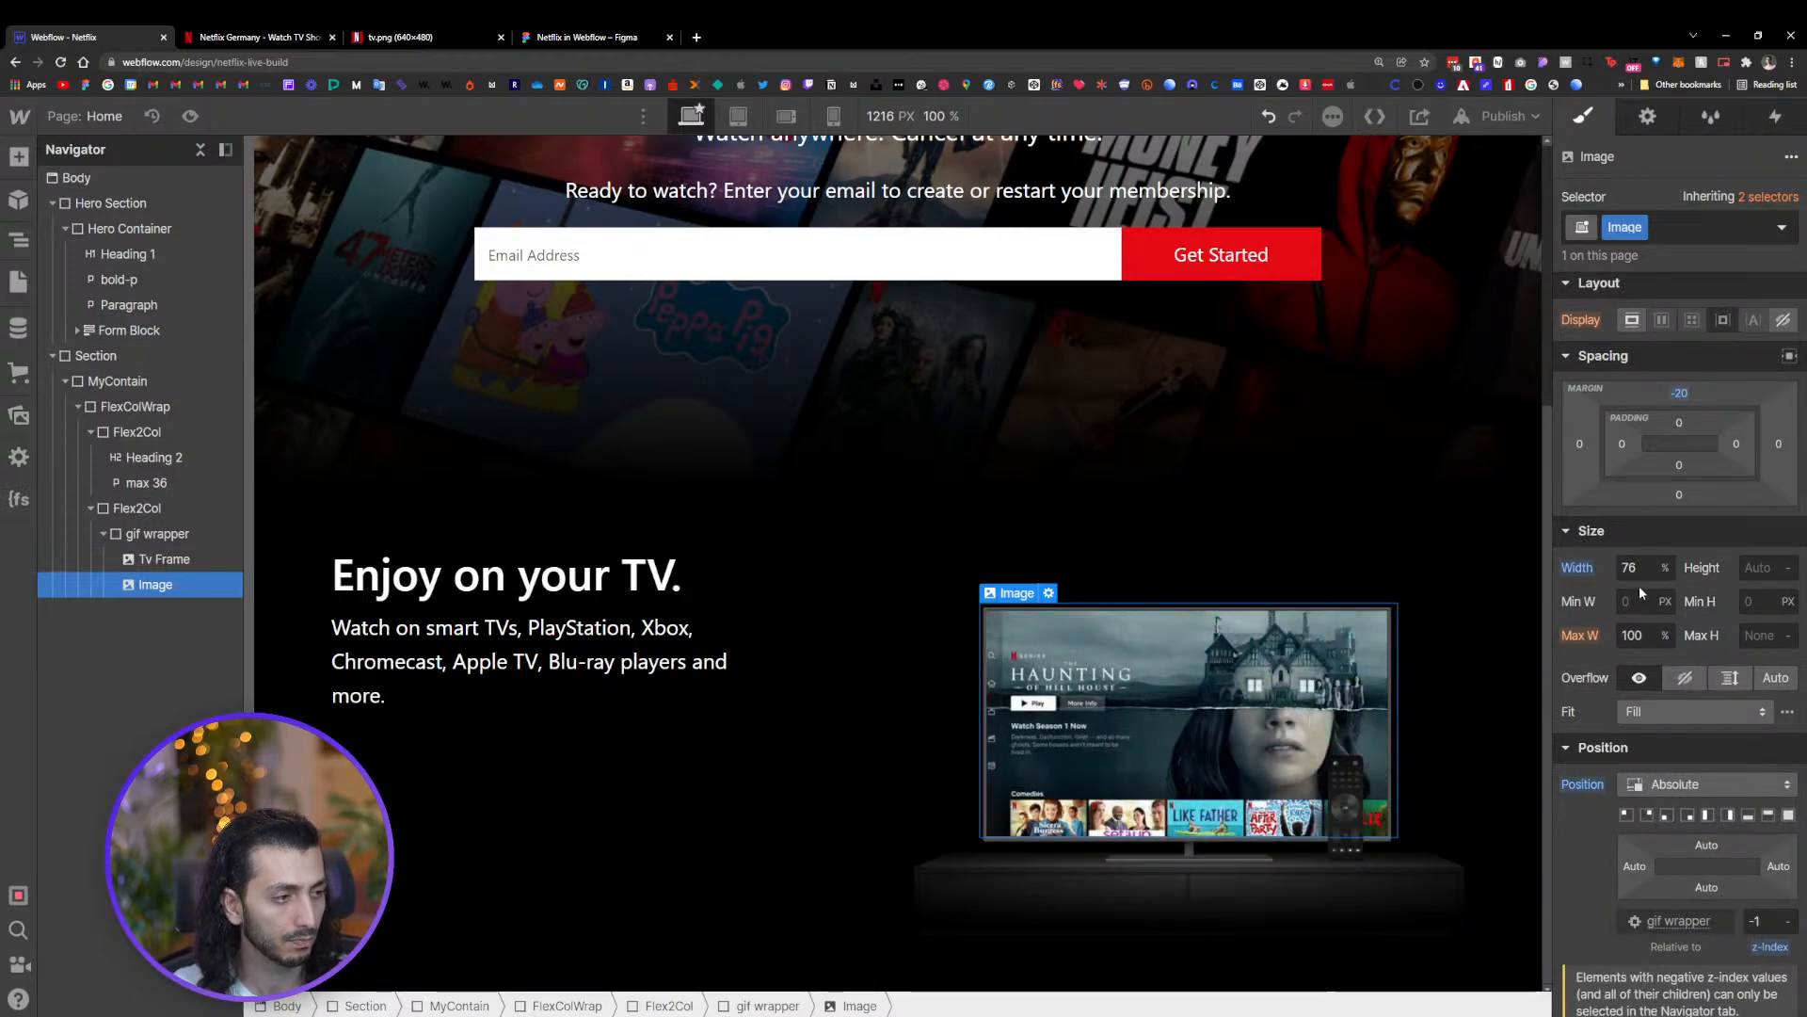
left_click(1663, 573)
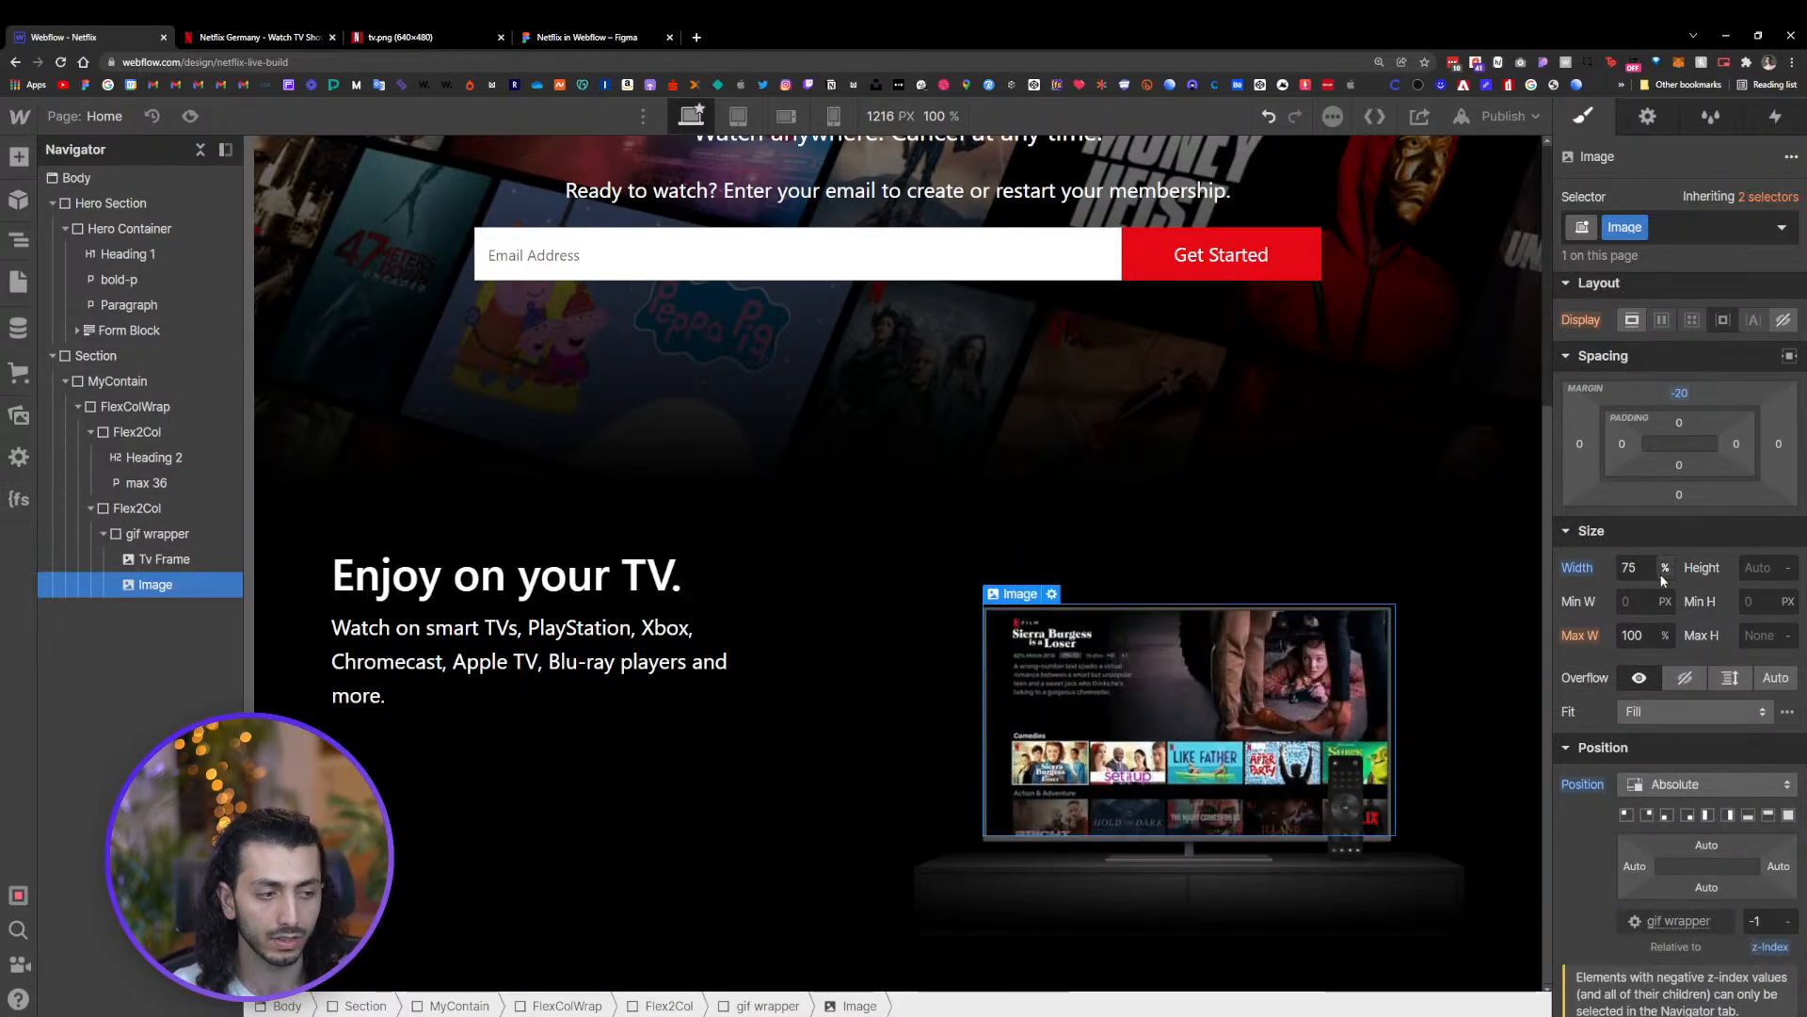
left_click(1664, 566)
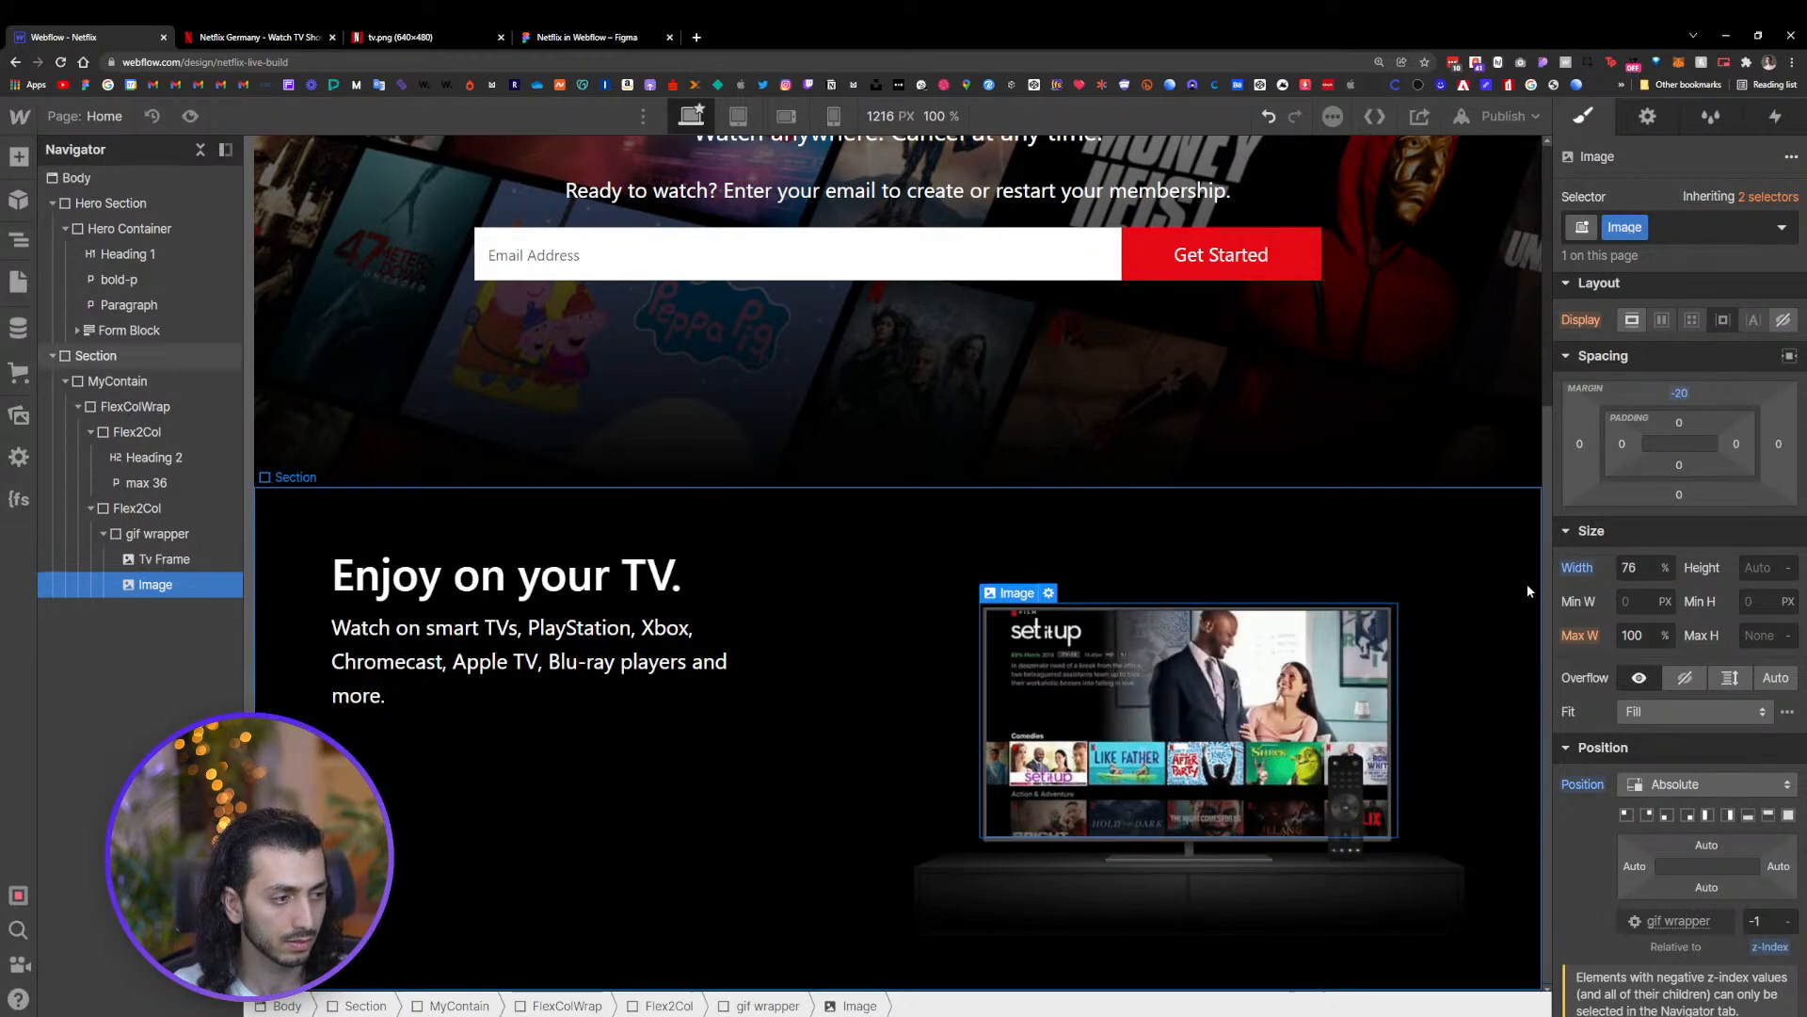
Give the GIF image the class 'Gif'
left_click_drag(1549, 579, 1440, 582)
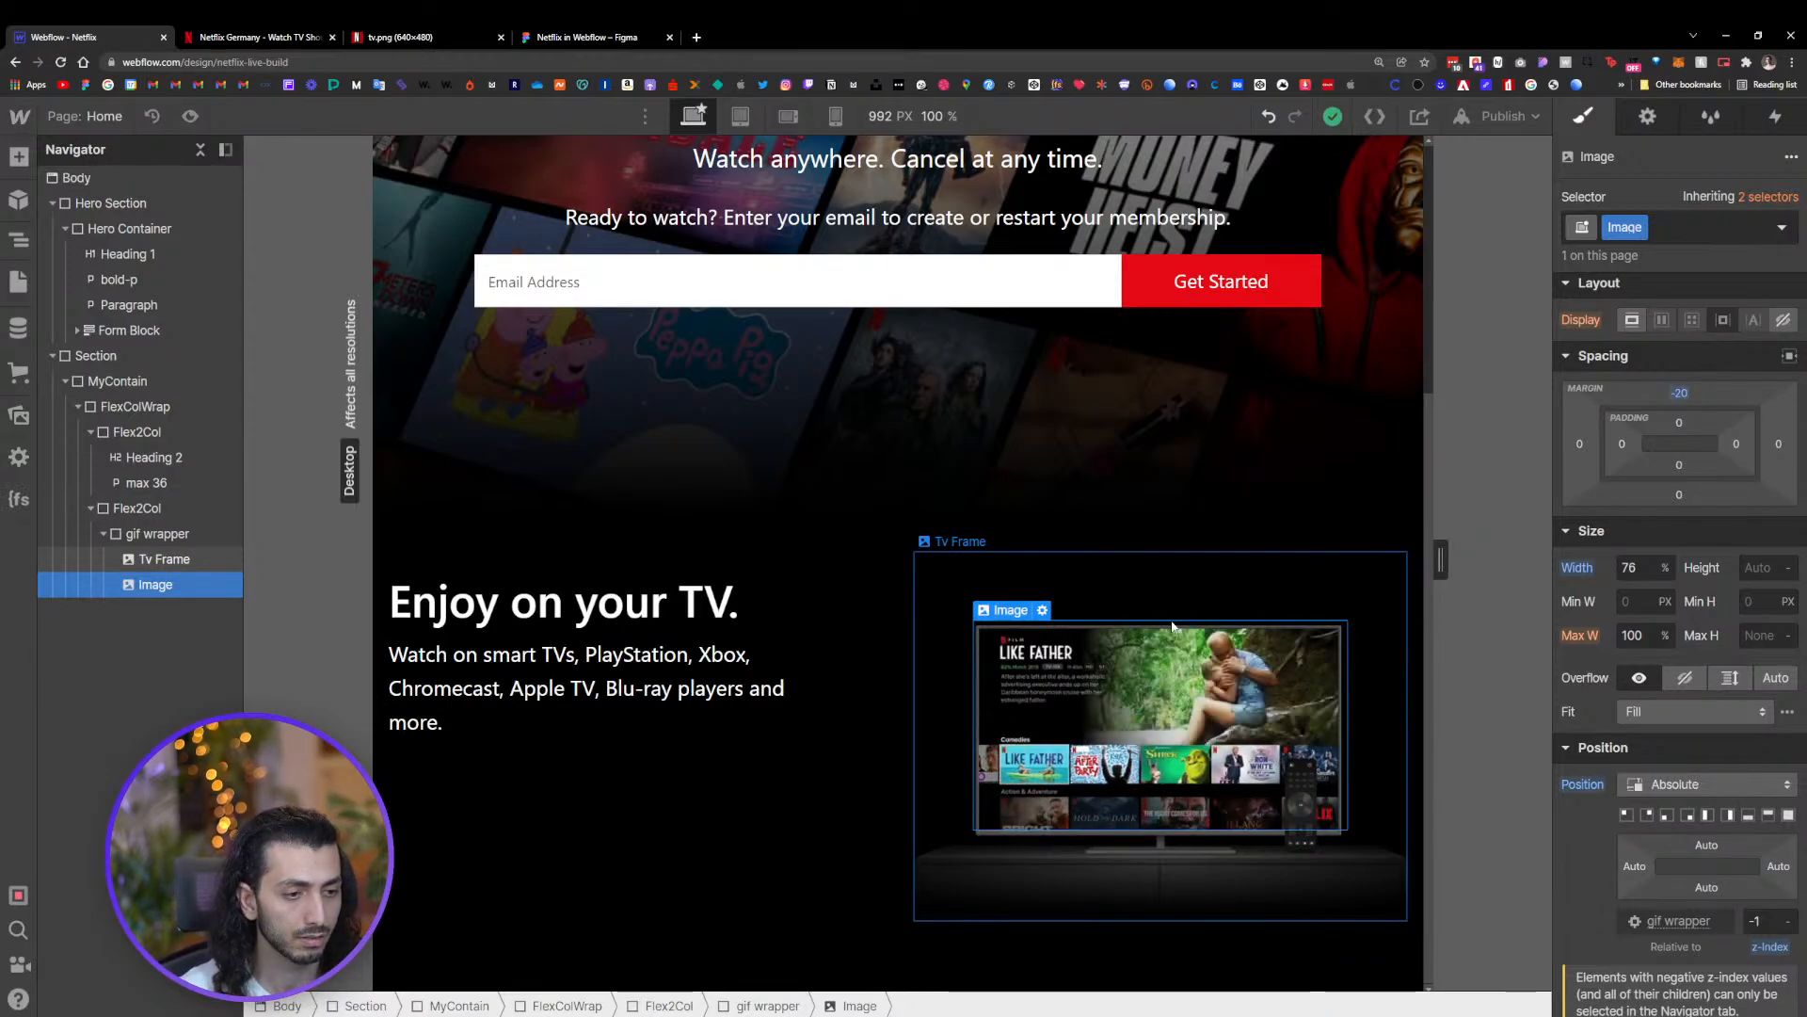
left_click(1145, 587)
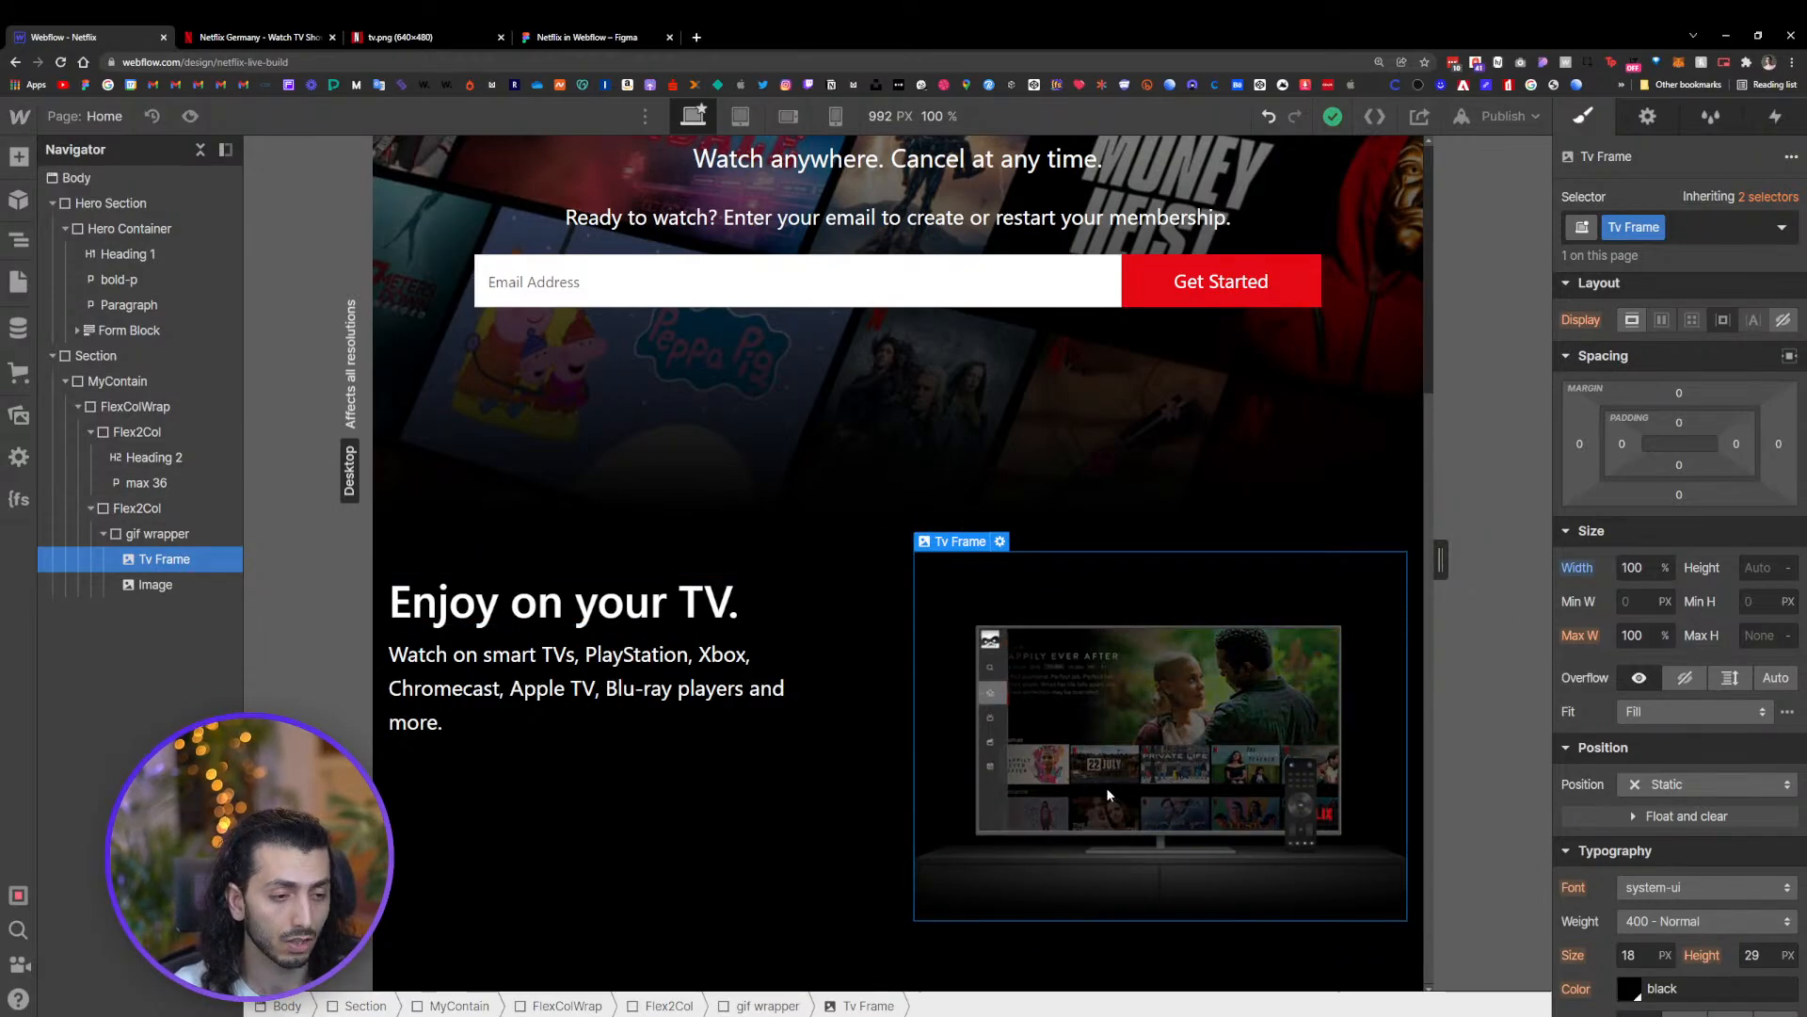
left_click(180, 585)
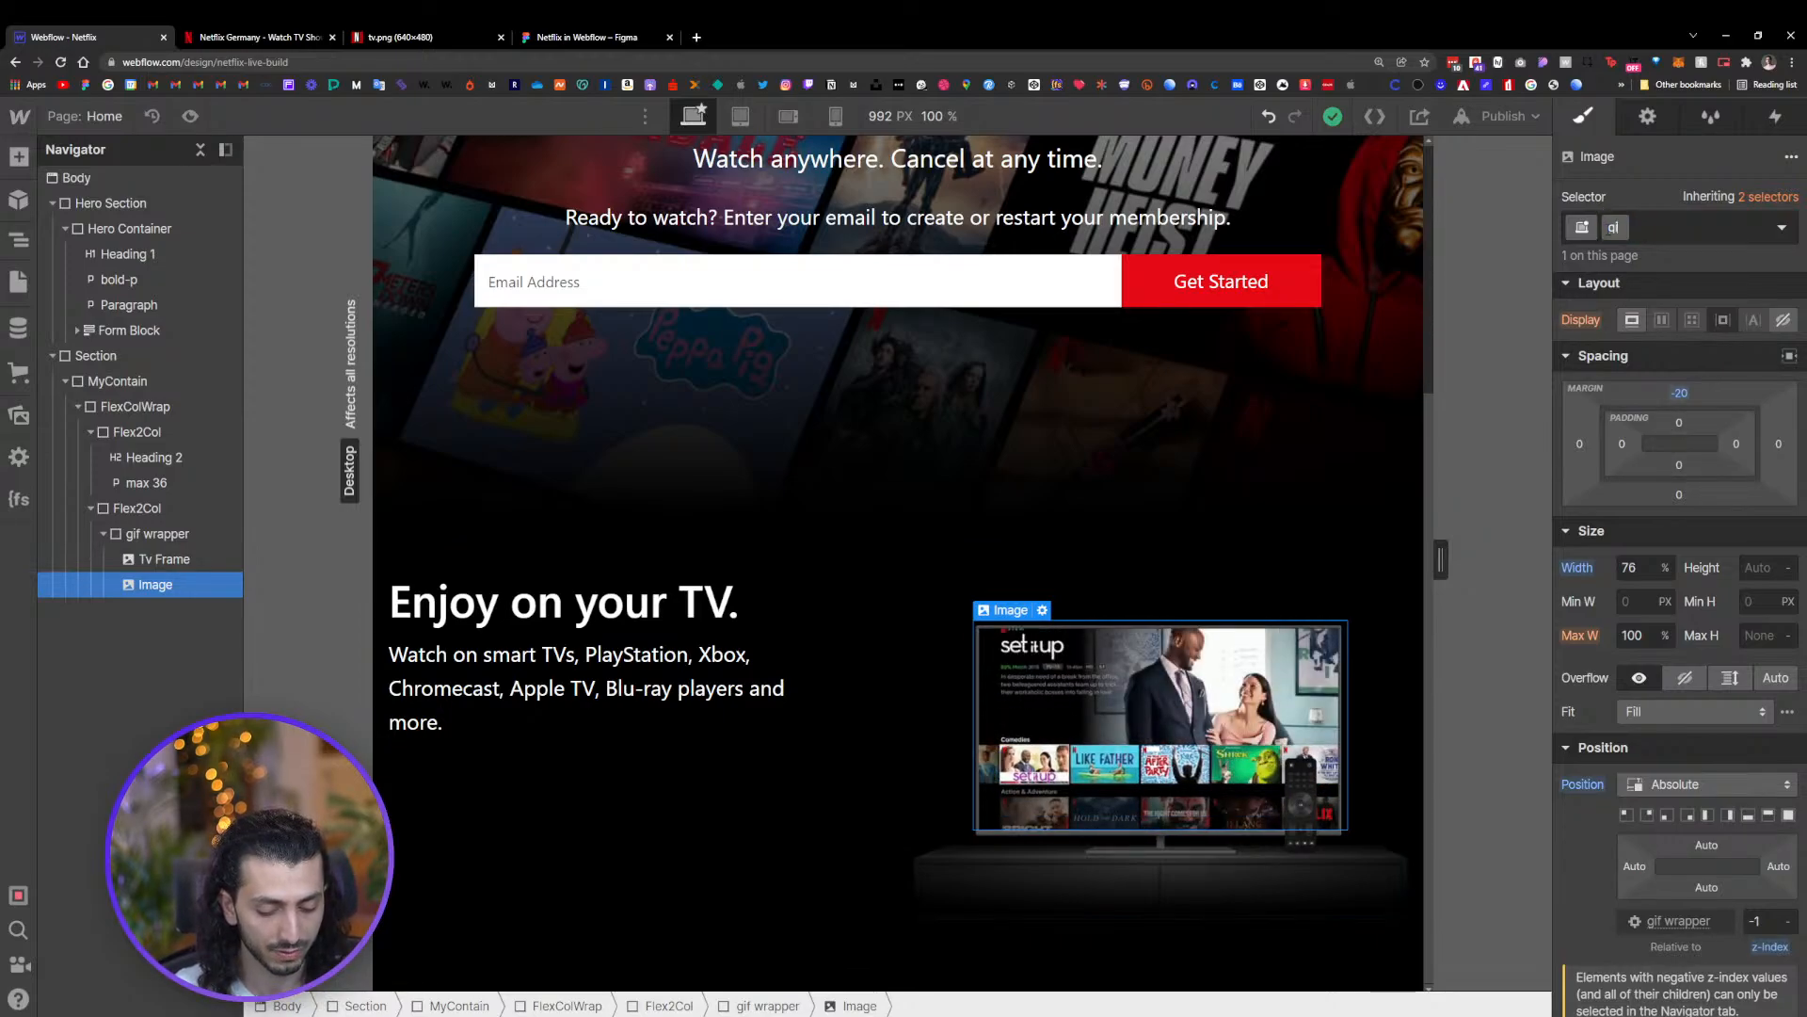
type("gif")
key("BackSpace")
key("BackSpace")
key("BackSpace")
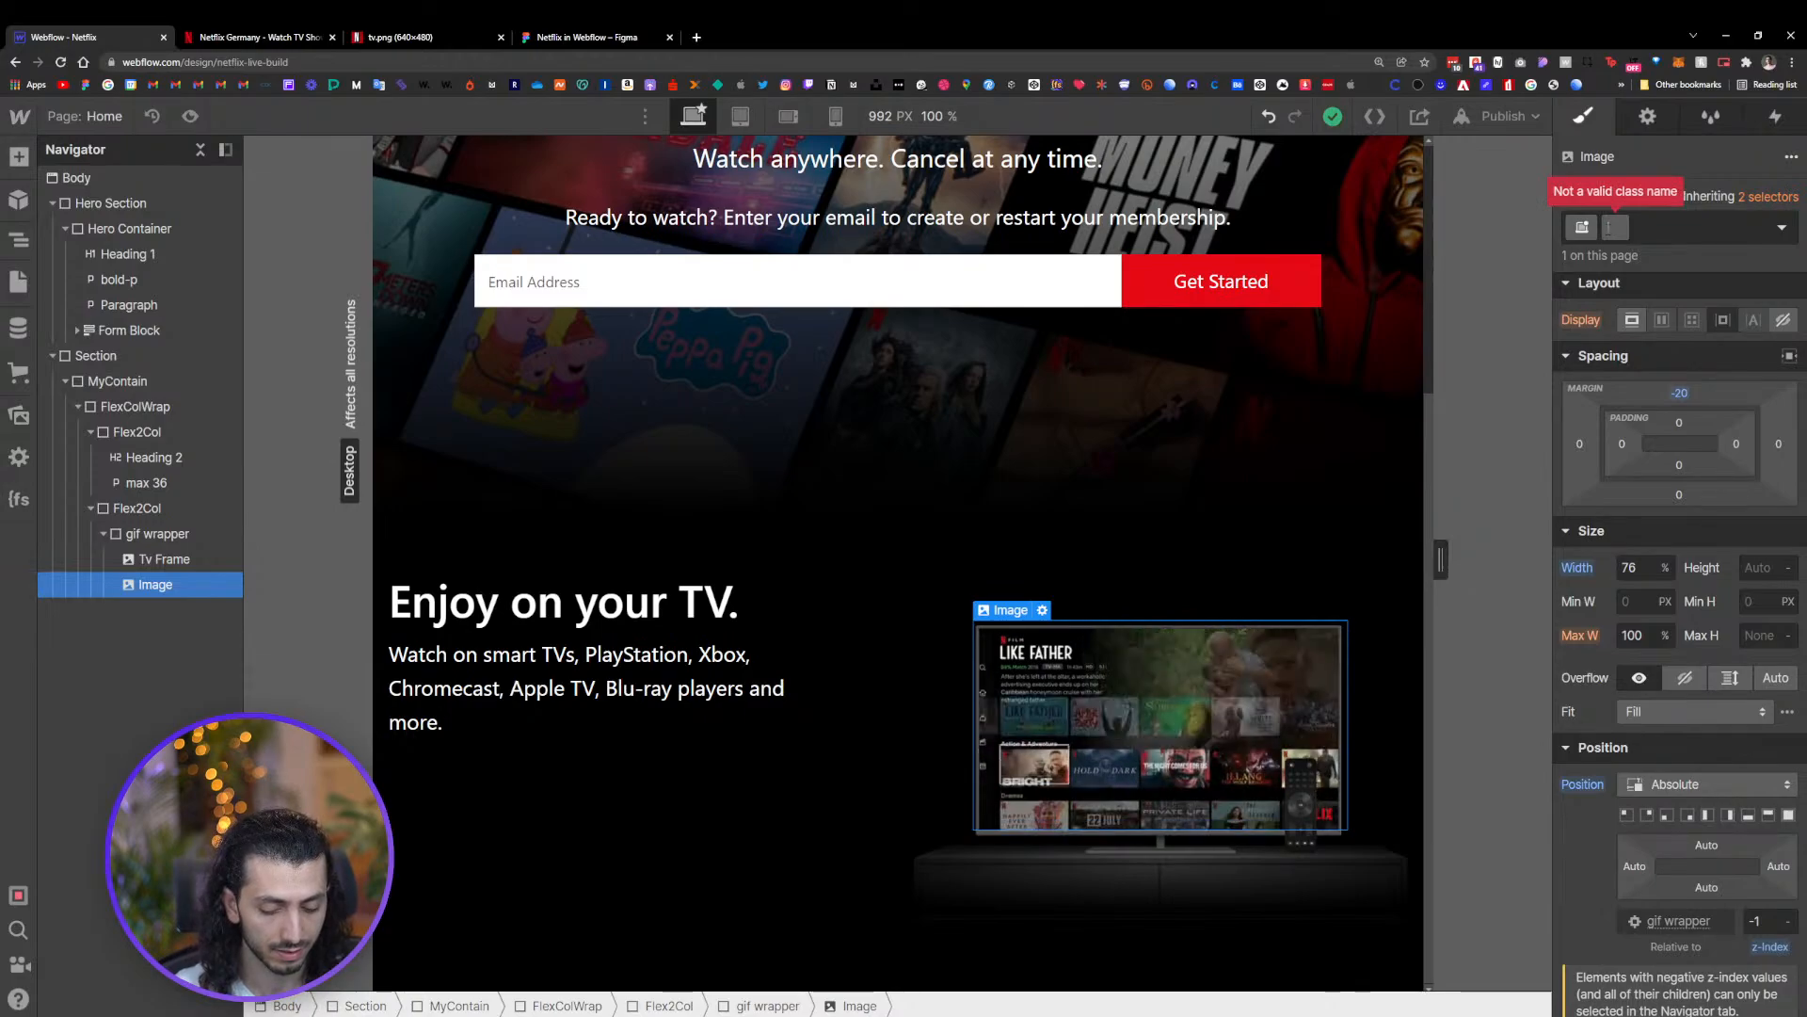
type("Gif")
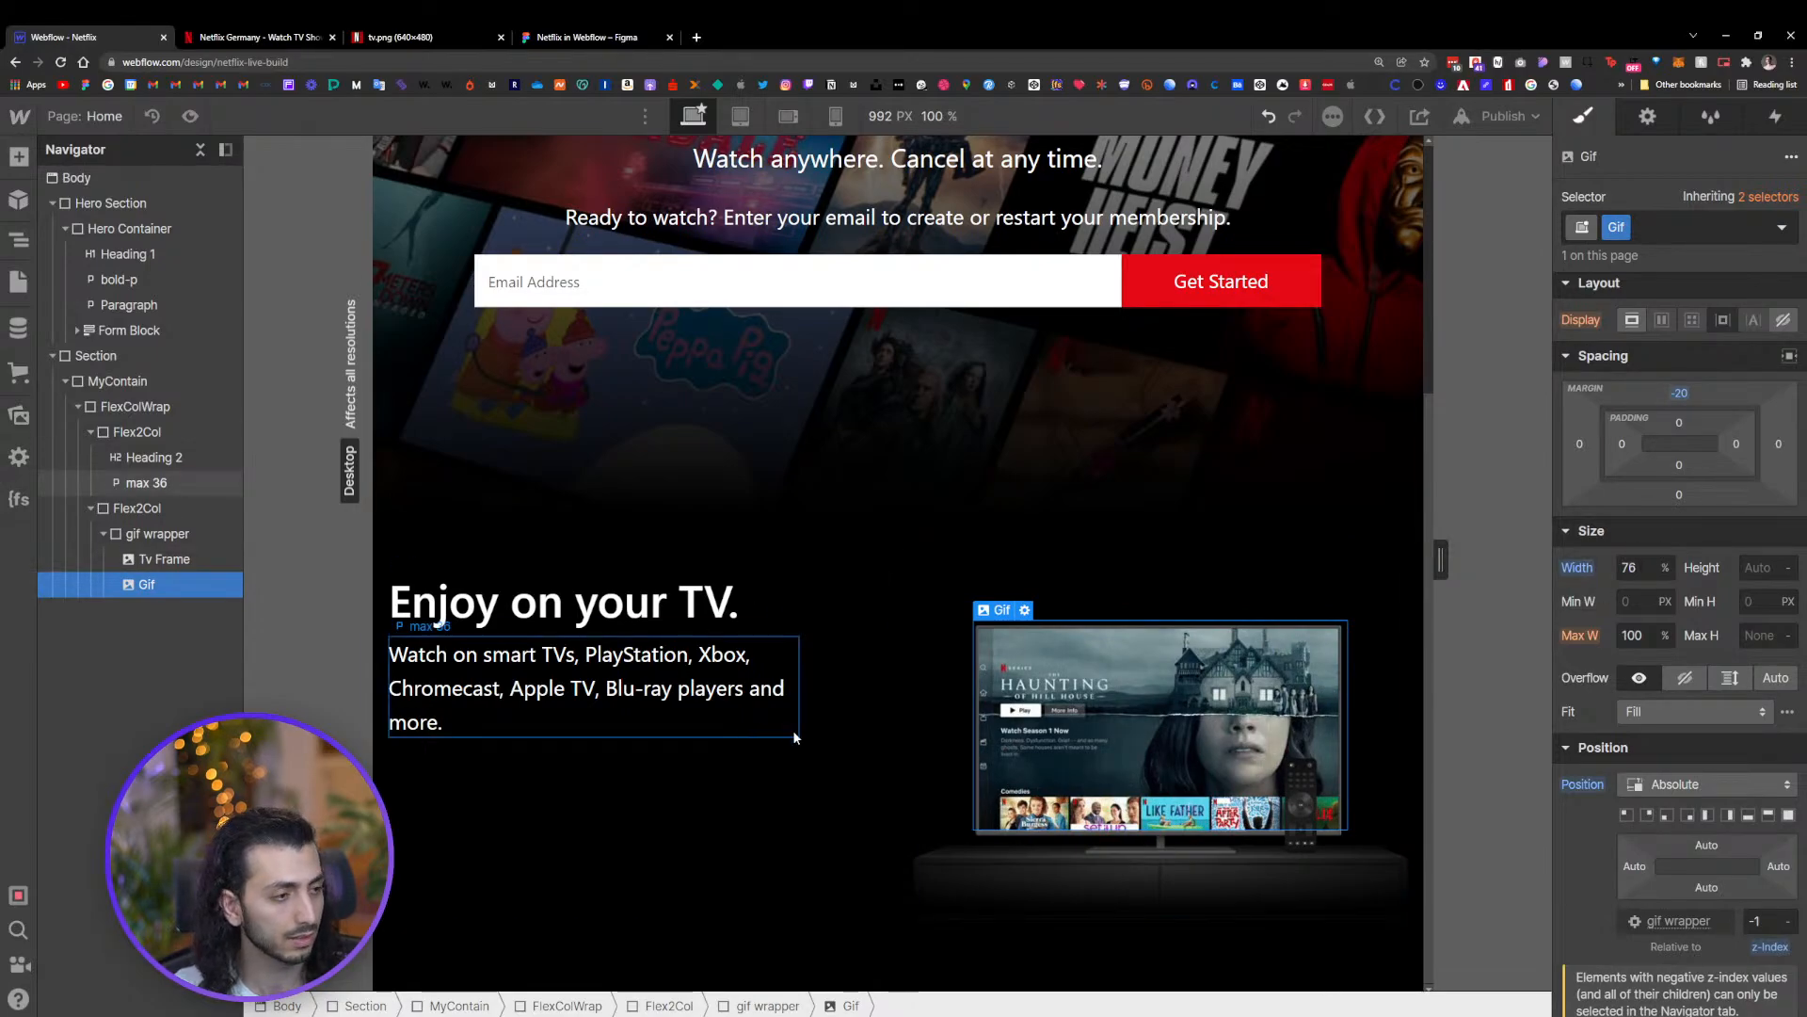
Review the 'Enjoy on your TV.' section at full canvas width
left_click(843, 650)
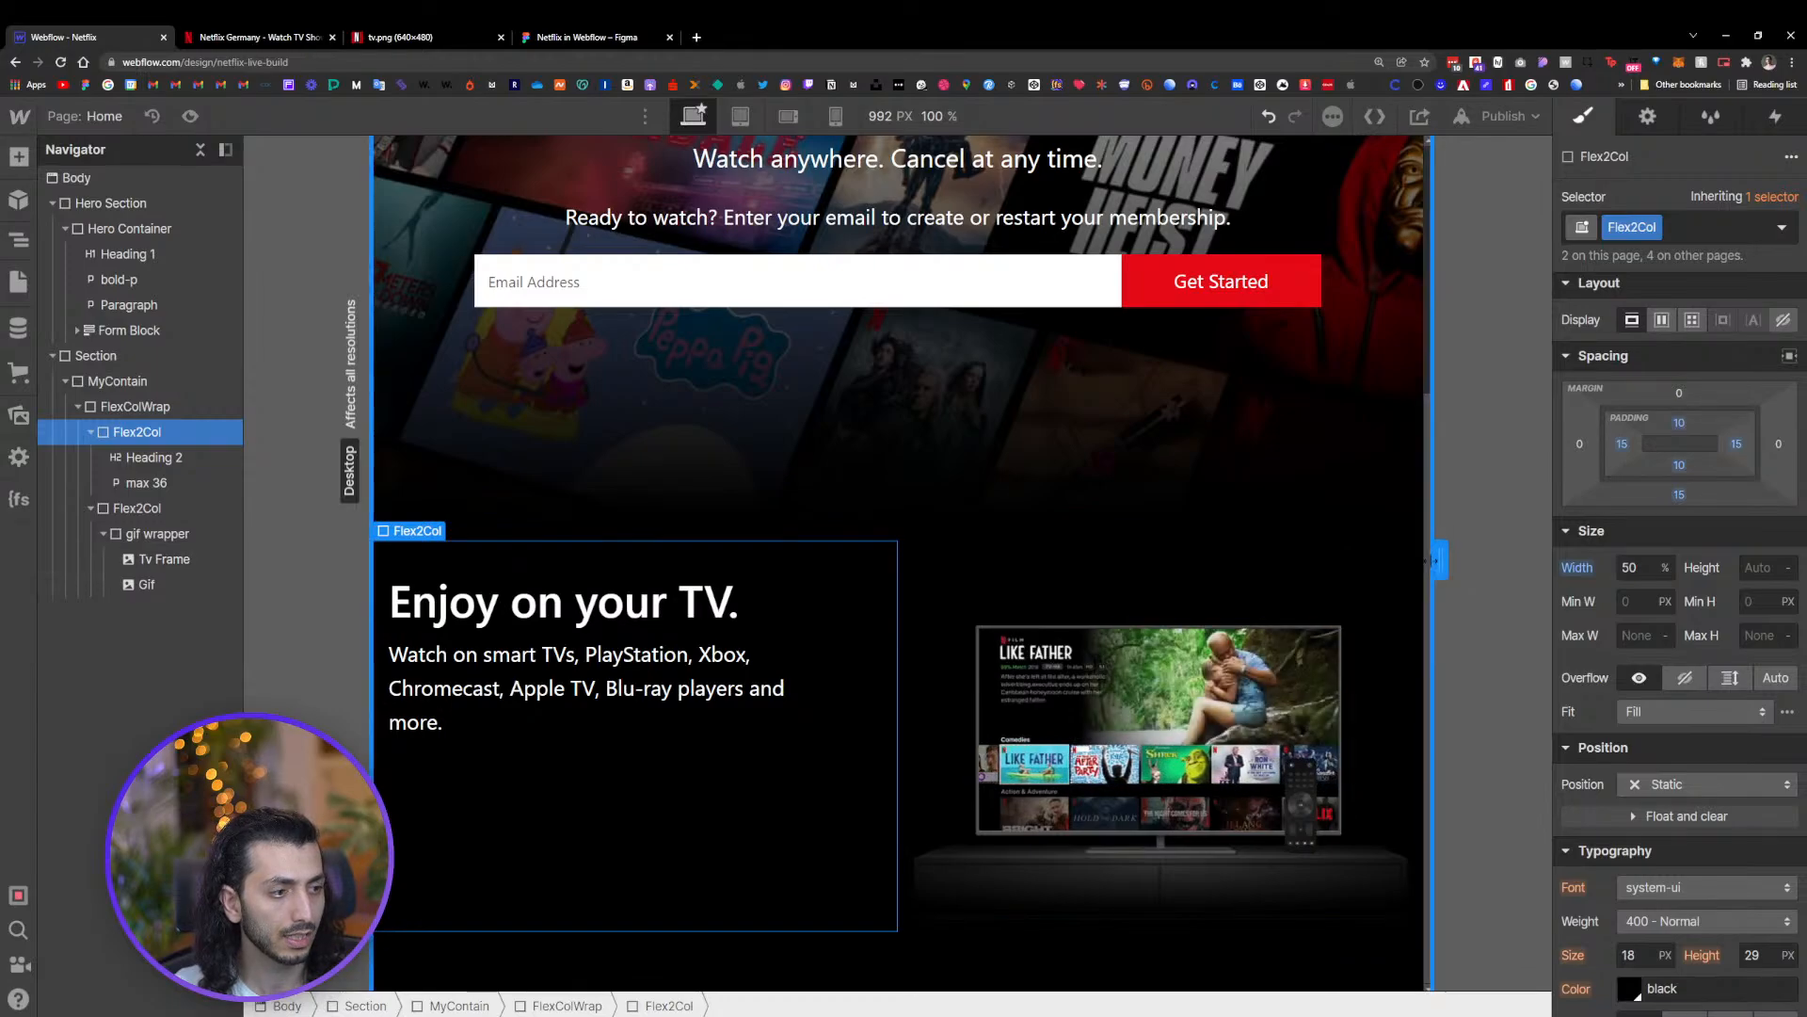
left_click_drag(1437, 557, 1543, 558)
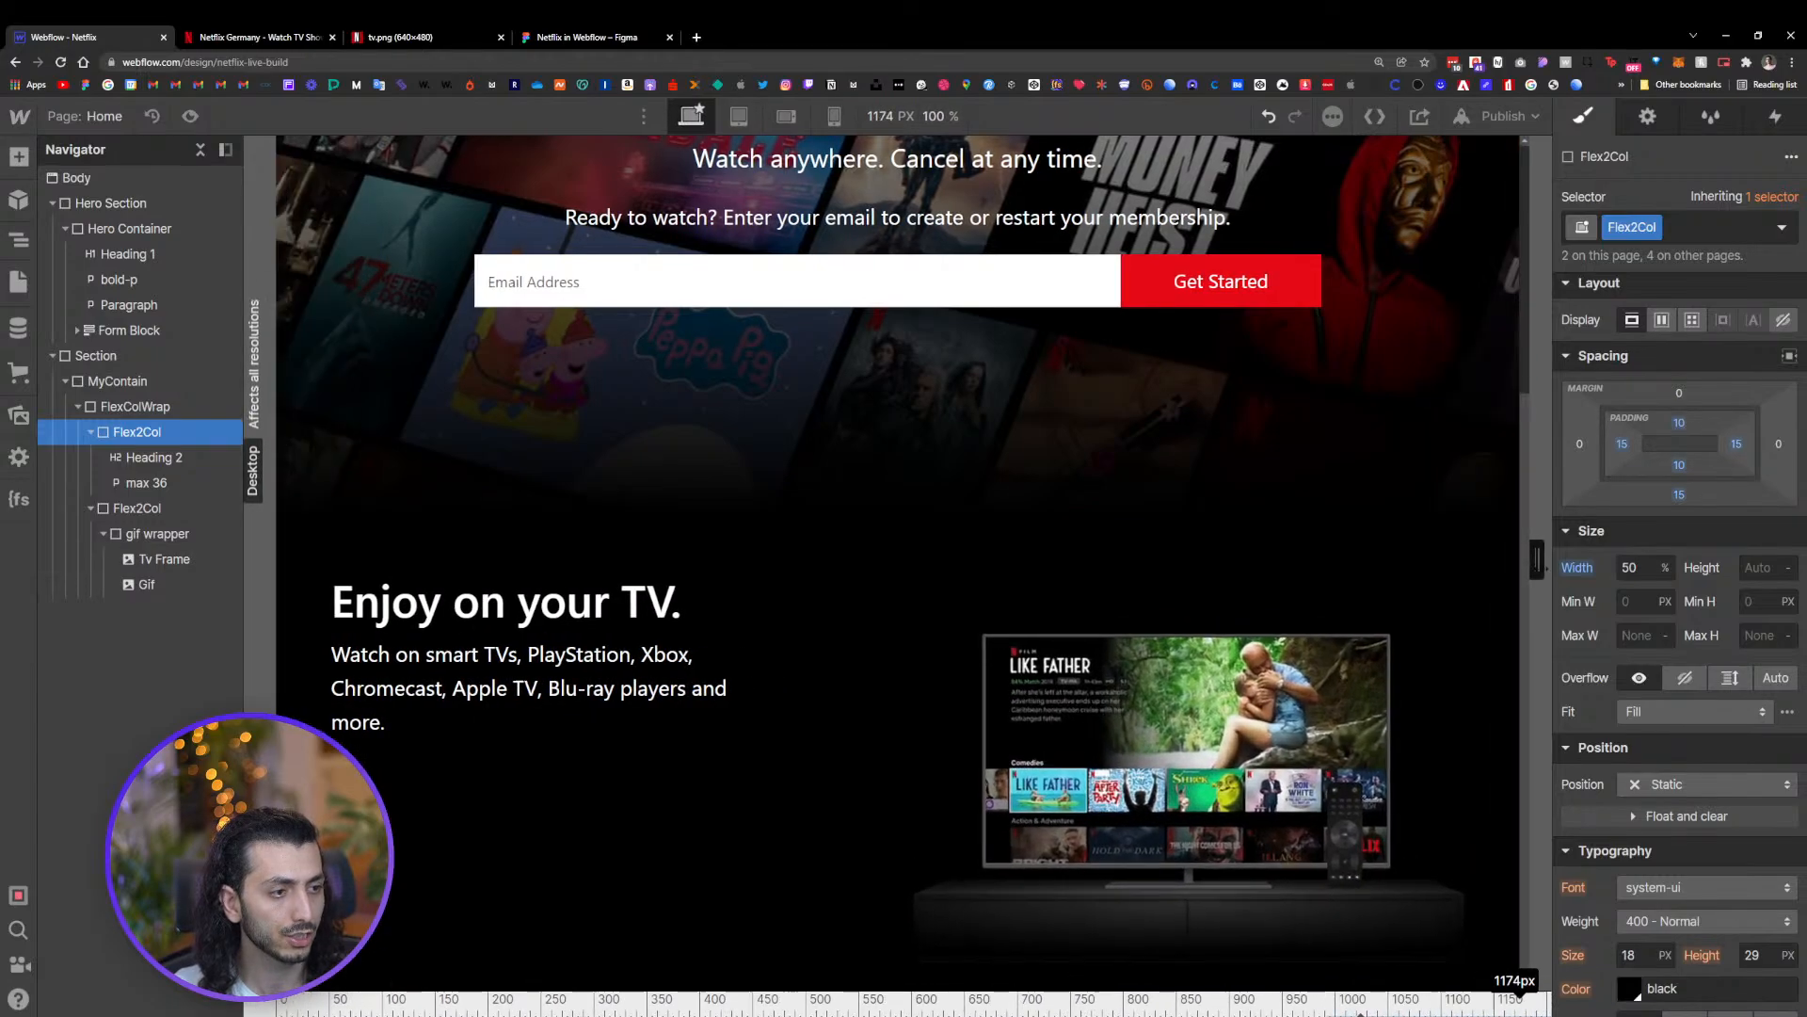
left_click(1386, 540)
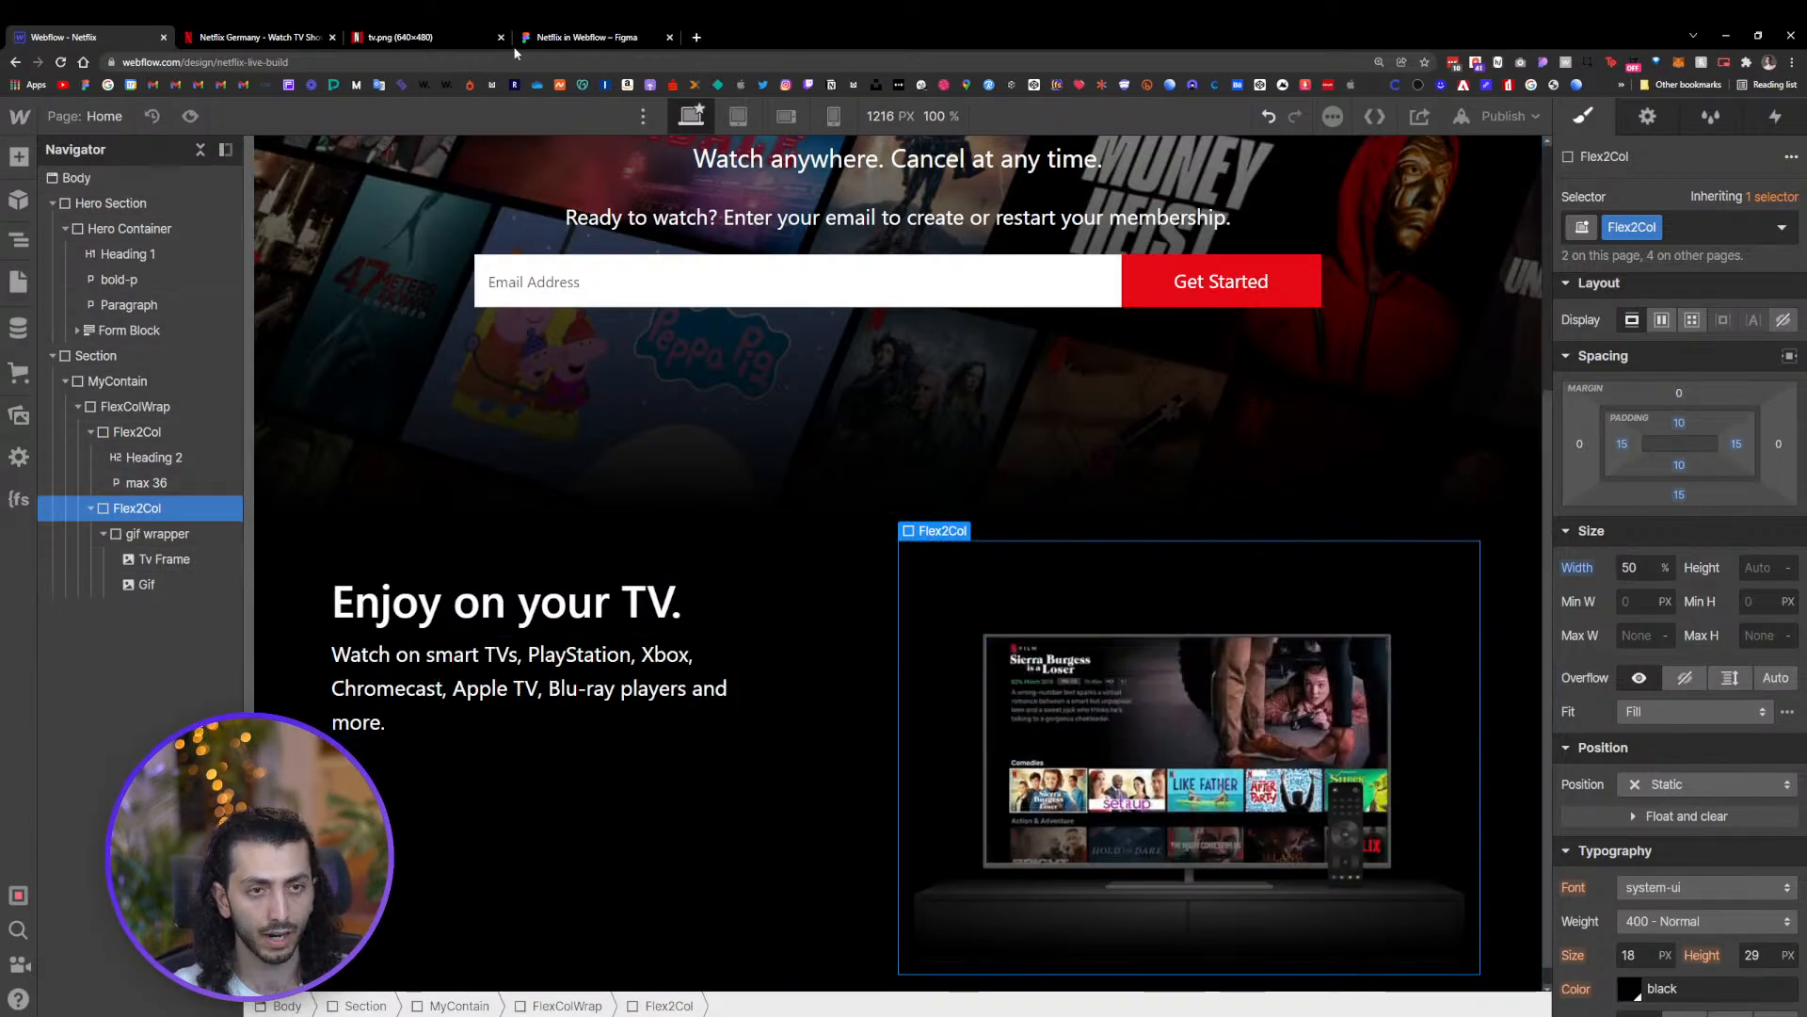
scroll(1647, 522, "up", 2)
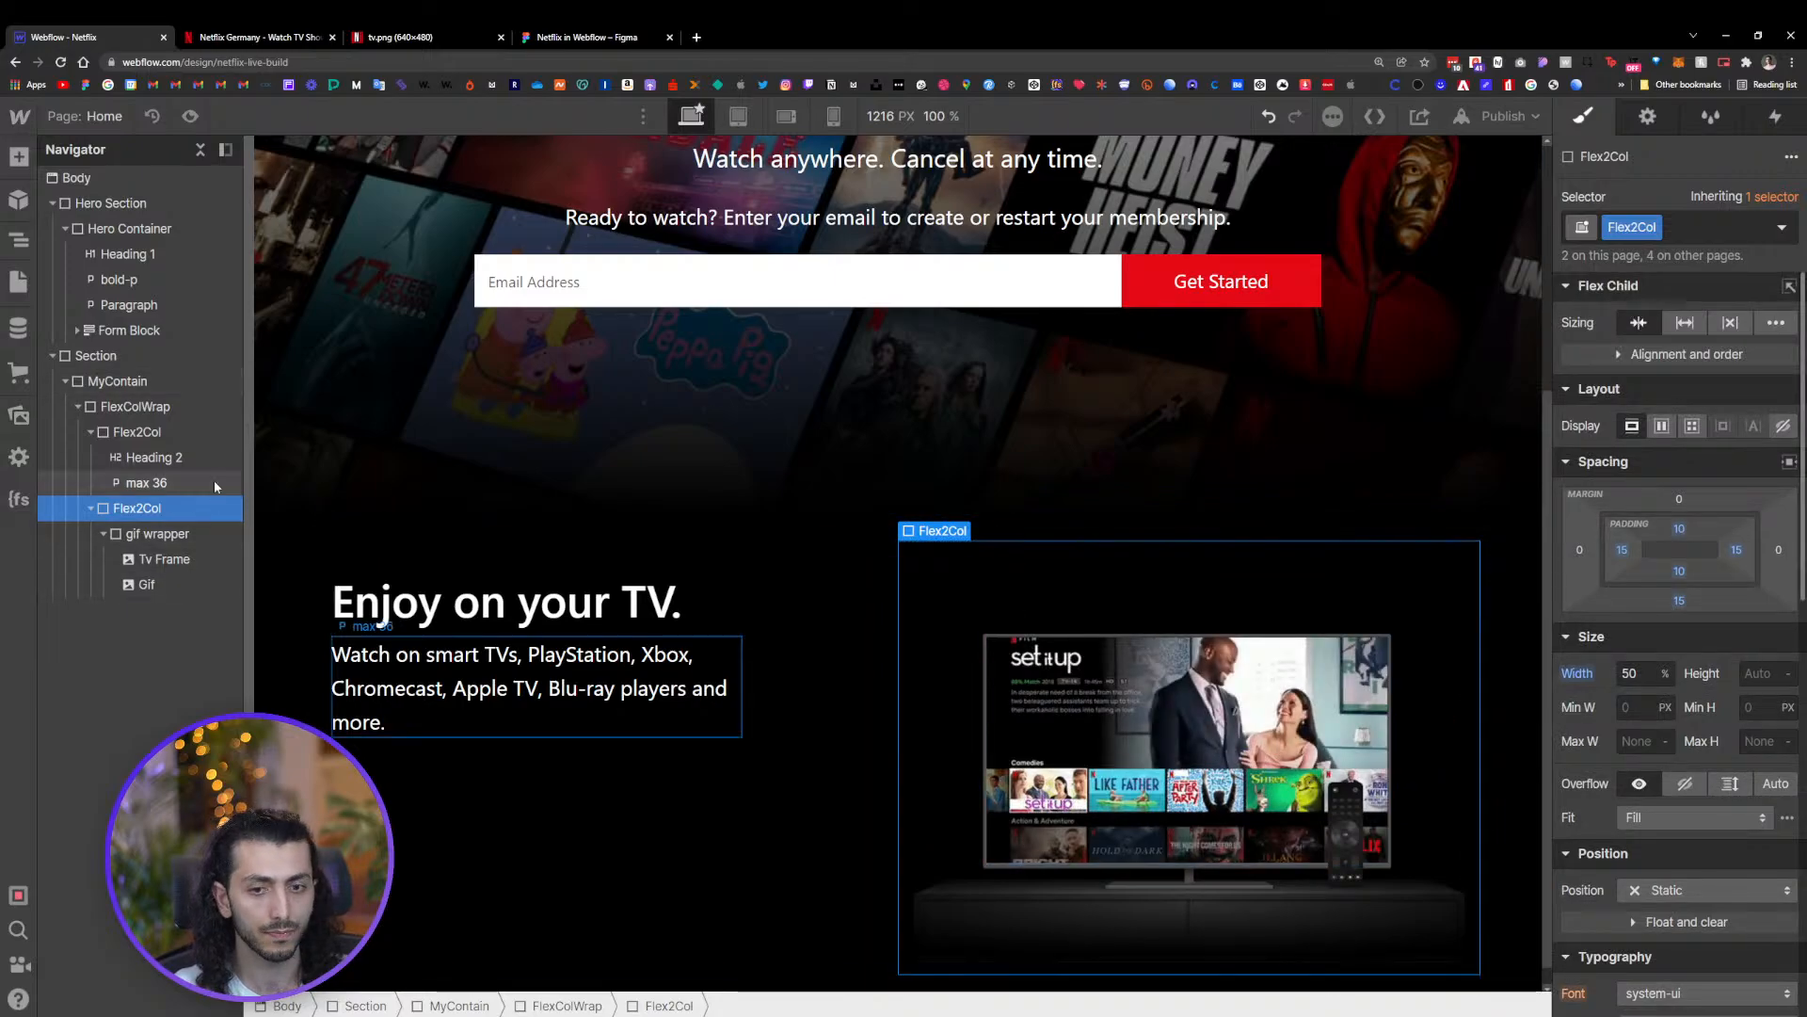
Set the MyContain container's maximum width to 1040 px
left_click(136, 382)
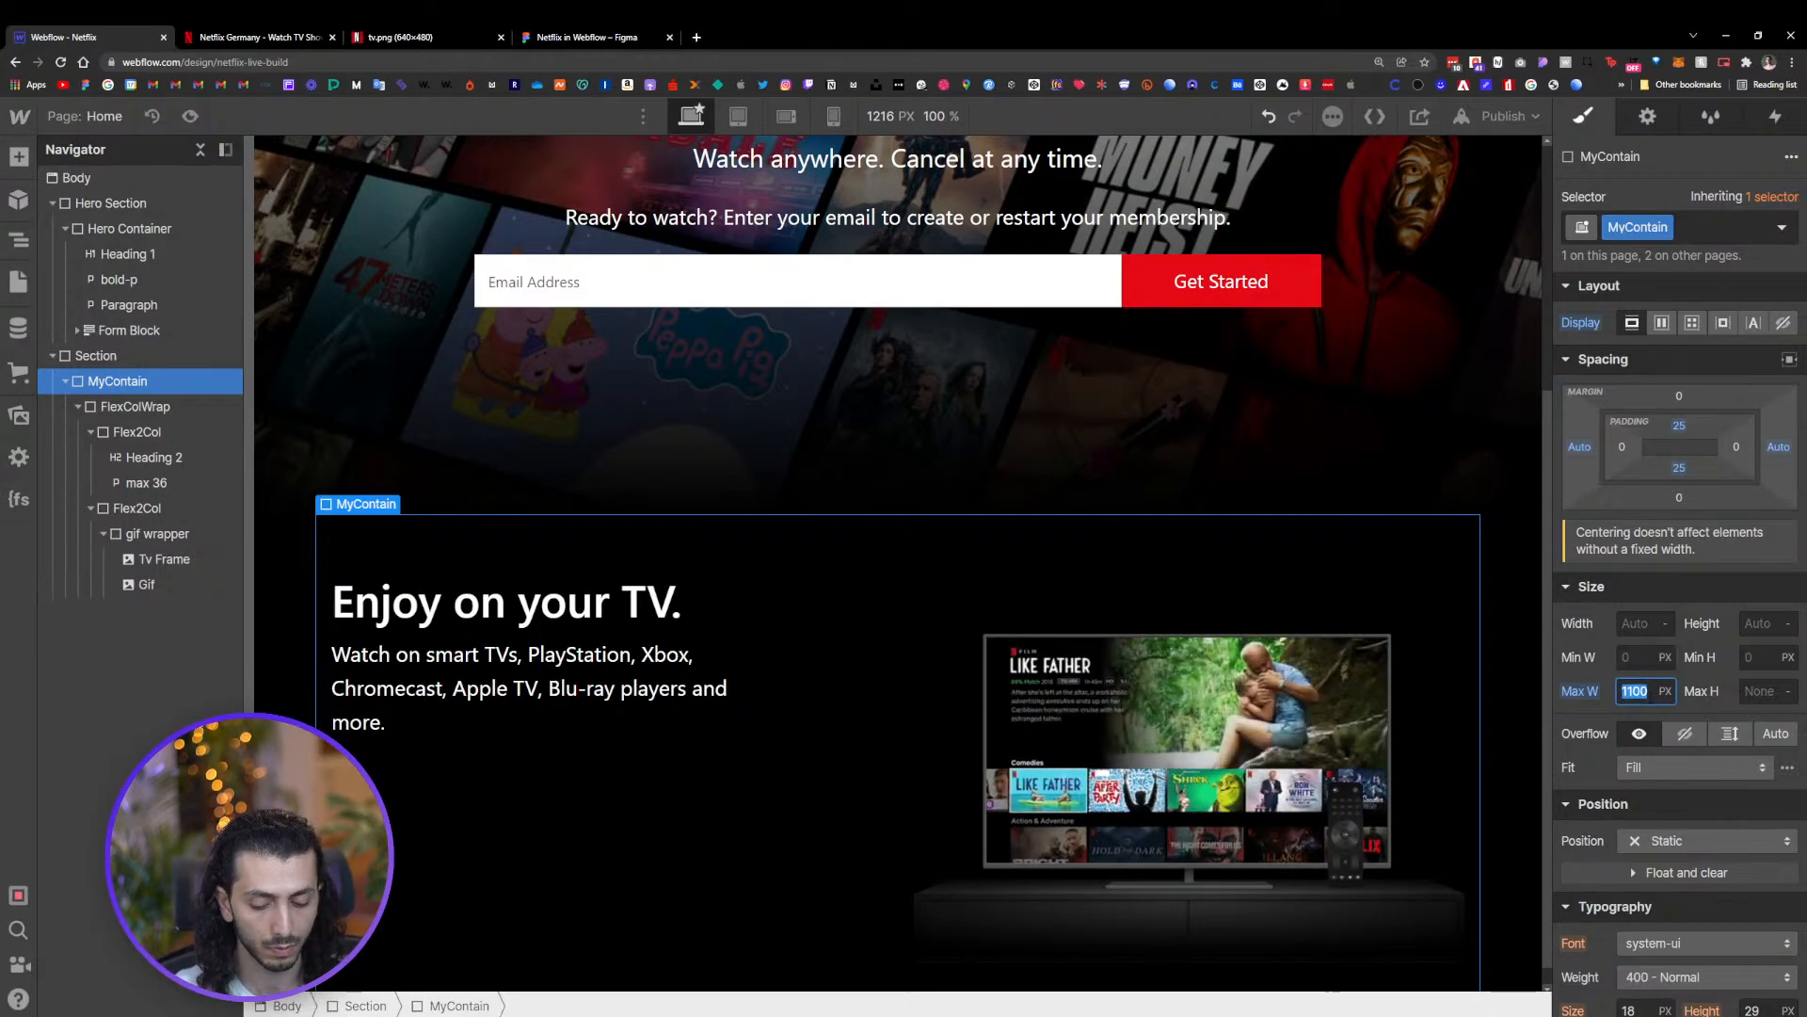
type("0")
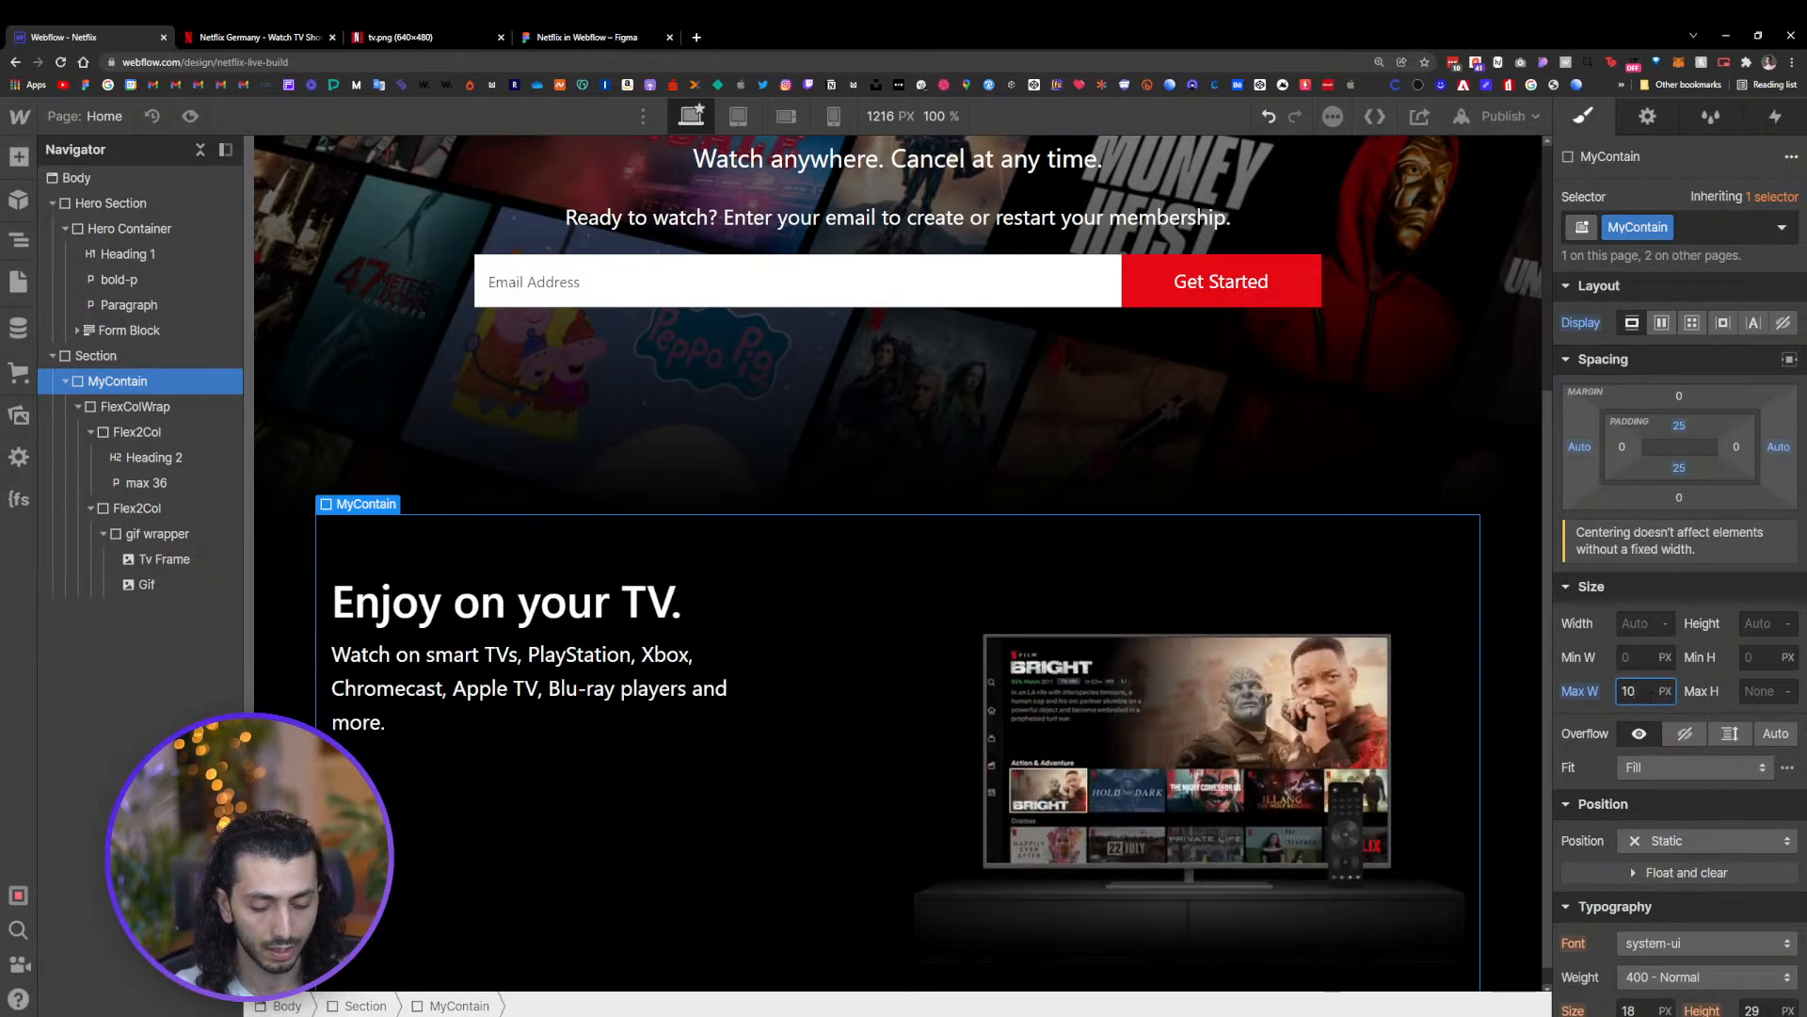
type("40")
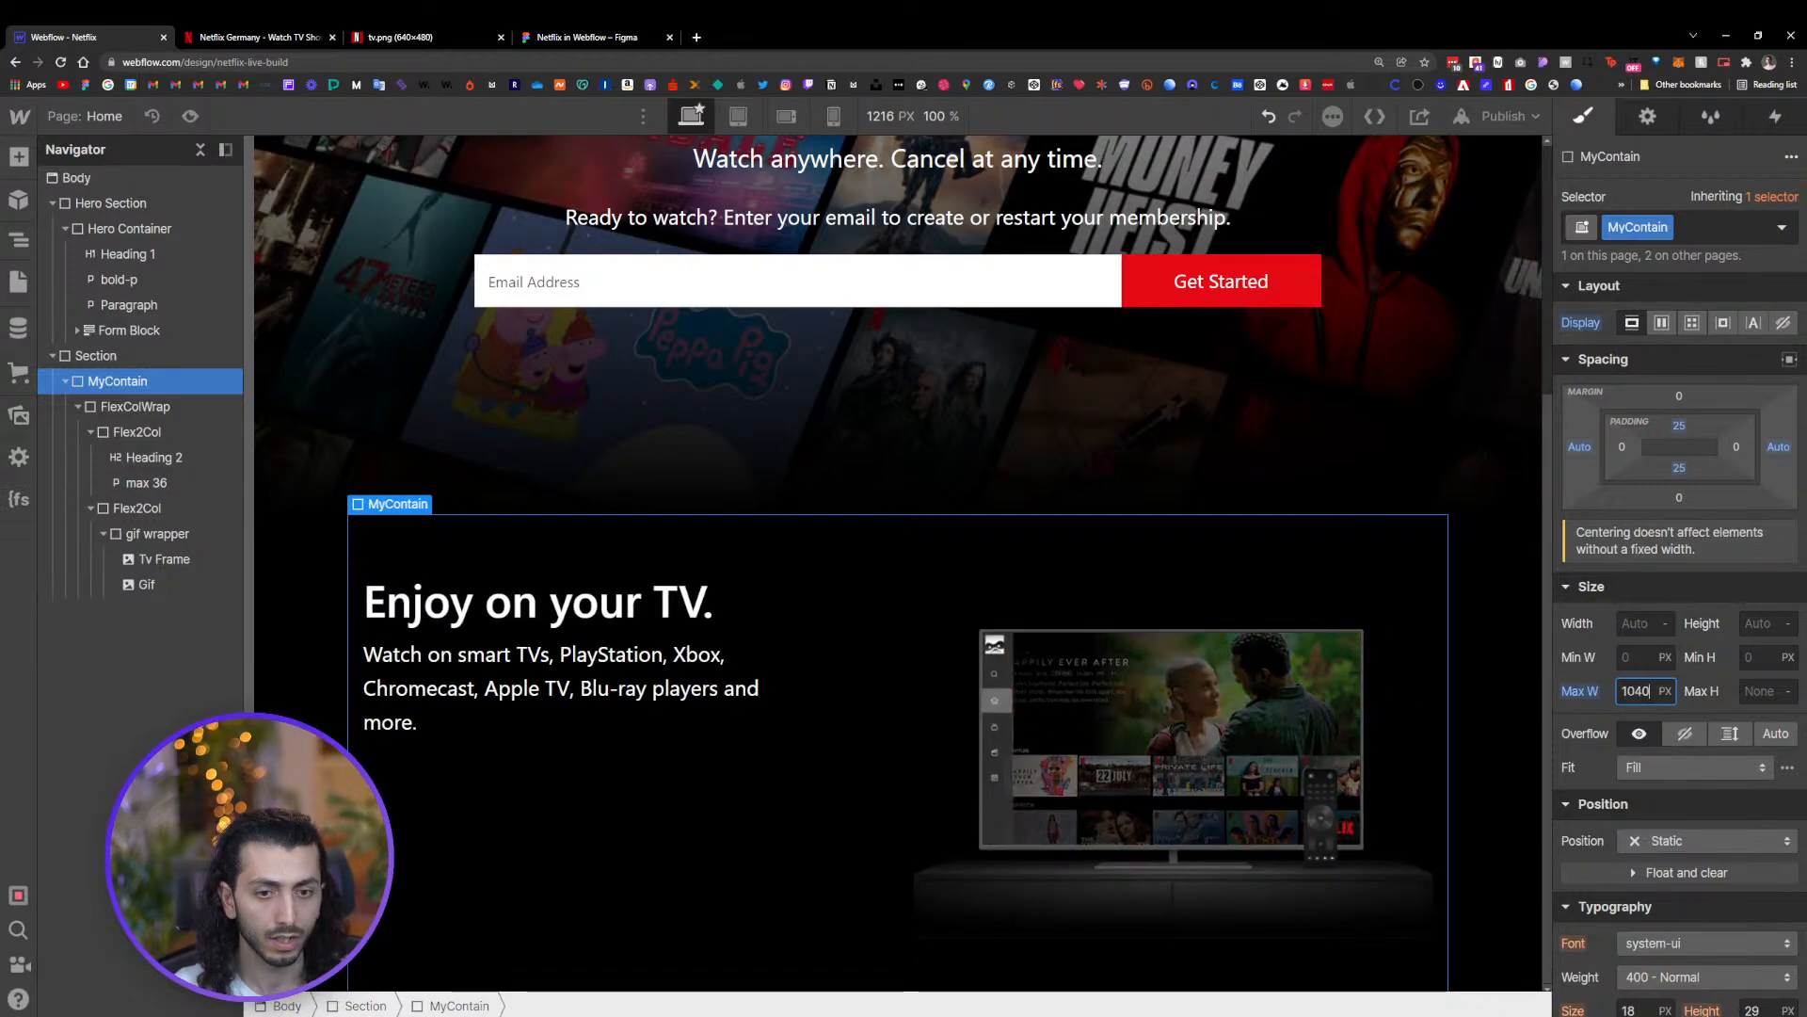
Give the MyContain container 20 px of left and right padding
left_click(103, 361)
left_click(105, 385)
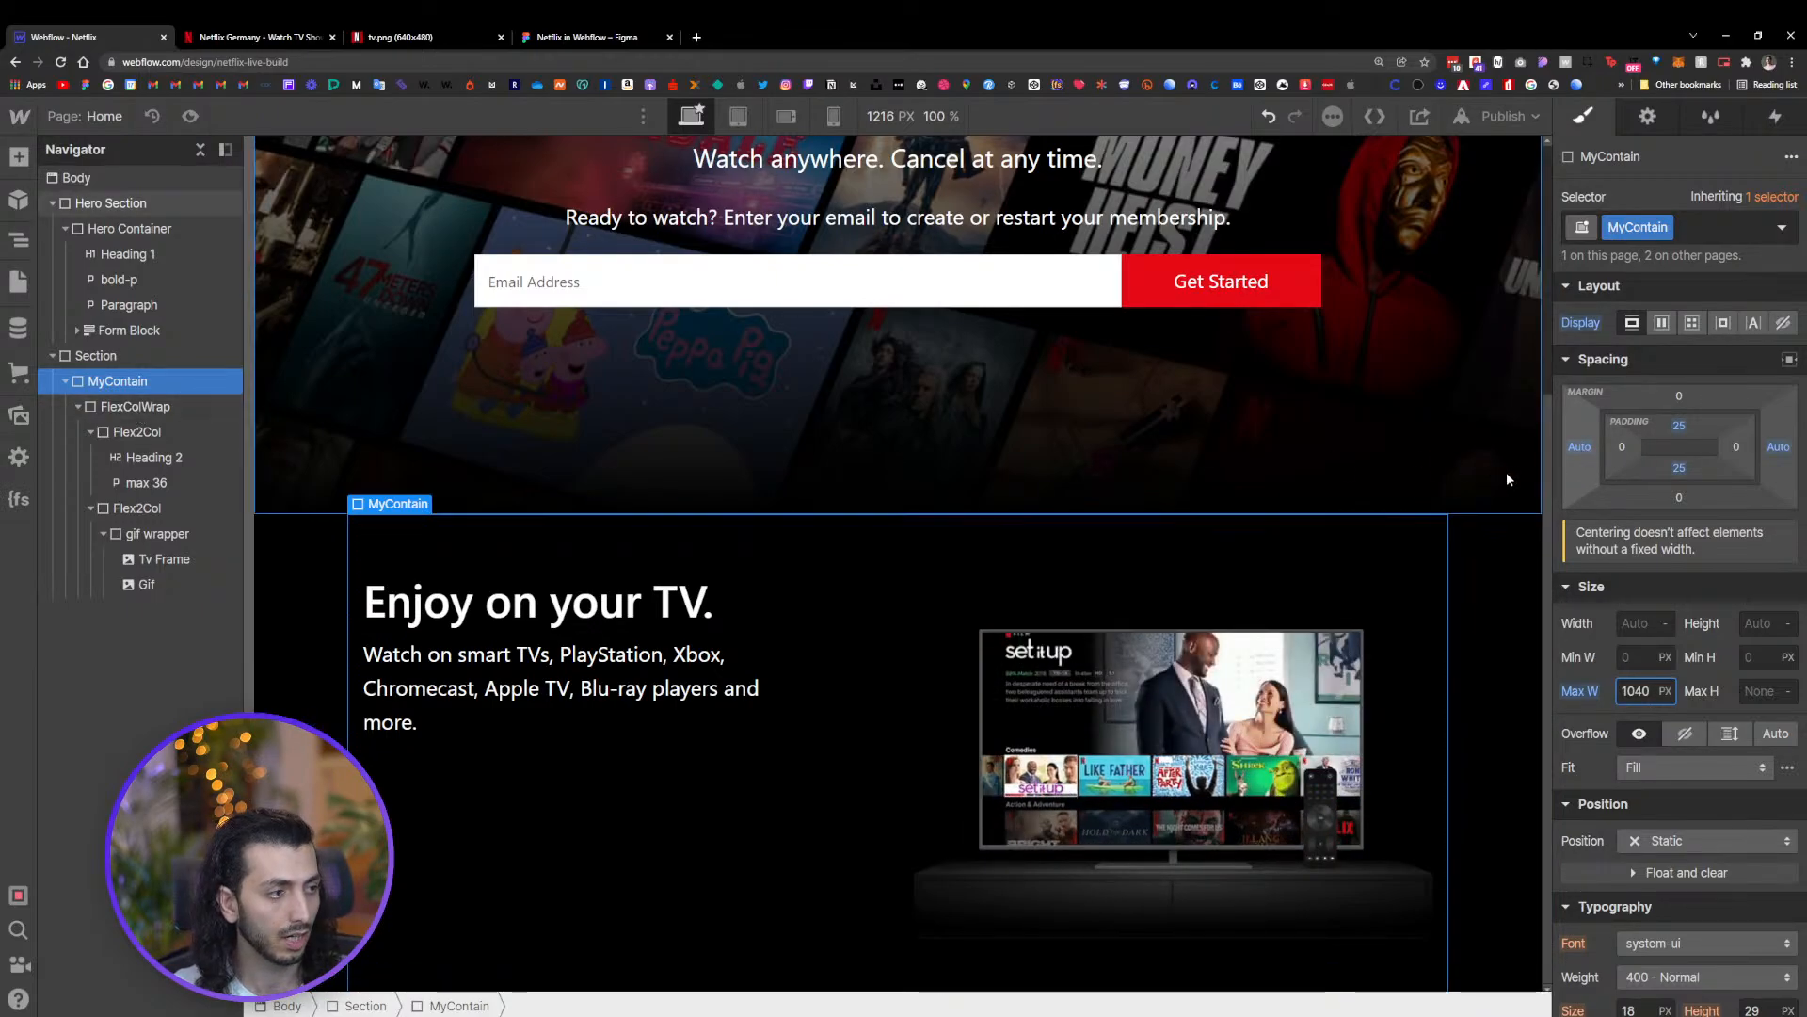
left_click(132, 406)
left_click(77, 406)
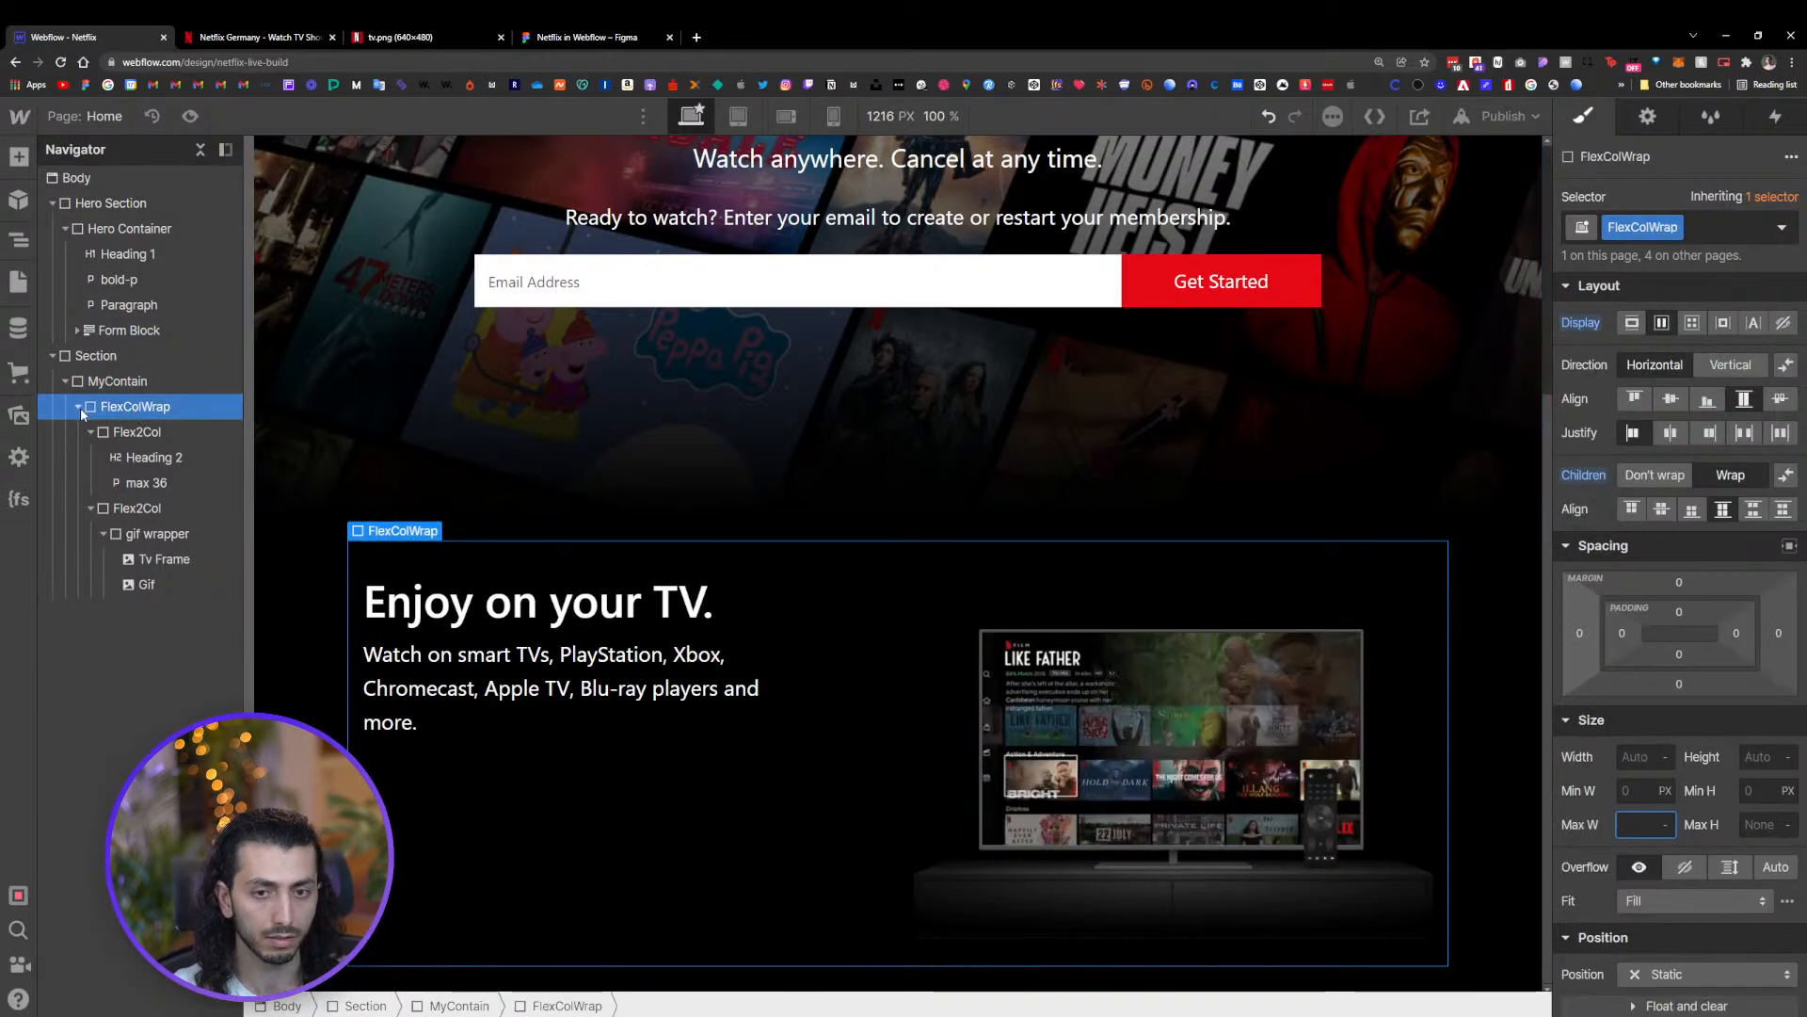
left_click(99, 382)
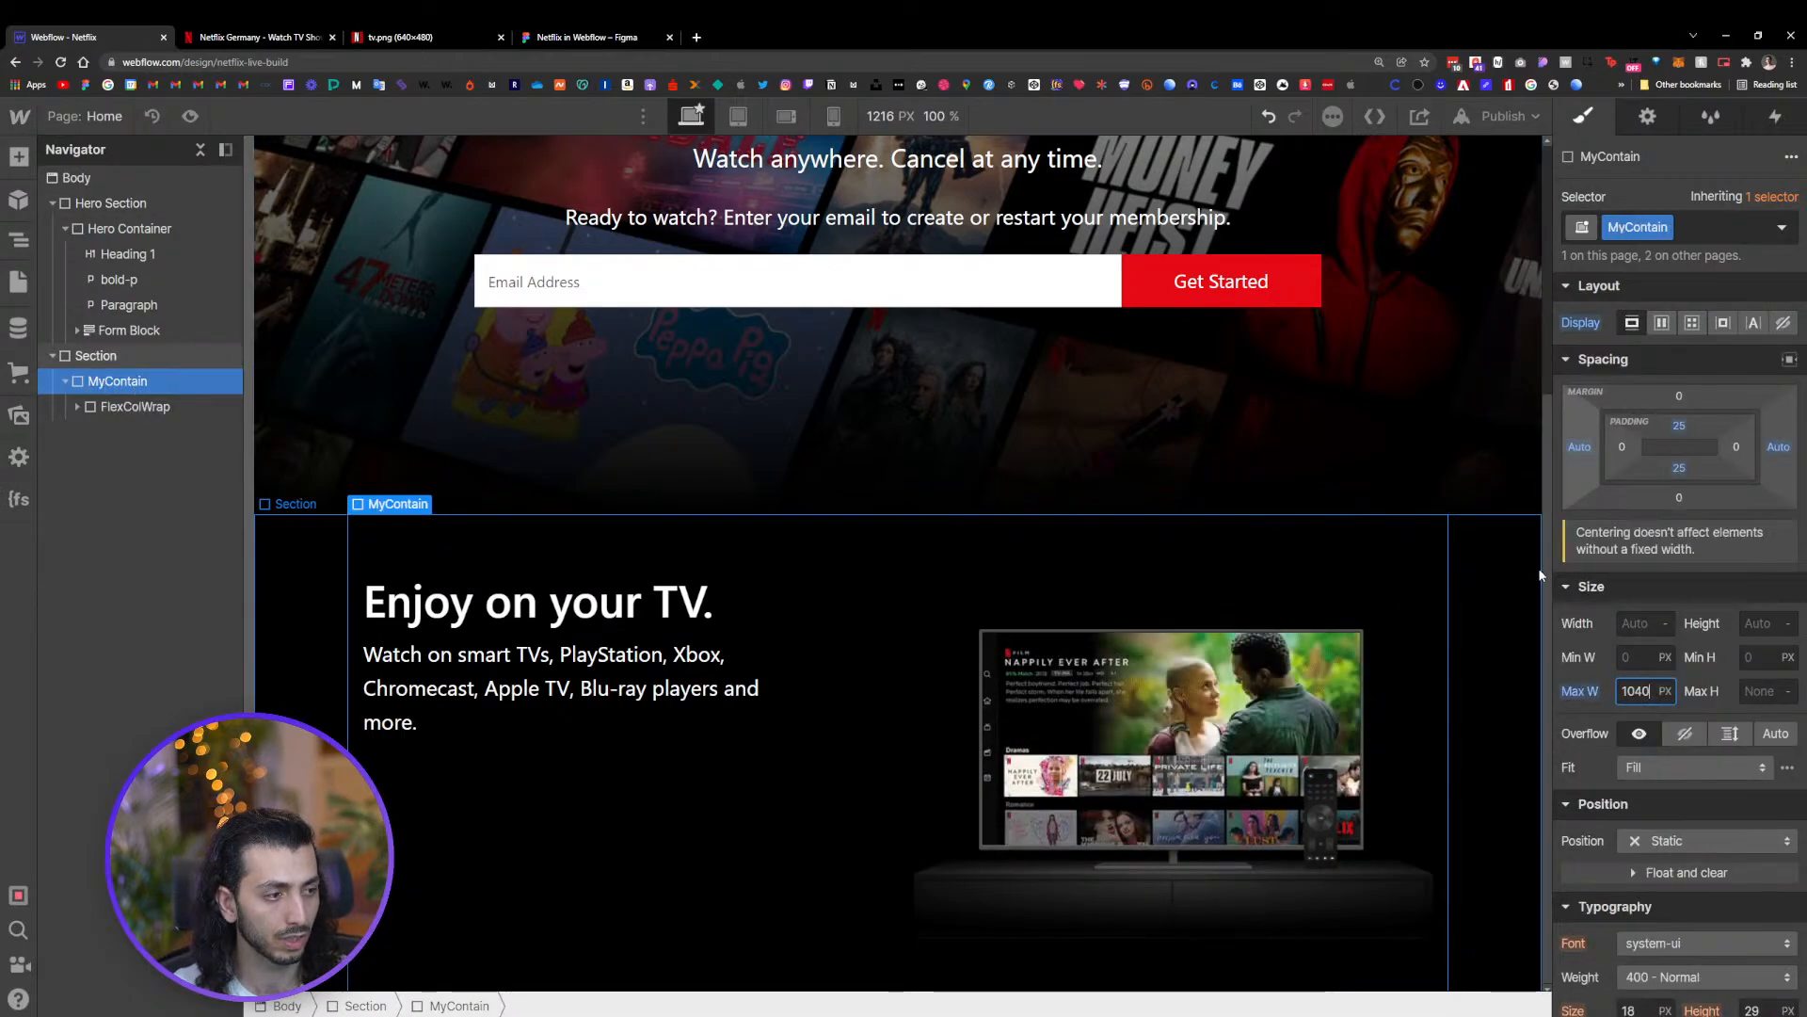
left_click_drag(1551, 562, 1441, 562)
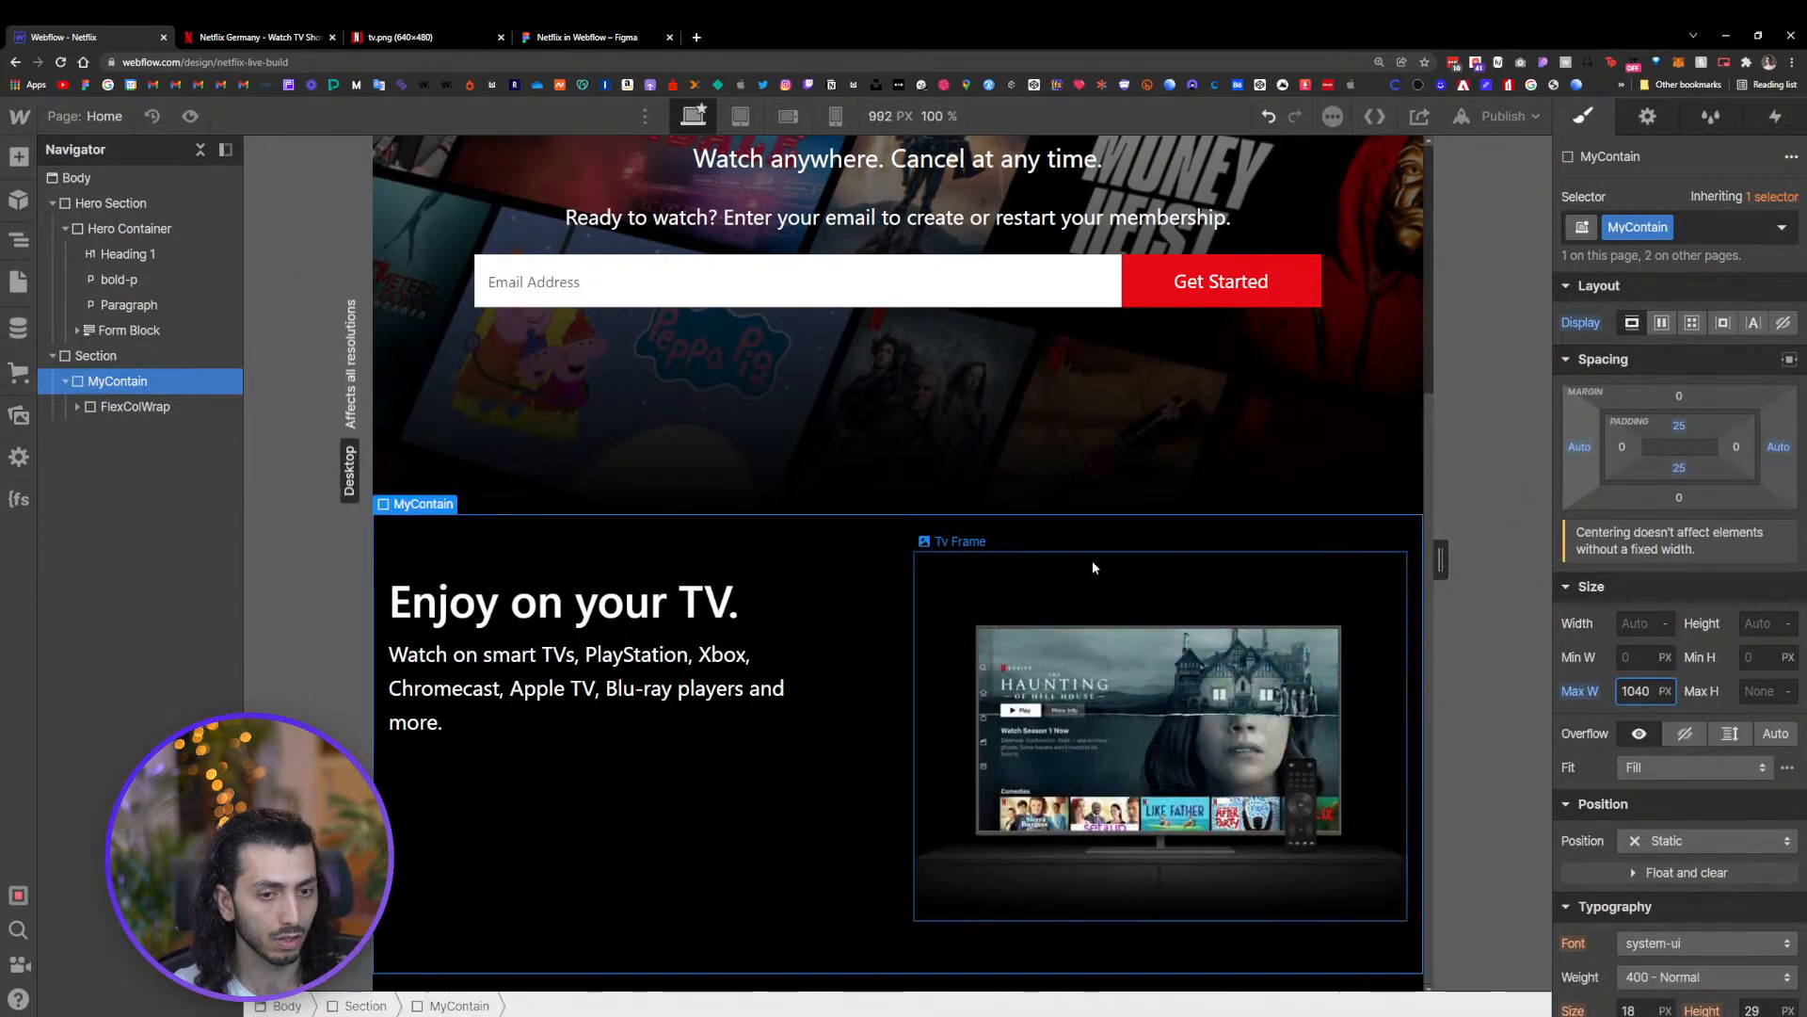
left_click(387, 585)
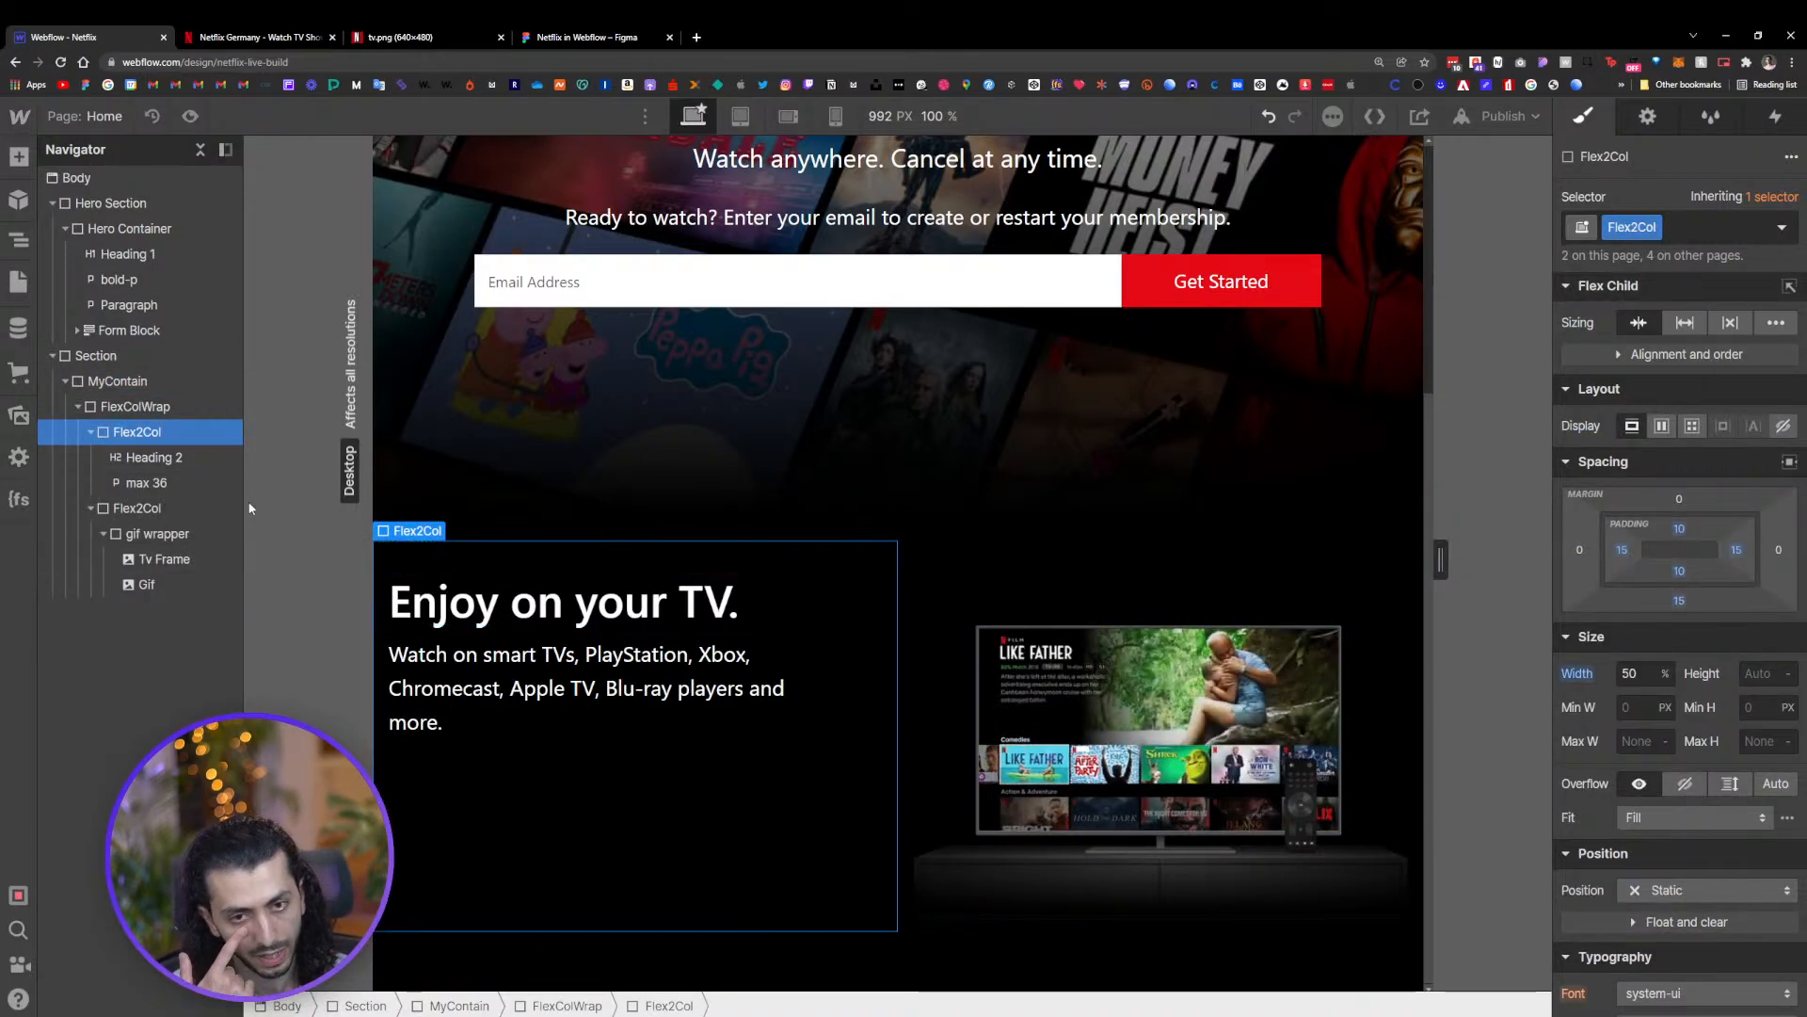
left_click(132, 407)
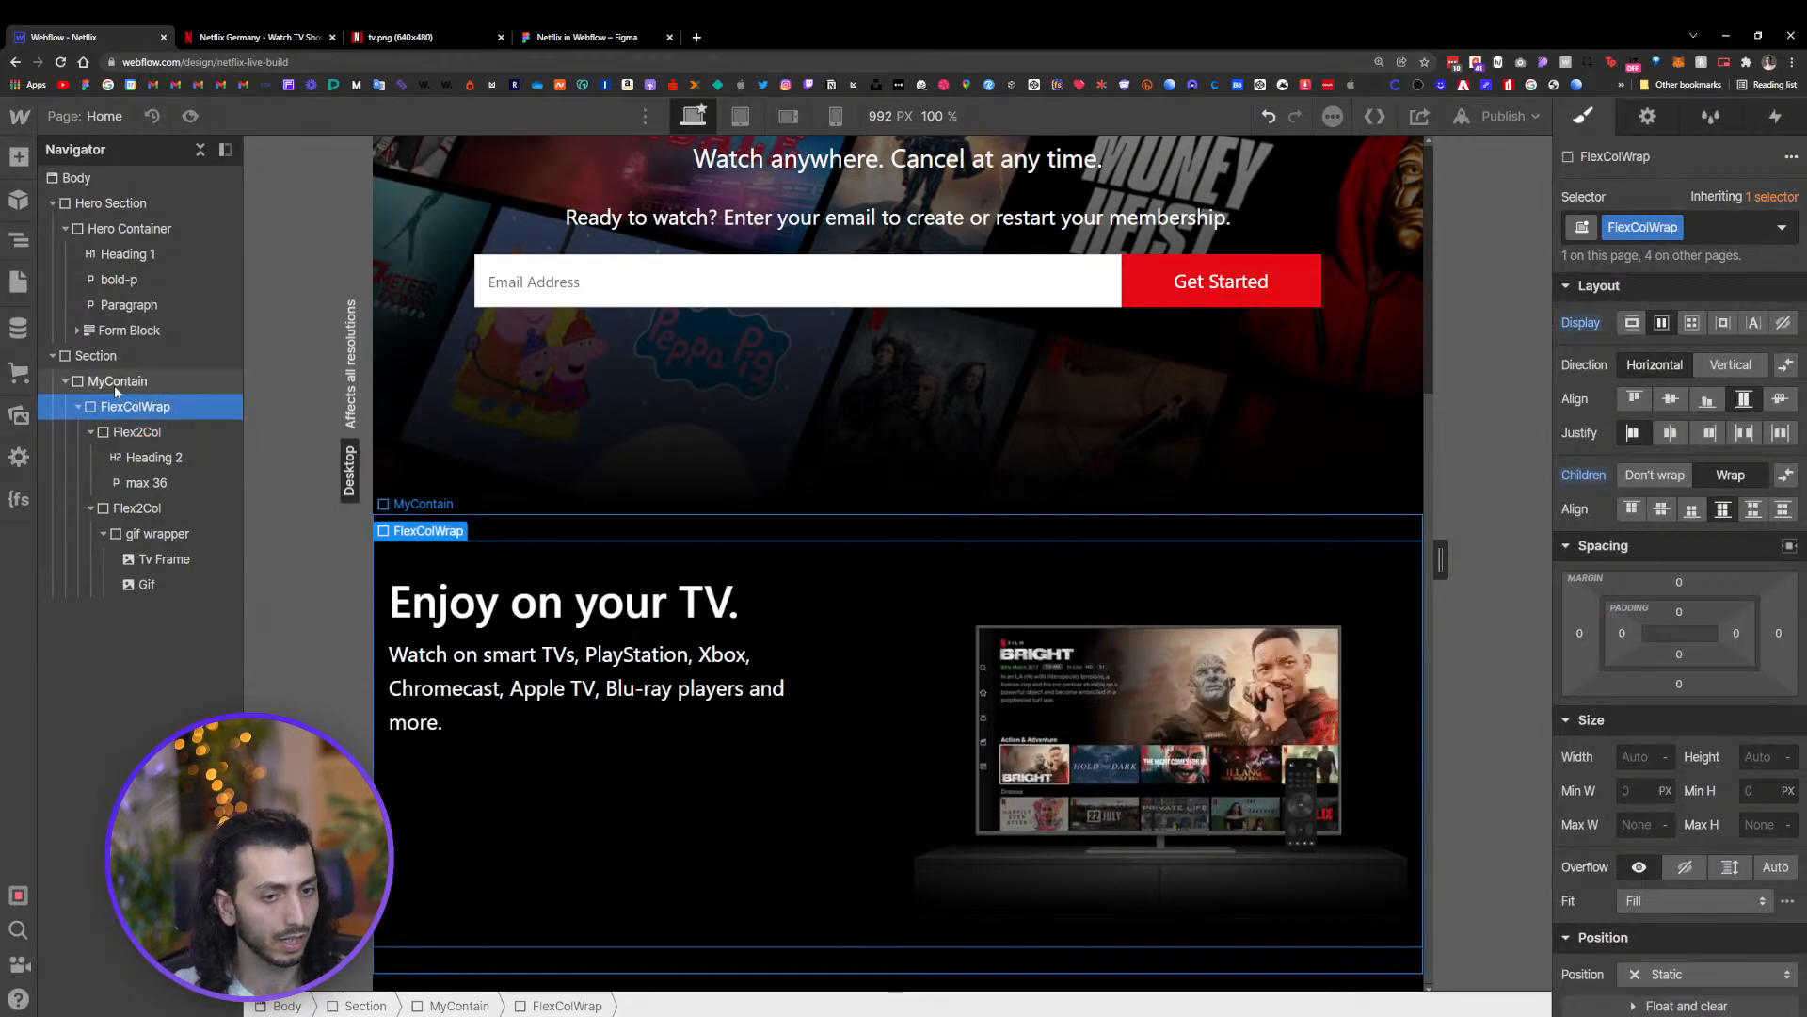
left_click(92, 384)
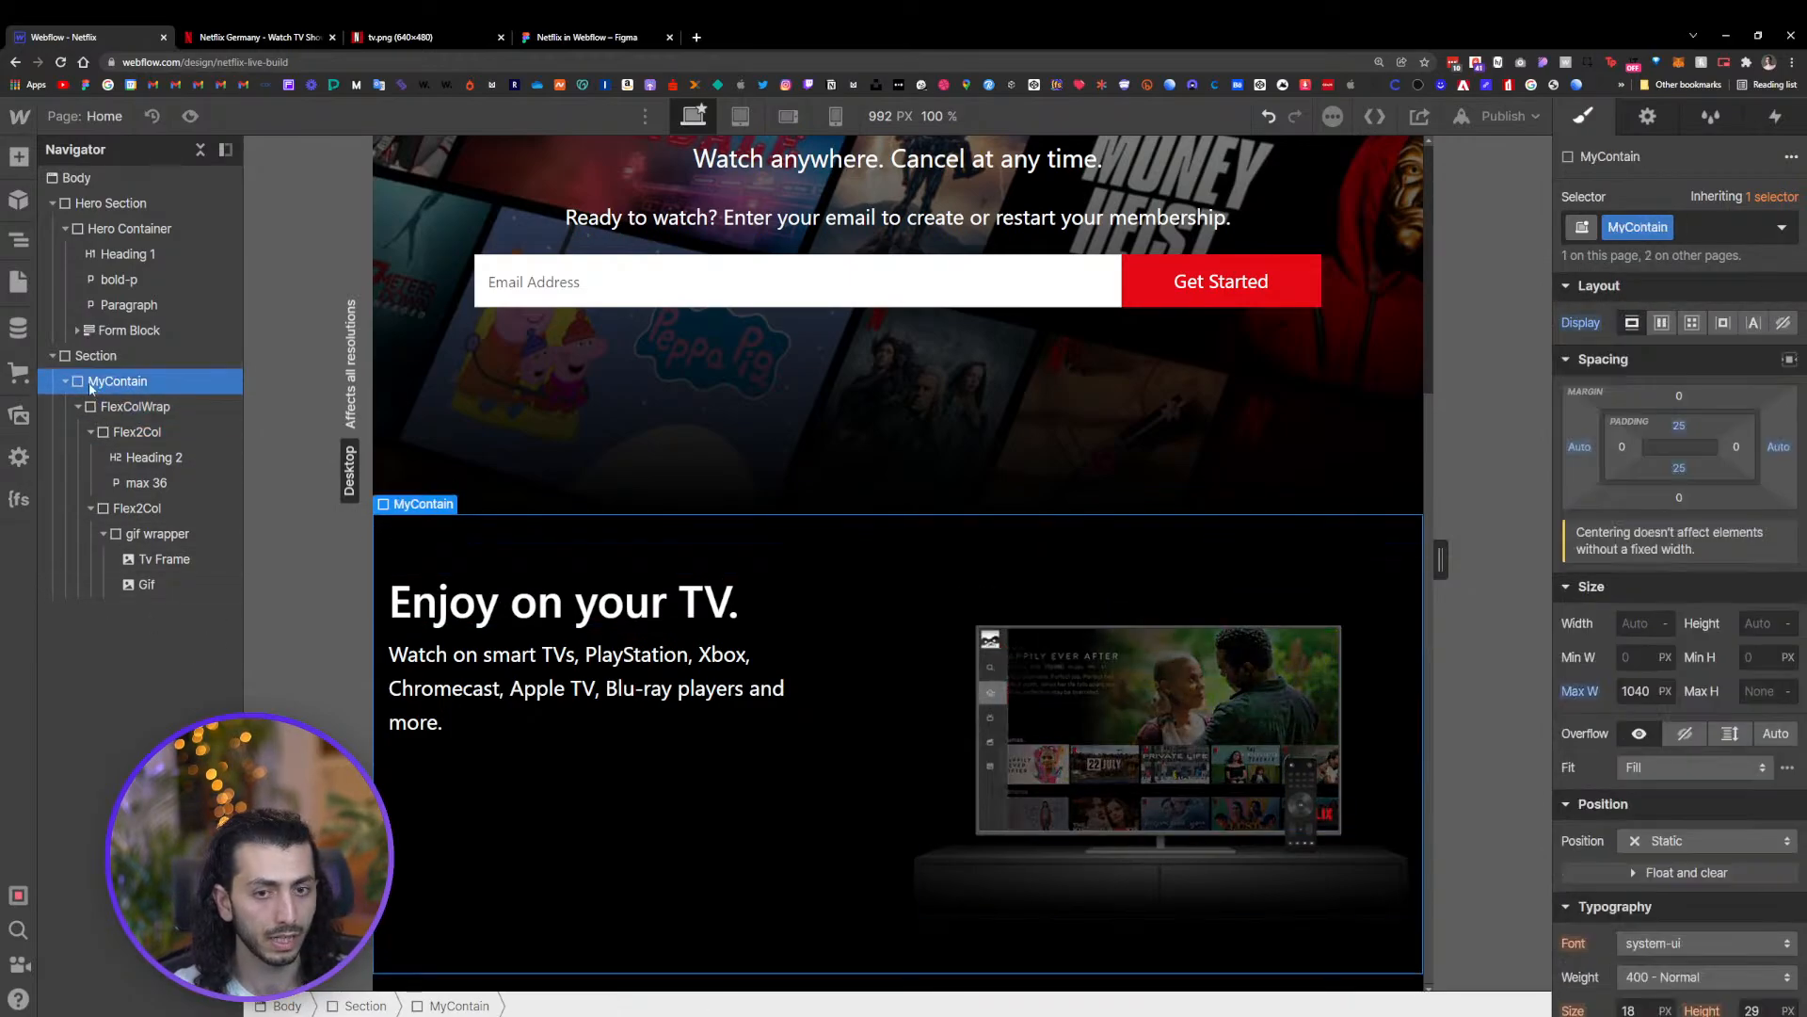
left_click_drag(1622, 448, 1634, 455)
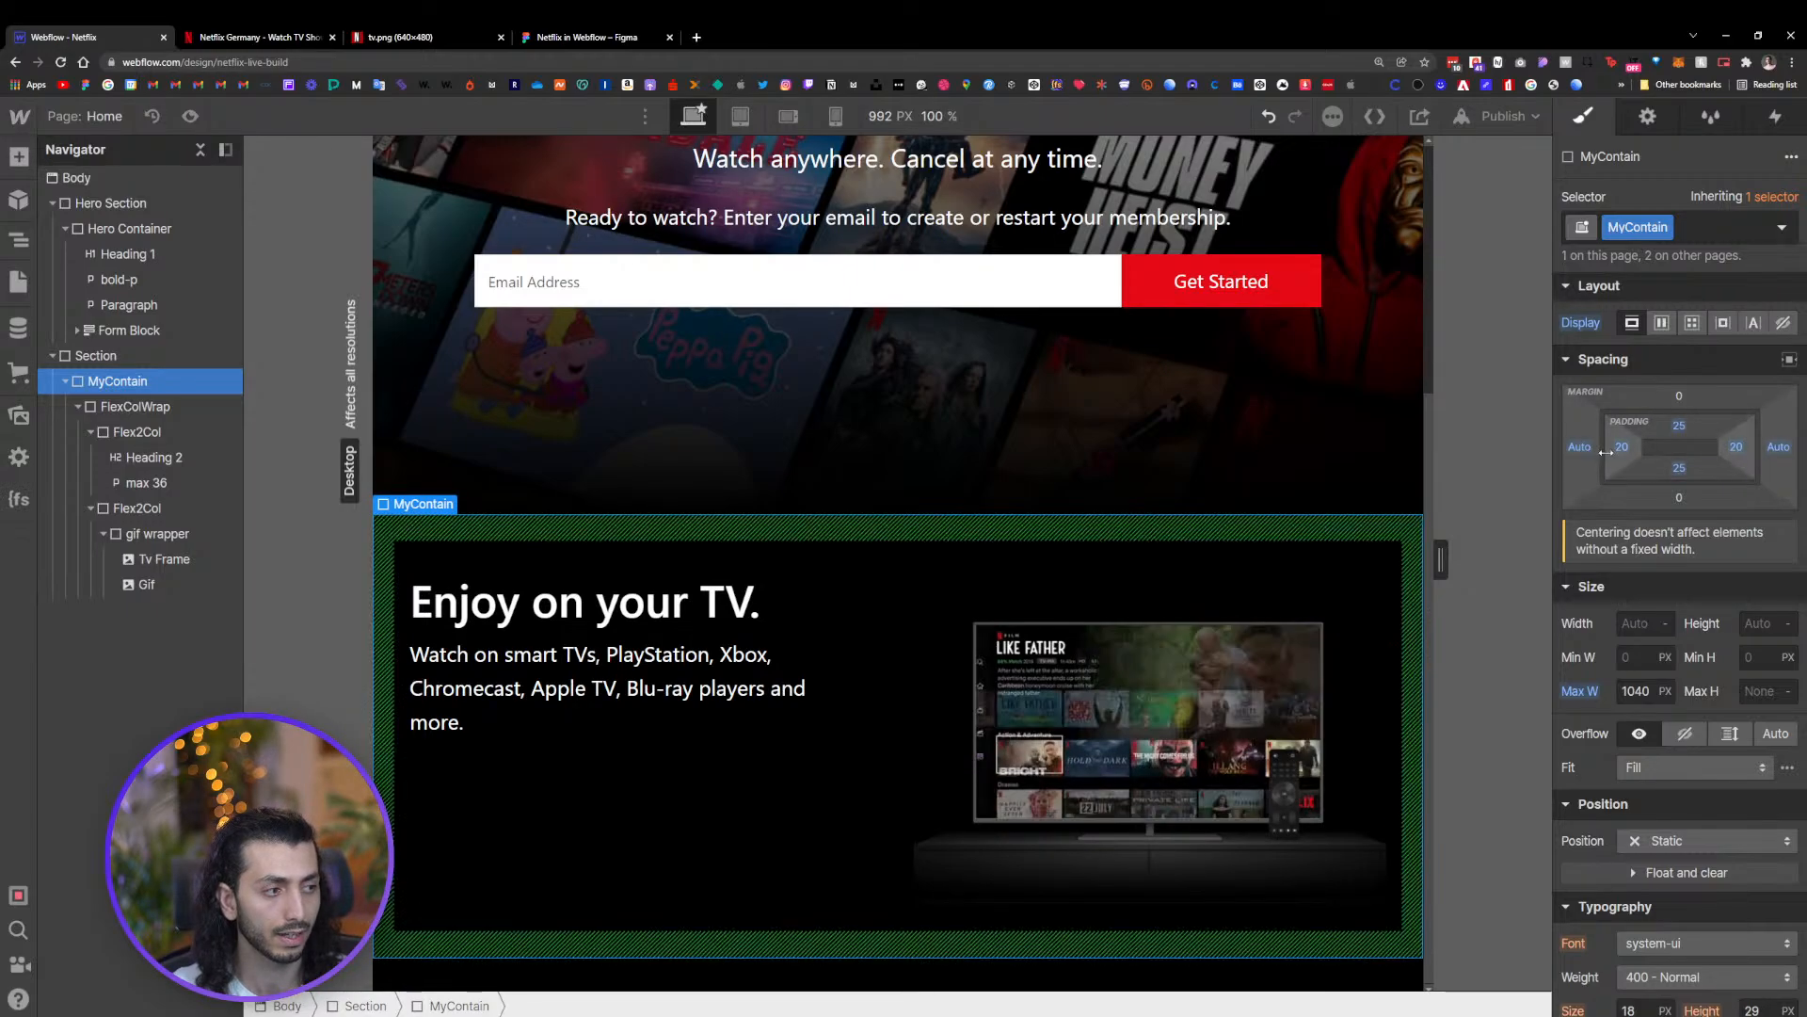
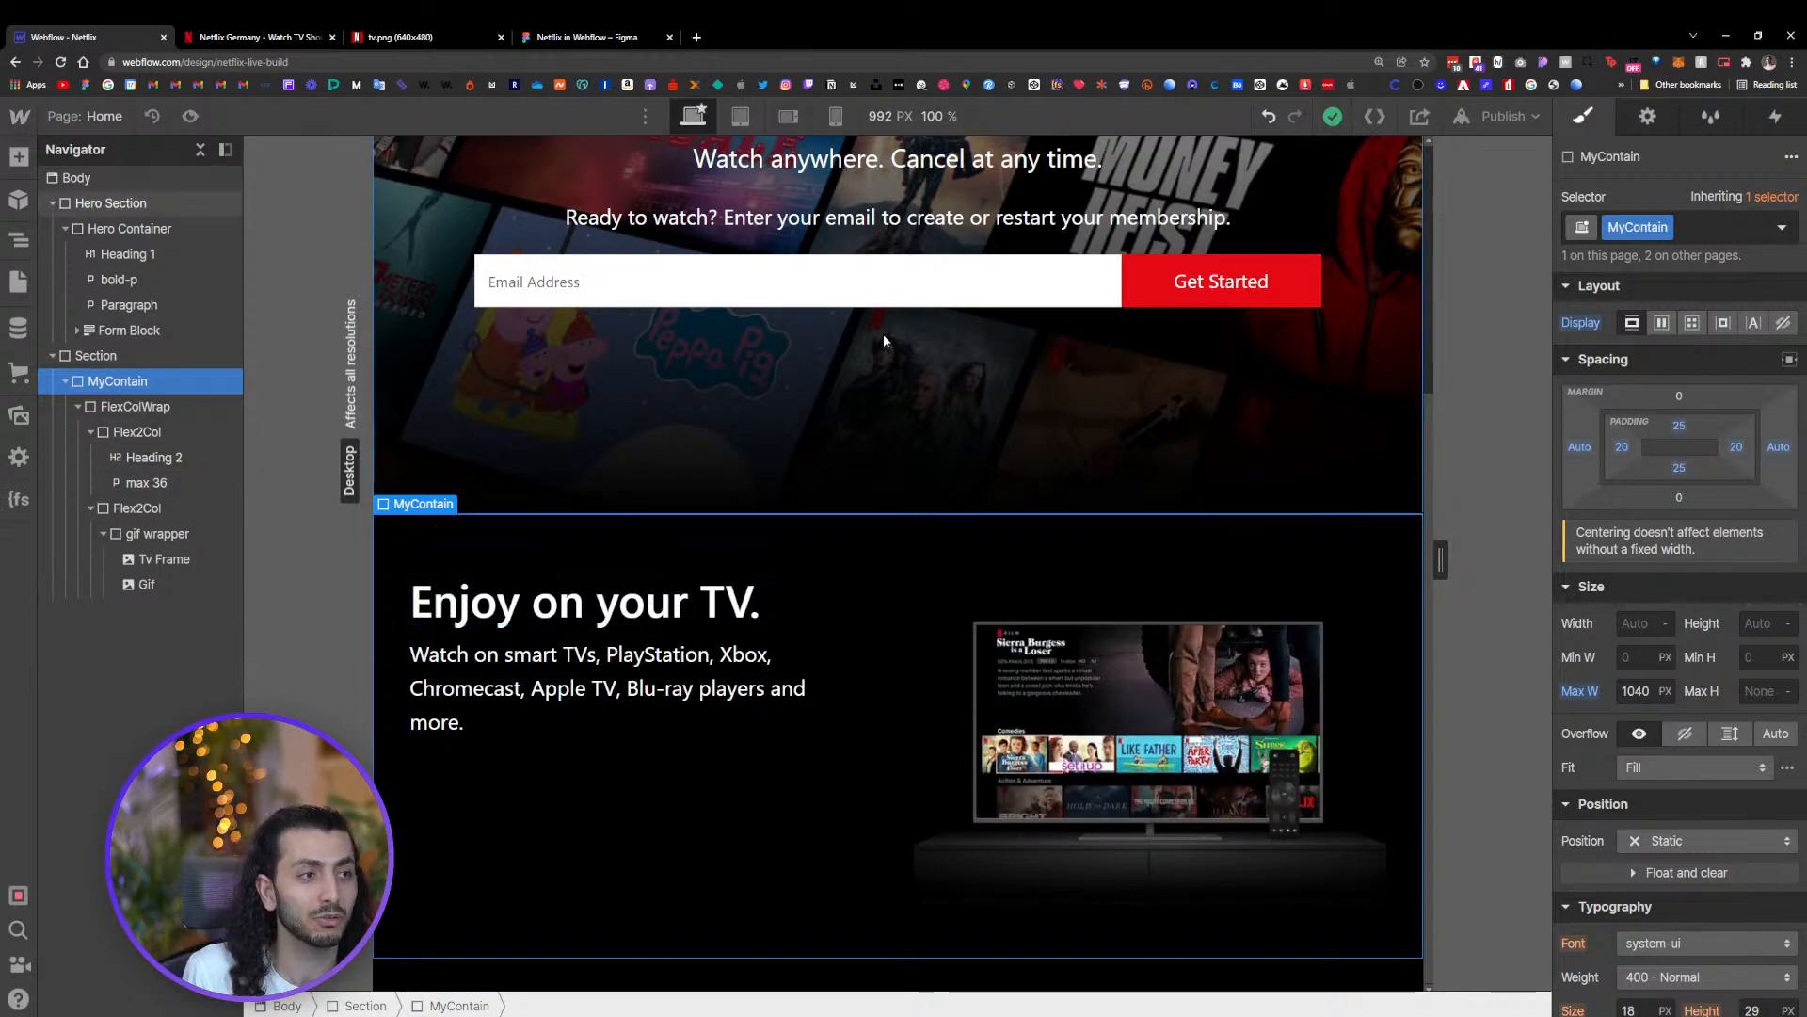
left_click(1419, 116)
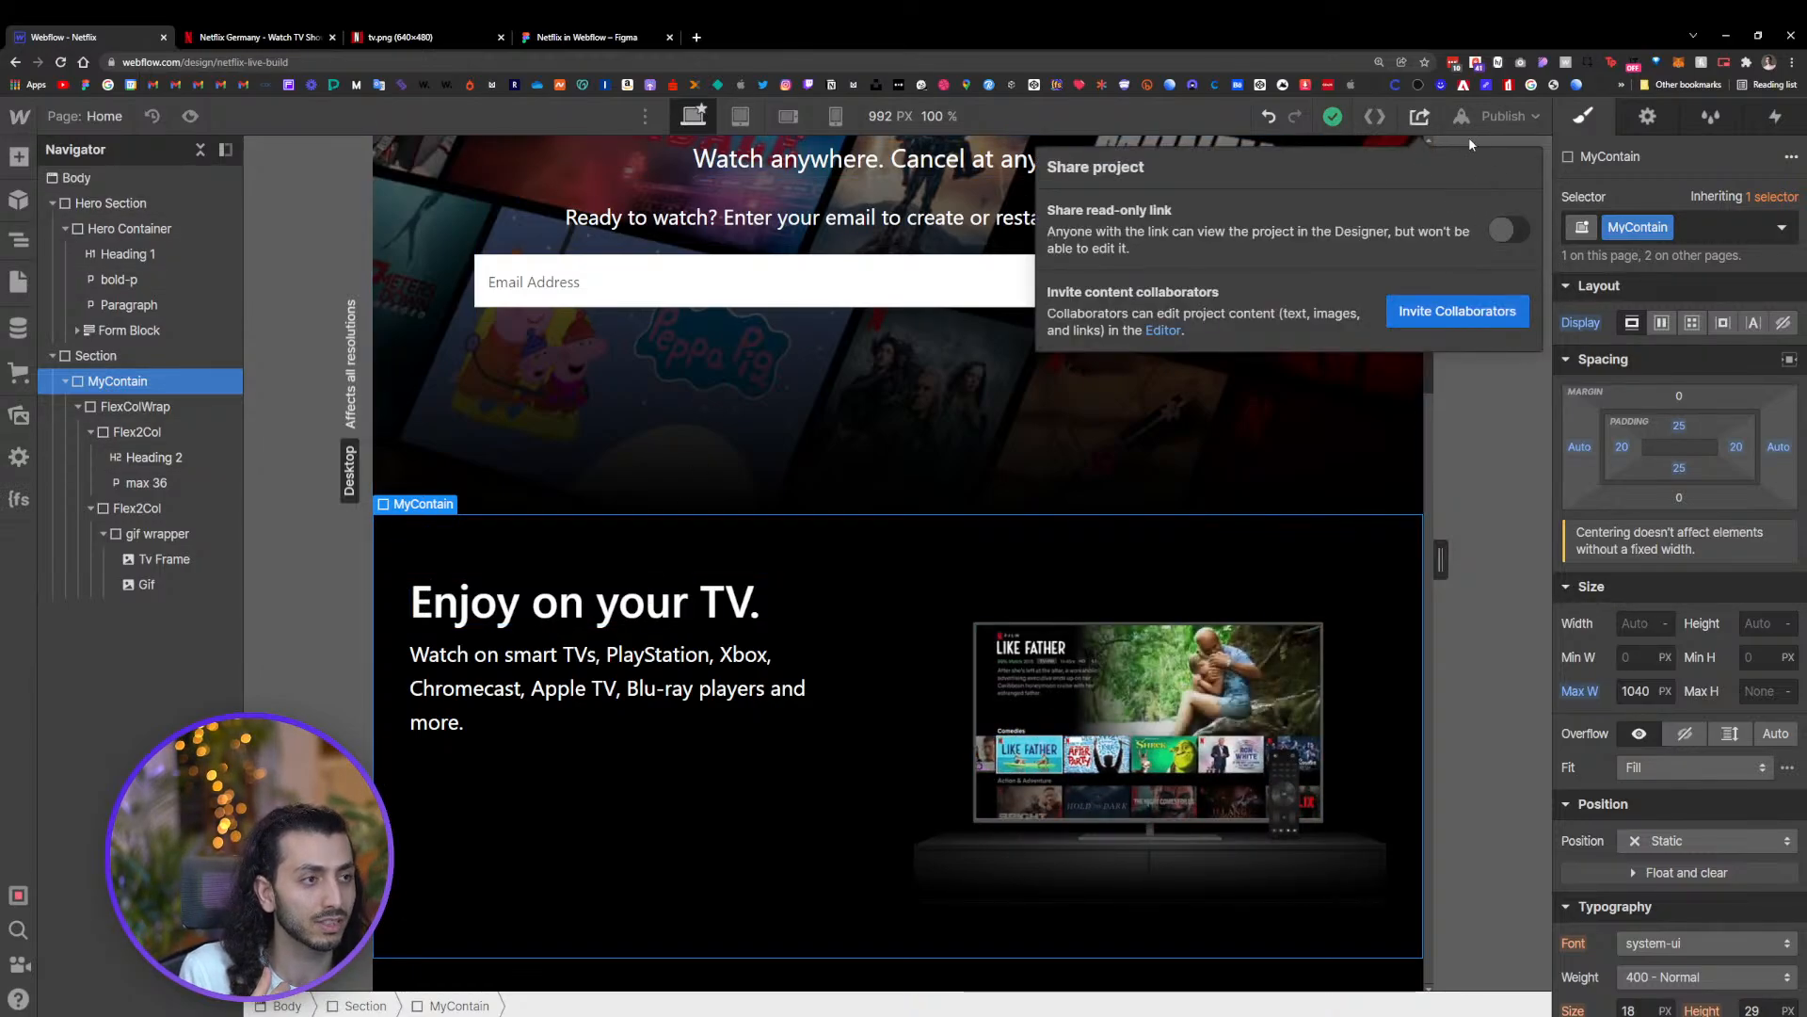
left_click(1374, 116)
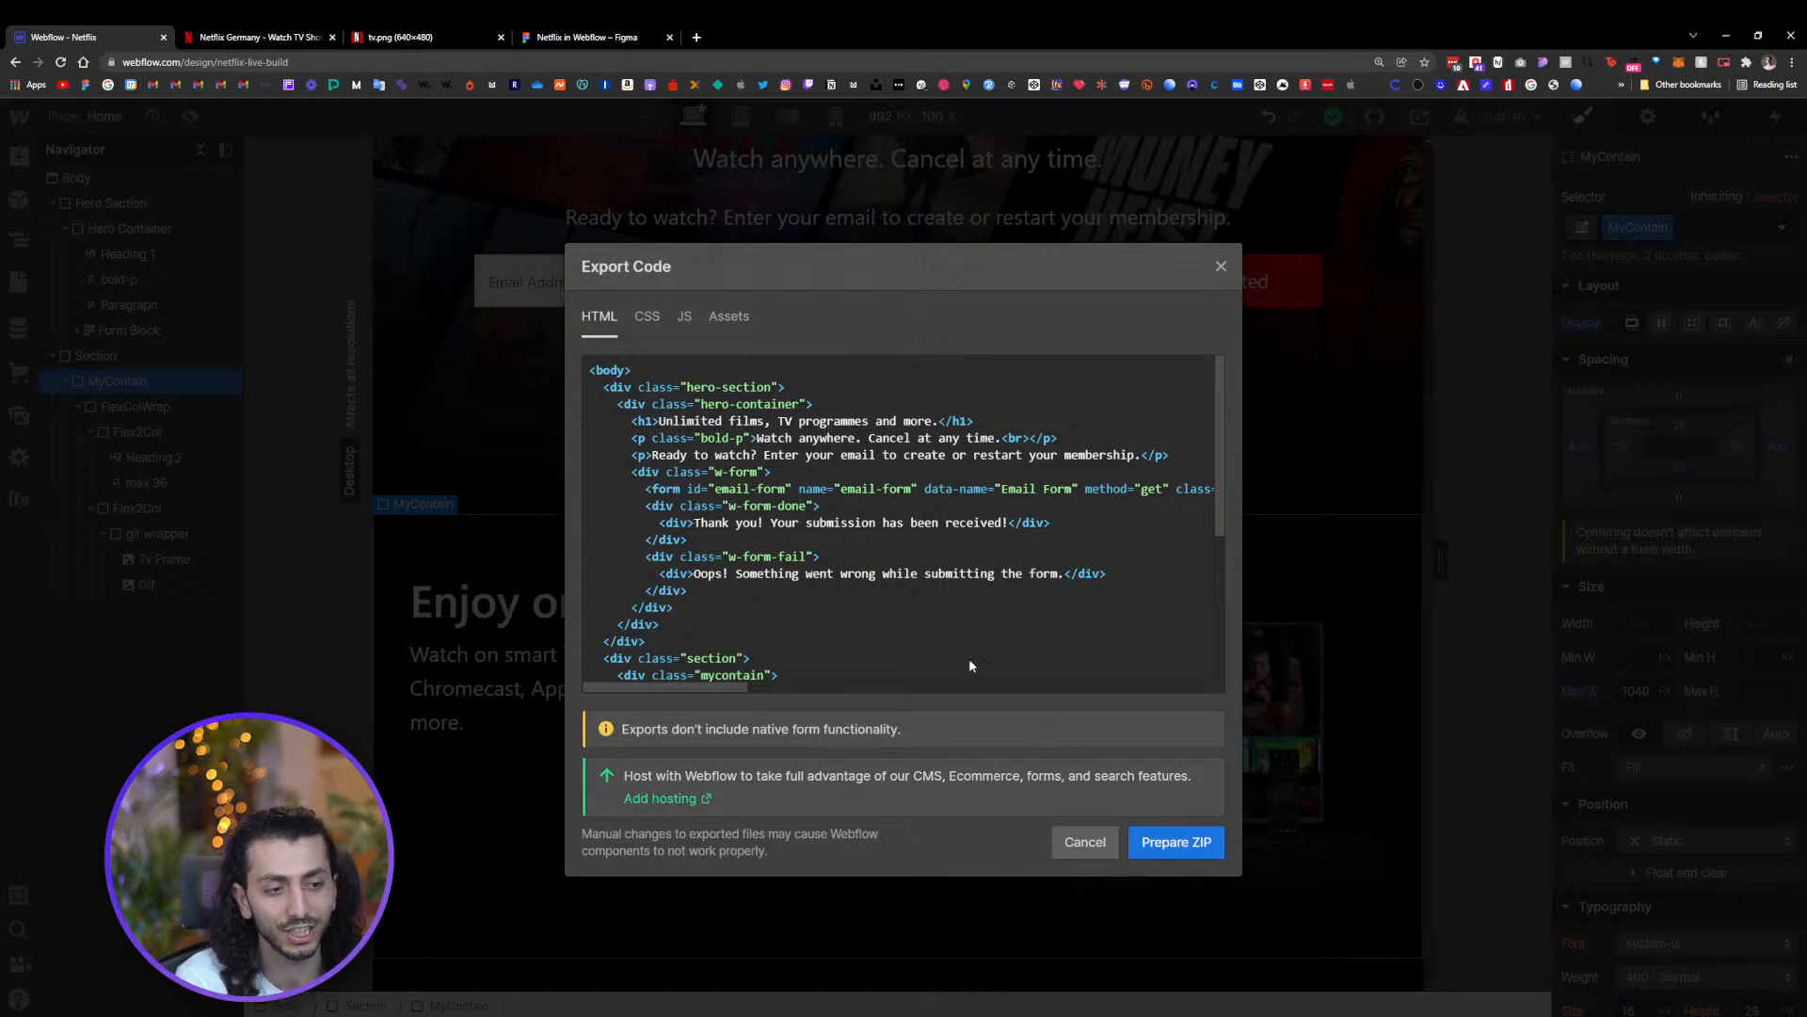
left_click(1084, 841)
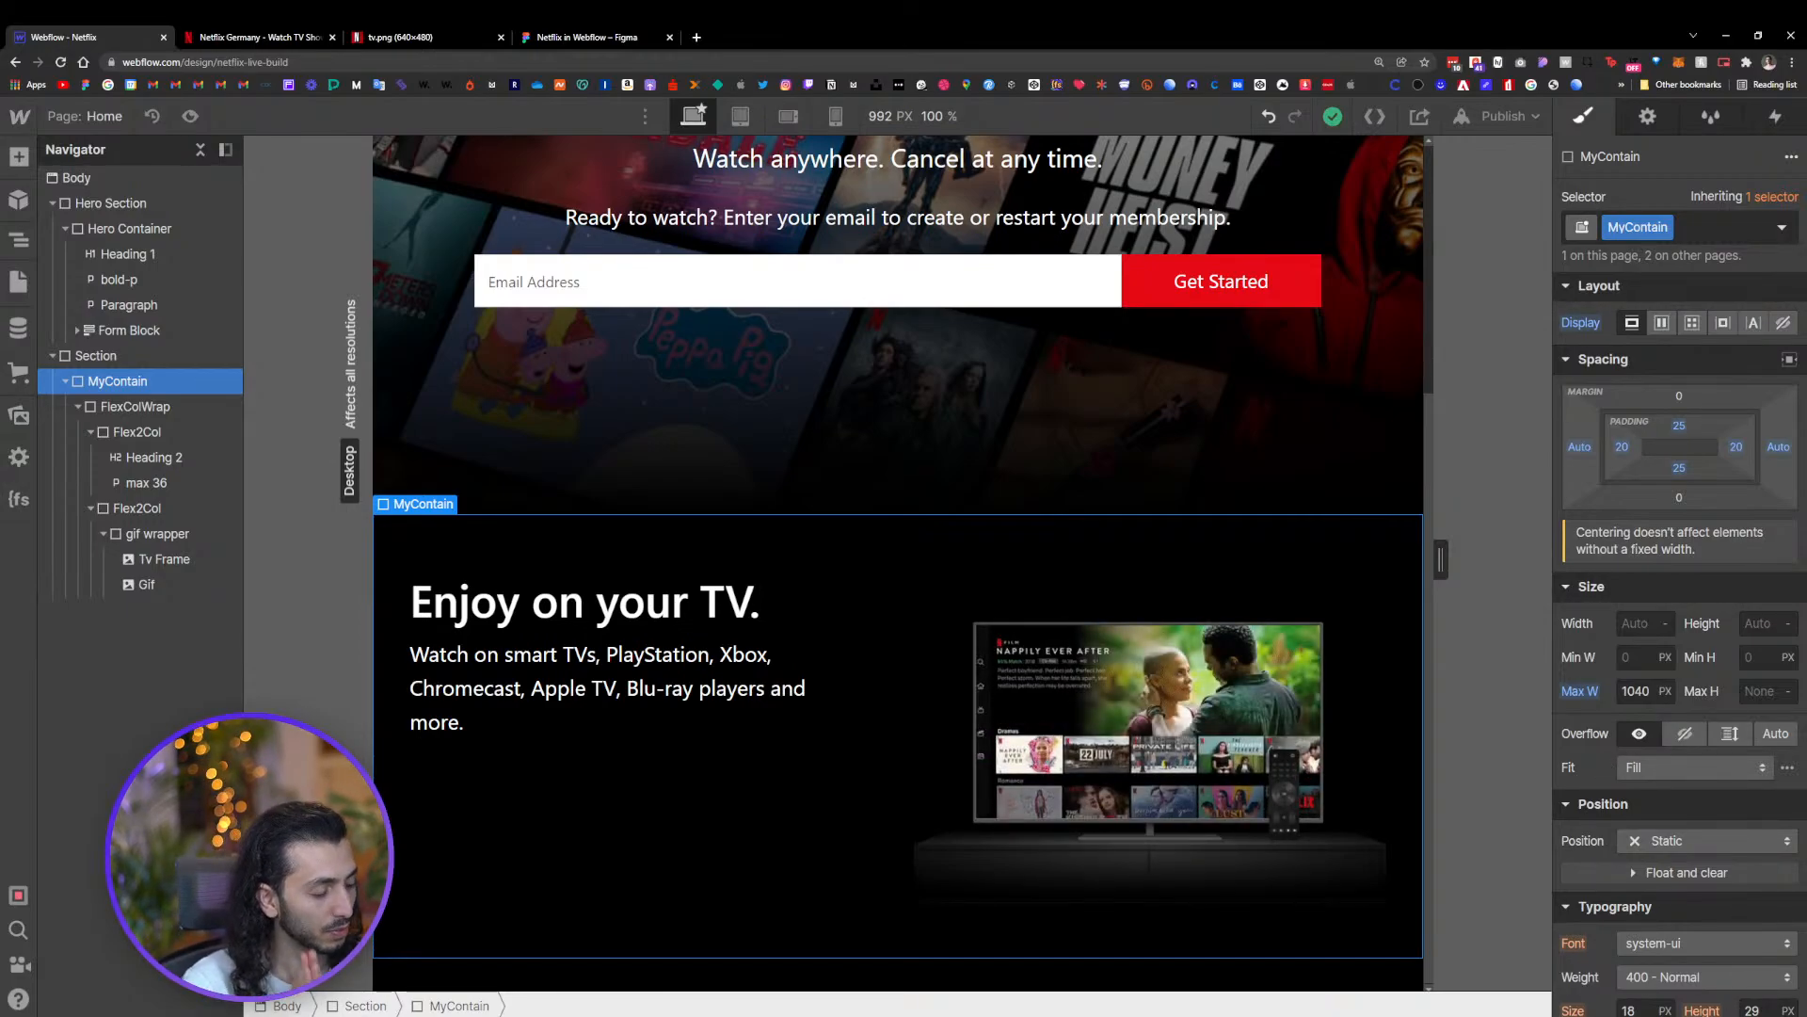
Make the text Flex2Col column a vertical flex layout with its content justified to the center
left_click(828, 766)
left_click(587, 37)
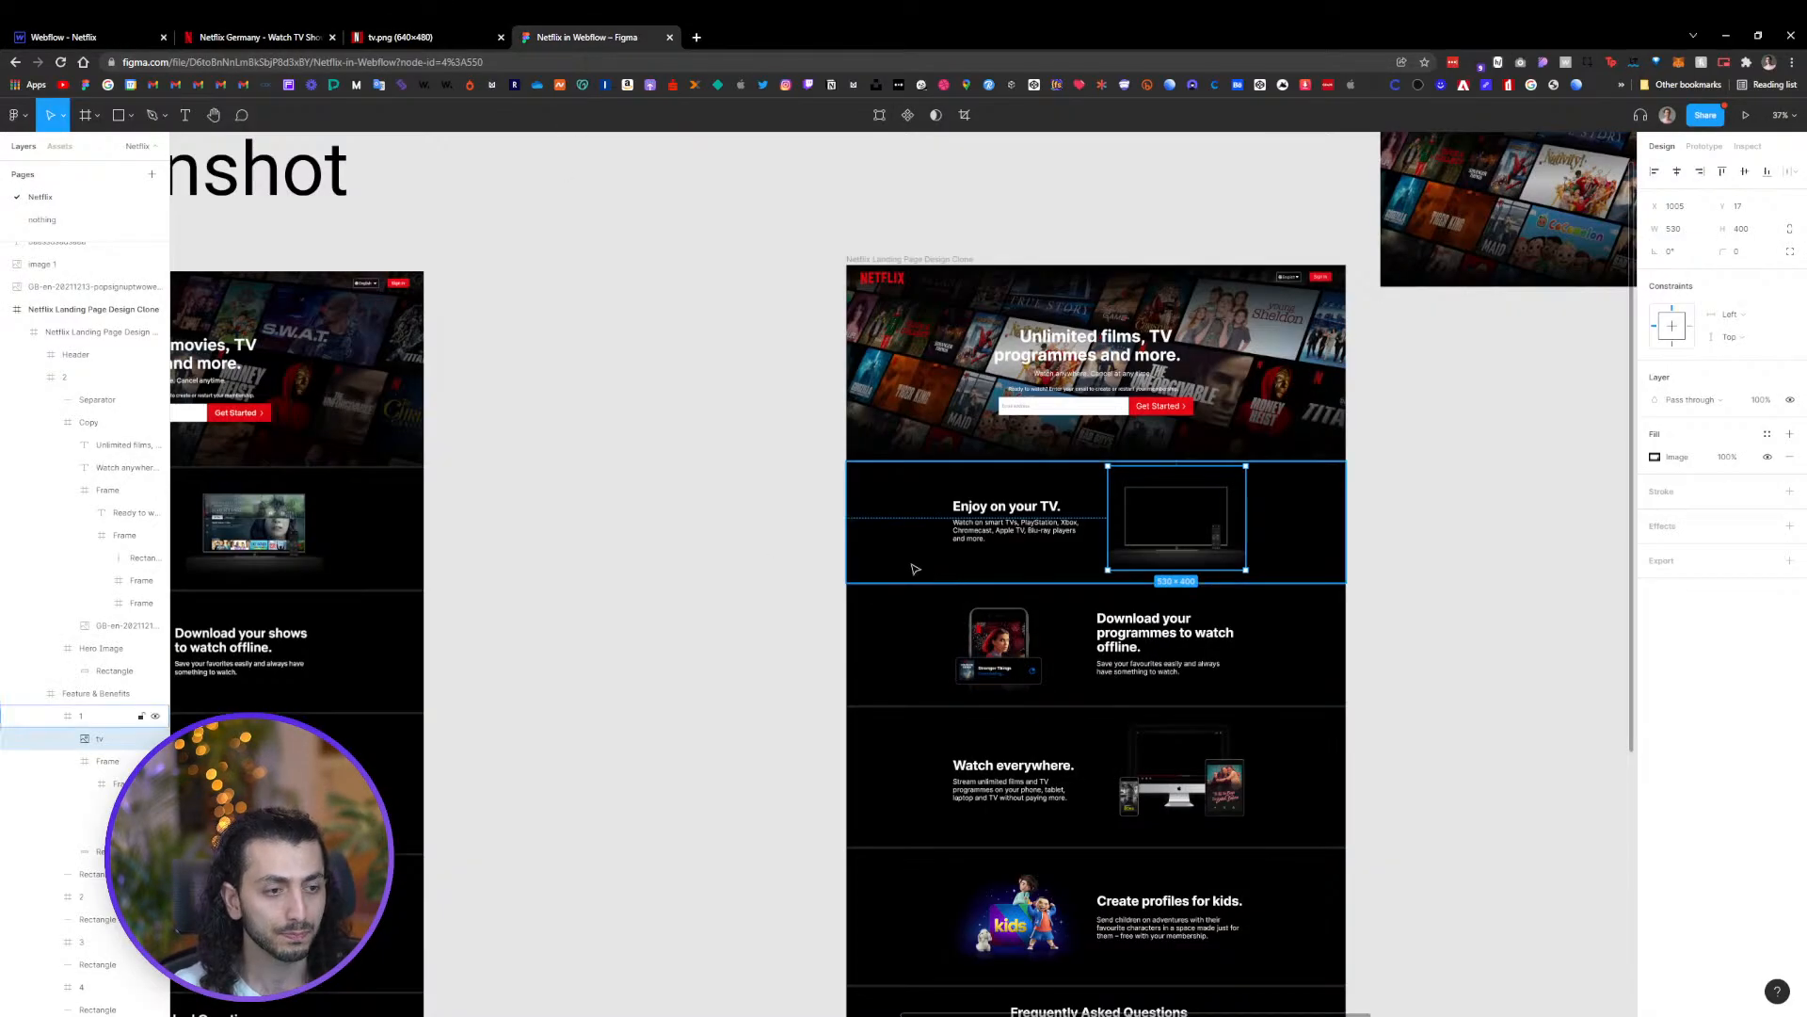
scroll(976, 517, "up", 3)
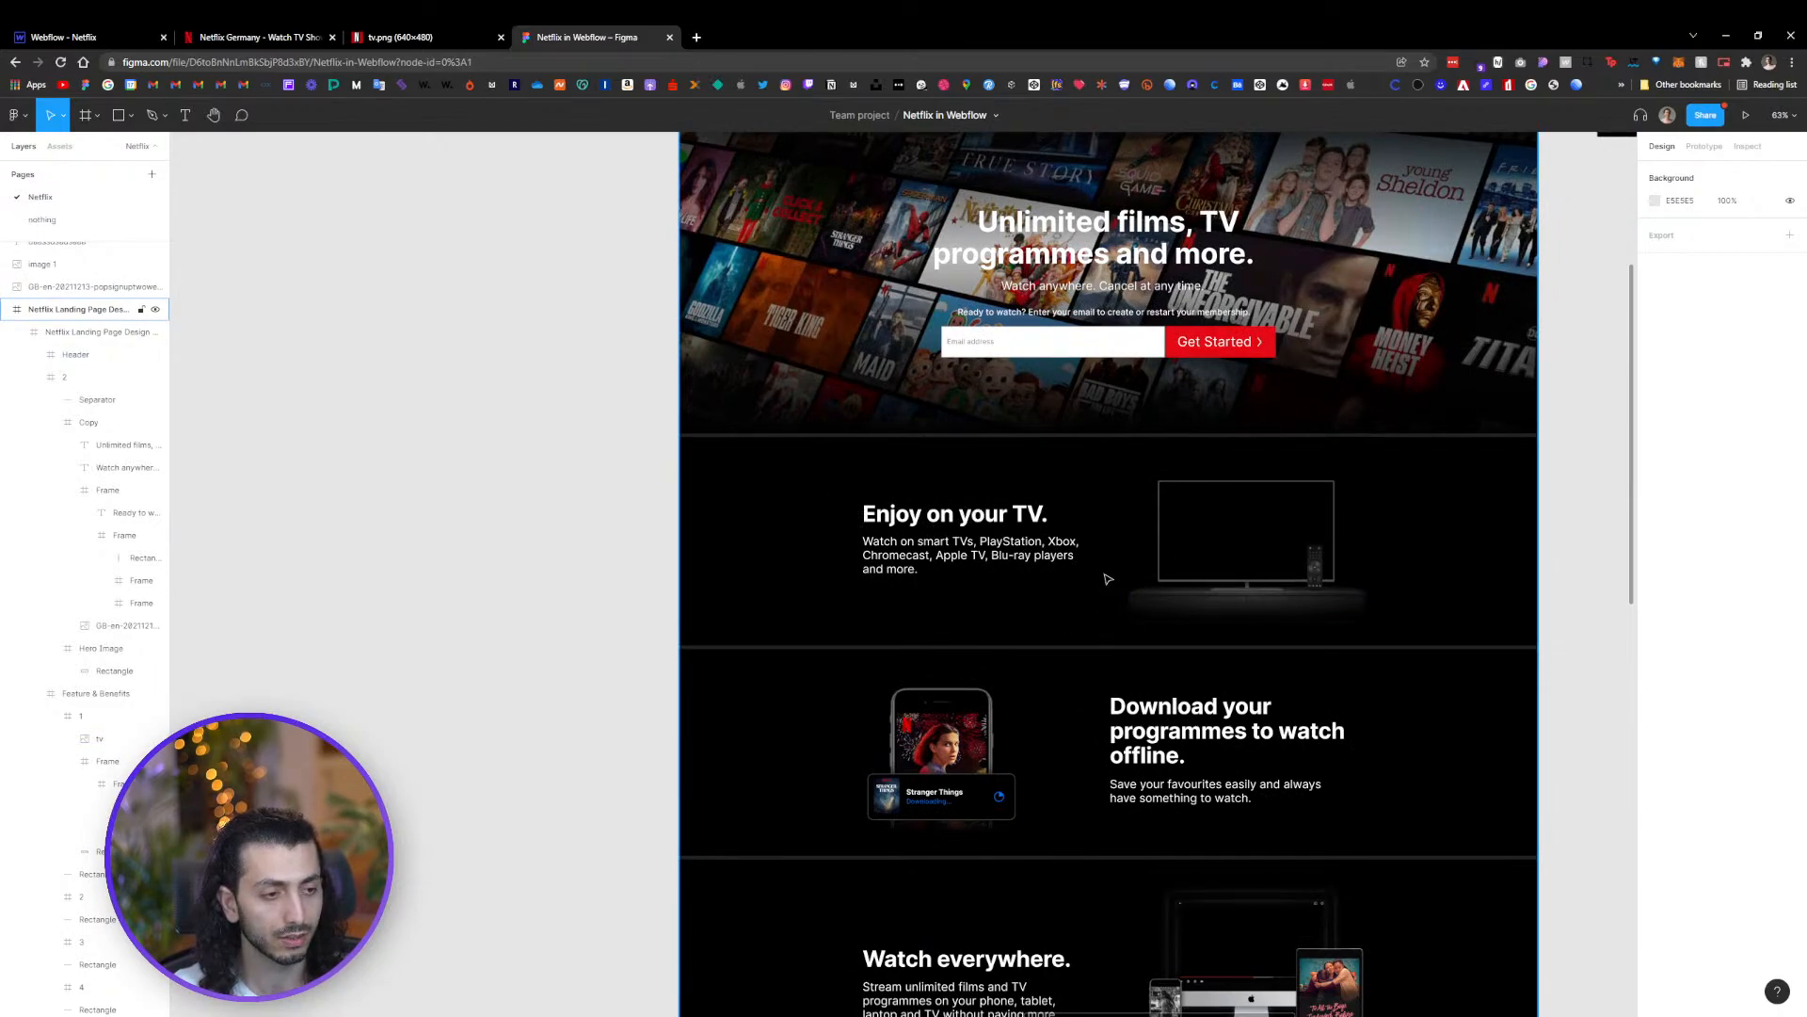
left_click(94, 40)
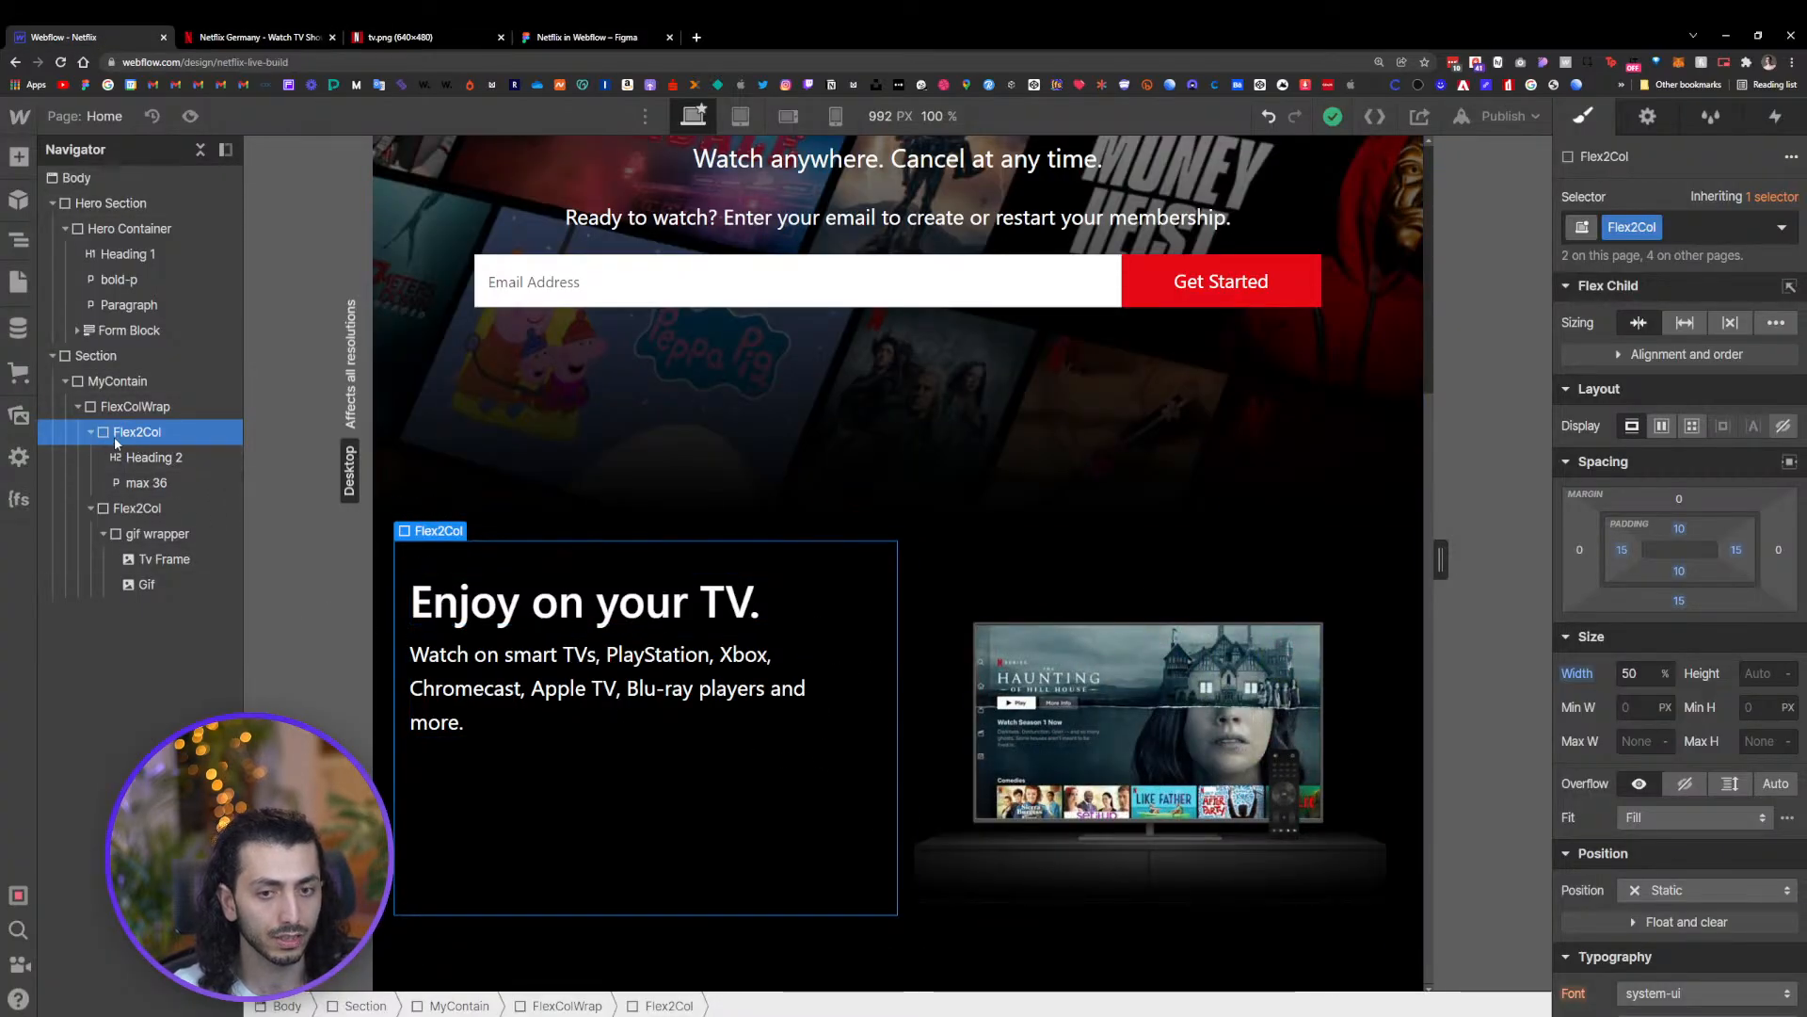
left_click(1662, 427)
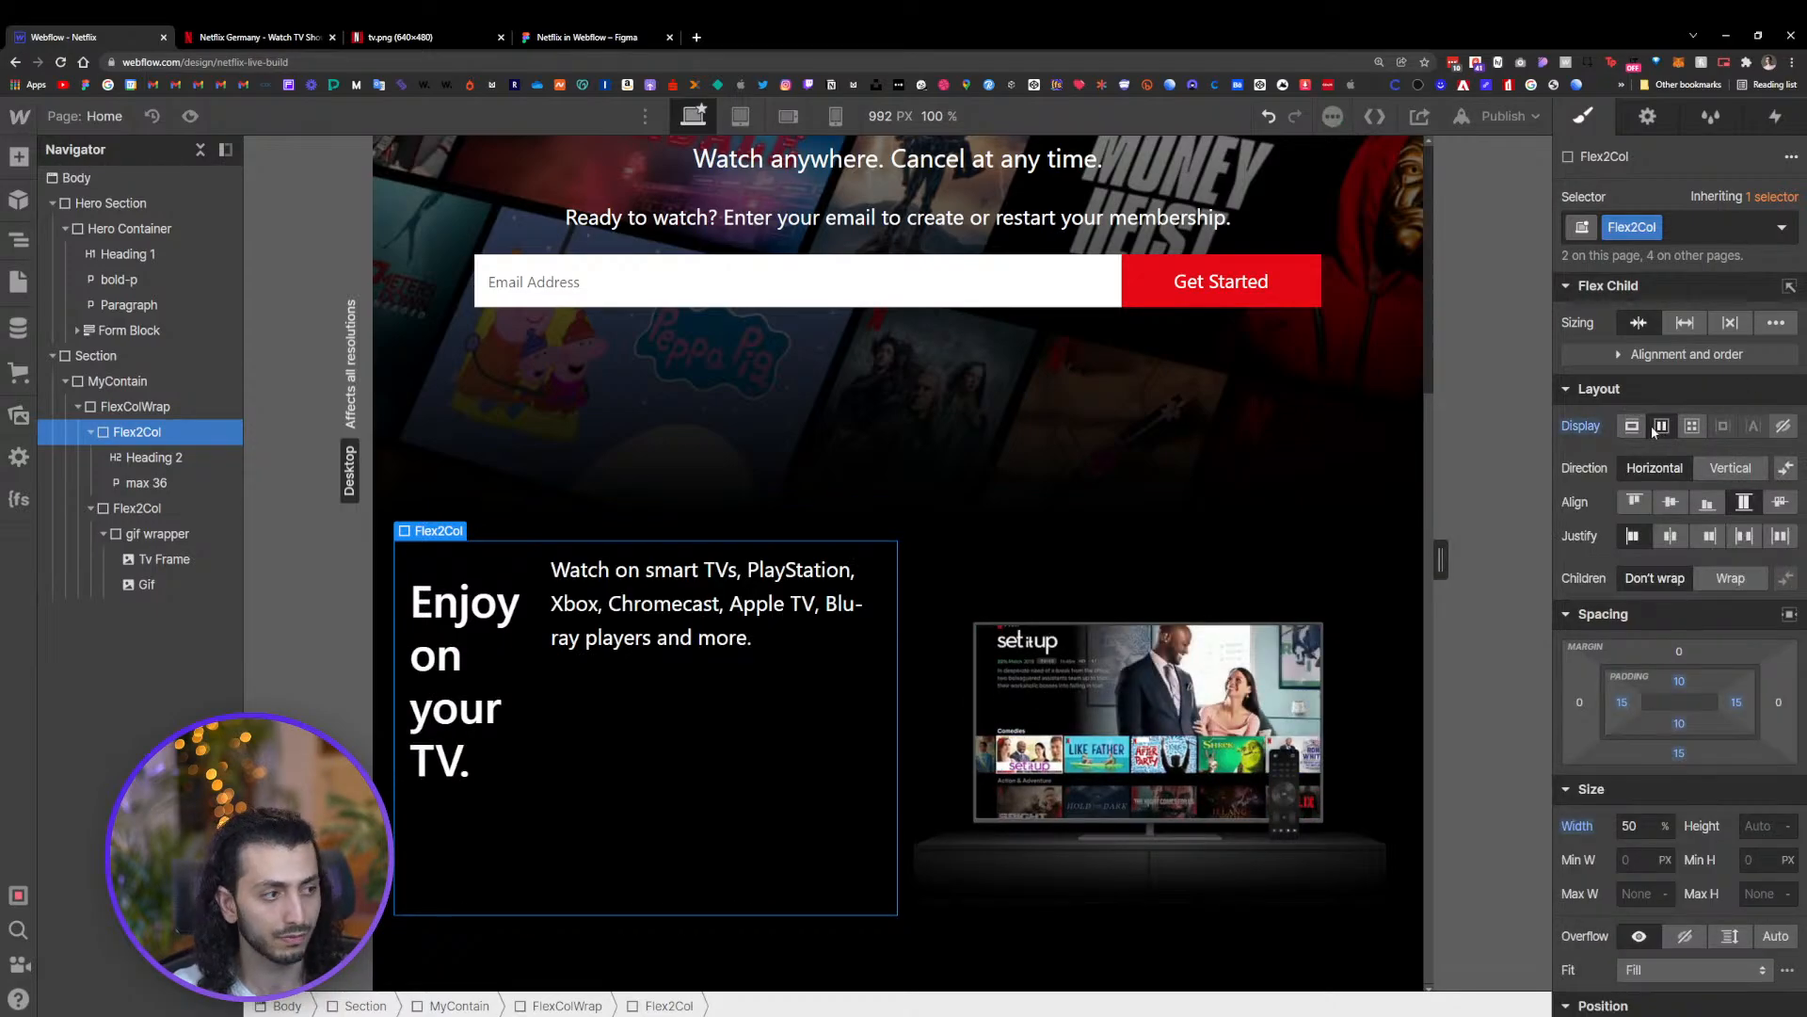
left_click(1741, 475)
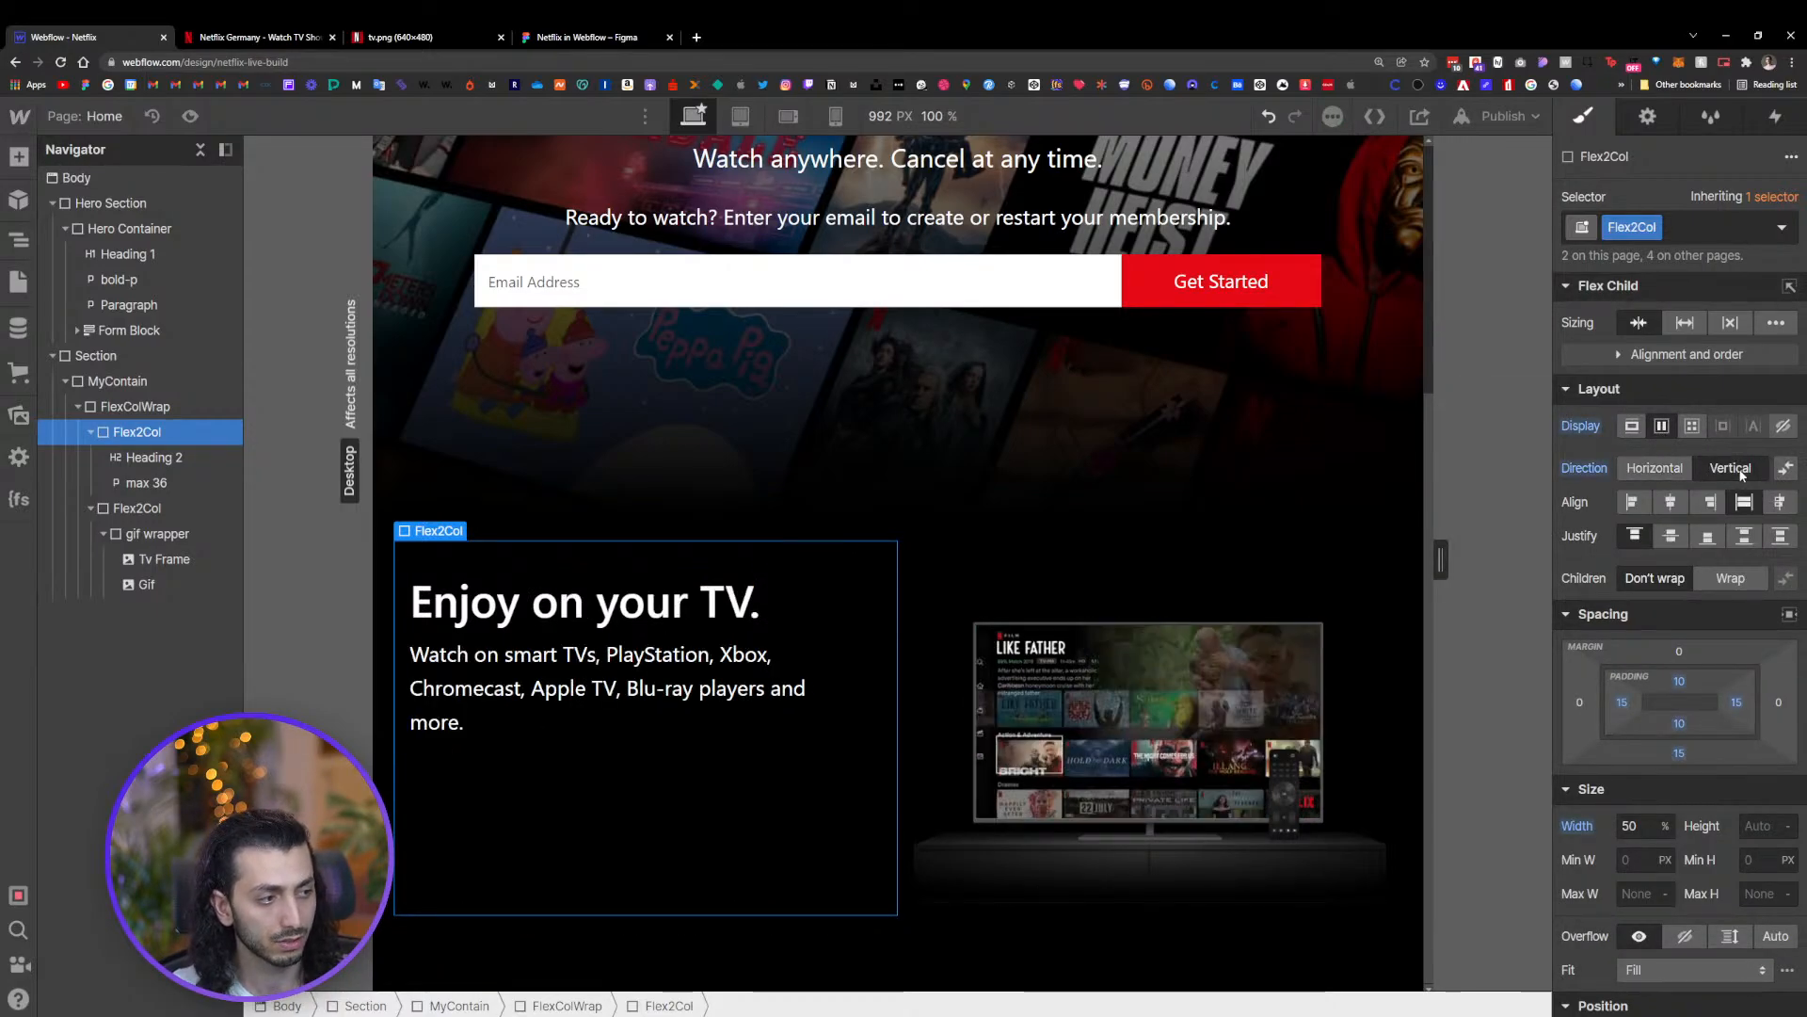
left_click(1676, 540)
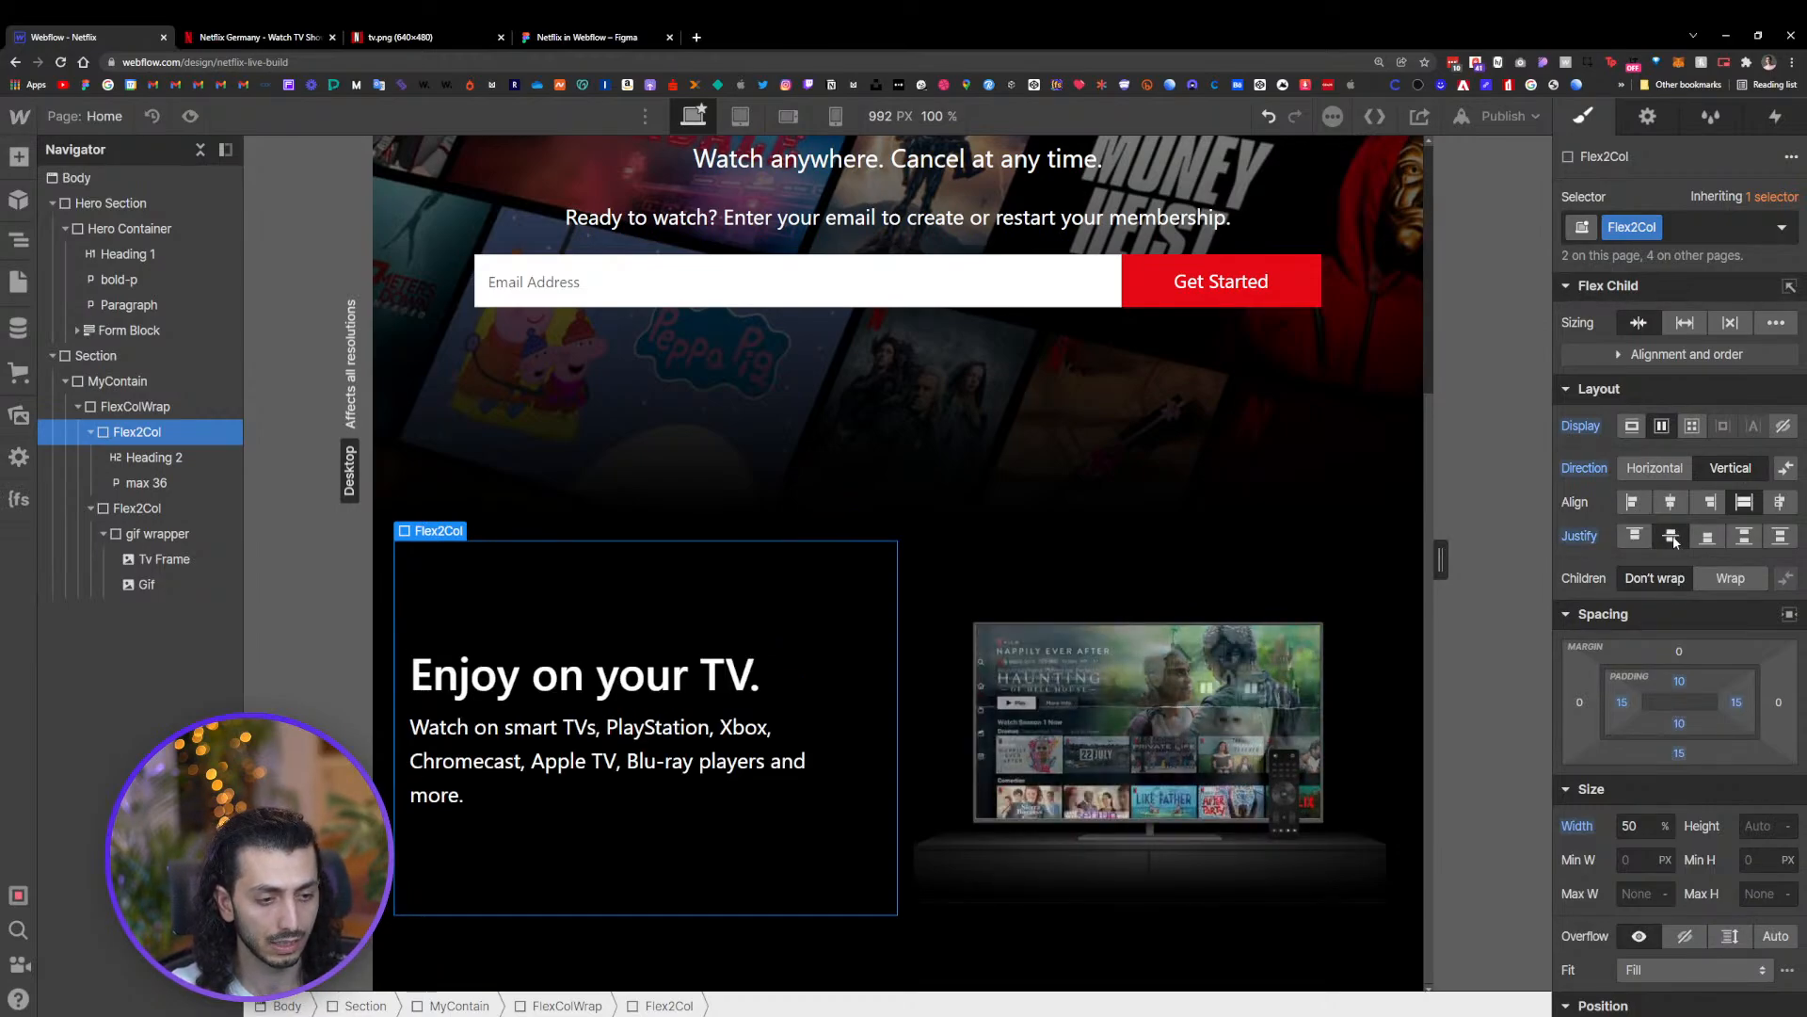
Compare the 'Enjoy on your TV.' section with the live Netflix site and the Figma design
left_click(1190, 603)
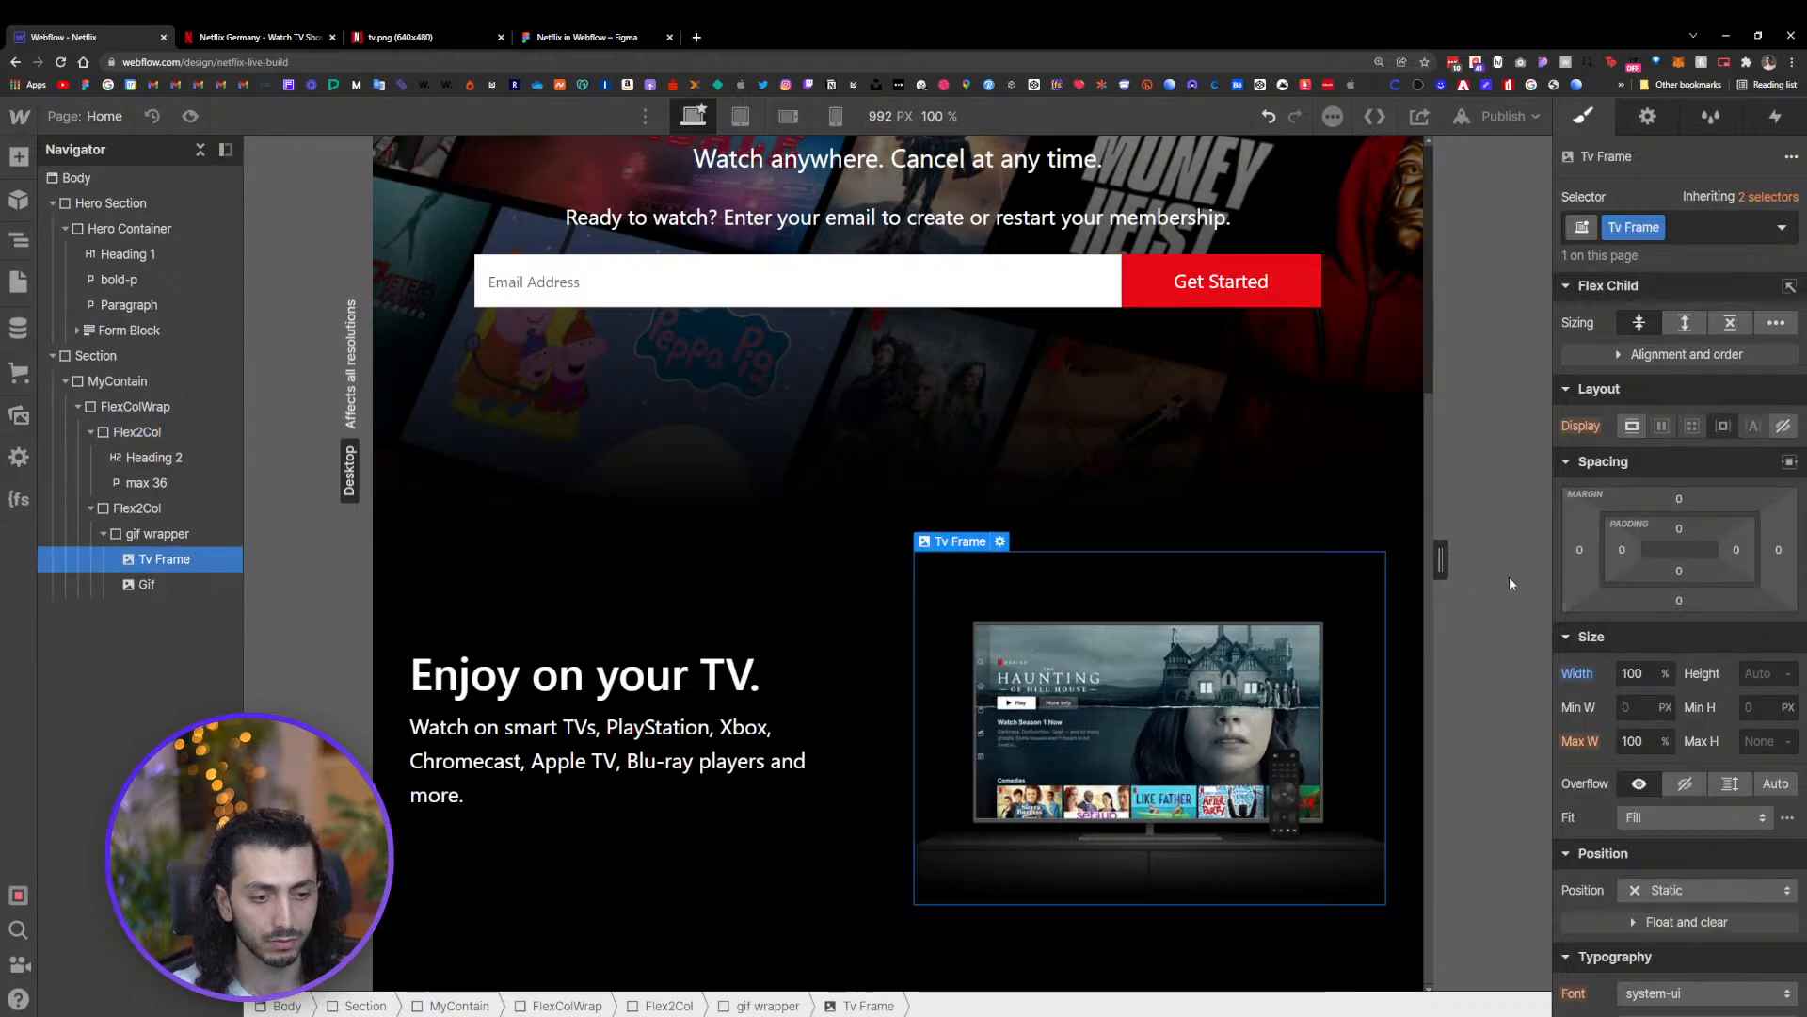
left_click(858, 532)
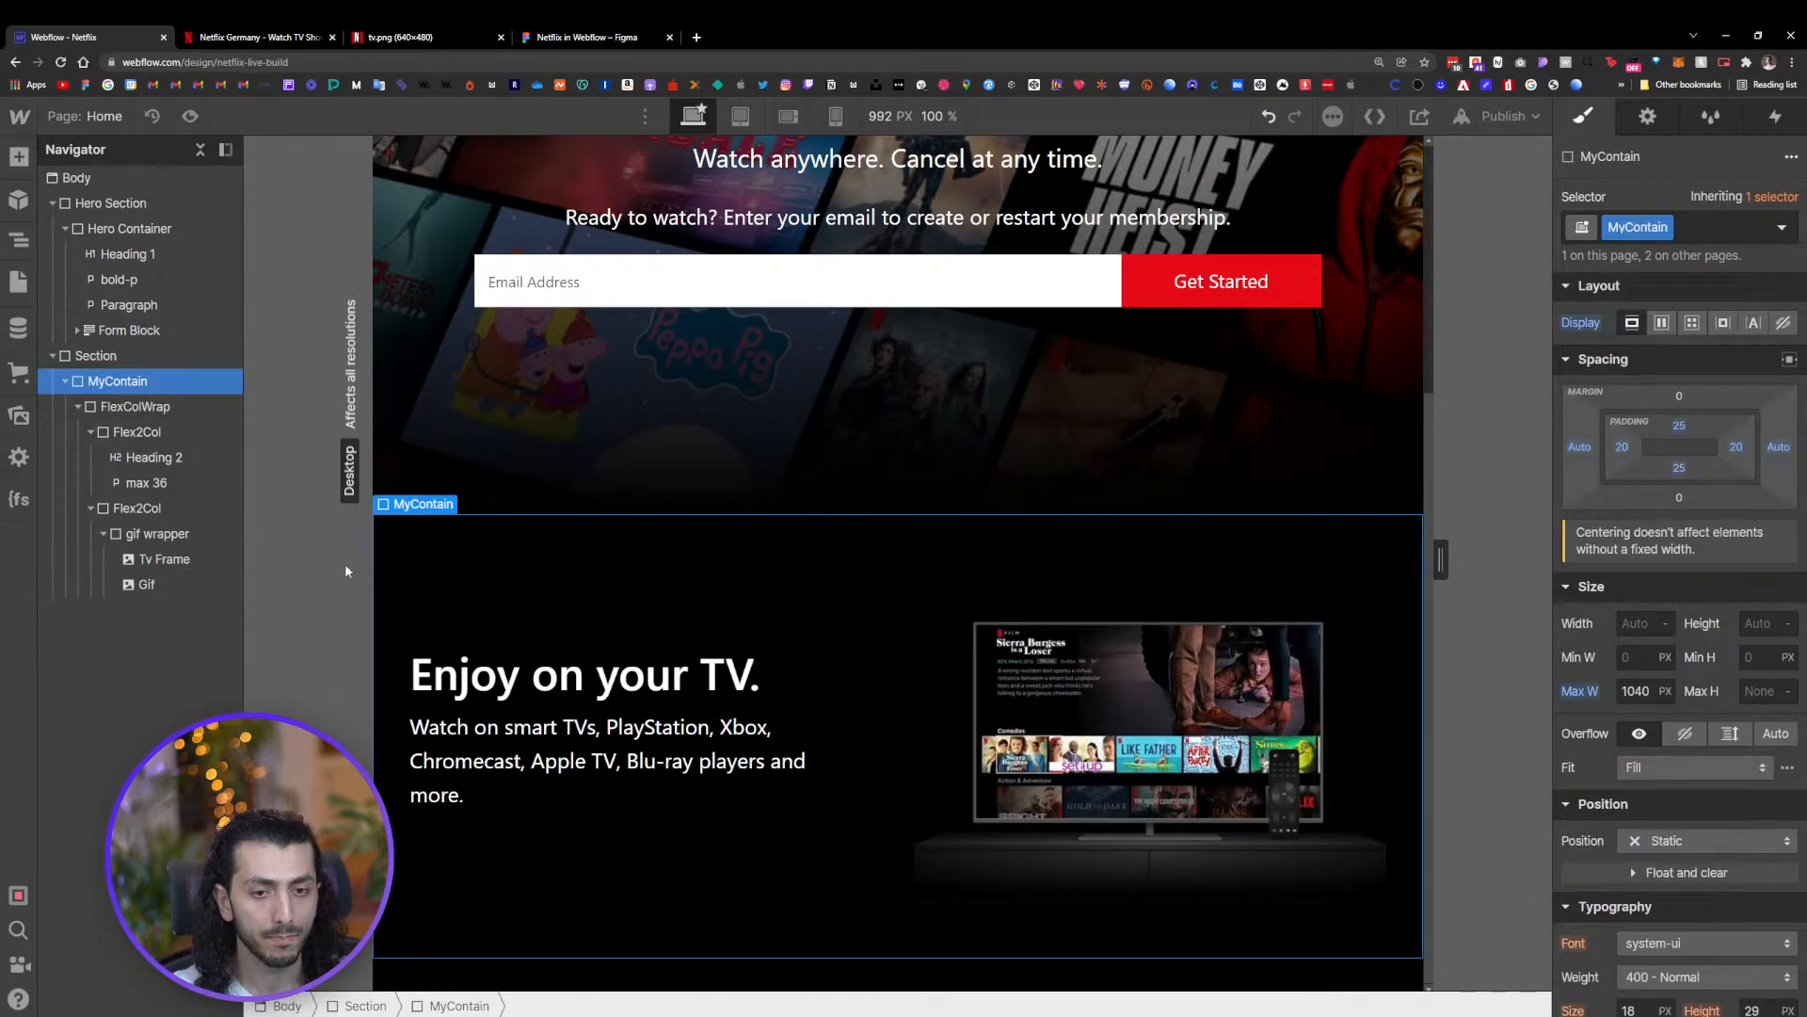
left_click(262, 38)
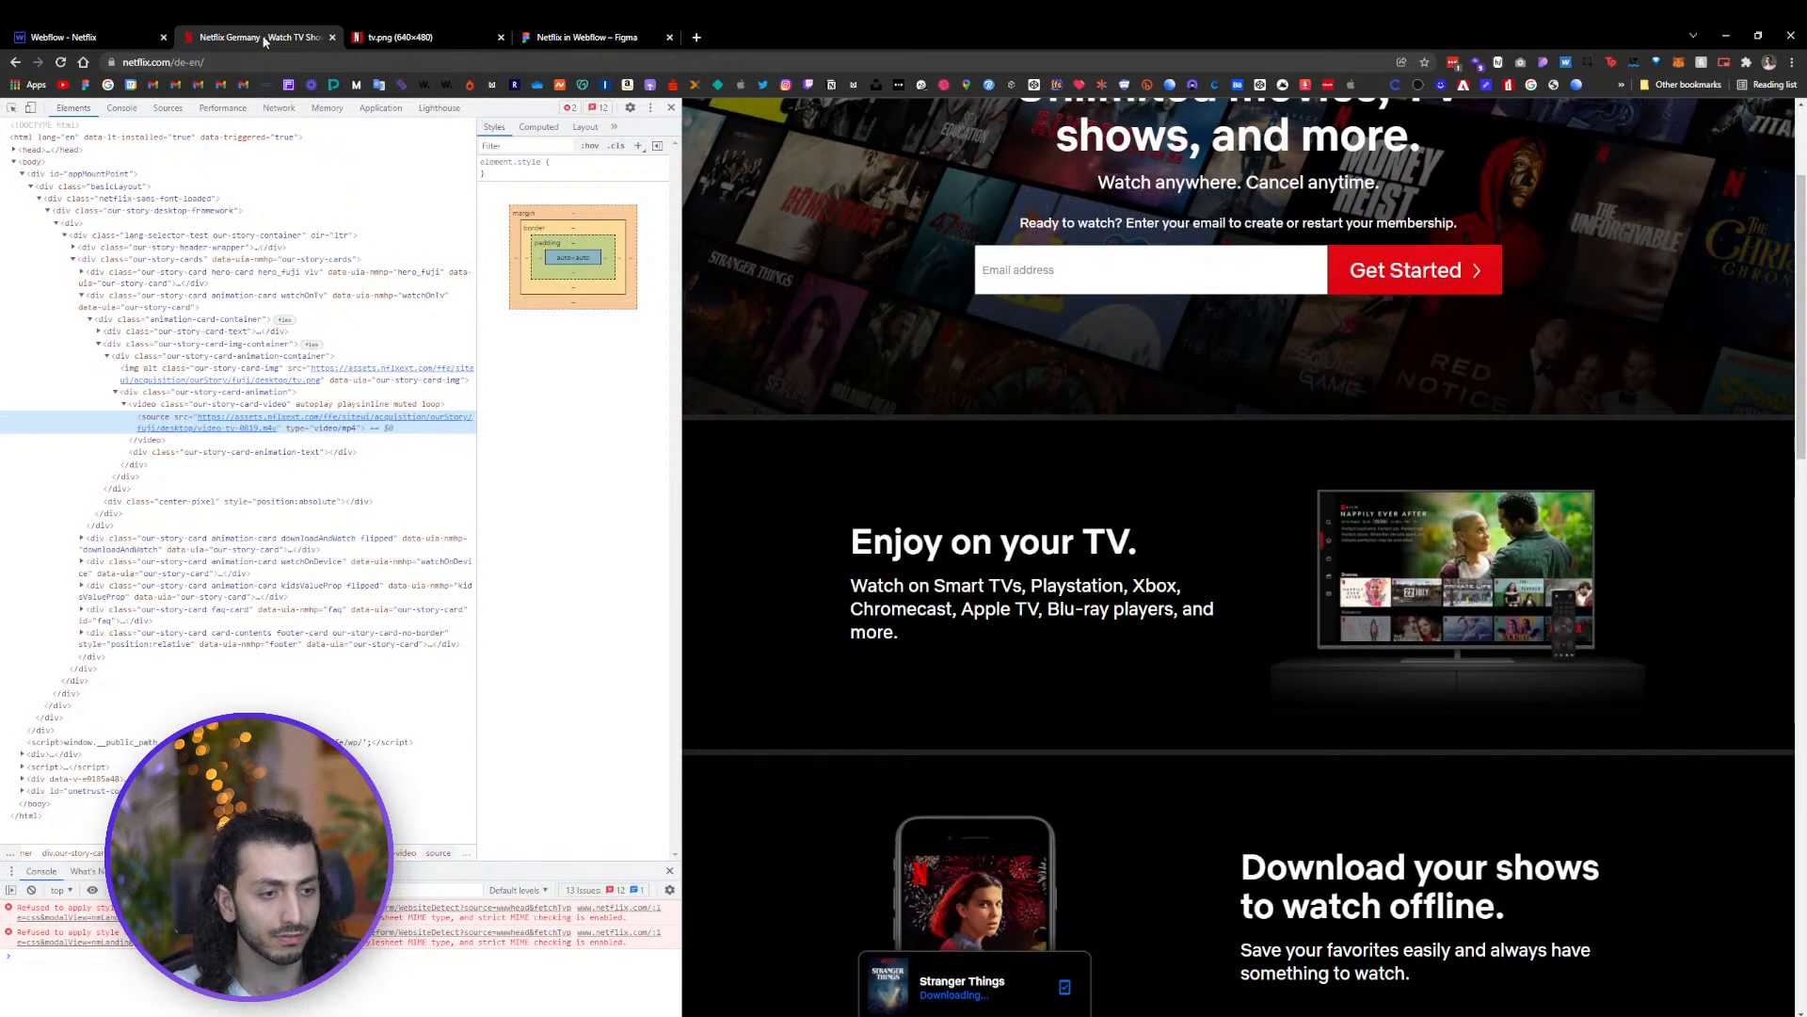
left_click(586, 38)
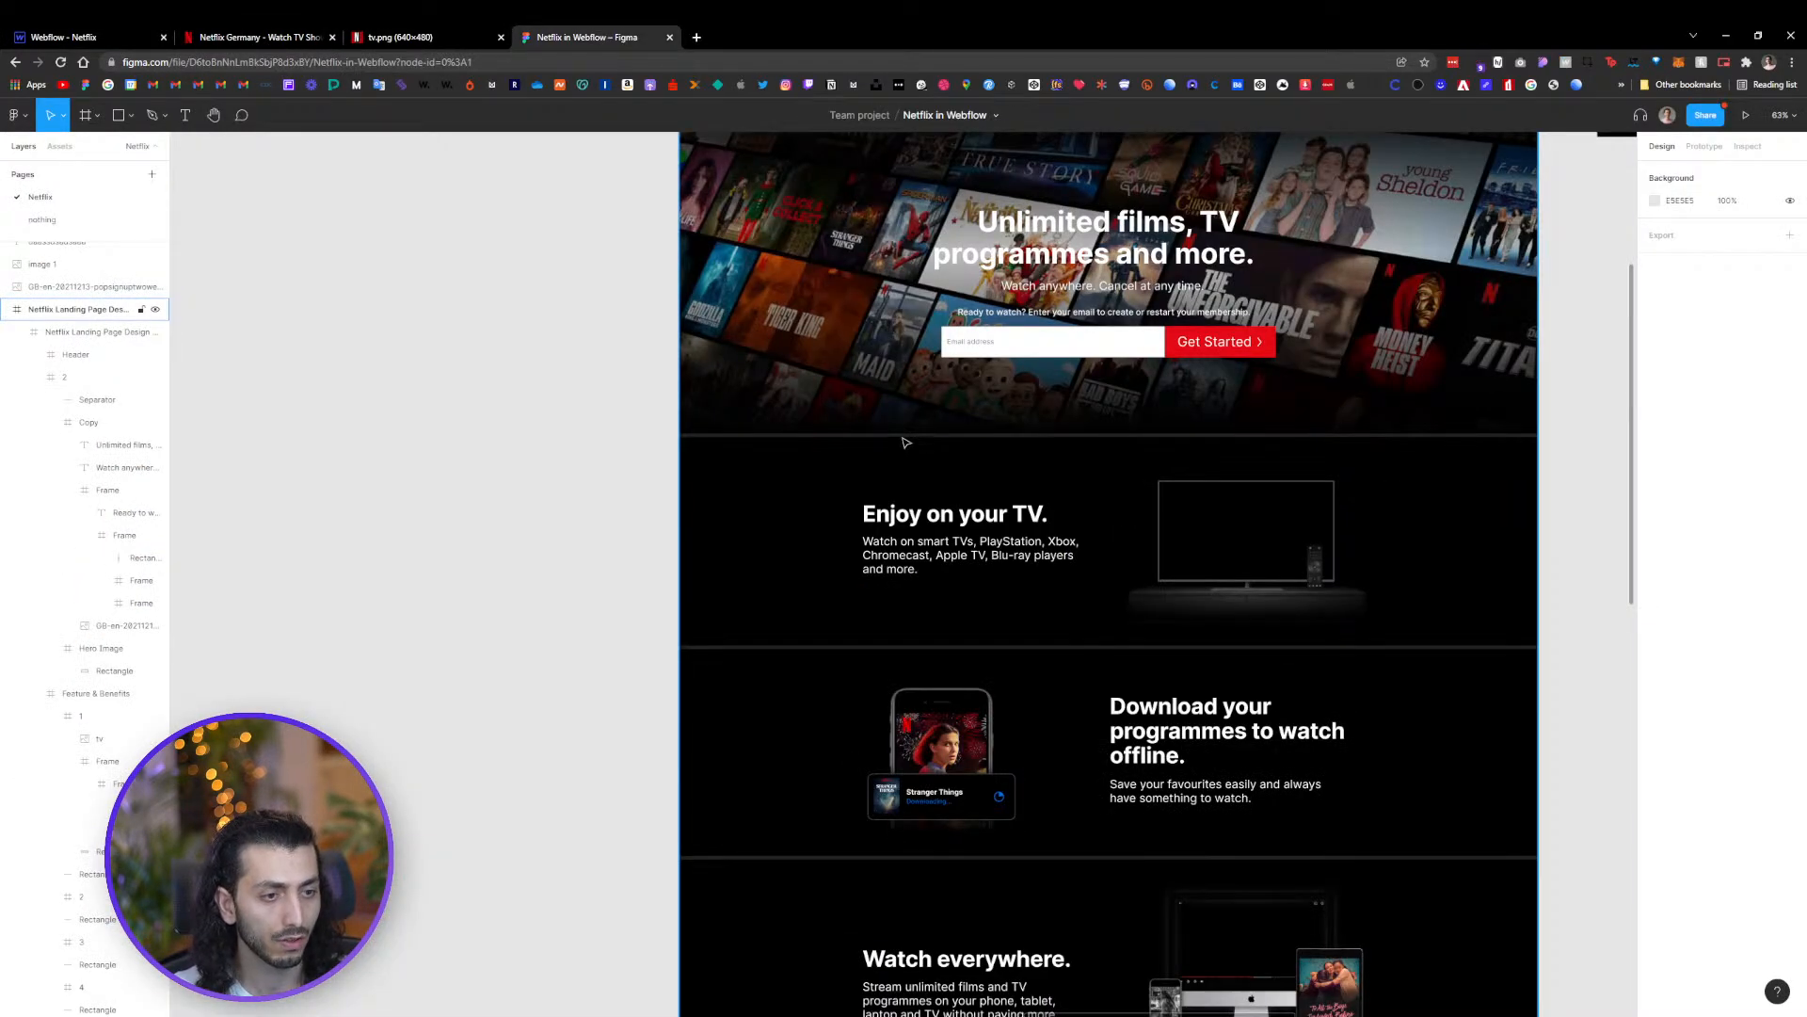
scroll(938, 430, "up", 4)
scroll(979, 443, "down", 12)
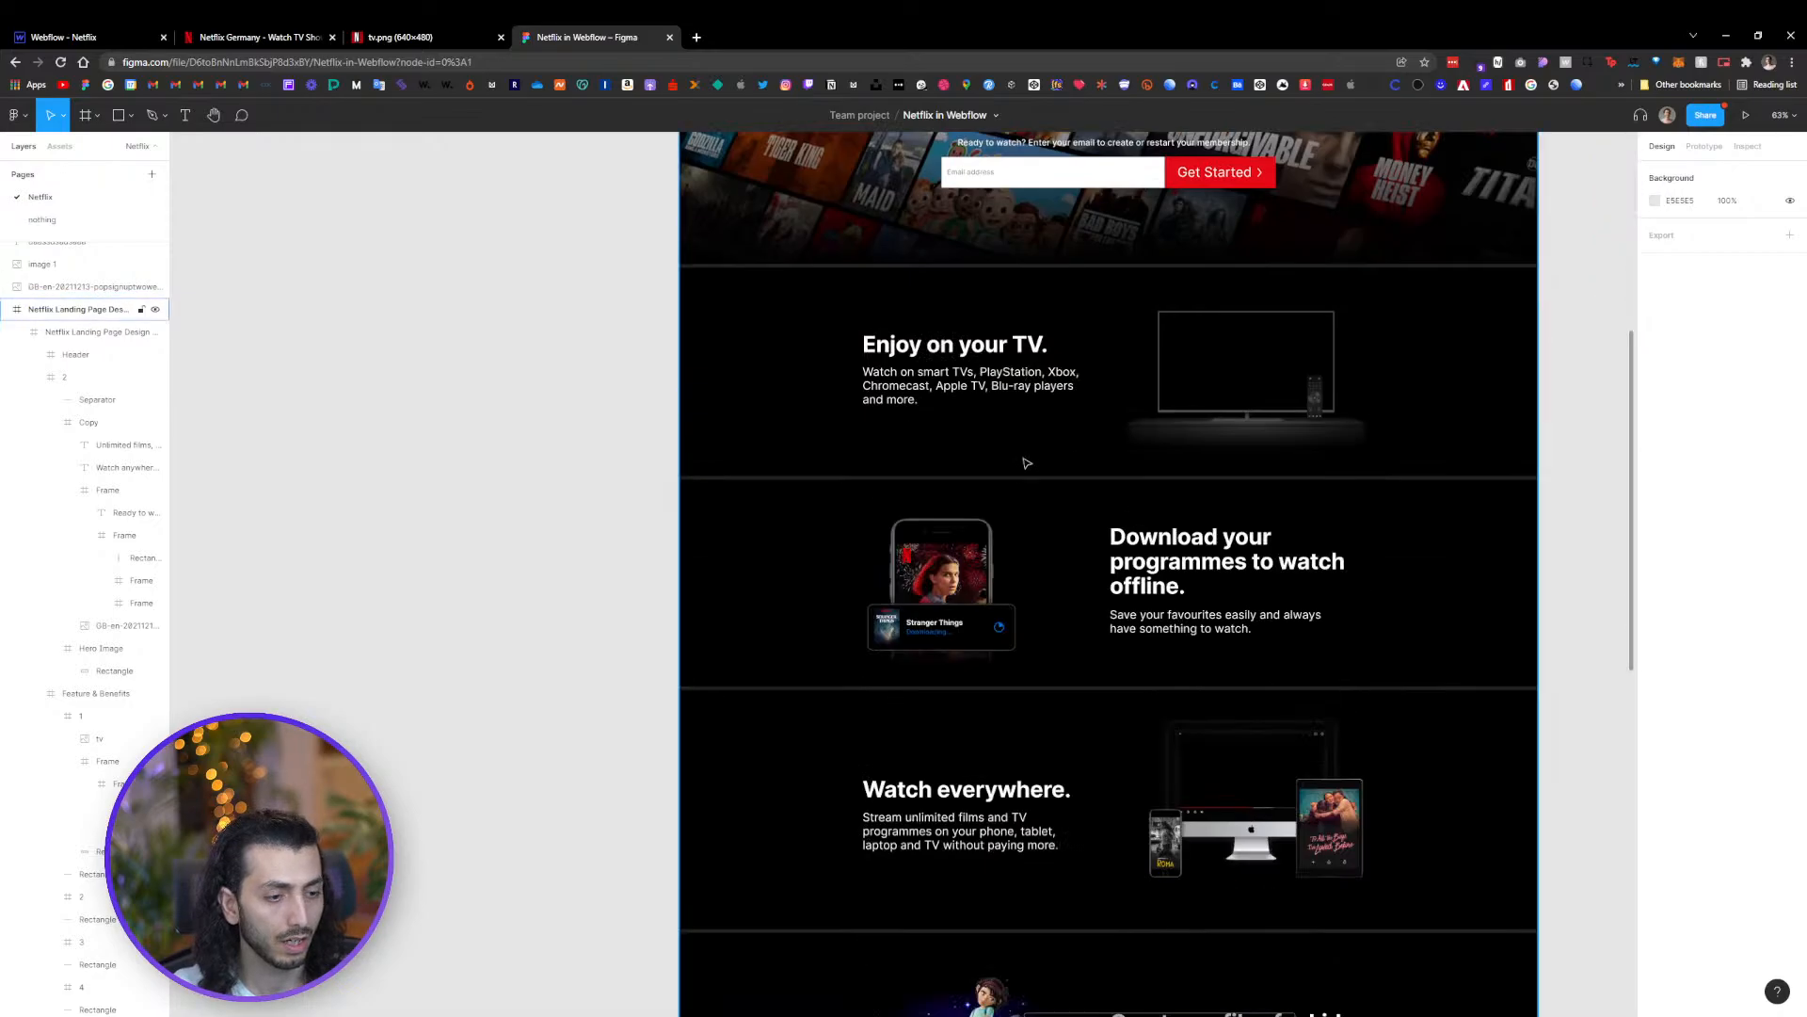
scroll(1015, 455, "down", 4)
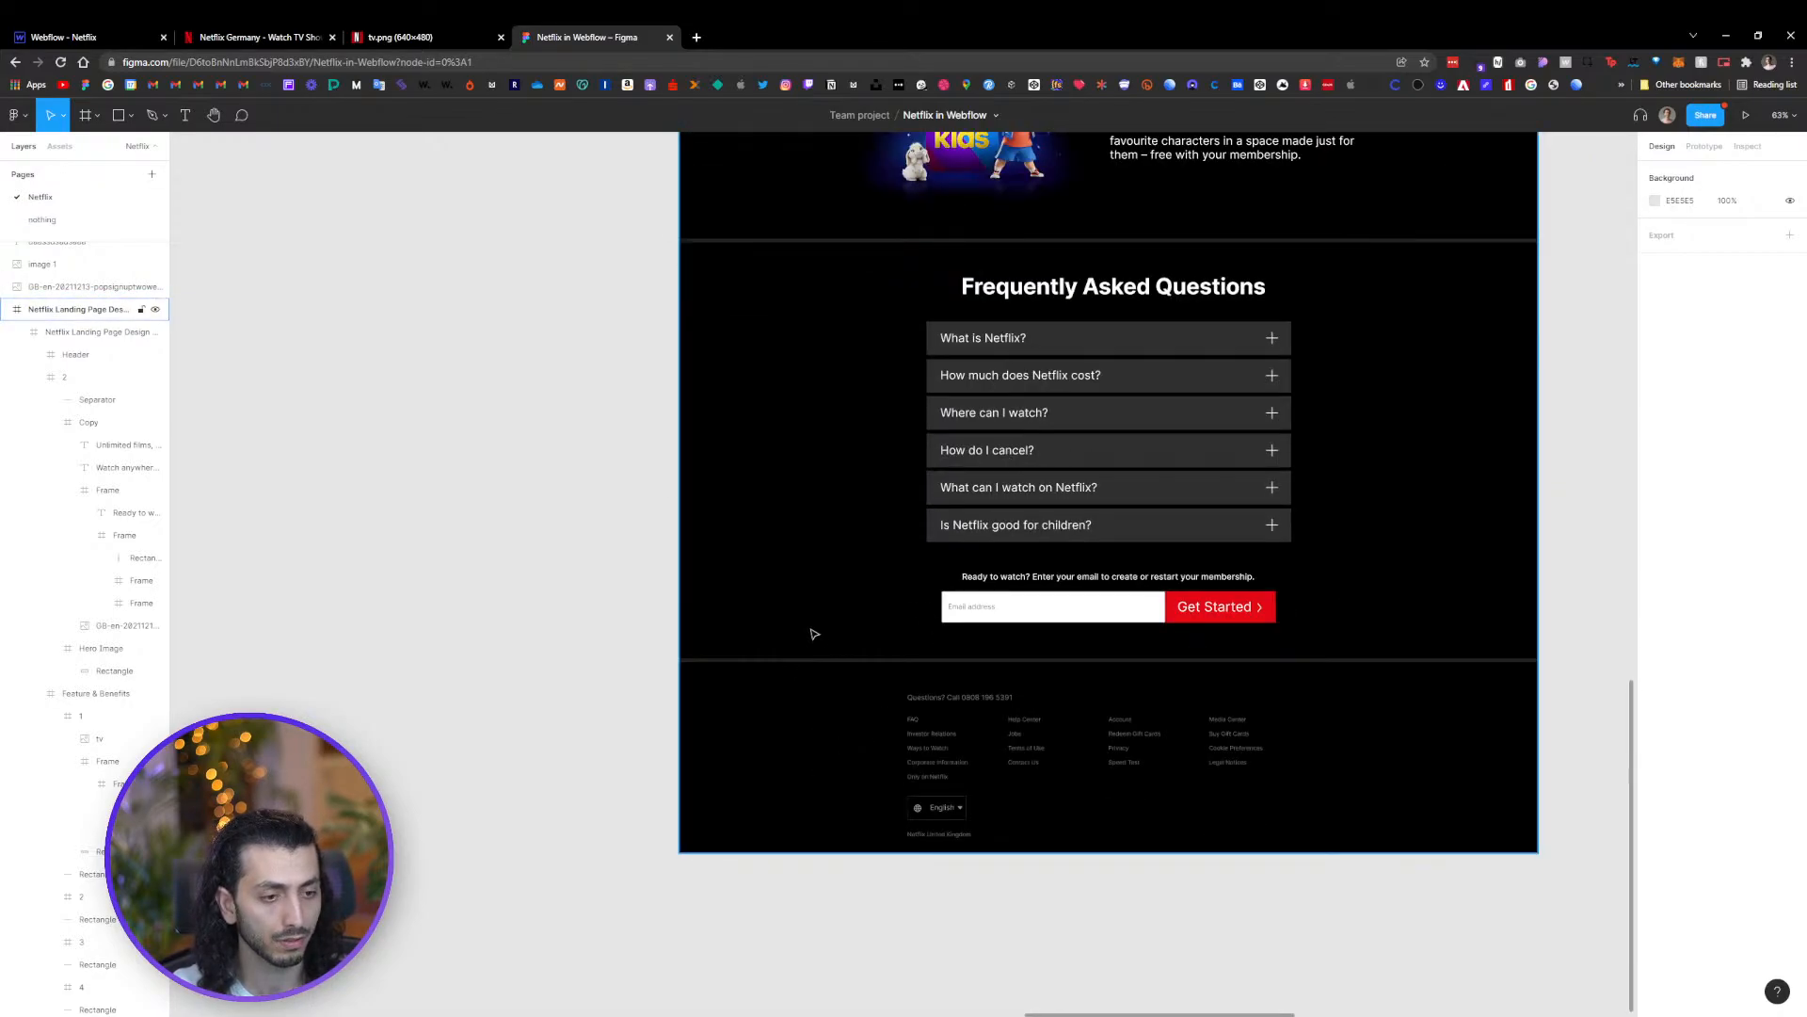
scroll(814, 634, "up", 10)
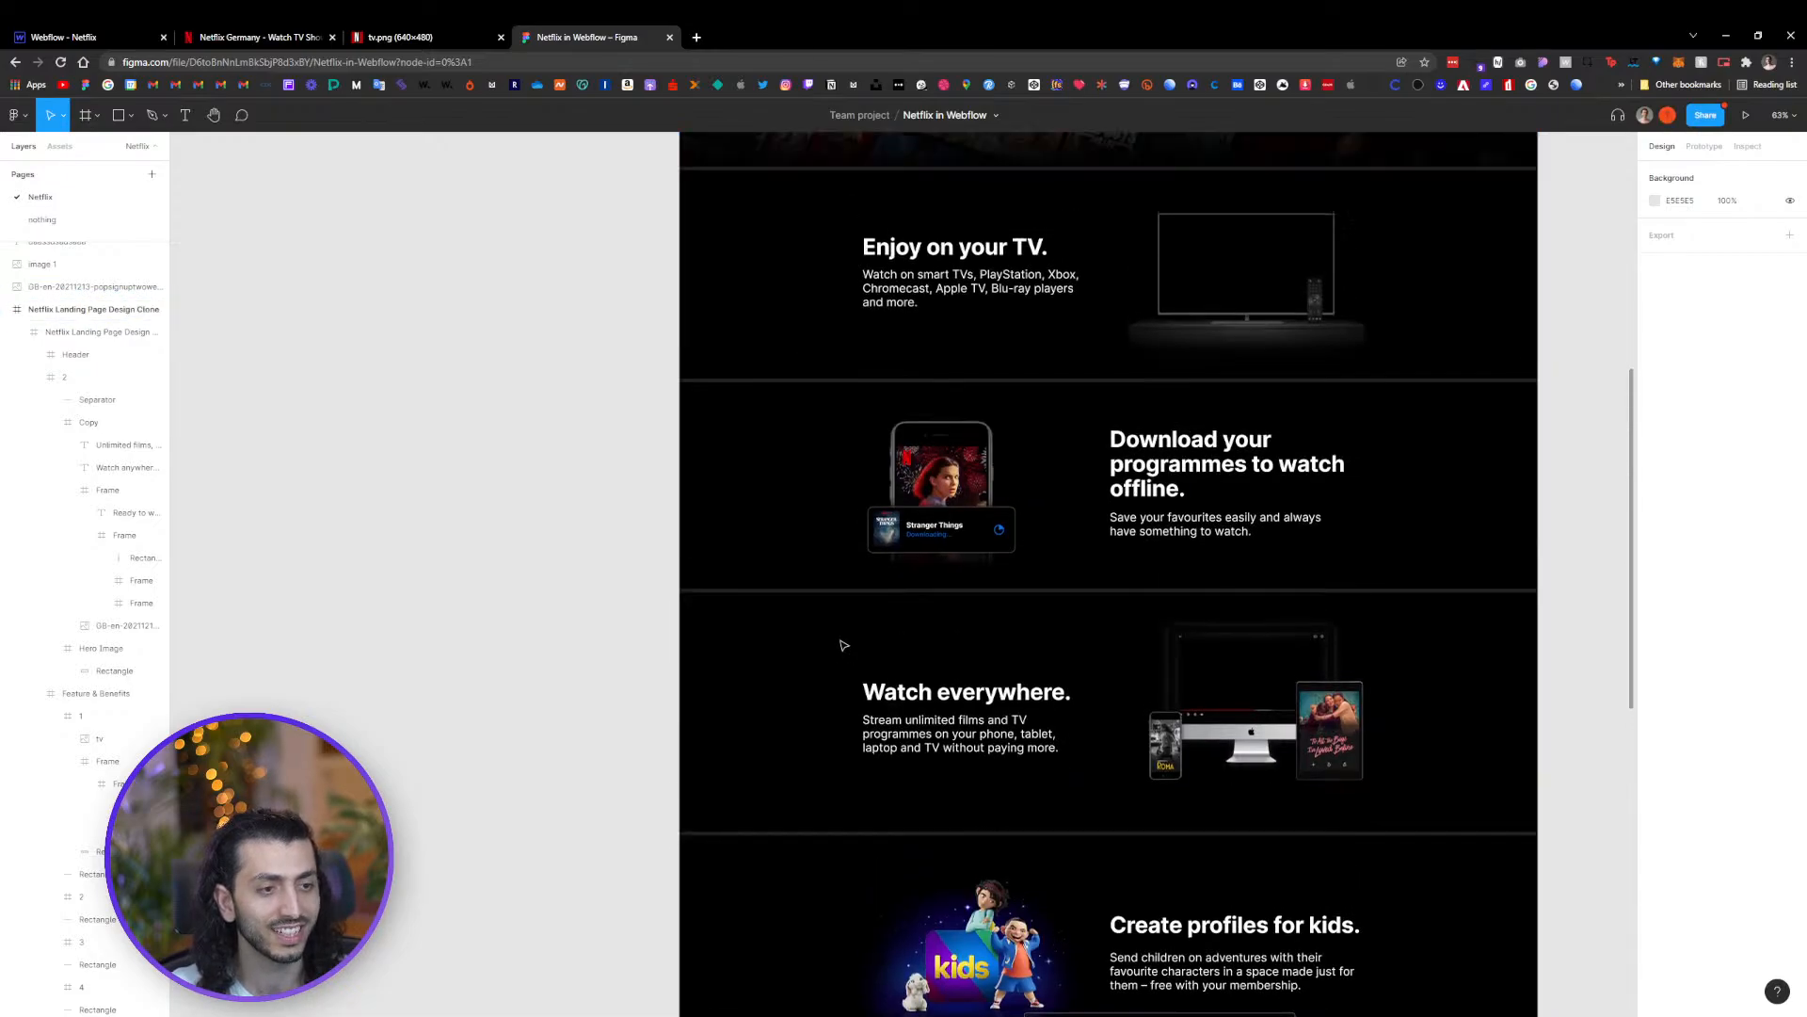
scroll(841, 640, "up", 3)
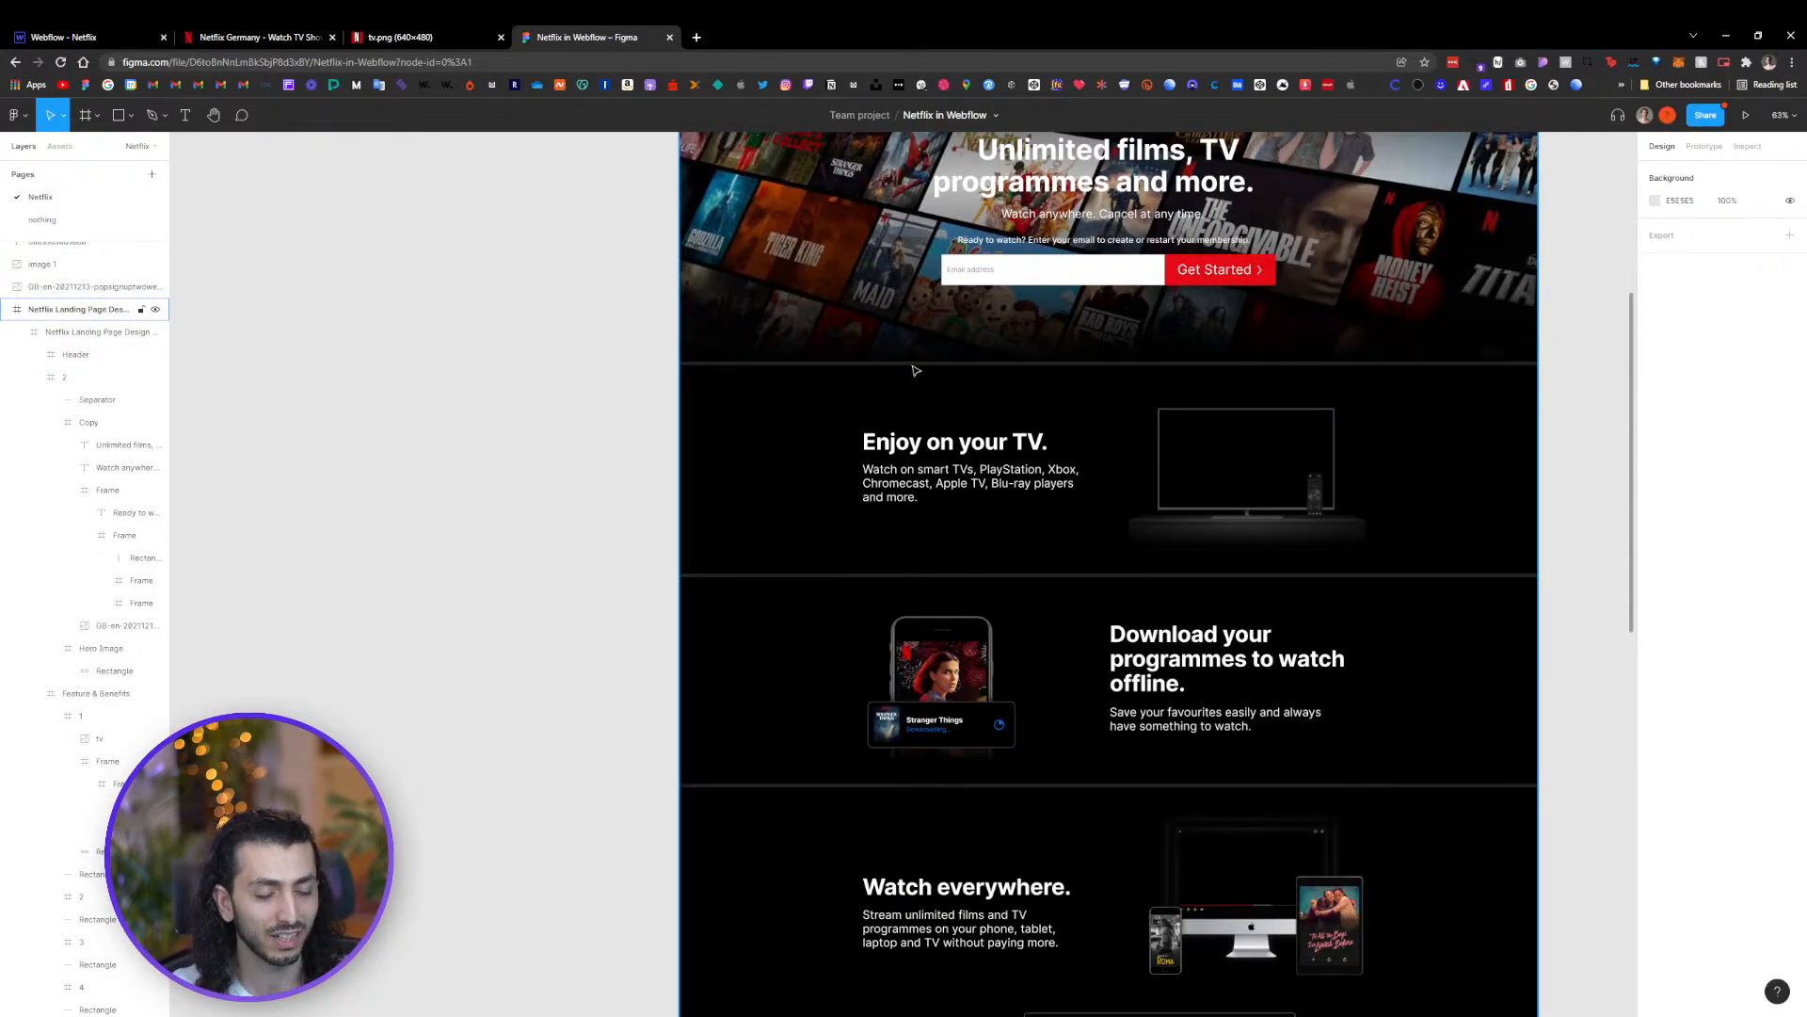
scroll(885, 369, "up", 4)
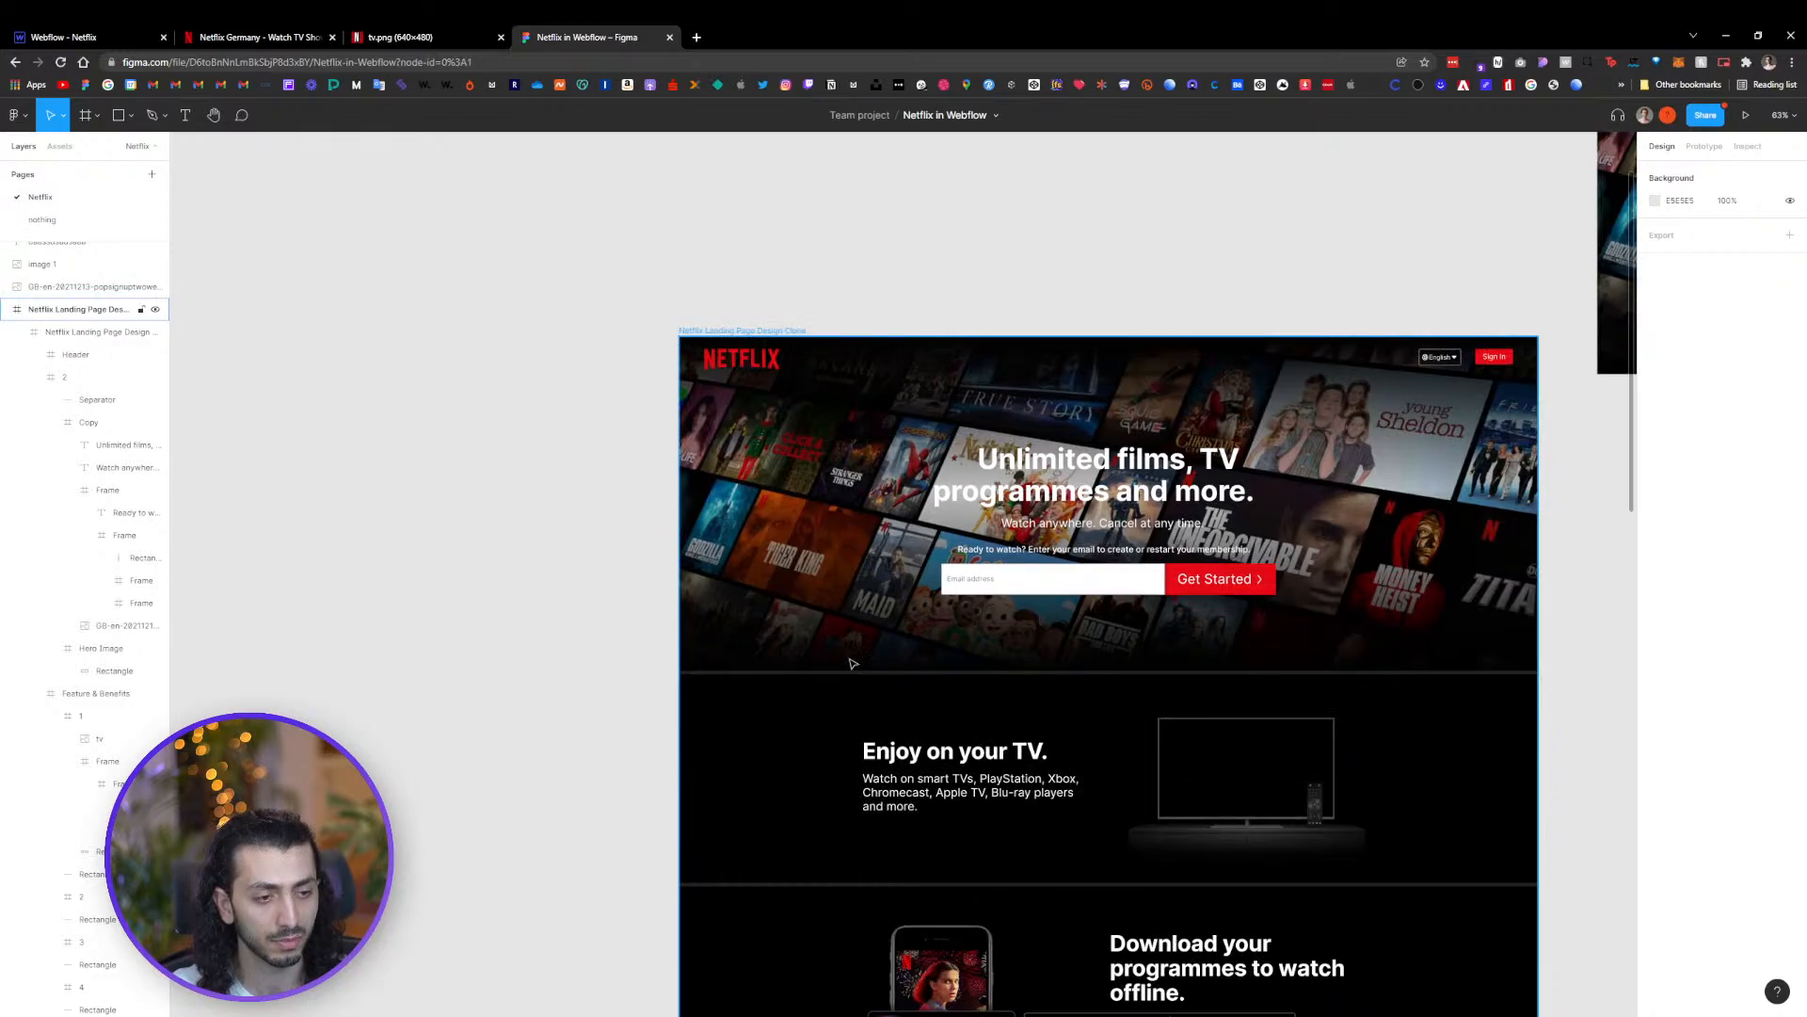
scroll(819, 706, "down", 1)
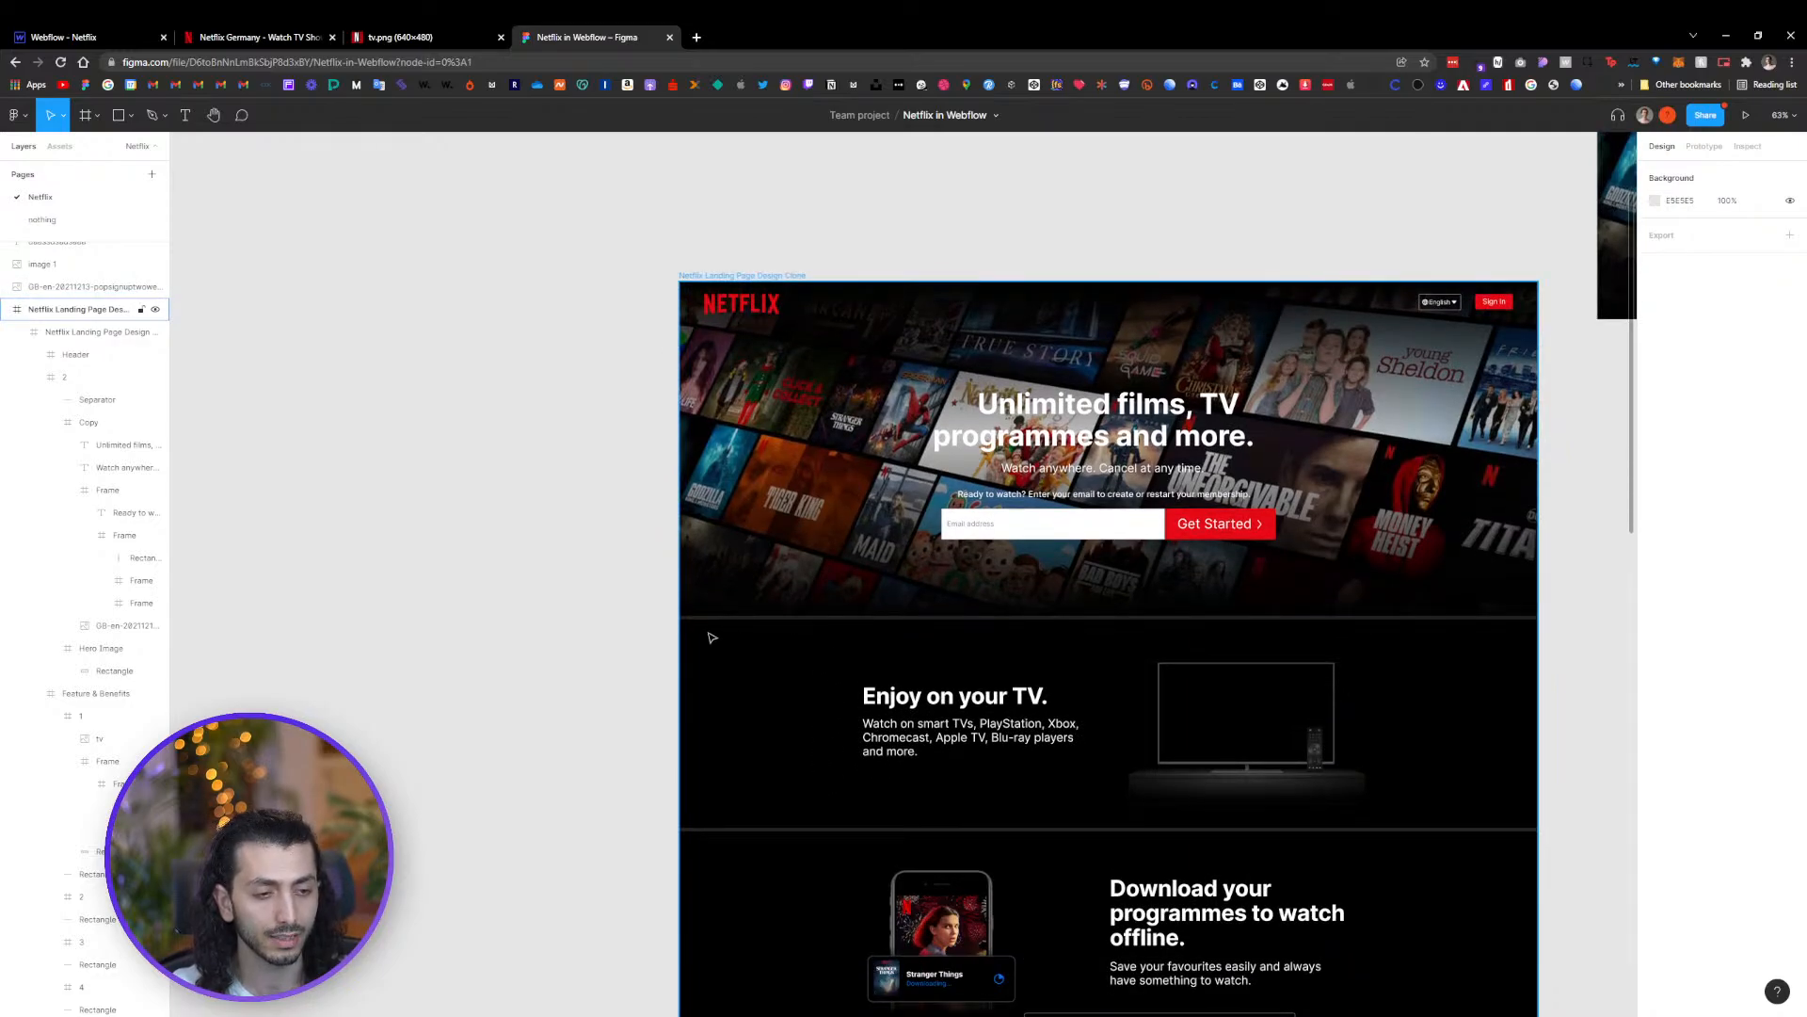
left_click(84, 37)
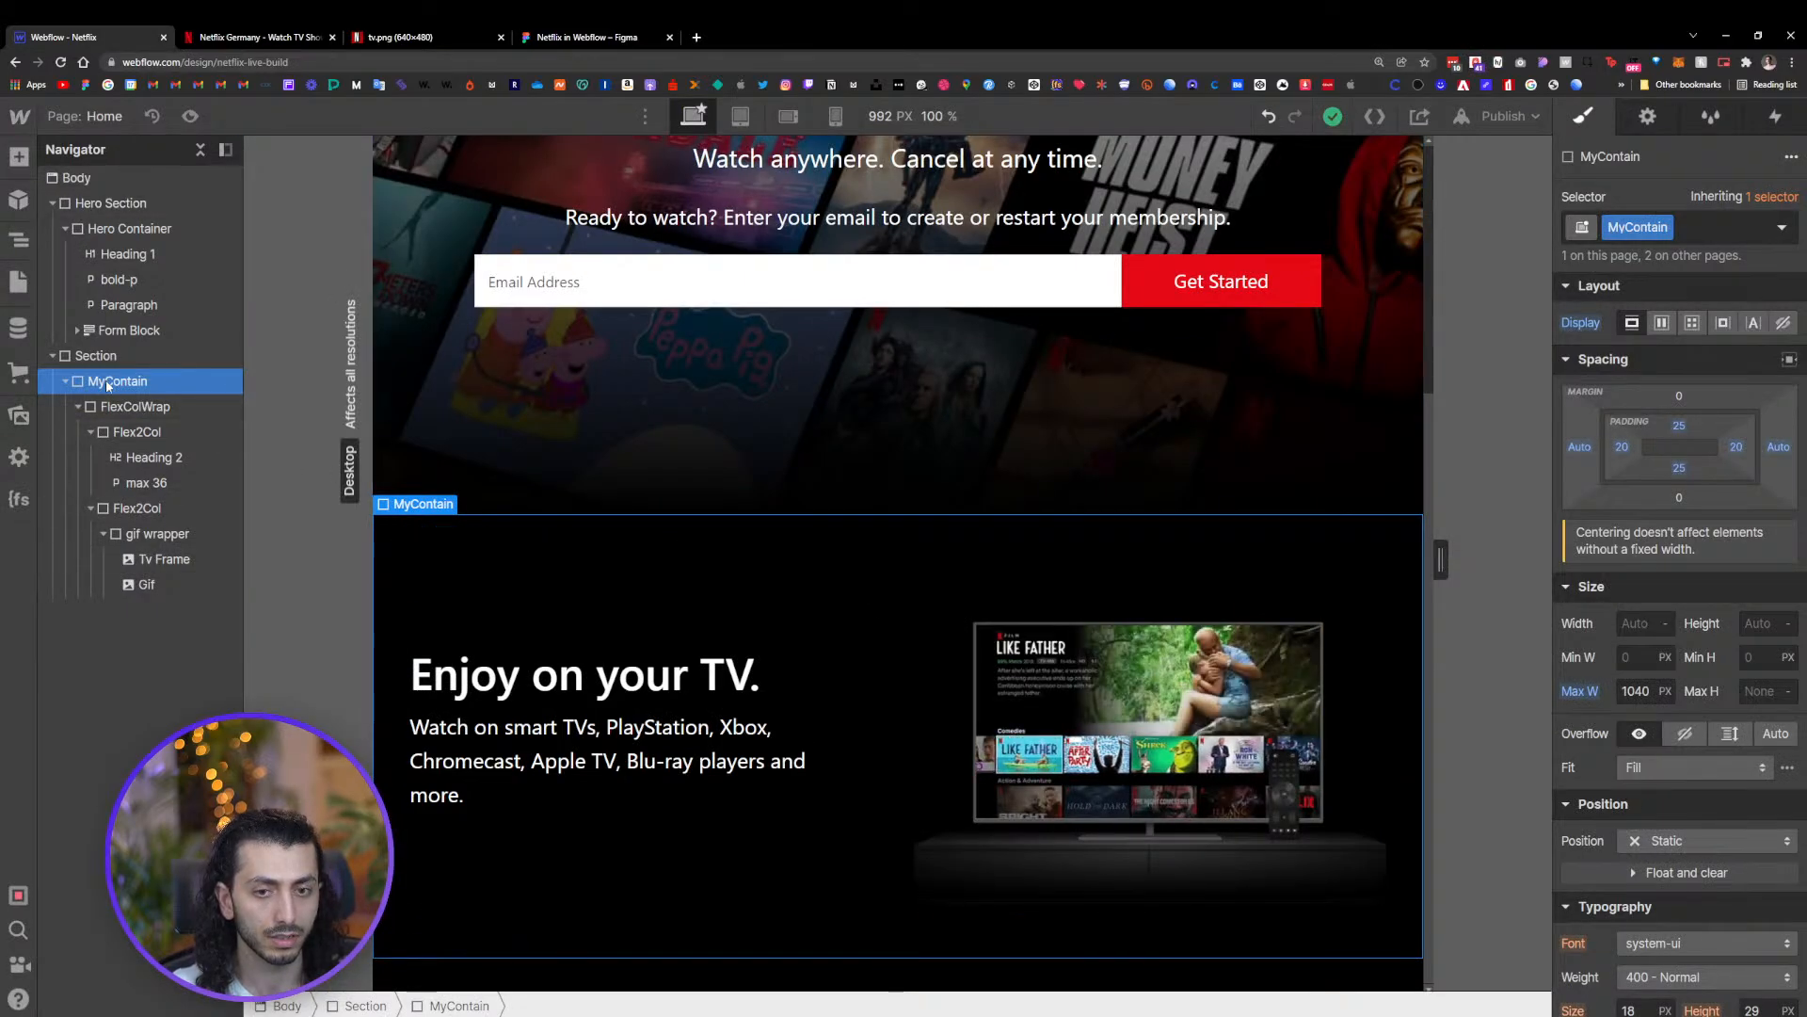
Give the Section a solid 10 px top border in the Gray swatch colour
left_click(94, 355)
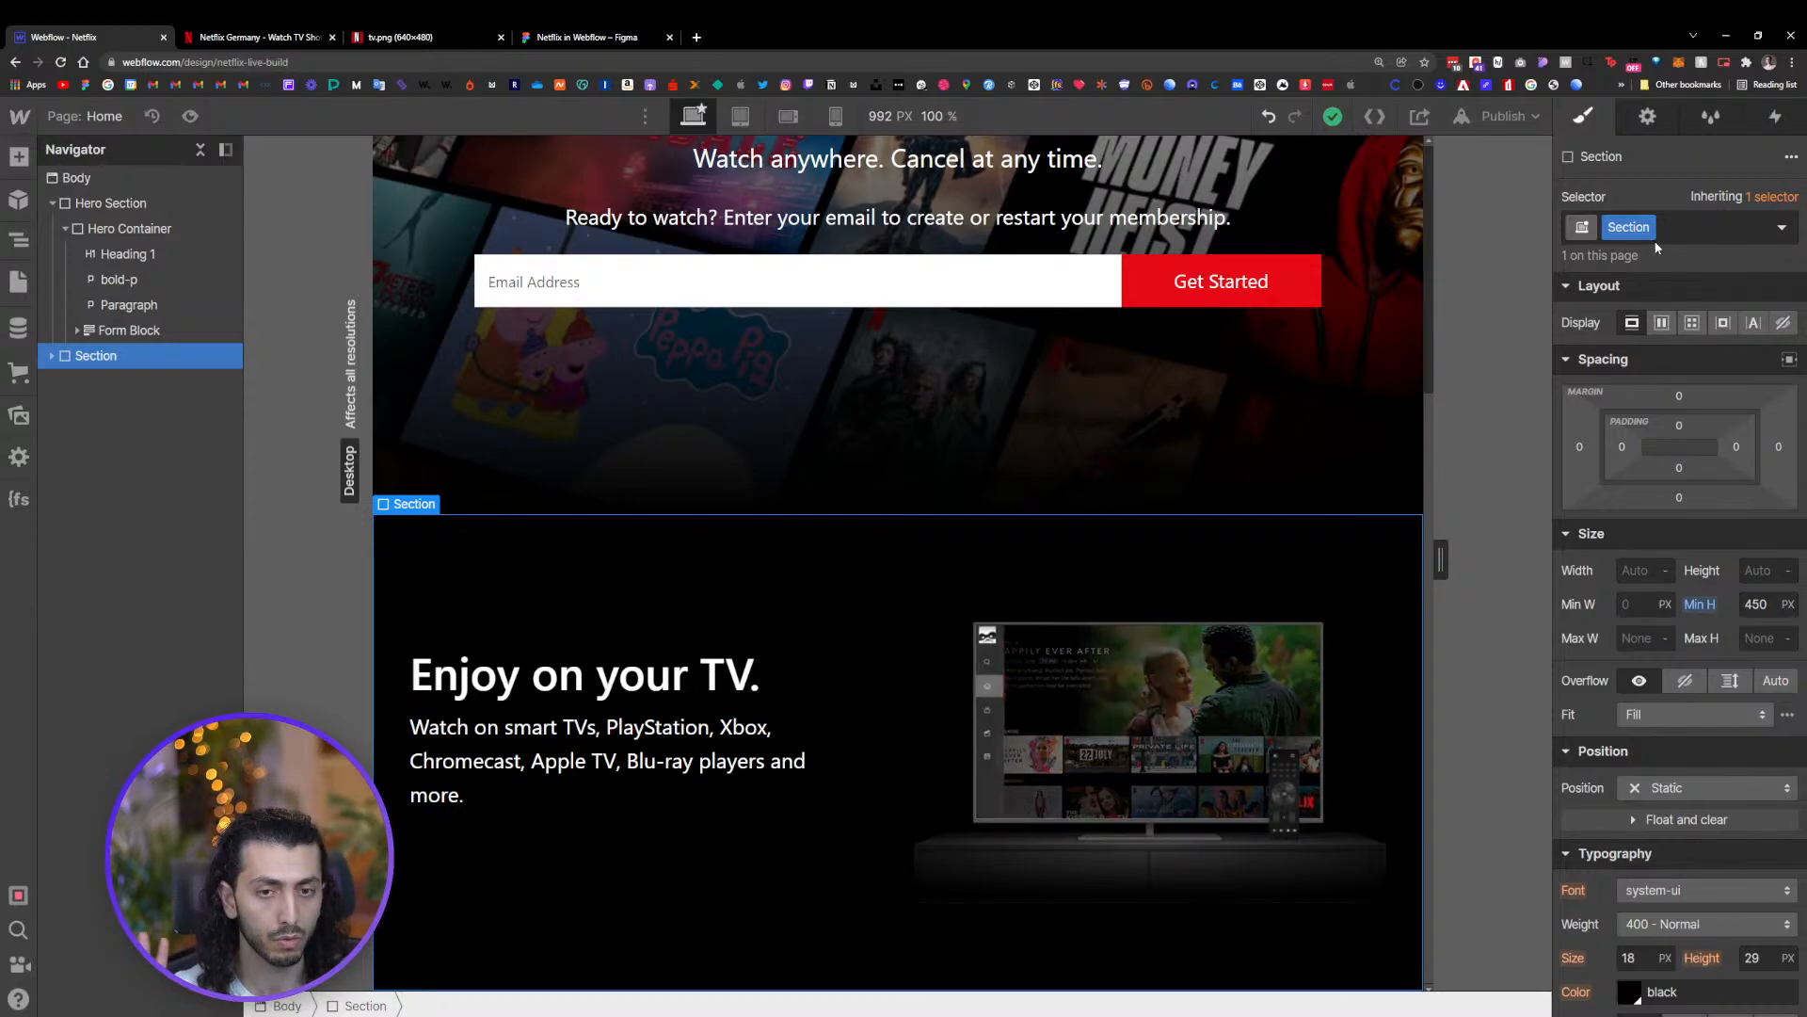
scroll(1718, 534, "down", 8)
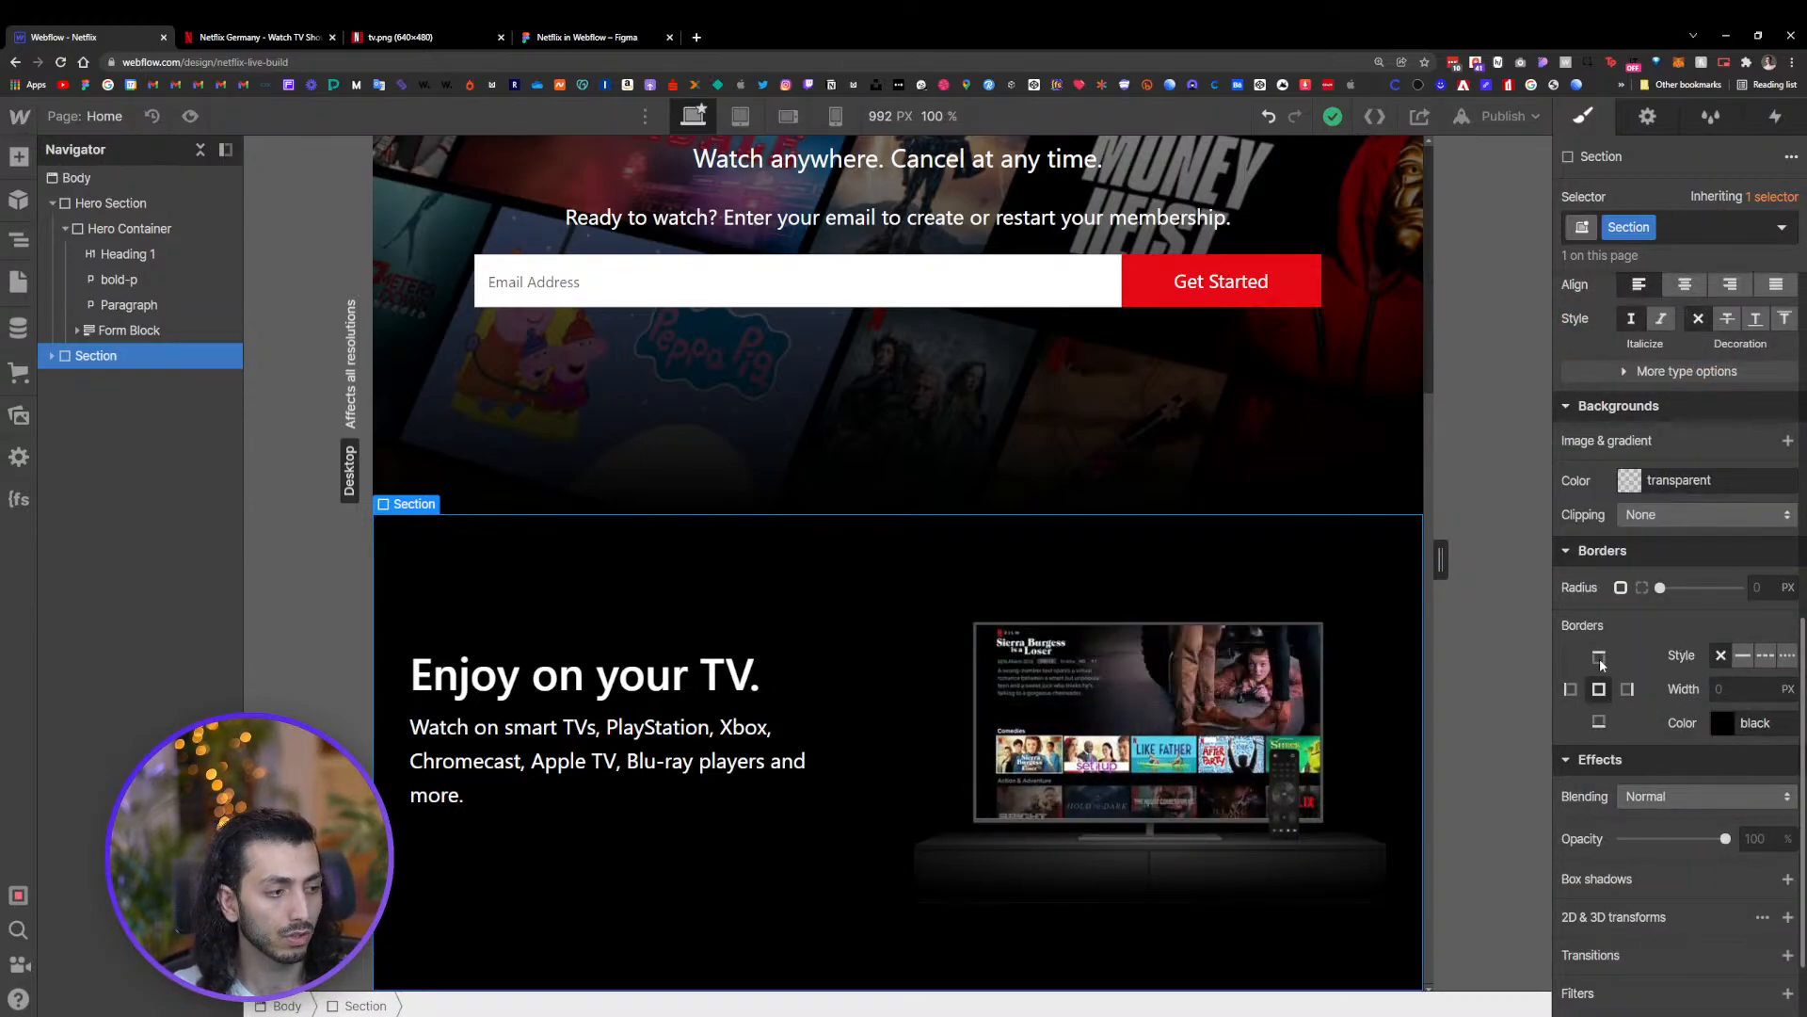
left_click(1743, 655)
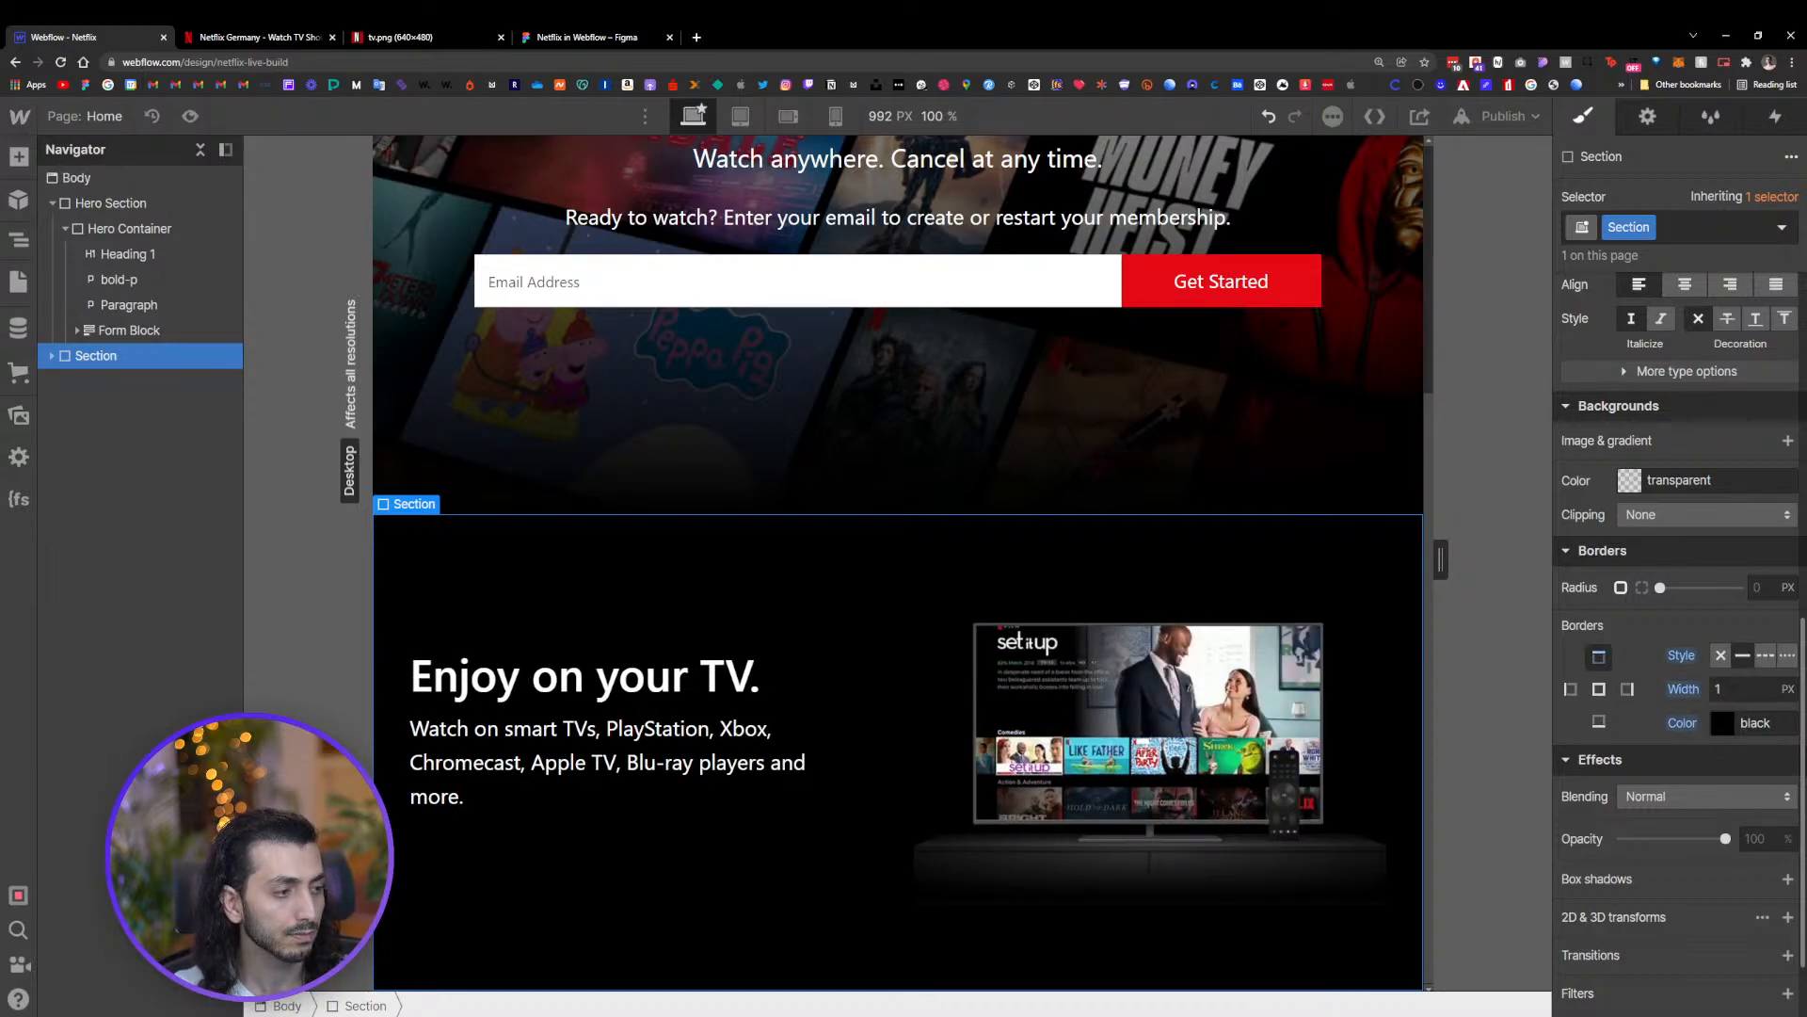
left_click(1719, 689)
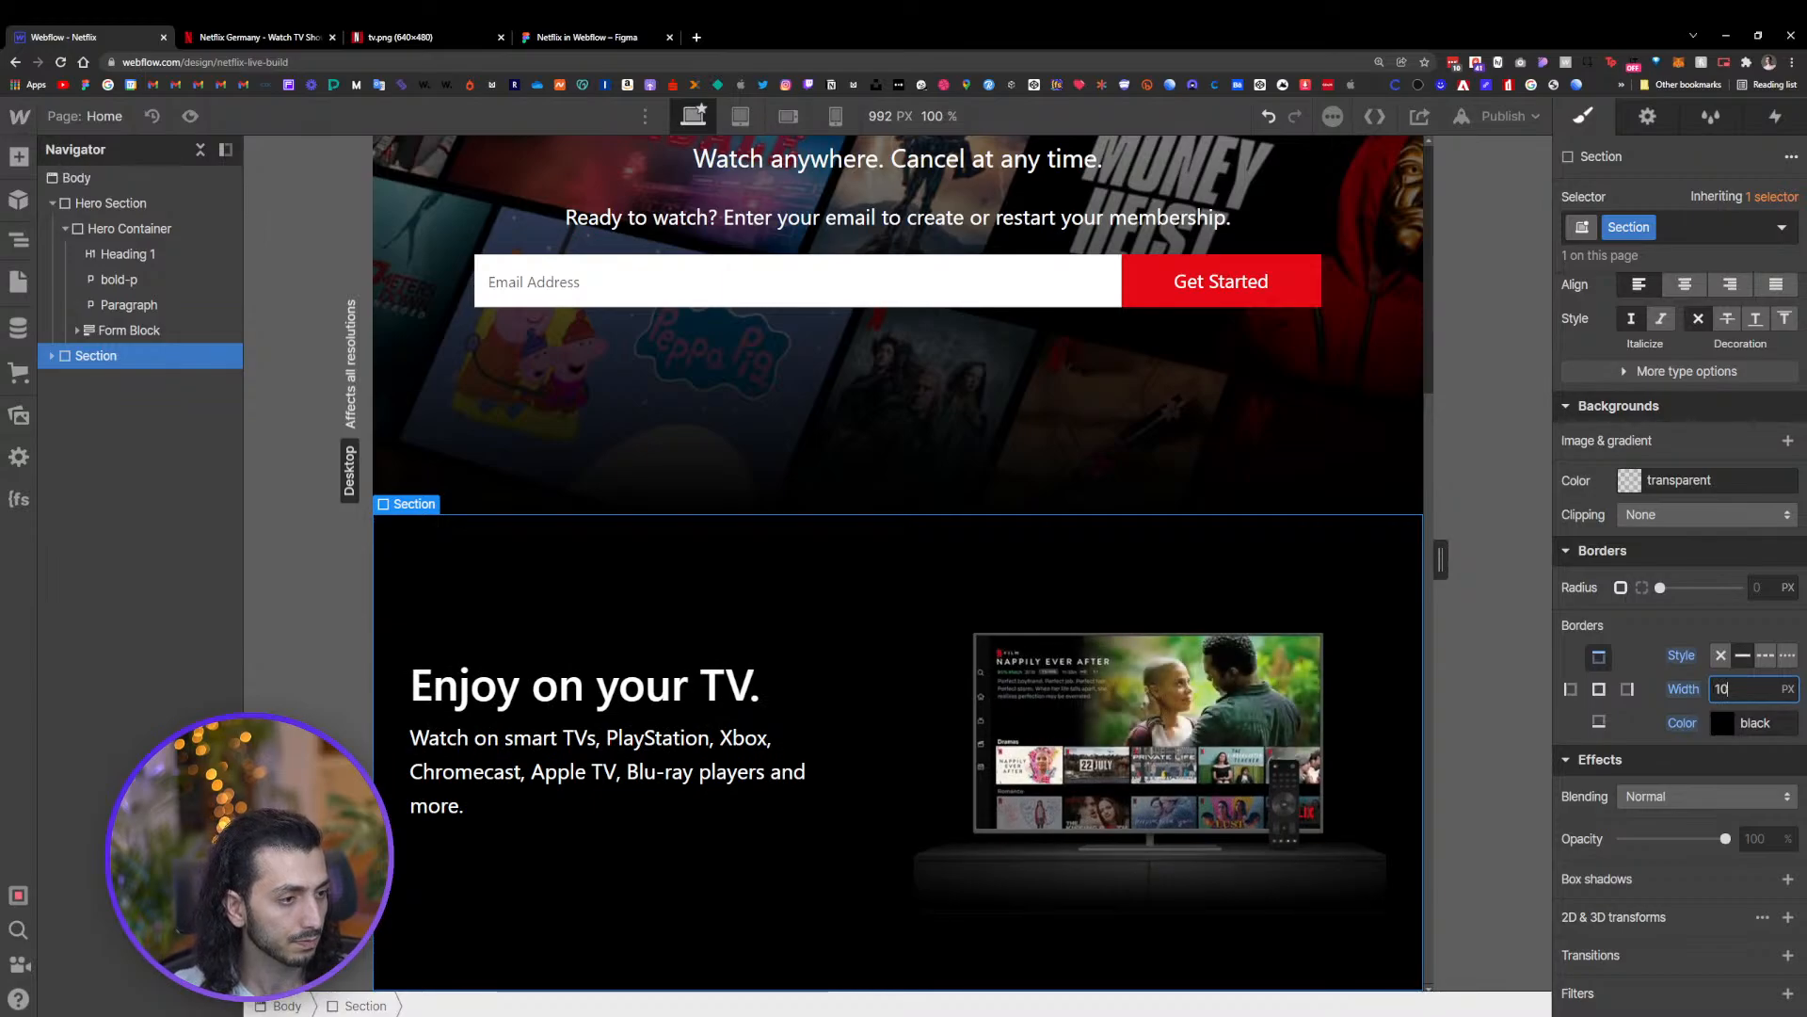
left_click(1719, 723)
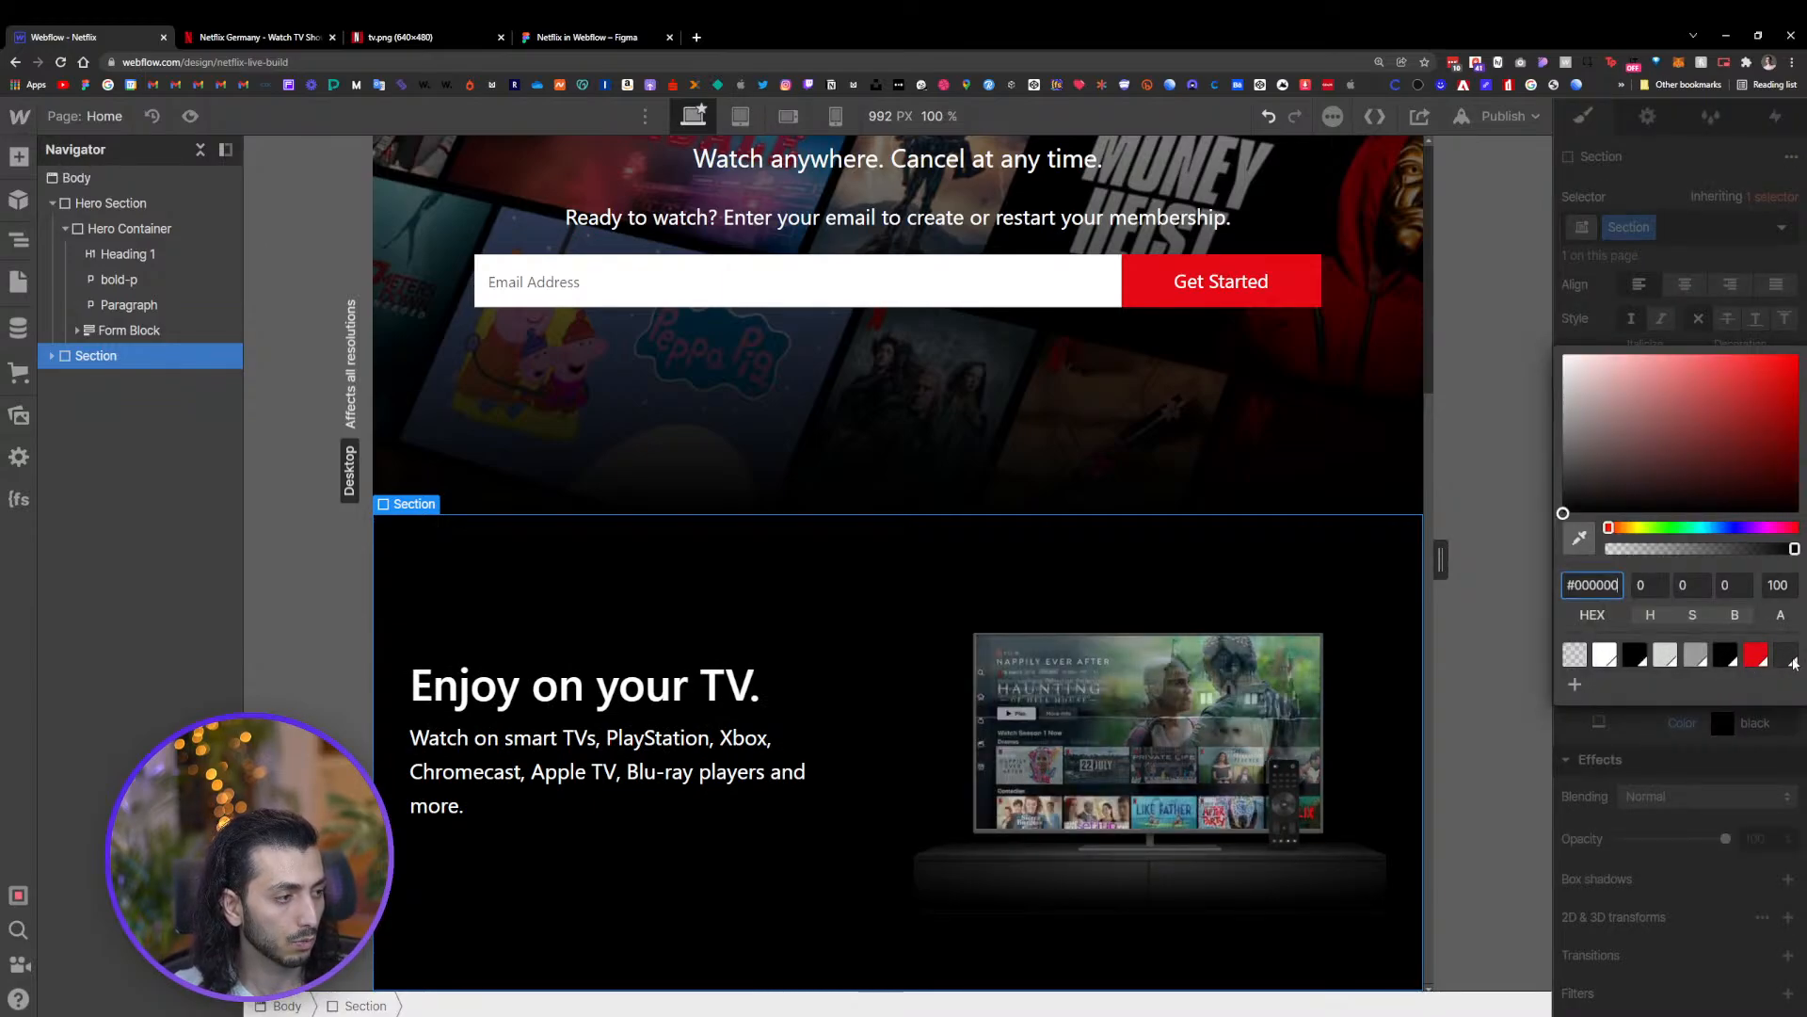
left_click(1786, 611)
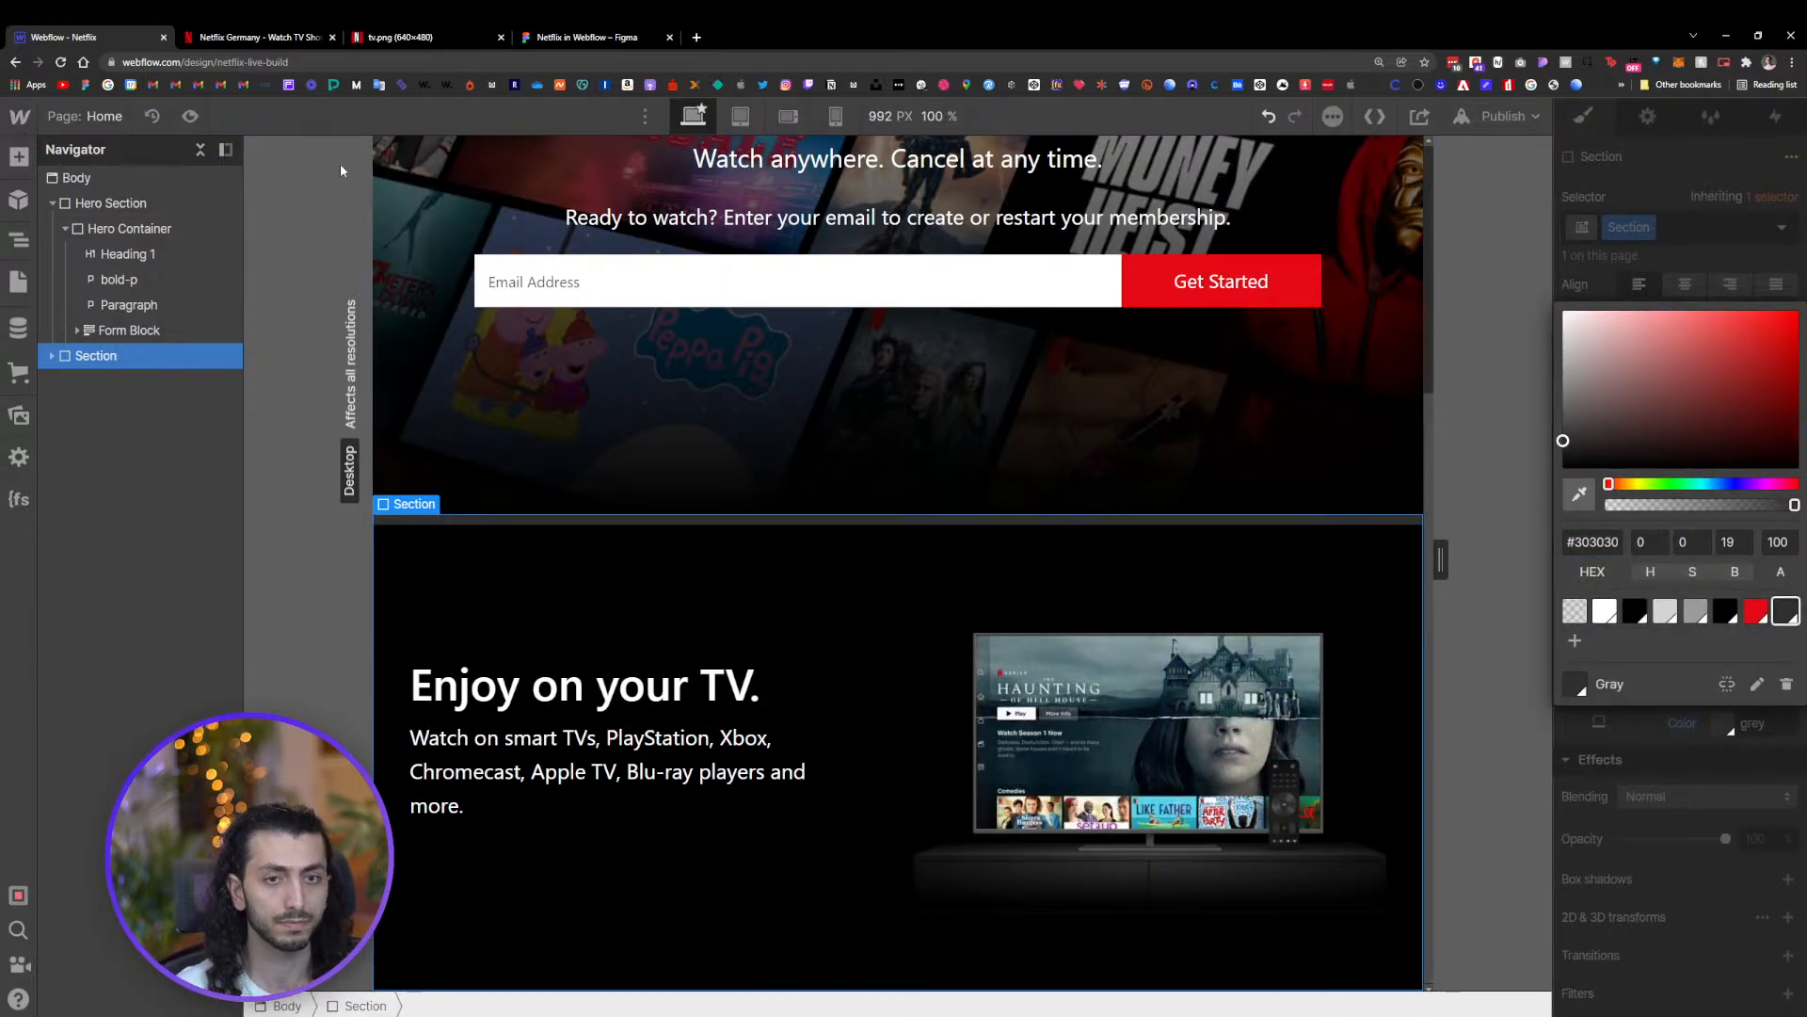
Preview the page at wider canvas widths to check both 'Enjoy on your TV.' sections
left_click(188, 115)
left_click_drag(1460, 561, 1676, 561)
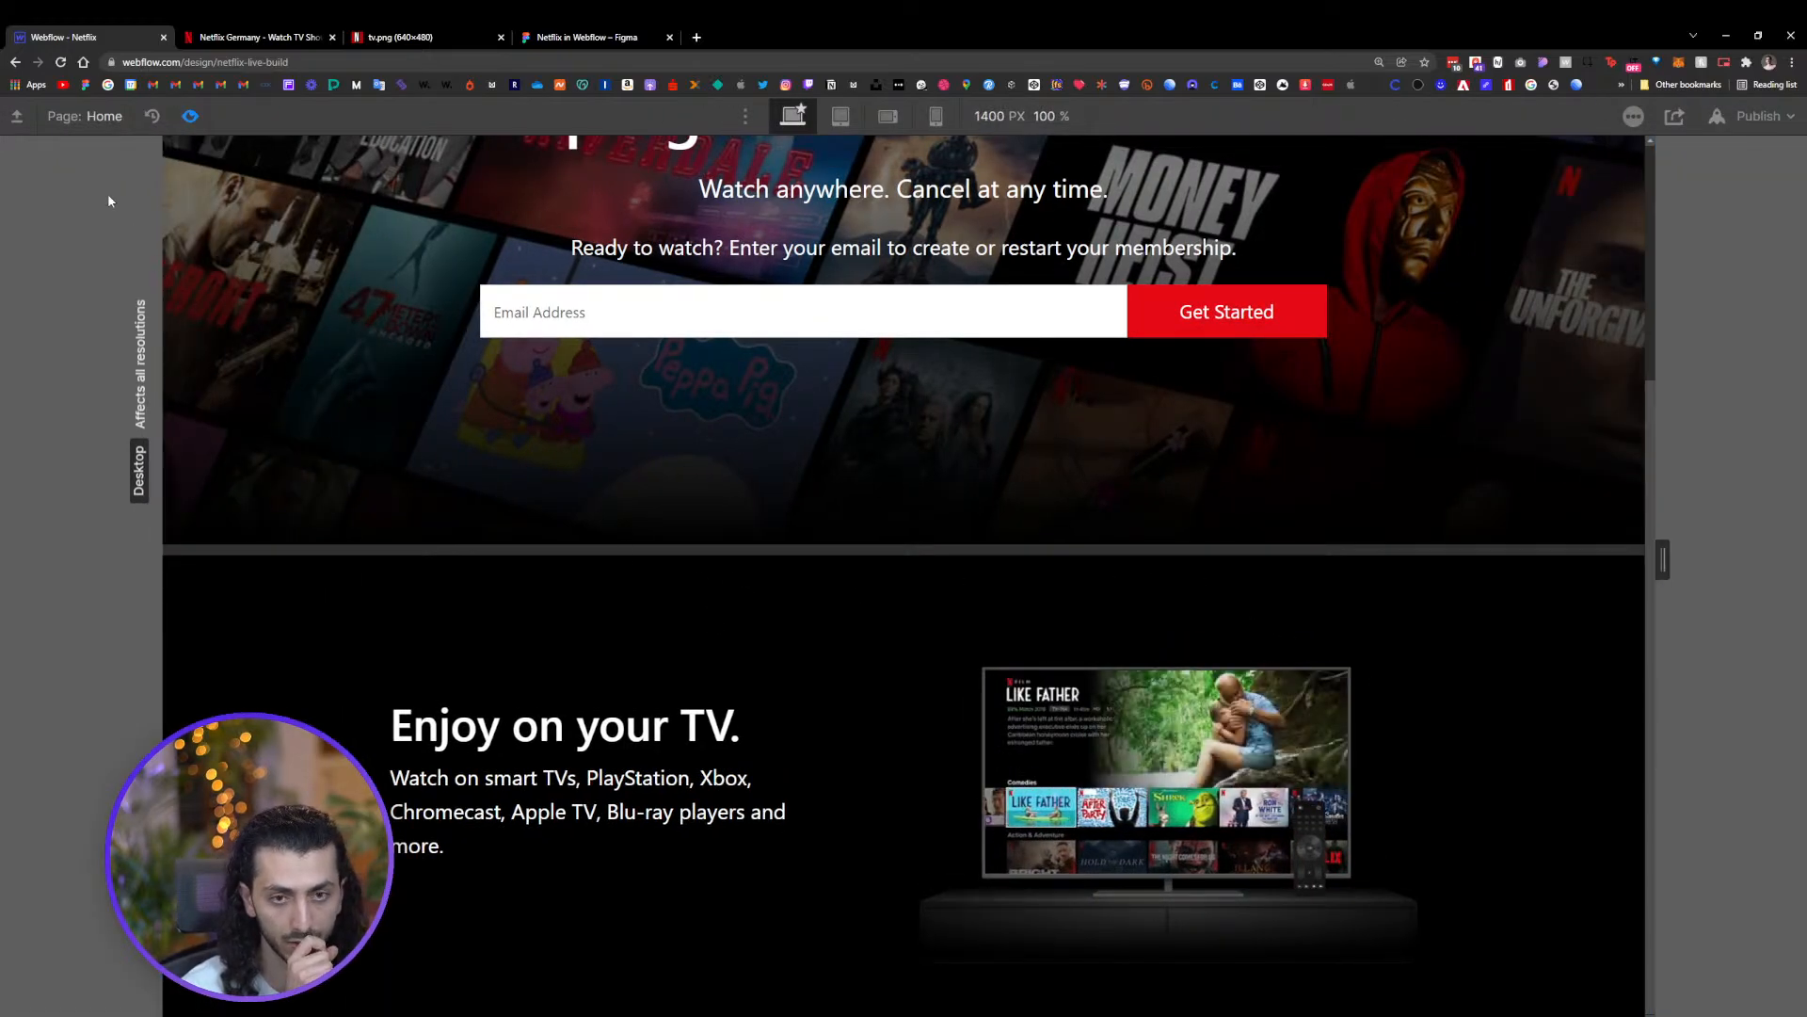
left_click(192, 116)
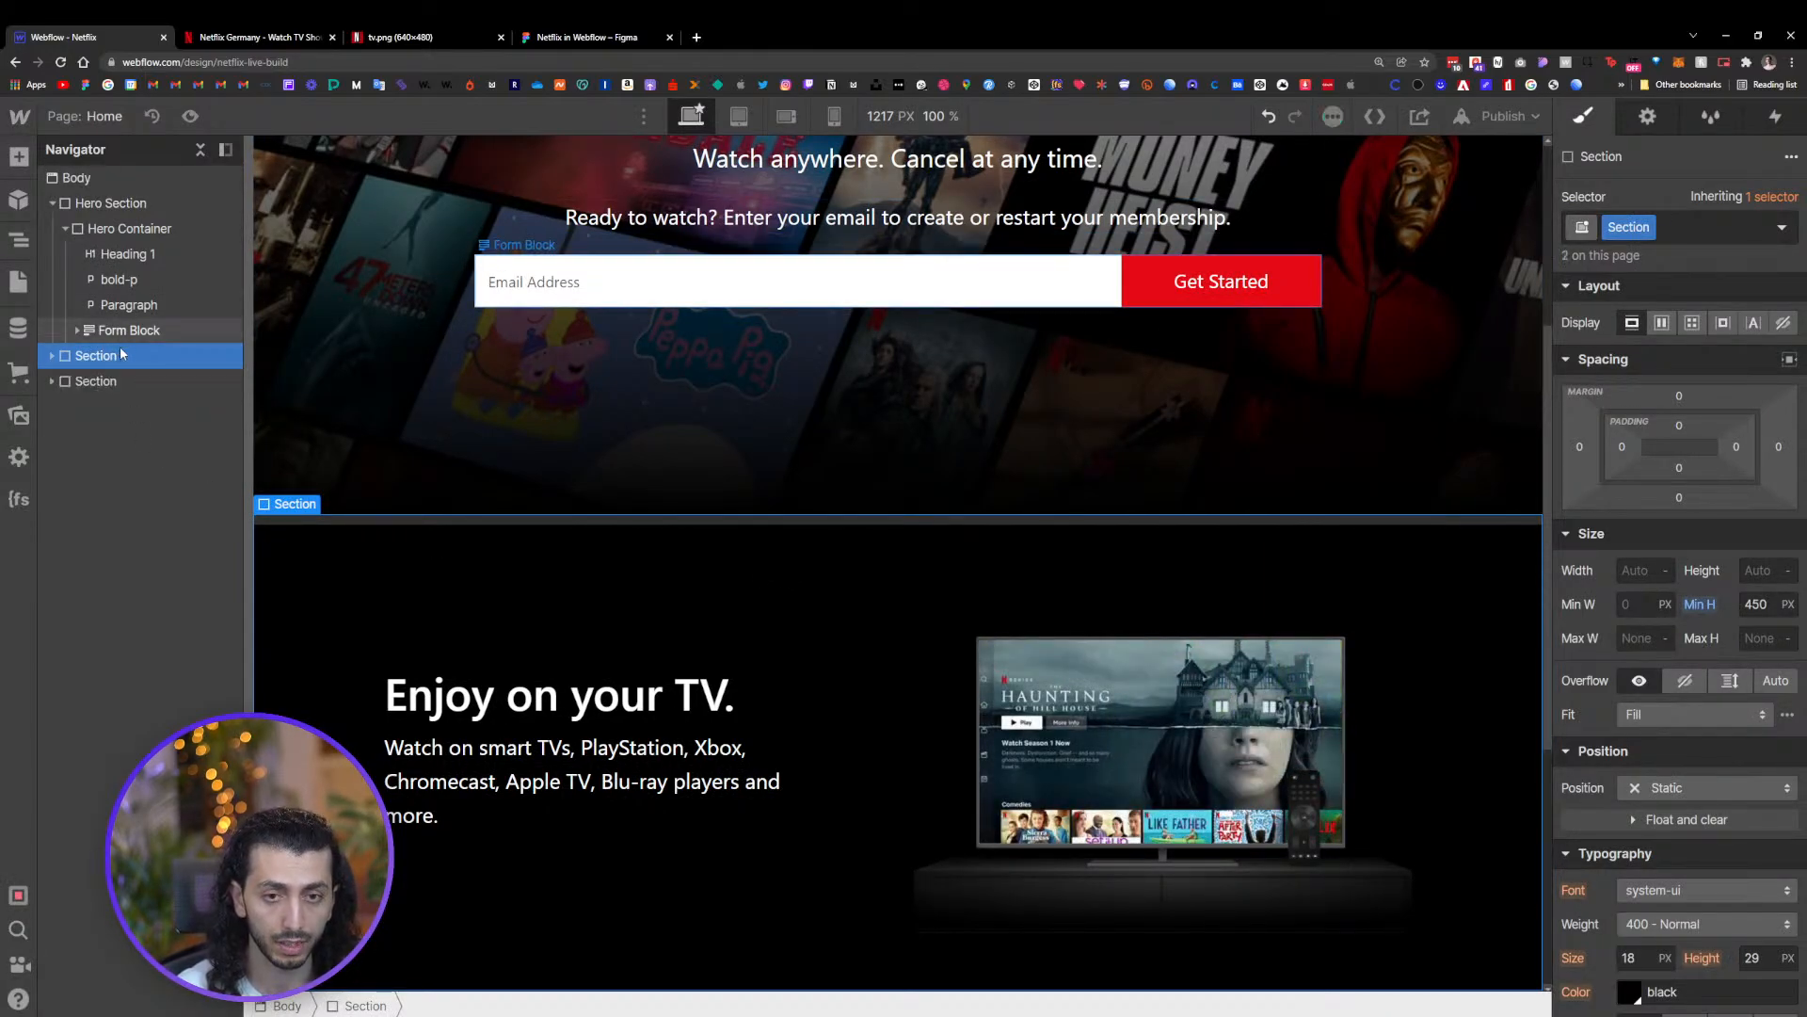
left_click(108, 381)
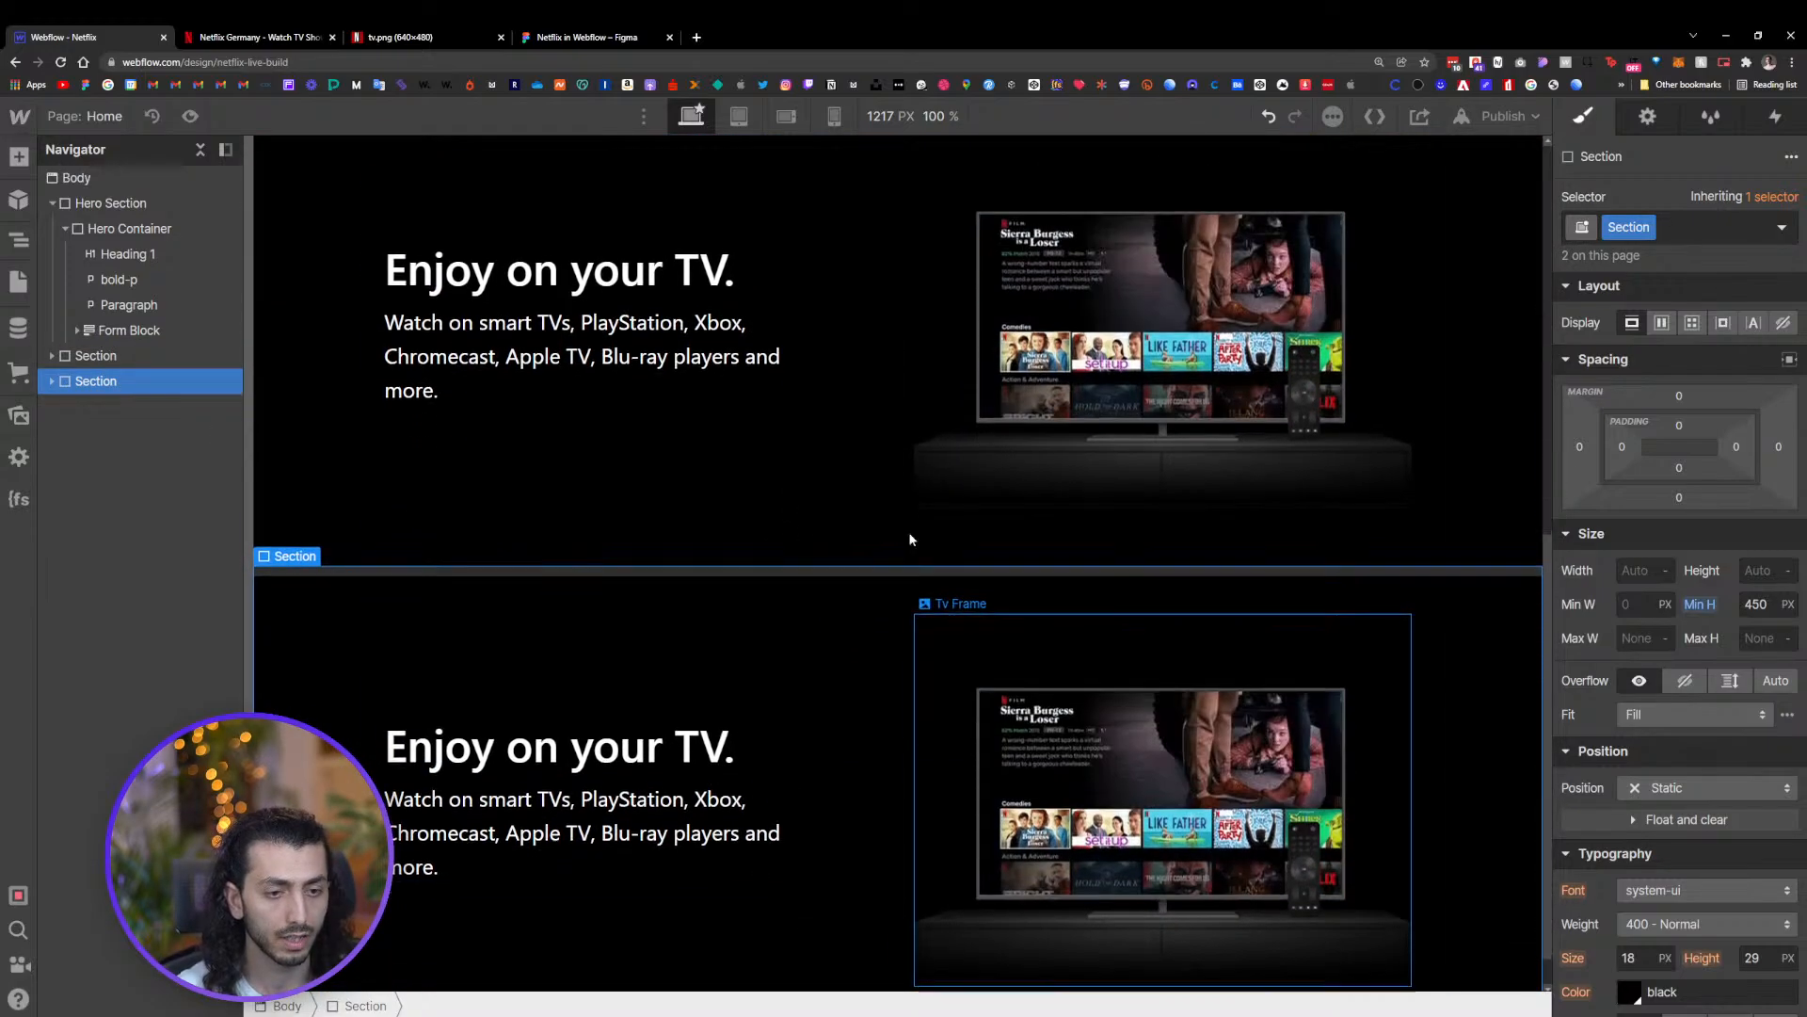
key("ctrl+shift+p")
scroll(882, 636, "up", 5)
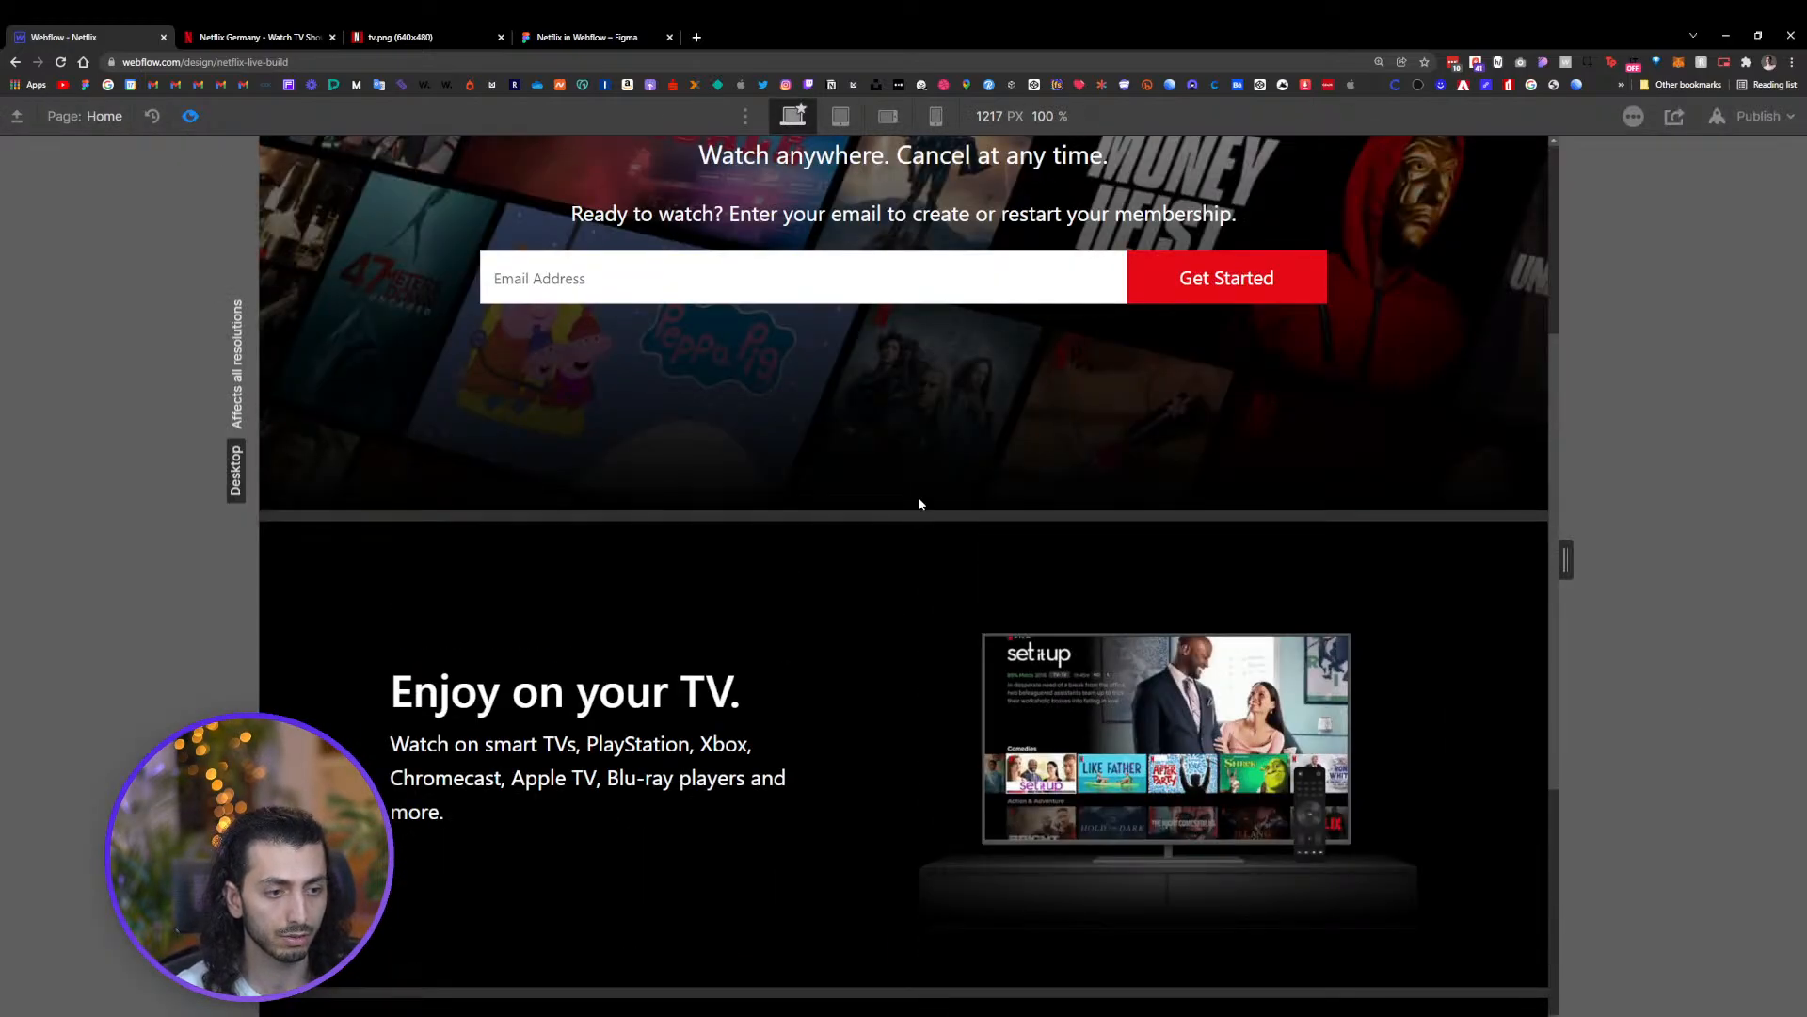
scroll(918, 508, "down", 2)
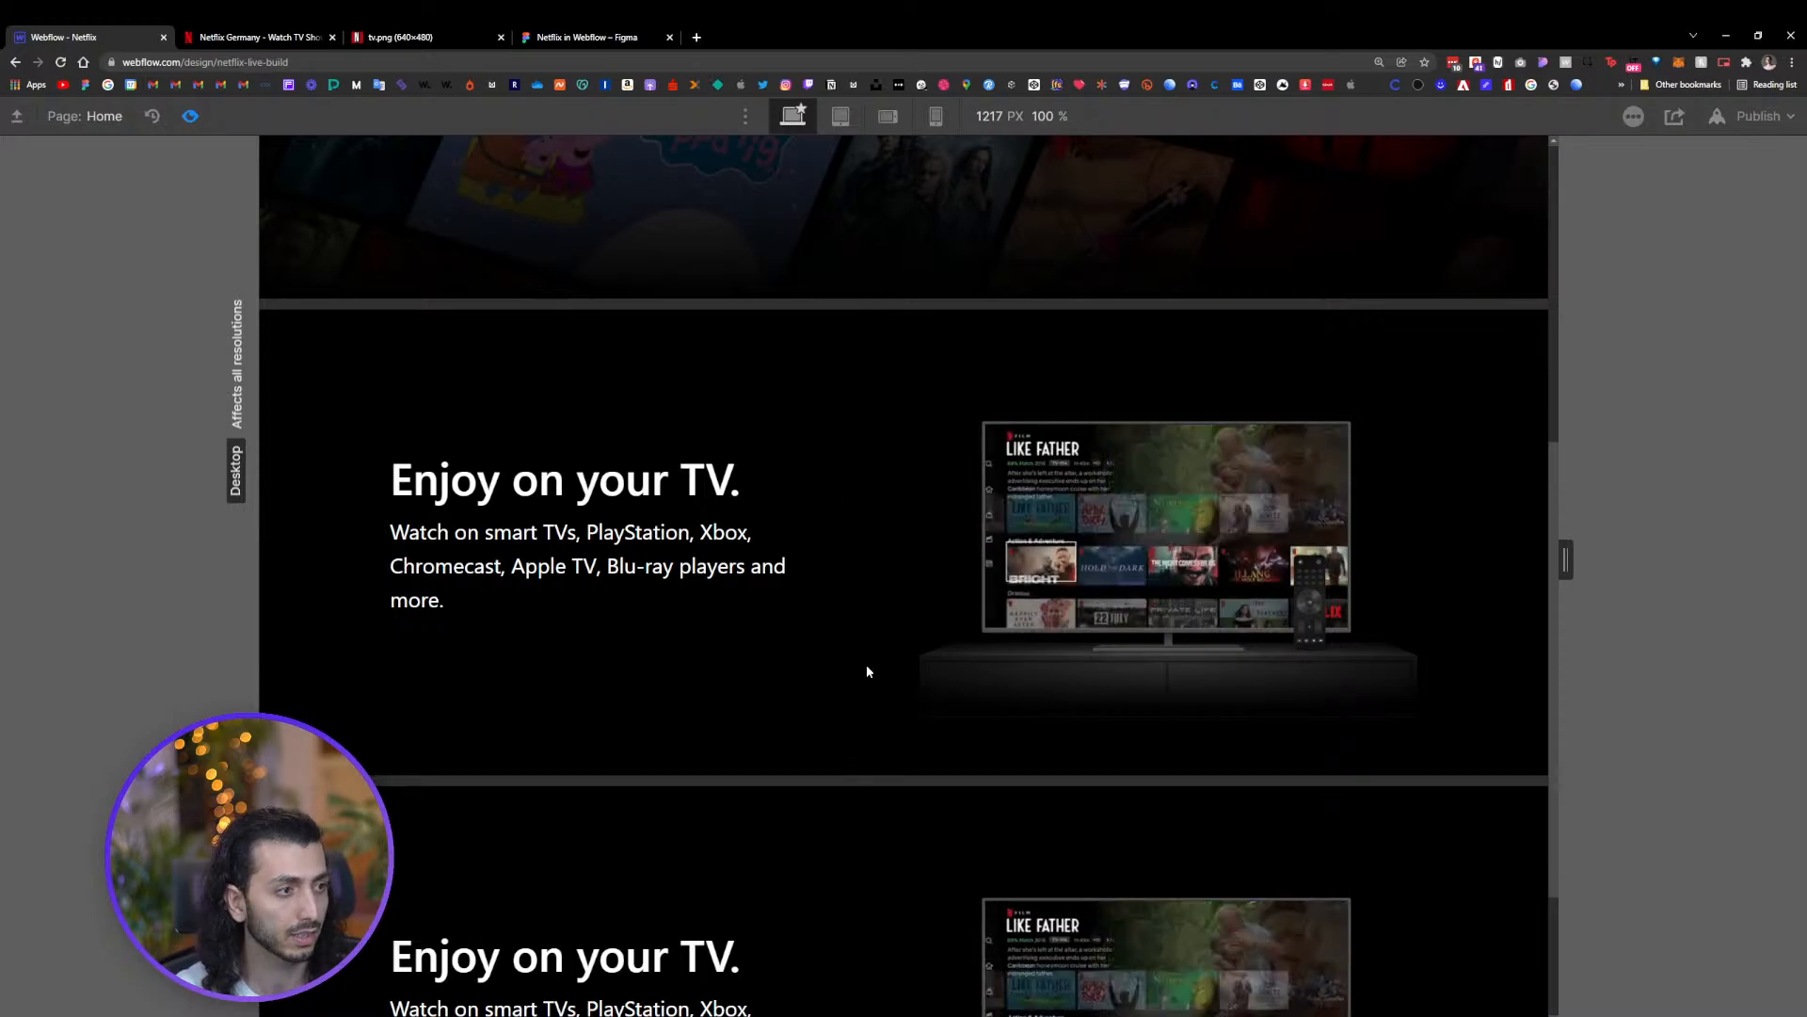
left_click(188, 117)
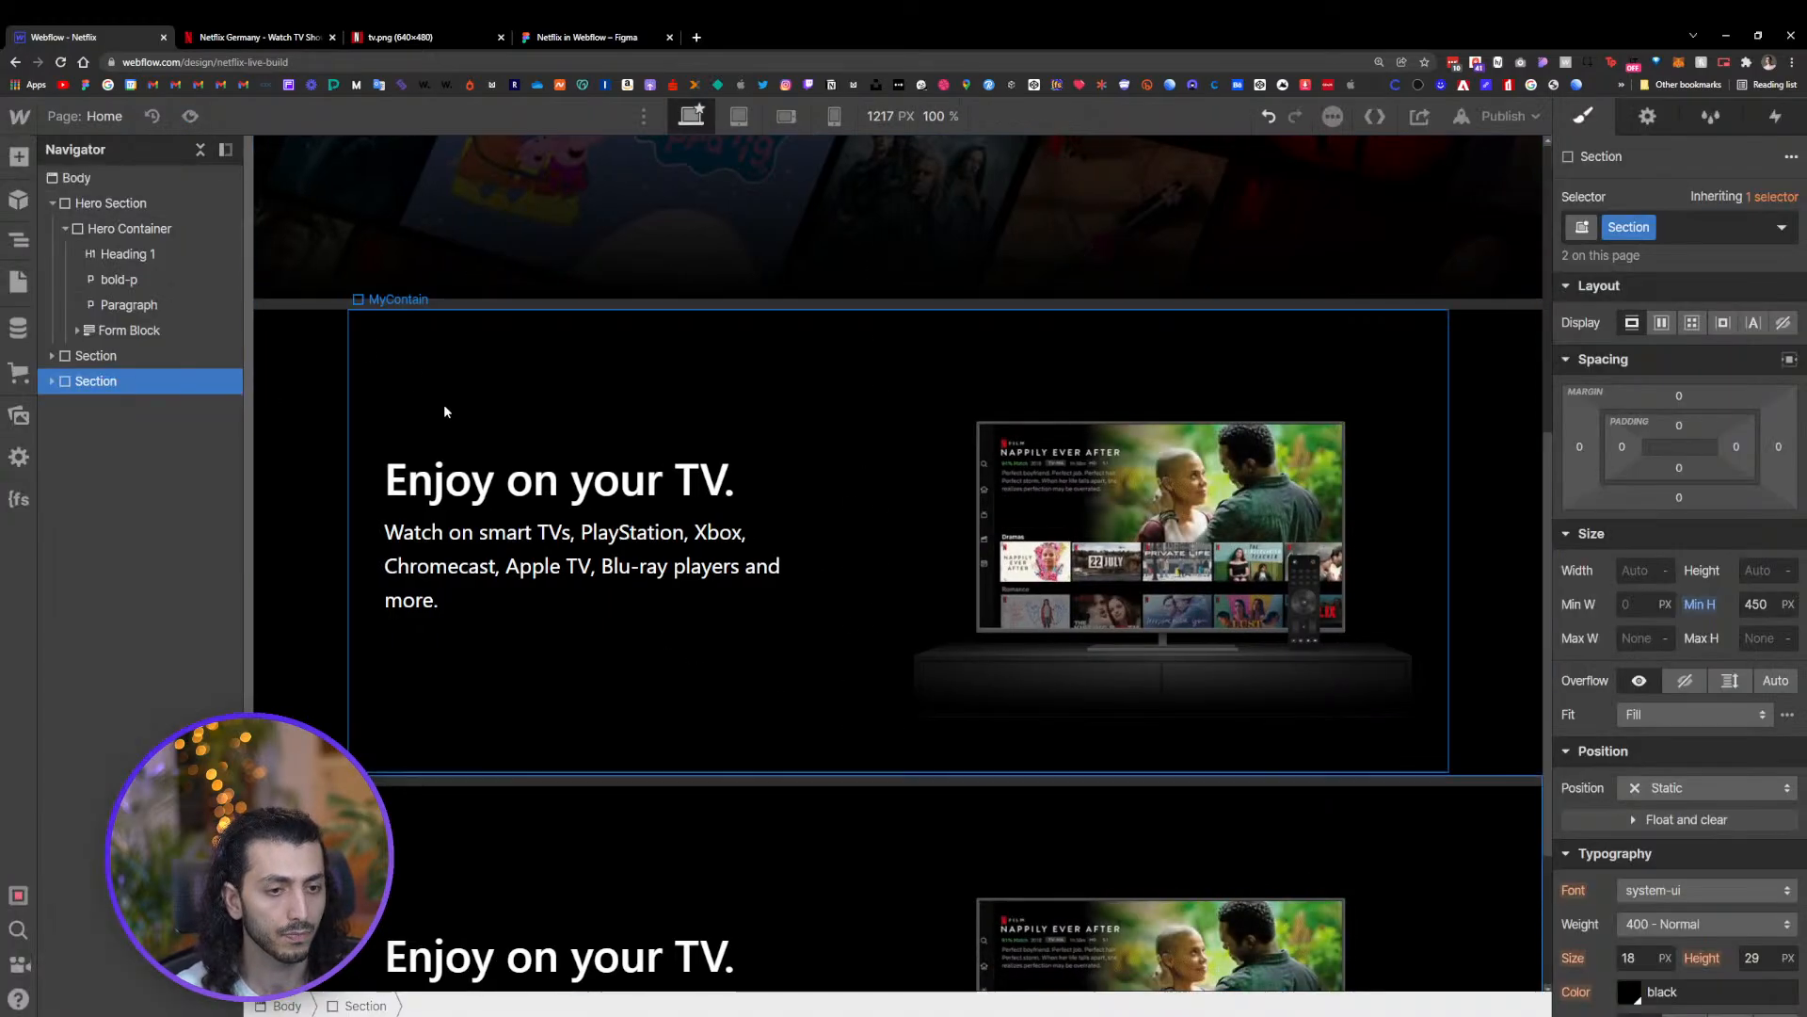
scroll(734, 528, "down", 3)
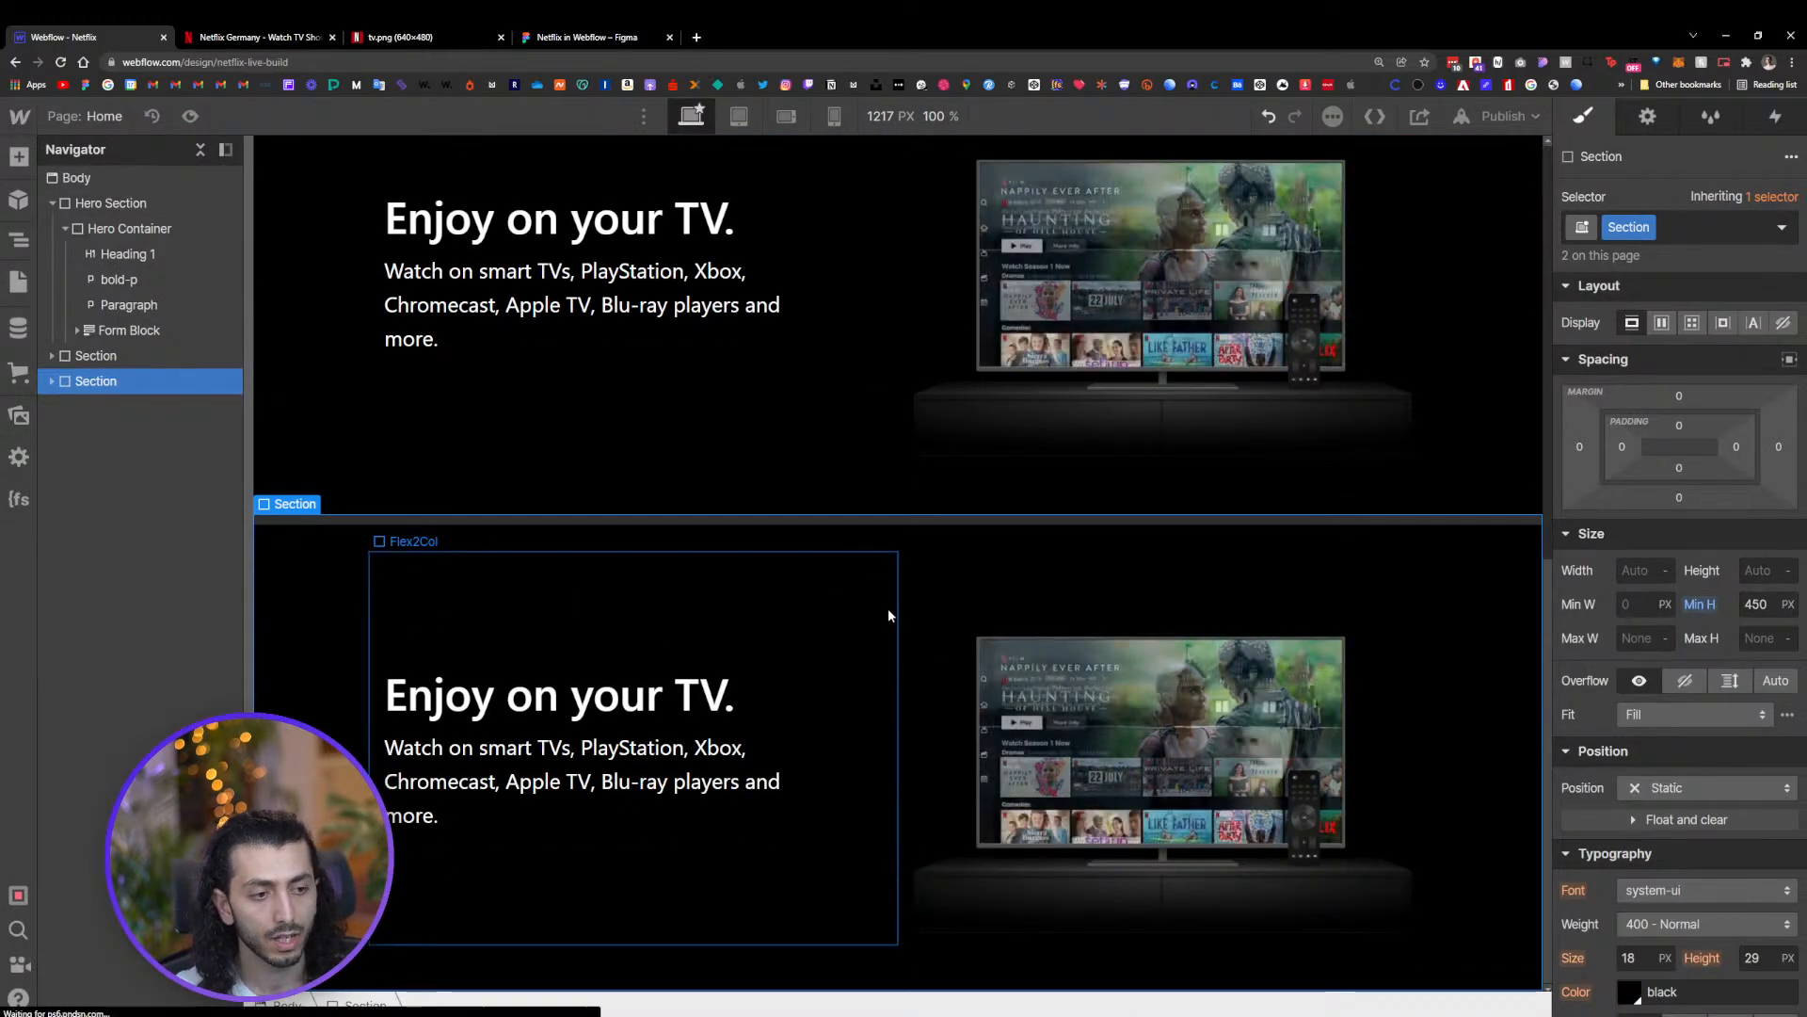
Compare the selected section's layout with the Figma design
left_click(889, 608)
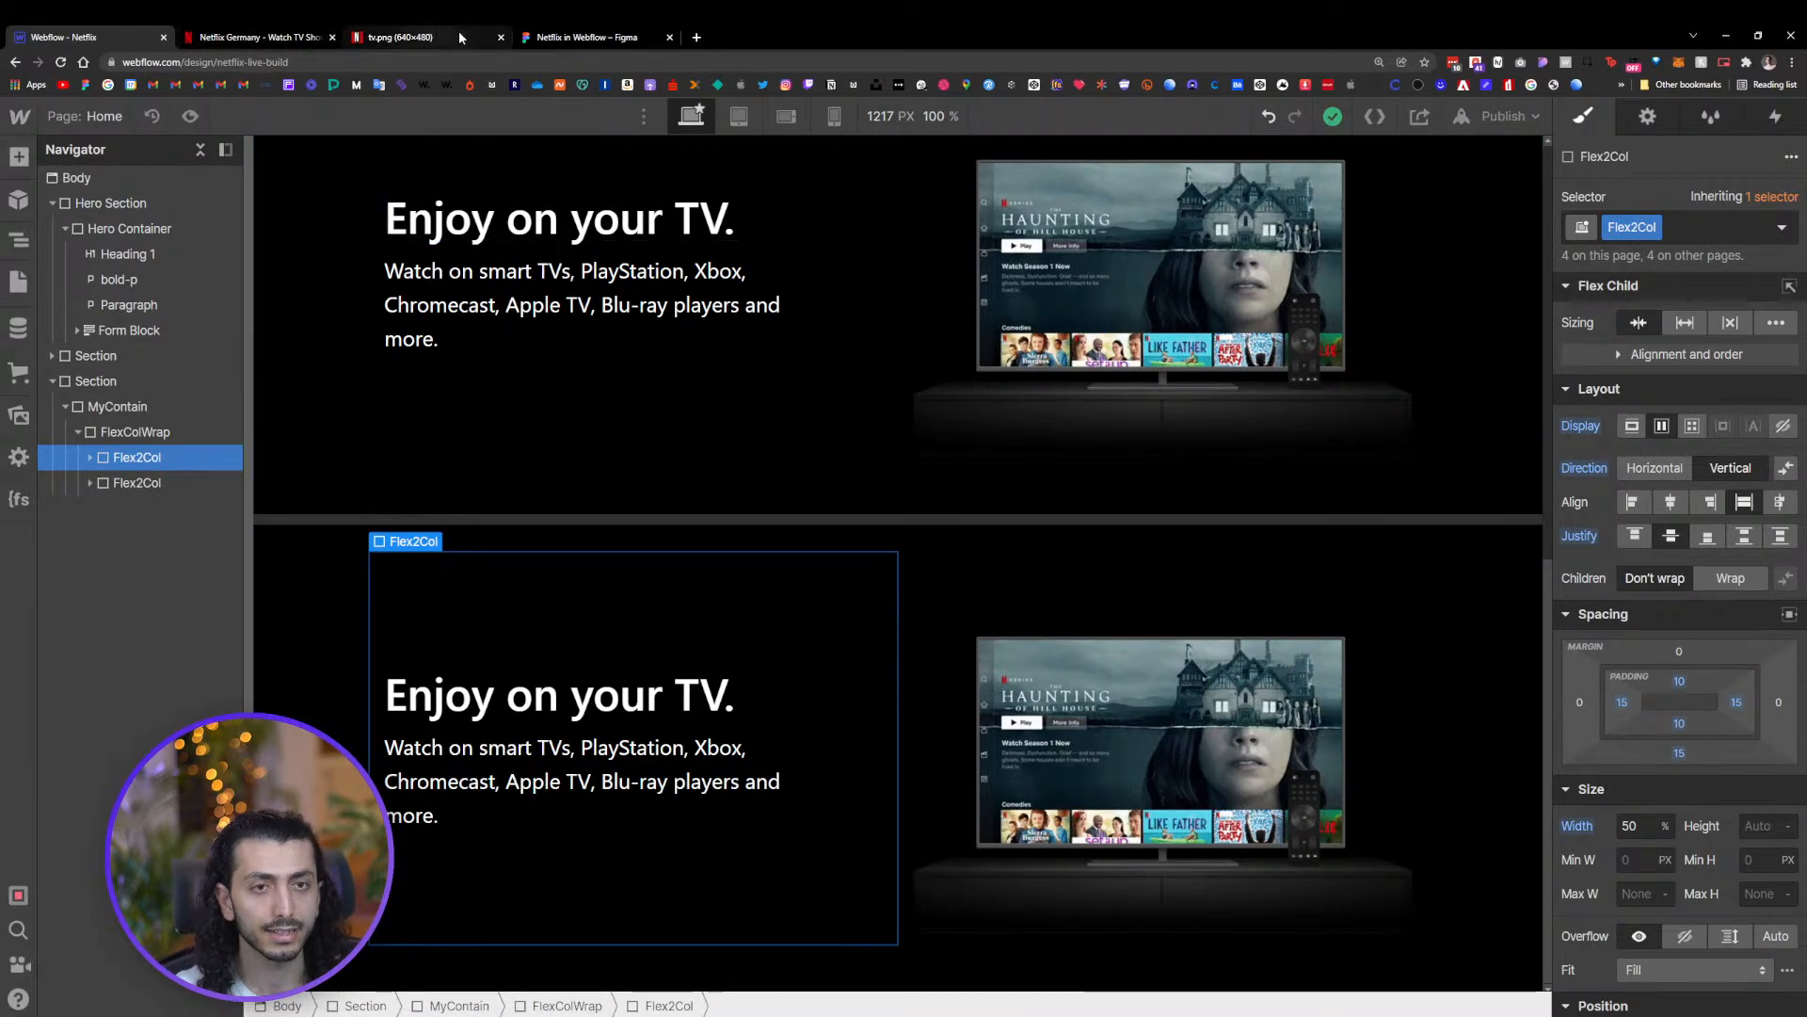
left_click(585, 37)
scroll(1215, 565, "down", 1)
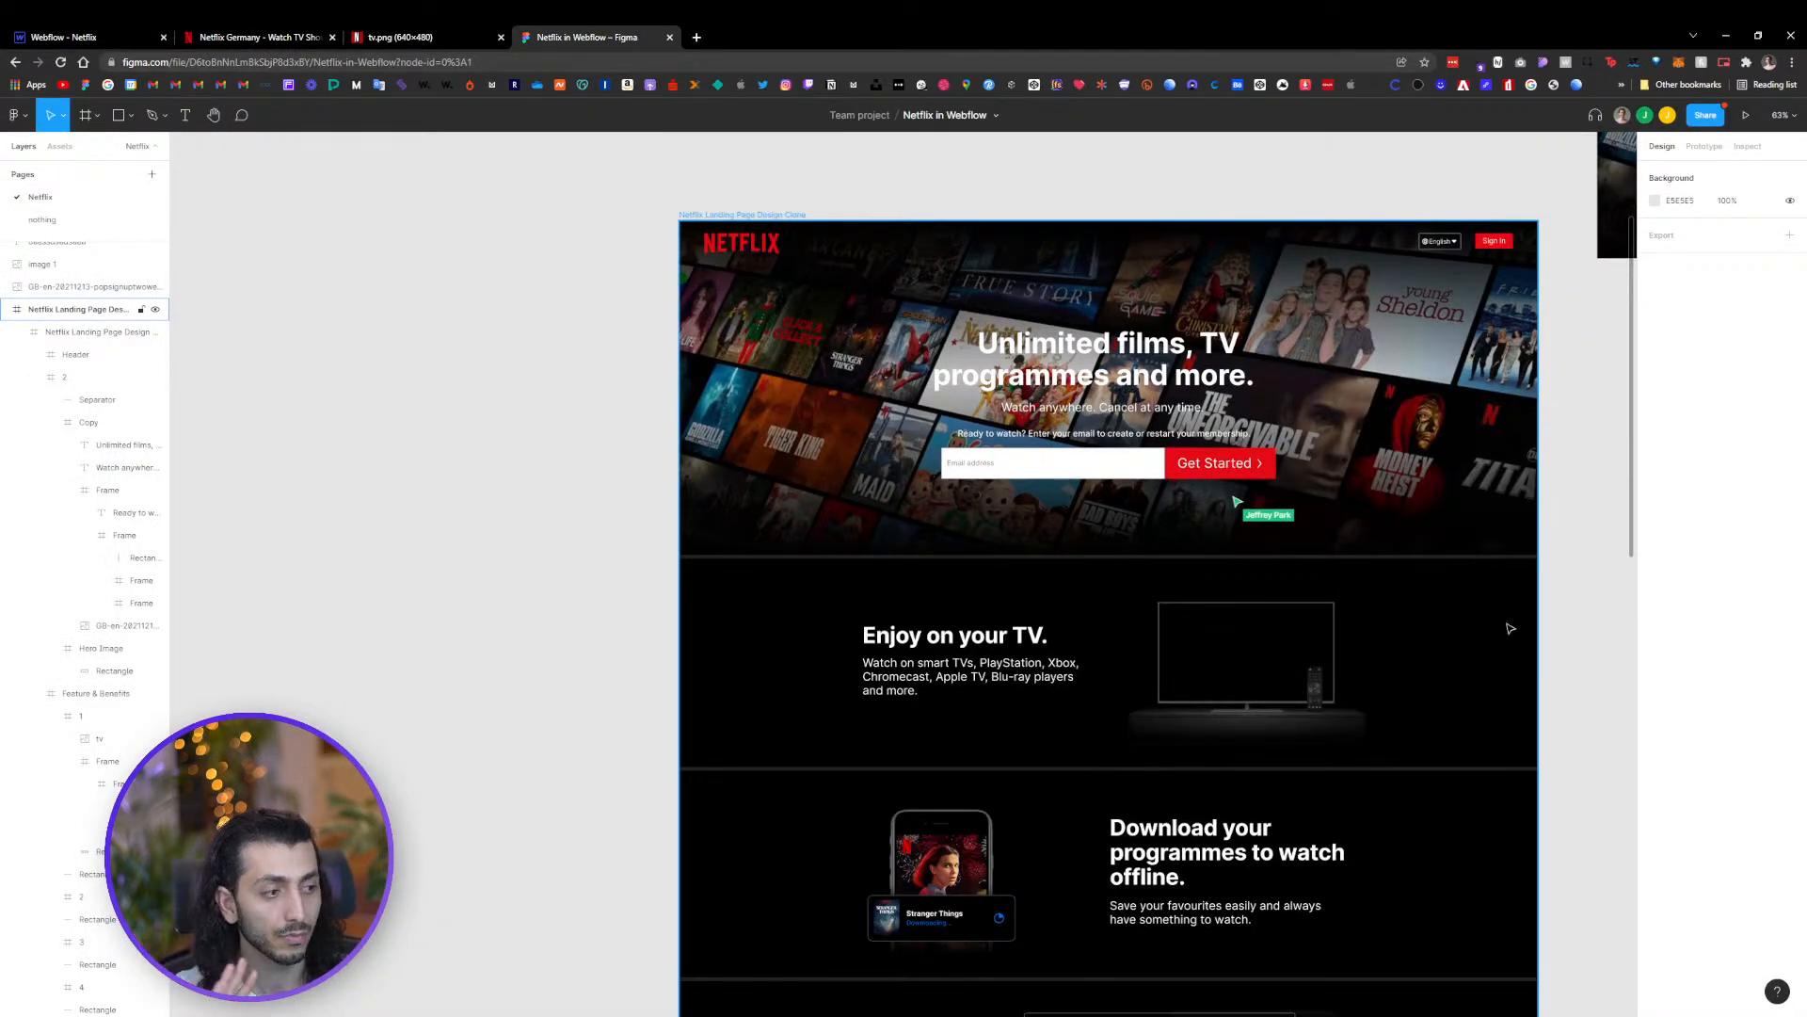
left_click_drag(1553, 568, 1454, 504)
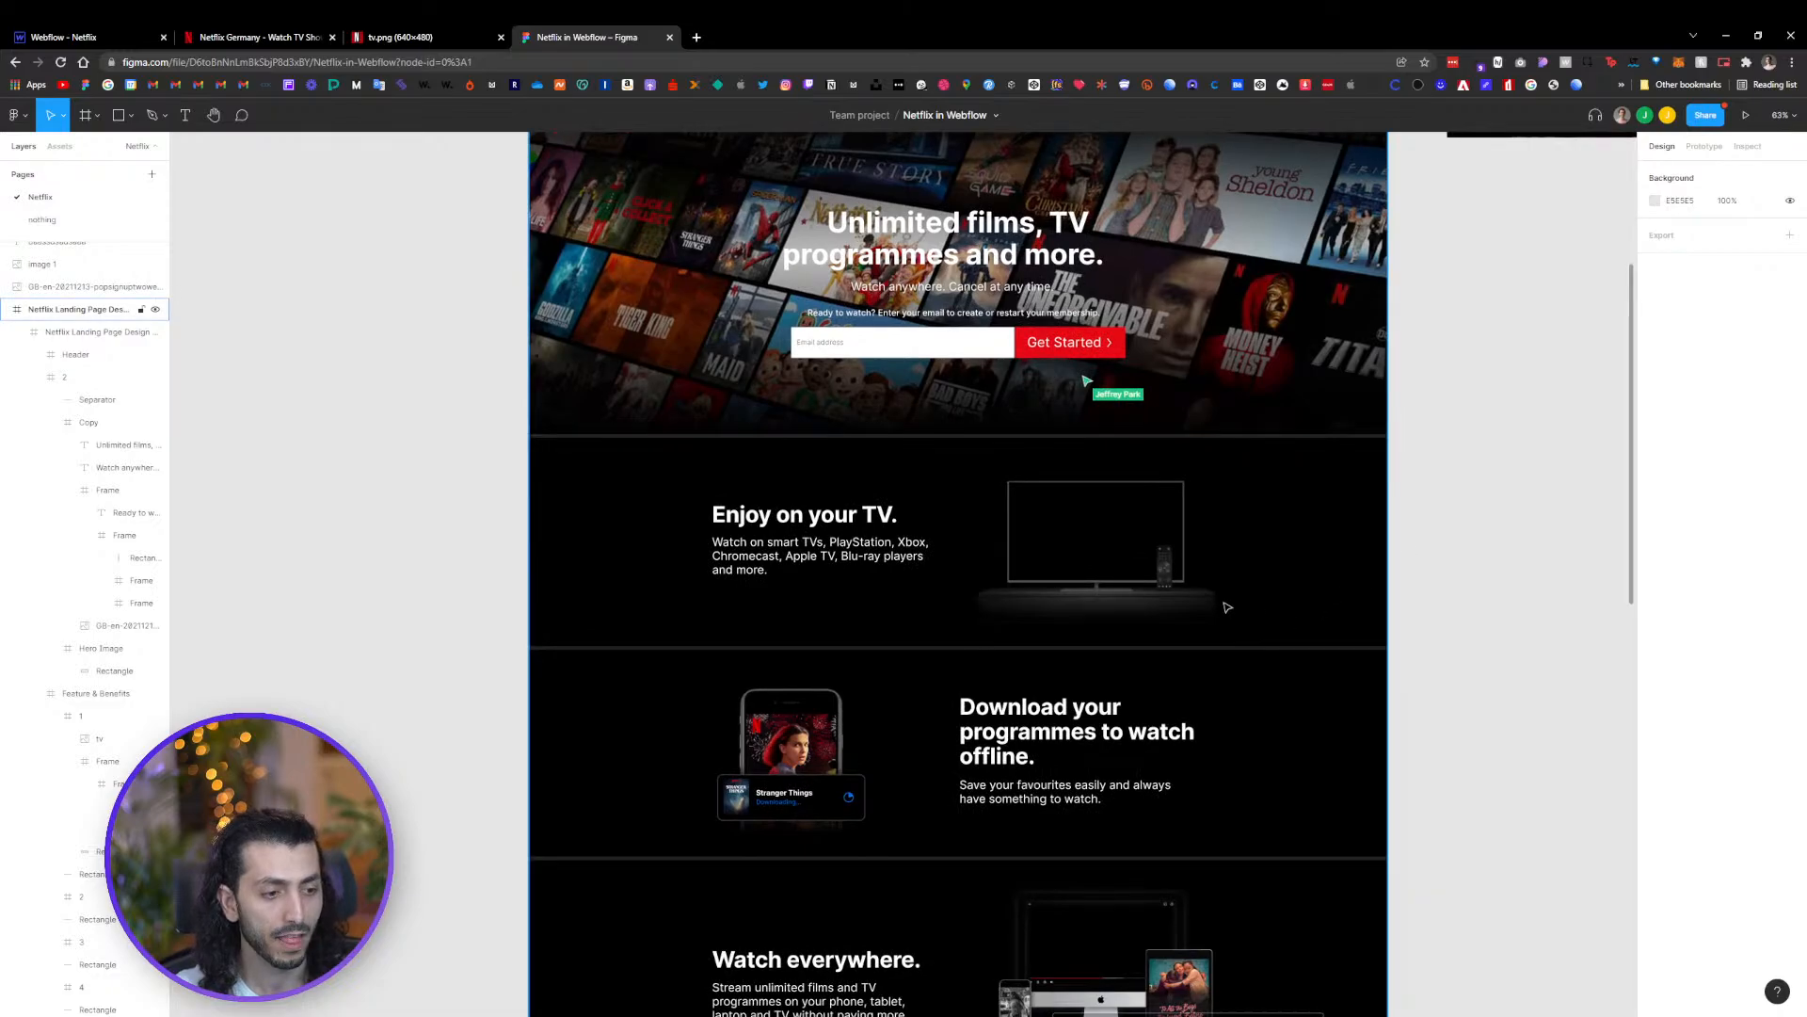
scroll(1219, 618, "down", 1)
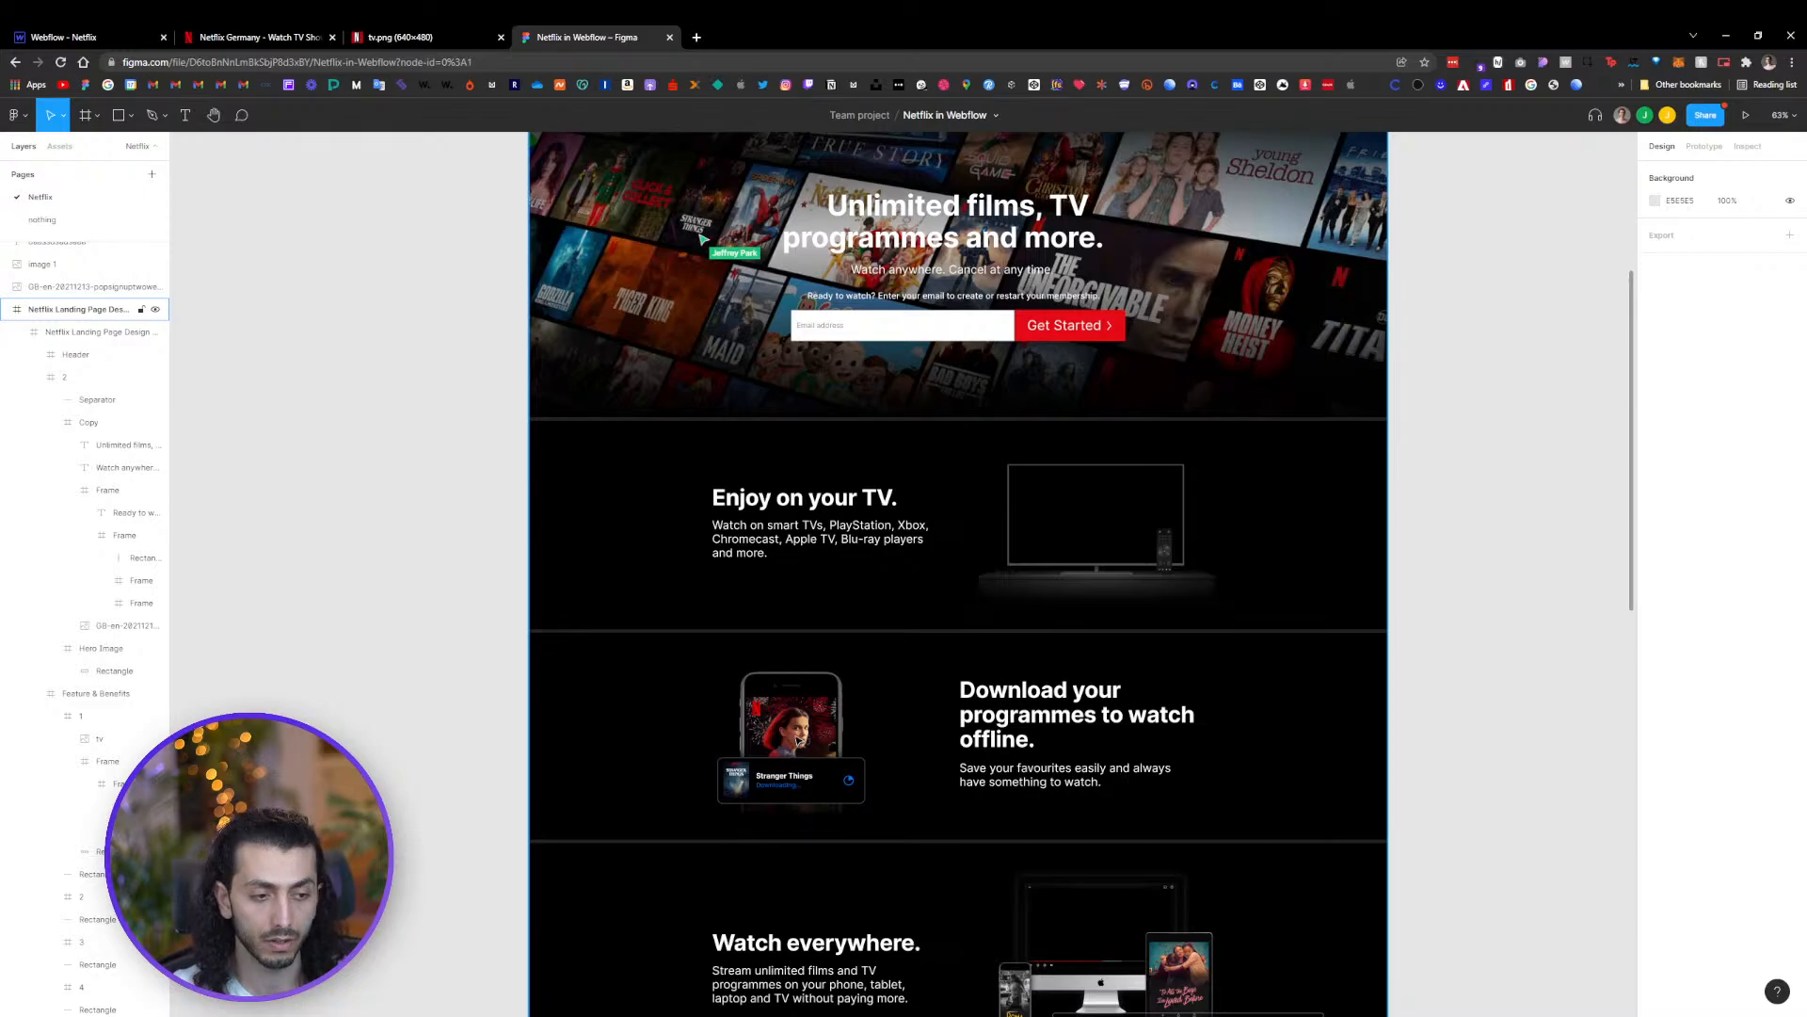
left_click(117, 30)
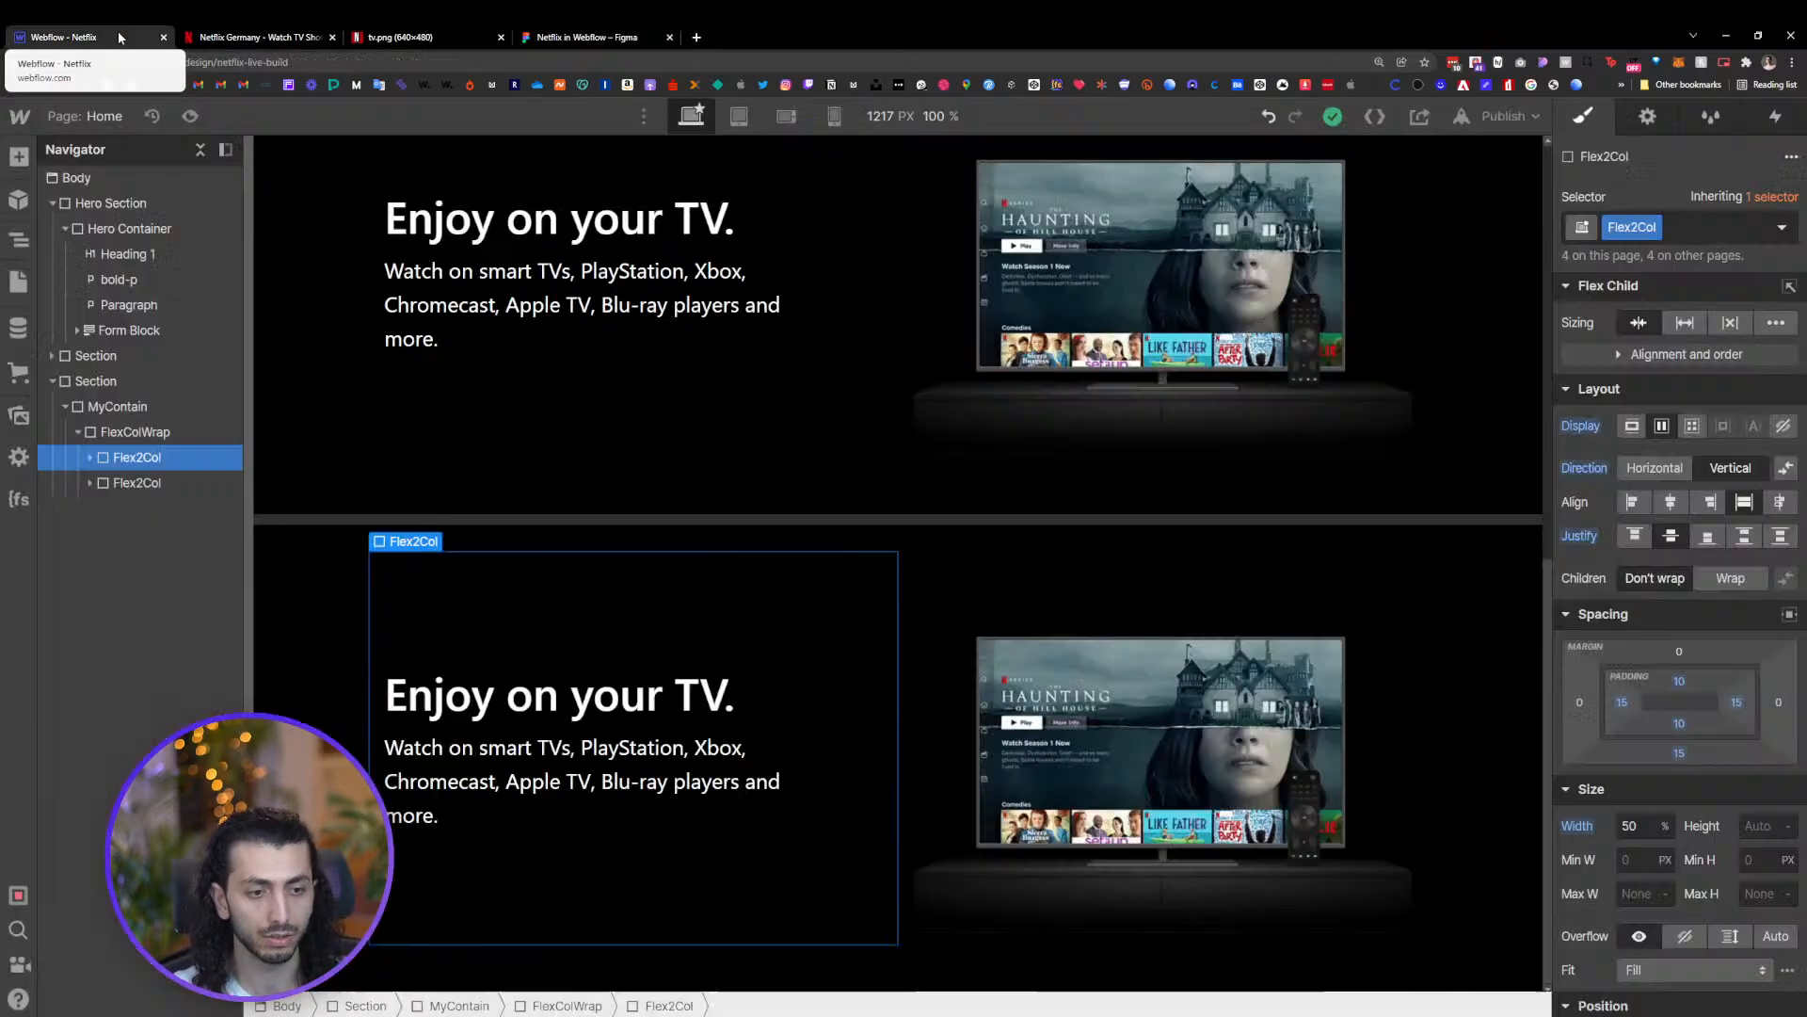
Swap the order of the two Flex2Col columns and restore their original order
left_click(126, 483)
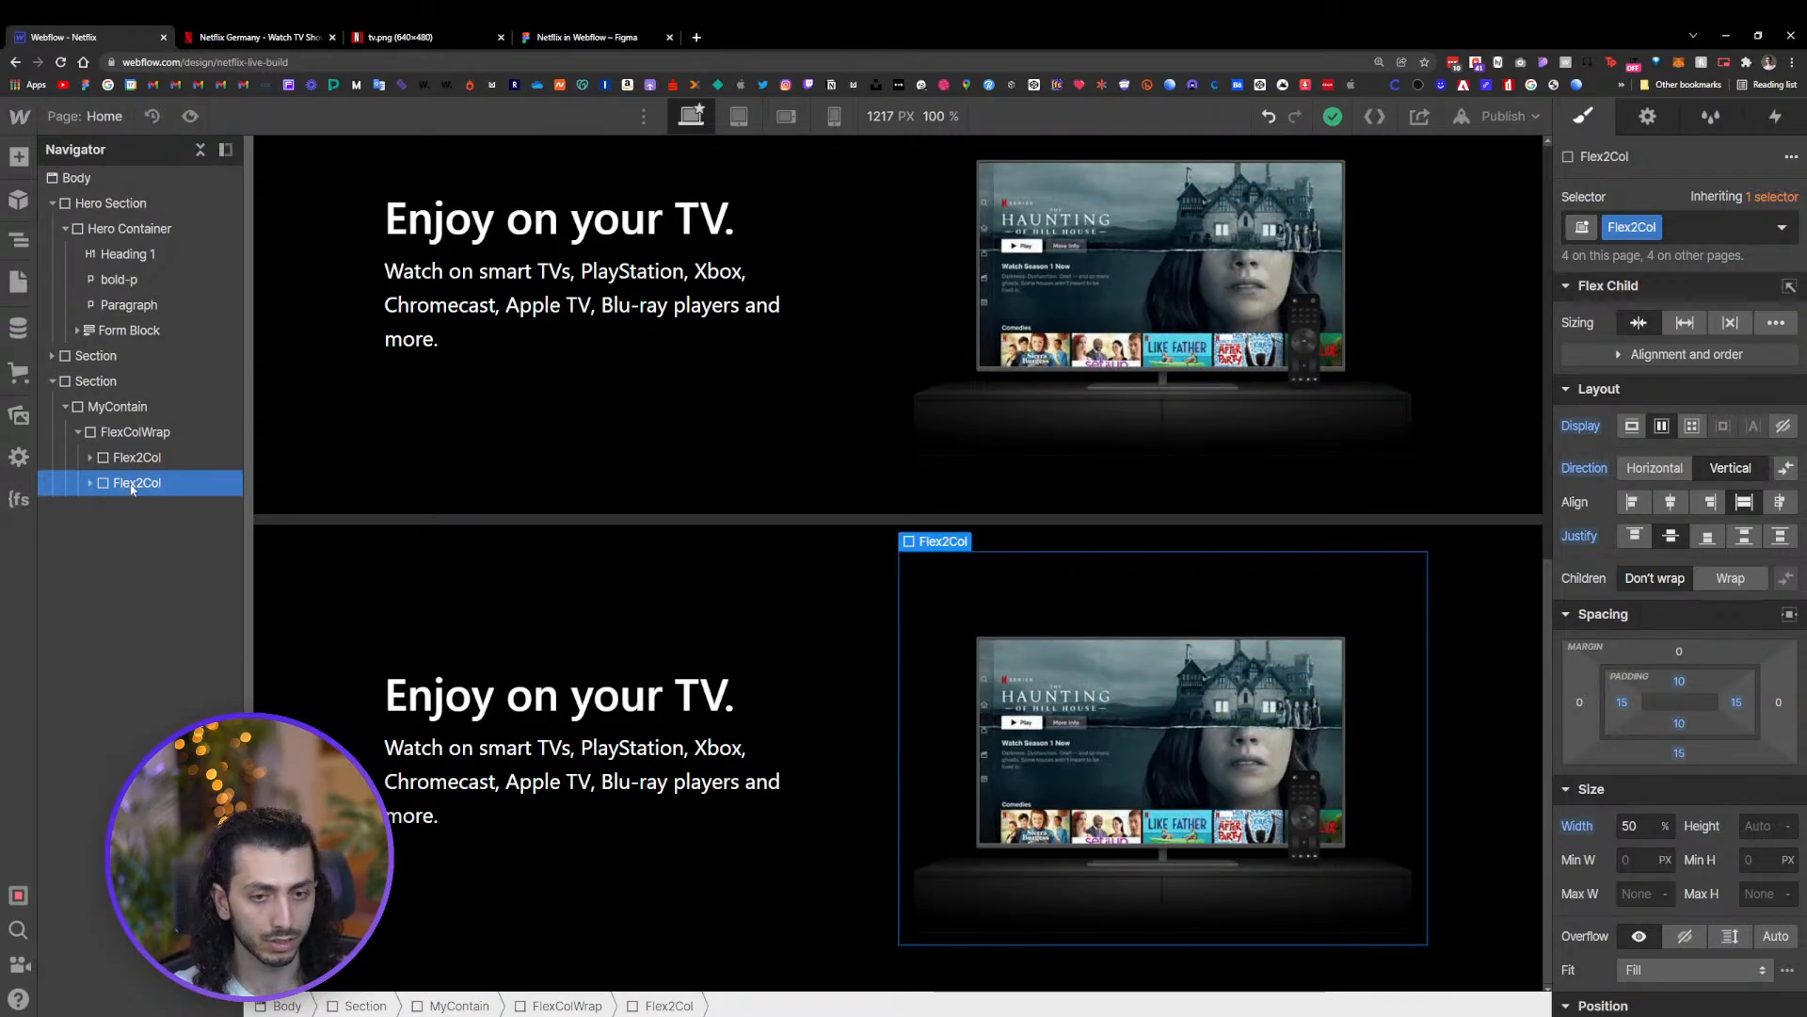
left_click(141, 457)
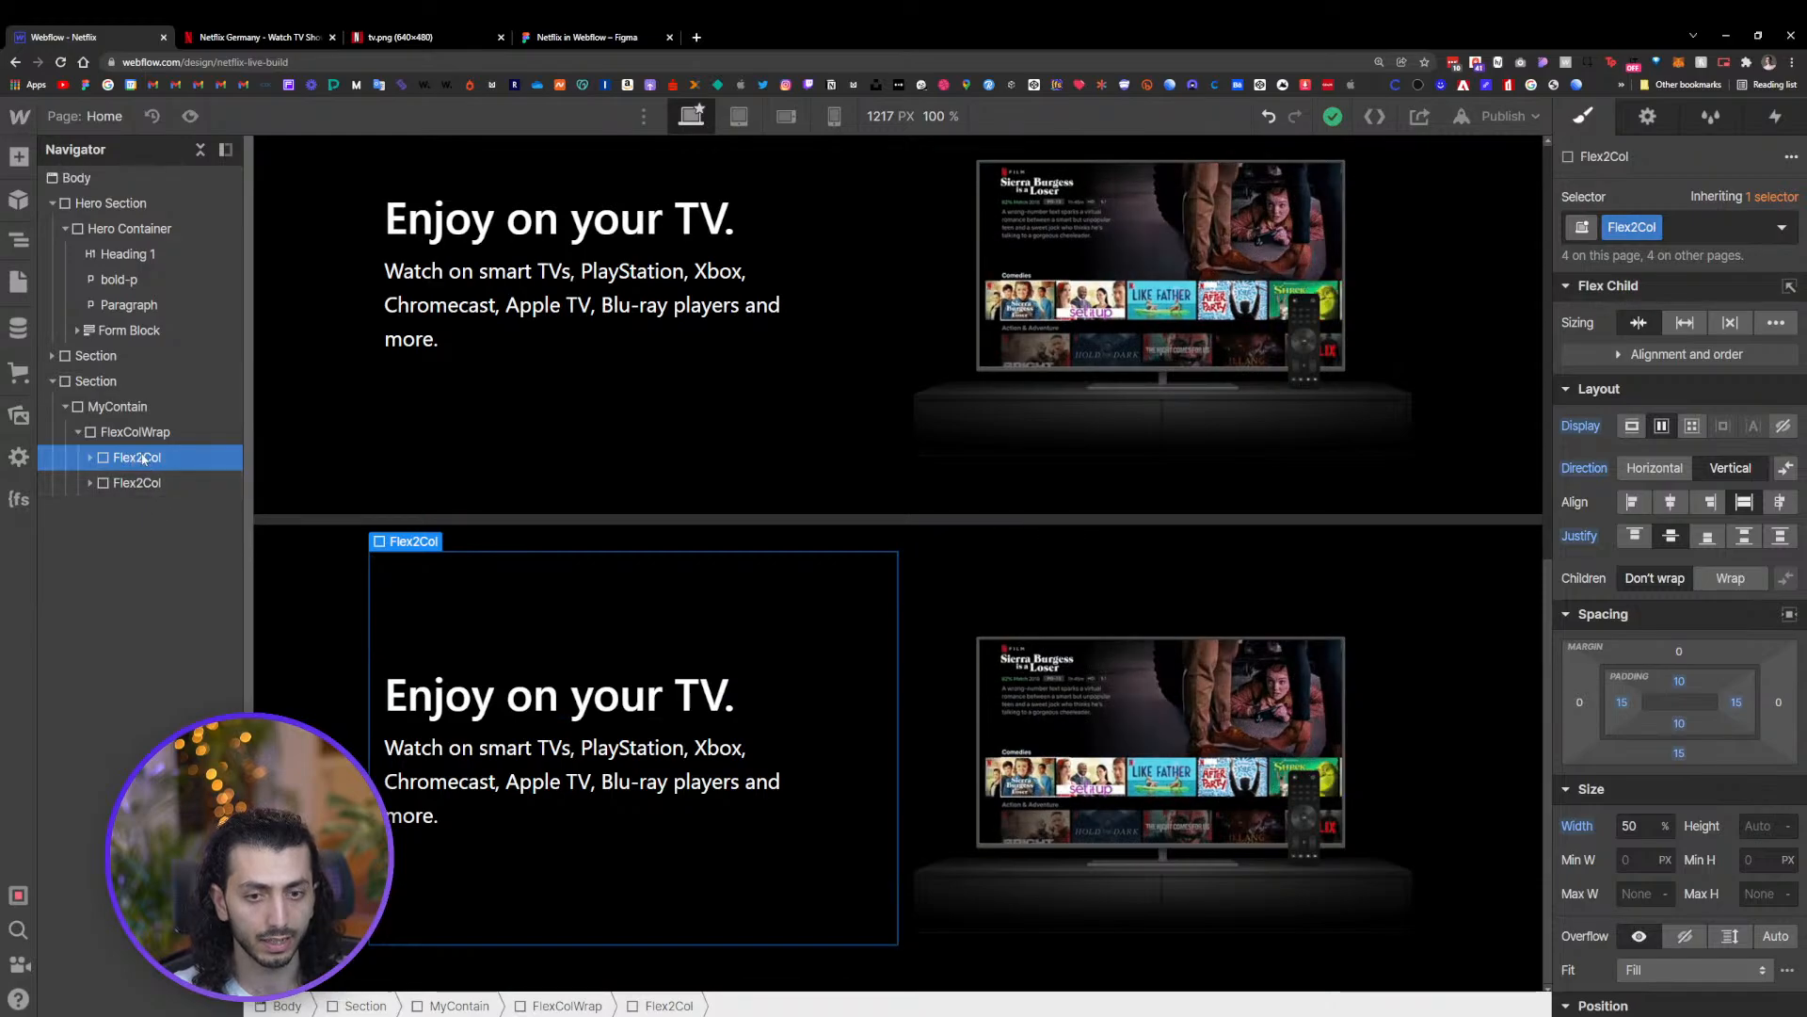
left_click_drag(141, 457, 188, 471)
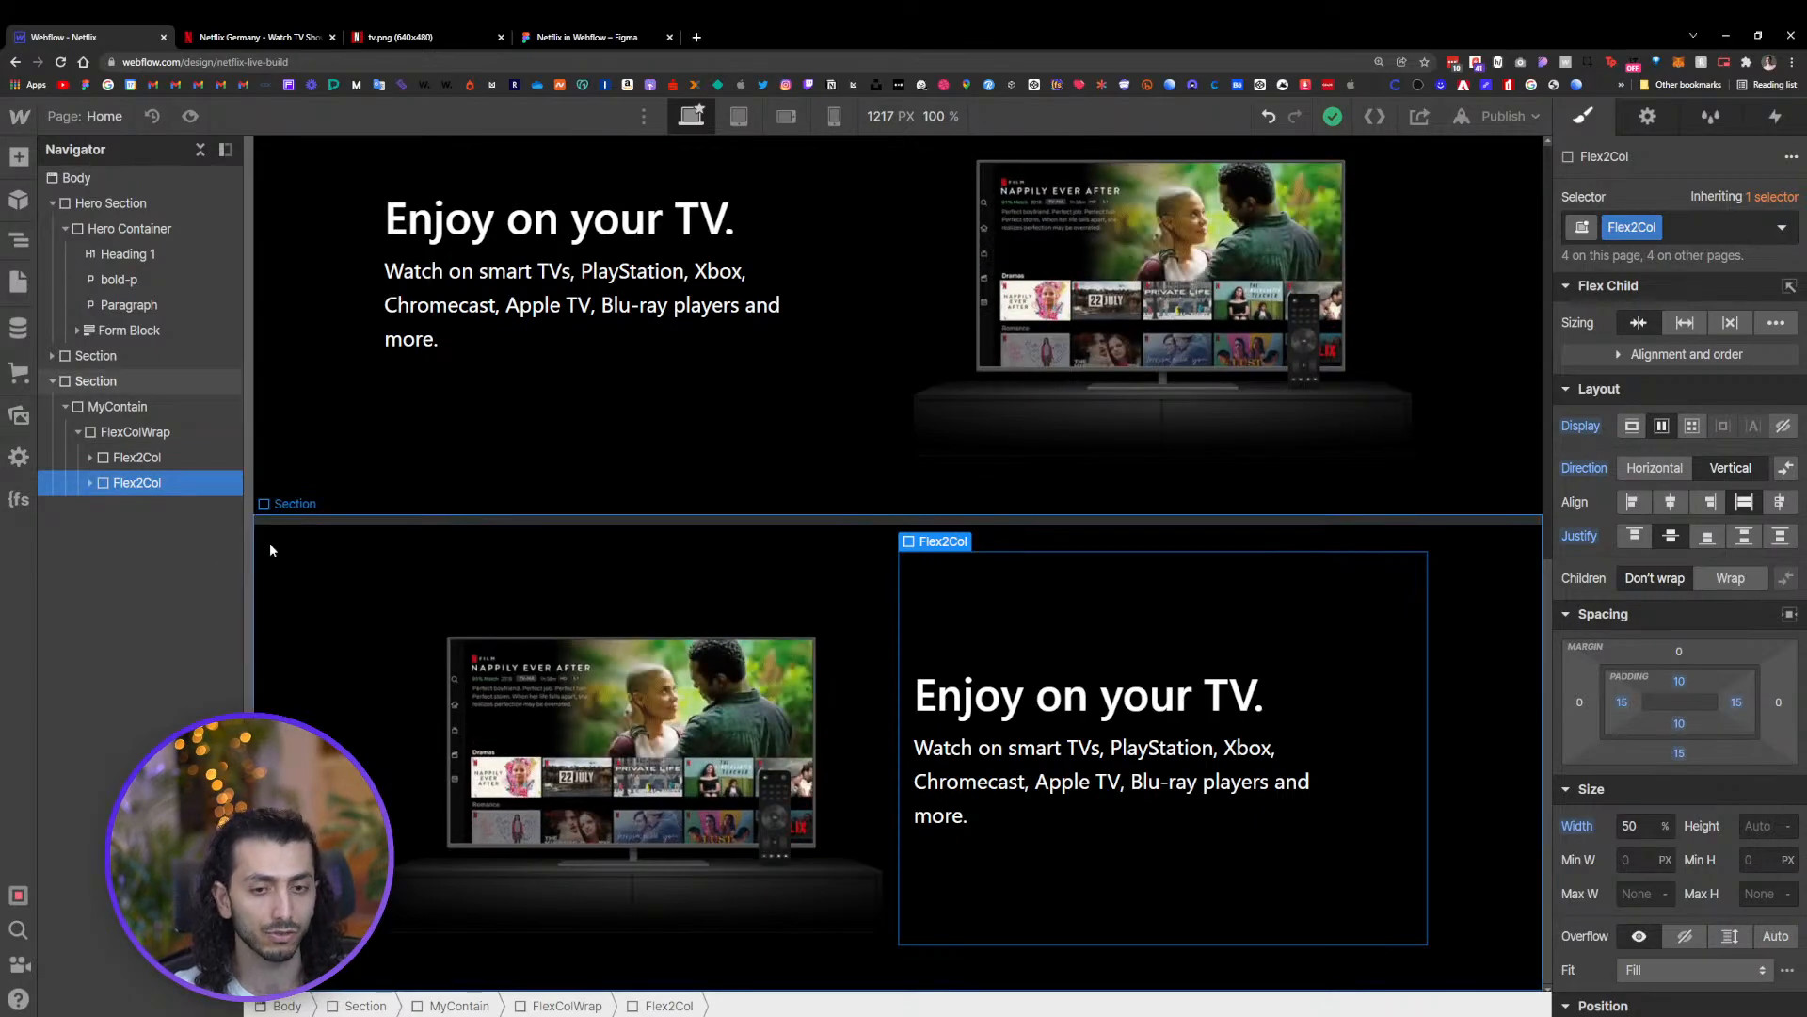
left_click_drag(162, 480, 155, 450)
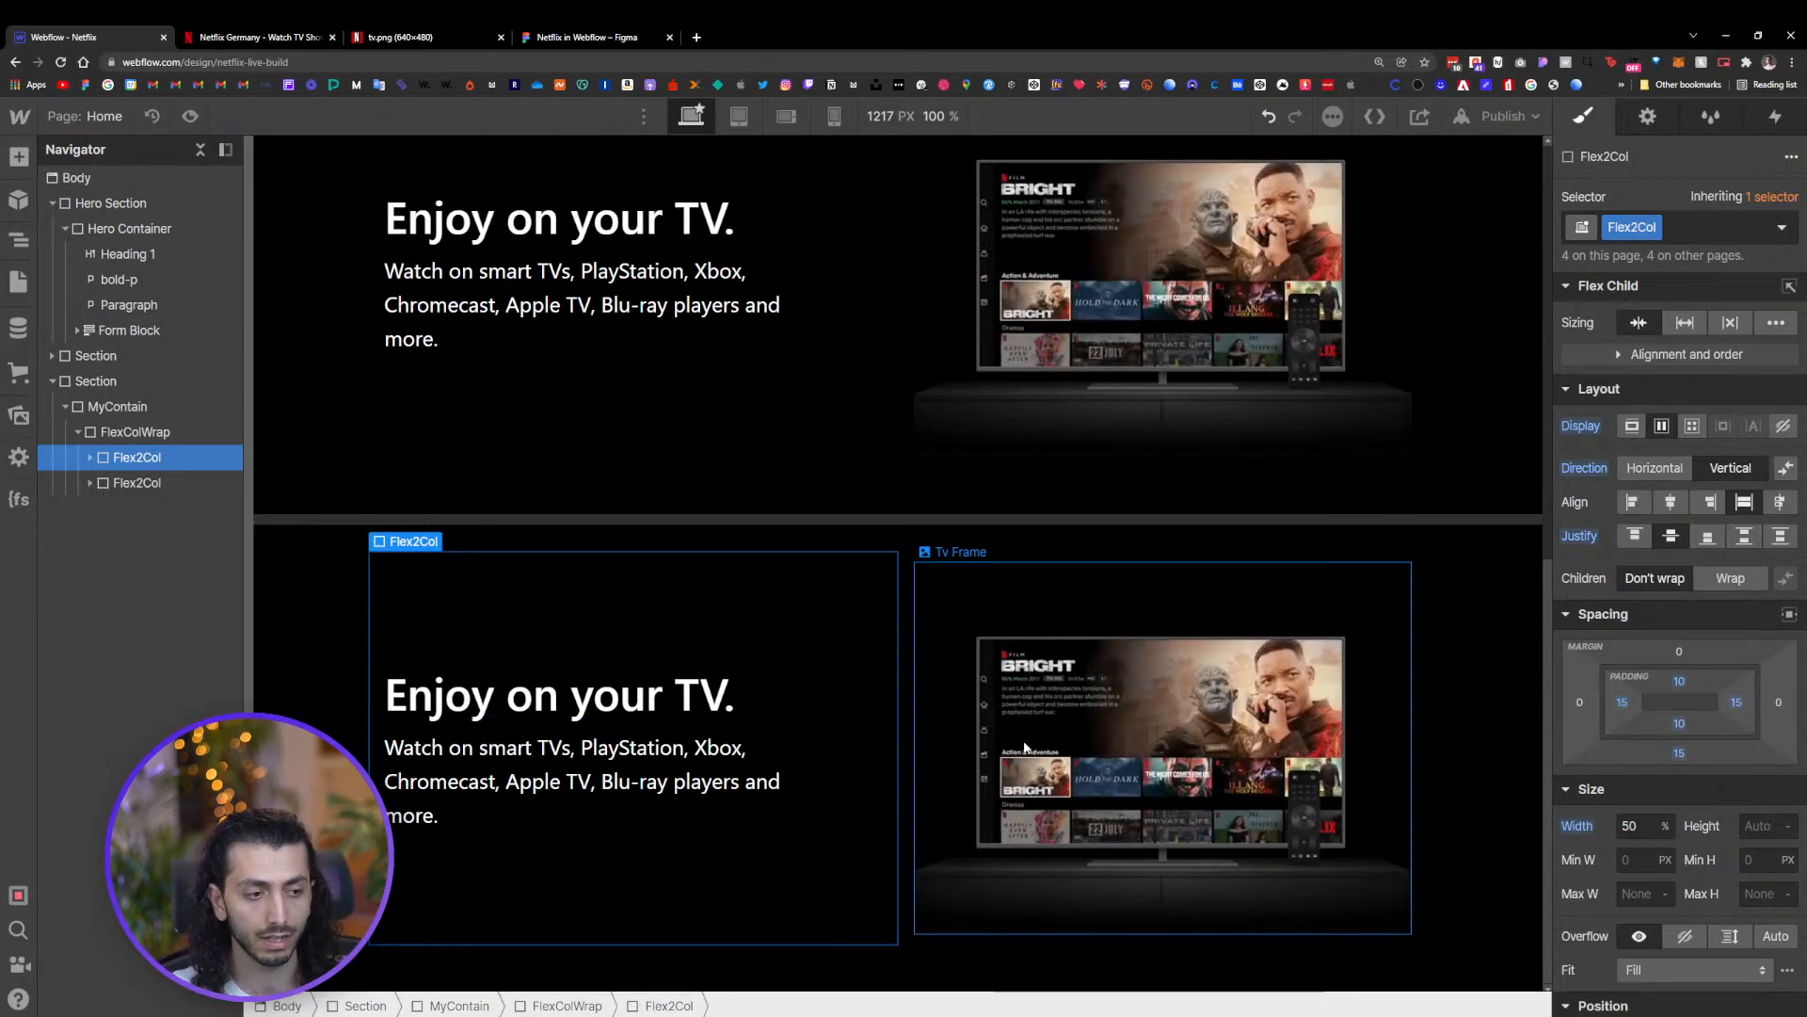
Add a 'reverse' combo class to the FlexColWrap and reverse its horizontal flex direction
left_click(533, 708)
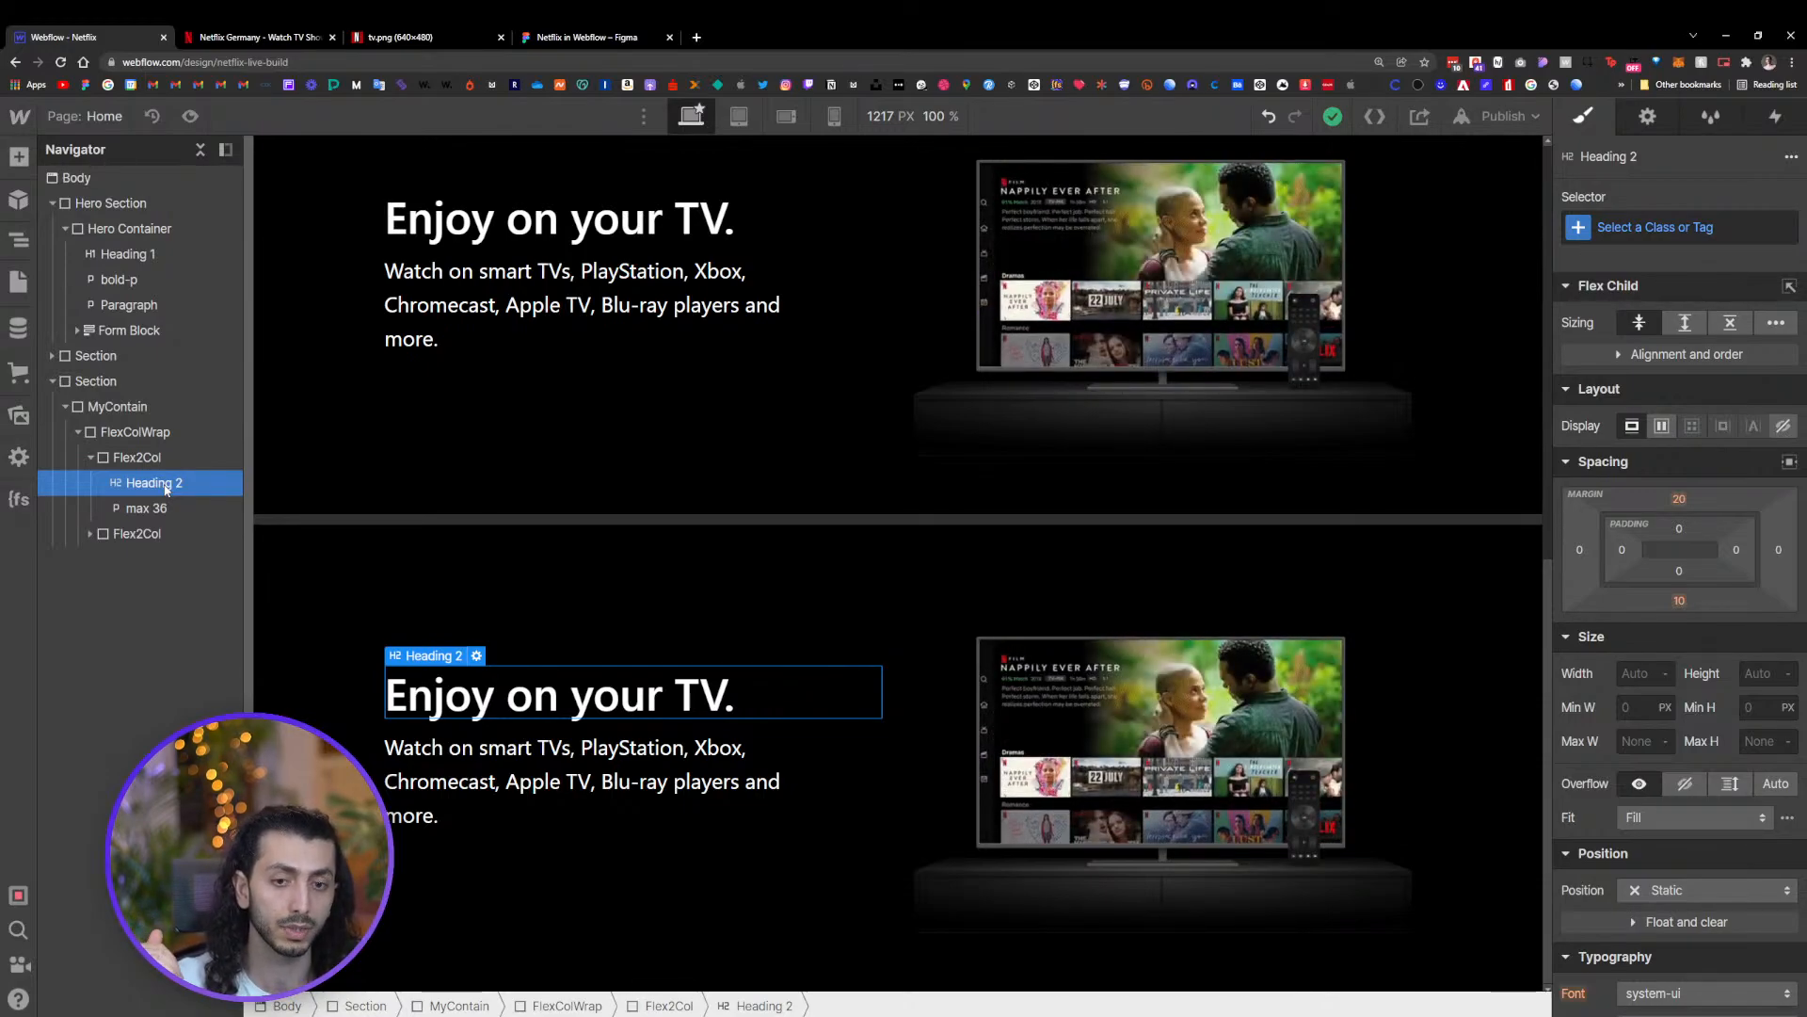
left_click(149, 535)
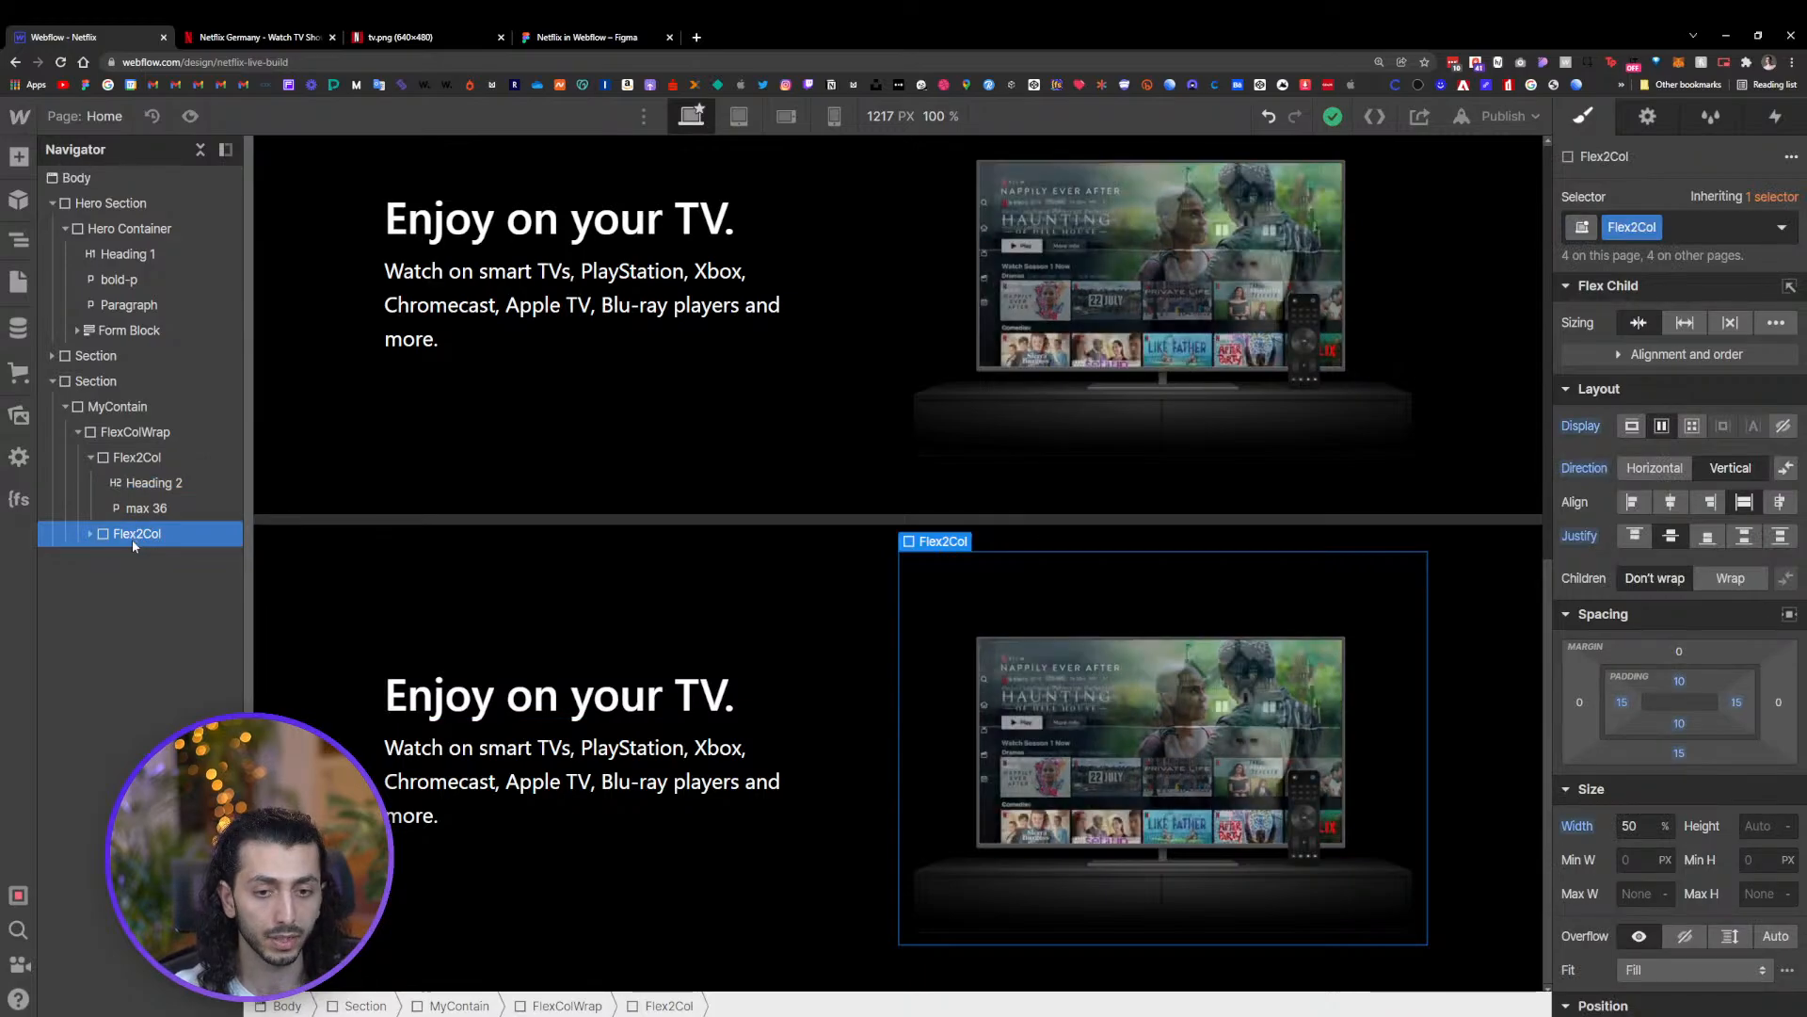
left_click(95, 462)
left_click(91, 458)
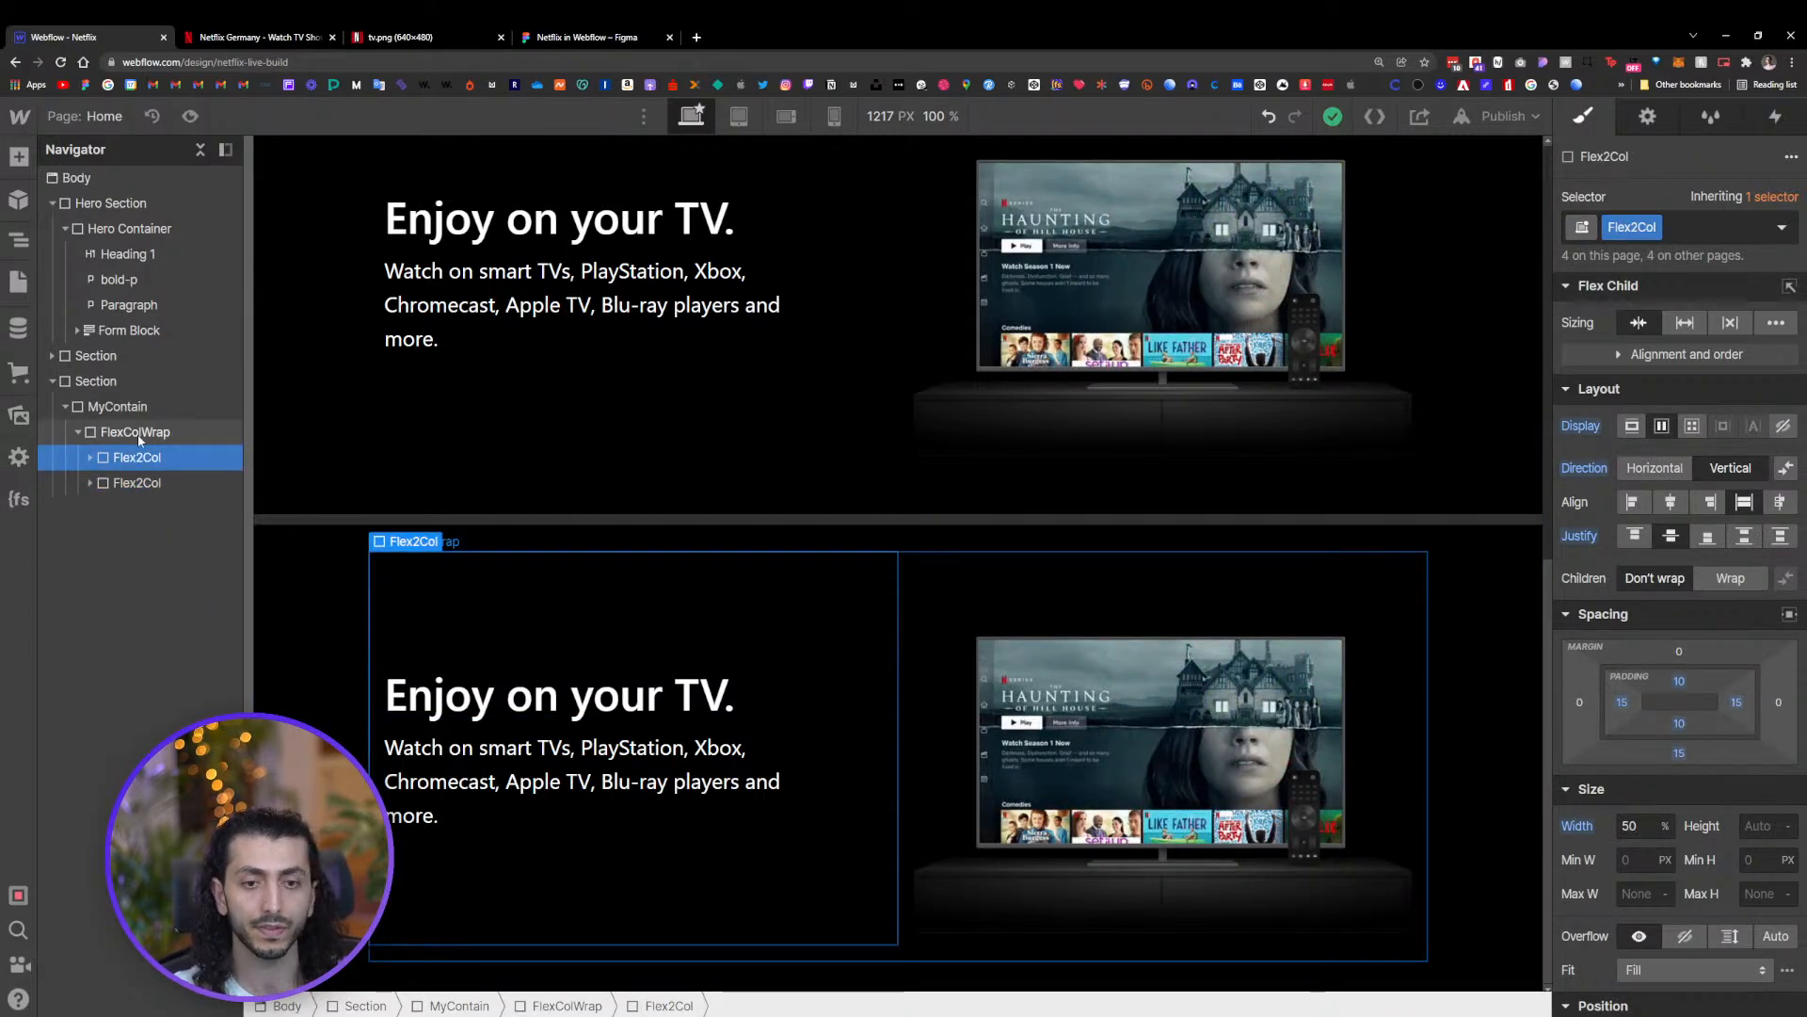
left_click(138, 433)
left_click(1726, 224)
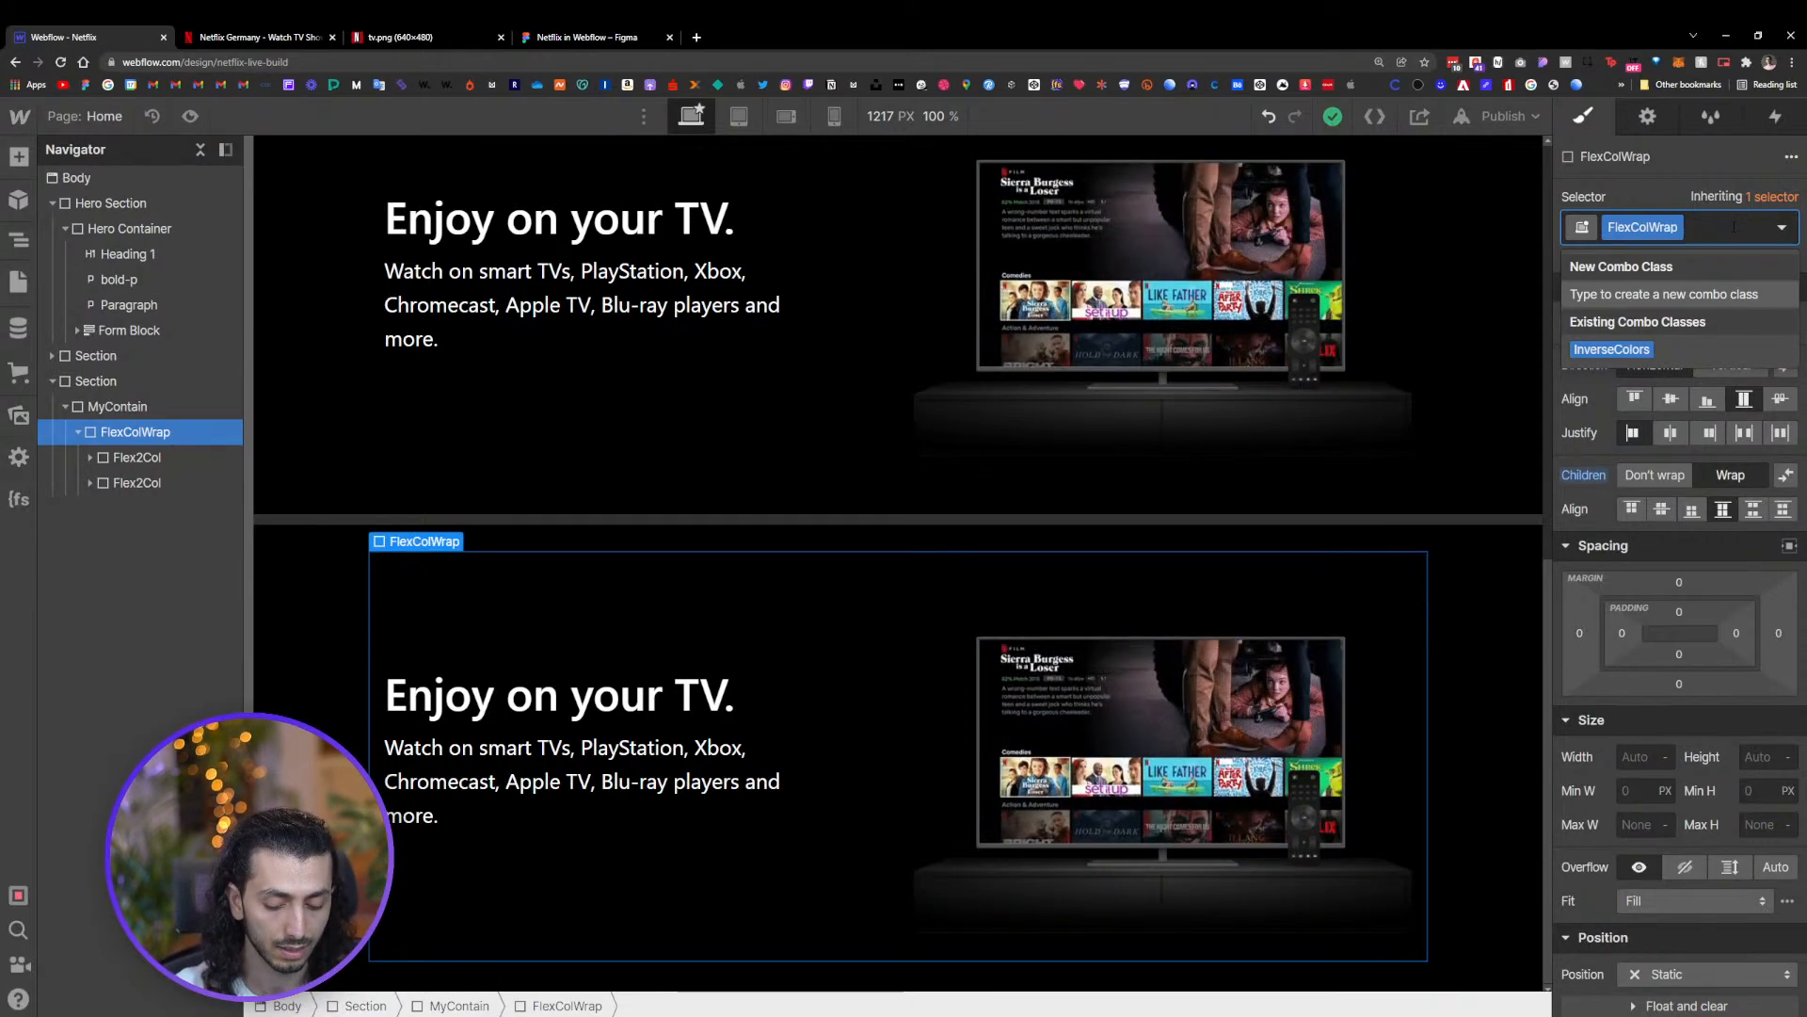
type("reverse")
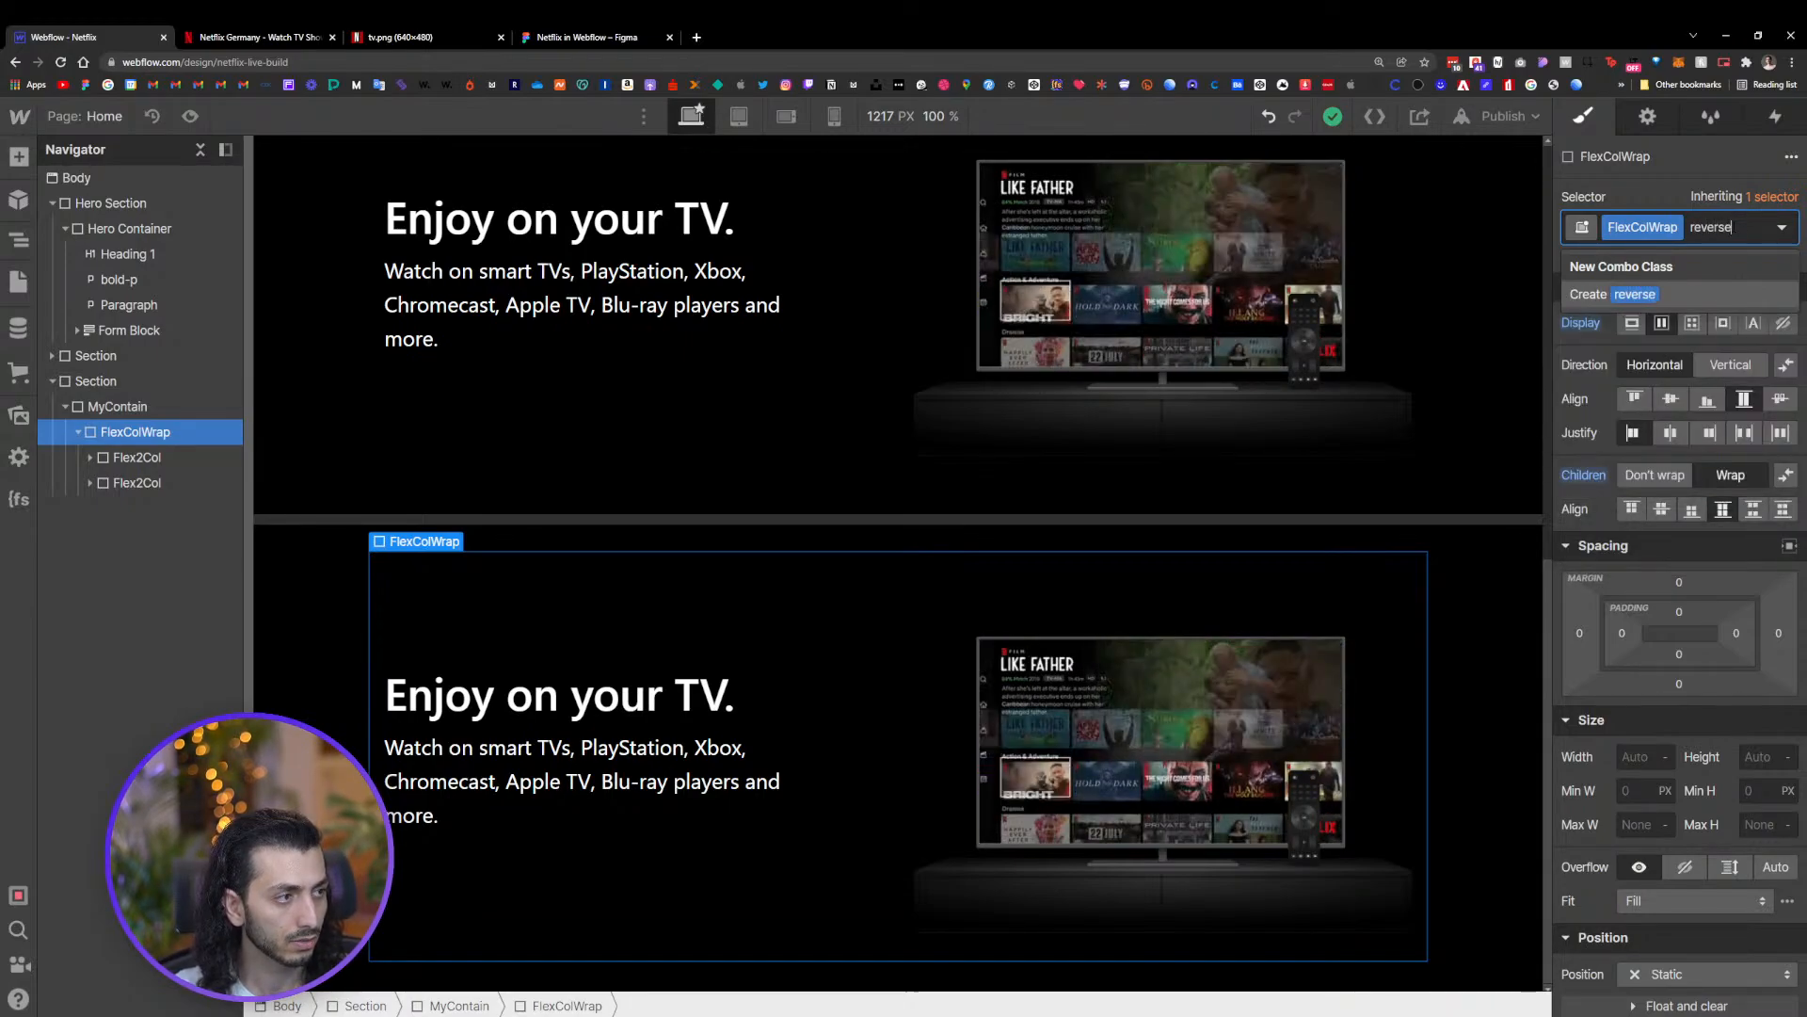
key("Return")
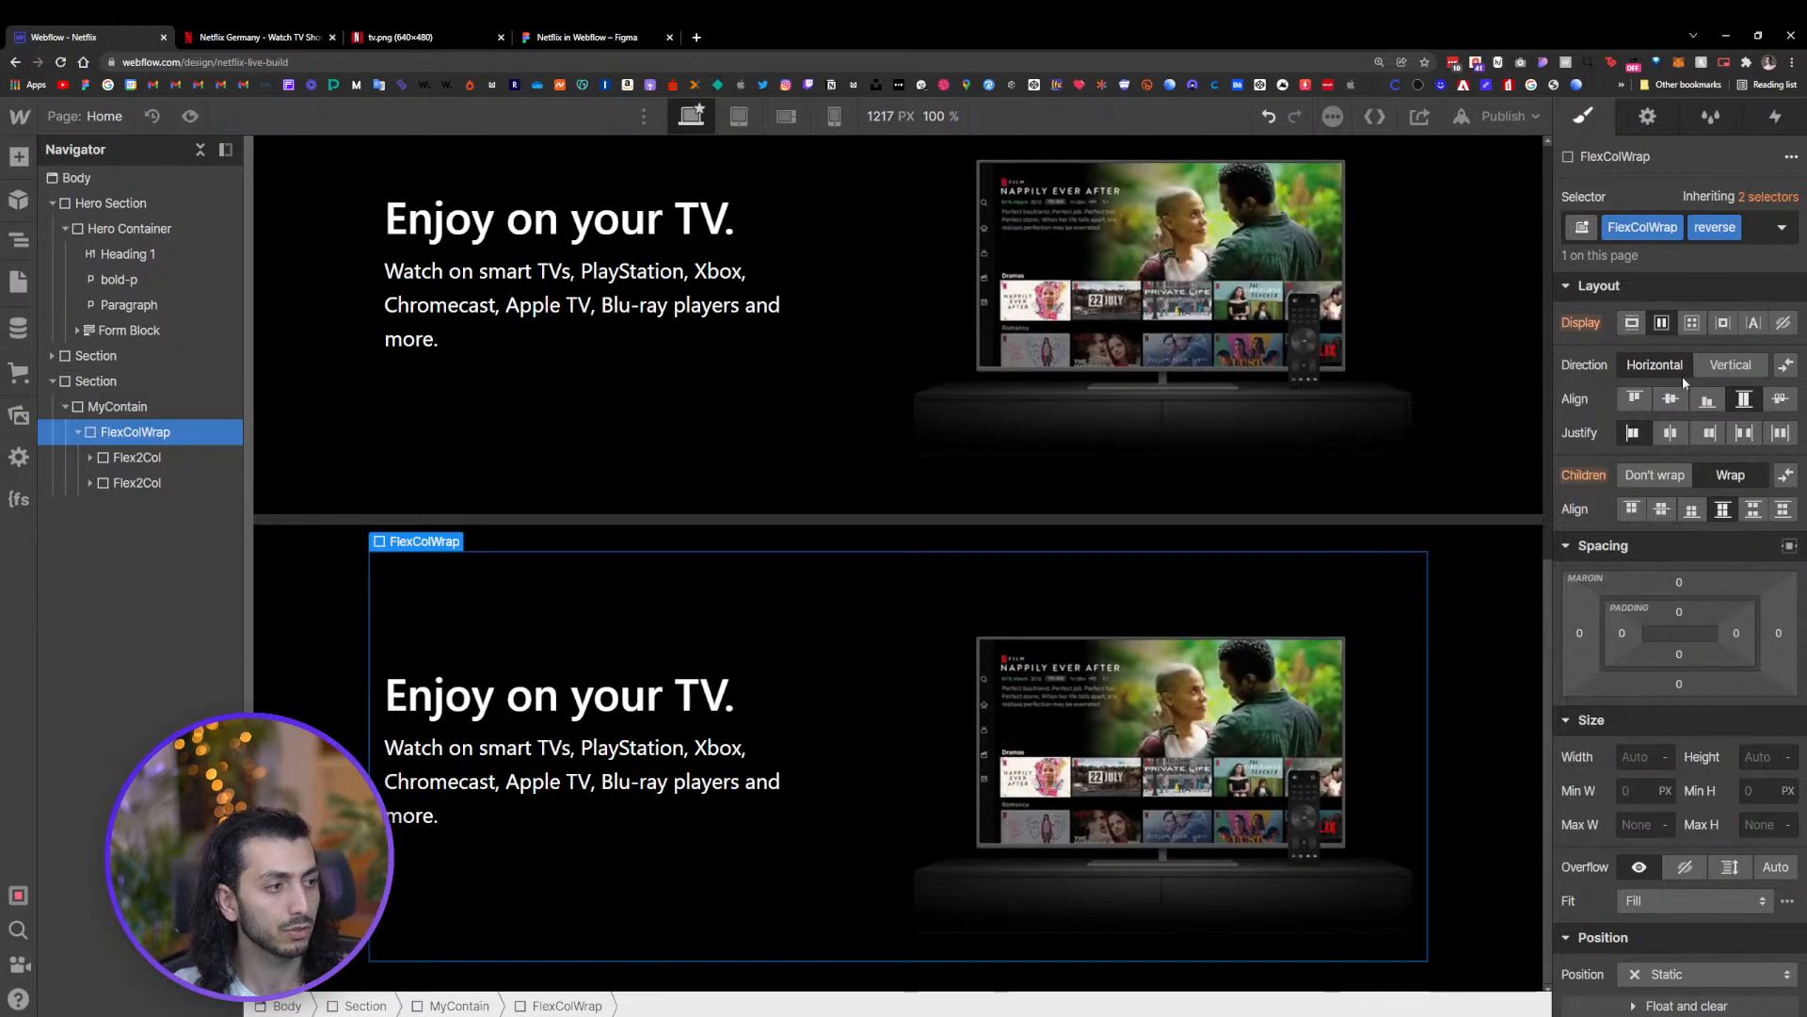
left_click(1786, 368)
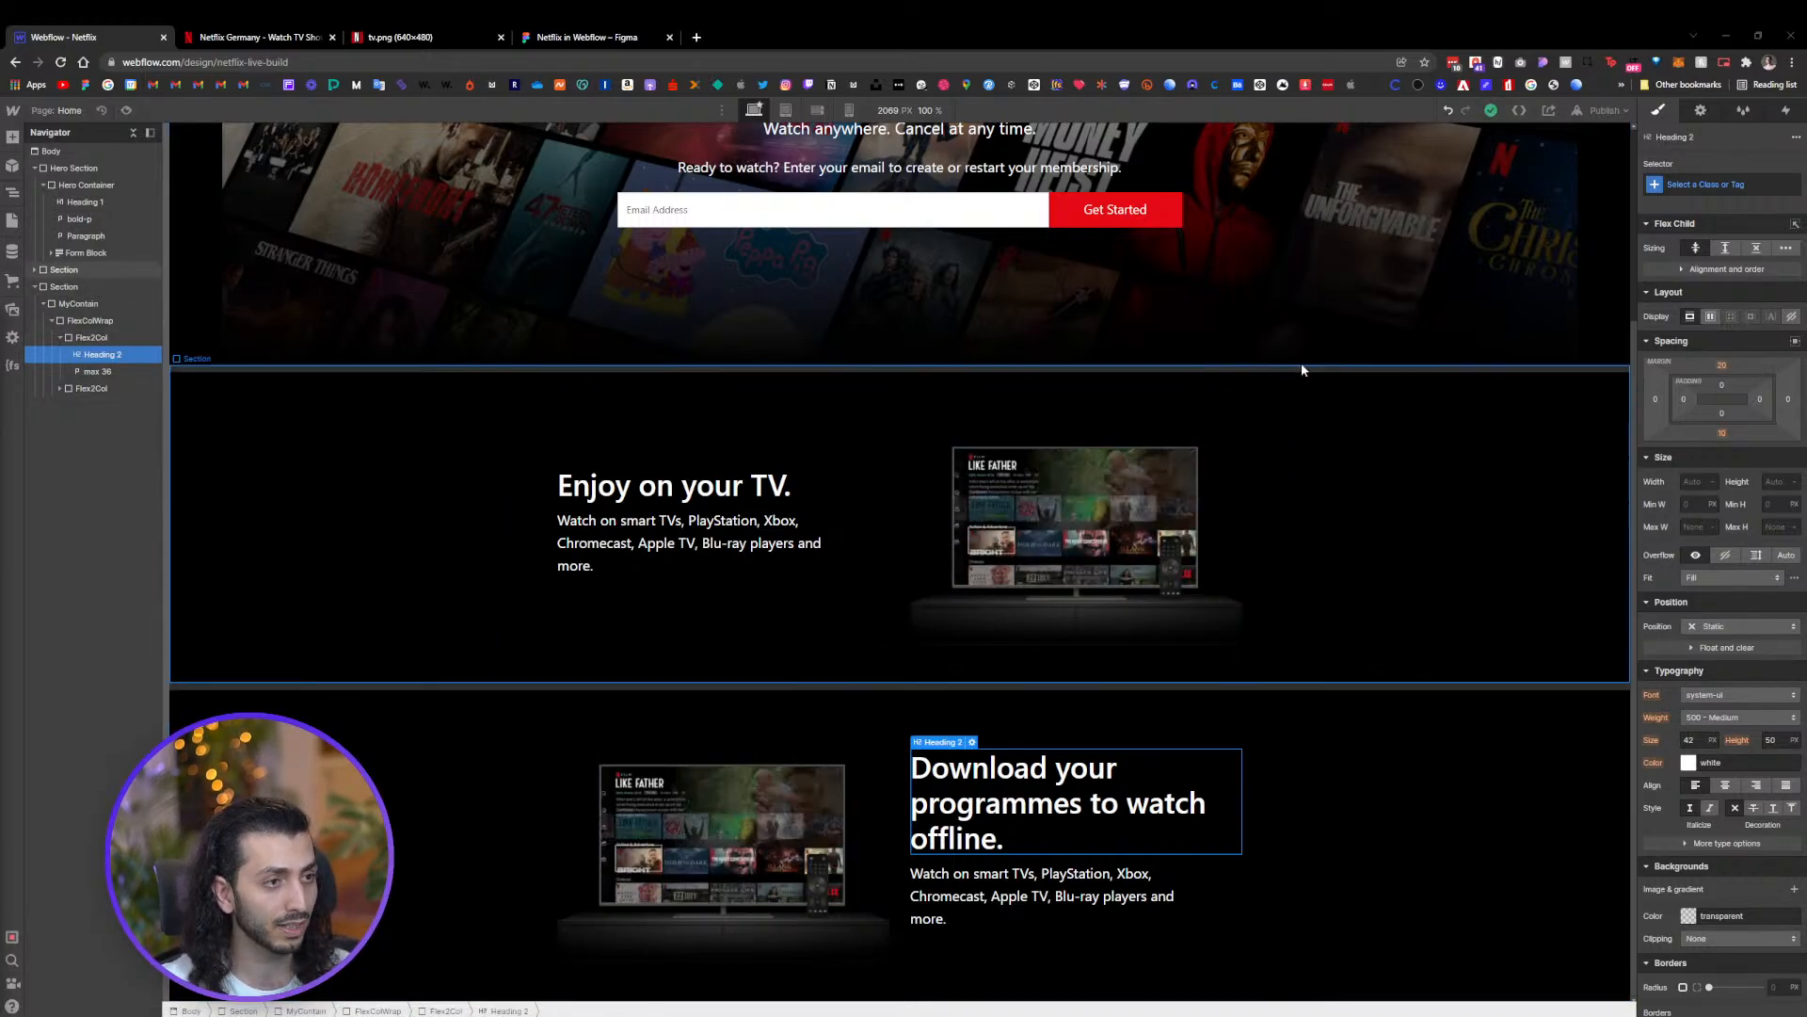
Zoom the browser view to inspect the reversed 'Download your programmes to watch offline.' section
key("ctrl+minus")
key("ctrl+plus")
scroll(1088, 583, "down", 2)
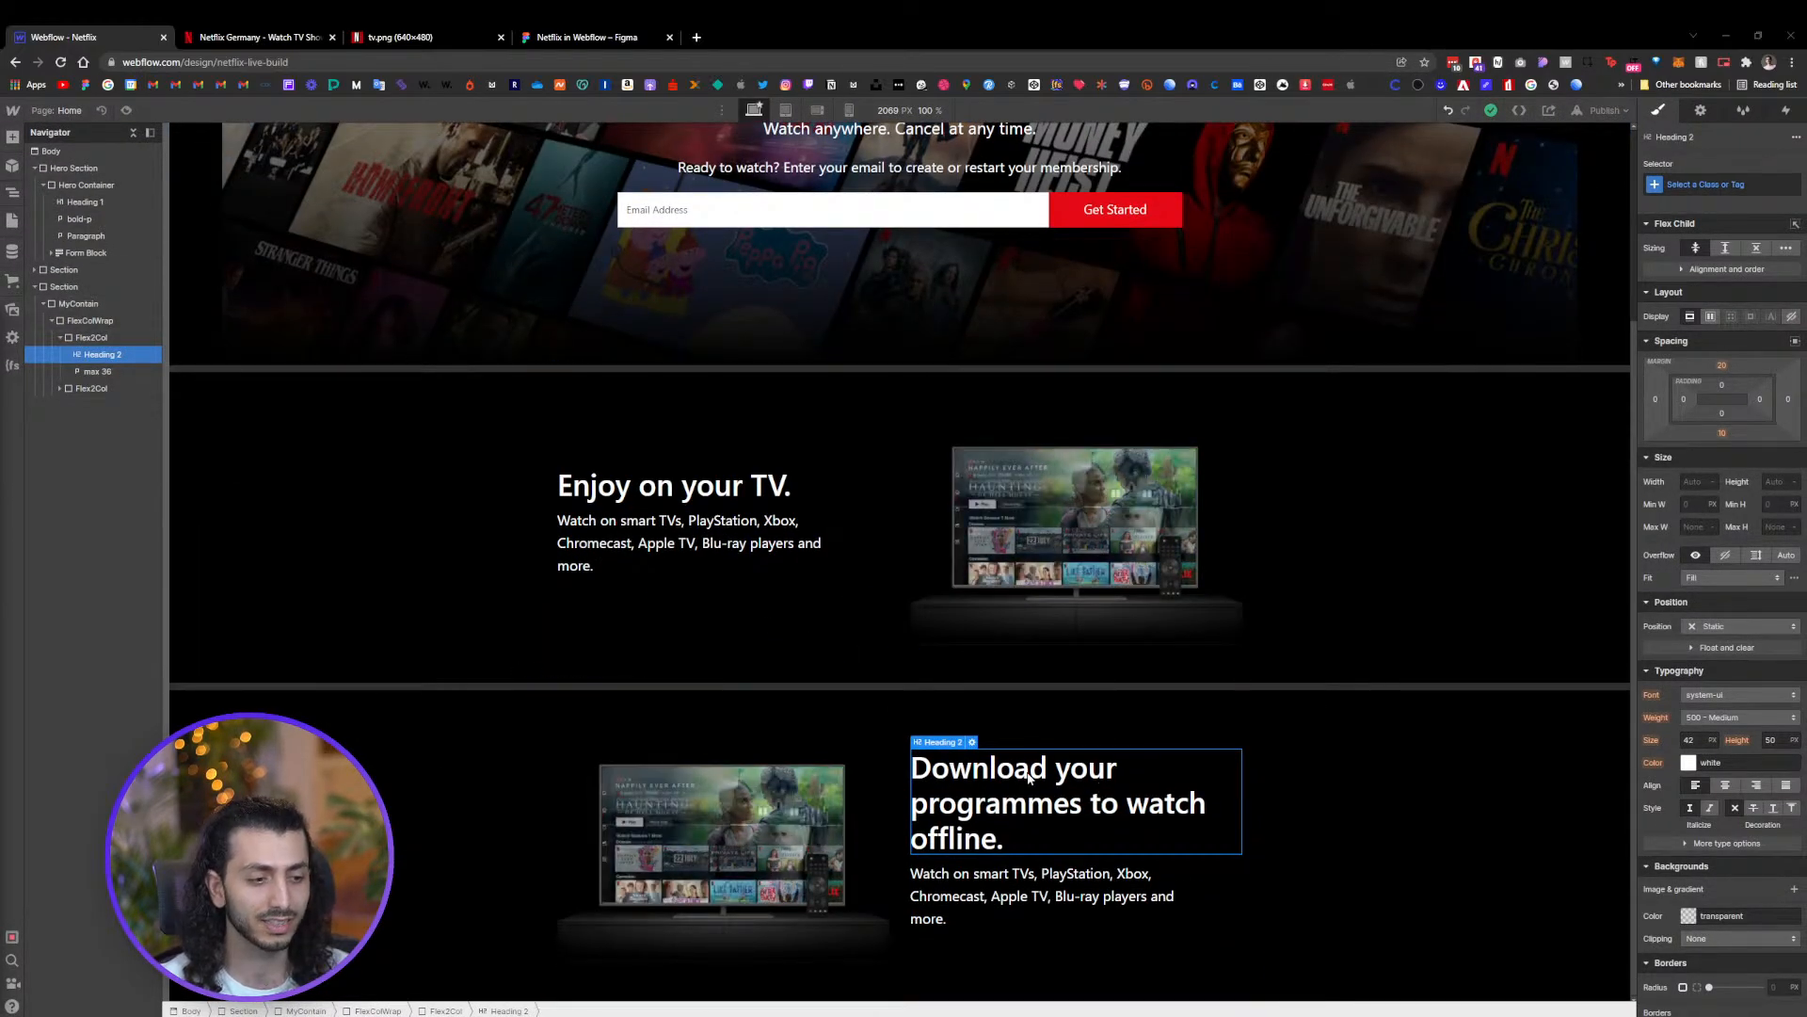
scroll(913, 619, "up", 1)
key("ctrl+plus")
key("ctrl+plus")
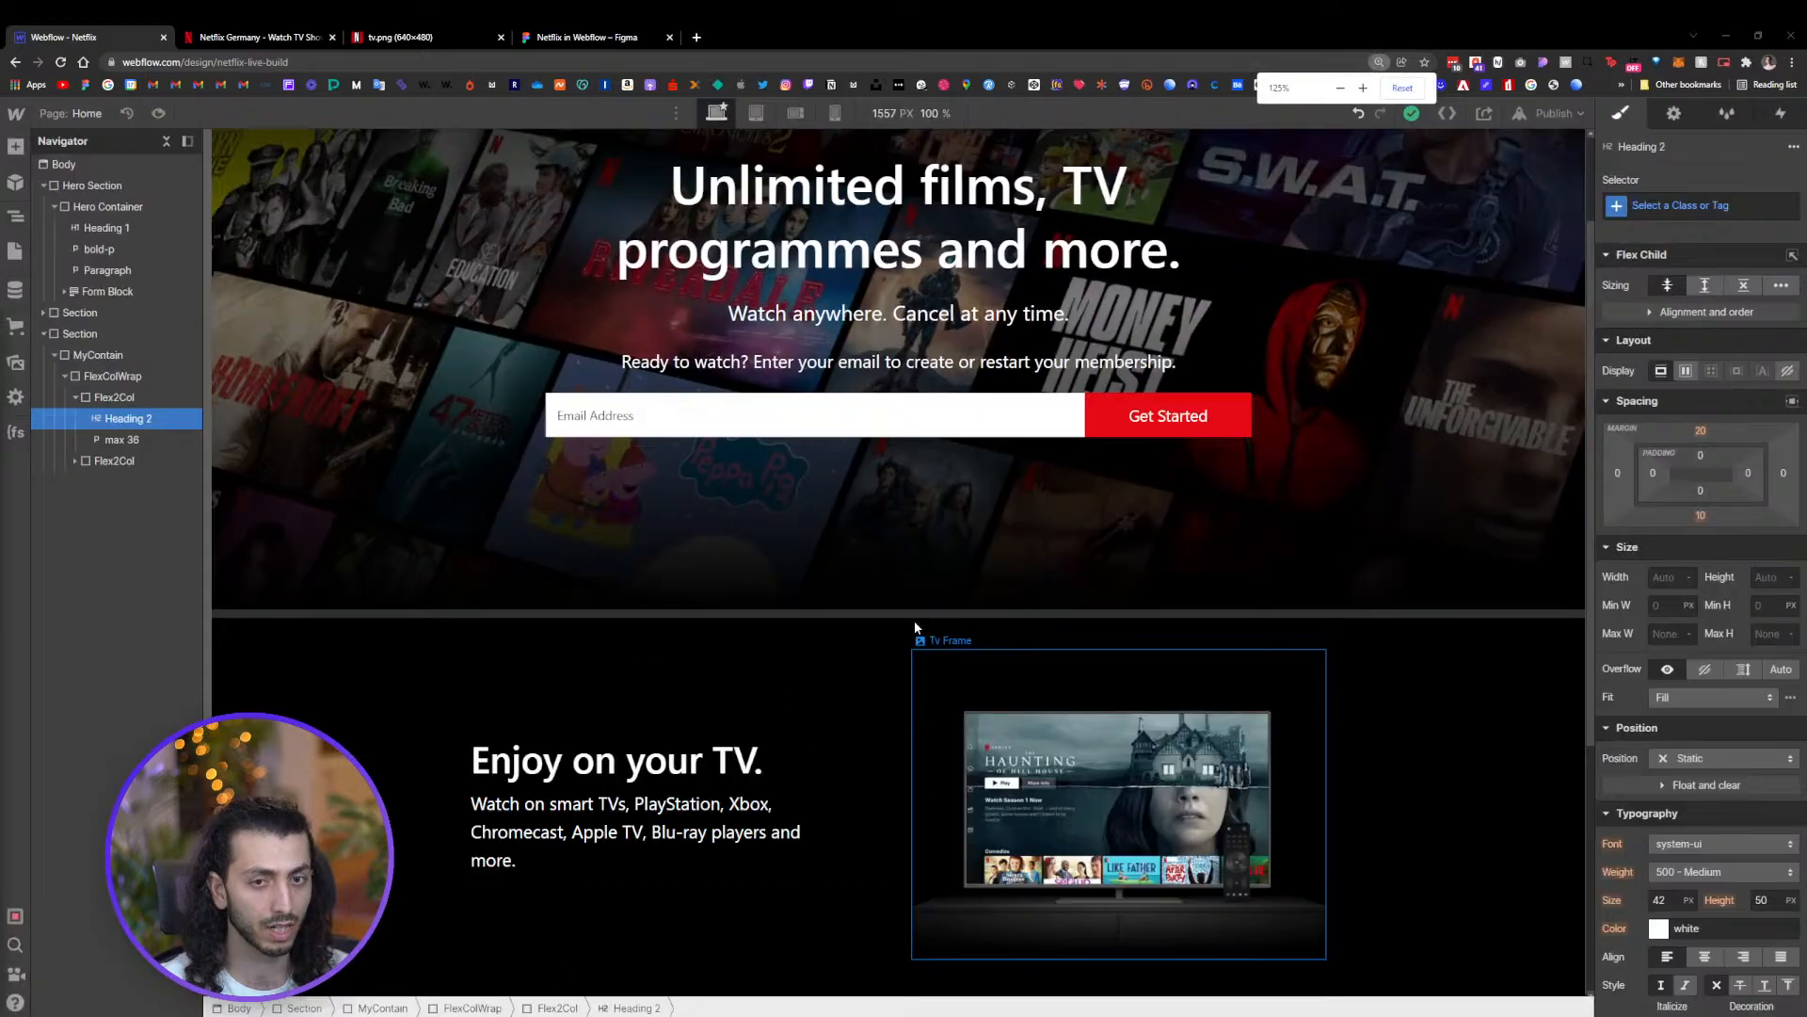
scroll(903, 593, "down", 4)
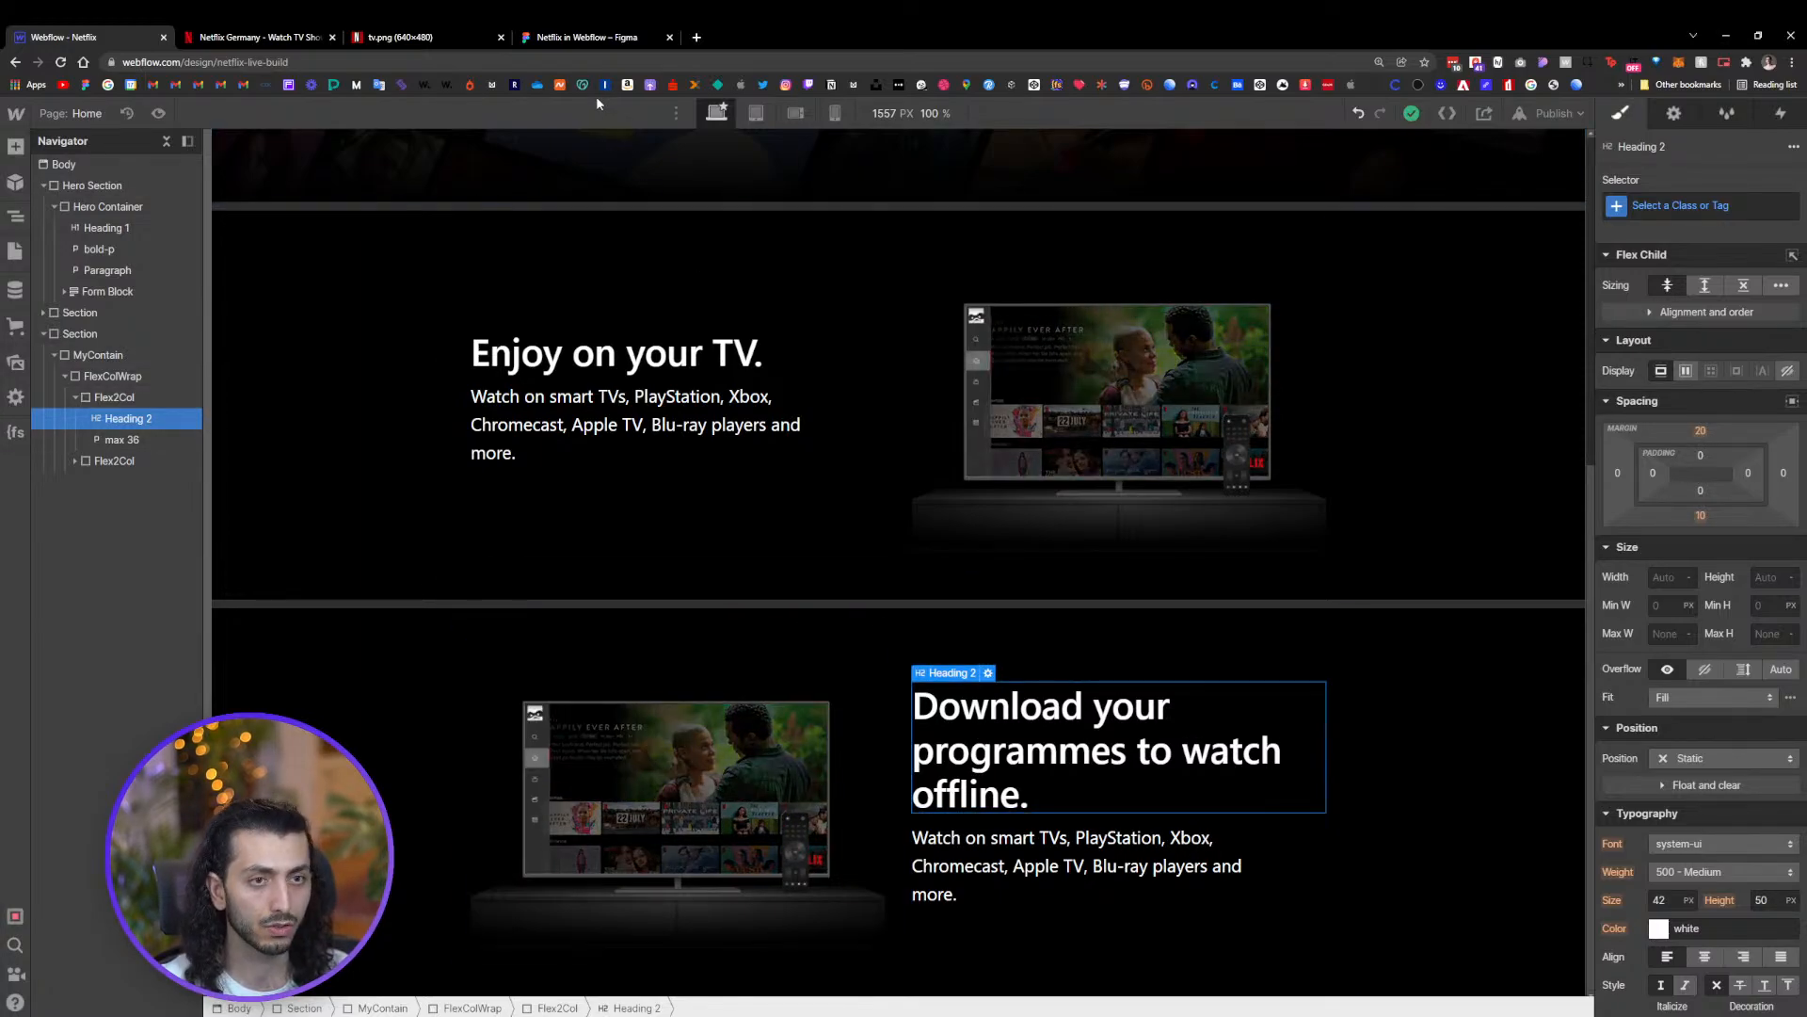
Copy the 'Save your favourites easily and always have something to watch.' text from Figma into the section's paragraph
left_click(591, 38)
scroll(1024, 744, "down", 1)
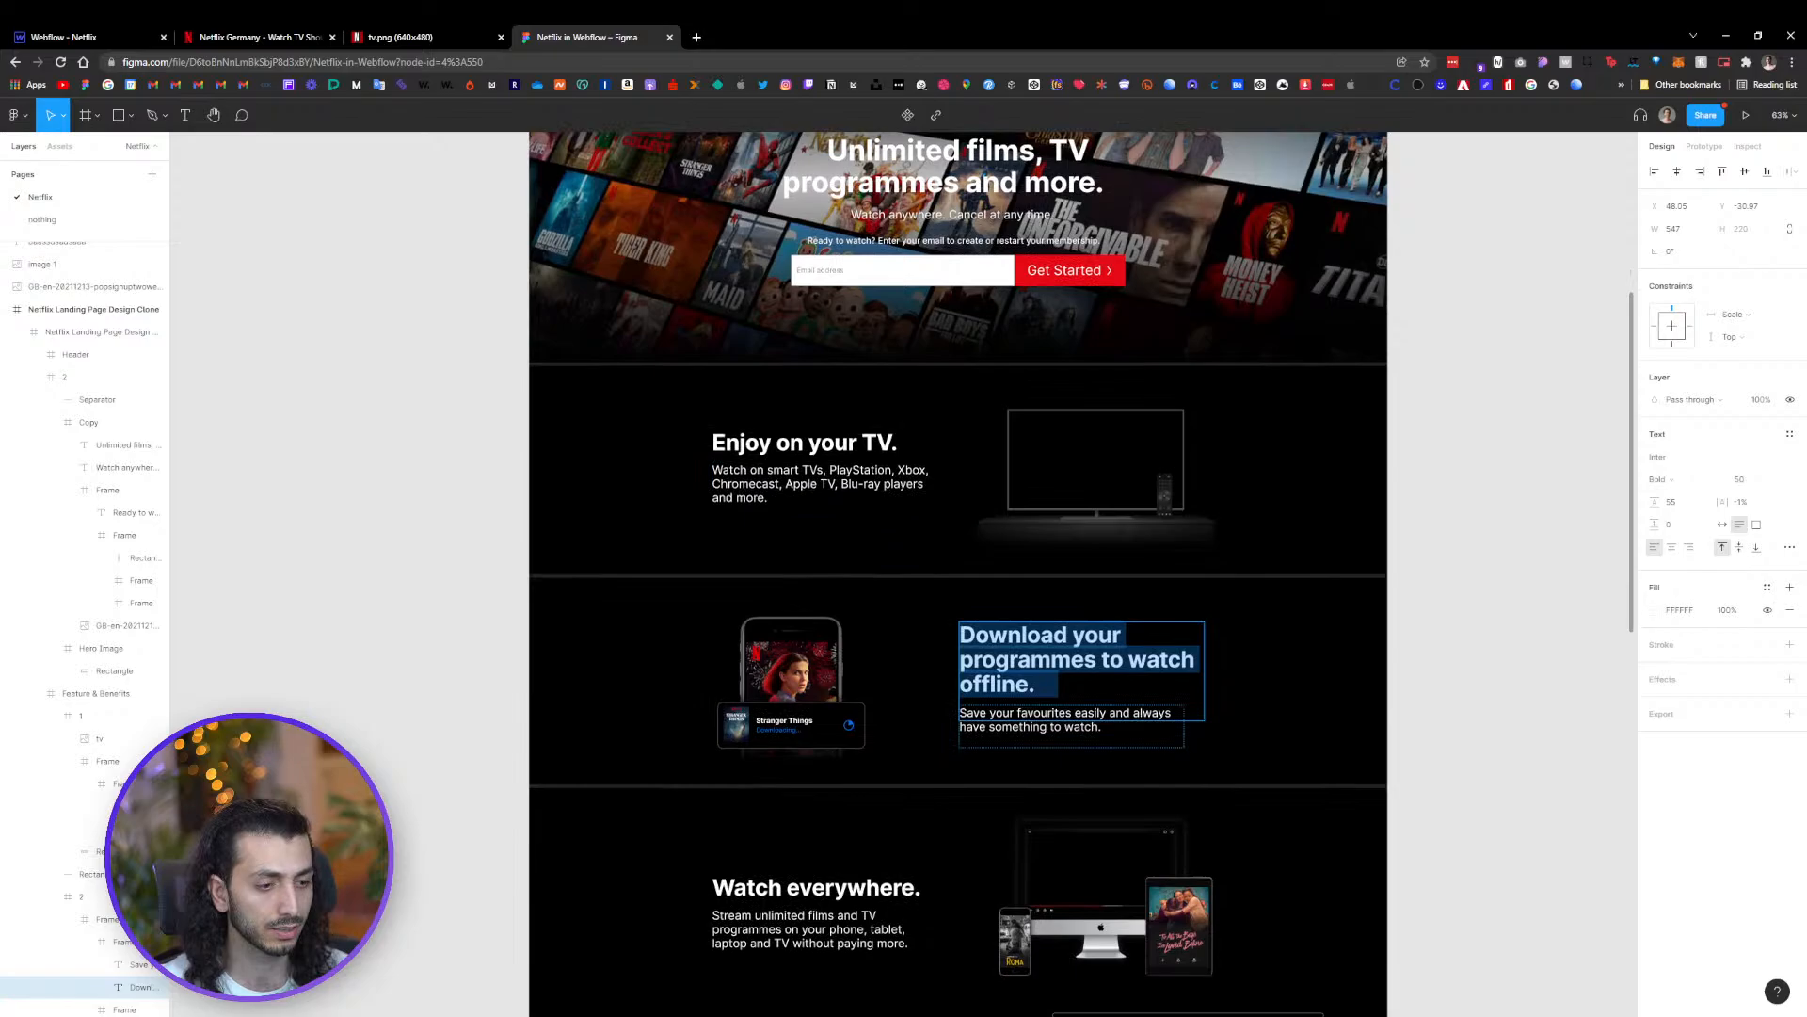
triple_click(1021, 726)
key("ctrl+c")
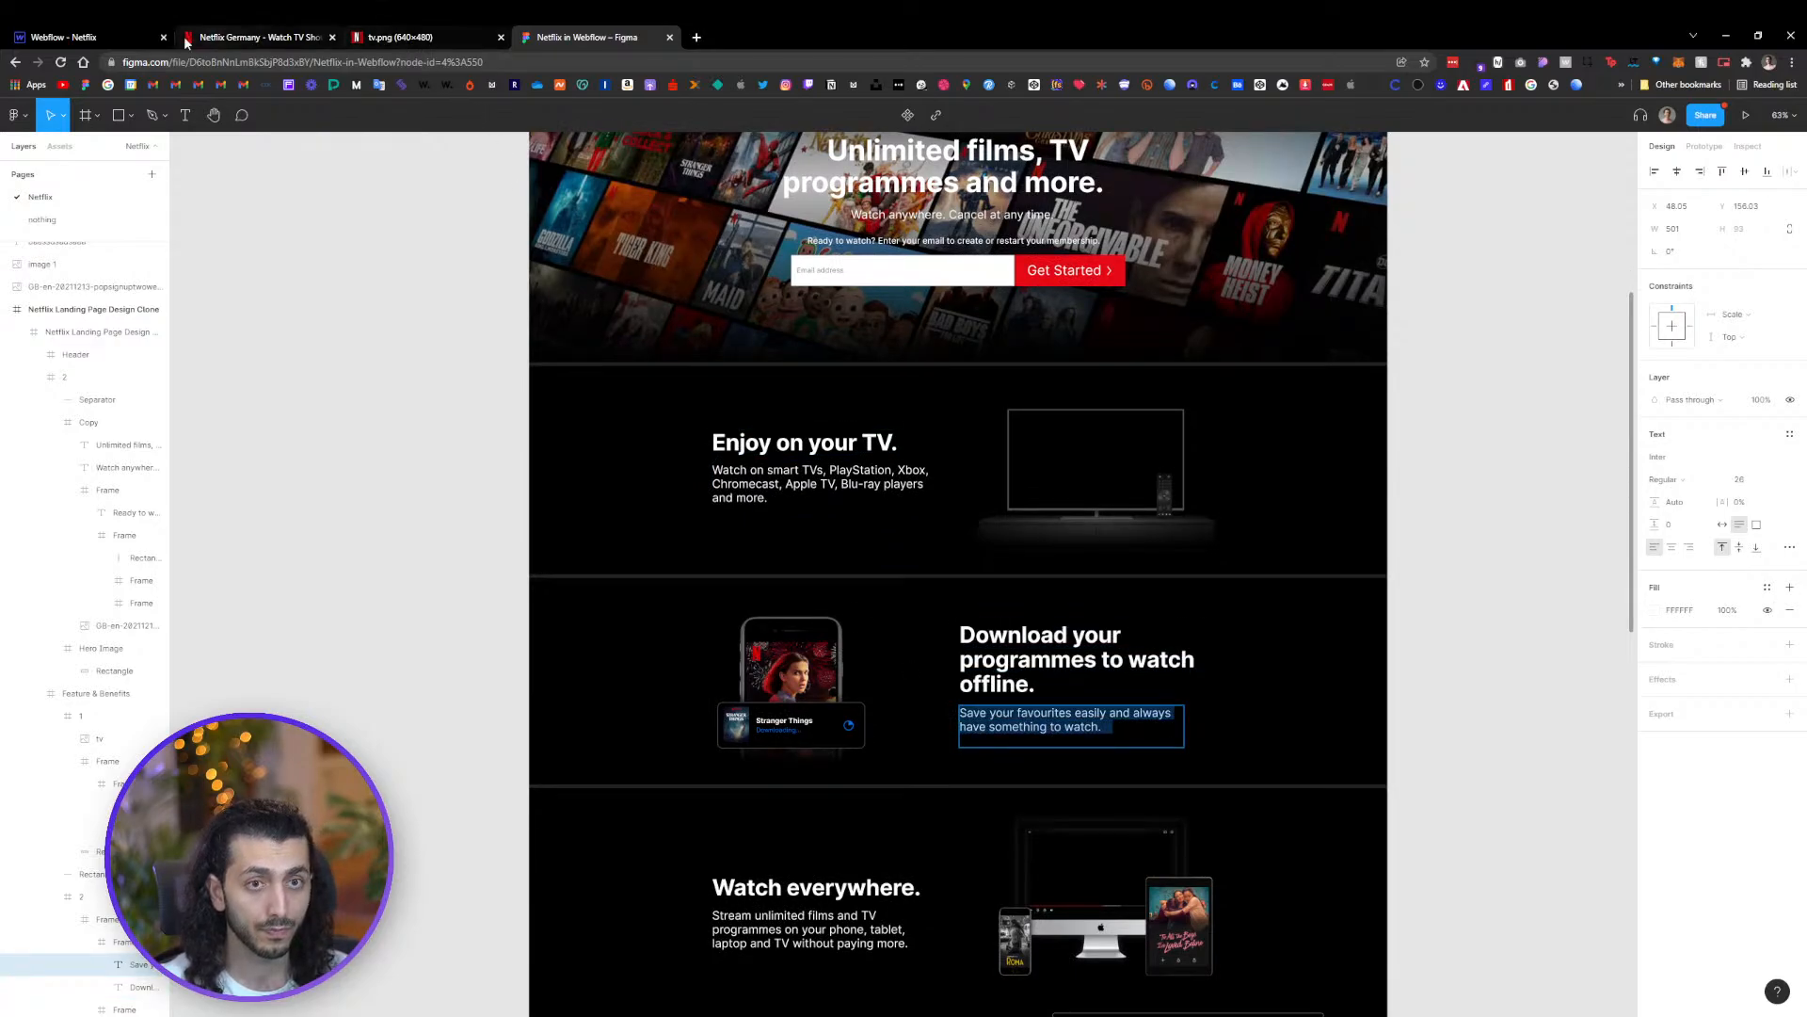
left_click(109, 37)
triple_click(953, 853)
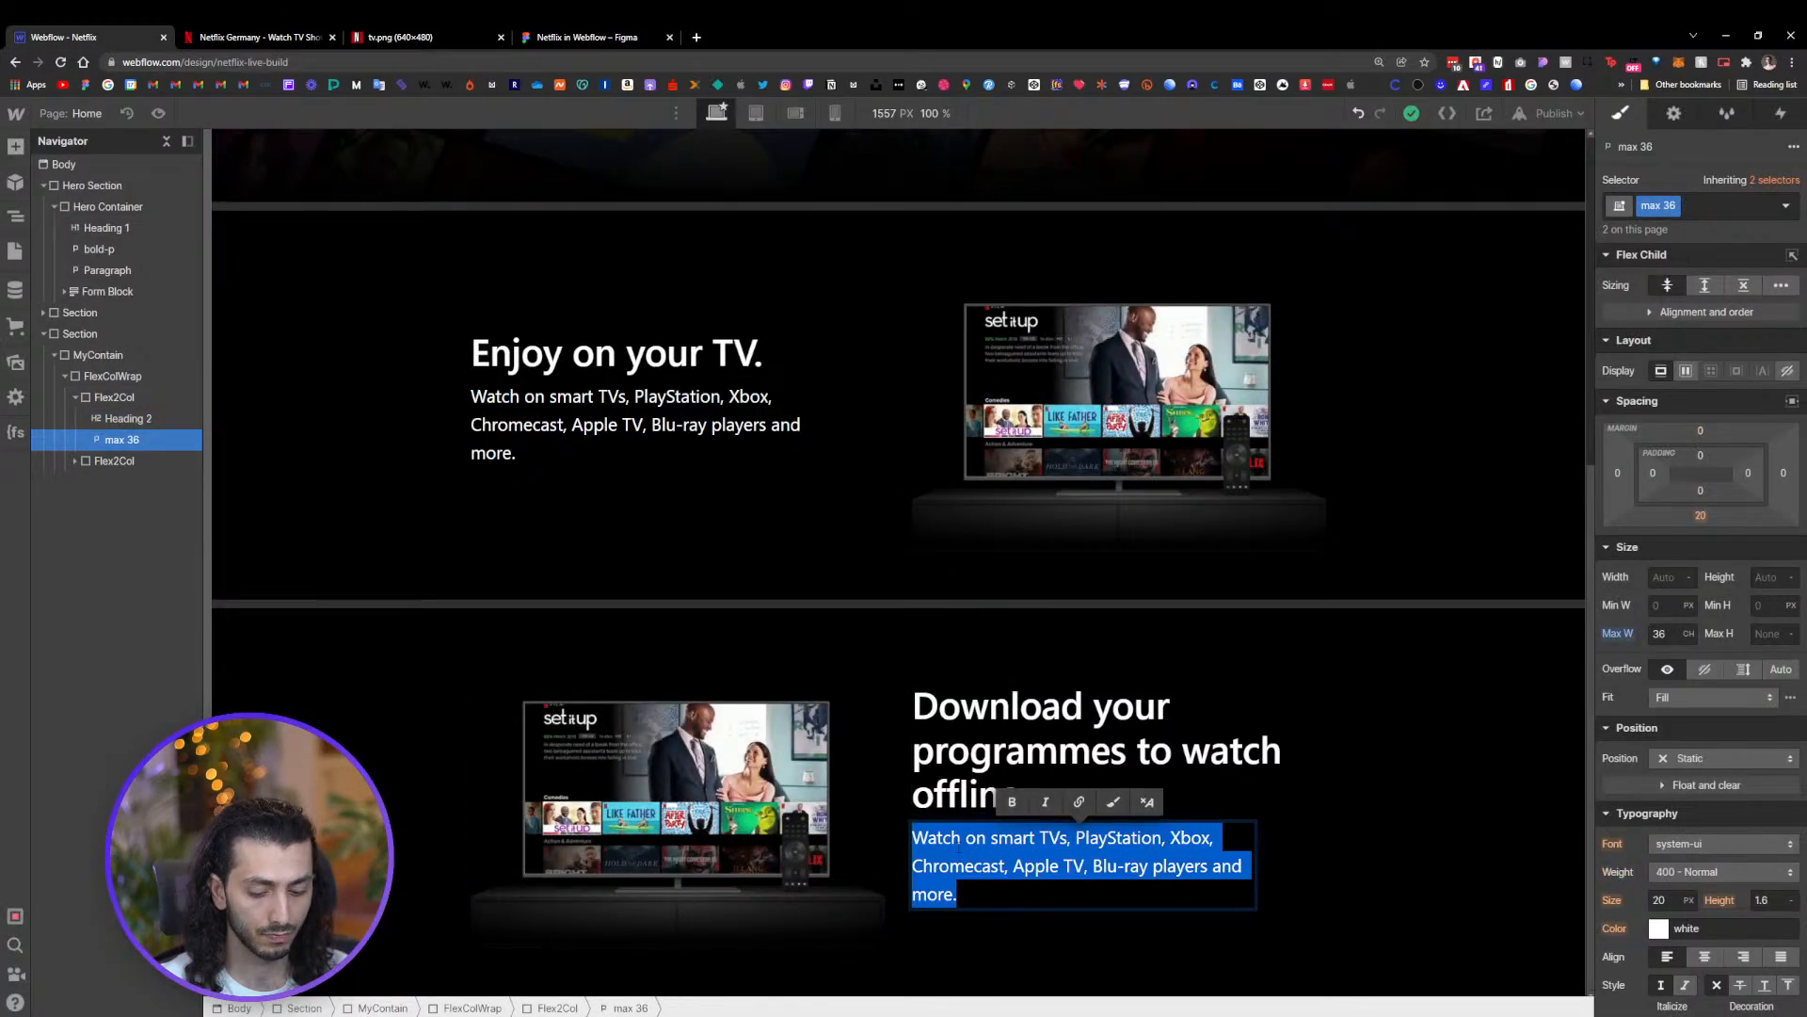
key("ctrl+v")
Inspect the phone image and Stranger Things download card layers in the Figma design
left_click(583, 37)
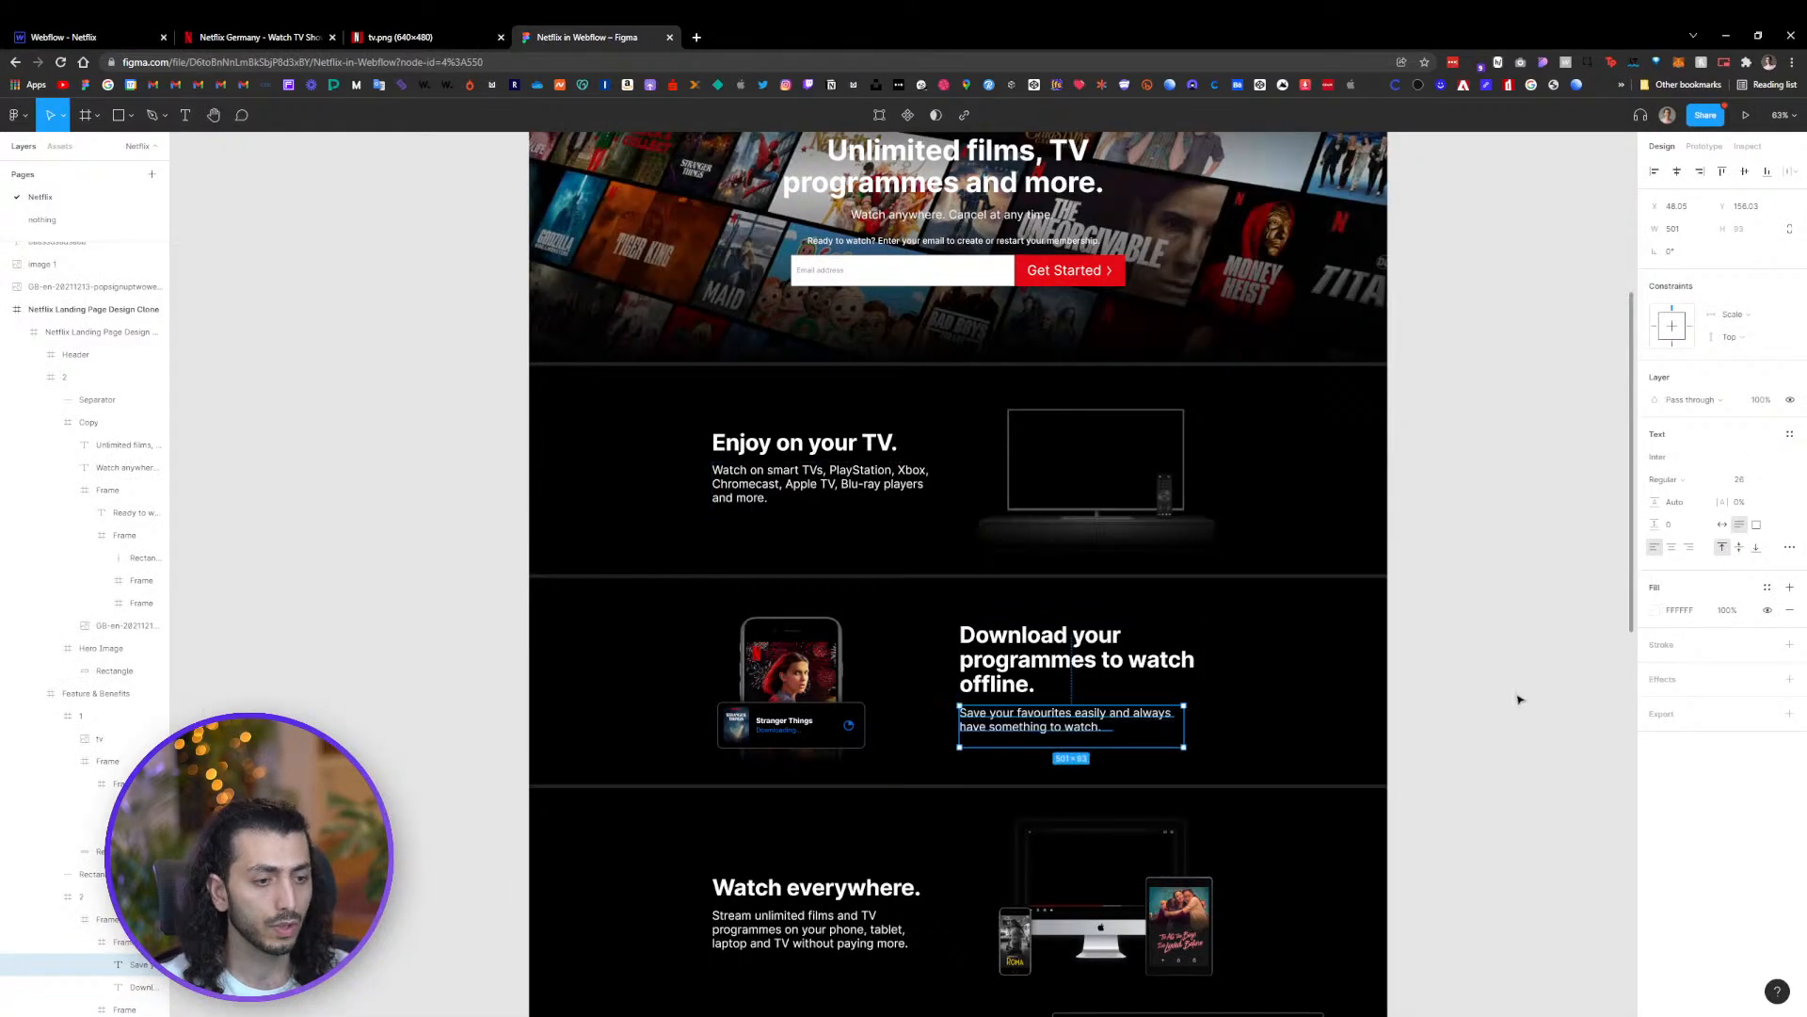
scroll(897, 641, "up", 5)
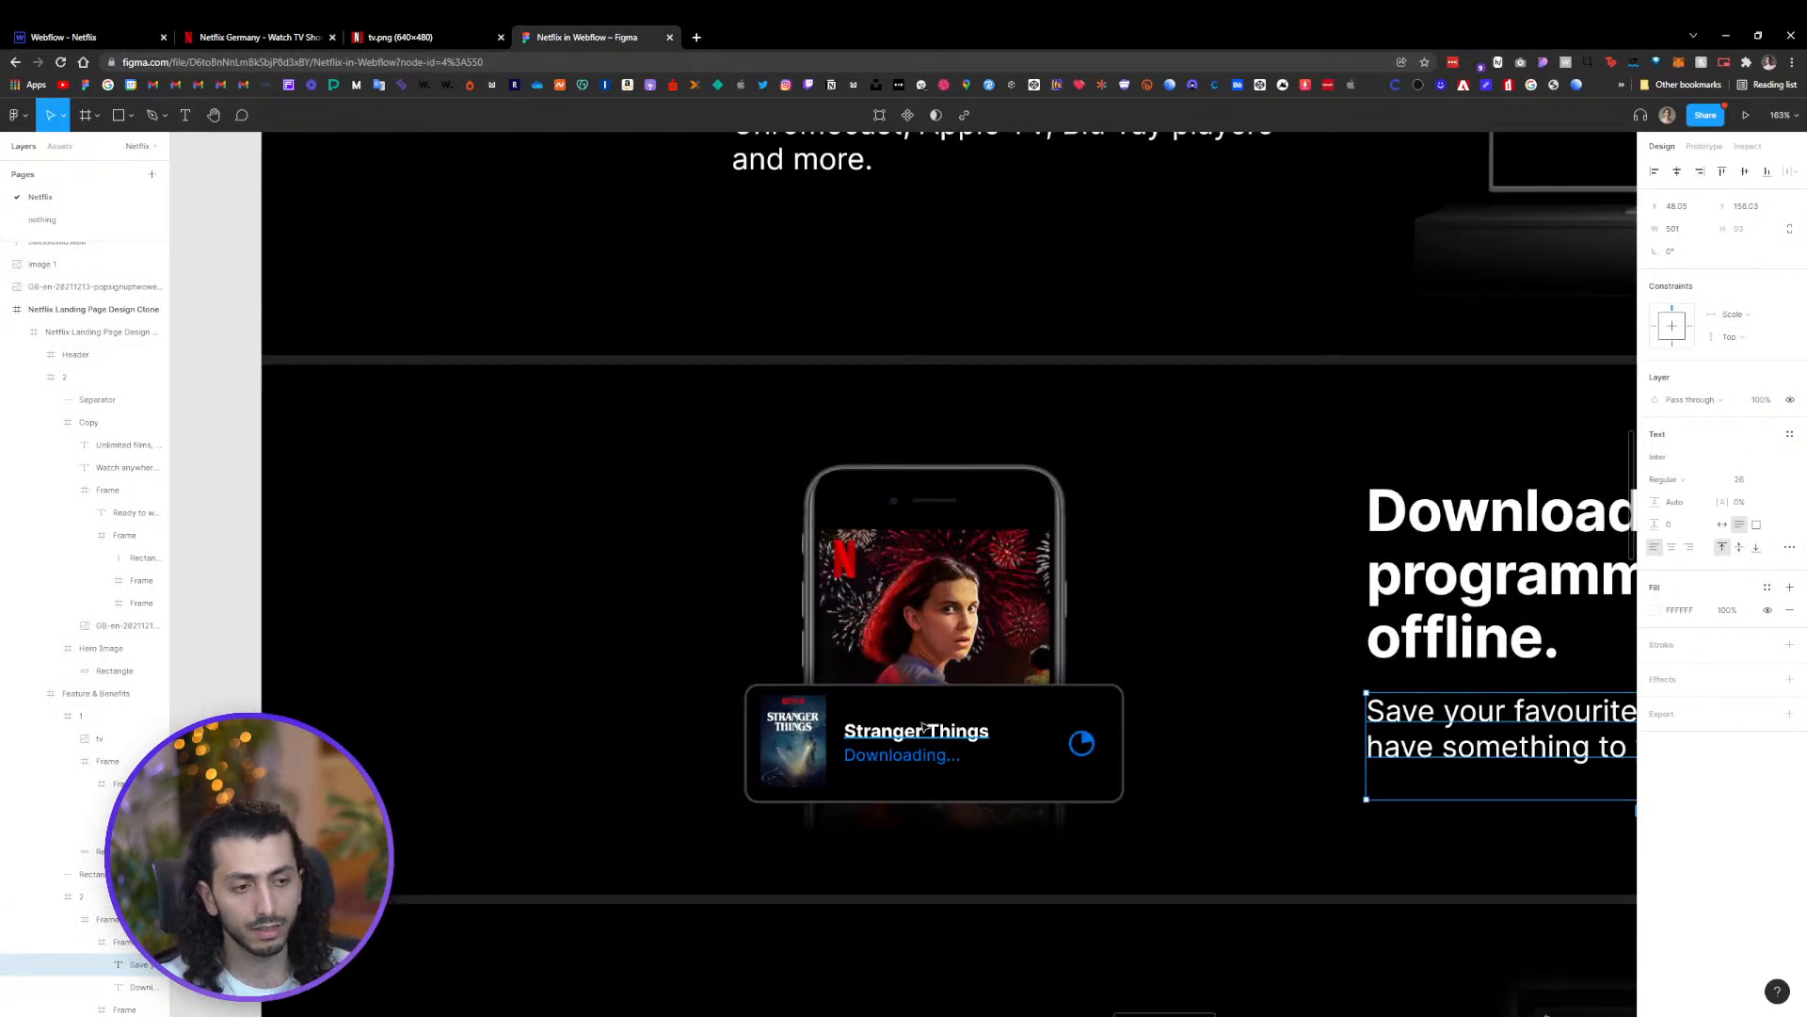
scroll(922, 729, "up", 1)
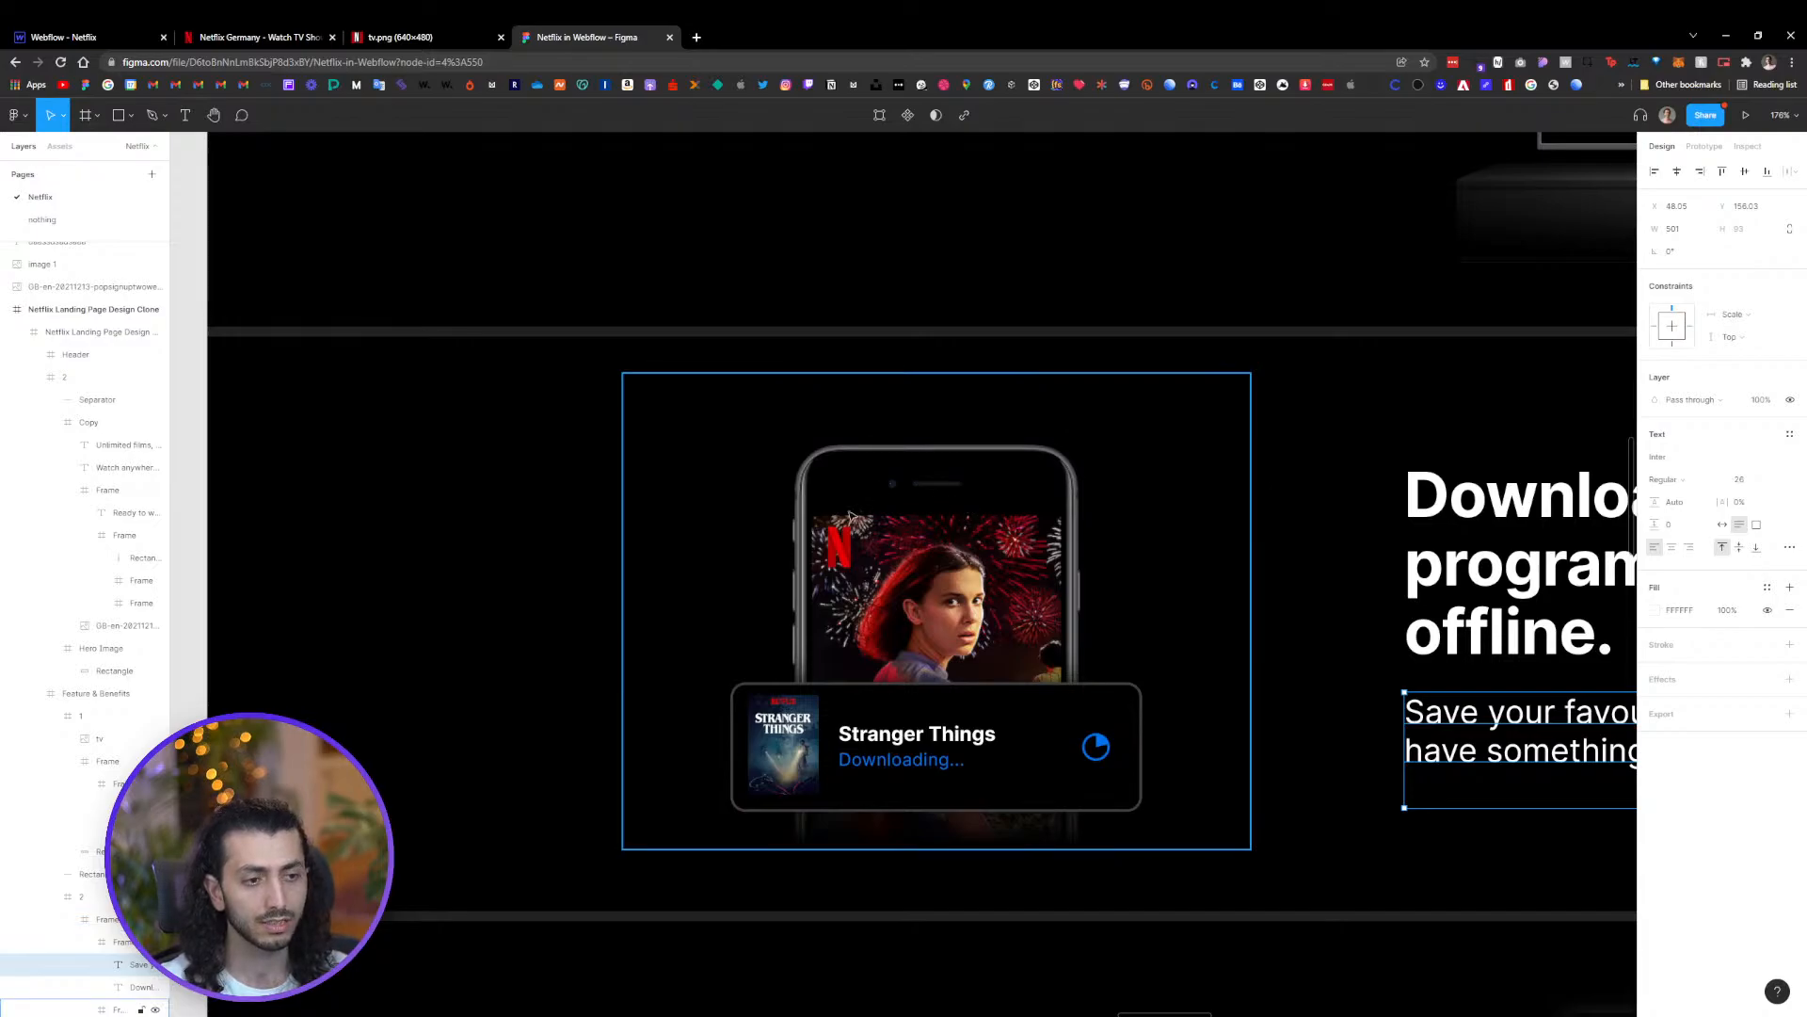
double_click(857, 544)
double_click(858, 543)
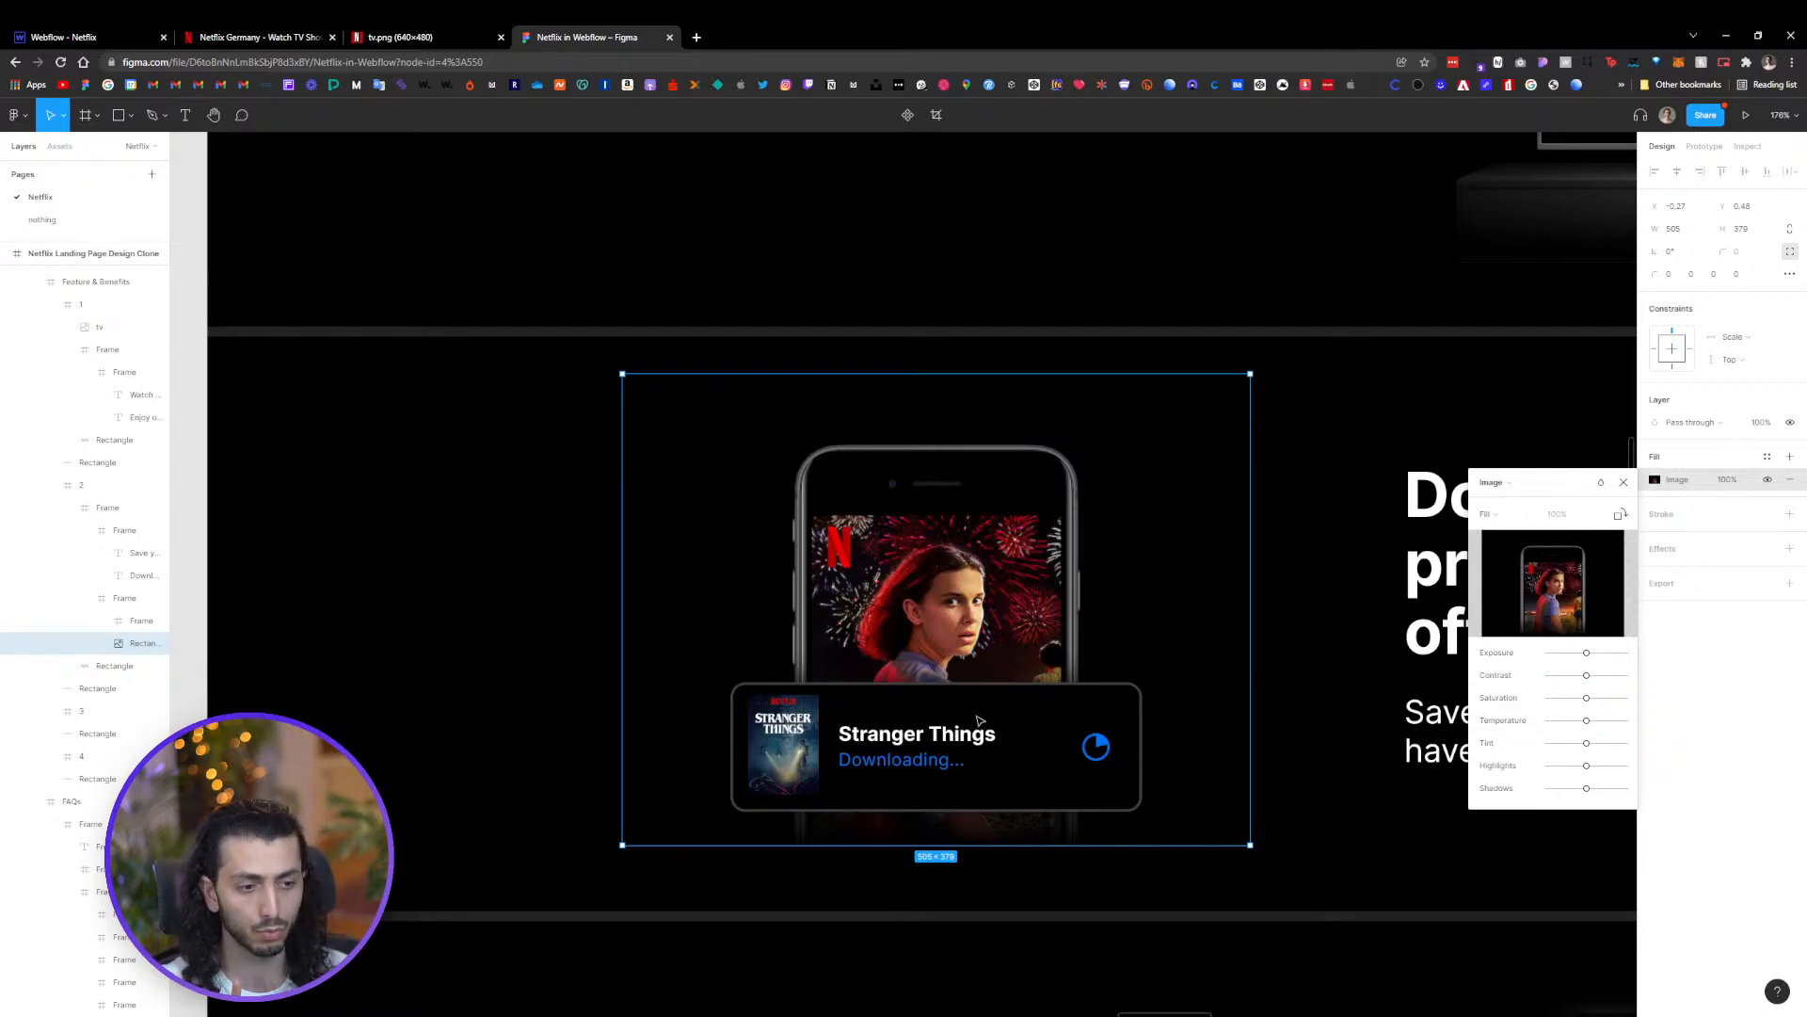
left_click(935, 741)
left_click(932, 741)
double_click(773, 744)
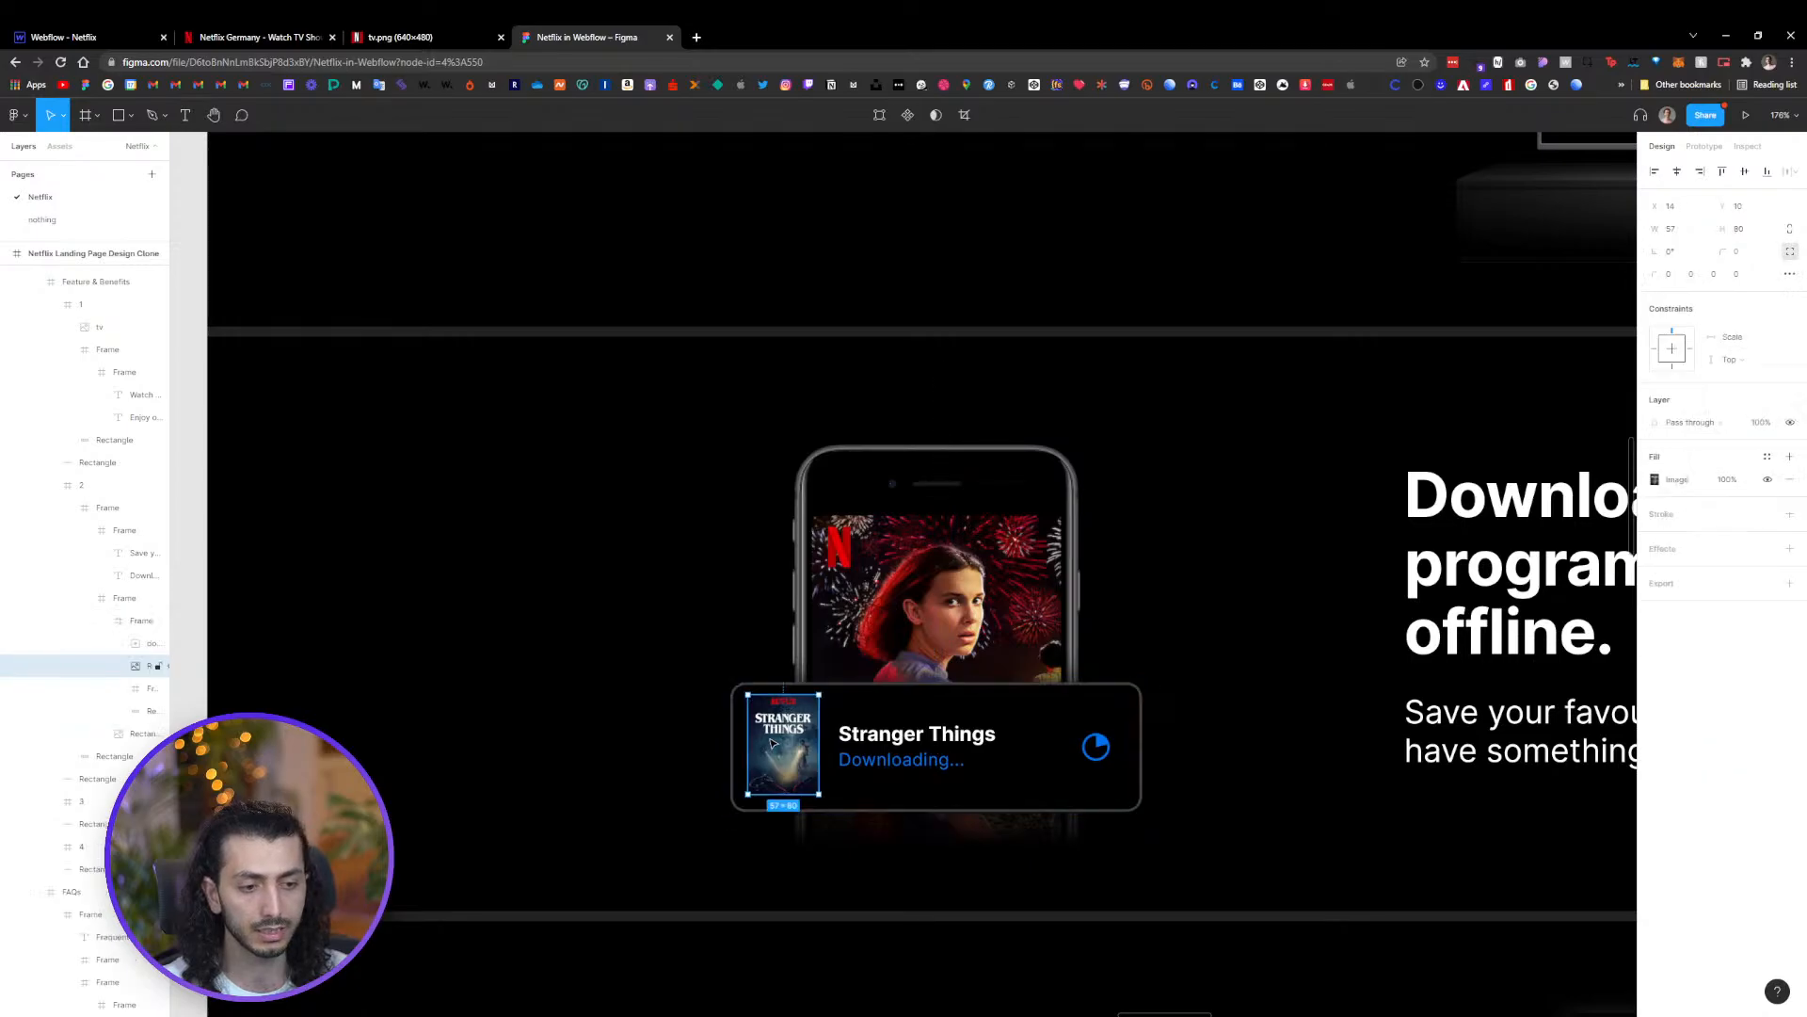
key("Escape")
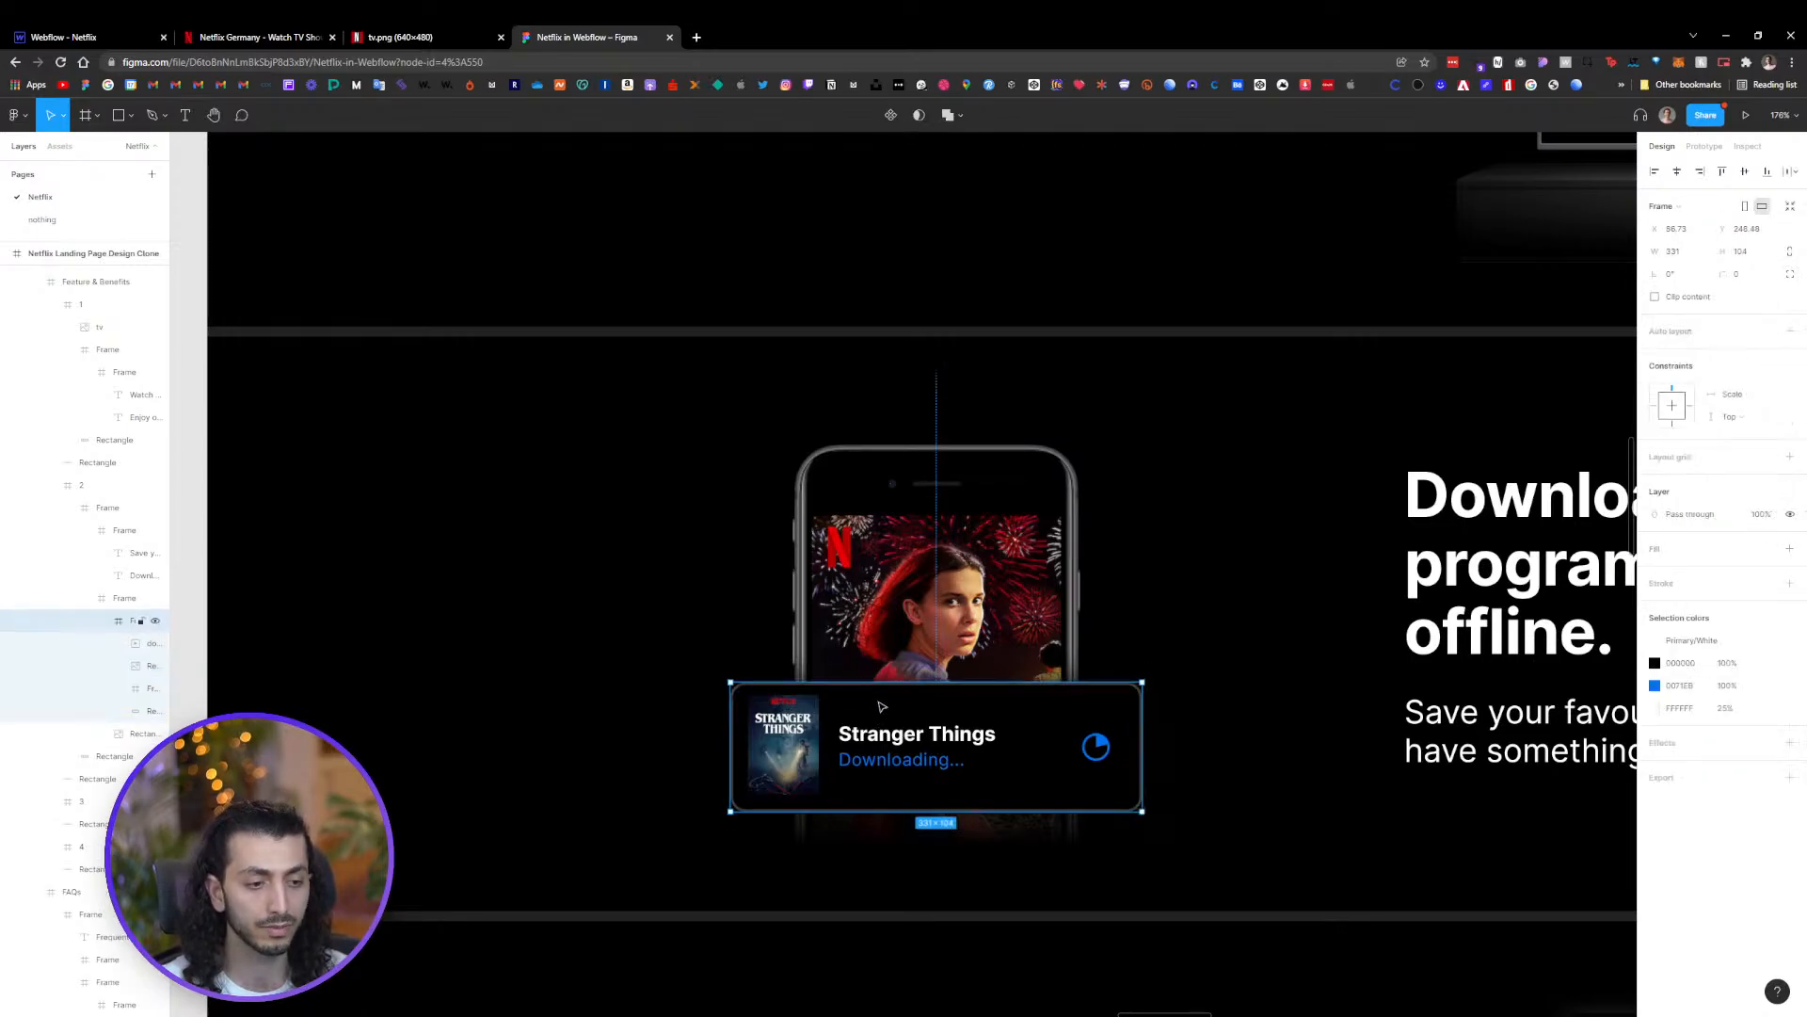
double_click(788, 761)
key("Escape")
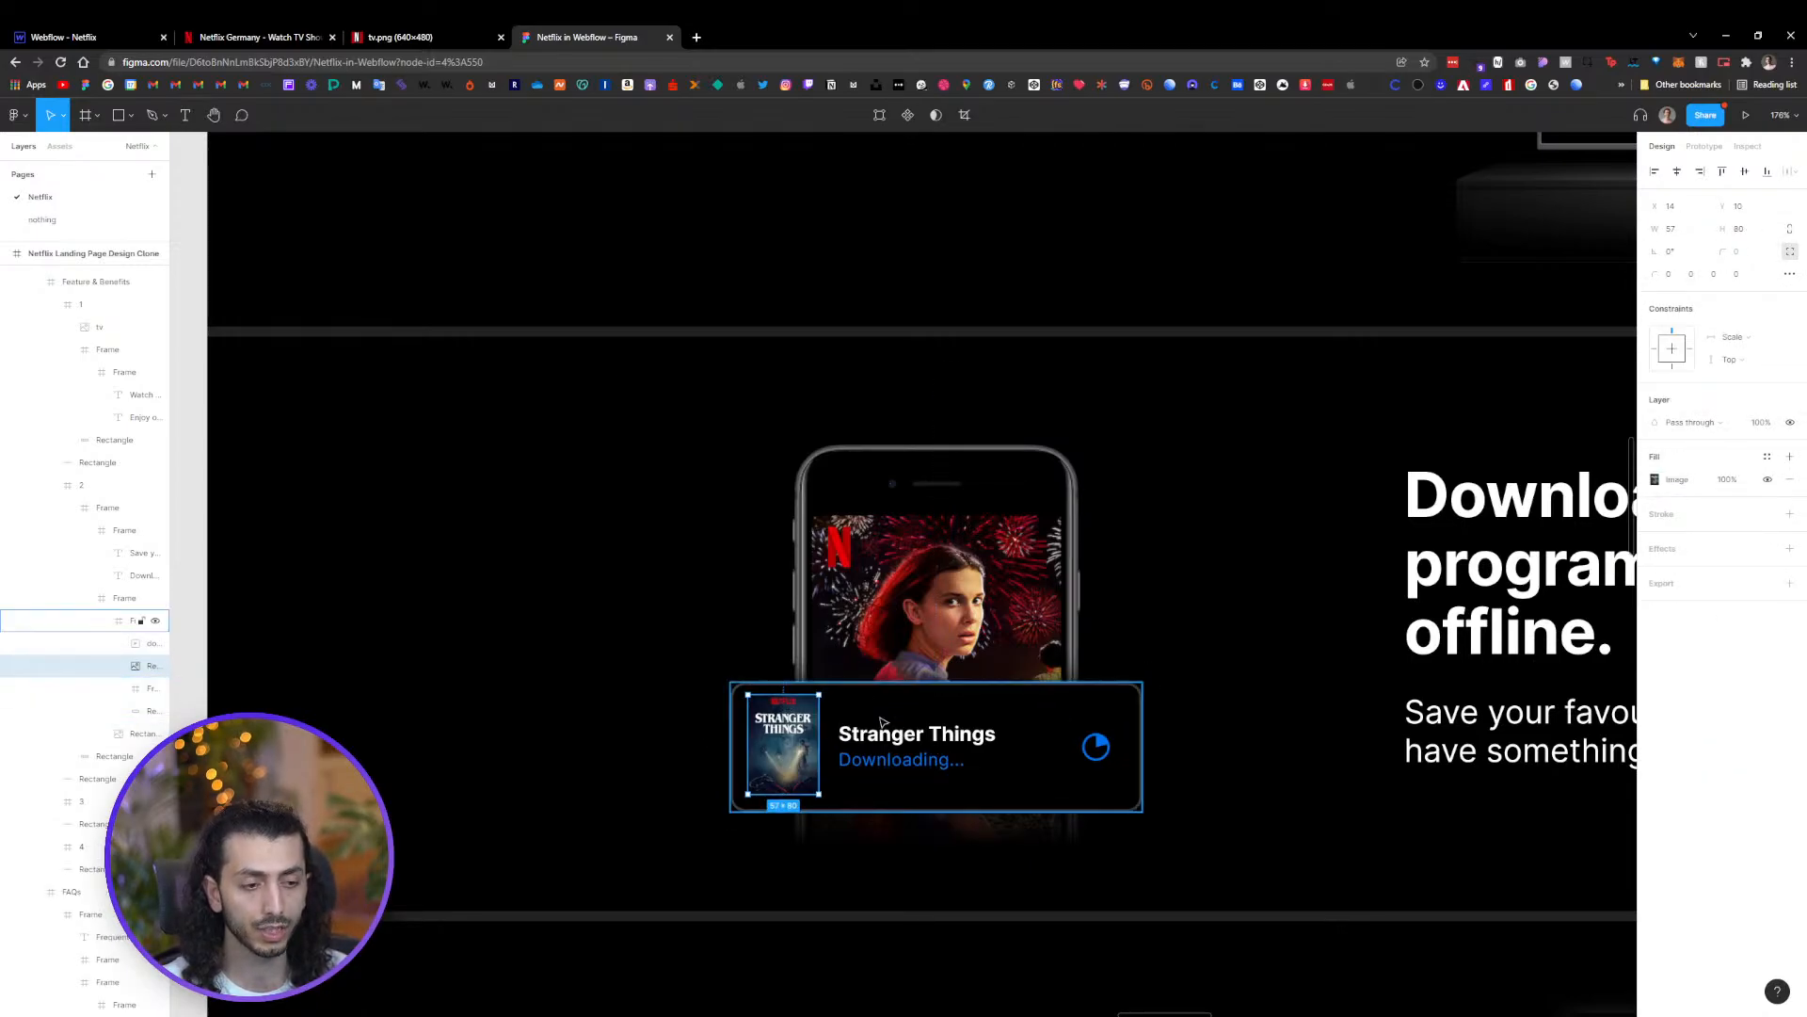
double_click(885, 749)
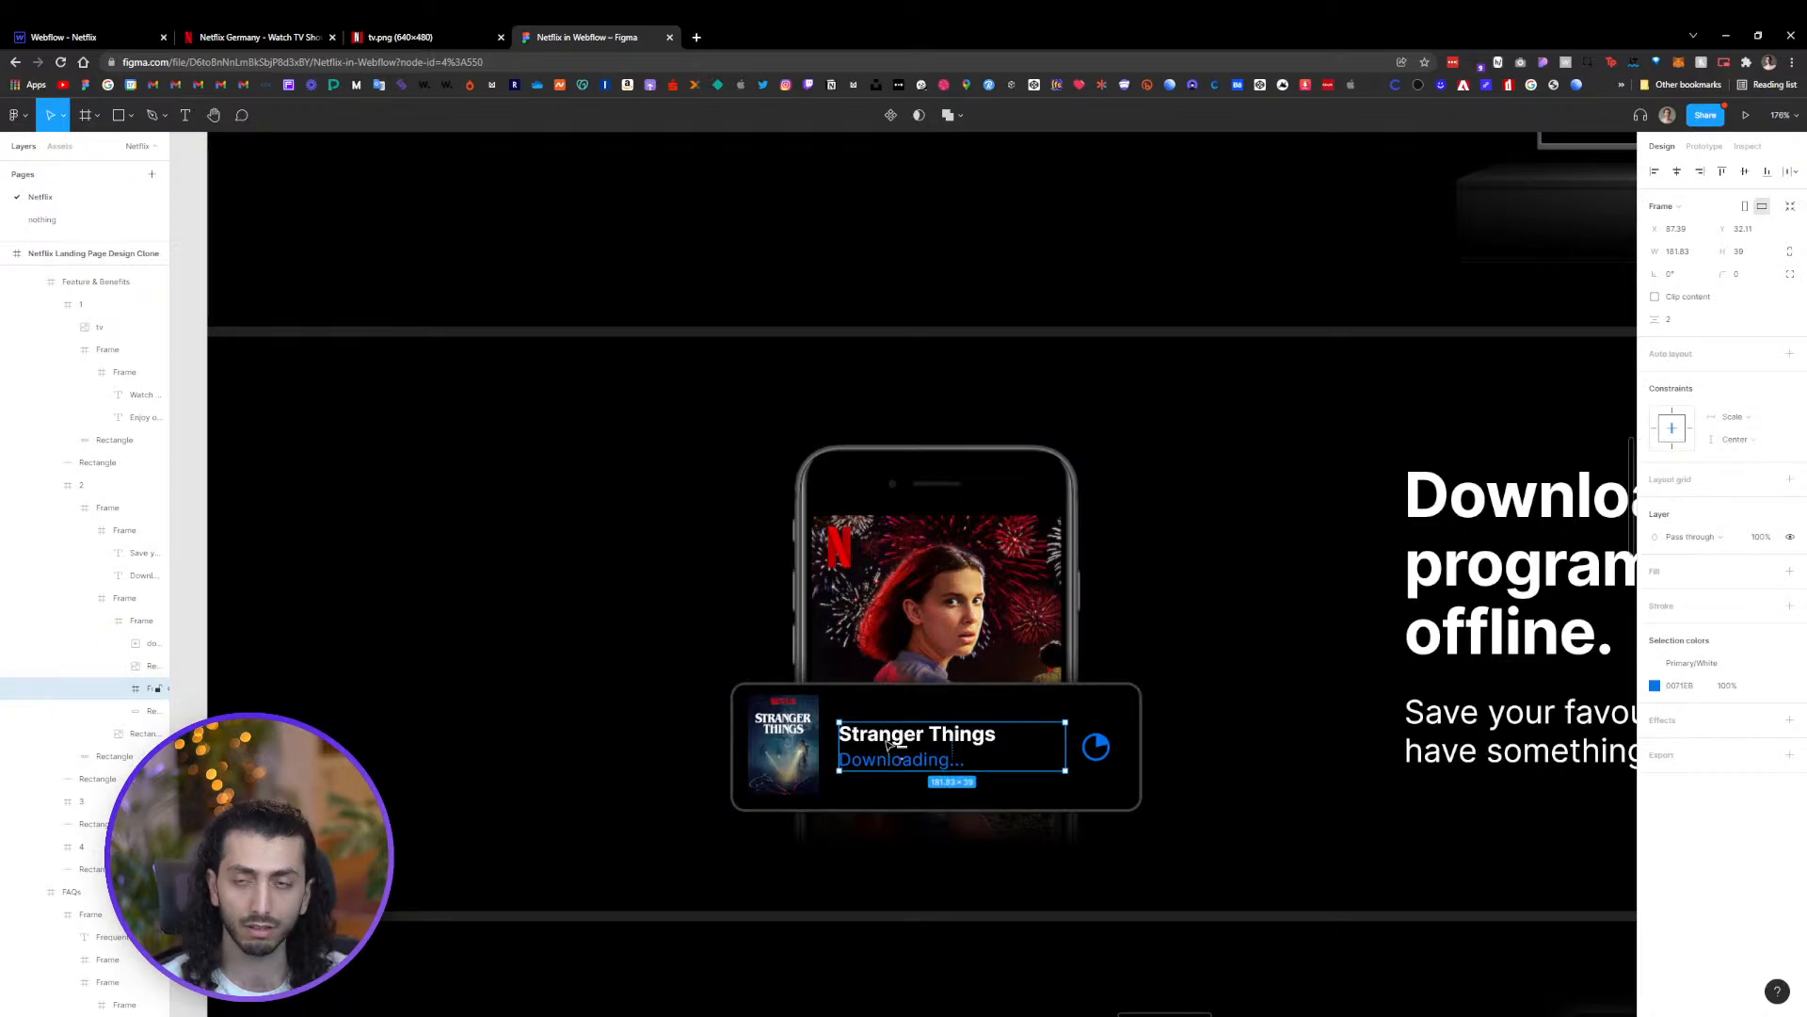
left_click(1095, 746)
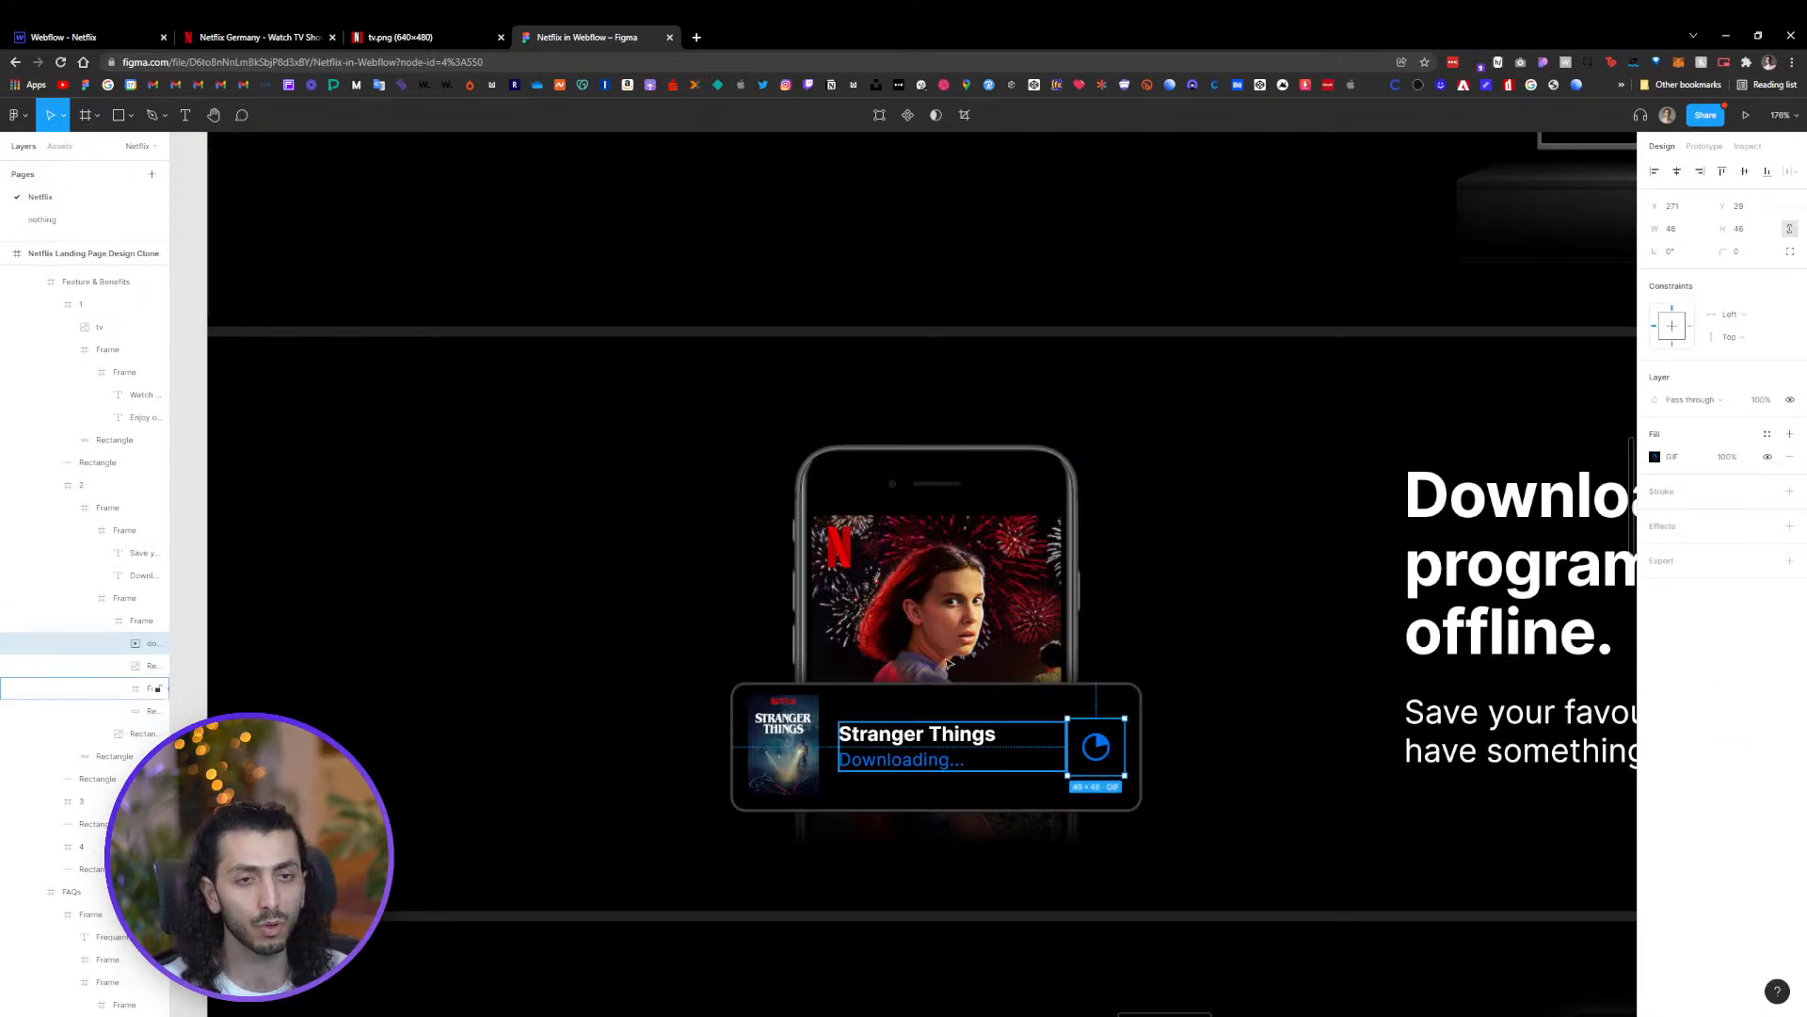
Examine the download section on the live Netflix site
left_click(222, 37)
scroll(1139, 793, "down", 1)
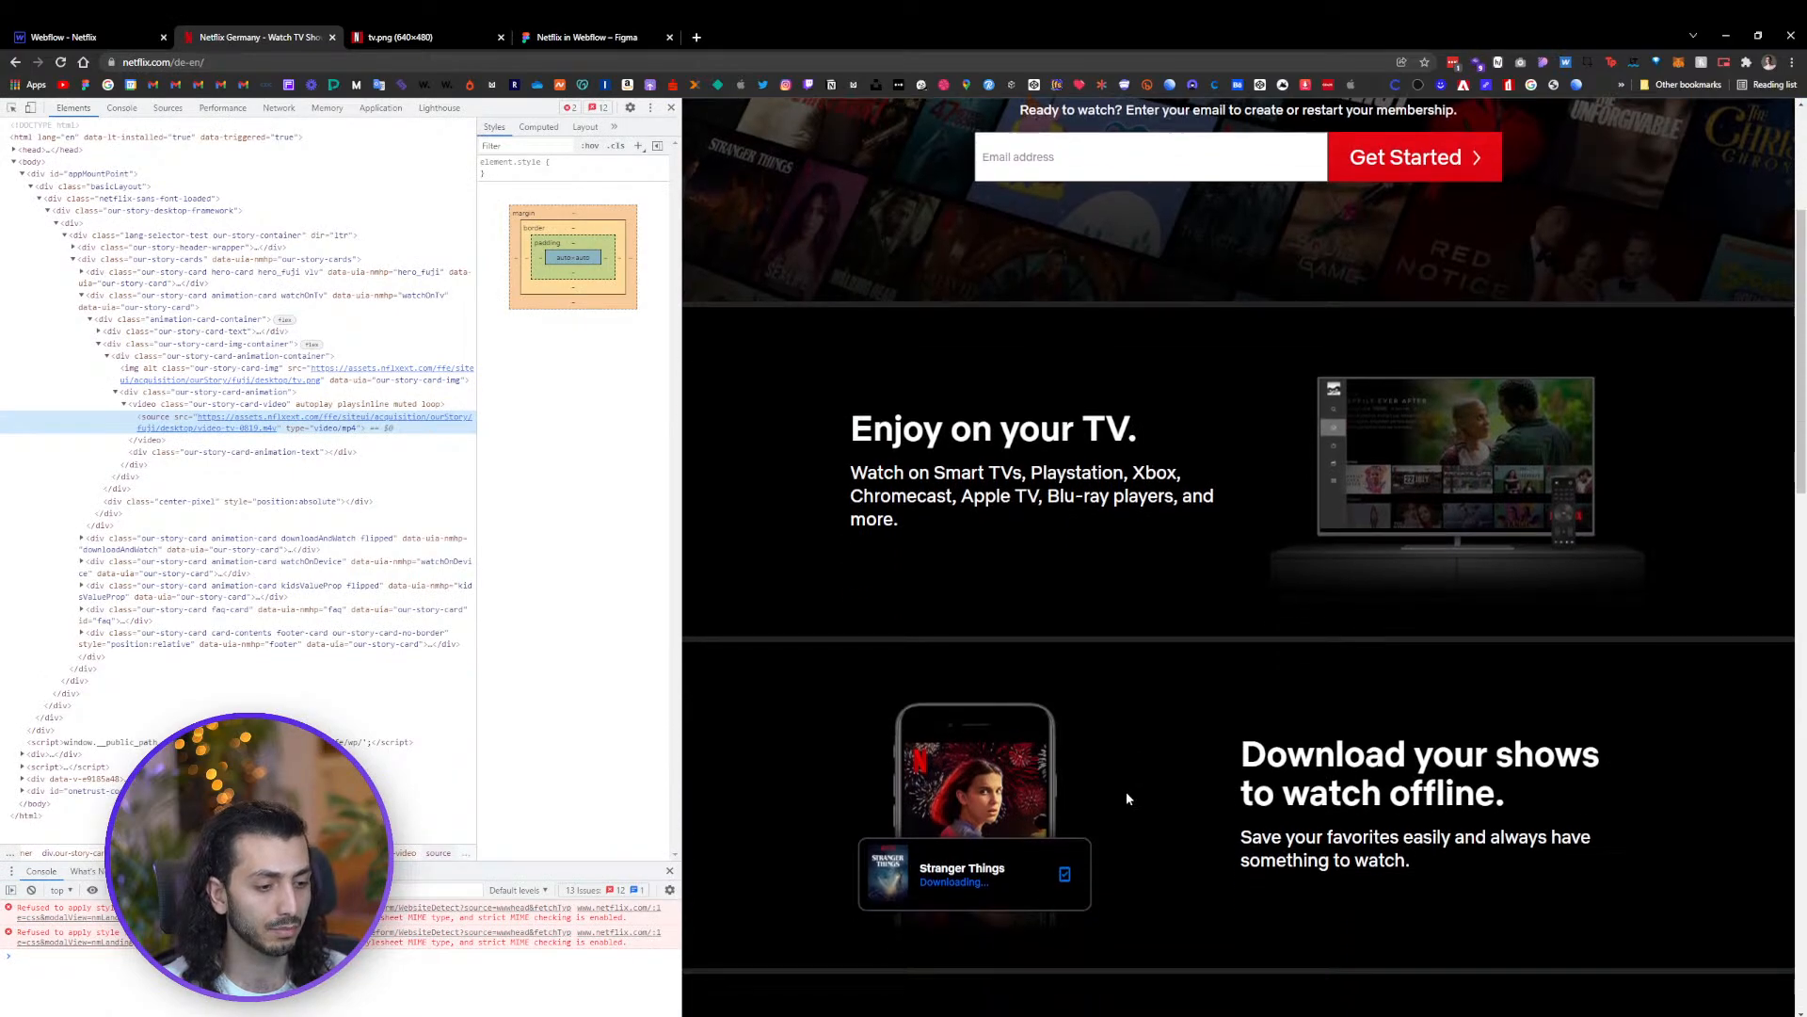
scroll(1058, 847, "down", 1)
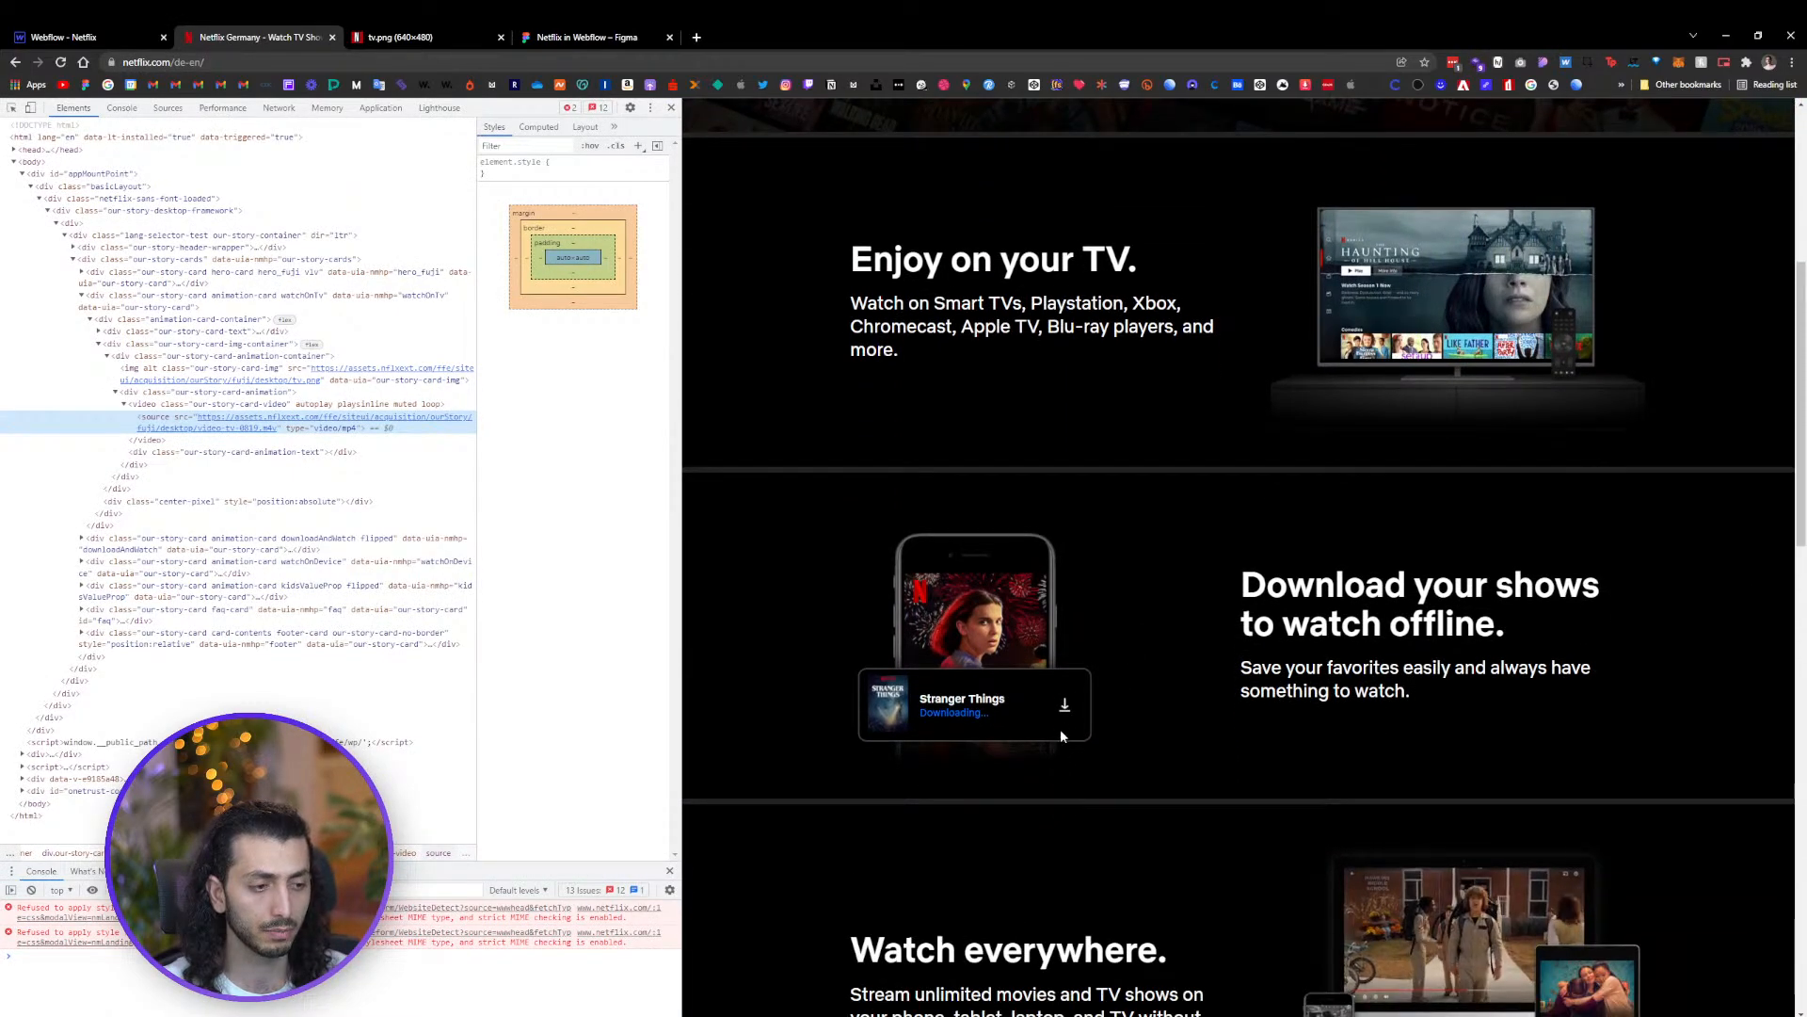
key("ctrl+plus")
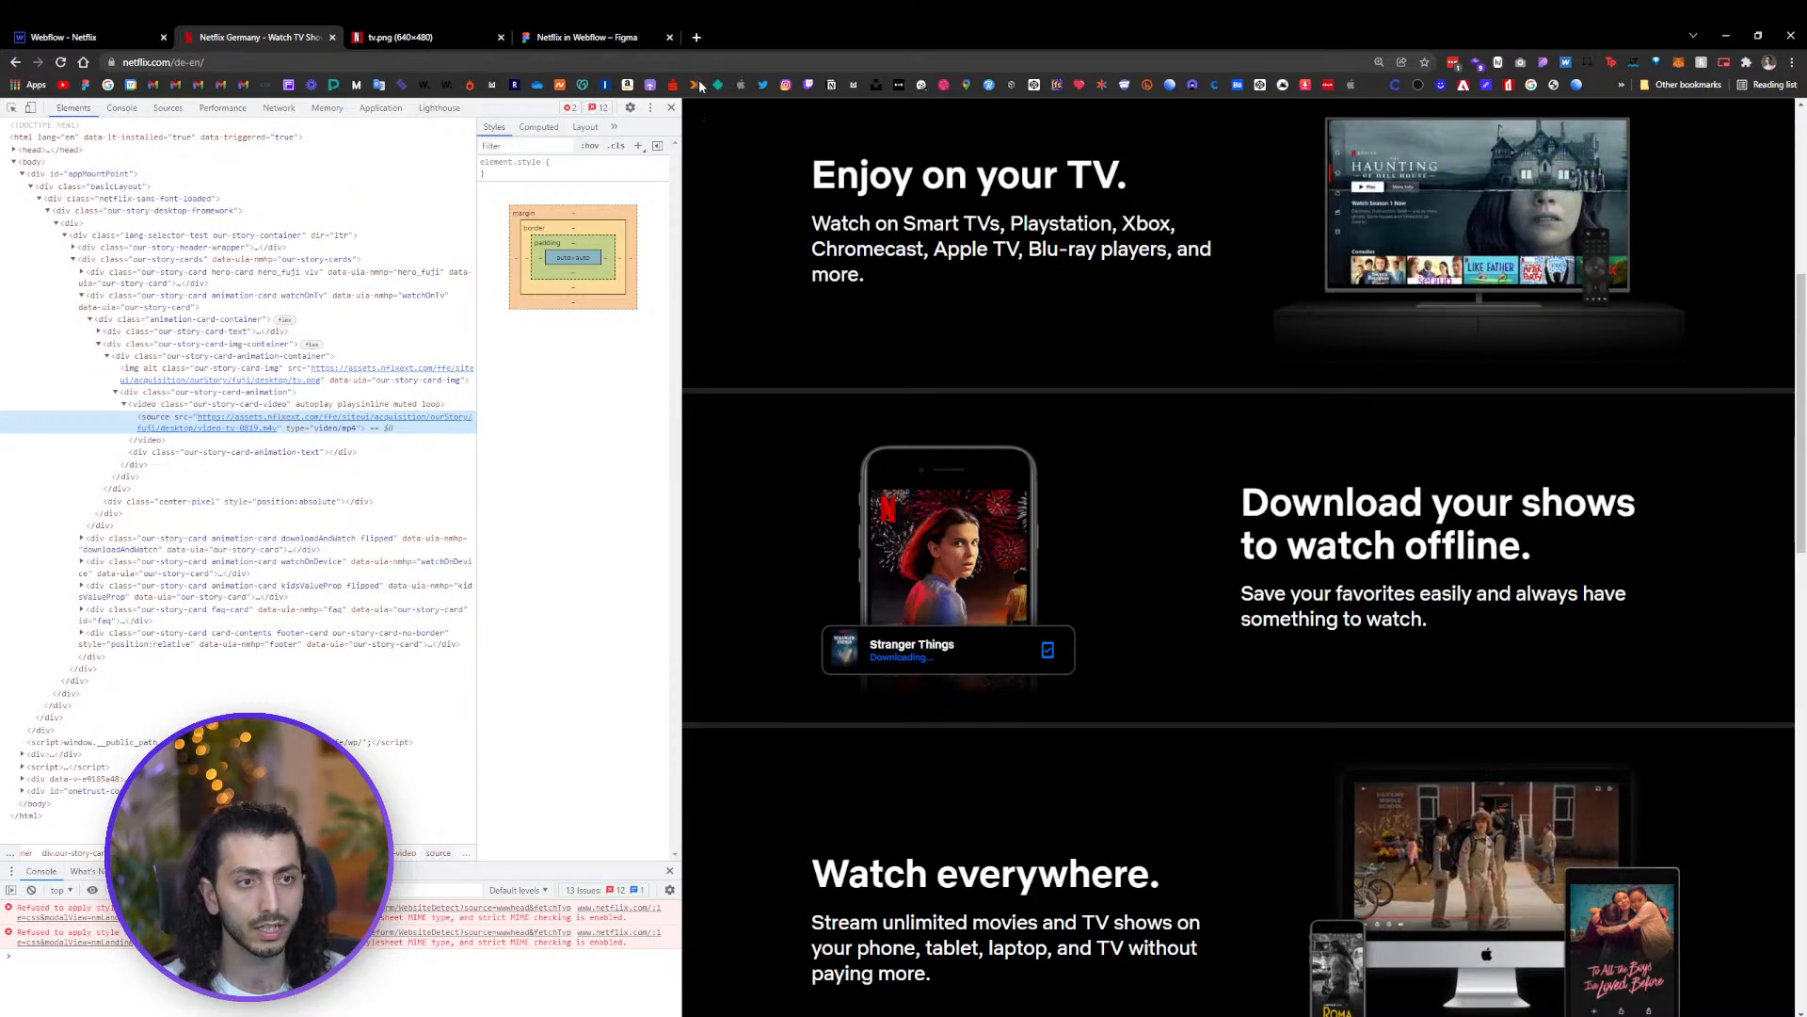
left_click(696, 38)
type("lottiefiles.com")
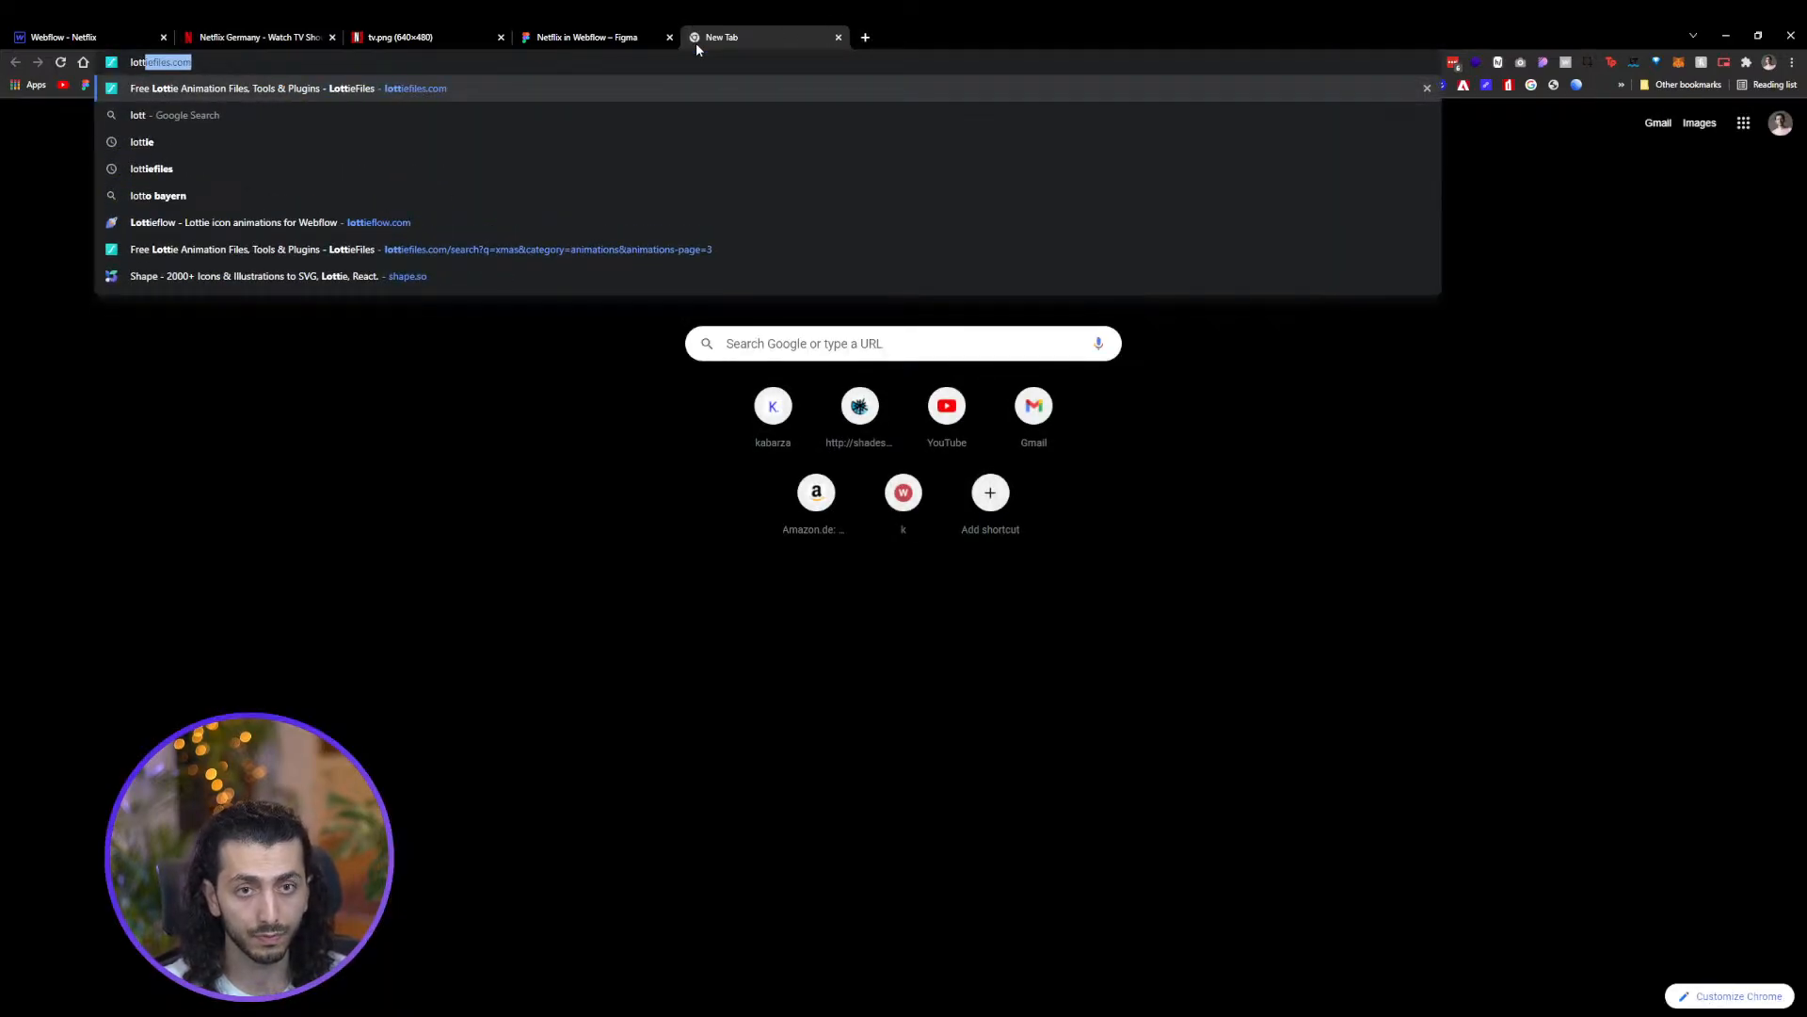
key("Return")
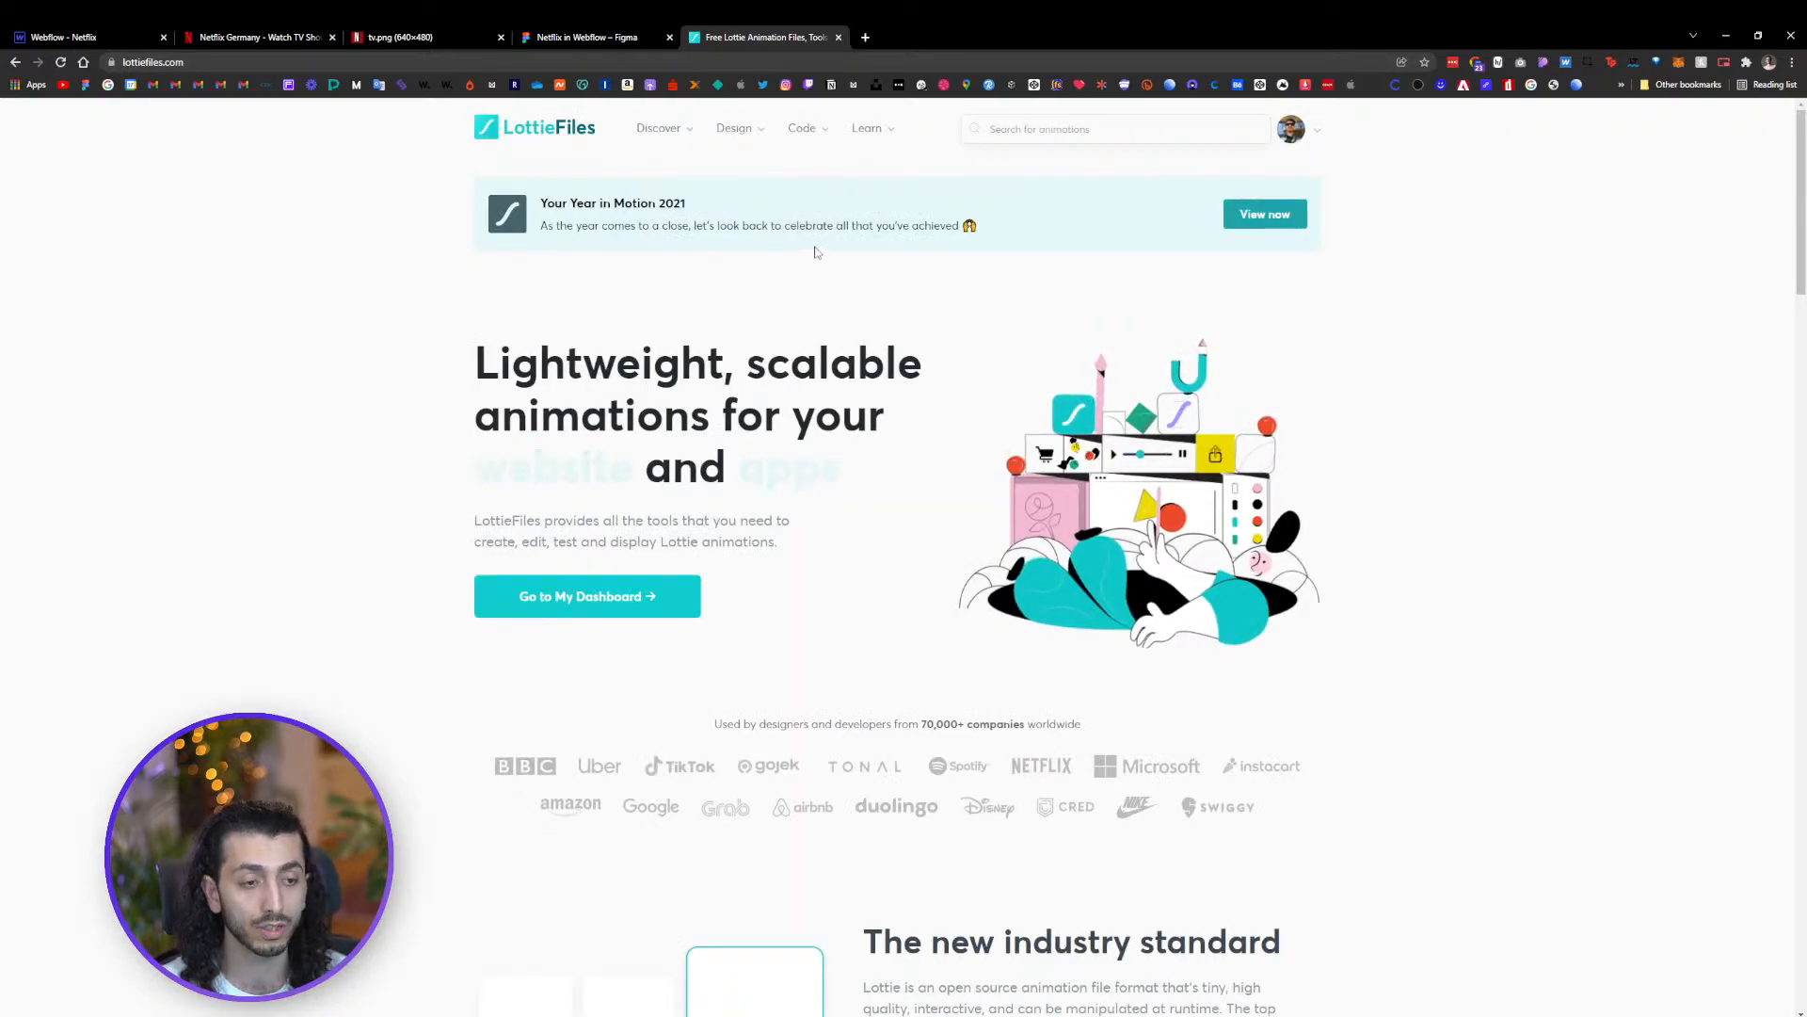
left_click(87, 36)
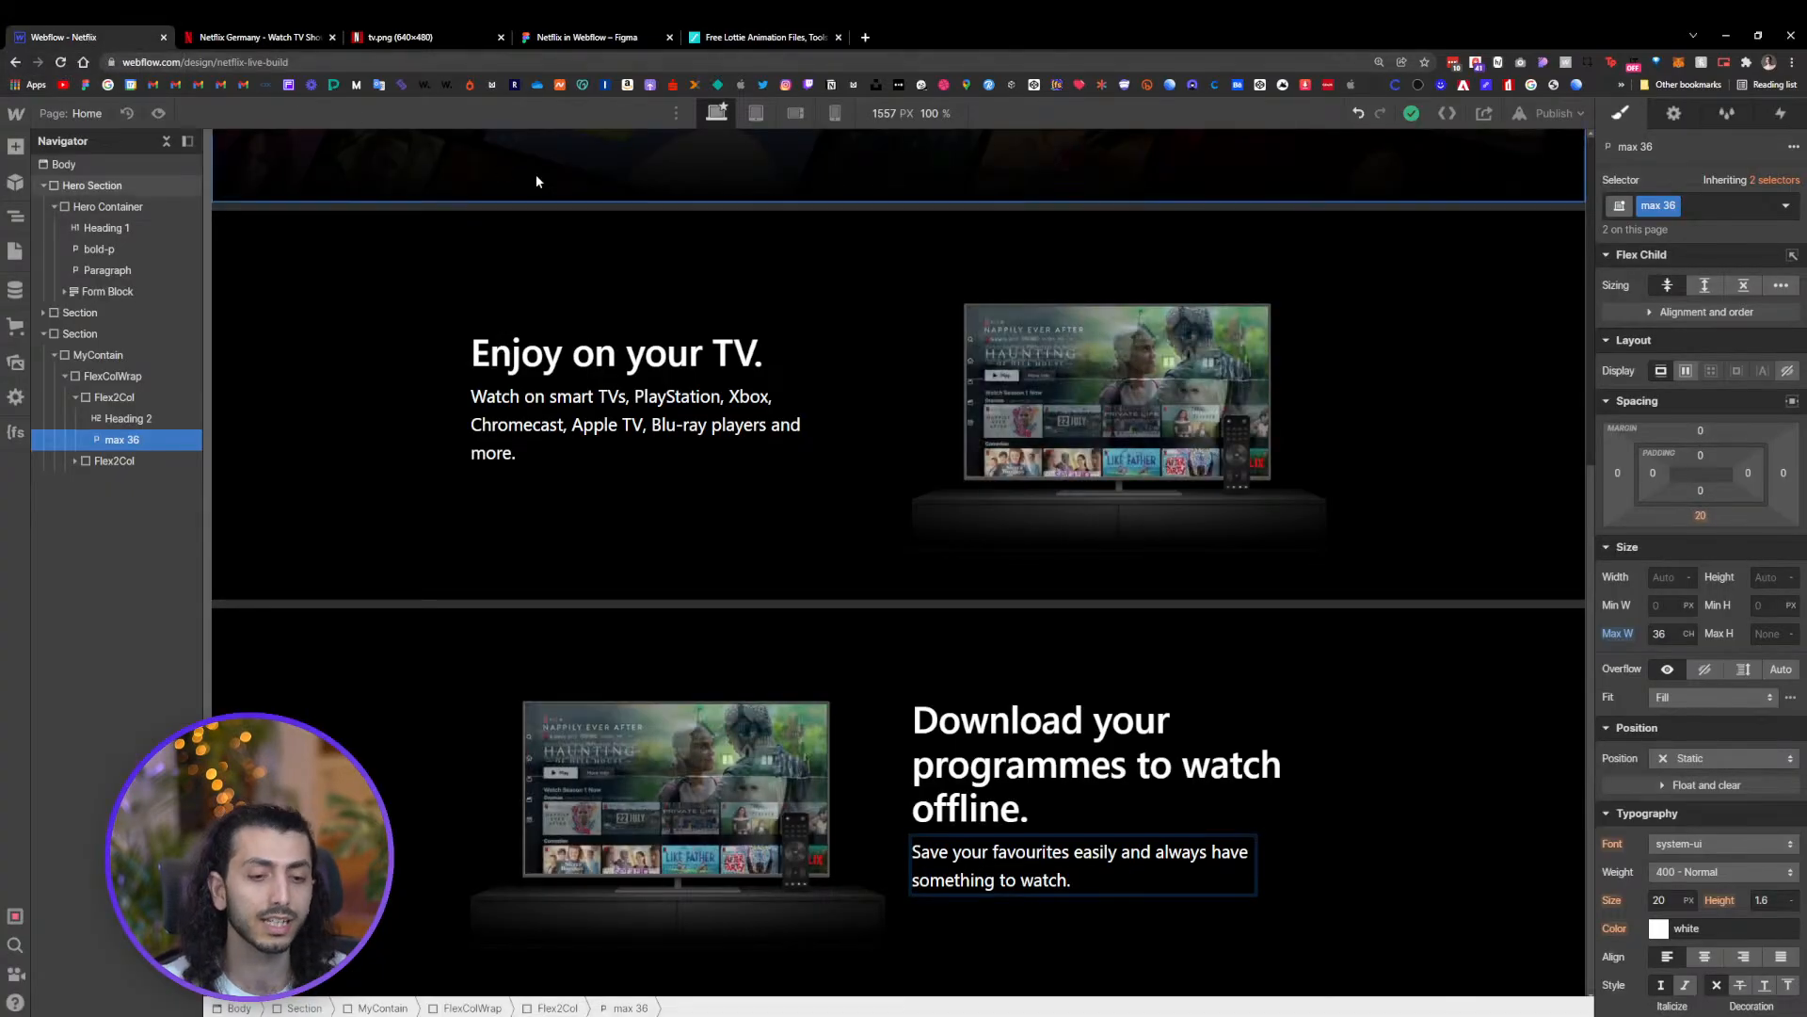
left_click(837, 37)
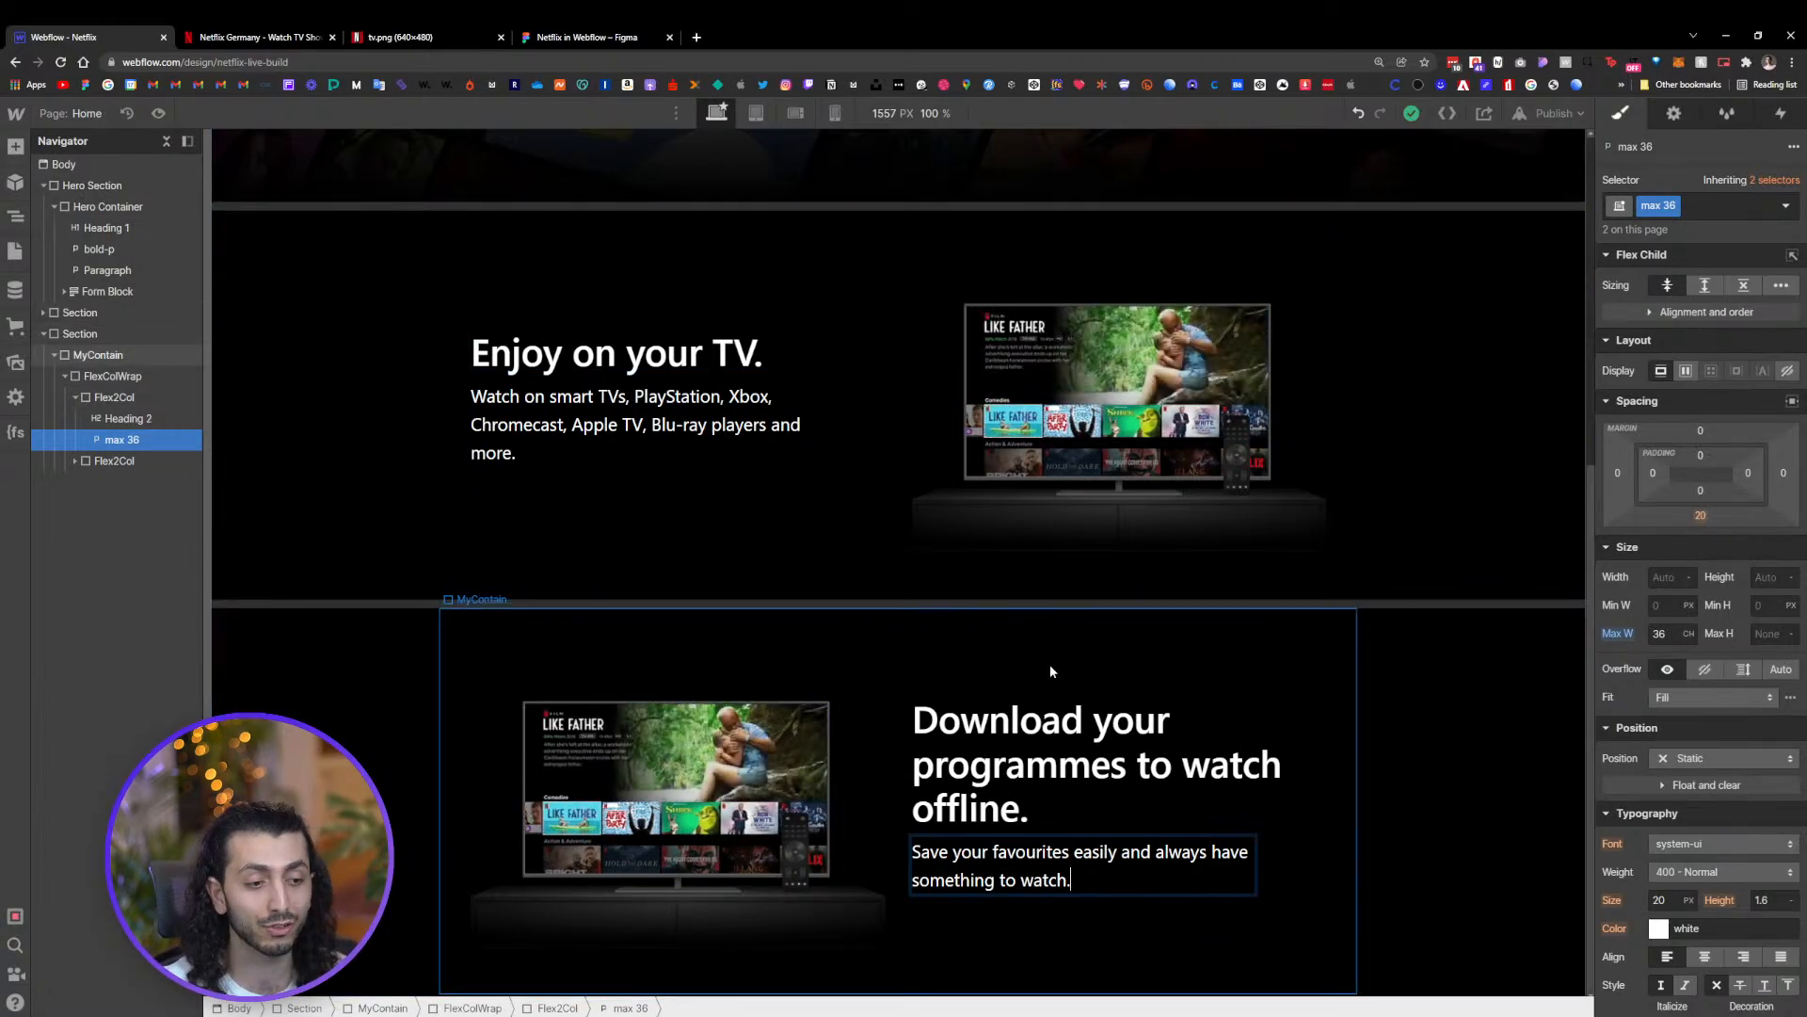
Duplicate the 'Download your programmes to watch offline.' section
left_click(1081, 787)
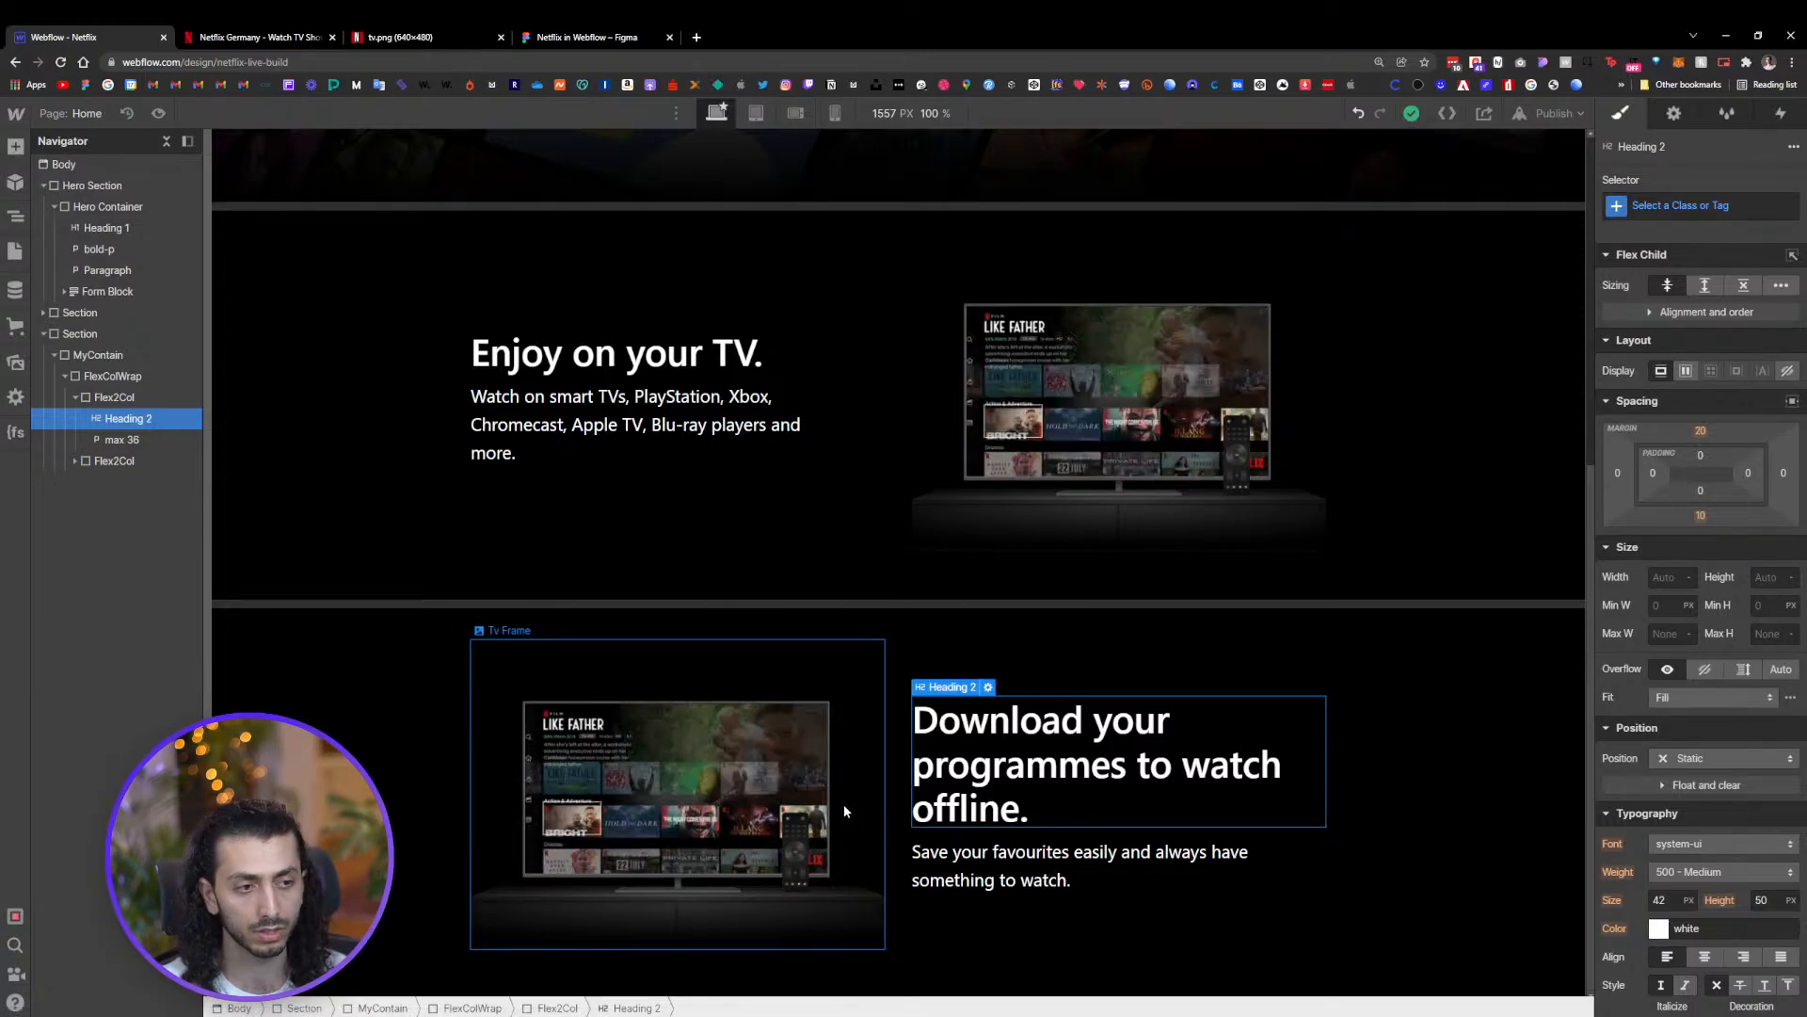
left_click(423, 730)
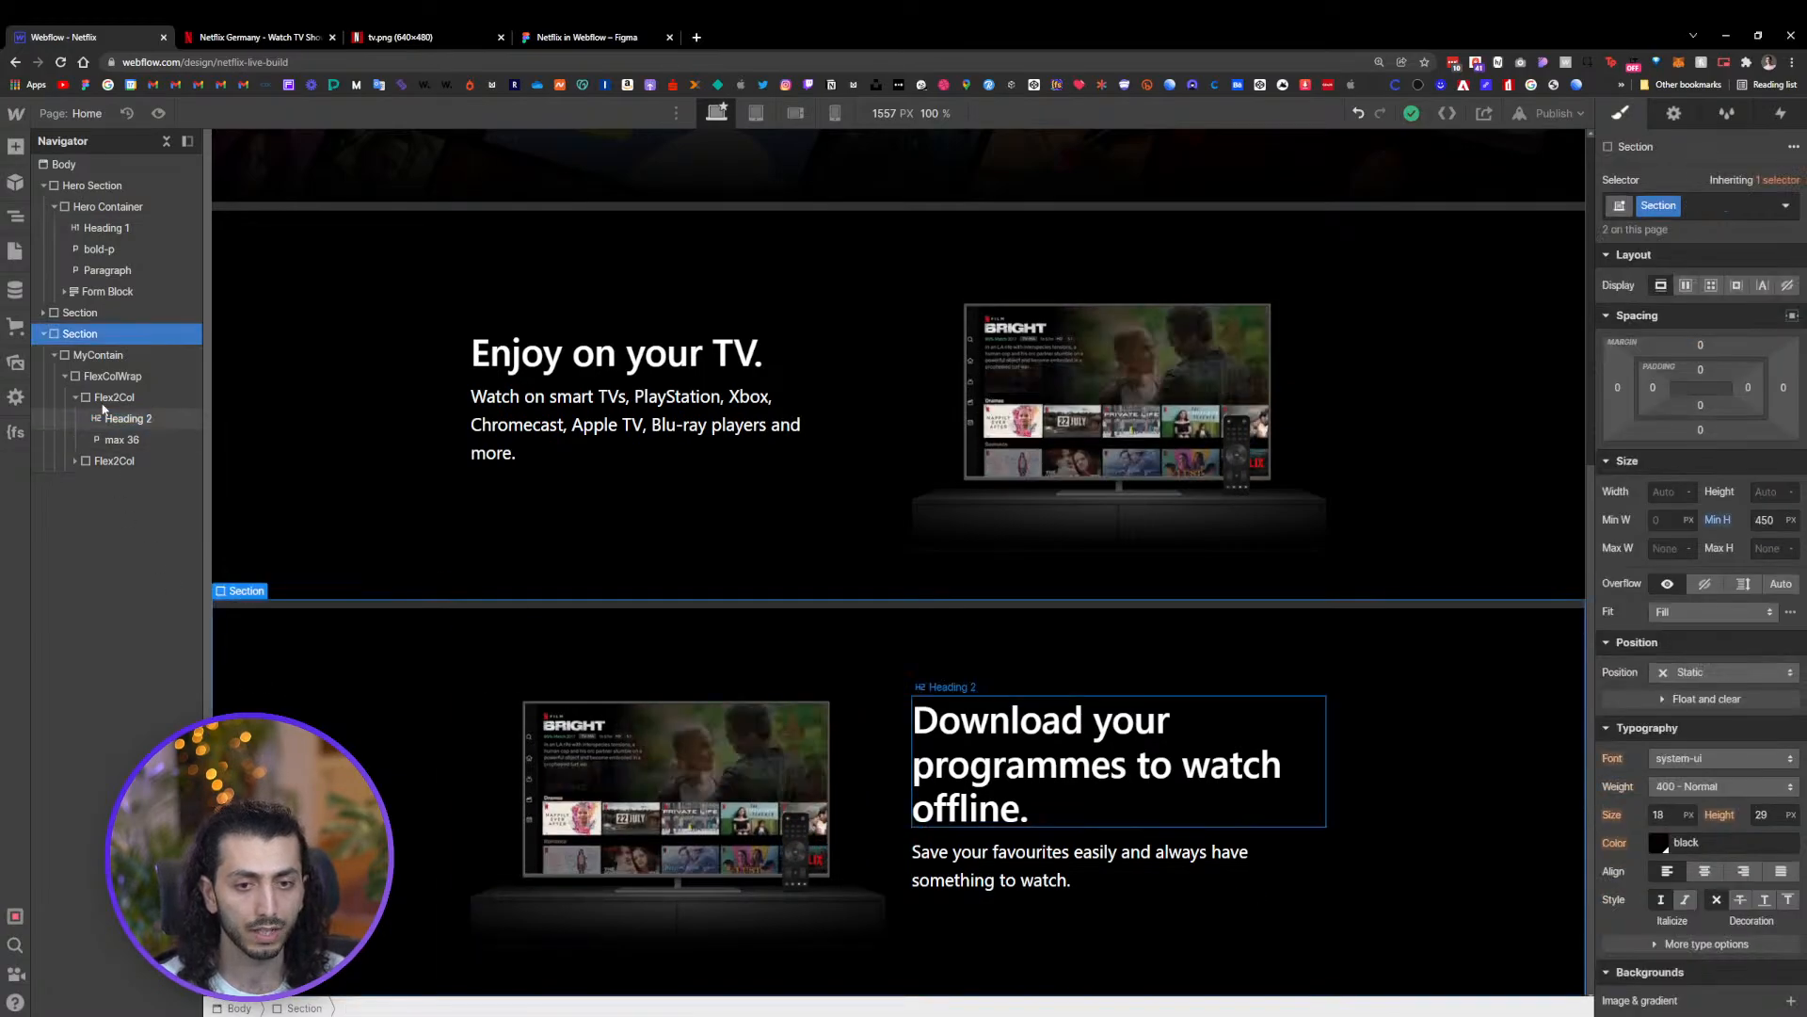
left_click(43, 334)
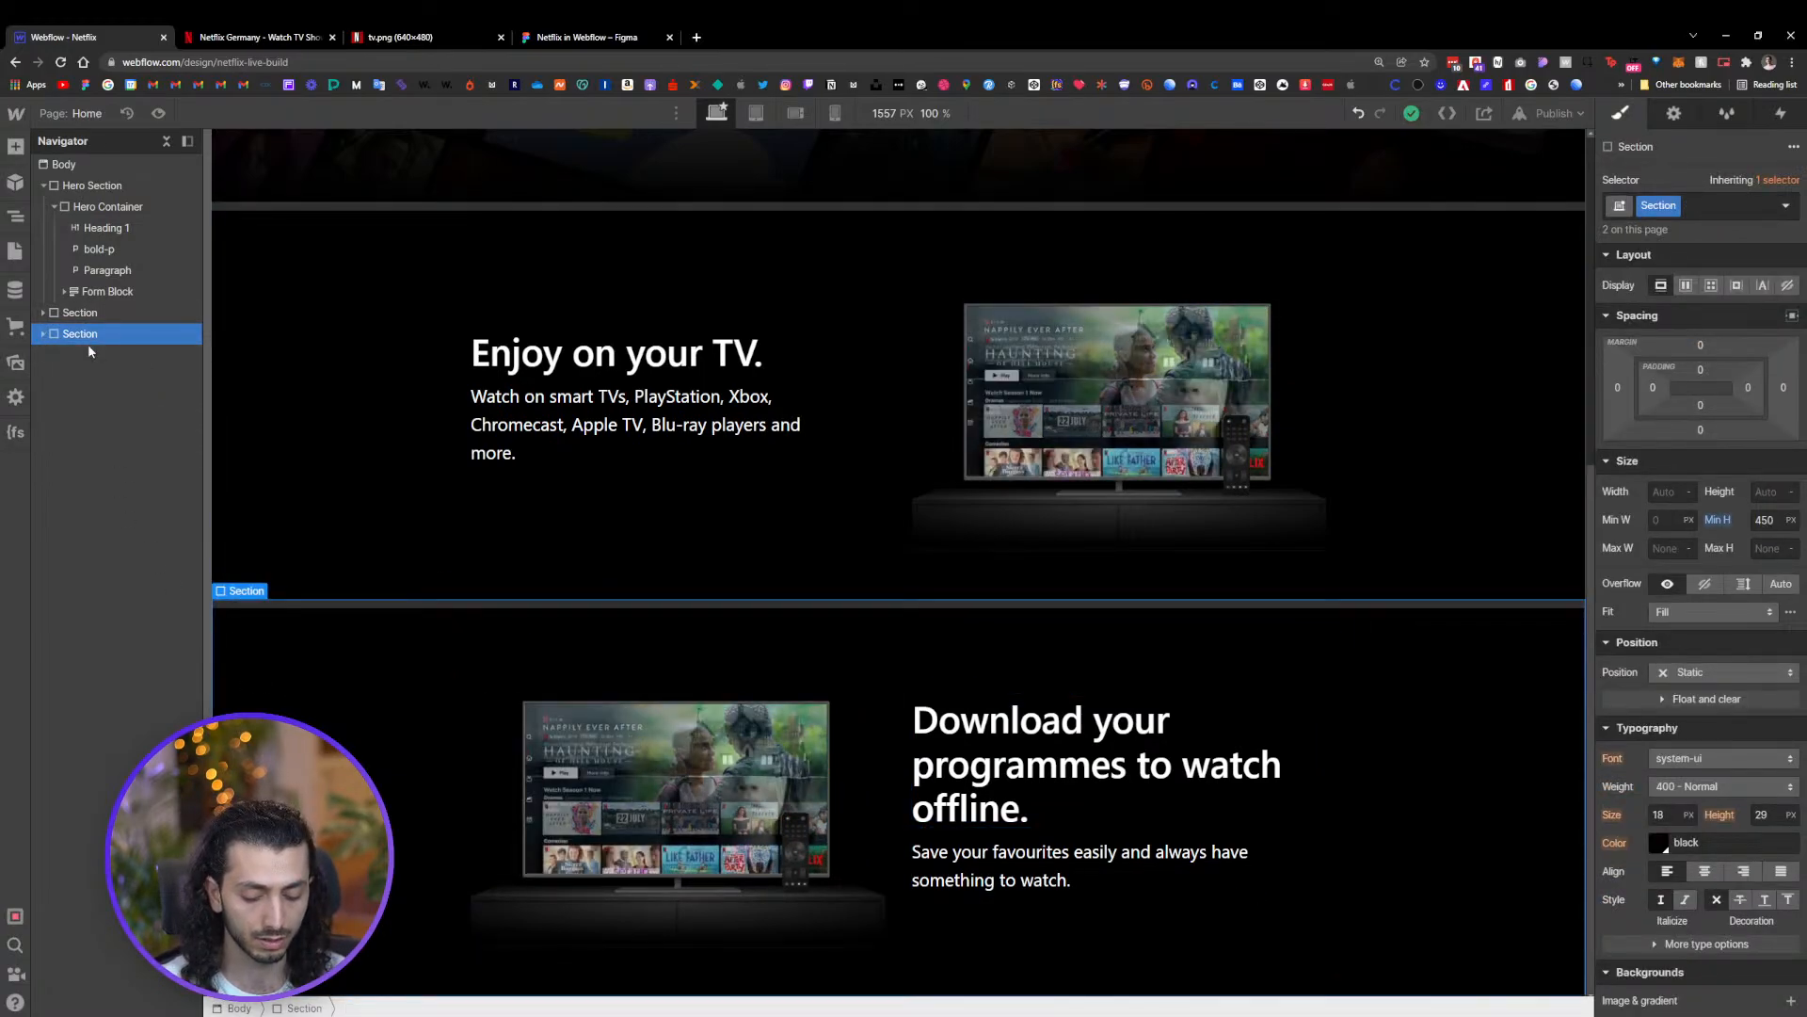
key("ctrl+d")
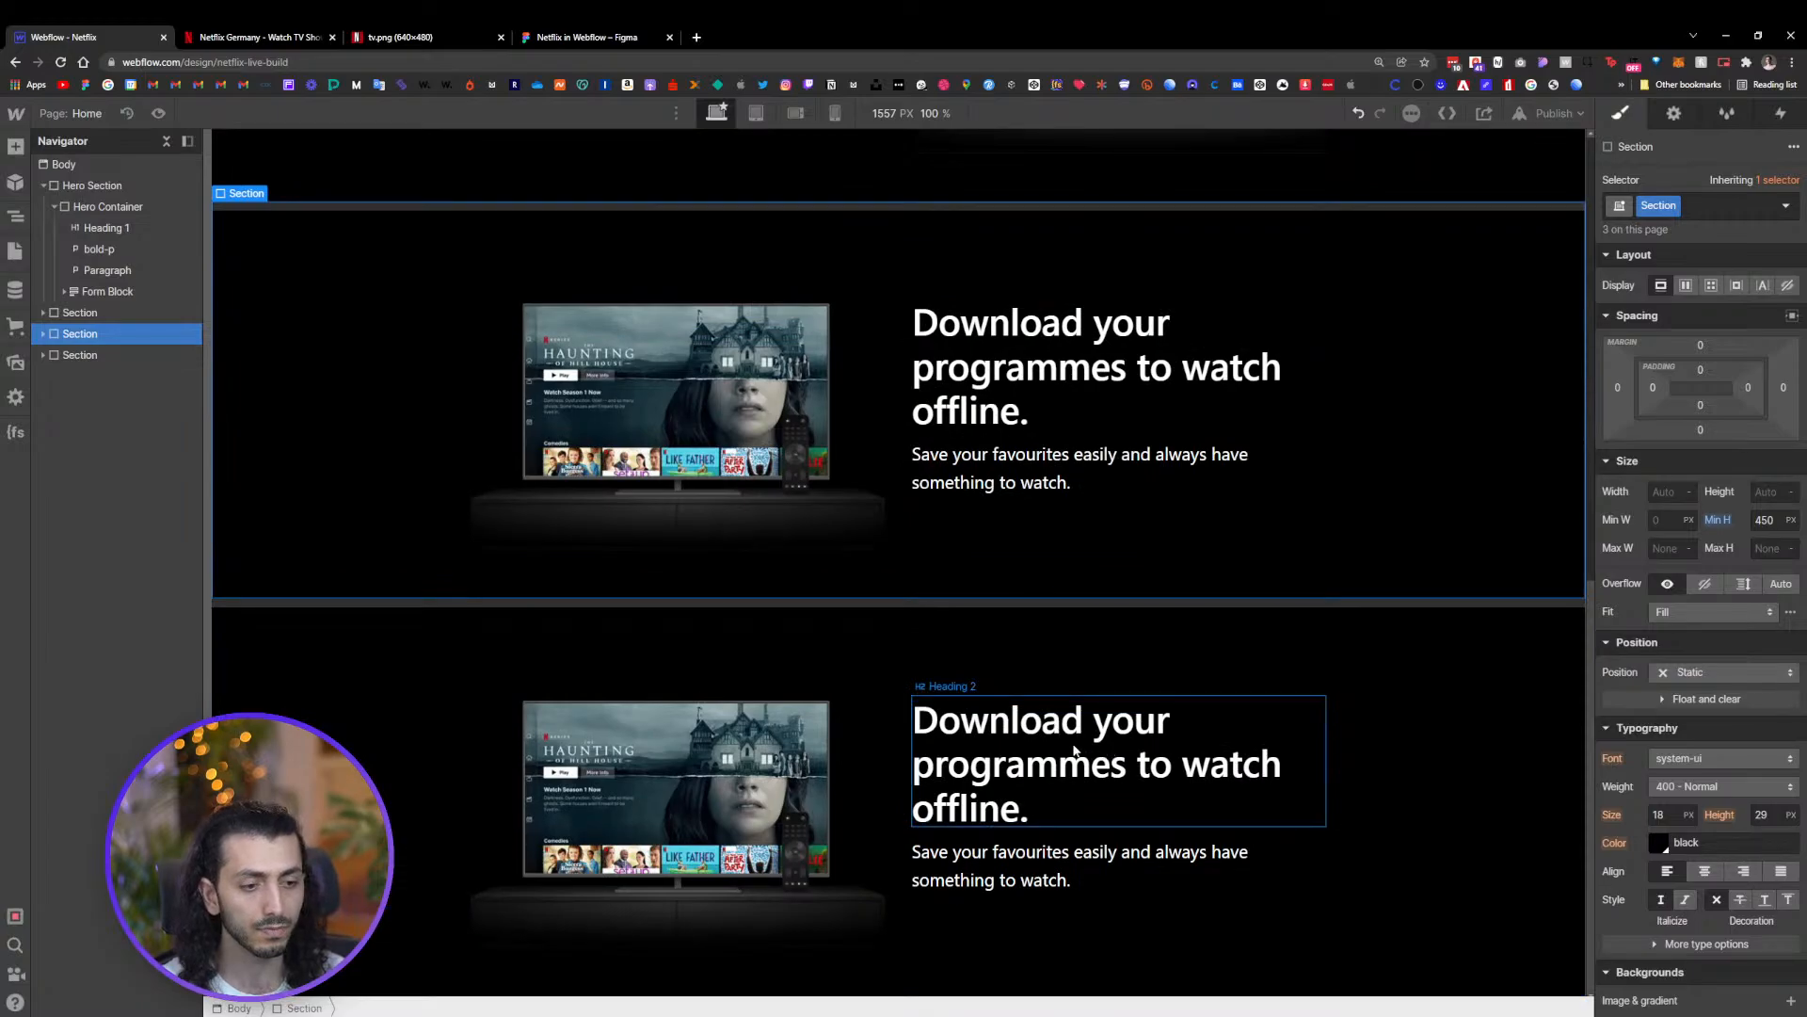
Examine the remaining sections and the Frequently Asked Questions area on the live Netflix site
left_click(1074, 750)
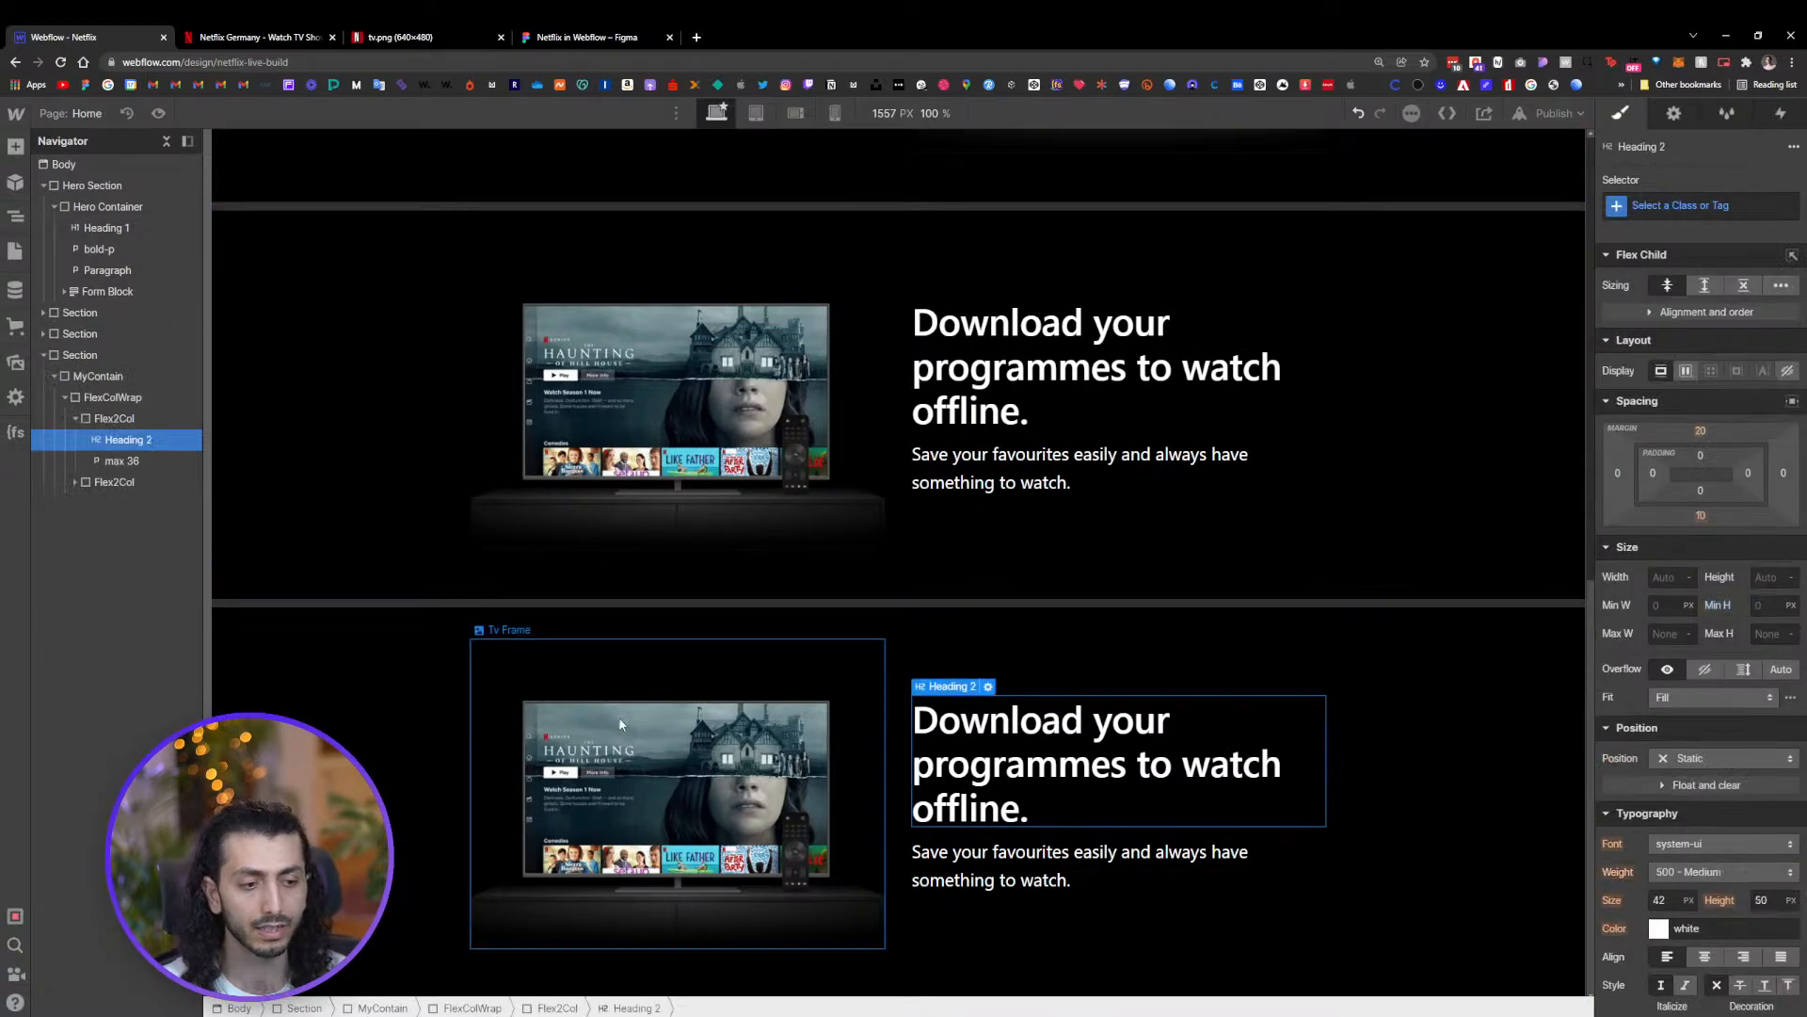
left_click(231, 38)
scroll(1351, 746, "down", 10)
scroll(1283, 708, "down", 3)
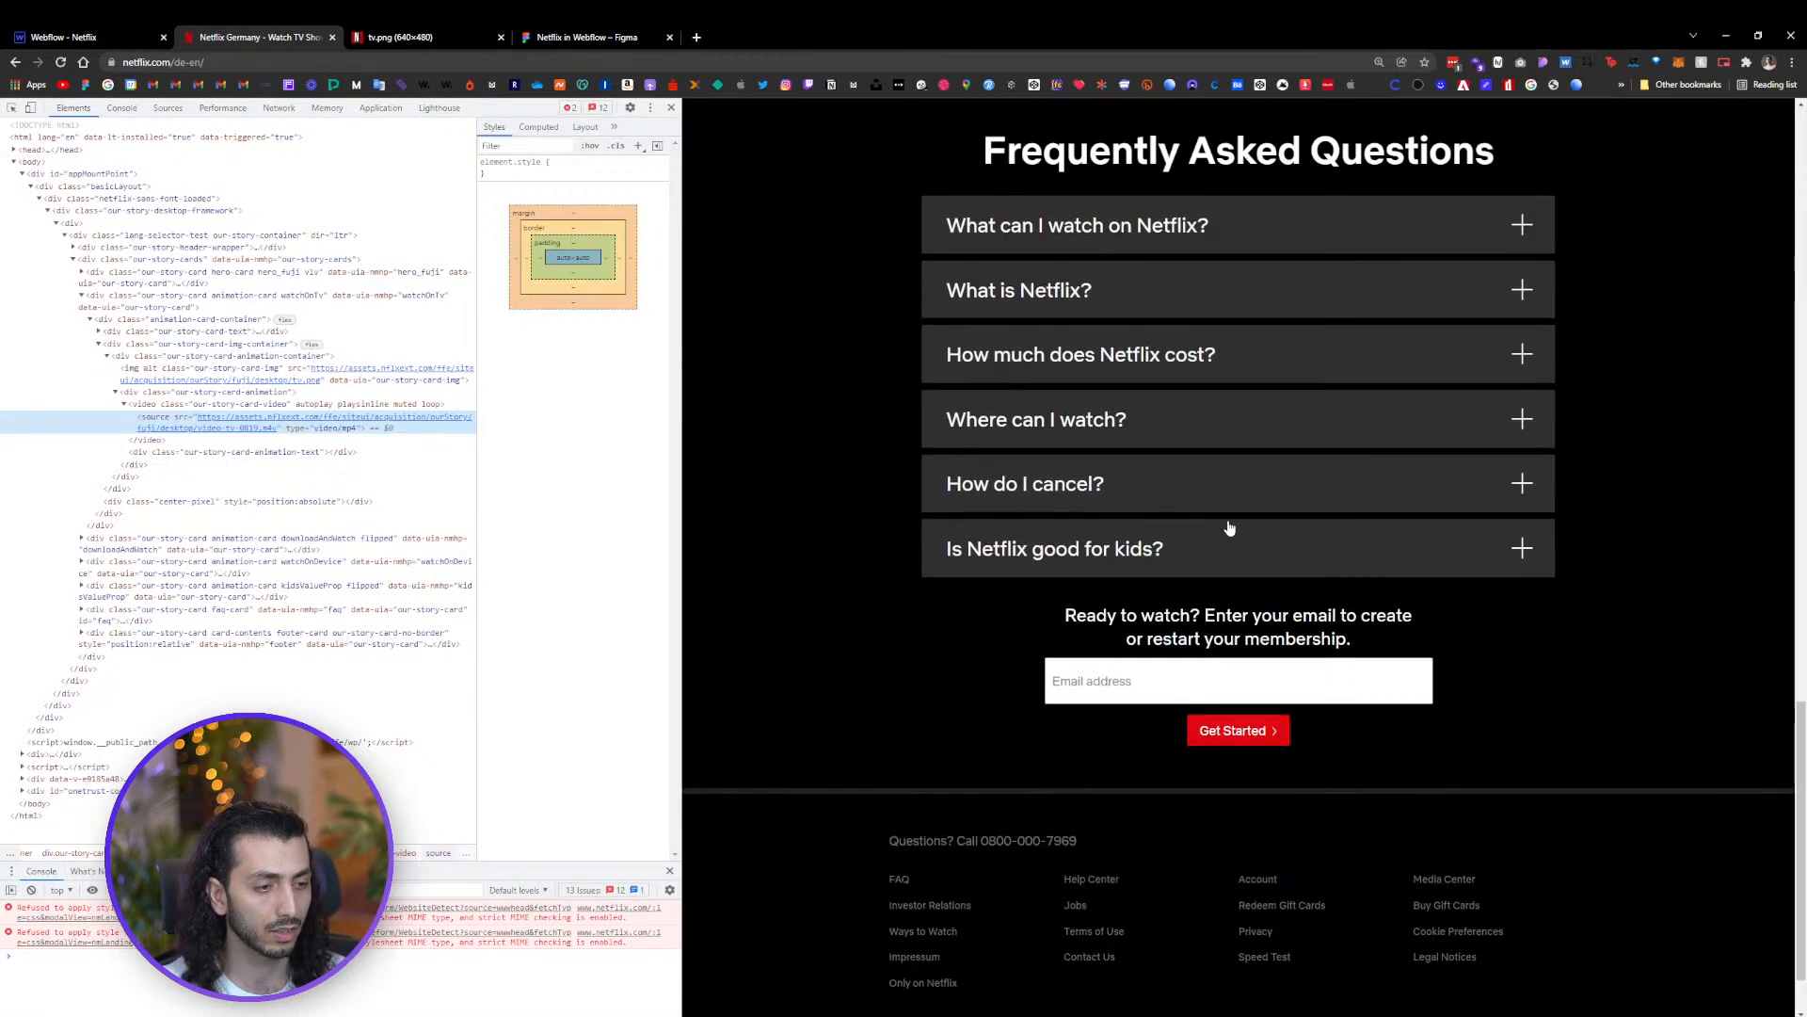
scroll(1198, 226, "up", 2)
left_click_drag(1496, 365, 983, 365)
scroll(1384, 513, "up", 5)
left_click(1596, 653)
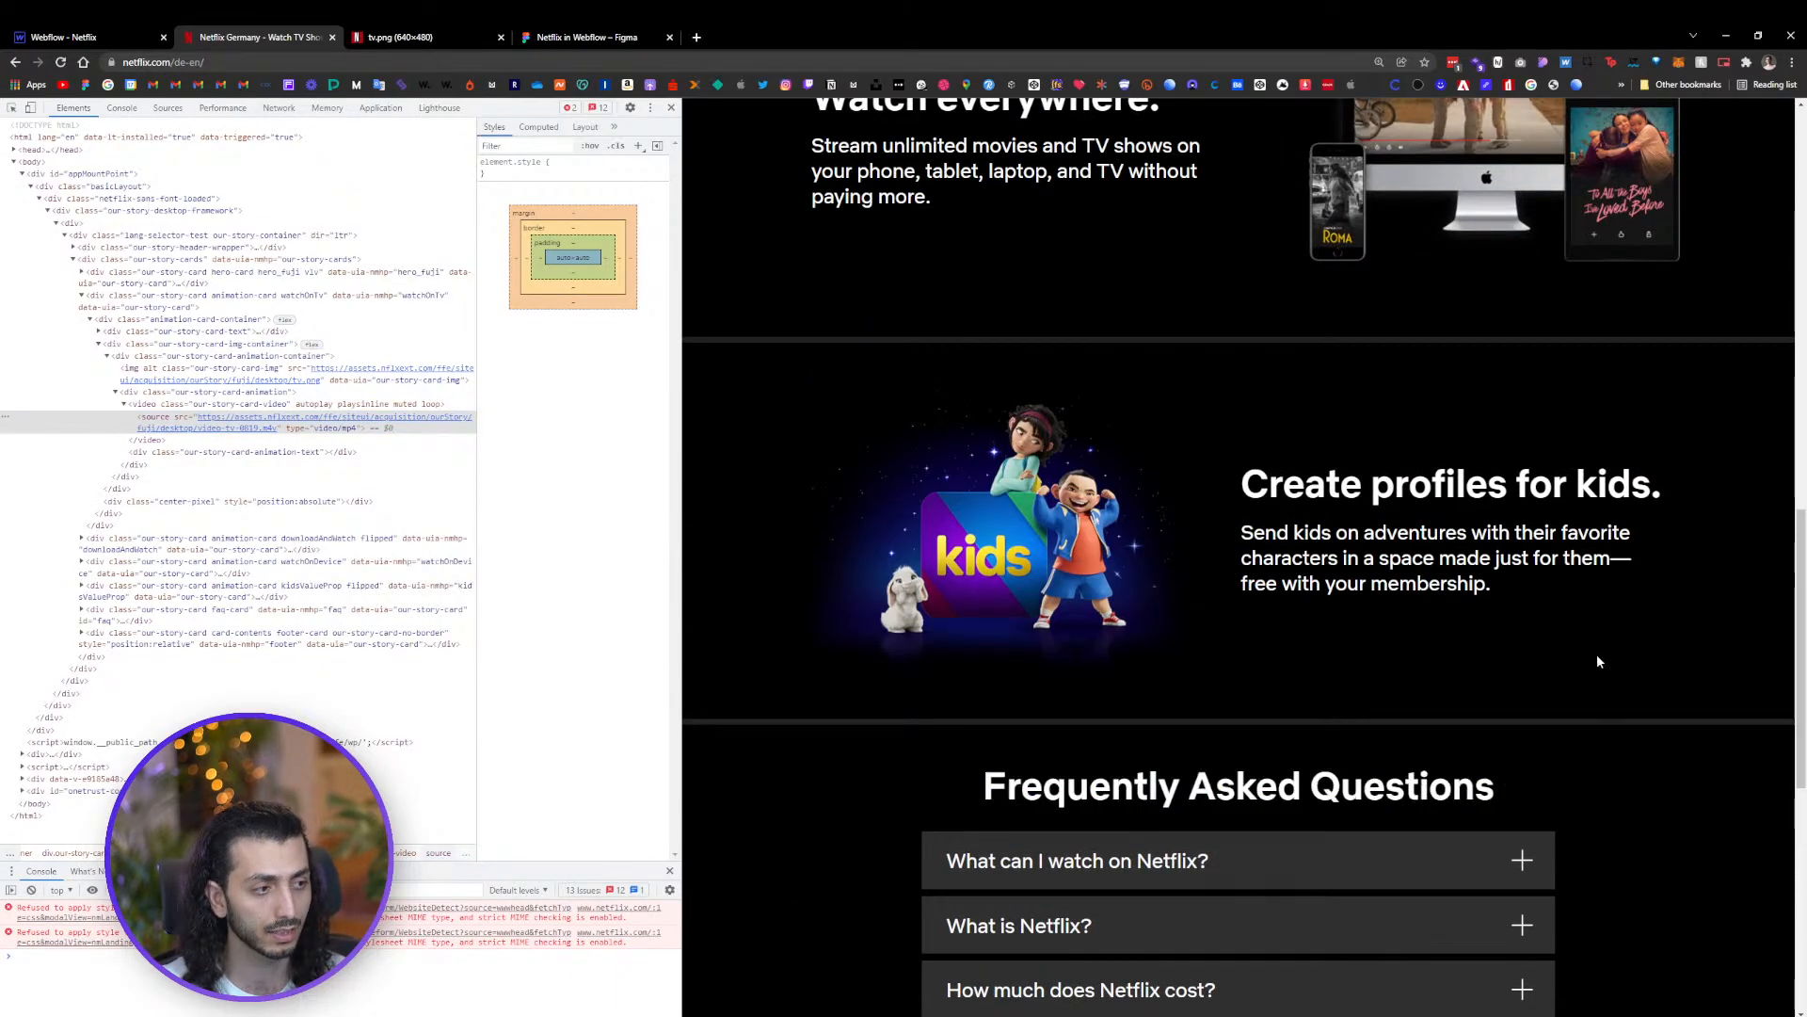
scroll(1532, 550, "up", 8)
scroll(1416, 438, "down", 5)
scroll(1416, 438, "down", 2)
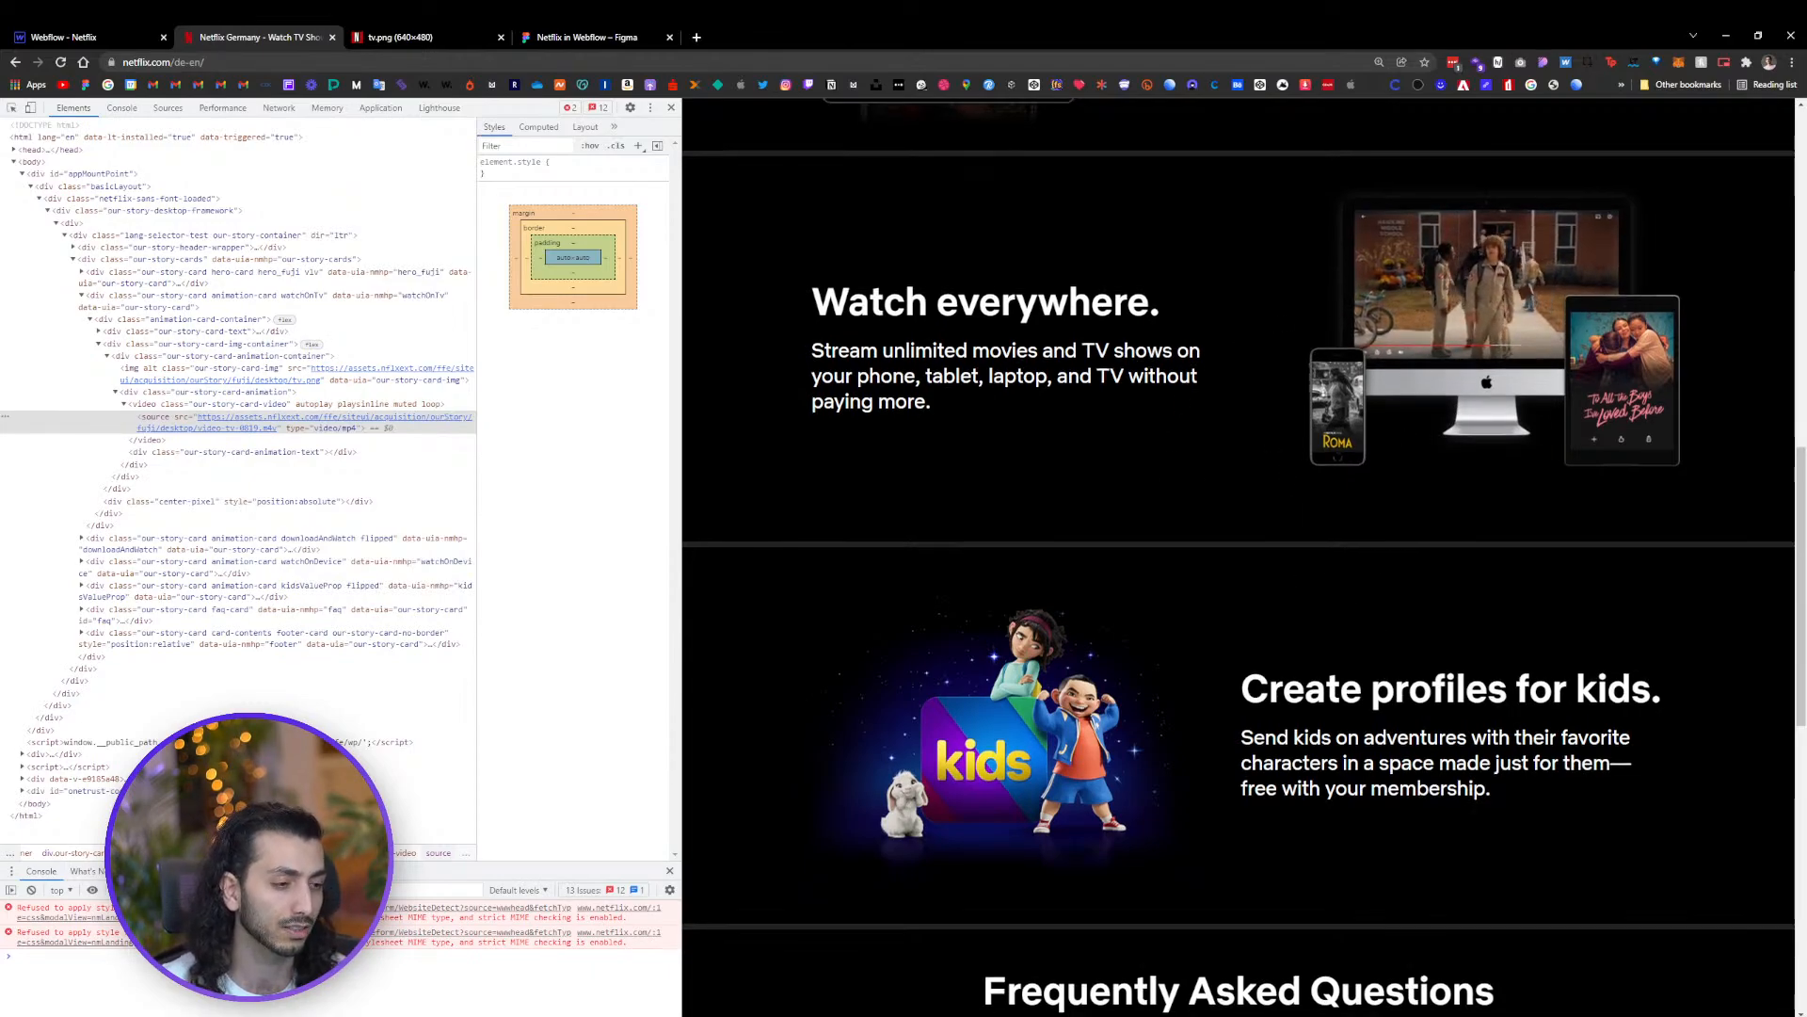
scroll(1238, 556, "down", 3)
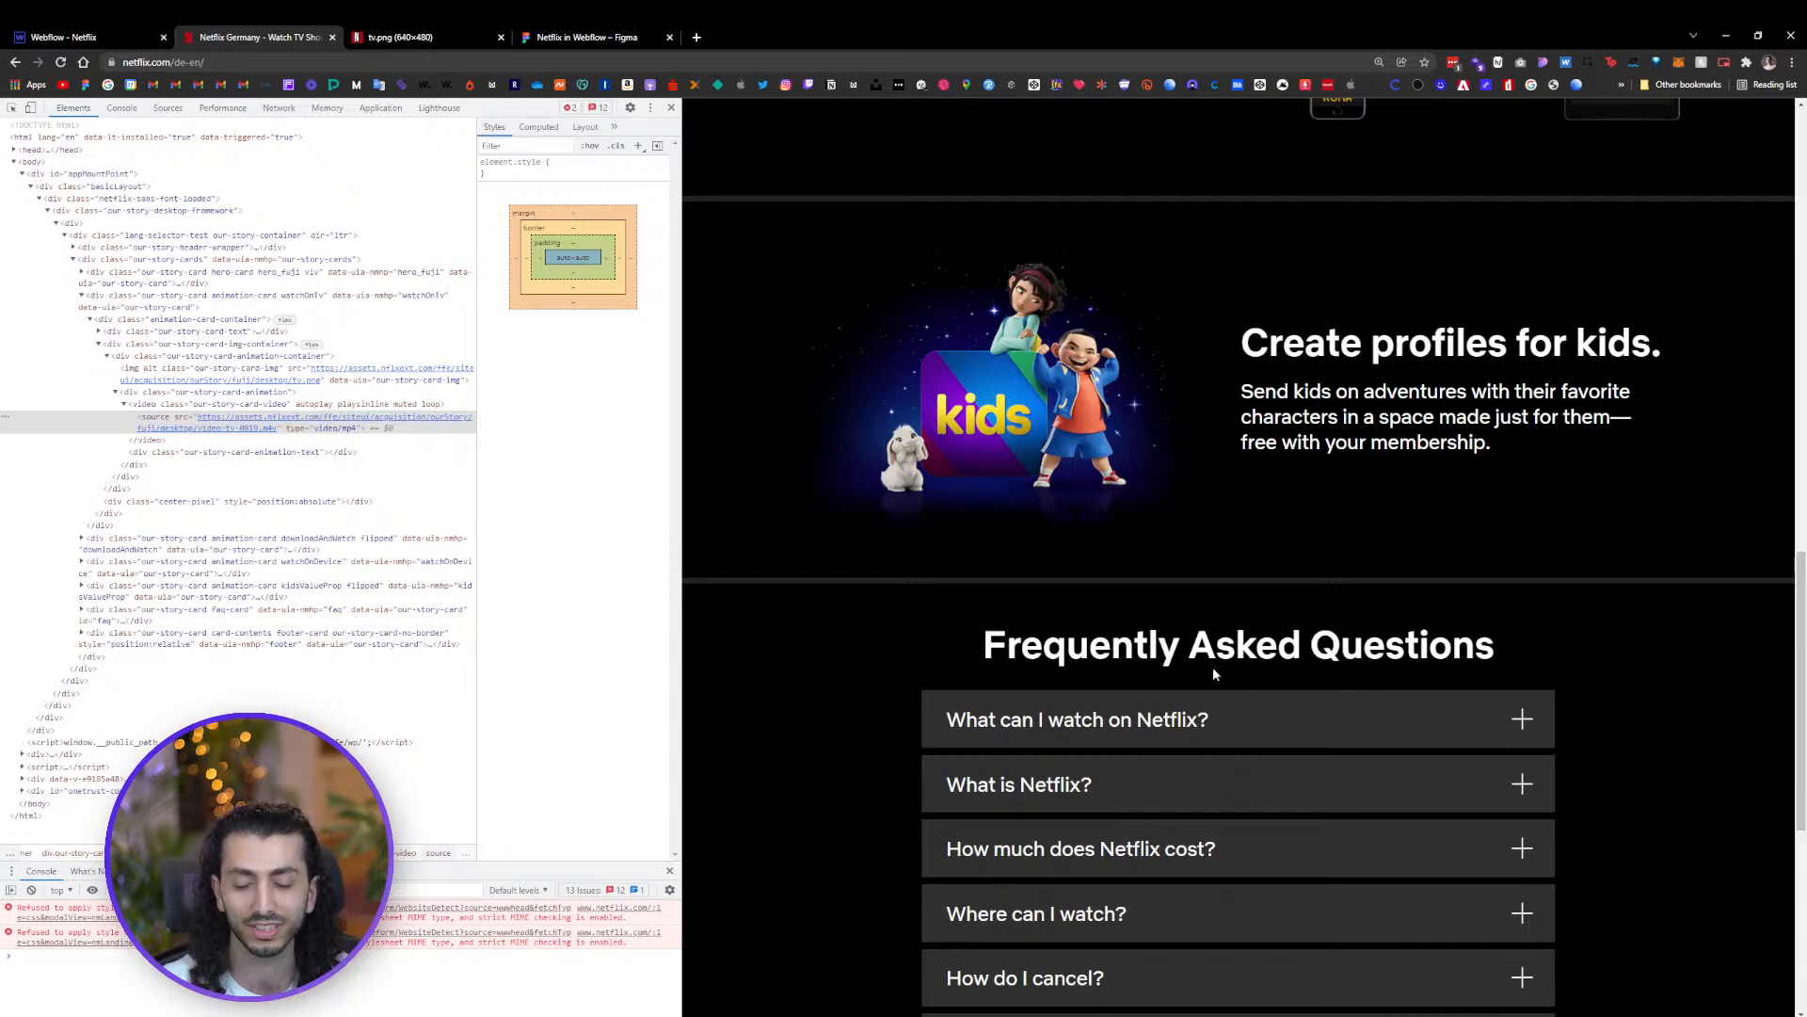
scroll(1196, 650, "down", 2)
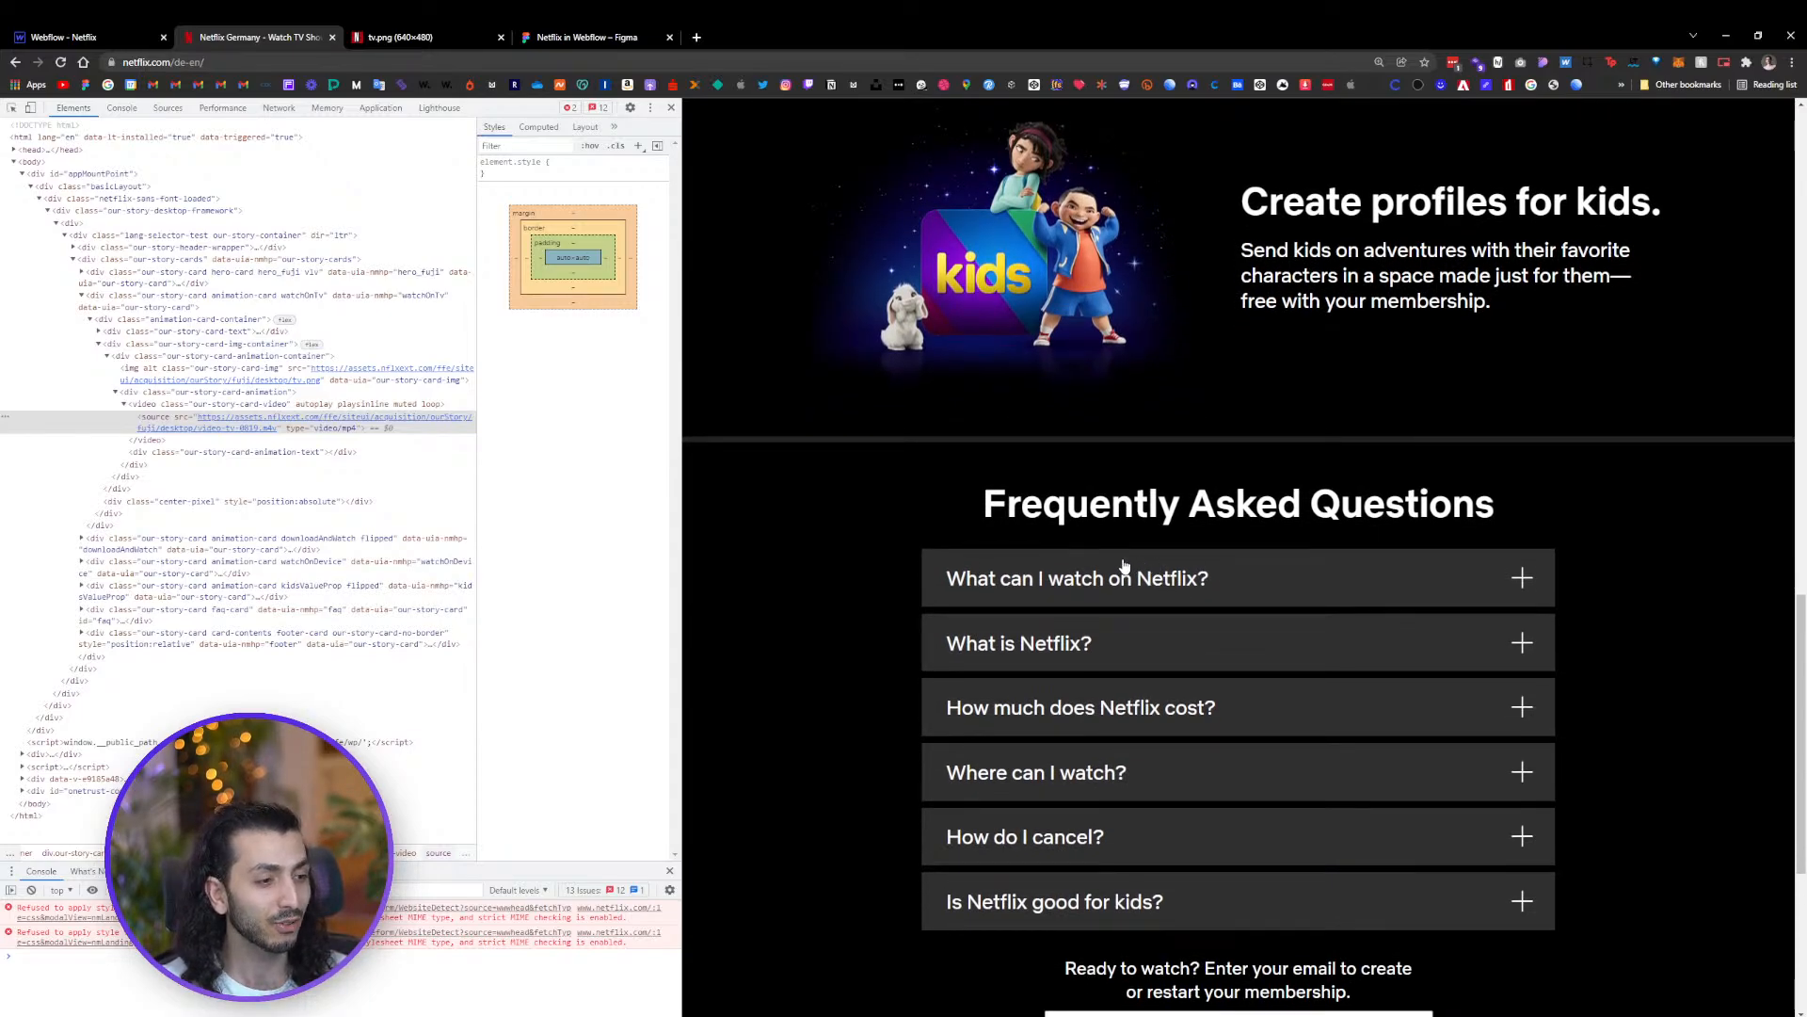
Inspect the Frequently Asked Questions section and its question bars in the Figma design
left_click(555, 40)
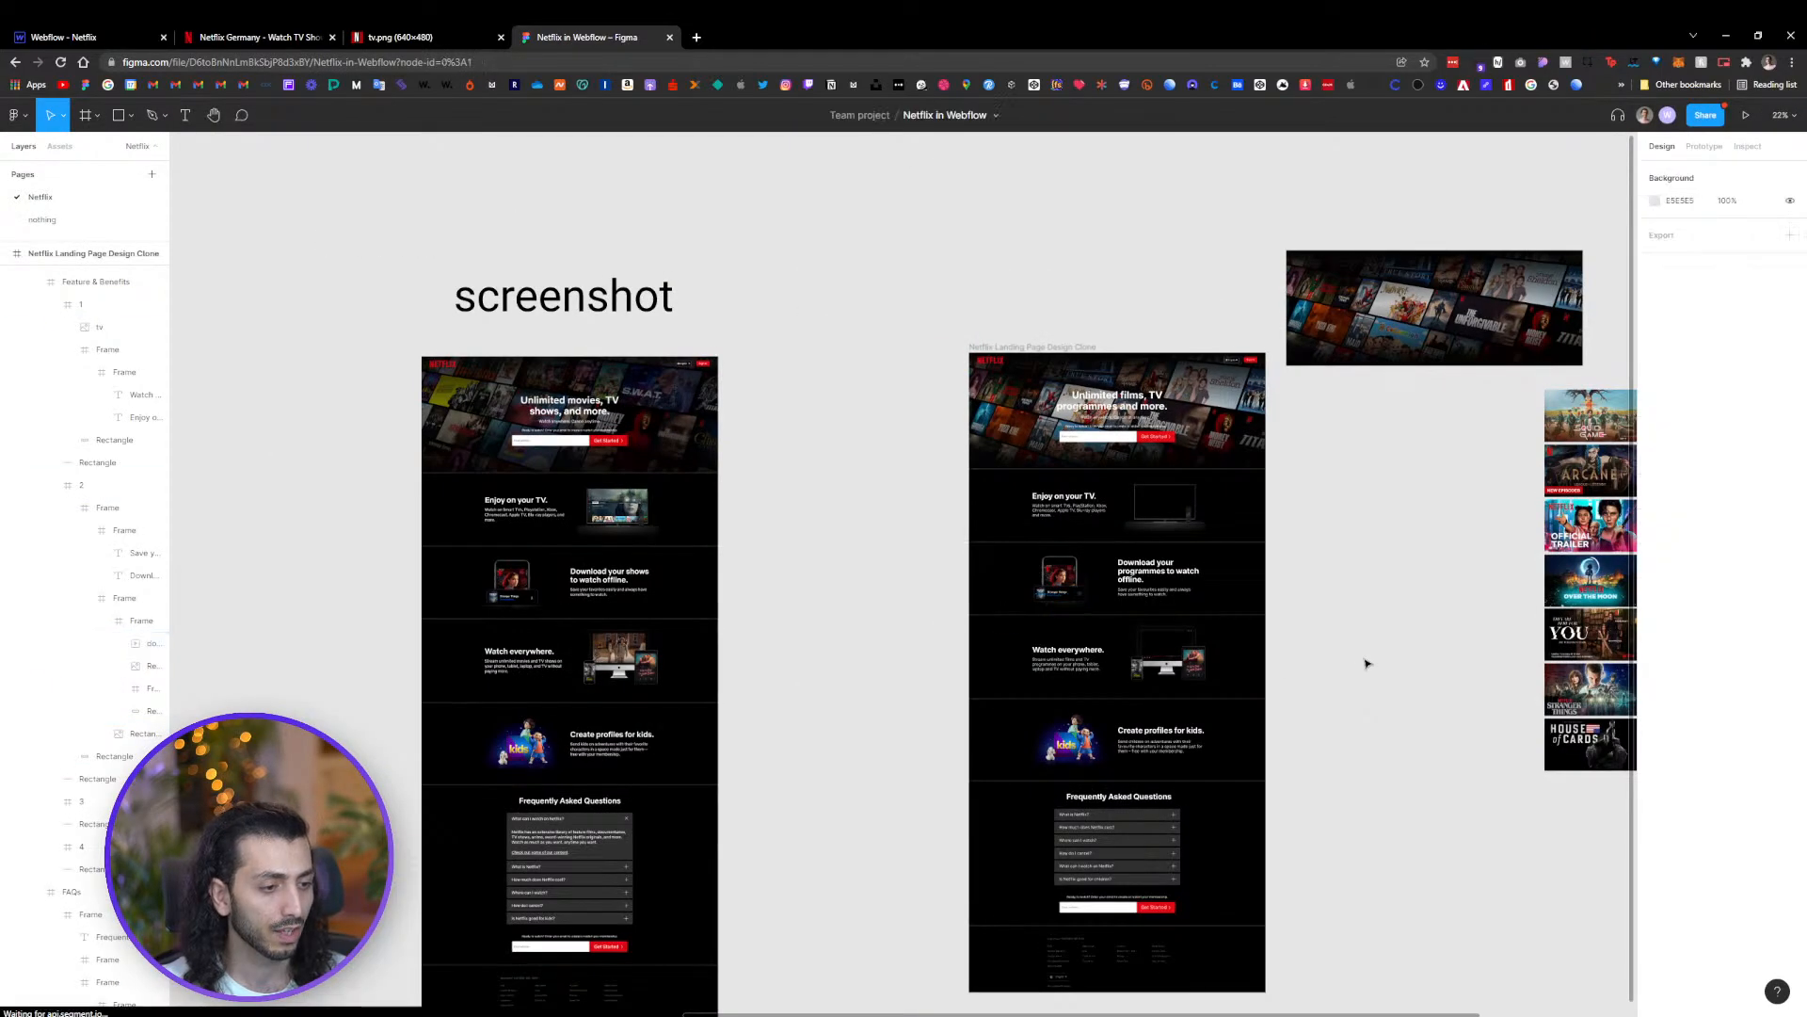
scroll(1233, 607, "down", 3)
scroll(1167, 451, "up", 2)
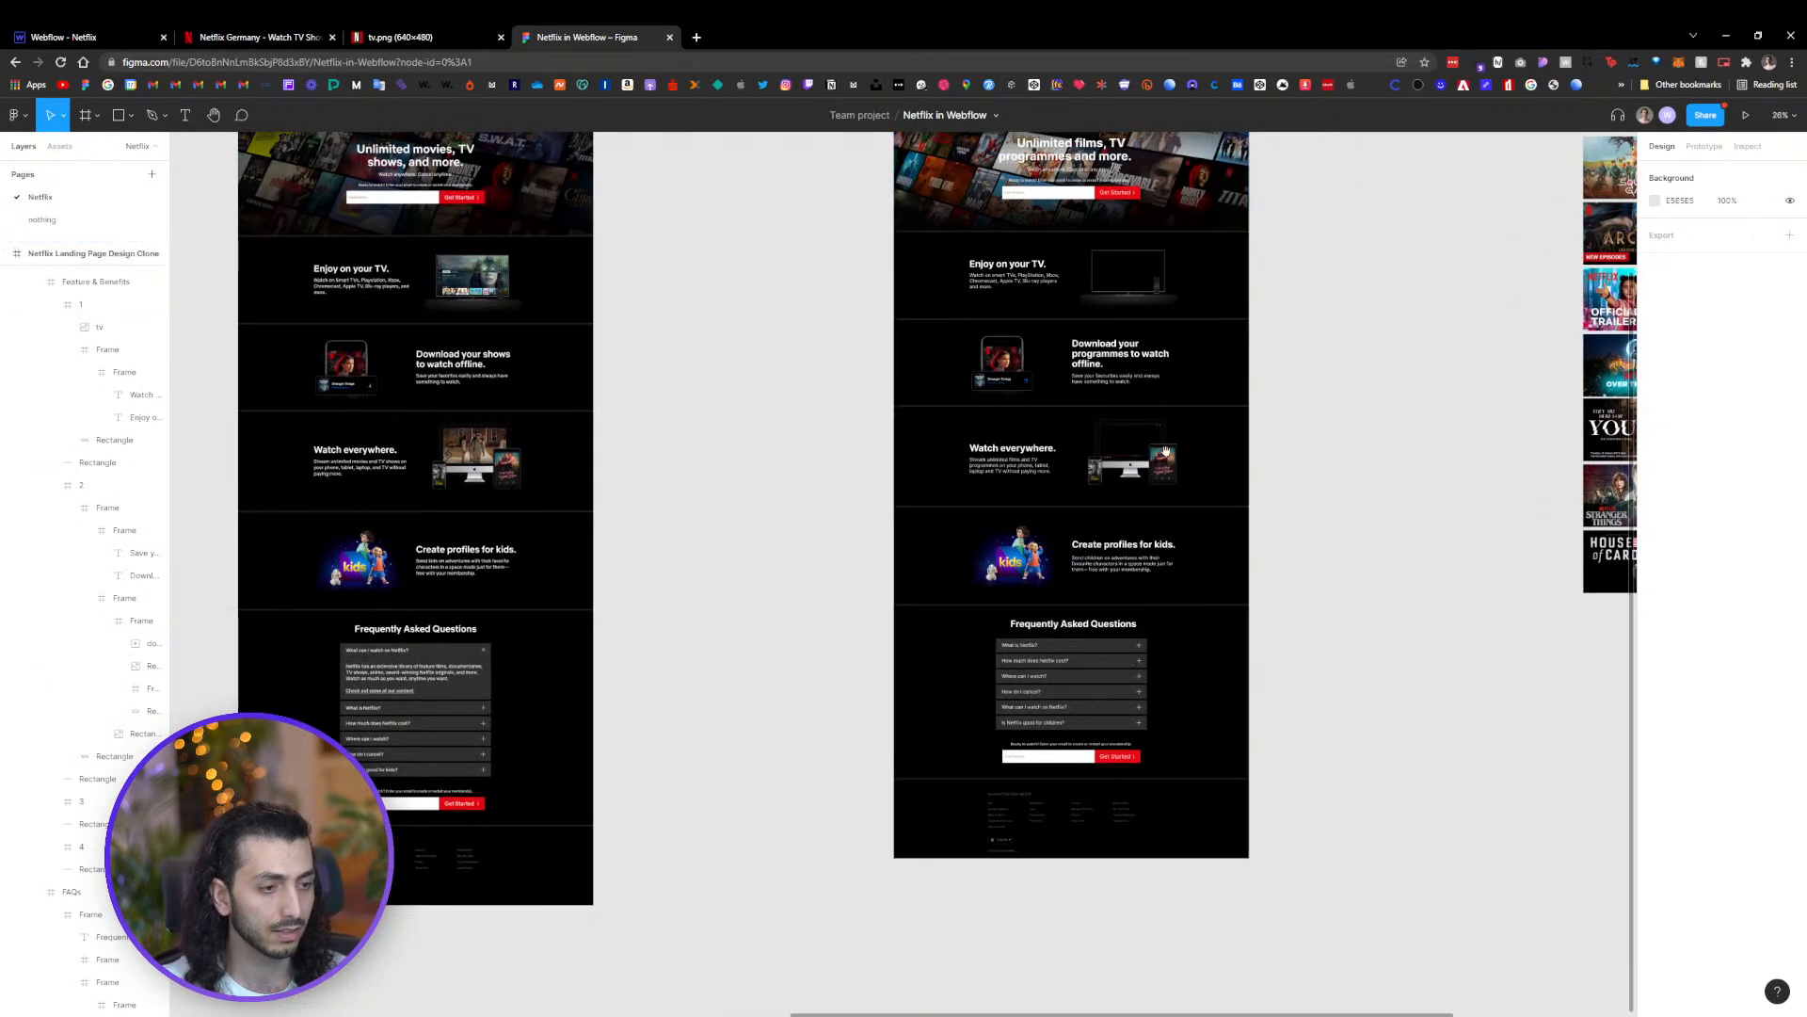
scroll(1165, 452, "up", 2)
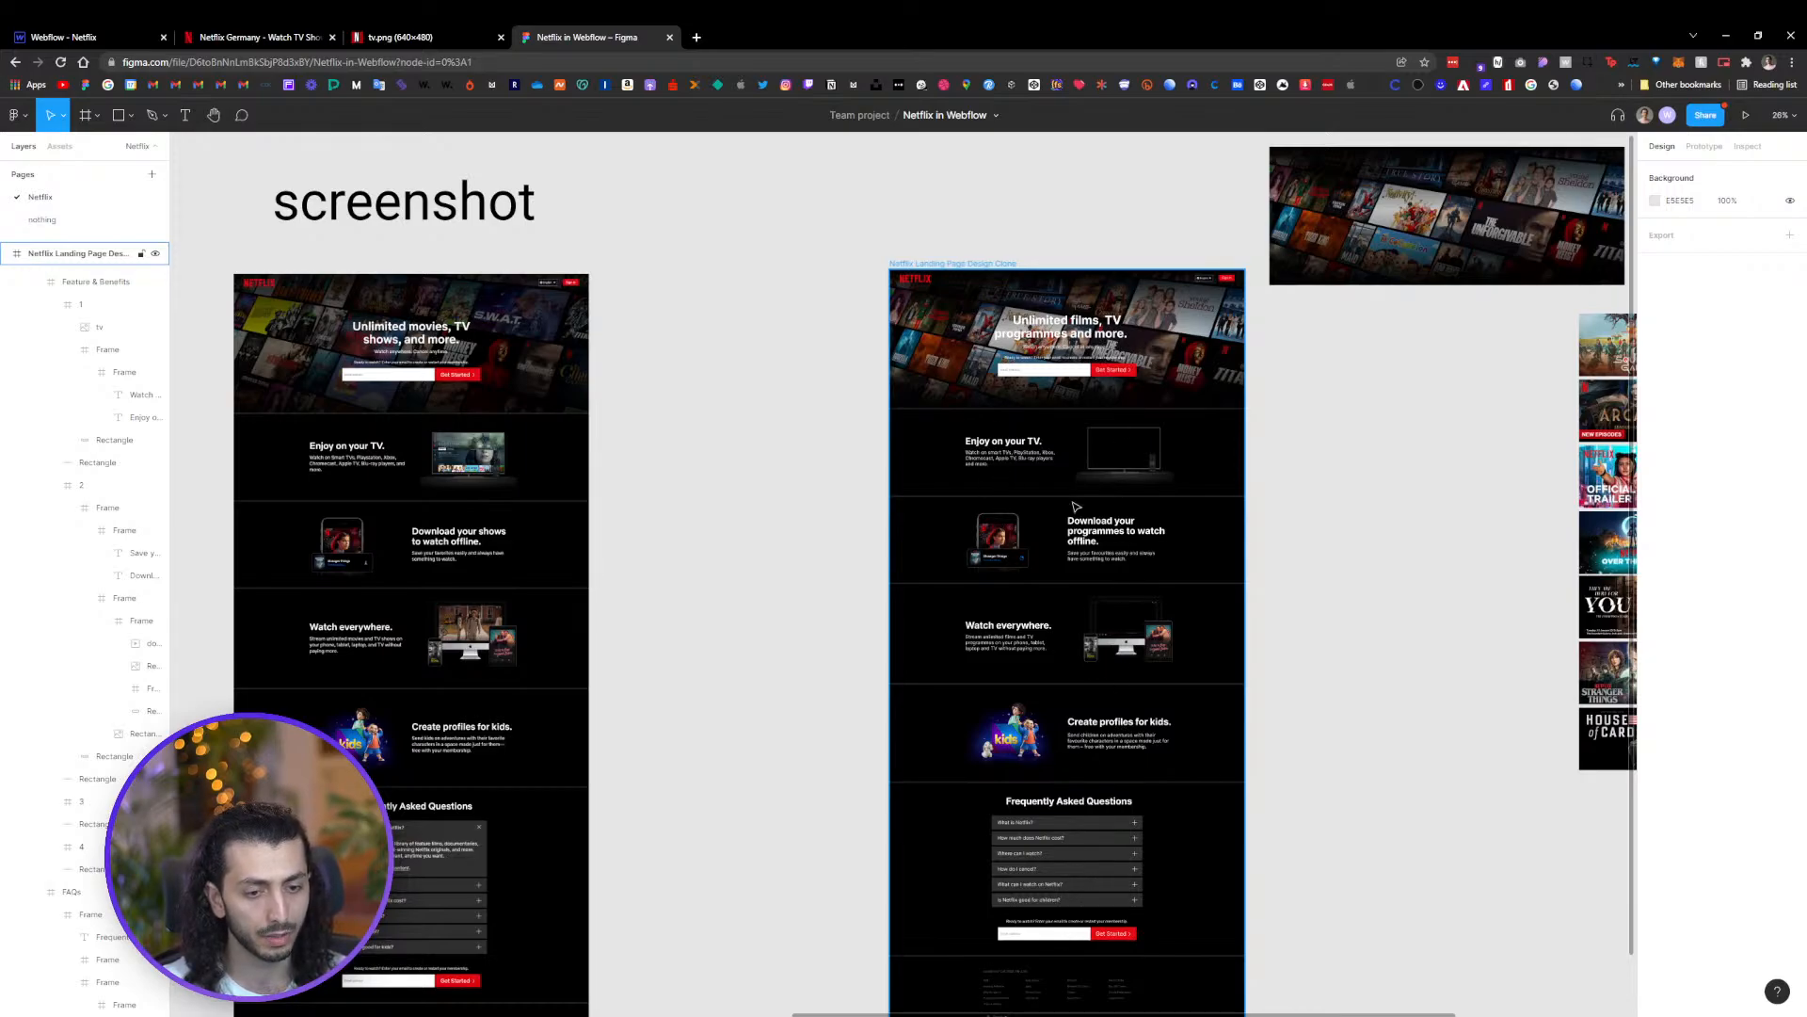
scroll(1082, 706, "up", 5)
left_click(1108, 713)
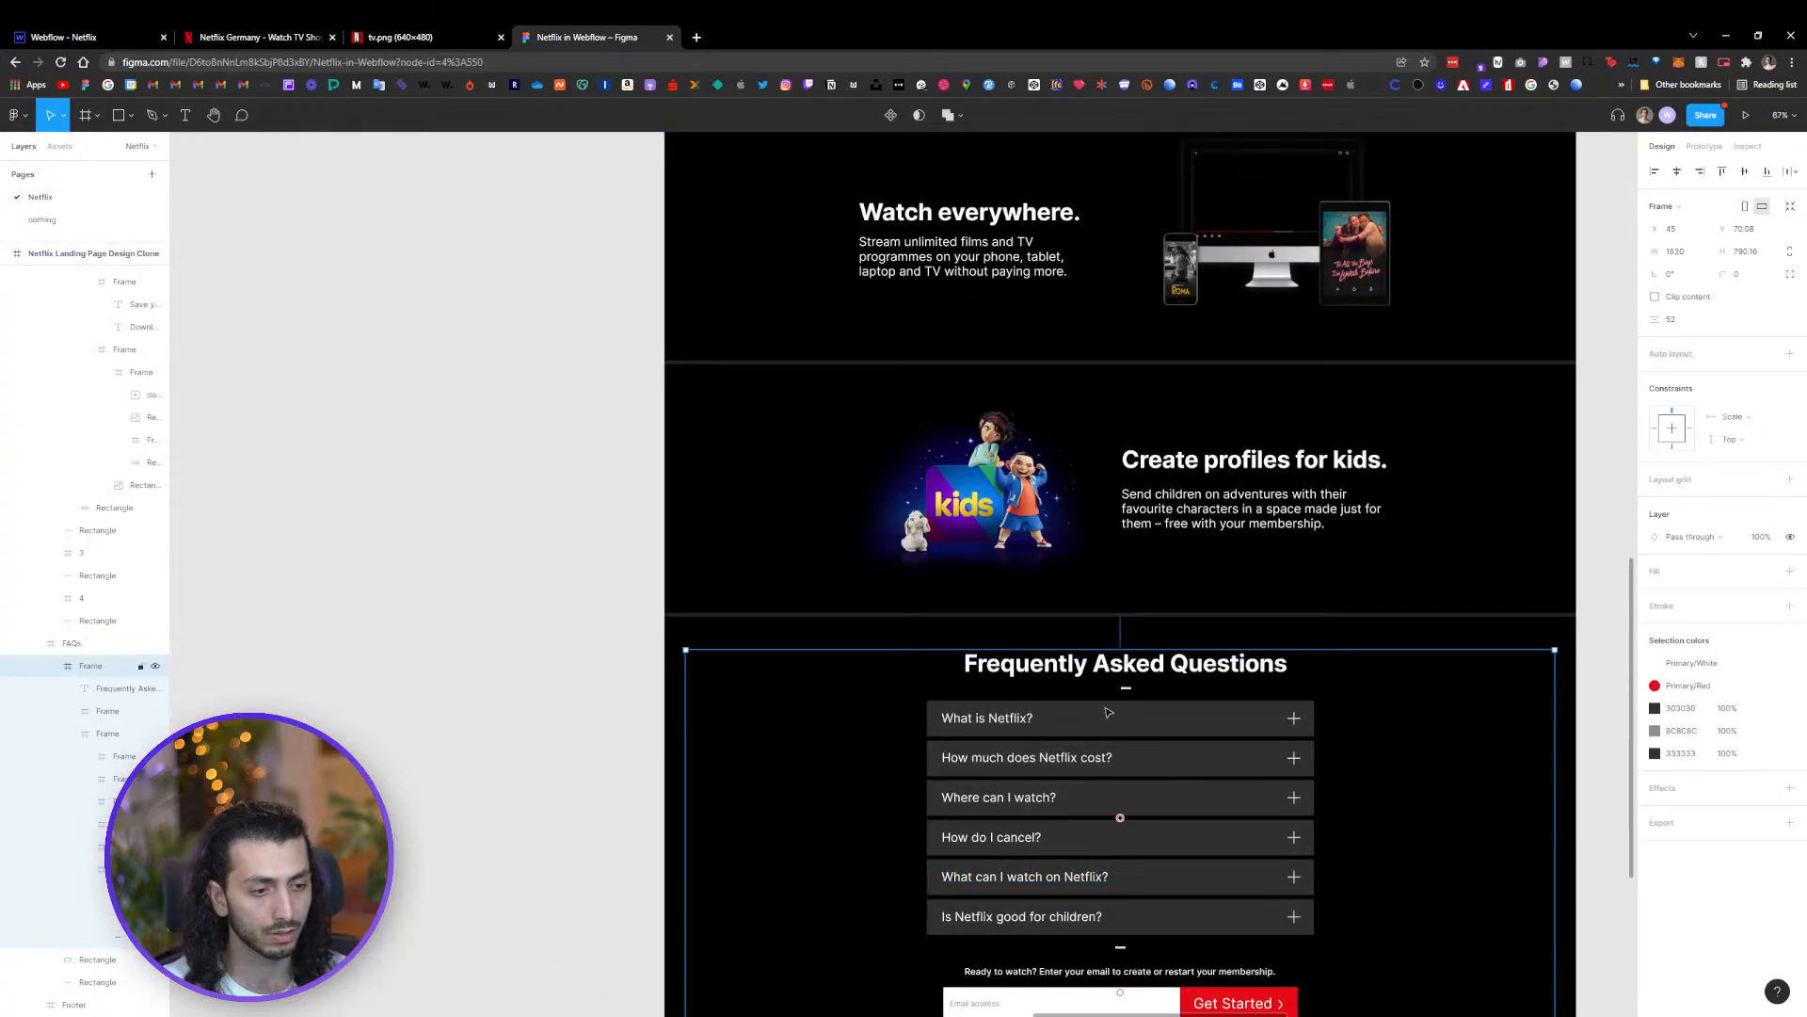
double_click(1108, 713)
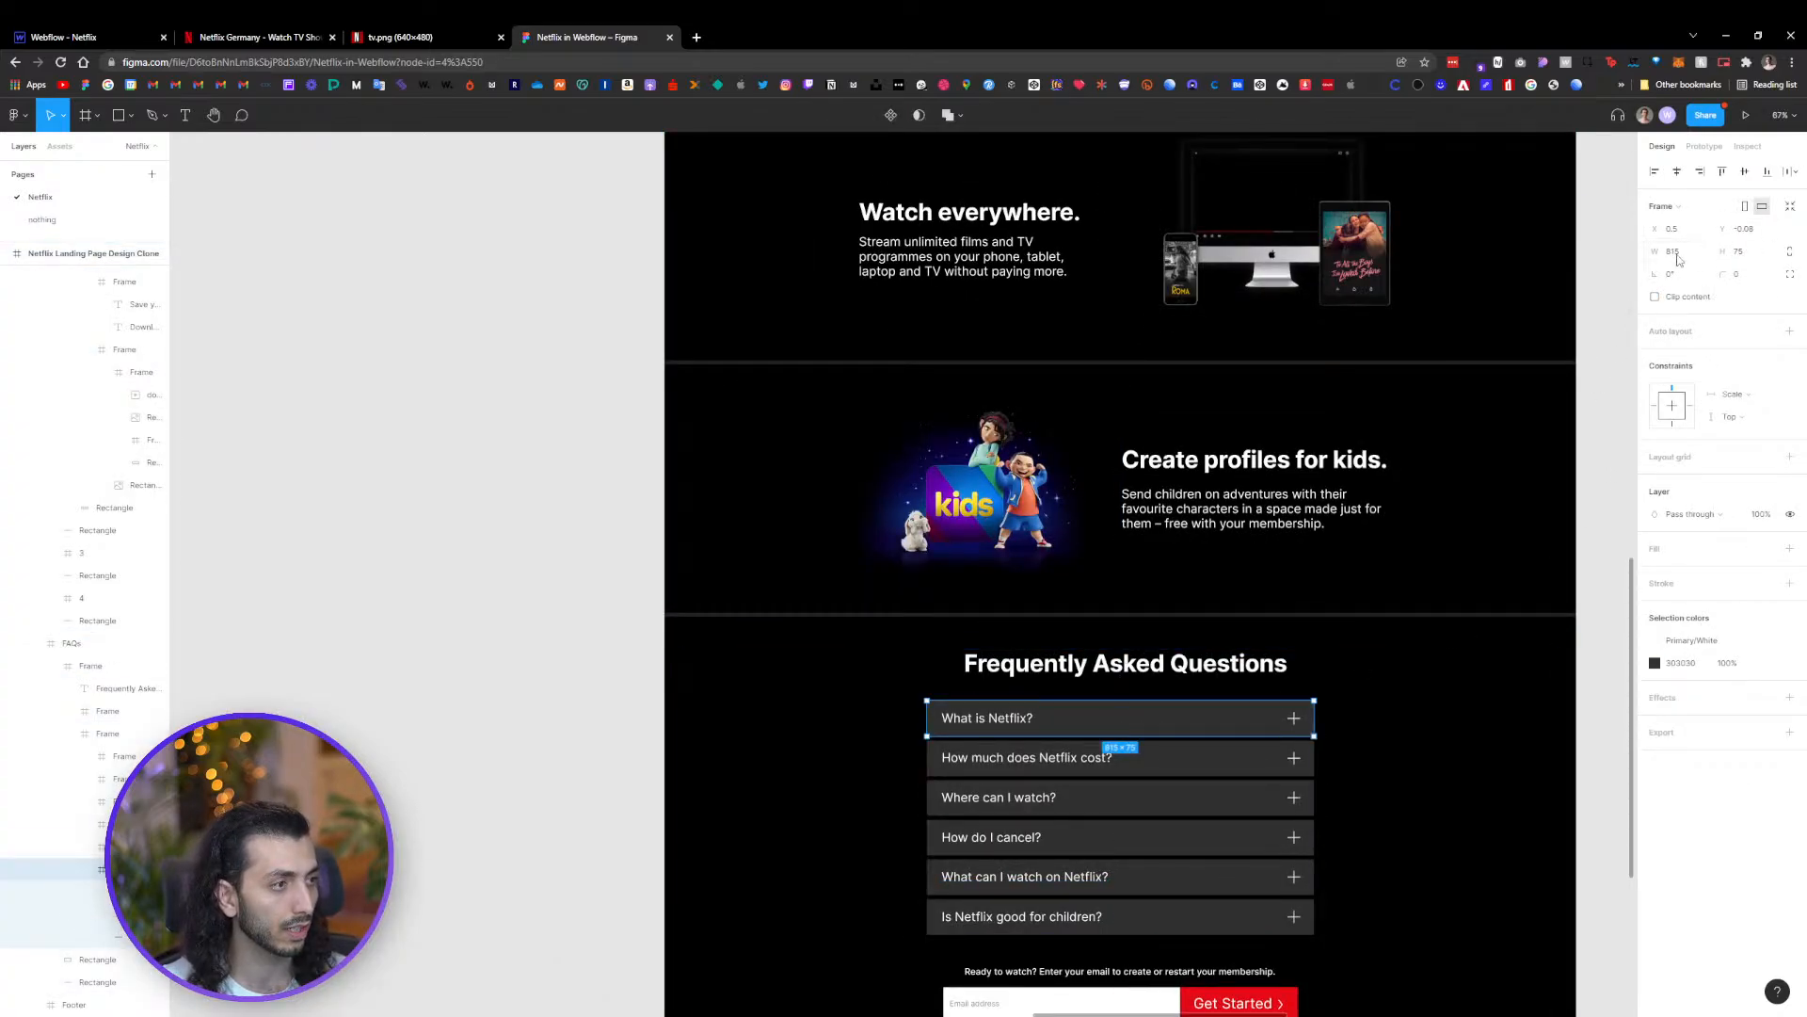
scroll(1223, 461, "up", 15)
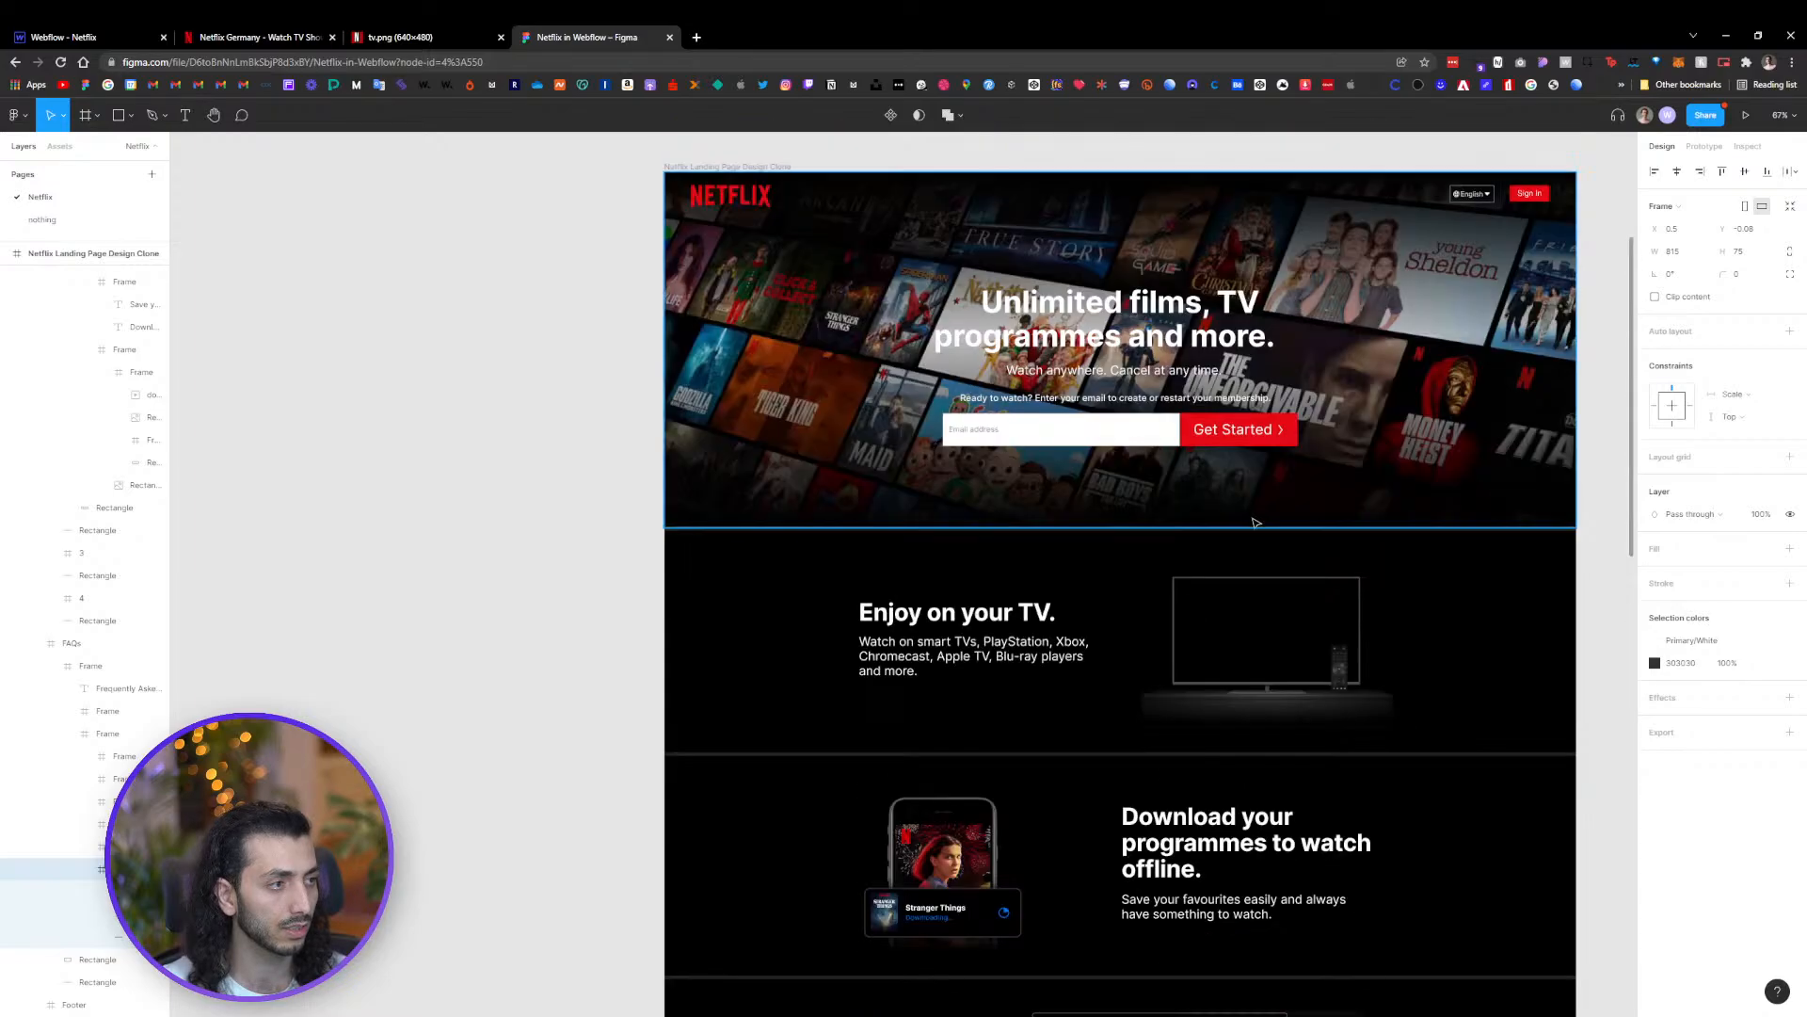
left_click(1160, 464)
left_click(1159, 463)
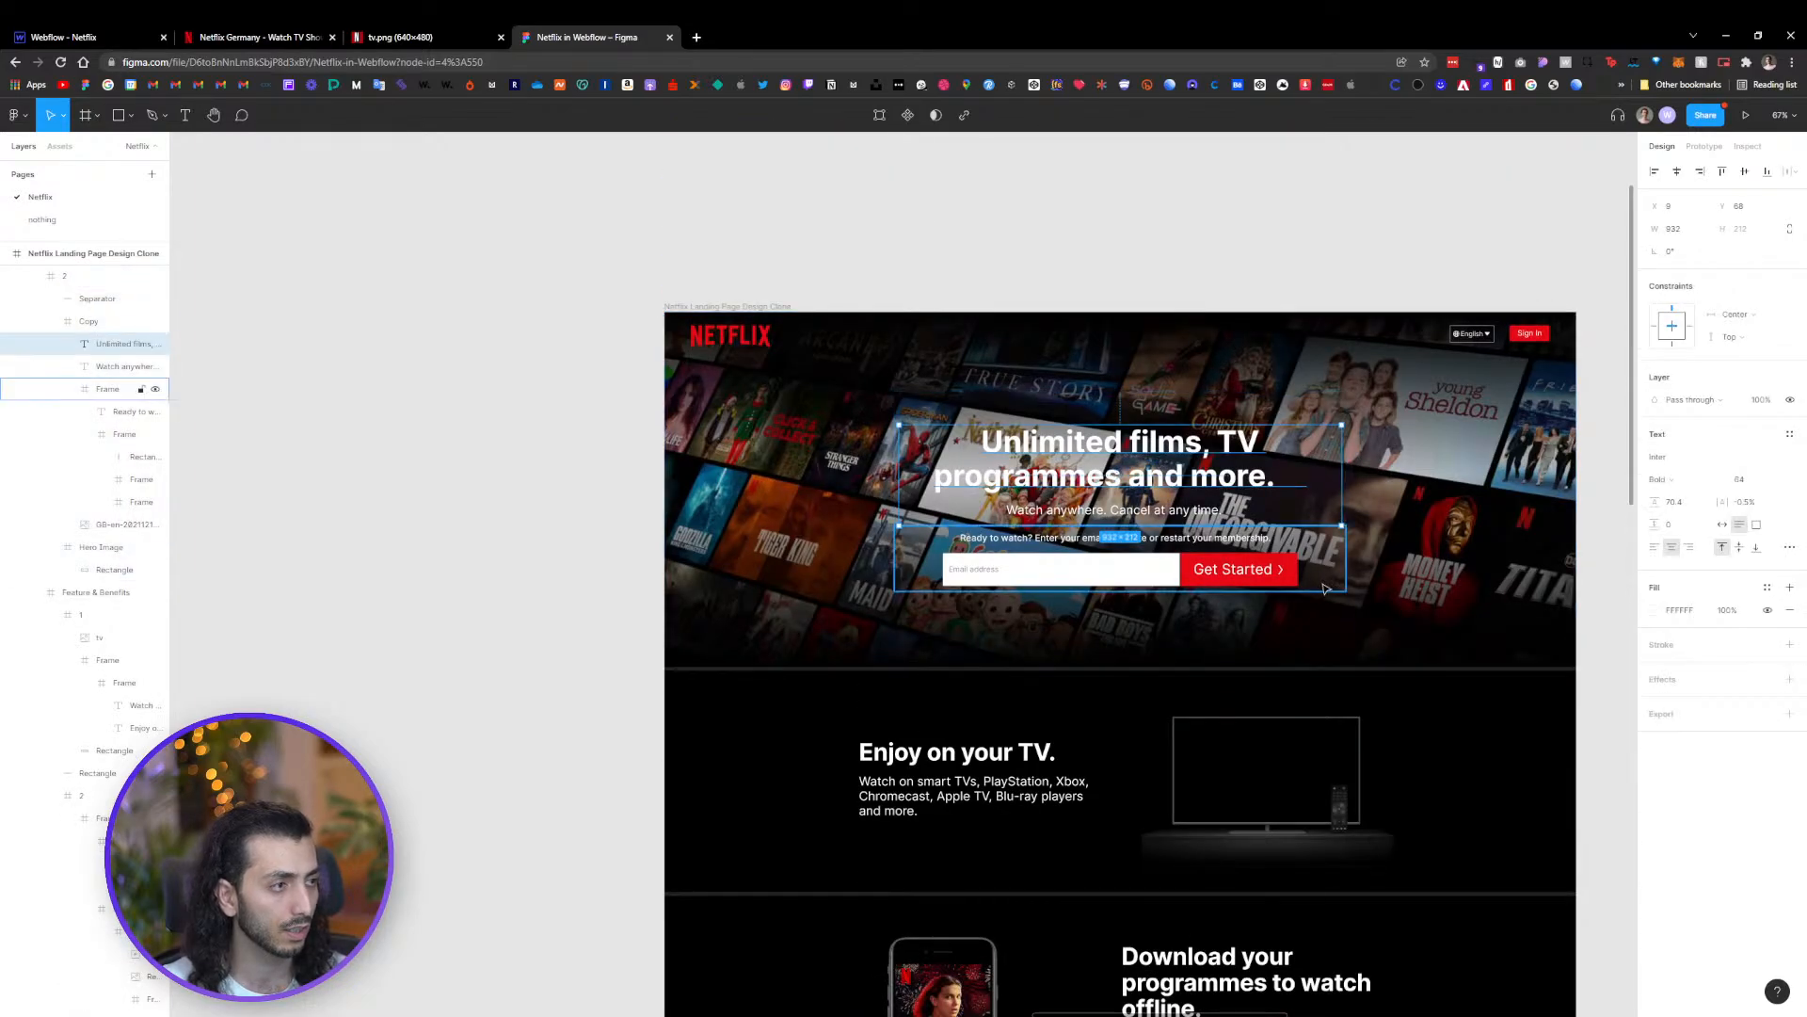
left_click(512, 549)
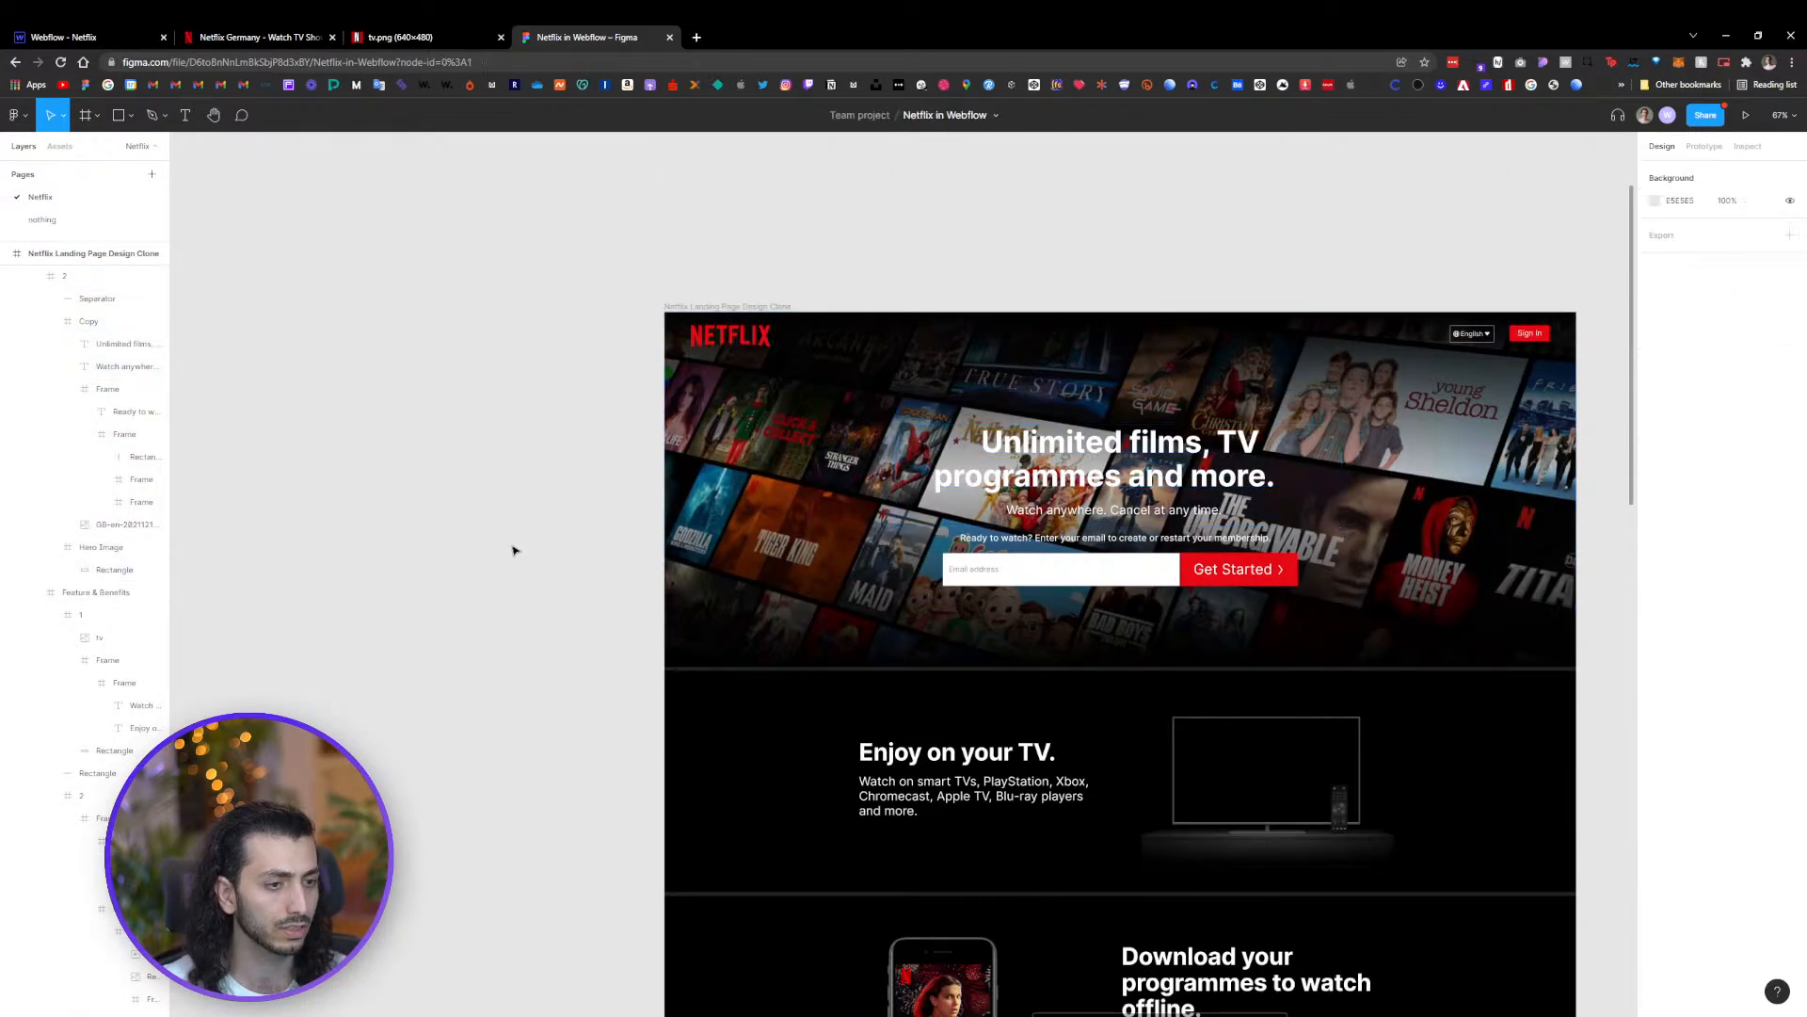
scroll(496, 561, "down", 5)
scroll(753, 789, "down", 5)
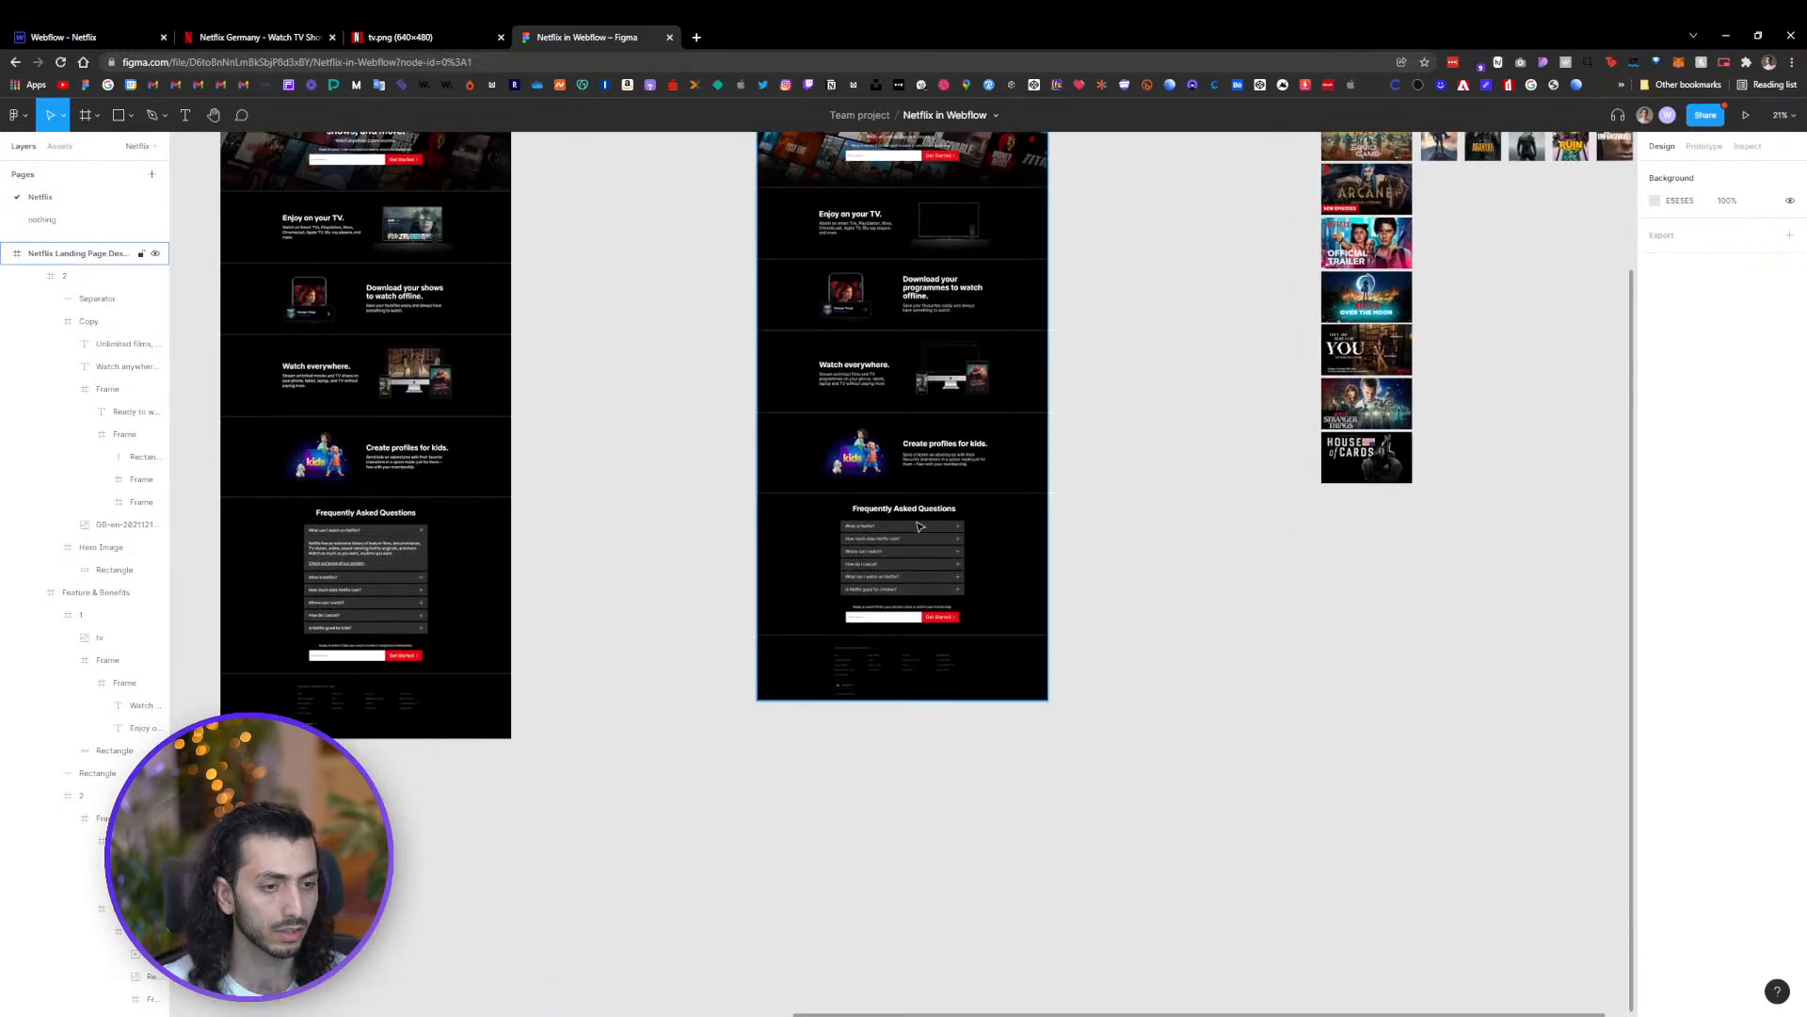
scroll(783, 506, "up", 3)
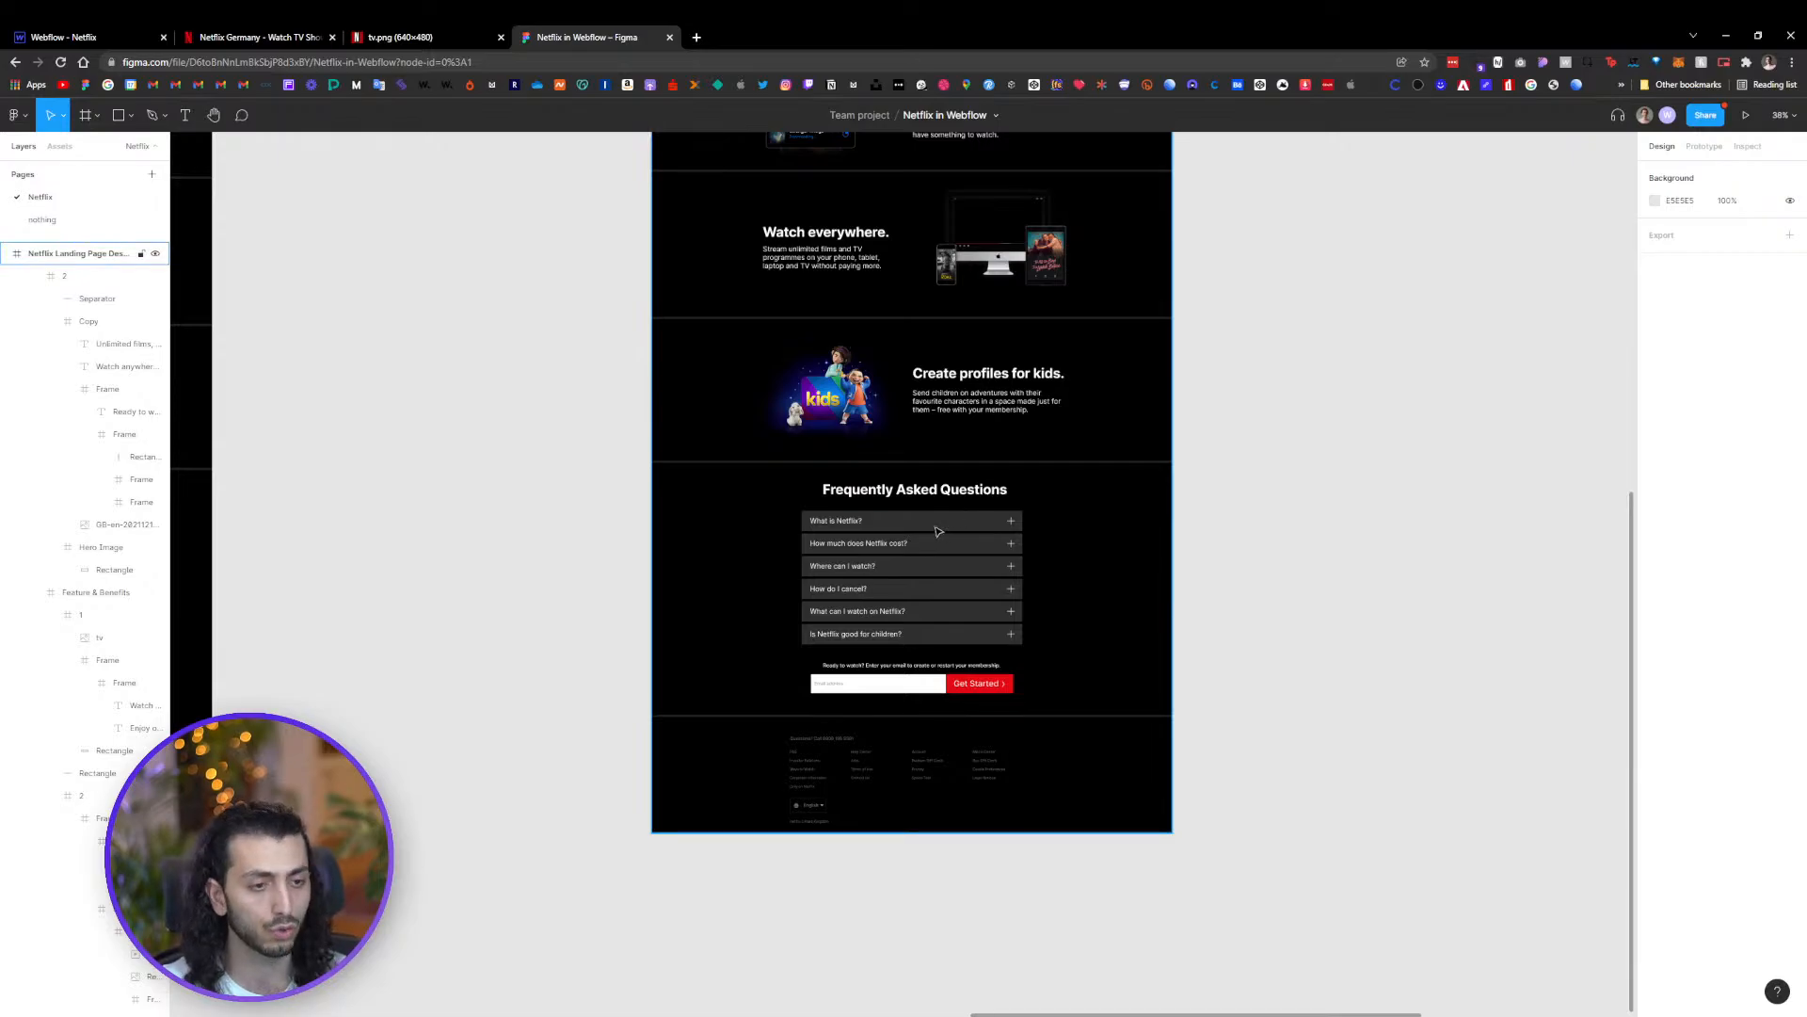
Delete the duplicated section's columns and flex wrapper, keeping only its empty container
left_click(75, 36)
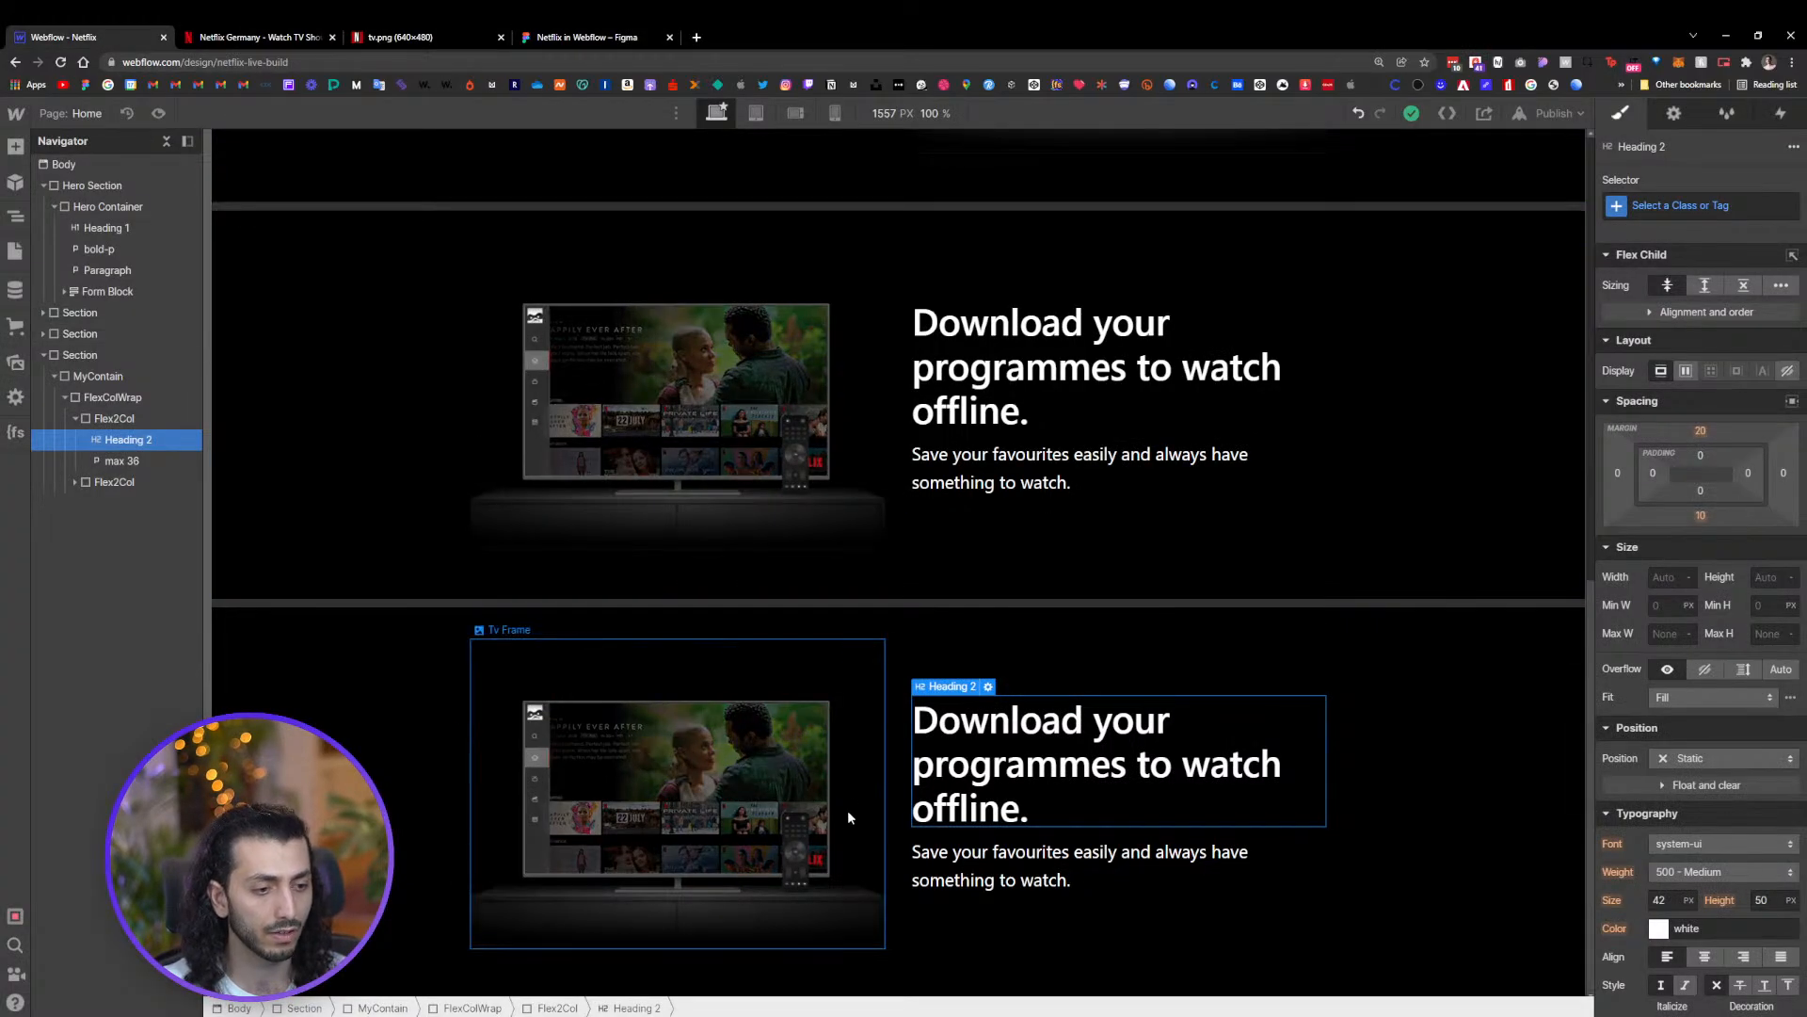
left_click(605, 694)
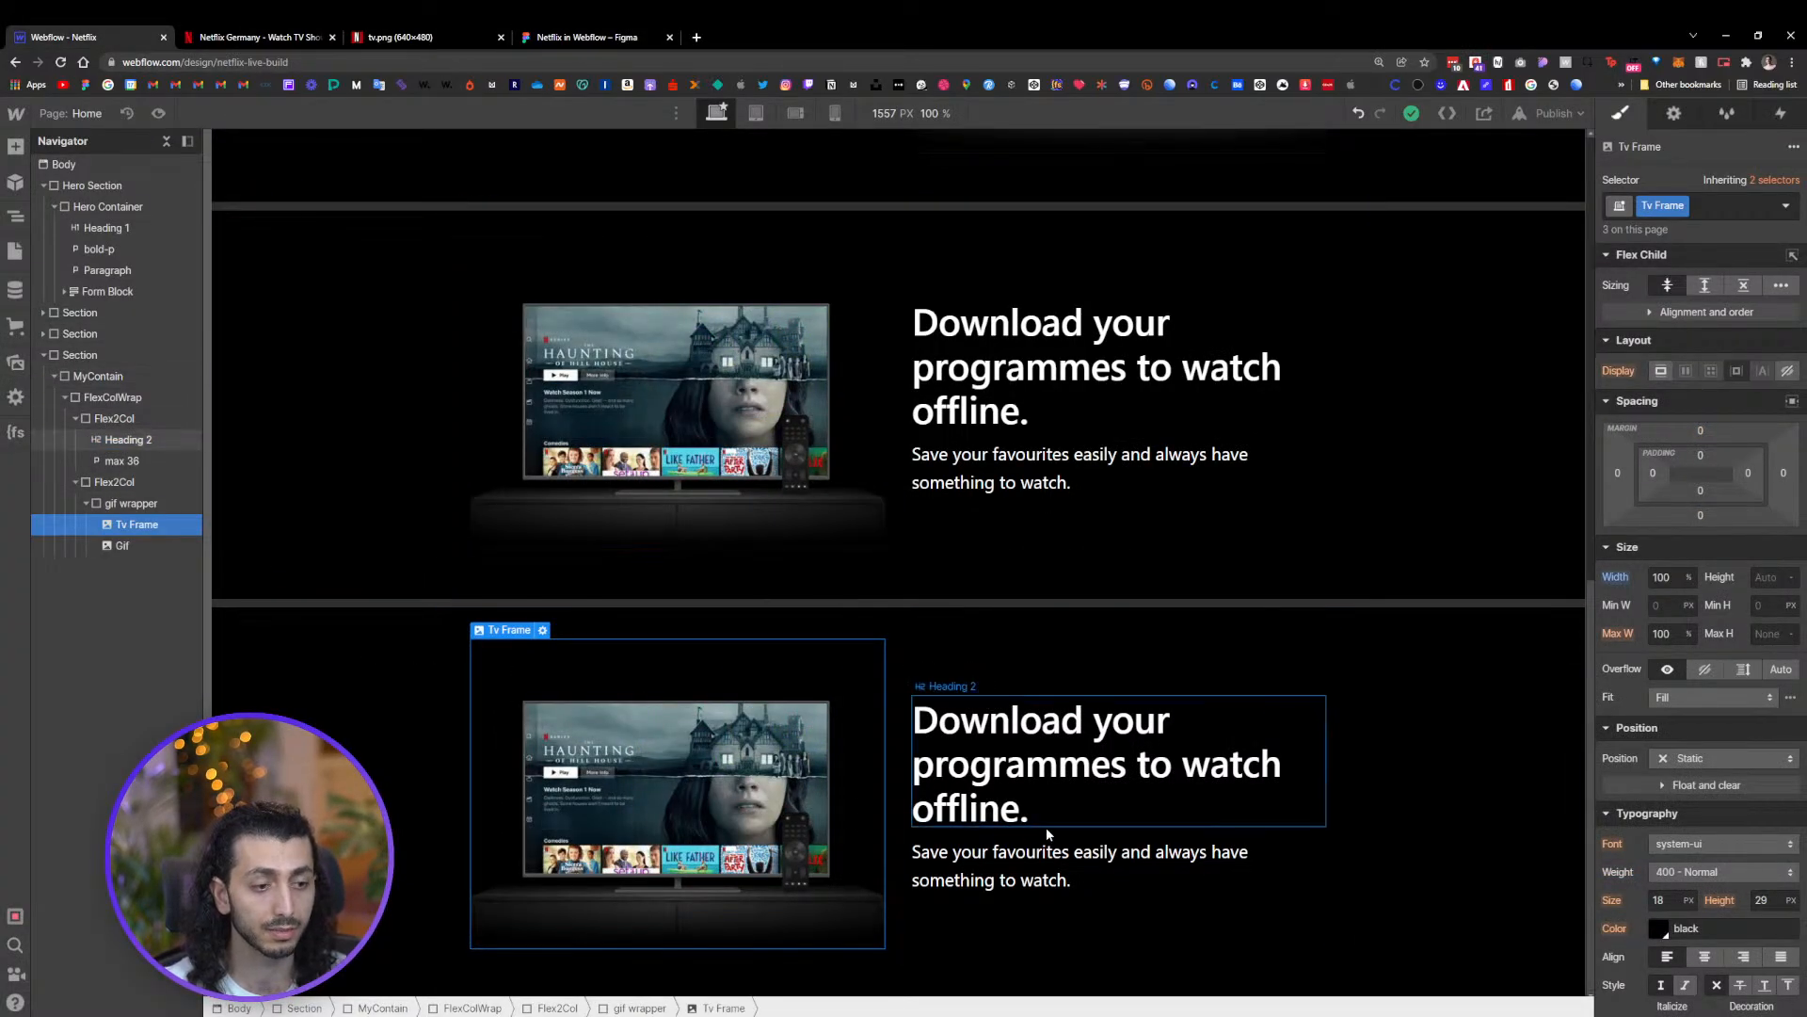
left_click(1011, 777)
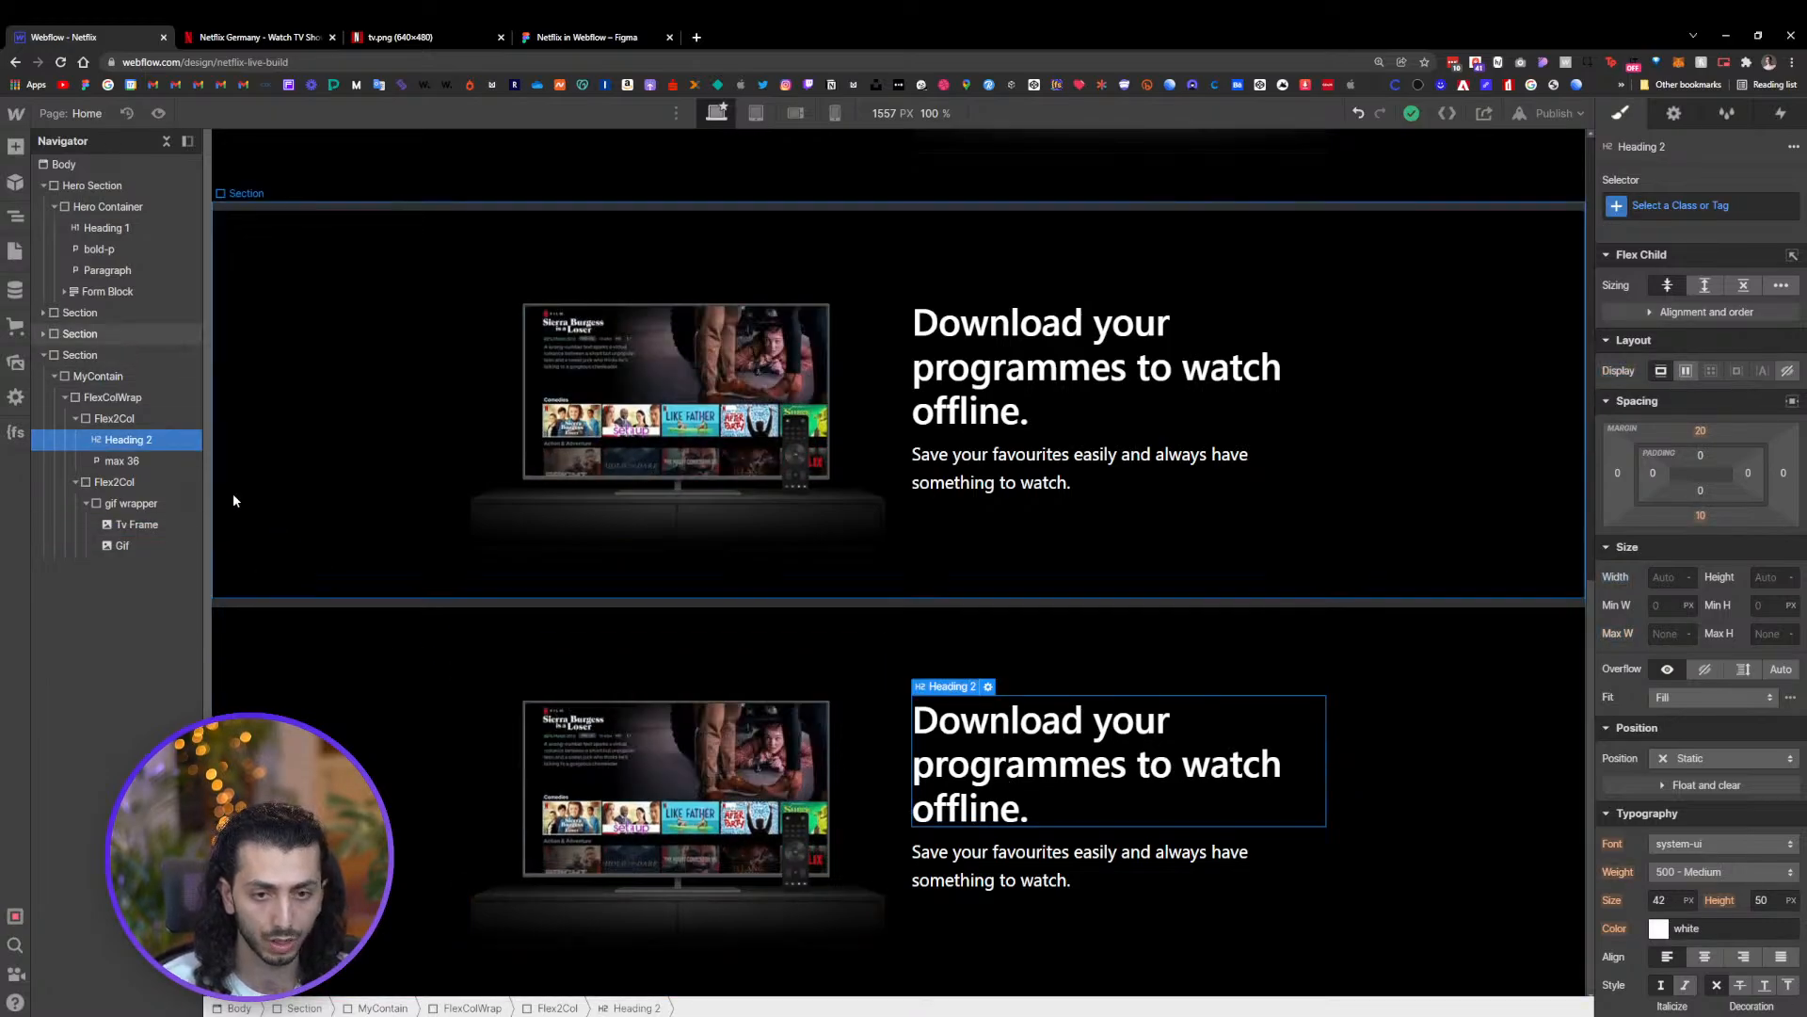
left_click(114, 419)
key("Delete")
key("Delete")
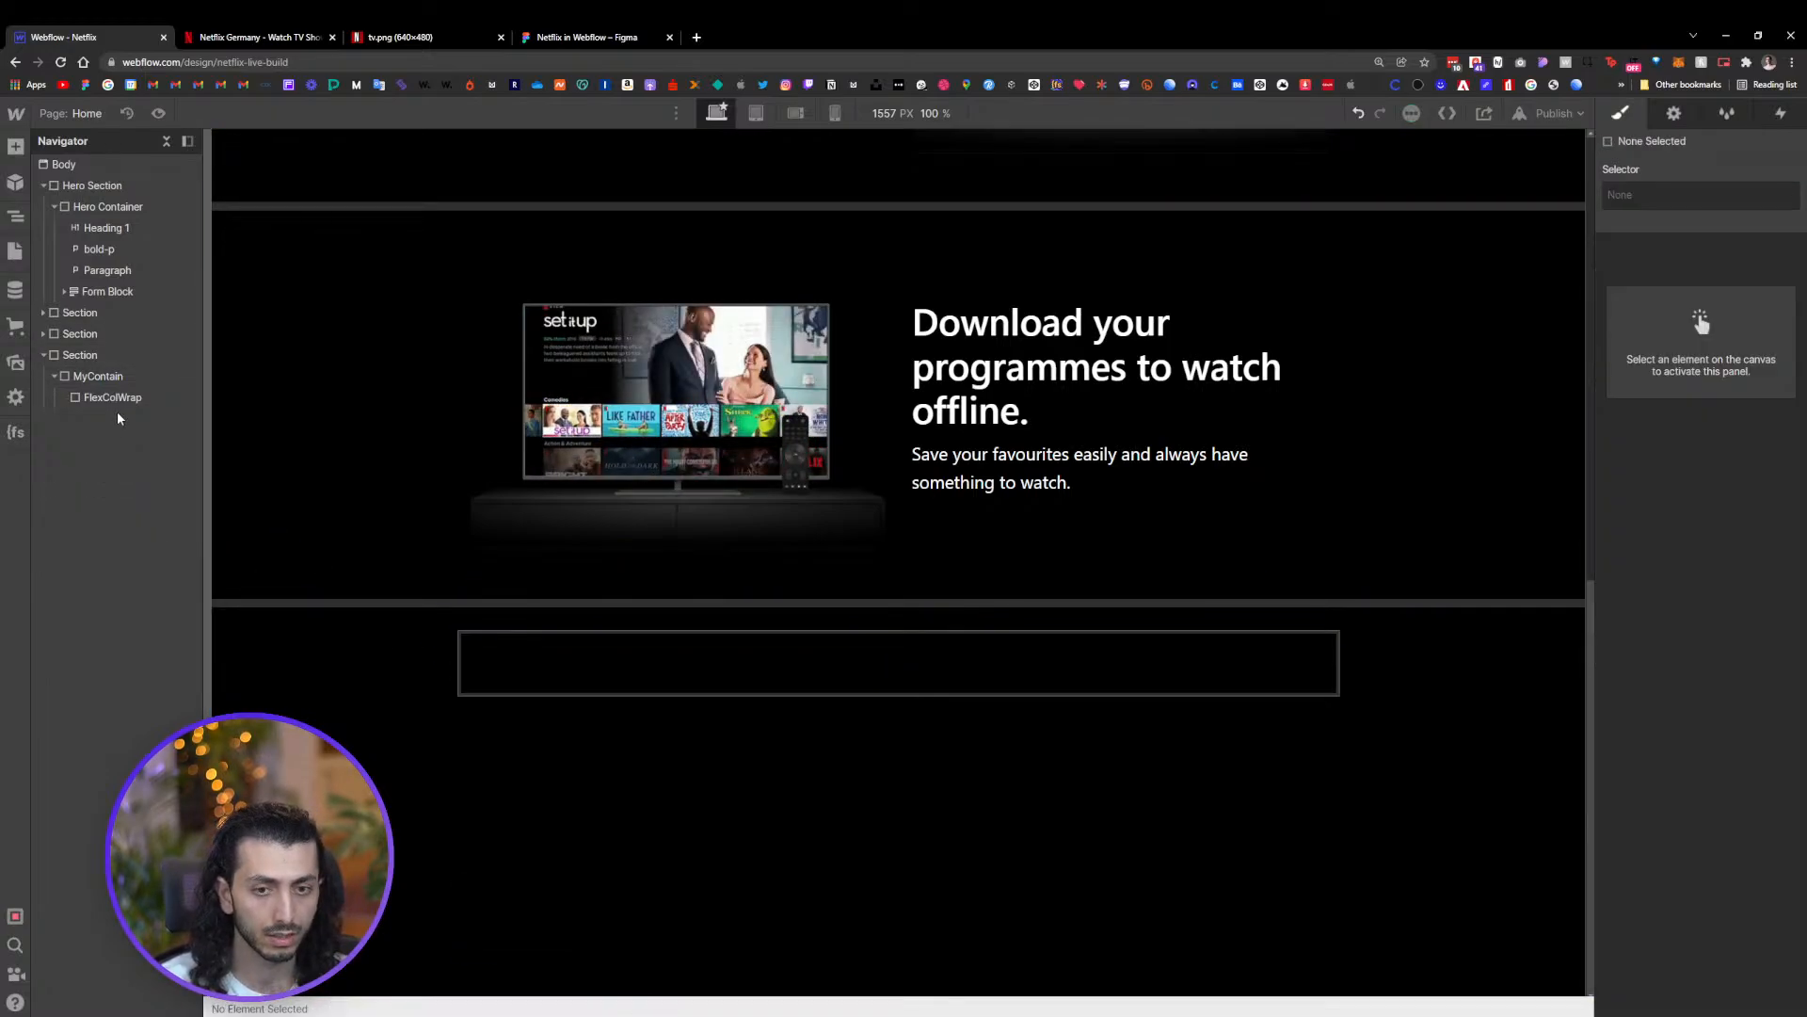
left_click(120, 399)
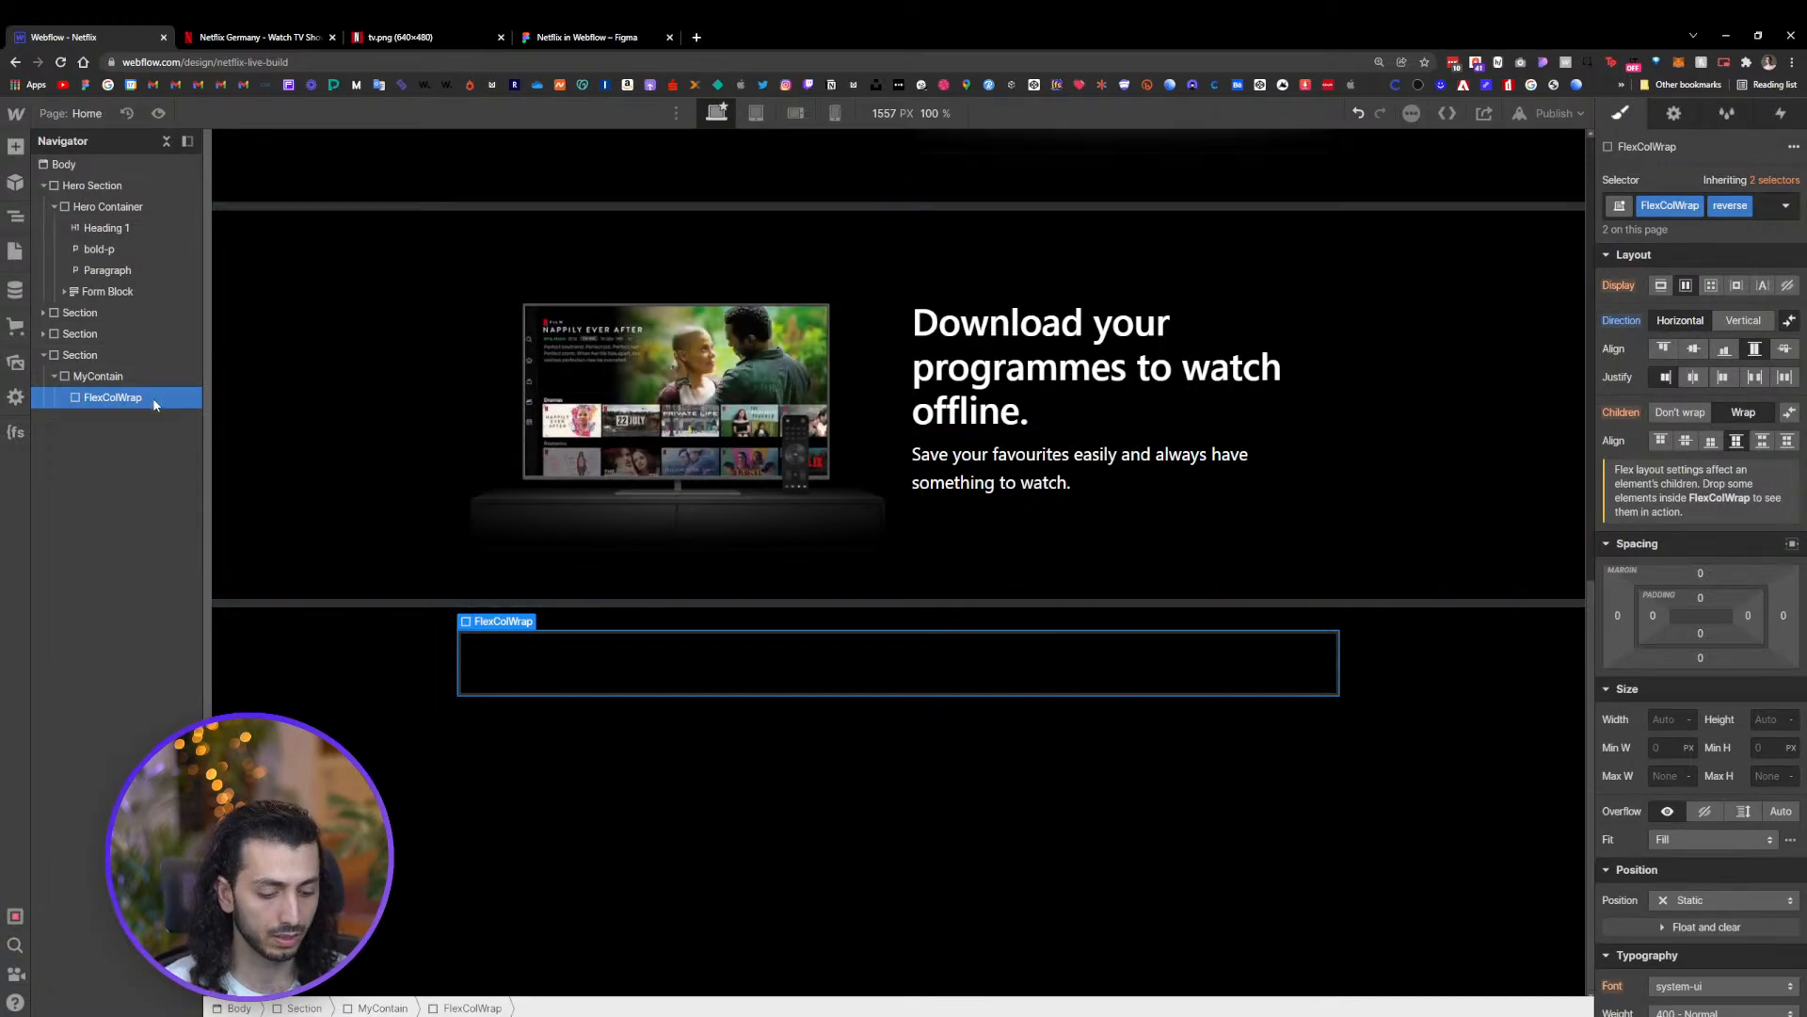
key("Delete")
Add a Div Block inside the duplicated section's container
left_click(124, 380)
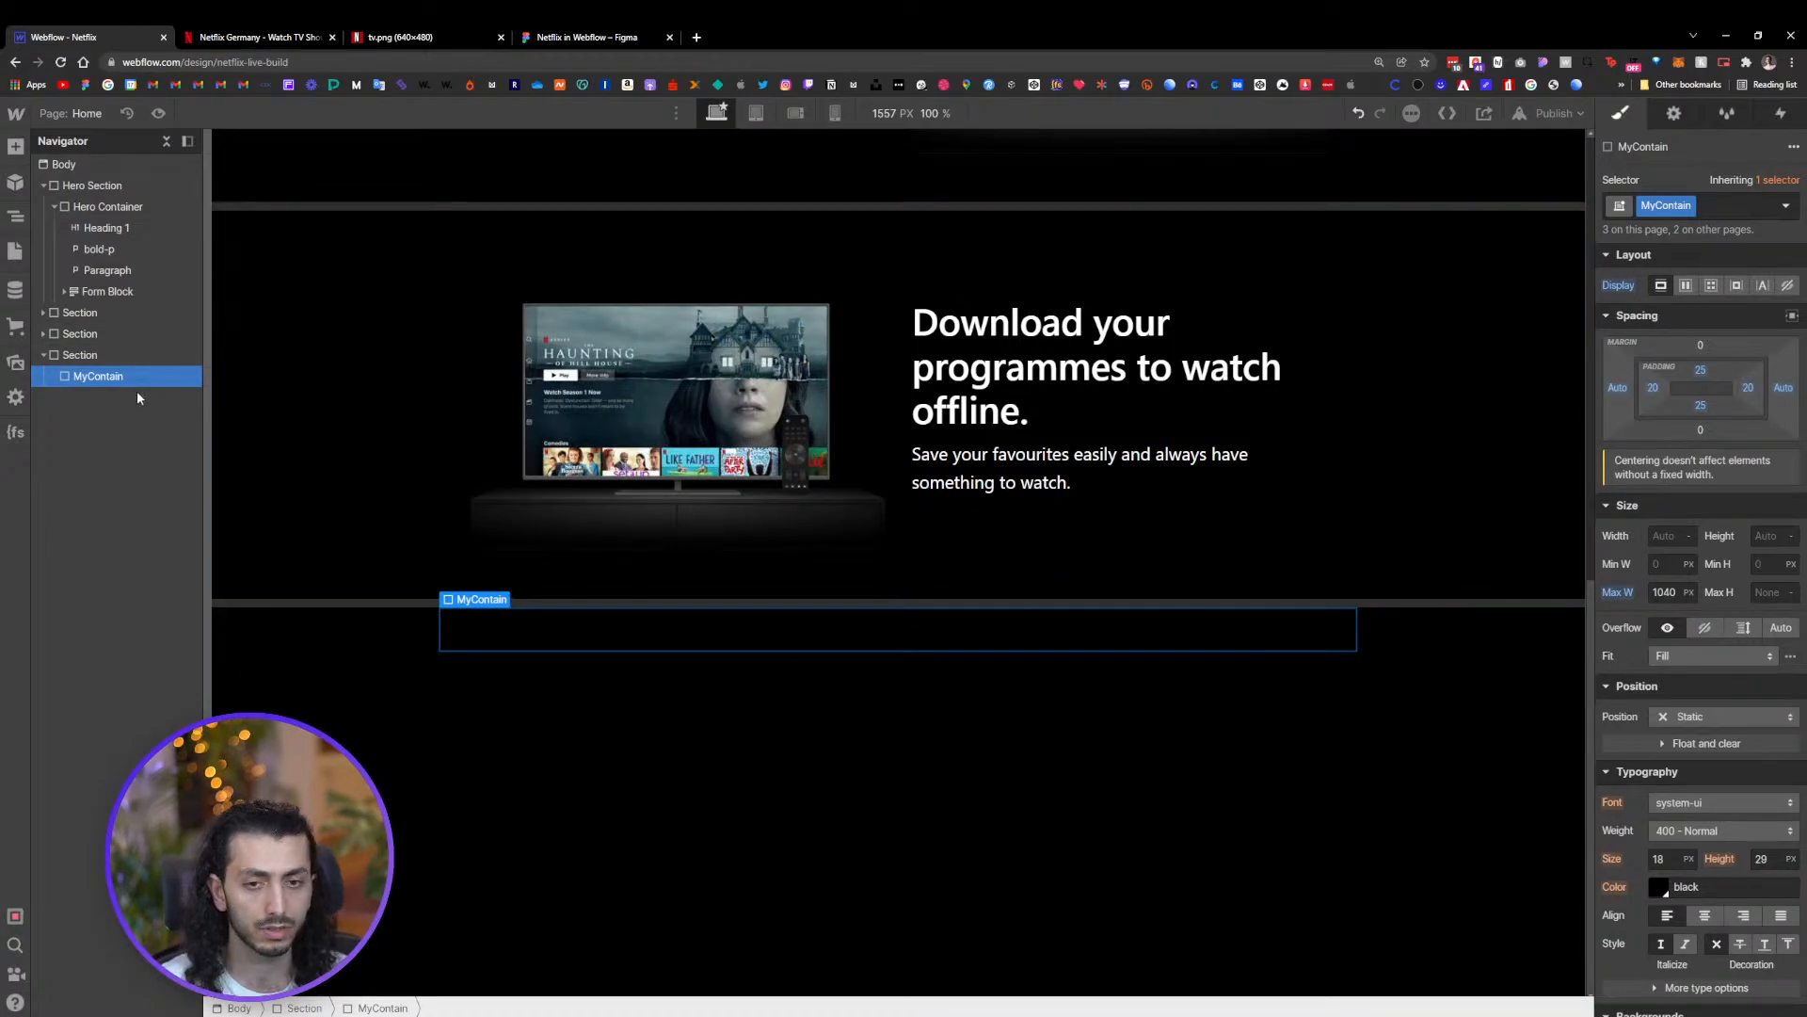
key("ctrl+k")
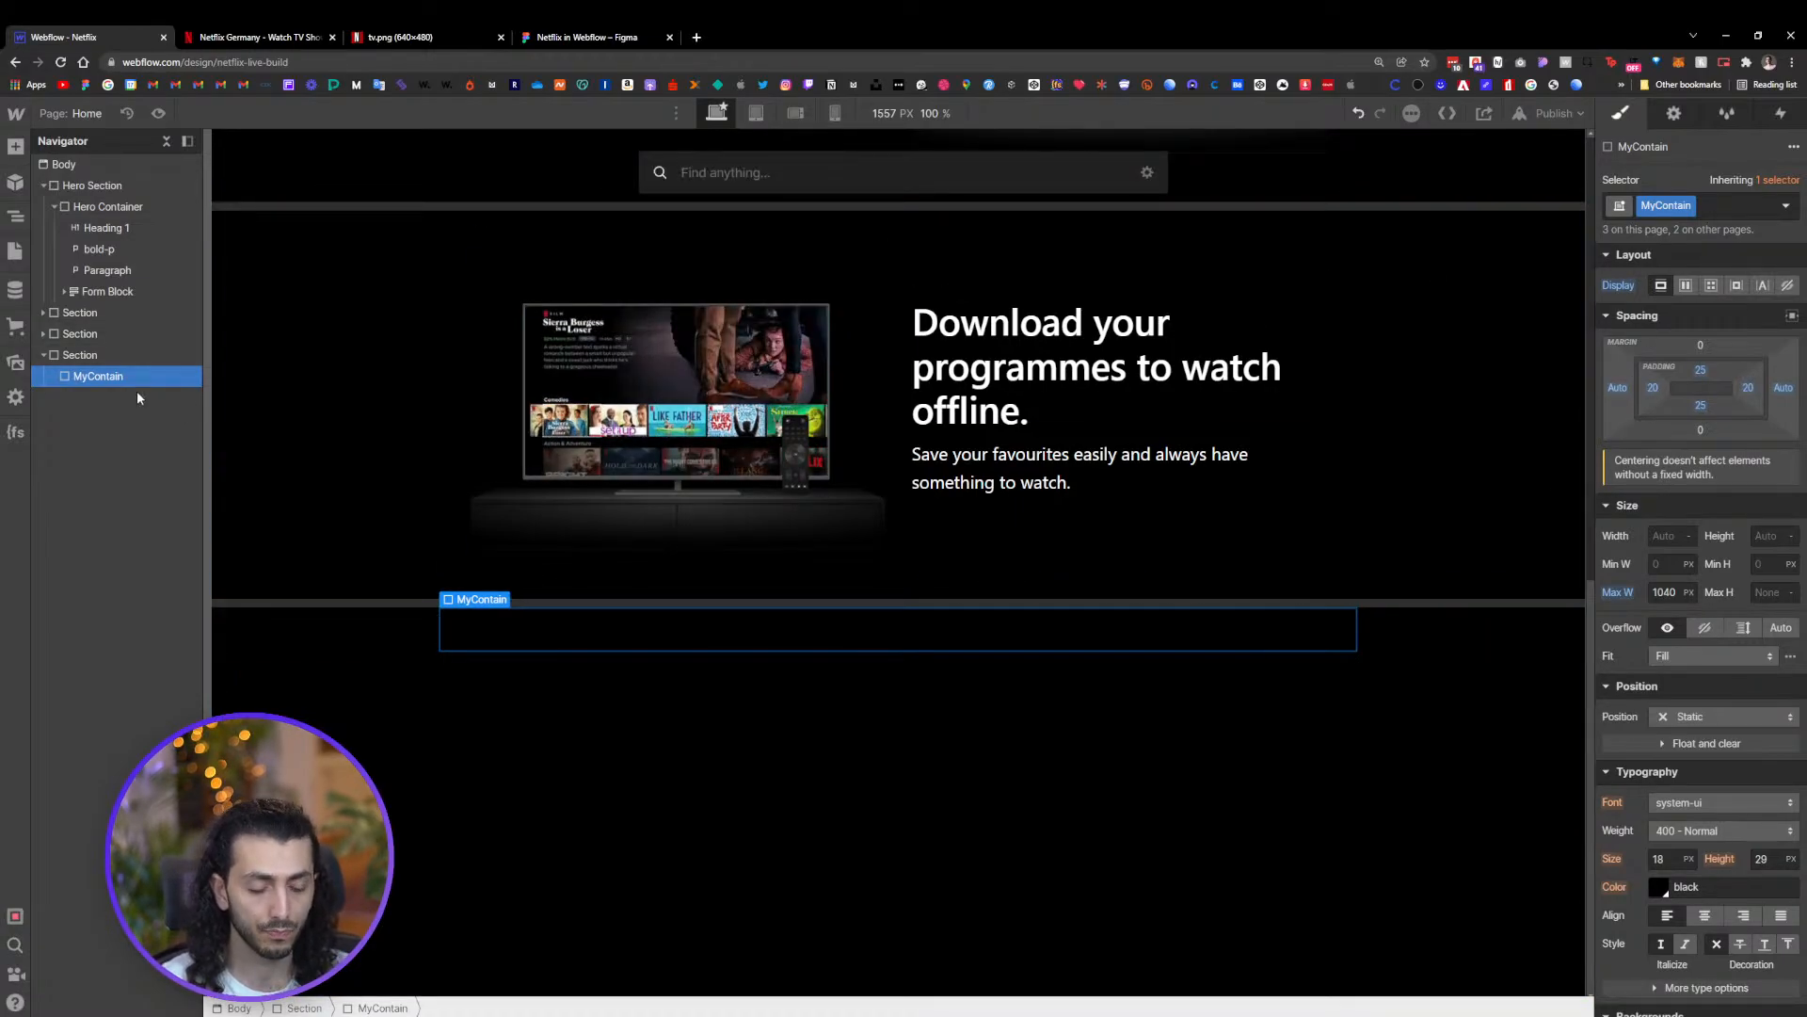
type("d")
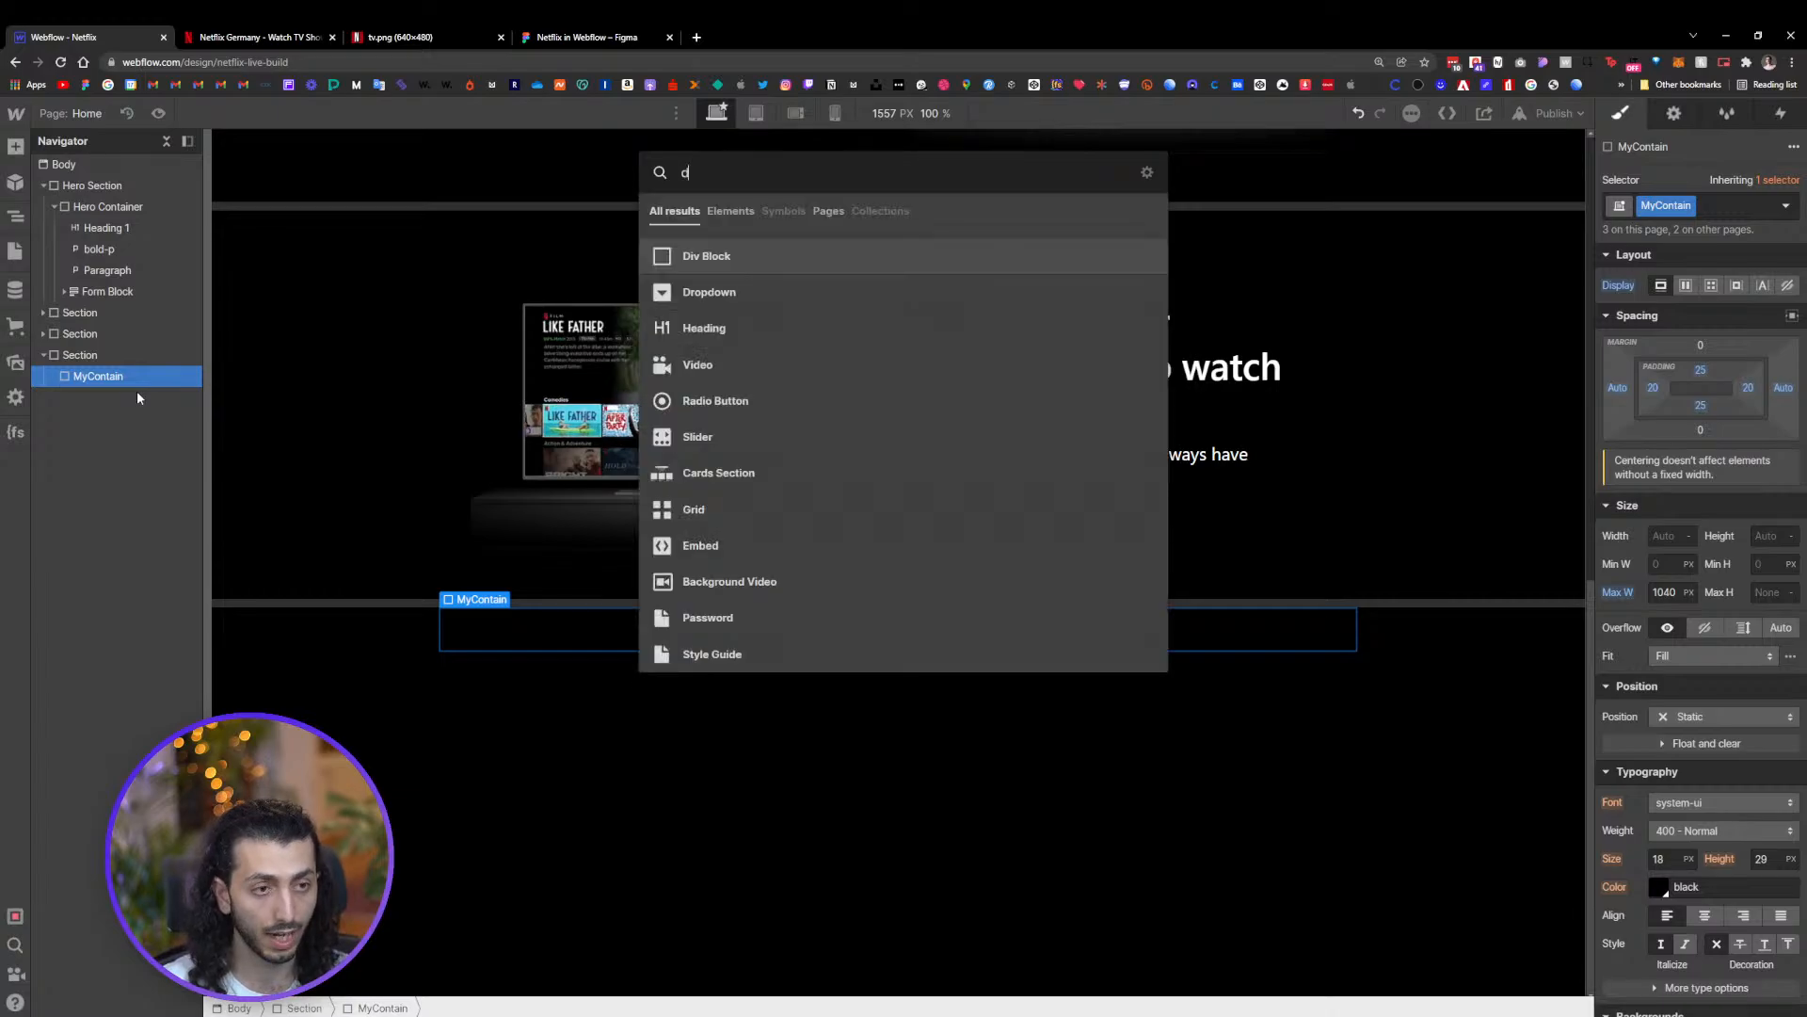
key("Return")
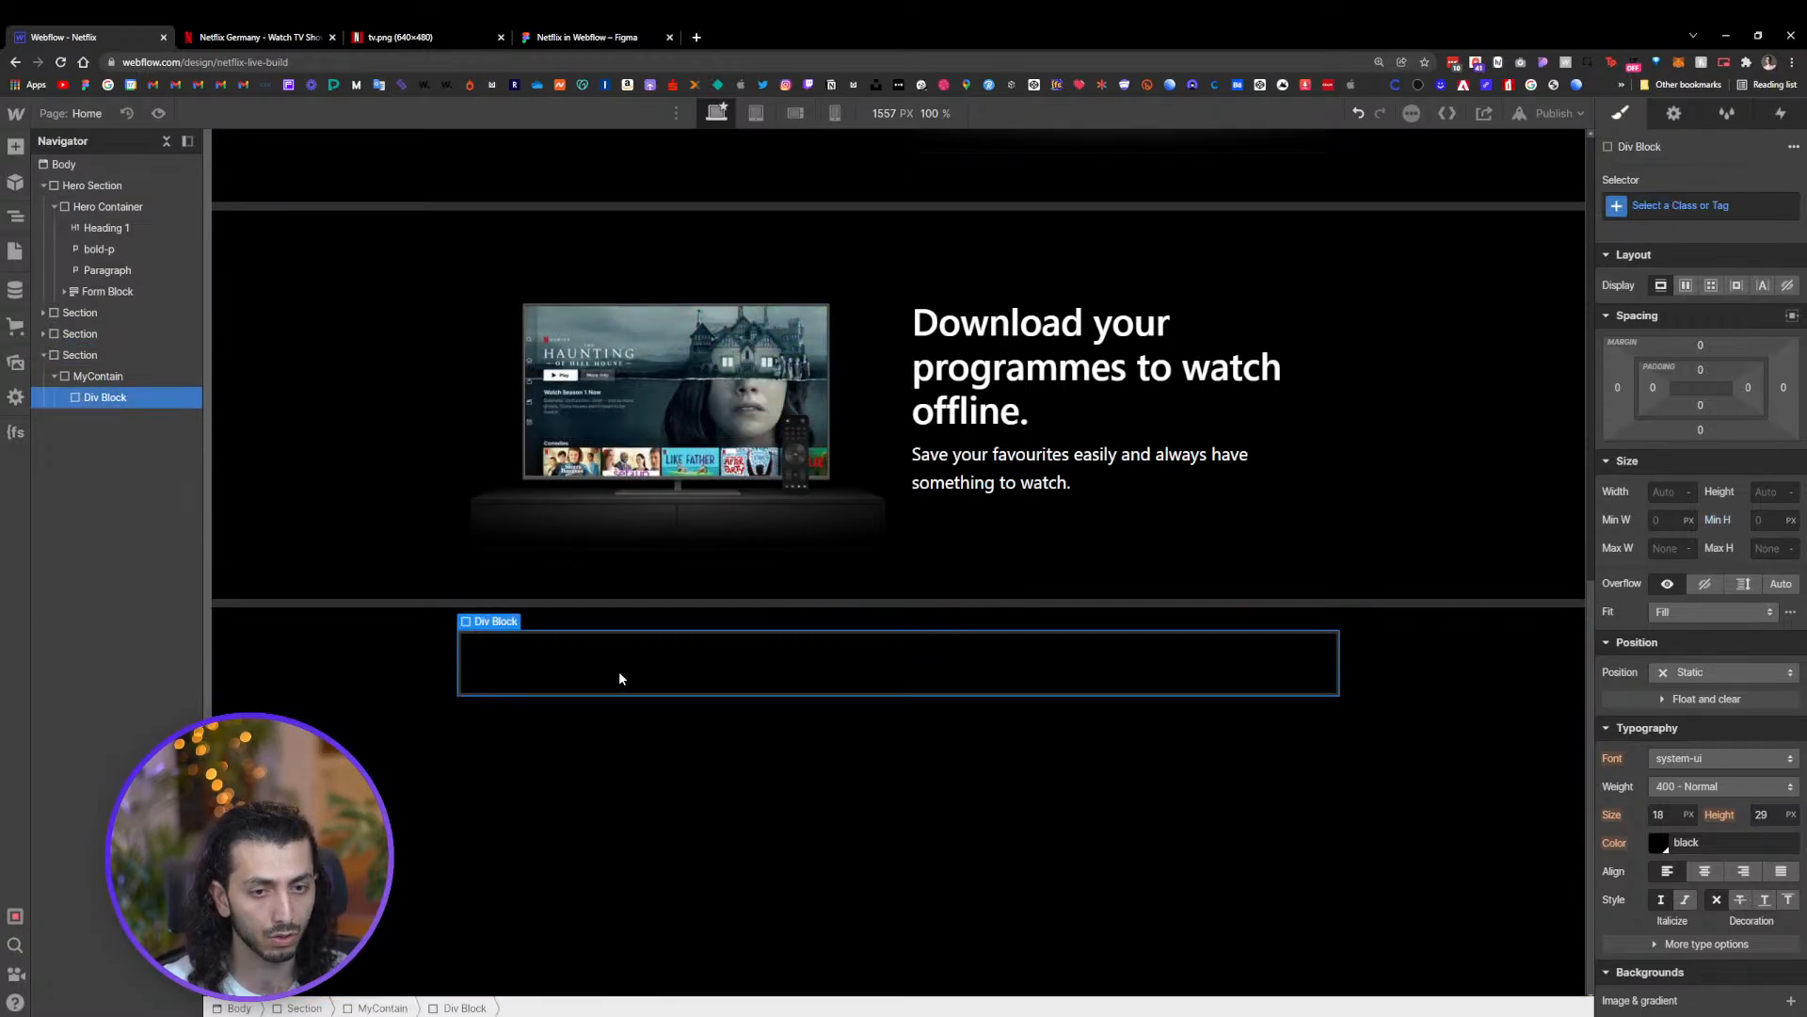
Give the new Div Block the class FAQ wrapper
key("ctrl+Return")
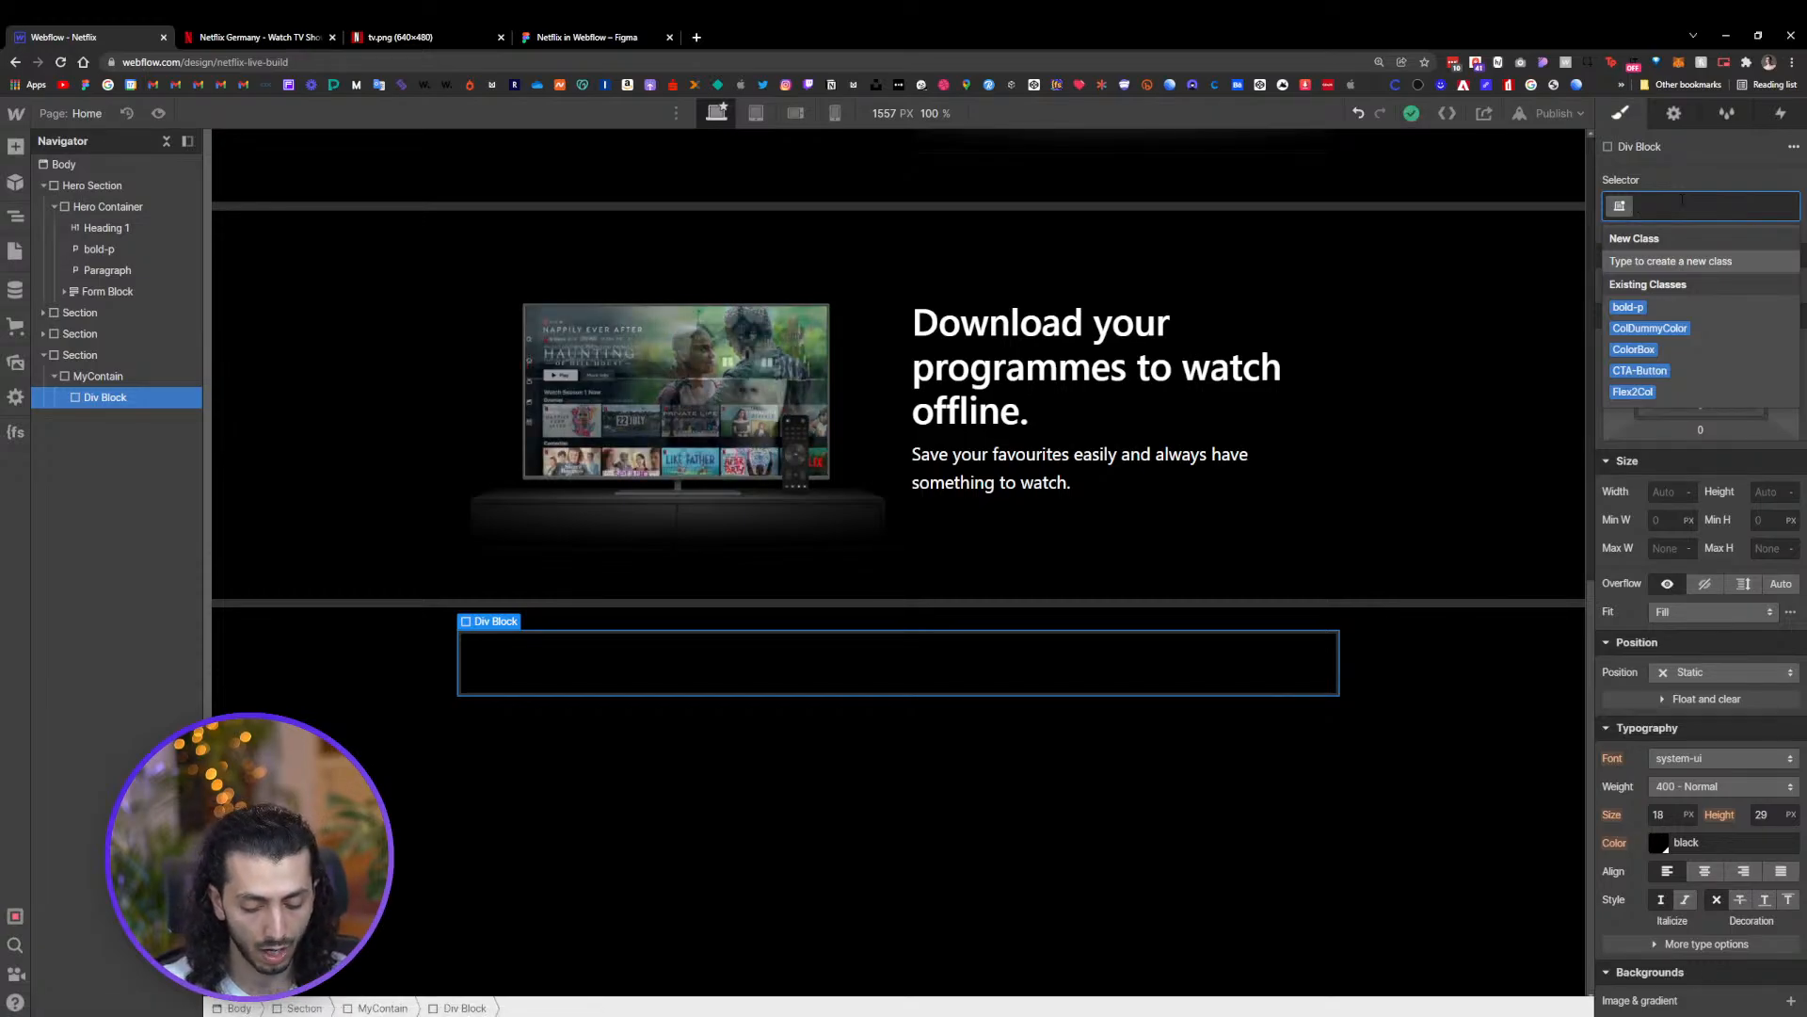
type("FAQ")
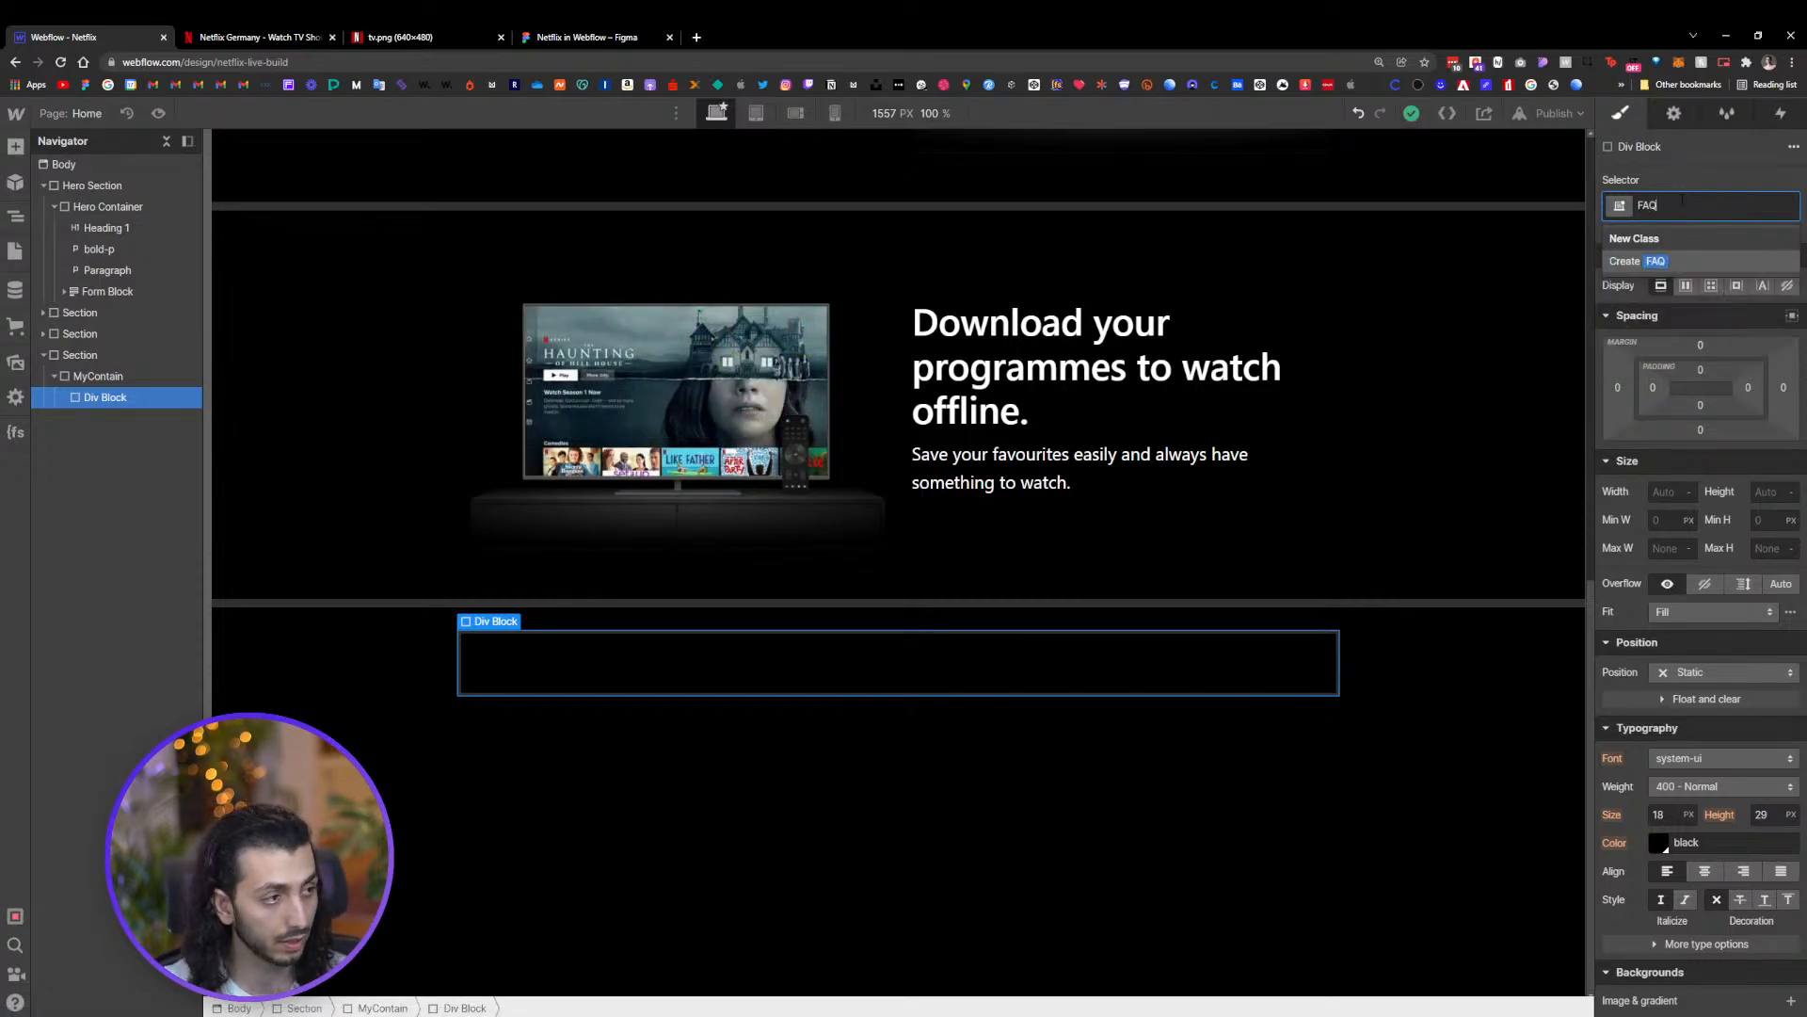
type(" wrapper")
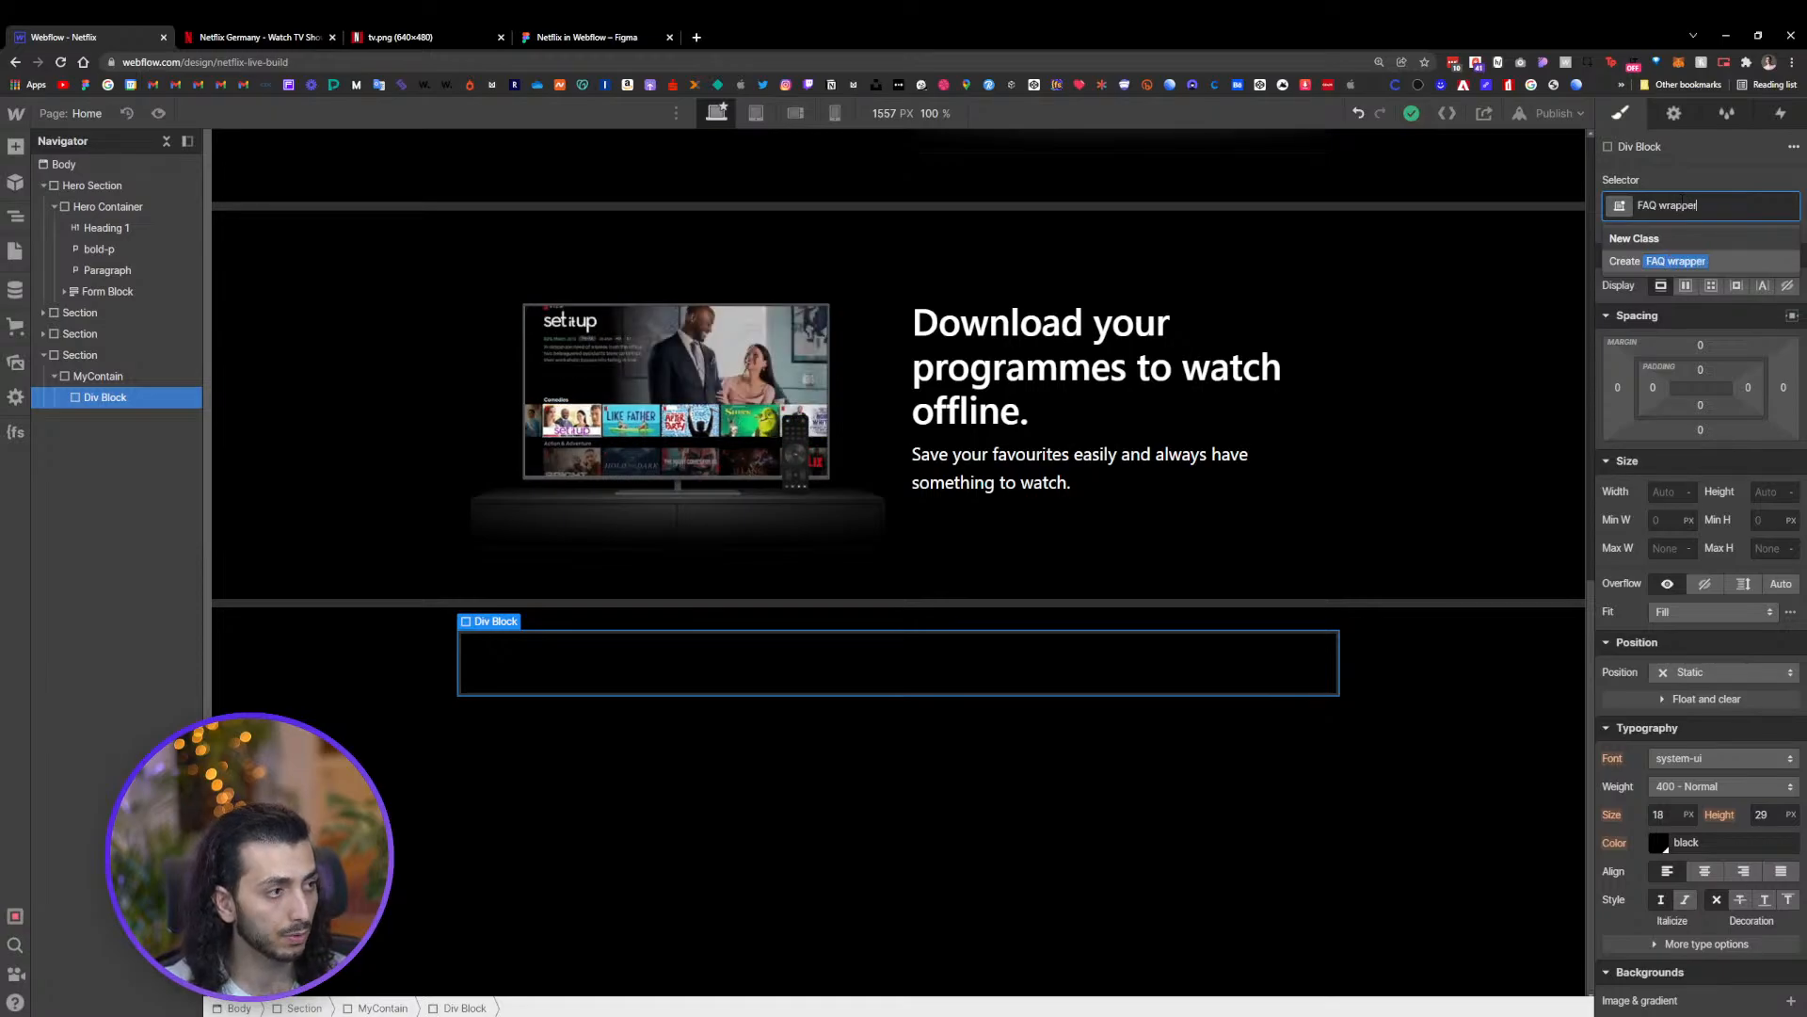
key("Return")
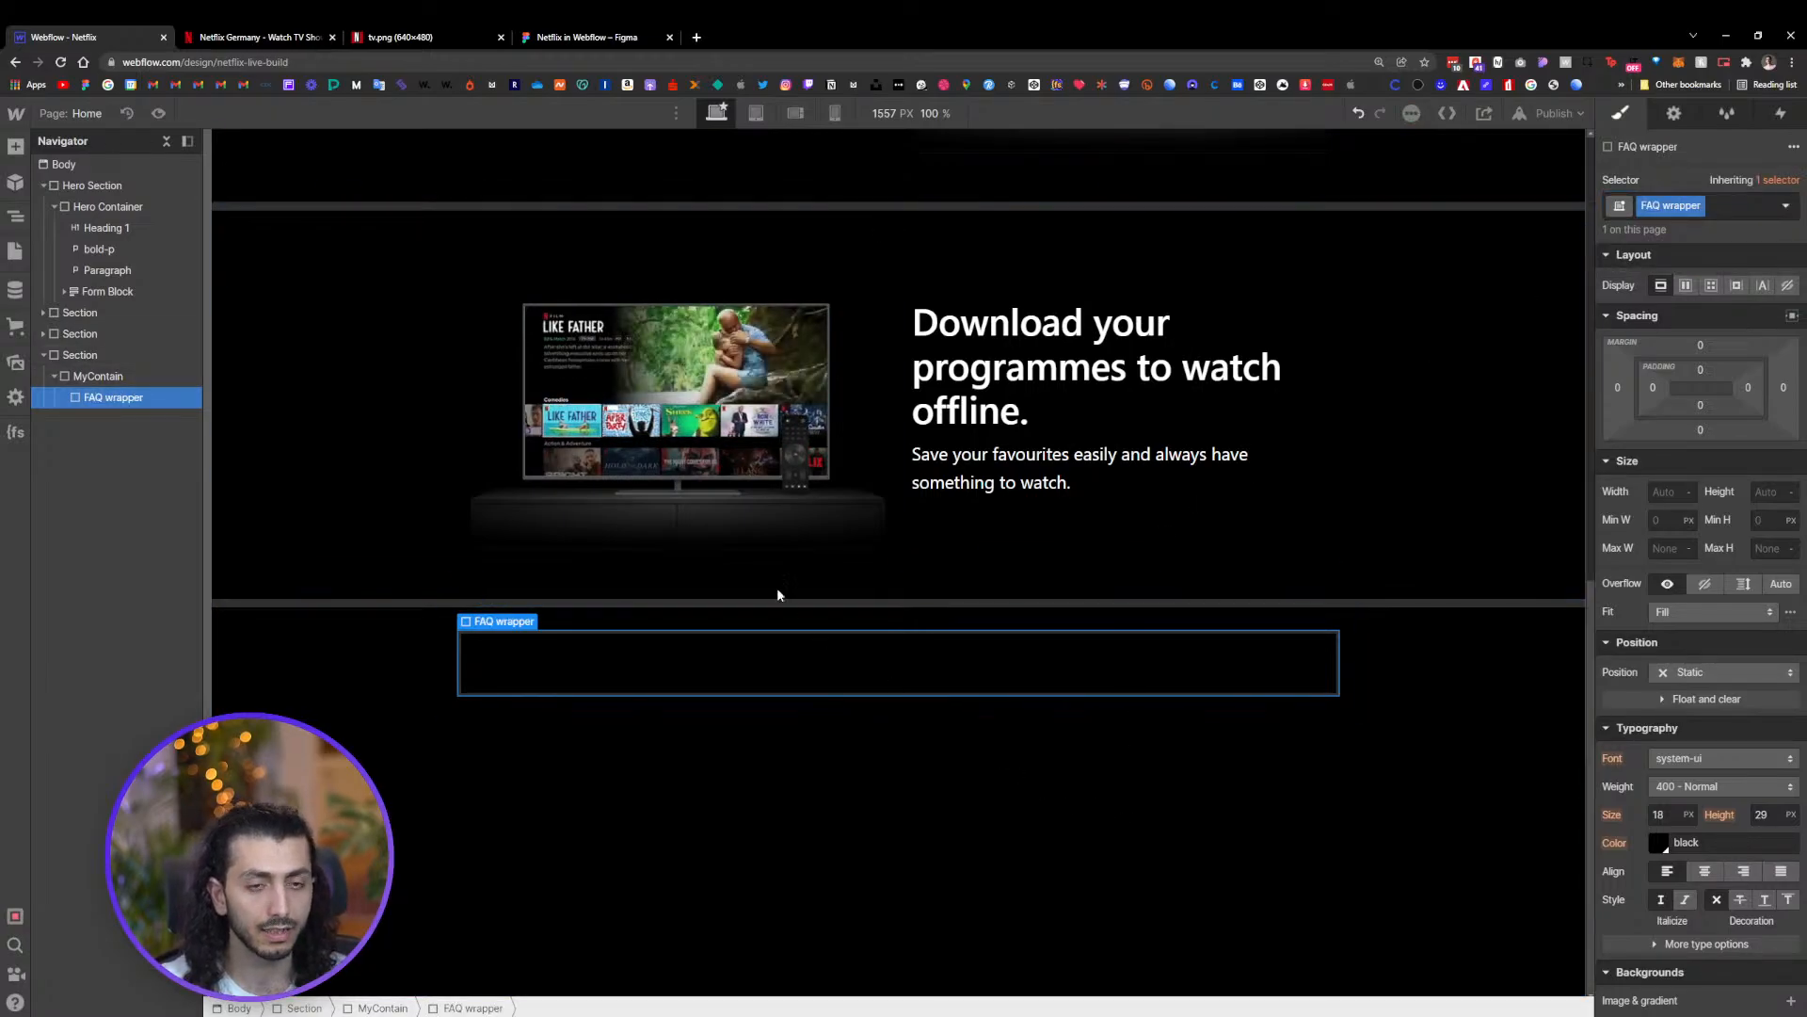
Examine the Frequently Asked Questions section in the Figma design and on the live Netflix site, expanding a question
left_click(586, 37)
scroll(890, 544, "up", 5)
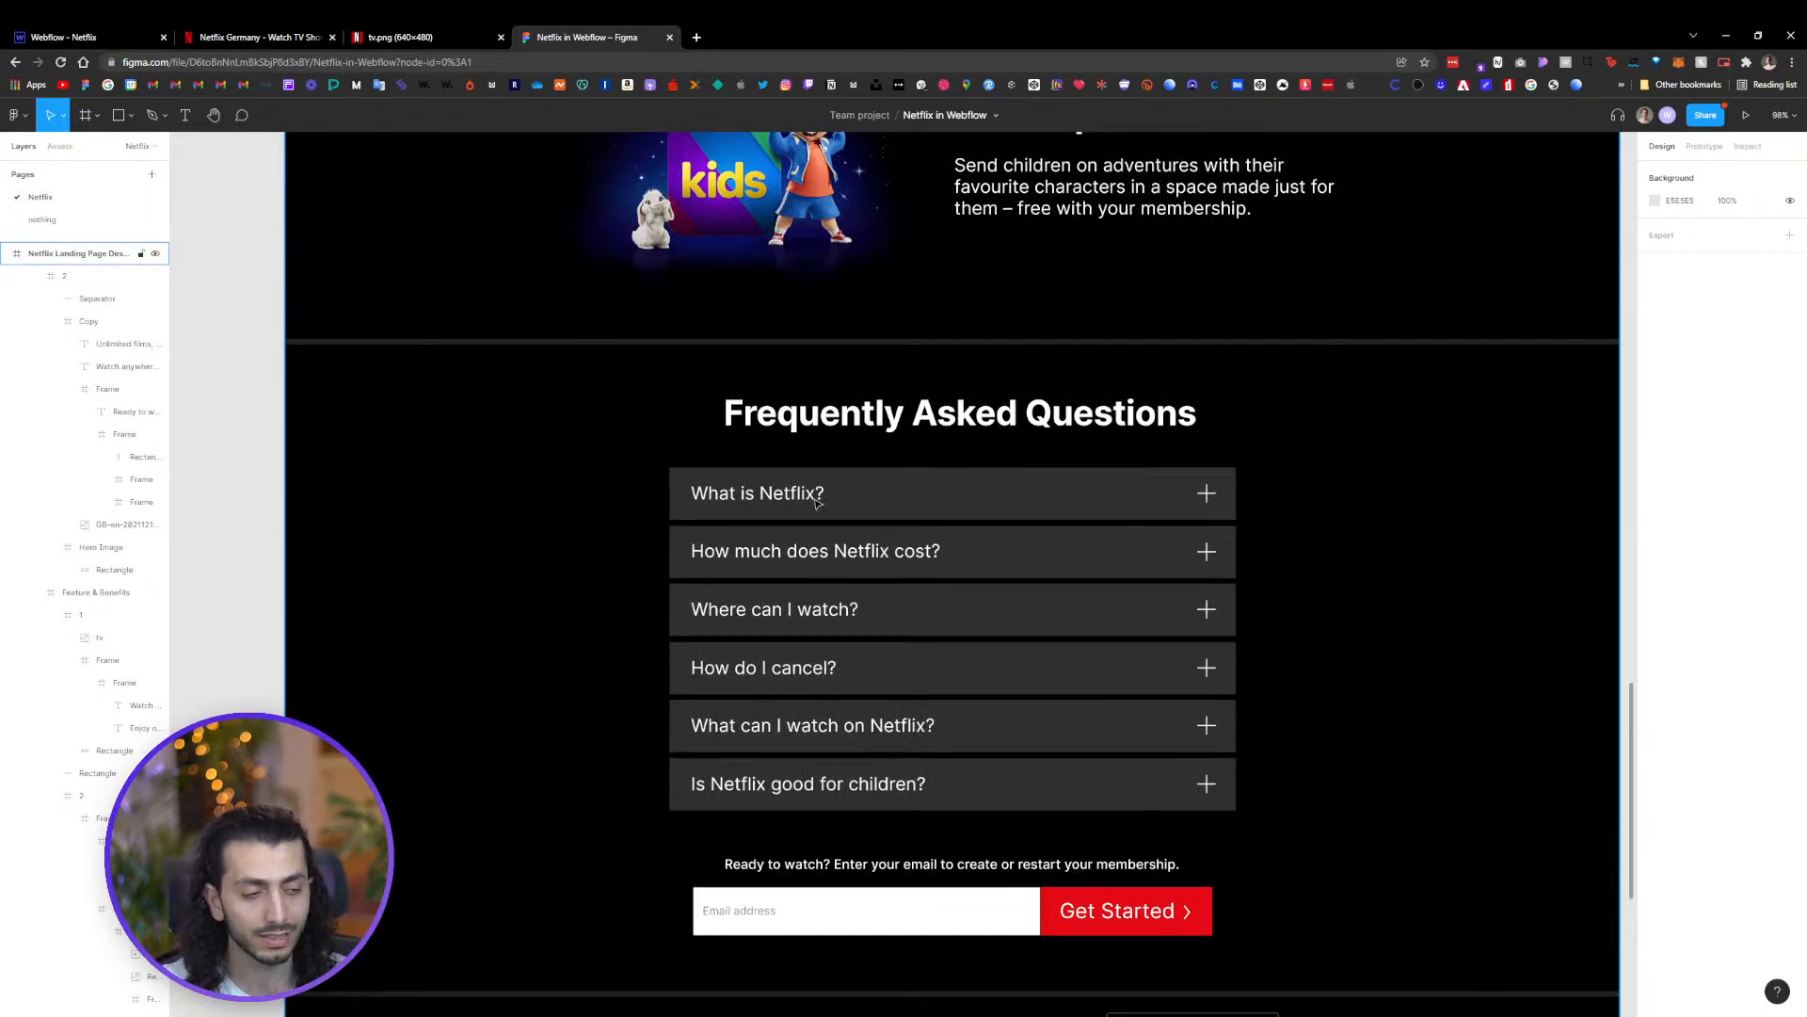
left_click(280, 36)
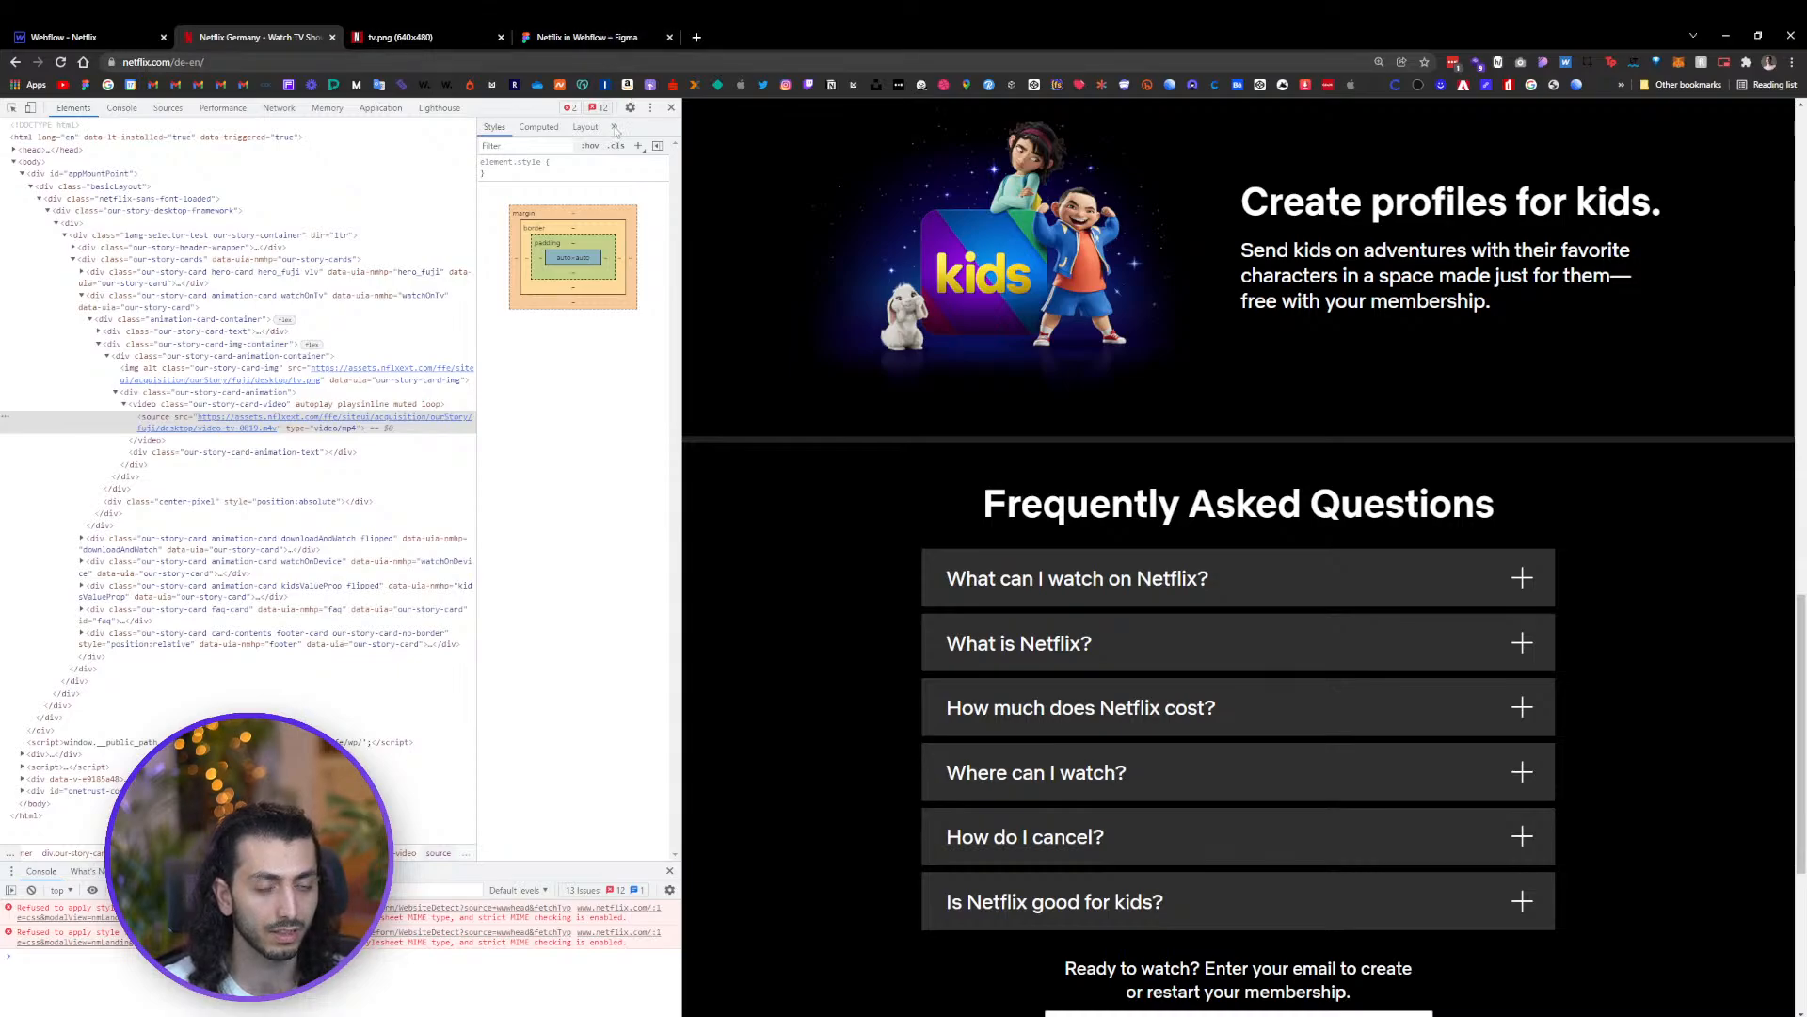
scroll(916, 572, "down", 3)
scroll(1373, 466, "up", 2)
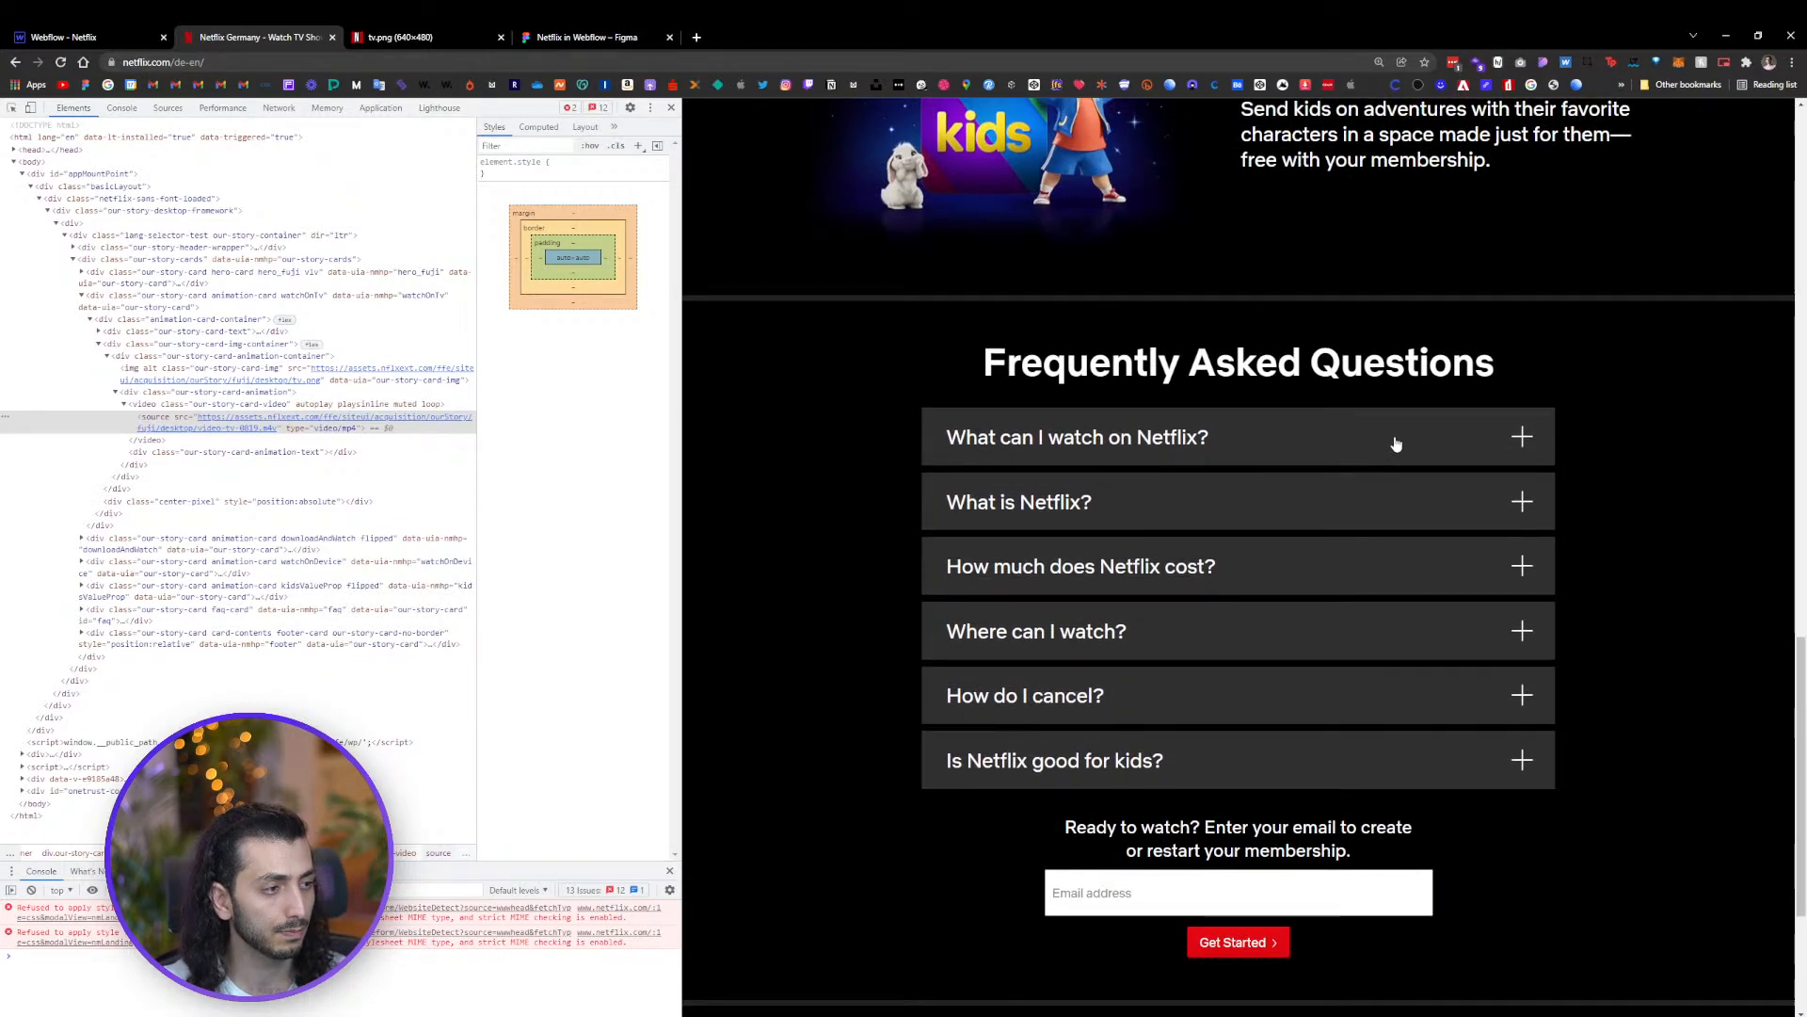
left_click(1398, 441)
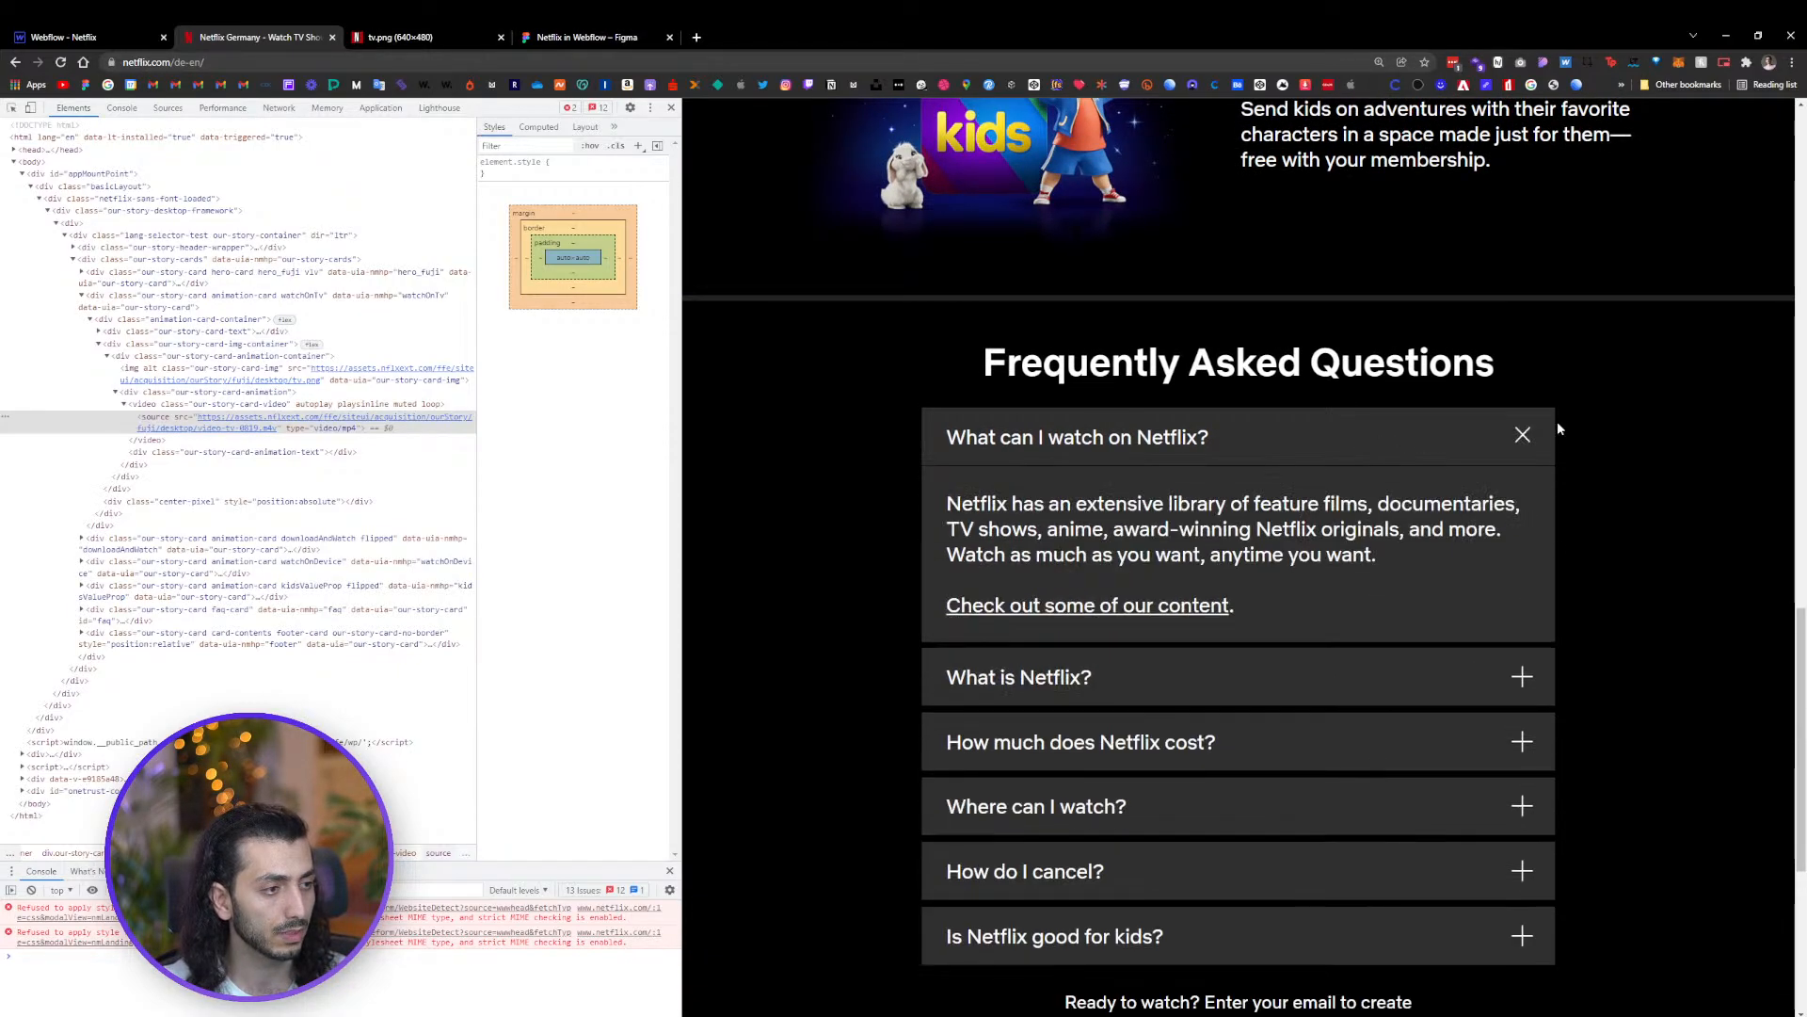
left_click(1280, 446)
left_click(1280, 446)
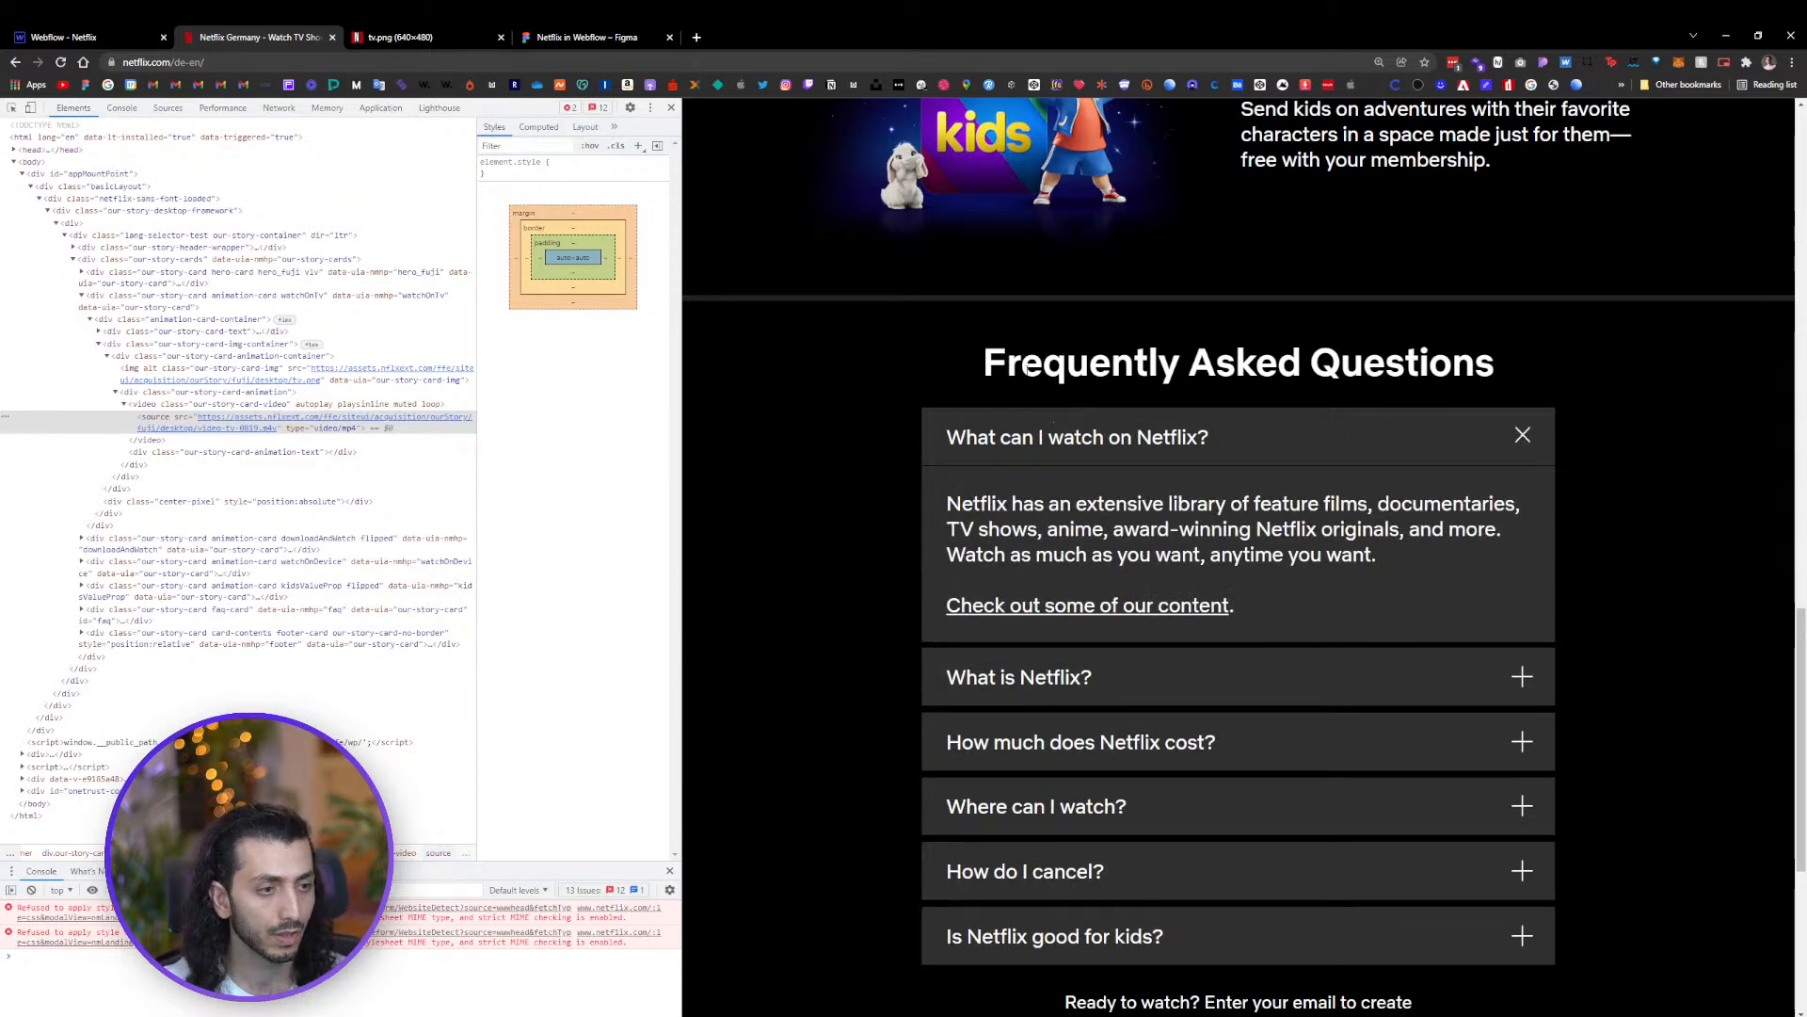
left_click_drag(1027, 371, 1407, 369)
left_click(907, 402)
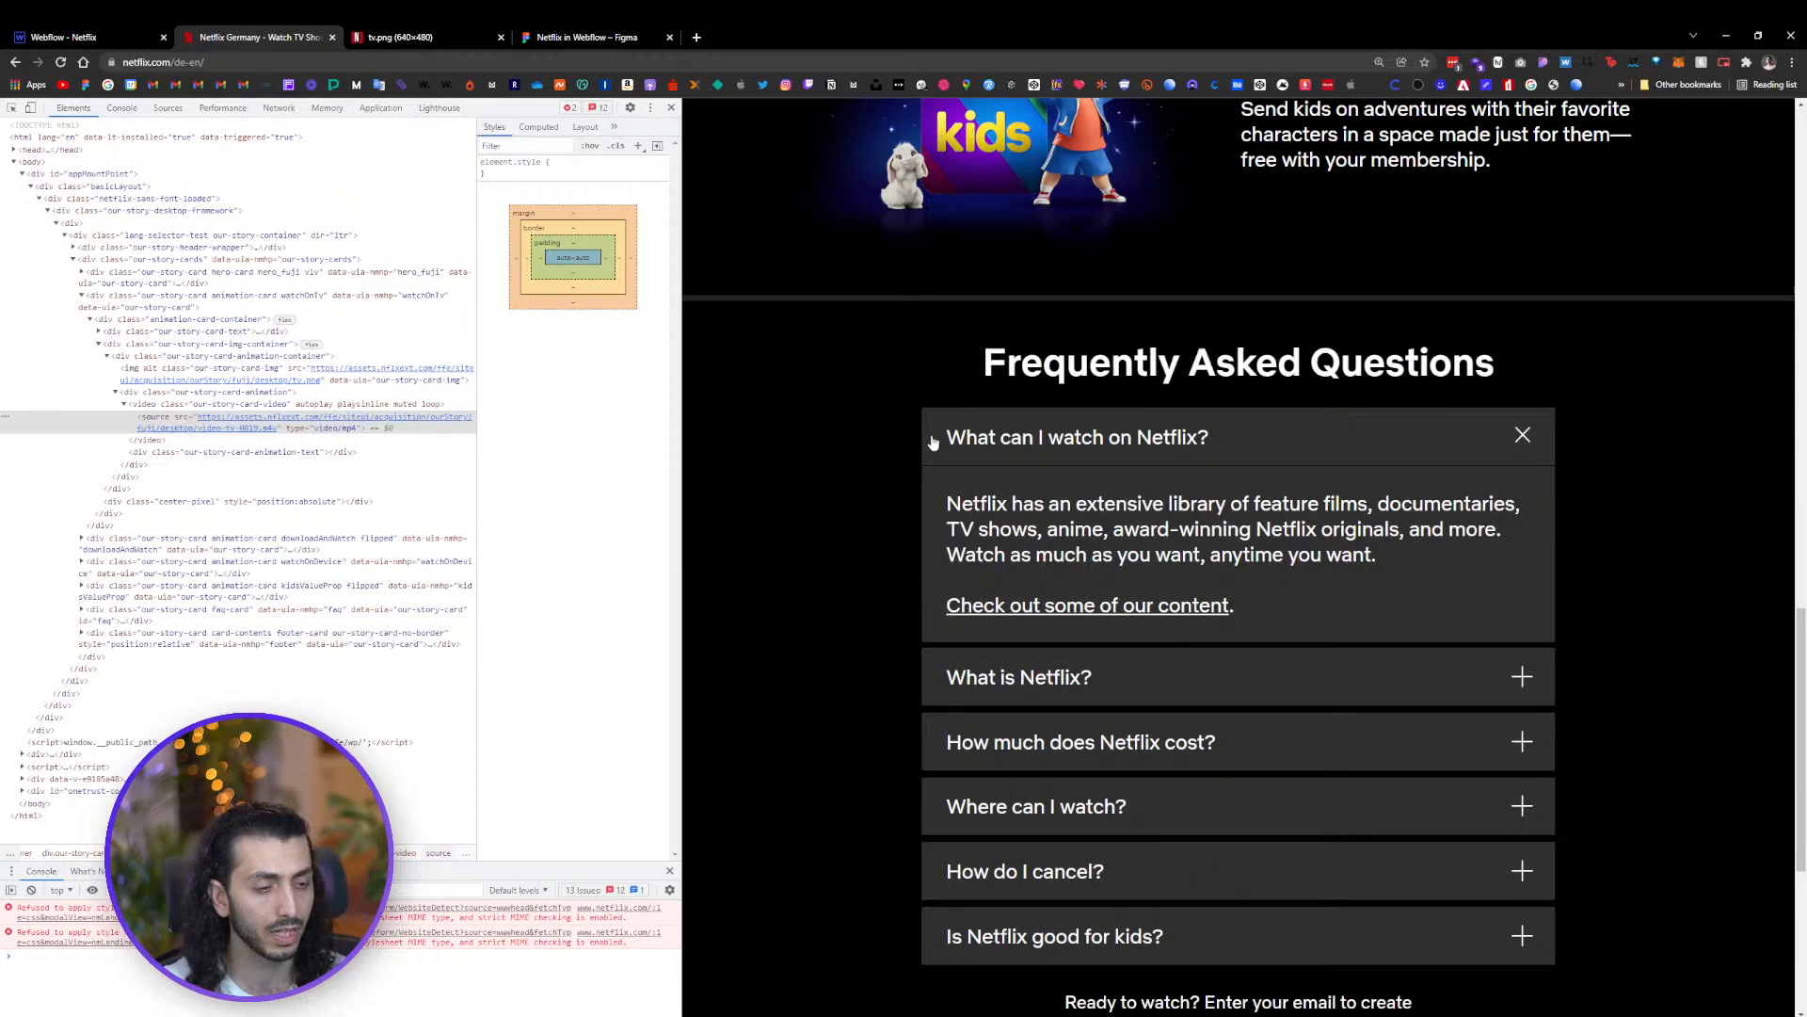
left_click_drag(1064, 362, 1301, 365)
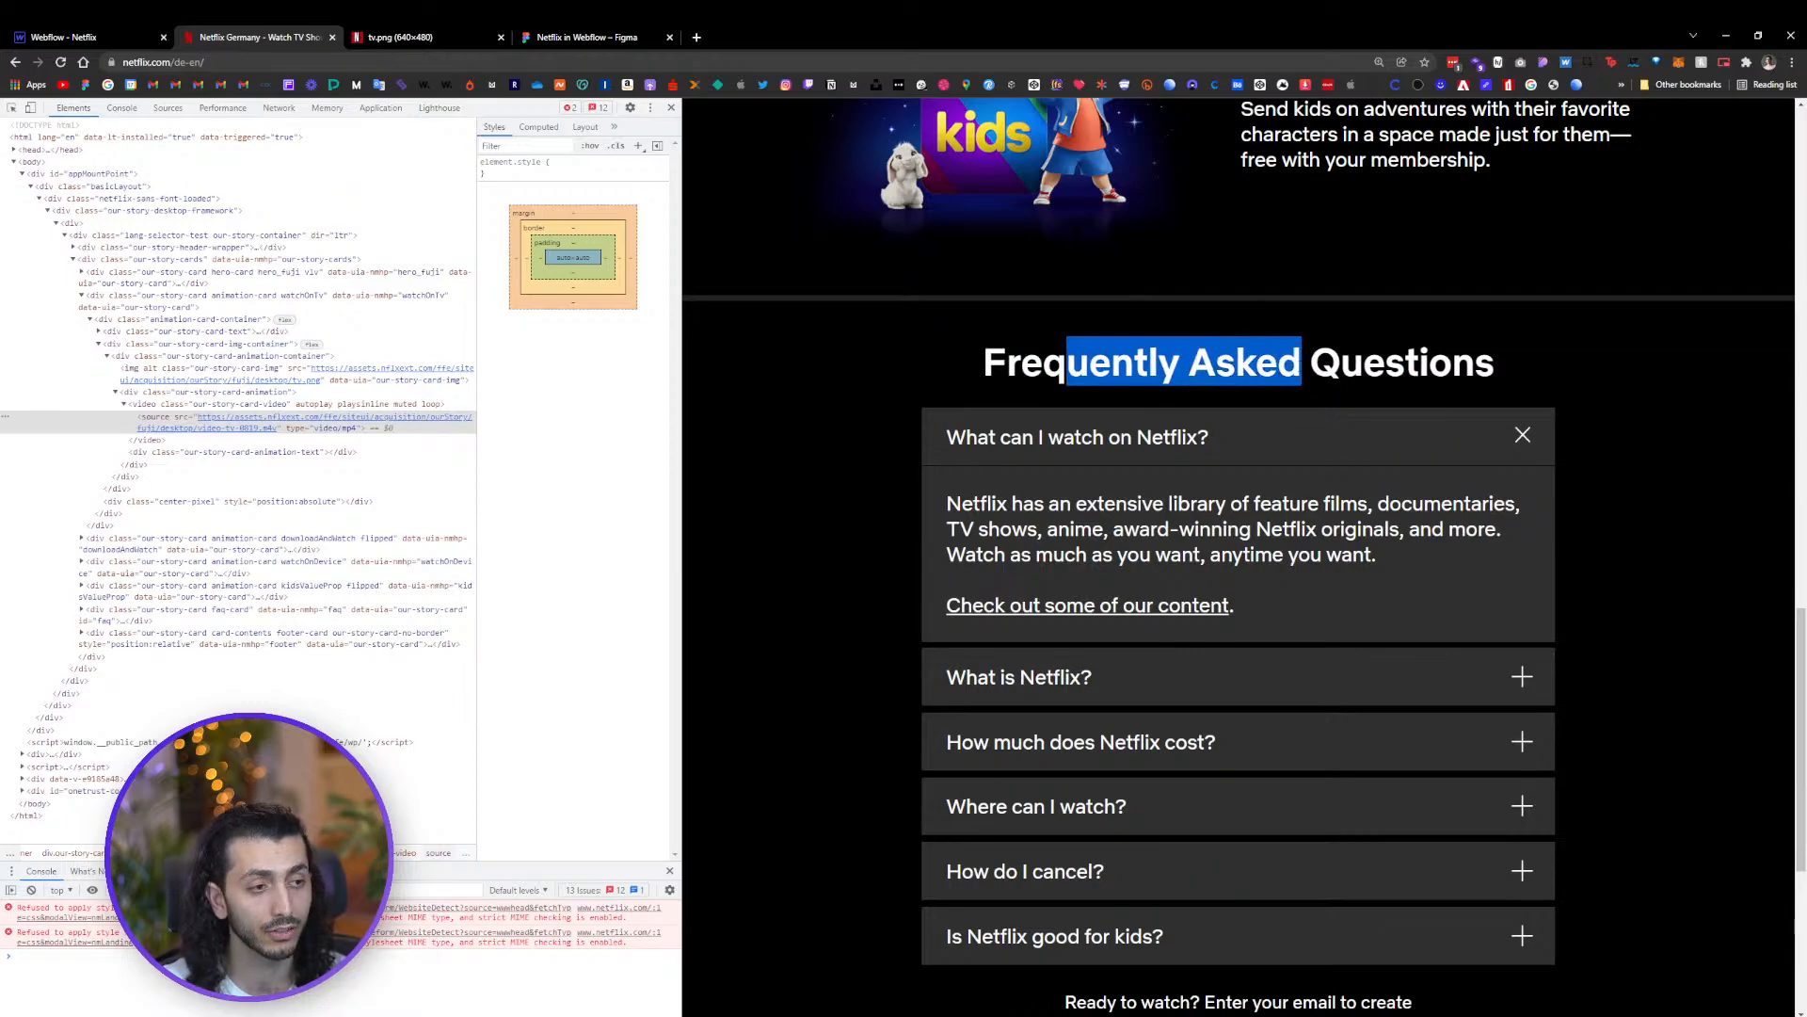
left_click(976, 369)
left_click_drag(981, 365, 1429, 367)
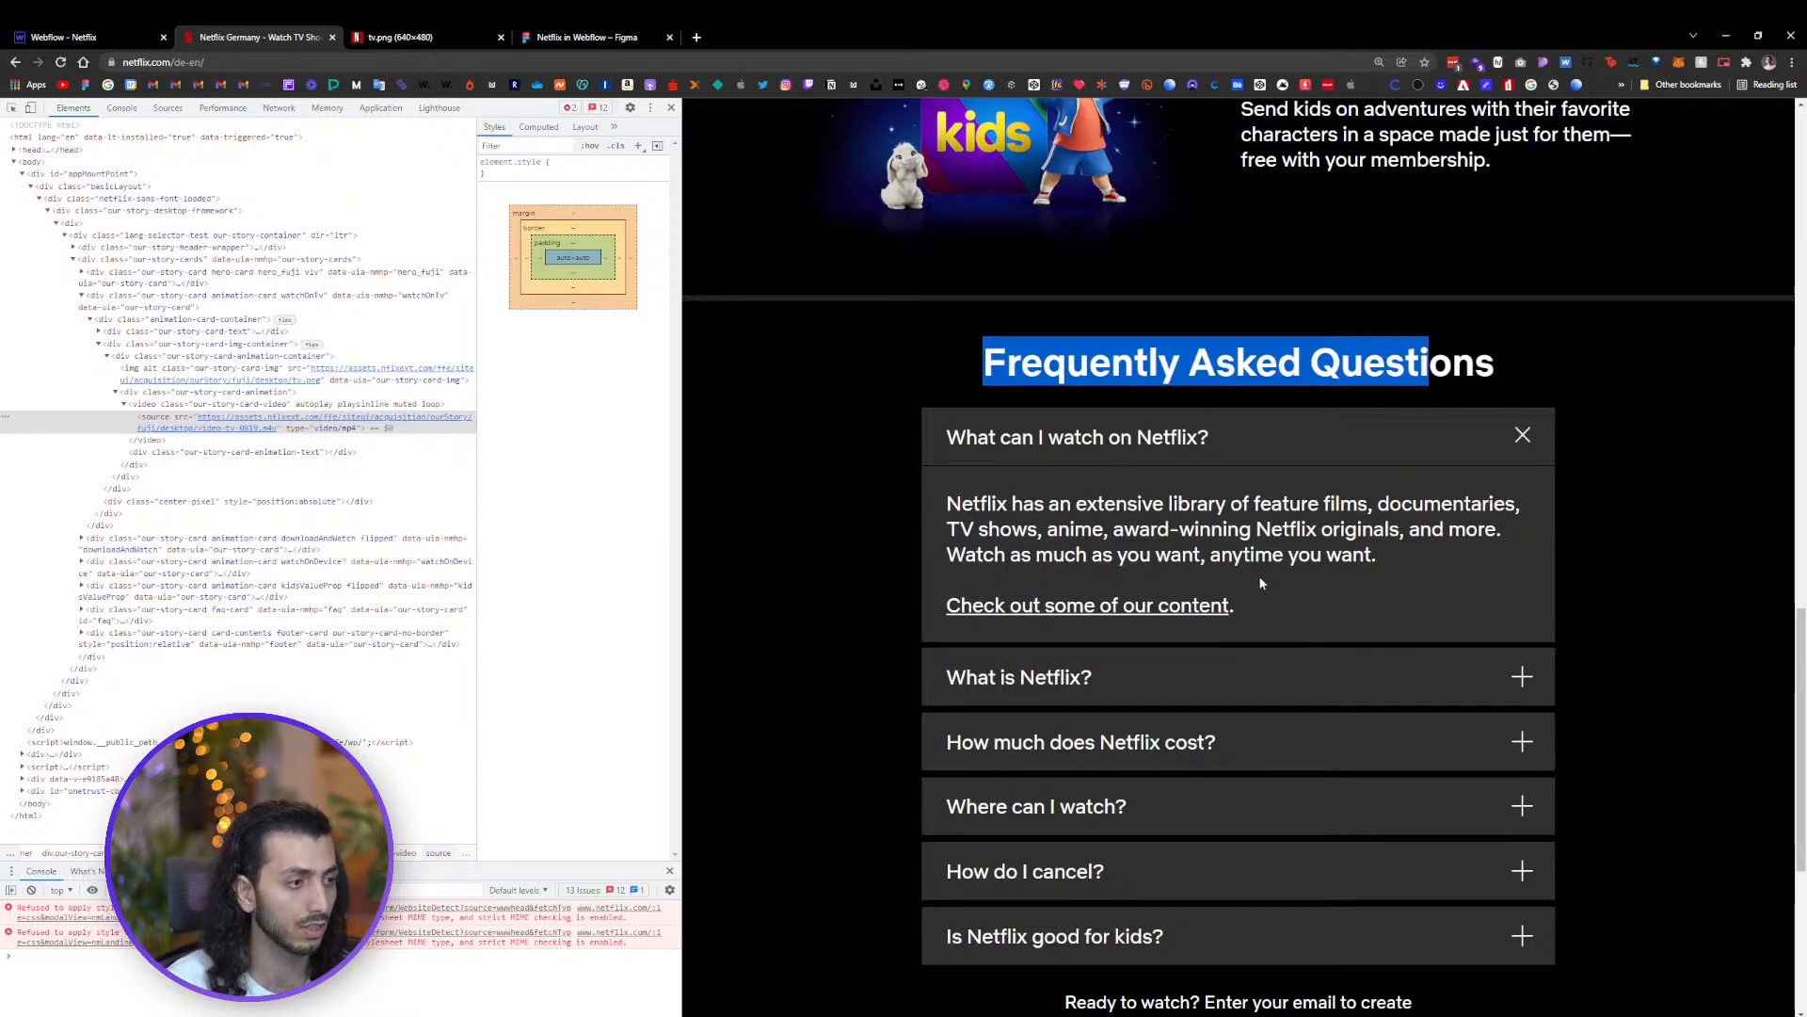
Add a heading inside the FAQ wrapper and set it to H2
left_click(88, 38)
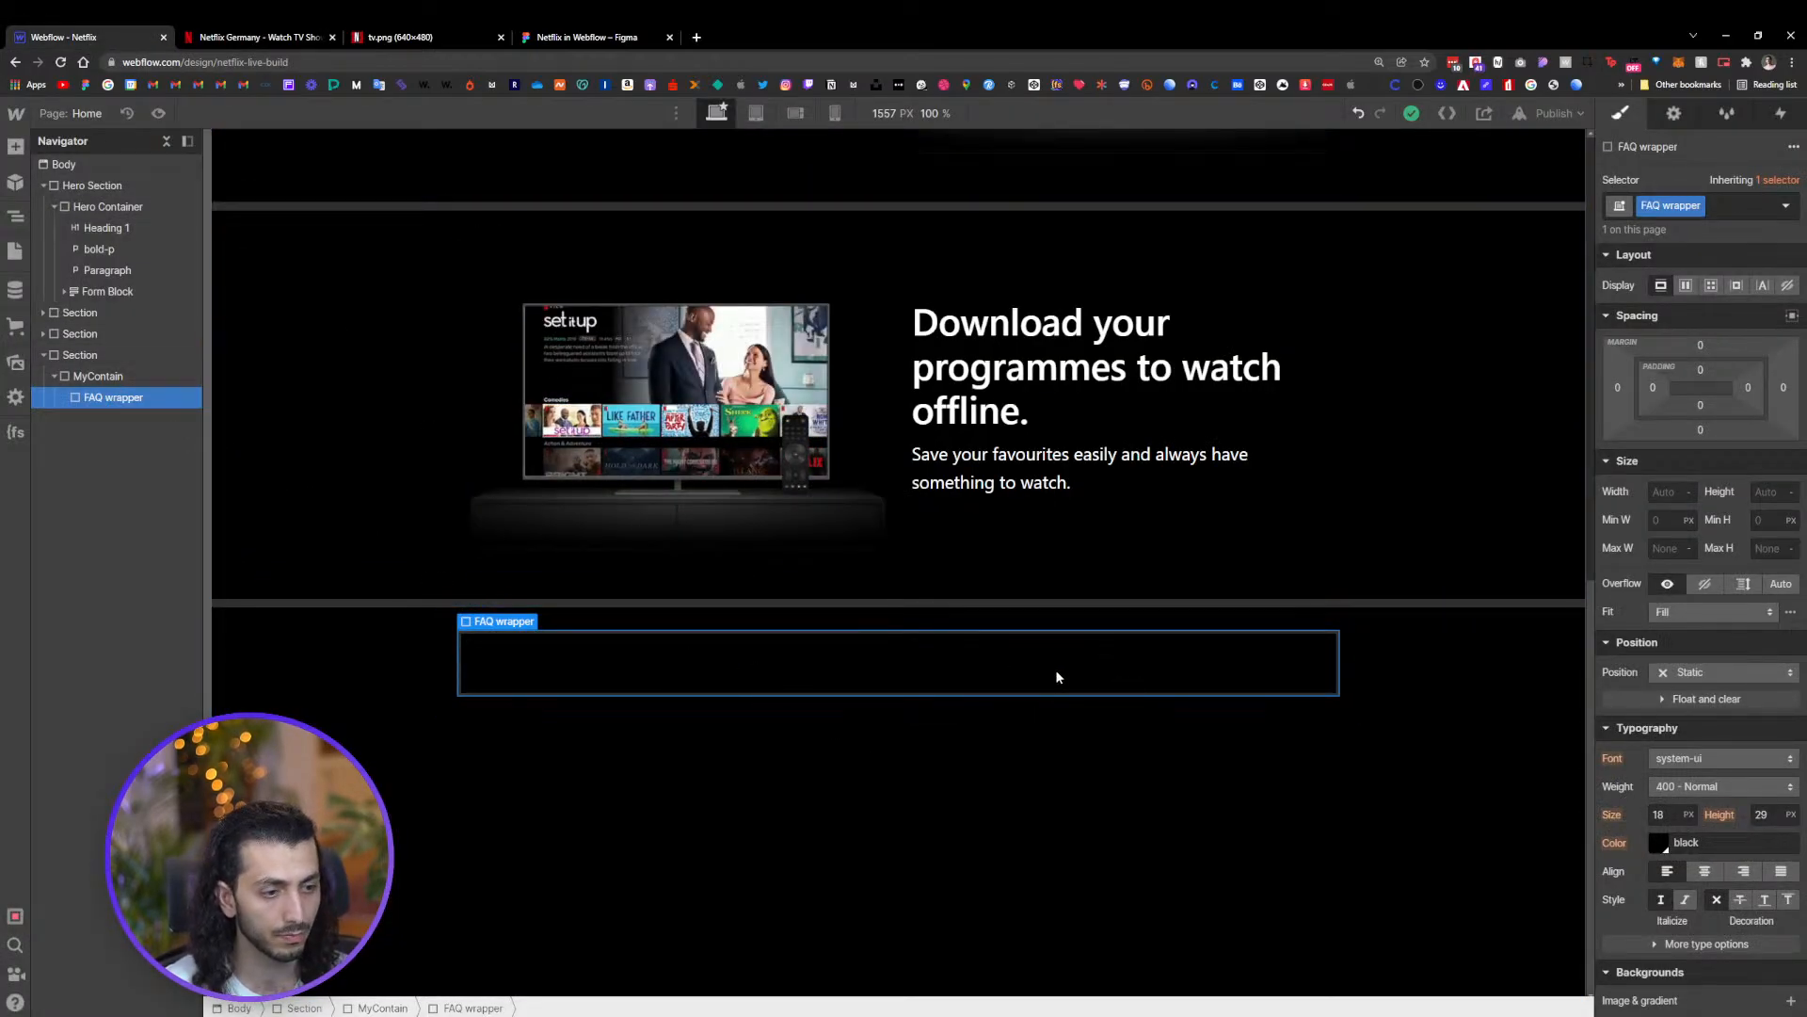
key("ctrl+k")
type("he")
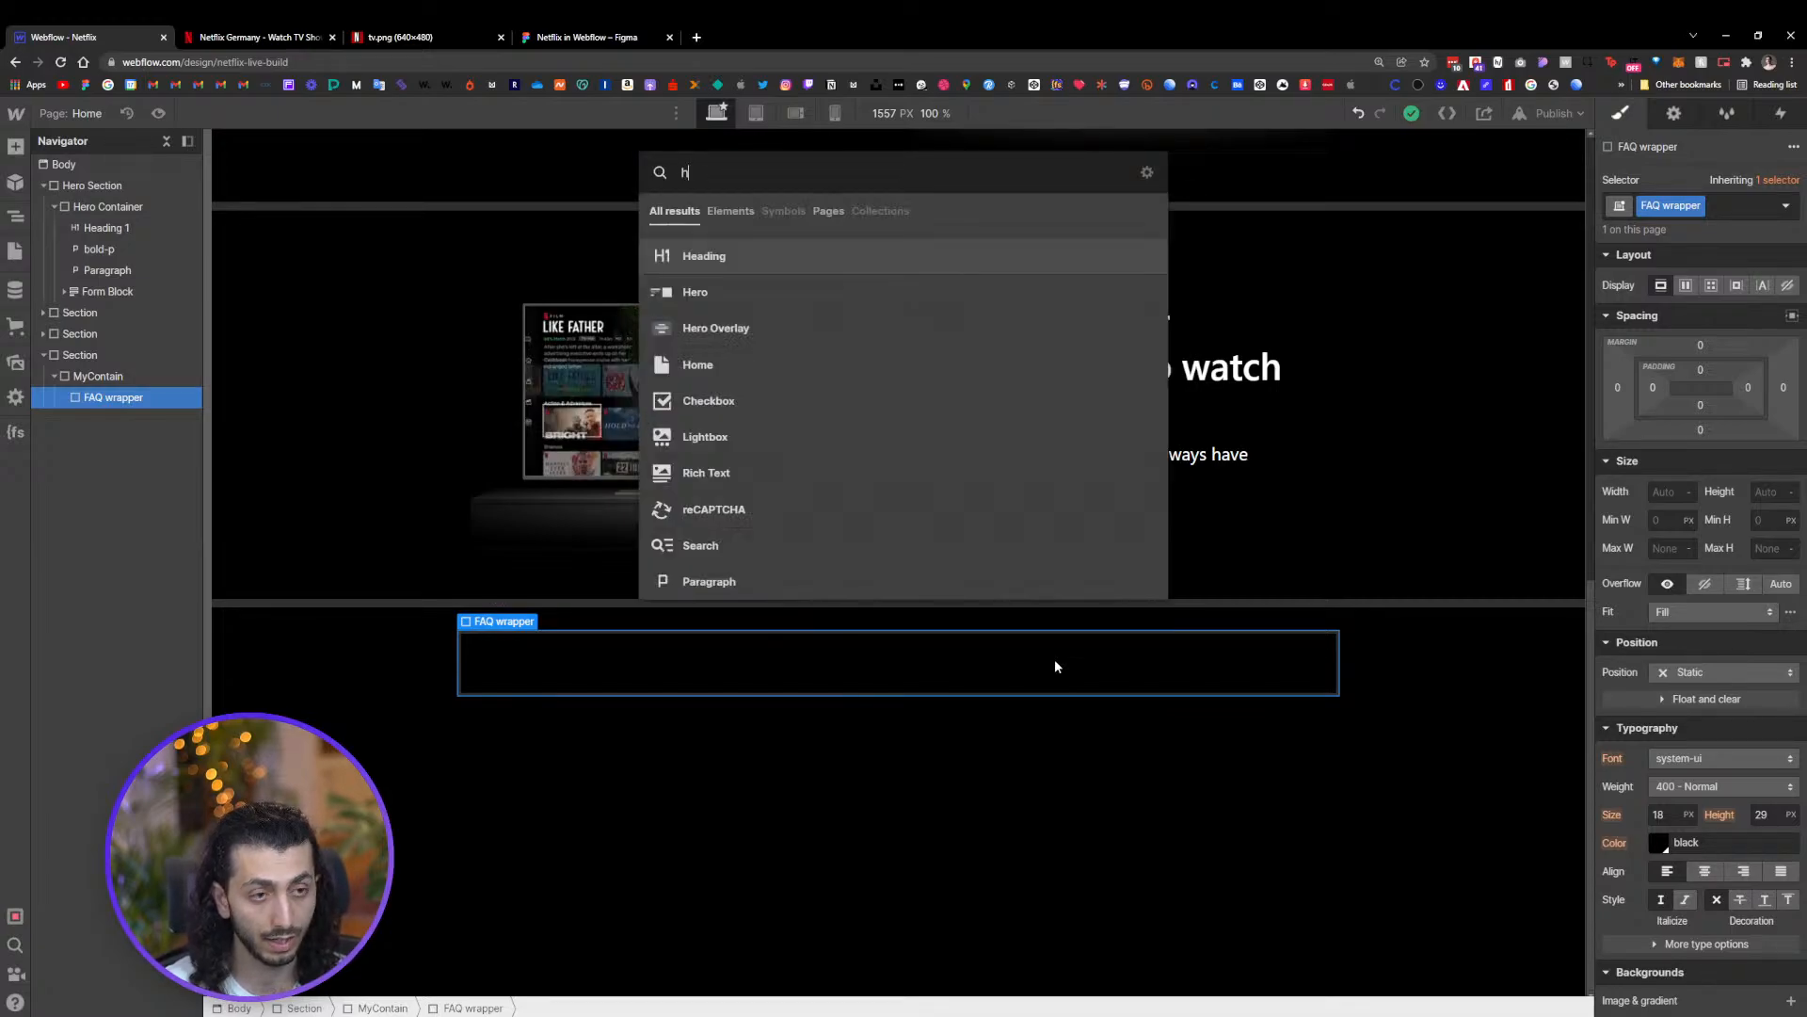
left_click(817, 271)
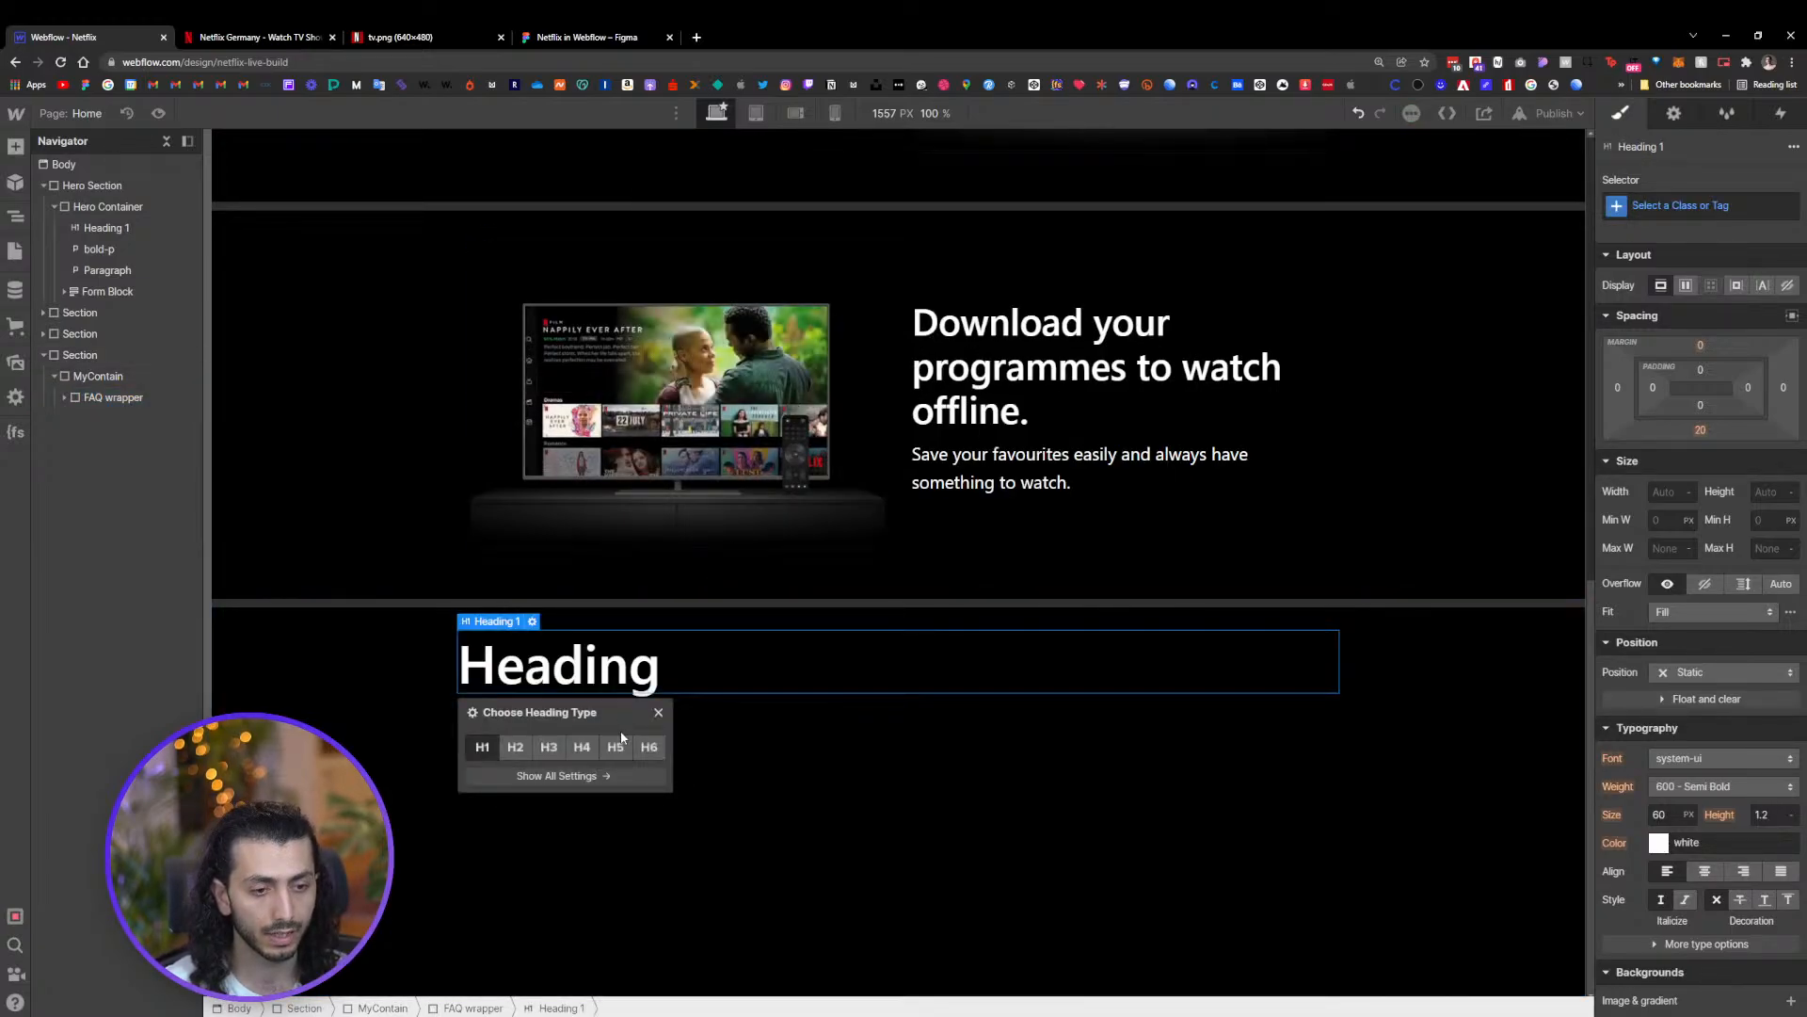
left_click(515, 746)
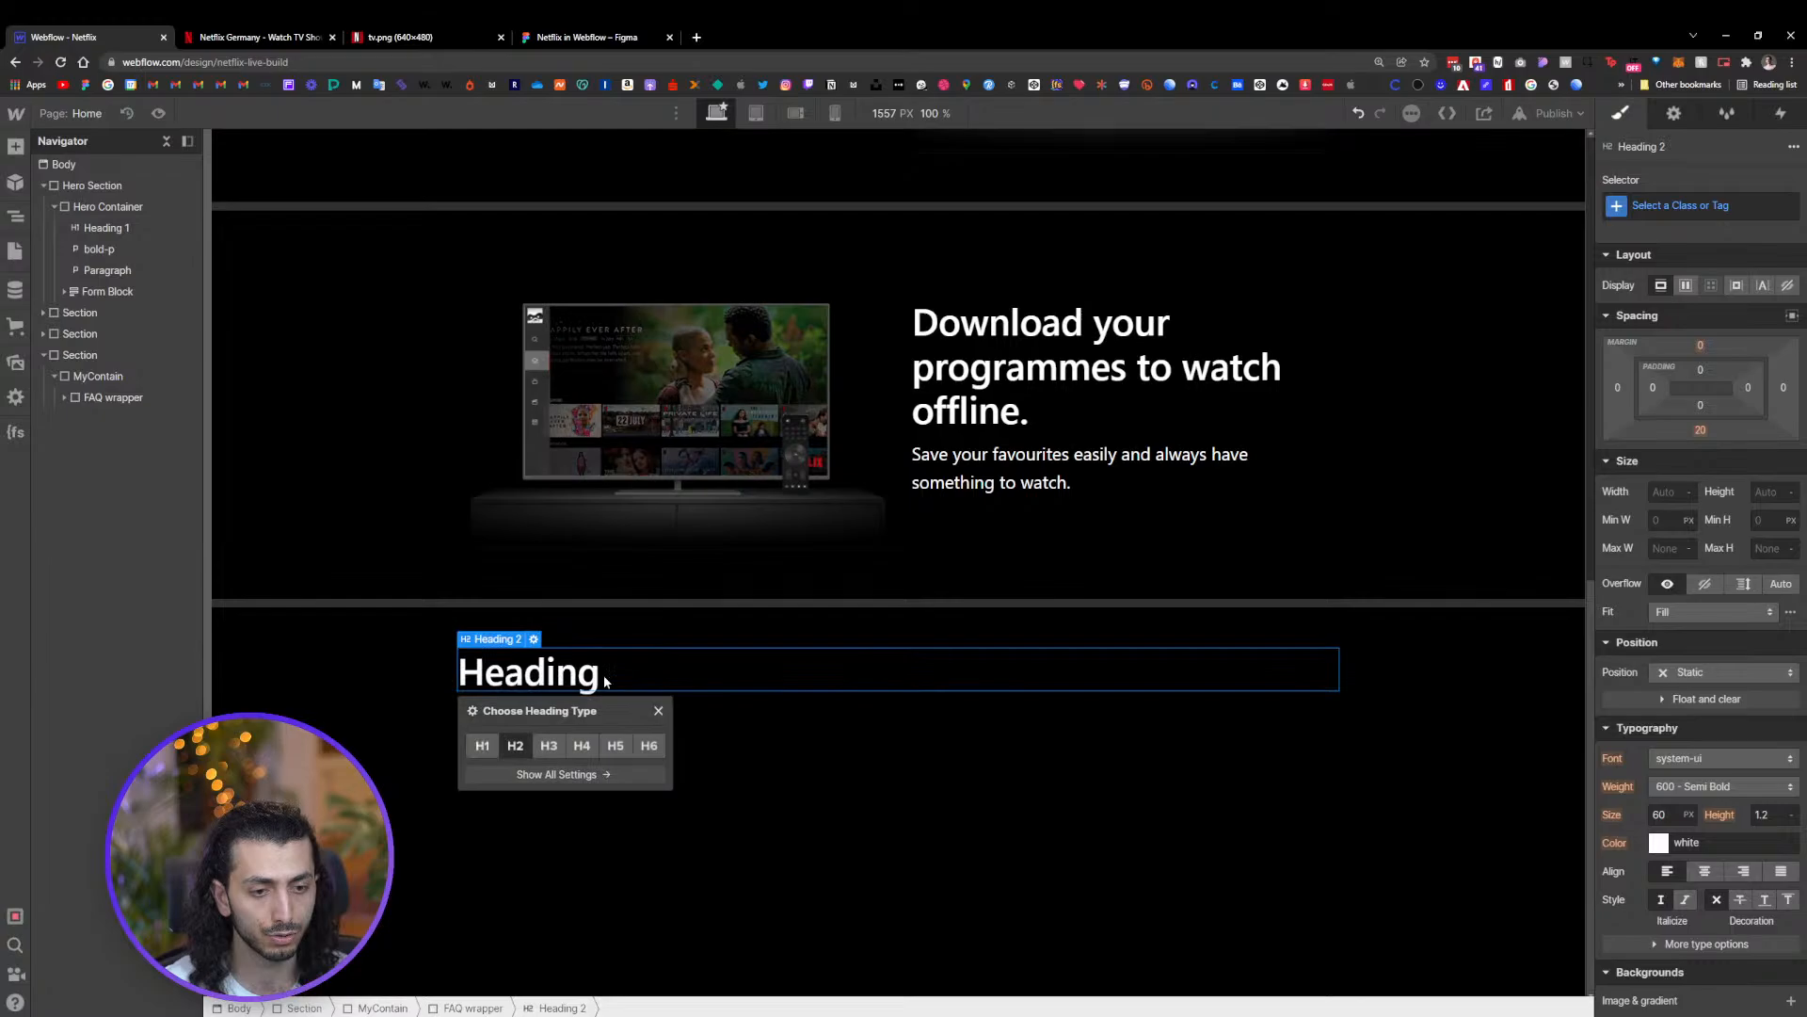
Center-align the text of the FAQ wrapper
left_click(63, 397)
left_click(102, 403)
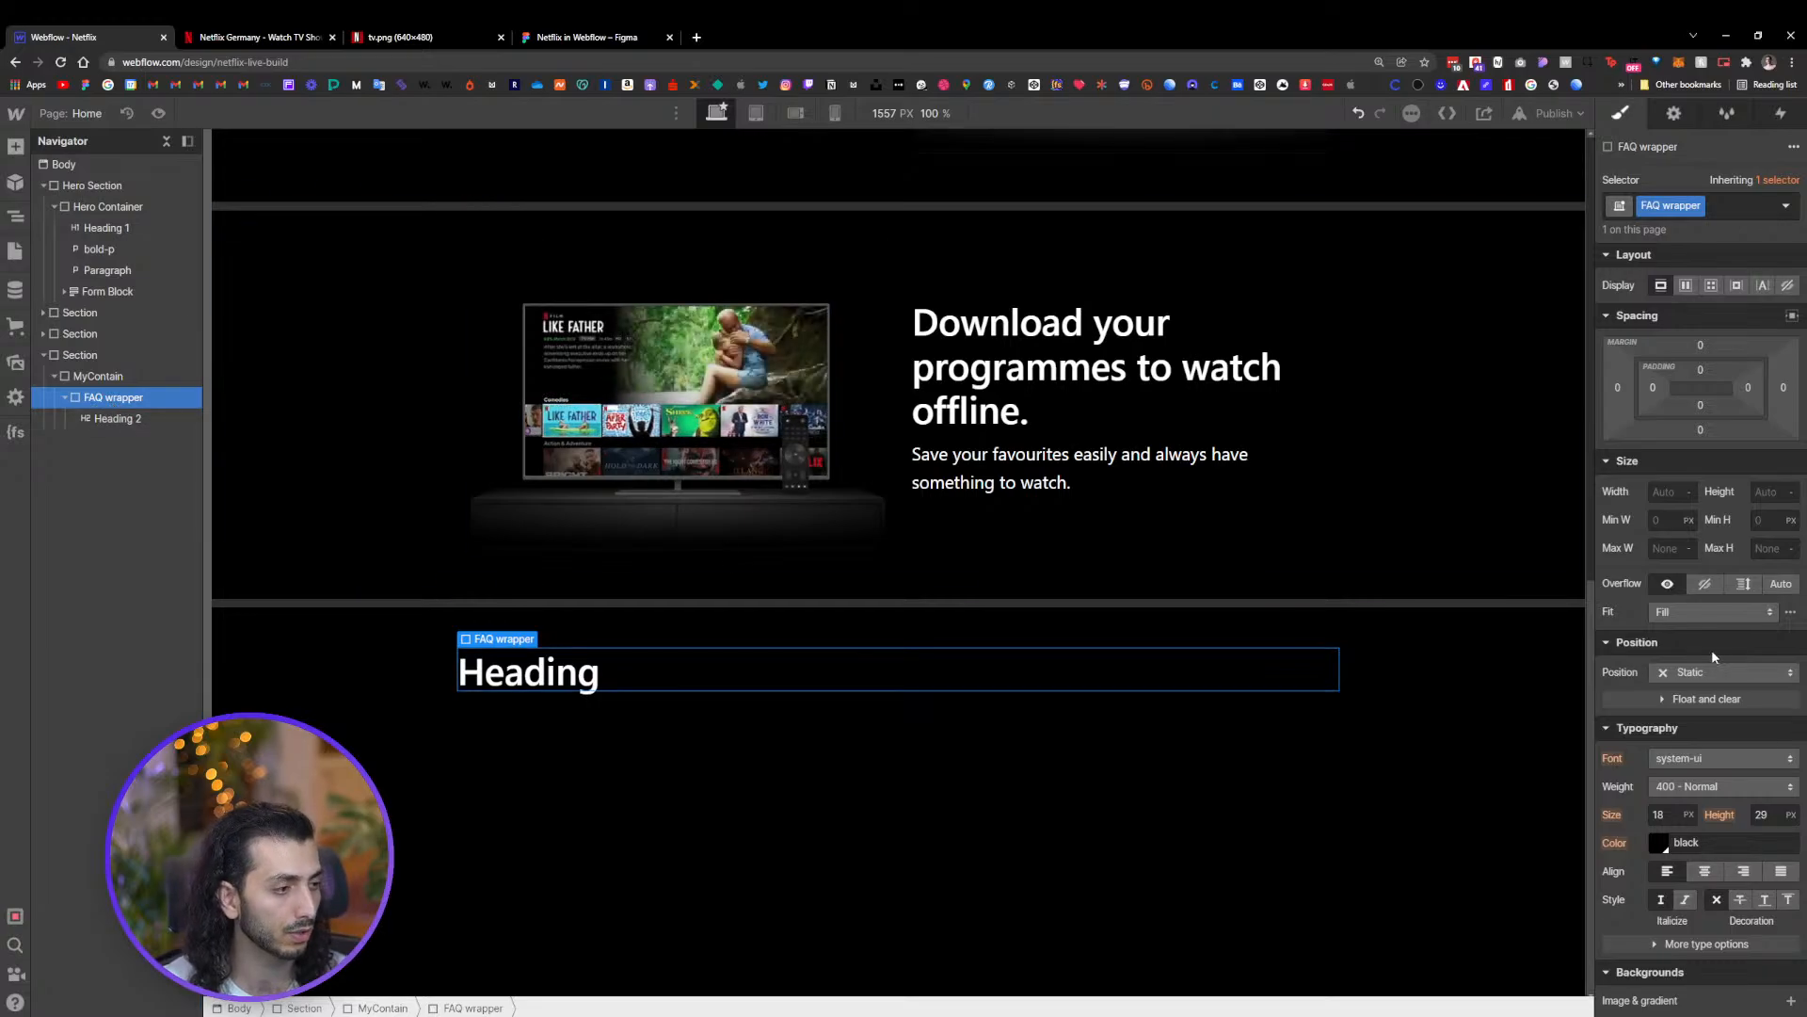
scroll(1703, 811, "down", 3)
left_click(1705, 608)
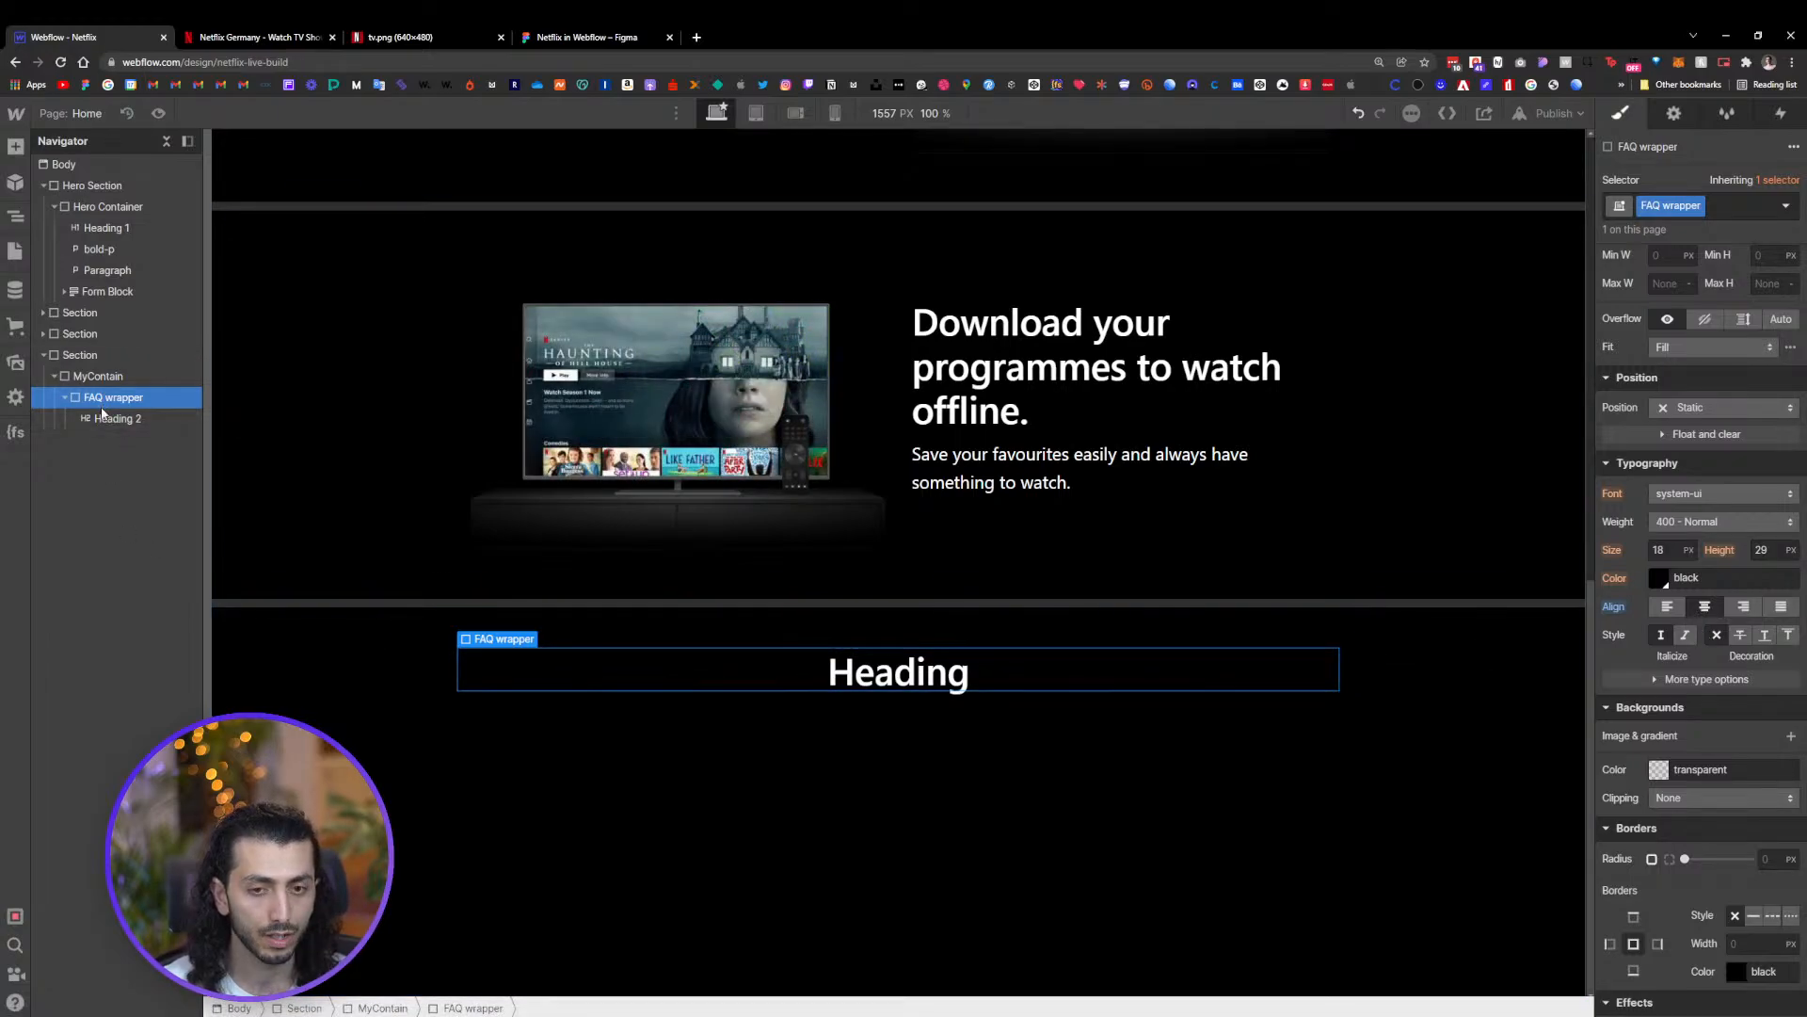
left_click(128, 418)
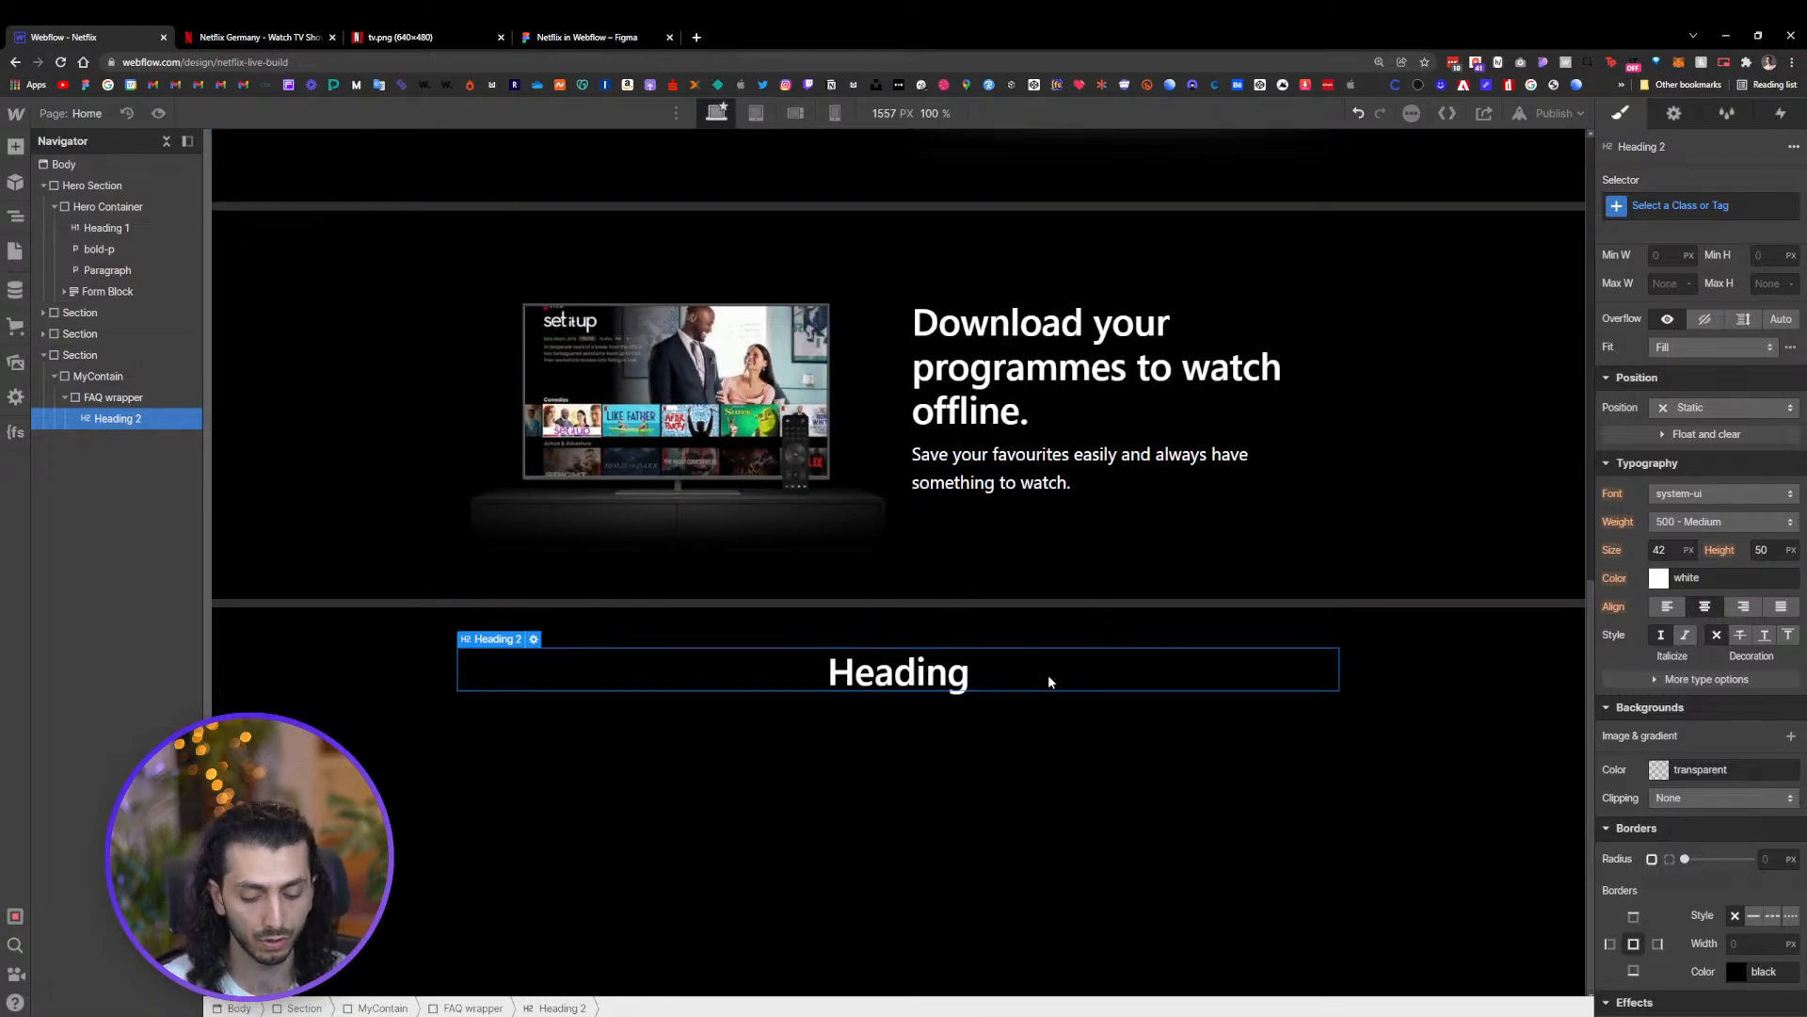
key("ctrl+e")
type("d")
key("Return")
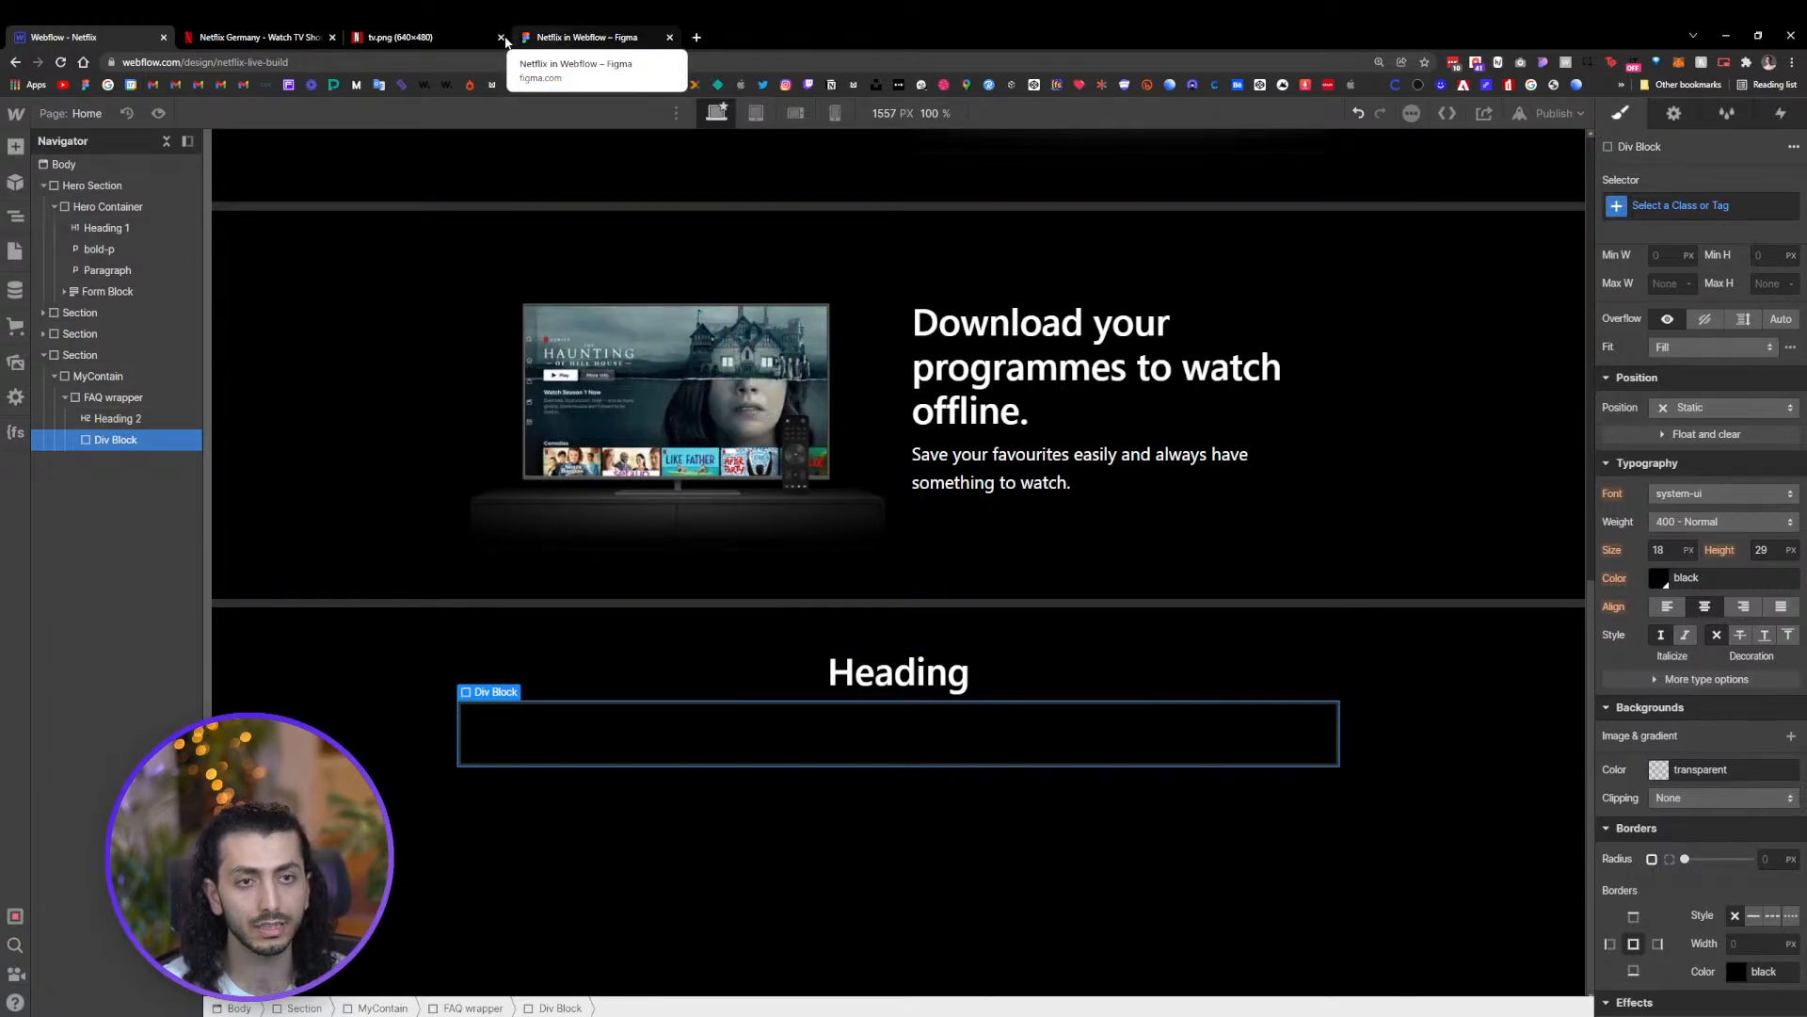
Inspect the markup of the FAQ question list on the live Netflix site
left_click(249, 37)
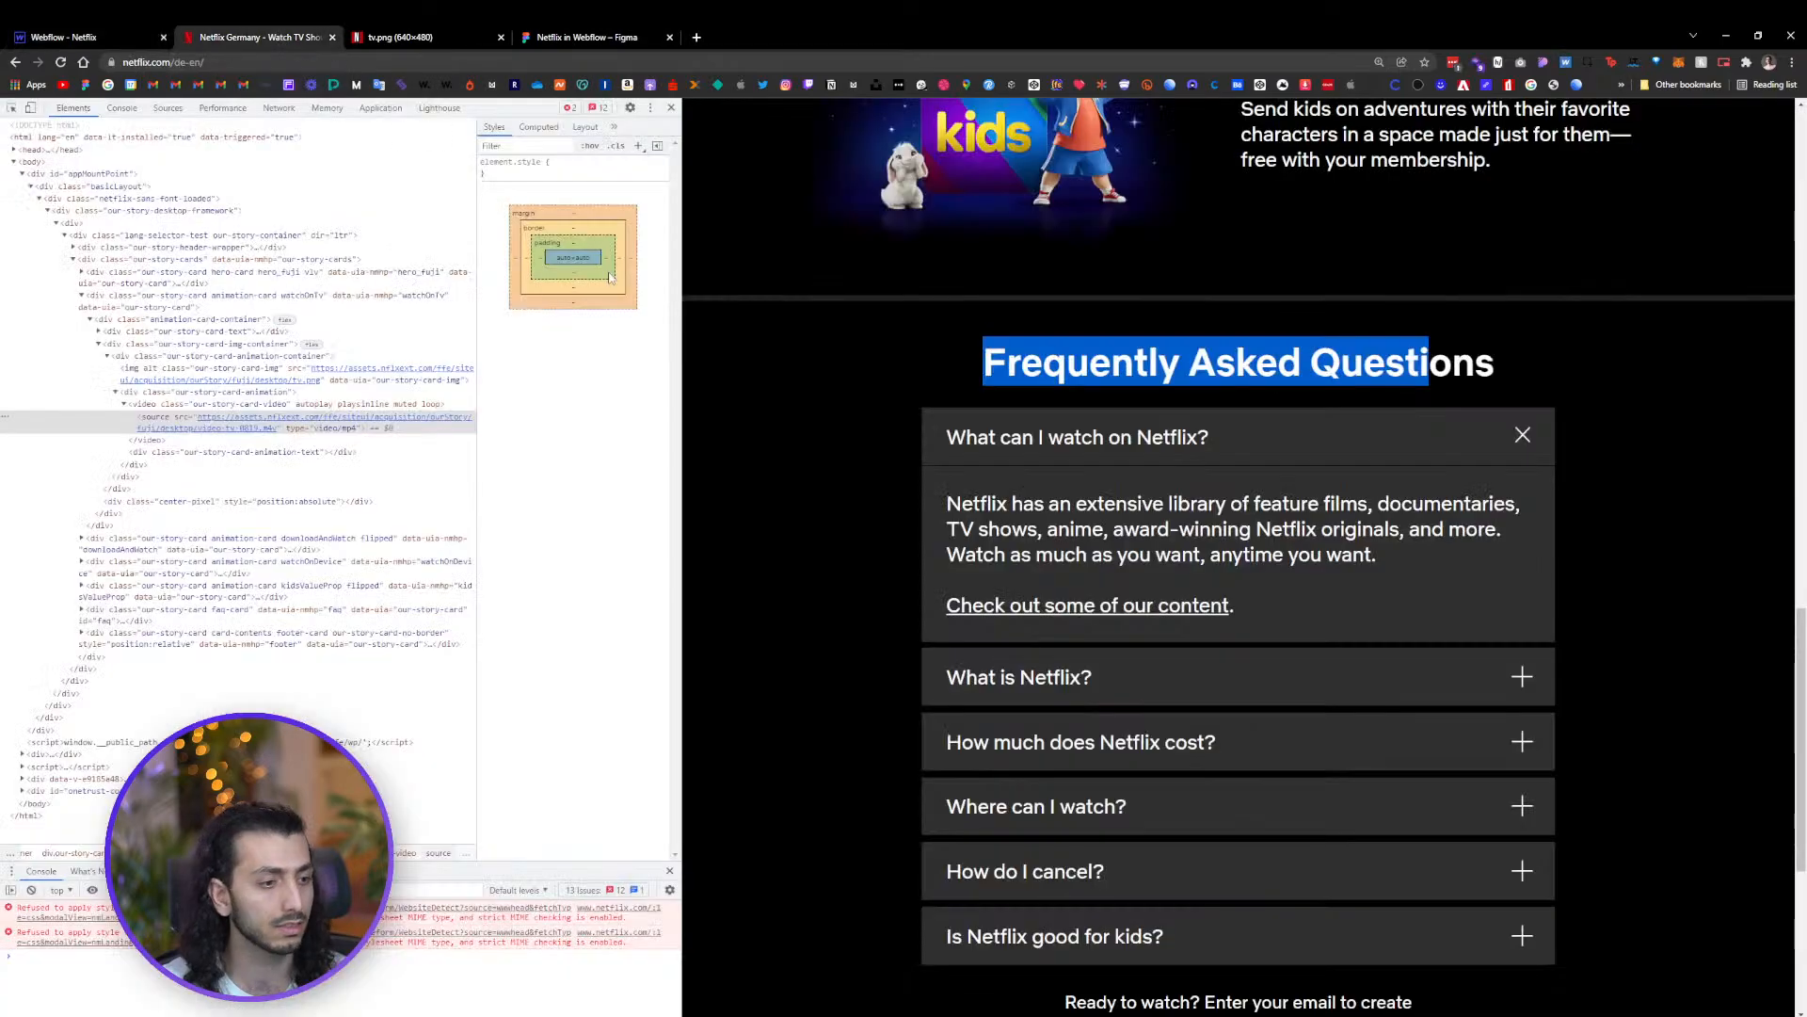
right_click(1271, 428)
left_click(1327, 730)
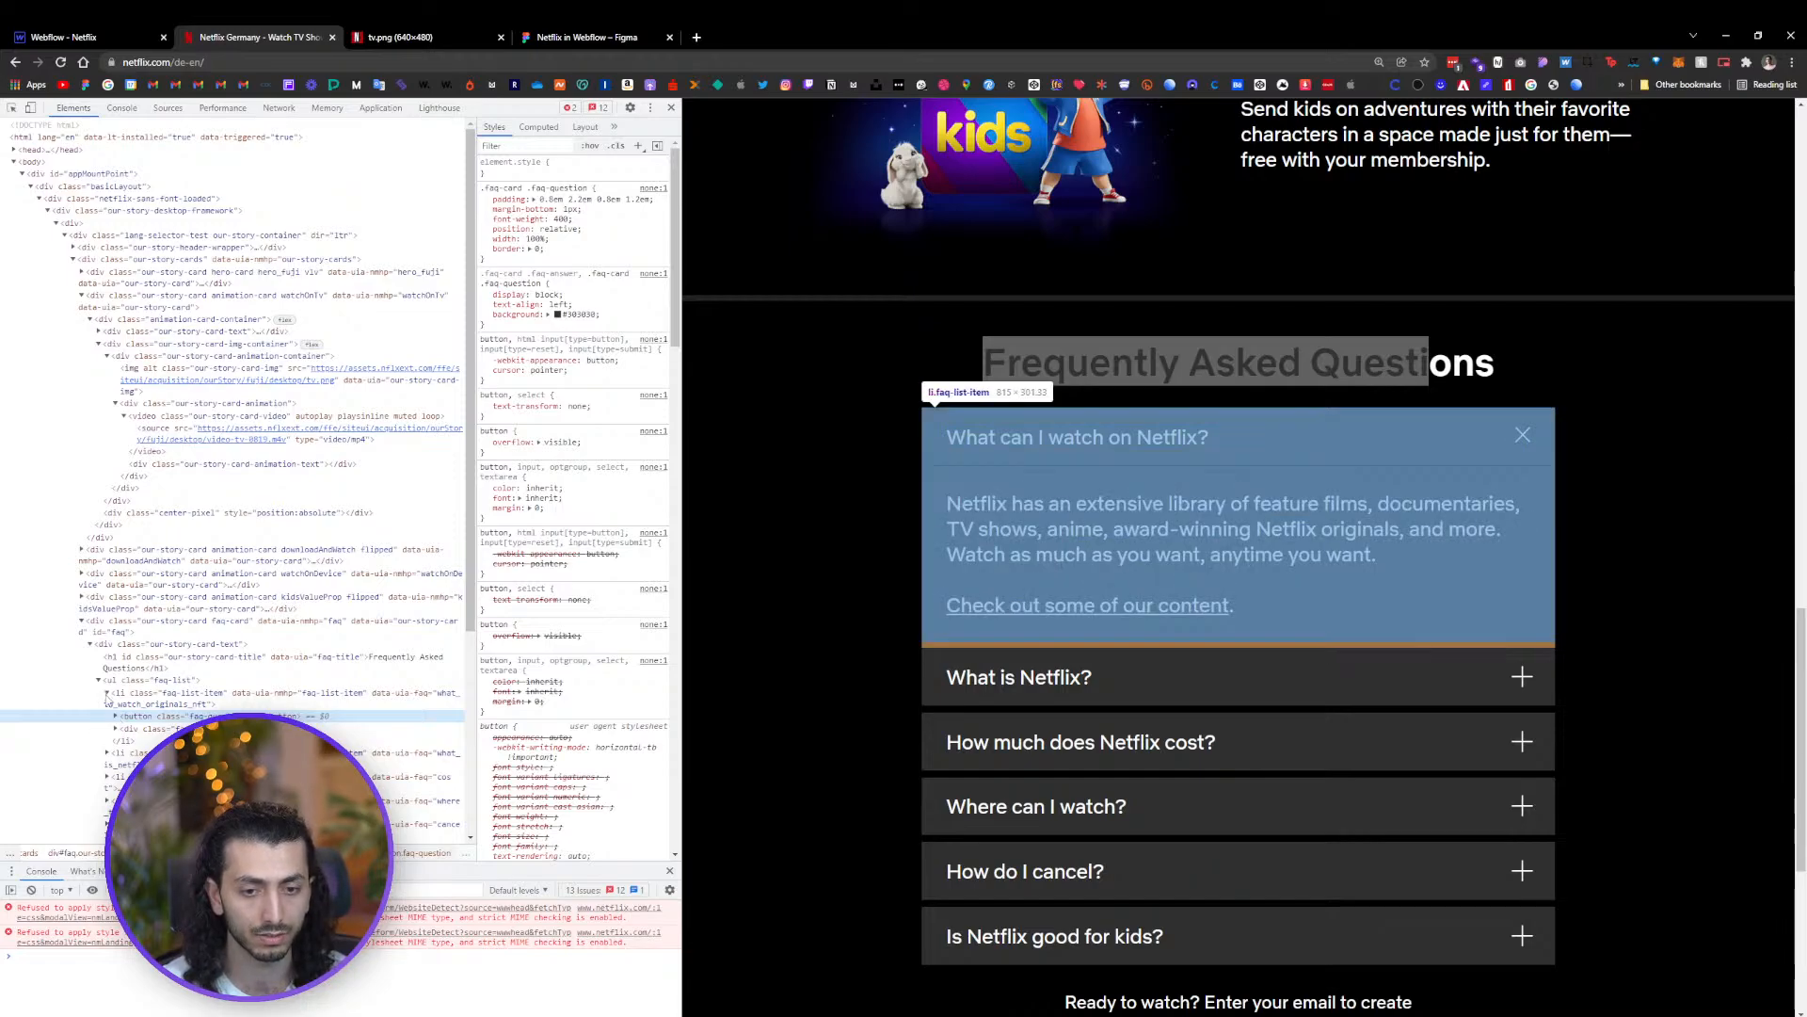
left_click(106, 694)
left_click(166, 684)
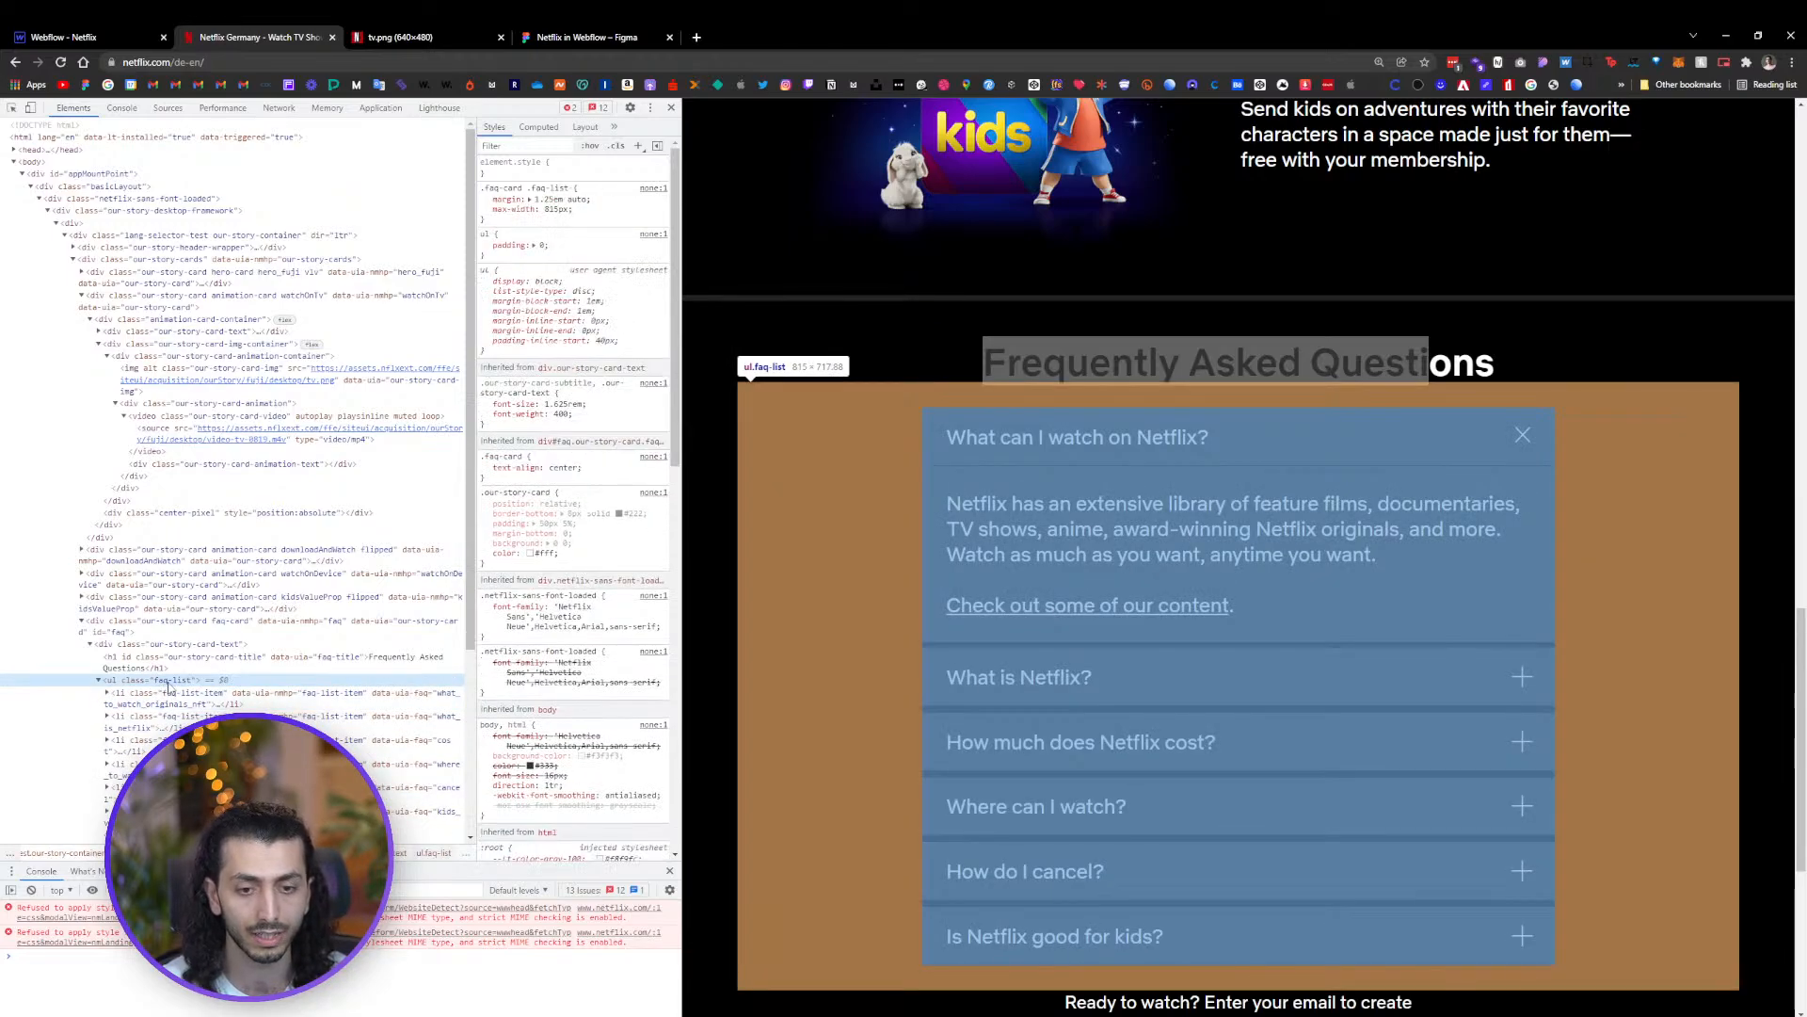
left_click(178, 699)
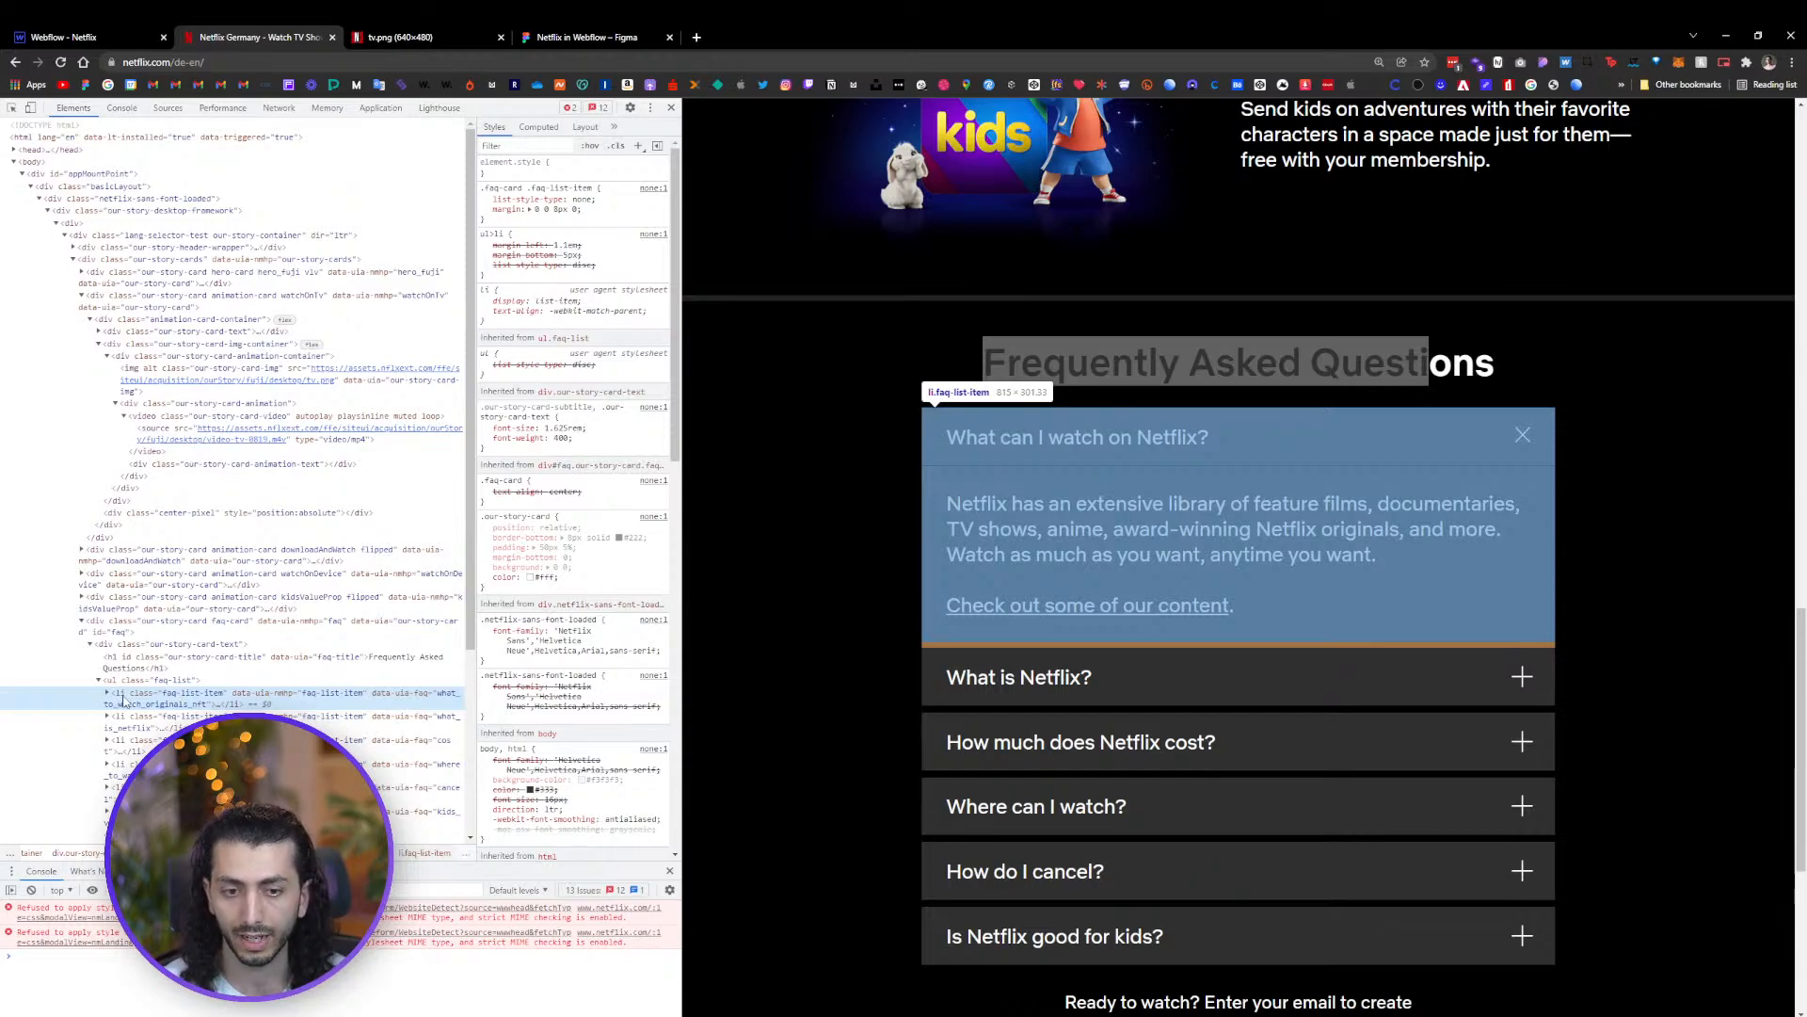
Delete the empty Div Block and insert a List below the FAQ heading inside the wrapper
left_click(81, 38)
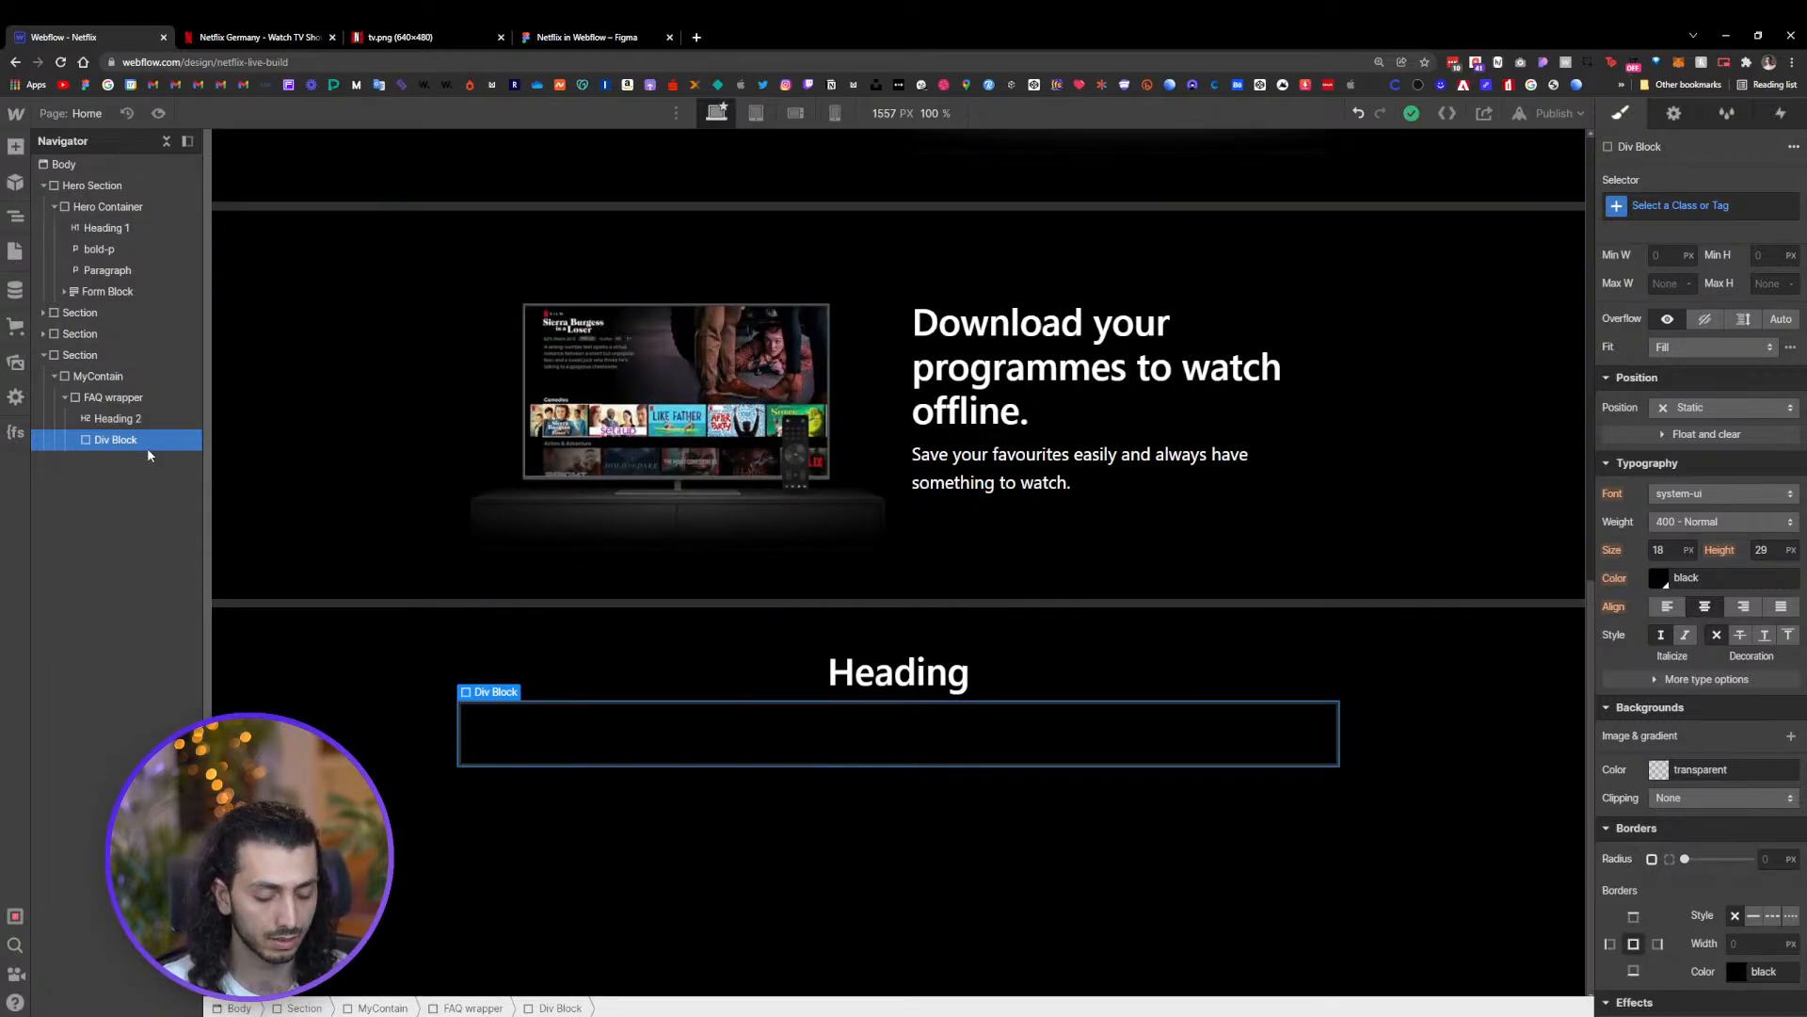
key("Delete")
left_click(16, 148)
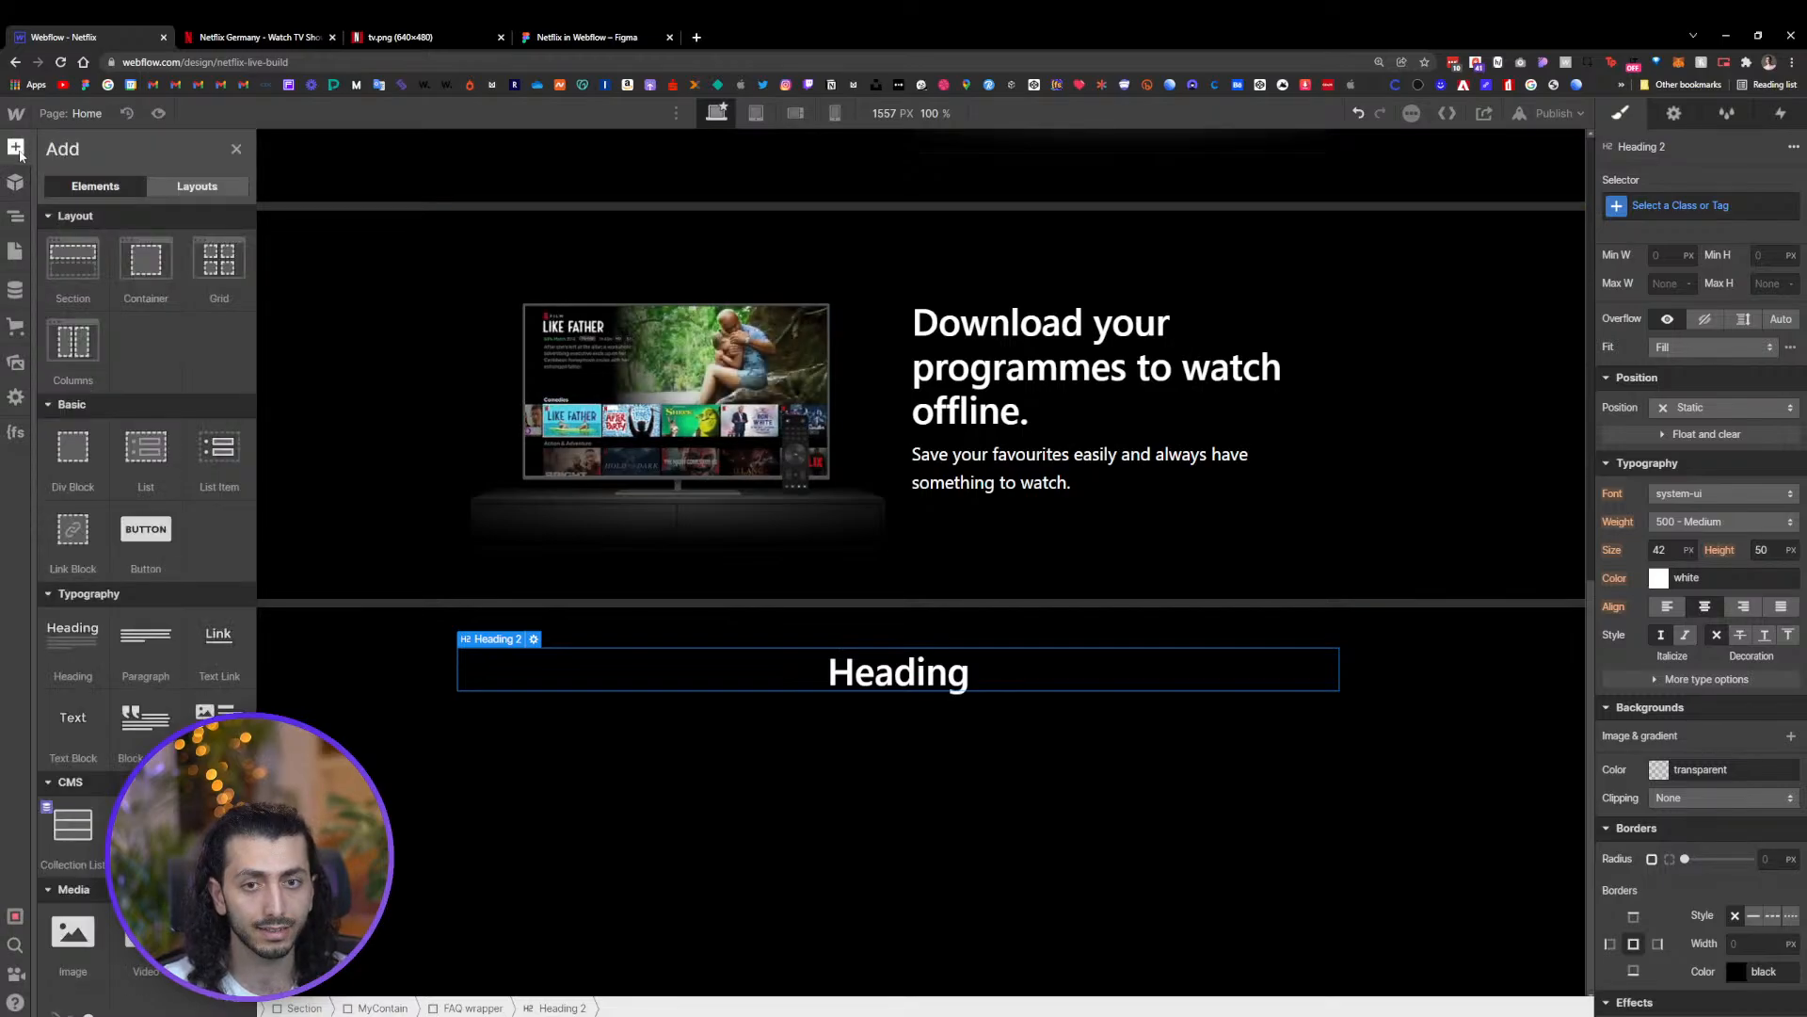
scroll(135, 429, "down", 5)
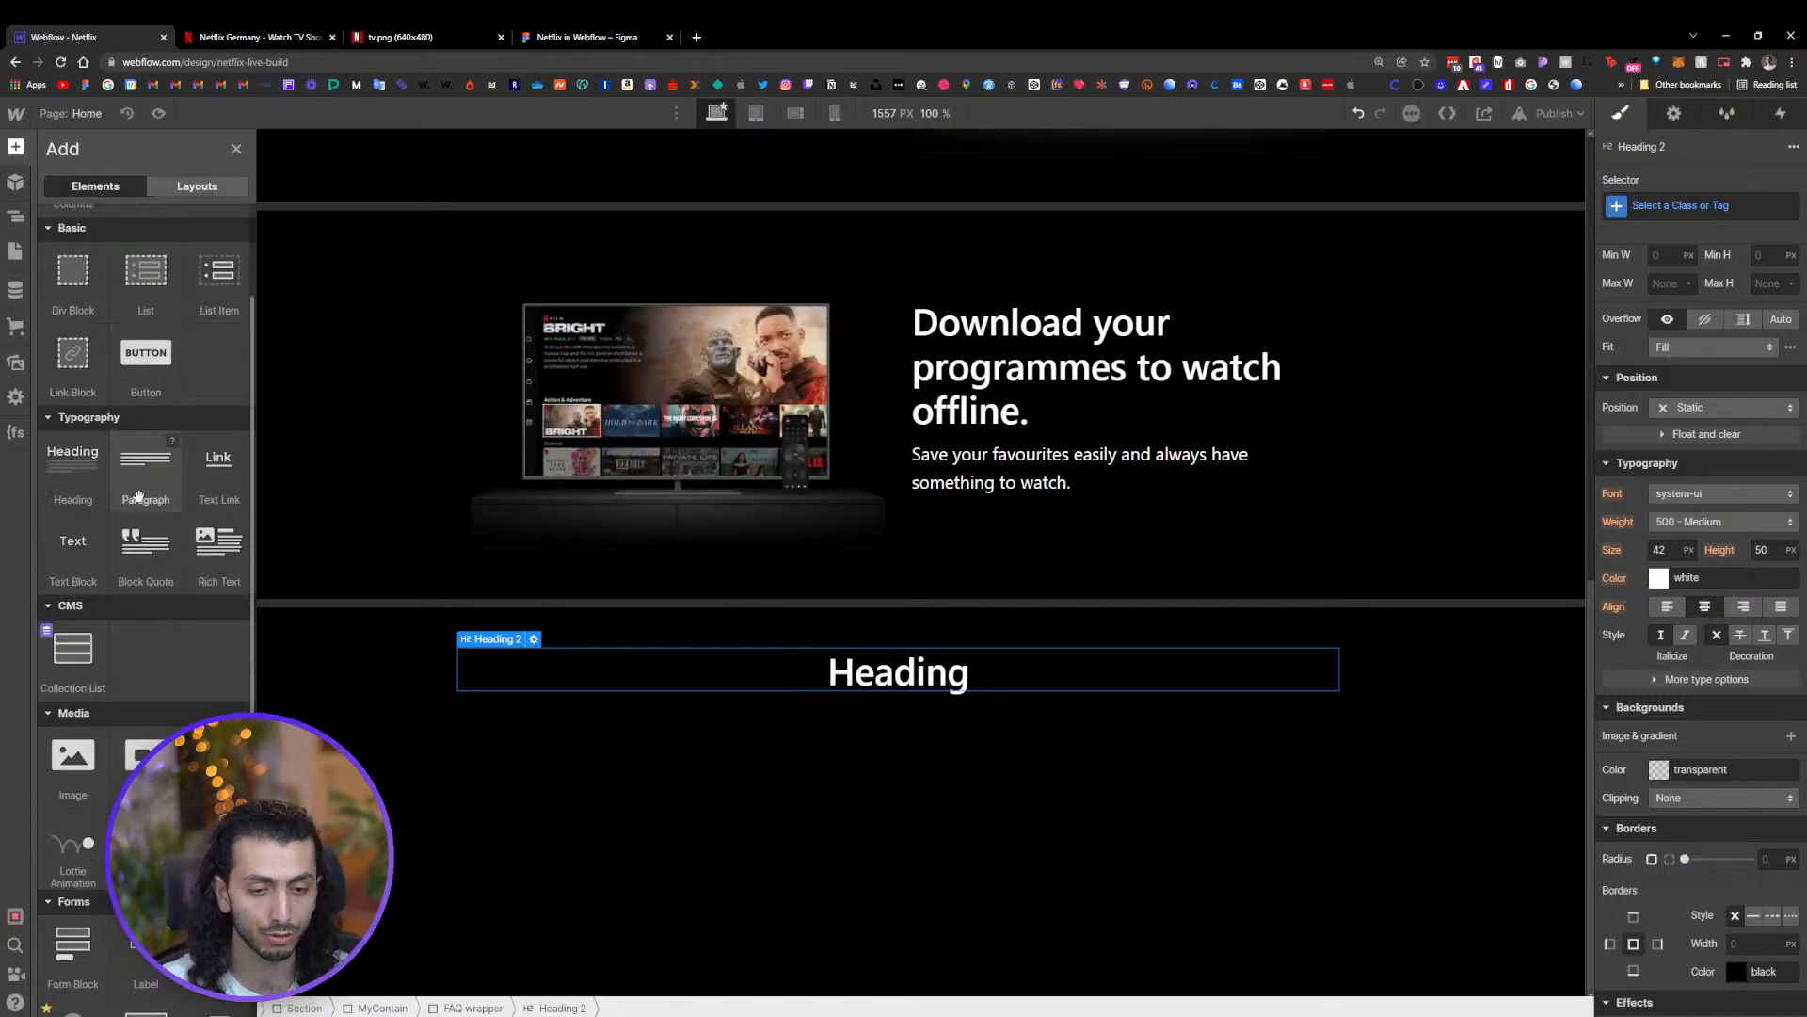
scroll(189, 597, "down", 3)
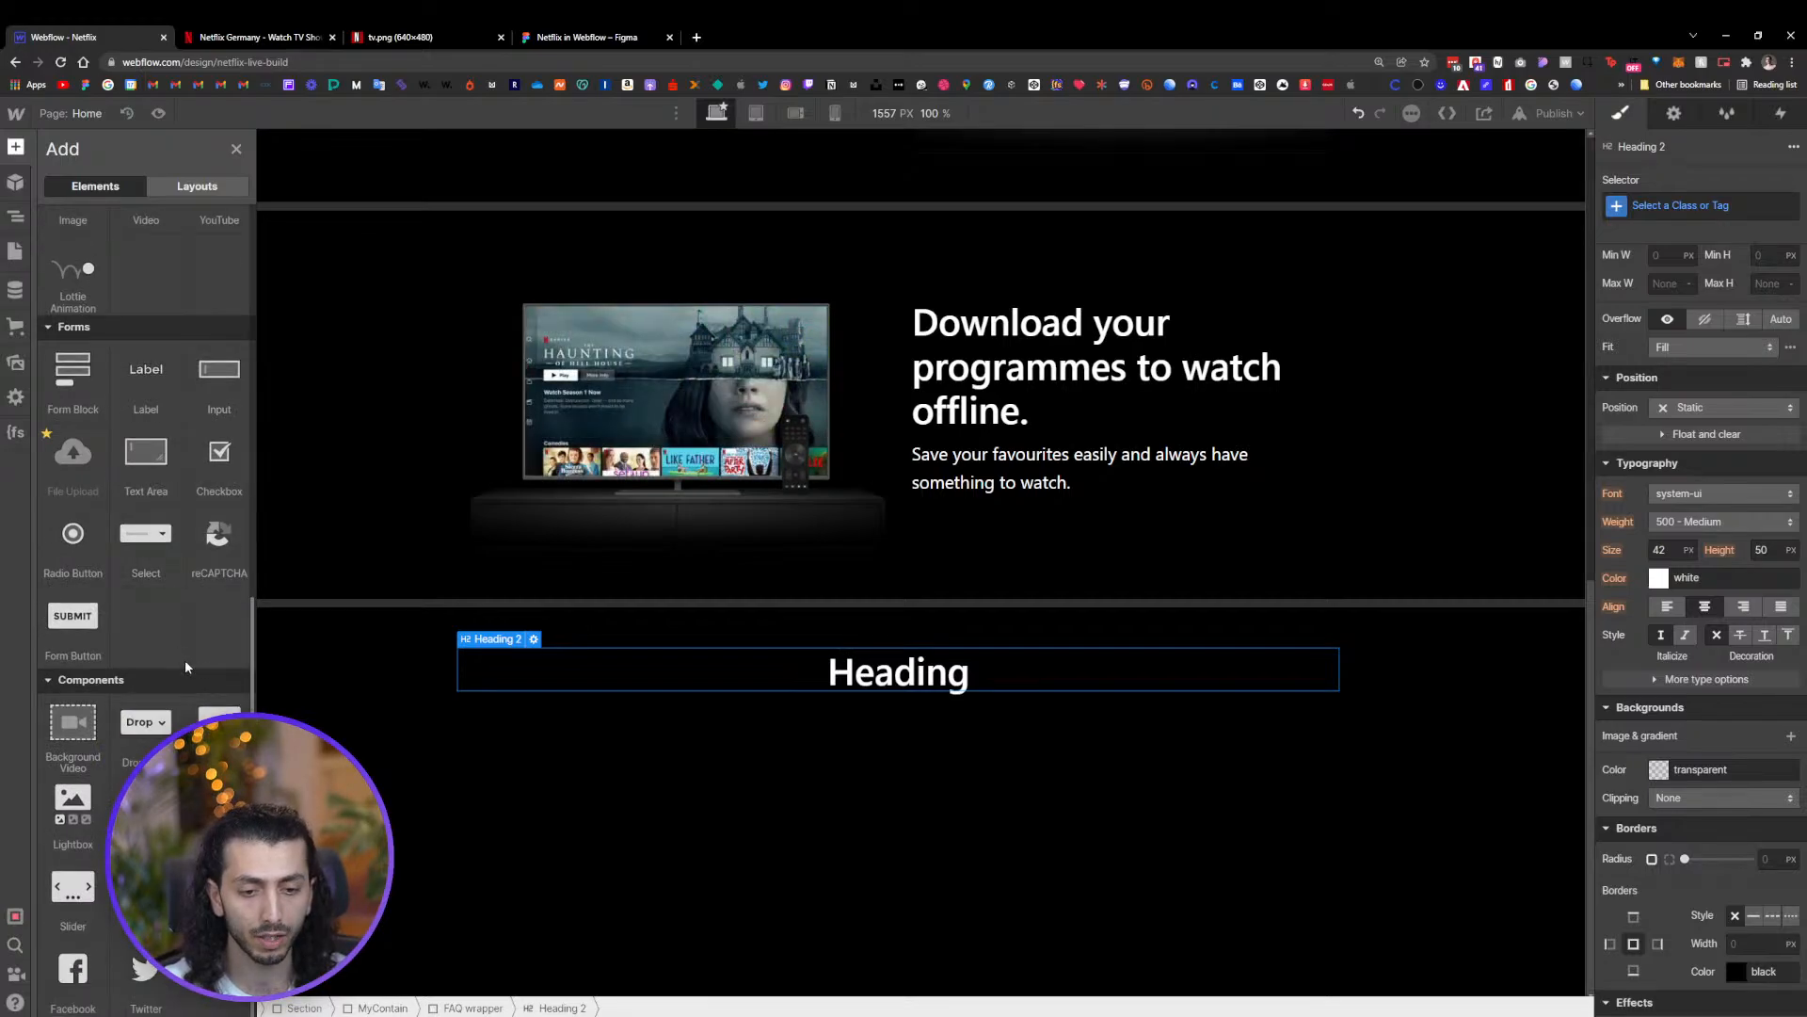
scroll(184, 658, "up", 6)
scroll(194, 625, "up", 2)
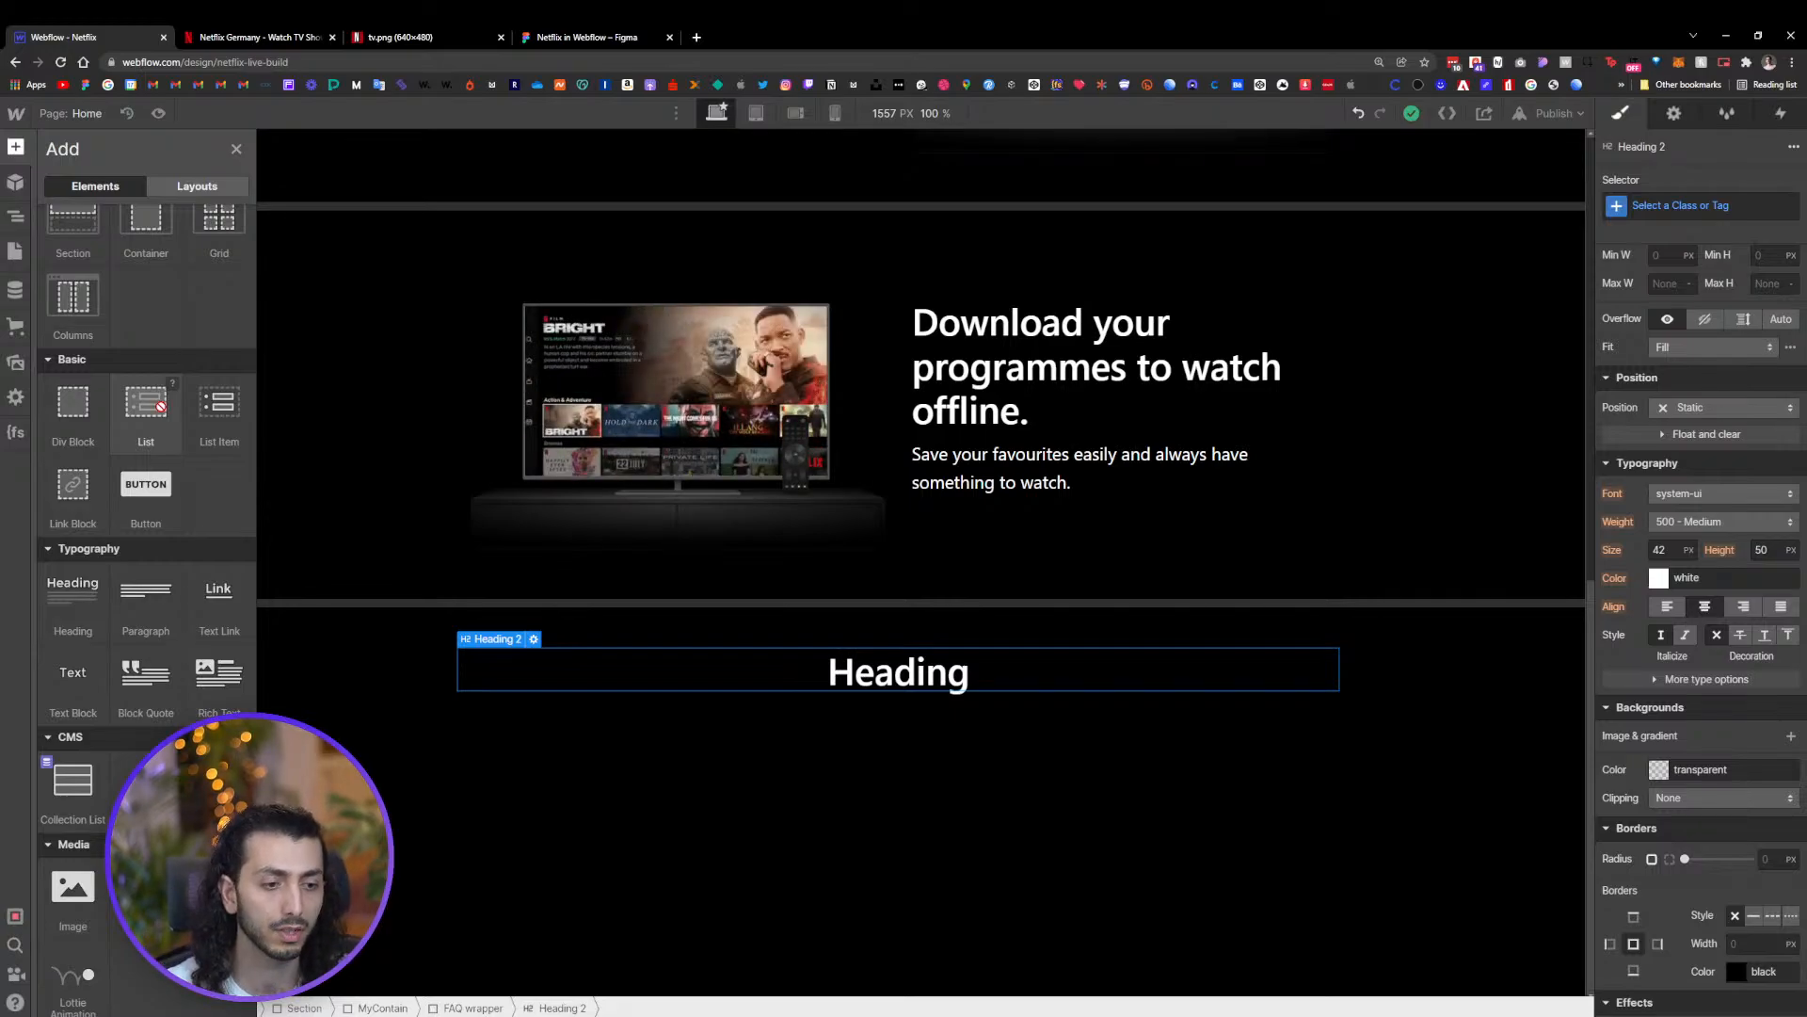
left_click_drag(161, 407, 128, 569)
left_click(864, 739)
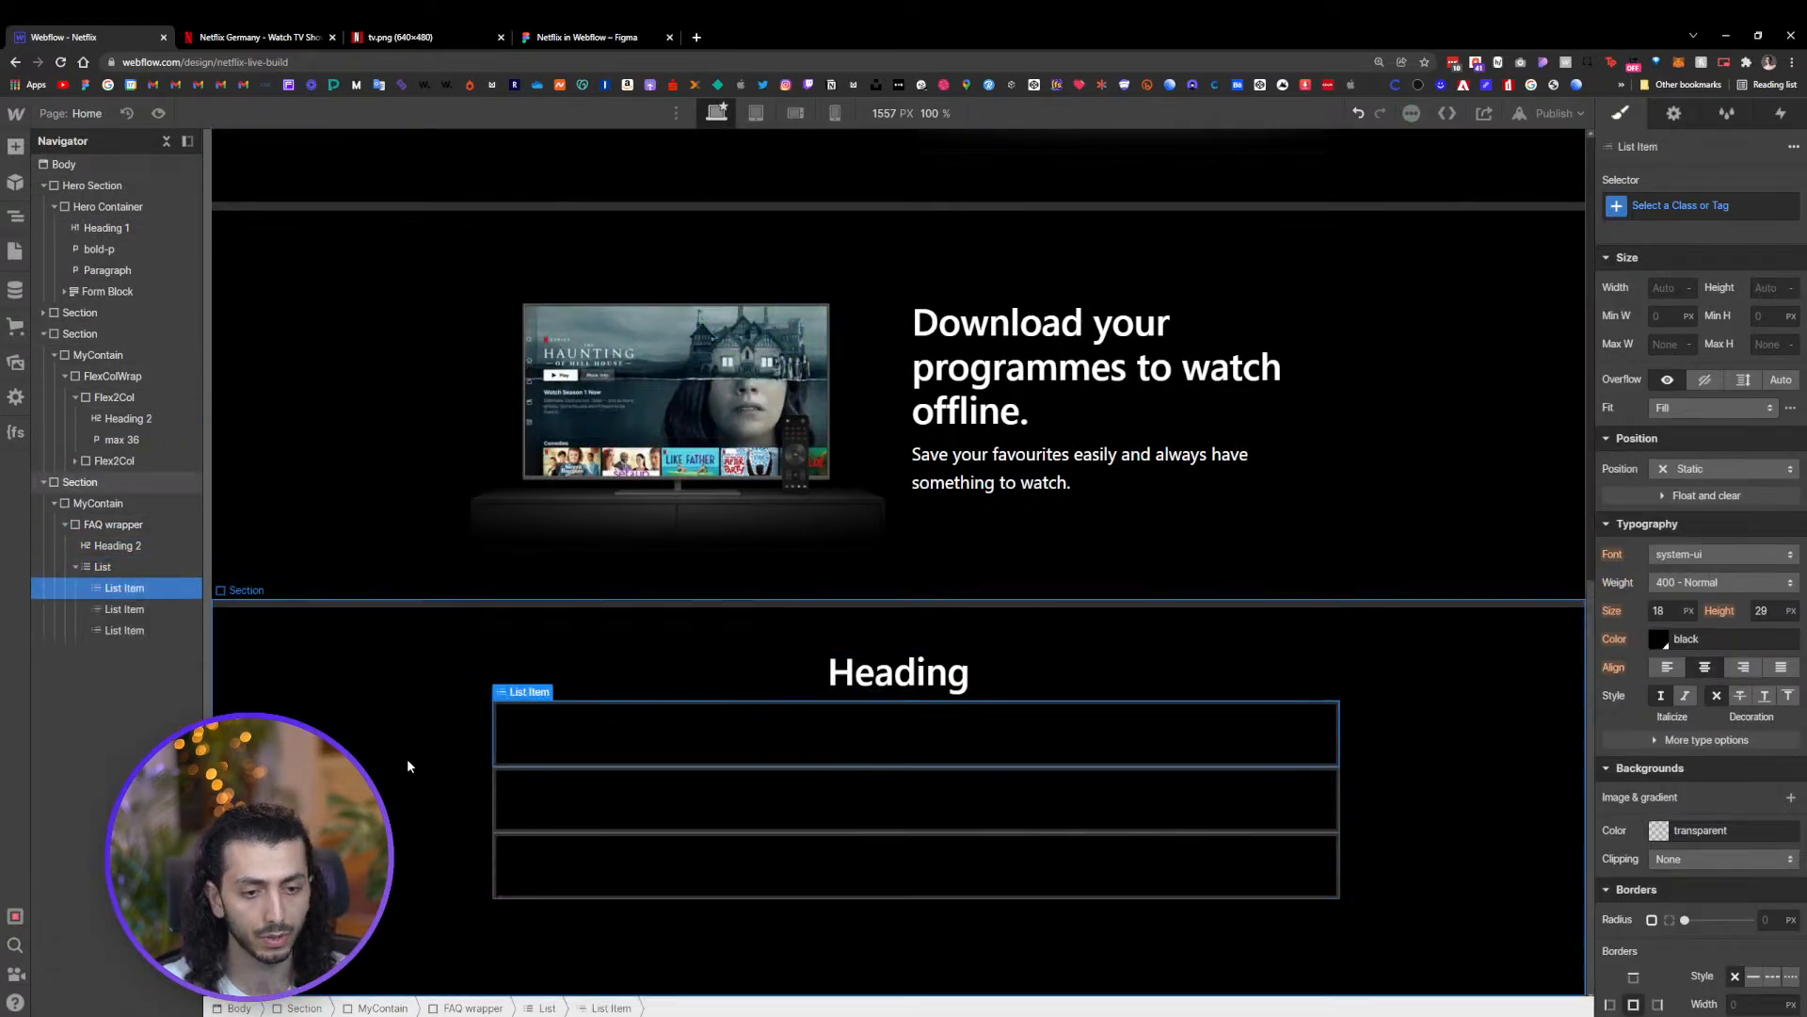
Set the first list item's list style to none and give it the class FAQ List Item
left_click(119, 570)
left_click(120, 589)
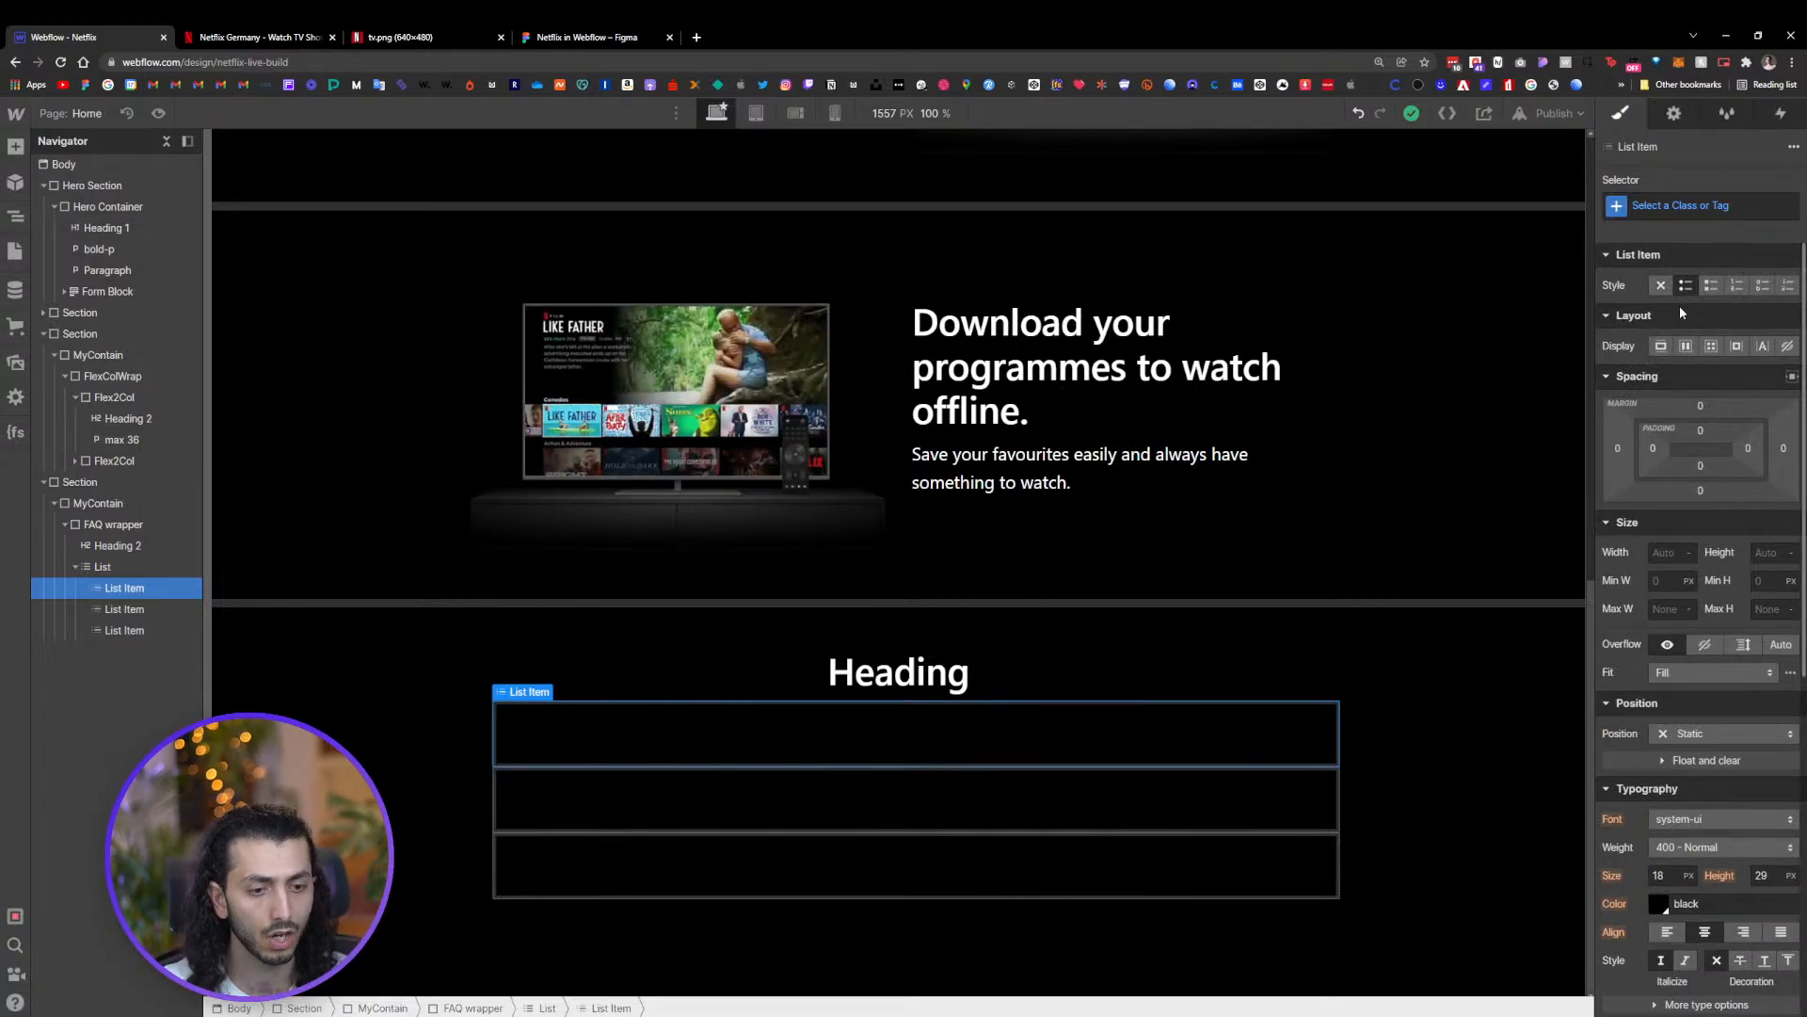
left_click(1661, 287)
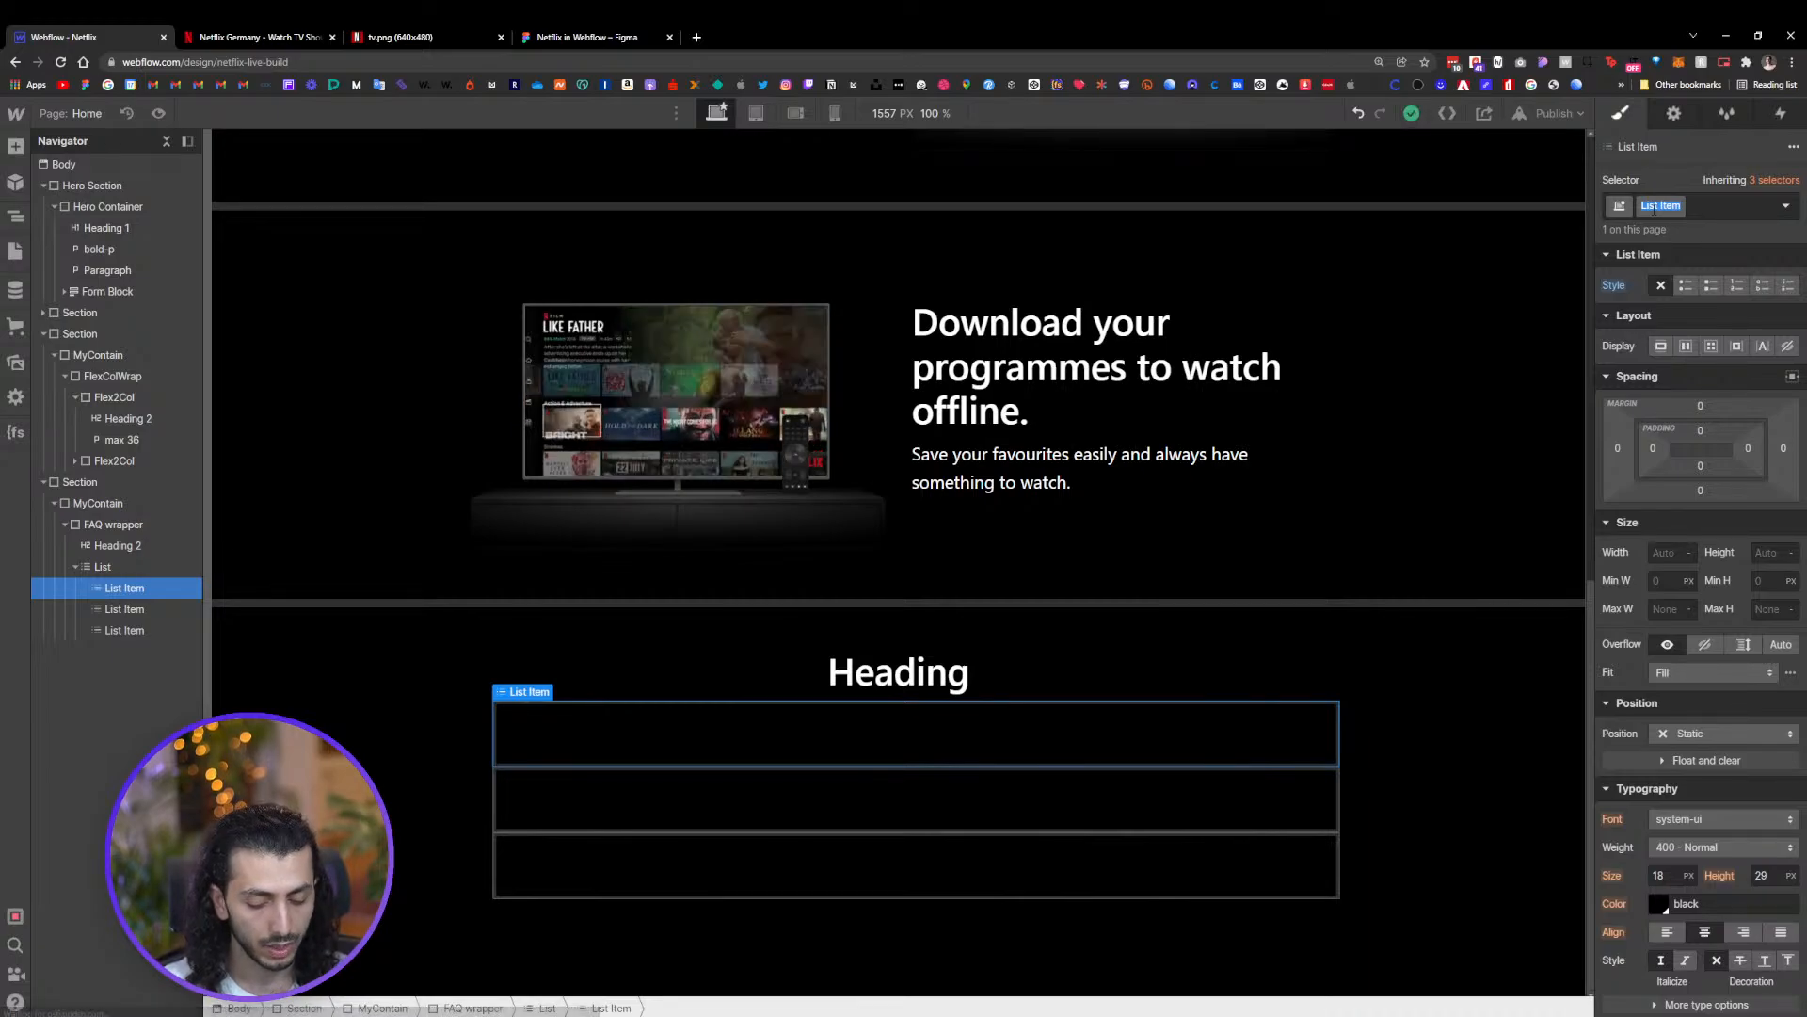
type("fa")
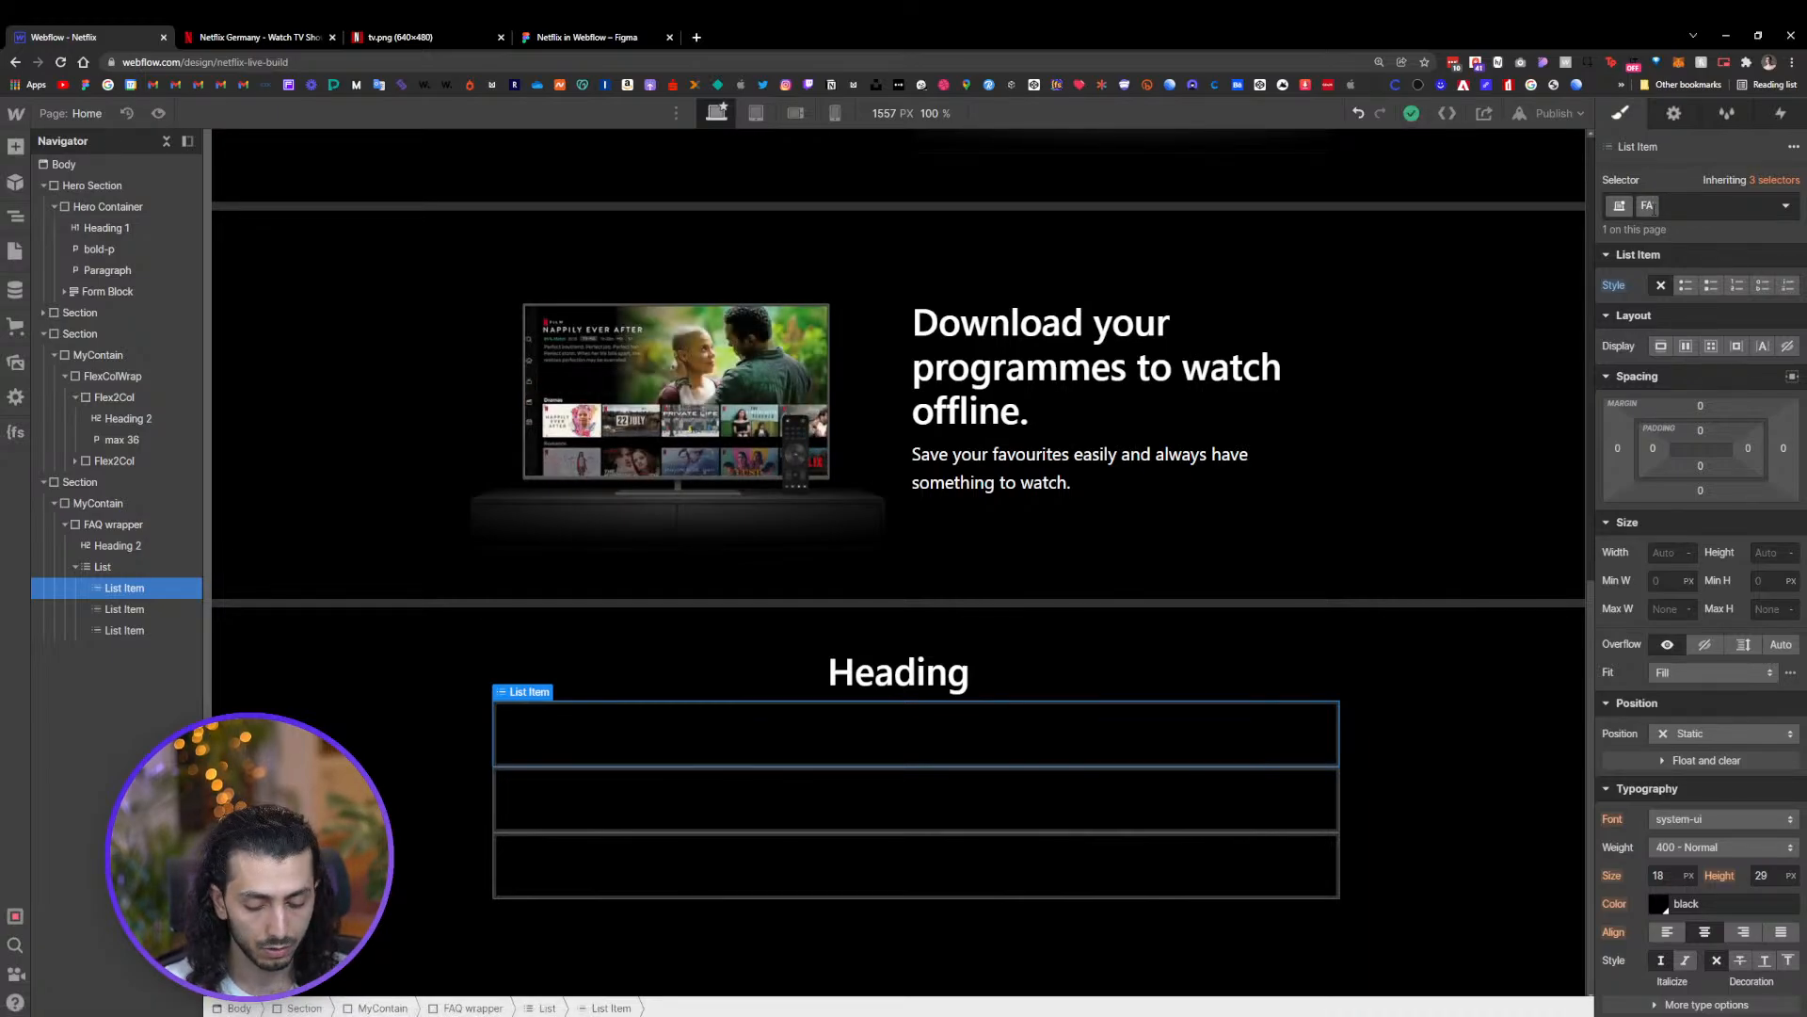
type("Q LI")
key("BackSpace")
key("BackSpace")
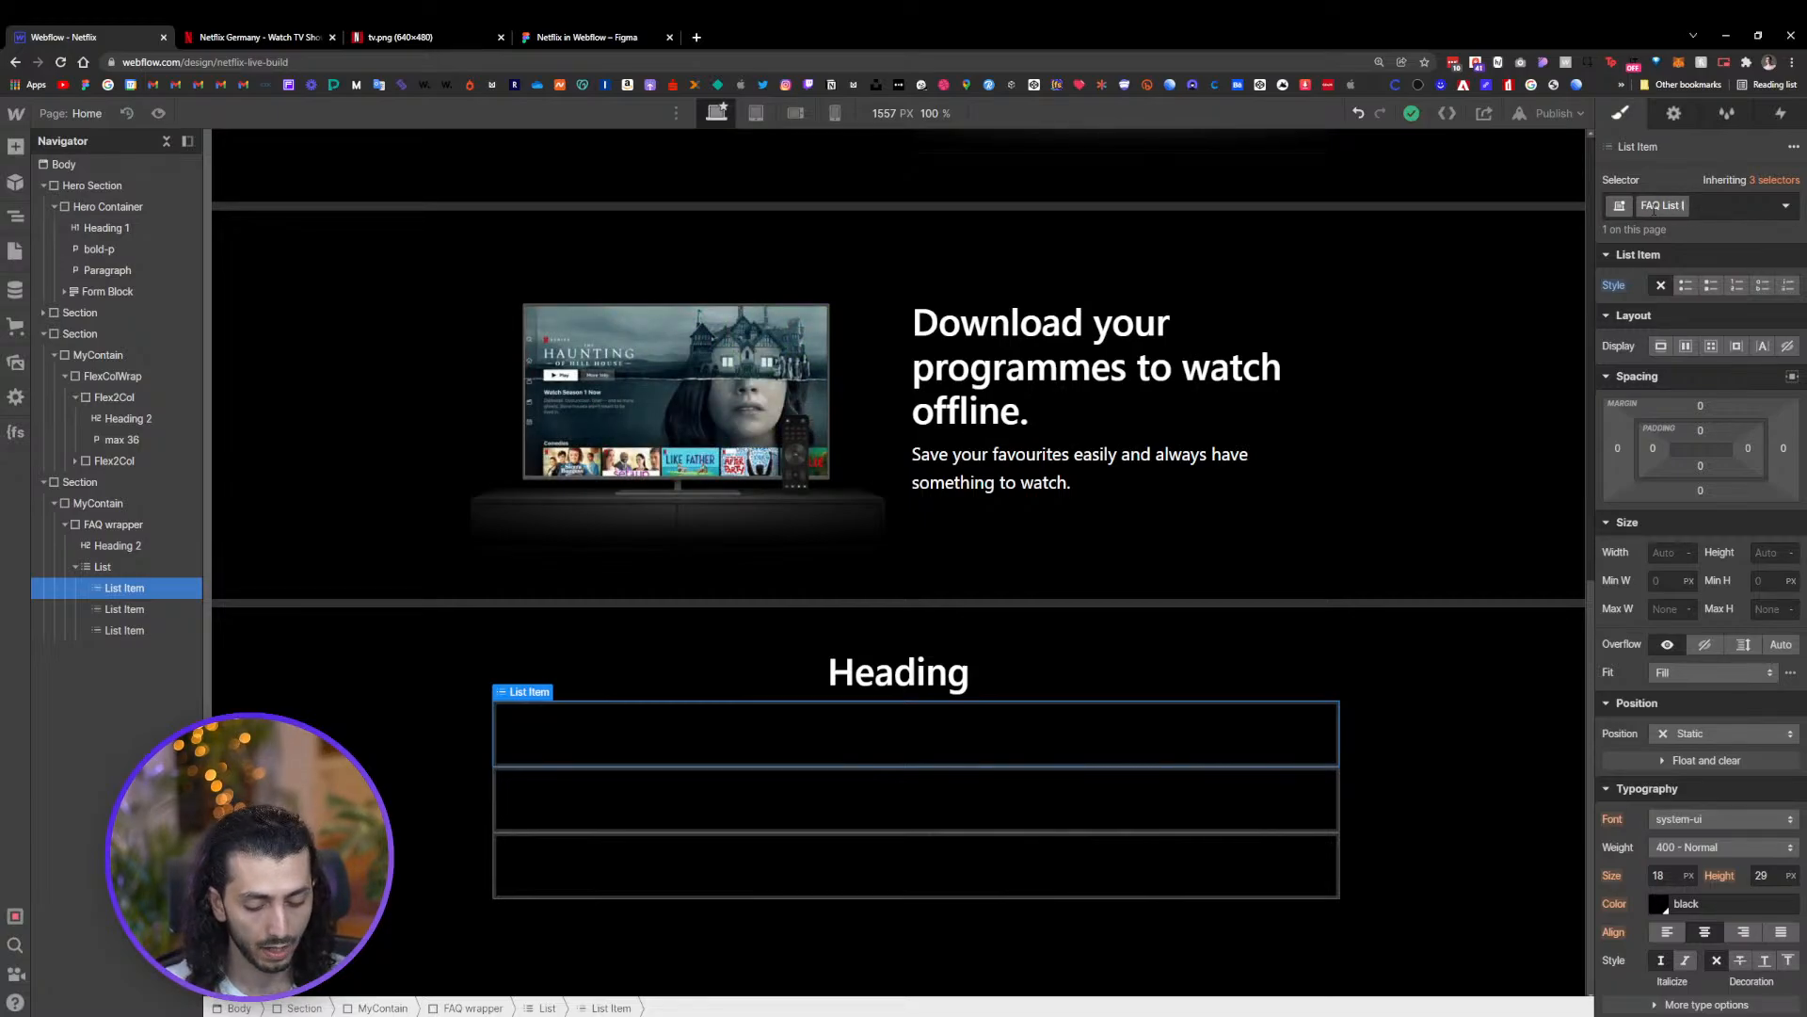
key("Return")
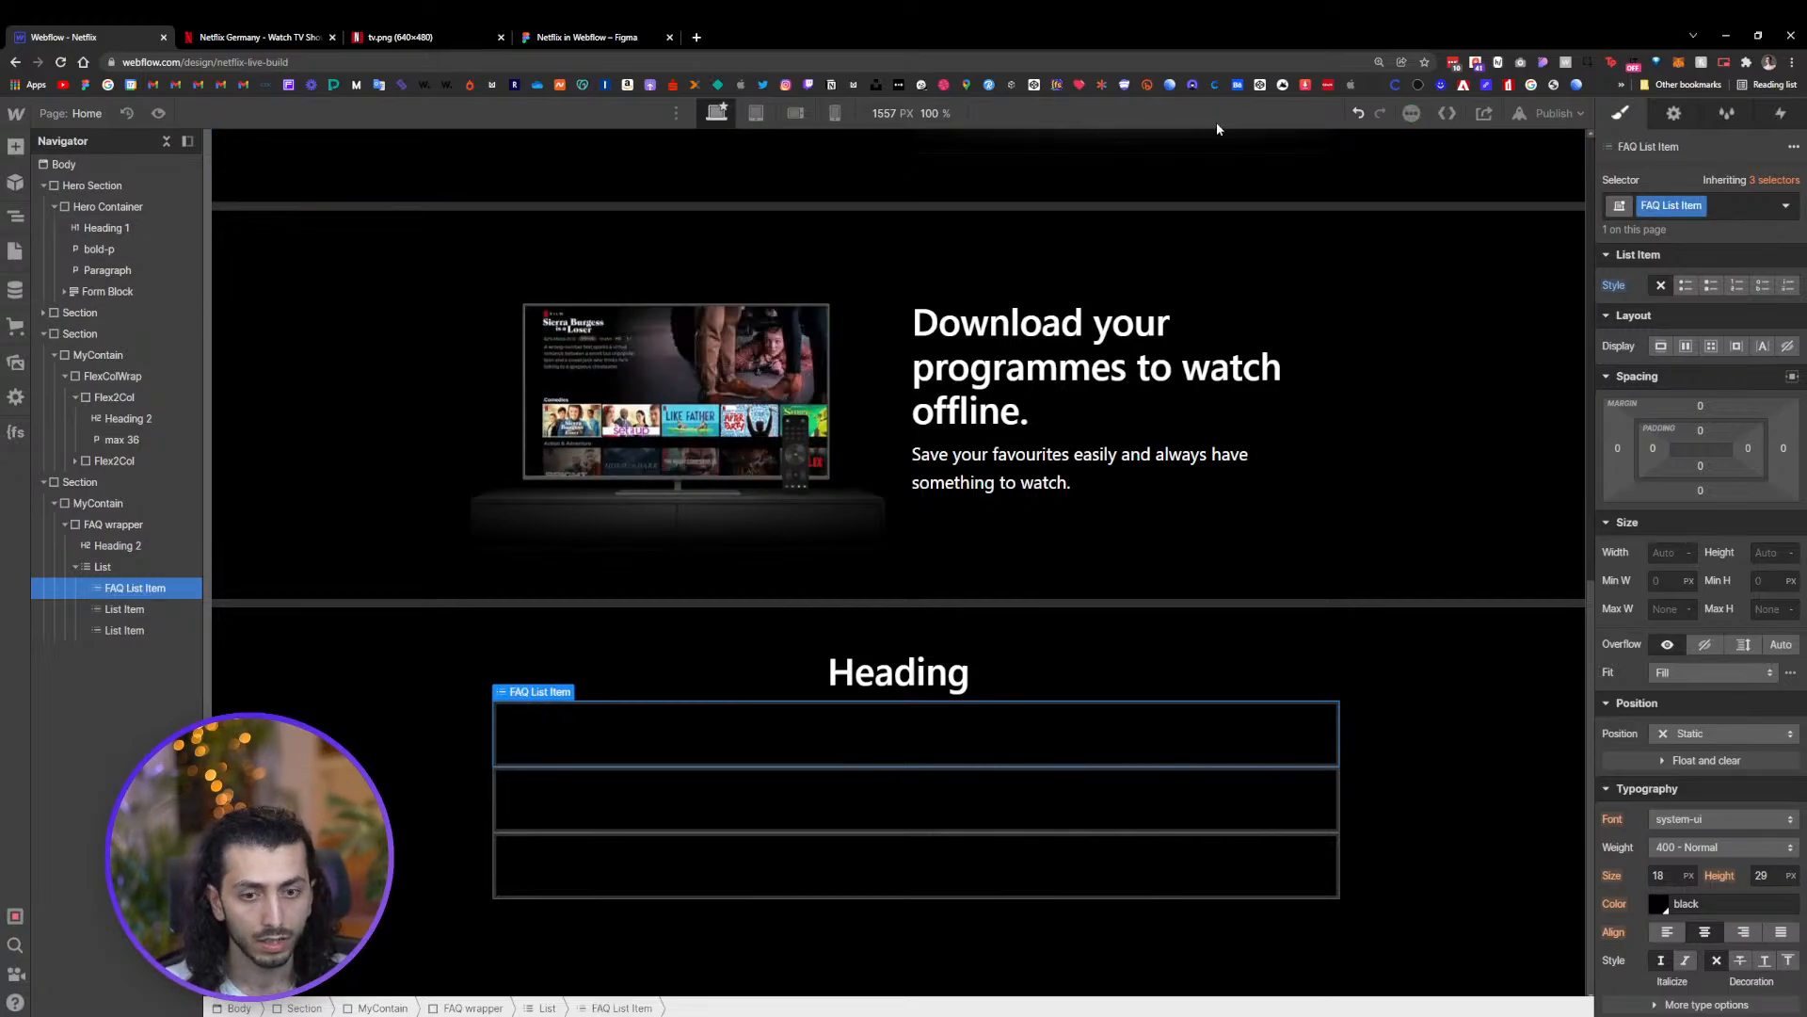
Give the list inside the FAQ wrapper the class FAQ List
left_click(102, 566)
left_click(1661, 206)
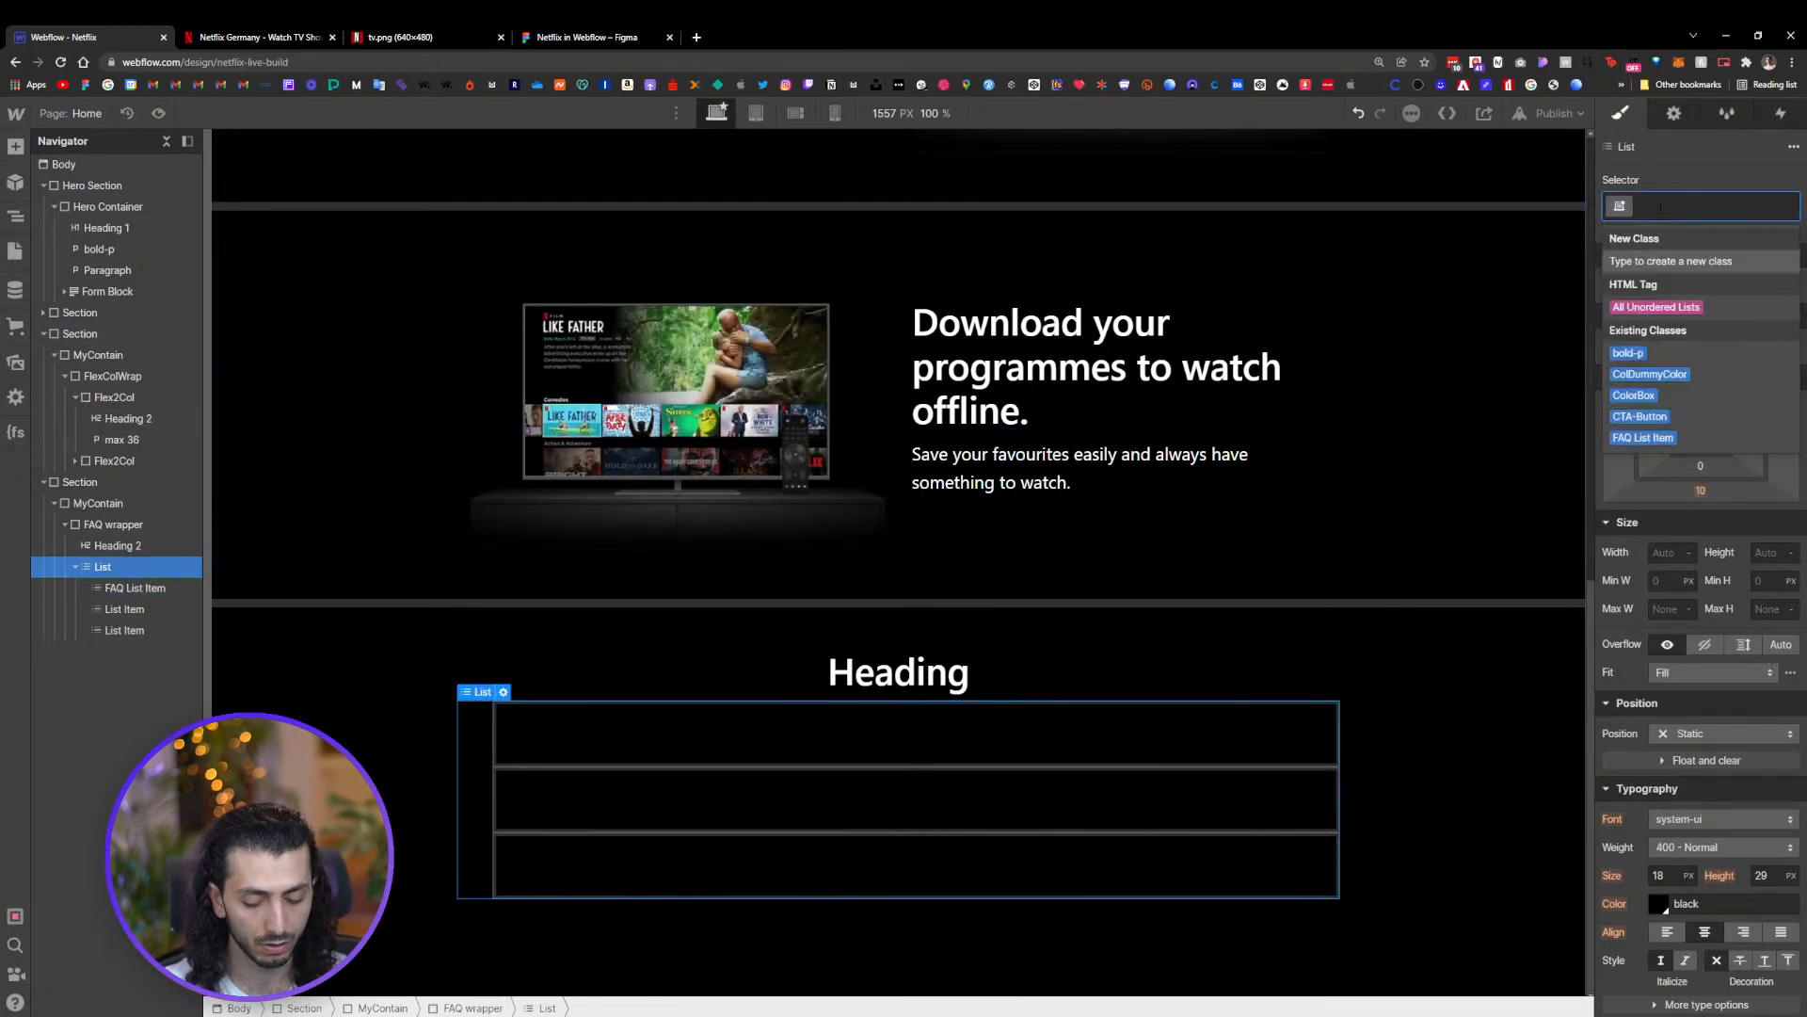
type("FAQ L")
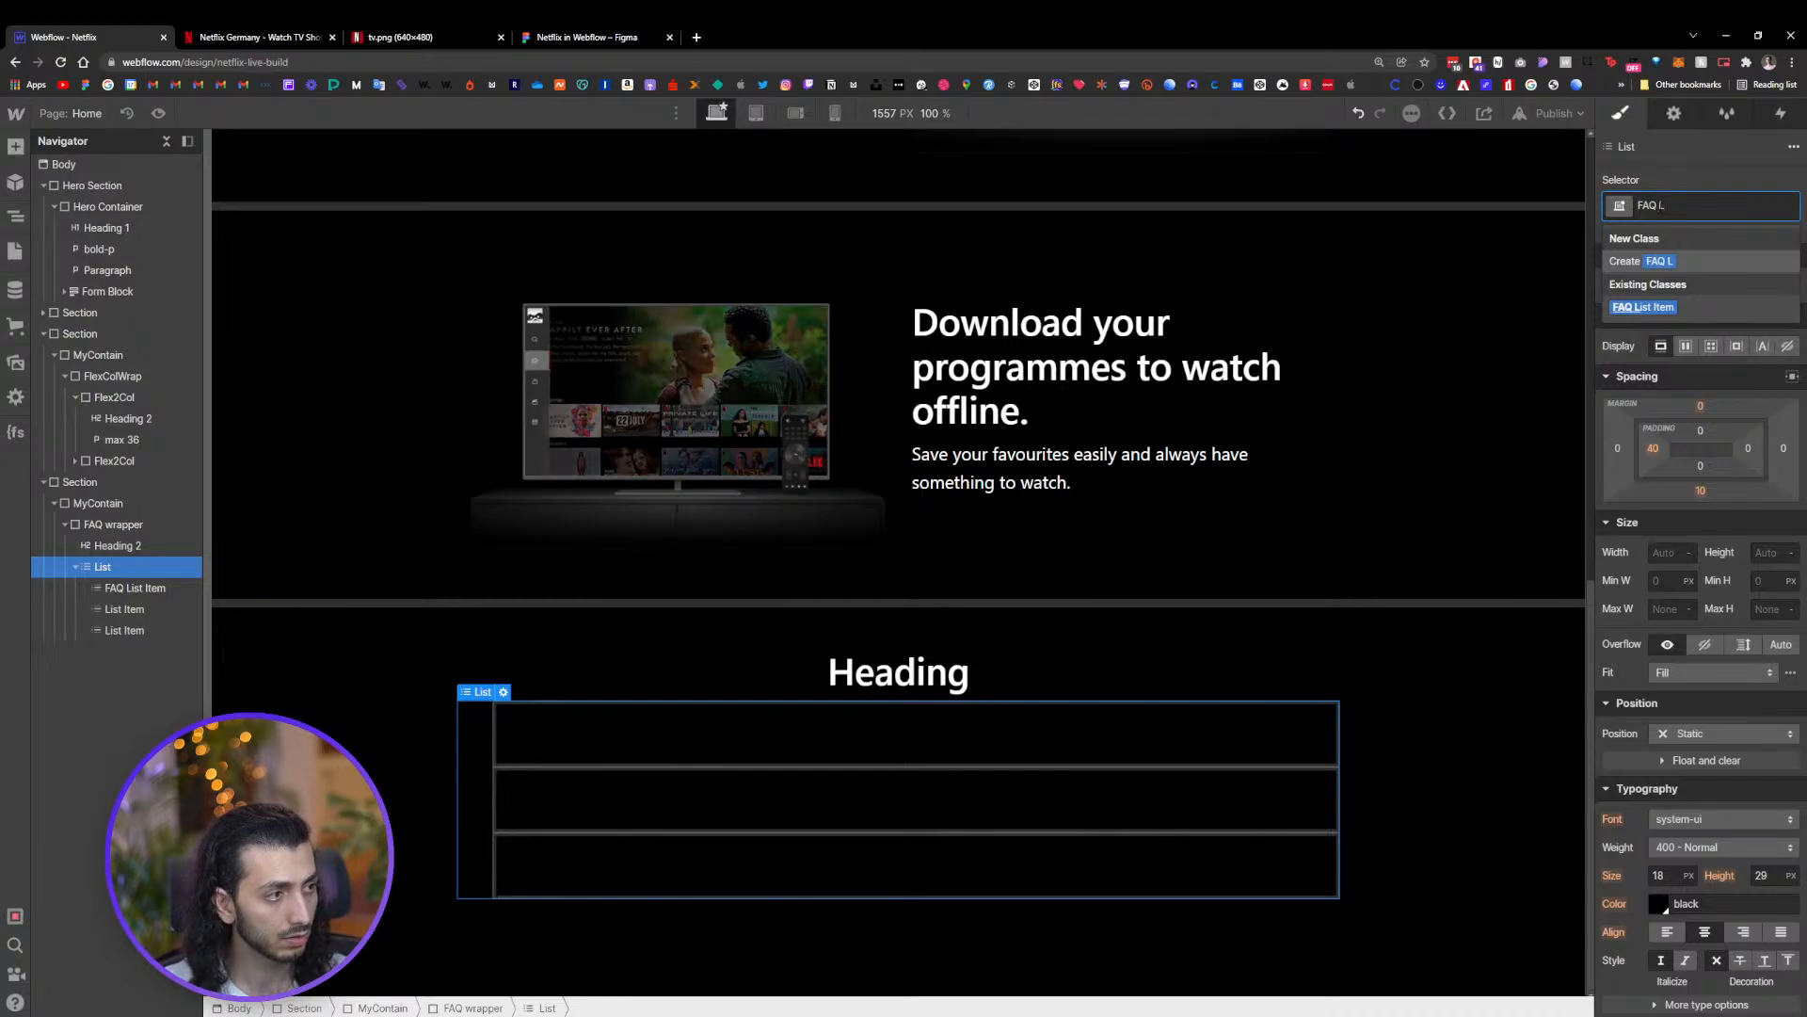
type("ist")
key("Return")
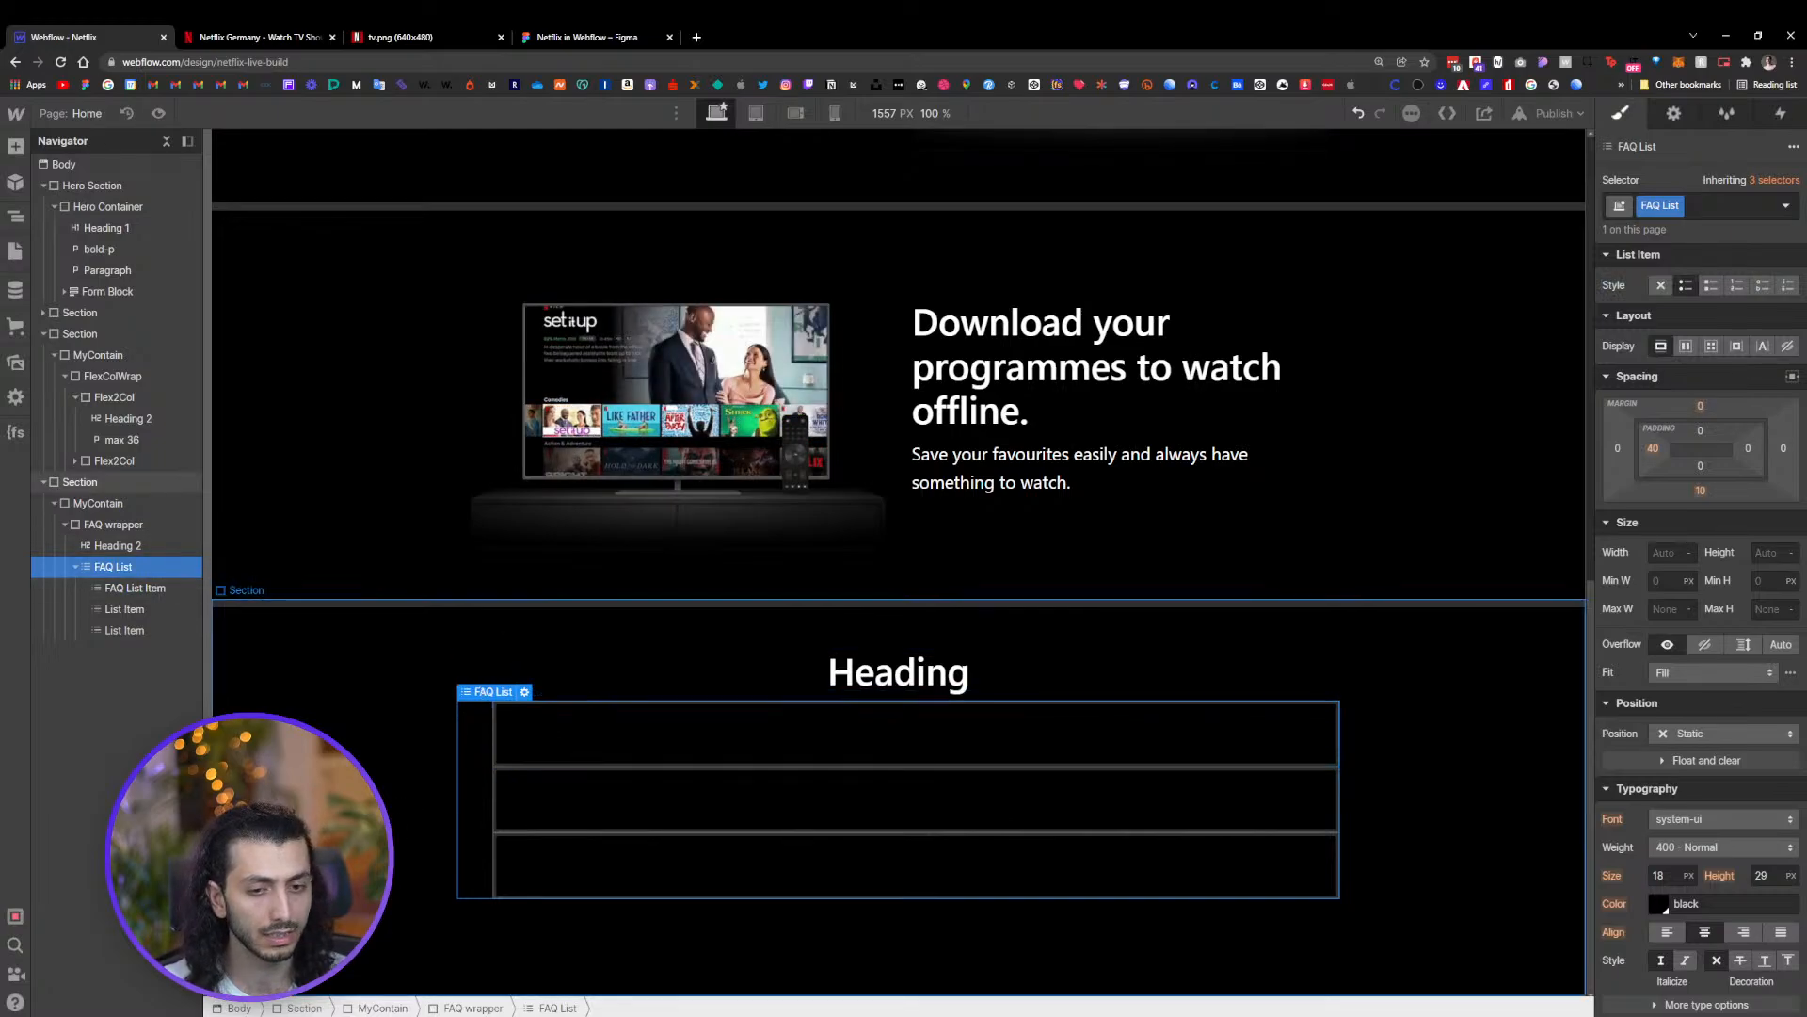
Set the FAQ List's left padding to 0 px and open its bottom margin setting
left_click(1654, 453)
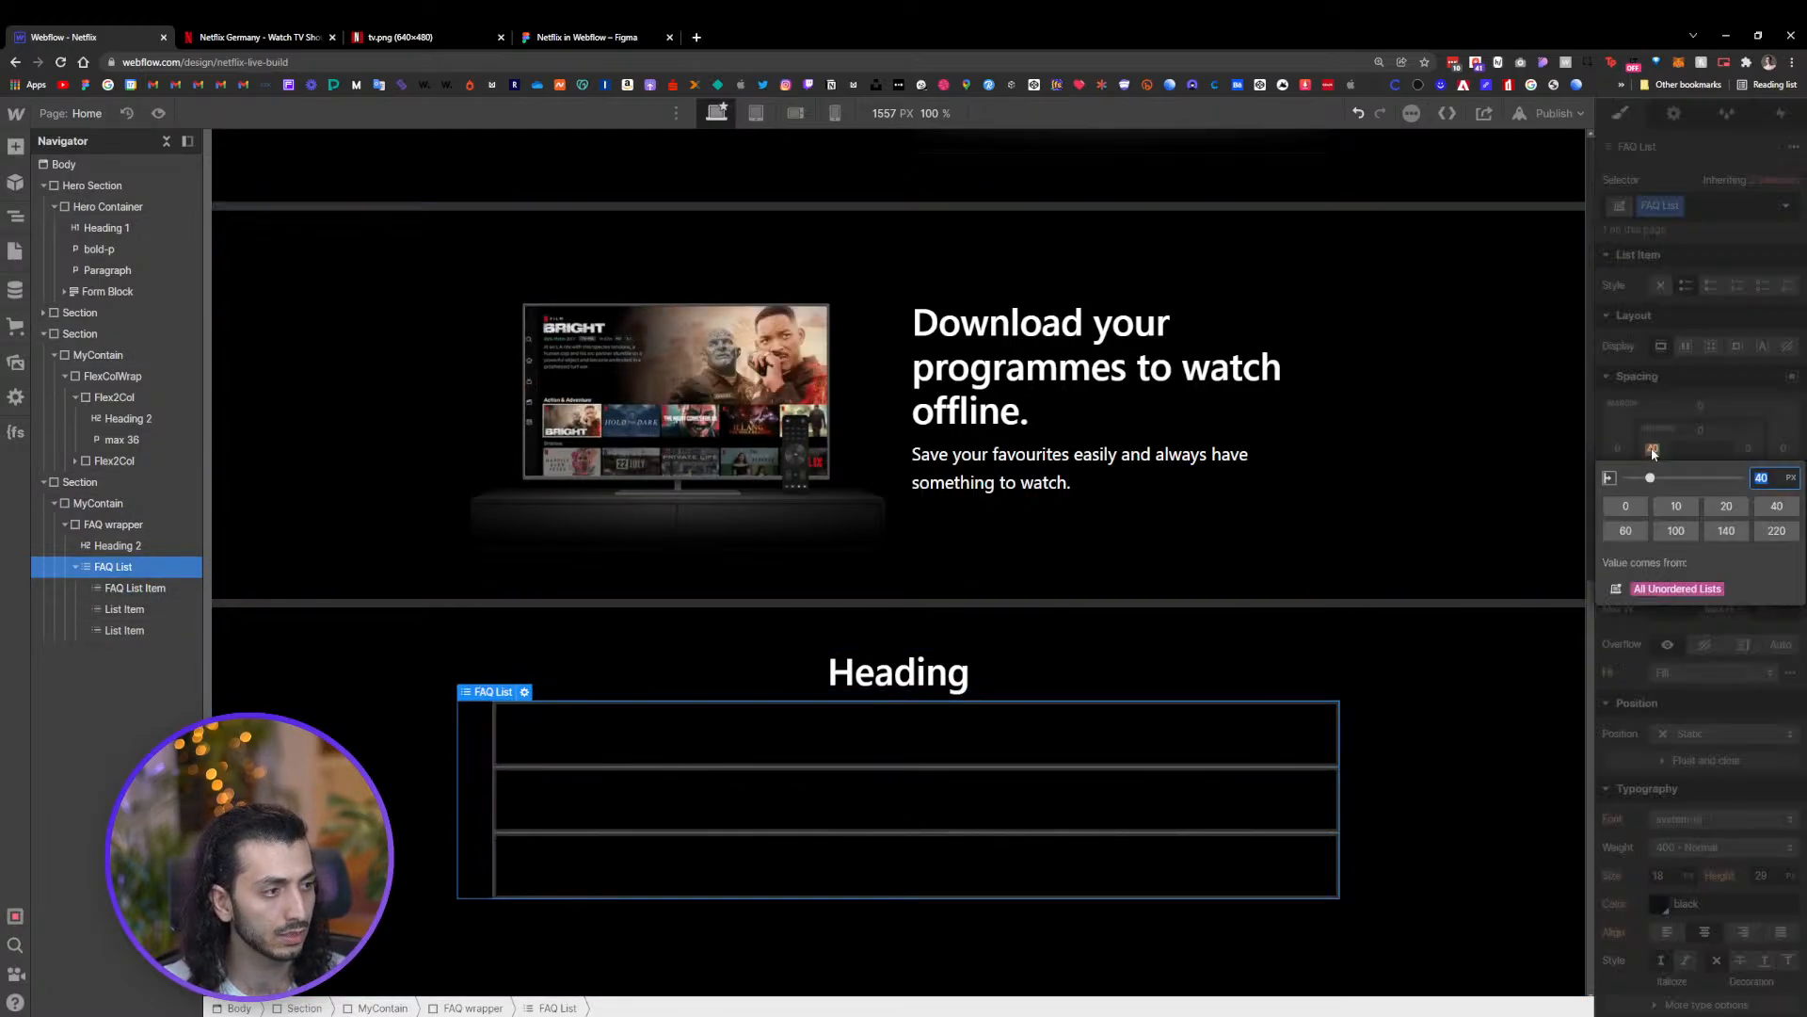
left_click(1628, 505)
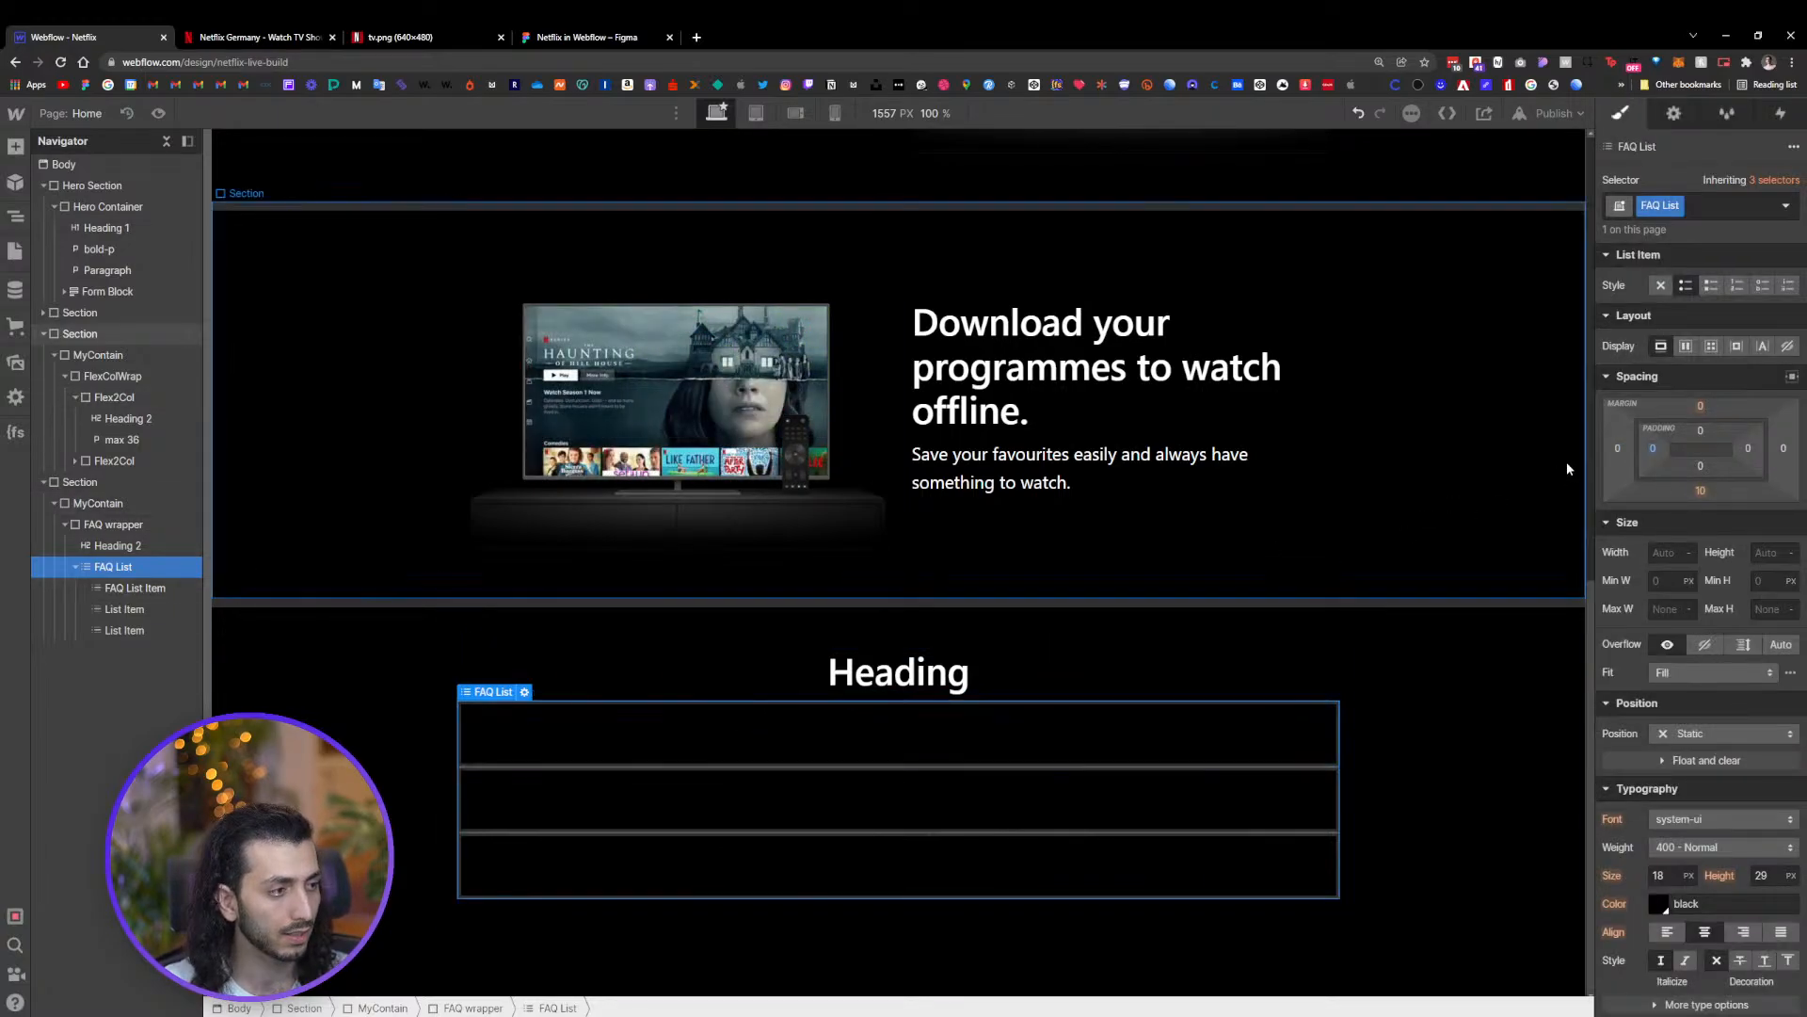
left_click(1701, 491)
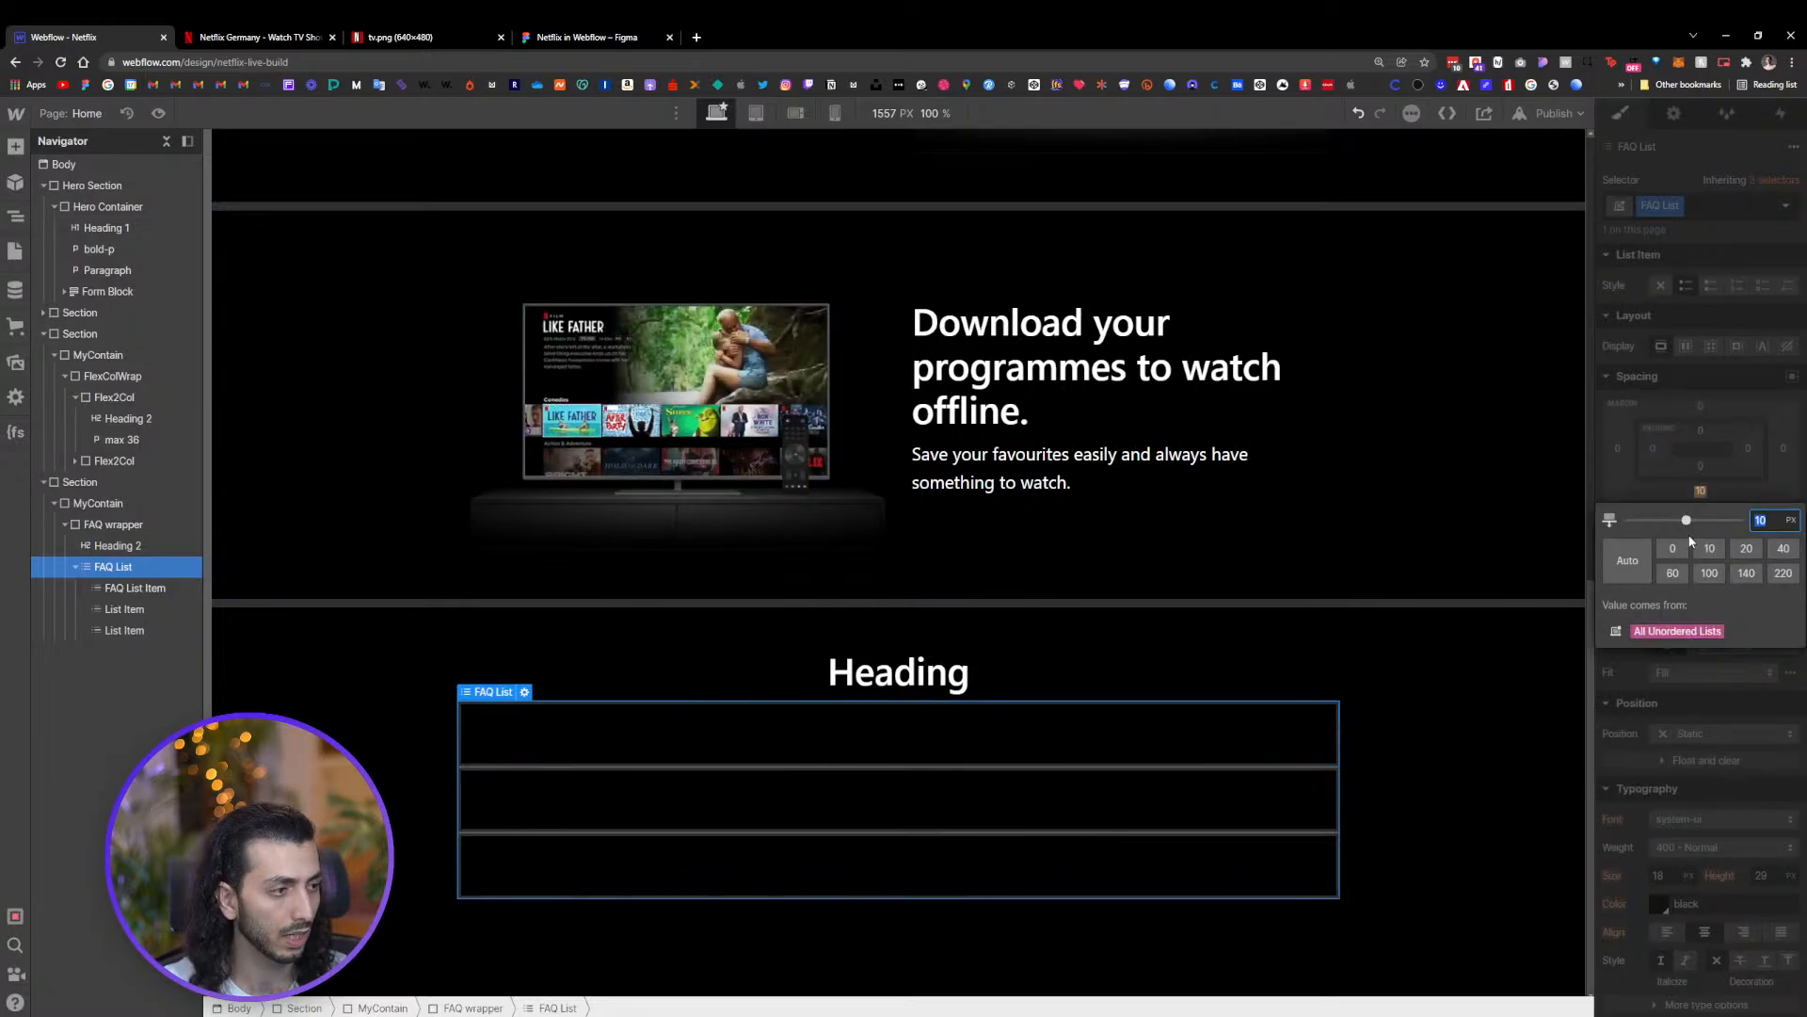
Delete the two extra list items so only the FAQ List Item remains
left_click(139, 612)
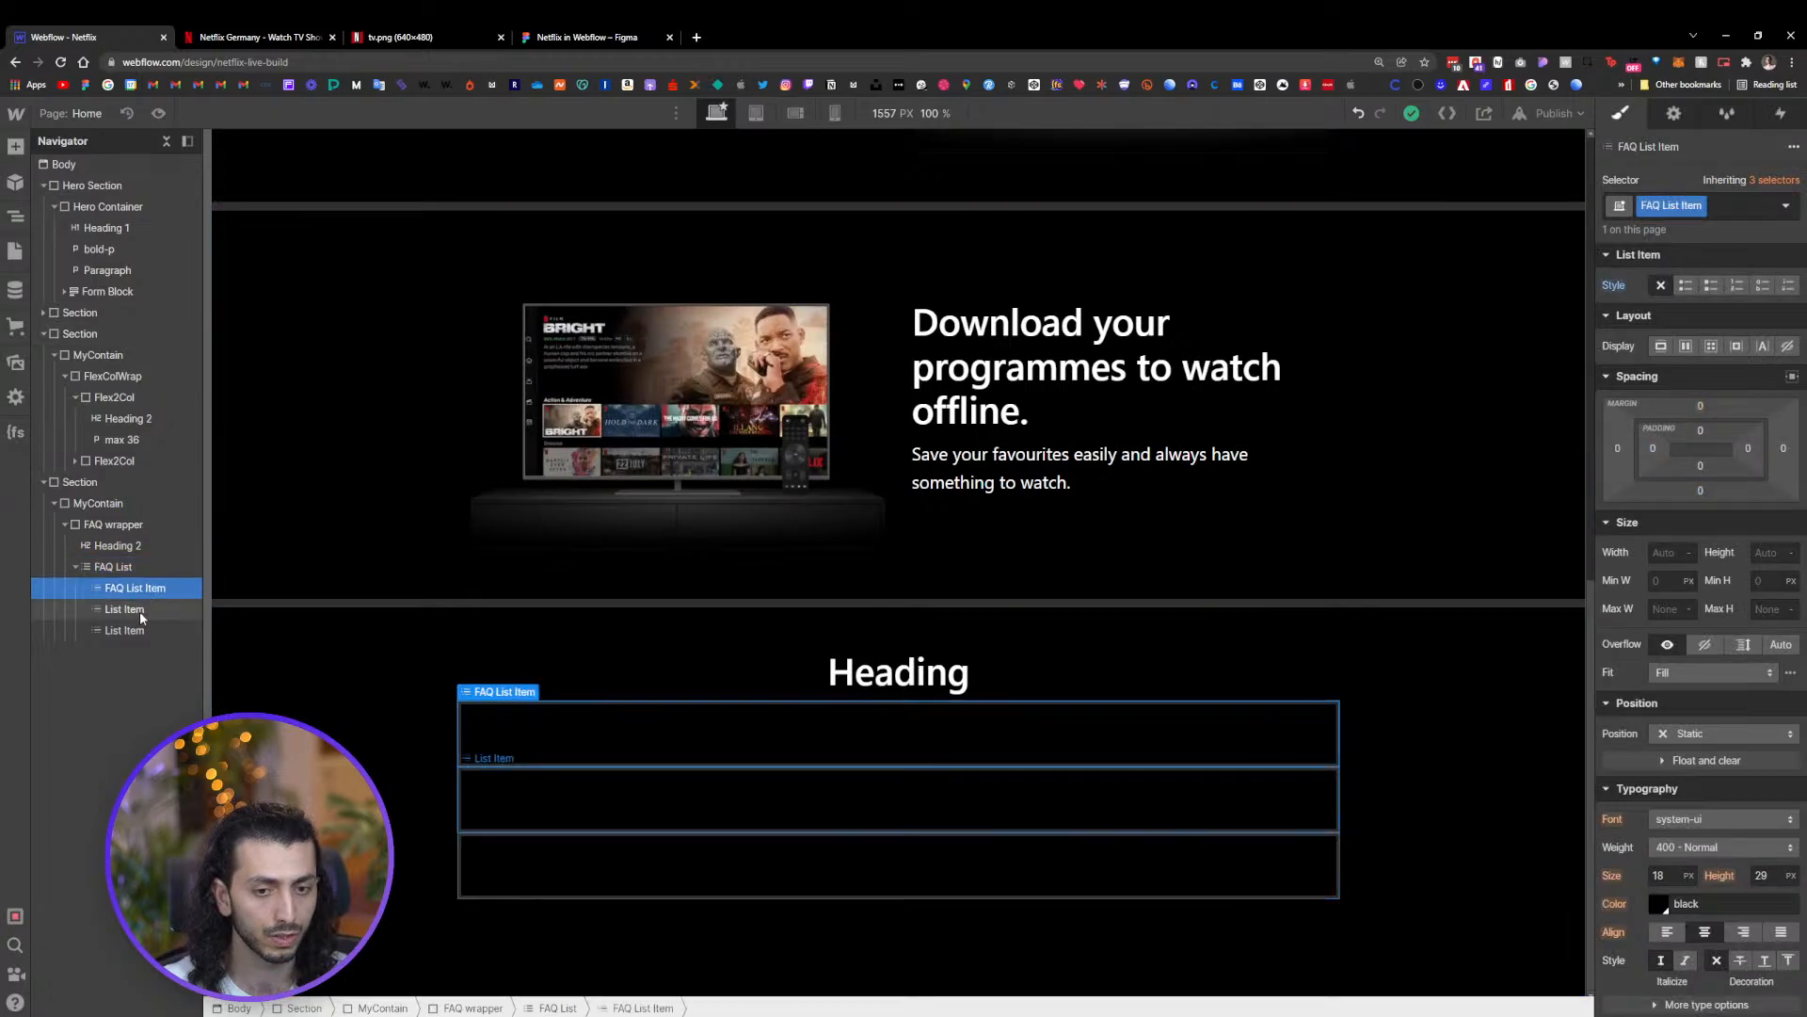
key("Delete")
key("Delete")
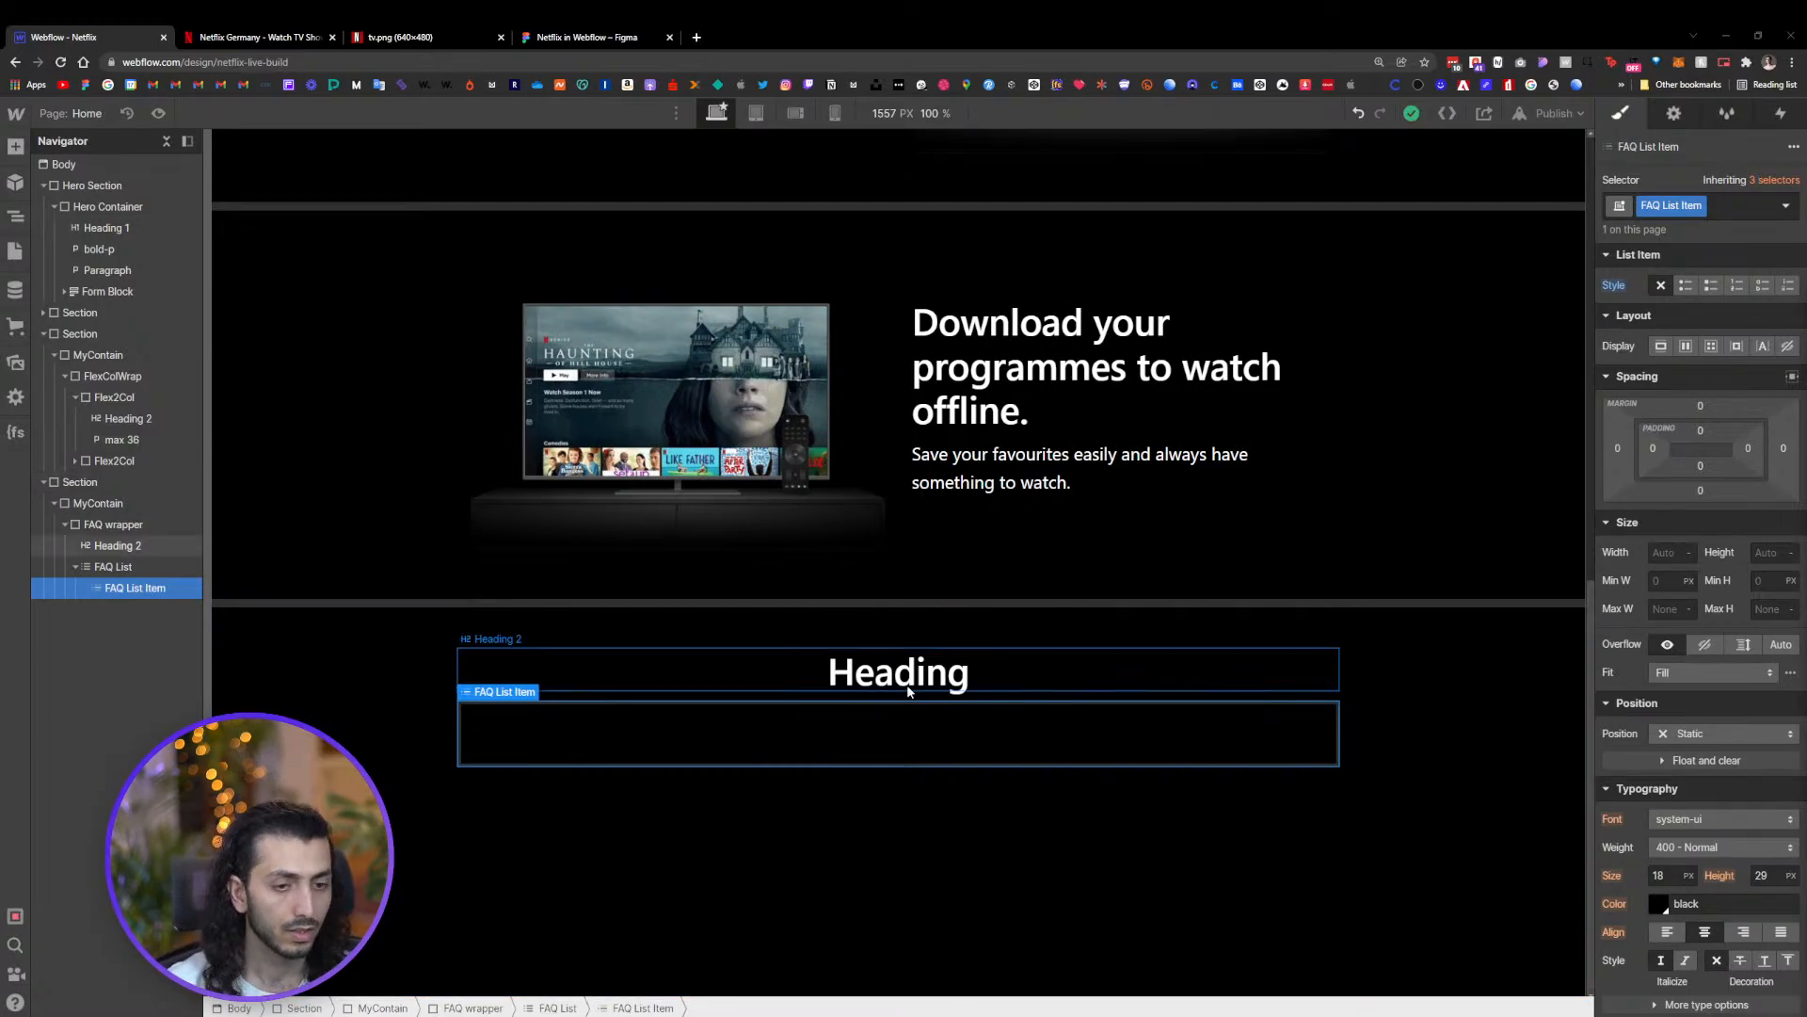
Inspect the FAQ list markup on the live Netflix site
left_click(123, 568)
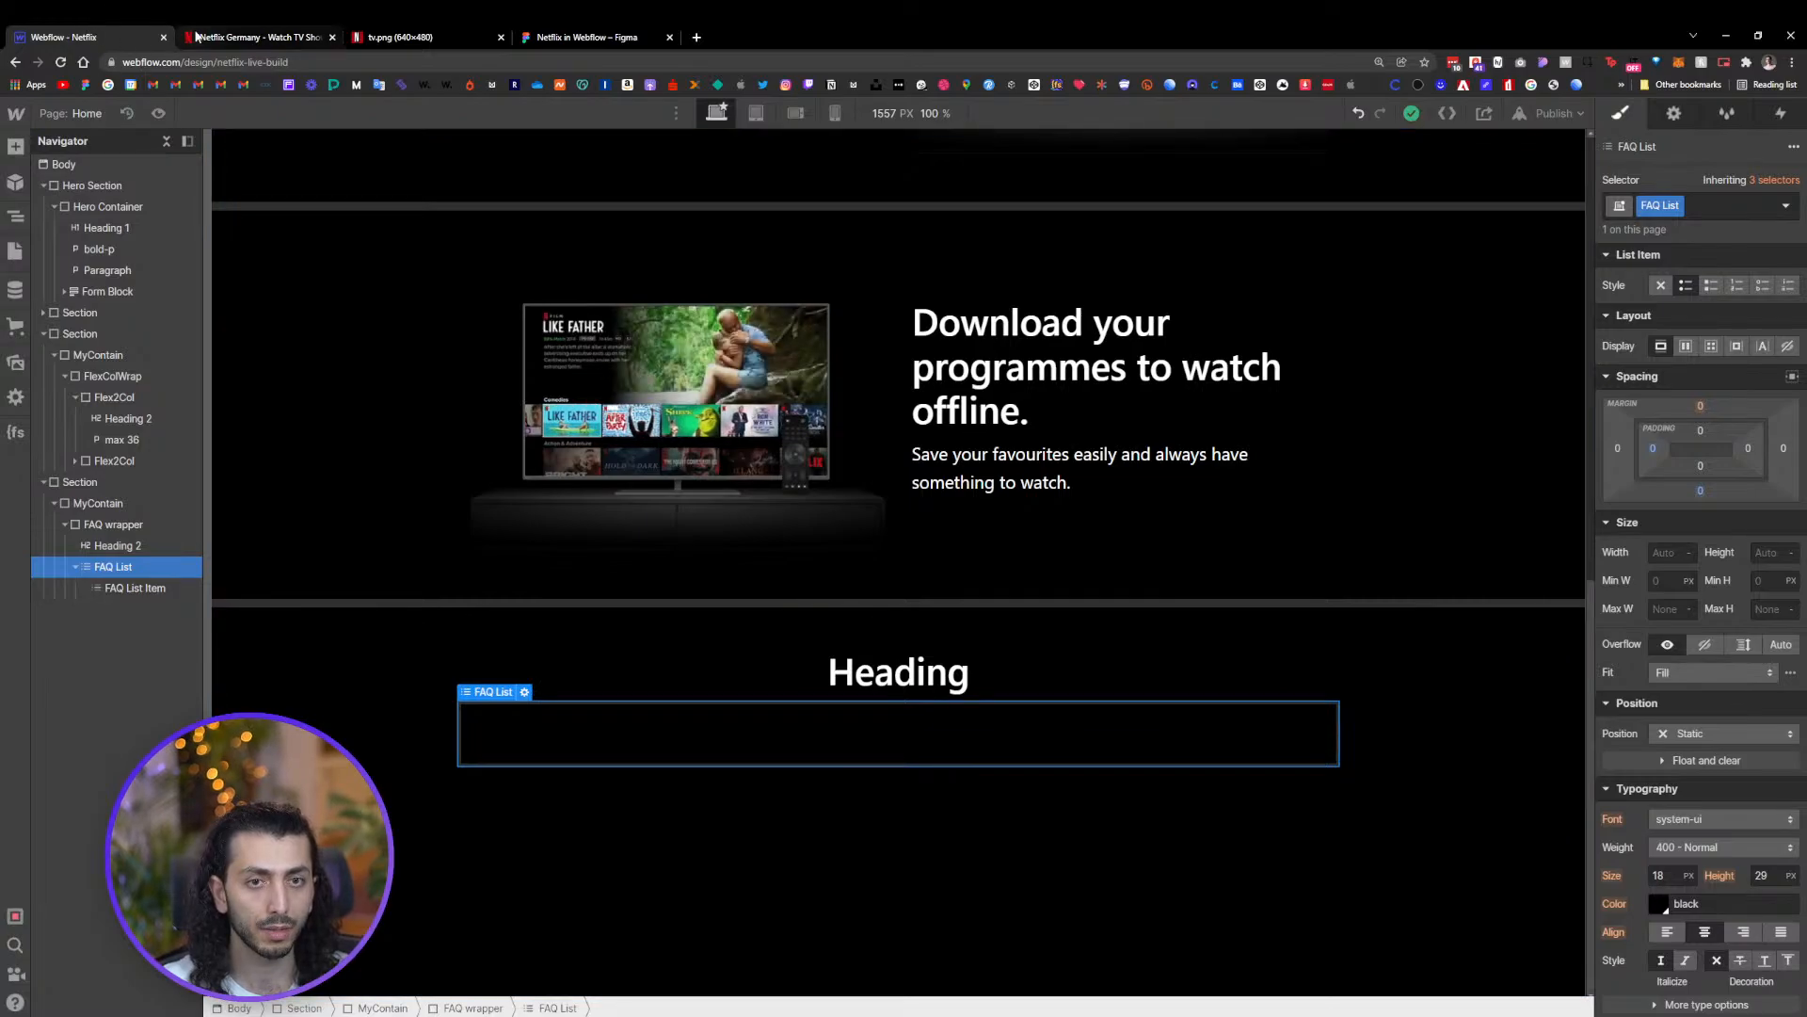
left_click(255, 36)
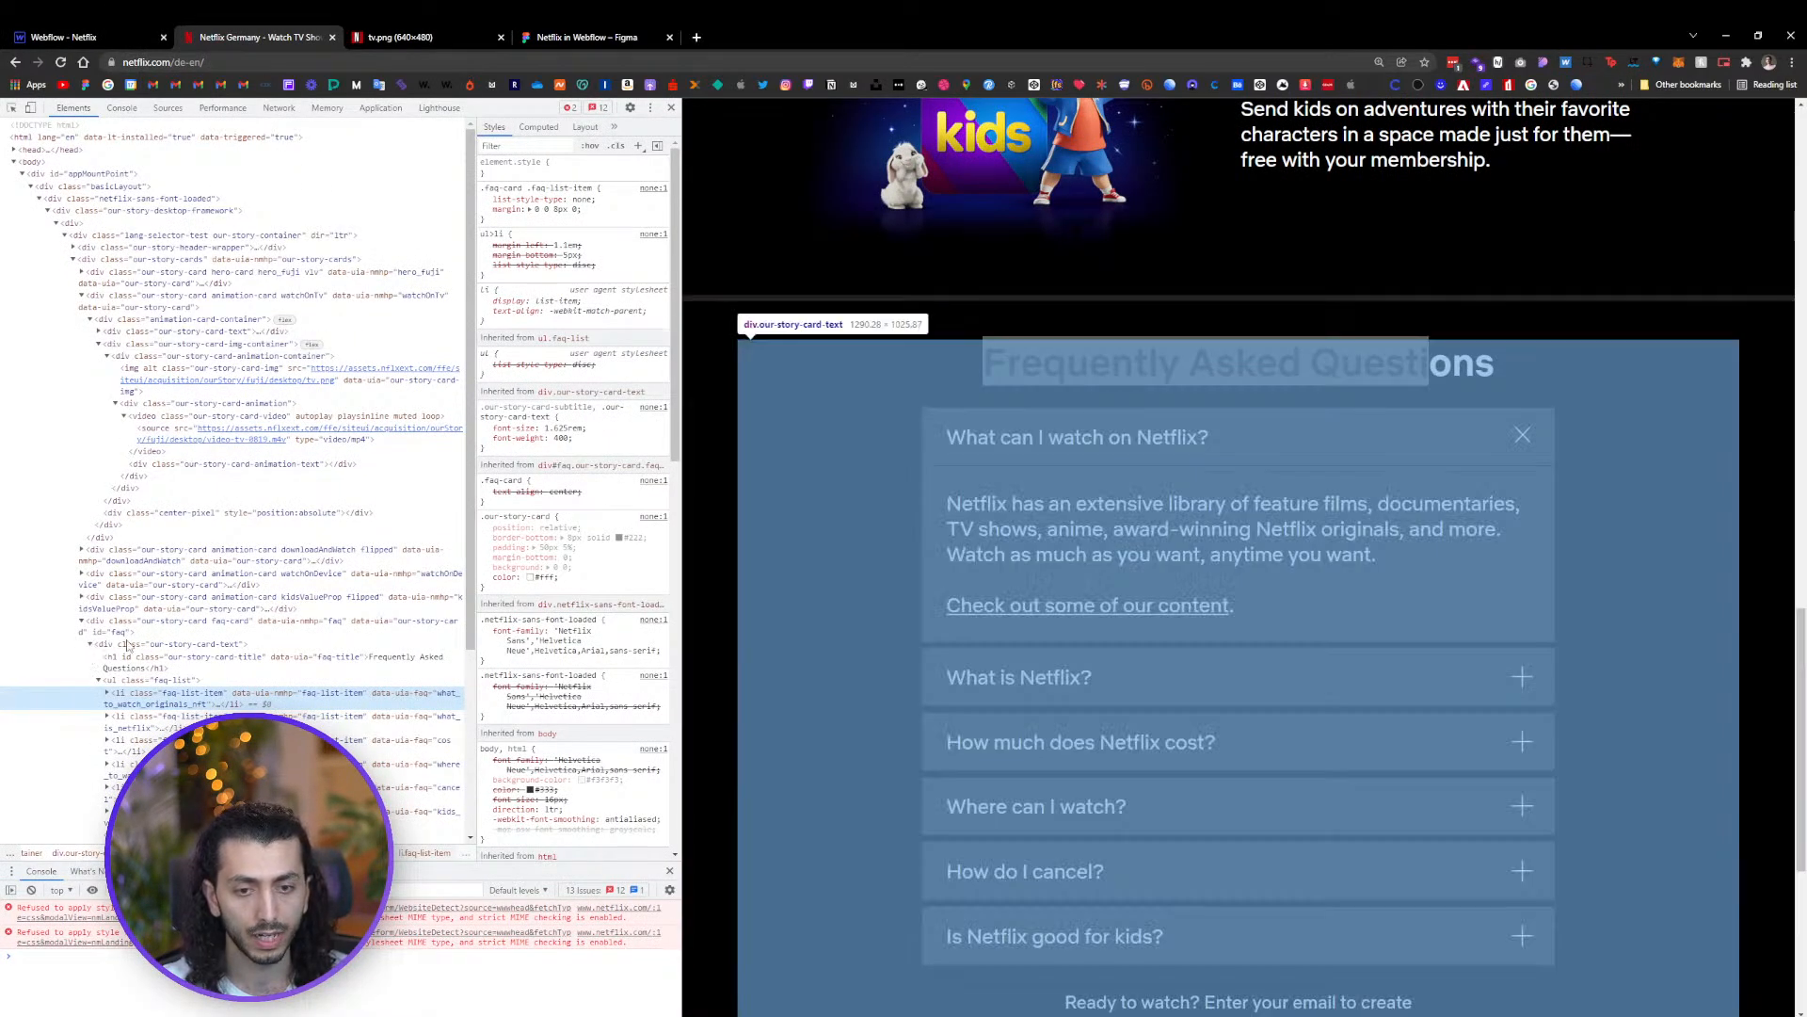
left_click(132, 645)
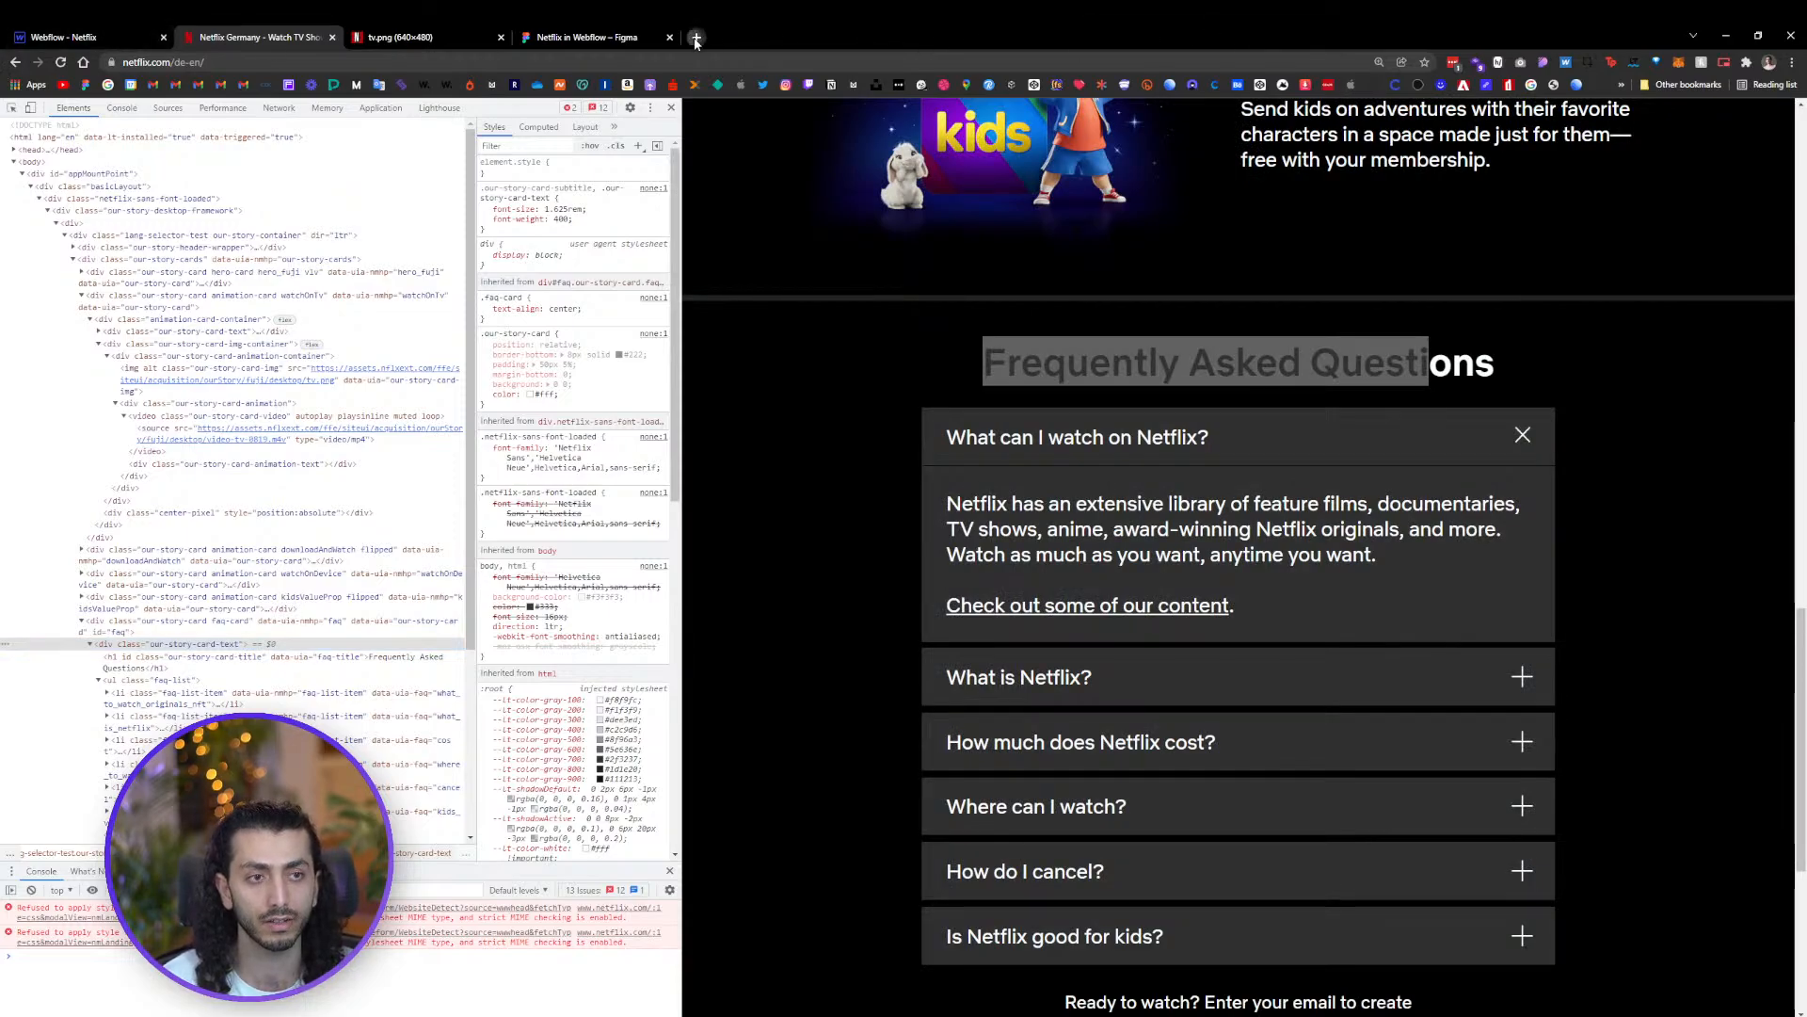
Open apple.com in a new tab and inspect the markup of its footer link lists
left_click(697, 38)
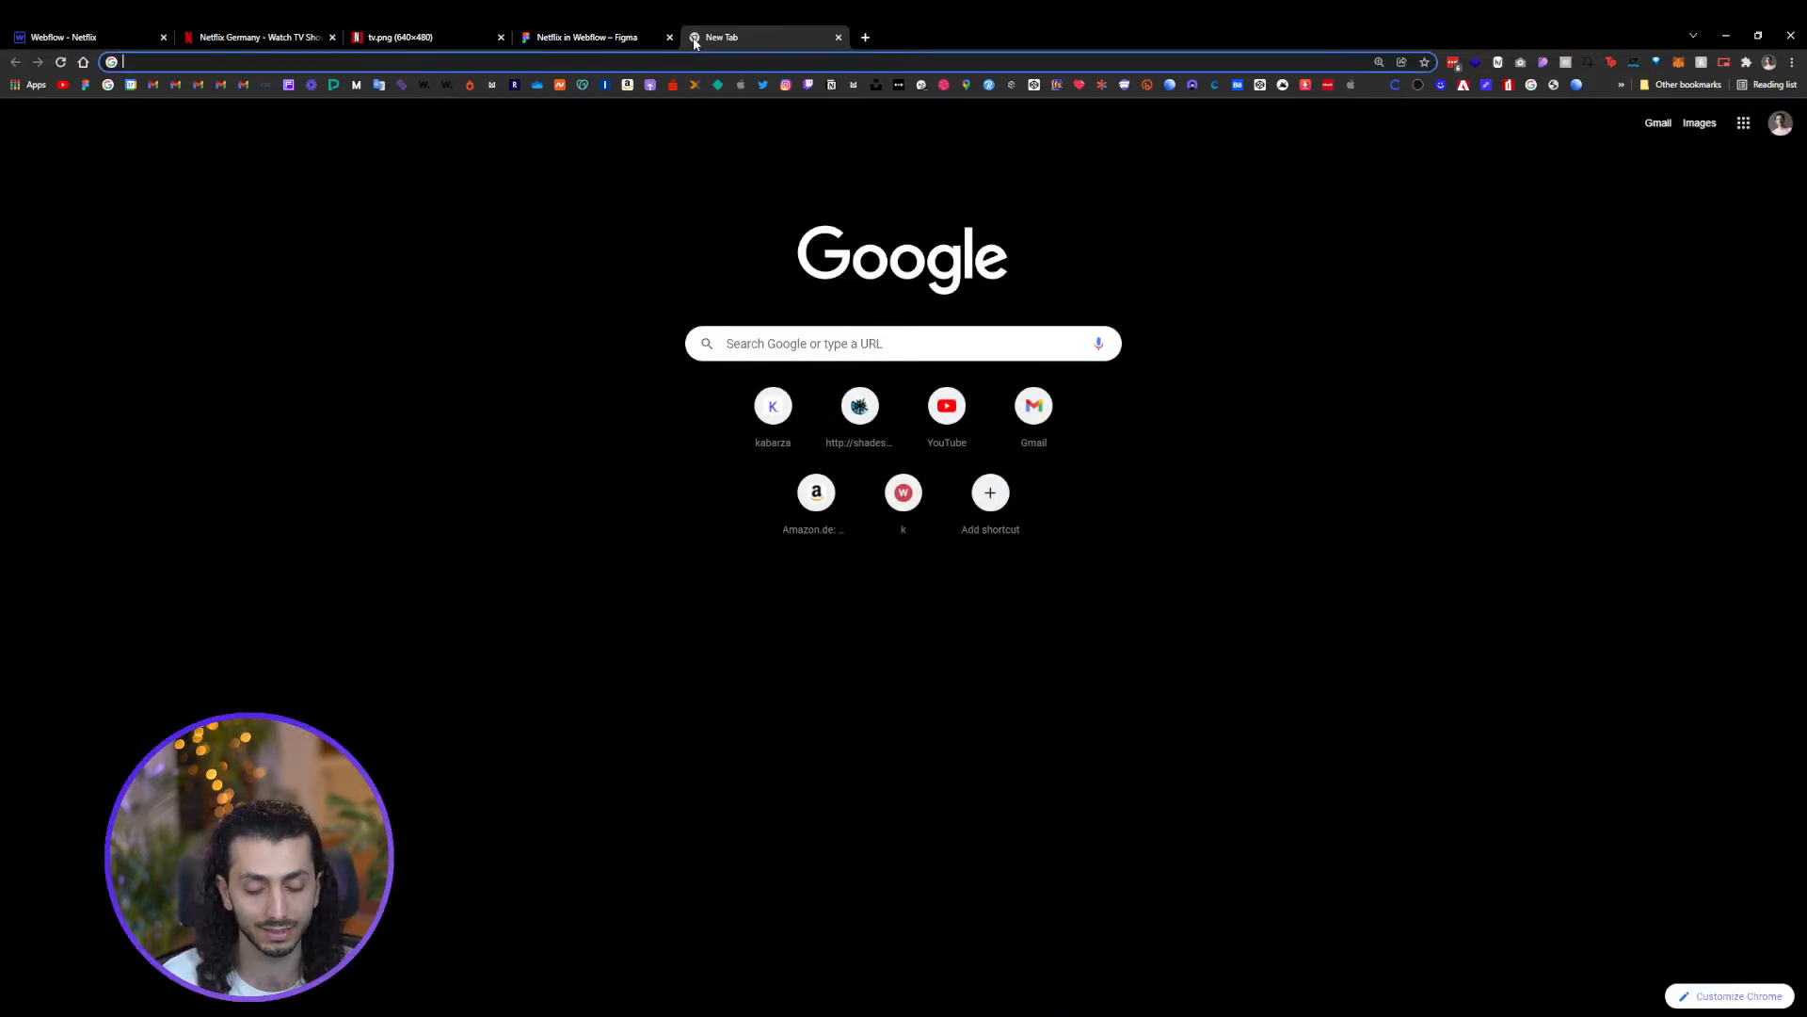
type("apple")
key("Return")
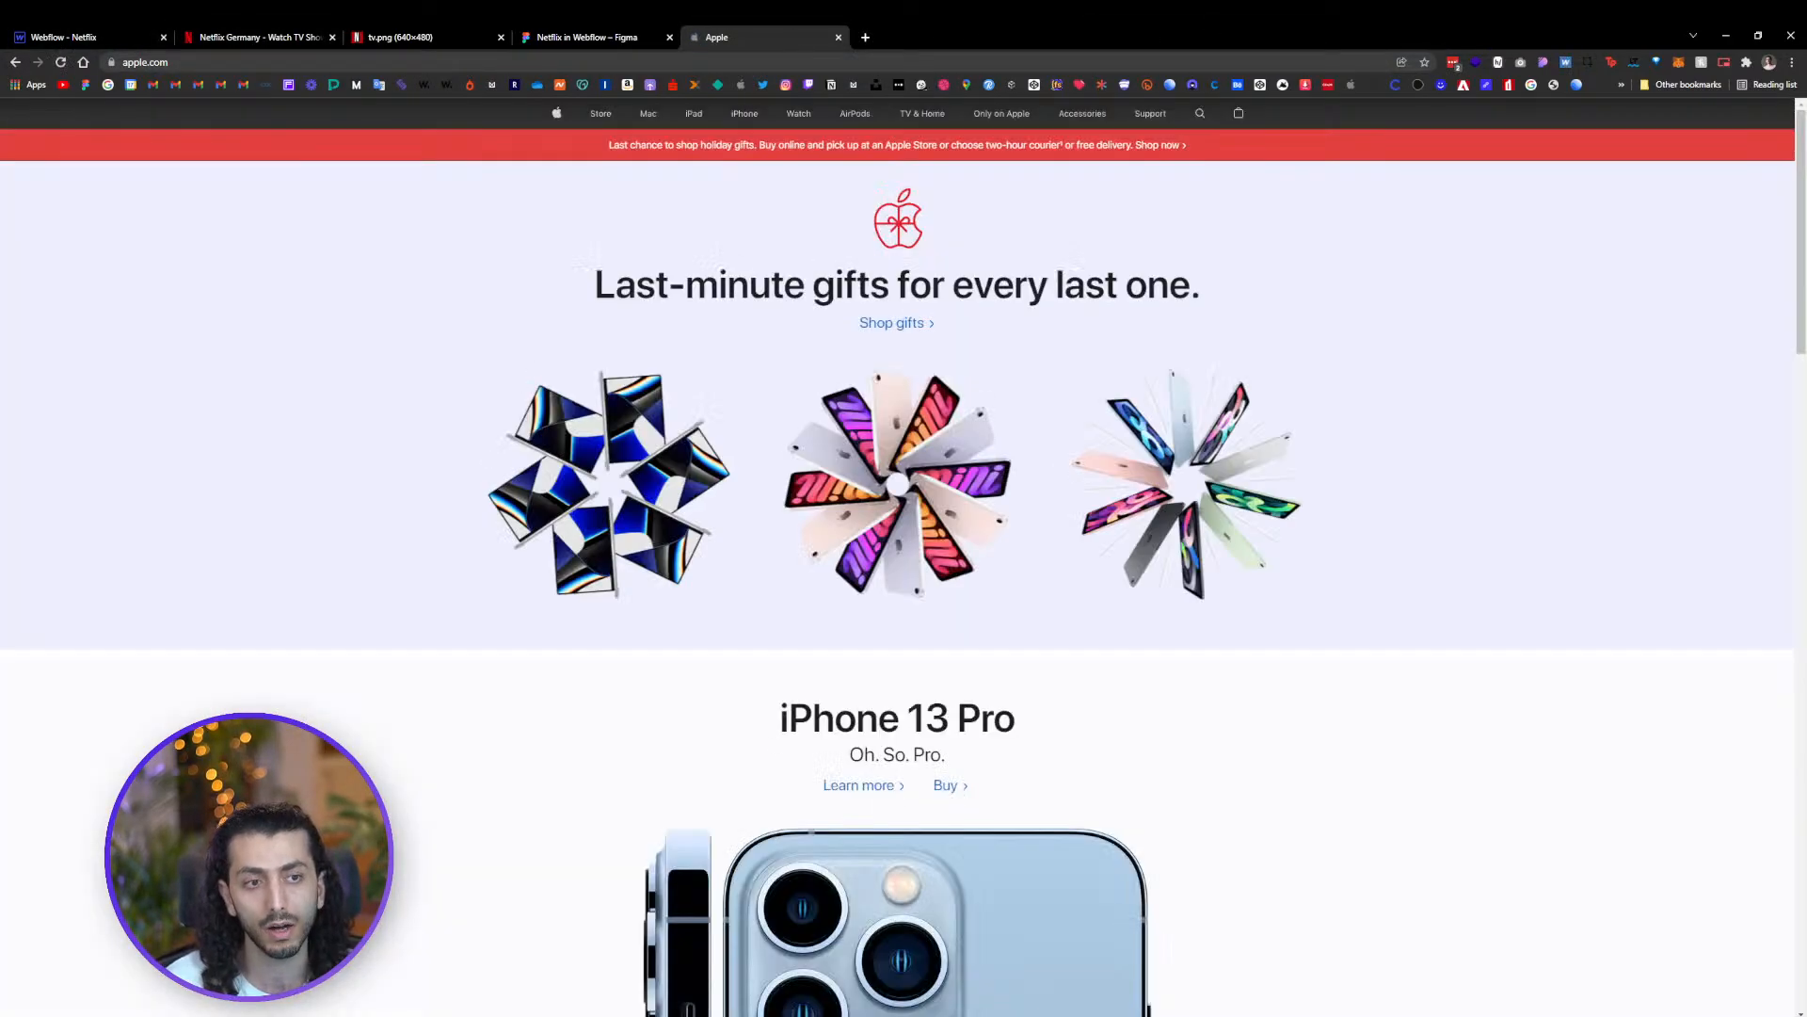
scroll(1124, 750, "down", 20)
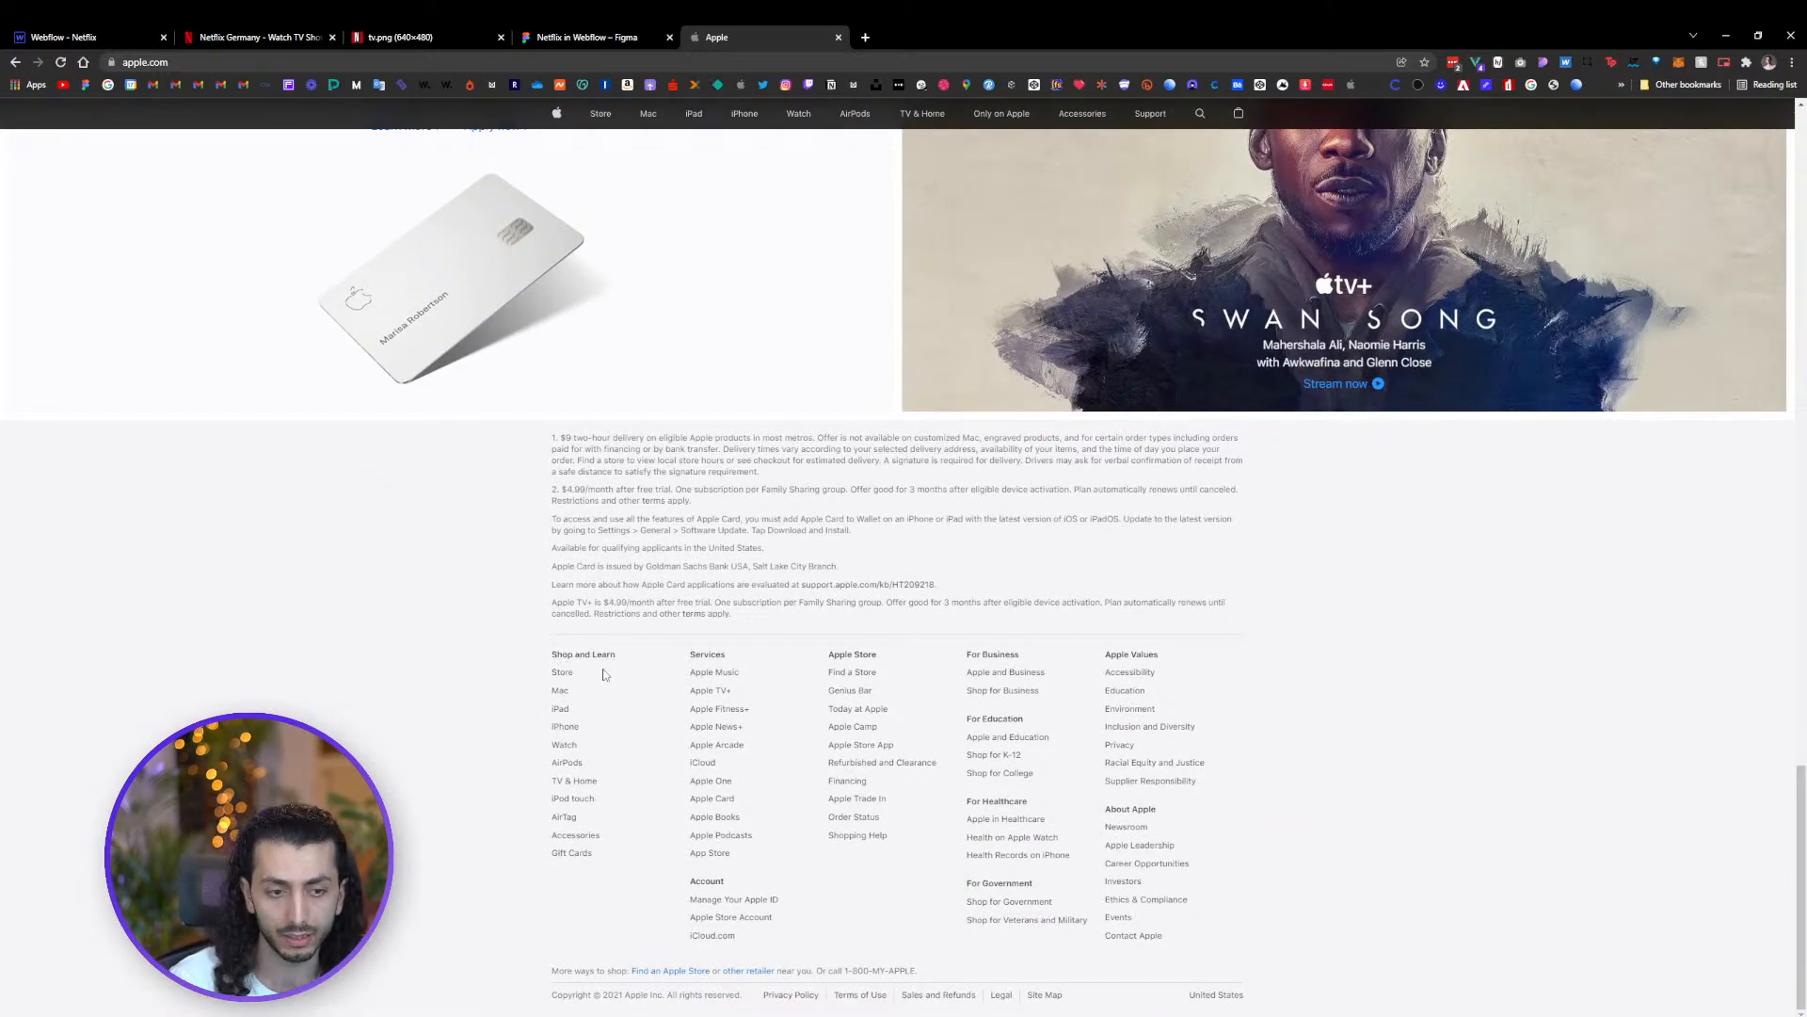
key("ctrl+plus")
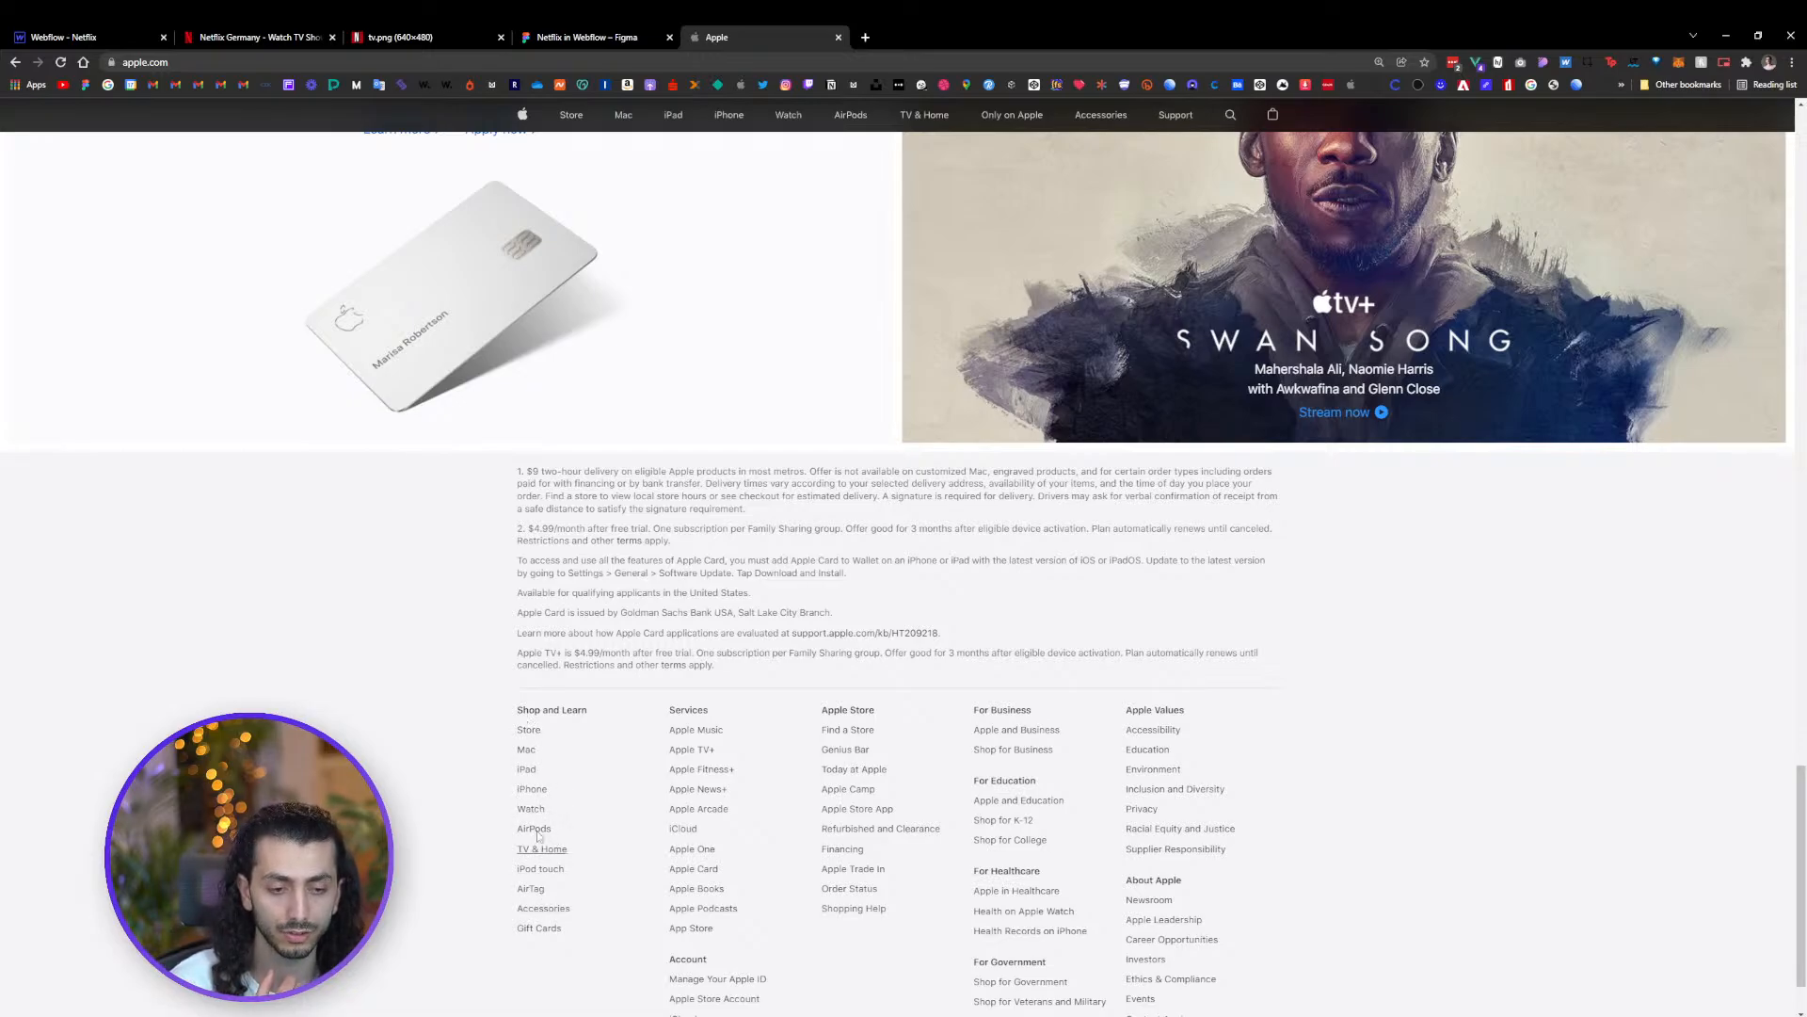
right_click(554, 733)
left_click(561, 725)
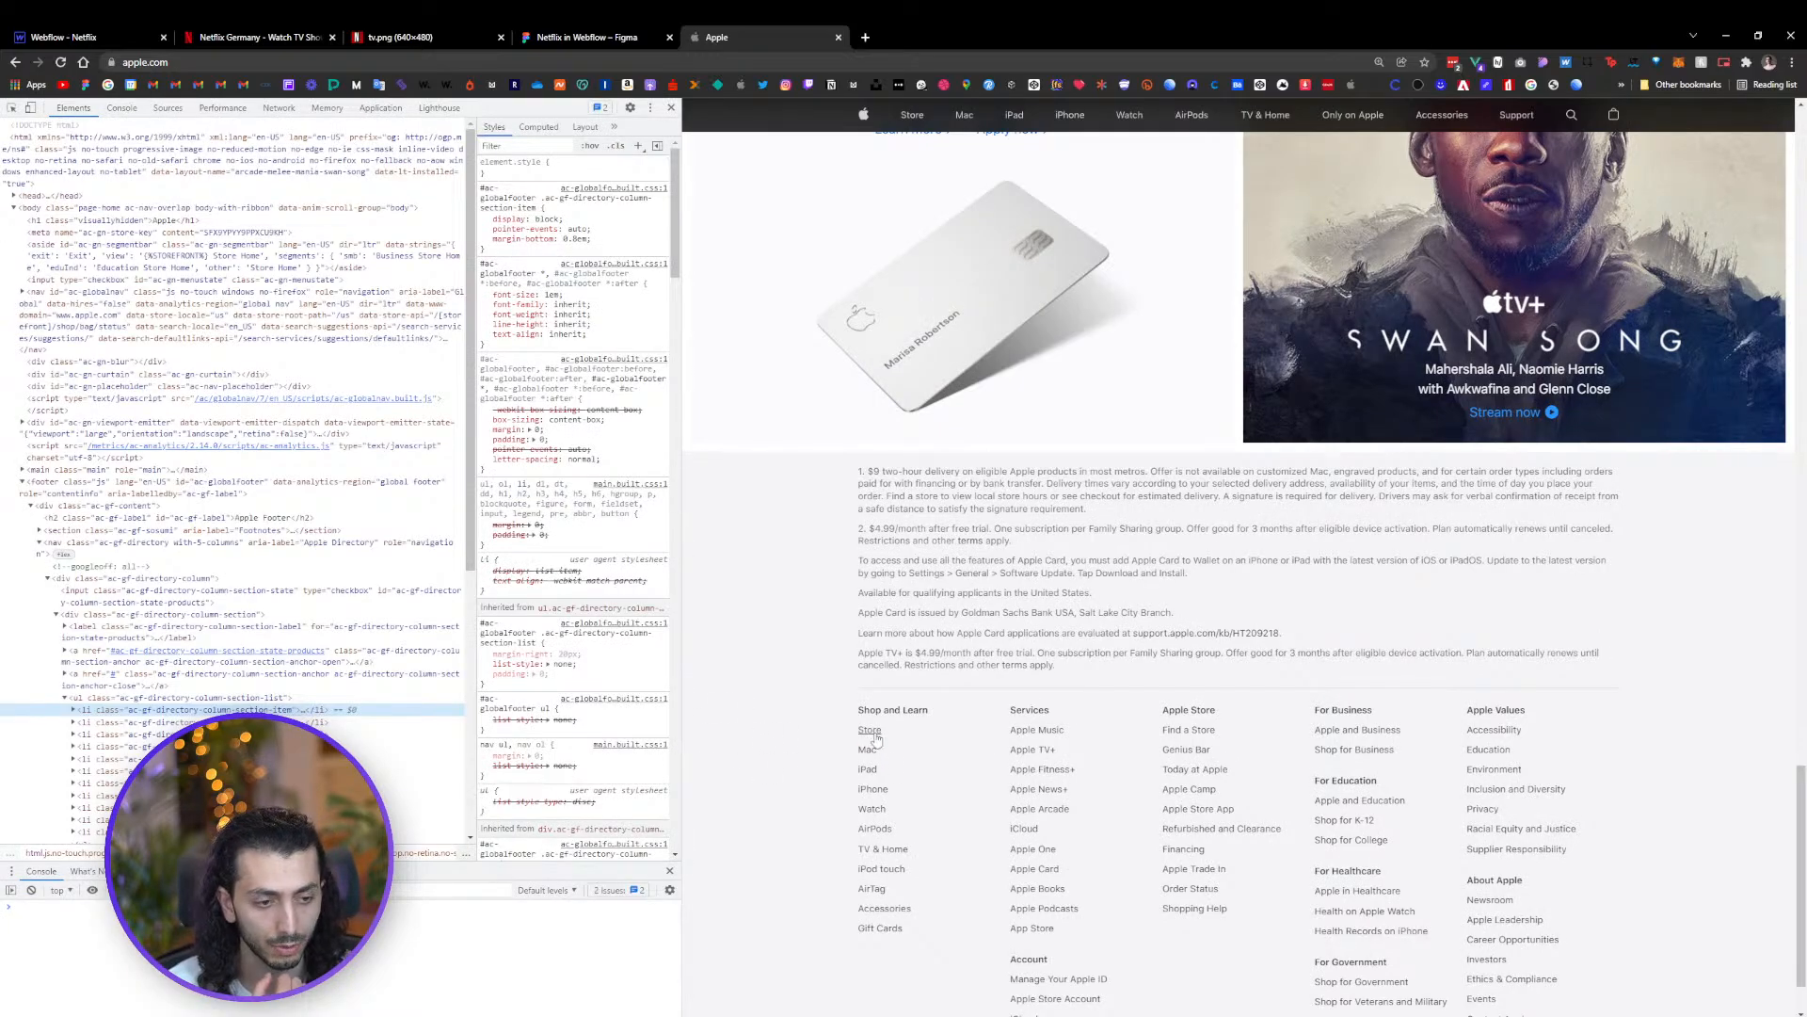
left_click(105, 730)
left_click(107, 734)
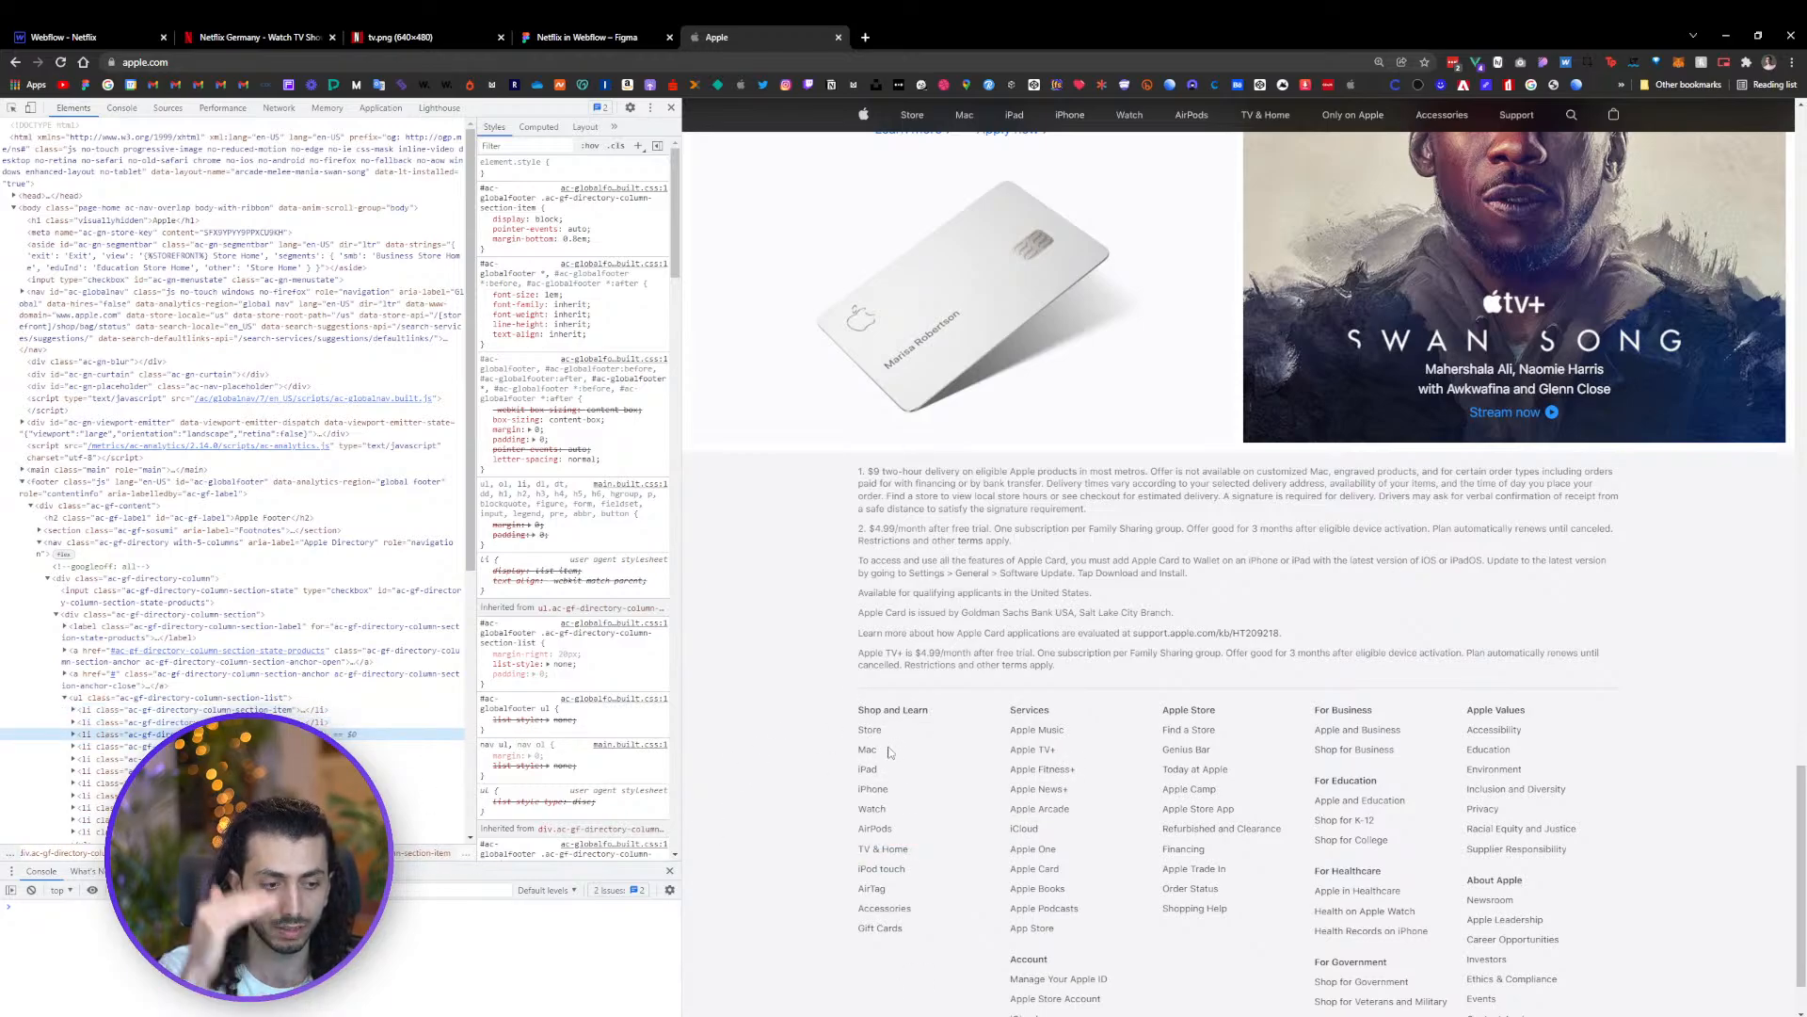
left_click(671, 108)
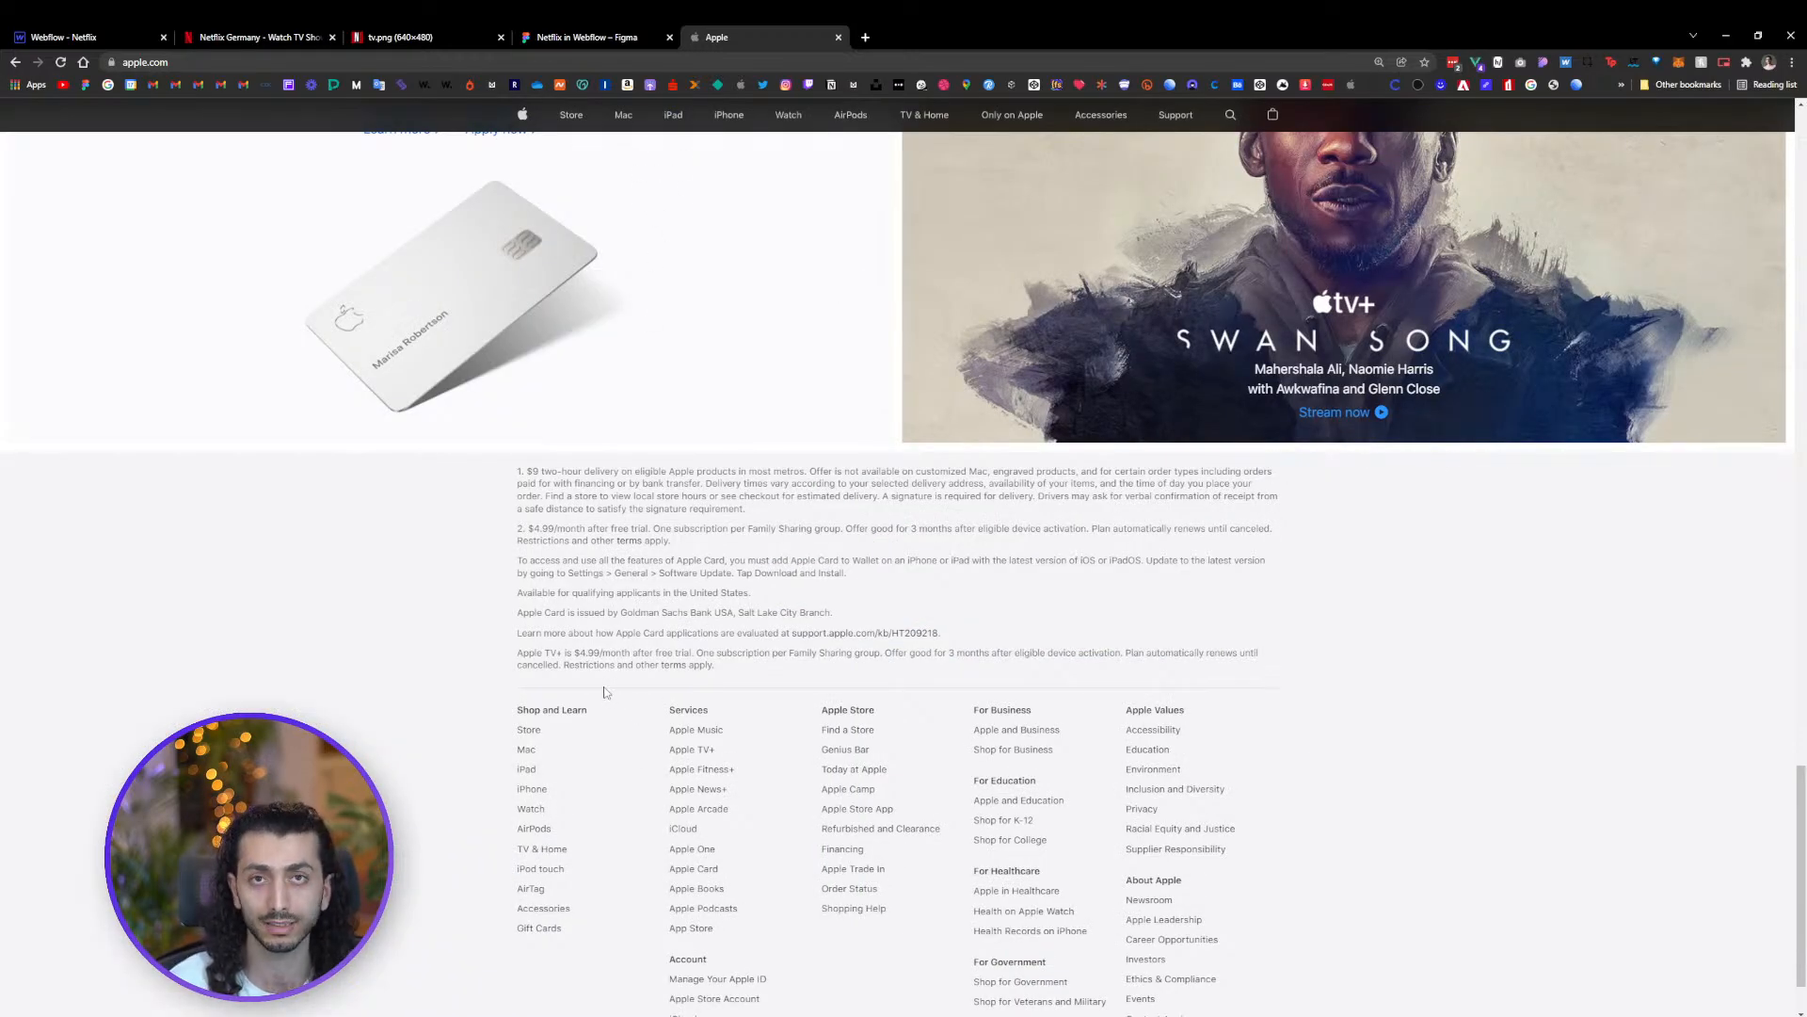
Compare the FAQ List Item with the question layout on the live Netflix site
left_click(73, 33)
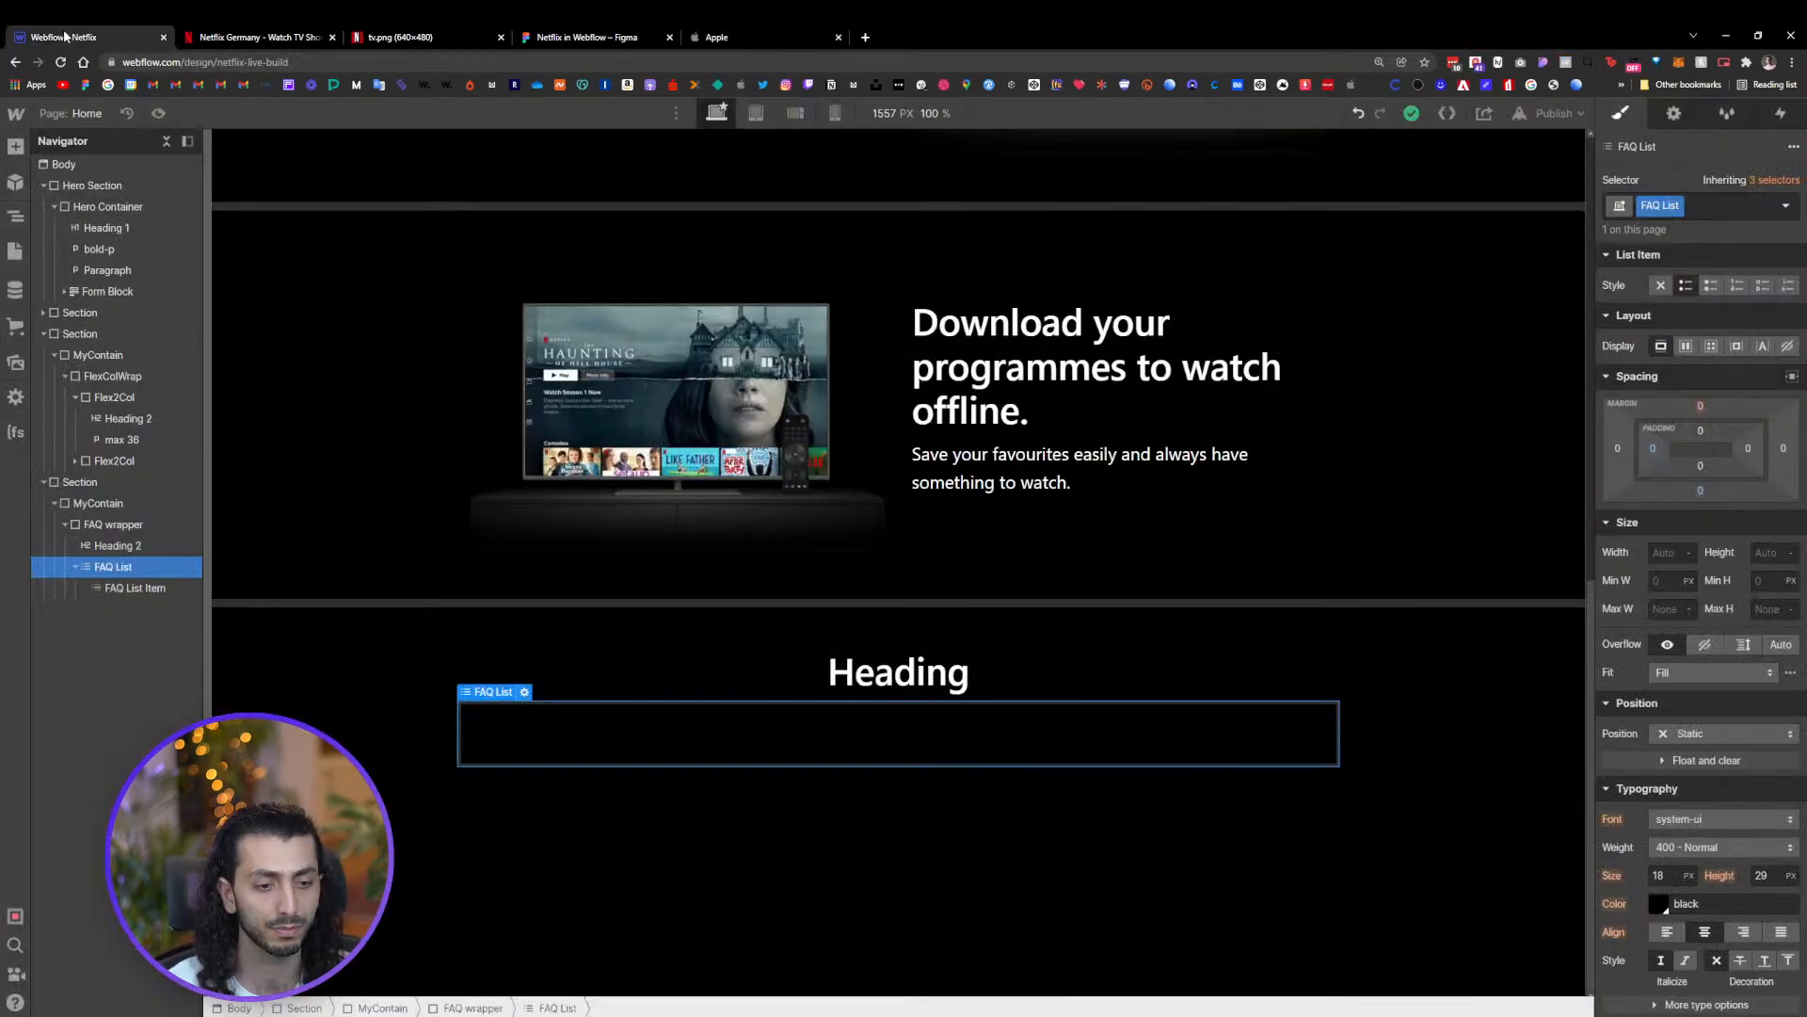
left_click(135, 589)
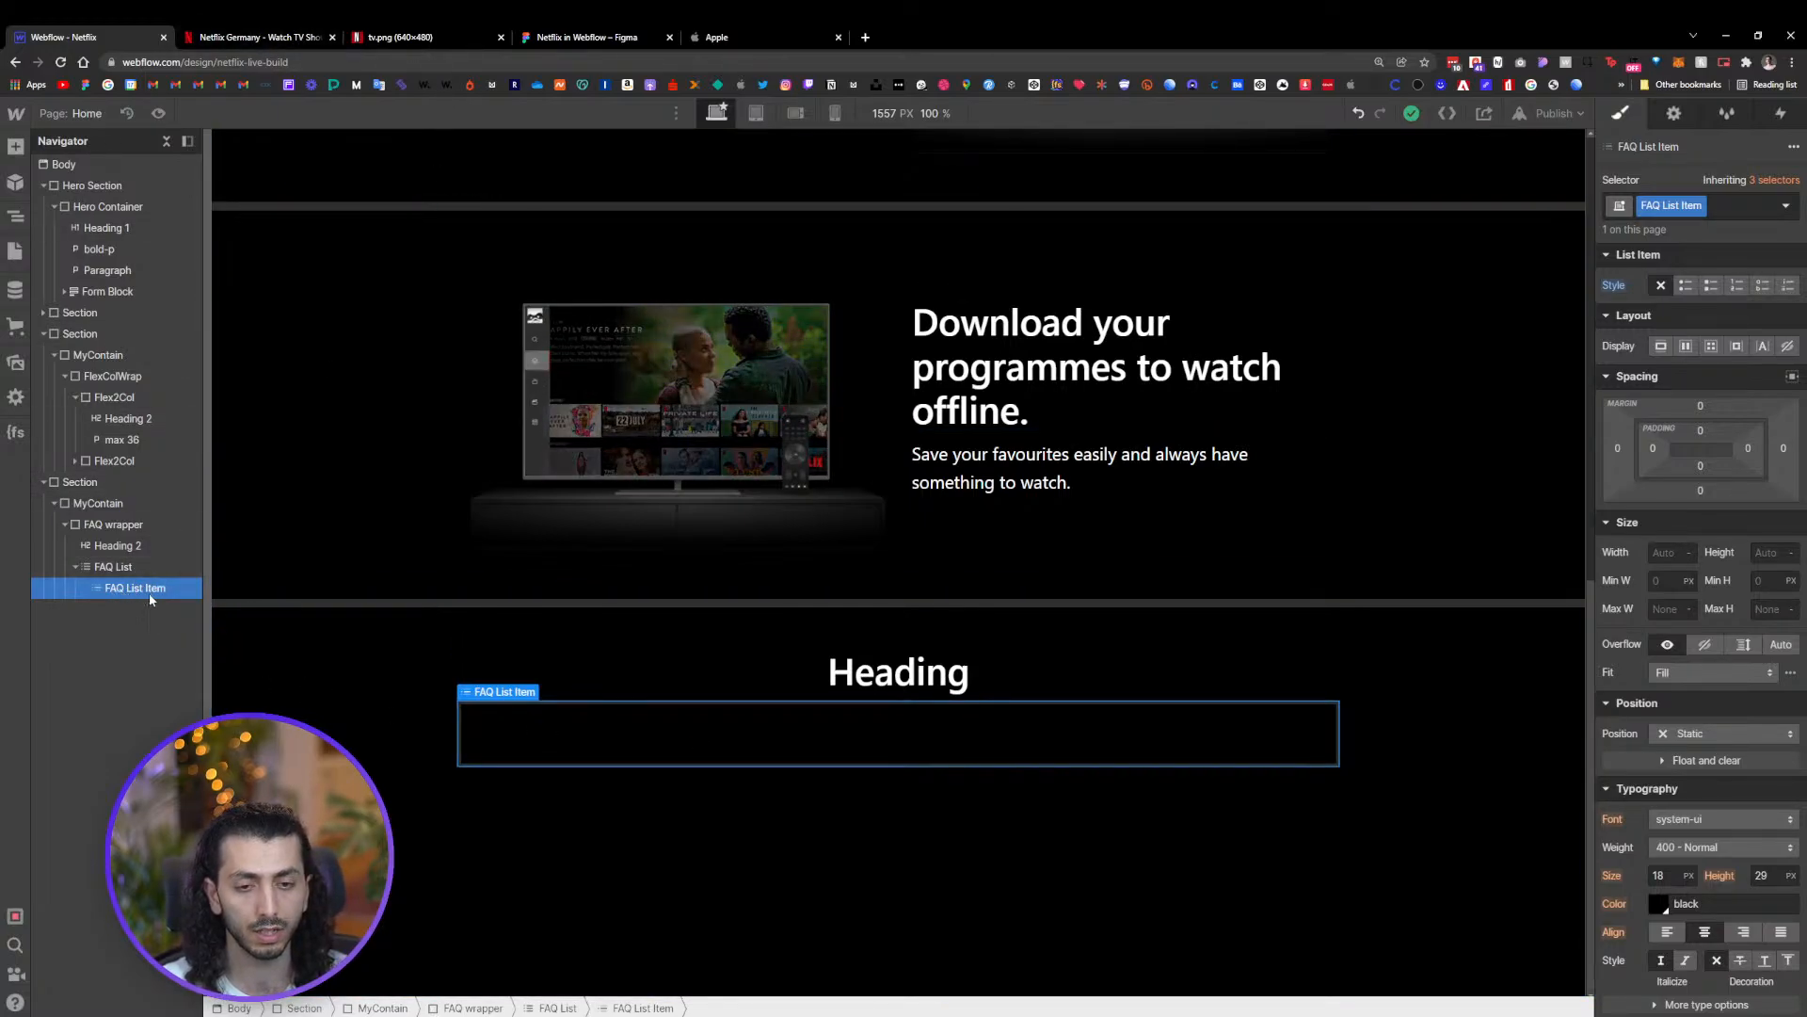
left_click(259, 36)
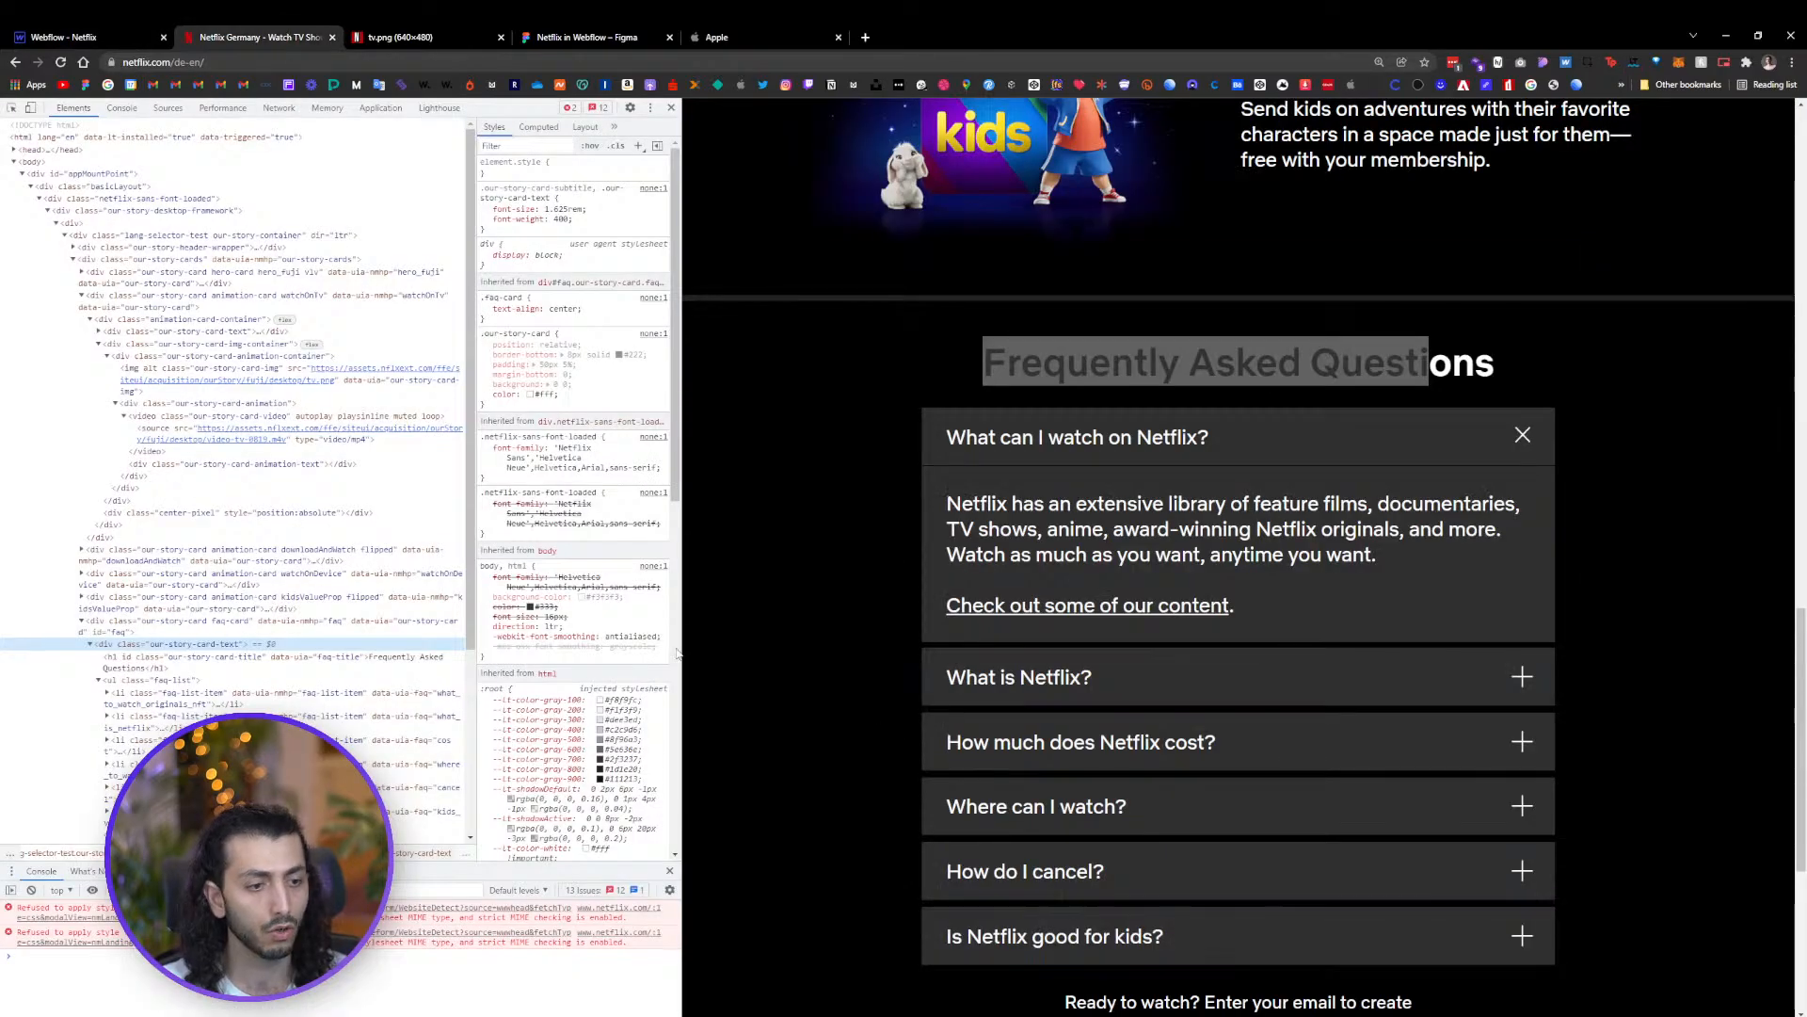
left_click(1577, 401)
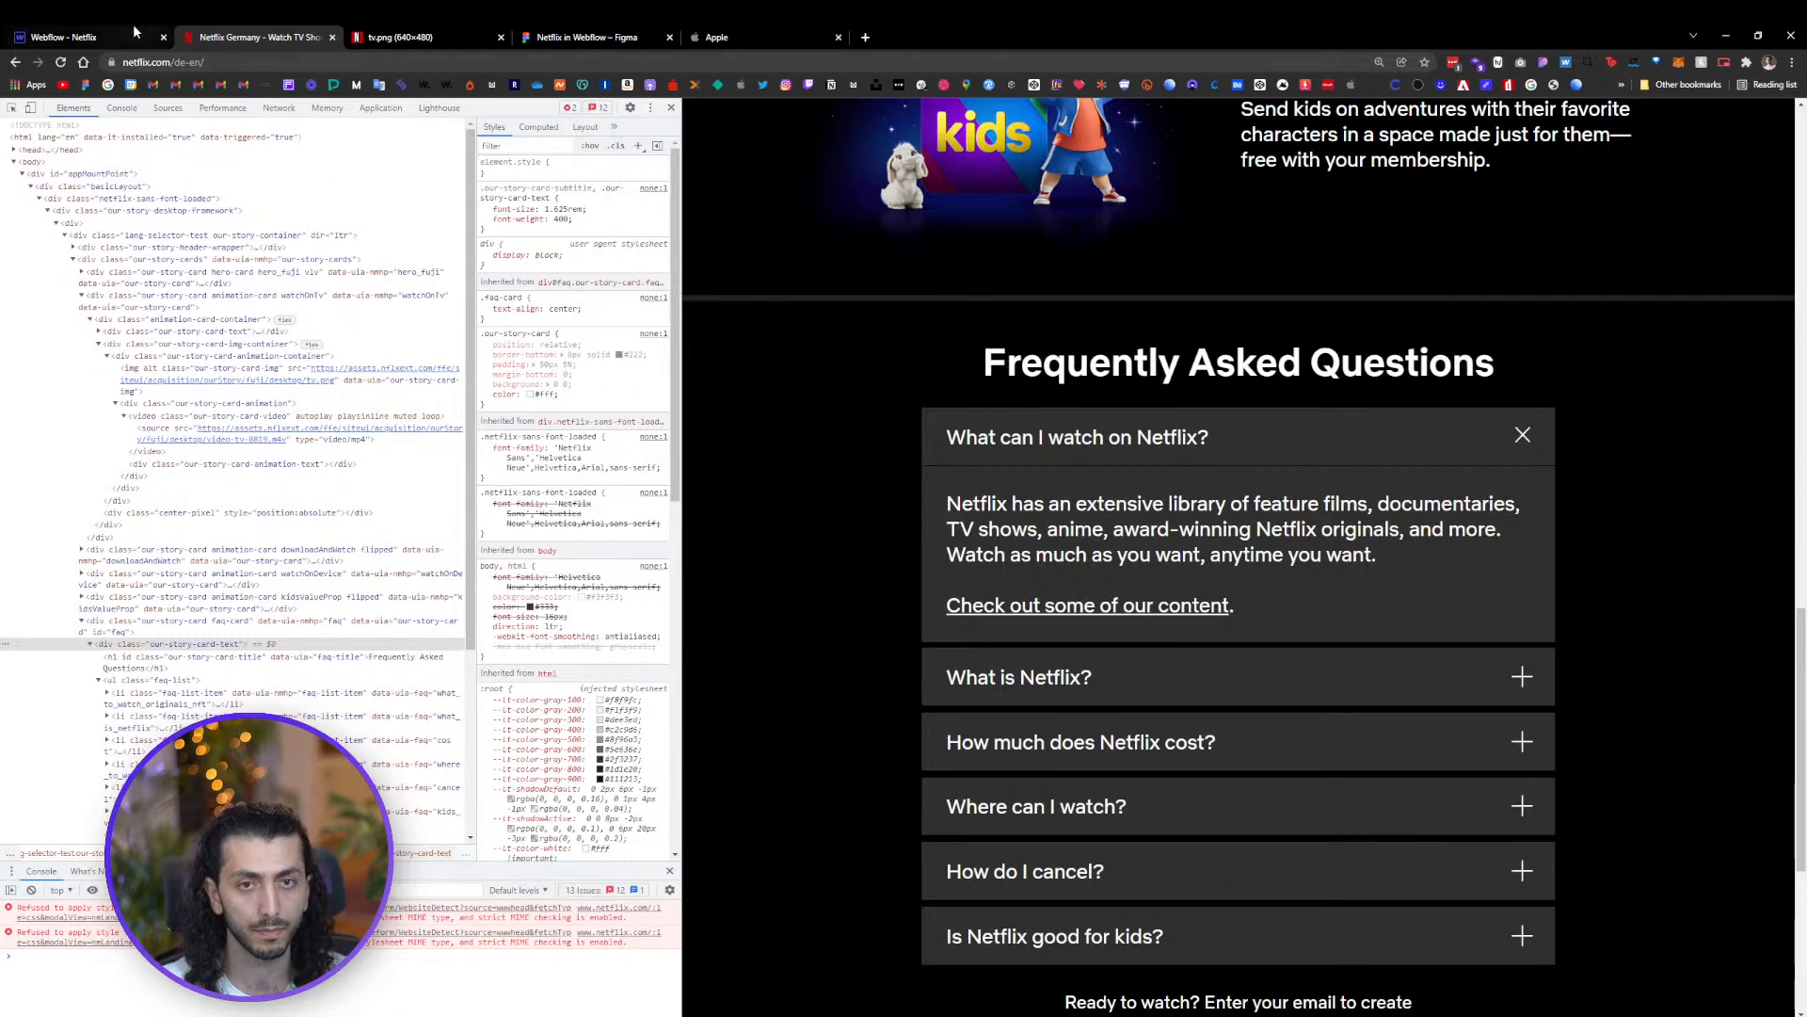
left_click(75, 36)
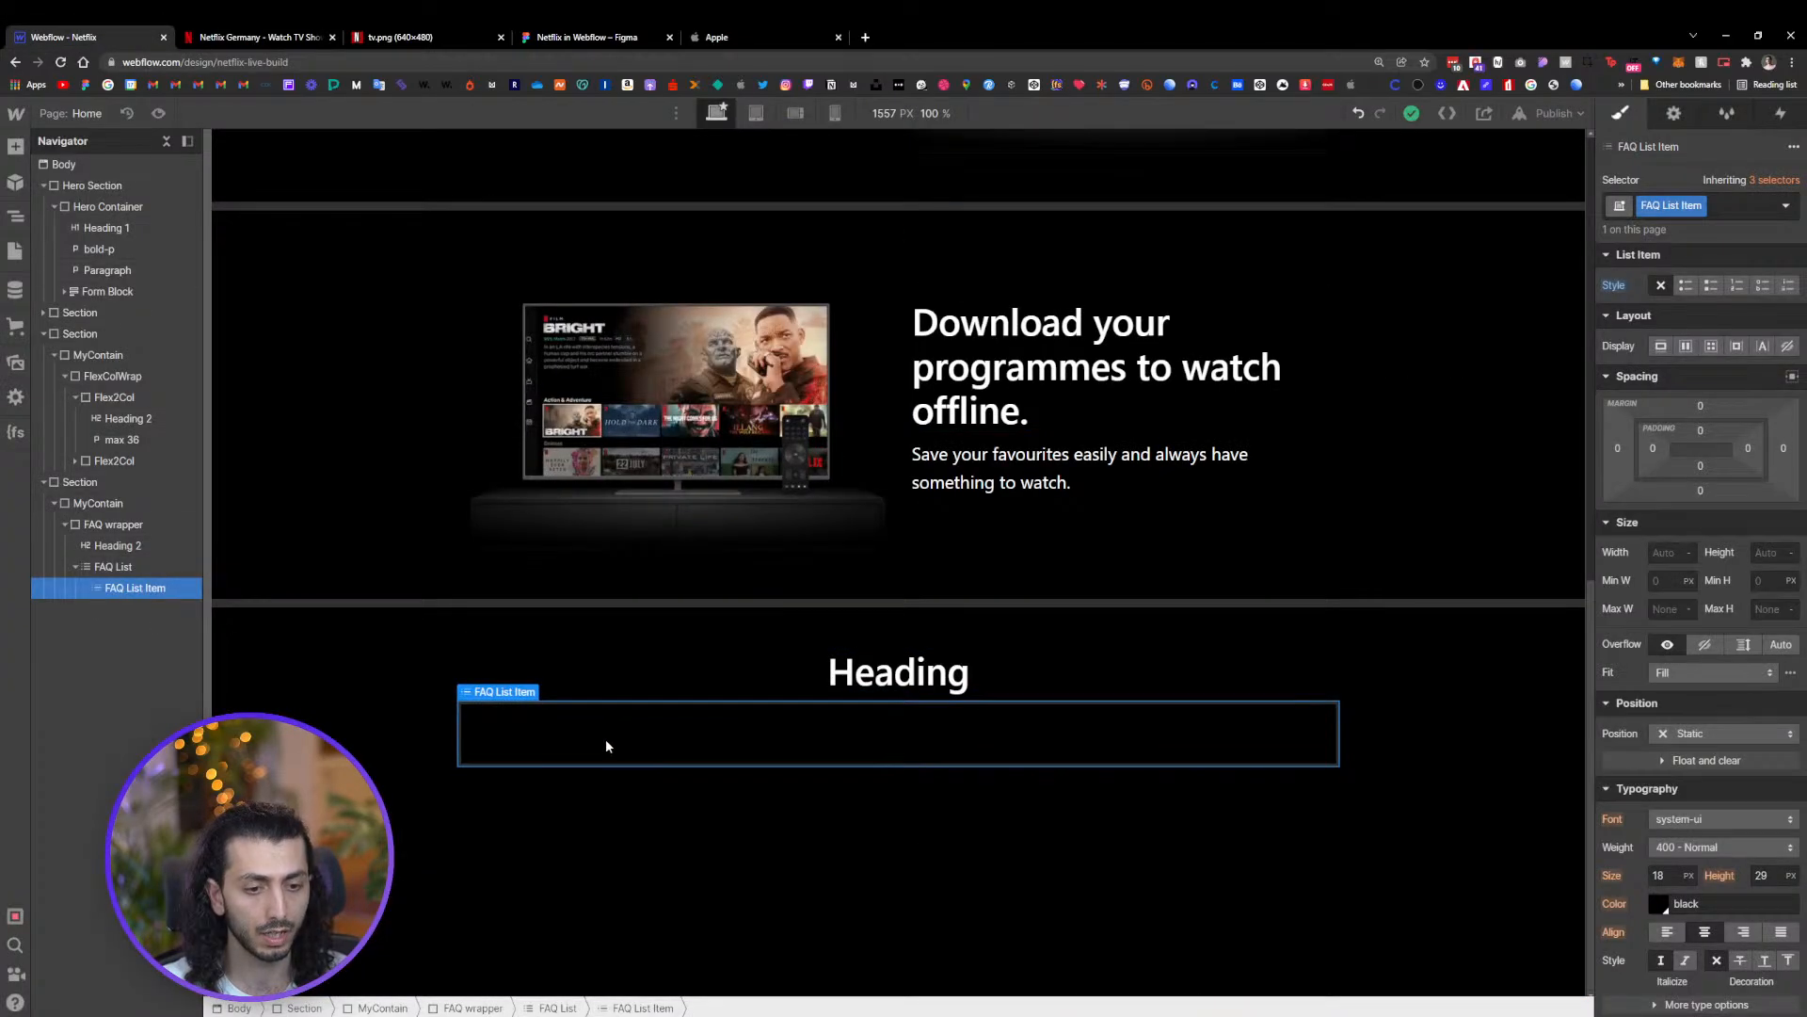
Insert a Div Block inside the FAQ List Item
key("ctrl+e")
key("ctrl+d")
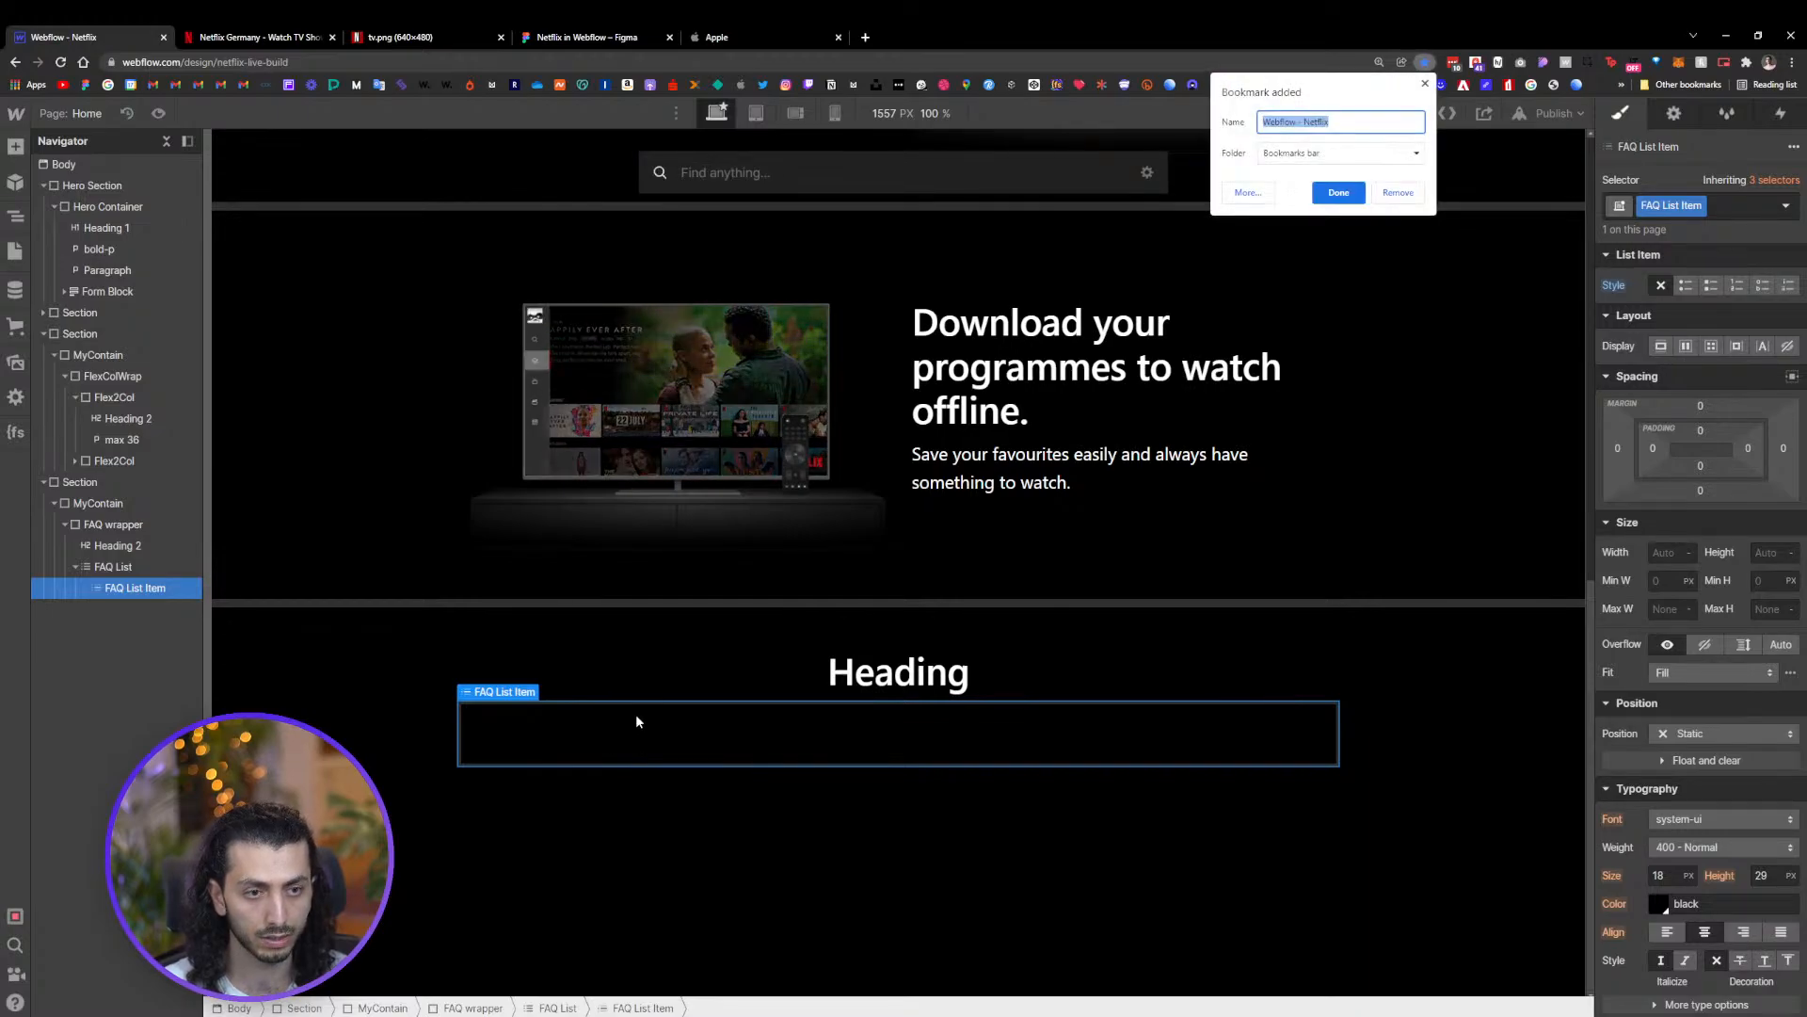
left_click(1398, 193)
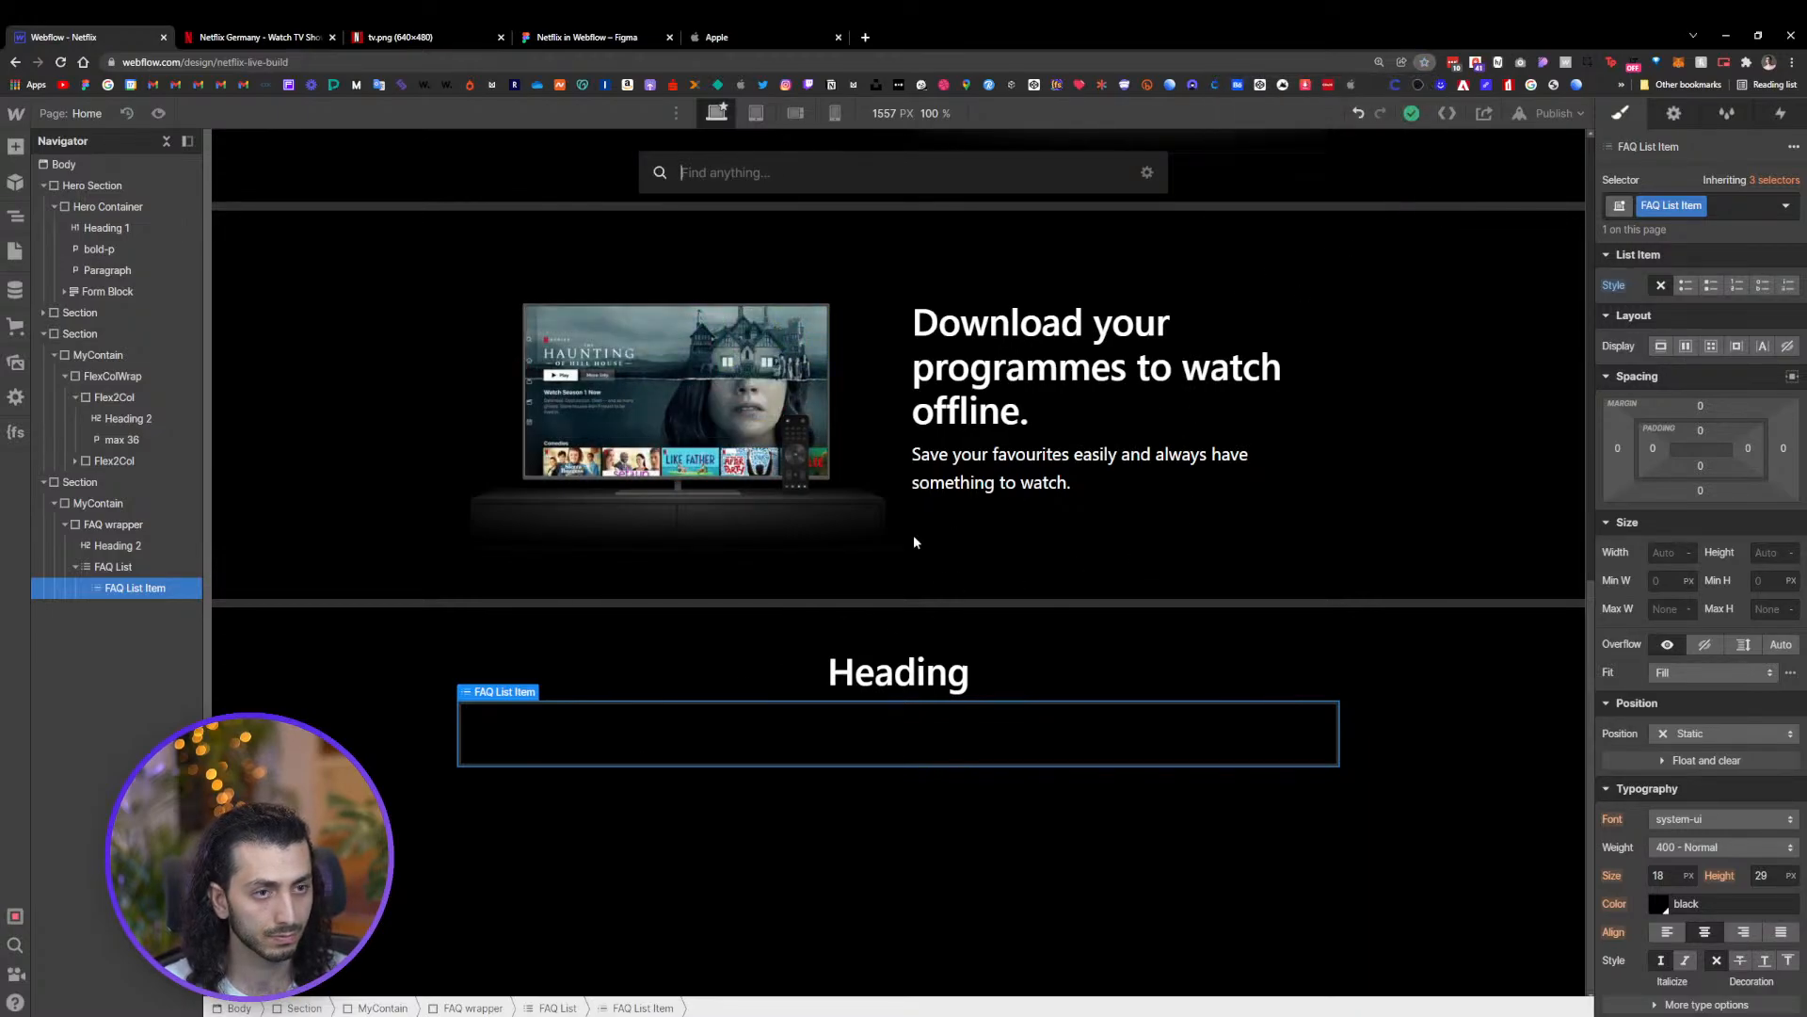
type("d")
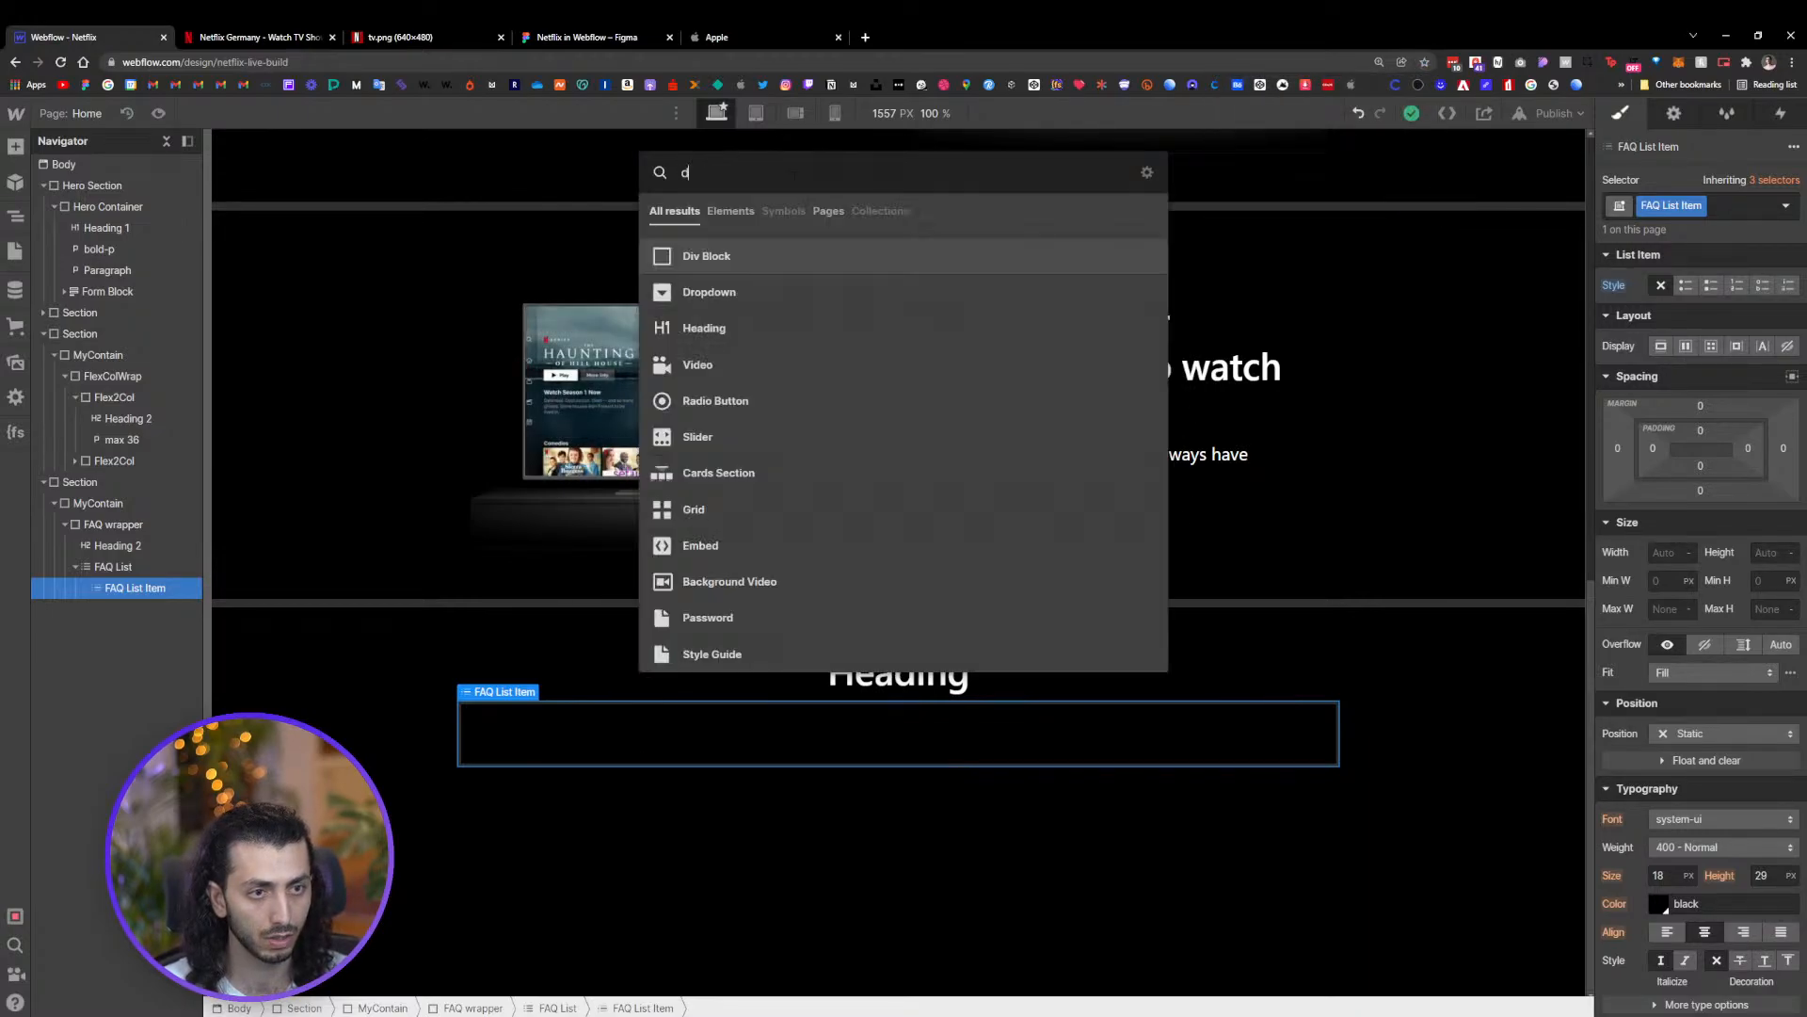
left_click(927, 249)
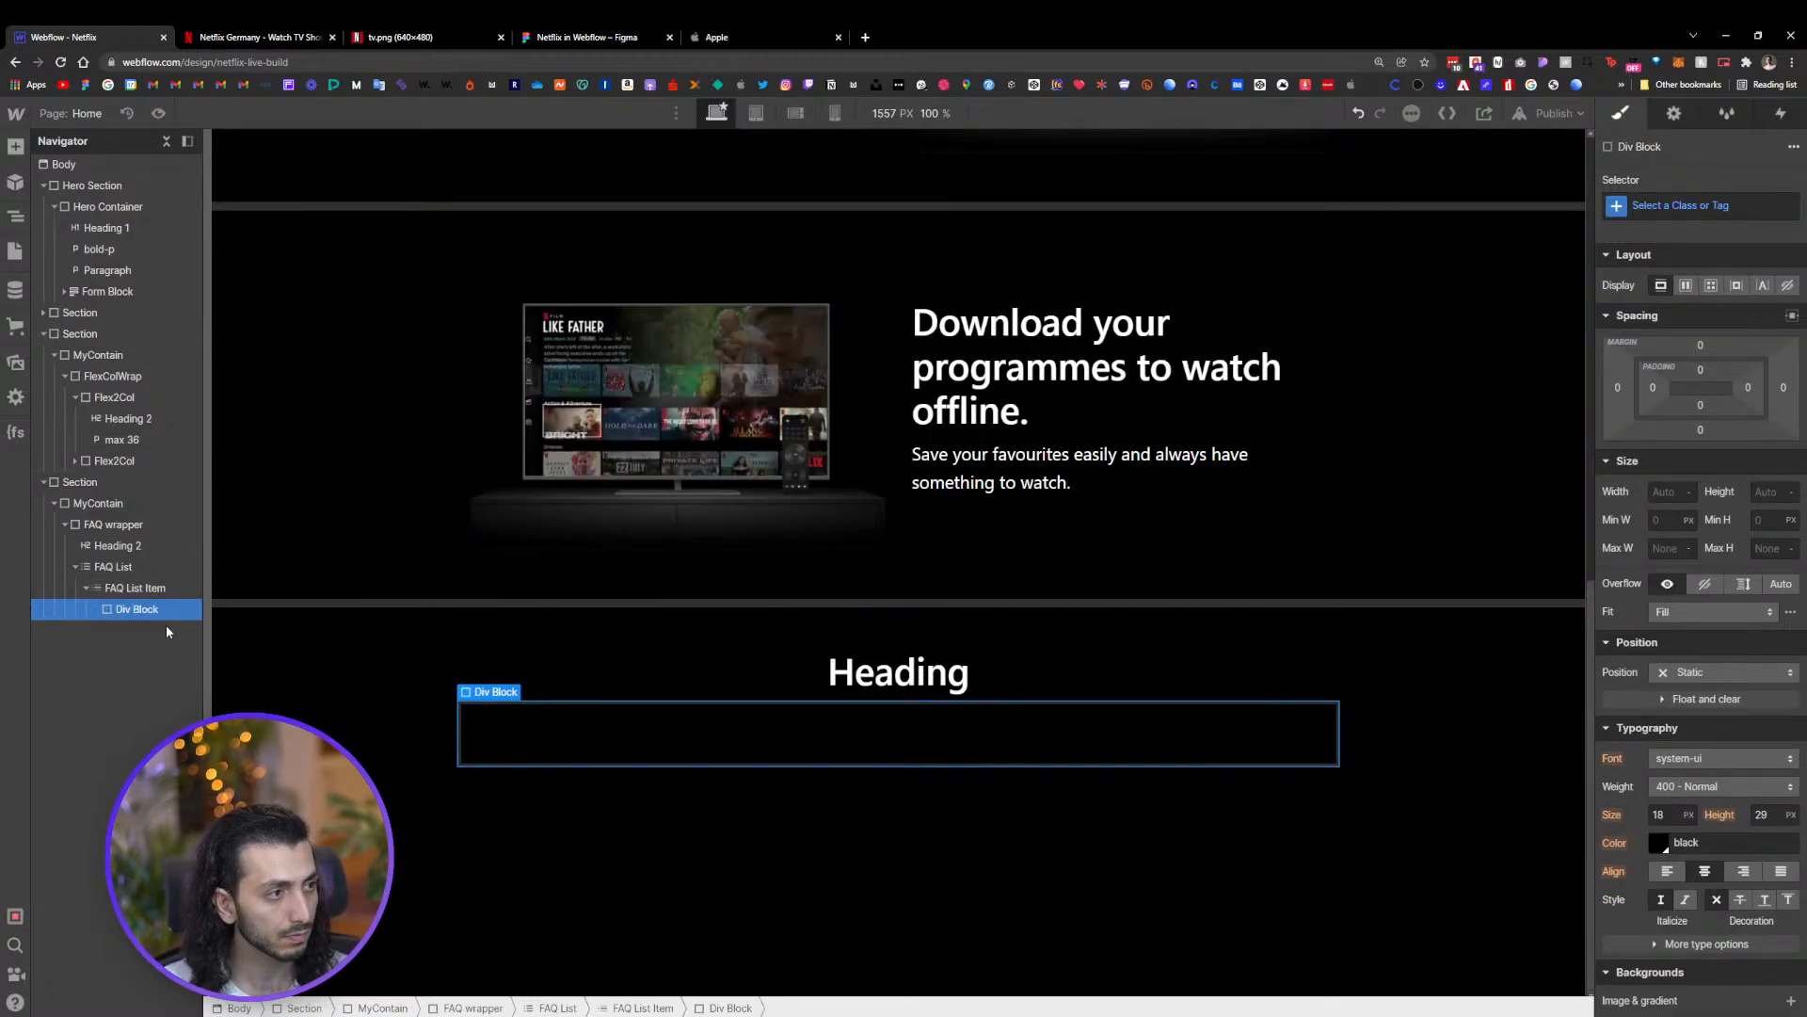
Give the new Div Block the class Head Wrapp
key("ctrl+Return")
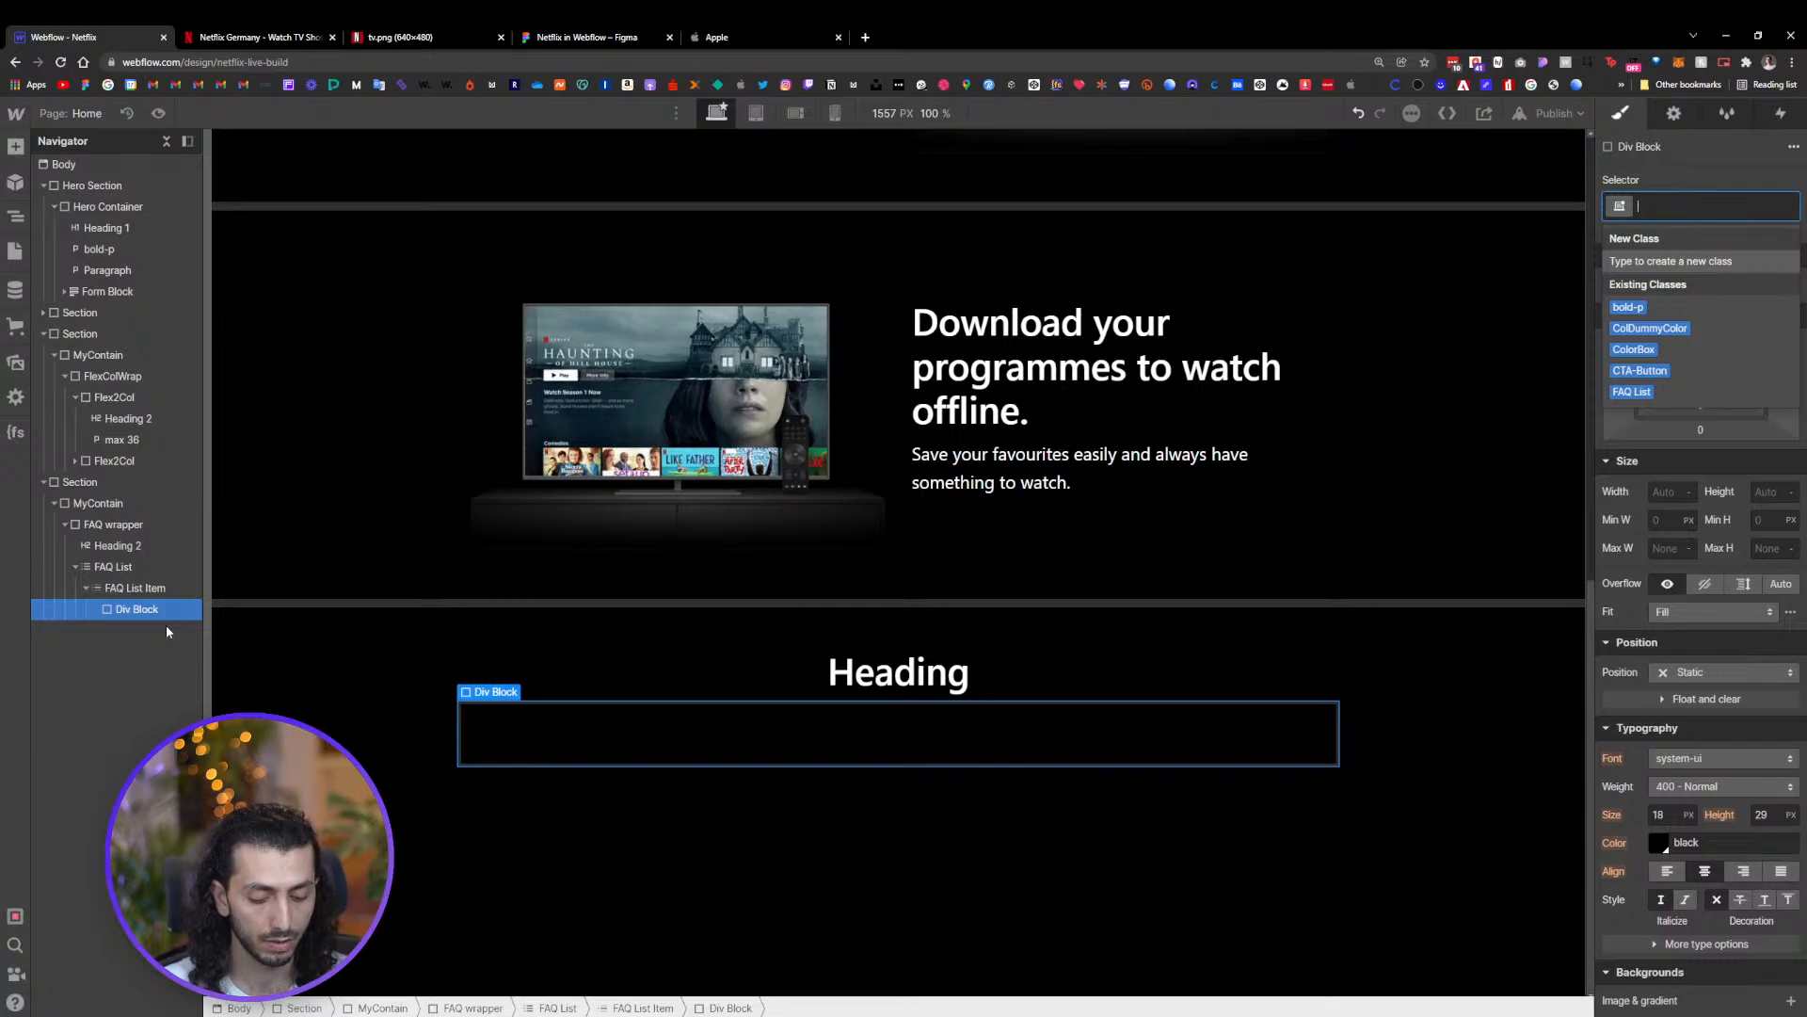
type("H")
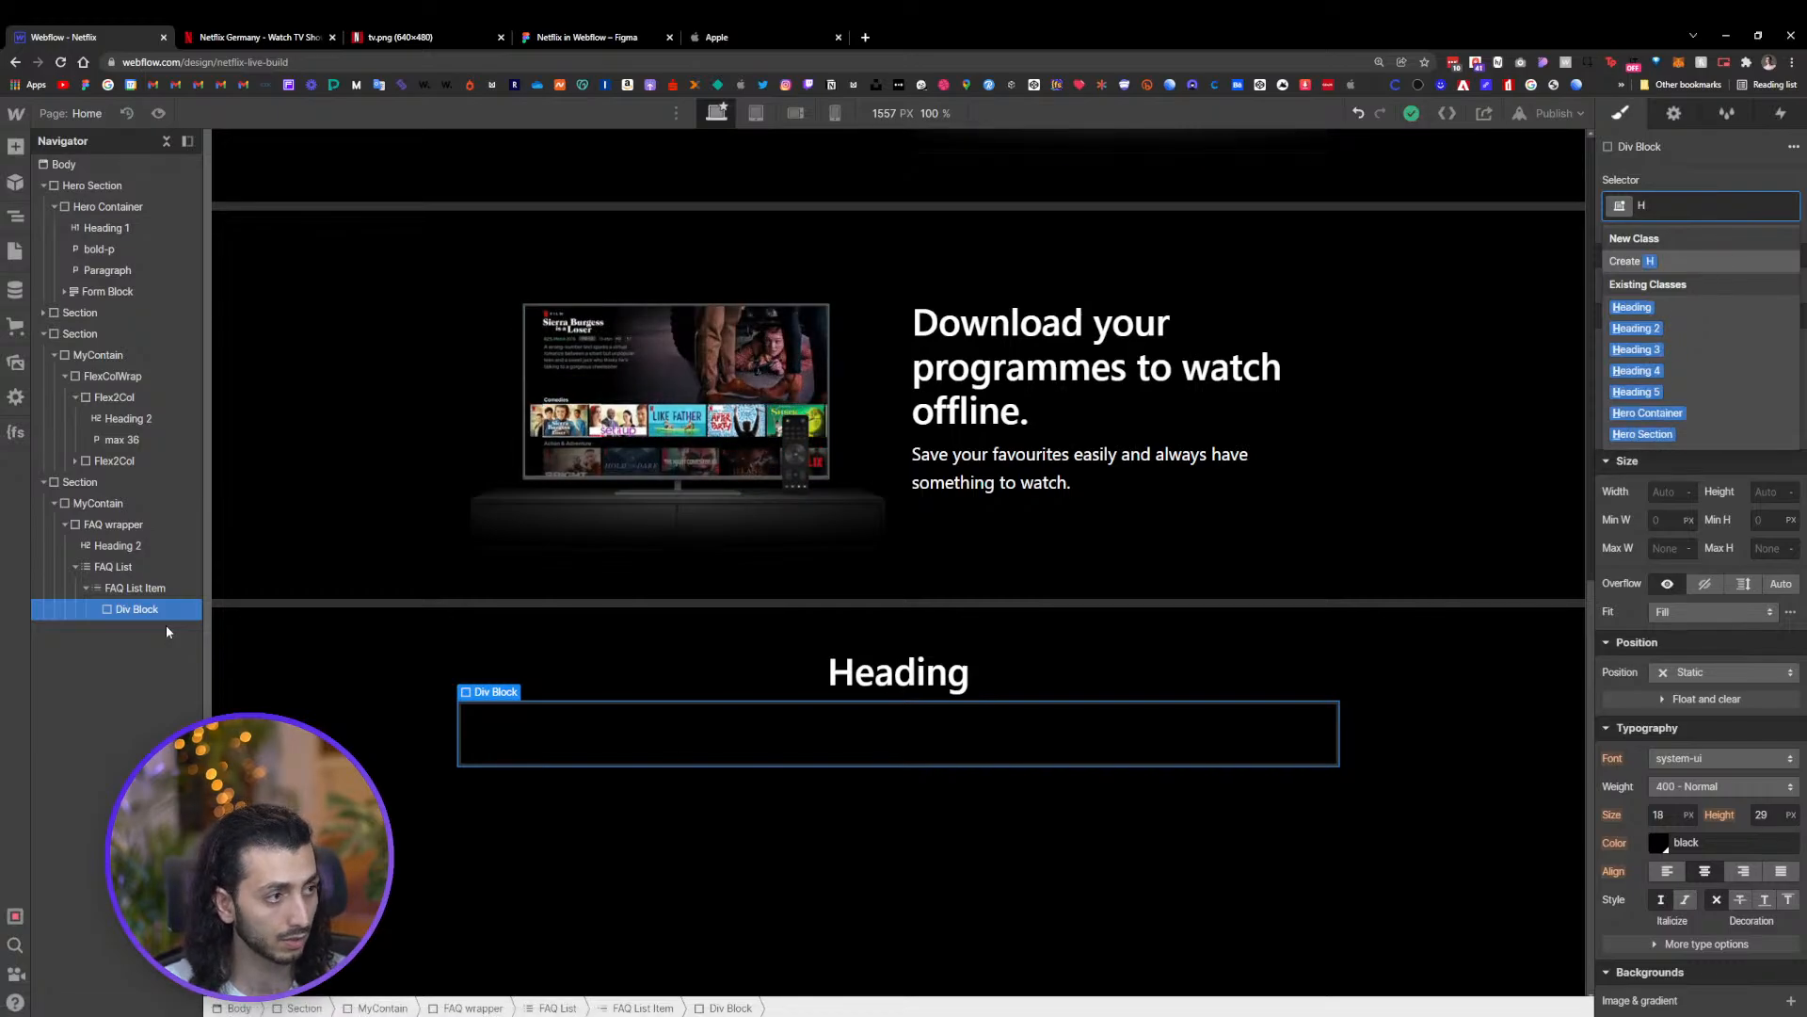
type("ead")
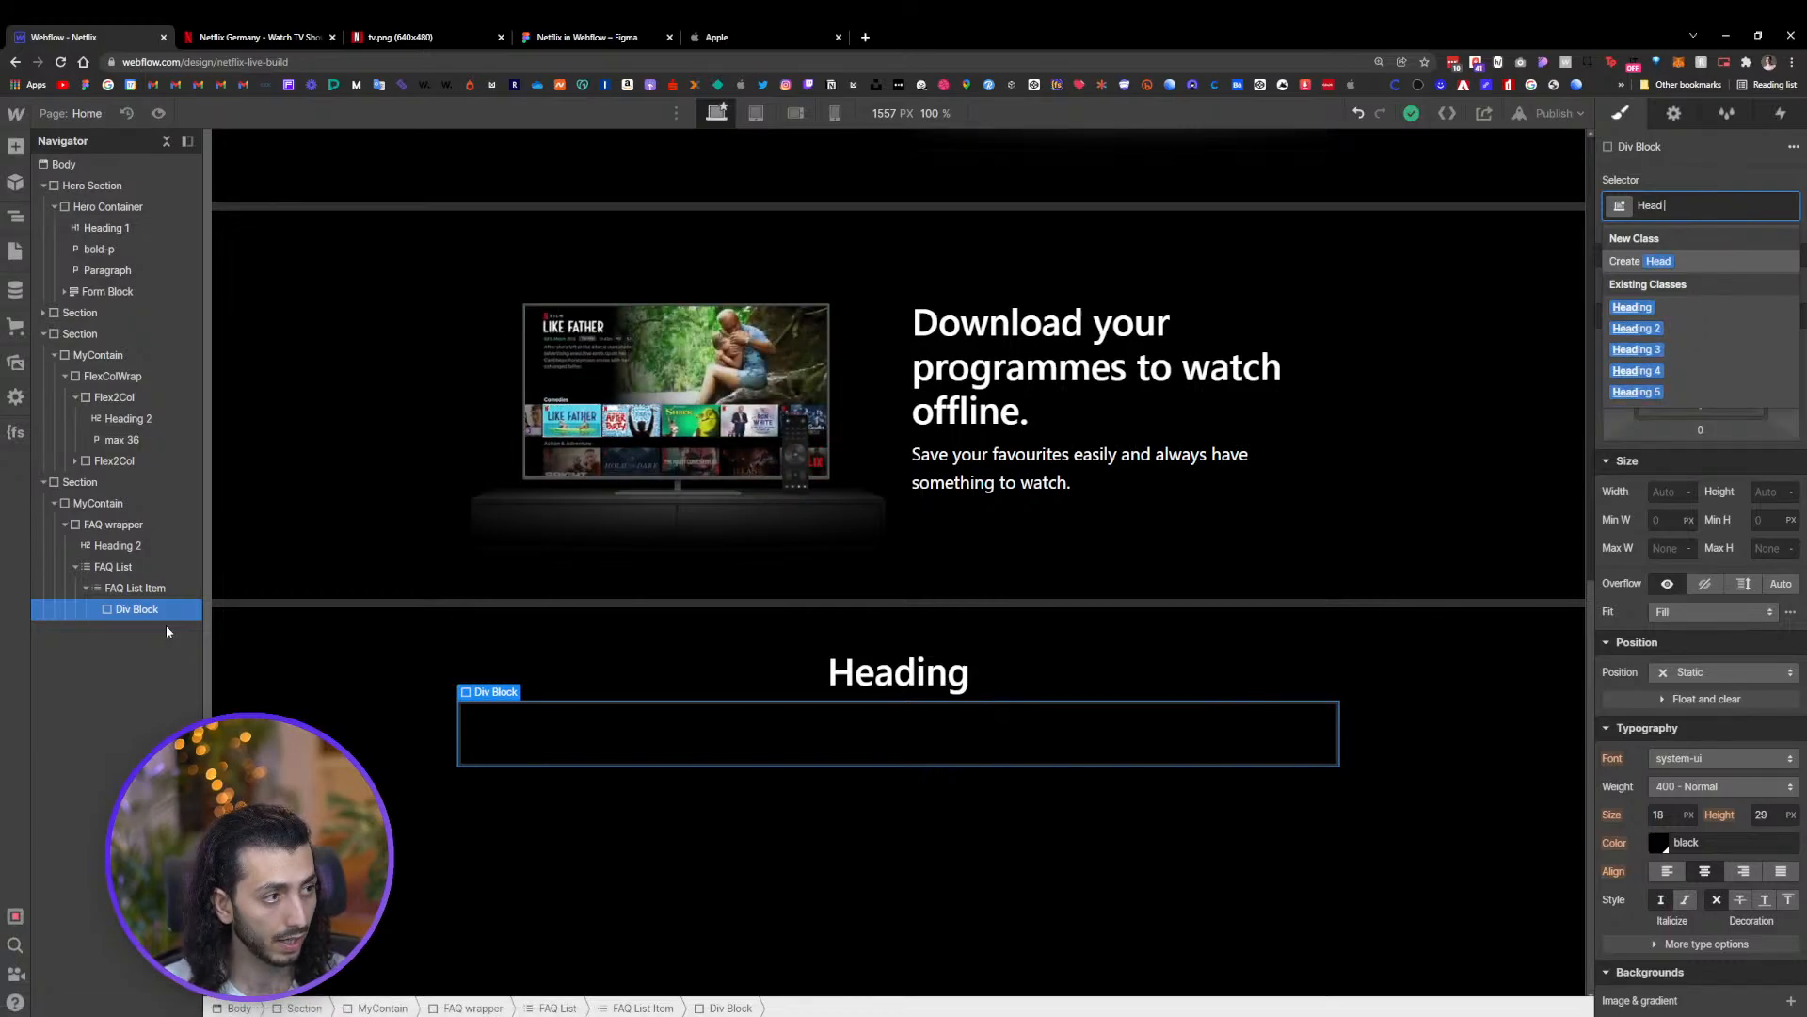
type(" Wrap")
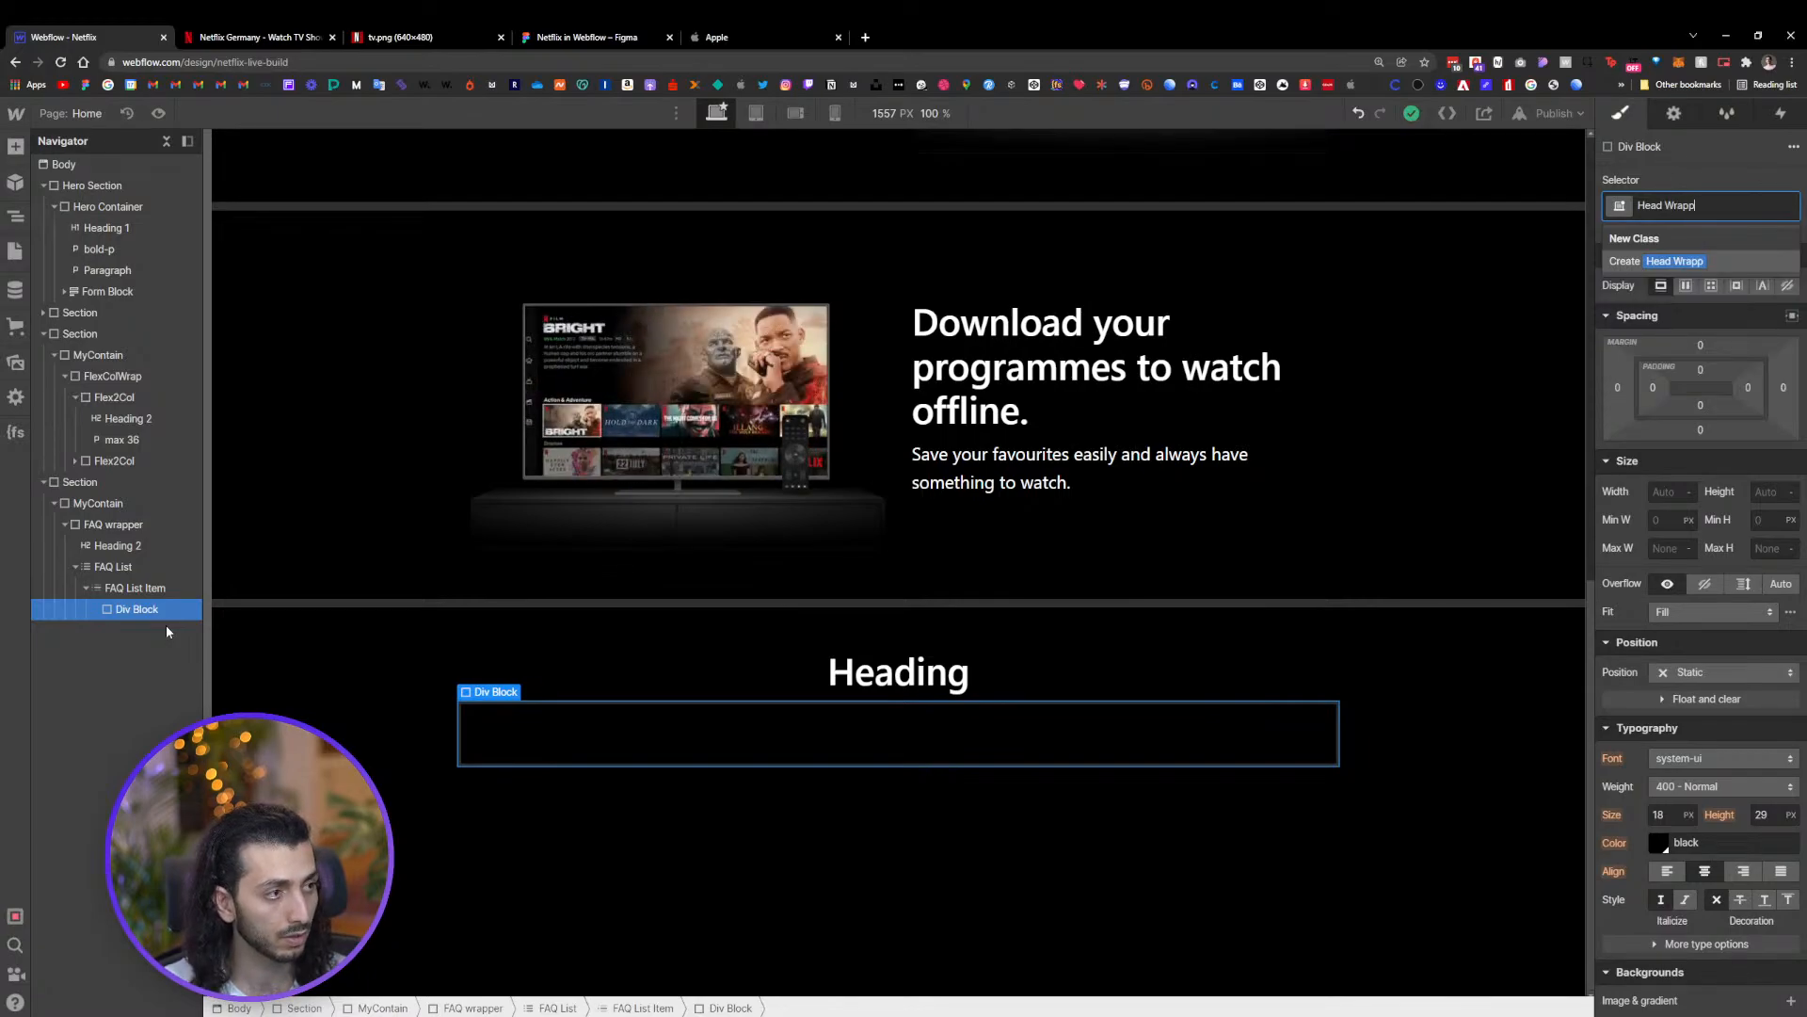
type("p")
key("Return")
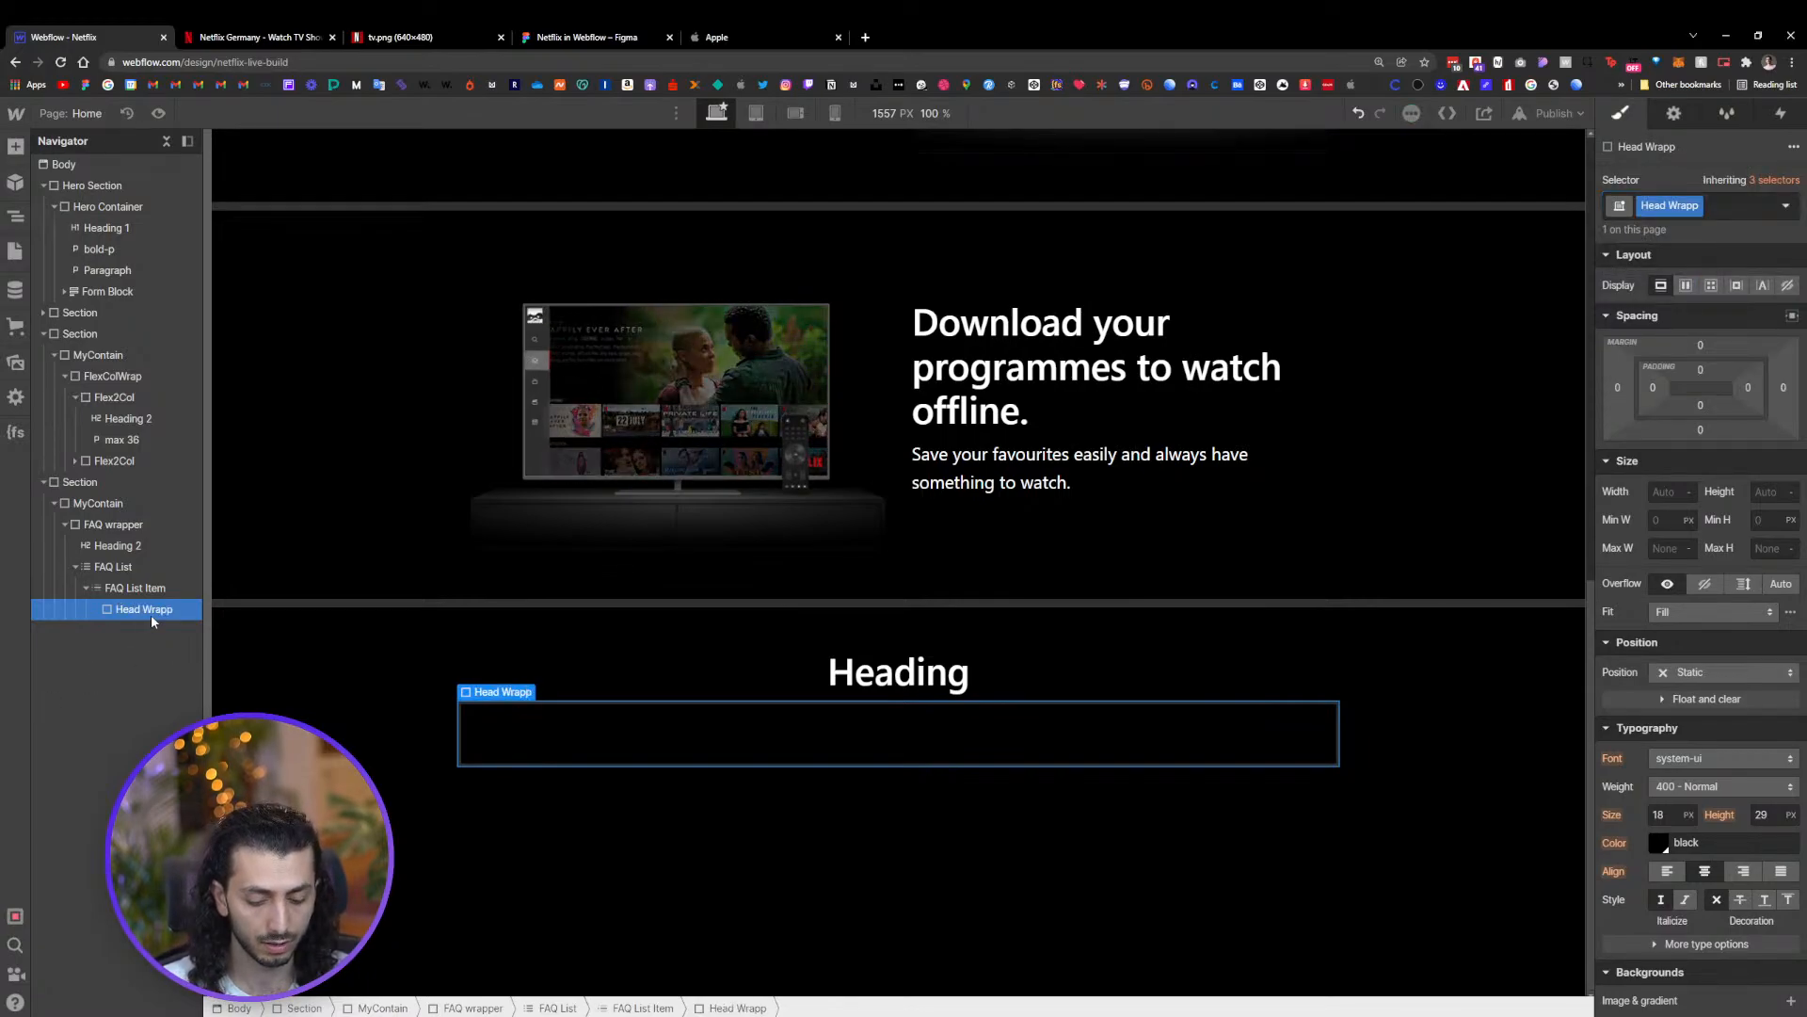
Duplicate the Head Wrapp div and duplicate its class for the copy
key("ctrl+d")
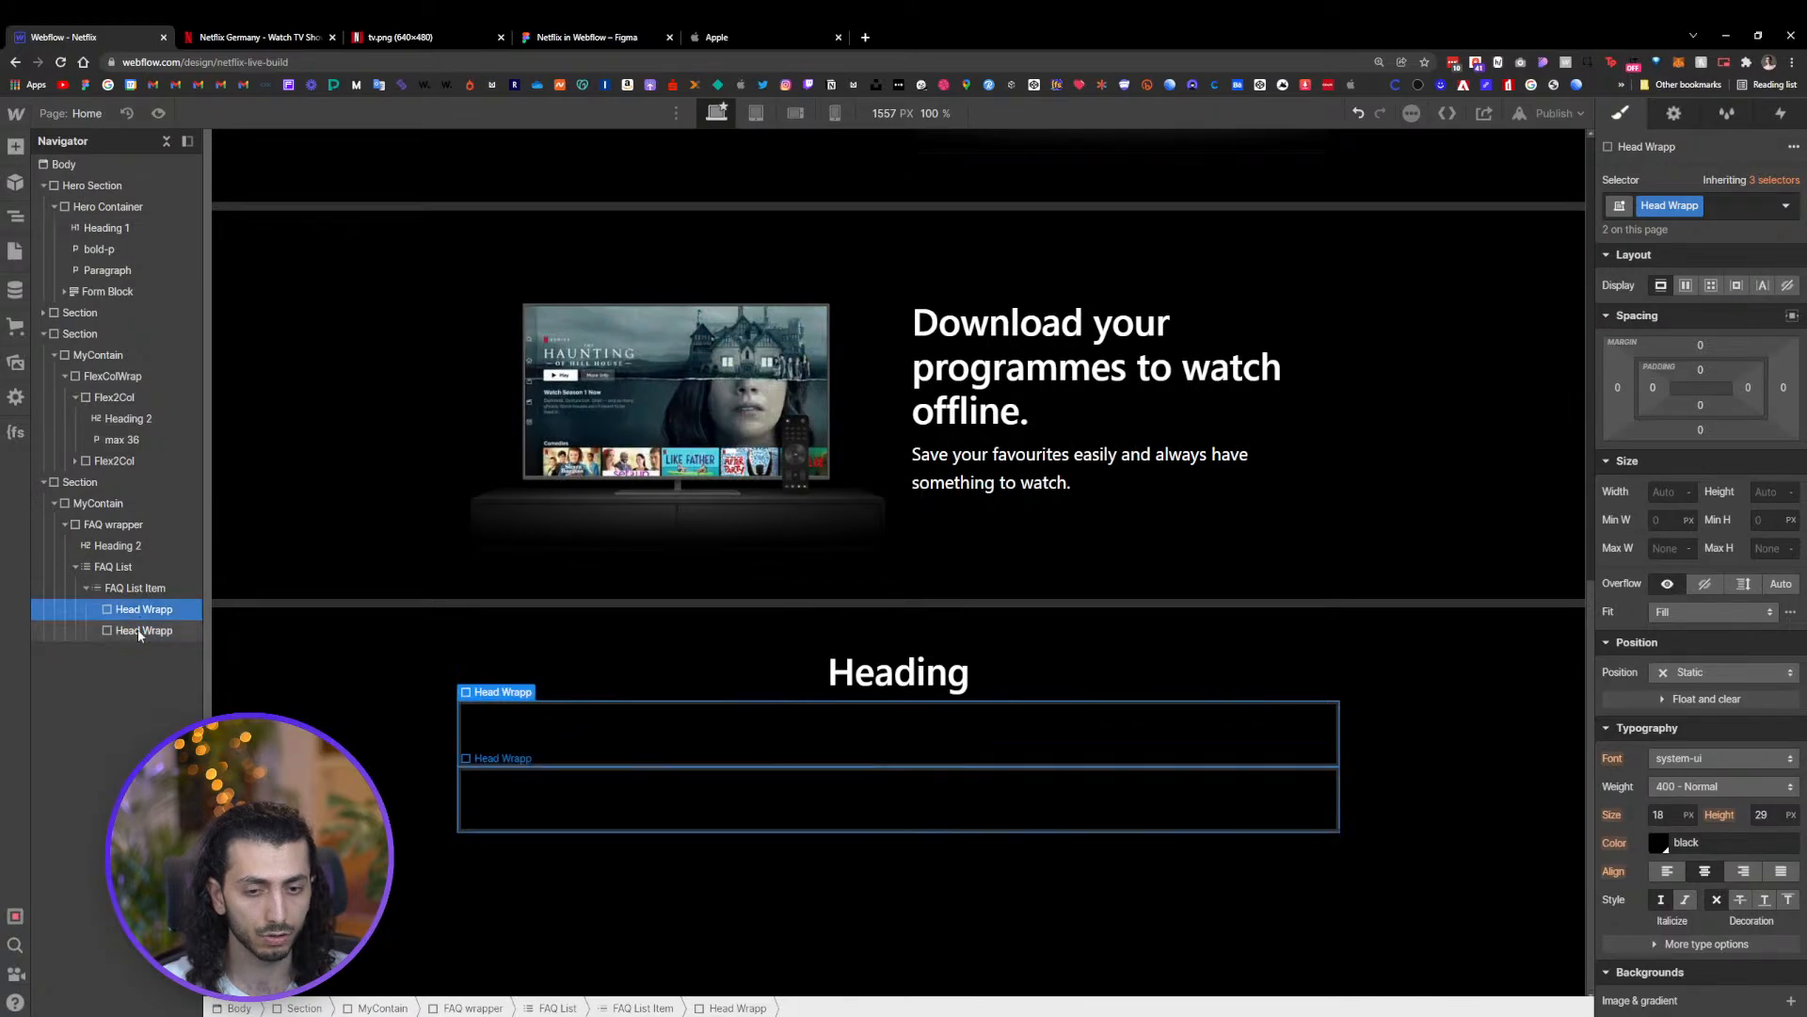
left_click(1698, 206)
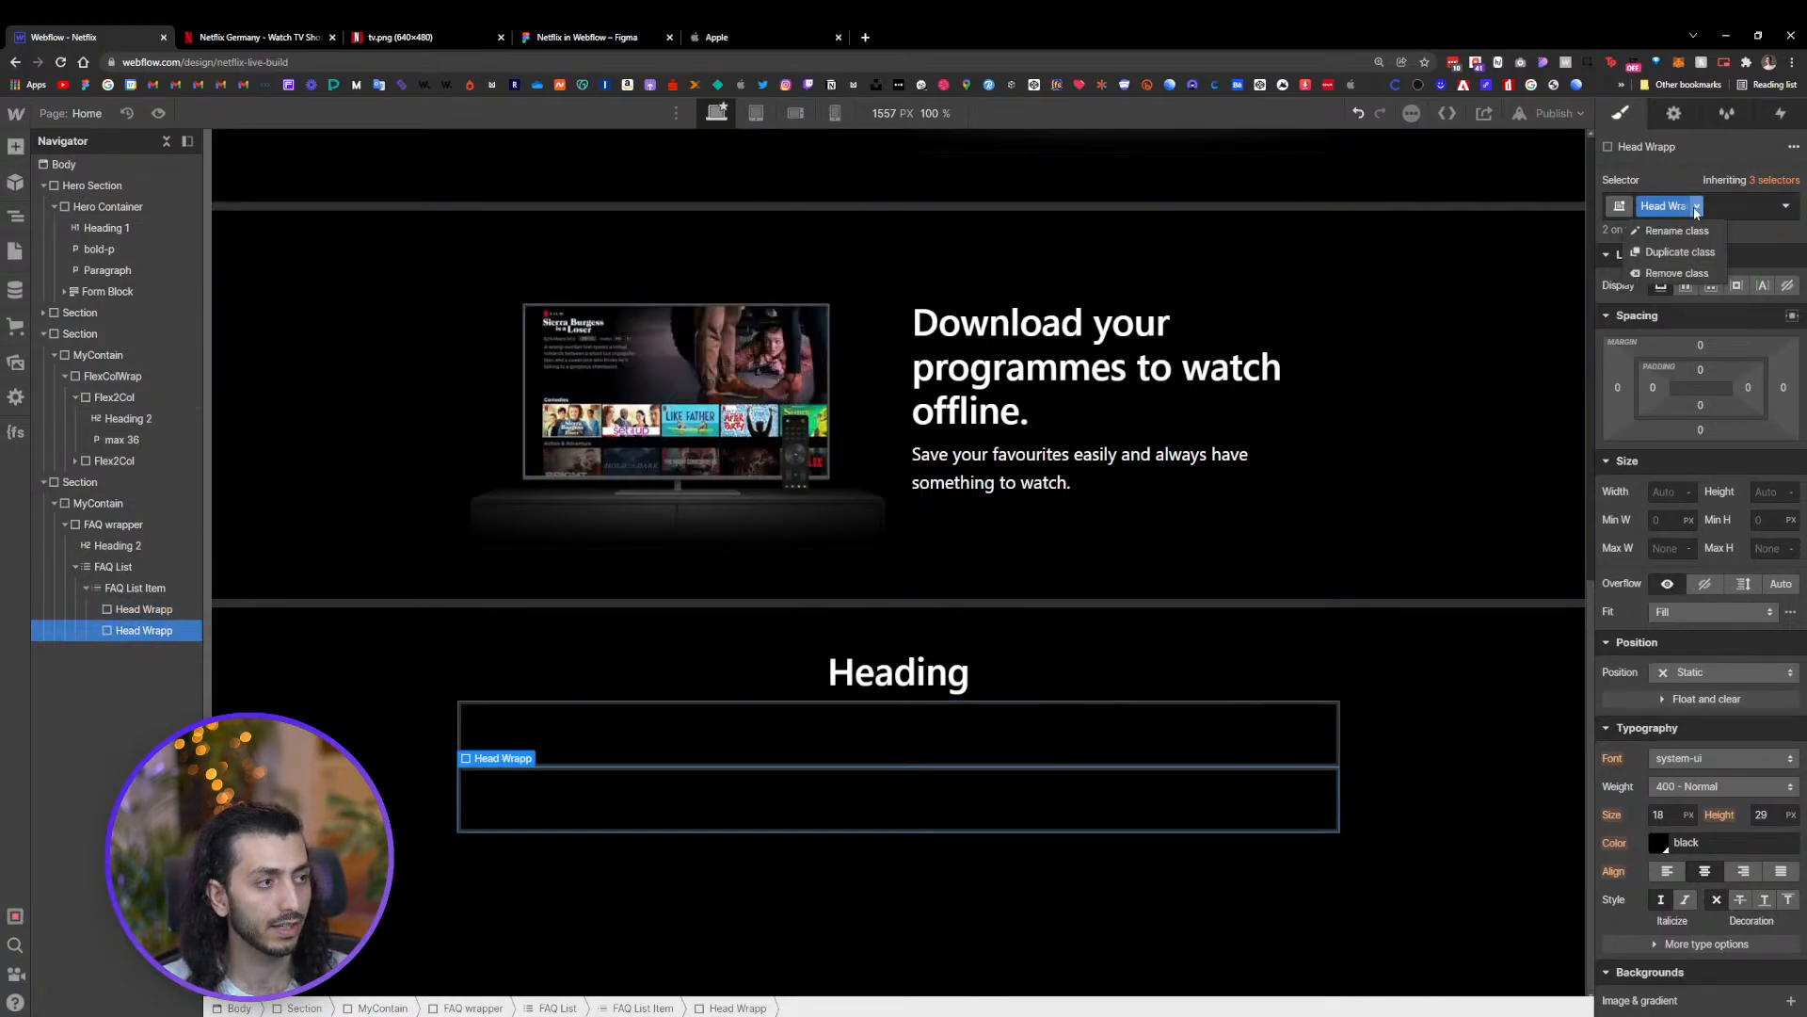
left_click(1668, 250)
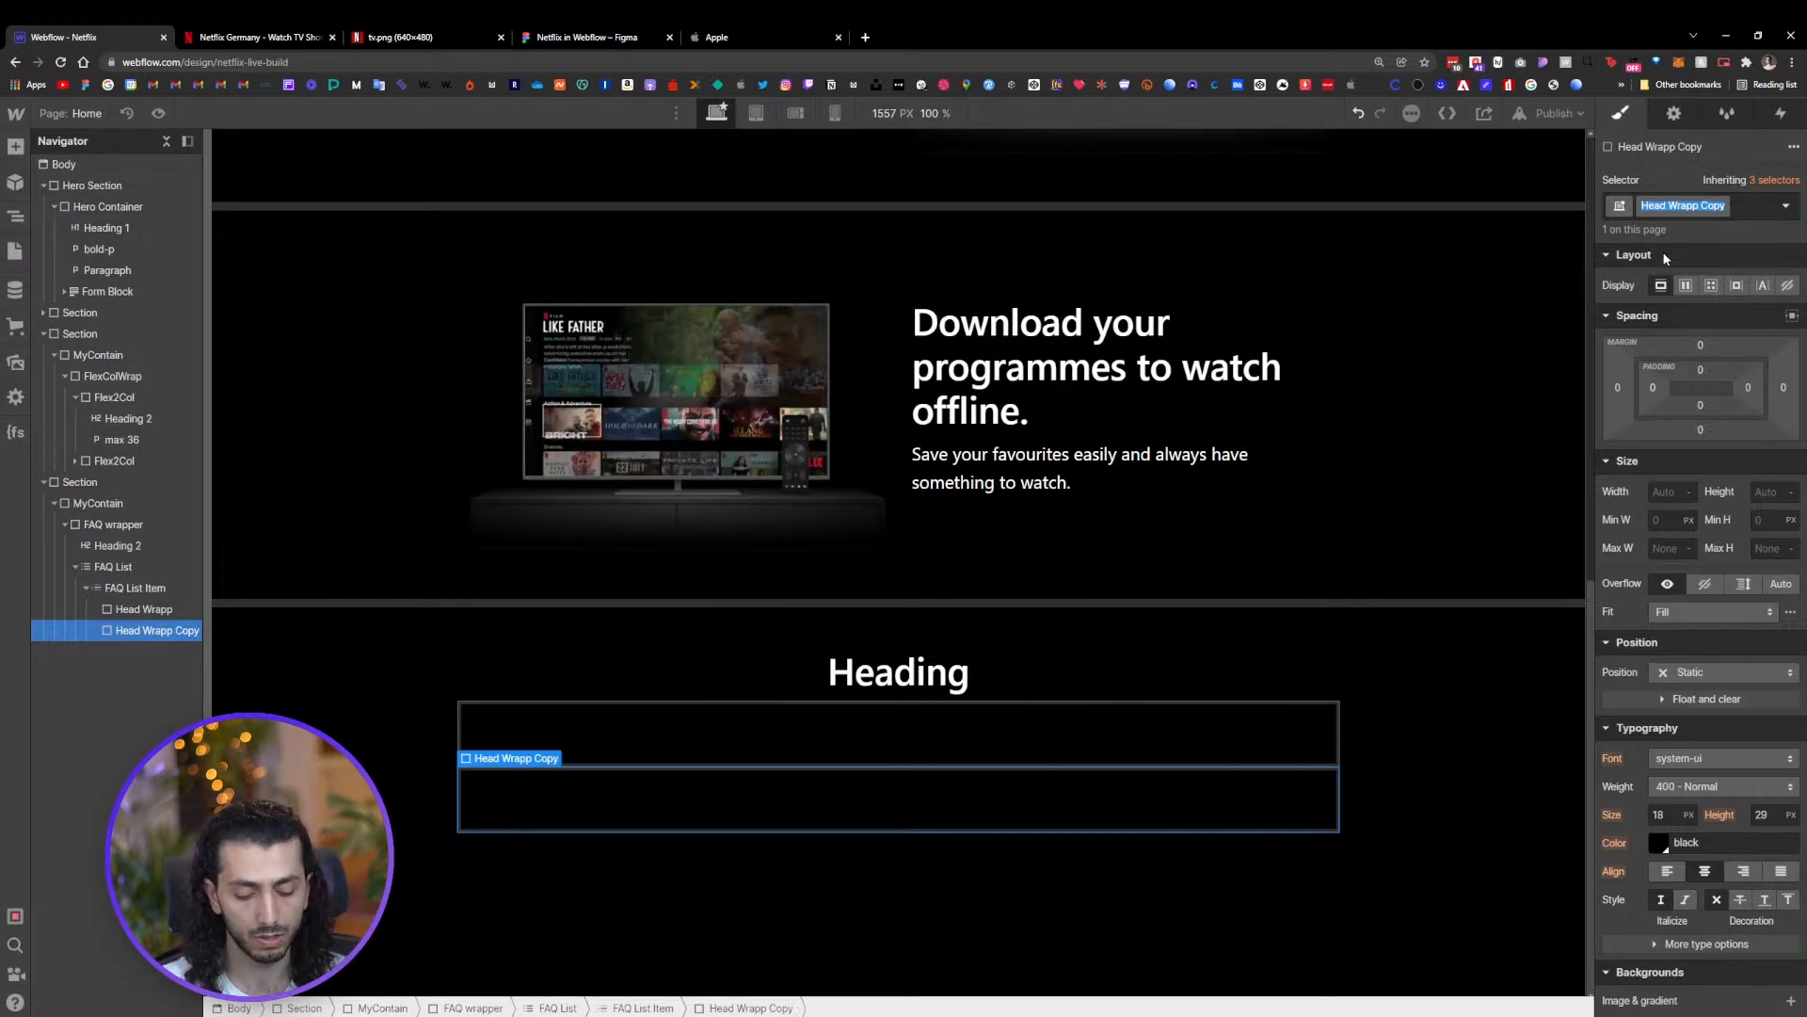
Rename the duplicated div's class to Content Wrapper
type("Cont")
key("BackSpace")
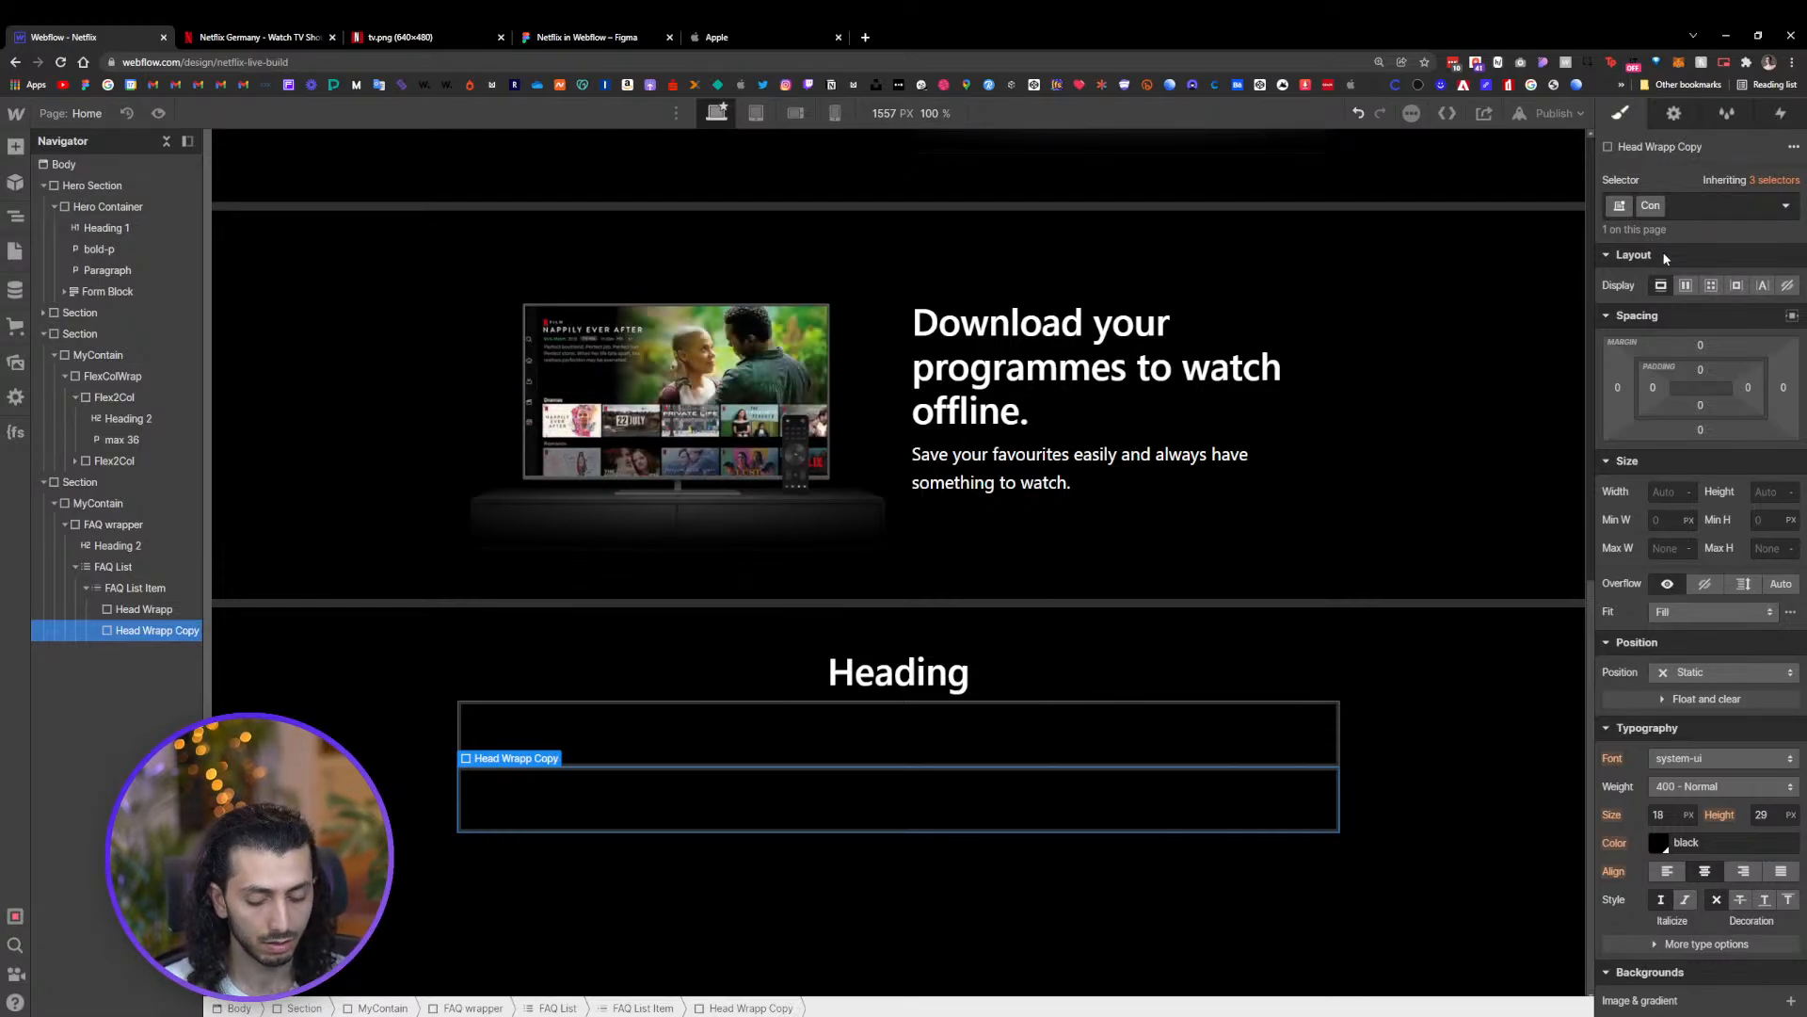
type("tent W")
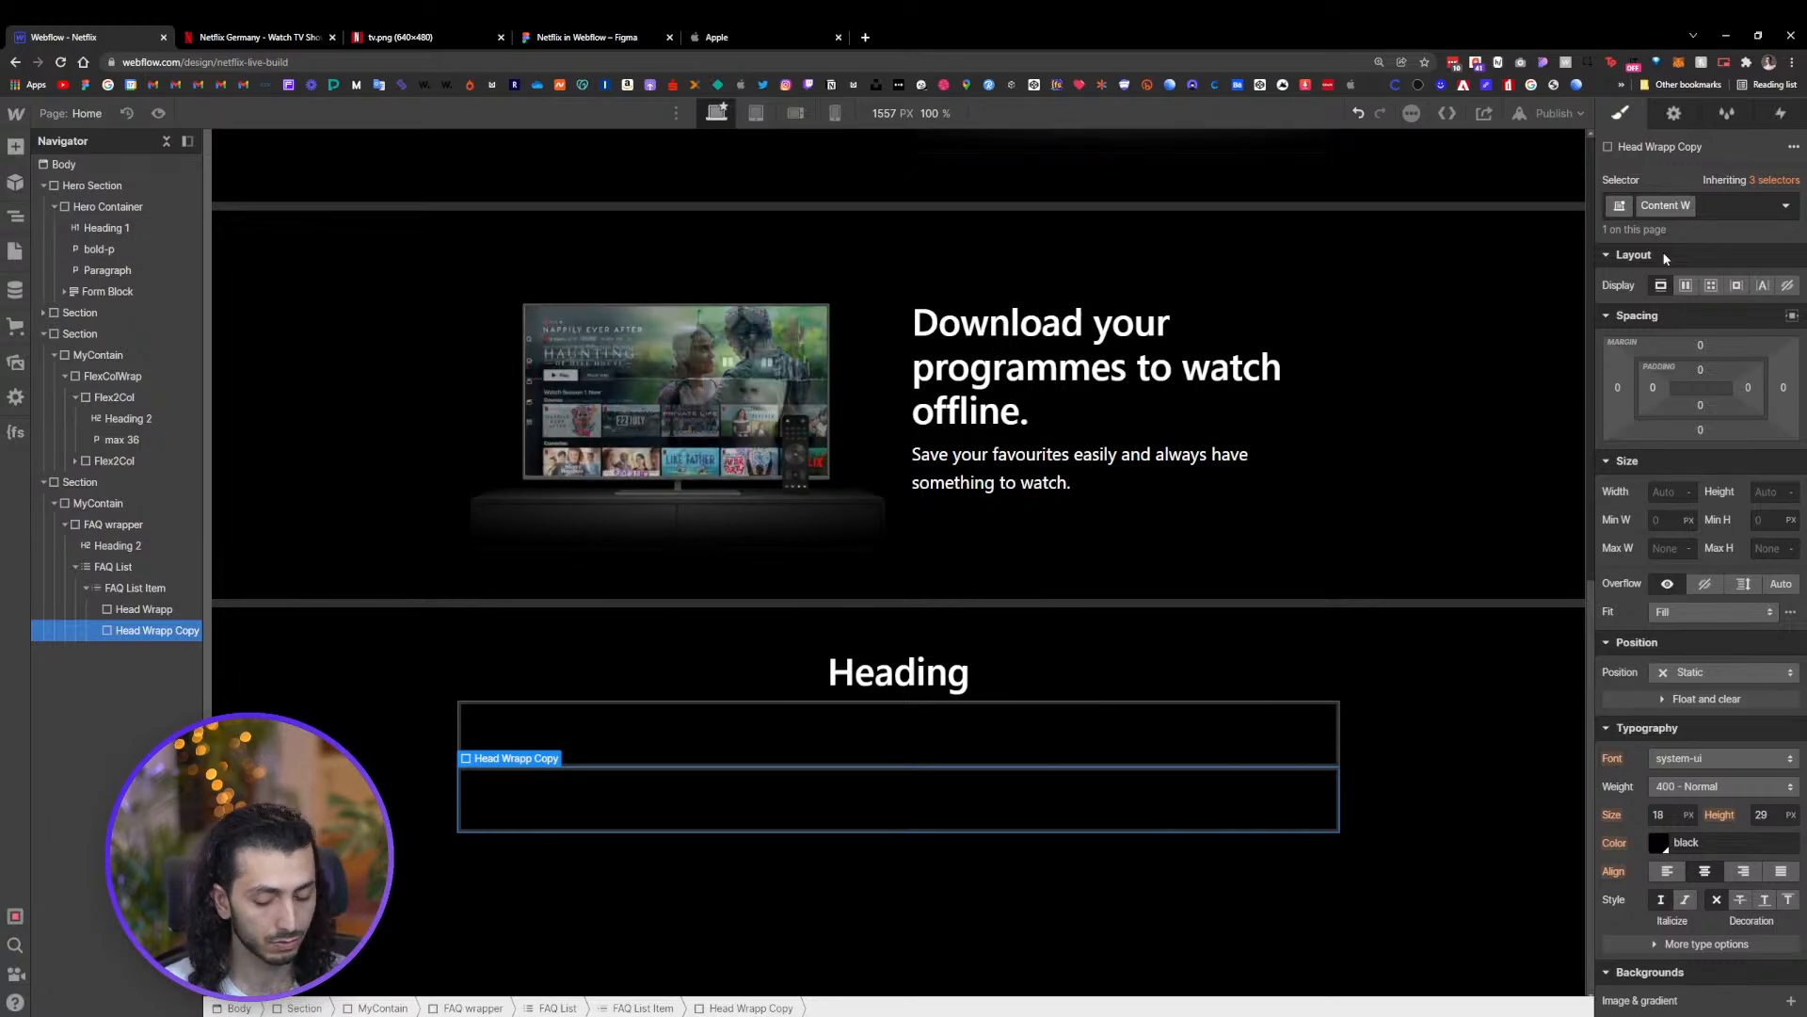
type("rapp")
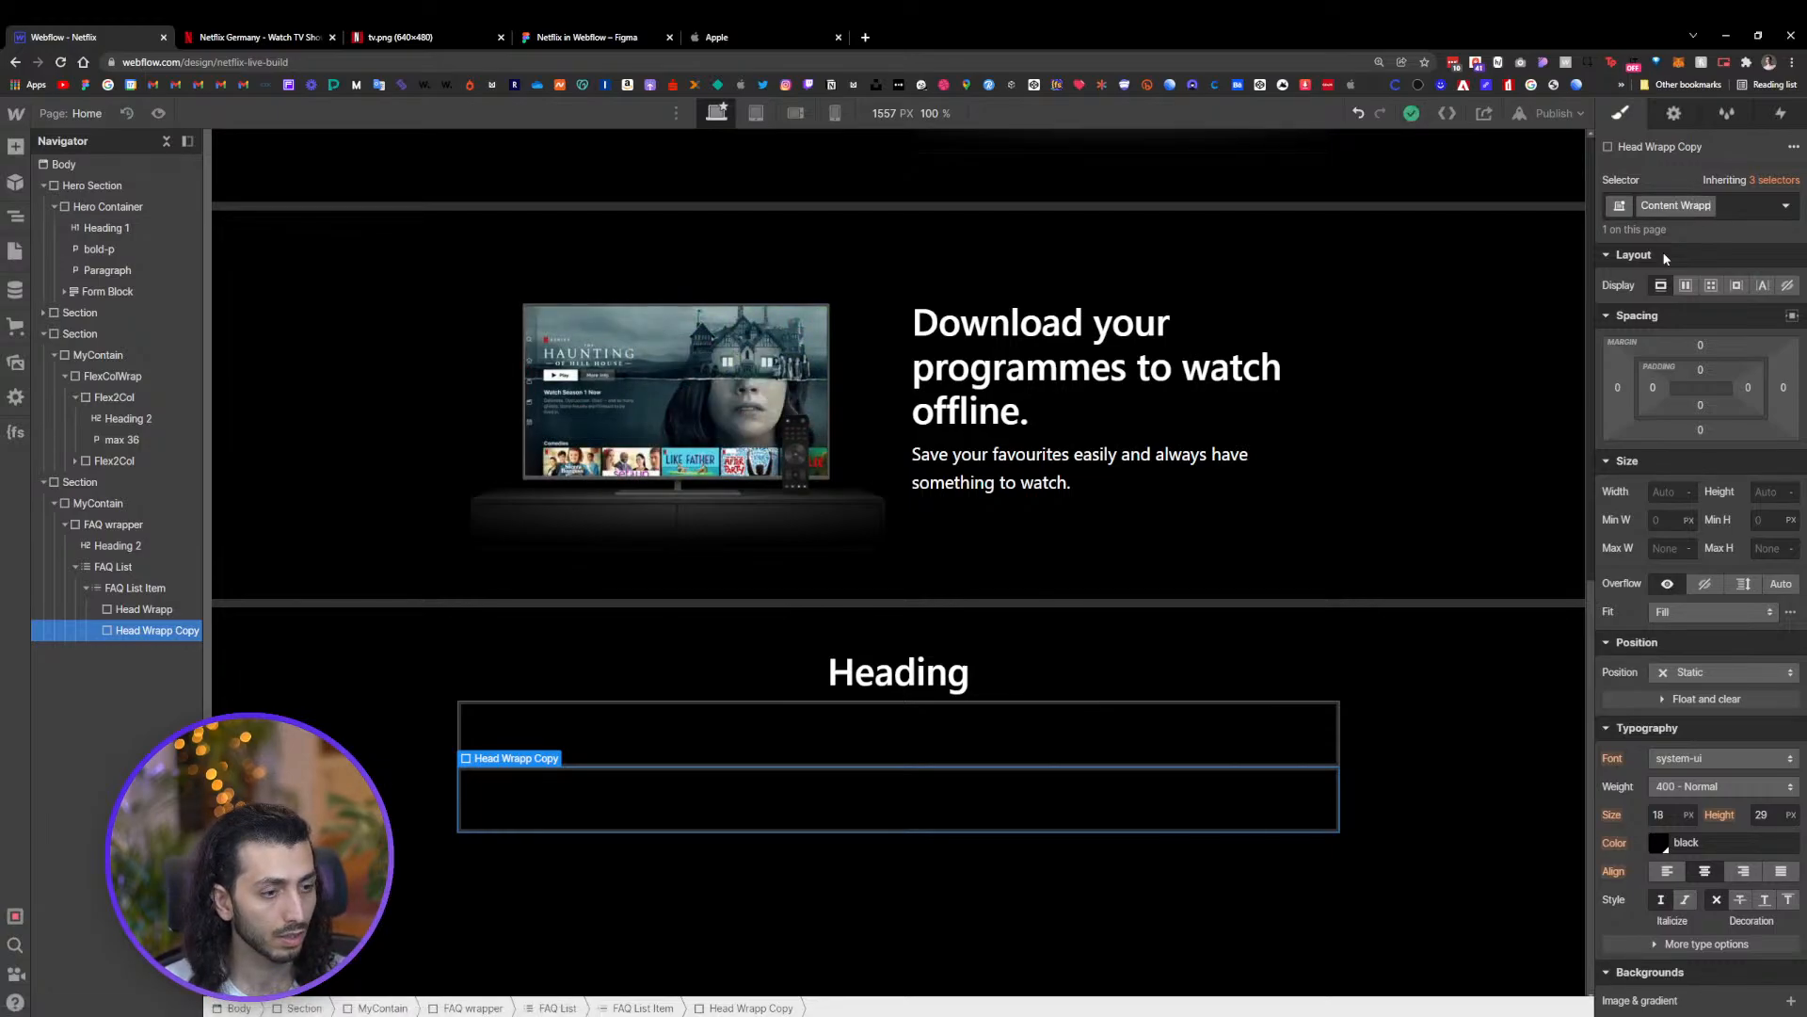
type("er")
key("Return")
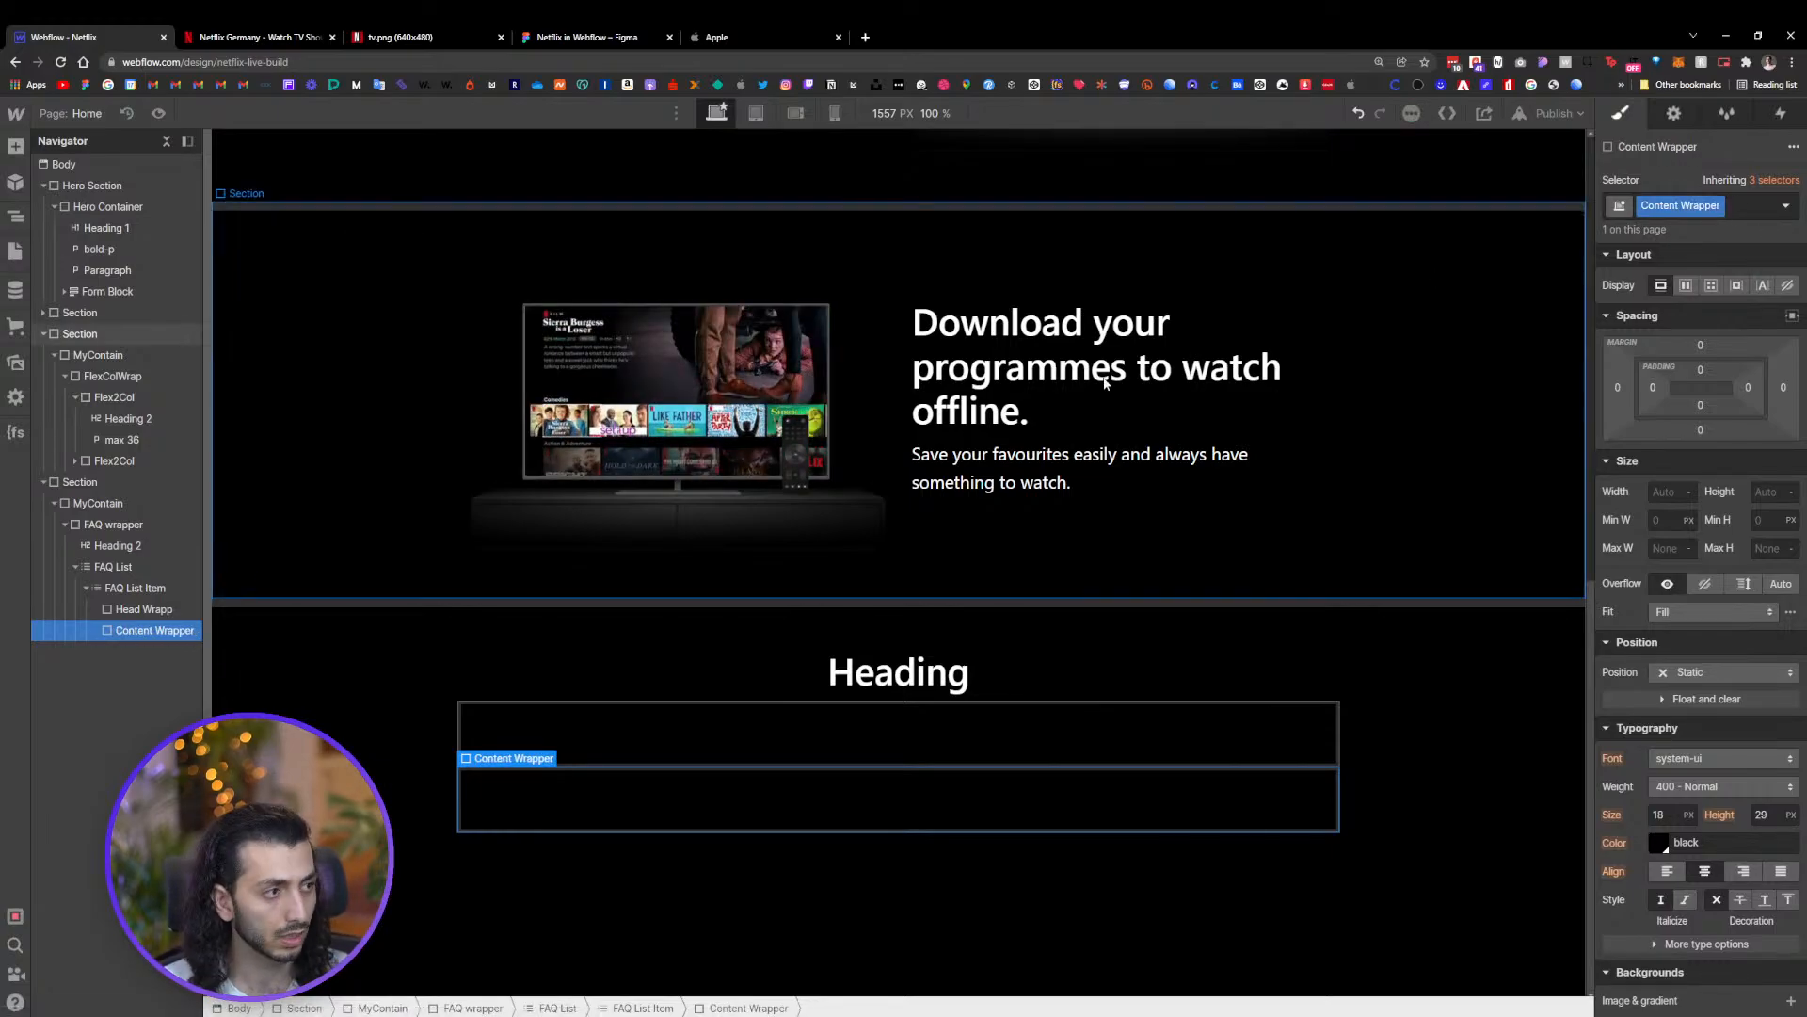
Rename the first div's class from Head Wrapp to Head Wrapper
left_click(169, 618)
left_click(1671, 206)
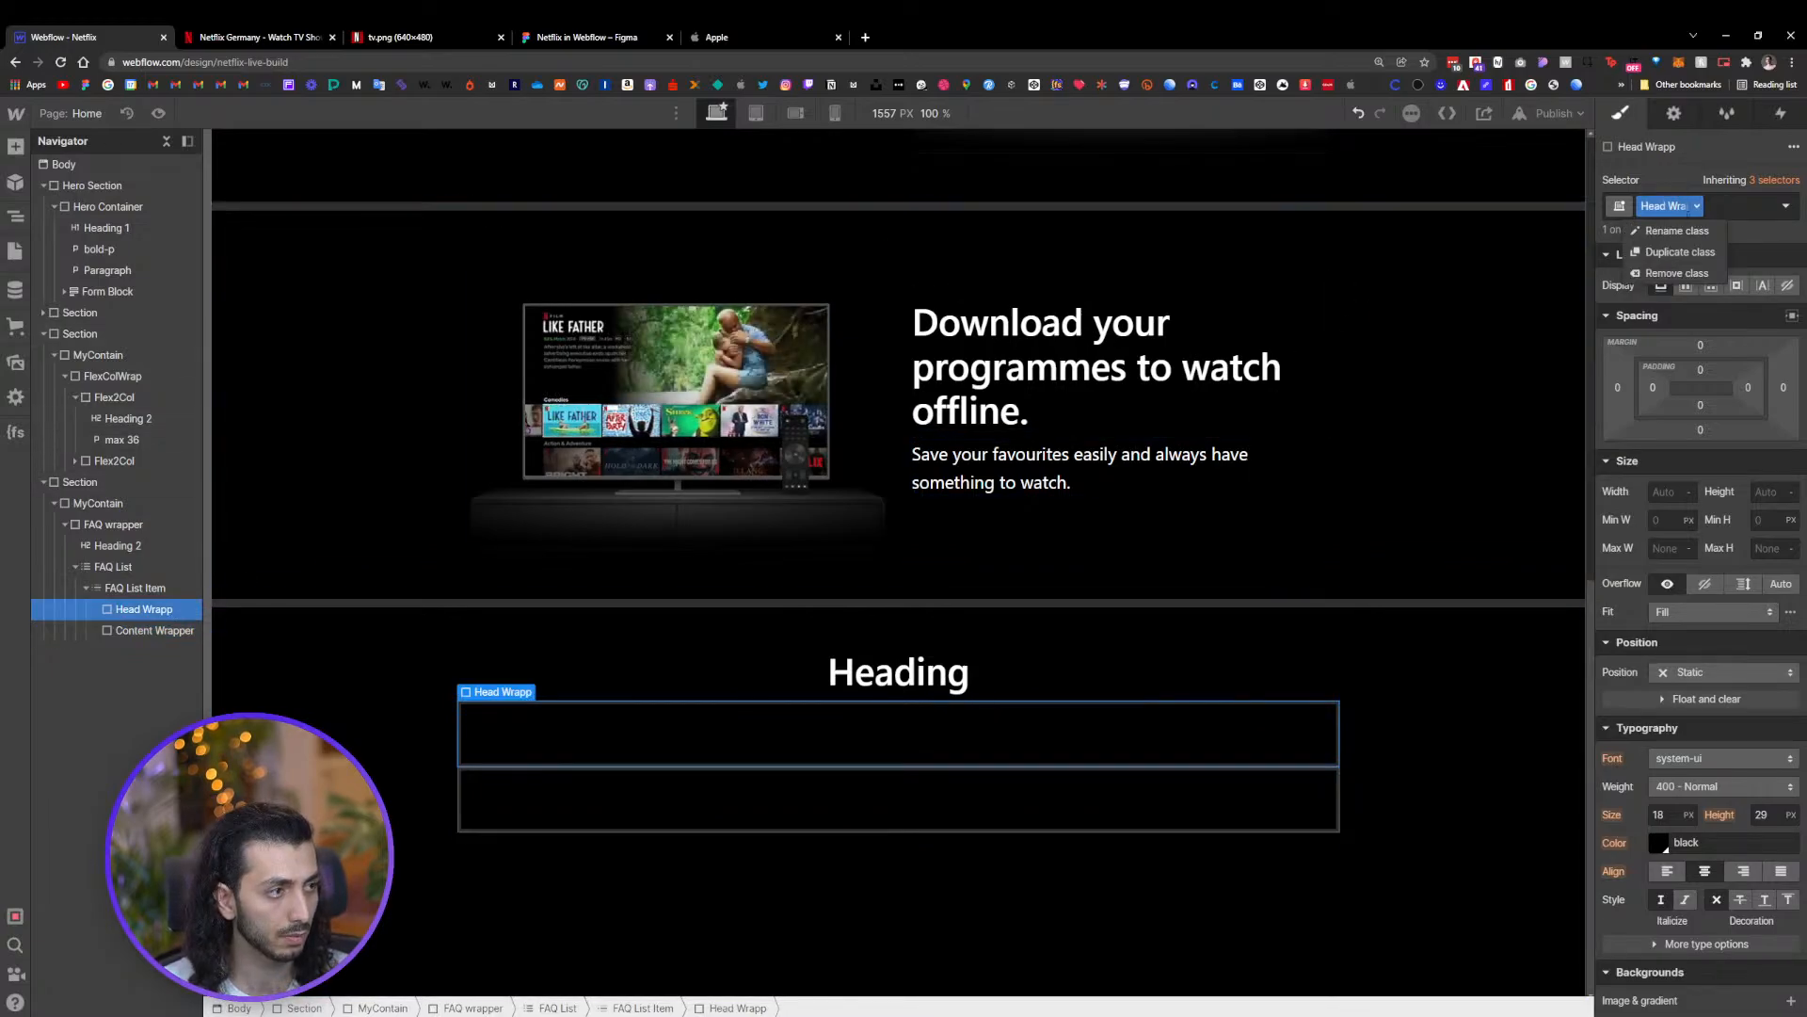
left_click(1687, 223)
key("Right")
type("er")
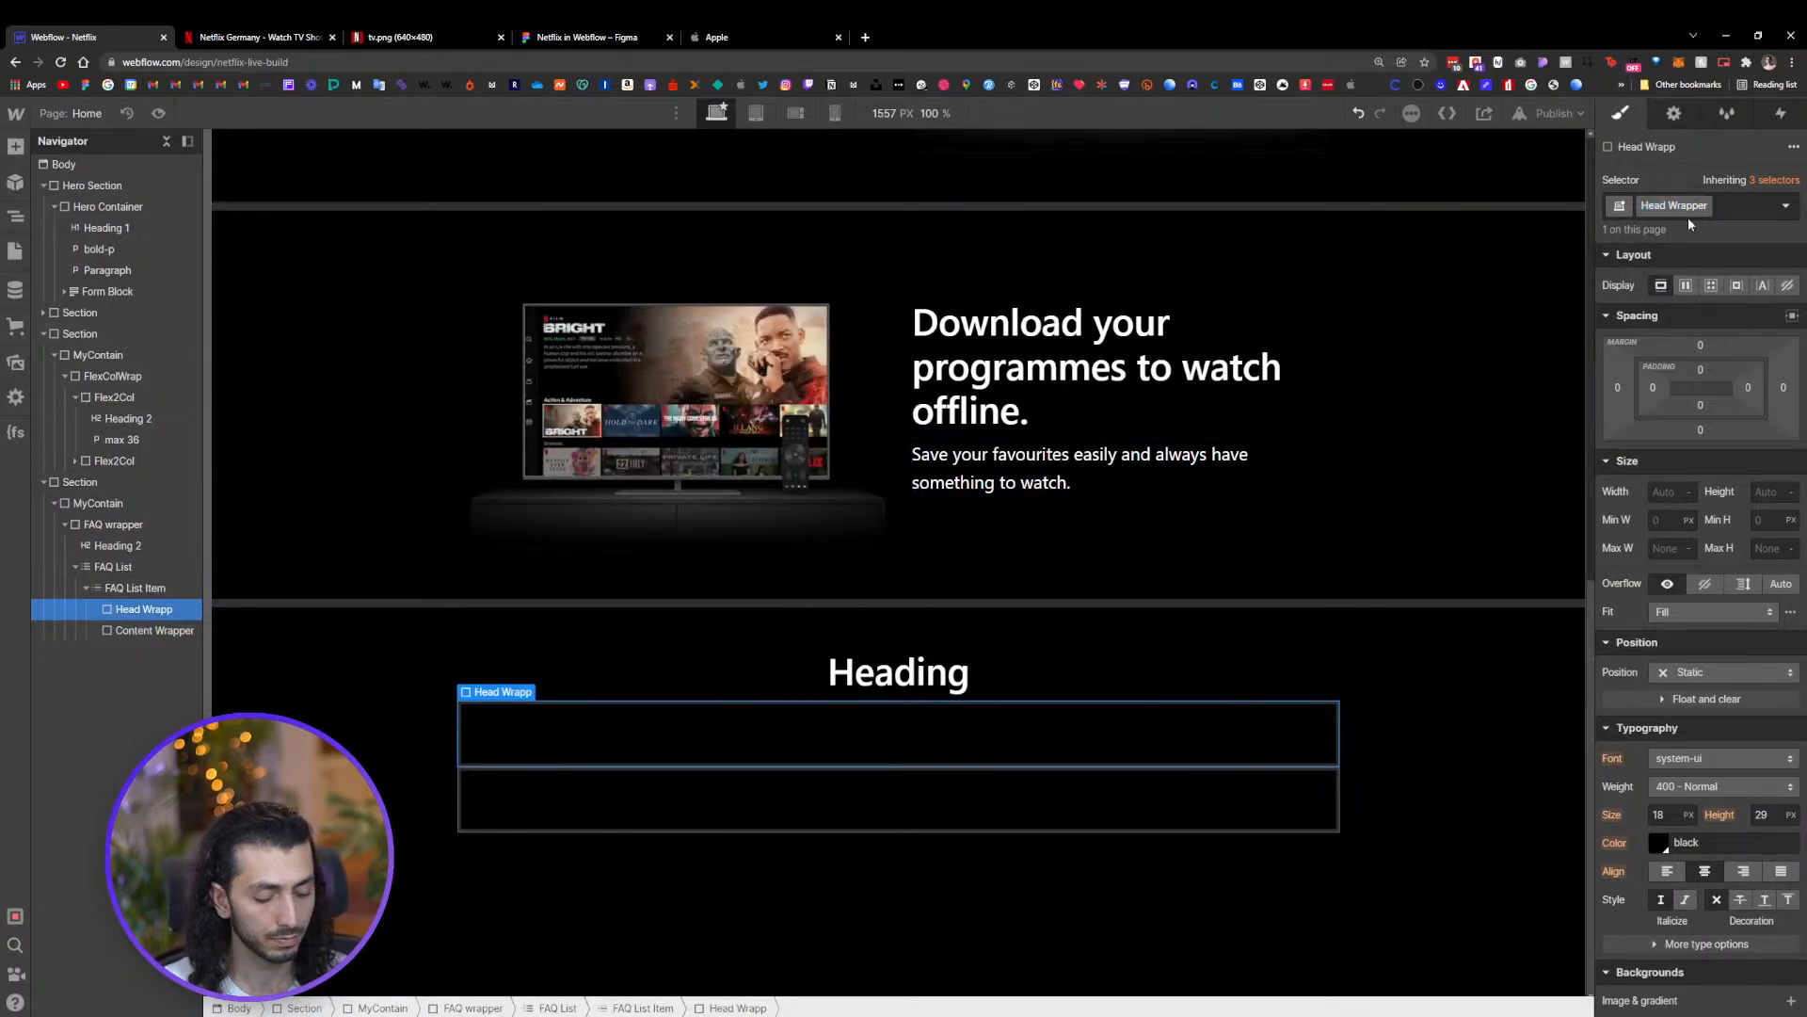
key("Return")
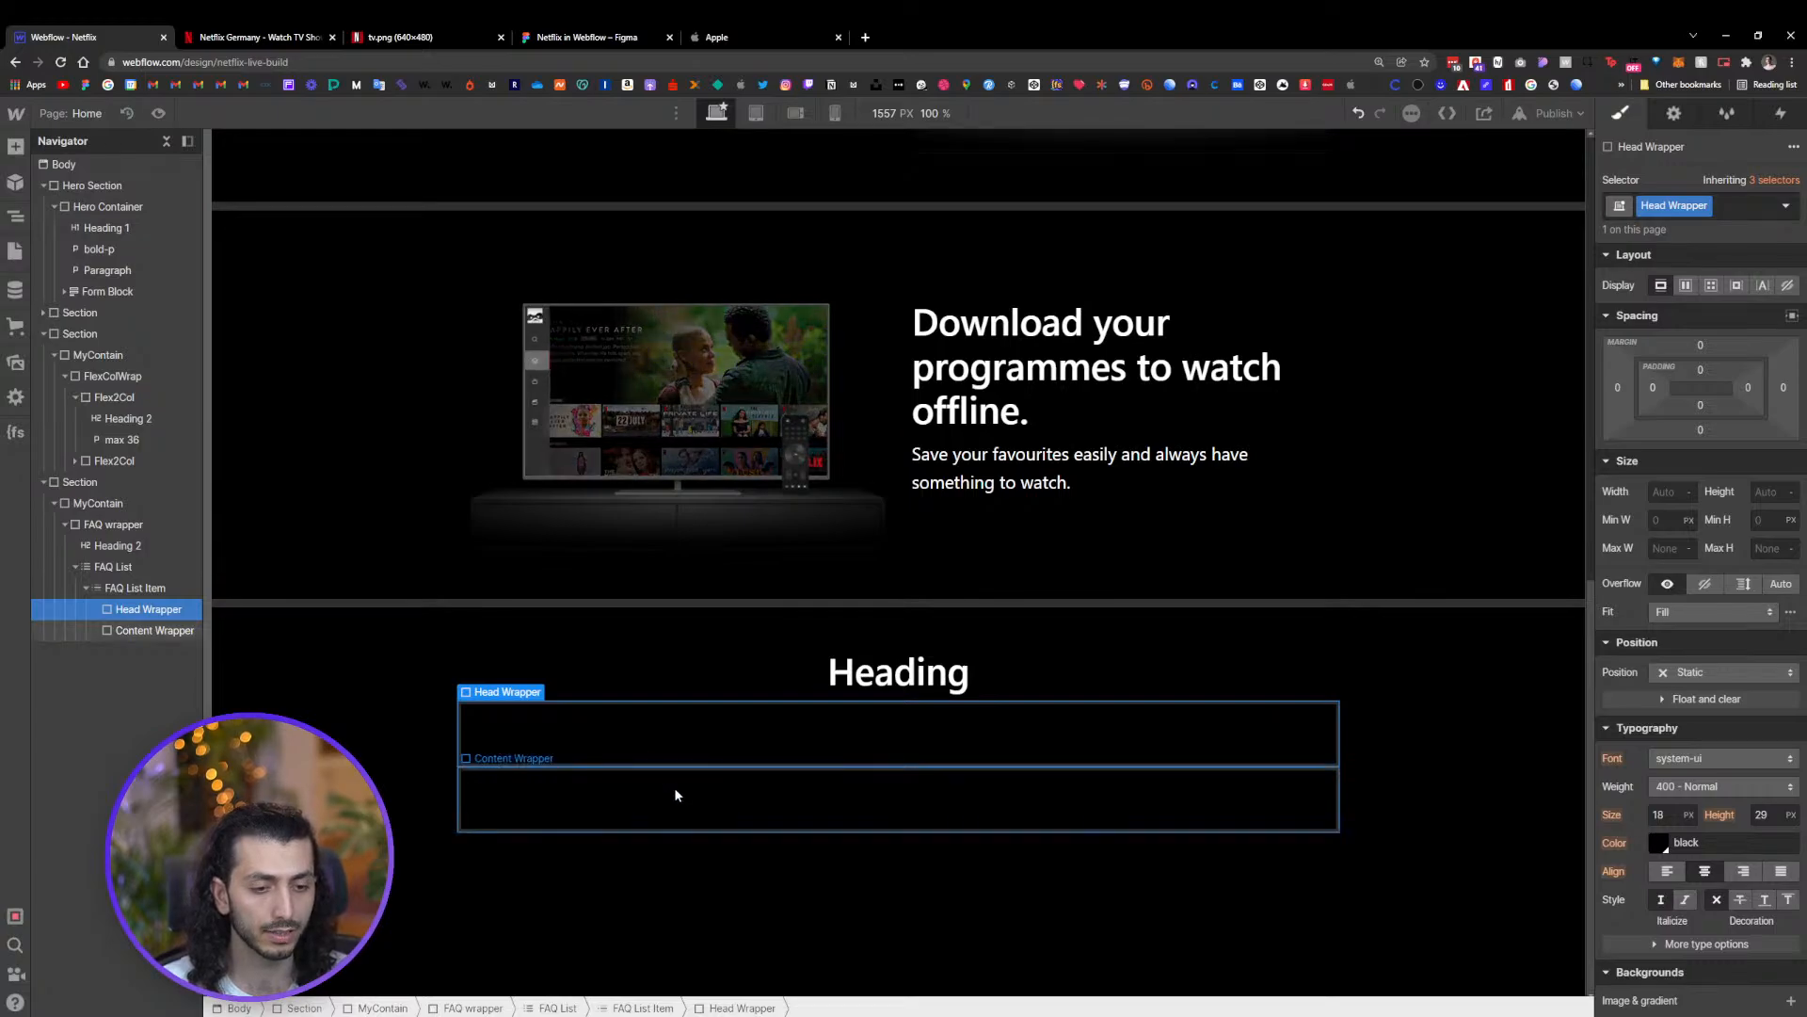
Inspect the structure of the FAQ question button on the live Netflix site
left_click(674, 787)
left_click(664, 738)
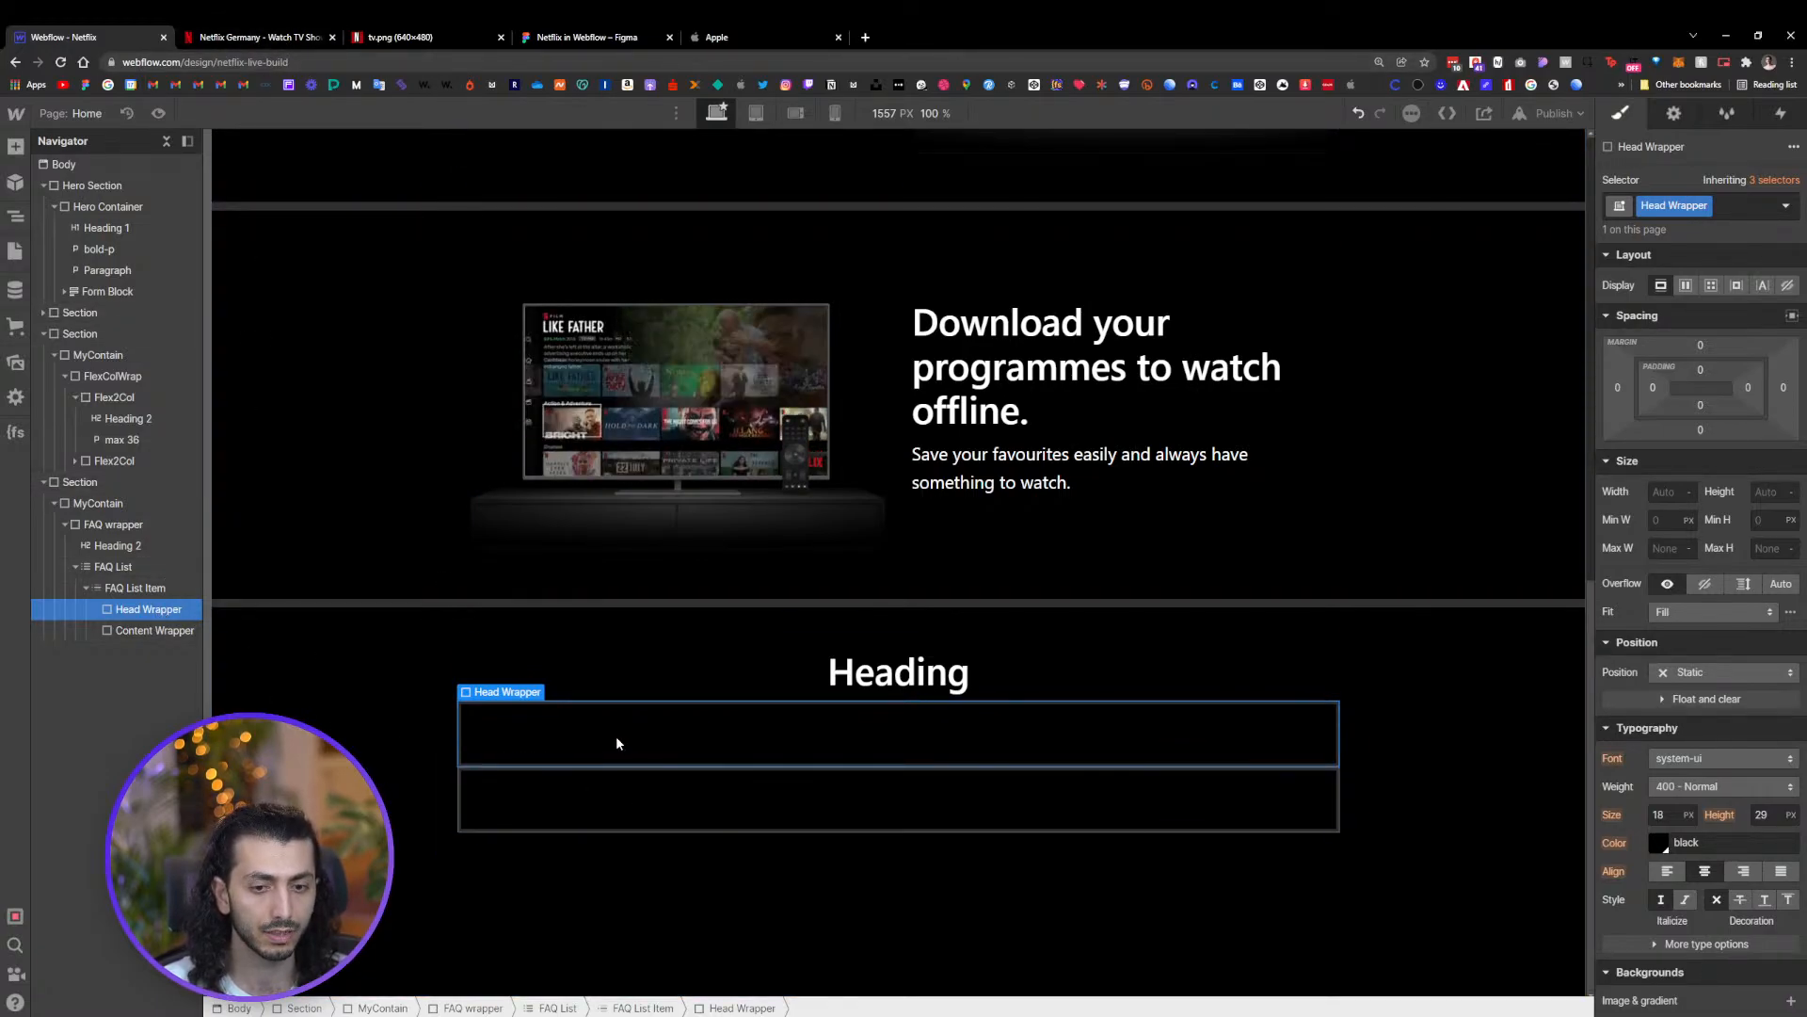
key("ctrl+e")
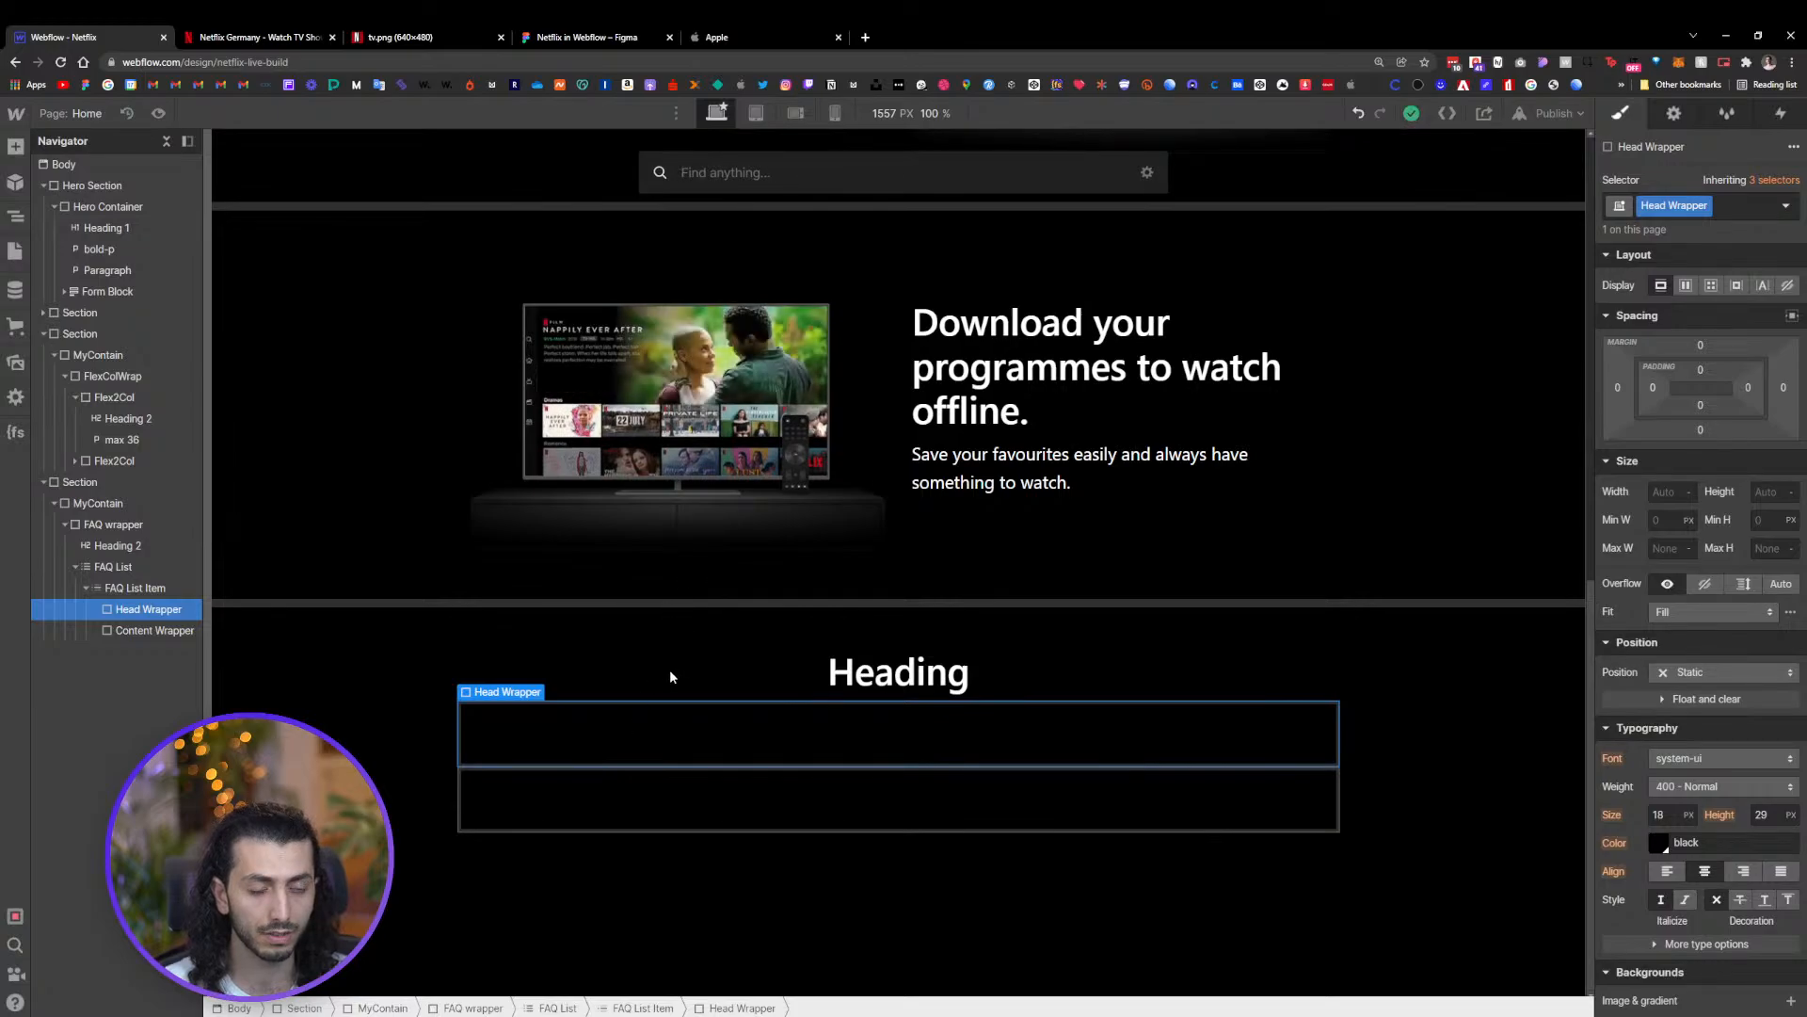
type("d")
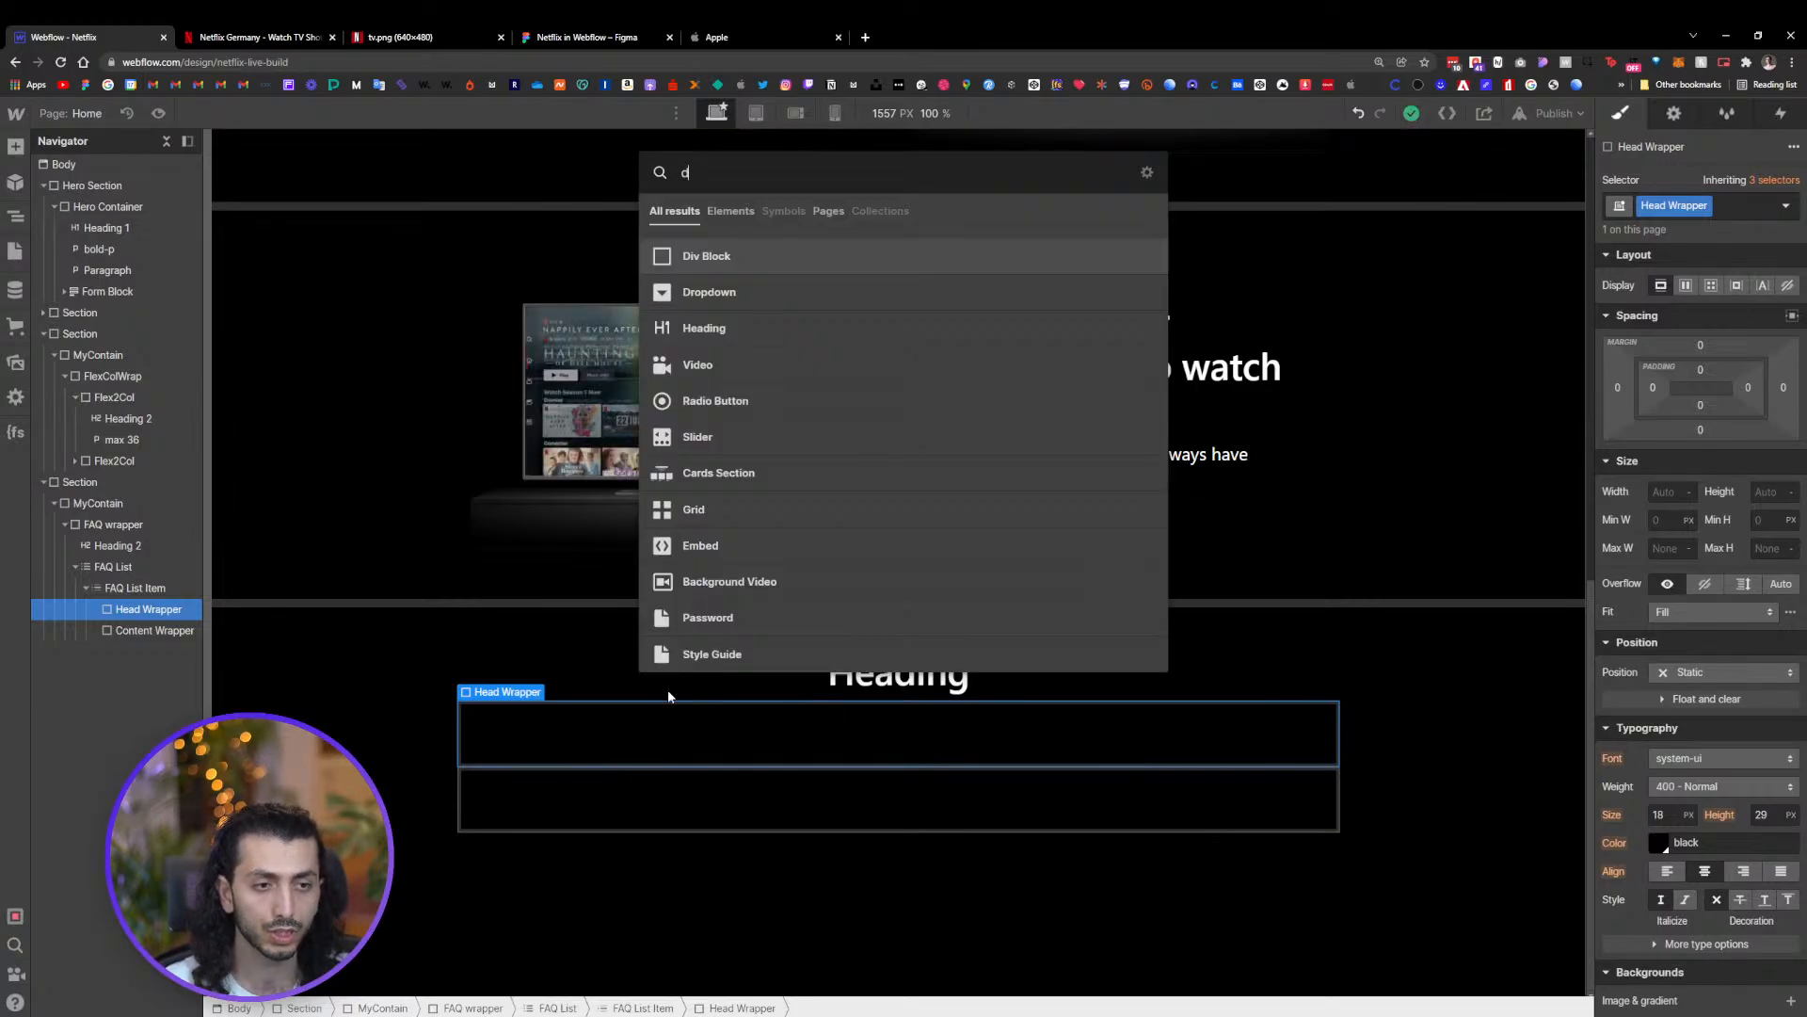
left_click(316, 36)
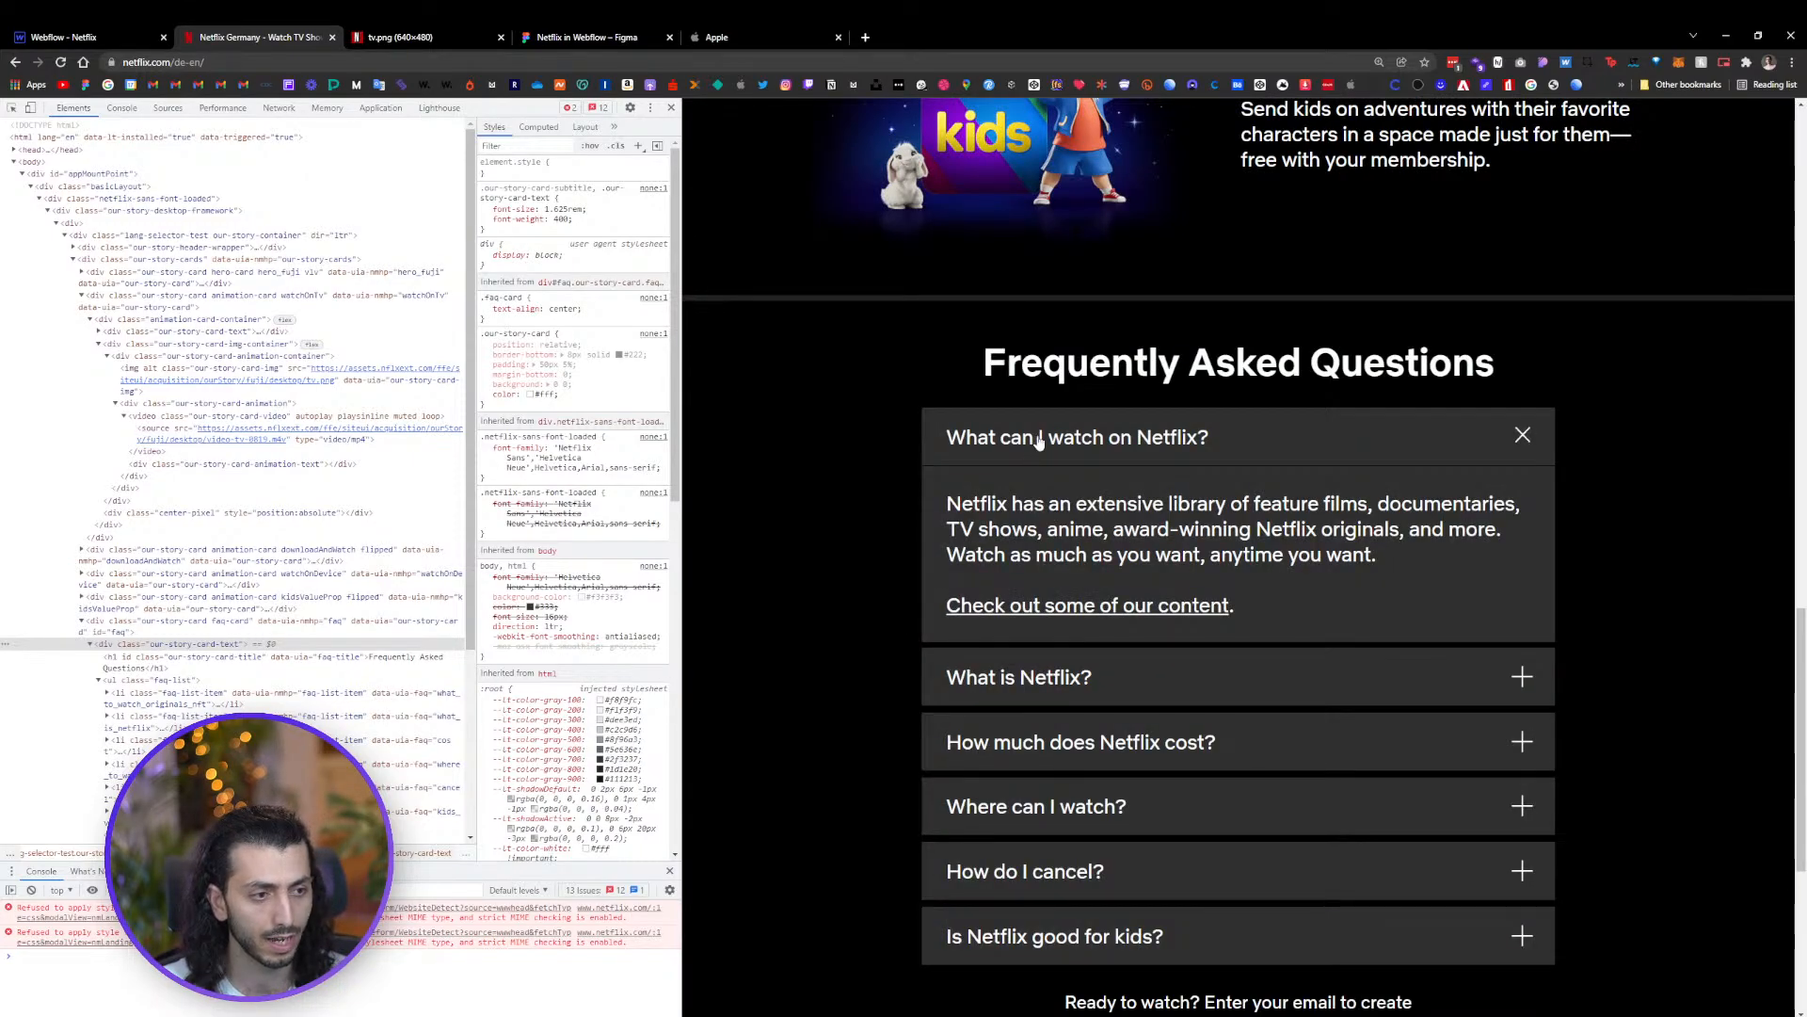
right_click(1037, 437)
left_click(1078, 739)
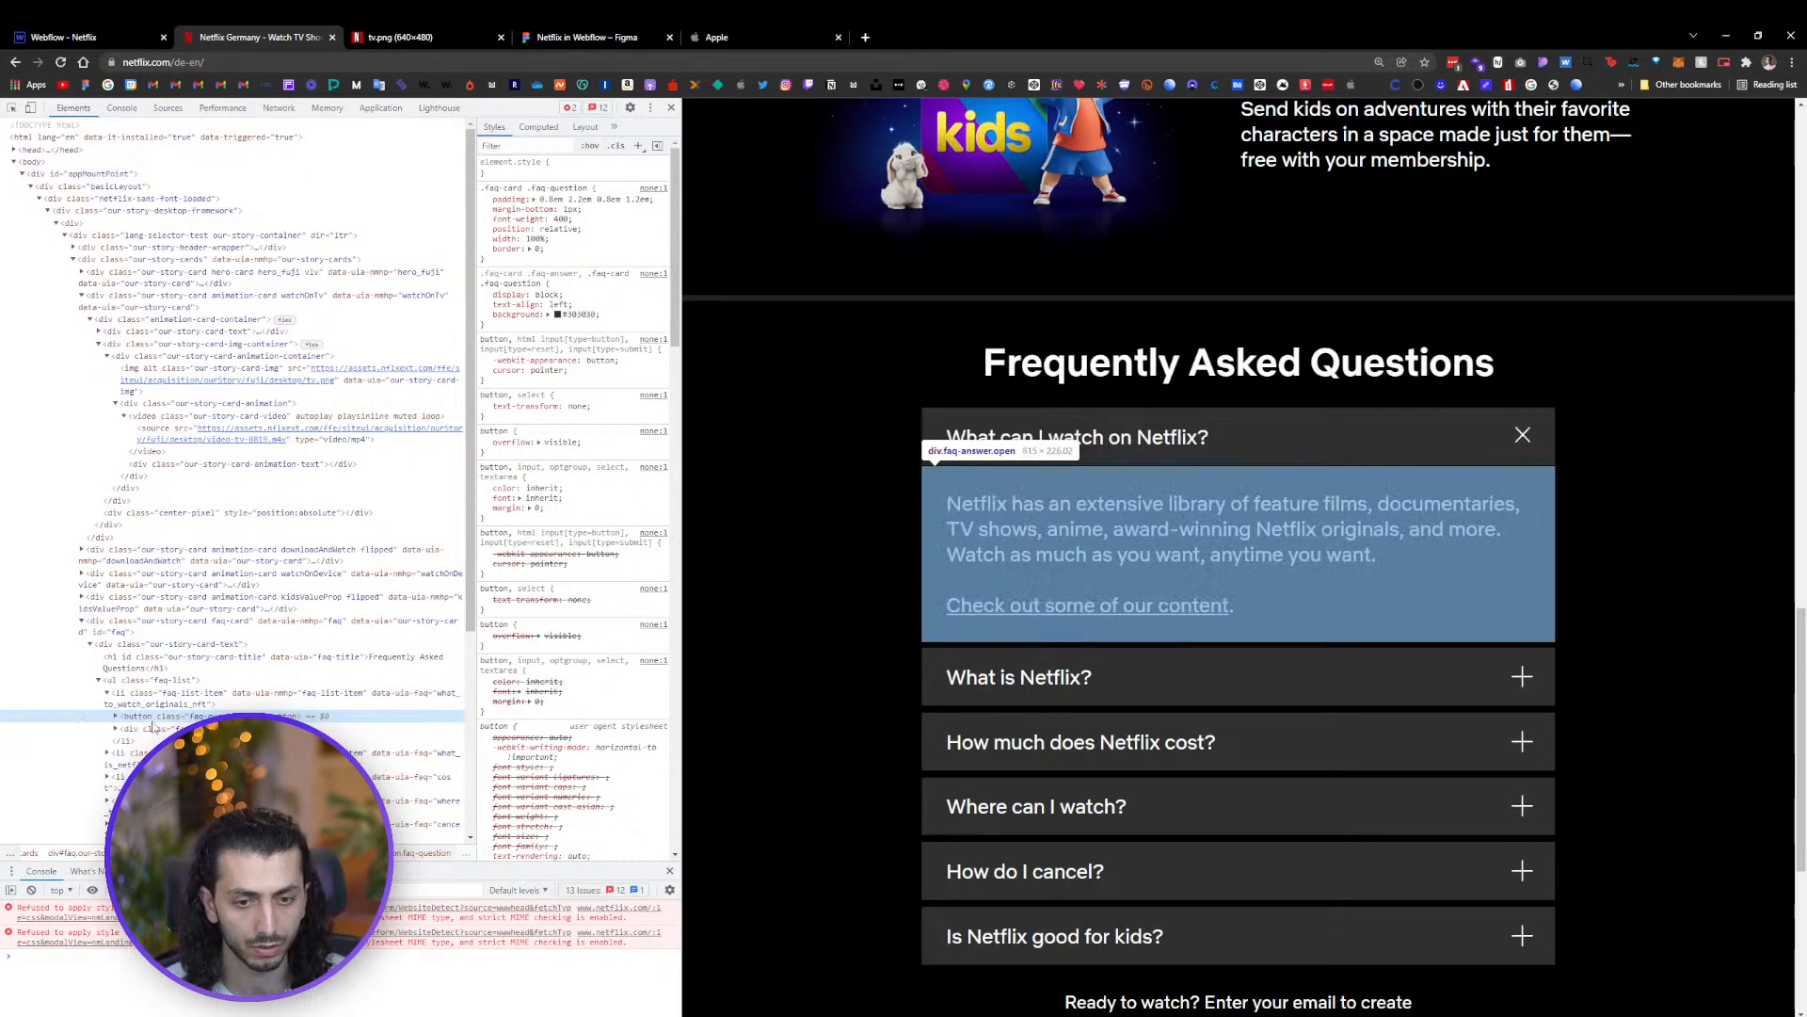
left_click(117, 716)
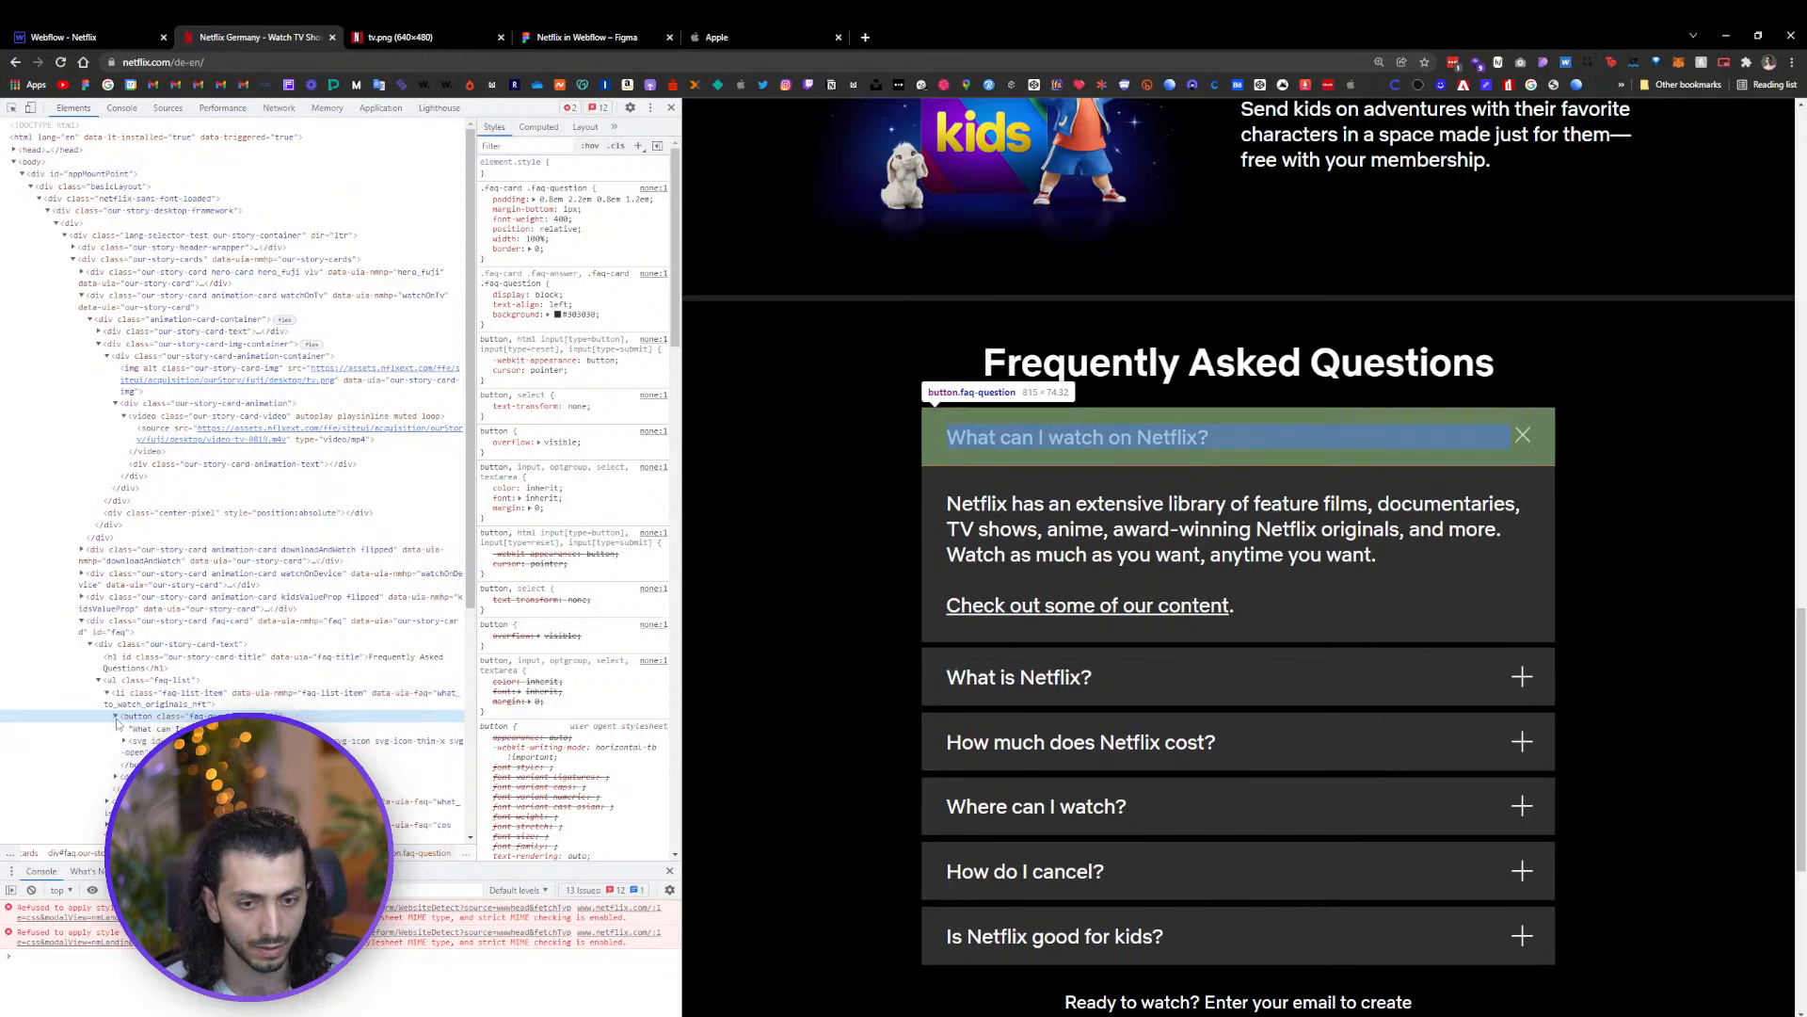
left_click(162, 729)
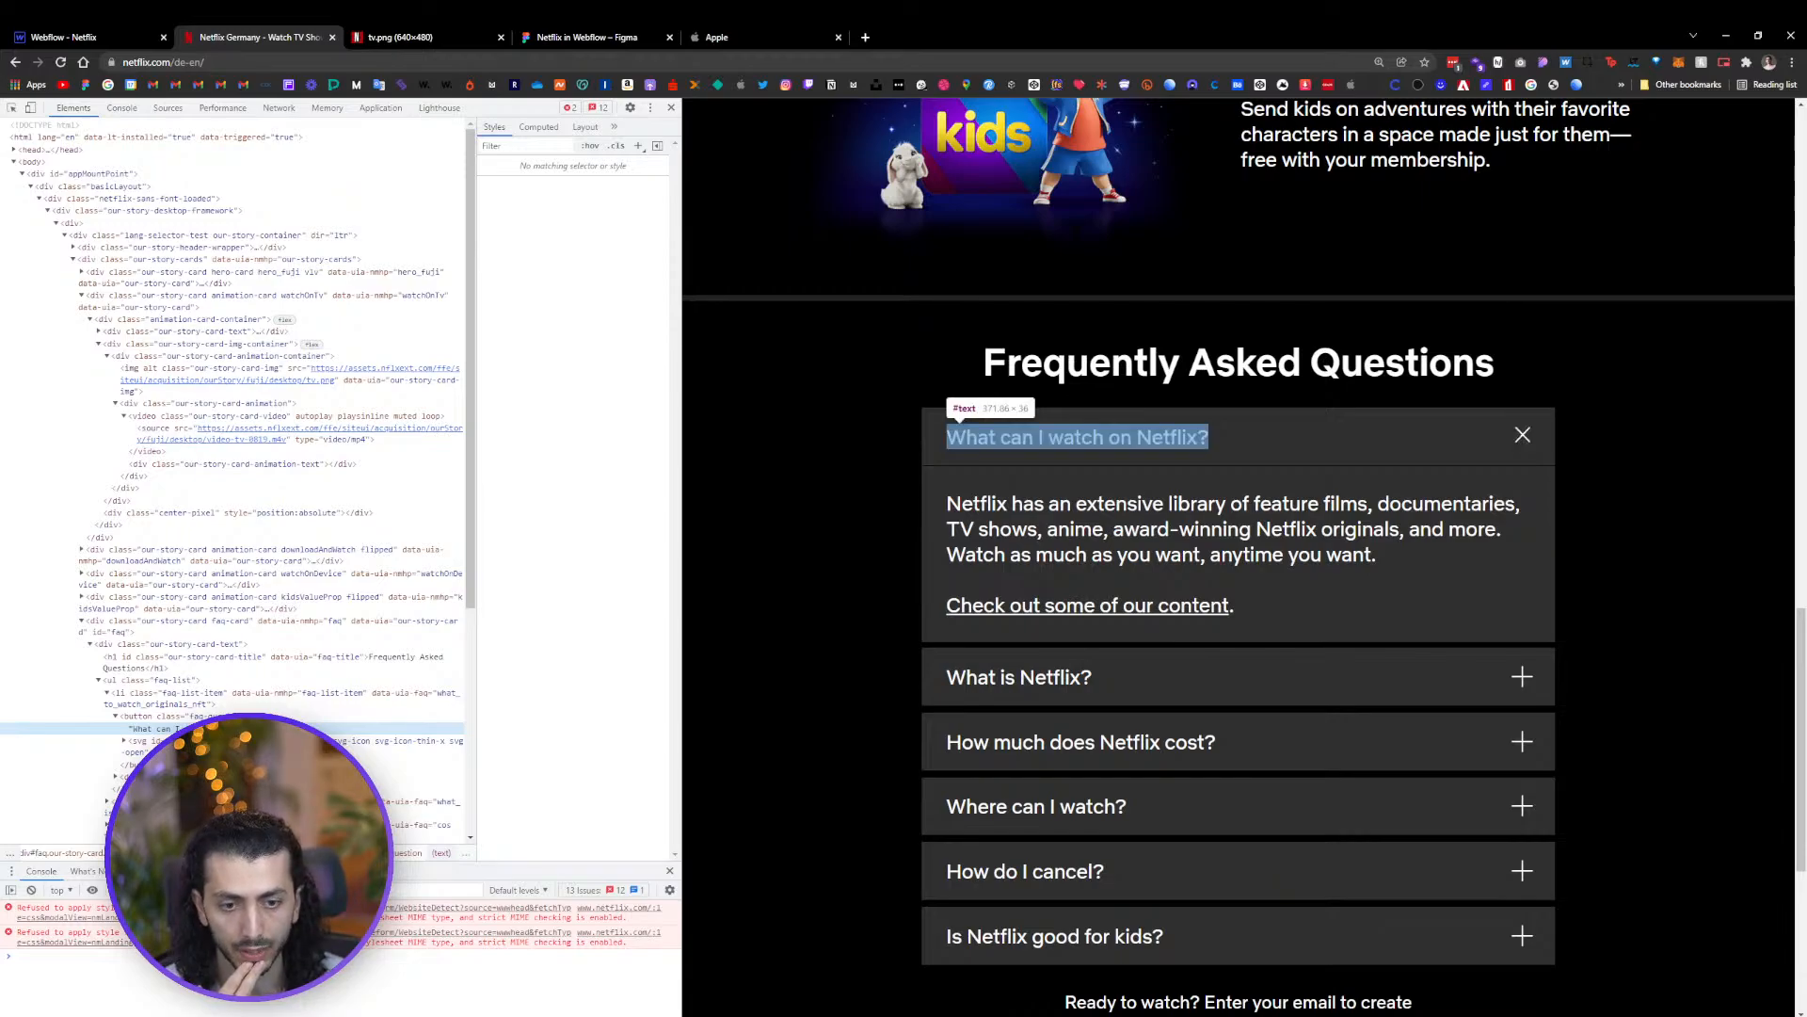
left_click_drag(1066, 365, 1265, 334)
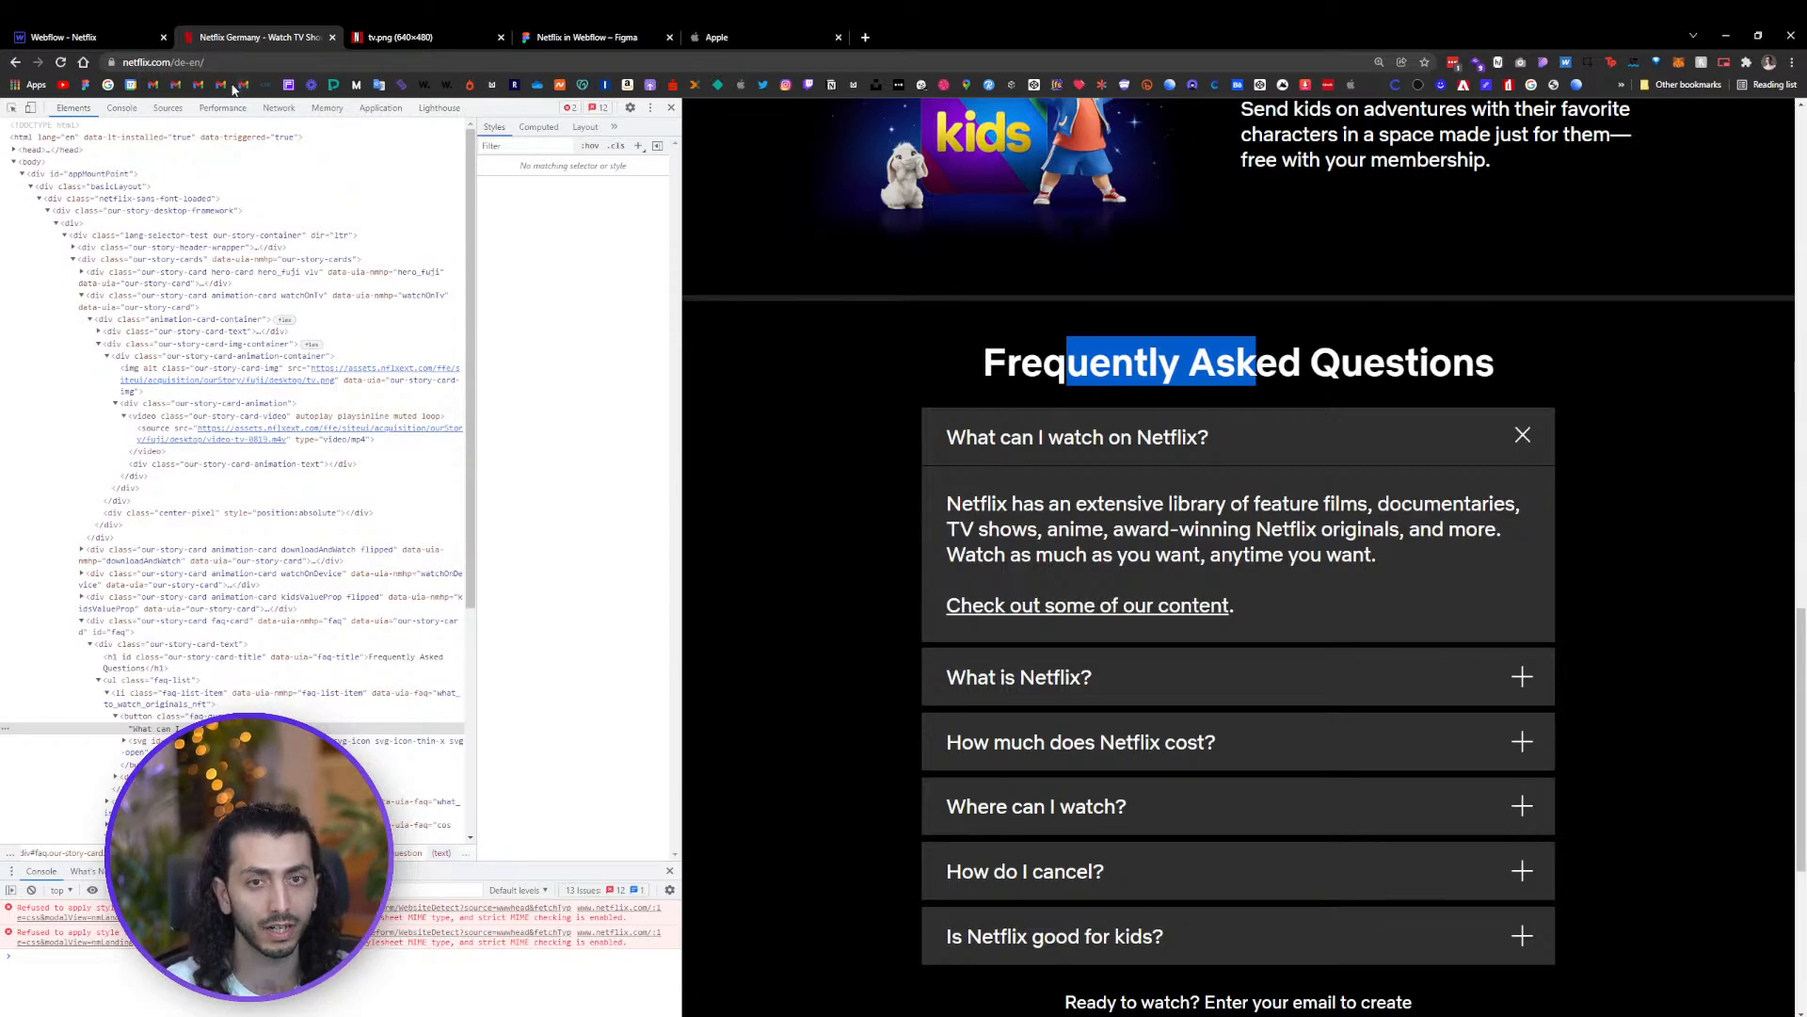
Add a Heading element inside the Head Wrapper
left_click(106, 37)
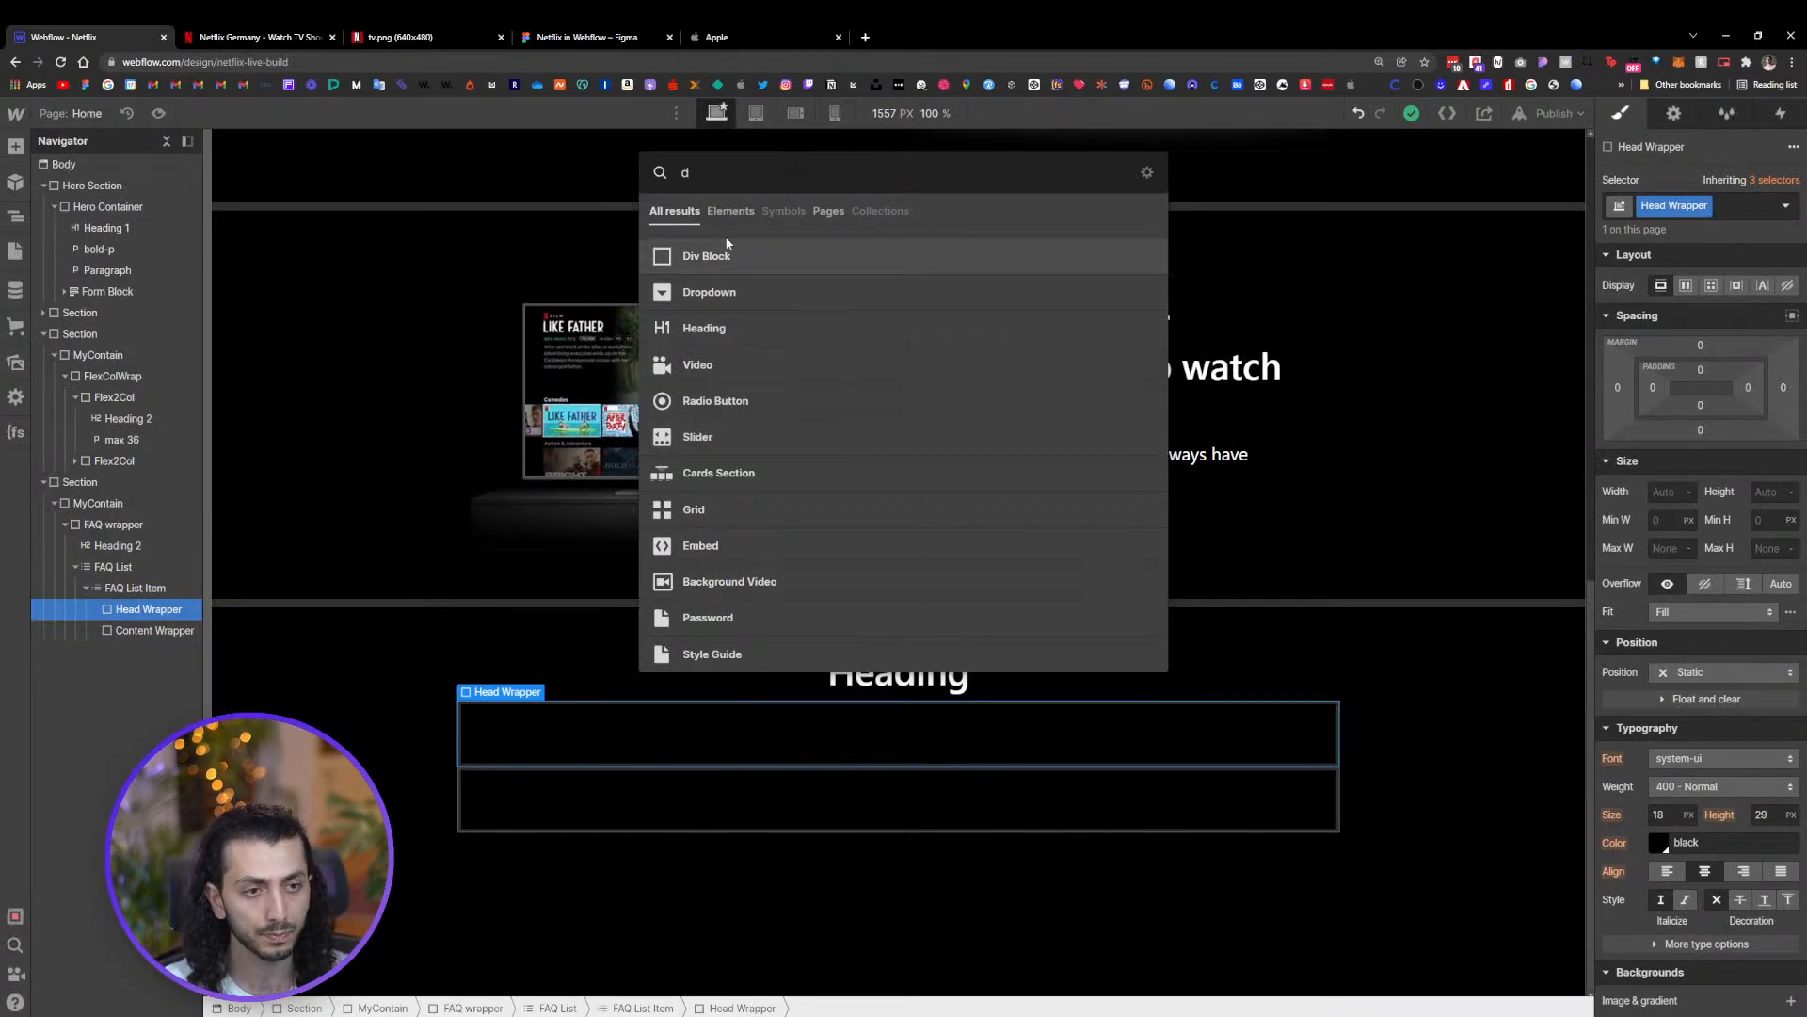
key("BackSpace")
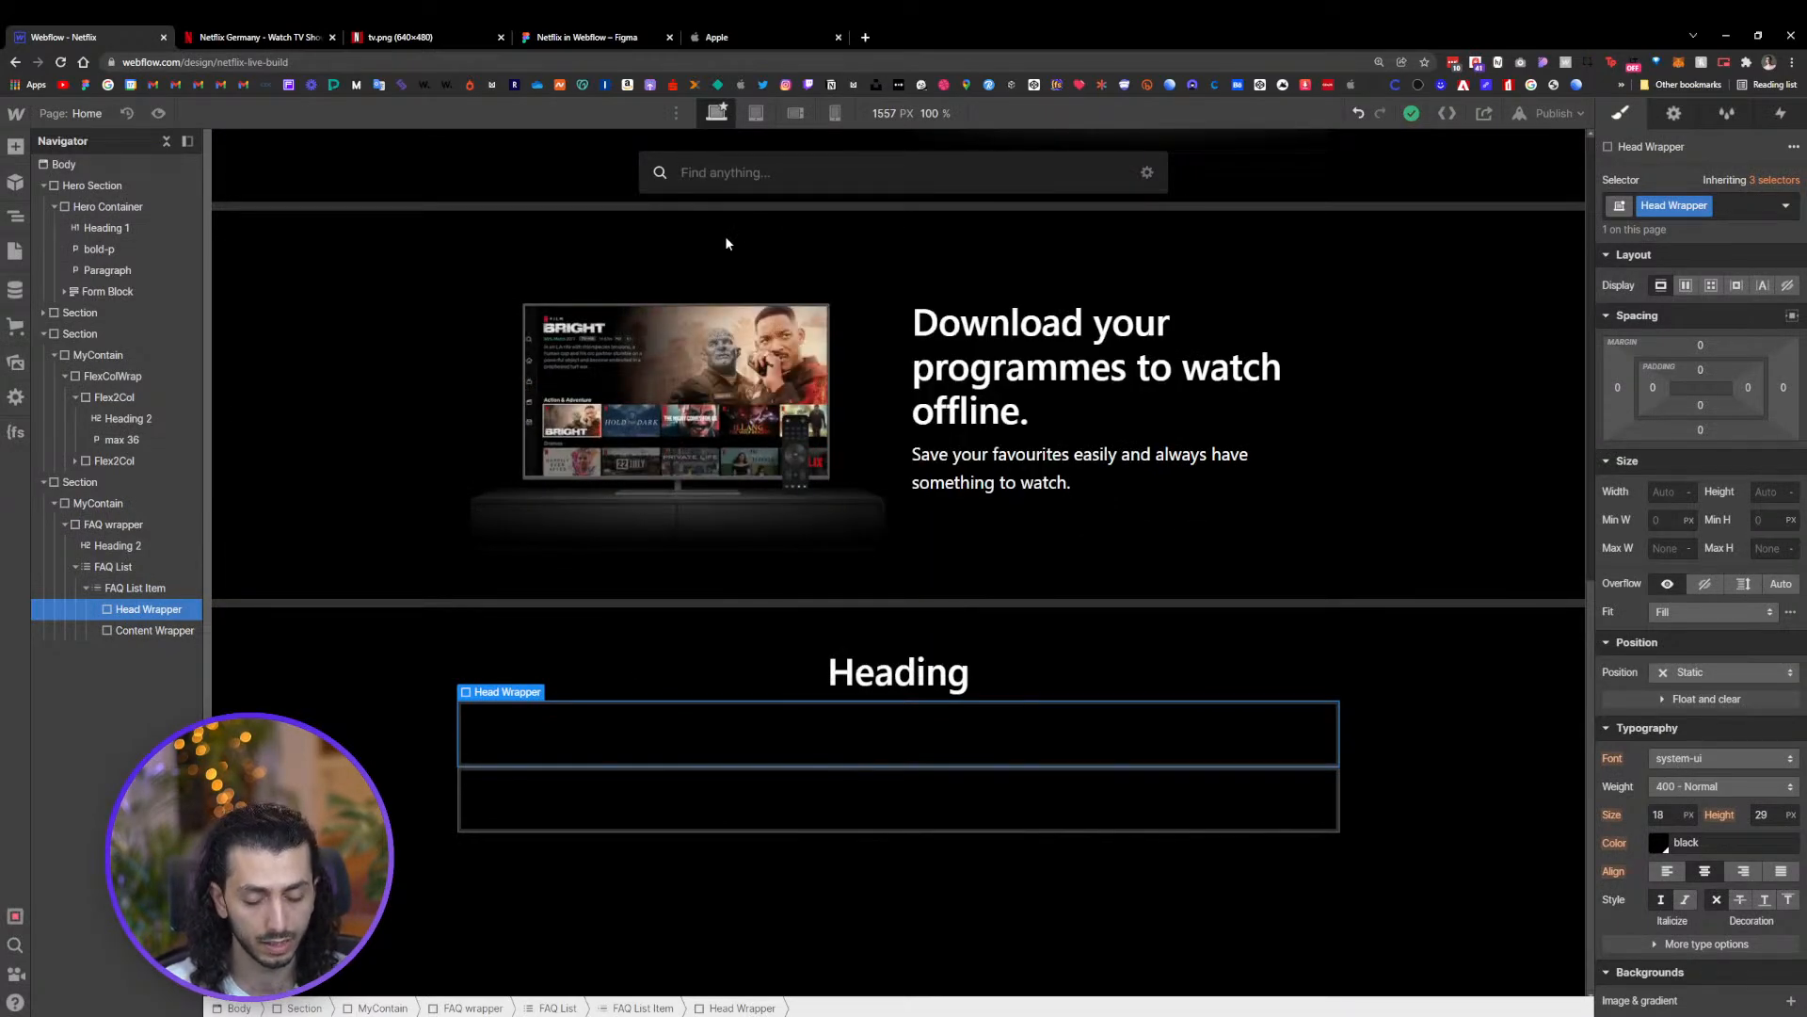
type("head")
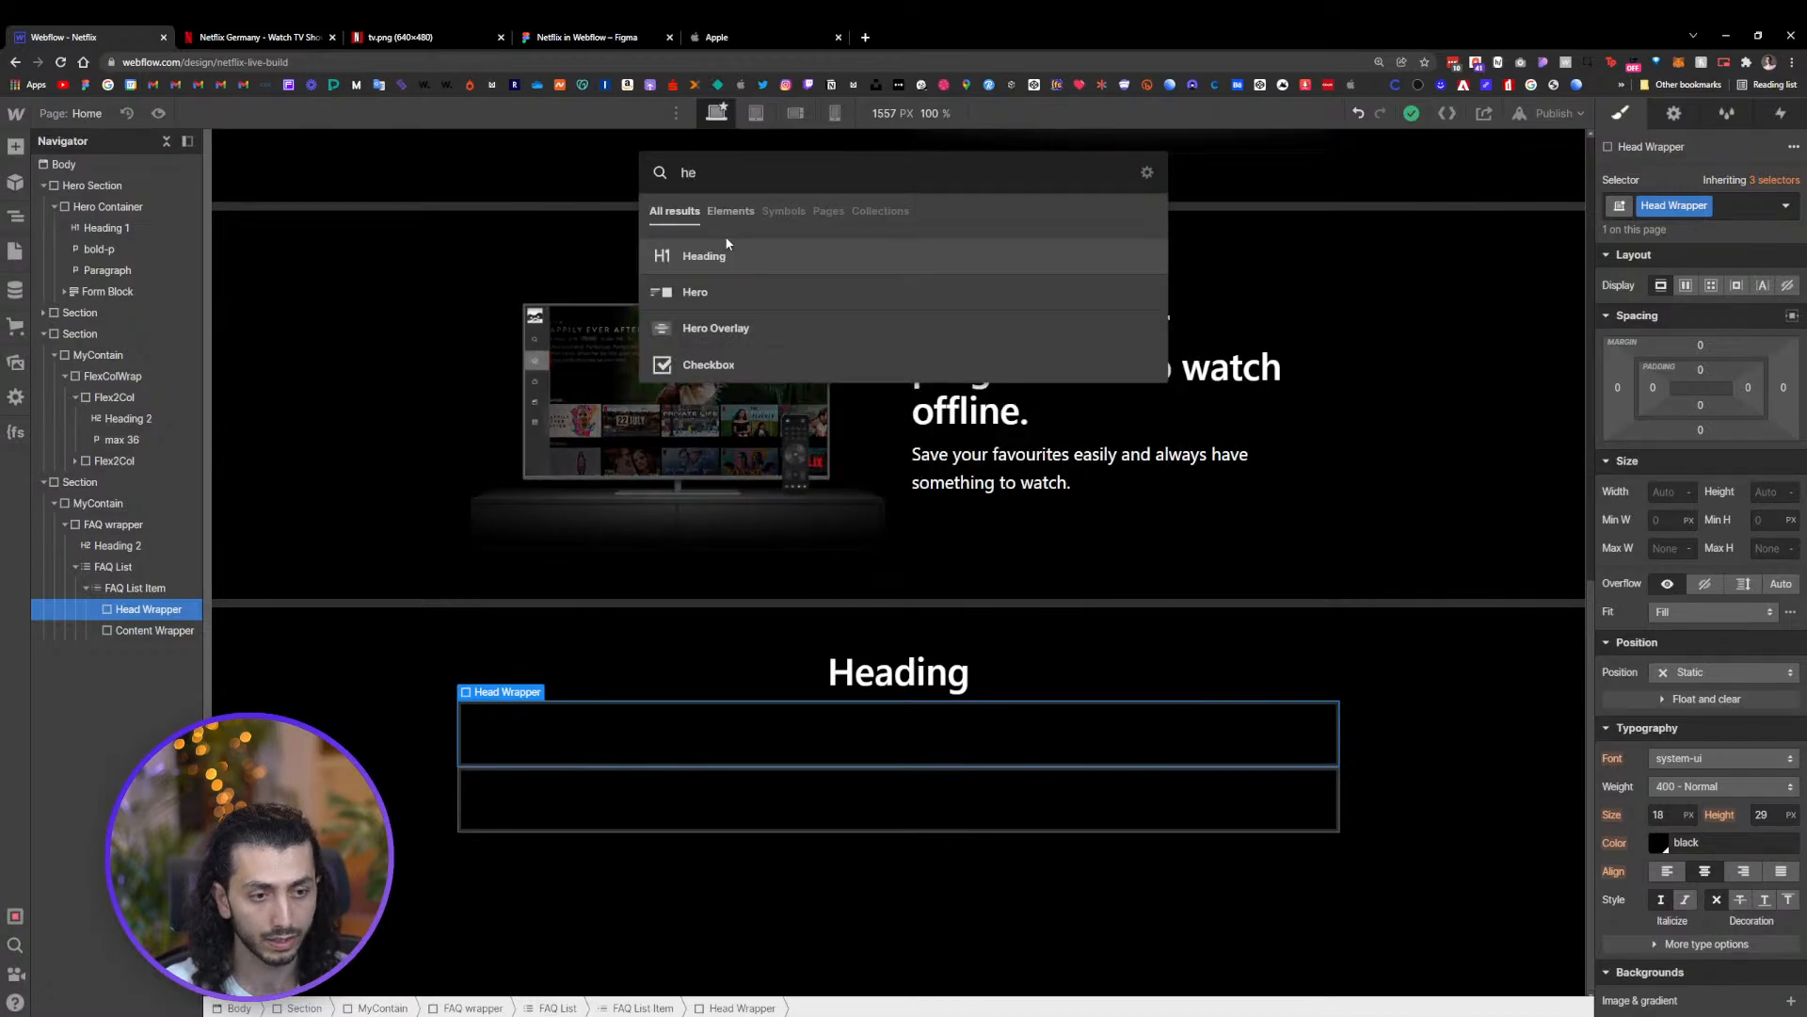
key("Return")
left_click(549, 818)
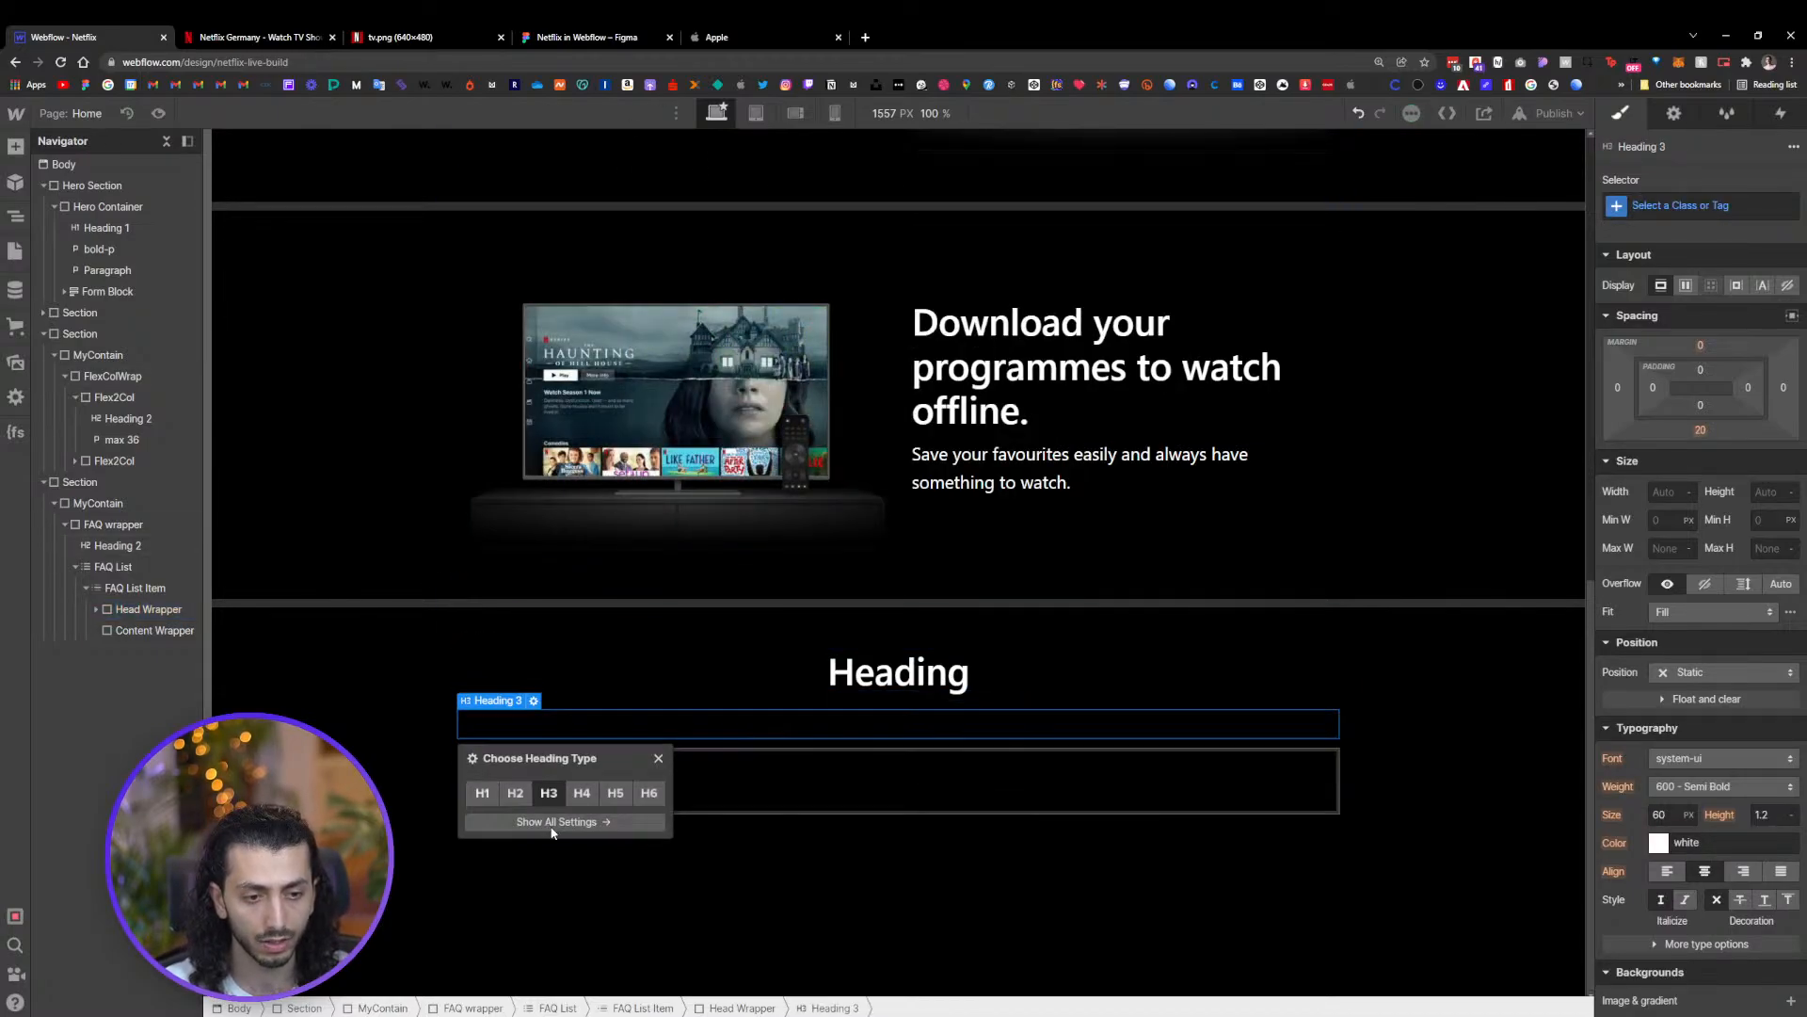
left_click(658, 758)
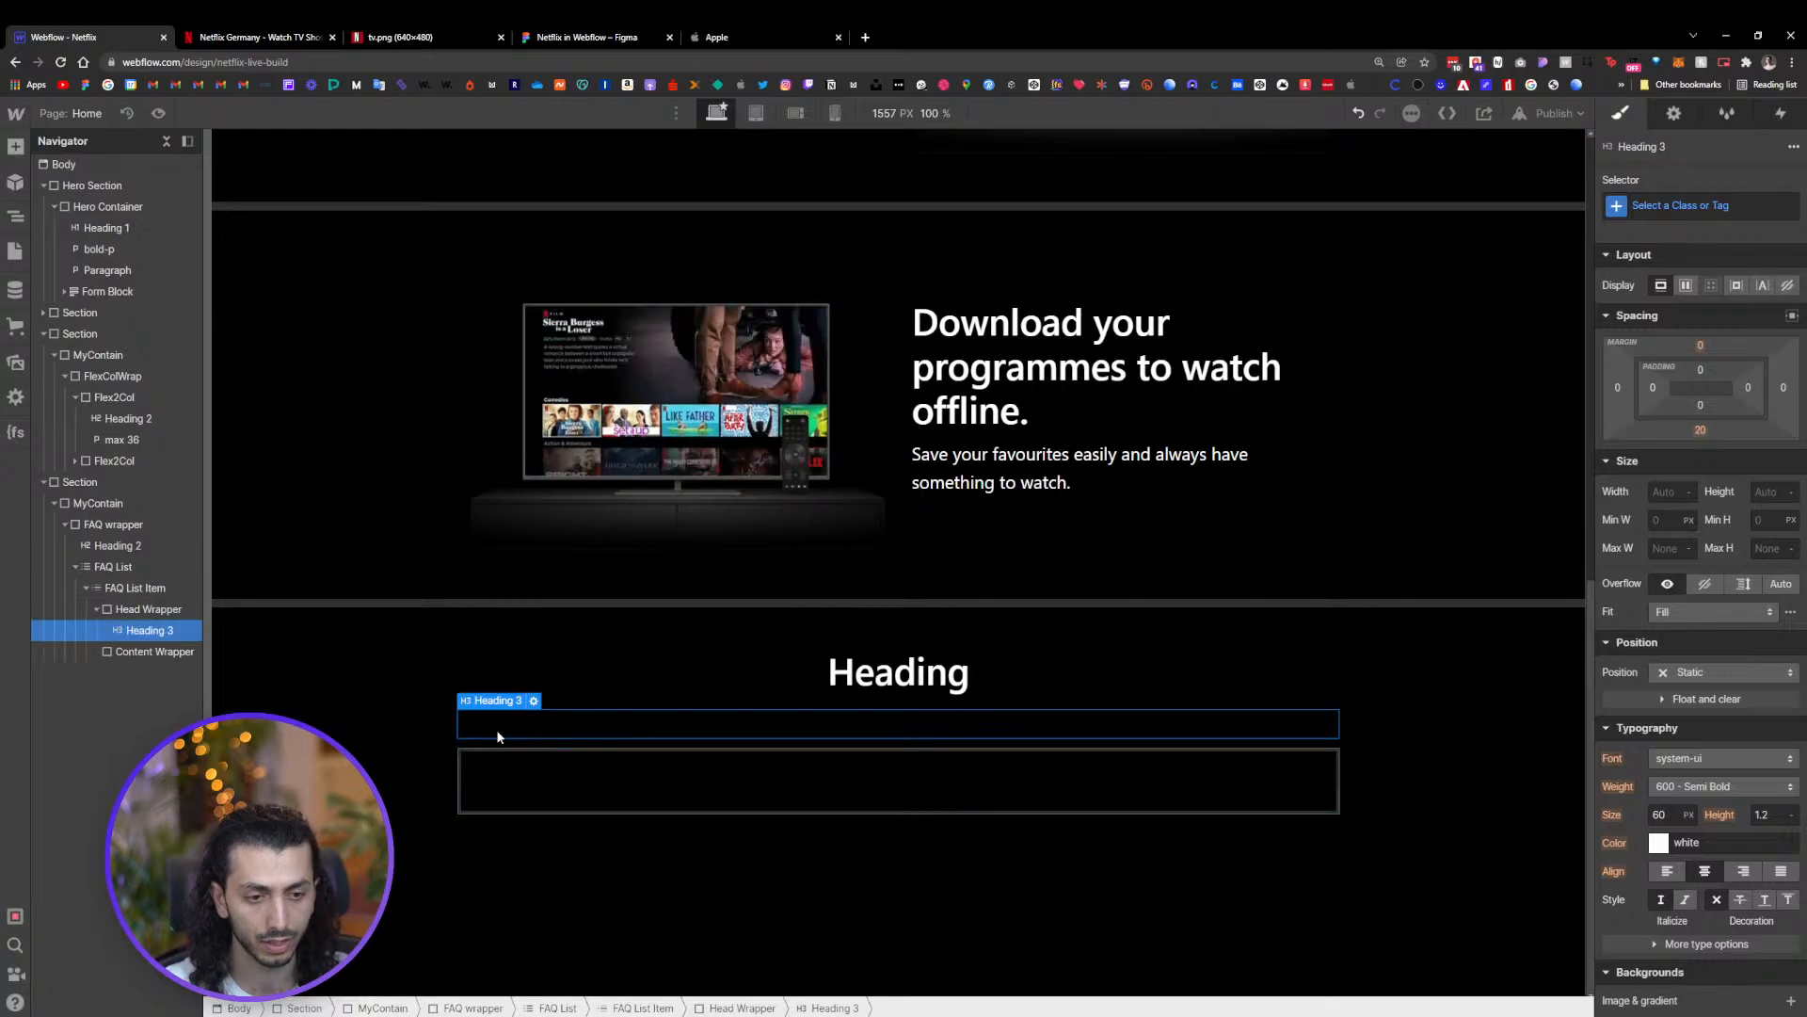
Replace the heading text with the question "What is Netflix?" from the Figma design
double_click(898, 725)
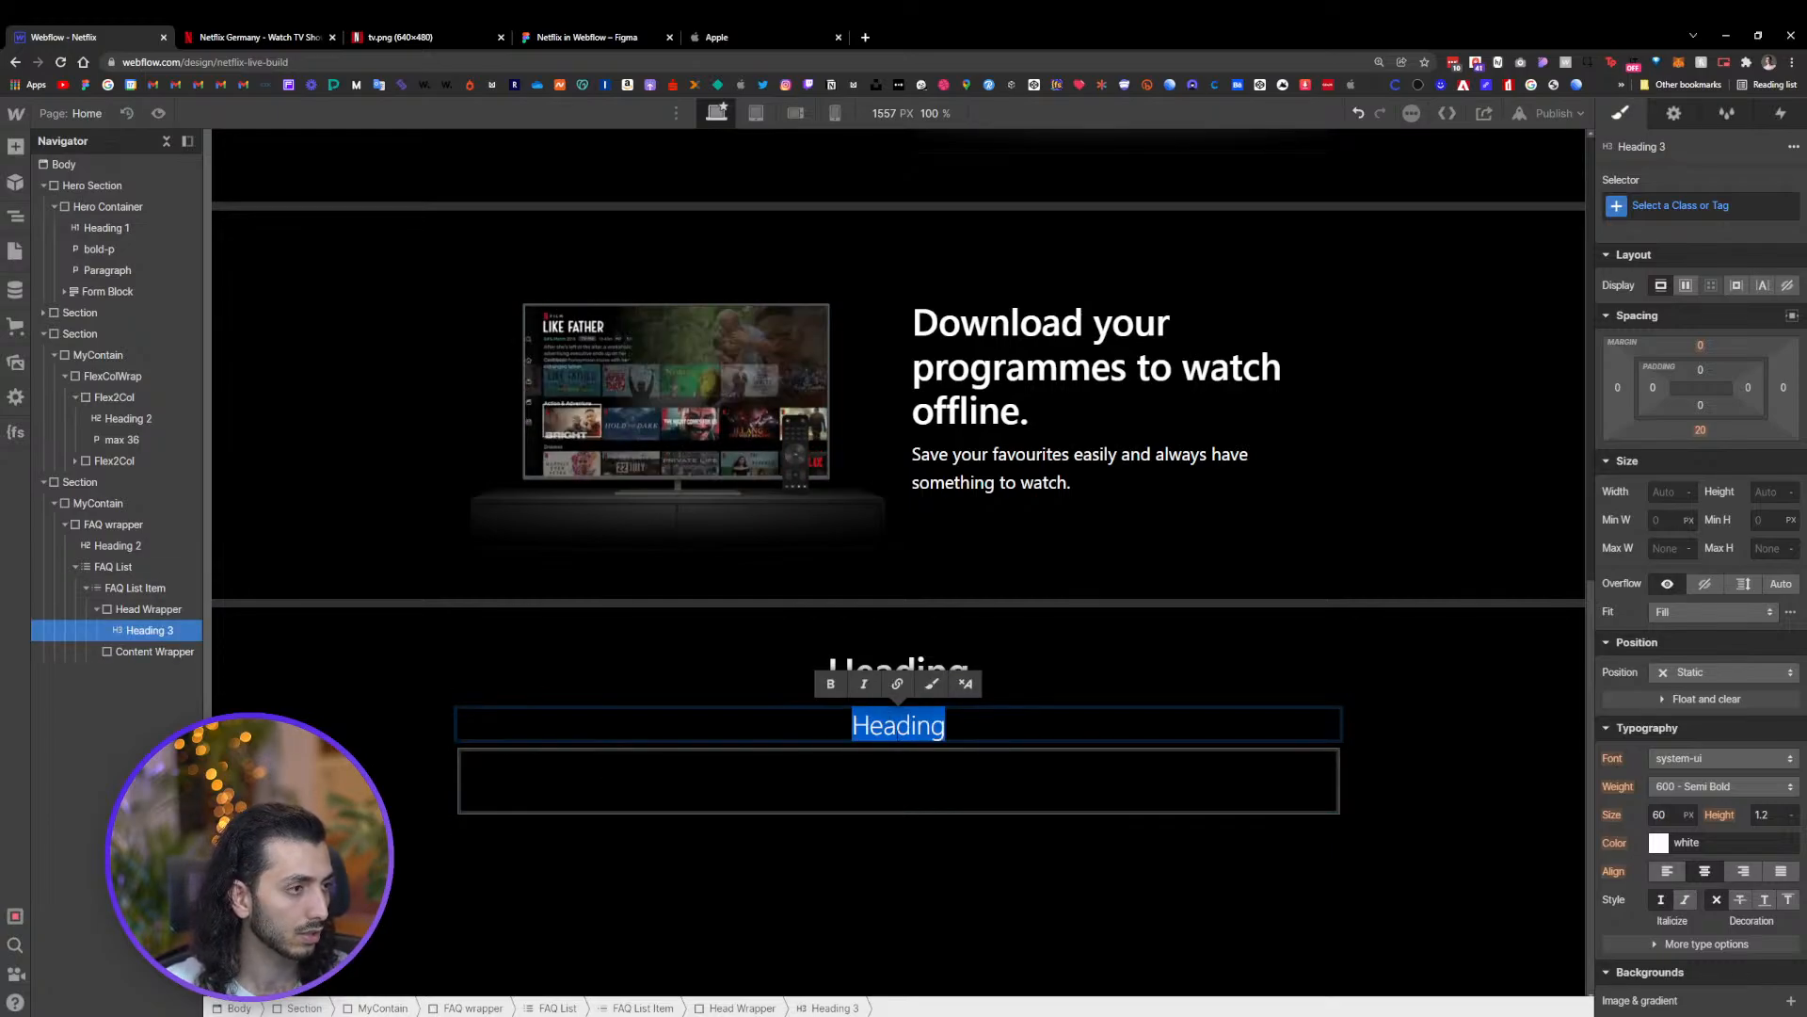
left_click(584, 37)
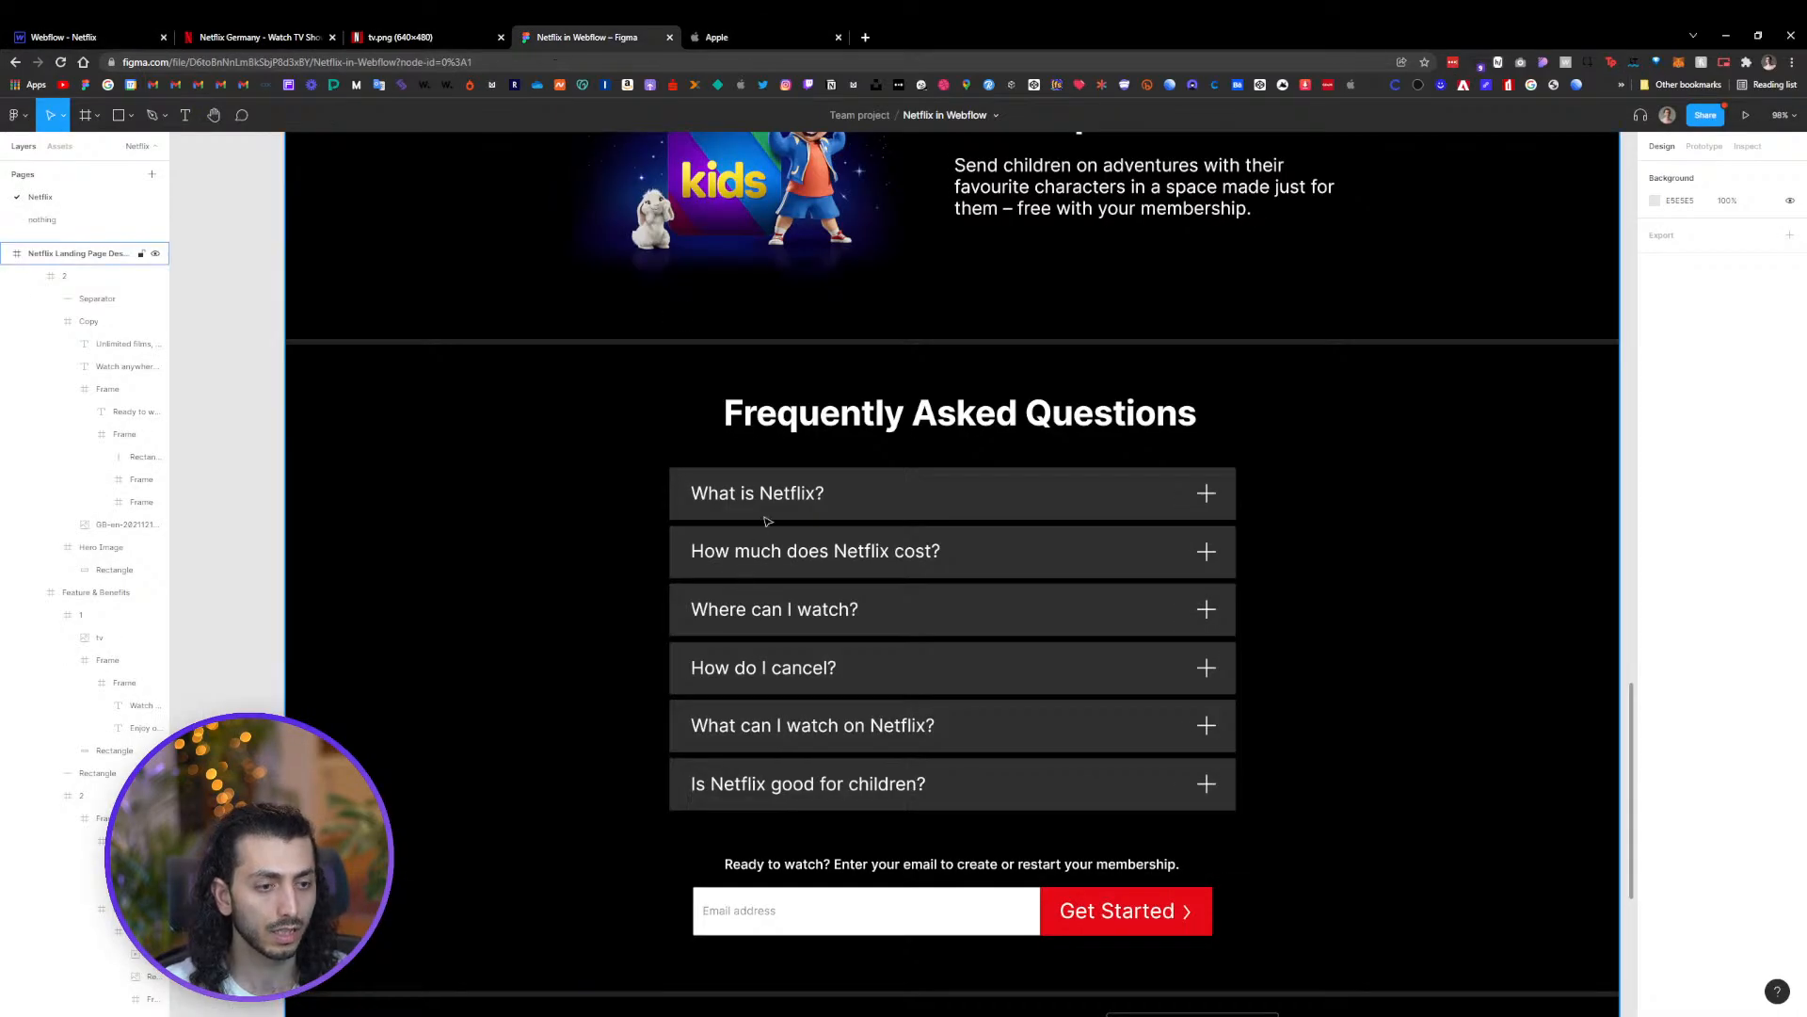
left_click(767, 494)
double_click(767, 494)
double_click(767, 493)
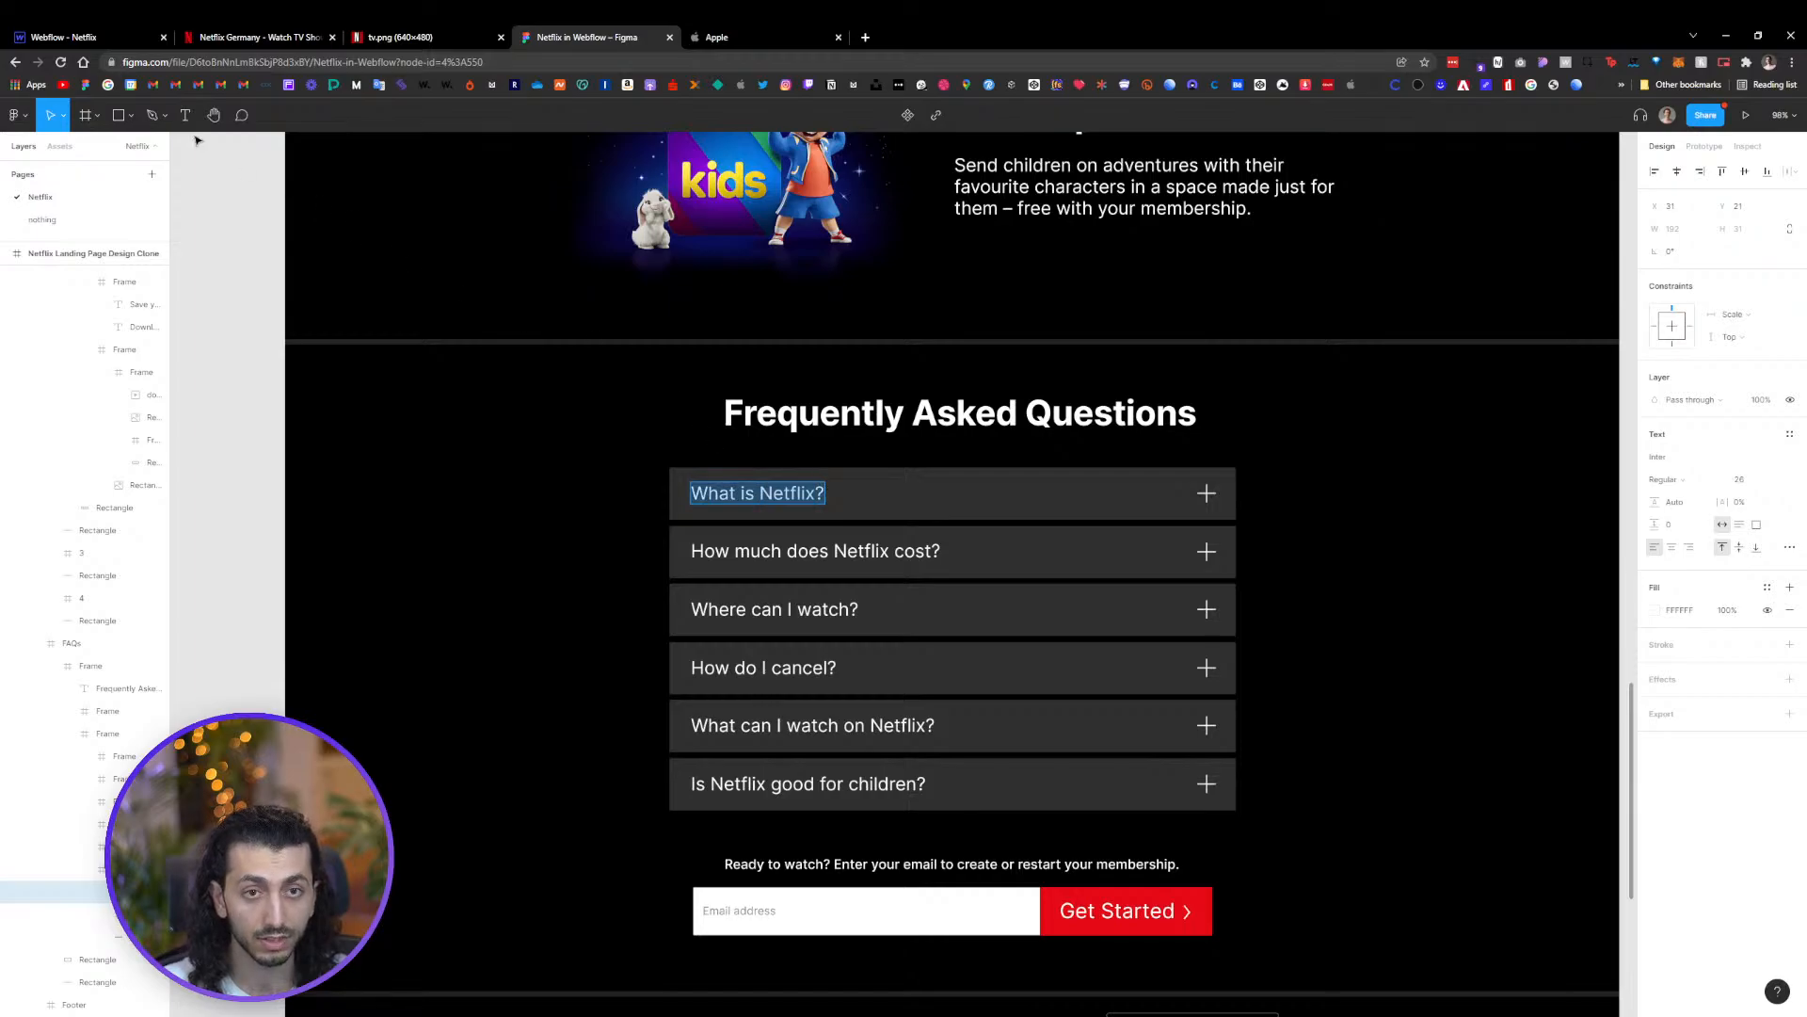
left_click(94, 37)
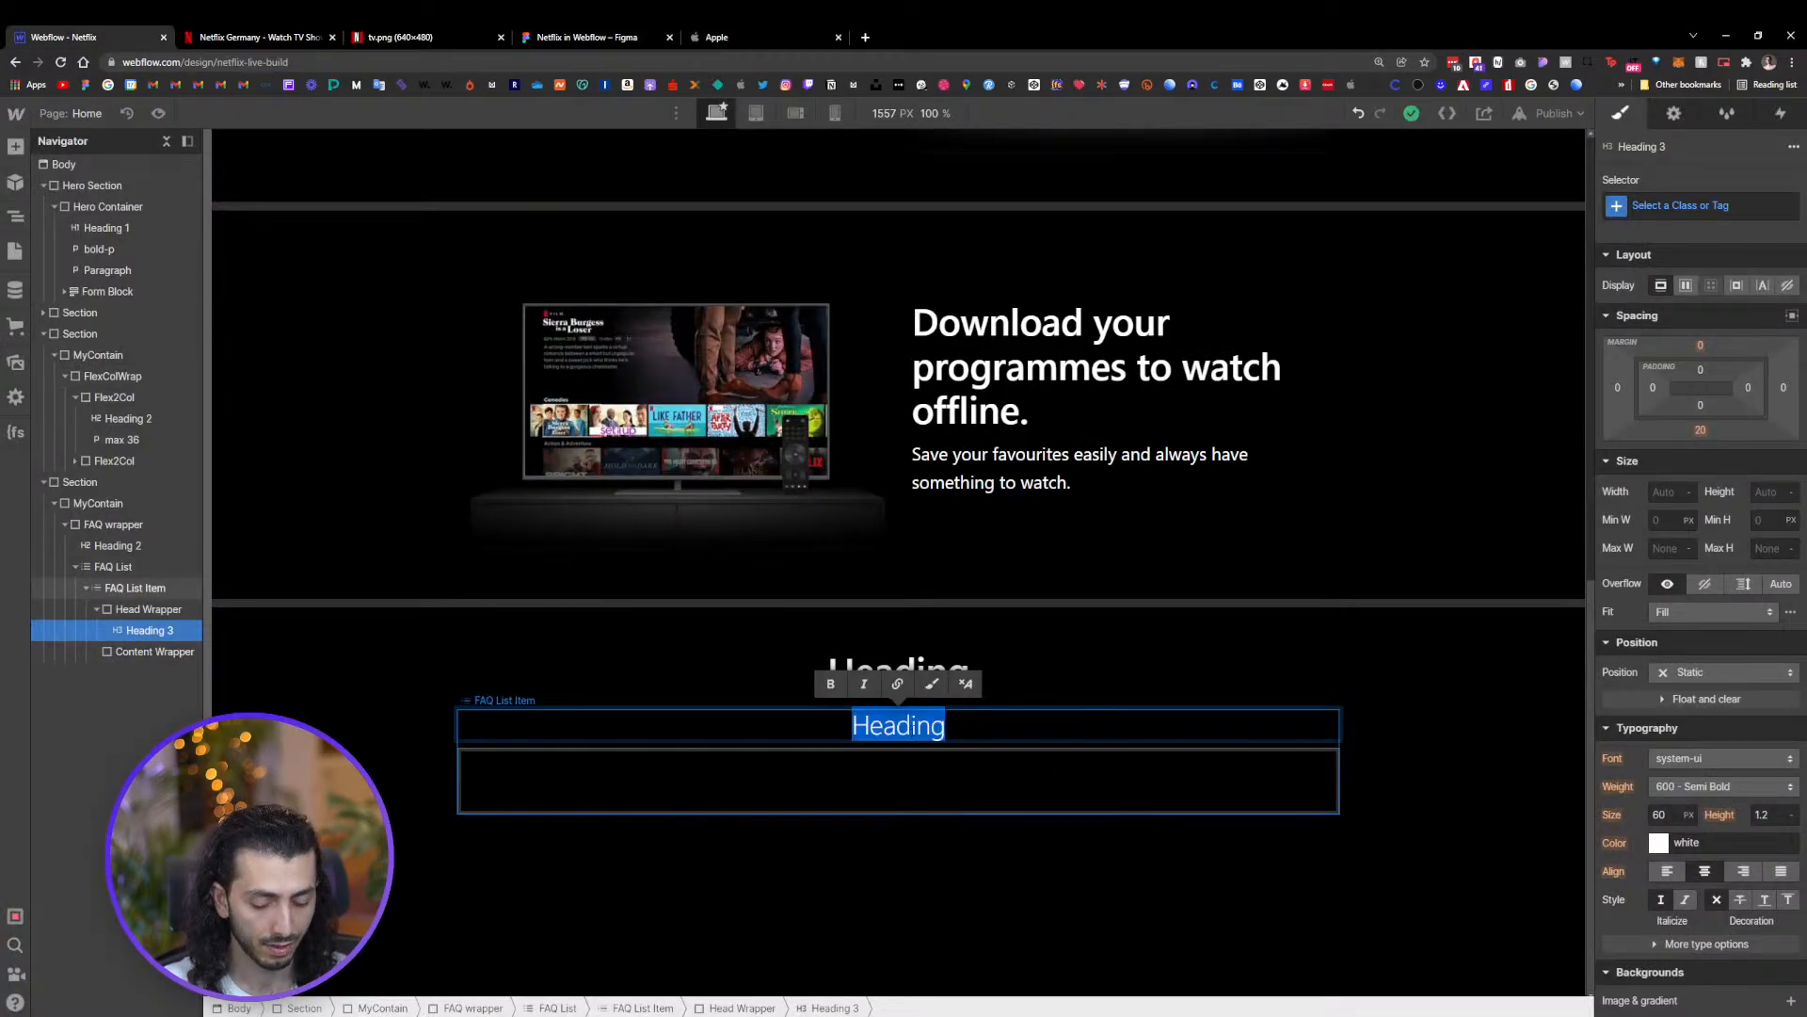
key("Escape")
left_click(948, 742)
left_click(924, 726)
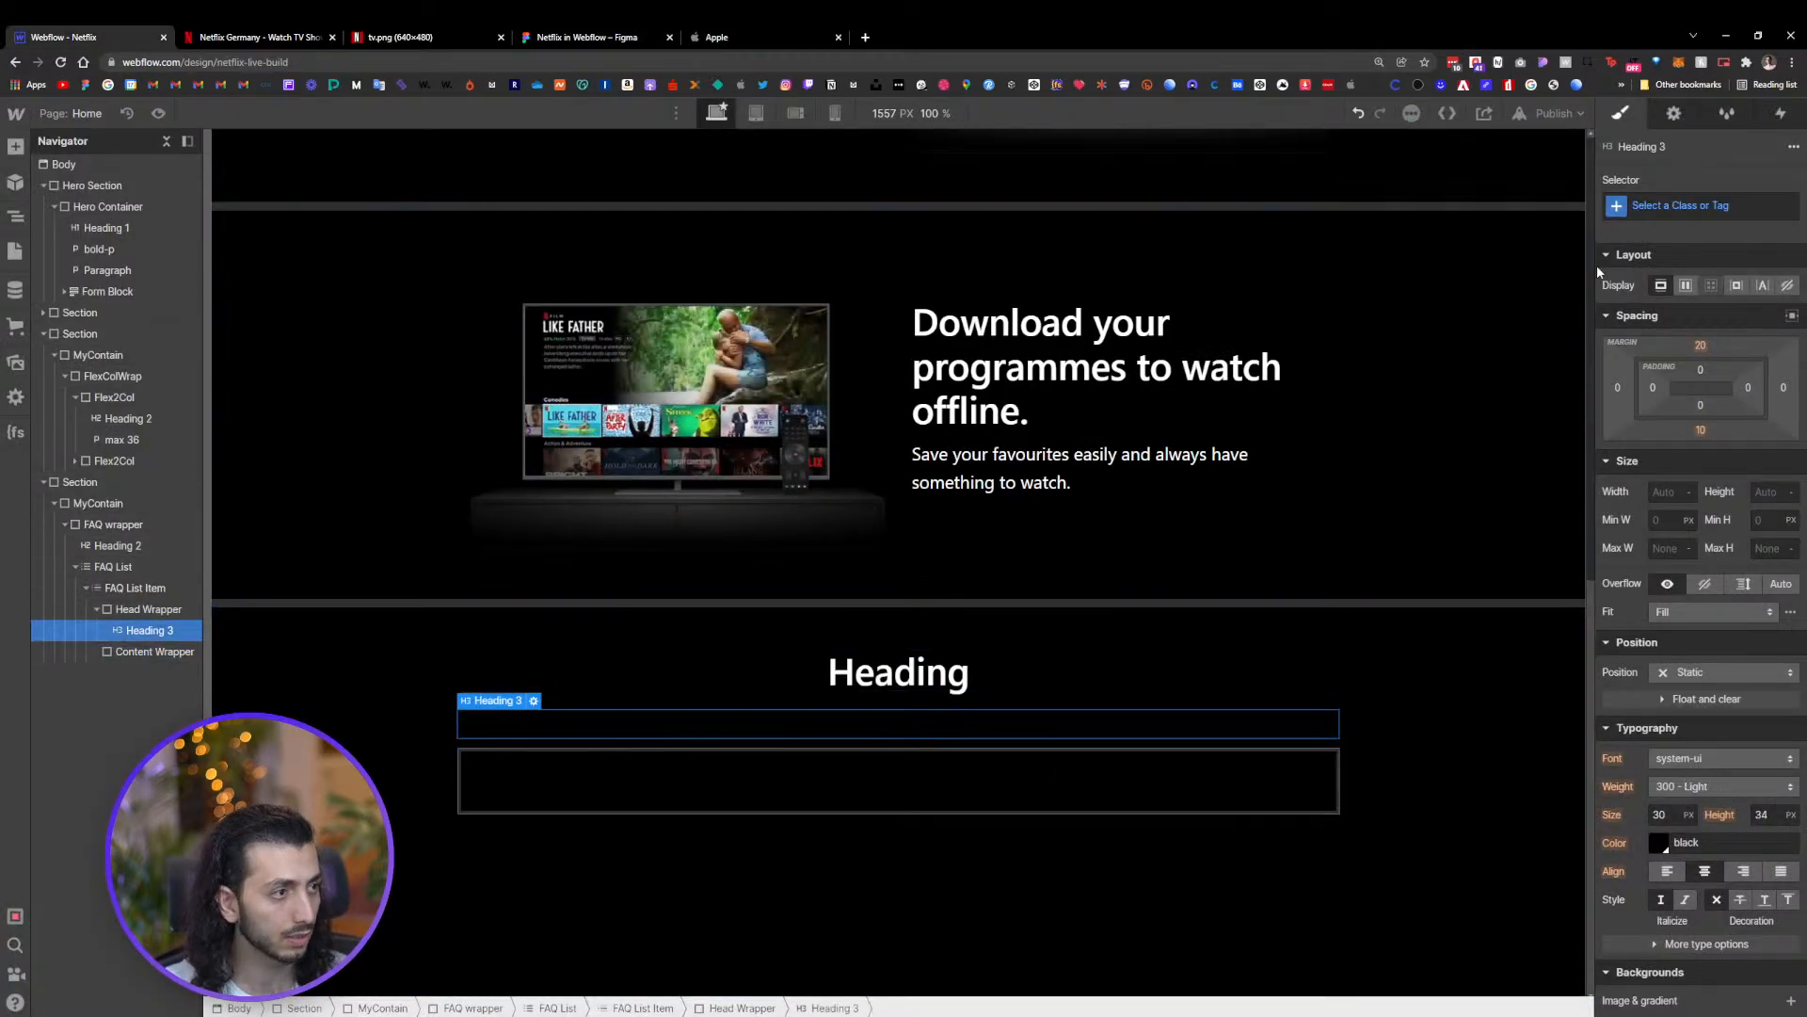
Target the All H3 Headings tag and set its text colour to white
left_click(1680, 205)
left_click(1655, 301)
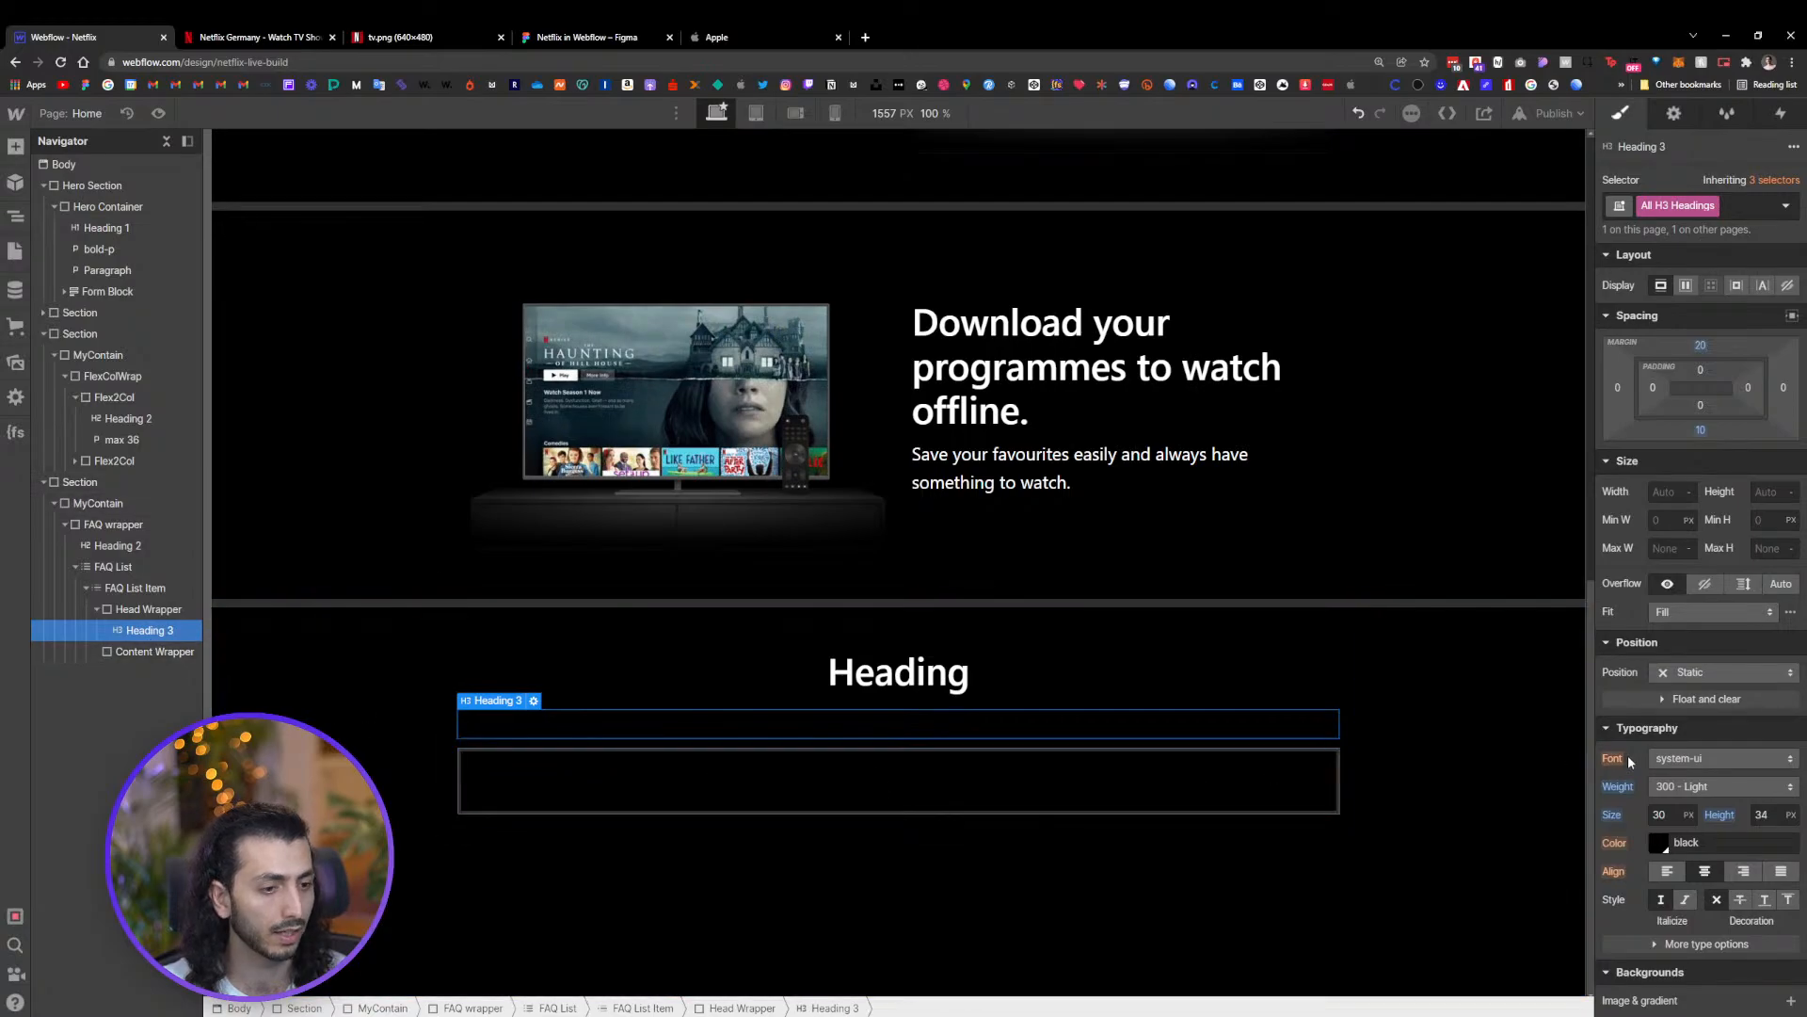
left_click(1658, 844)
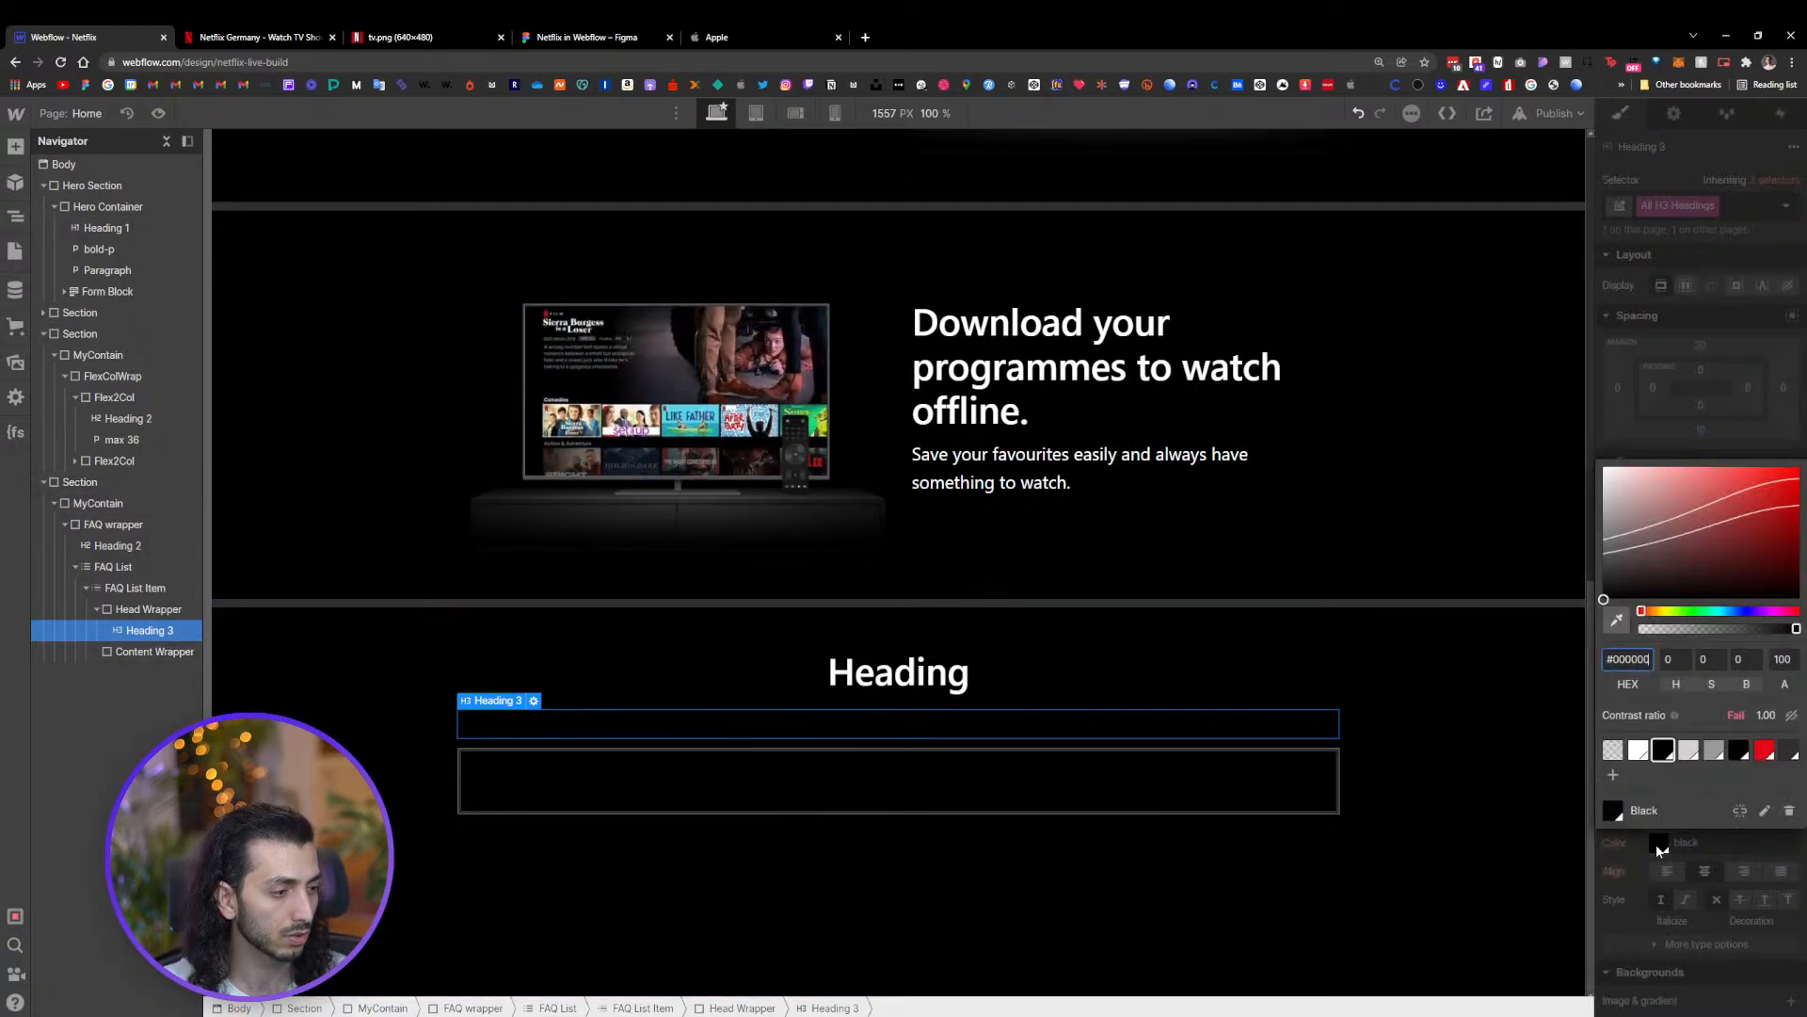
left_click(1638, 750)
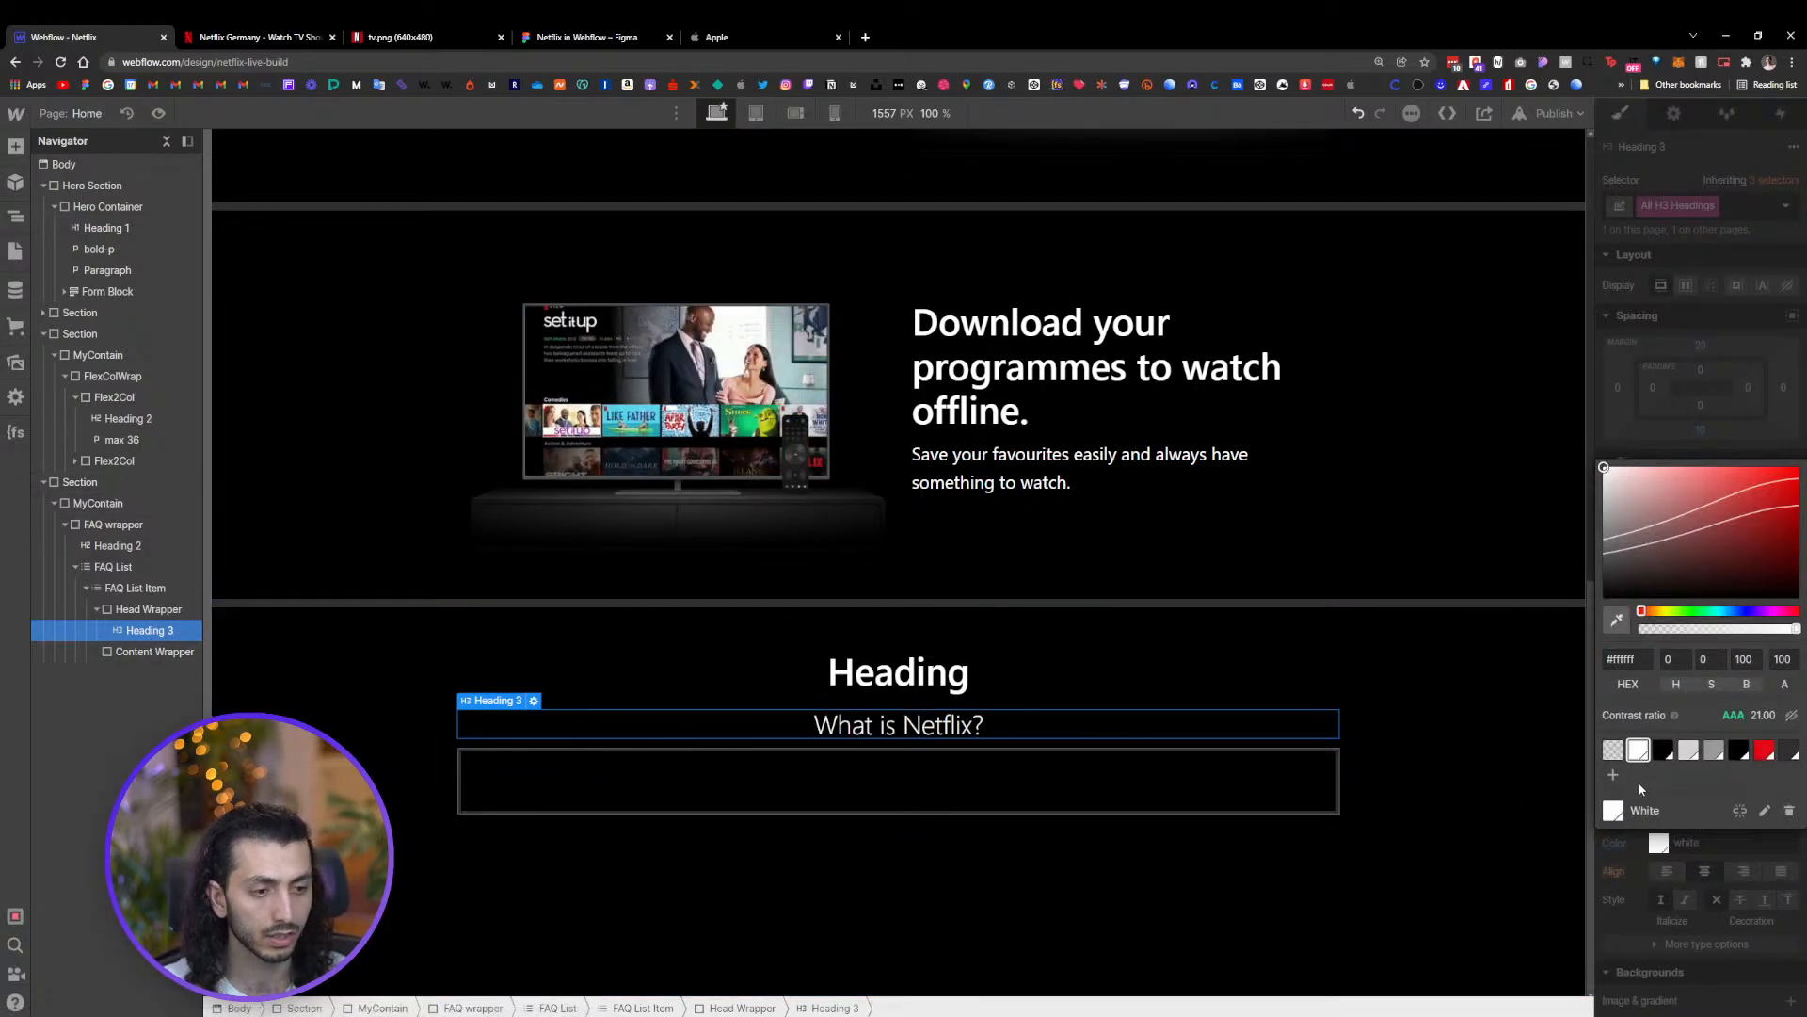
left_click(1653, 842)
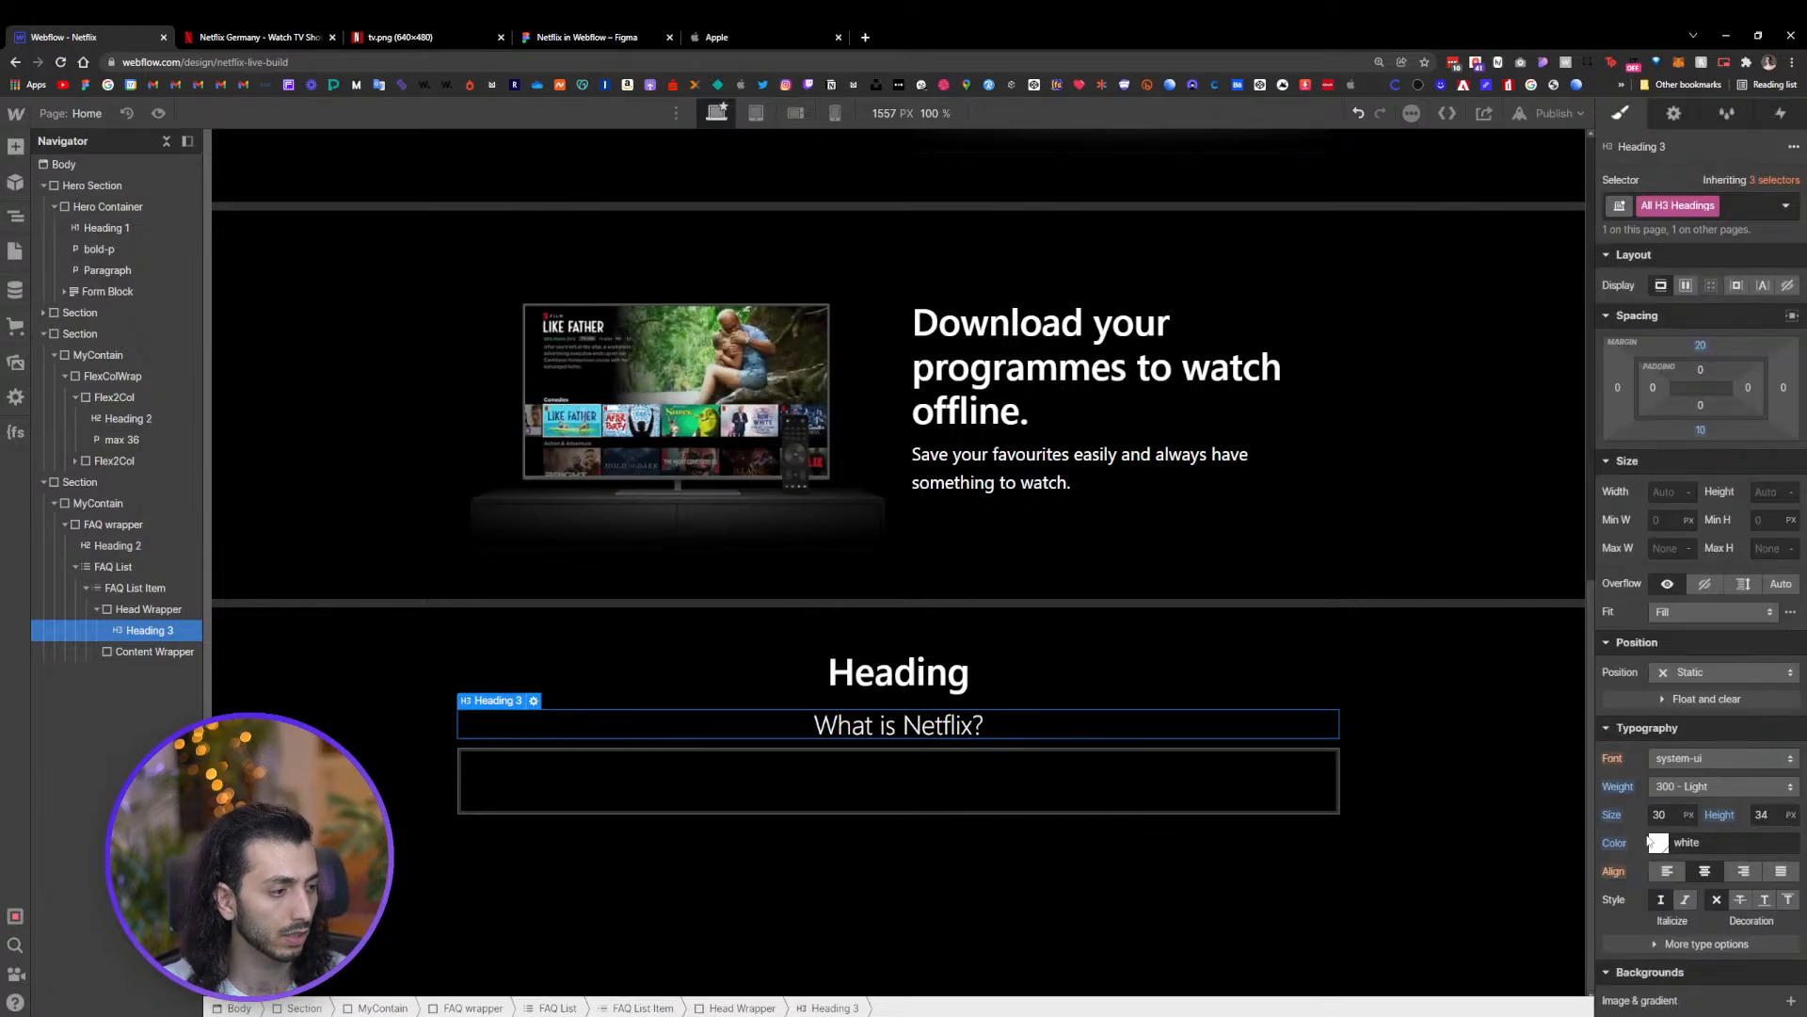
Reset the H3 font weight and set the H3 font size to 22 px
left_click(1618, 789, "alt")
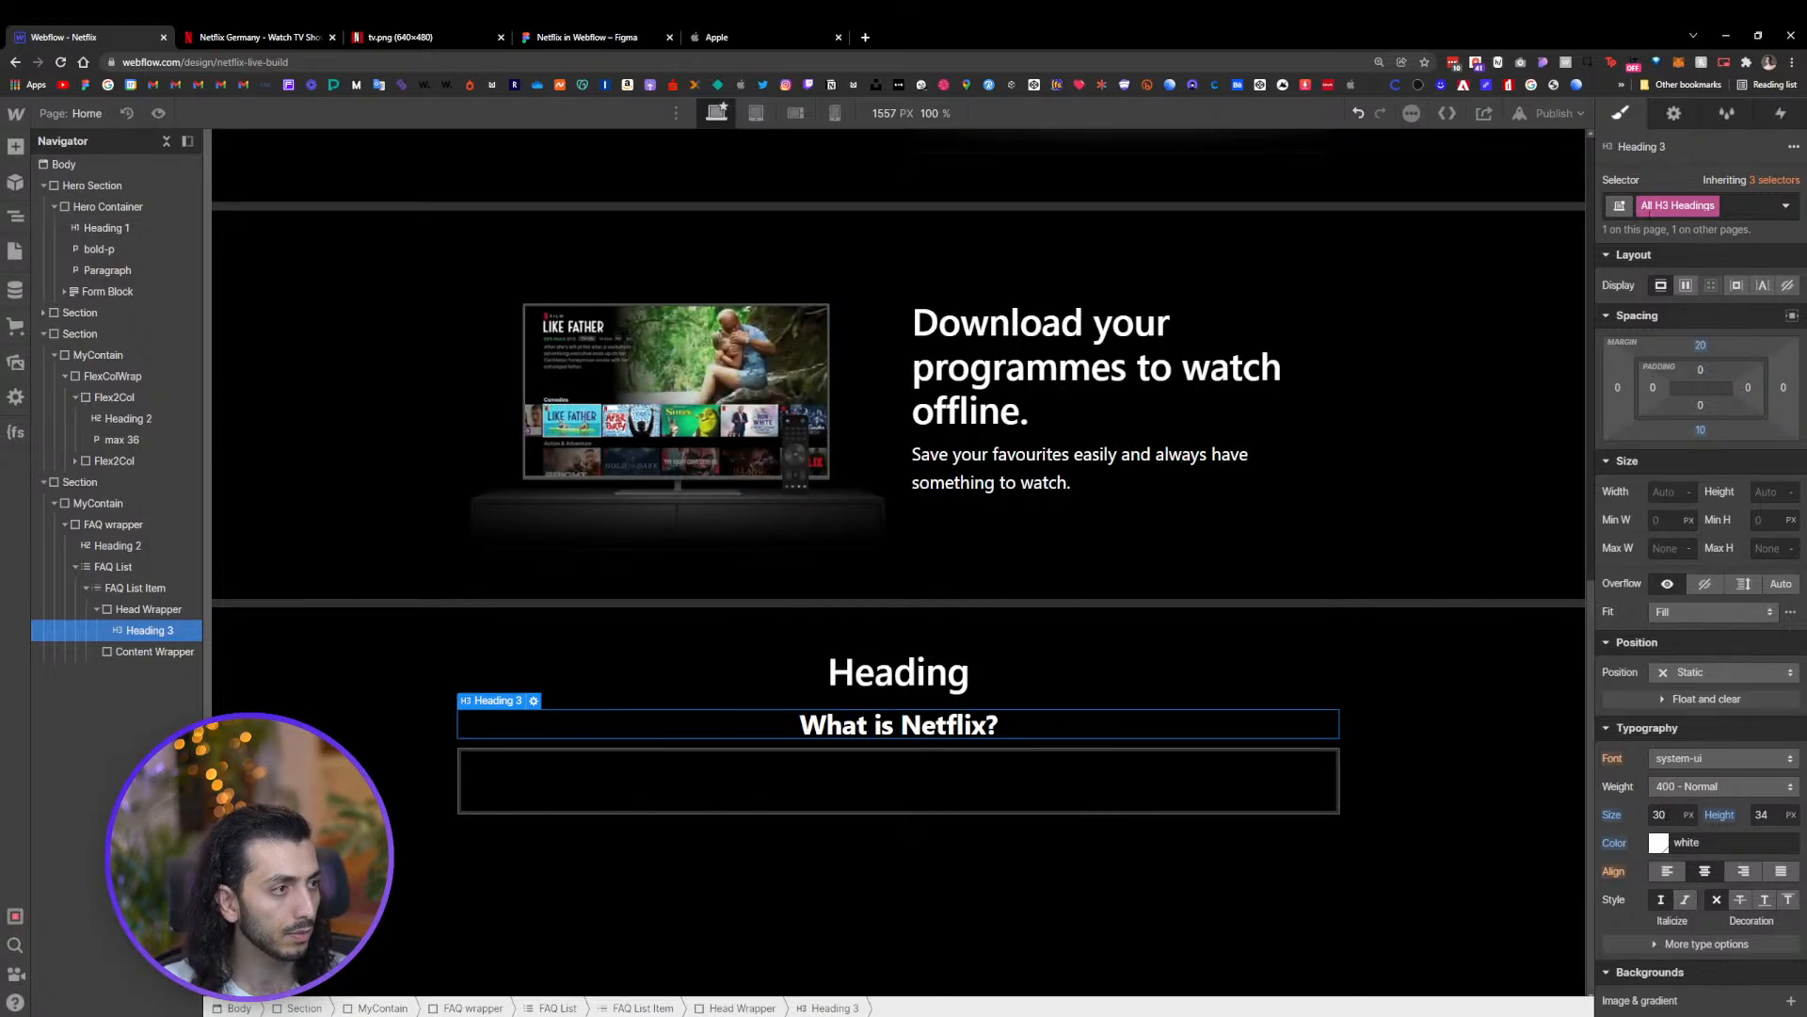
left_click(1691, 819, "shift")
left_click(1691, 812)
left_click(1692, 811)
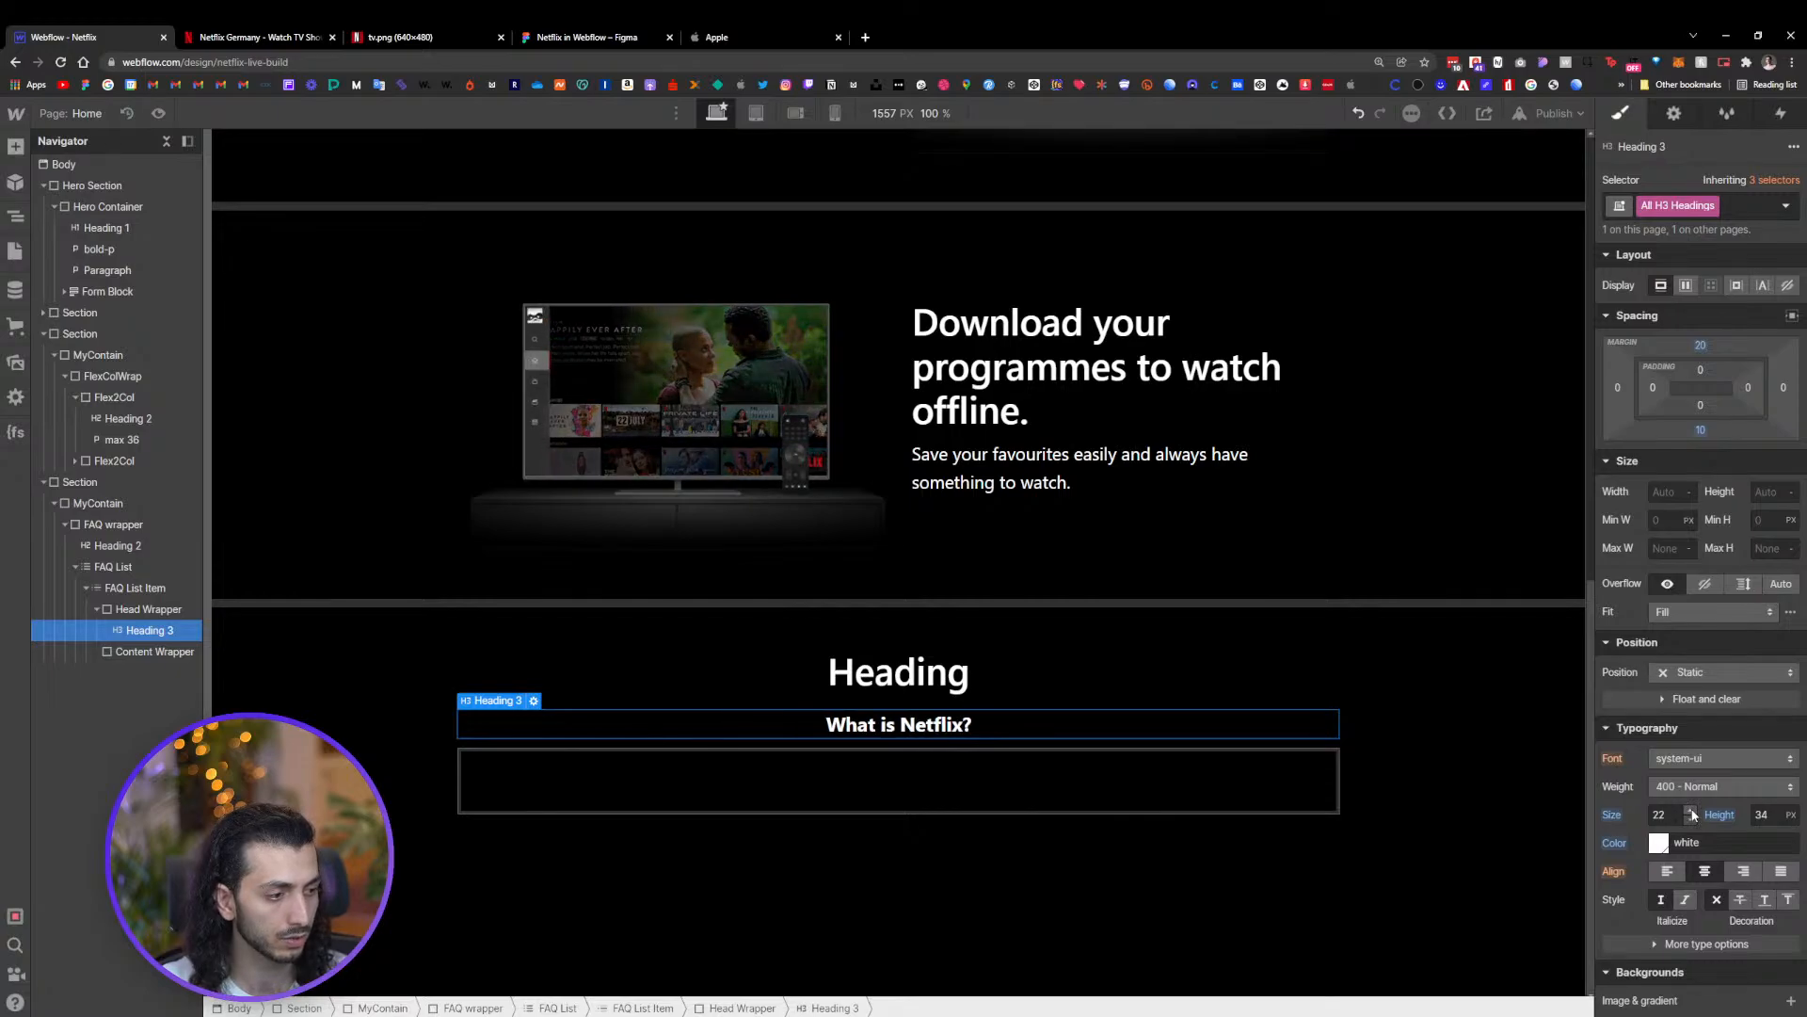
Set the H3 heading's font size to 26 px and its weight to 400 - Normal to match the Figma question text
left_click(553, 40)
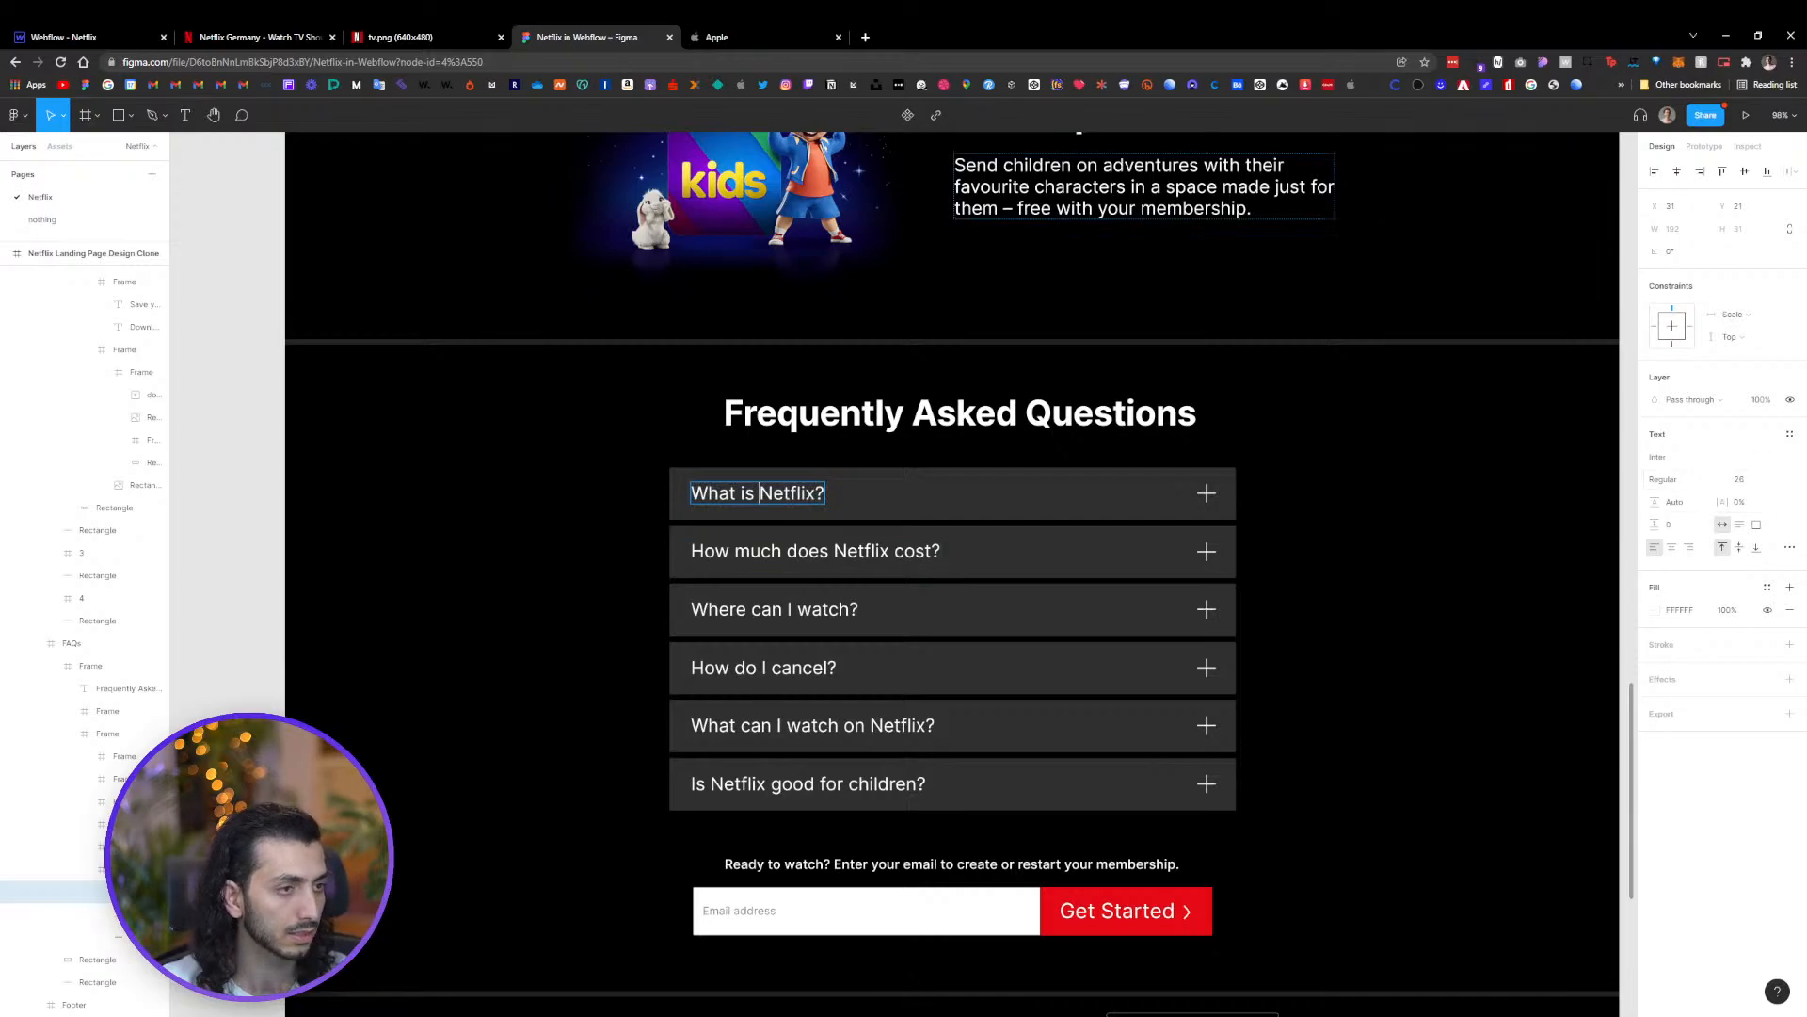
left_click(444, 38)
left_click(75, 38)
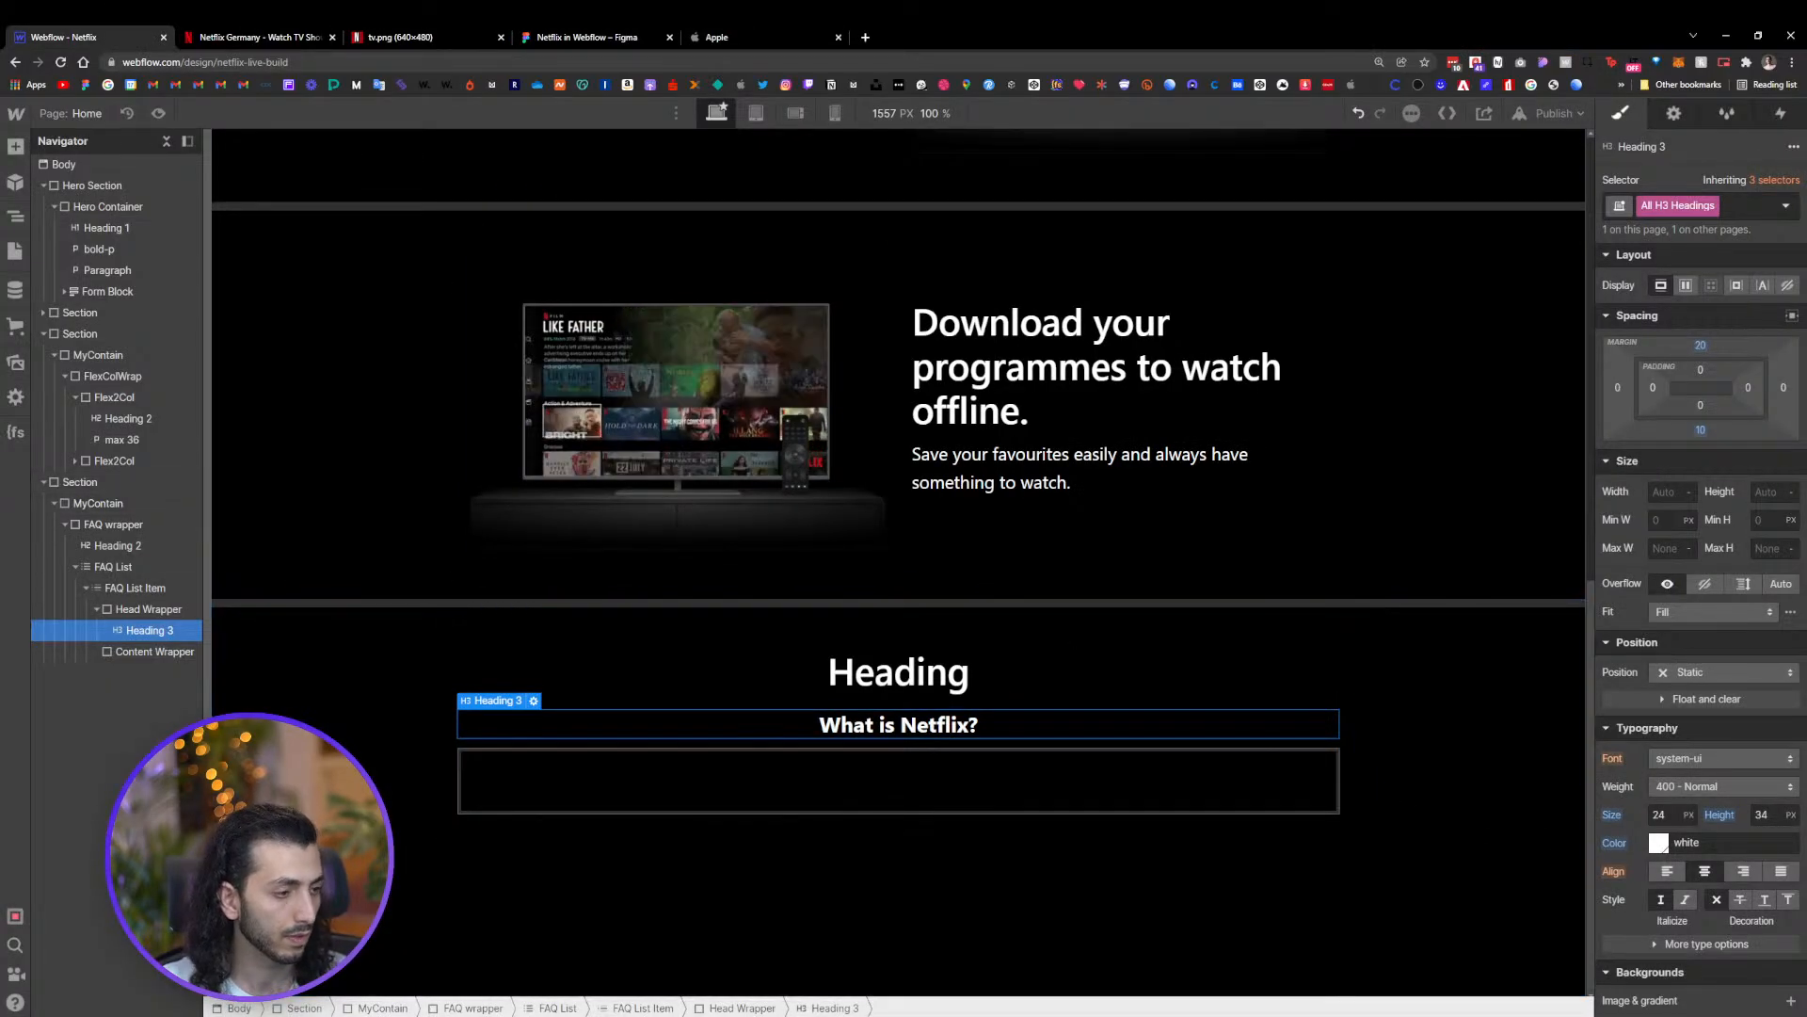
left_click_drag(1692, 815, 1697, 800)
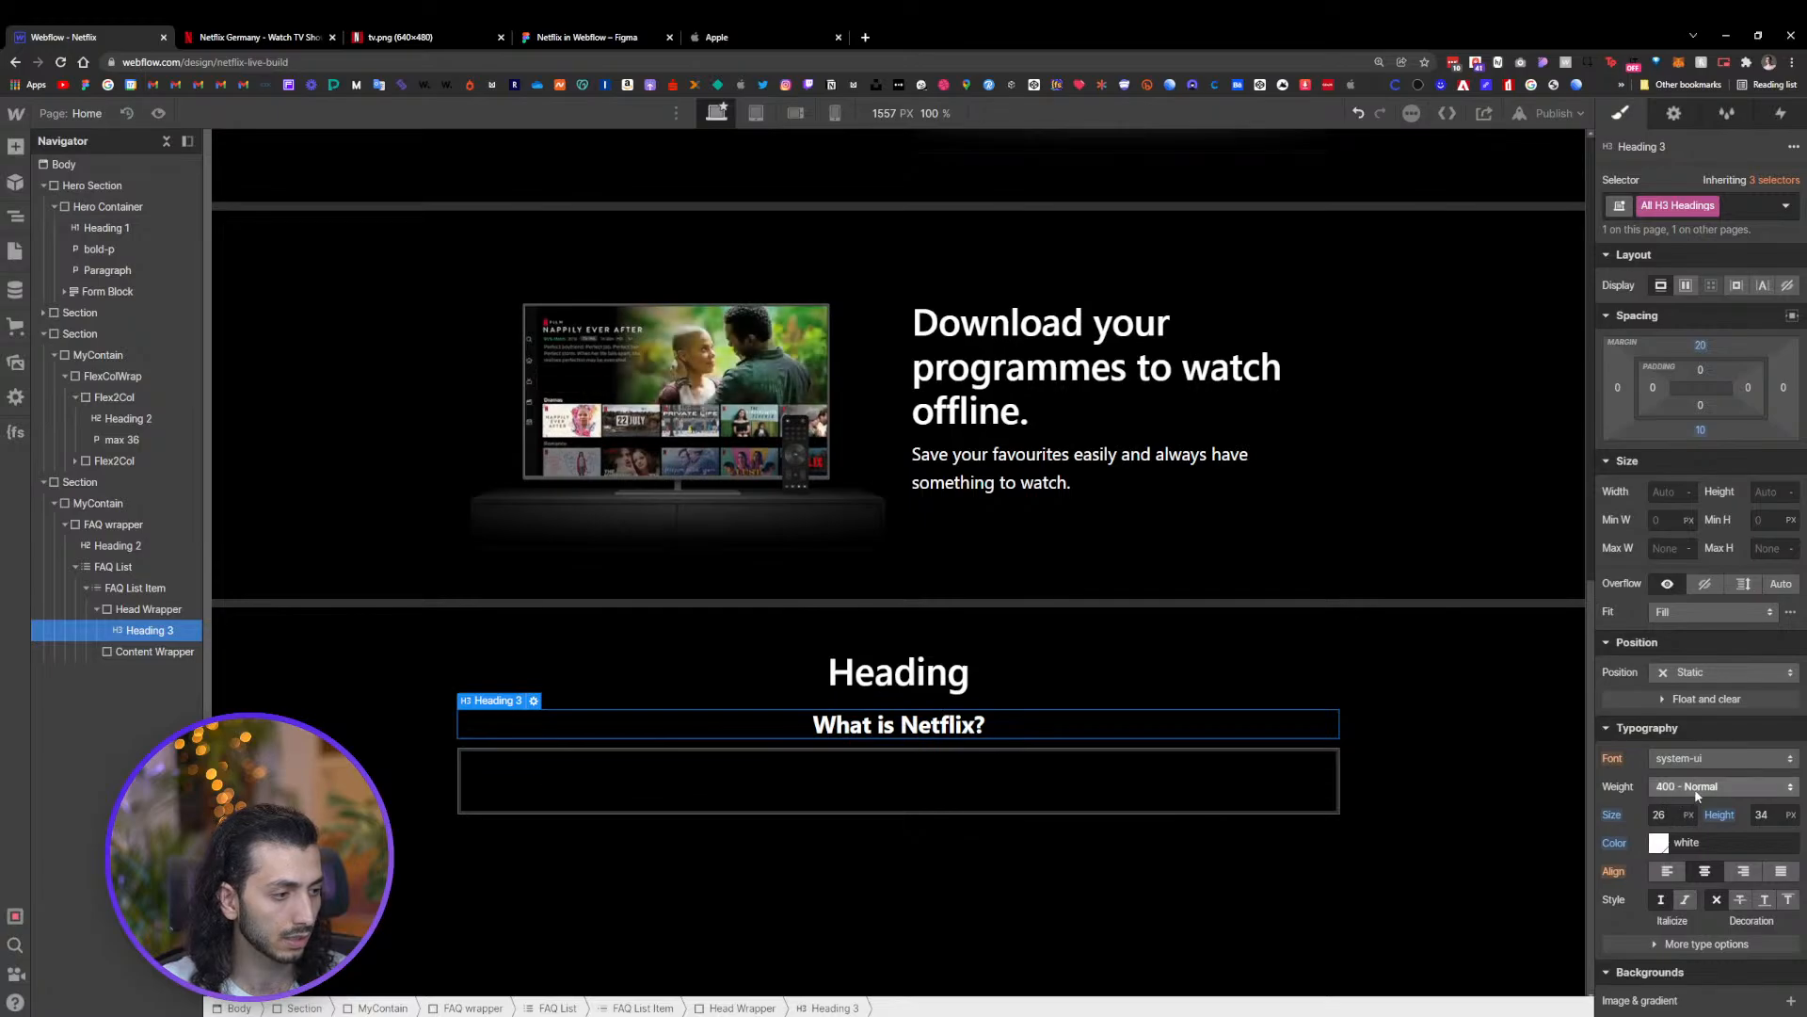
left_click(1699, 791)
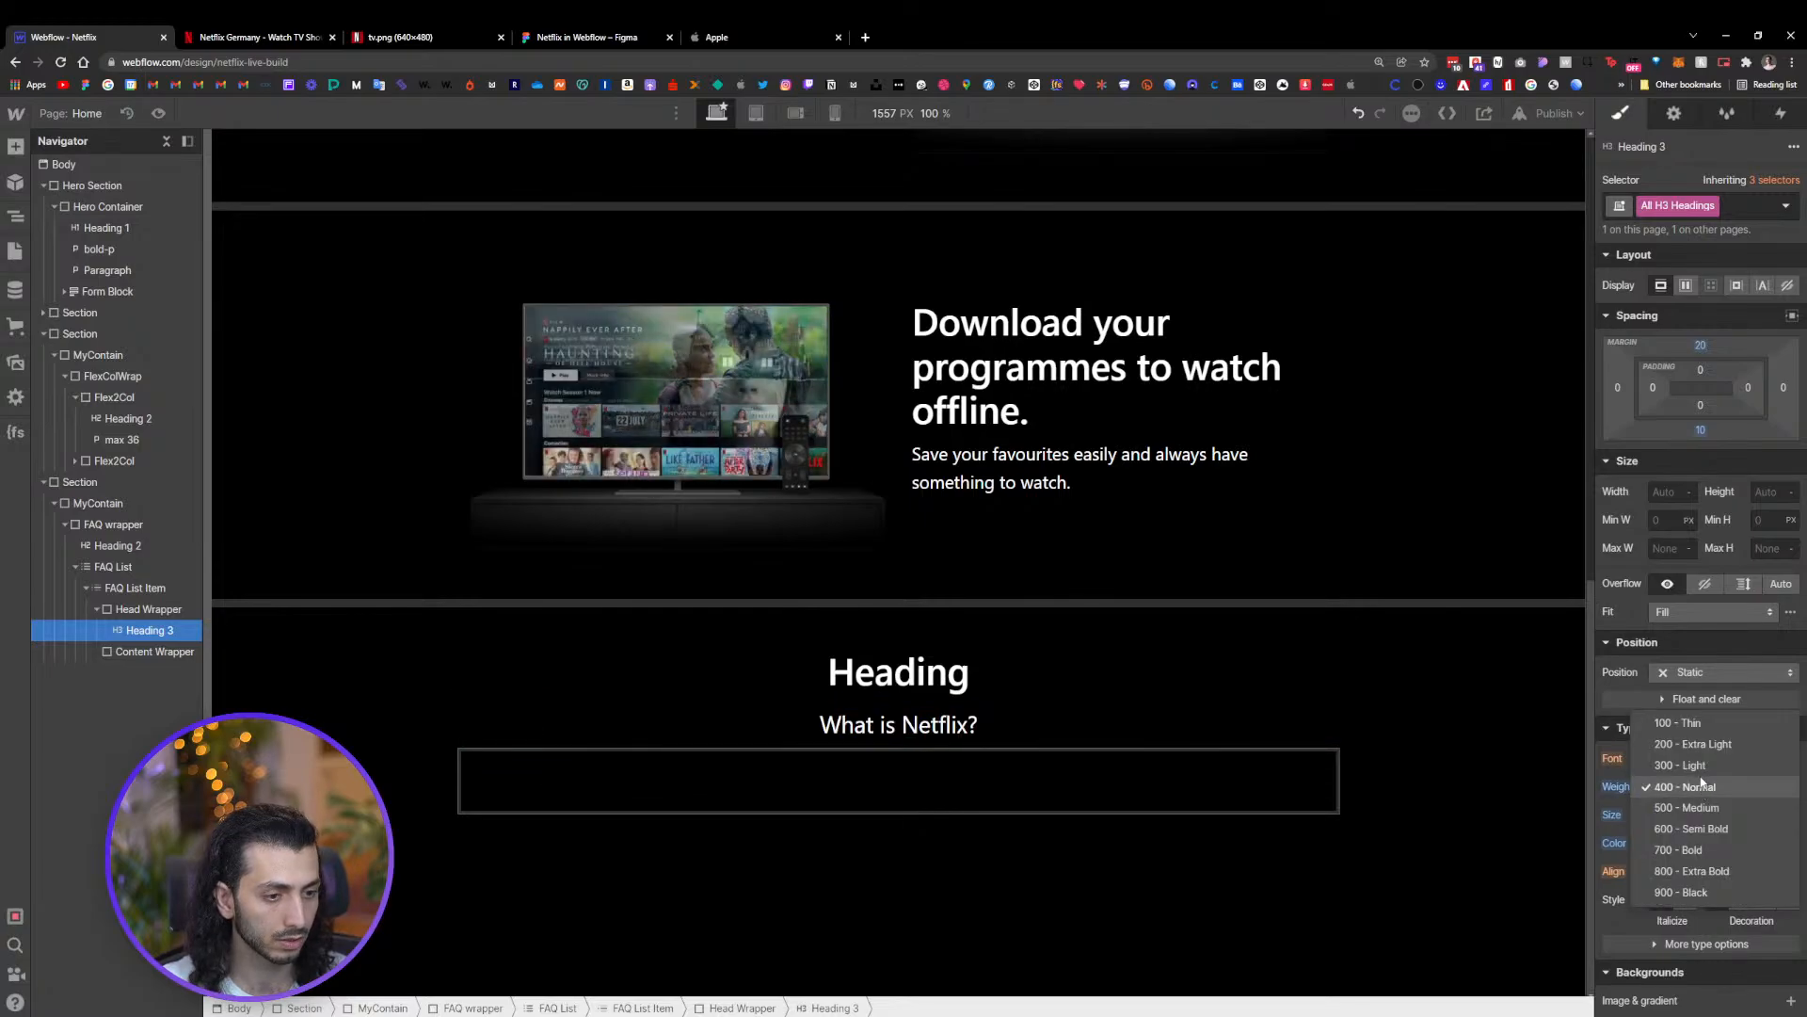
left_click(1700, 787)
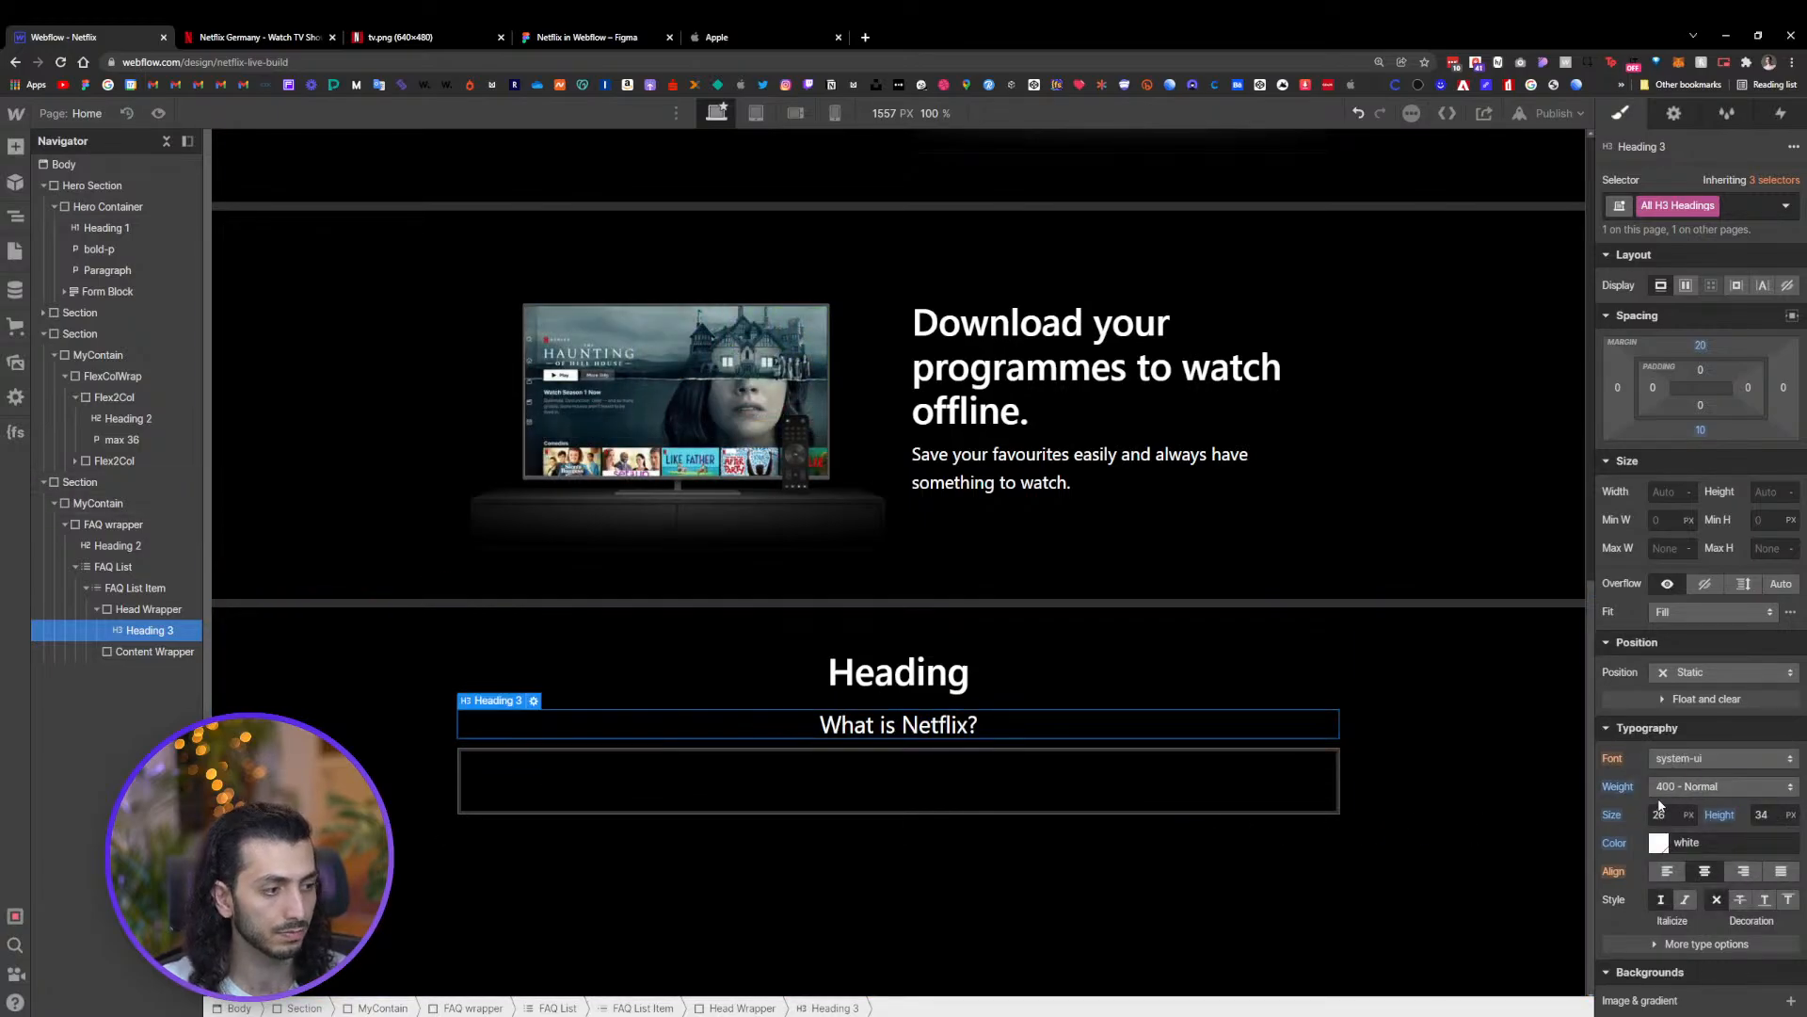
left_click(922, 764)
left_click(781, 717)
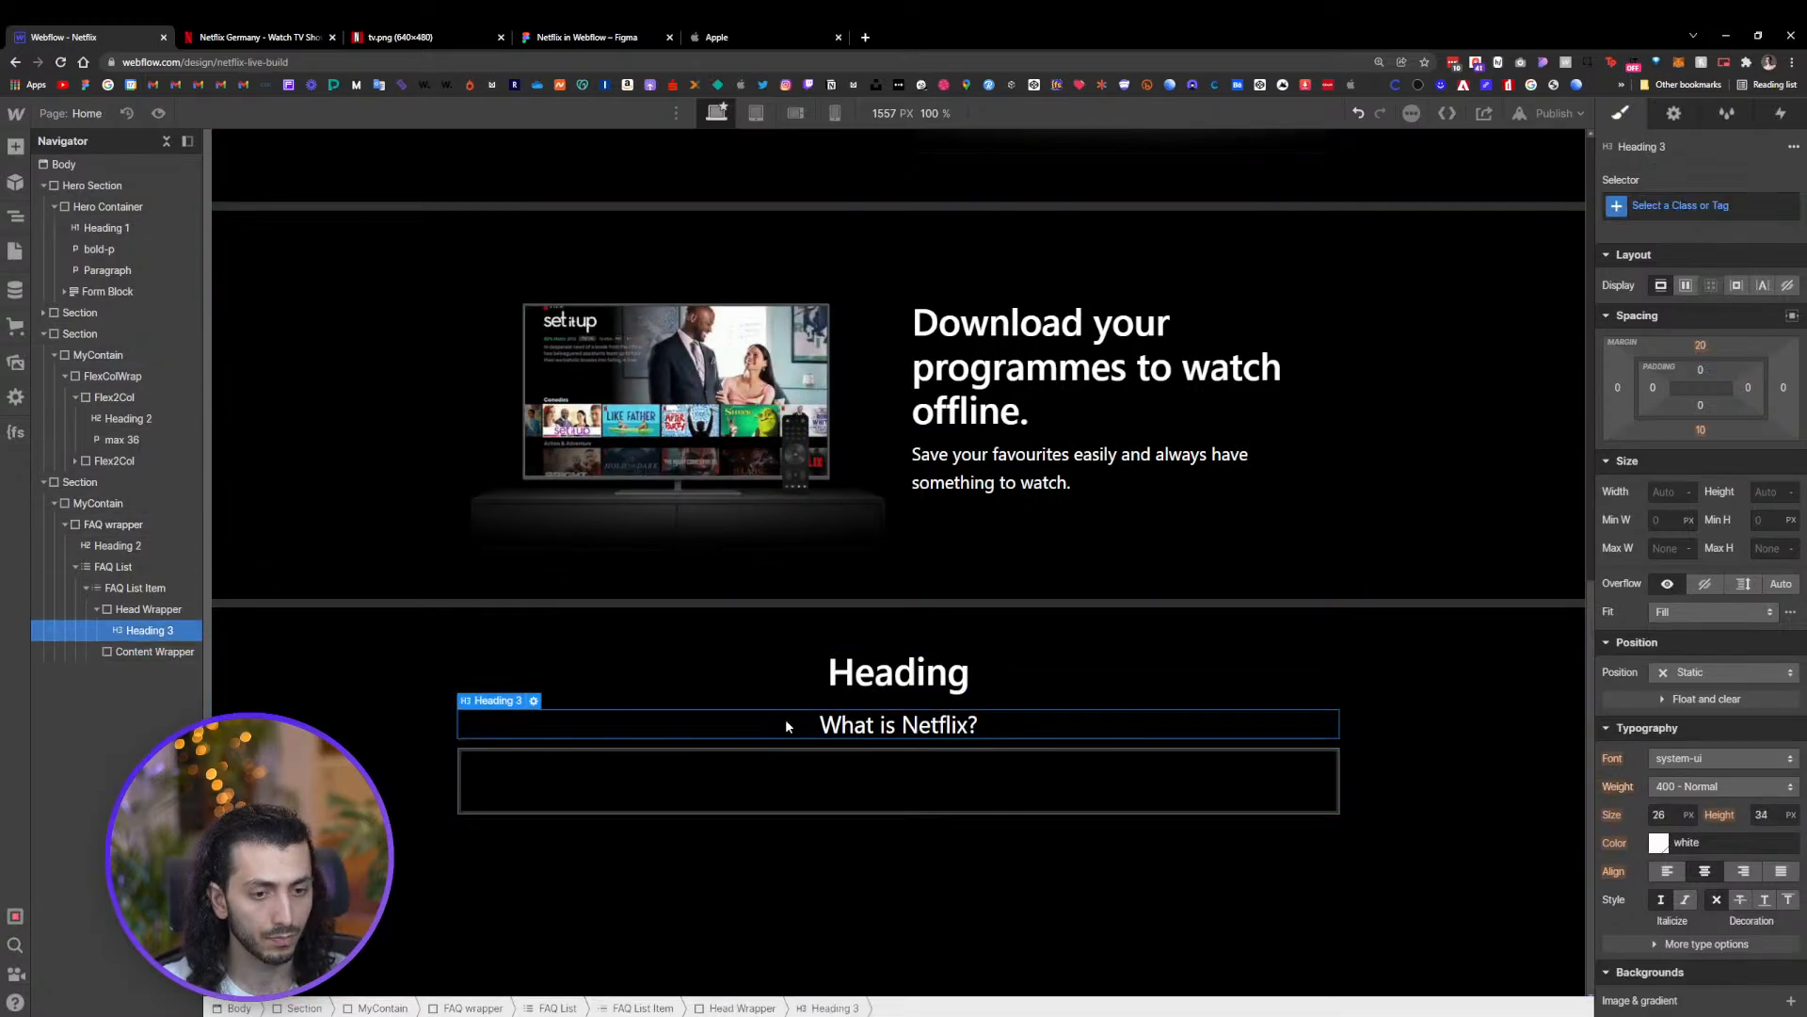
Give the Head Wrapper a gray #303030 background matching the question row in the Figma design
left_click(789, 34)
left_click(584, 36)
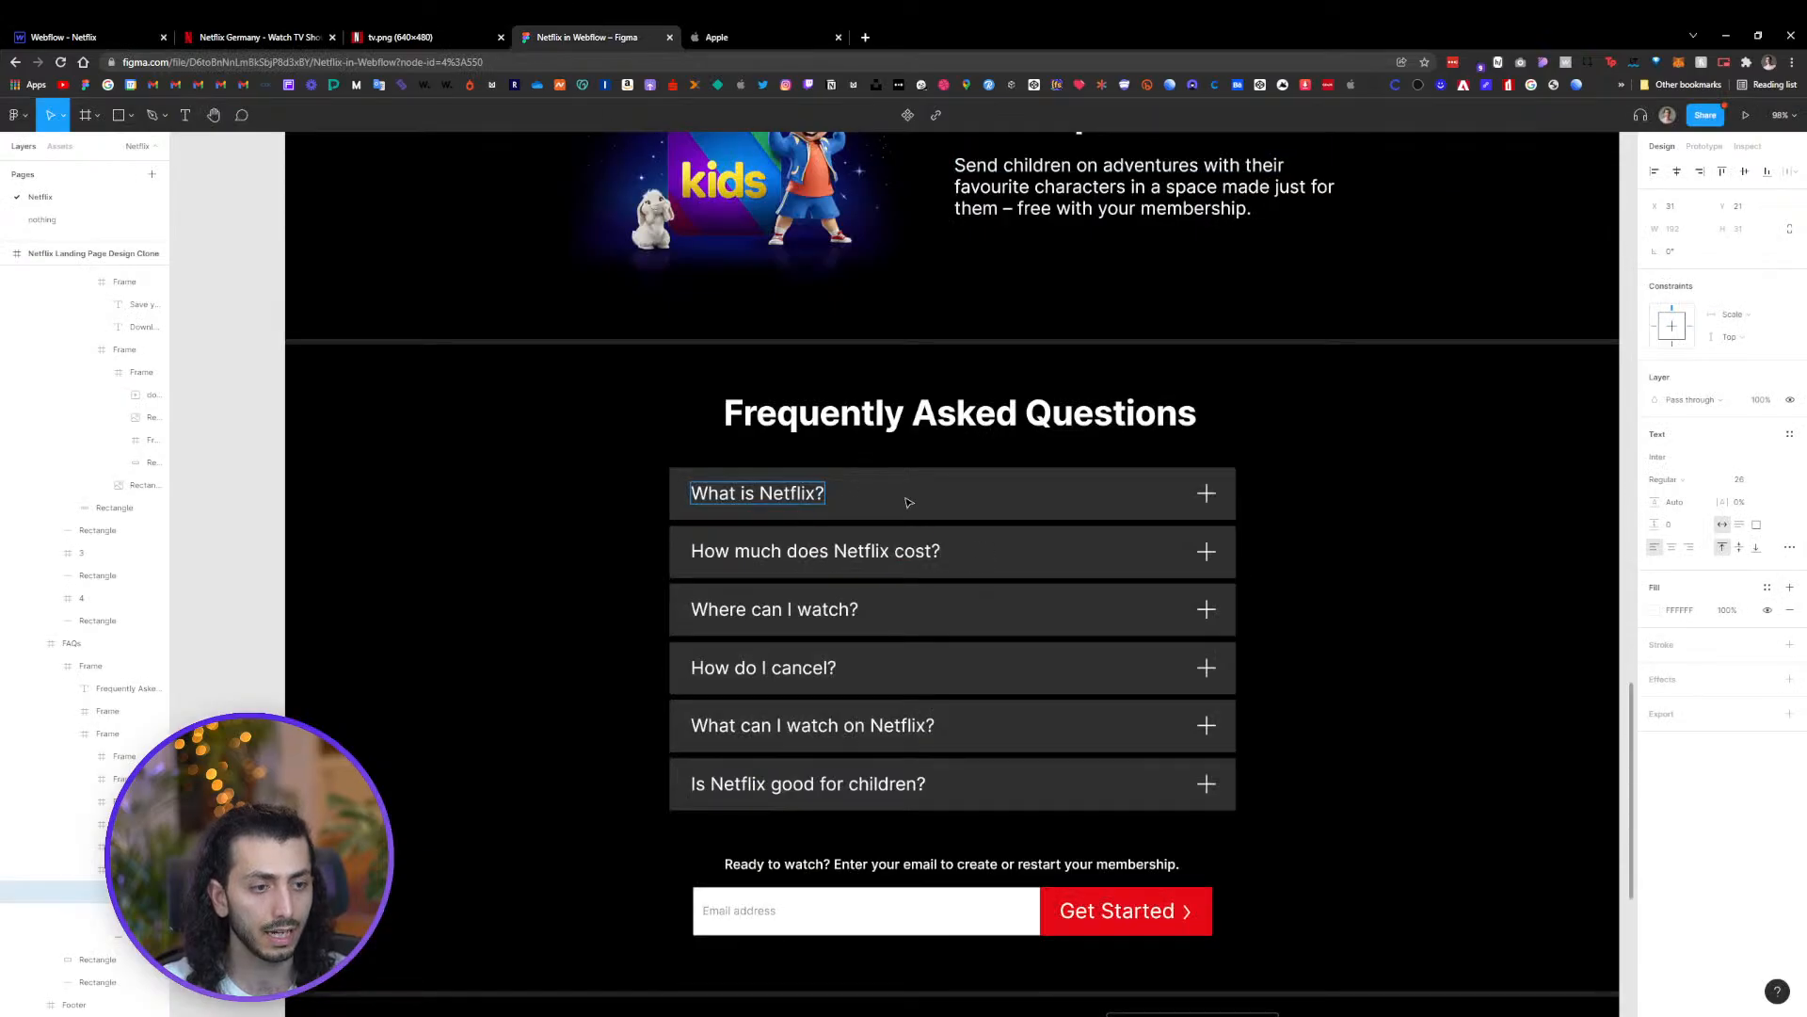
left_click(918, 491)
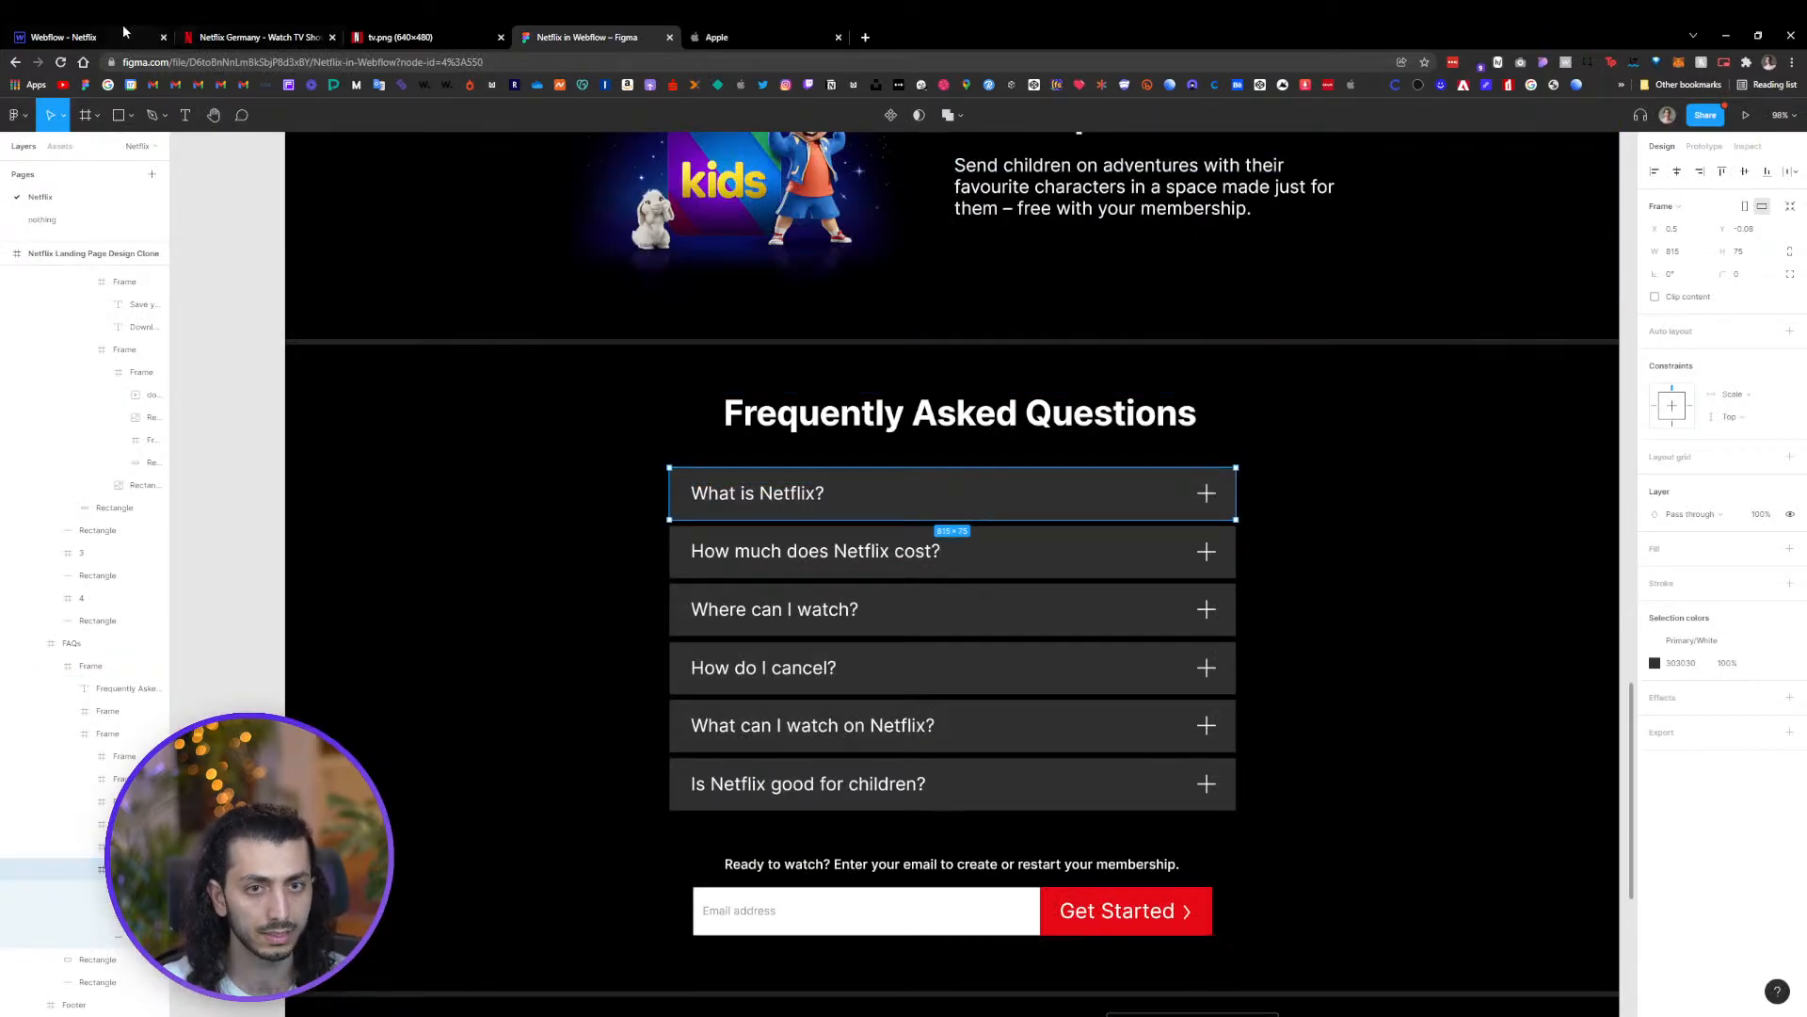
left_click(66, 36)
left_click(149, 609)
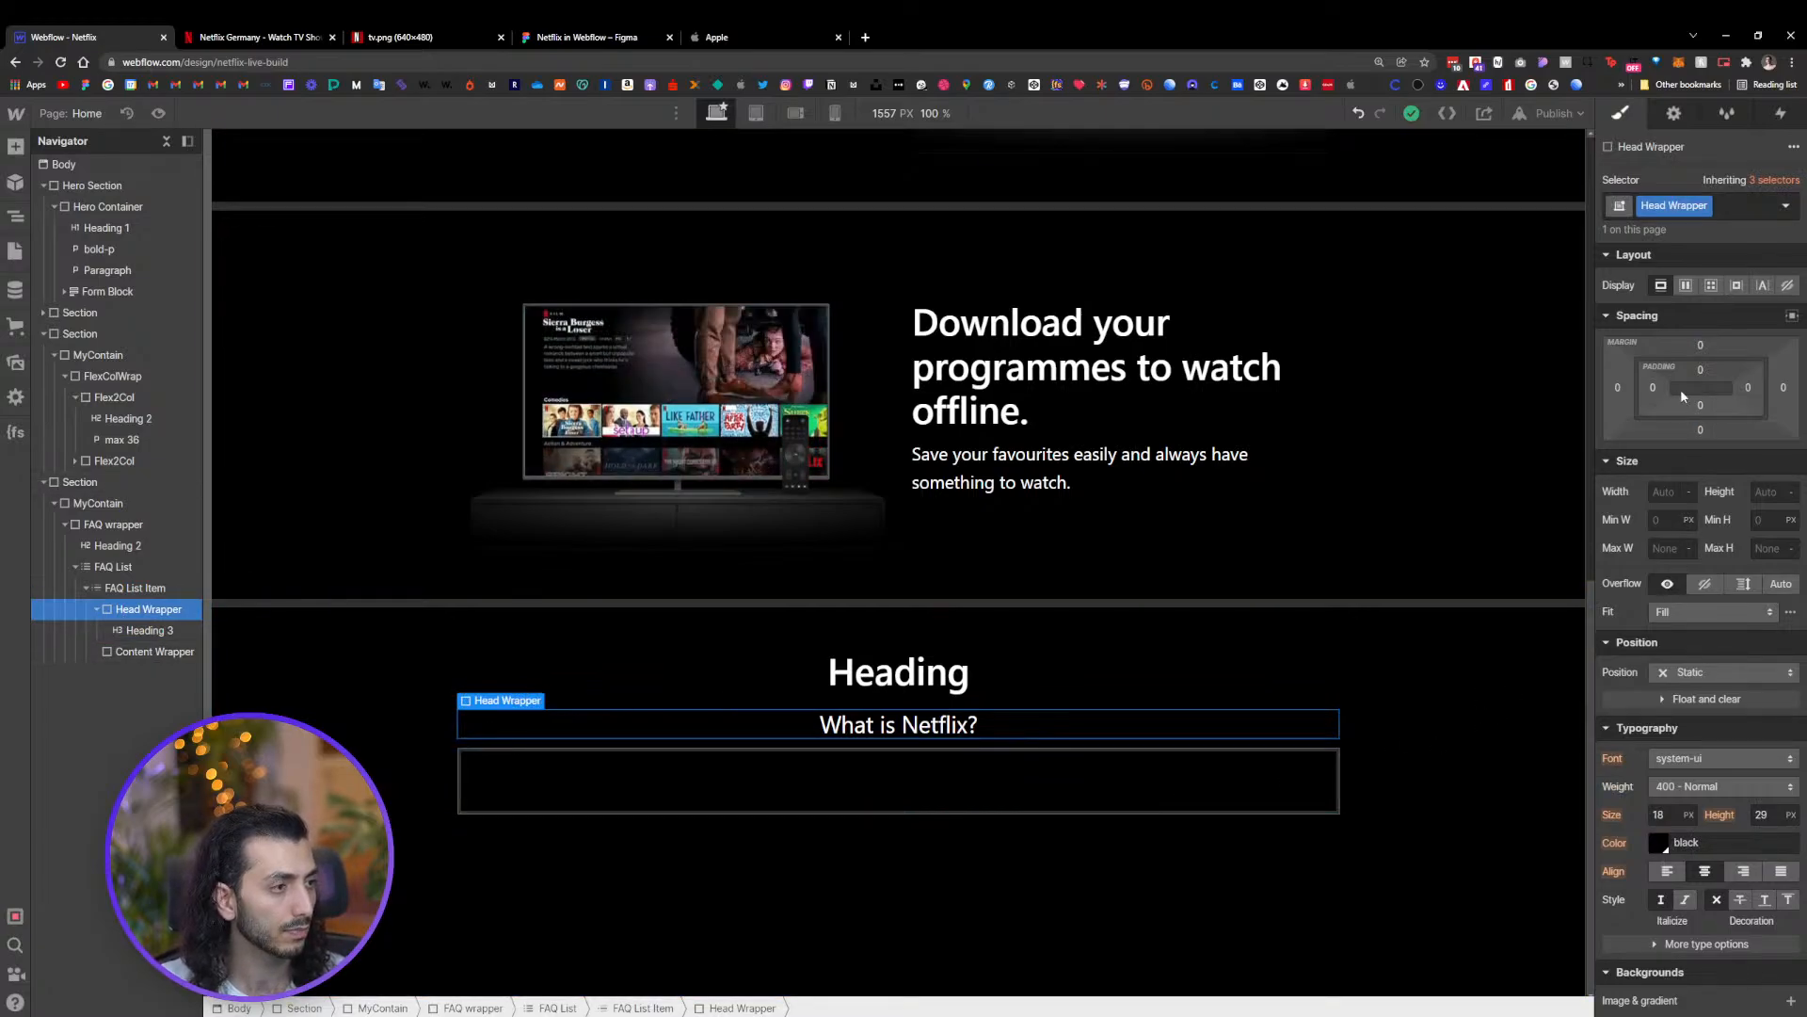
scroll(1675, 776, "down", 5)
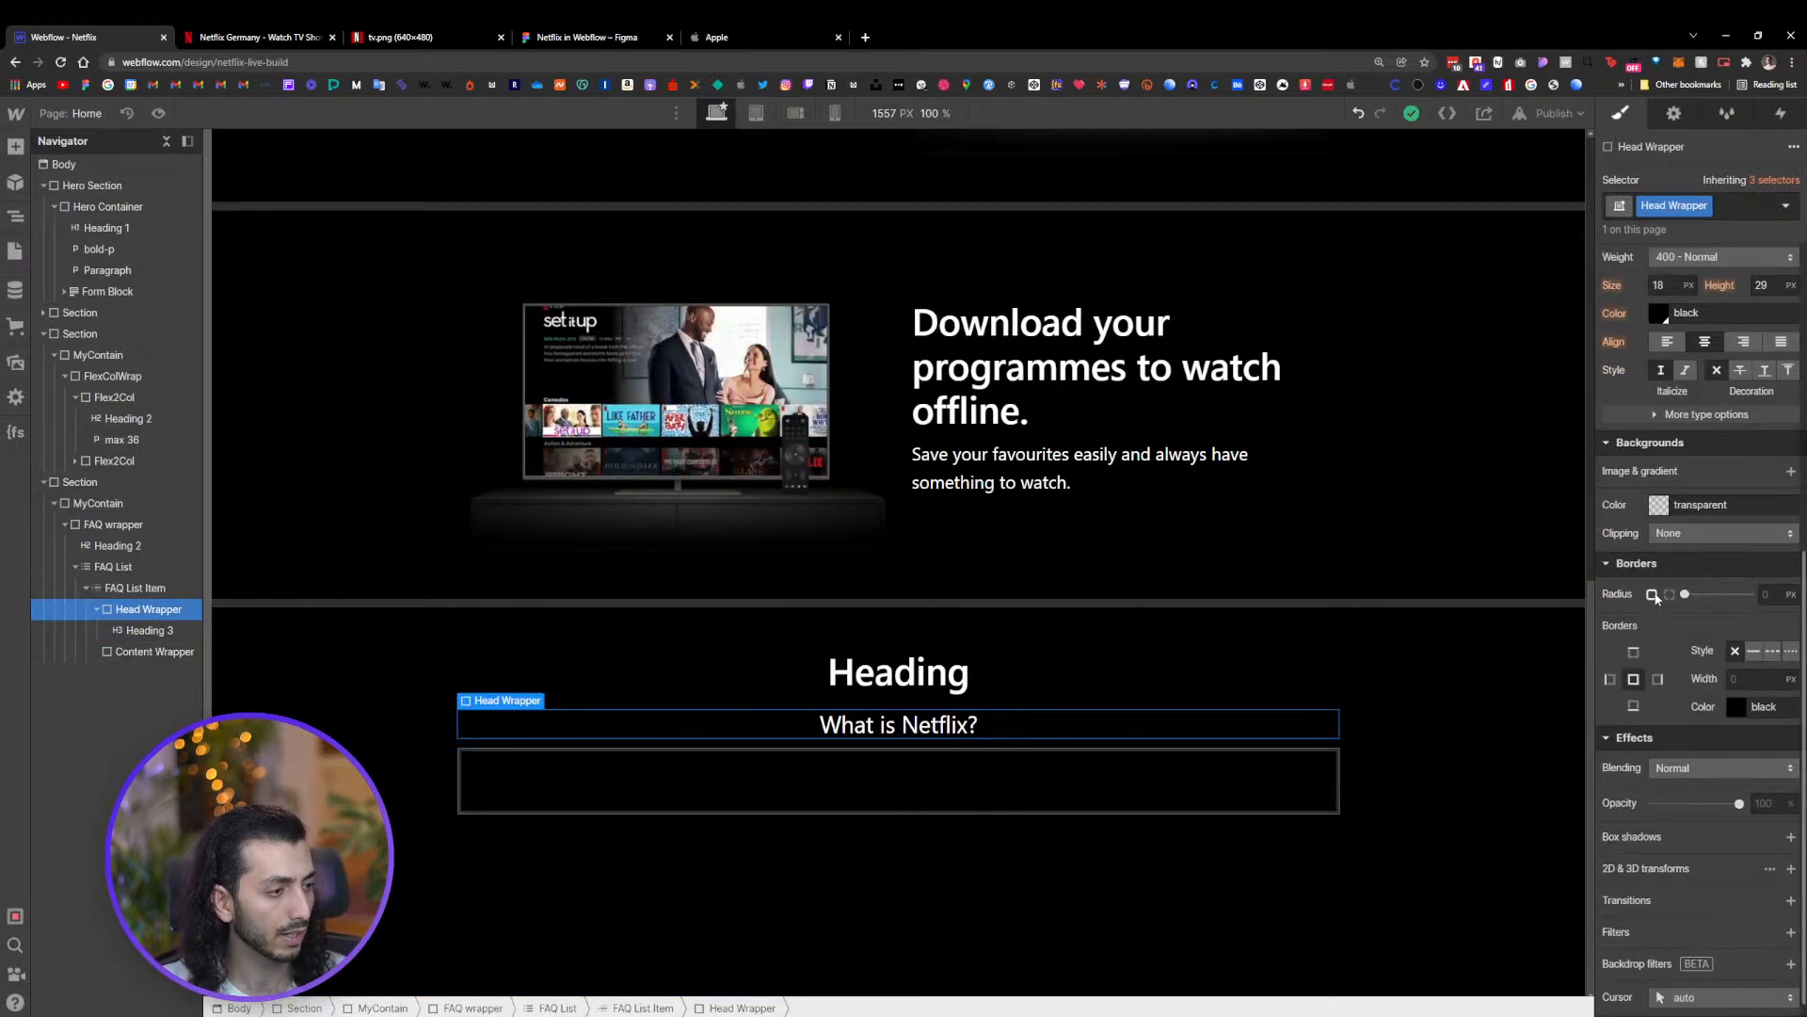
left_click(1659, 507)
left_click(1714, 779)
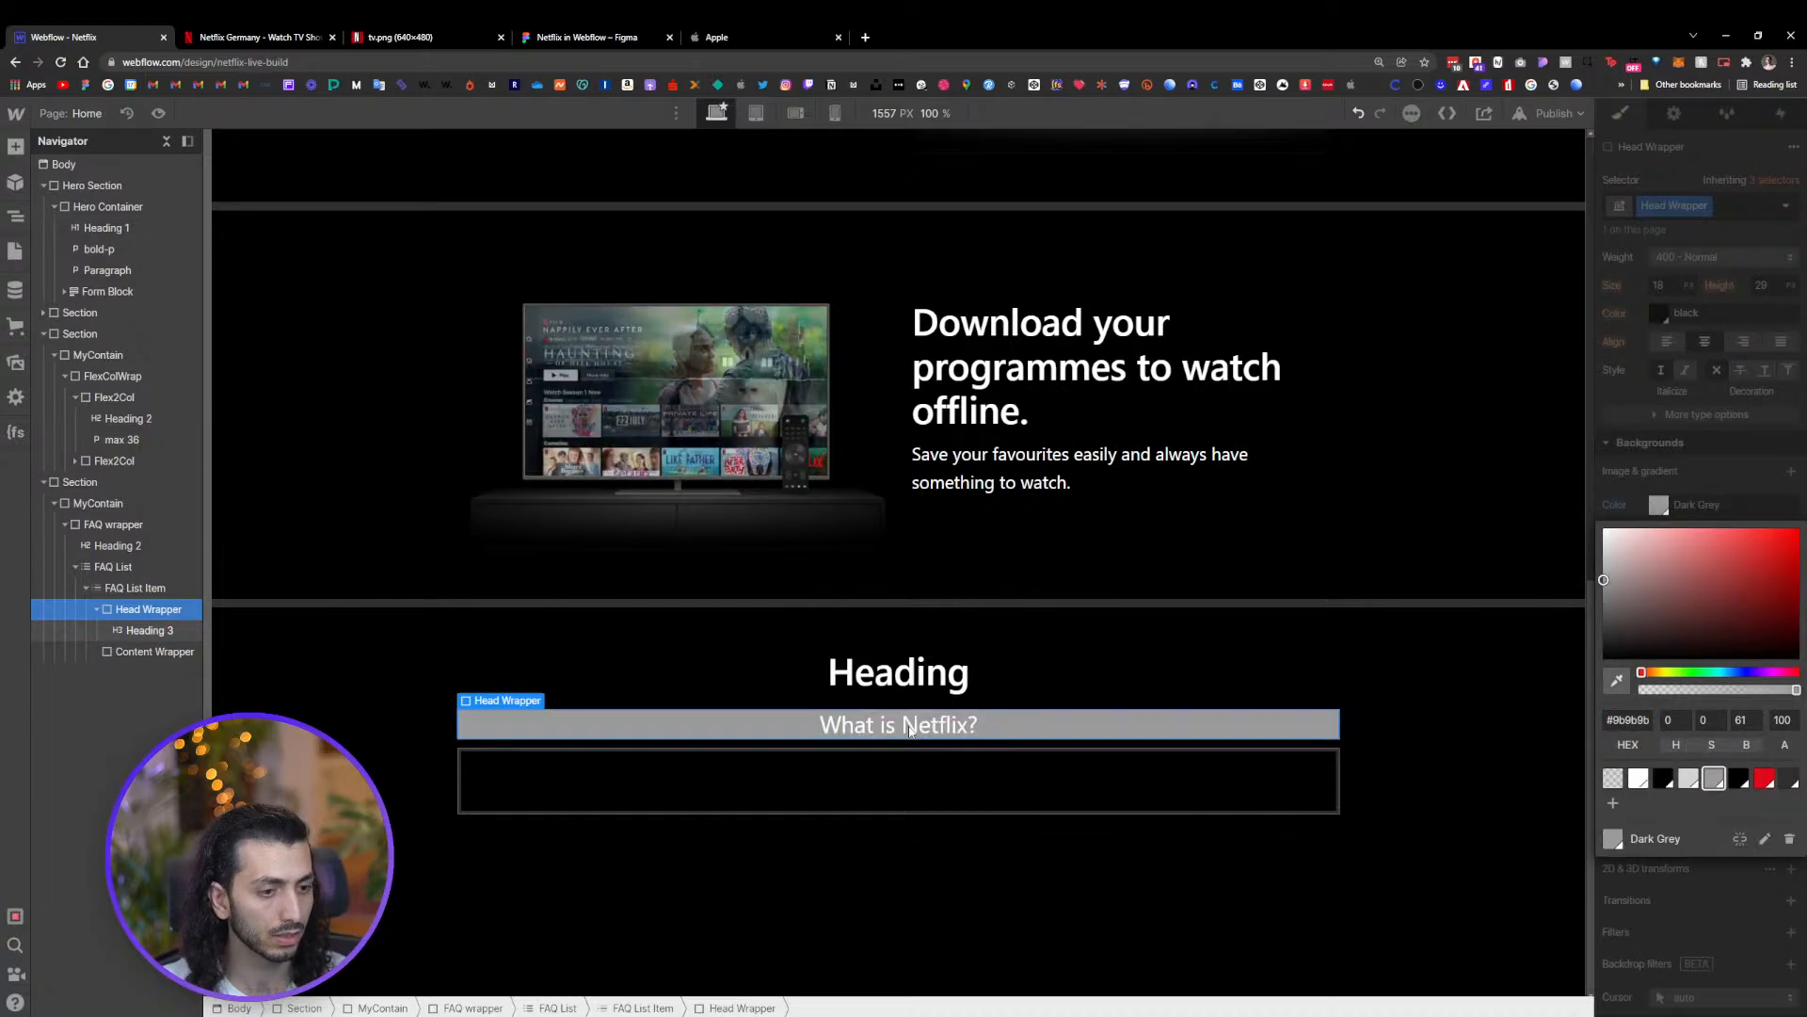
left_click(591, 36)
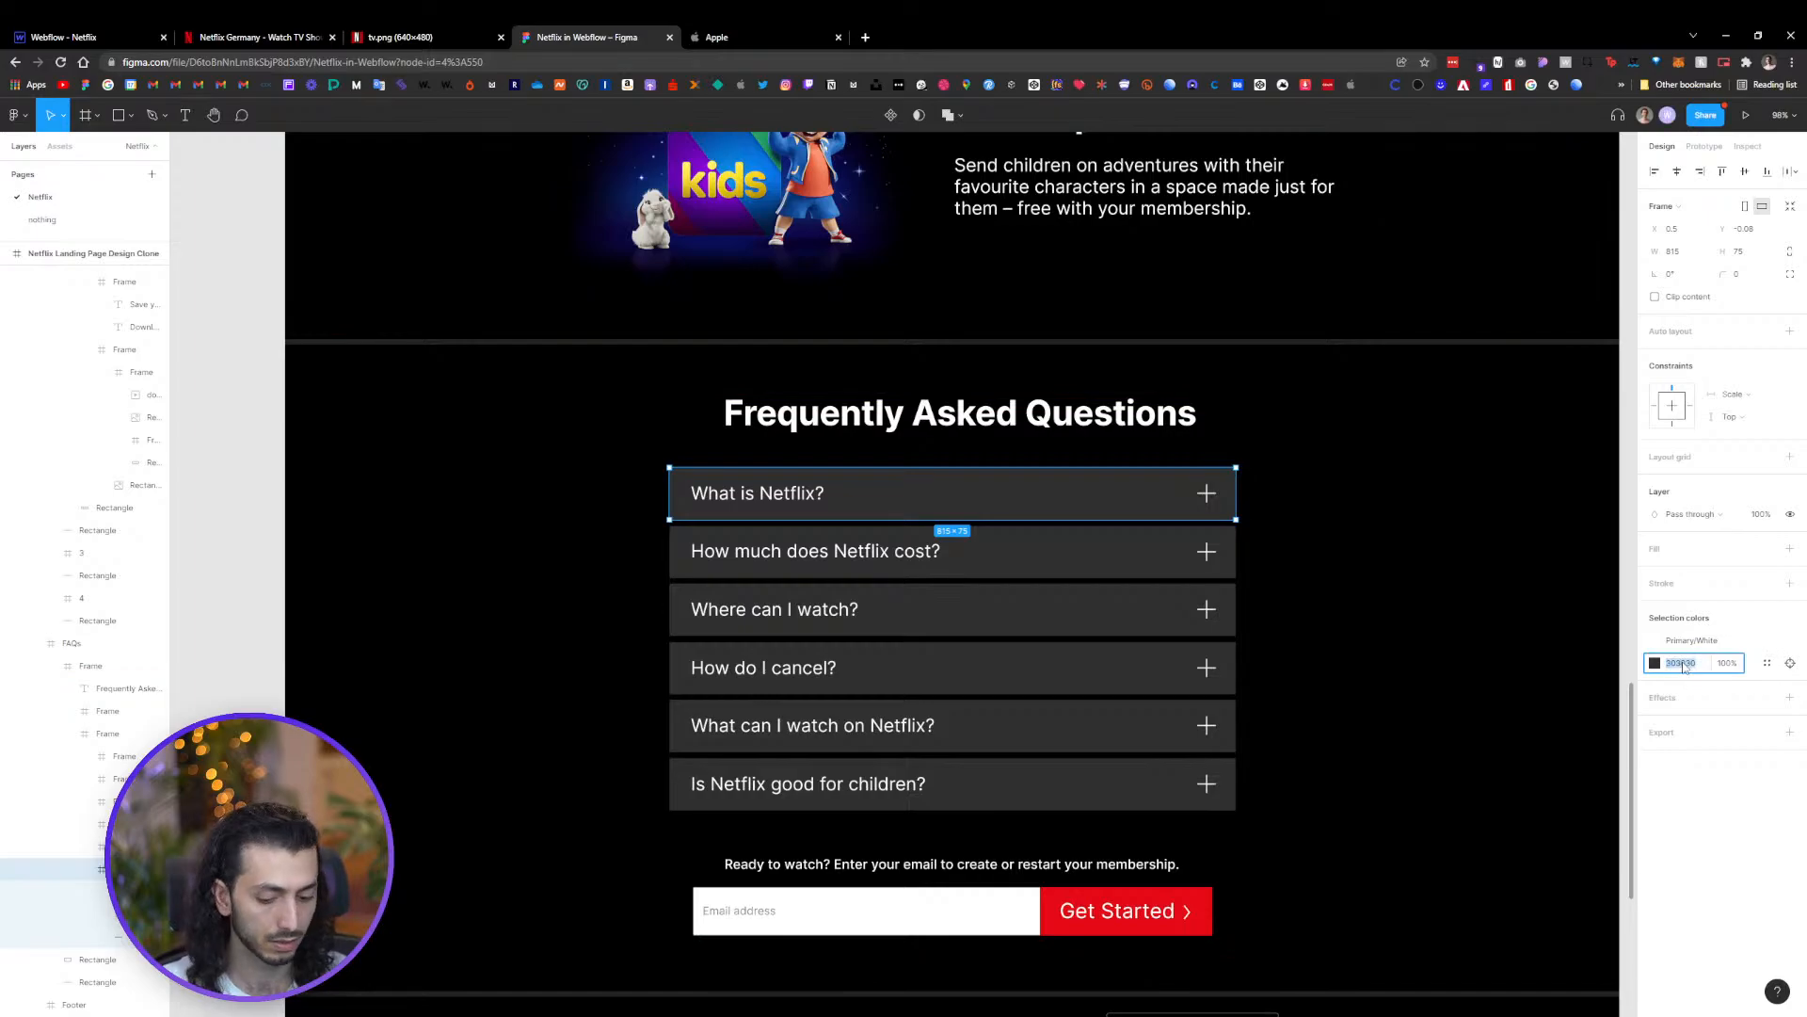
left_click(83, 37)
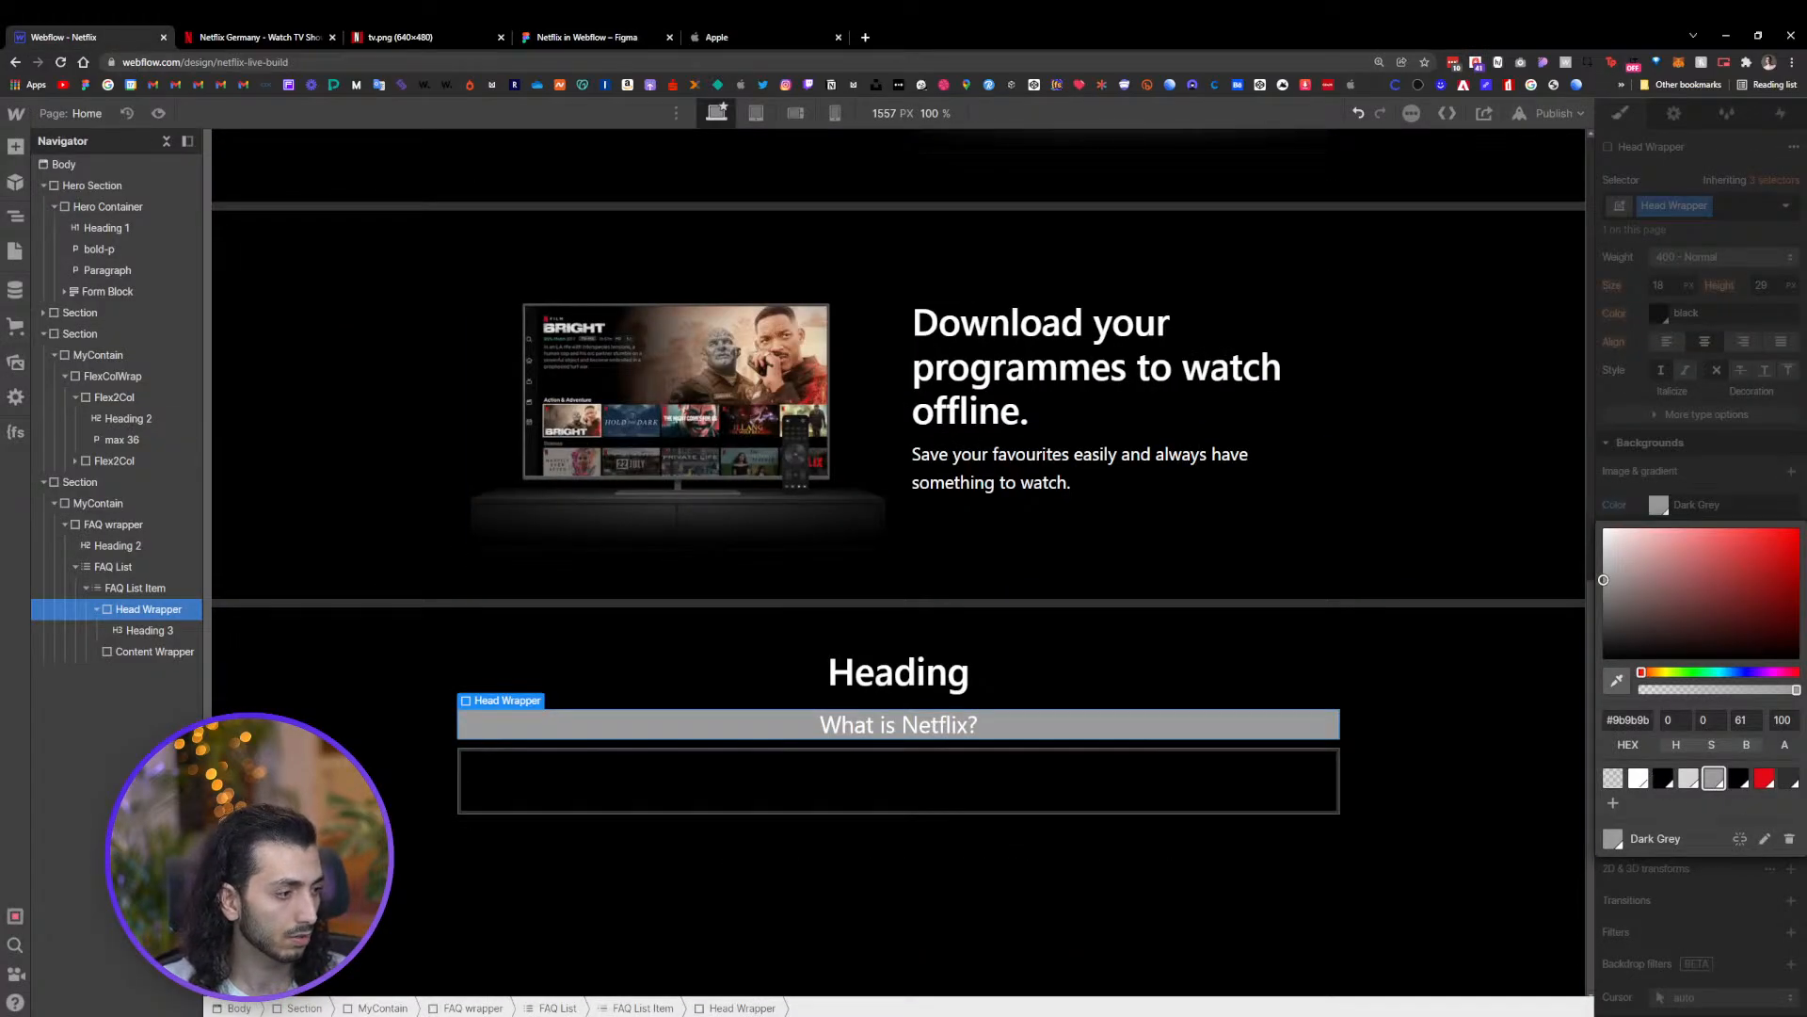
left_click(1789, 778)
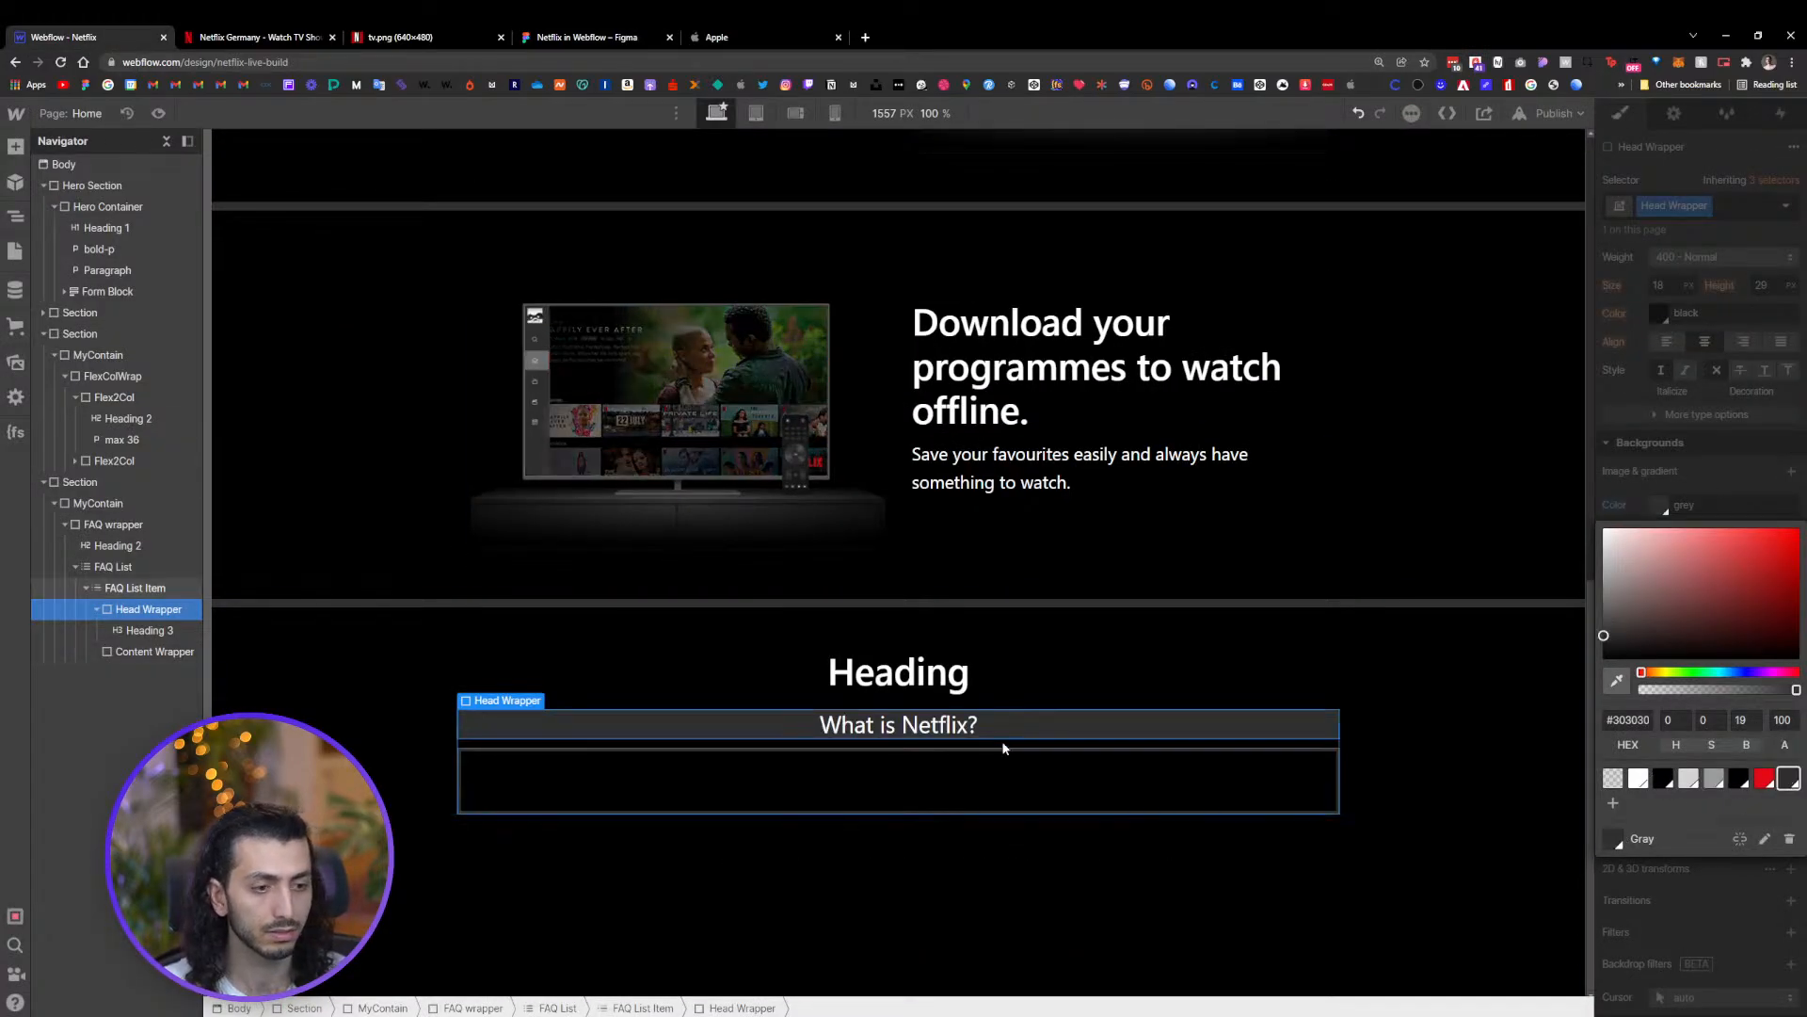
left_click(1361, 659)
left_click(1258, 726)
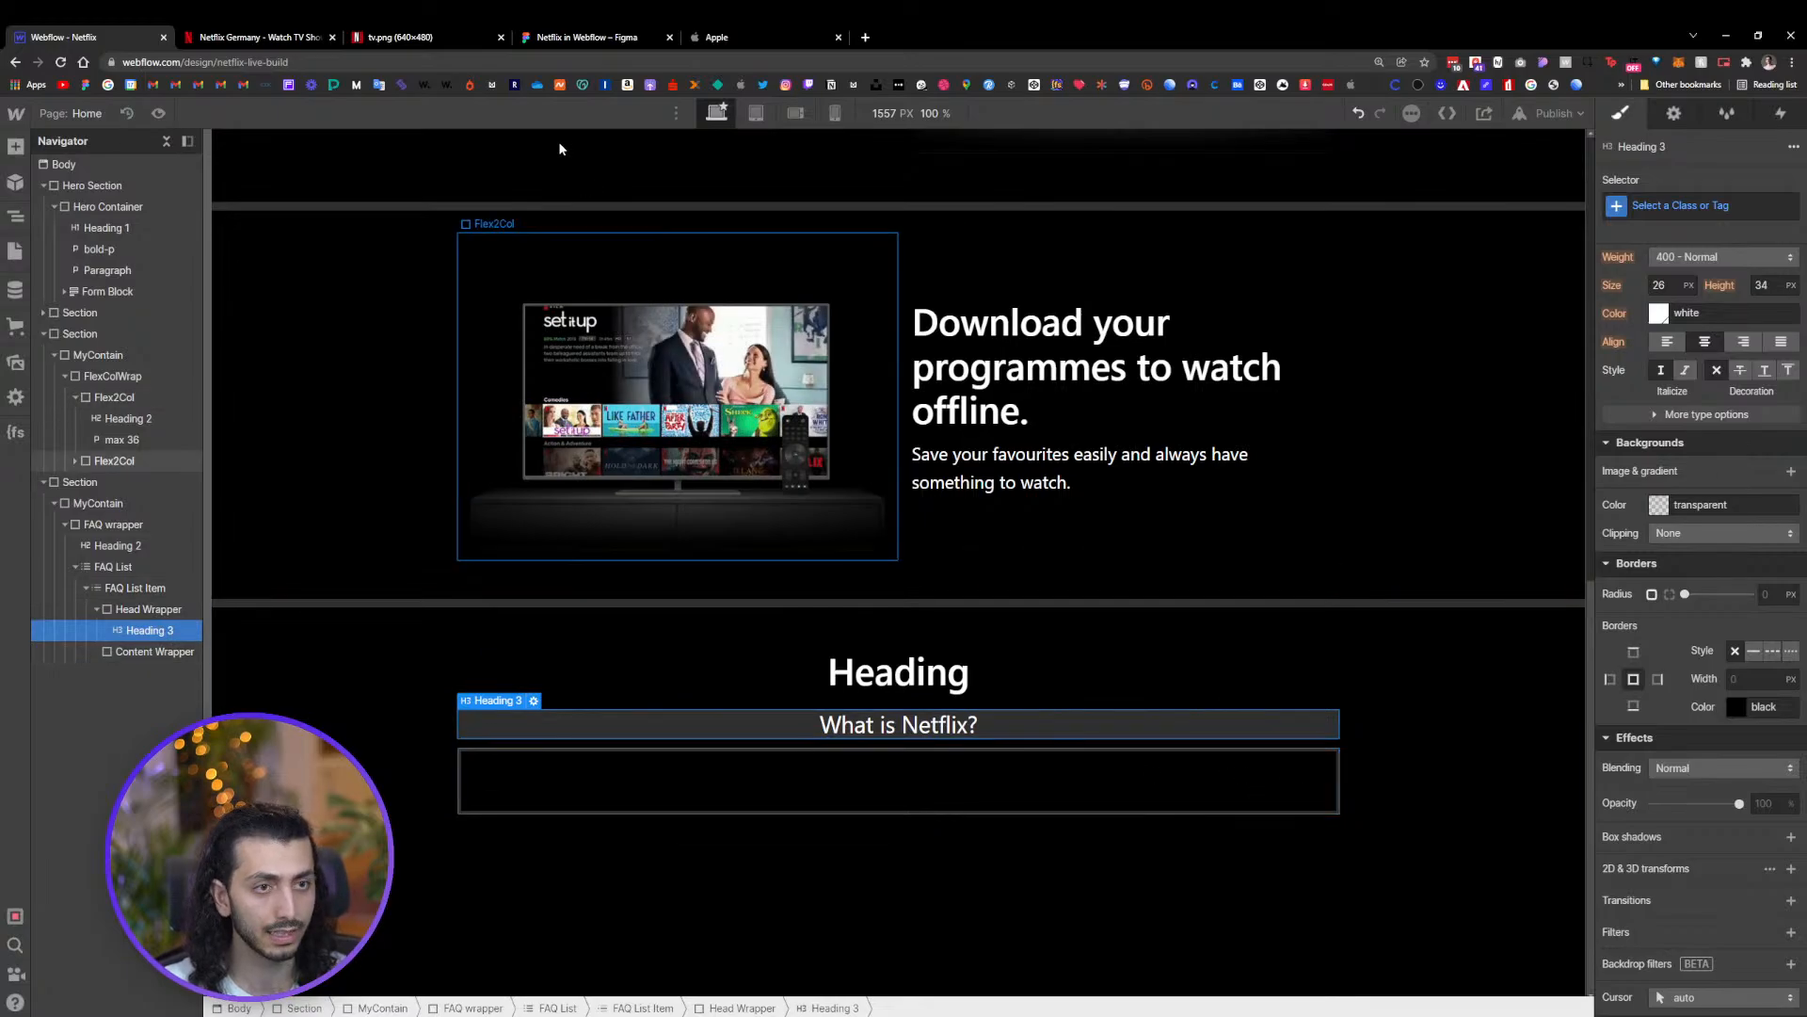
Inspect the plus icon on the first FAQ row in the Figma design
left_click(586, 38)
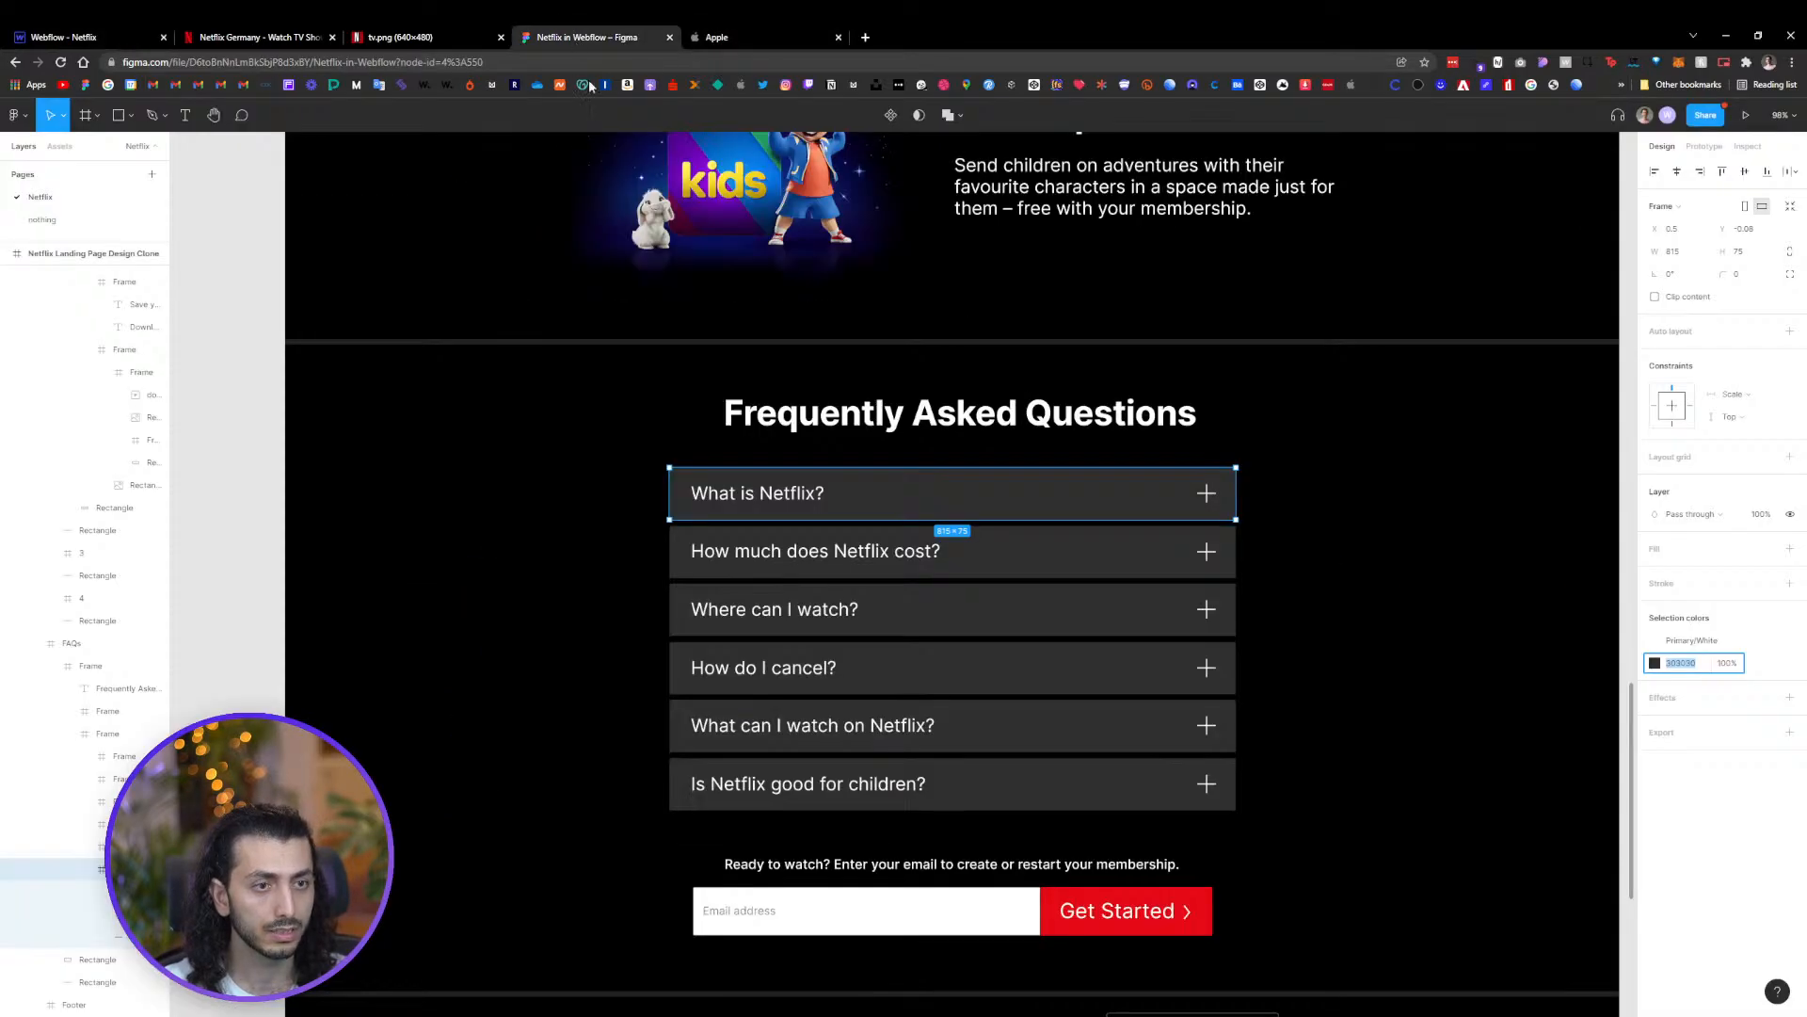
double_click(1206, 496)
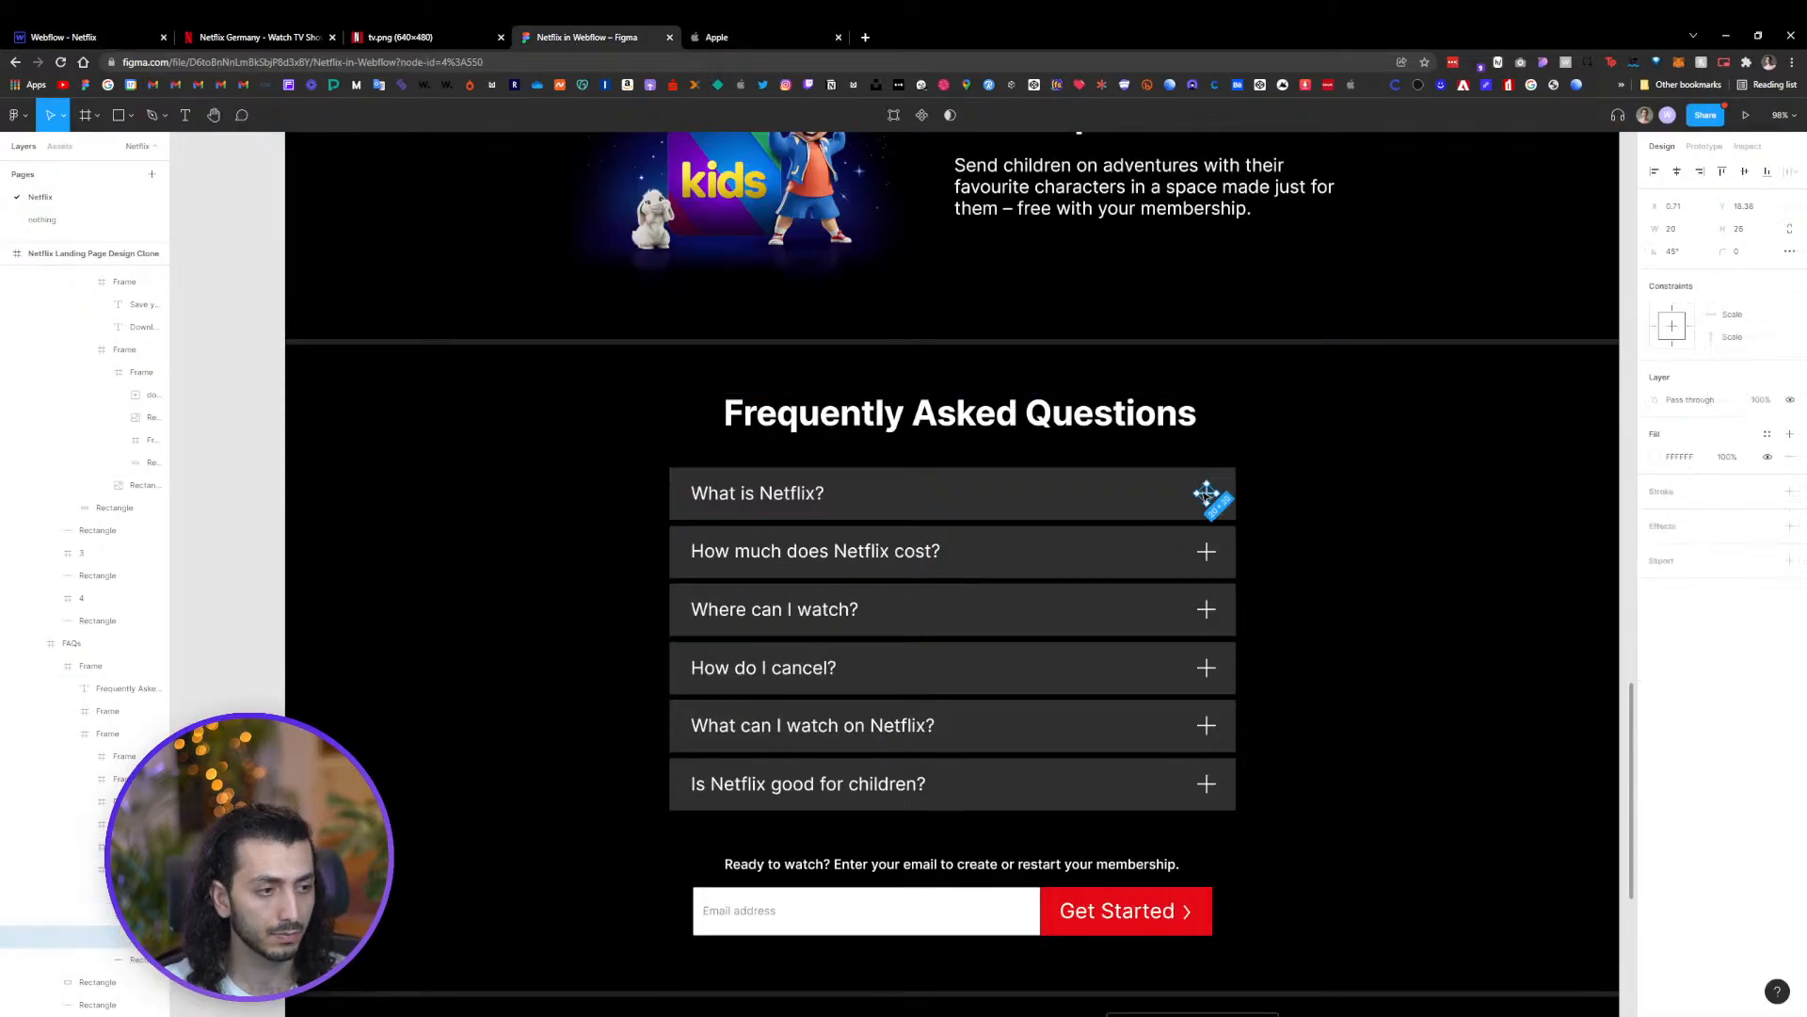
left_click(1324, 500)
scroll(1207, 495, "up", 1)
scroll(1208, 494, "up", 3)
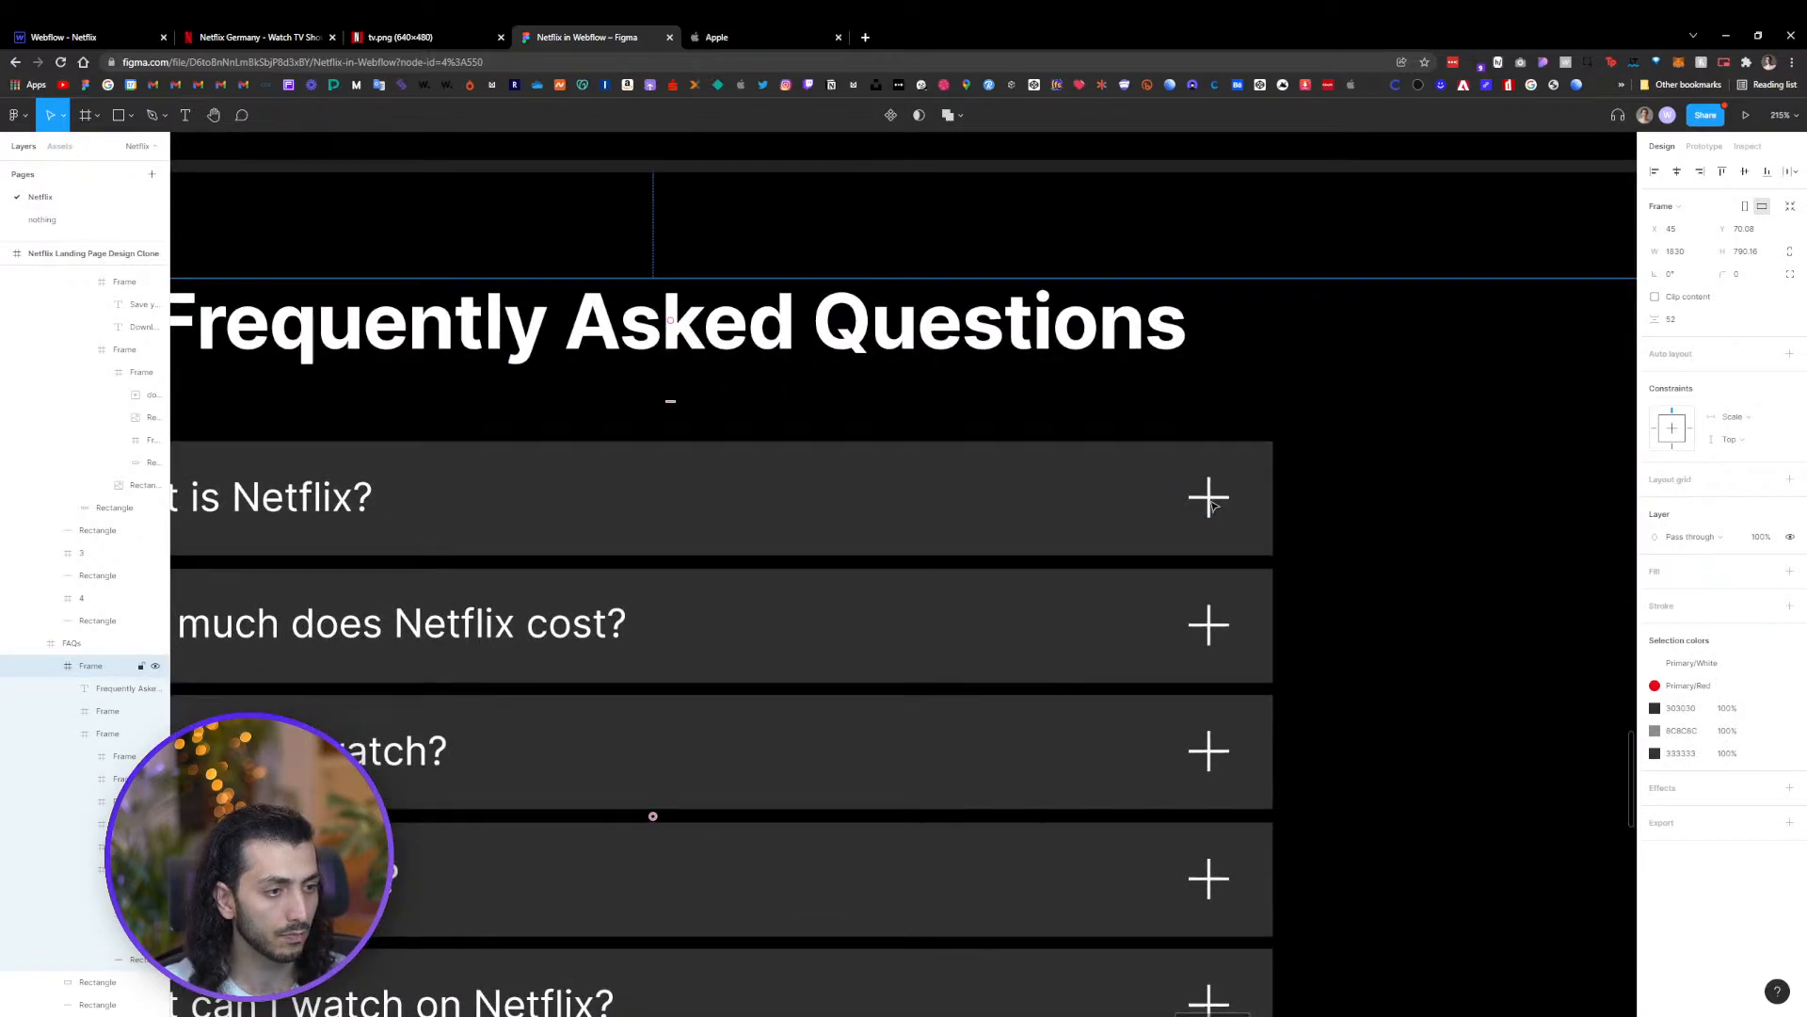
double_click(1214, 505)
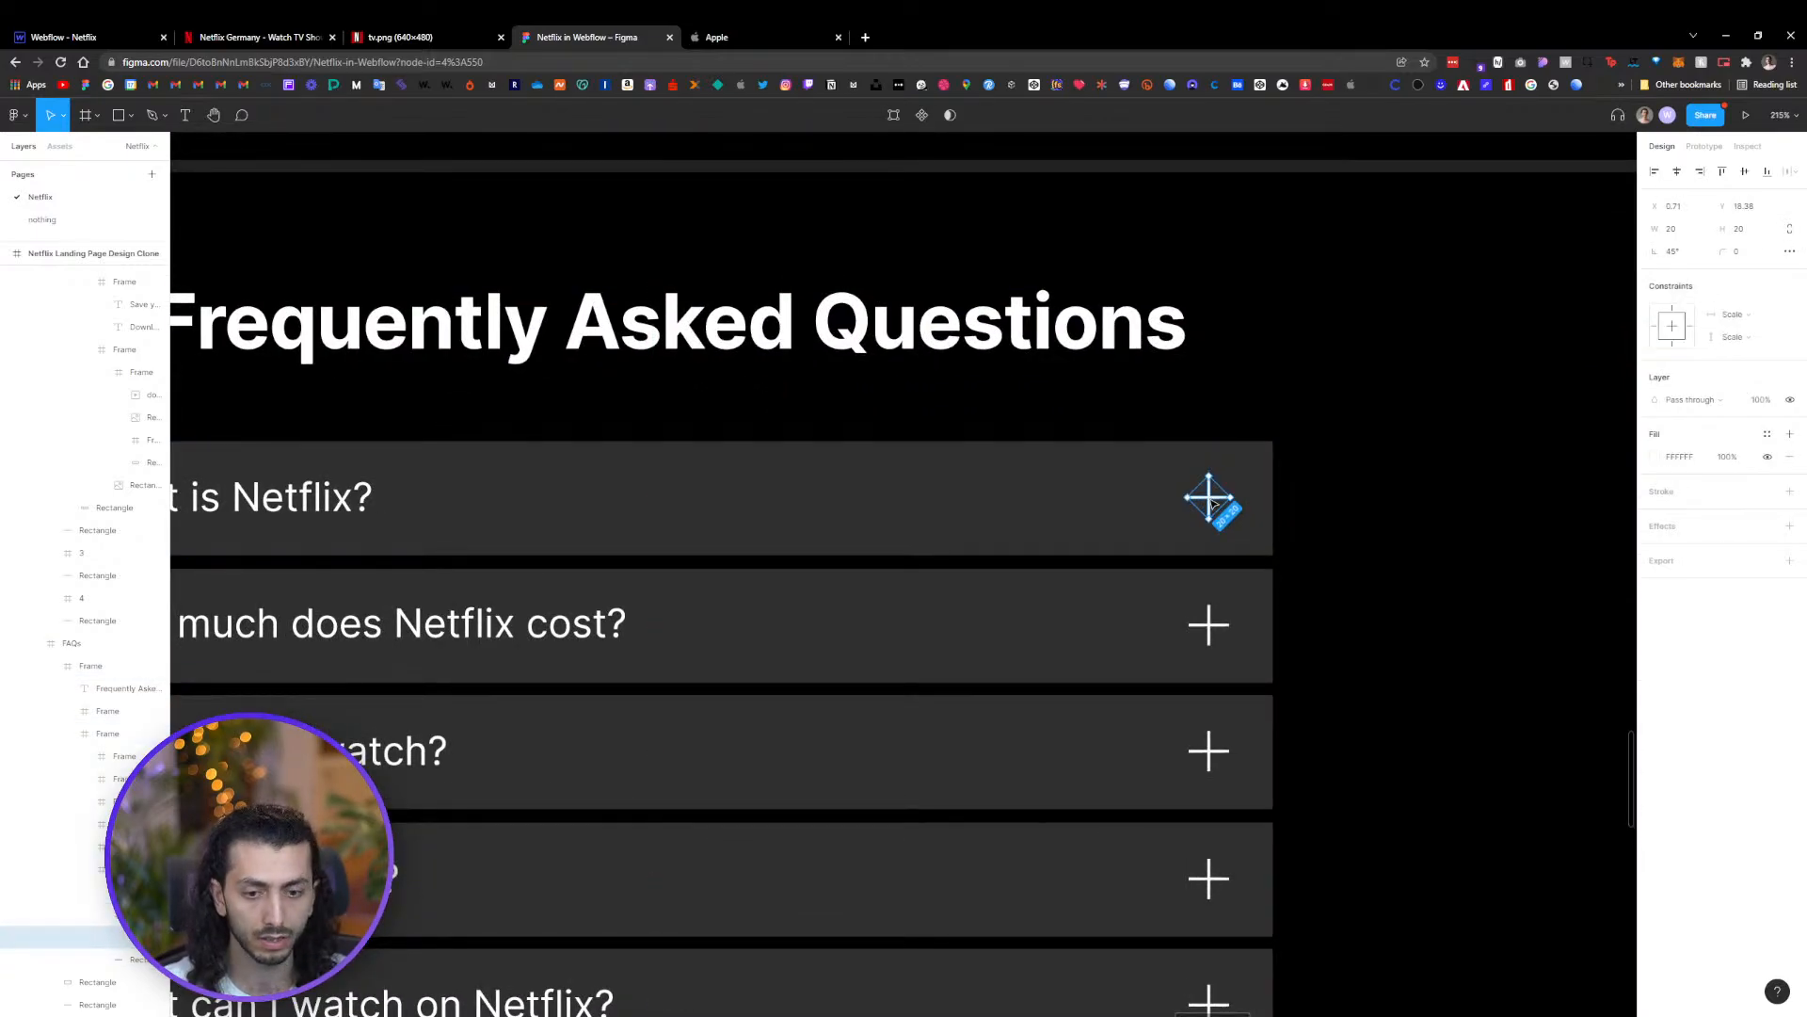
double_click(1213, 506)
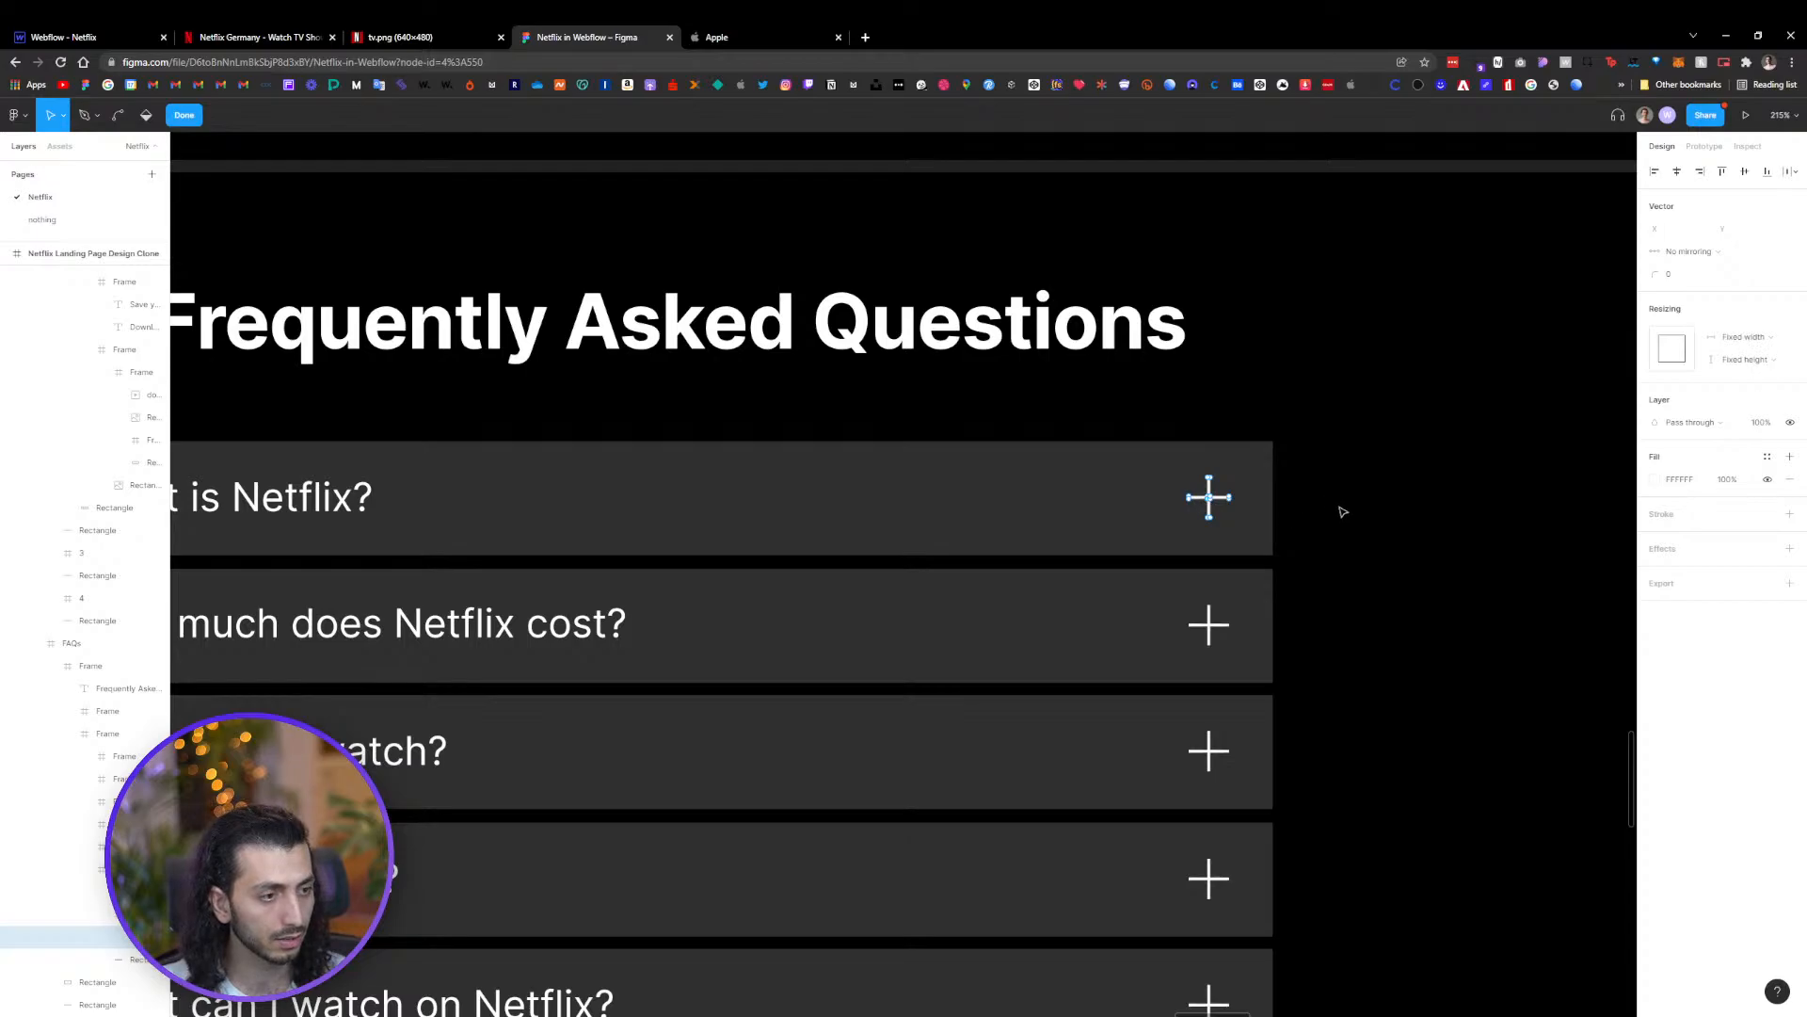
key("Escape")
left_click(1281, 496)
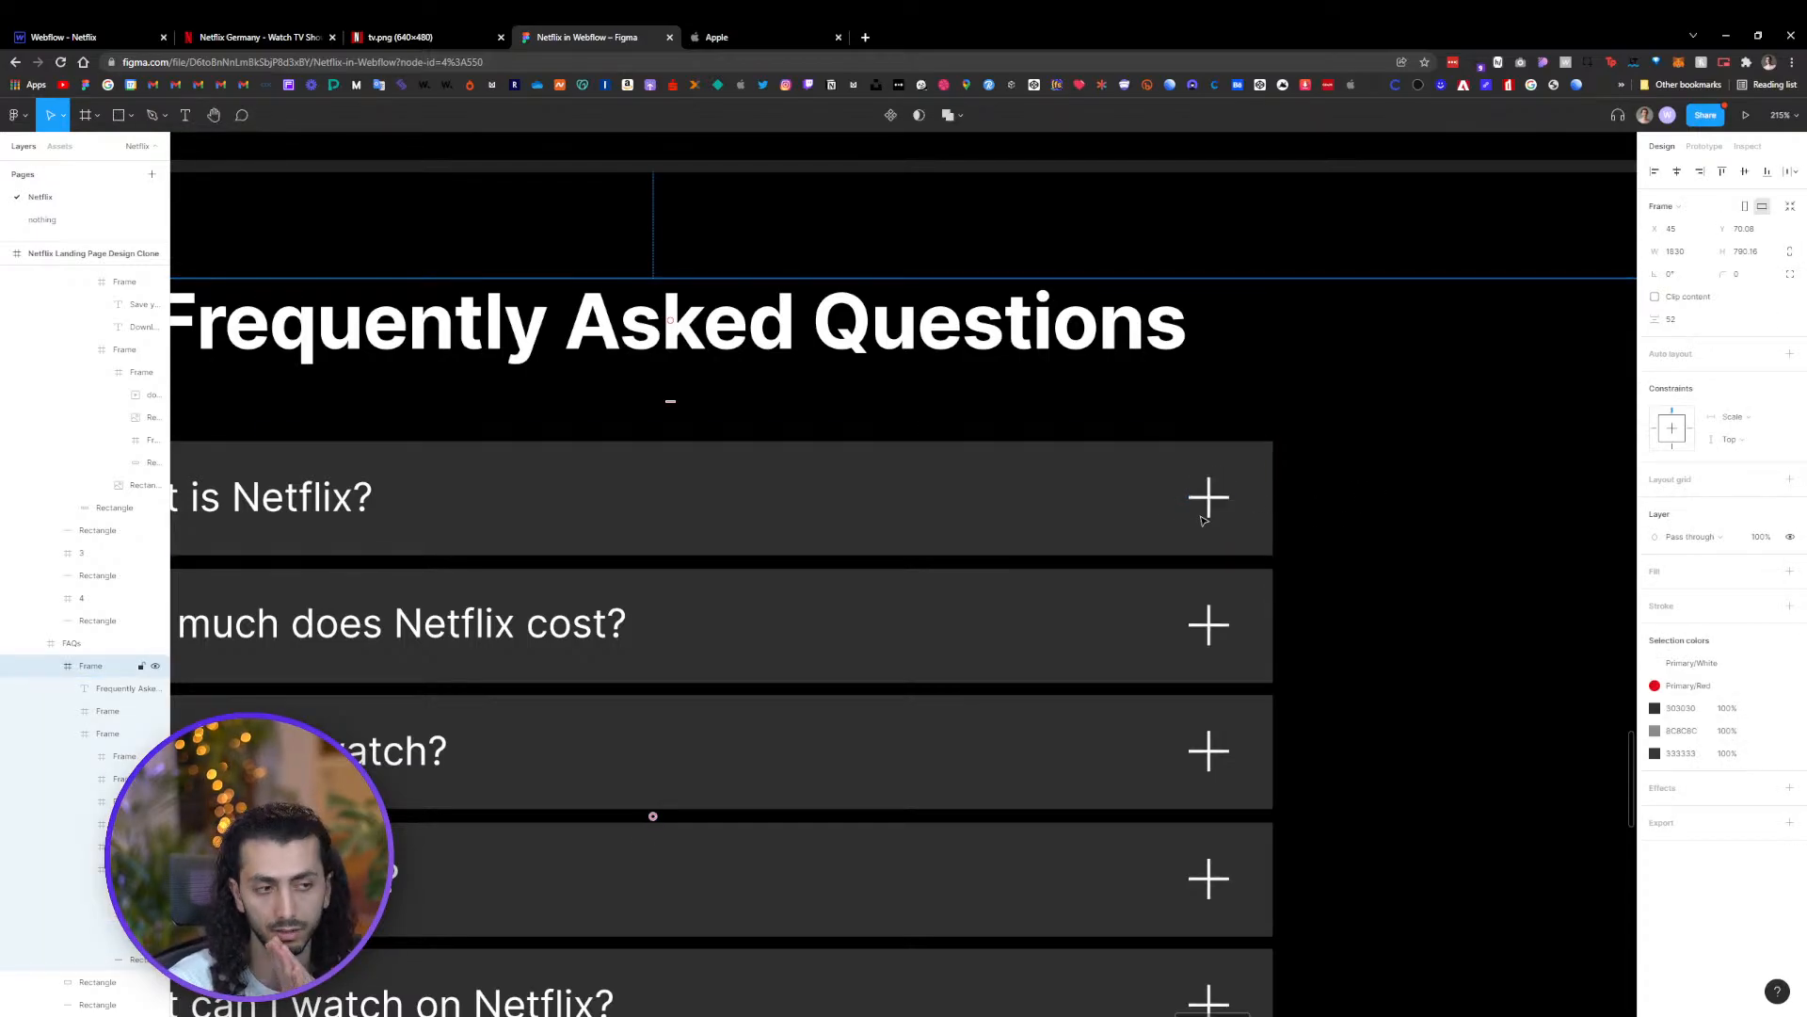
key("ctrl+1")
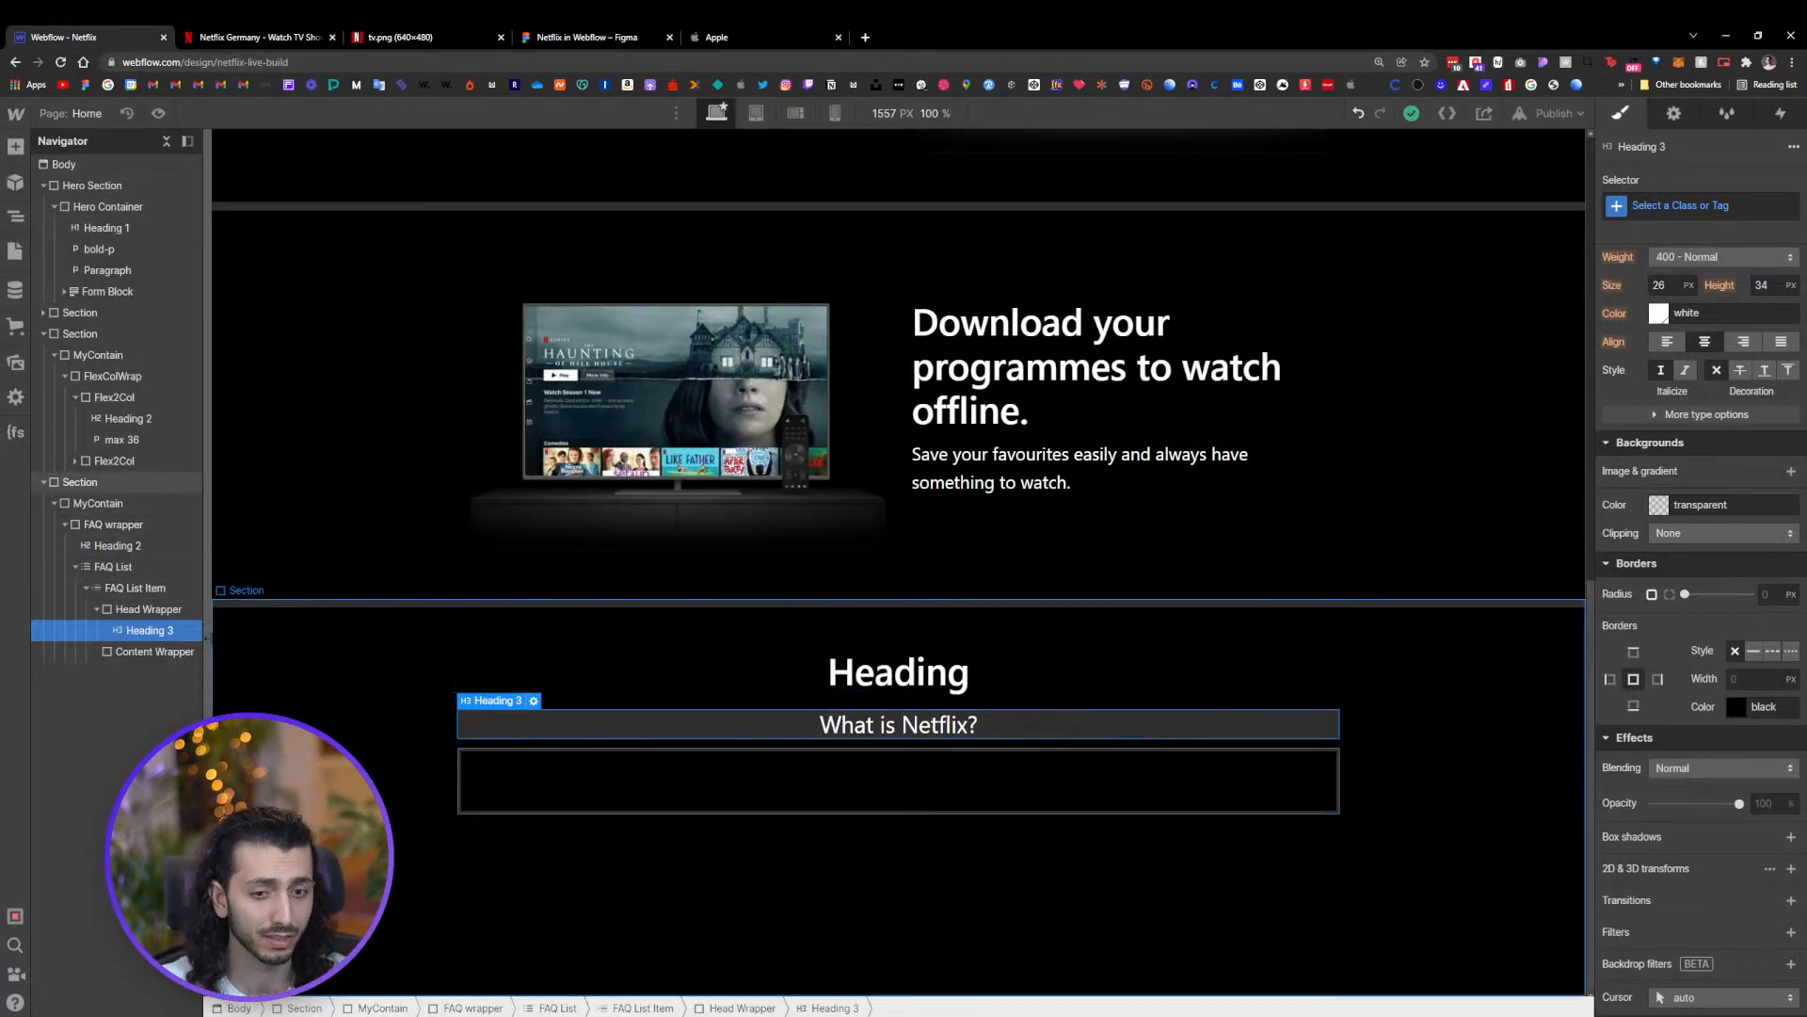
Add a Div Block inside the Head Wrapper and give it the class "icon wrap"
left_click(165, 614)
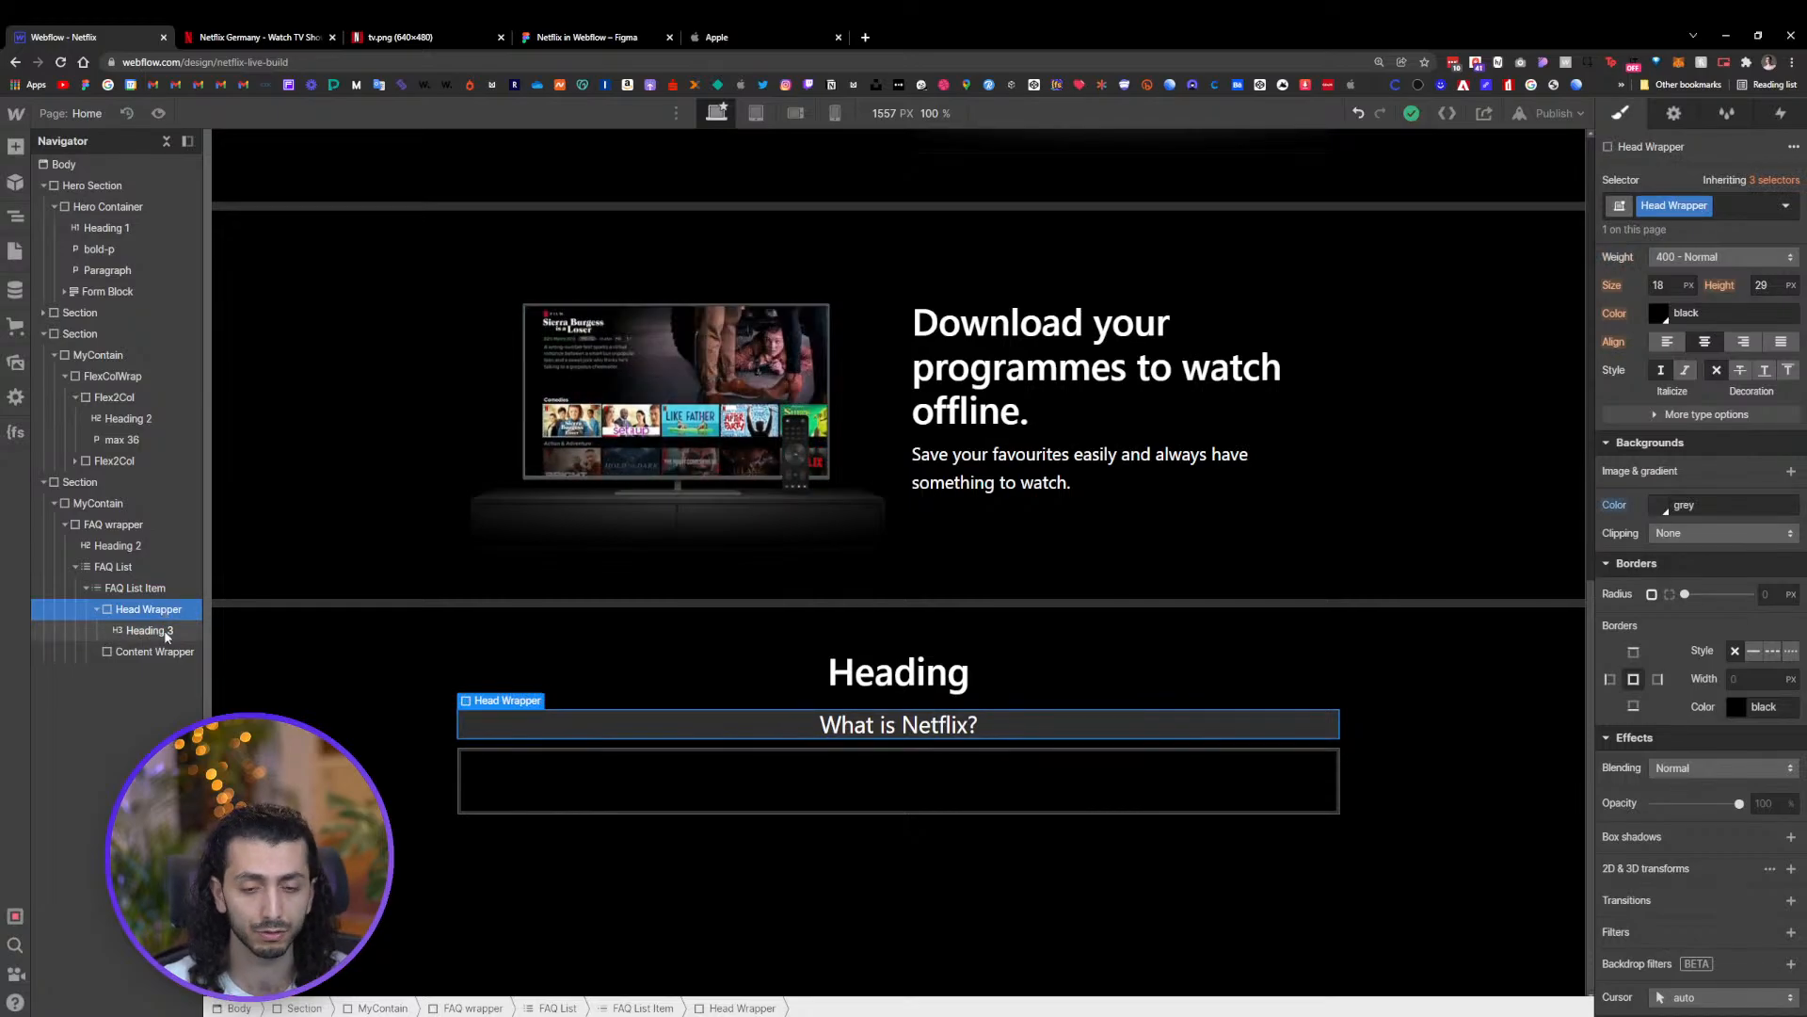
key("ctrl+k")
type("d")
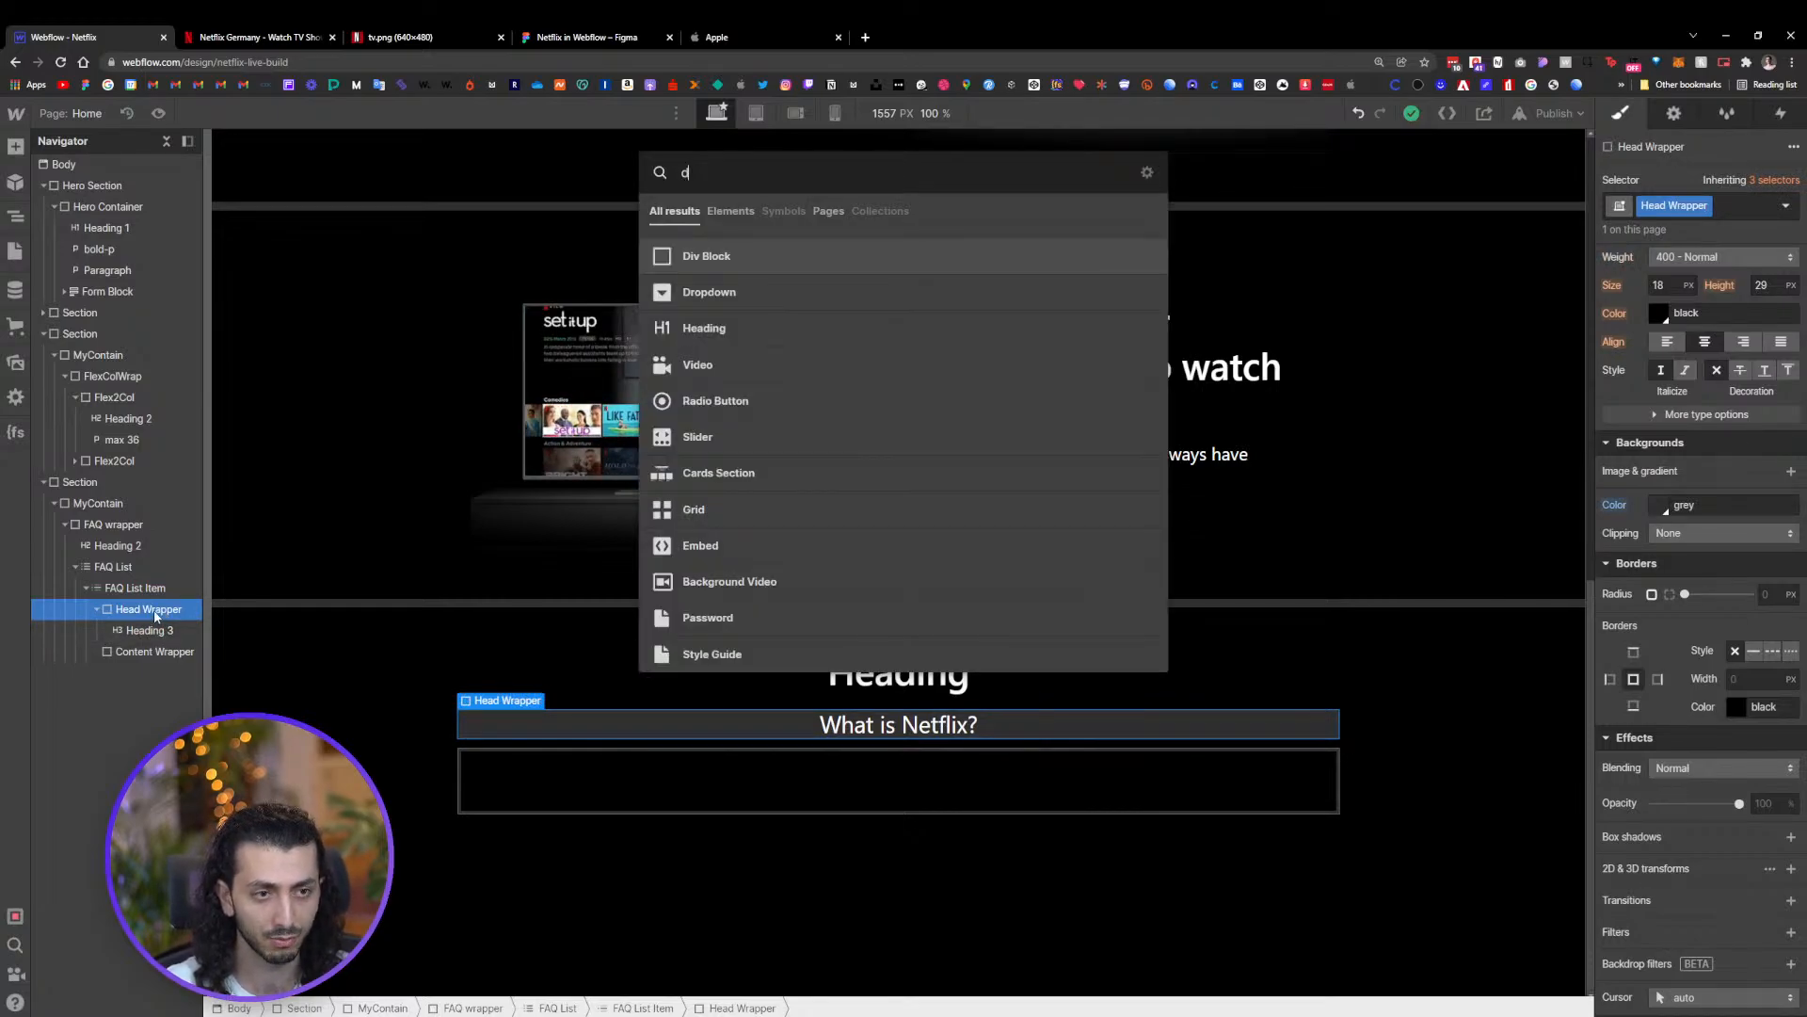
key("Return")
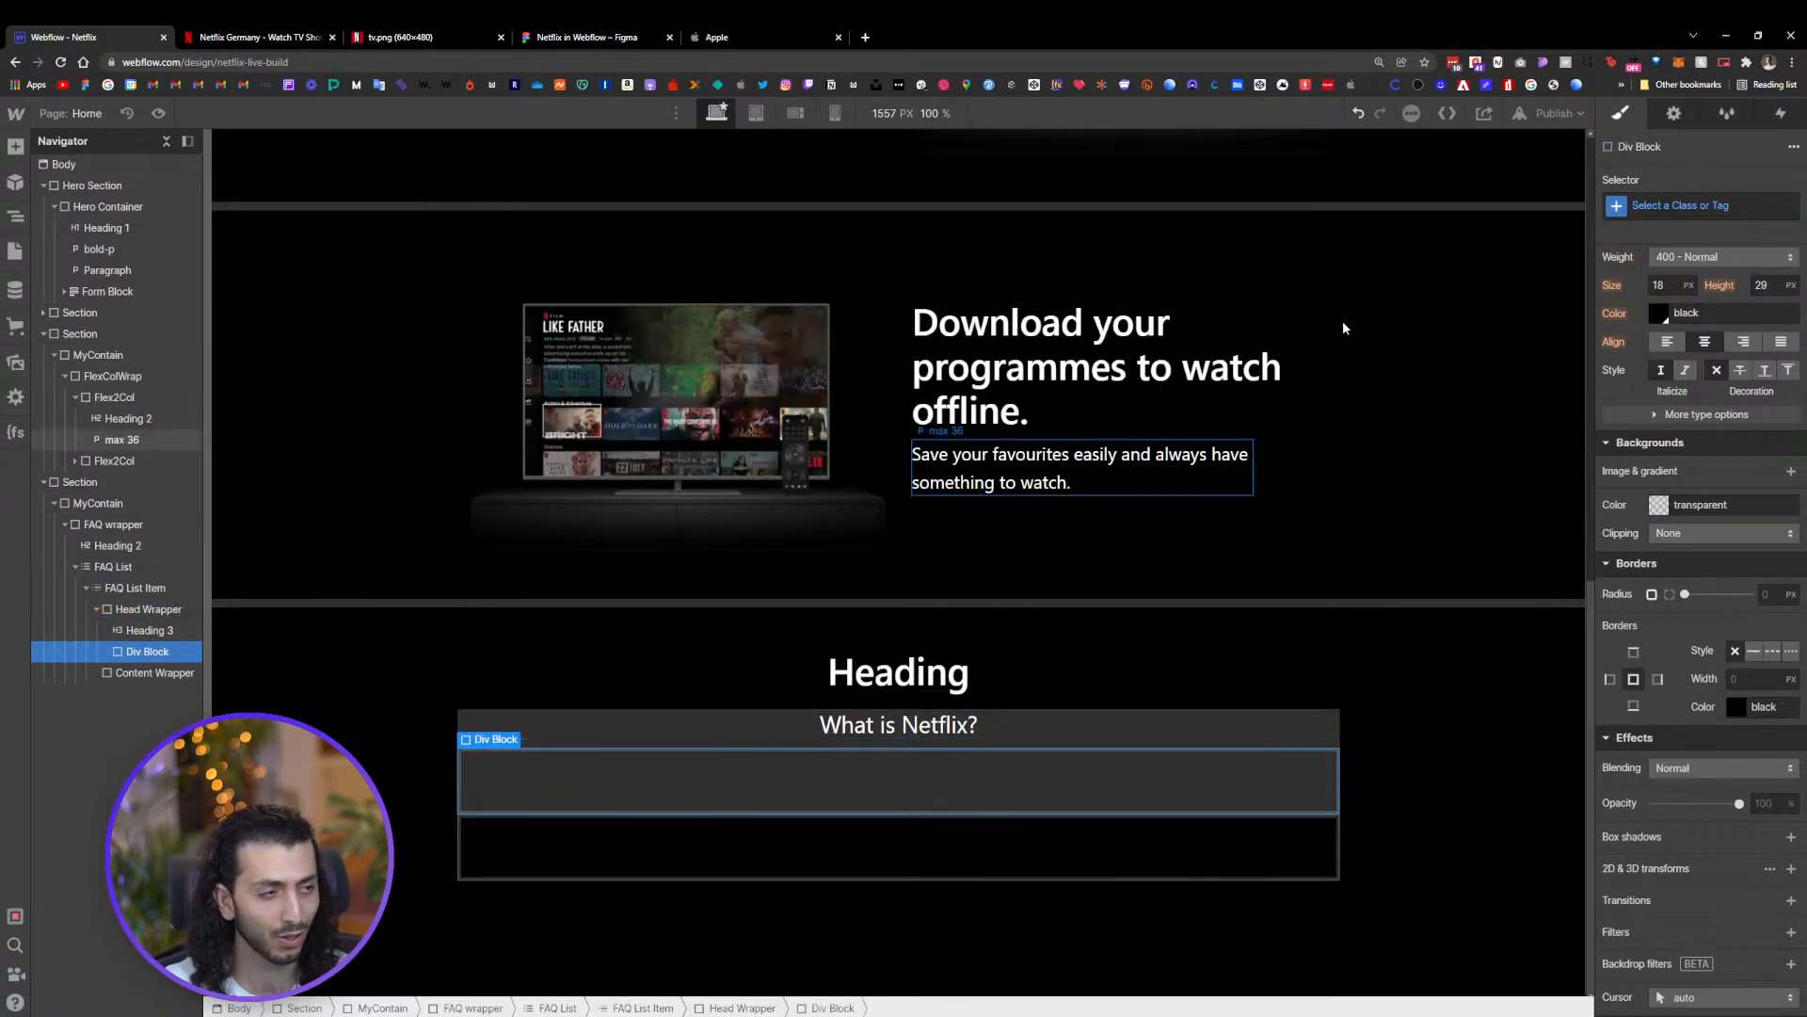
left_click(1685, 205)
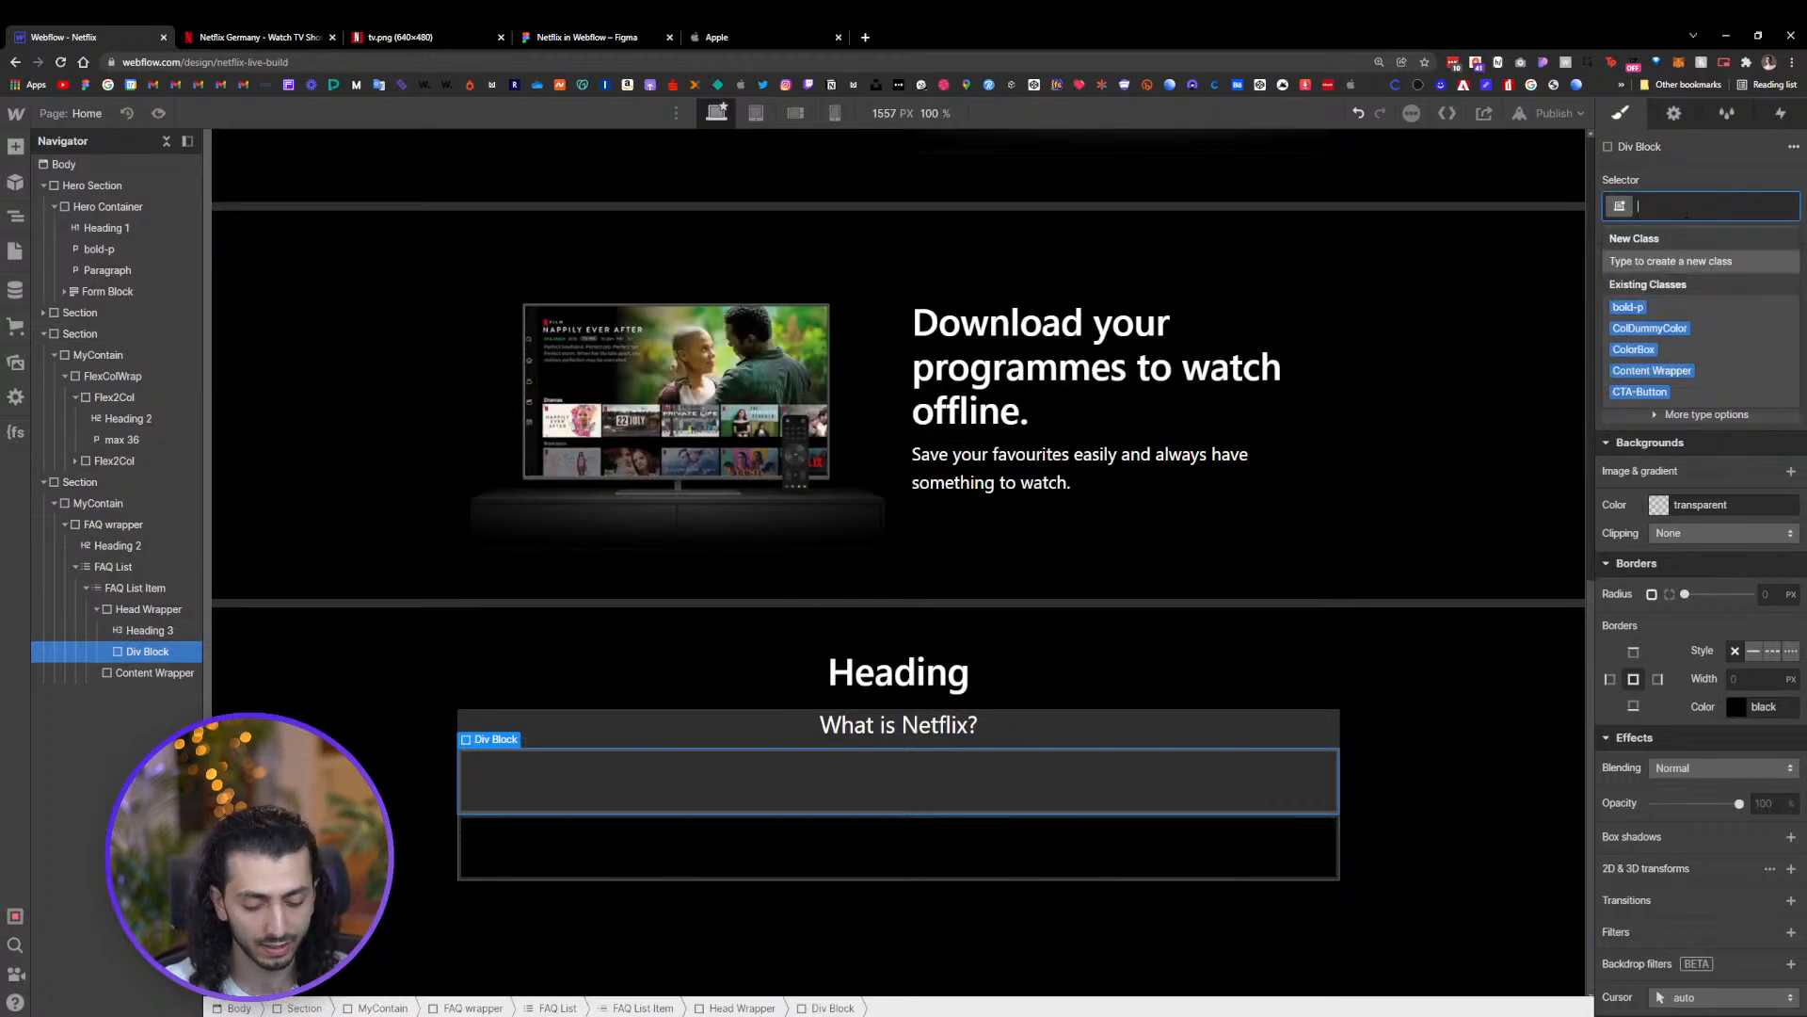
type("icon wrap")
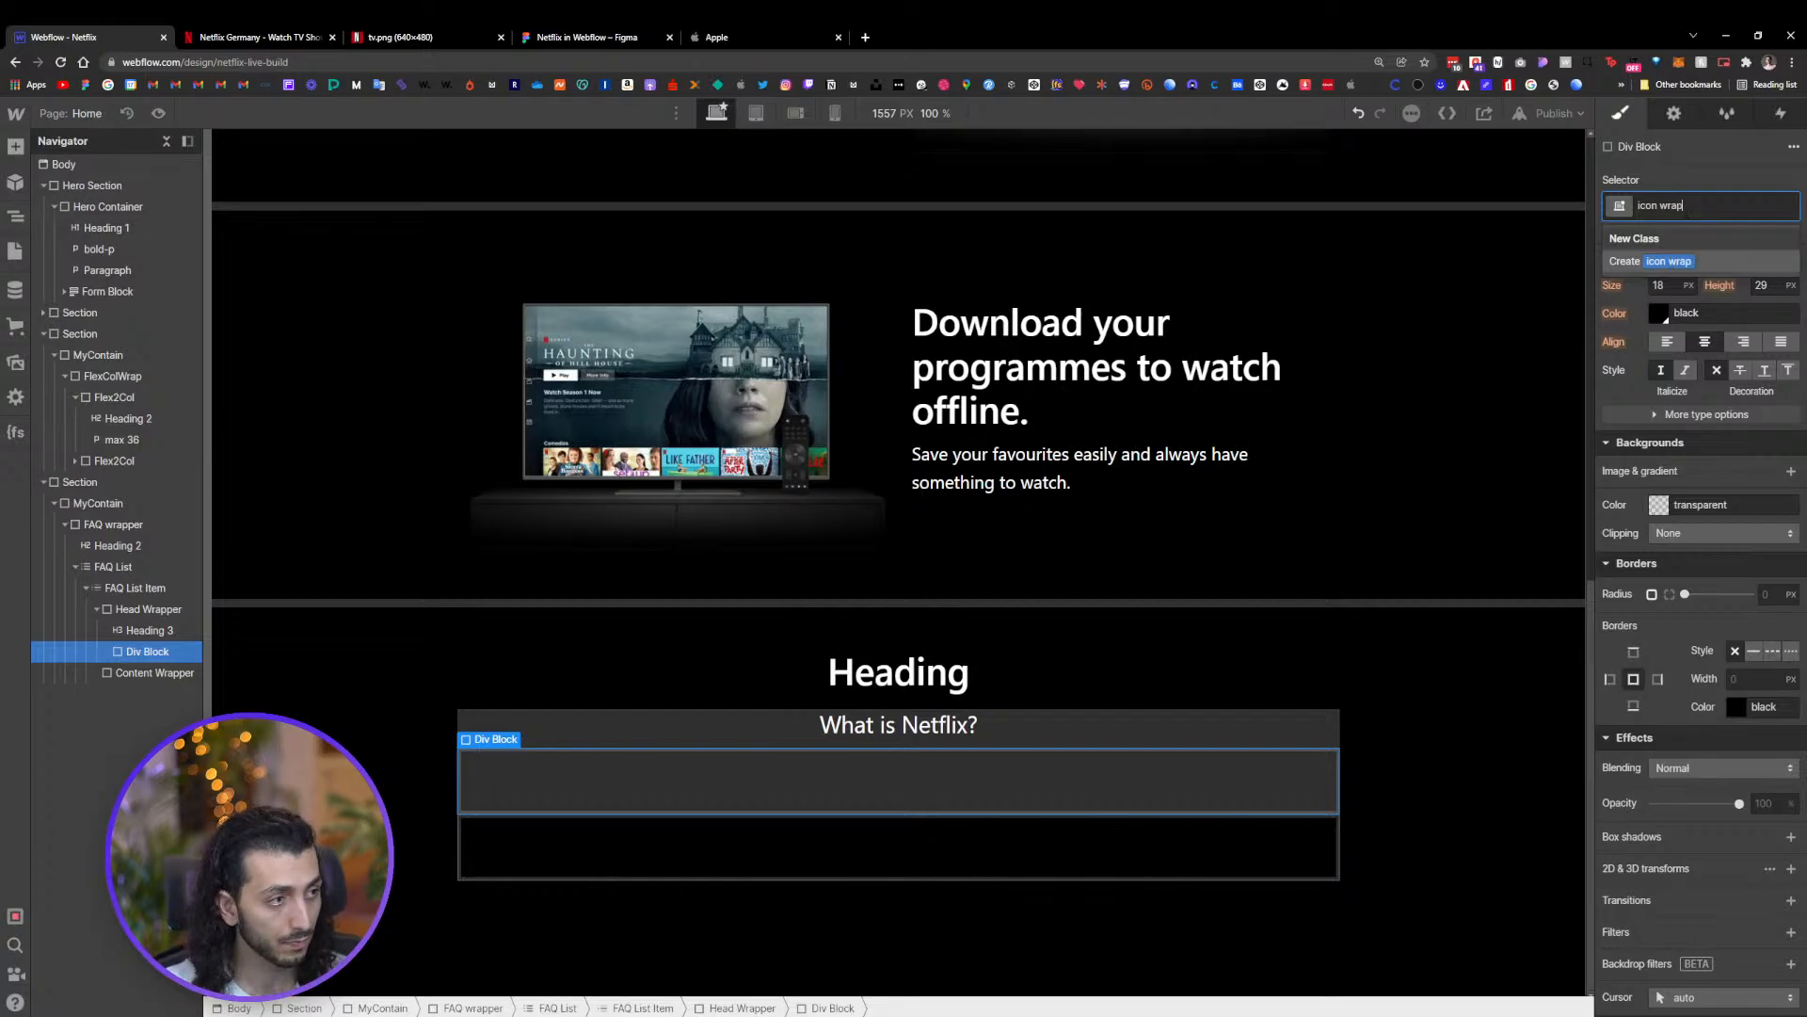
key("Return")
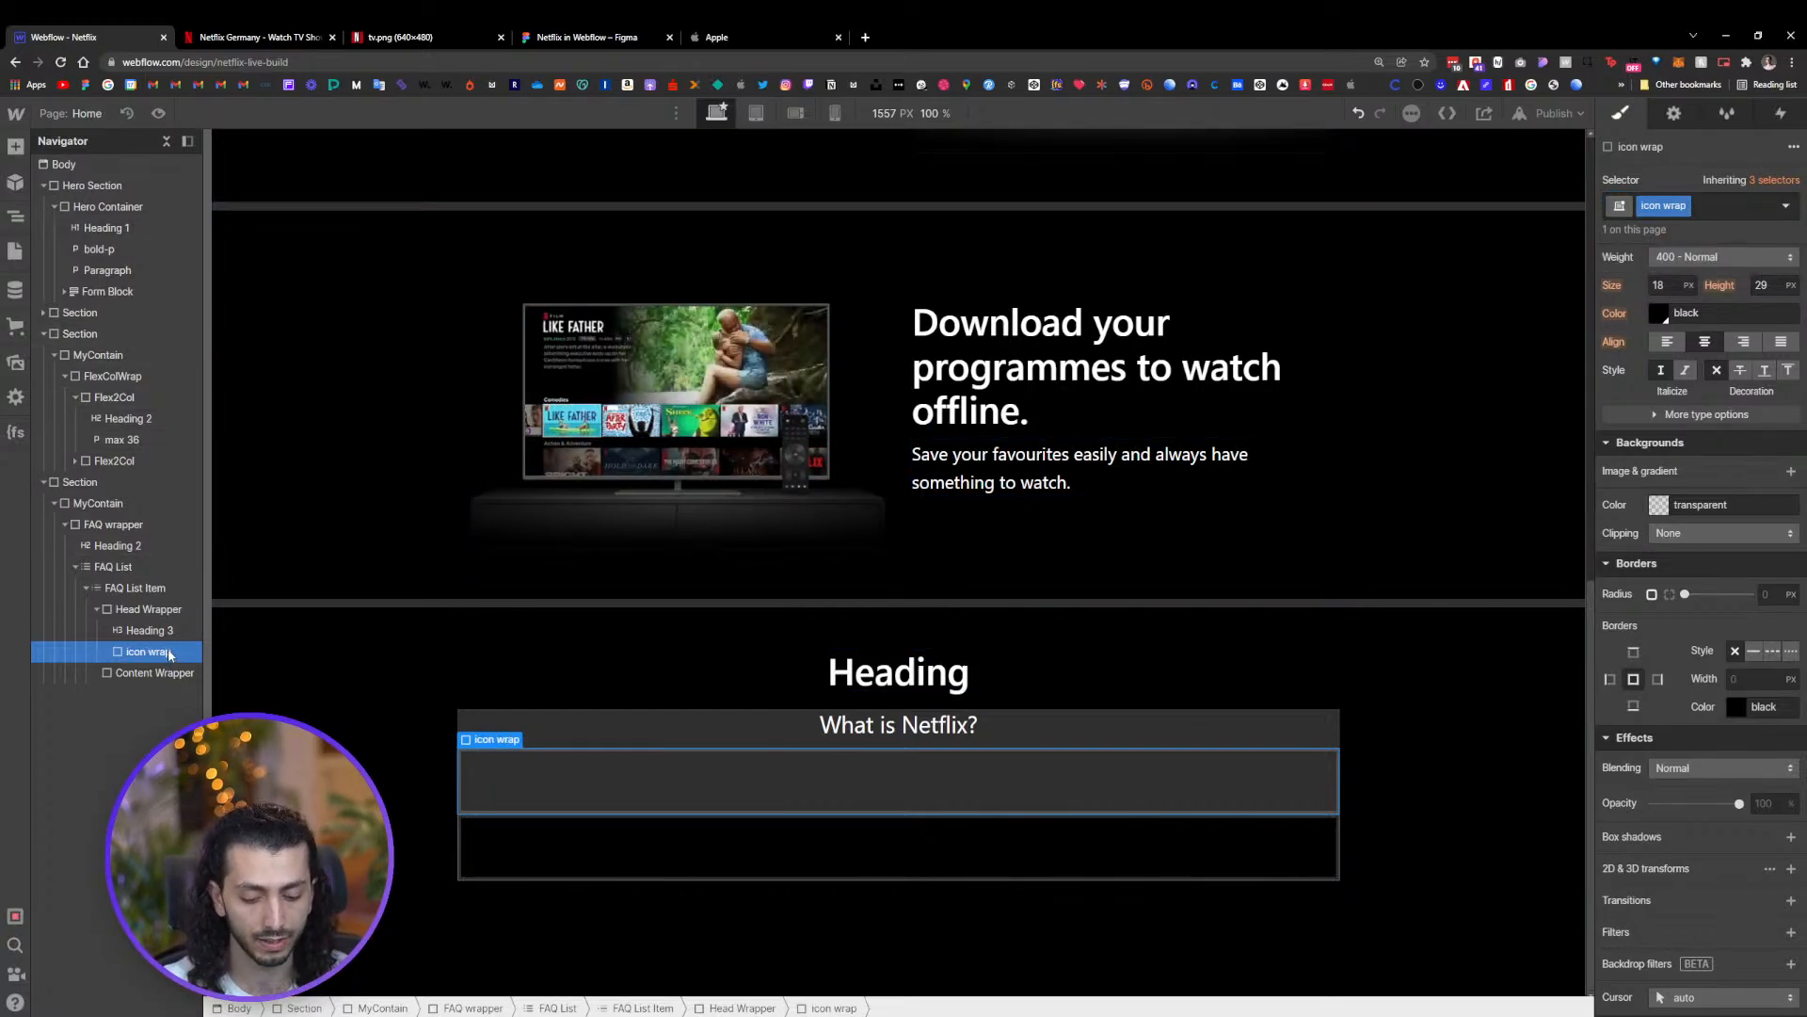
Add two Div Blocks inside icon wrap by inserting one and duplicating it
key("ctrl+e")
type("d")
key("Return")
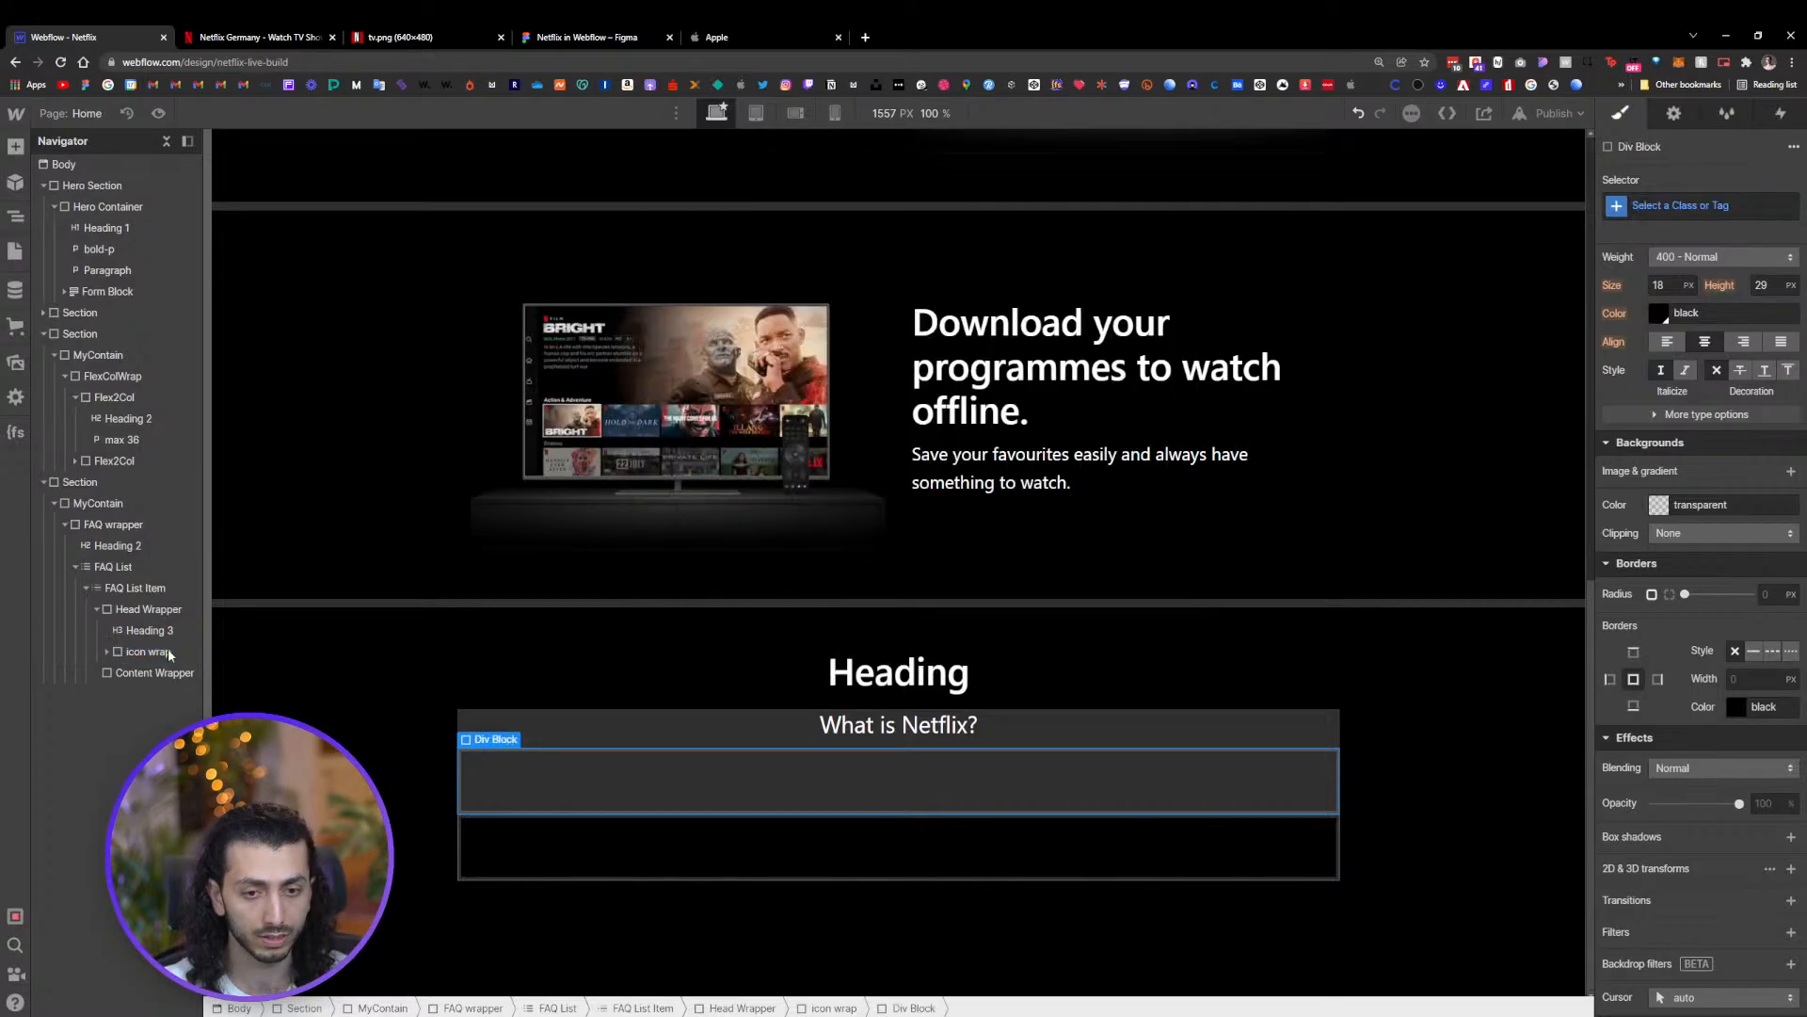
left_click(113, 651)
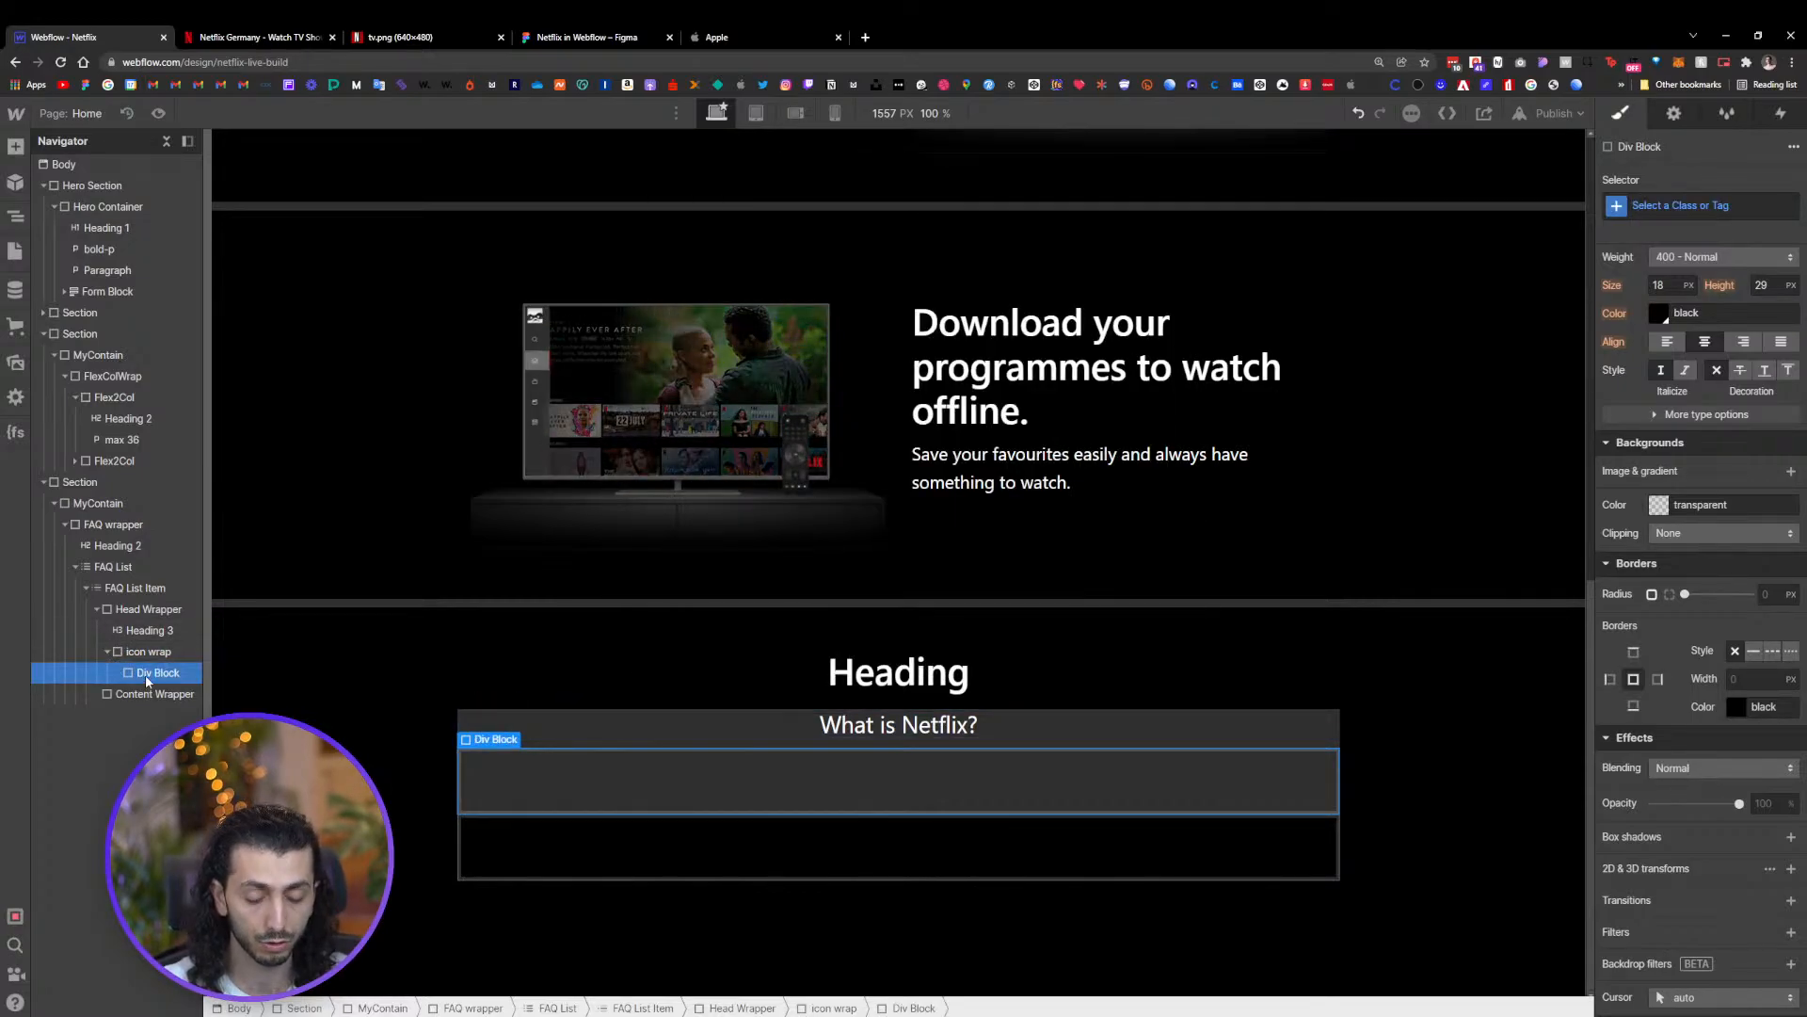
key("ctrl+c")
key("ctrl+v")
left_click(154, 694)
left_click(156, 676)
left_click(155, 694)
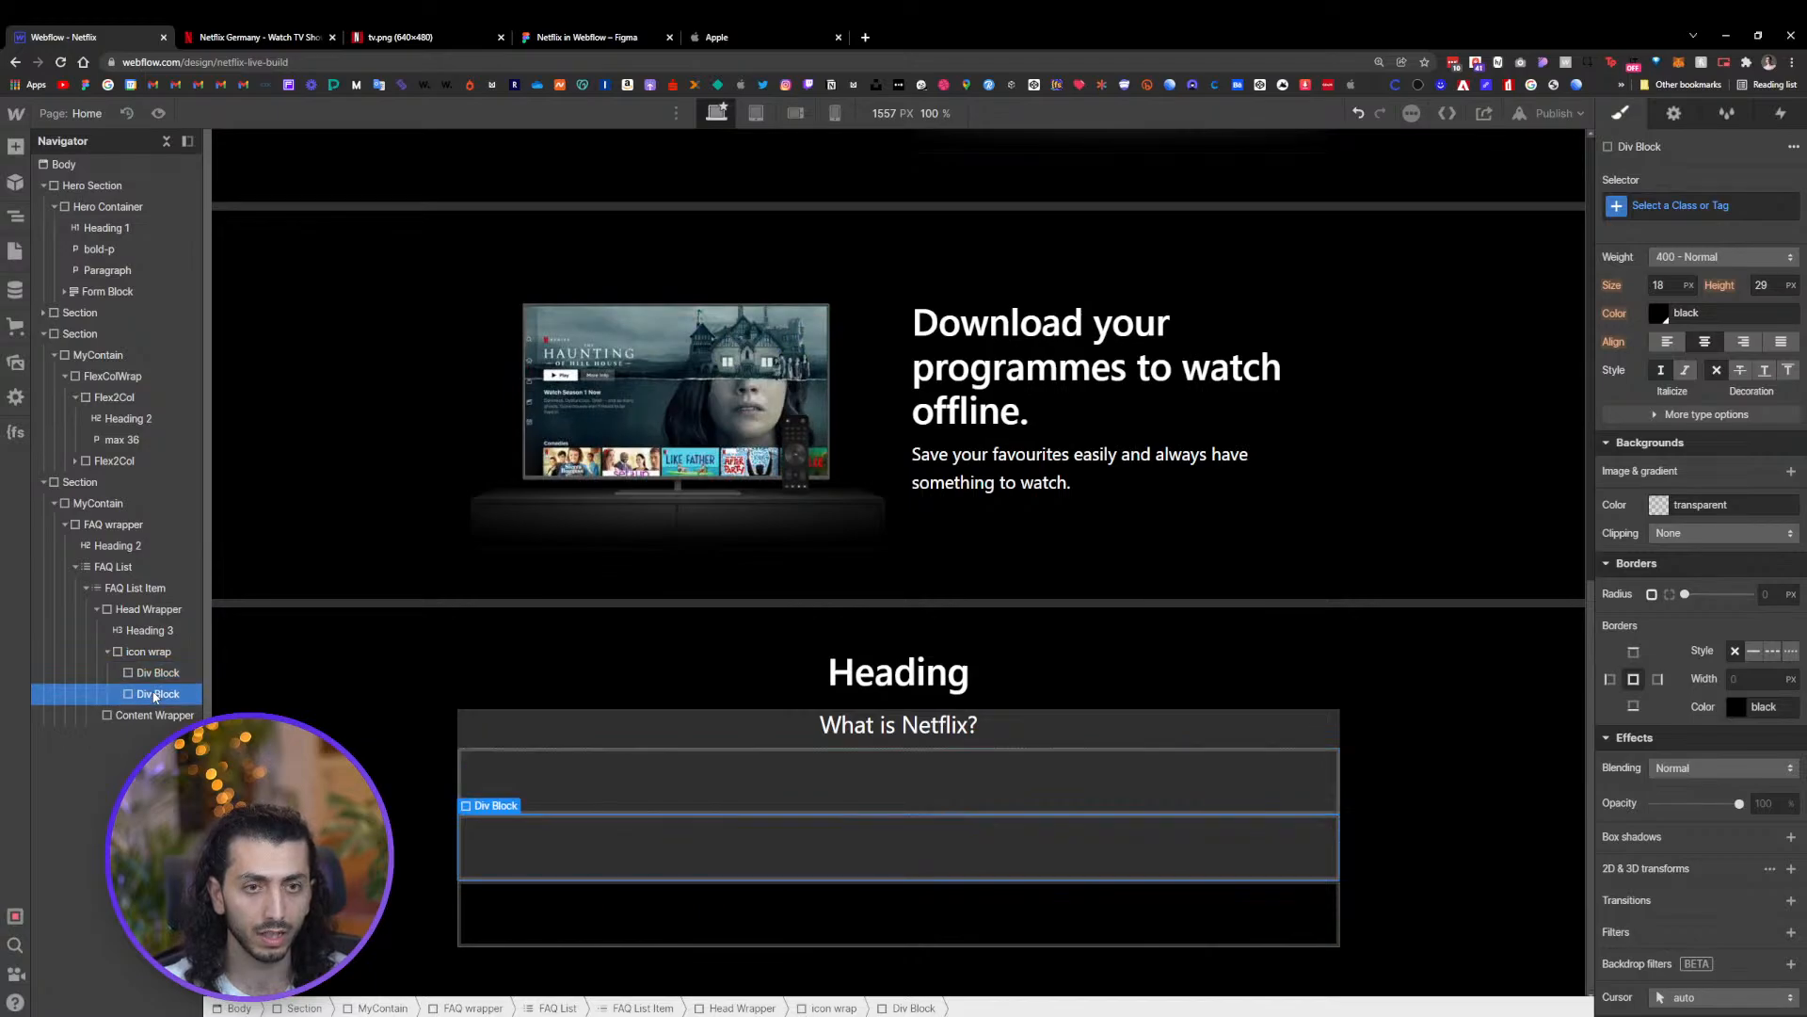
left_click(140, 676)
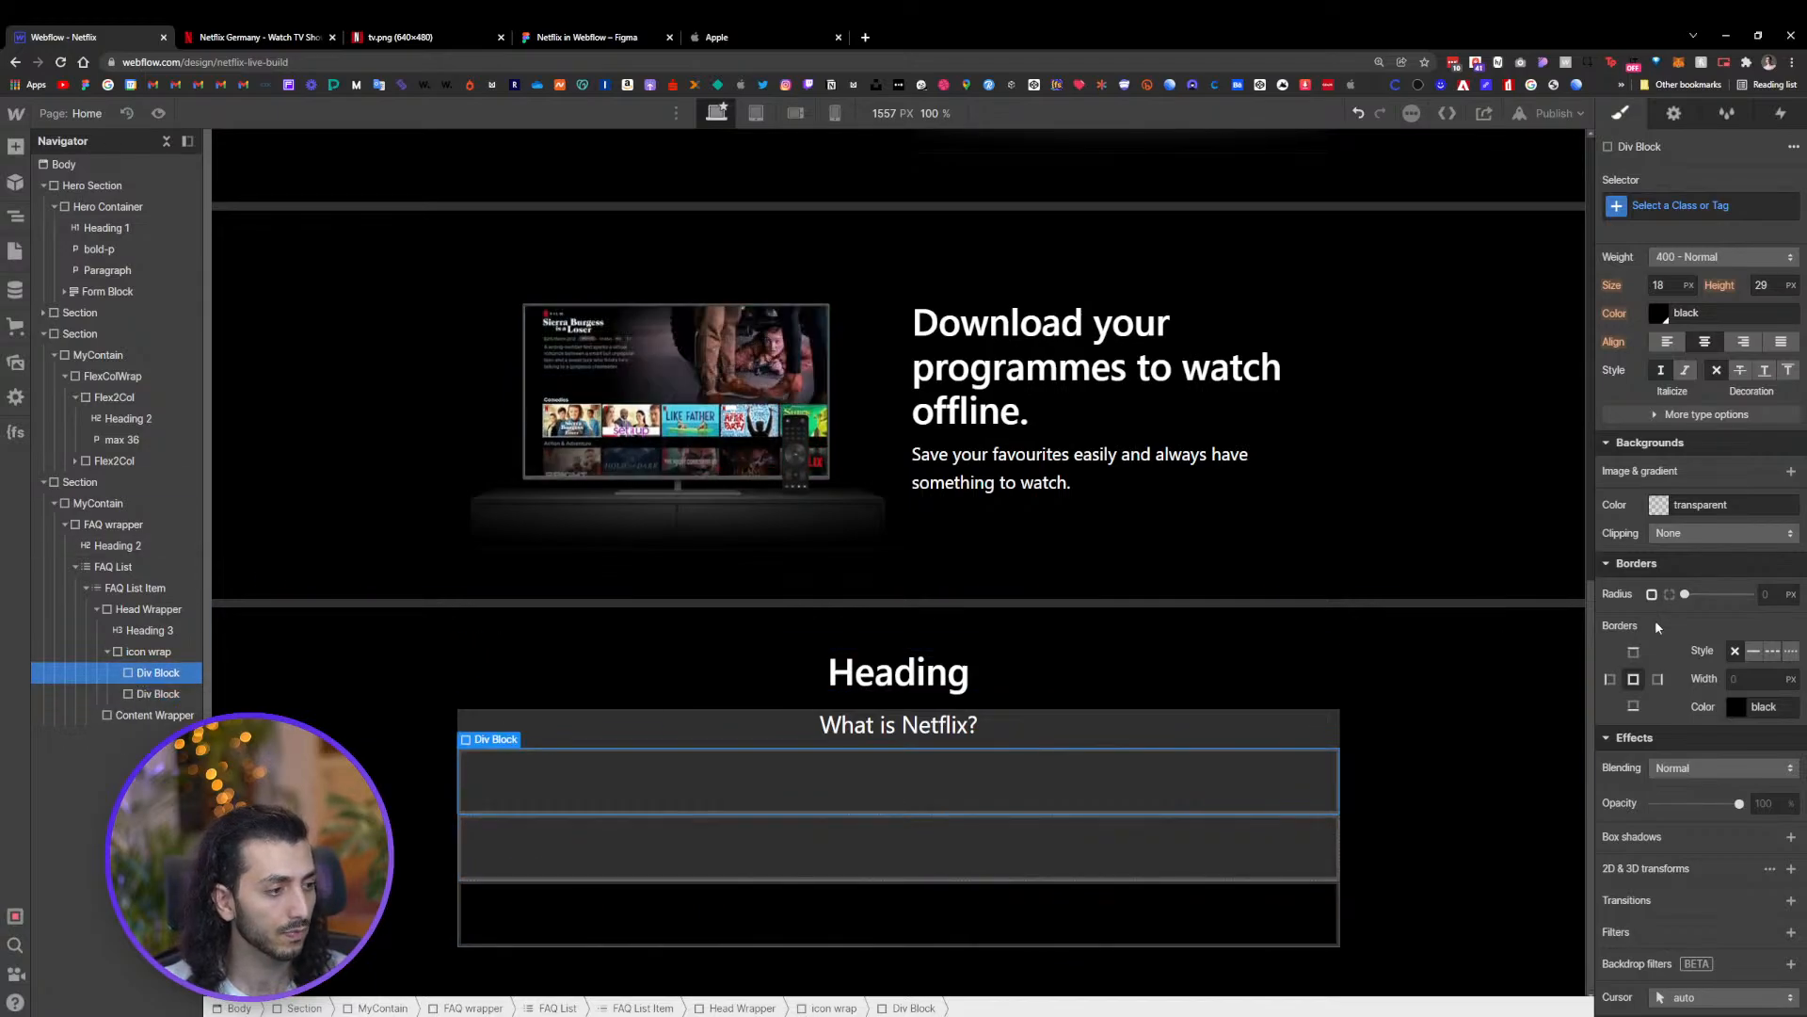
Set the icon wrap's display to Flex
scroll(1707, 557, "up", 5)
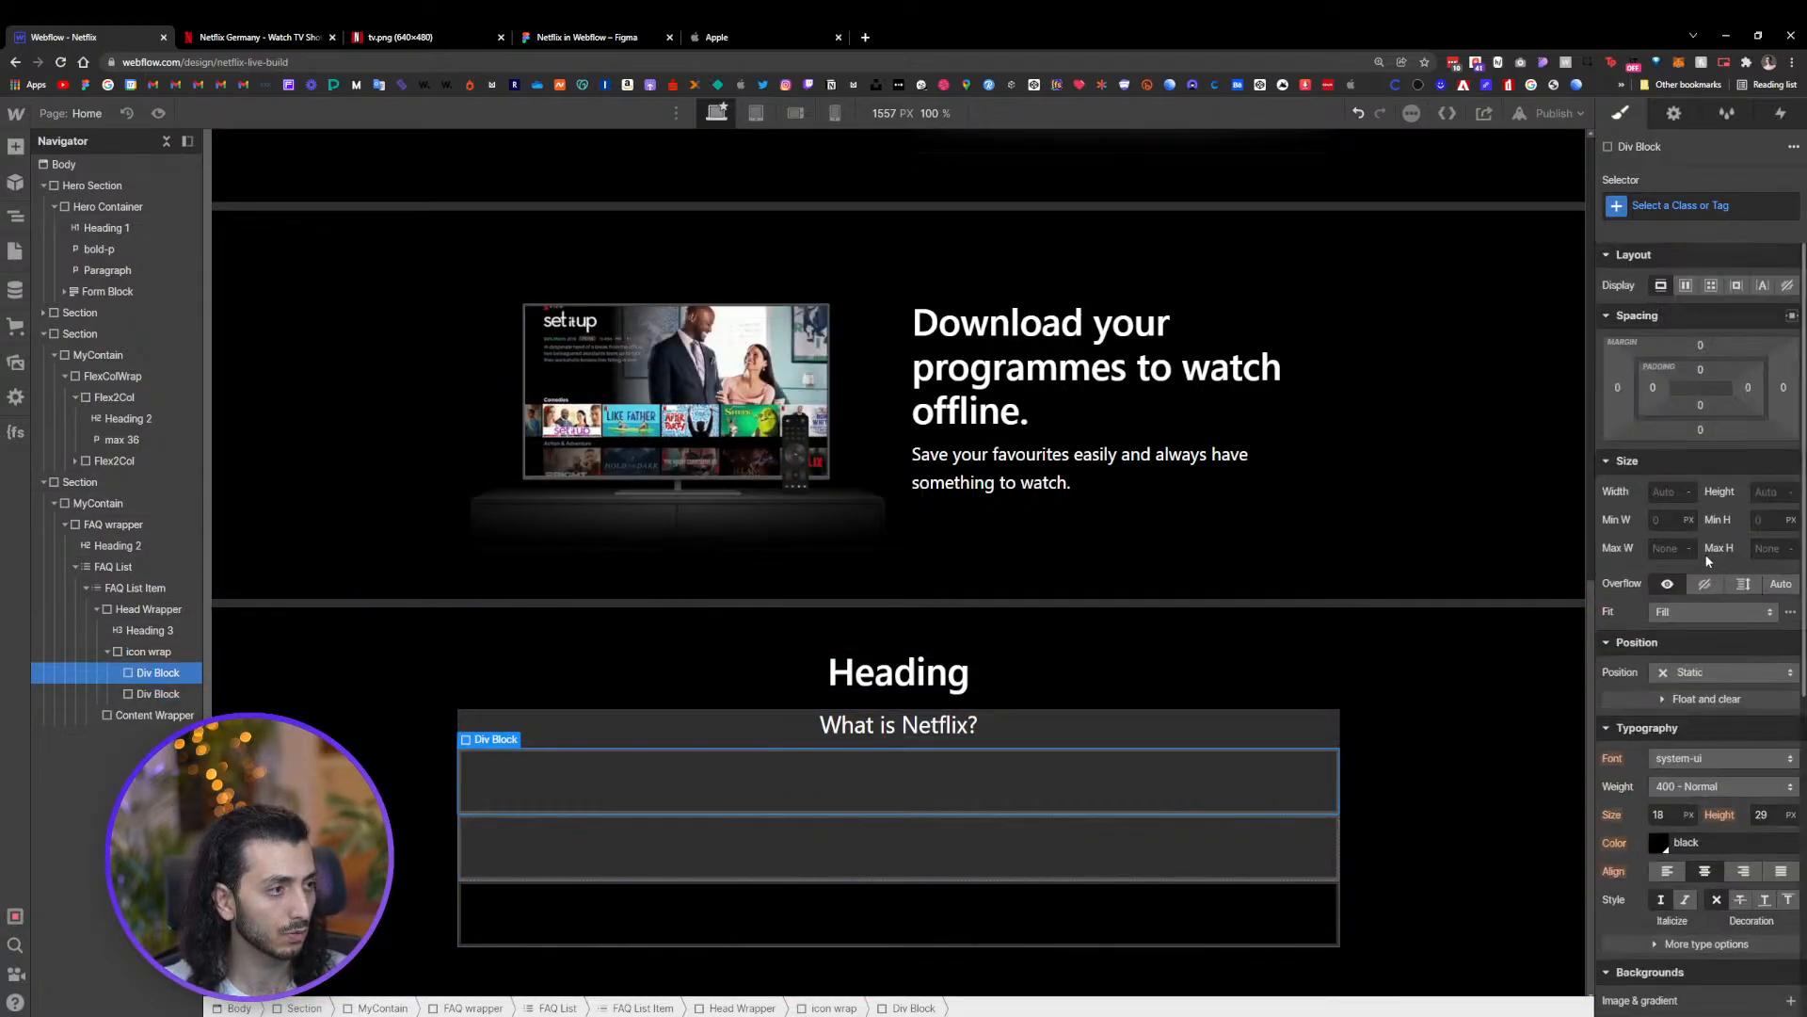
left_click(168, 653)
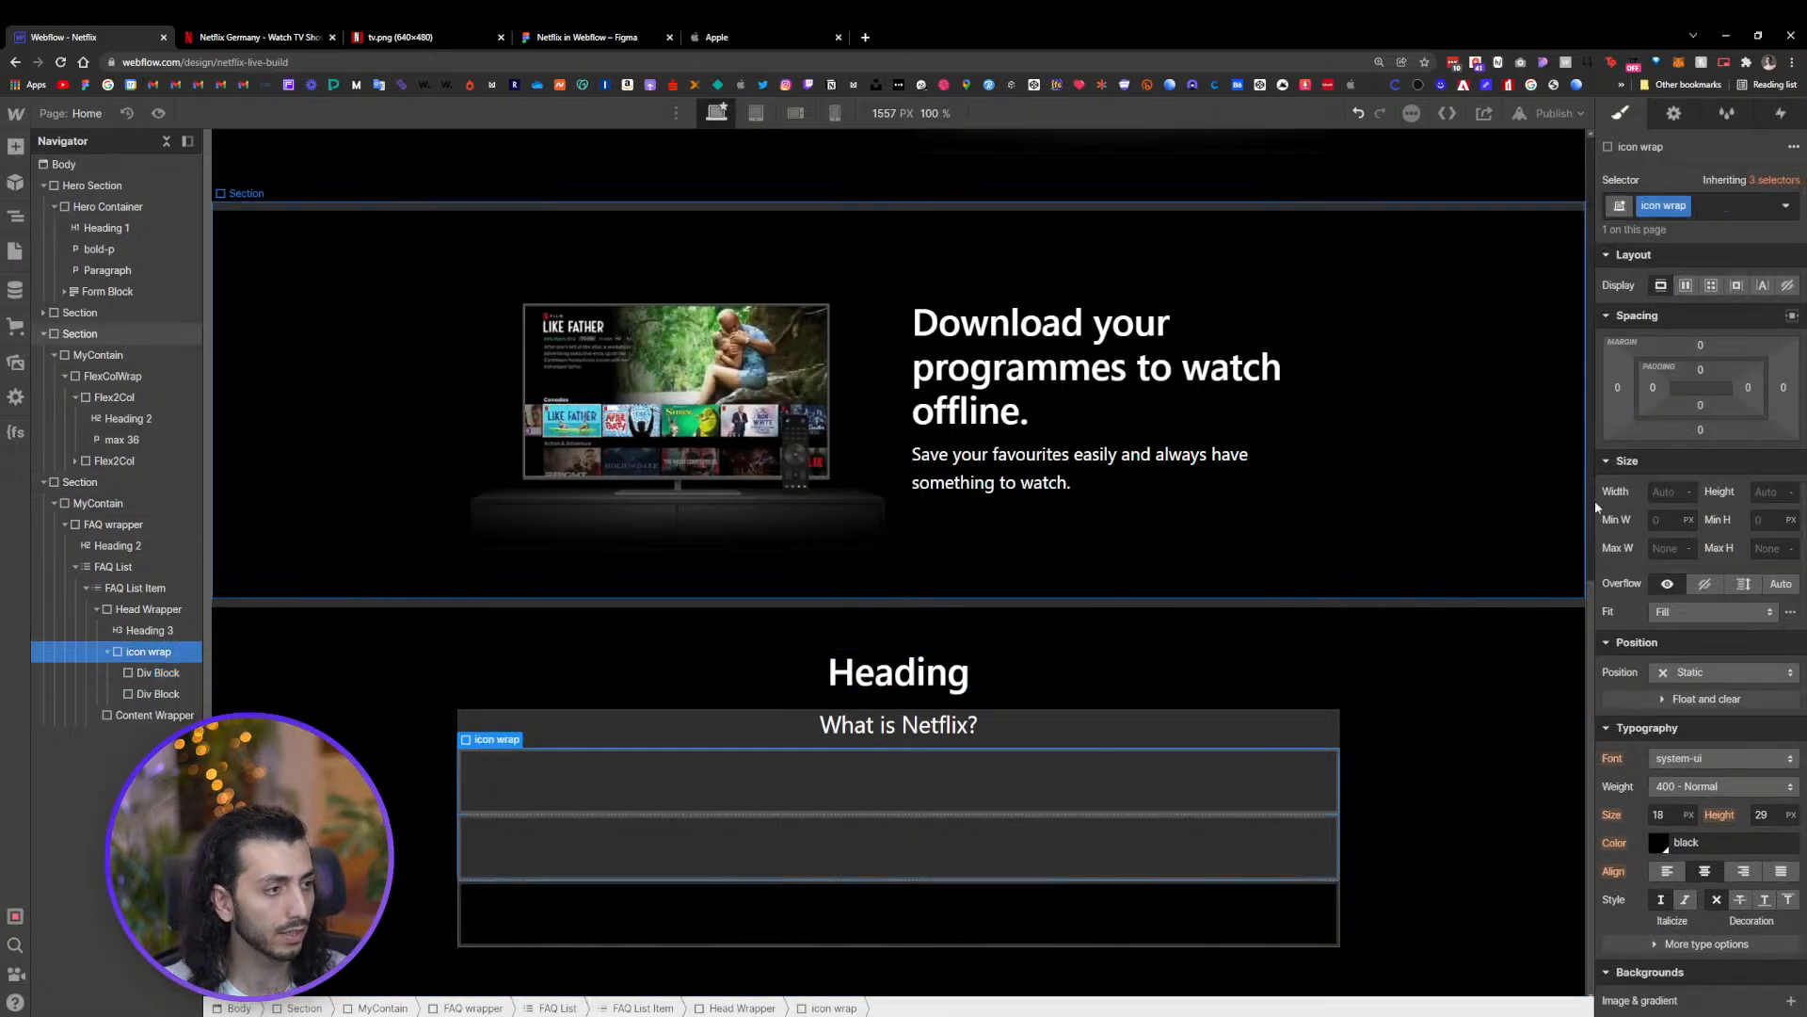
left_click(1686, 285)
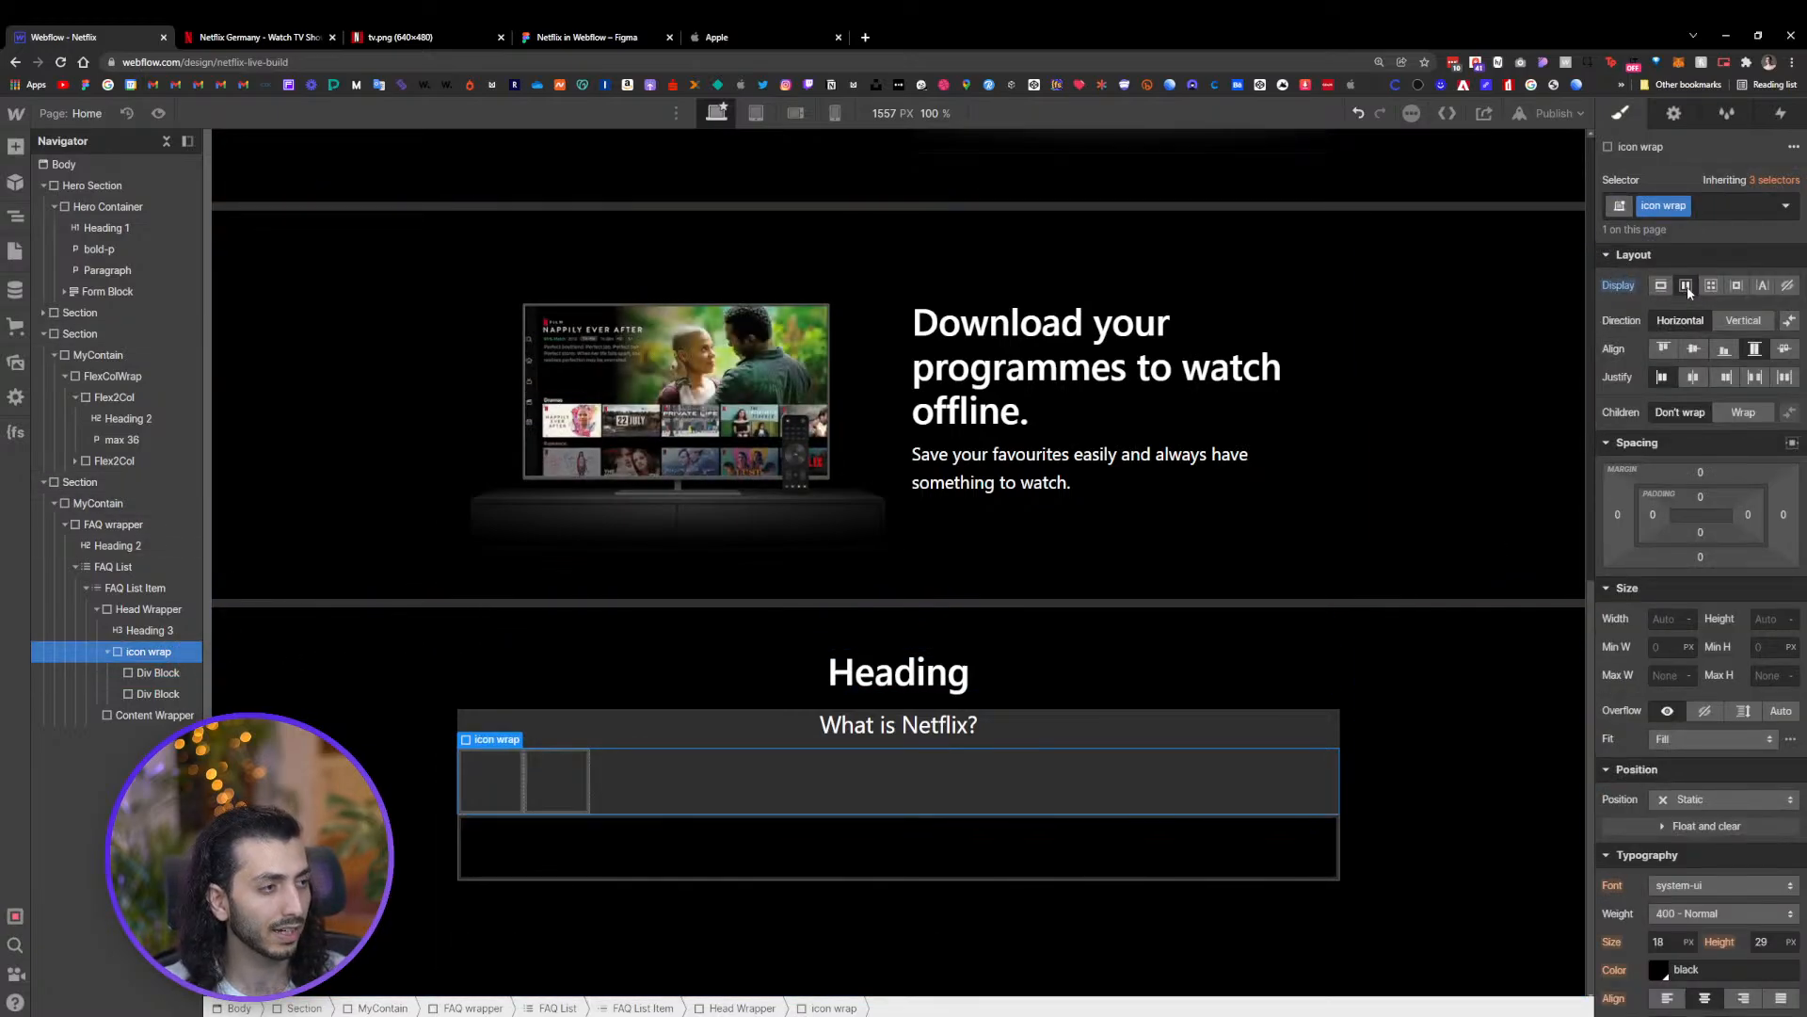
Set the icon wrap's flex direction to vertical and center its children
left_click(1742, 320)
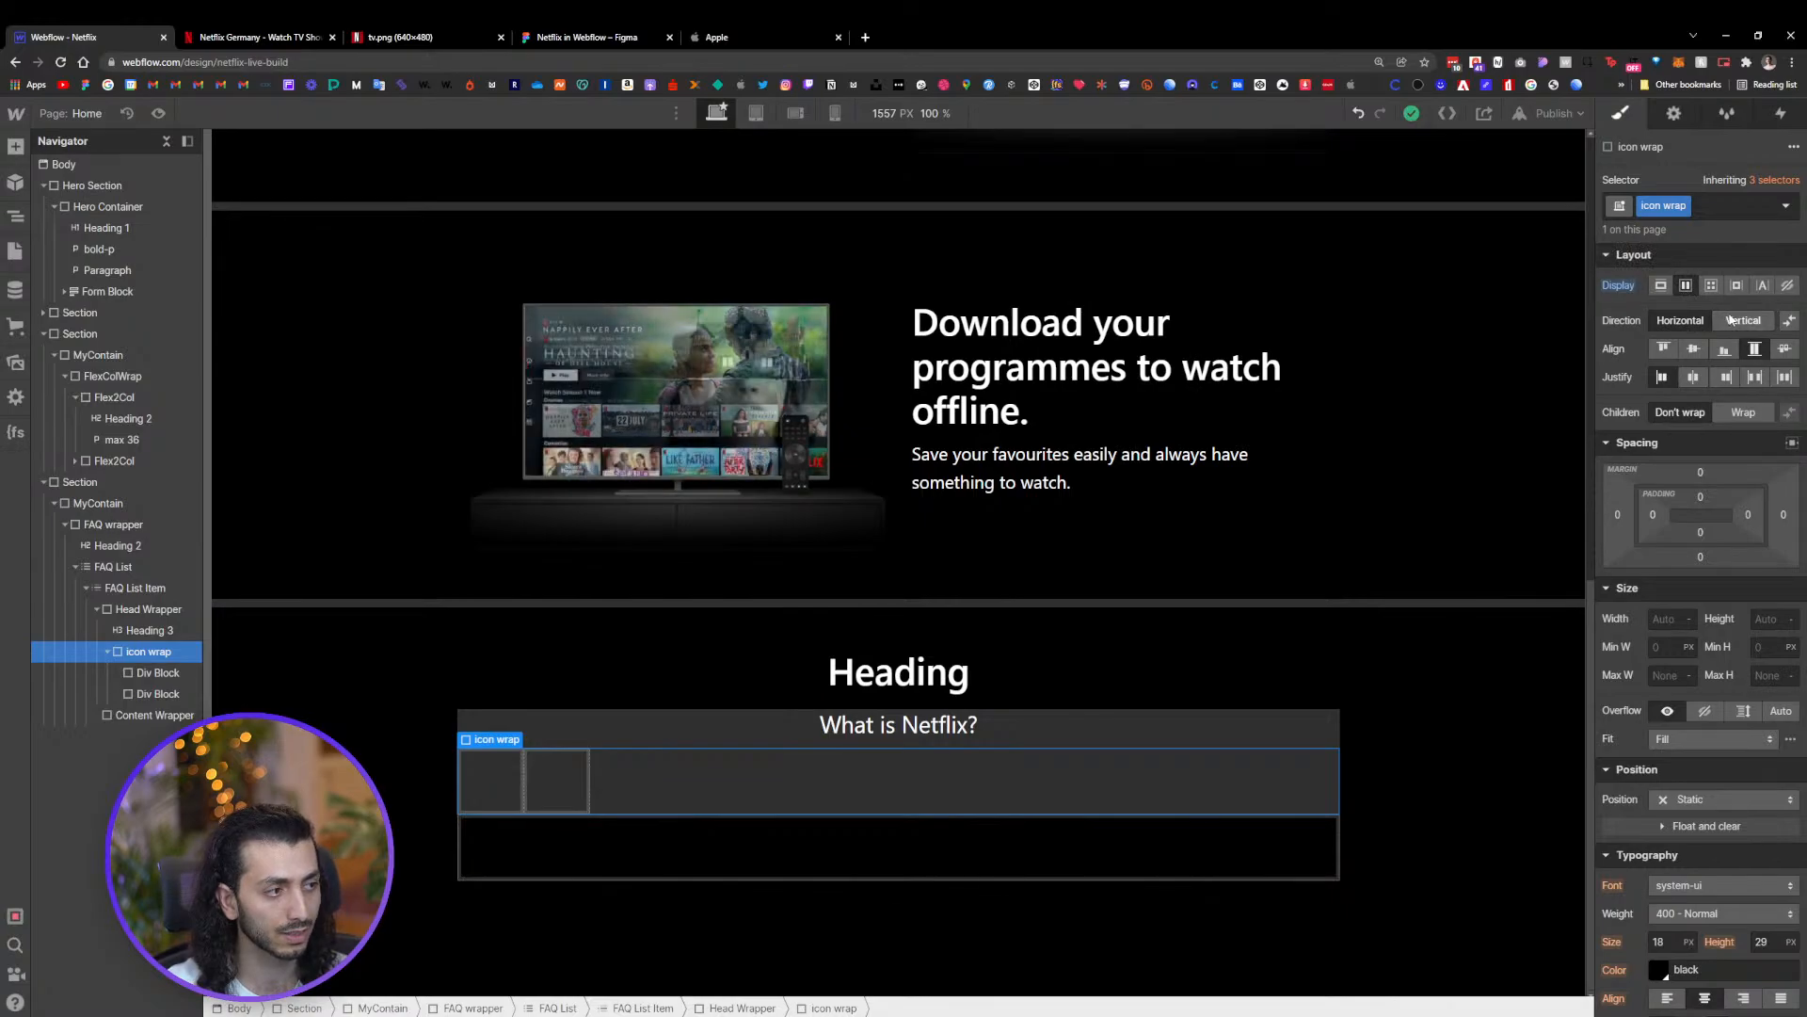
left_click(1693, 350)
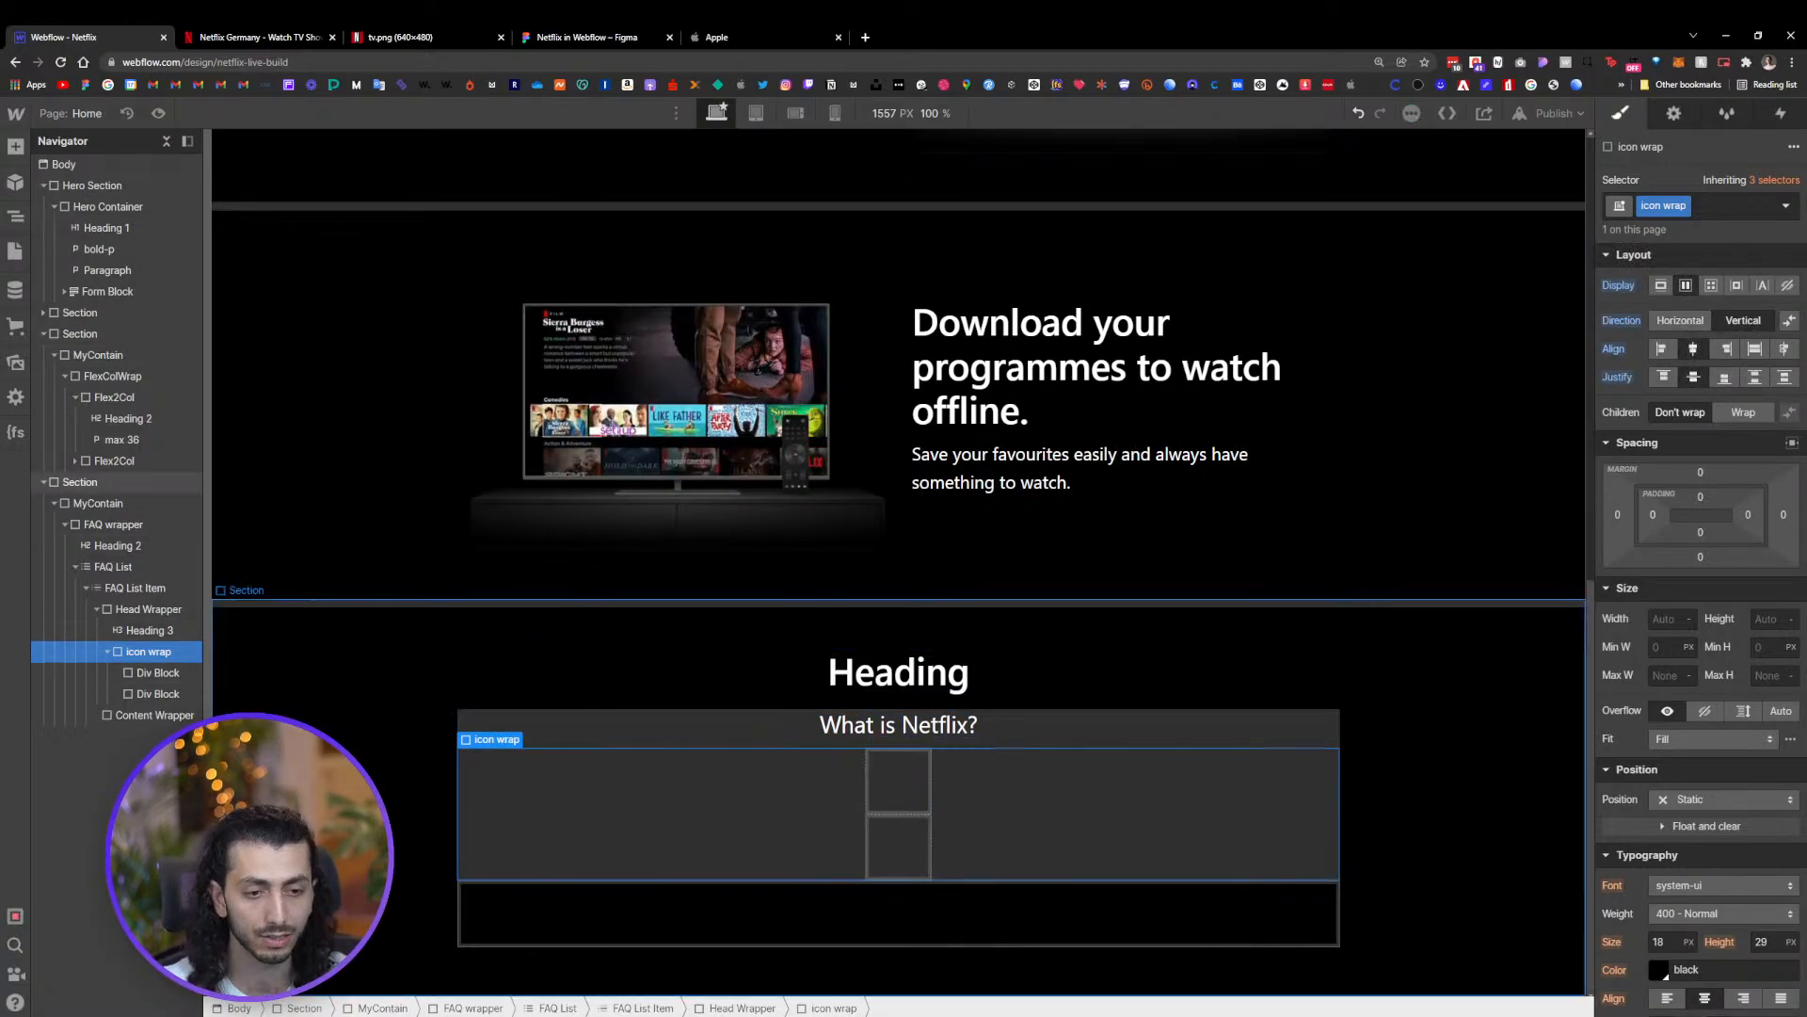
Size the first inner Div Block to 25 px wide and 2 px high and give it a white background
left_click(158, 672)
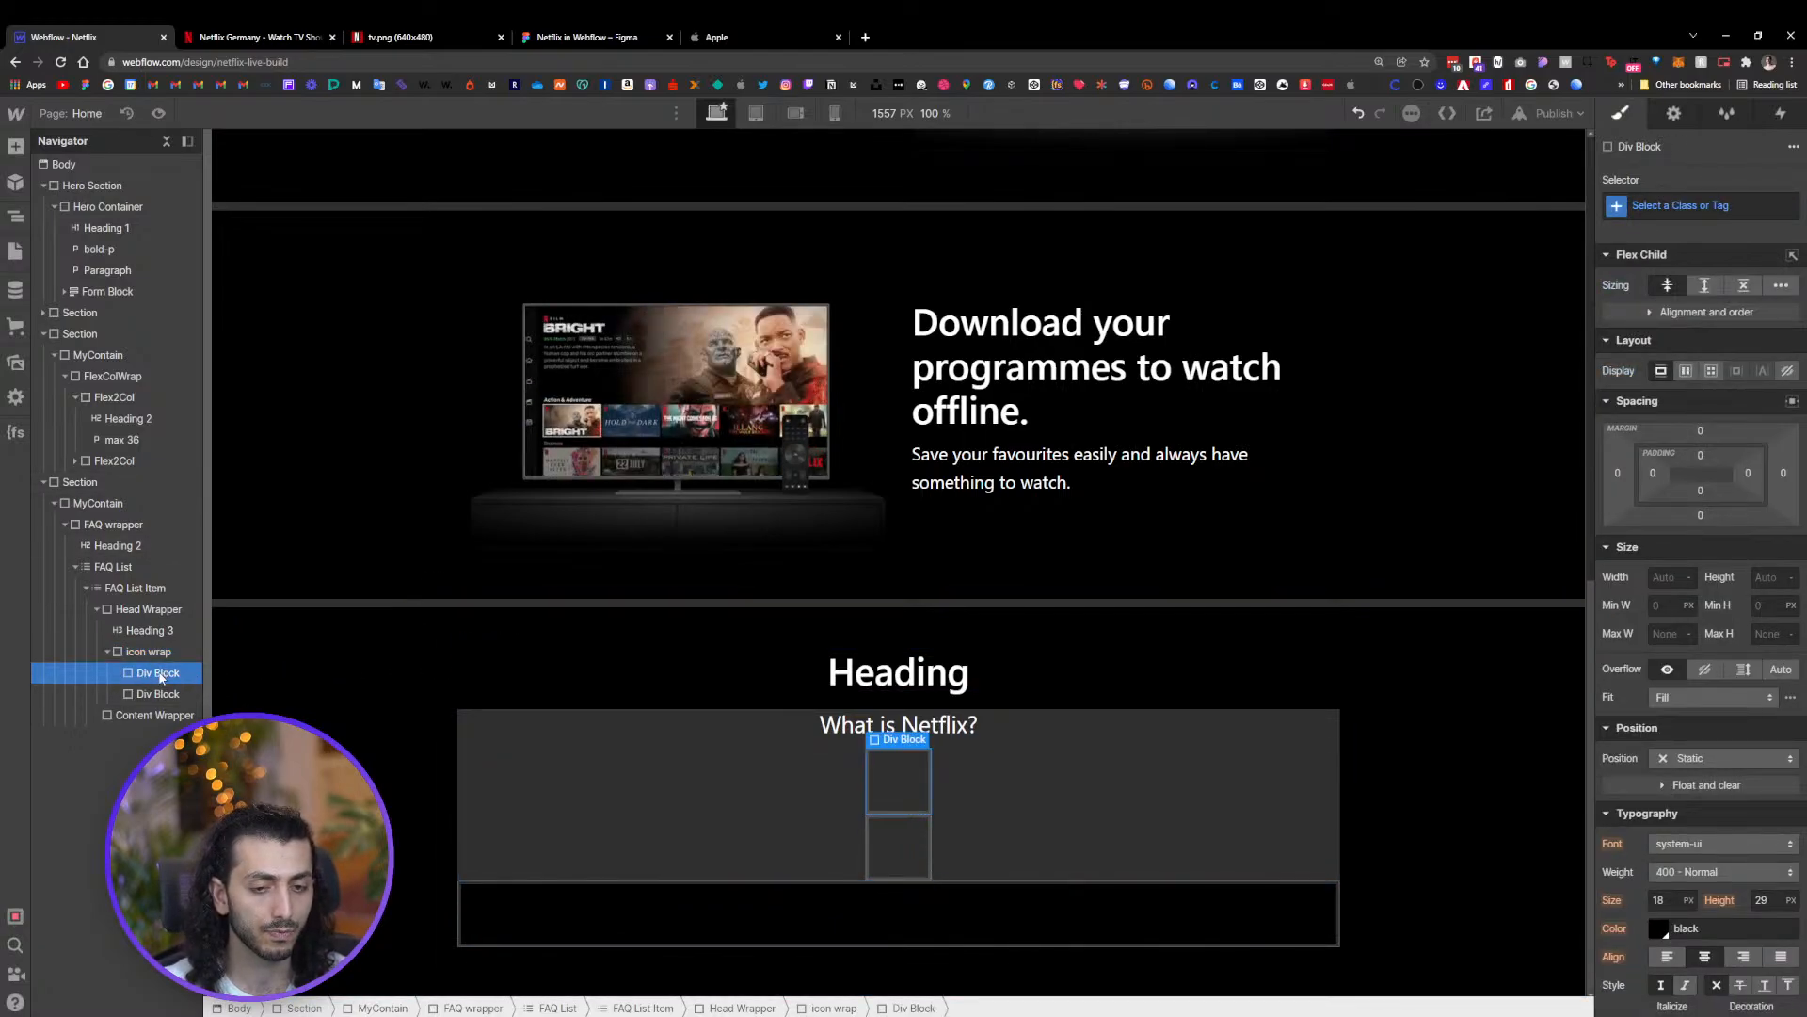
left_click(1661, 576)
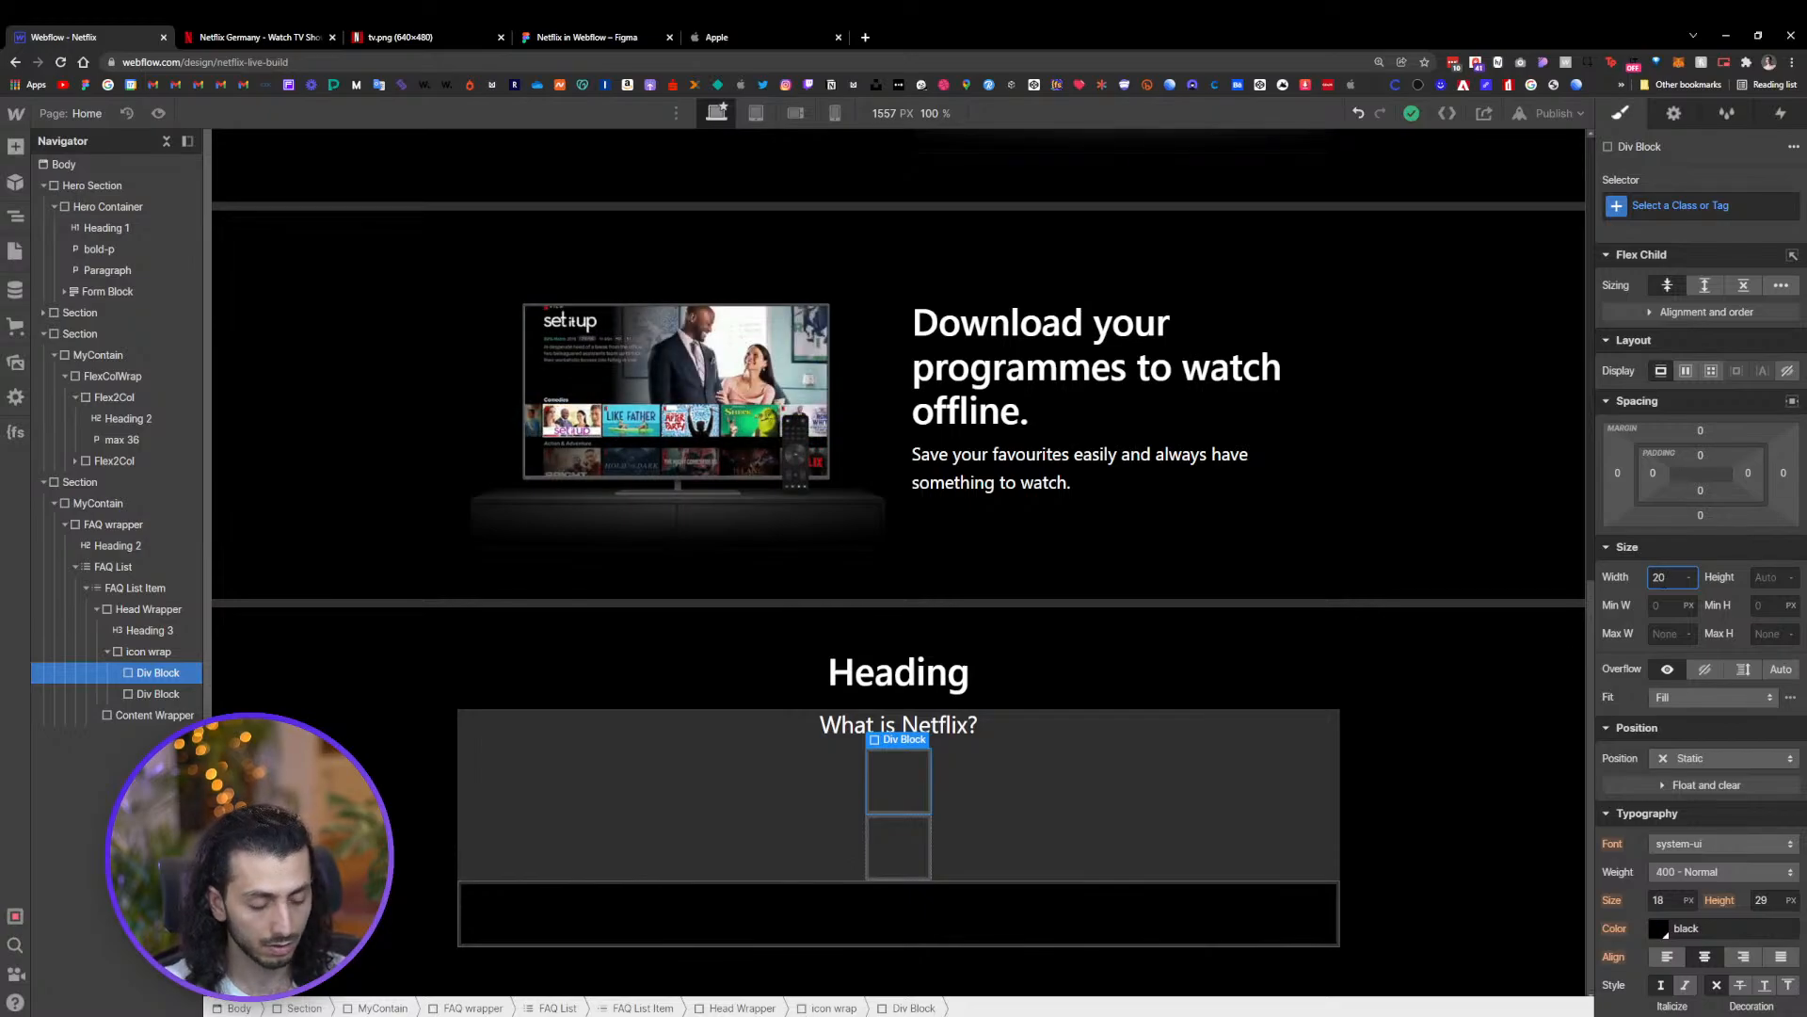
type("20")
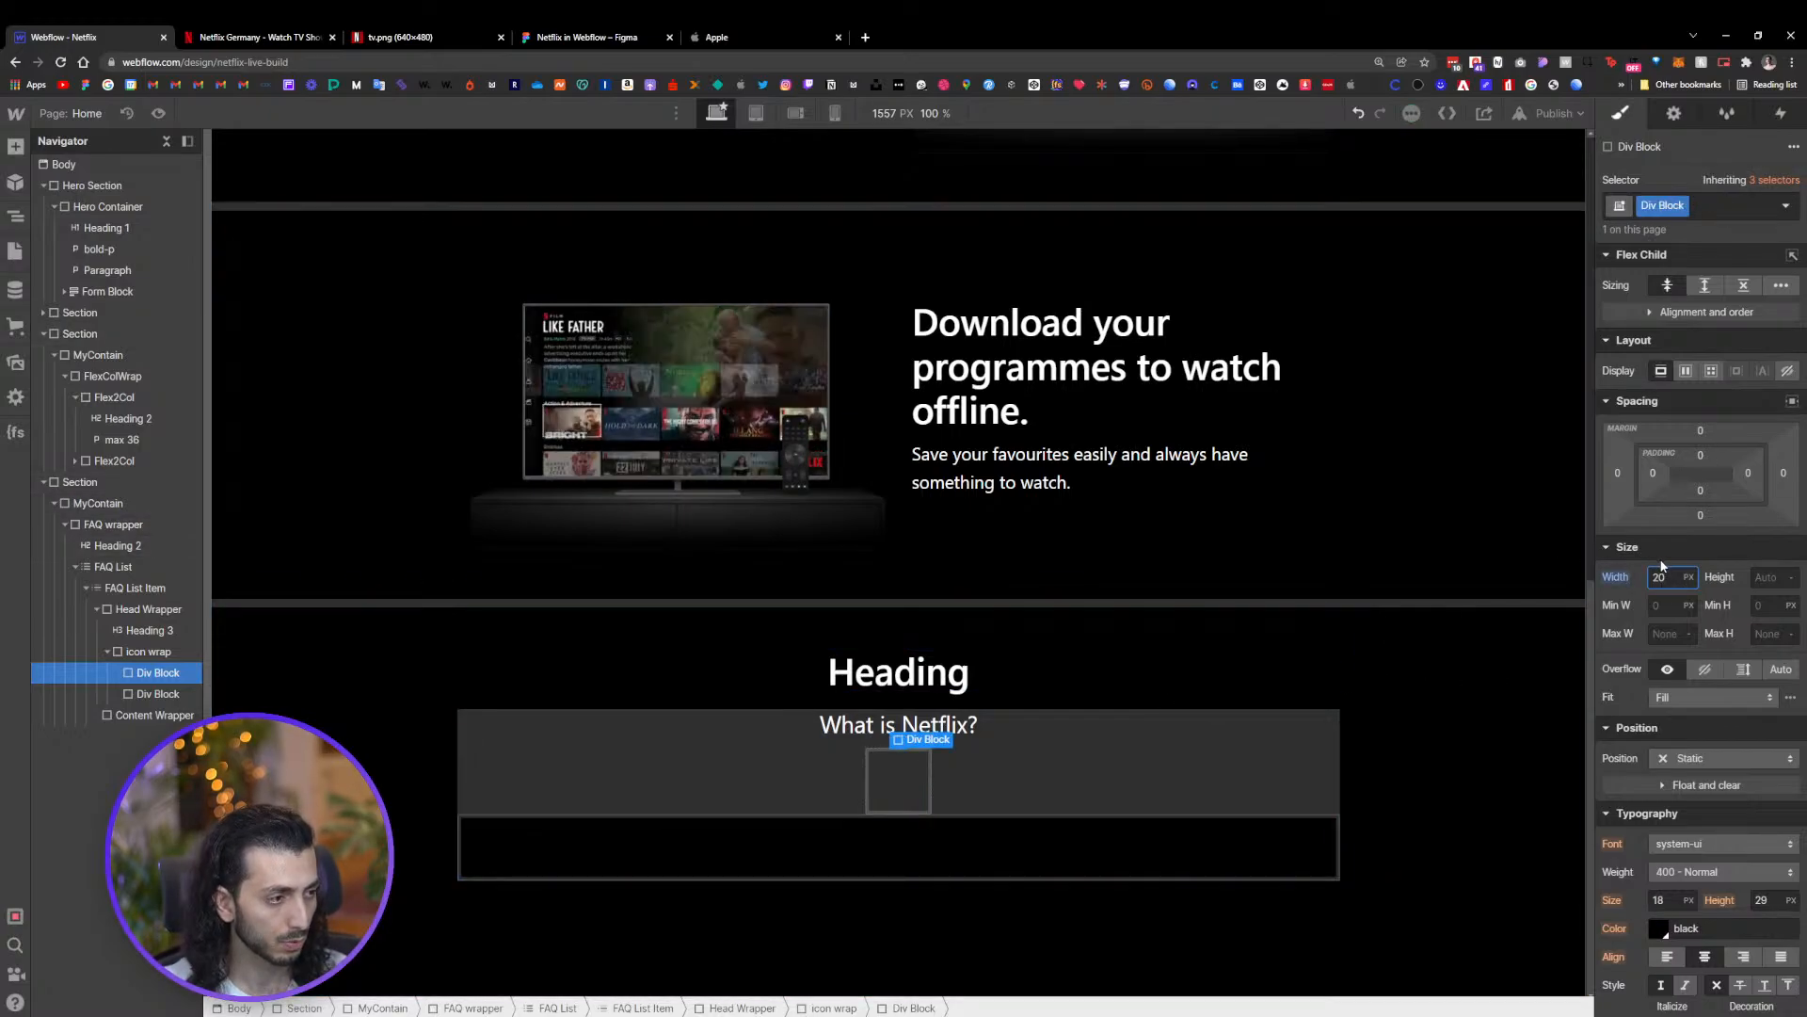
type("2")
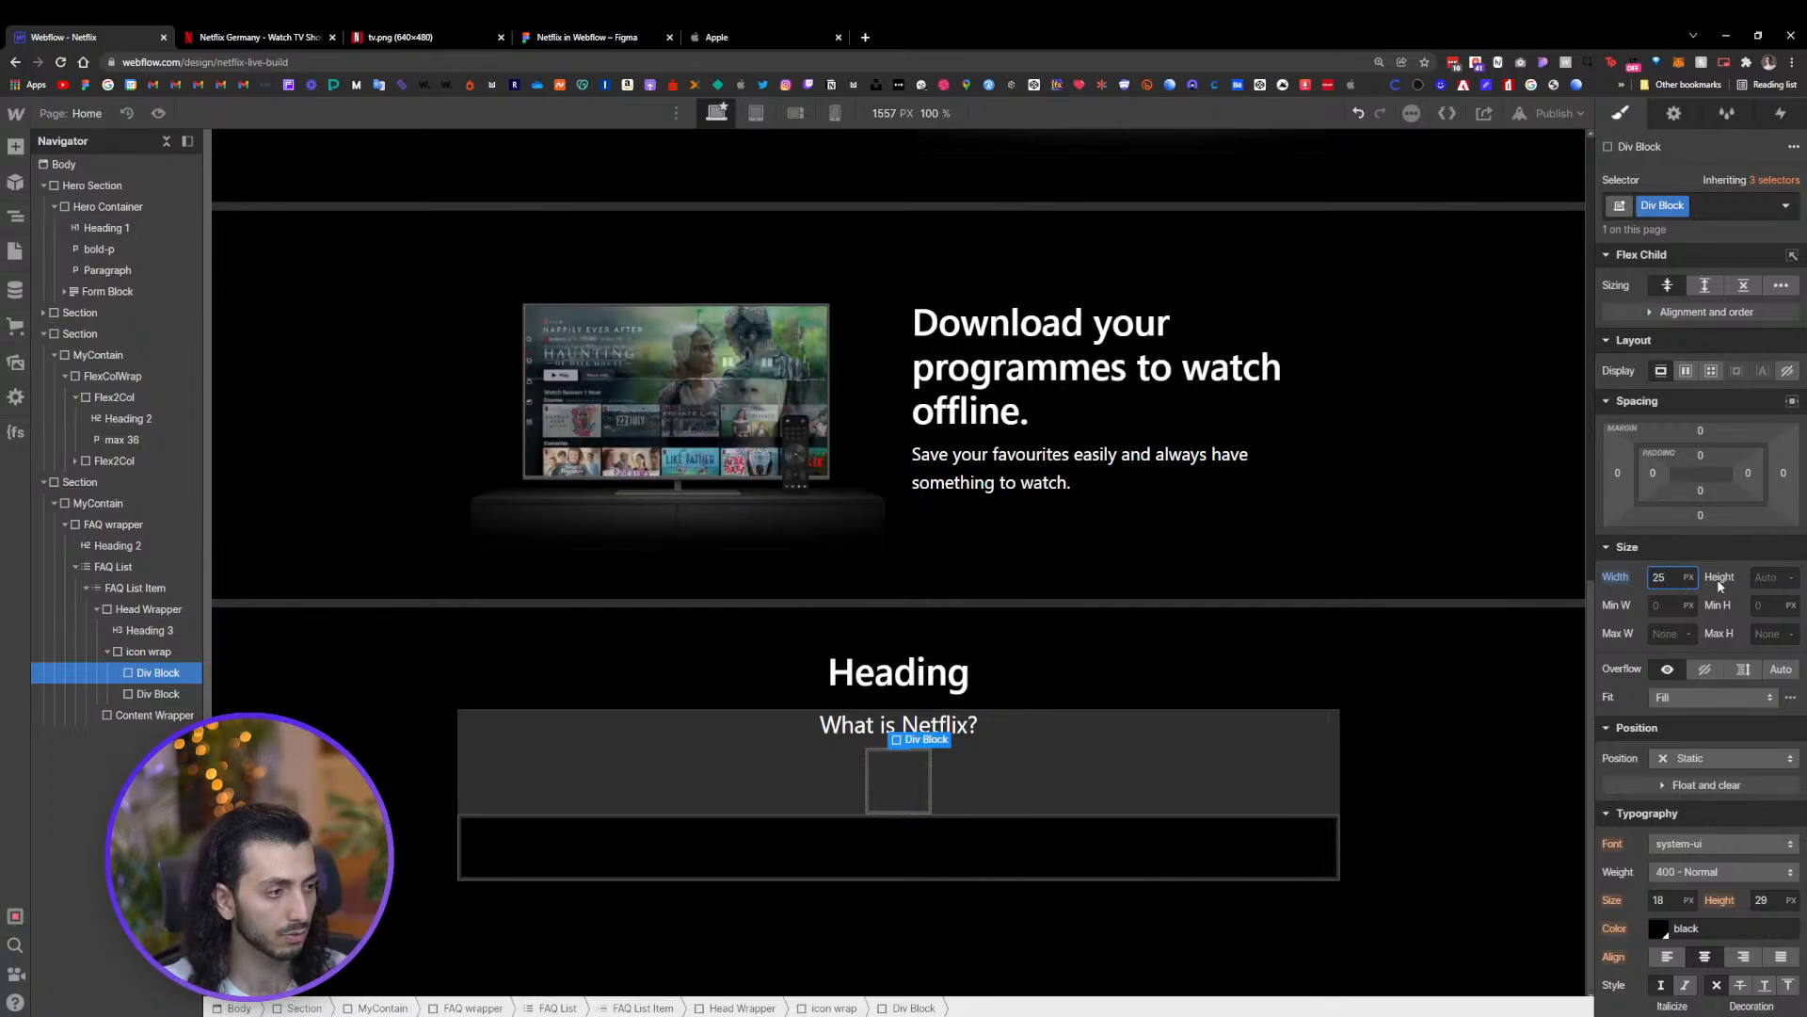
key("Tab")
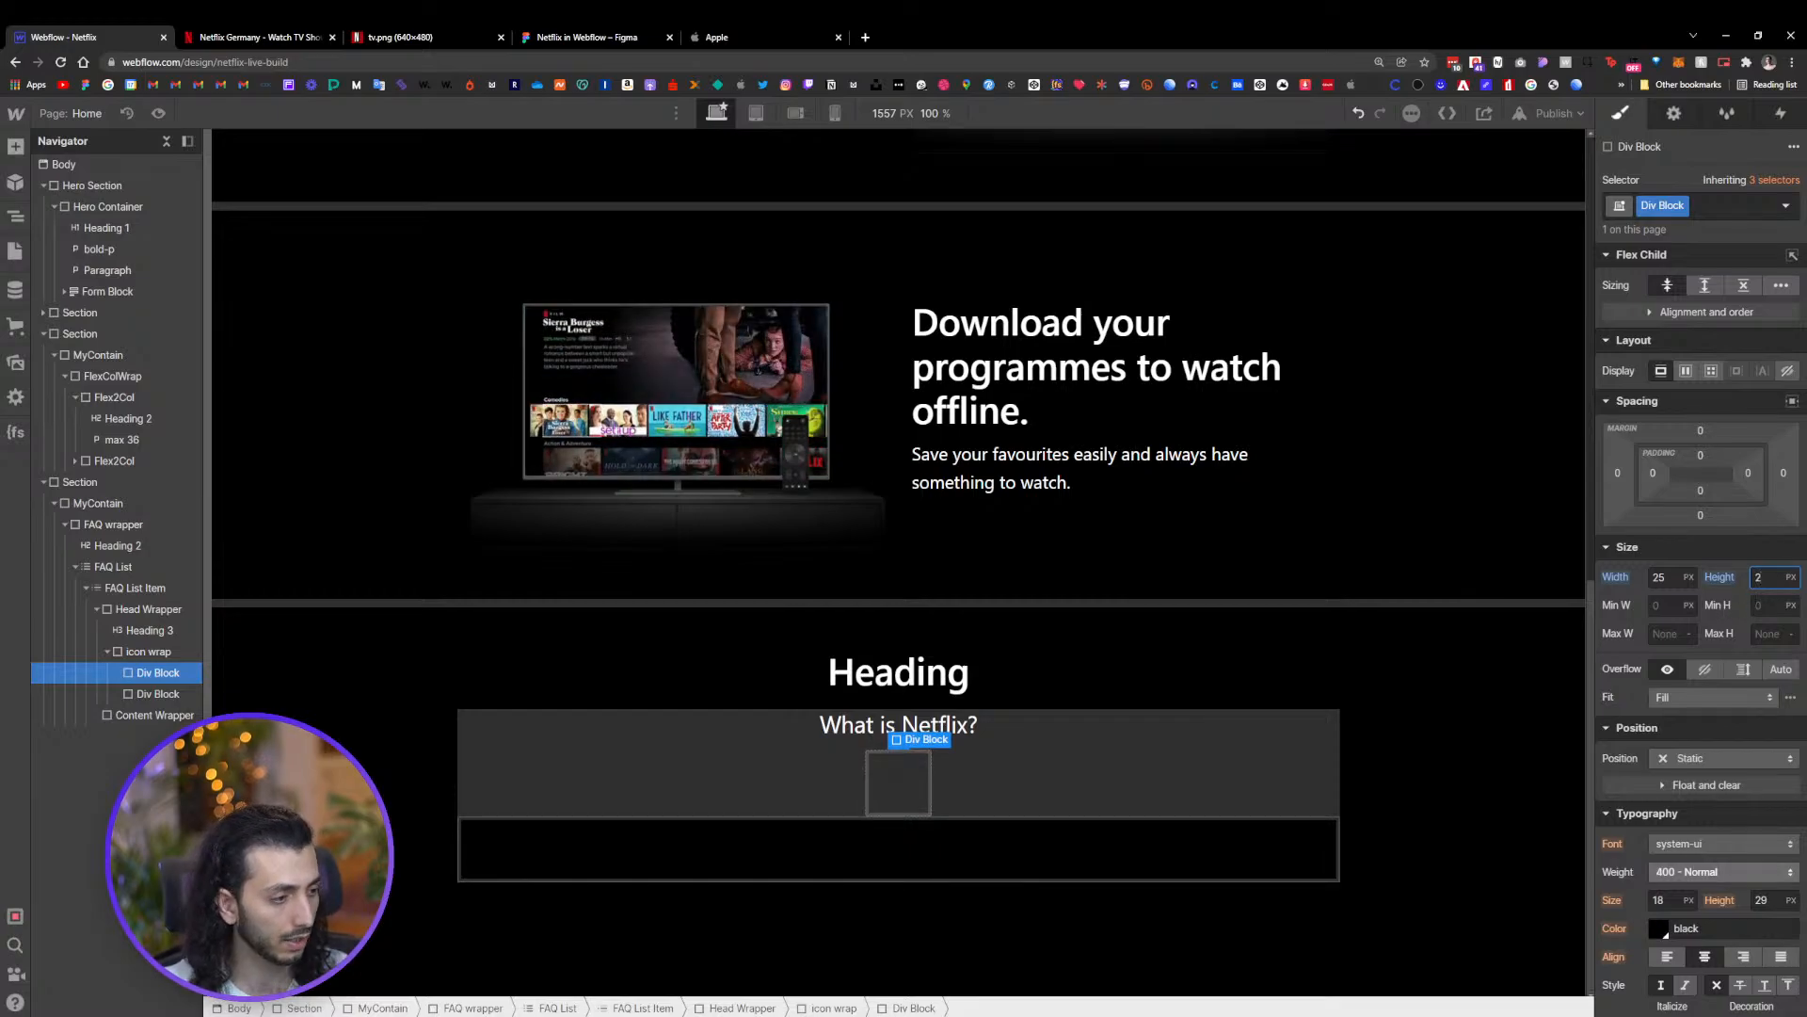
scroll(1675, 861, "down", 2)
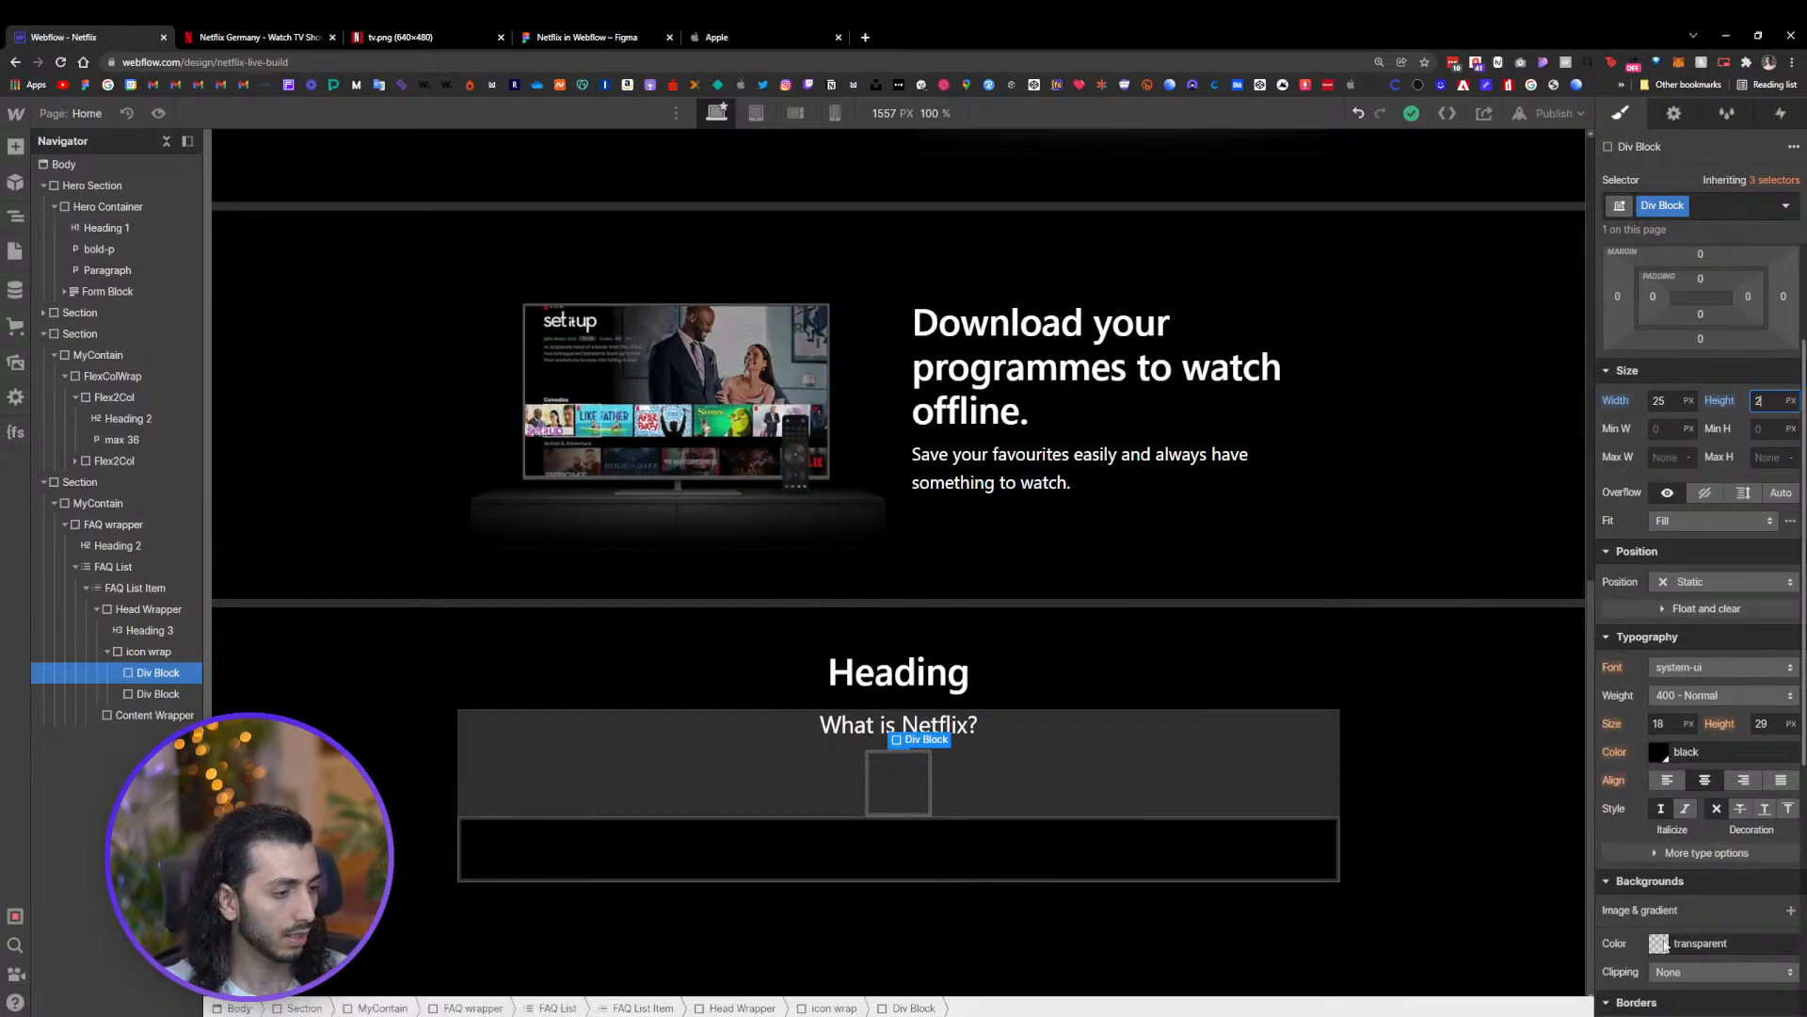
left_click(1664, 945)
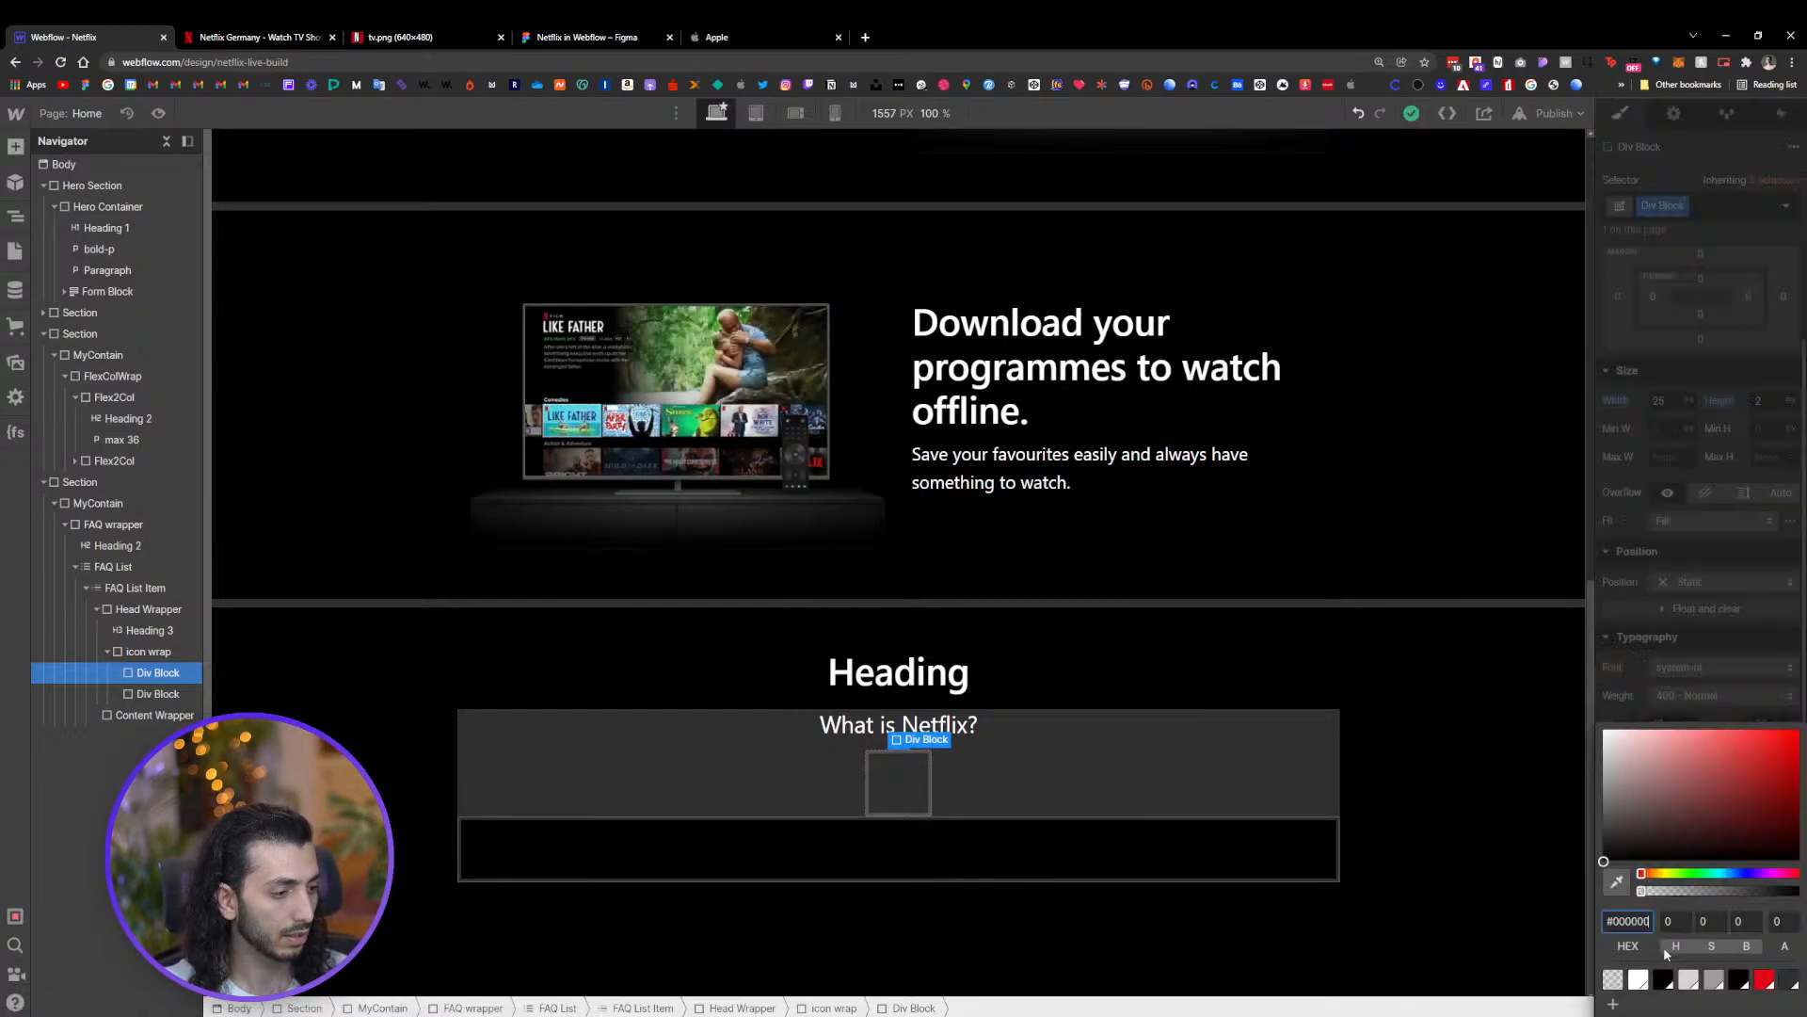
left_click(1731, 517)
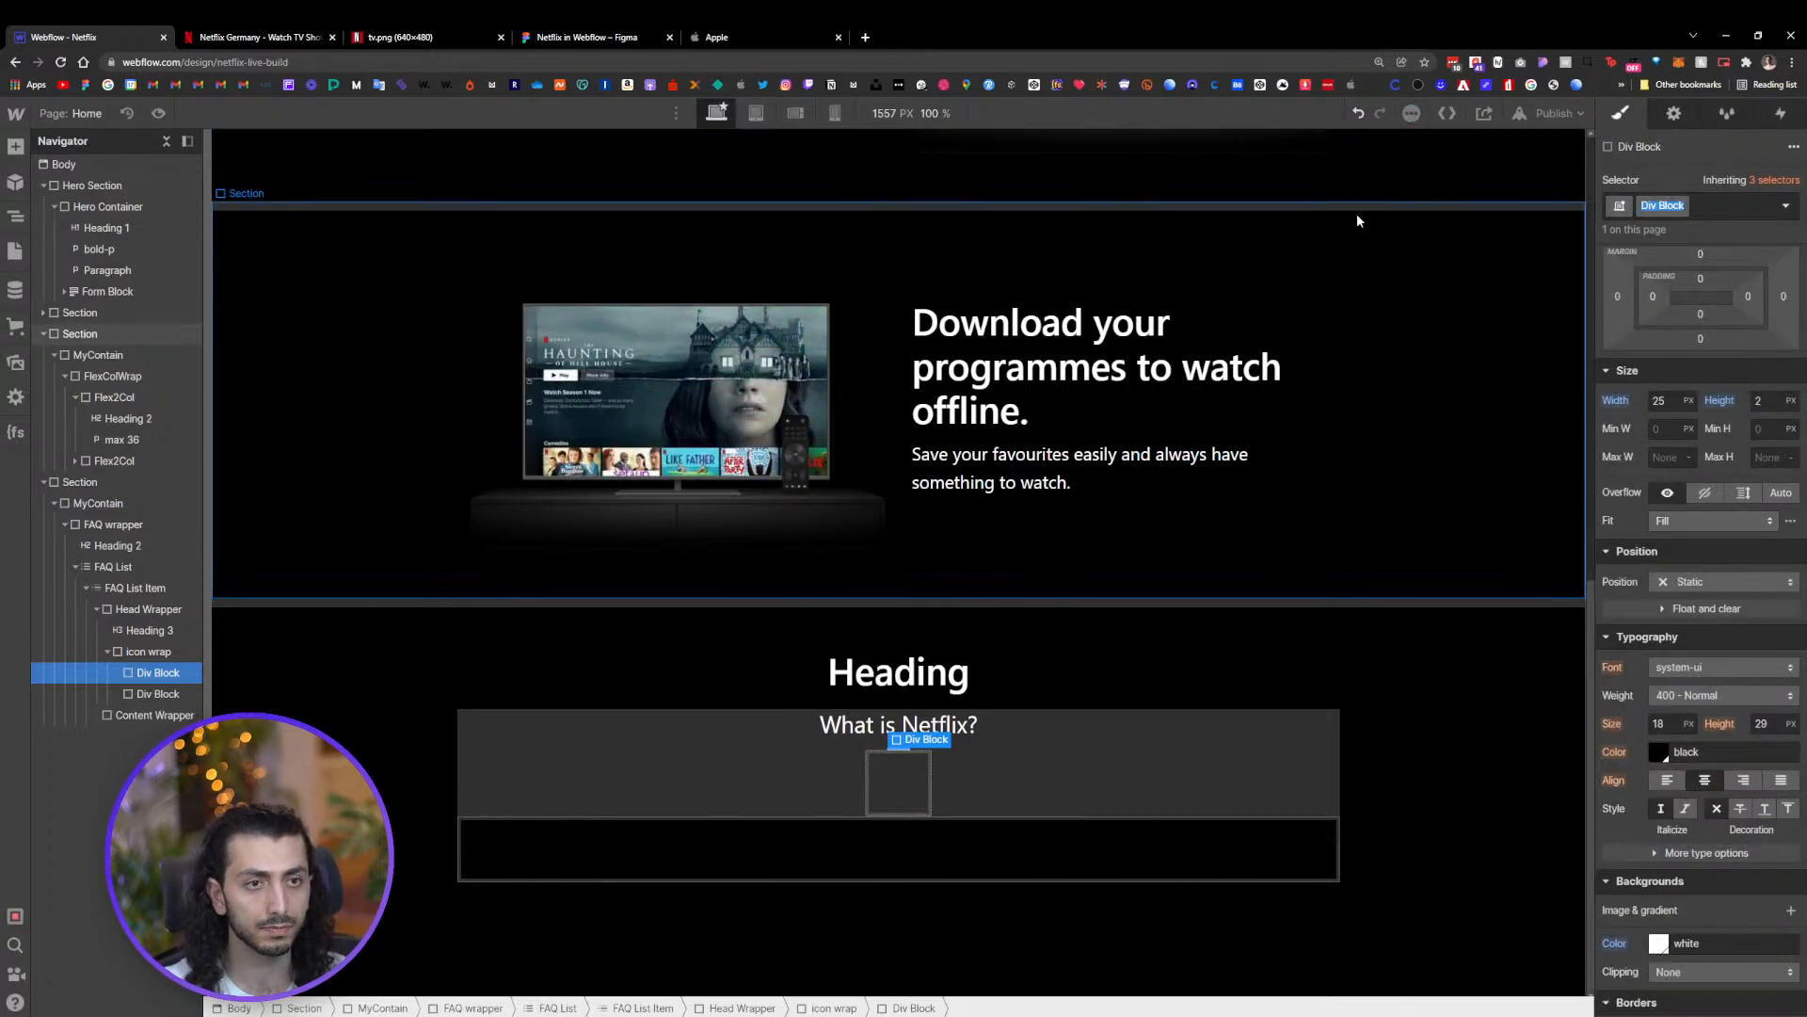
Give the first inner Div Block the class "icon line"
type("ico")
type("n")
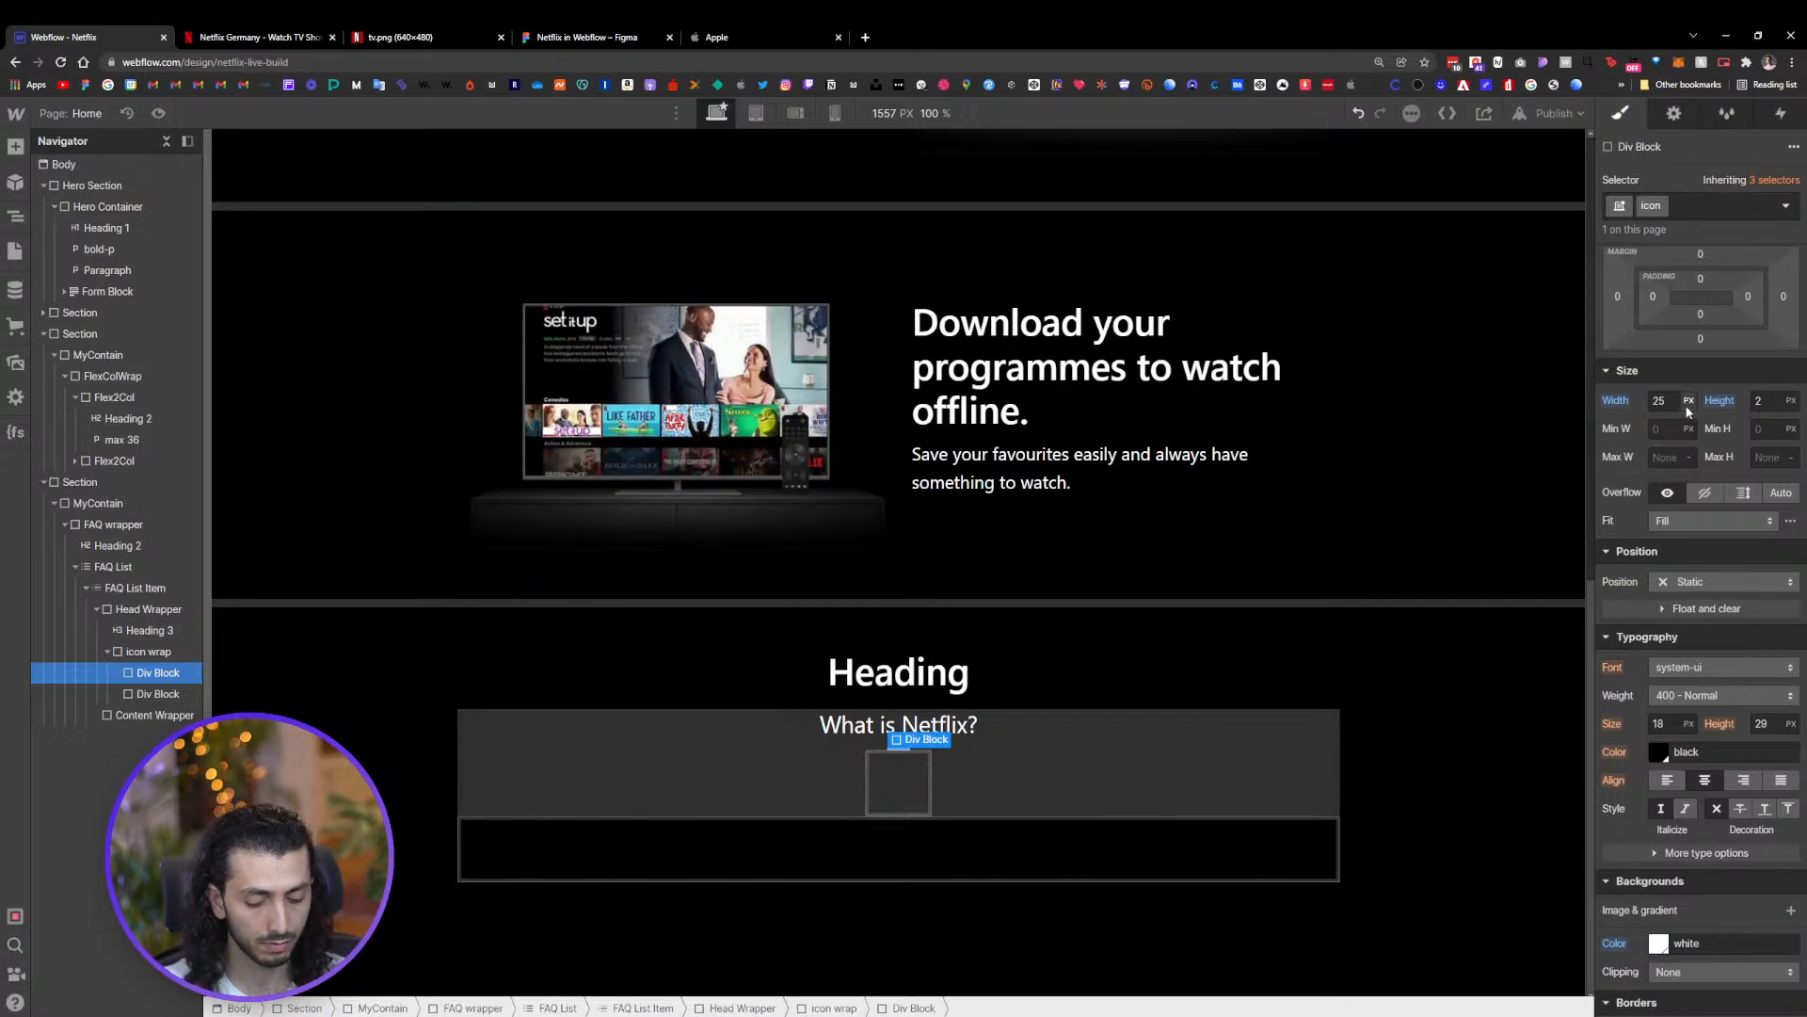
type(" i")
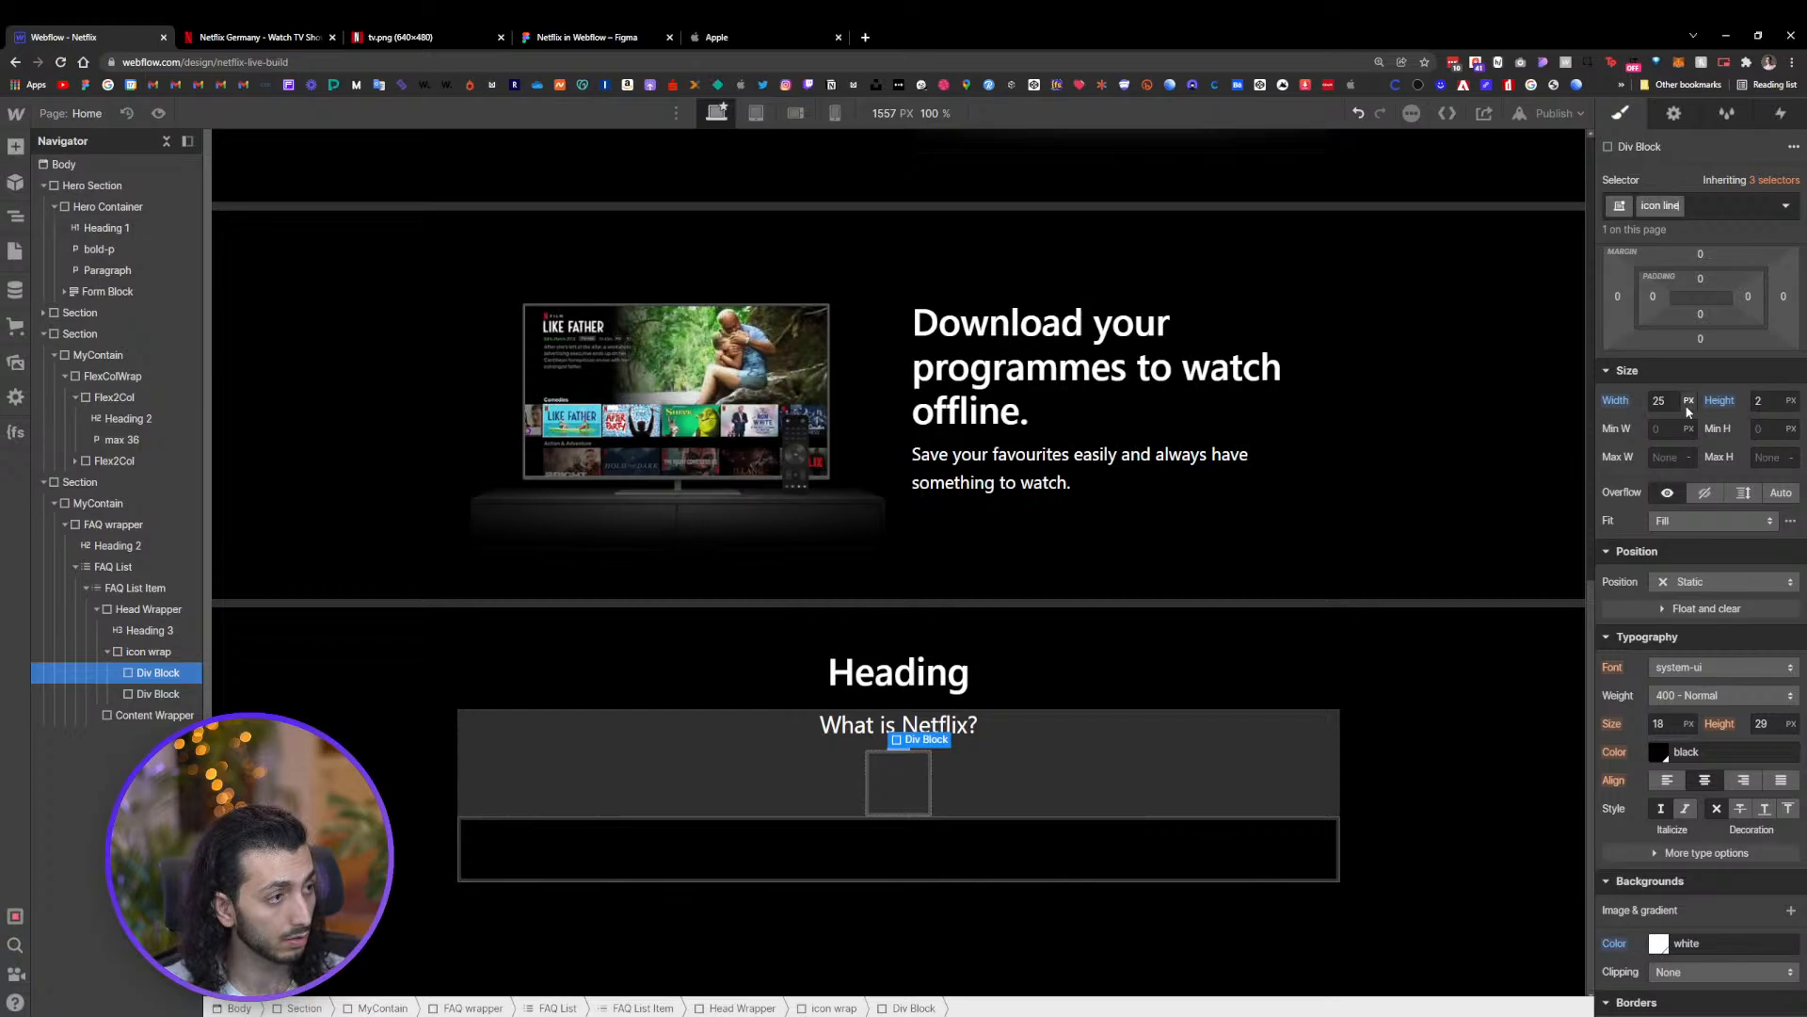
key("Return")
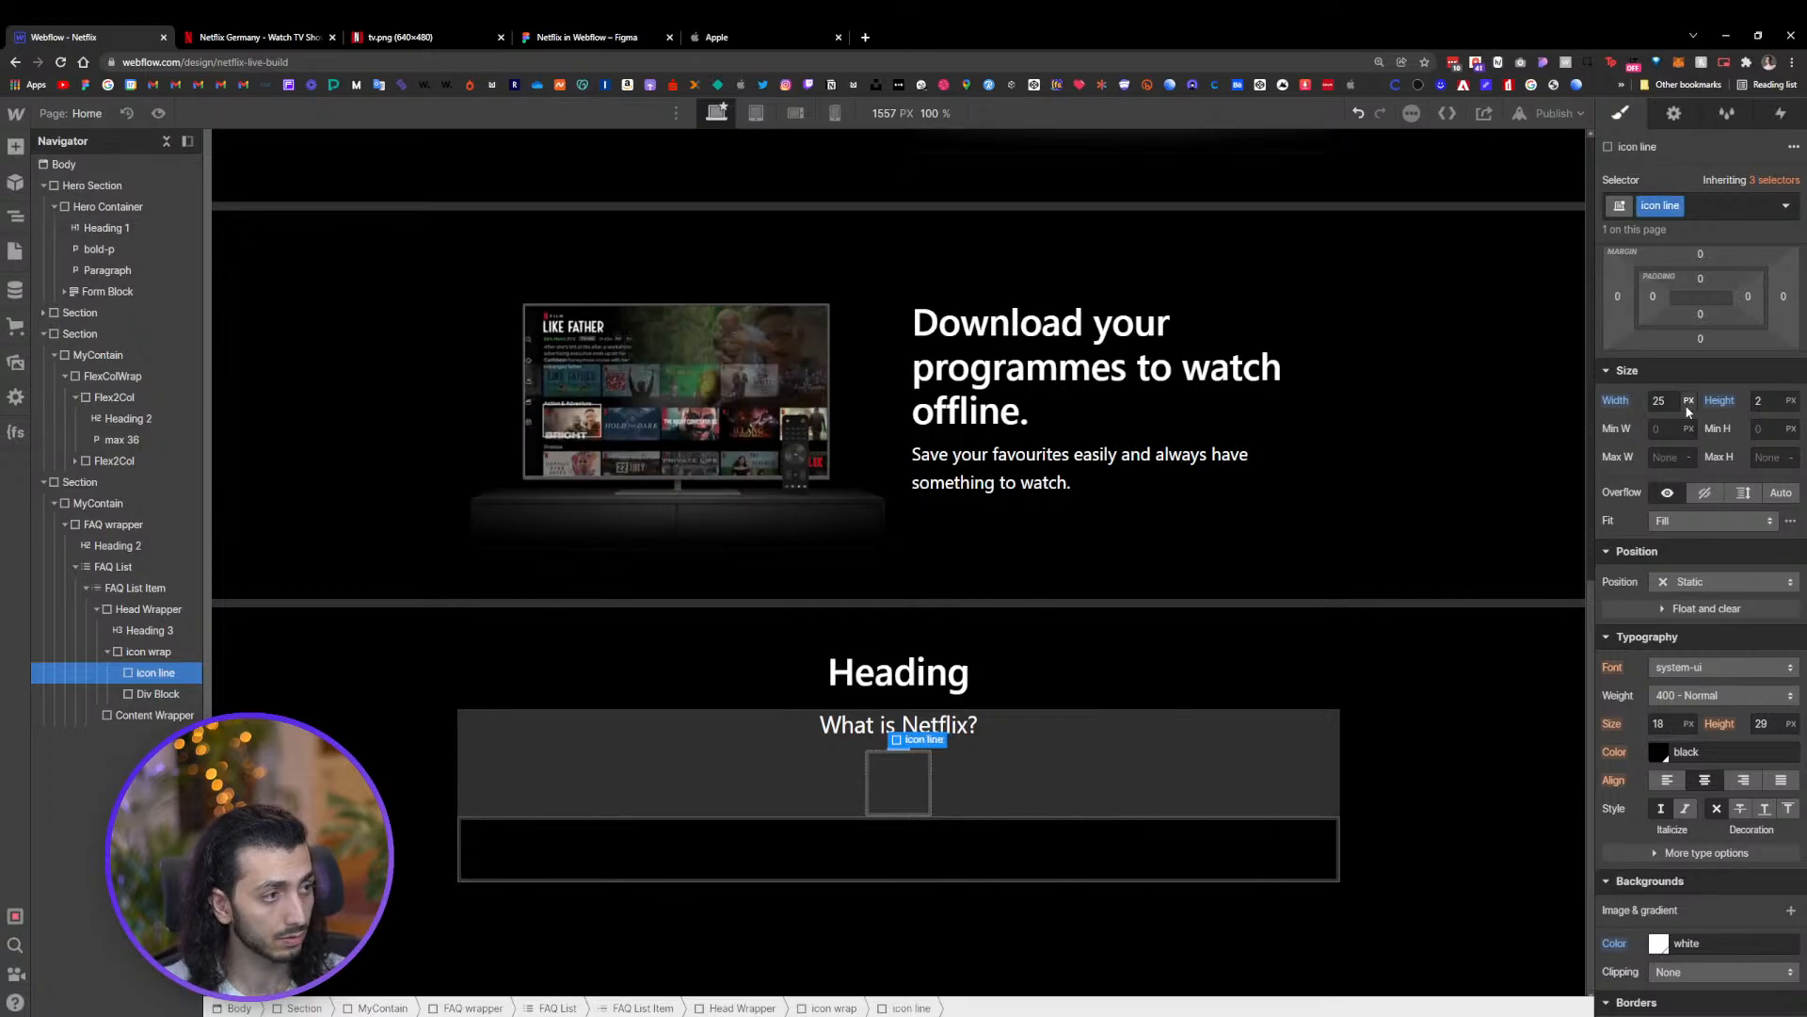
Apply the existing "icon line" class to the second inner Div Block
left_click(1122, 743)
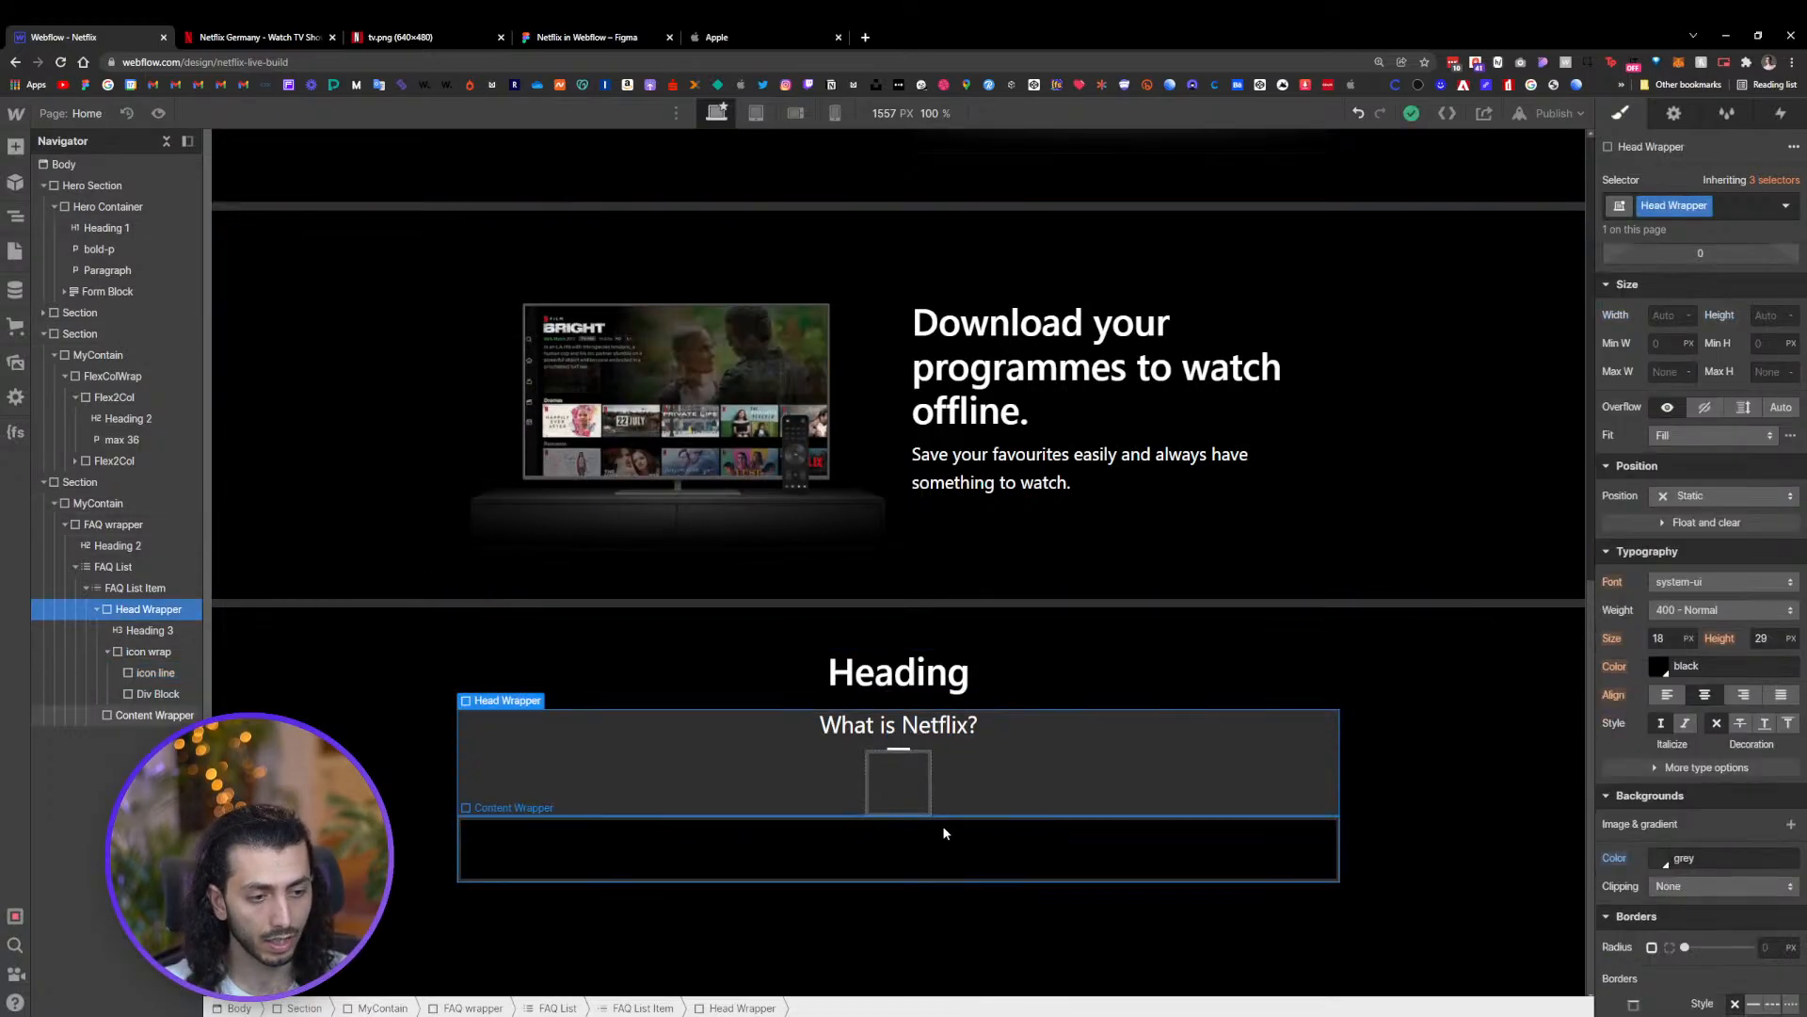
left_click(899, 782)
left_click(1684, 207)
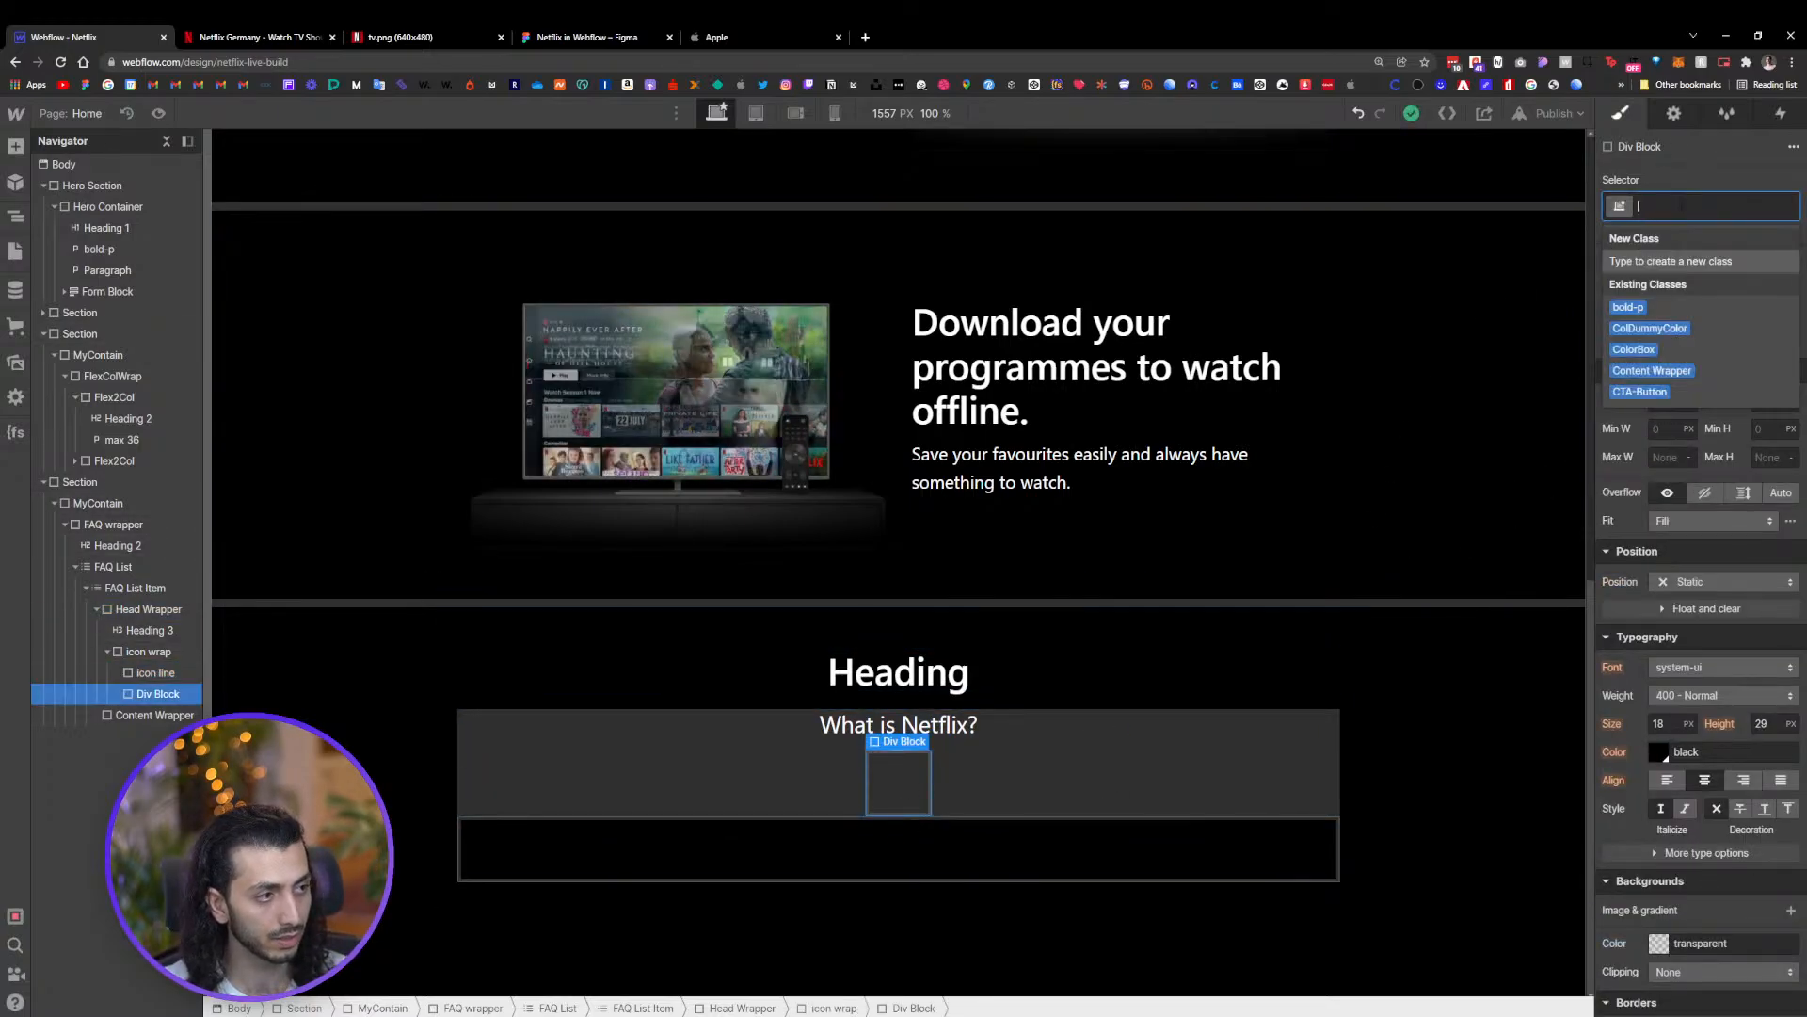
type("ic")
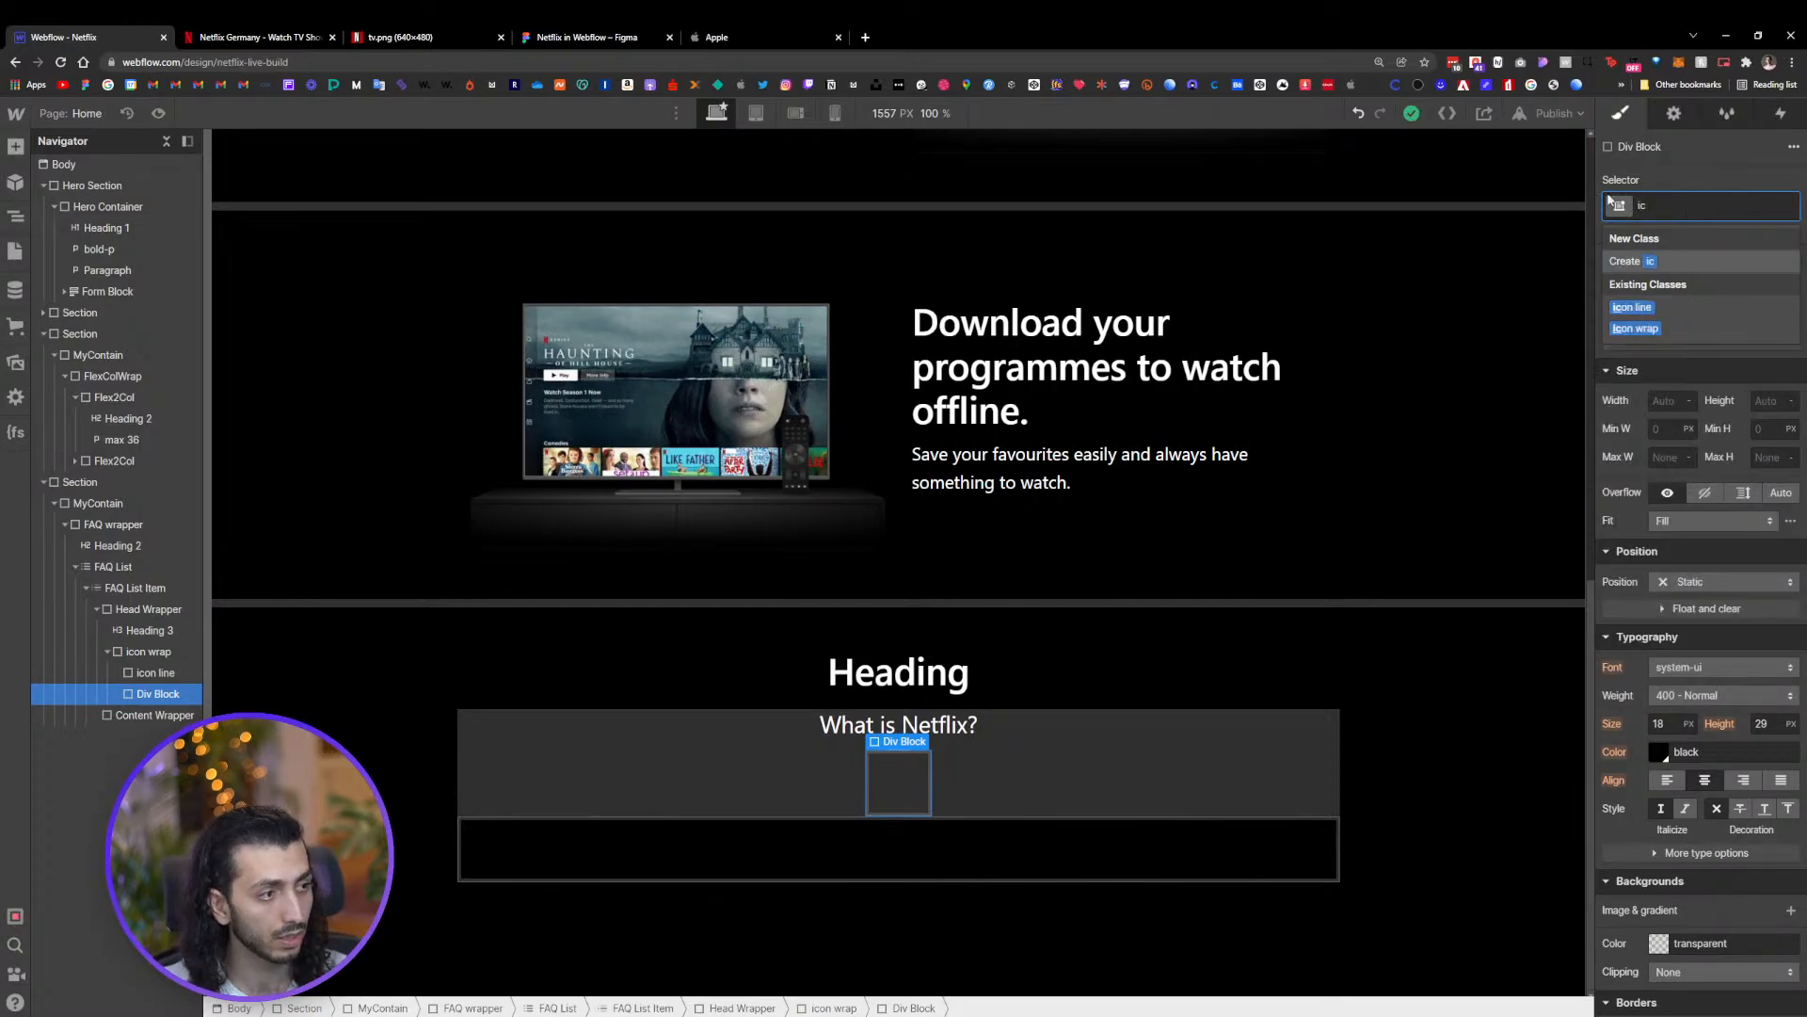
left_click(1654, 316)
Add a combo class "2" to the second icon line
left_click(883, 776)
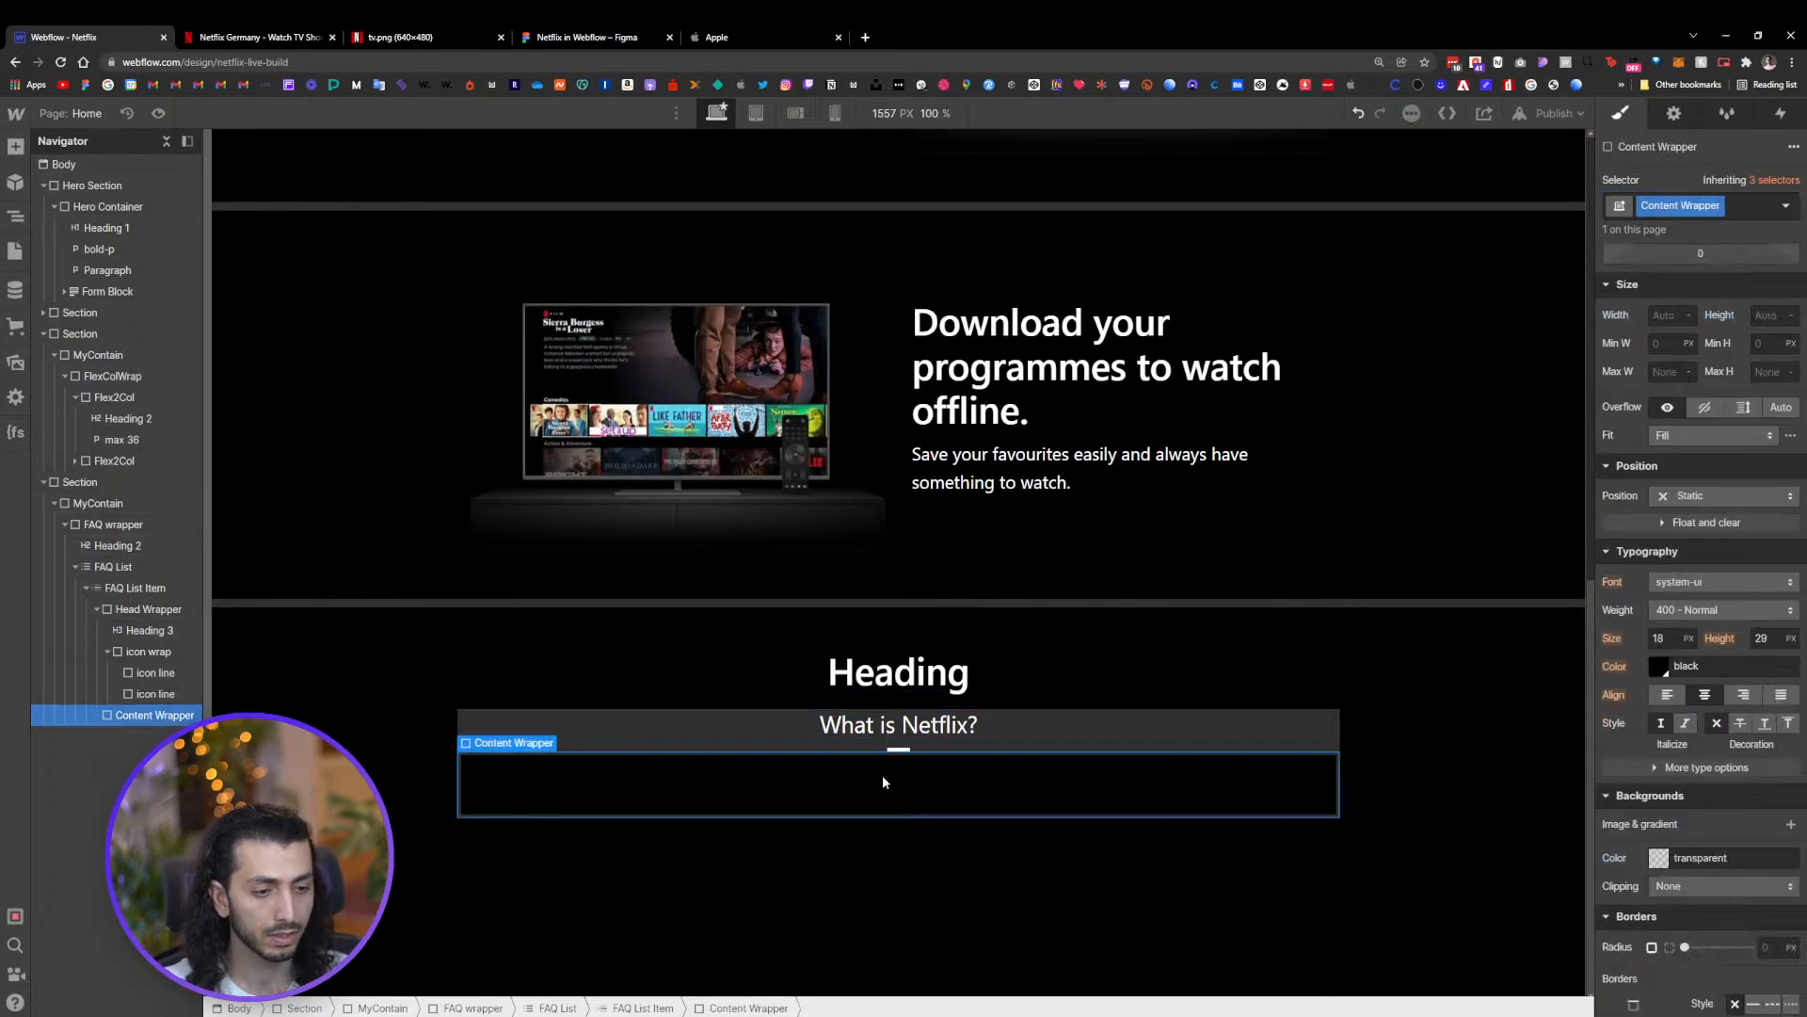
left_click(900, 751)
left_click(900, 752)
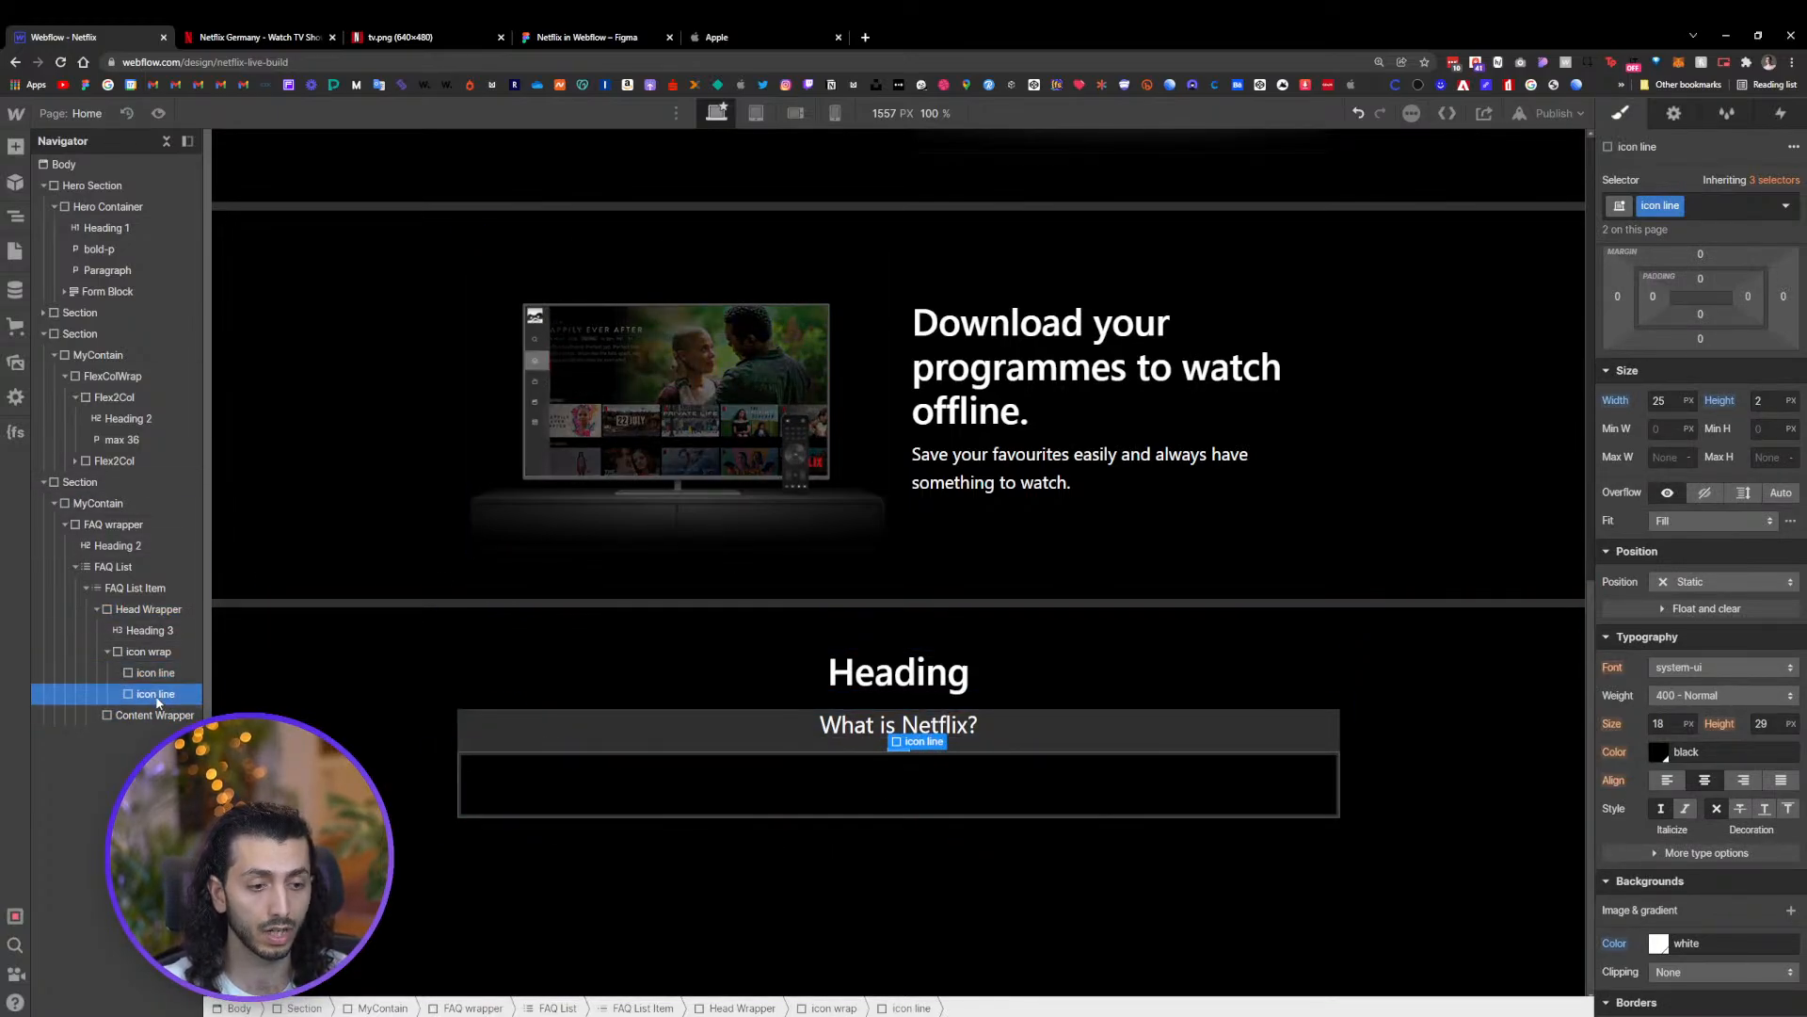
left_click(1702, 209)
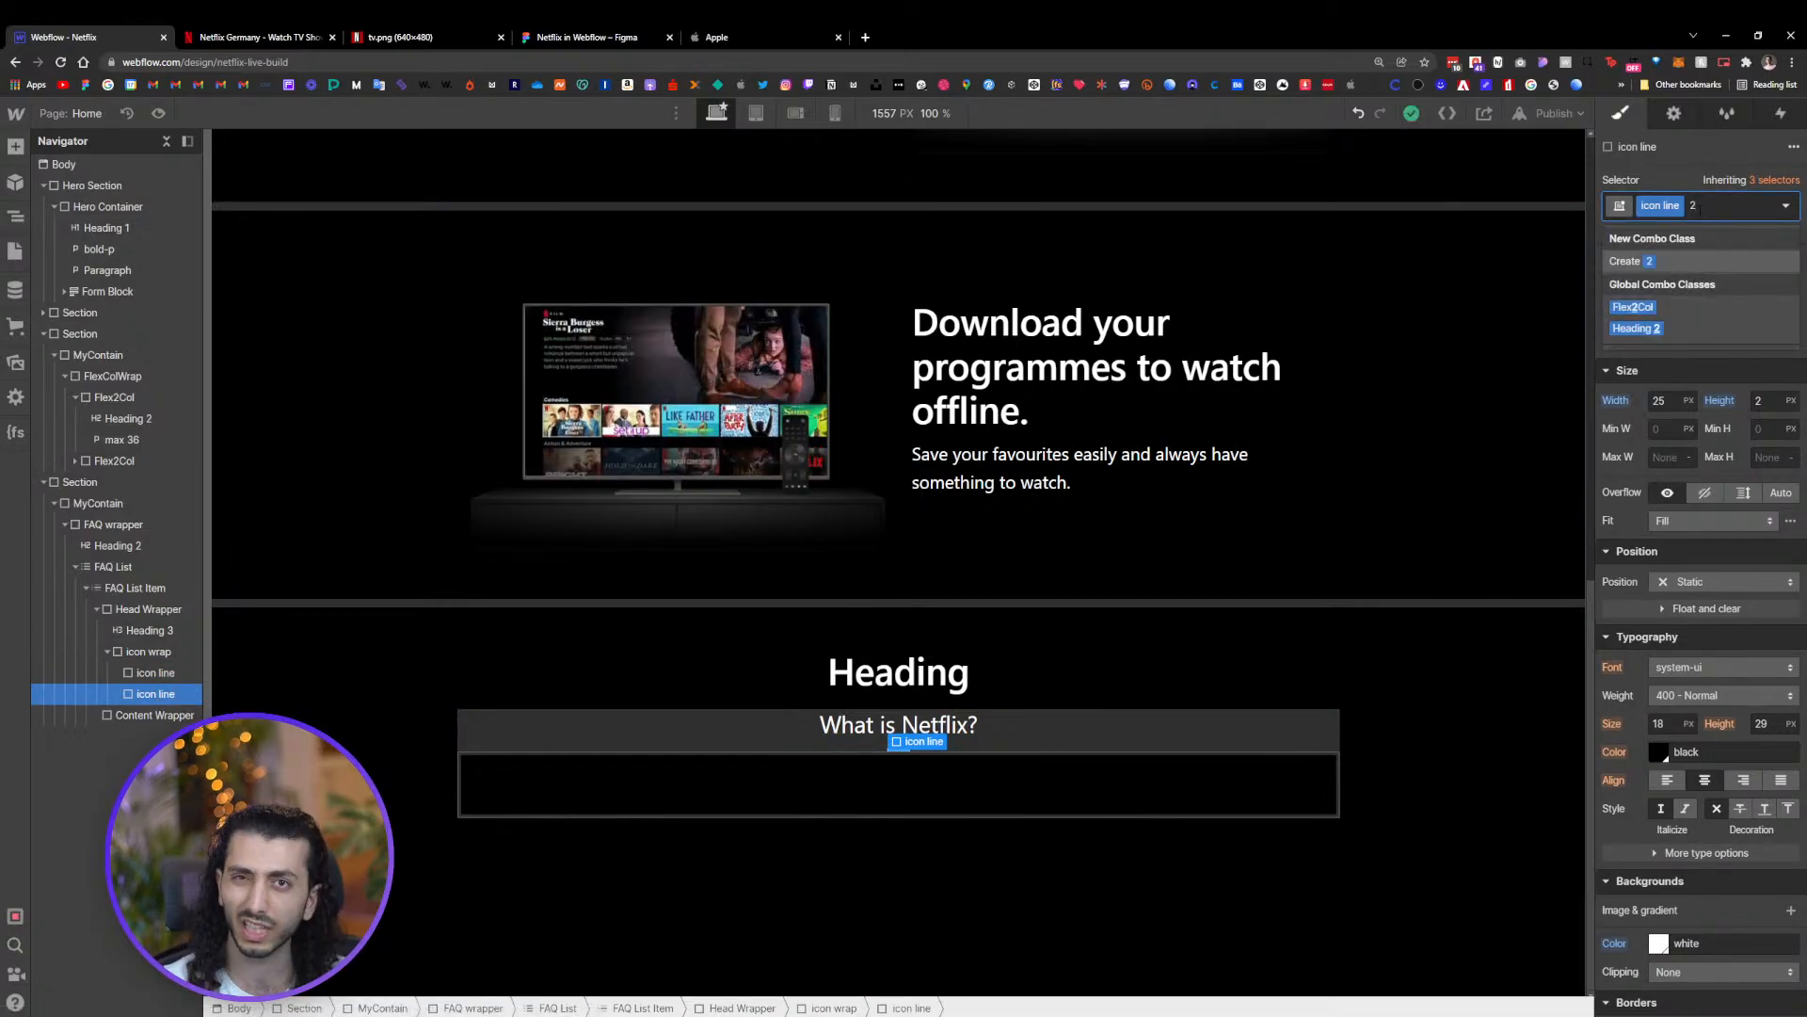
key("Return")
Add a rotate transform turning the second icon line about 90 degrees on the Z axis
scroll(1708, 702, "down", 4)
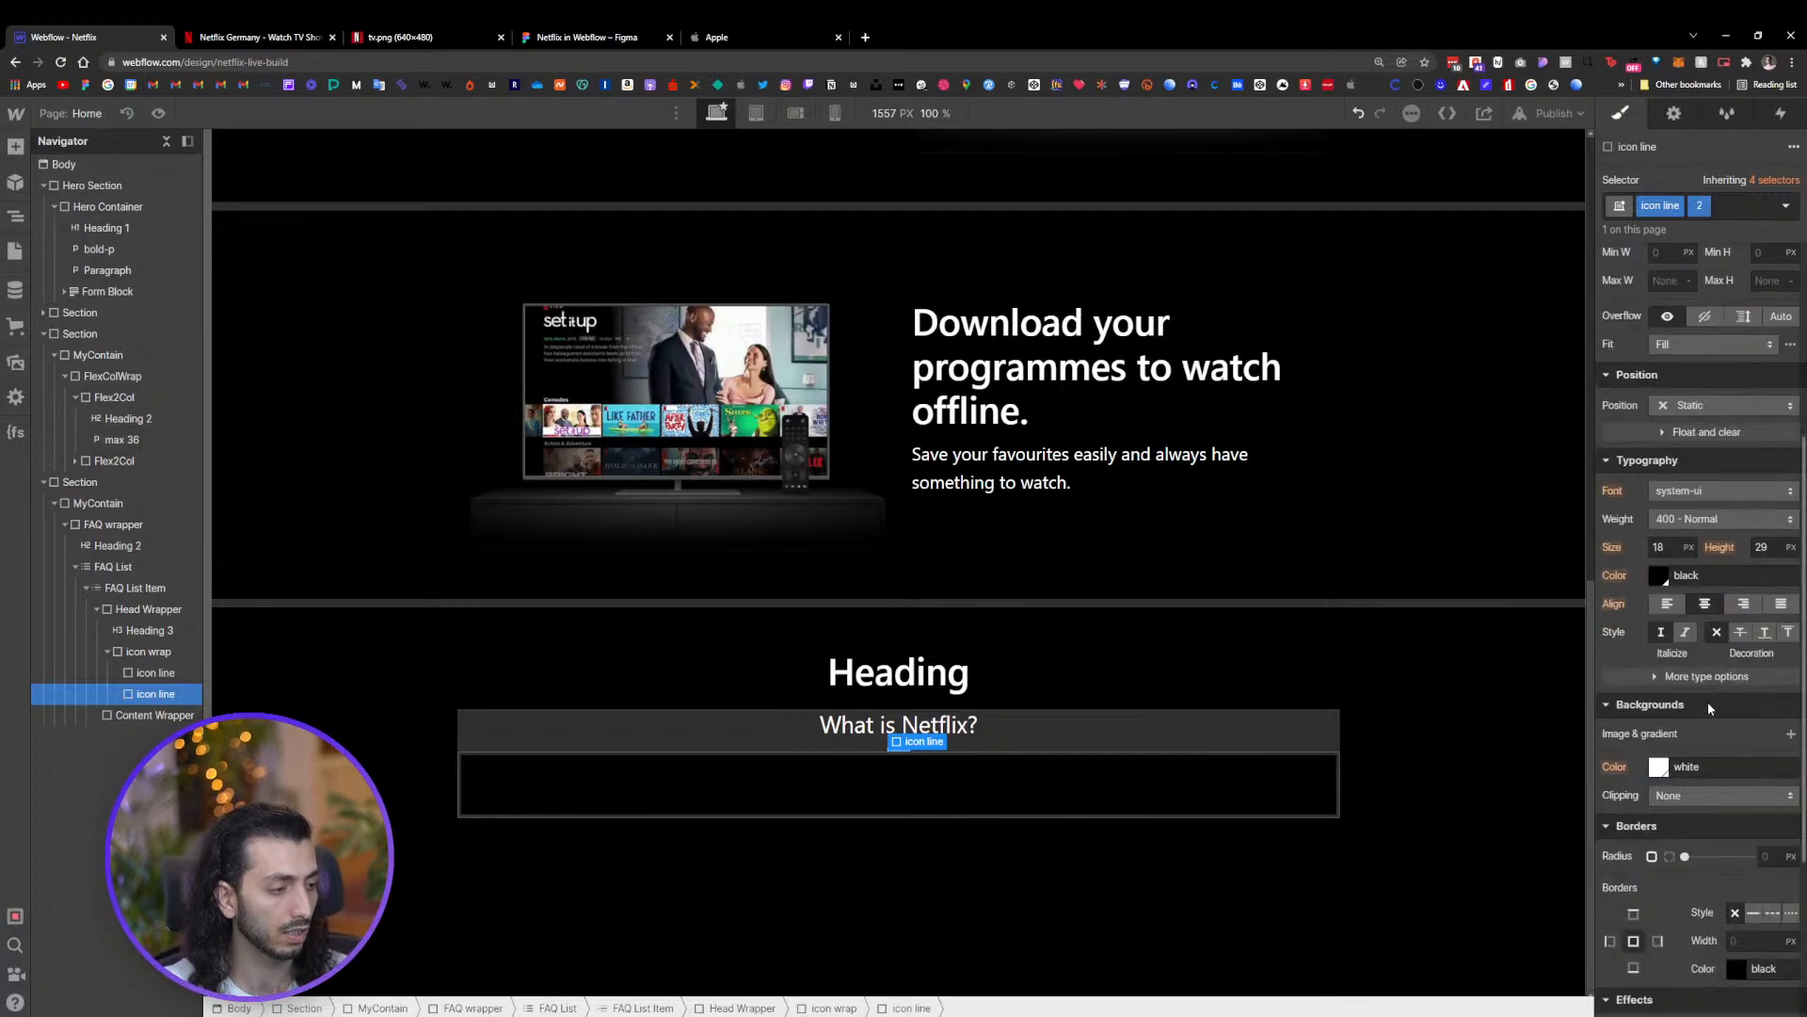
scroll(1679, 725, "down", 2)
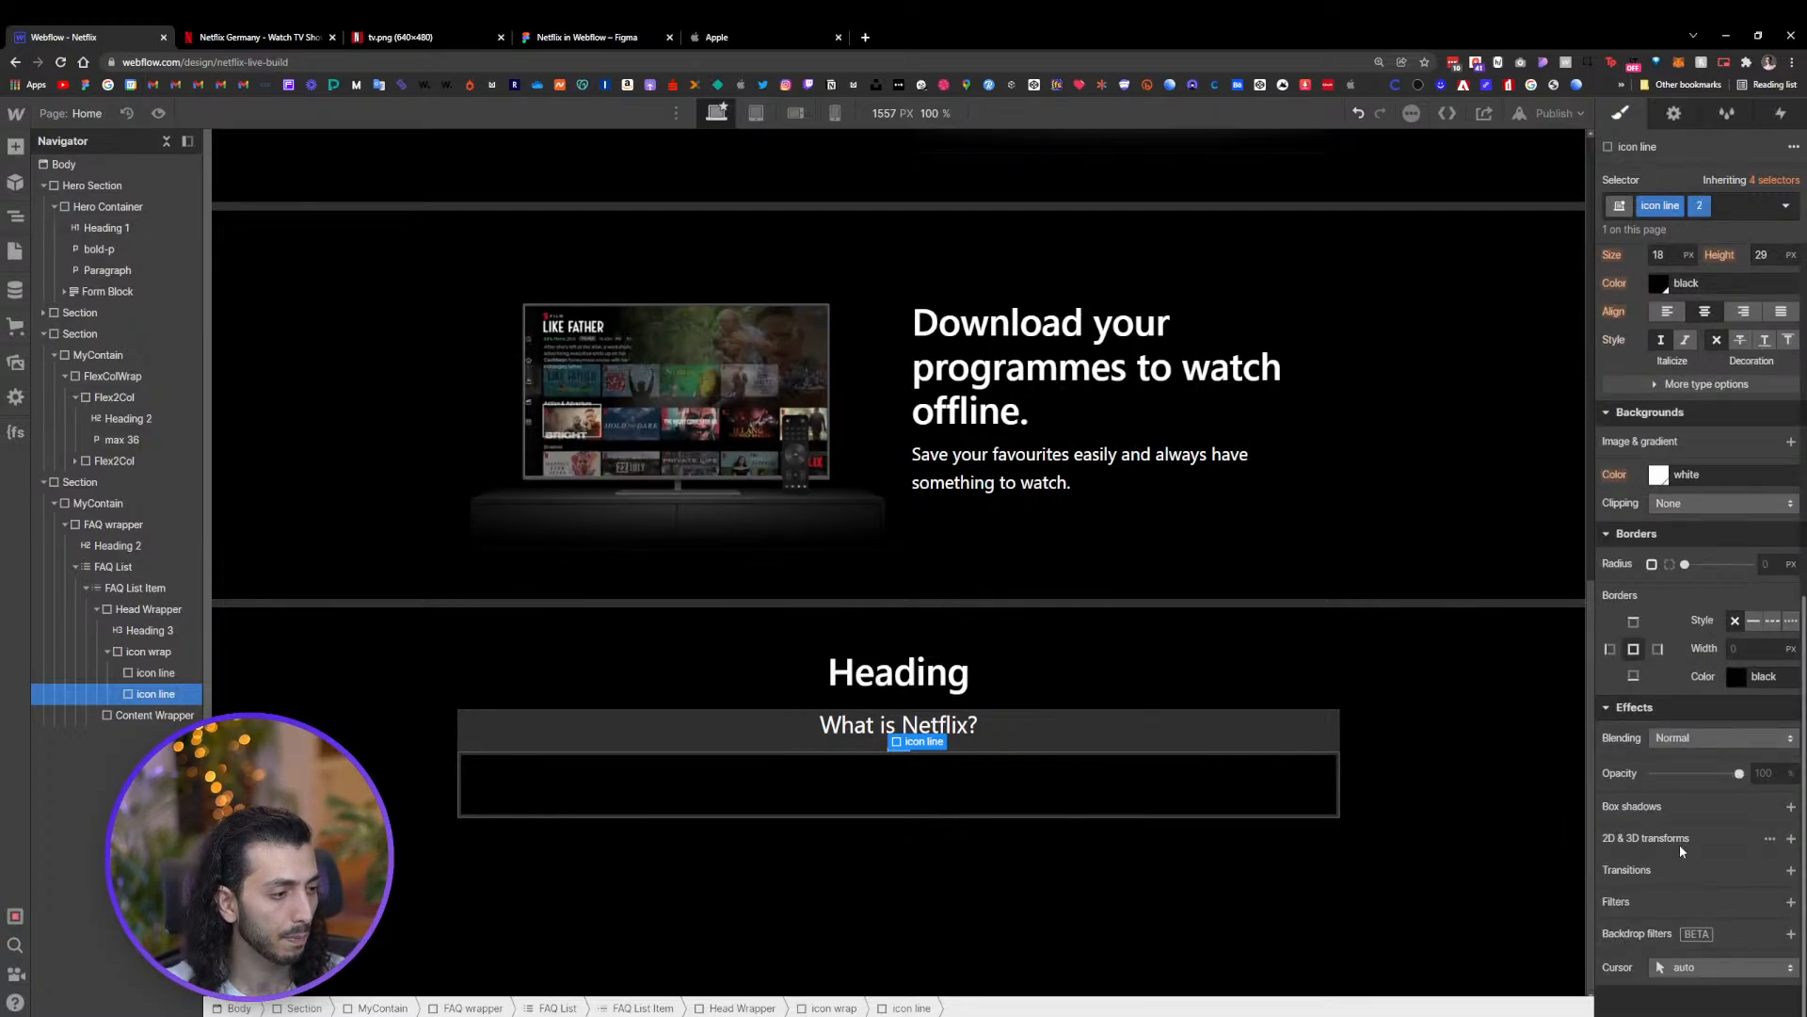
left_click(1791, 838)
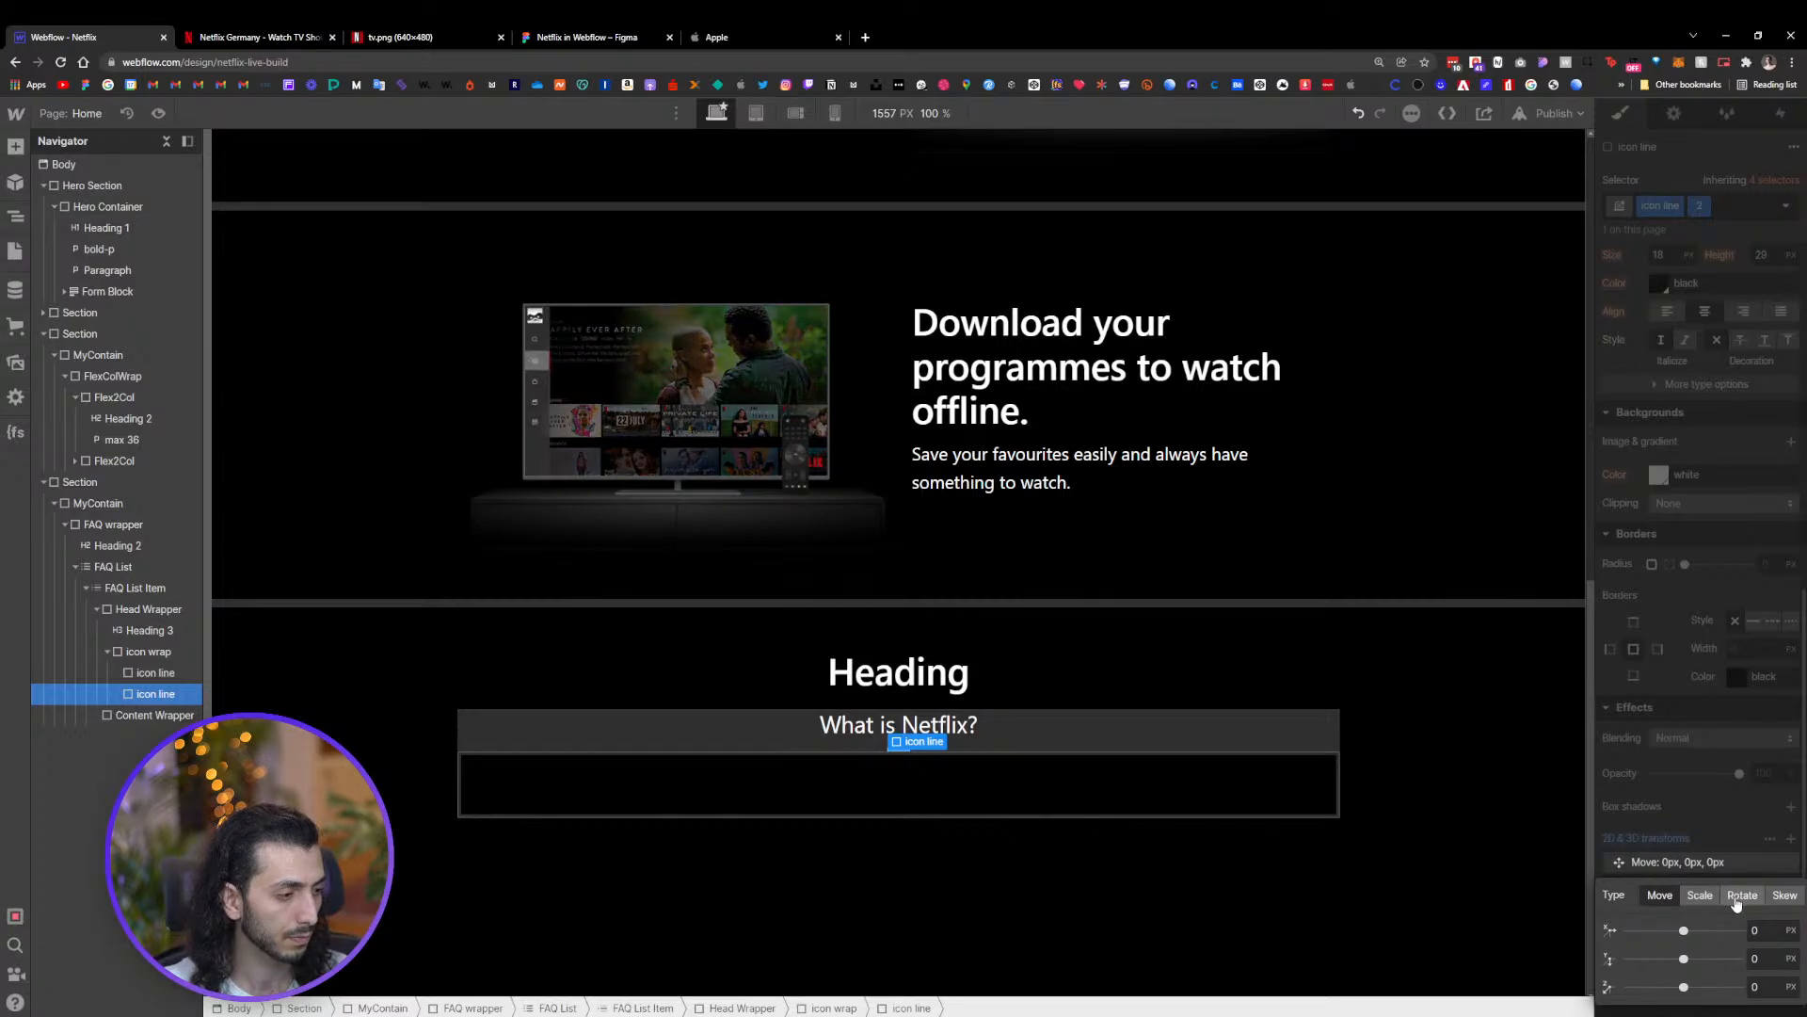
left_click(1739, 898)
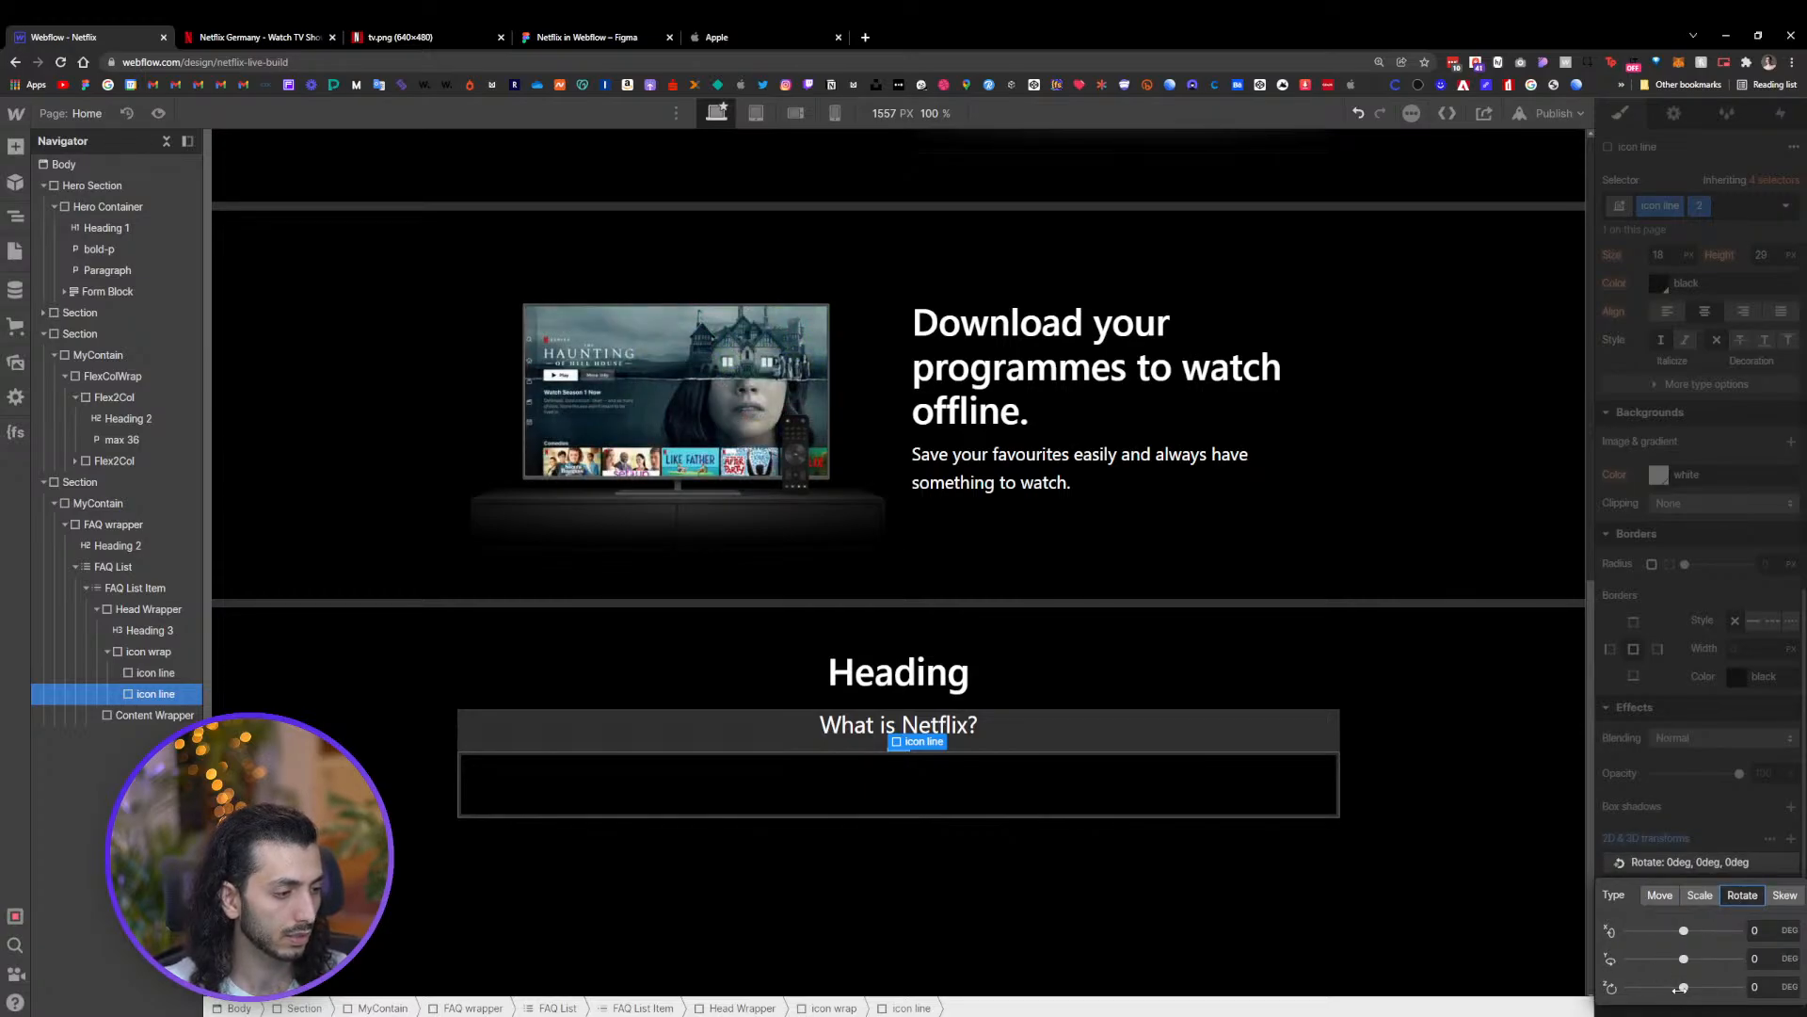
left_click_drag(1676, 987, 1712, 989)
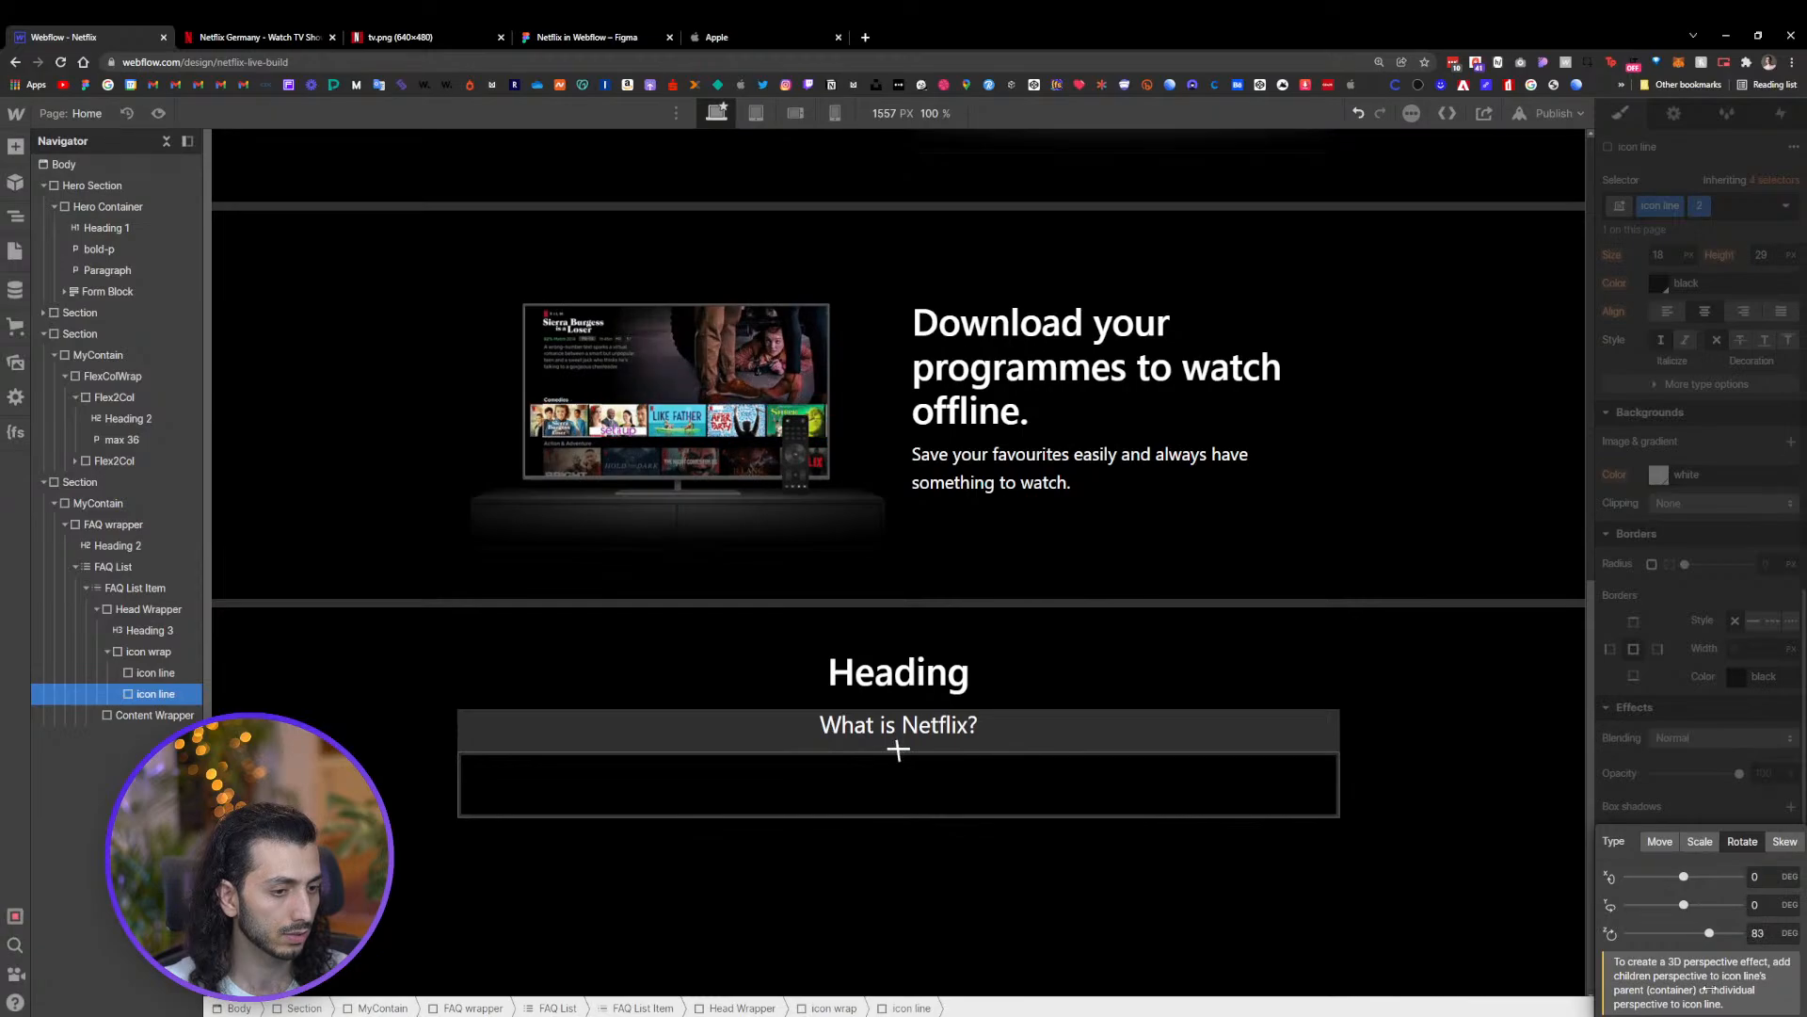
left_click(1759, 935)
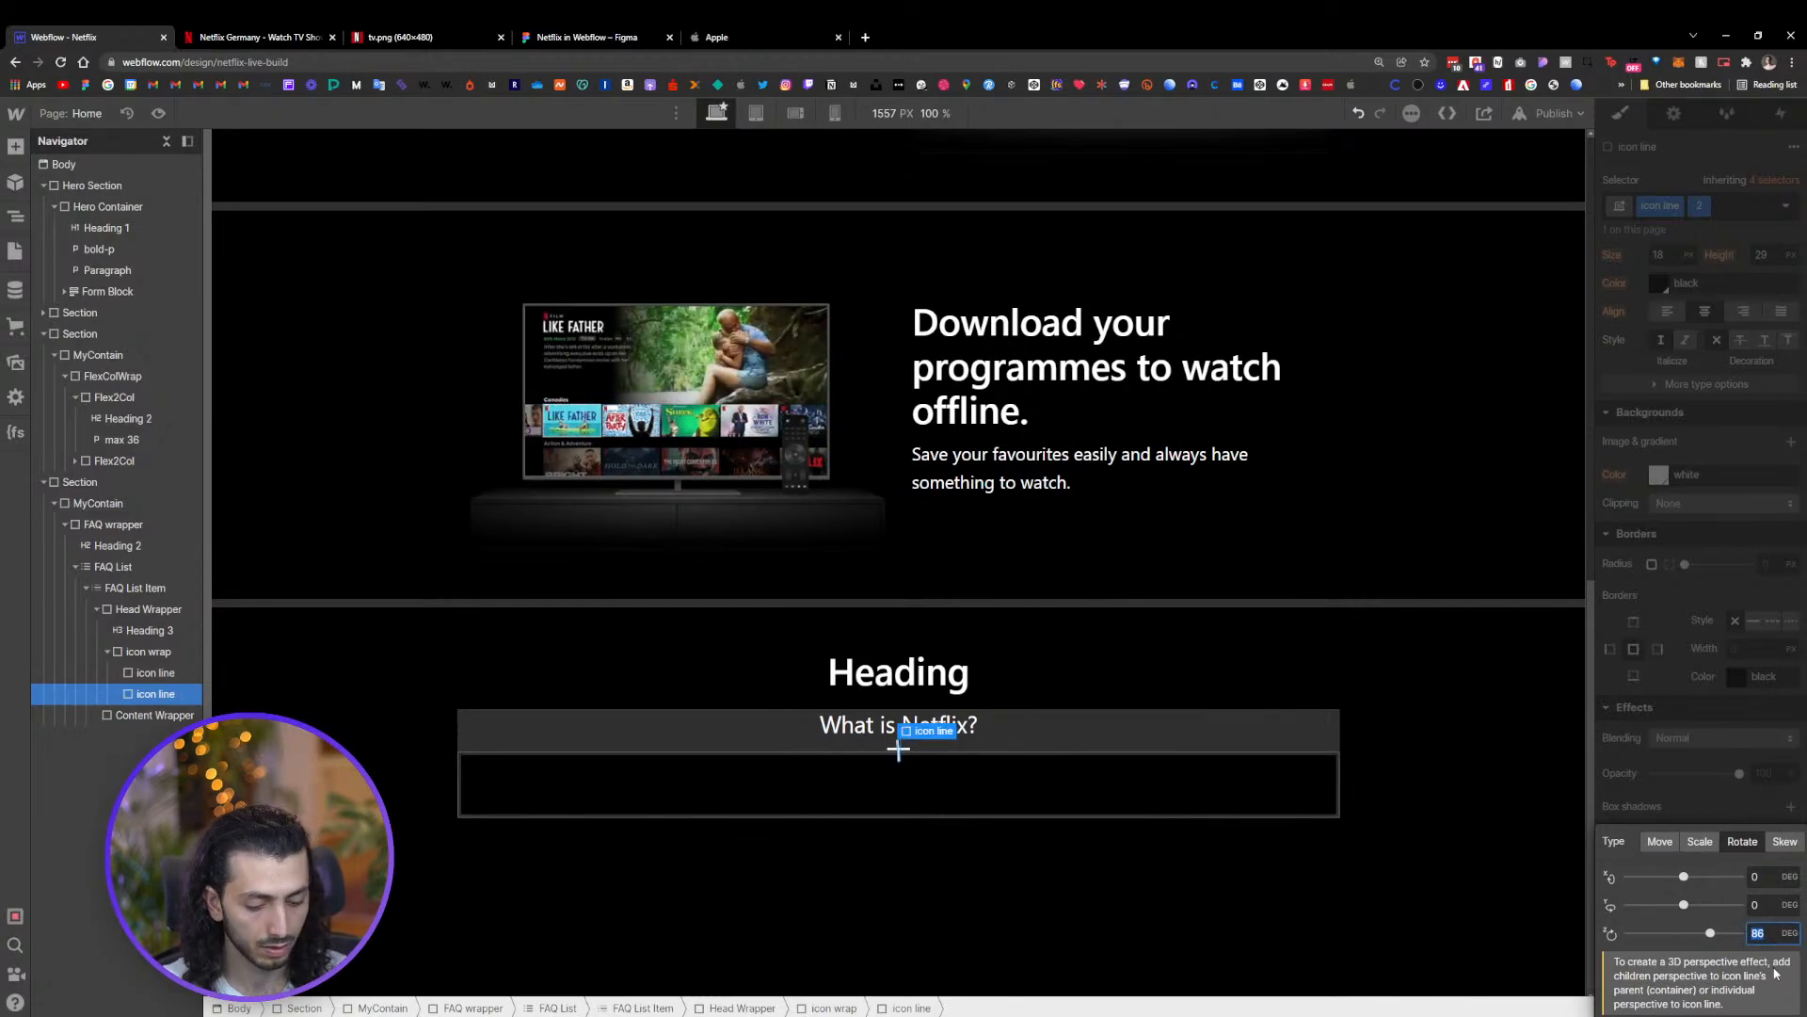
left_click(1739, 792)
Set a small negative top margin on the second icon line to overlap it with the first line
scroll(1749, 538, "up", 5)
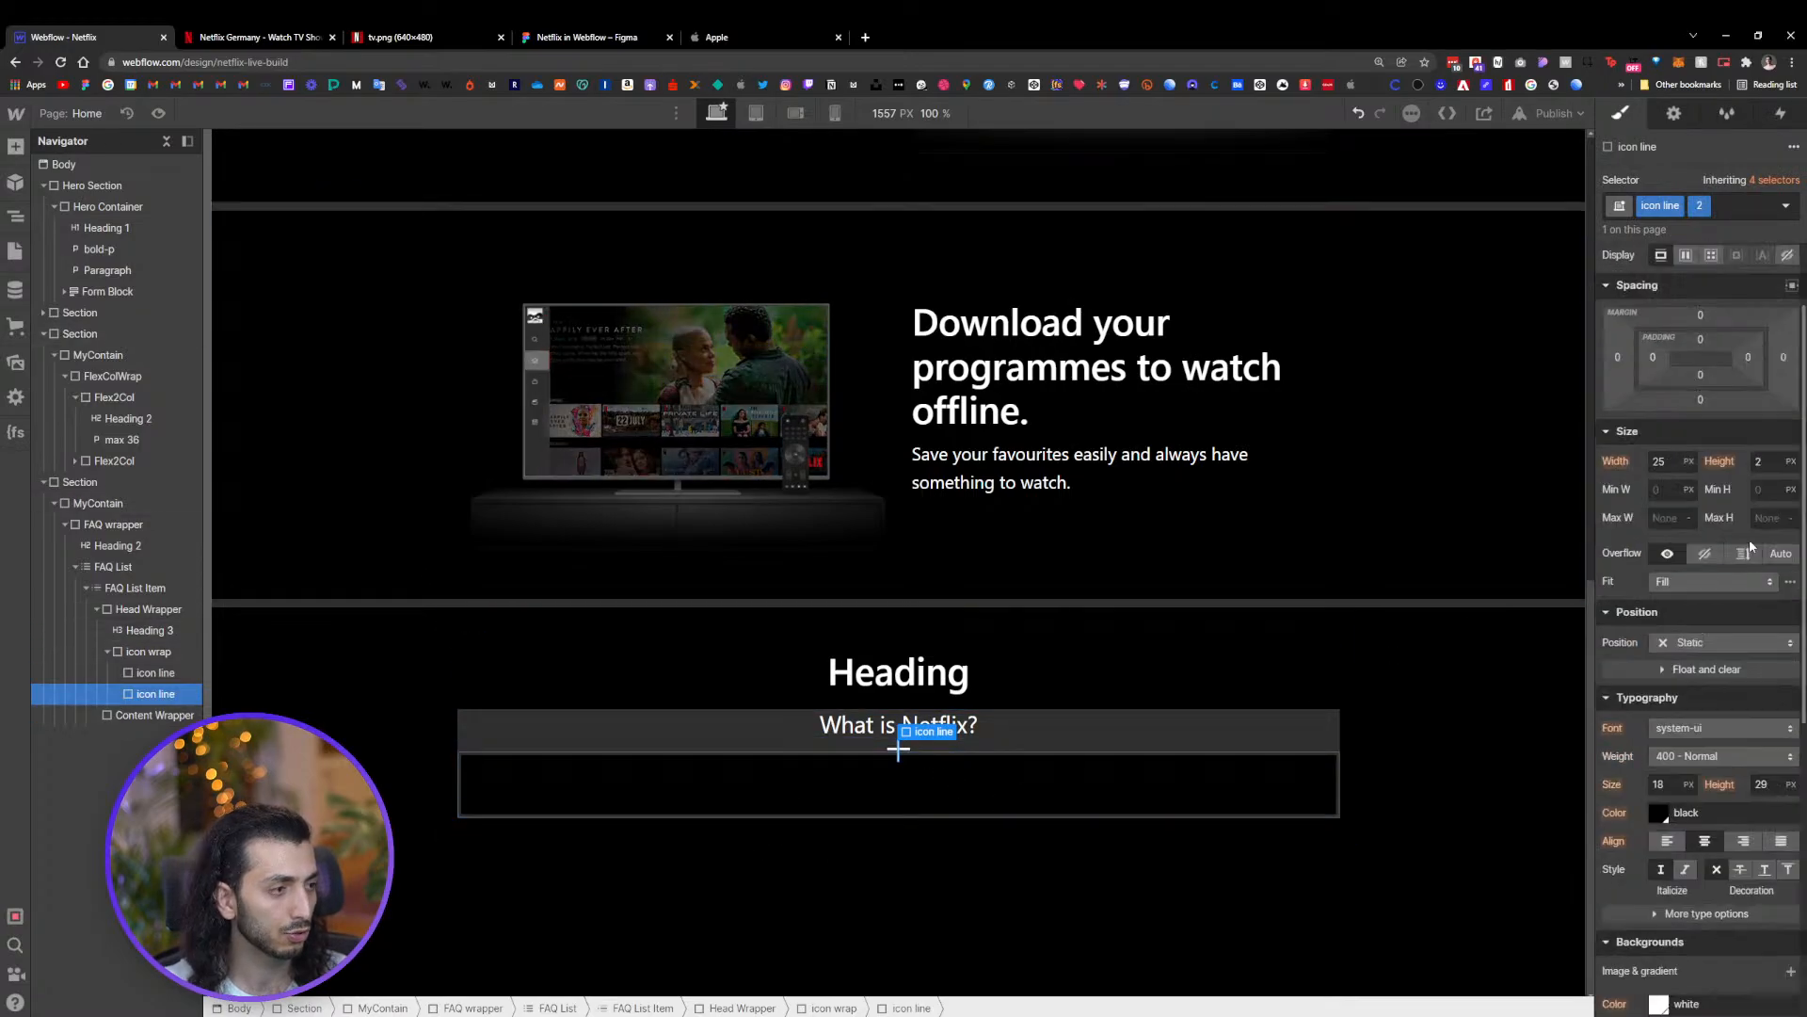
scroll(1749, 539, "up", 2)
left_click_drag(1715, 516, 1700, 517)
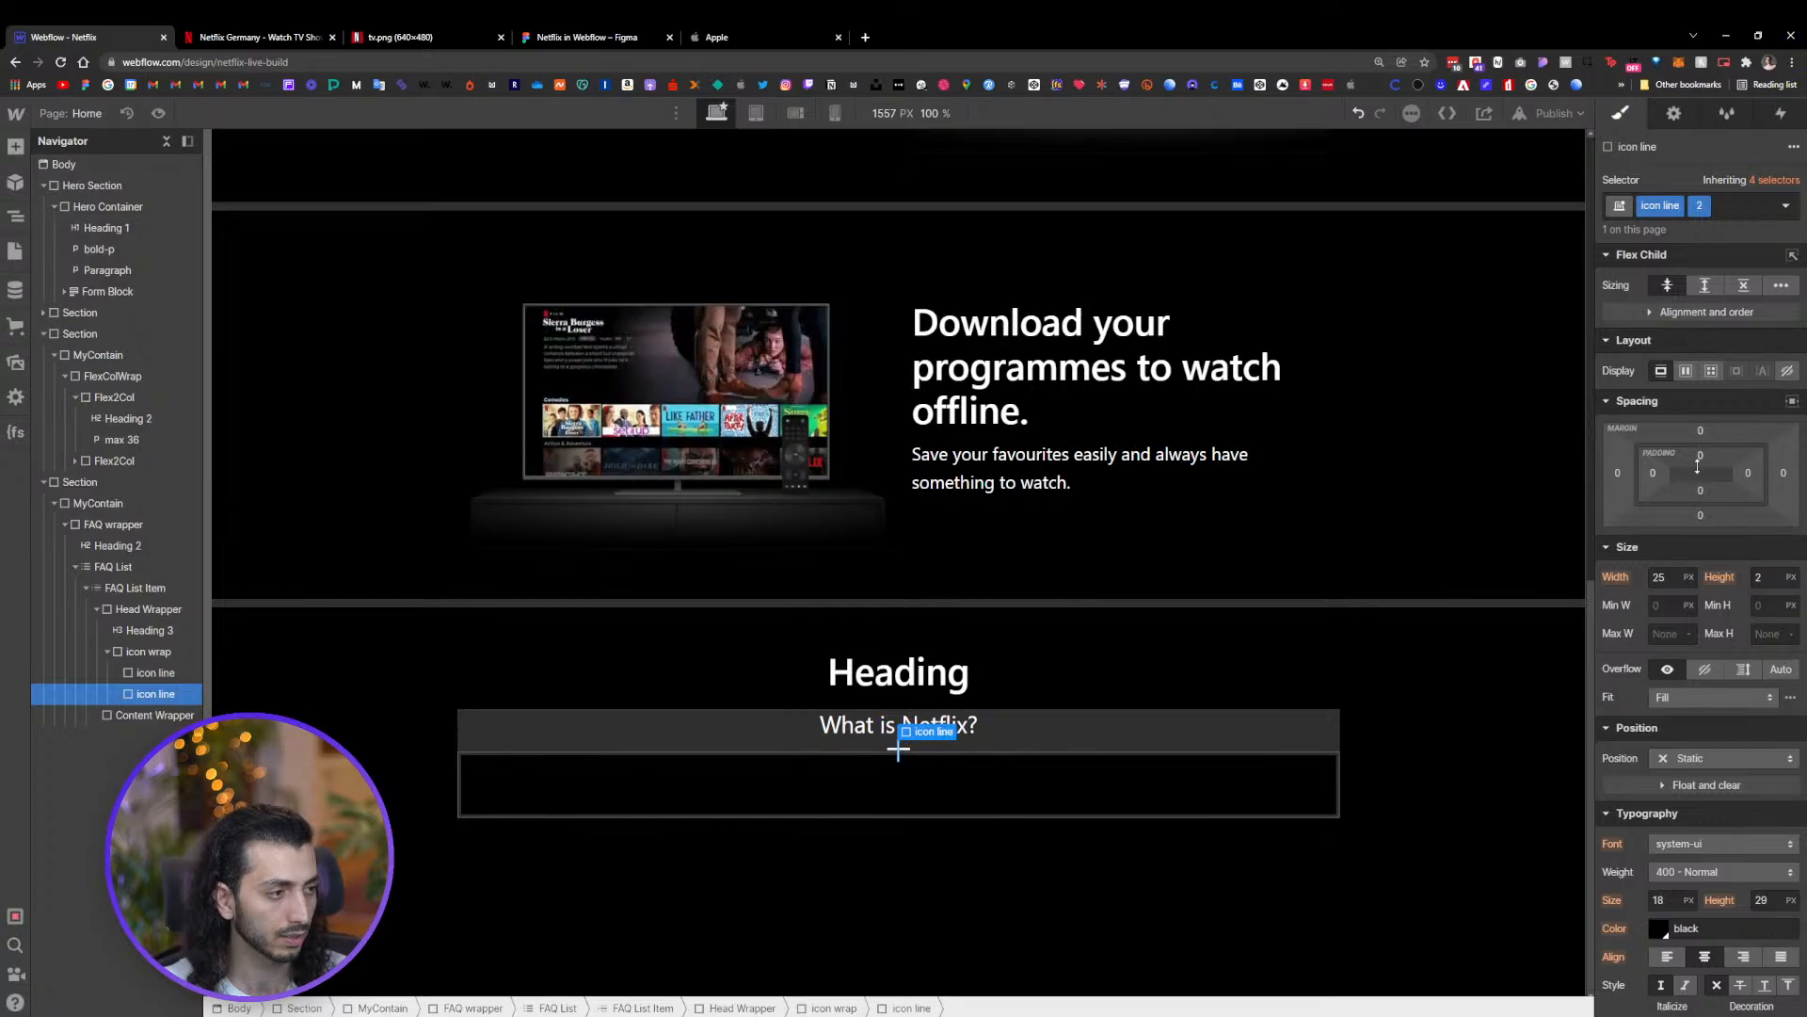
left_click_drag(1711, 430, 1712, 432)
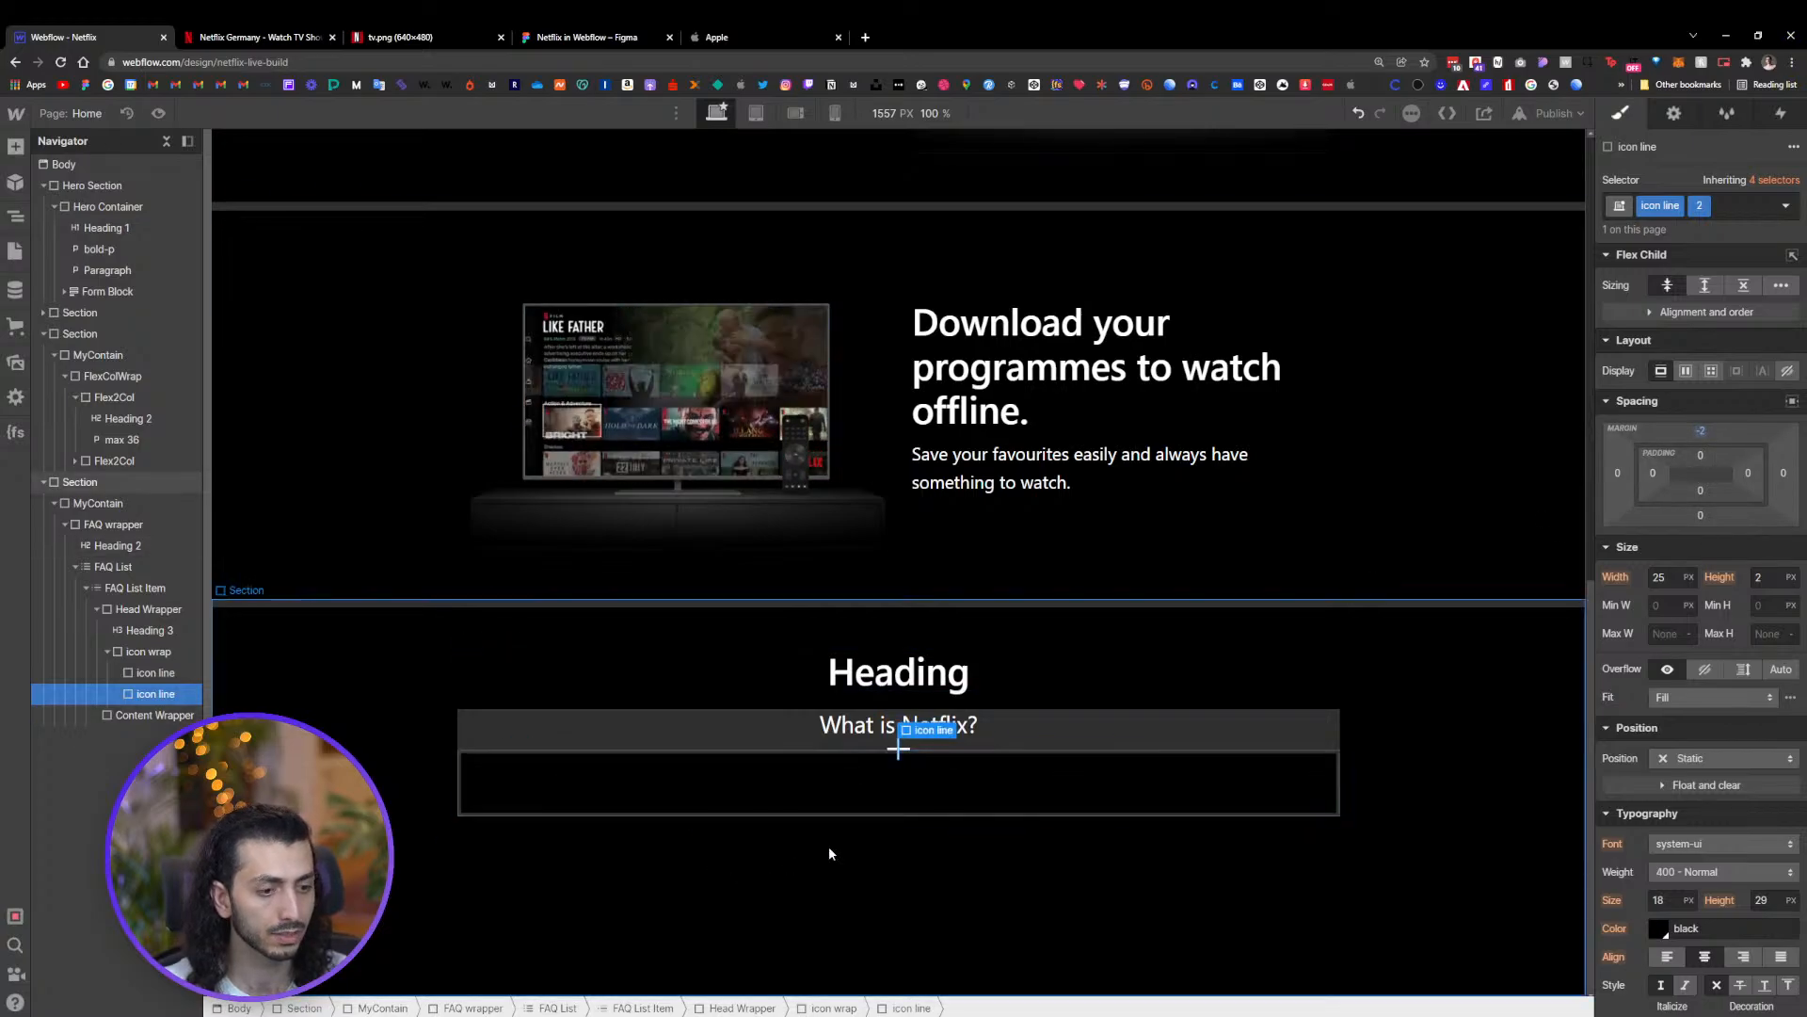
left_click(896, 806)
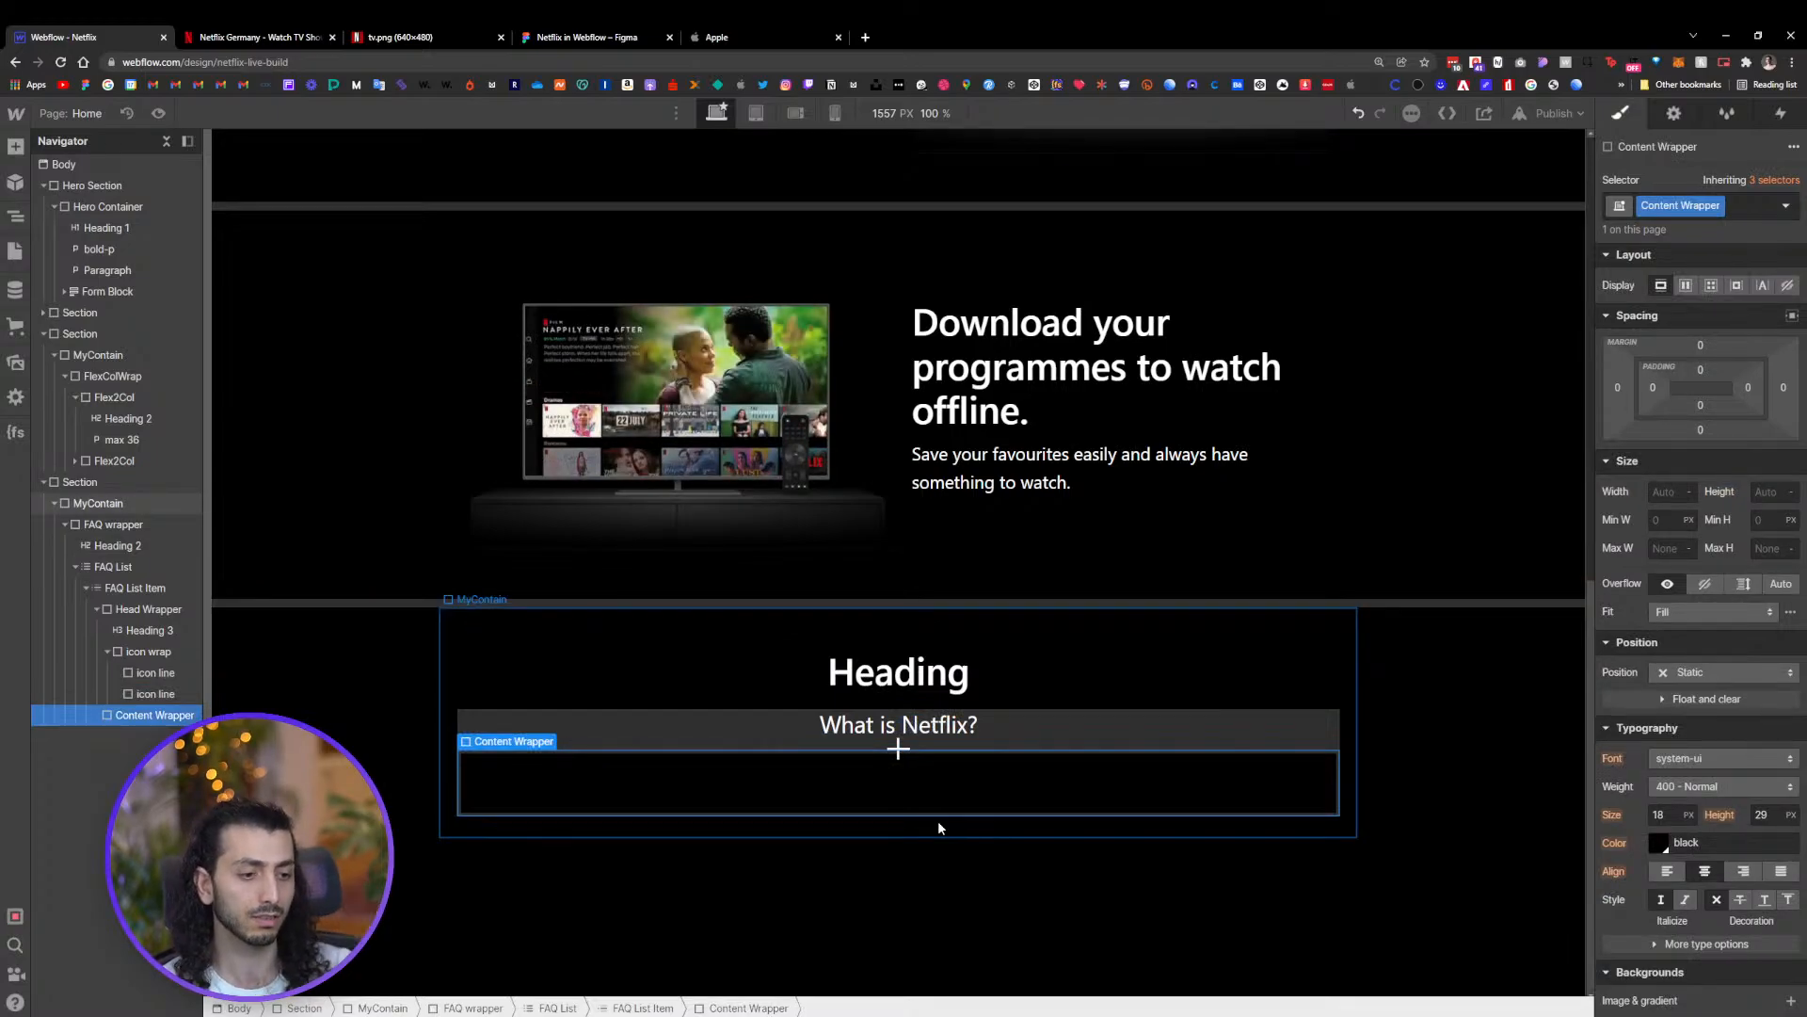
left_click(898, 752)
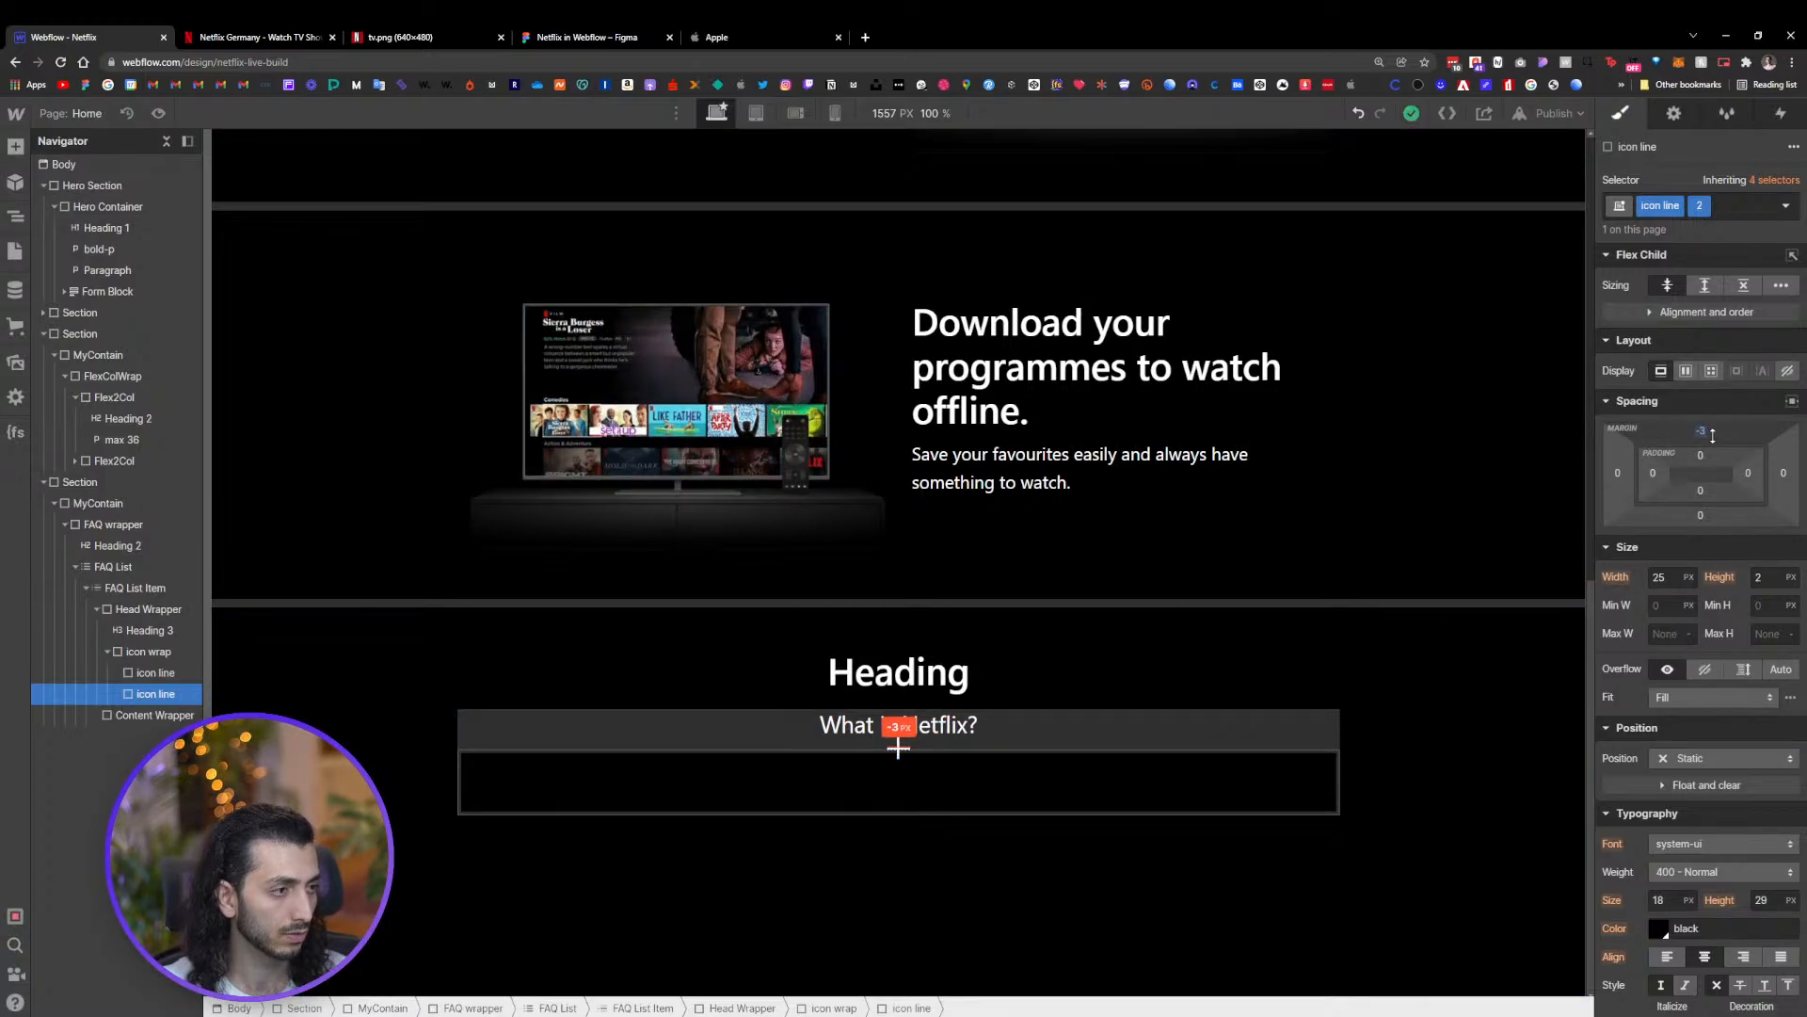
left_click_drag(1713, 434, 1713, 432)
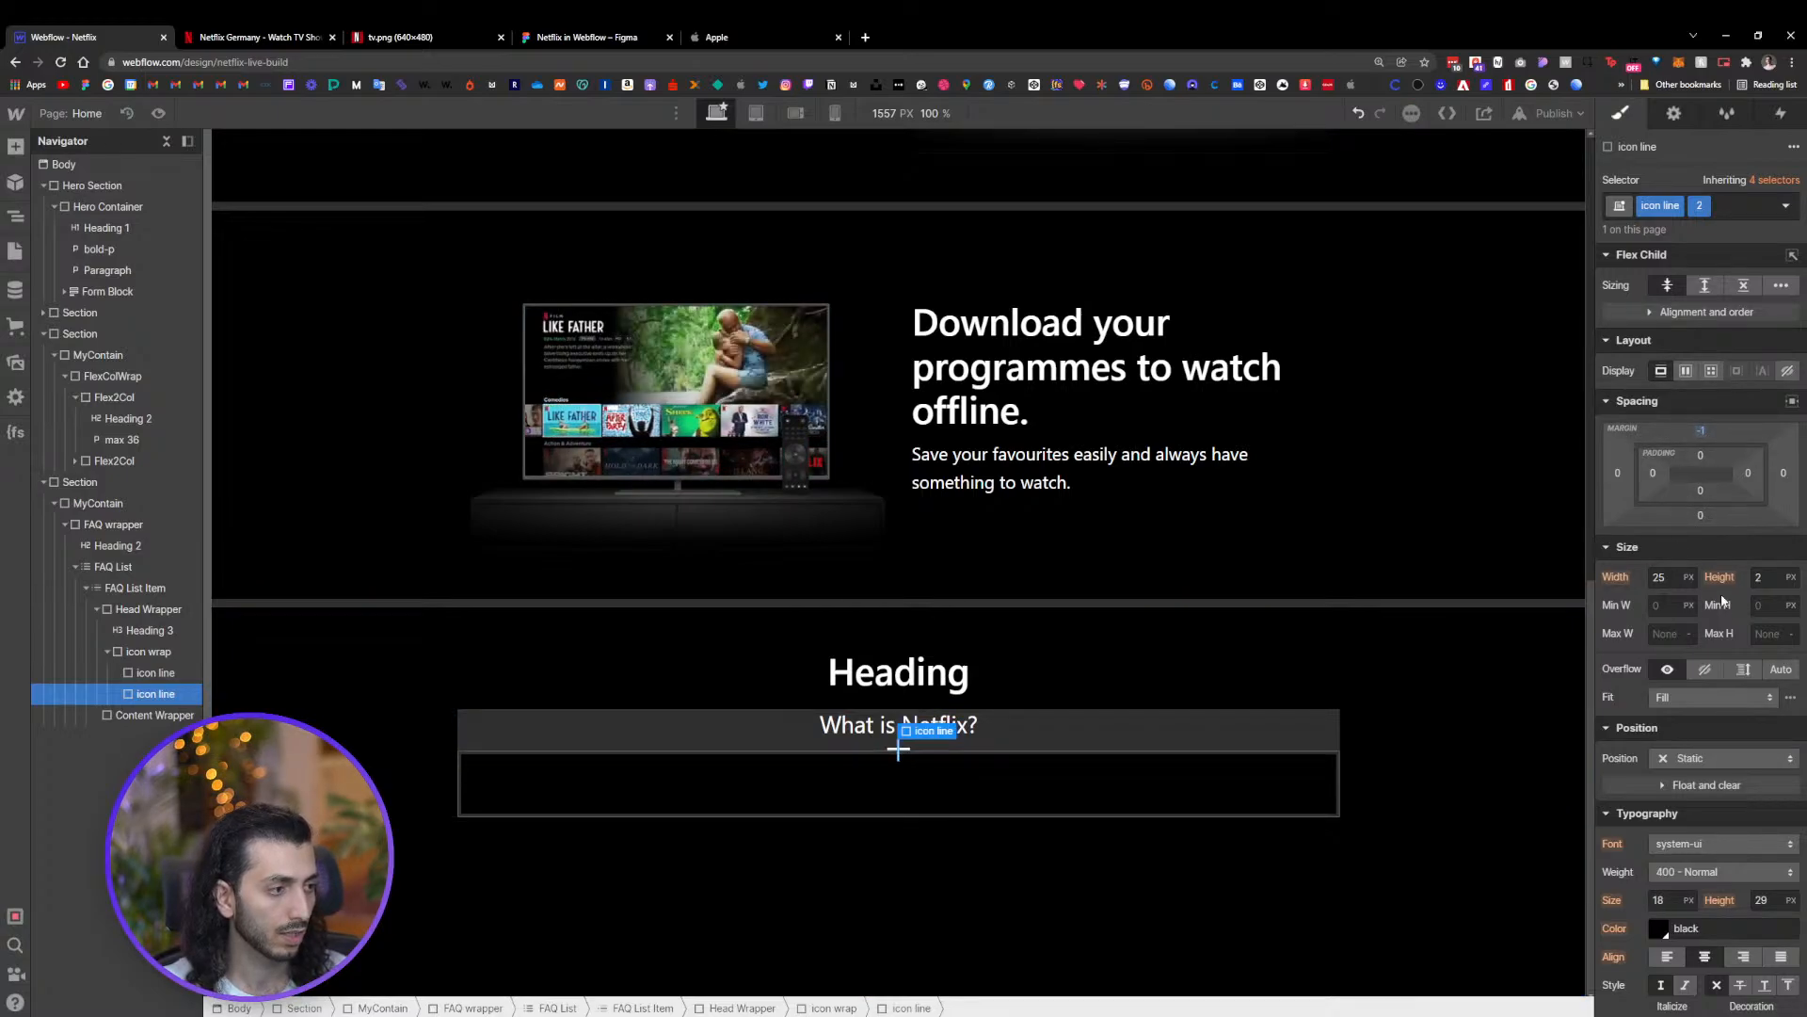
left_click(899, 751)
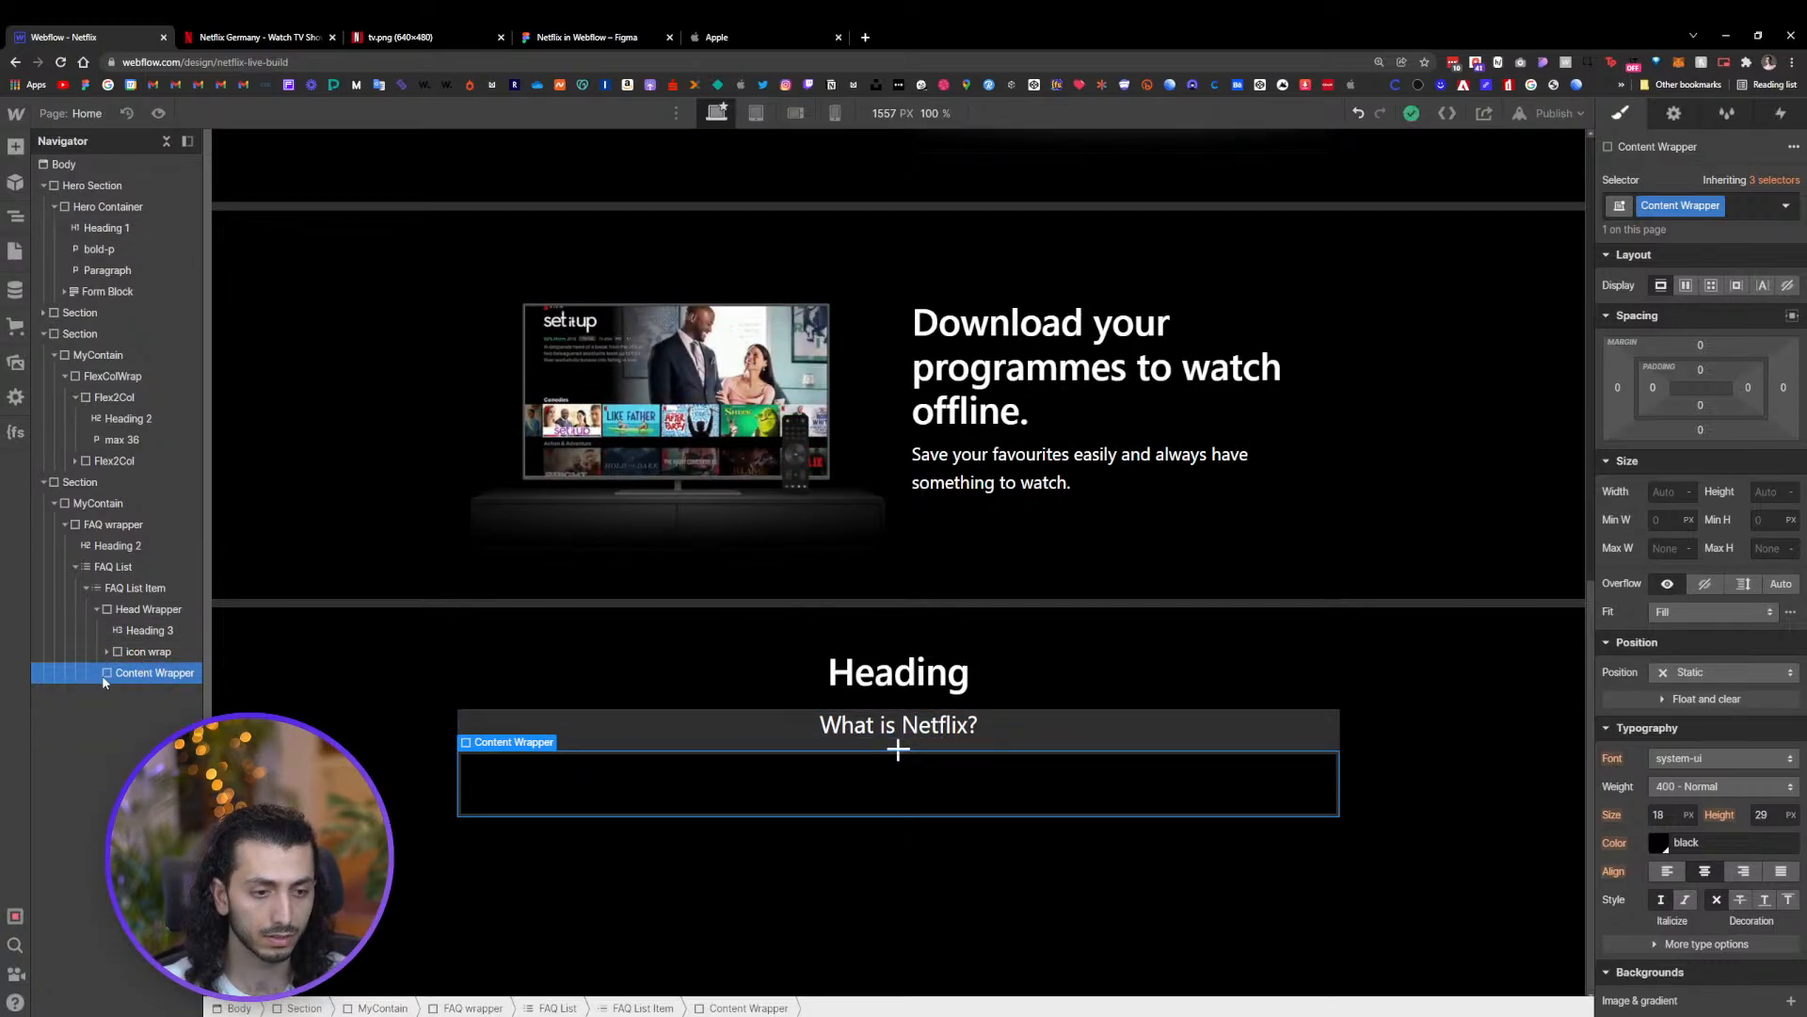
Set the icon wrap's size to 40 px wide and 30 px high
left_click(152, 654)
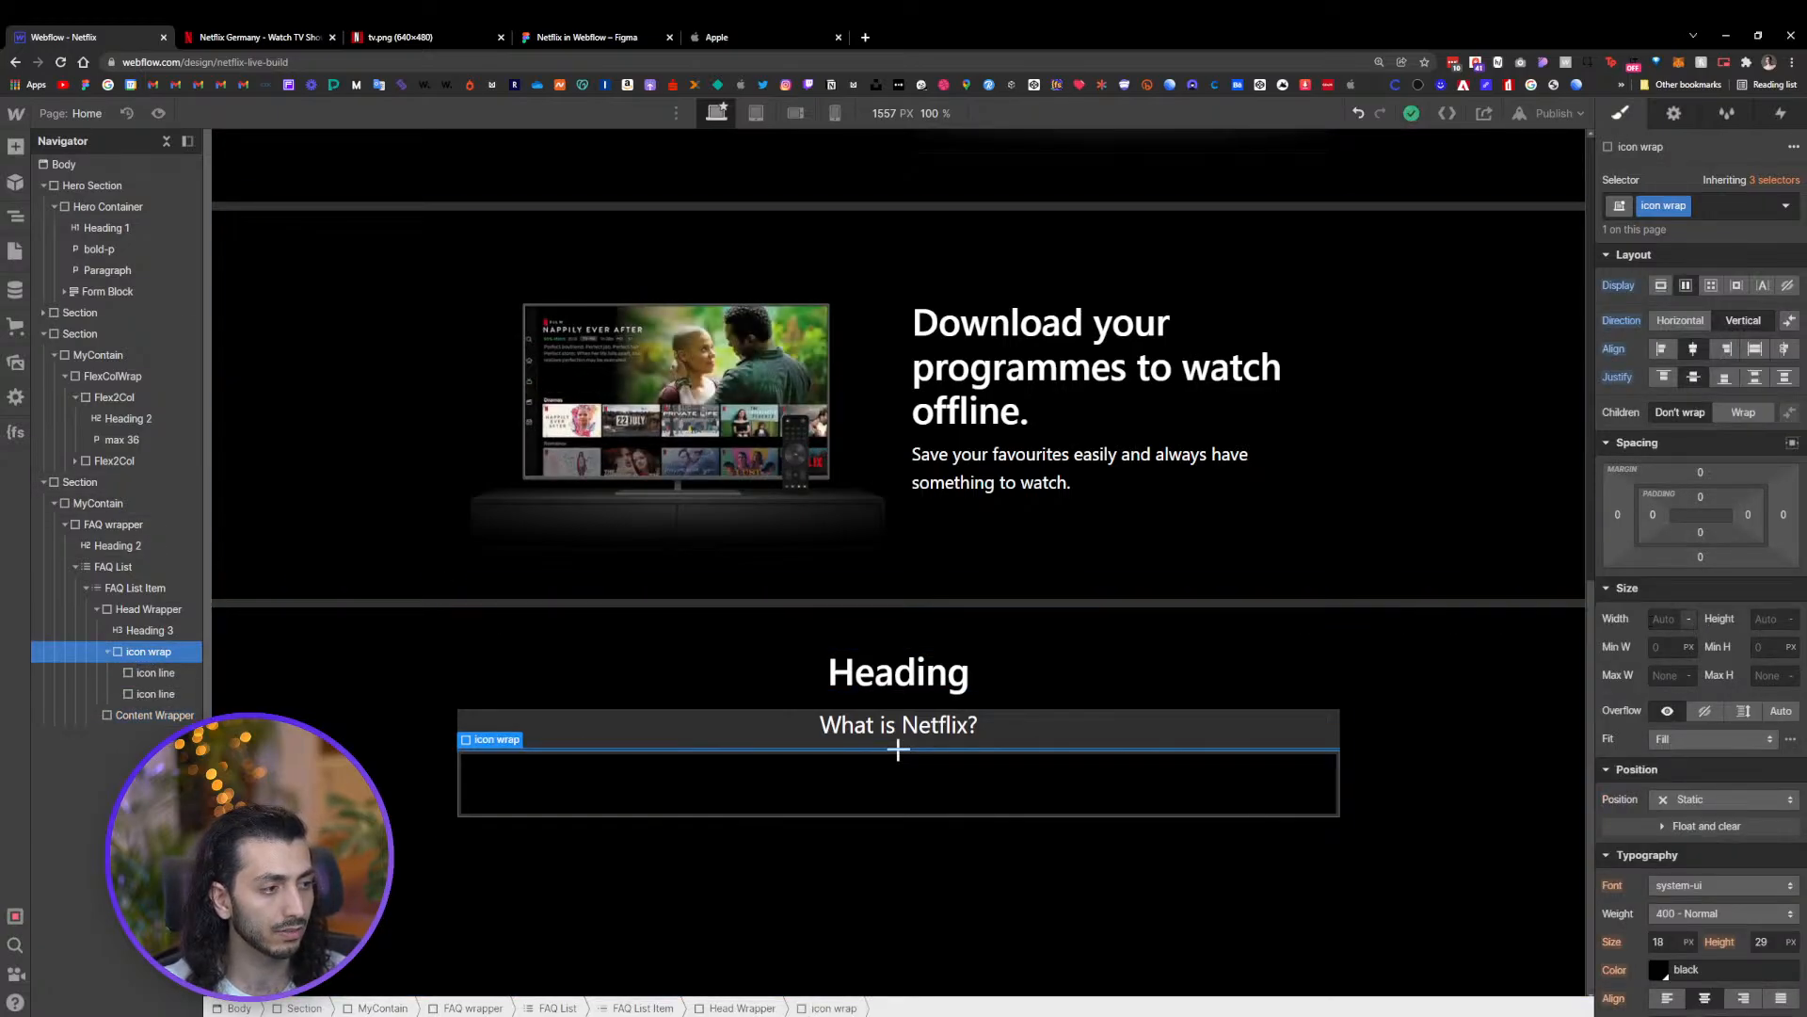
left_click(1668, 619)
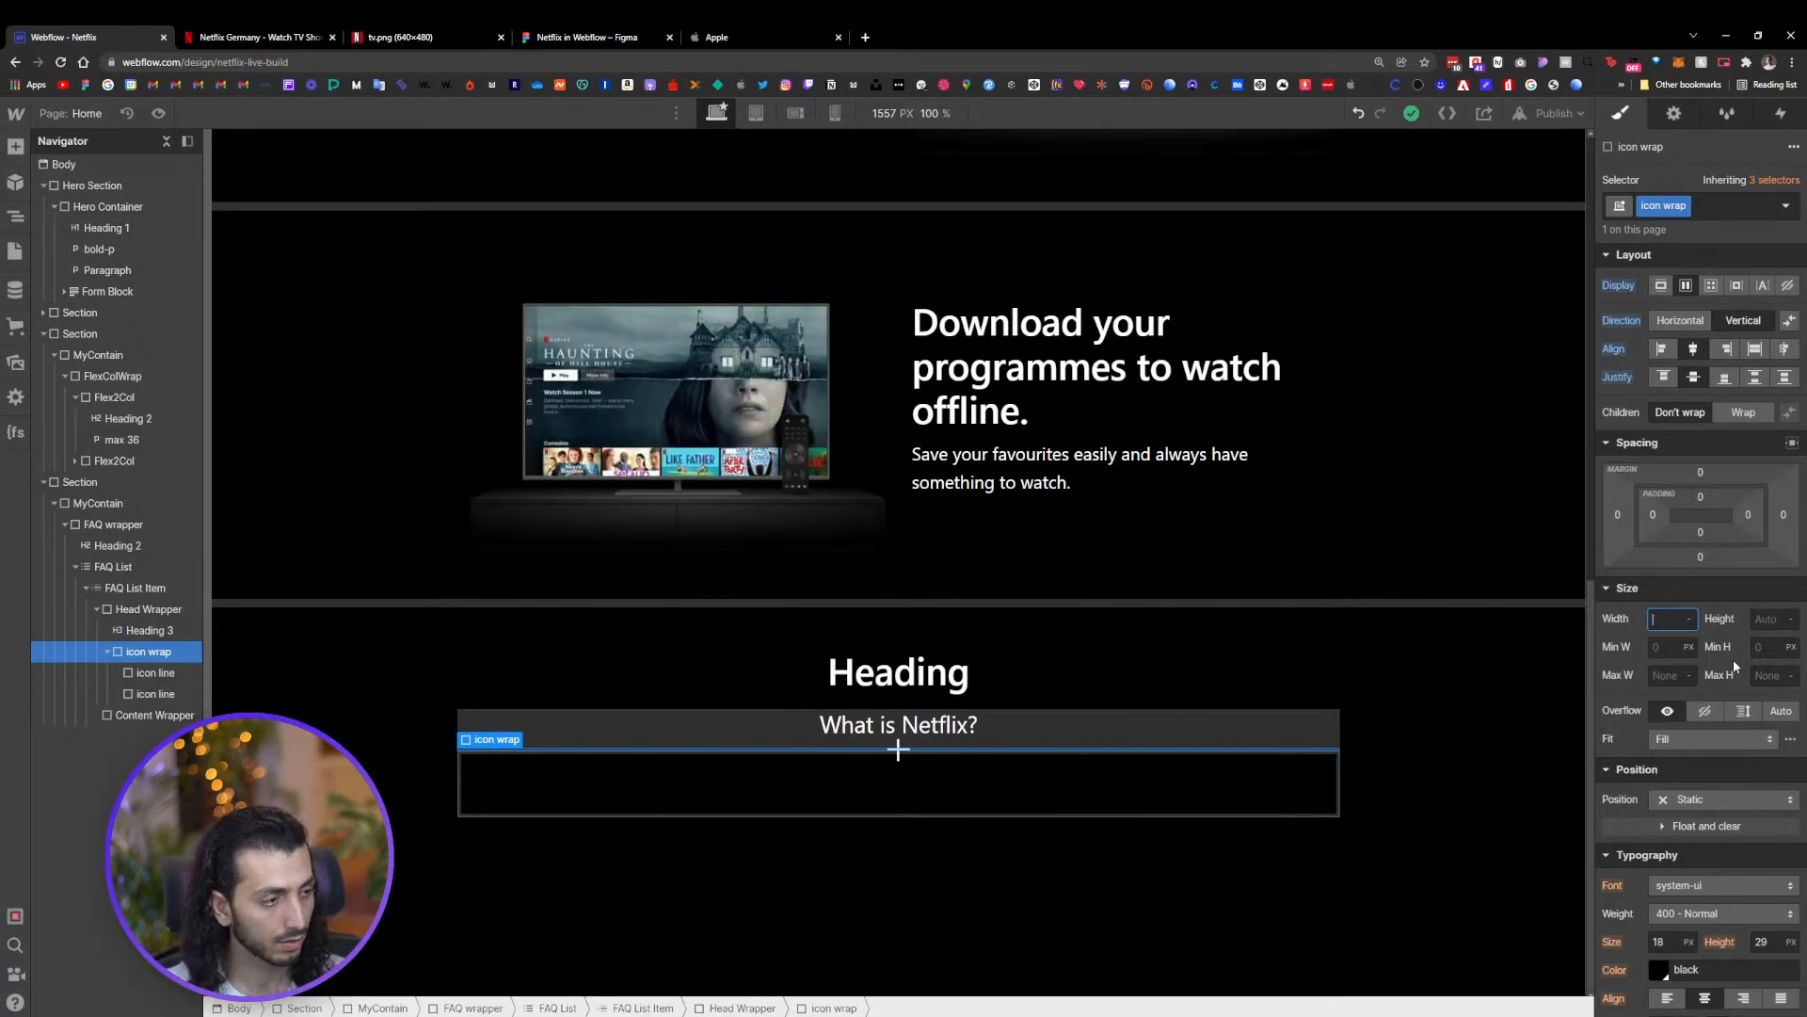
type("30")
key("Tab")
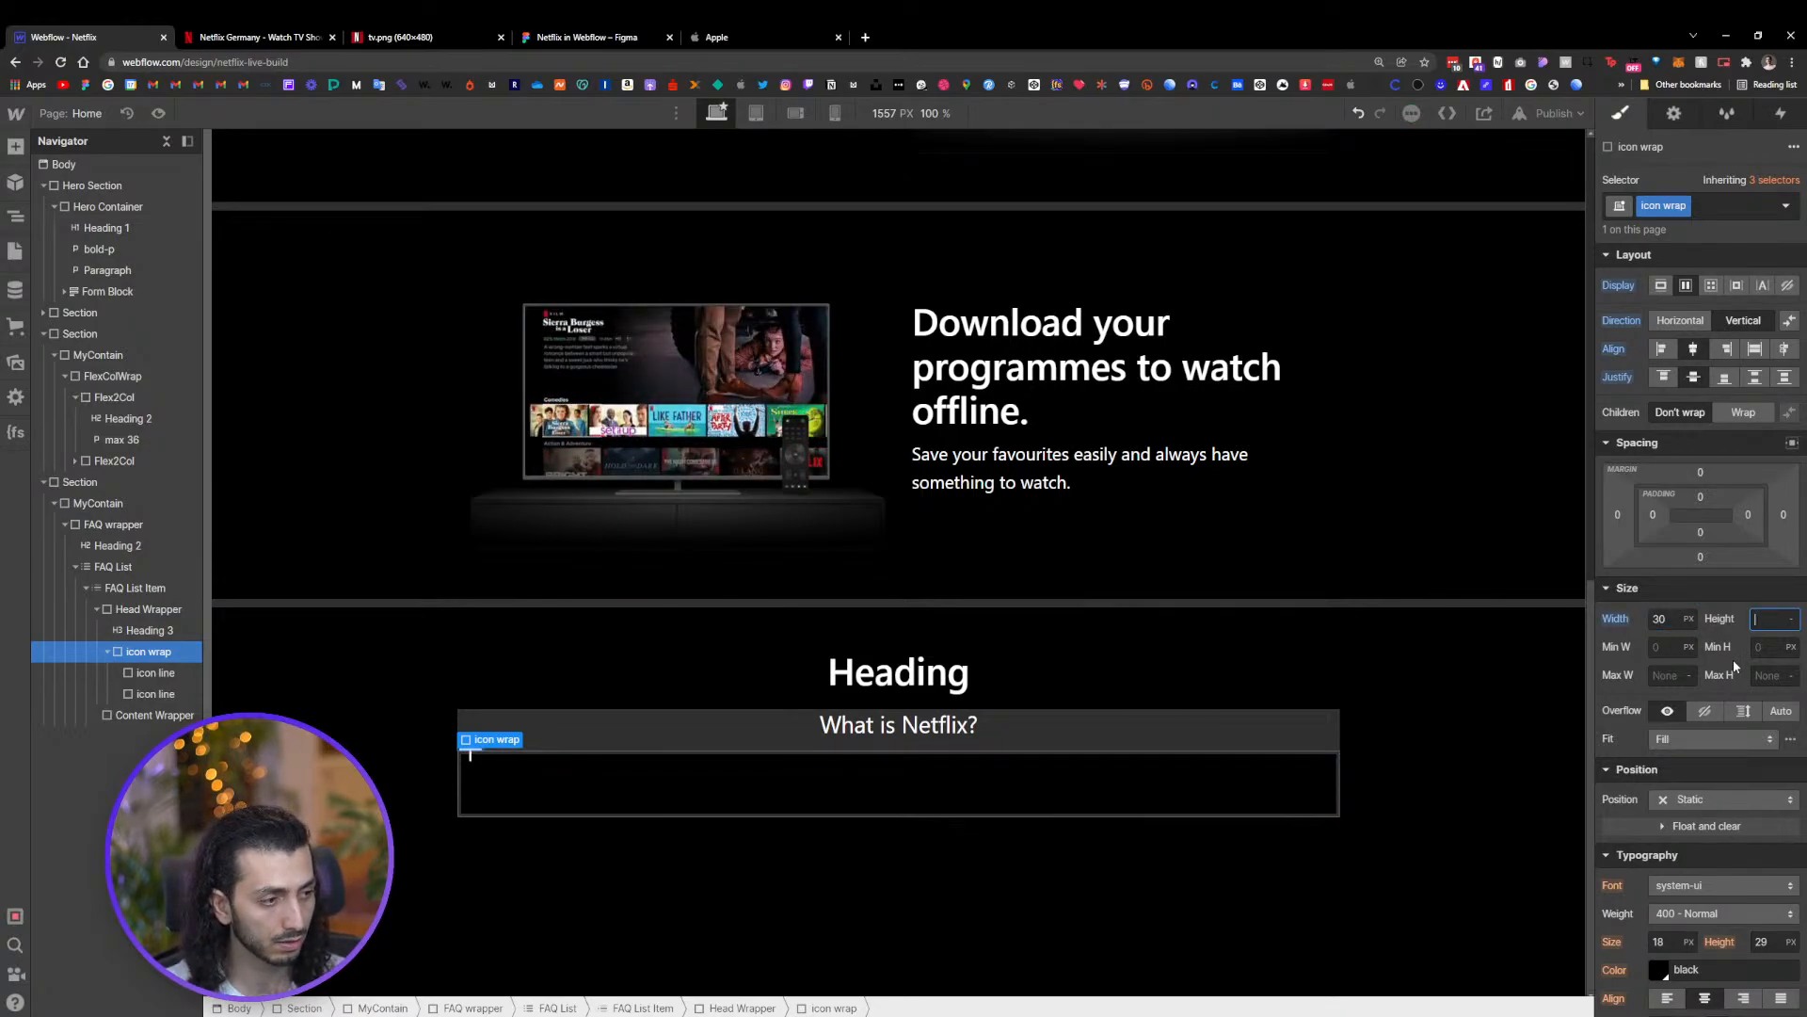
type("30")
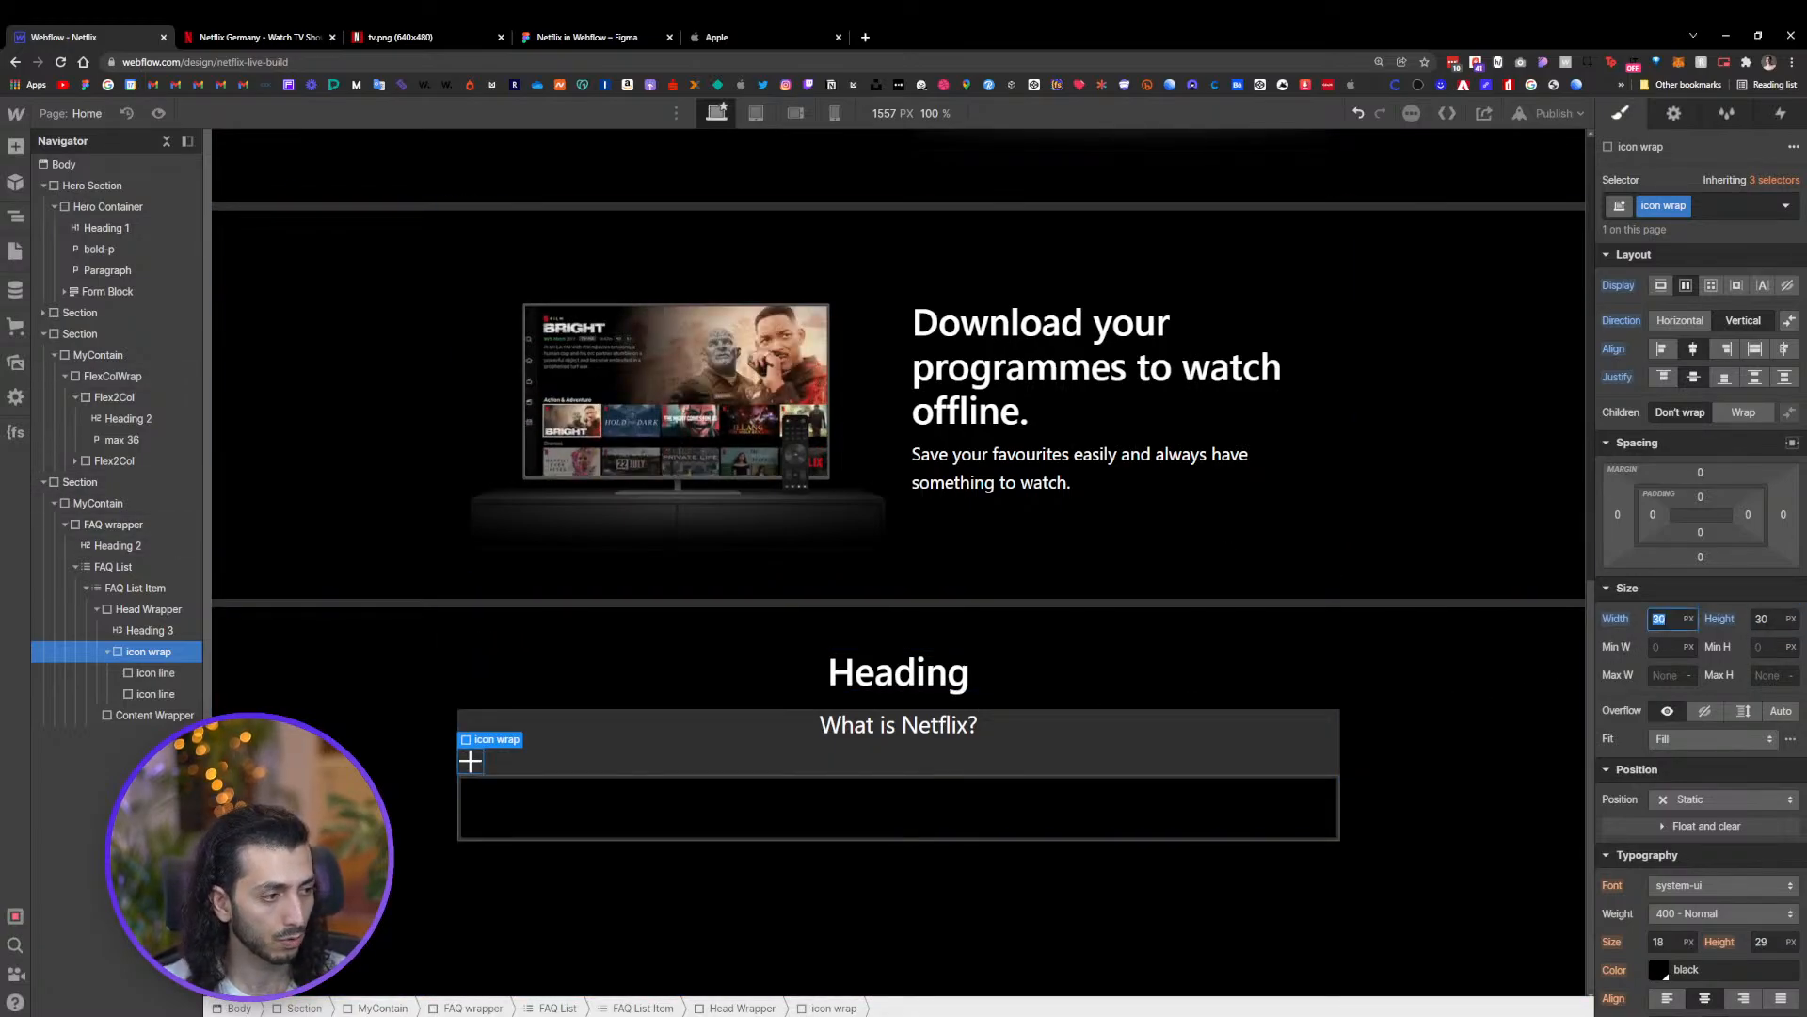
type("40")
key("Tab")
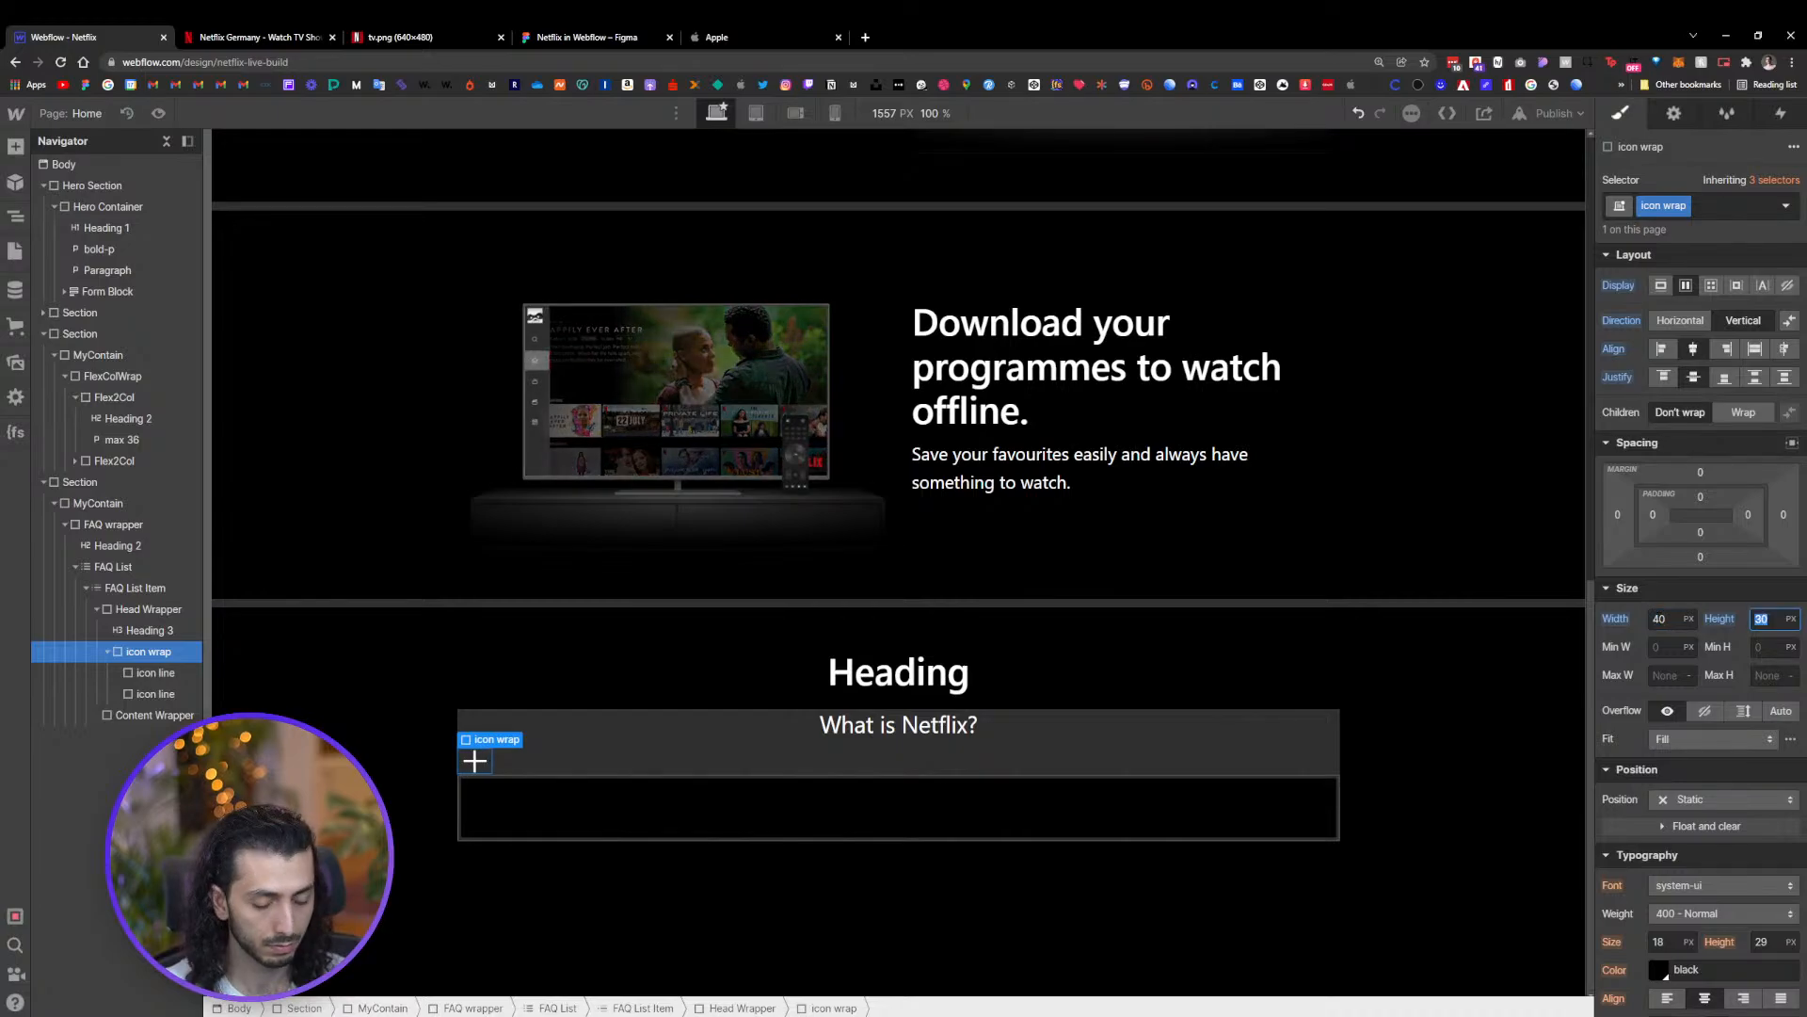
type("40")
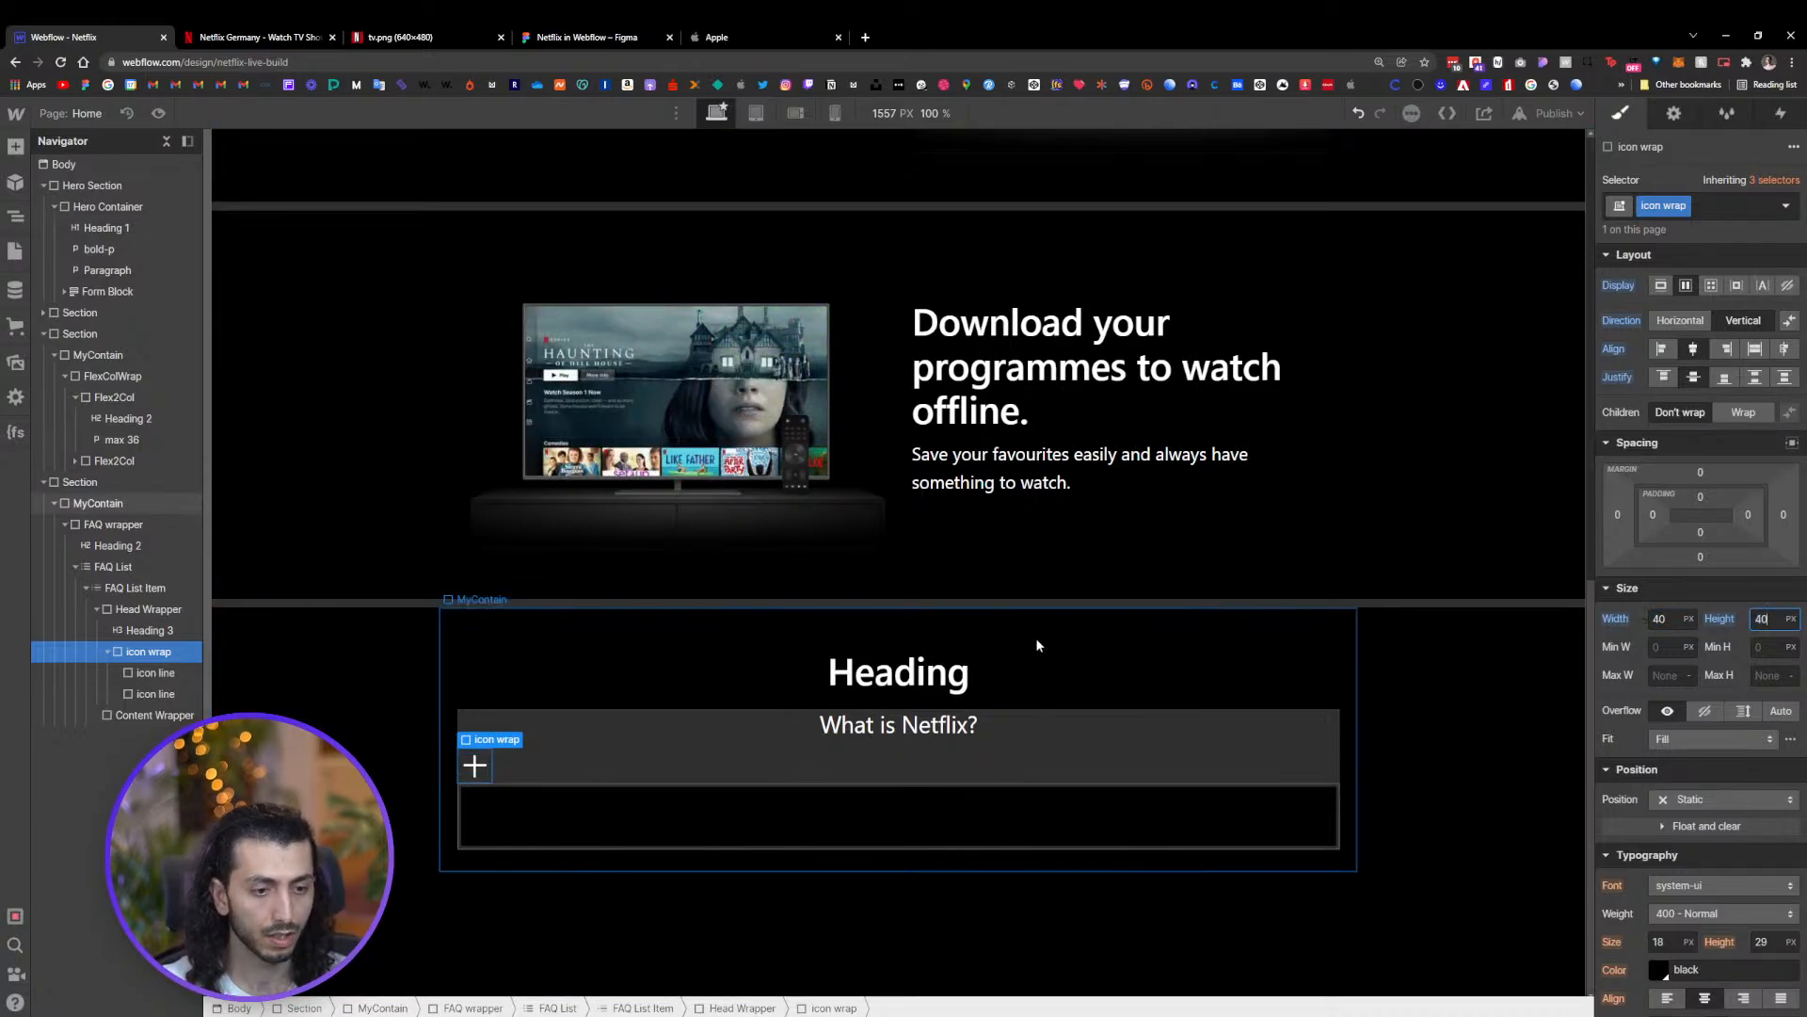
Set the icon wrap's height to 40 px
left_click(664, 737)
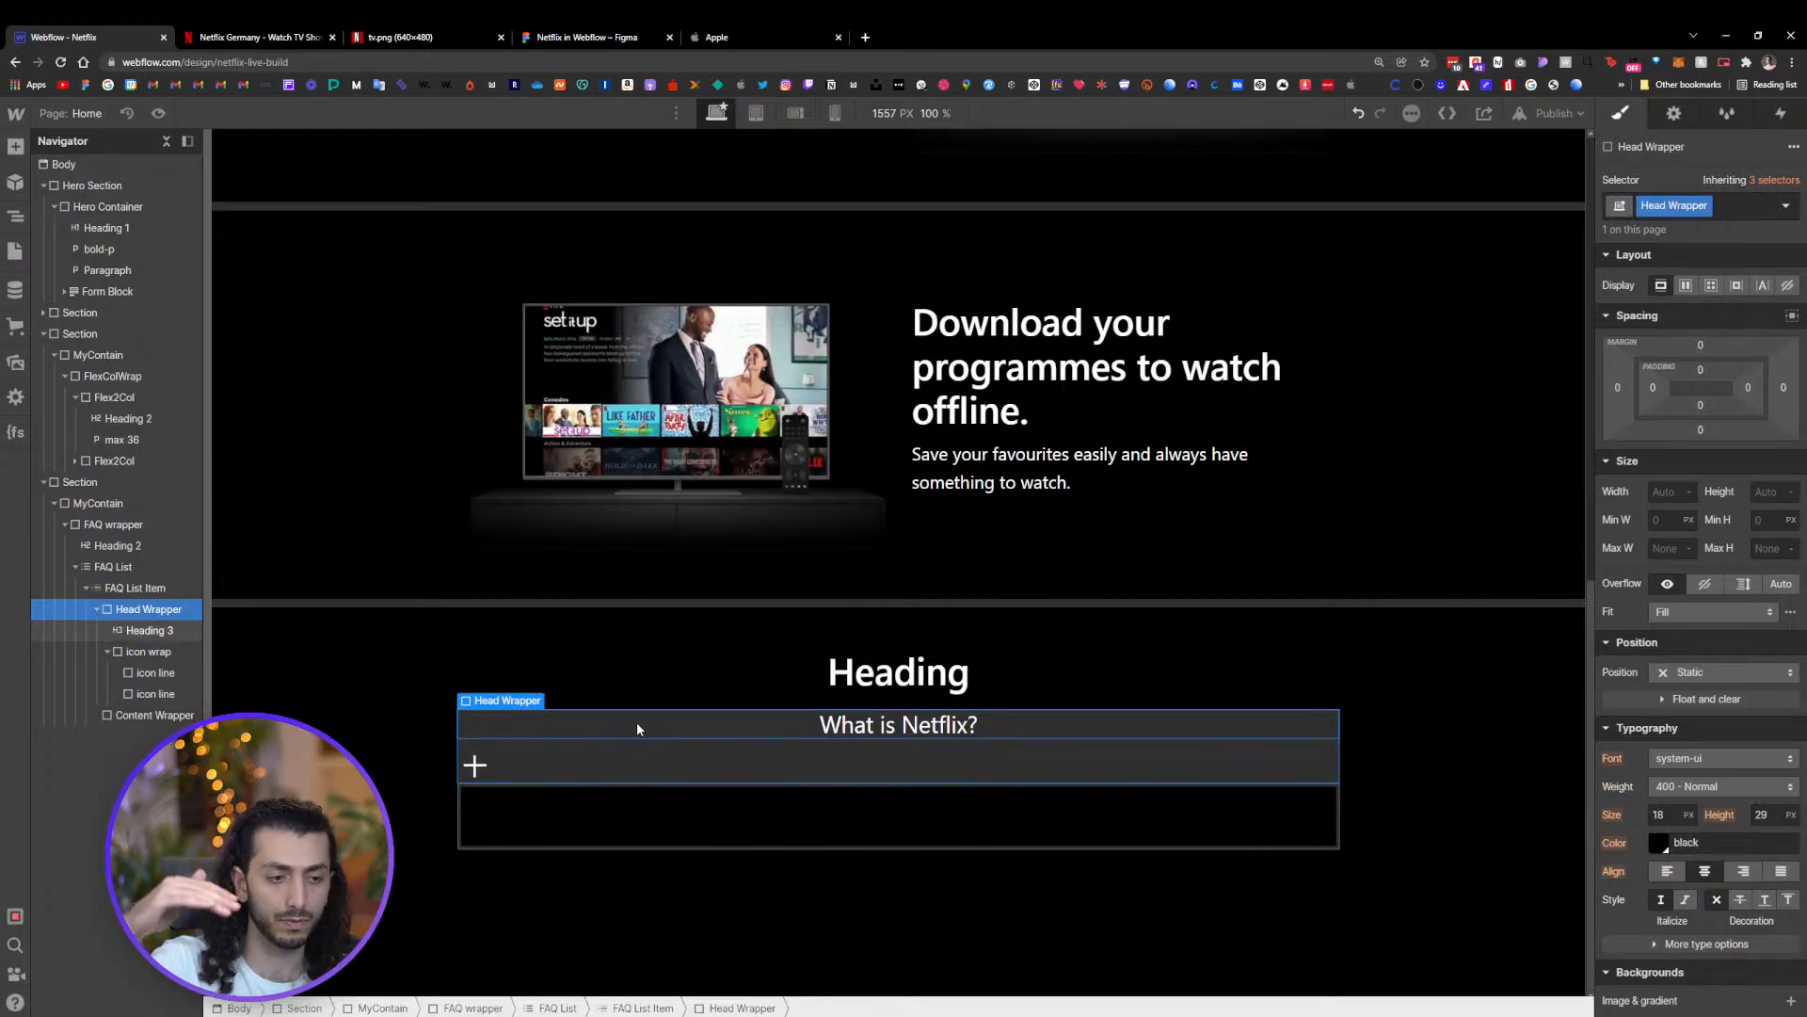
Make the head wrapper a horizontal flex row with items centred vertically and justified with space between
left_click(637, 721)
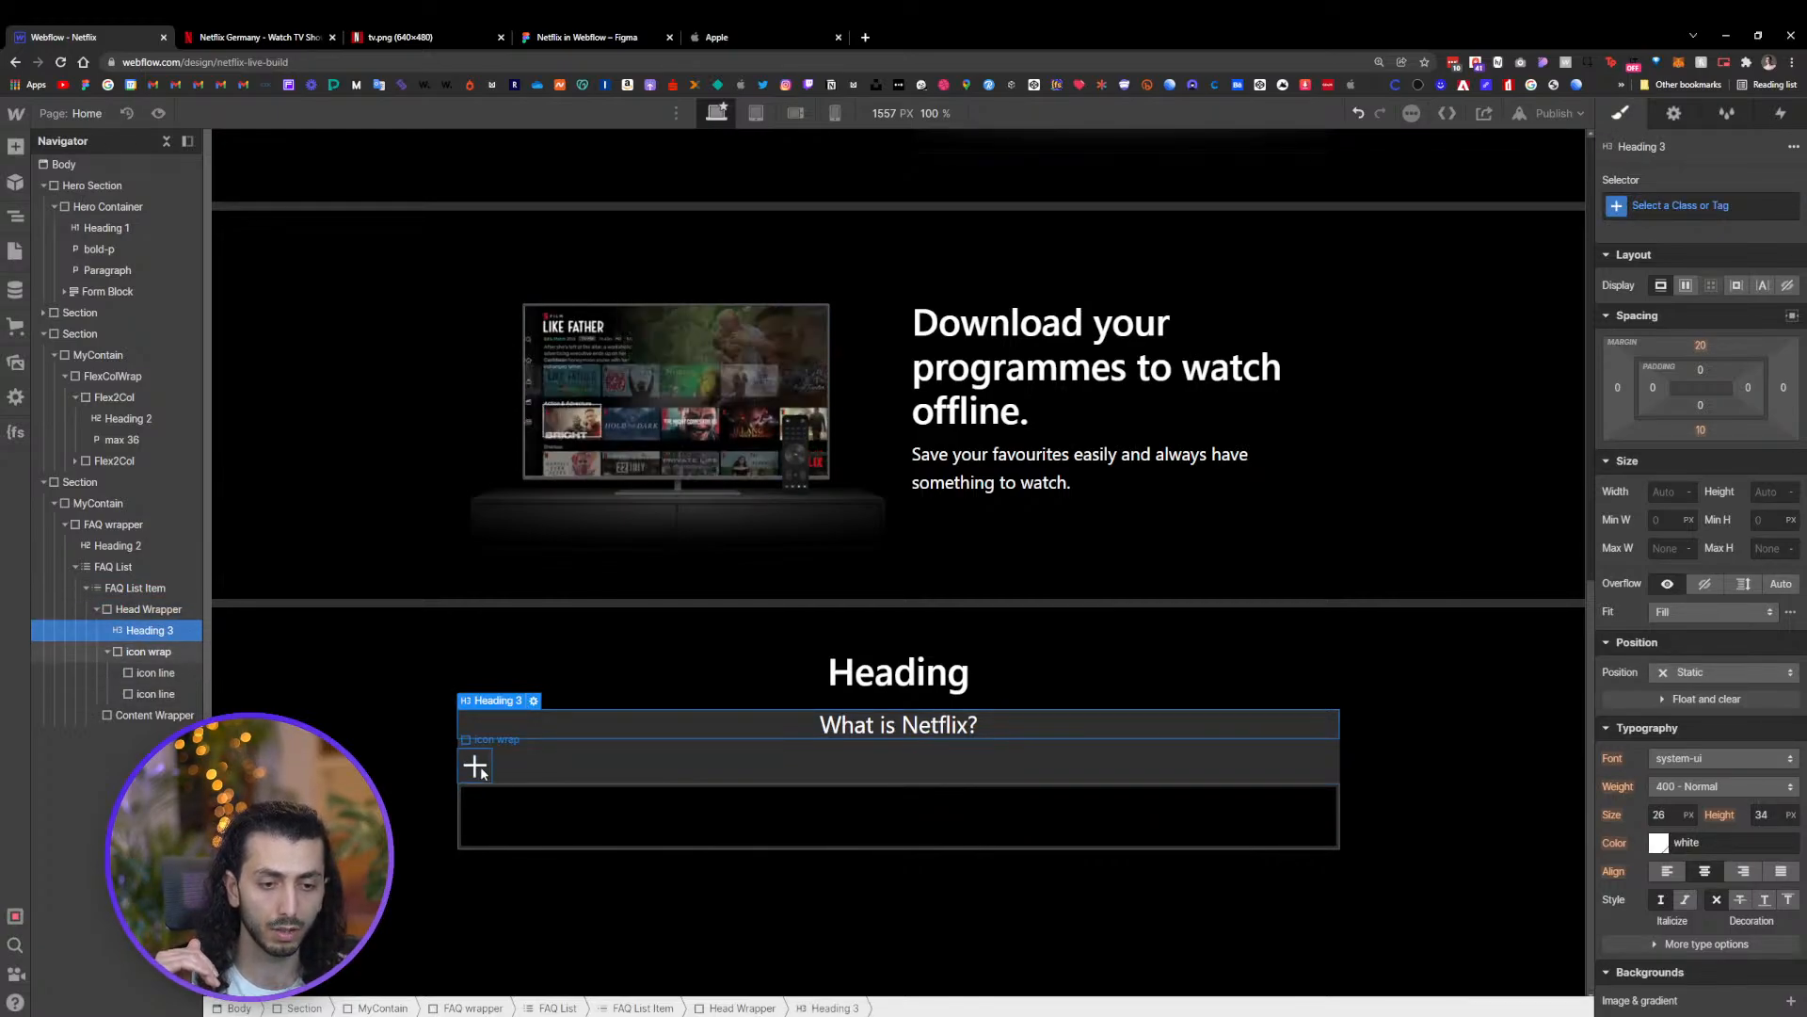
left_click(164, 612)
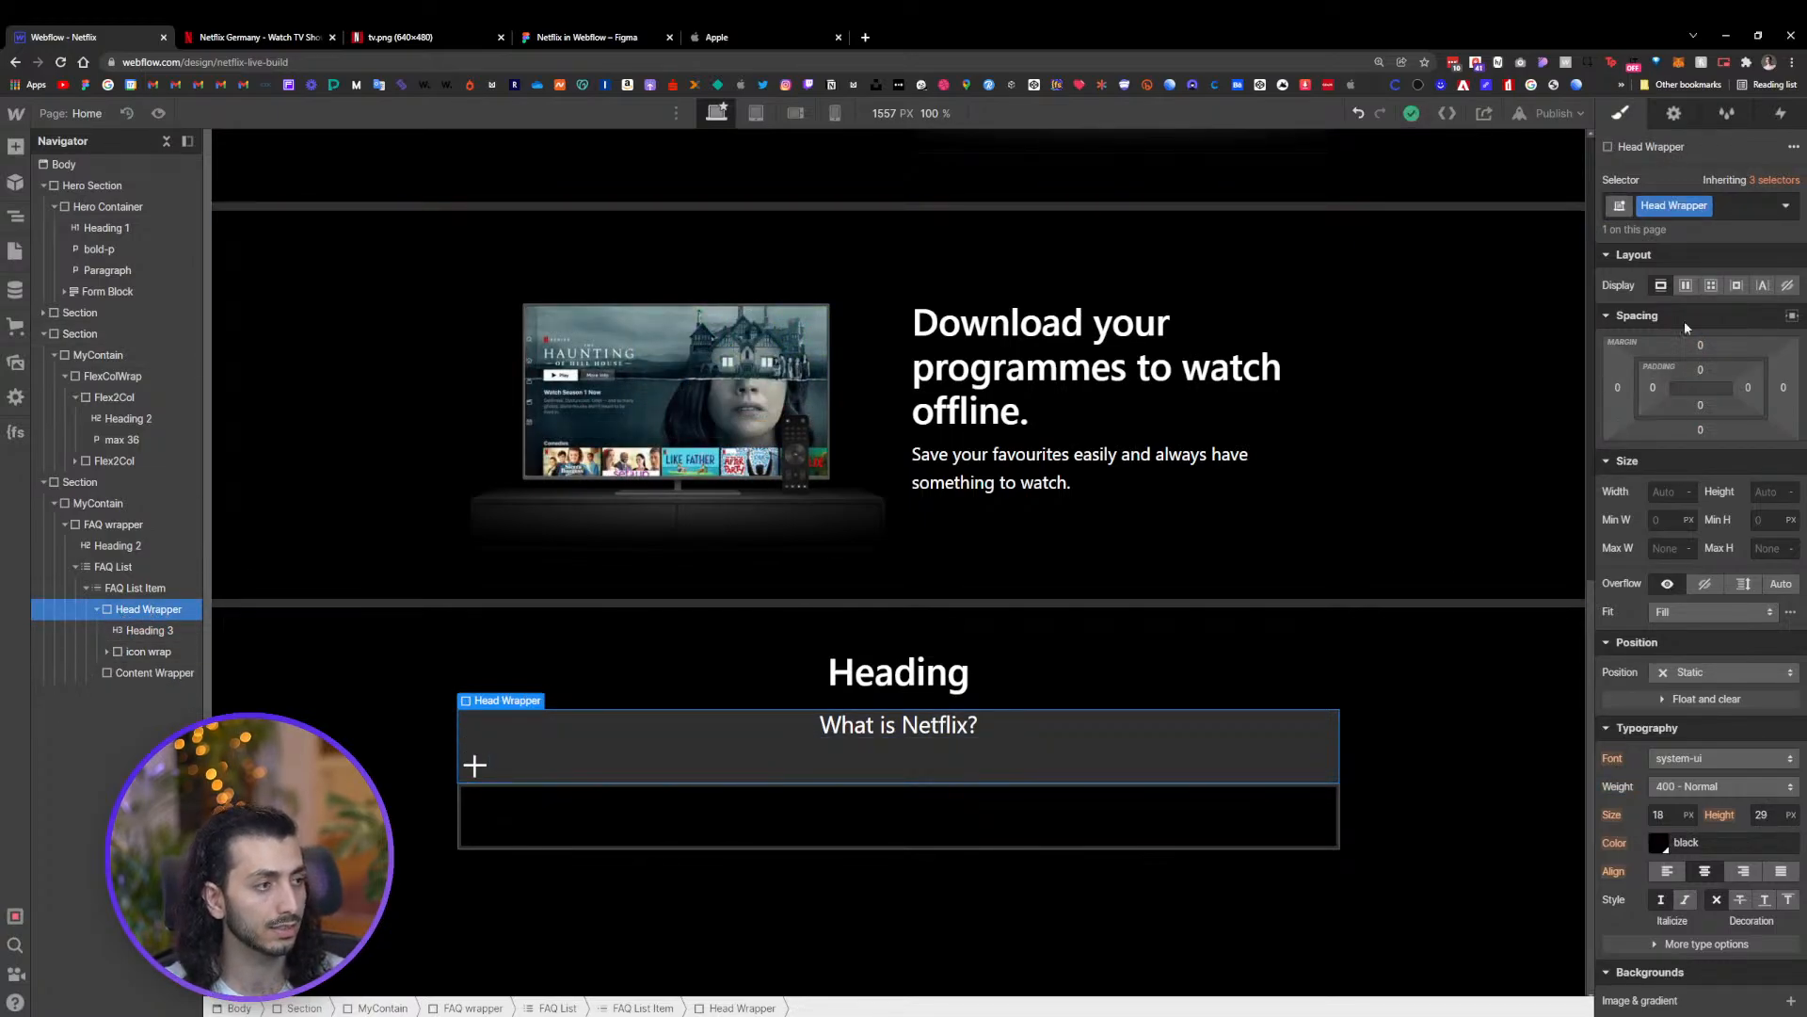
left_click(1687, 286)
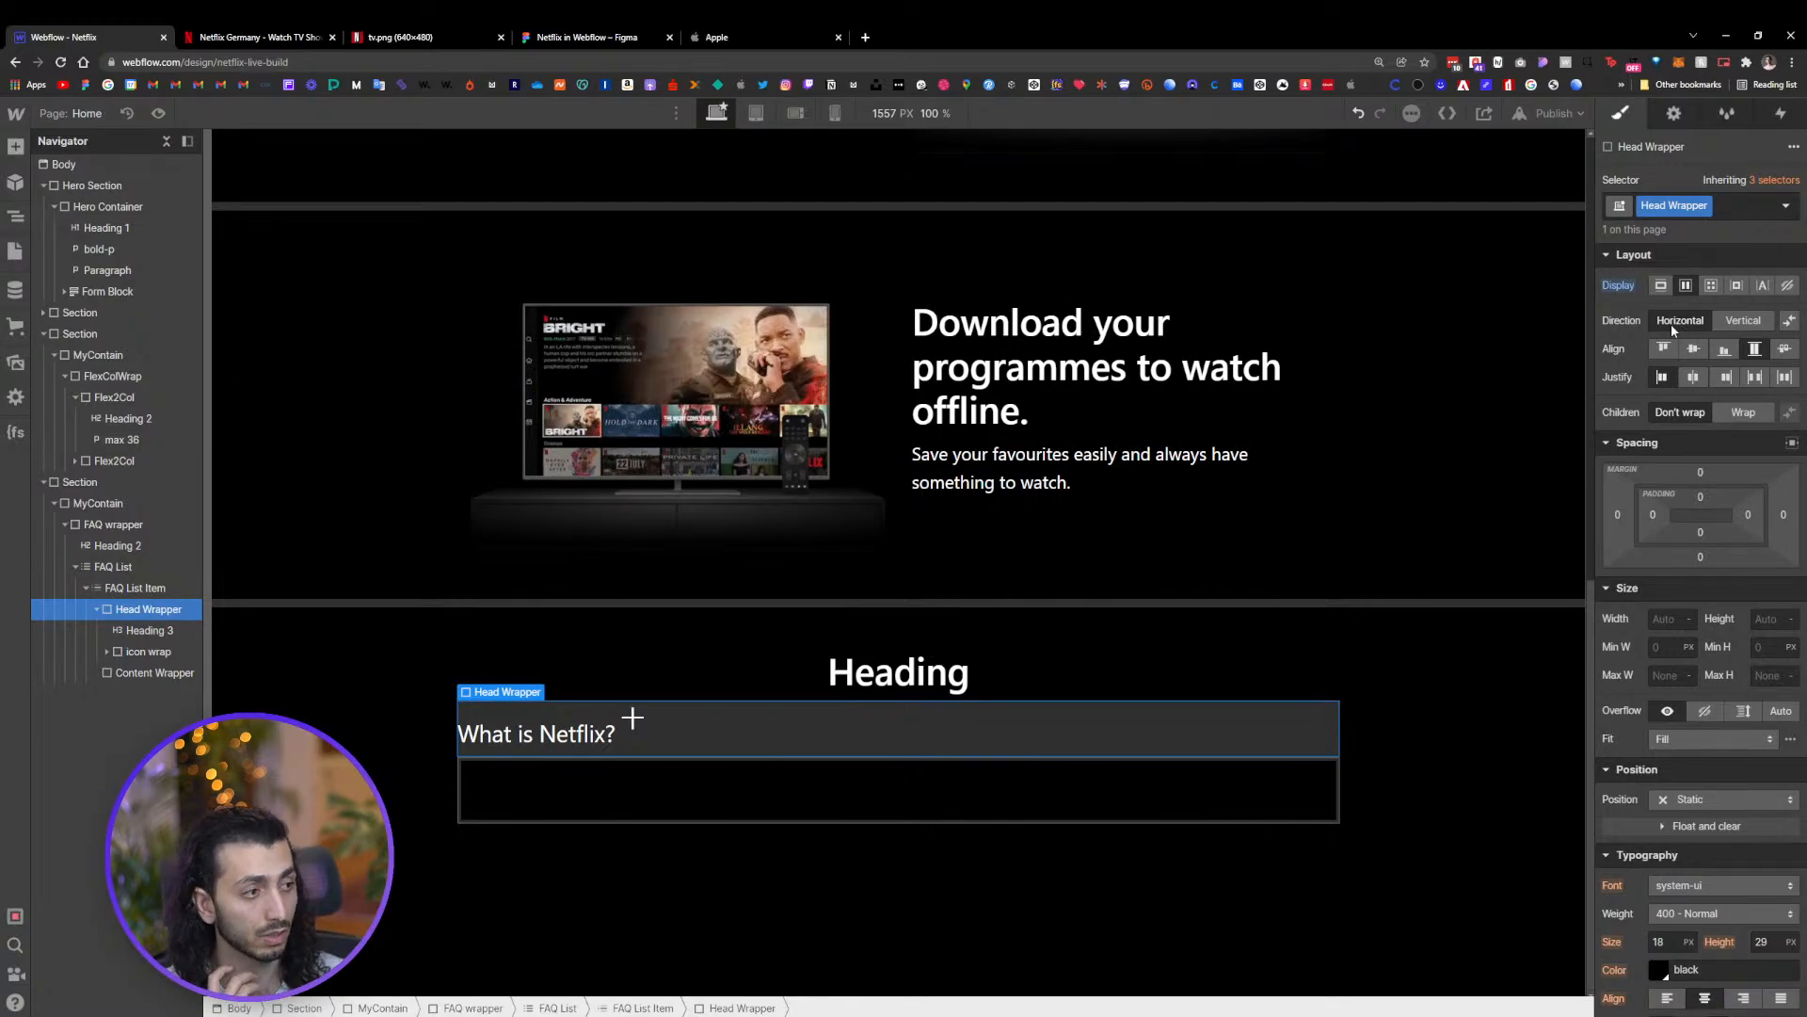
left_click(1695, 349)
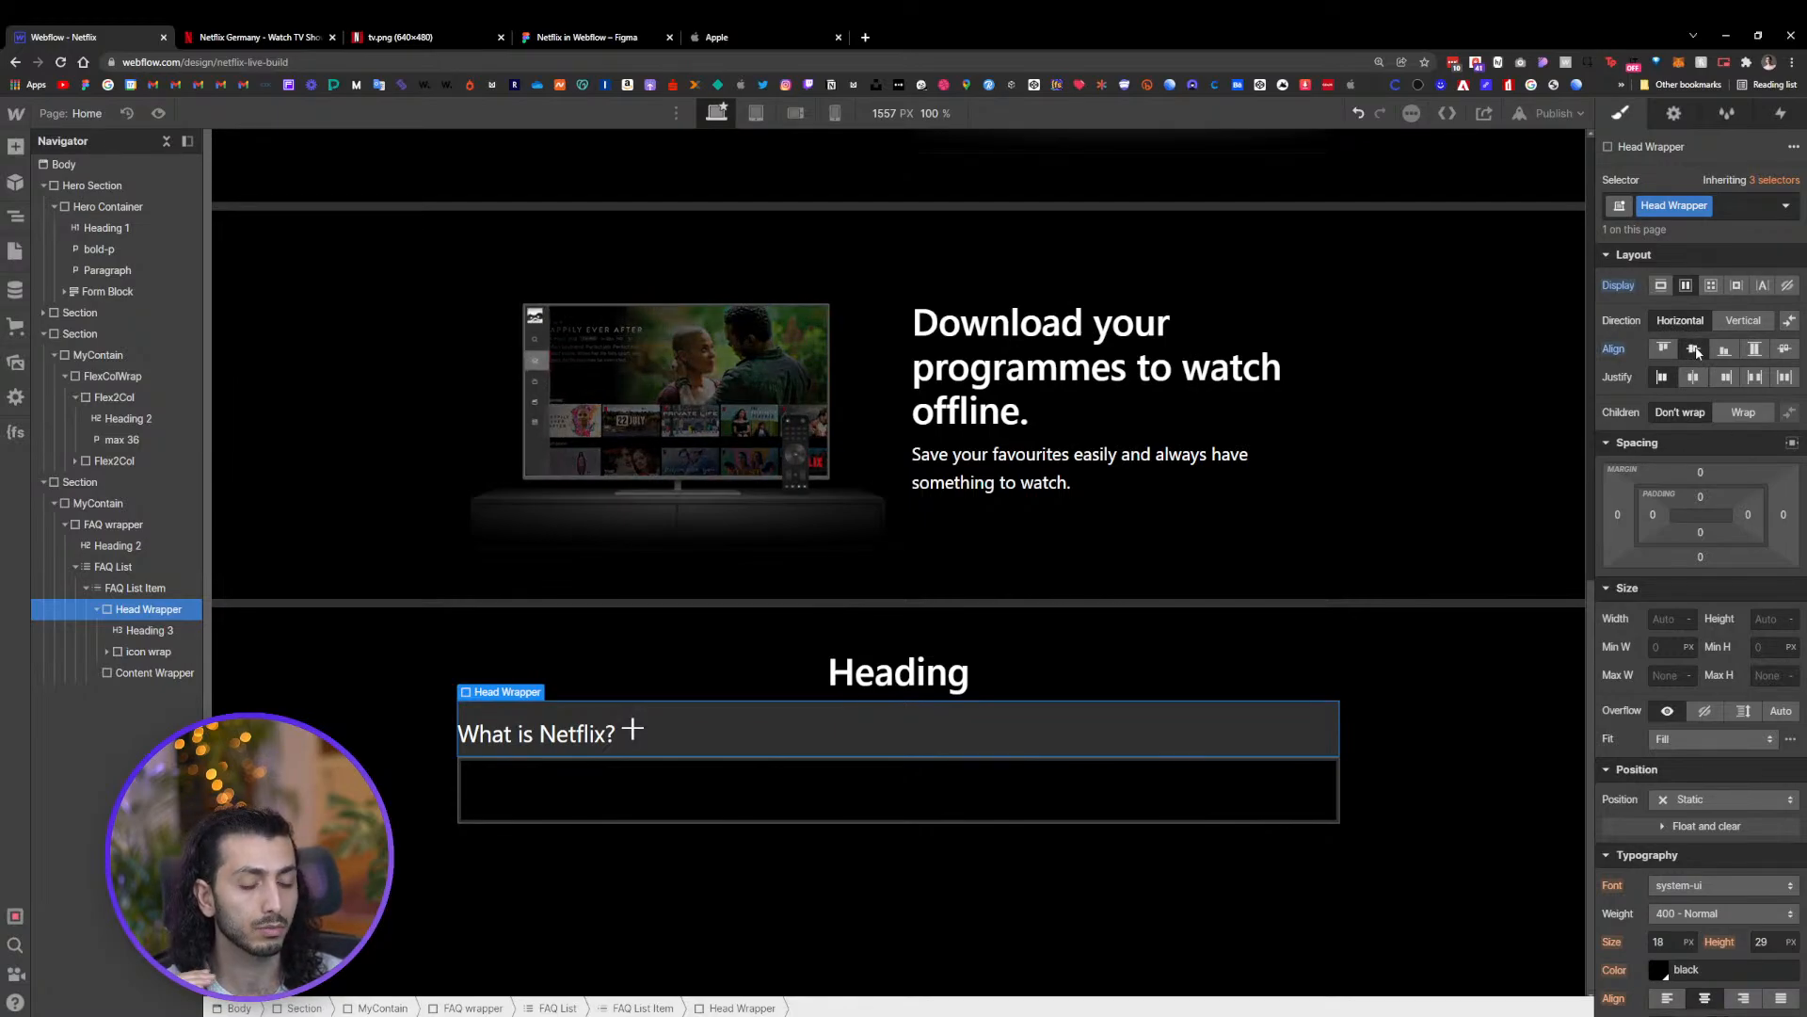
left_click(1756, 377)
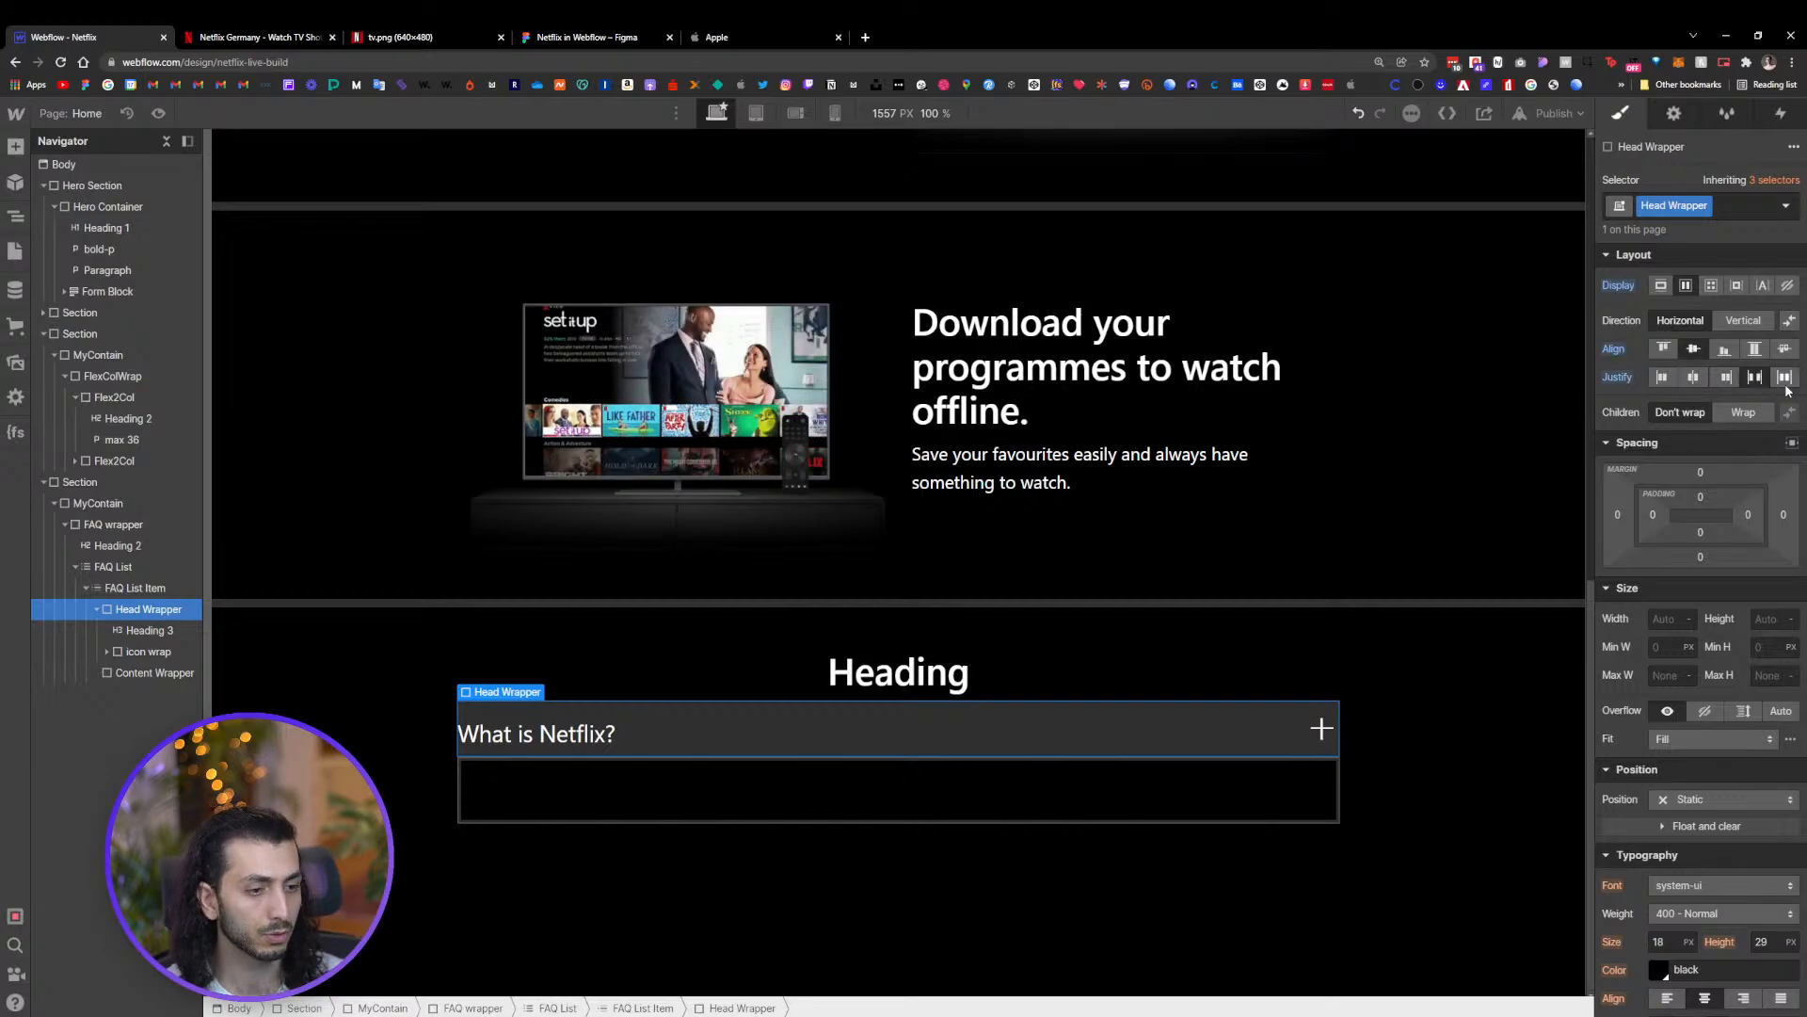
left_click(1785, 378)
left_click(1757, 381)
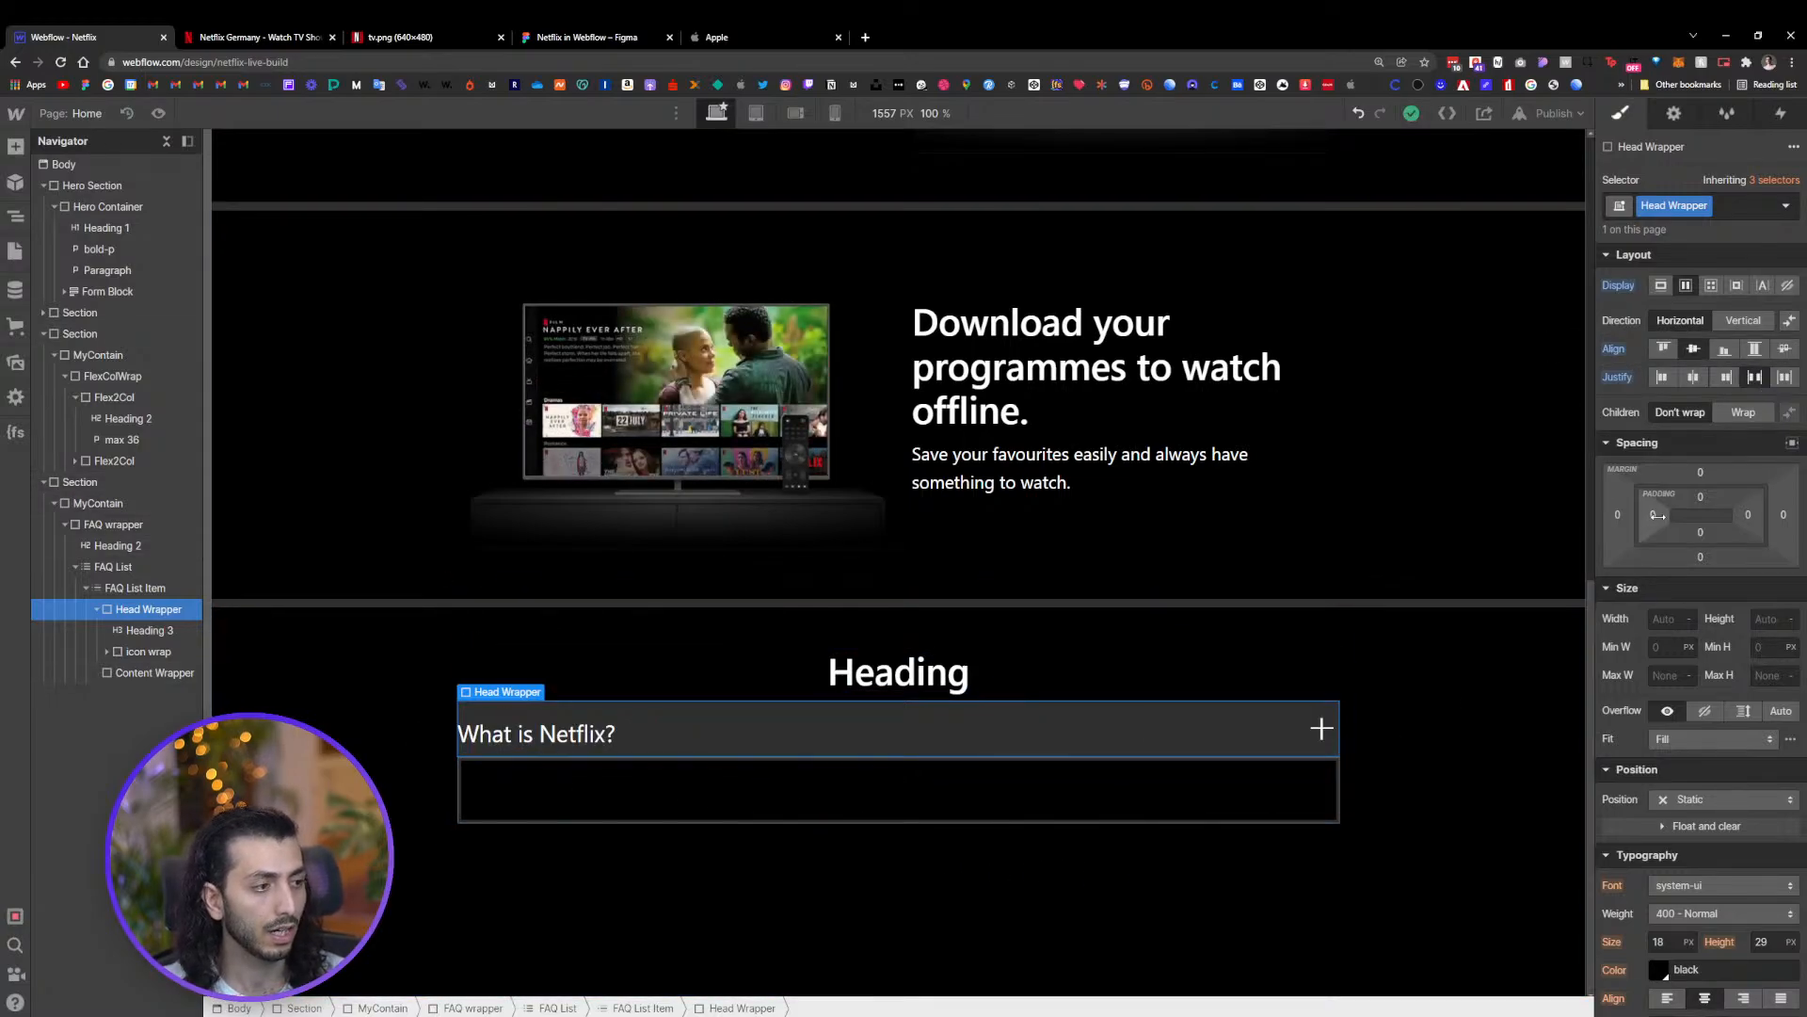
Set the head wrapper's left and right padding to 24 px
left_click_drag(1656, 526, 1674, 524)
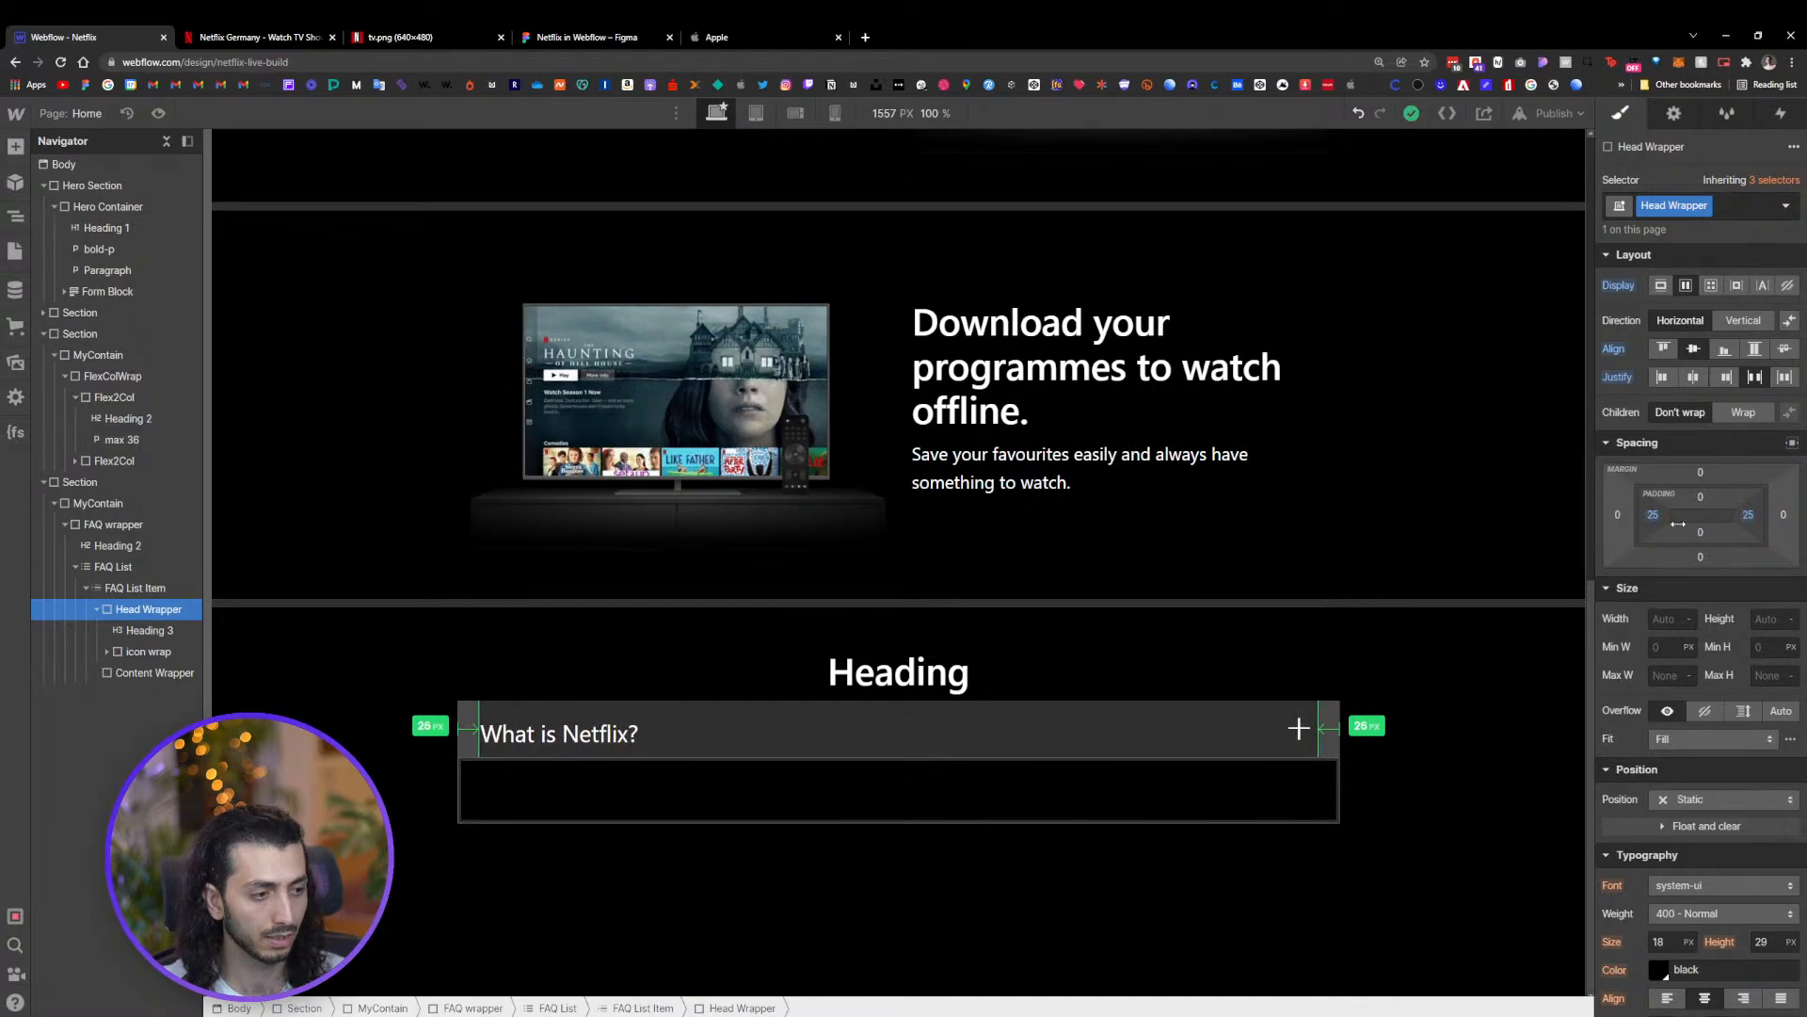
left_click_drag(1679, 524, 1676, 524)
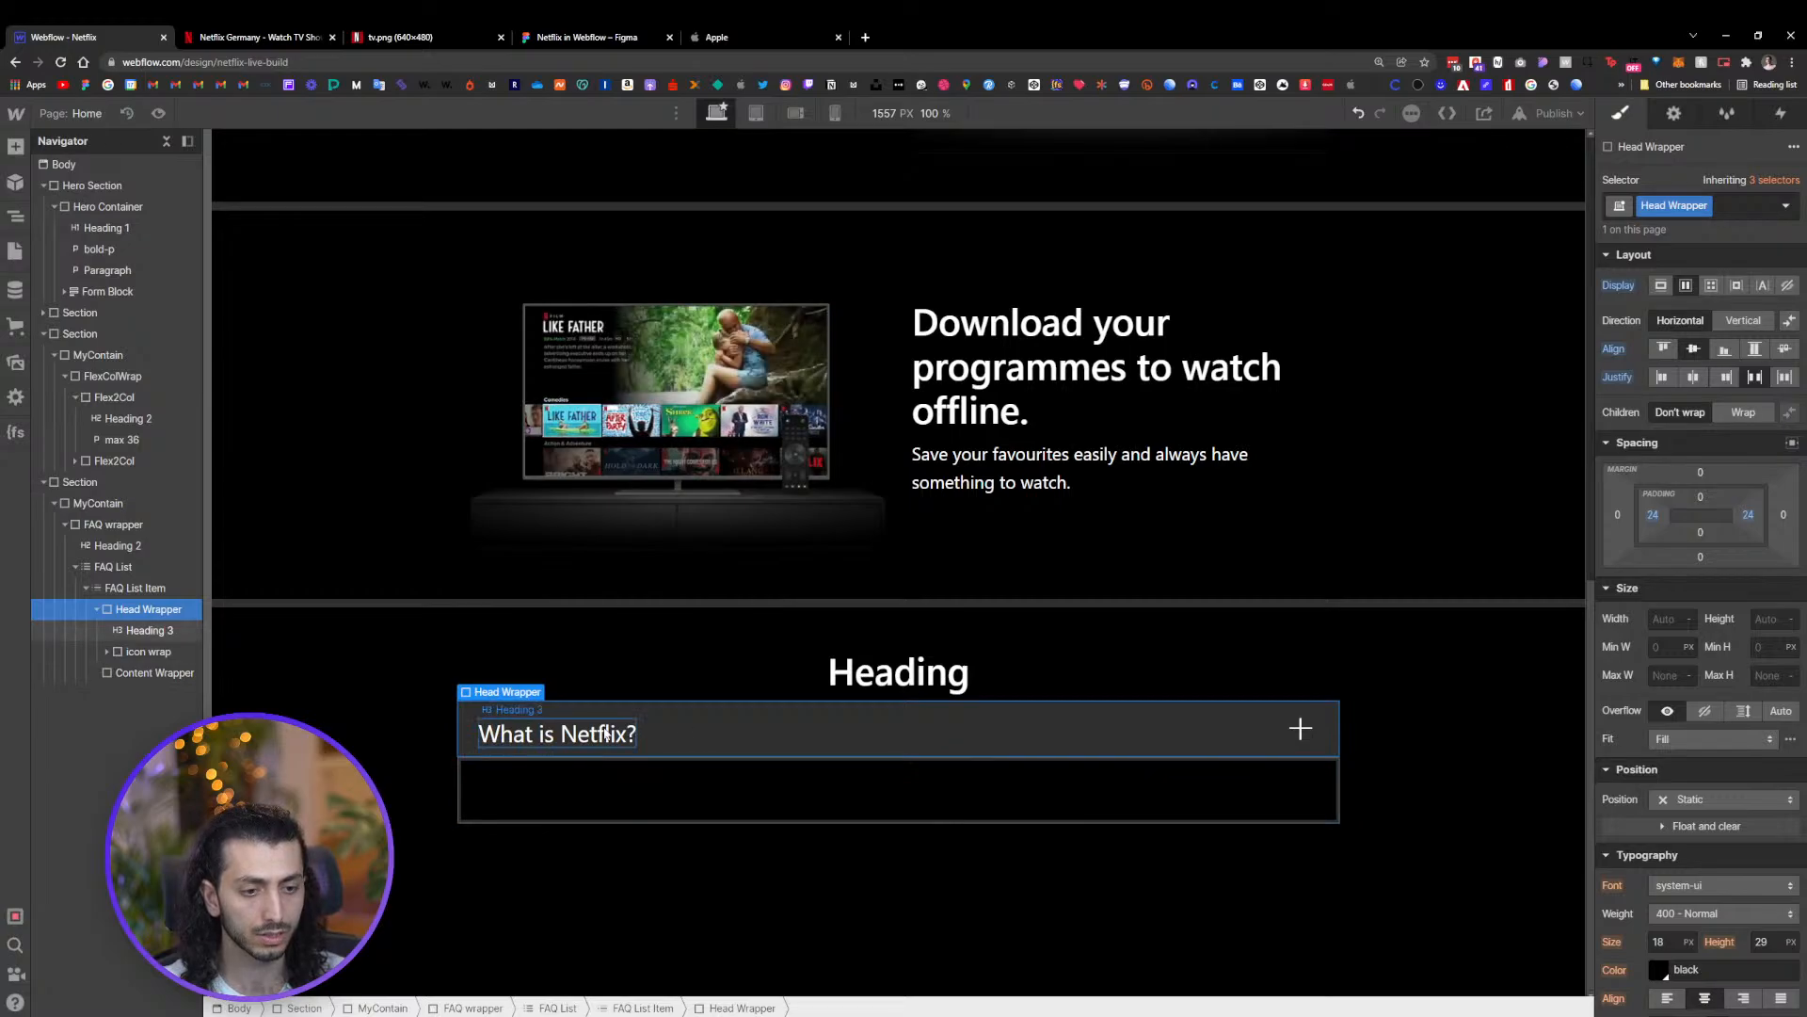
Apply the style to all H3 headings and set their top and bottom margins to 0
left_click(569, 736)
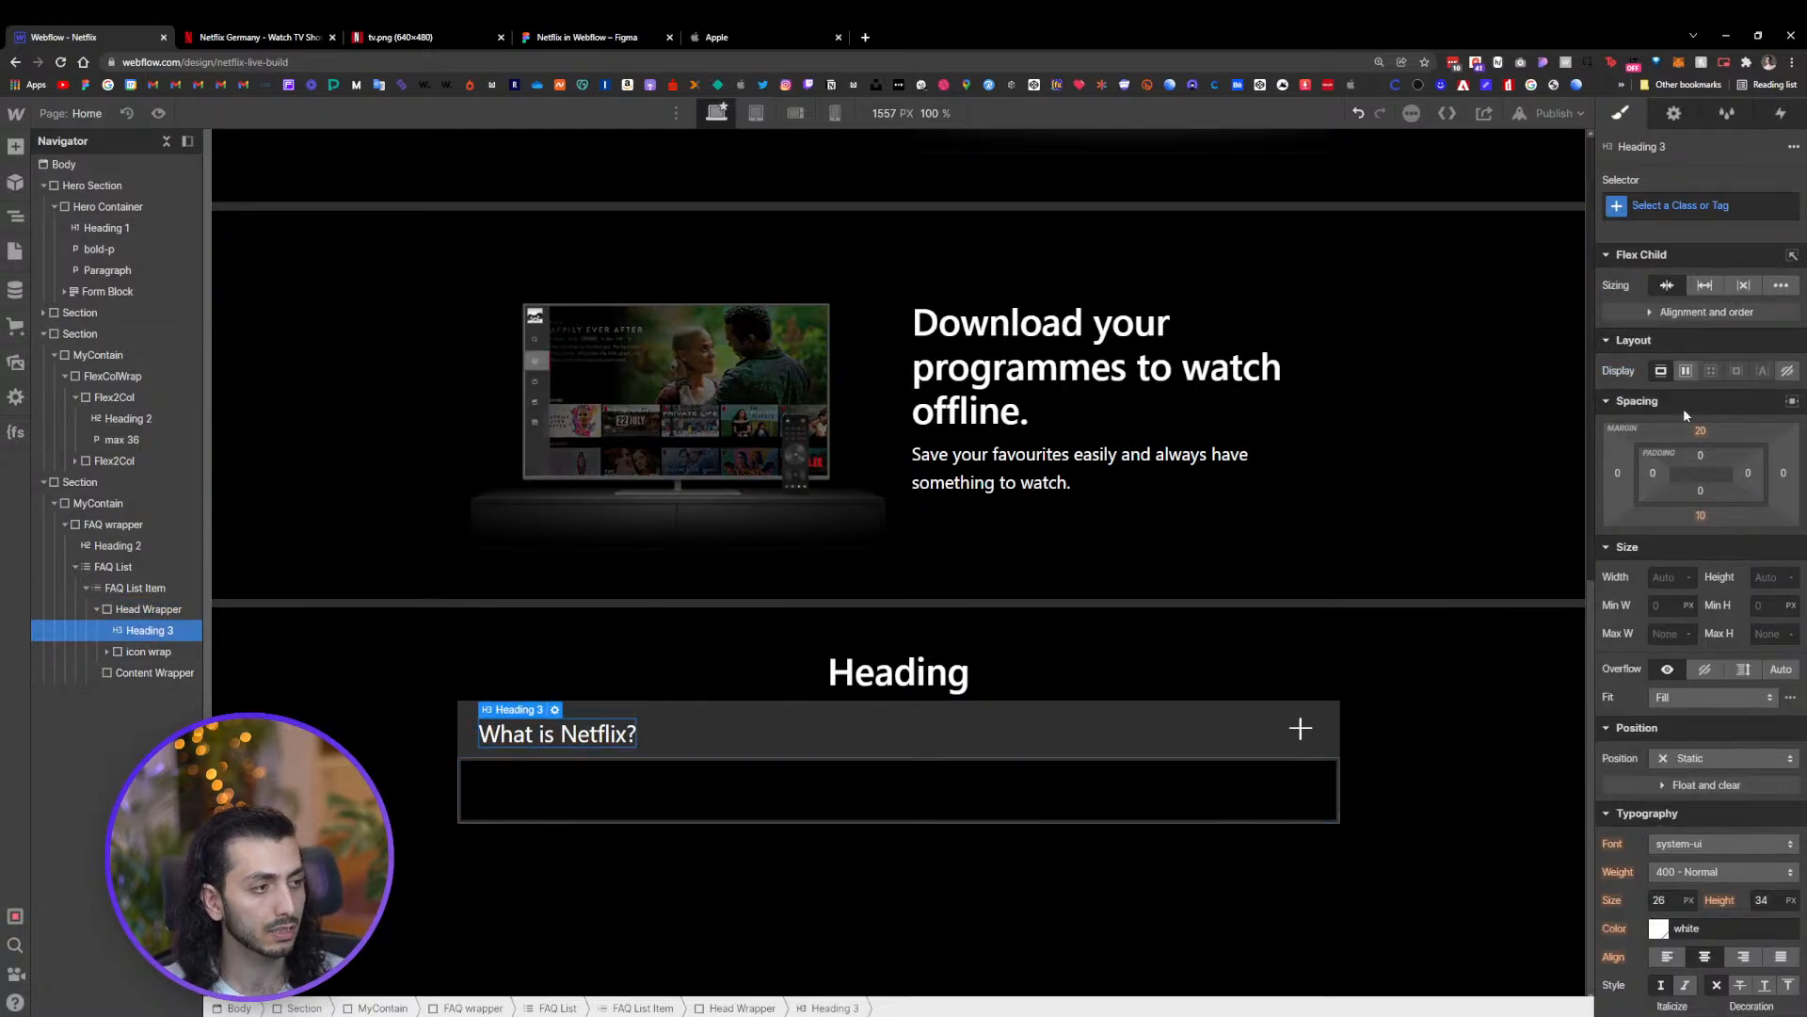
key("ctrl+Return")
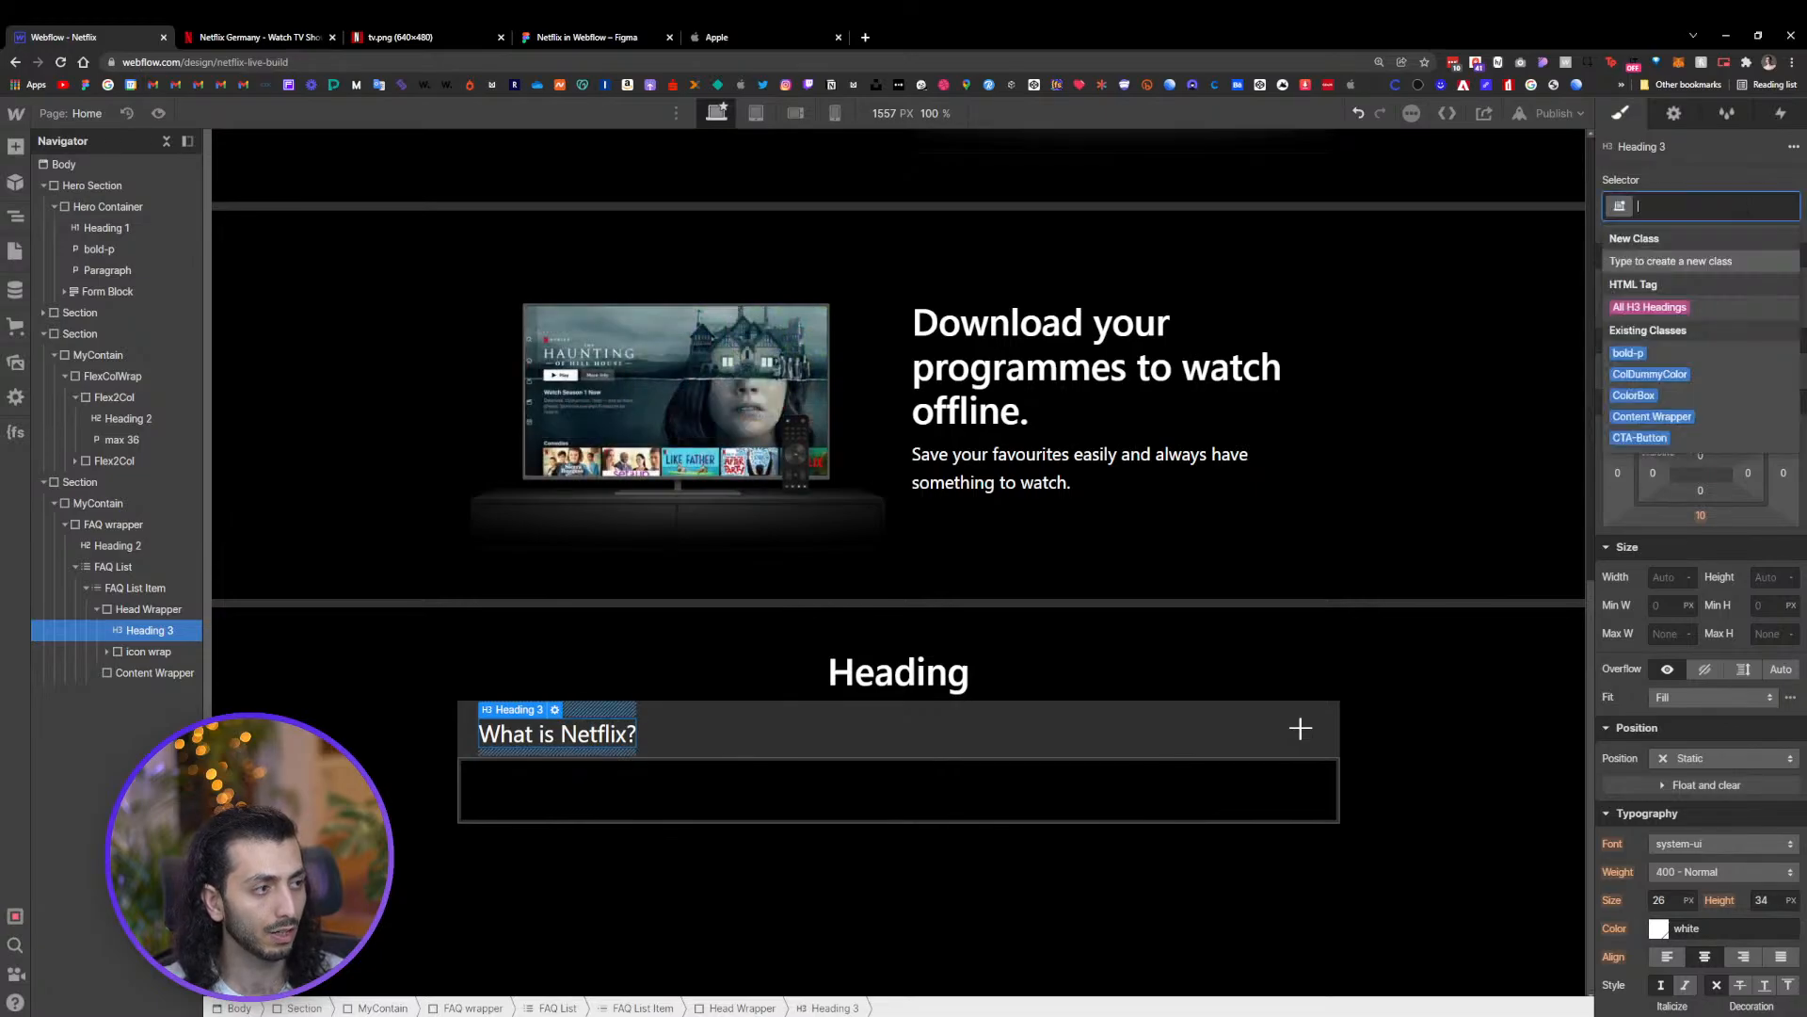
left_click(1680, 310)
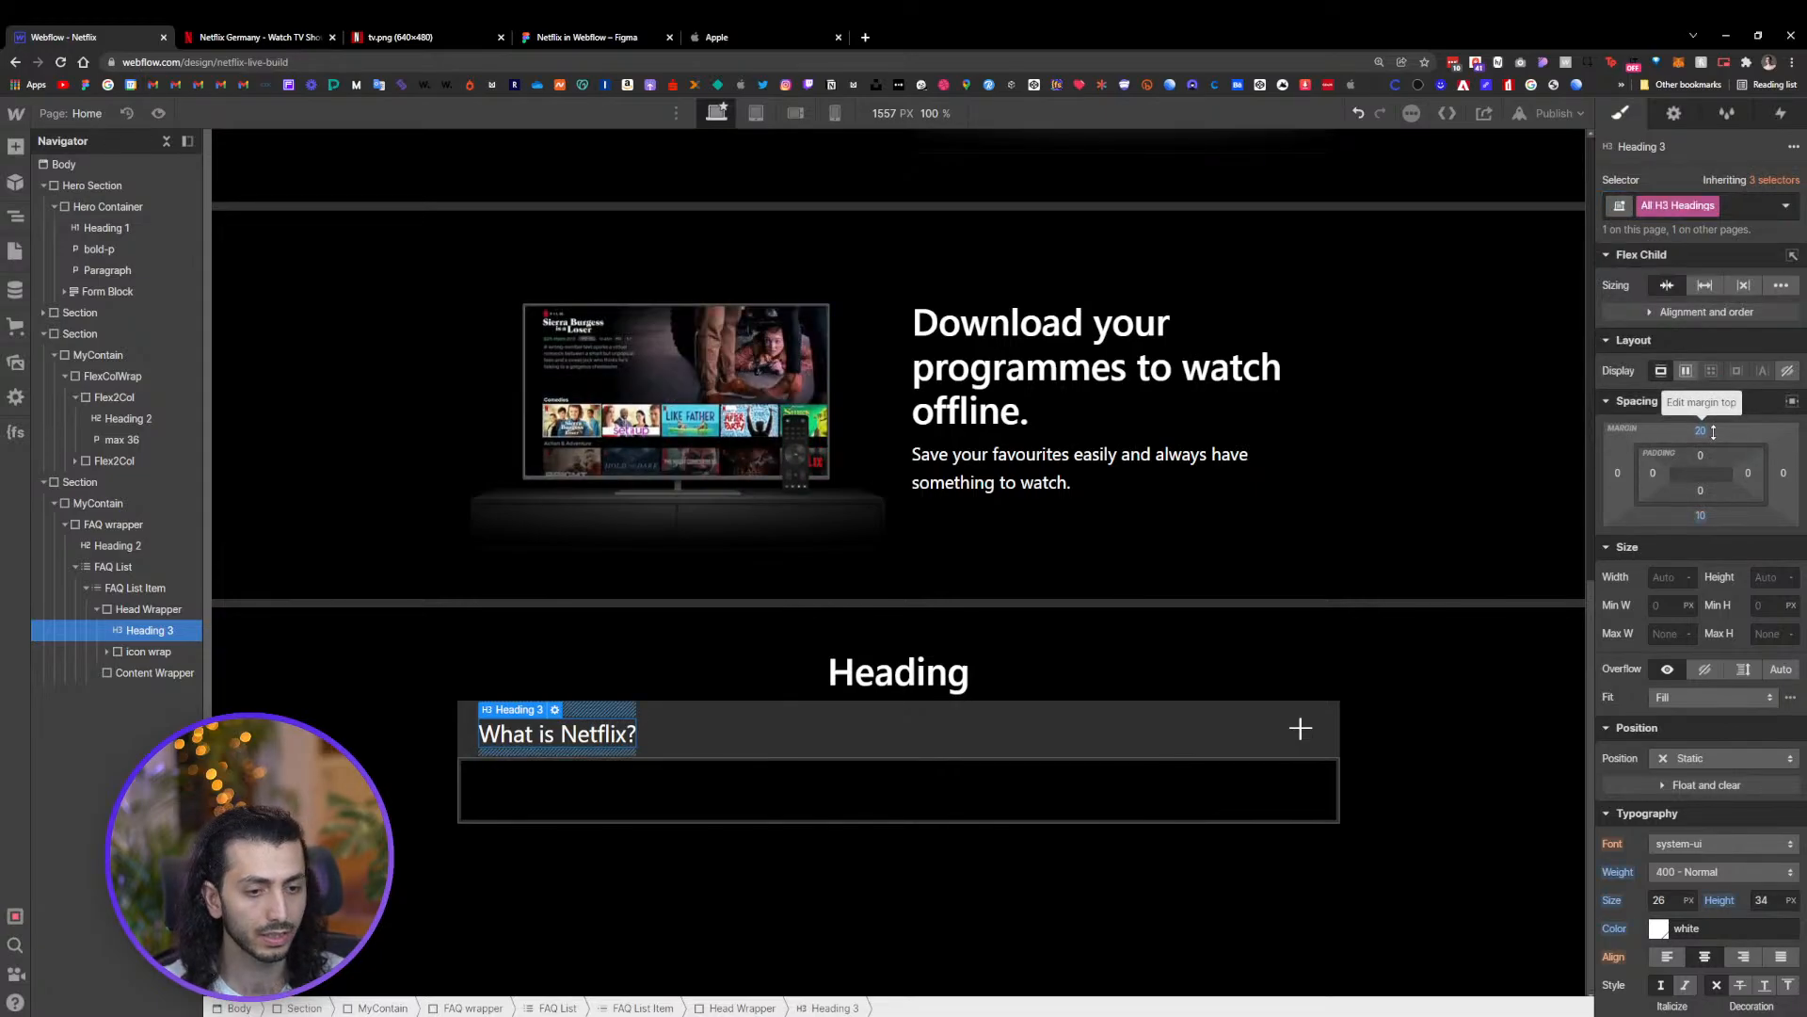
left_click(1700, 515)
left_click(1701, 431)
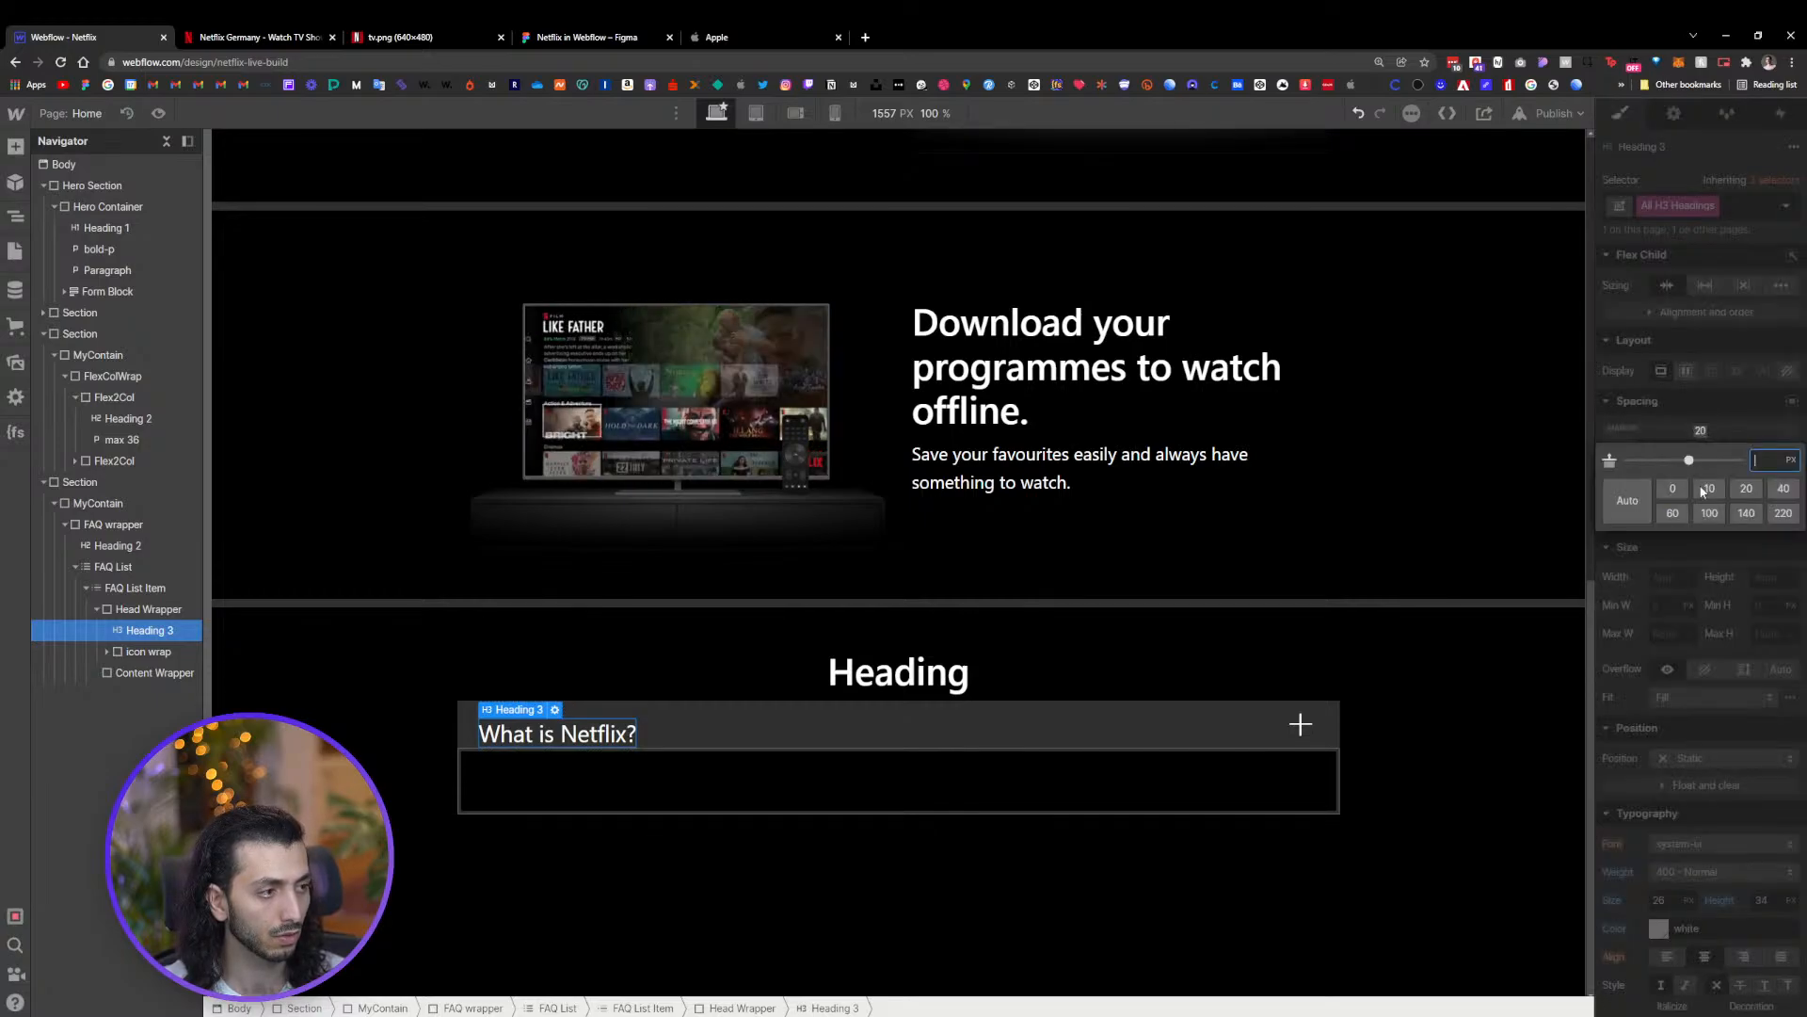
left_click(1671, 488)
Set the head wrapper's height to 70 px
left_click(953, 730)
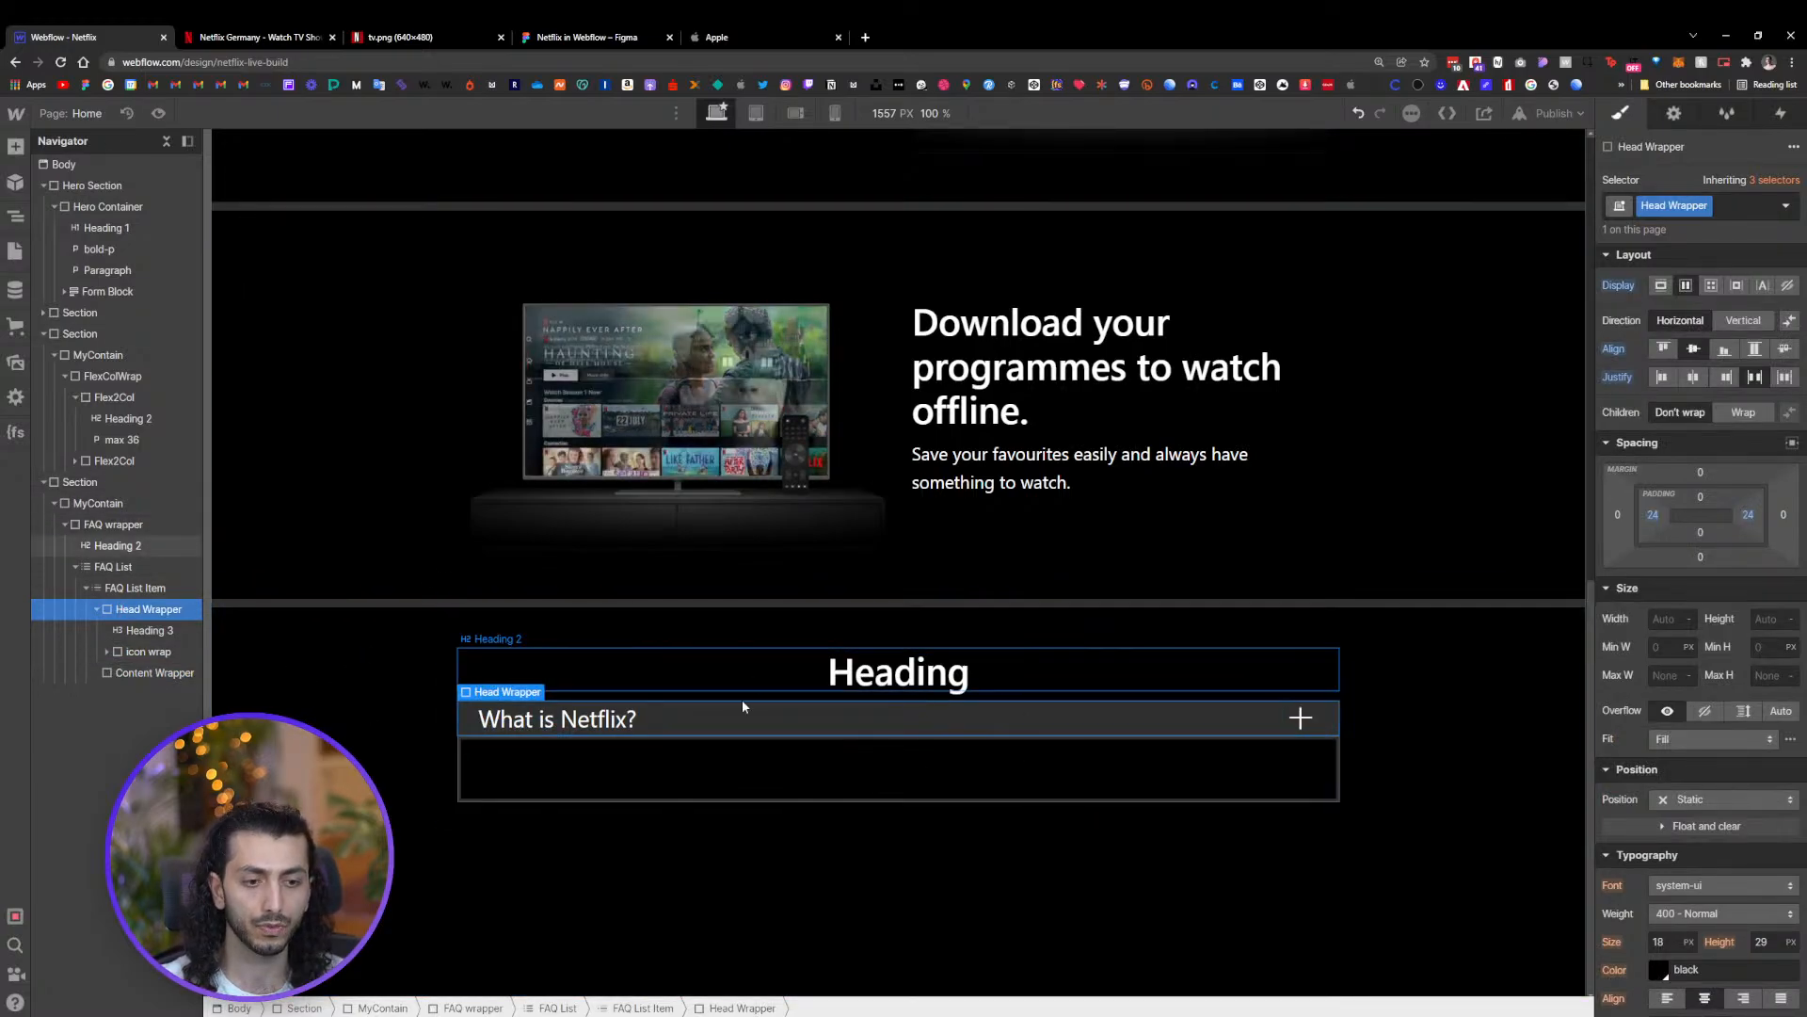
left_click_drag(1709, 498, 1712, 516)
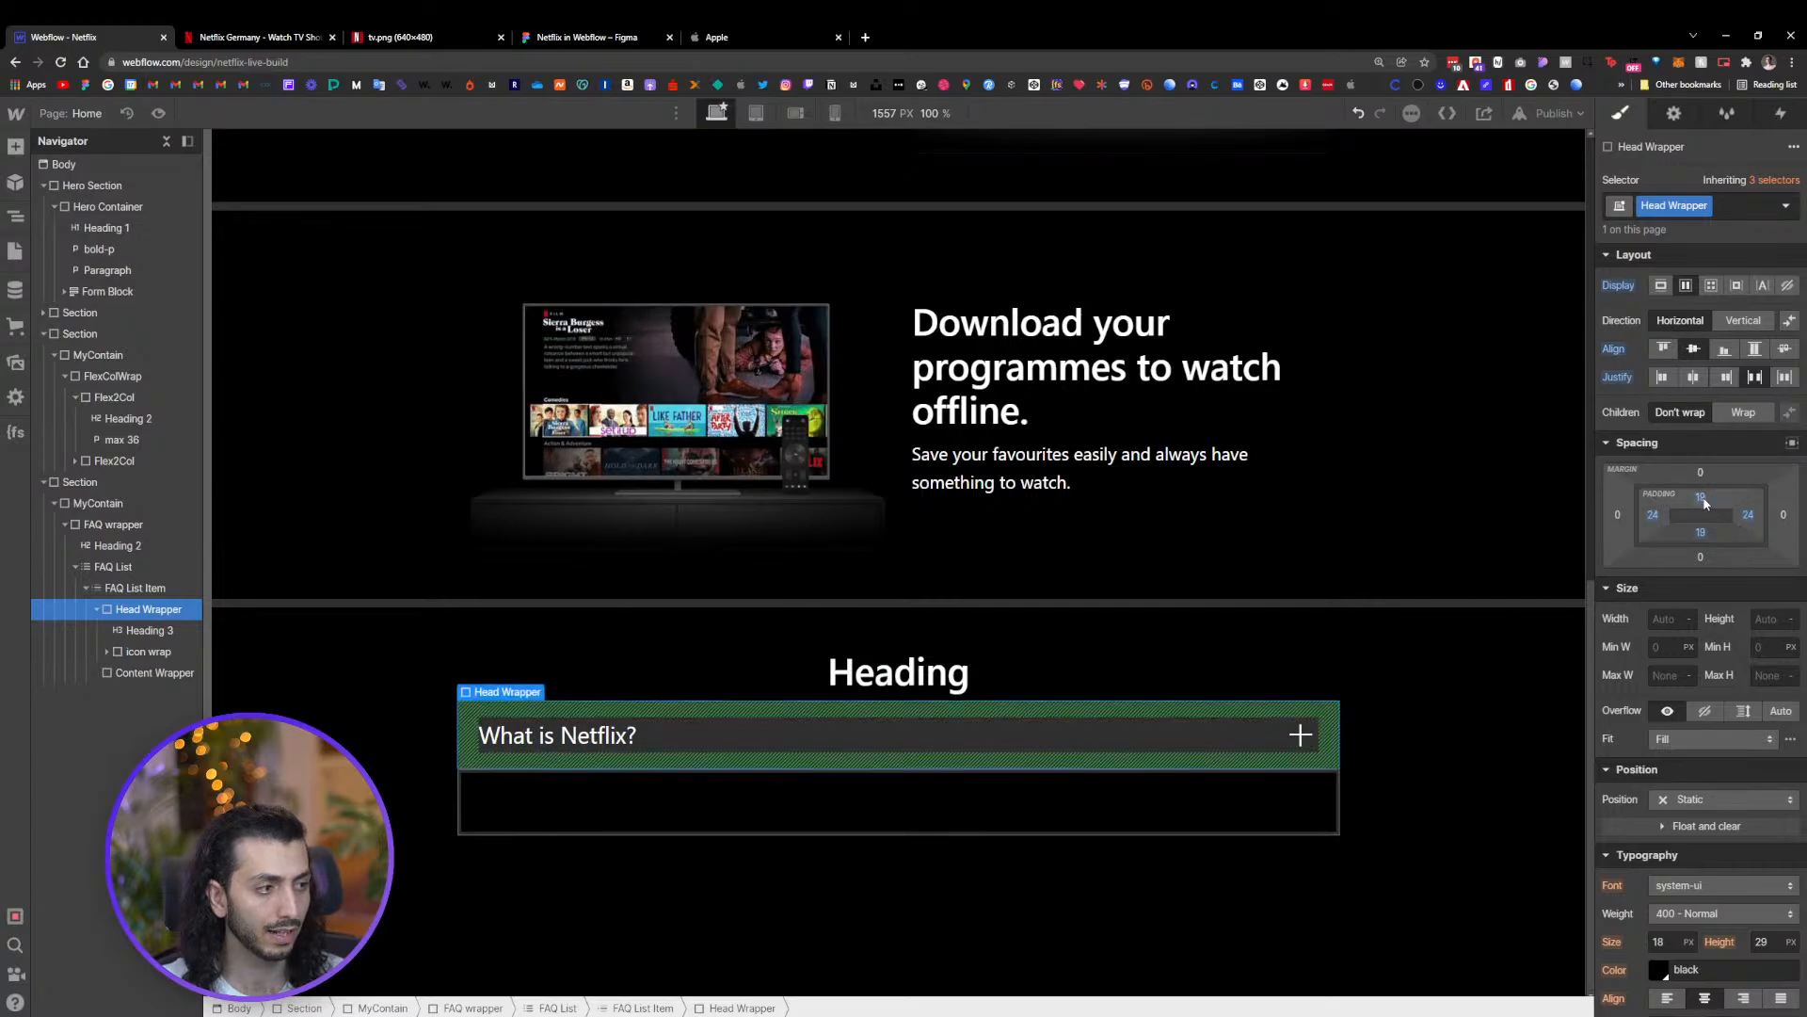
left_click(1702, 498, "alt")
left_click(1702, 534, "alt")
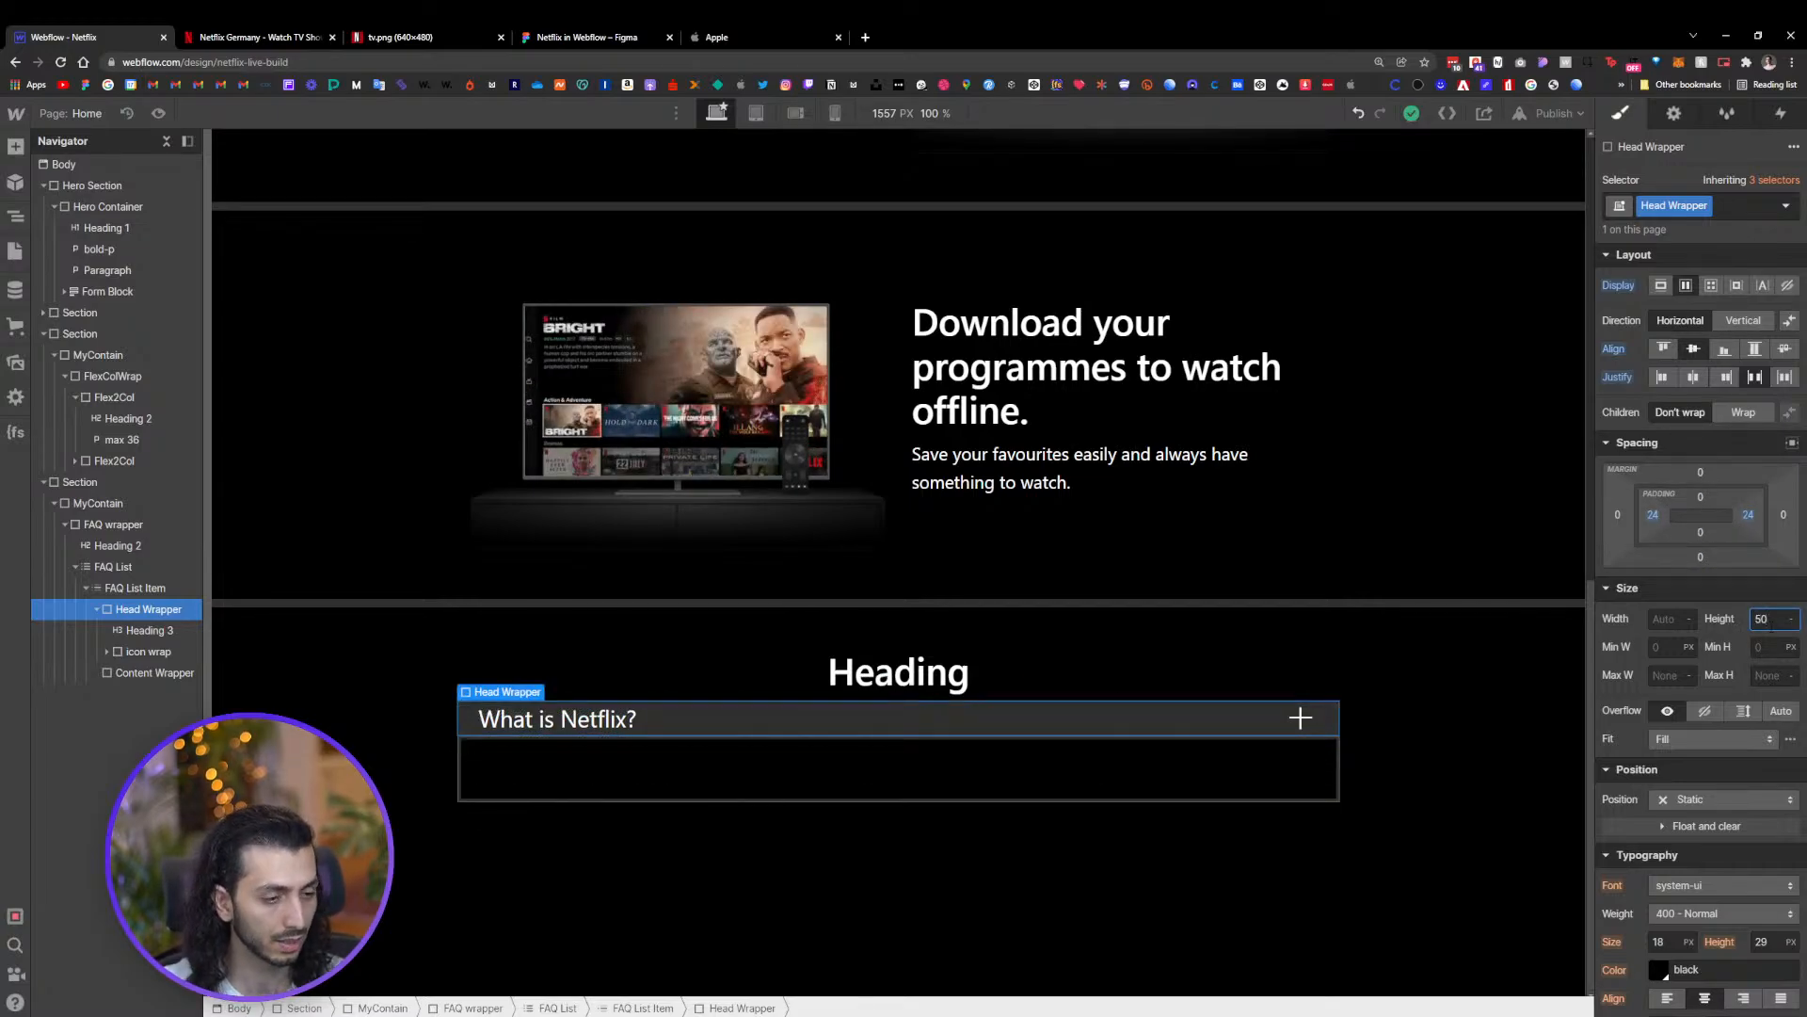
key("Return")
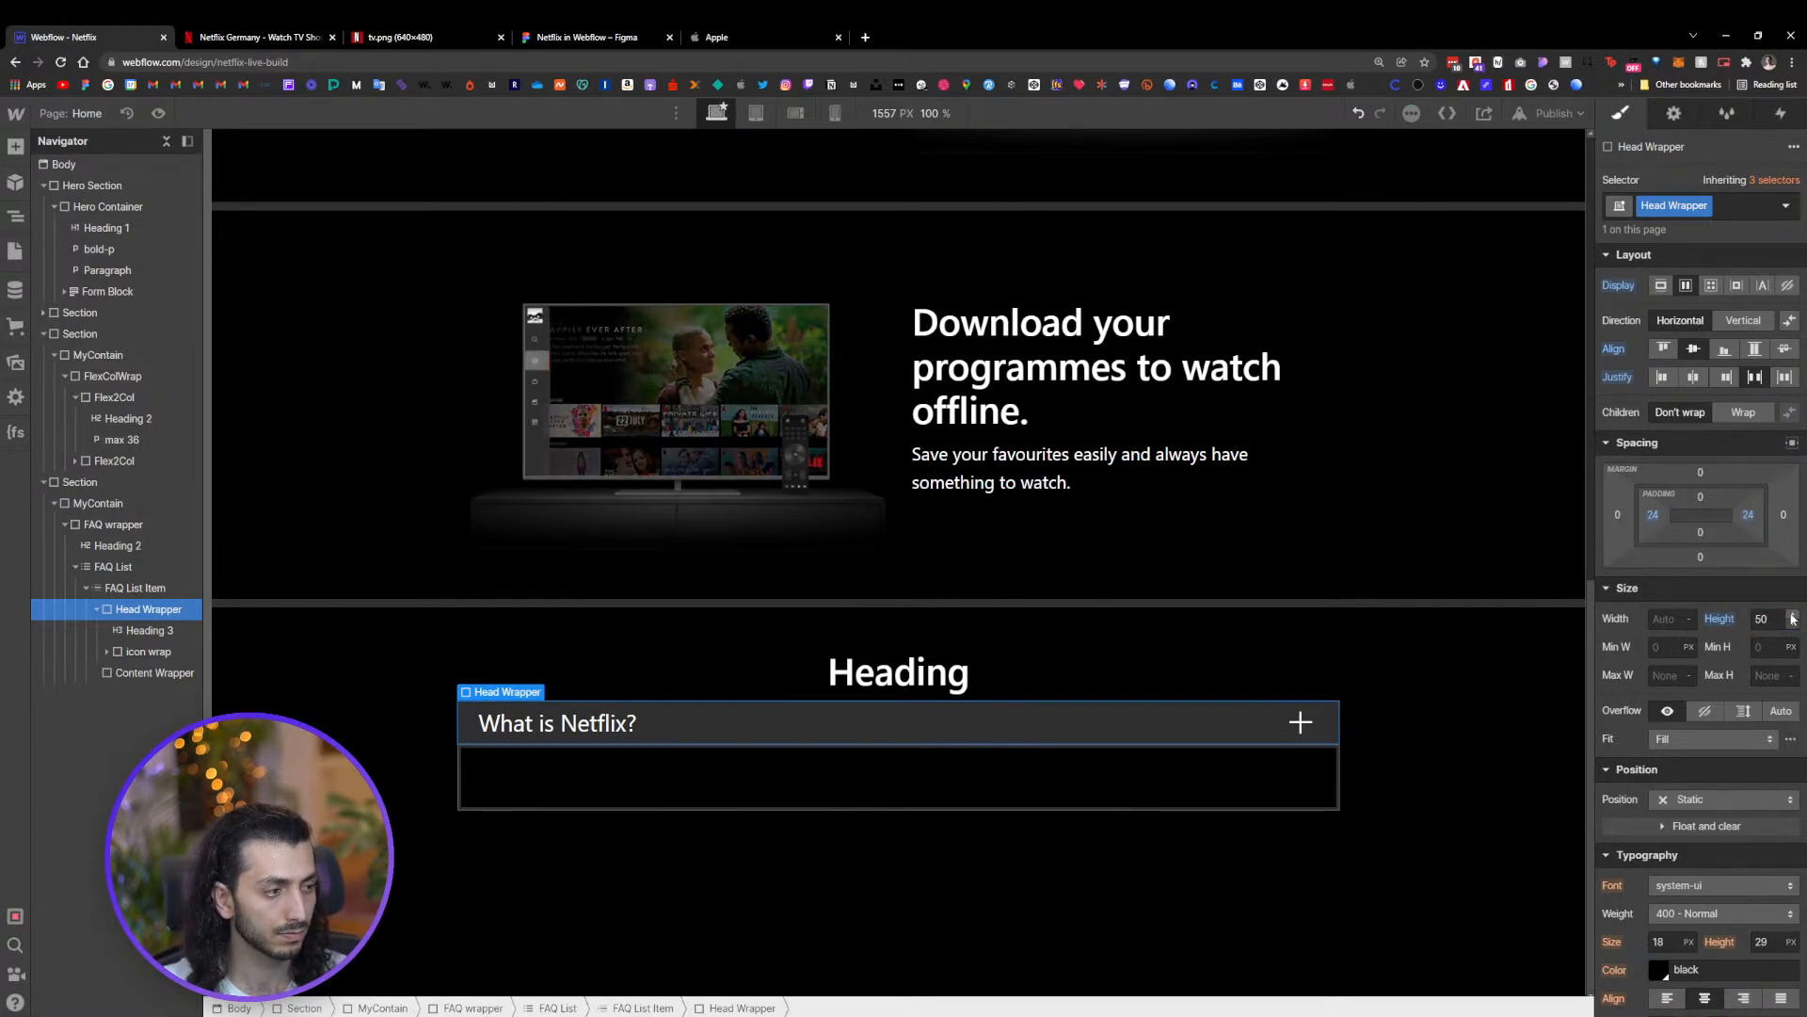
key("shift+Up")
key("shift+Up")
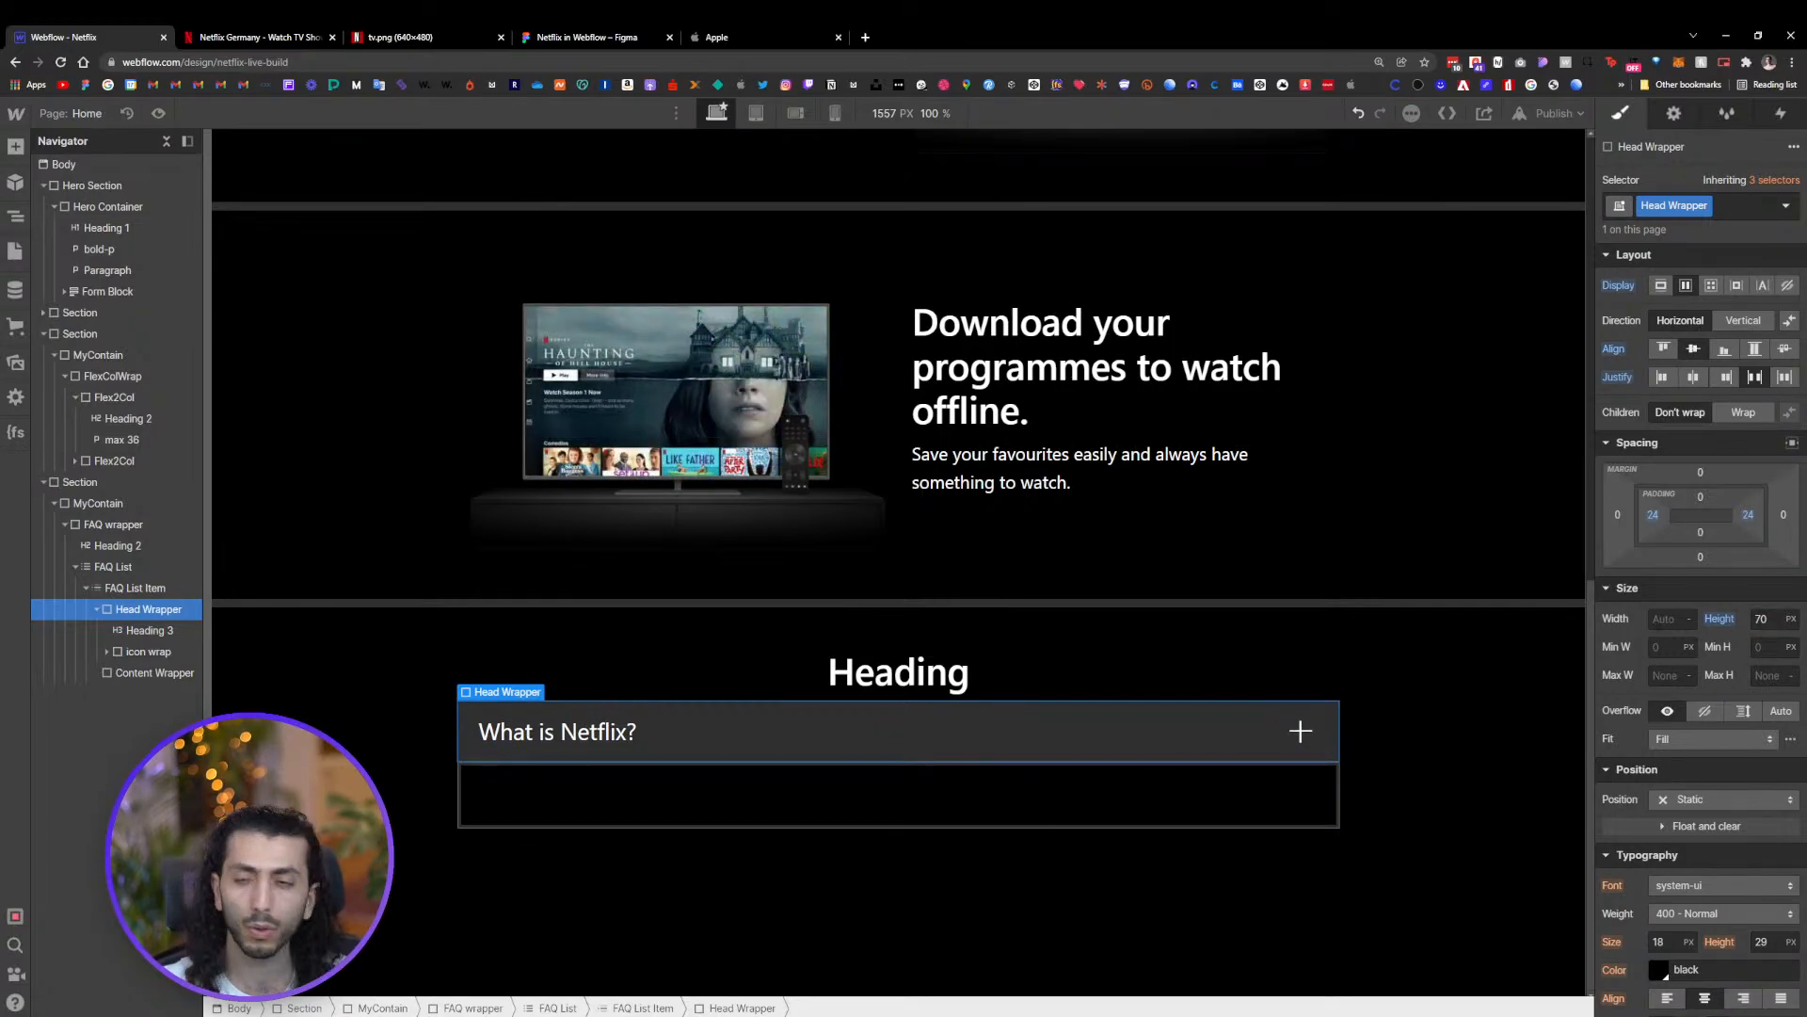
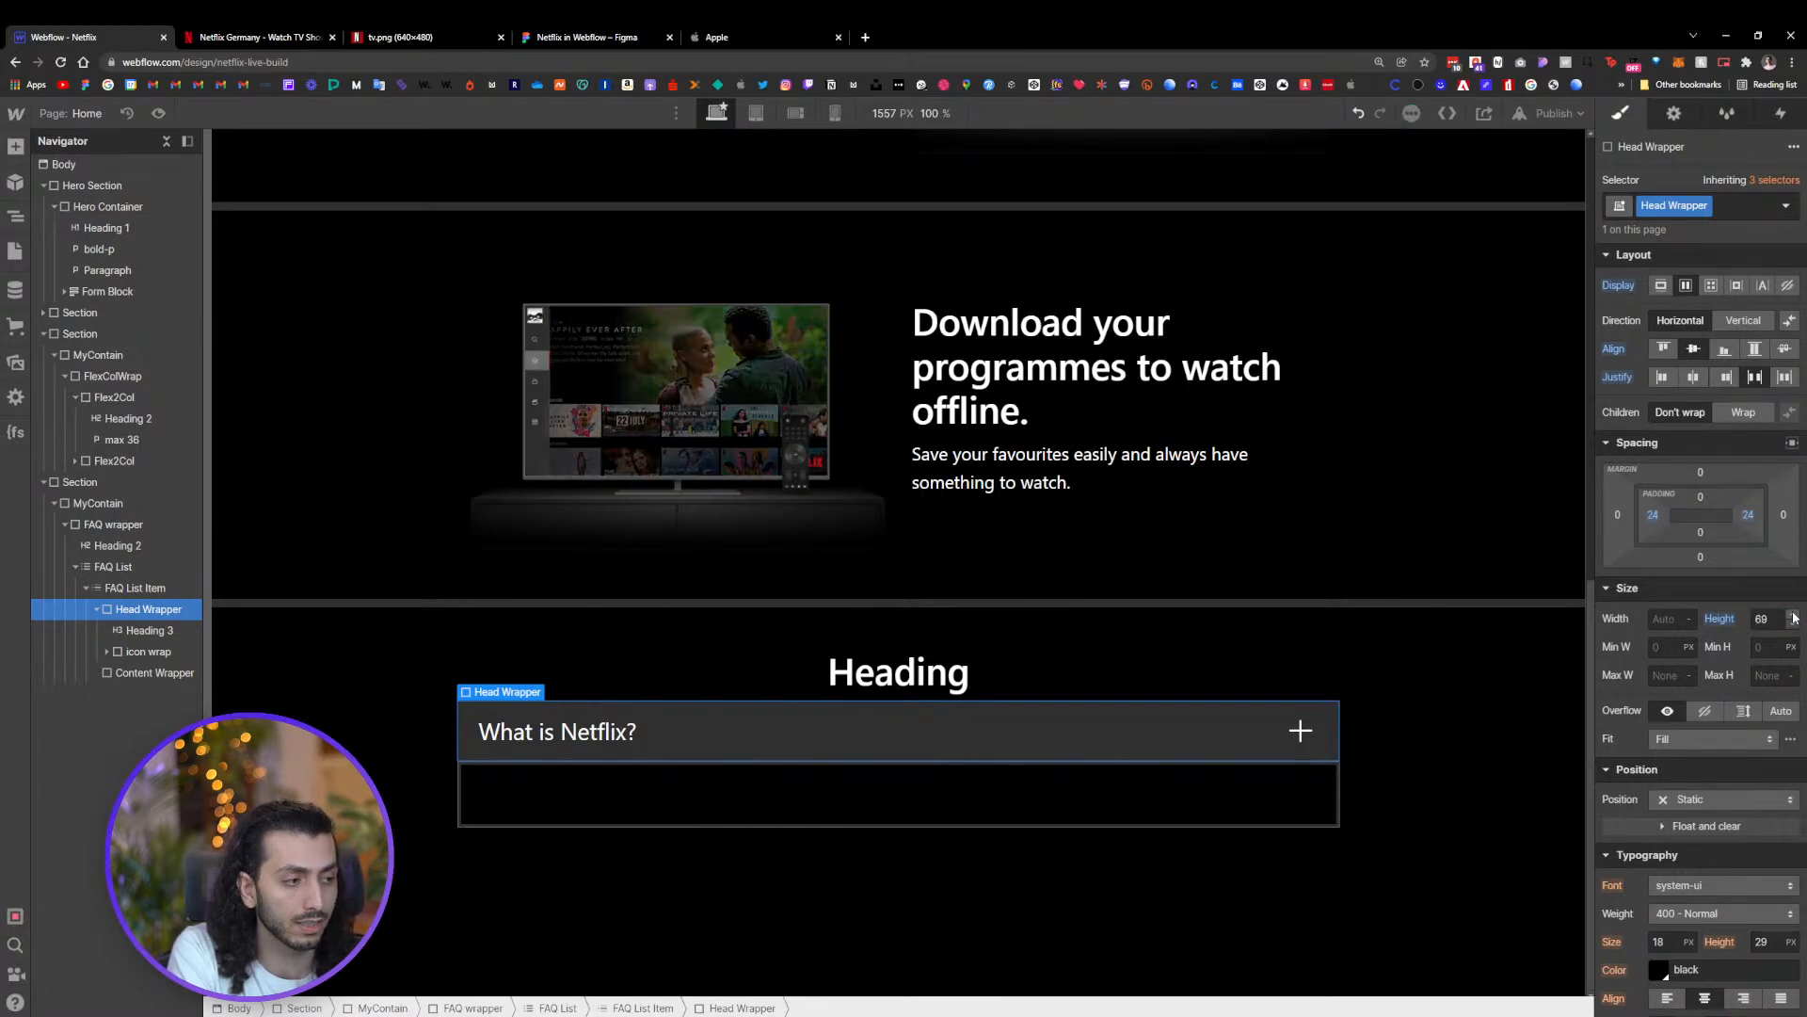
Set the Head Wrapper's height to 70 px
left_click(1794, 626)
left_click(1794, 618)
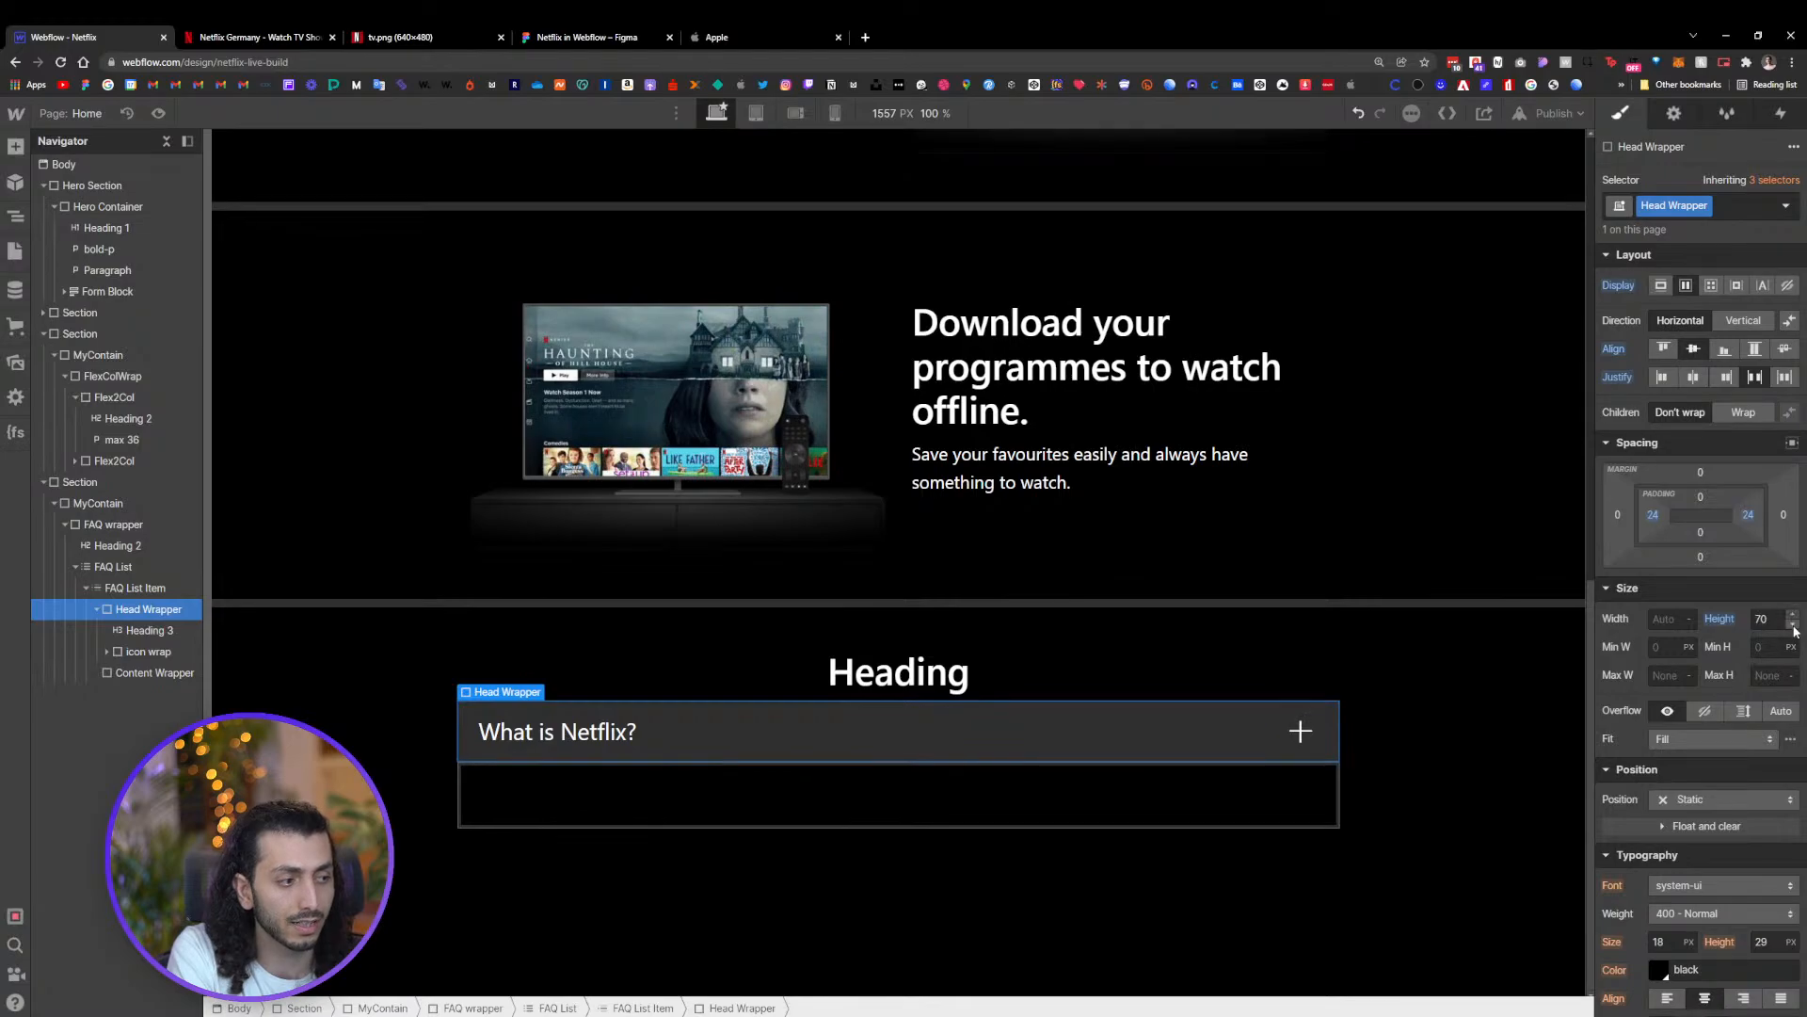
left_click(1794, 626)
left_click(1794, 617)
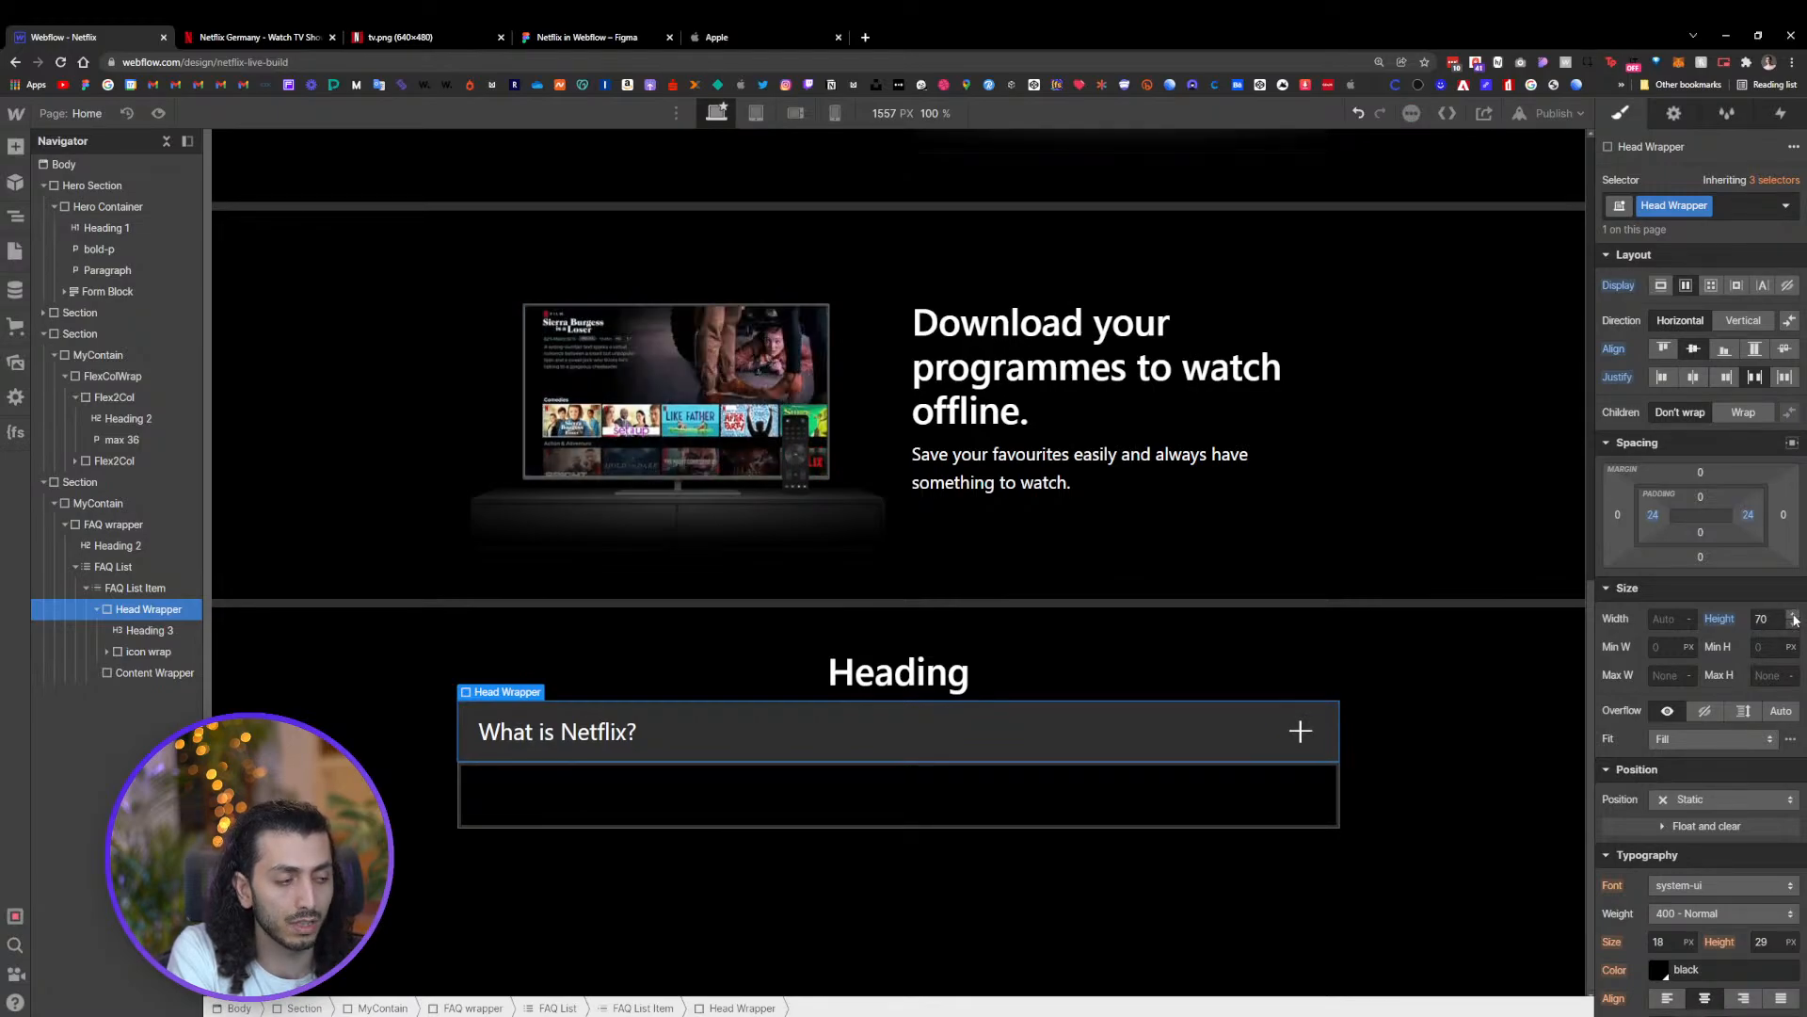
left_click(1778, 619)
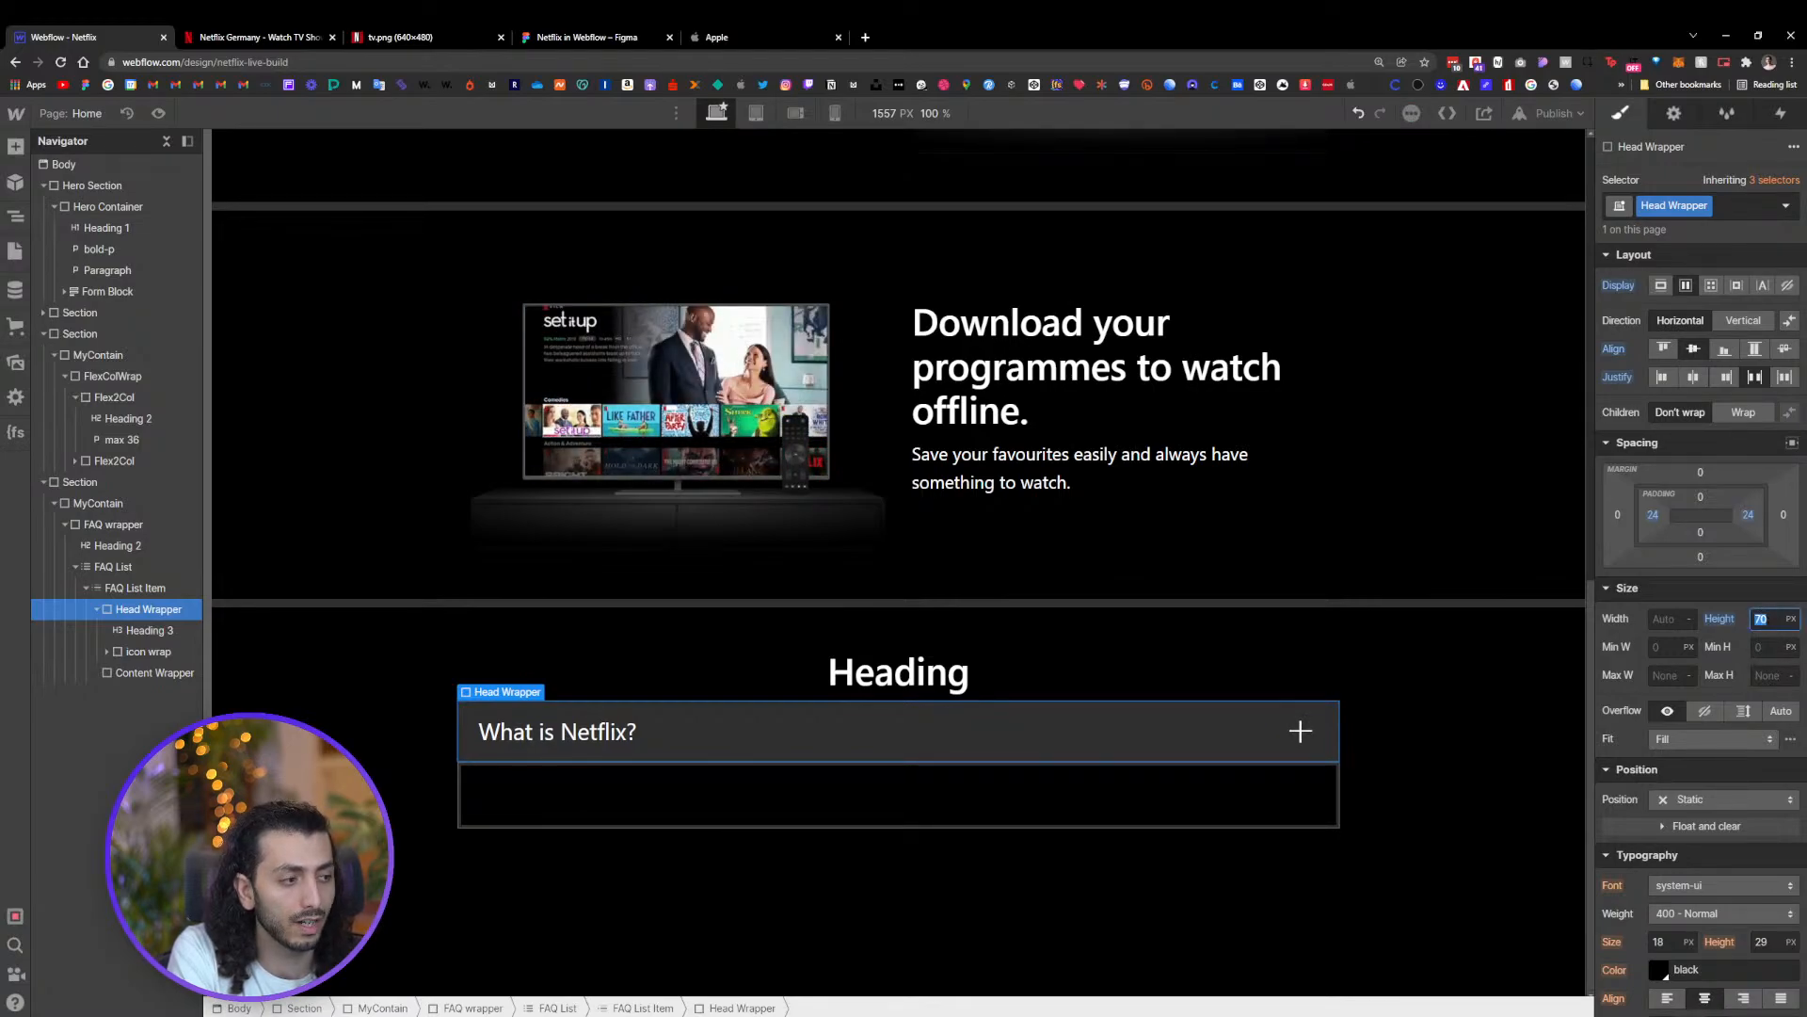
left_click(1792, 615)
left_click(1792, 625)
left_click(1792, 614)
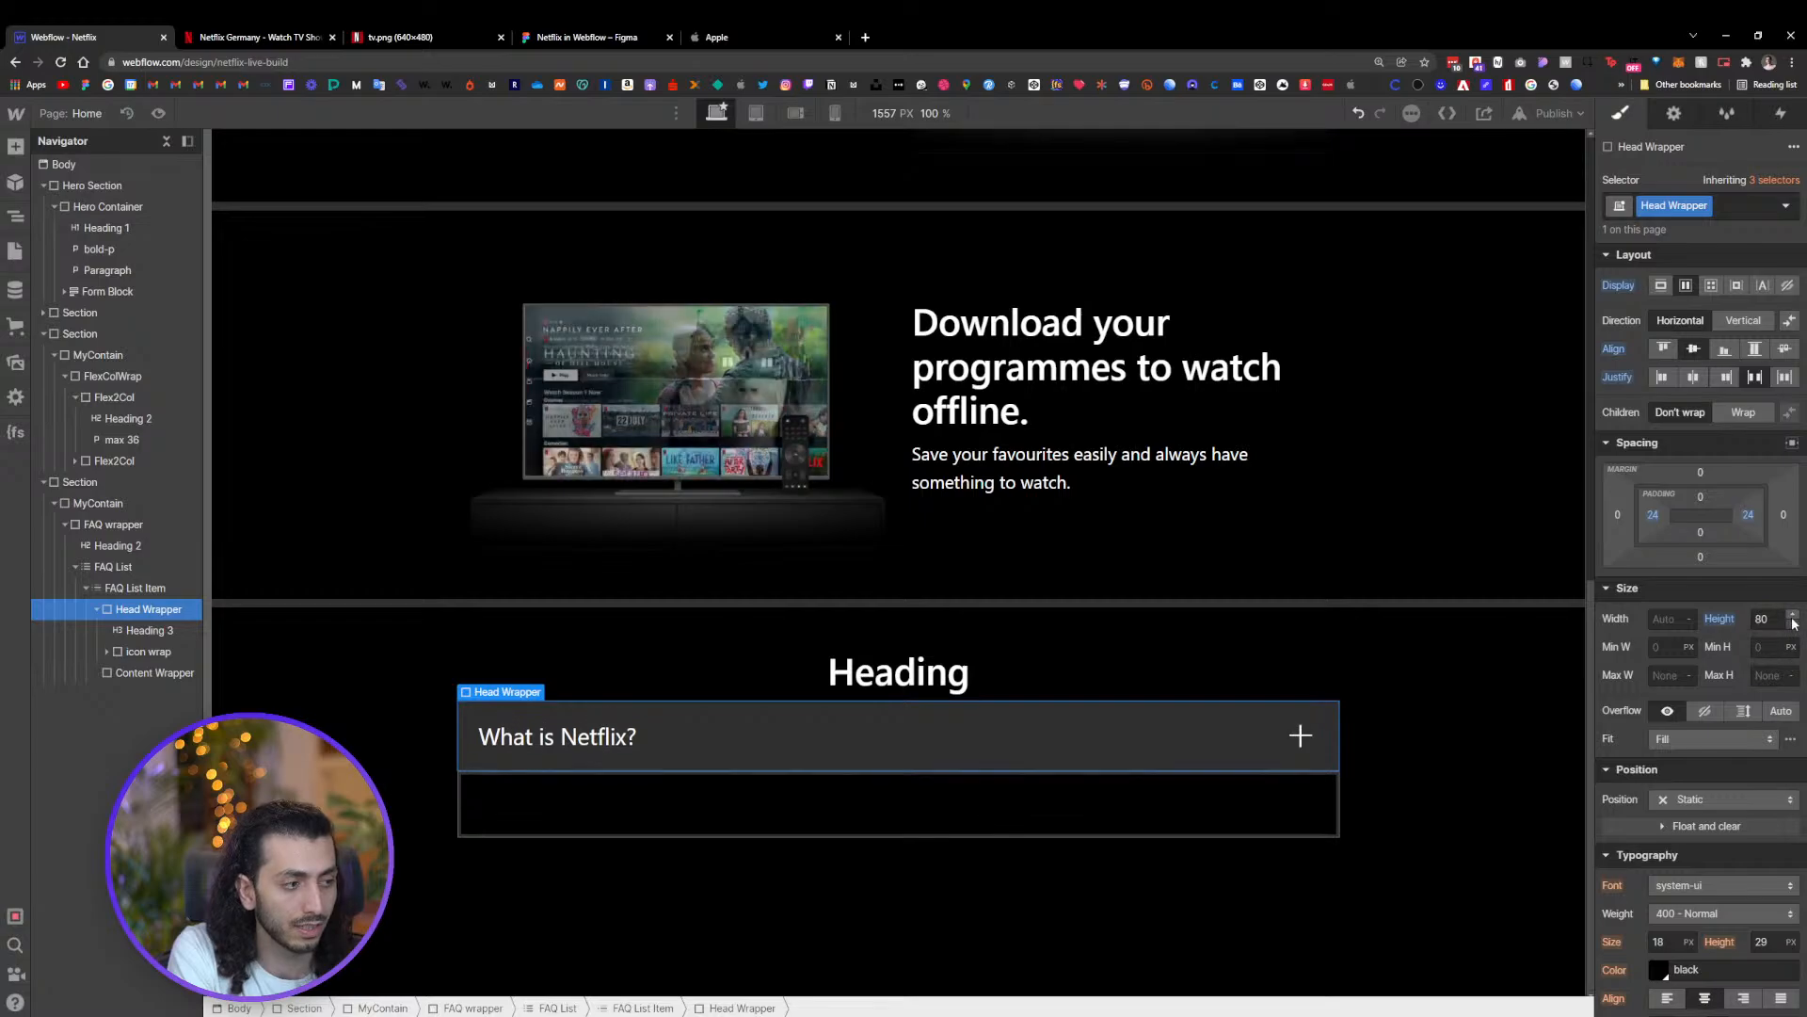
left_click(1792, 625)
left_click(1792, 615)
left_click(1792, 626)
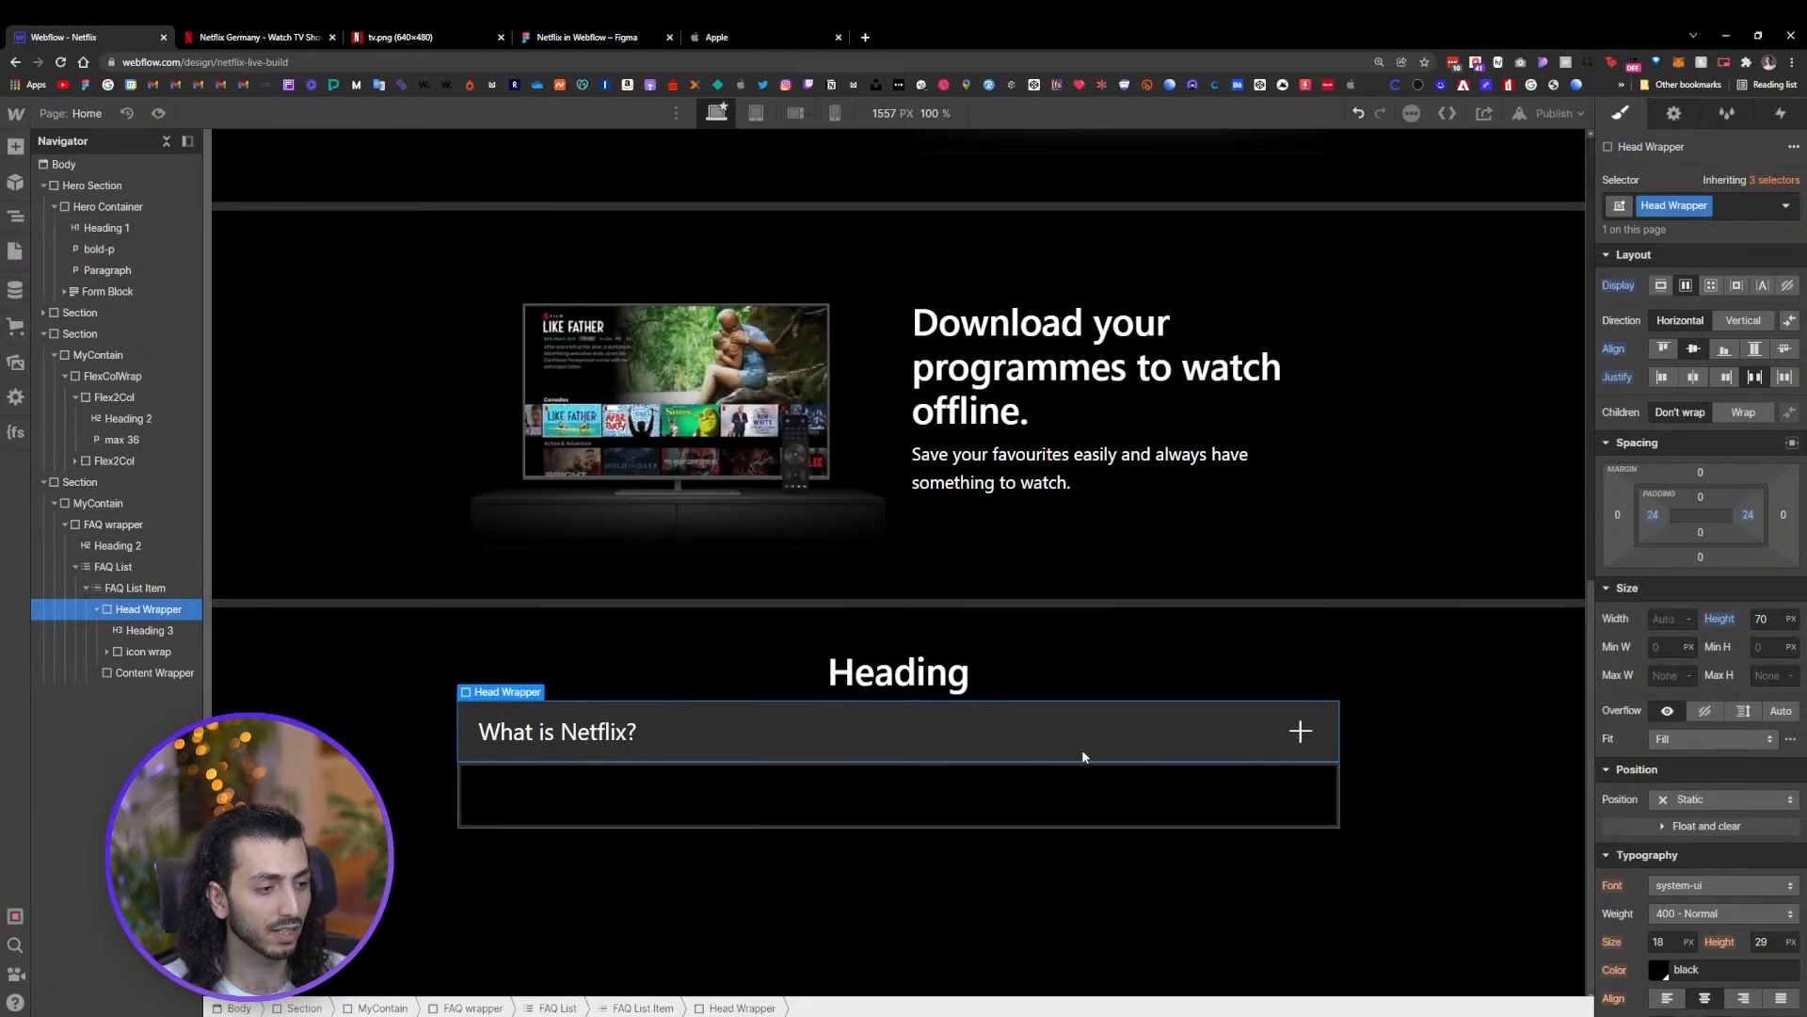
Give the Content Wrapper a grey background color from the saved swatches
left_click(1534, 689)
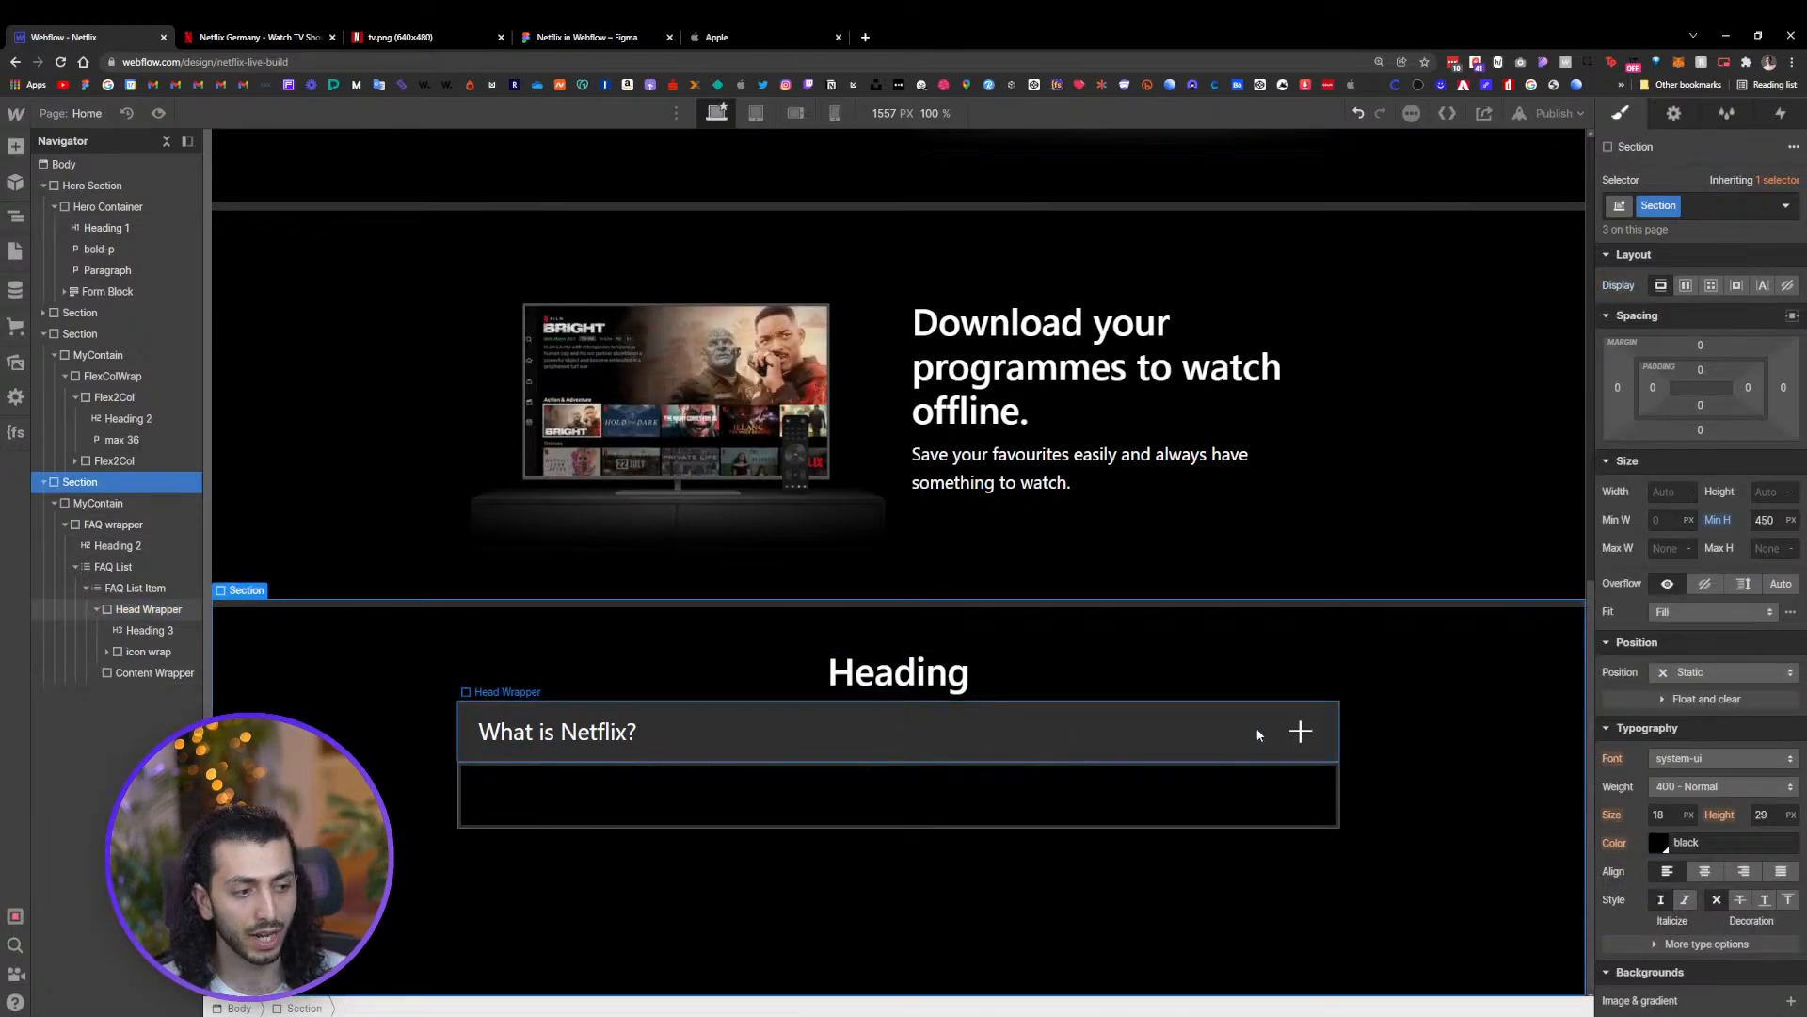
left_click(838, 737)
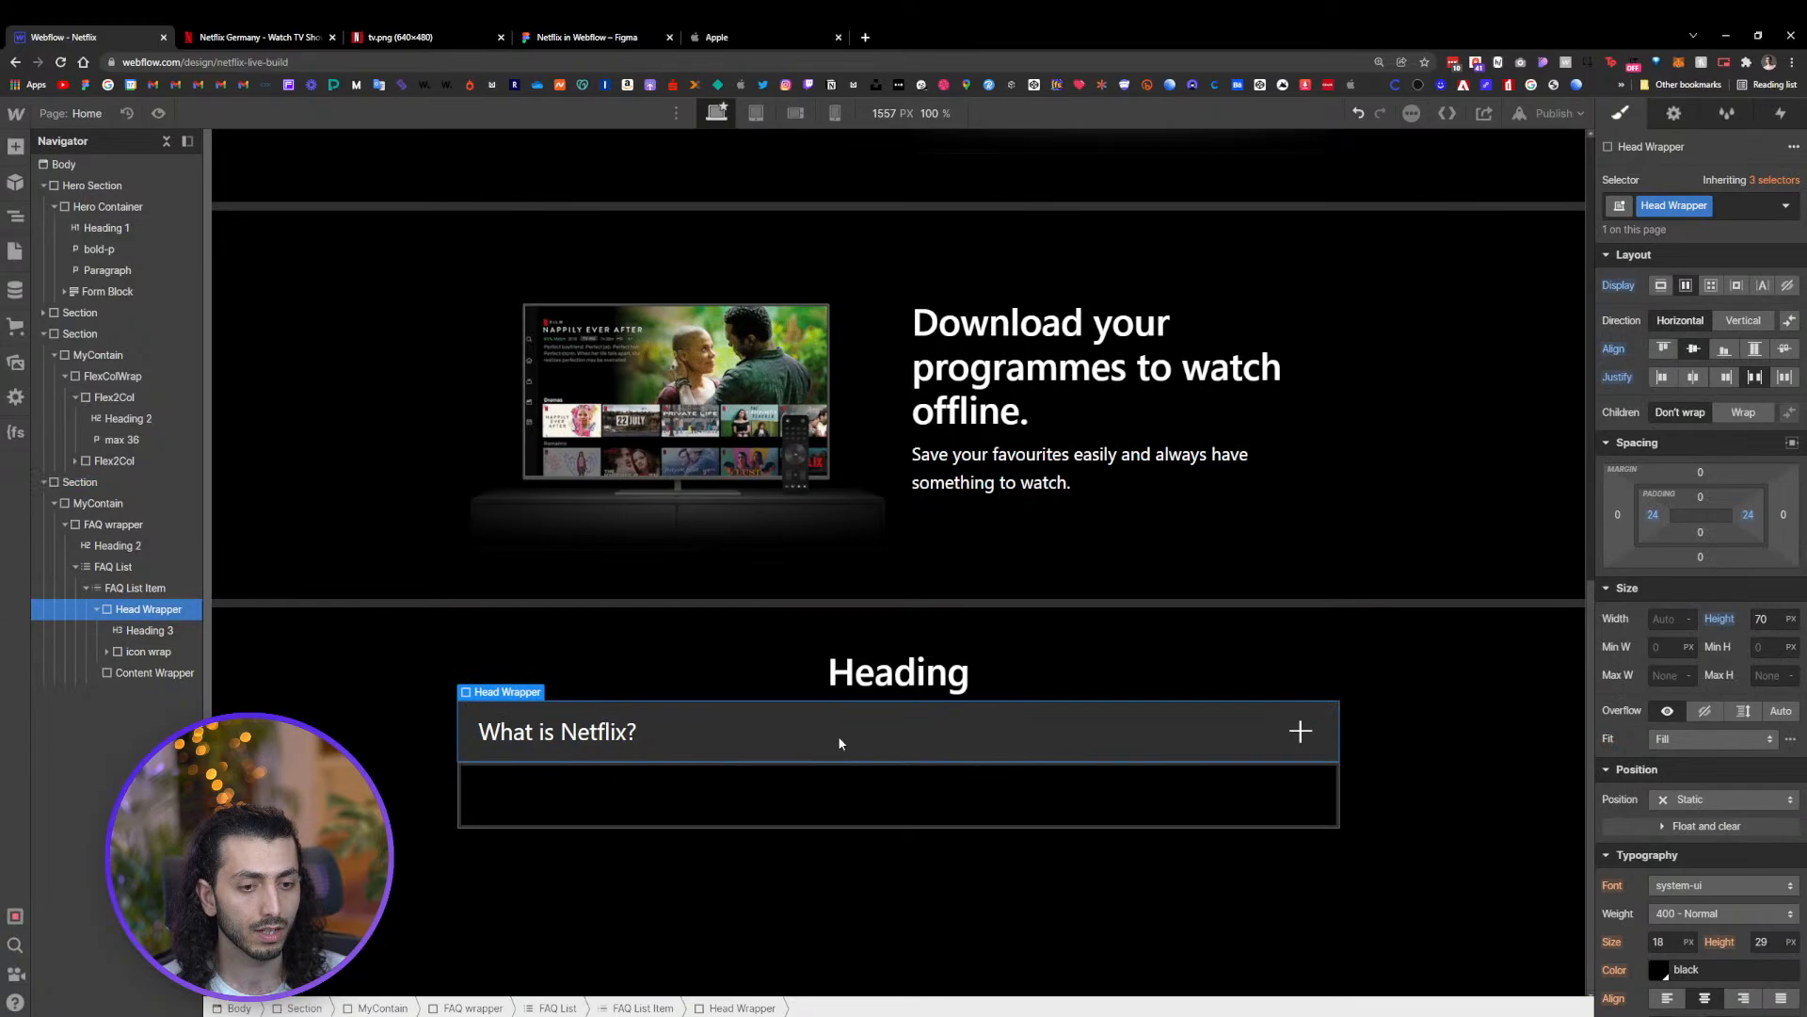
left_click(610, 819)
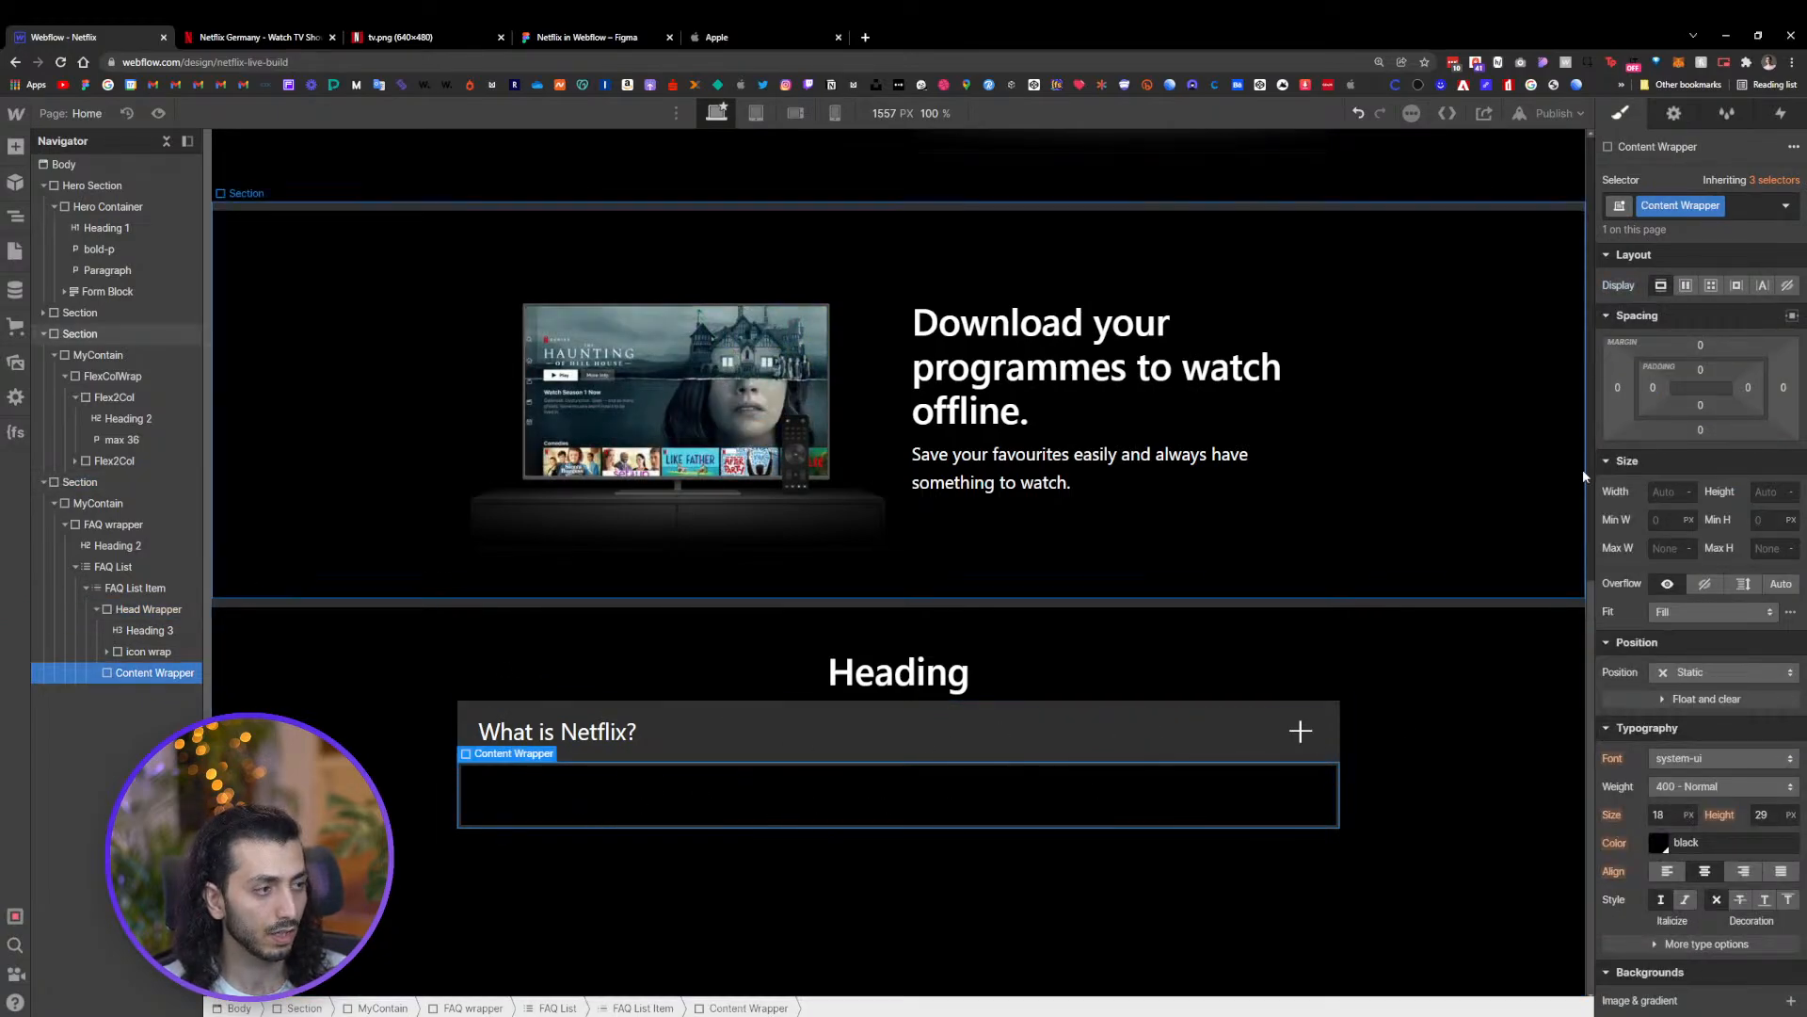
scroll(1722, 898, "down", 2)
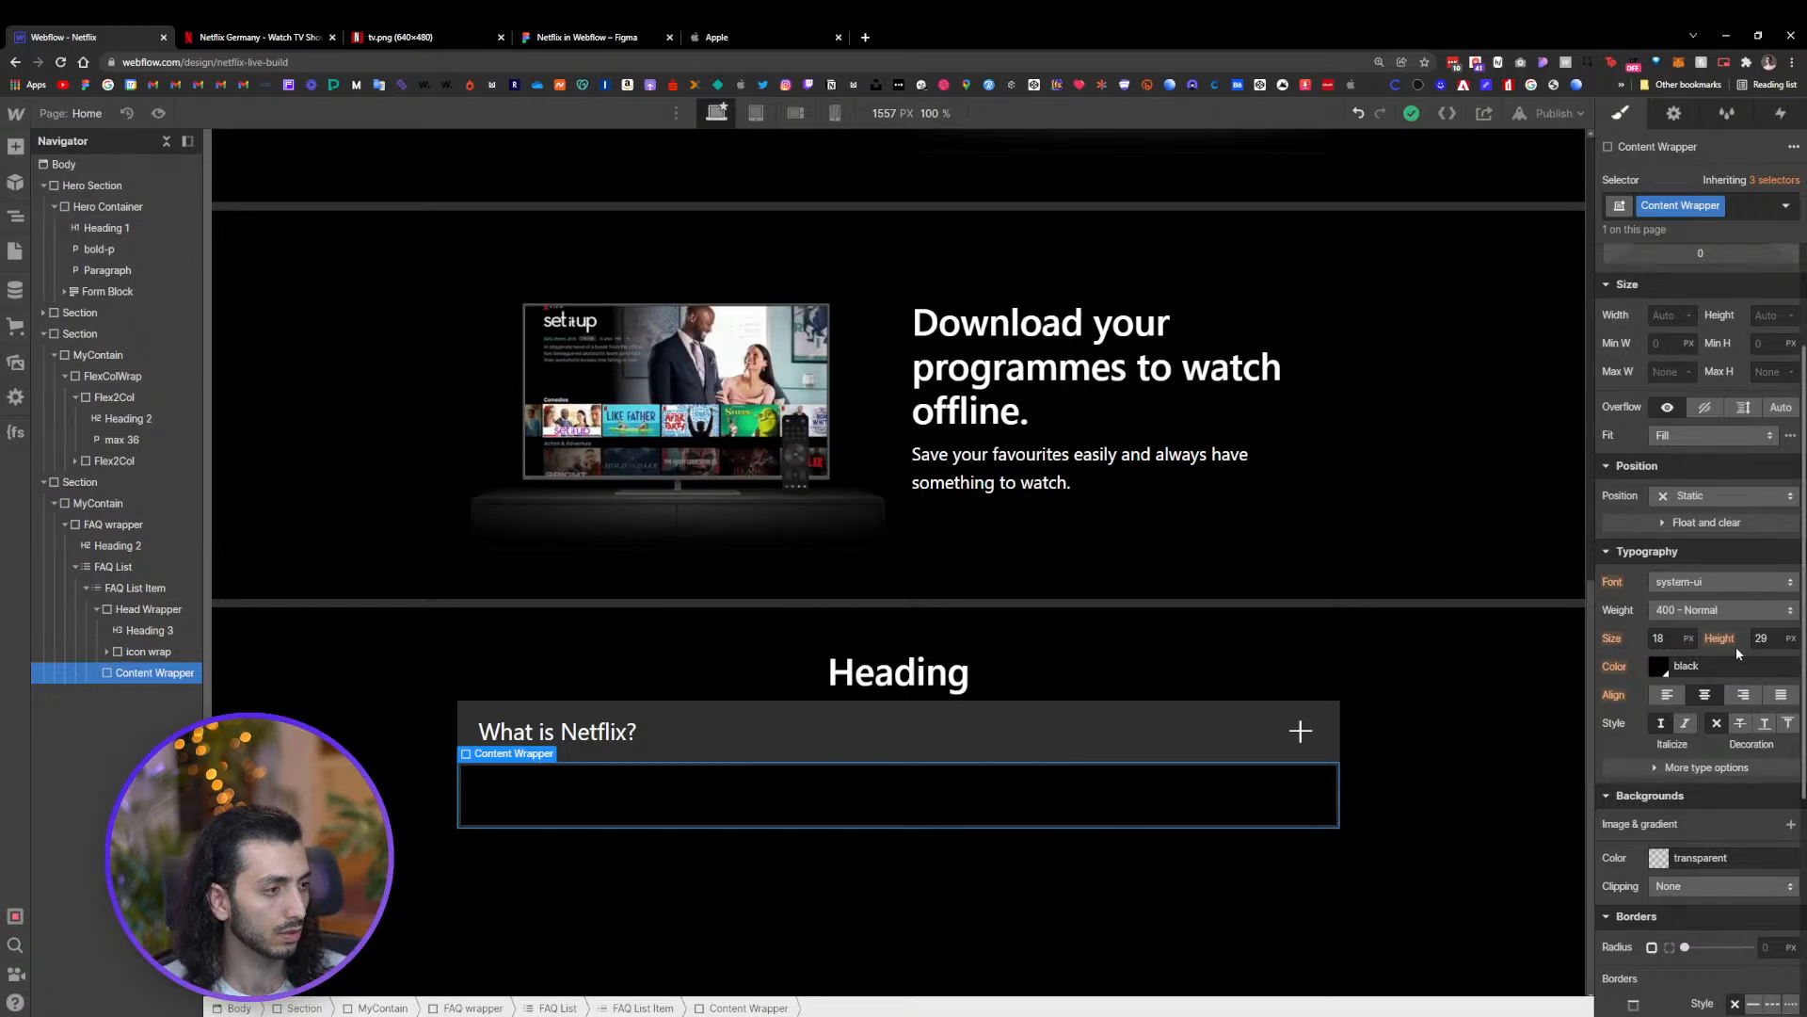
left_click(1659, 858)
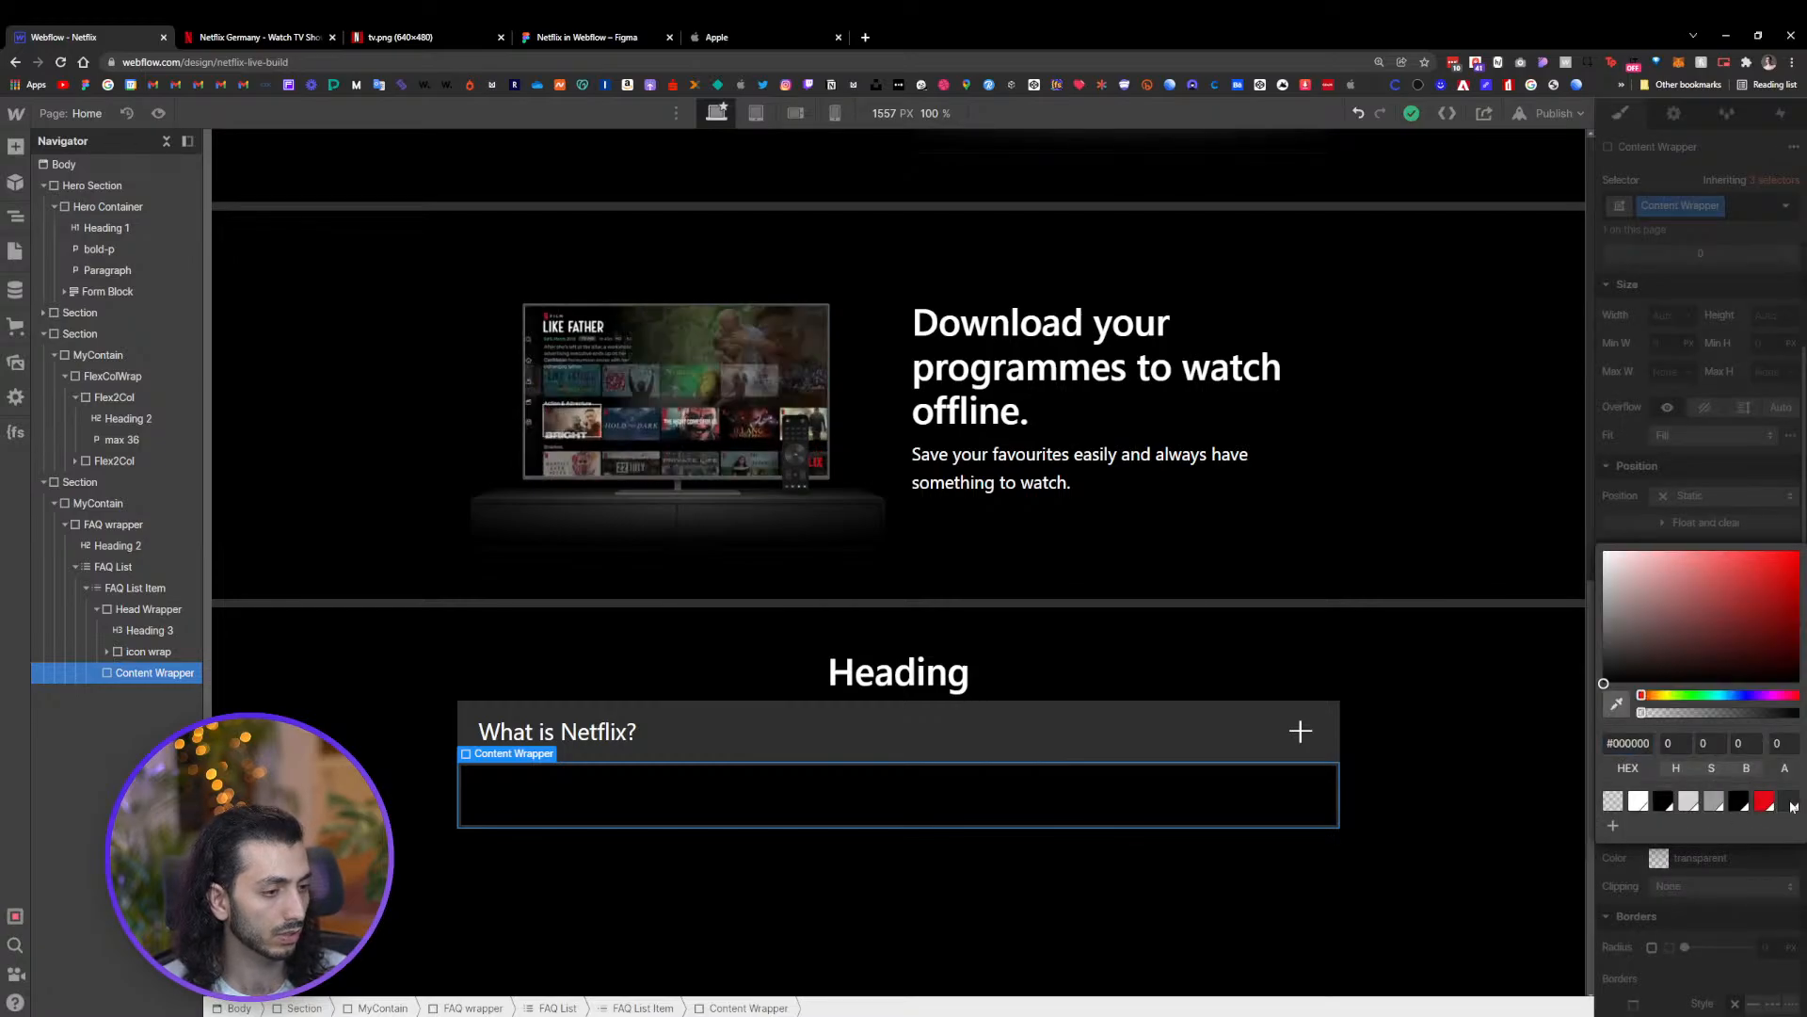
left_click(1789, 765)
left_click(804, 744)
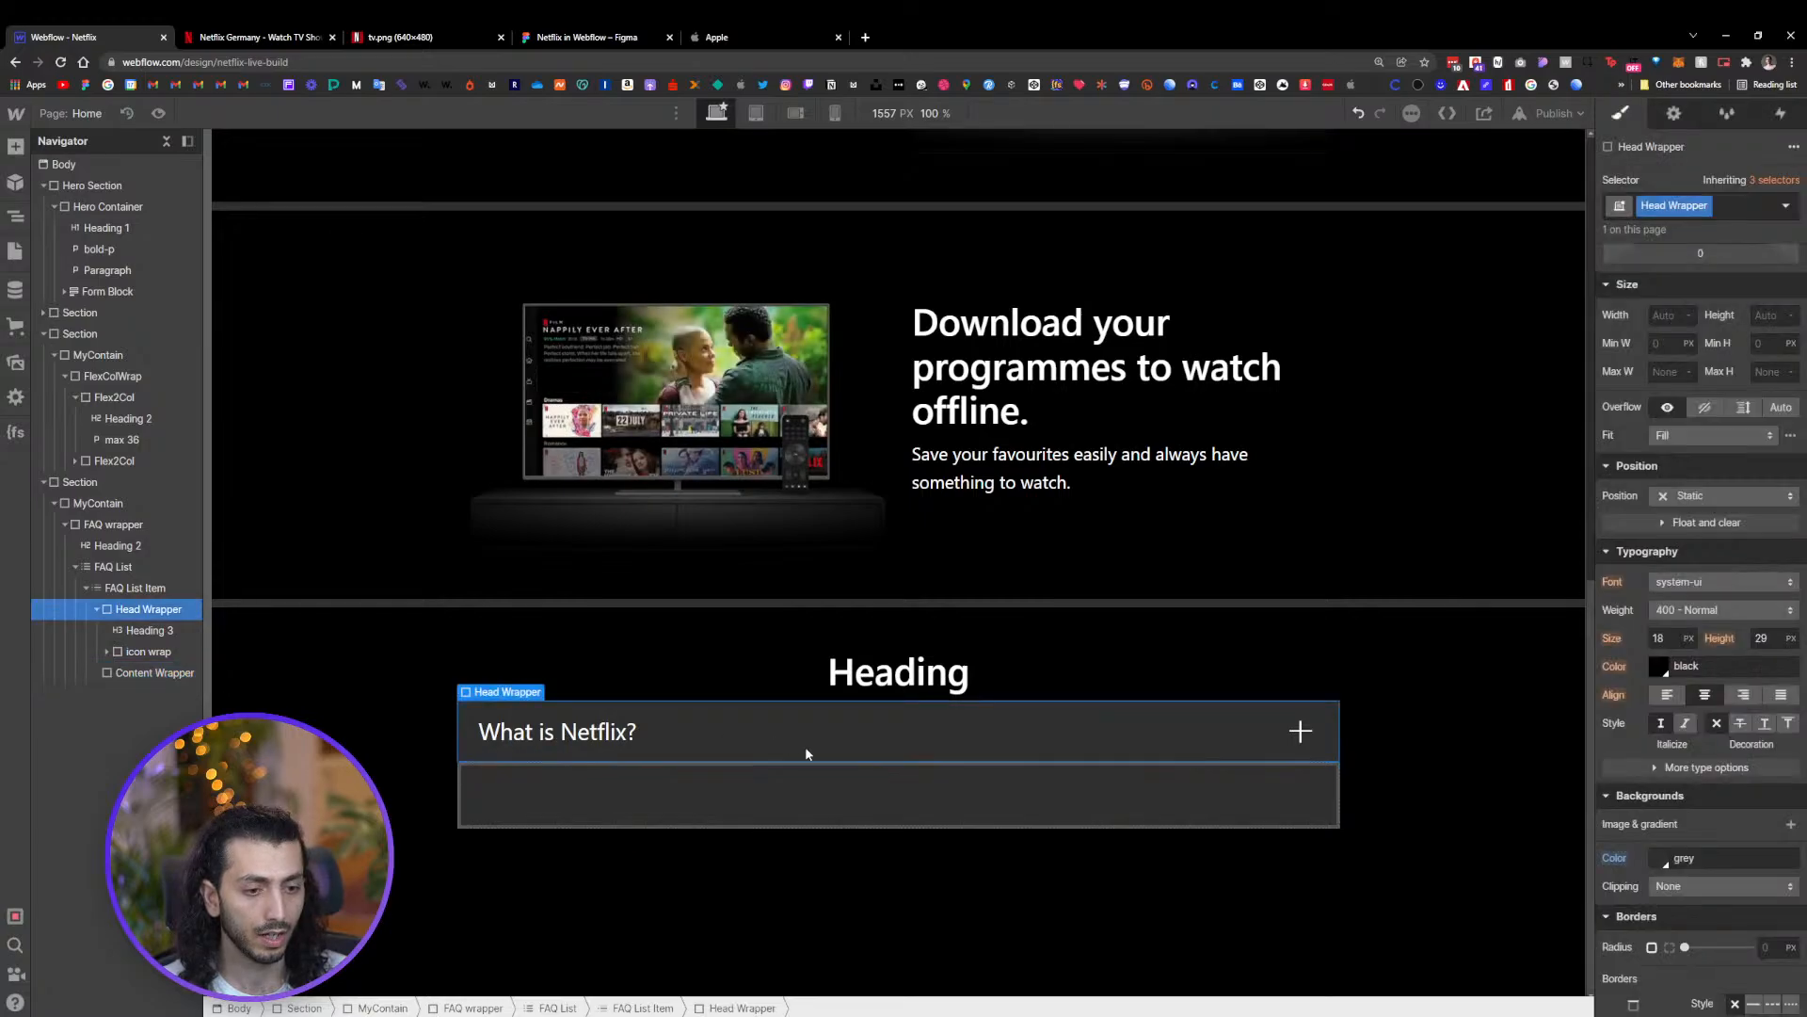
Compare with the reference FAQ on the Netflix site and add a small bottom padding to the Head Wrapper
left_click(1459, 863)
left_click(183, 37)
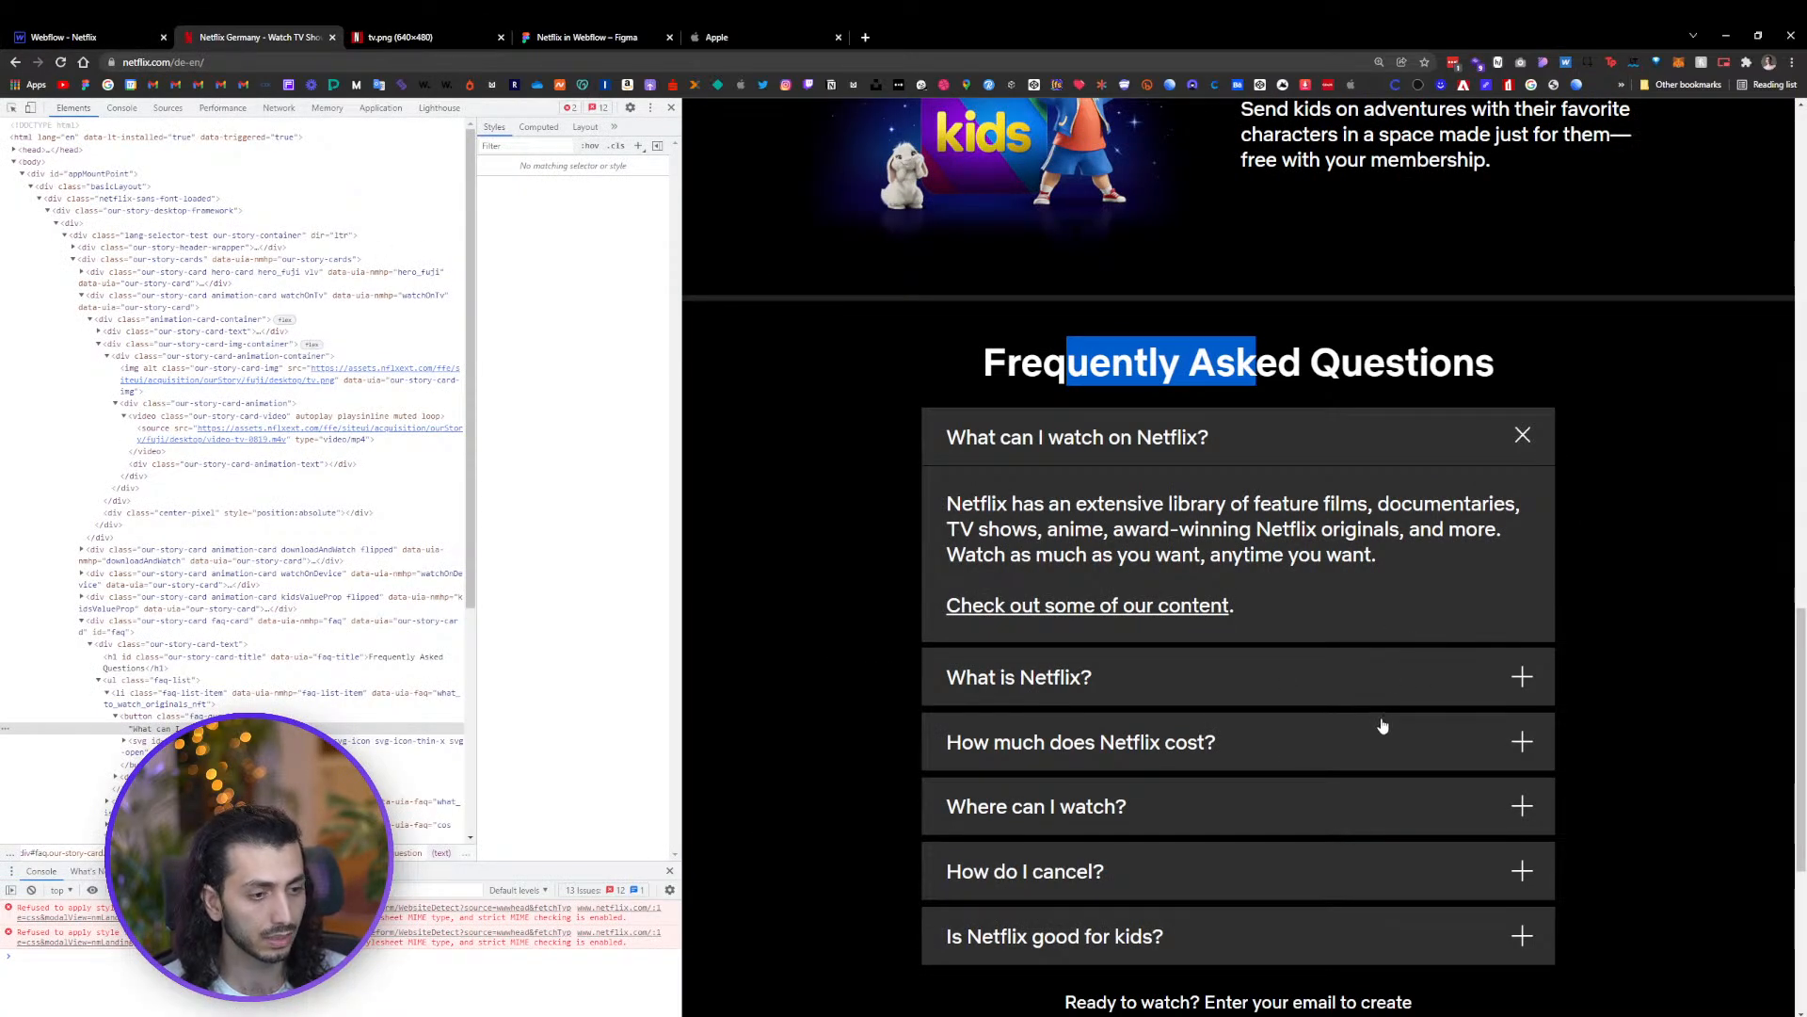
left_click(110, 37)
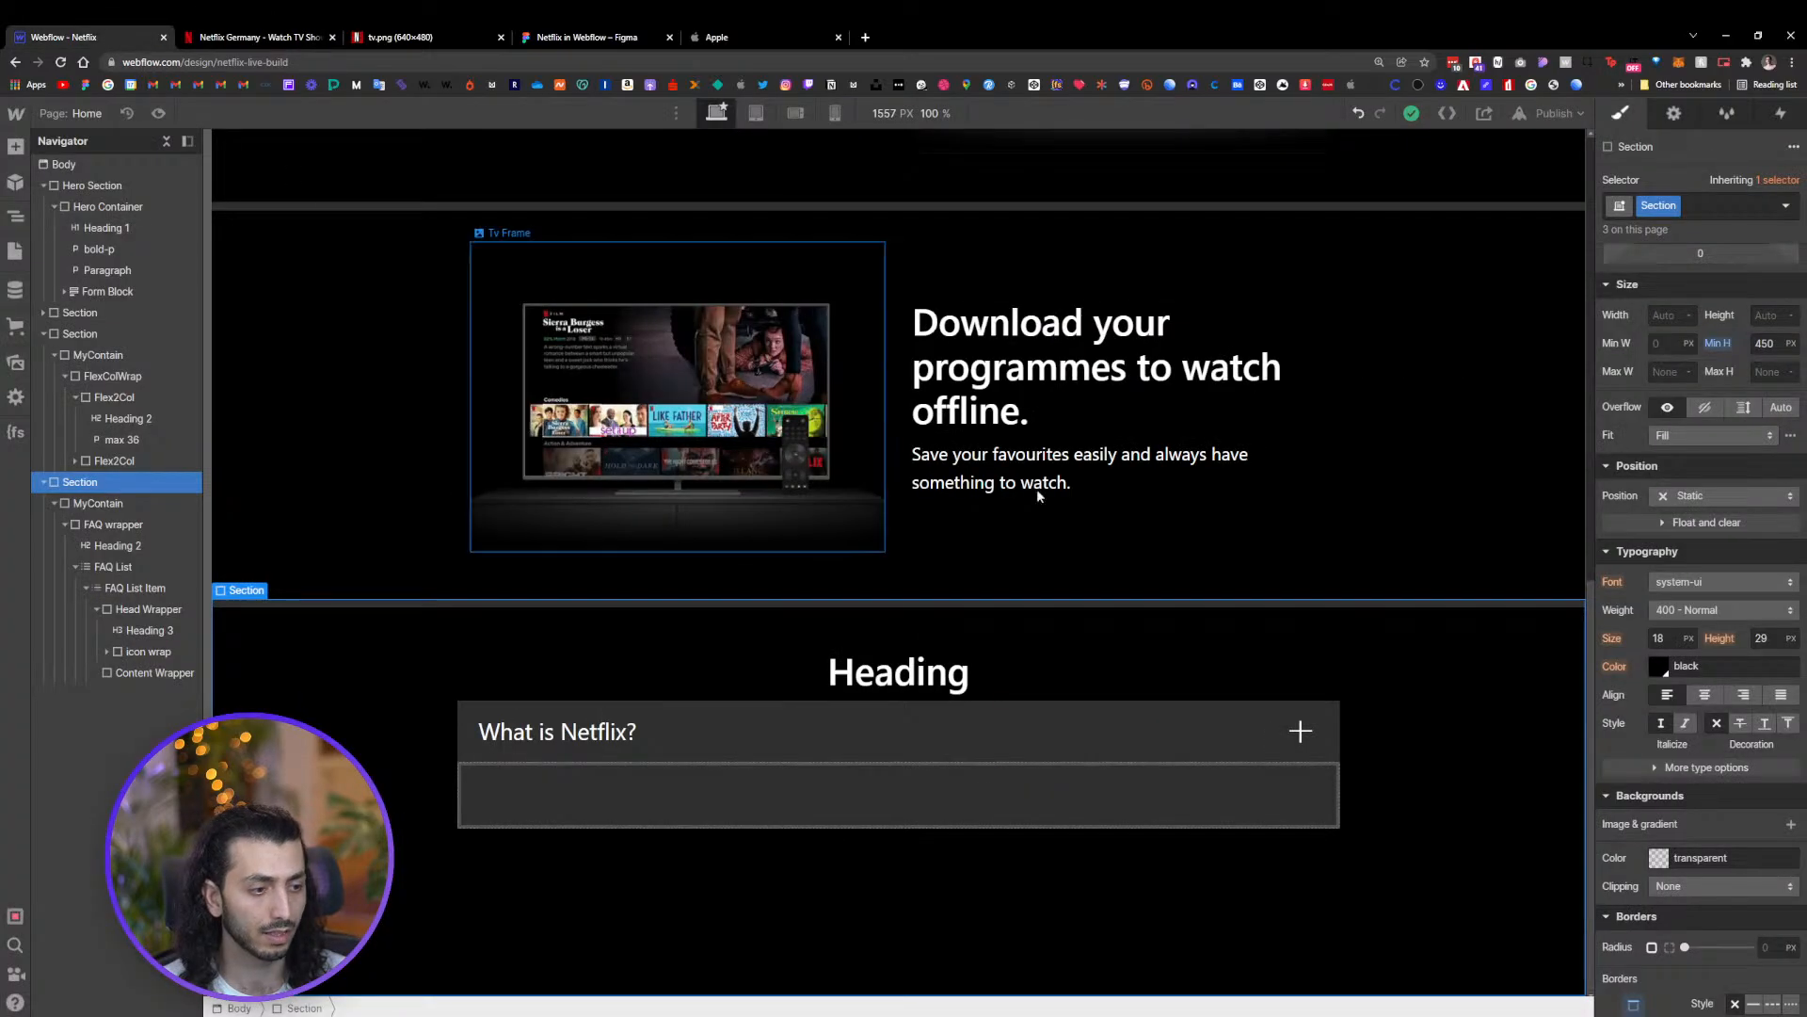
left_click(1166, 721)
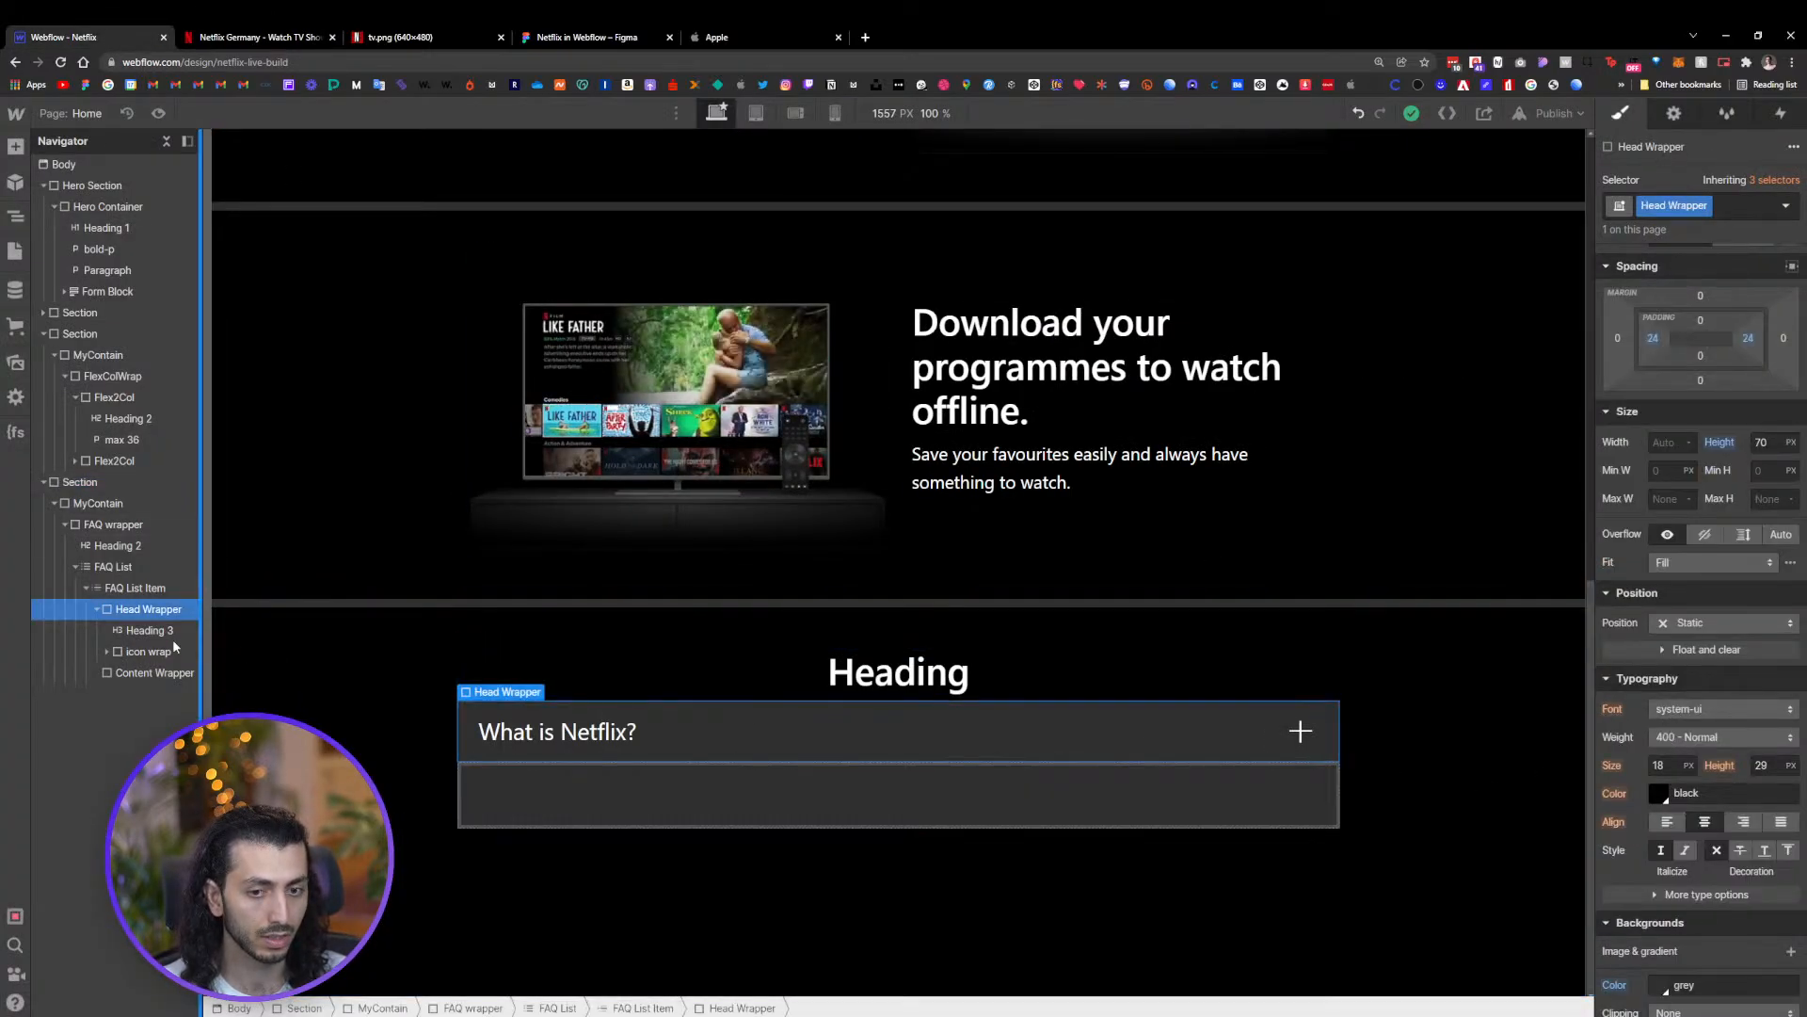
left_click_drag(1706, 386, 1709, 390)
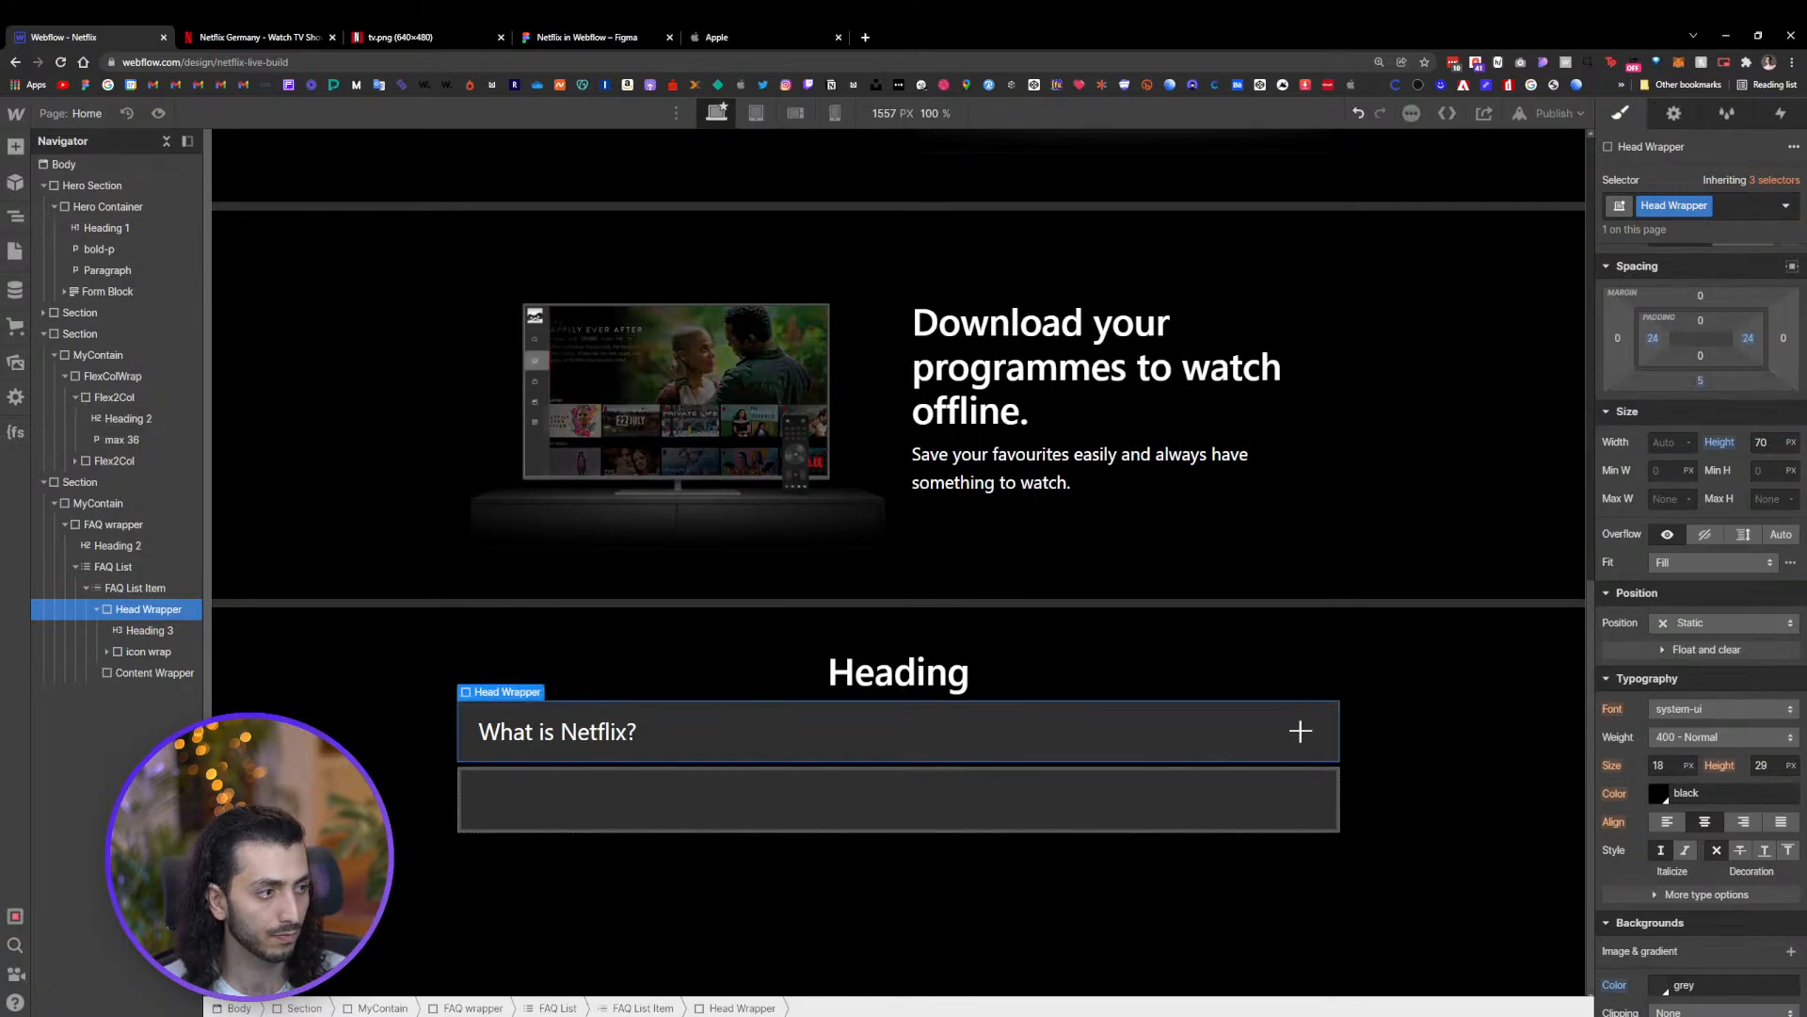
left_click(1504, 698)
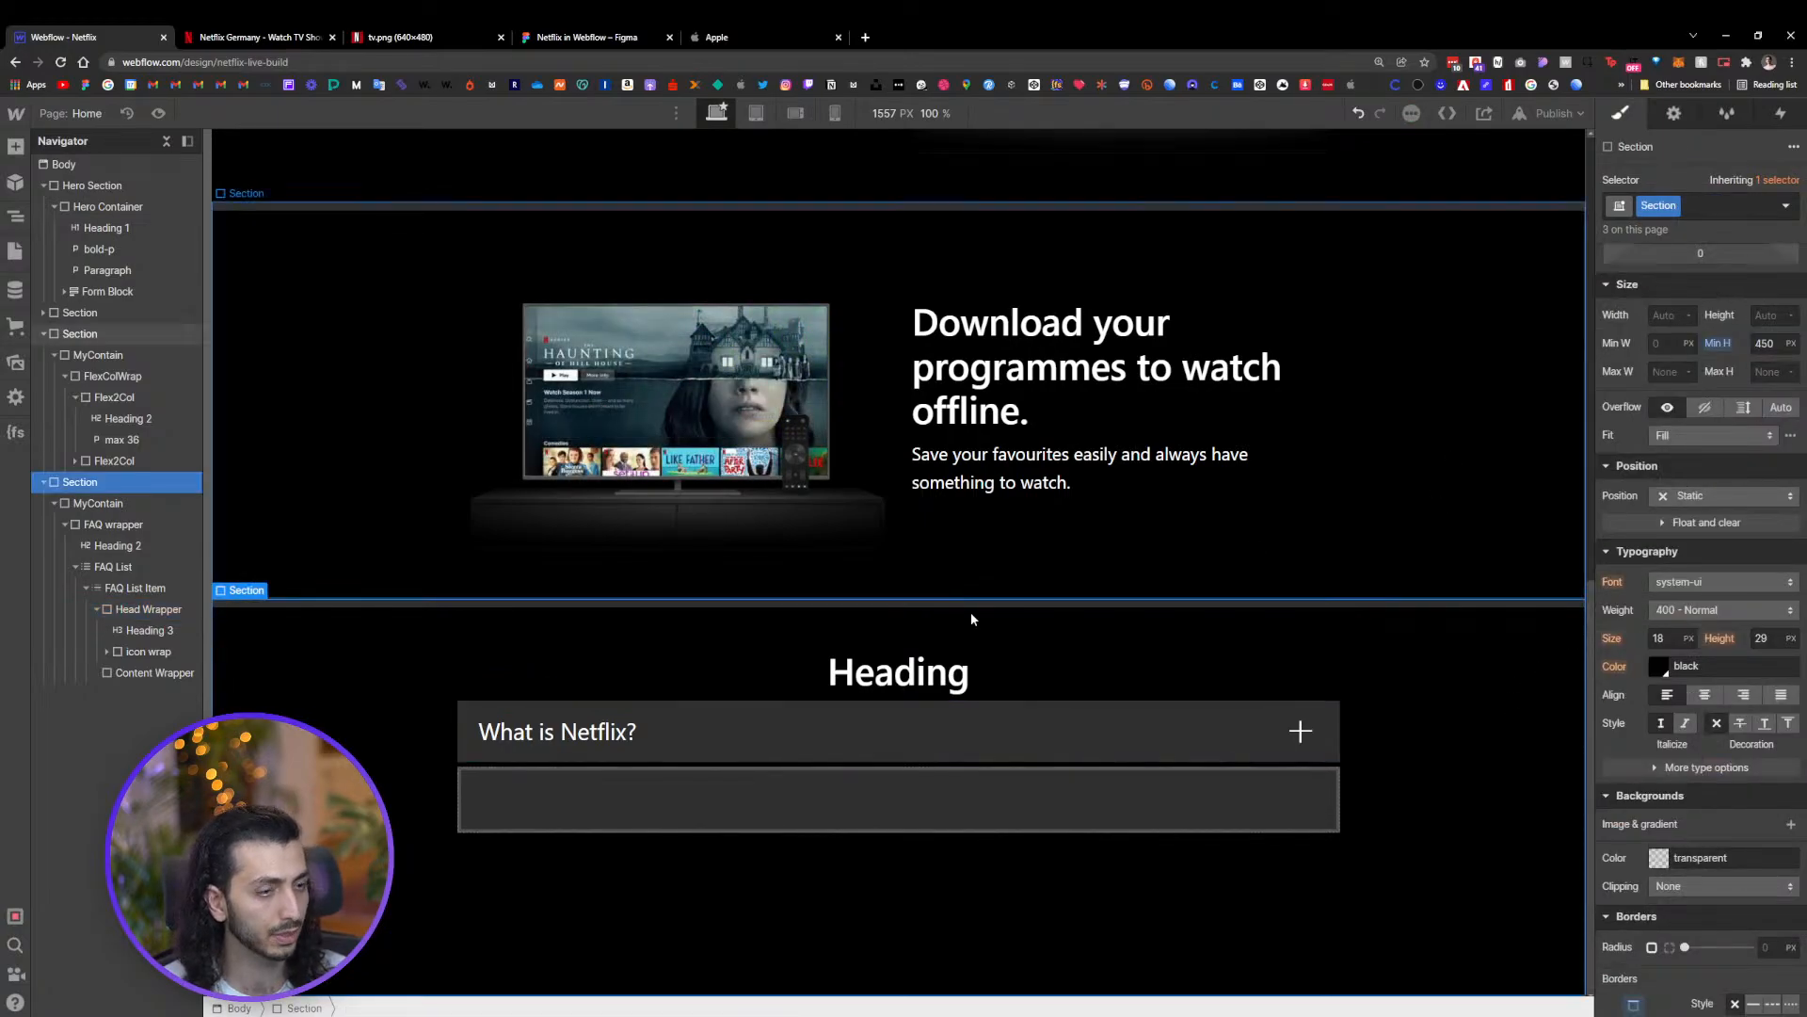
left_click(941, 725)
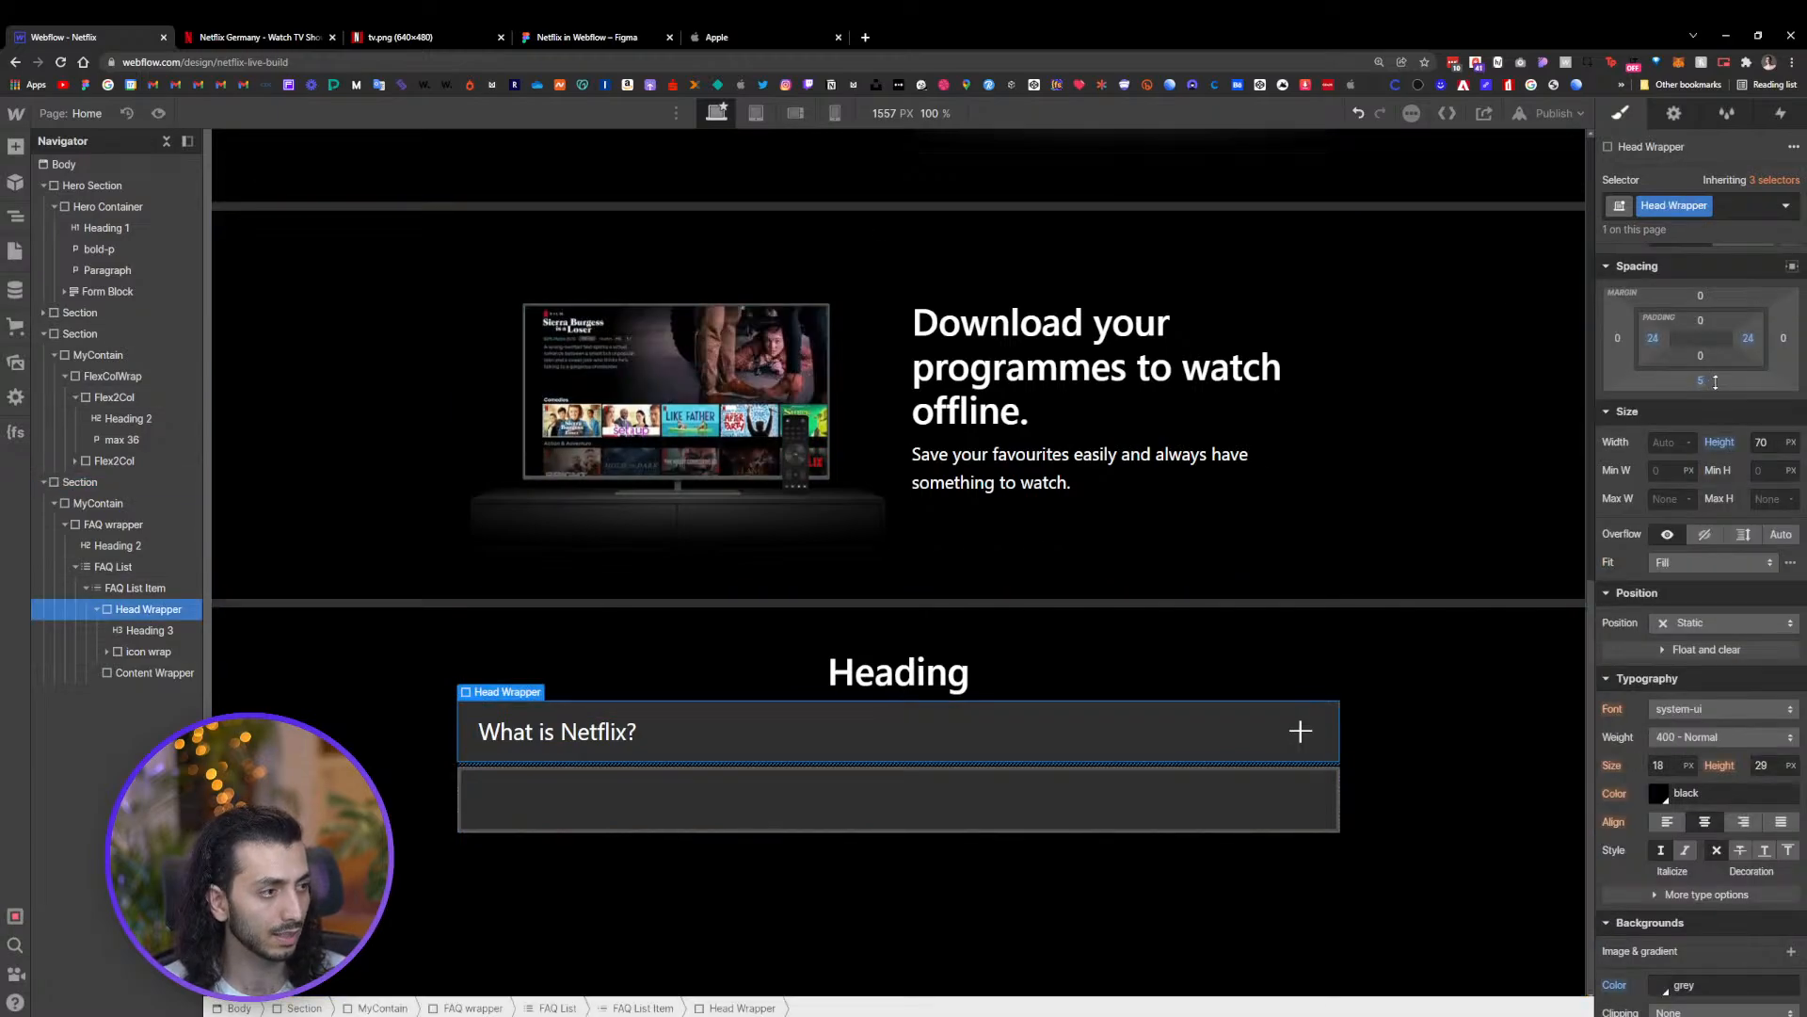
left_click_drag(1714, 383, 1718, 382)
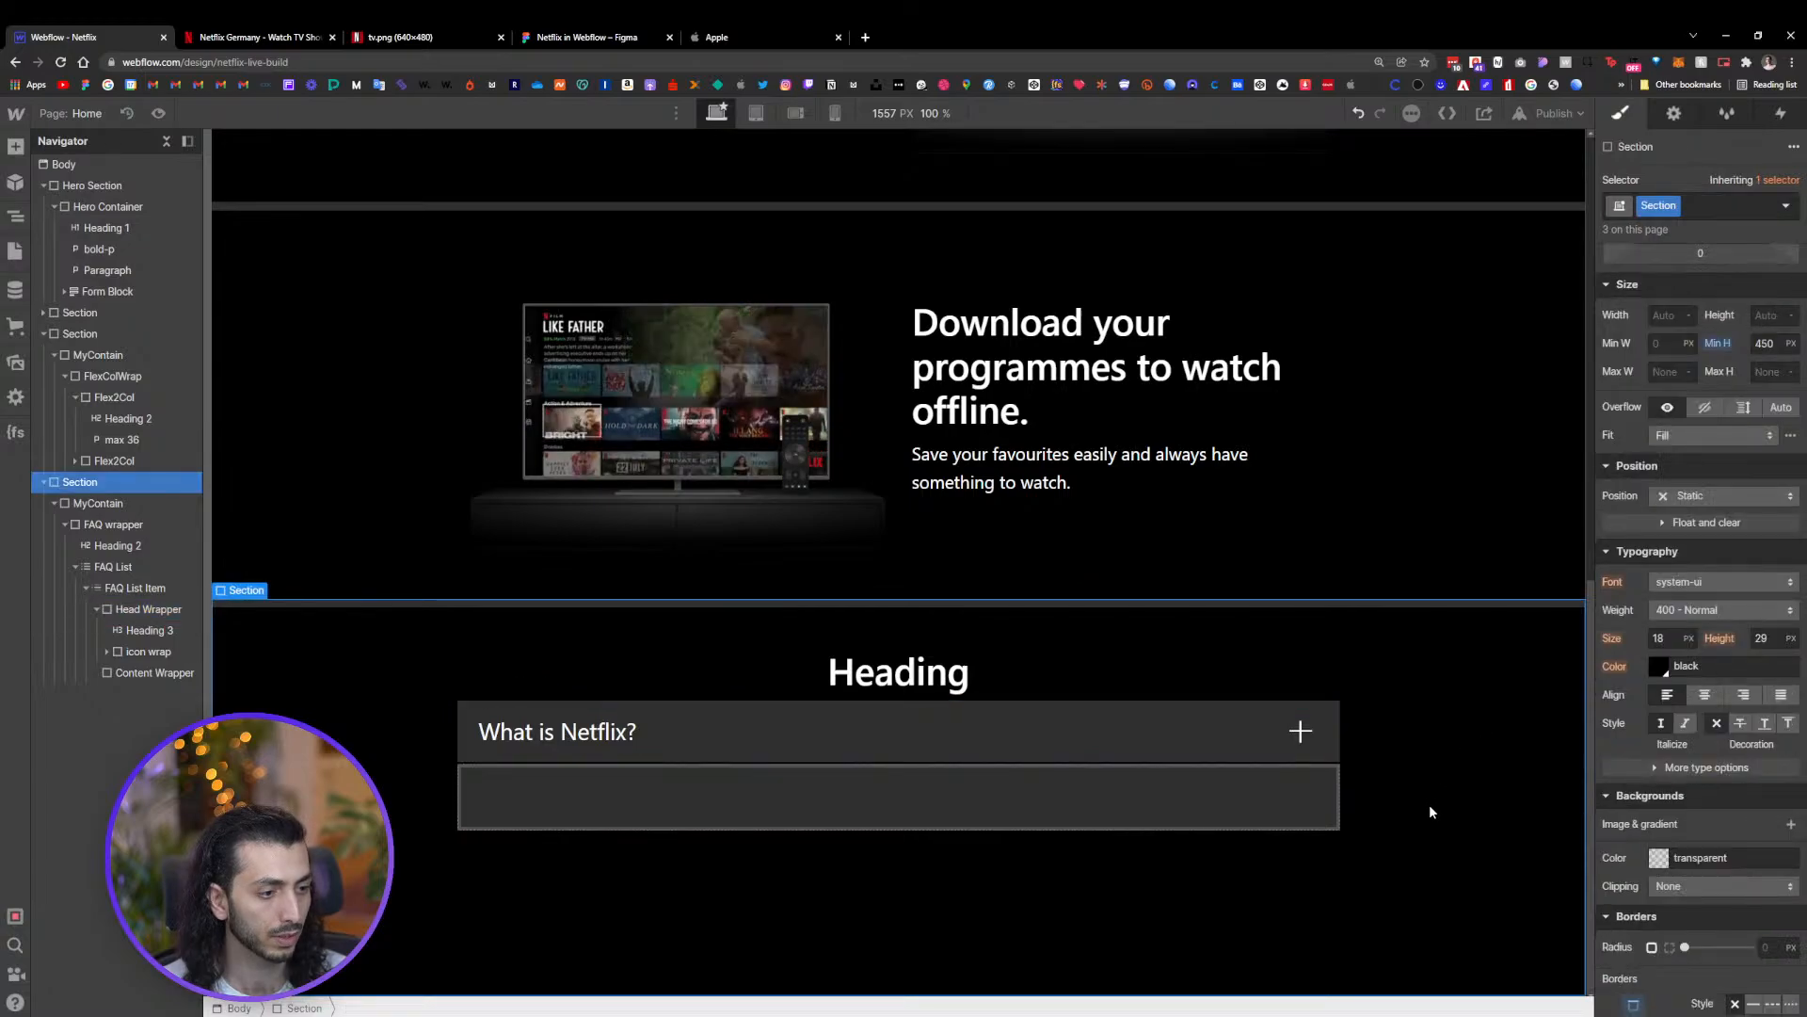
left_click(1239, 820)
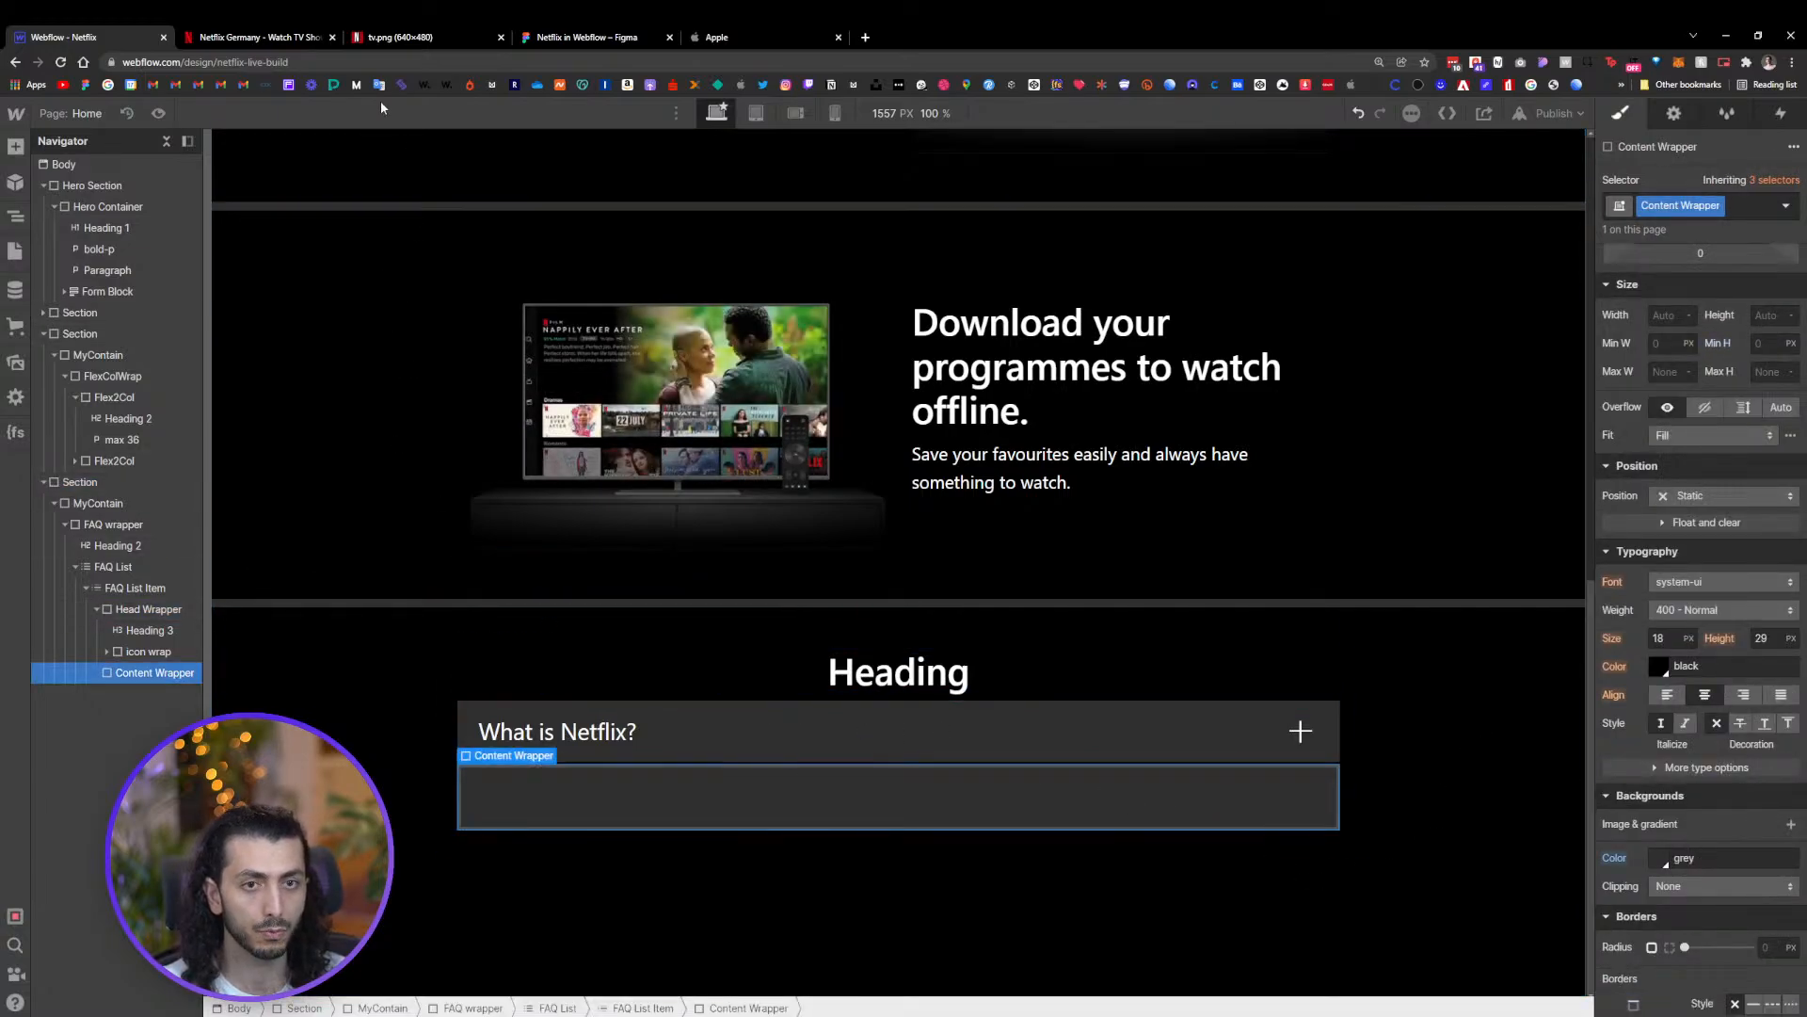
Copy the first FAQ answer text, including its link line, from the Netflix site
left_click(639, 34)
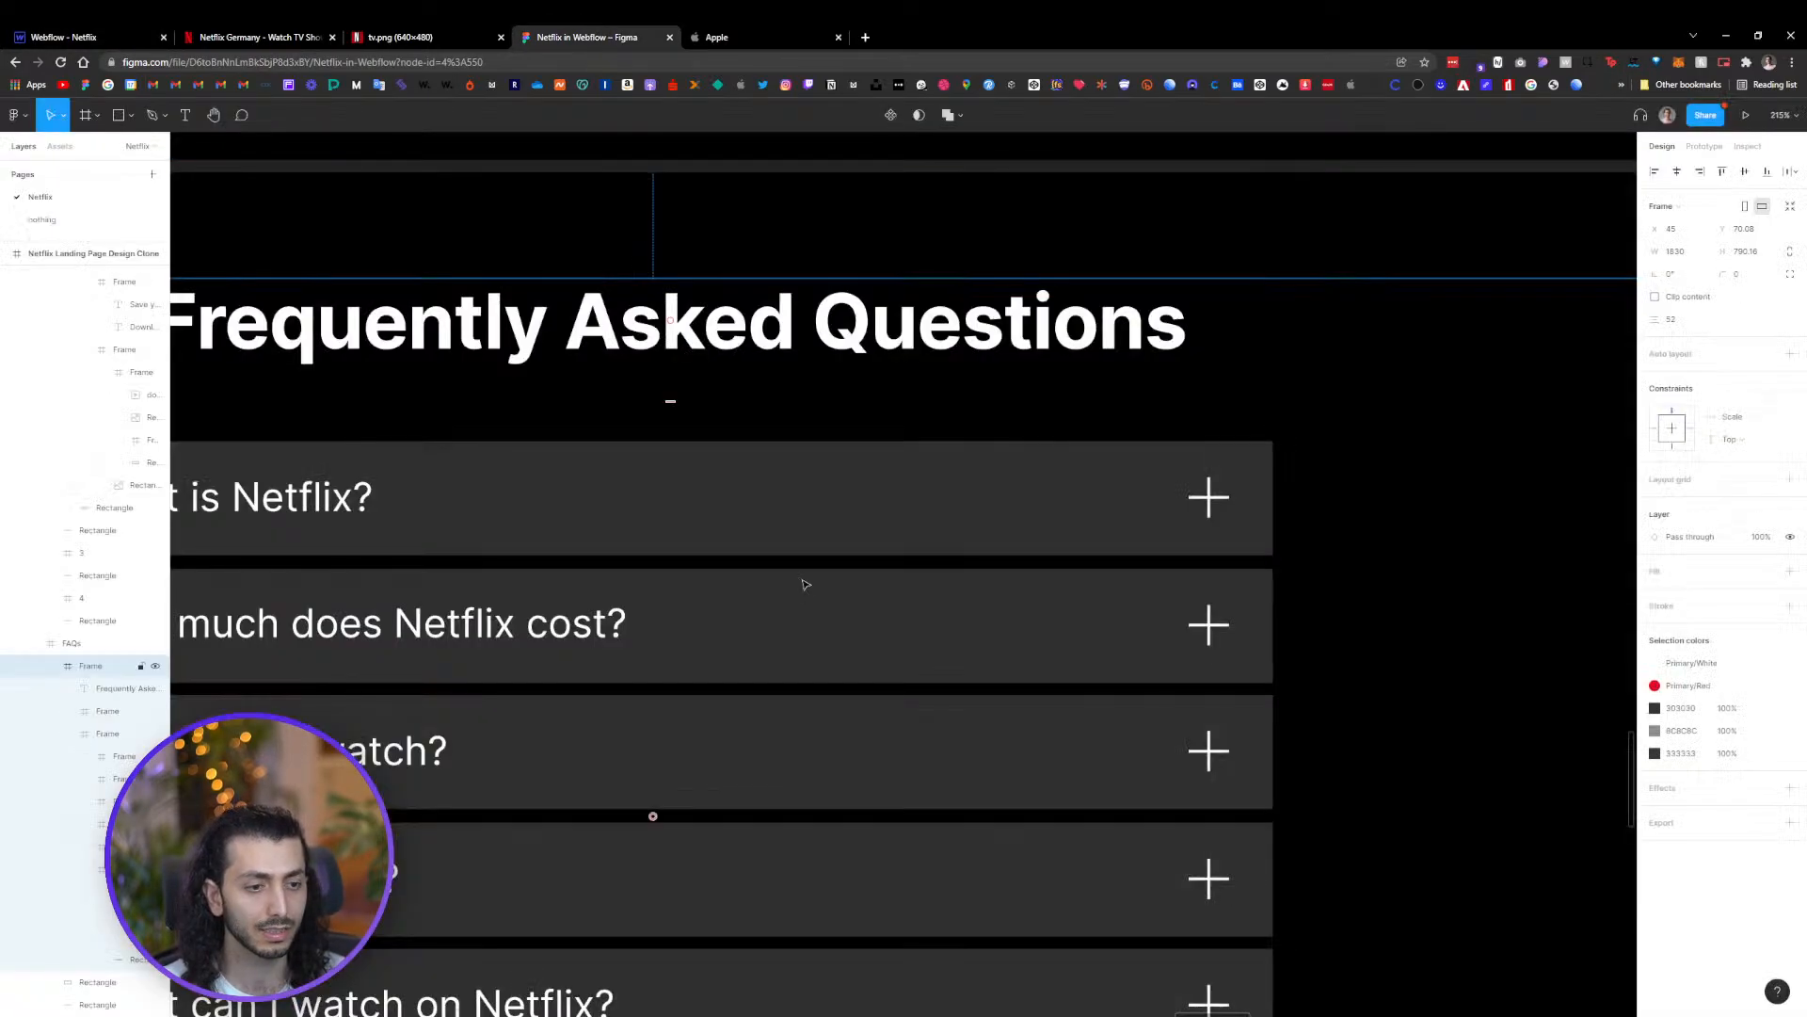
left_click(340, 38)
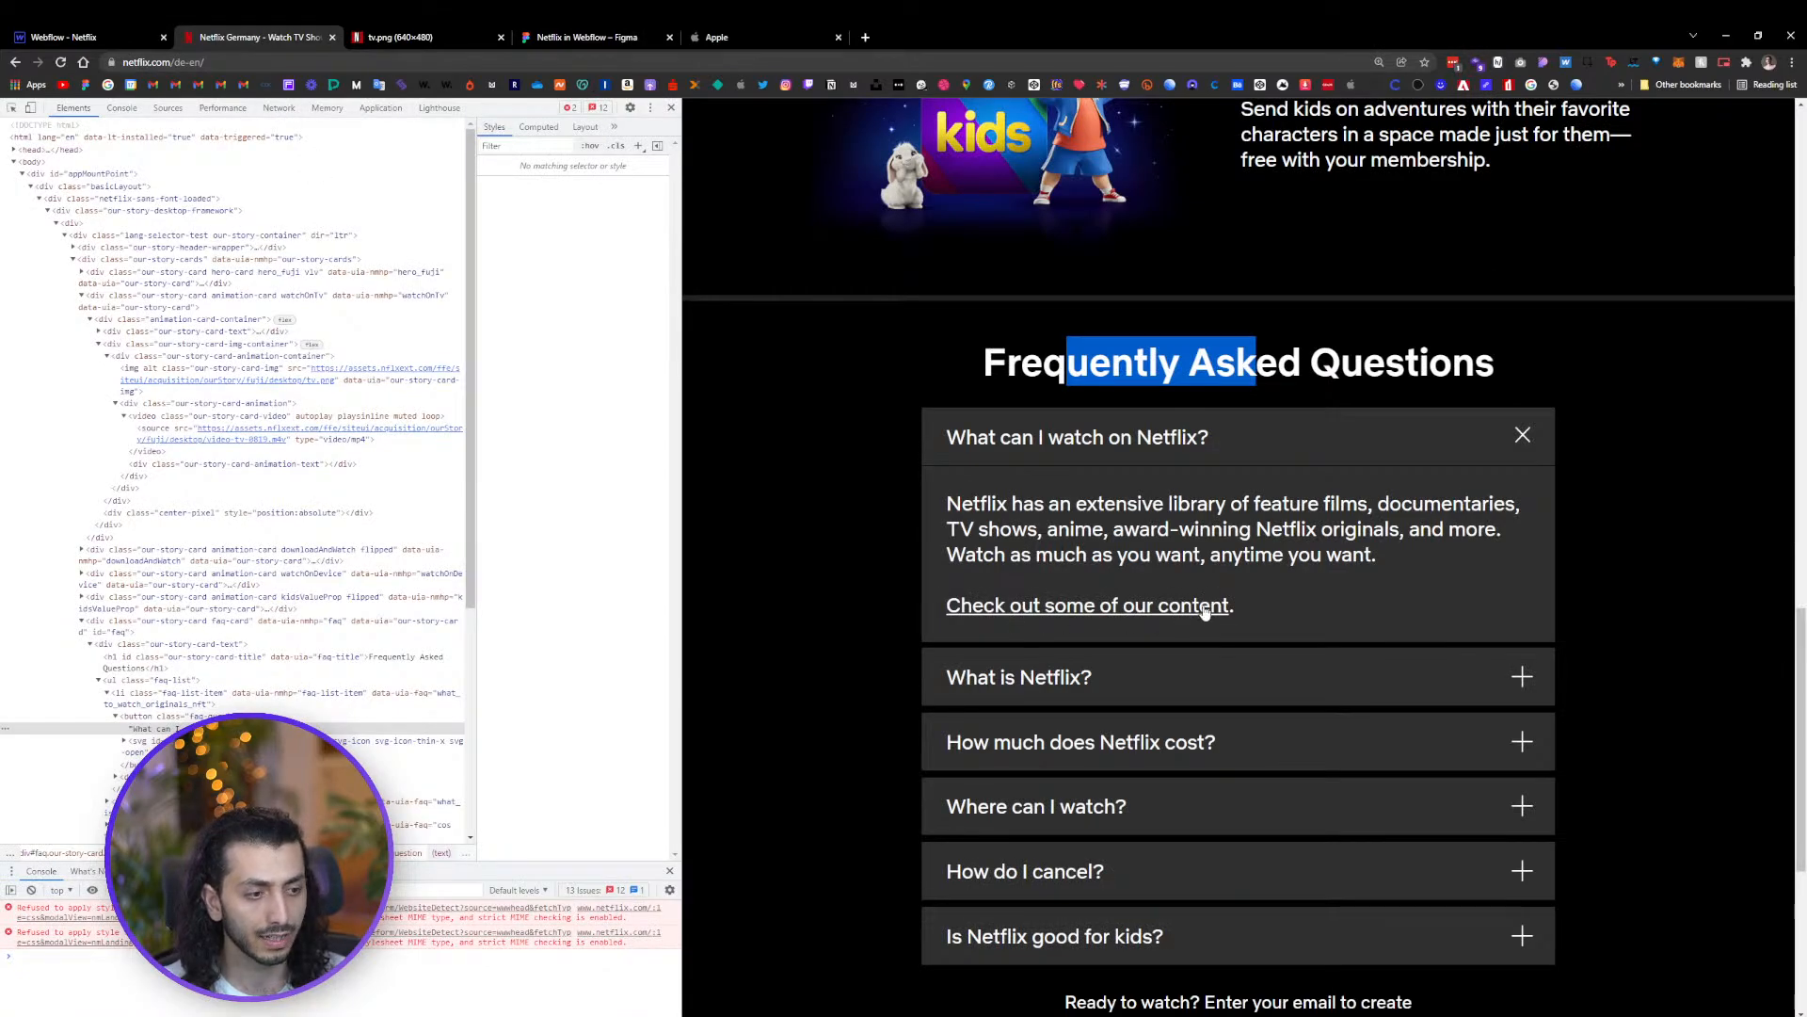
left_click_drag(947, 503, 1127, 555)
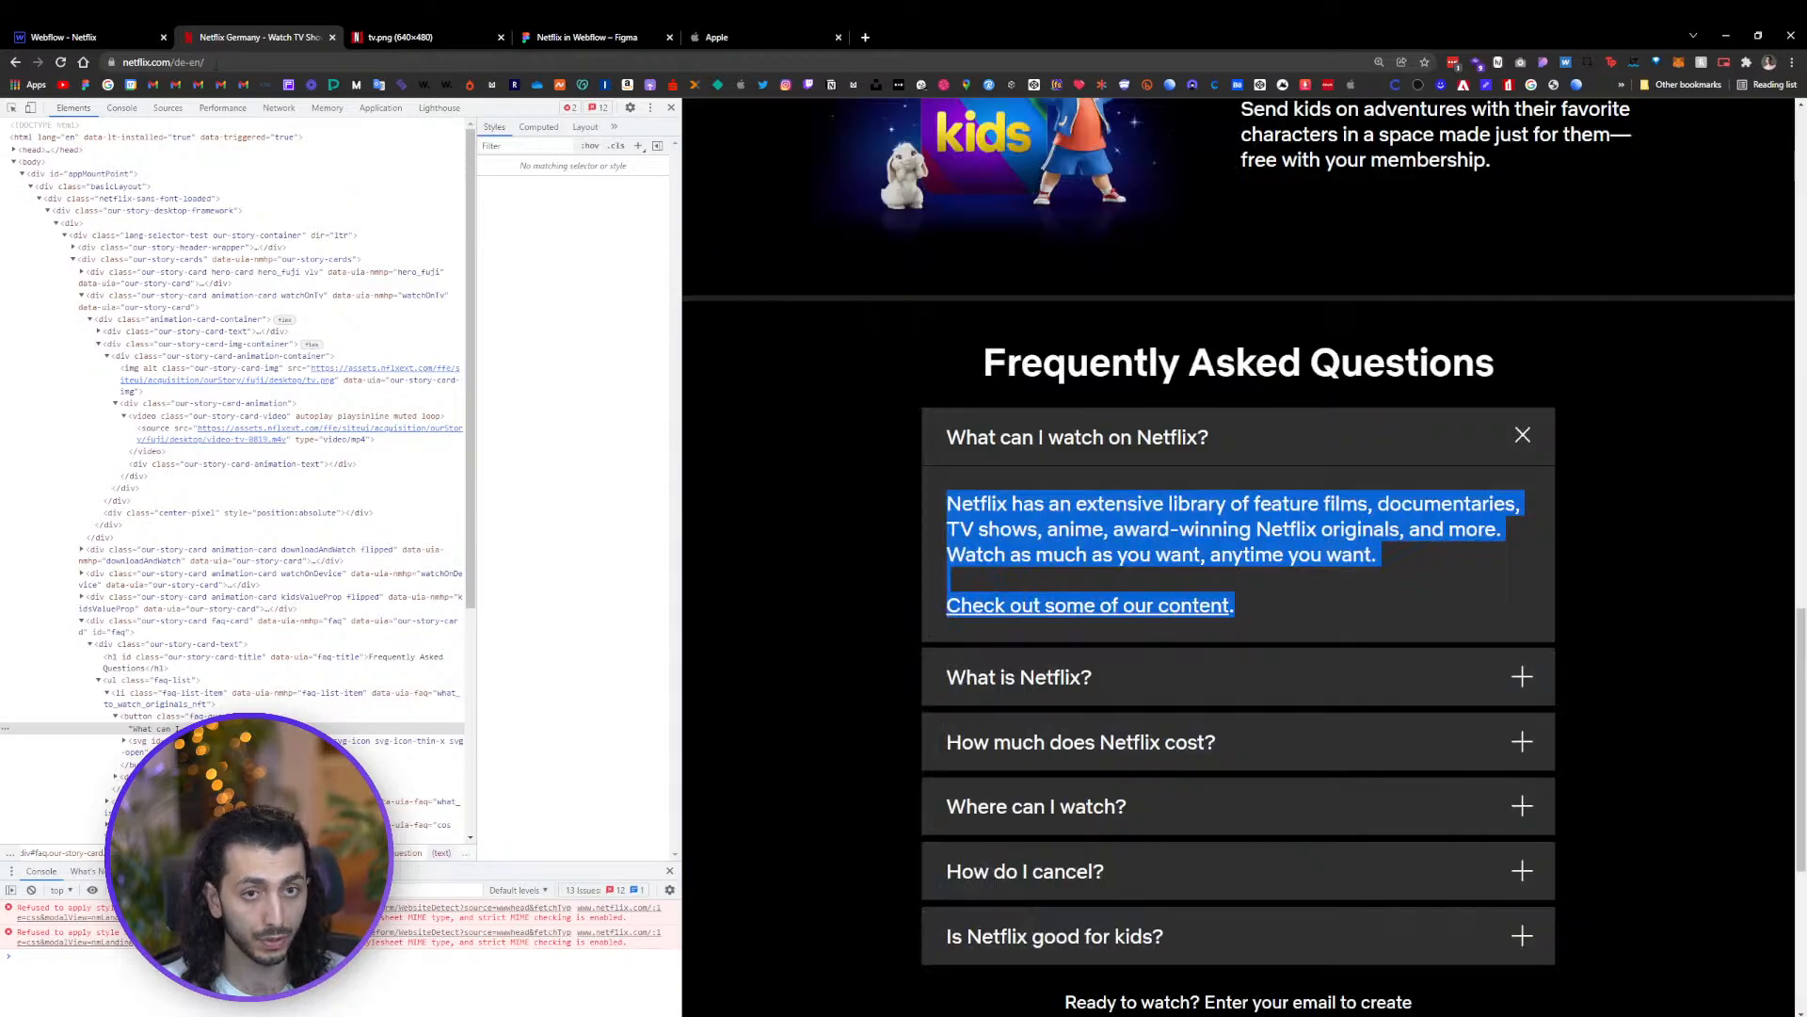
key("ctrl+1")
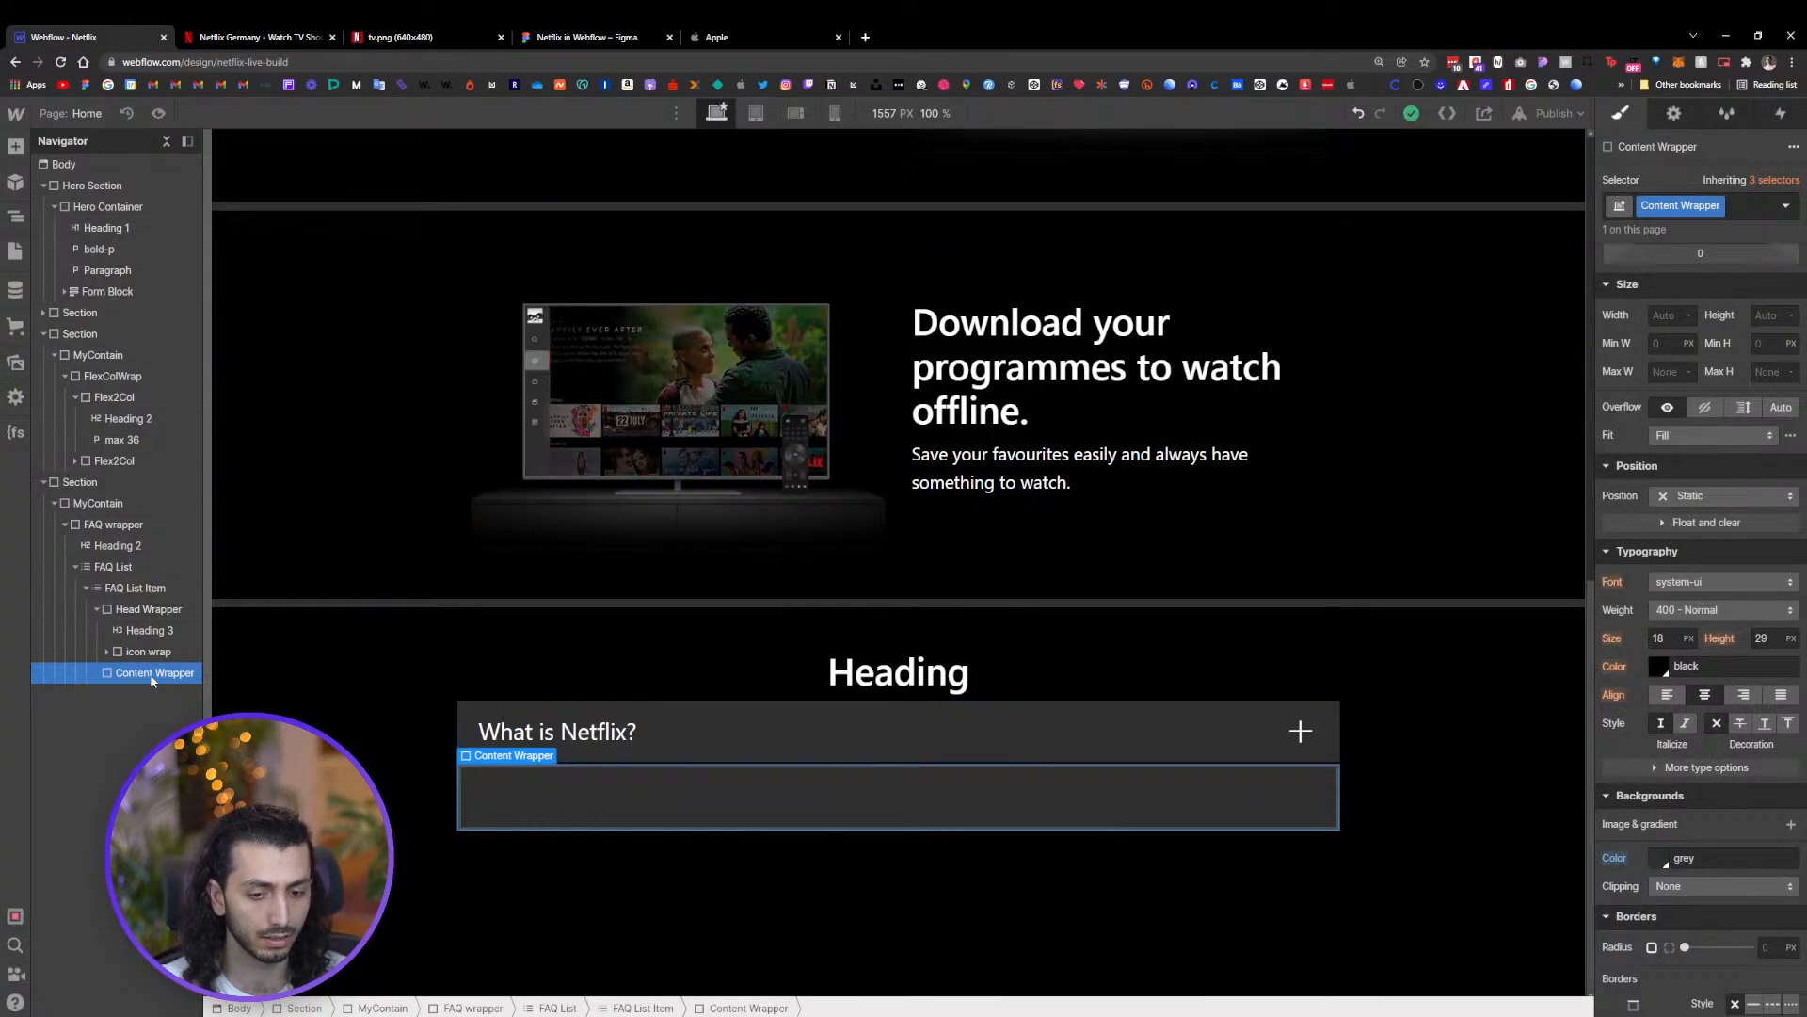
Add a Paragraph element inside the Content Wrapper using quick find
key("ctrl+shift+e")
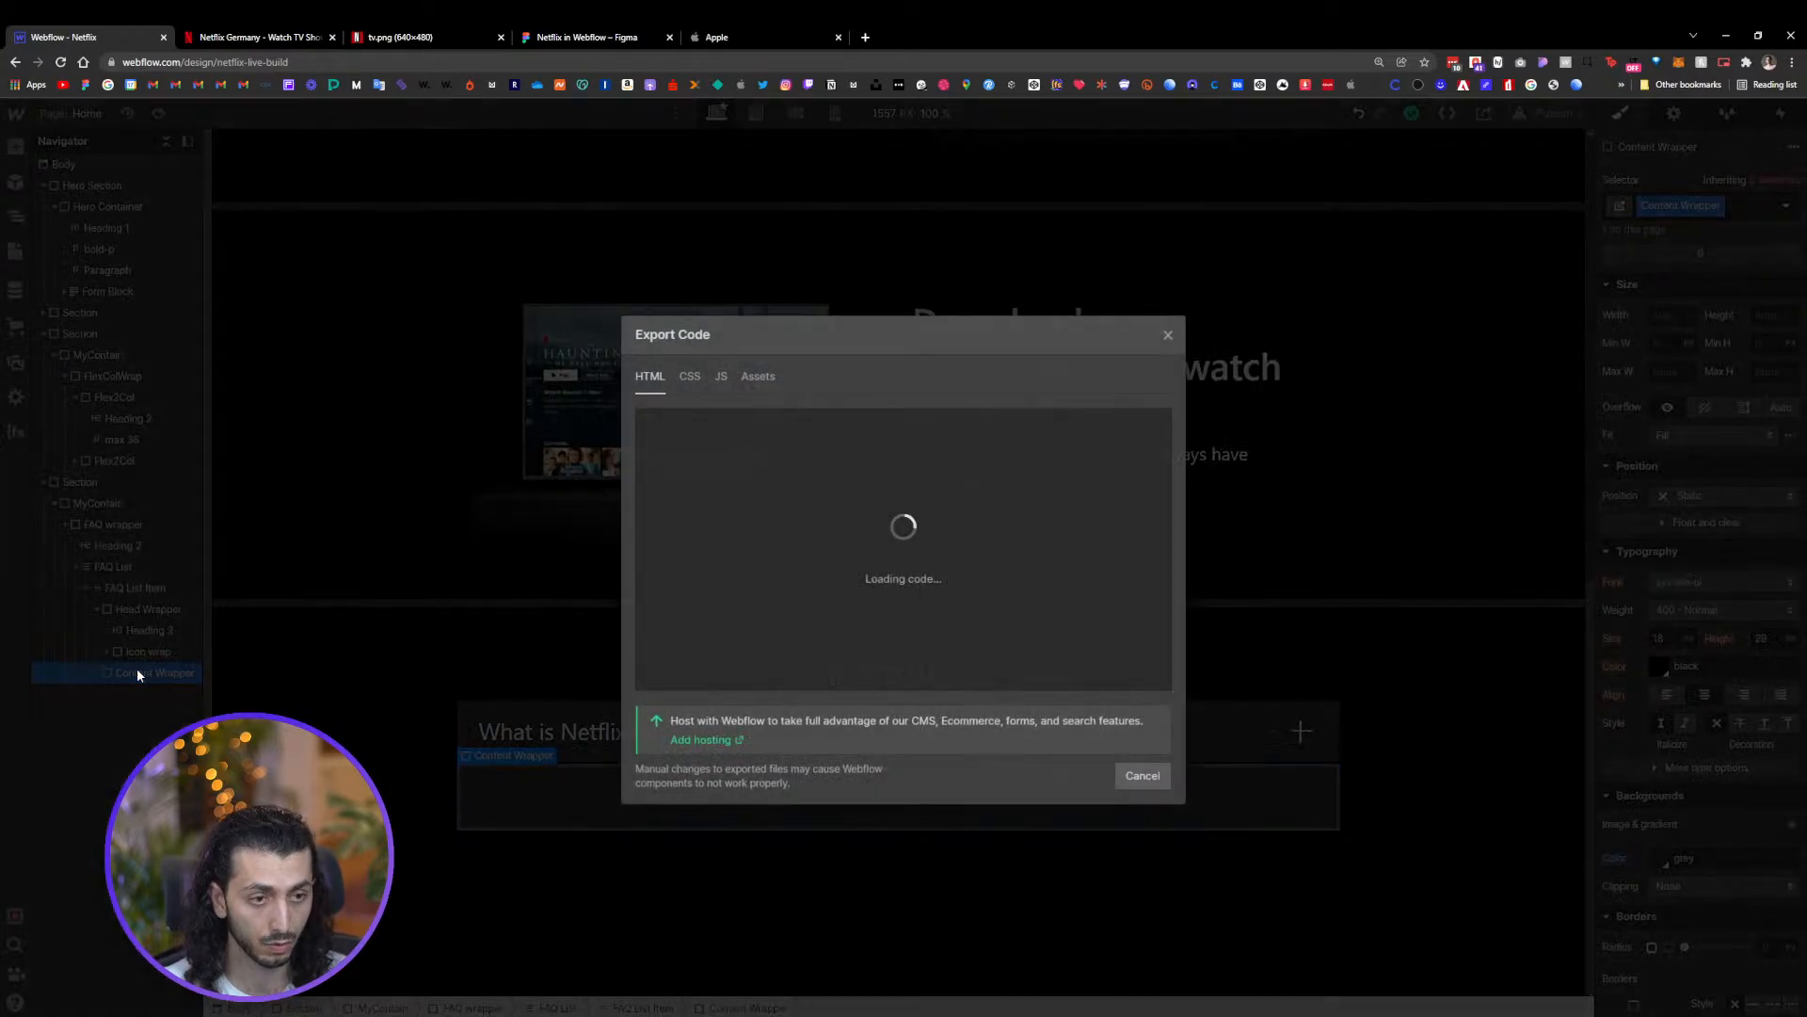
left_click(1168, 336)
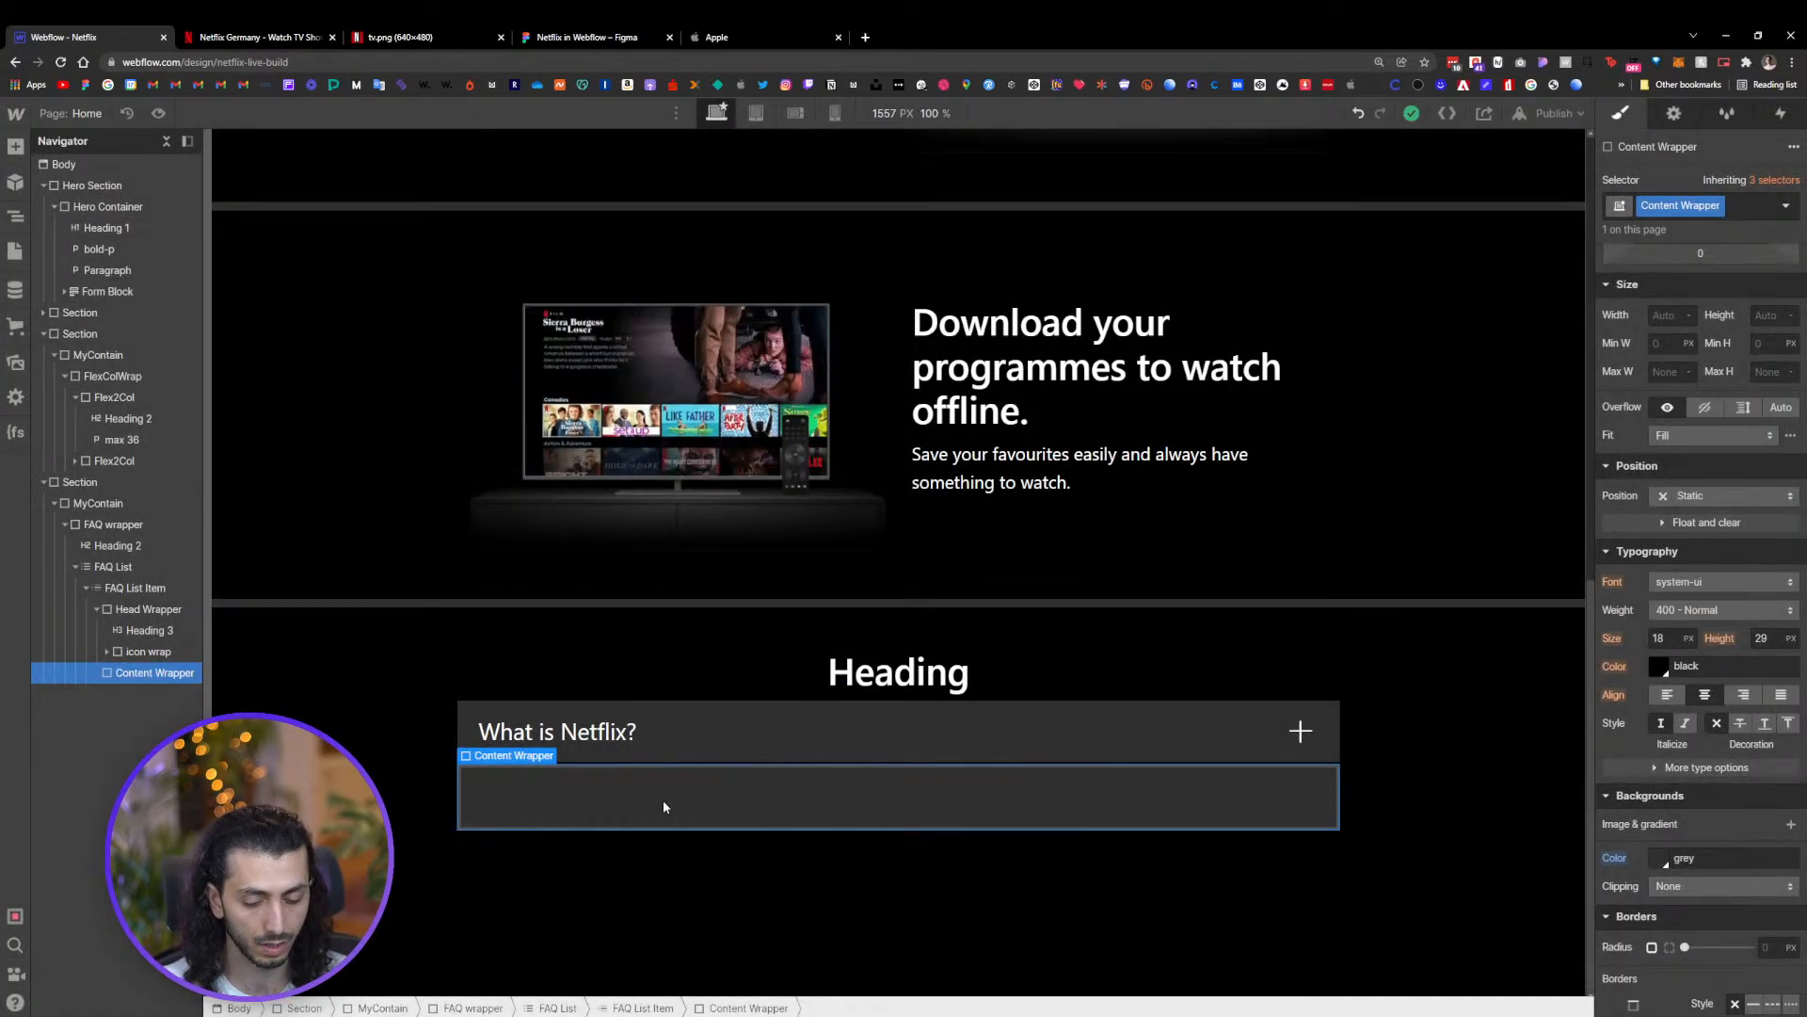
key("ctrl+k")
type("حش")
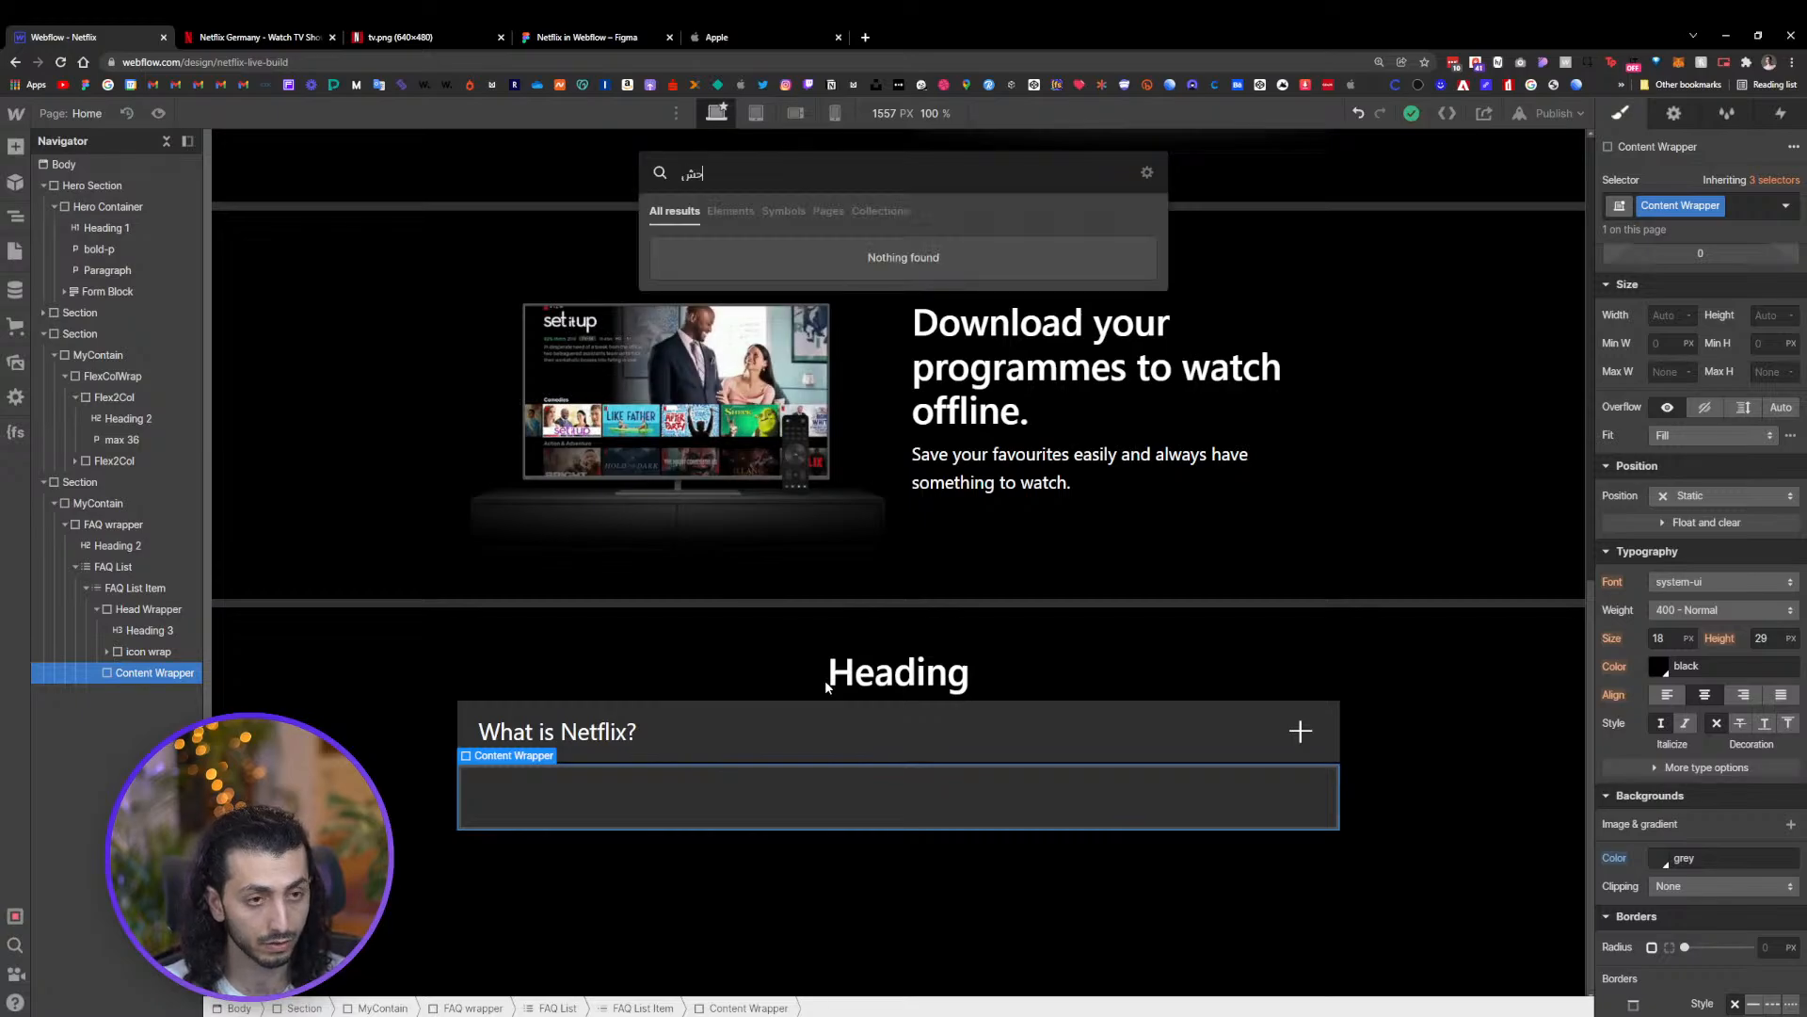
key("BackSpace")
key("BackSpace")
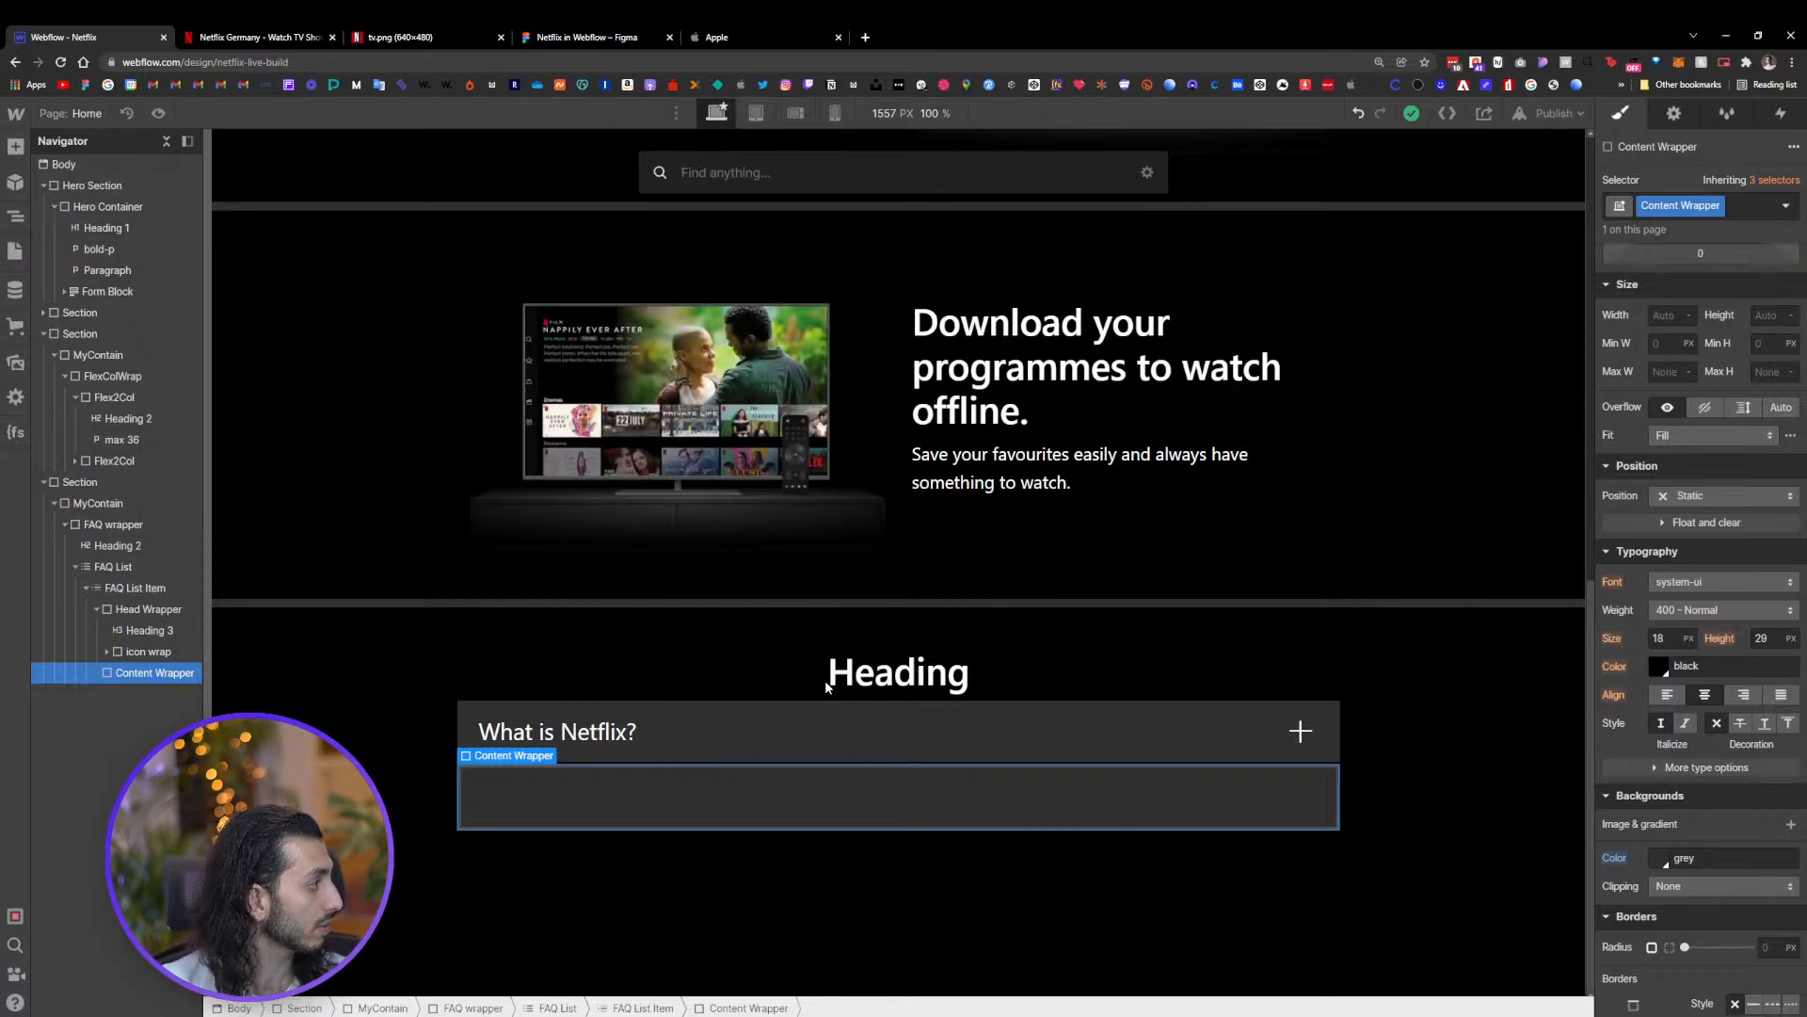
type("pa")
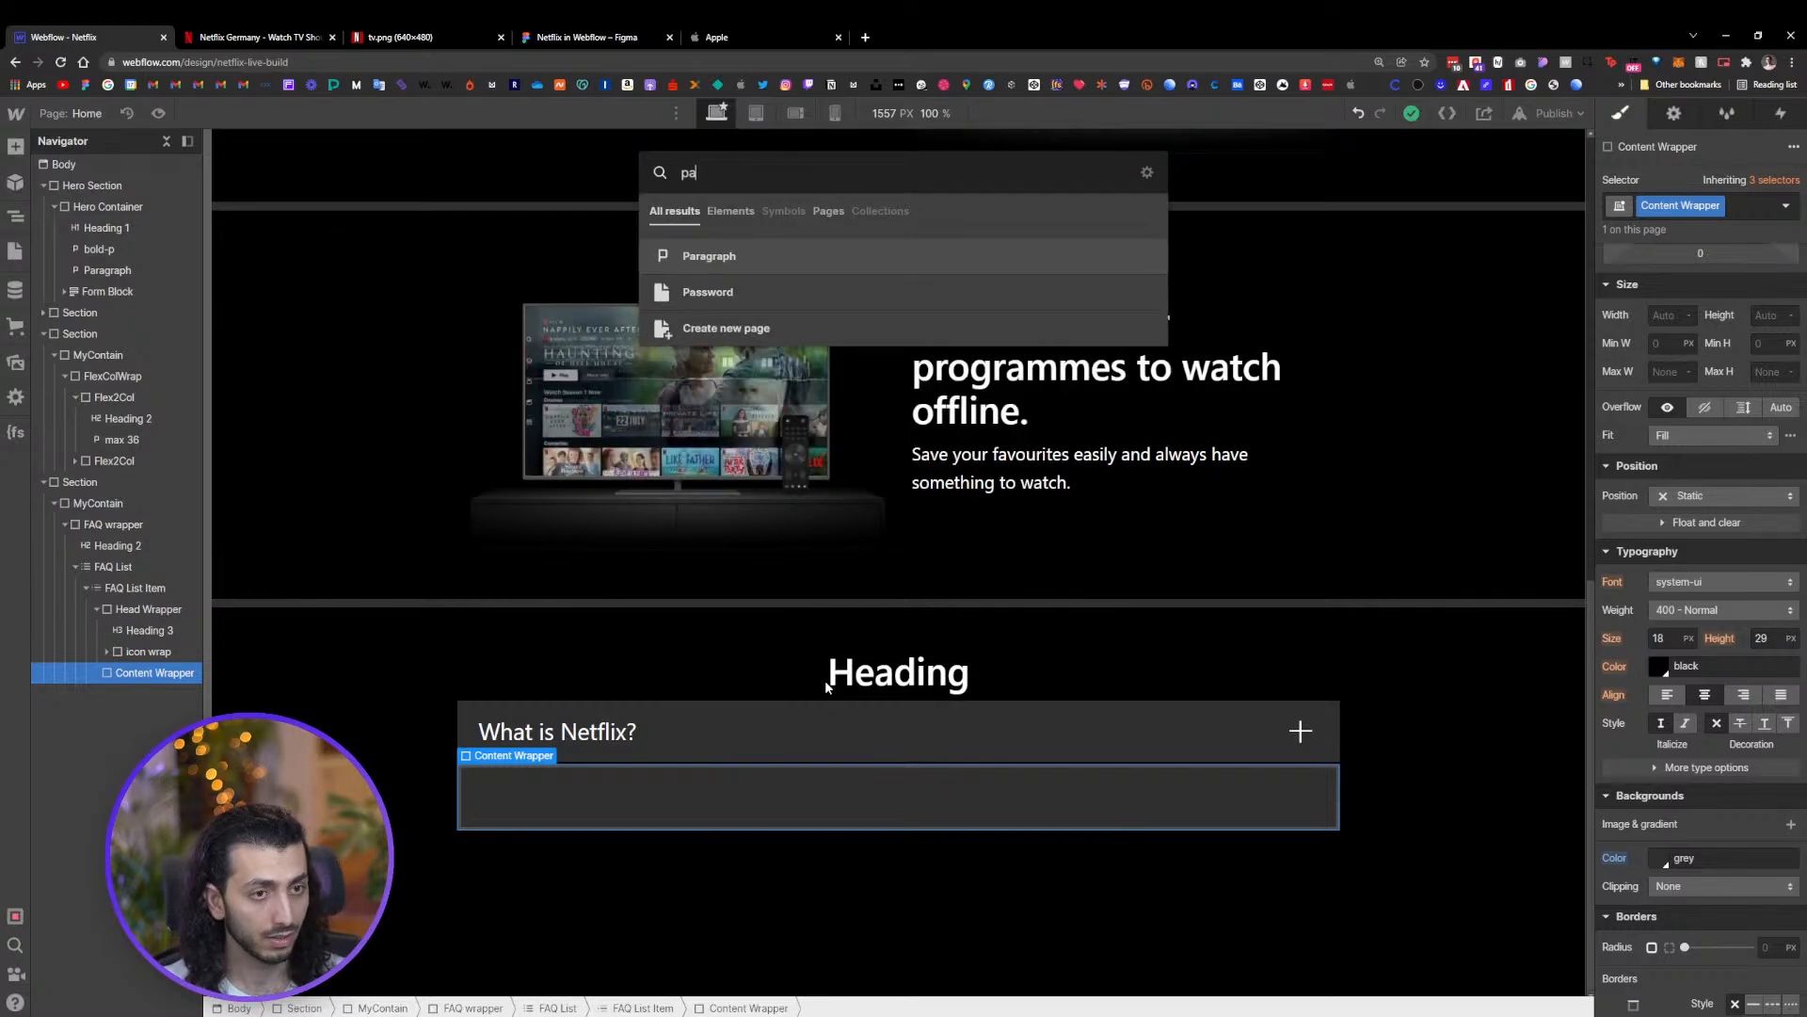
key("Return")
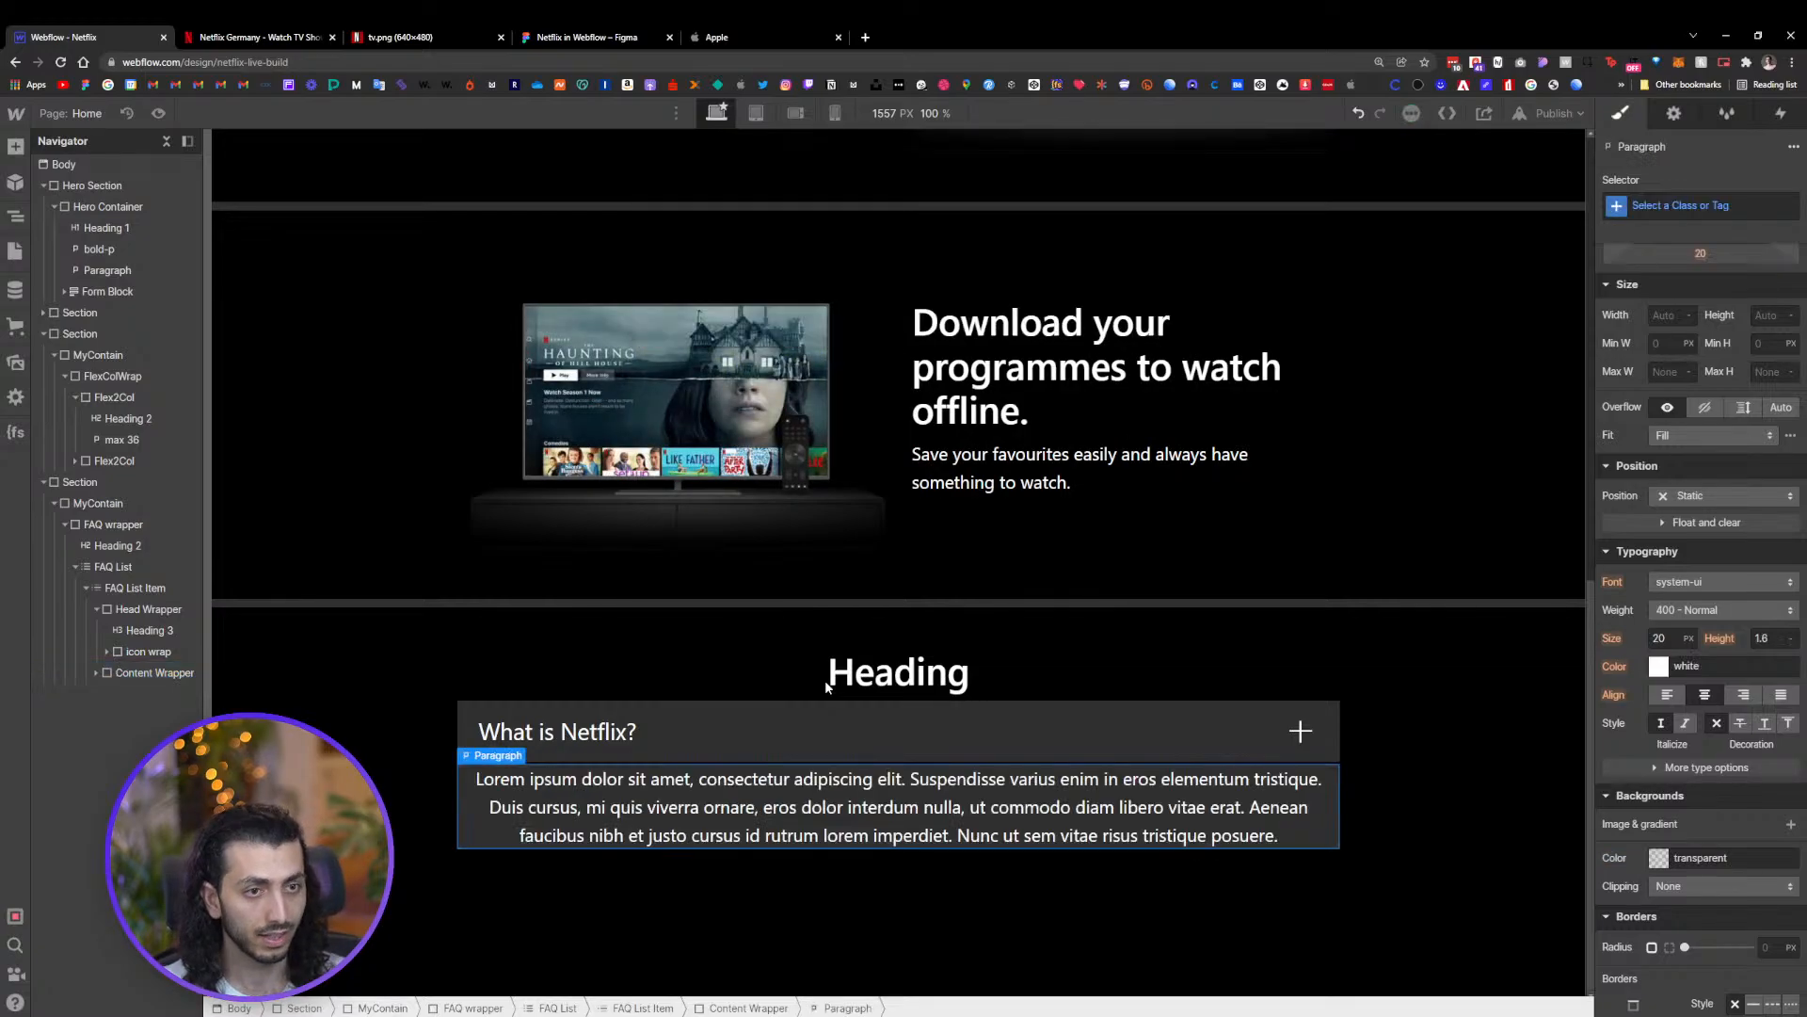
Replace the paragraph's placeholder text with the copied FAQ answer
double_click(746, 803)
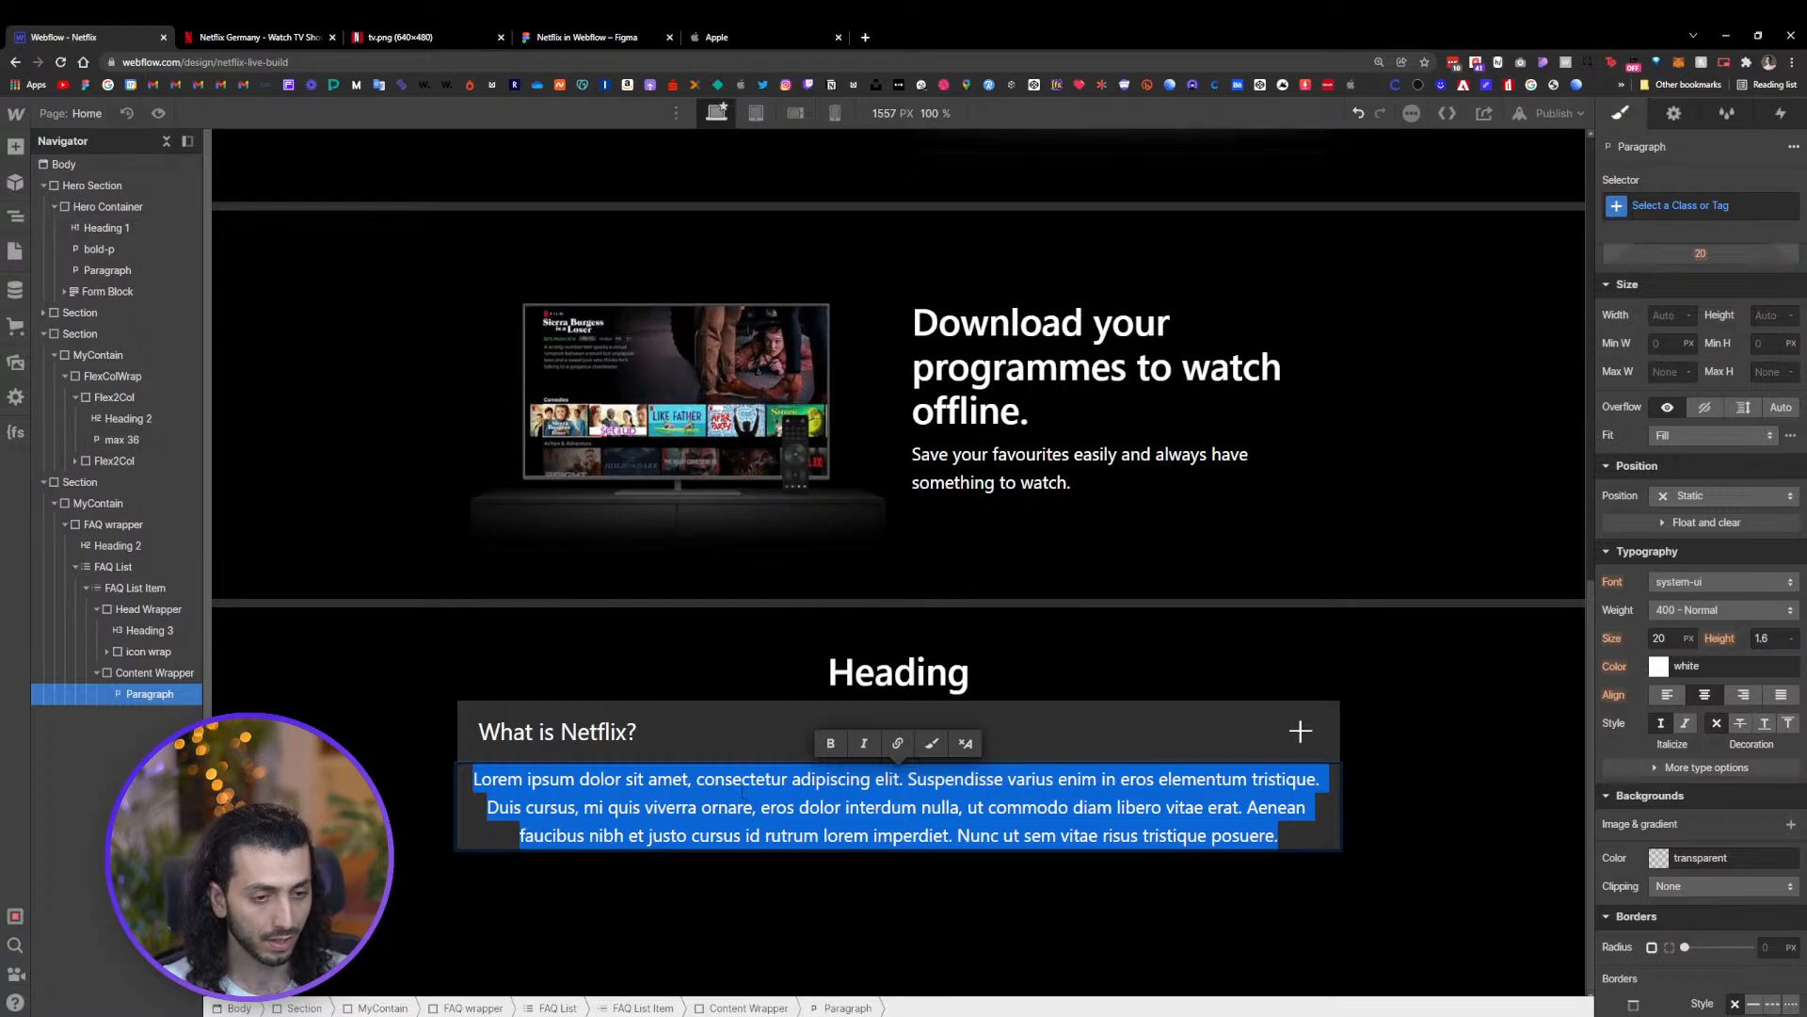
type("Netflix has an extensive library of feature films, documentaries, TV shows, anime, award-winning Netflix originals, and more. Watch as much as you want, anytime you want.  Check out some of our content.")
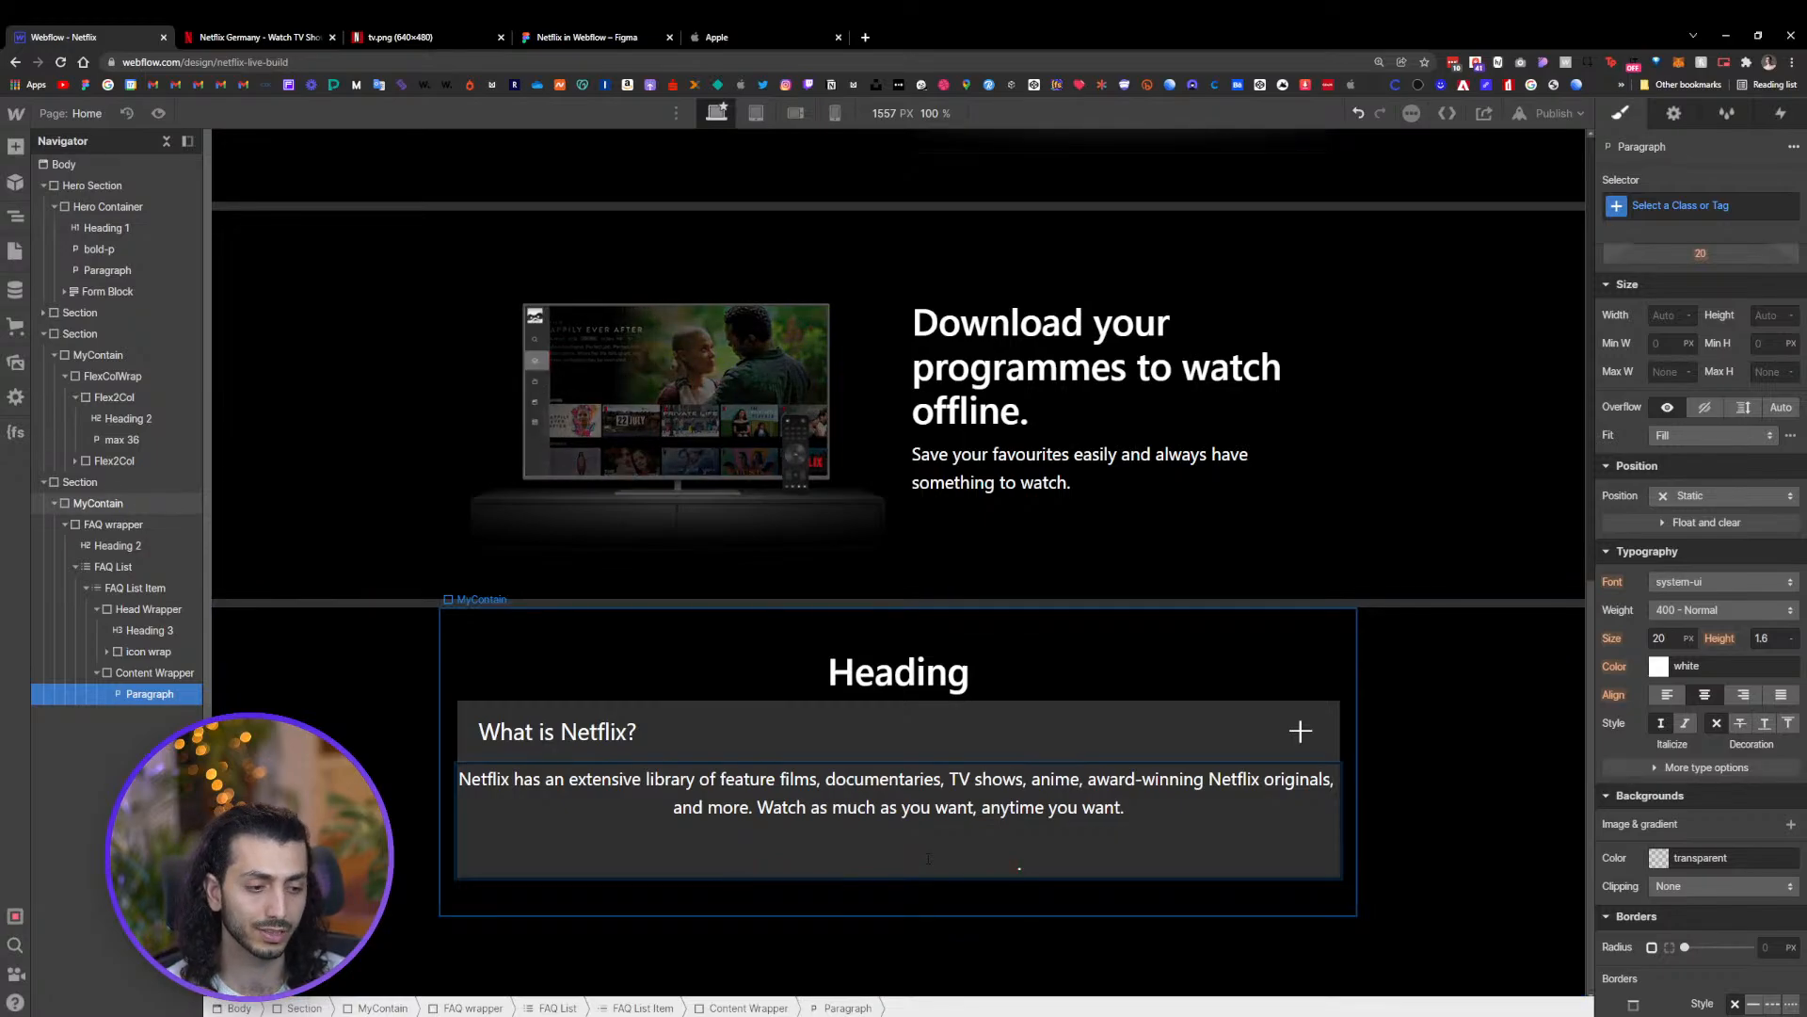
Select the "Check out some of our content." link and target it with the All Links tag selector
left_click_drag(1023, 863, 776, 863)
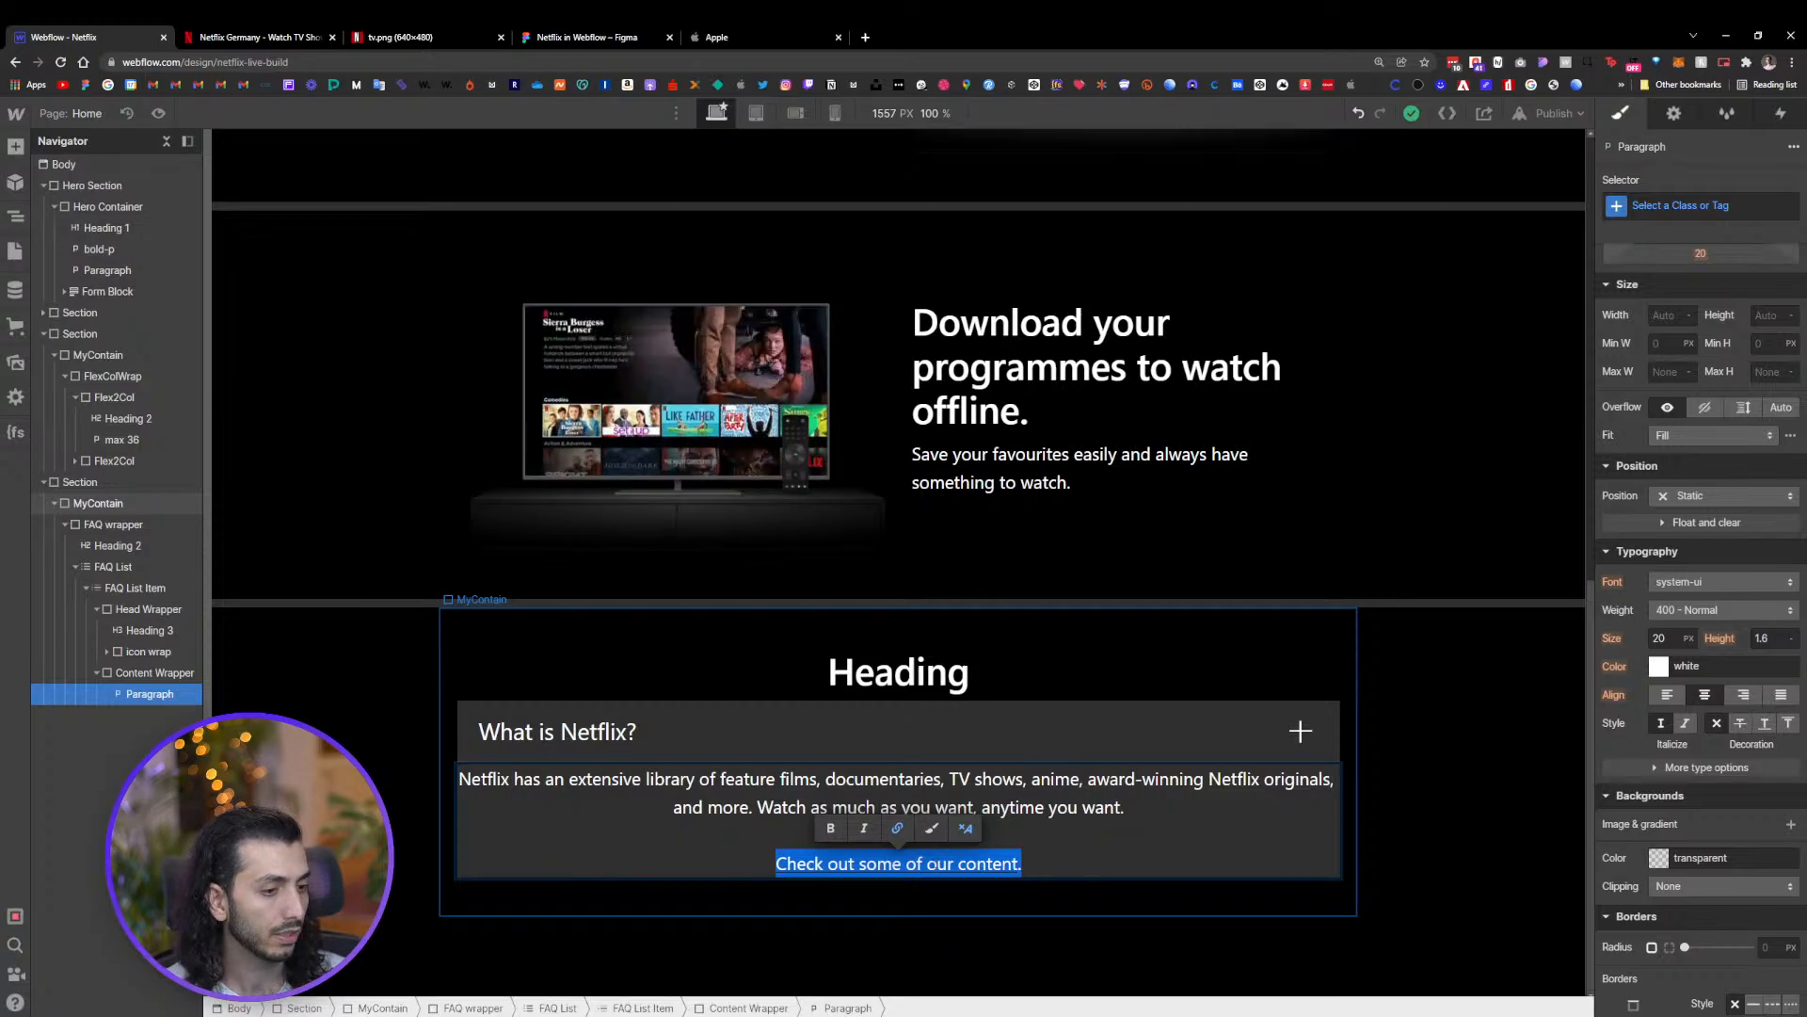
left_click(1643, 206)
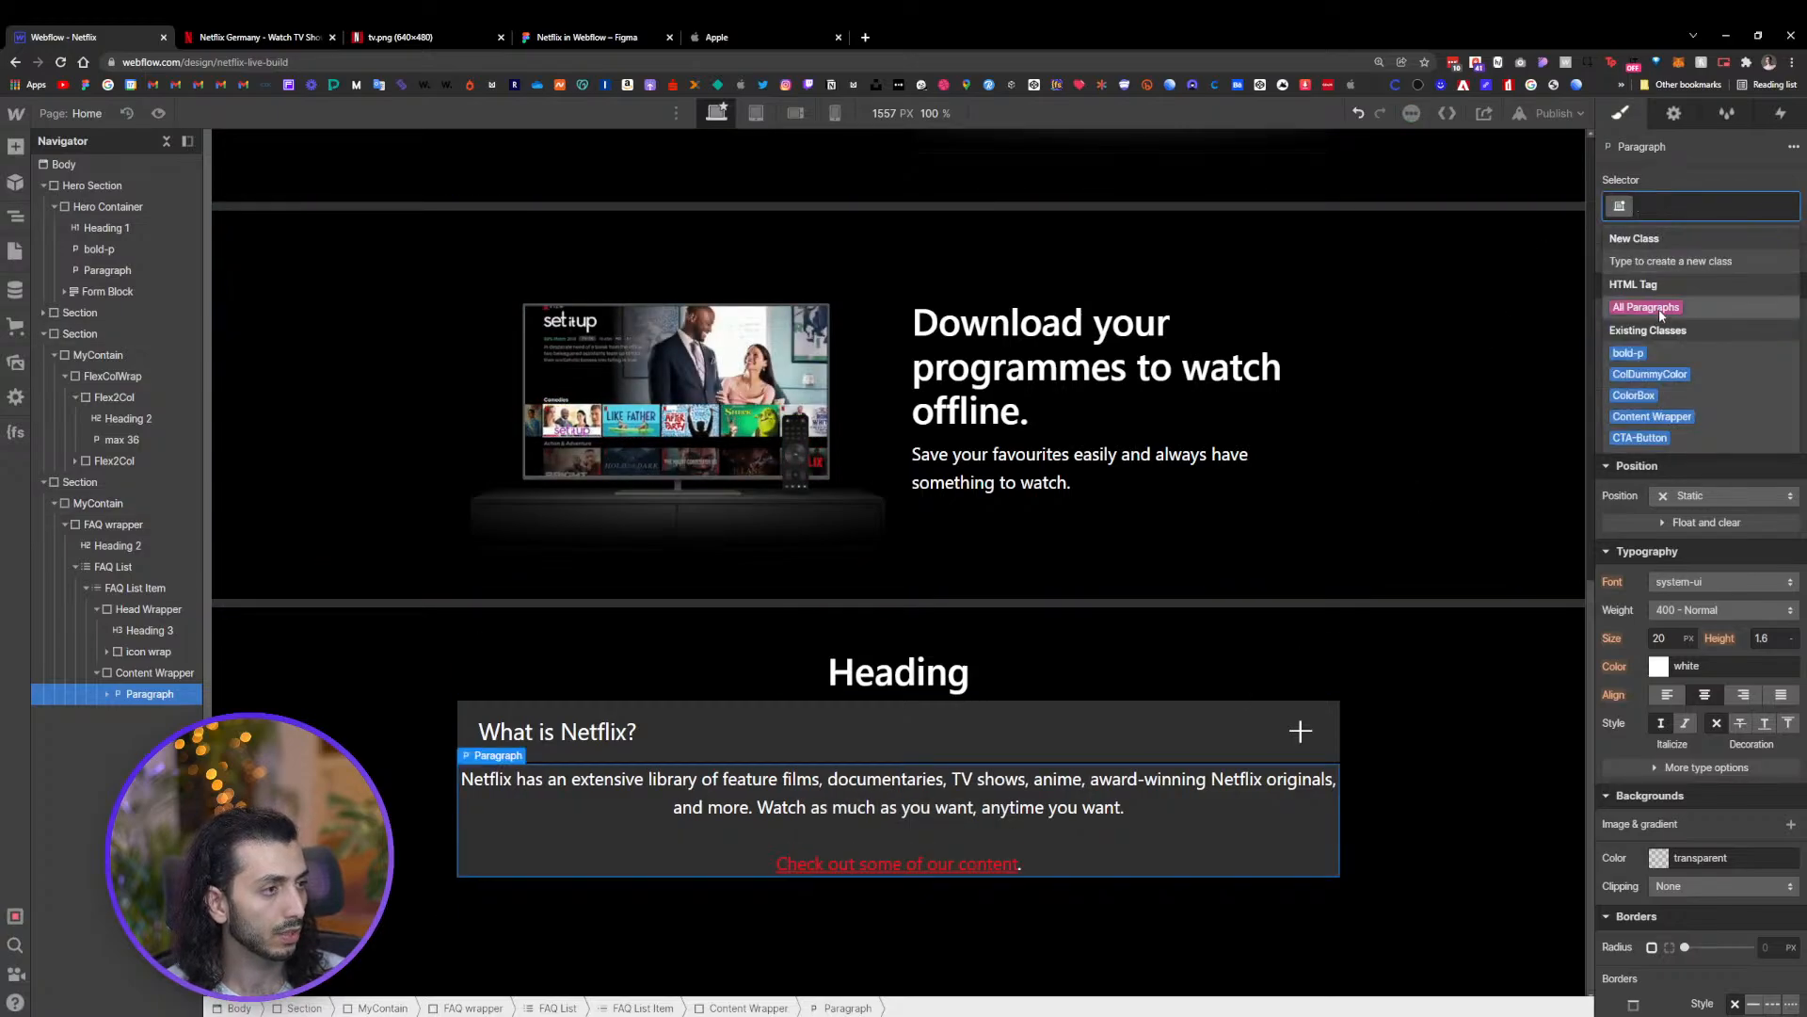
left_click(915, 853)
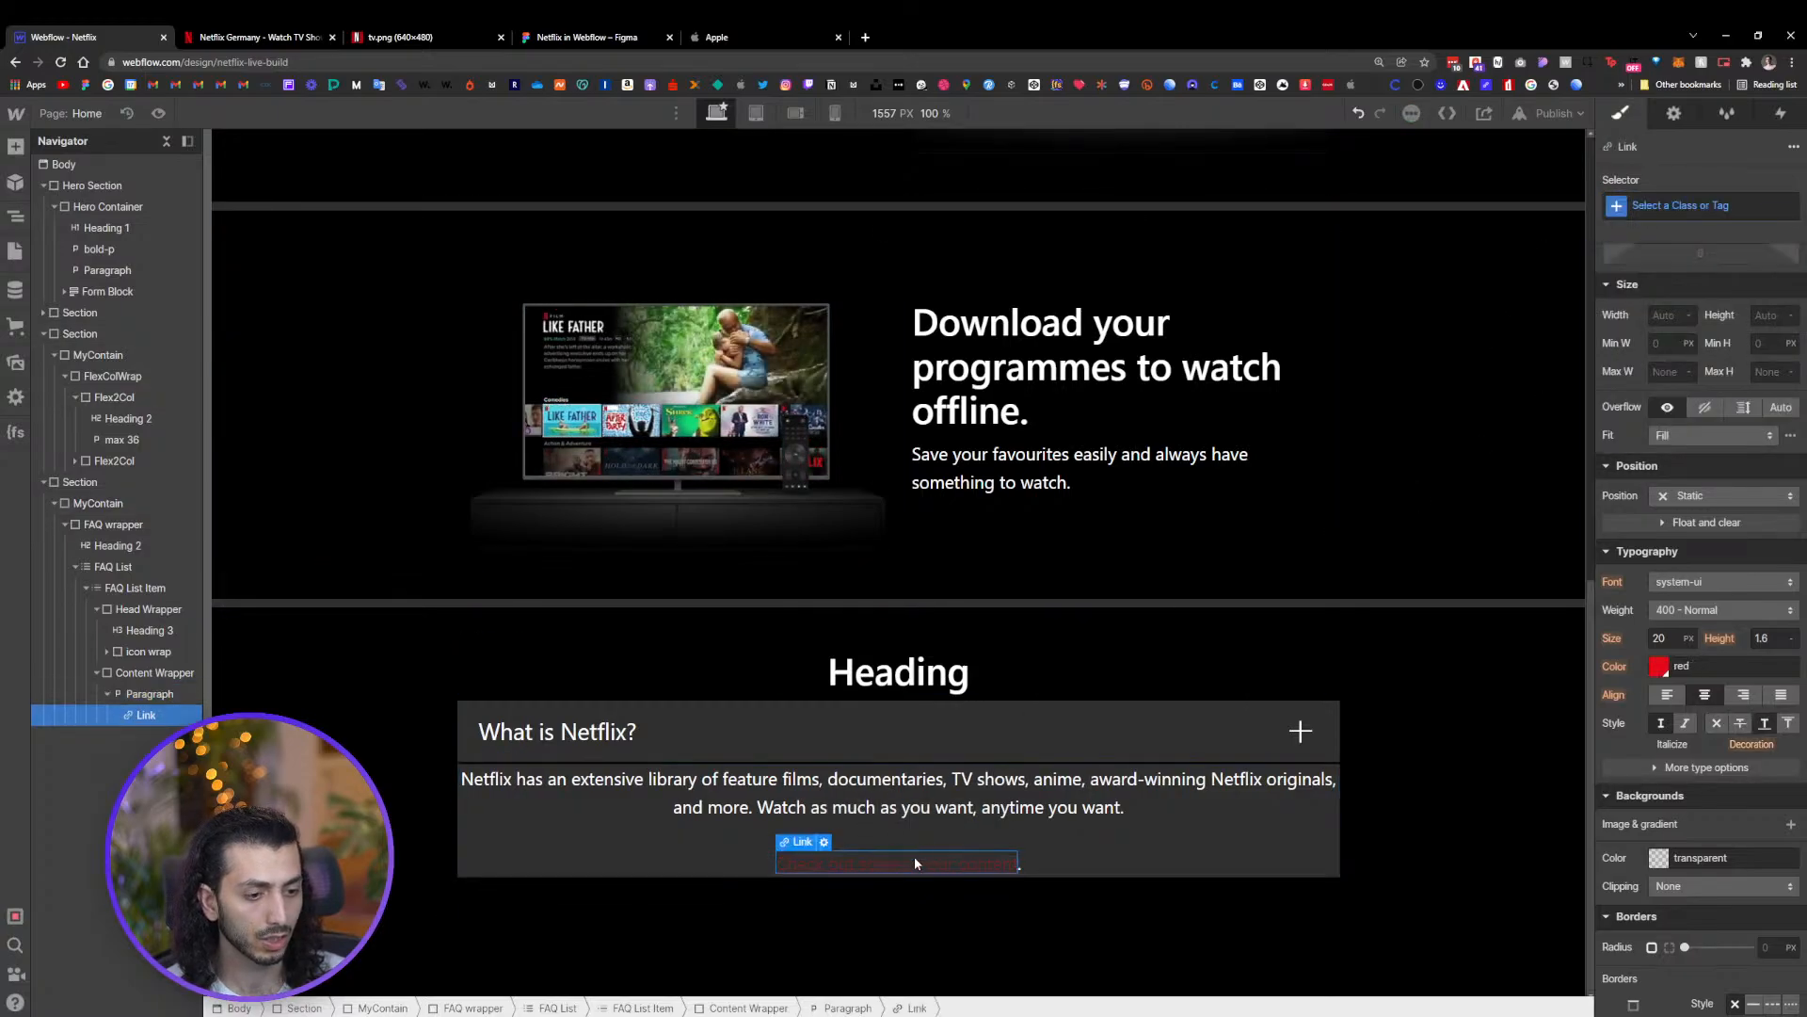
left_click(1640, 309)
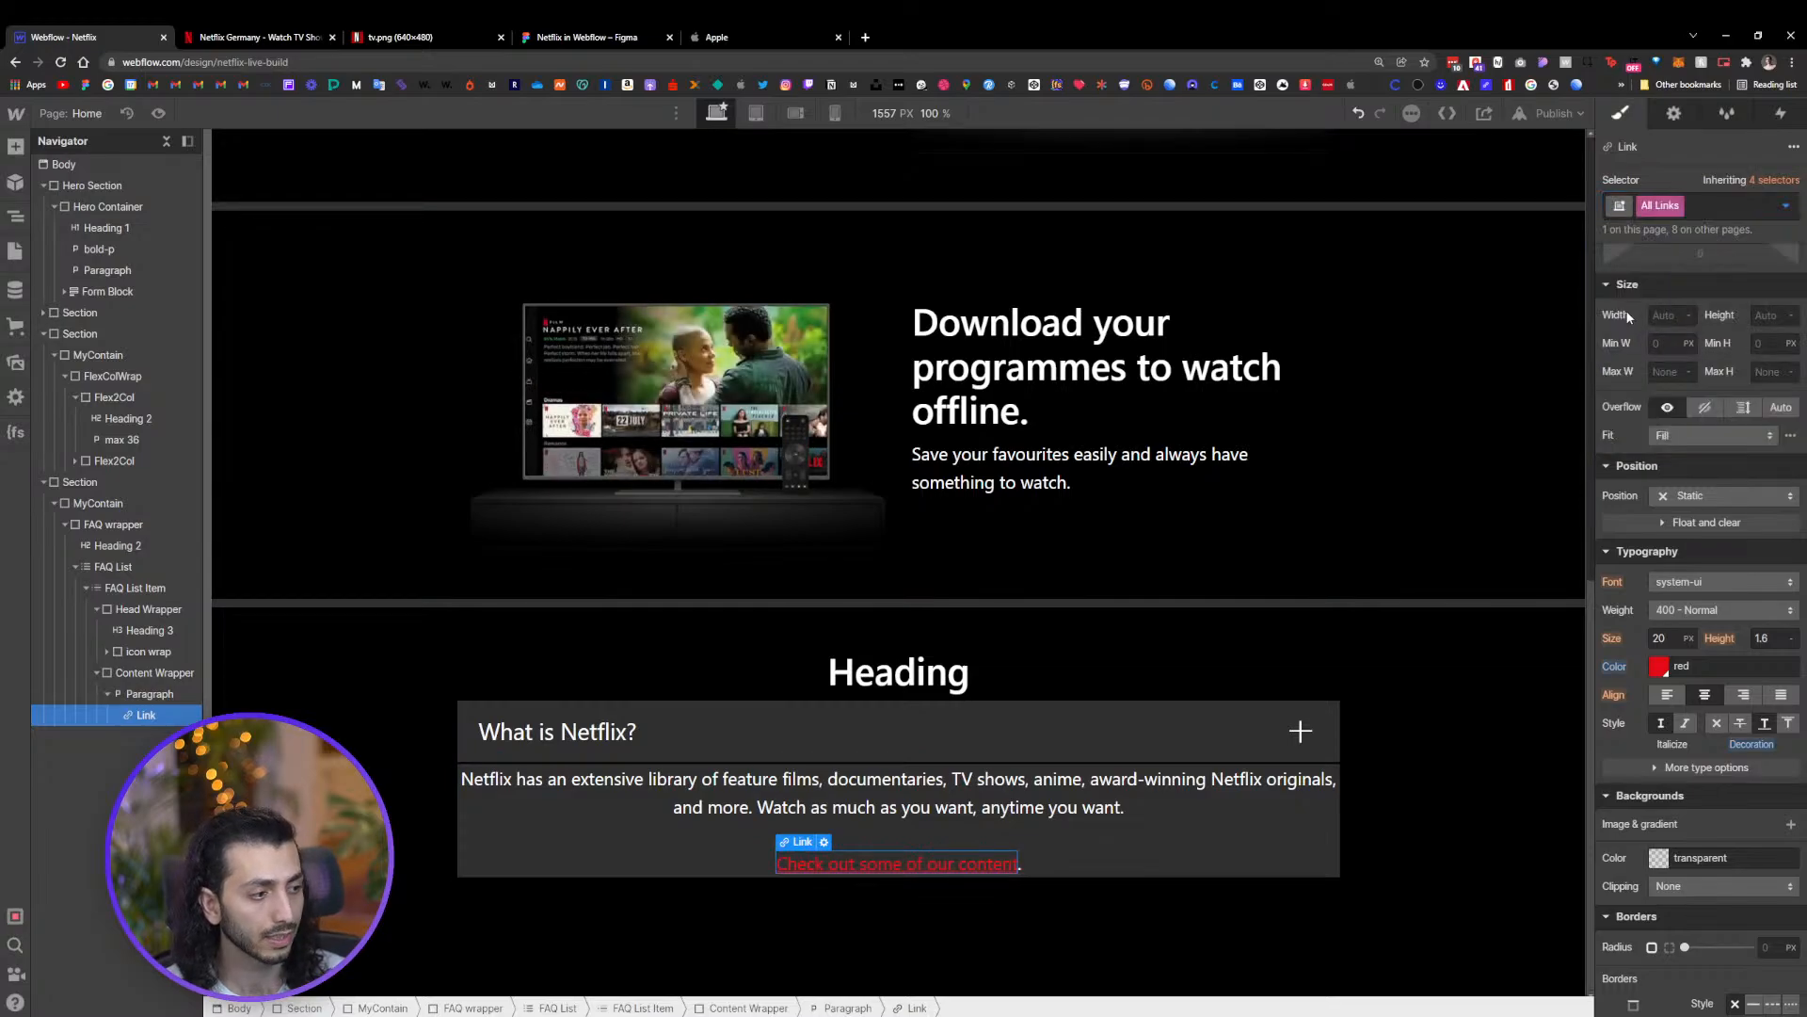
Set the All Links text color to white and check it against the Netflix FAQ reference
left_click(1658, 665)
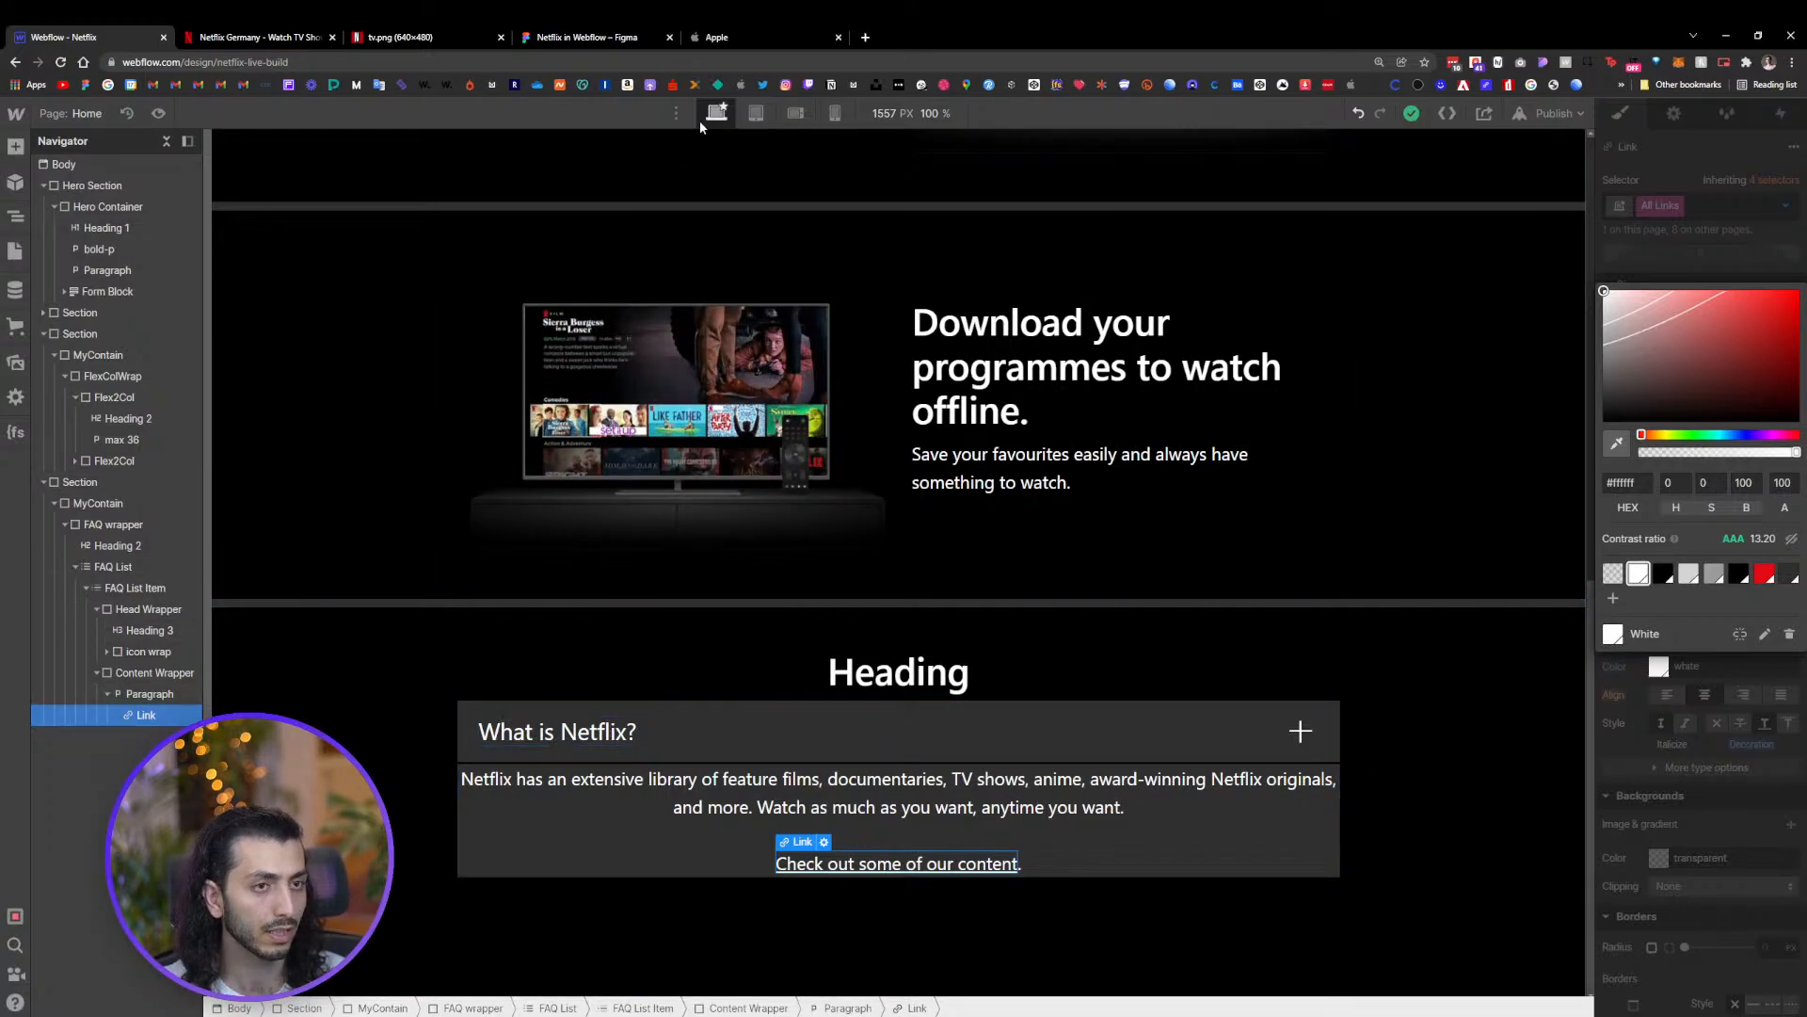
key("ctrl+Tab")
left_click(1136, 468)
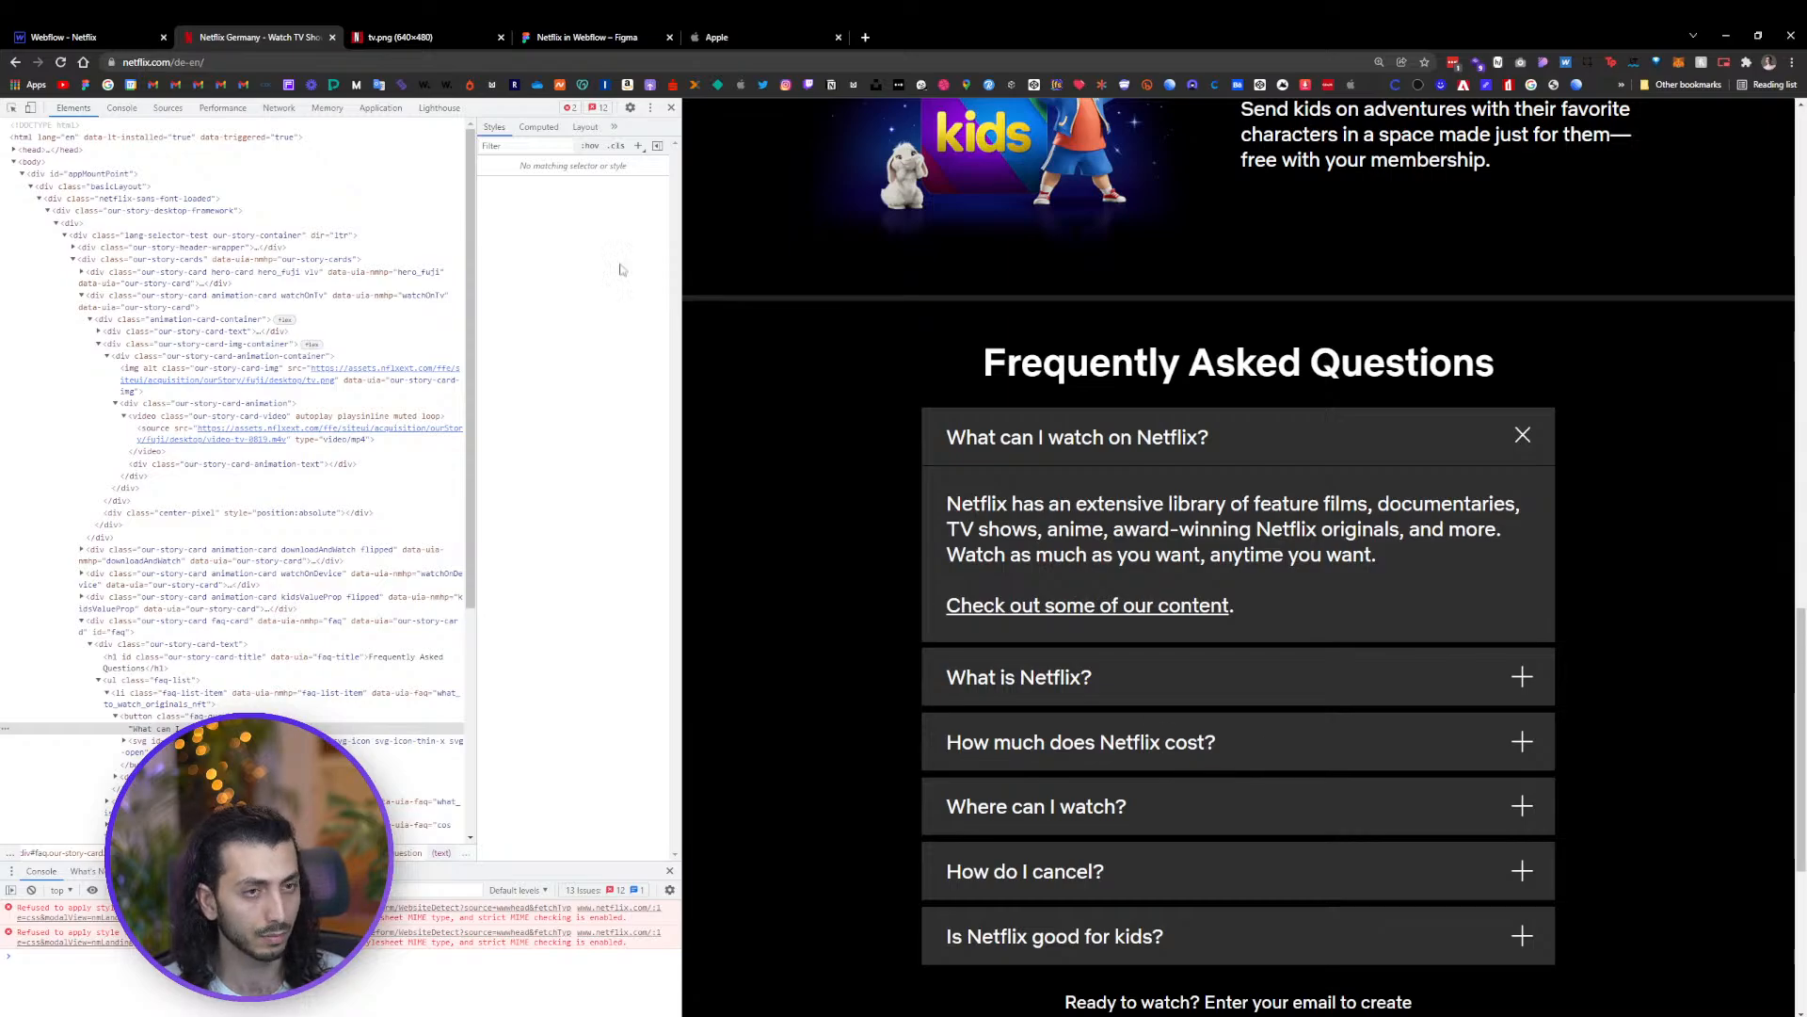
left_click(57, 31)
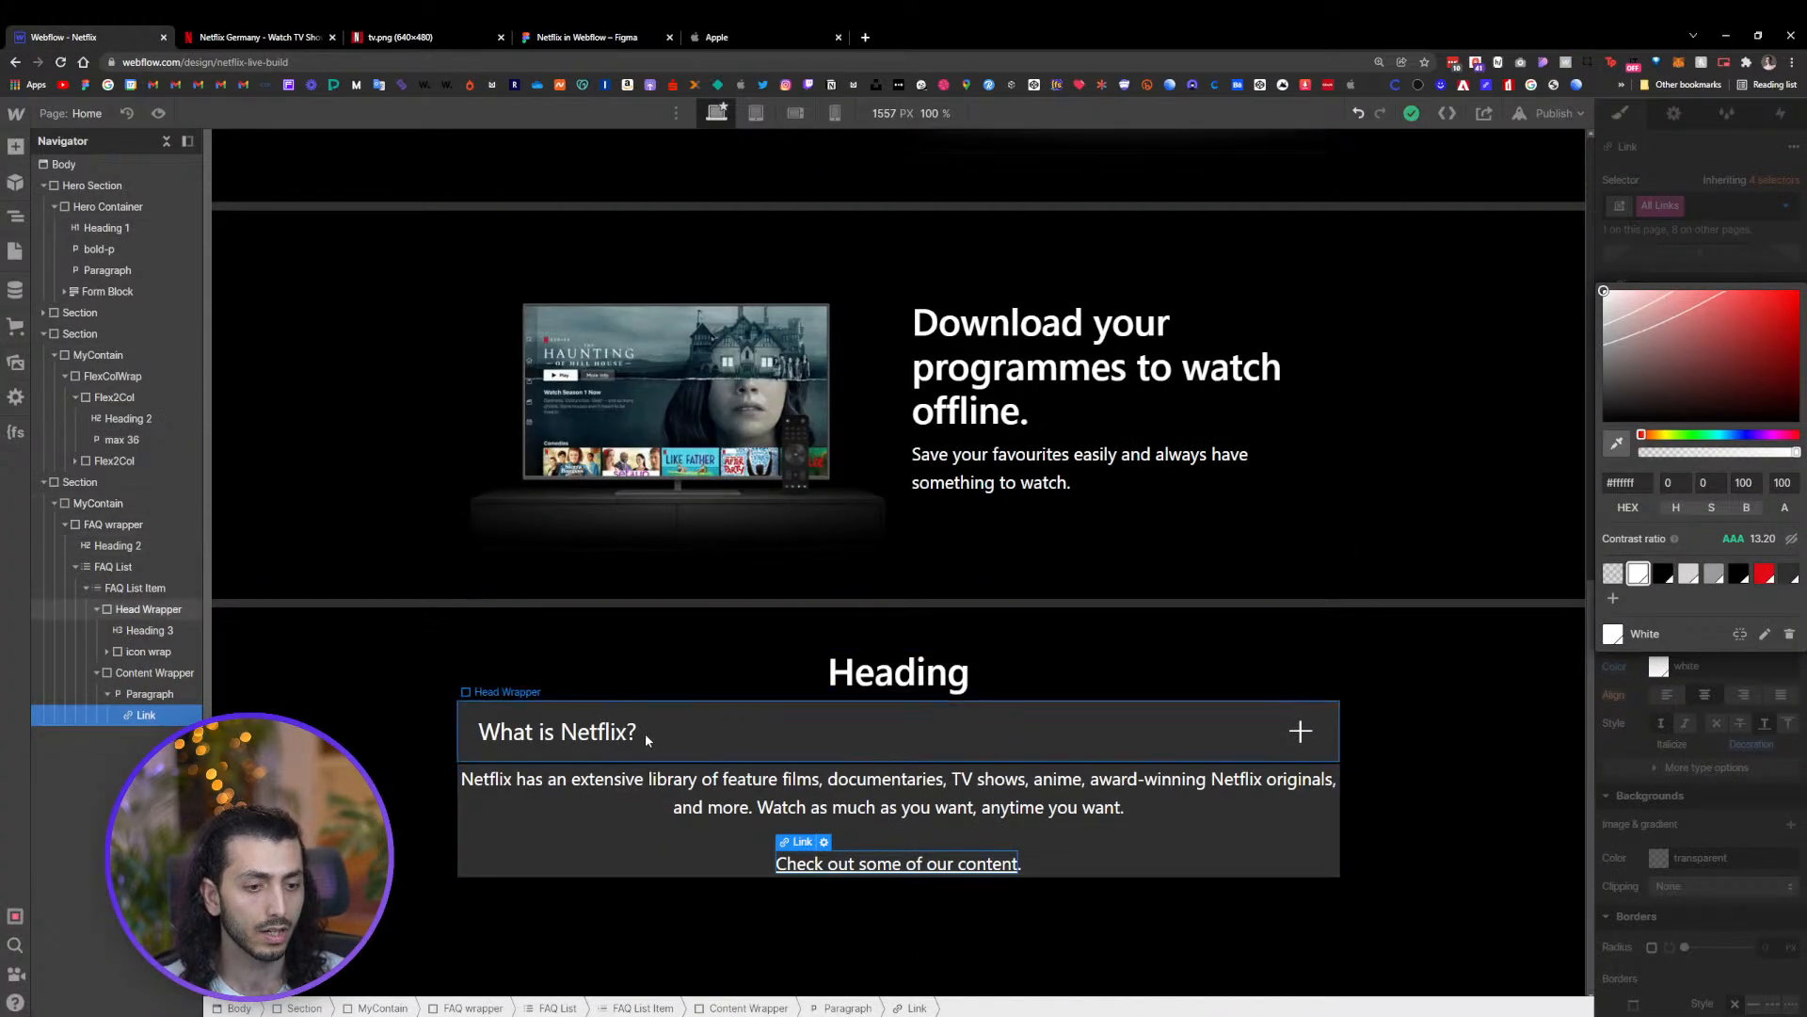
Give the Content Wrapper 24 px padding on all sides and left-align its text
left_click(901, 798)
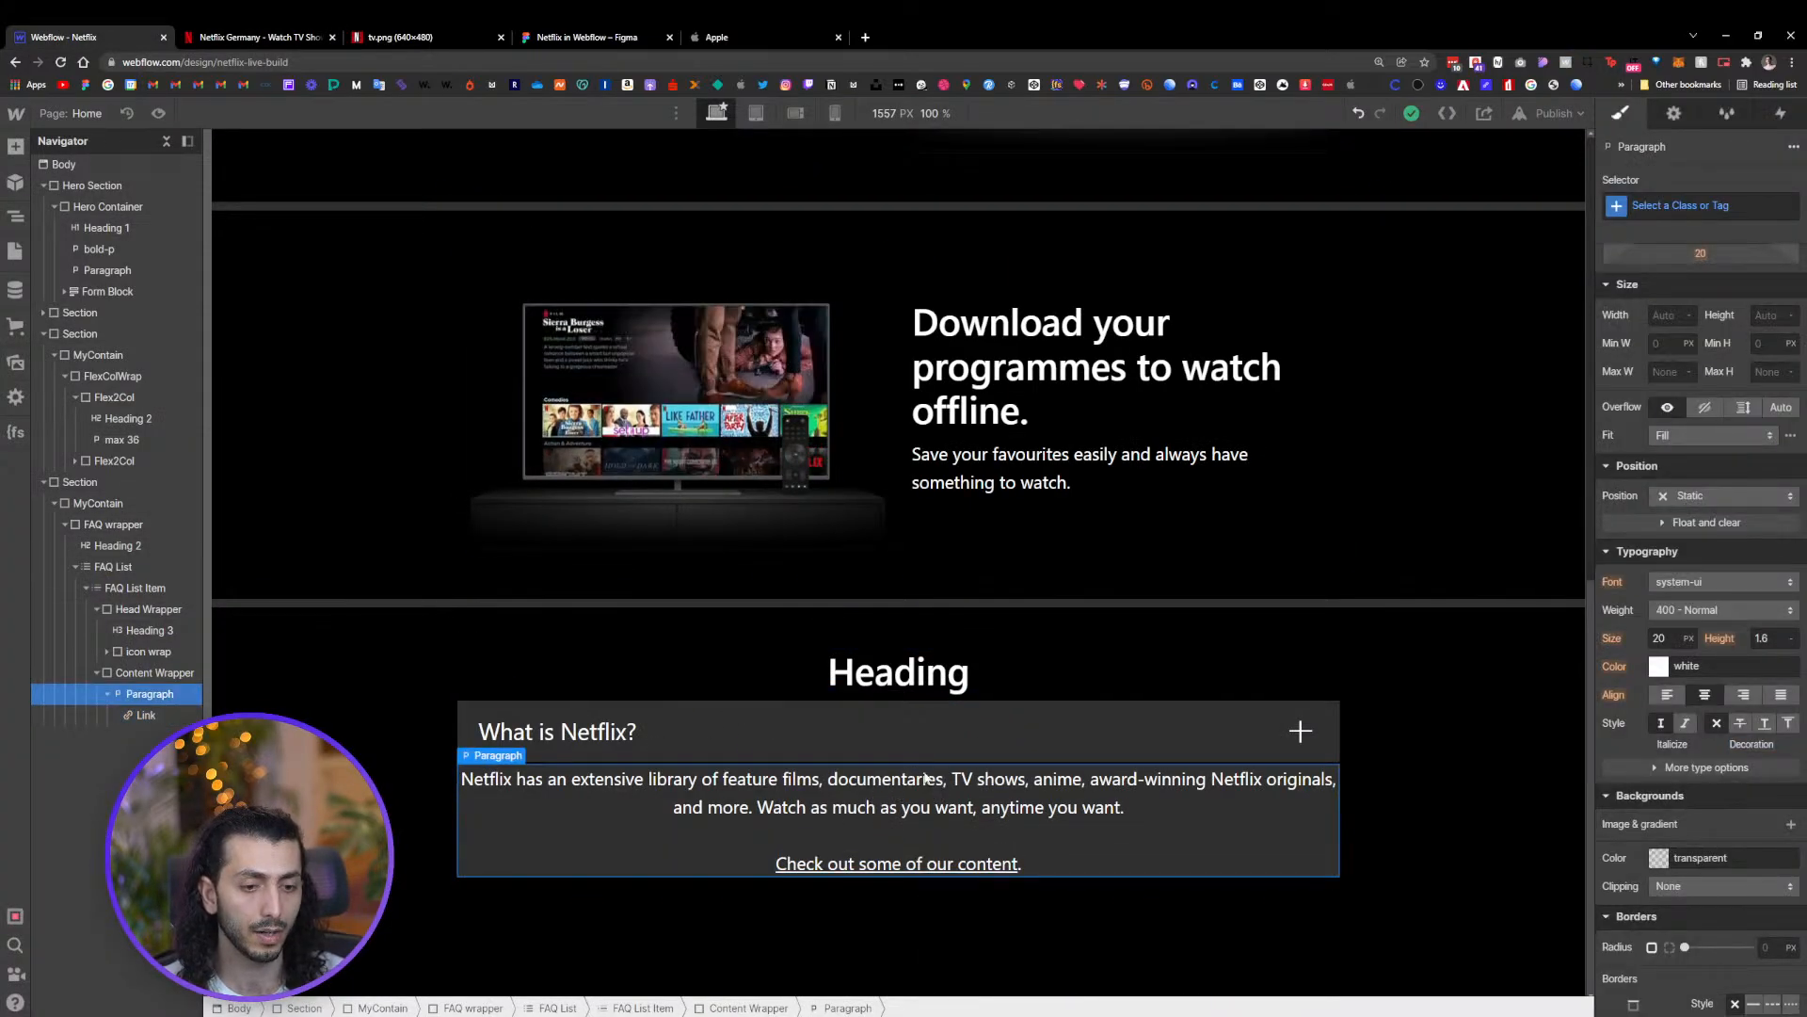
left_click(174, 672)
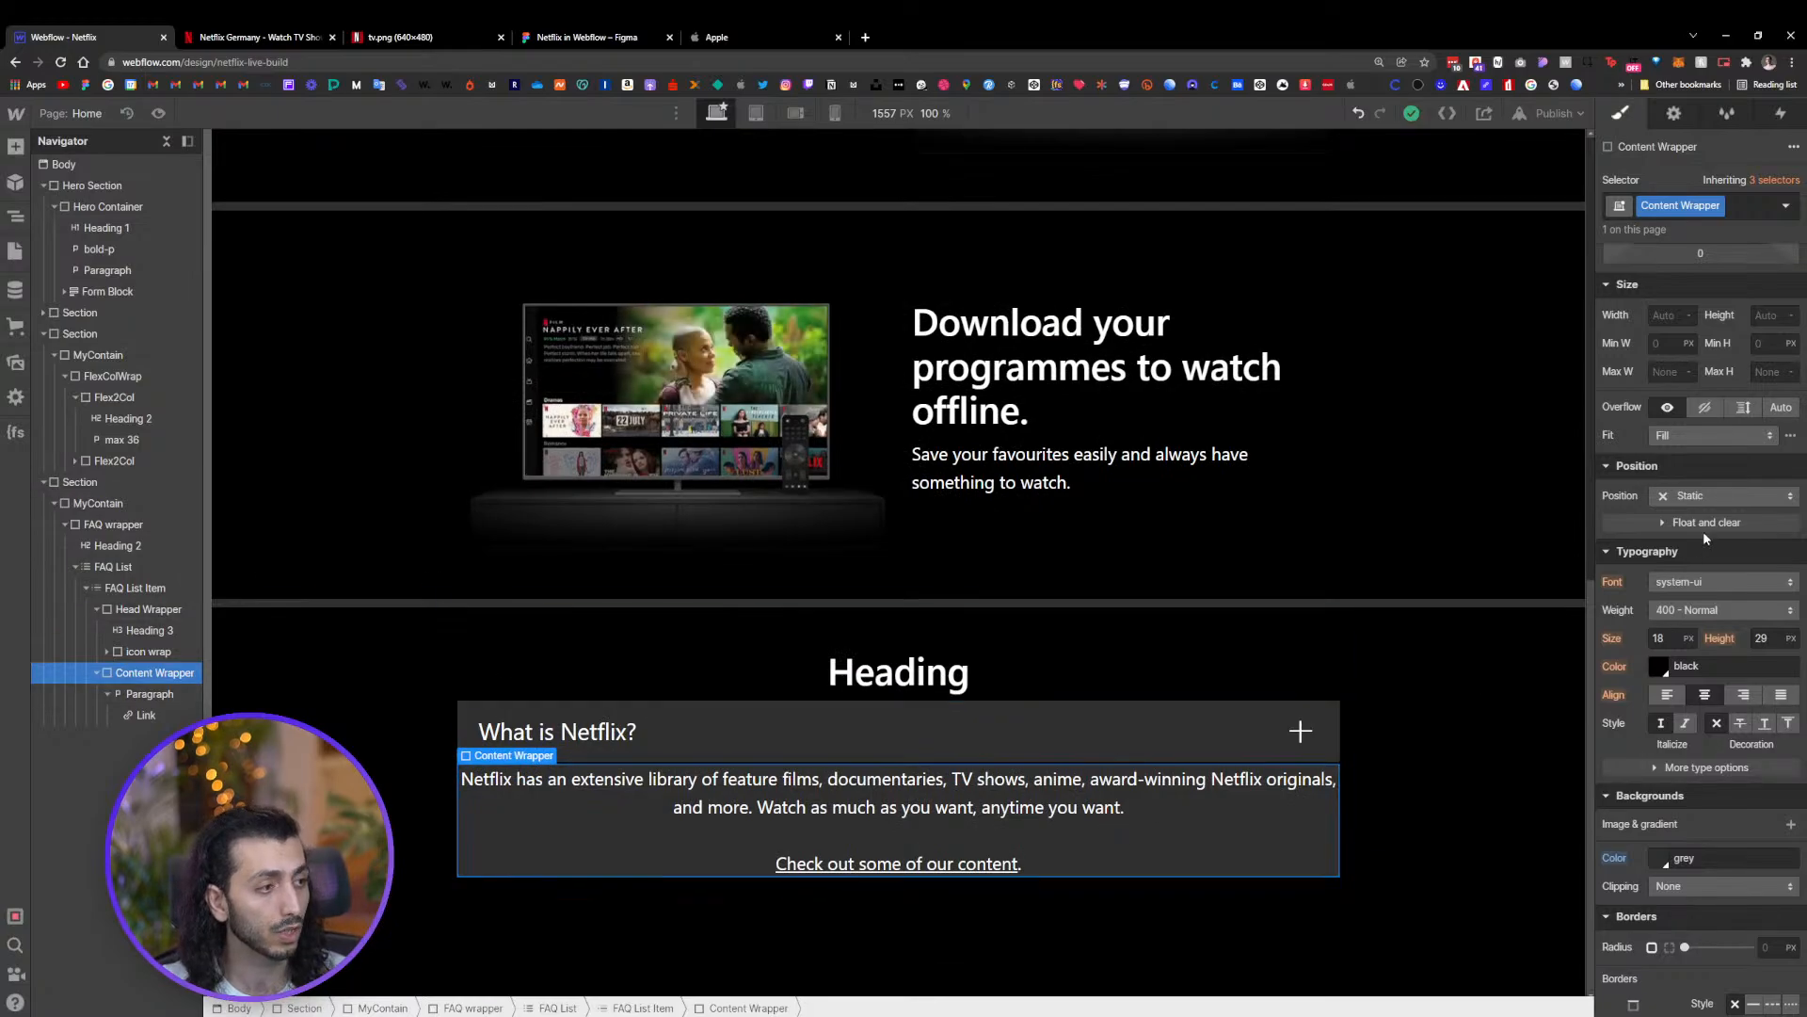
scroll(1699, 529, "up", 2)
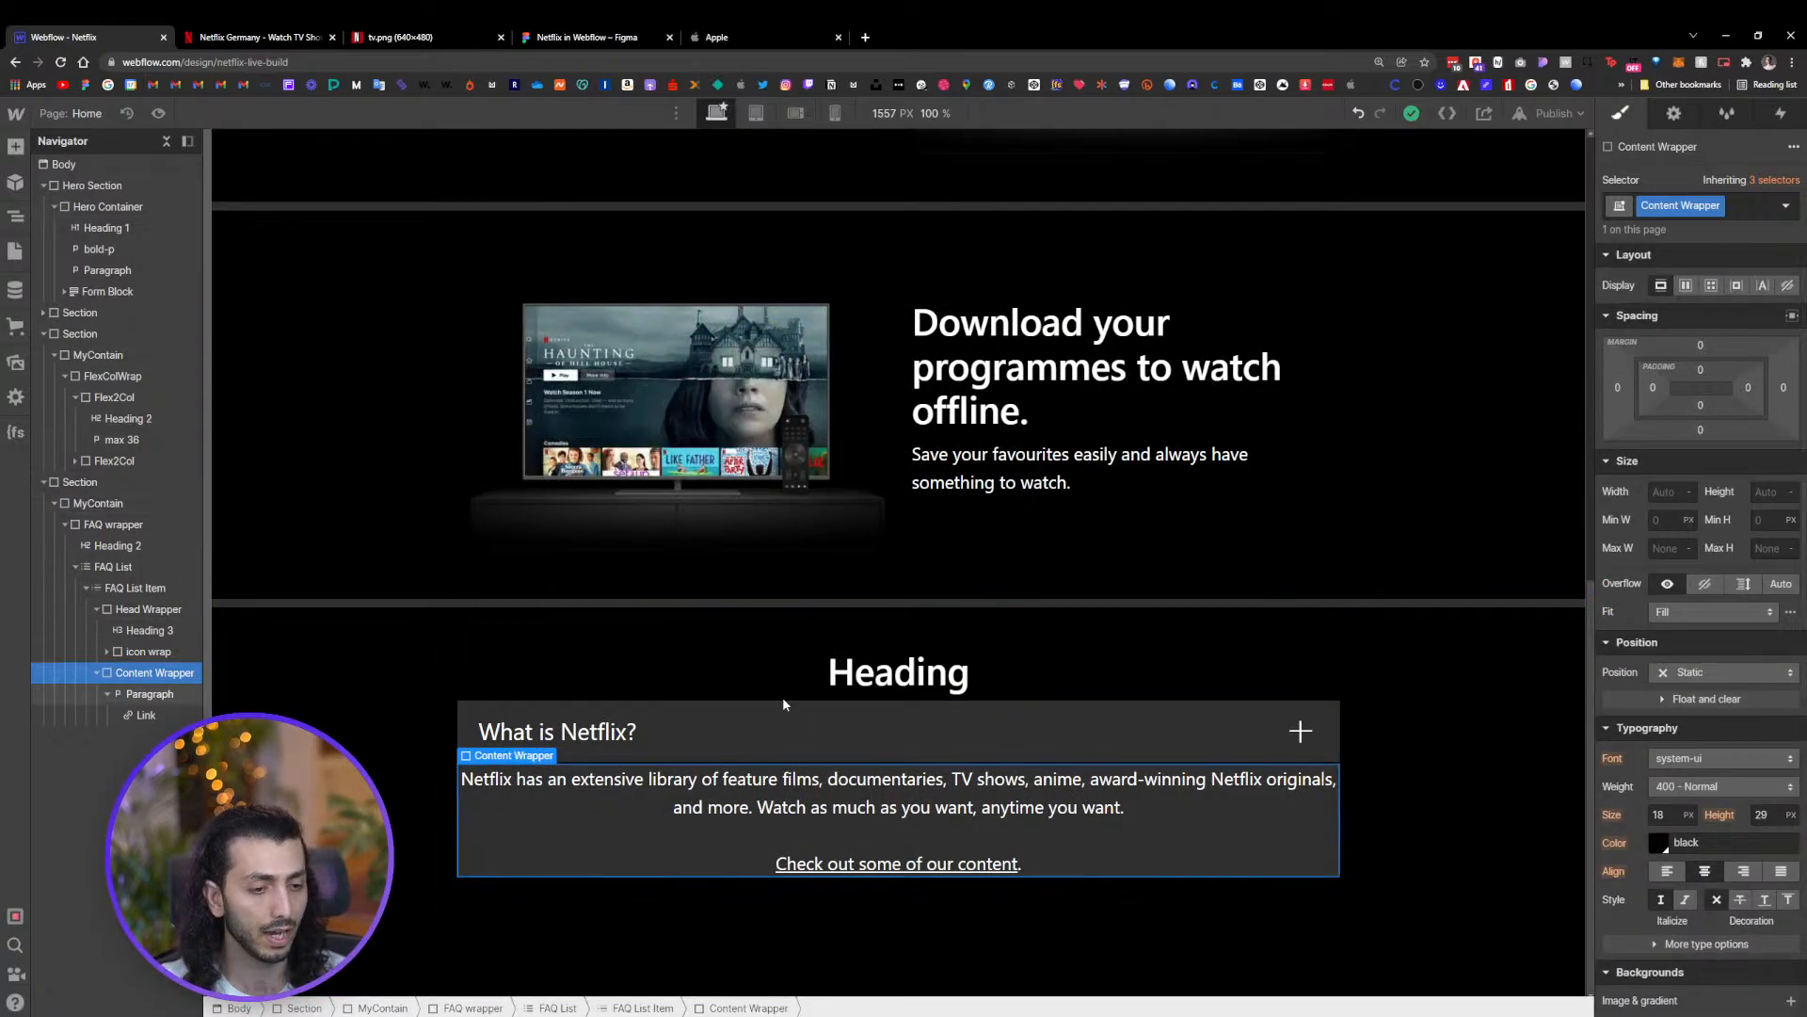
left_click_drag(1651, 400, 1673, 397)
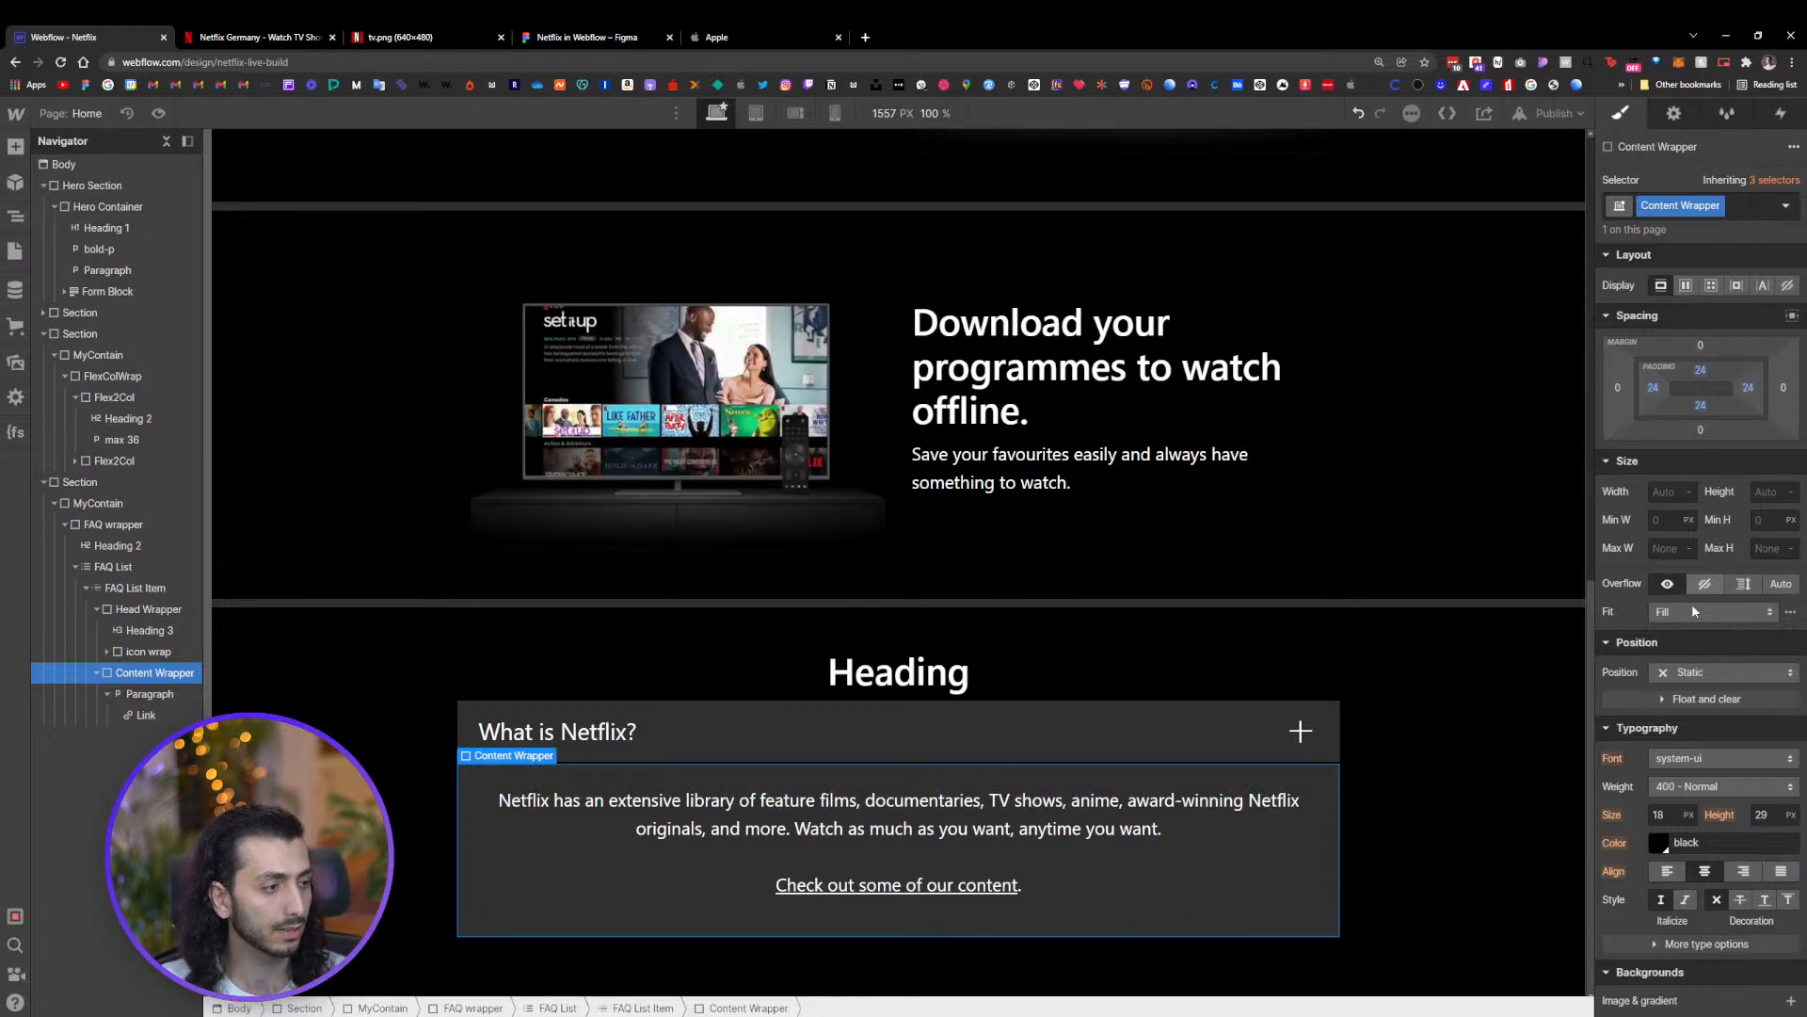
scroll(1688, 294, "down", 4)
left_click(1667, 517)
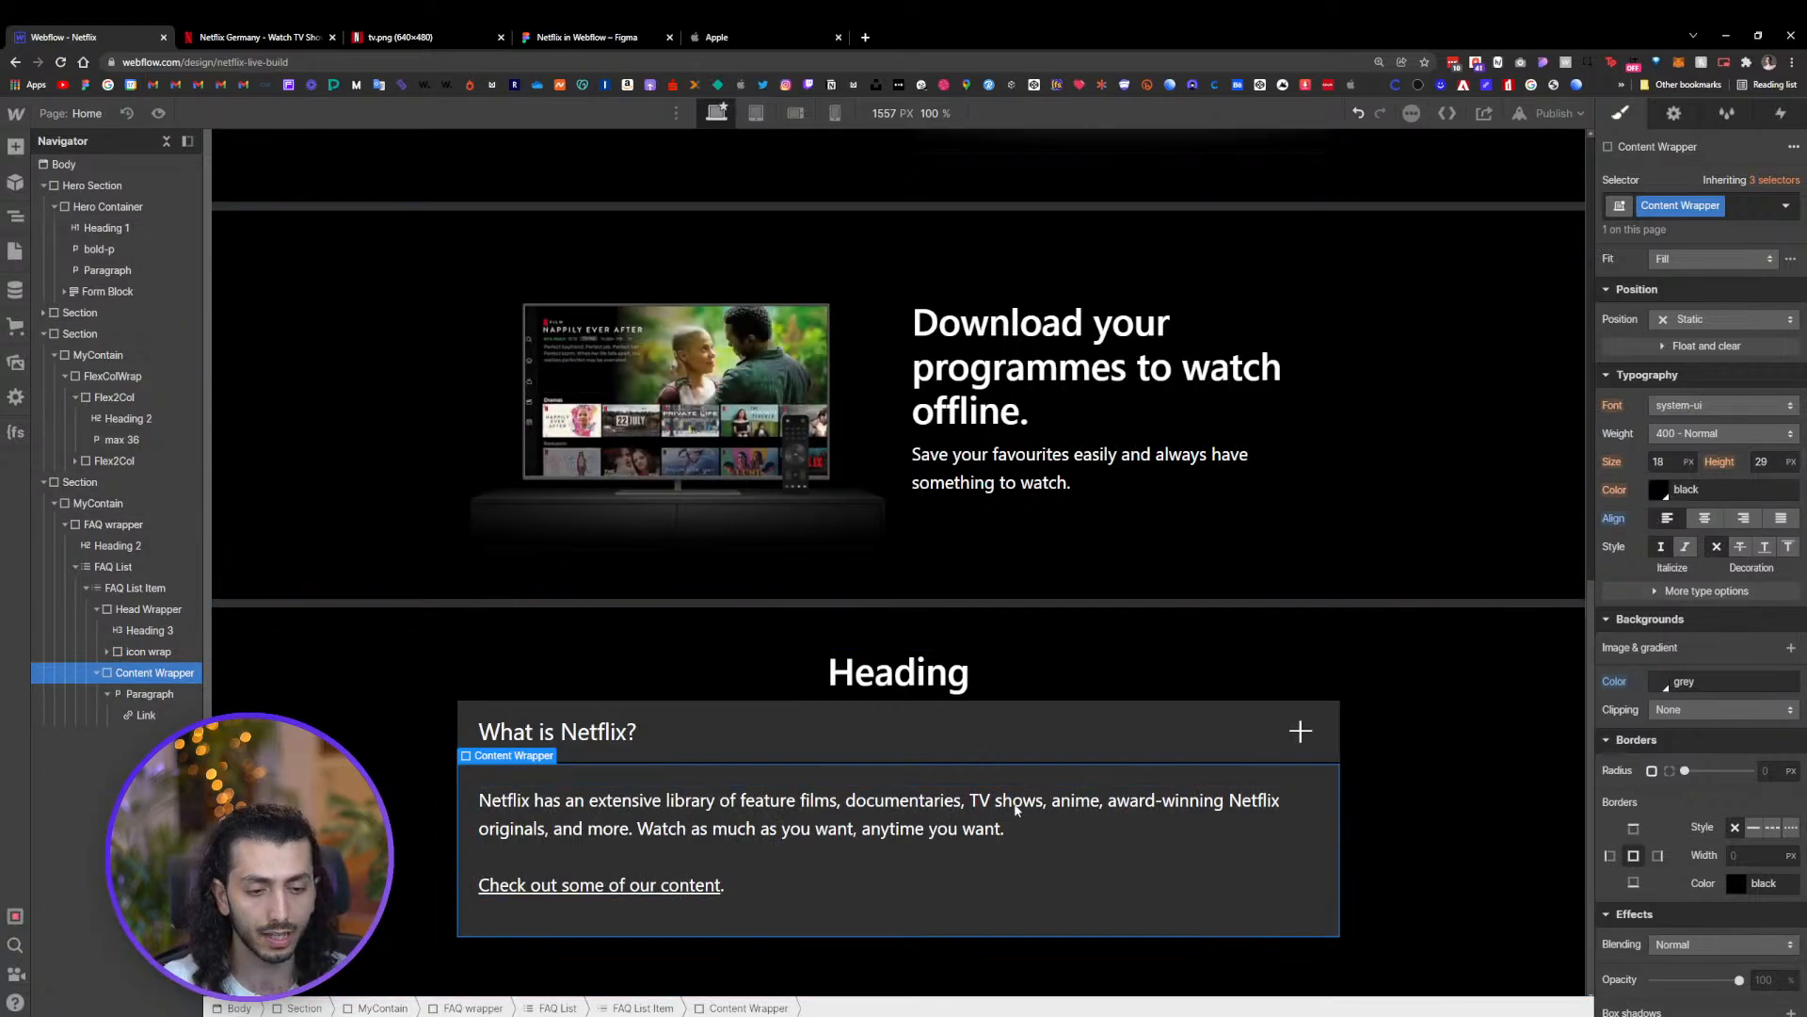
Set the All Links Hover state text color to Light Grey, then return to the normal state
left_click(634, 895)
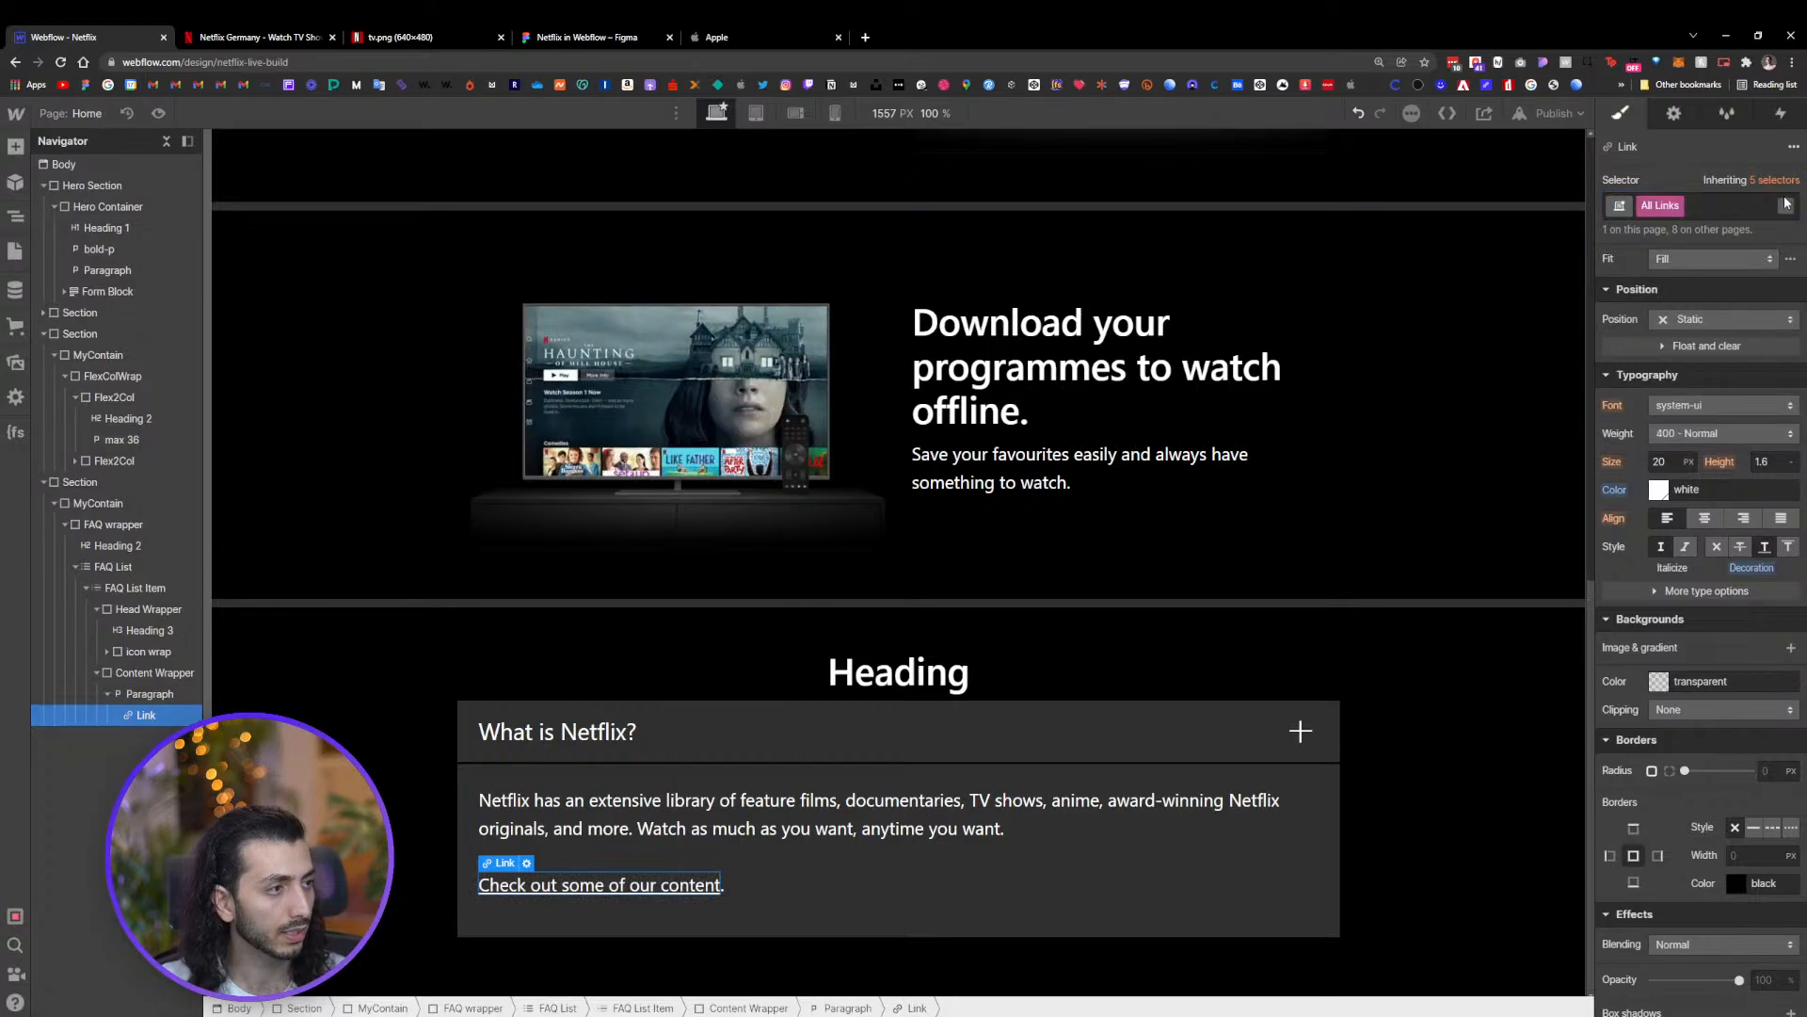
left_click(1786, 205)
left_click(1680, 280)
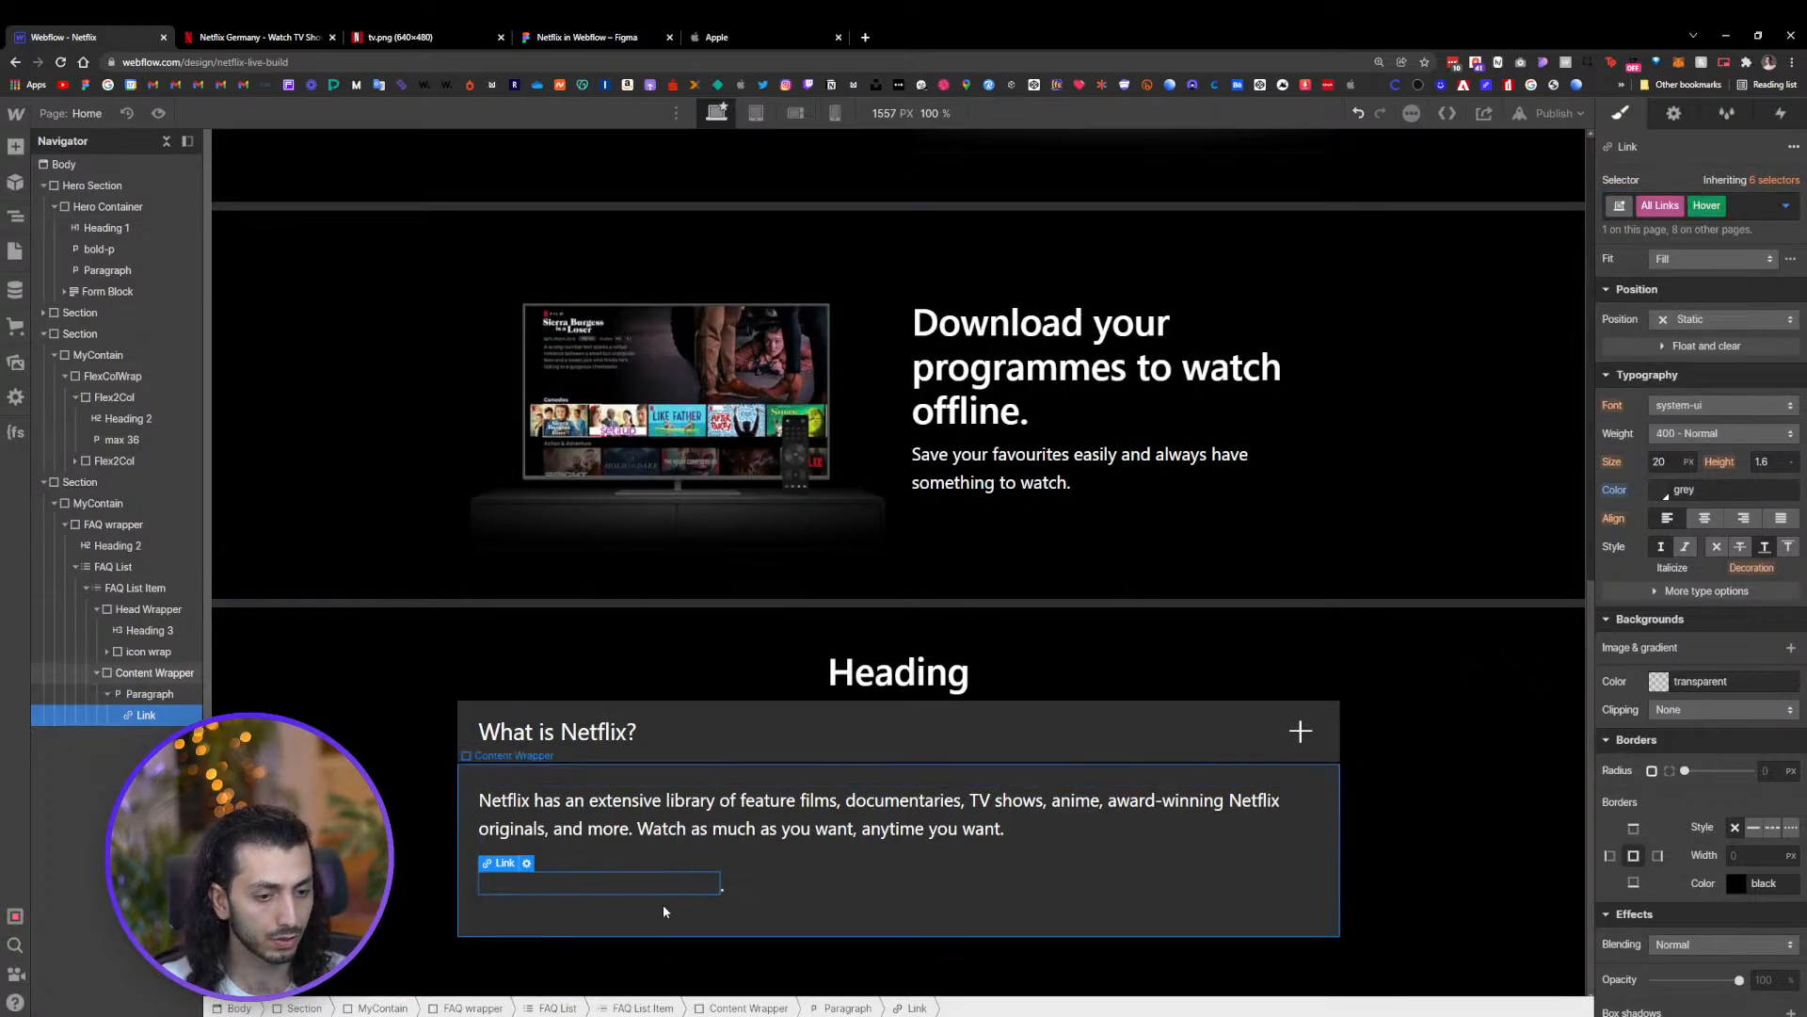
left_click(1662, 491)
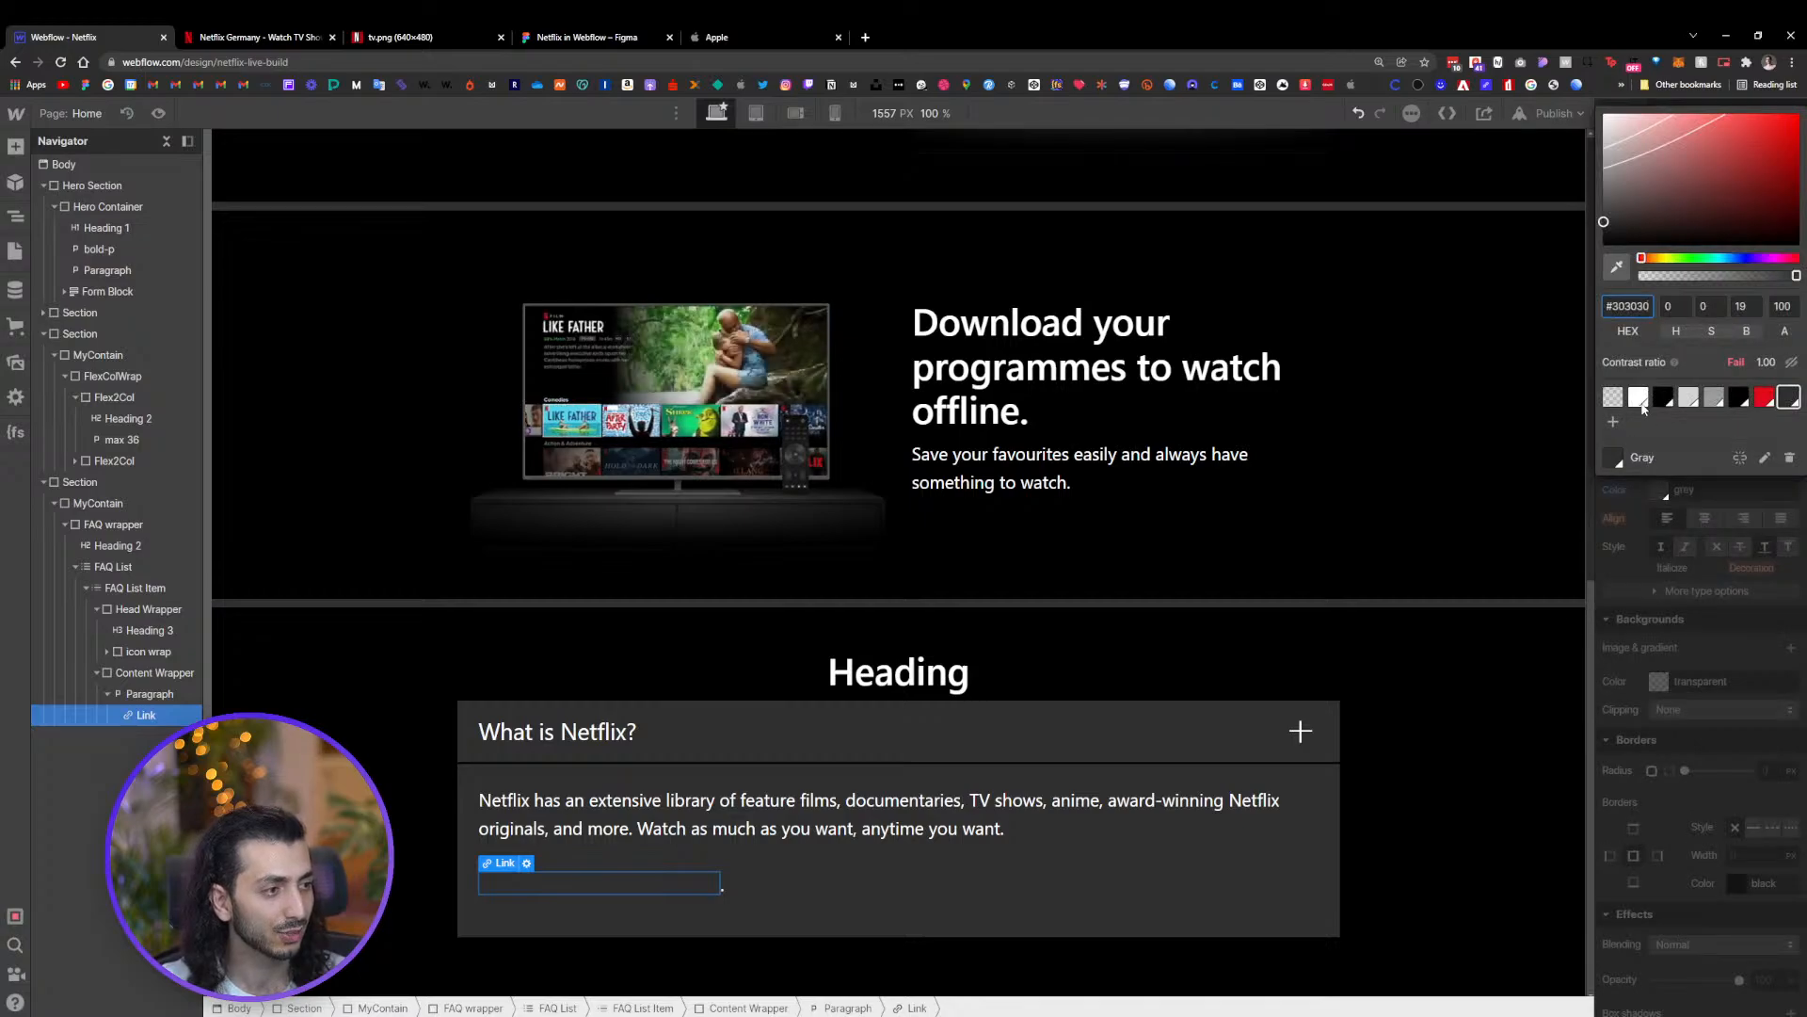
left_click(1689, 399)
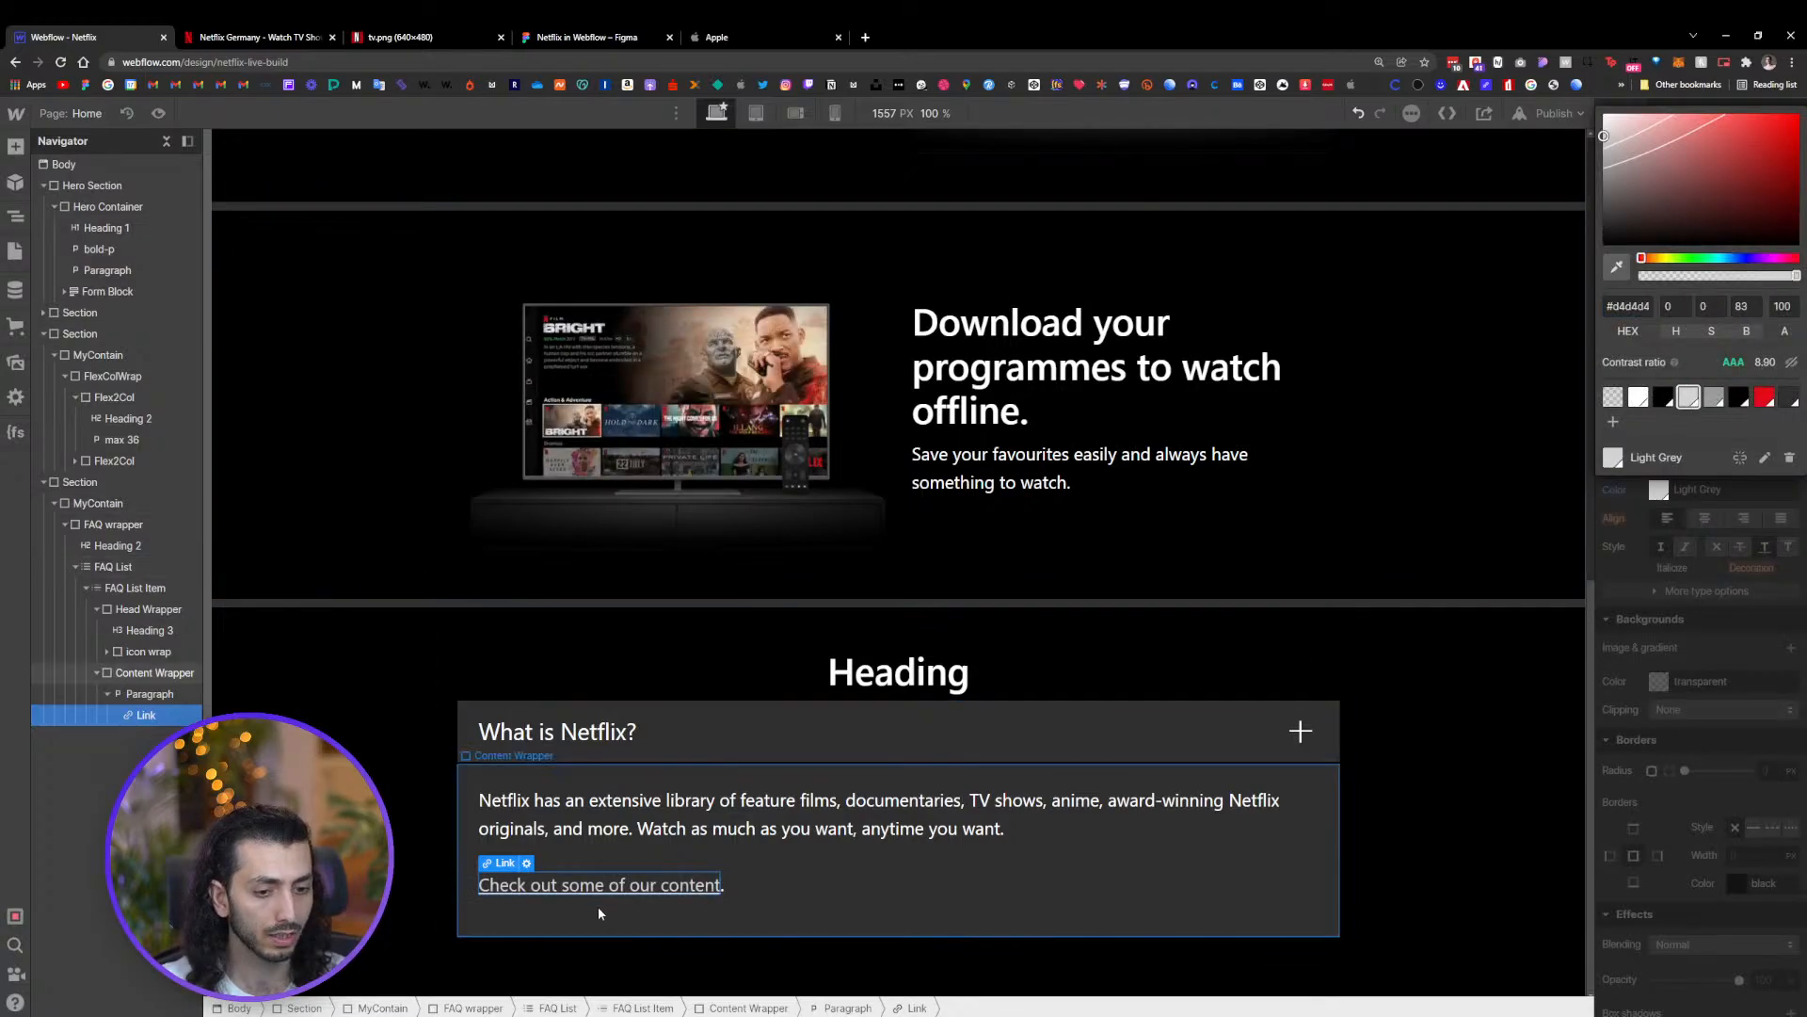
left_click(1689, 522)
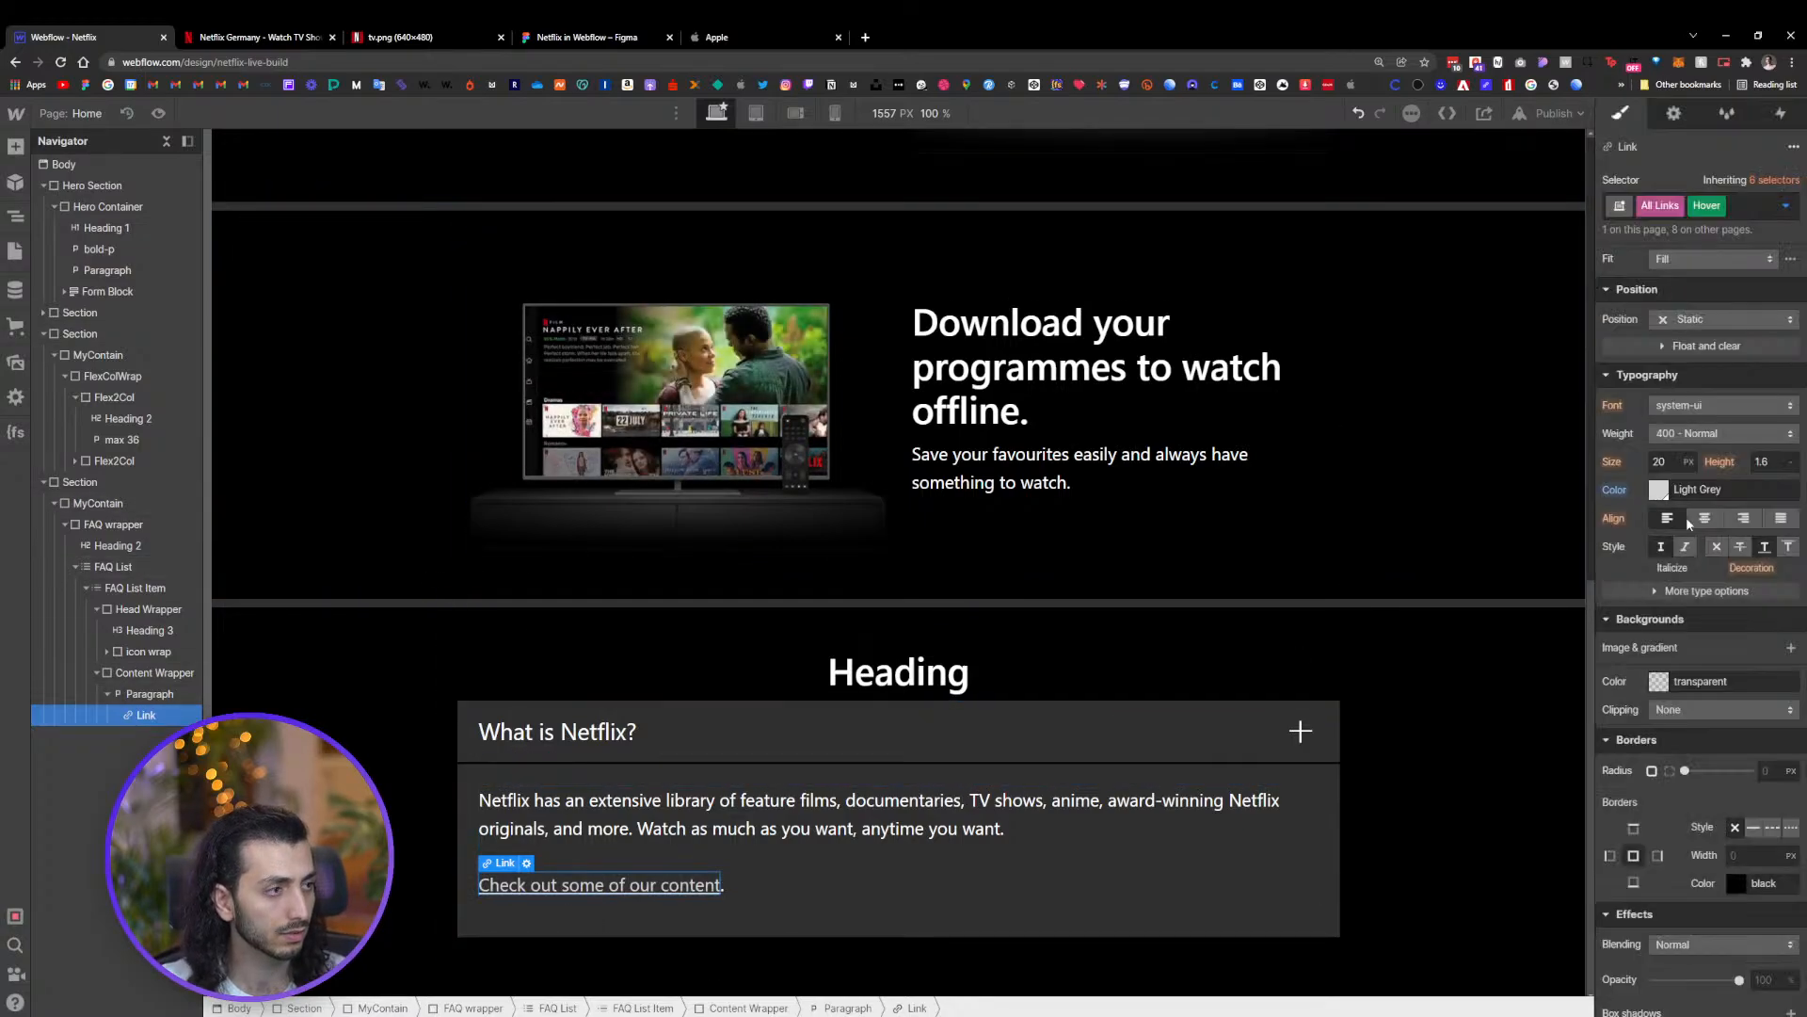
left_click(1721, 205)
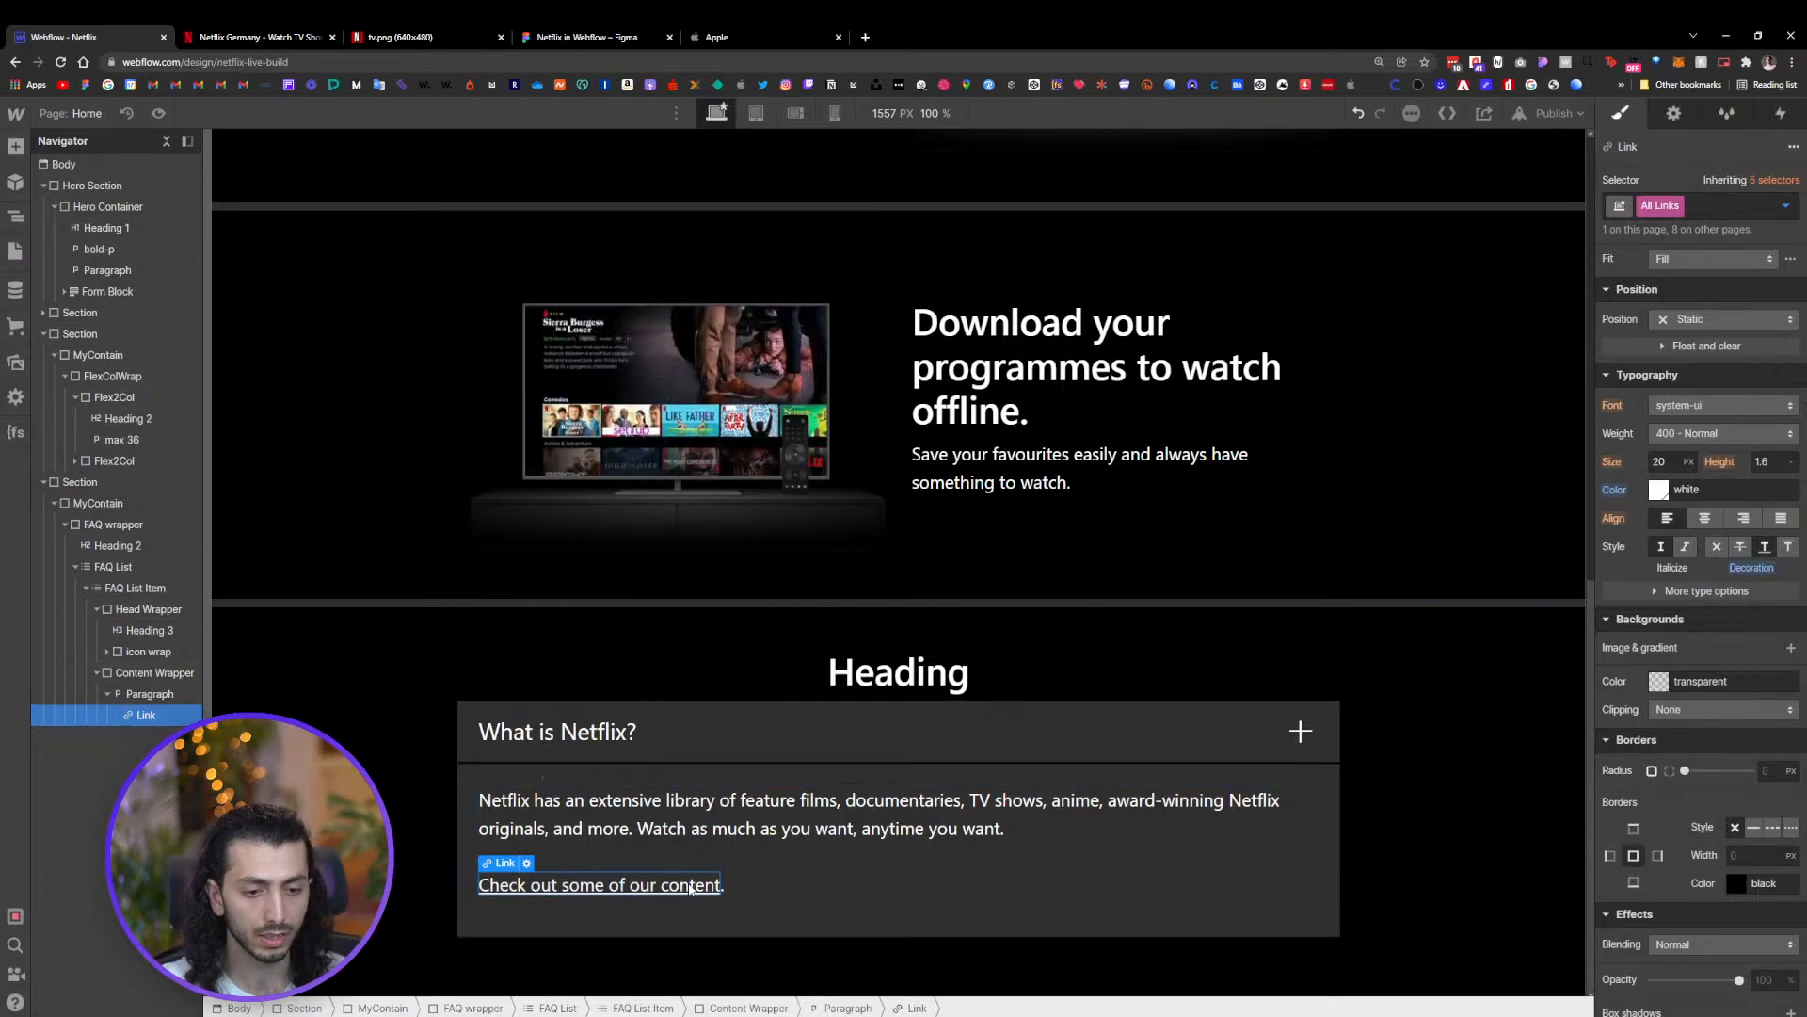
Compare the FAQ item's answer layout with the expanded accordion on the Netflix reference page
left_click(985, 812)
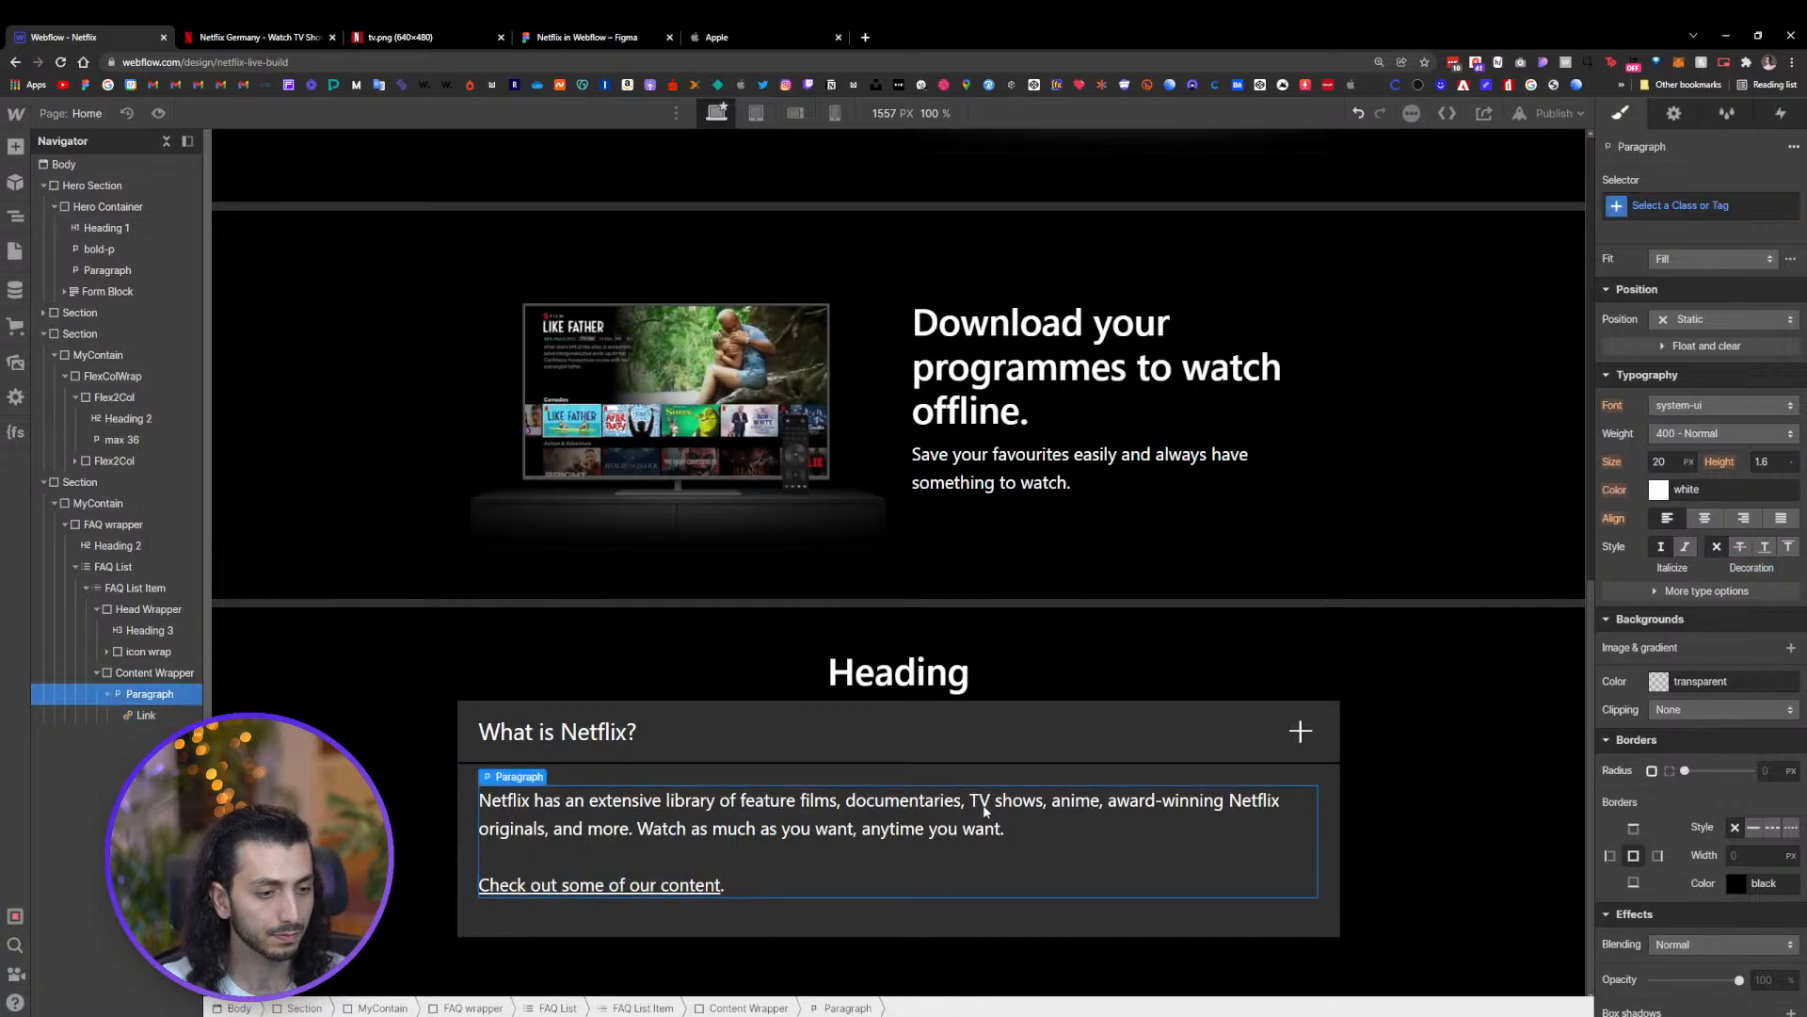
left_click(267, 39)
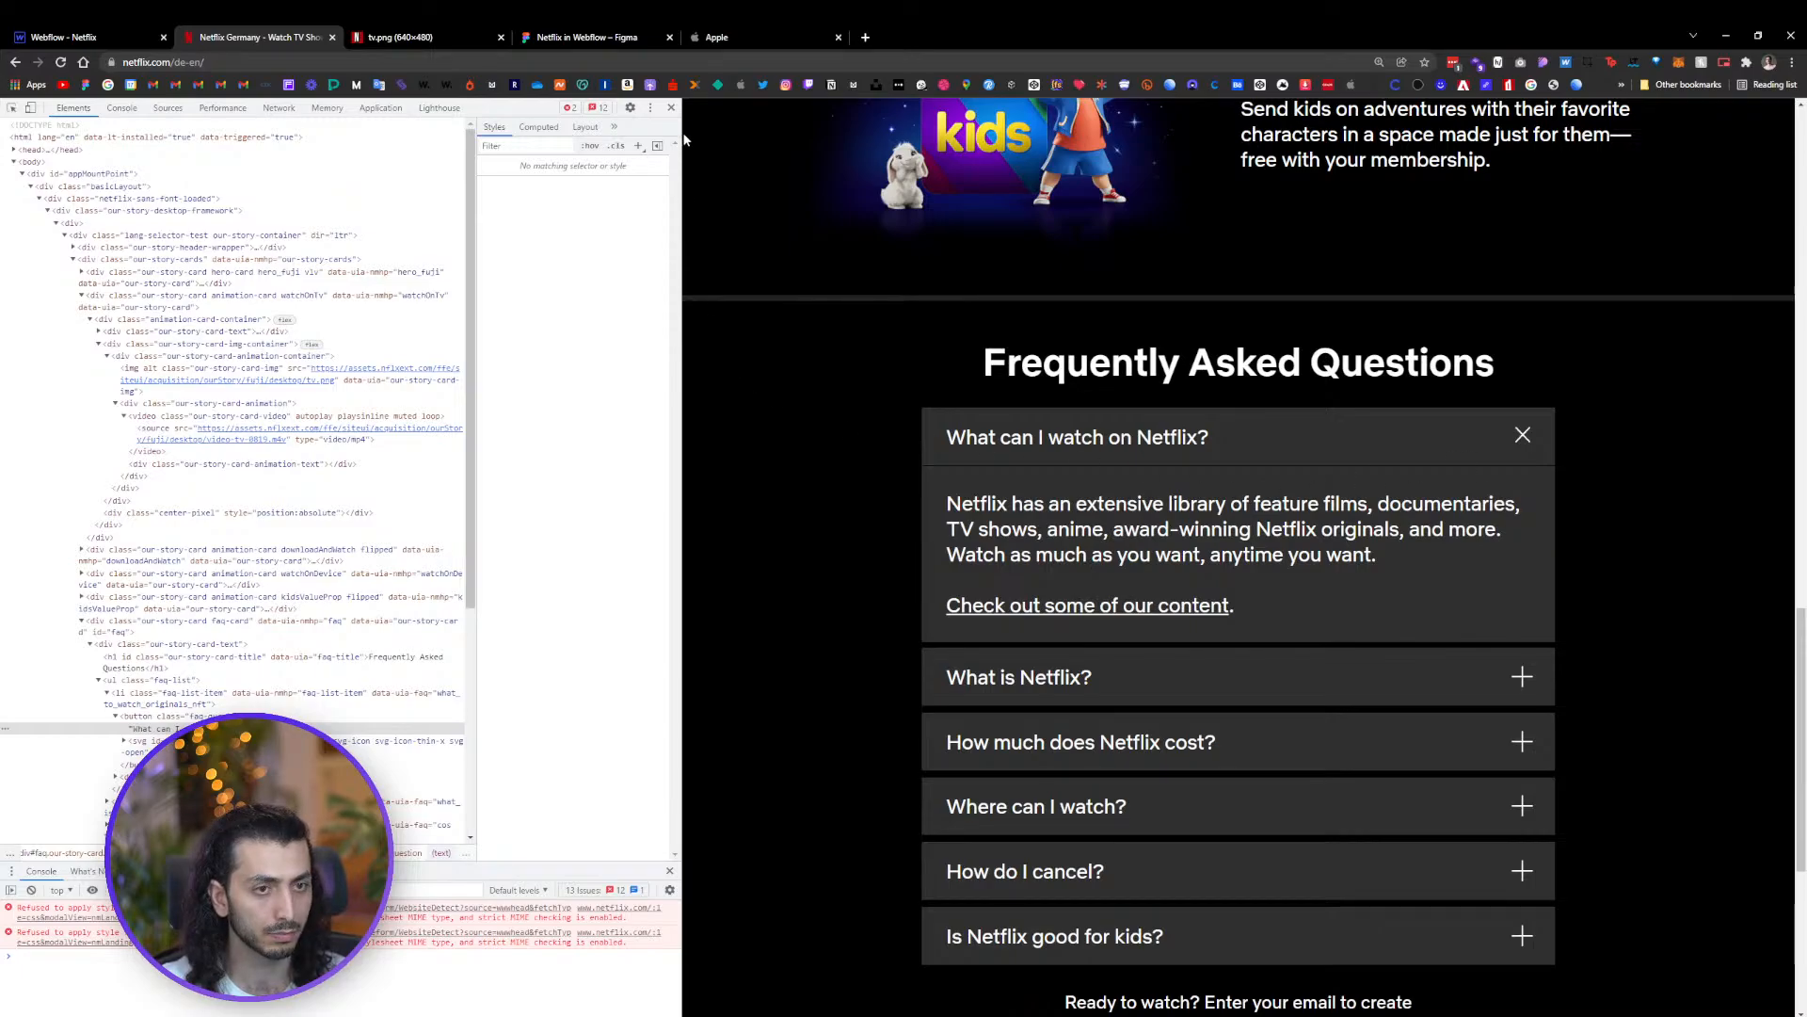
left_click(671, 109)
left_click(1179, 675)
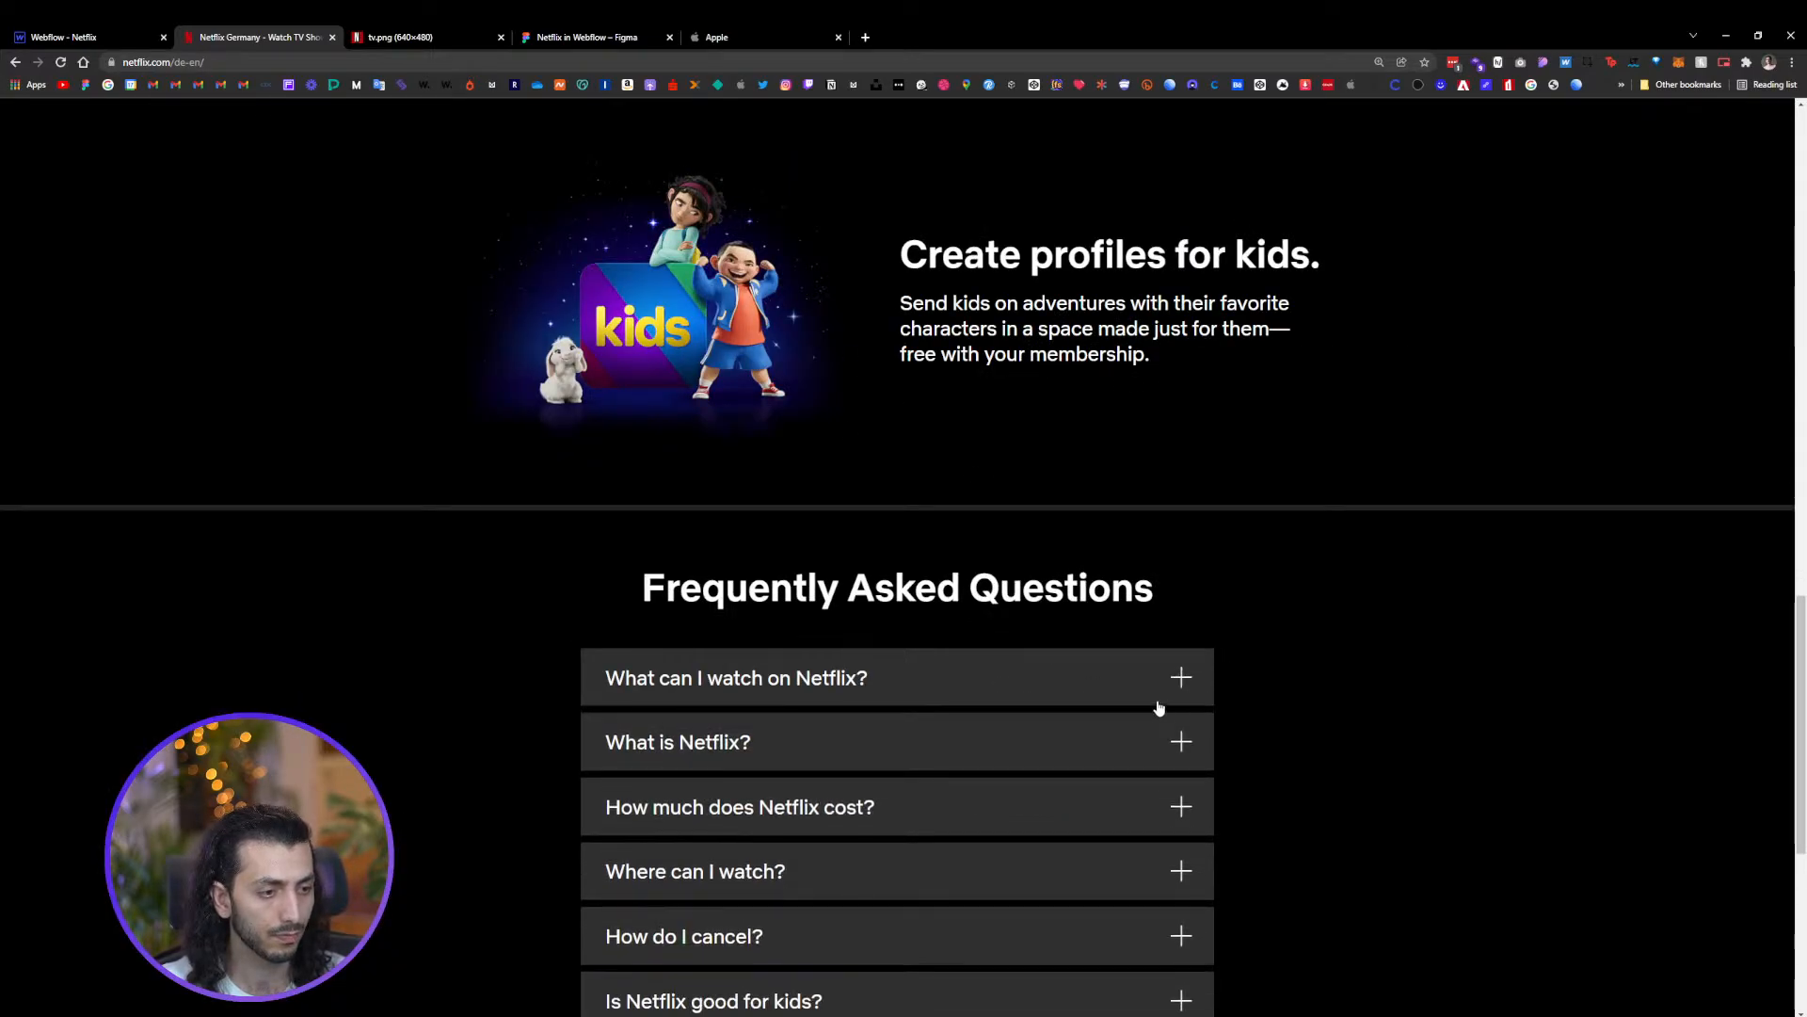
left_click(1120, 690)
left_click(1148, 682)
left_click(120, 34)
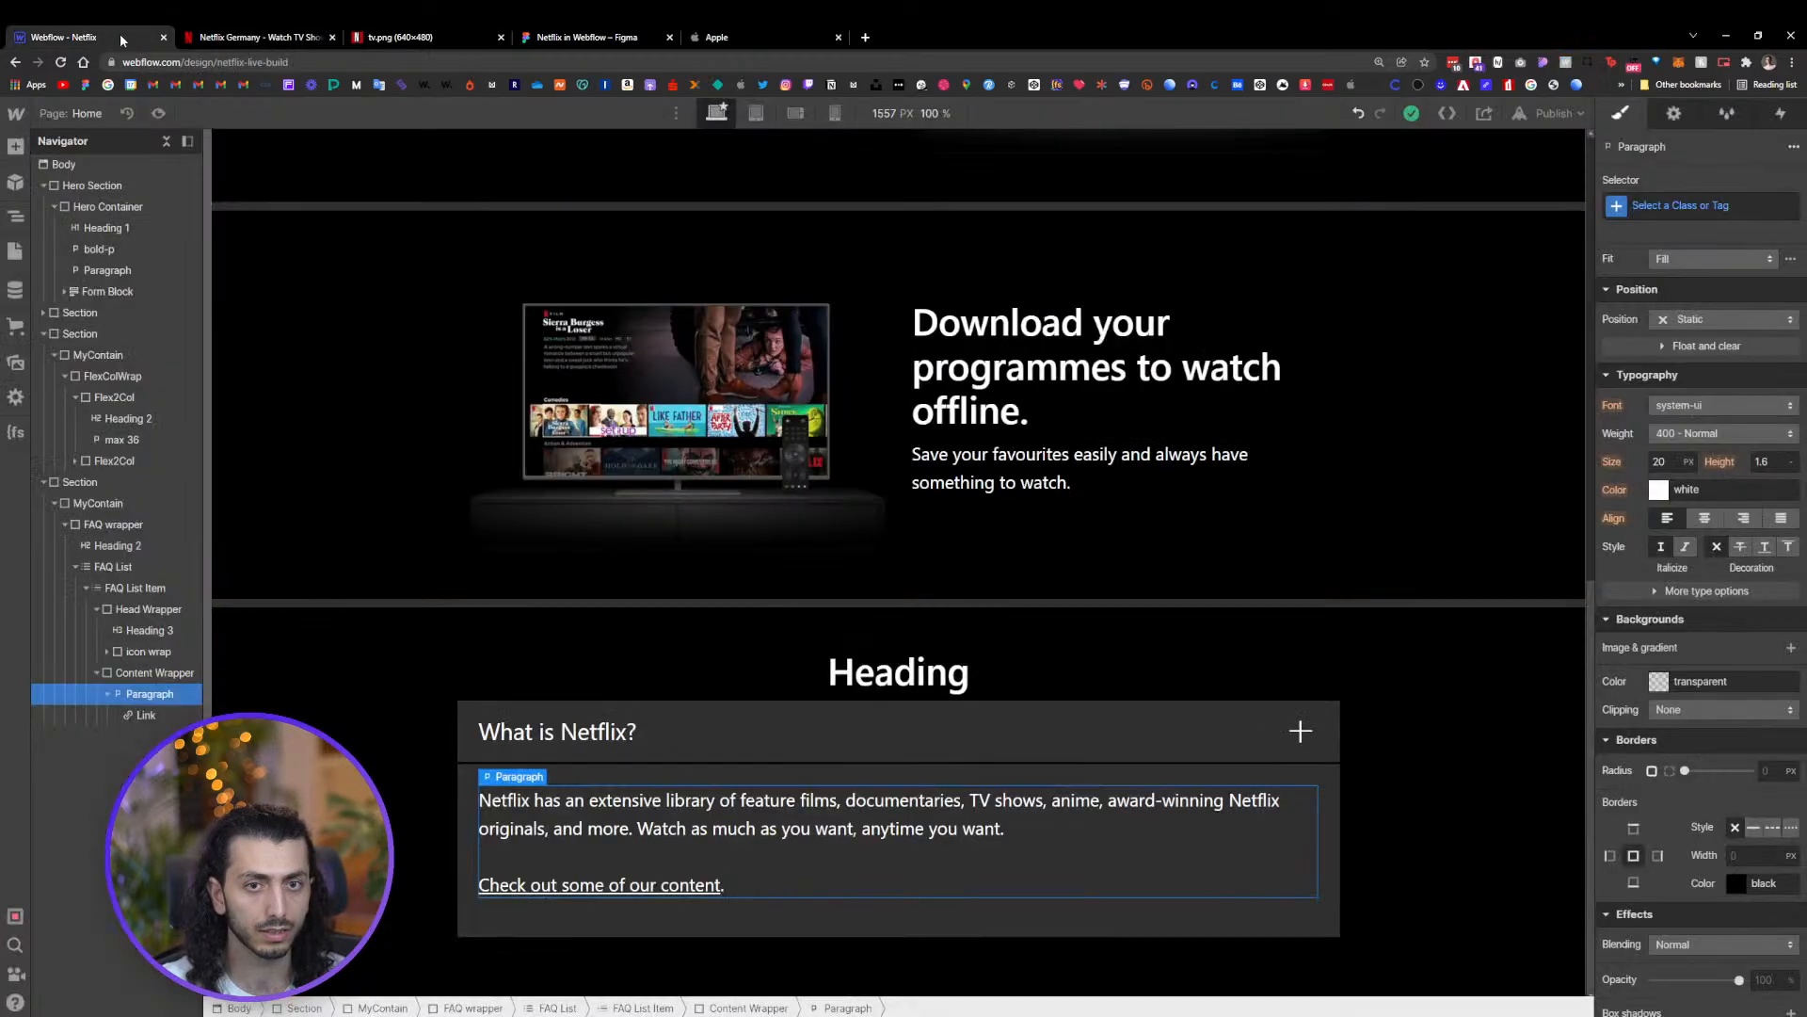
Add a combo class named FAQ secion to the MyContain container of the FAQ section
left_click(1291, 693)
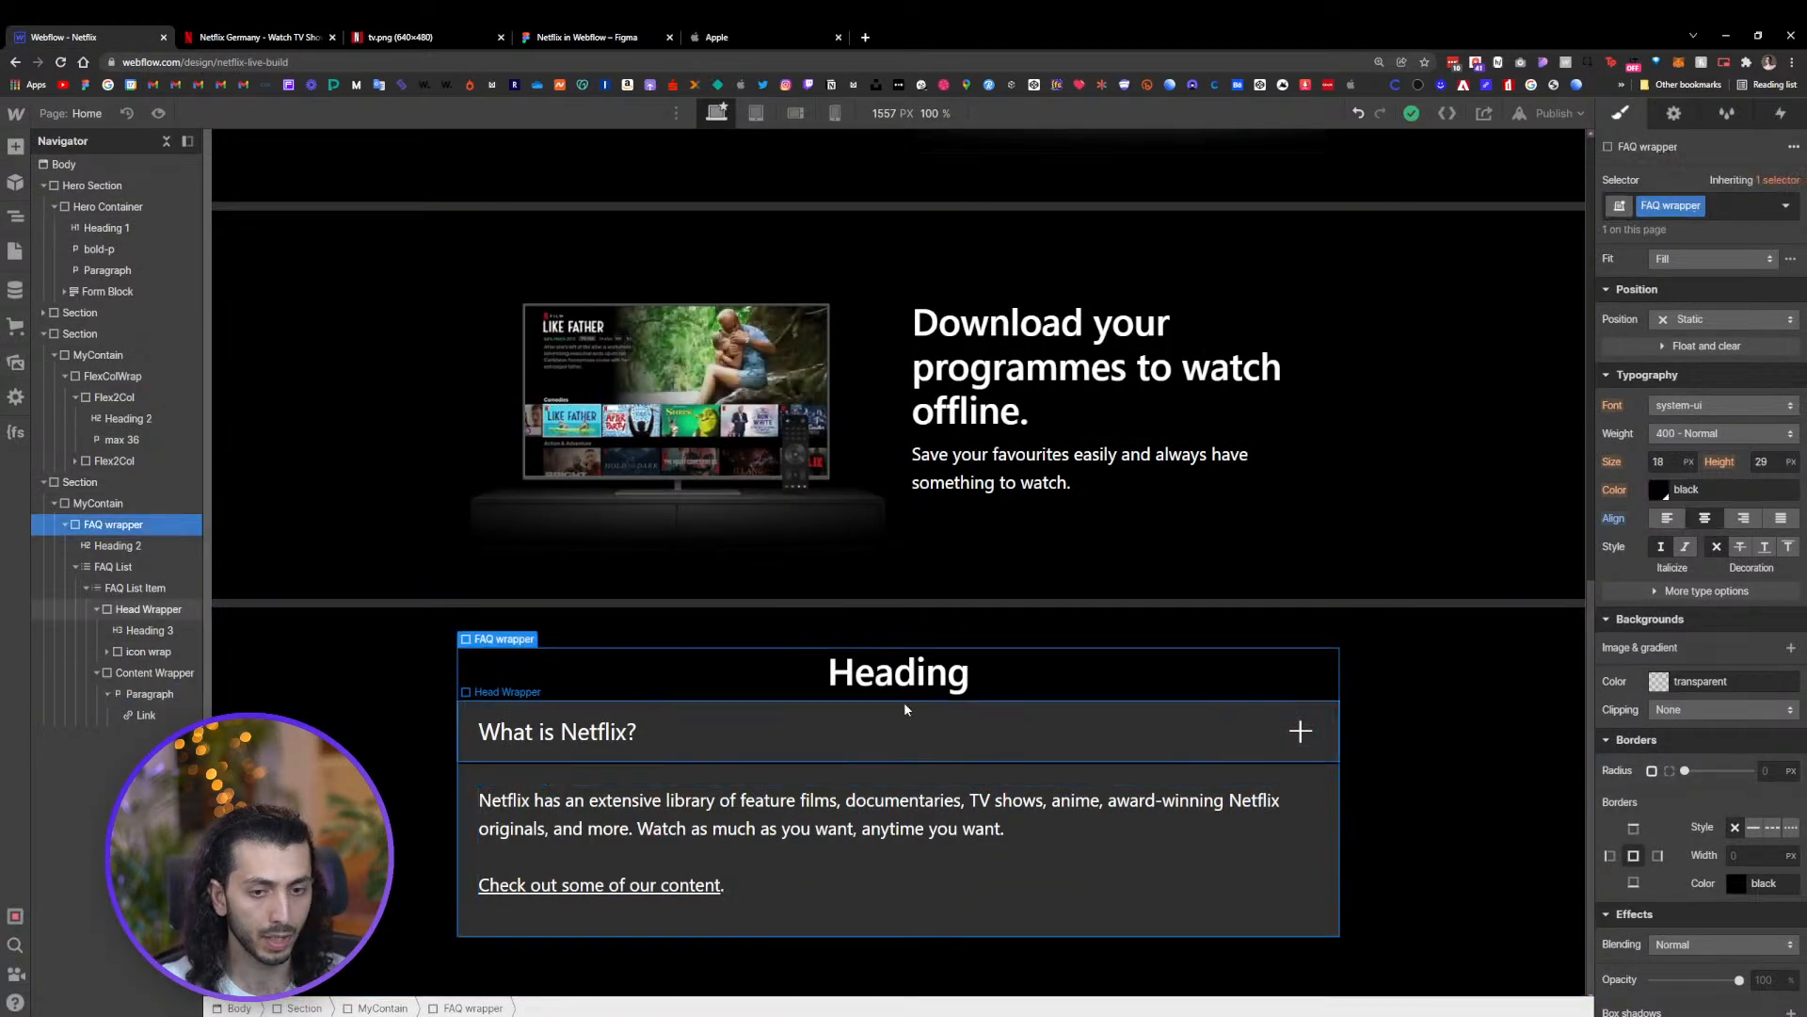
left_click(103, 503)
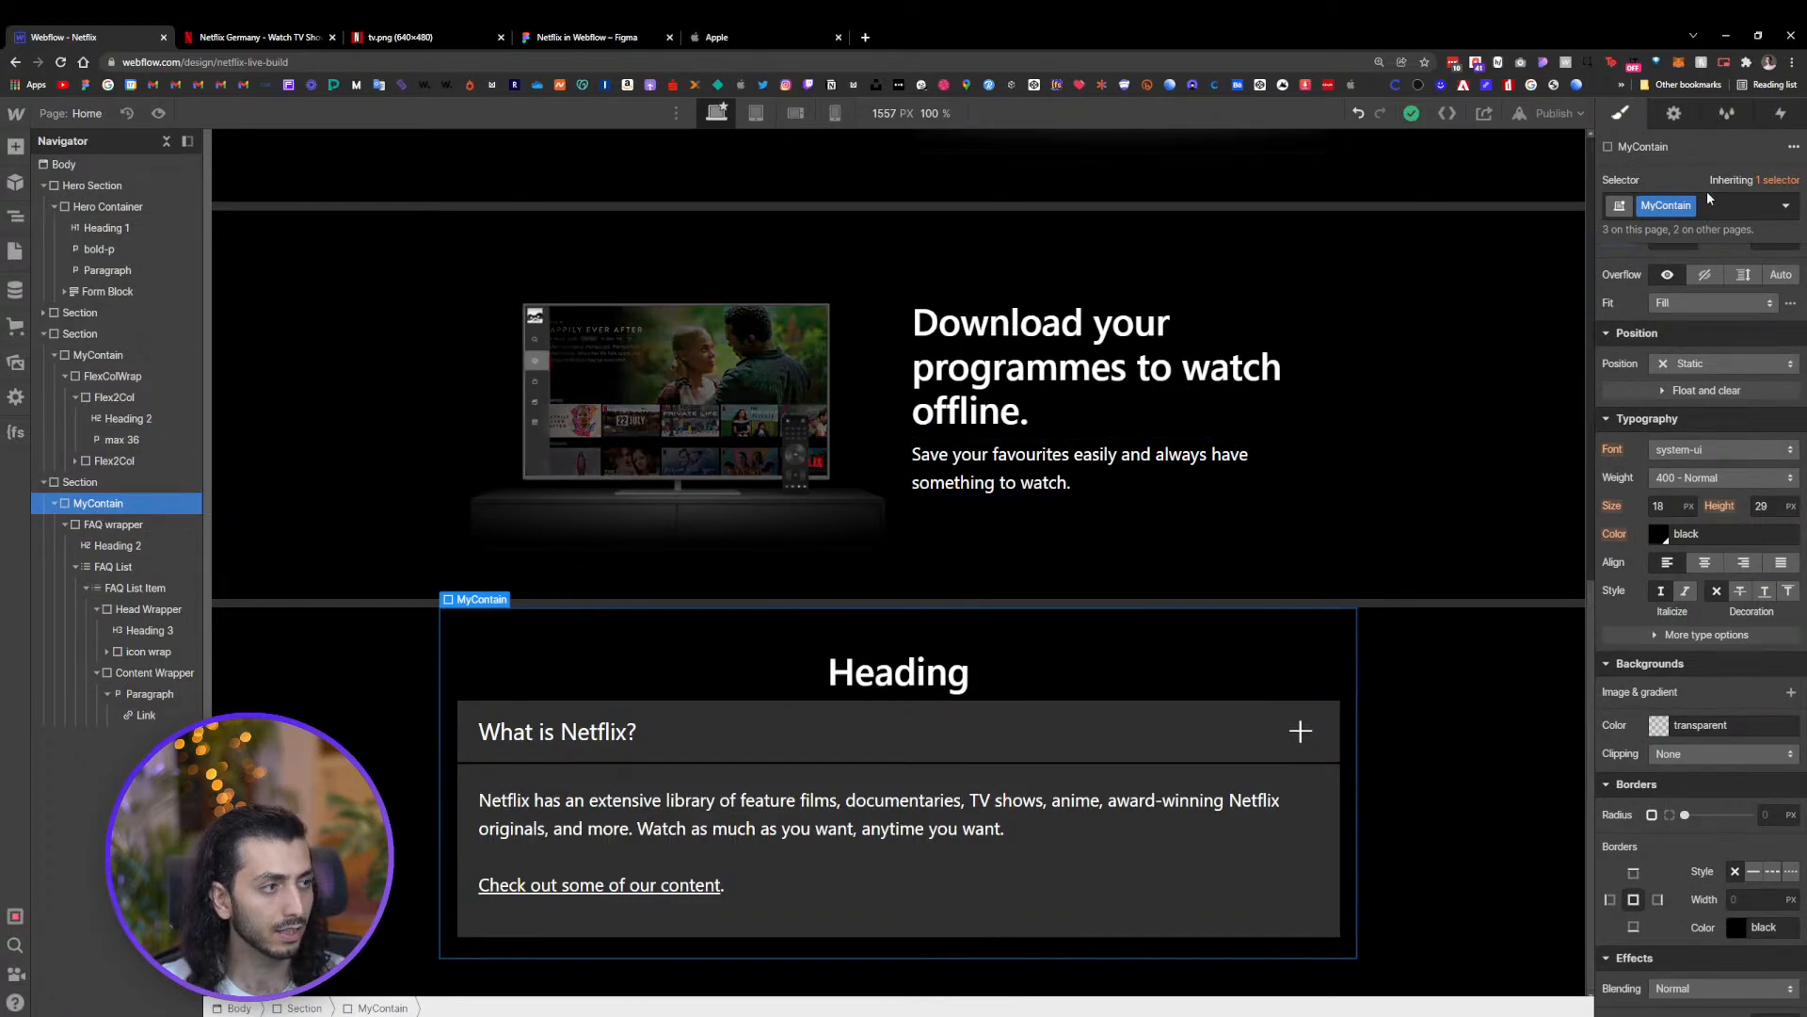
scroll(1721, 205, "up", 4)
left_click(1711, 211)
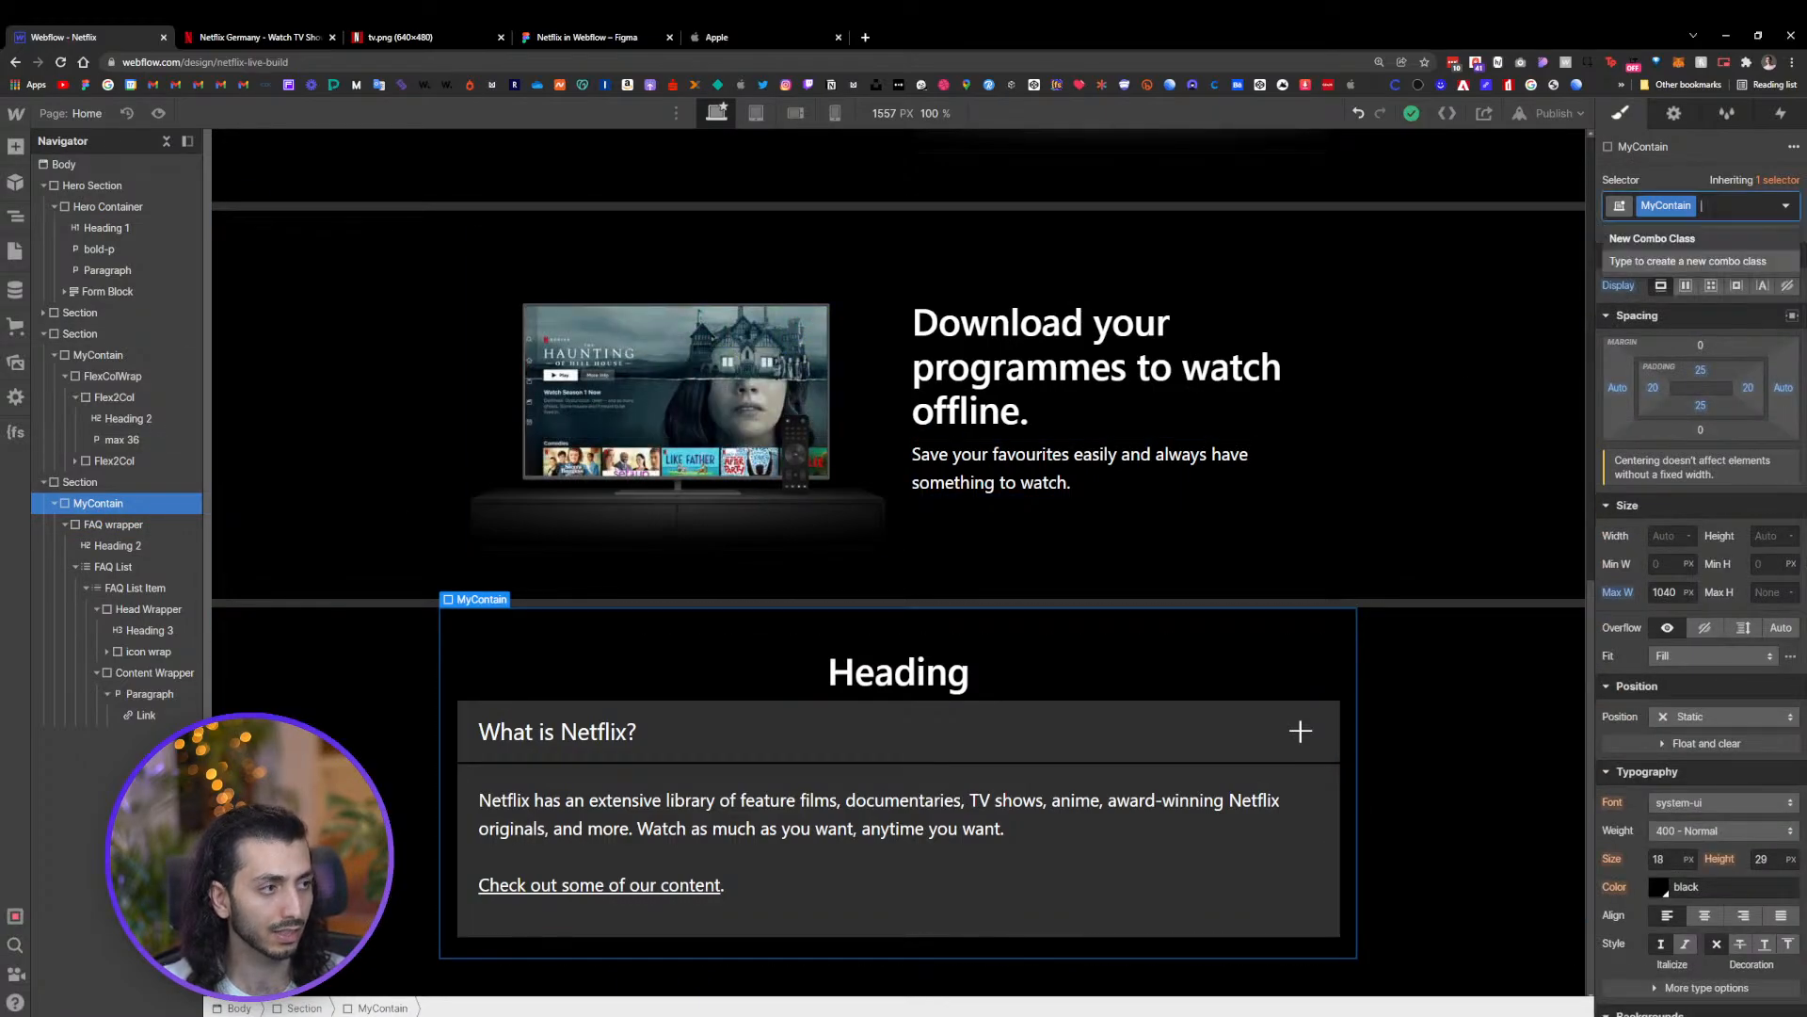
type("F")
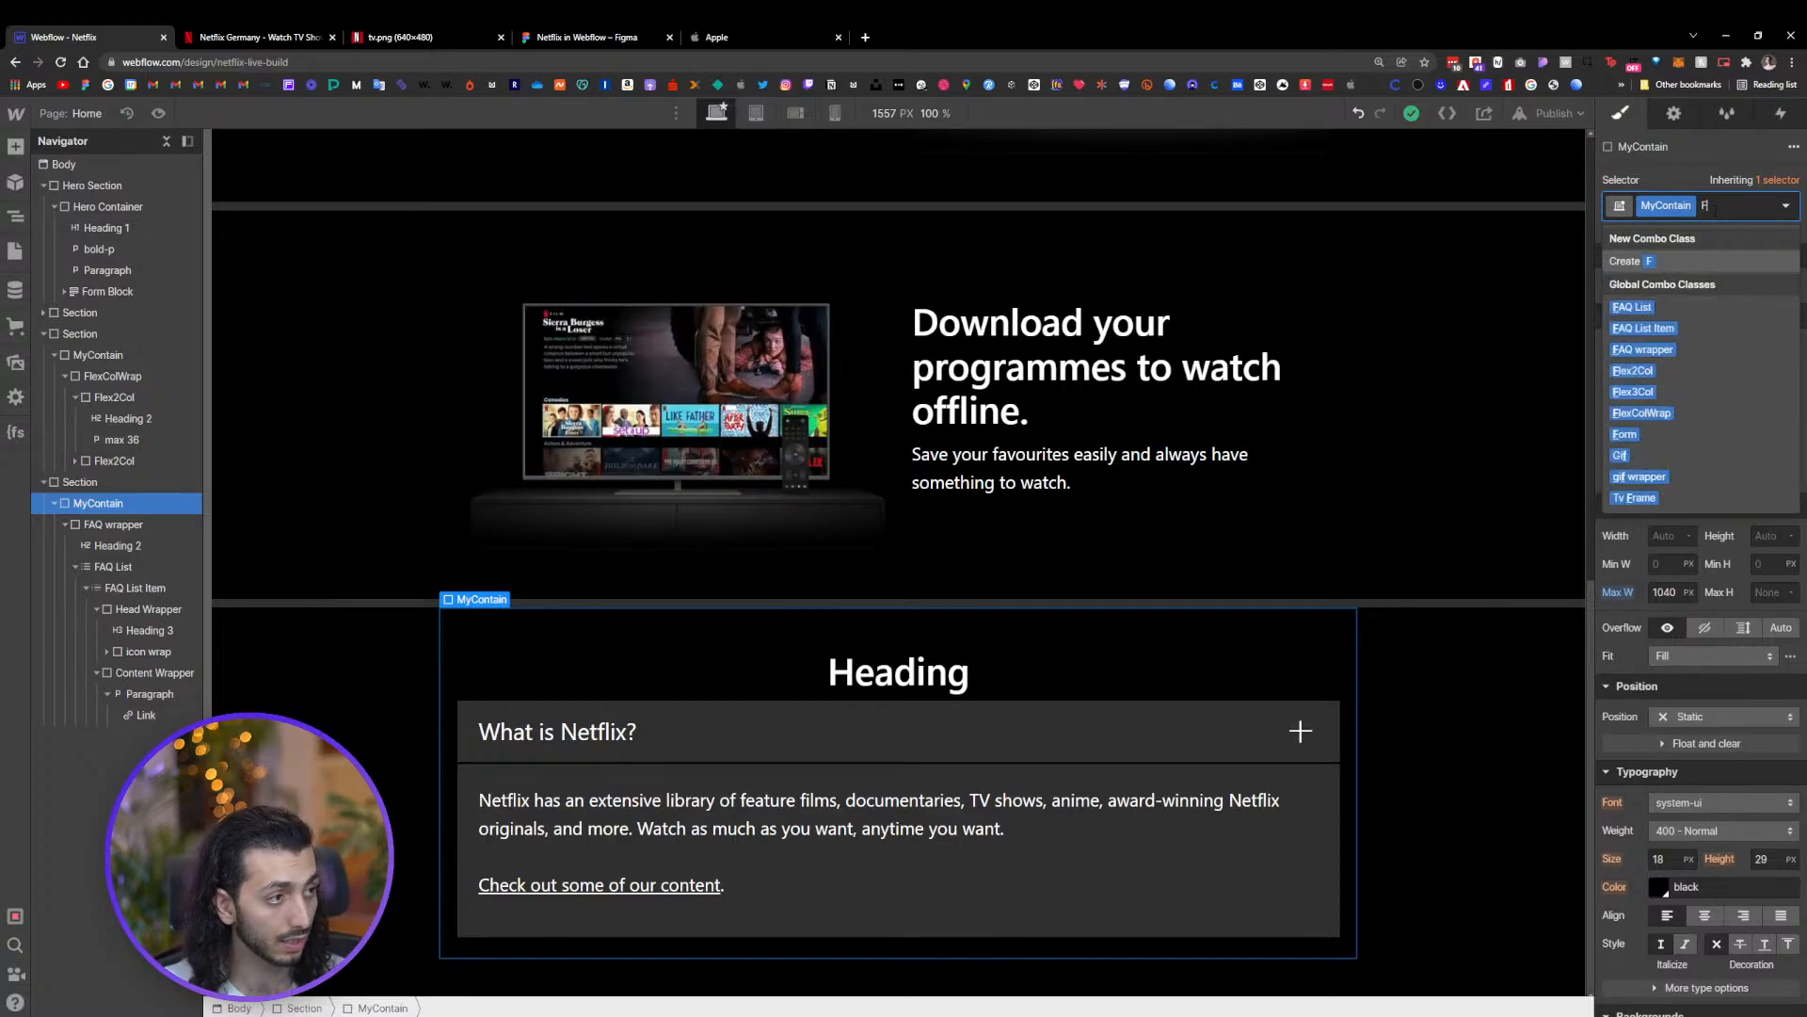
type("AWQ")
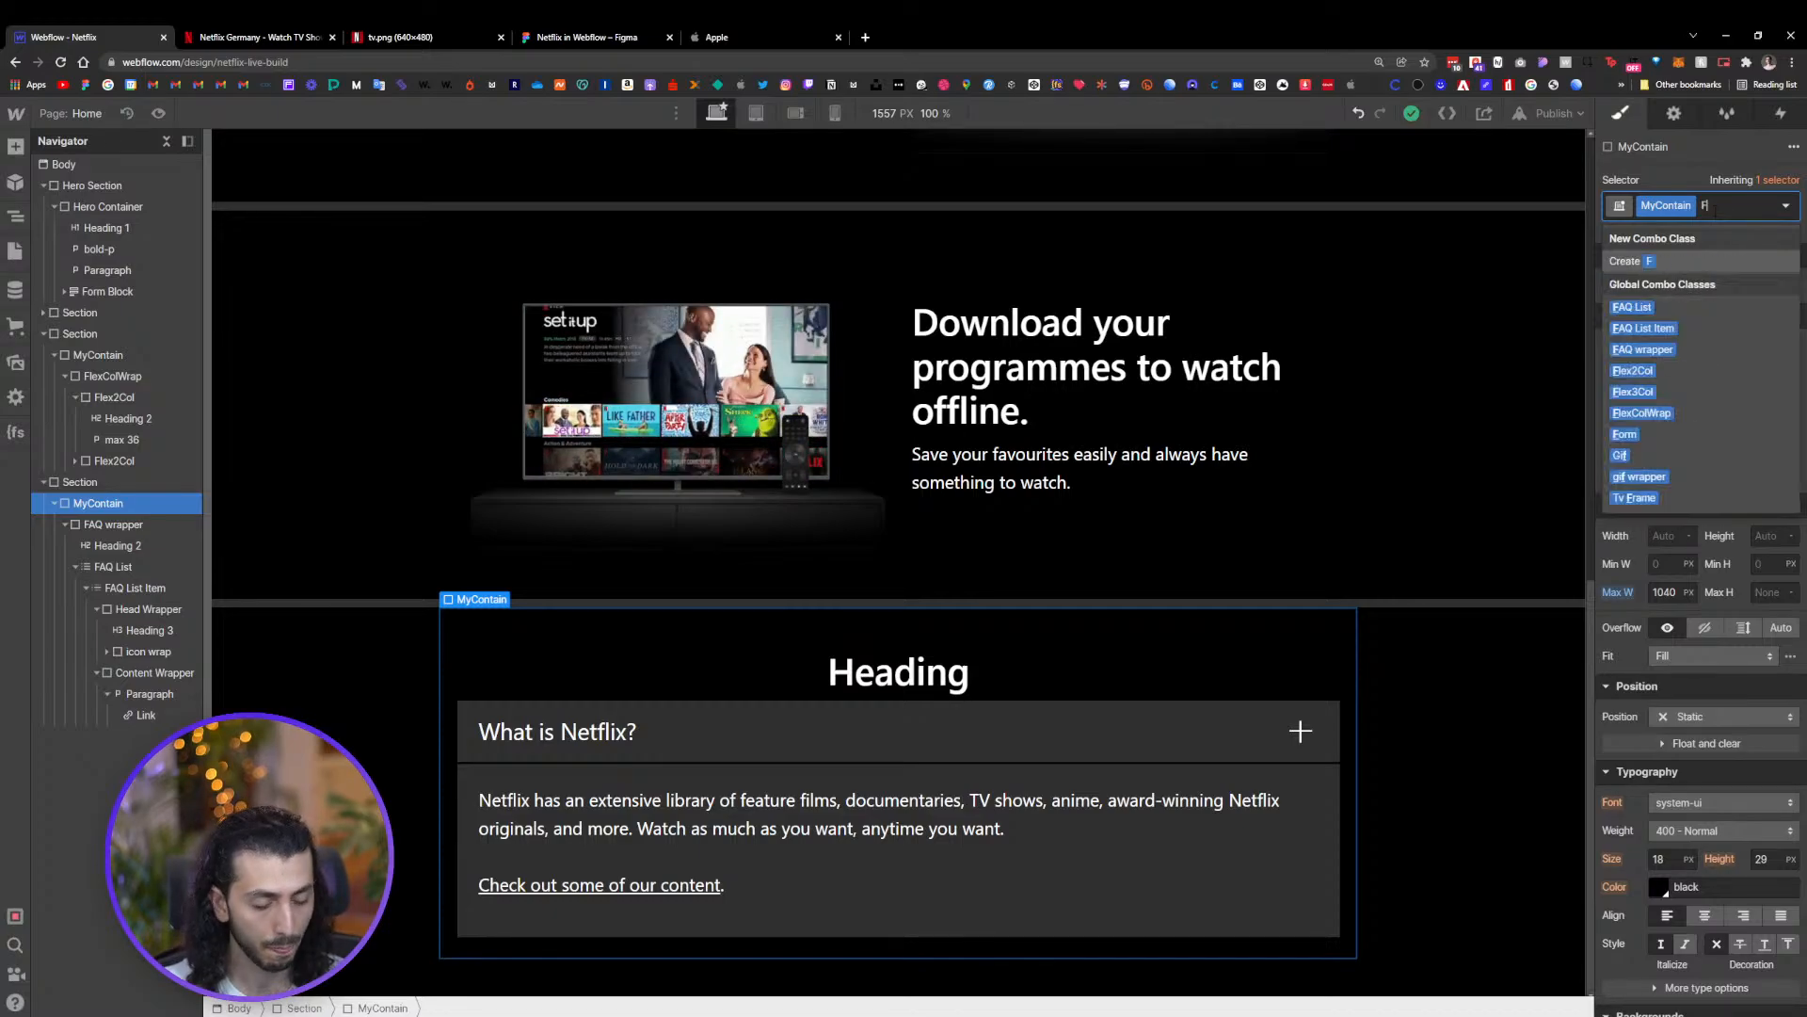
key("BackSpace")
key("BackSpace")
type("Q")
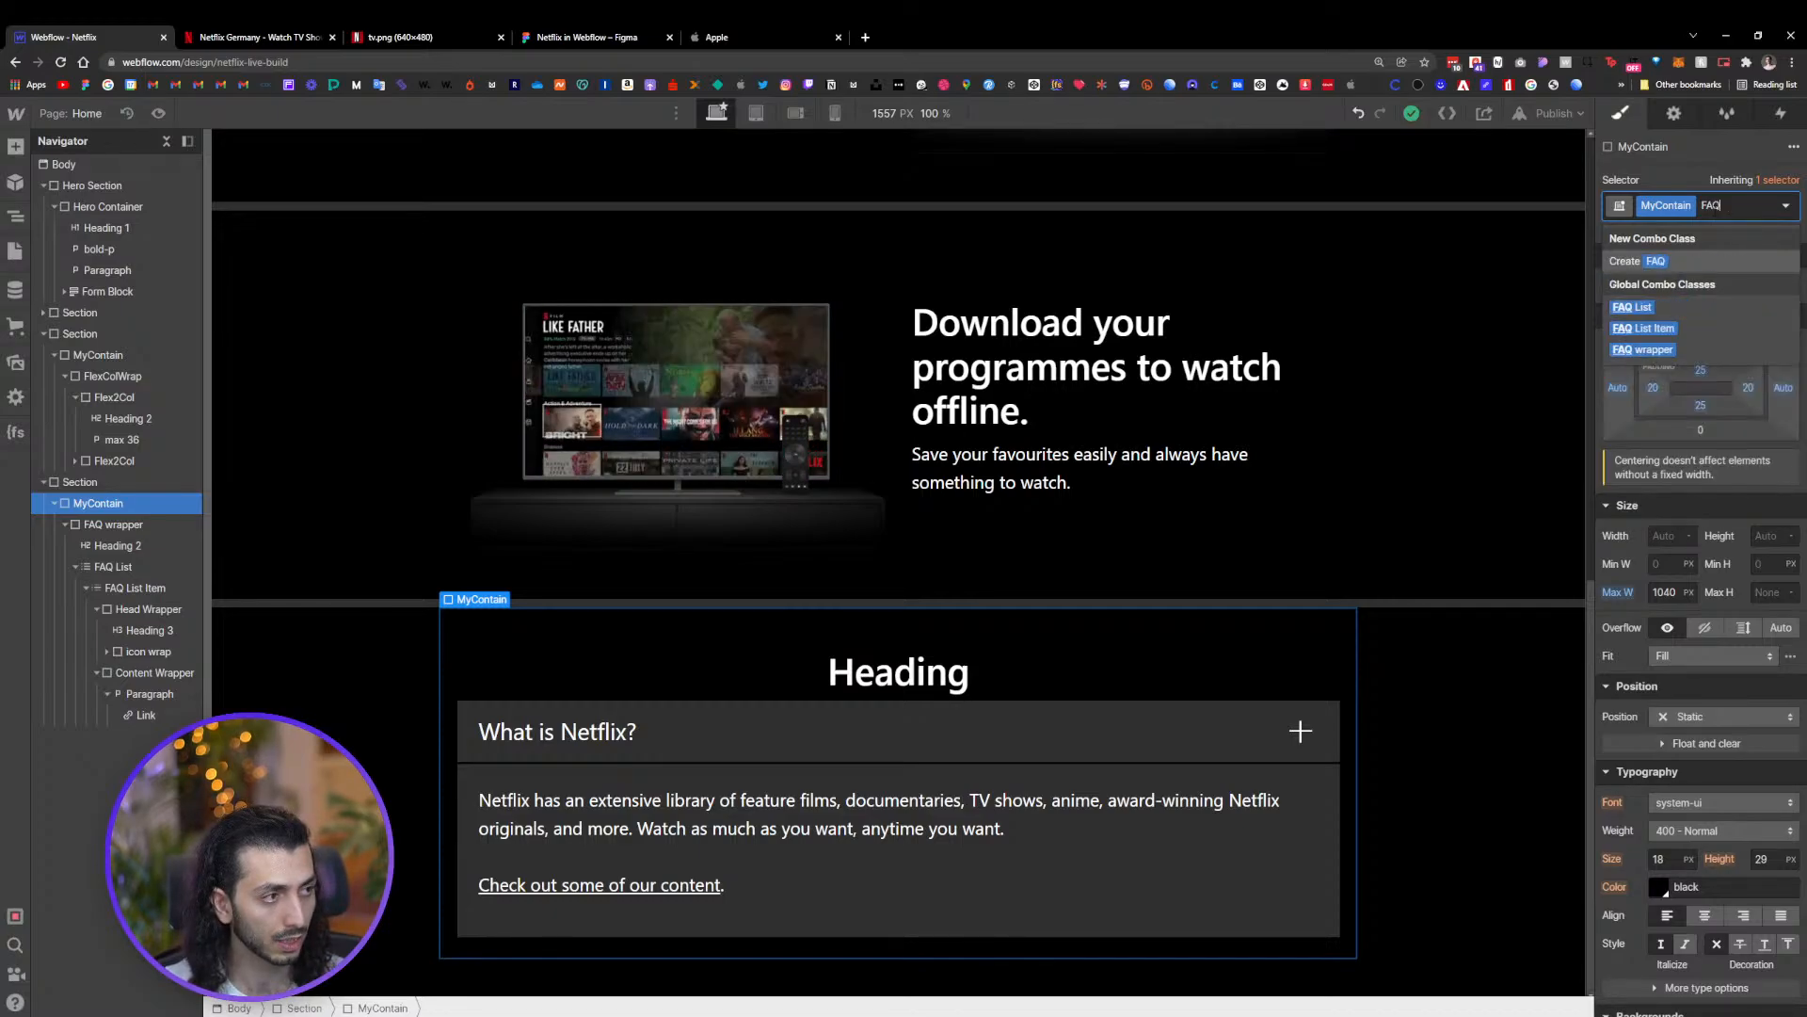
type(" sec")
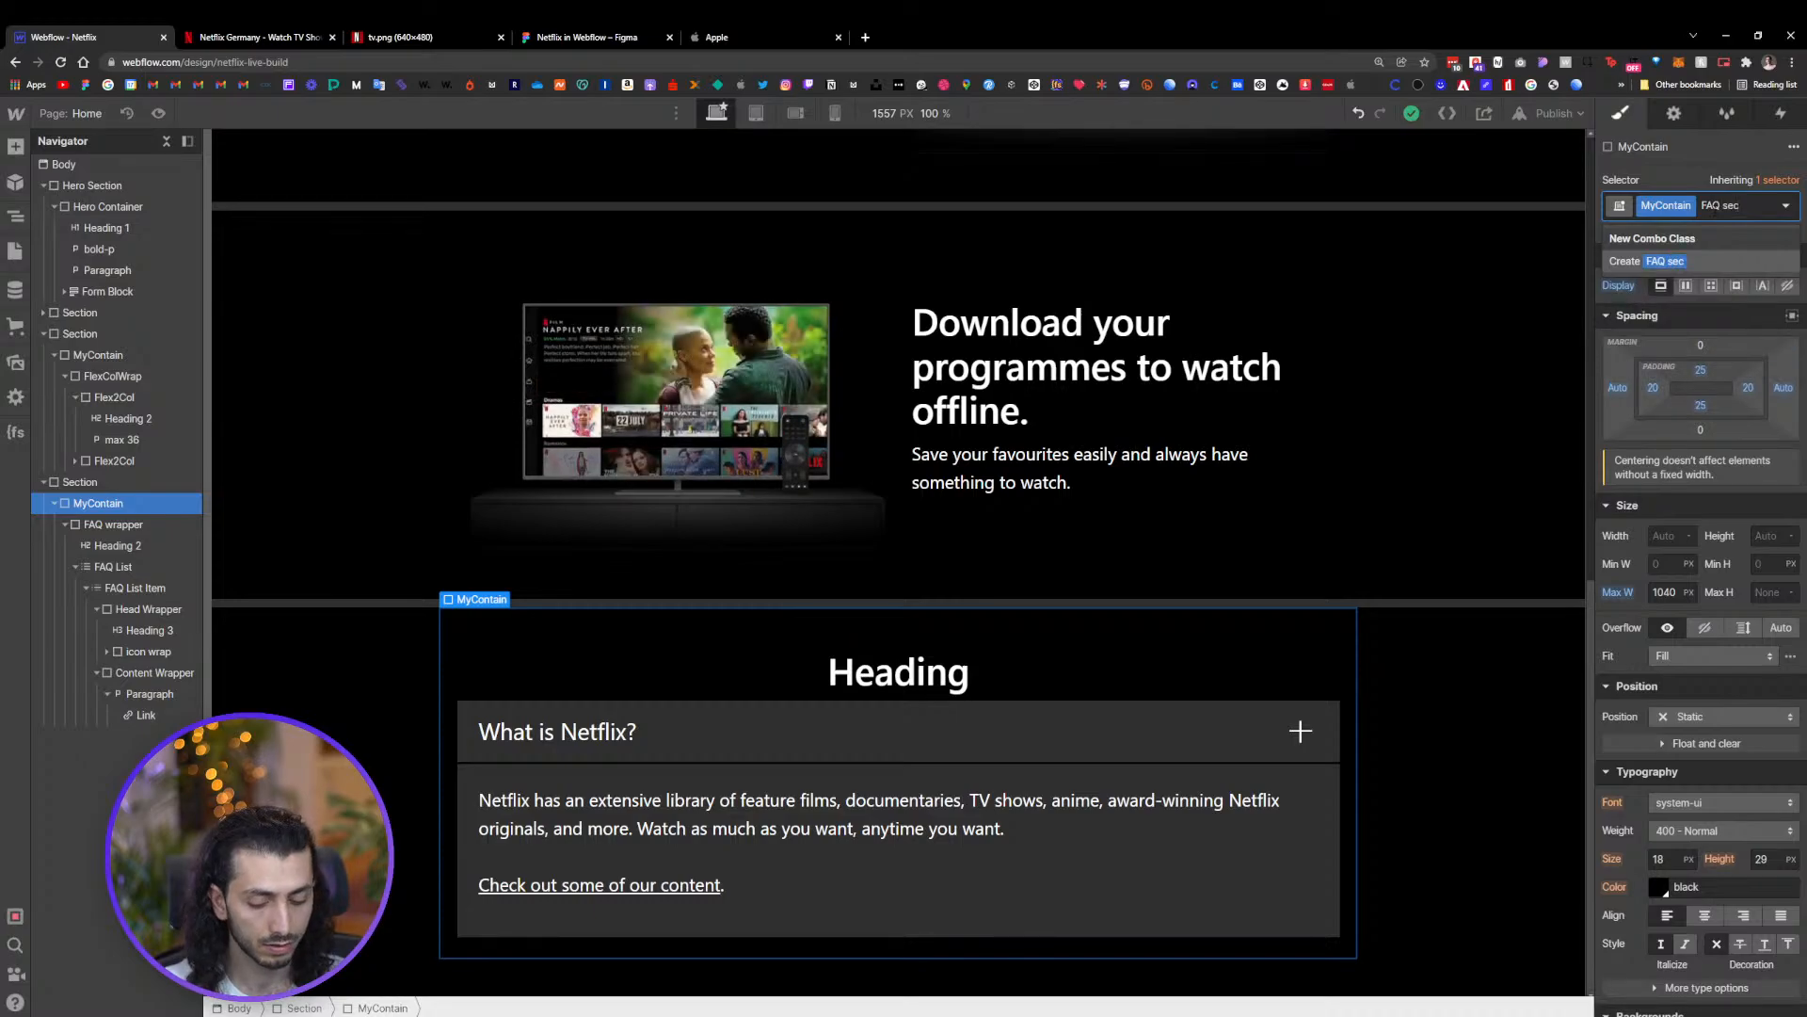
type("t")
key("BackSpace")
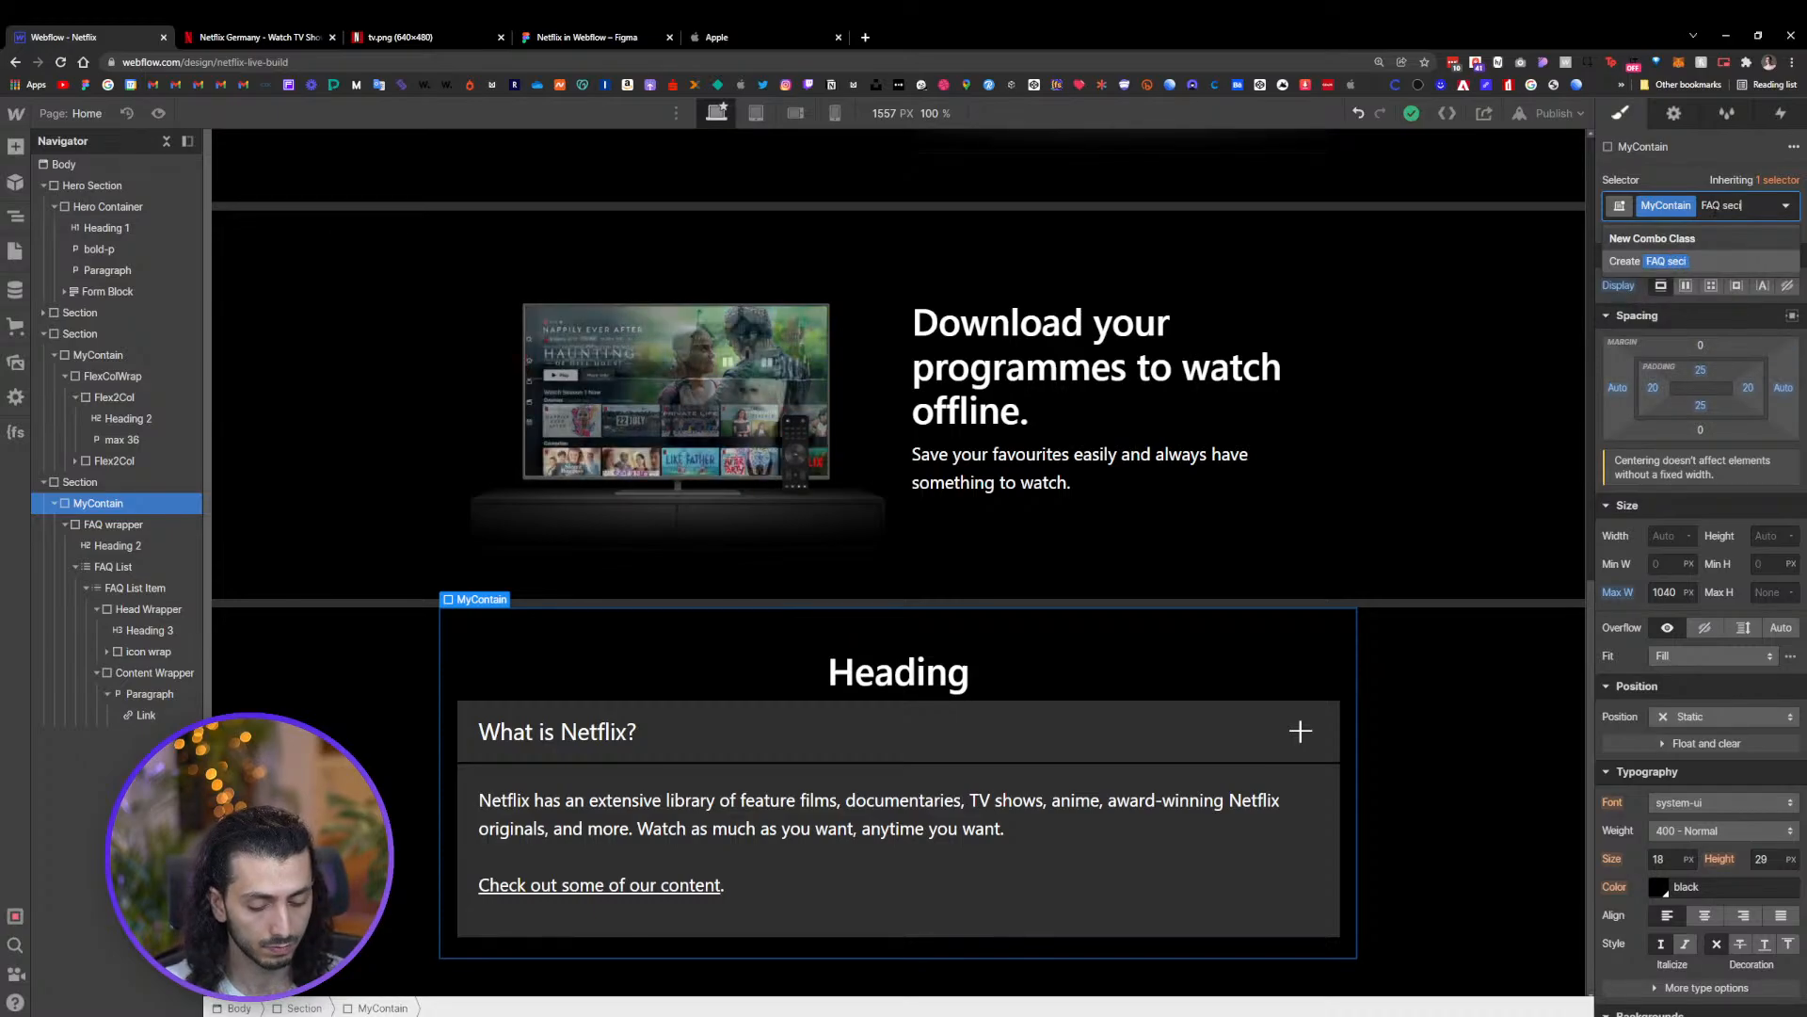
key("Return")
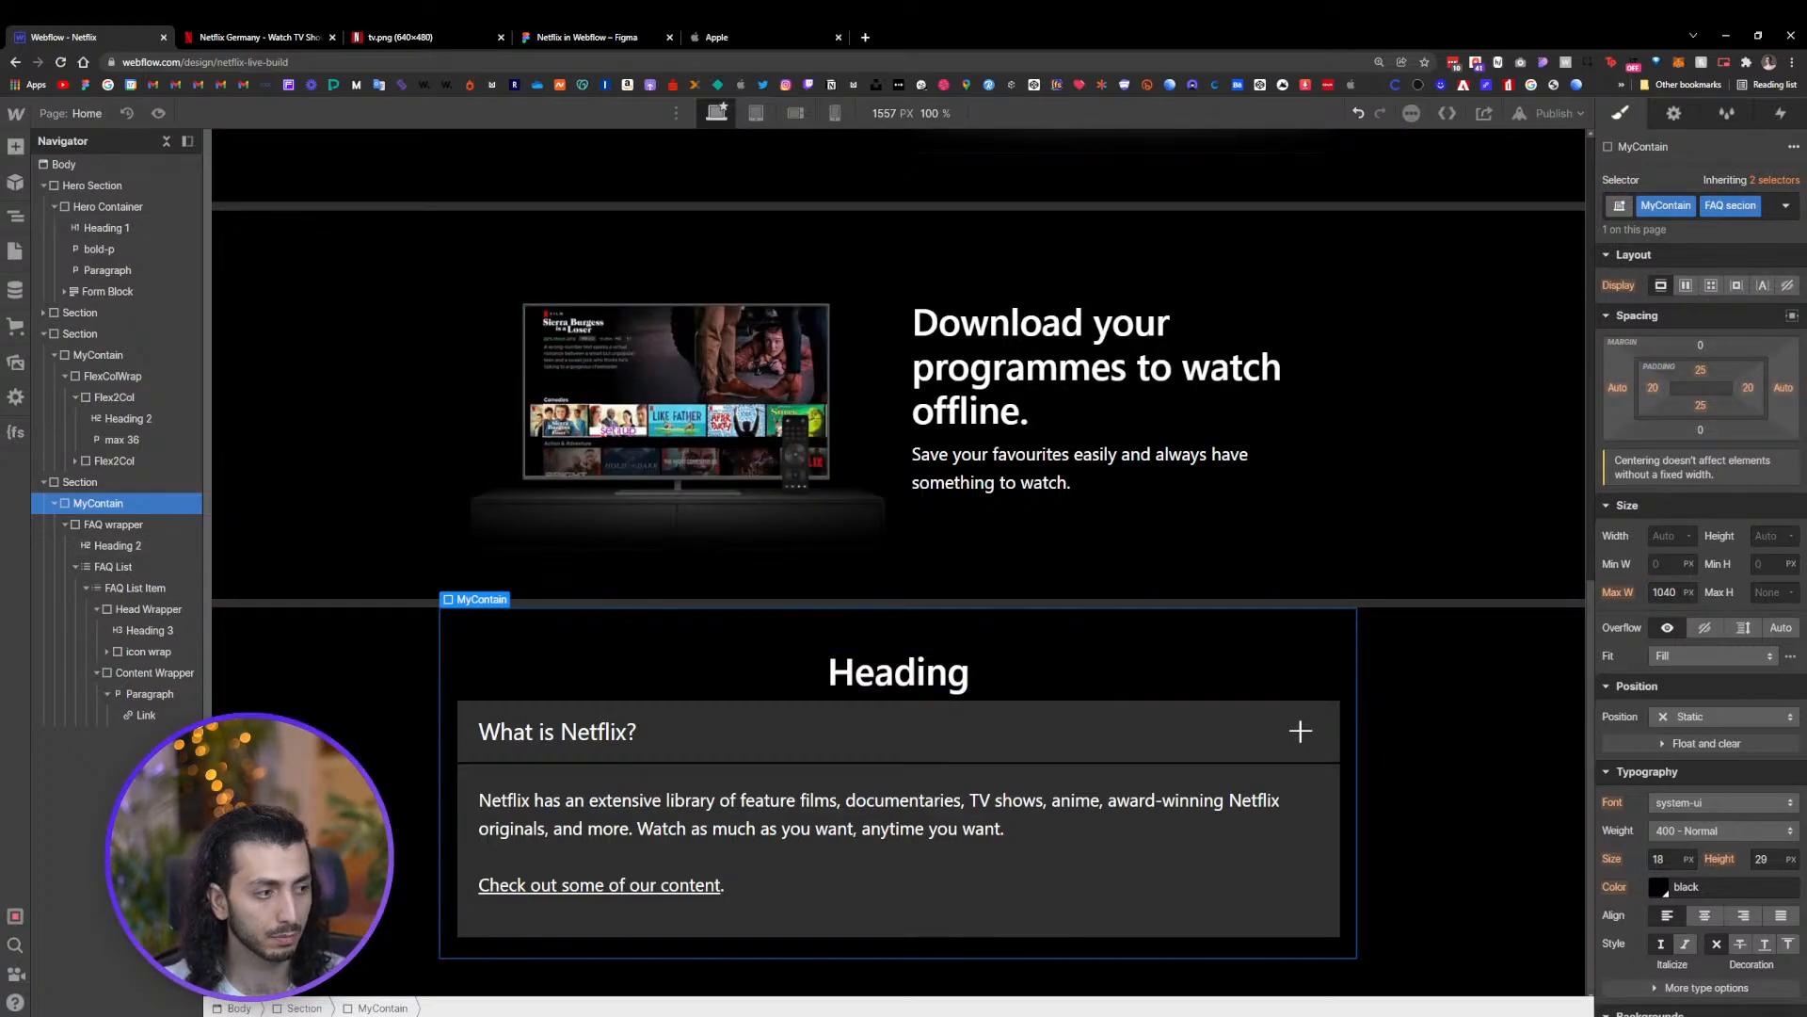
Set the FAQ section container's max width to 800 px
left_click(1663, 592)
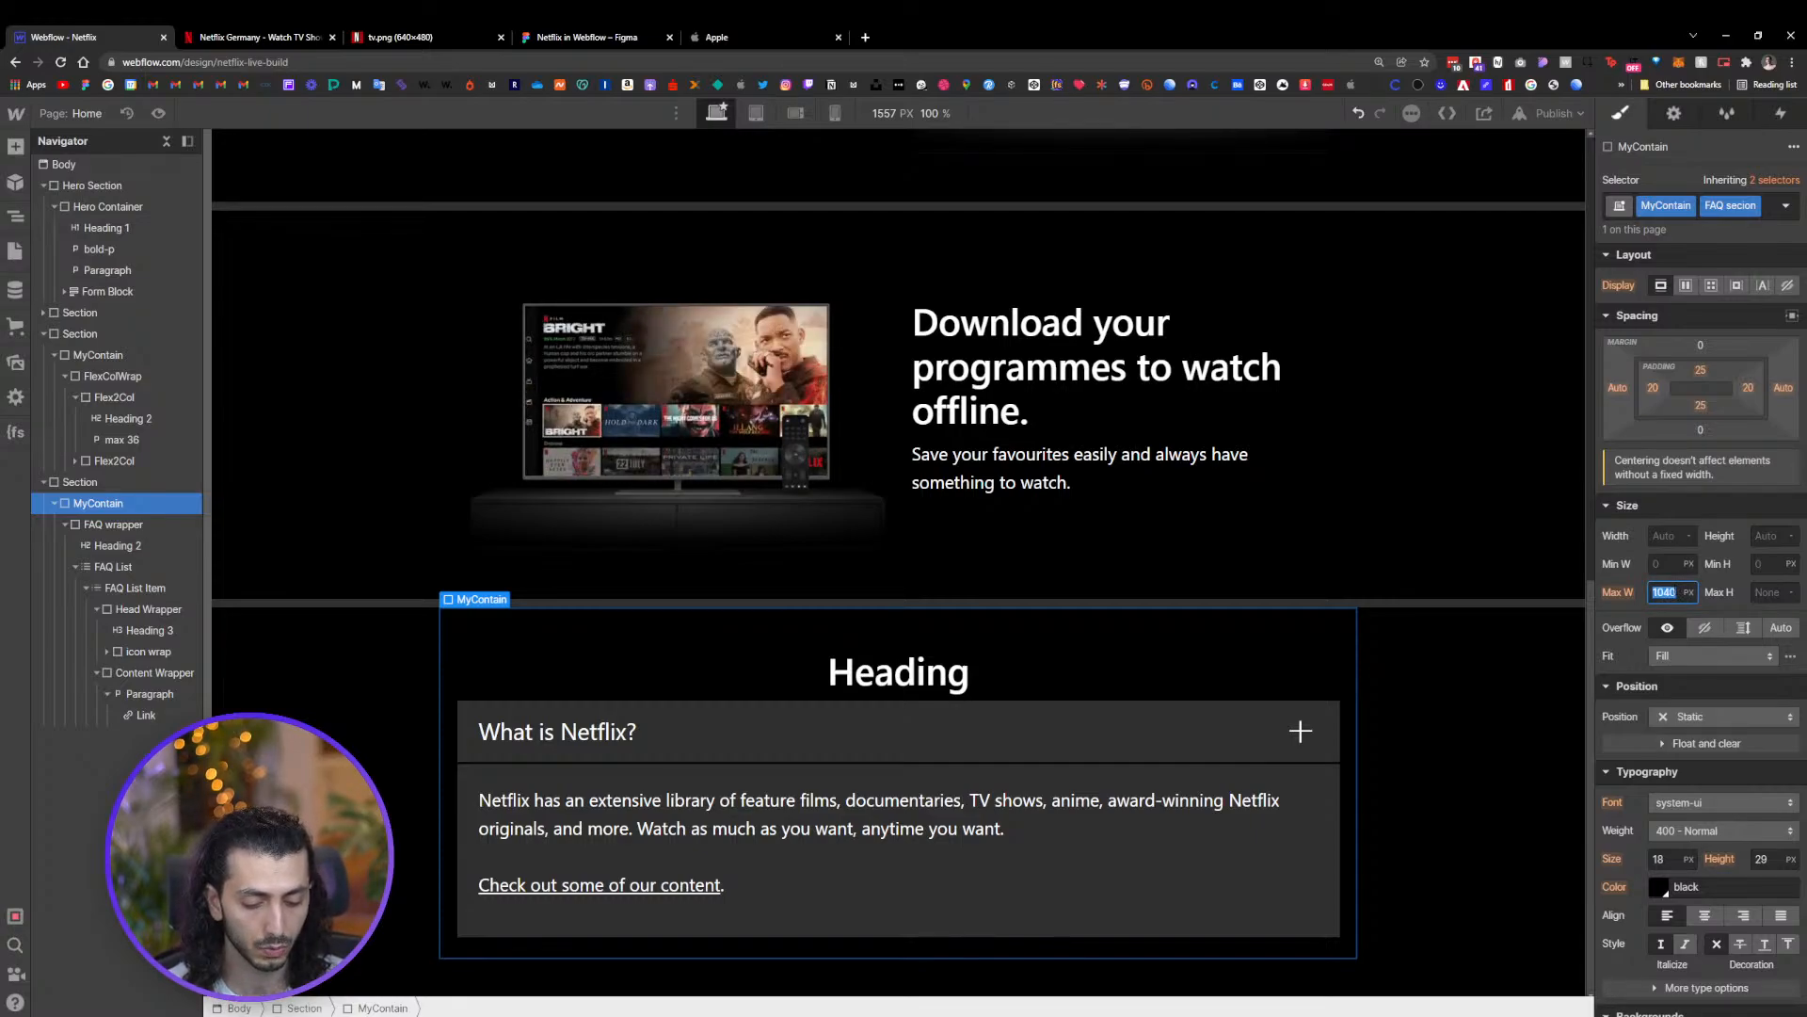
type("80")
key("Return")
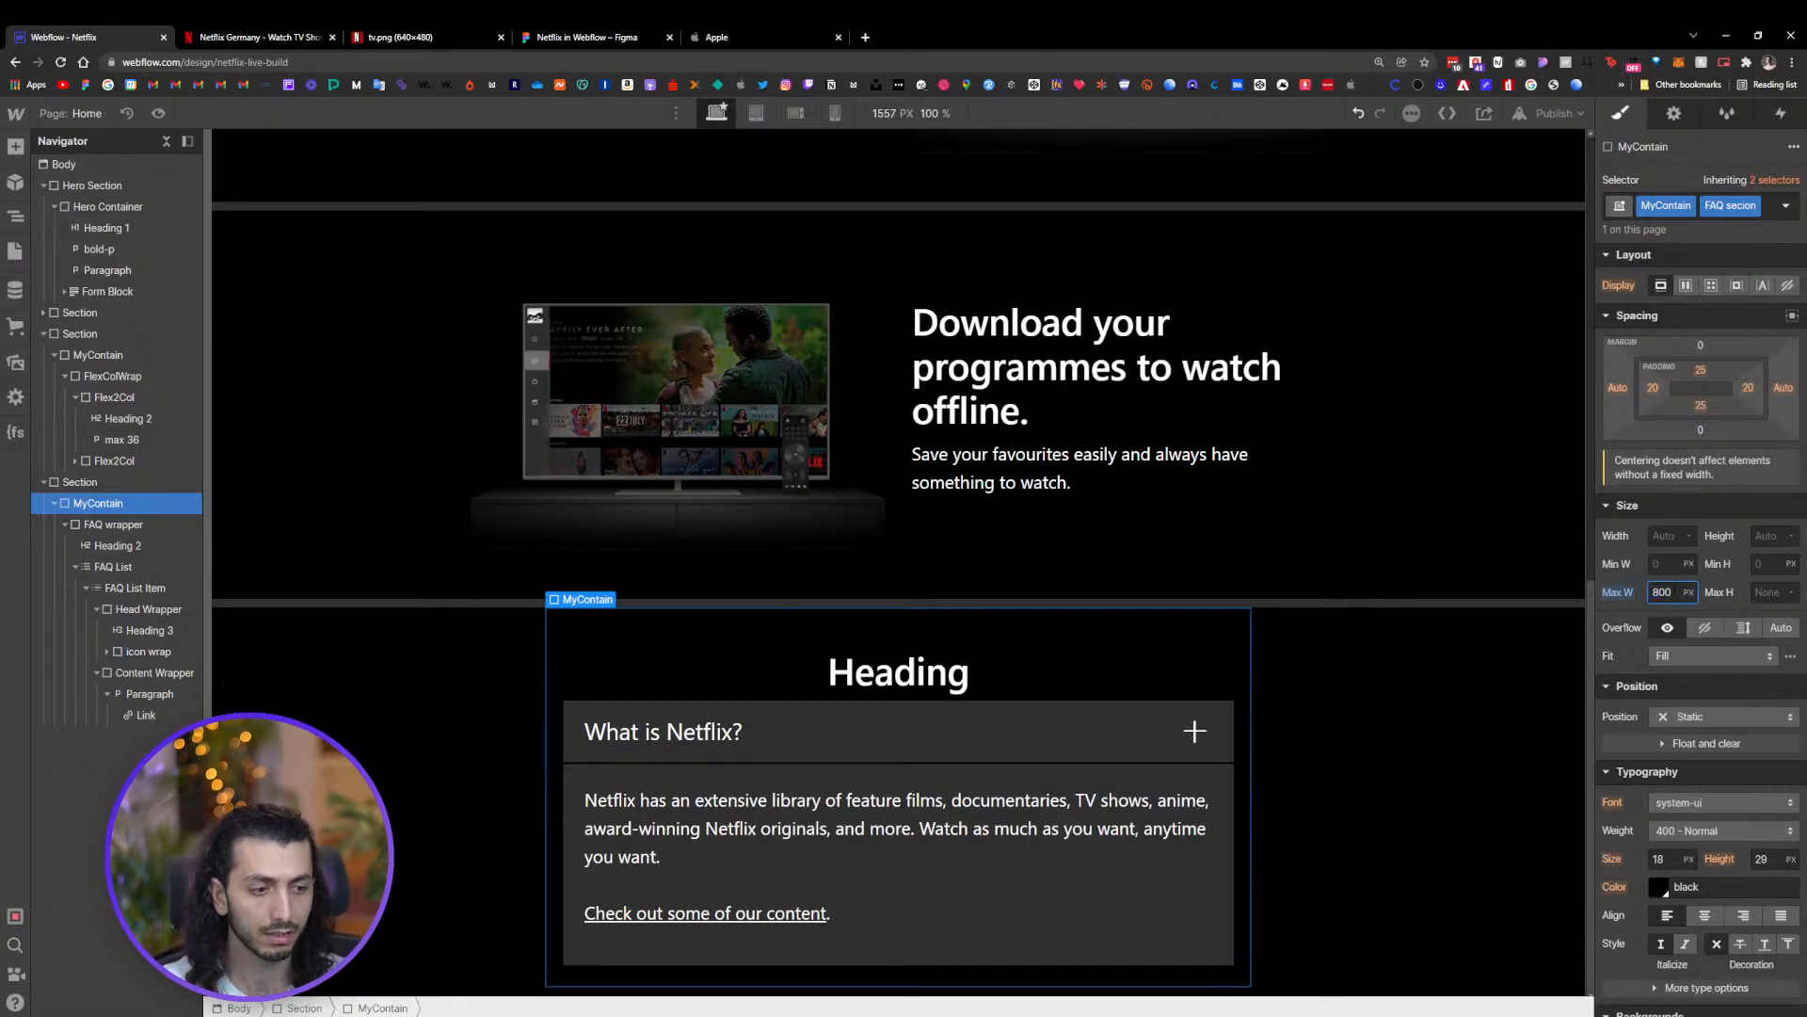
Increase the Content Wrapper padding to 42 px on all sides
left_click(1192, 883)
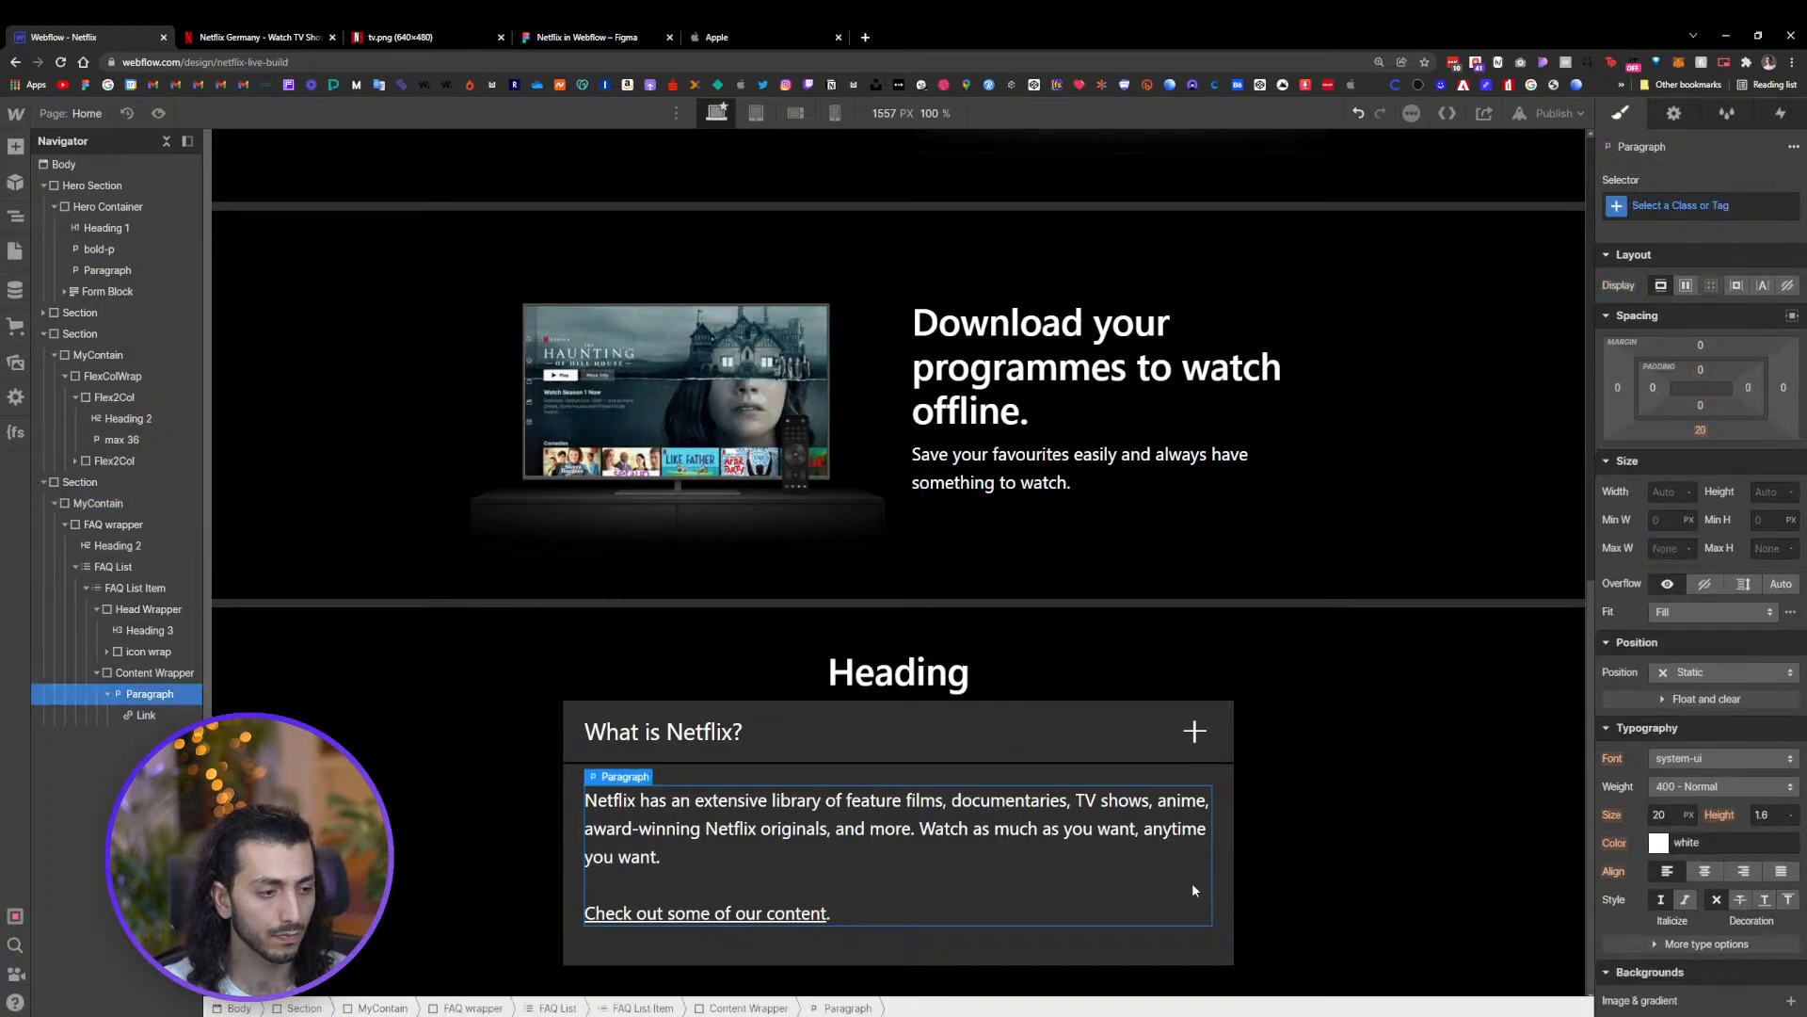
left_click(1215, 871)
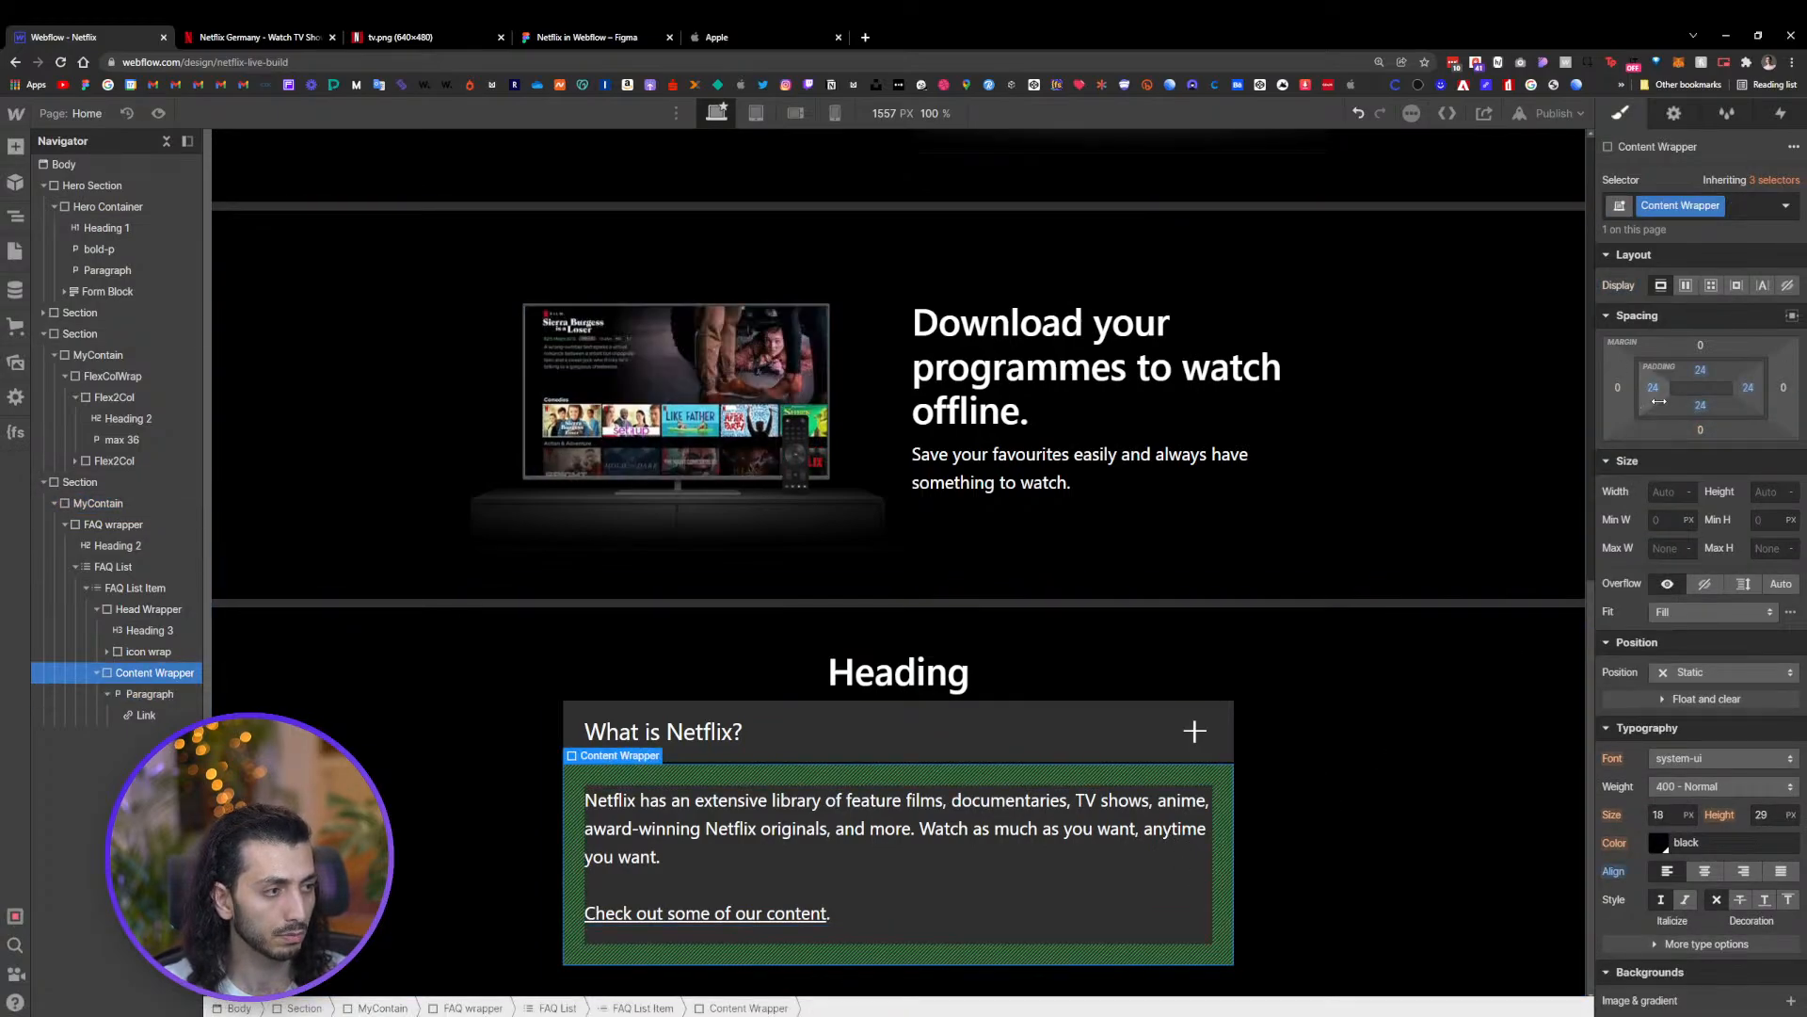
left_click_drag(1655, 400, 1676, 397)
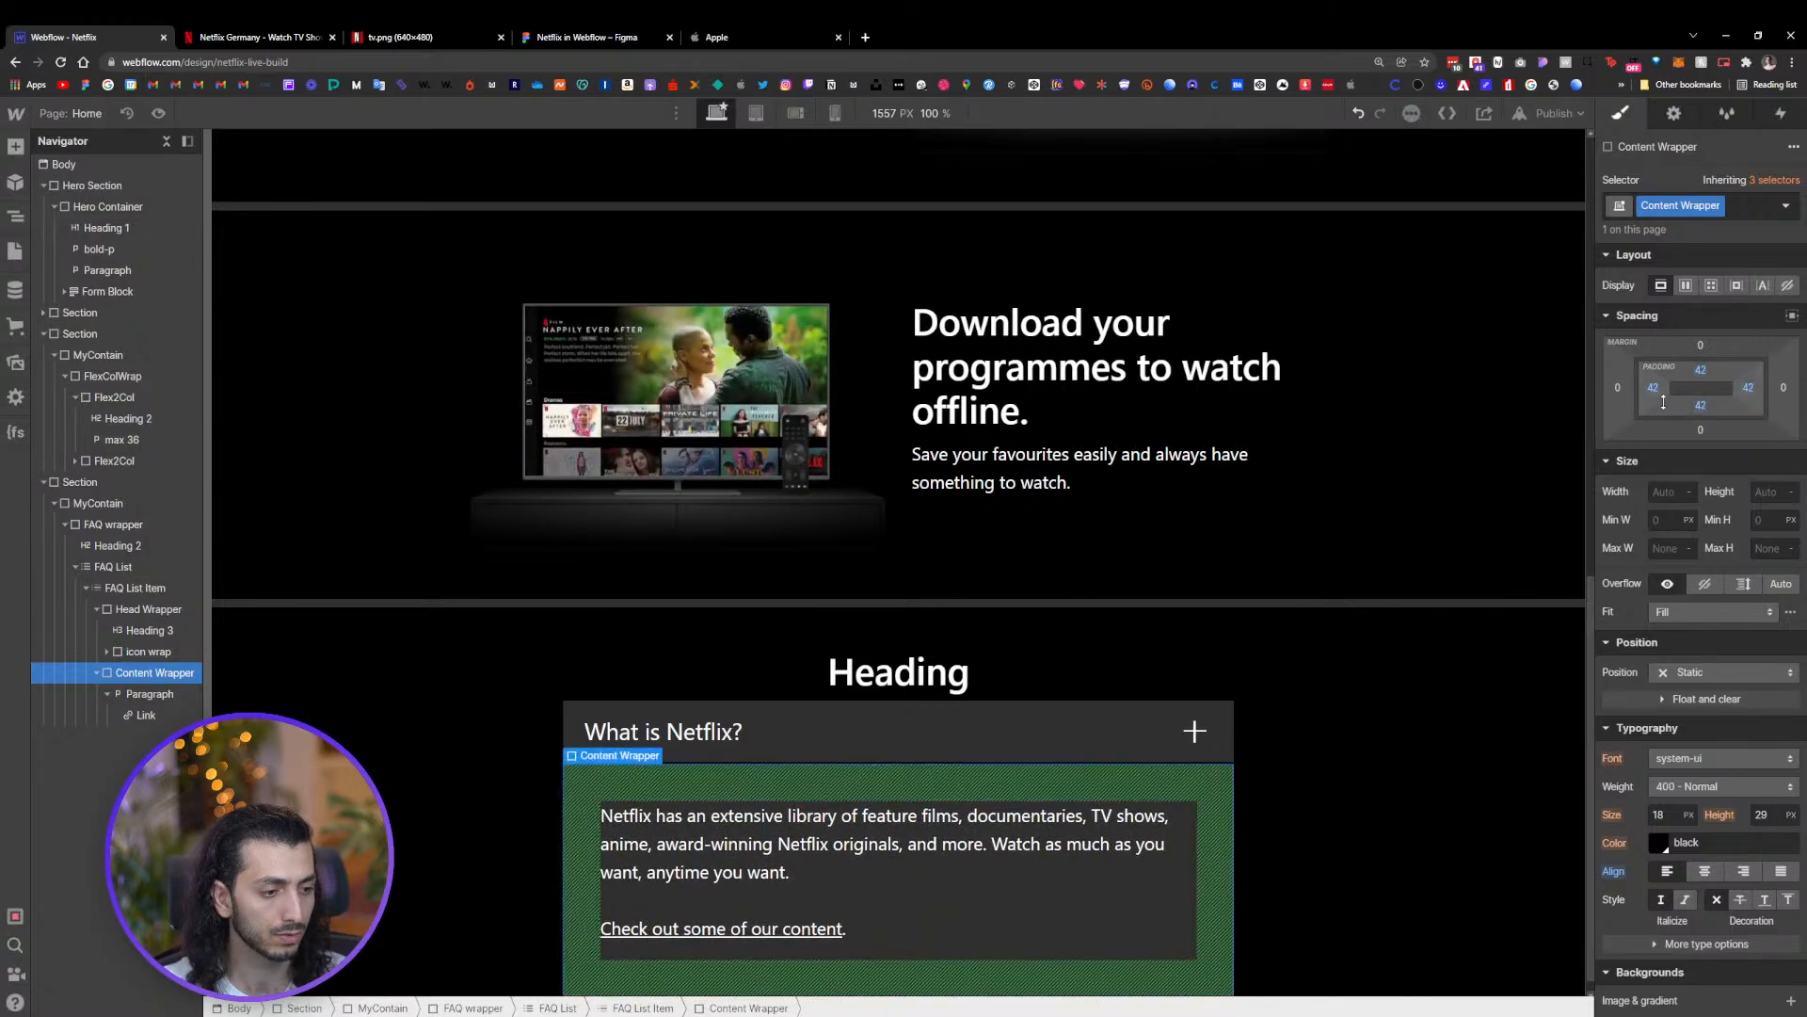
Select the Head Wrapper and compare it with the question bar on the Netflix reference page
scroll(803, 858, "down", 1)
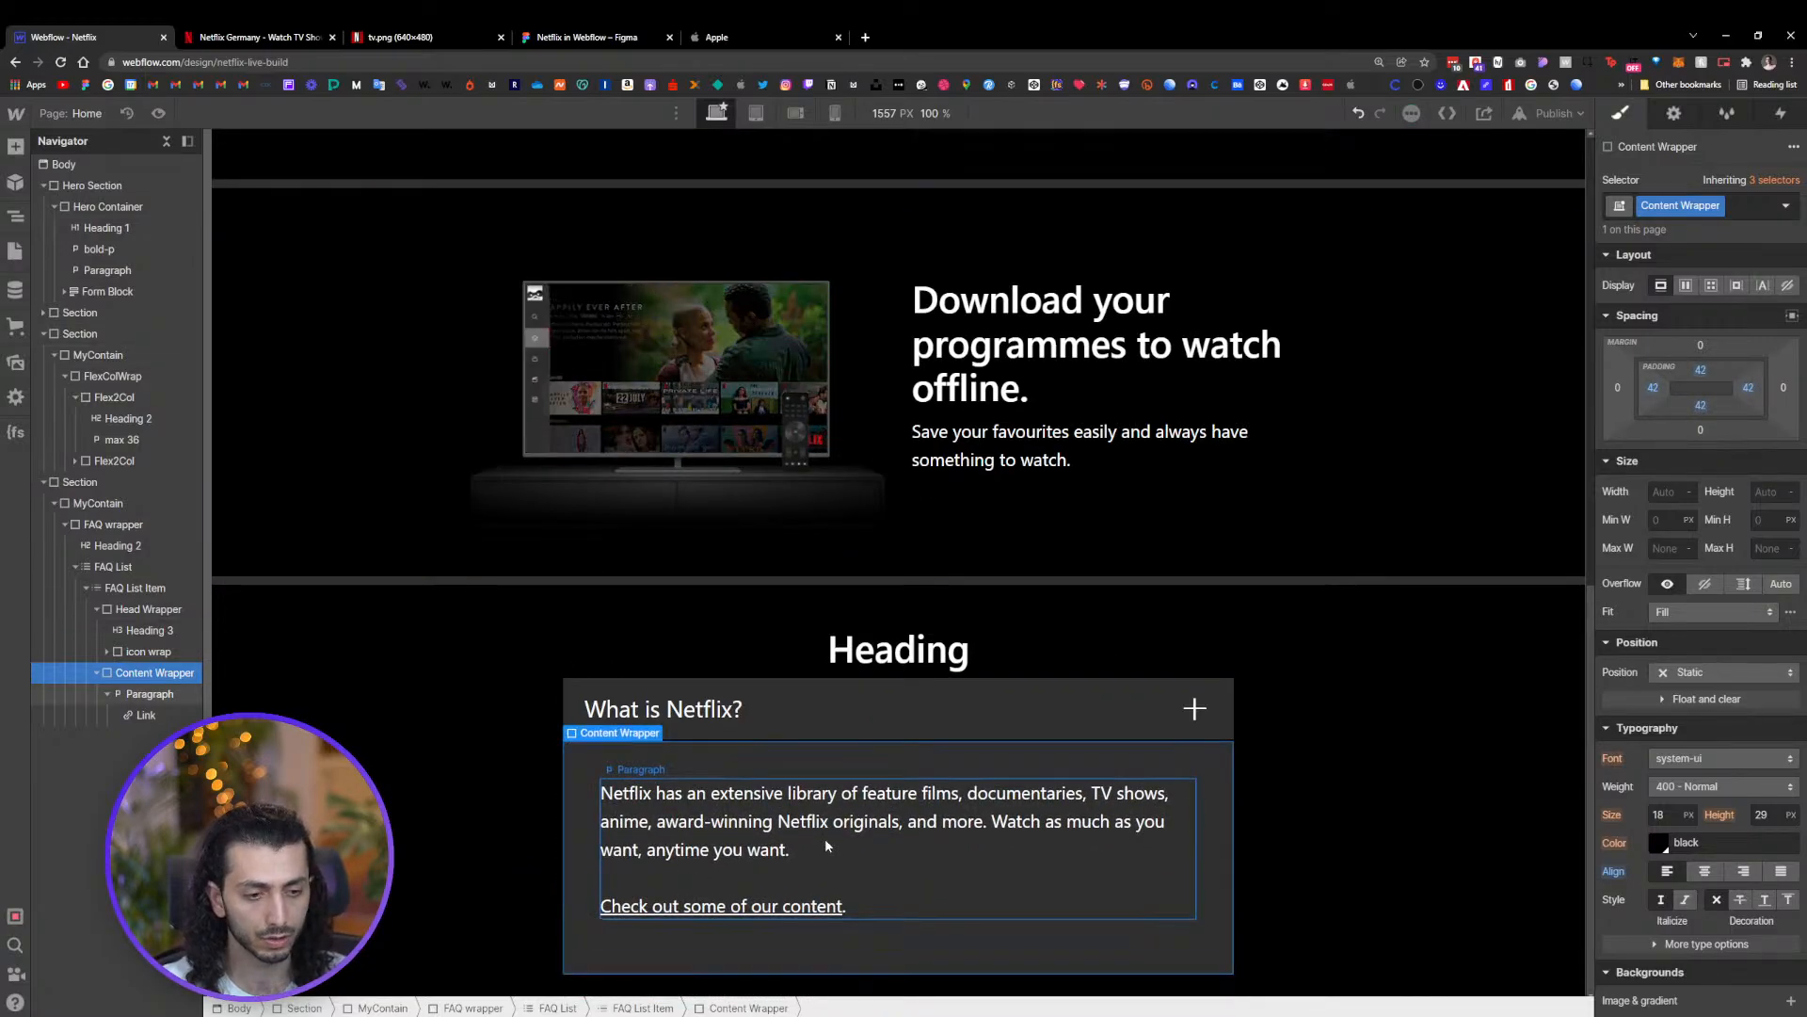
left_click(879, 698)
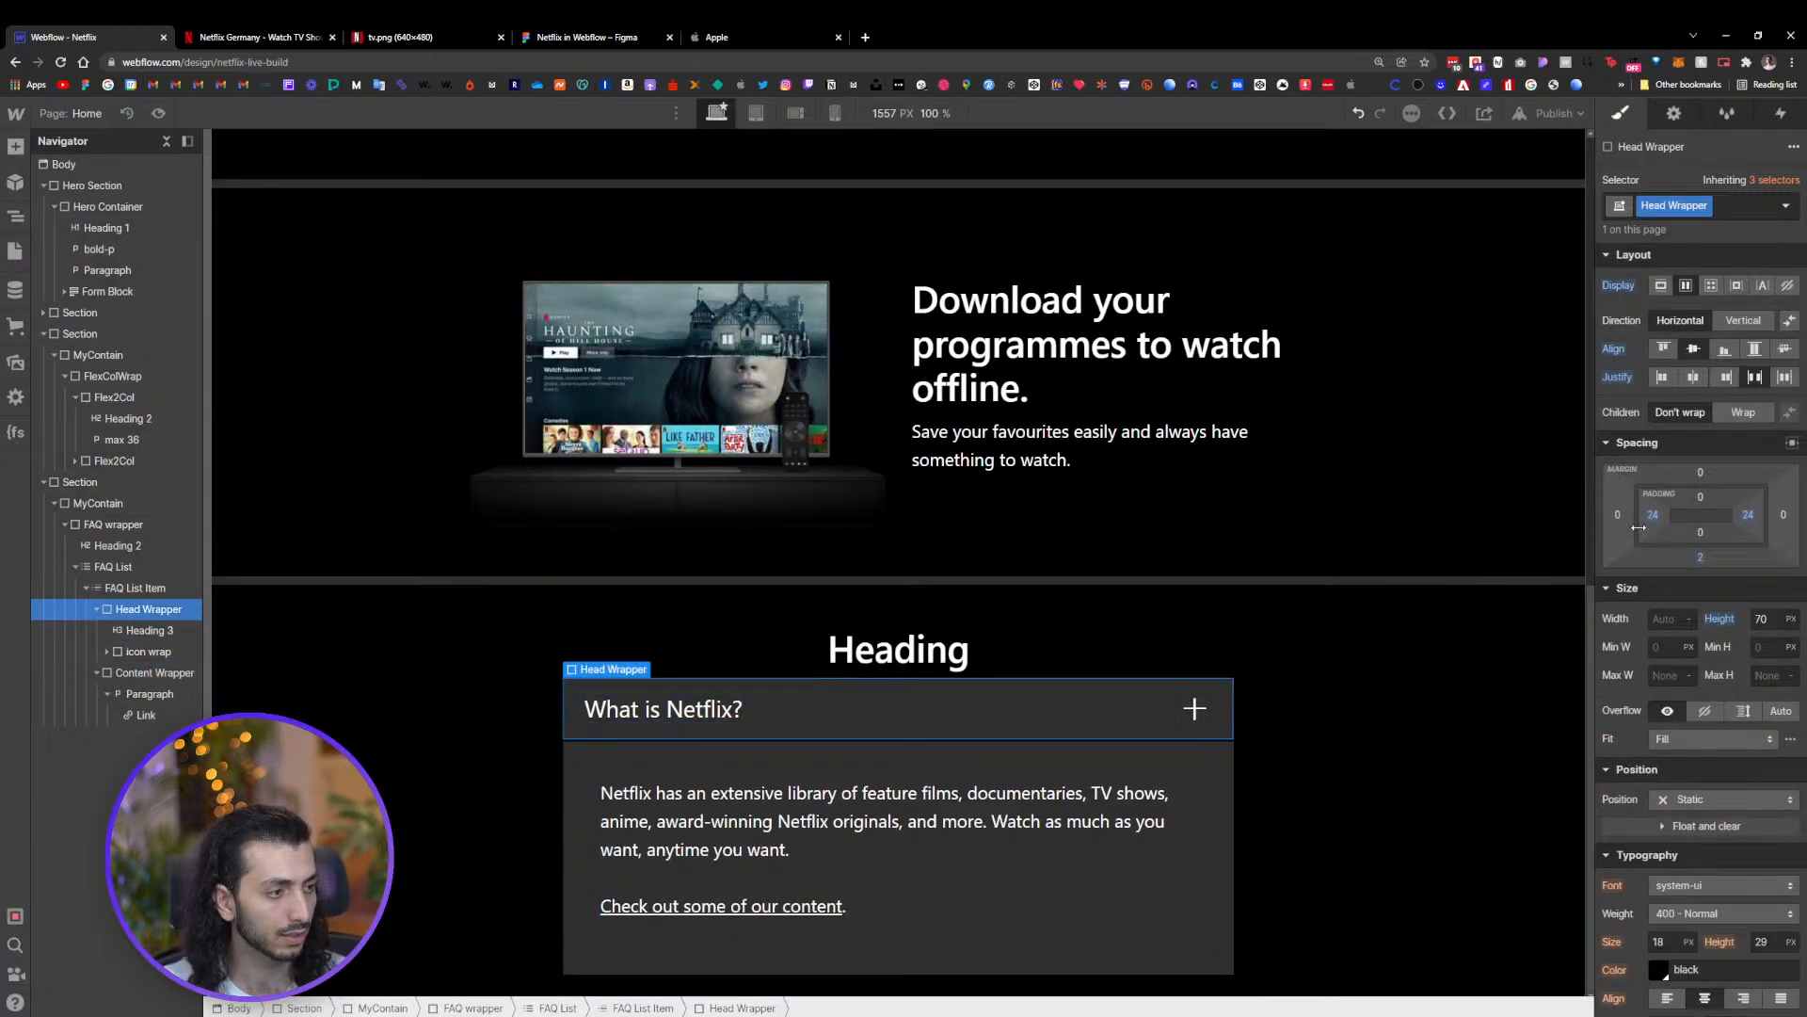
left_click(298, 43)
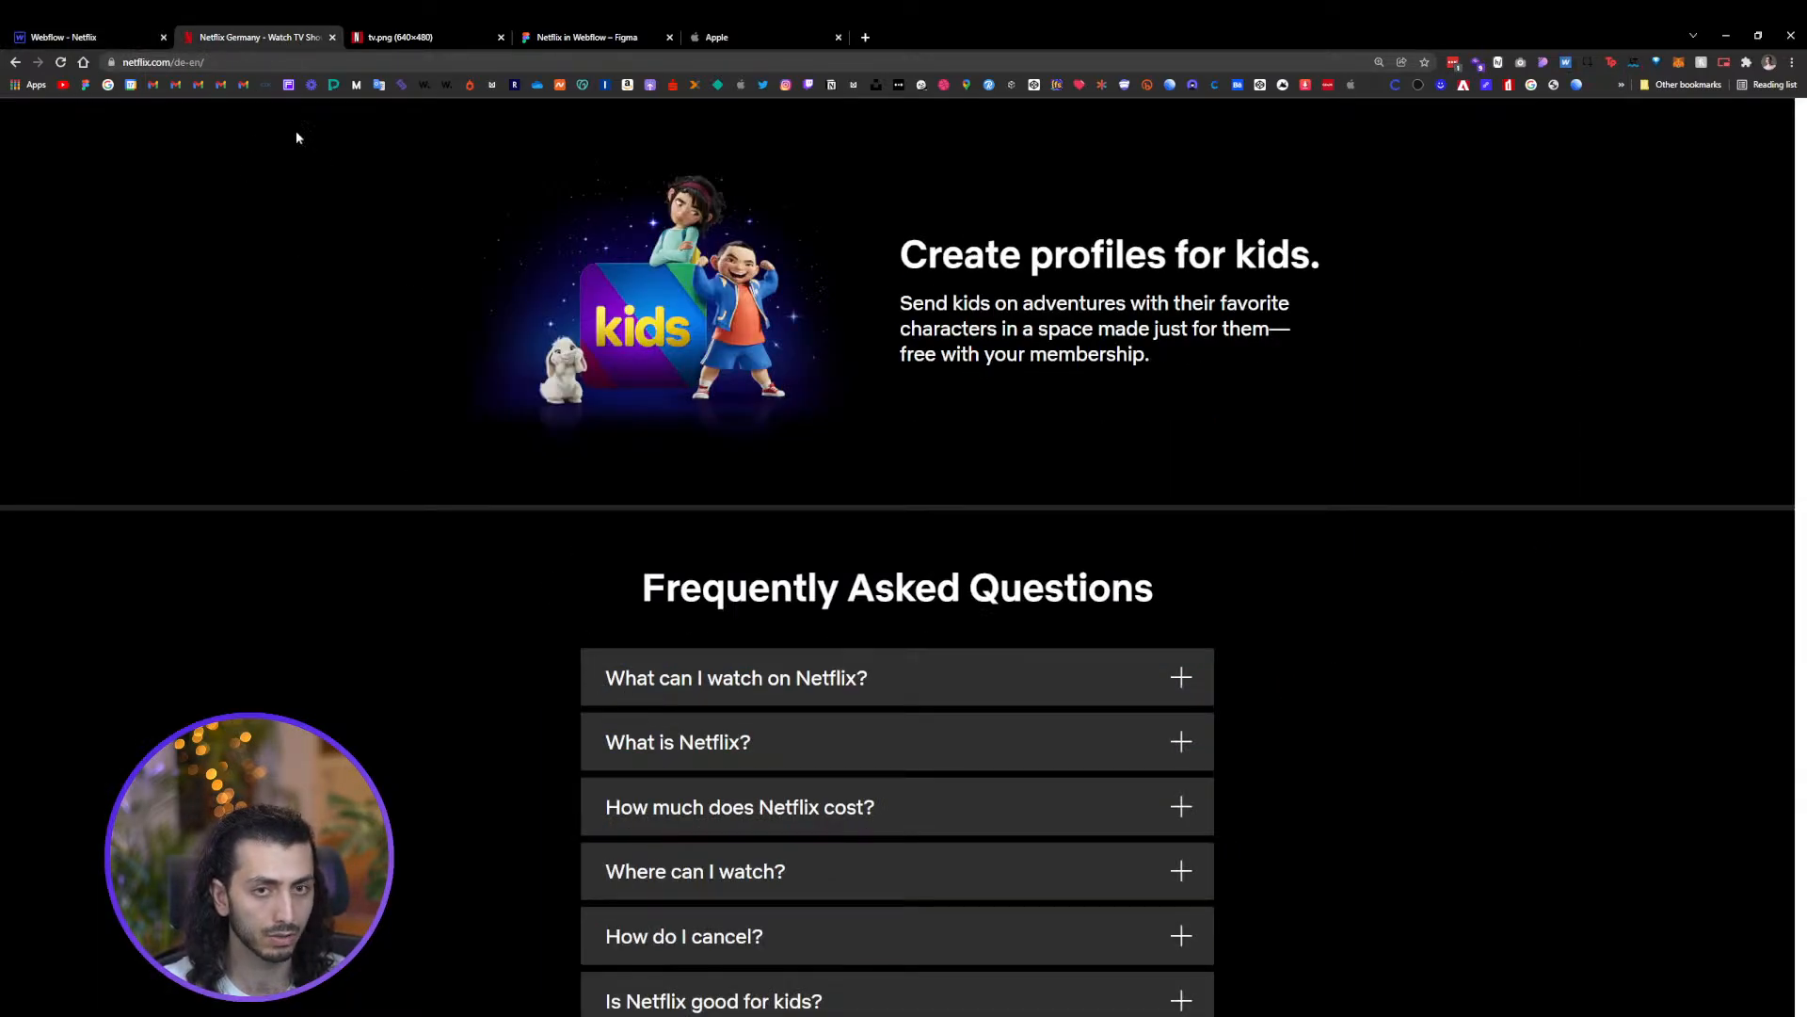
Undo the last padding change on the Content Wrapper
left_click(693, 691)
left_click(144, 42)
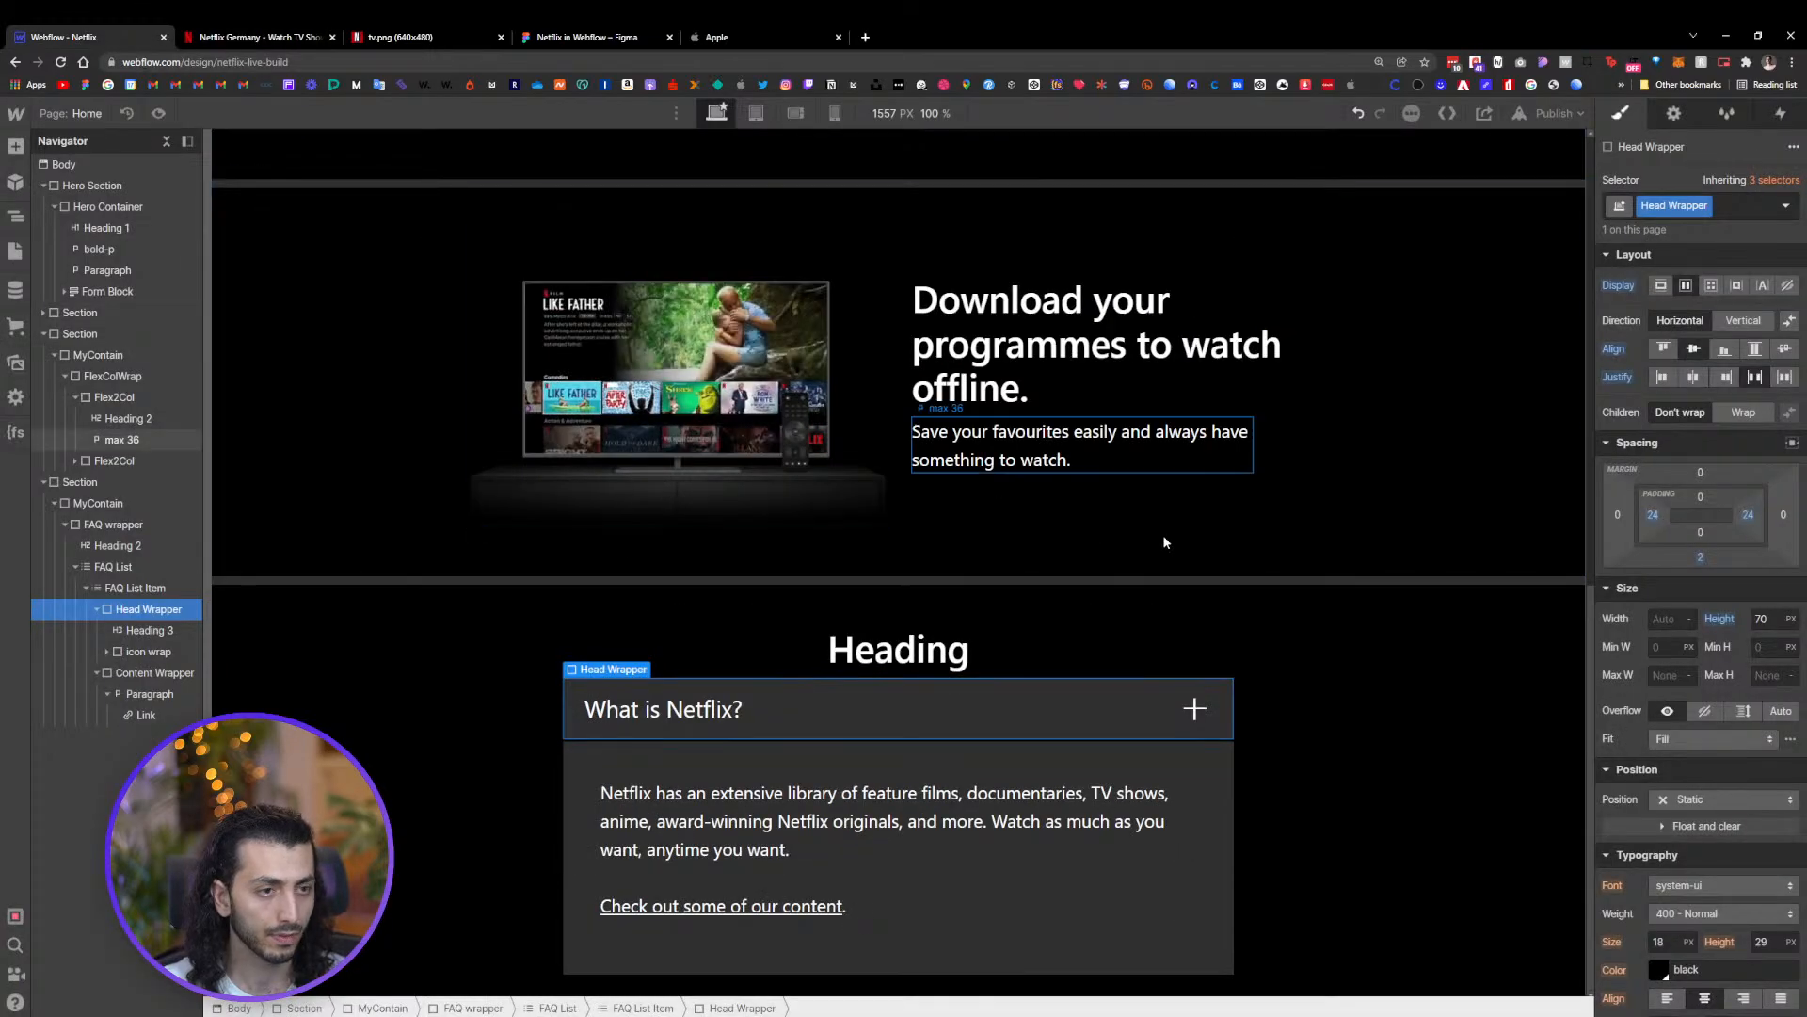
key("ctrl+z")
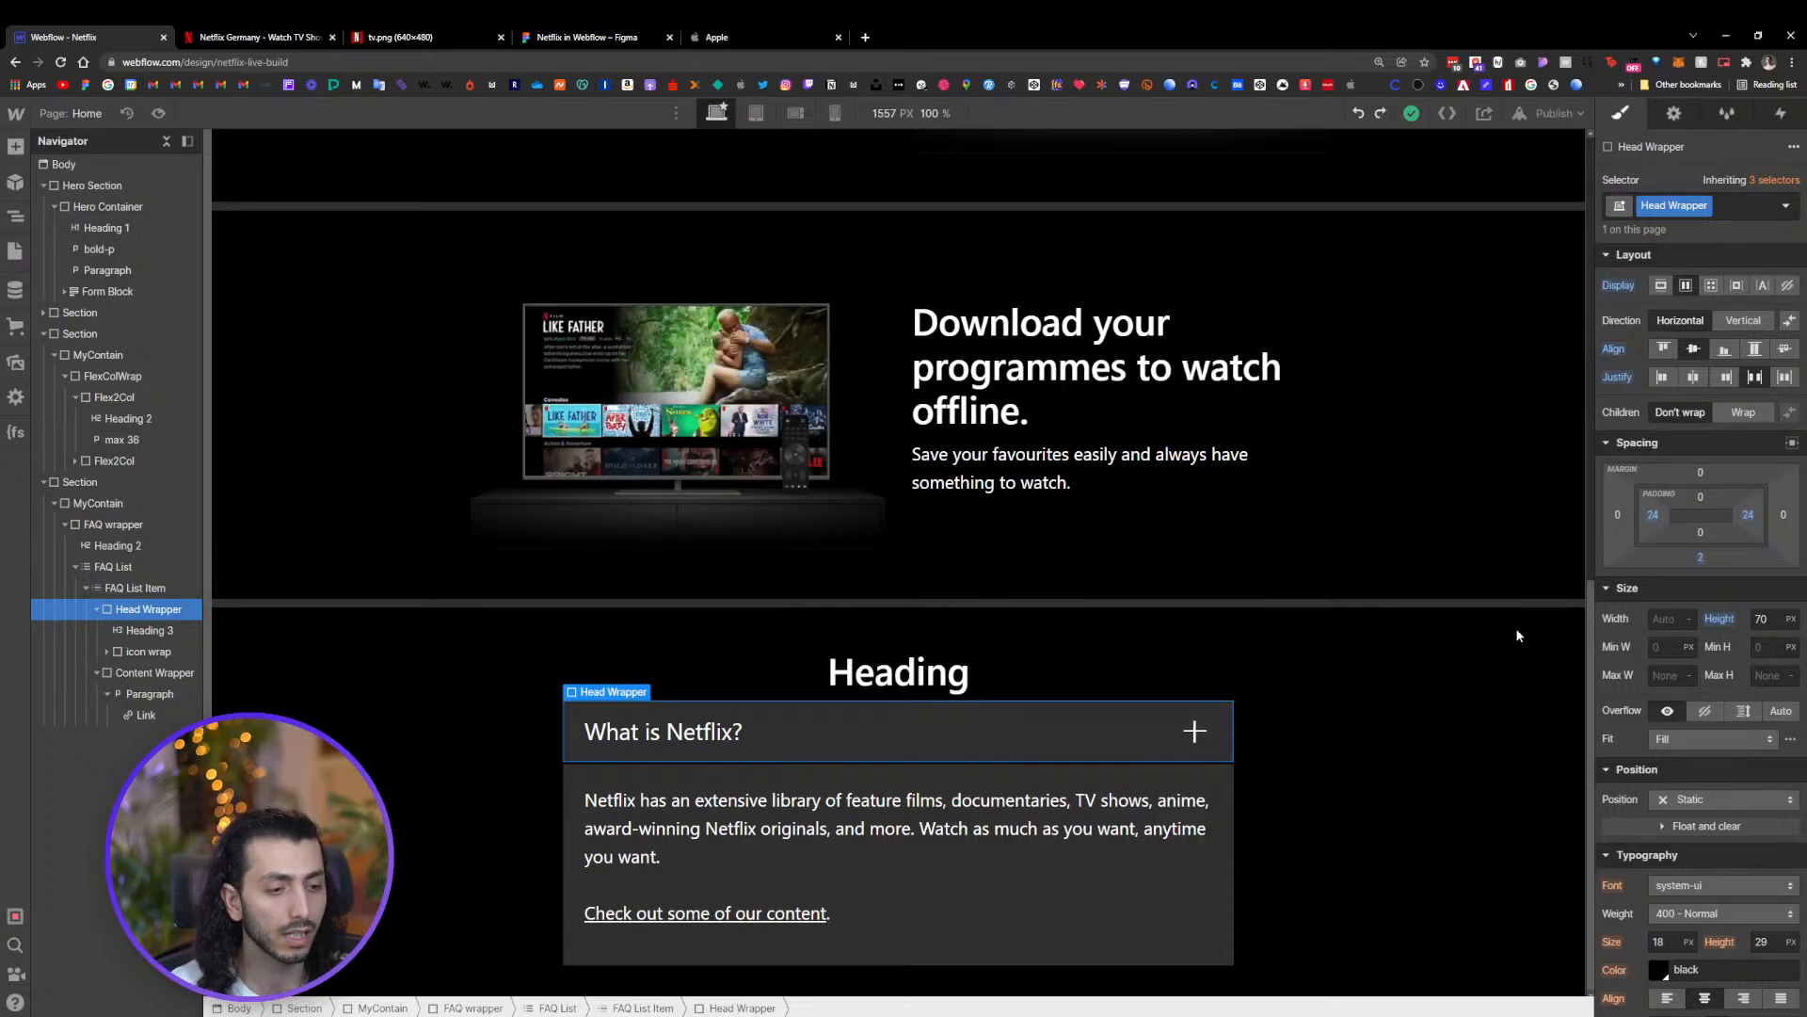
Paste the question text five times into the first FAQ heading to test how long questions wrap
double_click(722, 735)
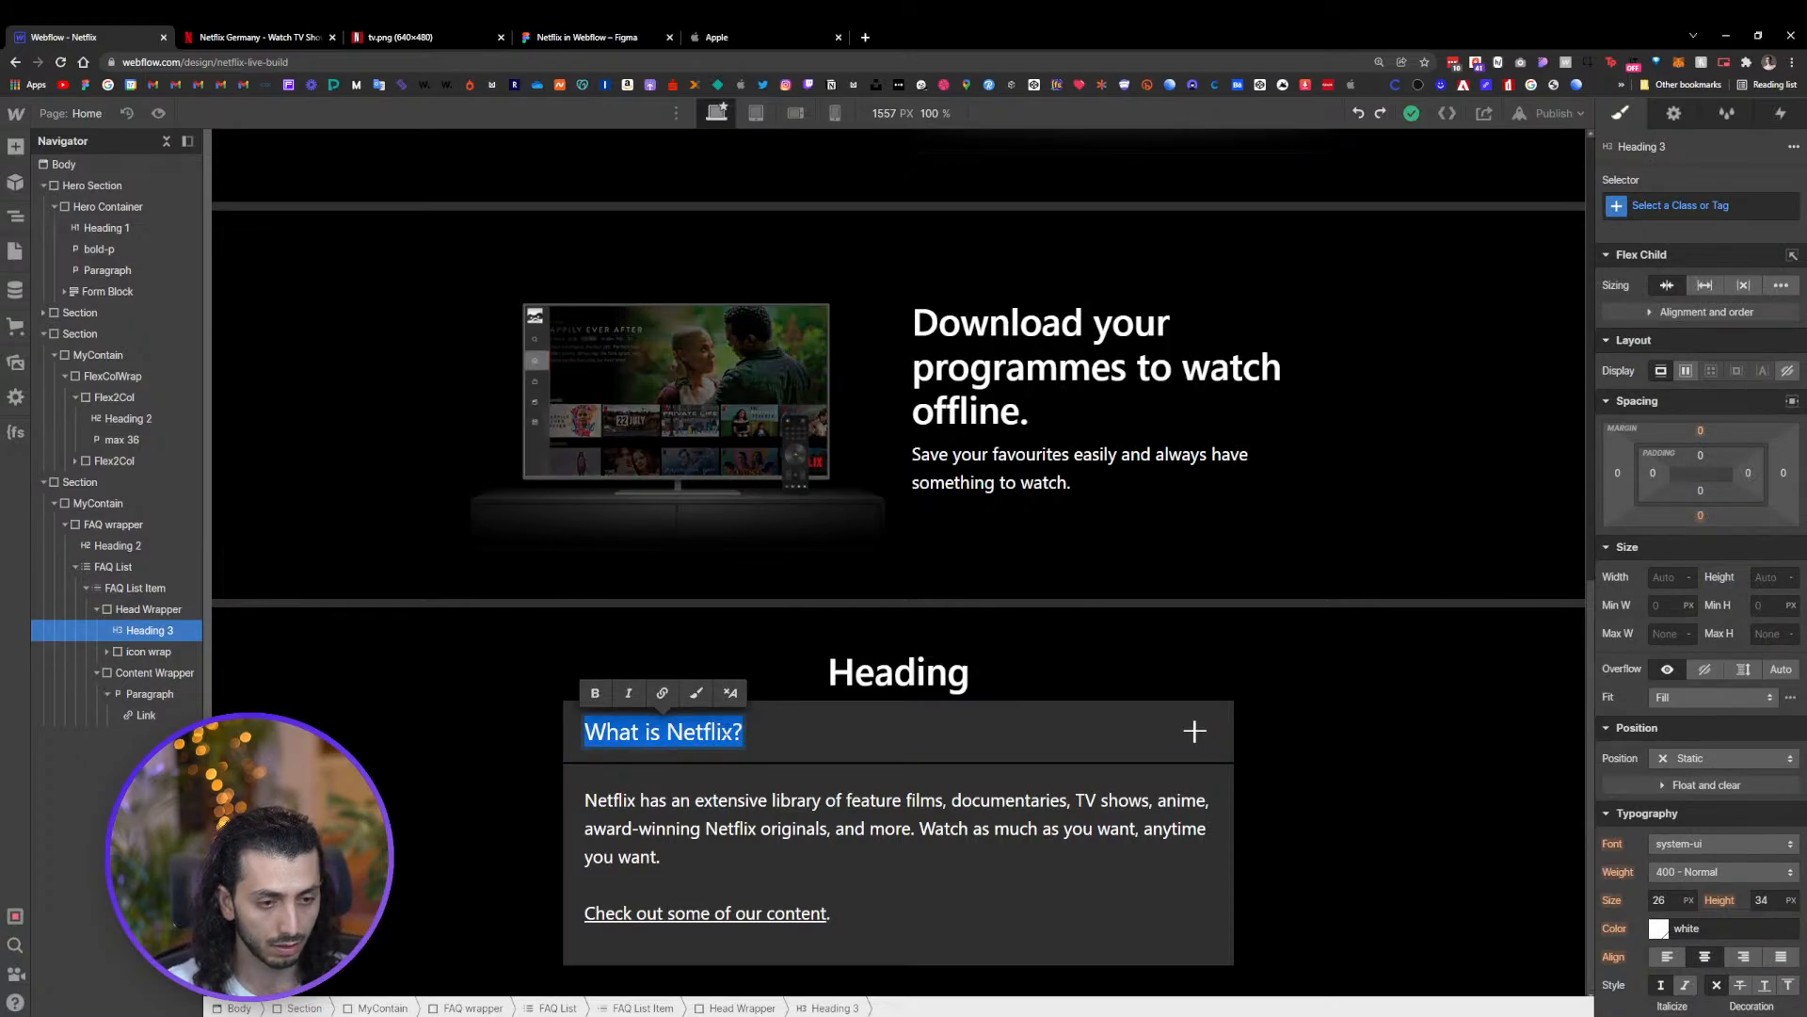
type("What is Netflix?")
type("What is Netflix?")
type("What is Netflix?")
type("What is Netflix?")
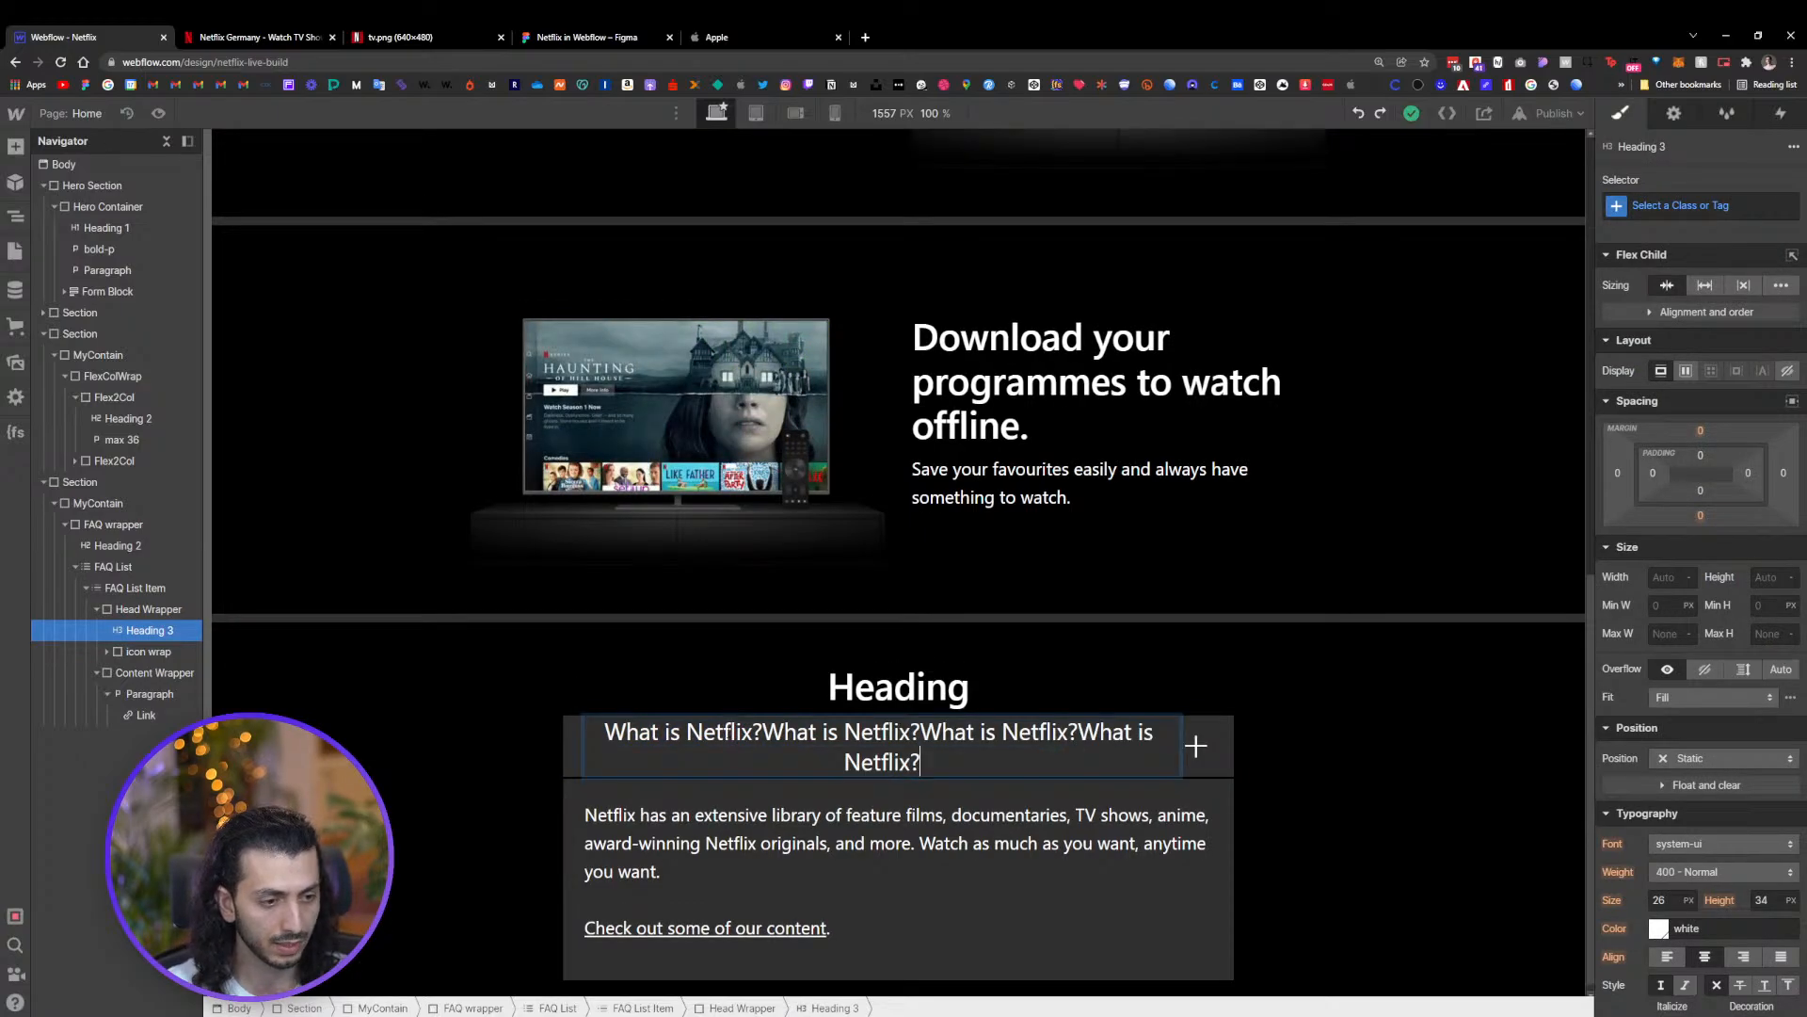
type("What is Netflix?")
Give the Head Wrapper 24 px top and bottom padding and set its height to Auto
left_click(1307, 755)
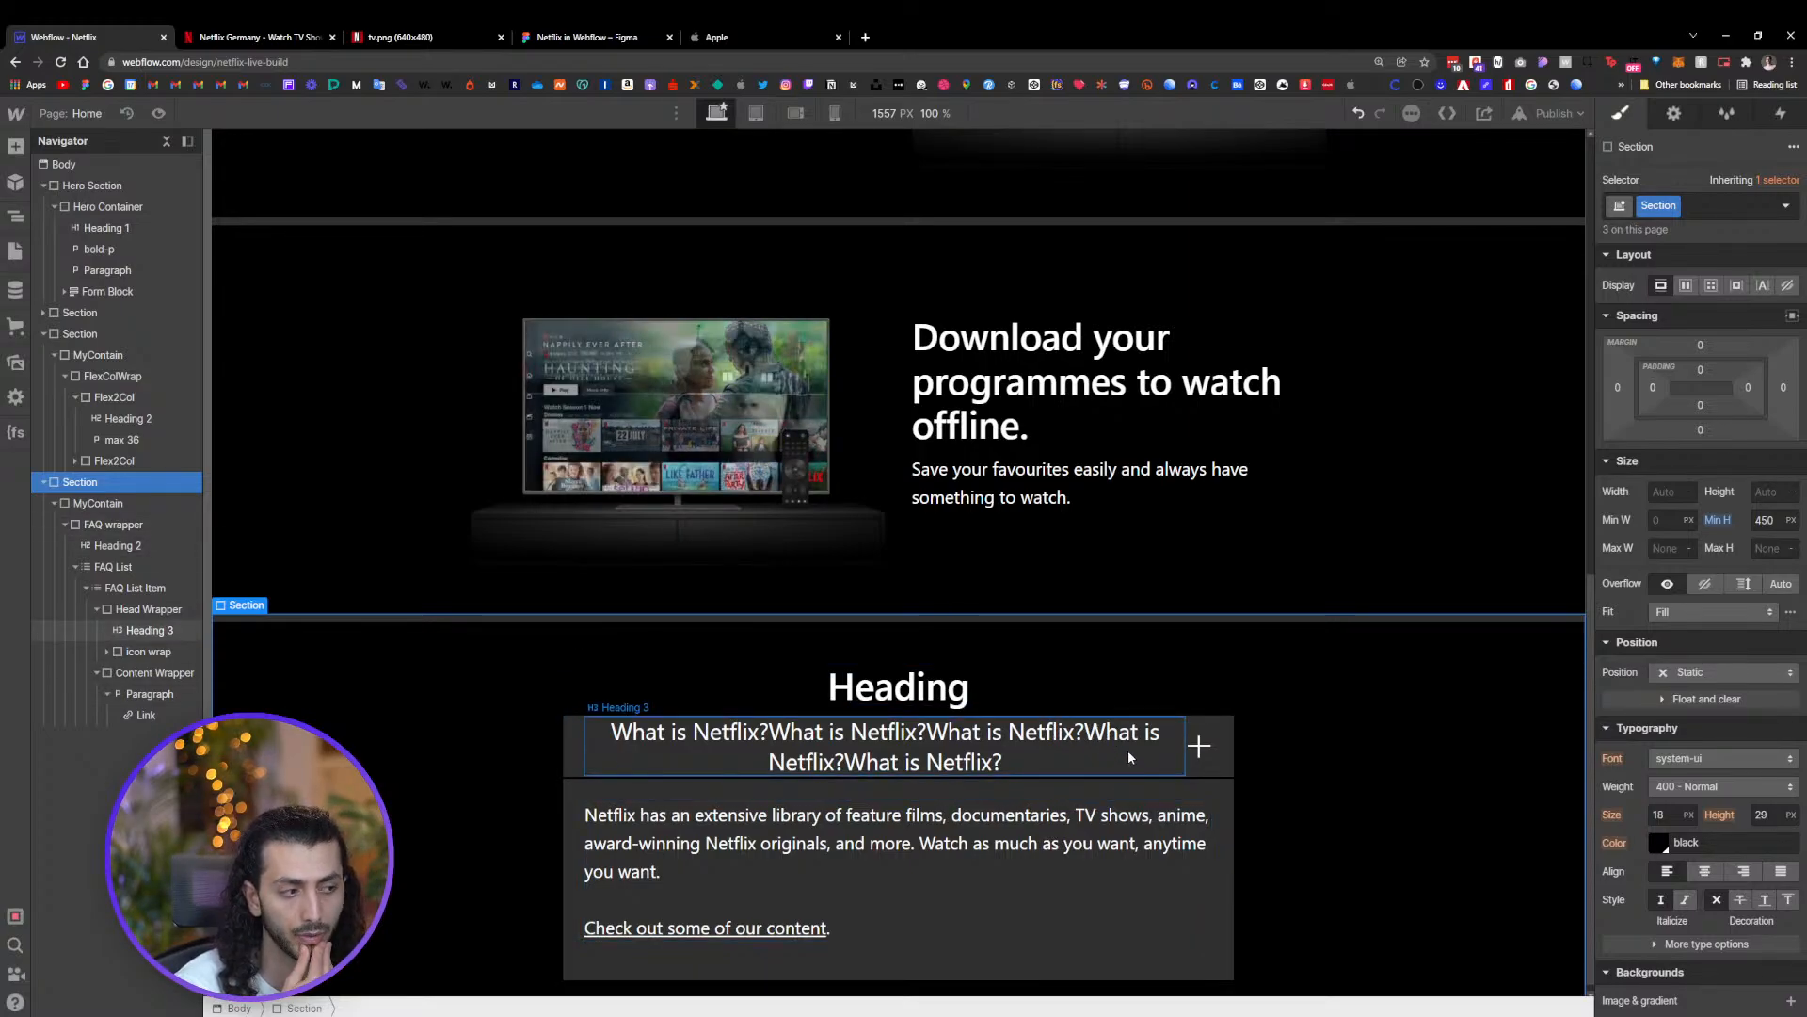
left_click(1223, 764)
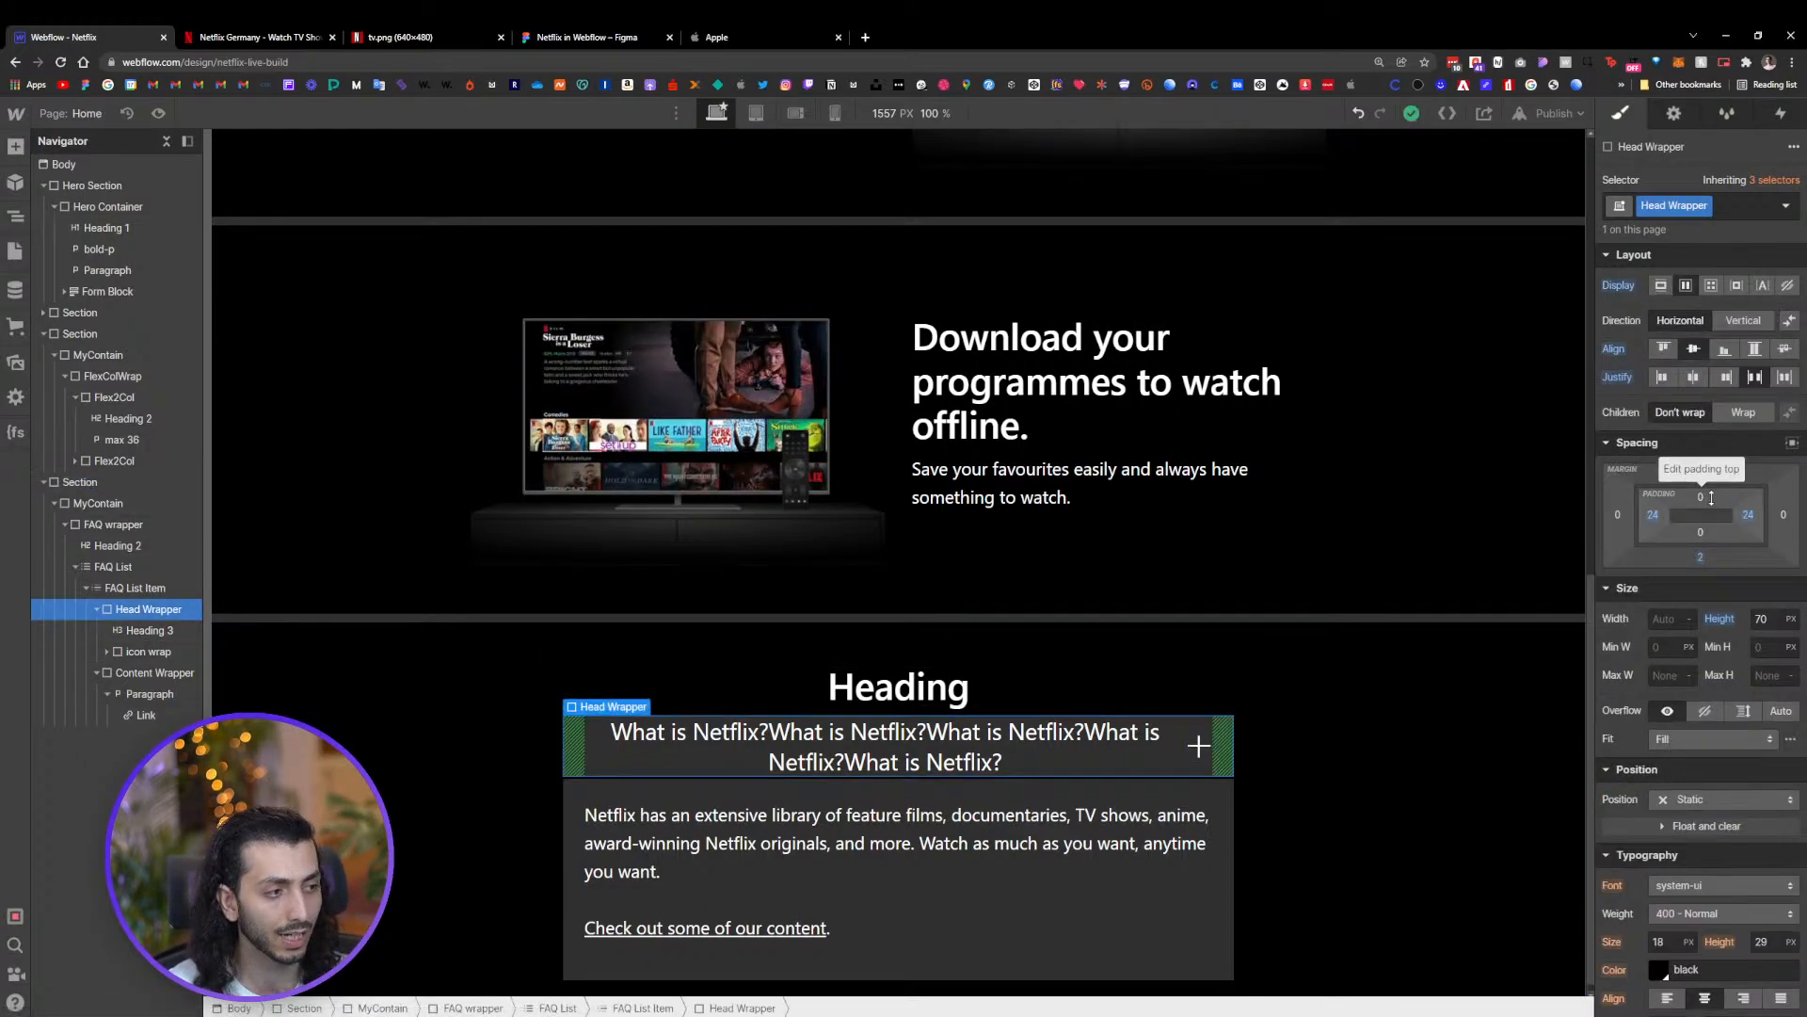
left_click_drag(1711, 497, 1717, 518)
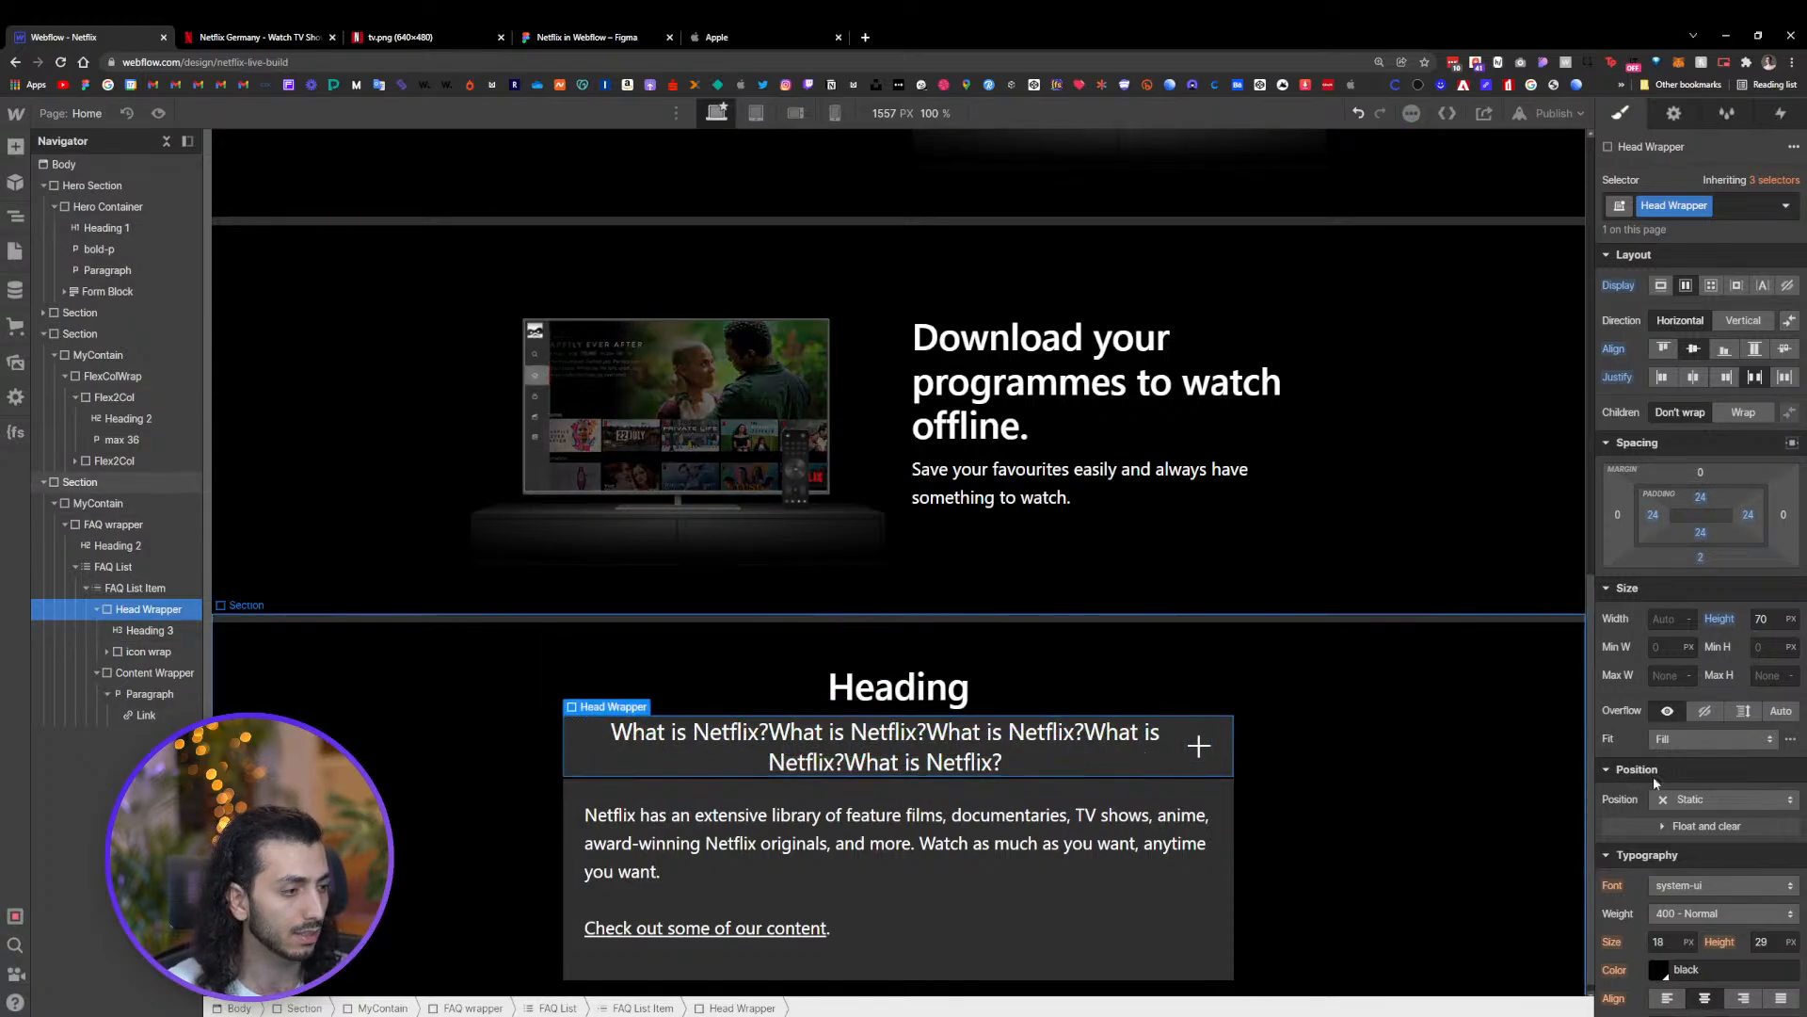
left_click(1720, 620, "alt")
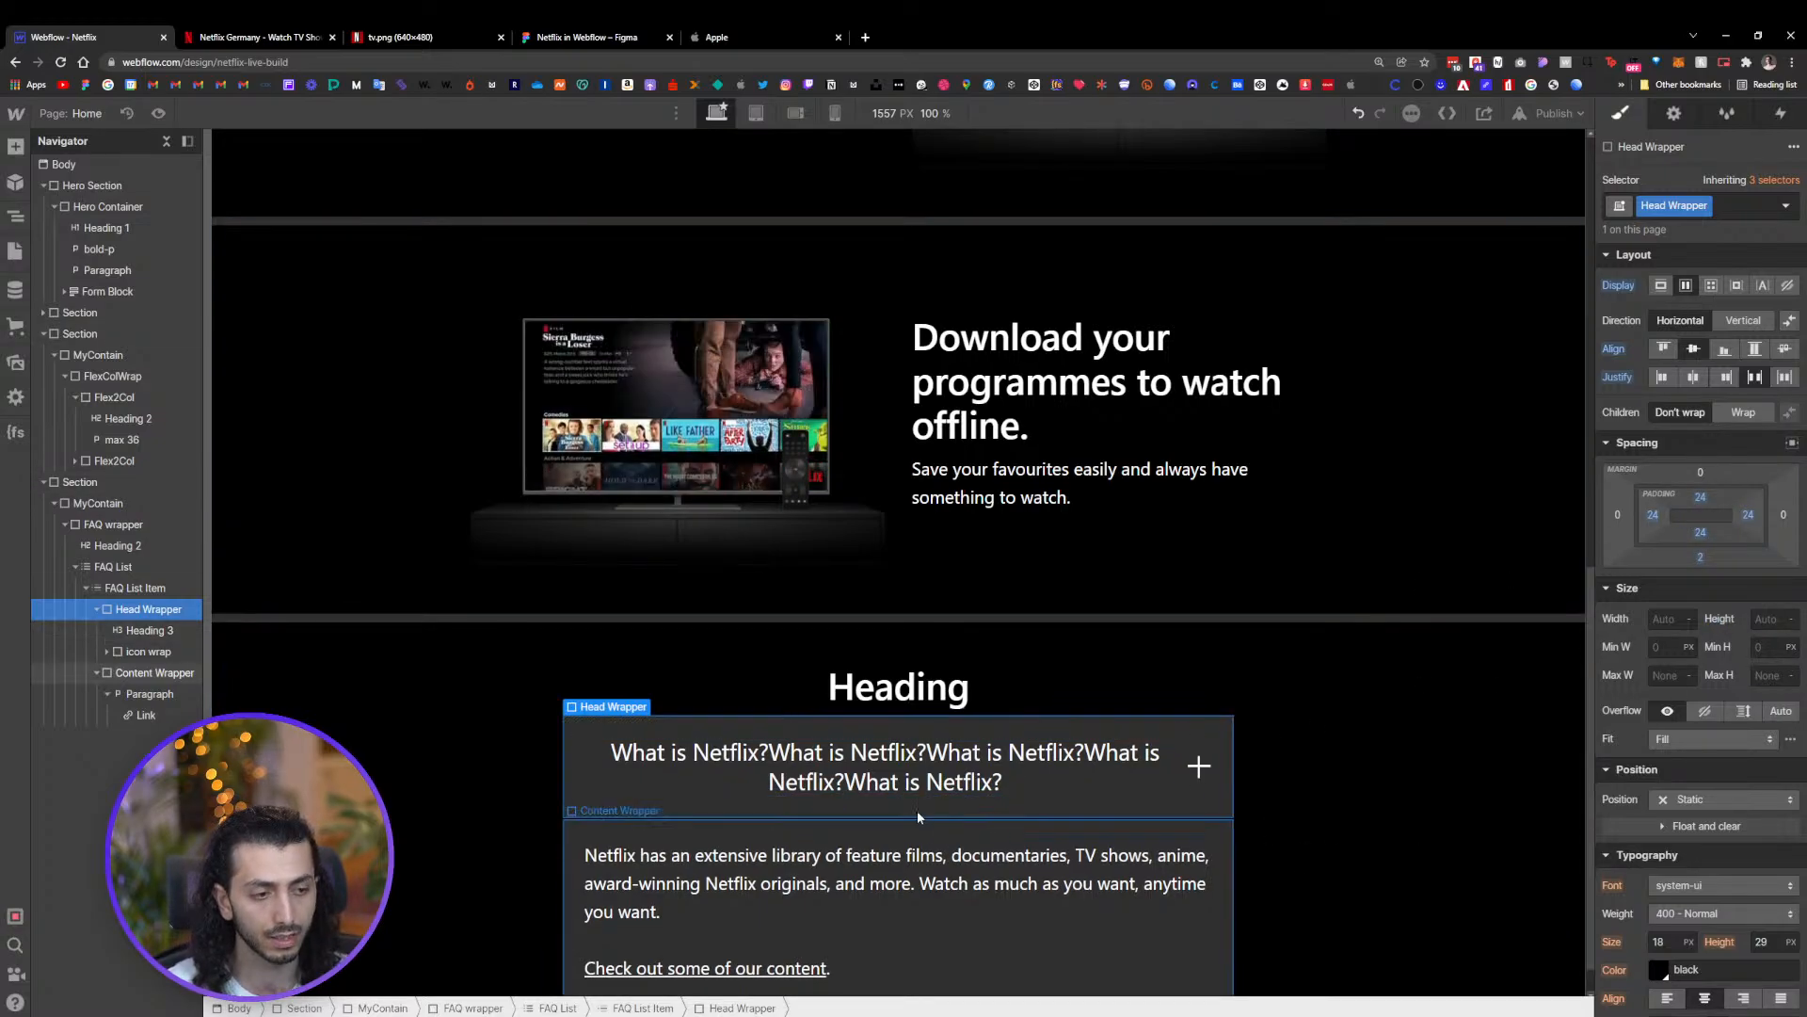
Delete the repeated text so the first FAQ heading reads only 'What is Netflix?'
double_click(925, 781)
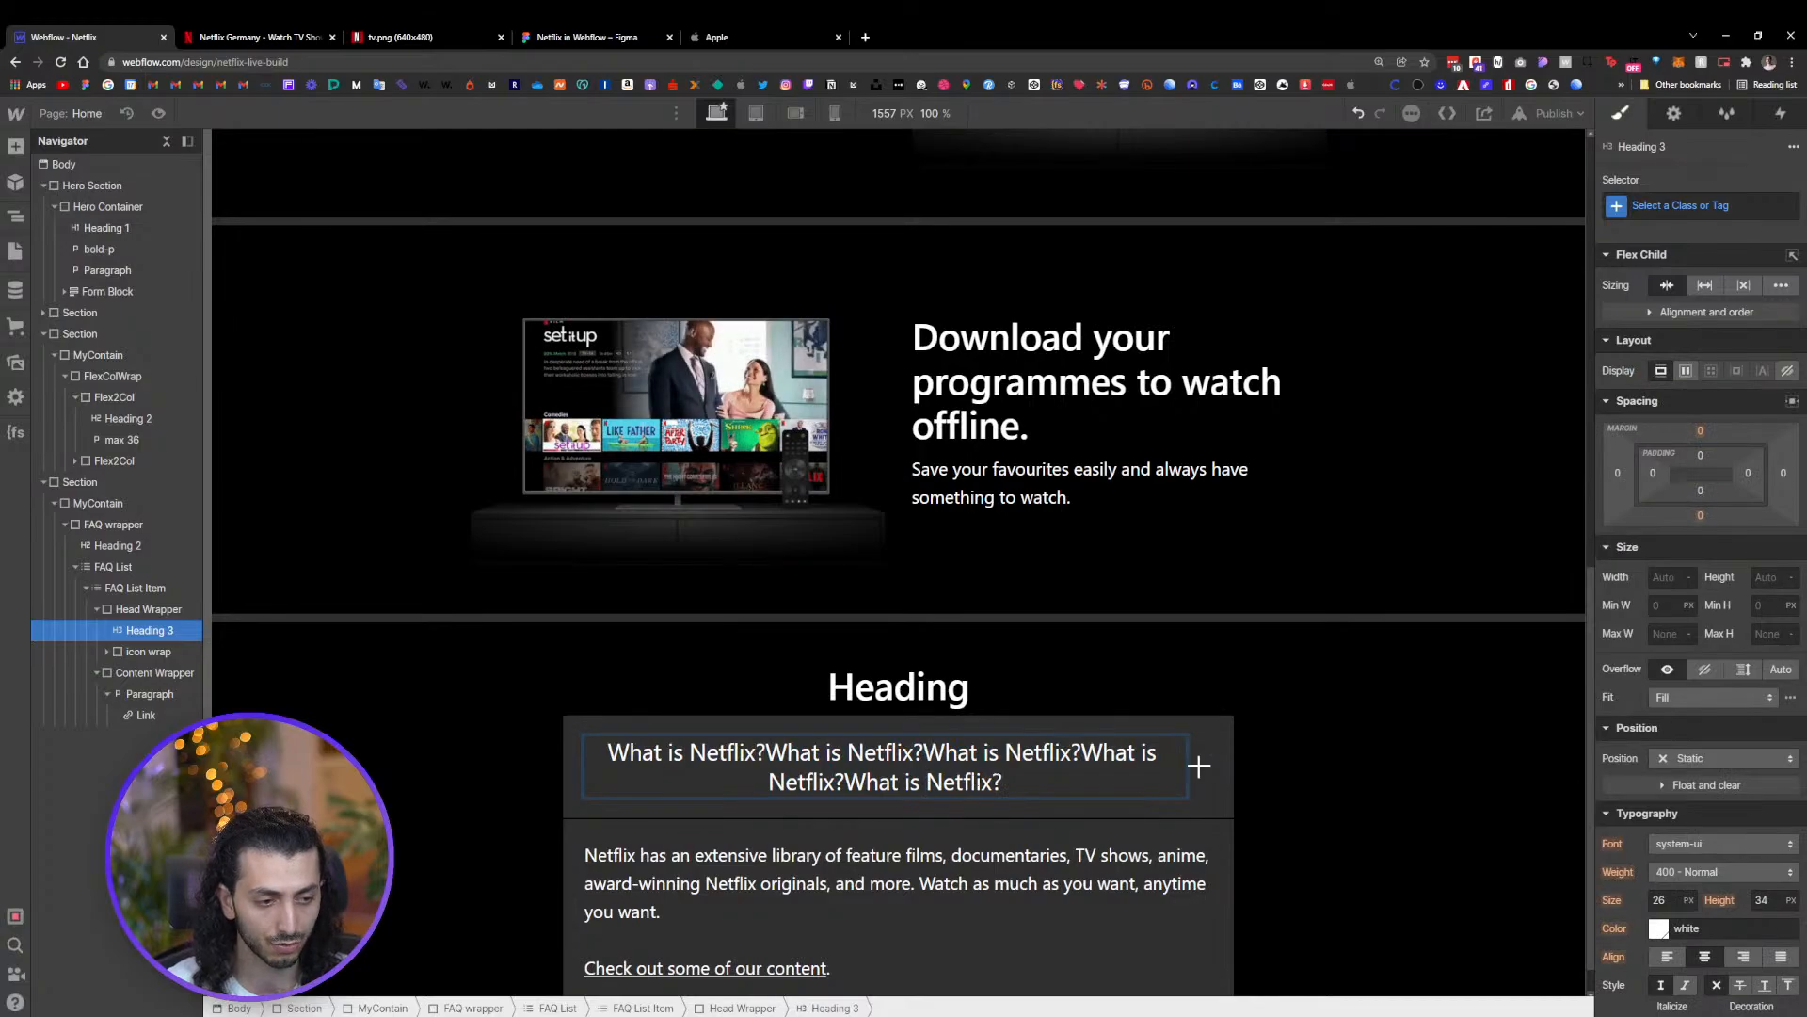
left_click_drag(1004, 783, 766, 753)
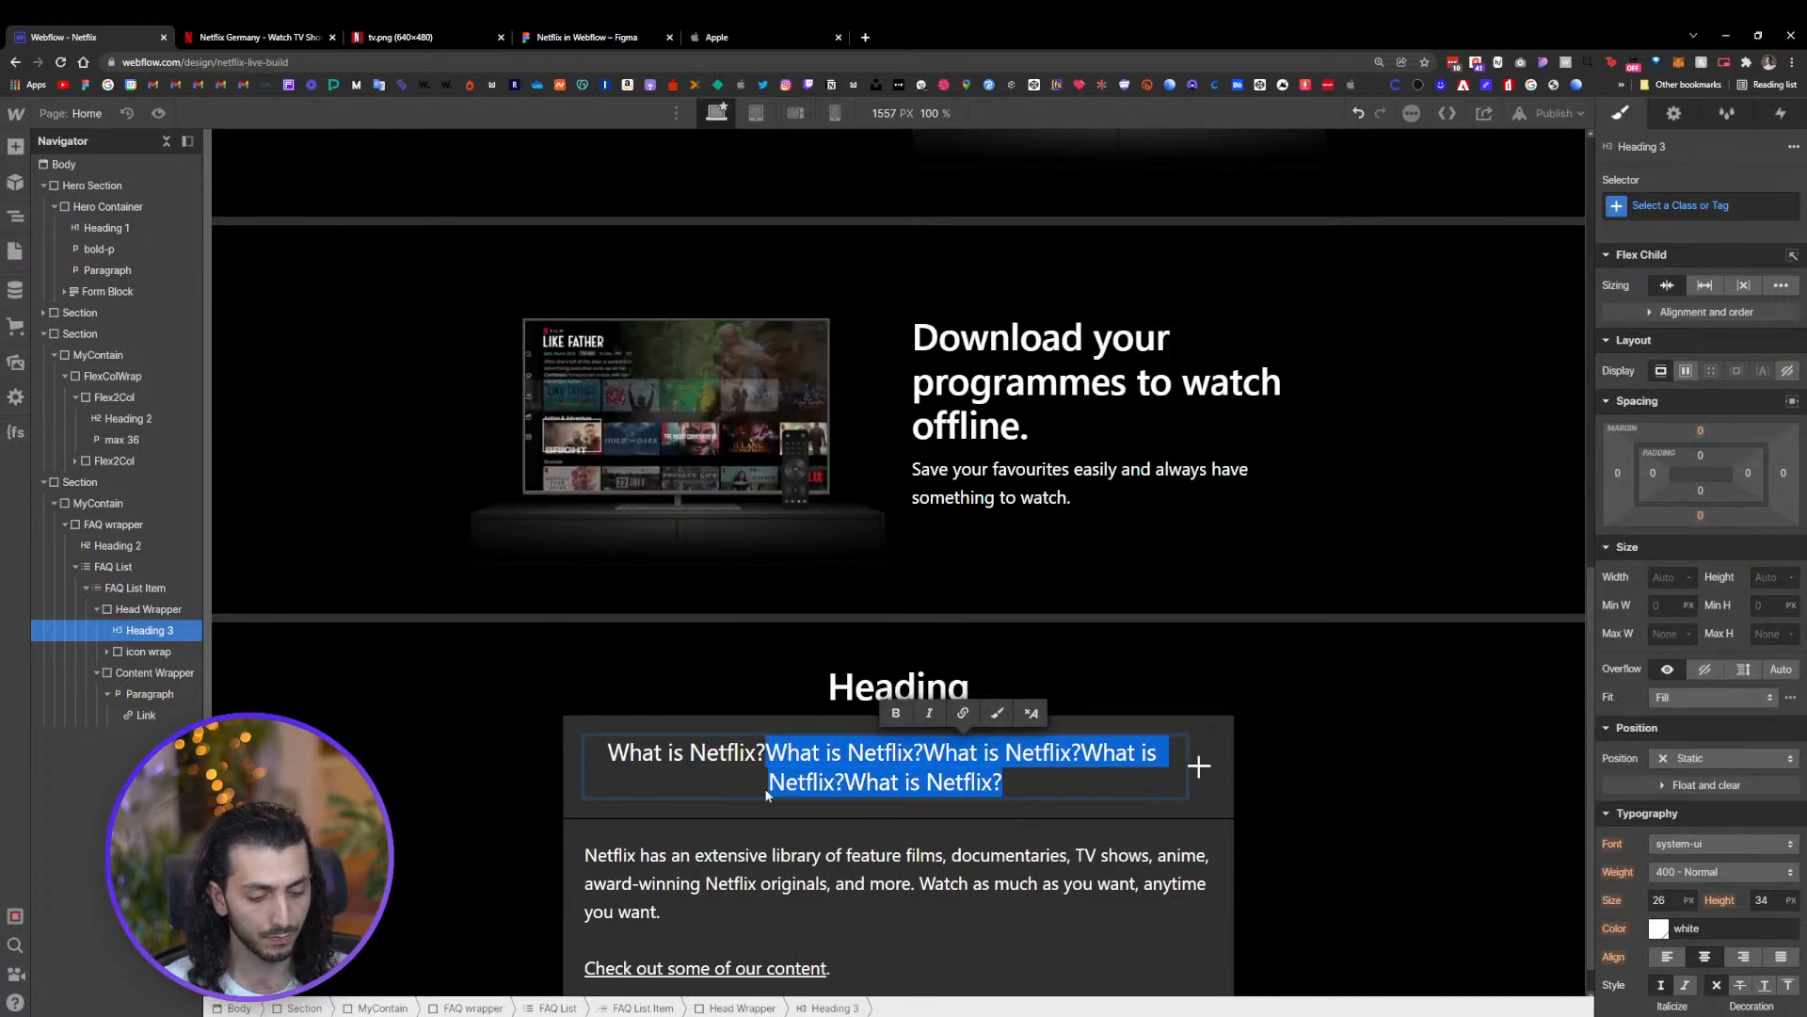
key("BackSpace")
left_click(1347, 725)
Reduce the Head Wrapper's top and bottom padding to 16 px
left_click(901, 742)
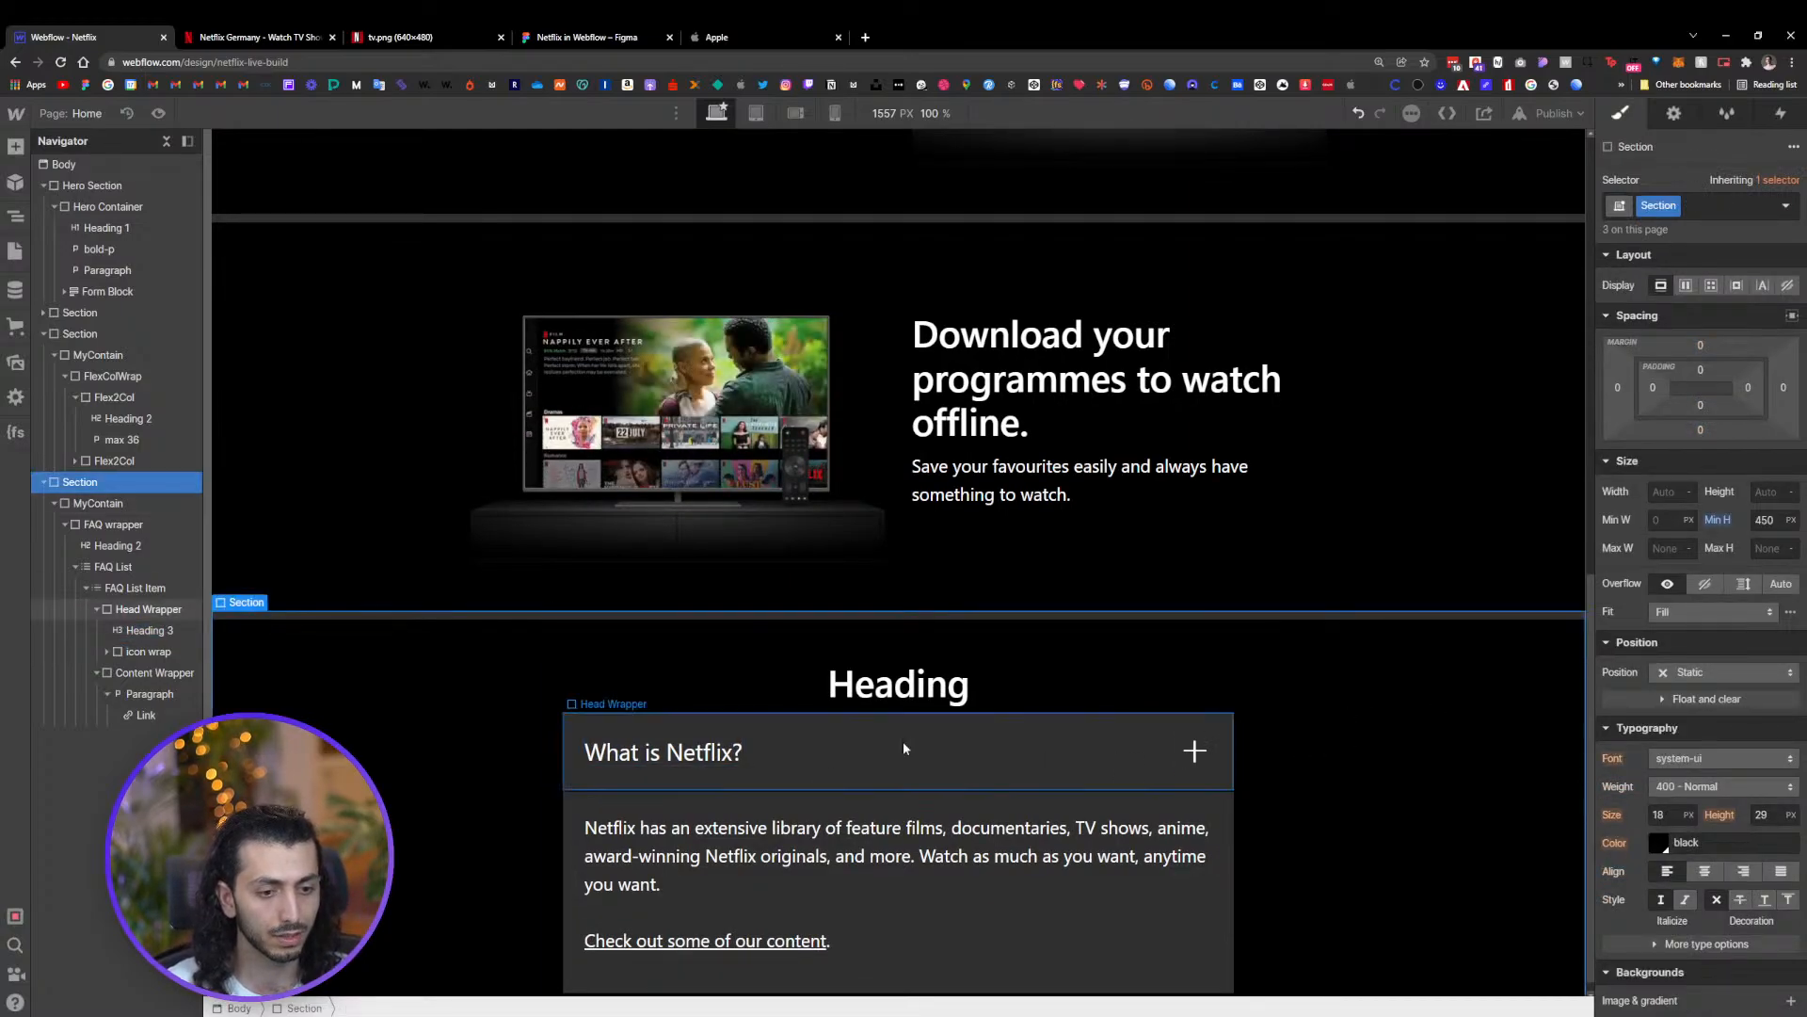
scroll(904, 735, "down", 1)
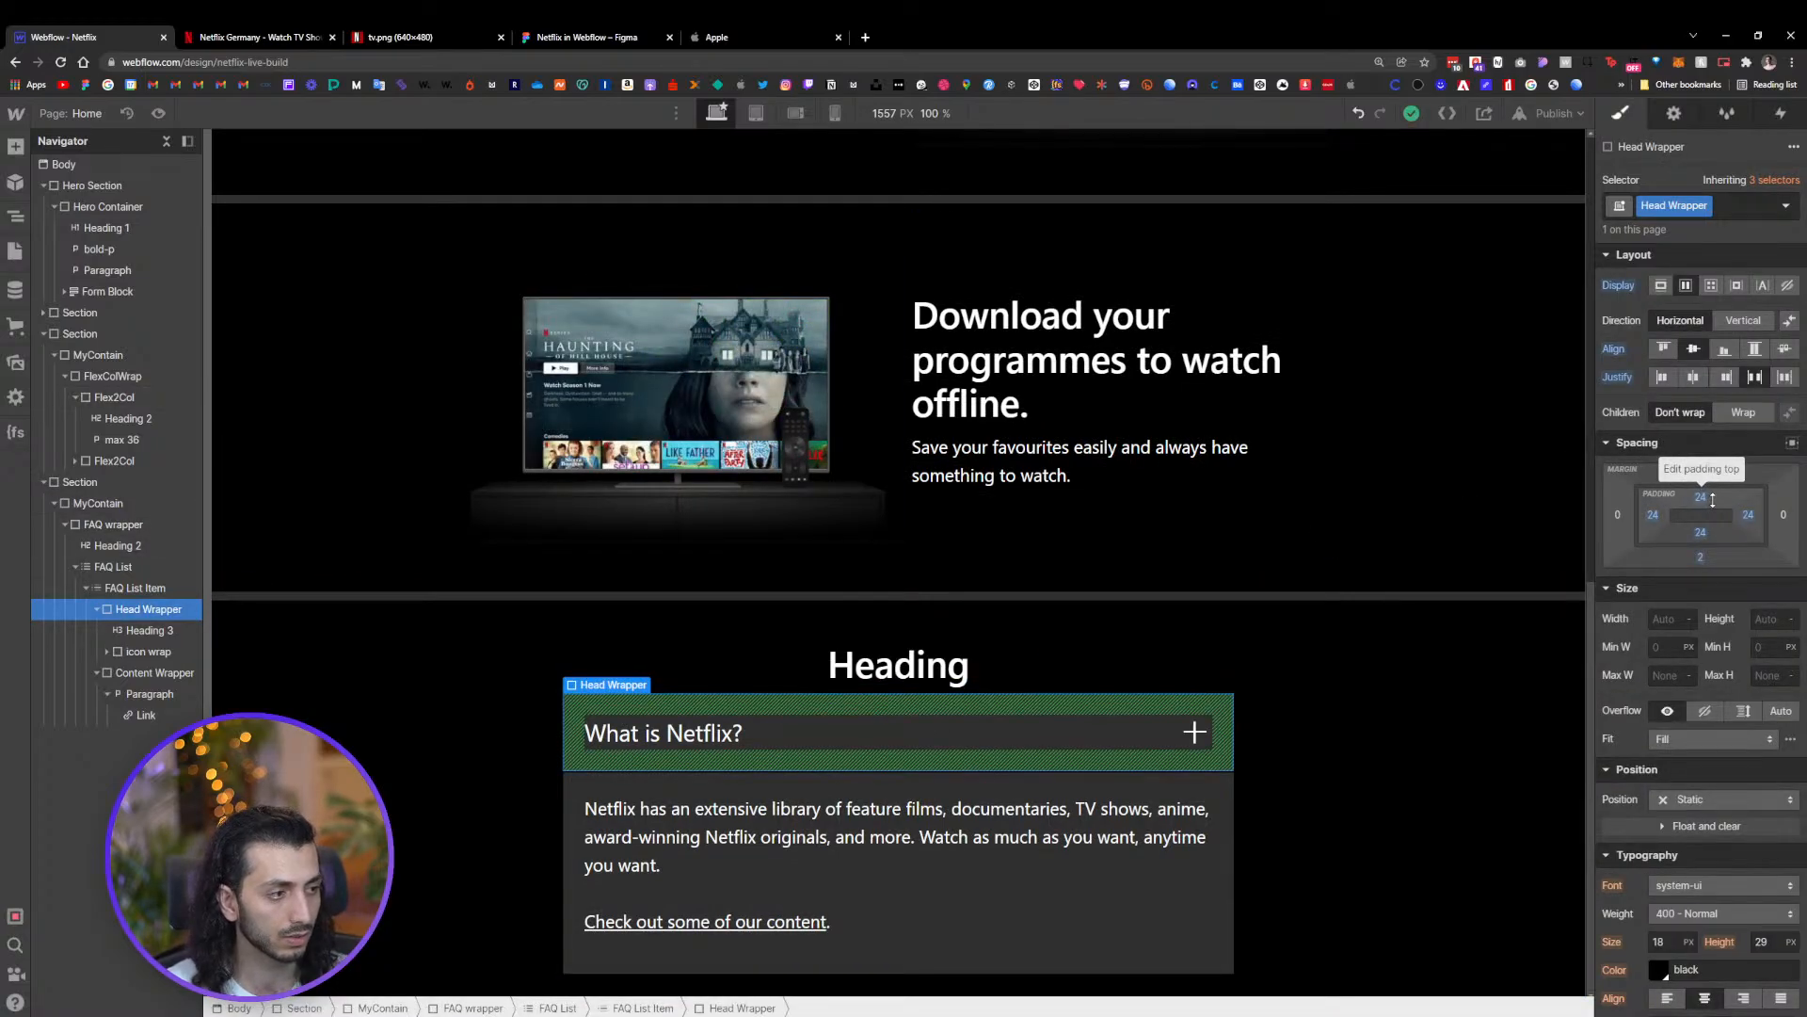
left_click_drag(1713, 500, 1714, 501)
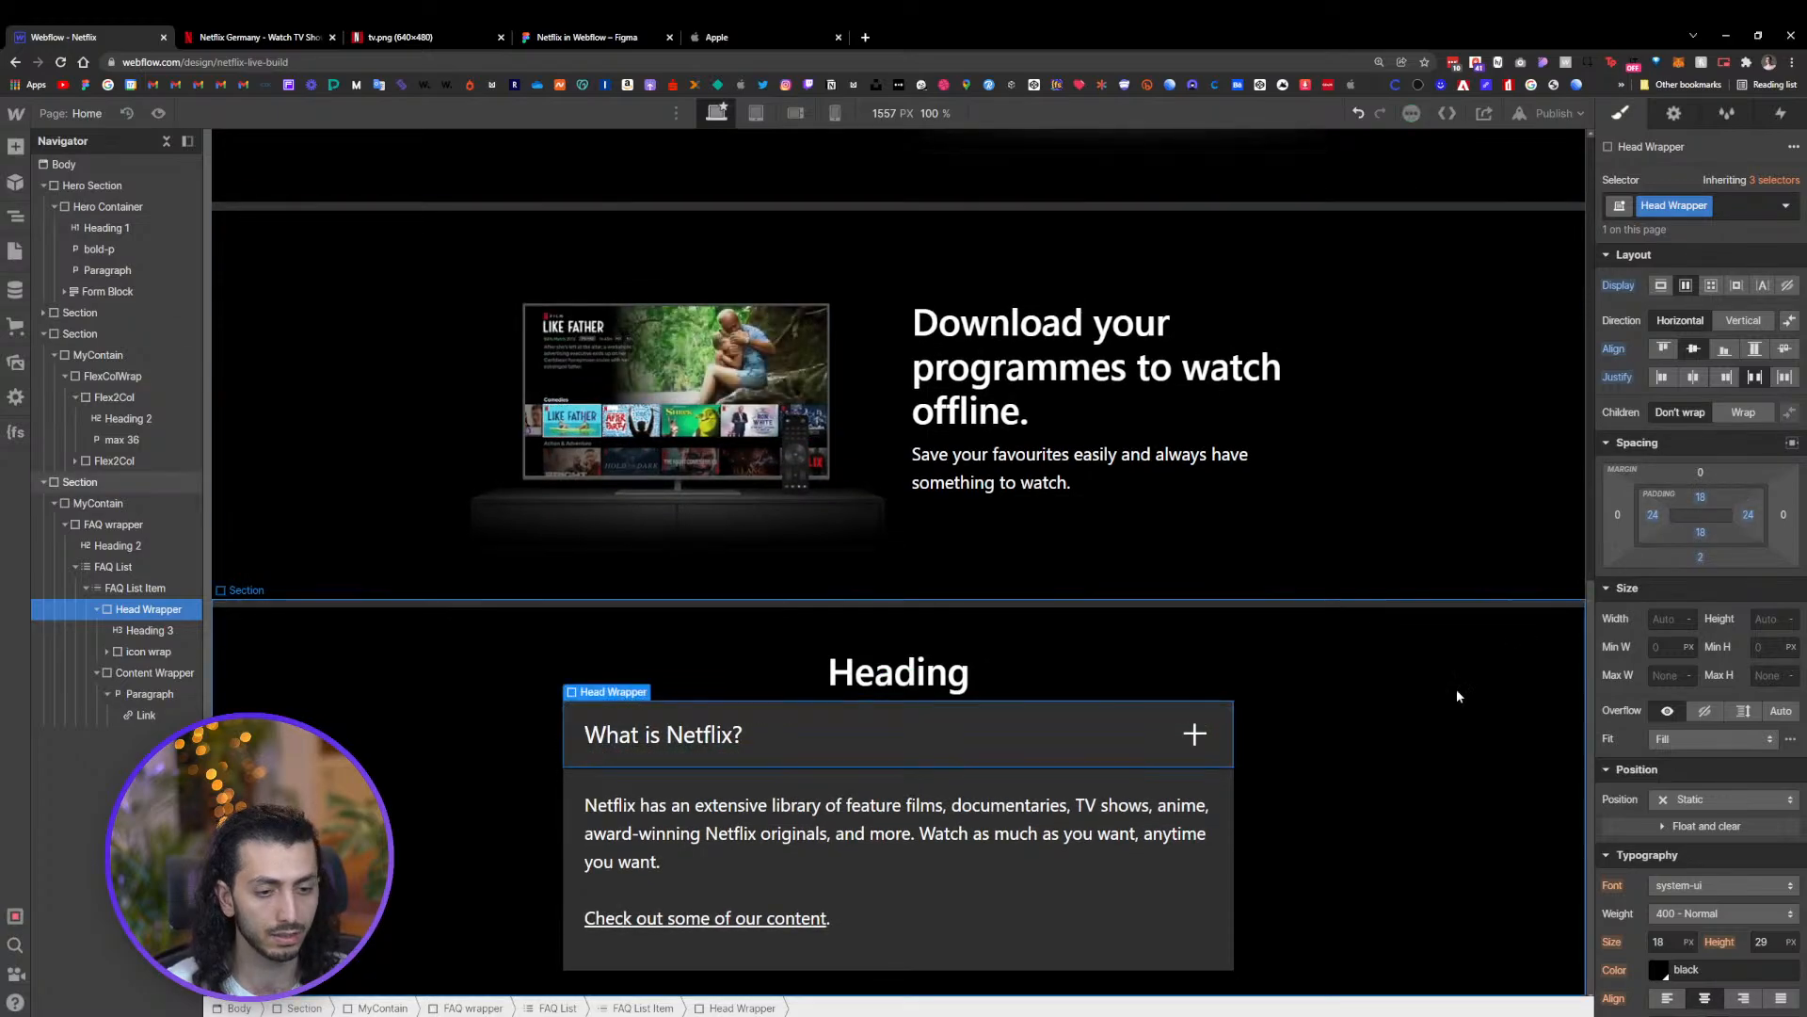
left_click(1478, 755)
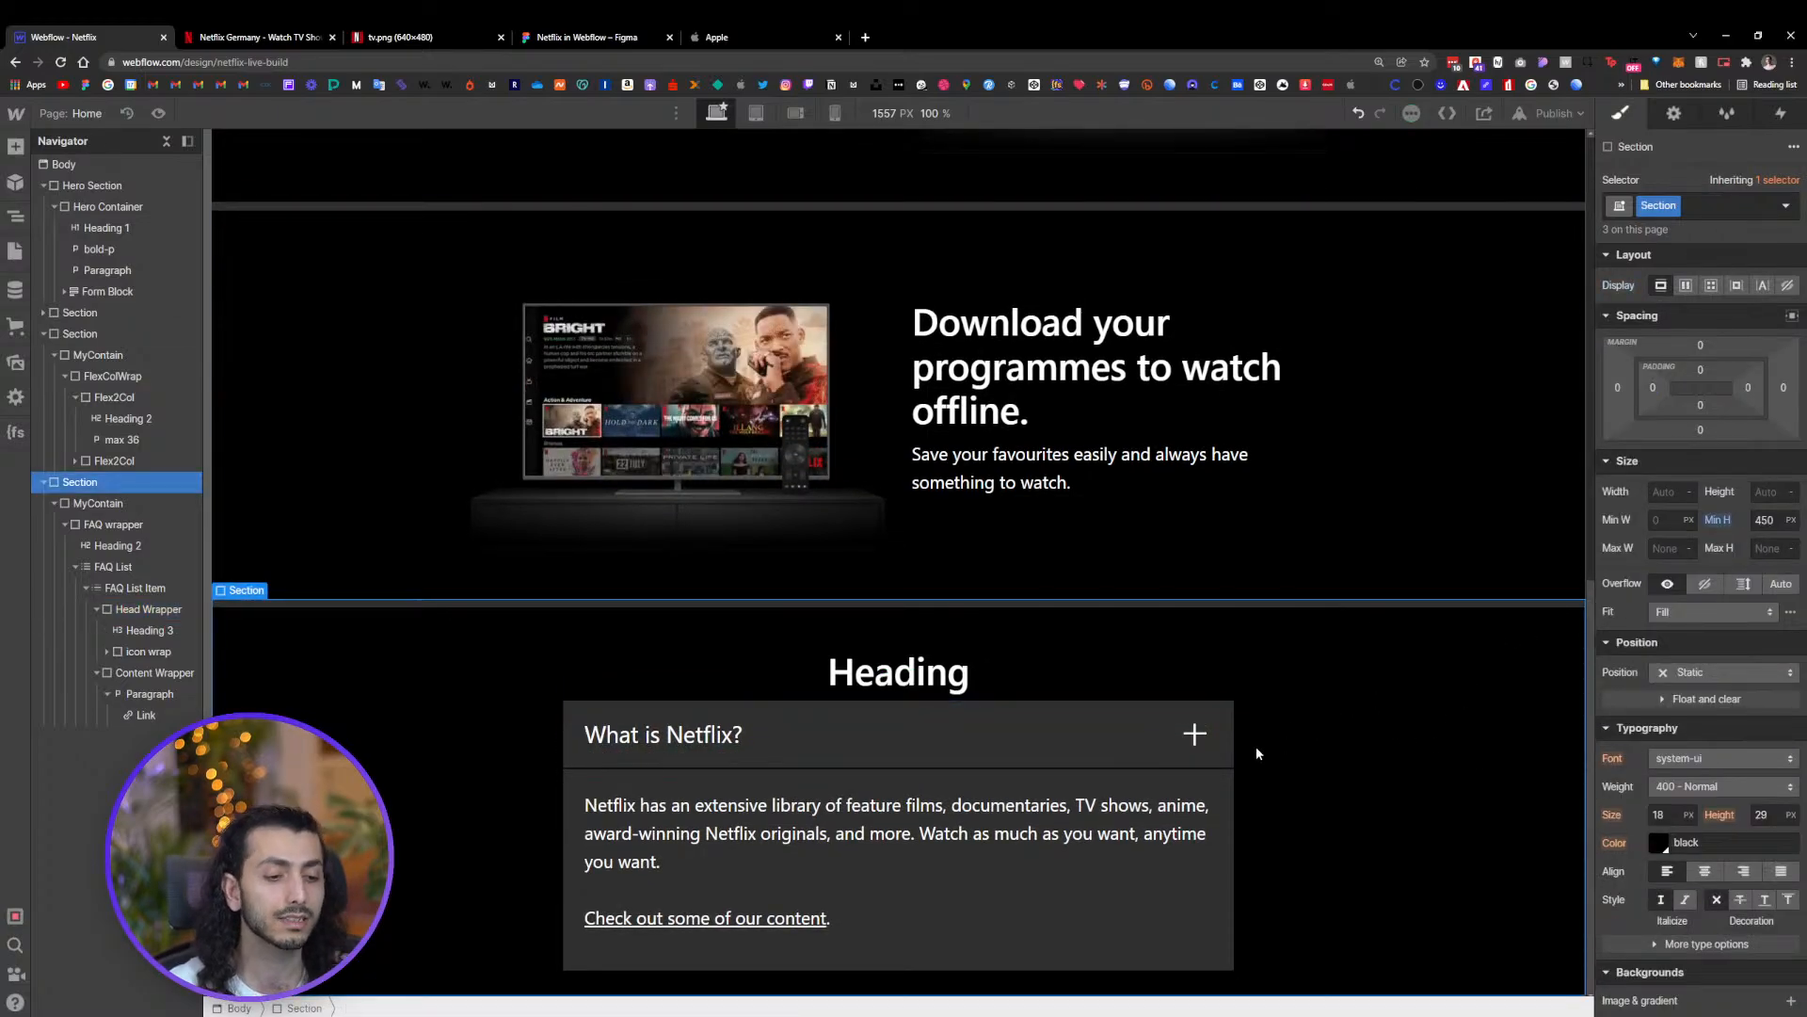
Select the FAQ List Item and duplicate it
left_click(1218, 782)
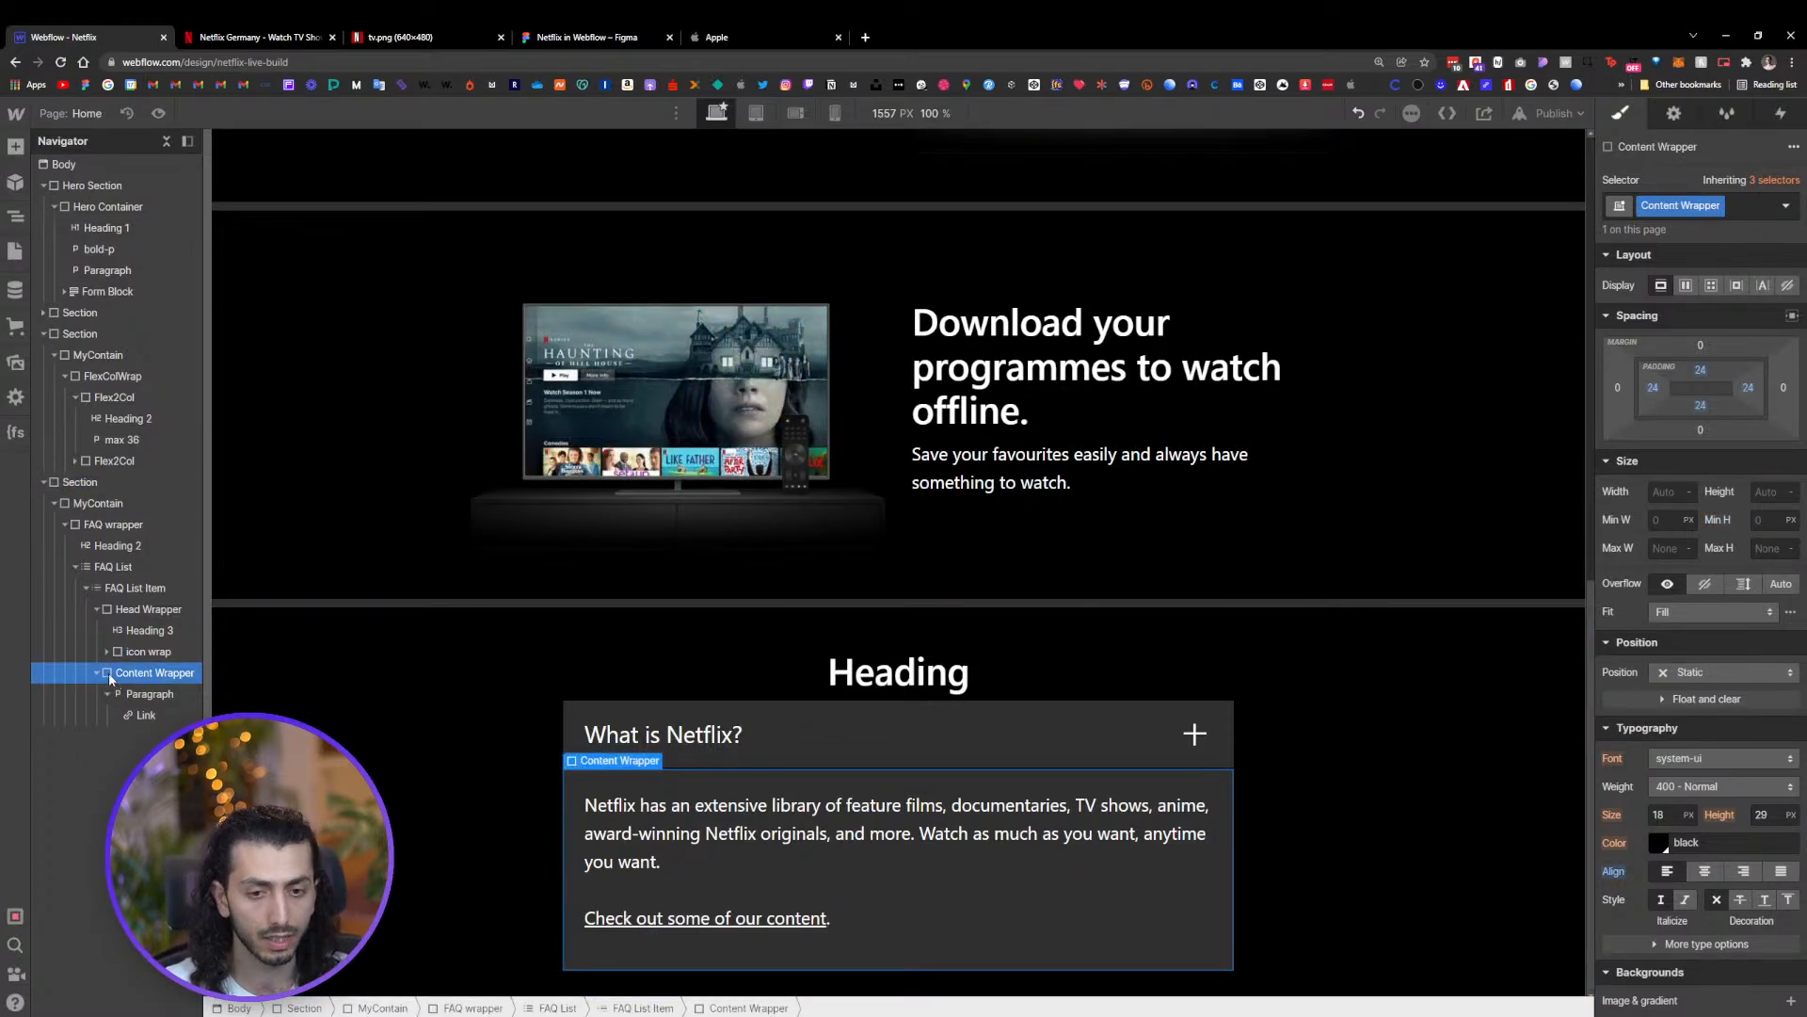
left_click(97, 609)
left_click(86, 589)
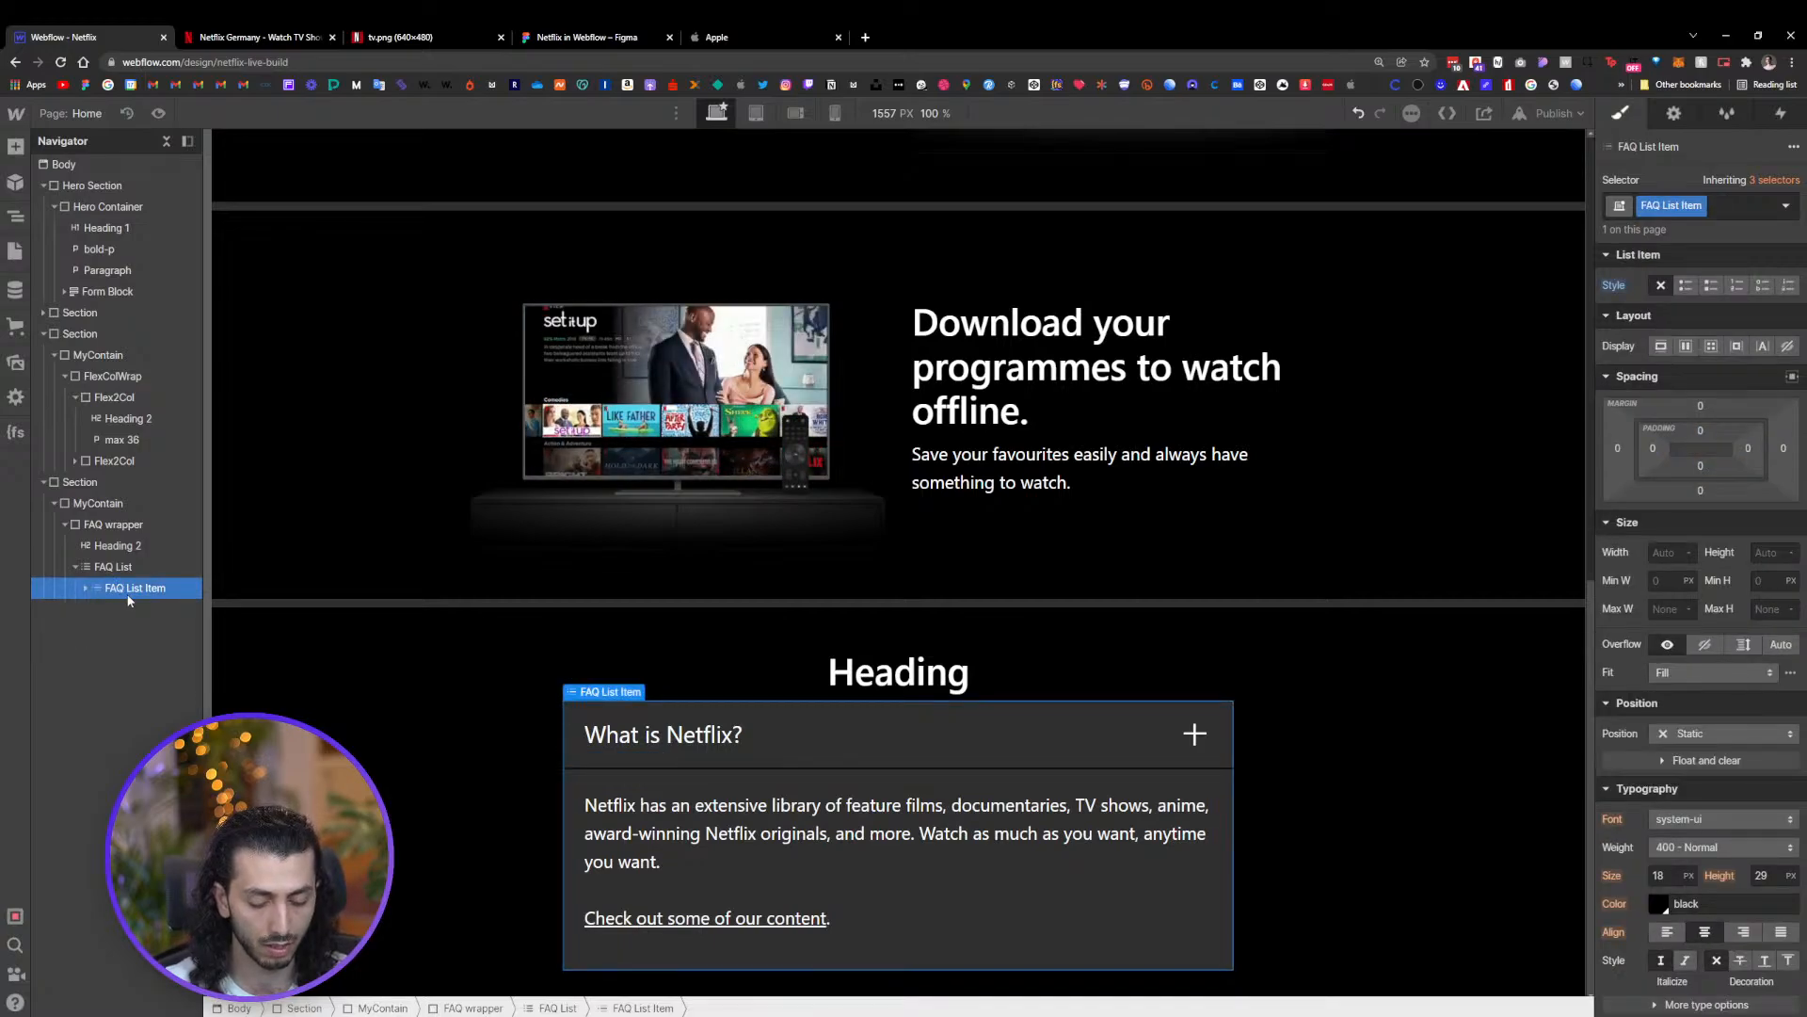
key("ctrl+d")
Replace the second FAQ item's heading with 'How much does Netflix cost?' copied from the Figma design
scroll(844, 730, "down", 3)
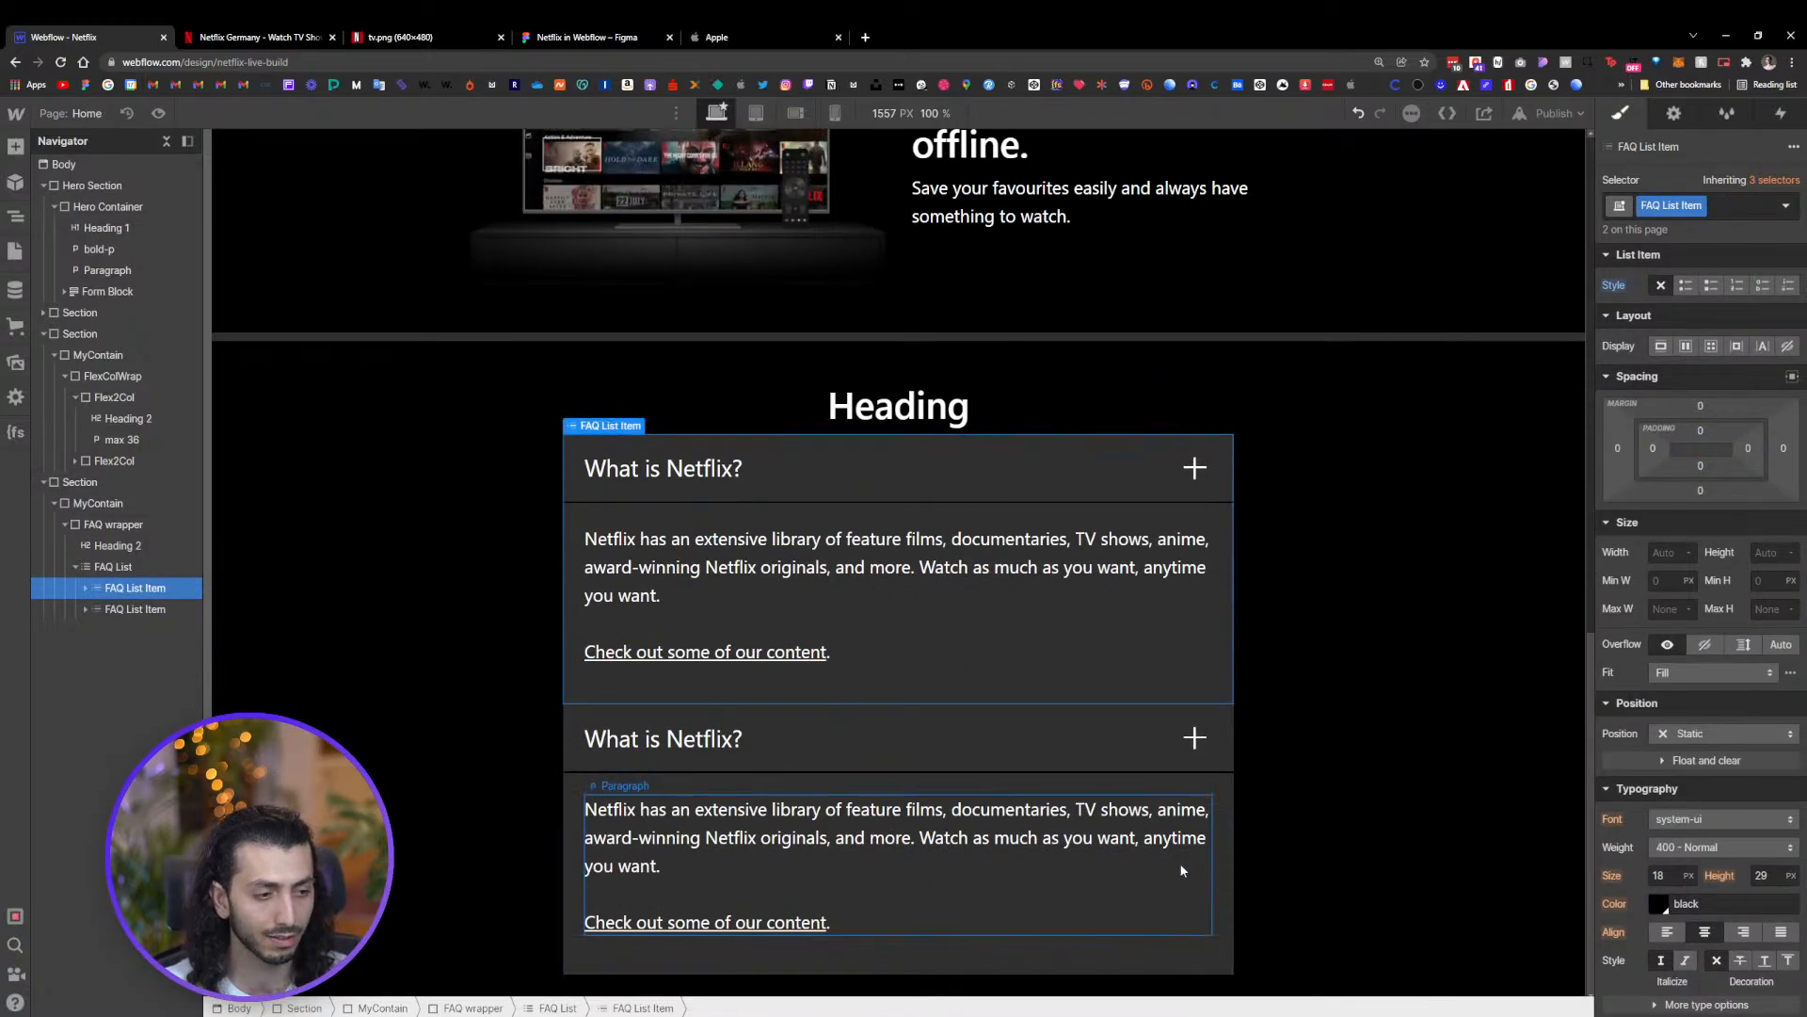
left_click(659, 739)
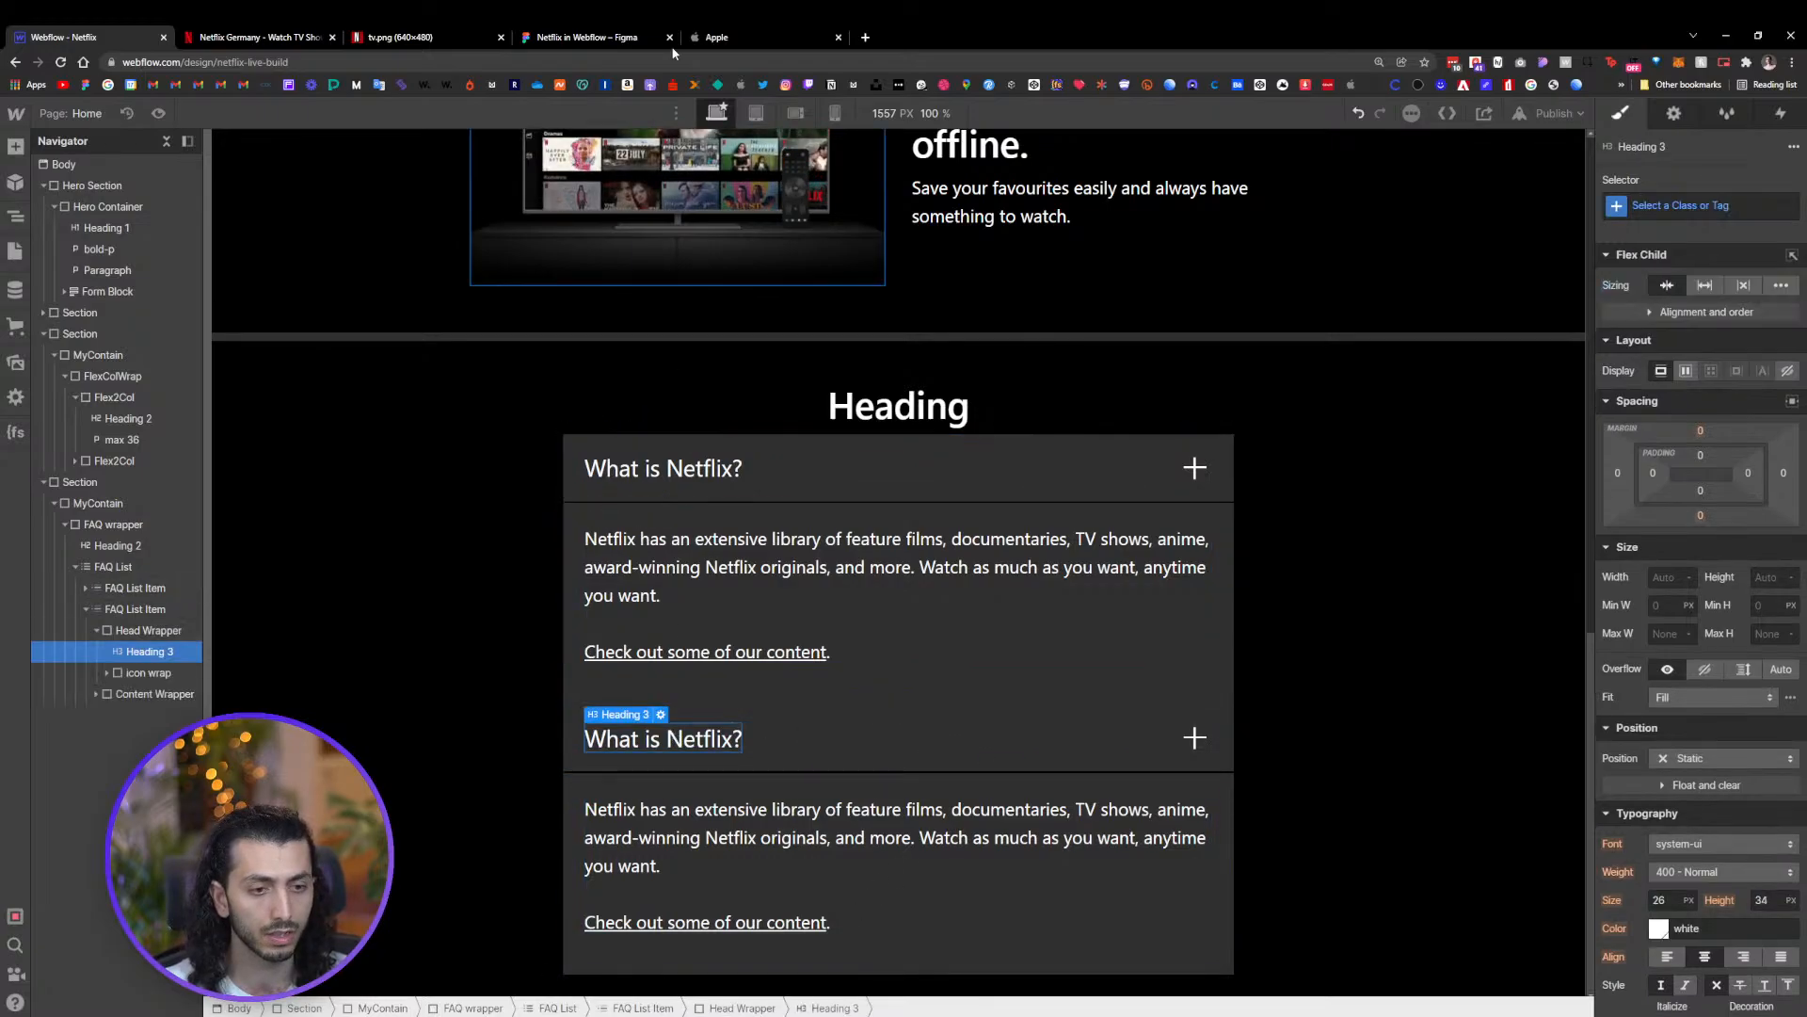
left_click(662, 36)
scroll(551, 616, "down", 3)
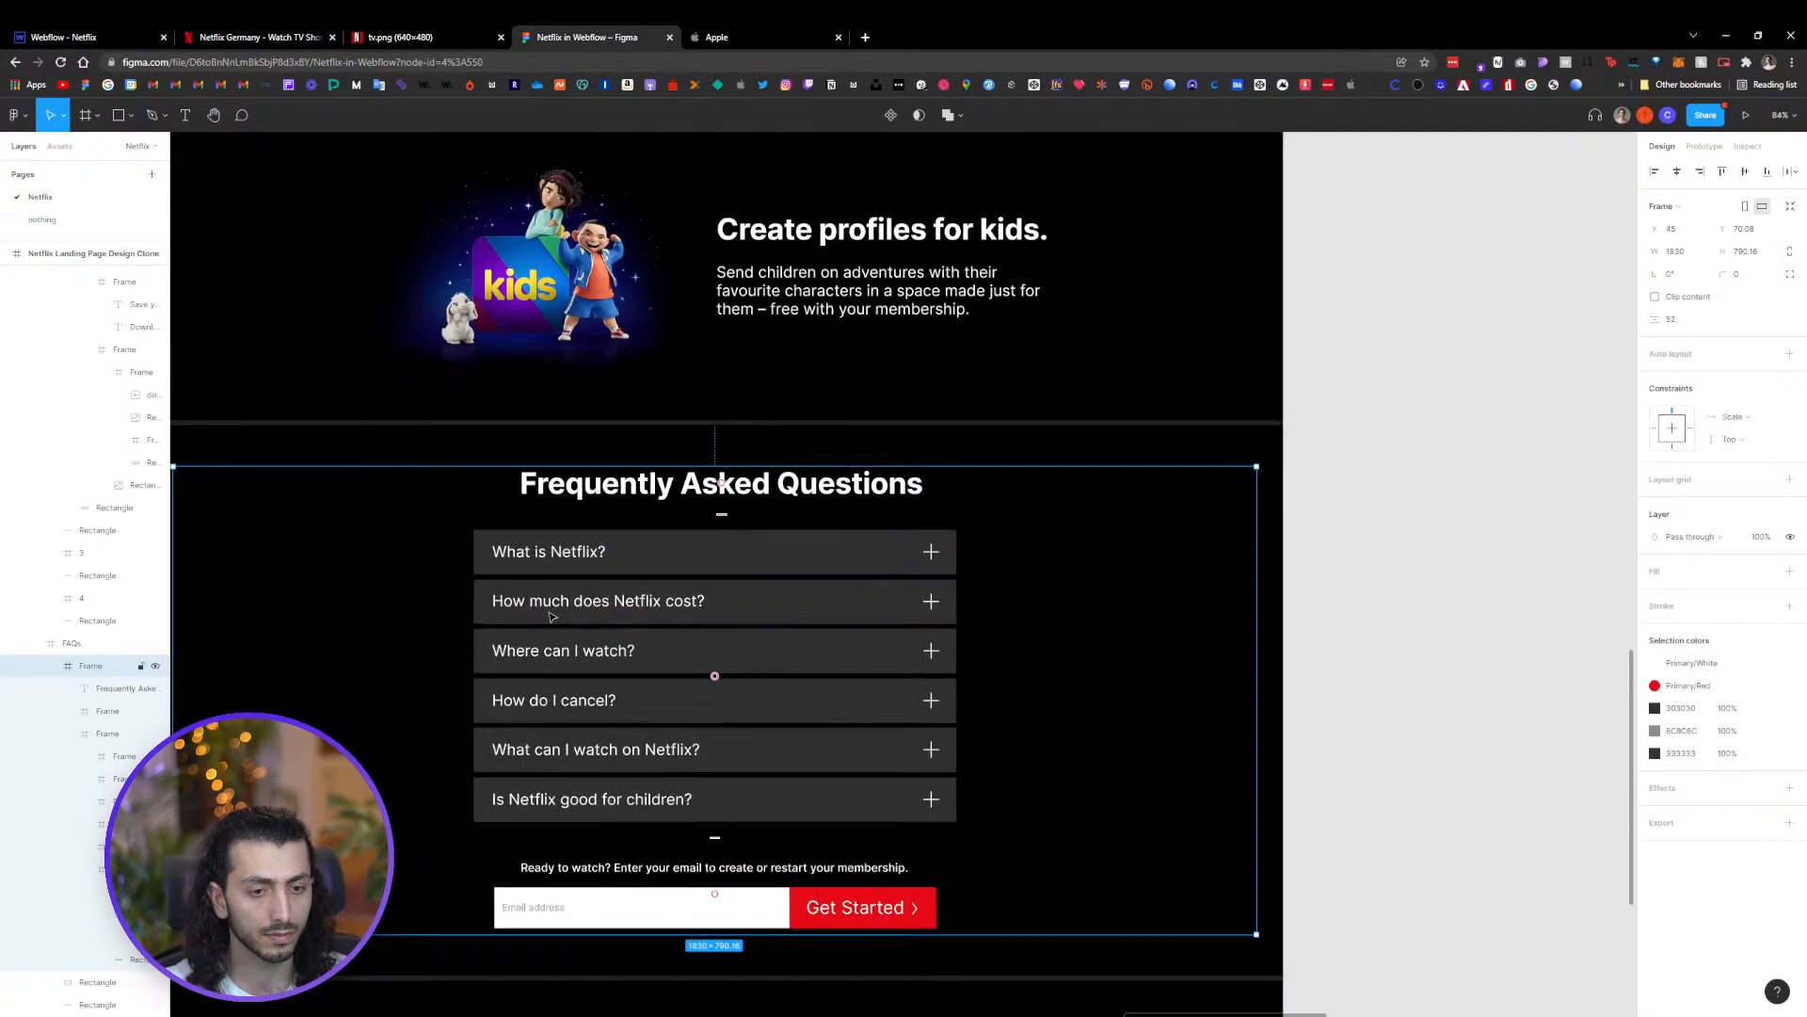
left_click(555, 603, "ctrl")
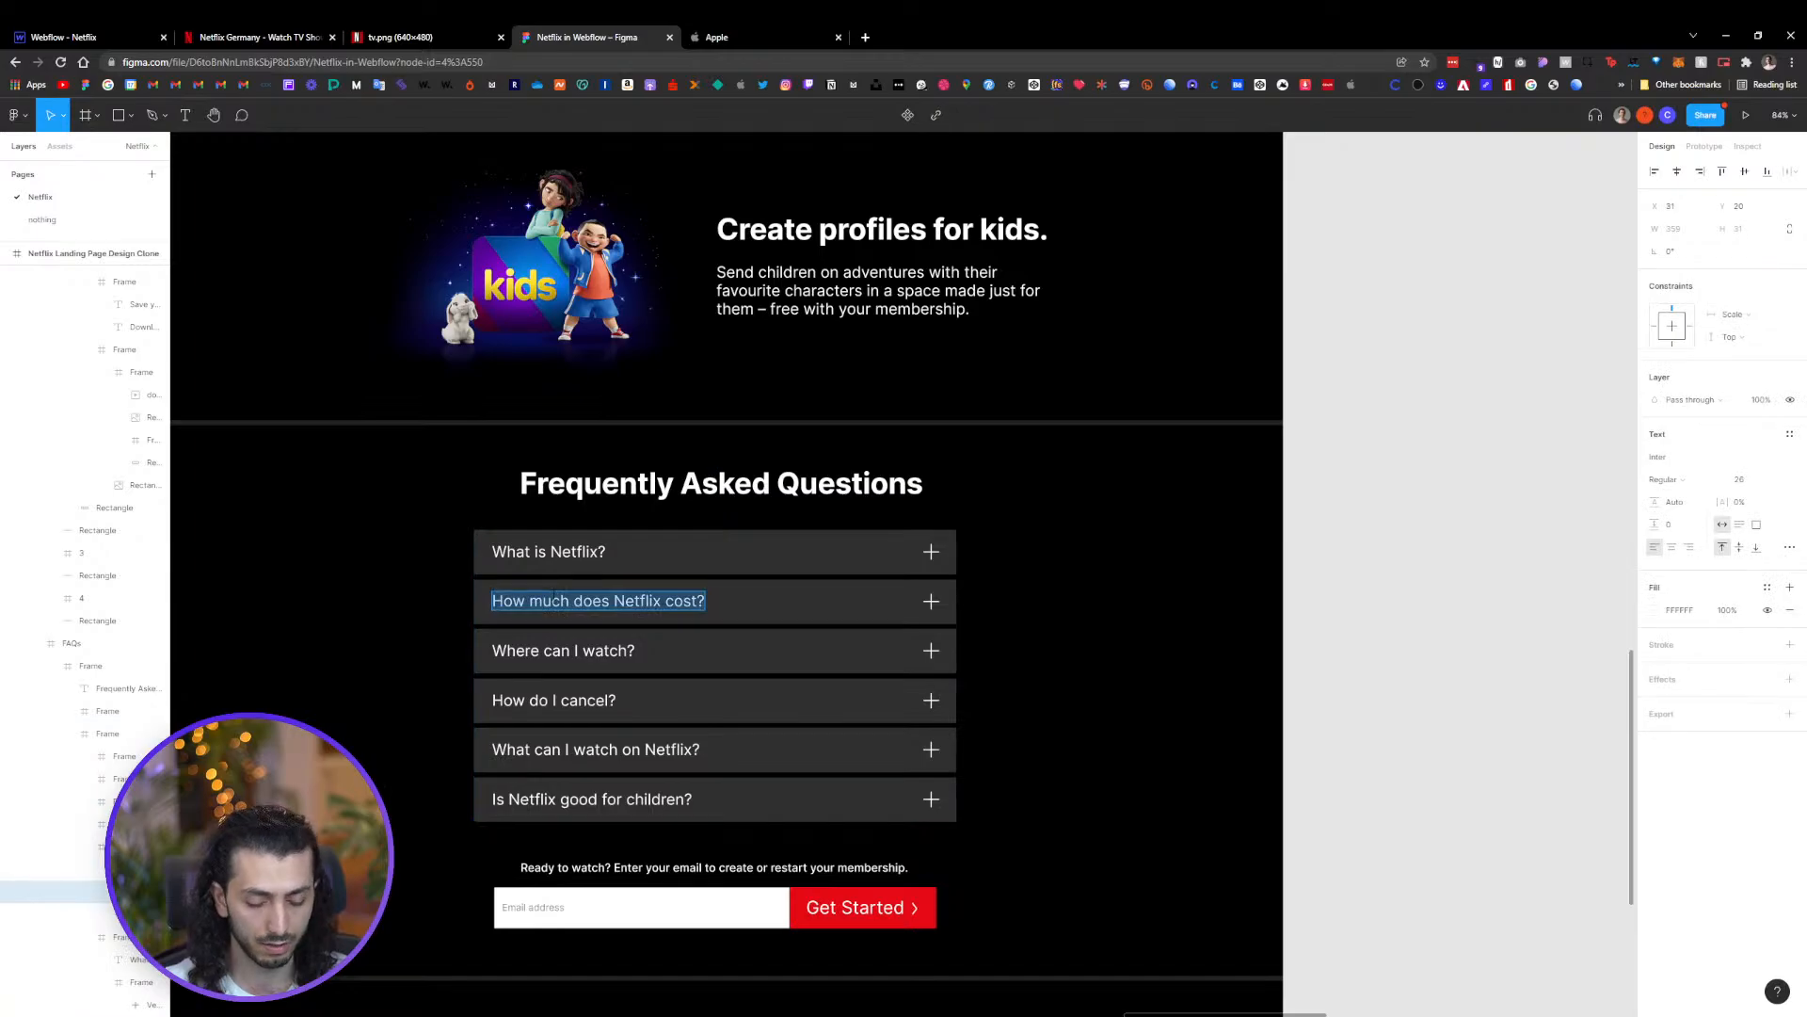
left_click(113, 37)
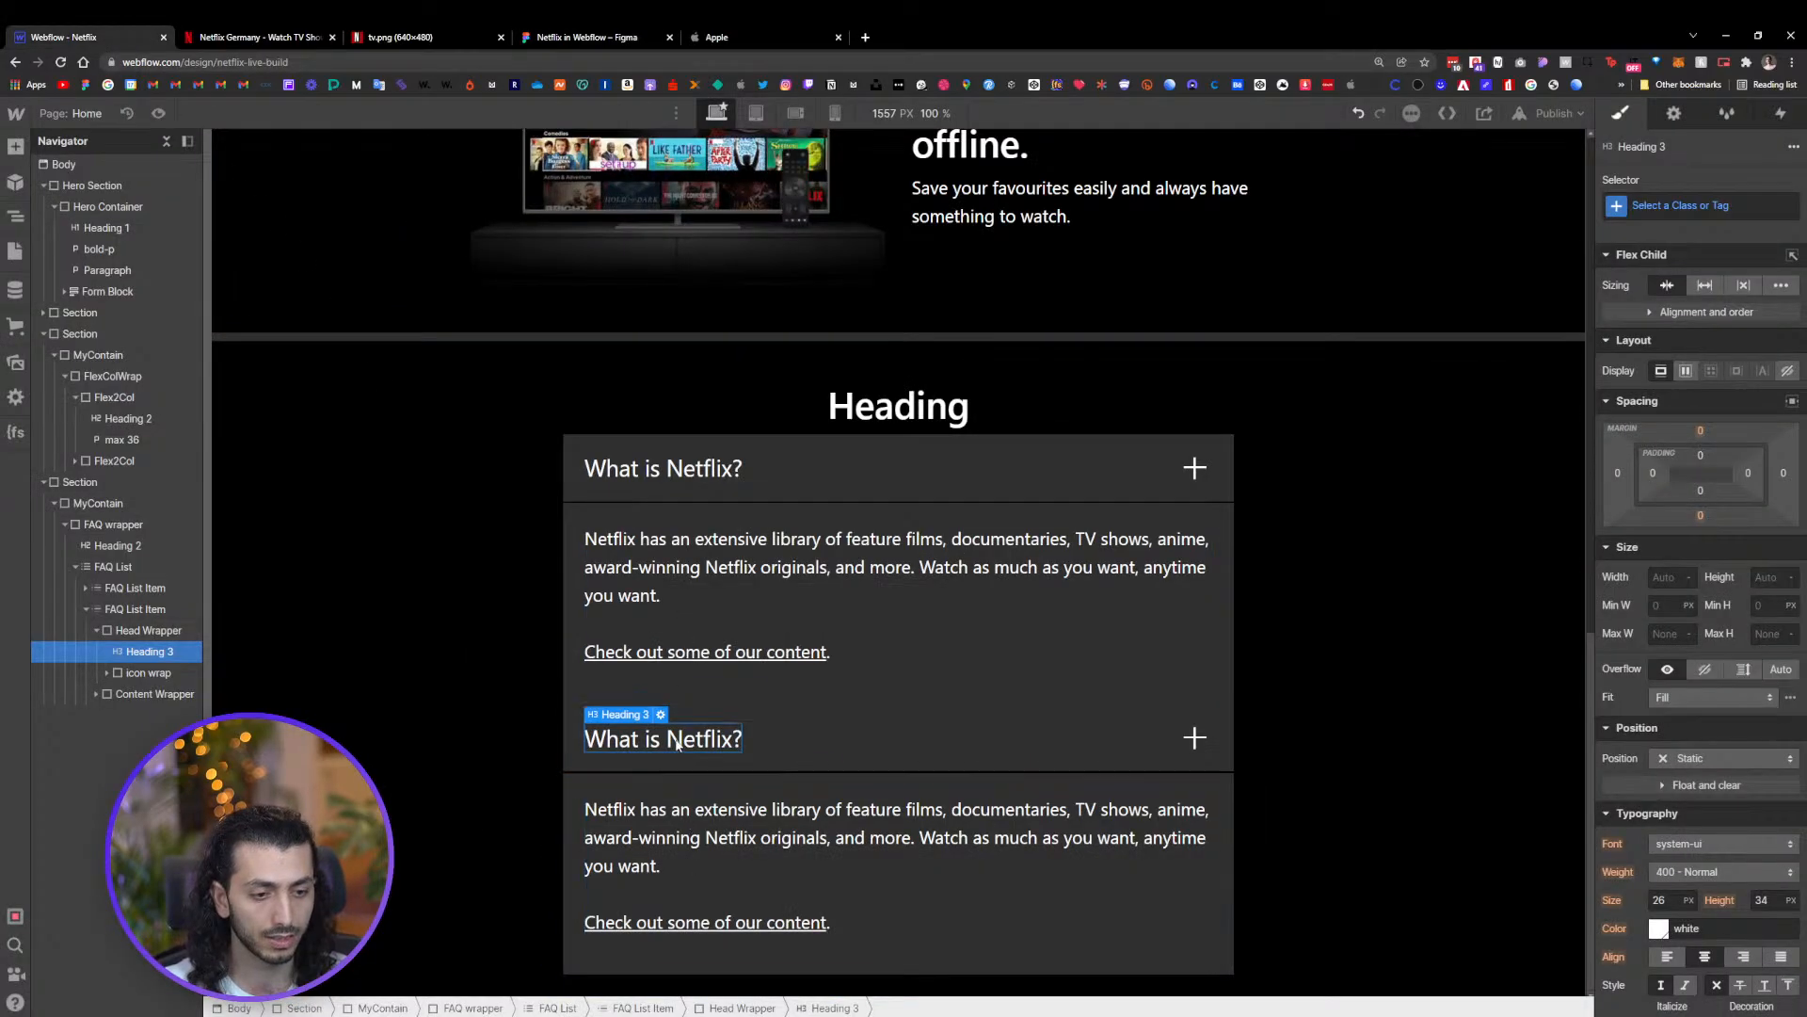
key("Return")
type("How much does Netflix cost?")
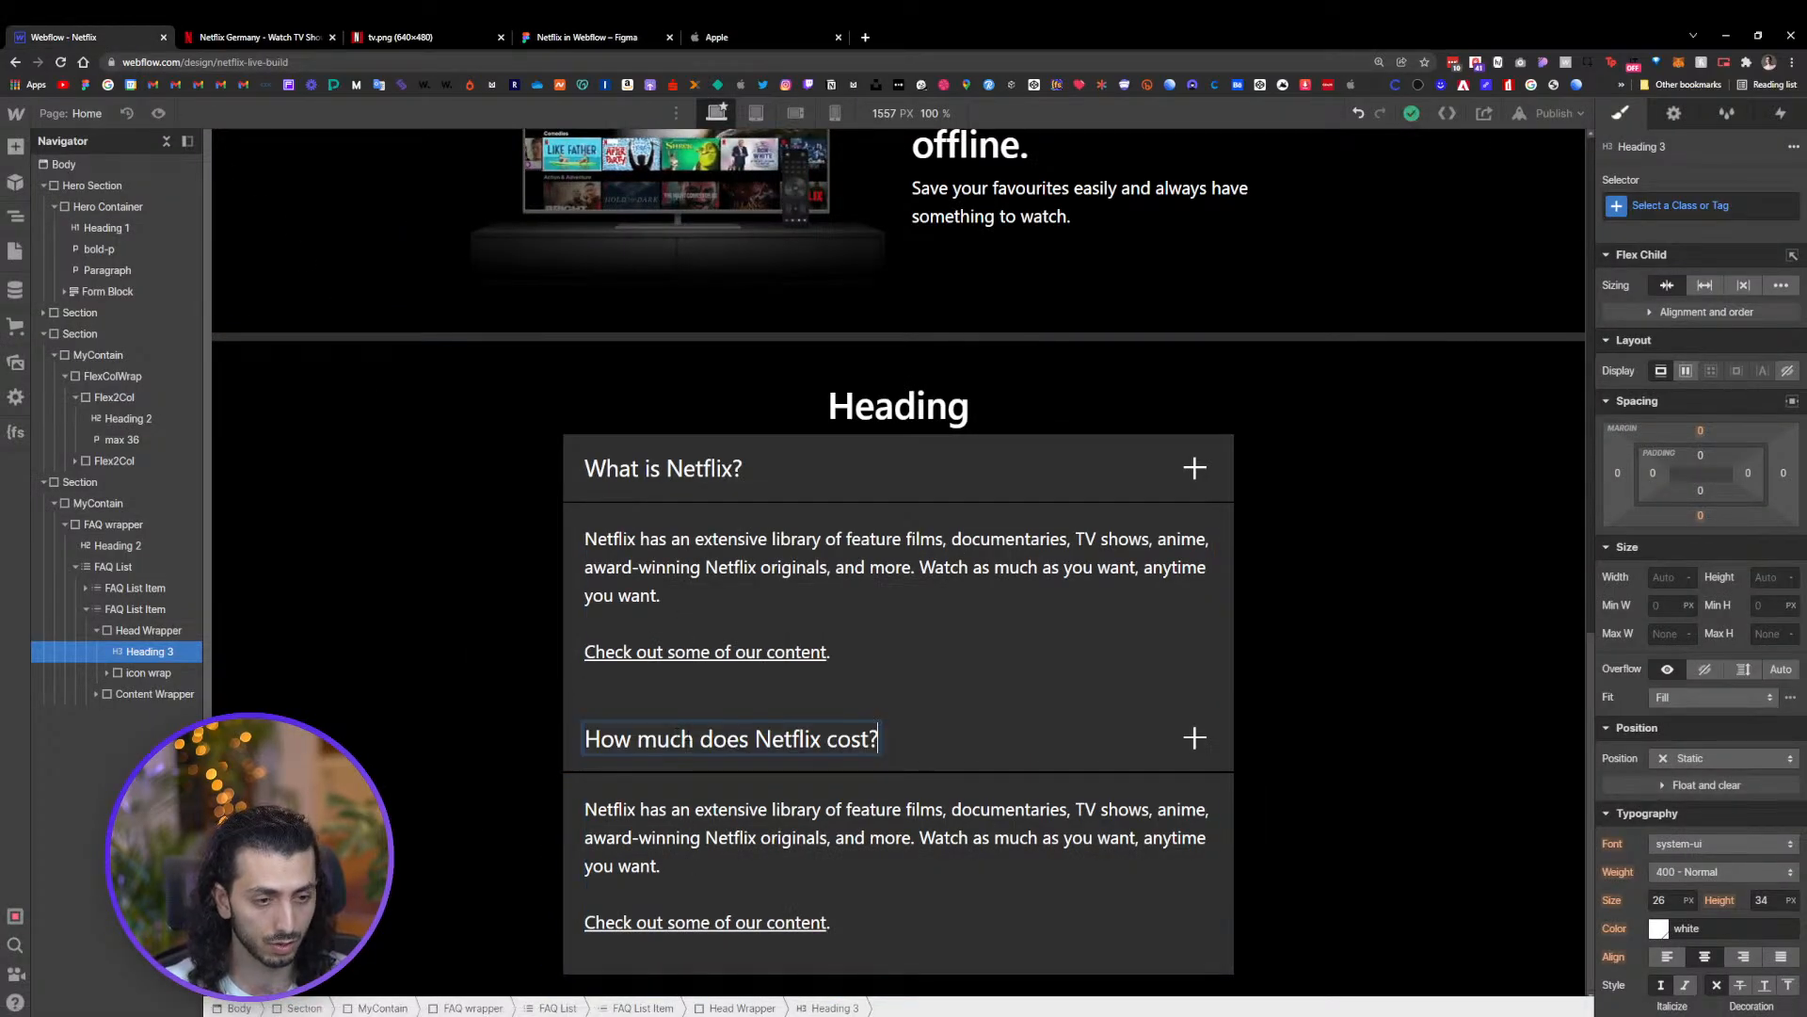
key("Escape")
left_click(1335, 688)
left_click(1096, 717)
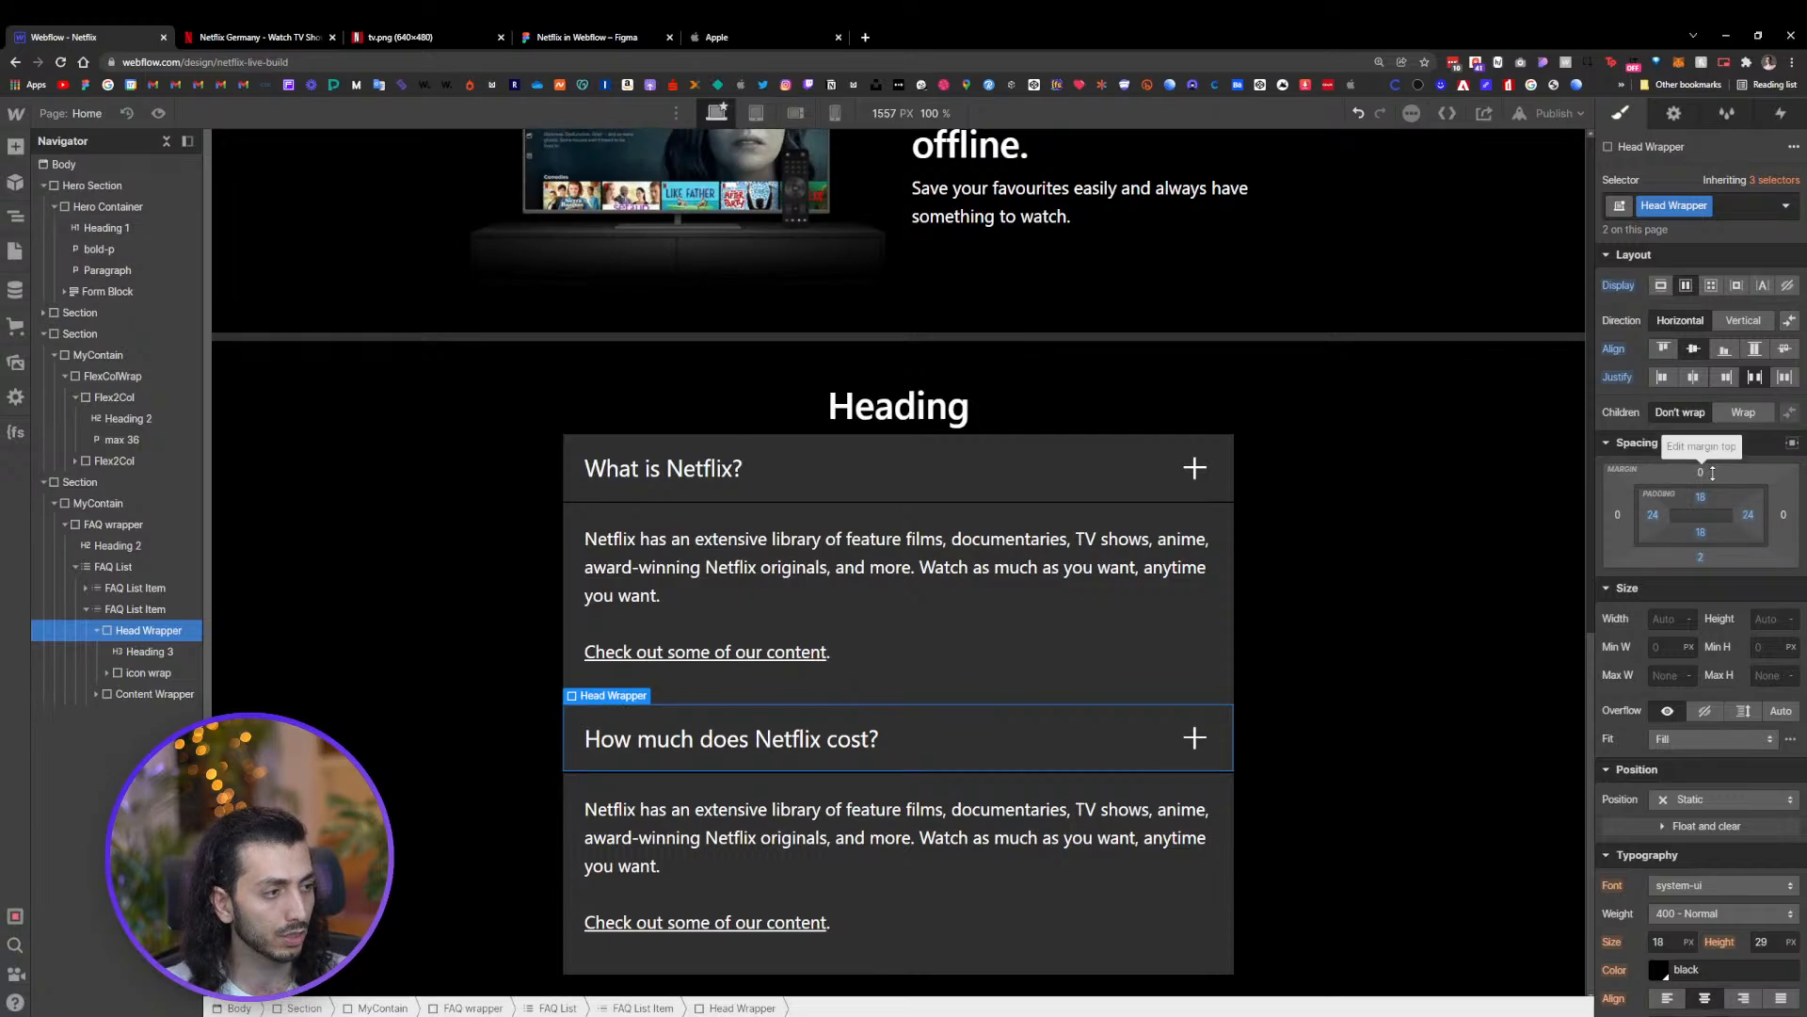
left_click_drag(1713, 475, 1719, 470)
left_click(1426, 673)
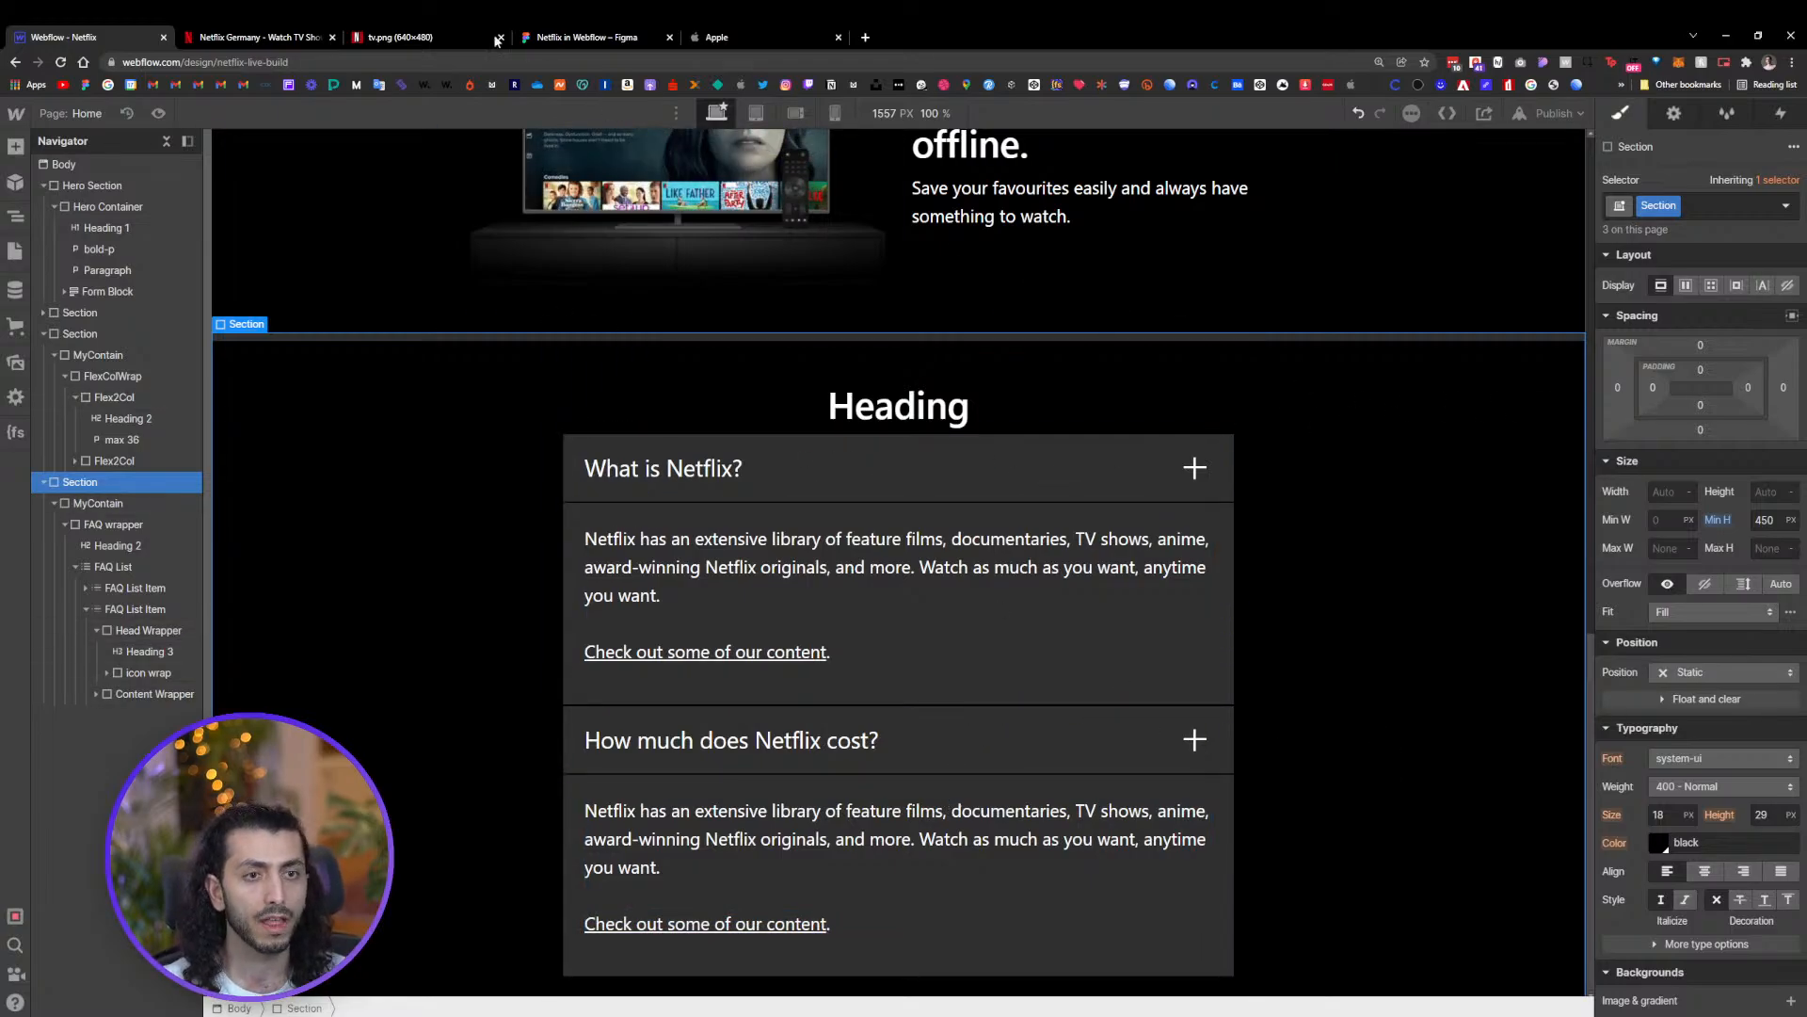
Open and close questions in the Netflix reference FAQ to study the accordion's expand and collapse behaviour
left_click(254, 37)
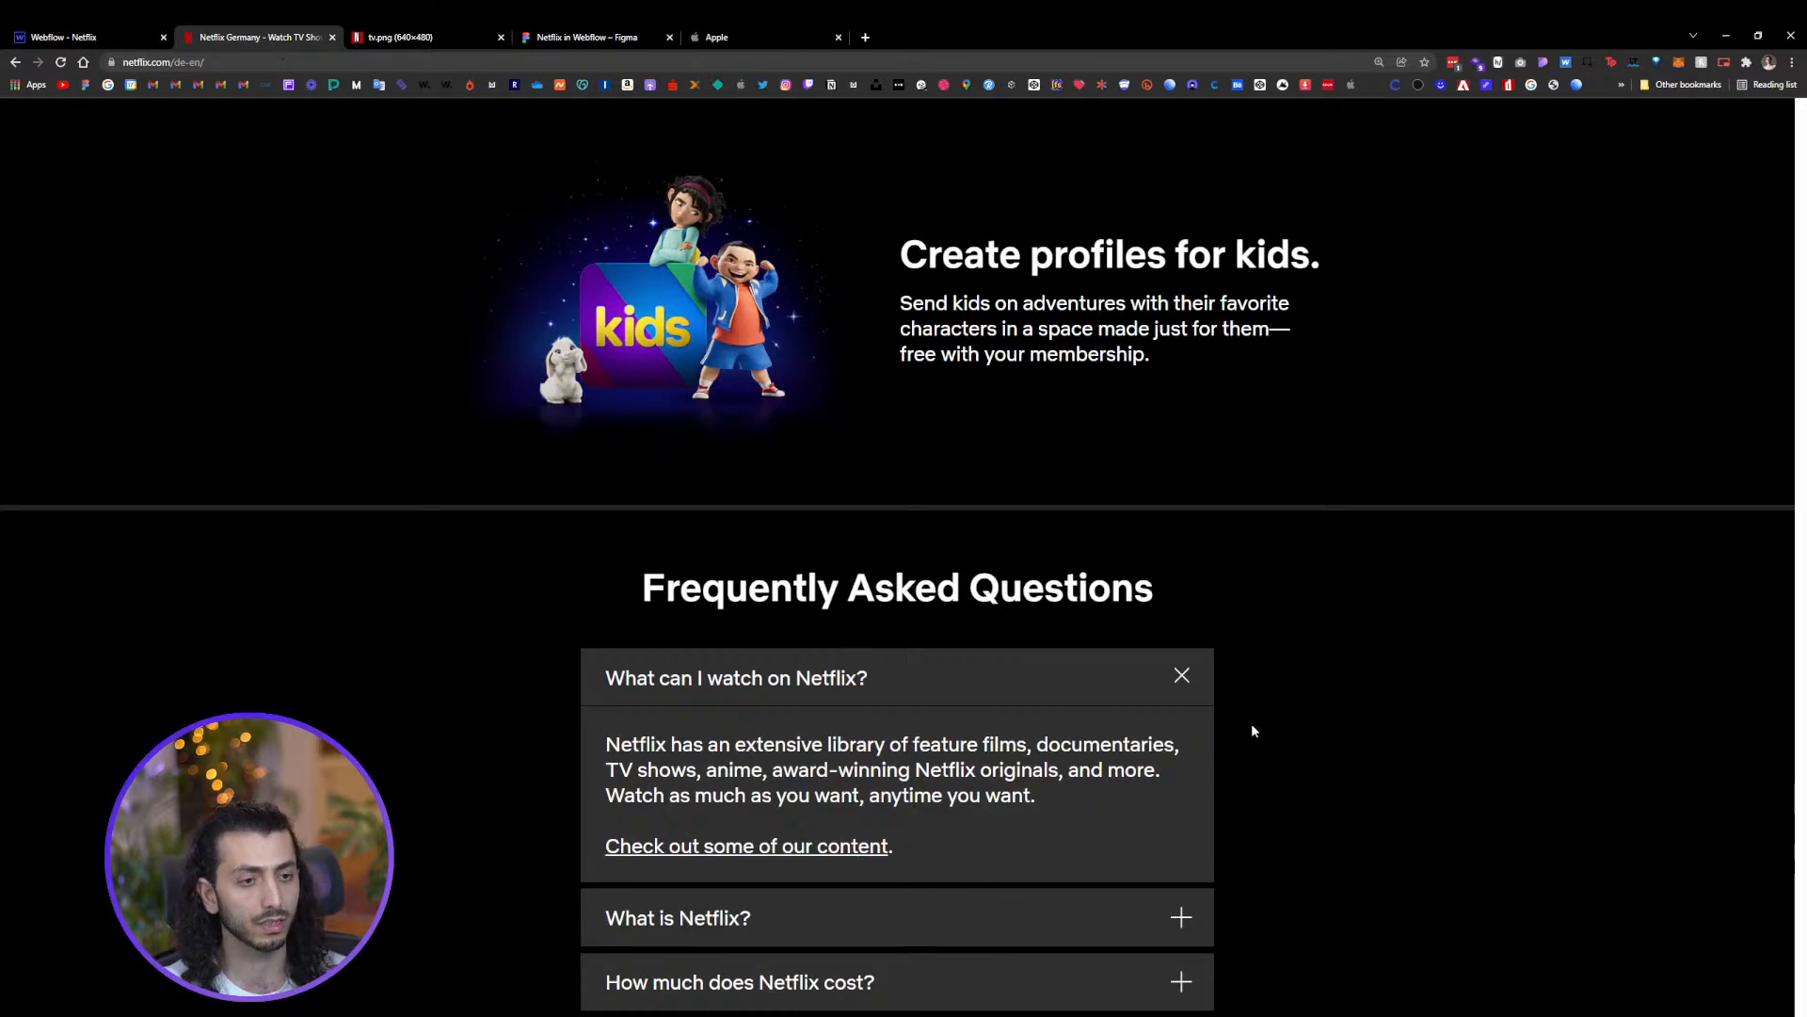
left_click(1021, 701)
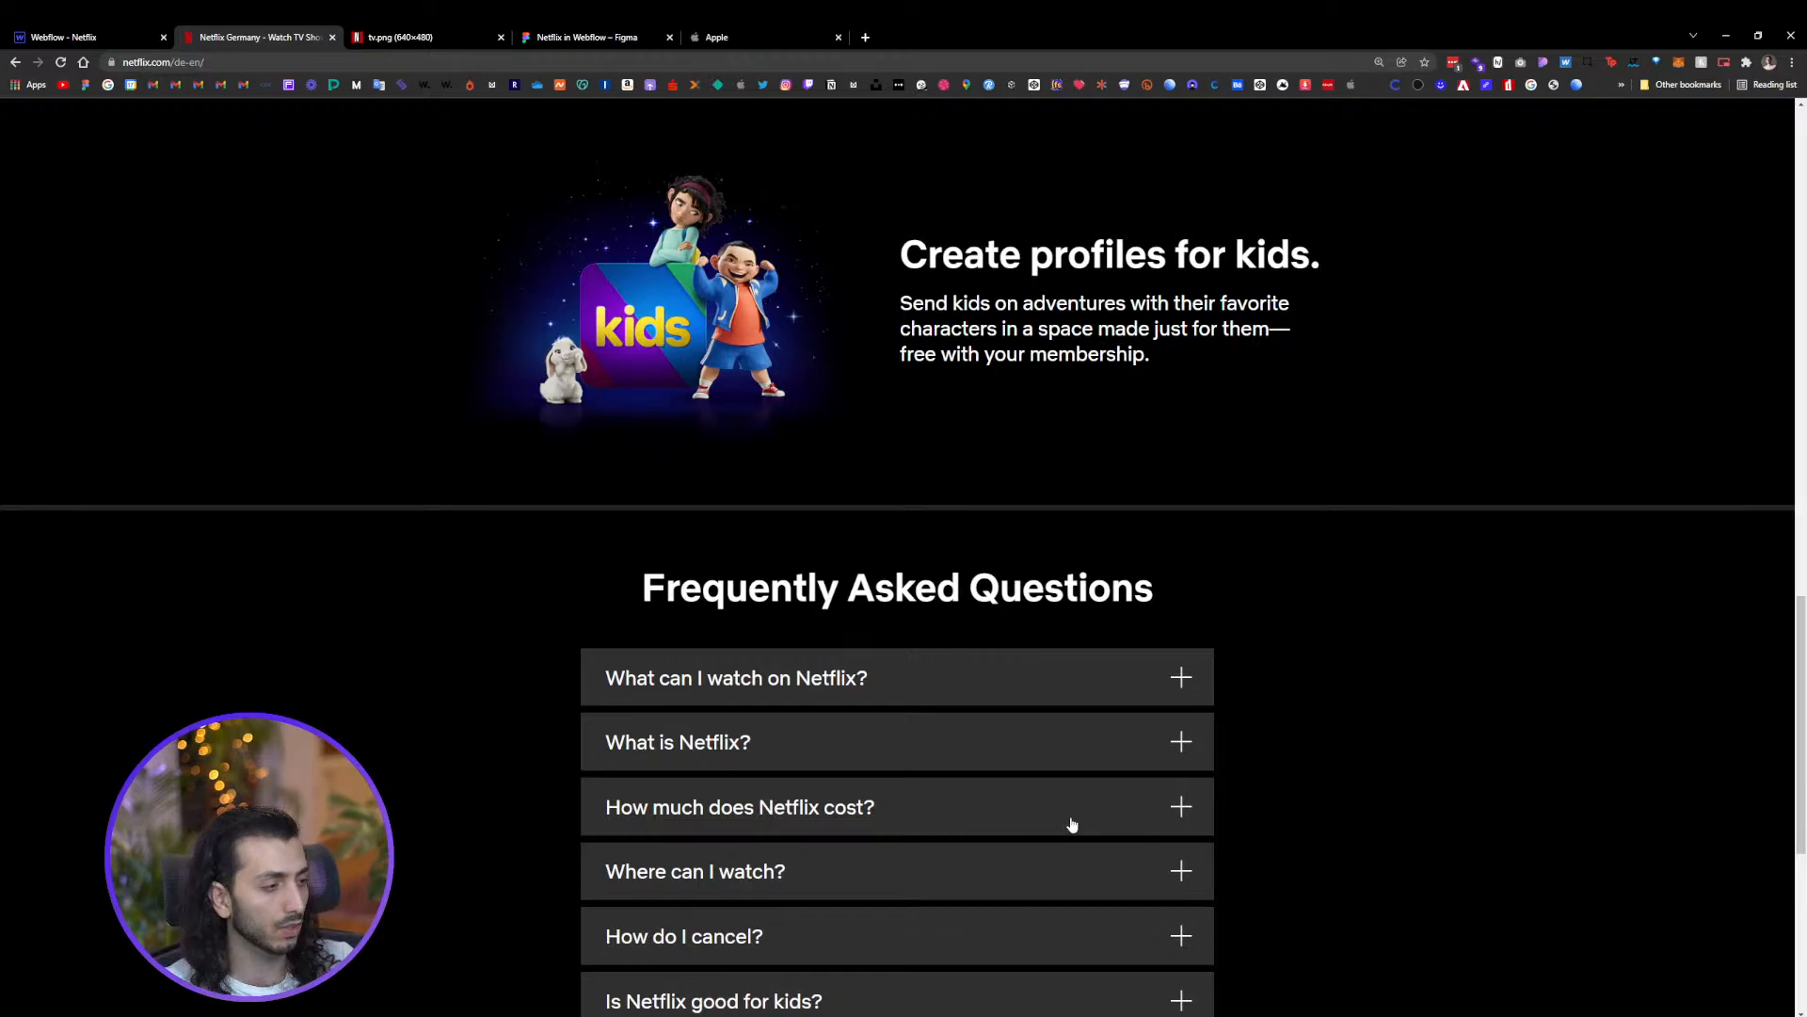
scroll(1004, 791, "down", 4)
scroll(838, 577, "up", 3)
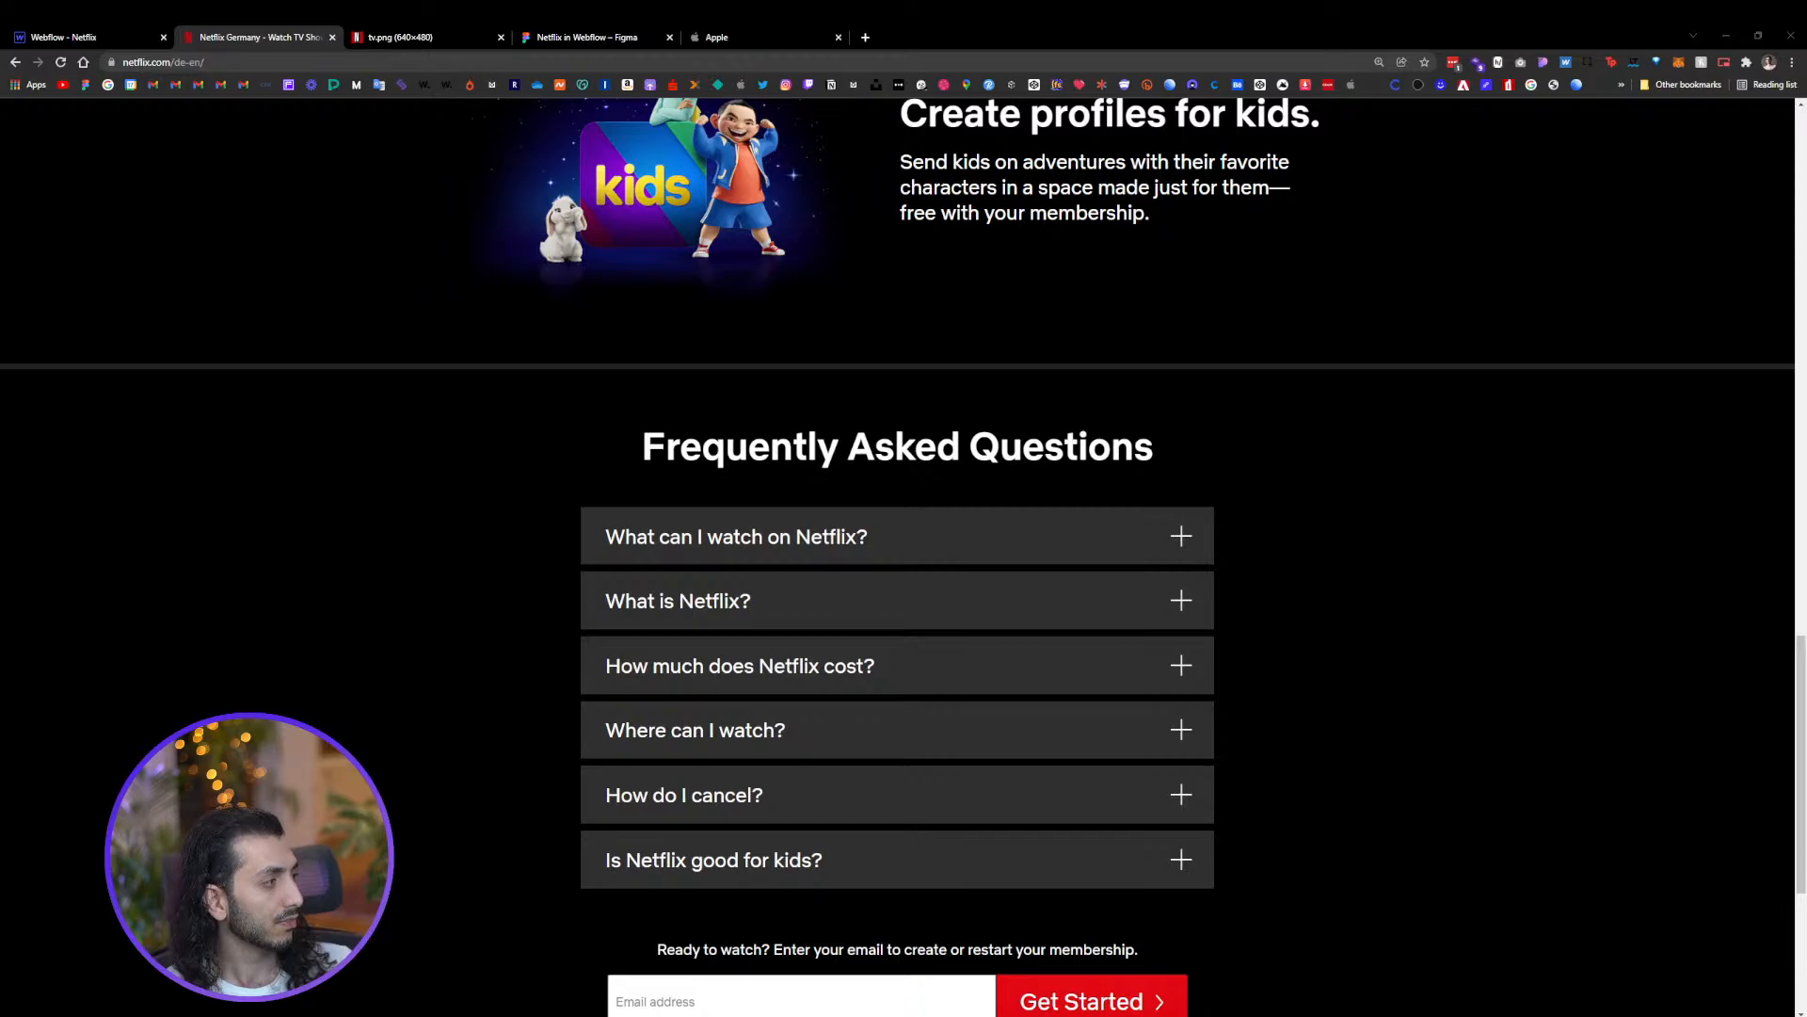
left_click(851, 559)
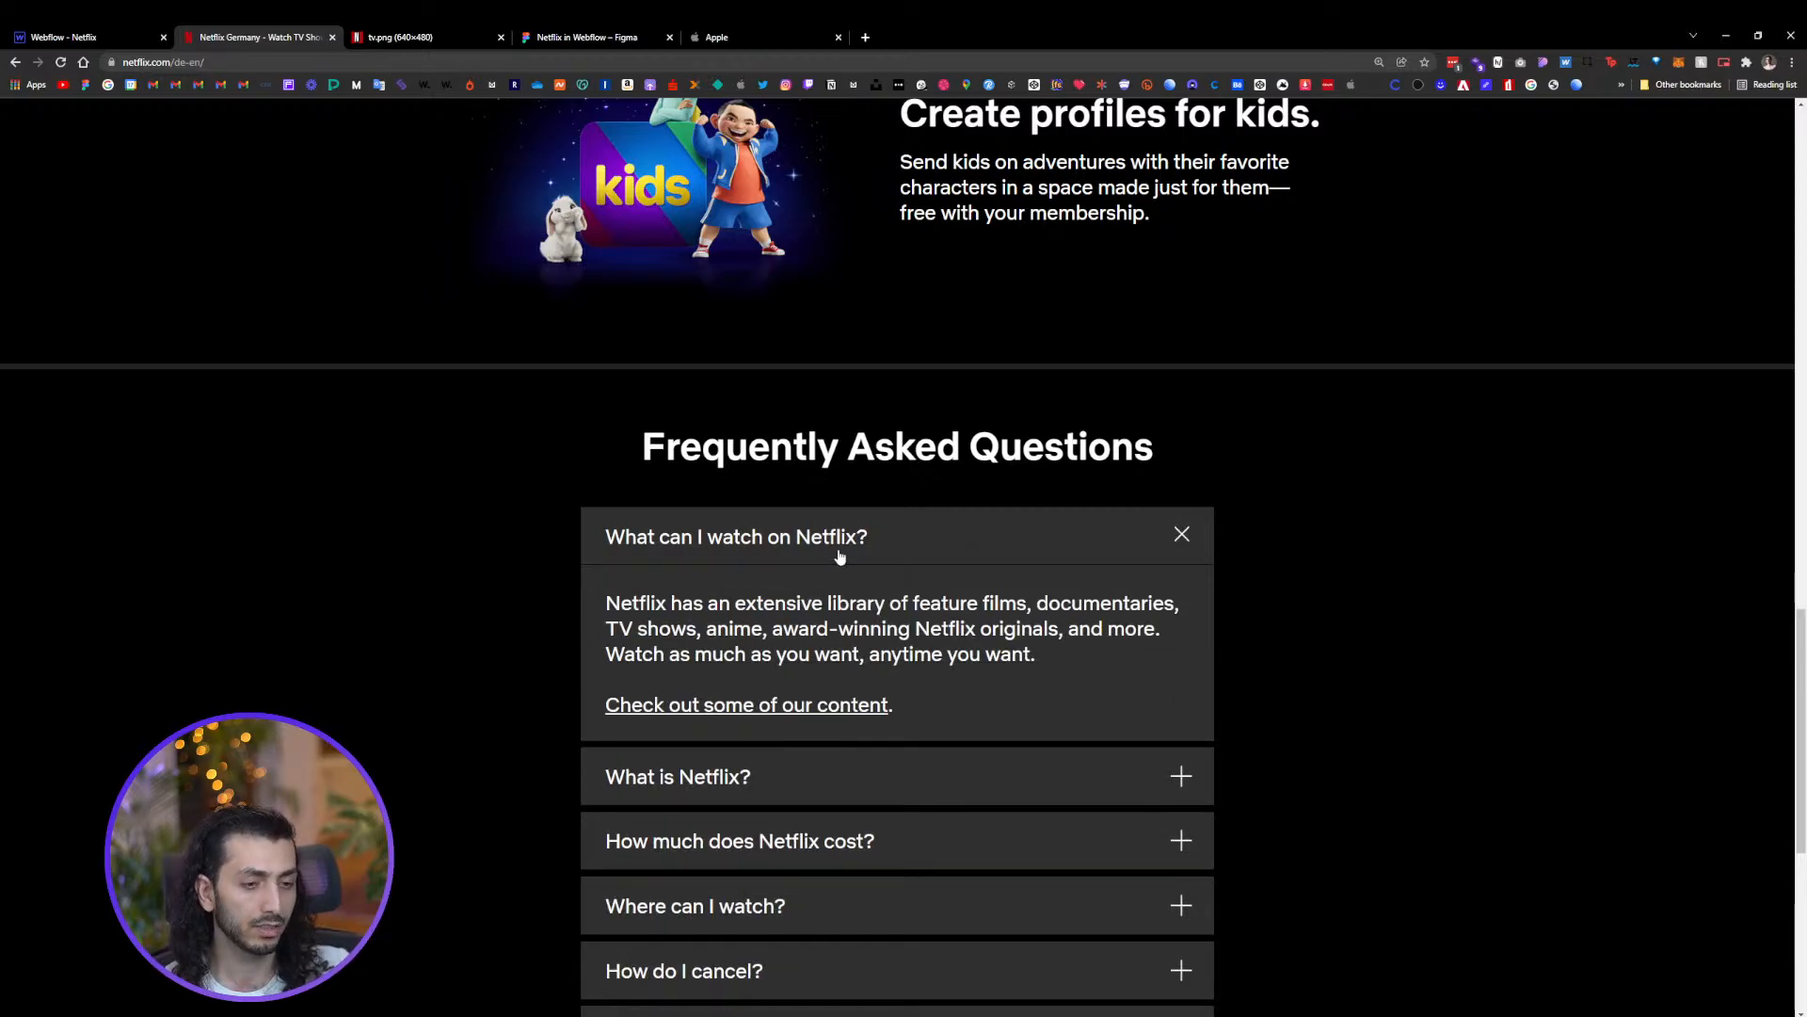
left_click(819, 607)
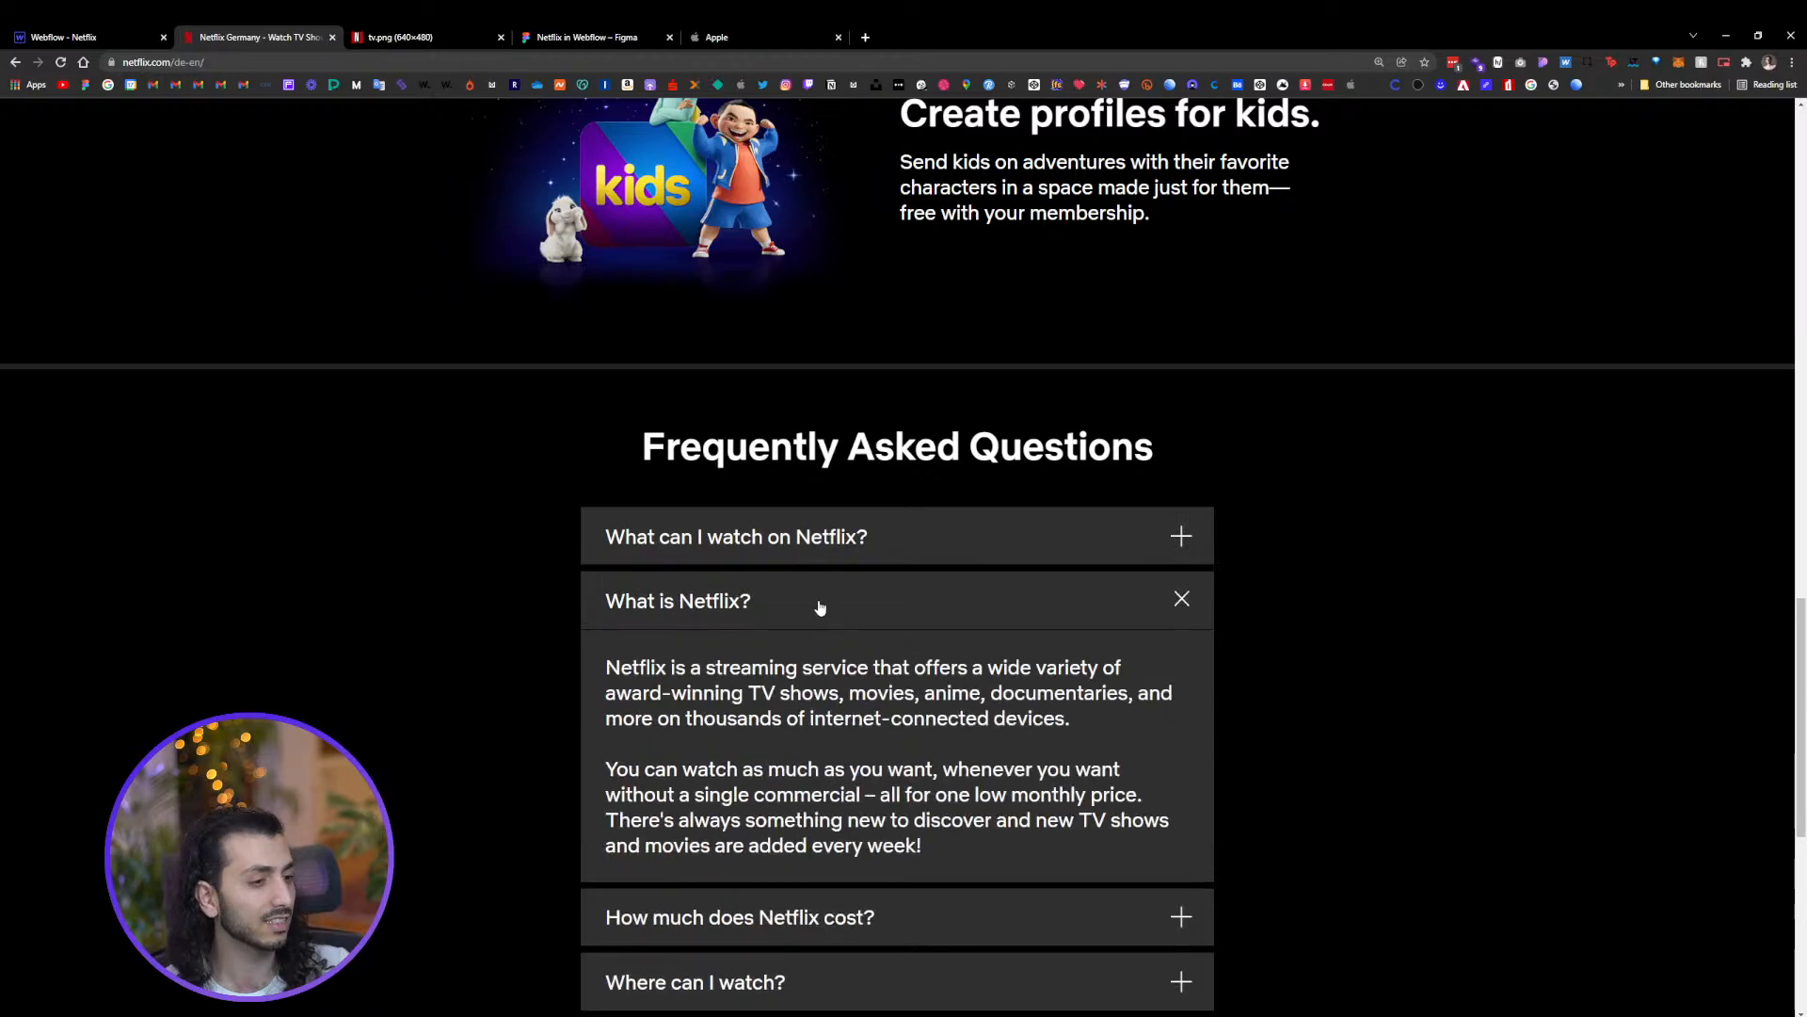
left_click(787, 616)
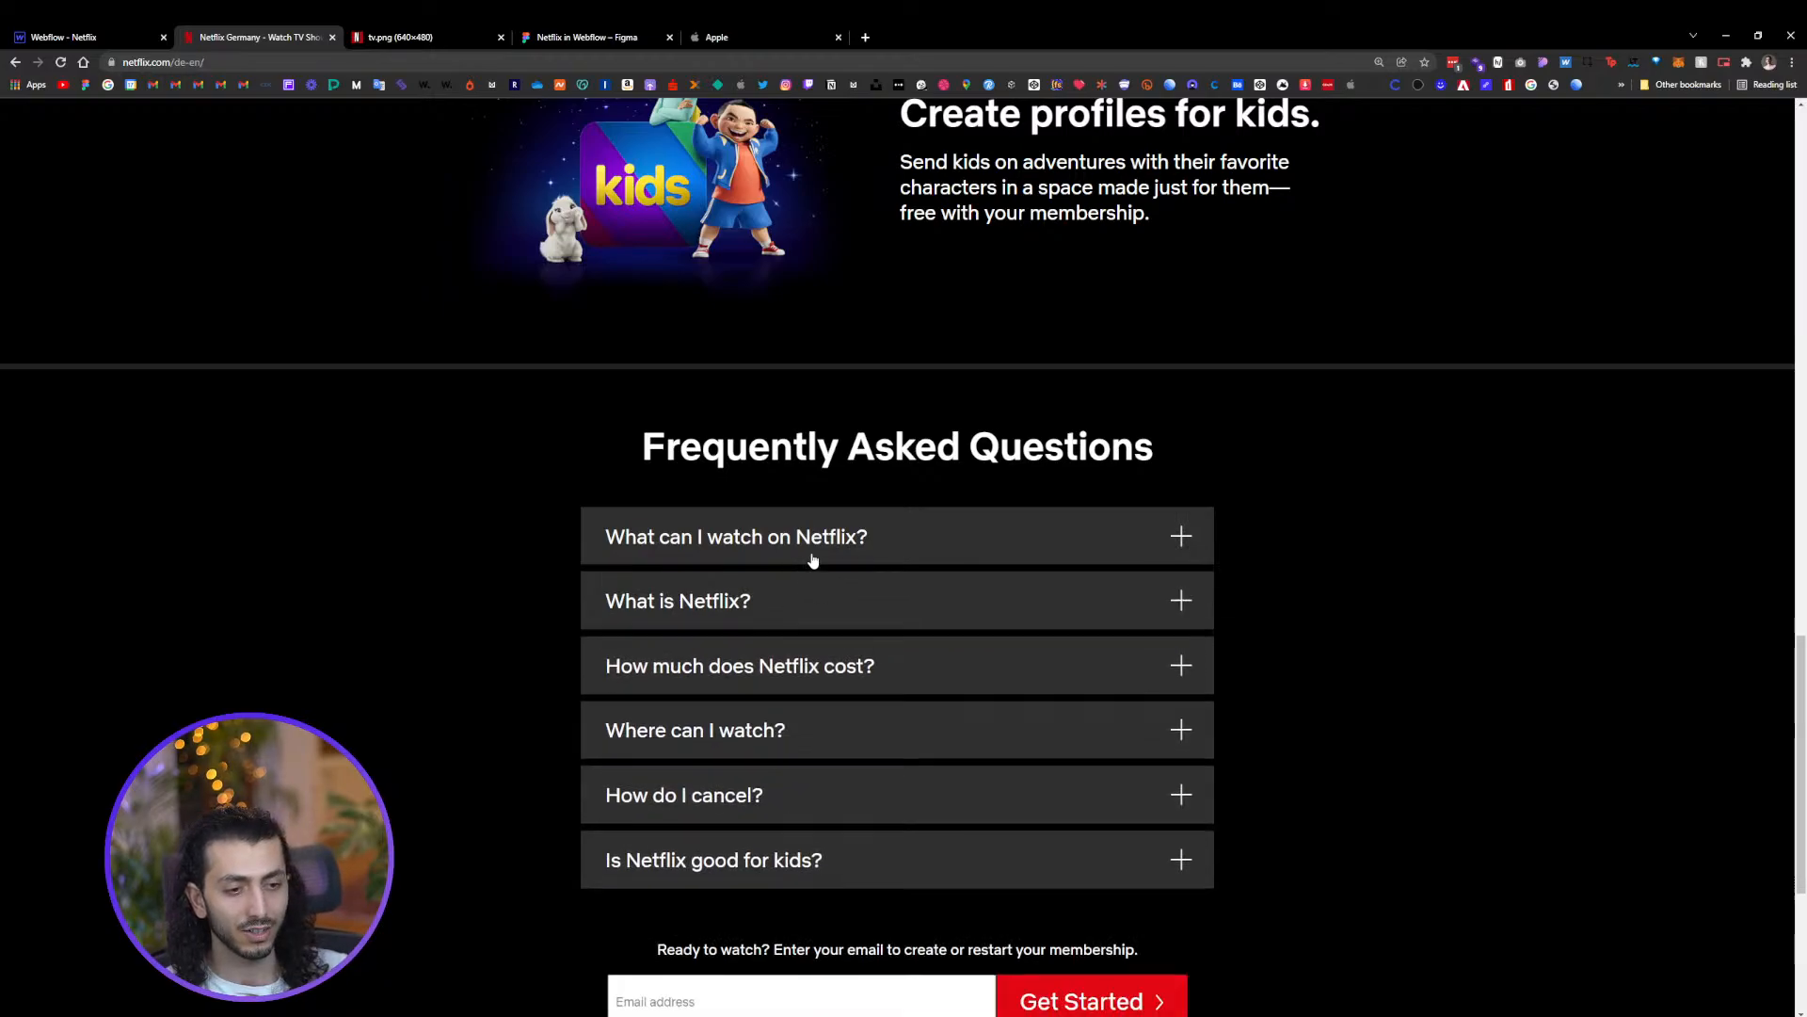
scroll(818, 527, "down", 3)
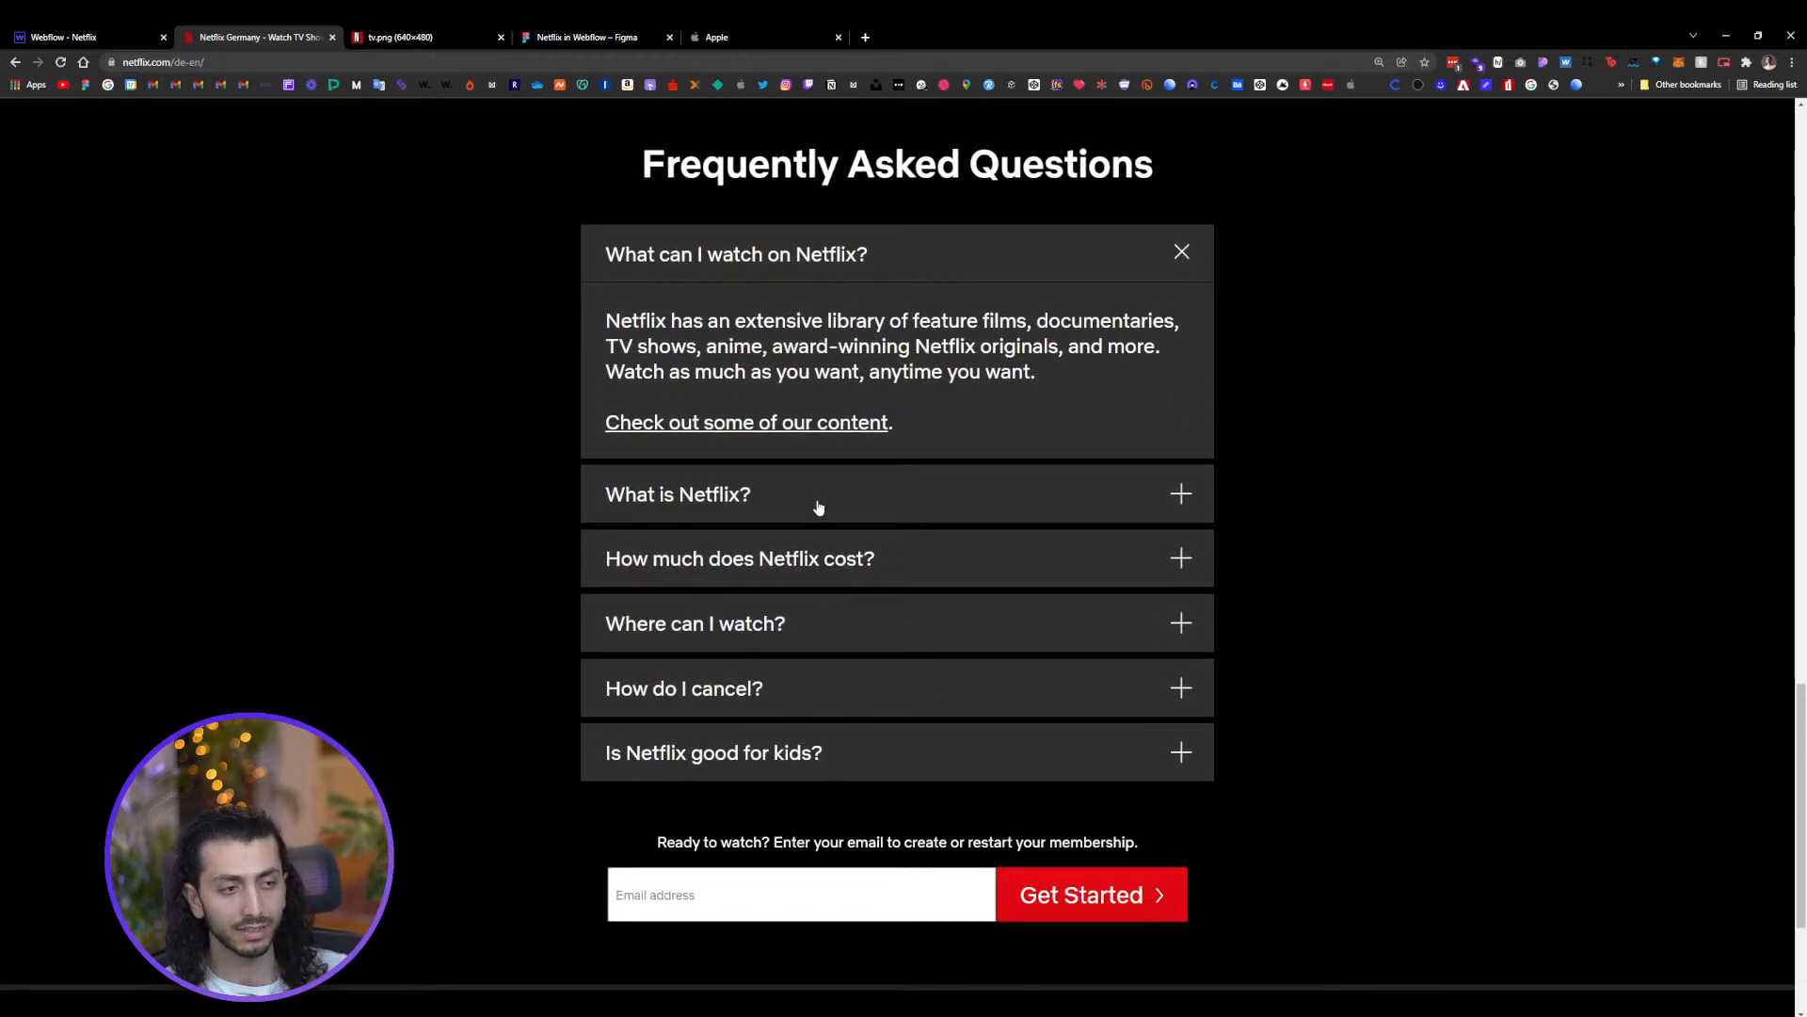
left_click(818, 507)
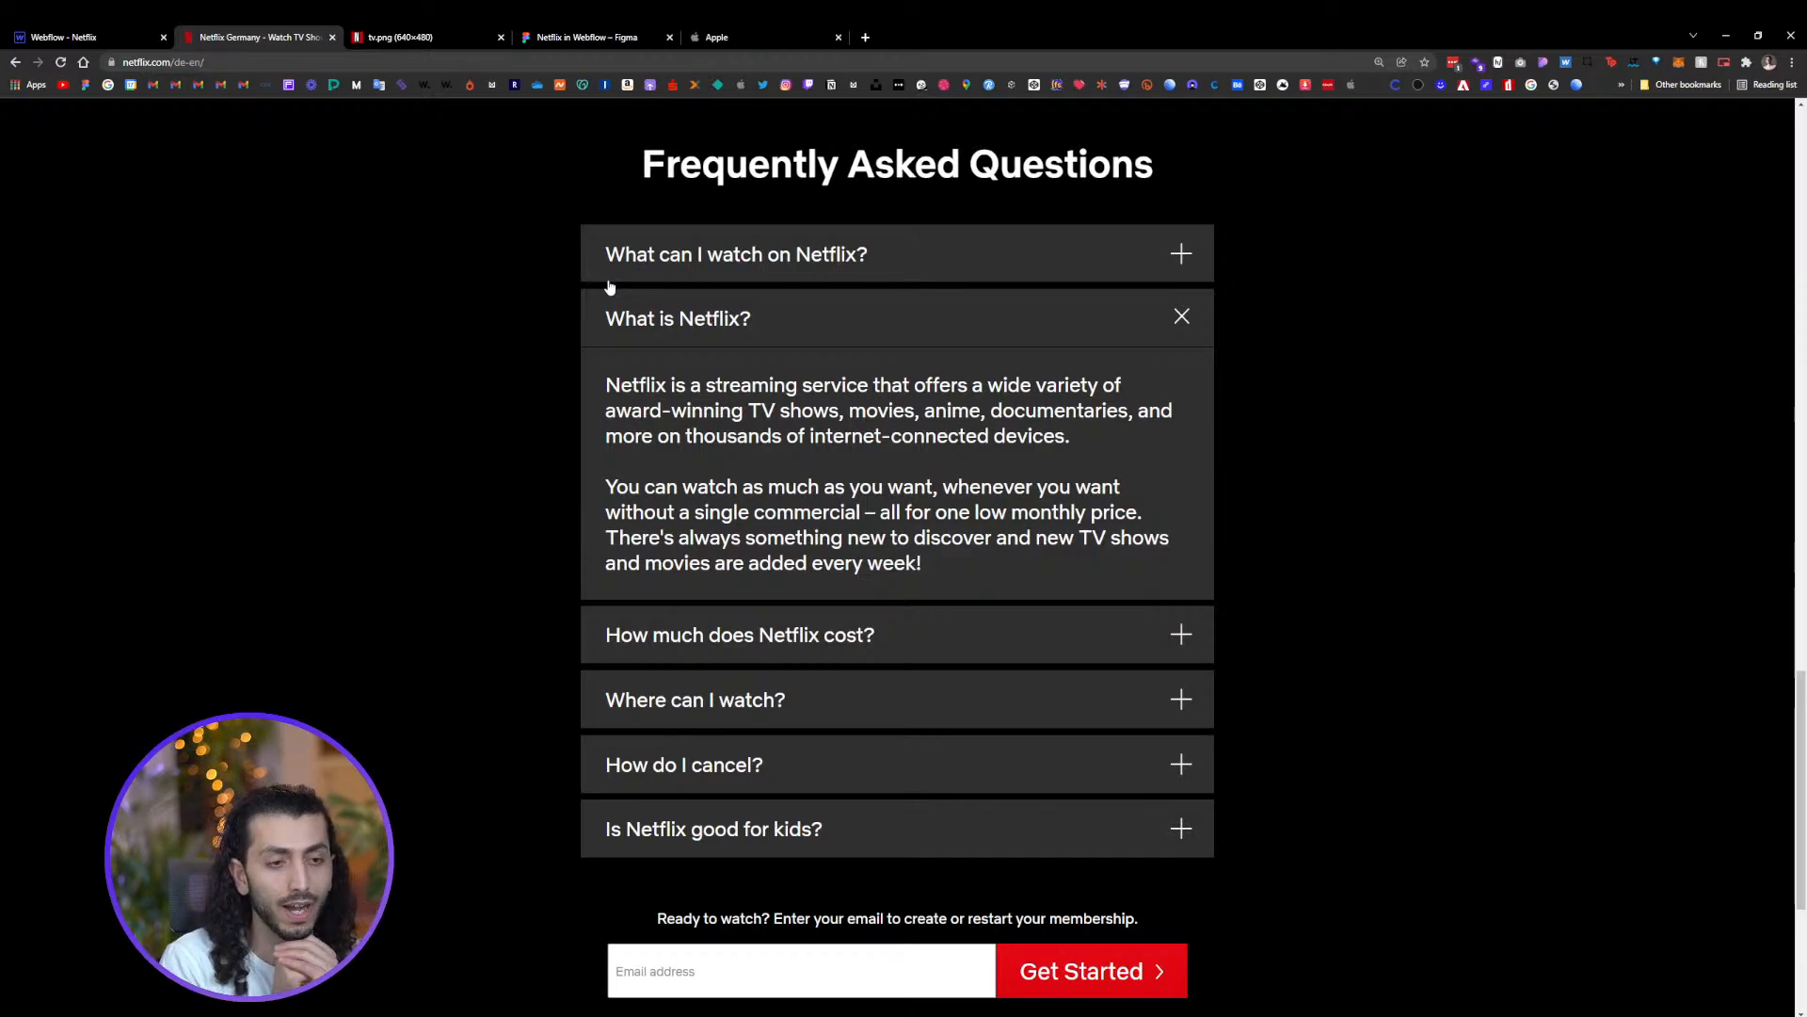
Browse the Add panel's Components section and read the Dropdown element's description
left_click(66, 38)
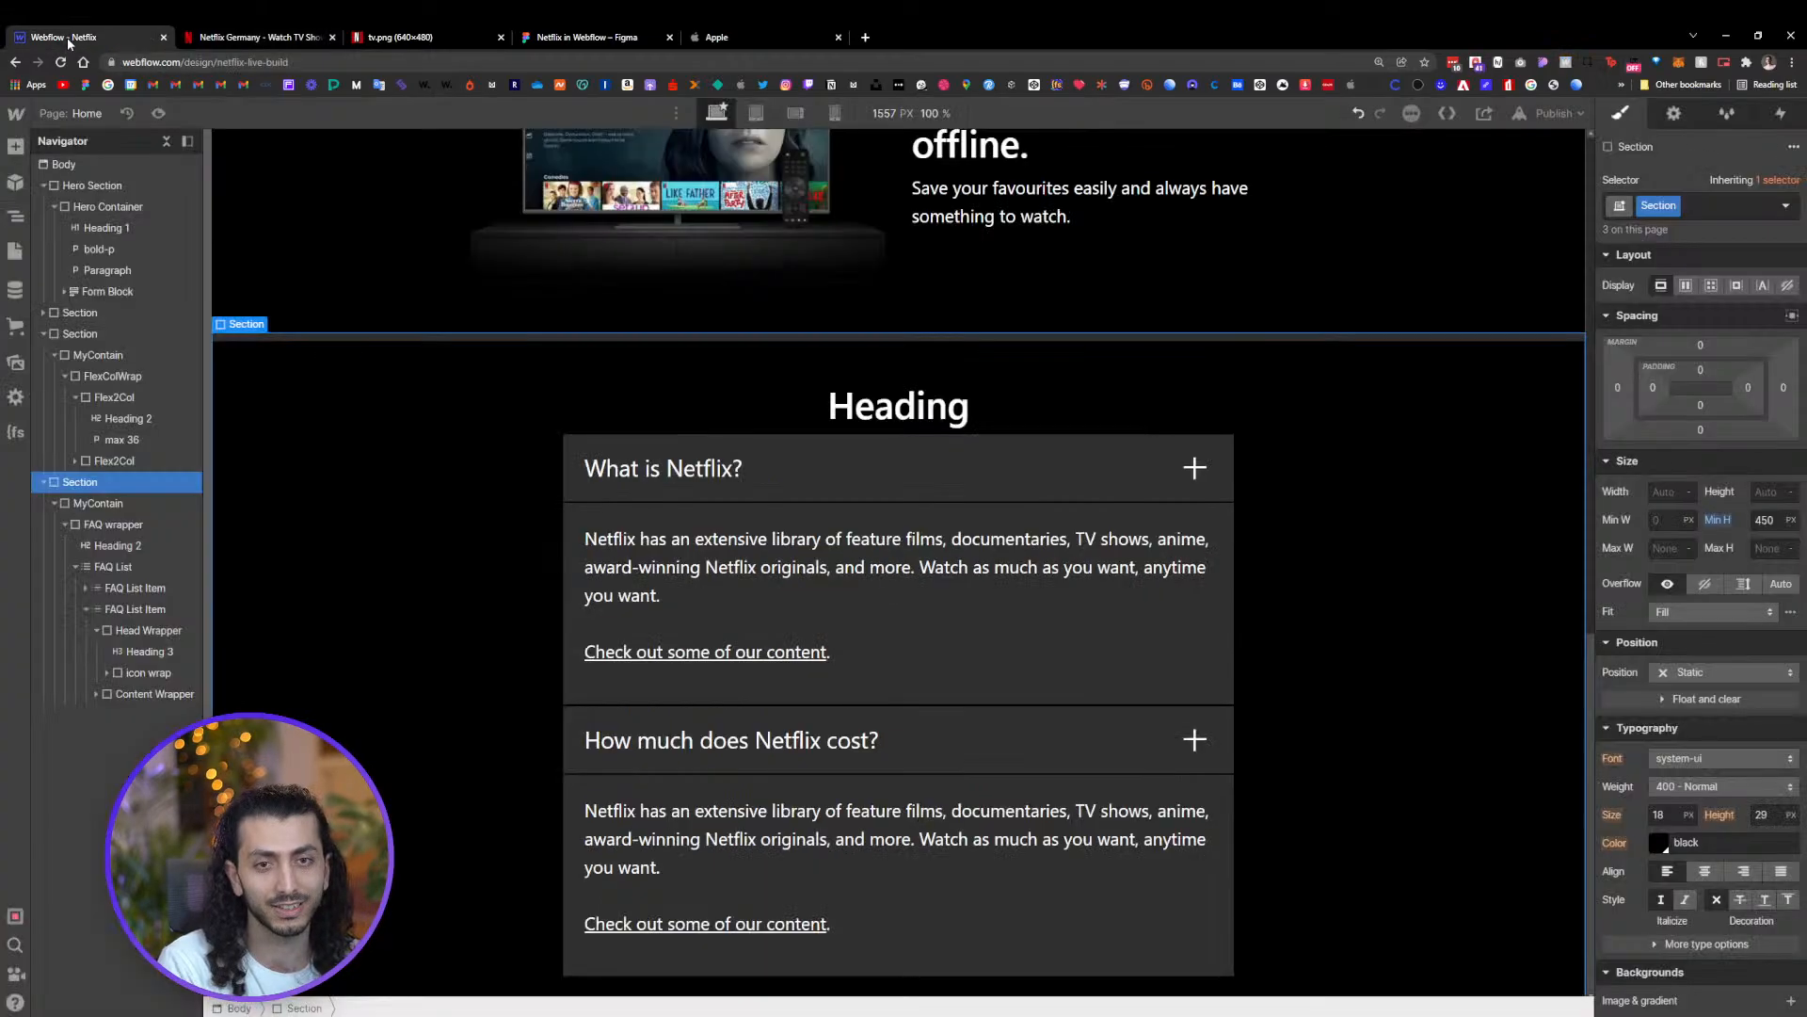
left_click(16, 182)
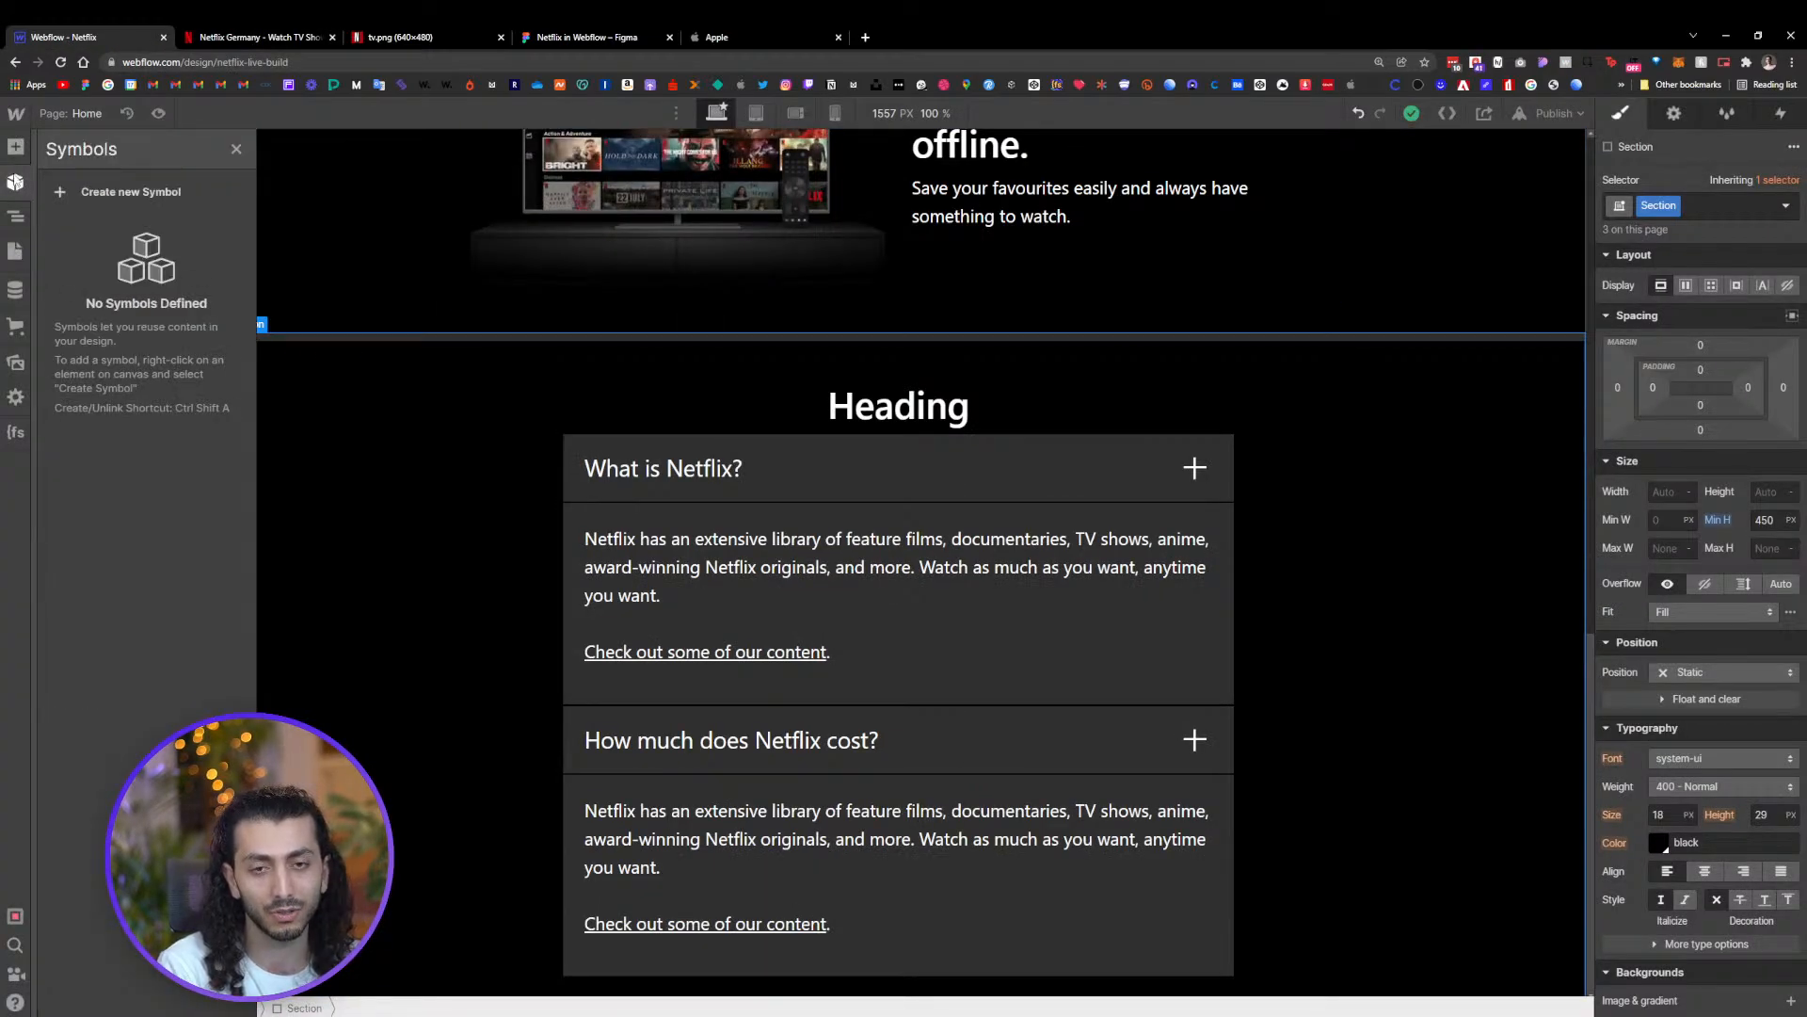
left_click(15, 147)
scroll(139, 512, "down", 10)
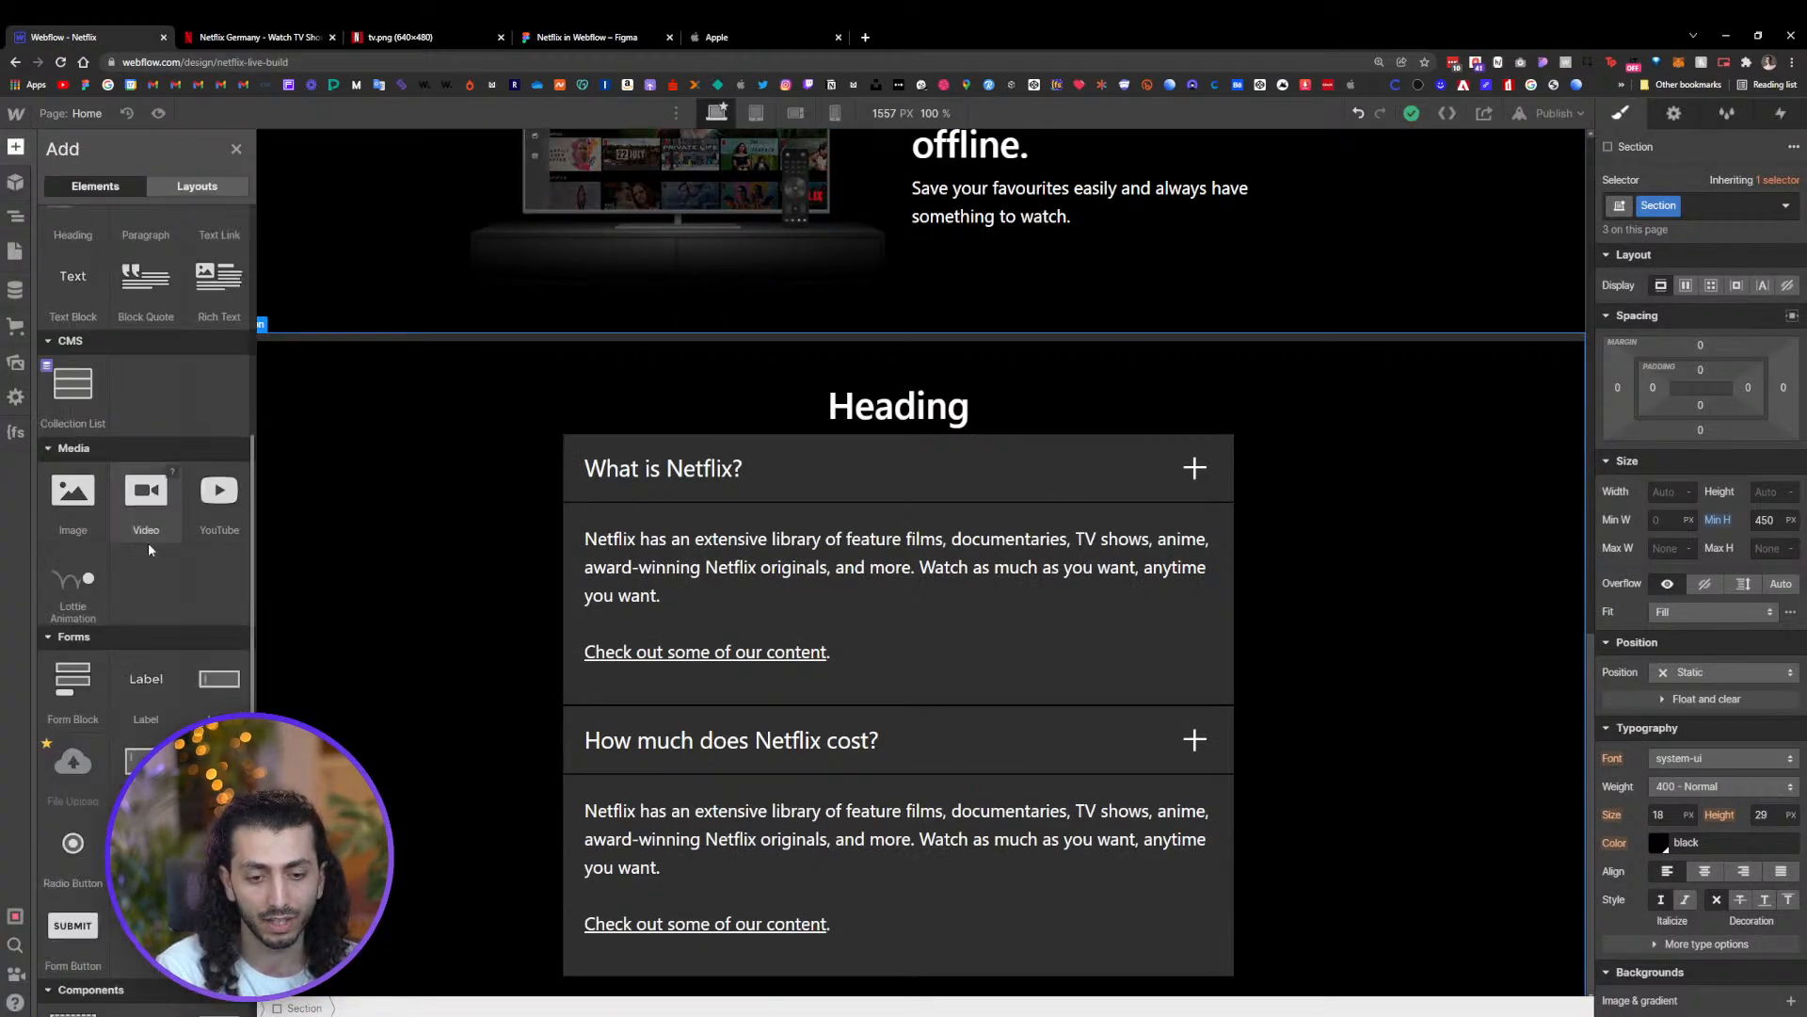
scroll(149, 544, "down", 3)
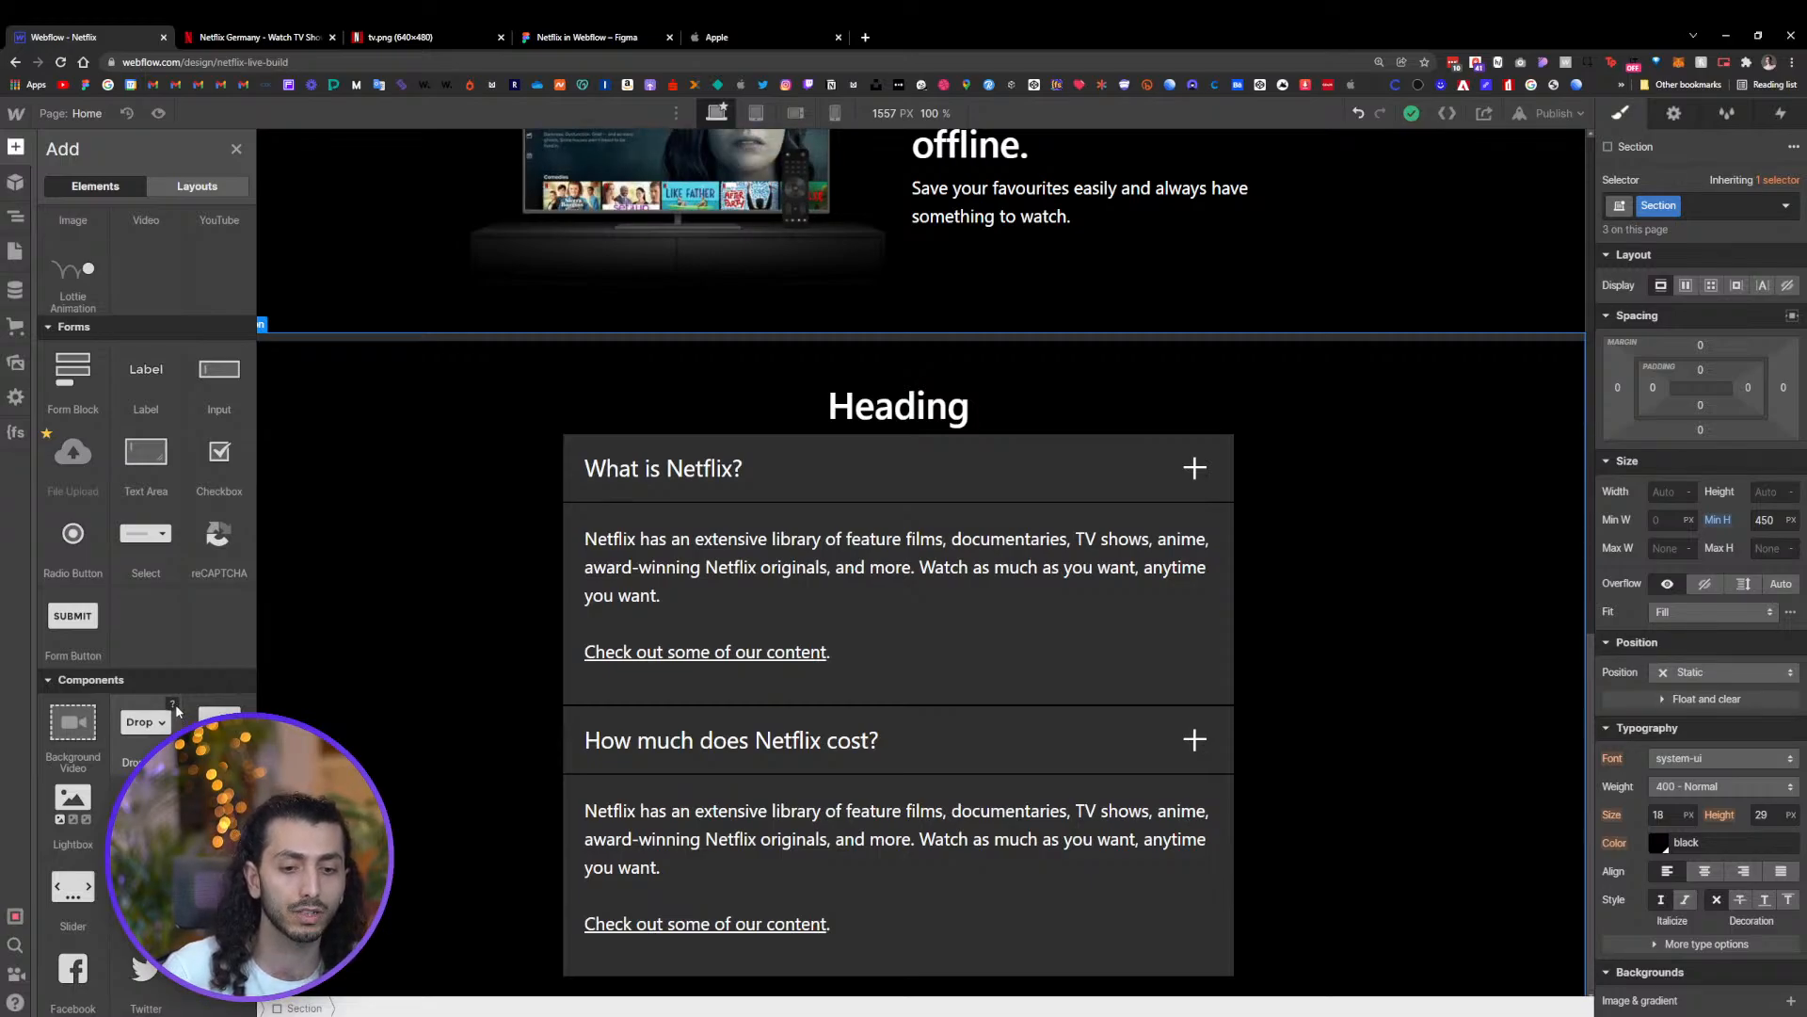
left_click(174, 705)
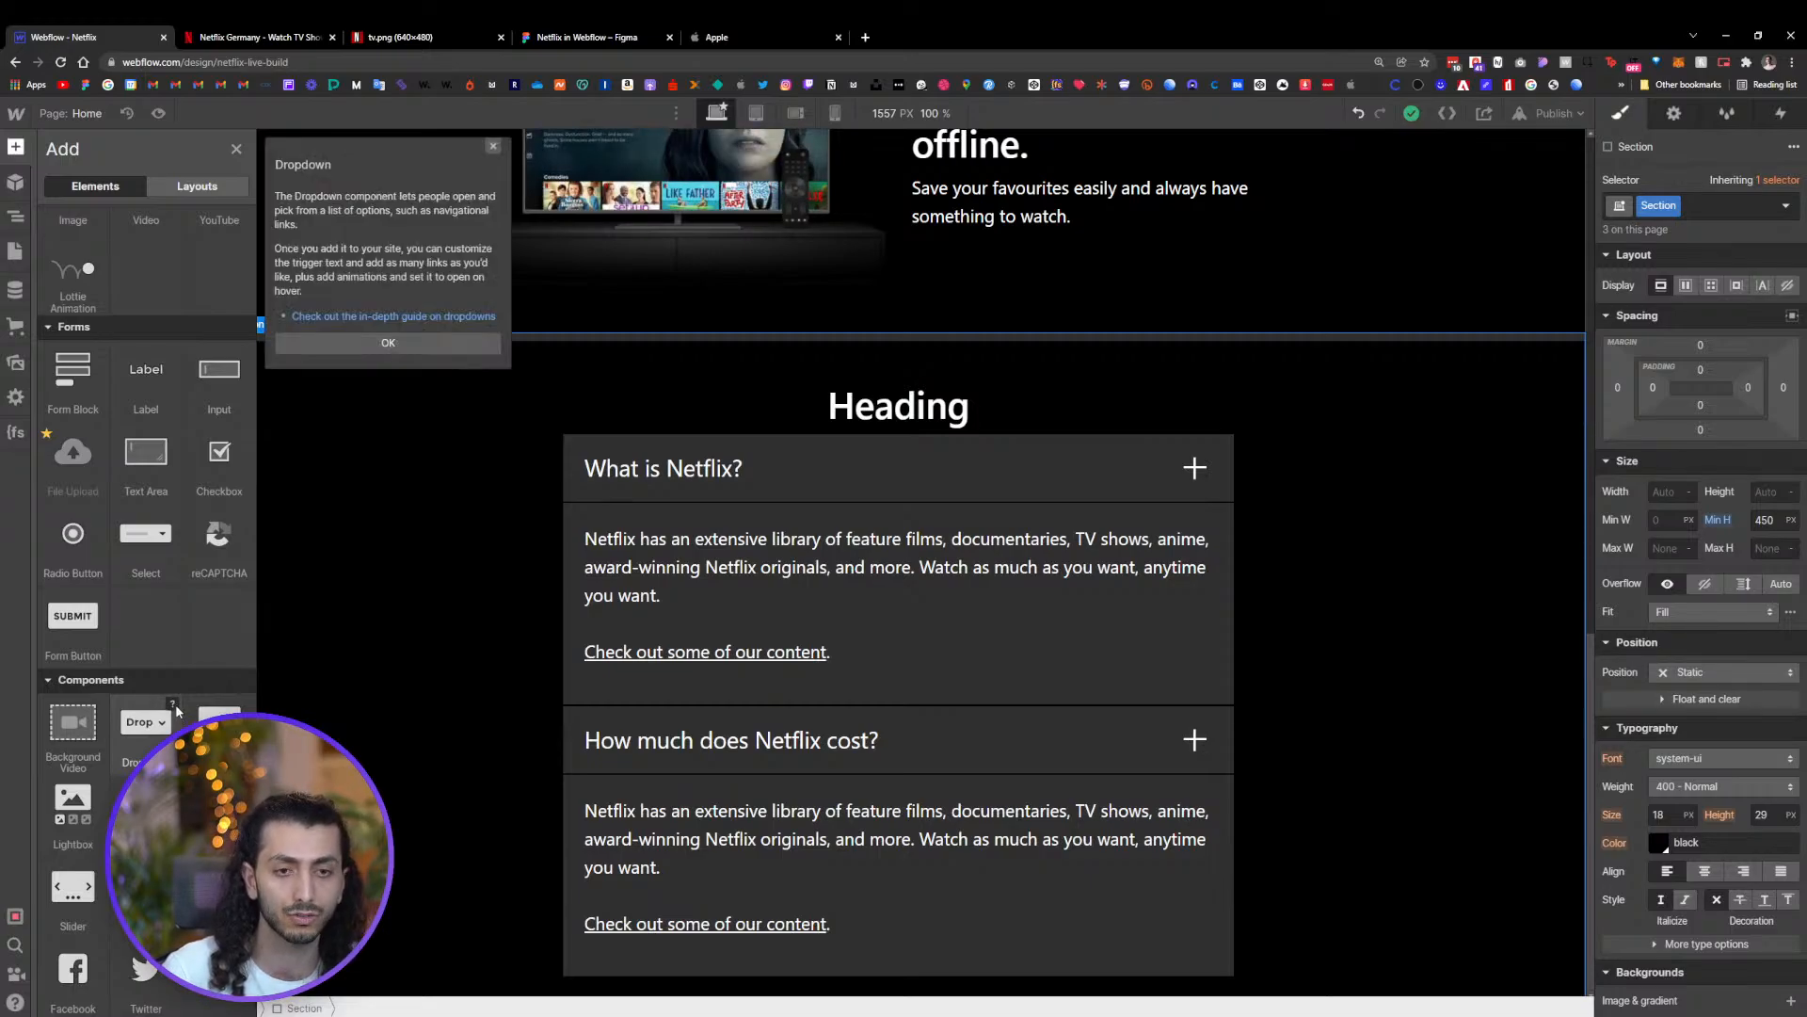
left_click(492, 149)
Open the Netflix reference site's language selector to study how its dropdown behaves
left_click(237, 35)
scroll(1137, 292, "up", 20)
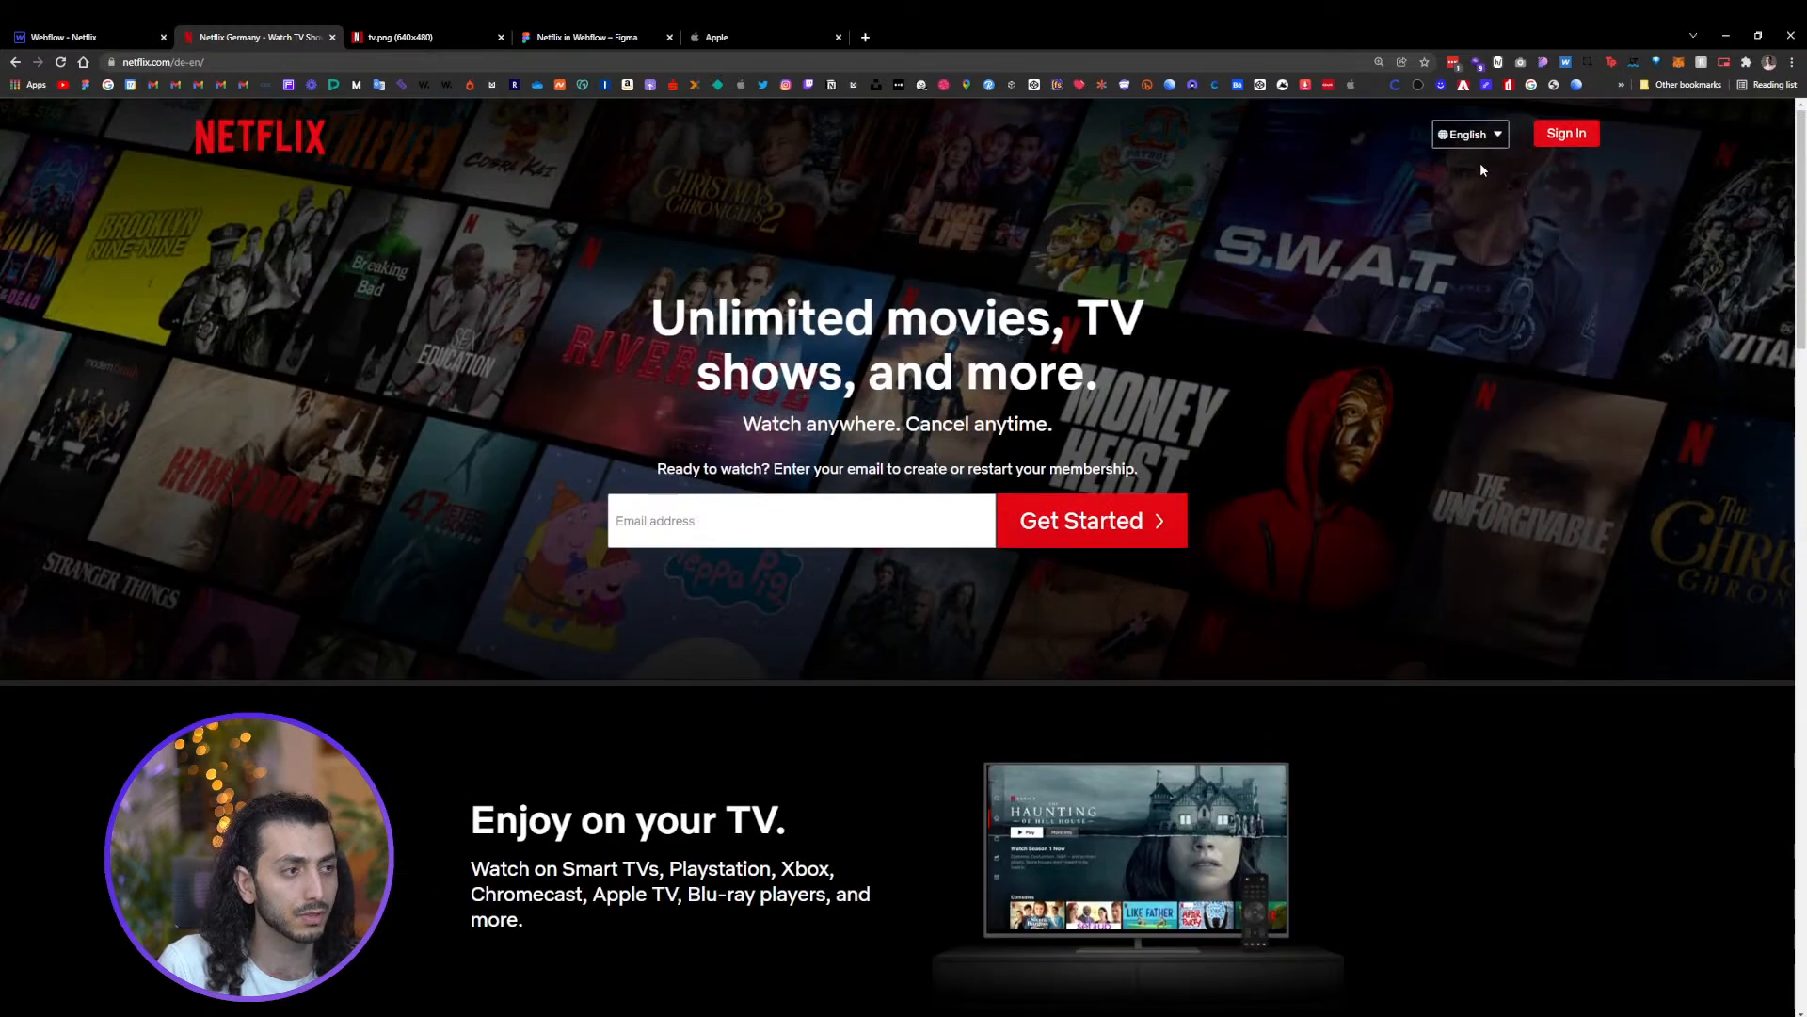
left_click(1497, 134)
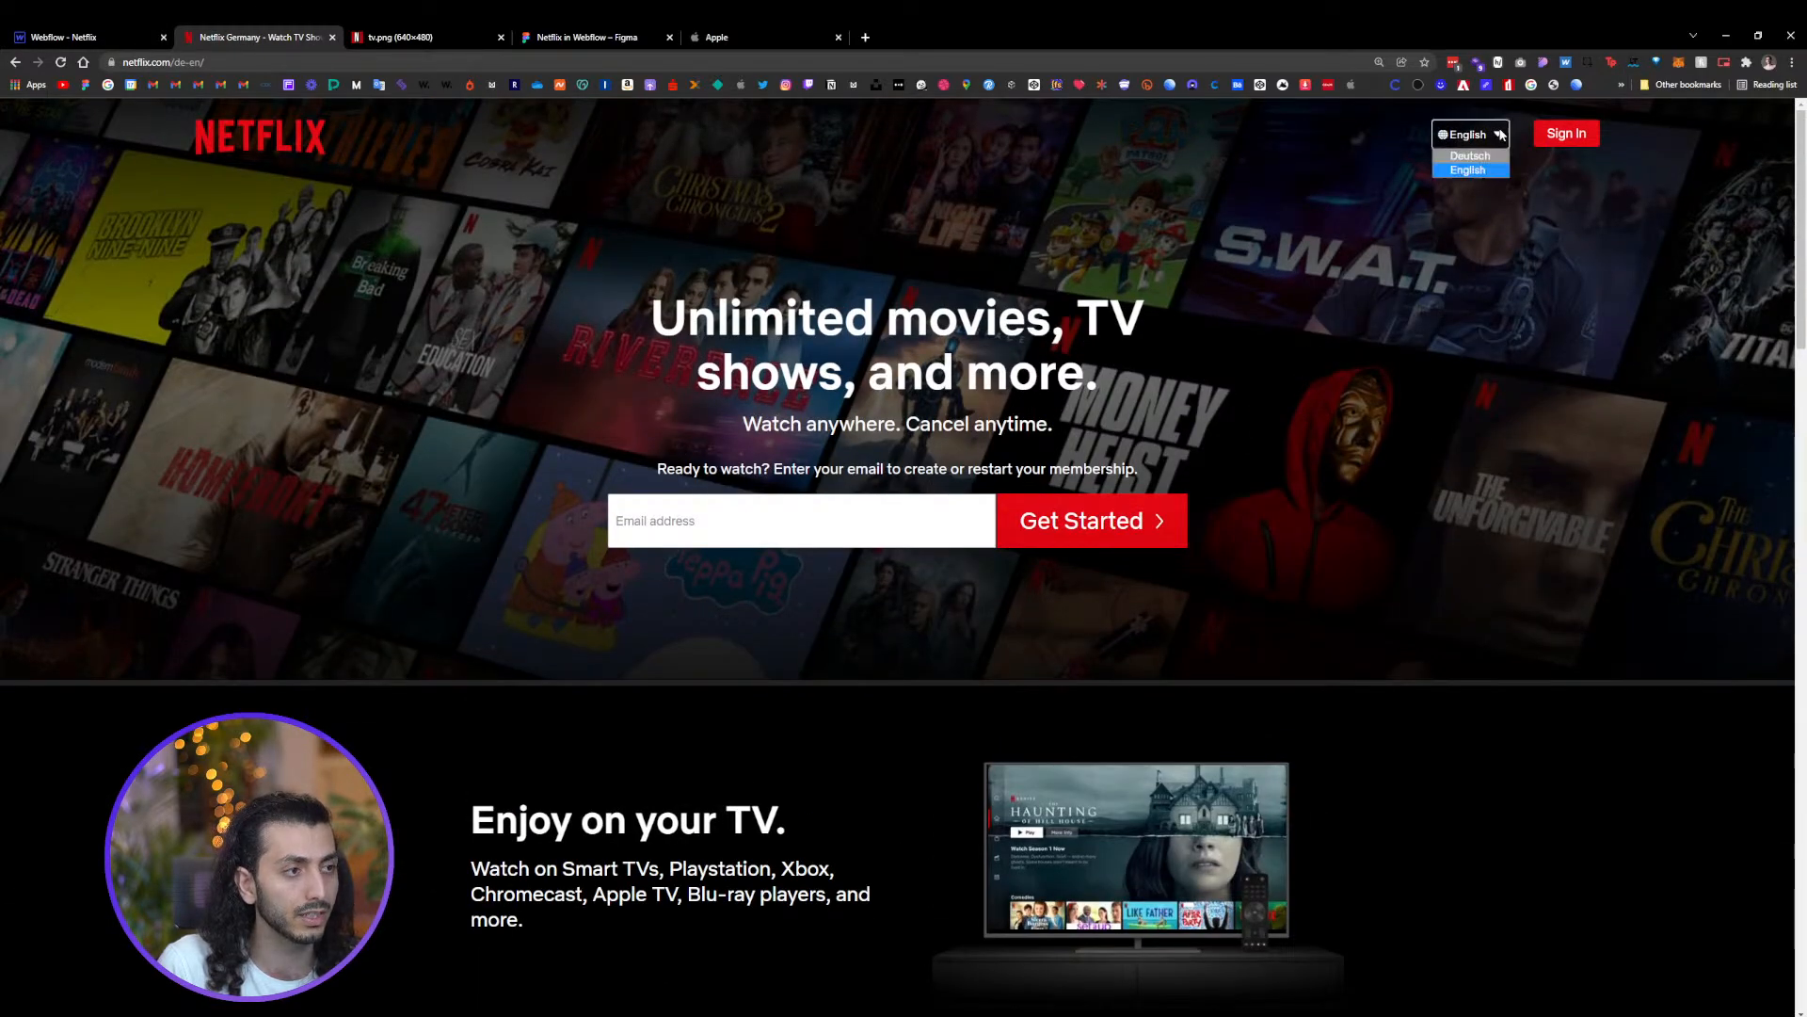
left_click(1489, 140)
left_click(1491, 140)
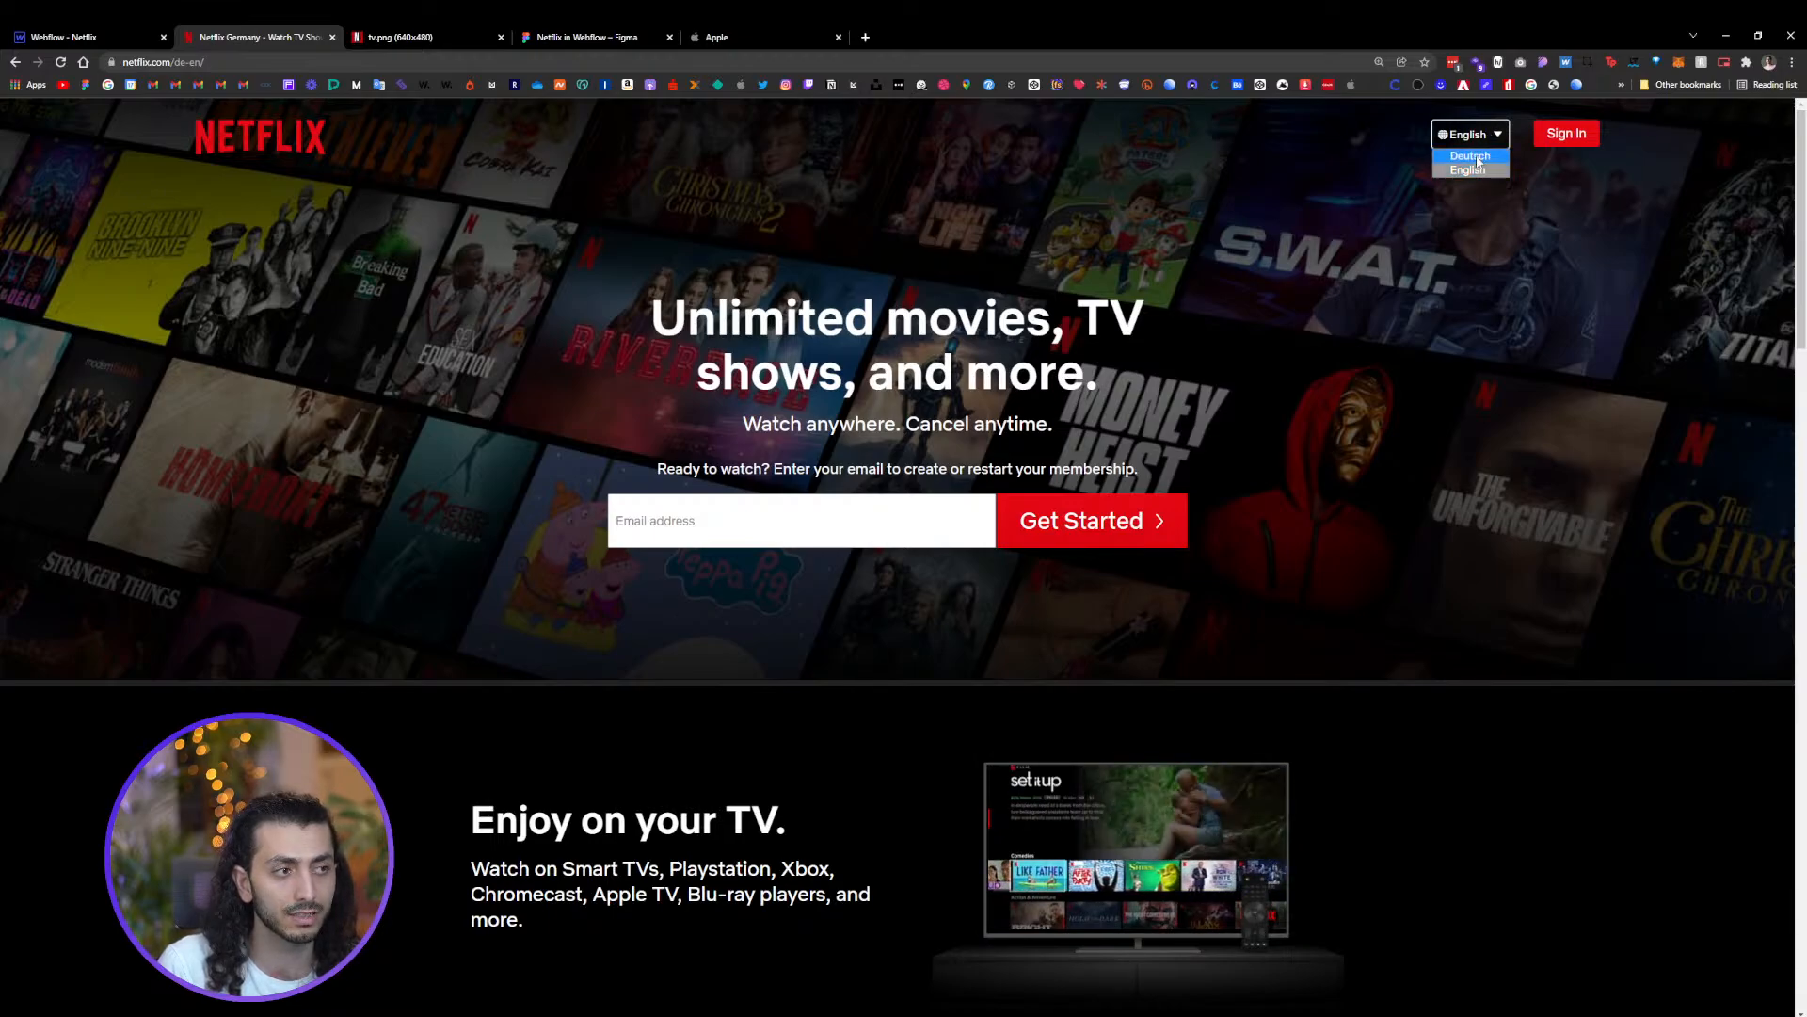
left_click(1476, 158)
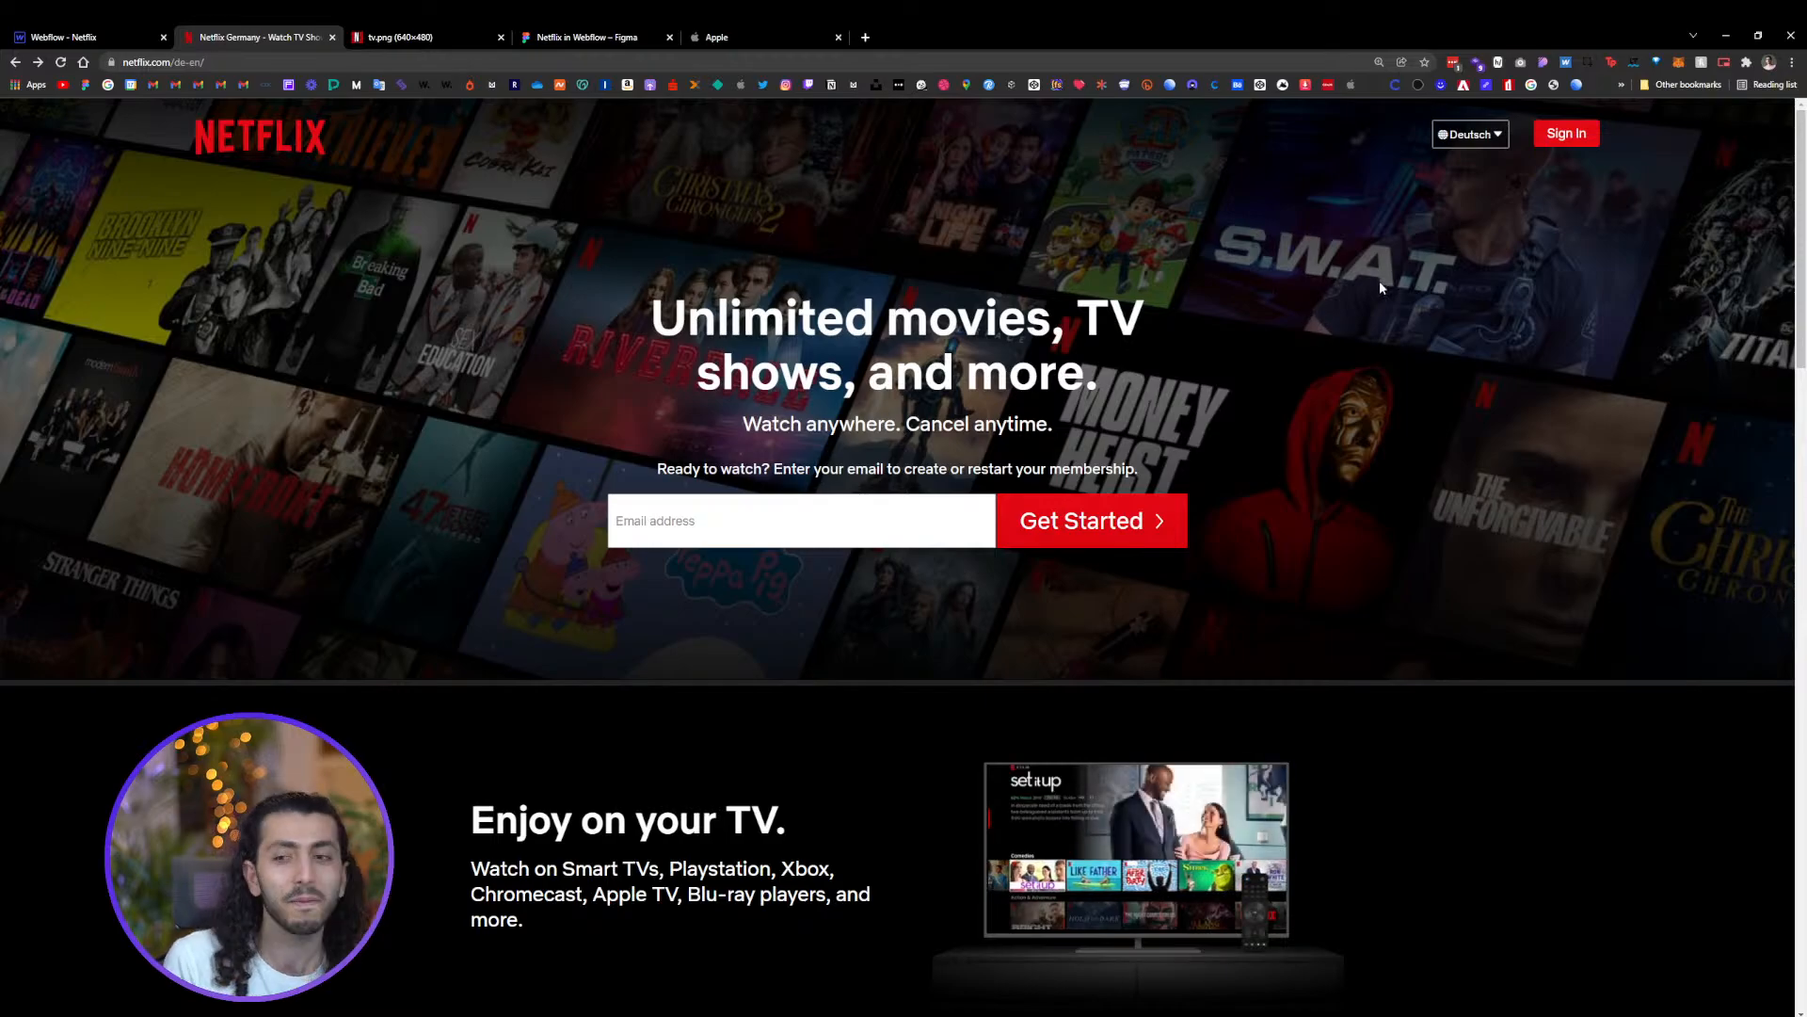
scroll(1218, 403, "down", 2)
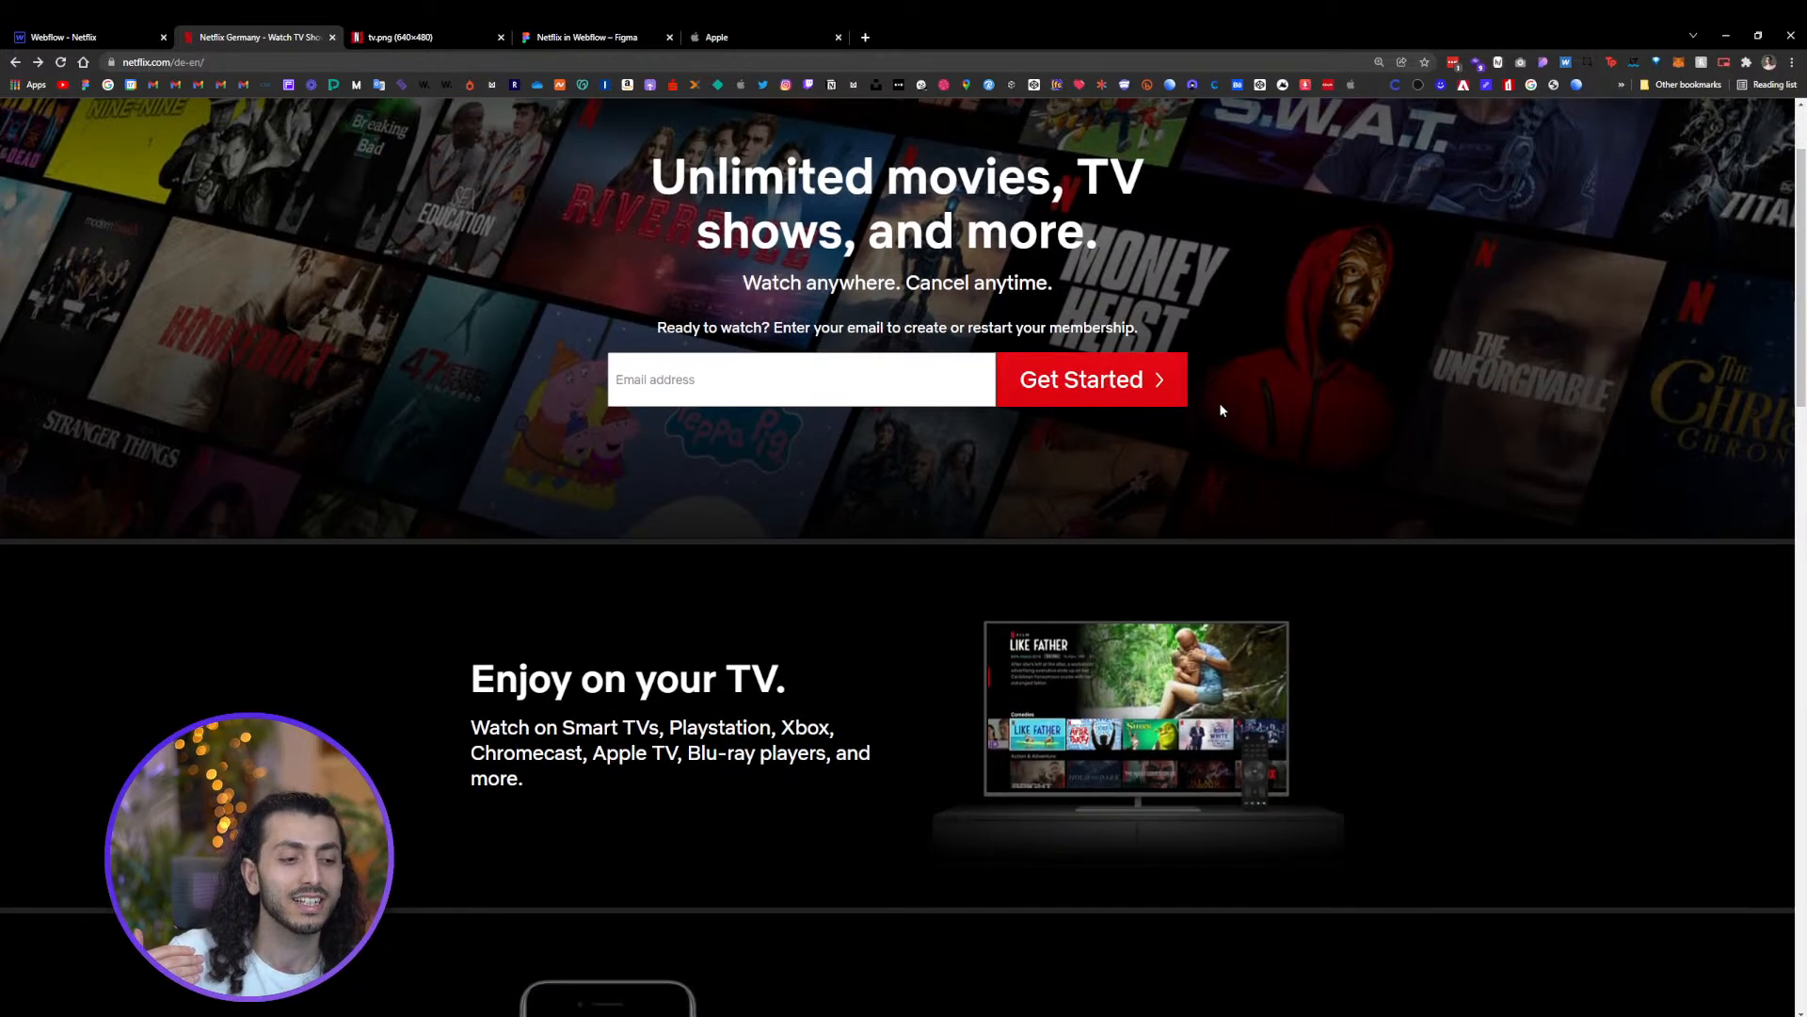
Select the first FAQ item's Content Wrapper and its paragraph to review their structure and styles
left_click(89, 39)
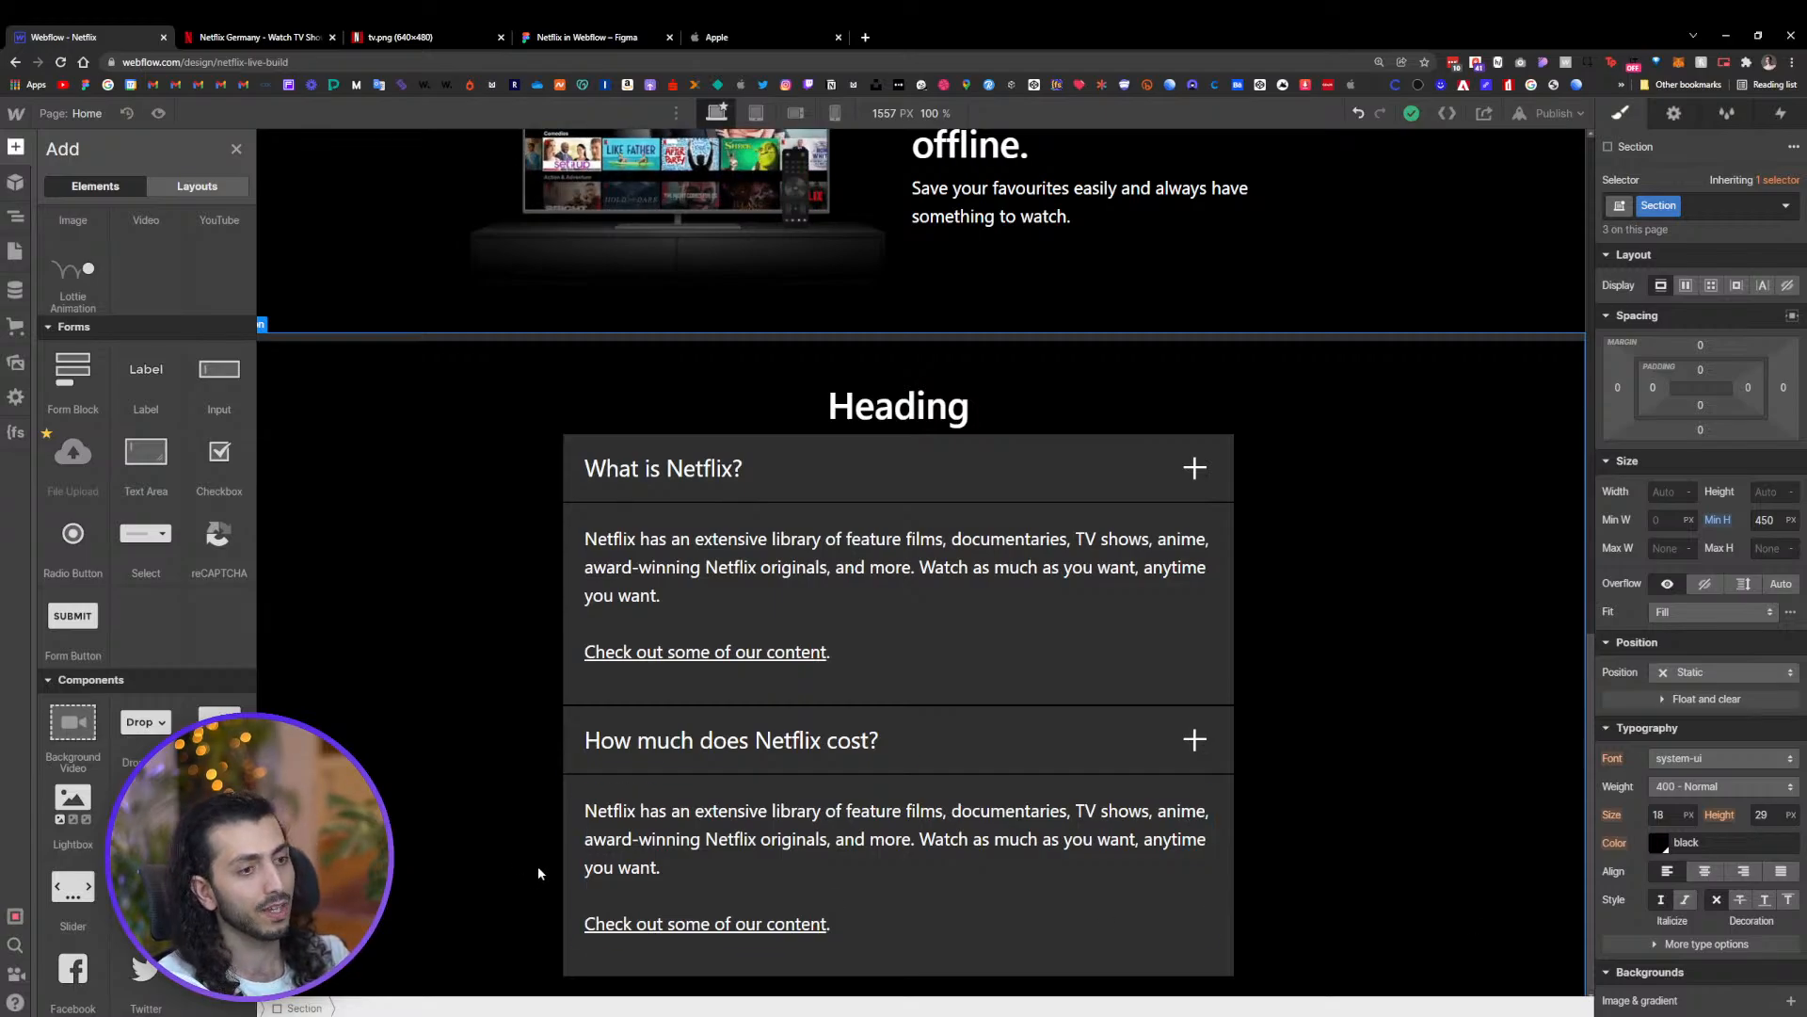
left_click(942, 670)
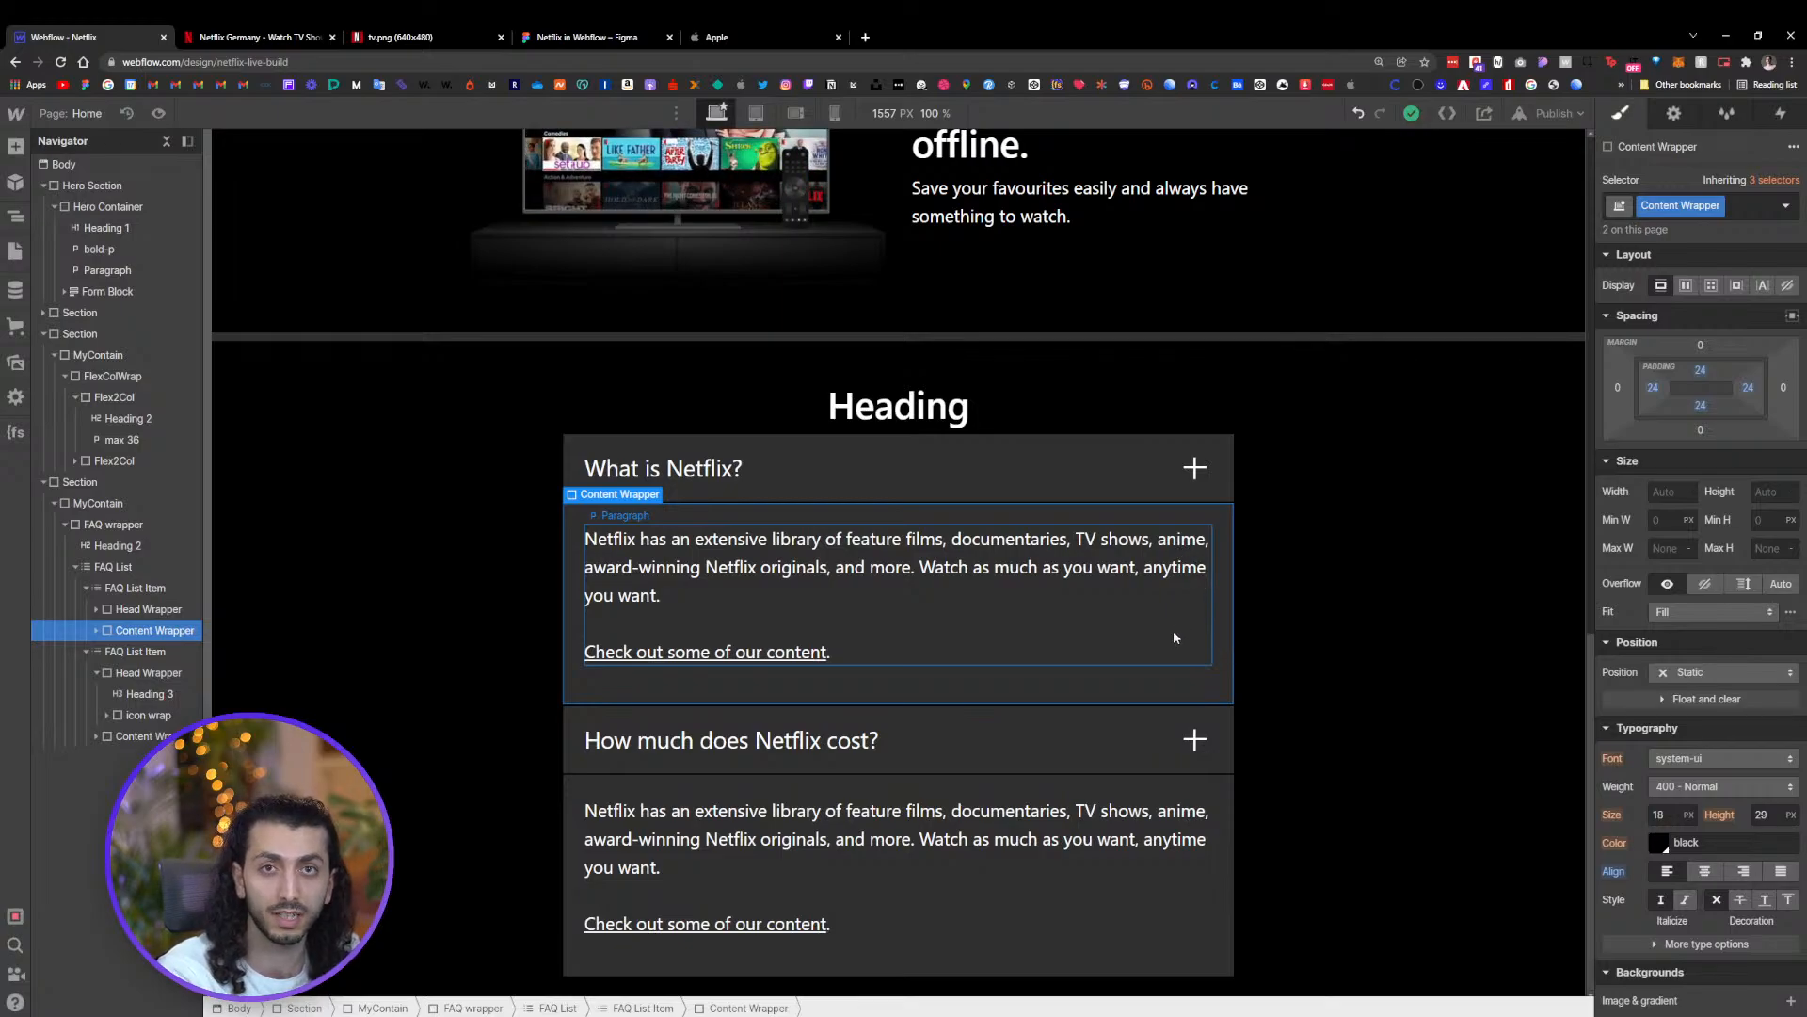
left_click(1118, 579)
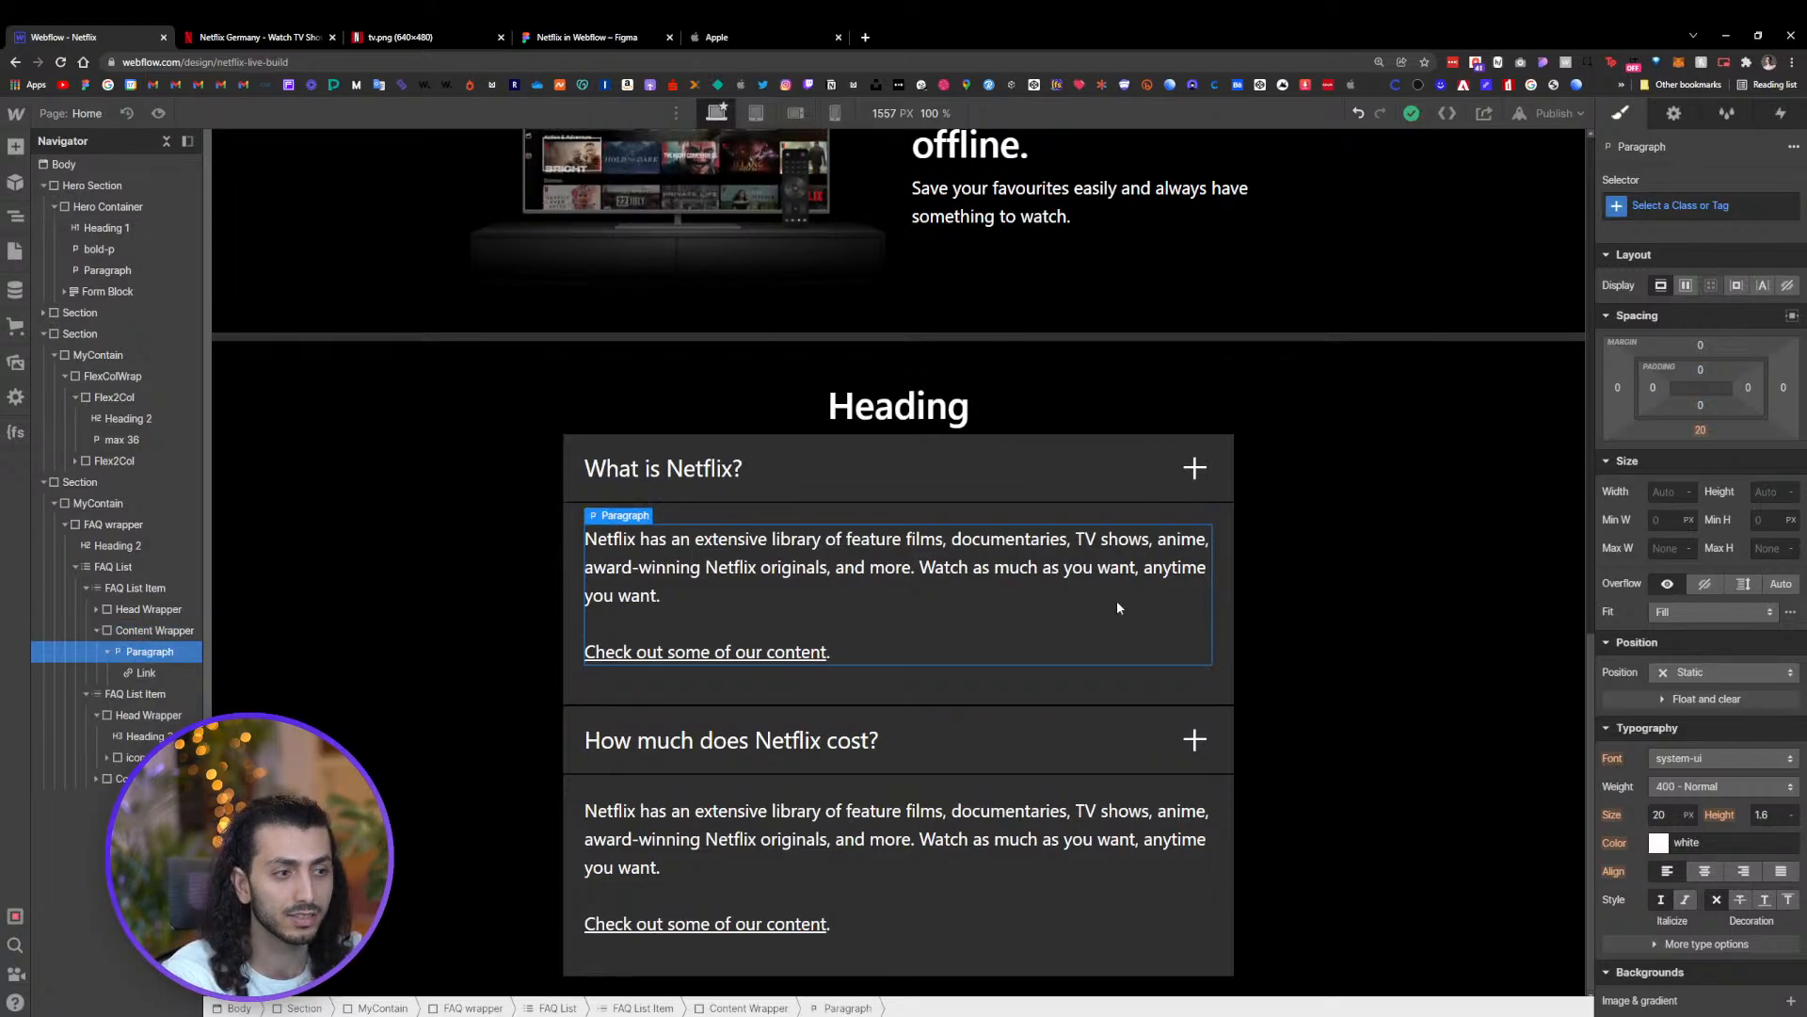
left_click(1221, 620)
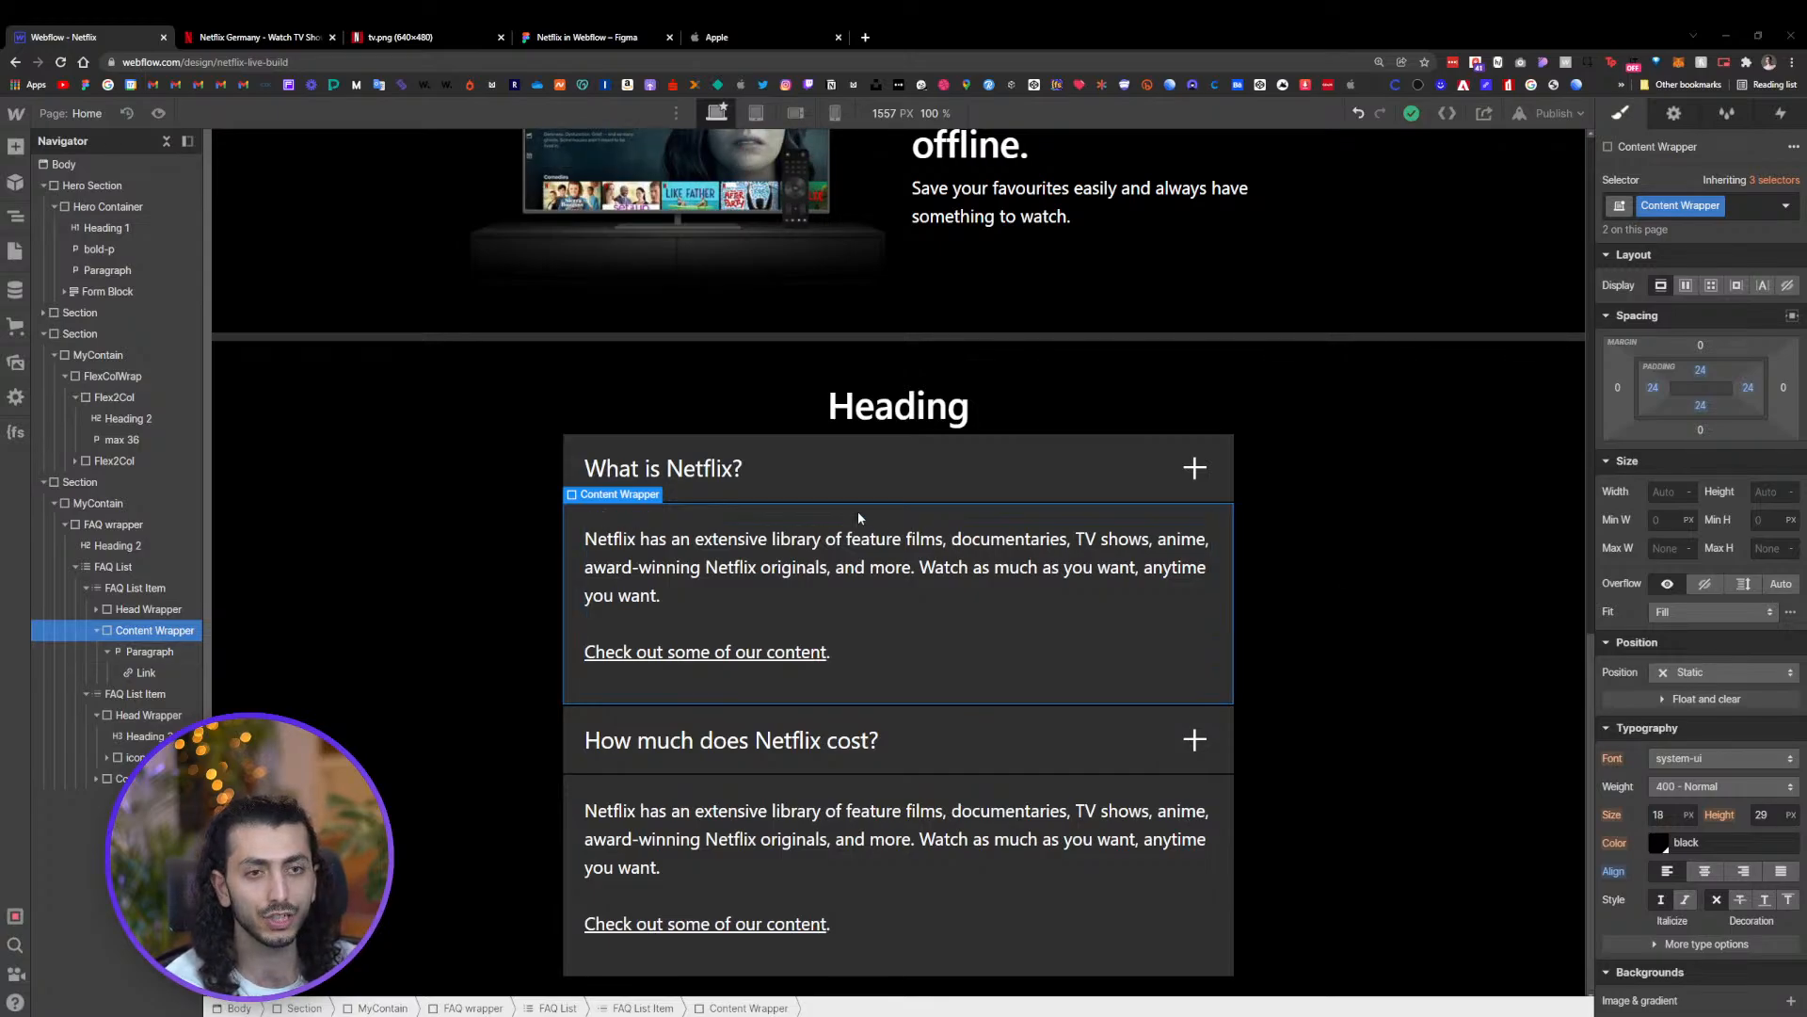
Inspect the Netflix reference page's TV image element in the browser developer tools
left_click(253, 36)
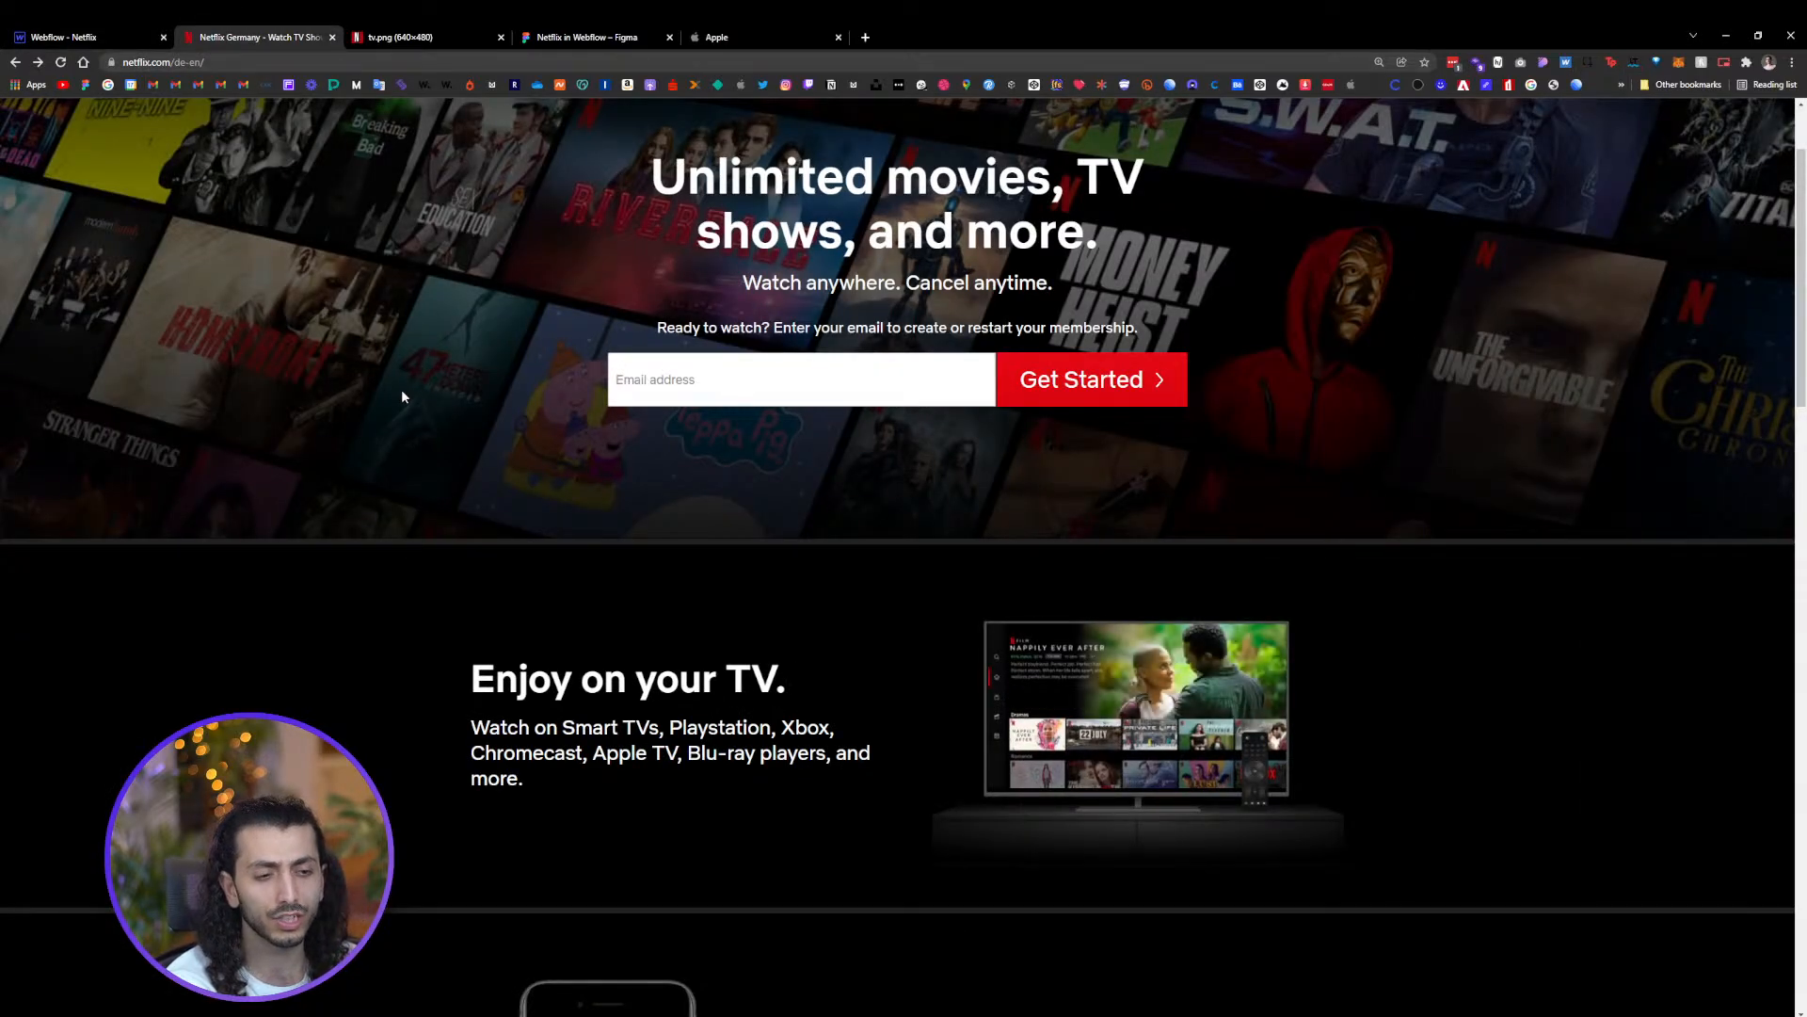
scroll(401, 388, "up", 2)
scroll(527, 324, "down", 3)
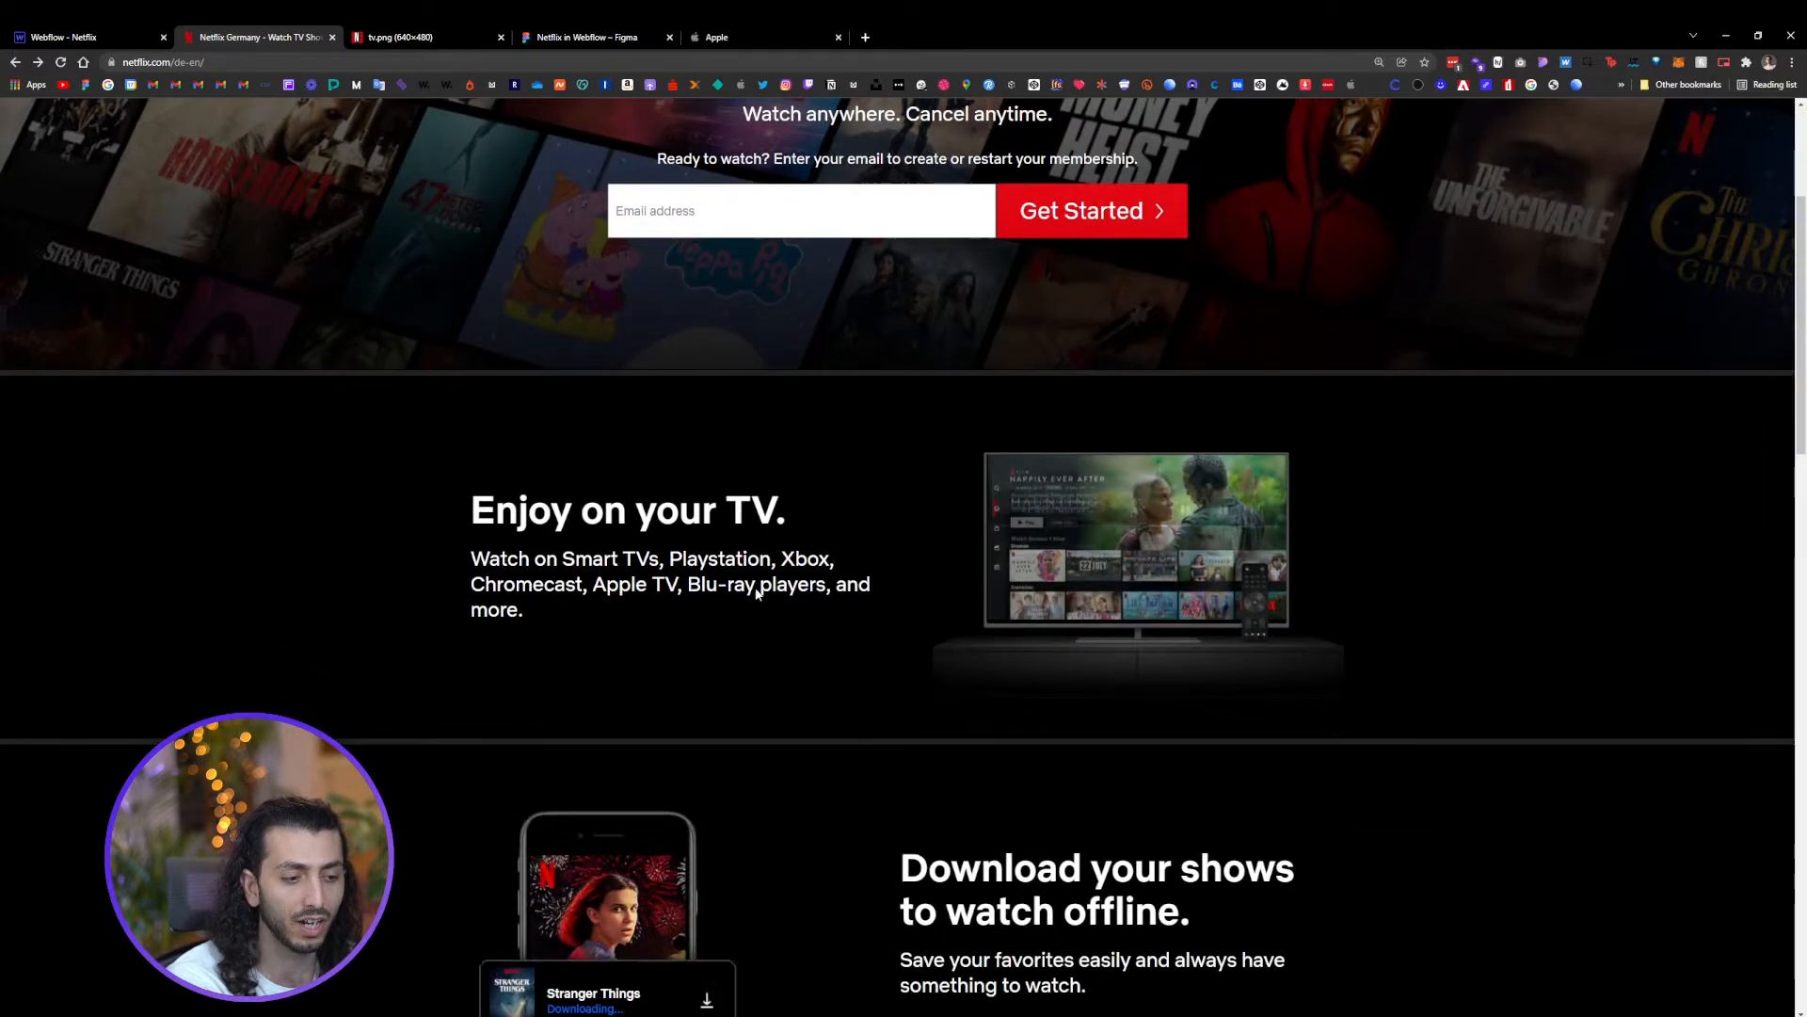
right_click(1026, 499)
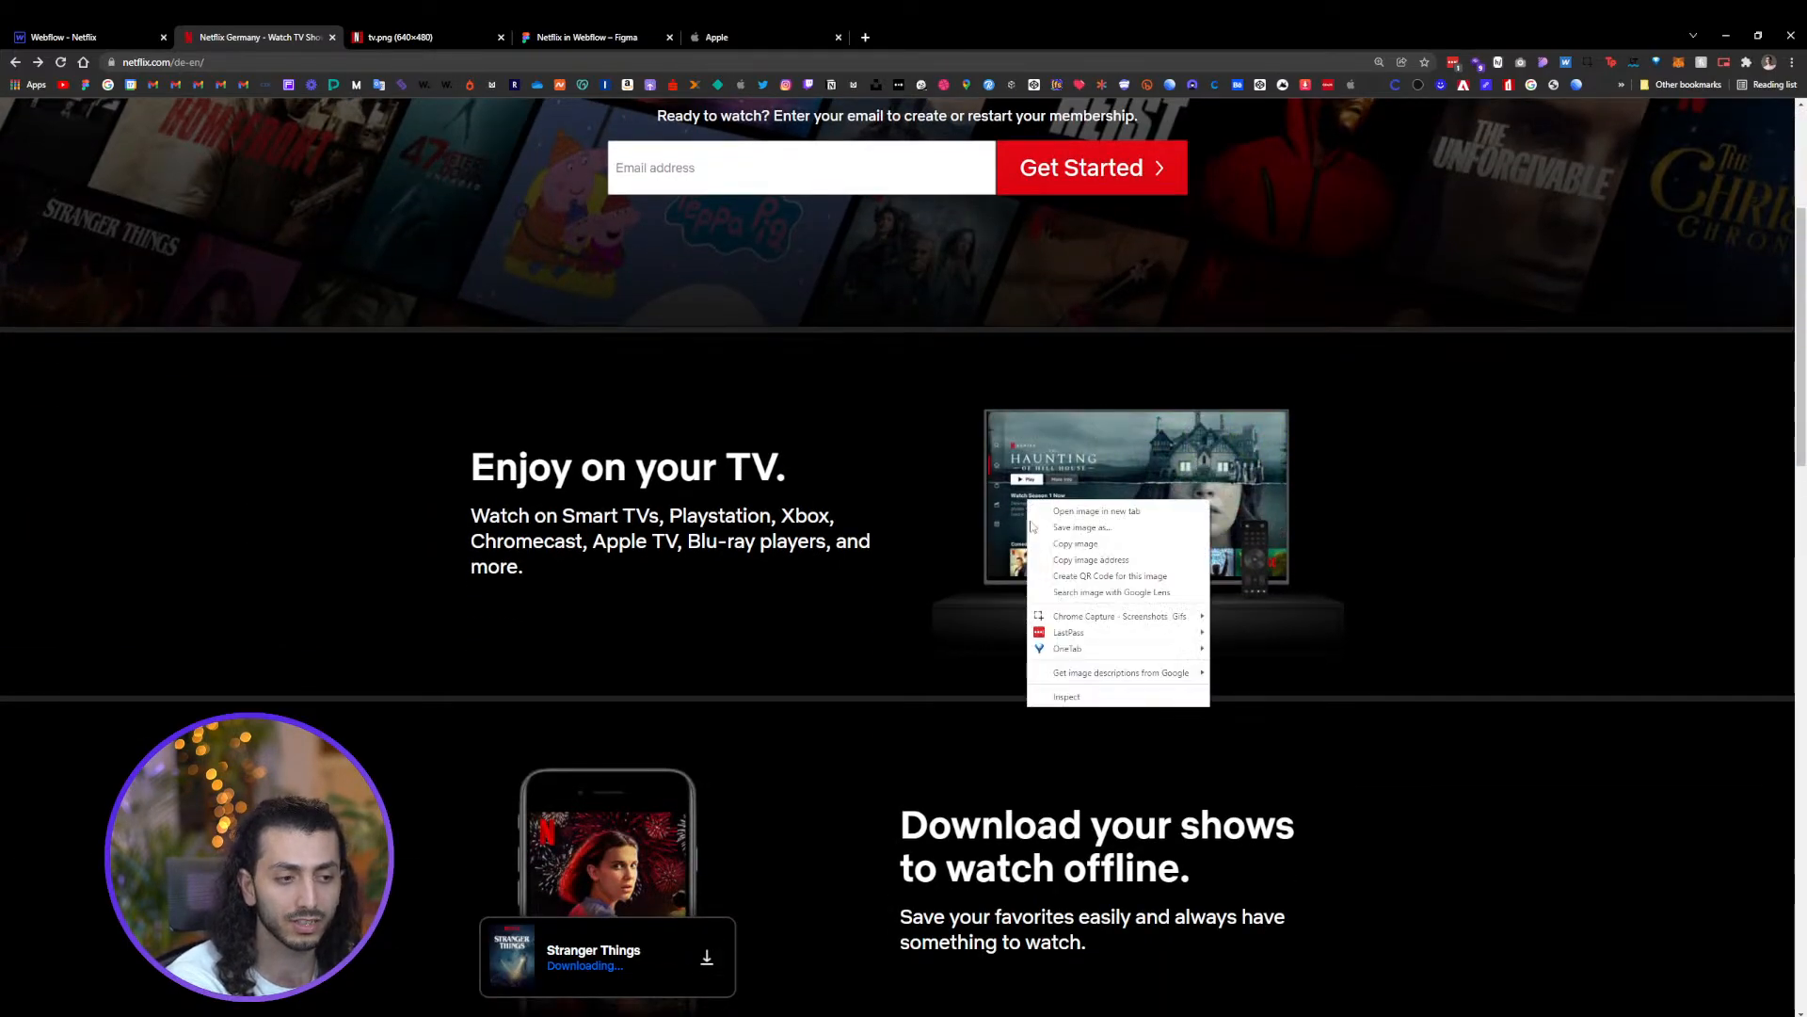
left_click(1068, 697)
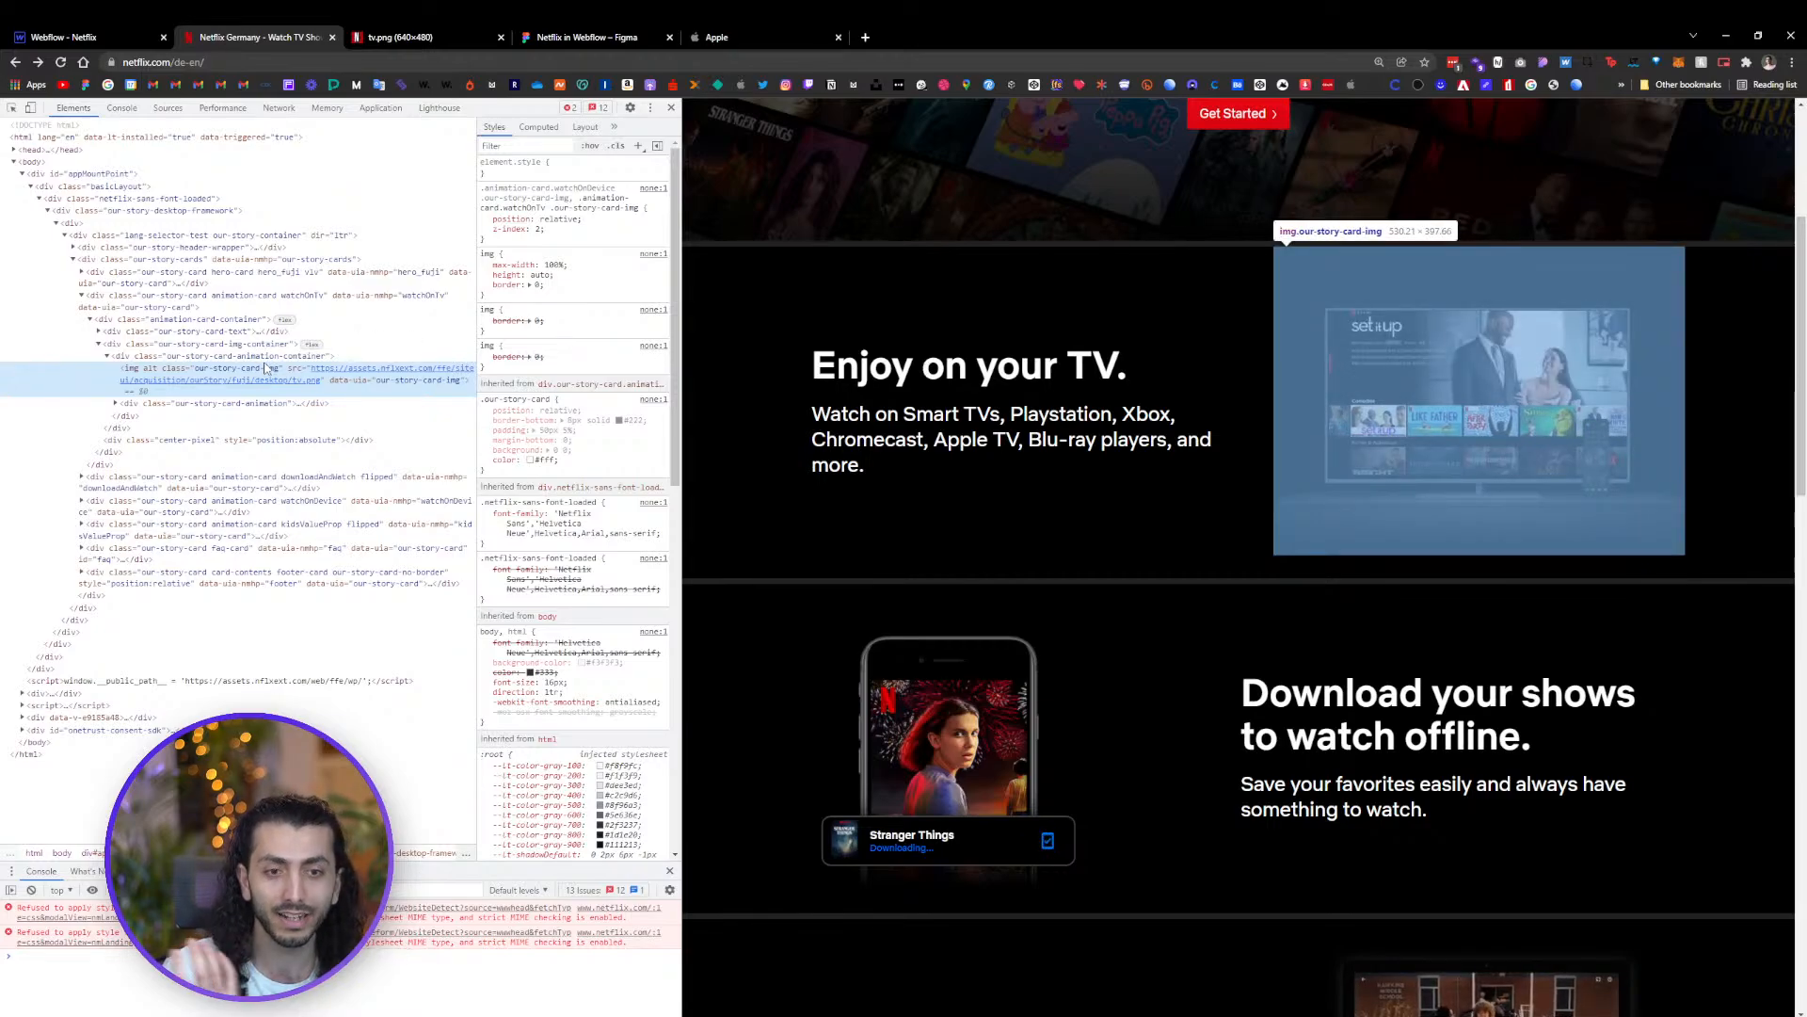
mouse_move(271, 378)
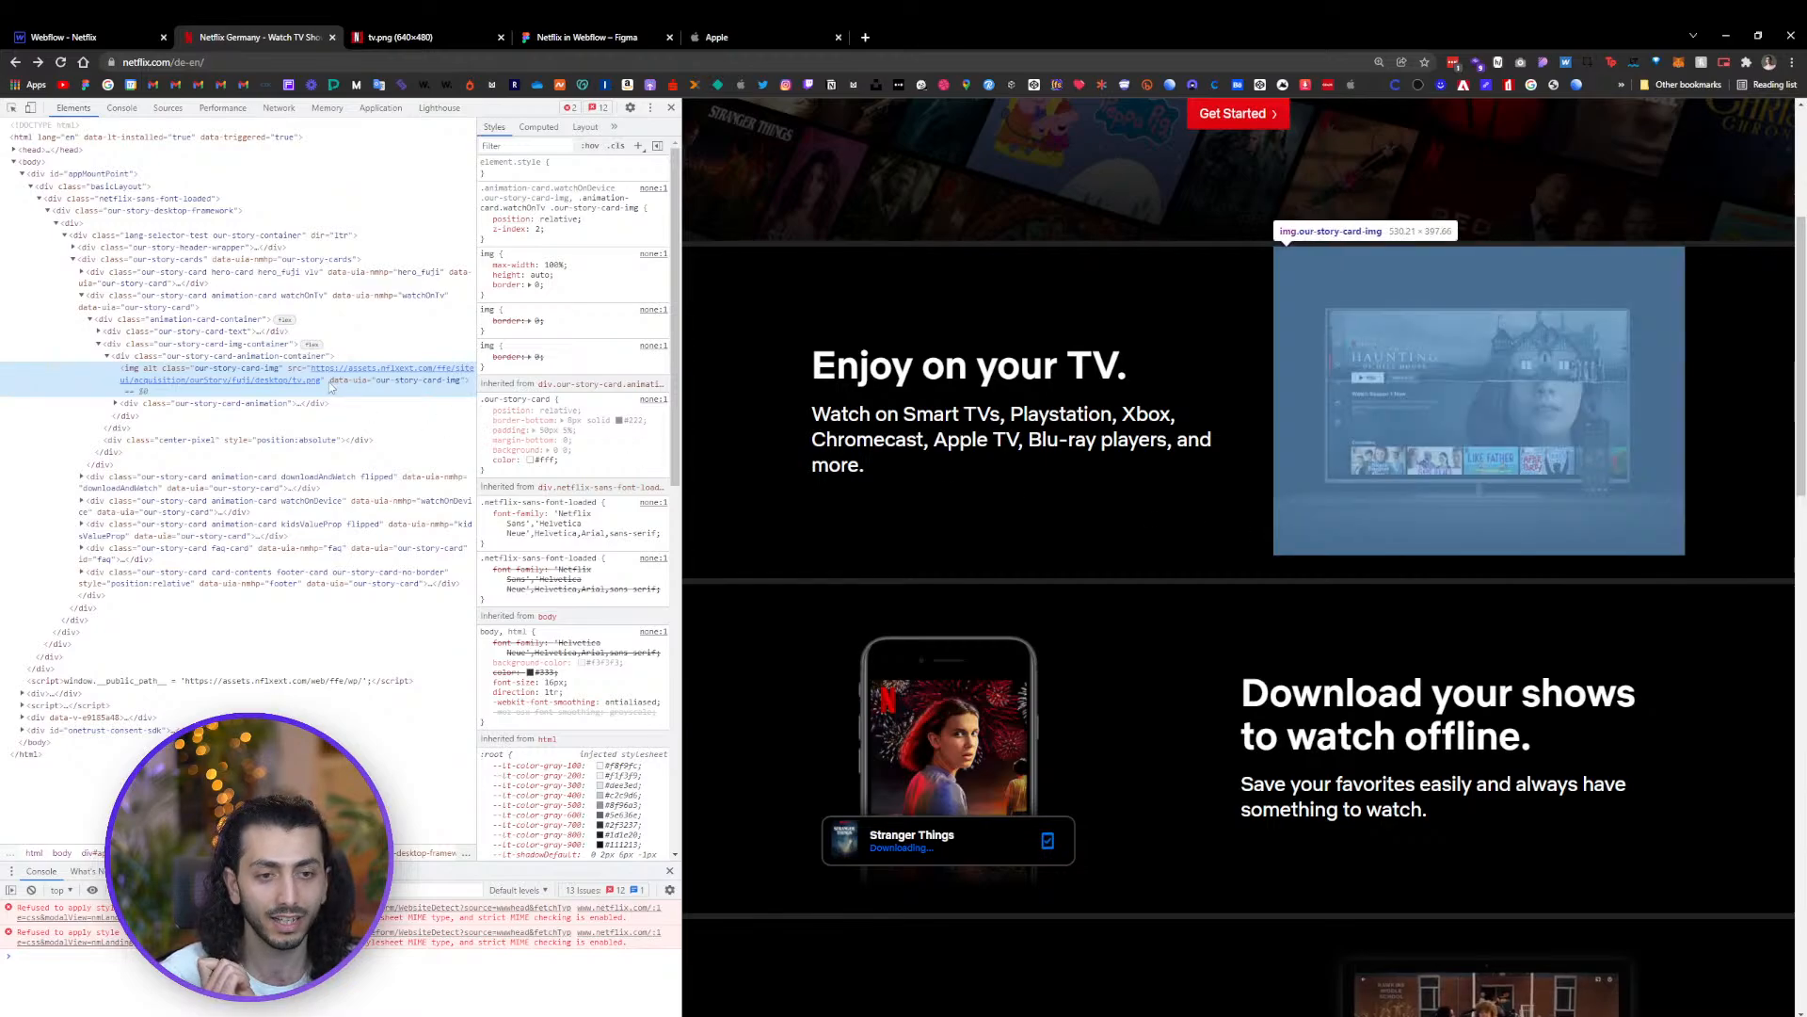
mouse_move(336, 374)
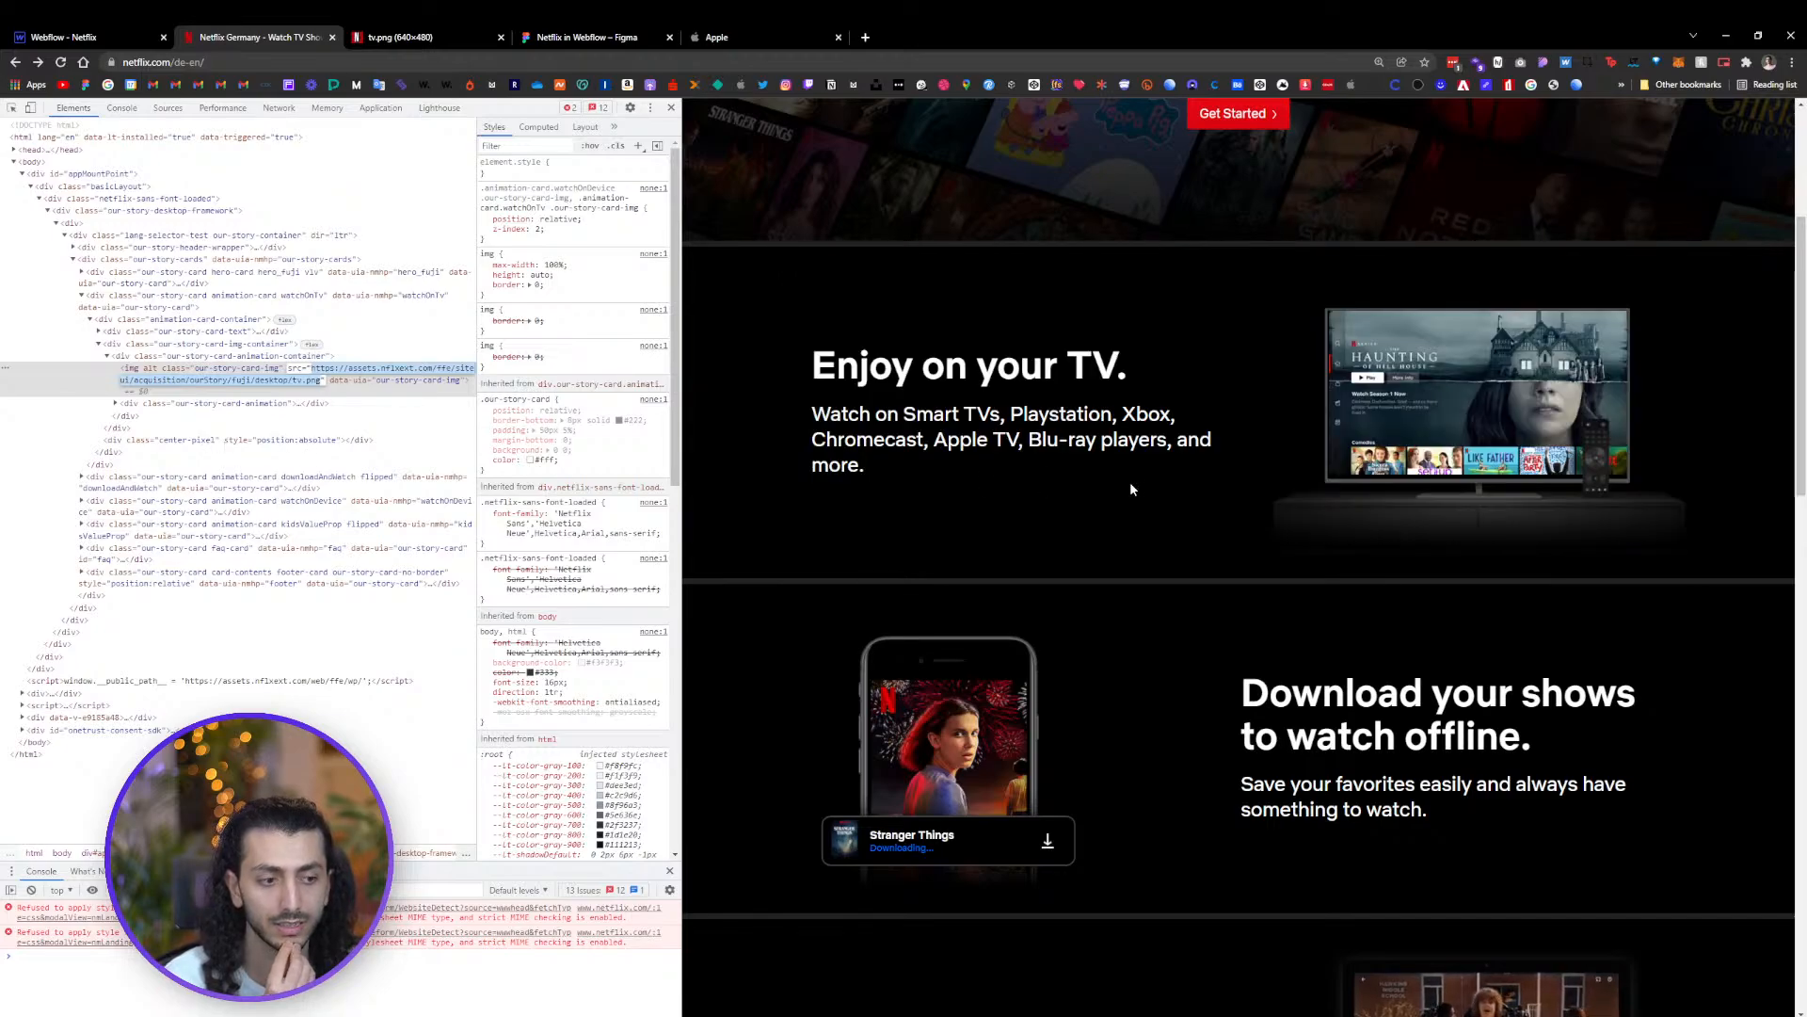
scroll(1083, 471, "down", 4)
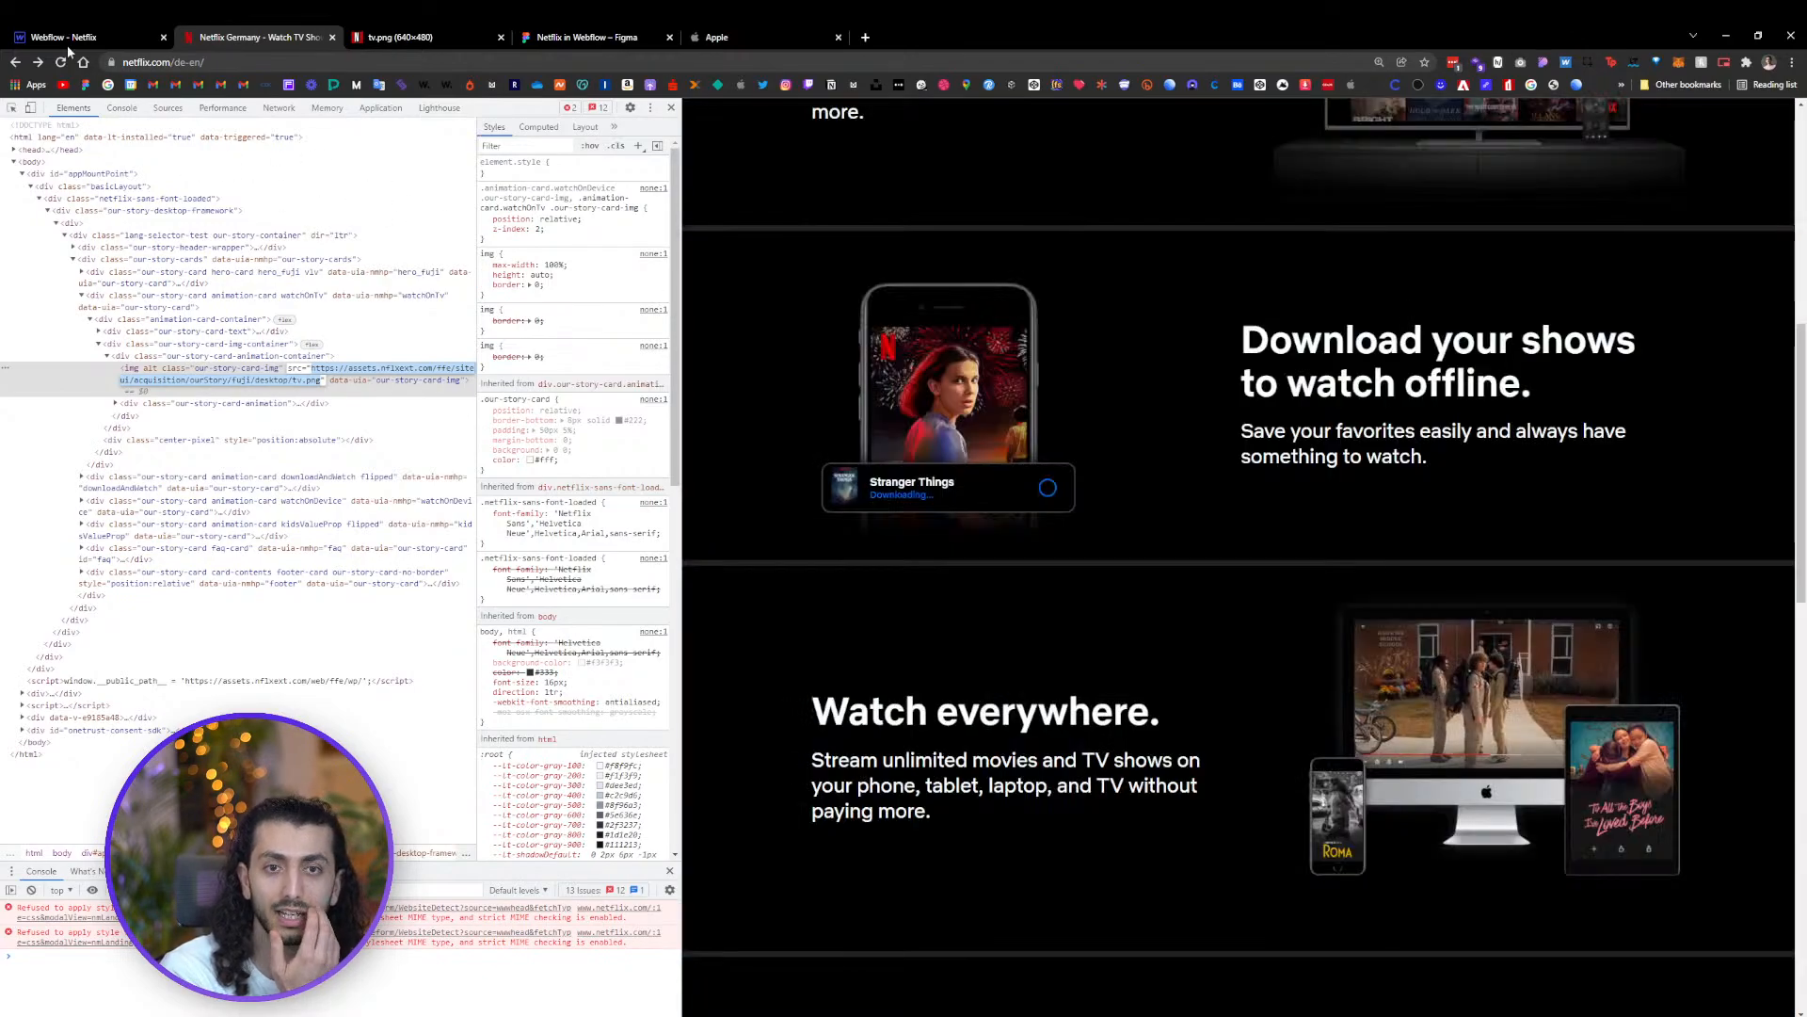
Select the first FAQ item's Head Wrapper and compare it with the FAQ in the Figma design
left_click(68, 43)
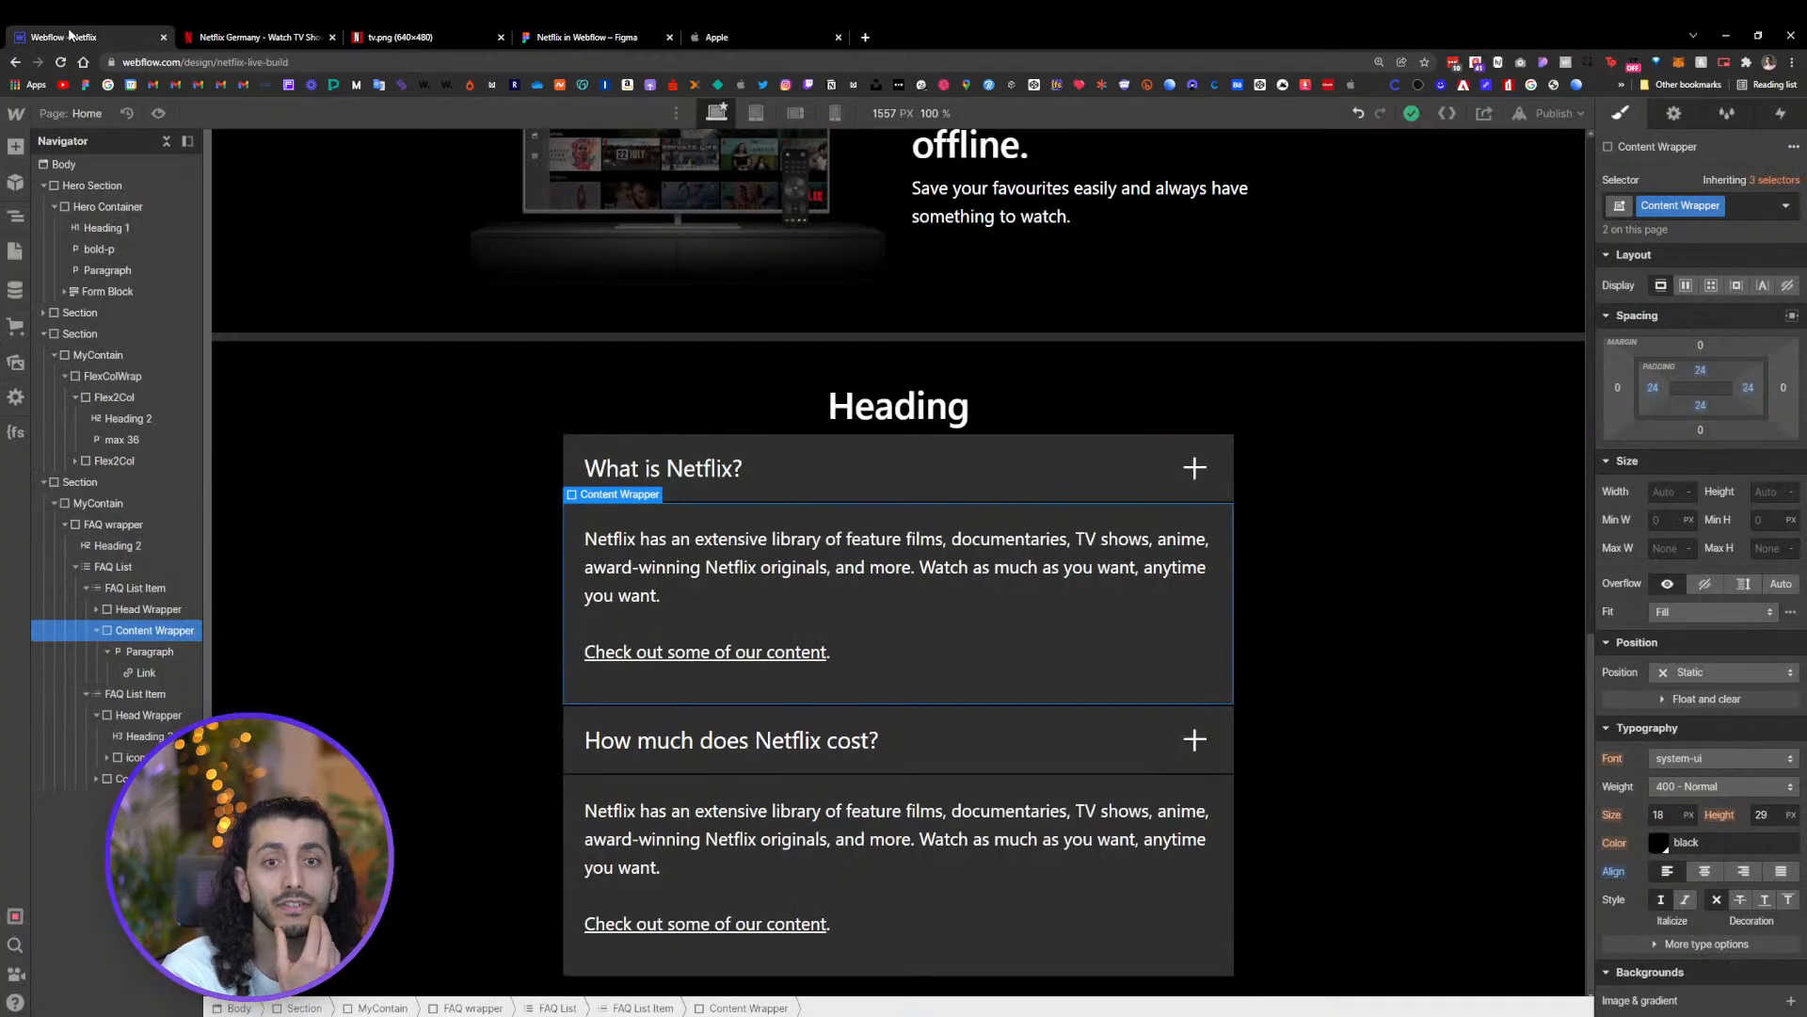
left_click(919, 463)
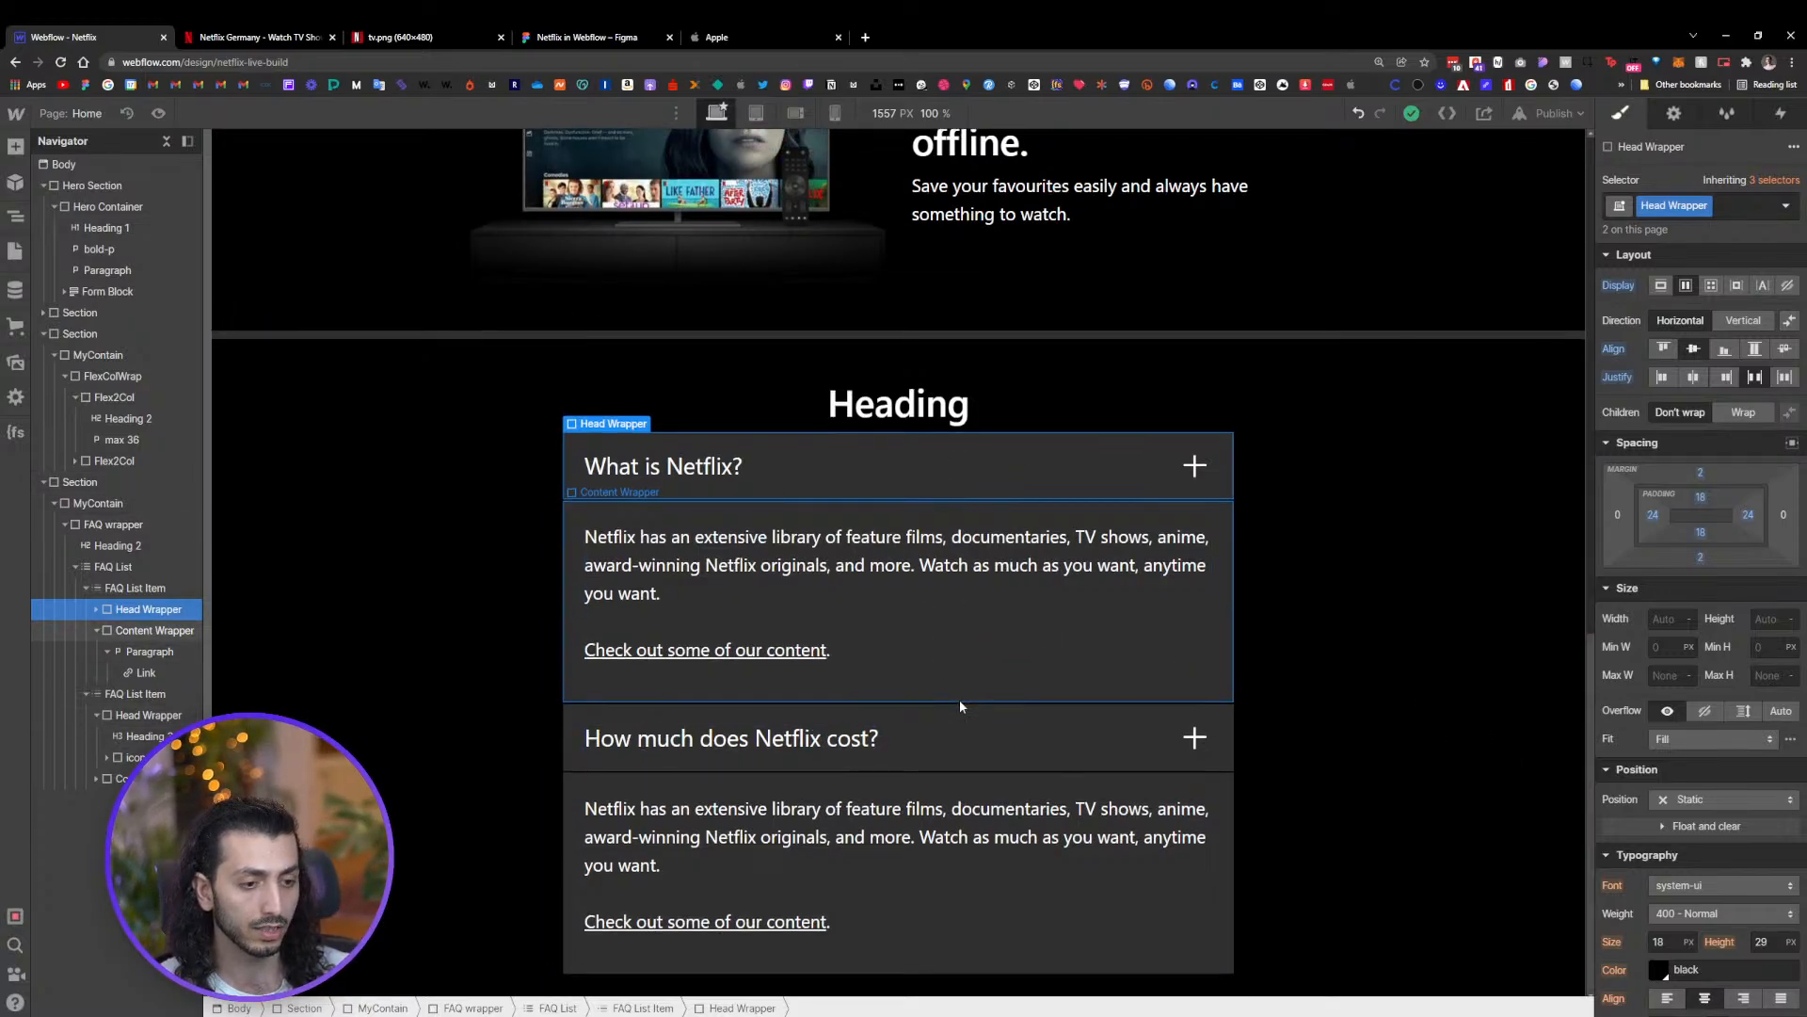
left_click(568, 40)
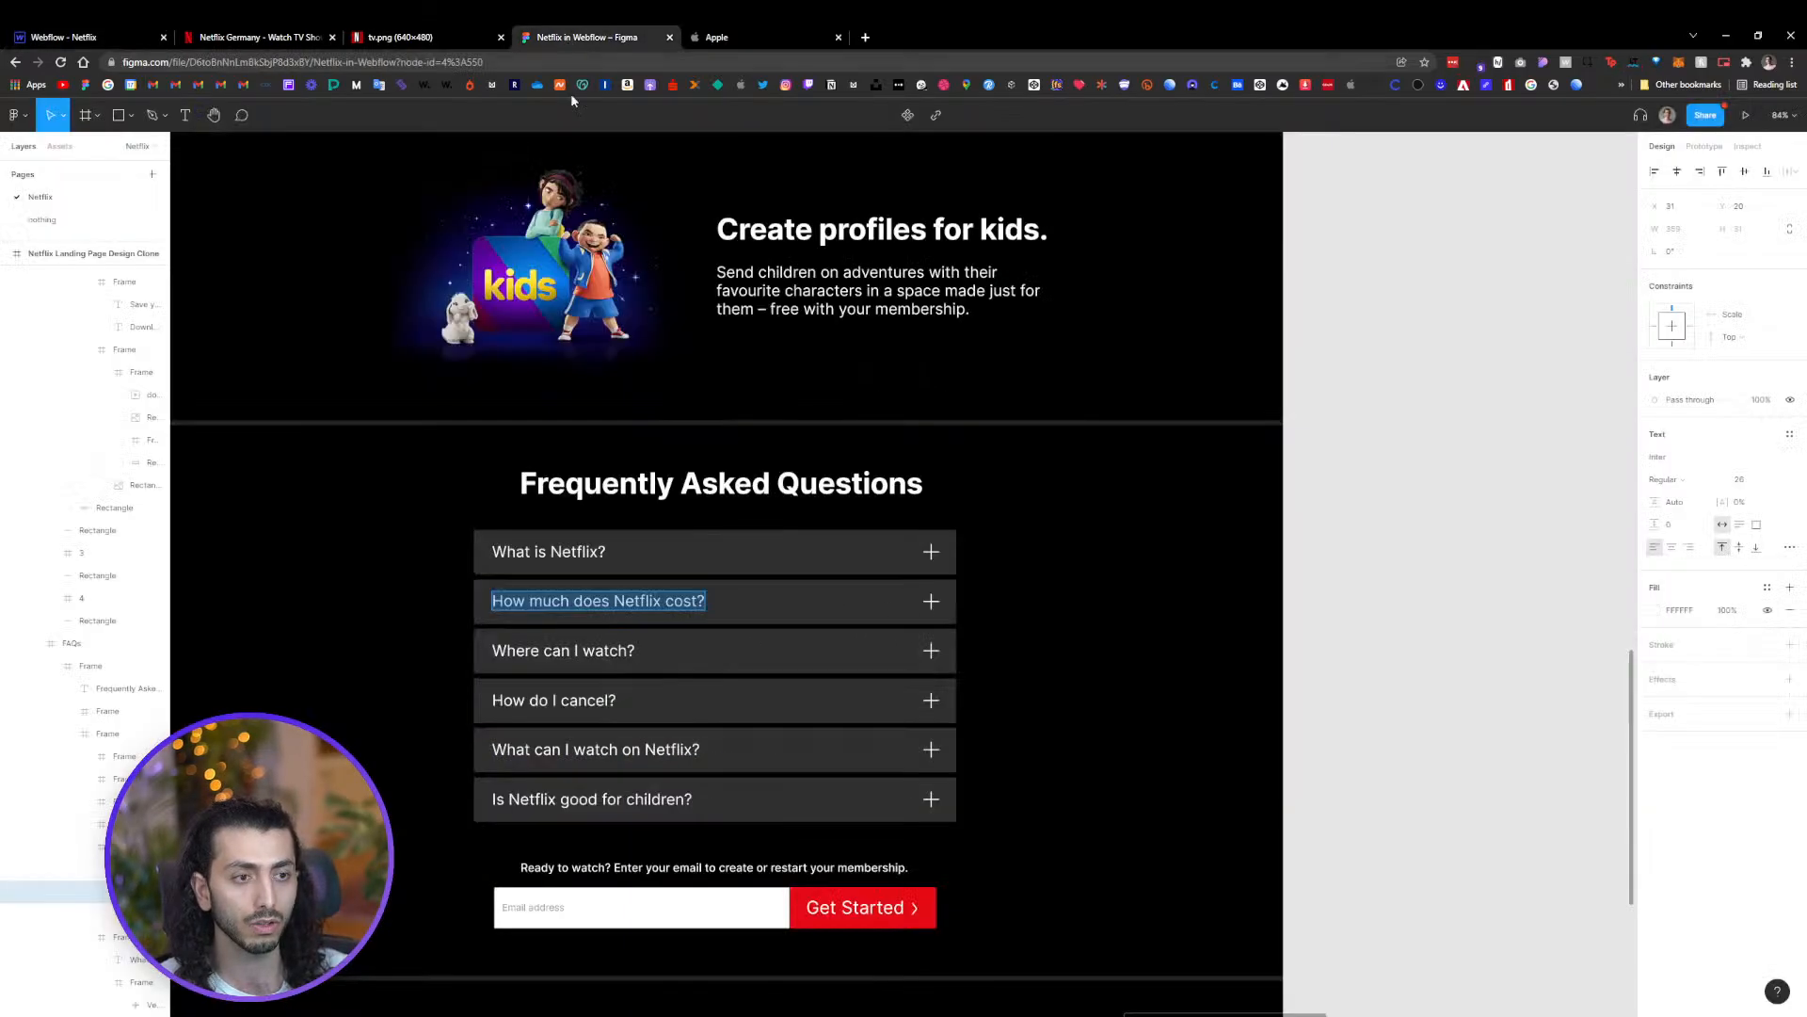
scroll(1402, 512, "down", 5)
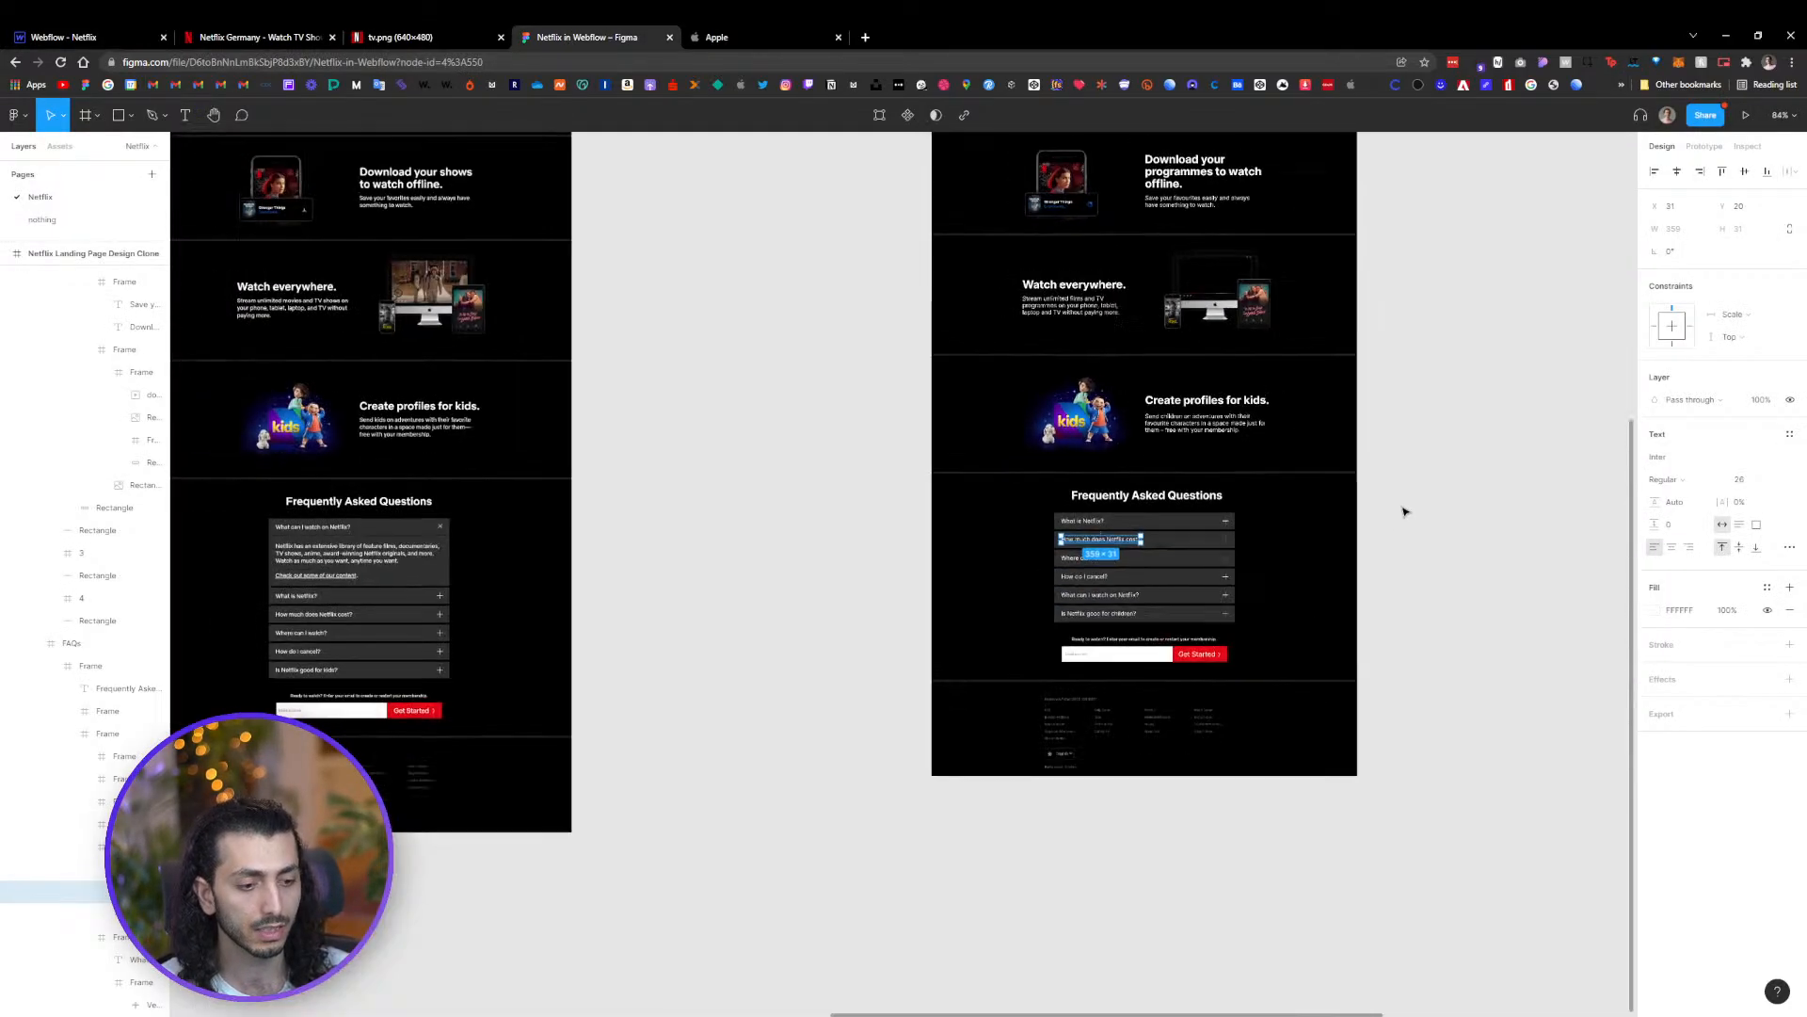
scroll(1302, 681, "up", 4)
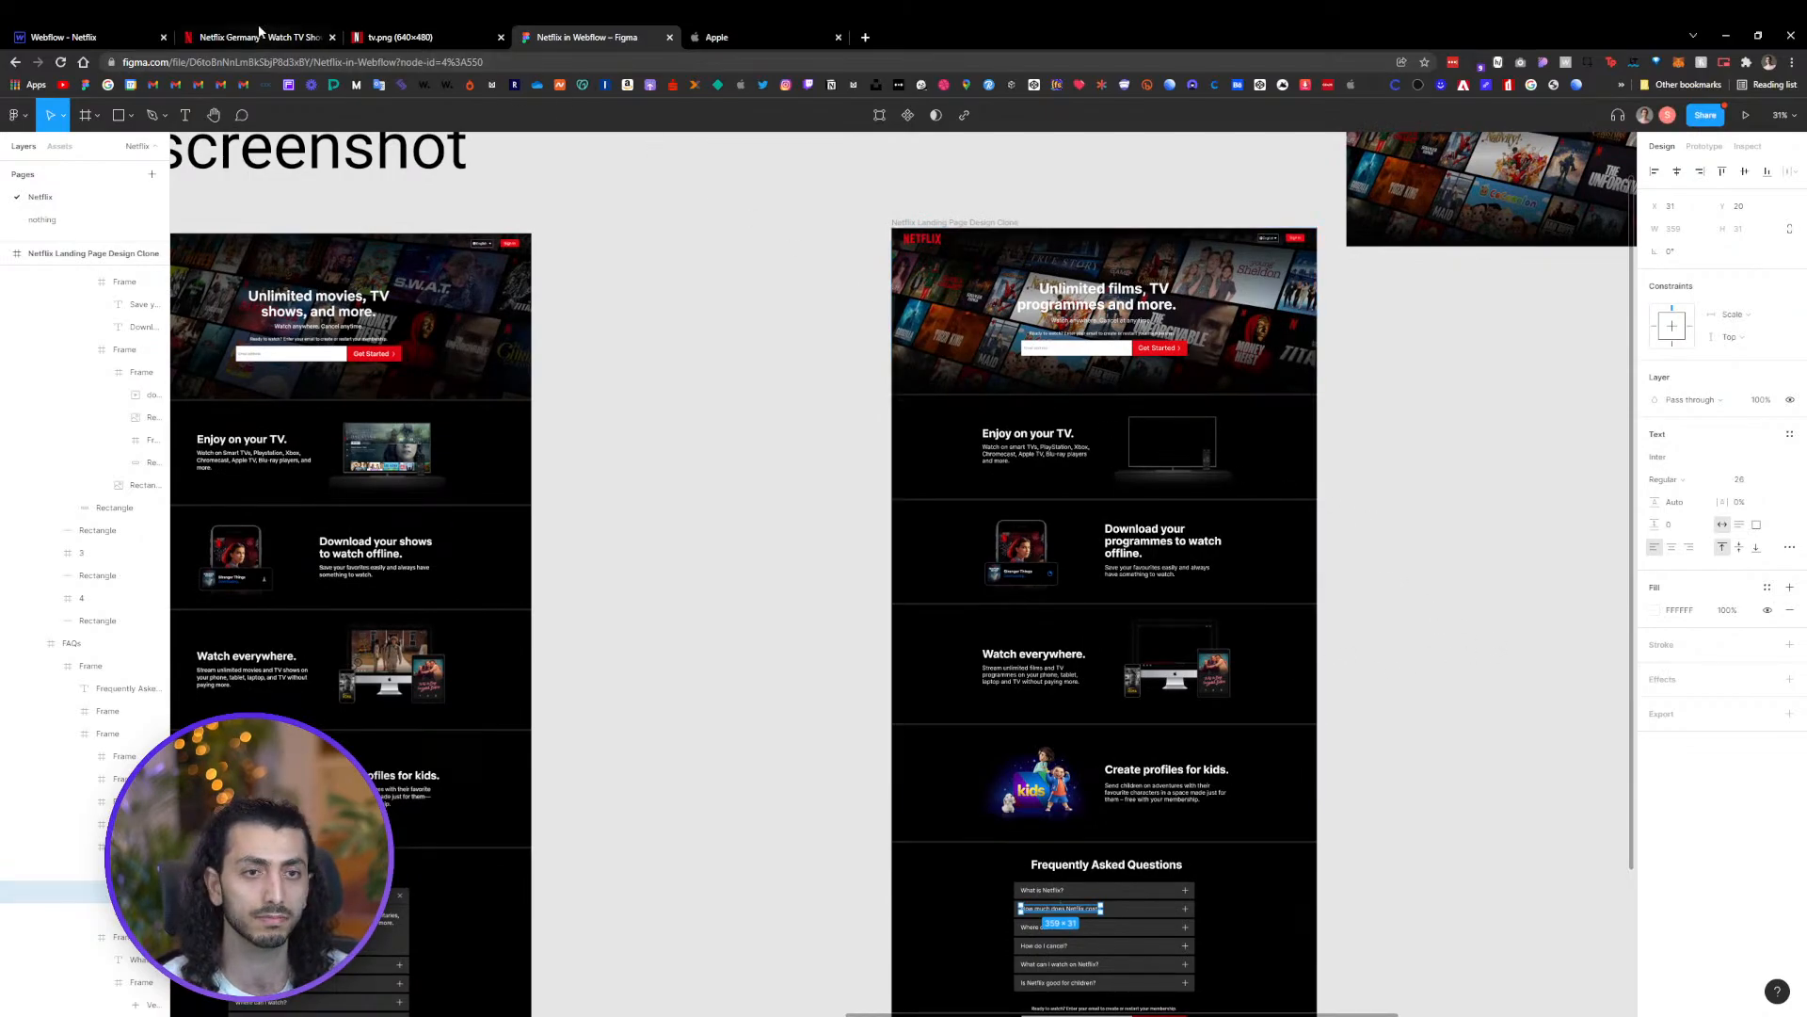
left_click(70, 37)
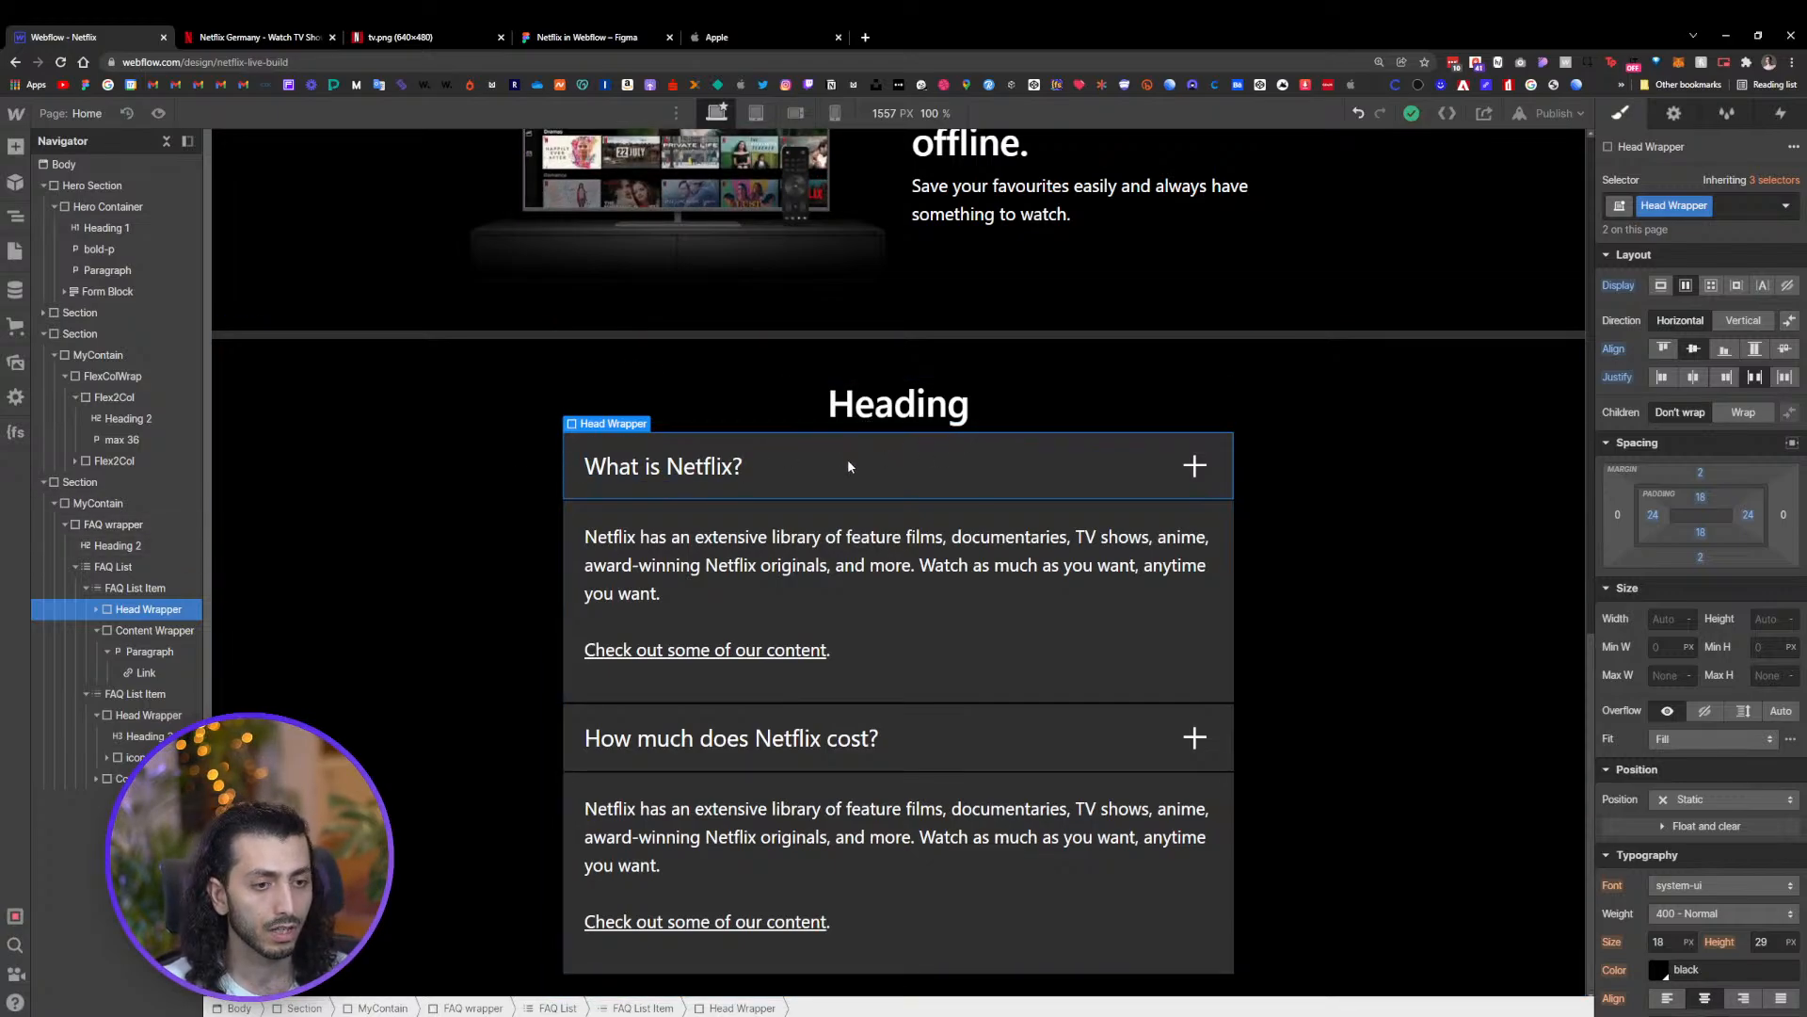
Expand and collapse the first two questions in the Netflix reference FAQ to study the accordion toggle
left_click(267, 40)
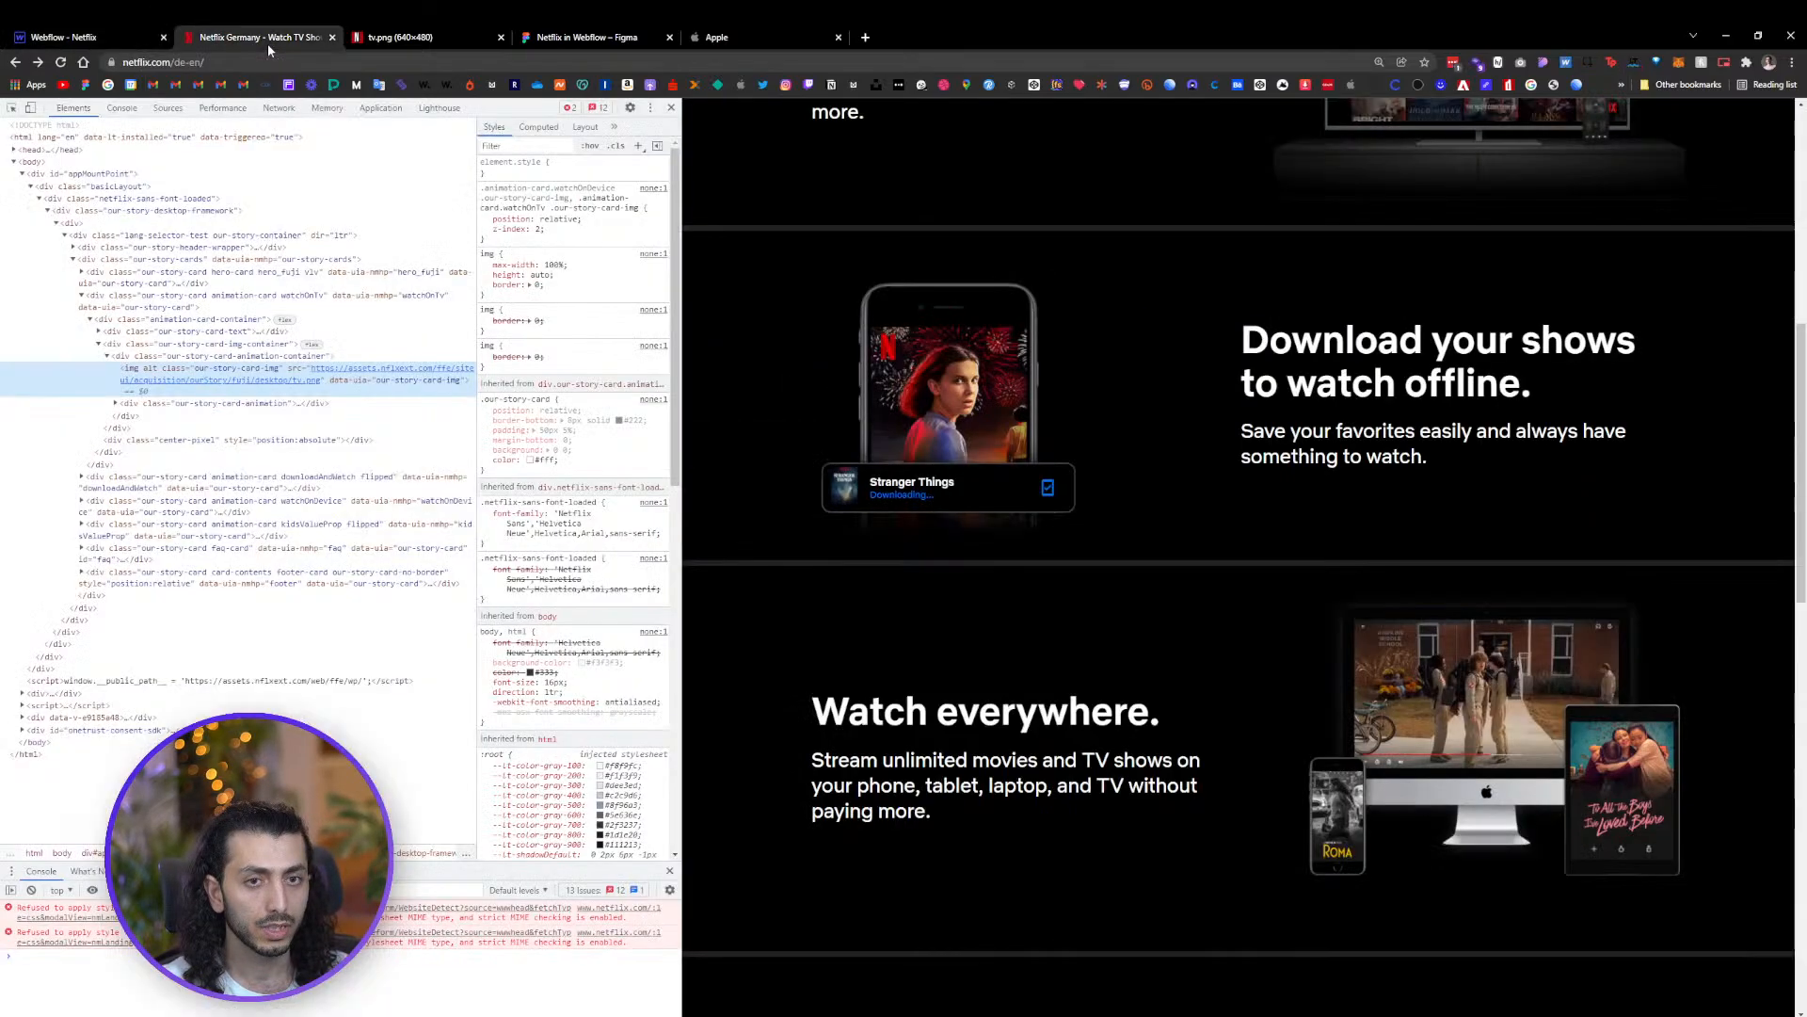
scroll(1157, 607, "down", 10)
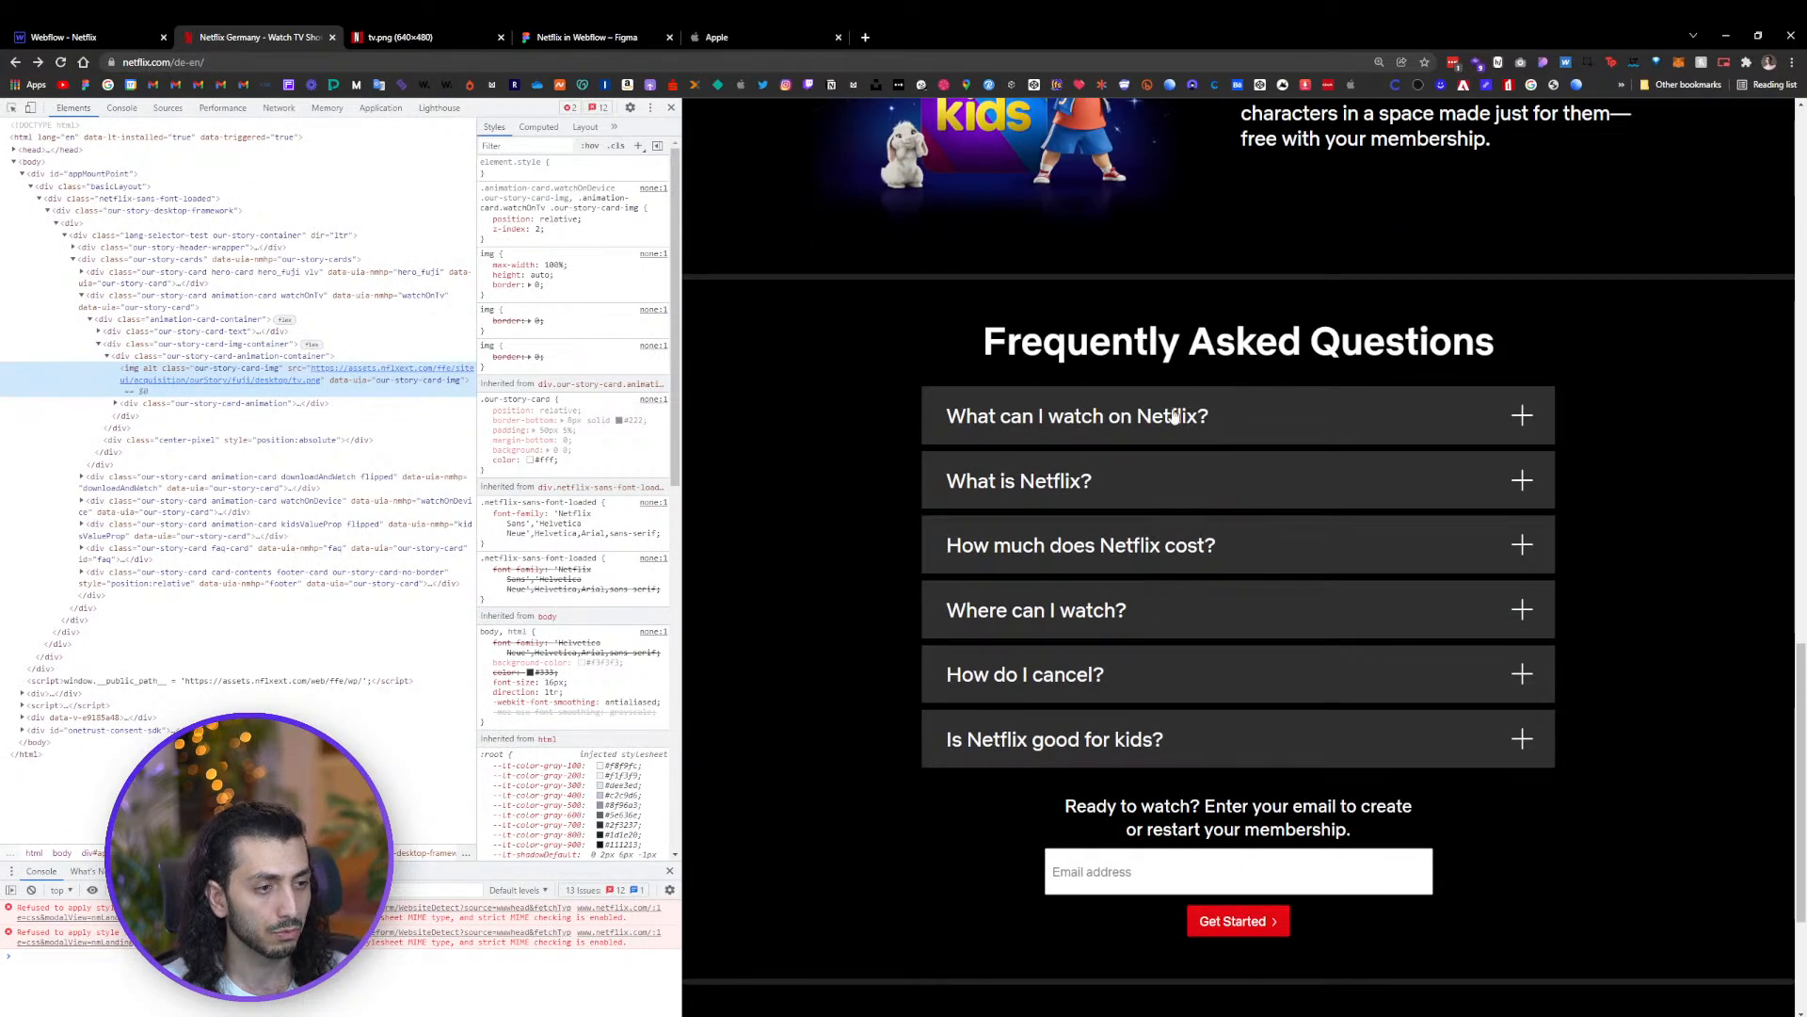
left_click(991, 423)
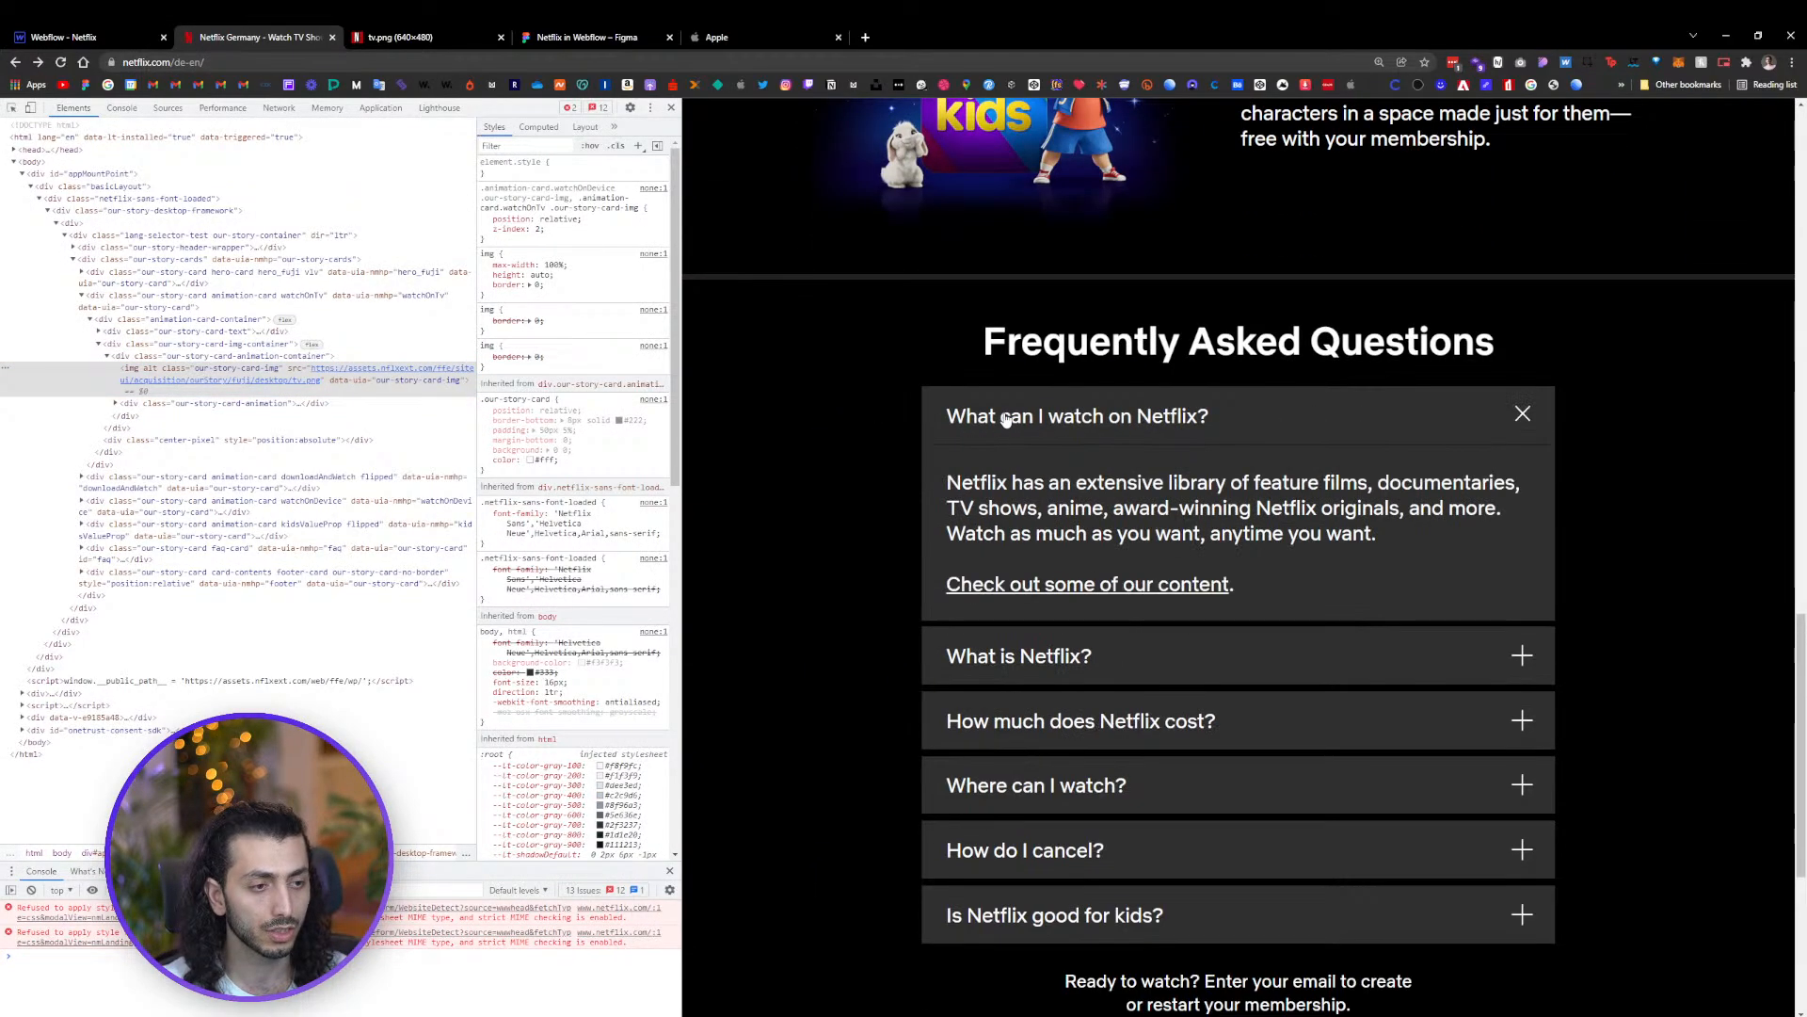
left_click(1195, 425)
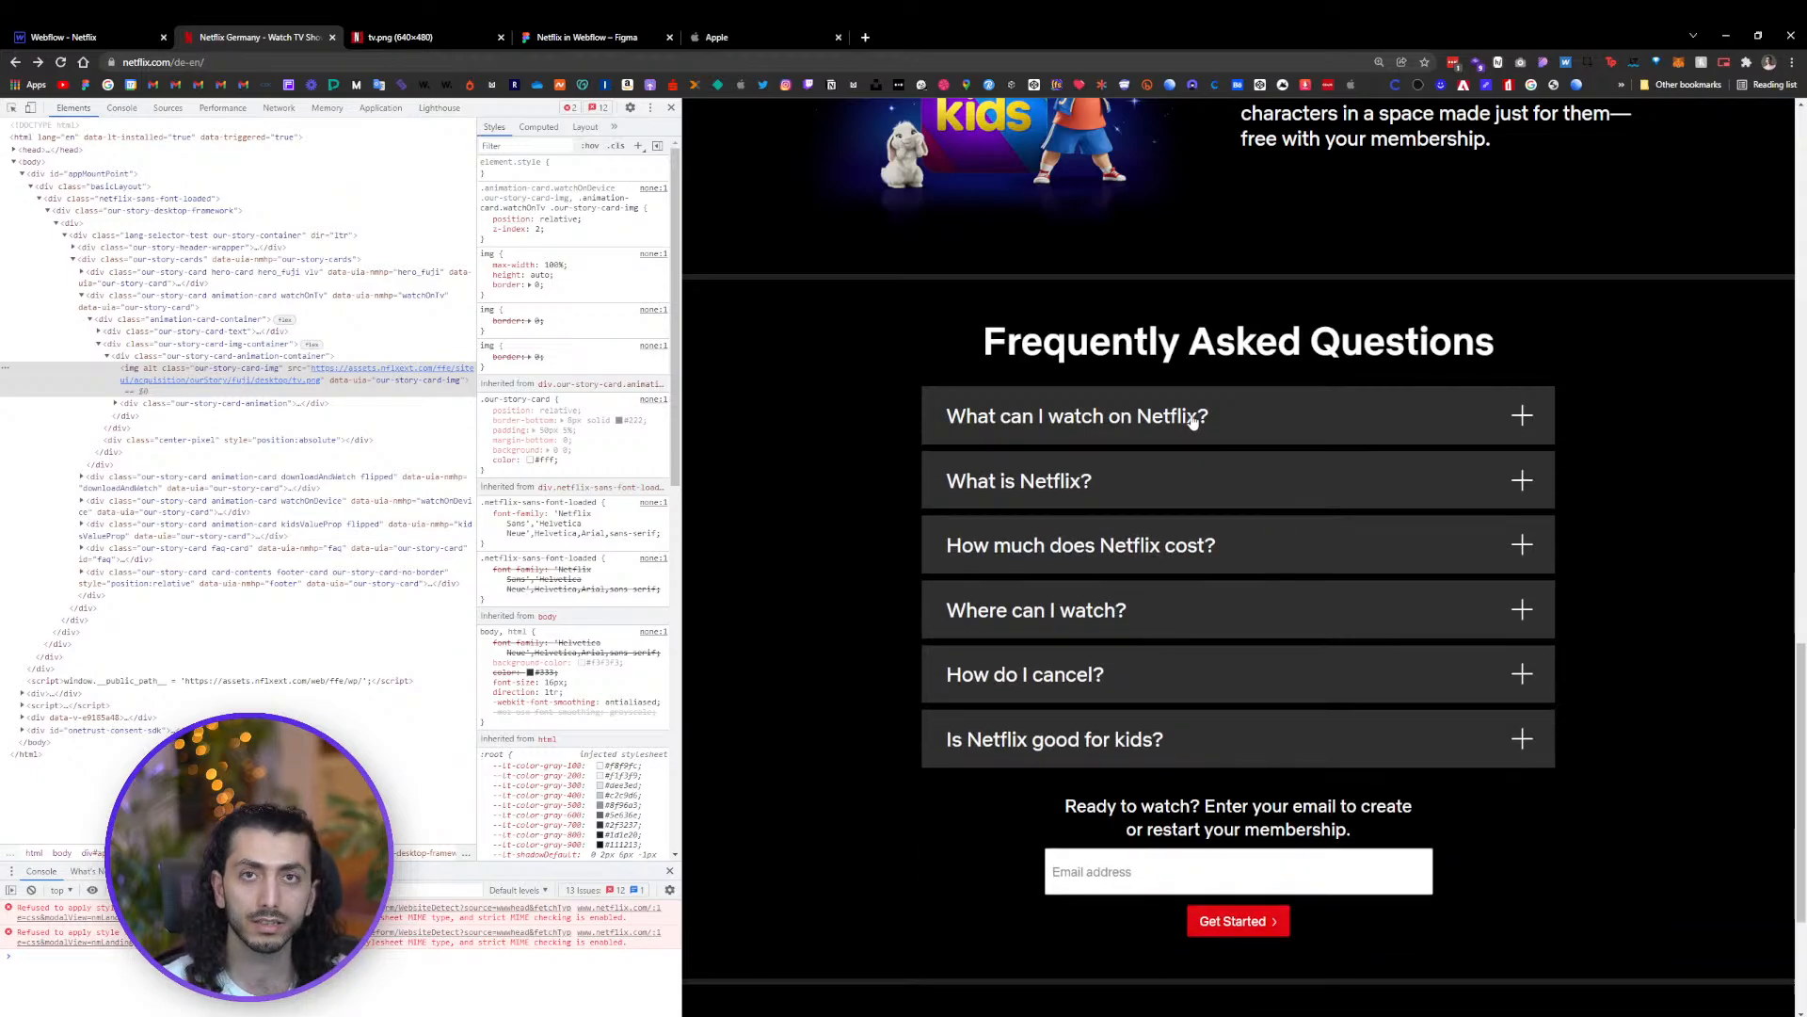
left_click(1177, 473)
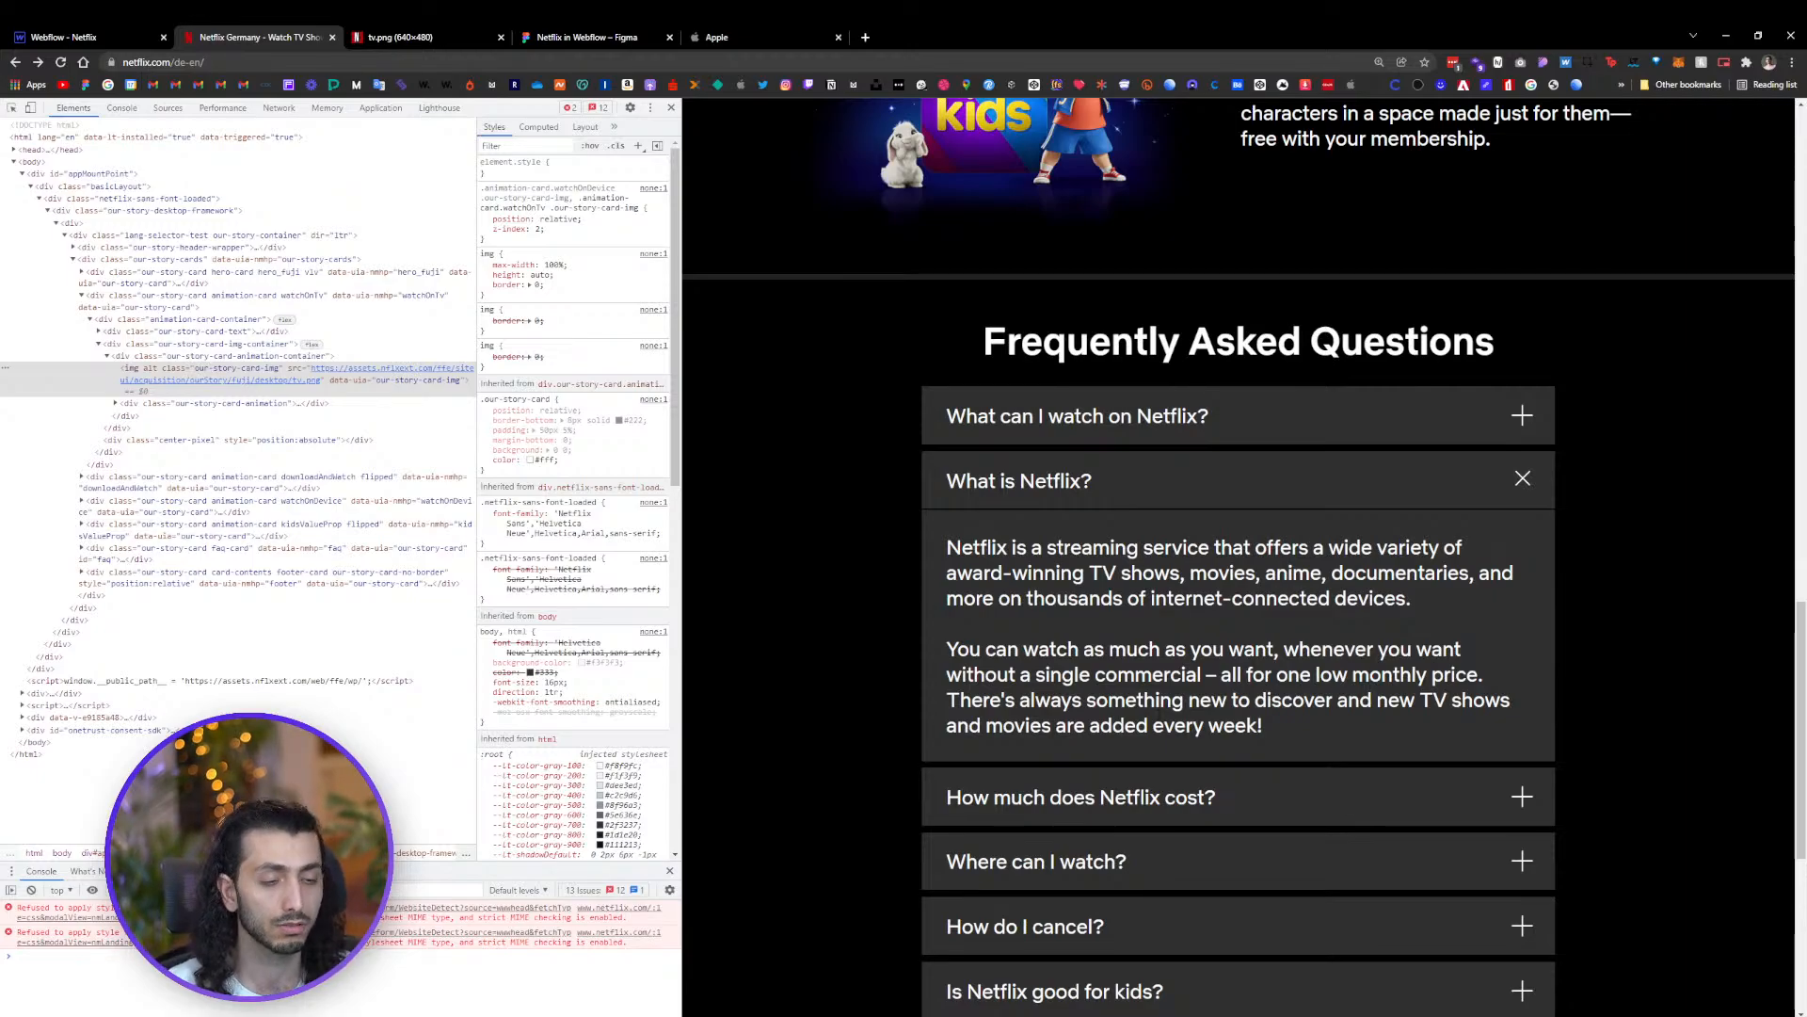
left_click(1183, 485)
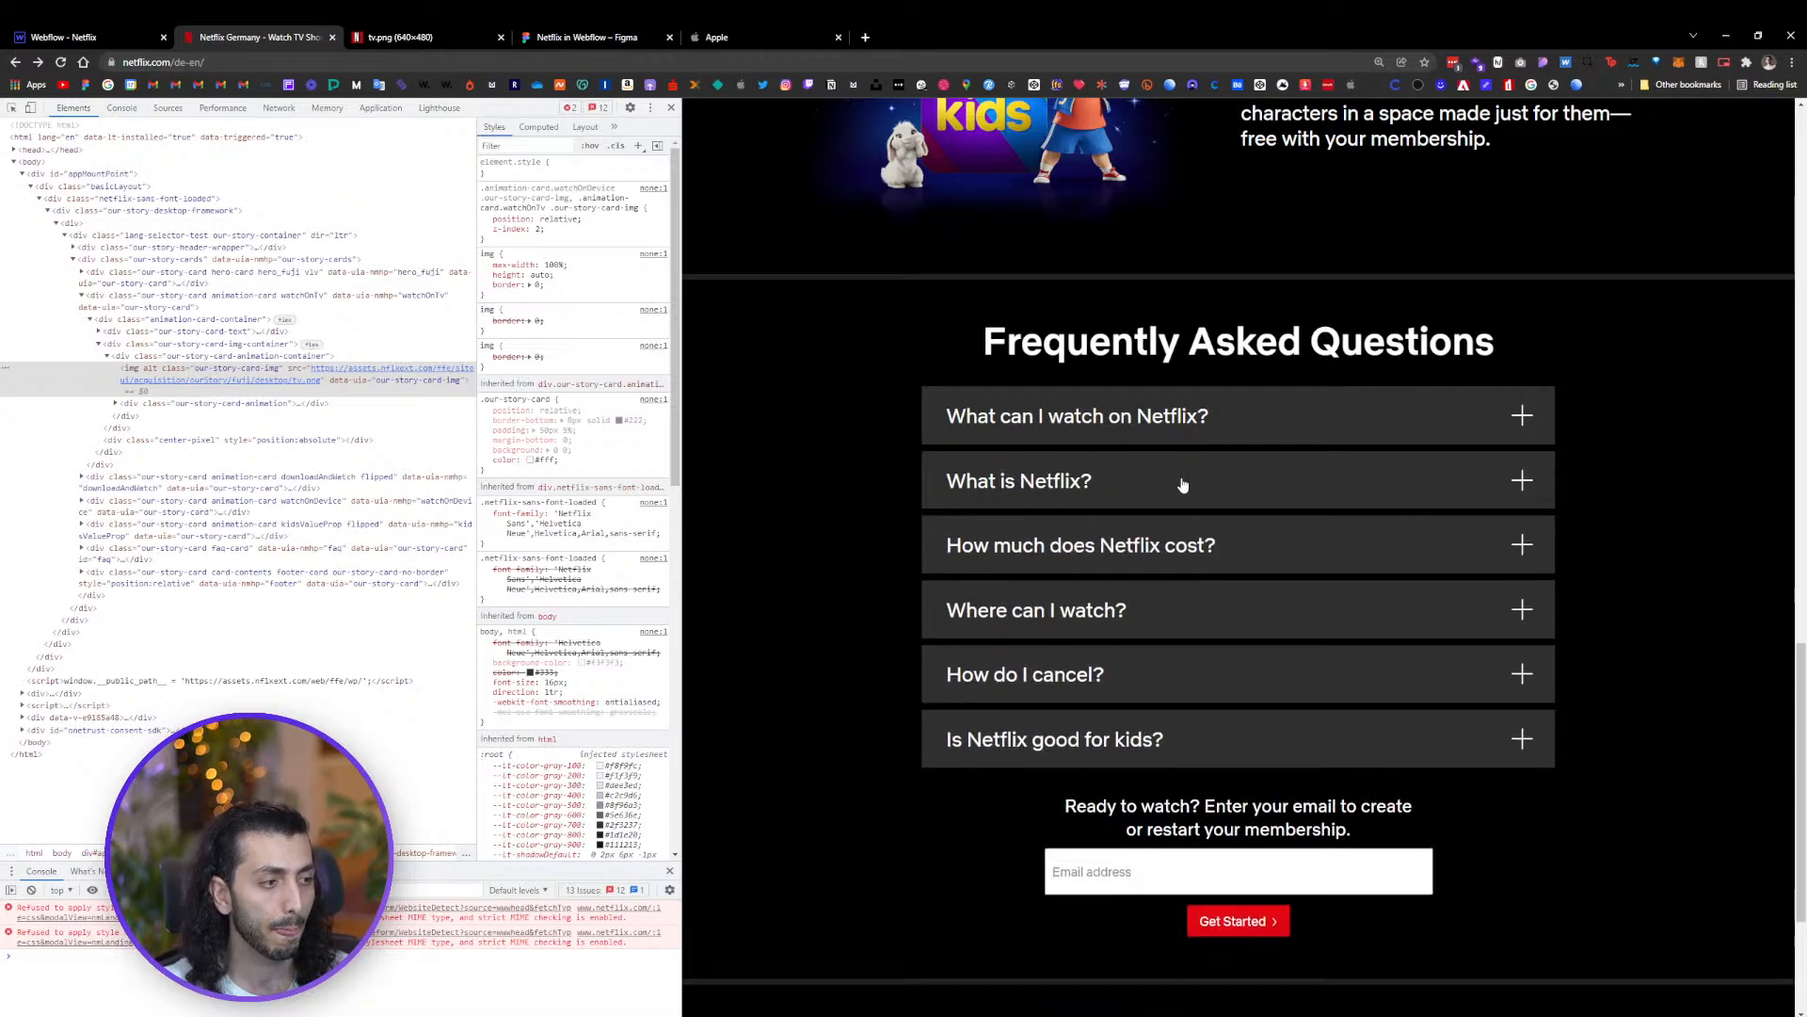
left_click(1516, 482)
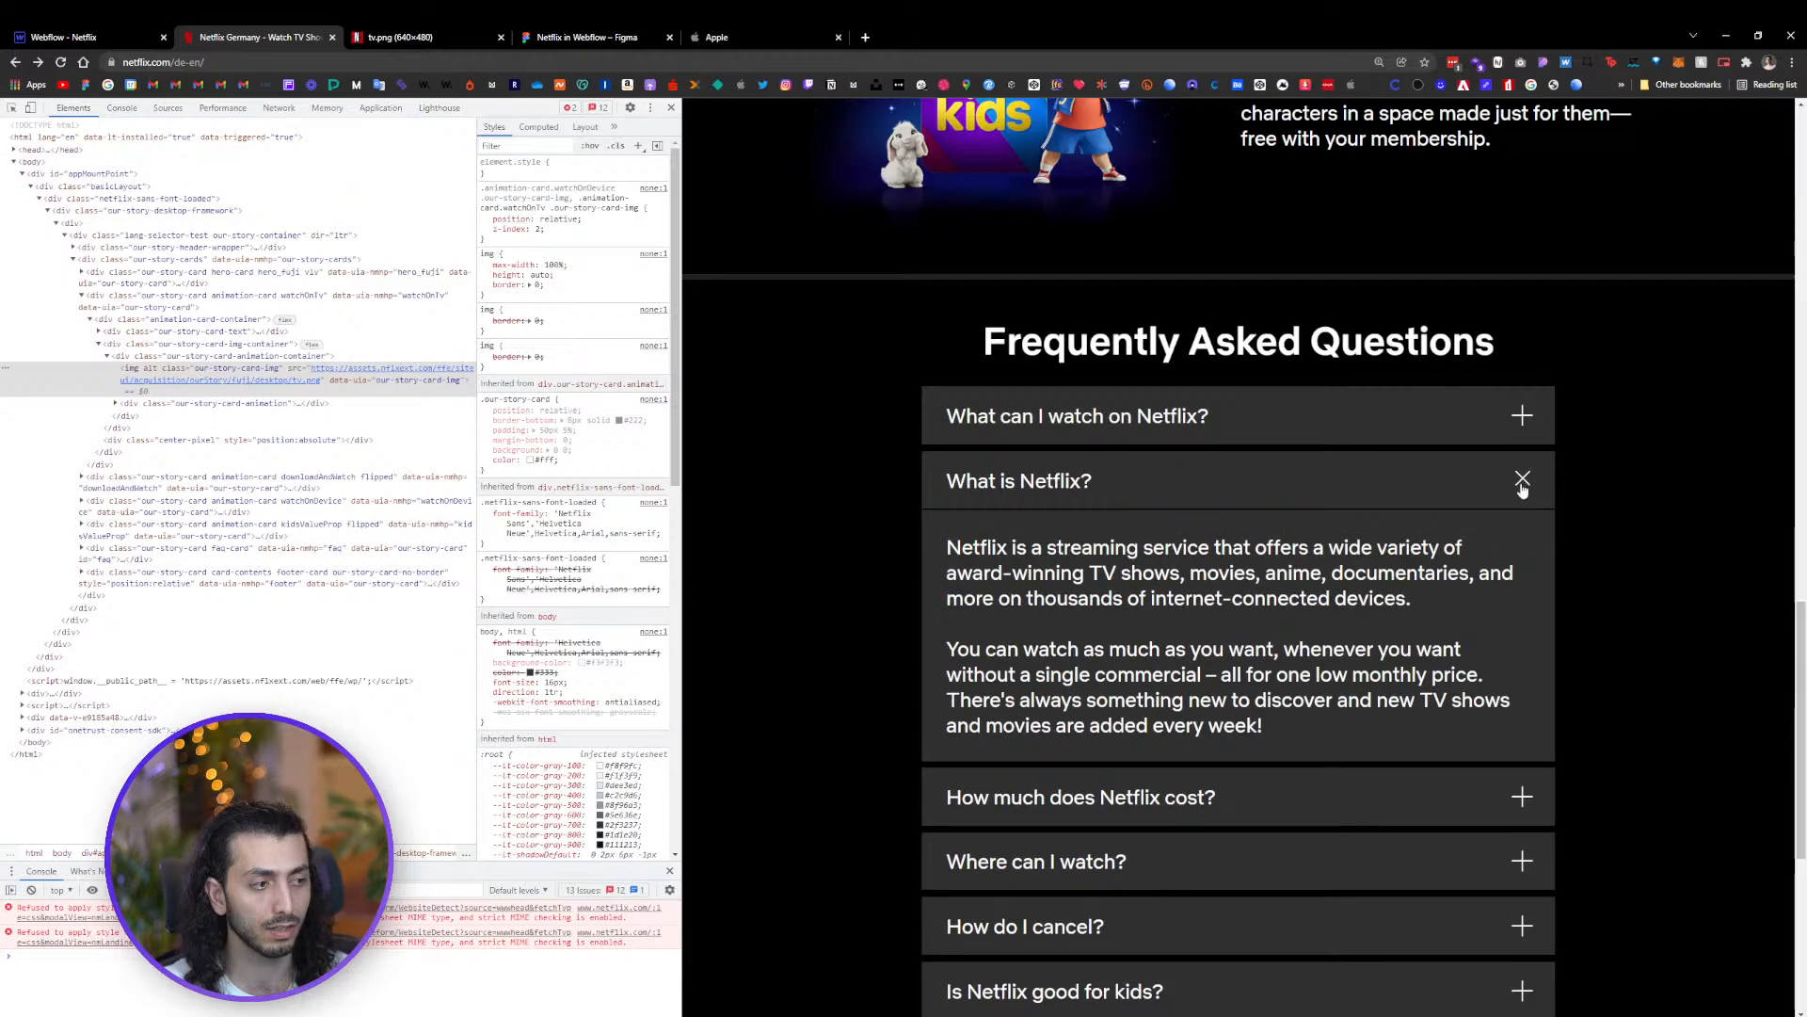
left_click(1520, 482)
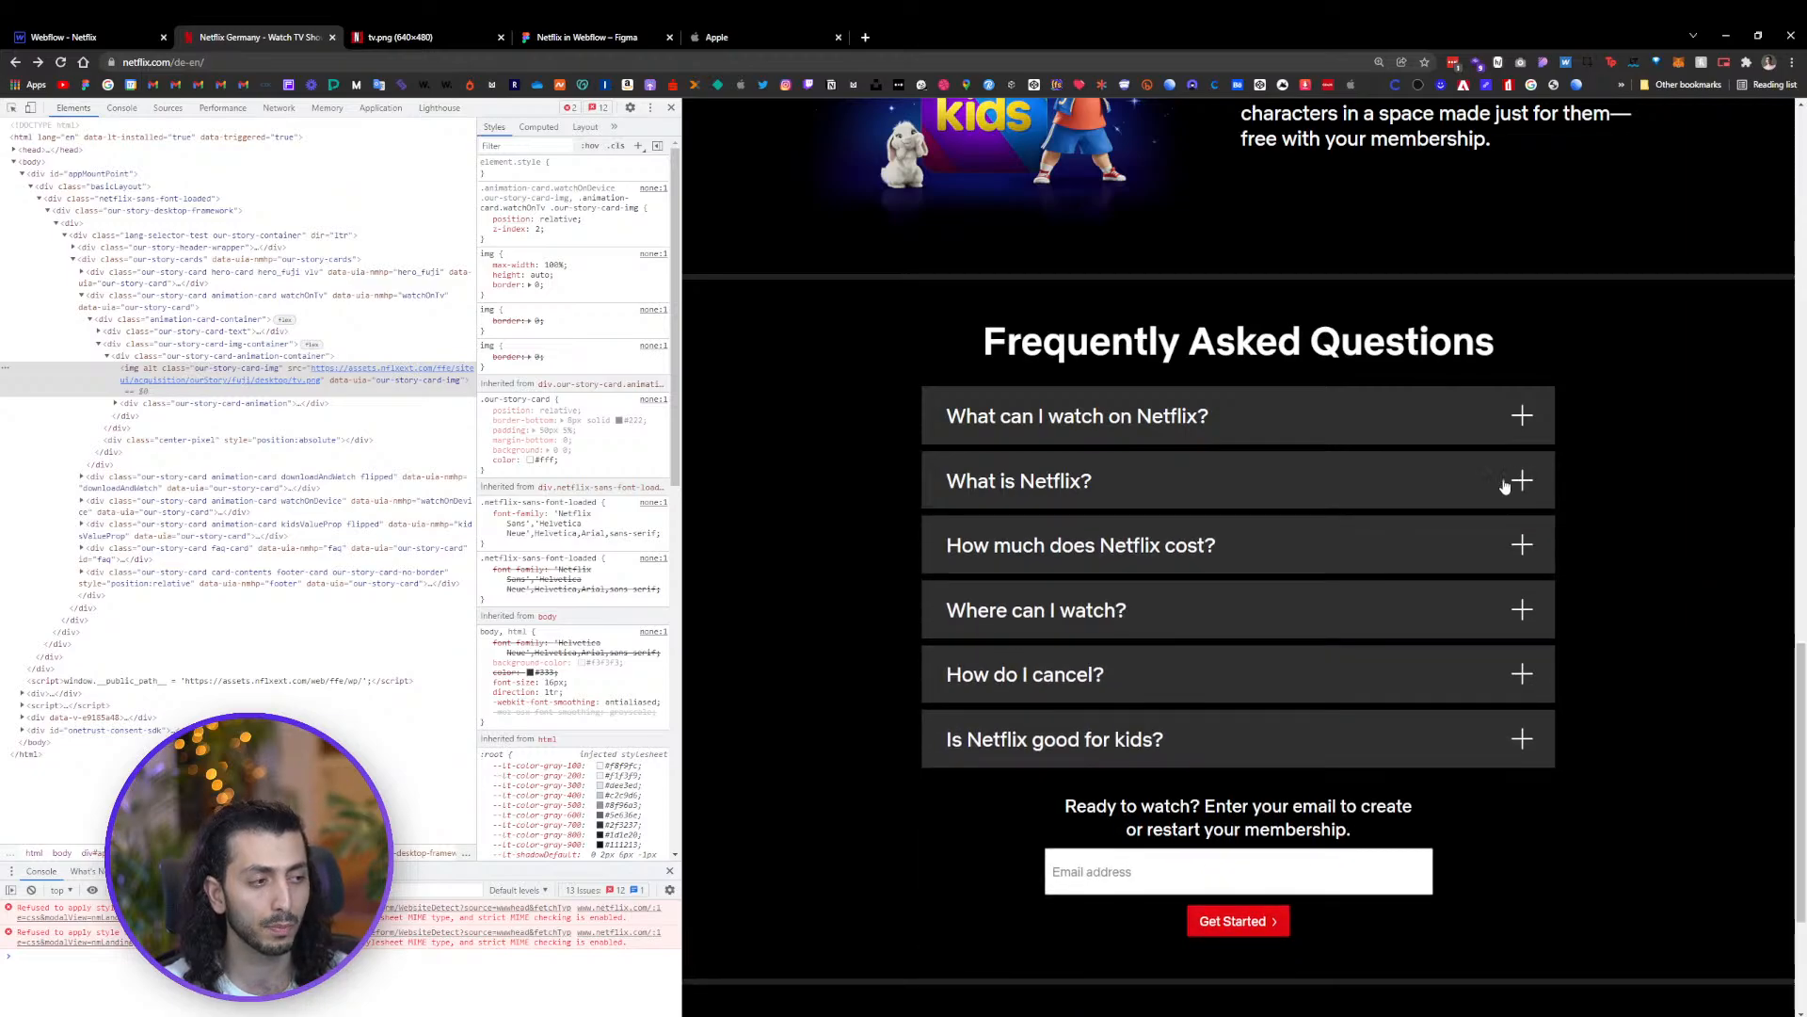
Add a mouse click trigger to the first Head Wrapper that starts a new timed animation named FAQ Open
left_click(1504, 484)
left_click(85, 36)
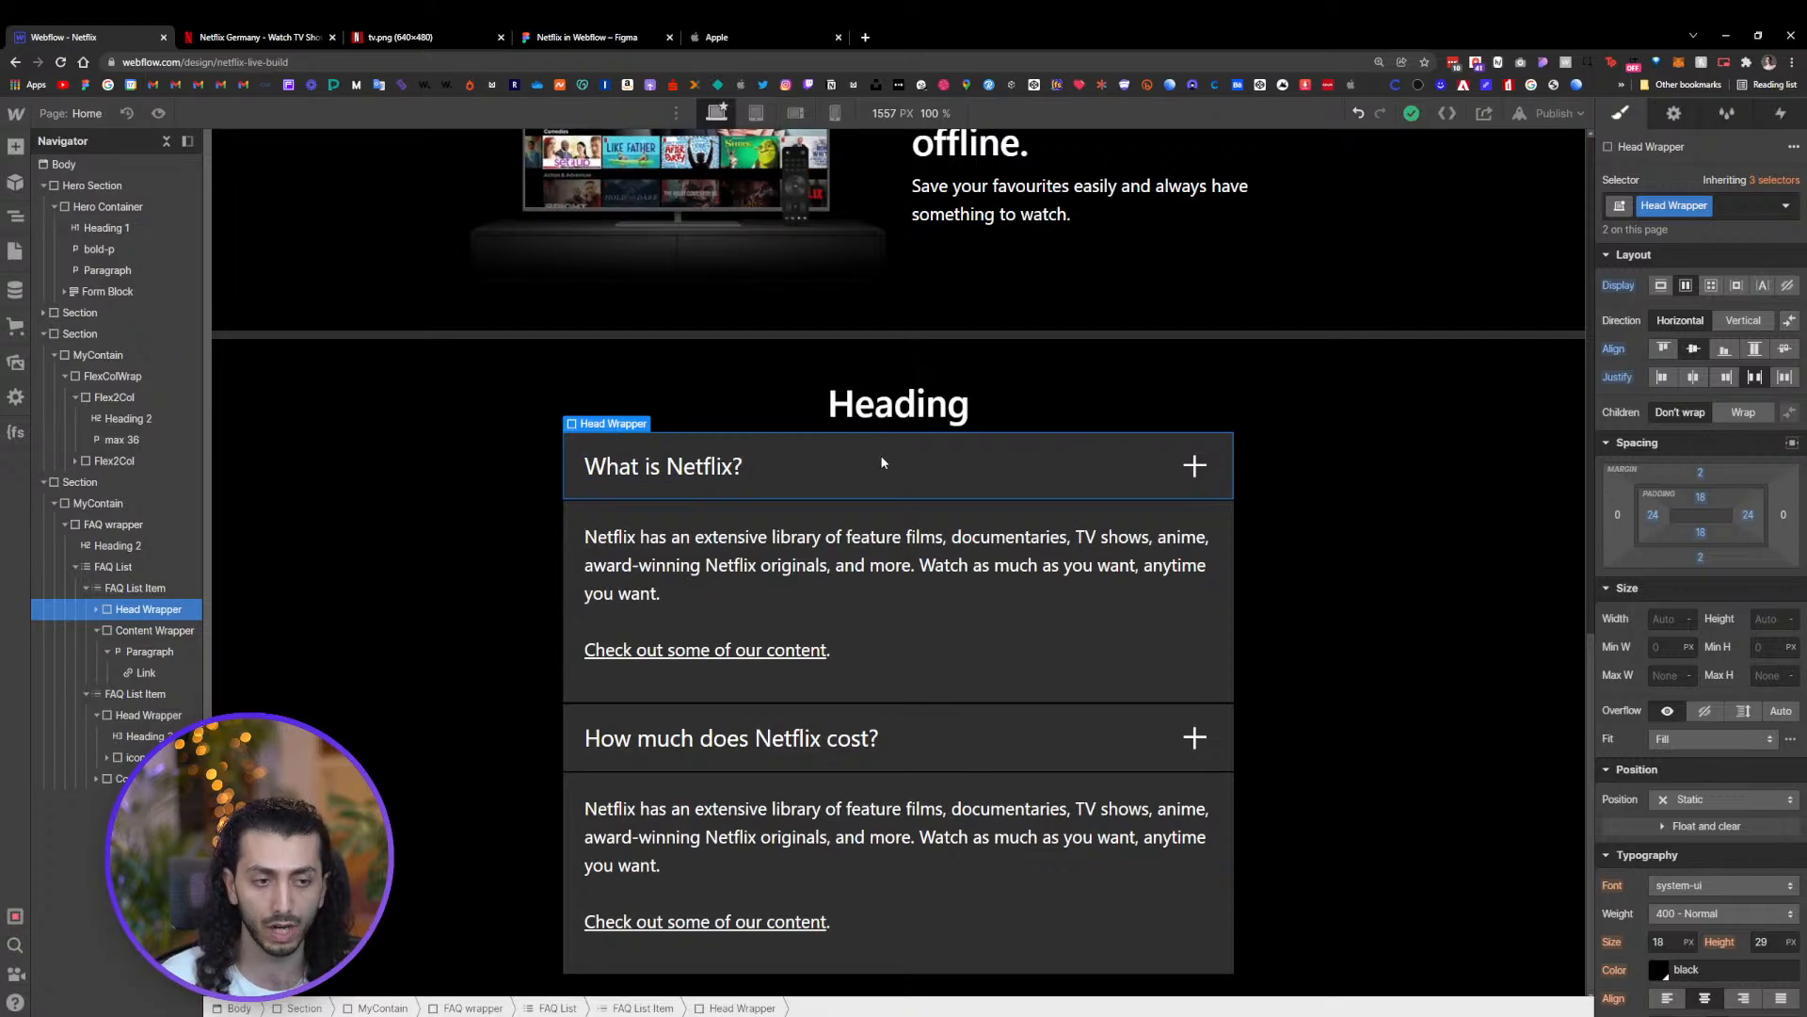
left_click(1782, 114)
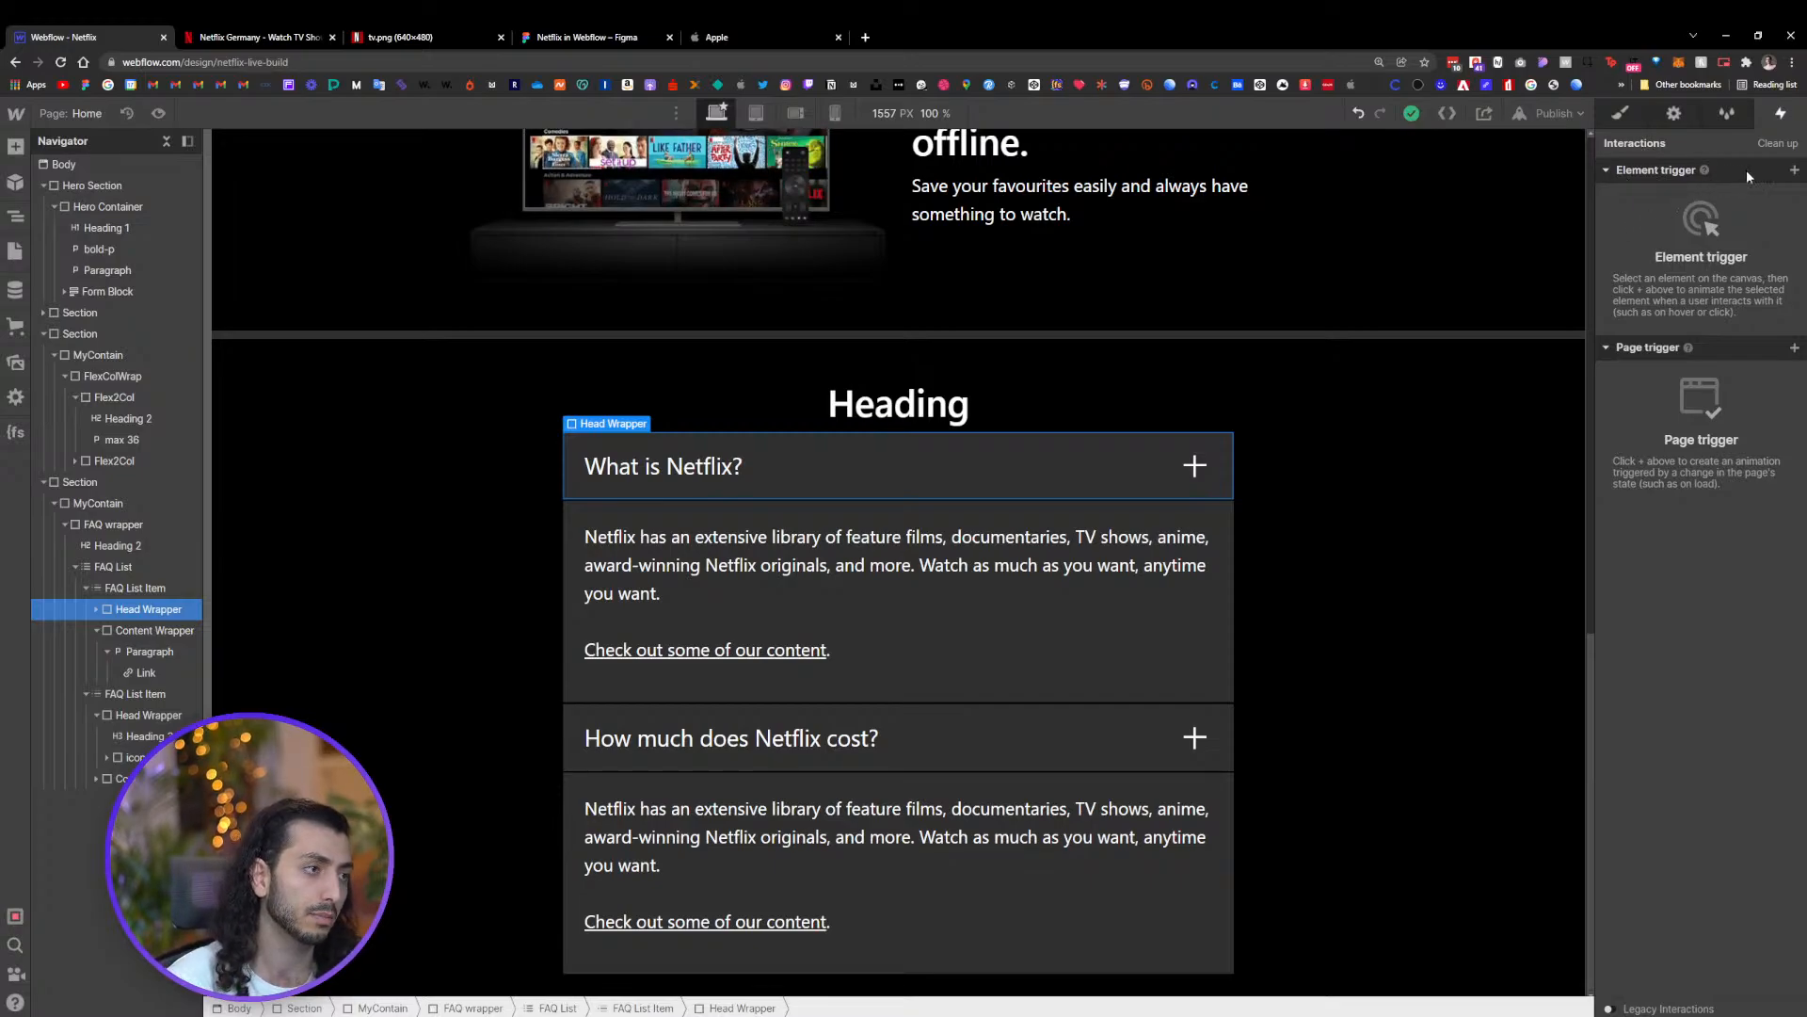
left_click(1792, 172)
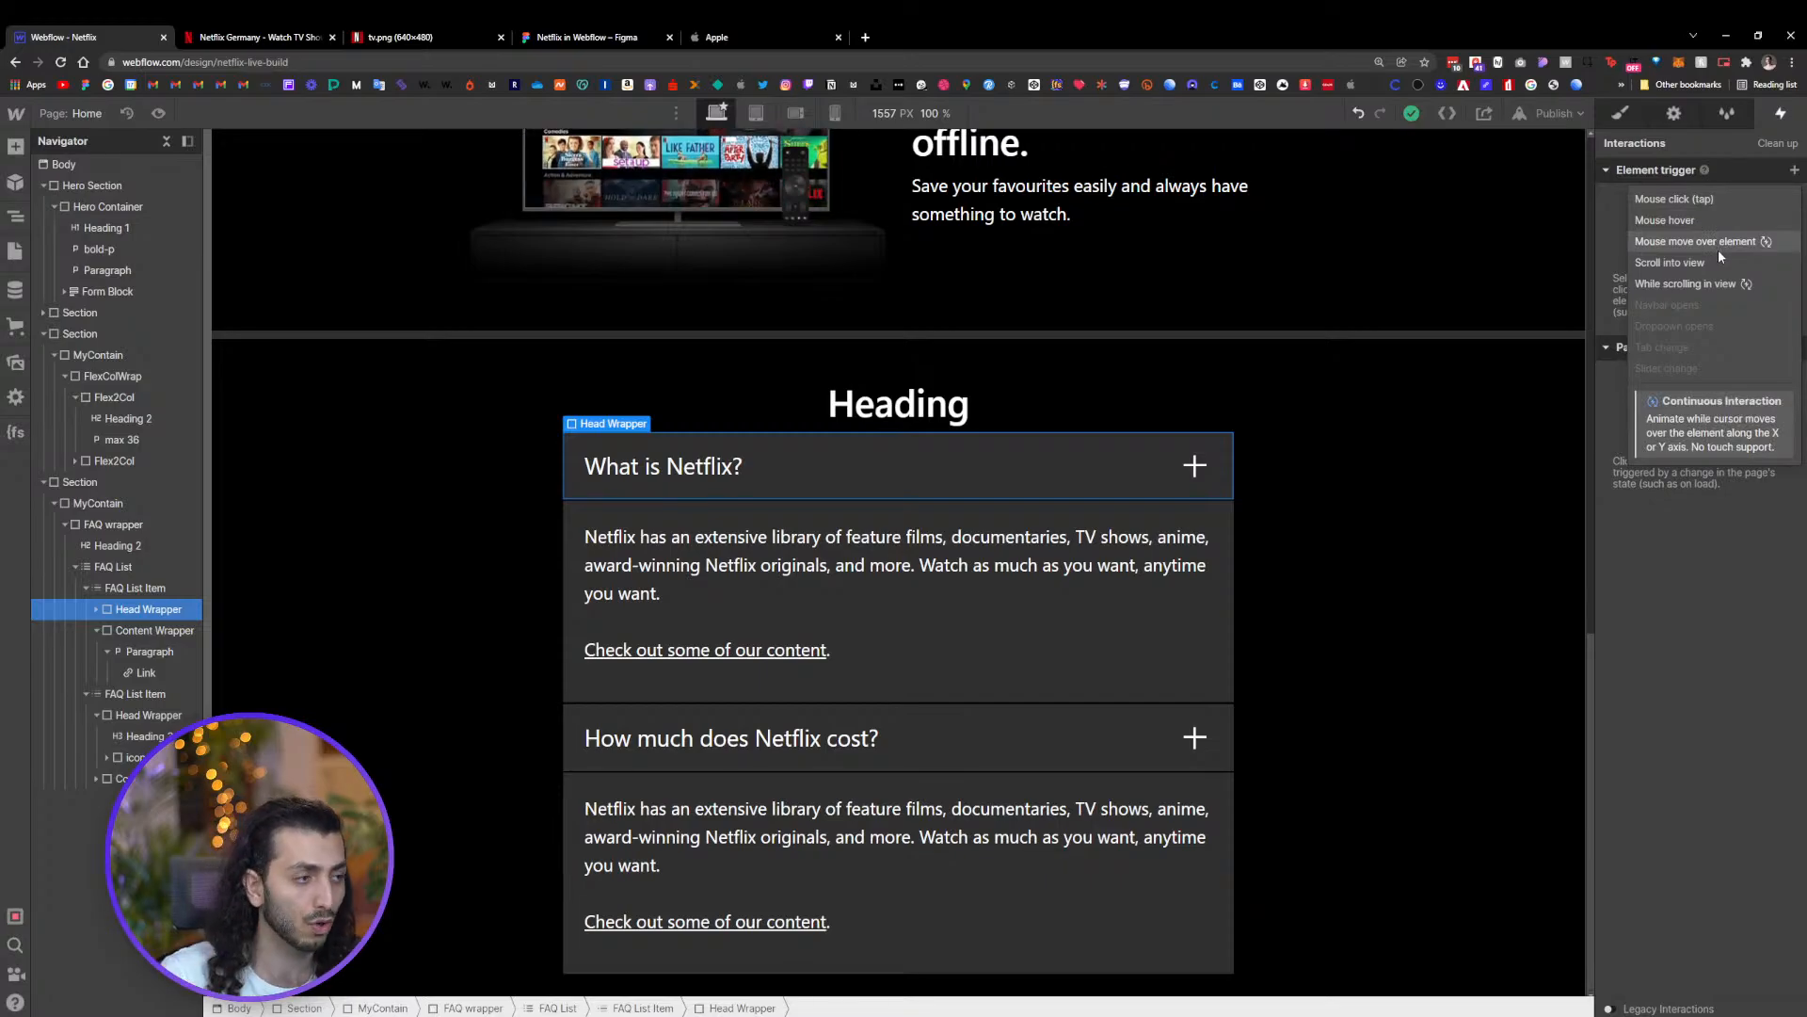
left_click(1702, 201)
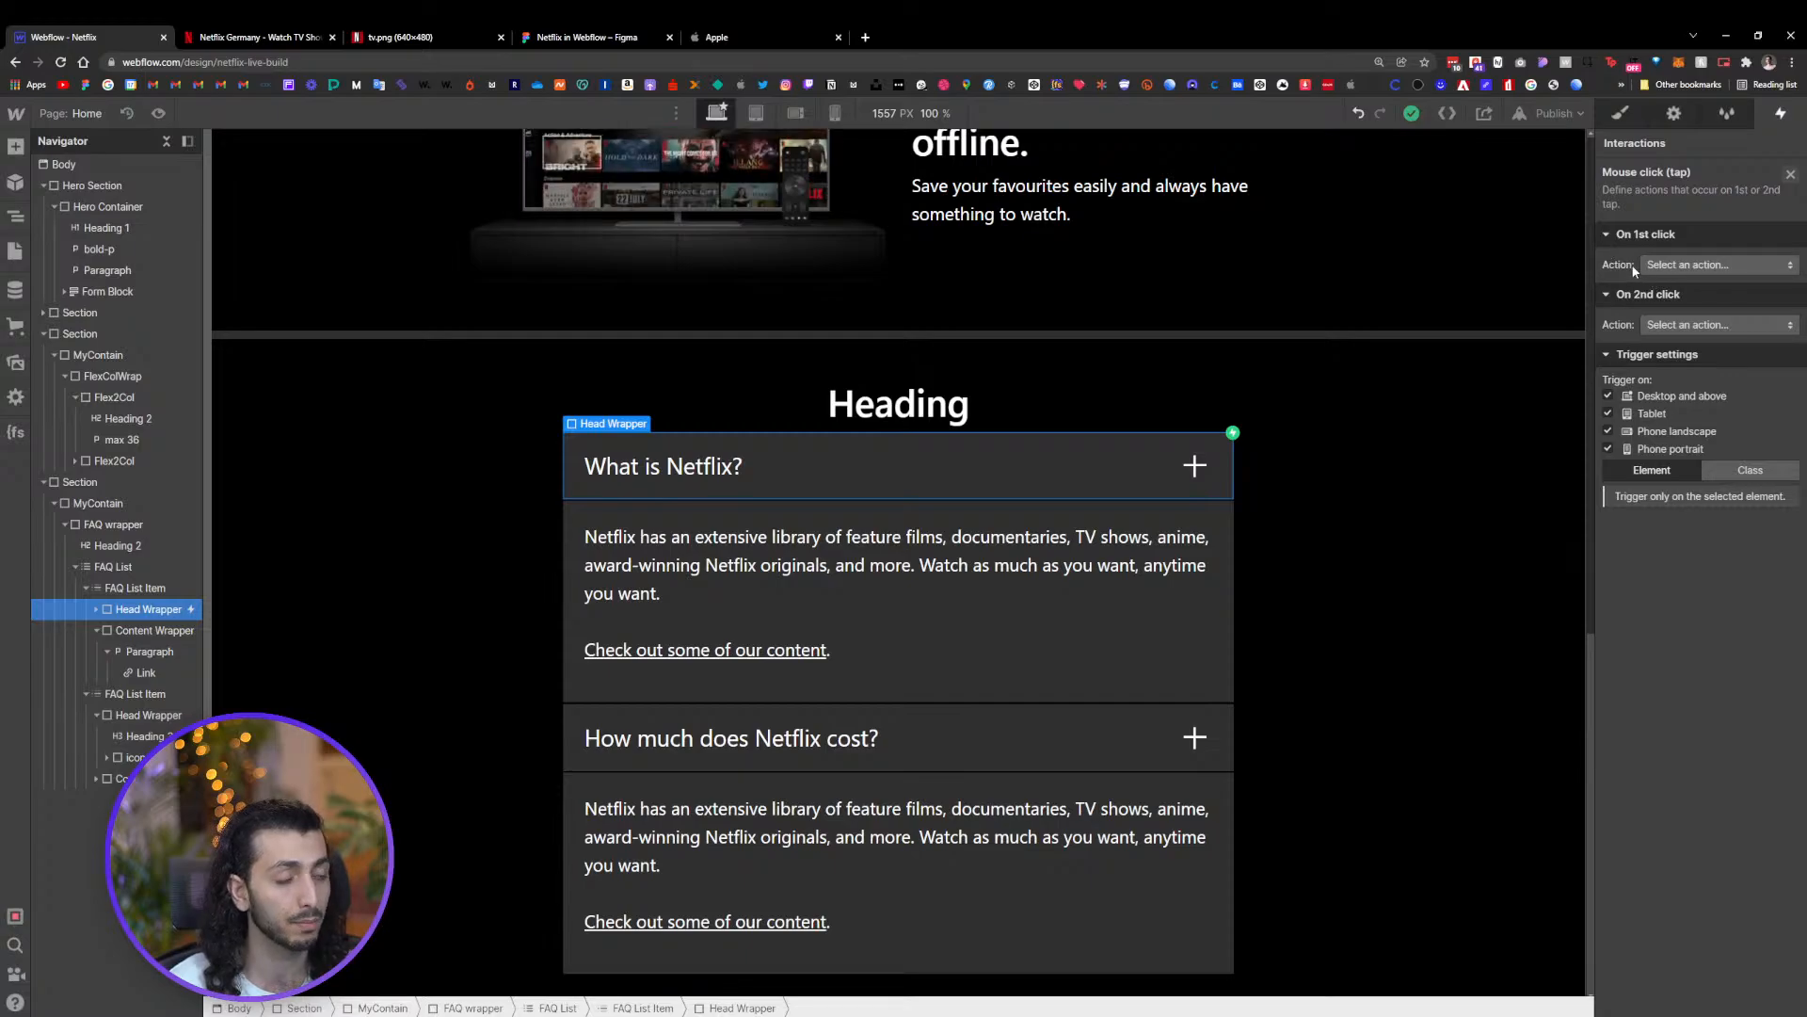
left_click(1707, 265)
left_click(1709, 303)
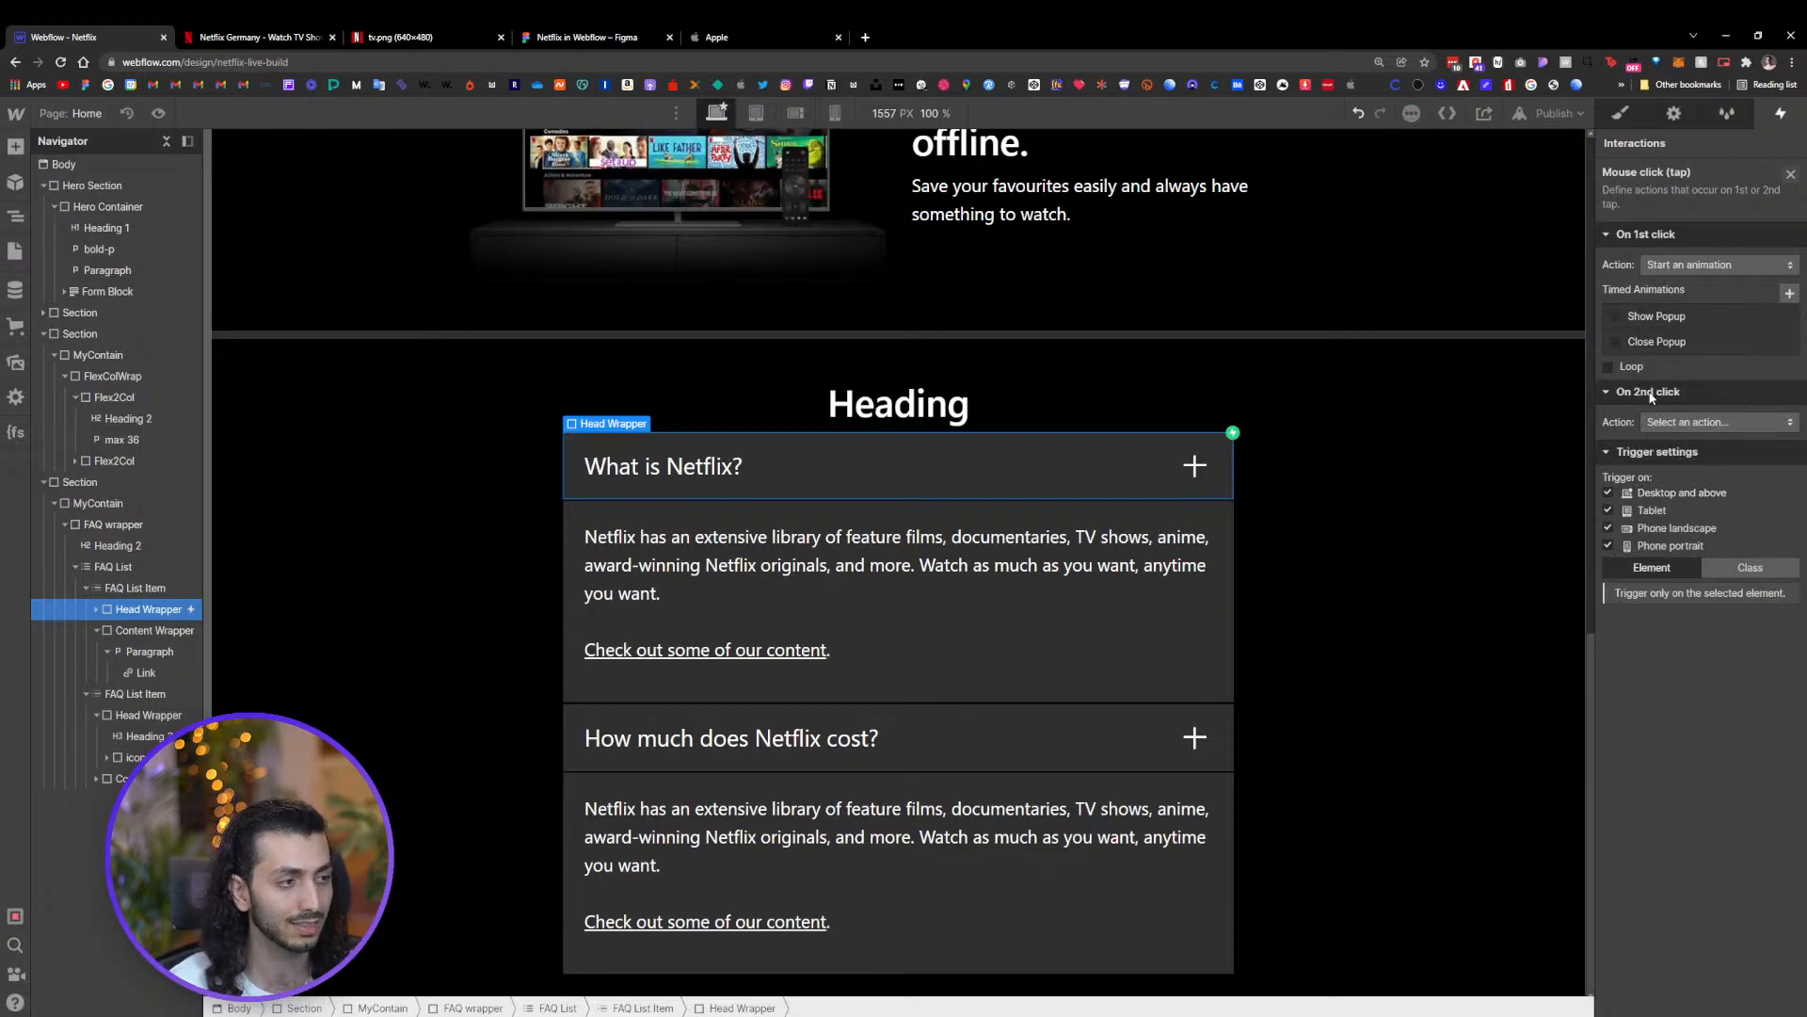
left_click(1789, 295)
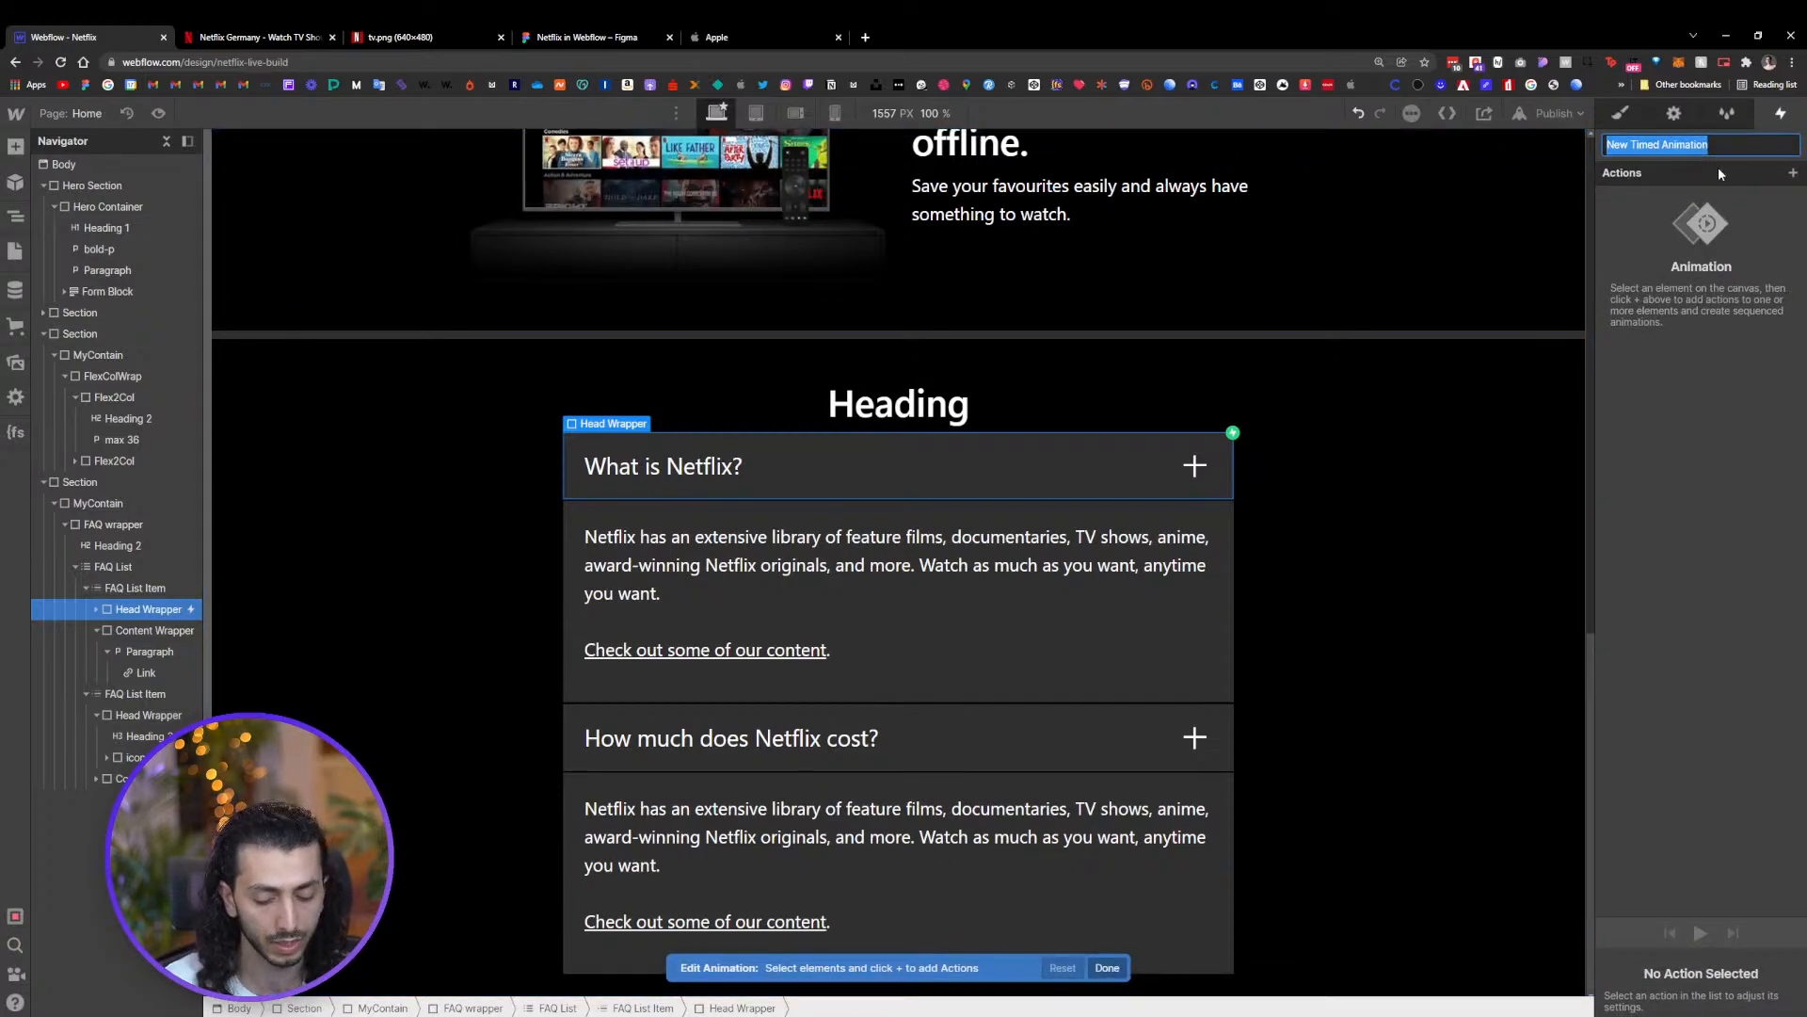
type("FAQ")
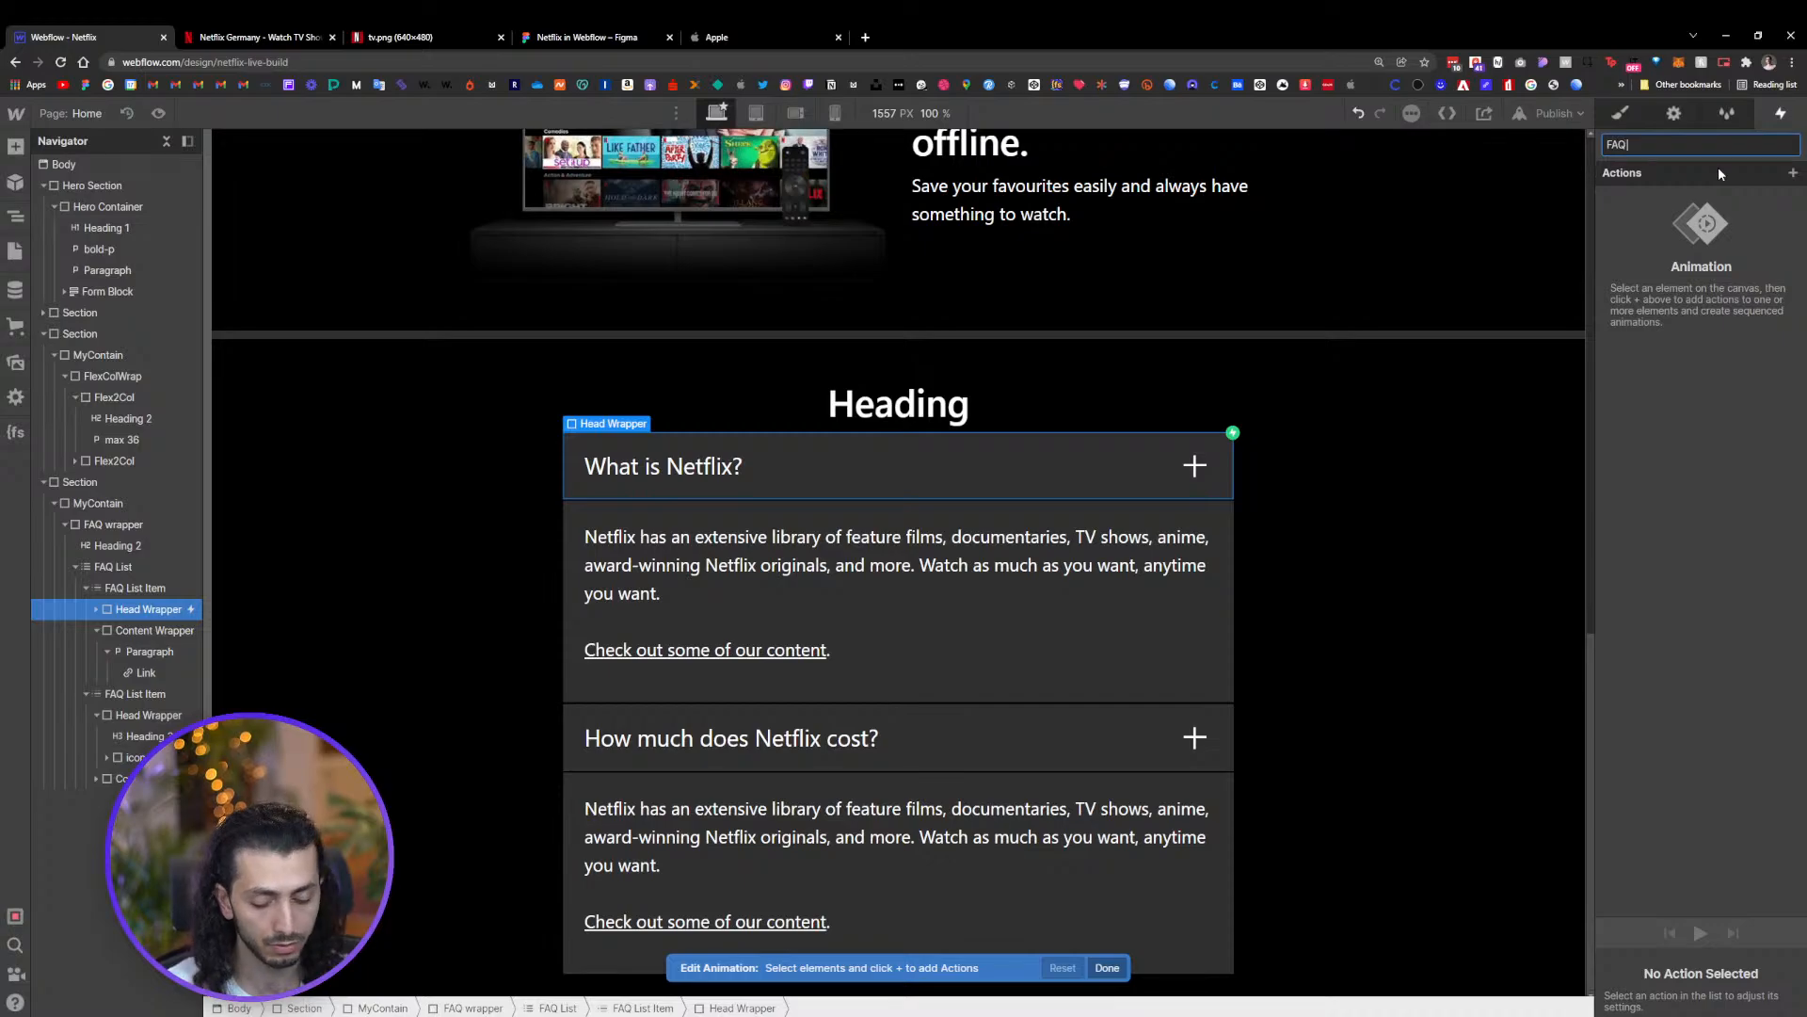
type(" Open")
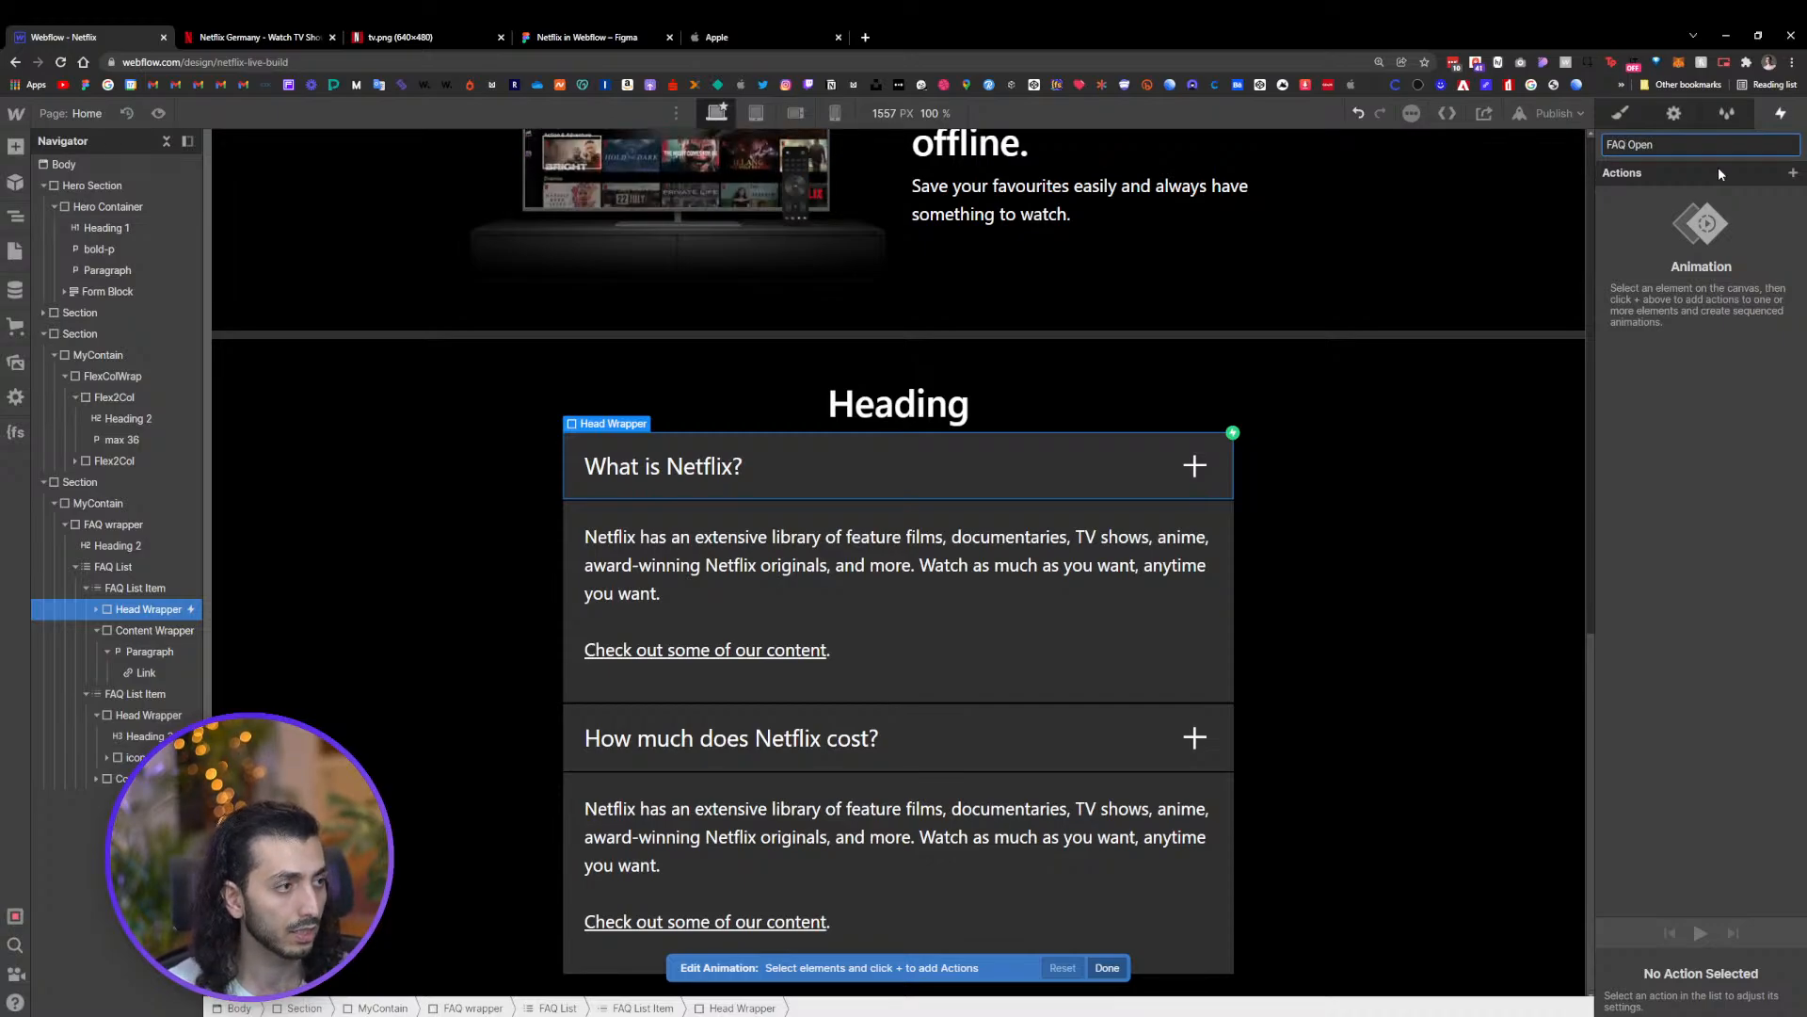
key("Return")
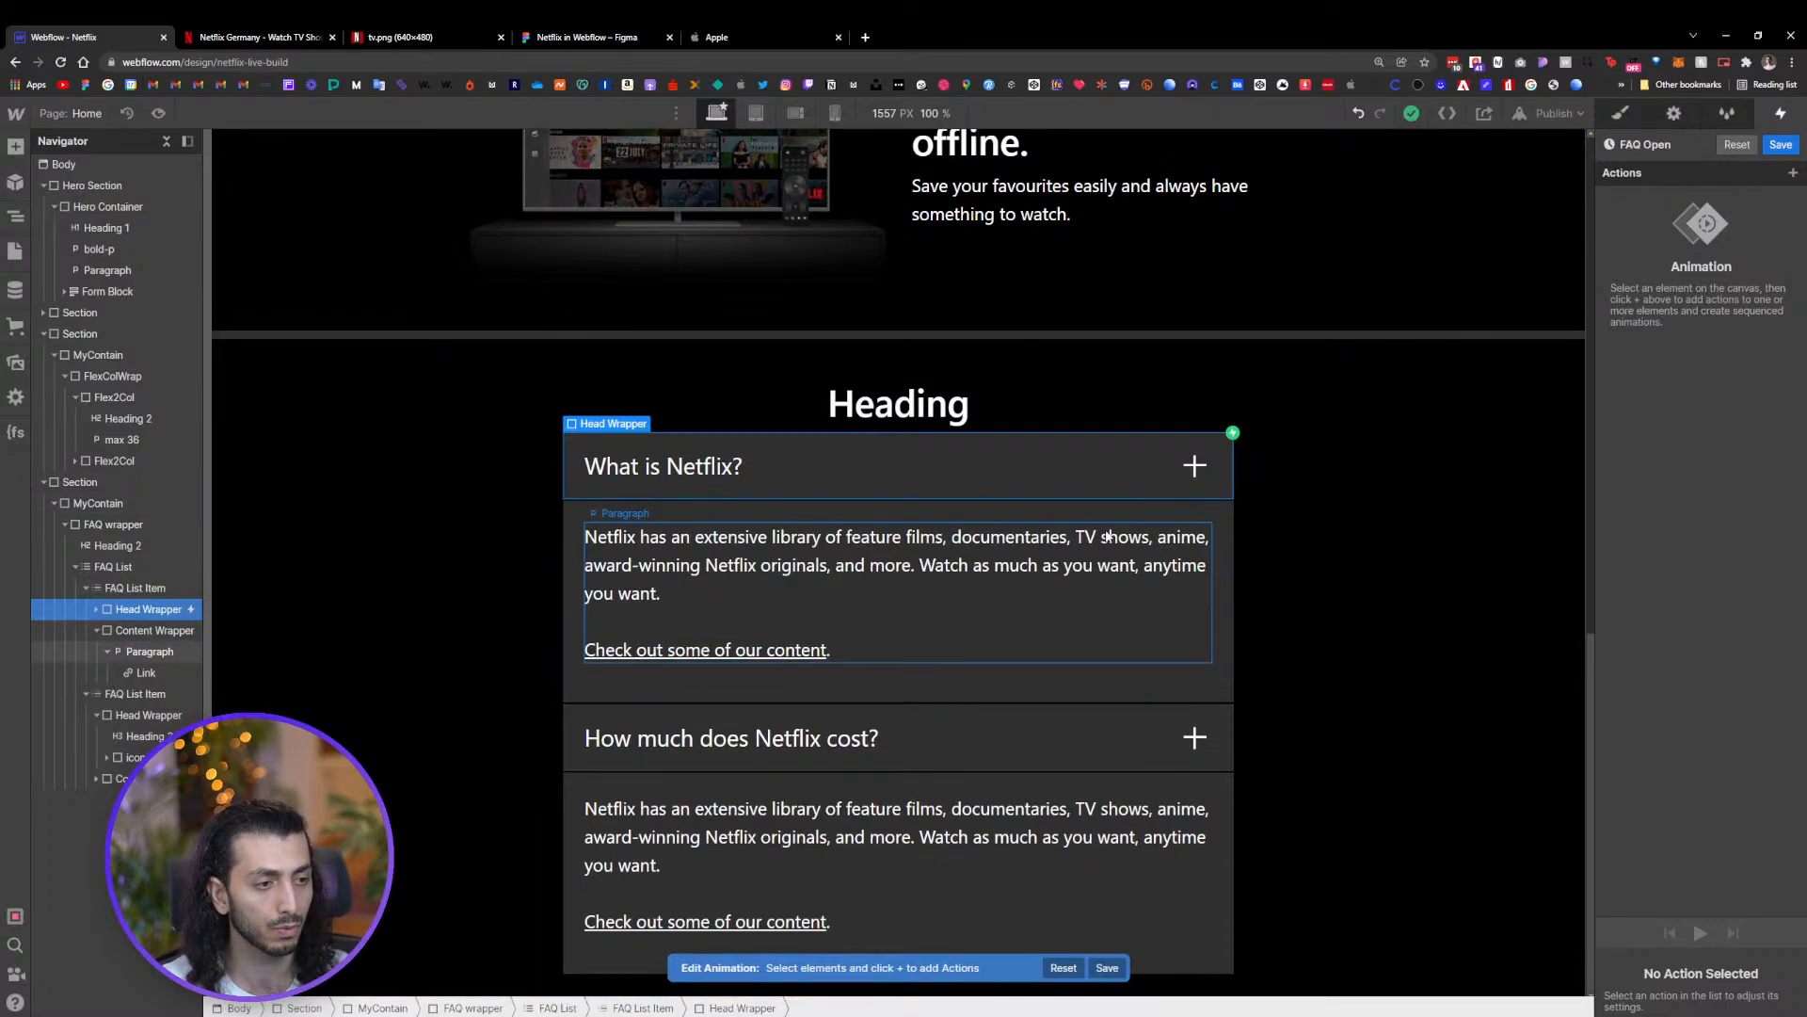
Add a Size action on the Content Wrapper set as initial state with height 0 px, and save the animation
left_click(1207, 511)
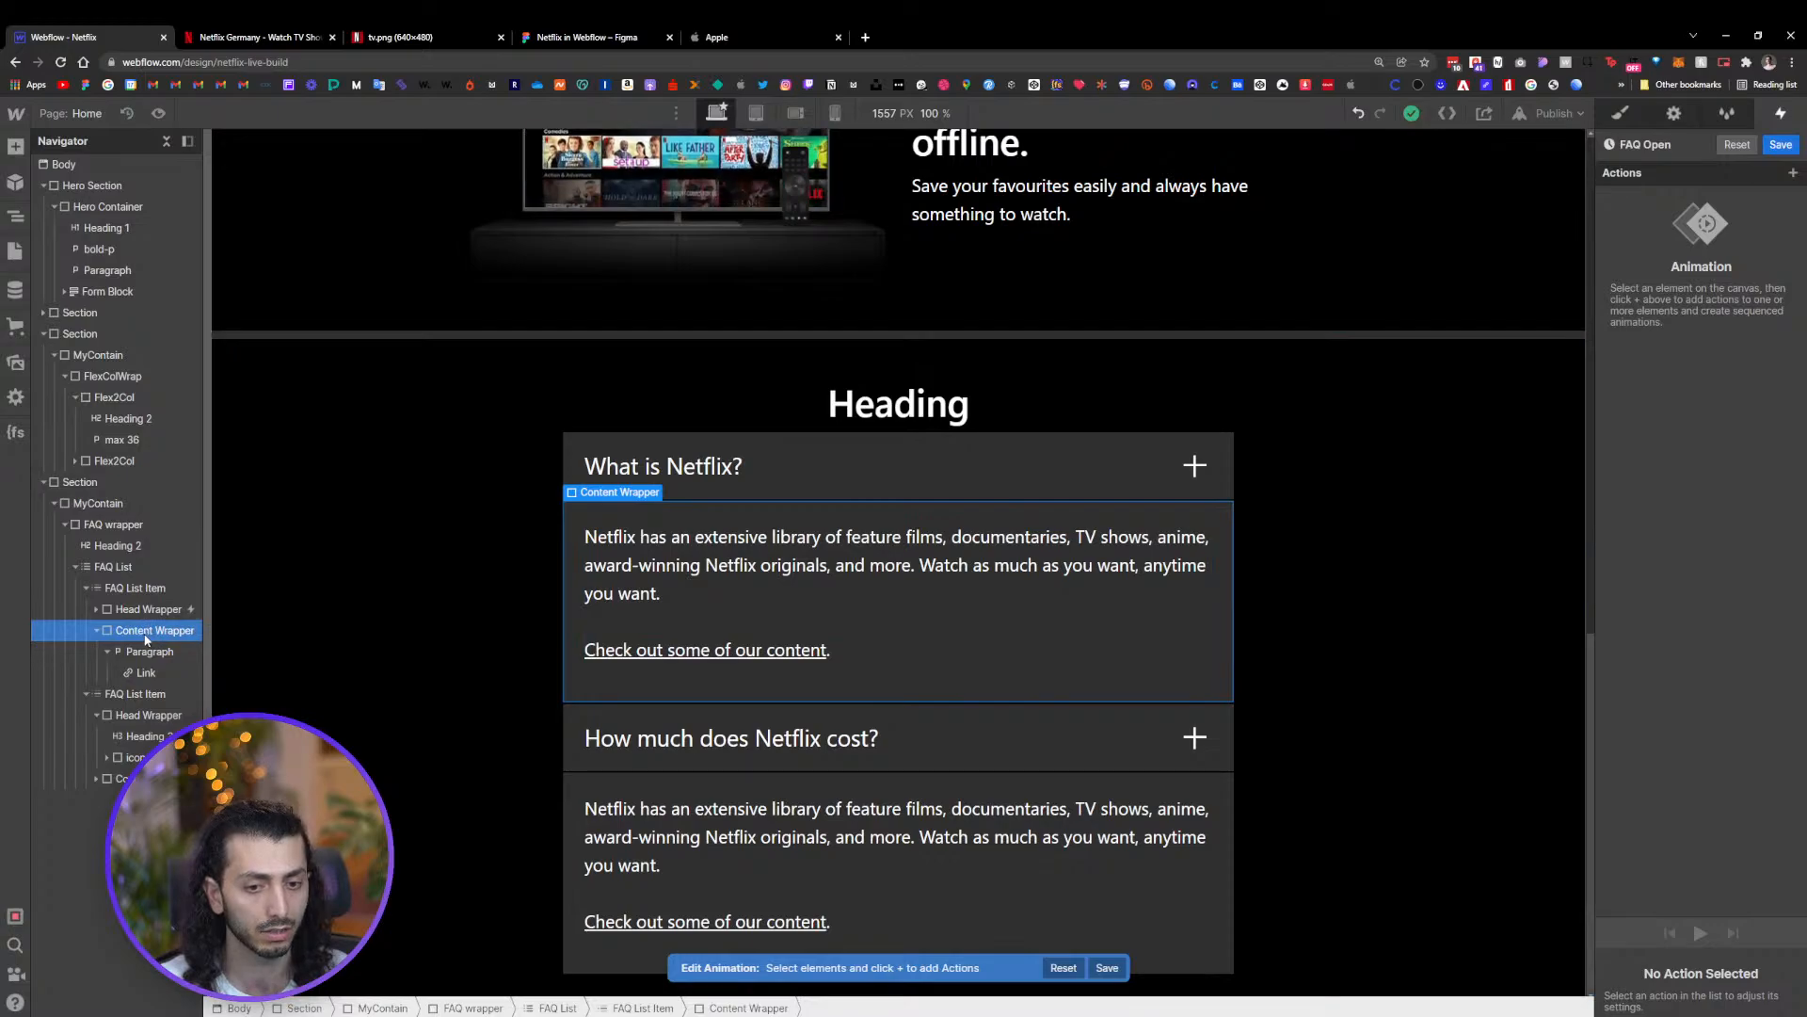
left_click(1792, 174)
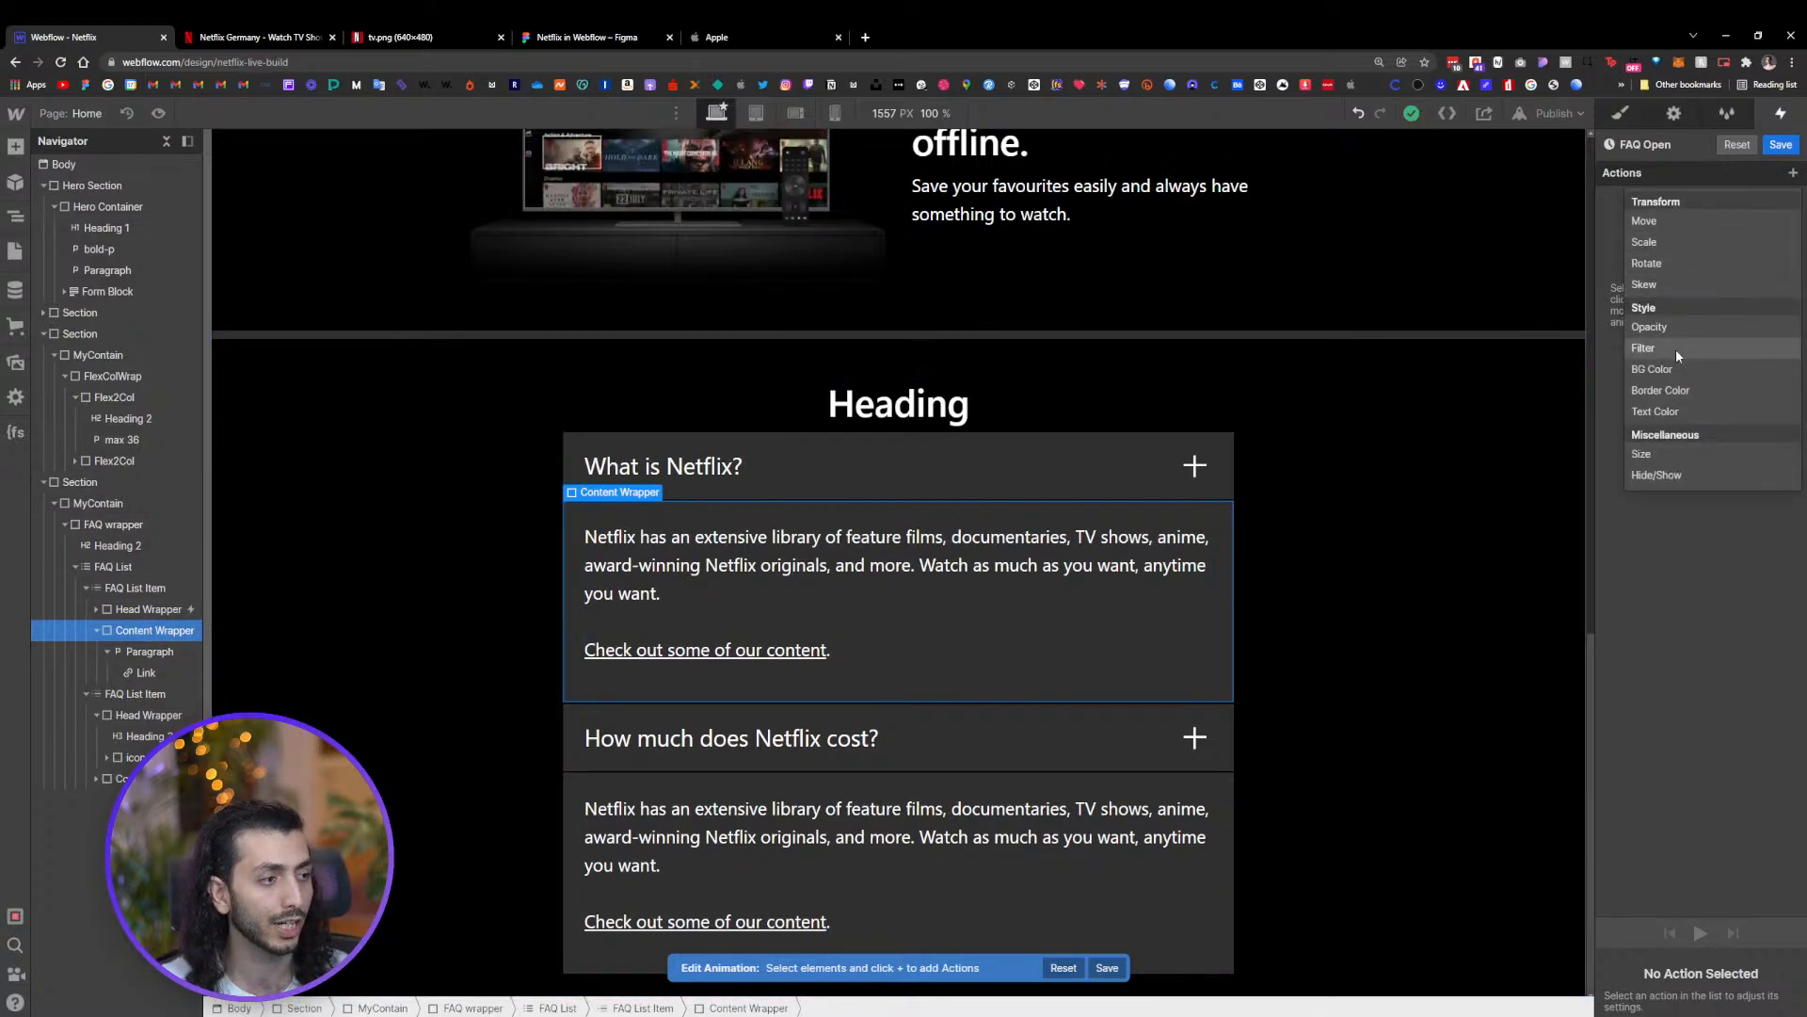
left_click(1664, 453)
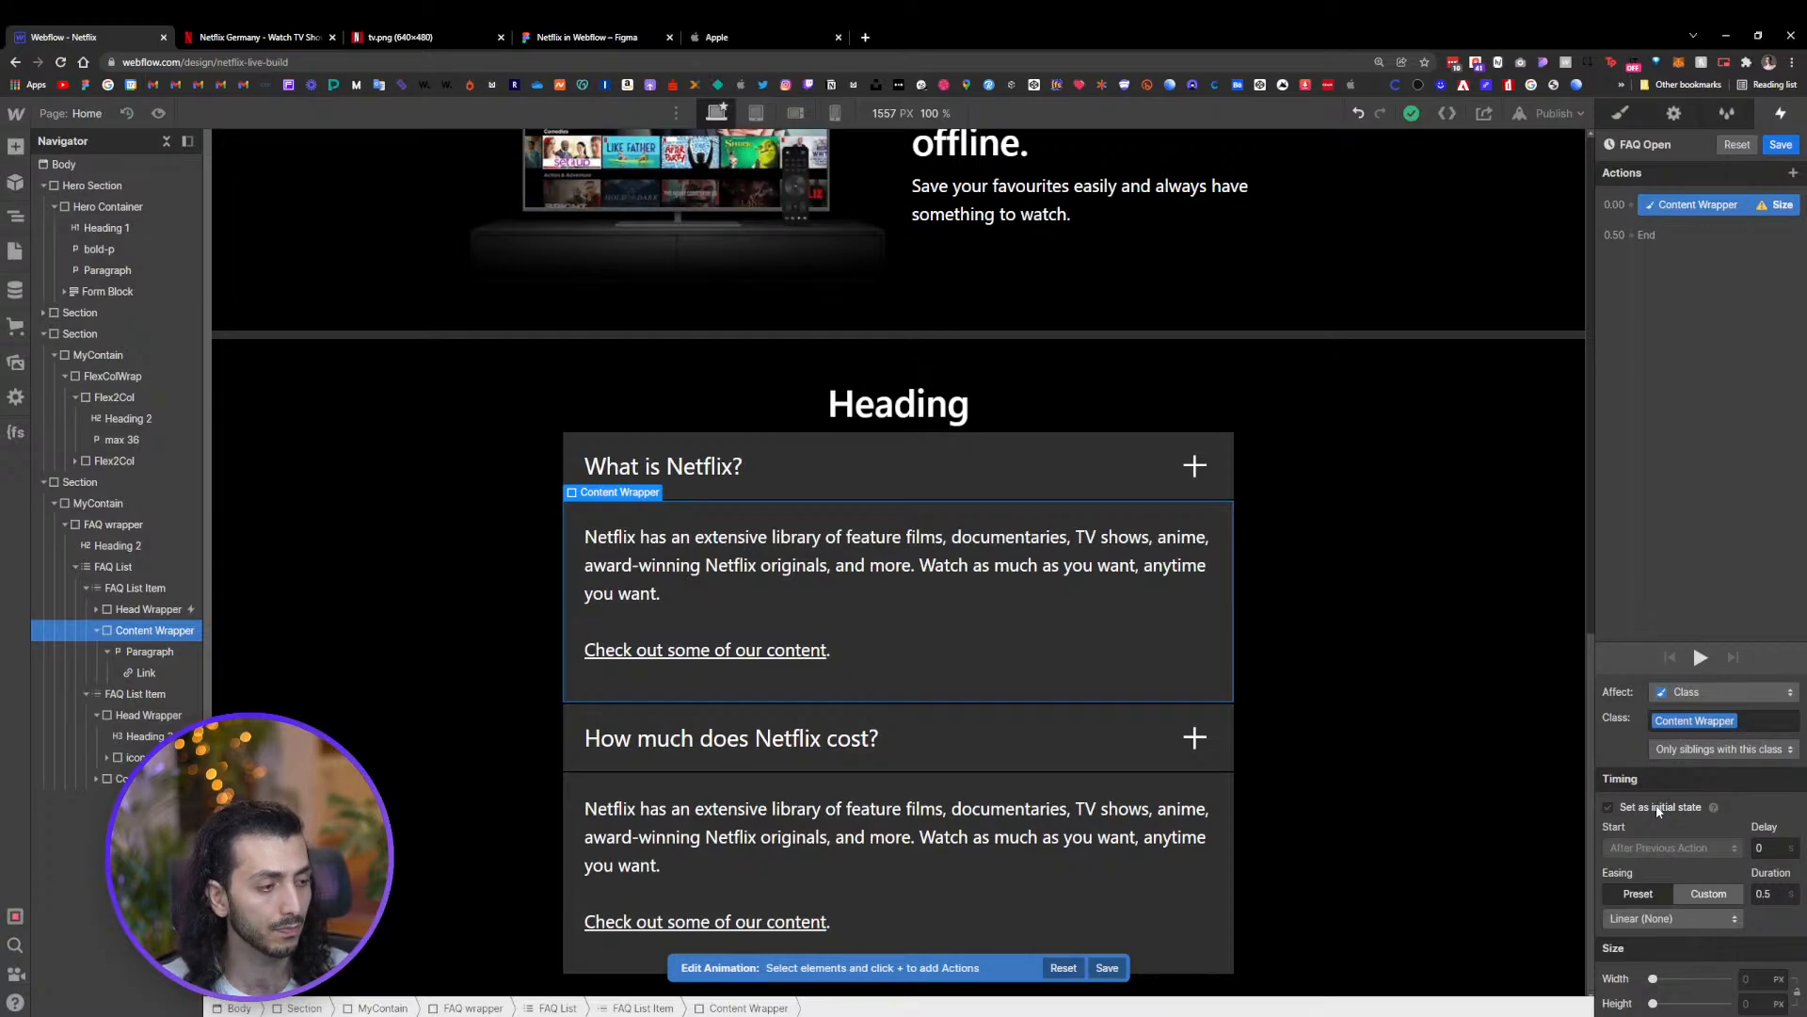
left_click(1659, 808)
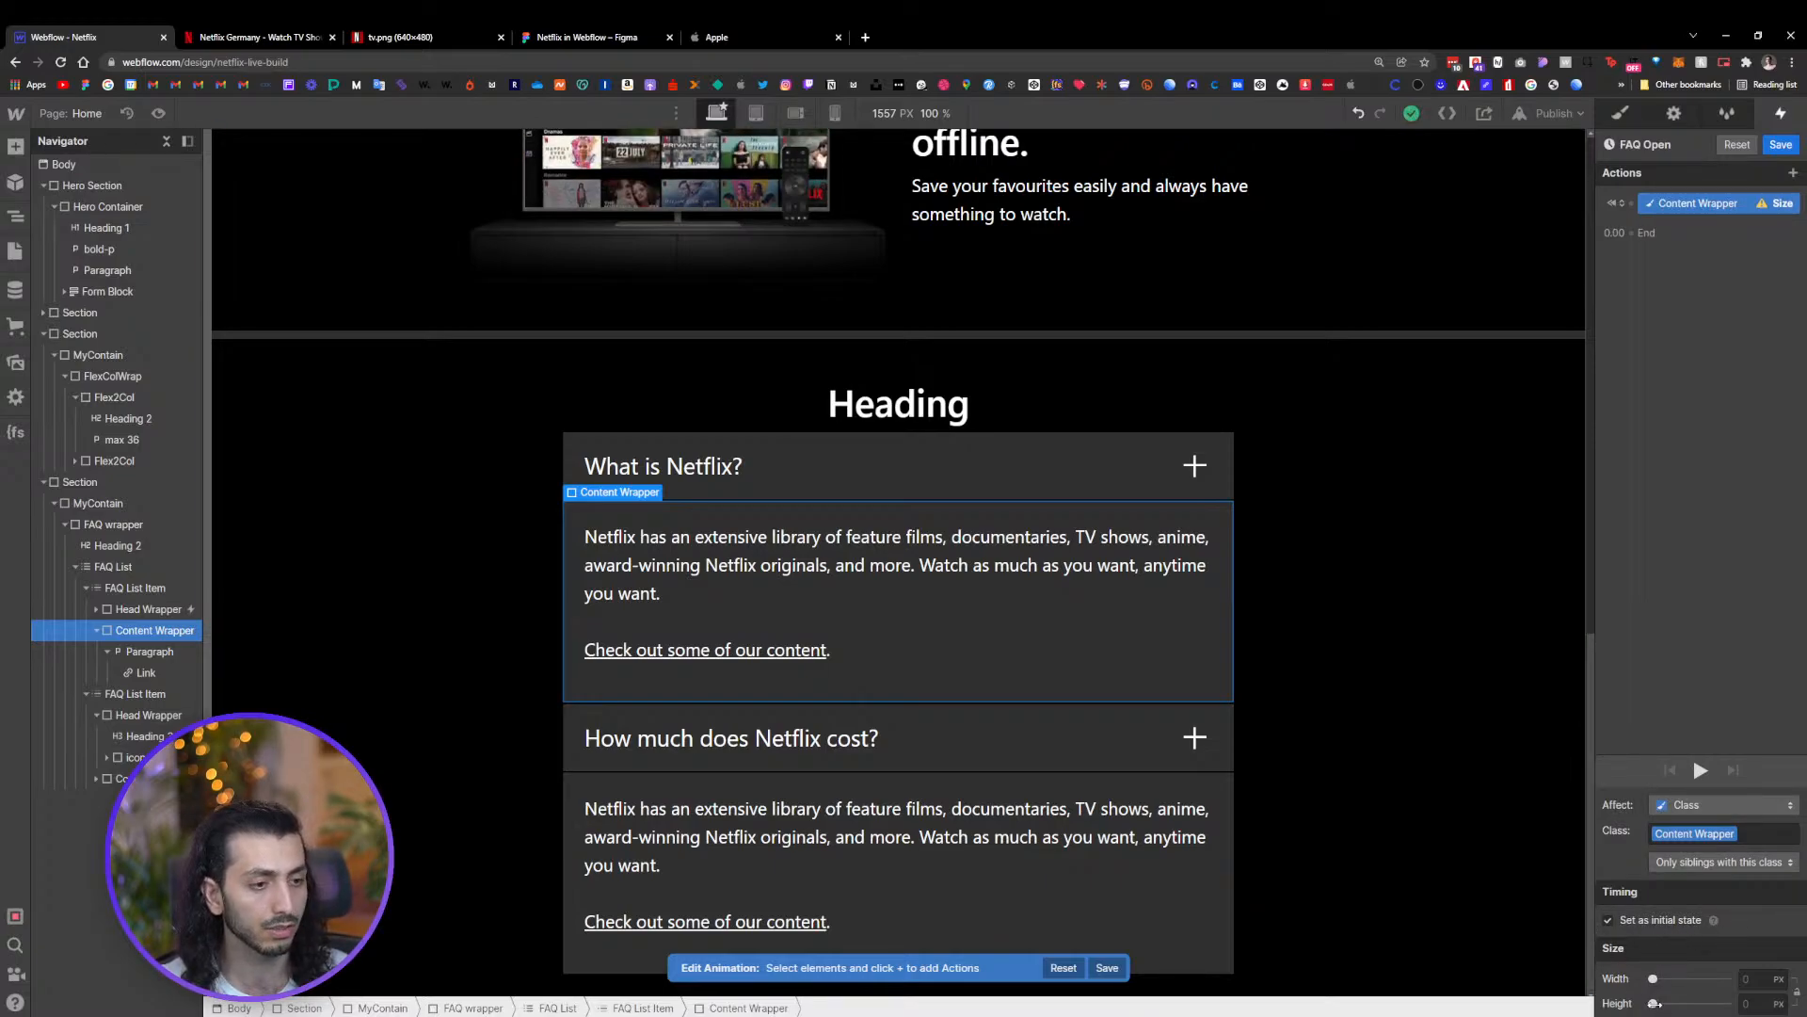
left_click(1654, 1004)
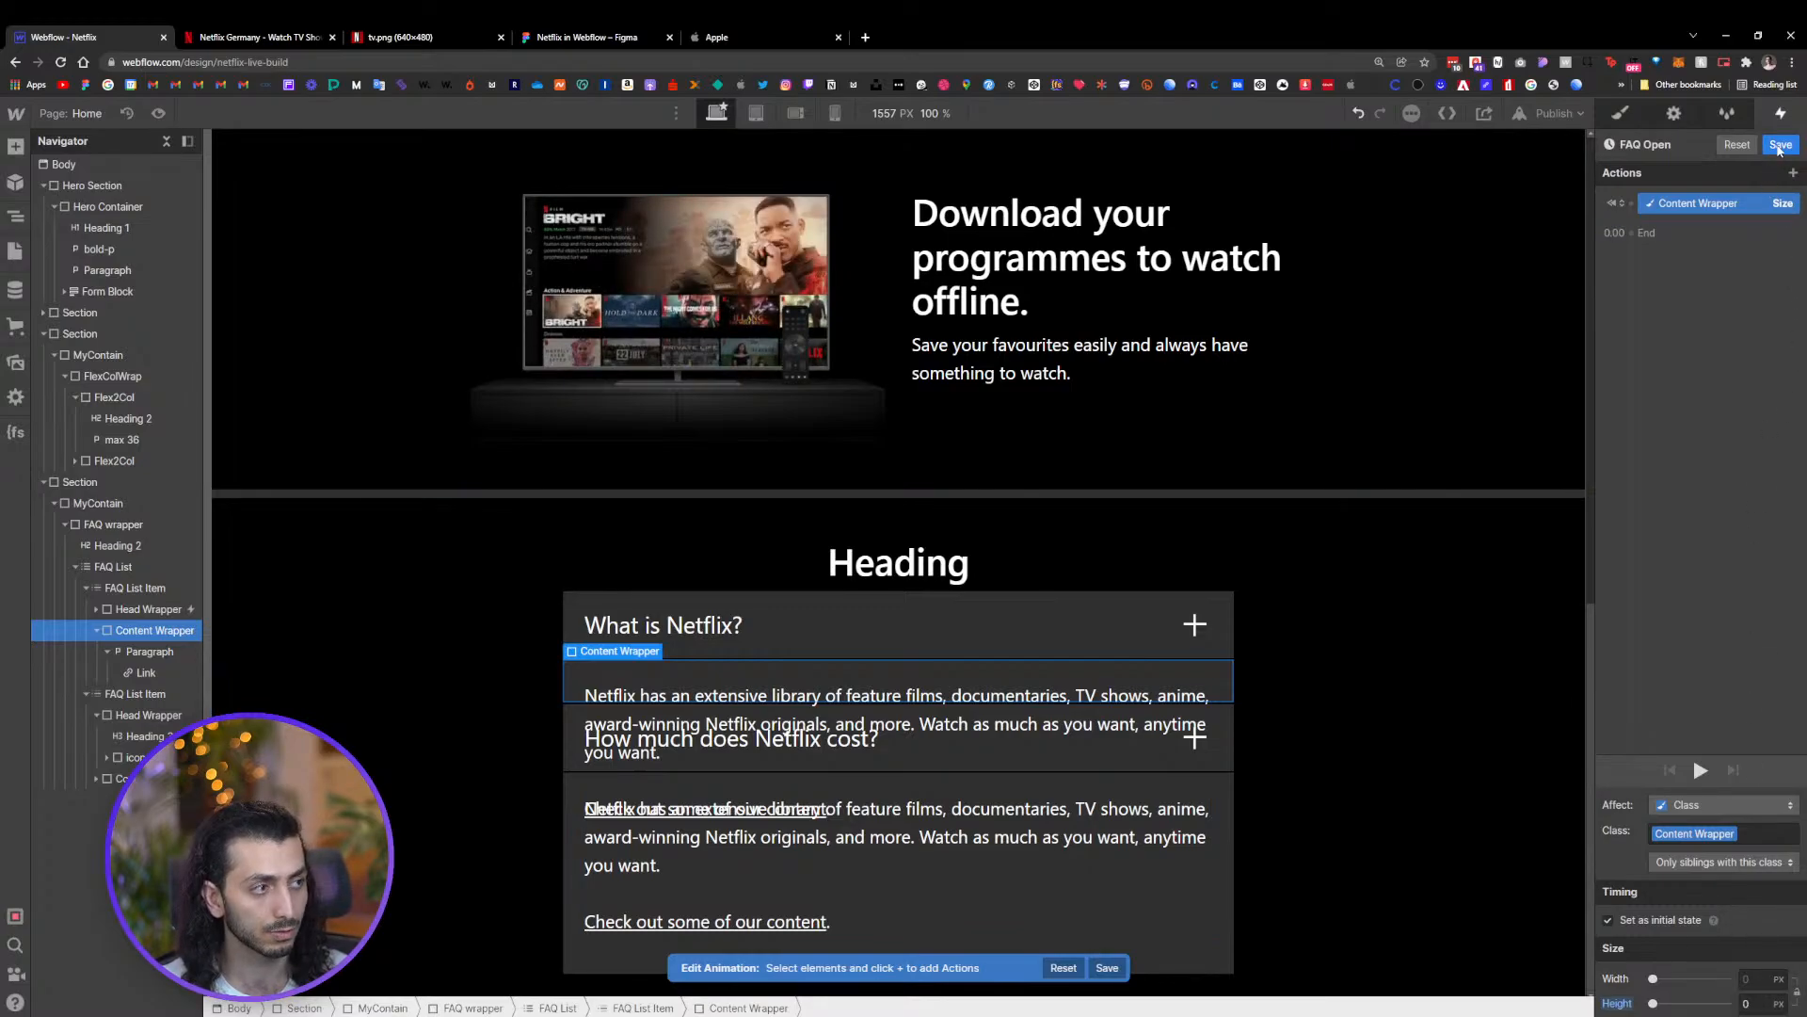
left_click(1779, 146)
Set the Content Wrapper's overflow to hidden
left_click(1619, 114)
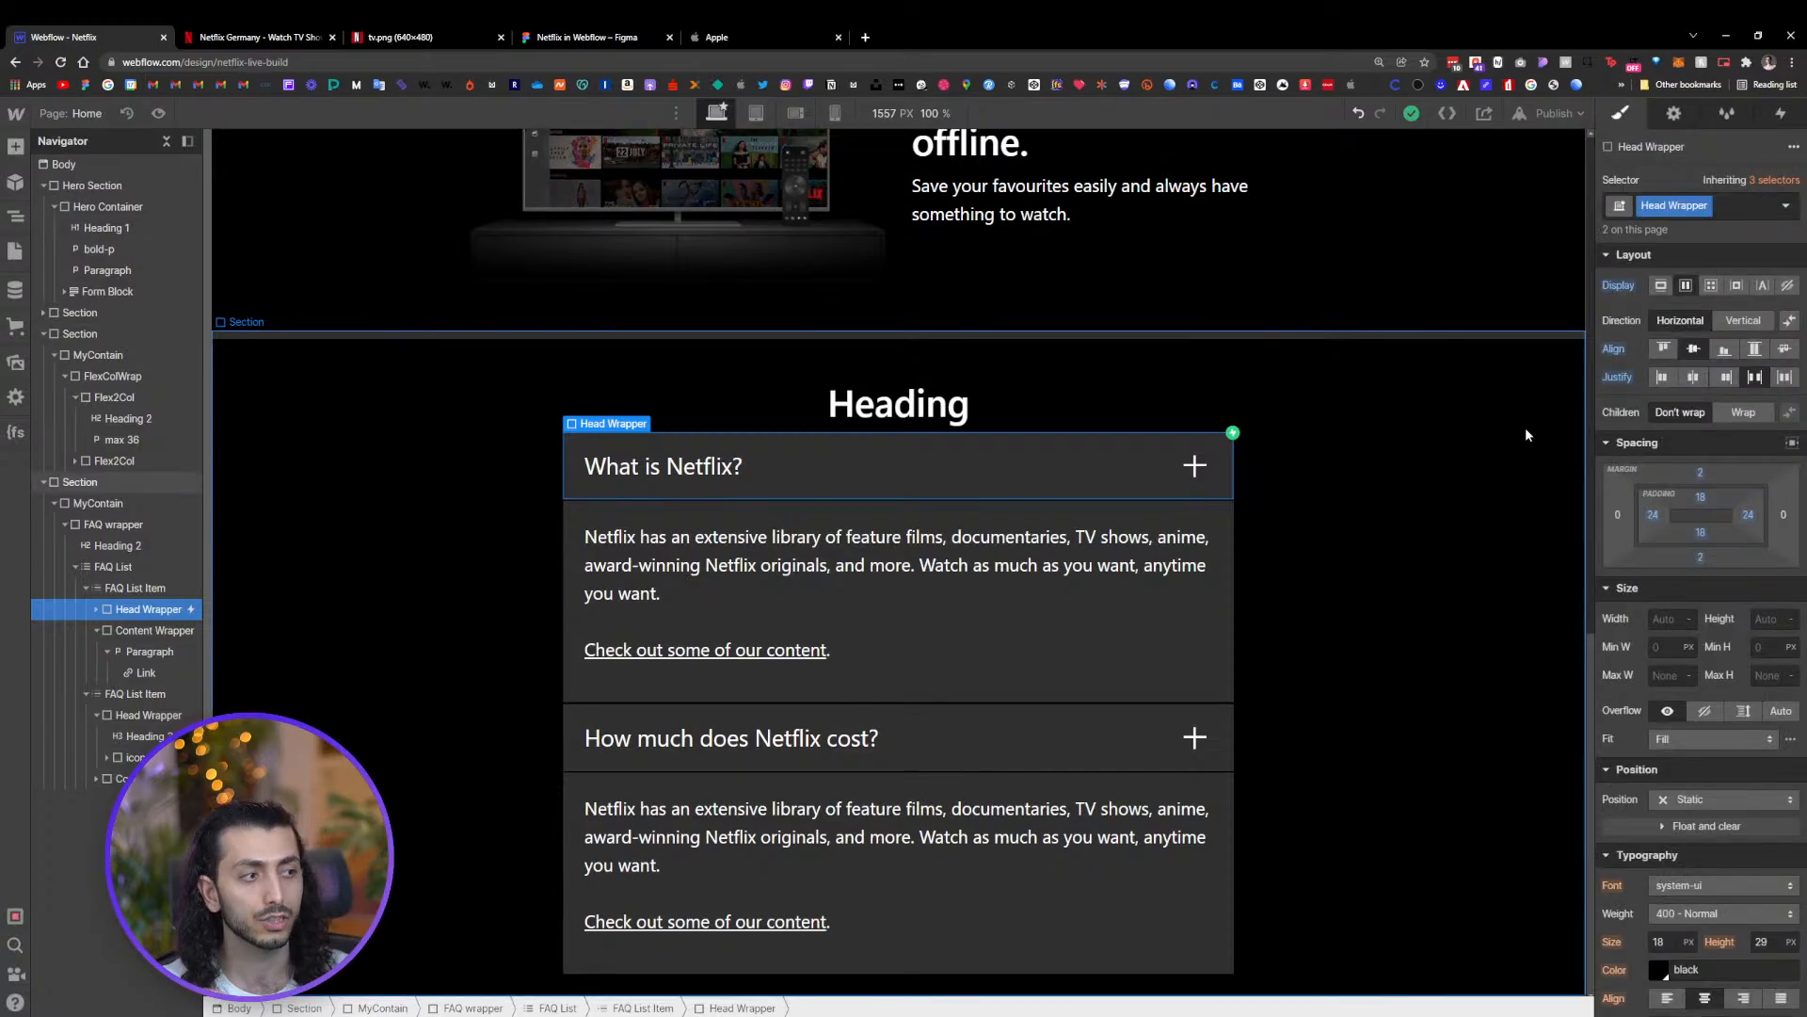
left_click(1217, 561)
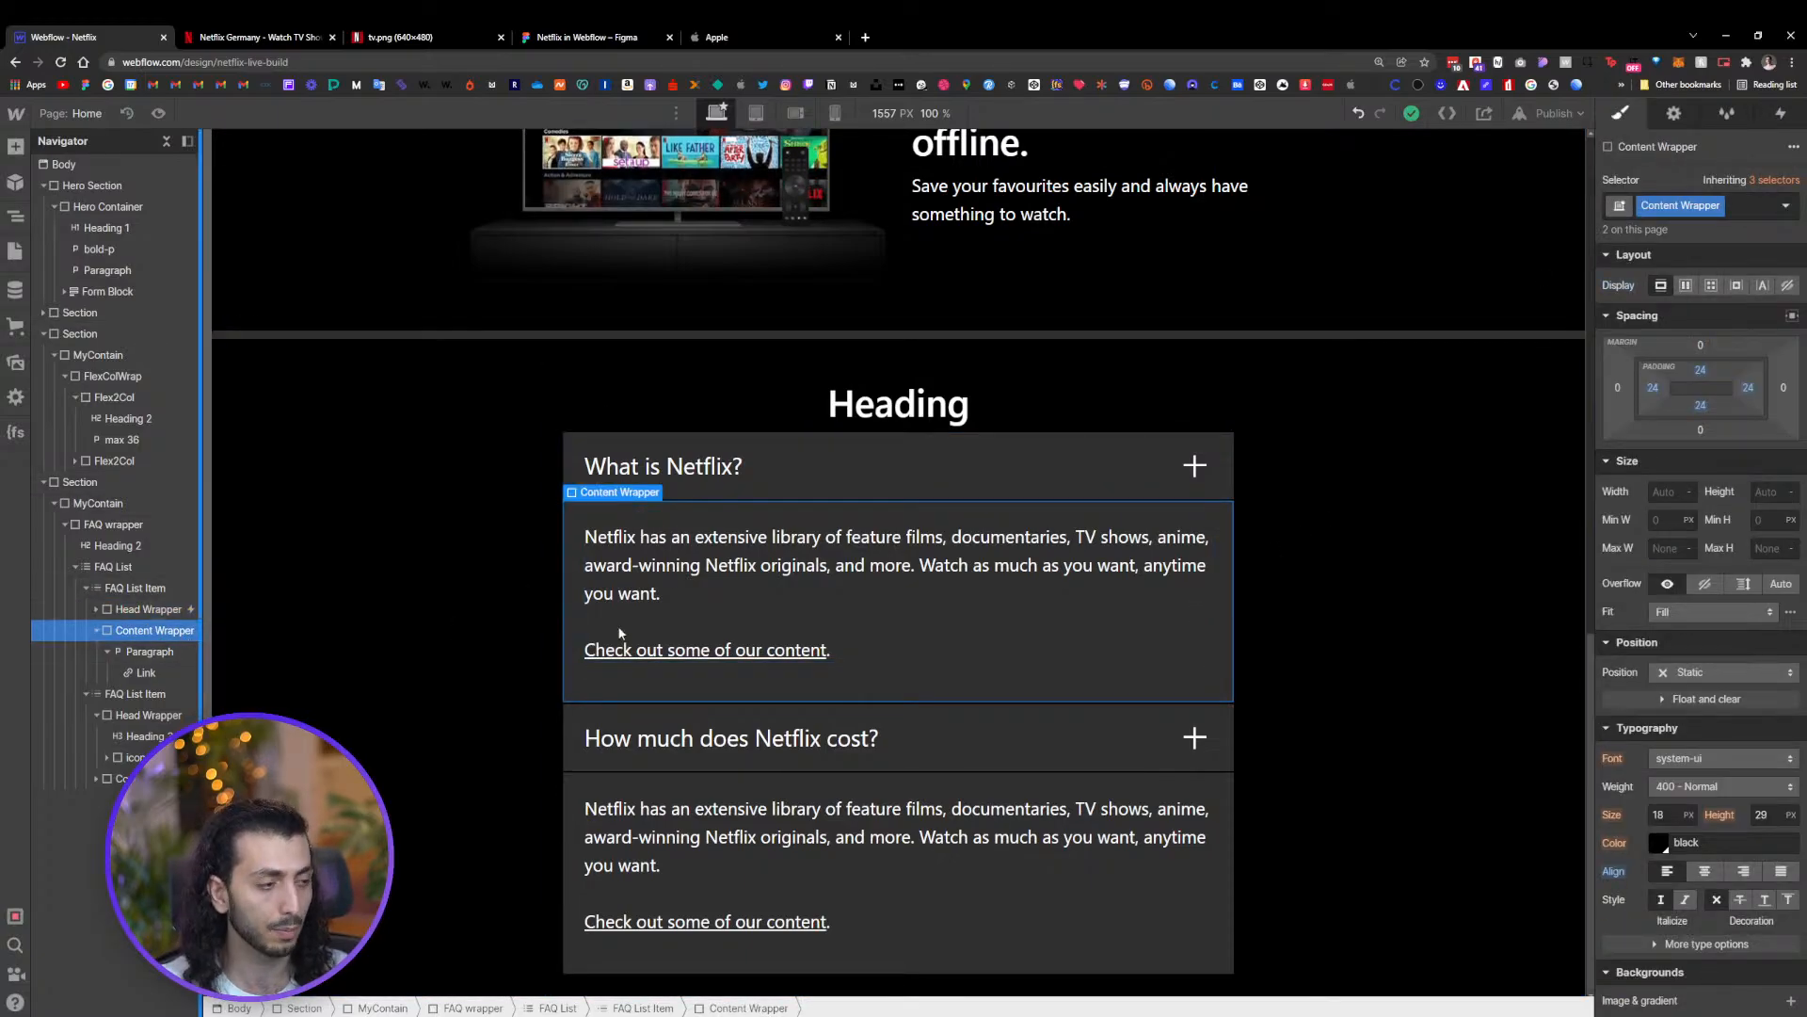
scroll(1695, 565, "down", 4)
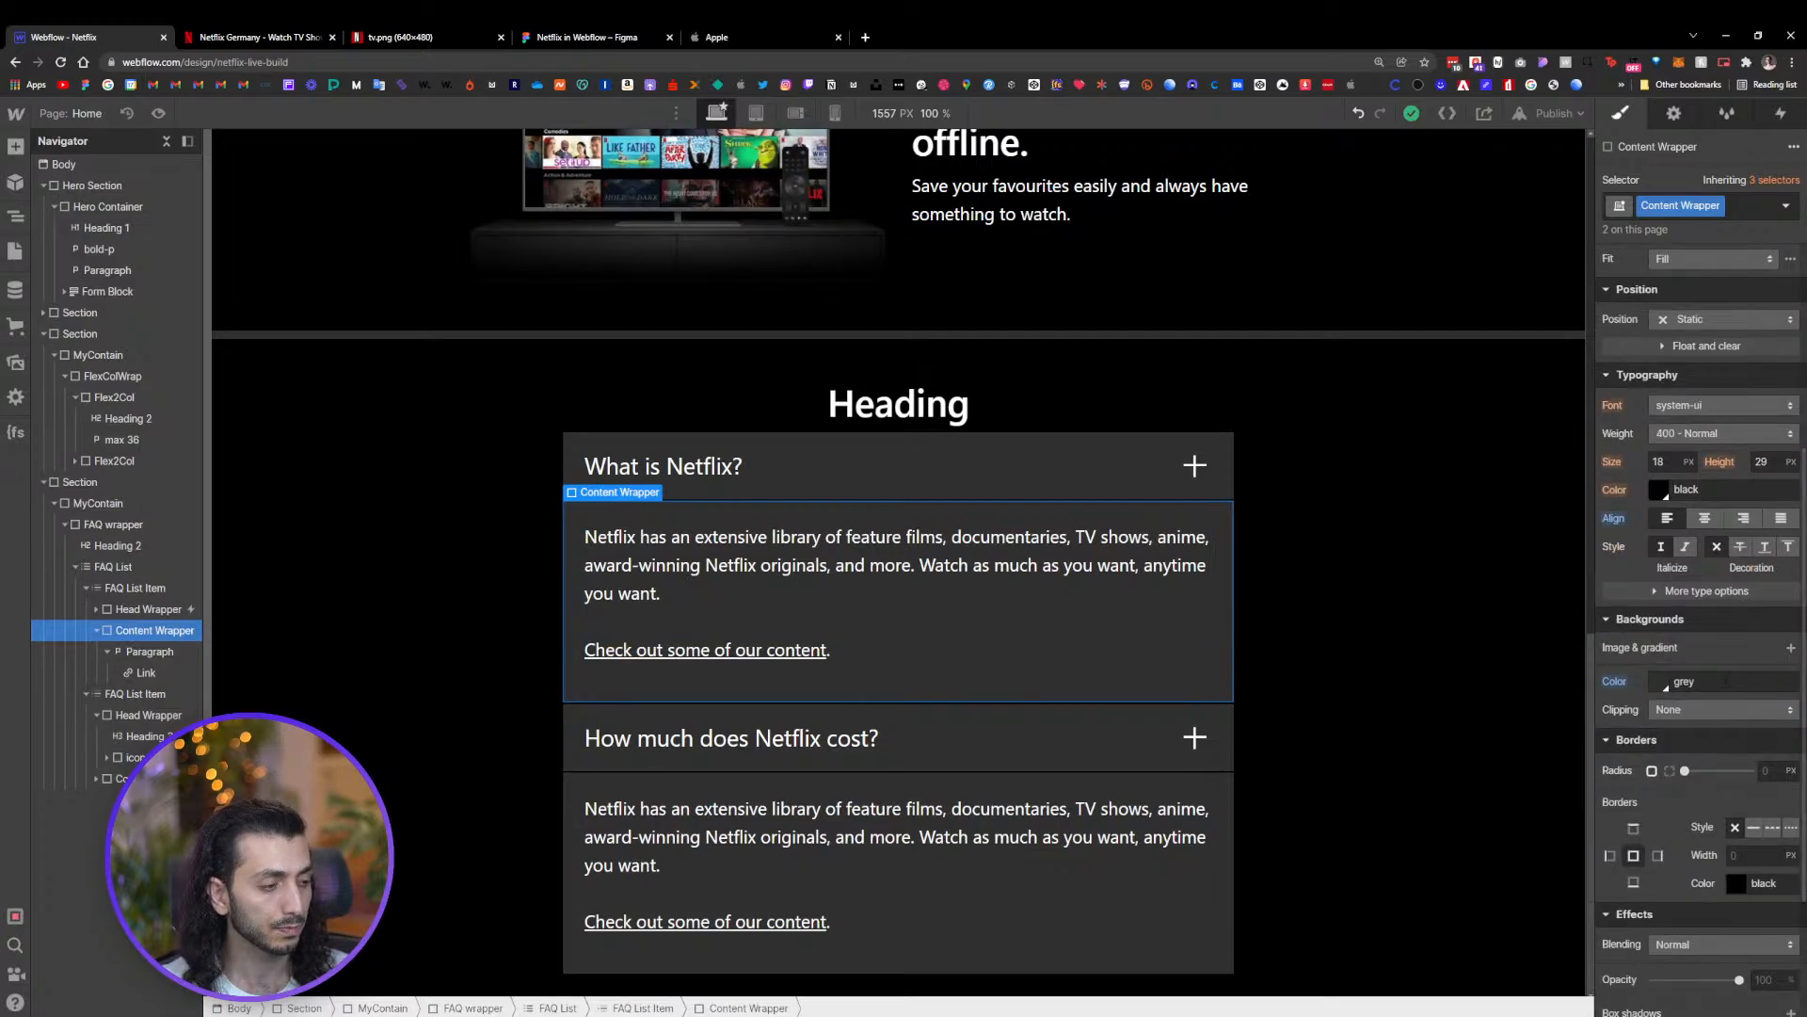
scroll(1725, 680, "up", 4)
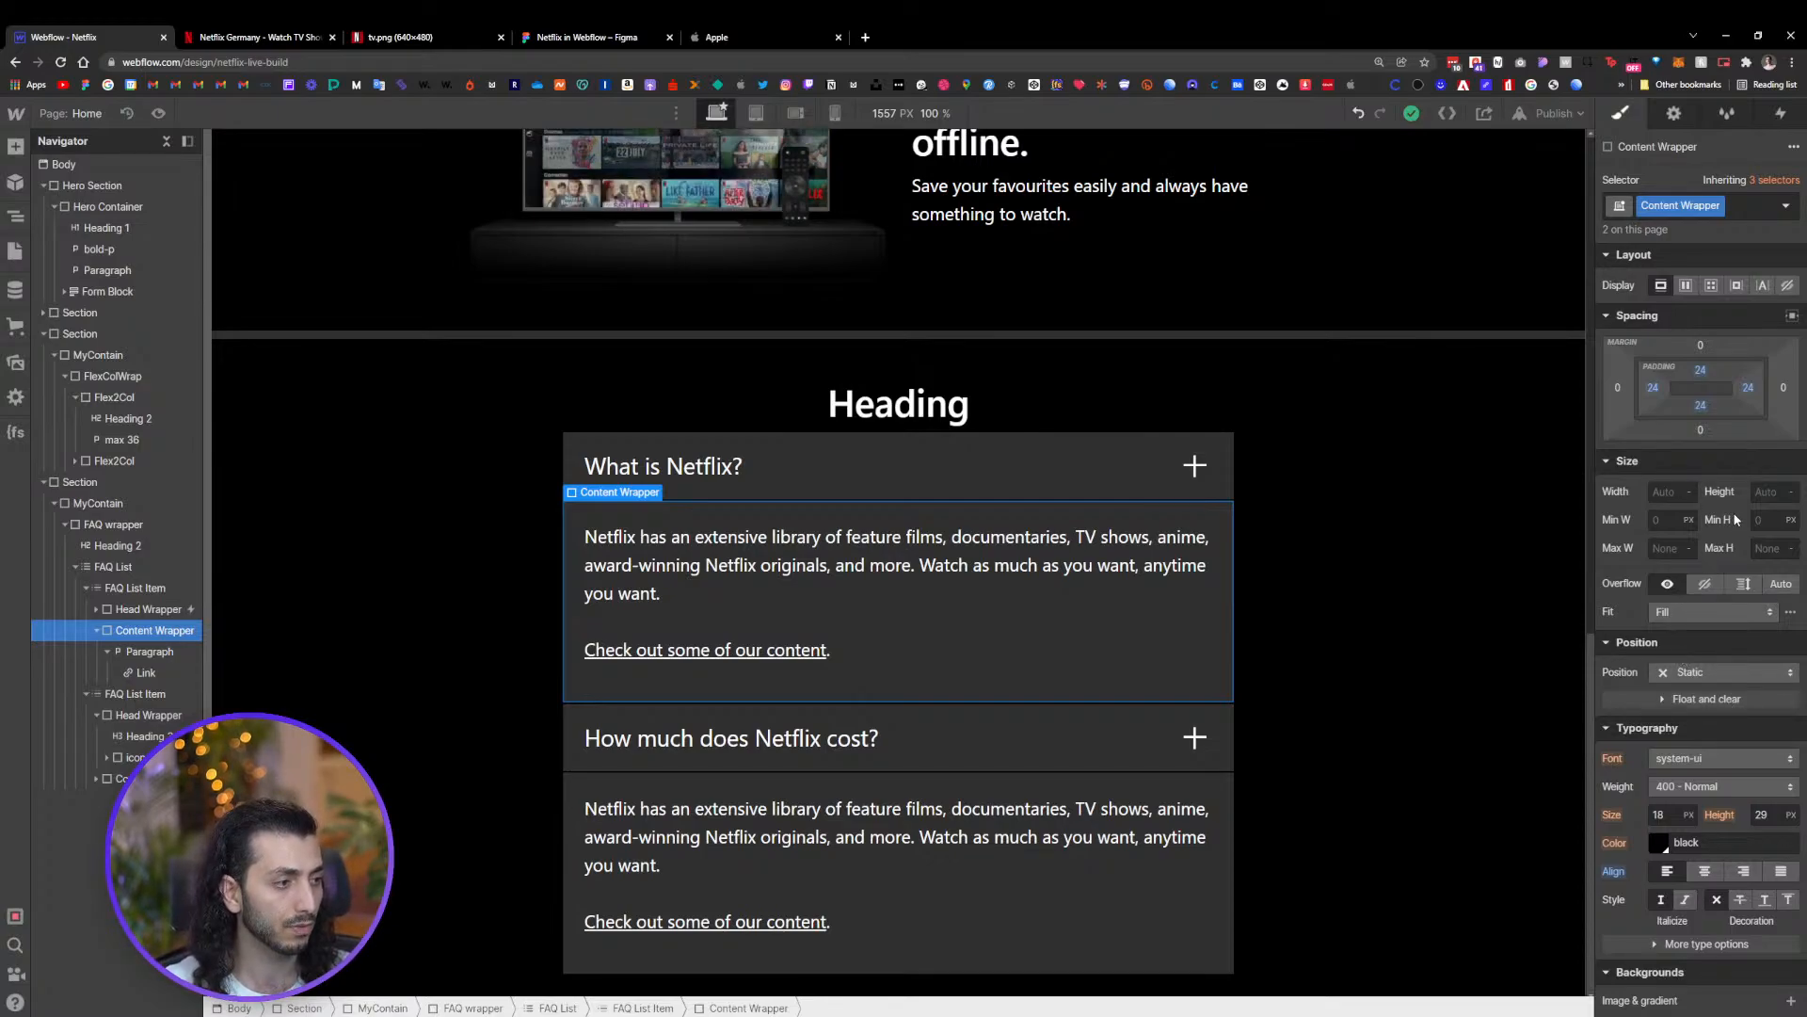
left_click(1709, 584)
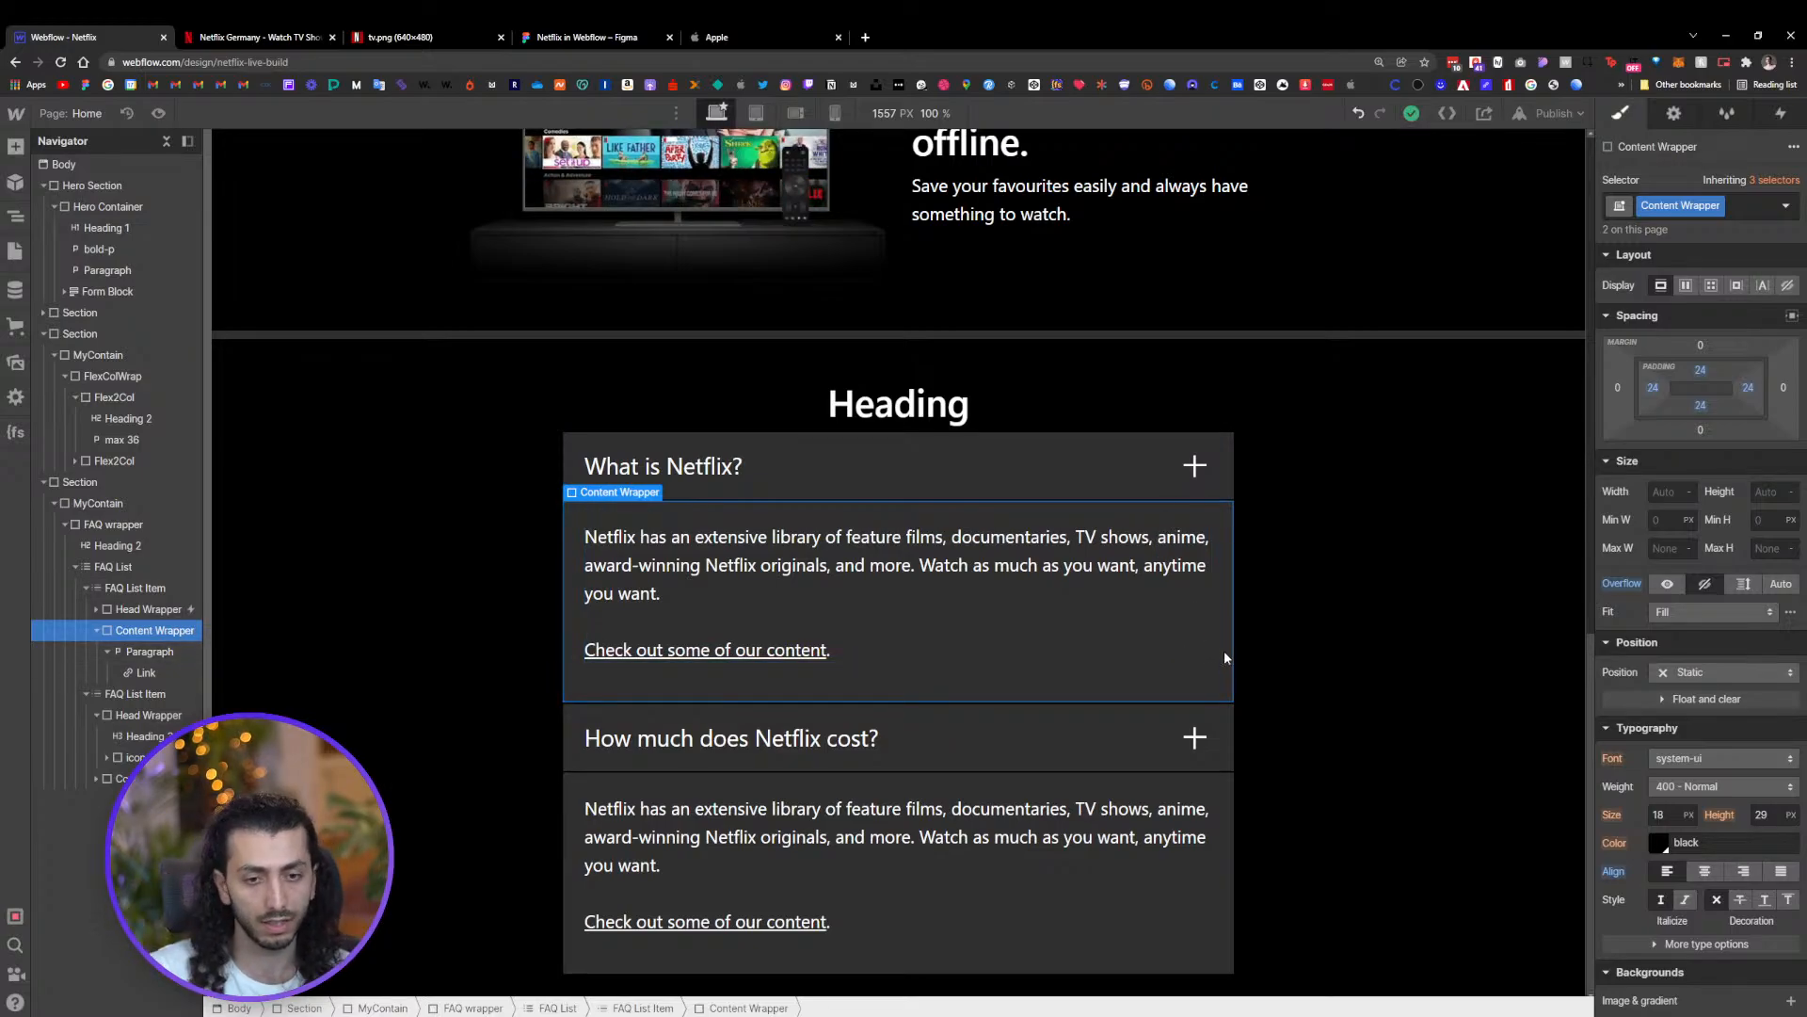
Reopen the FAQ Open animation from the Head Wrapper's click trigger and save its Content Wrapper size action
left_click(1781, 115)
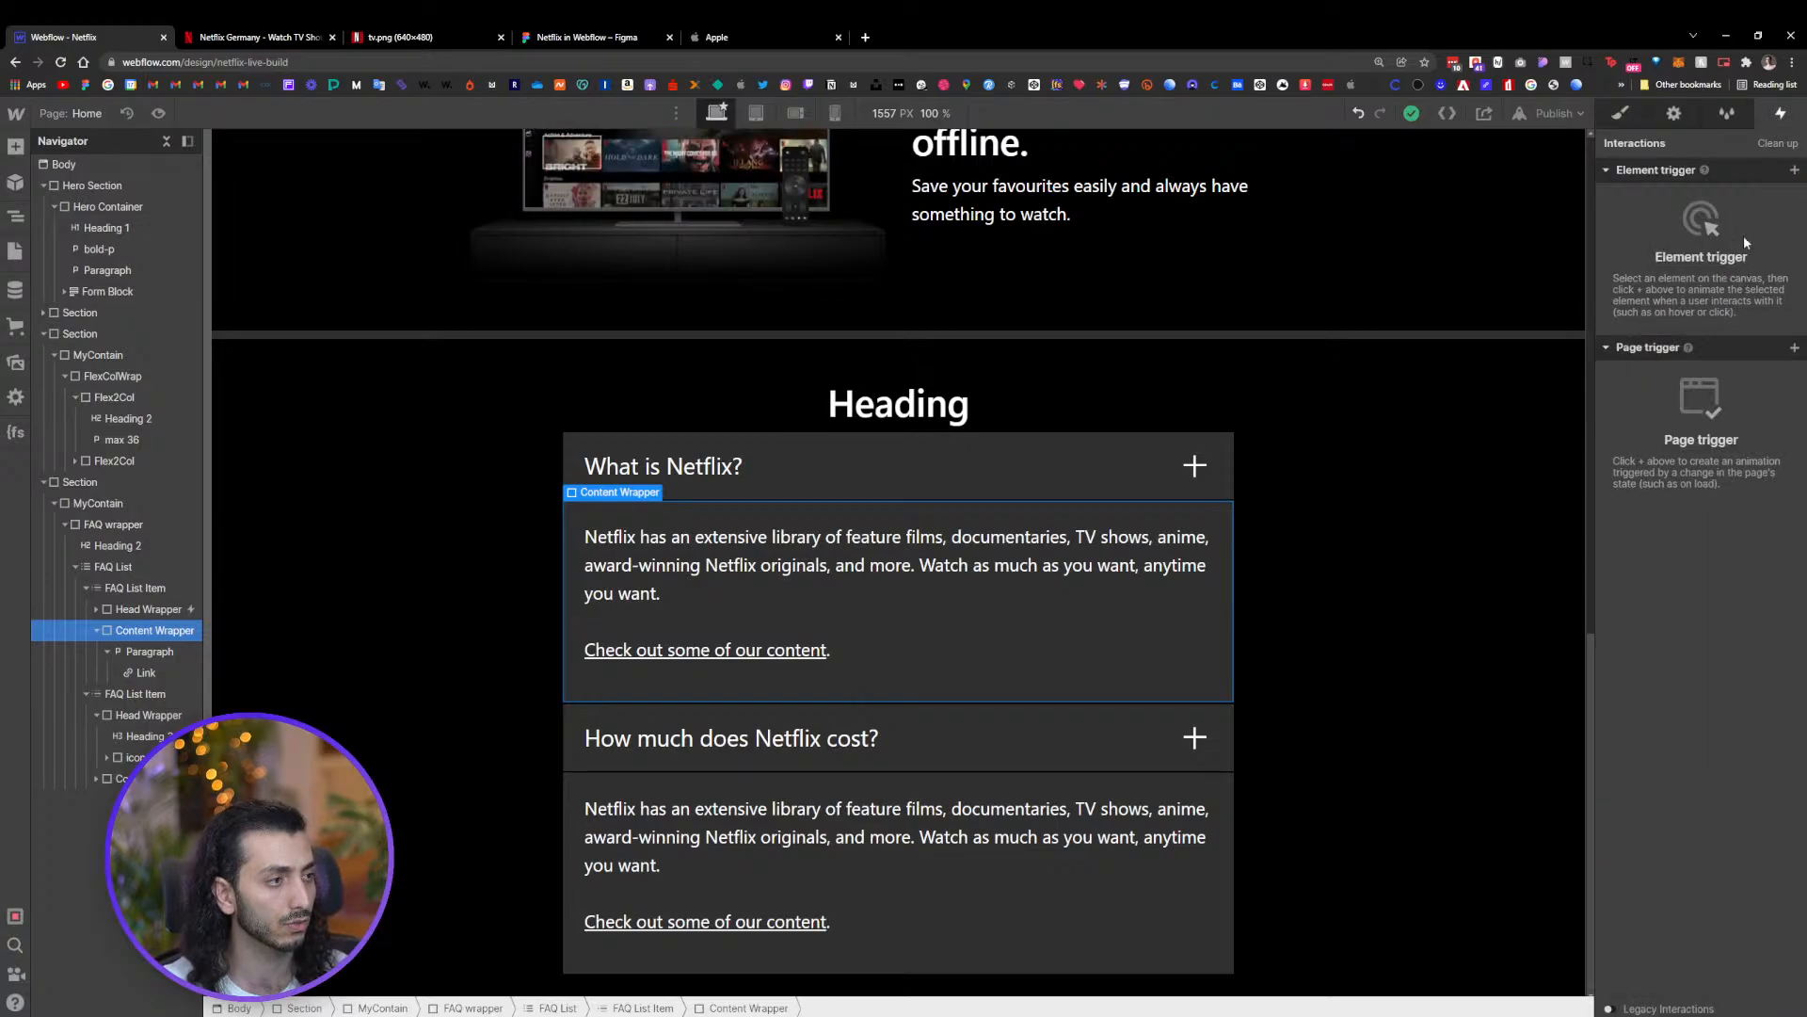
left_click(1793, 173)
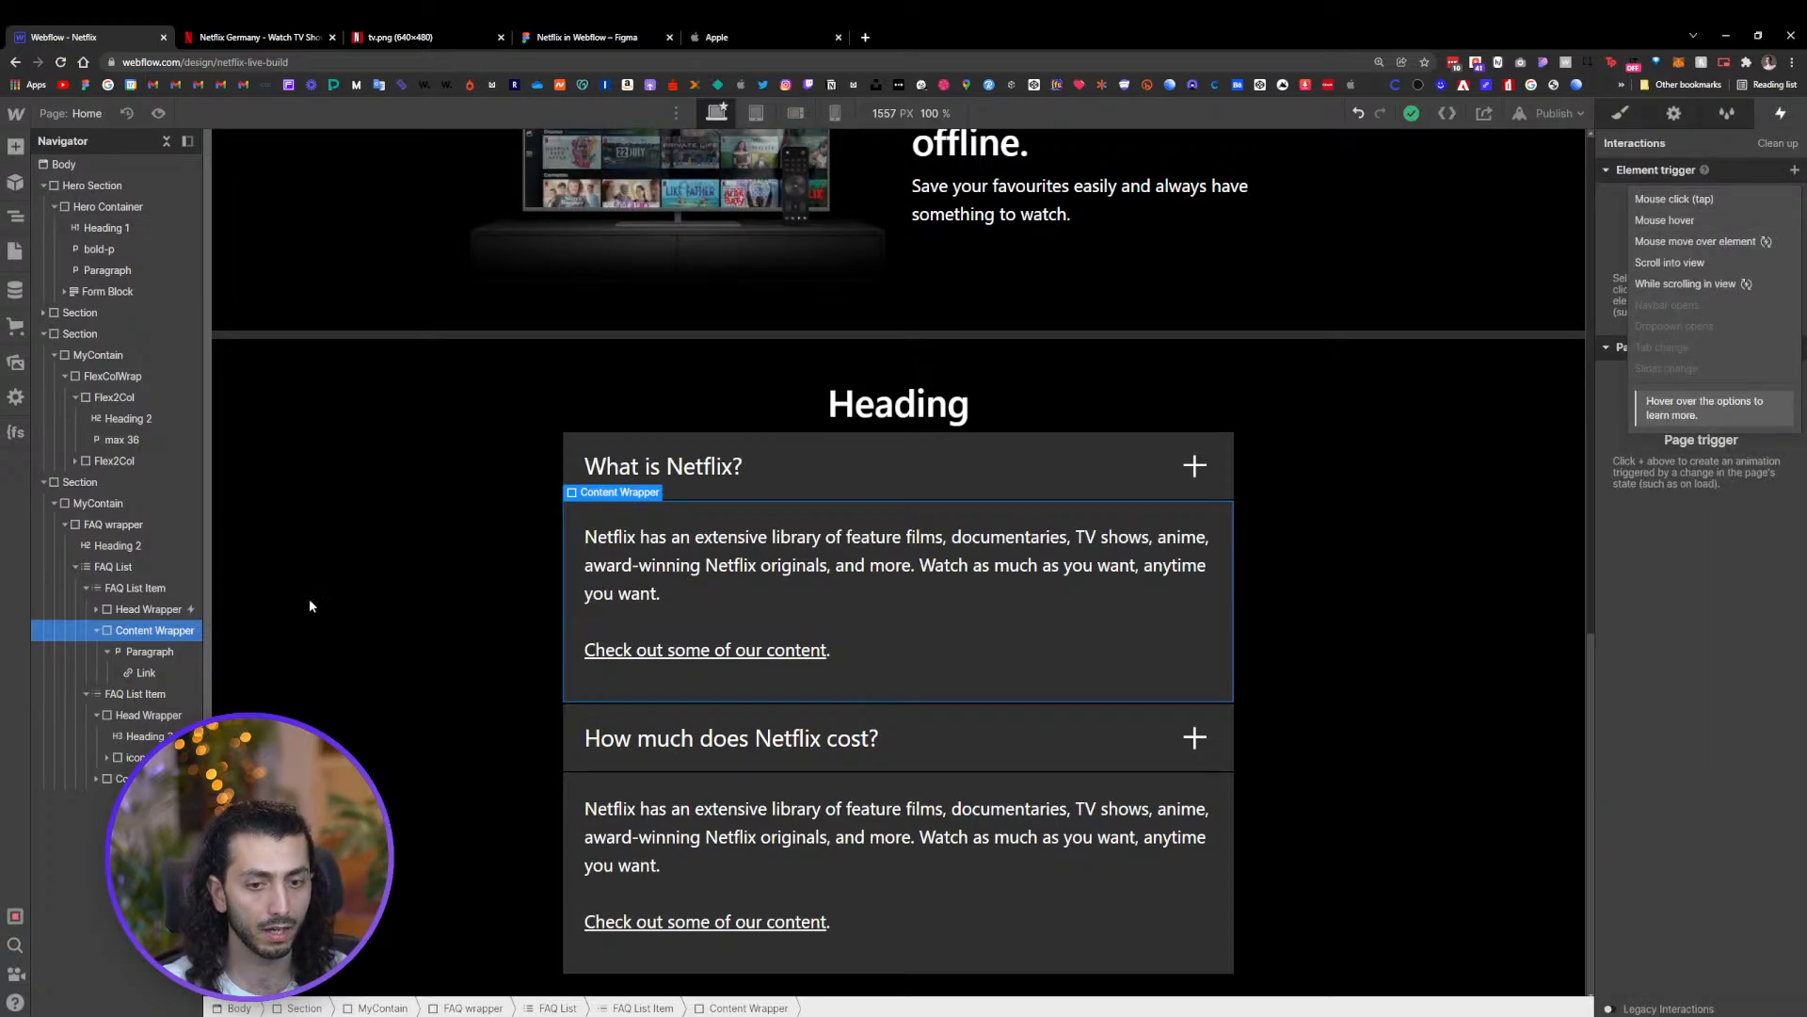
left_click(139, 611)
left_click(140, 612)
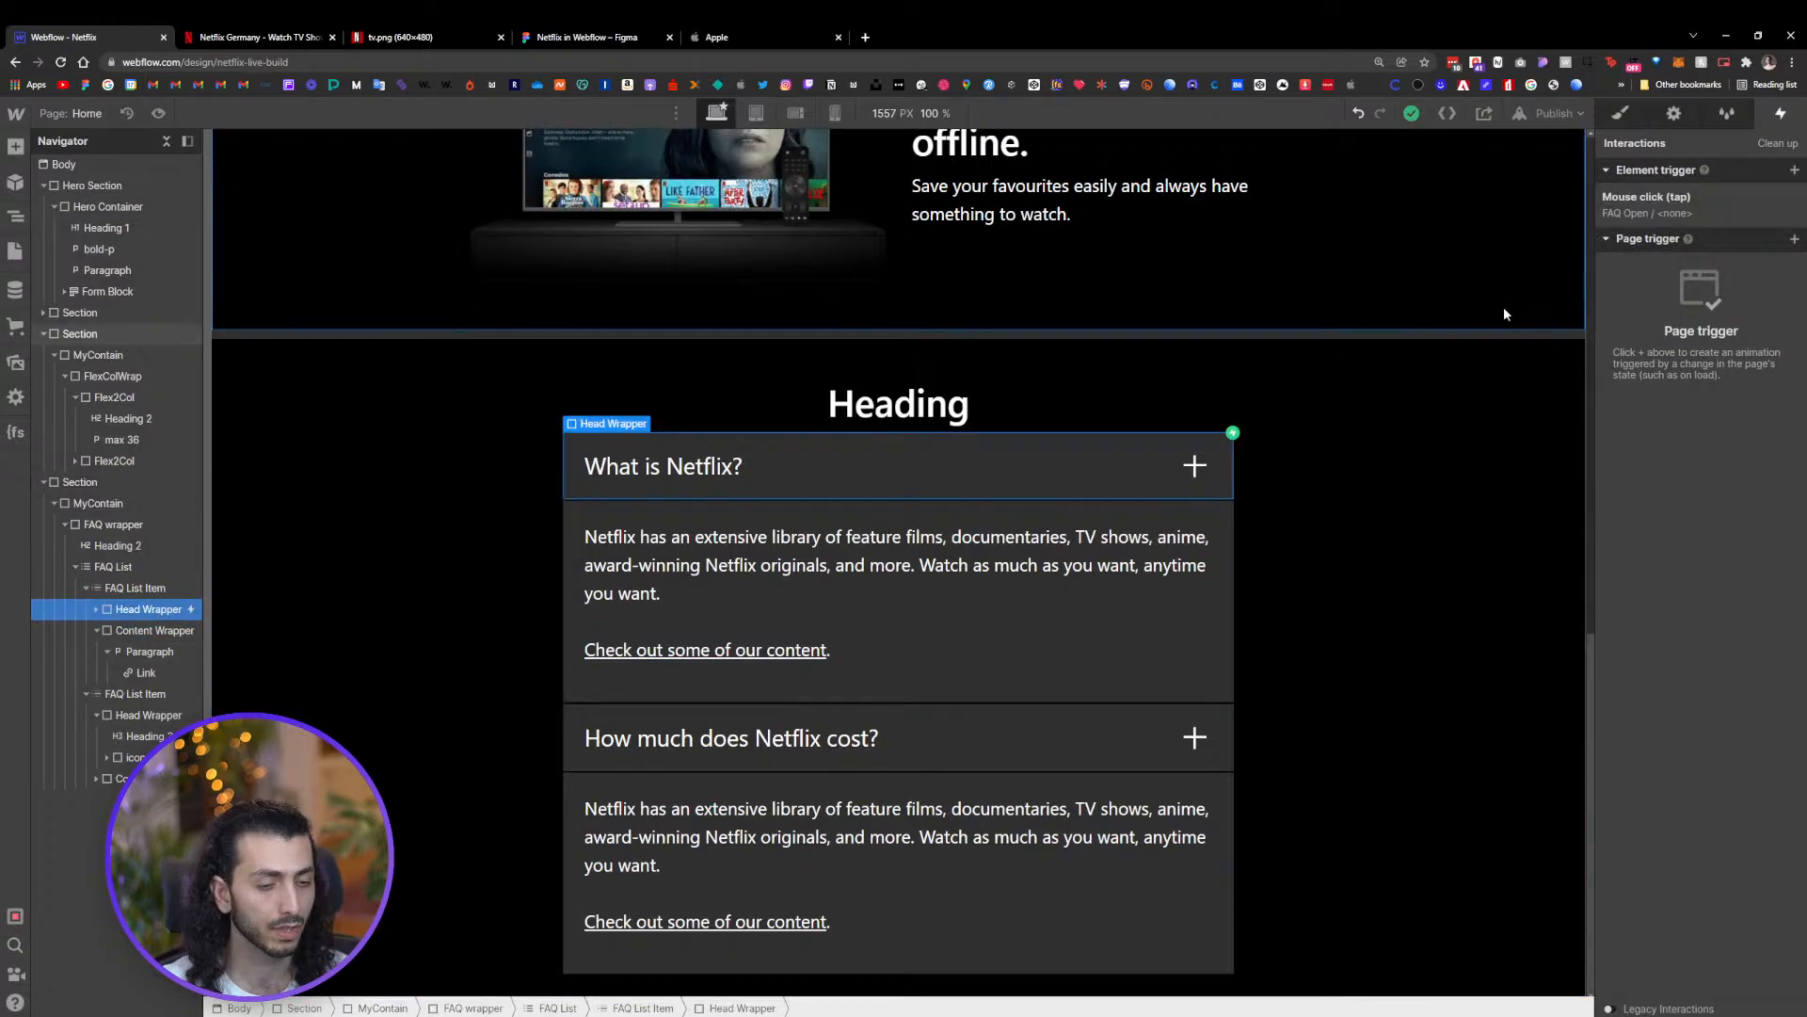
left_click(1663, 213)
left_click(1674, 365)
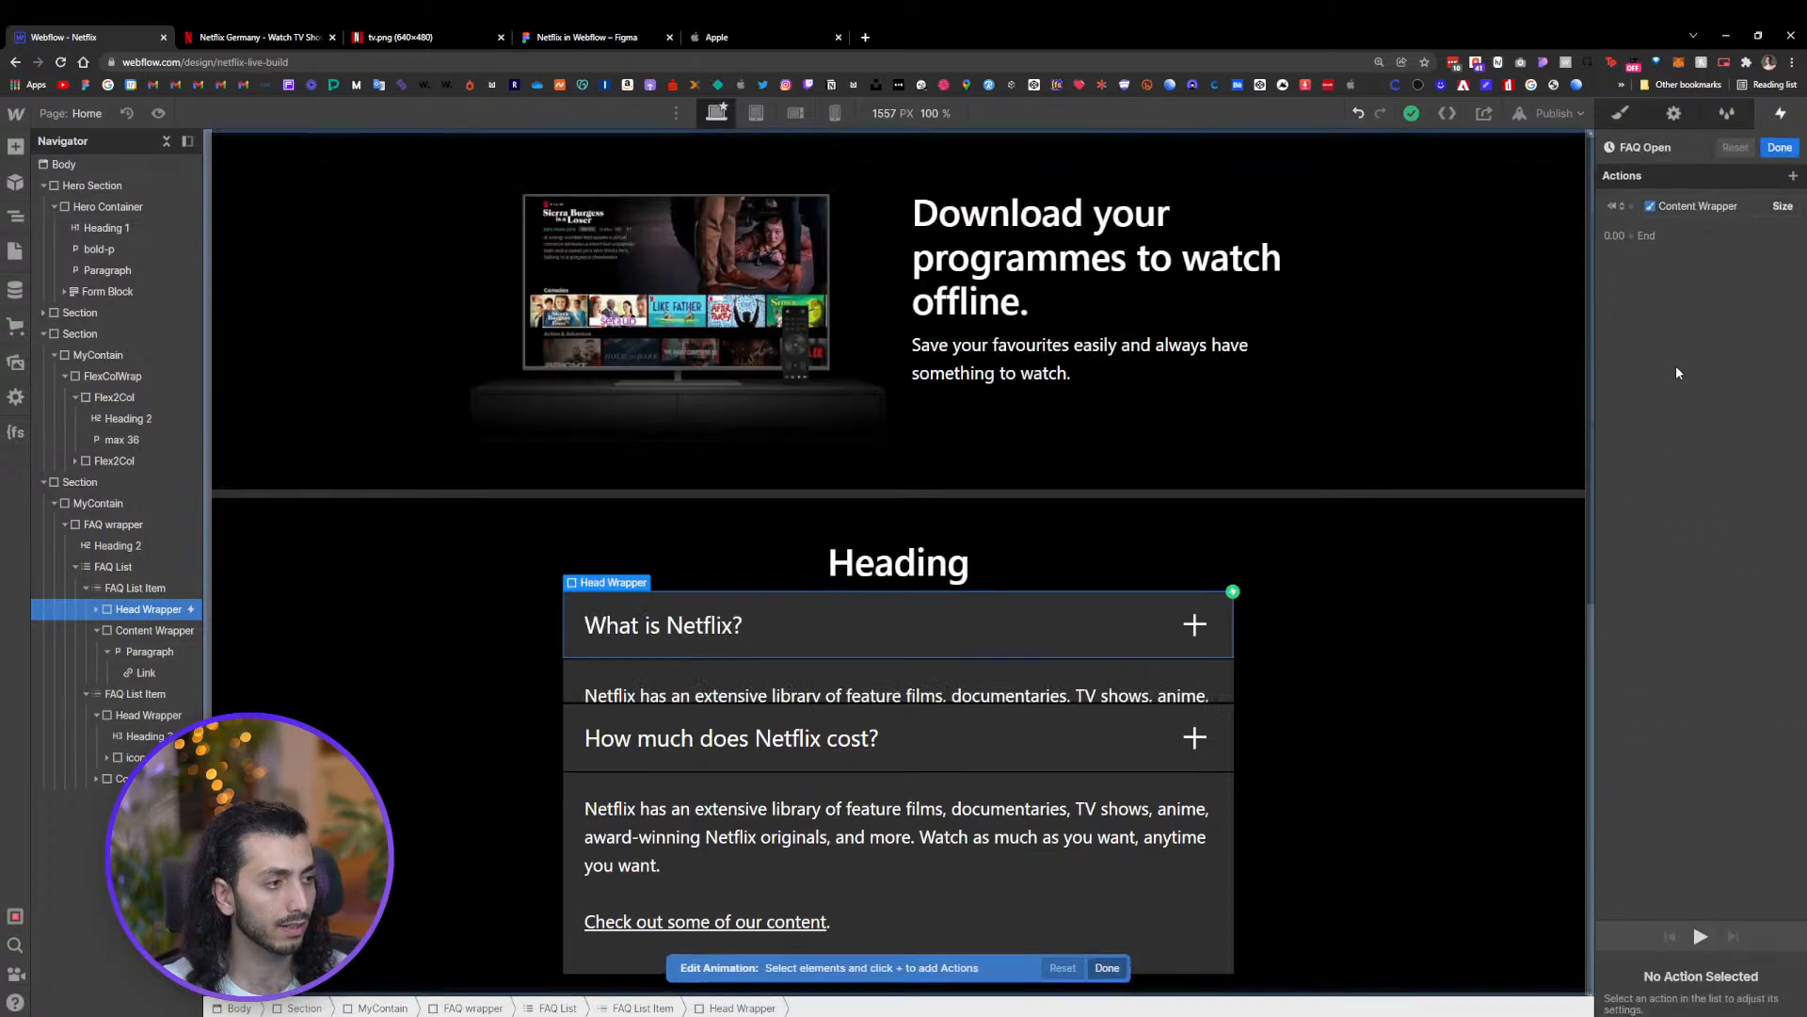
left_click(1699, 203)
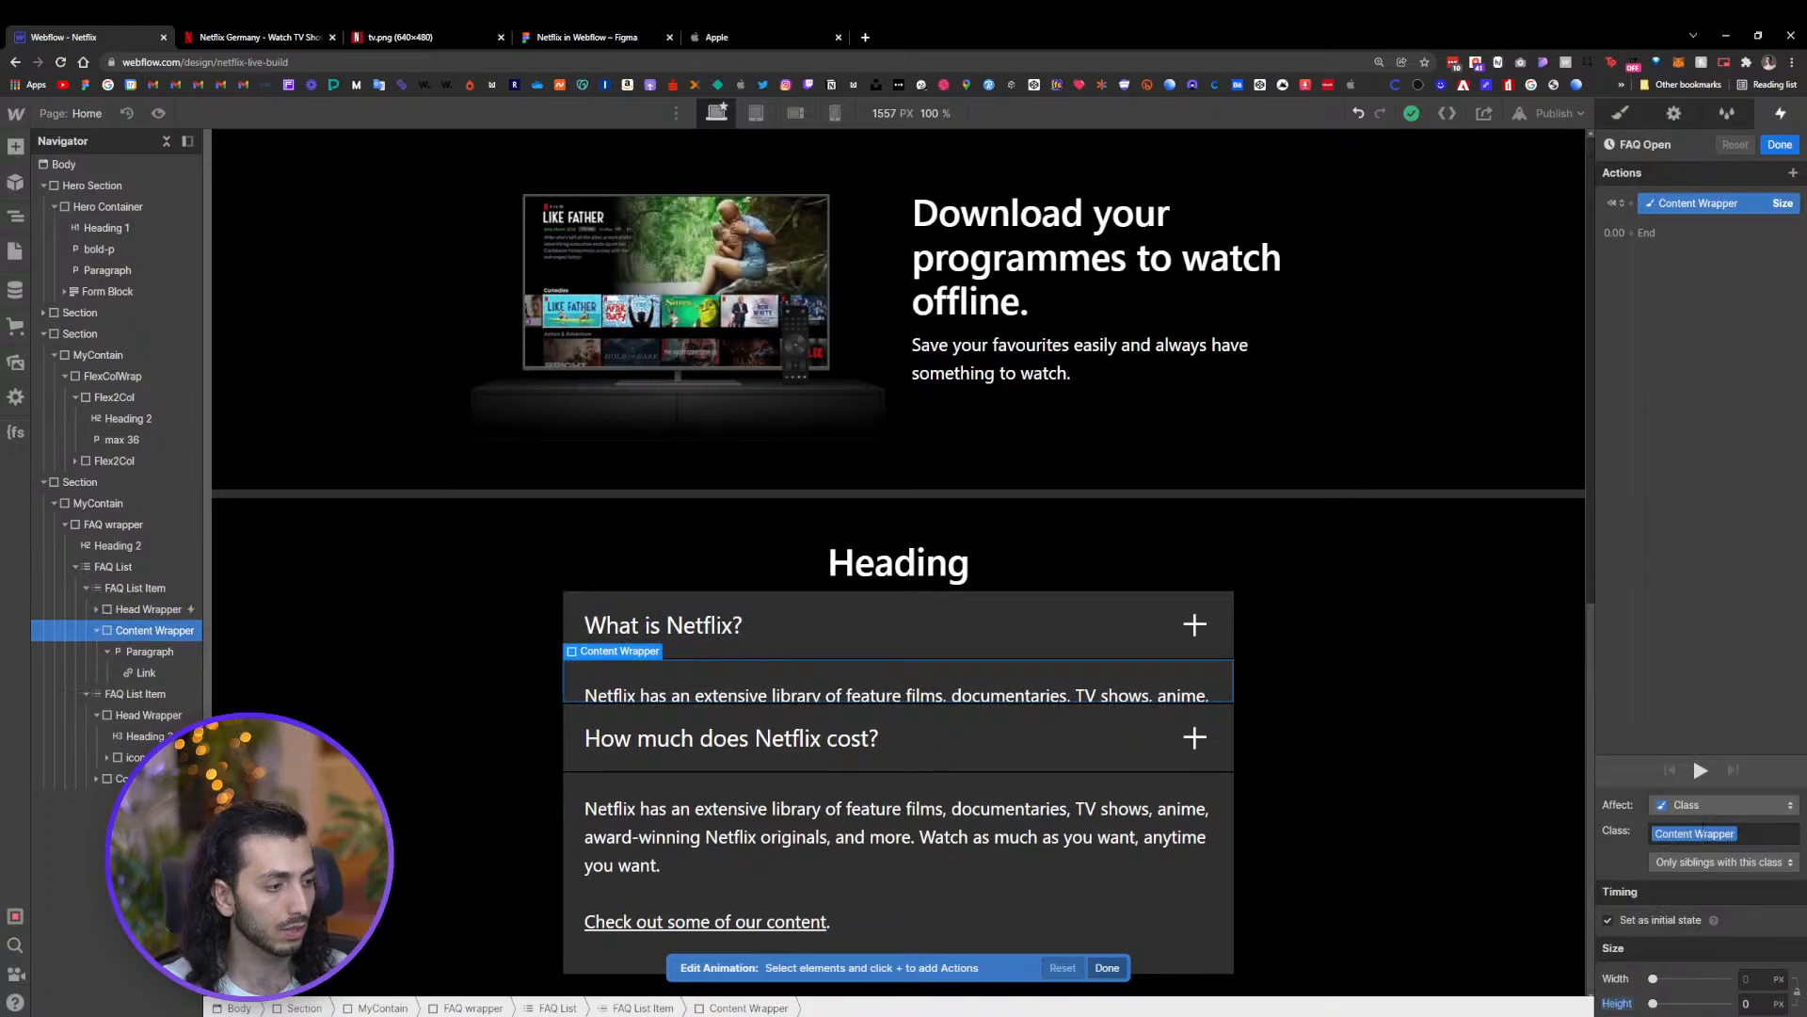
left_click(1665, 1005)
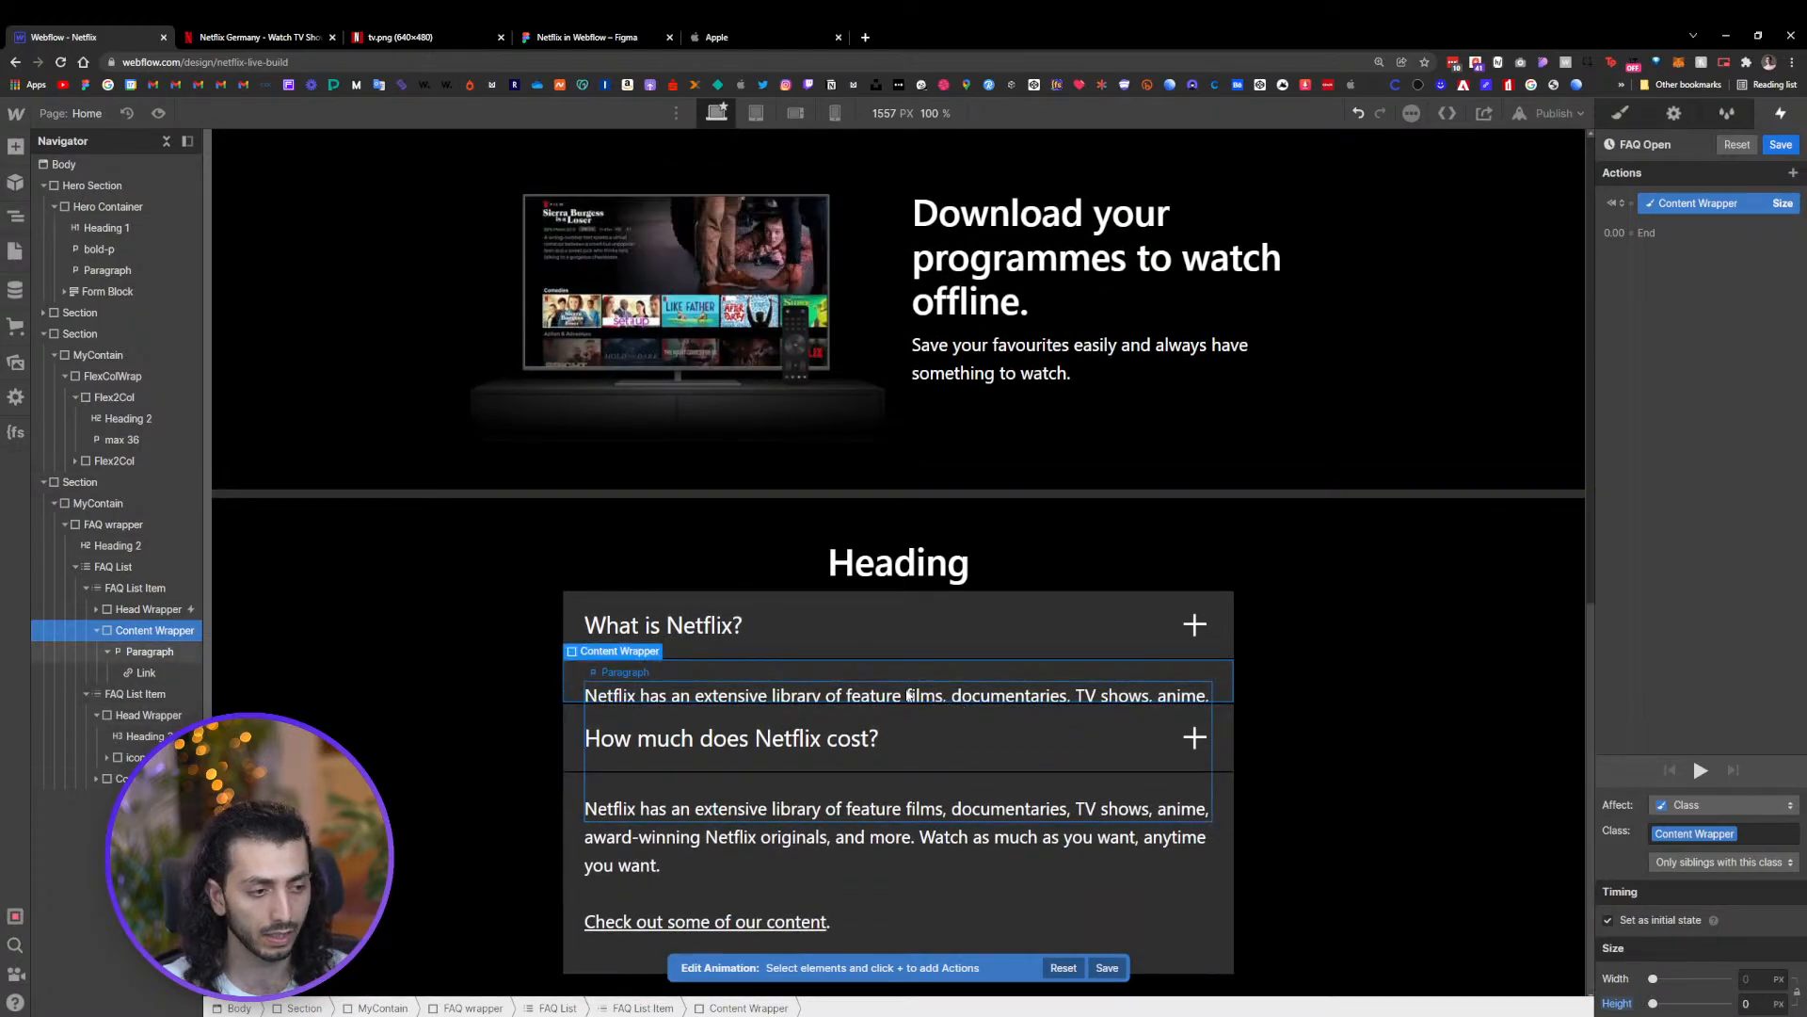
left_click(1780, 146)
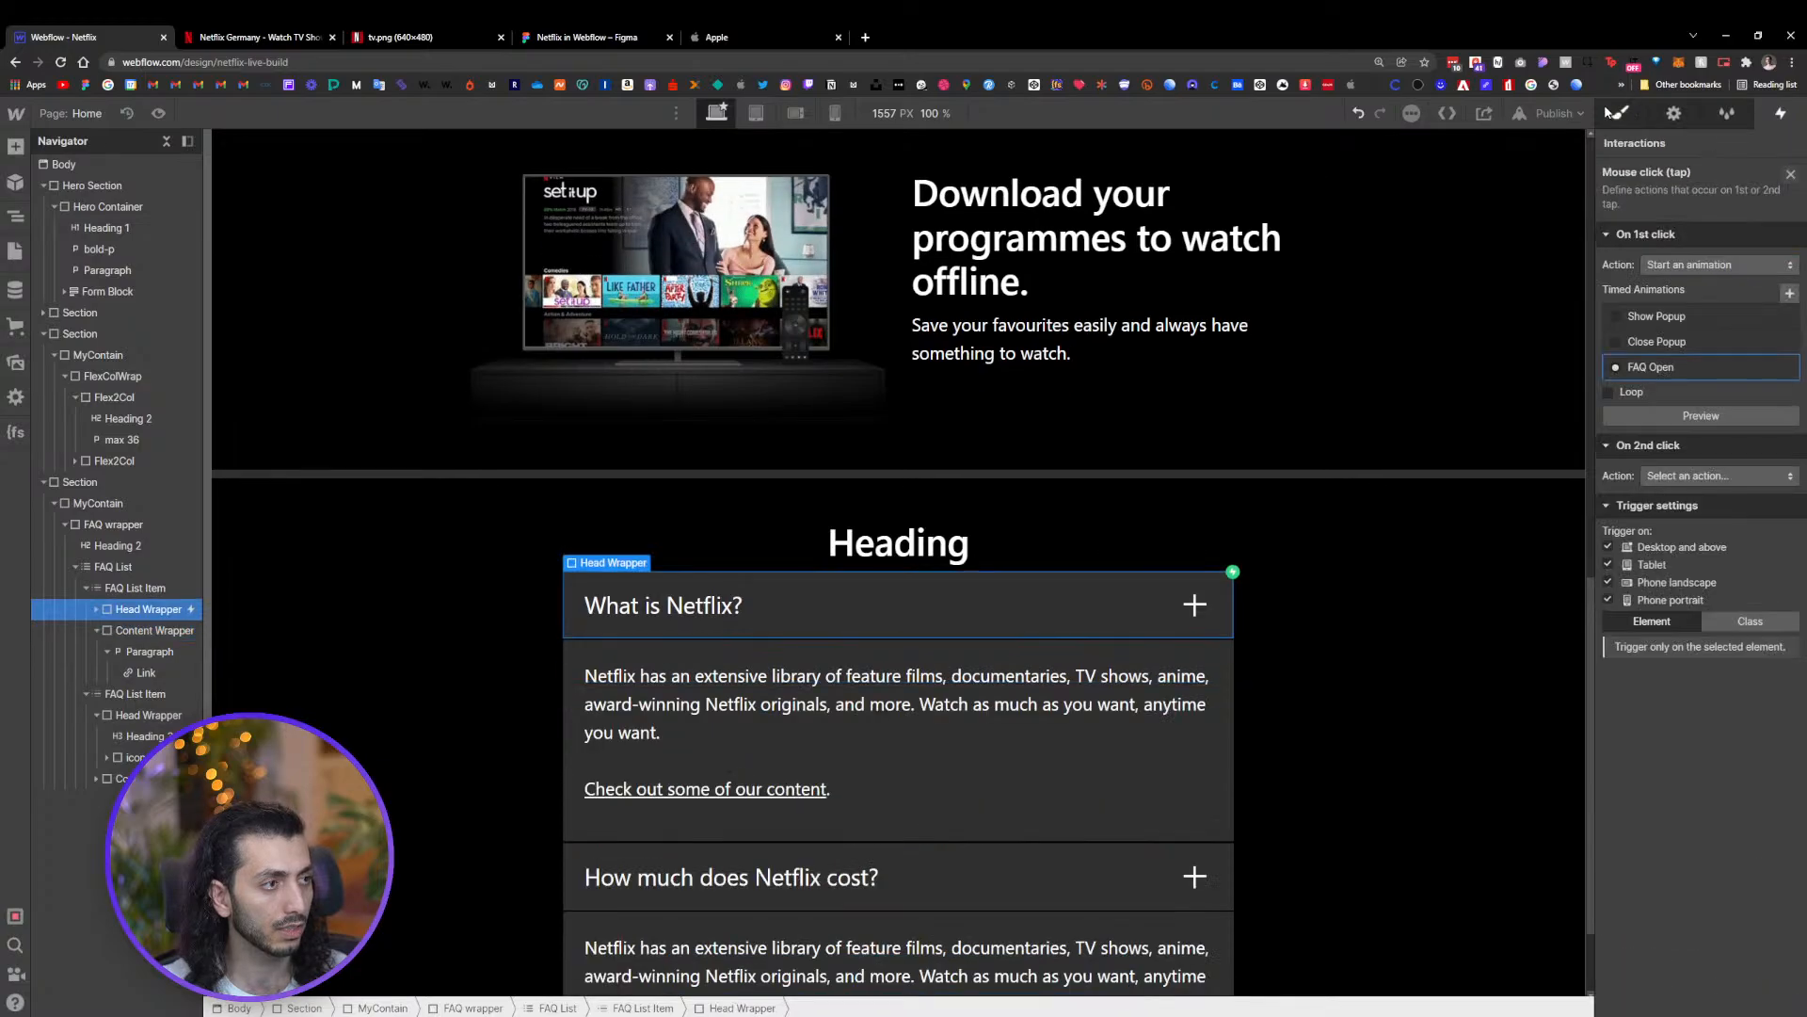
Wrap the first FAQ paragraph in a new Div Block inside the Content Wrapper and give it the class content
left_click(1620, 113)
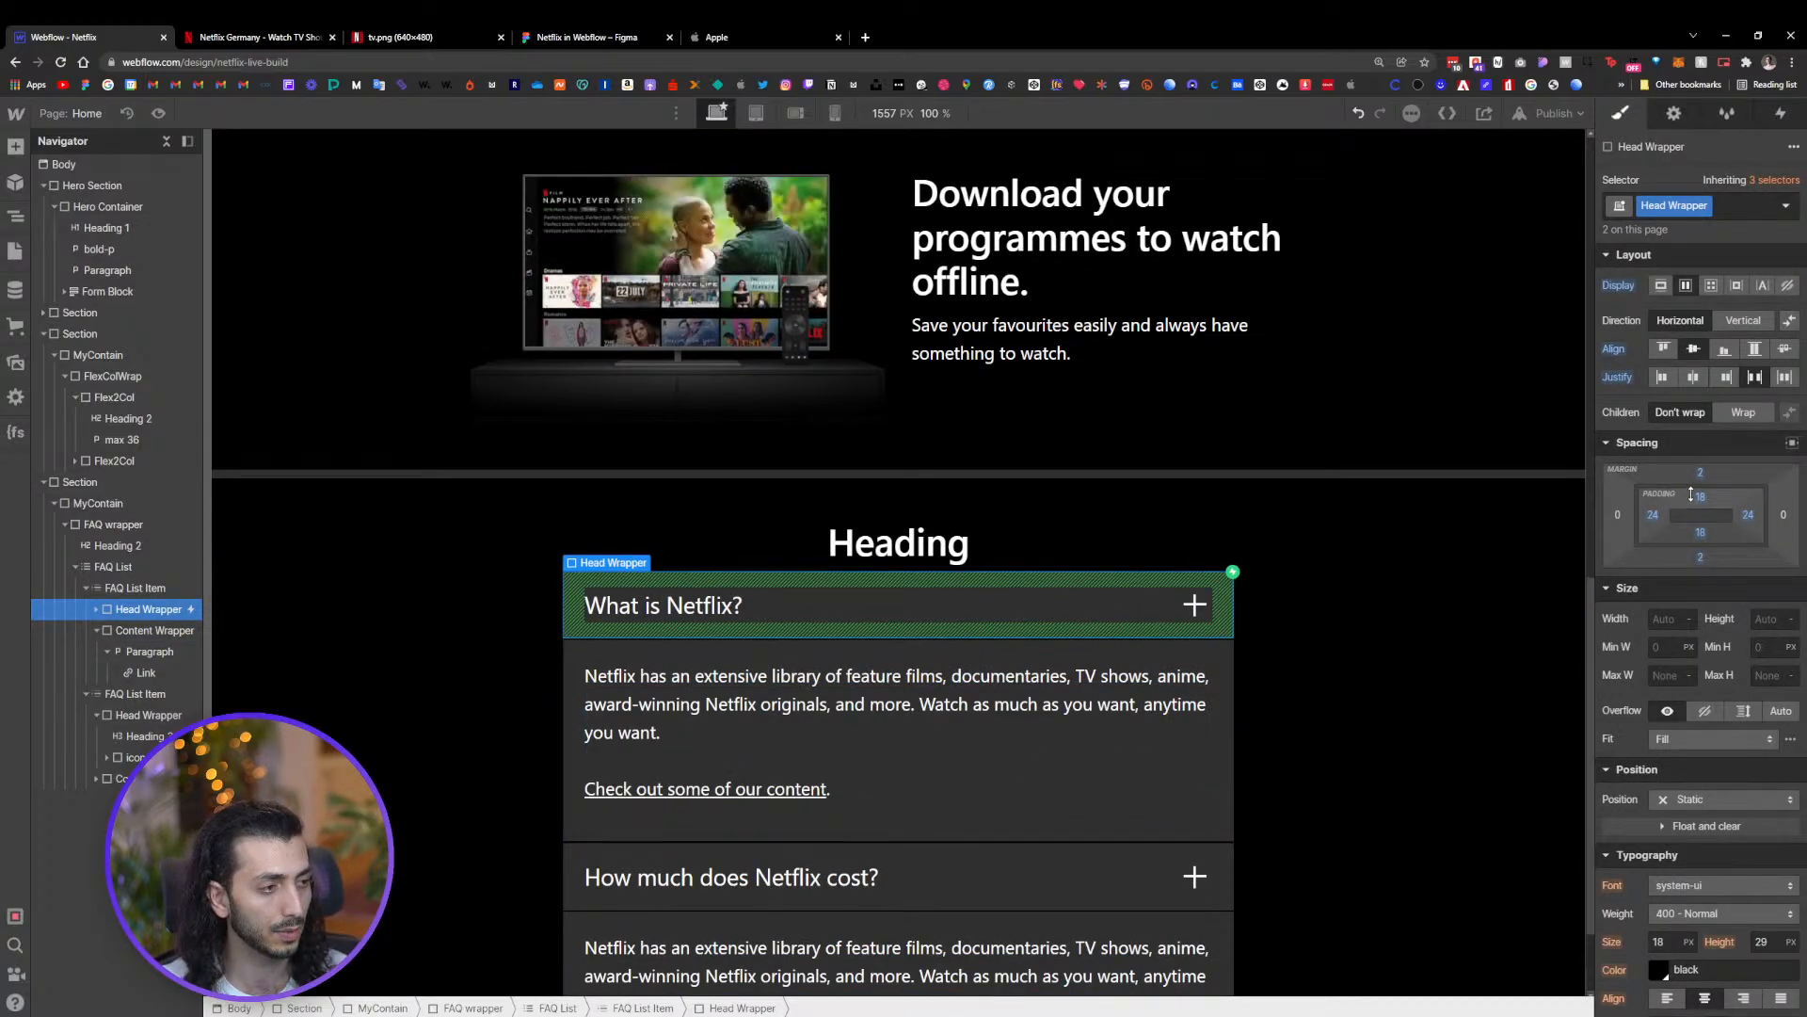
left_click(1222, 756)
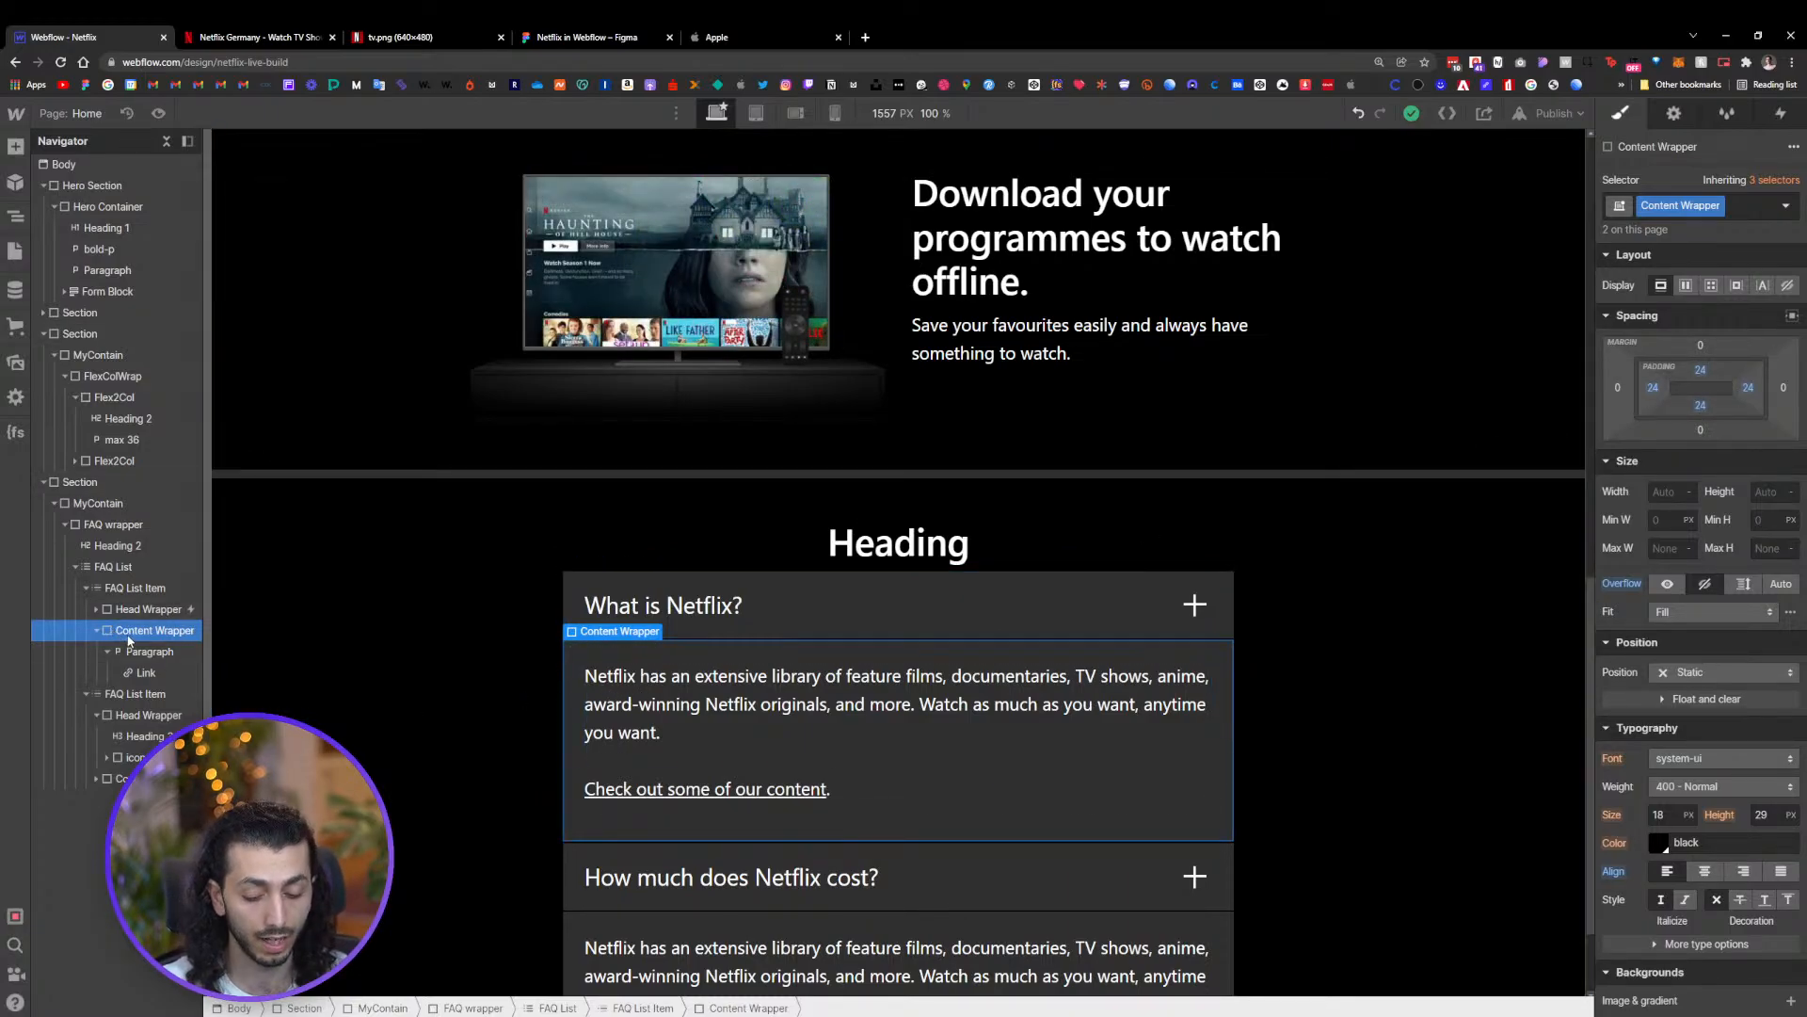
key("ctrl+e")
type("d")
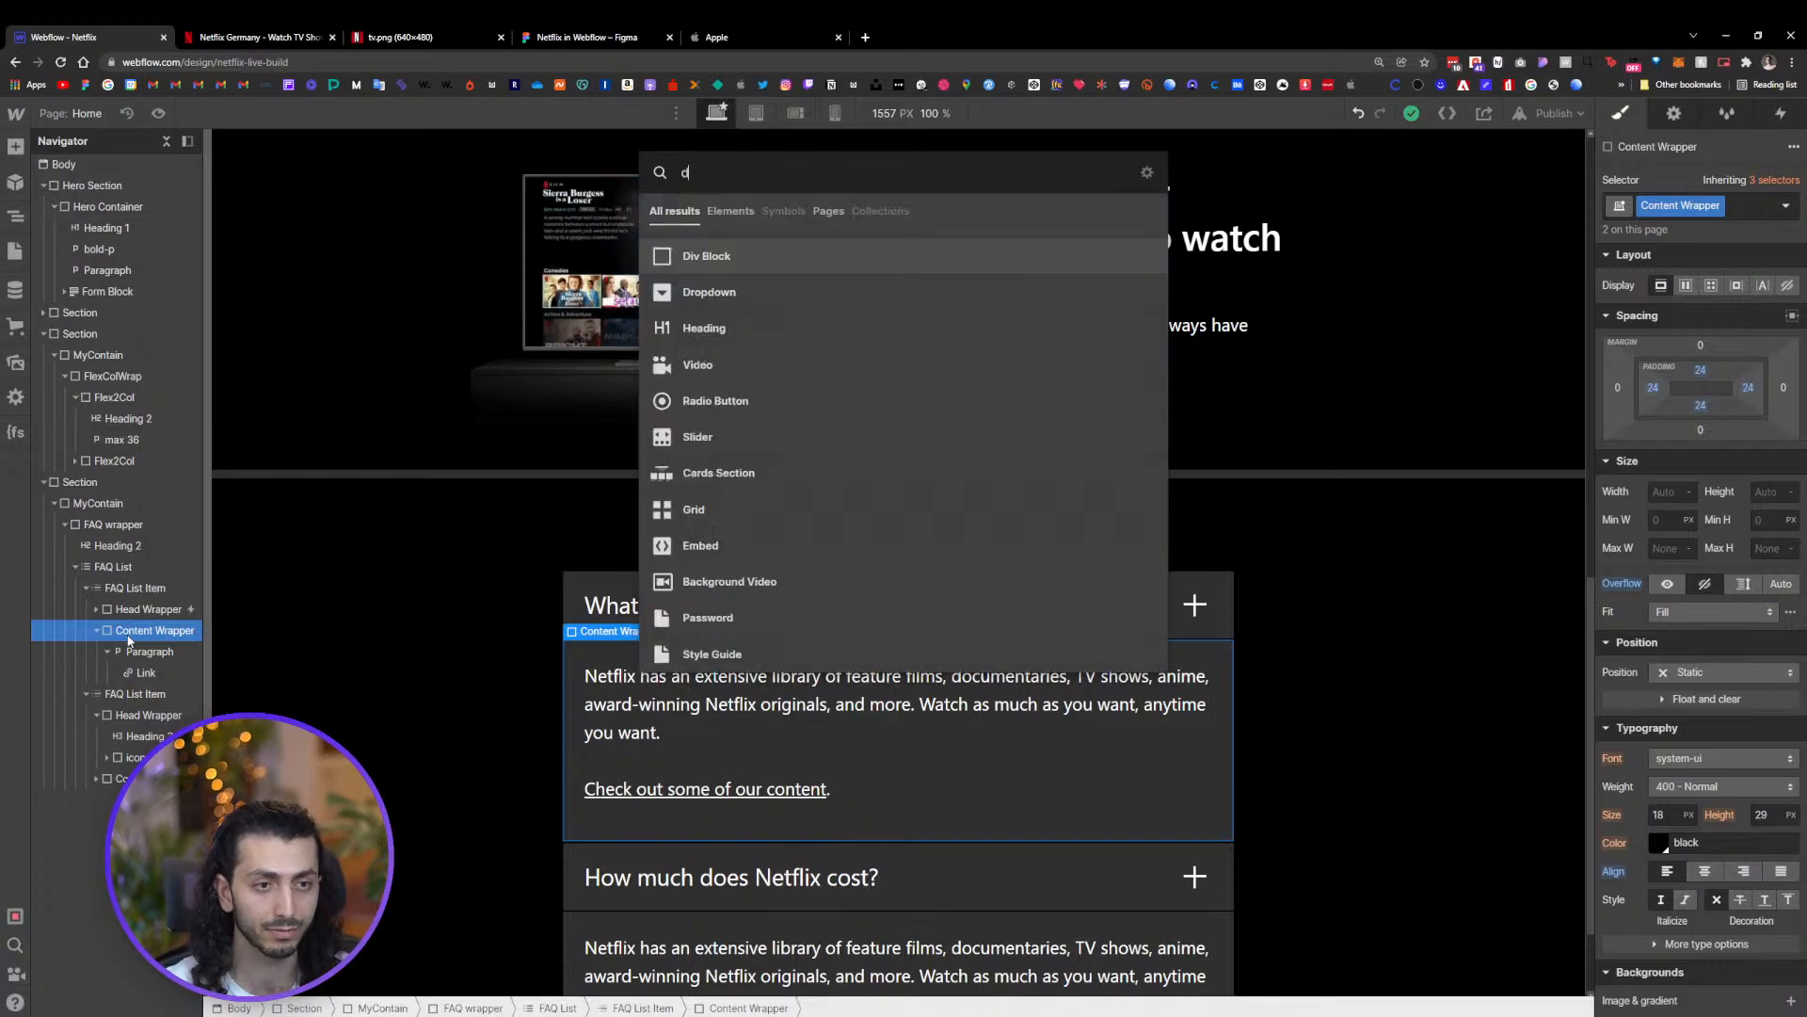
key("Return")
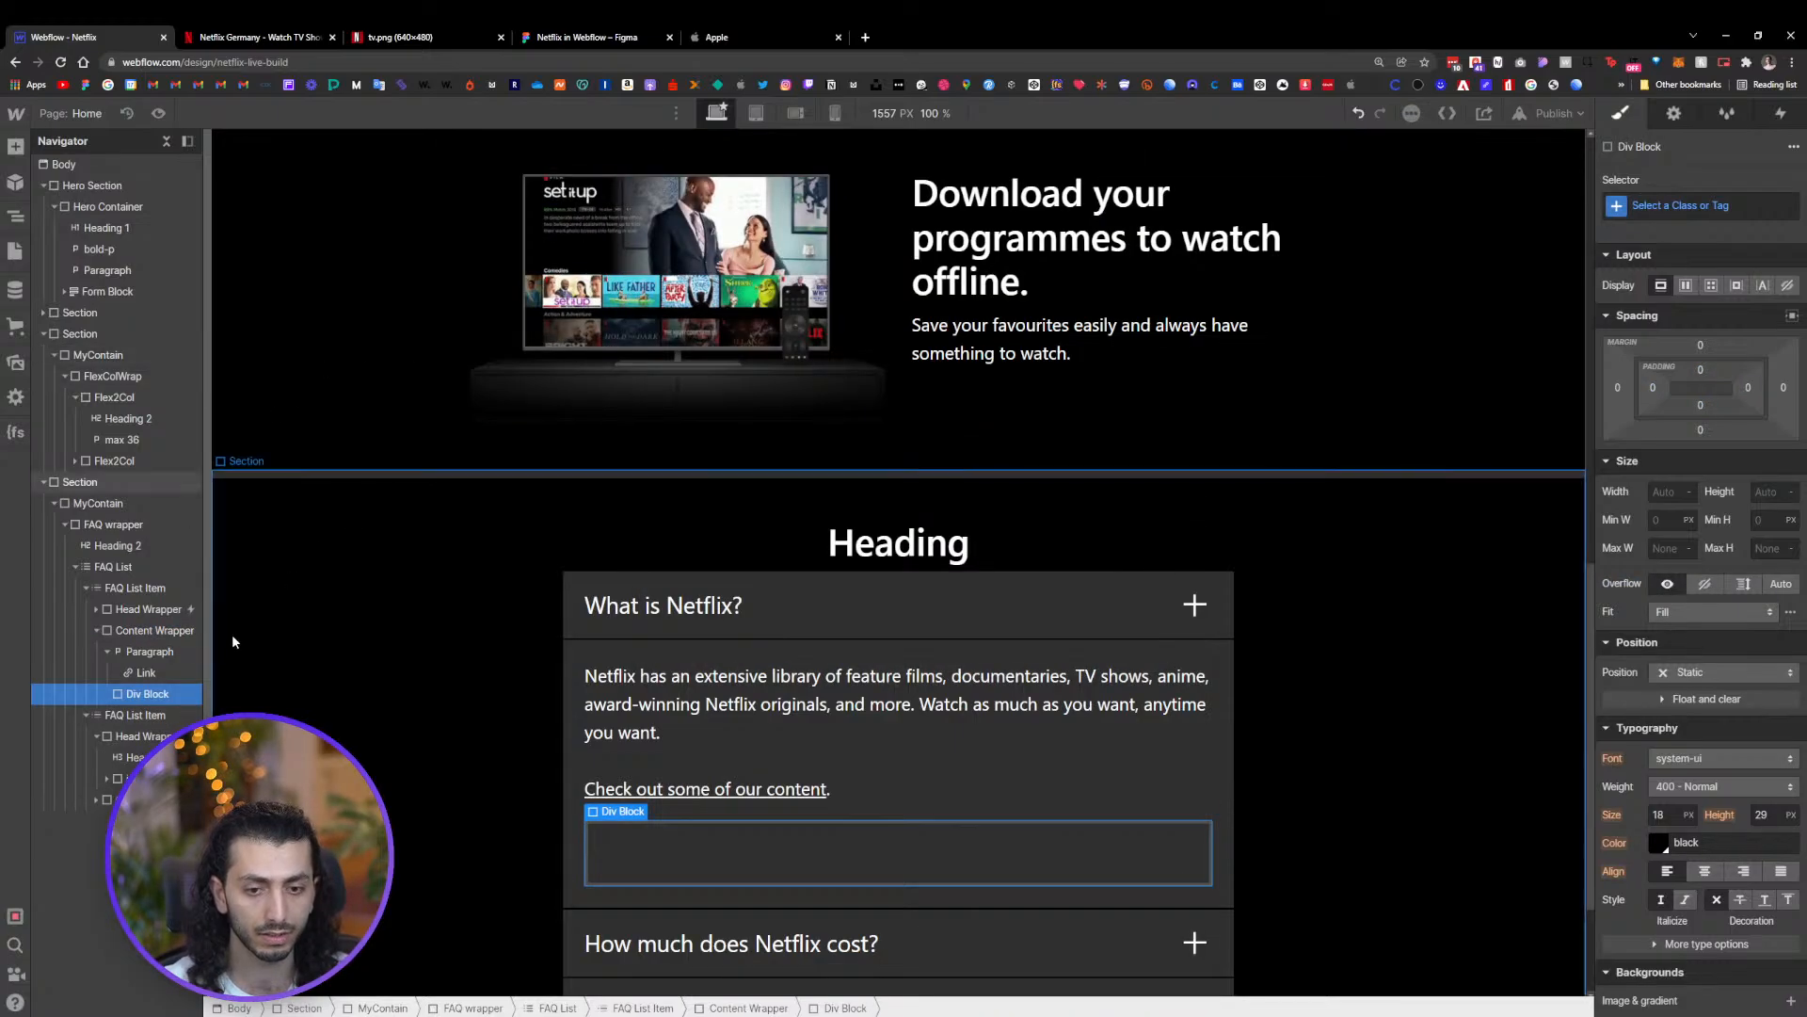
left_click_drag(148, 697, 148, 654)
left_click(148, 652)
key("ctrl+Return")
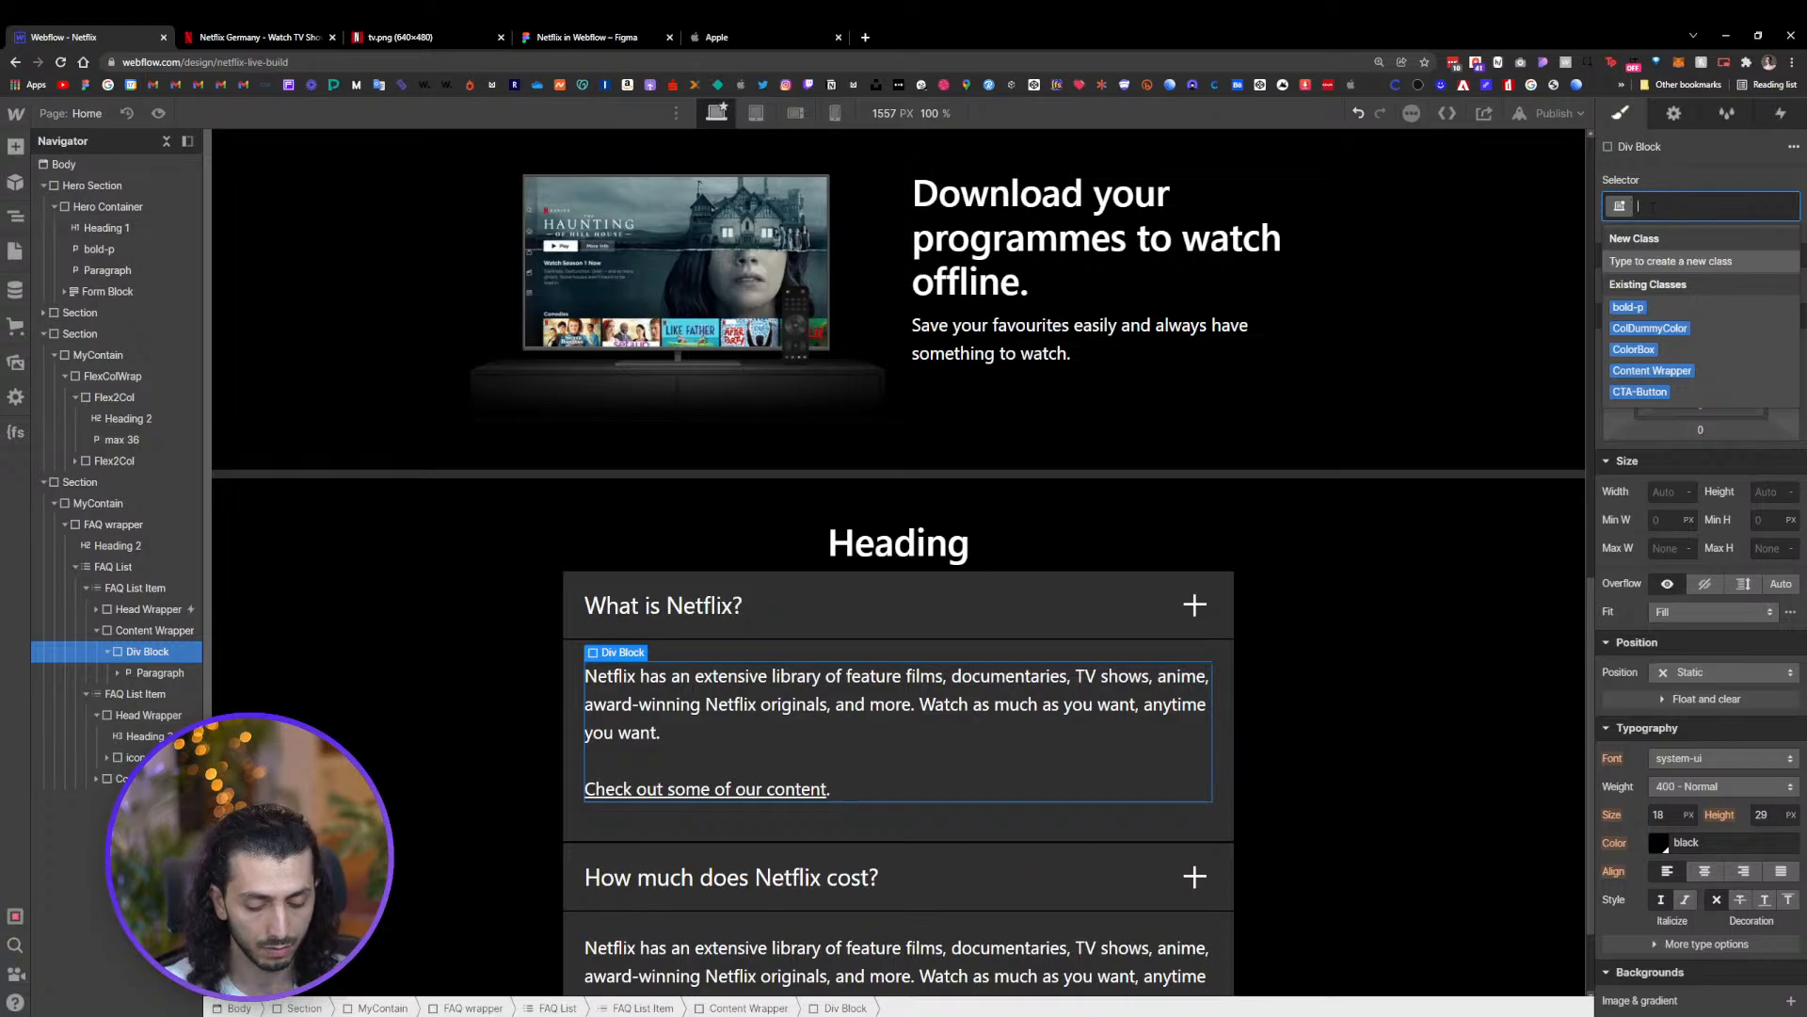
type("content")
key("Return")
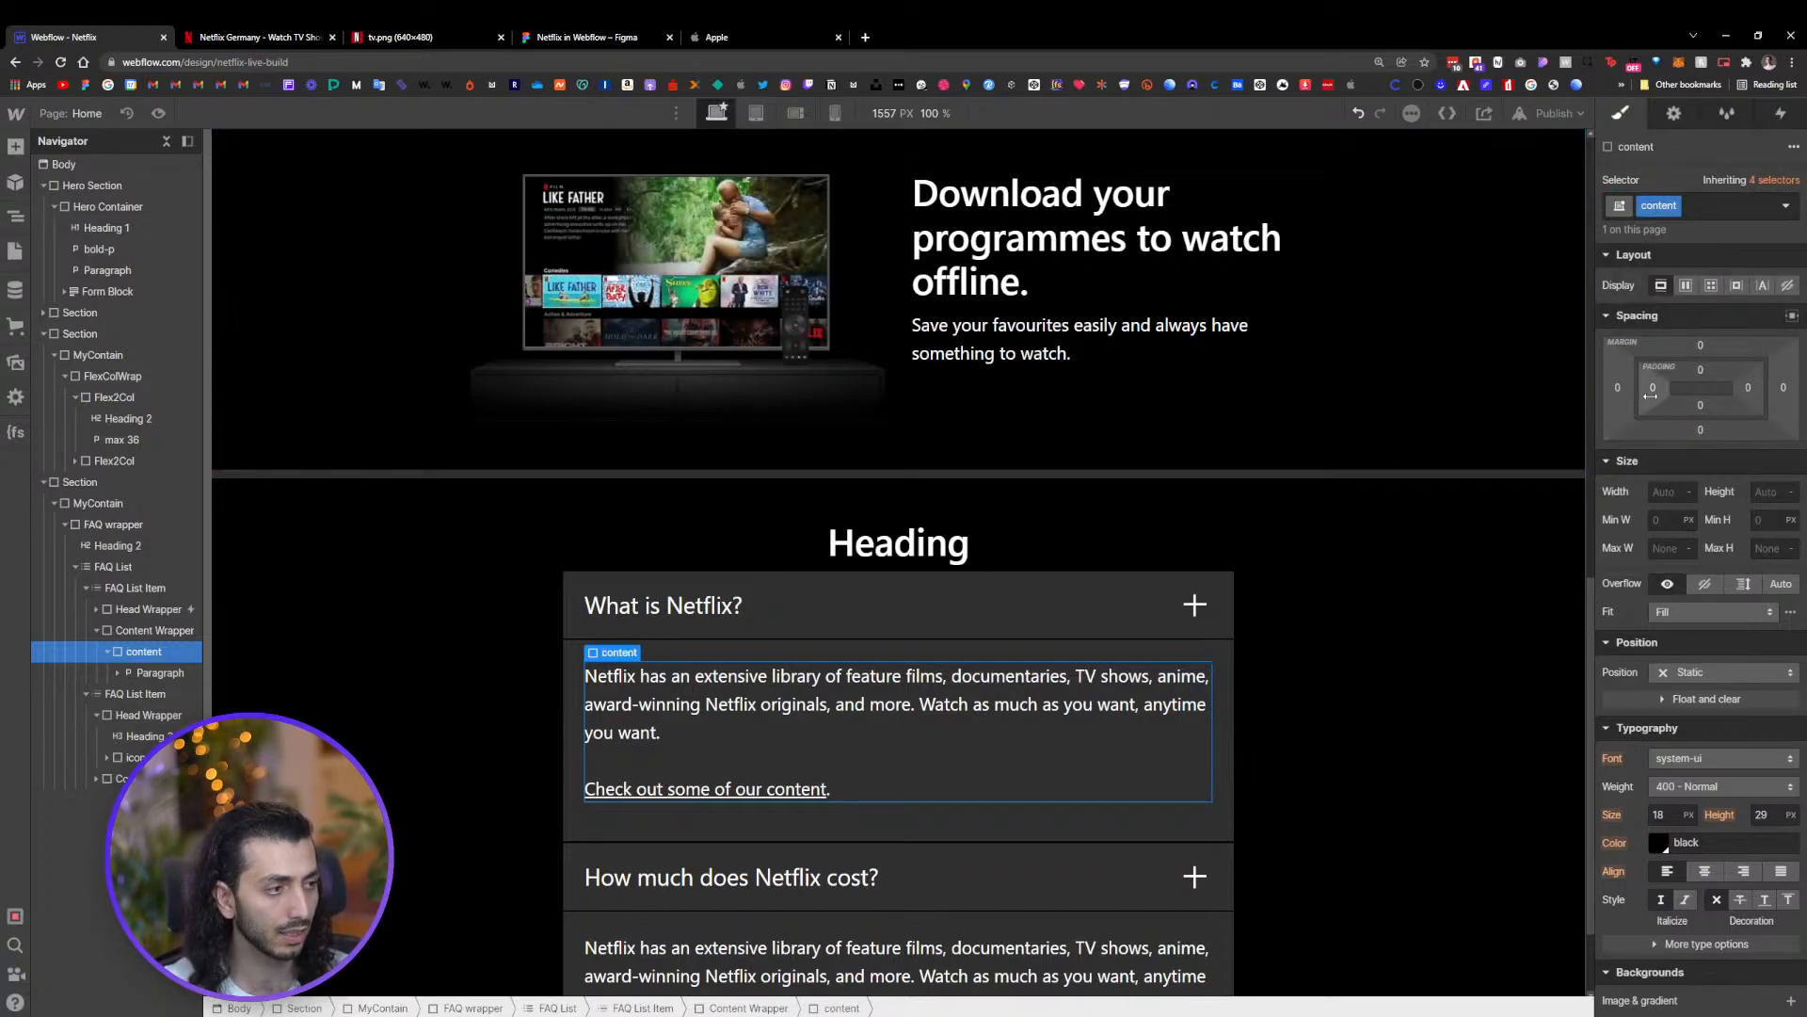
Give the content div 24 px padding on all sides and clear the Content Wrapper's padding to 0
left_click_drag(1654, 393, 1677, 392)
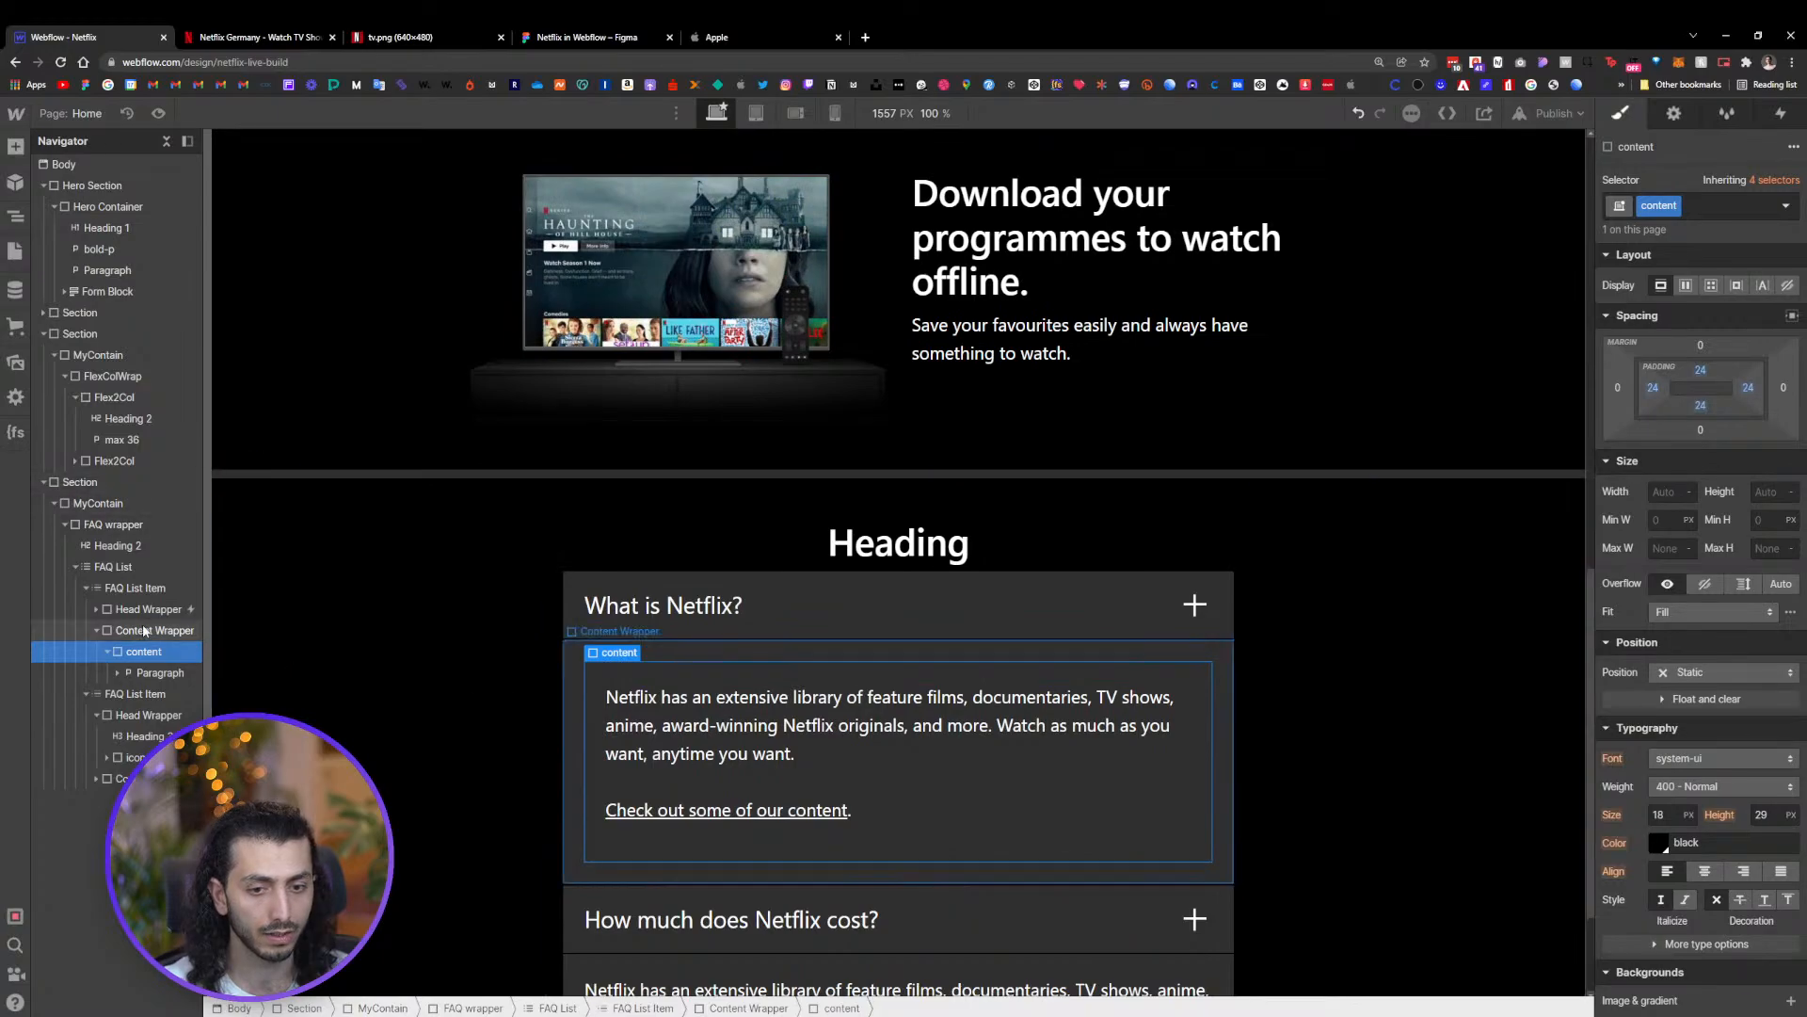
left_click(576, 659)
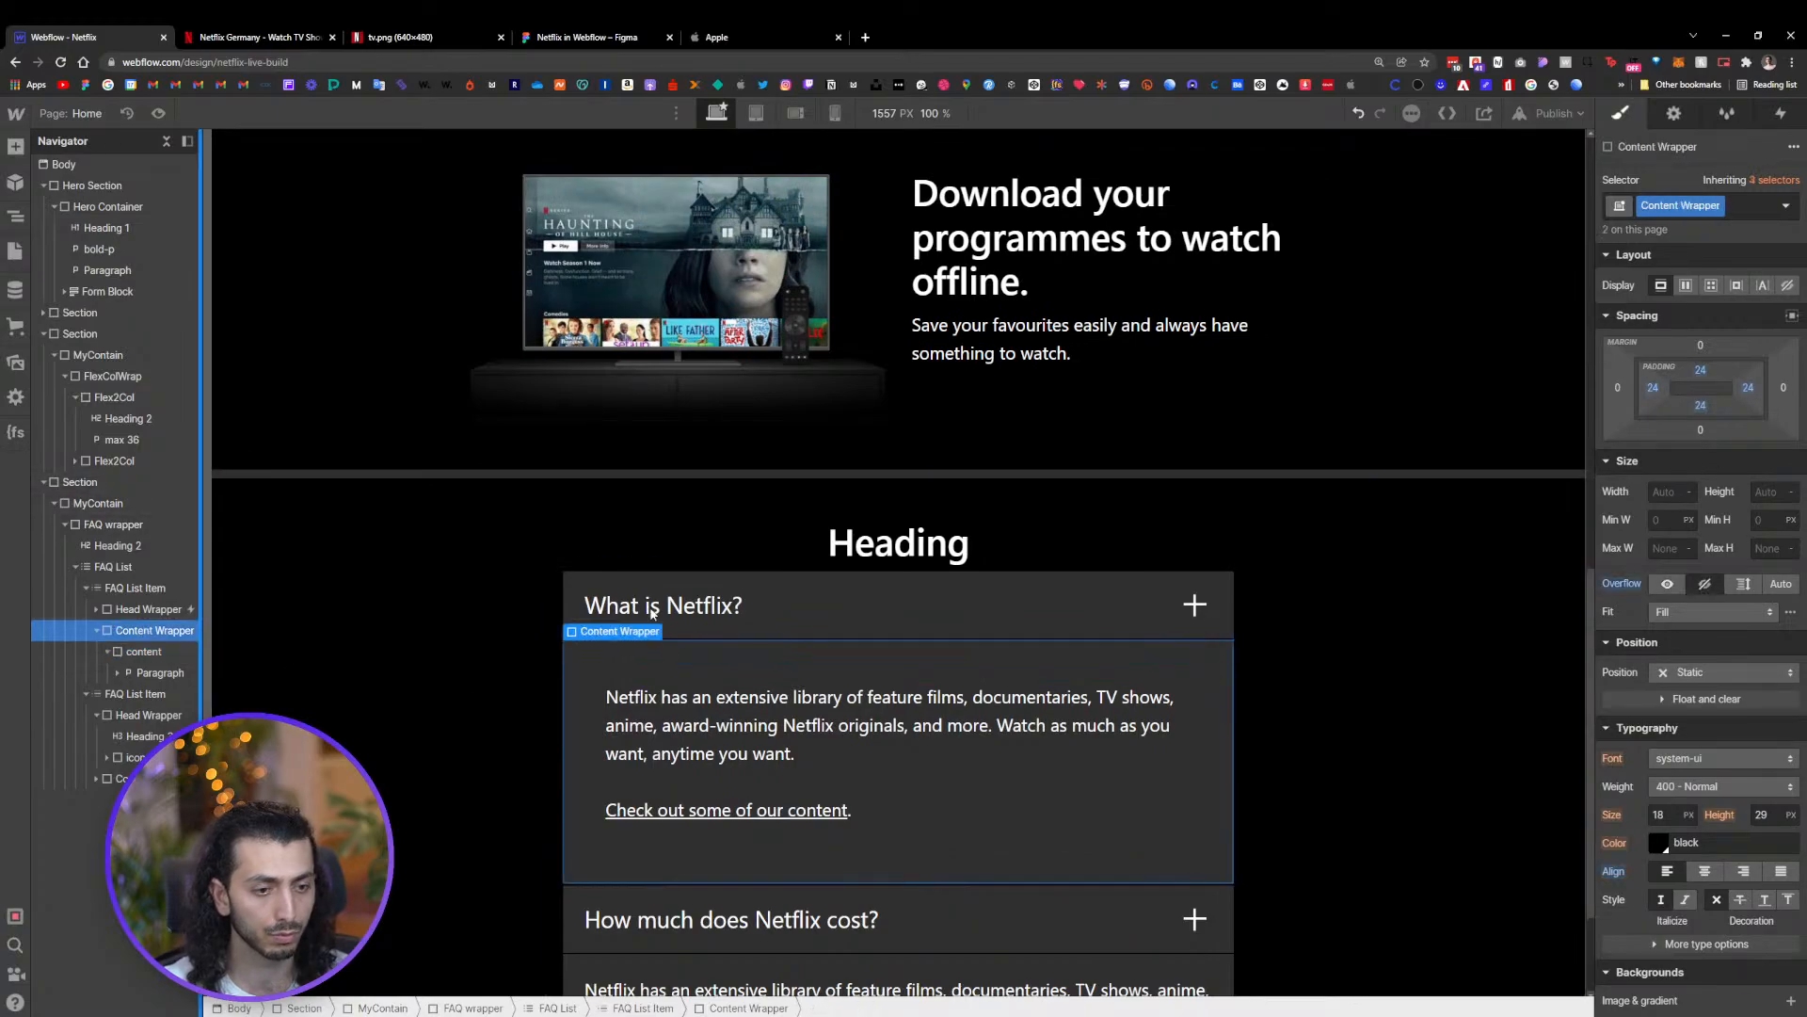
left_click(1653, 387, "alt")
left_click(1705, 375, "alt")
left_click(1702, 406, "alt")
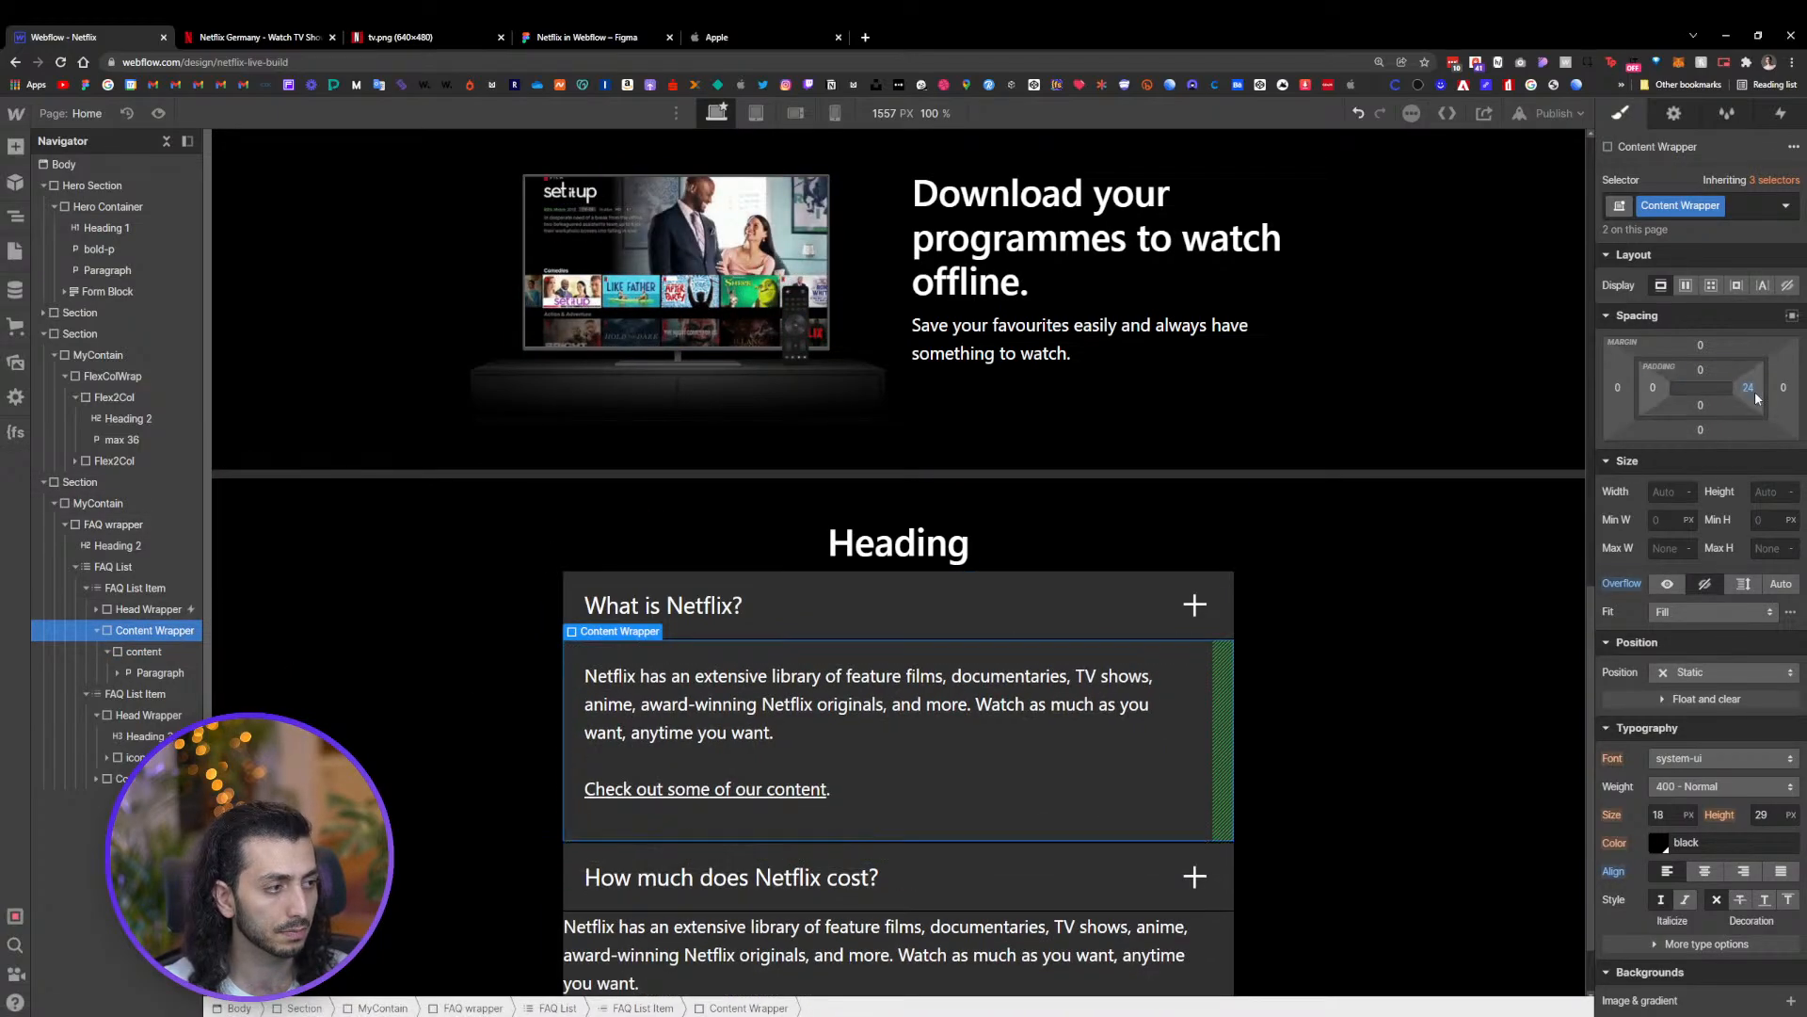
left_click(1749, 389, "alt")
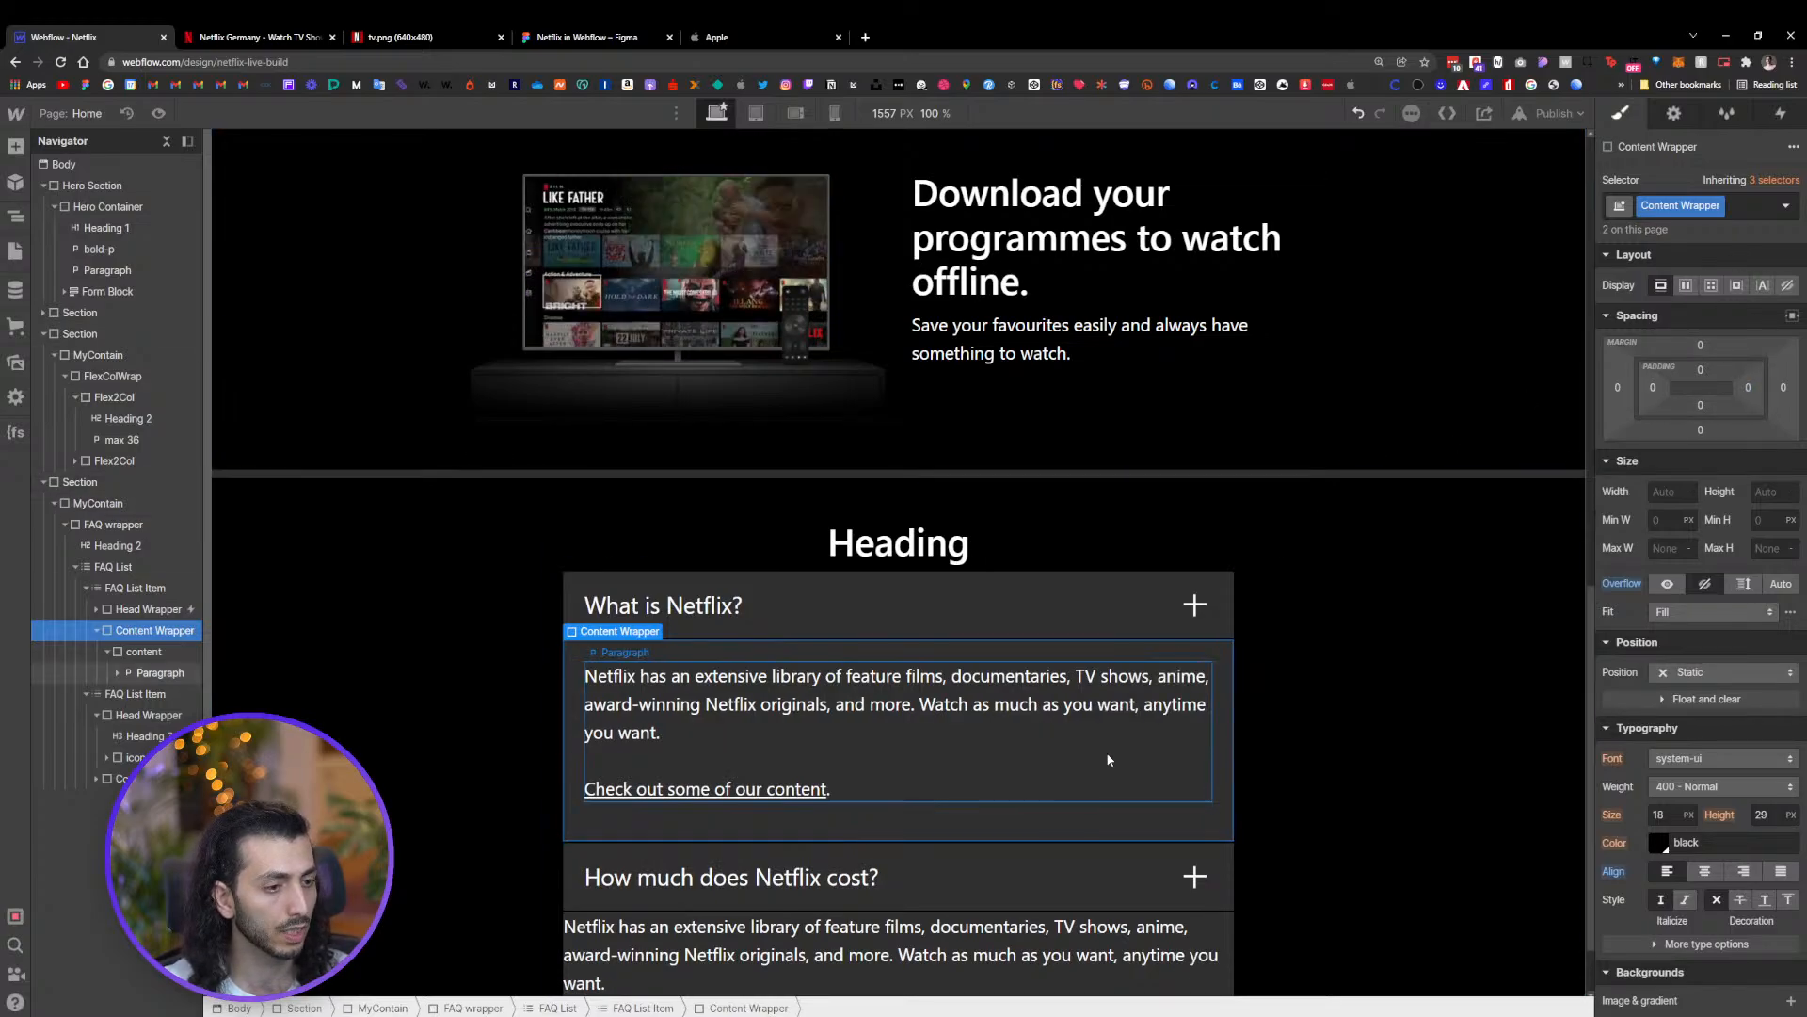
Reopen the FAQ Open animation from the Head Wrapper's click trigger
left_click(1154, 606)
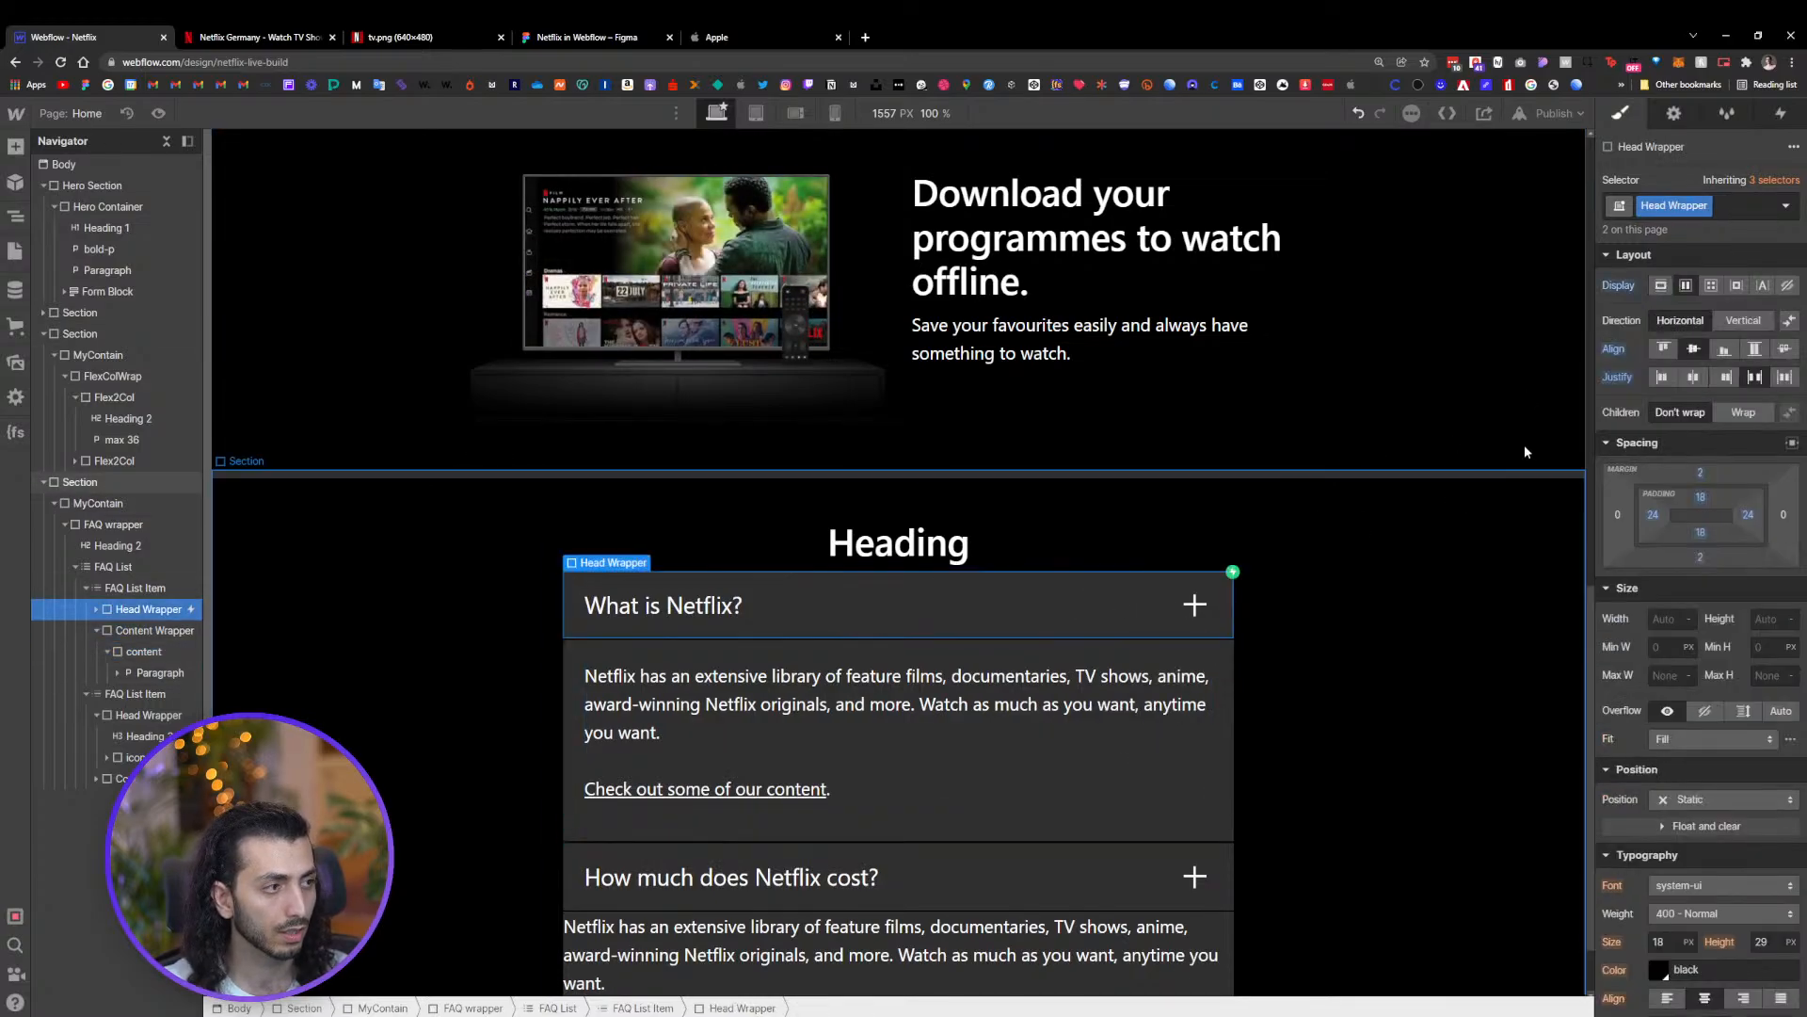
left_click(1780, 113)
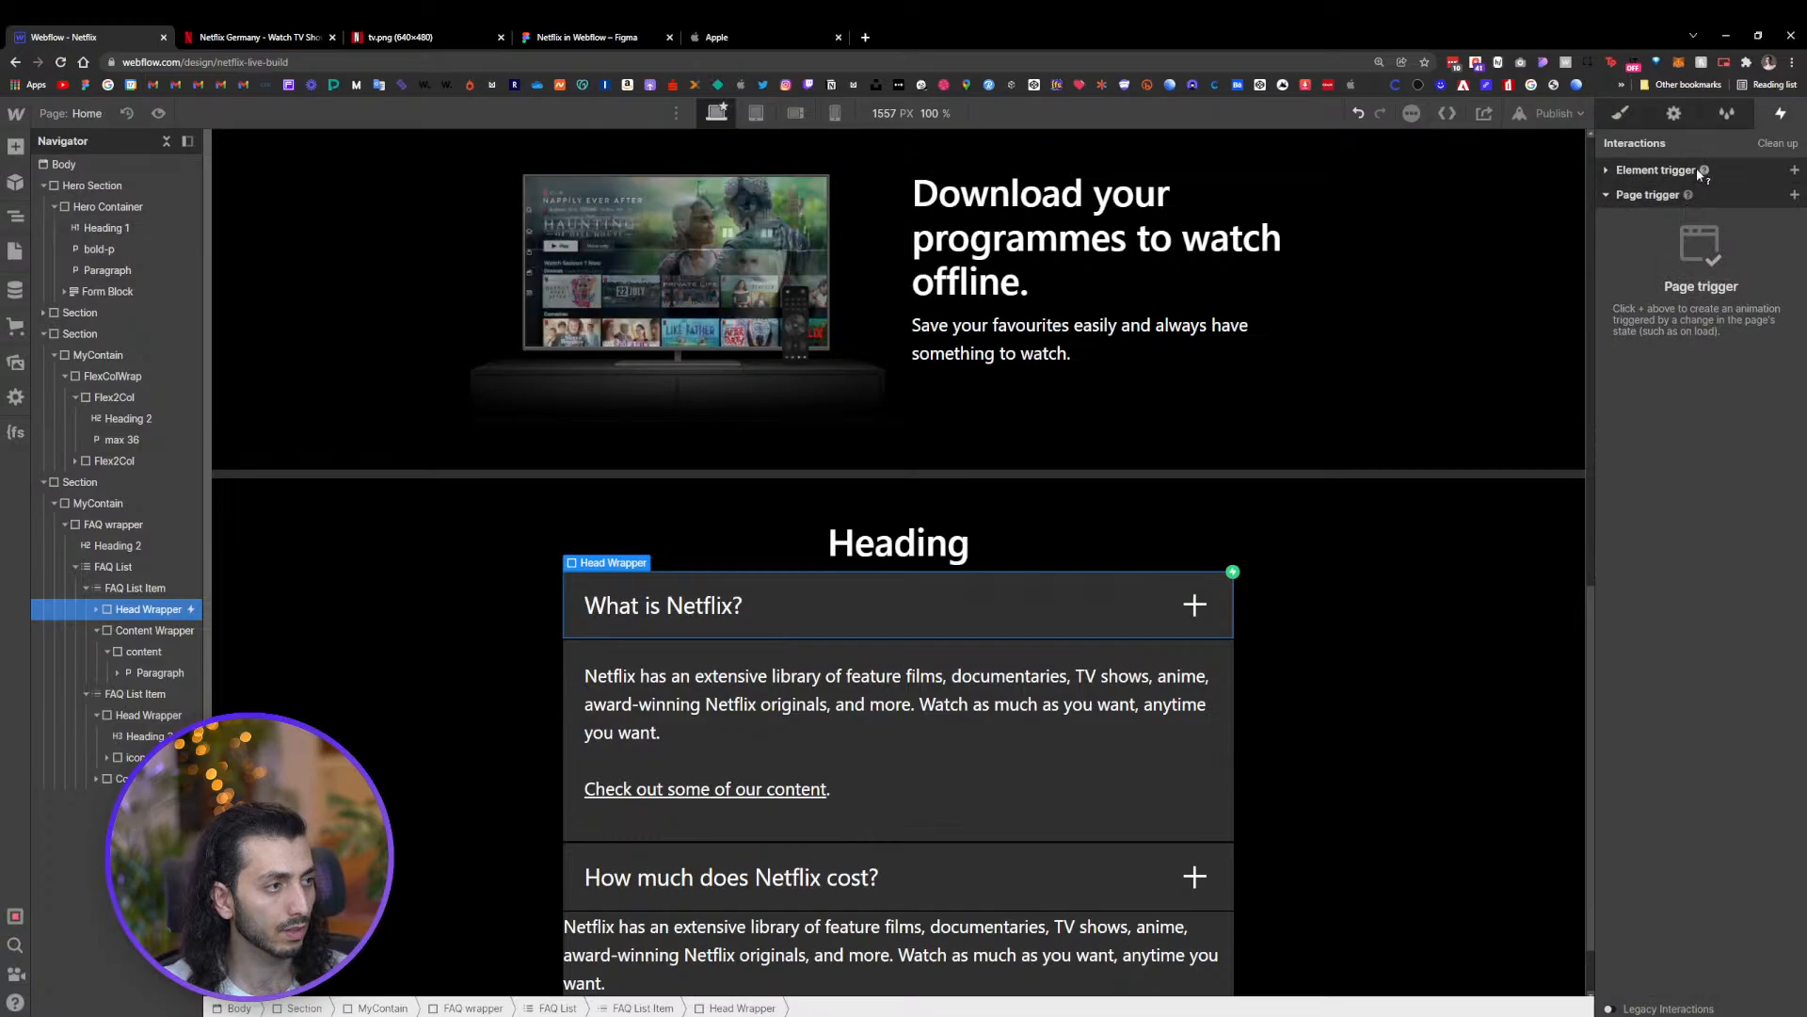
left_click(1690, 213)
left_click(1668, 392)
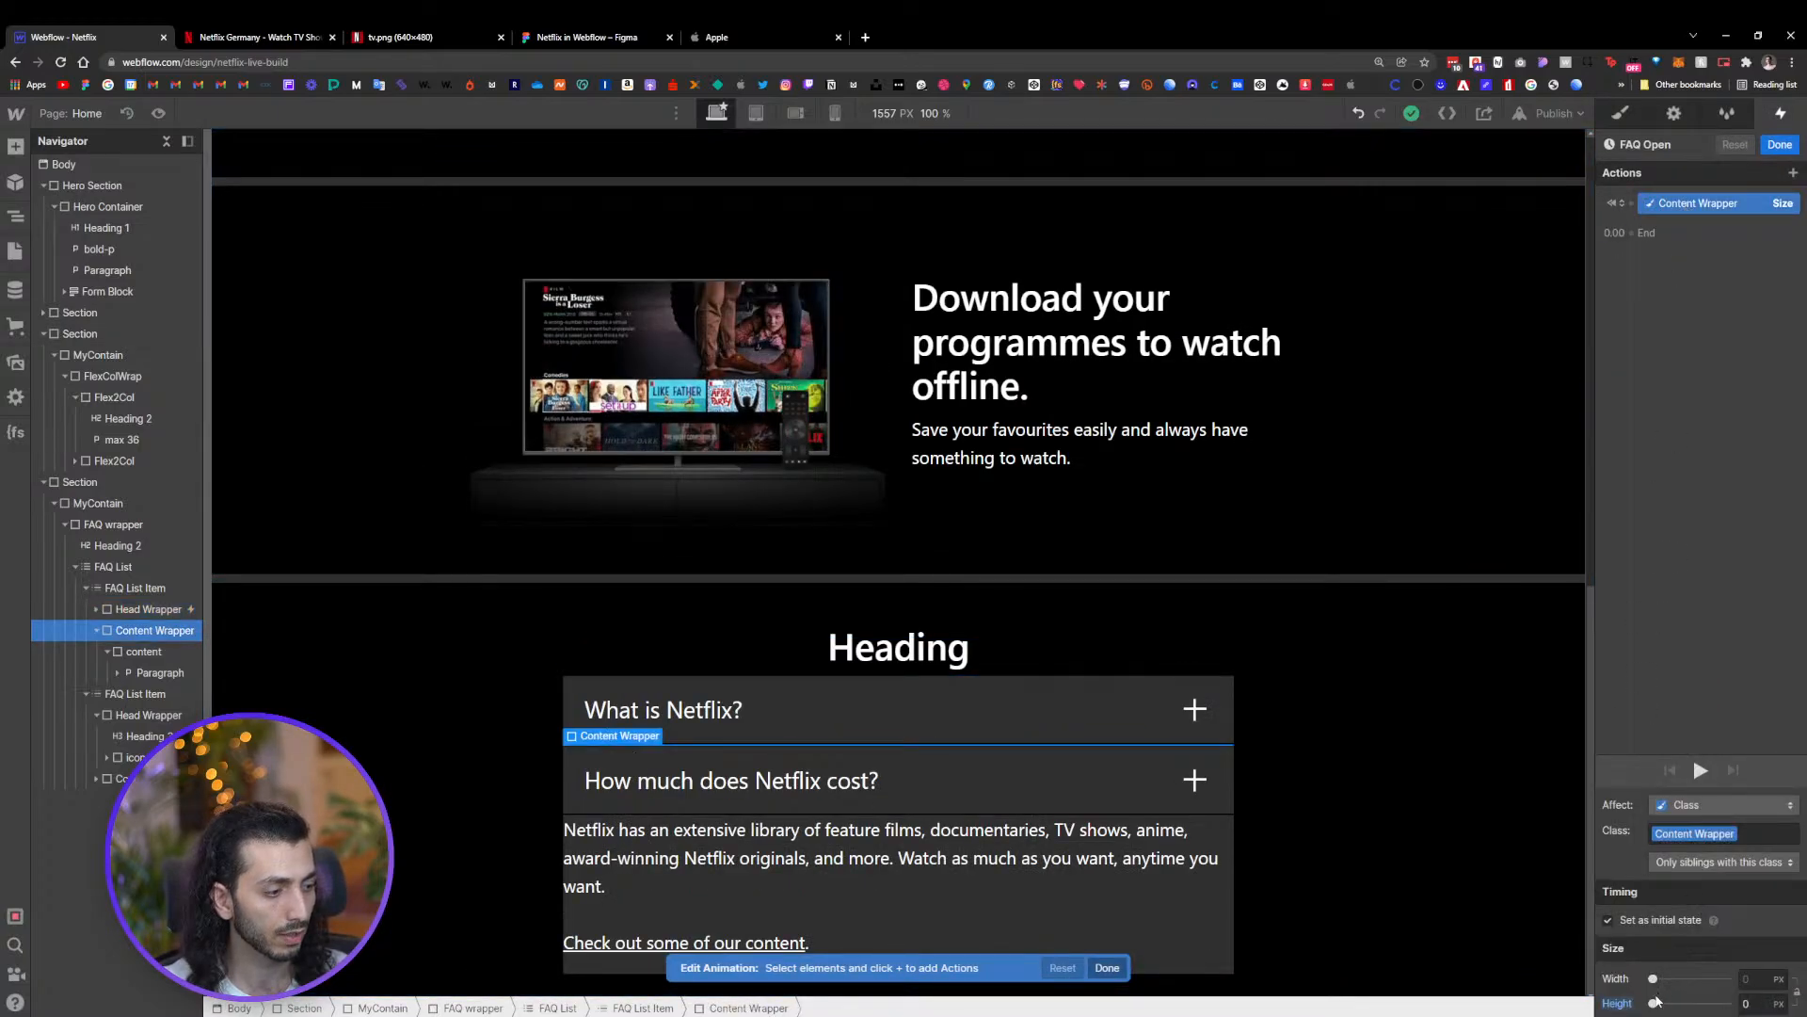
left_click_drag(1653, 1004, 1697, 1003)
scroll(1284, 831, "down", 2)
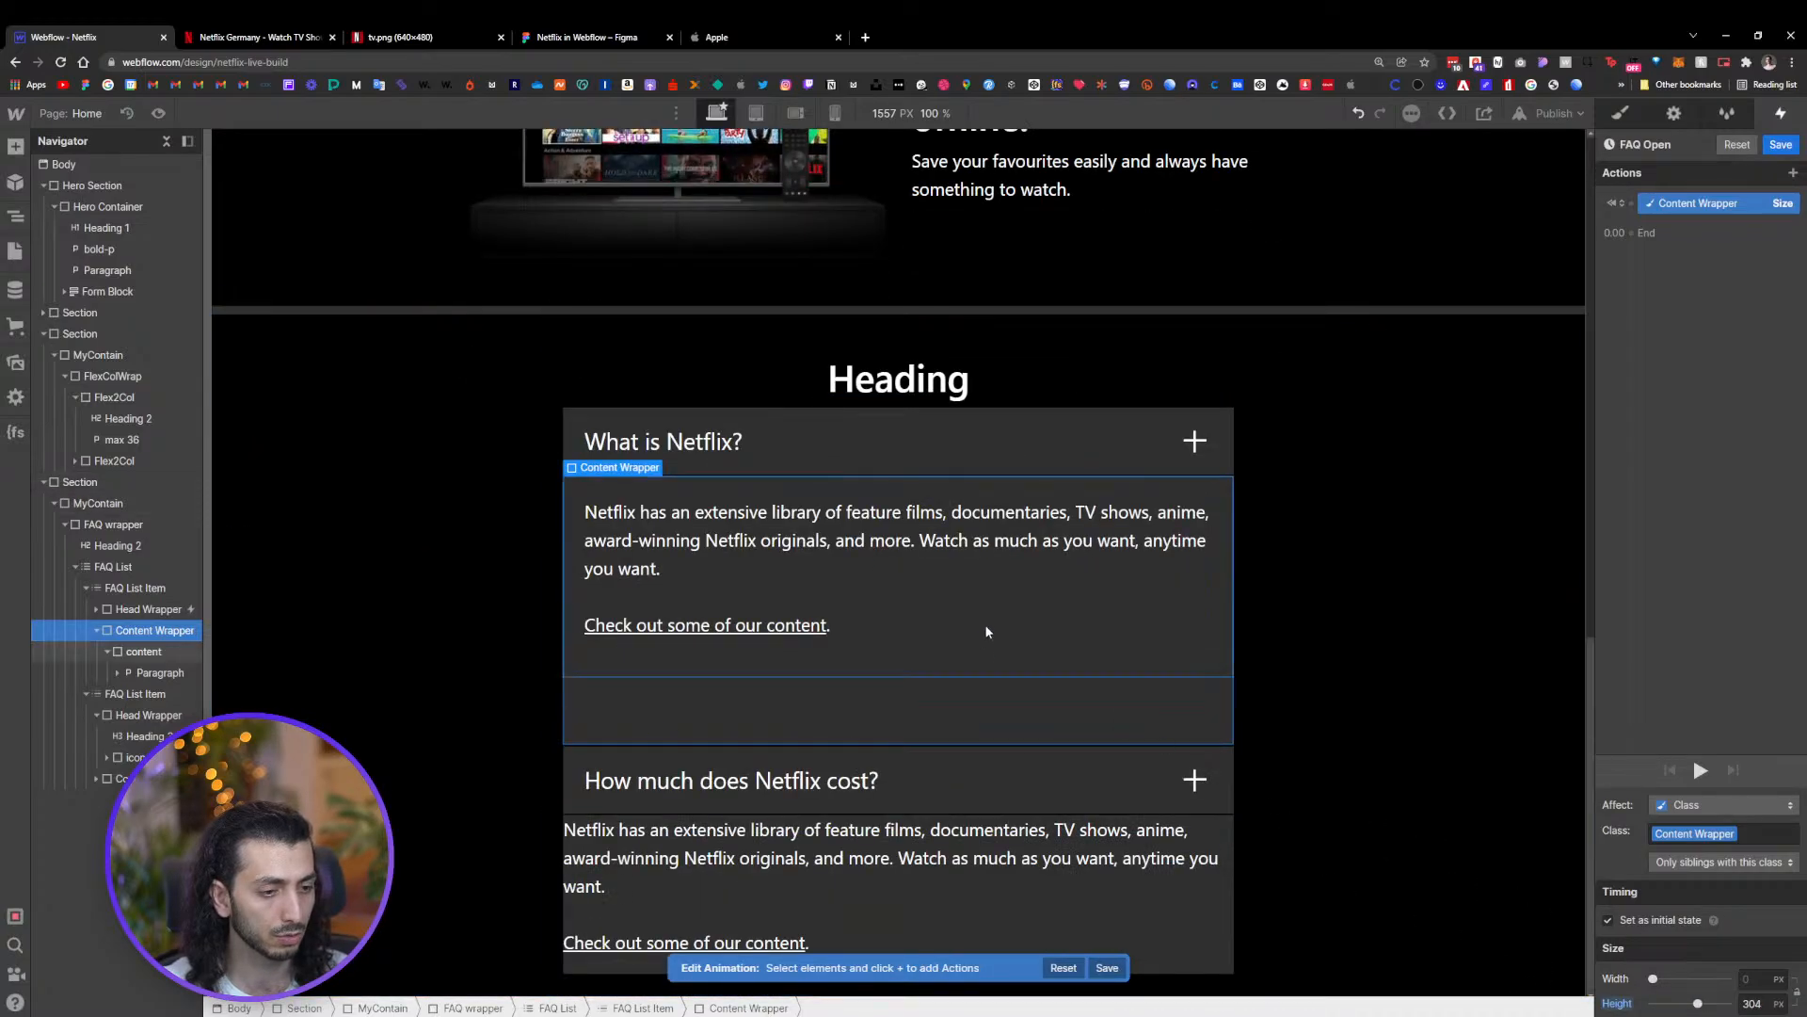
left_click_drag(1697, 1003, 1729, 1003)
scroll(1020, 755, "down", 2)
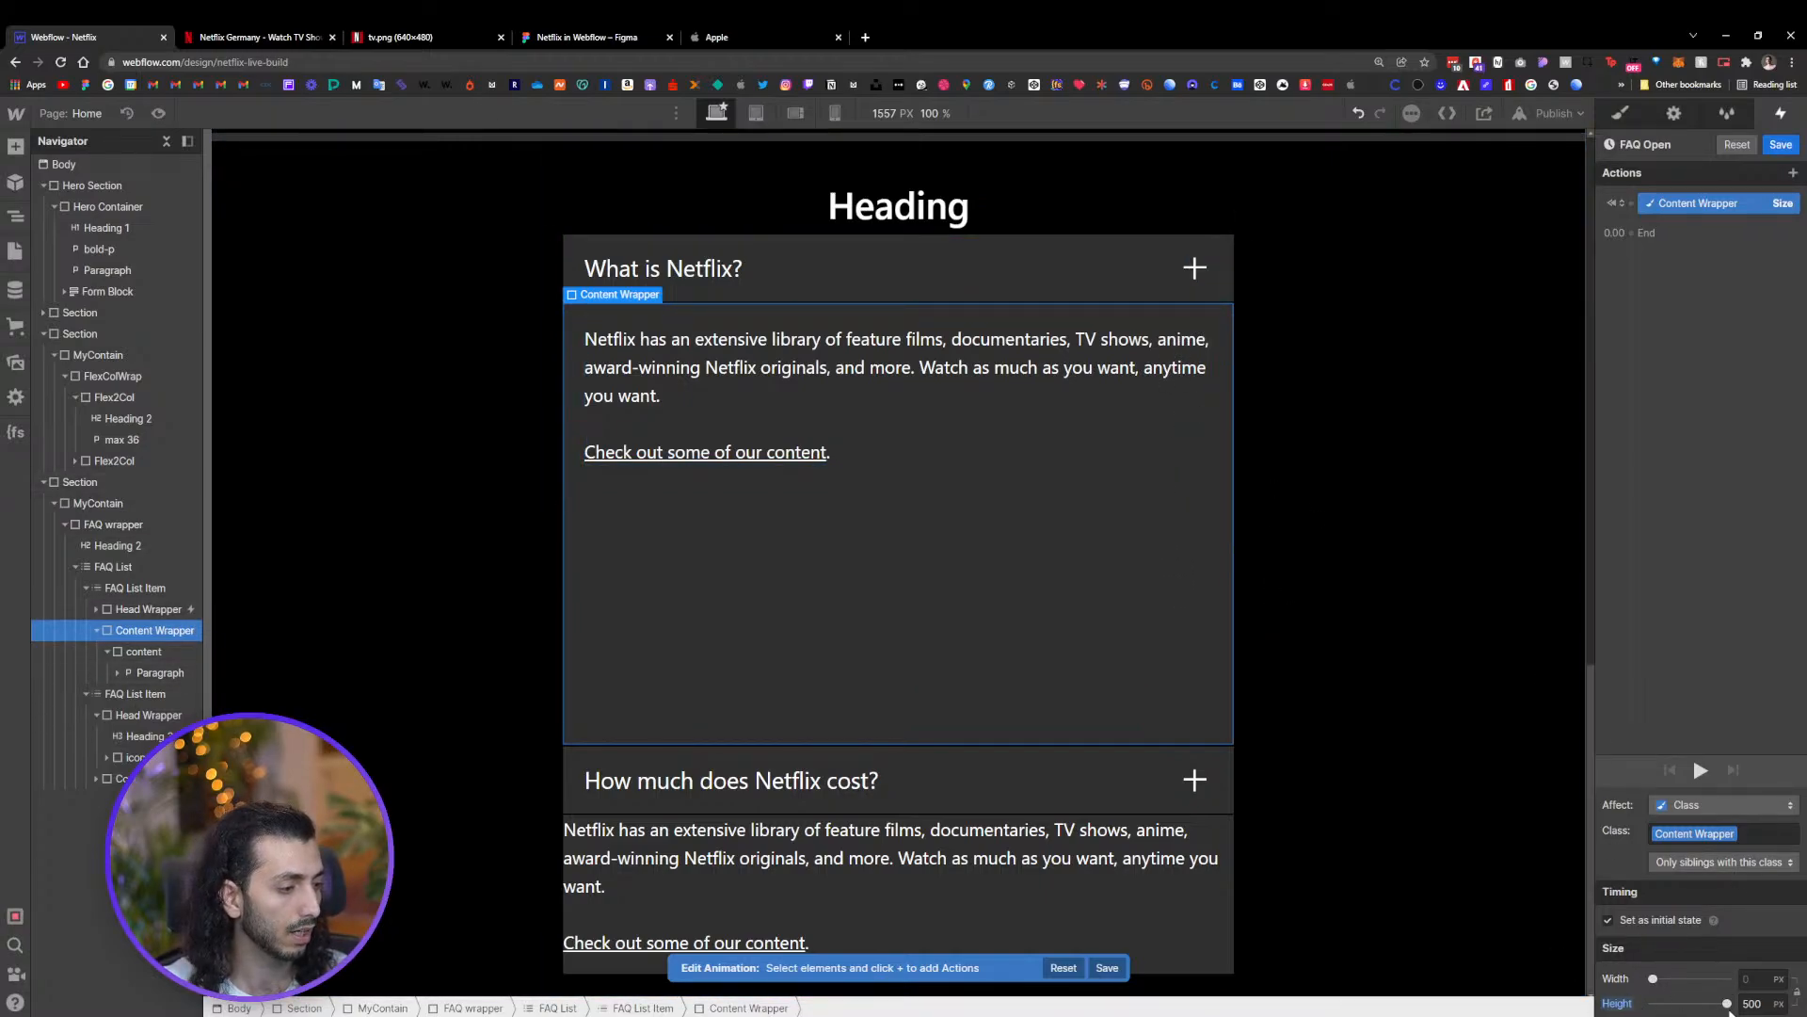
left_click_drag(1726, 1003, 1687, 1003)
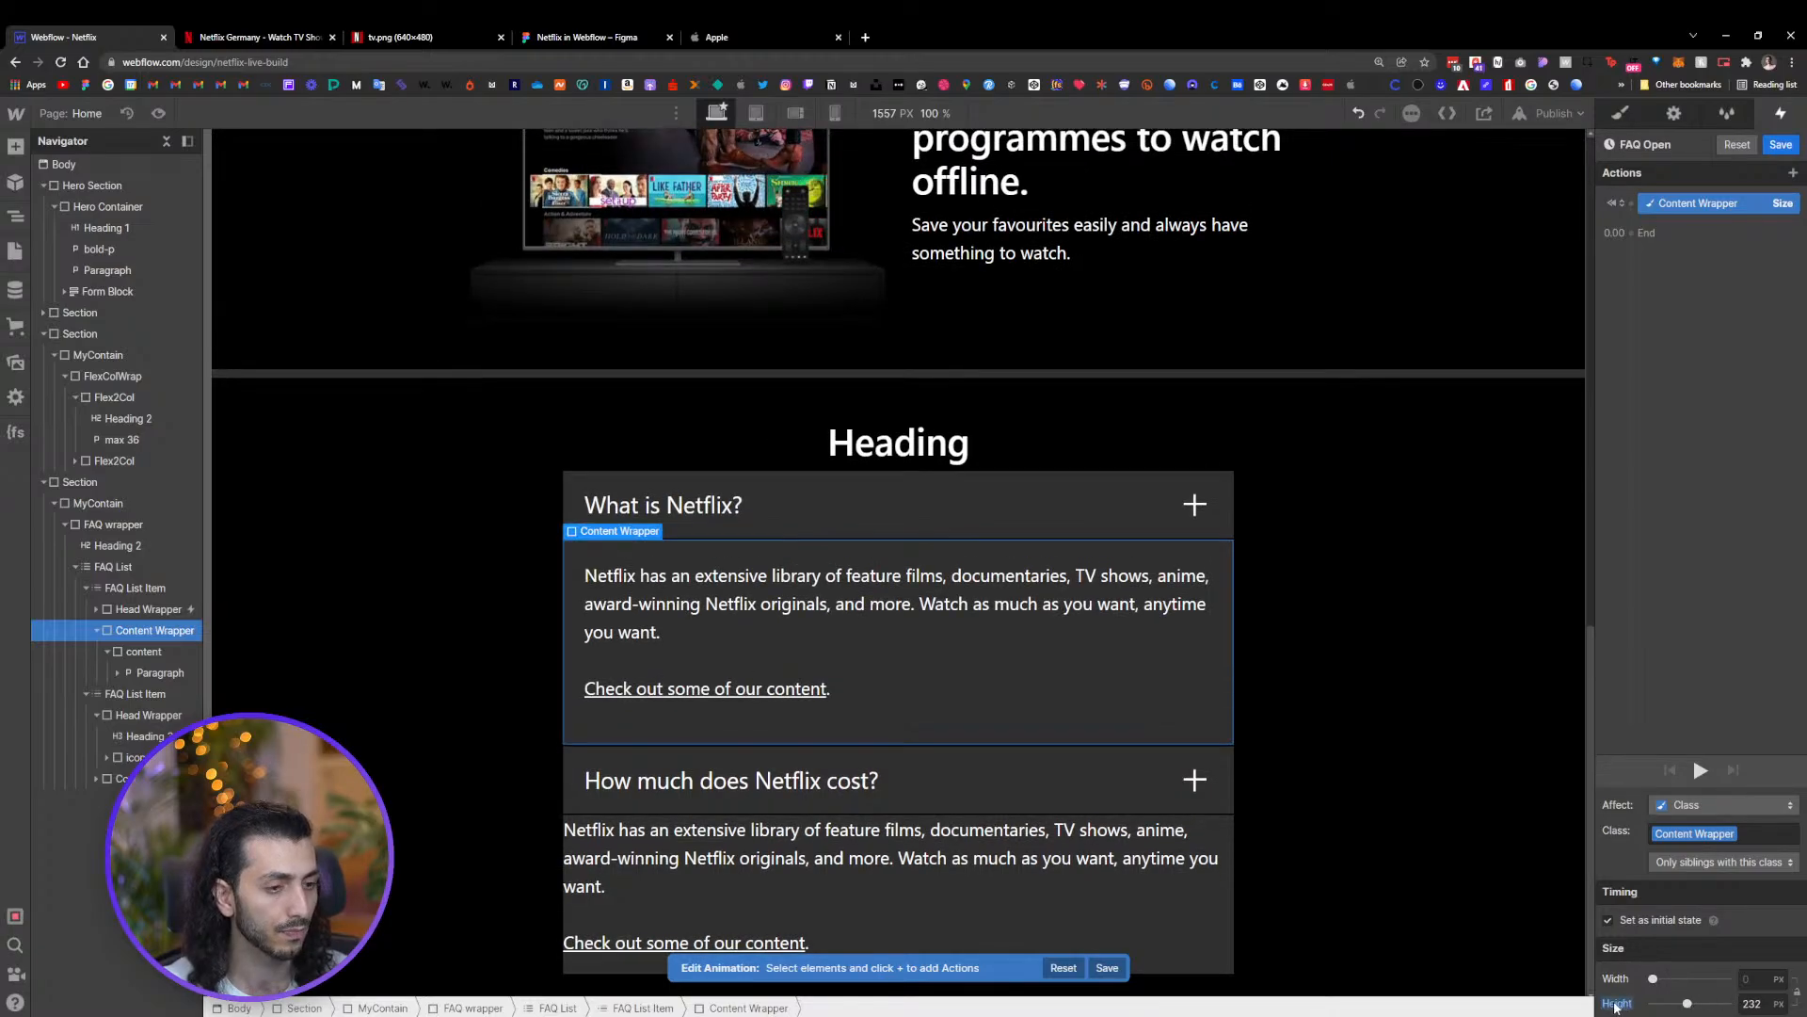
left_click(1623, 1004)
left_click(1623, 980)
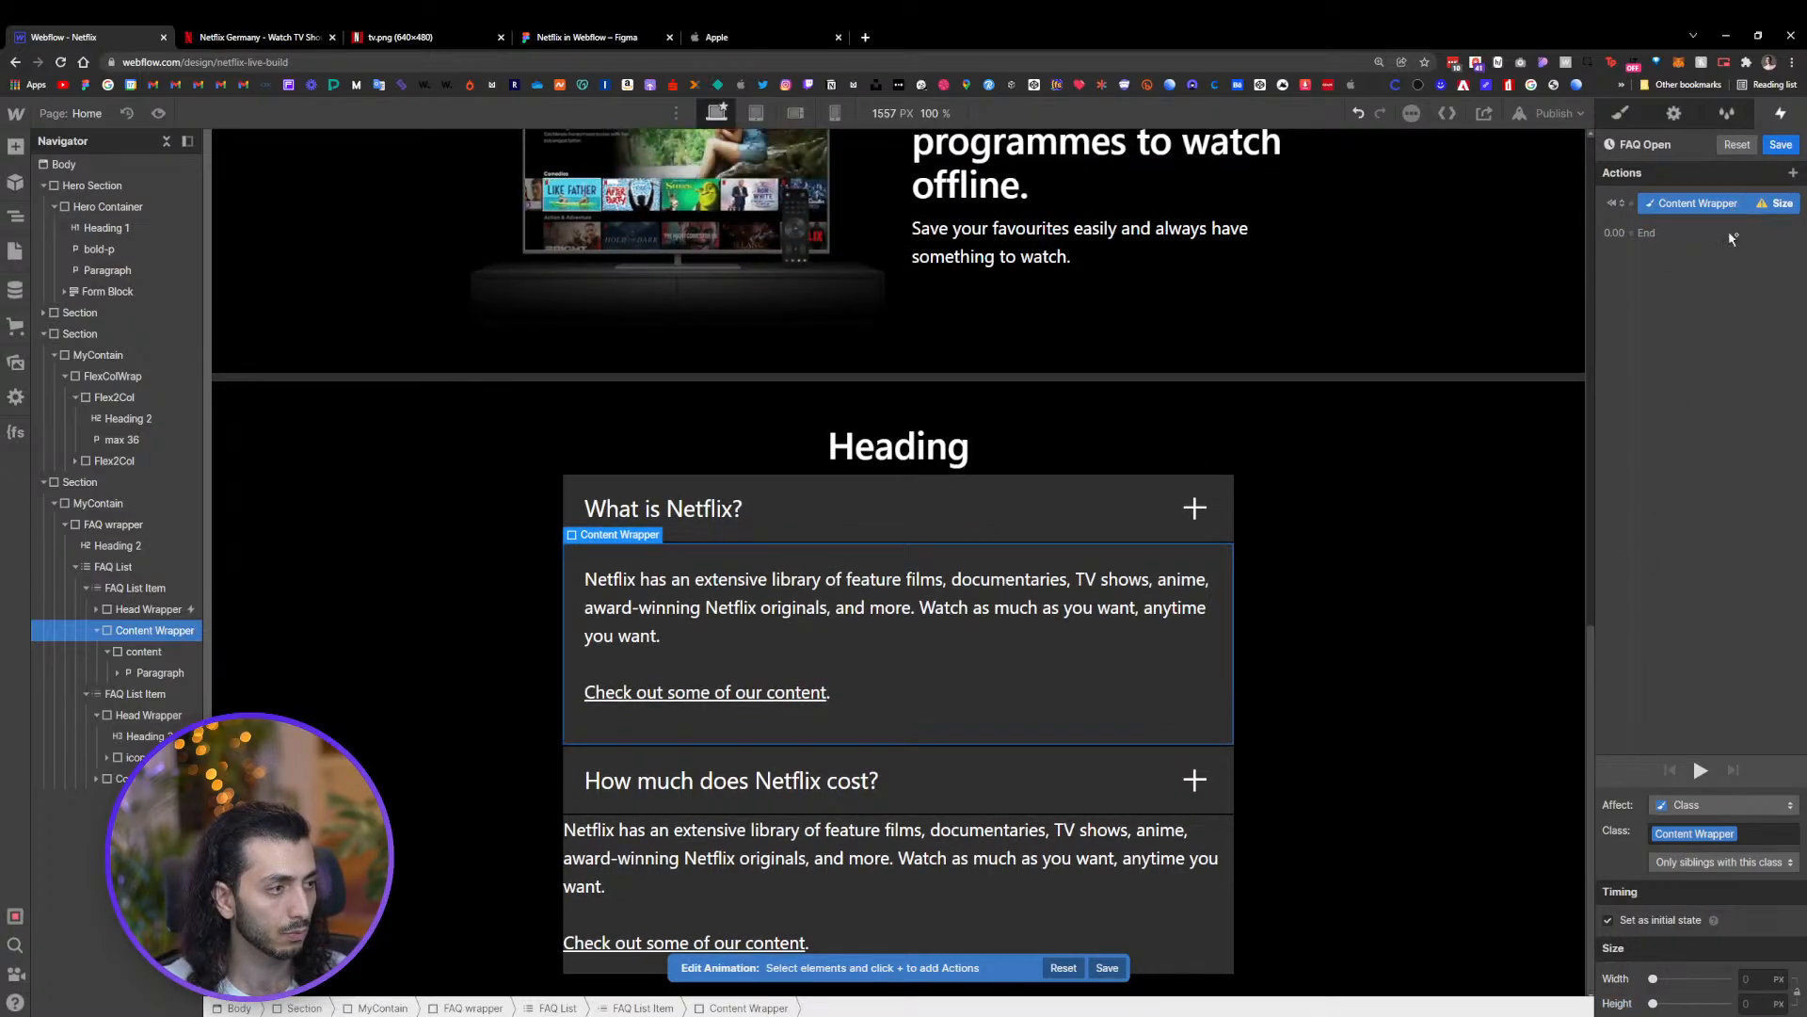
left_click(1750, 1003)
key("Return")
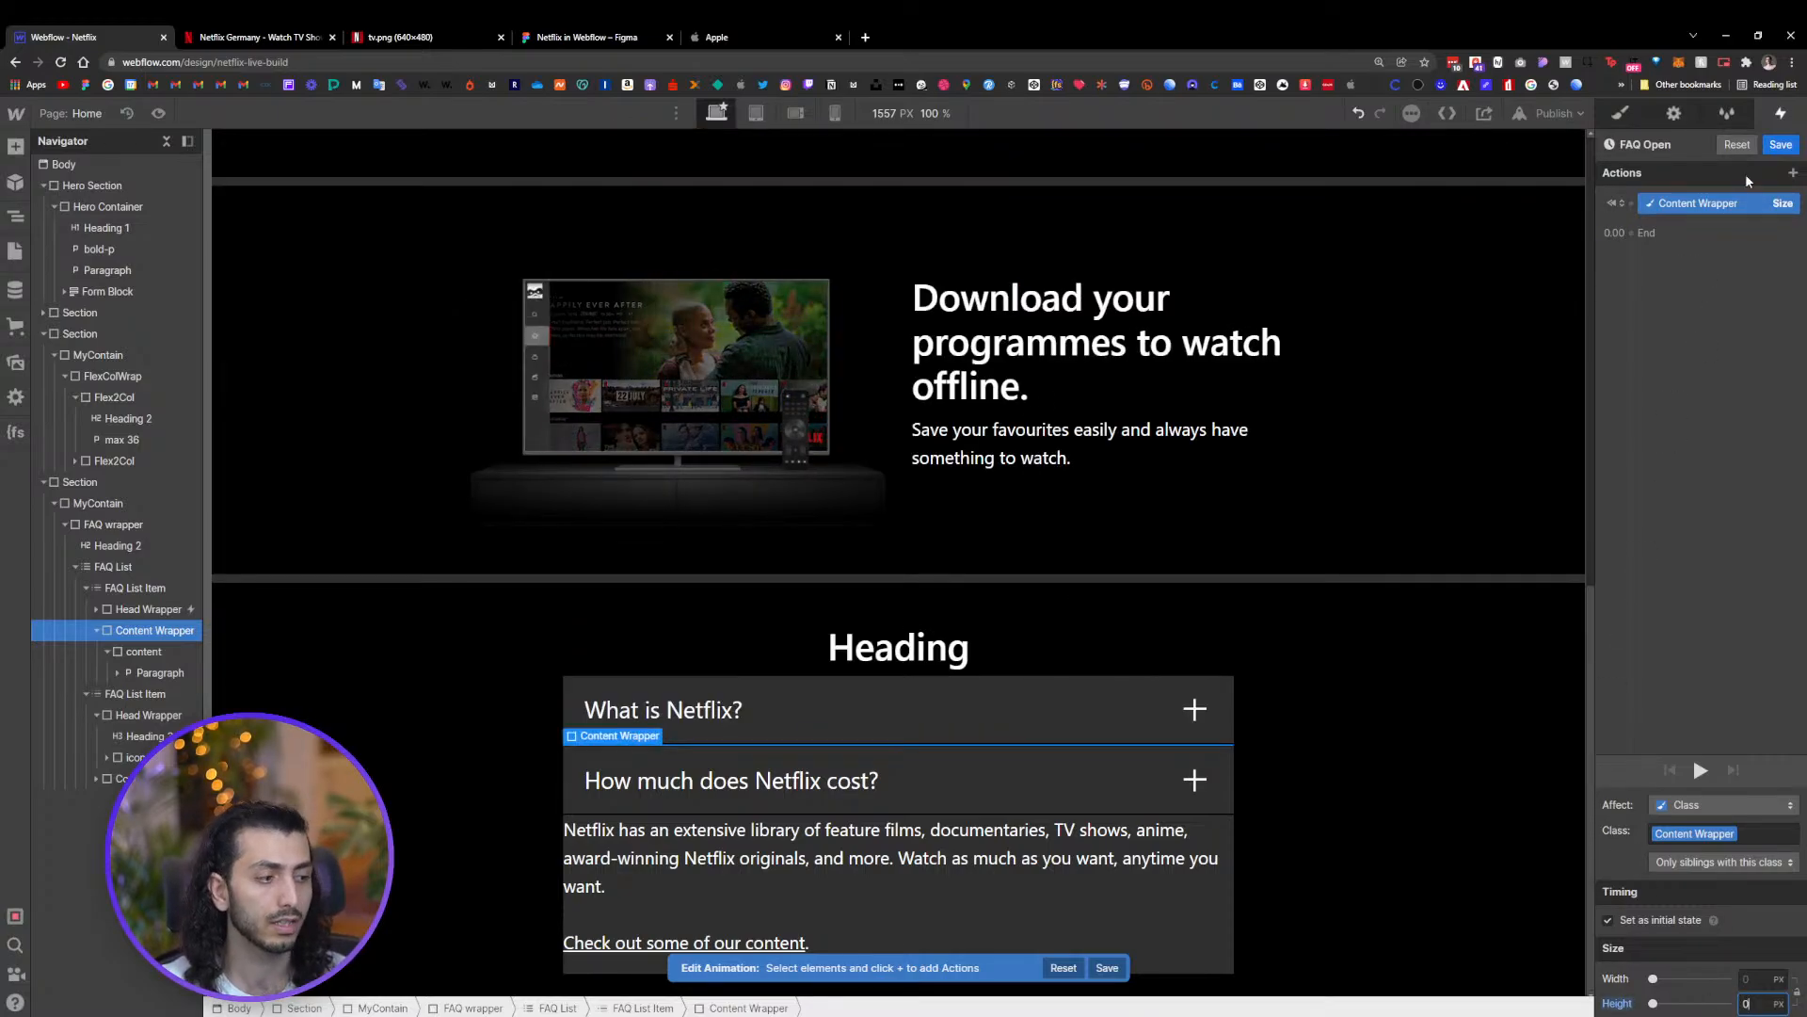
Duplicate the Content Wrapper Size action in the FAQ Open animation
left_click(1654, 234)
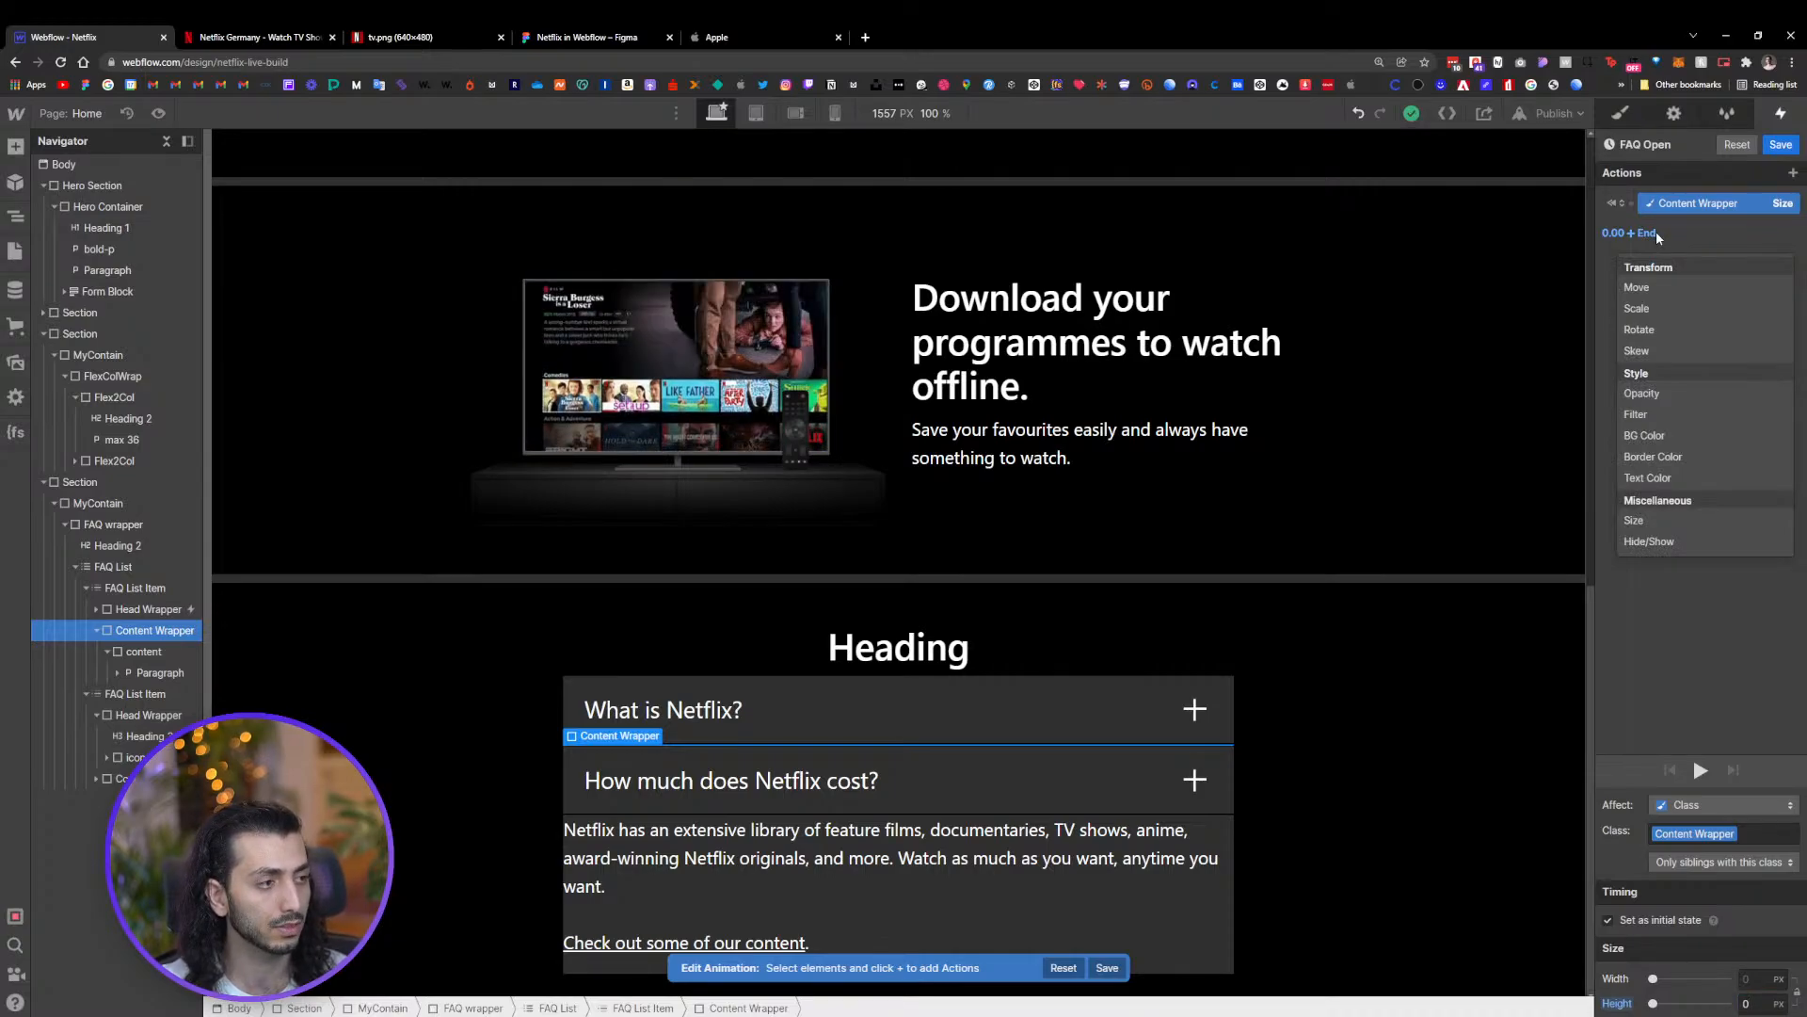
right_click(1687, 205)
left_click(1701, 204)
left_click(1704, 206)
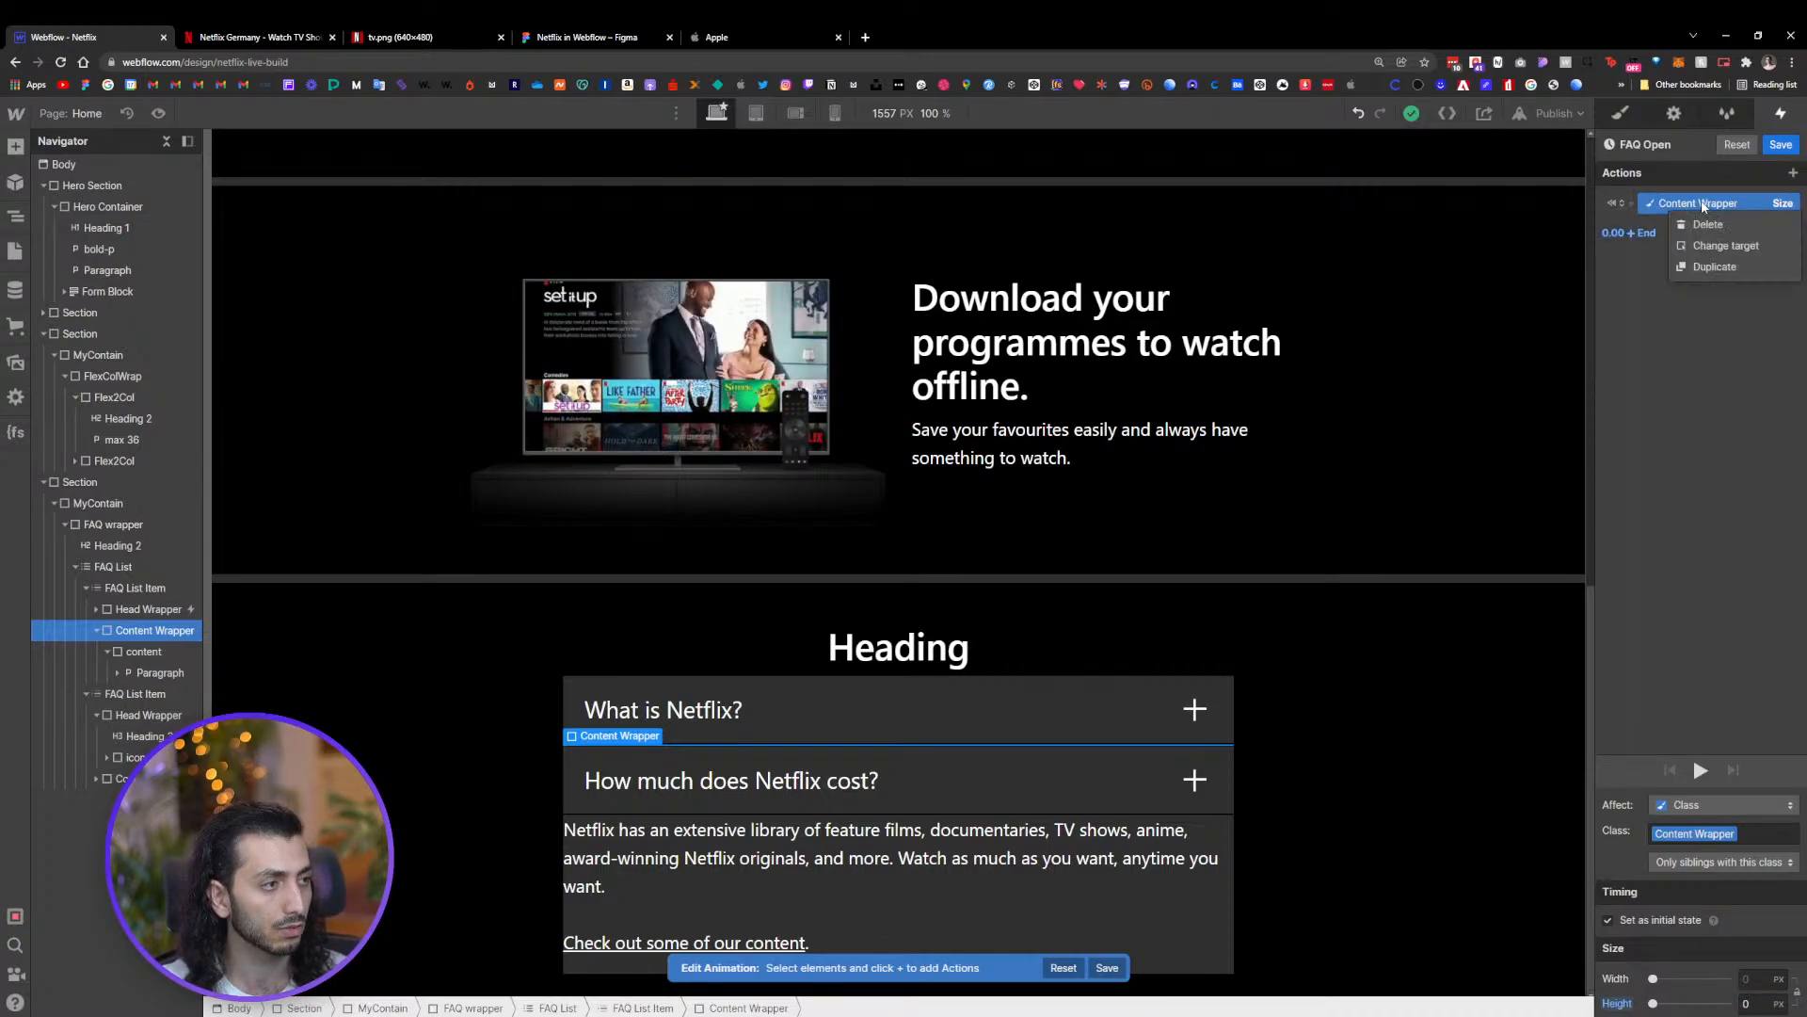
left_click(1710, 258)
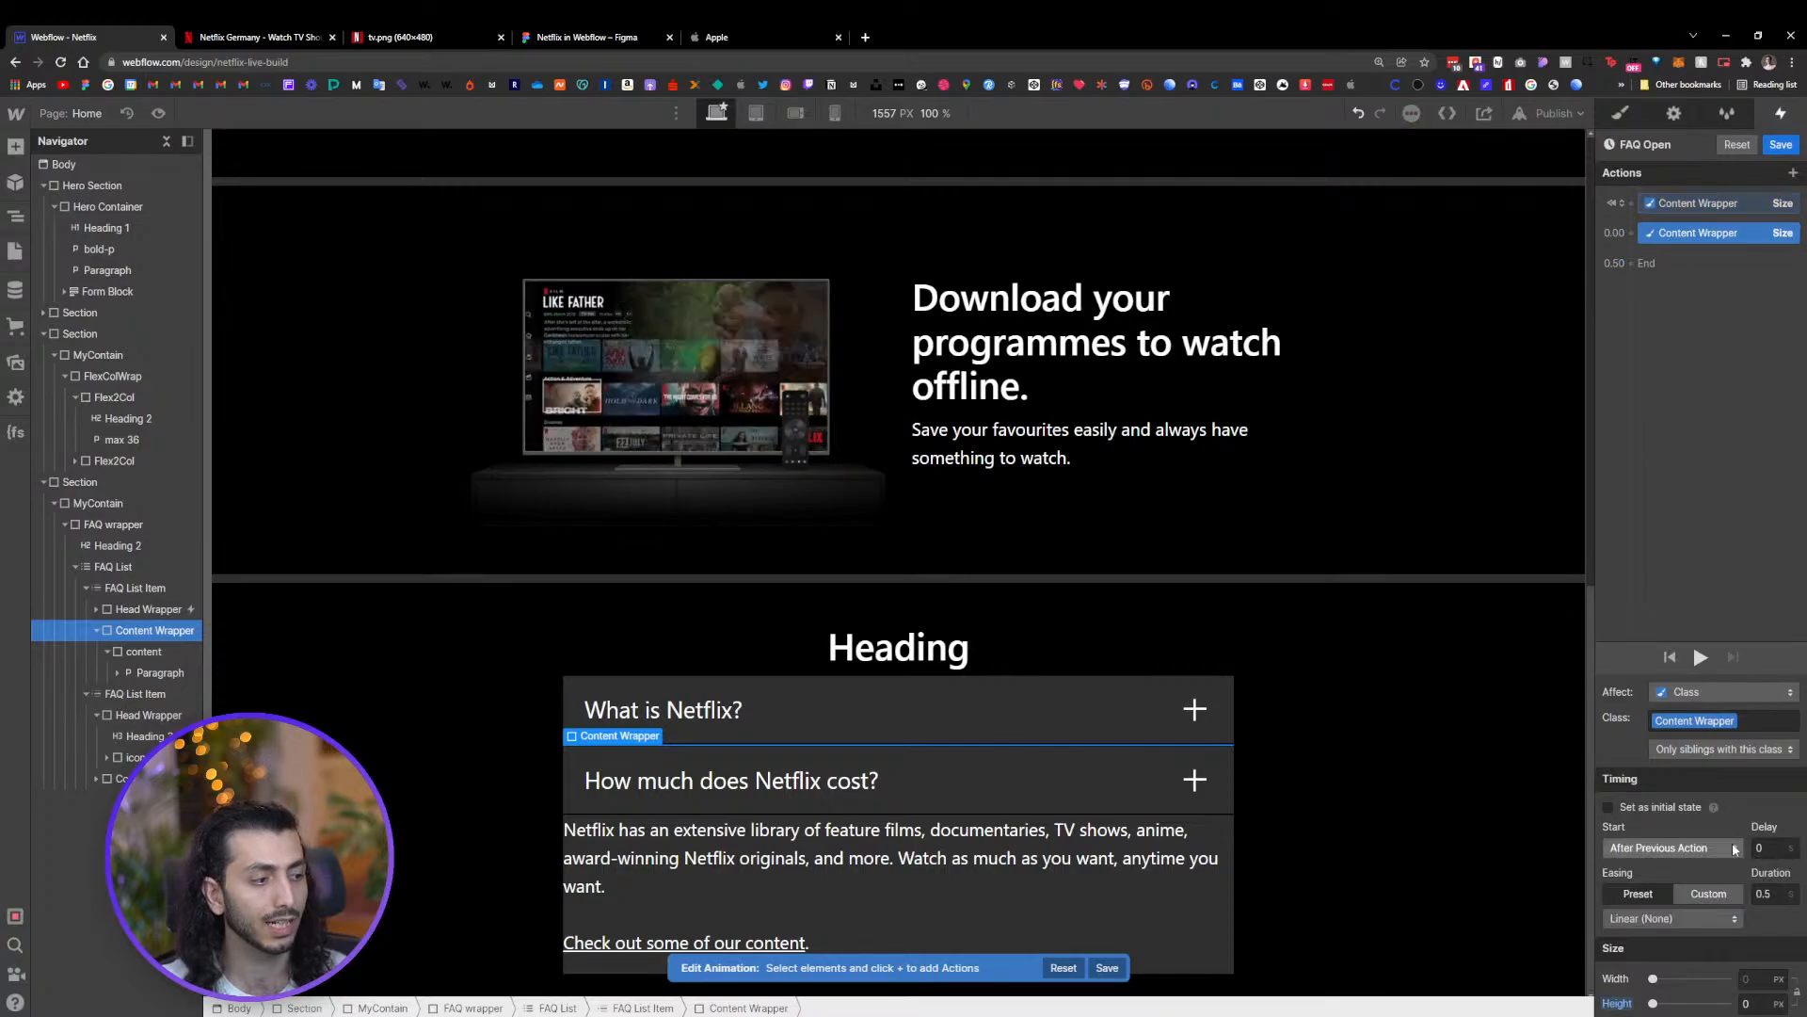
Set the duplicated Size action's height to Auto and its duration to 0.6 seconds
left_click(1777, 1004)
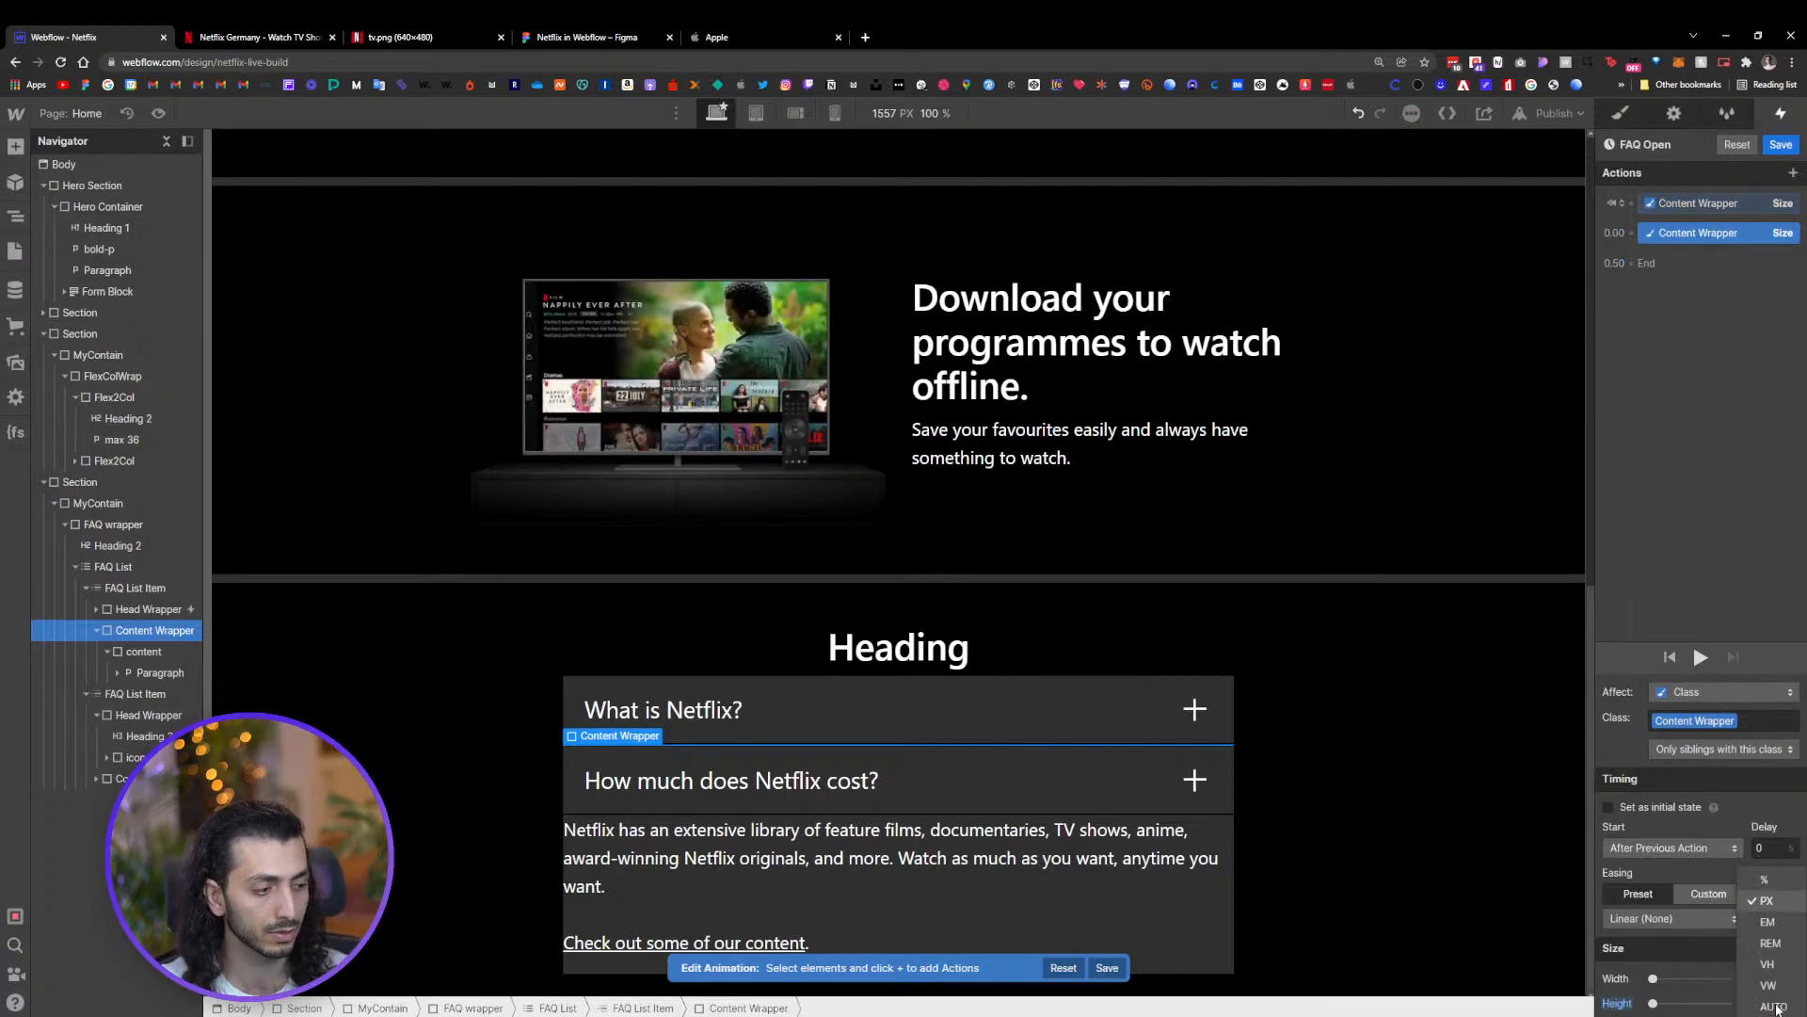
left_click(1778, 1006)
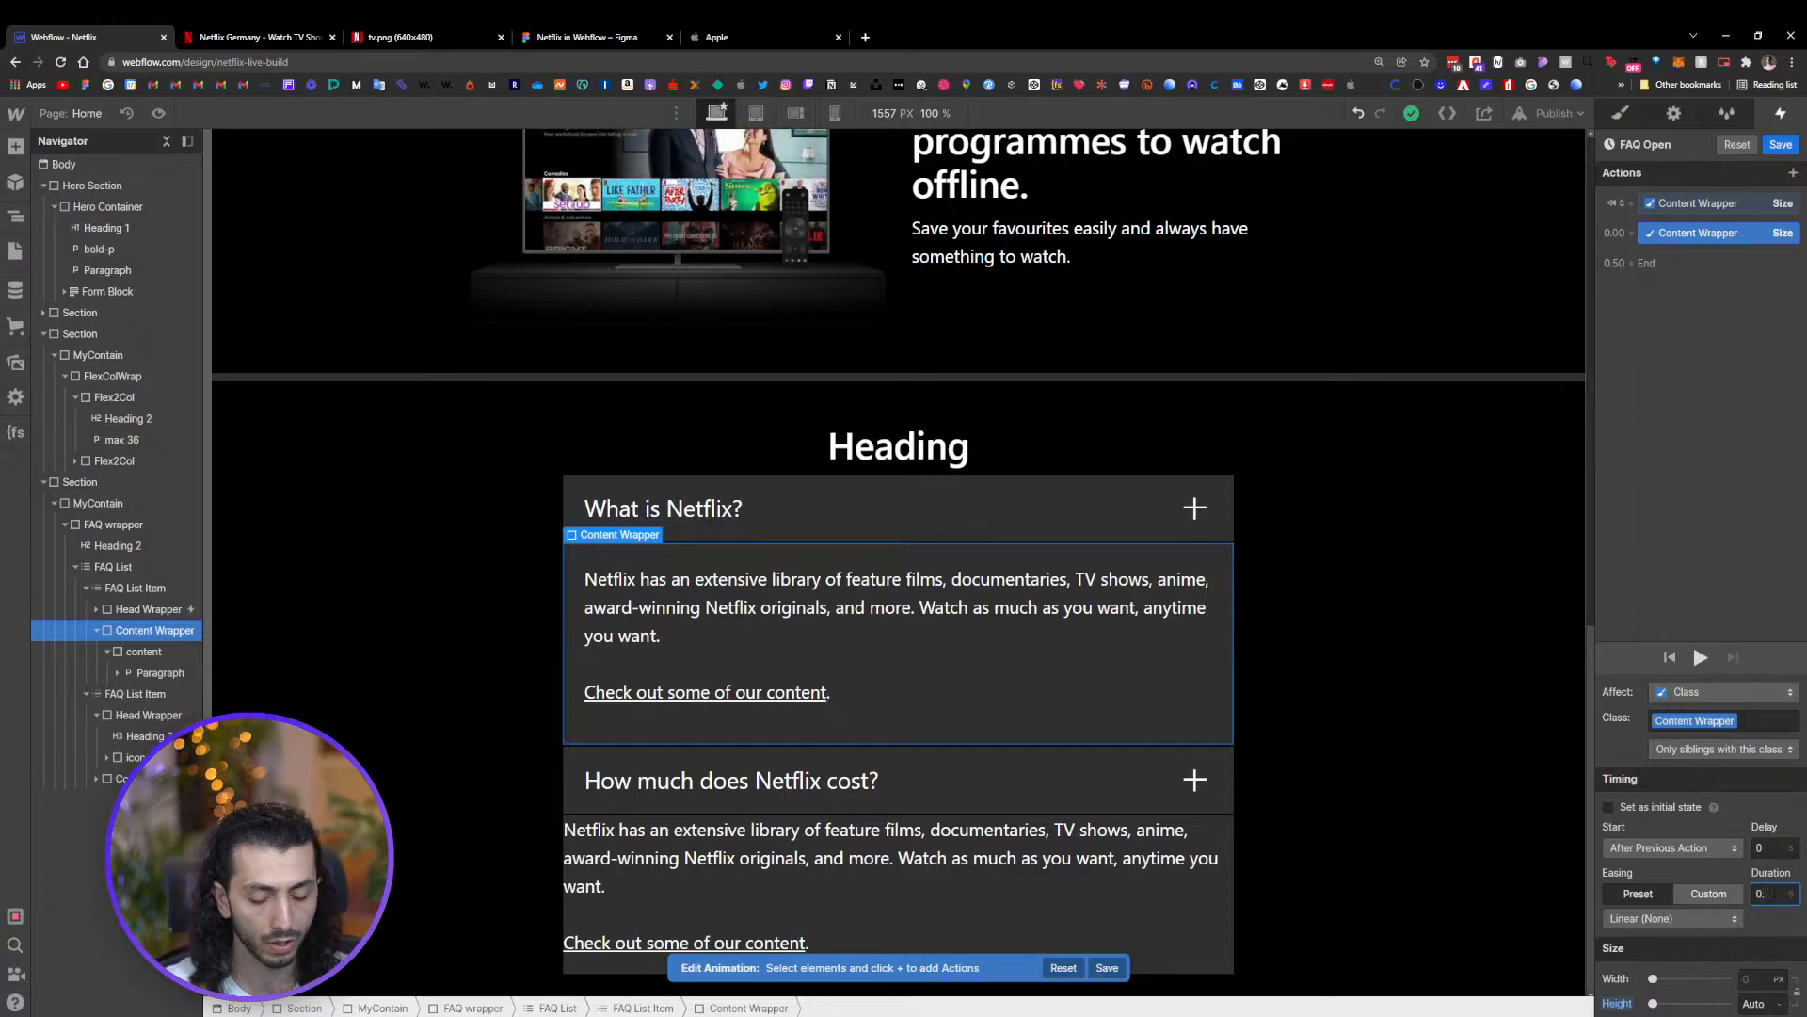
type(".6")
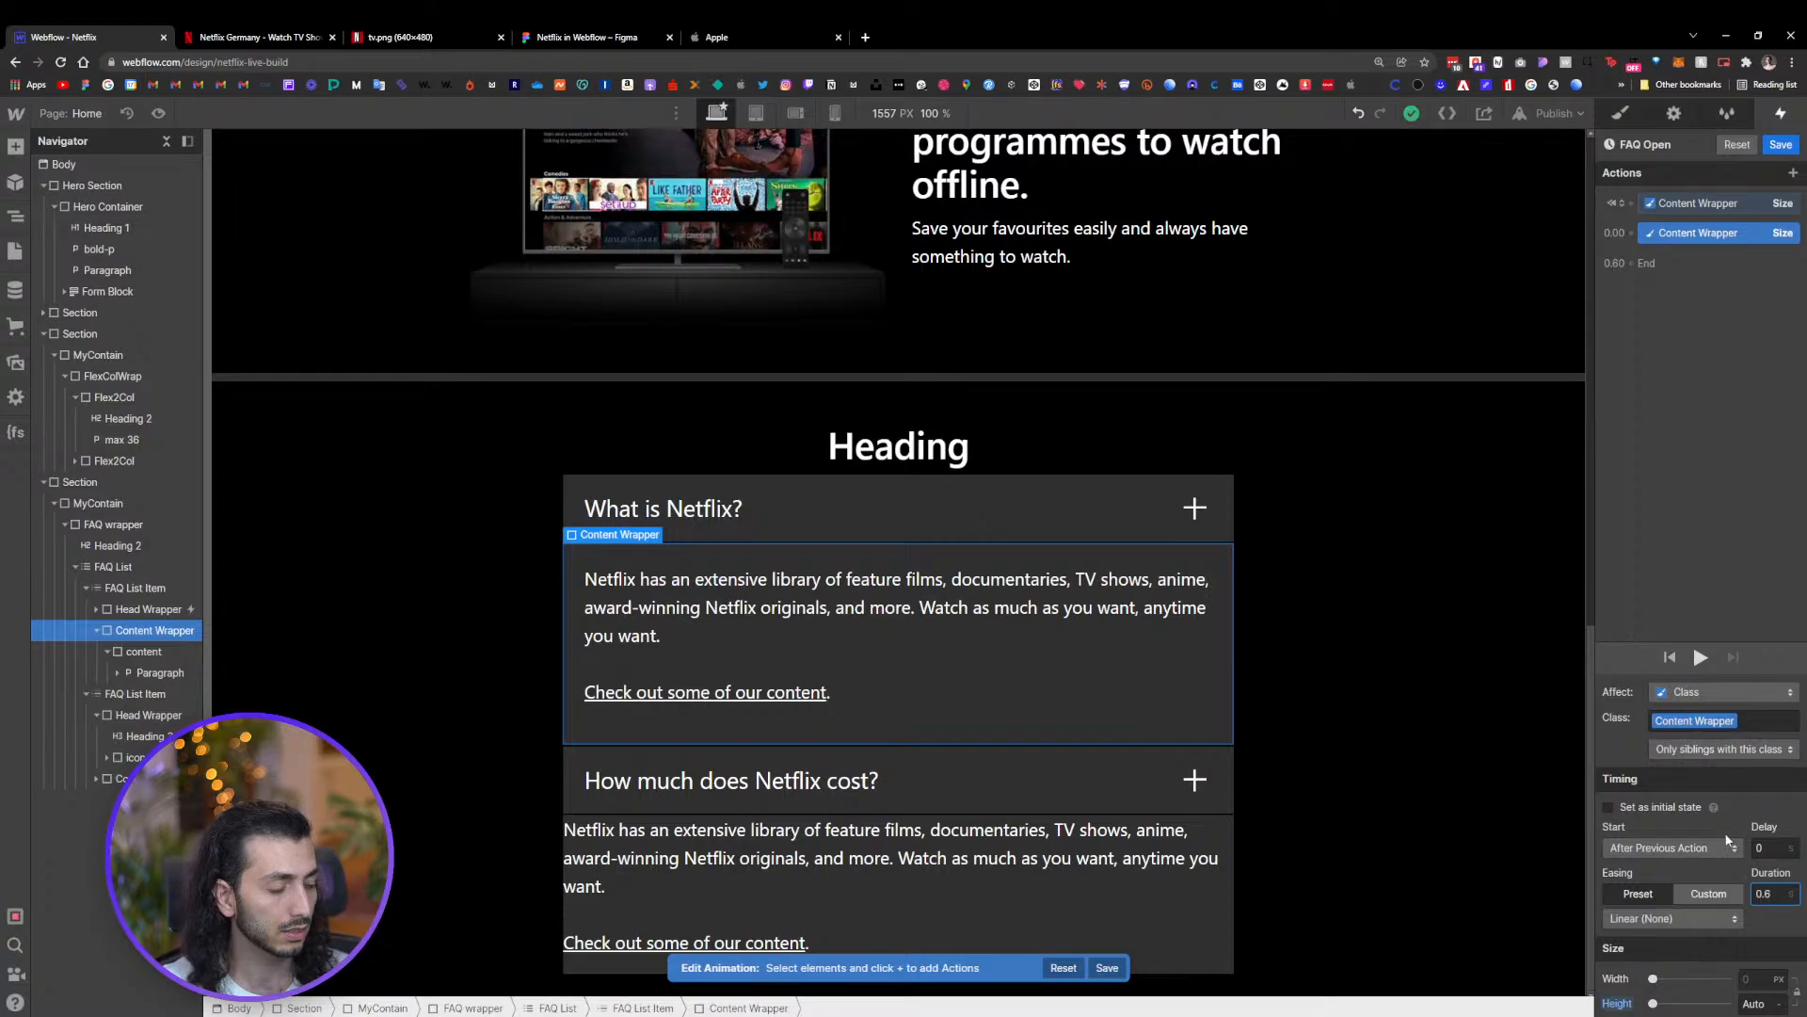
Set the duplicated action's custom easing to the Ease In Quad curve in the Easing Editor
left_click(1702, 896)
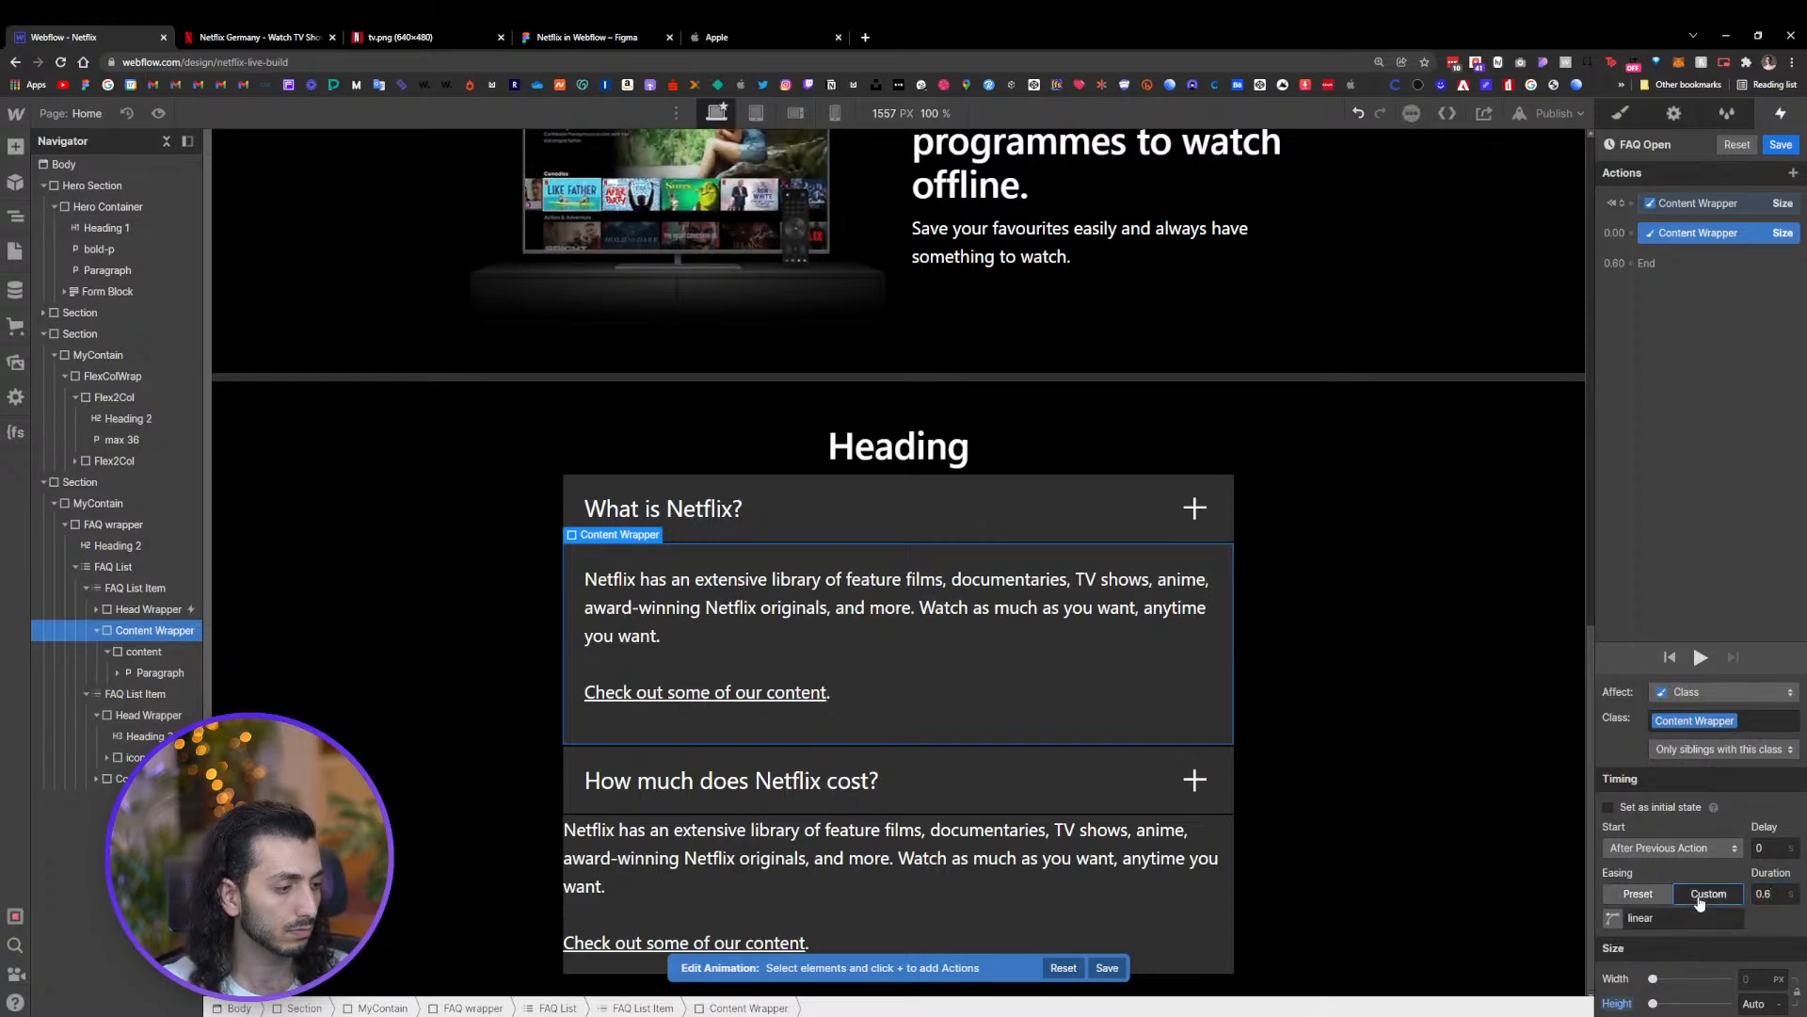
left_click(1680, 918)
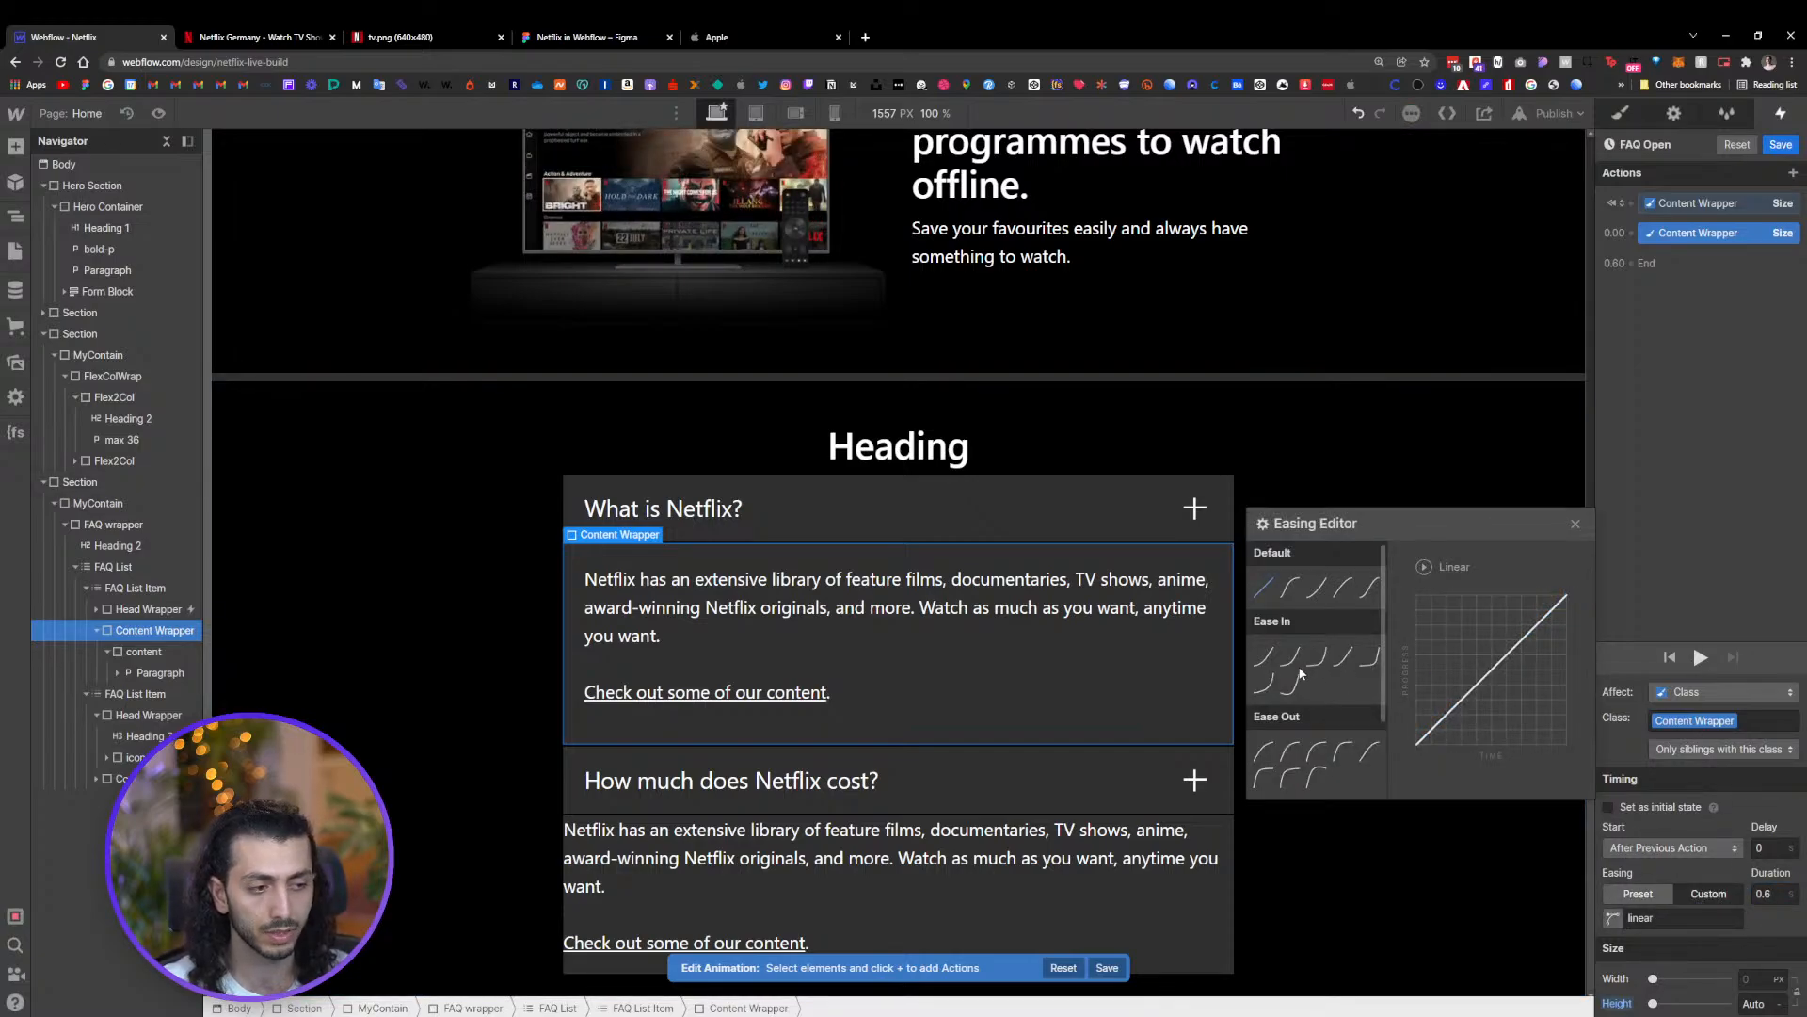
left_click(1267, 684)
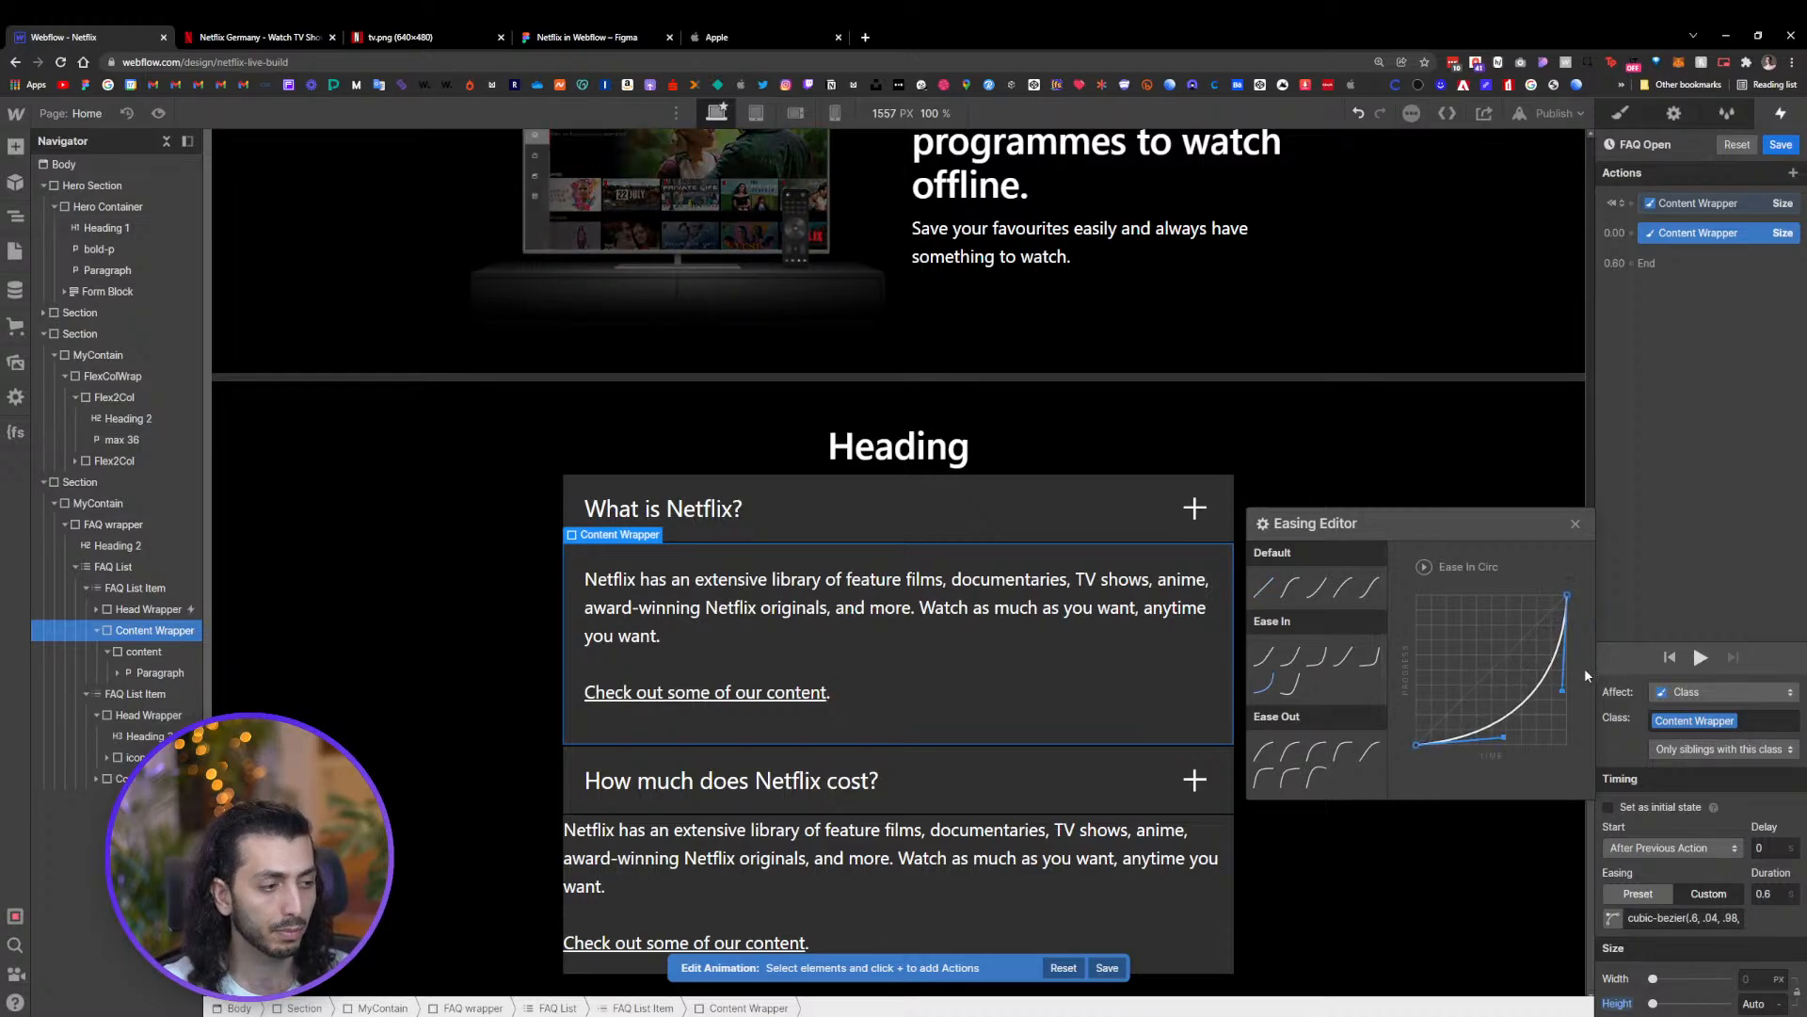
left_click_drag(1562, 690, 1395, 445)
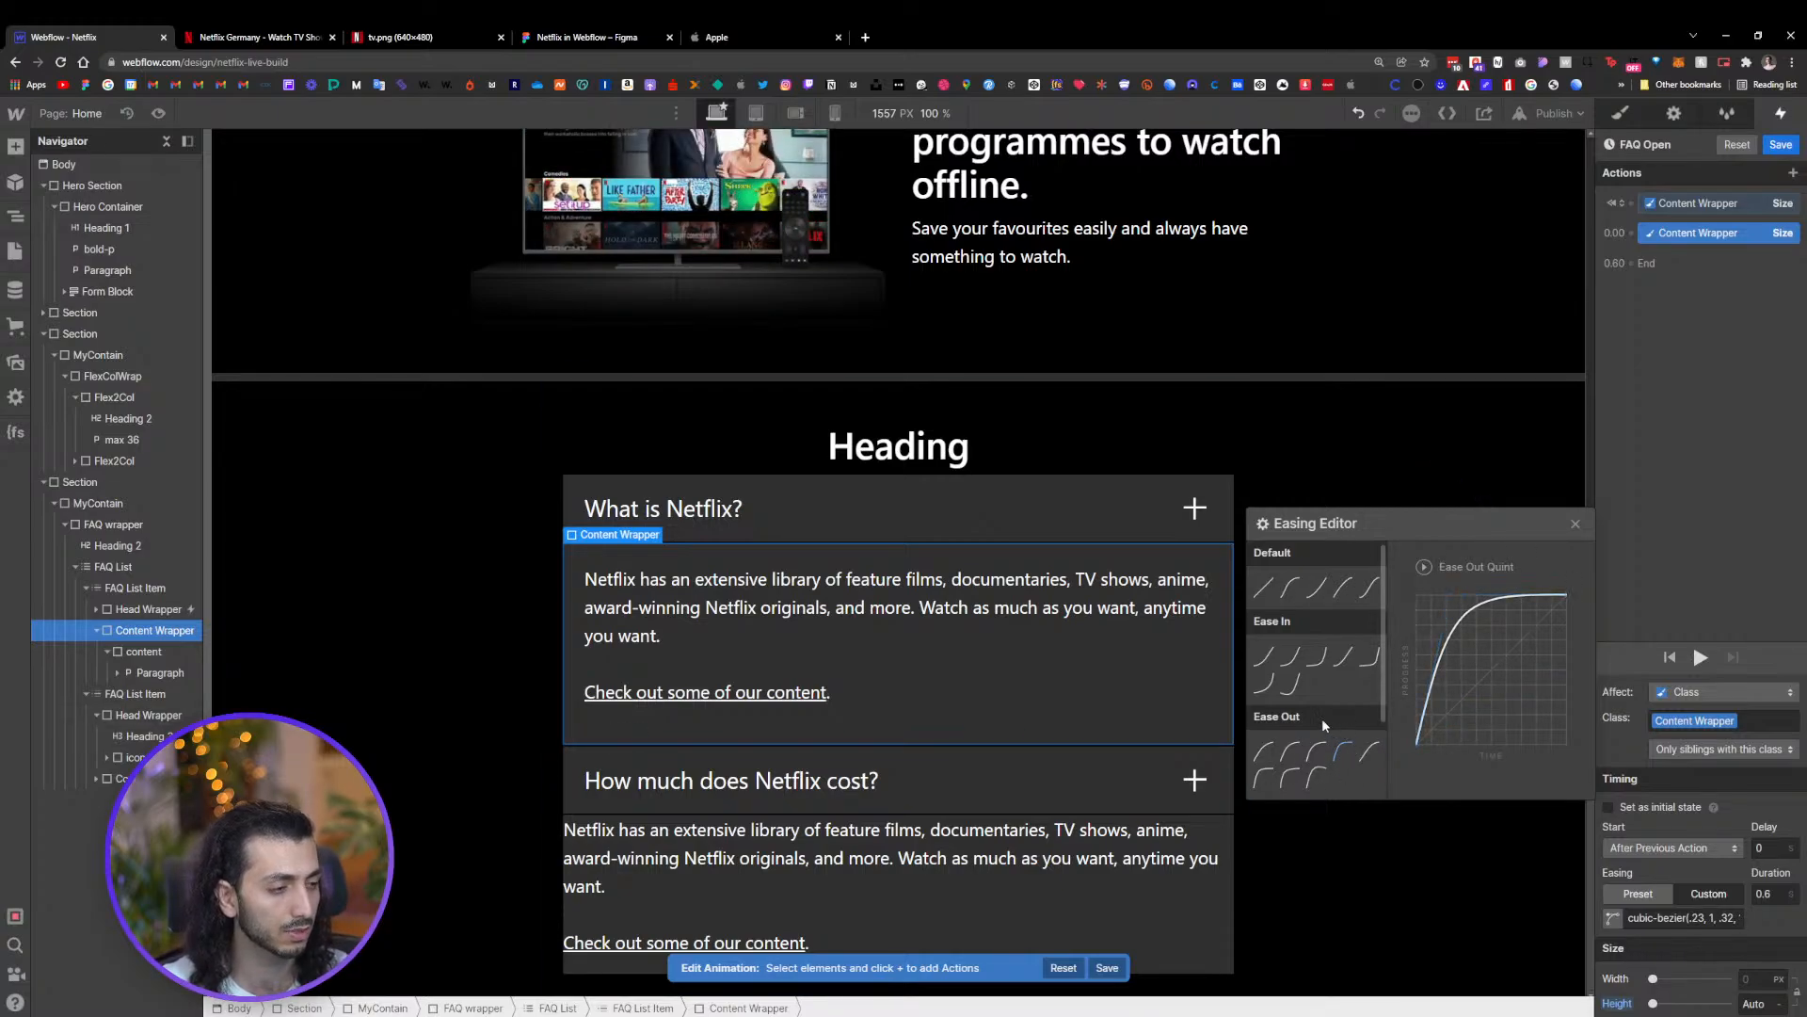
scroll(1282, 753, "down", 1)
scroll(1282, 753, "down", 2)
scroll(1296, 724, "up", 2)
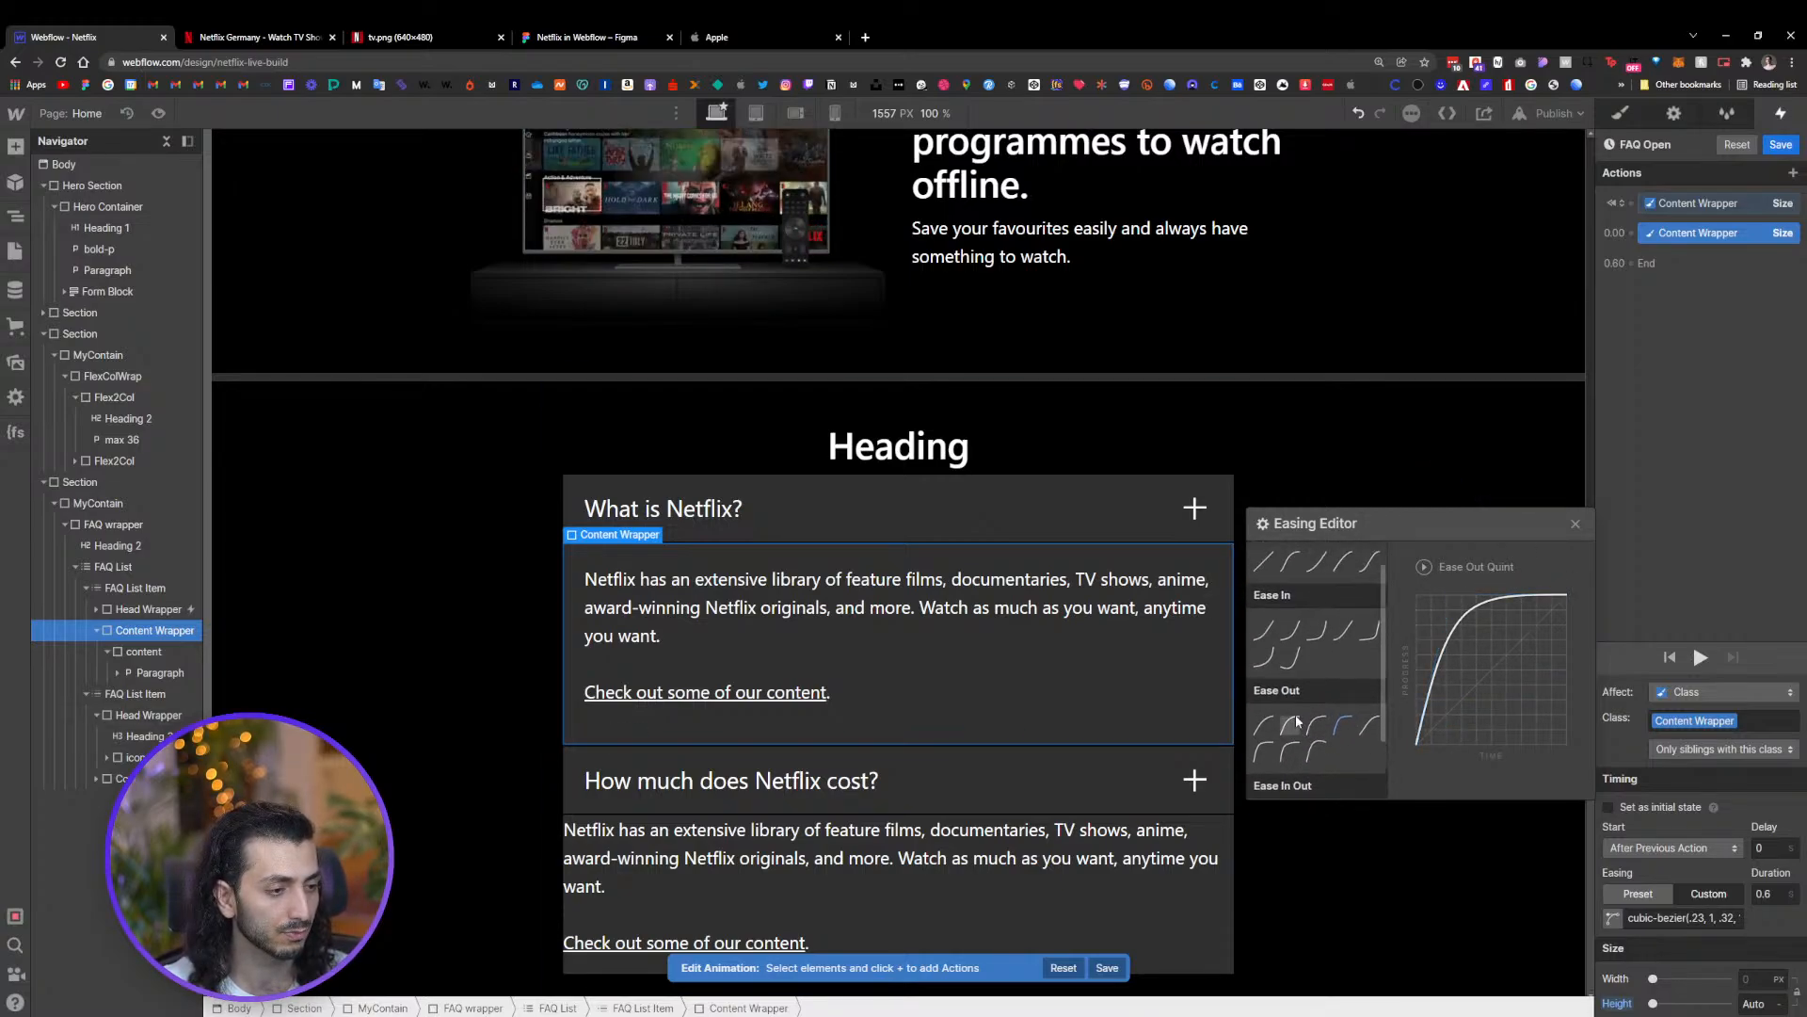
left_click(1264, 629)
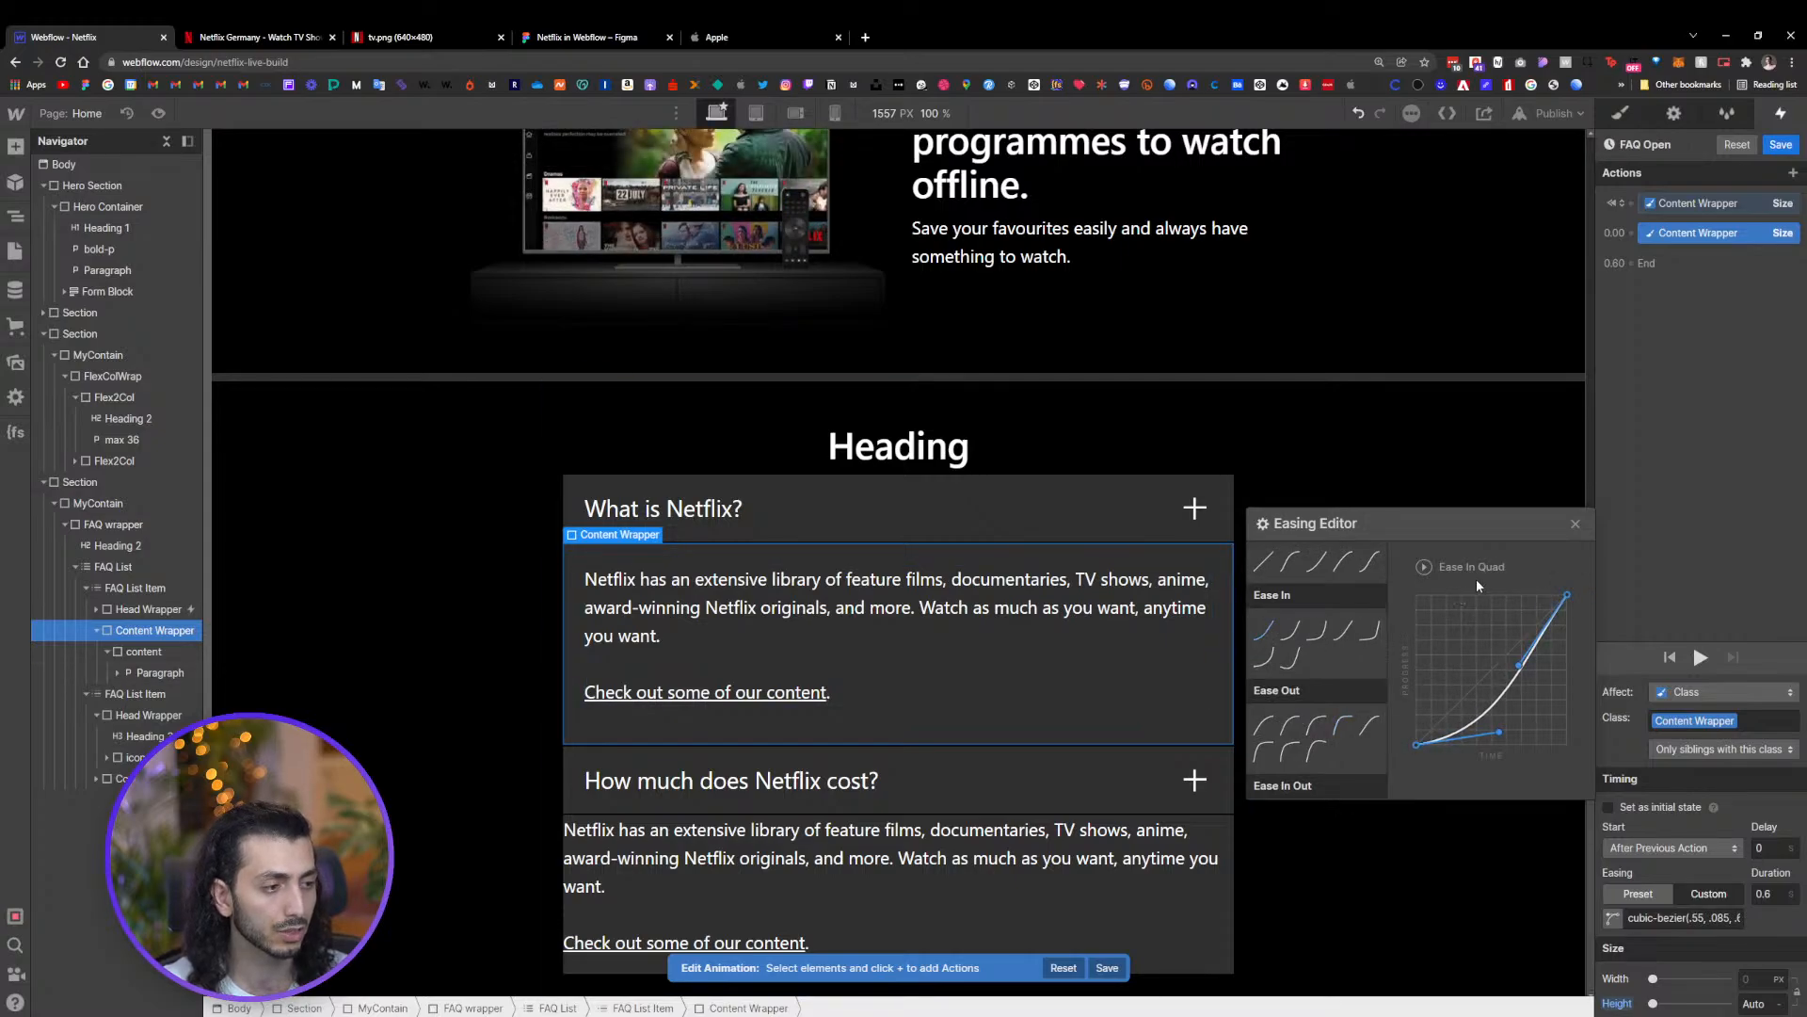
left_click(1575, 524)
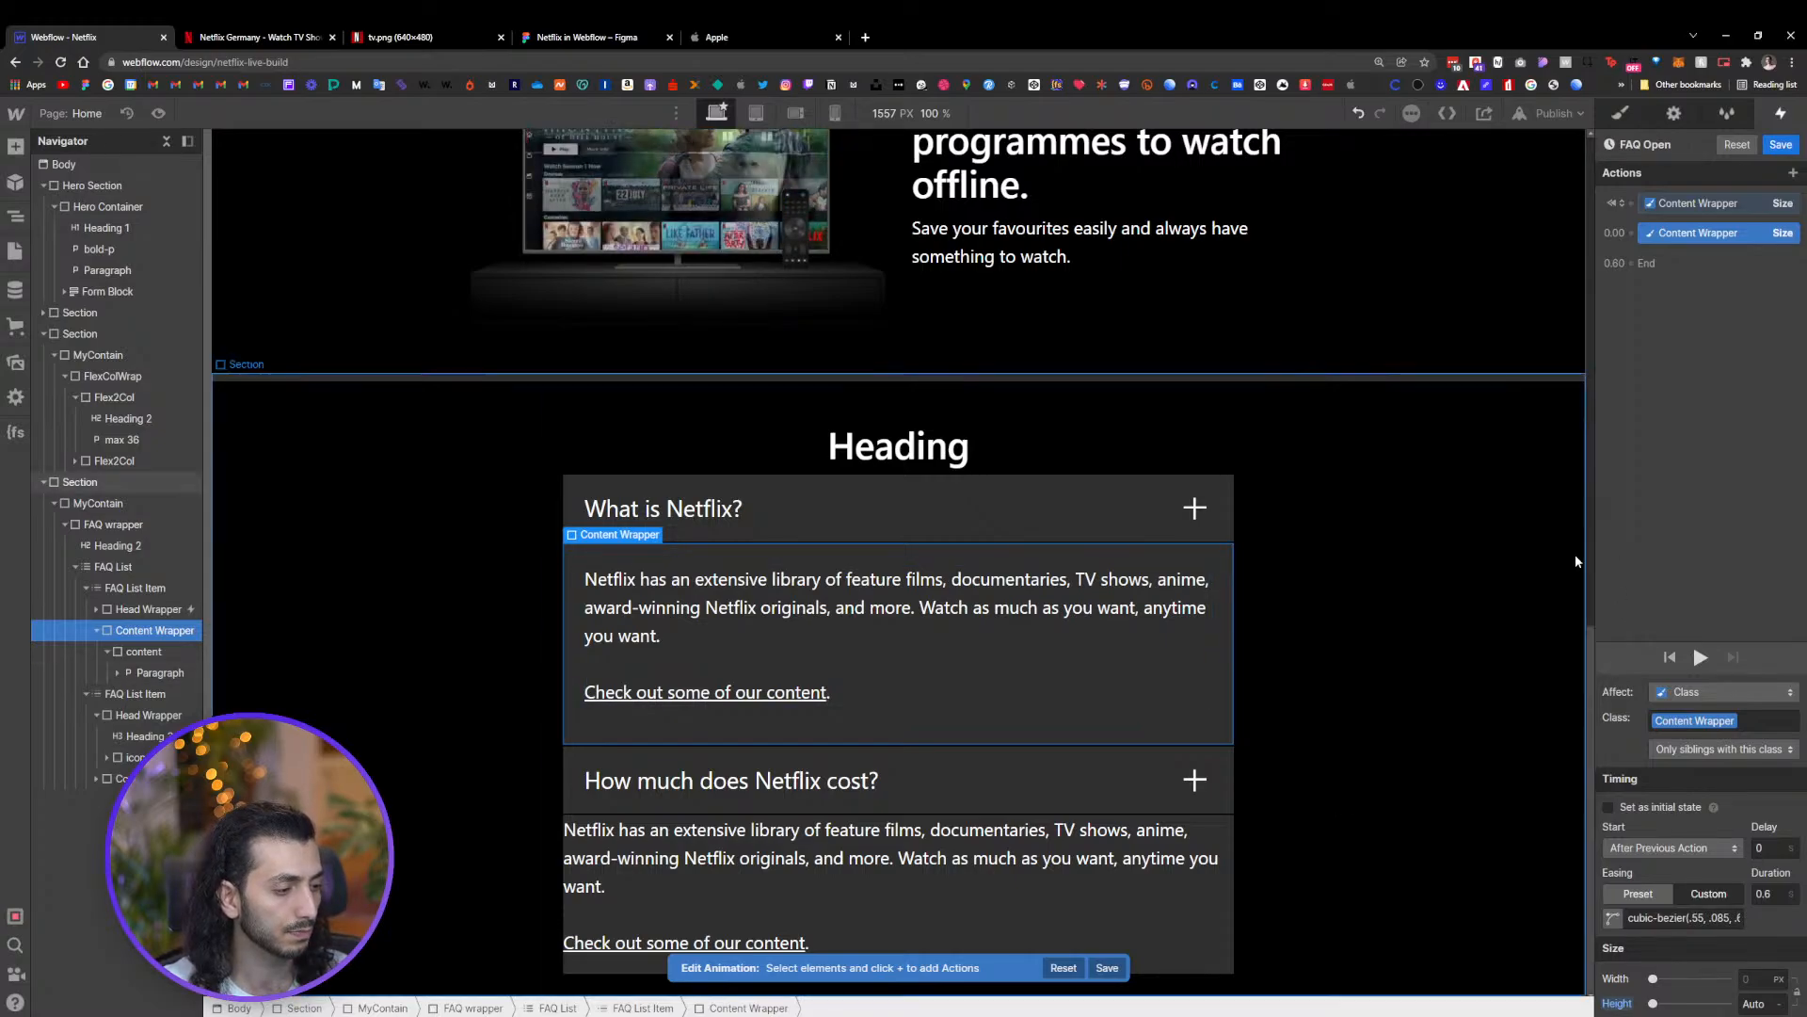
Review both Content Wrapper actions and save the FAQ Open animation
left_click(1718, 203)
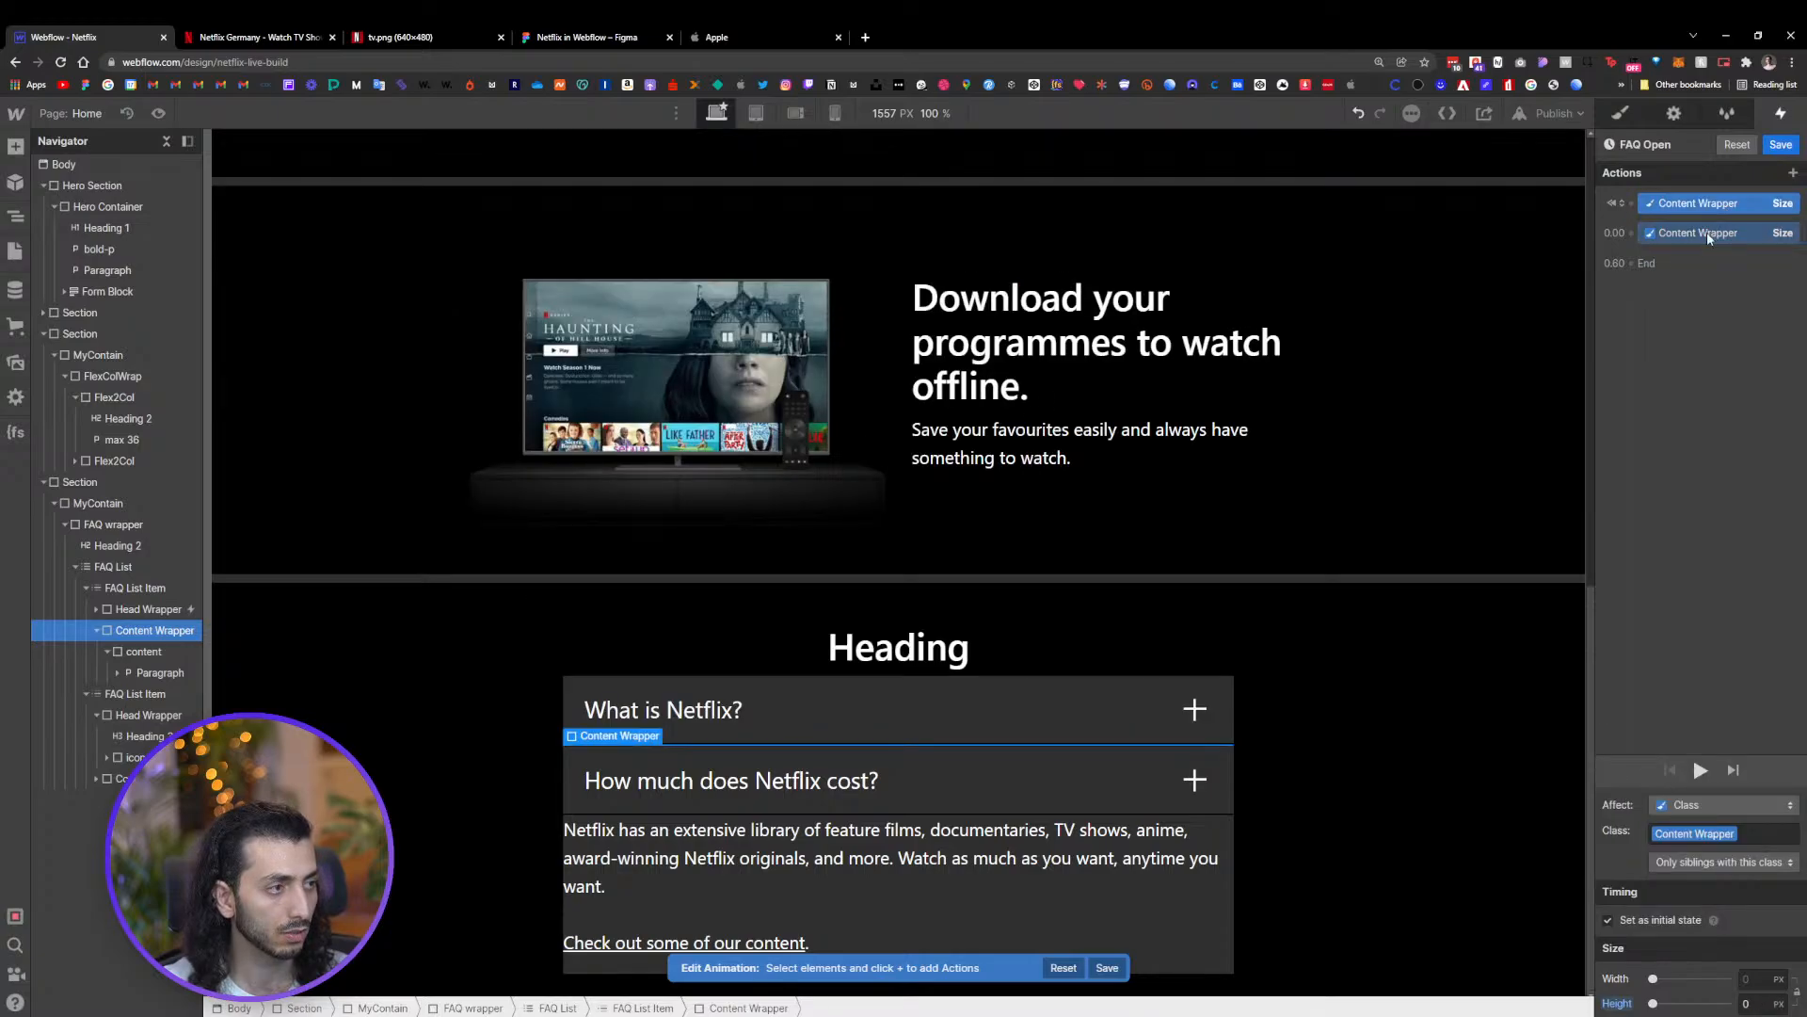
left_click(1707, 232)
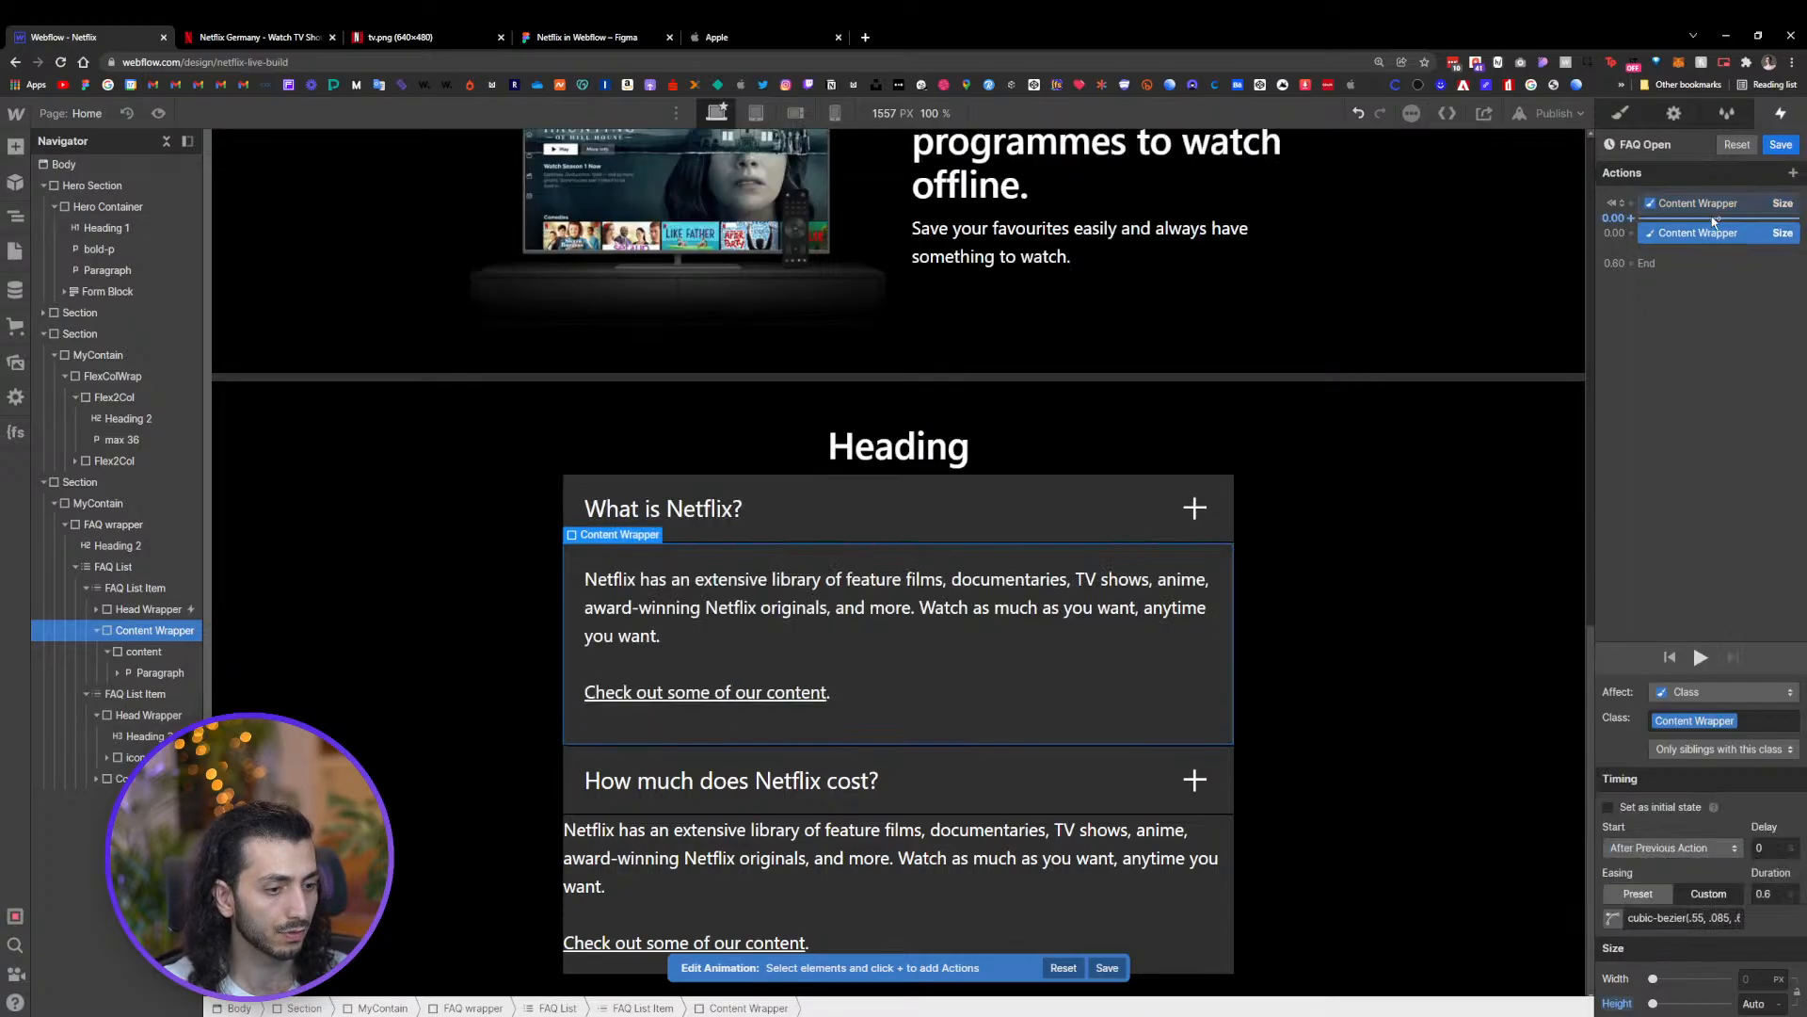
left_click(1781, 144)
Make the second click start an animation and duplicate FAQ Open for it
left_click(1677, 482)
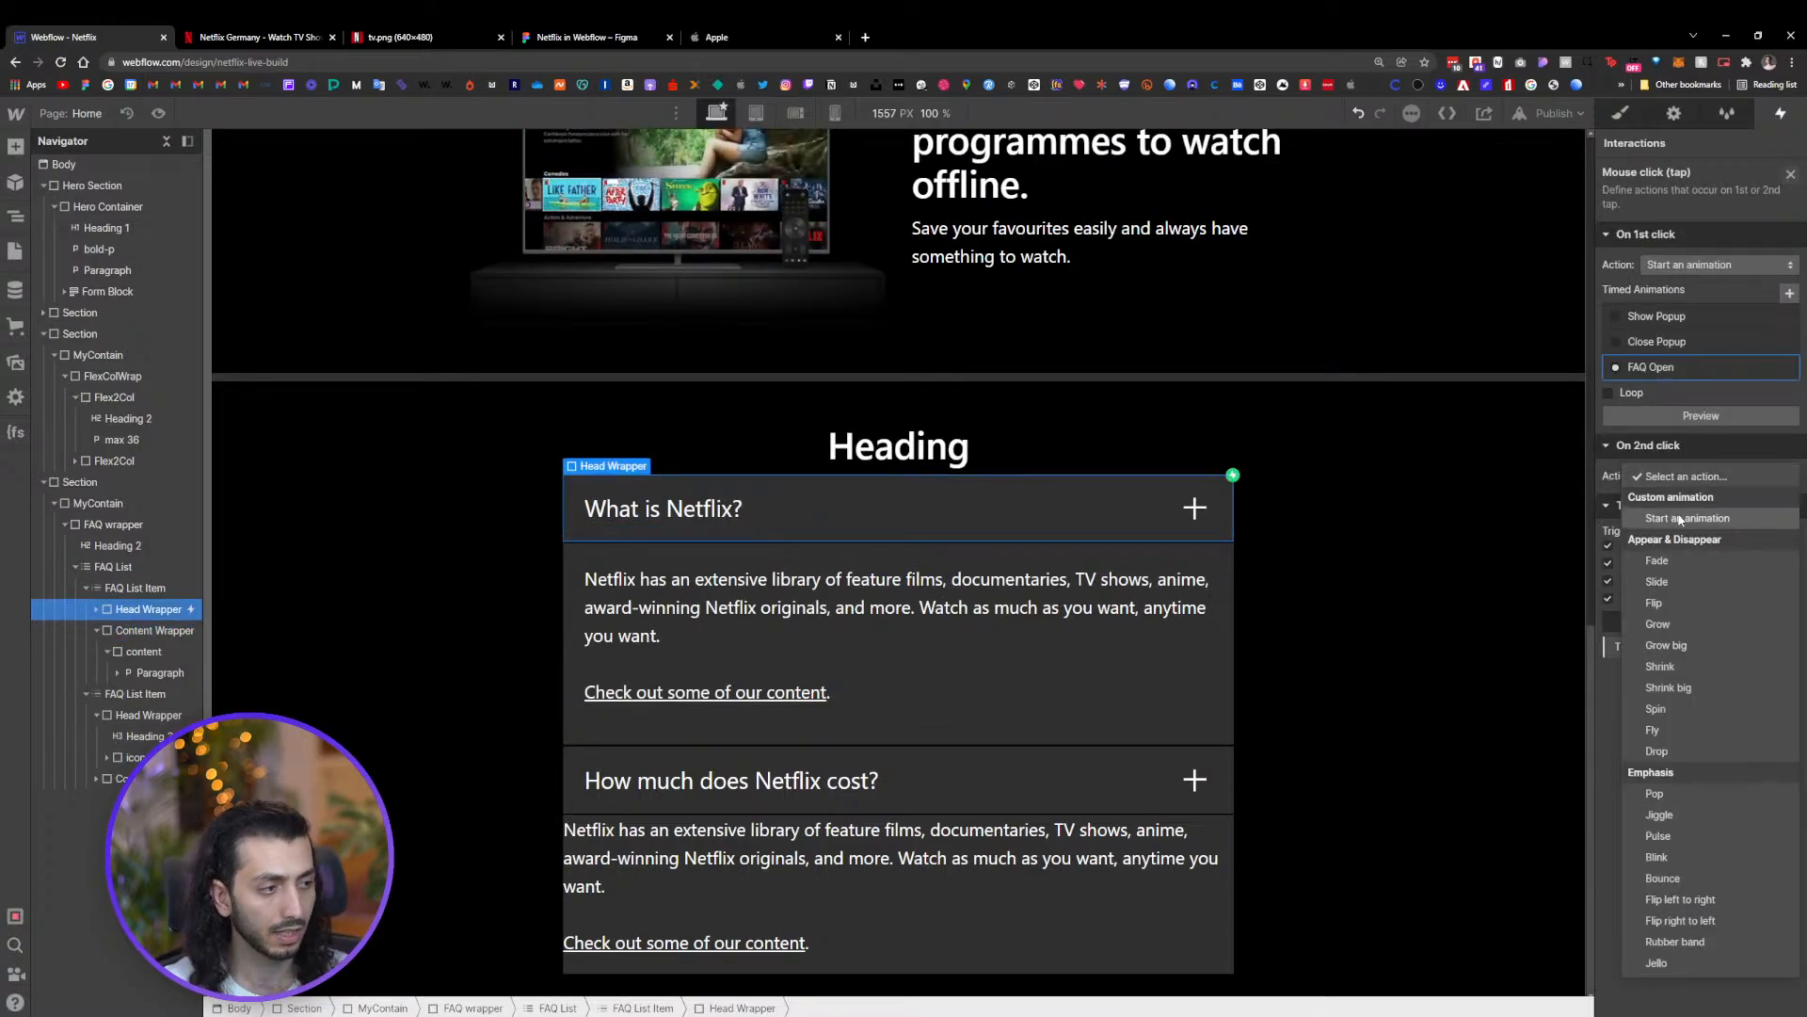
left_click(1685, 519)
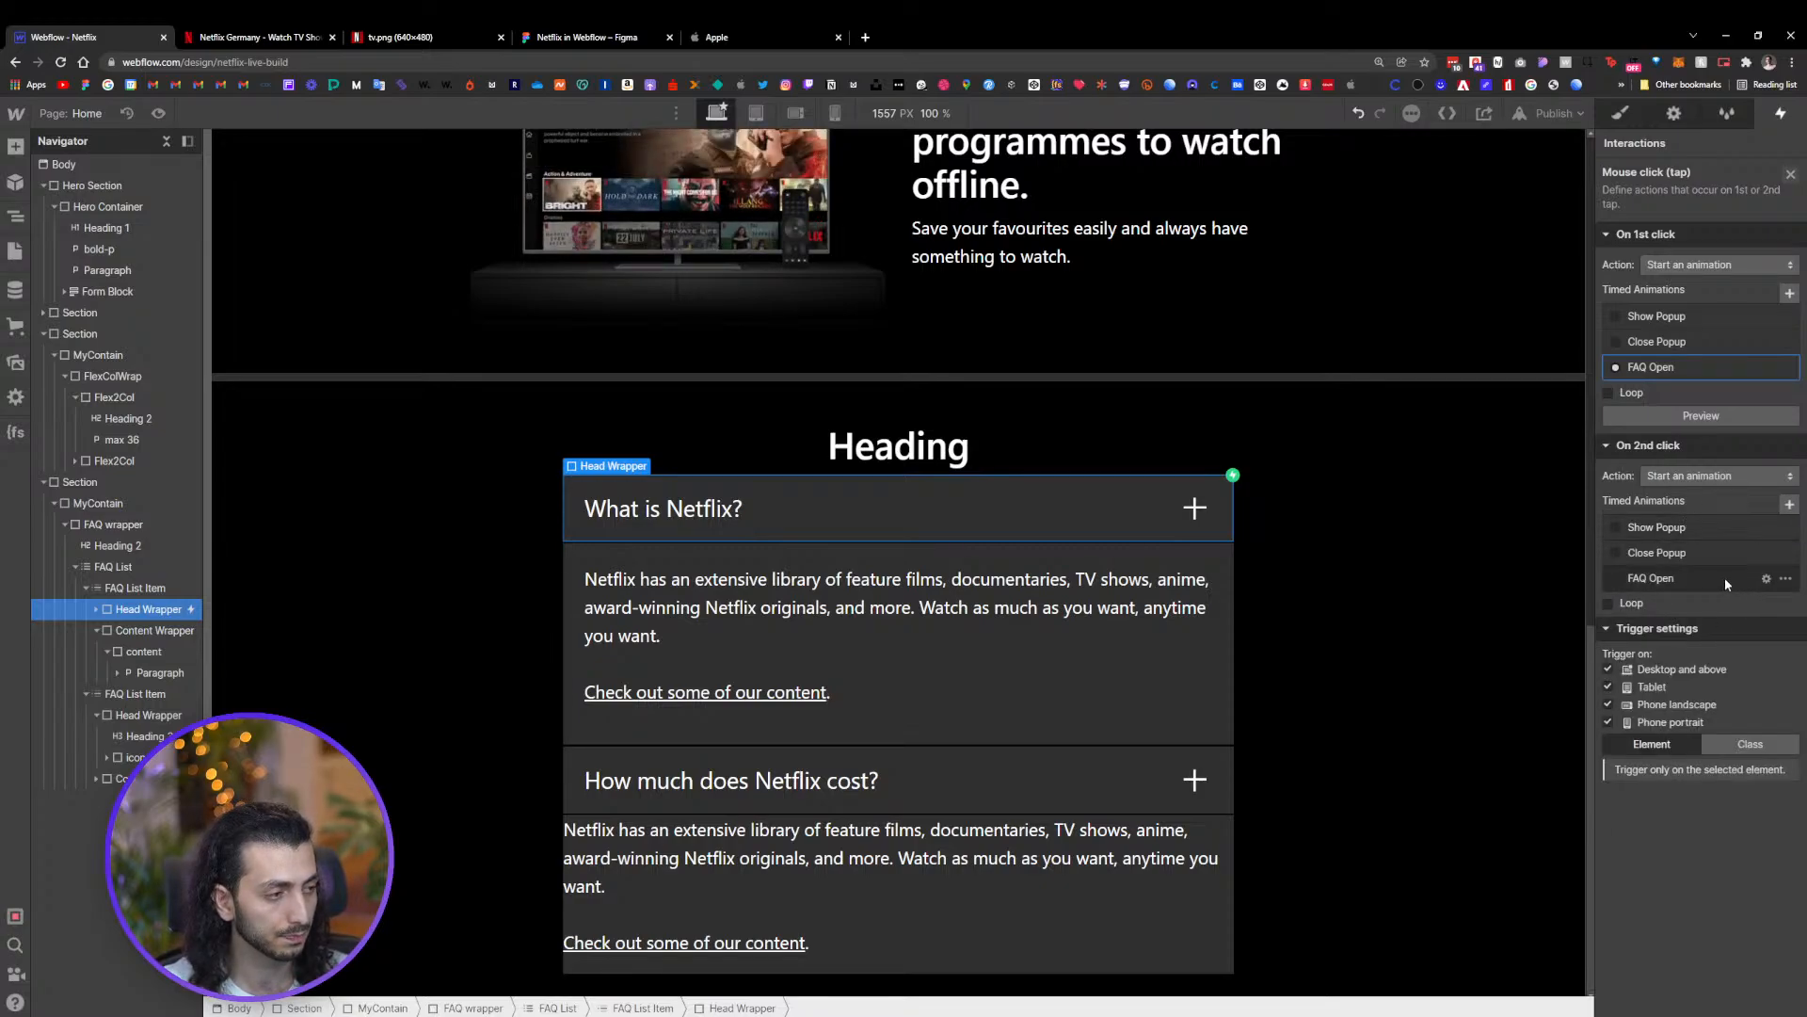
left_click(1785, 578)
left_click(1743, 631)
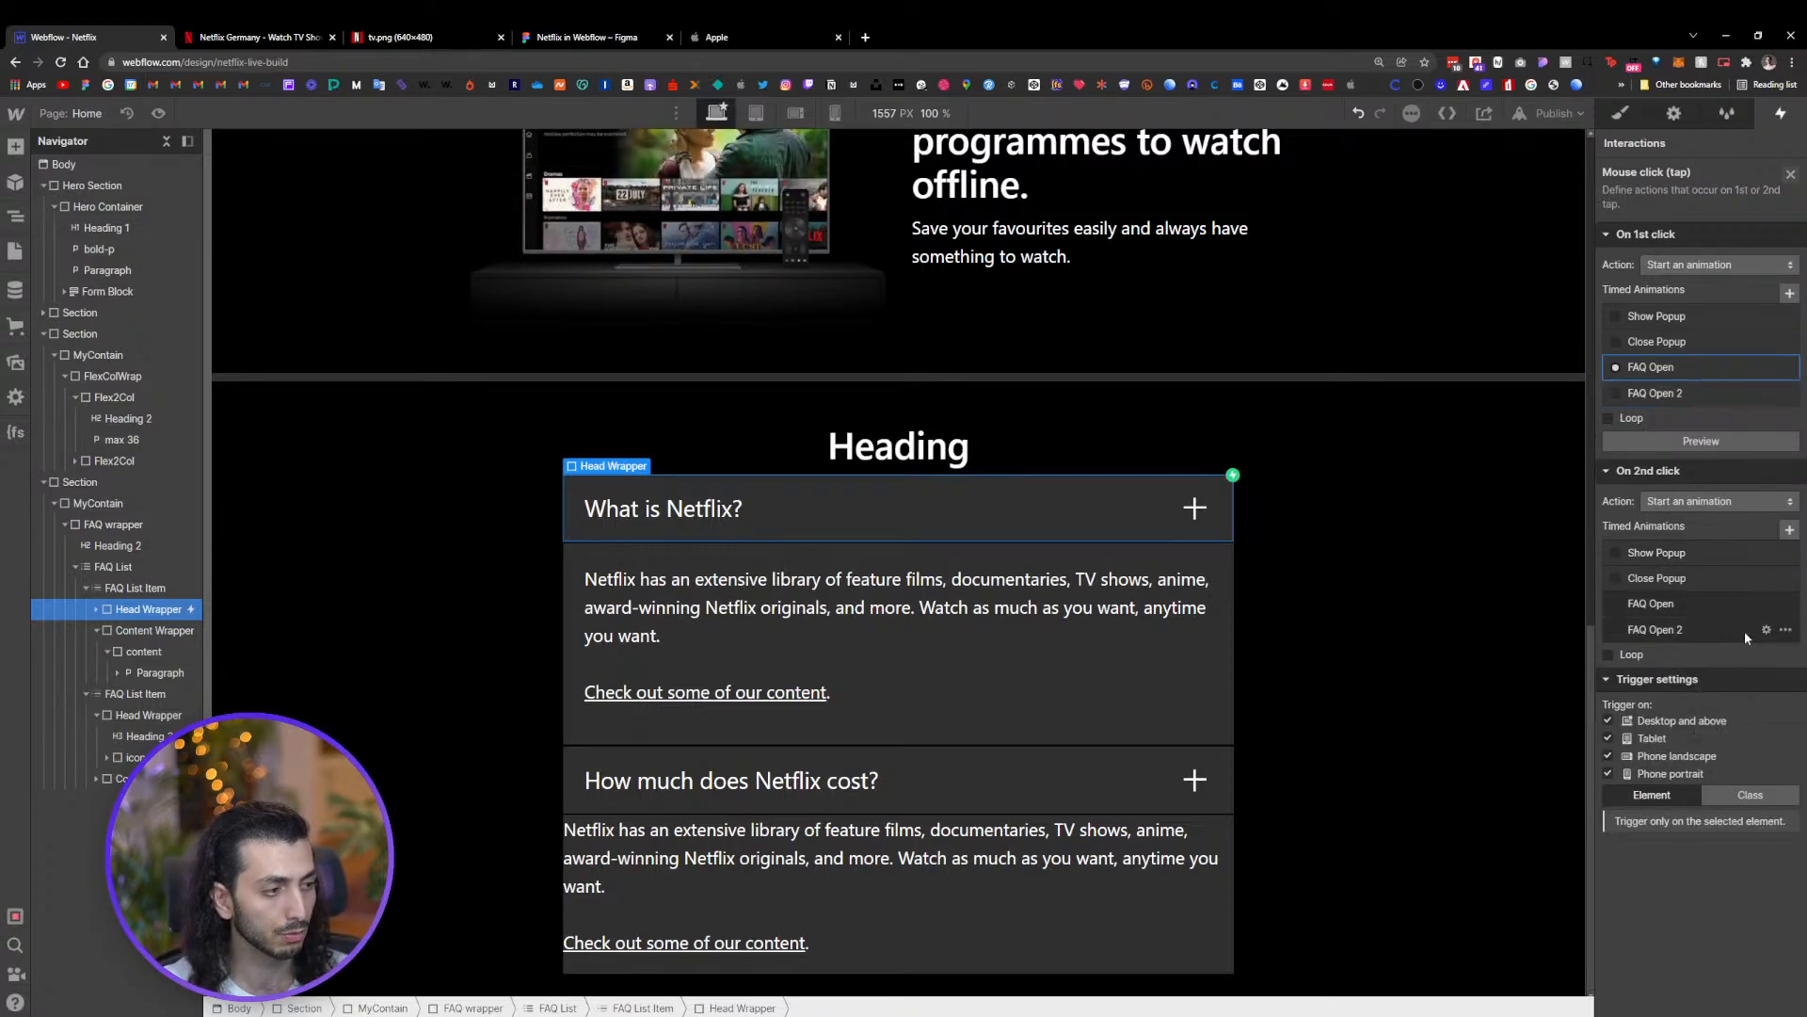
Open the duplicated animation for editing and rename it FAQ Close
left_click(1692, 629)
left_click(1693, 628)
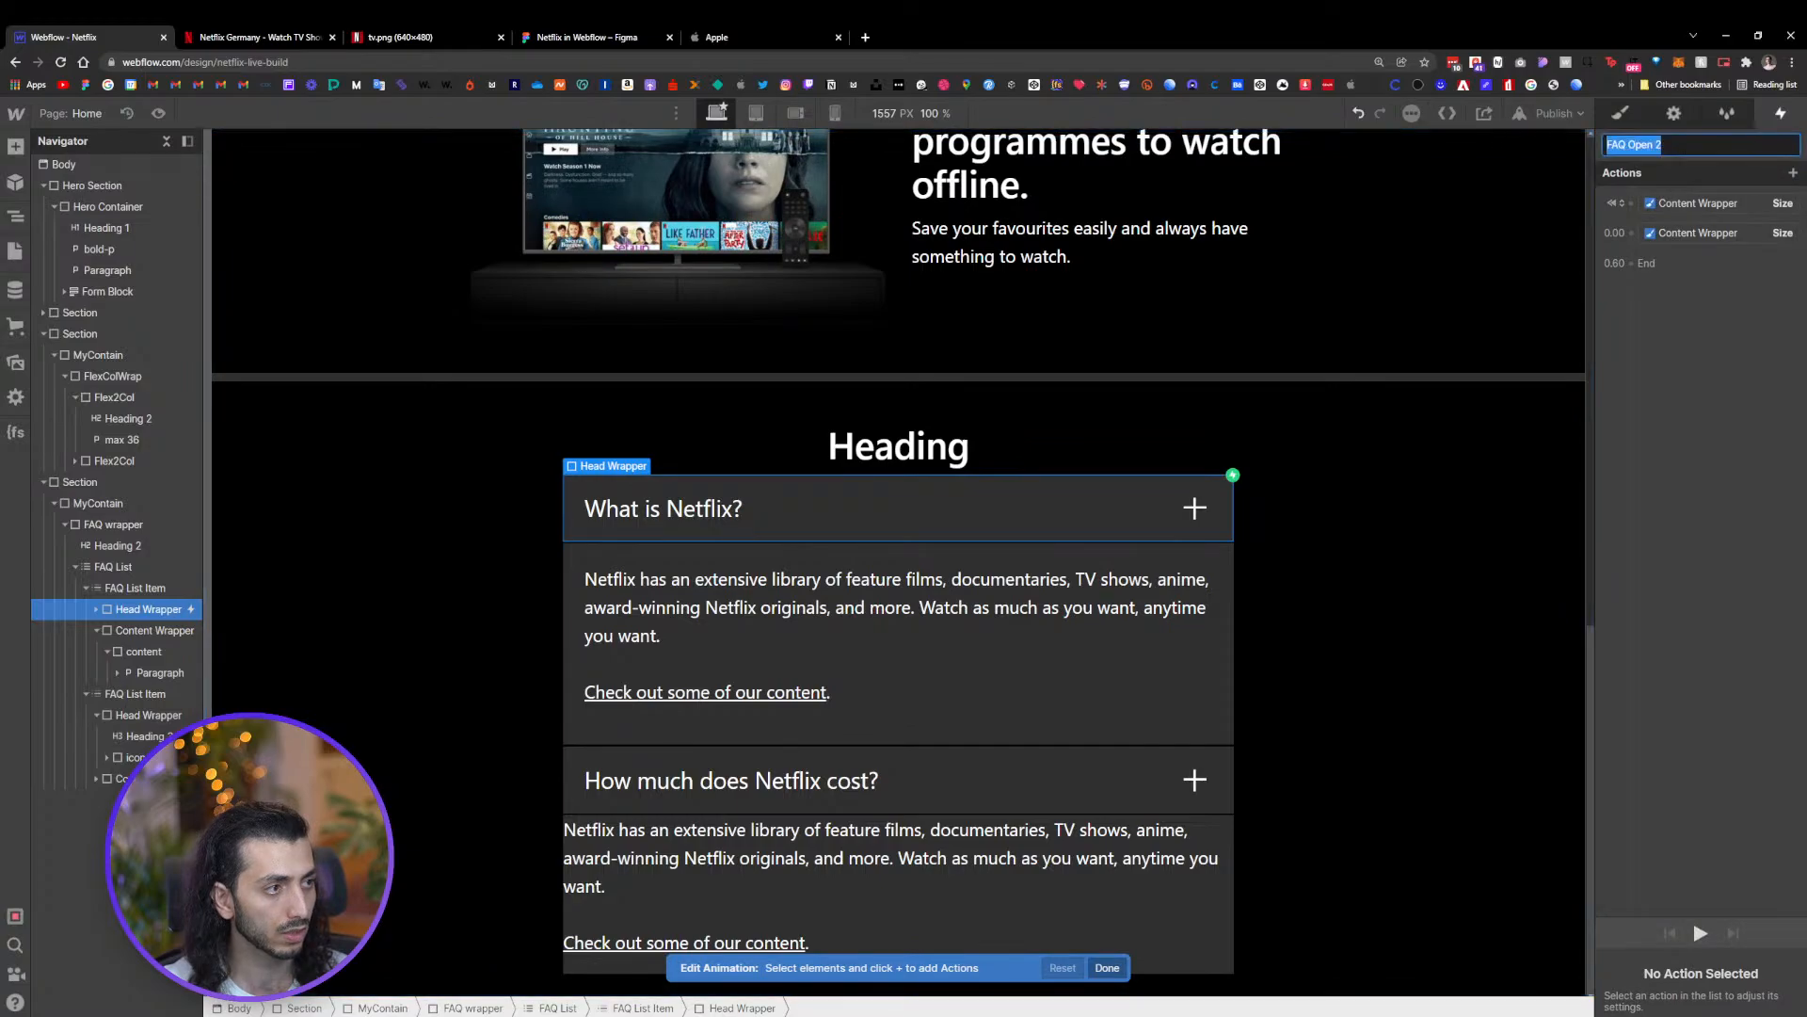
type("C")
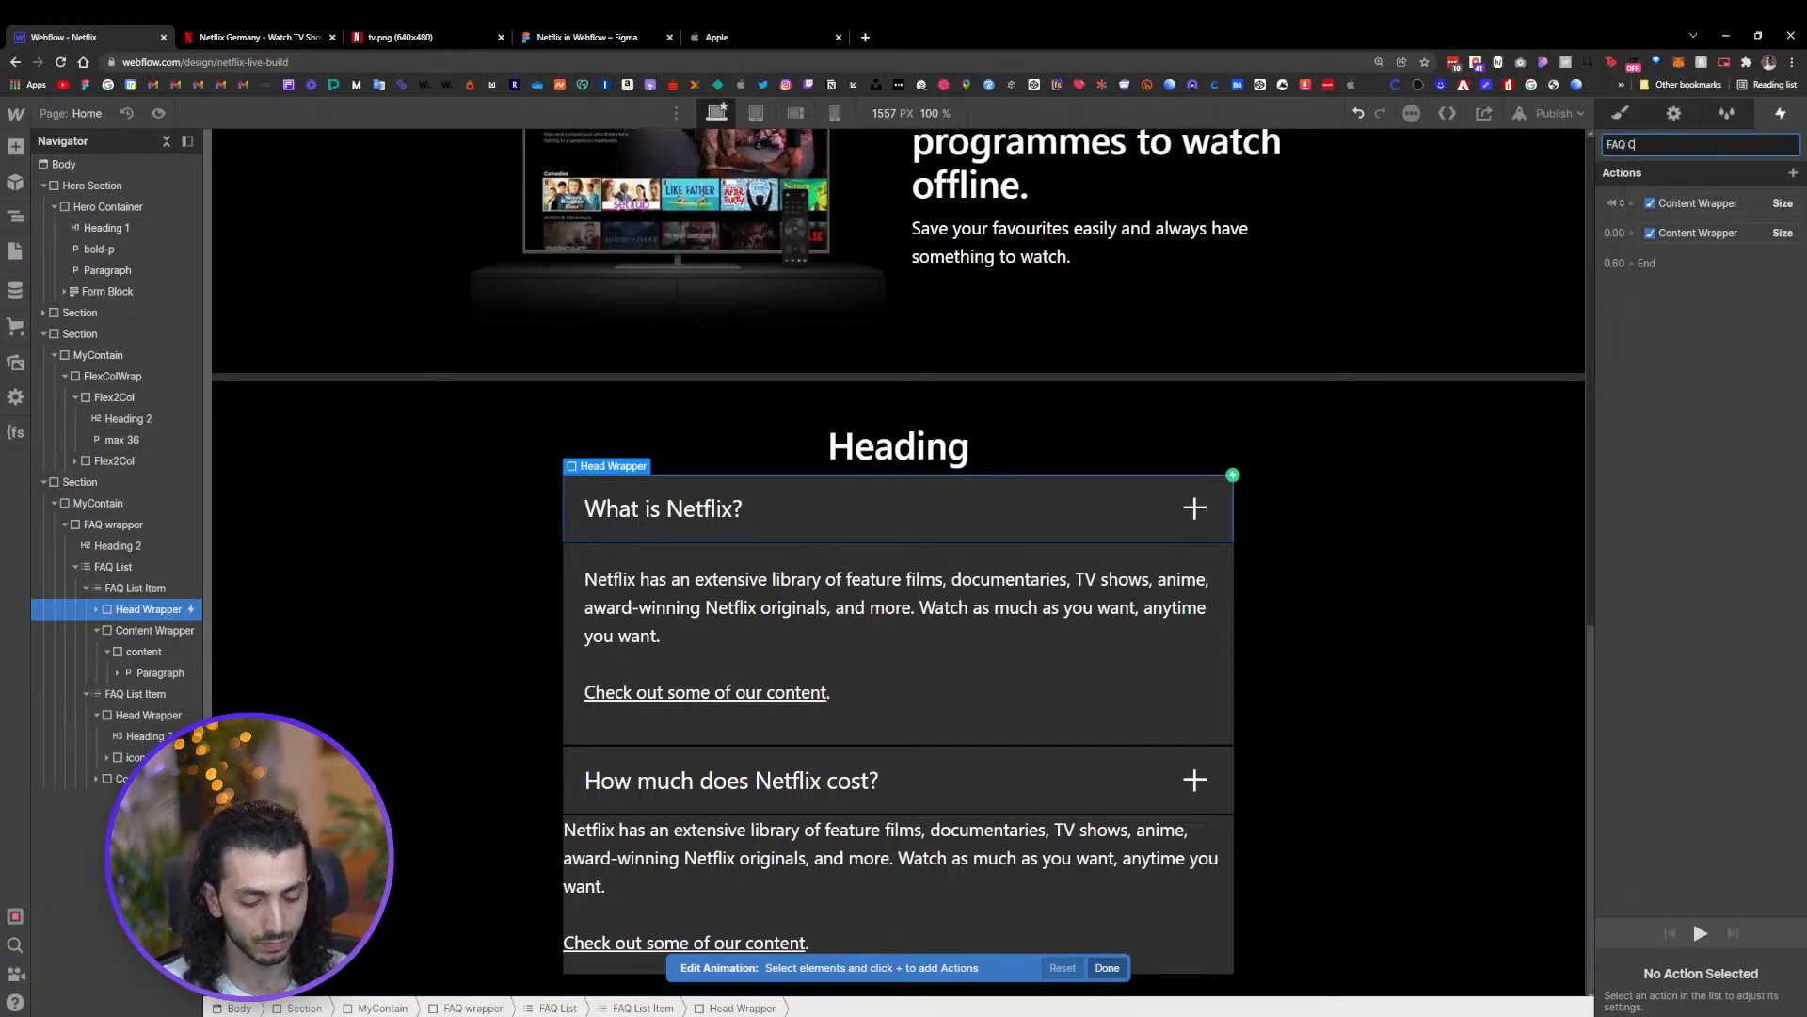
type("lose")
key("Return")
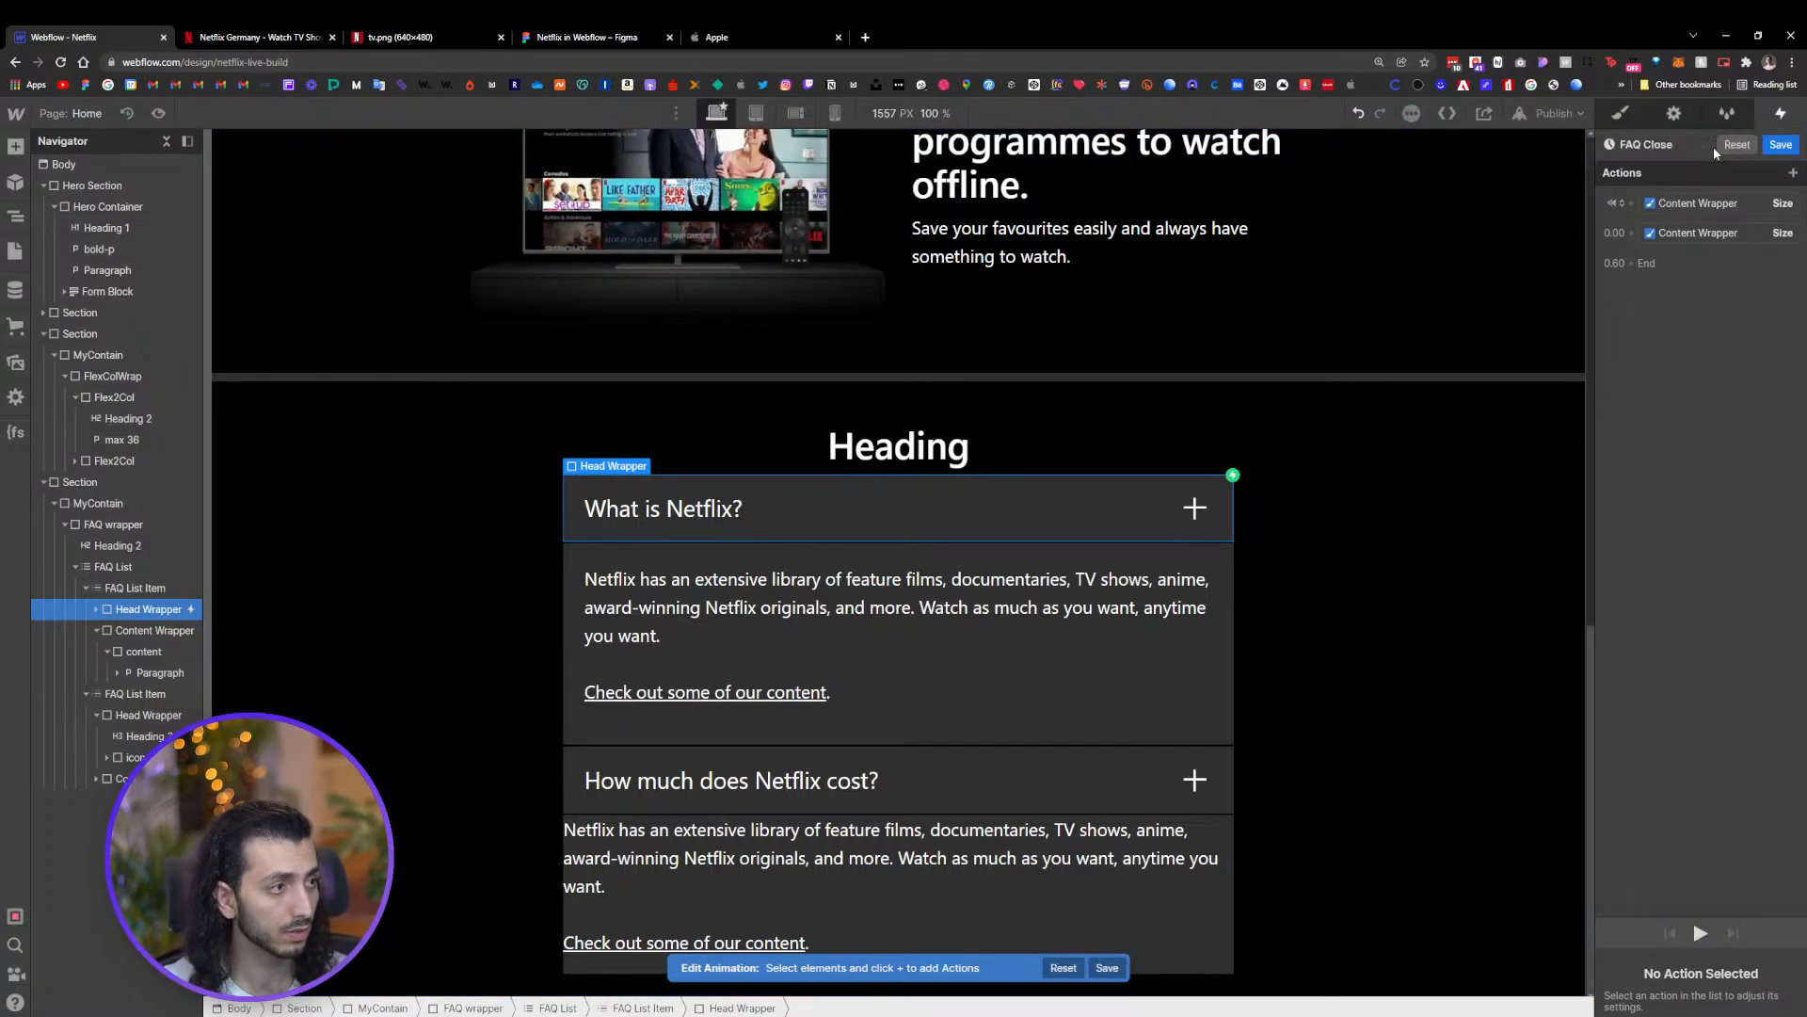
Delete the initial-state Content Wrapper Size action from the FAQ Close animation
left_click(1714, 206)
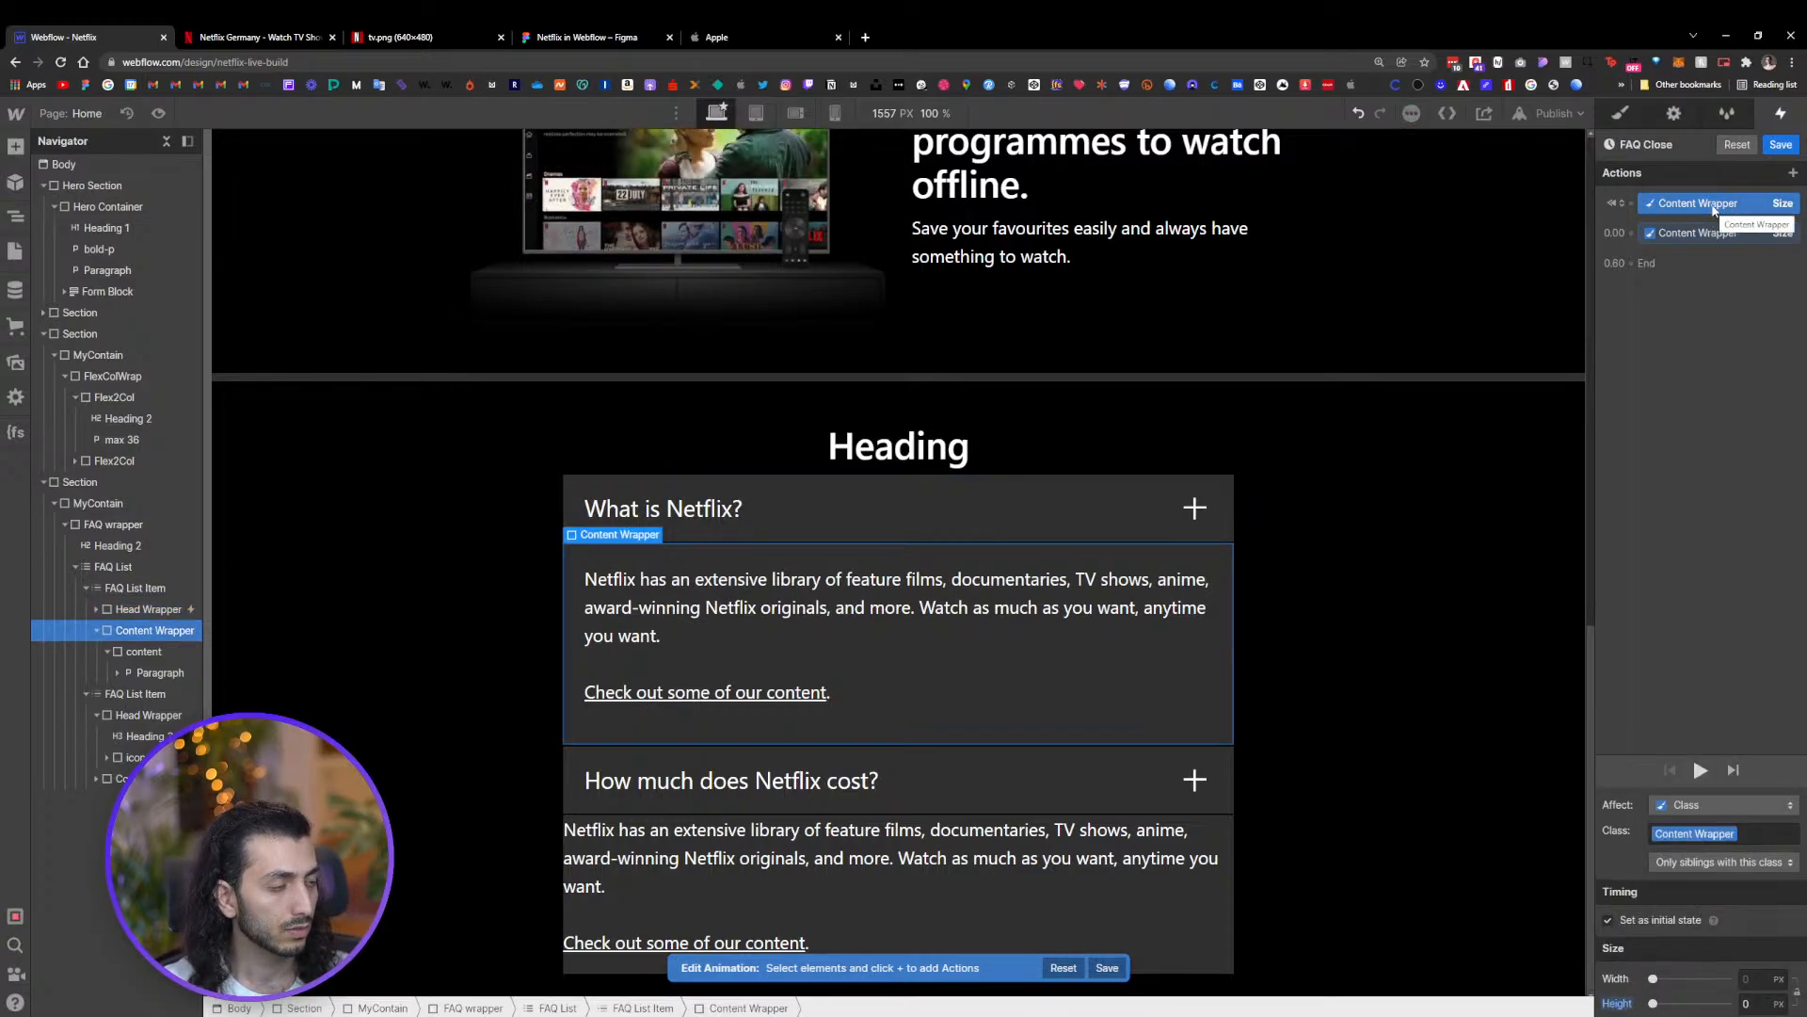
right_click(1711, 209)
left_click(1709, 228)
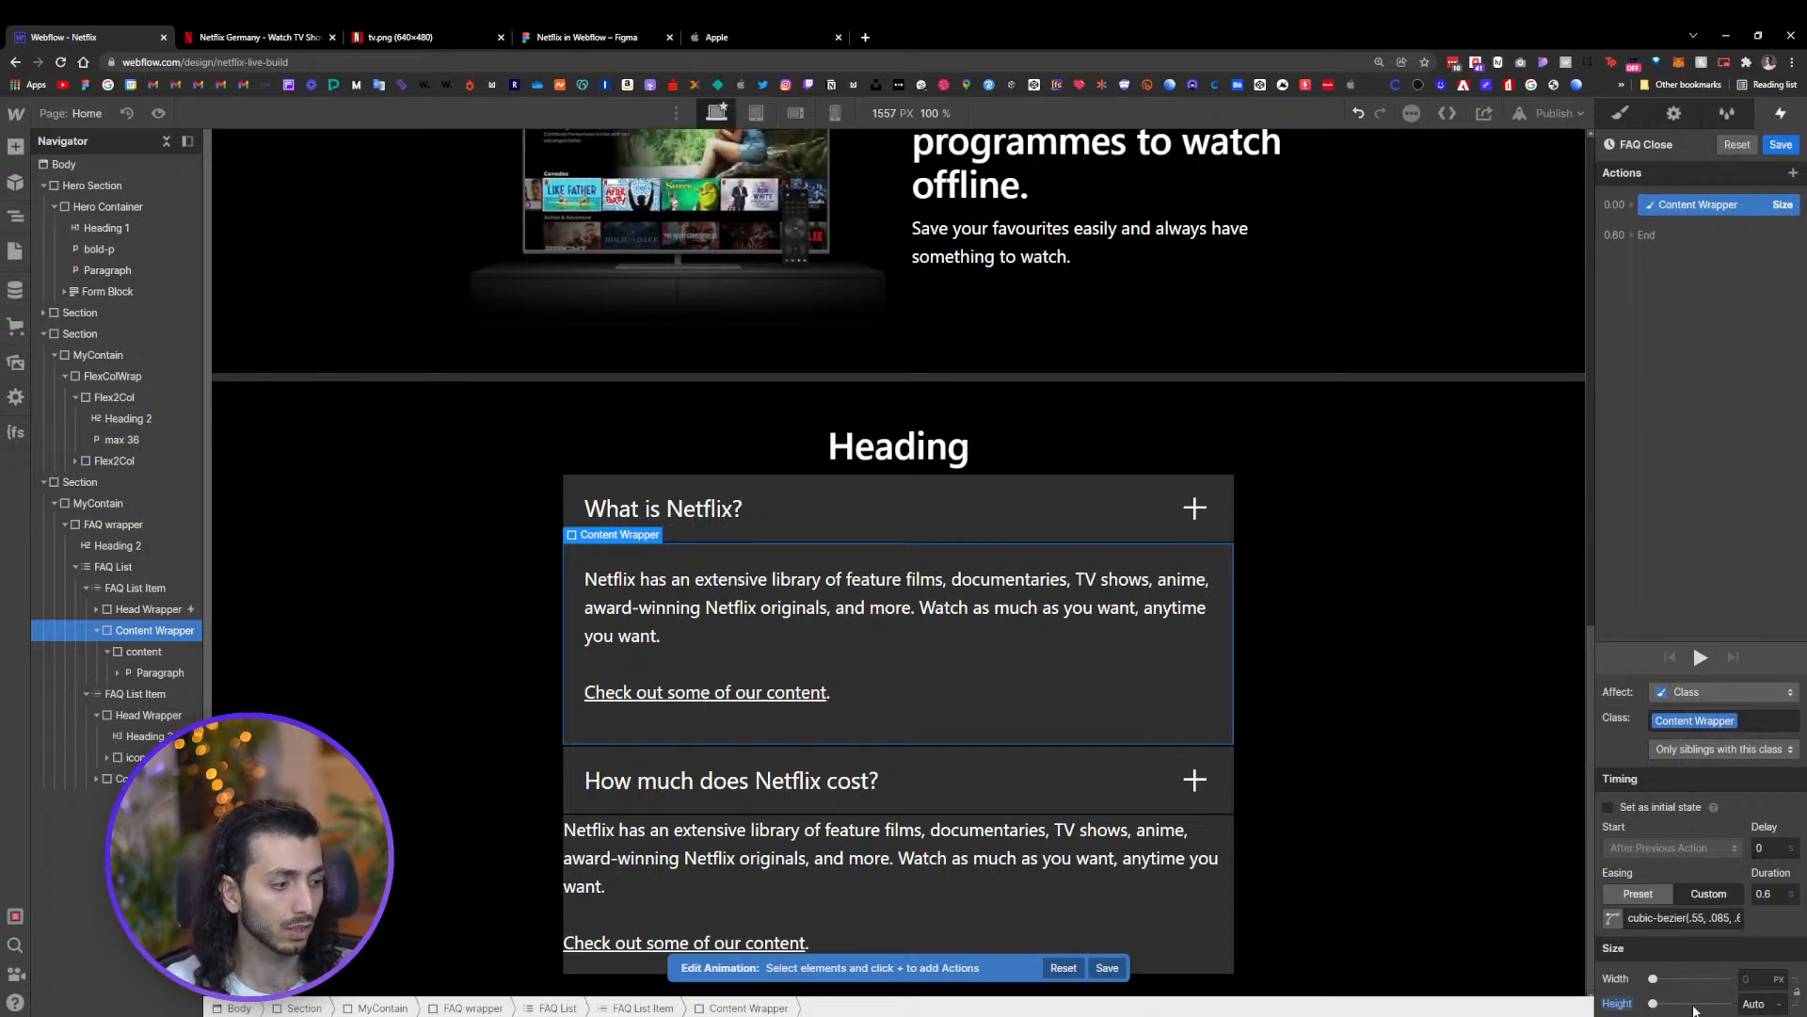
Set the FAQ Close Content Wrapper height to 0 with a 0.2 s duration and save the animation
left_click_drag(1653, 1005, 1606, 1014)
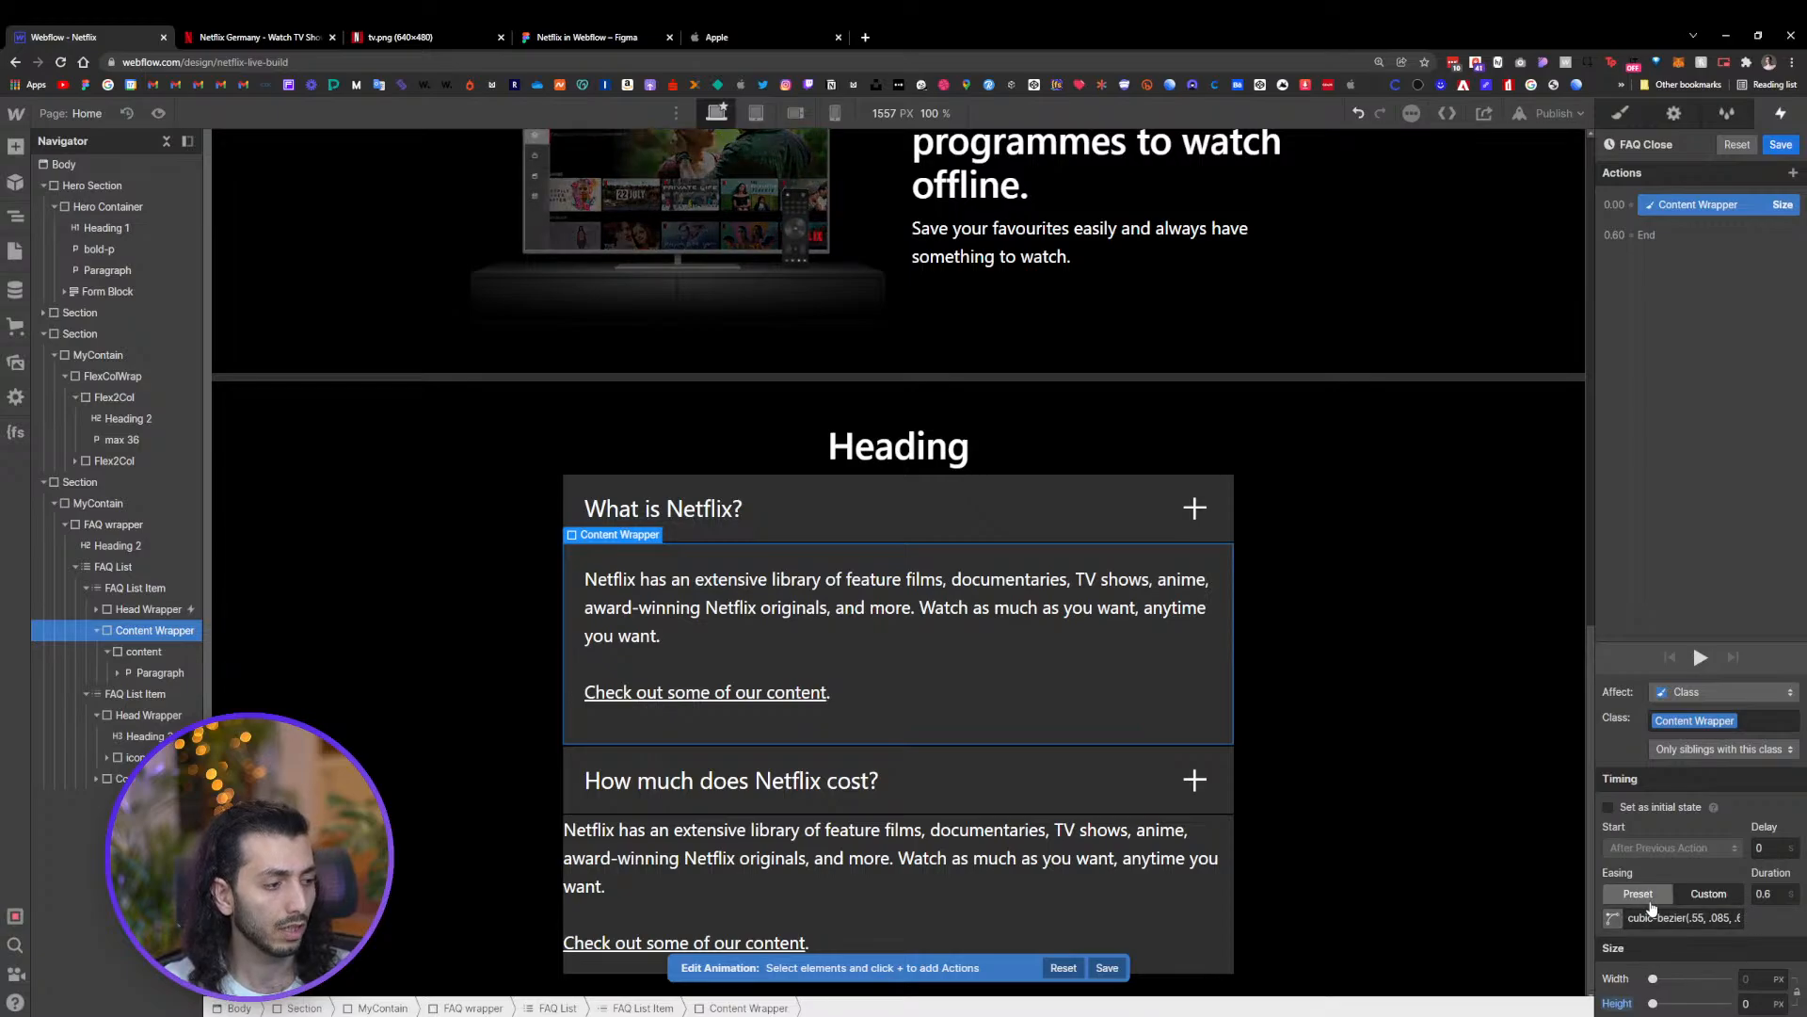
left_click(1763, 893)
left_click(1772, 895)
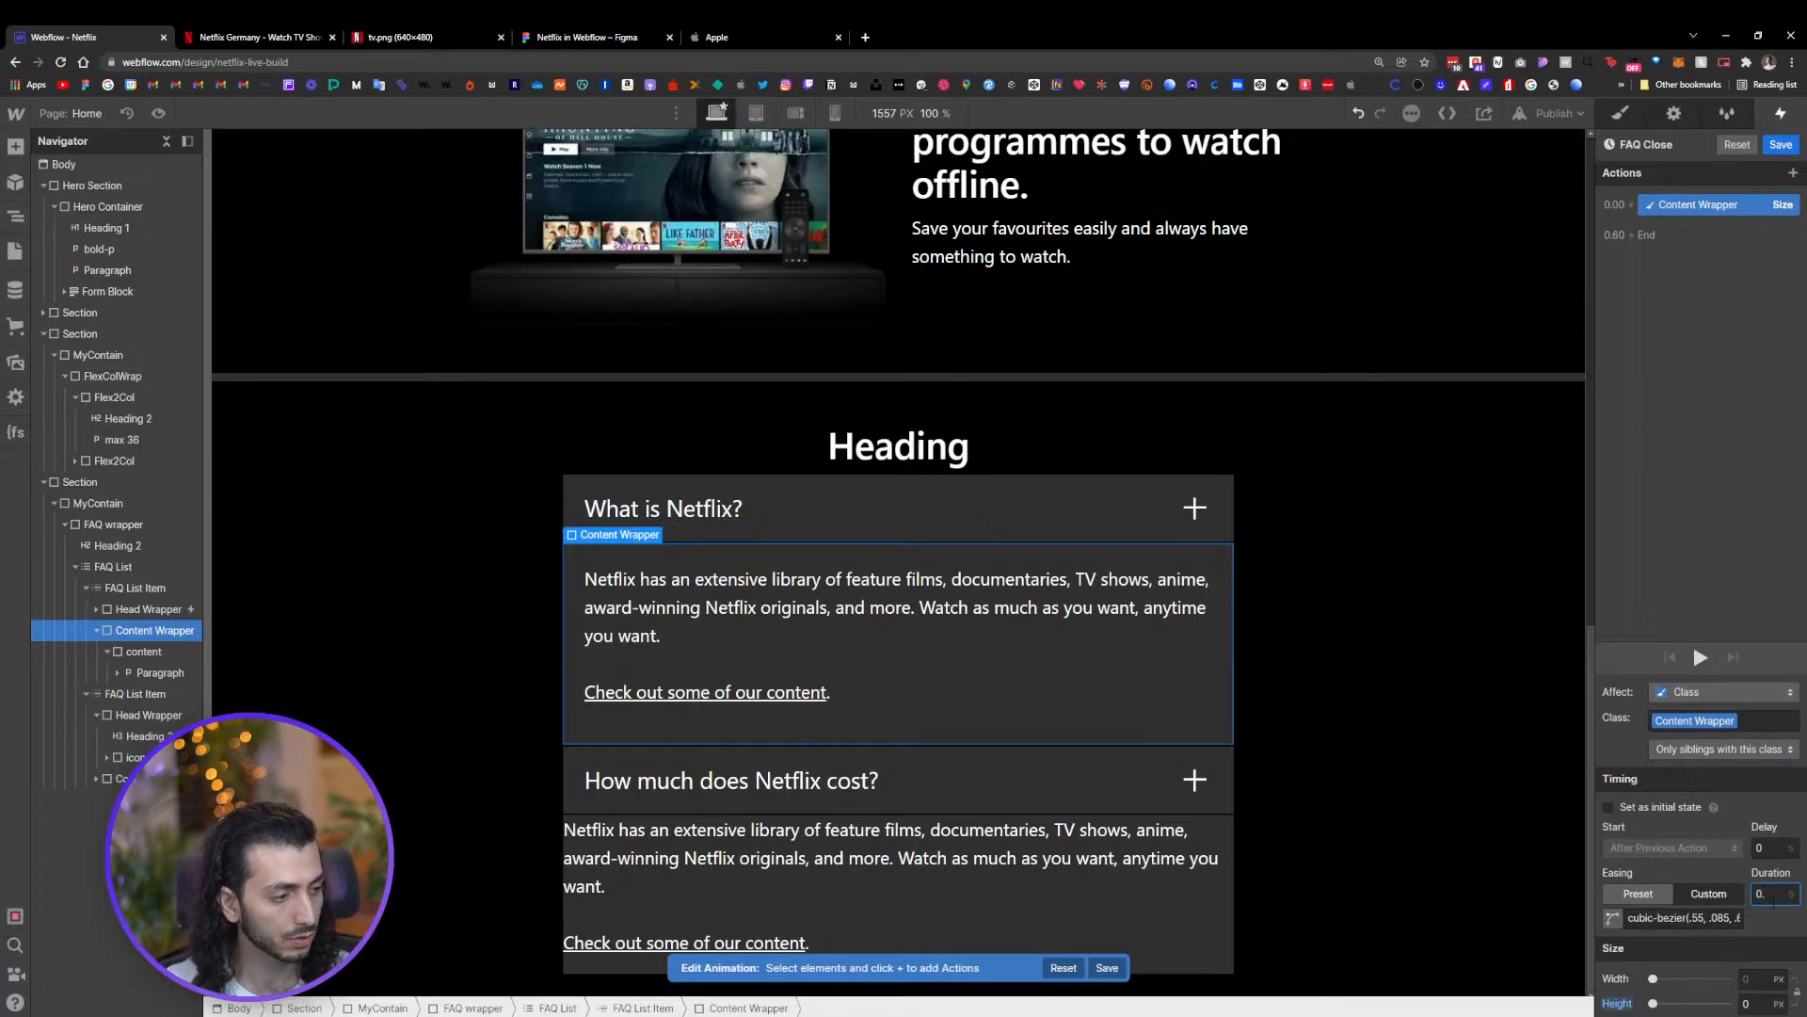
type("2")
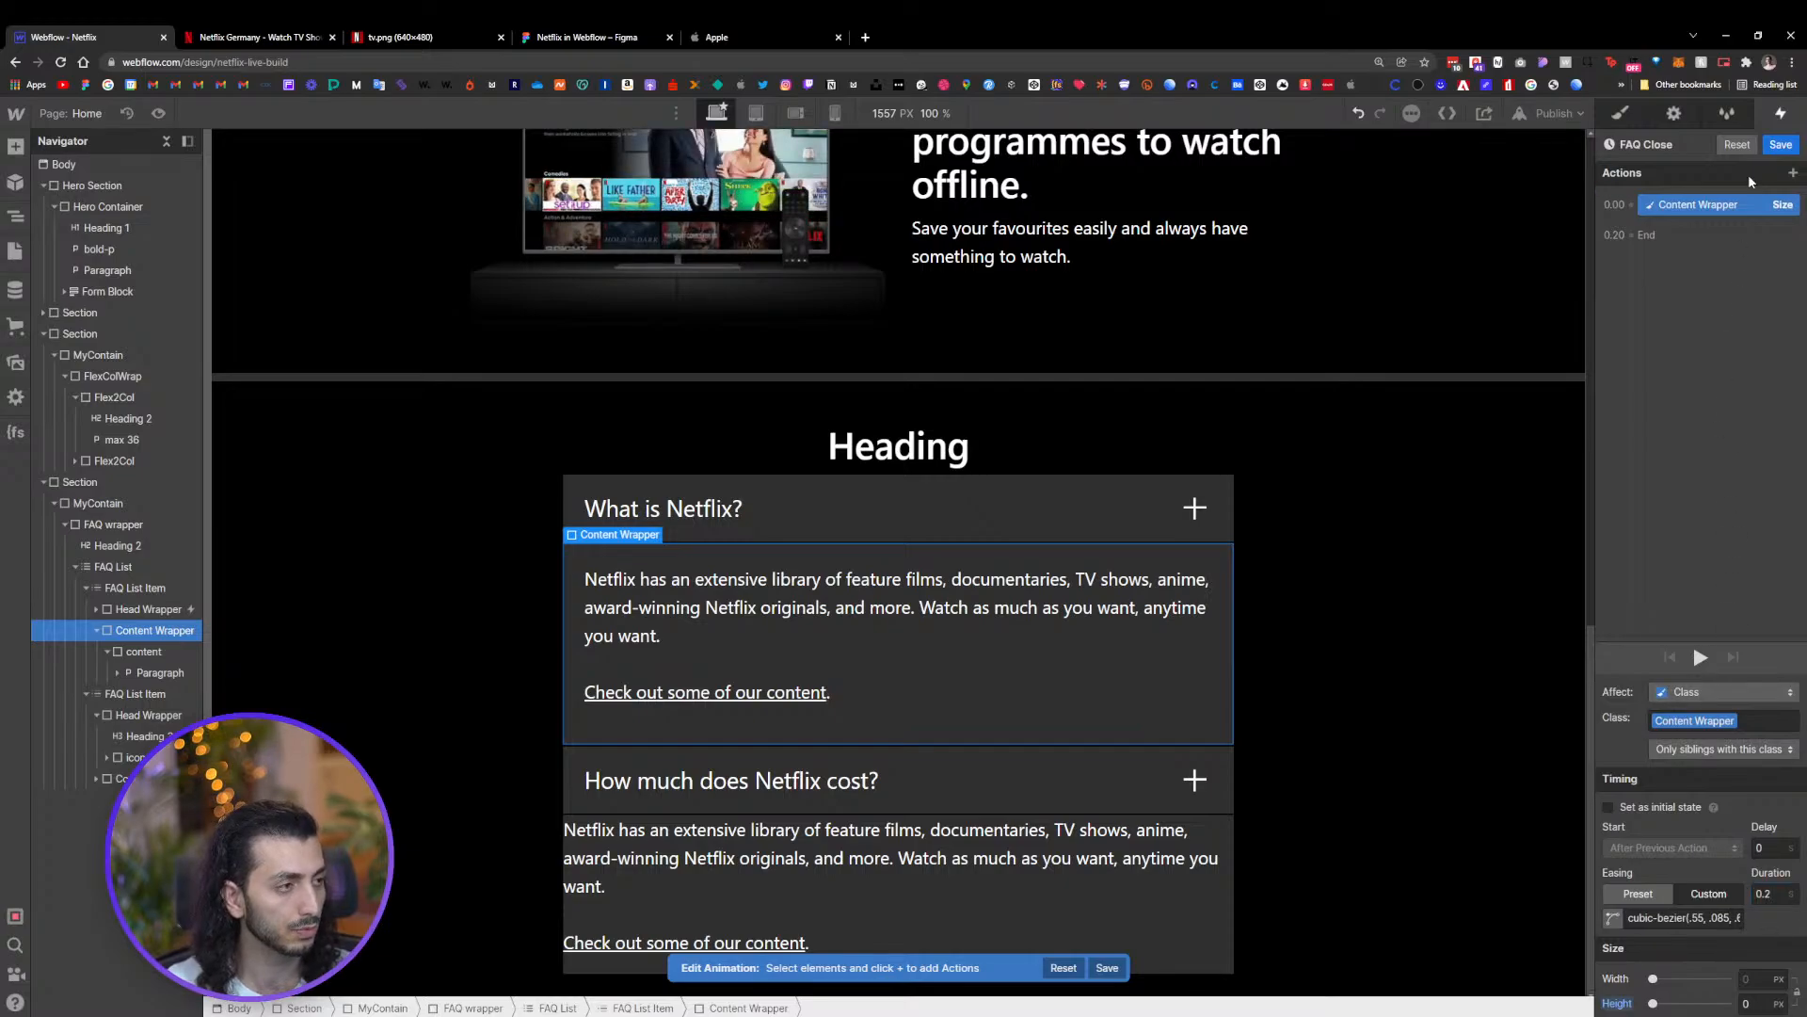
left_click(1779, 146)
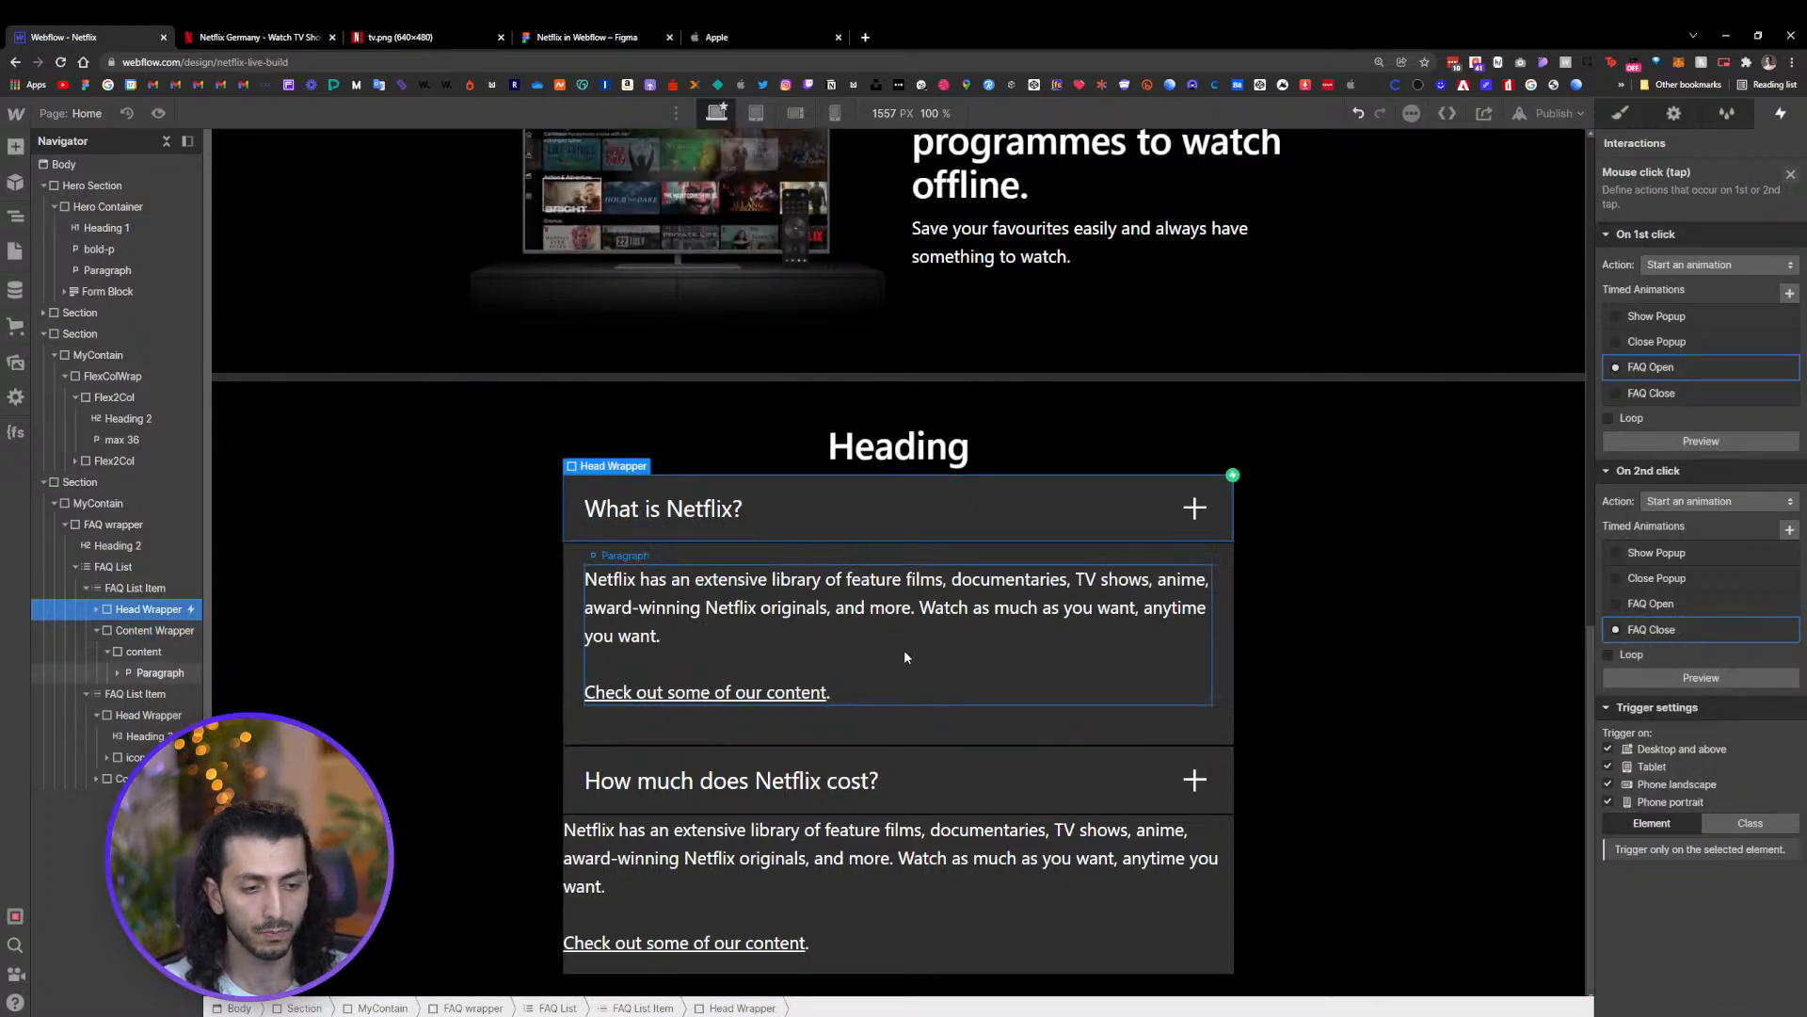
Add a Div Block inside the second FAQ item's Content Wrapper and move its paragraph into it
left_click(918, 879)
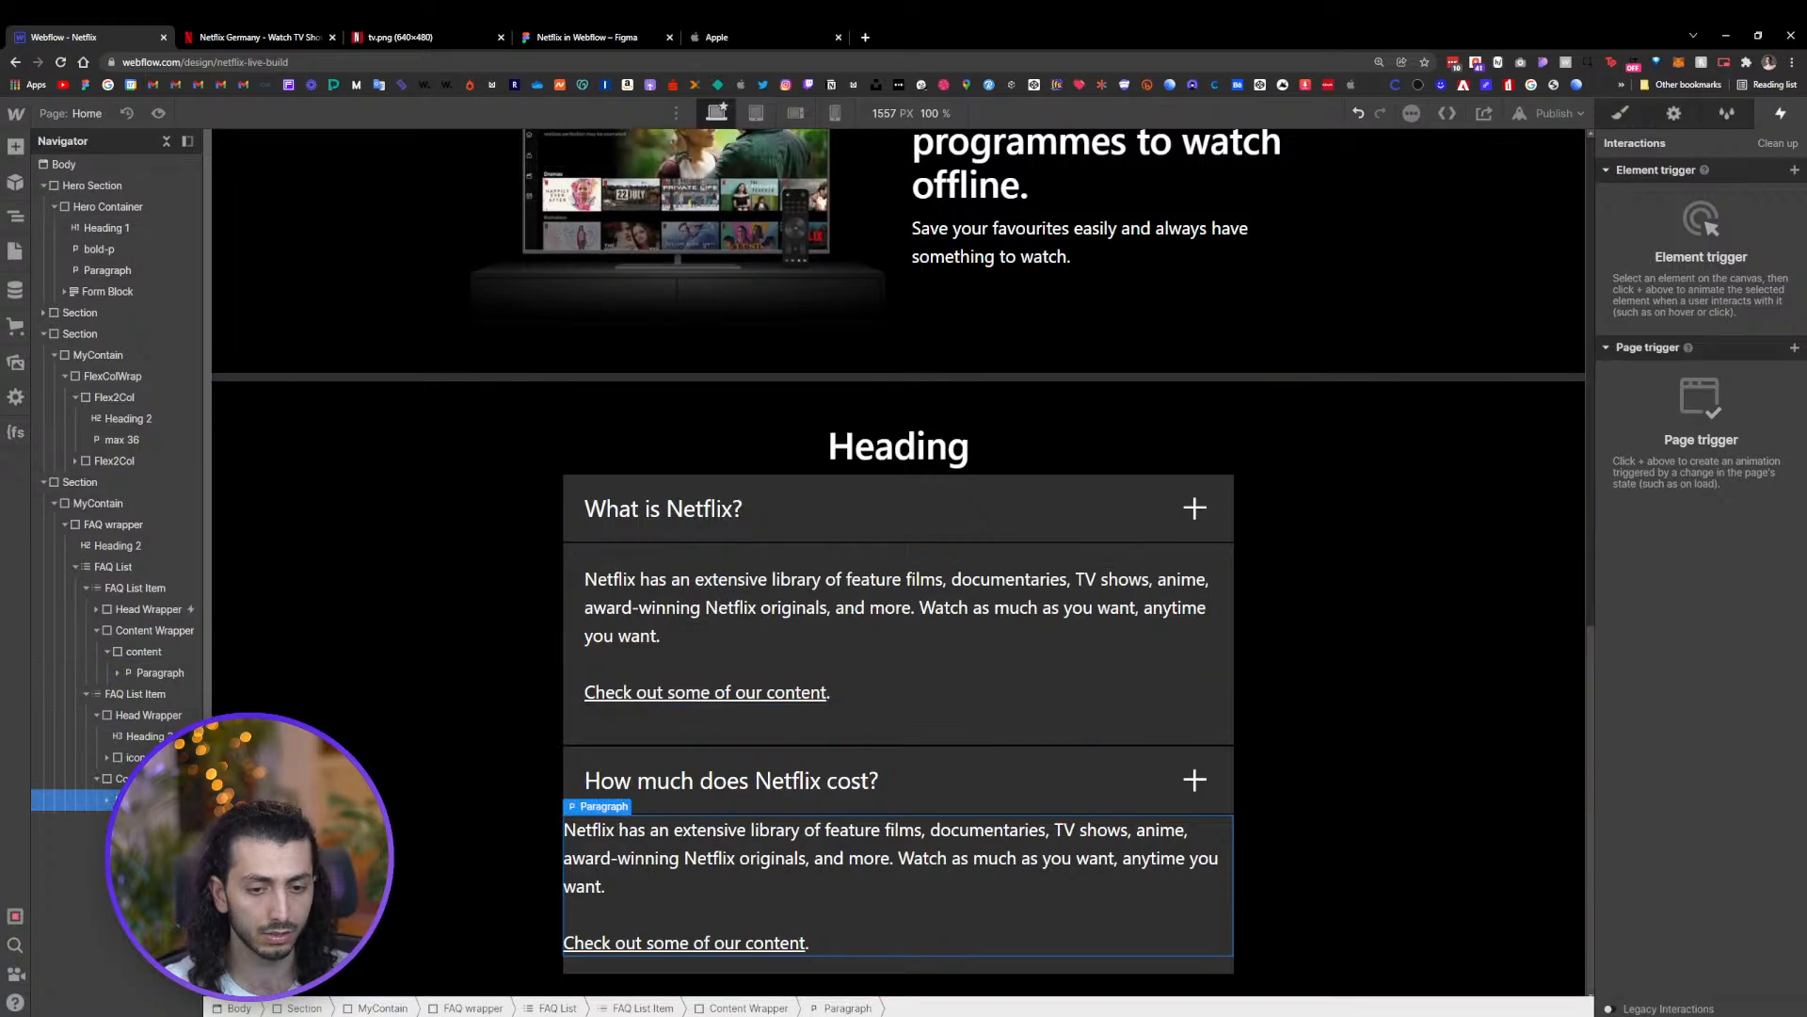
left_click(144, 716)
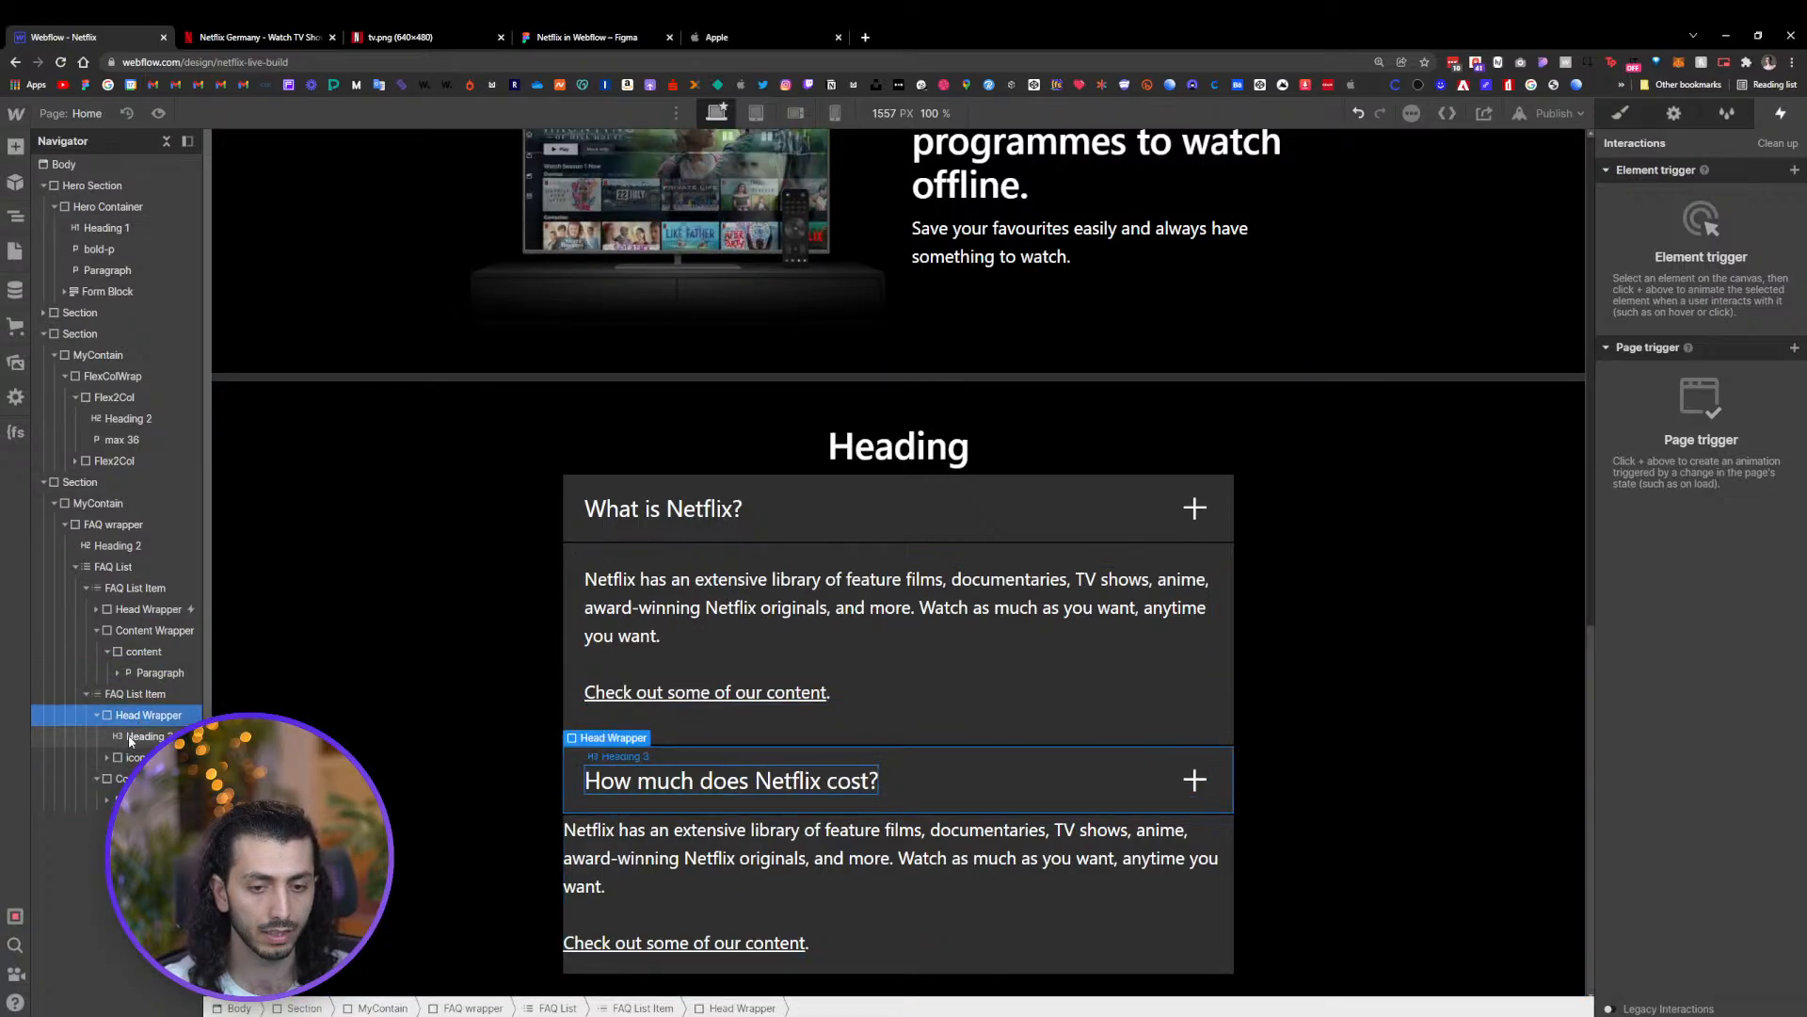
left_click(937, 589)
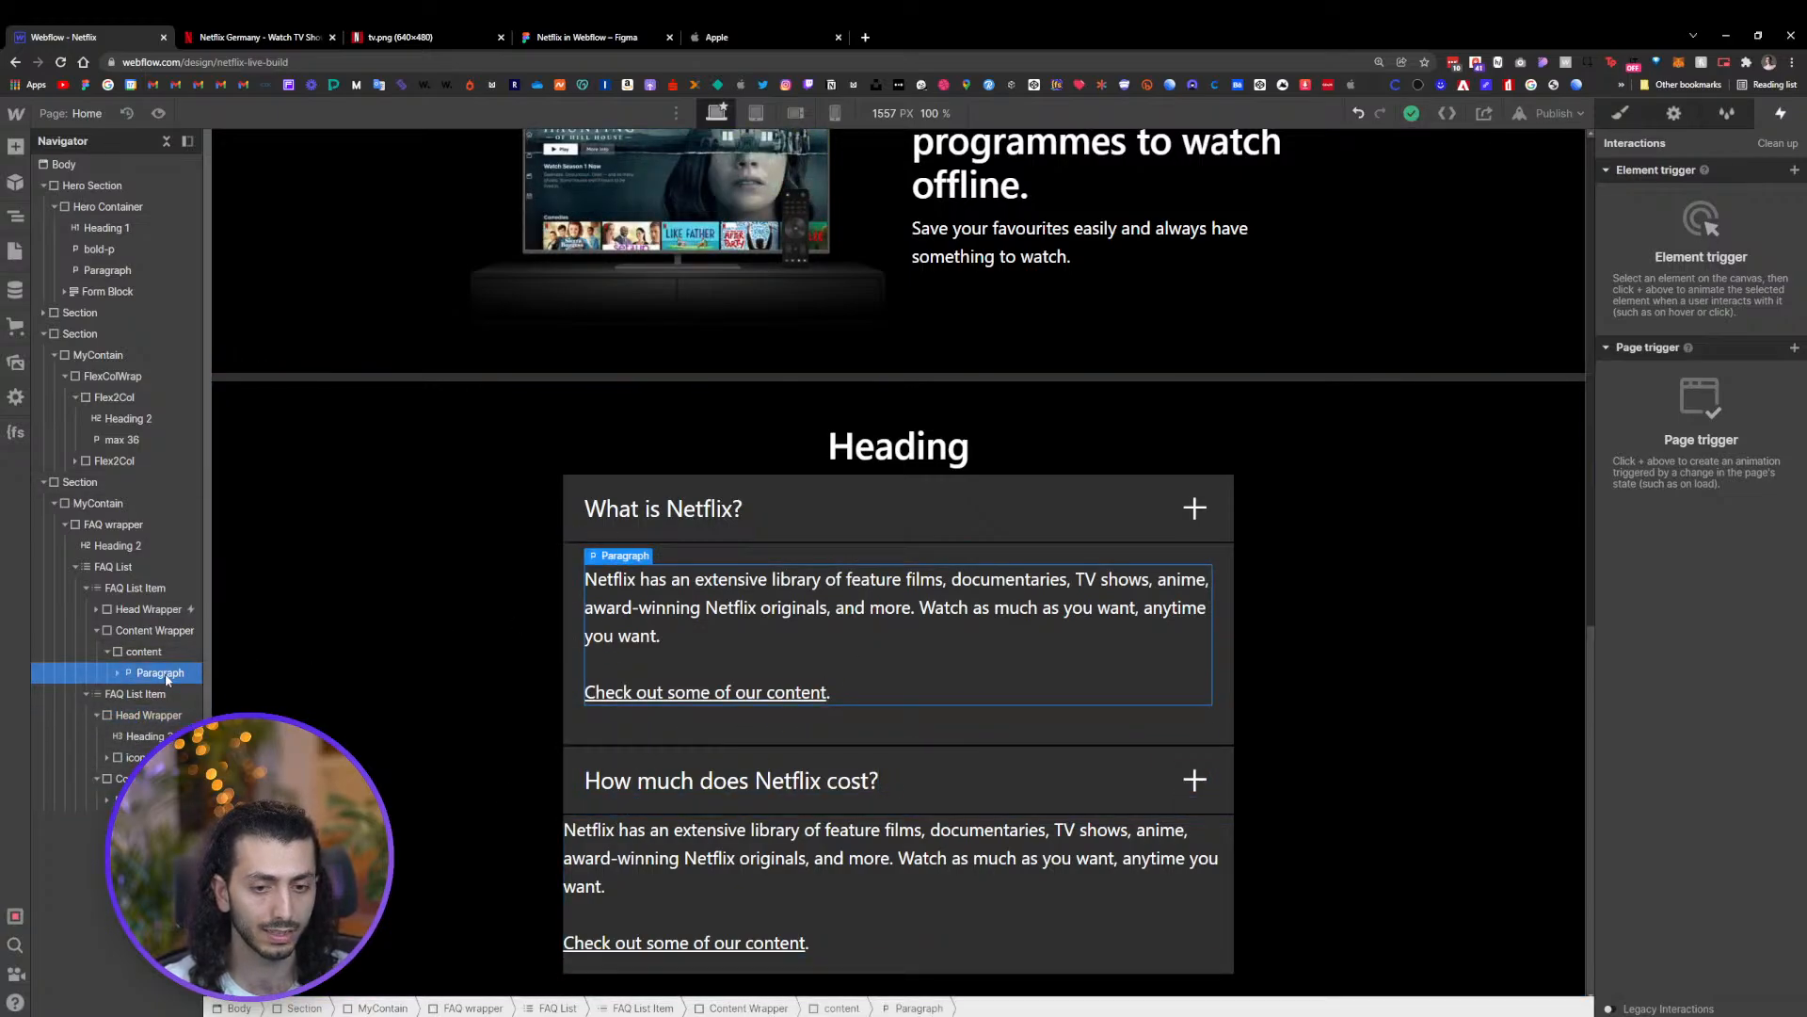
left_click(932, 725)
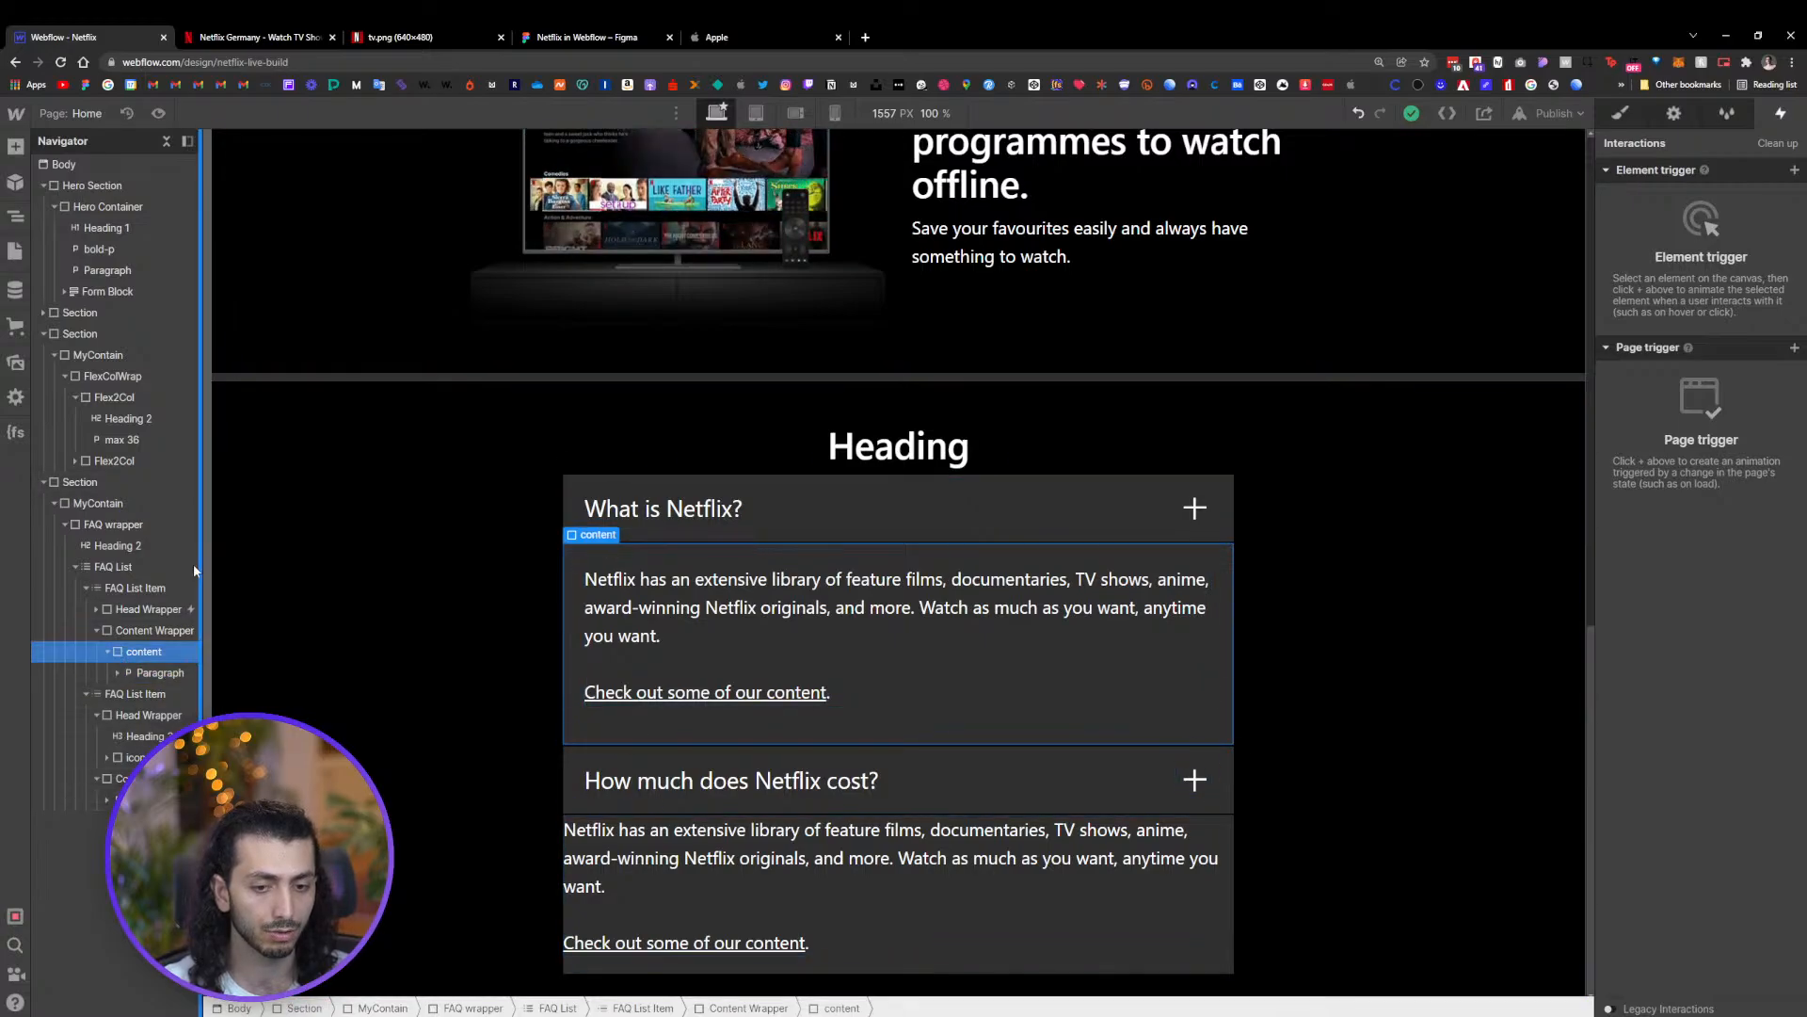
left_click(1081, 899)
key("ctrl+e")
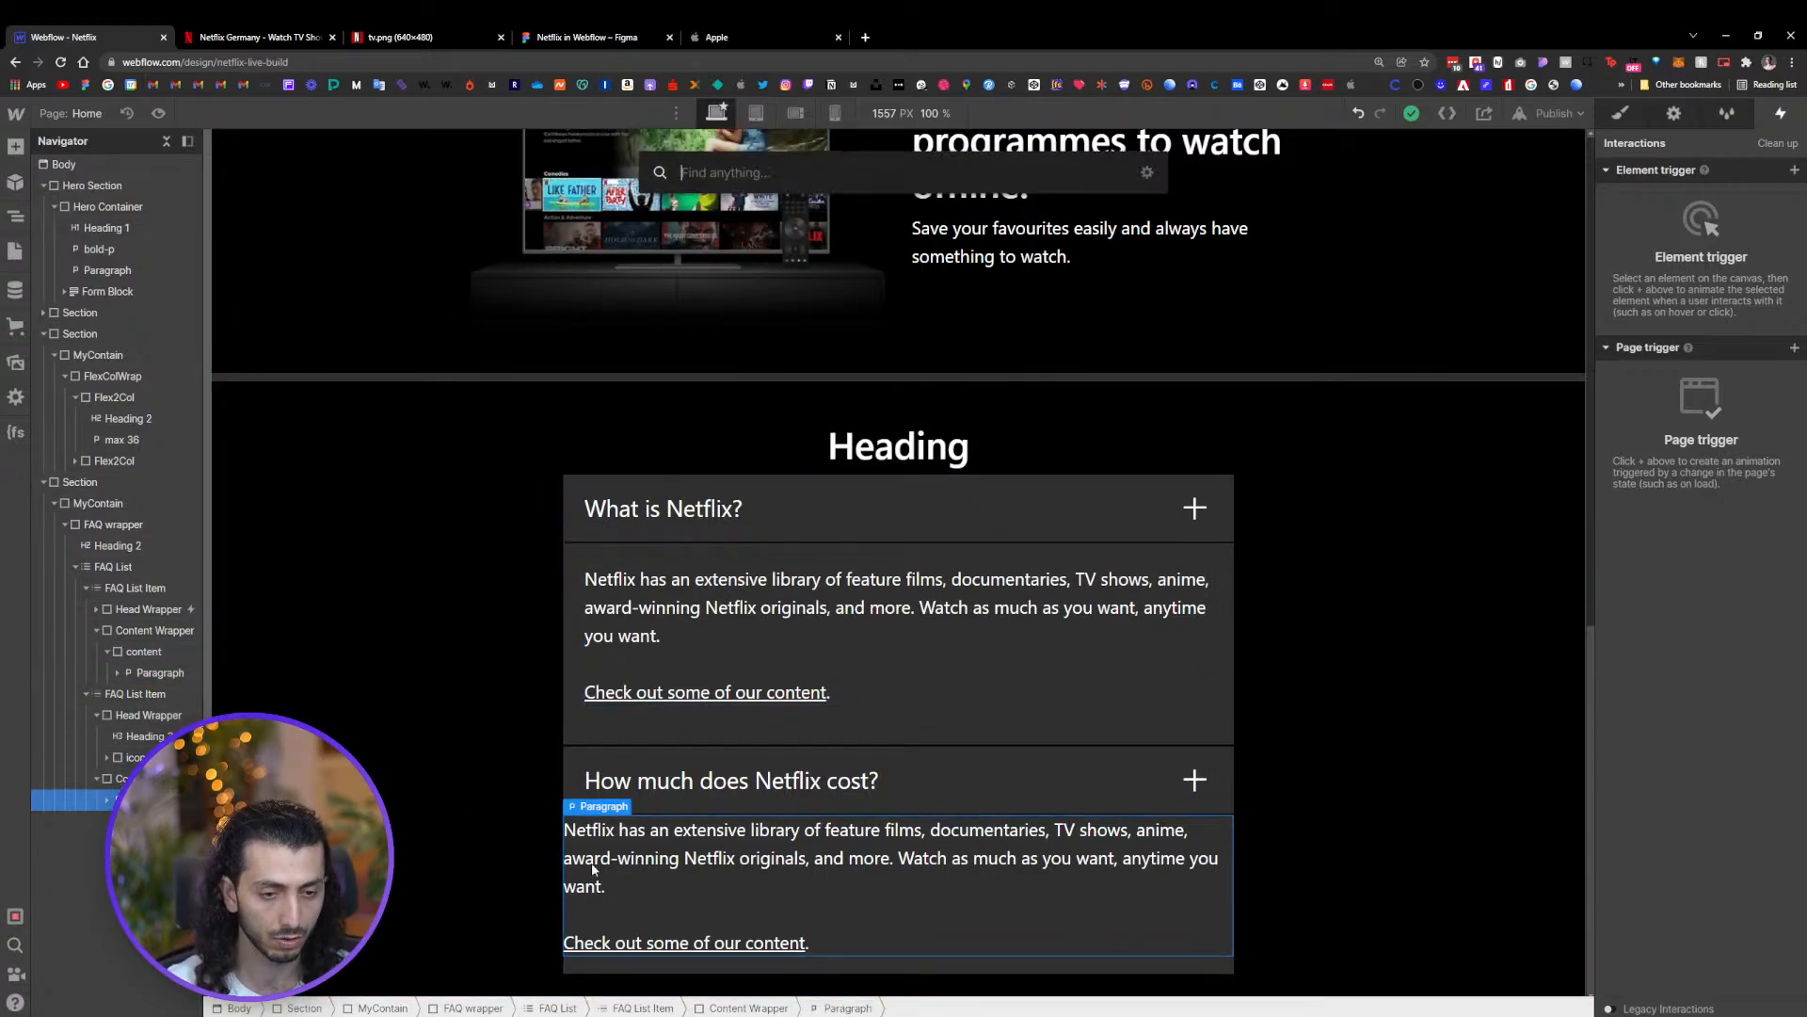
key("Escape")
key("Escape")
key("ctrl+e")
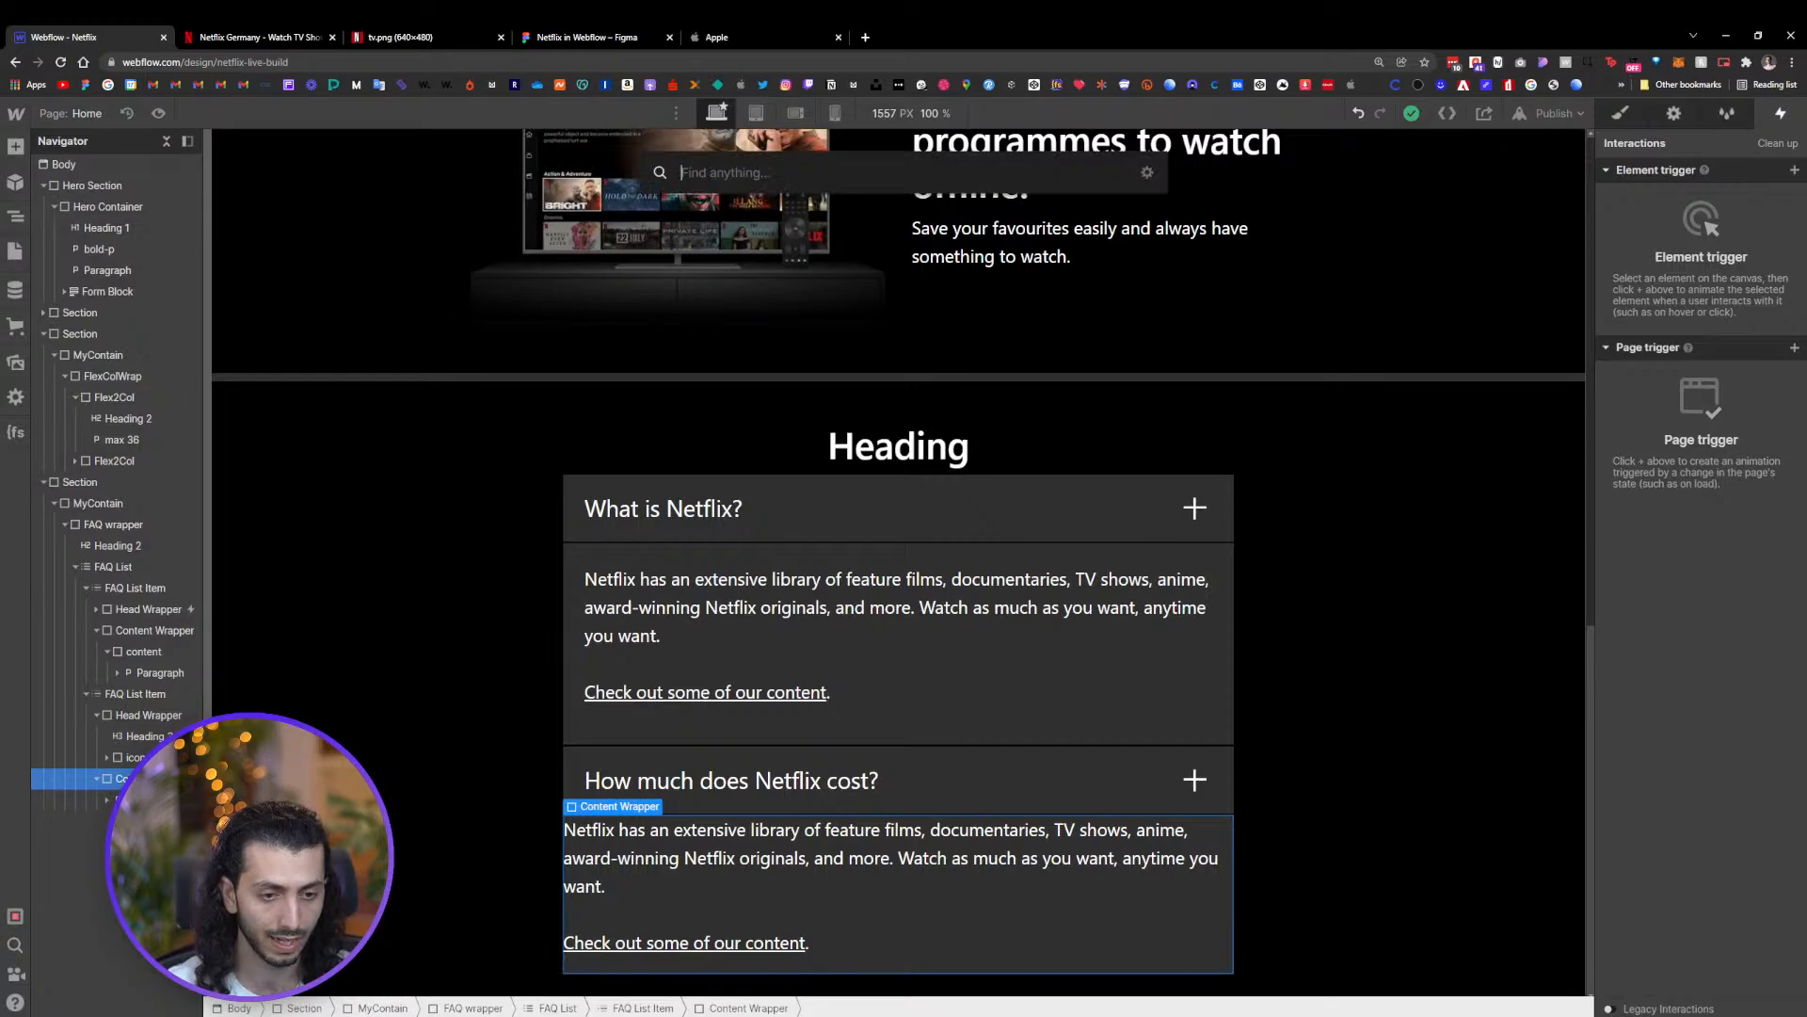
type("d")
left_click(764, 260)
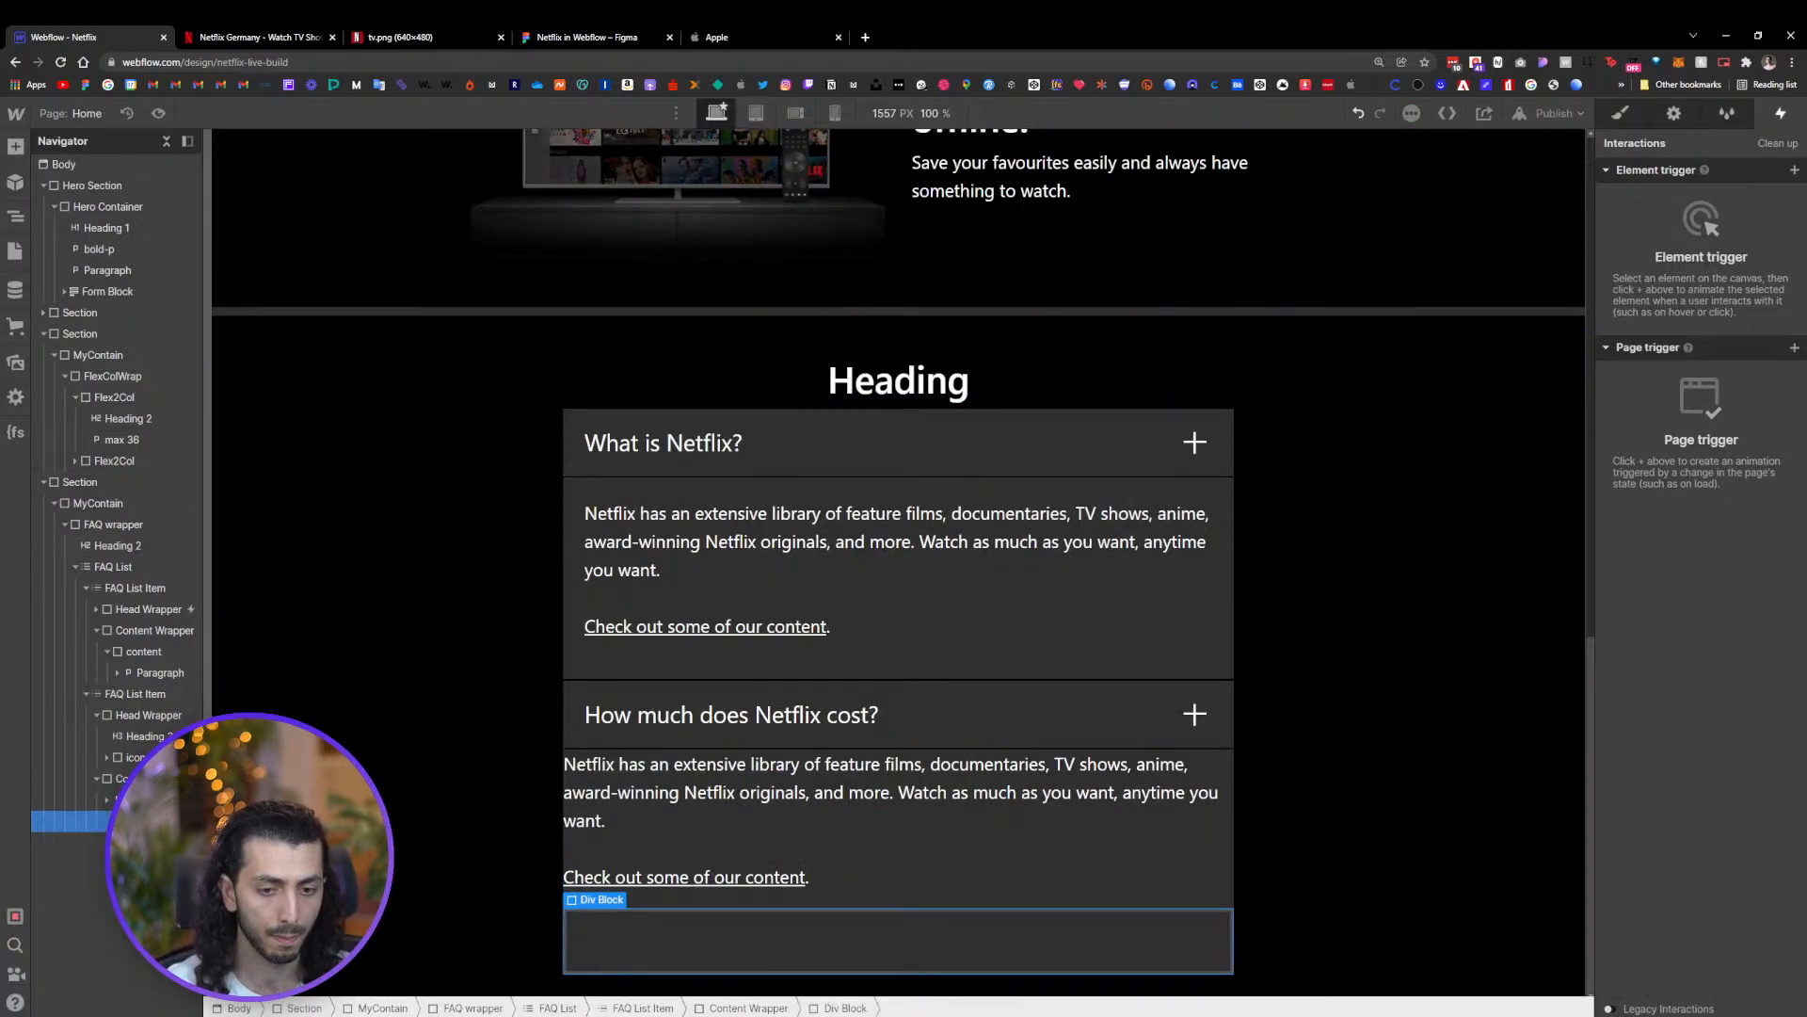
left_click_drag(141, 821, 143, 799)
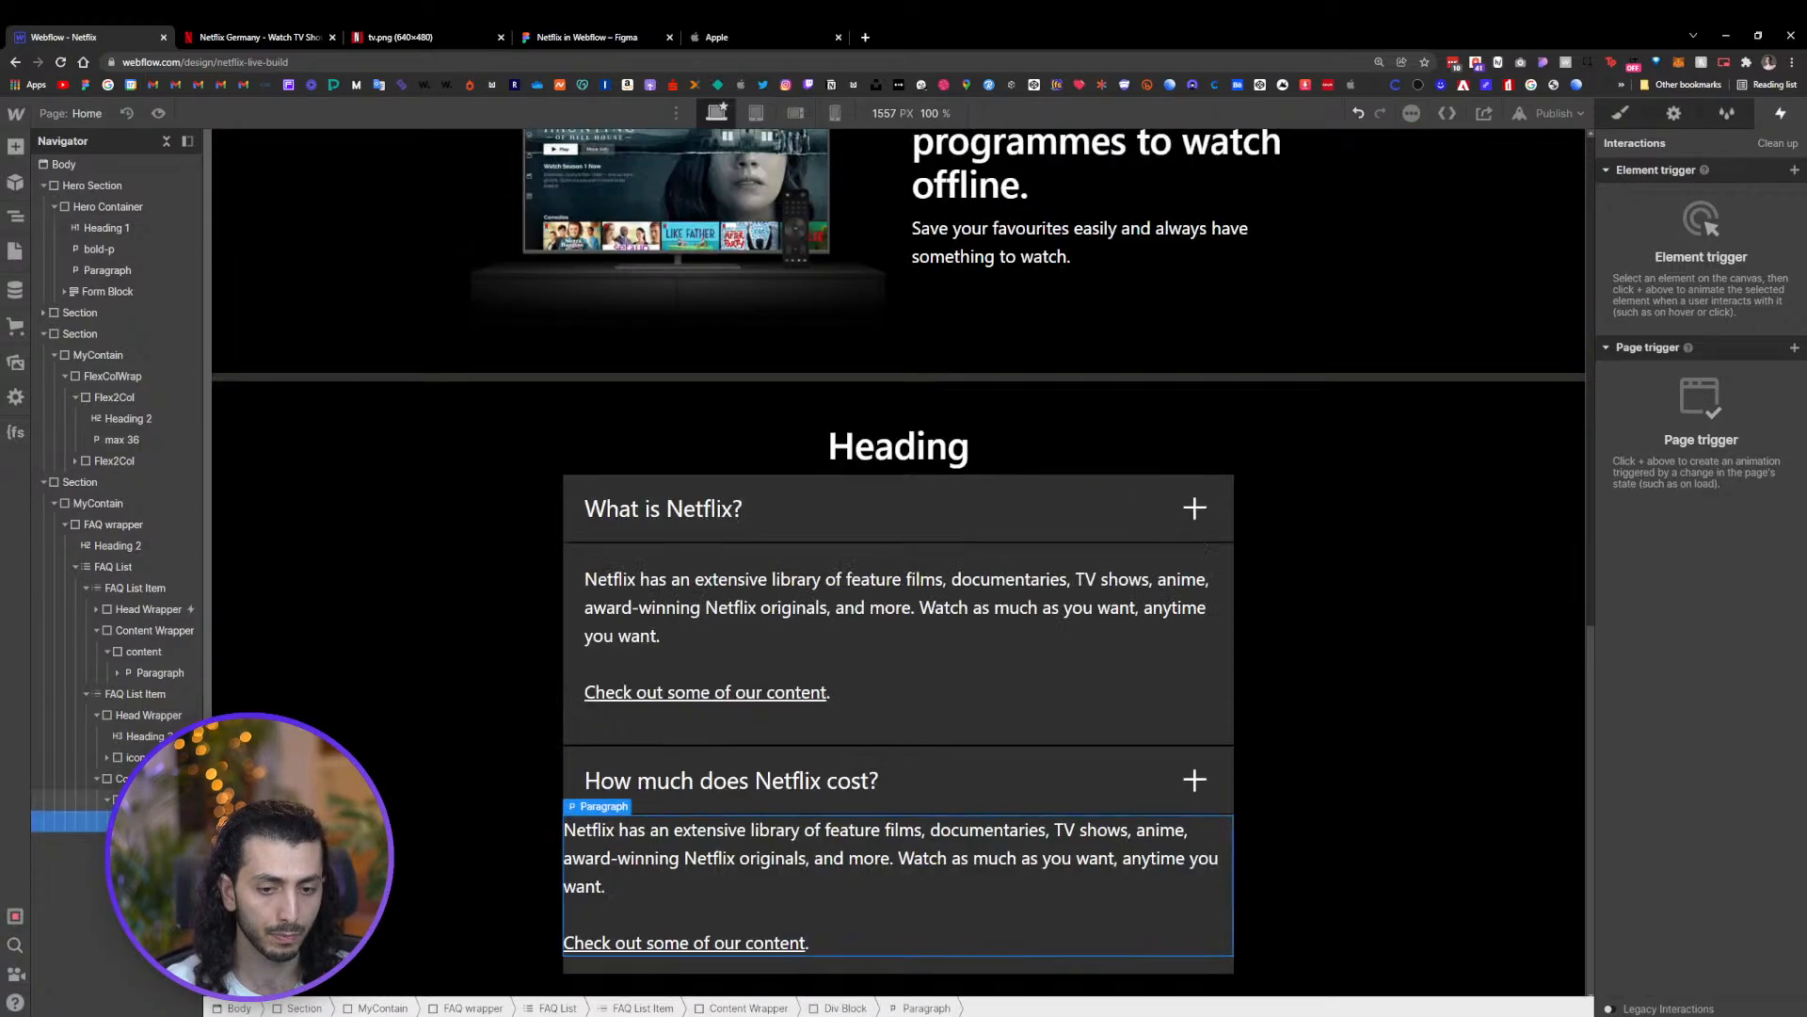
Assign the existing content class to the new div block wrapping the second answer's paragraph
key("Up")
key("s")
left_click(1681, 206)
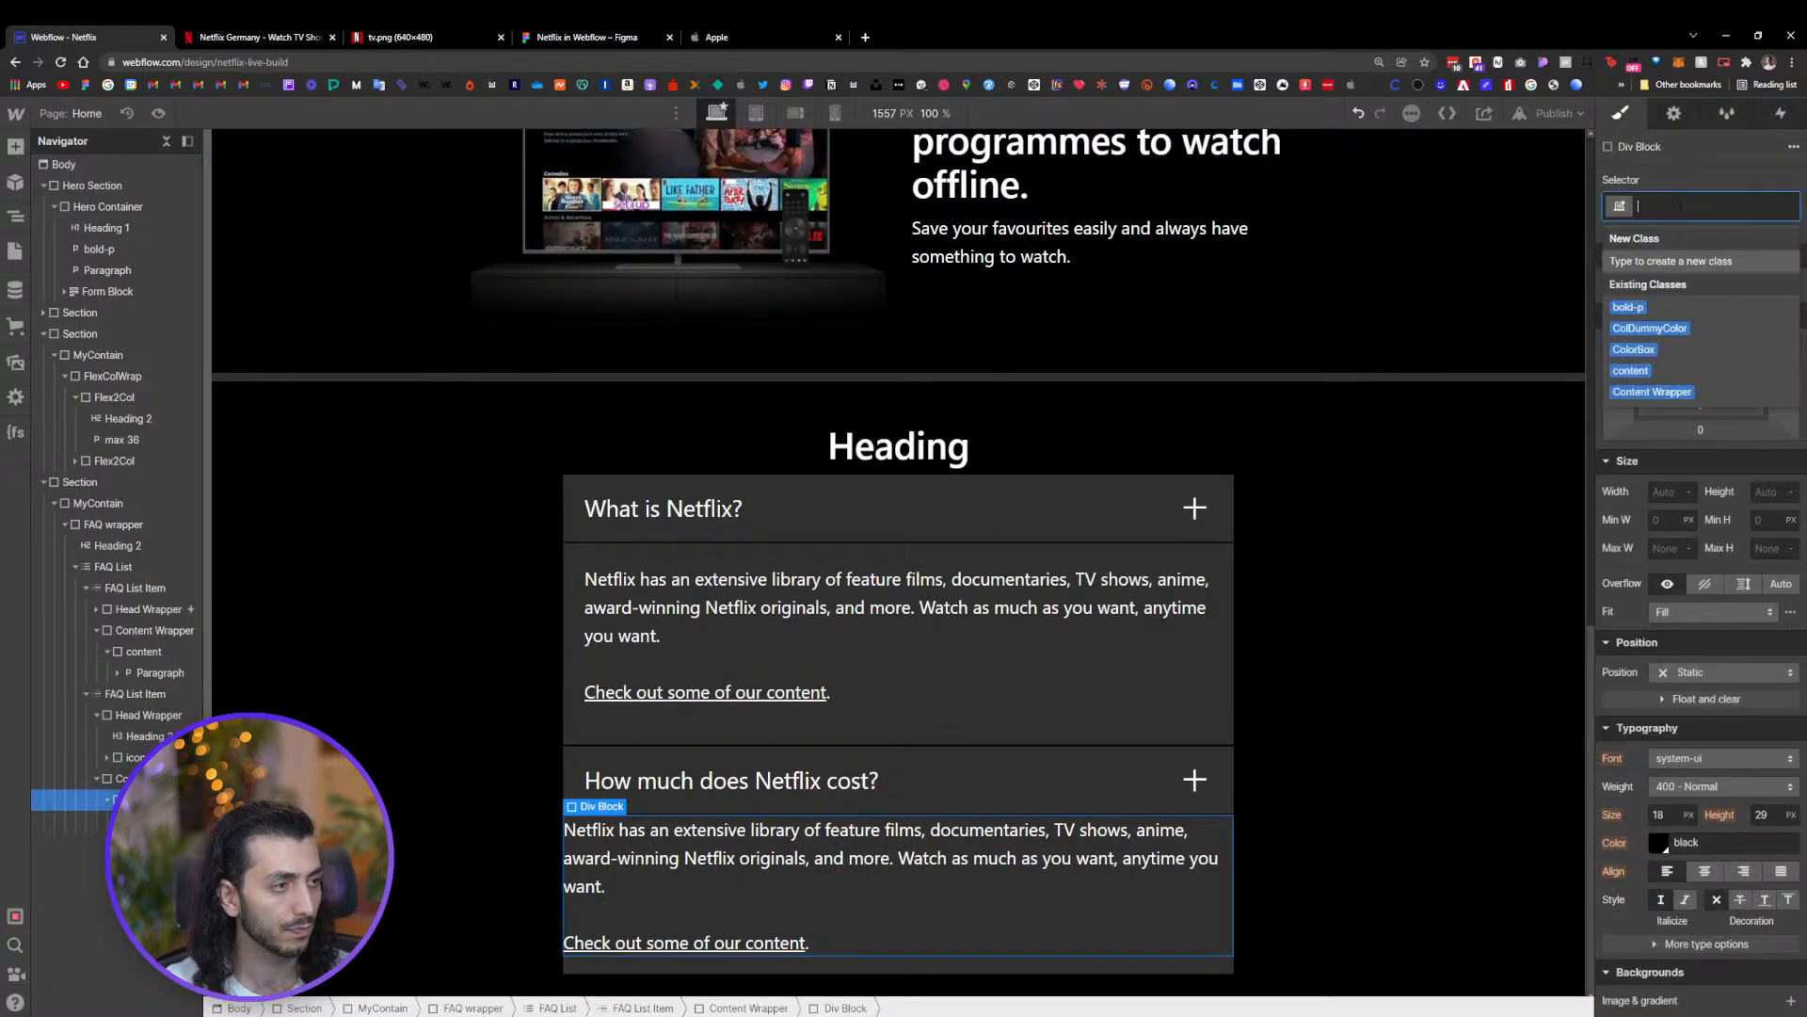
type("con")
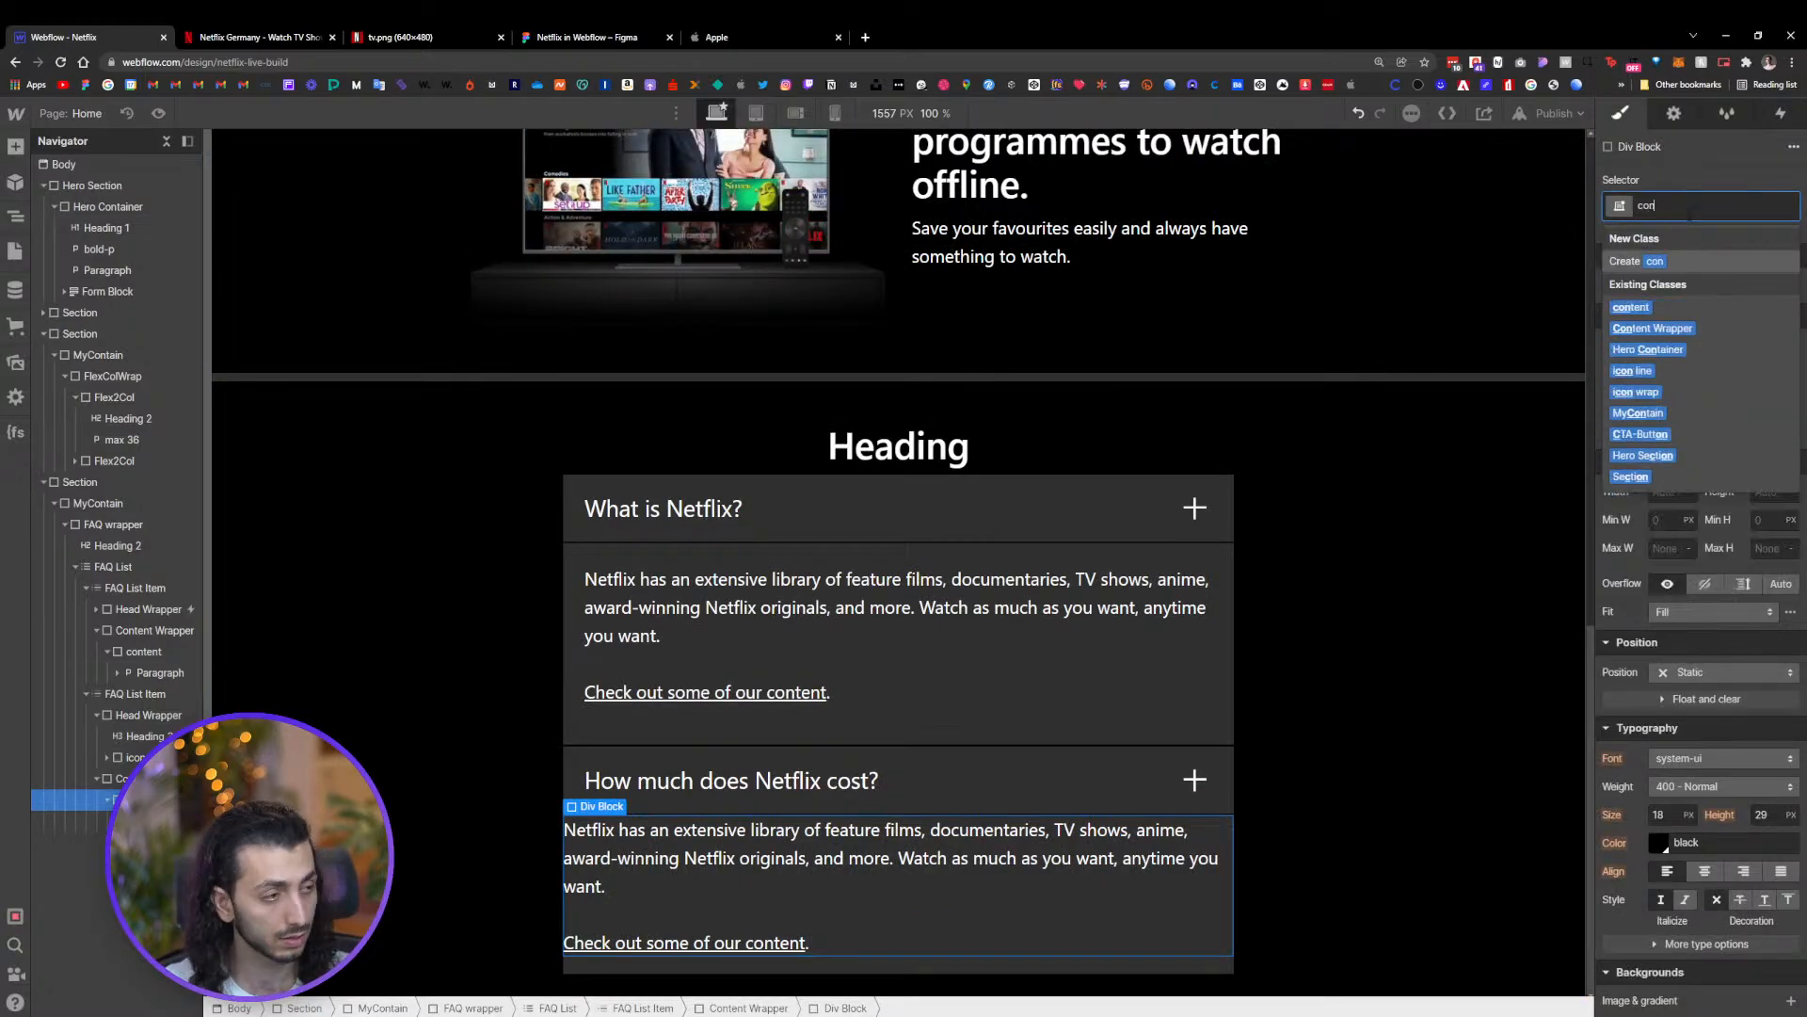
left_click(1673, 310)
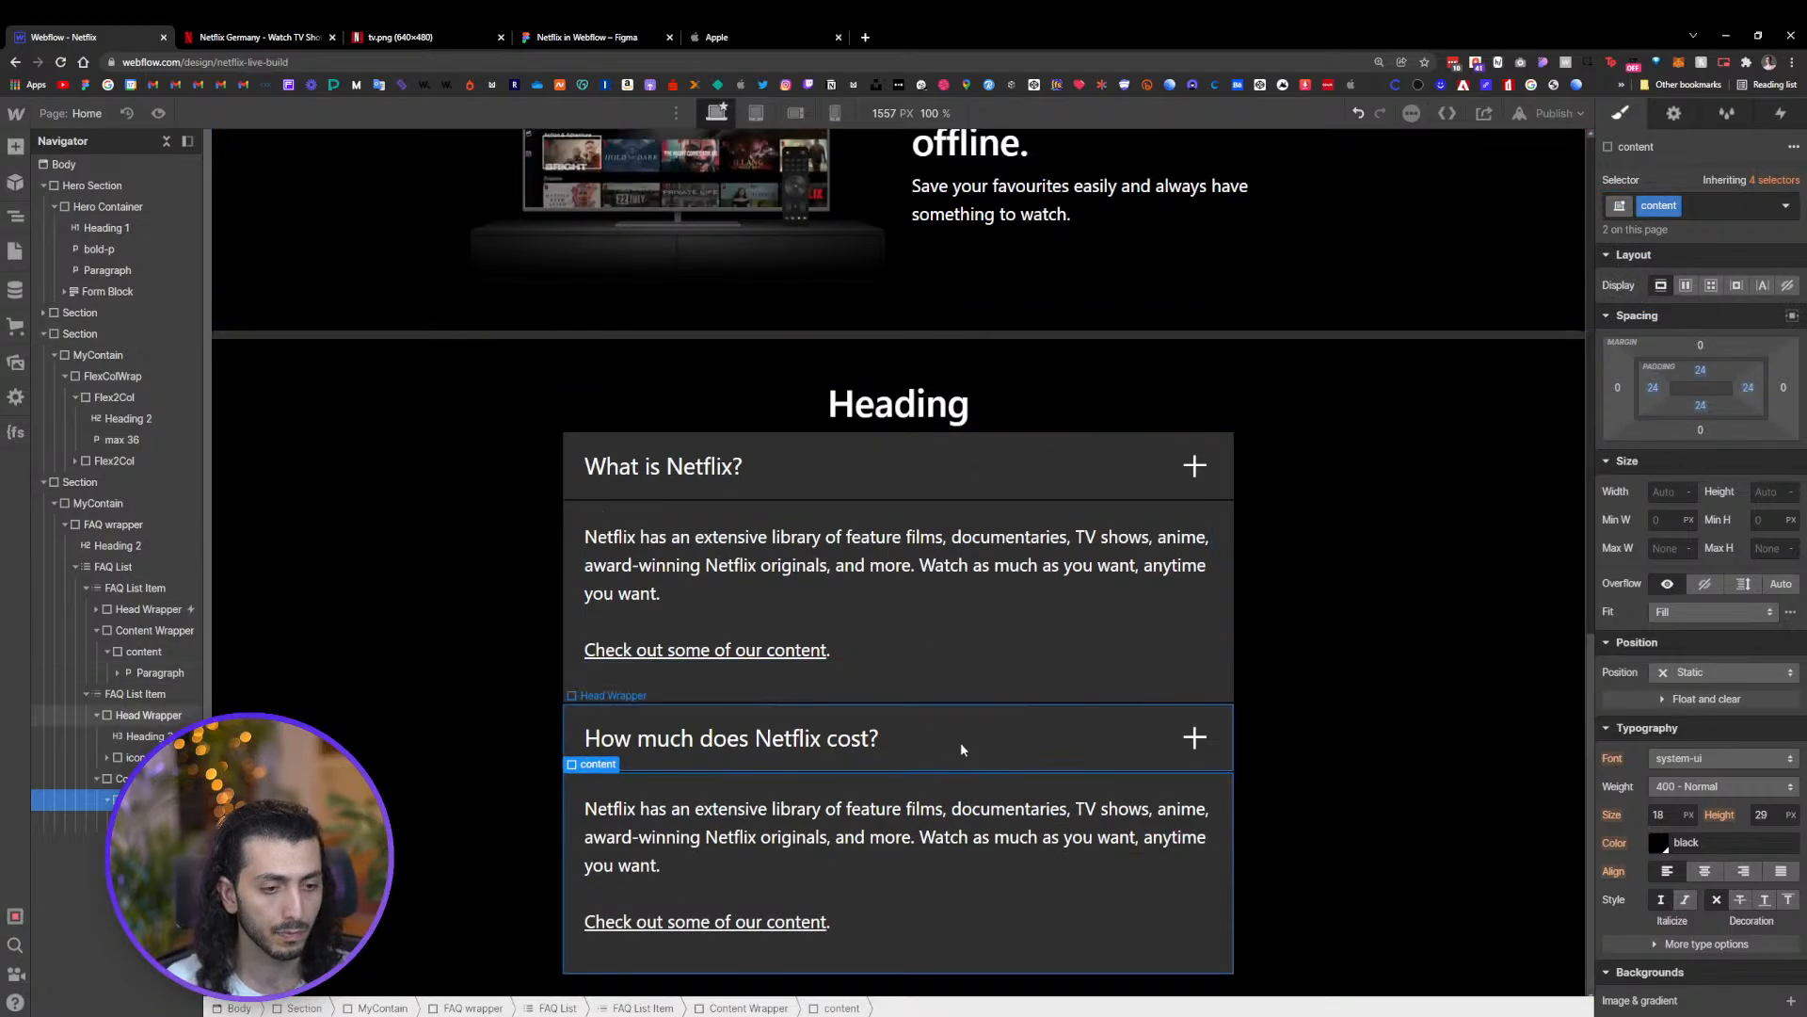
Review the FAQ Open actions and make the Head Wrapper click trigger apply to all Head Wrapper class elements
left_click(1098, 466)
left_click(1779, 114)
left_click(1712, 212)
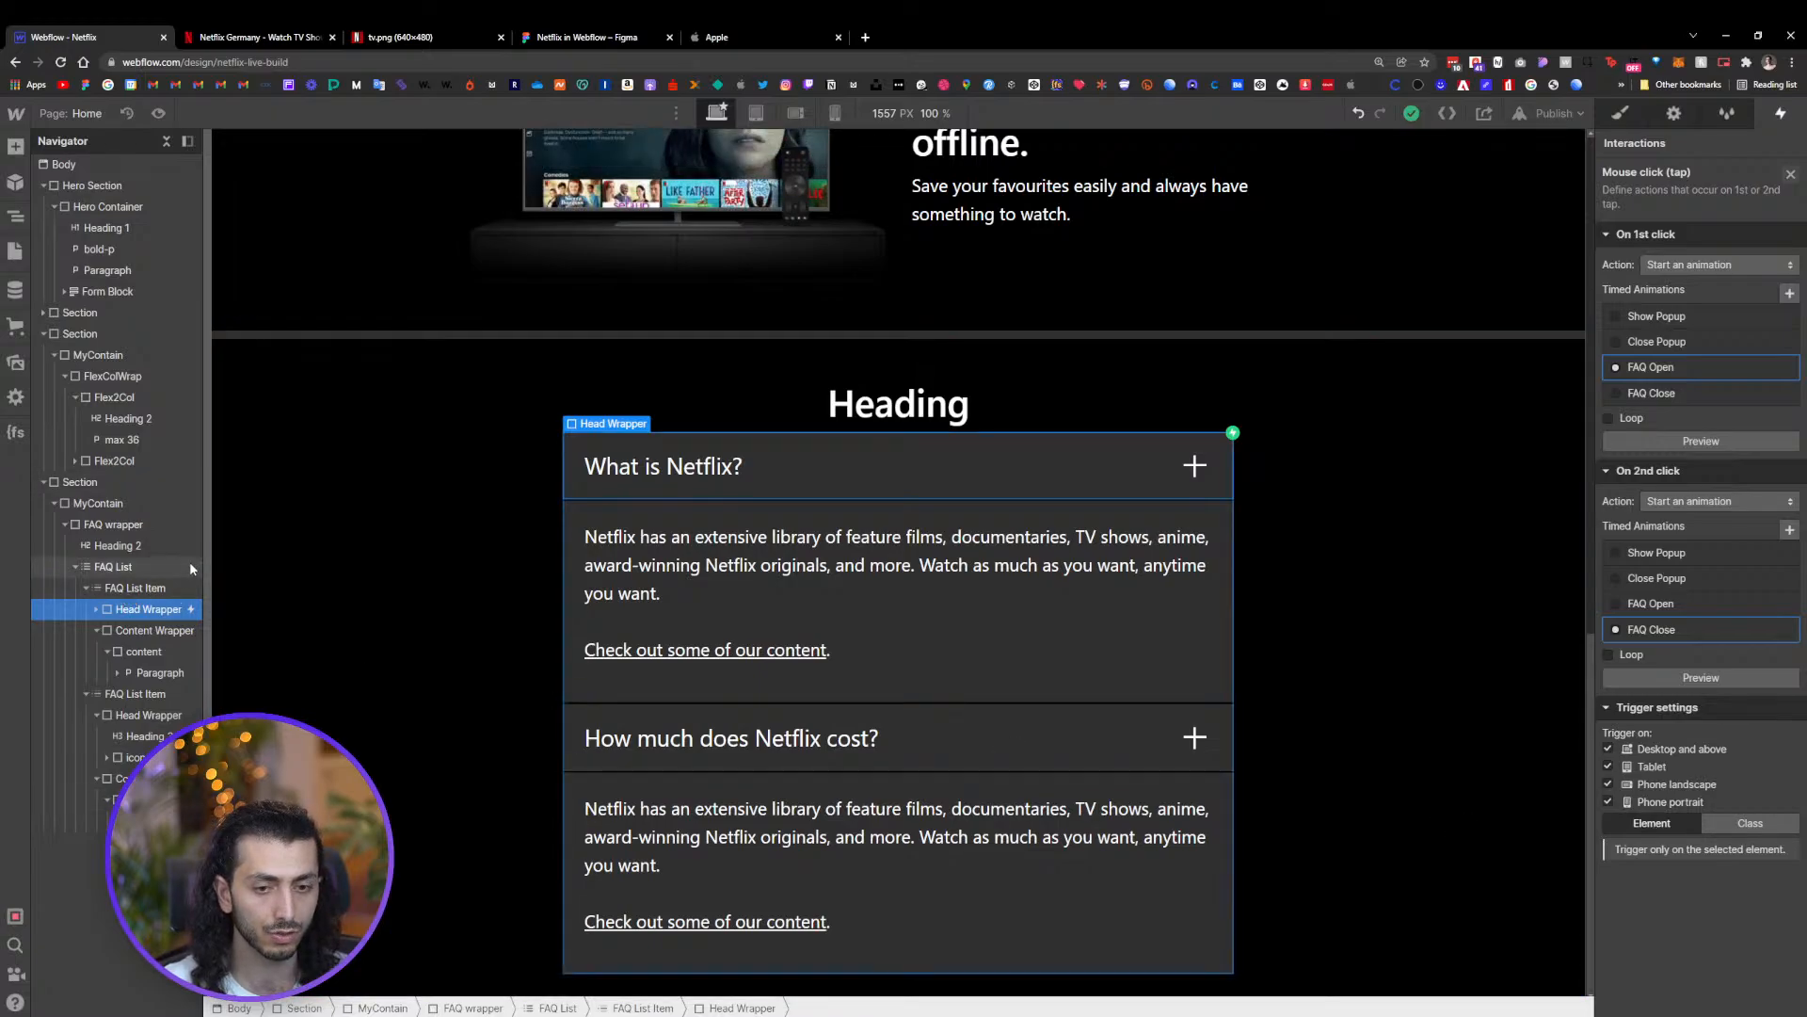
left_click_drag(205, 550, 312, 551)
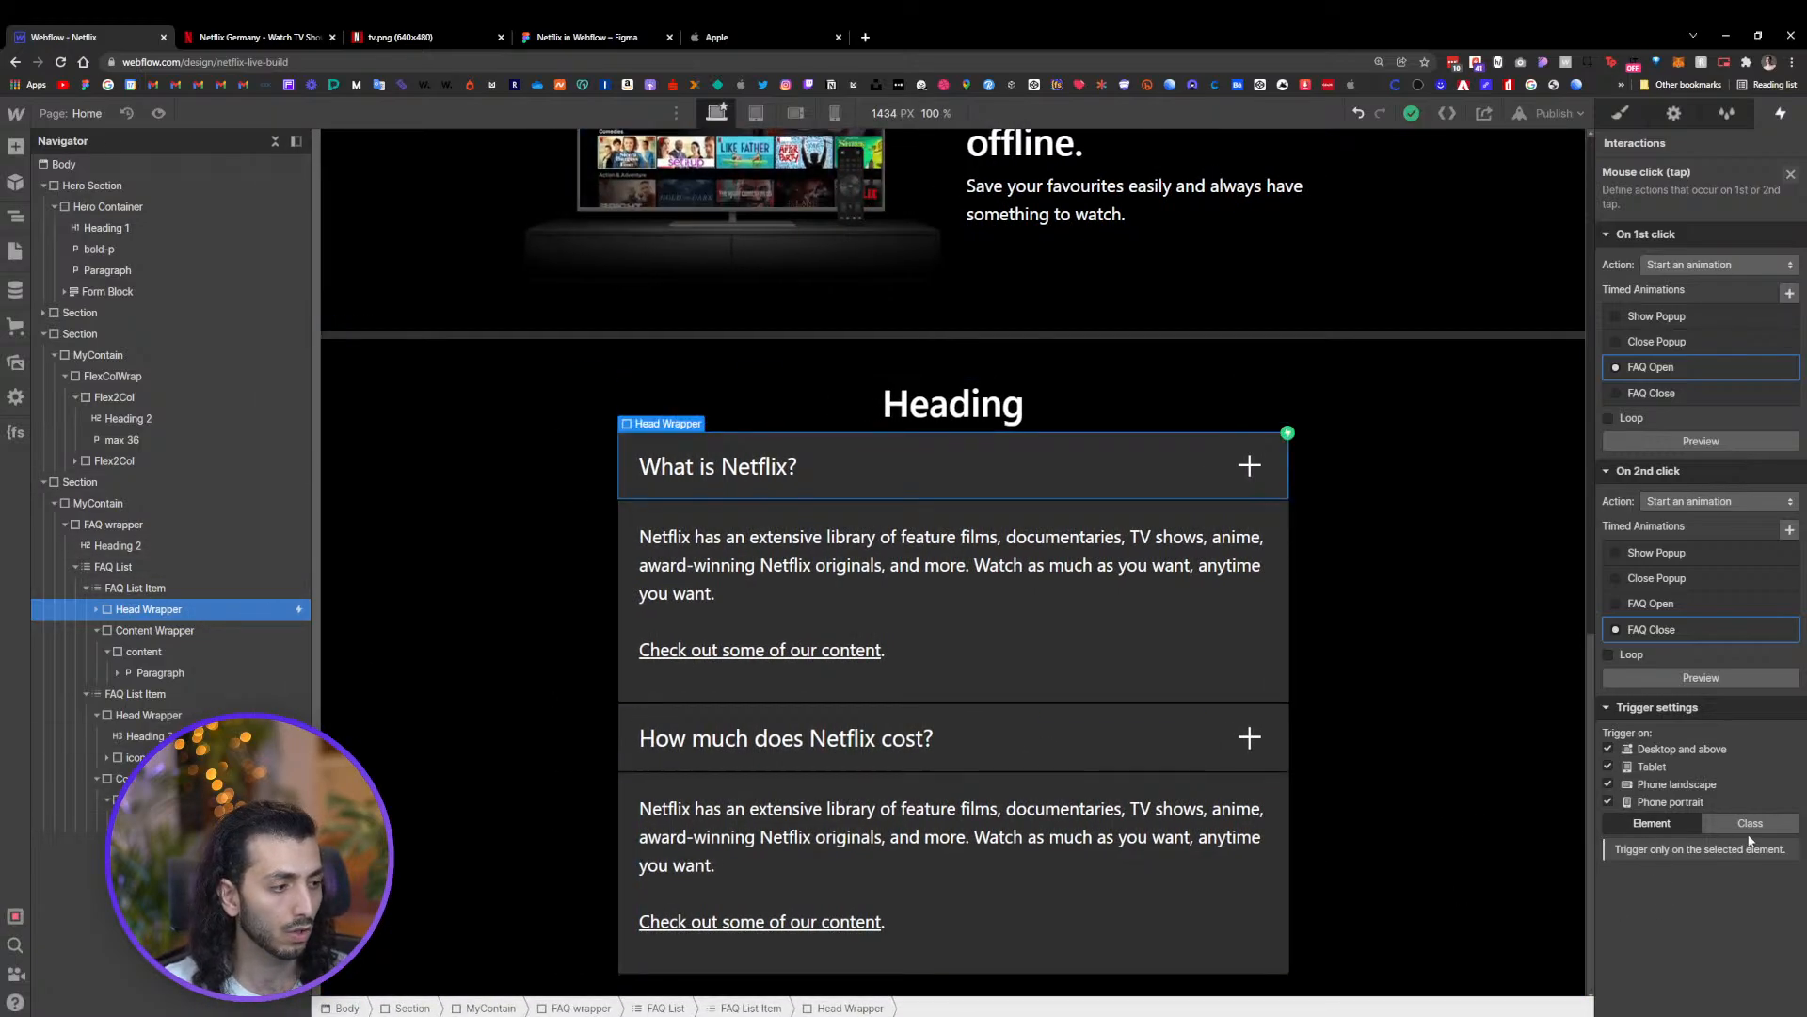
left_click(1653, 367)
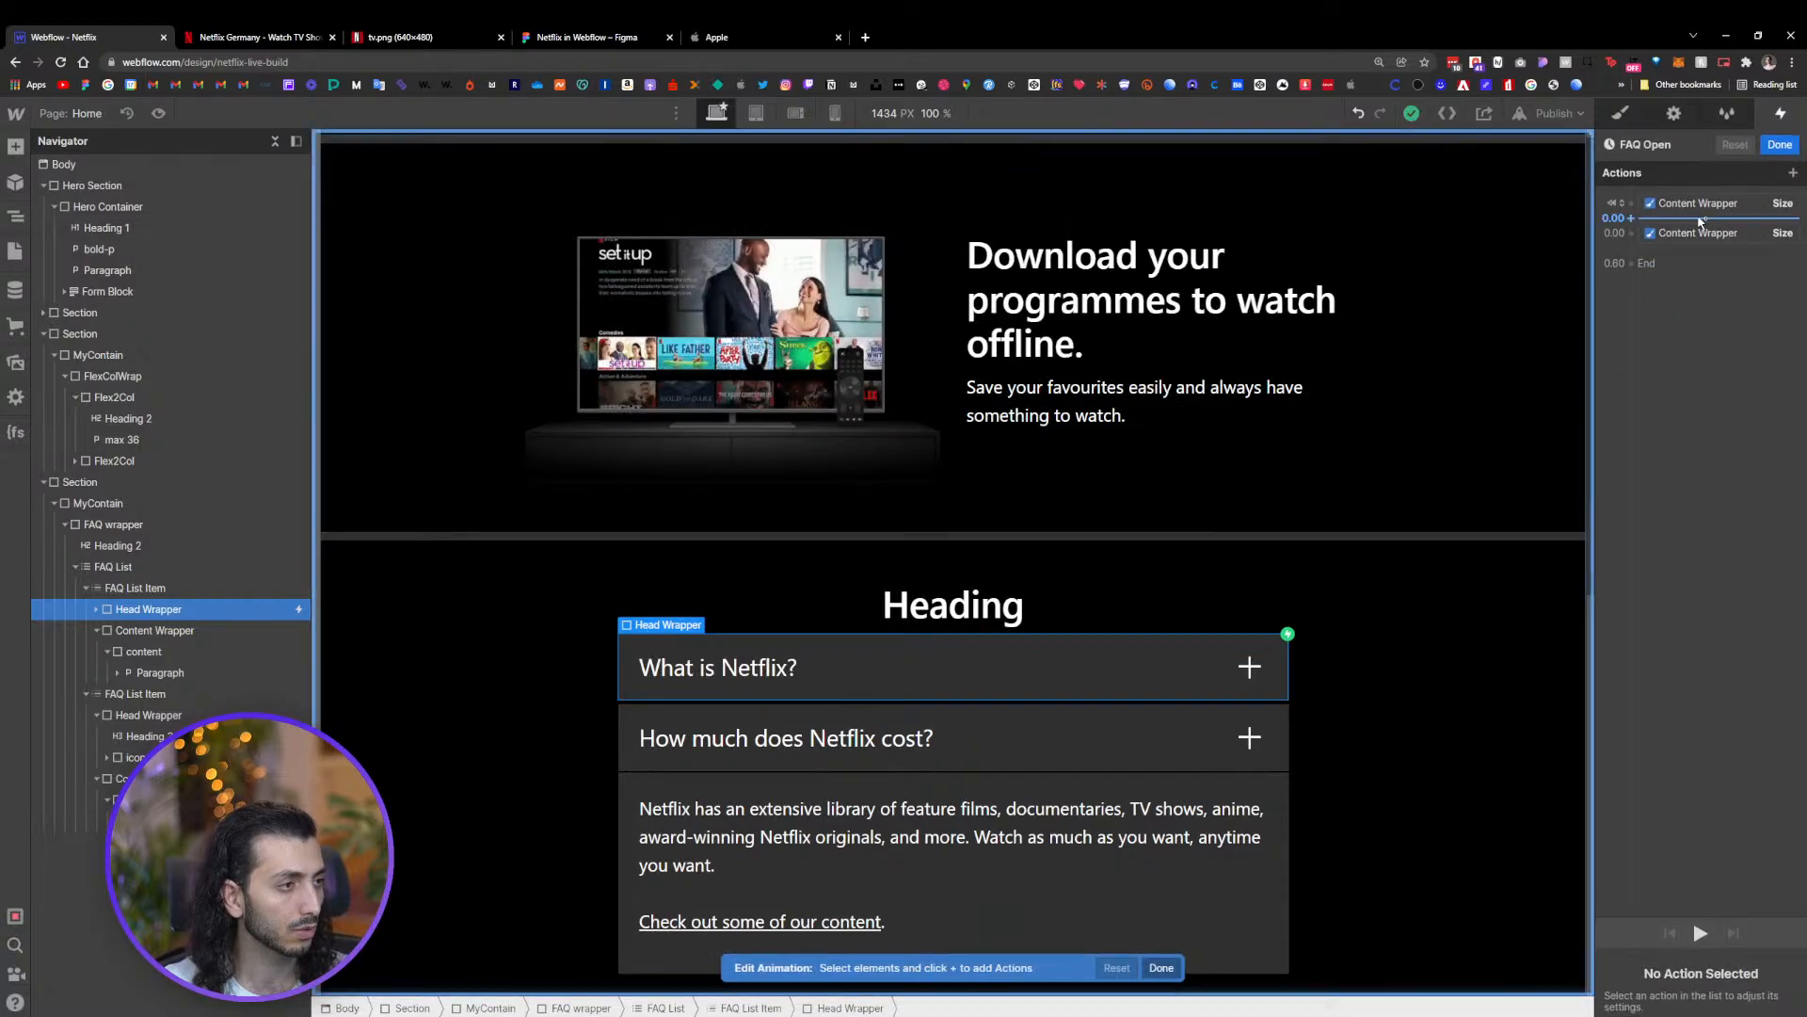
left_click(1699, 205)
left_click(1698, 234)
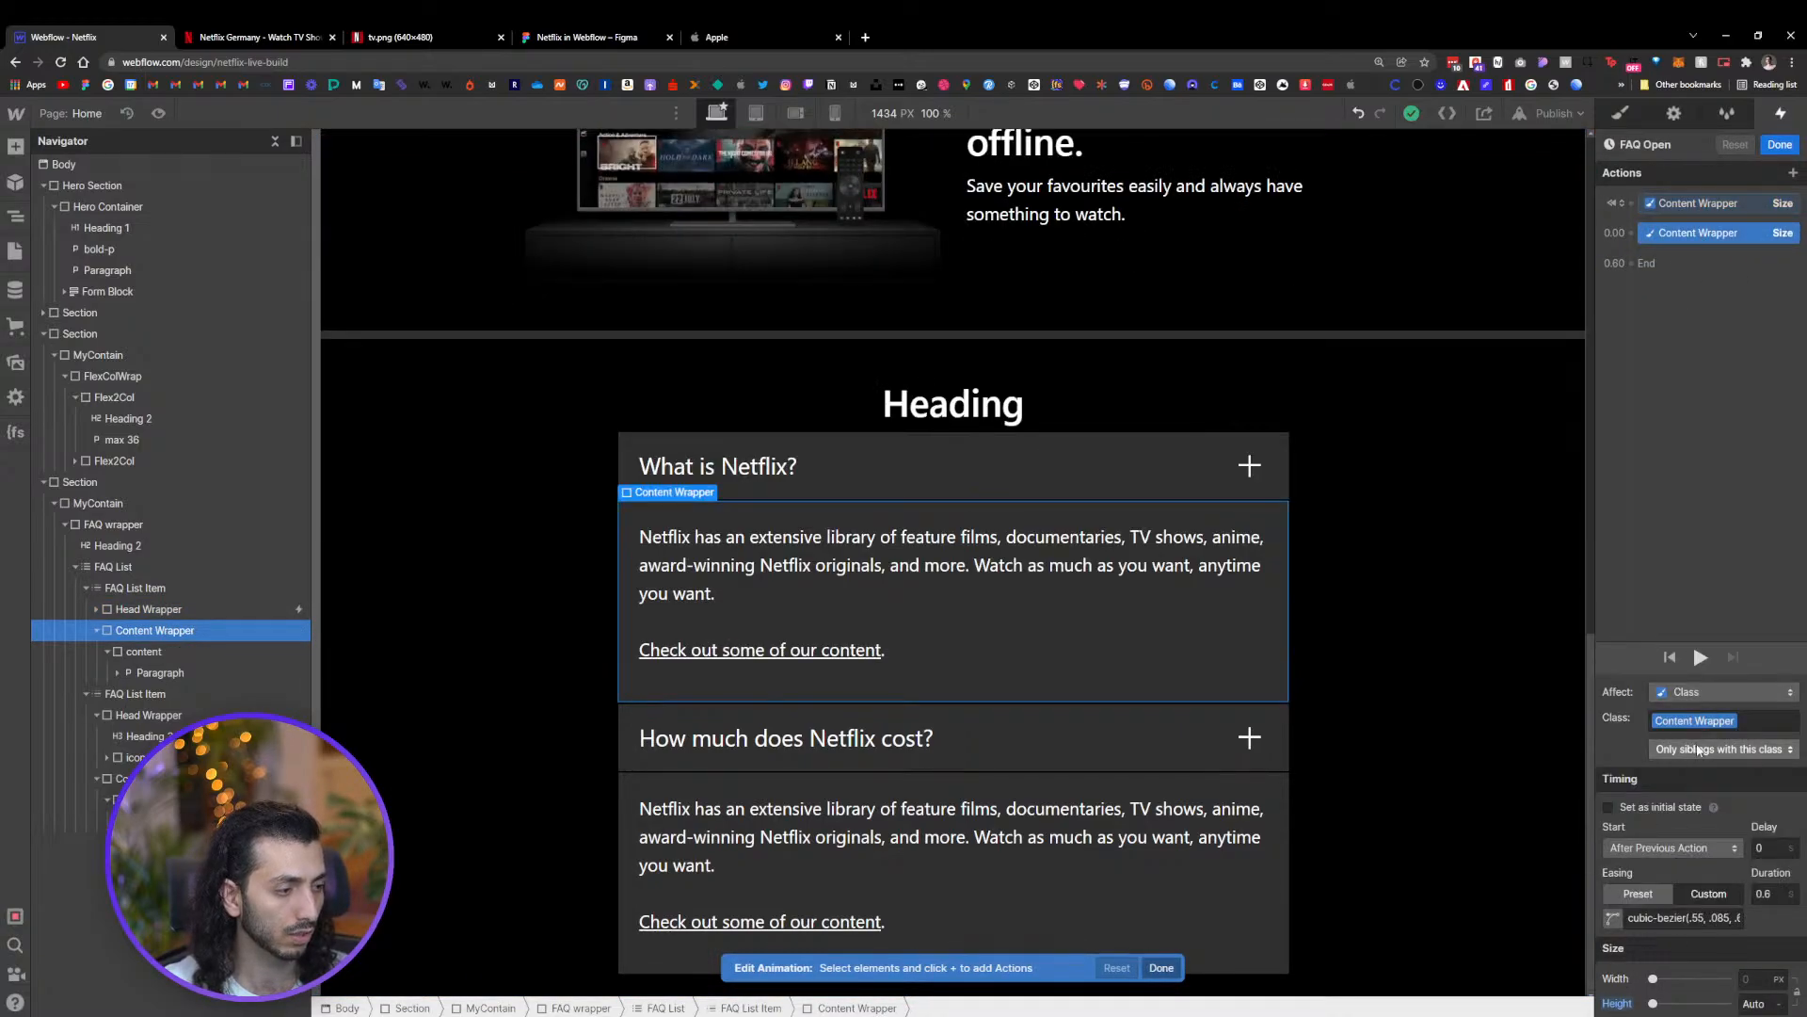
left_click(1780, 144)
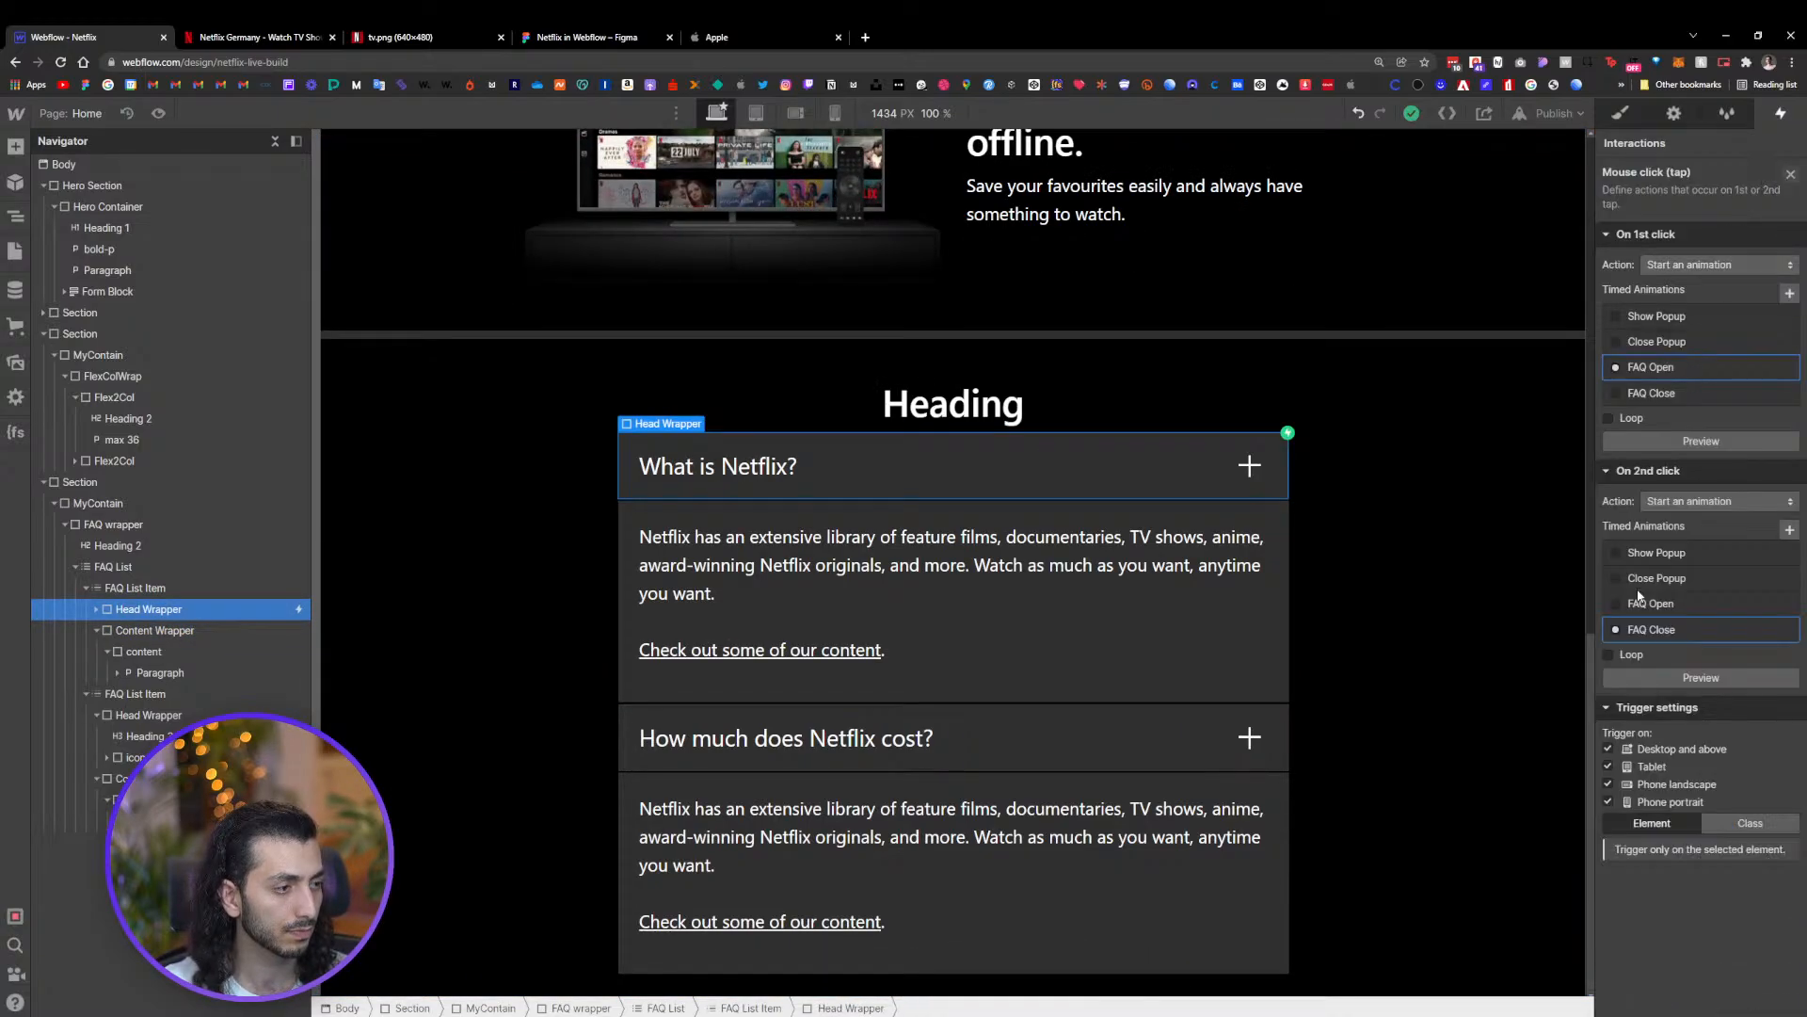
left_click(1741, 824)
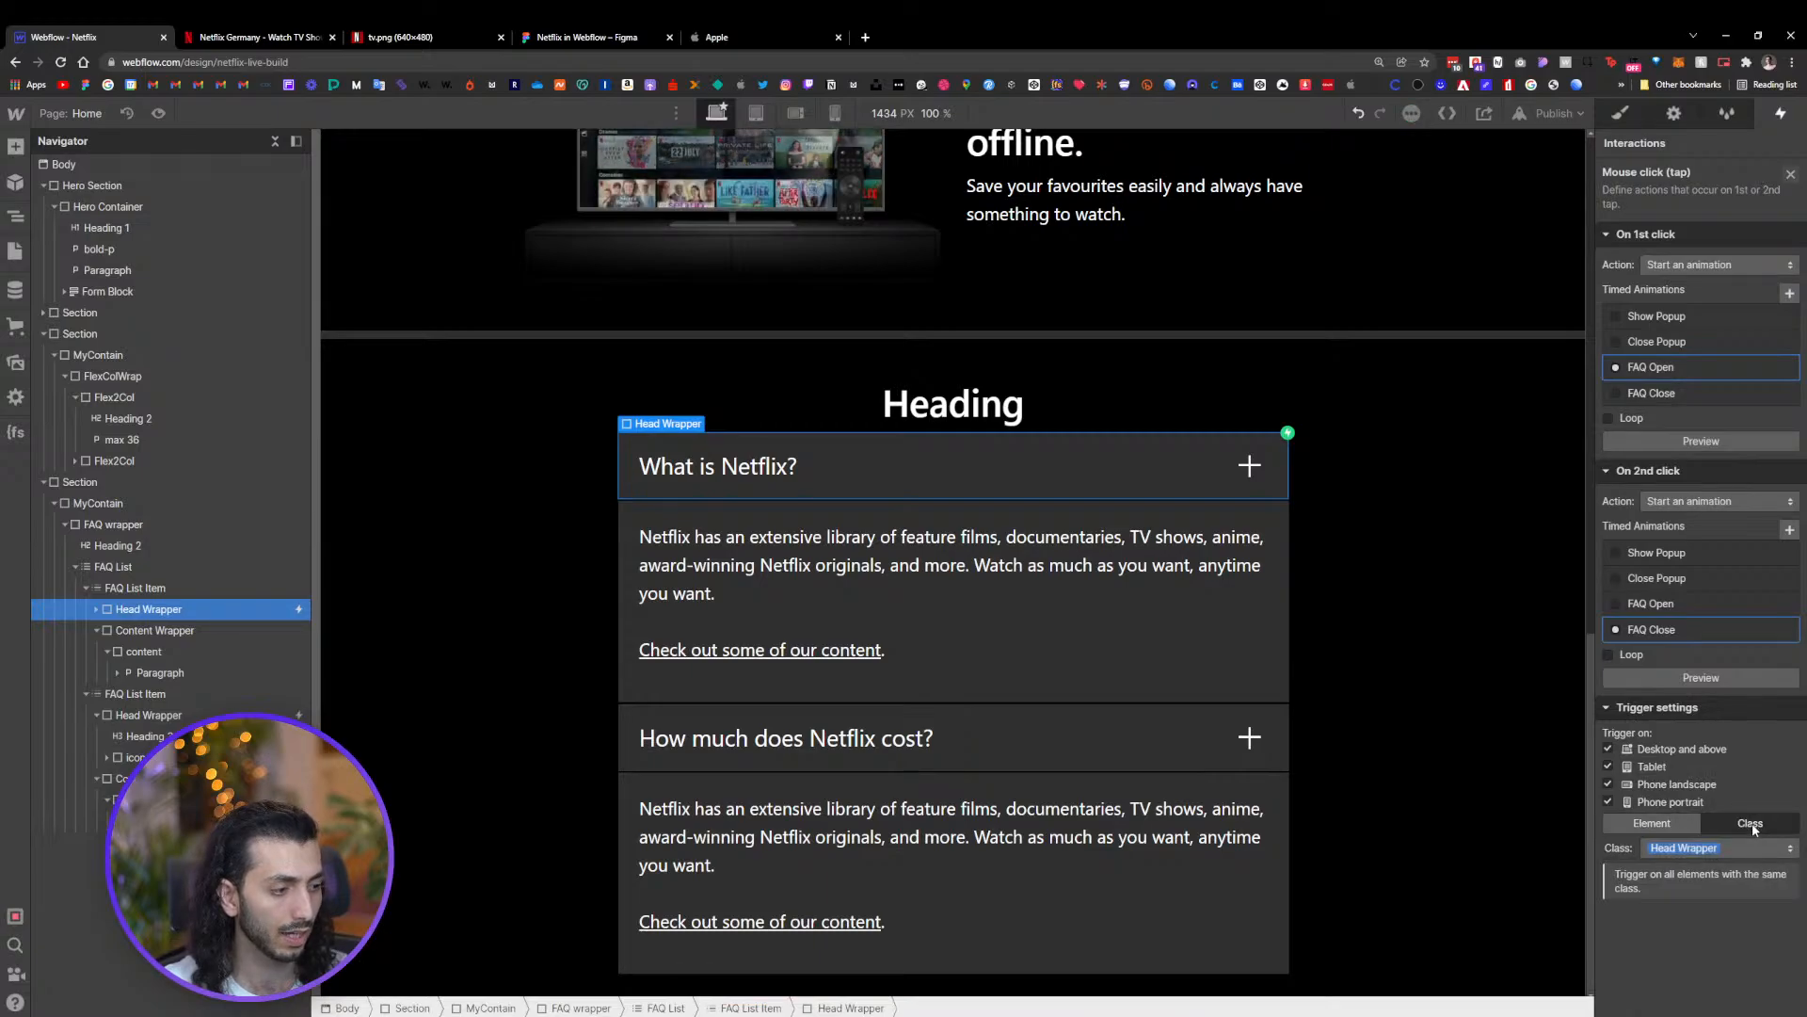
Preview the page and test opening and closing both FAQ questions
left_click(158, 112)
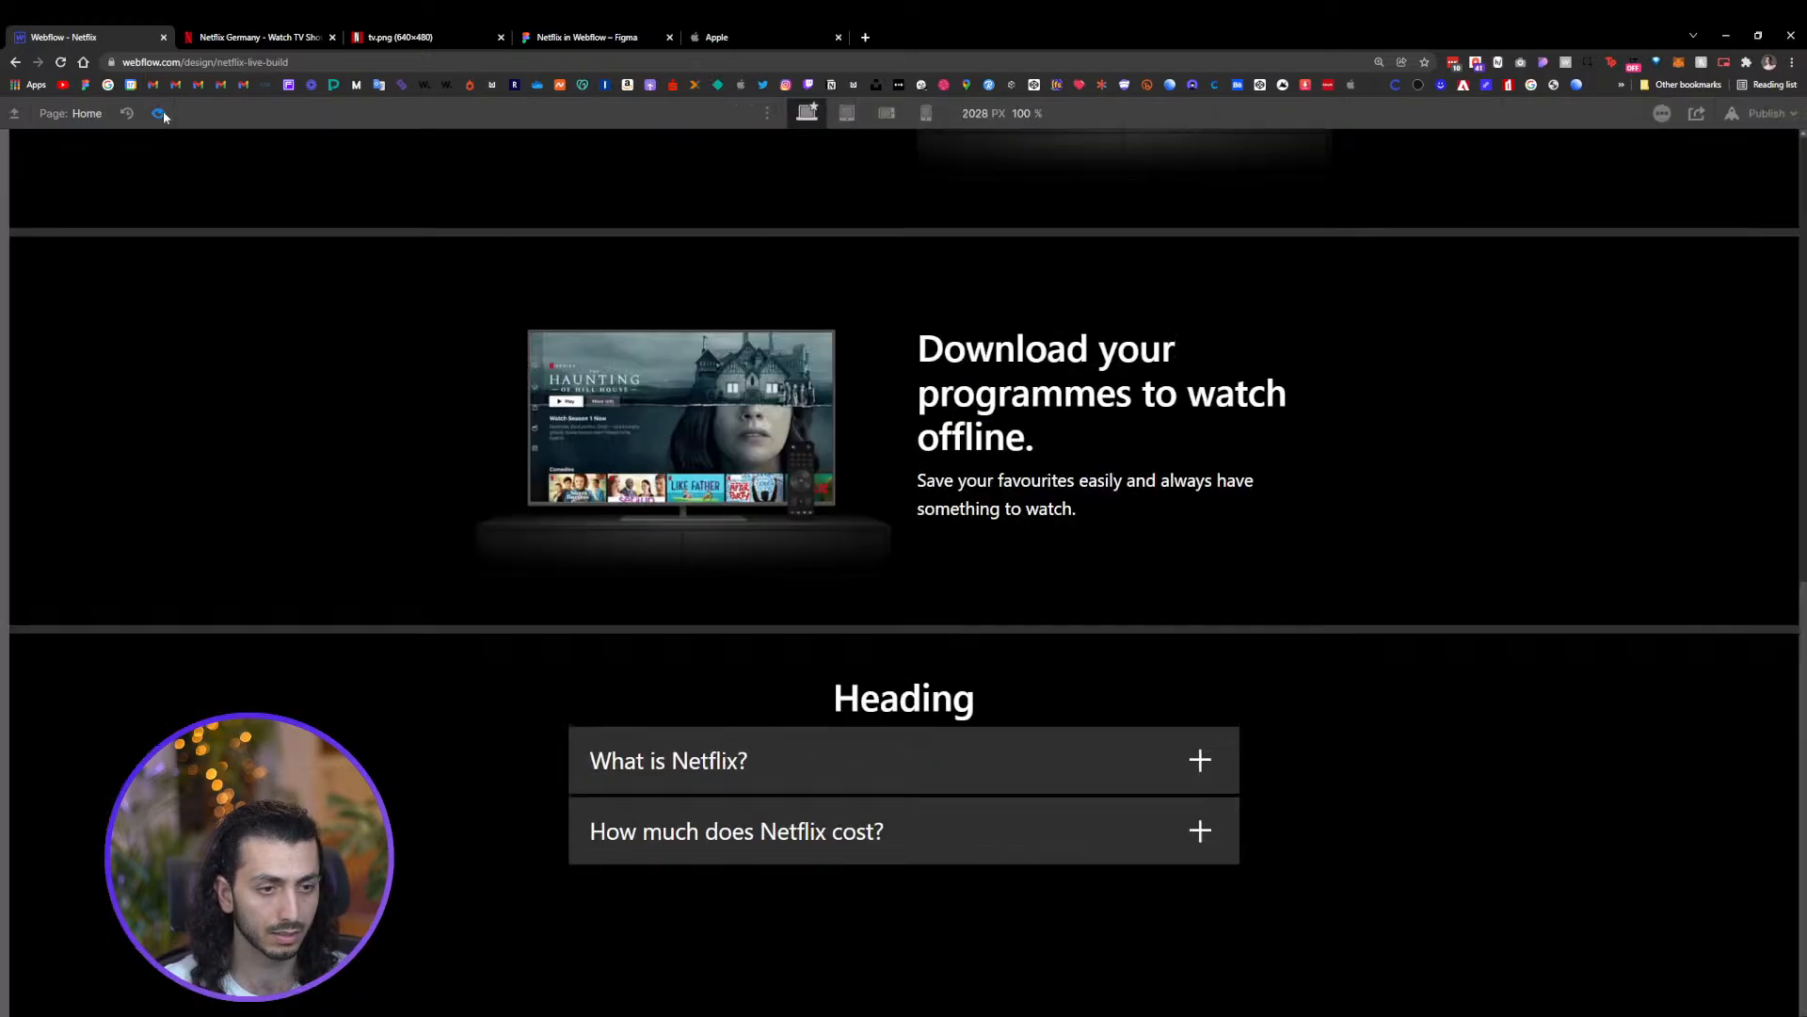
left_click(900, 757)
scroll(900, 720, "down", 1)
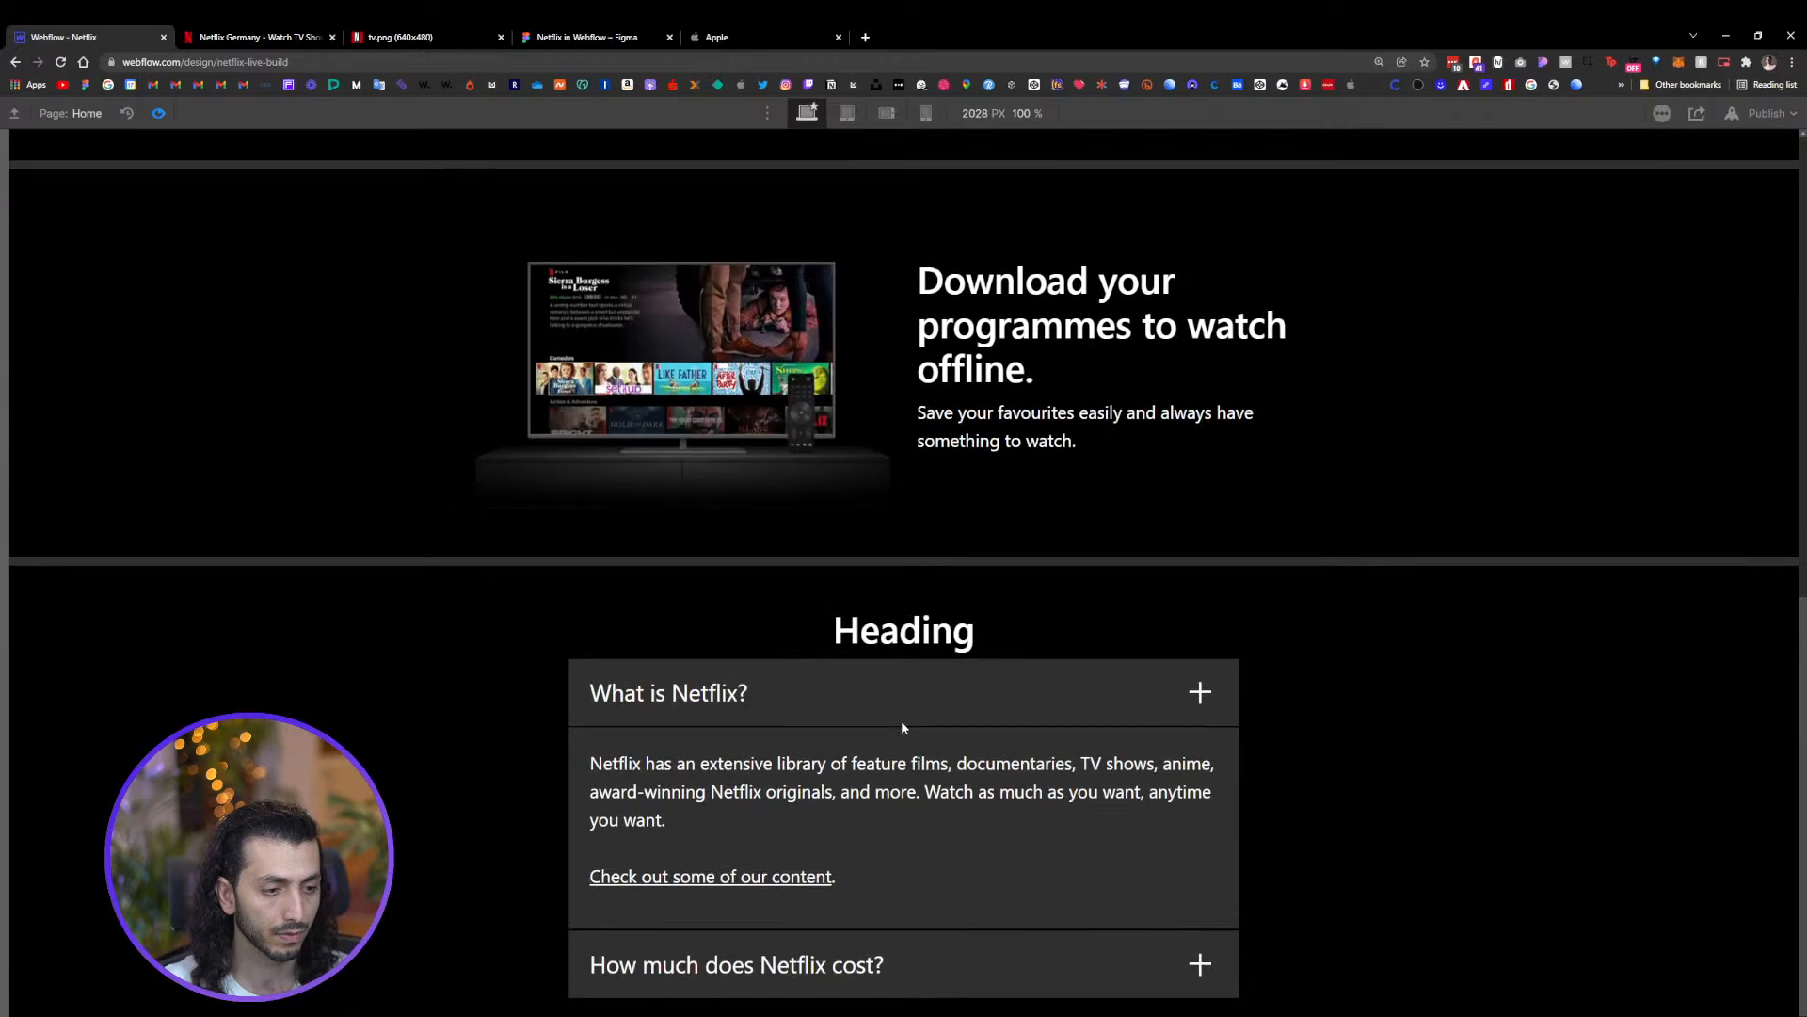
left_click(839, 702)
scroll(840, 743, "up", 1)
left_click(841, 772)
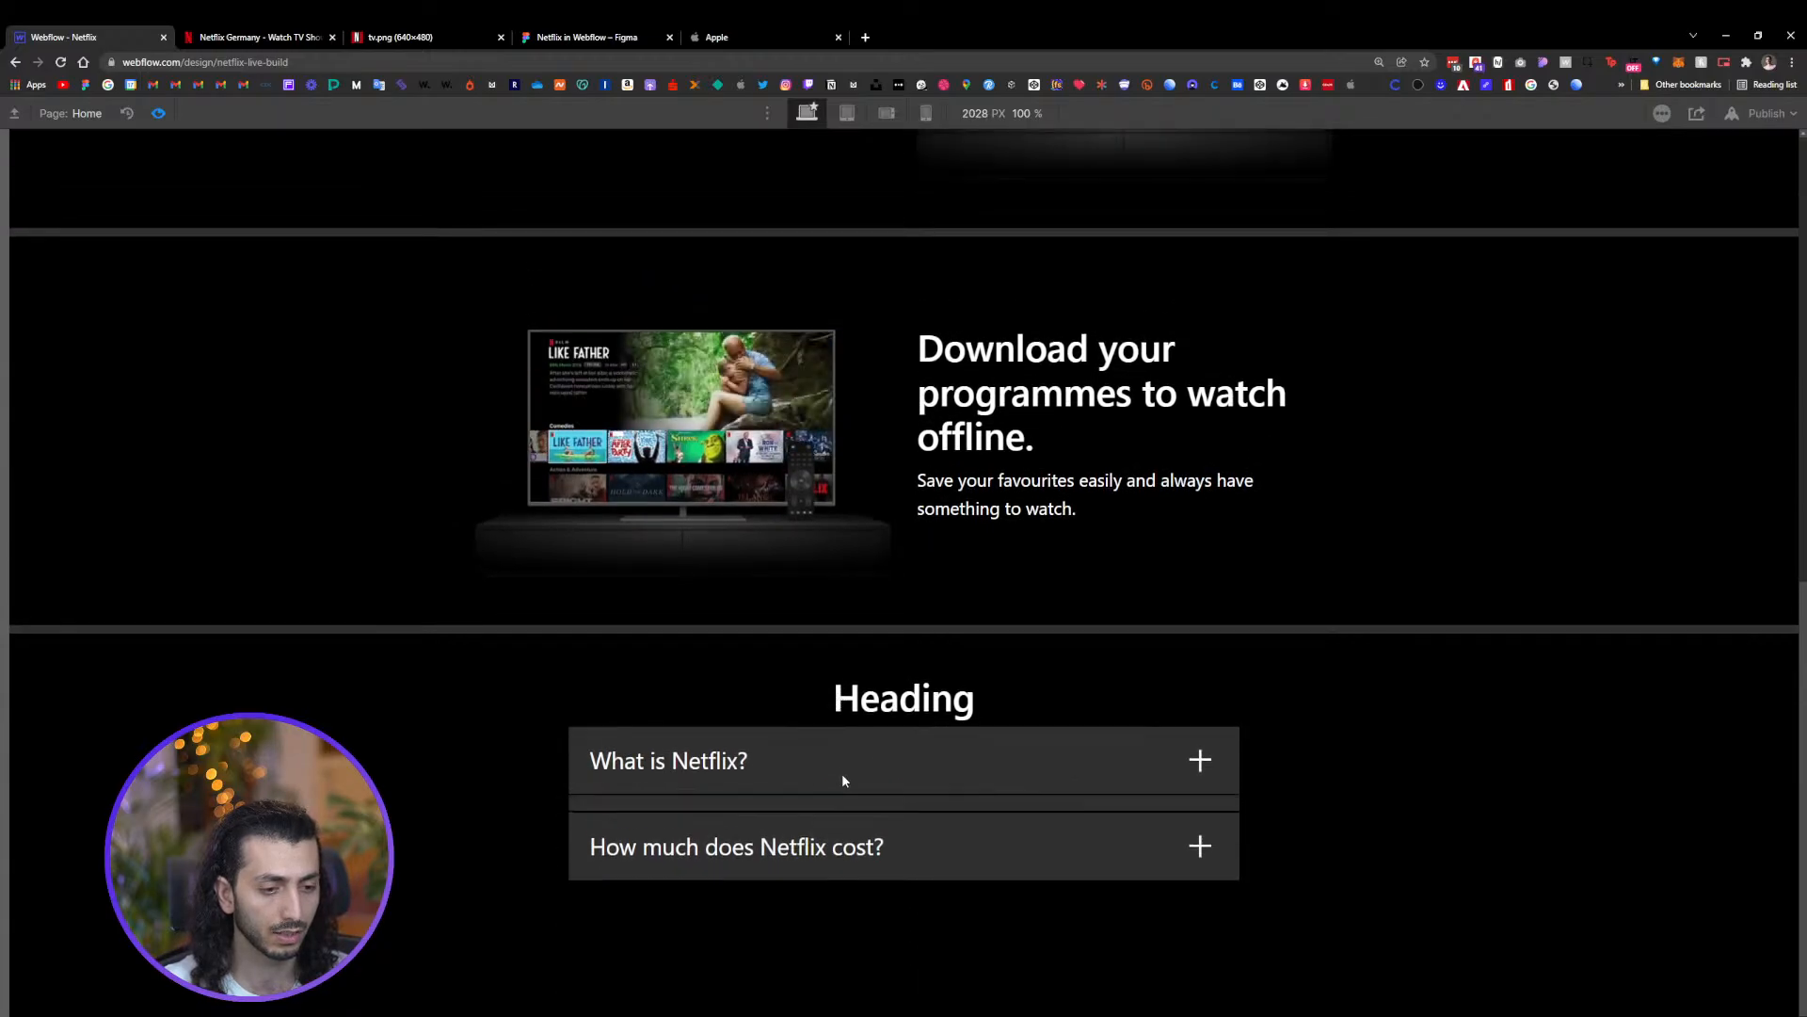
scroll(839, 759, "down", 1)
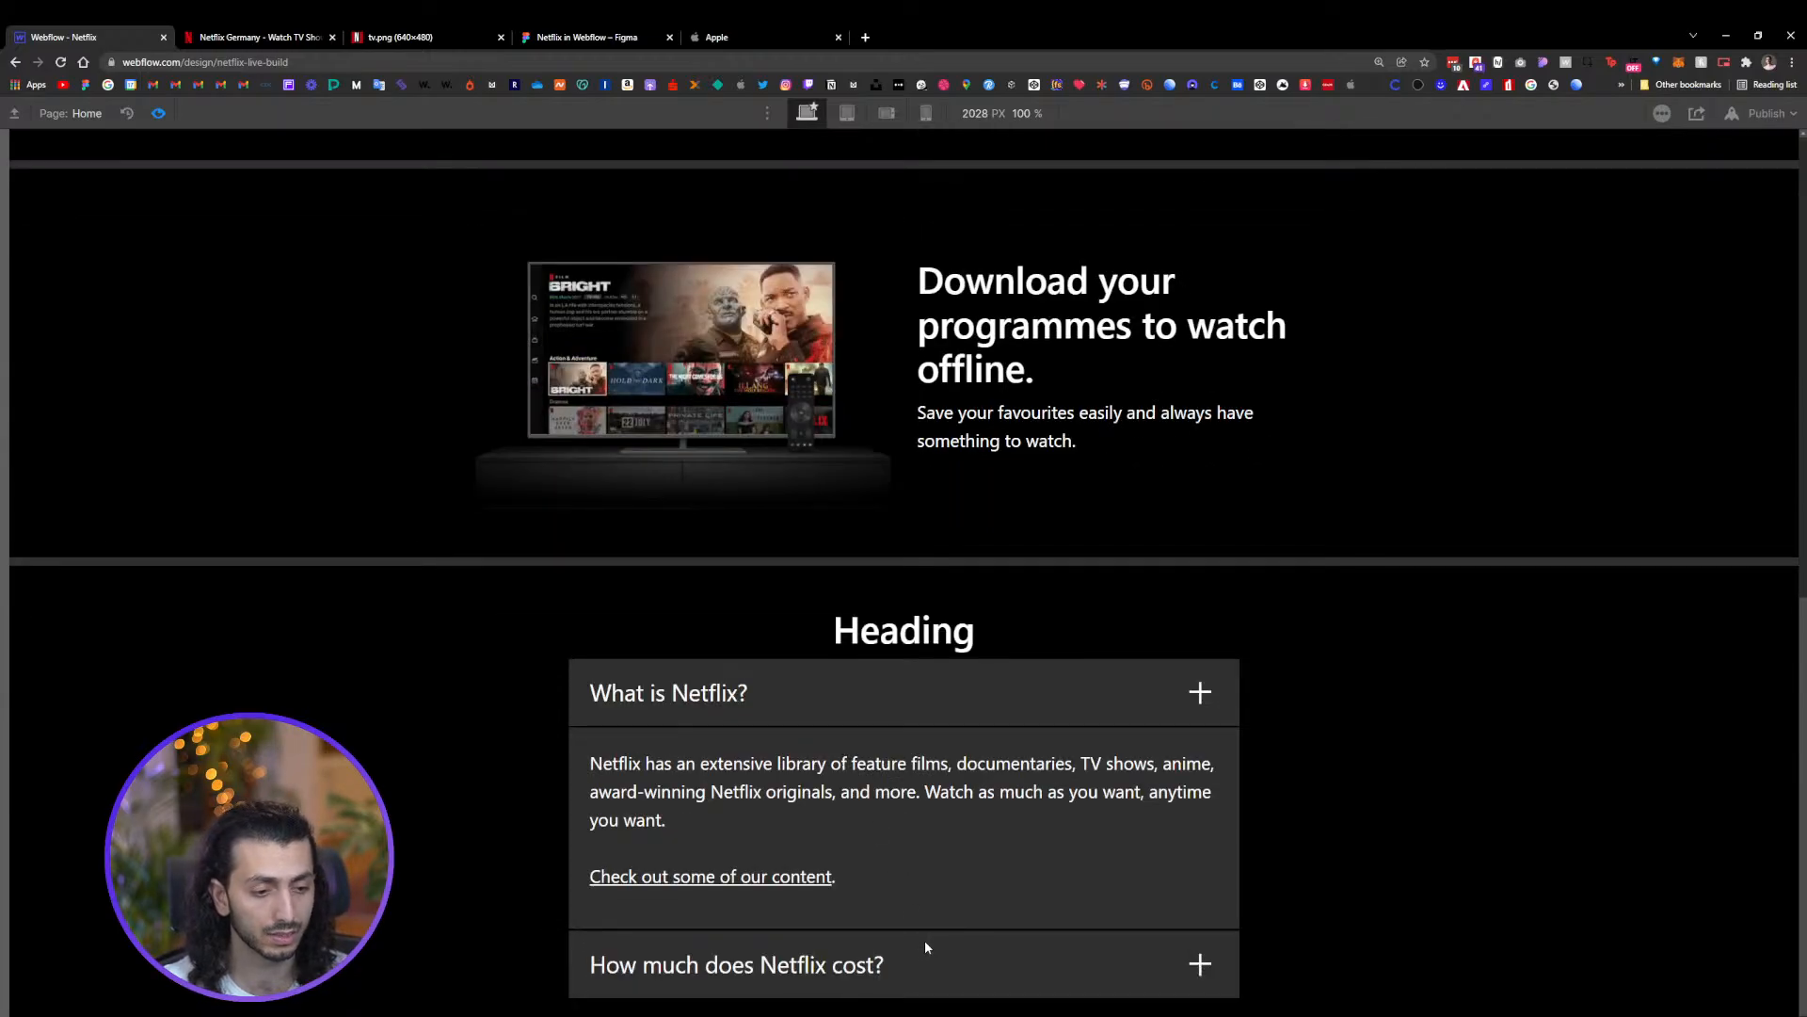
left_click(952, 957)
scroll(1017, 860, "down", 3)
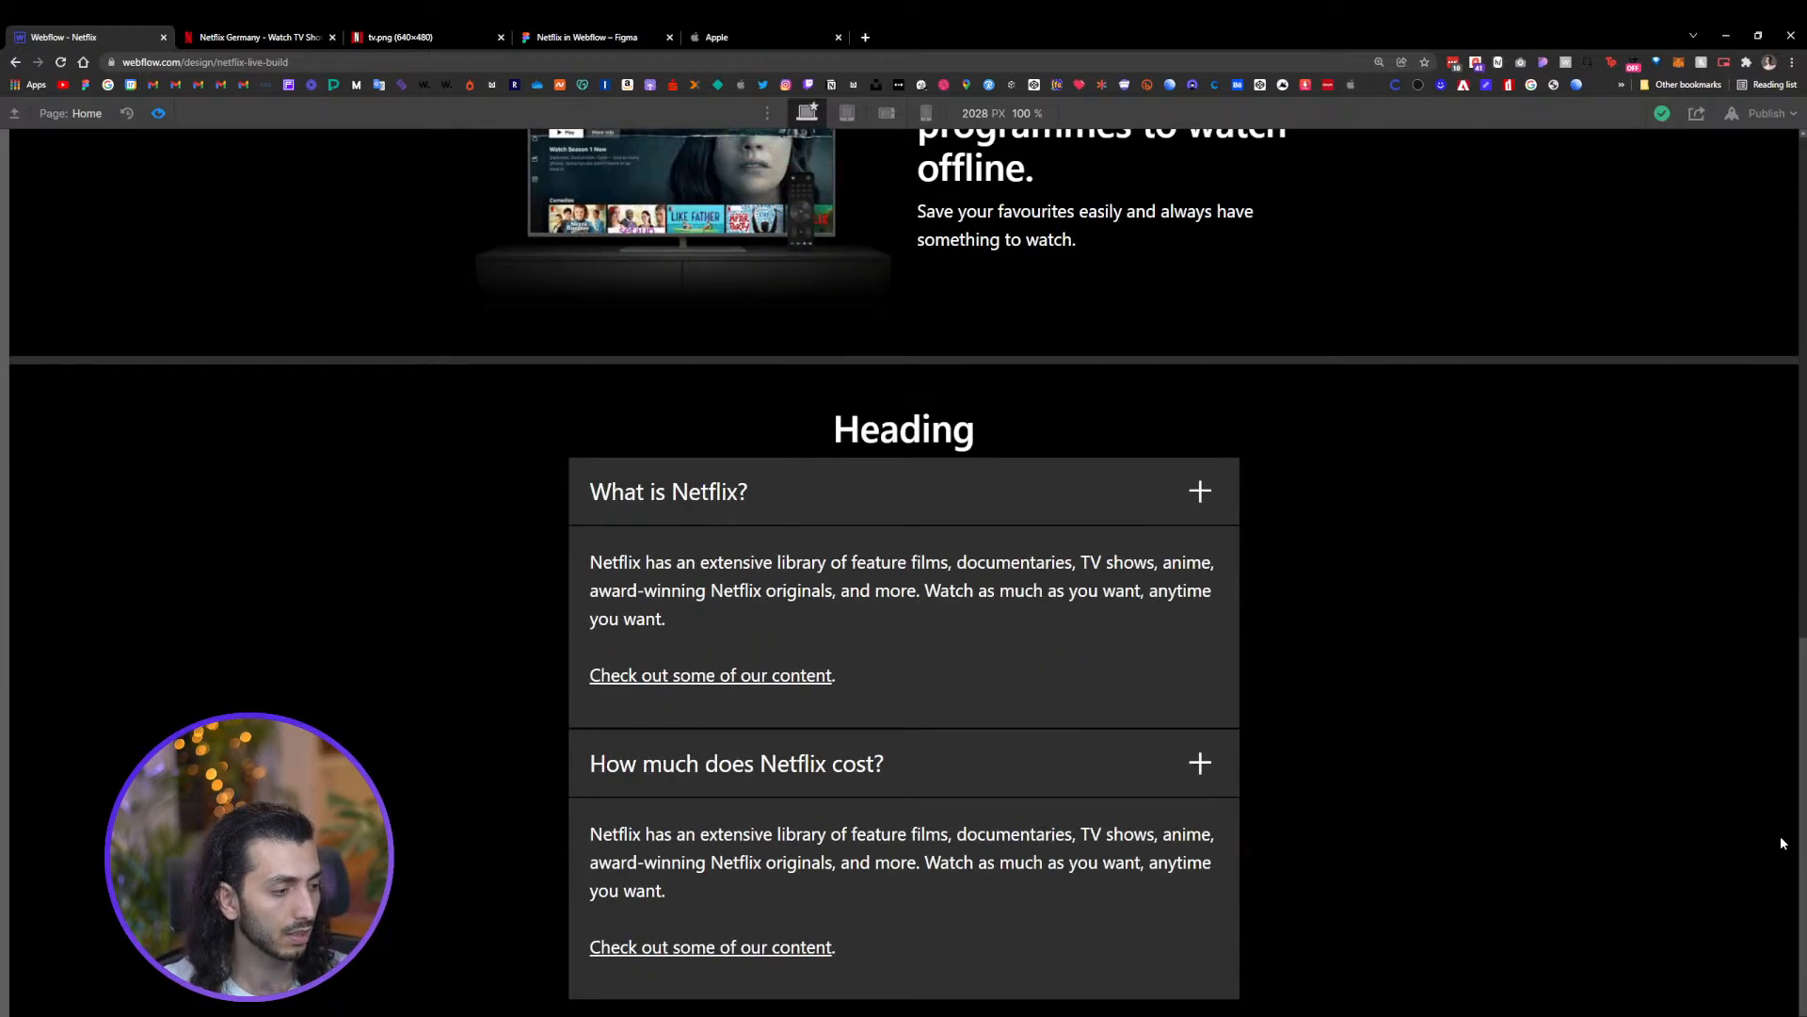
left_click(158, 113)
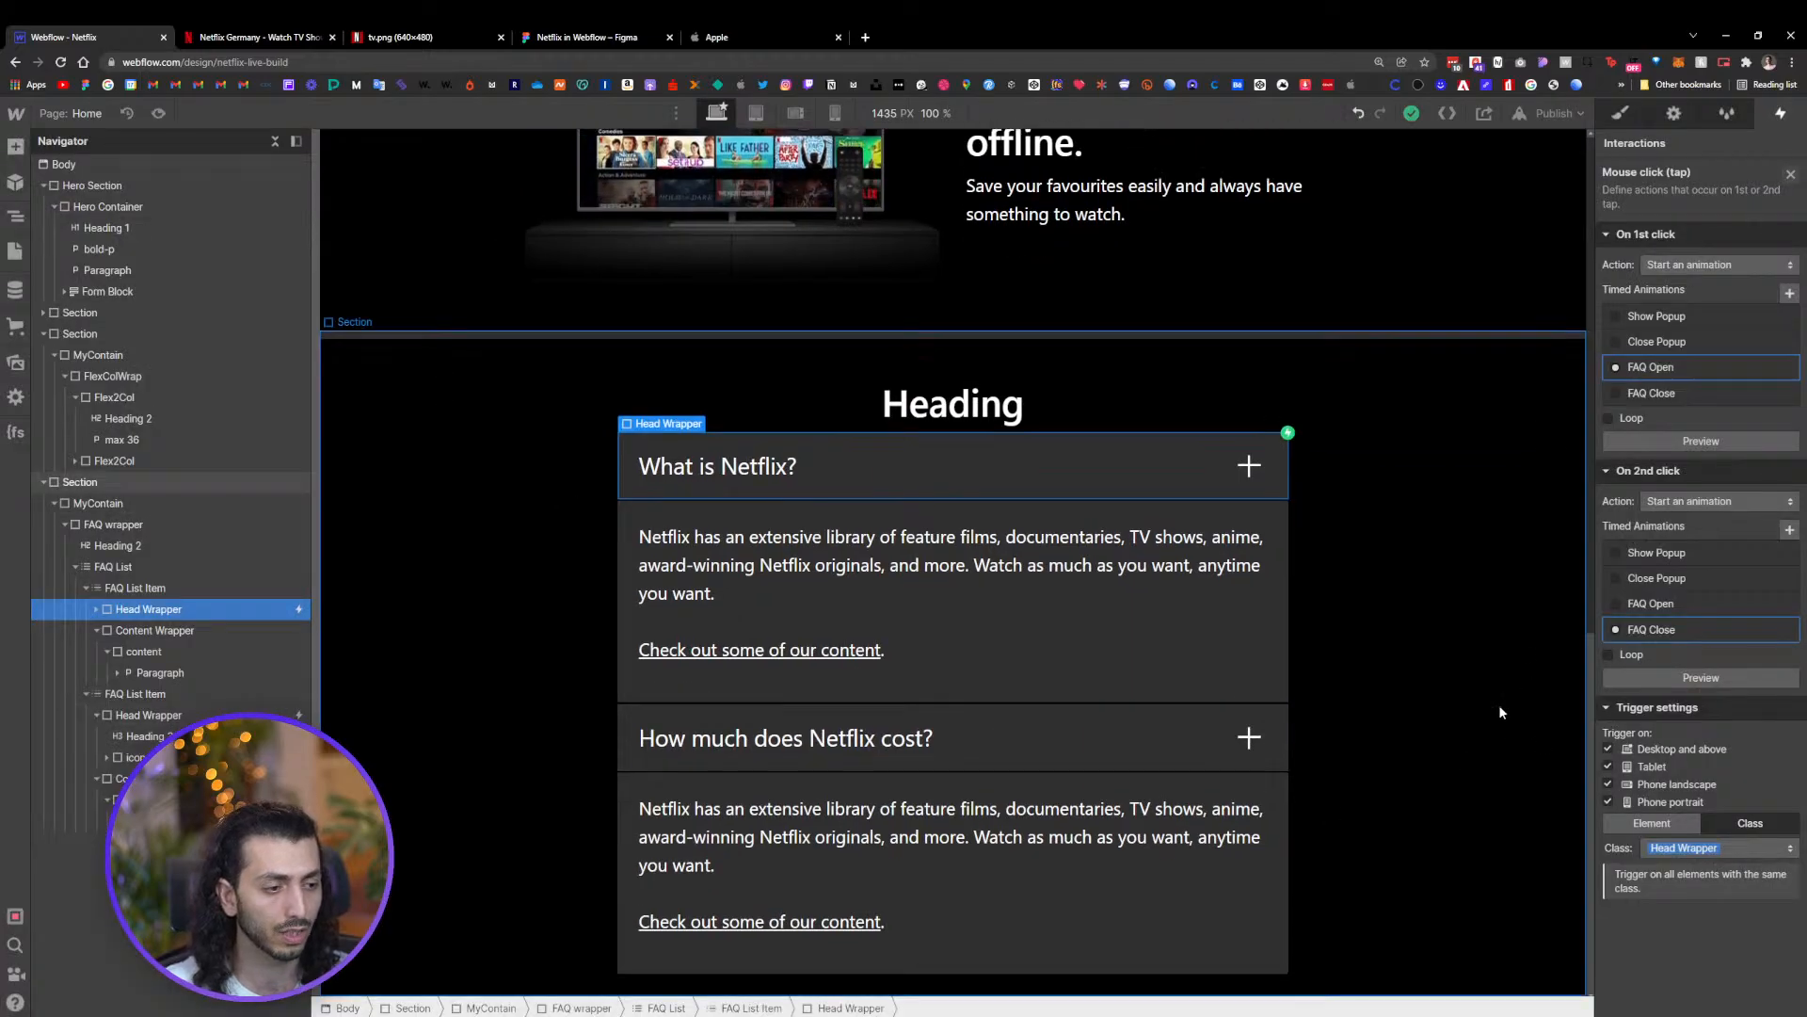
Duplicate the FAQ section and delete the MyContain container from the copy to leave an empty section
left_click(1447, 625)
key("s")
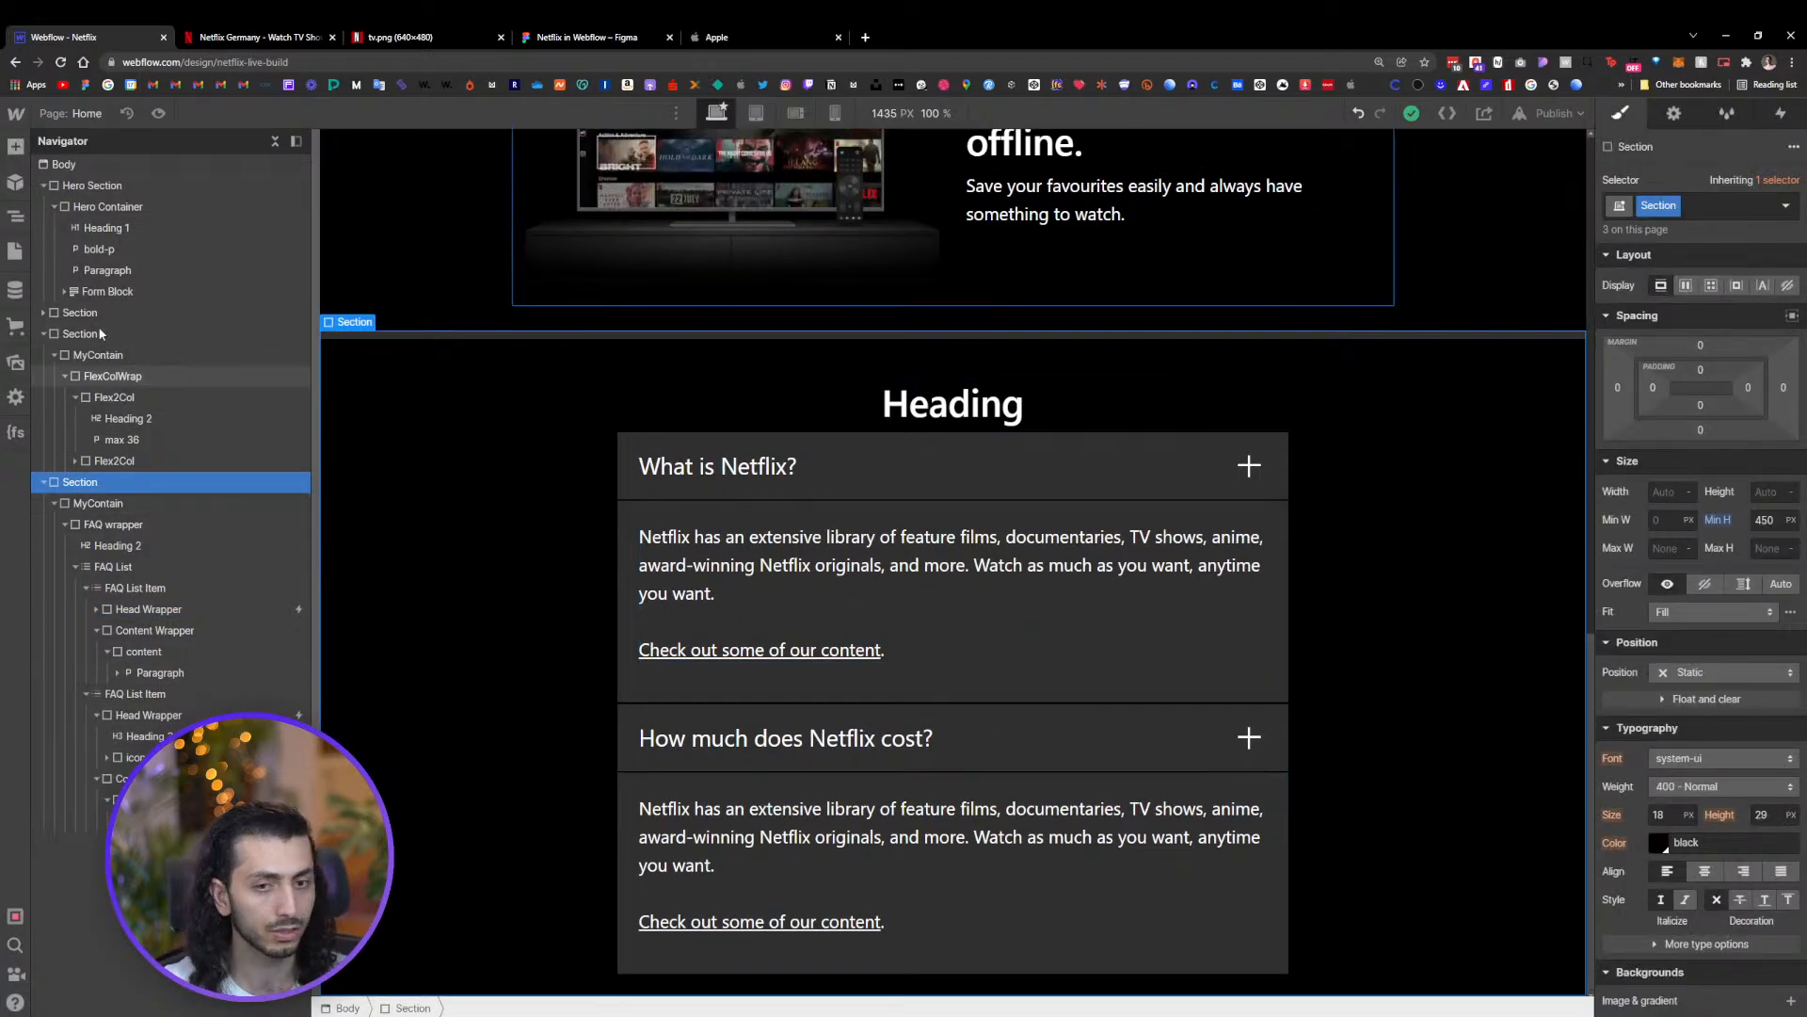
left_click(98, 502)
left_click(83, 484)
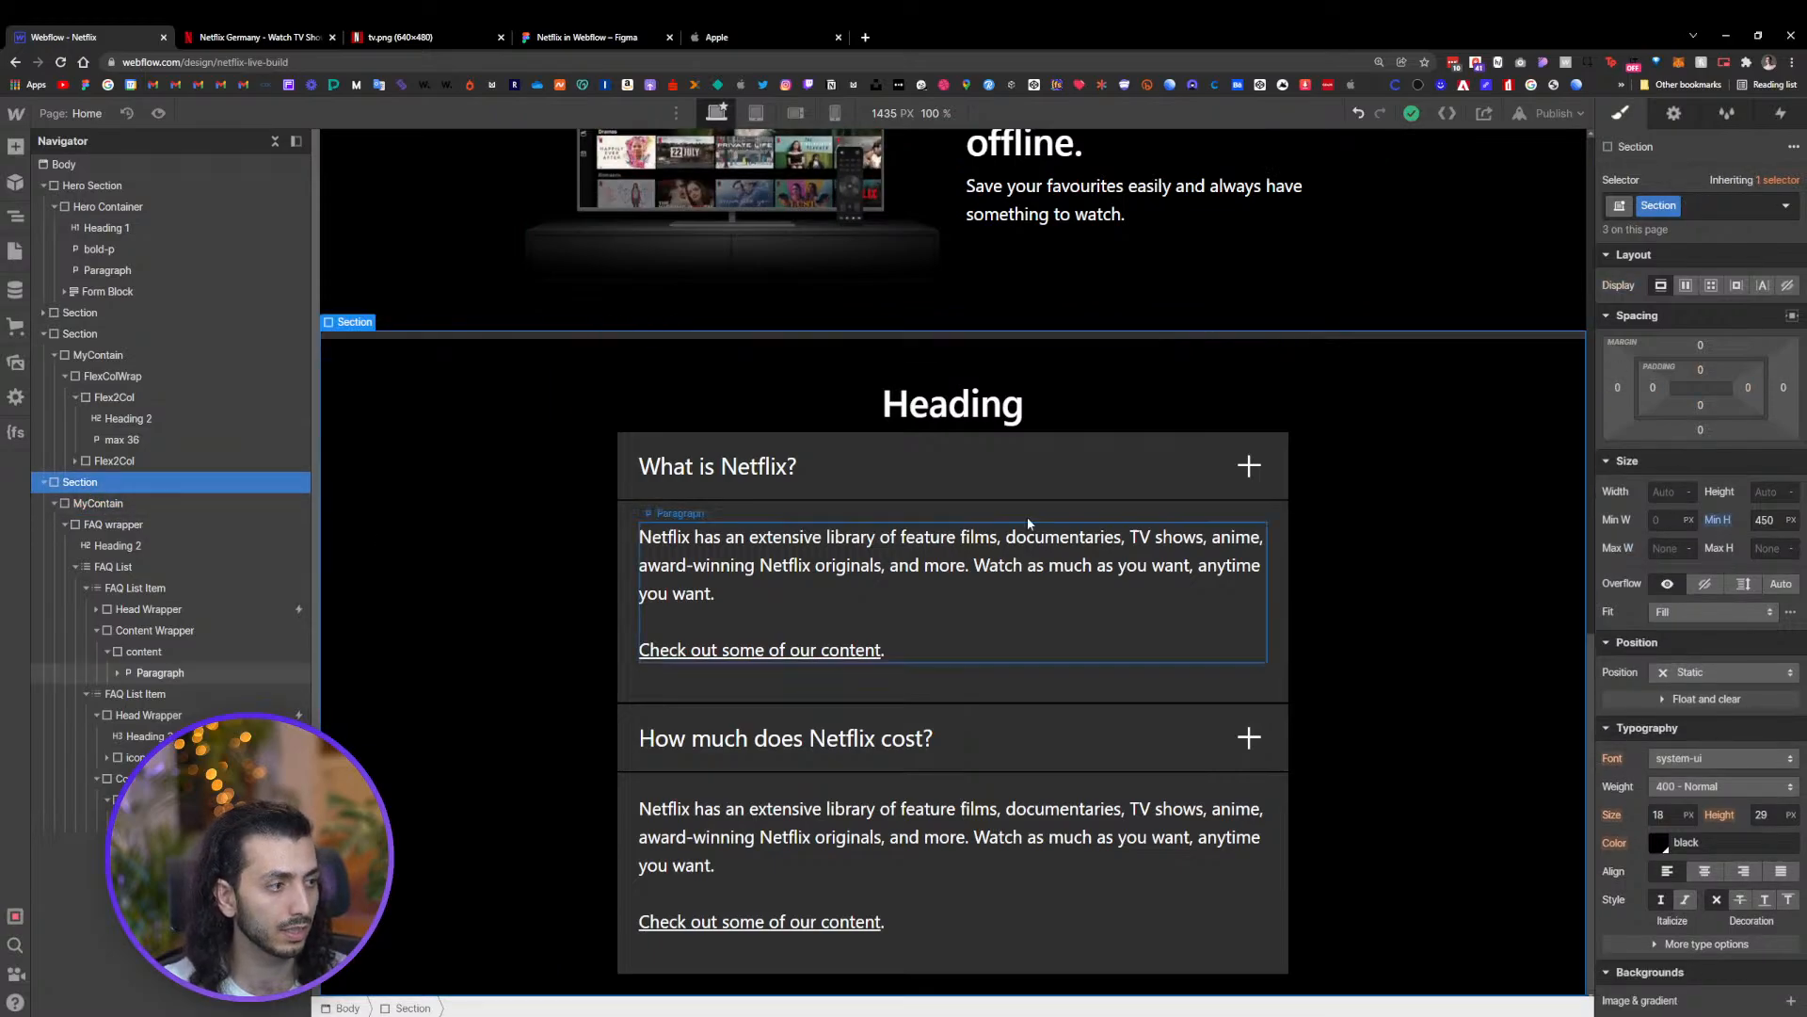
left_click(1686, 205)
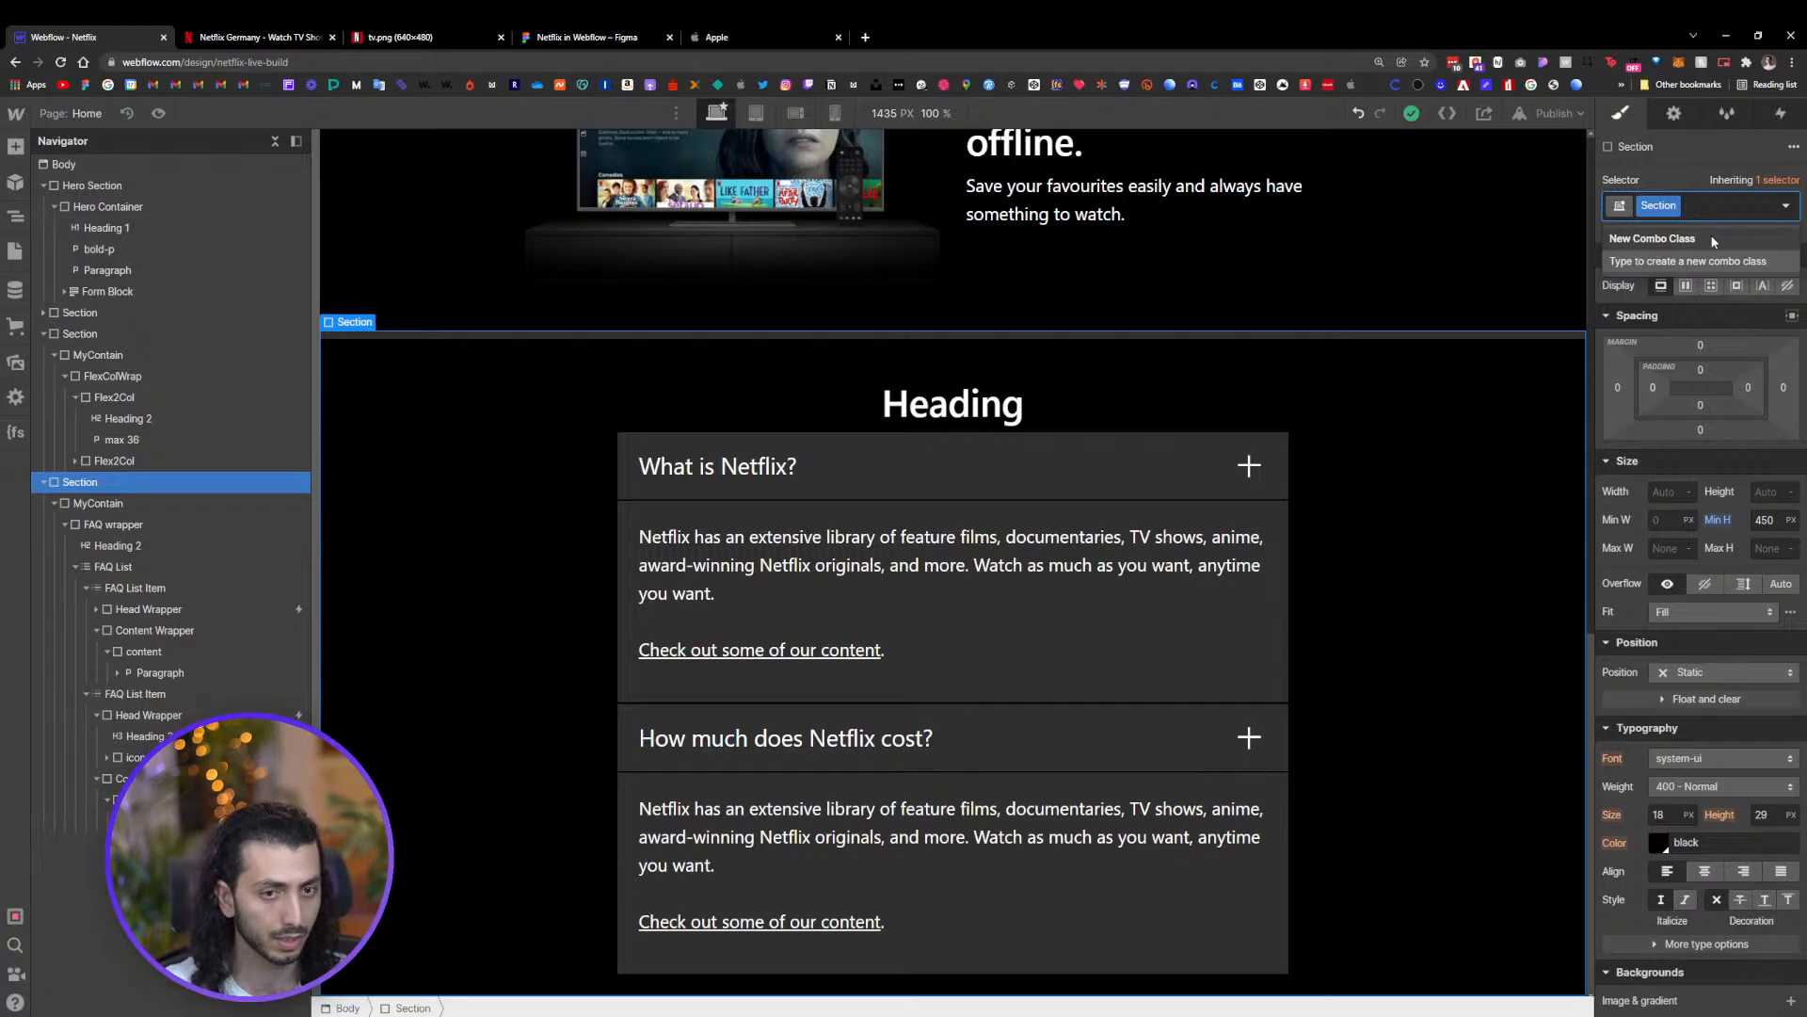
left_click(43, 482)
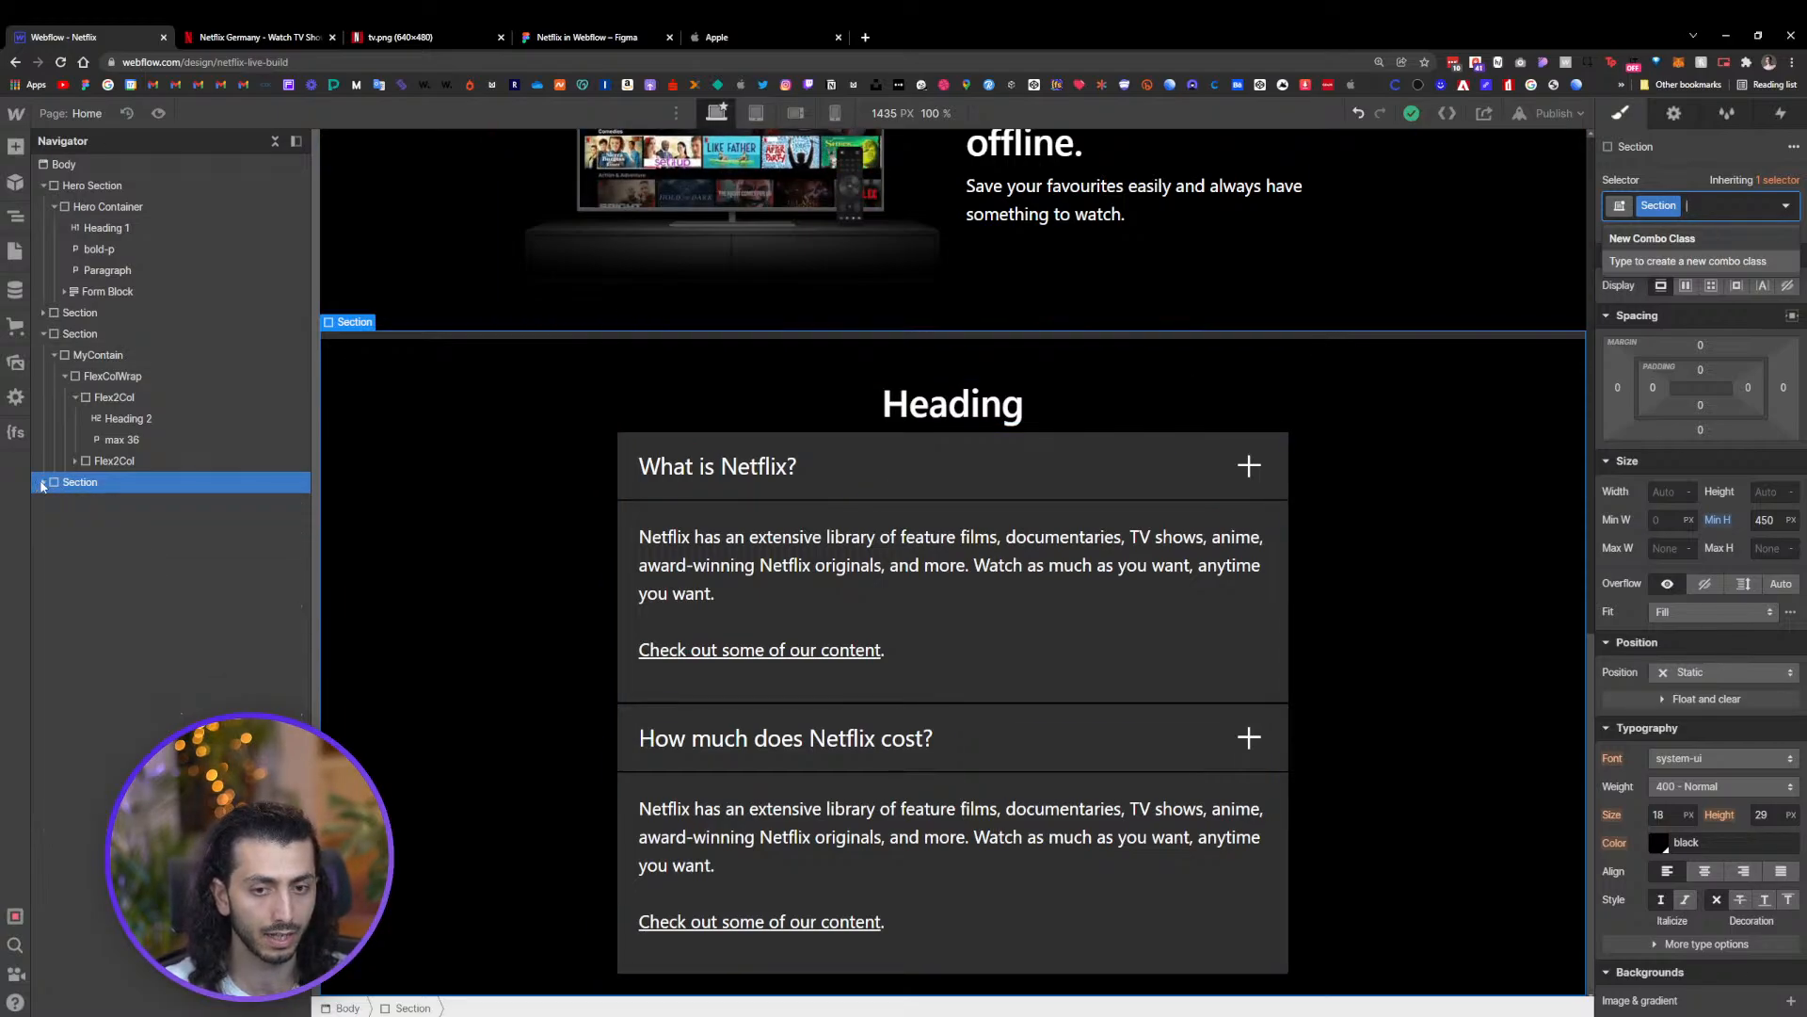
type("How much does Netflix cost?")
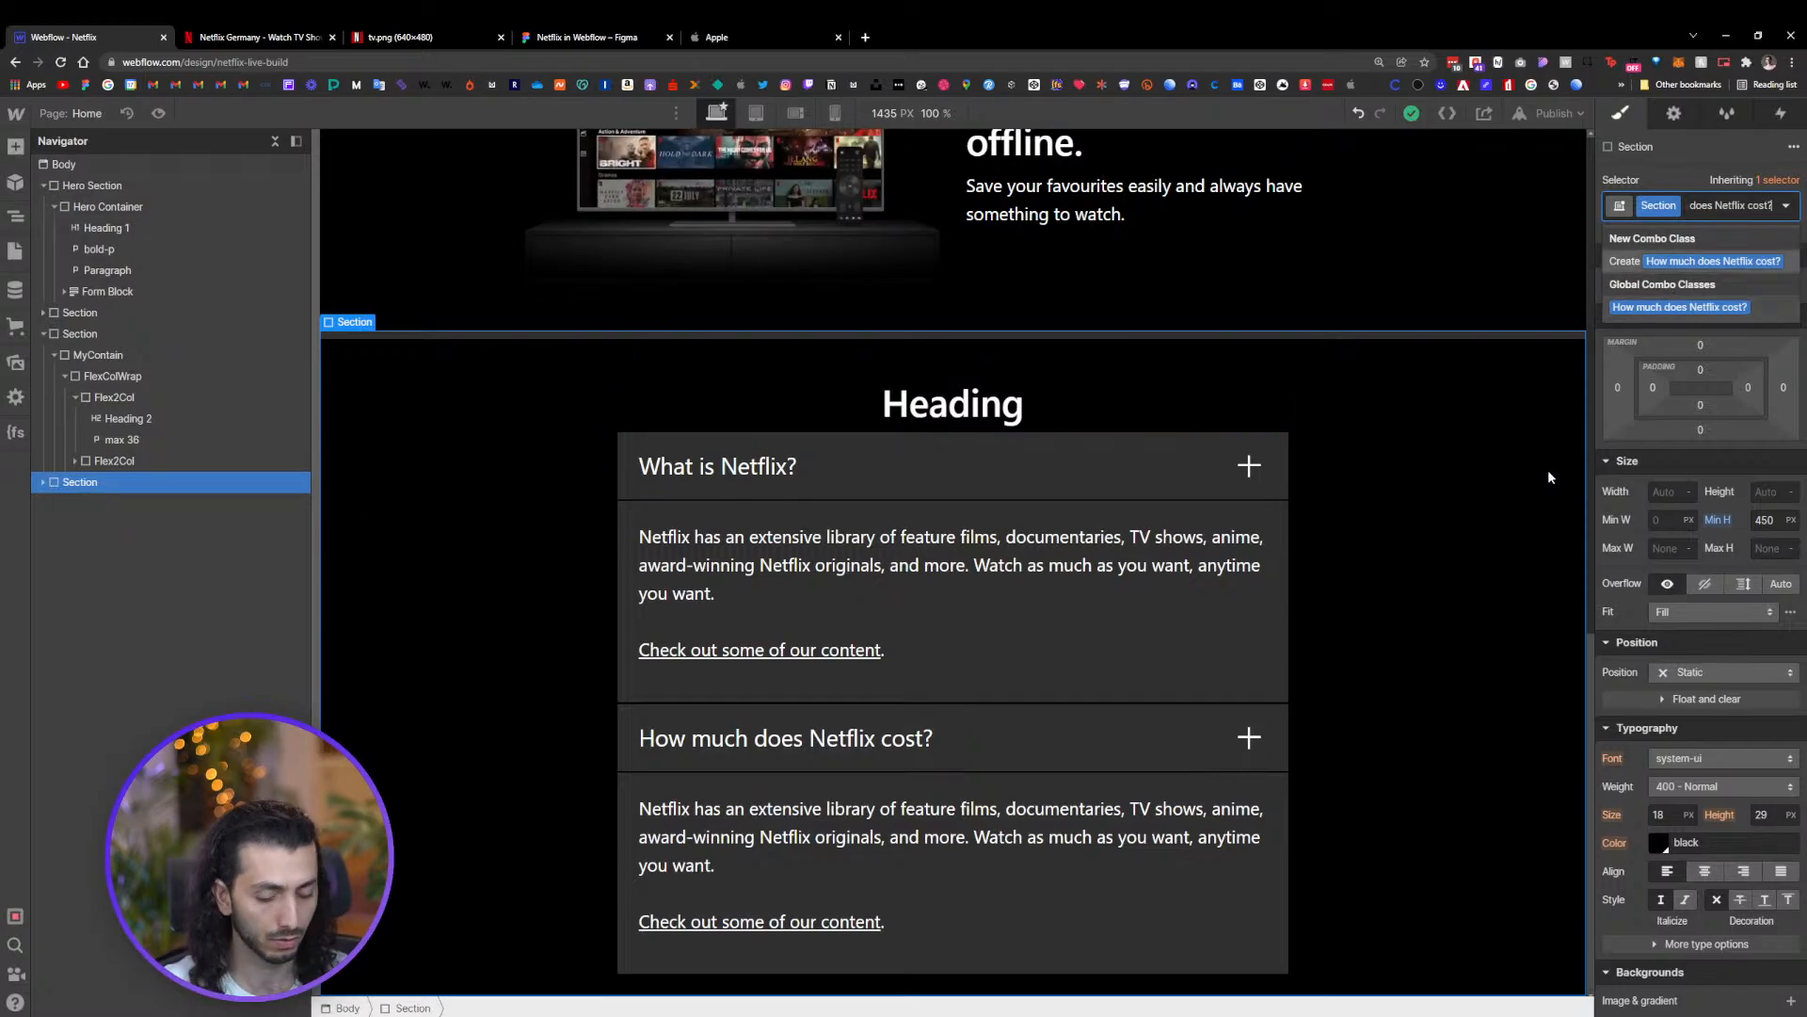
key("Escape")
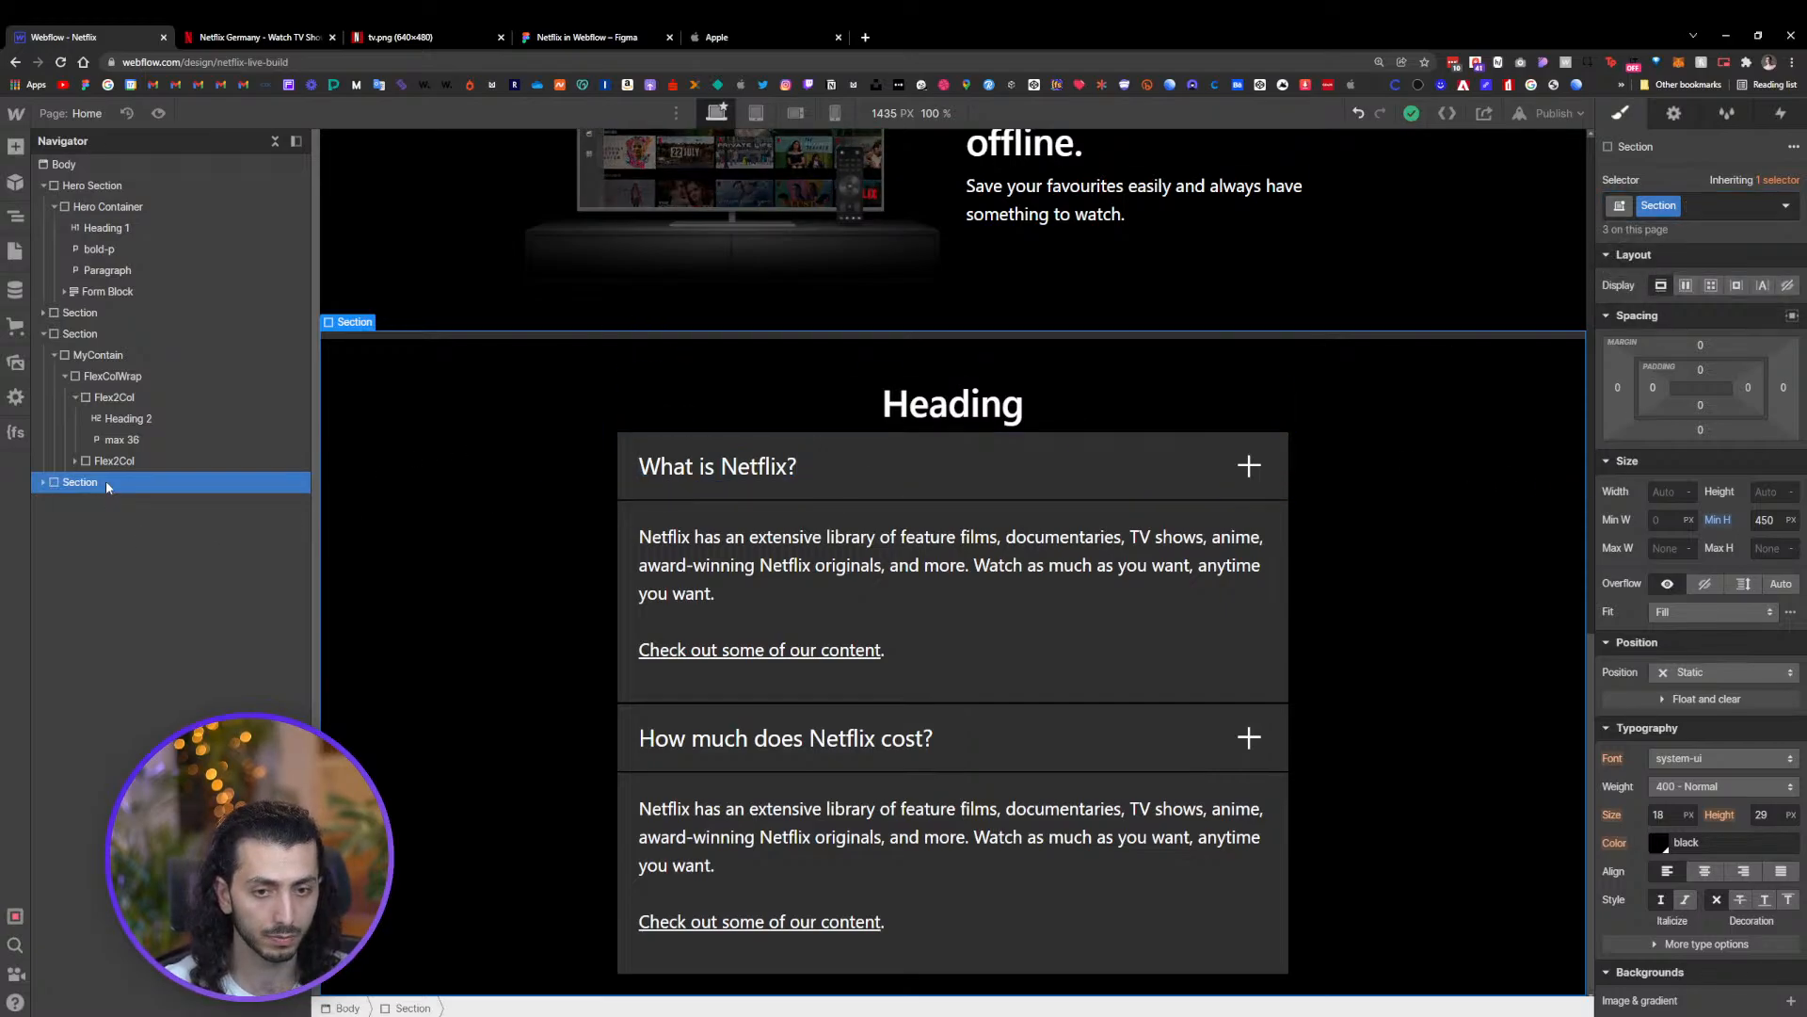
key("ctrl+d")
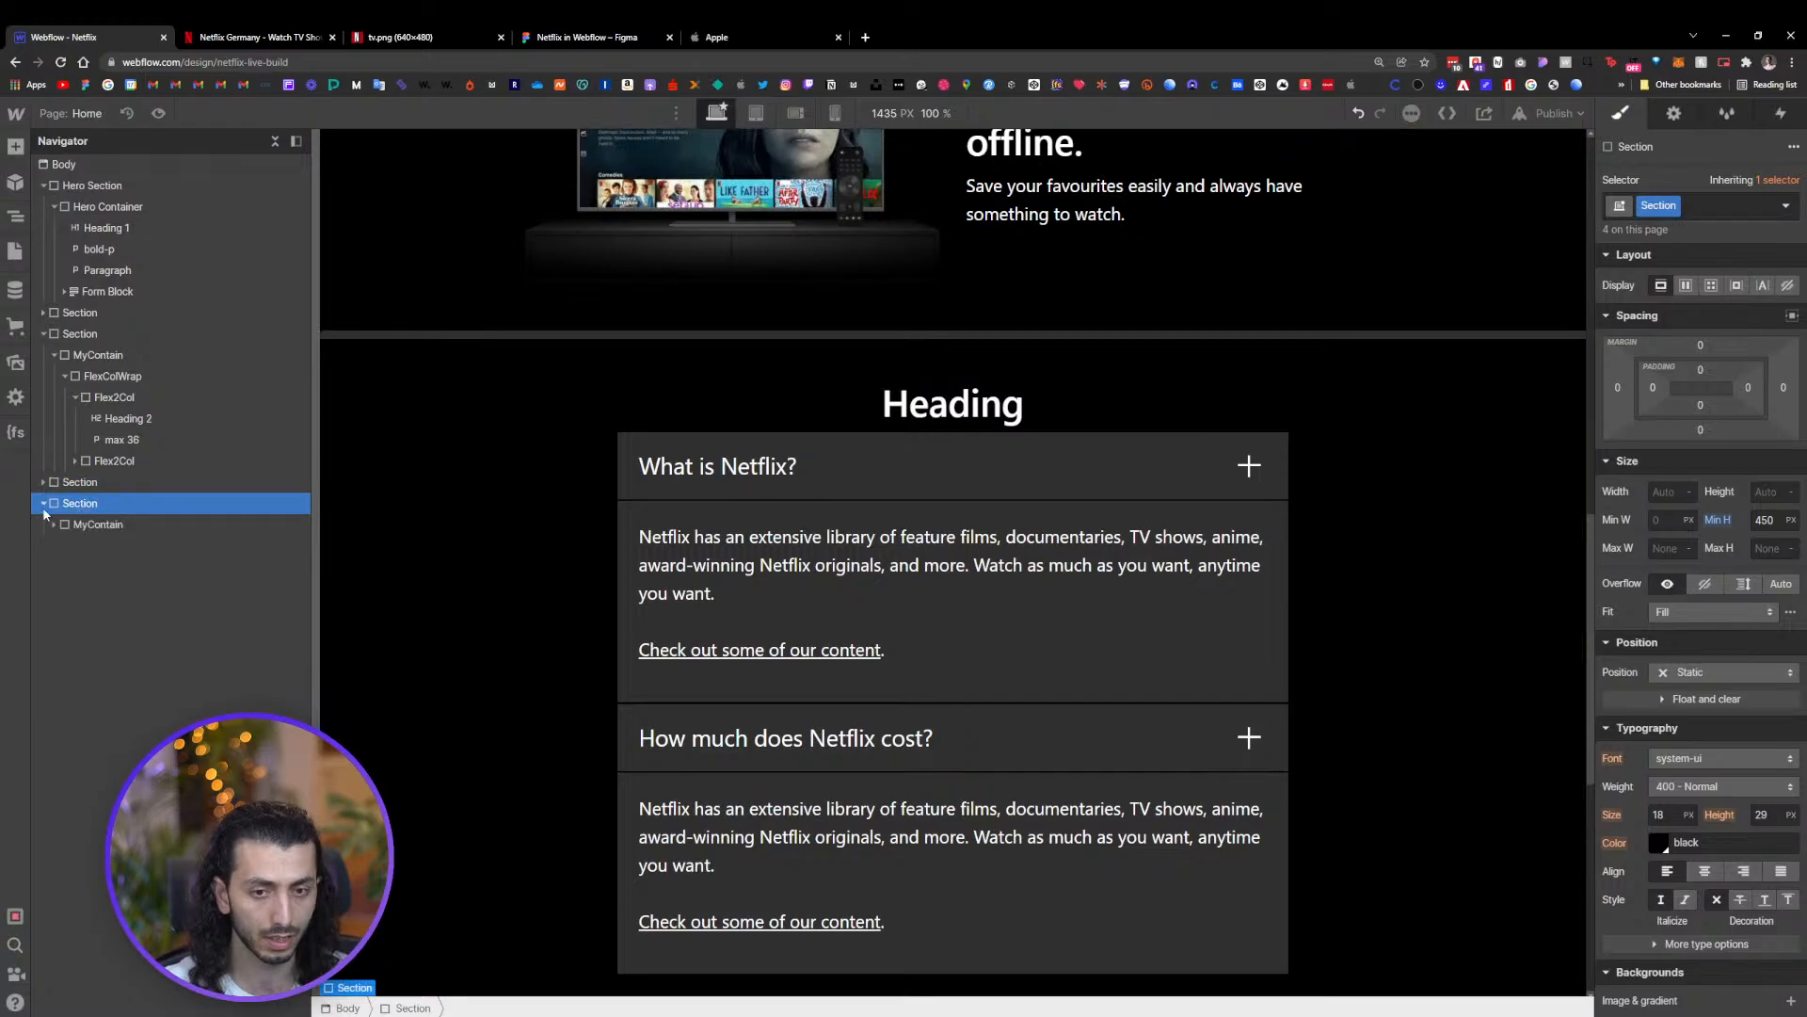
left_click(104, 524)
key("Delete")
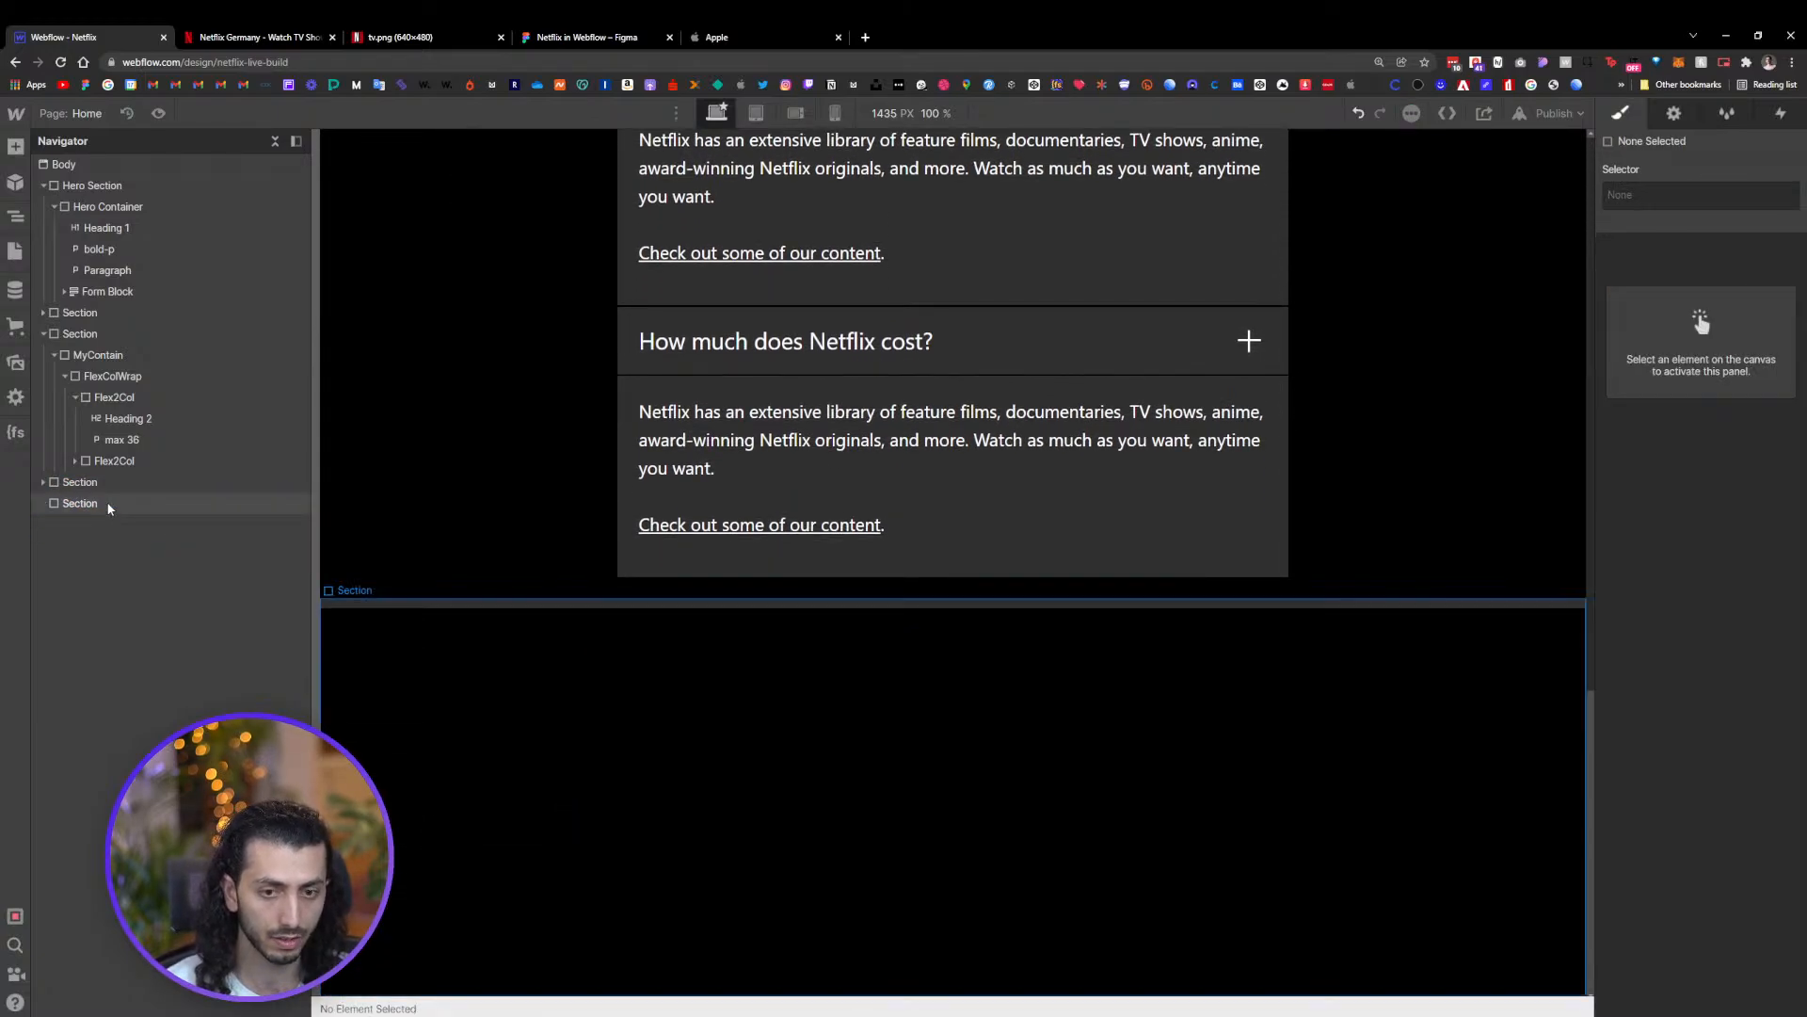
Give the empty section a duplicated class renamed space and set its minimum height to 100 VH
left_click(105, 501)
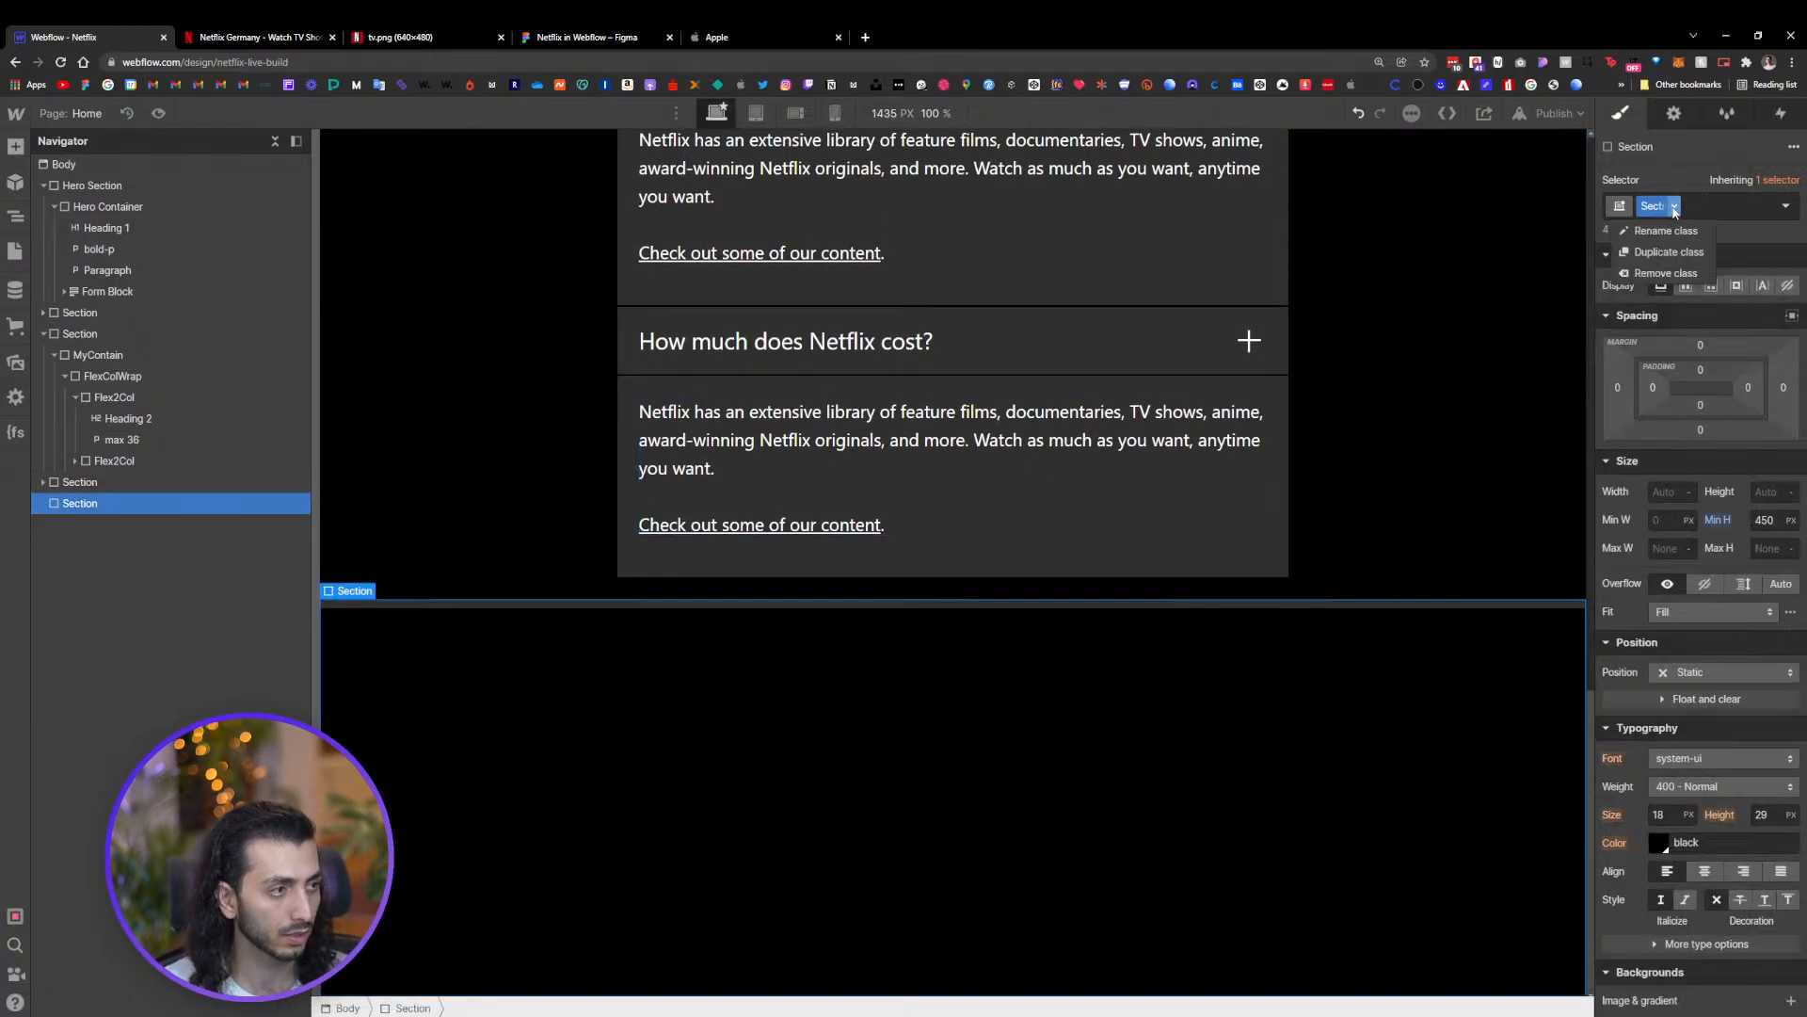
left_click(1662, 252)
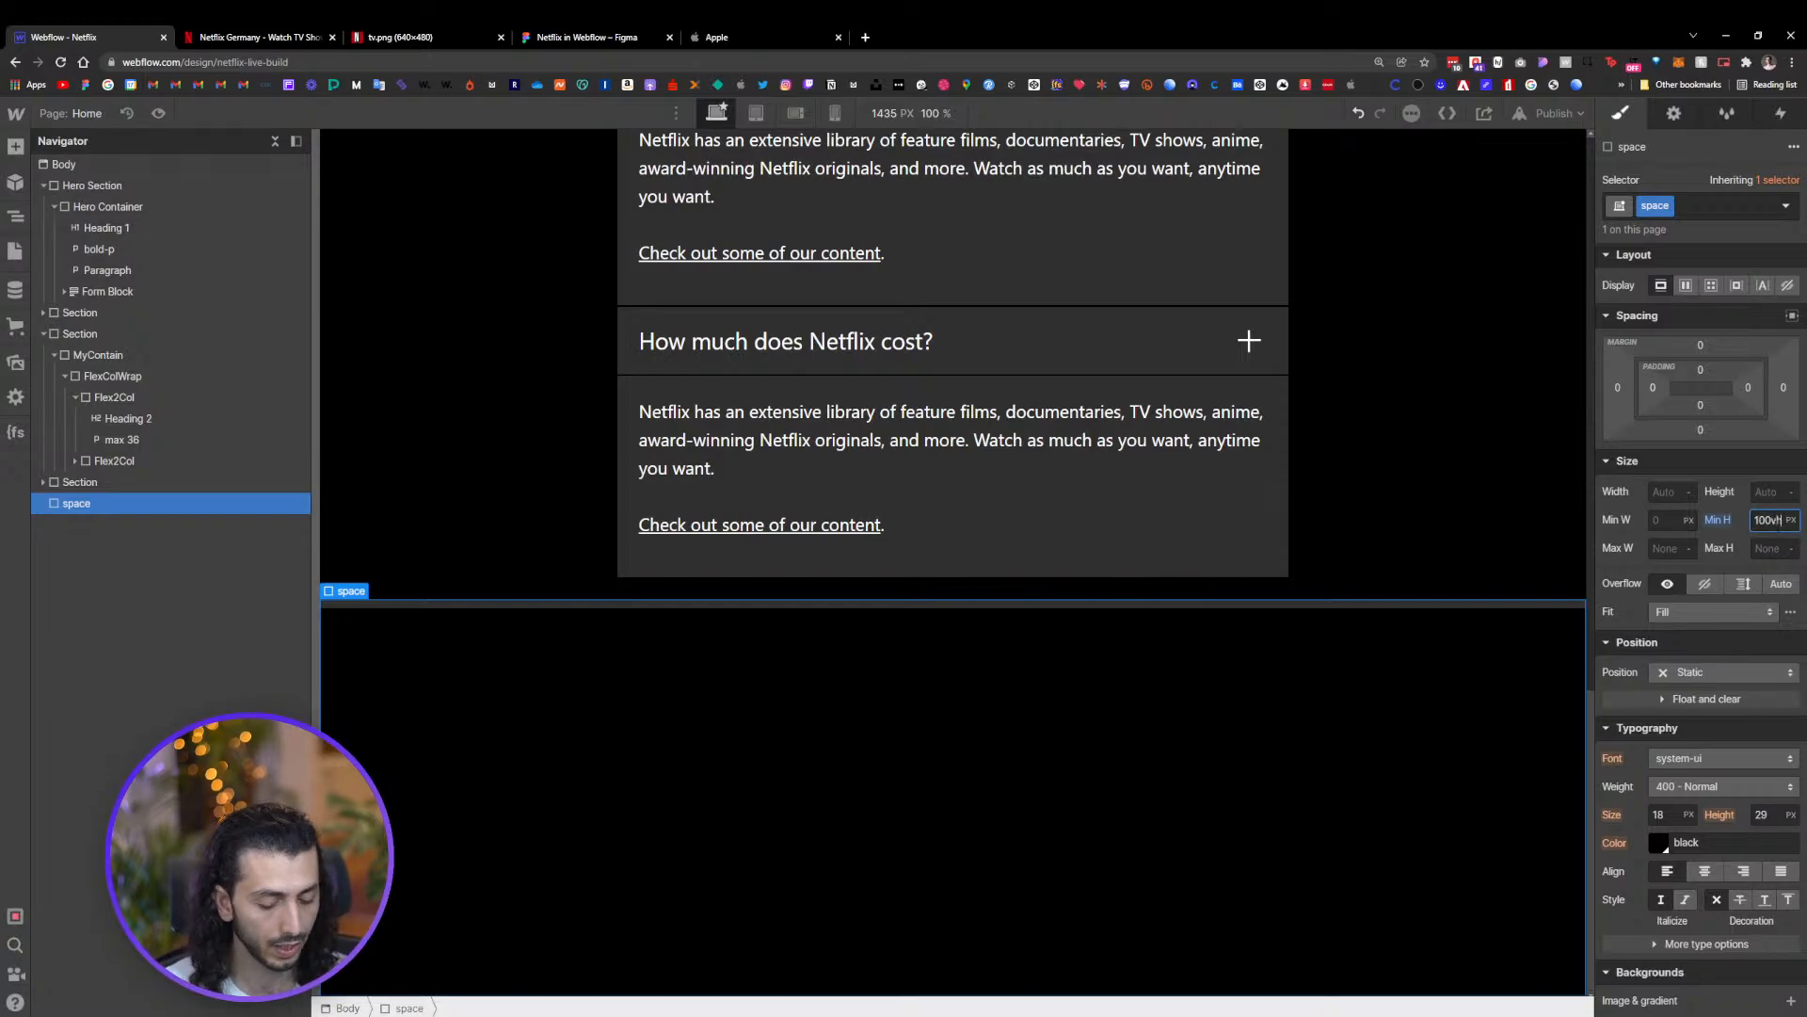
key("Return")
Preview the page and test opening and closing both FAQ questions
scroll(894, 853, "down", 5)
scroll(1055, 602, "up", 6)
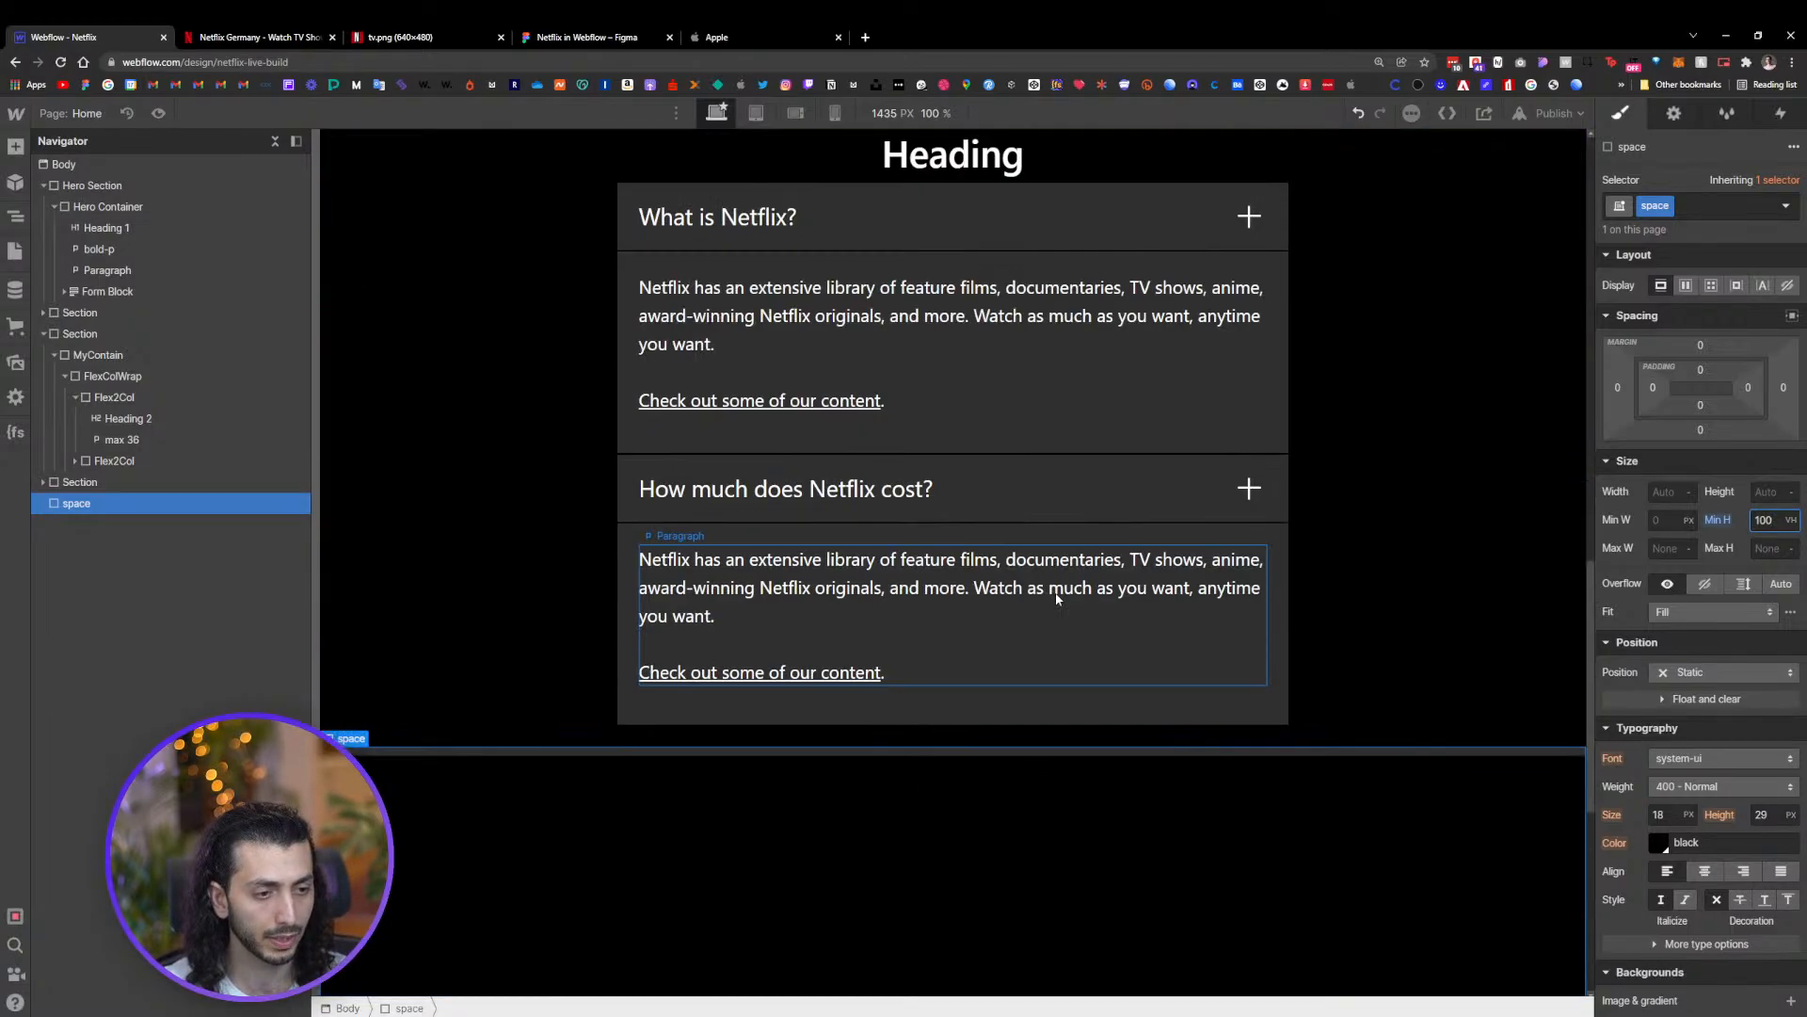
scroll(1056, 599, "up", 4)
left_click(158, 113)
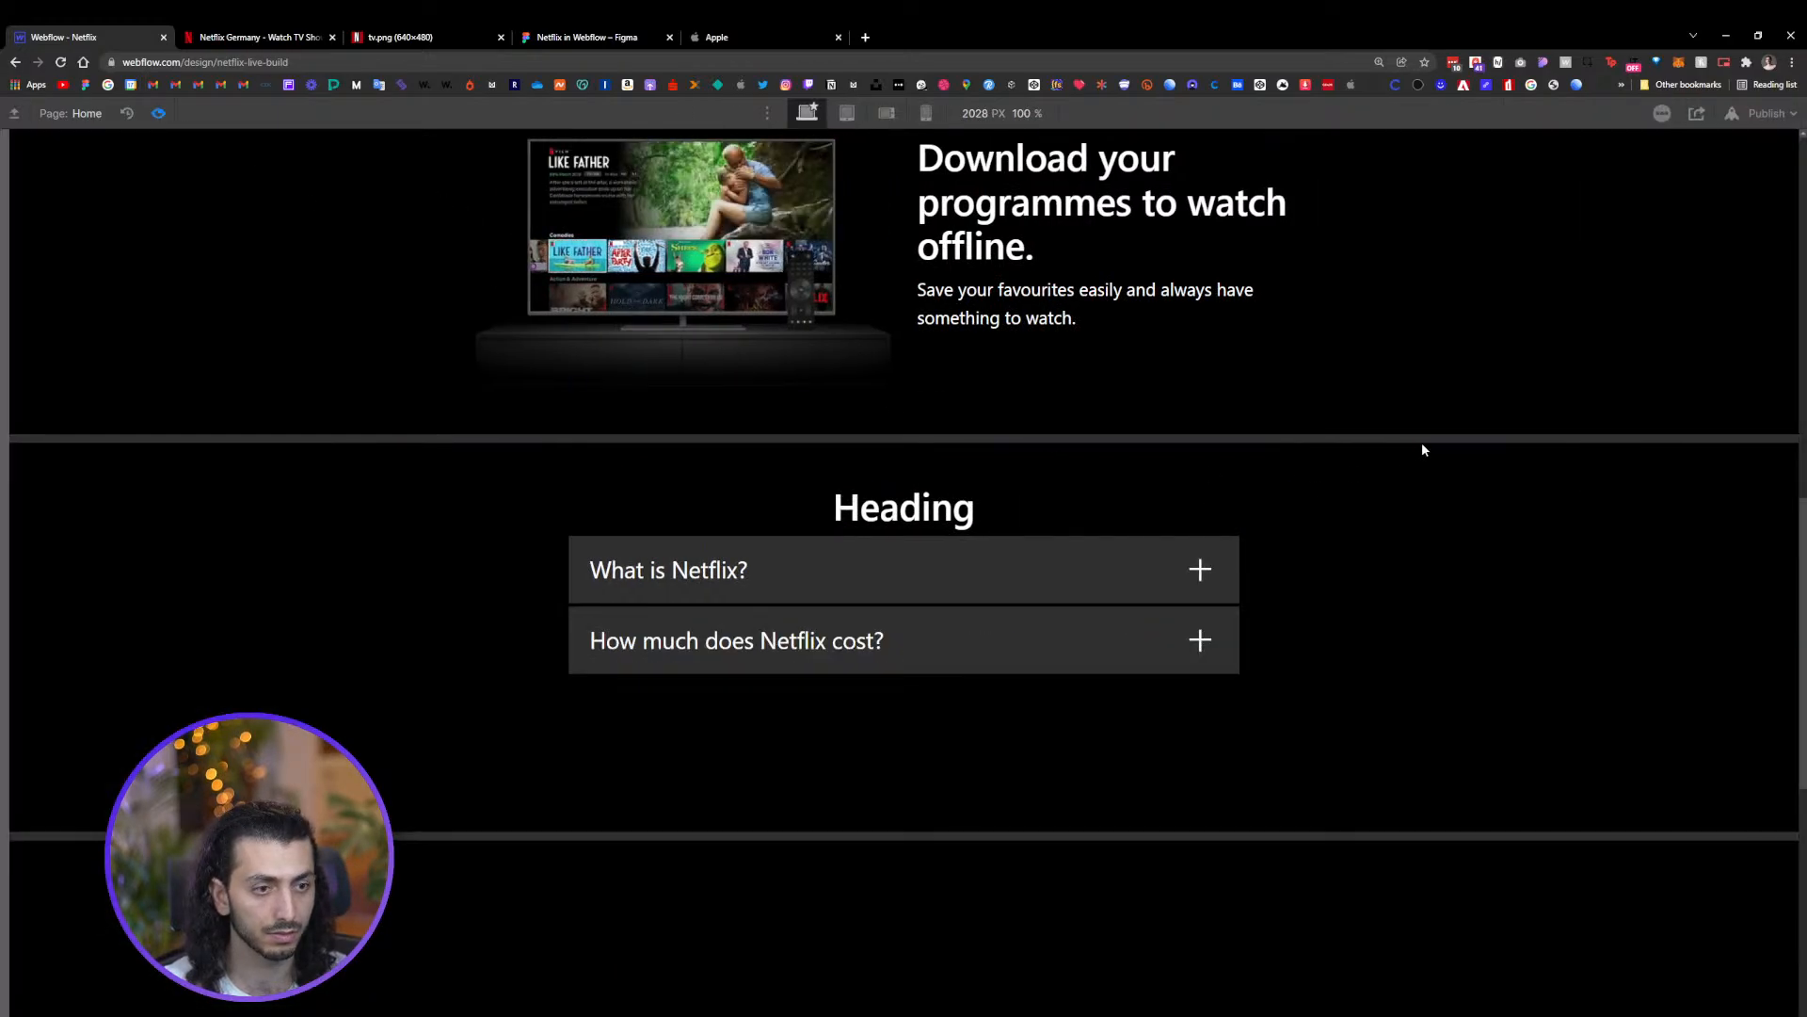
left_click(1130, 562)
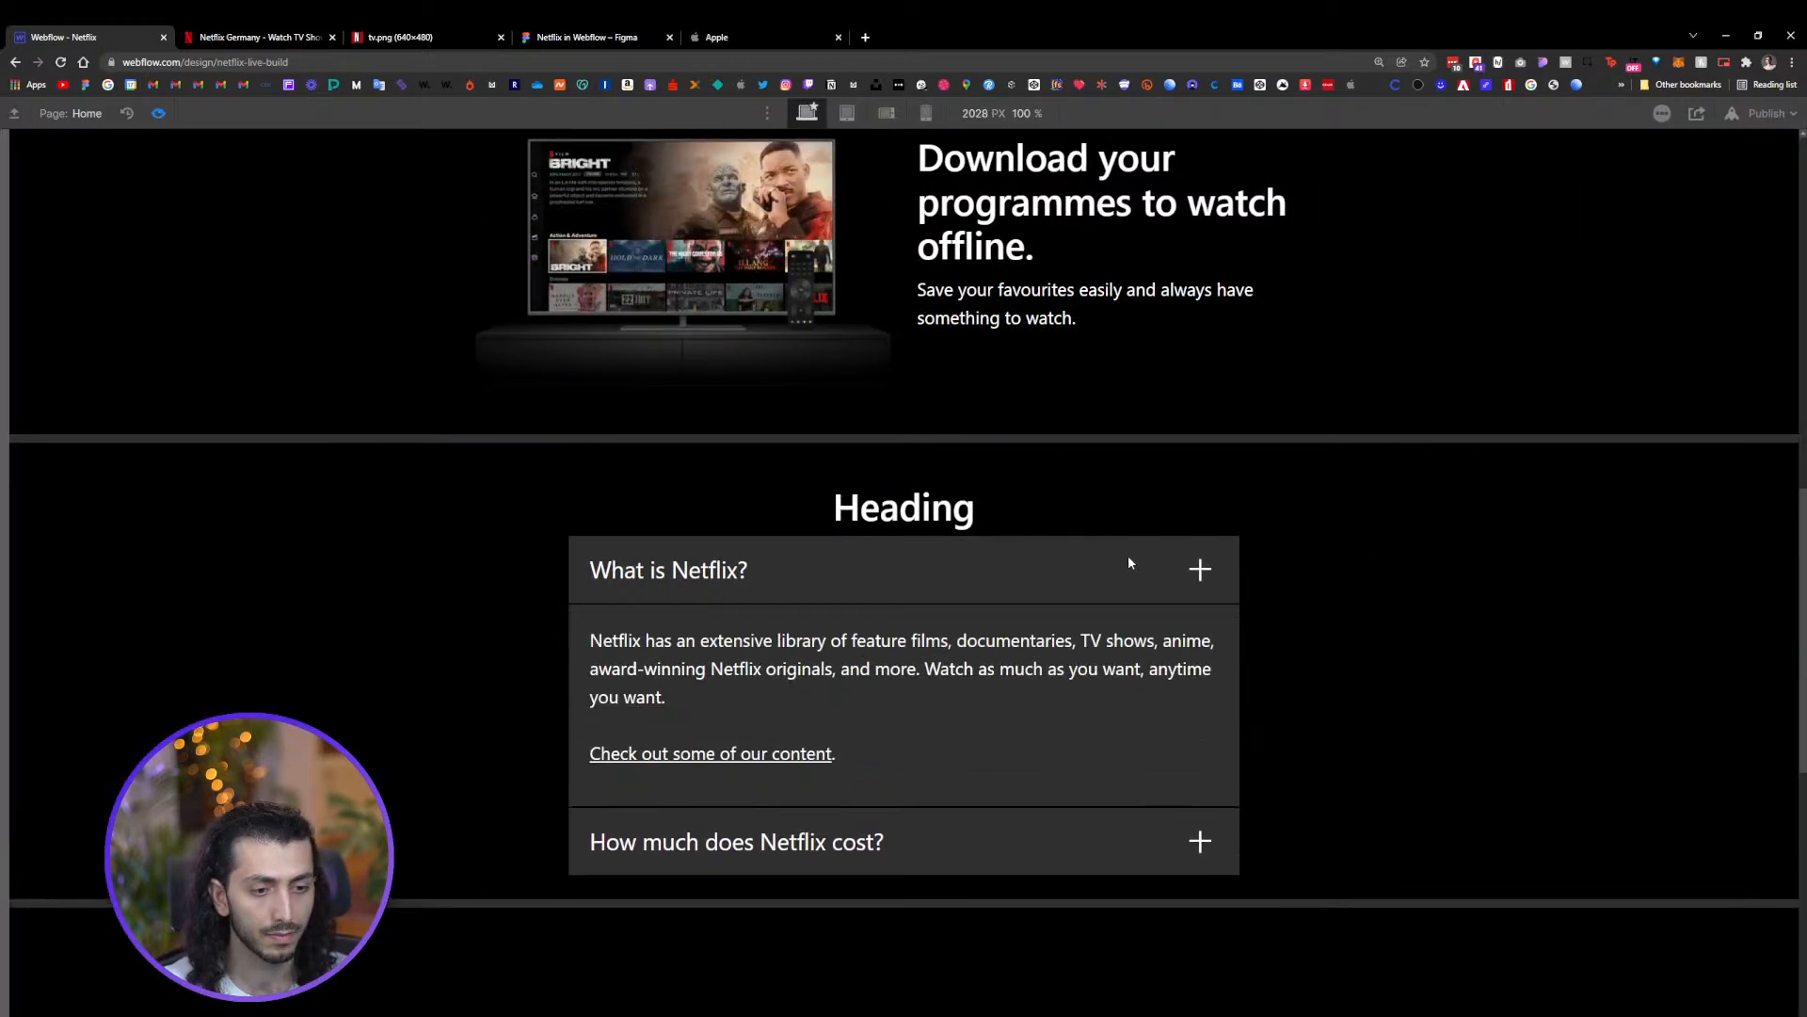
left_click(1036, 843)
scroll(1035, 772, "down", 2)
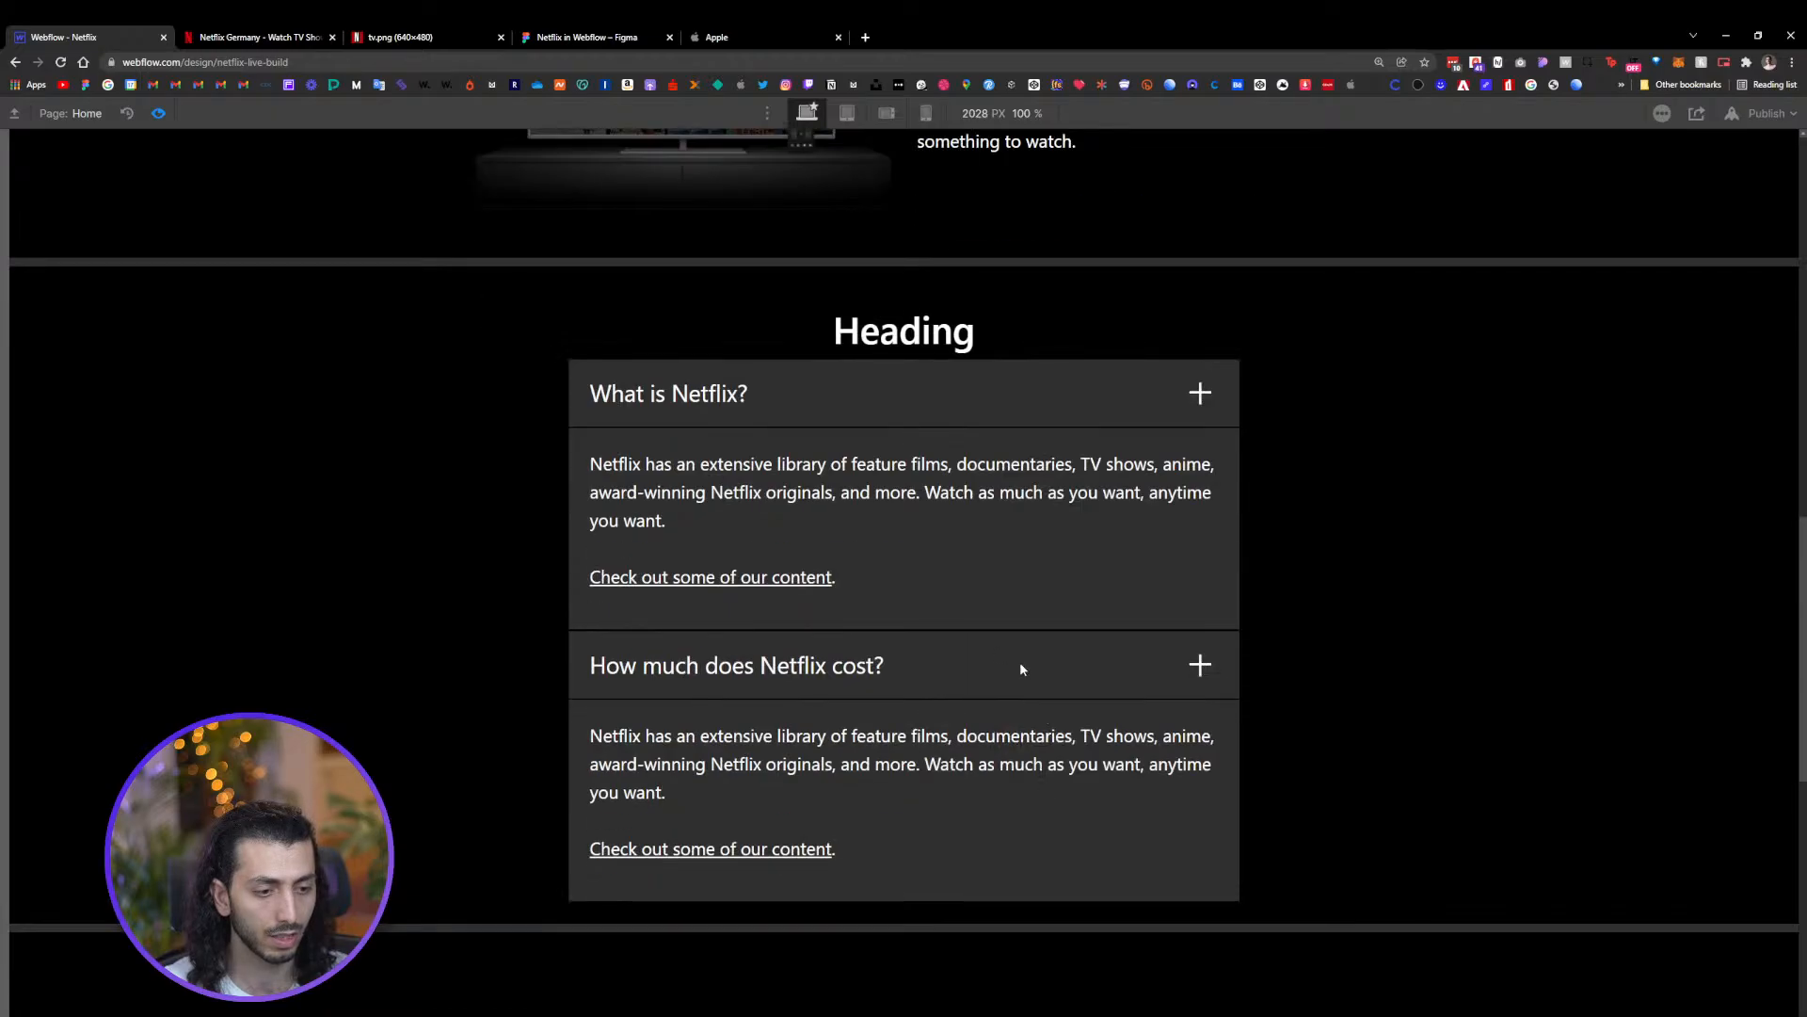
left_click(1019, 659)
left_click(1041, 387)
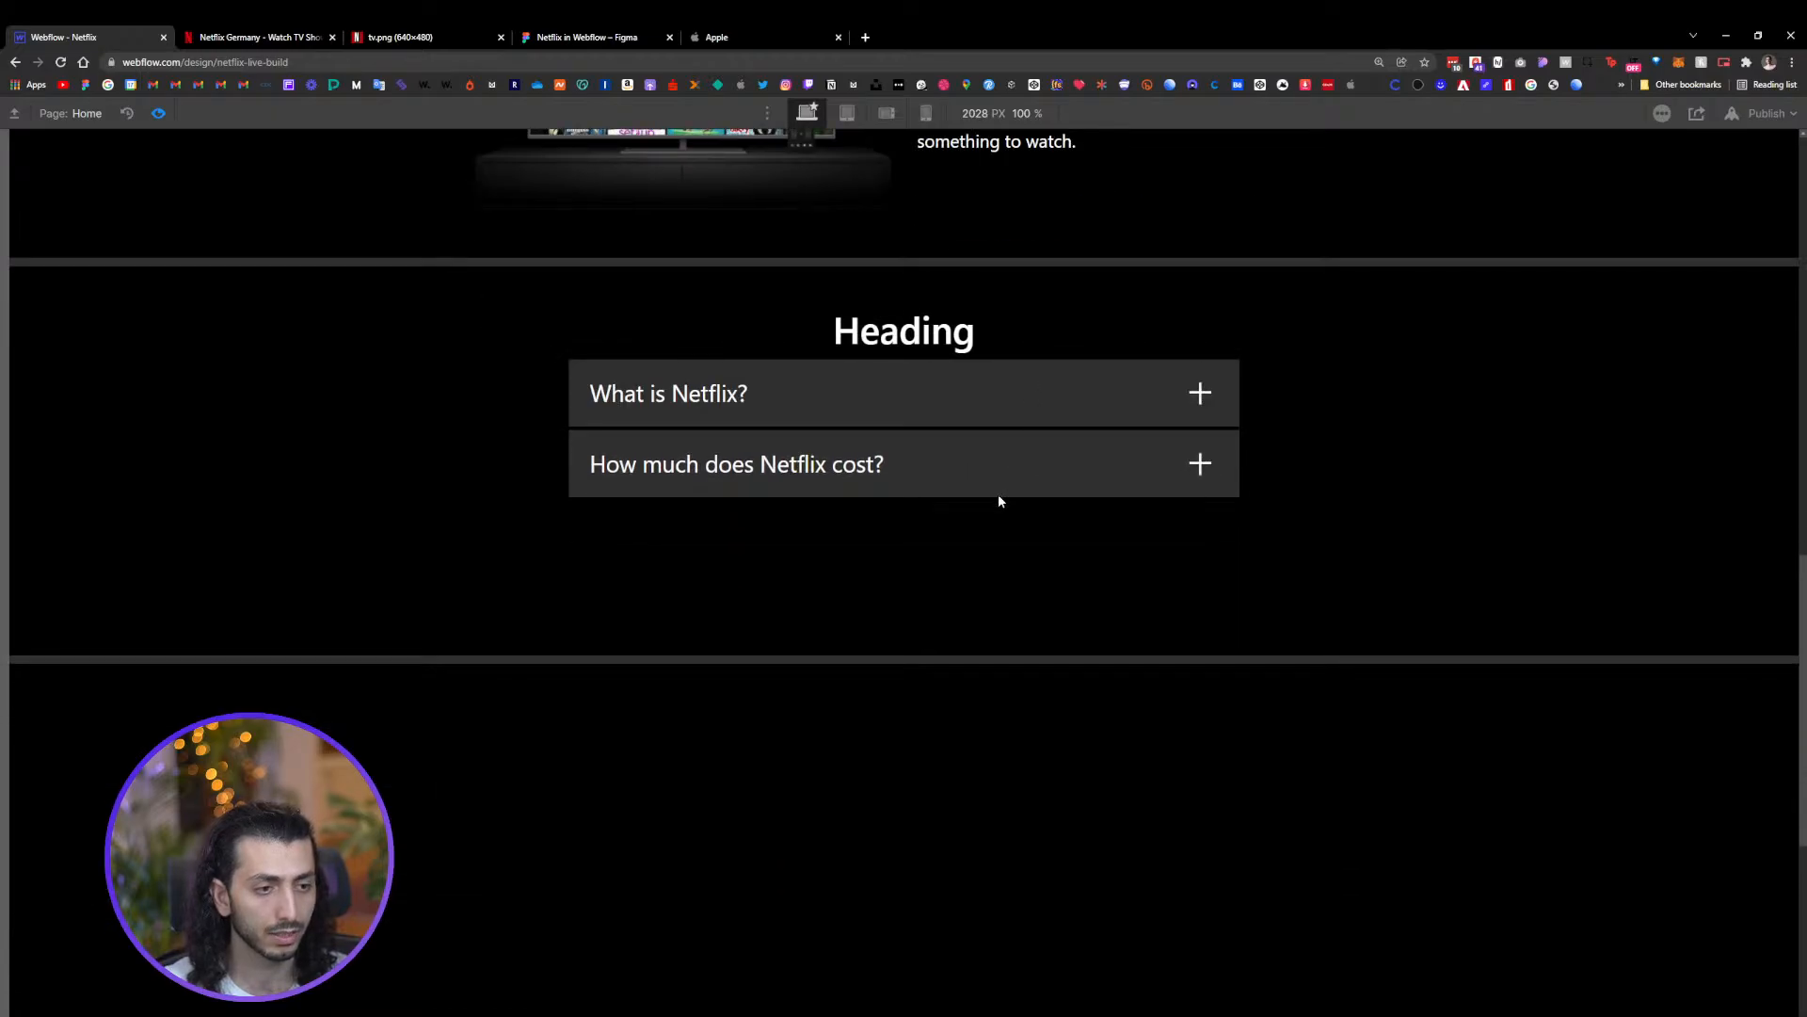
left_click(998, 482)
left_click(998, 378)
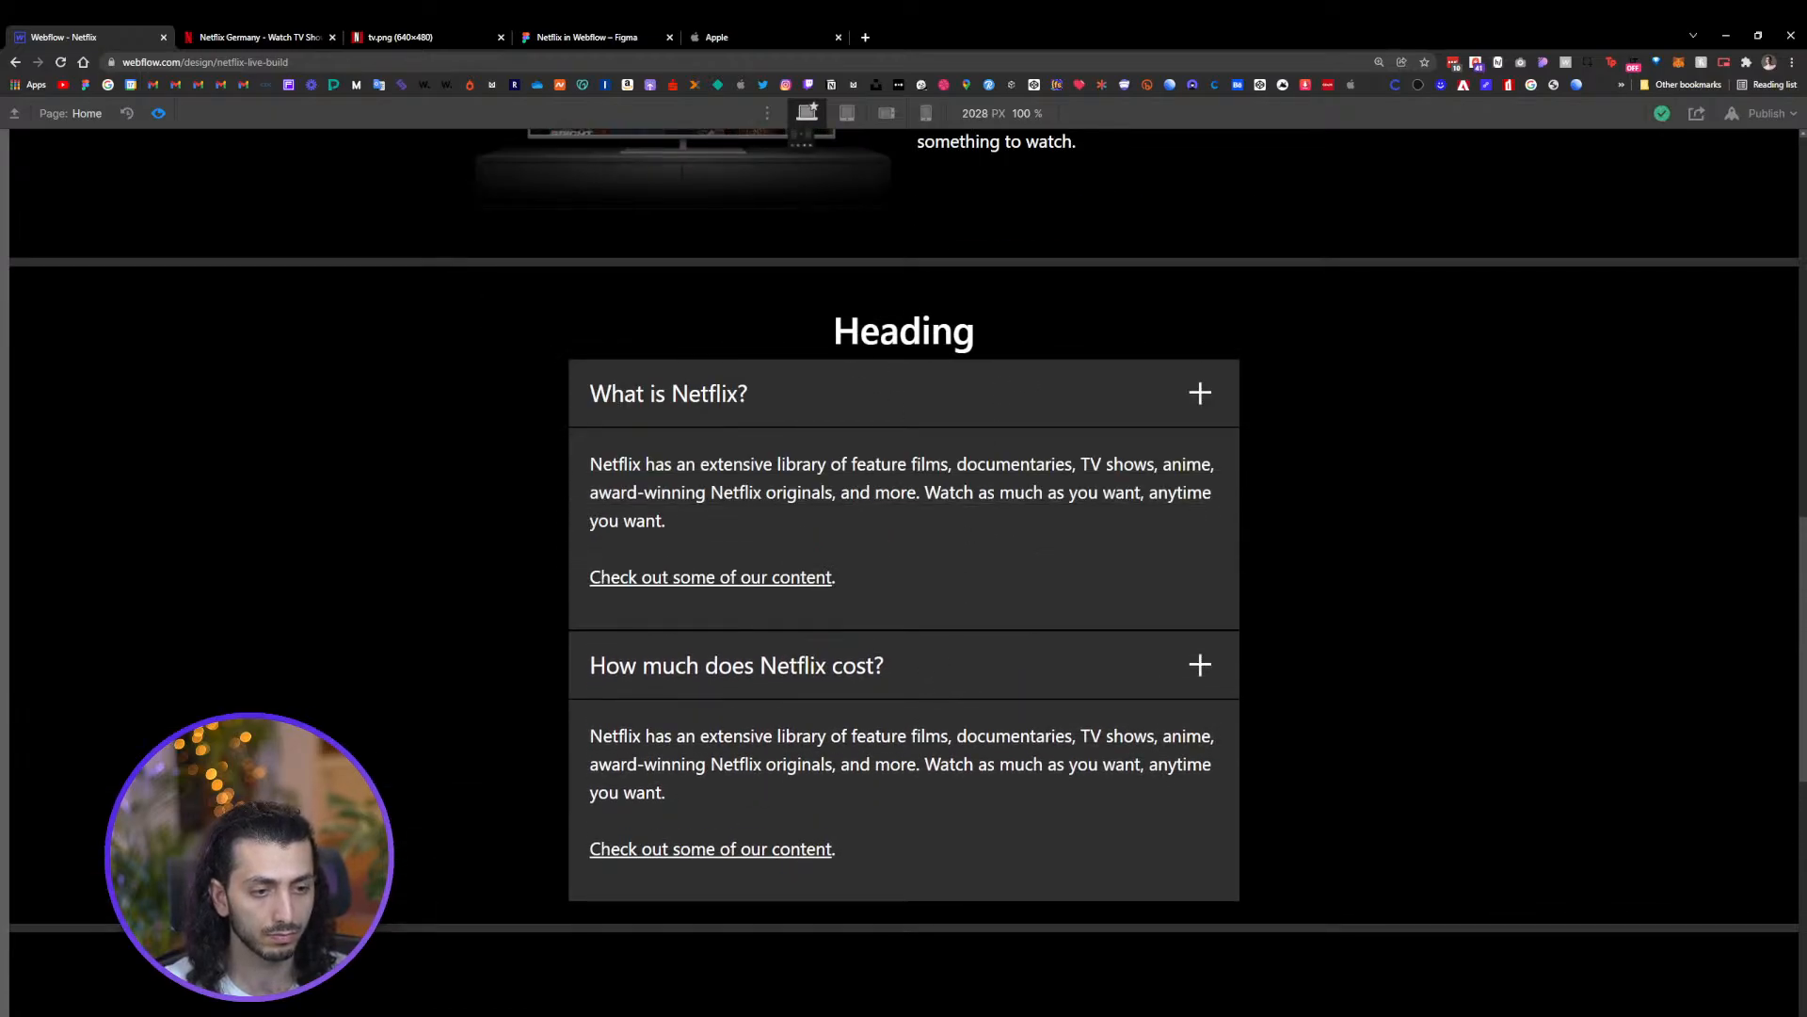
left_click(158, 113)
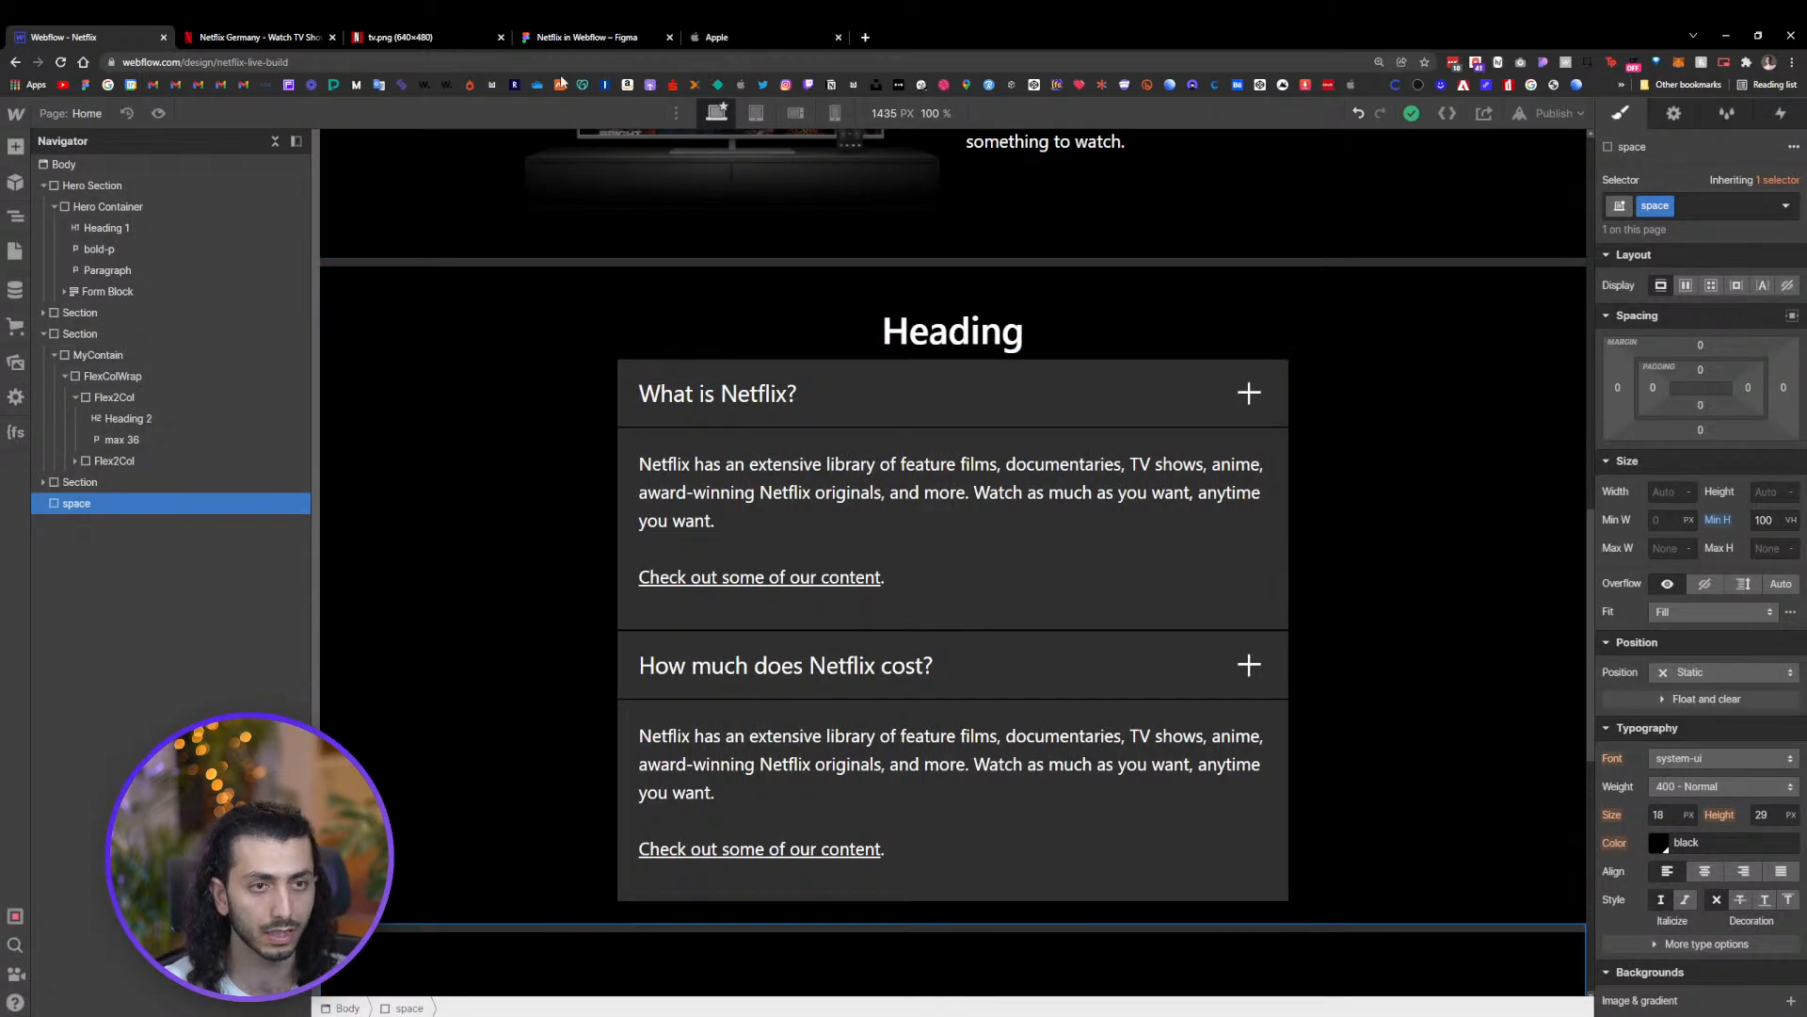
Switch to the Netflix site, open its FAQ answers and copy the 'What is Netflix?' answer text
left_click(245, 37)
scroll(889, 569, "down", 2)
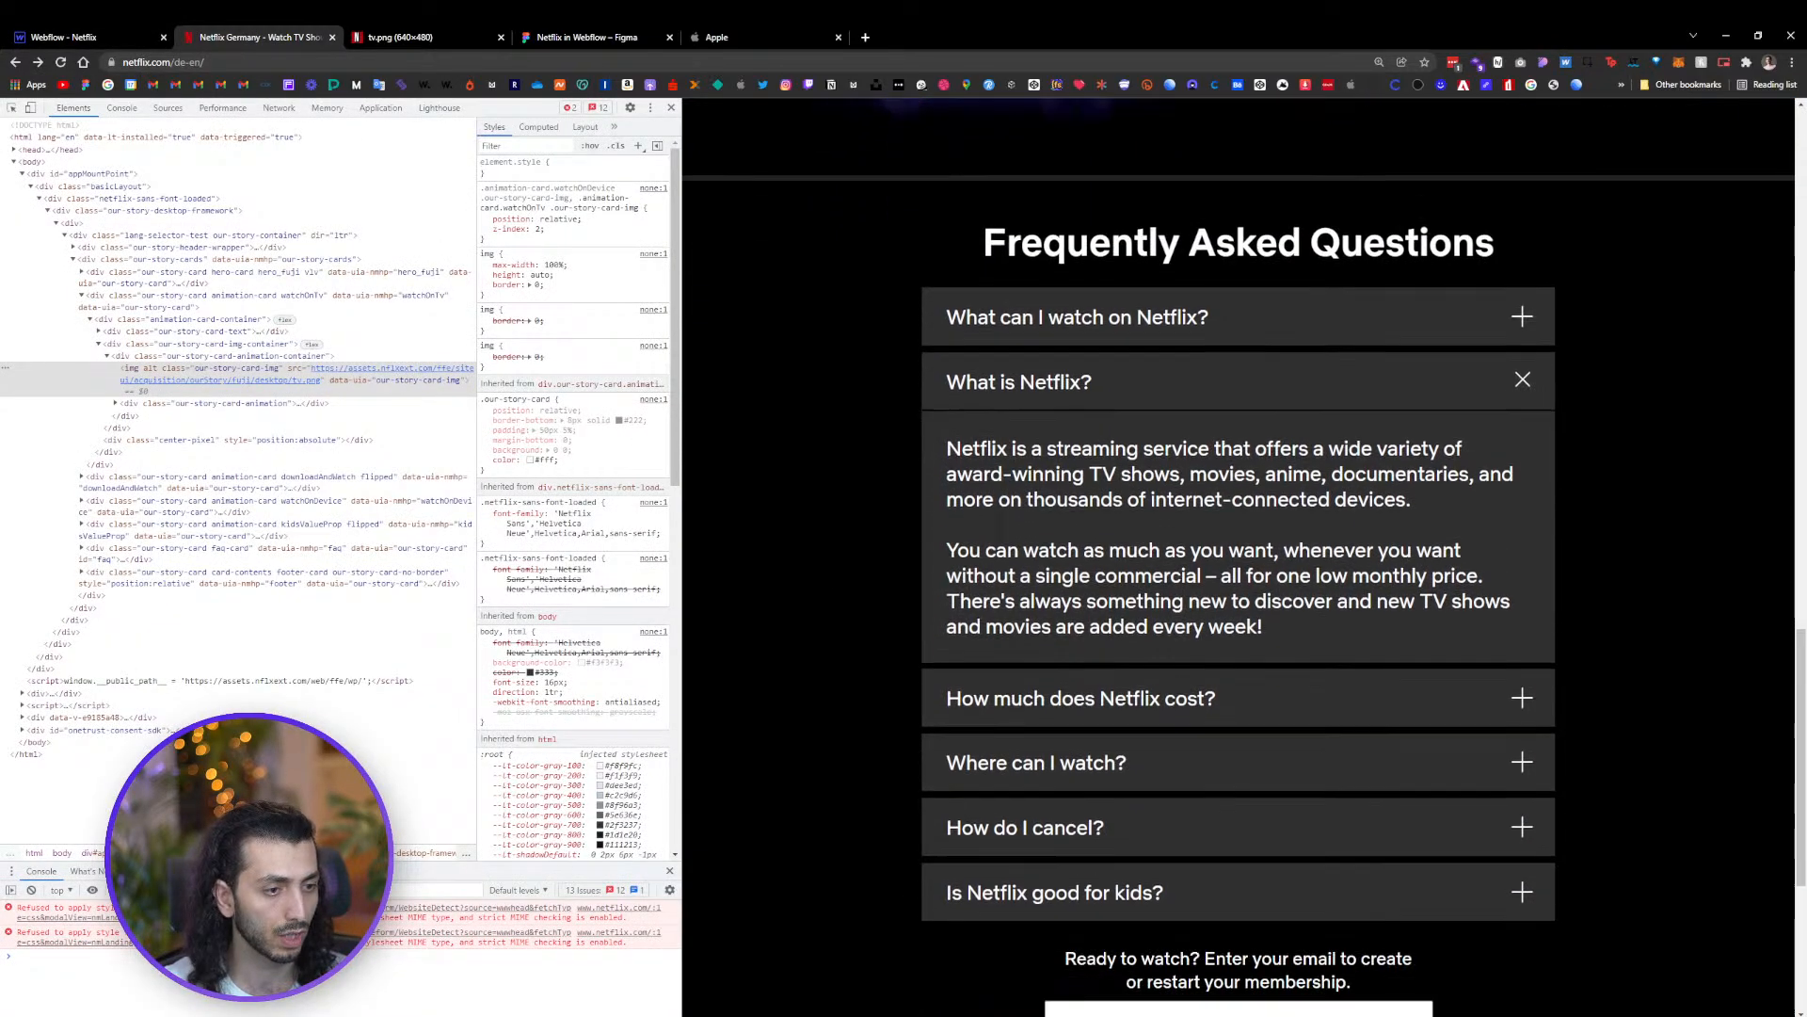
left_click(1026, 650)
left_click(1004, 354)
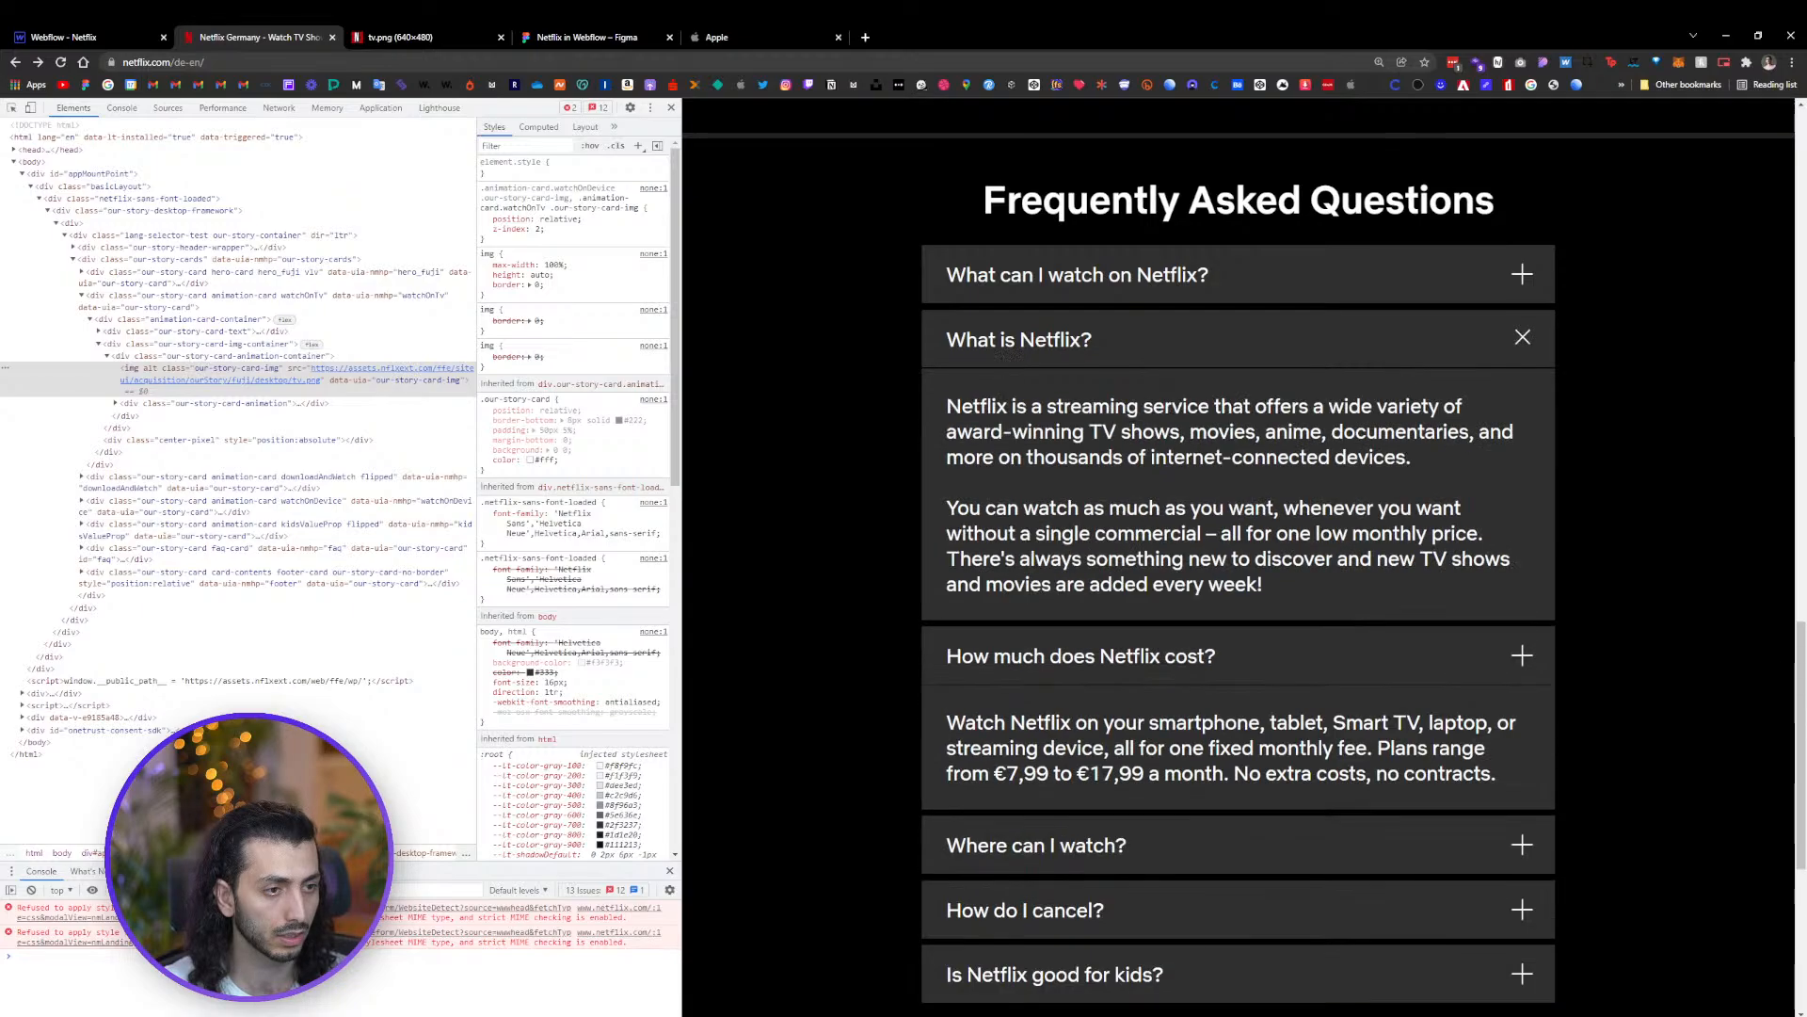
left_click_drag(946, 405, 1288, 591)
key("ctrl+c")
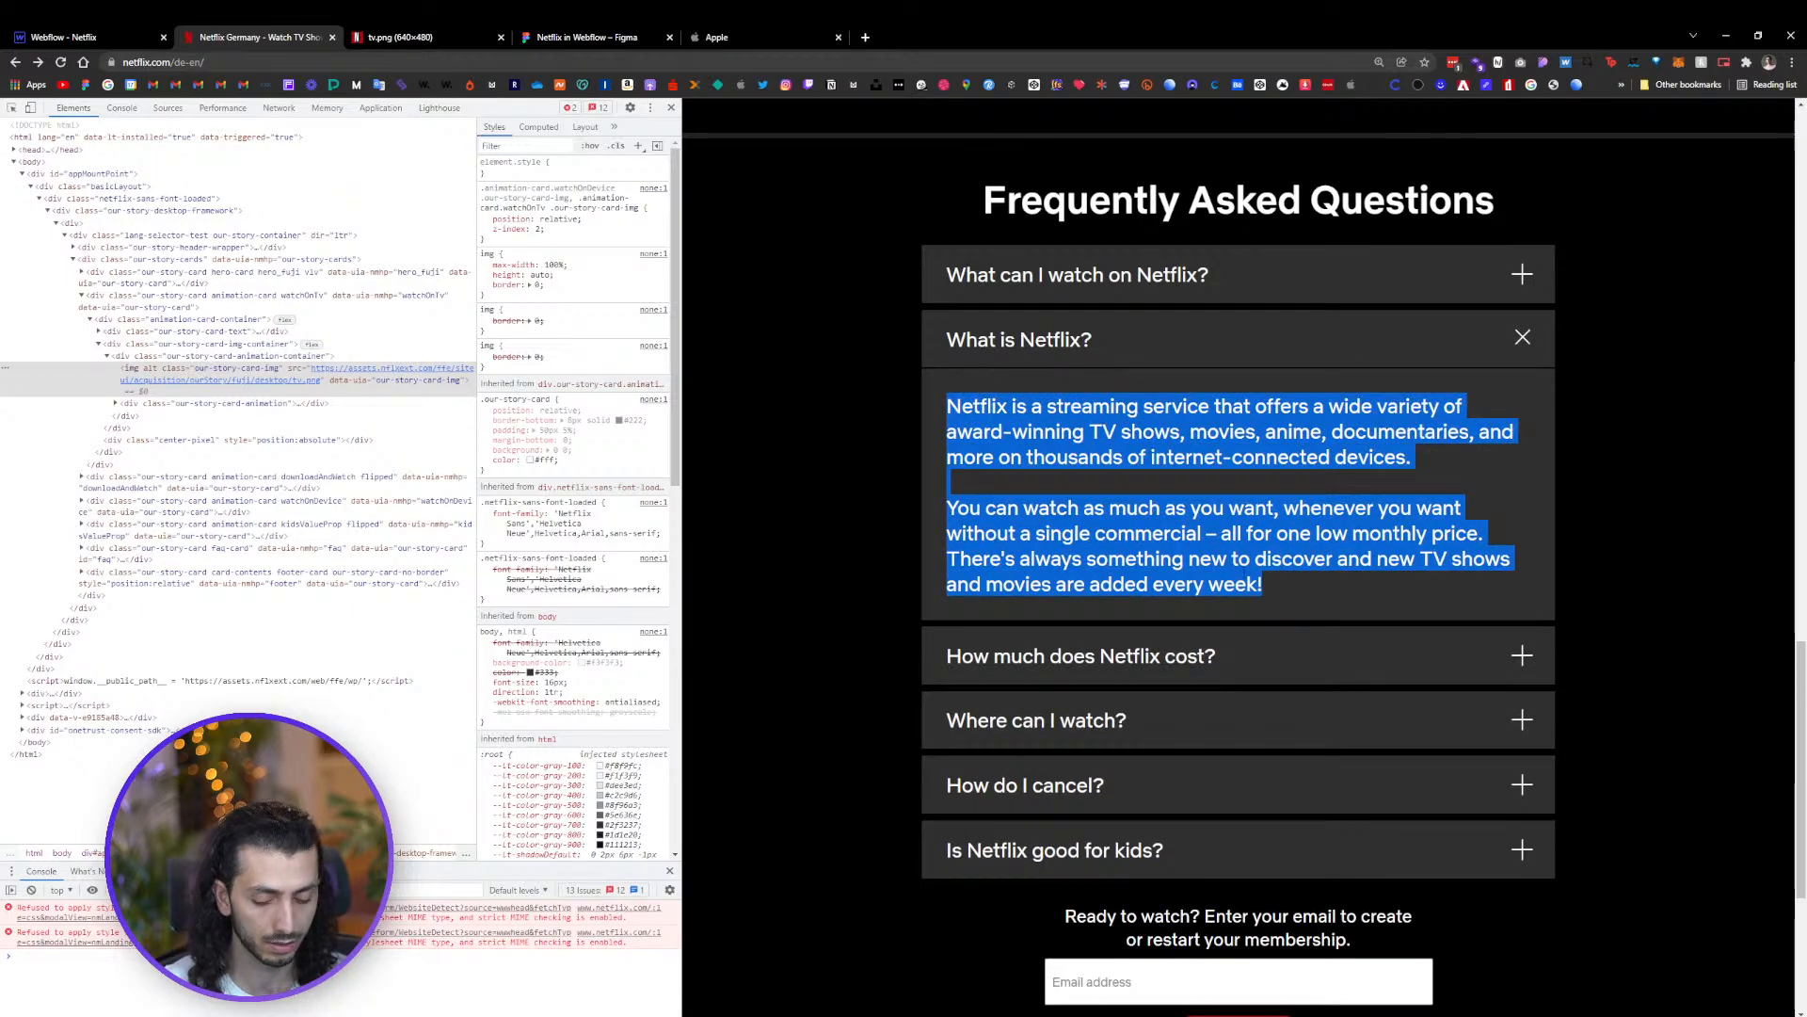
Replace the second FAQ answer's paragraph text with the copied Netflix answer
left_click(85, 36)
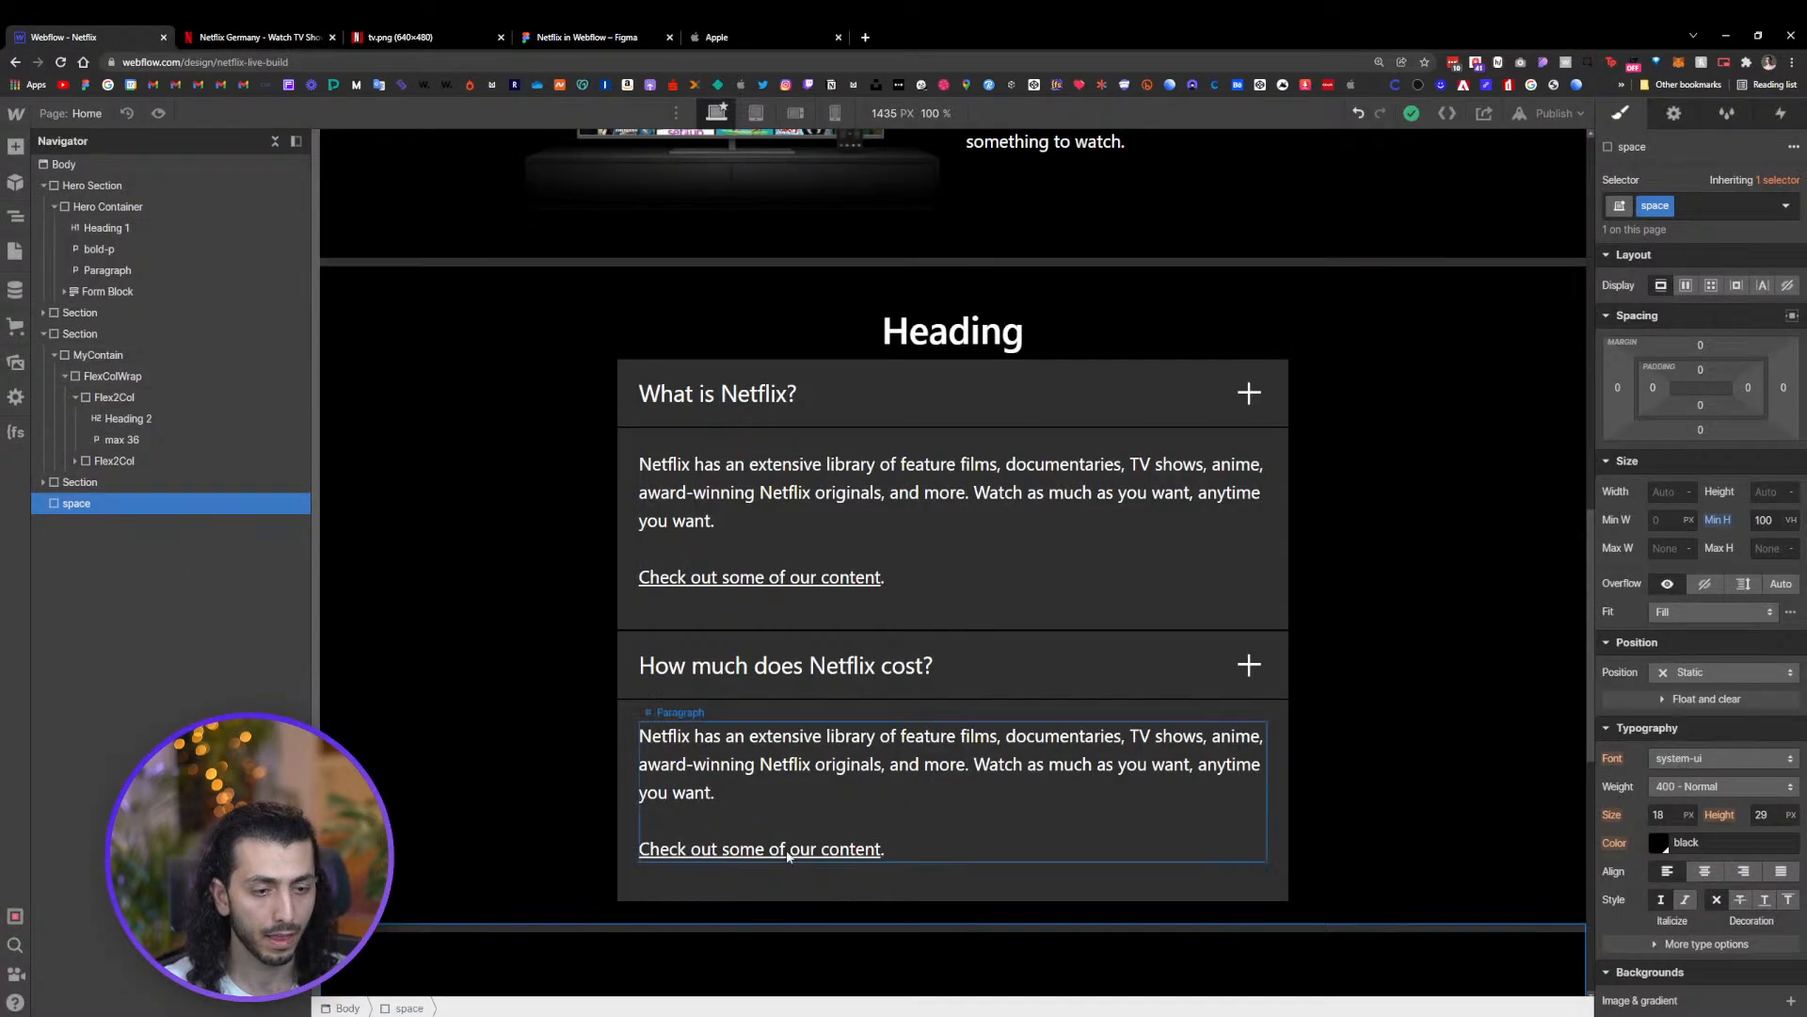
double_click(764, 764)
left_click(761, 764)
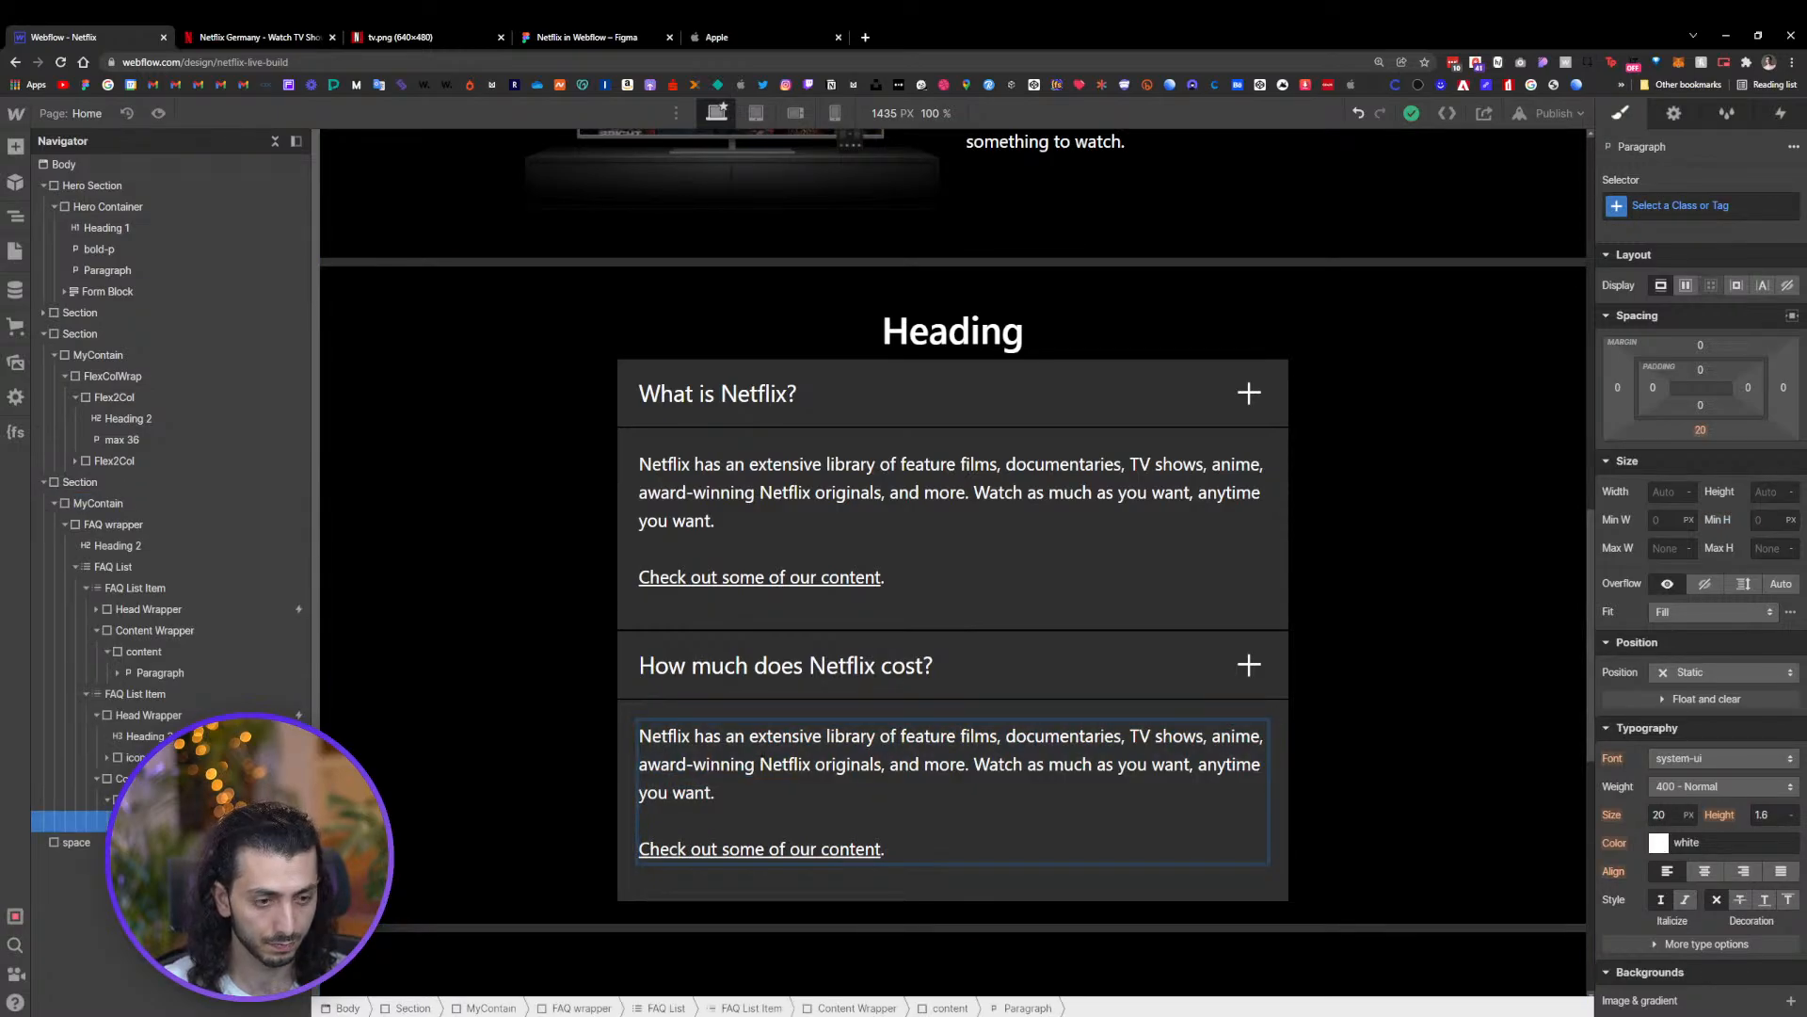
triple_click(762, 750)
key("ctrl+a")
key("ctrl+v")
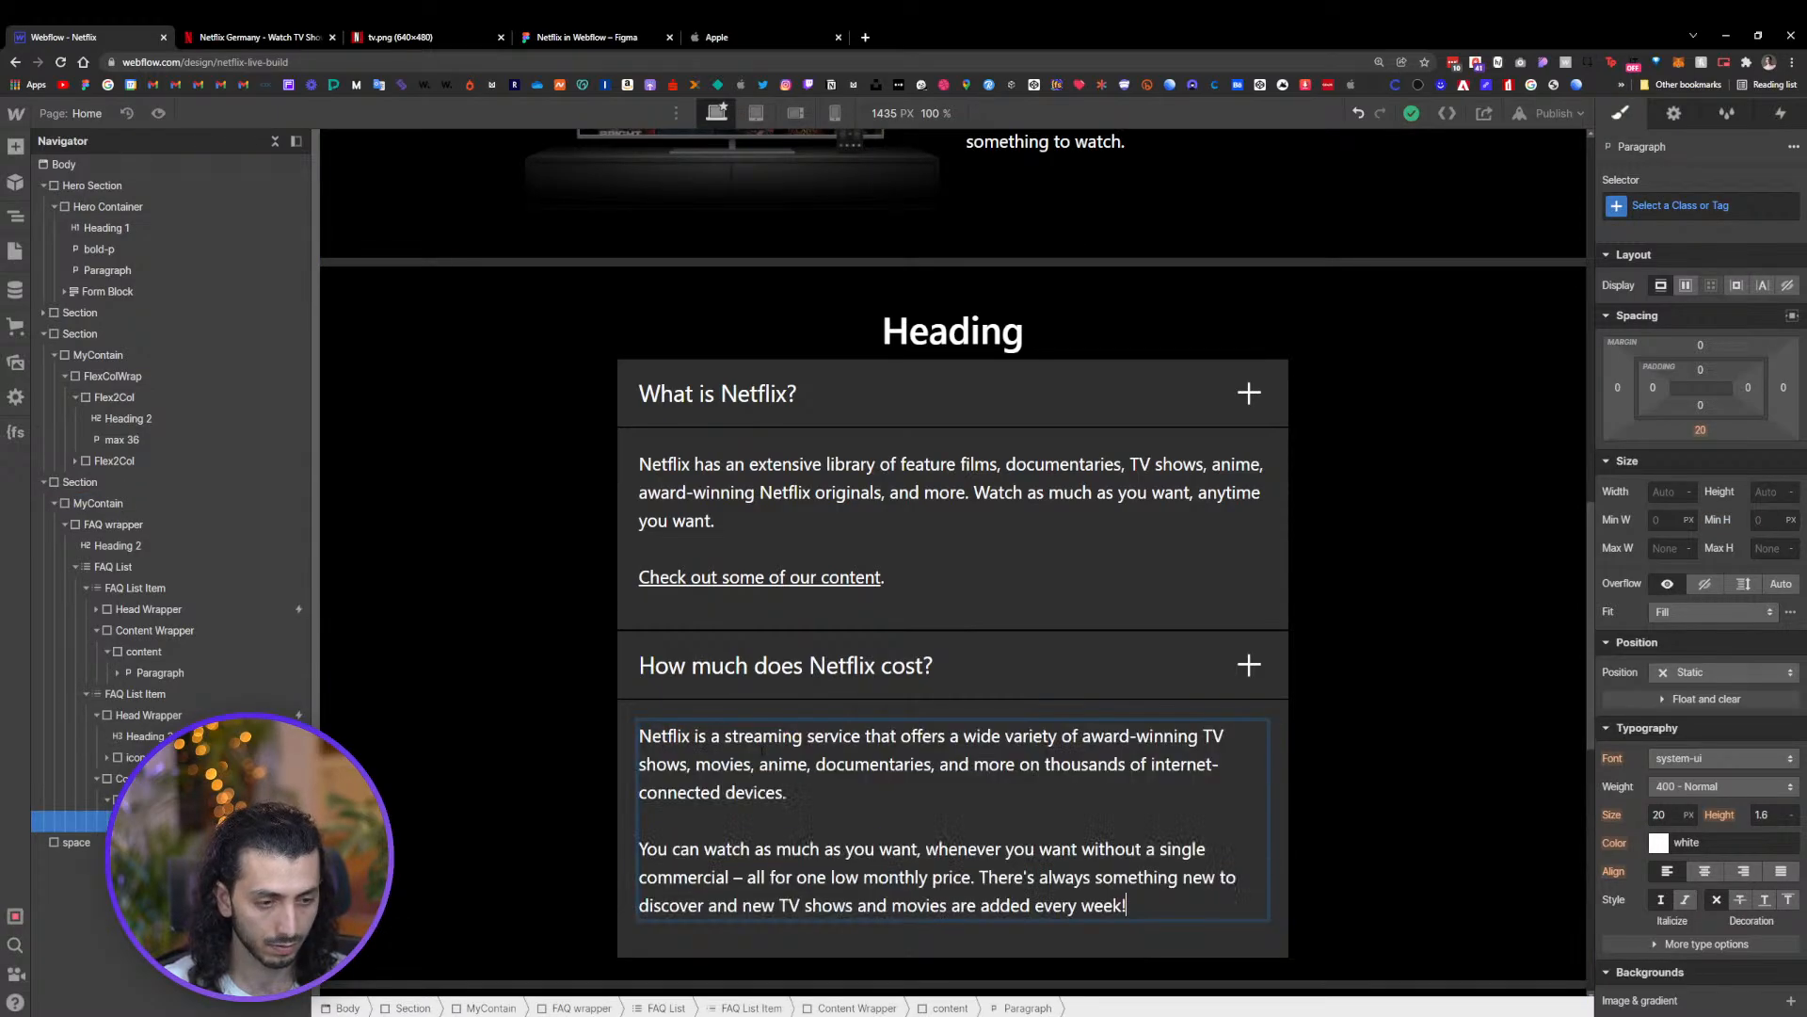
left_click(1403, 807)
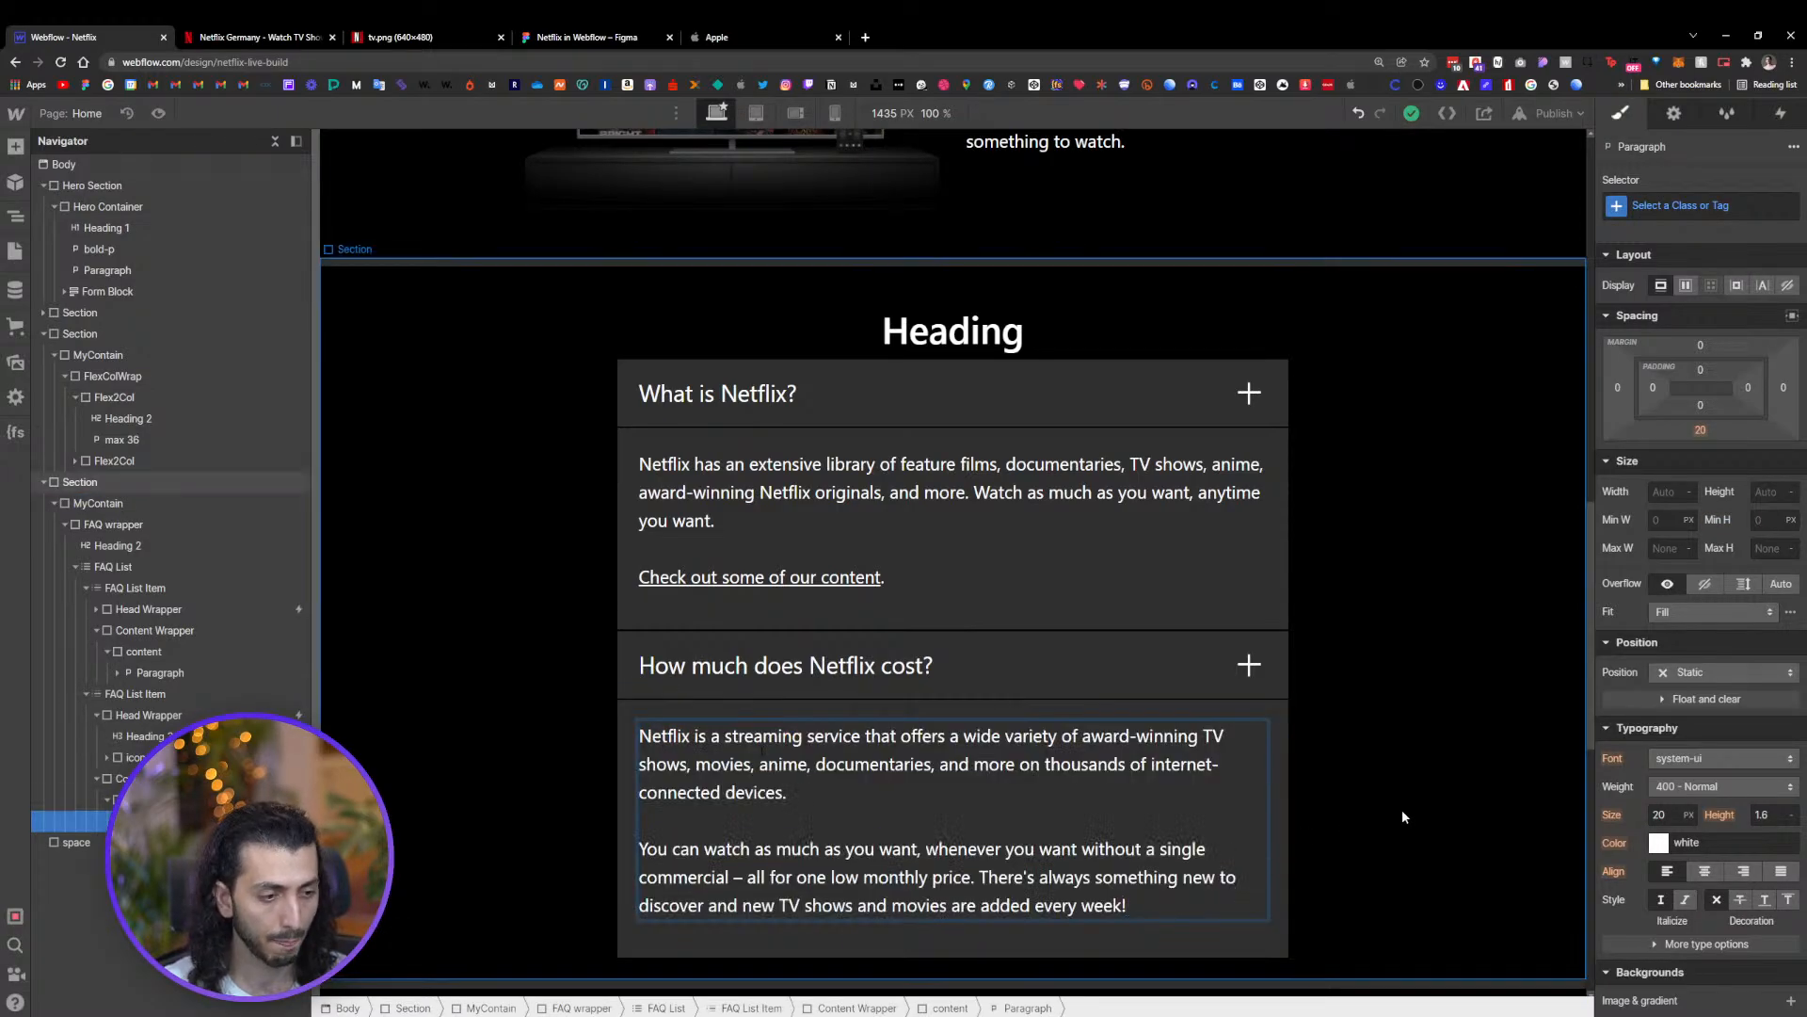
Preview the page and test opening and closing both FAQ questions again
left_click(158, 113)
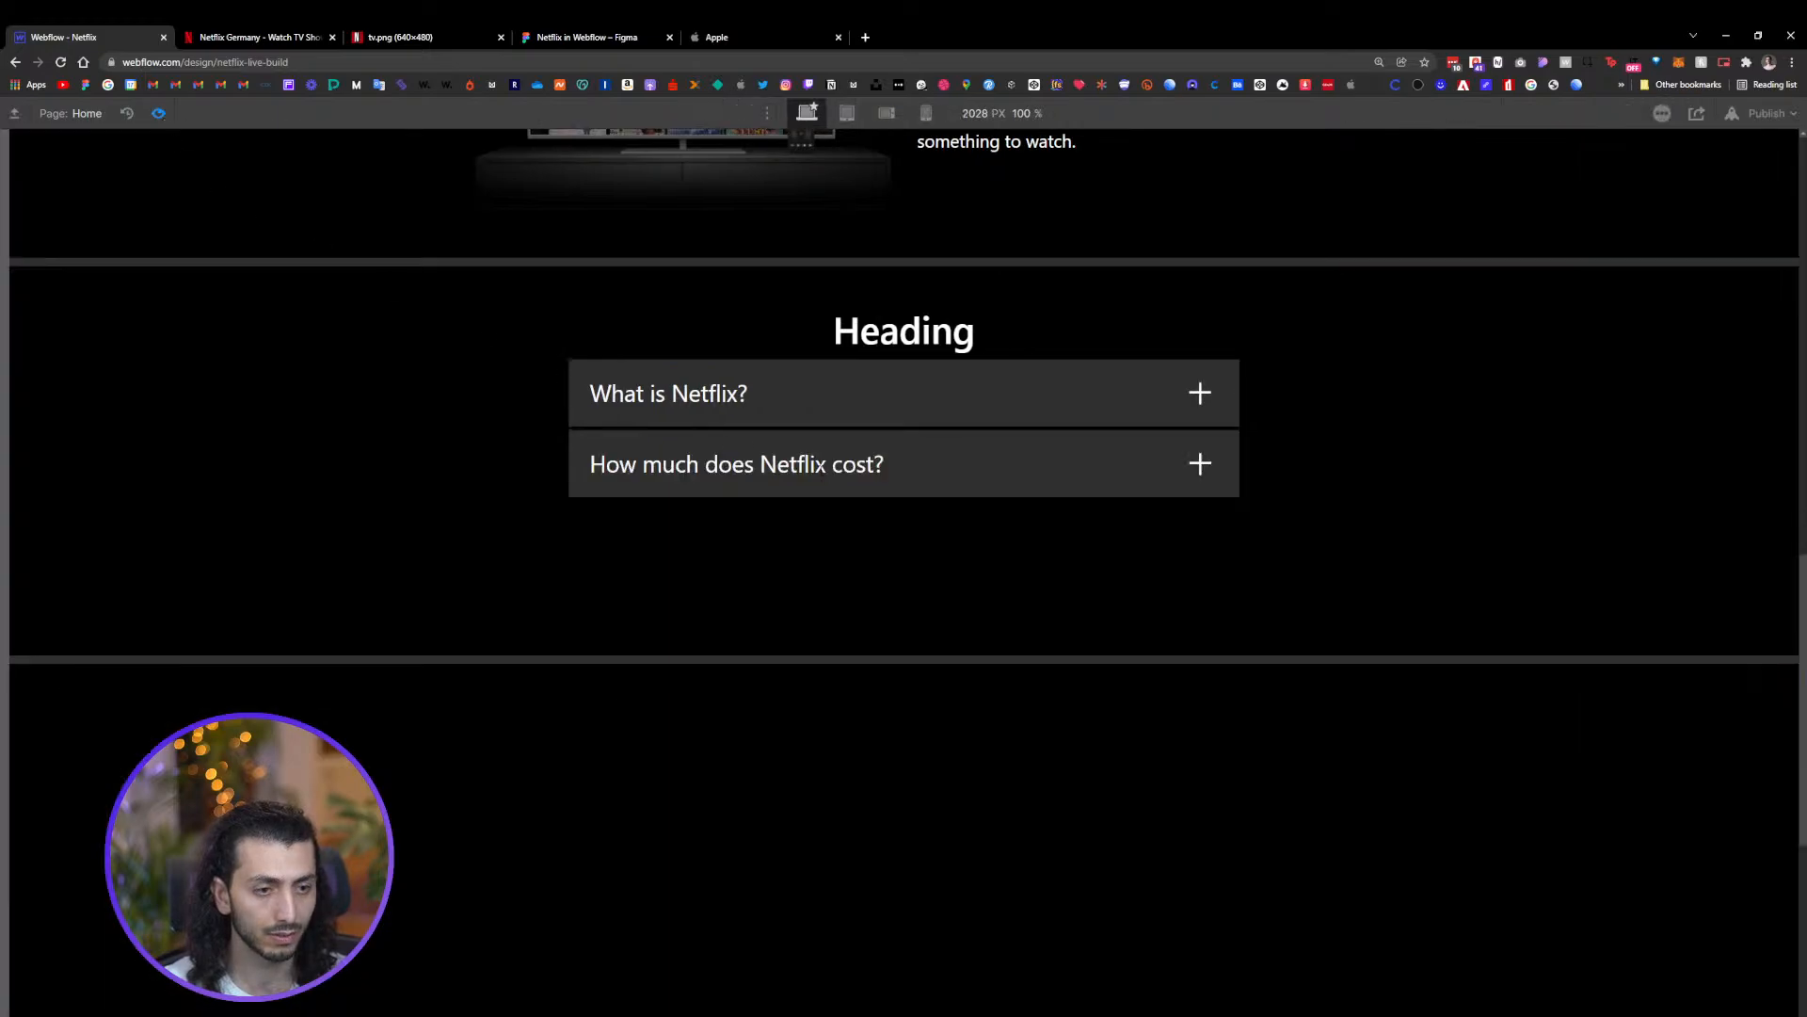
left_click(882, 414)
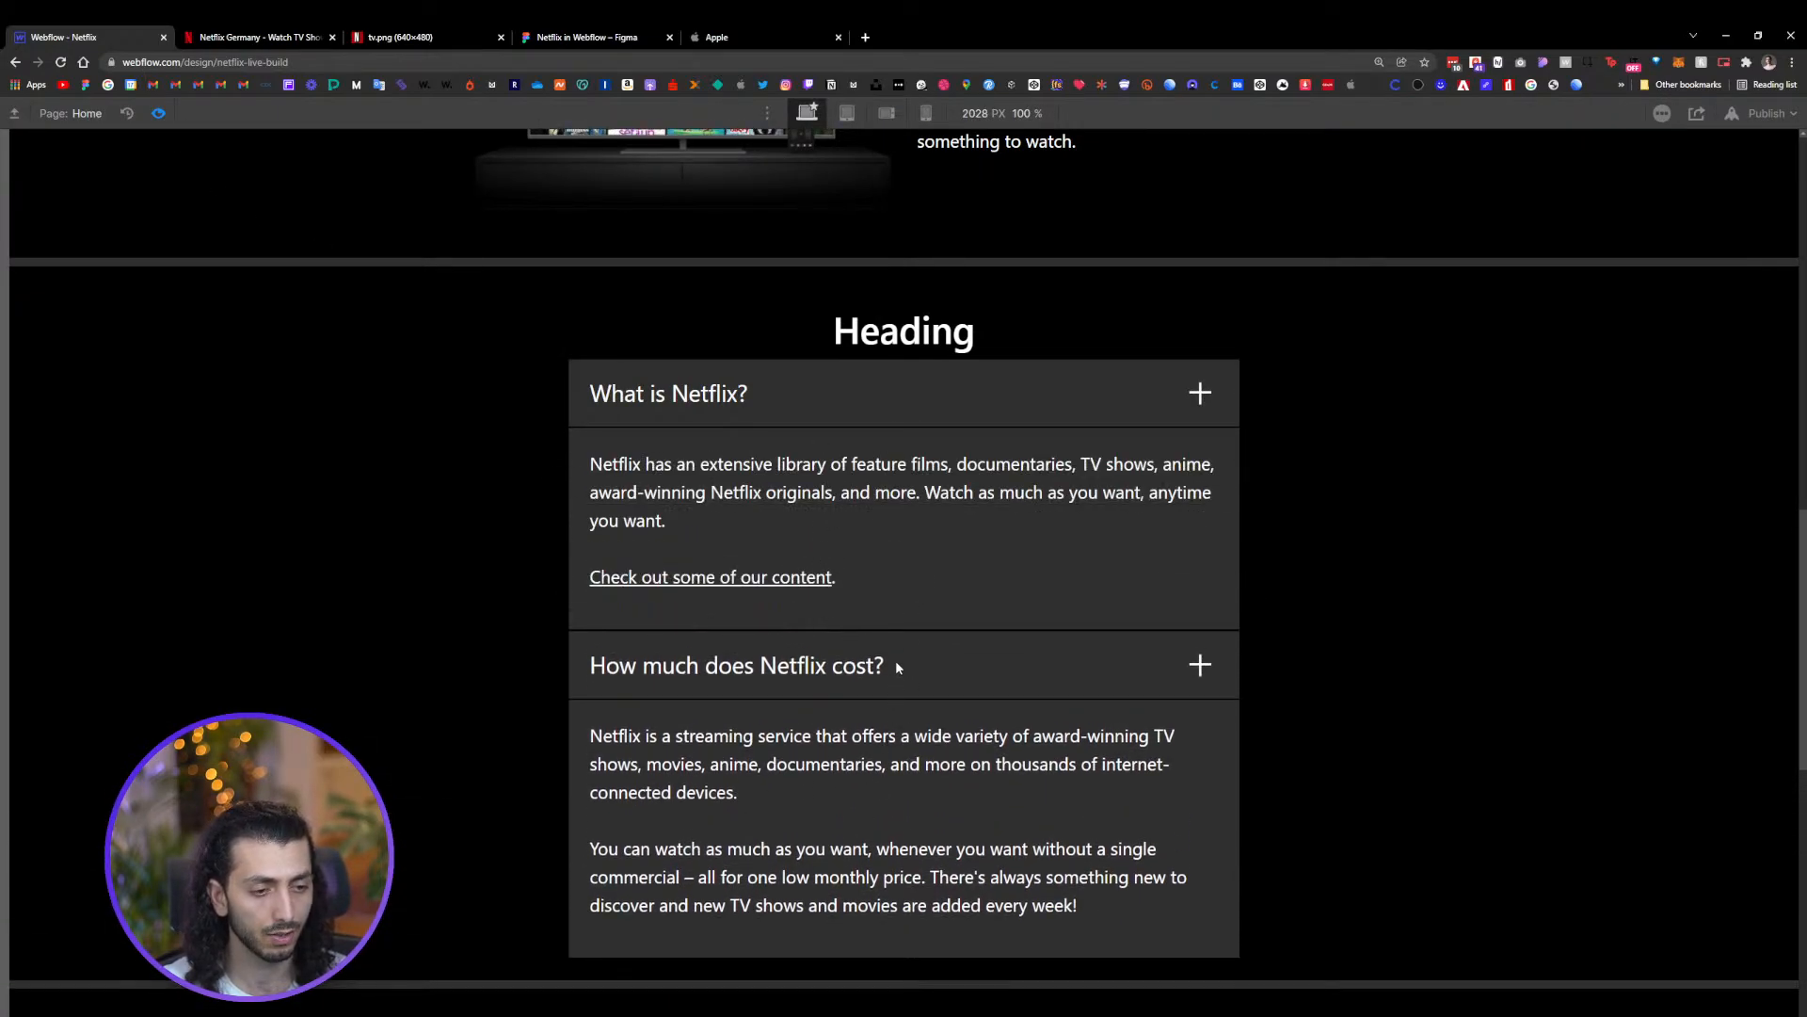
left_click(895, 667)
left_click(895, 414)
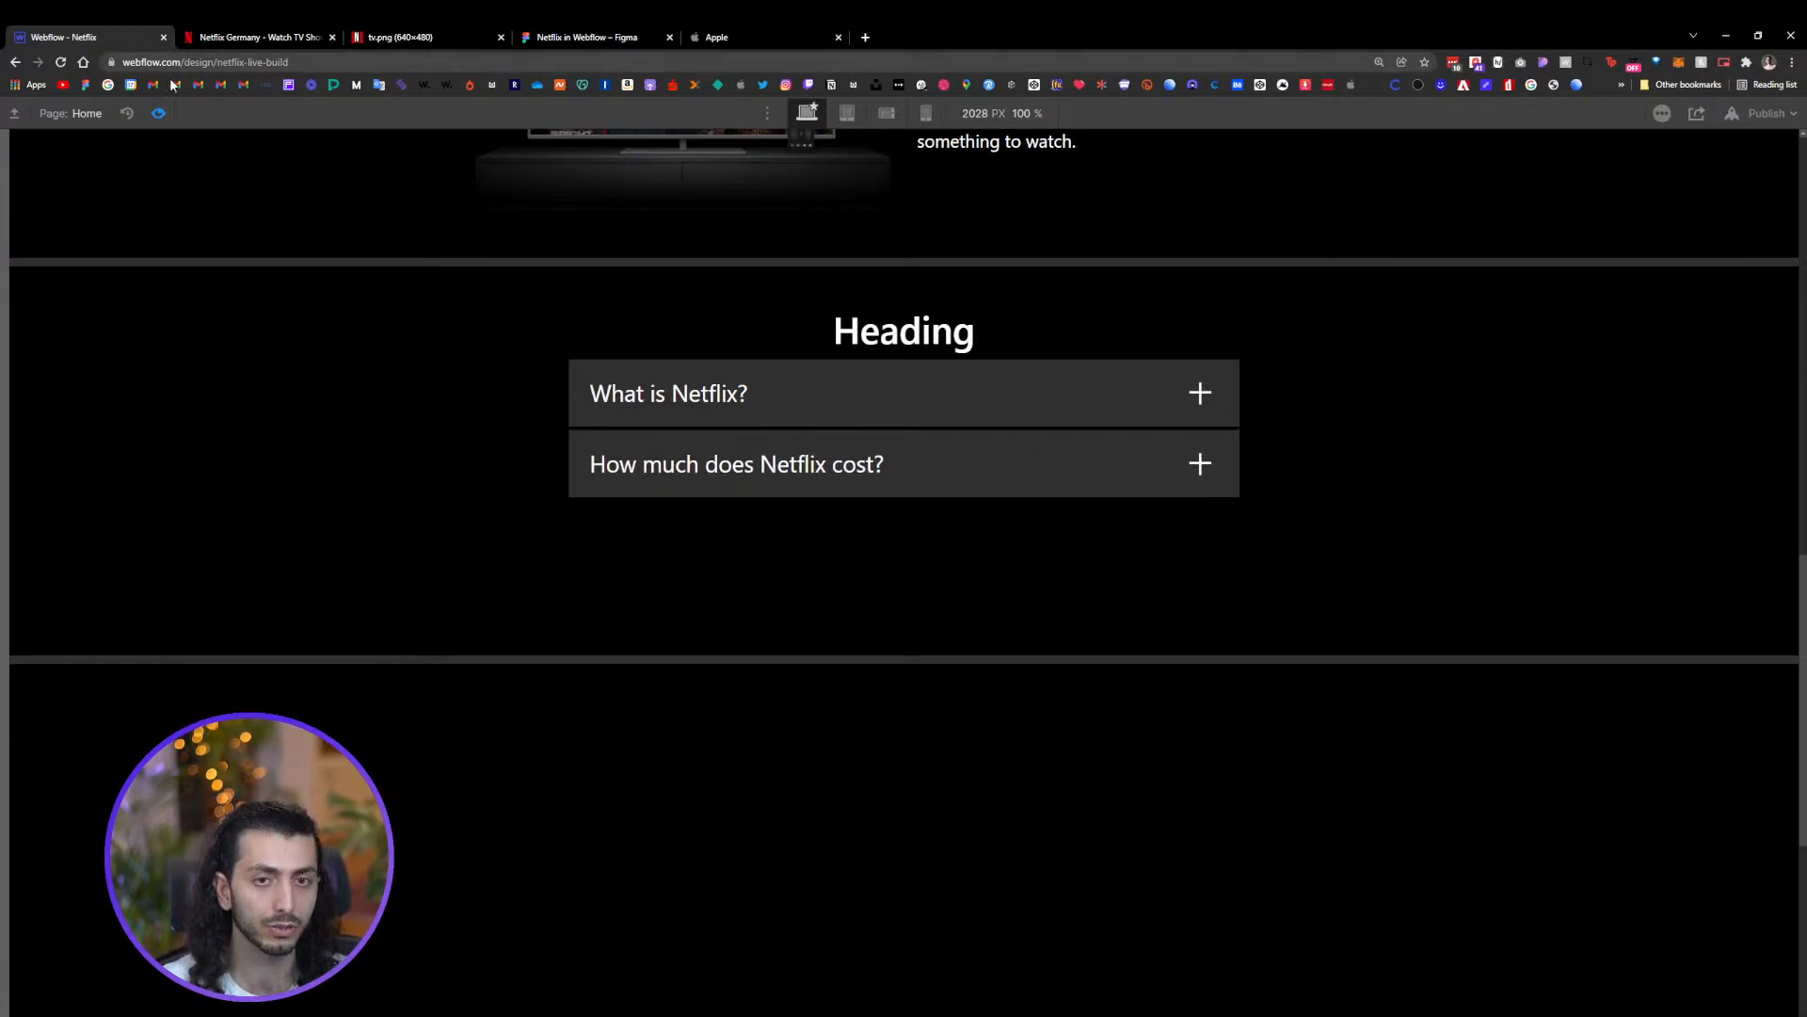
left_click(158, 113)
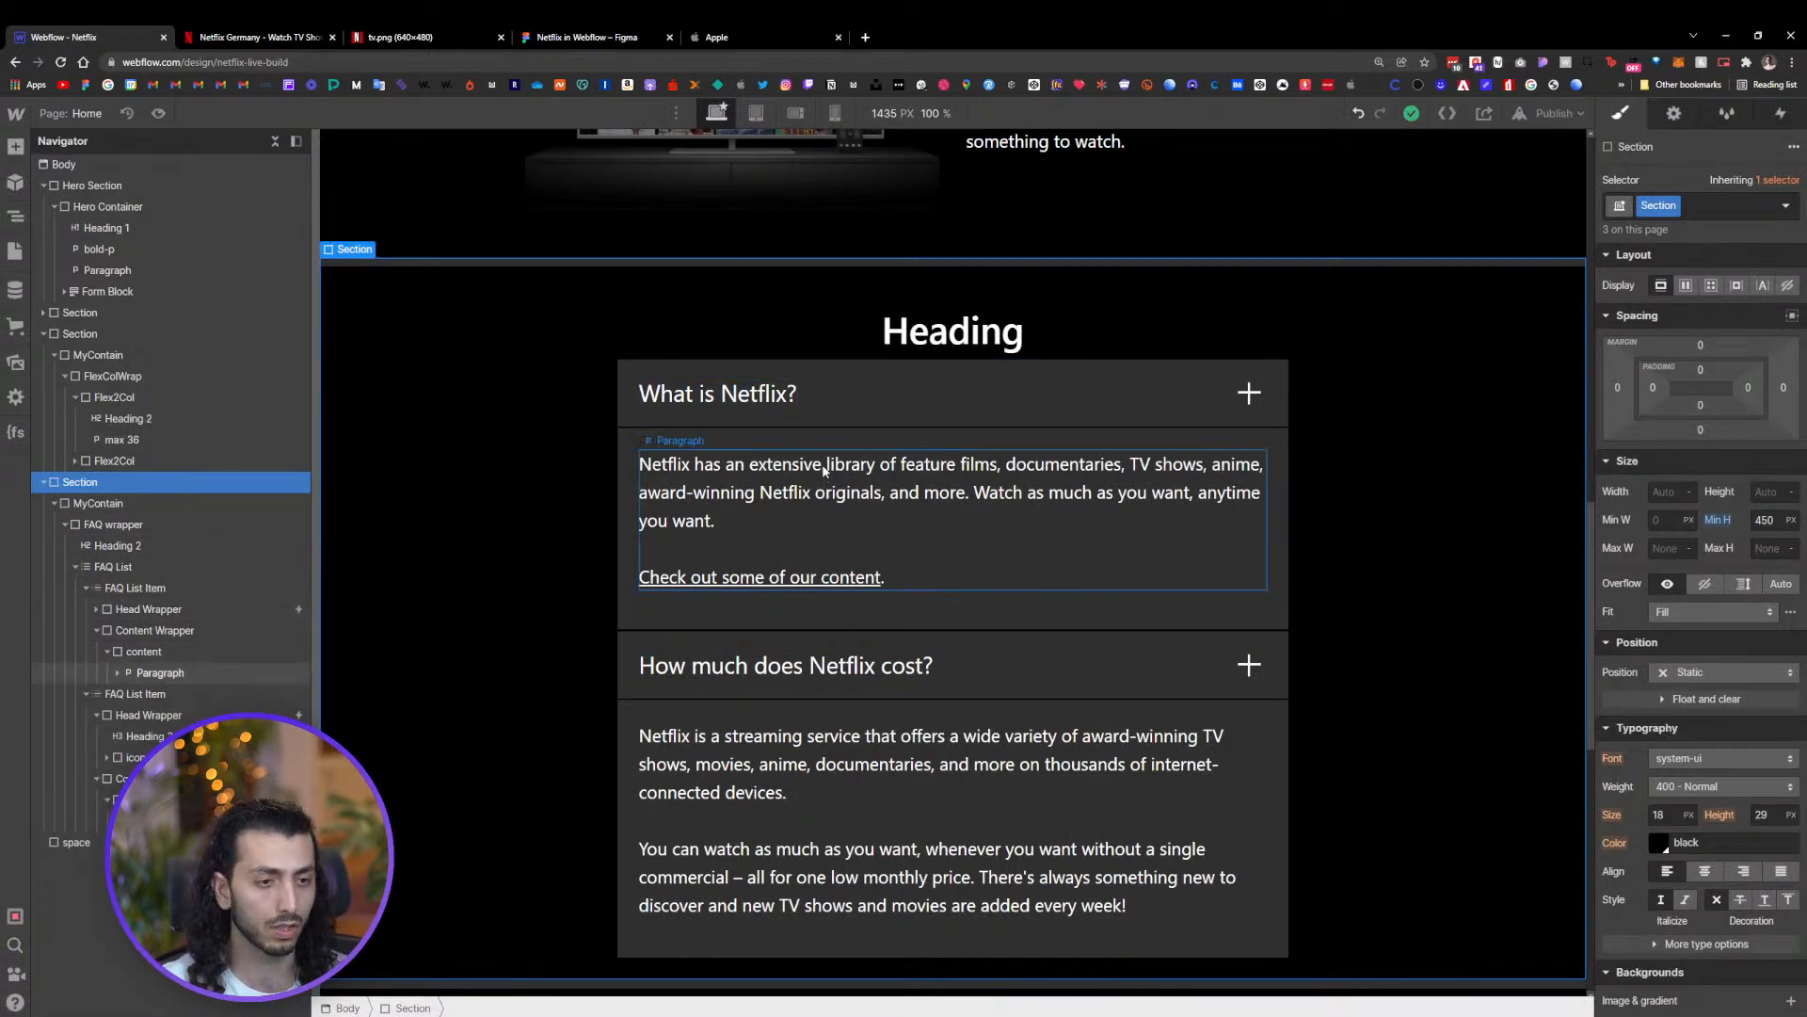
Set the Head Wrapper class cursor to pointer and check it in preview
left_click(855, 391)
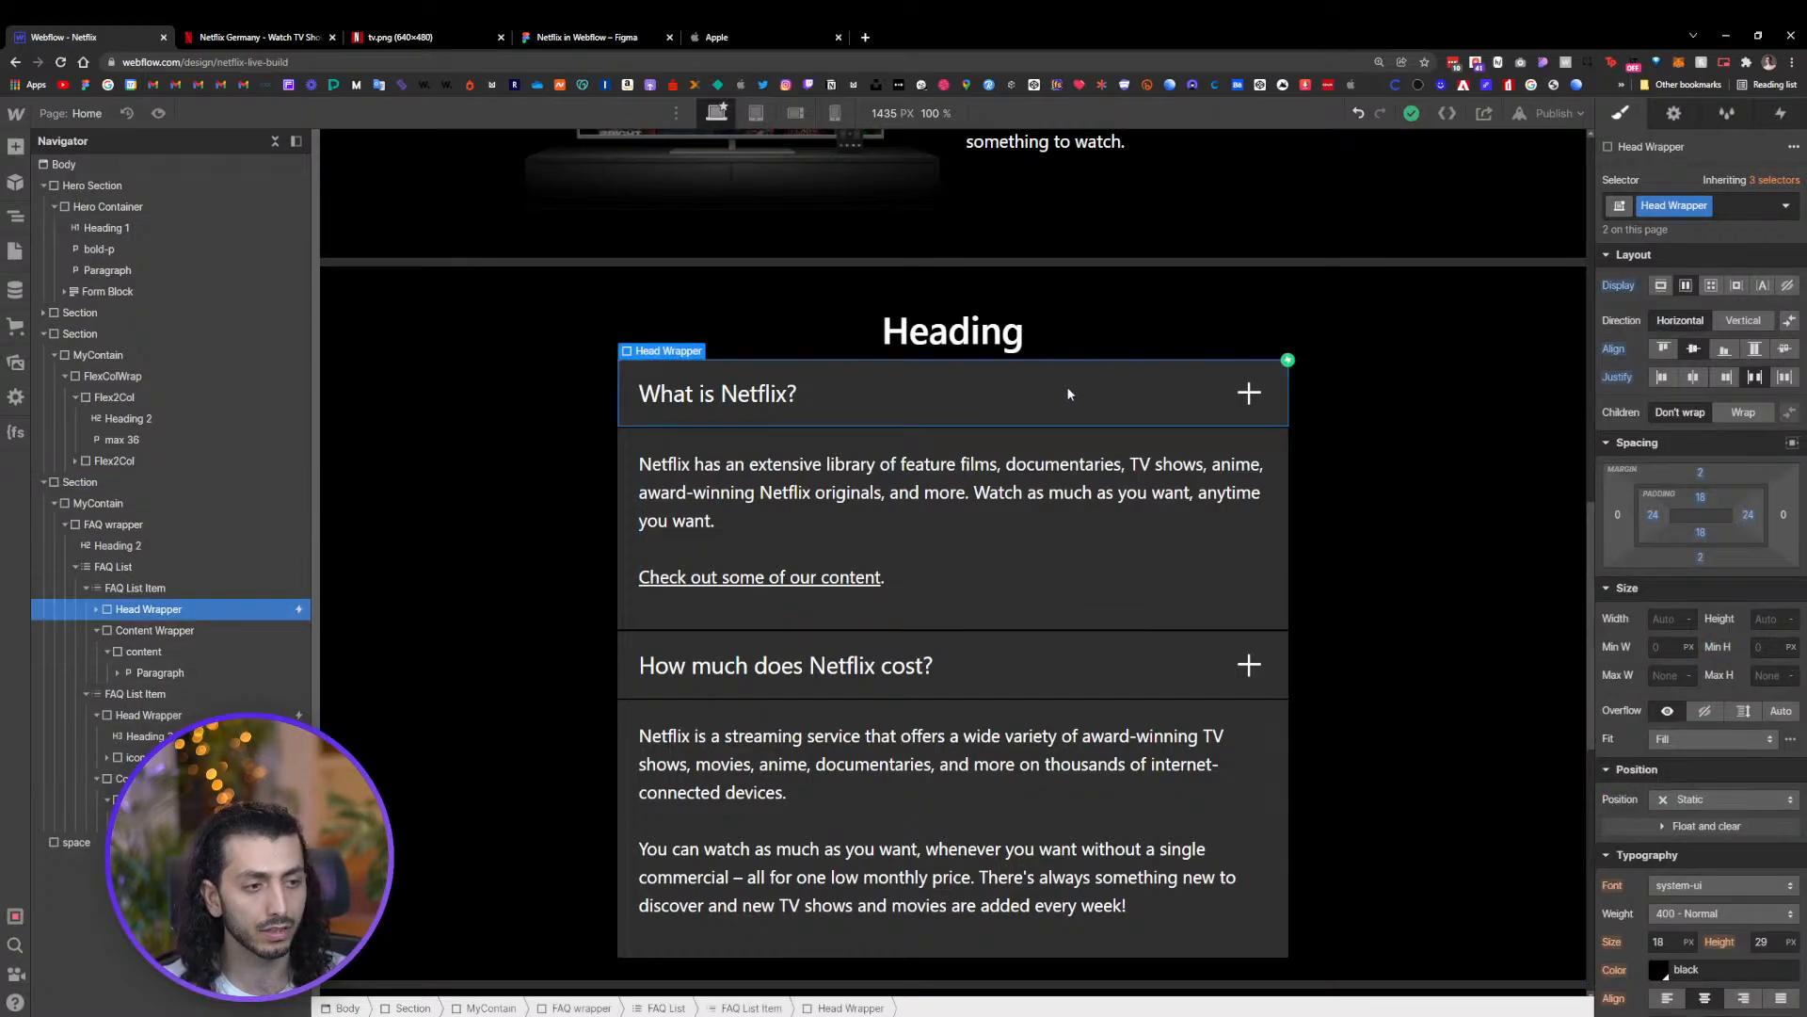
scroll(1742, 941, "down", 7)
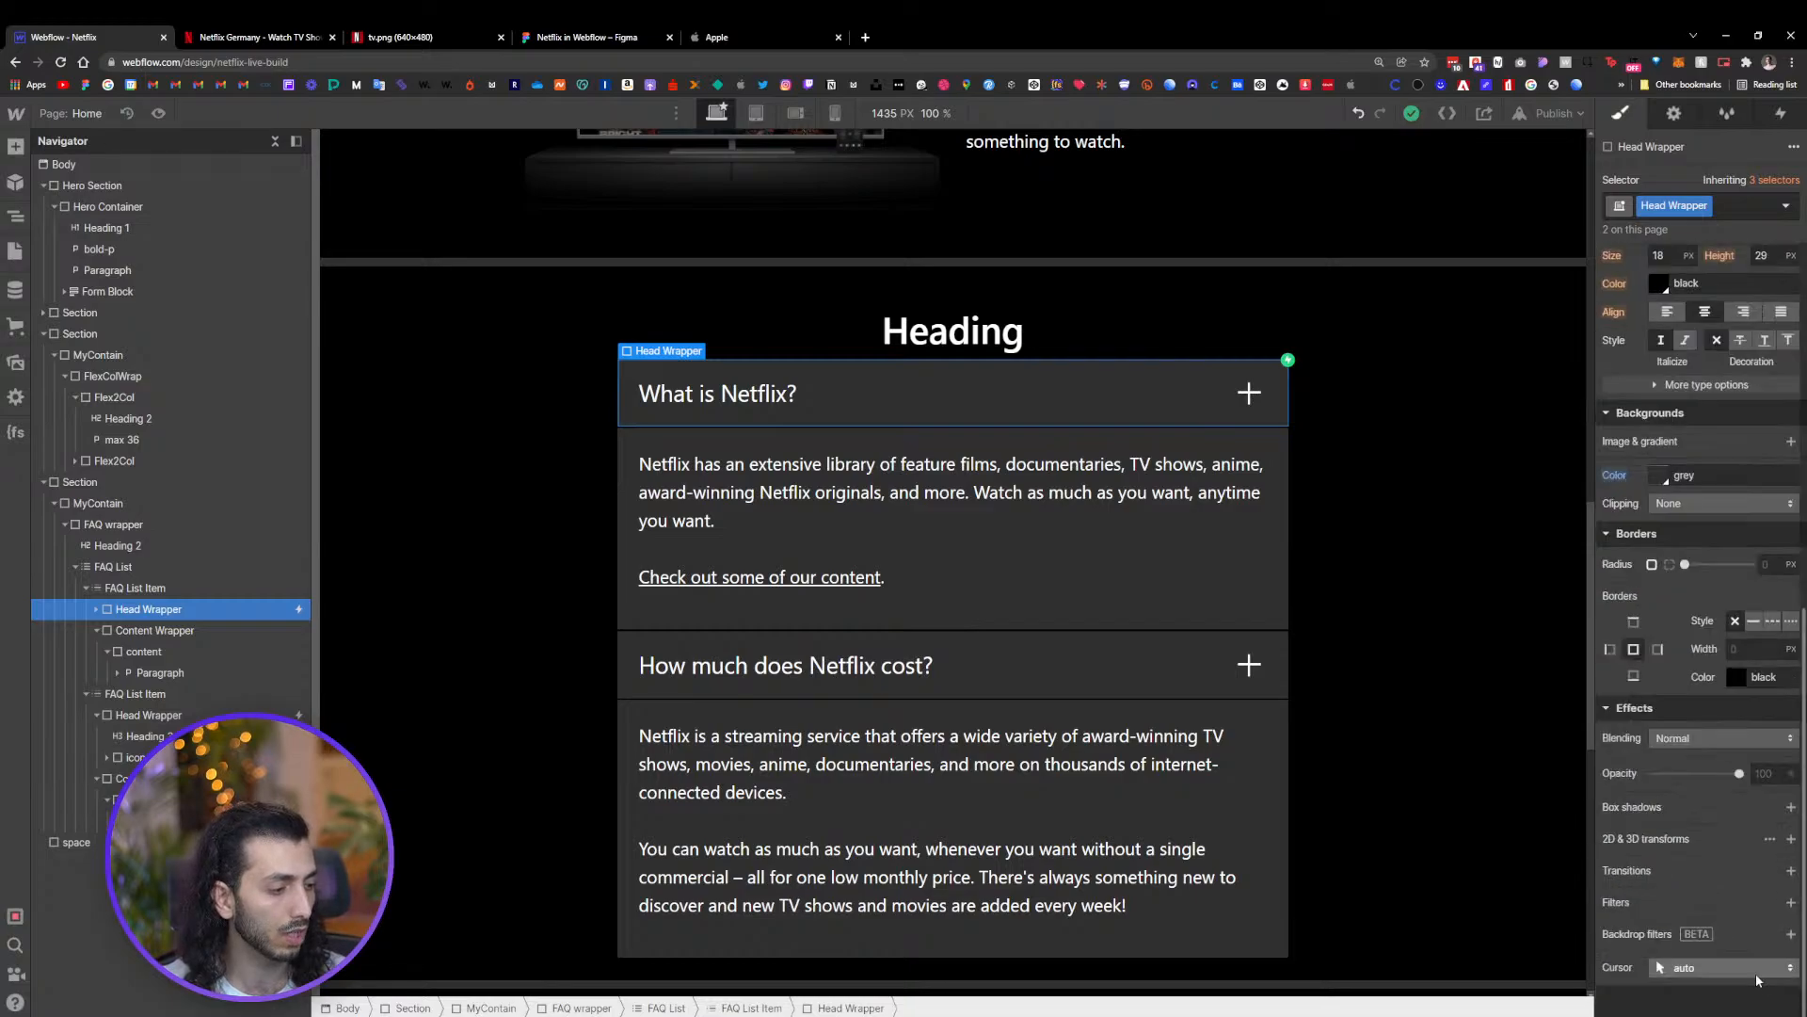
left_click(1708, 969)
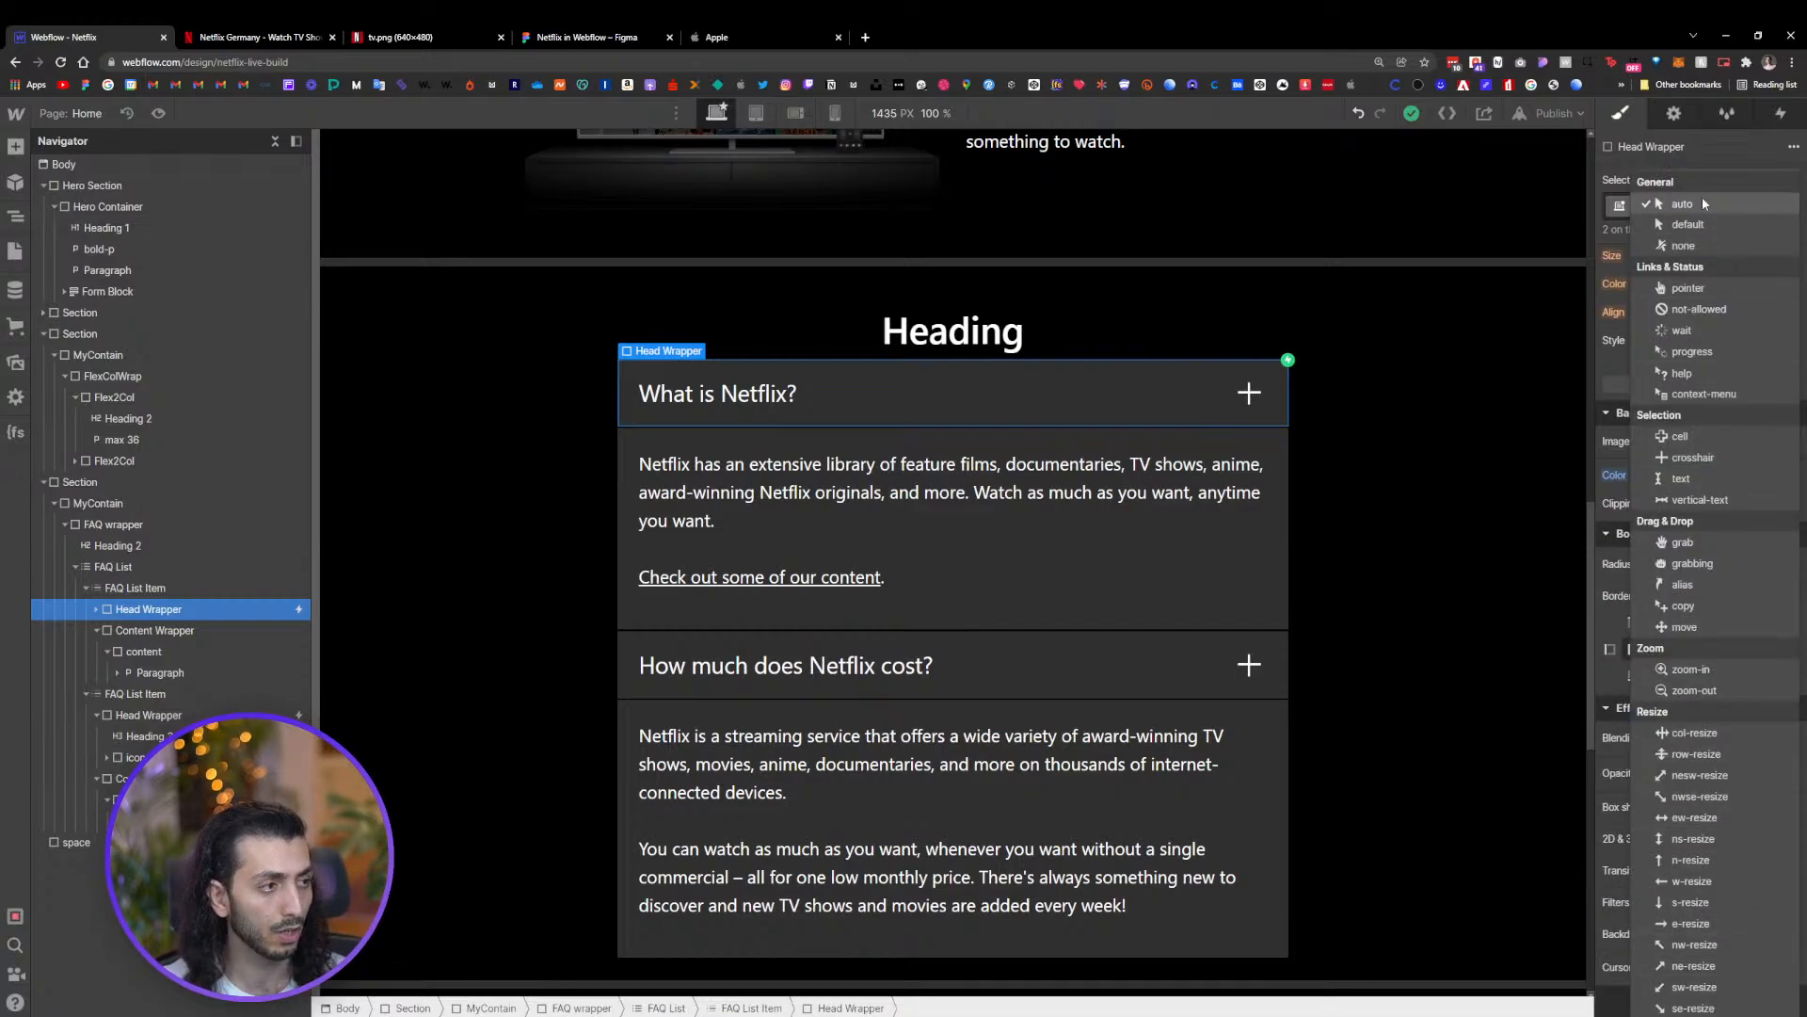
left_click(1687, 288)
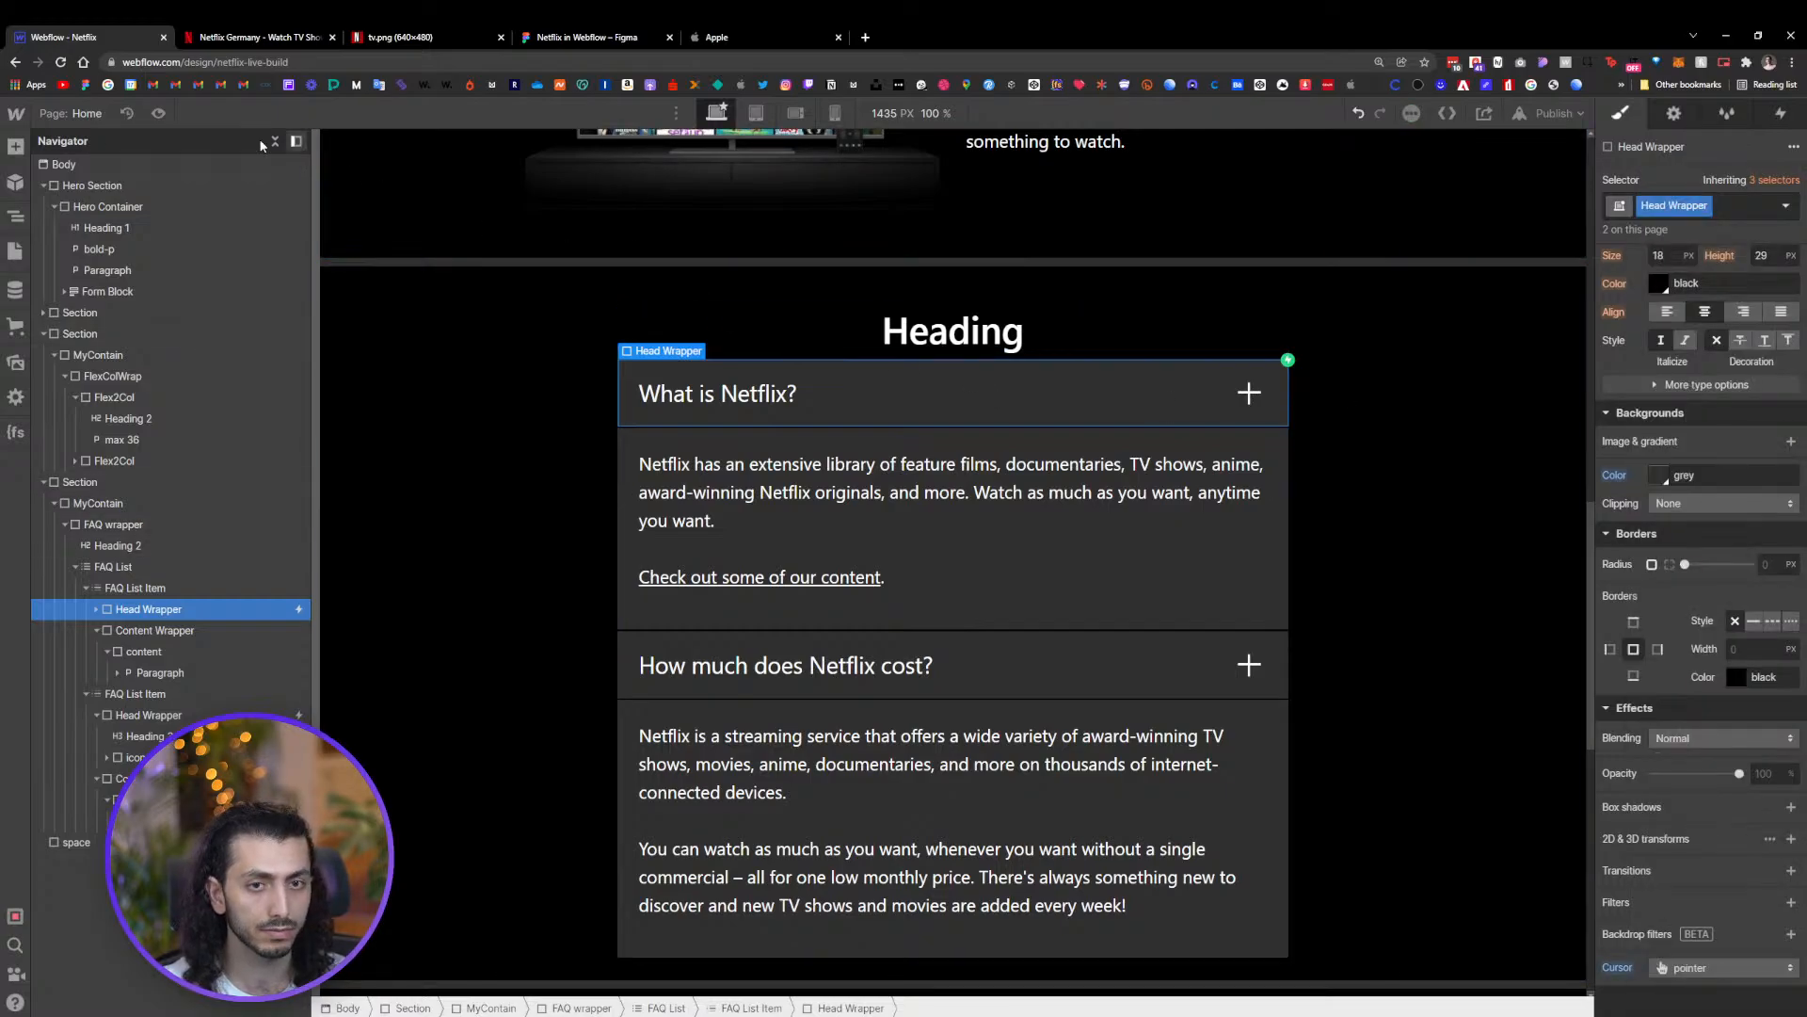
key("ctrl+shift+p")
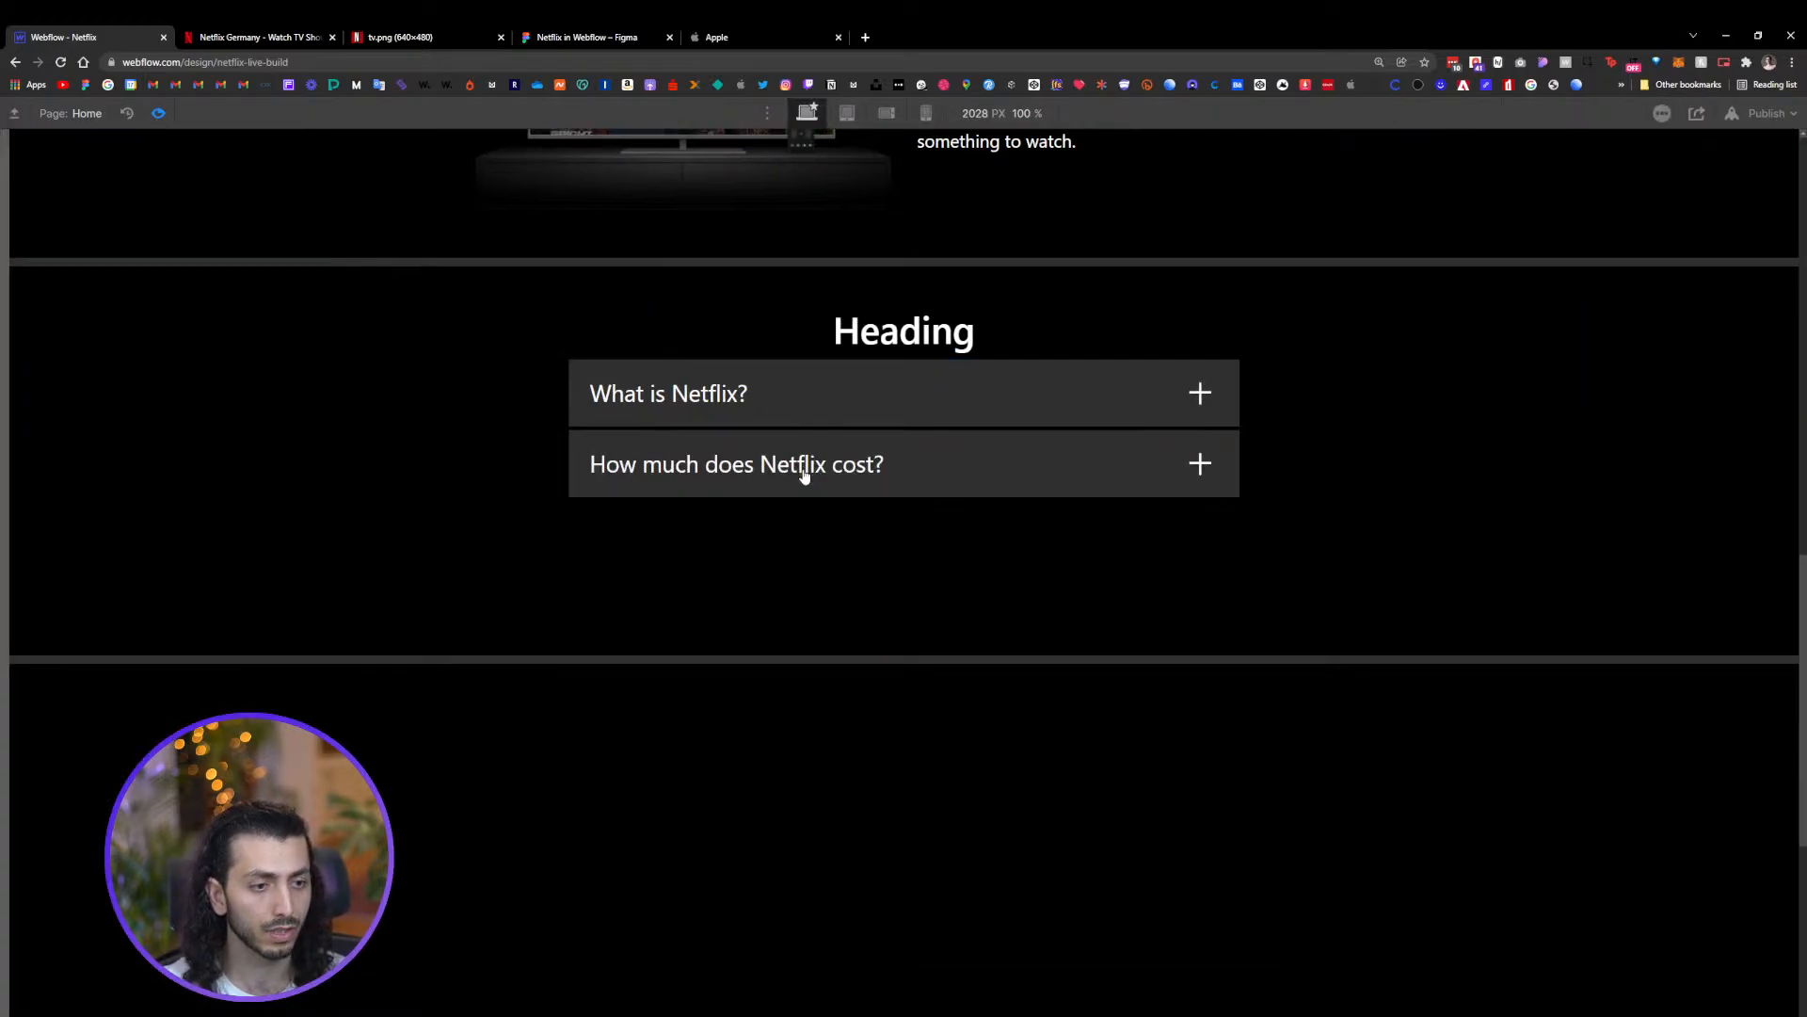
left_click(158, 113)
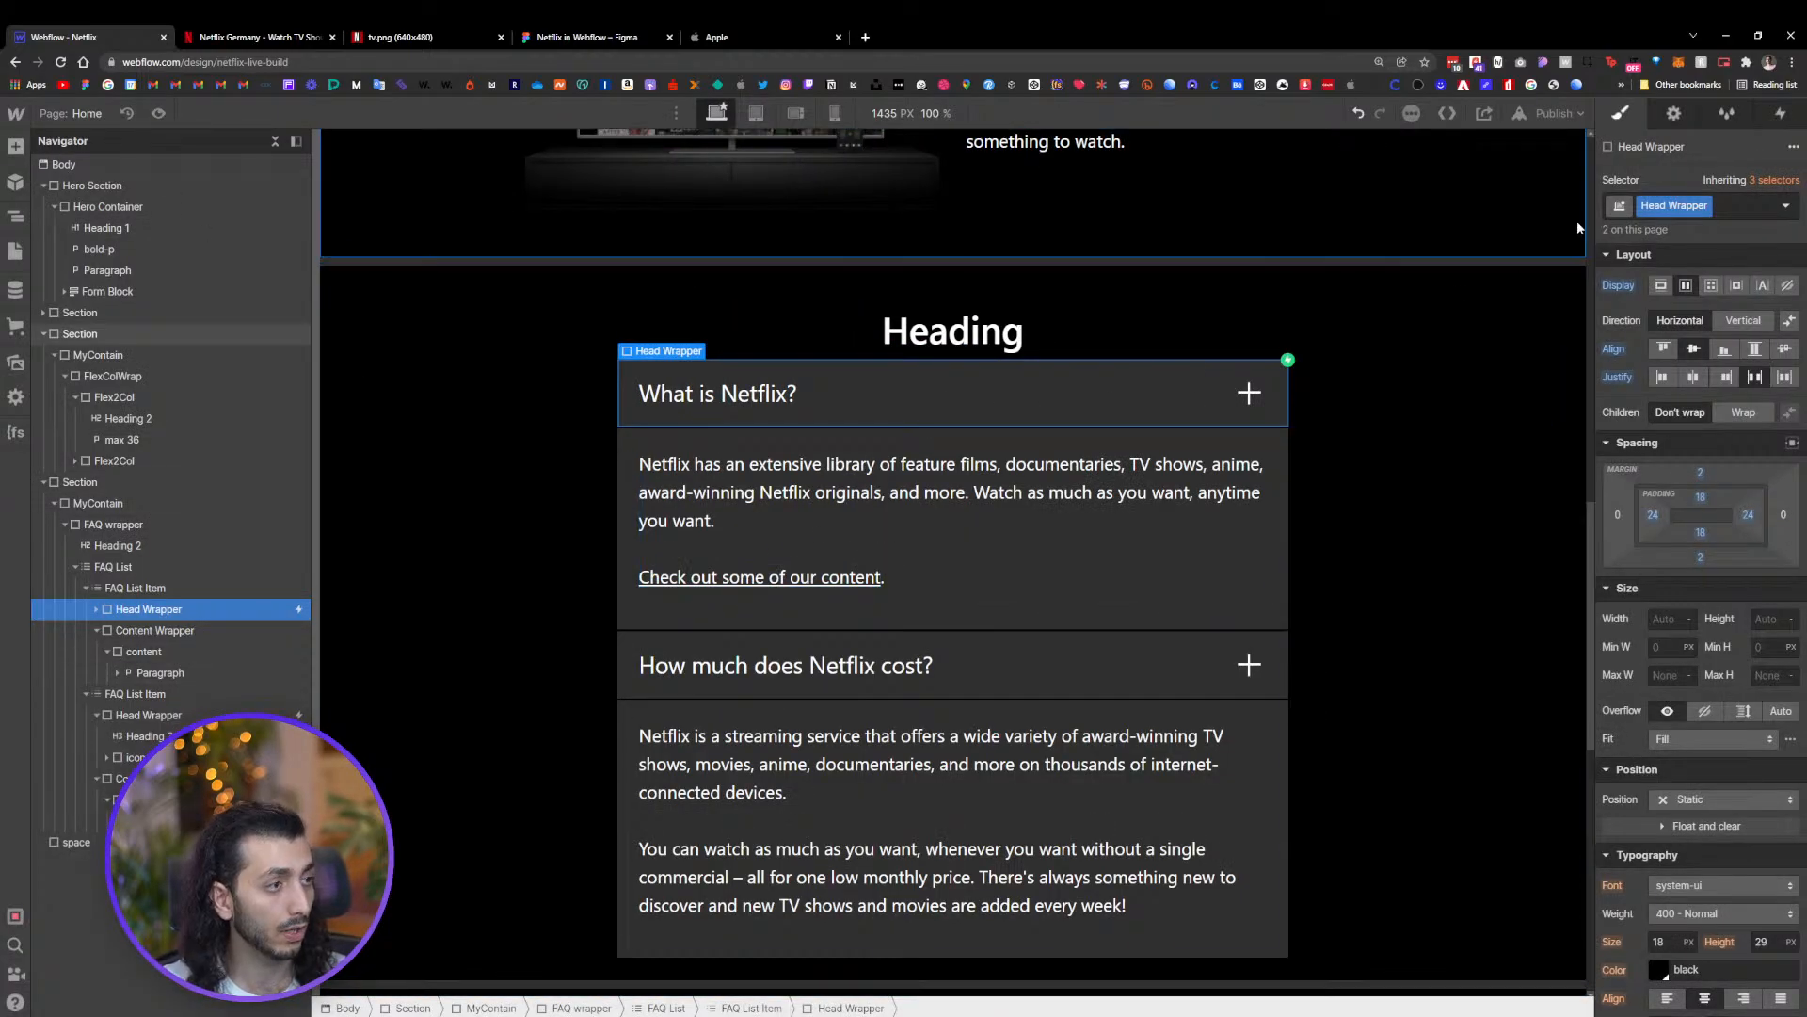
In the FAQ Open animation, add a Rotate action at the start and retarget it to the icon wrap class
left_click(1777, 114)
left_click(1708, 209)
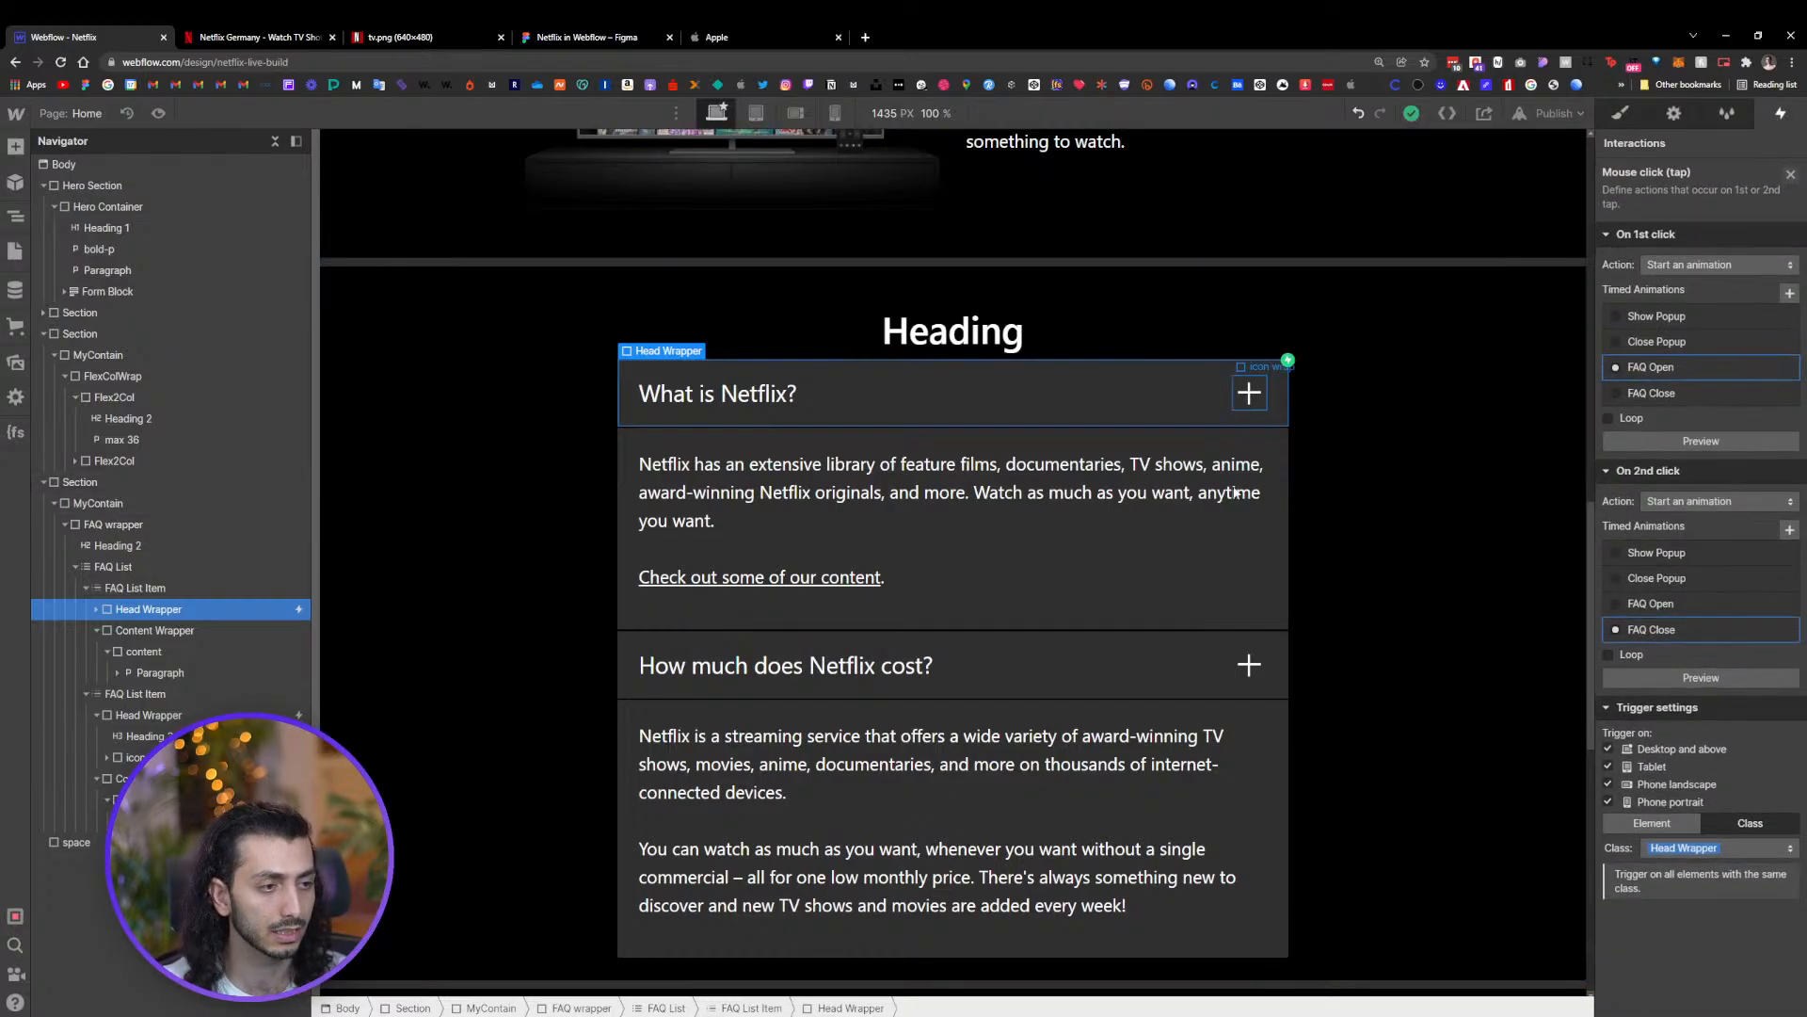
left_click(1667, 370)
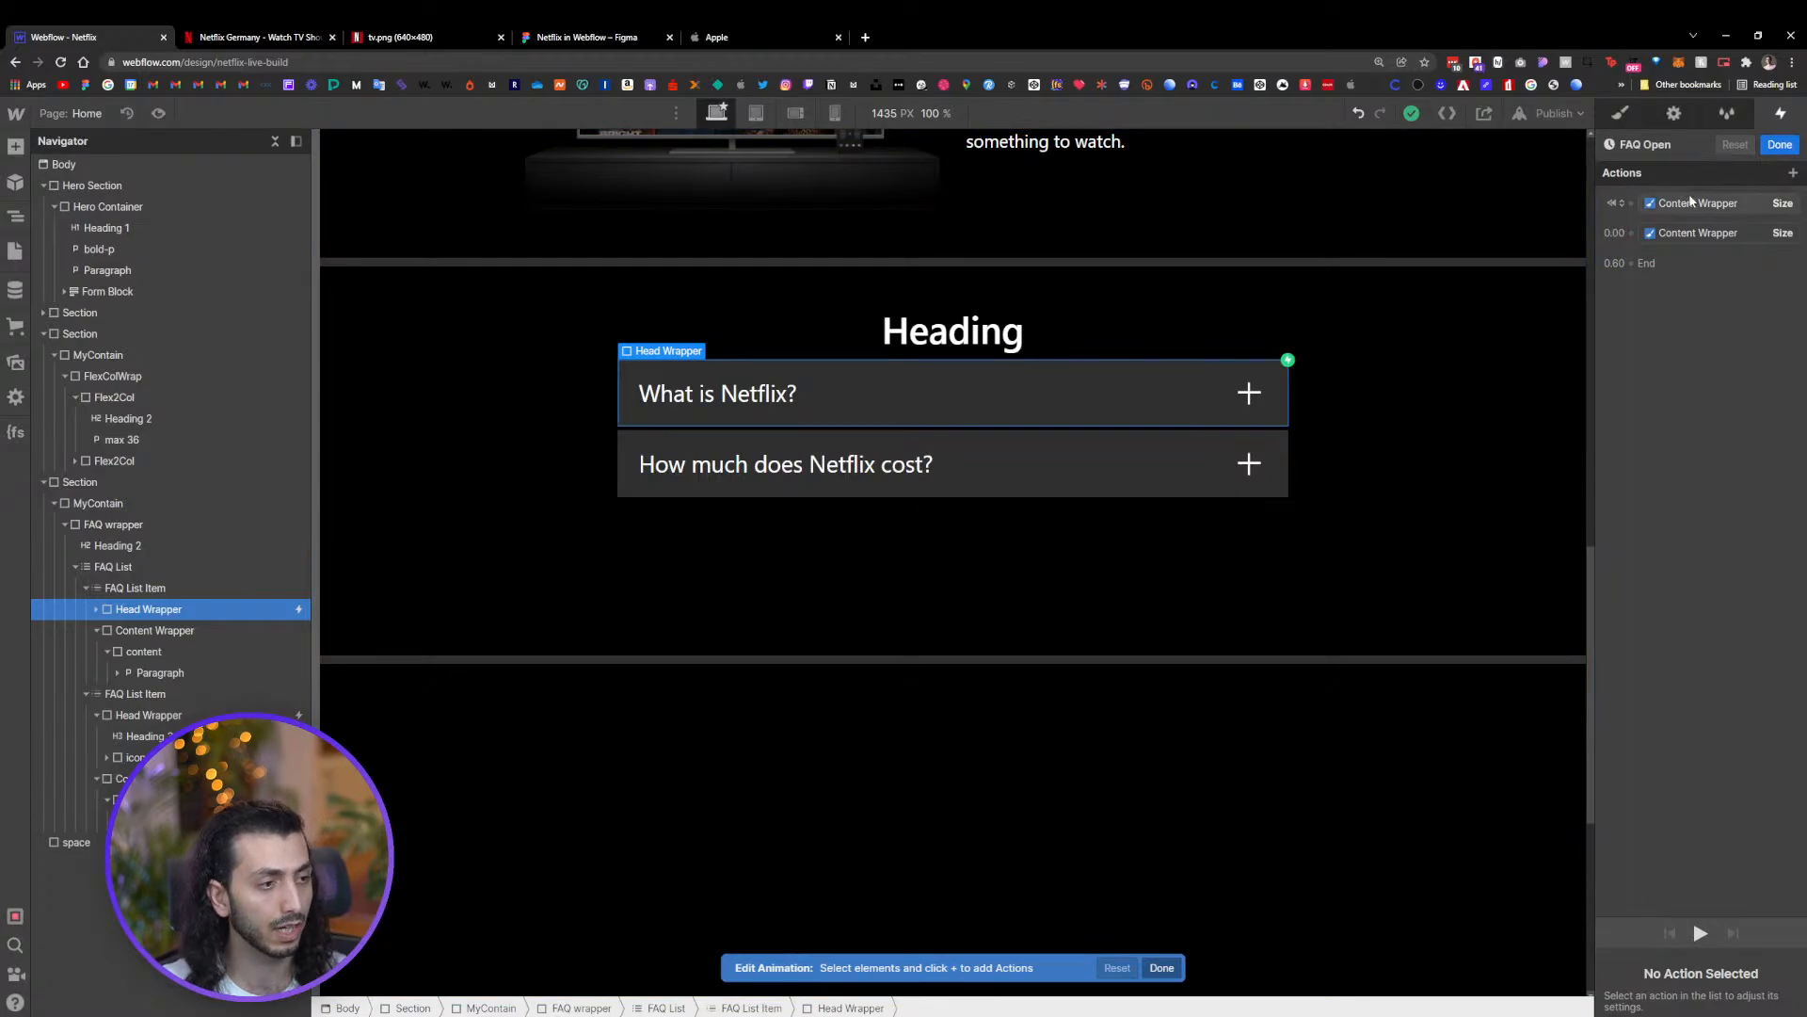
left_click(1633, 205)
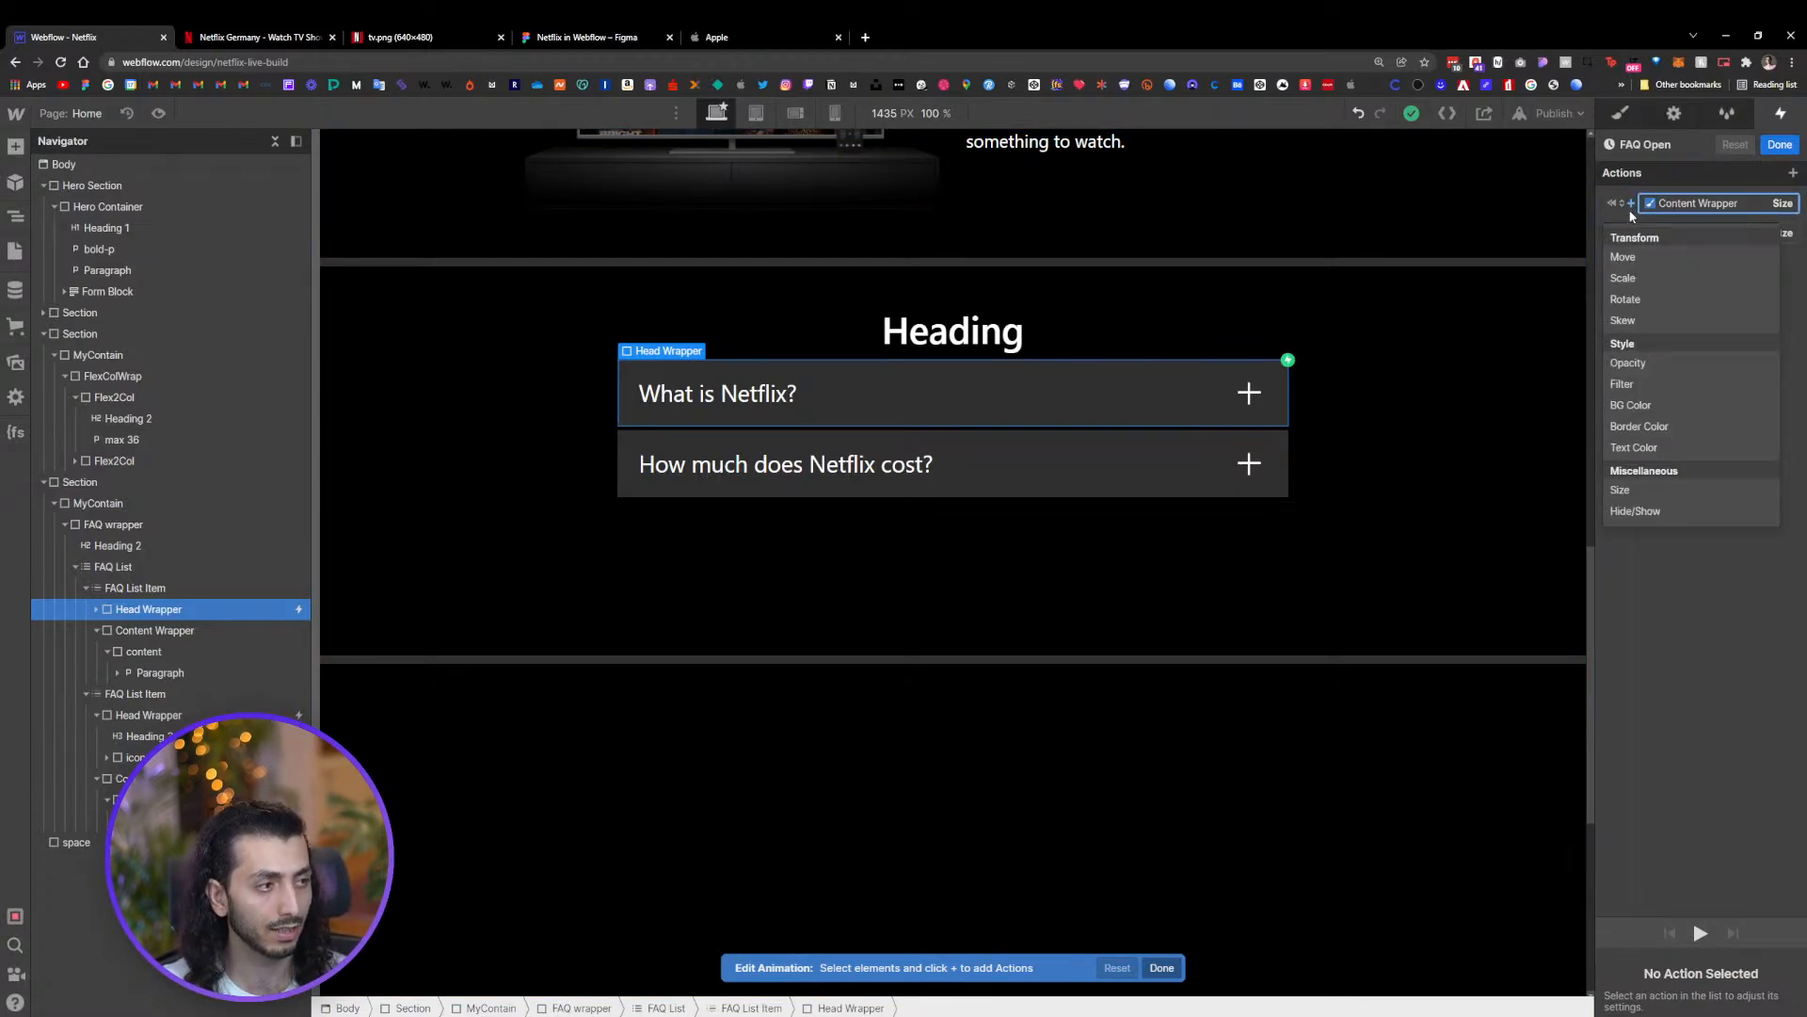
left_click(1625, 302)
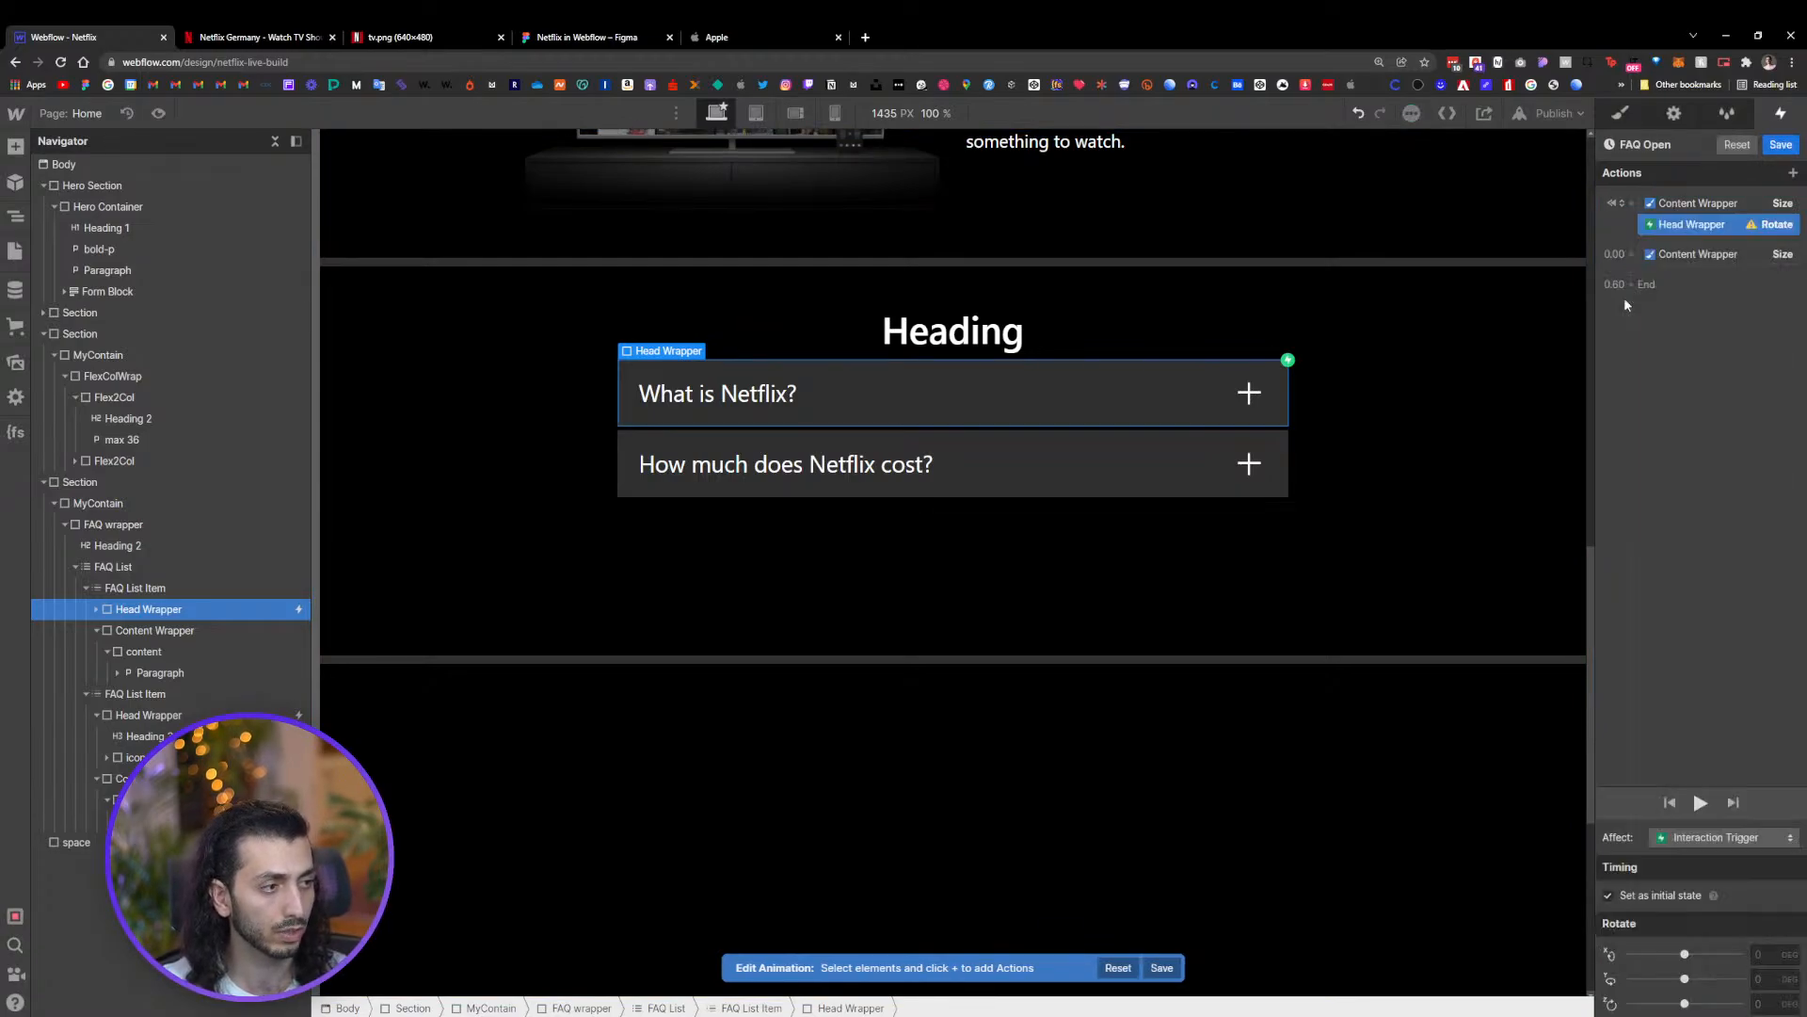
right_click(1669, 226)
left_click(1676, 267)
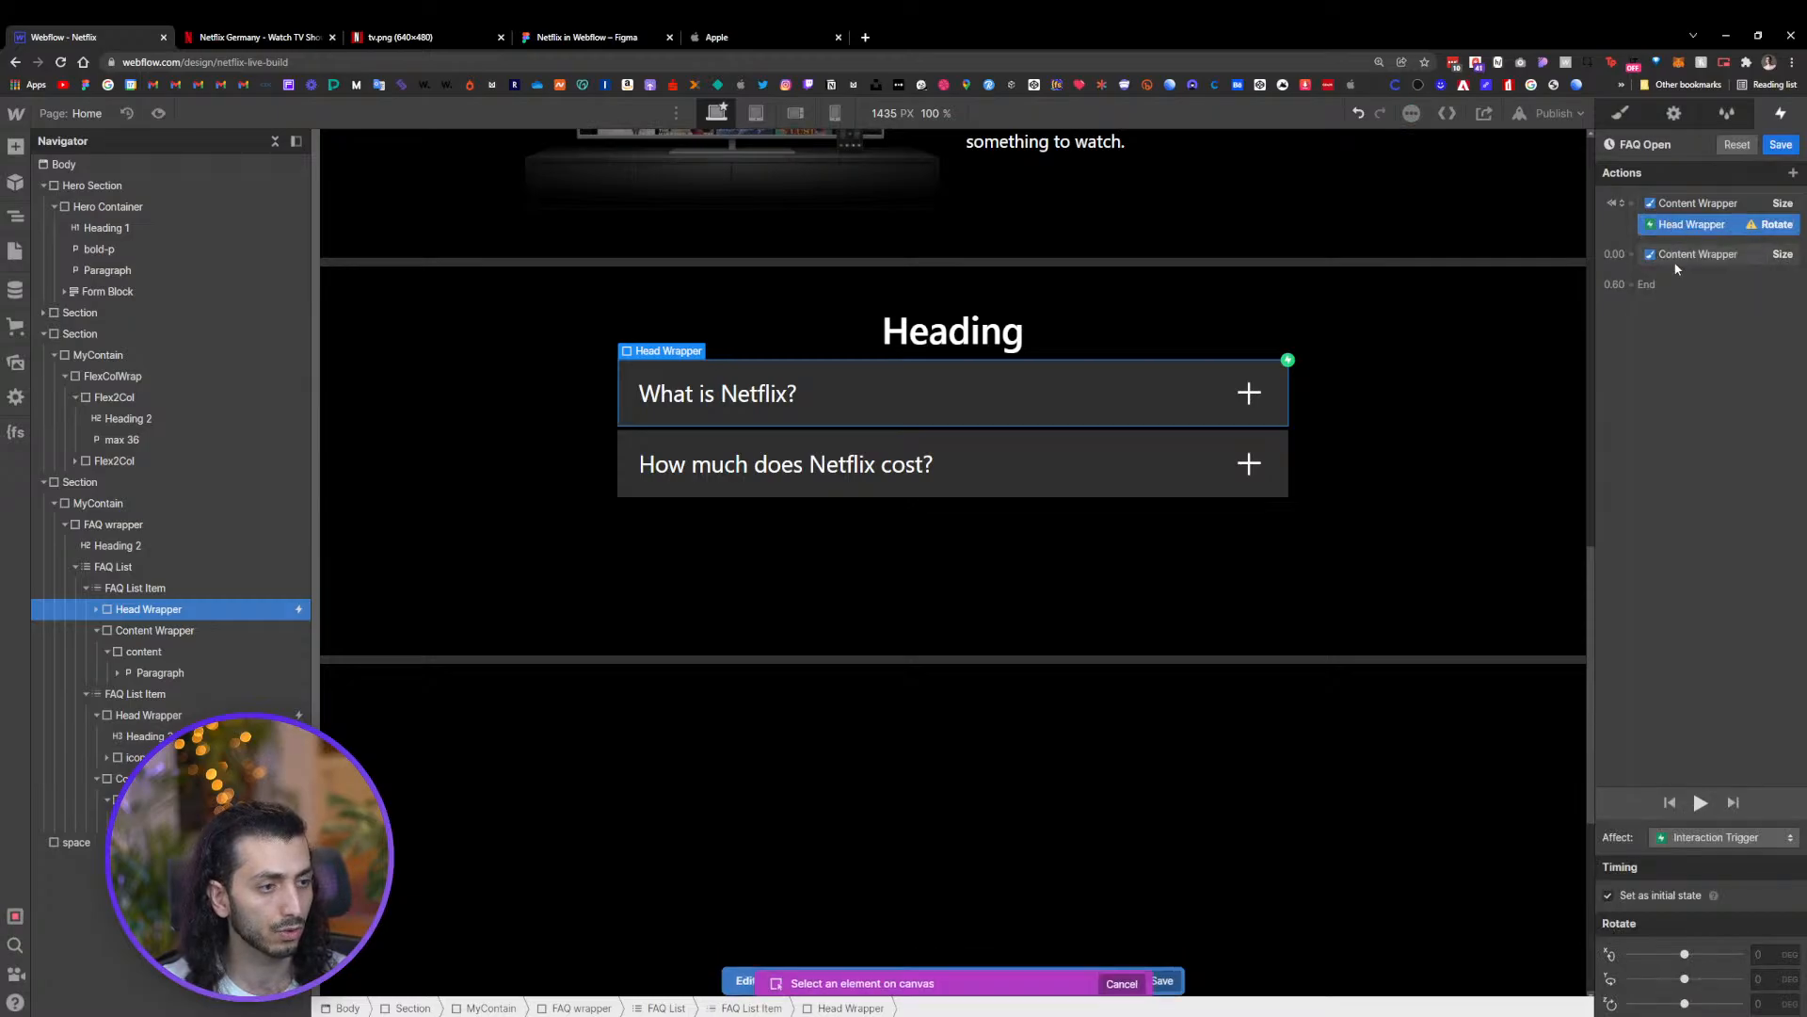
left_click(1248, 403)
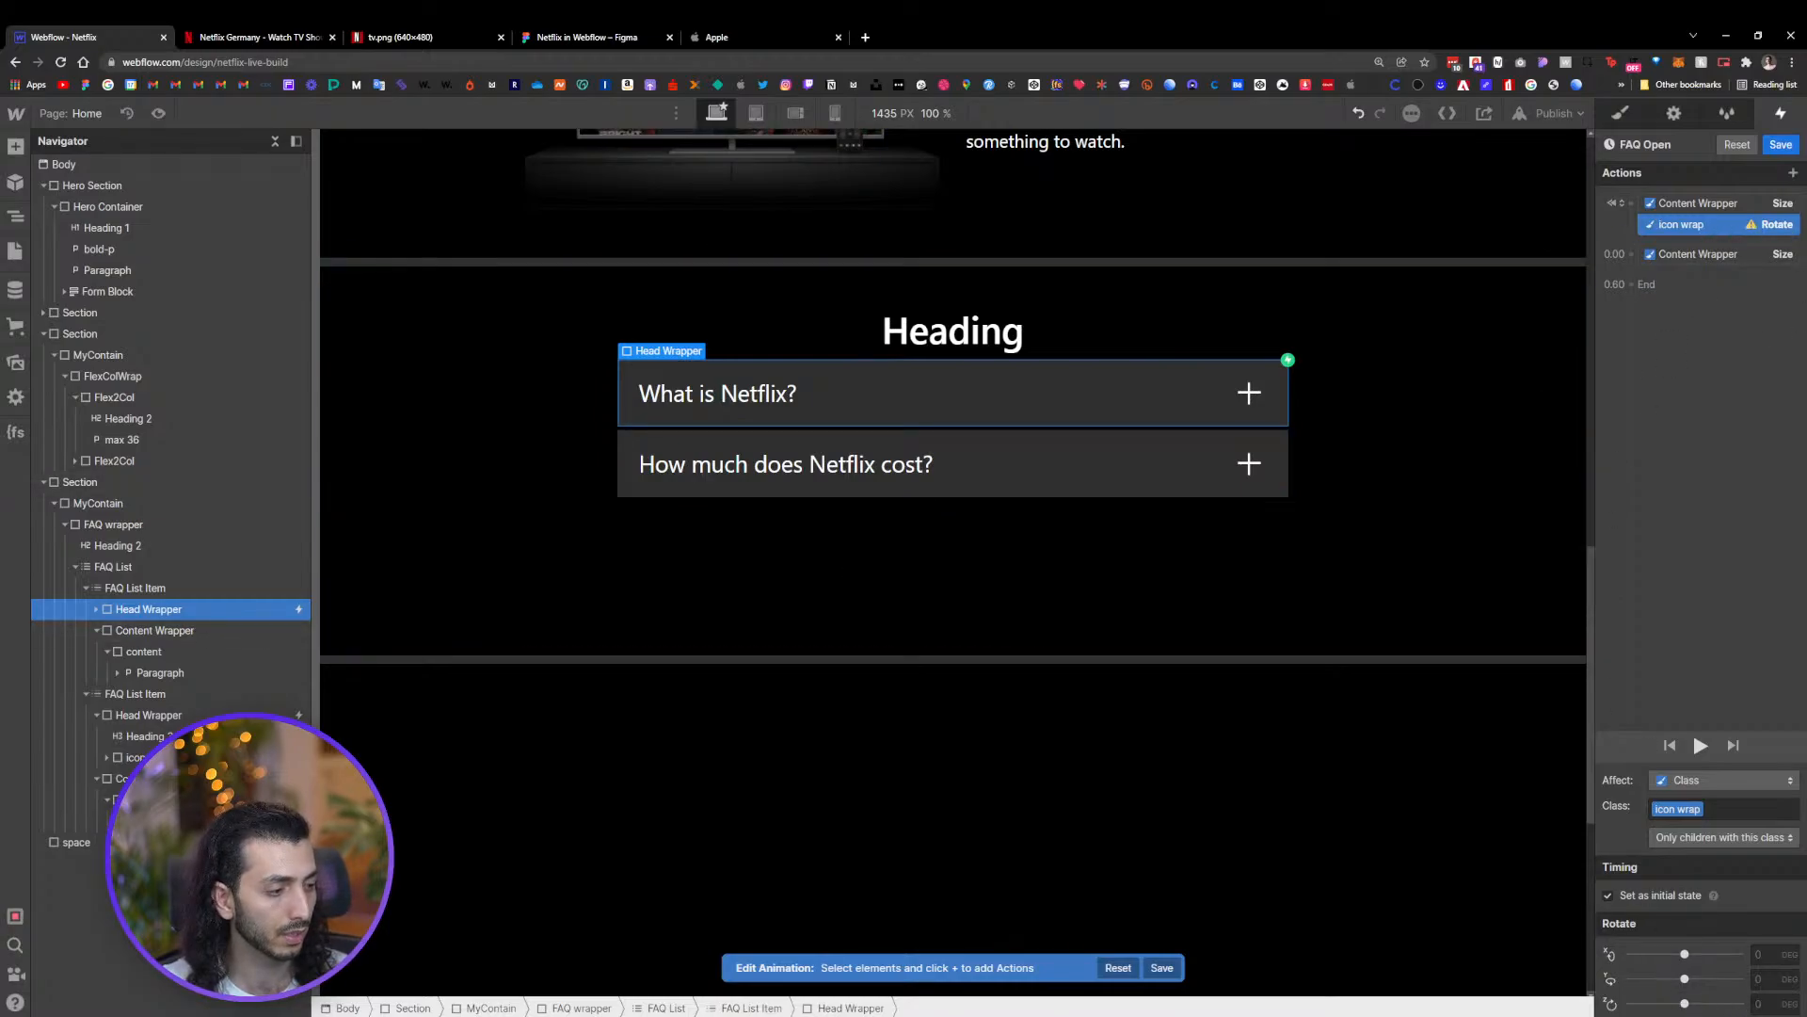
key("Return")
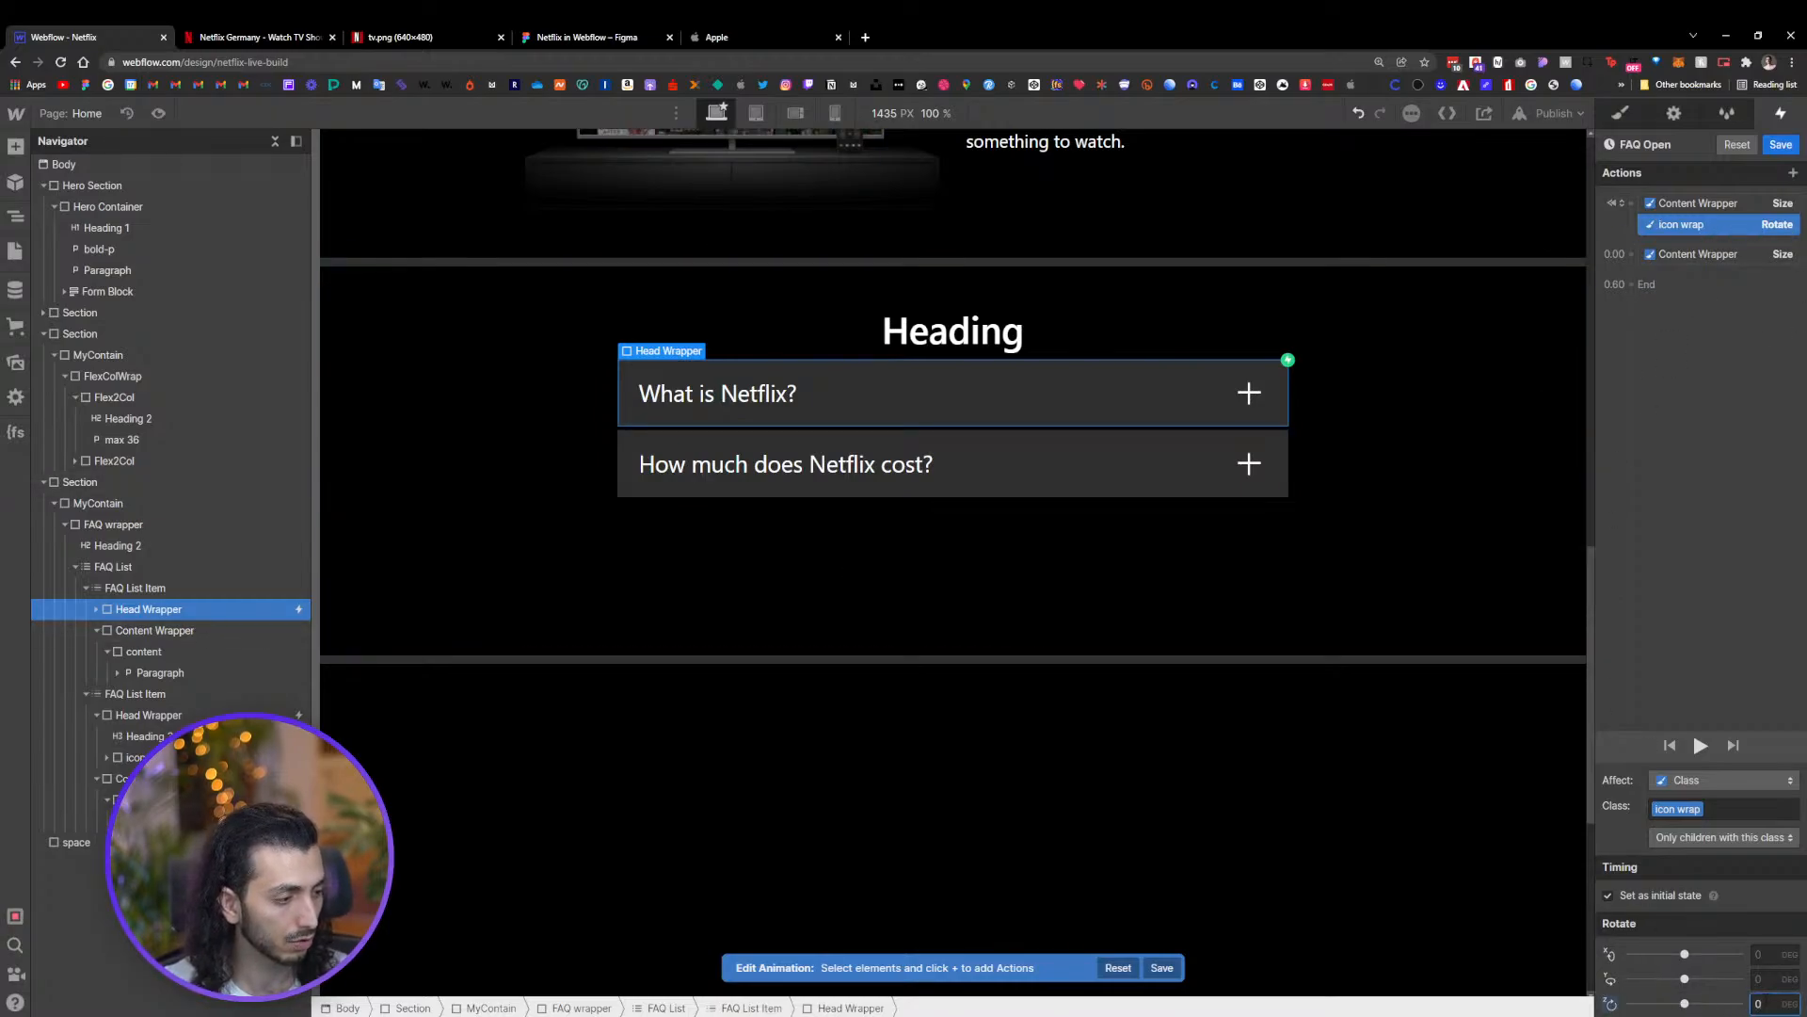
Duplicate the icon wrap Rotate action and move the copy into the second animation group
right_click(1684, 226)
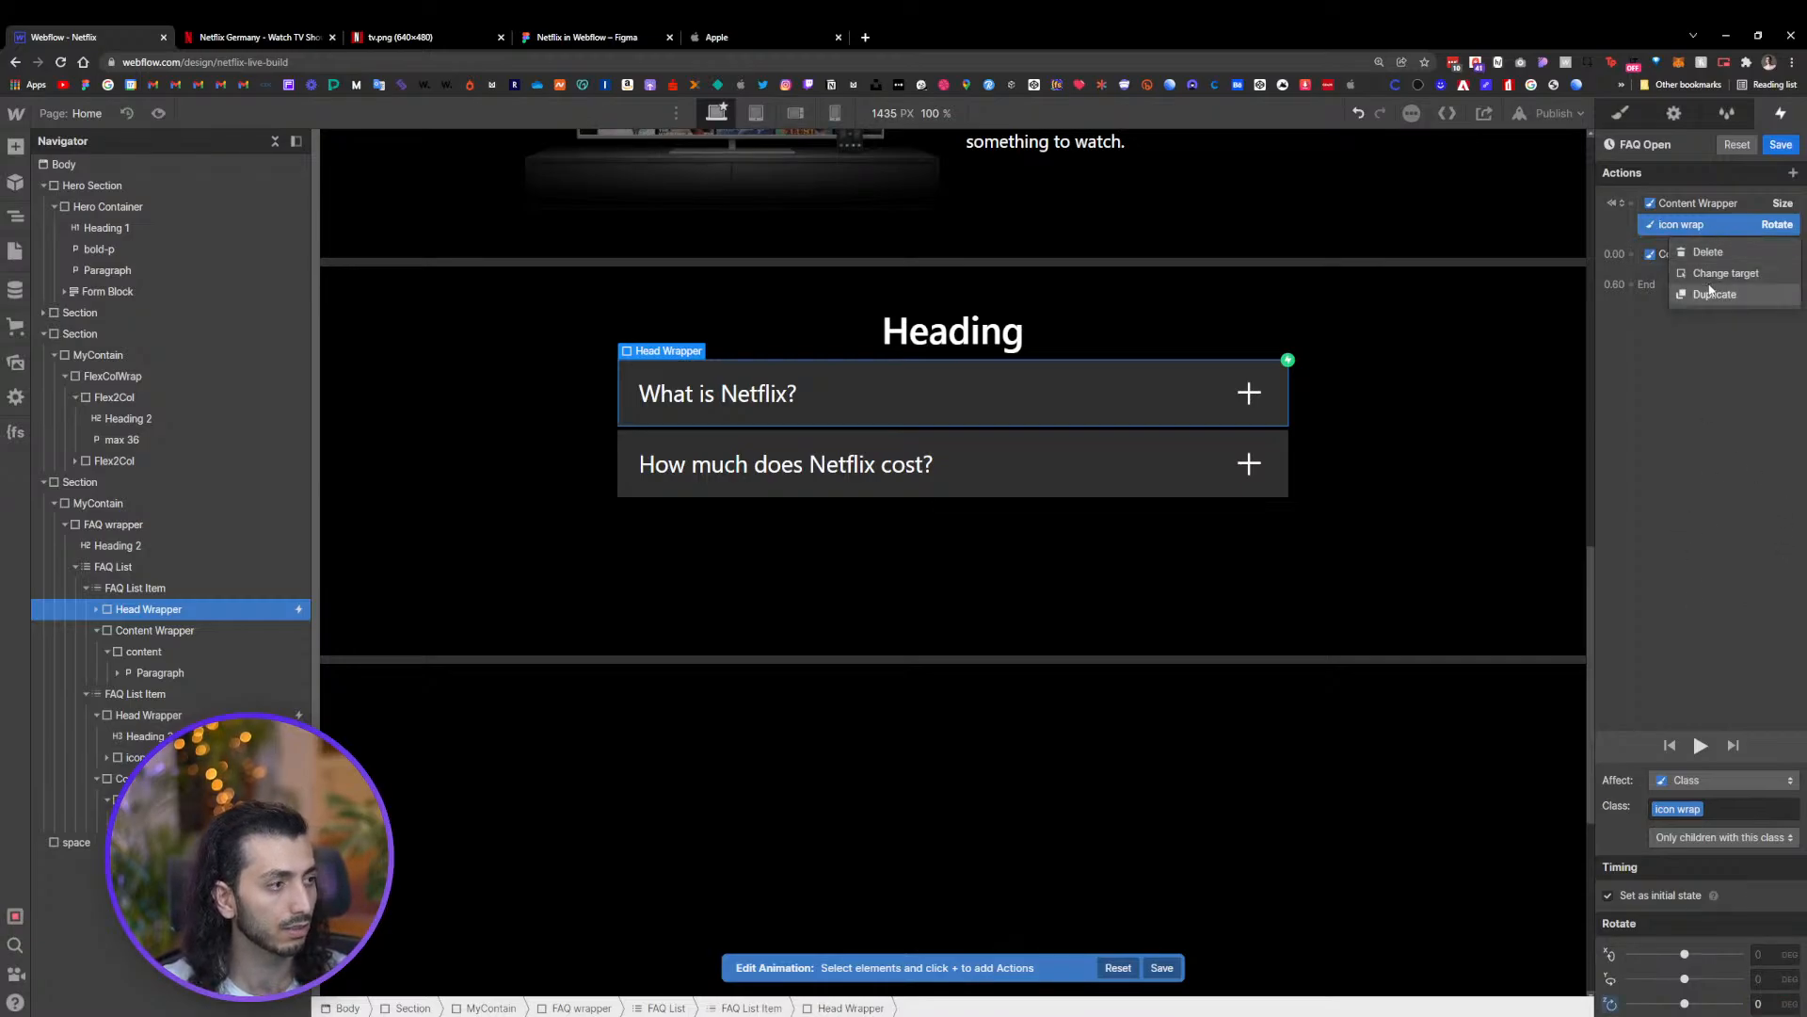
left_click(1711, 295)
left_click_drag(1686, 272, 1681, 278)
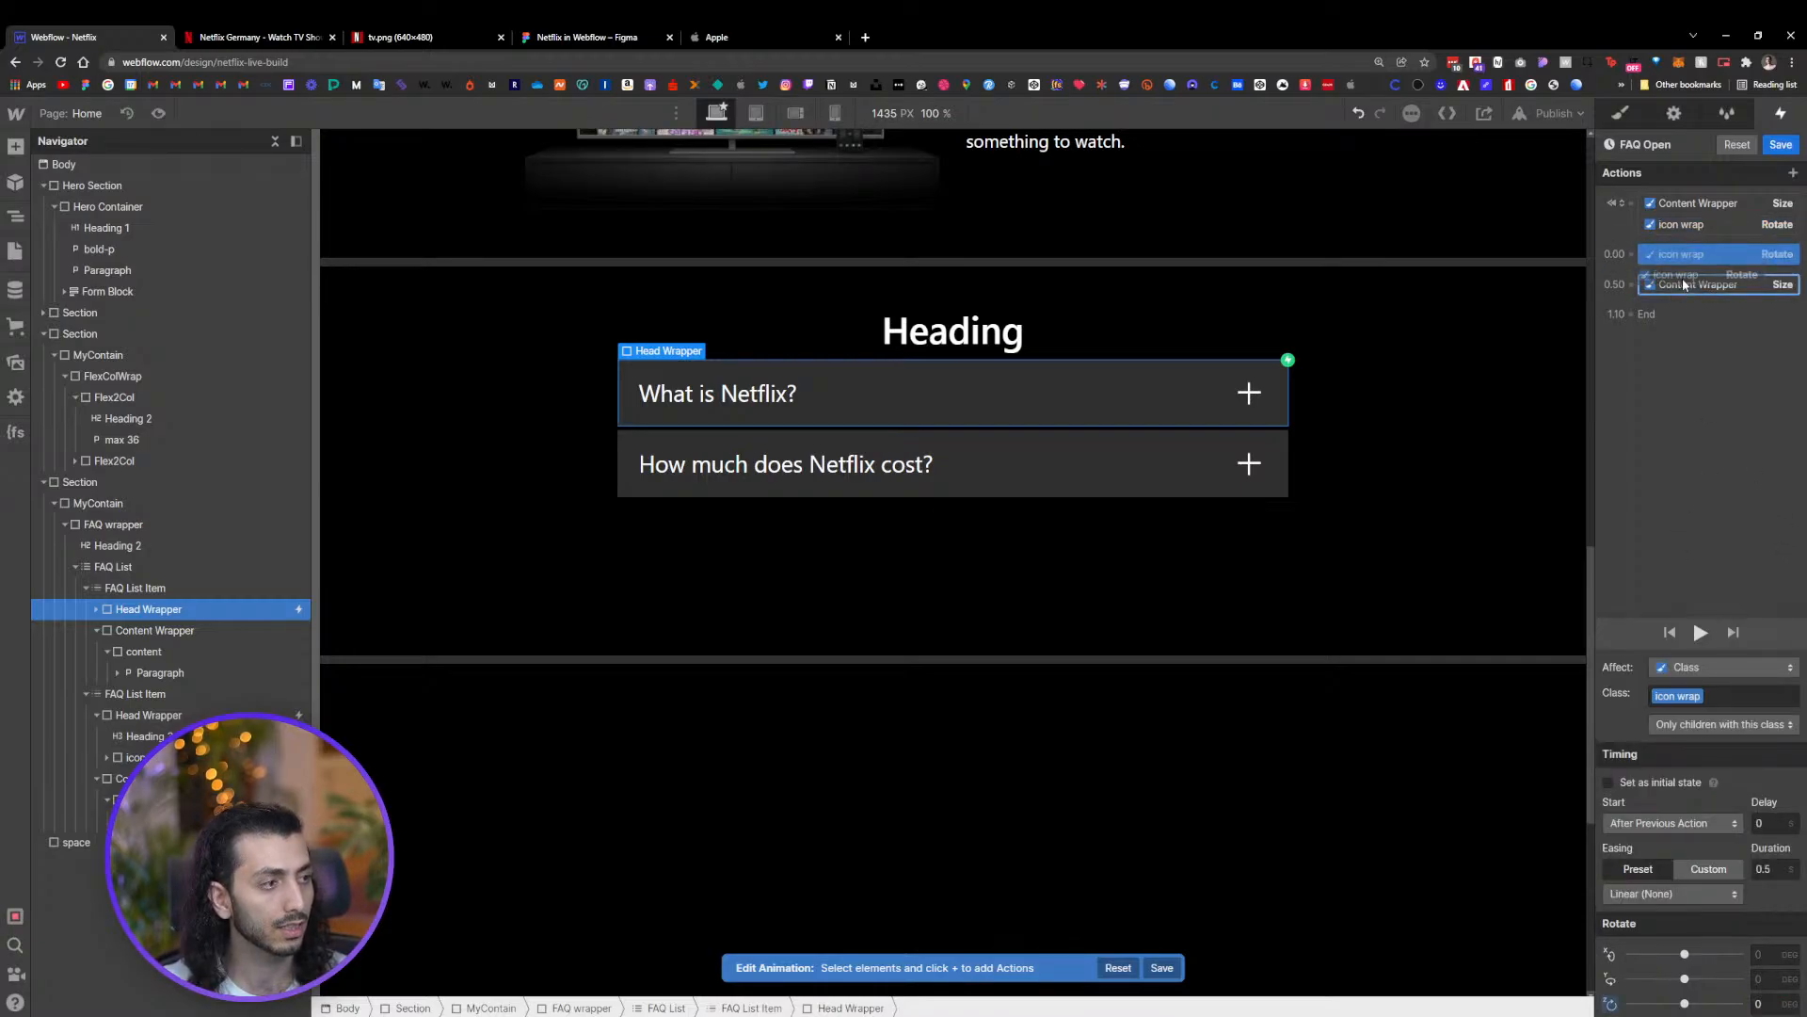
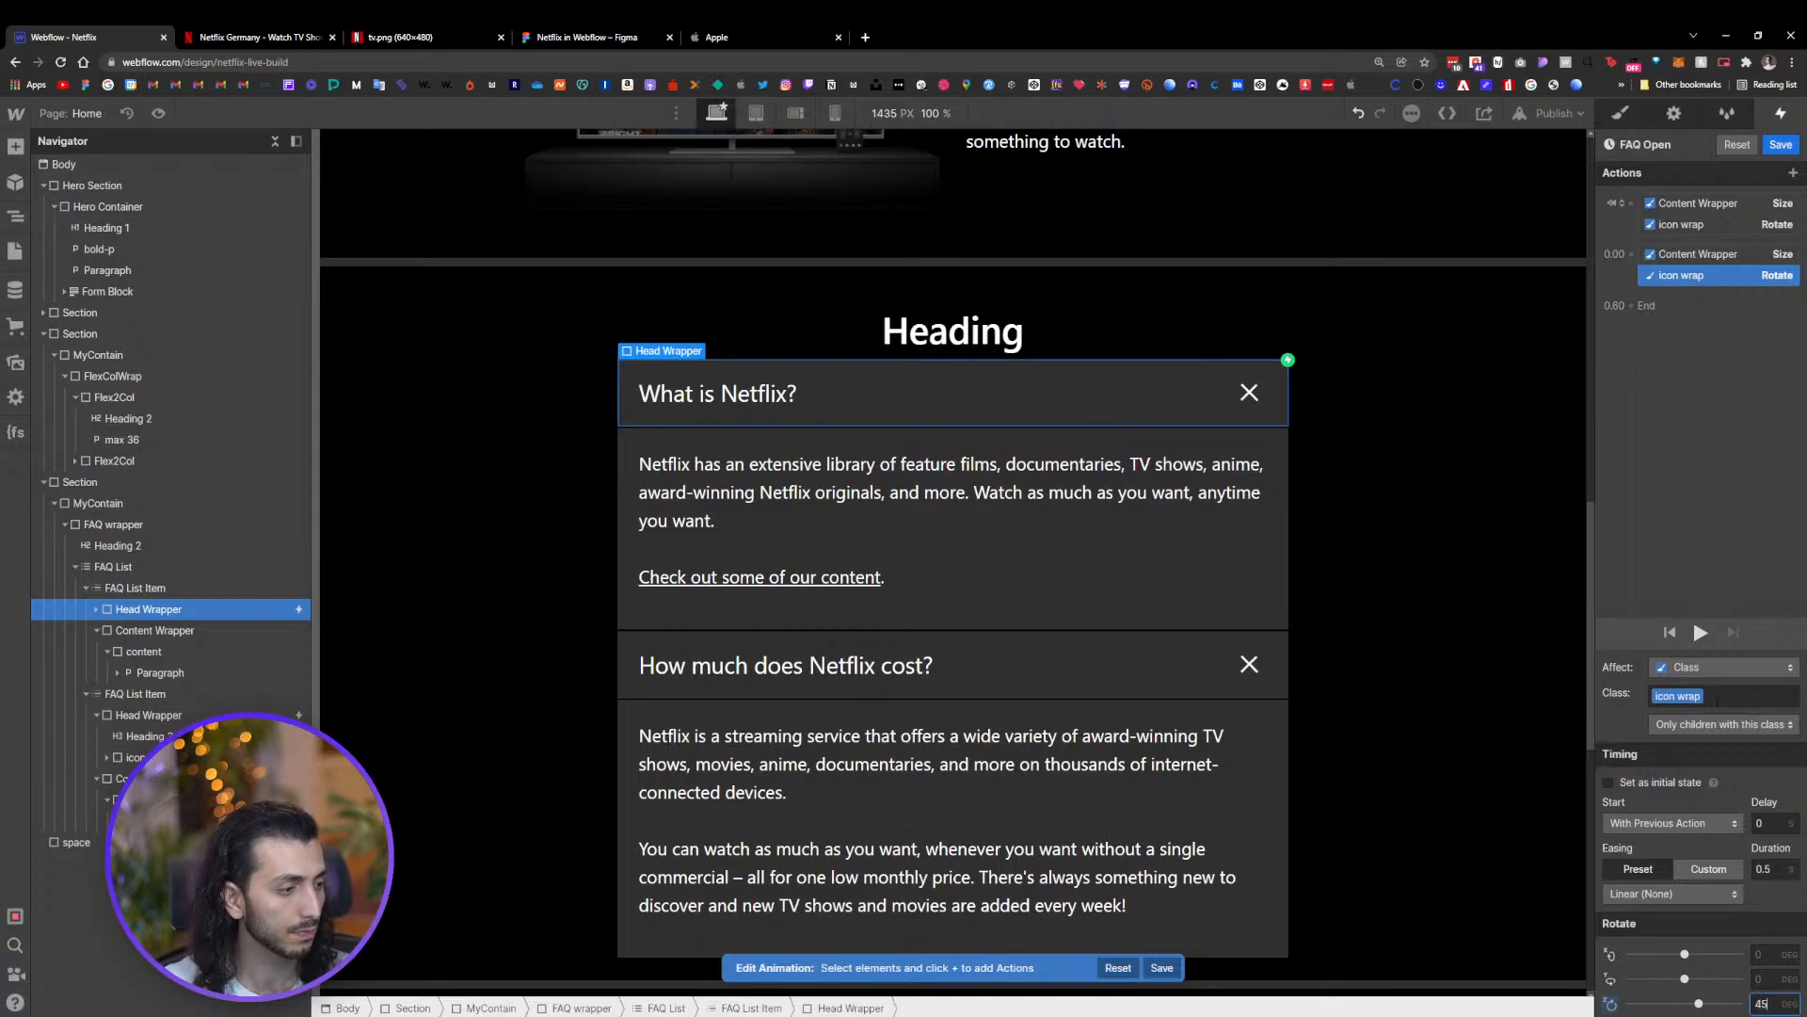
Set the second icon wrap Rotate action's duration to 0.4 with the custom Ease In Quad easing
left_click(1765, 869)
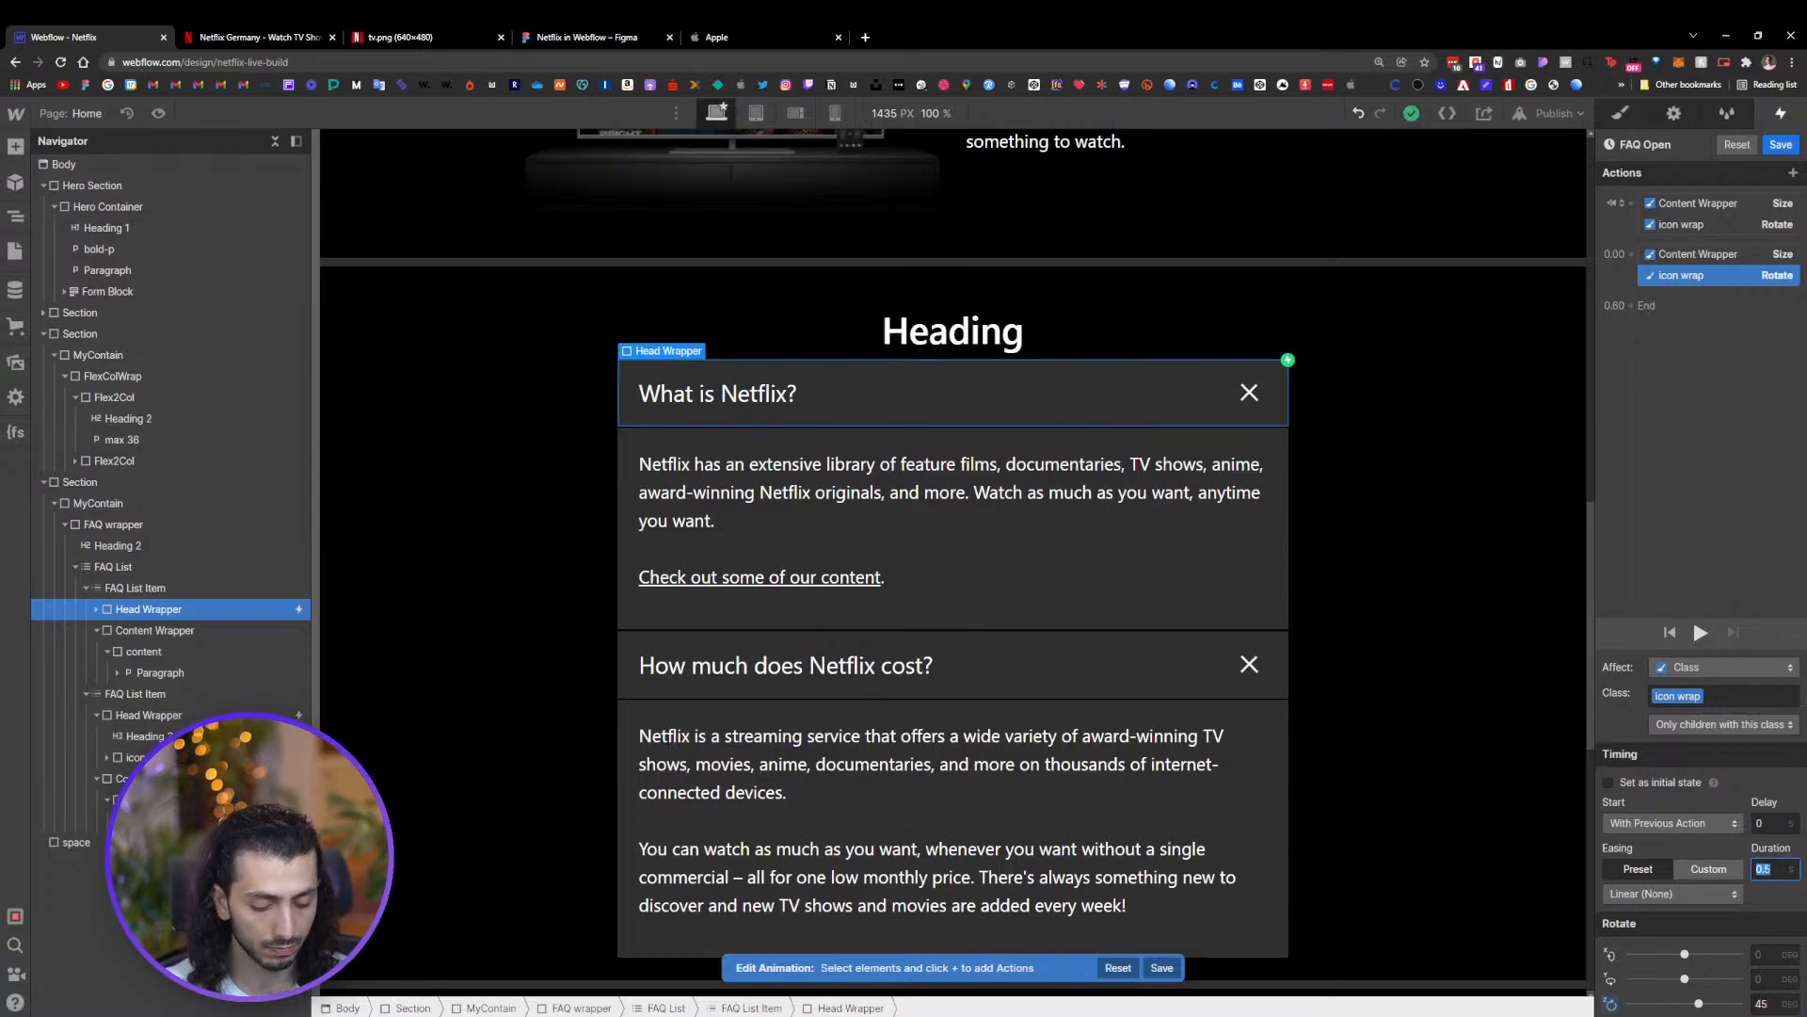
type("0.")
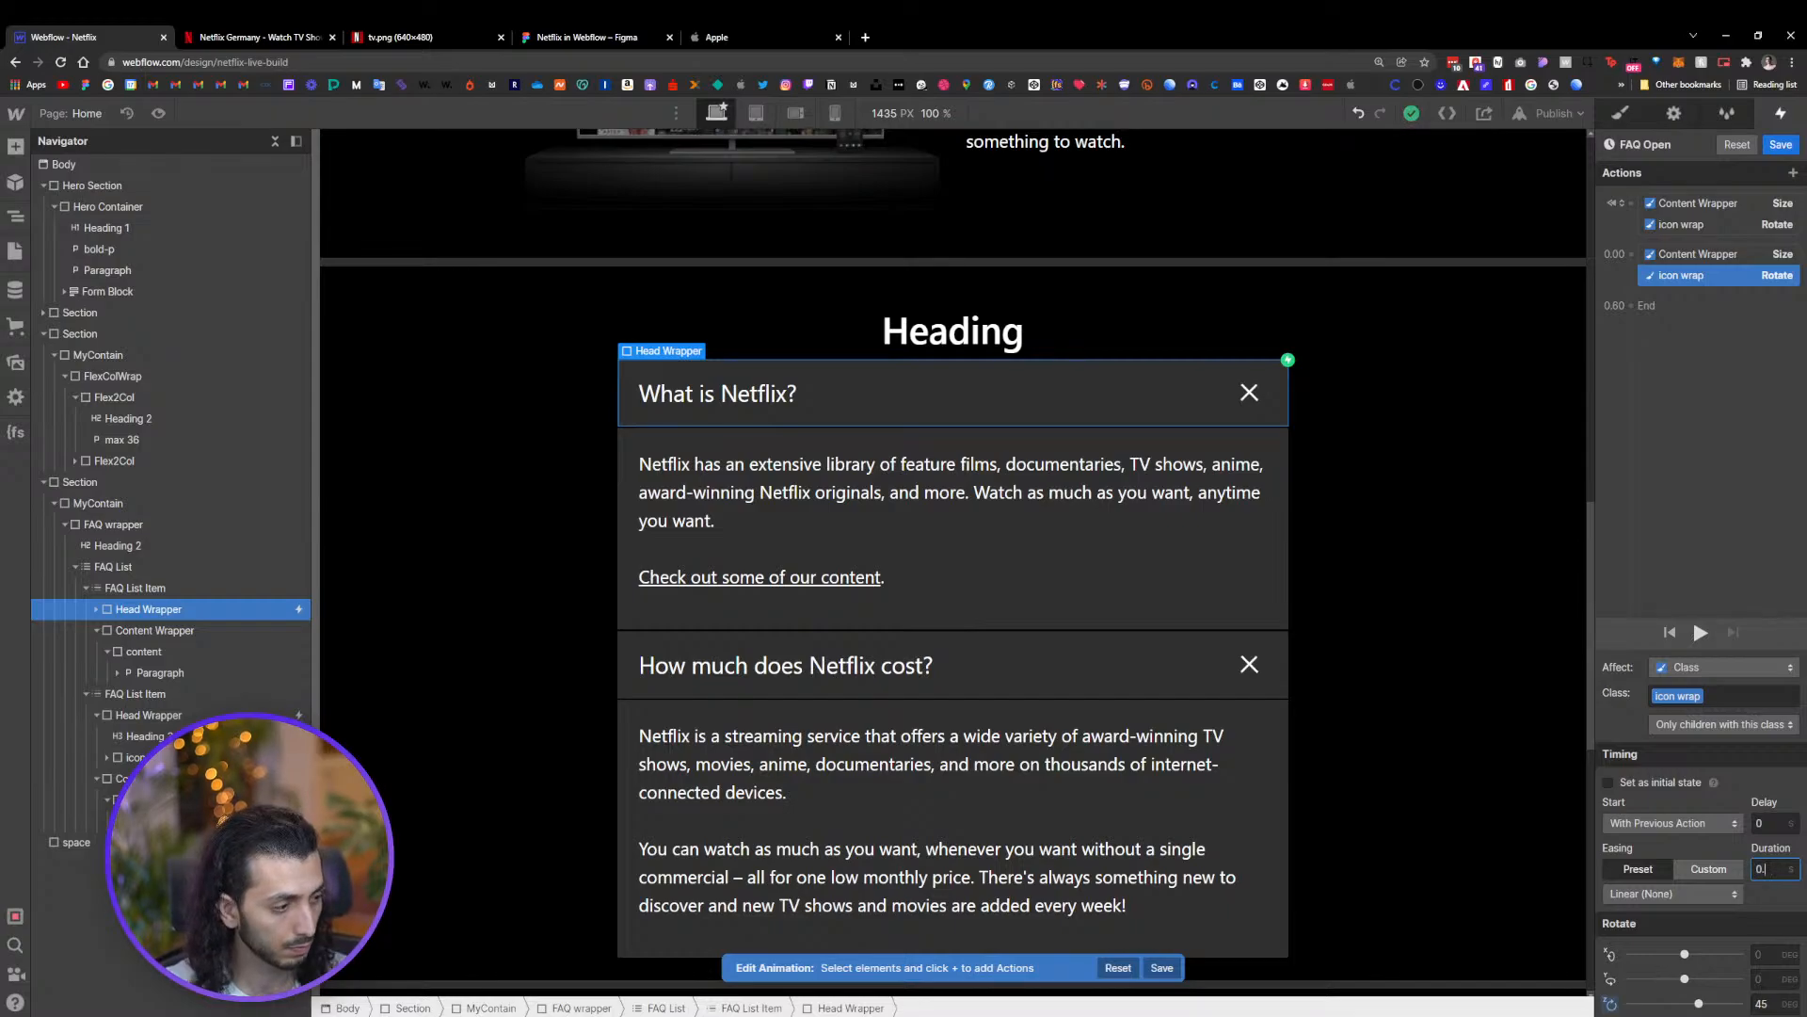
type("4")
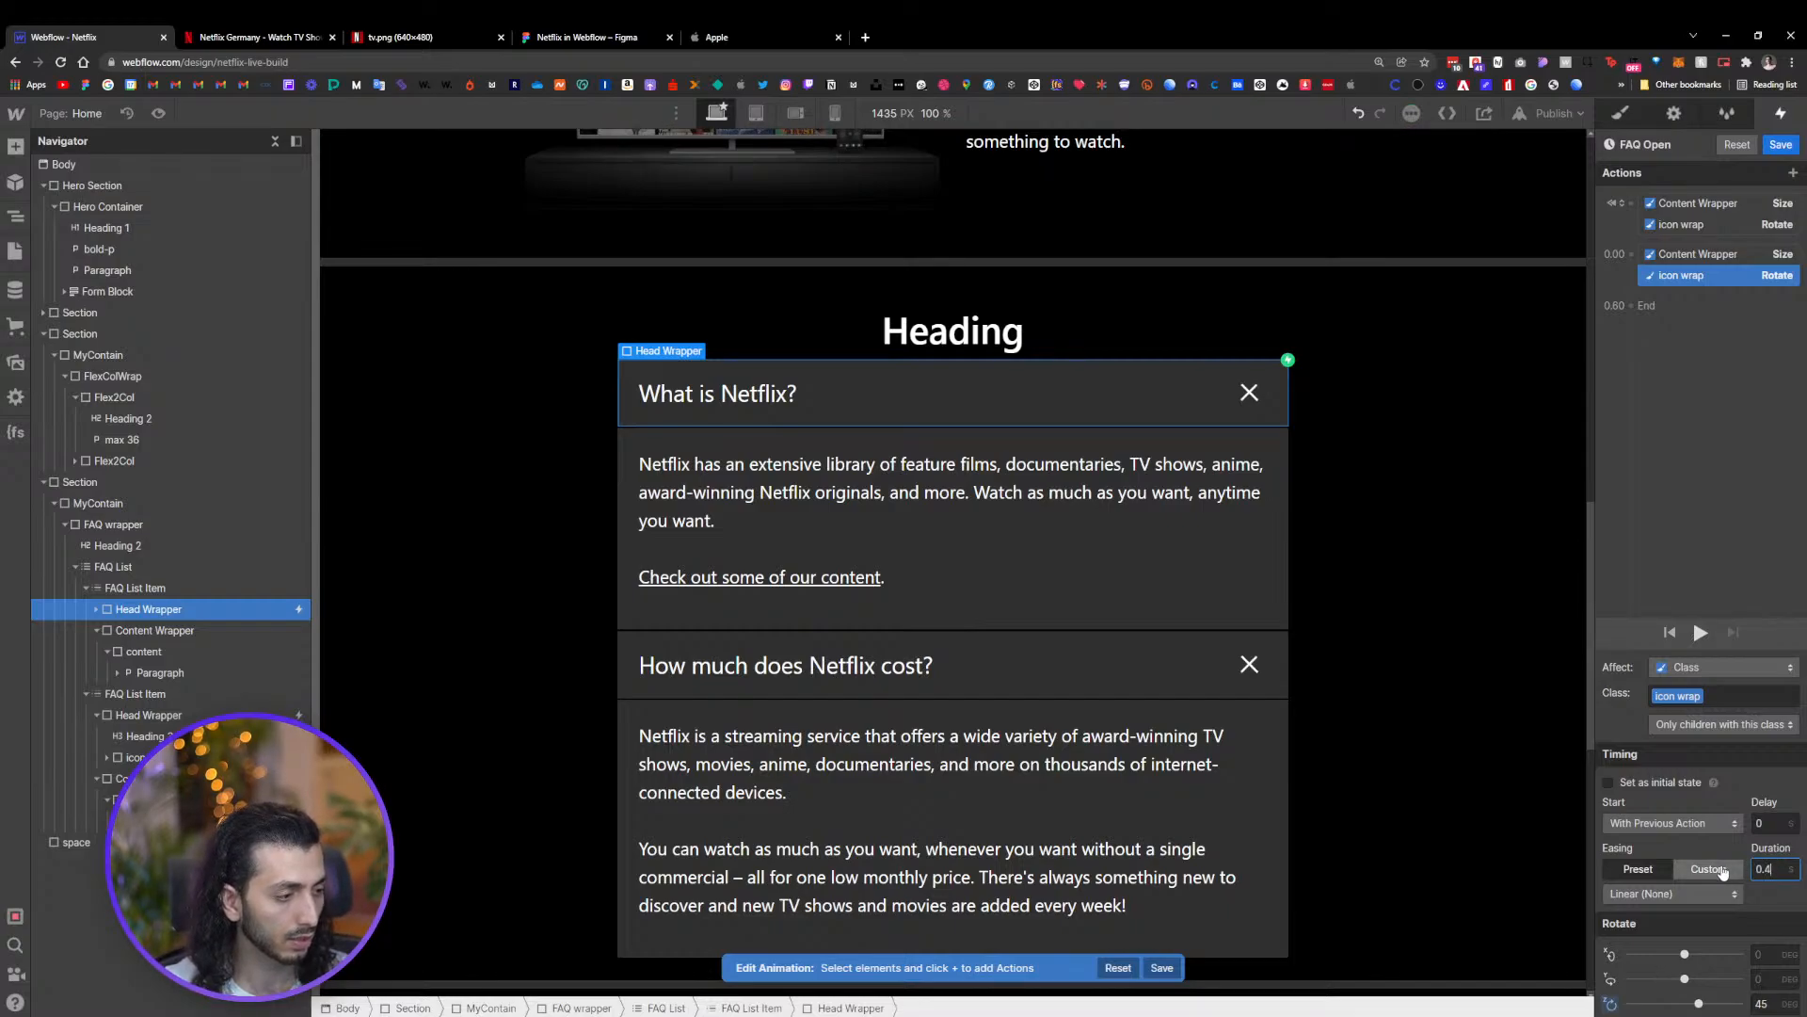
left_click(1708, 868)
left_click(1613, 893)
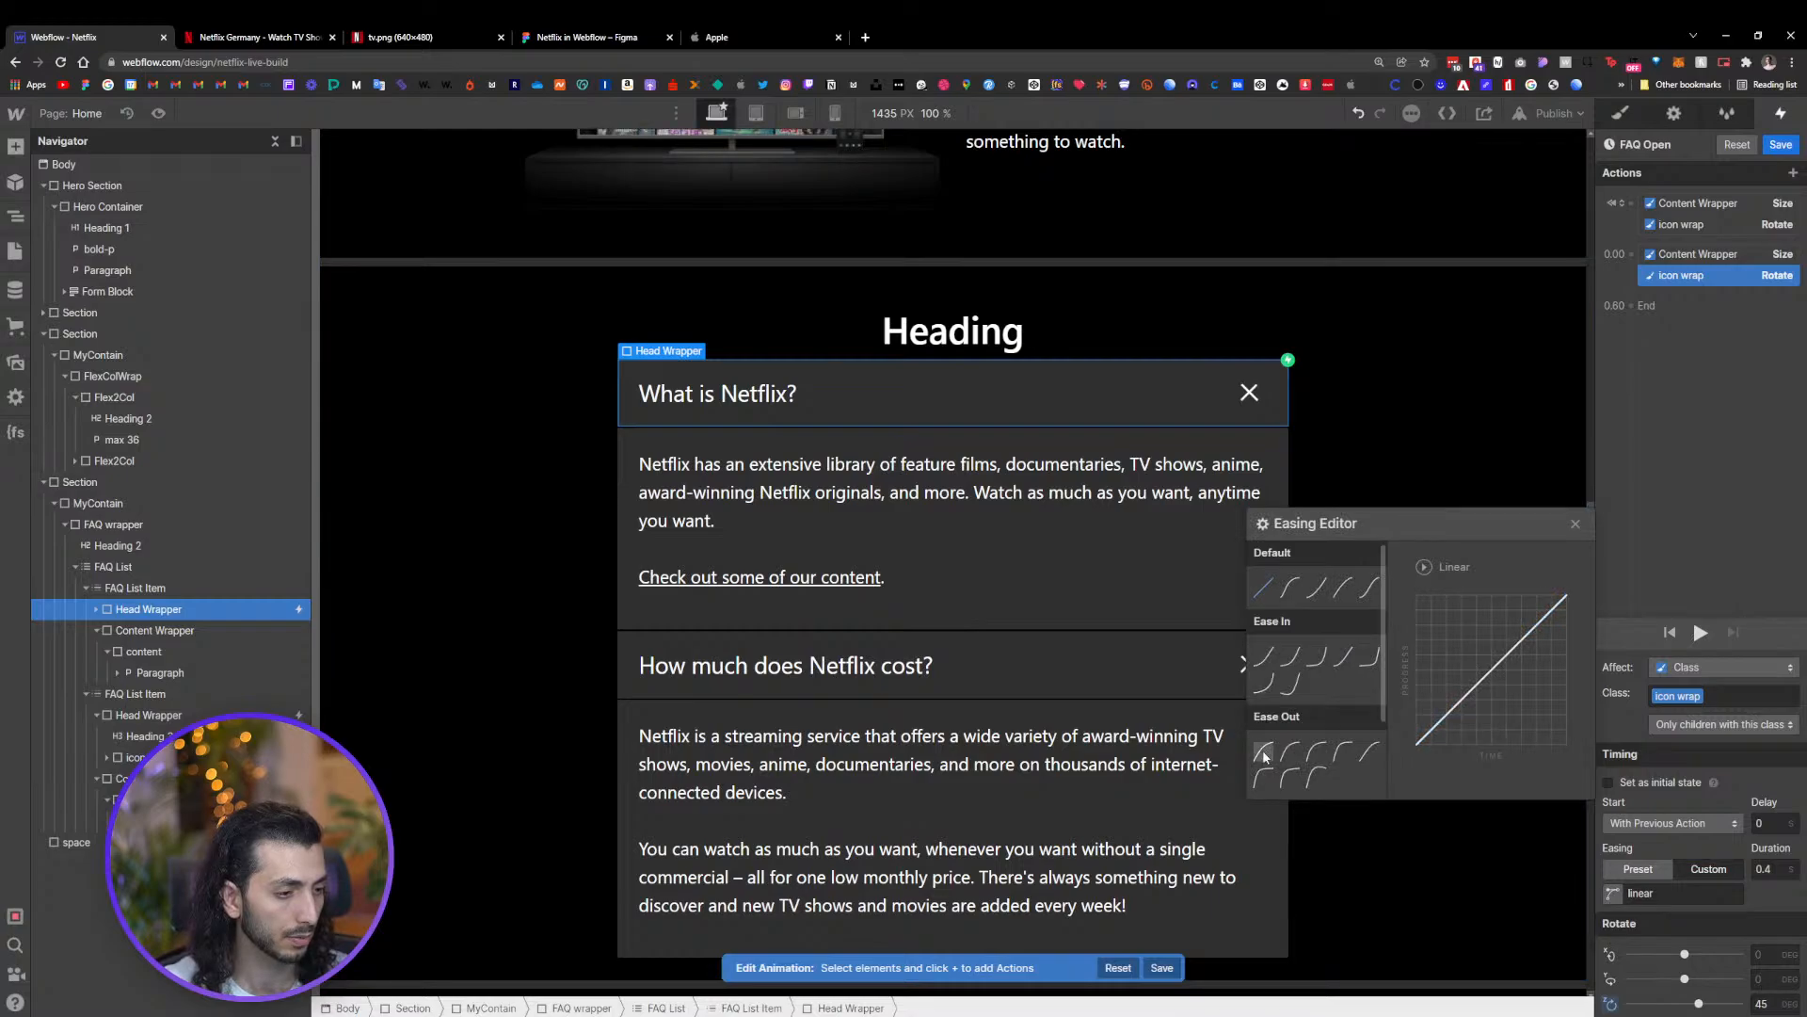
left_click(1265, 661)
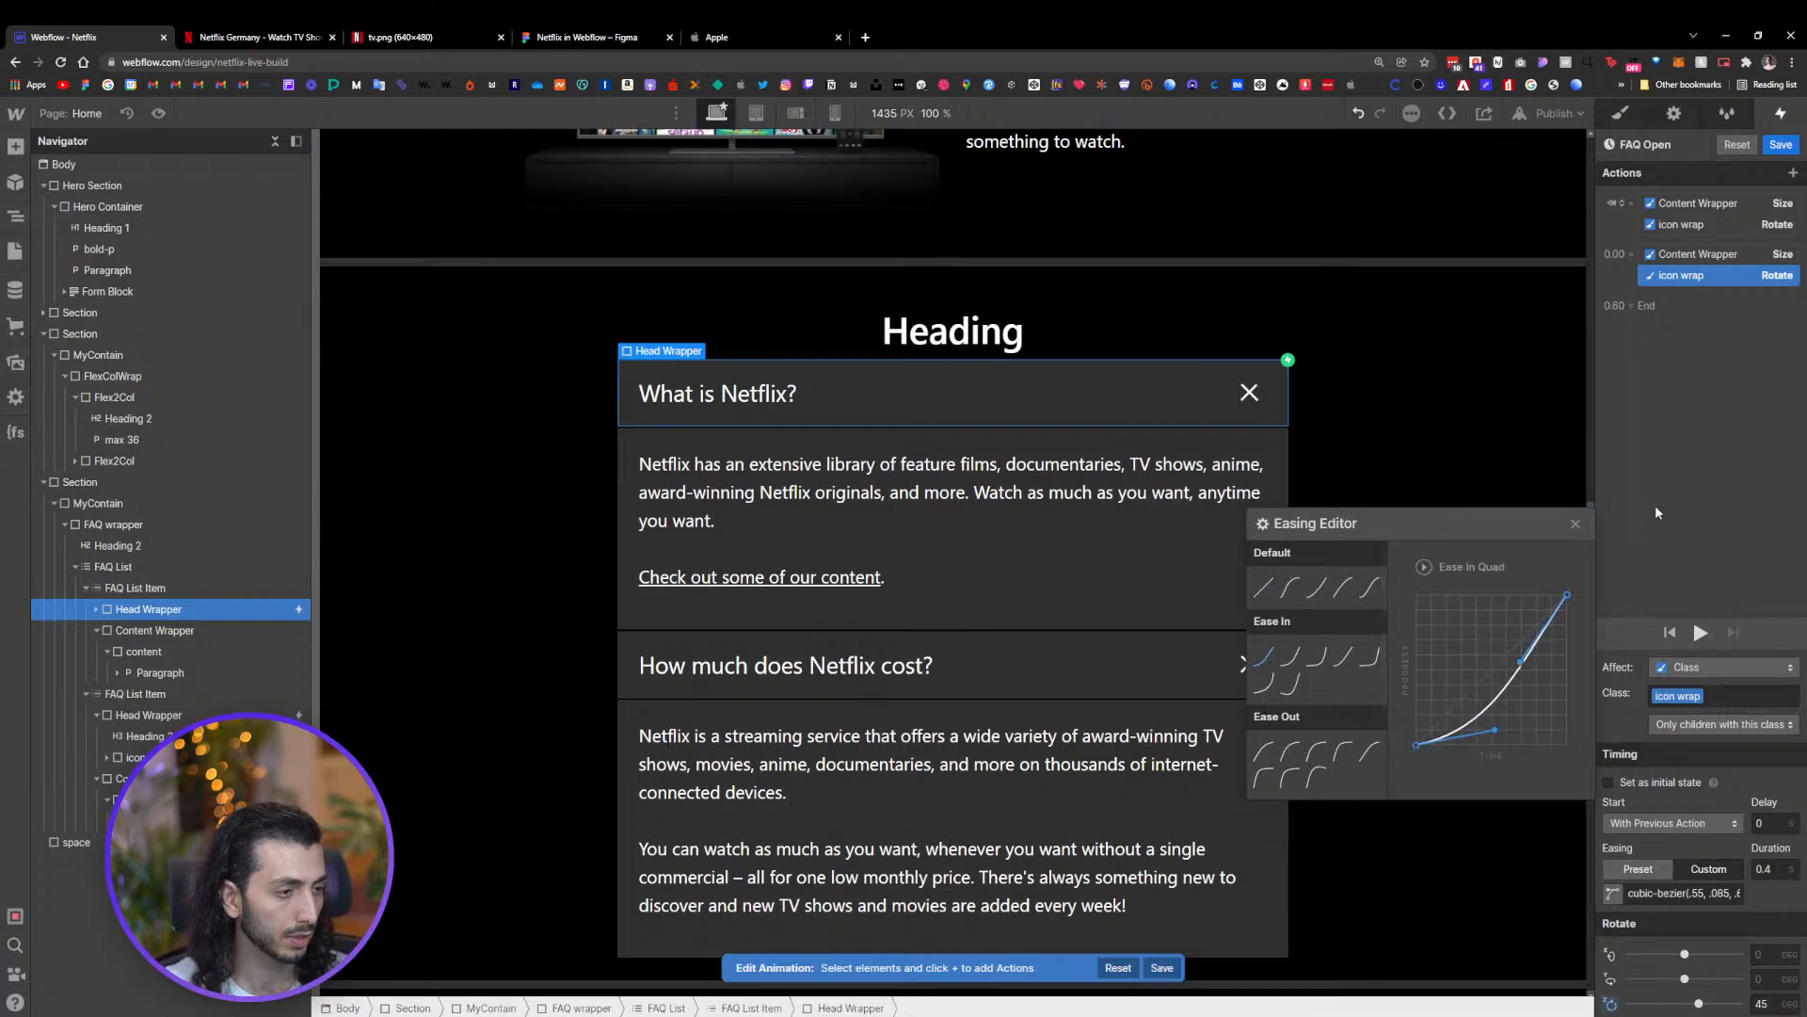
left_click(1575, 523)
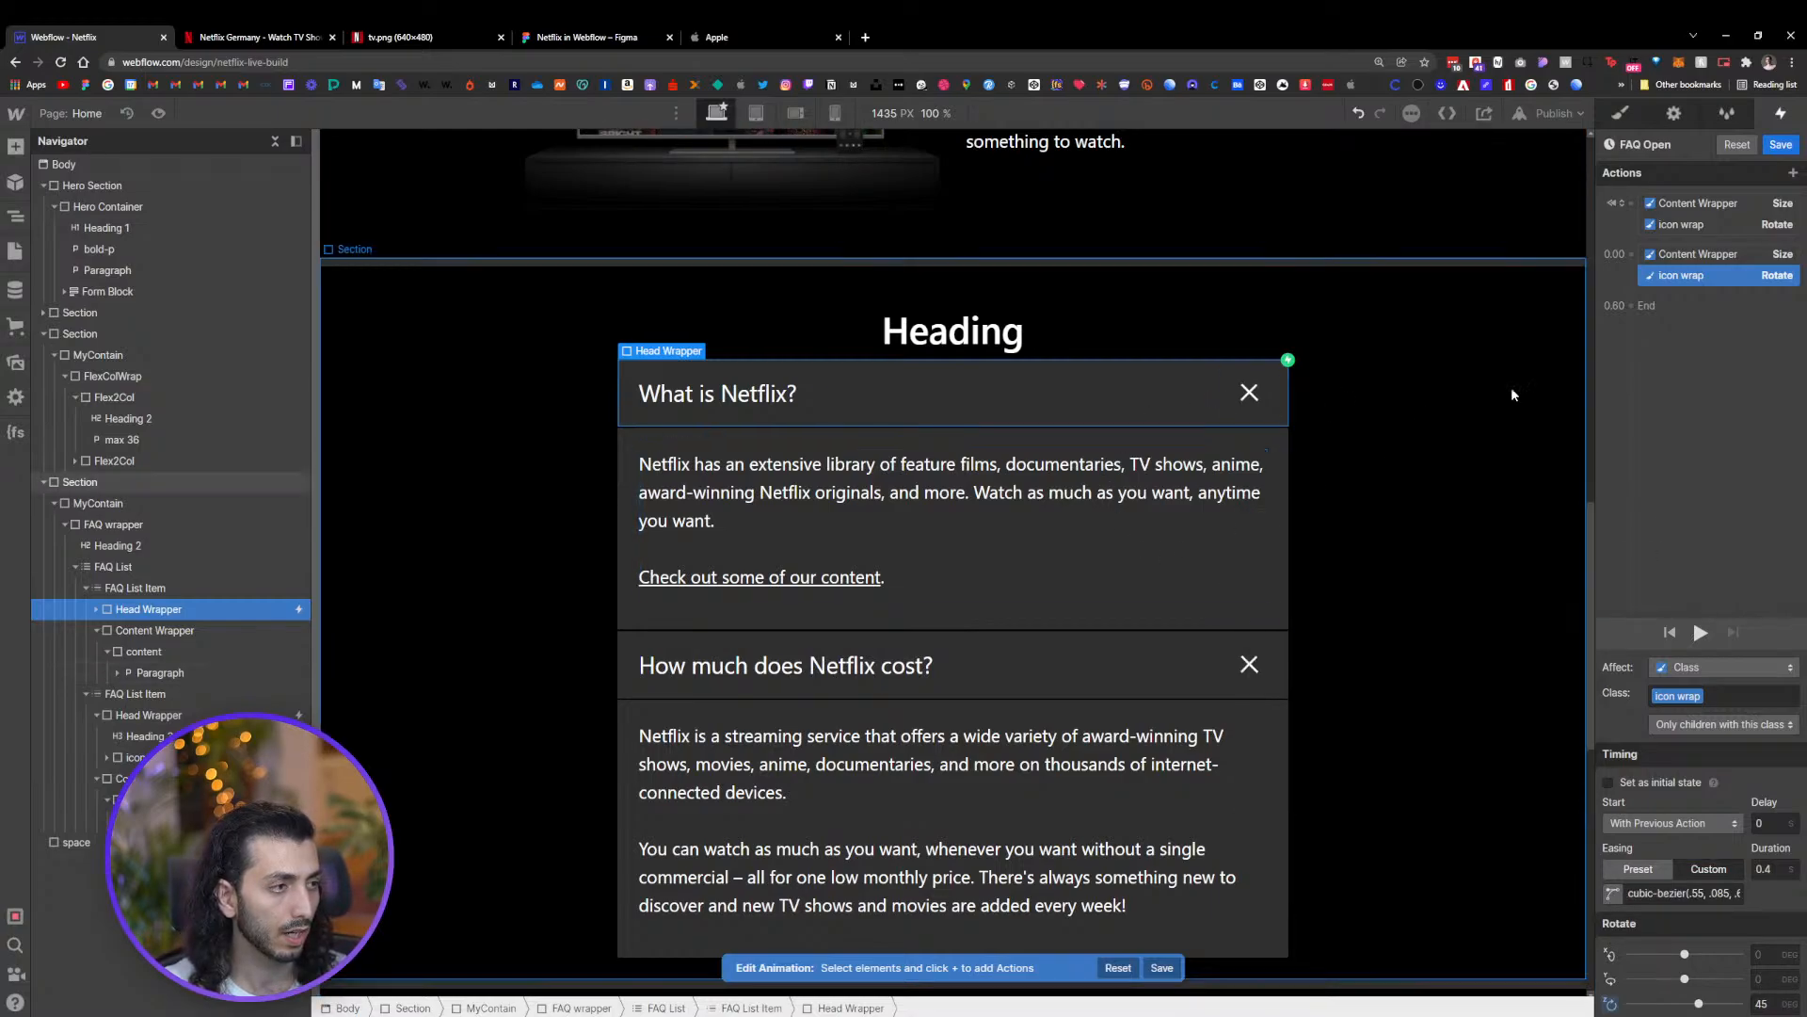
Set the second Content Wrapper Size action's duration to 0.4, save the FAQ Open animation and close the trigger settings
left_click(1721, 254)
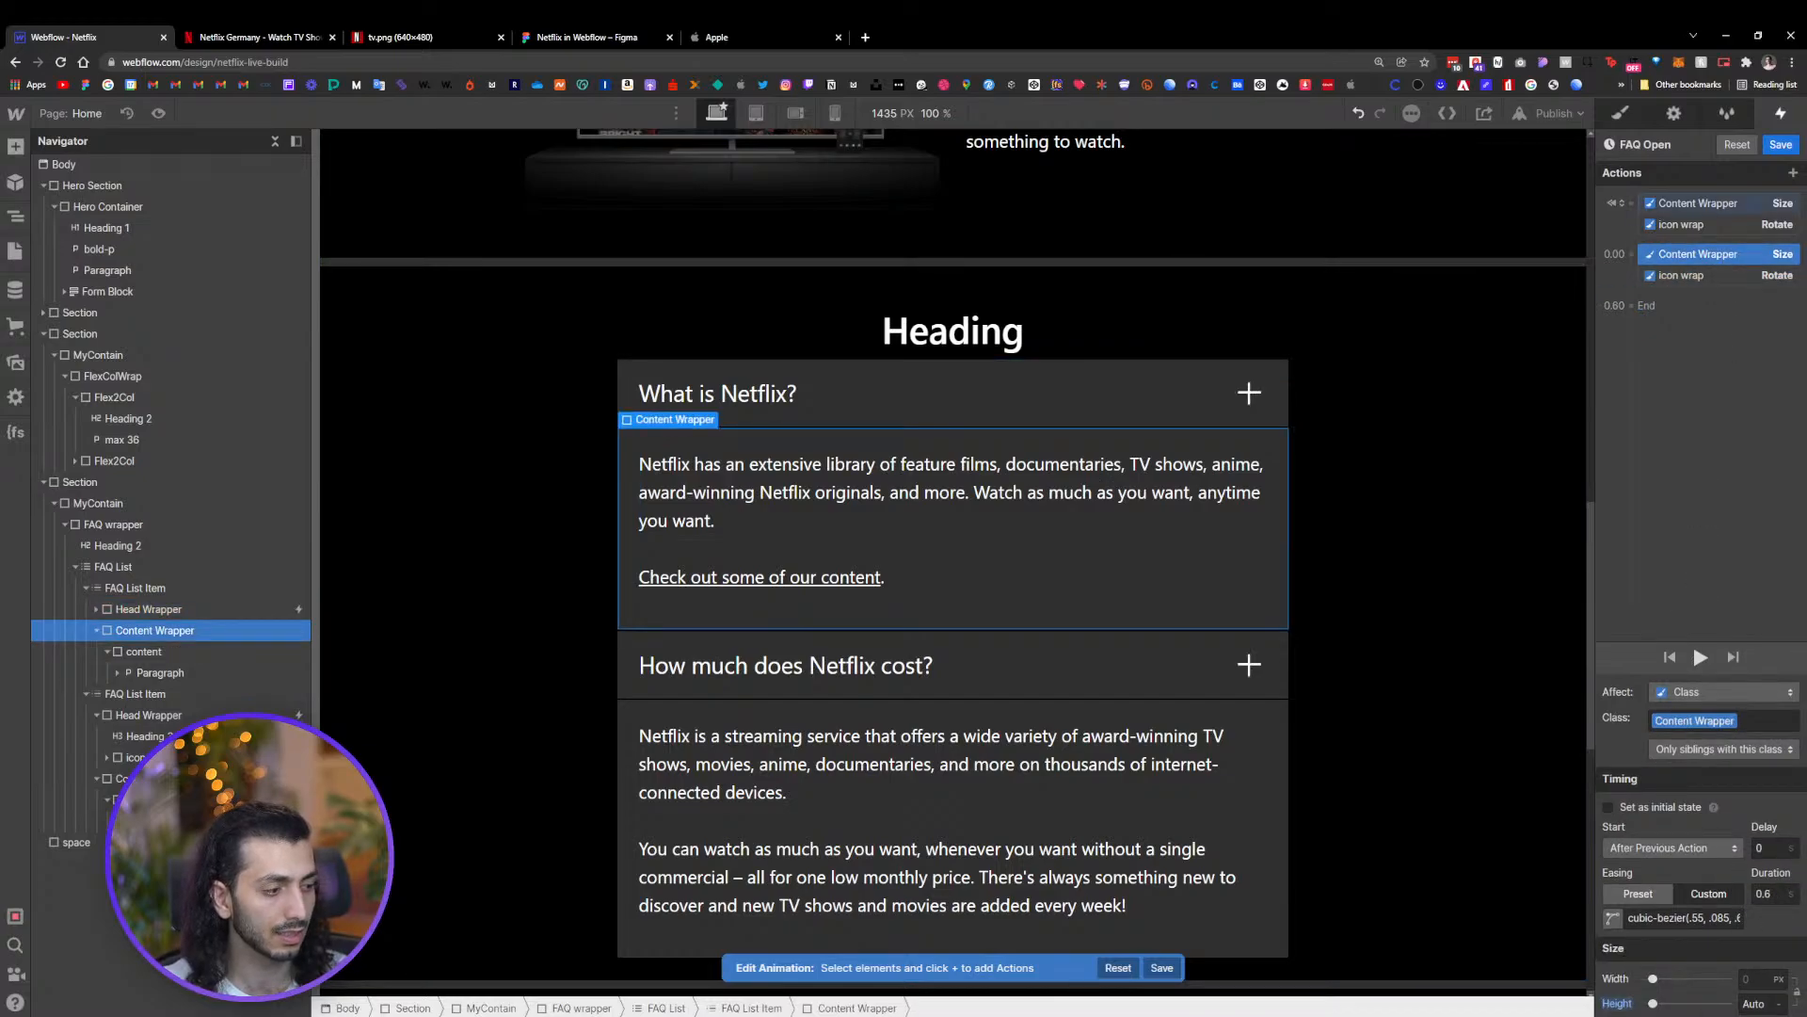
left_click(1781, 891)
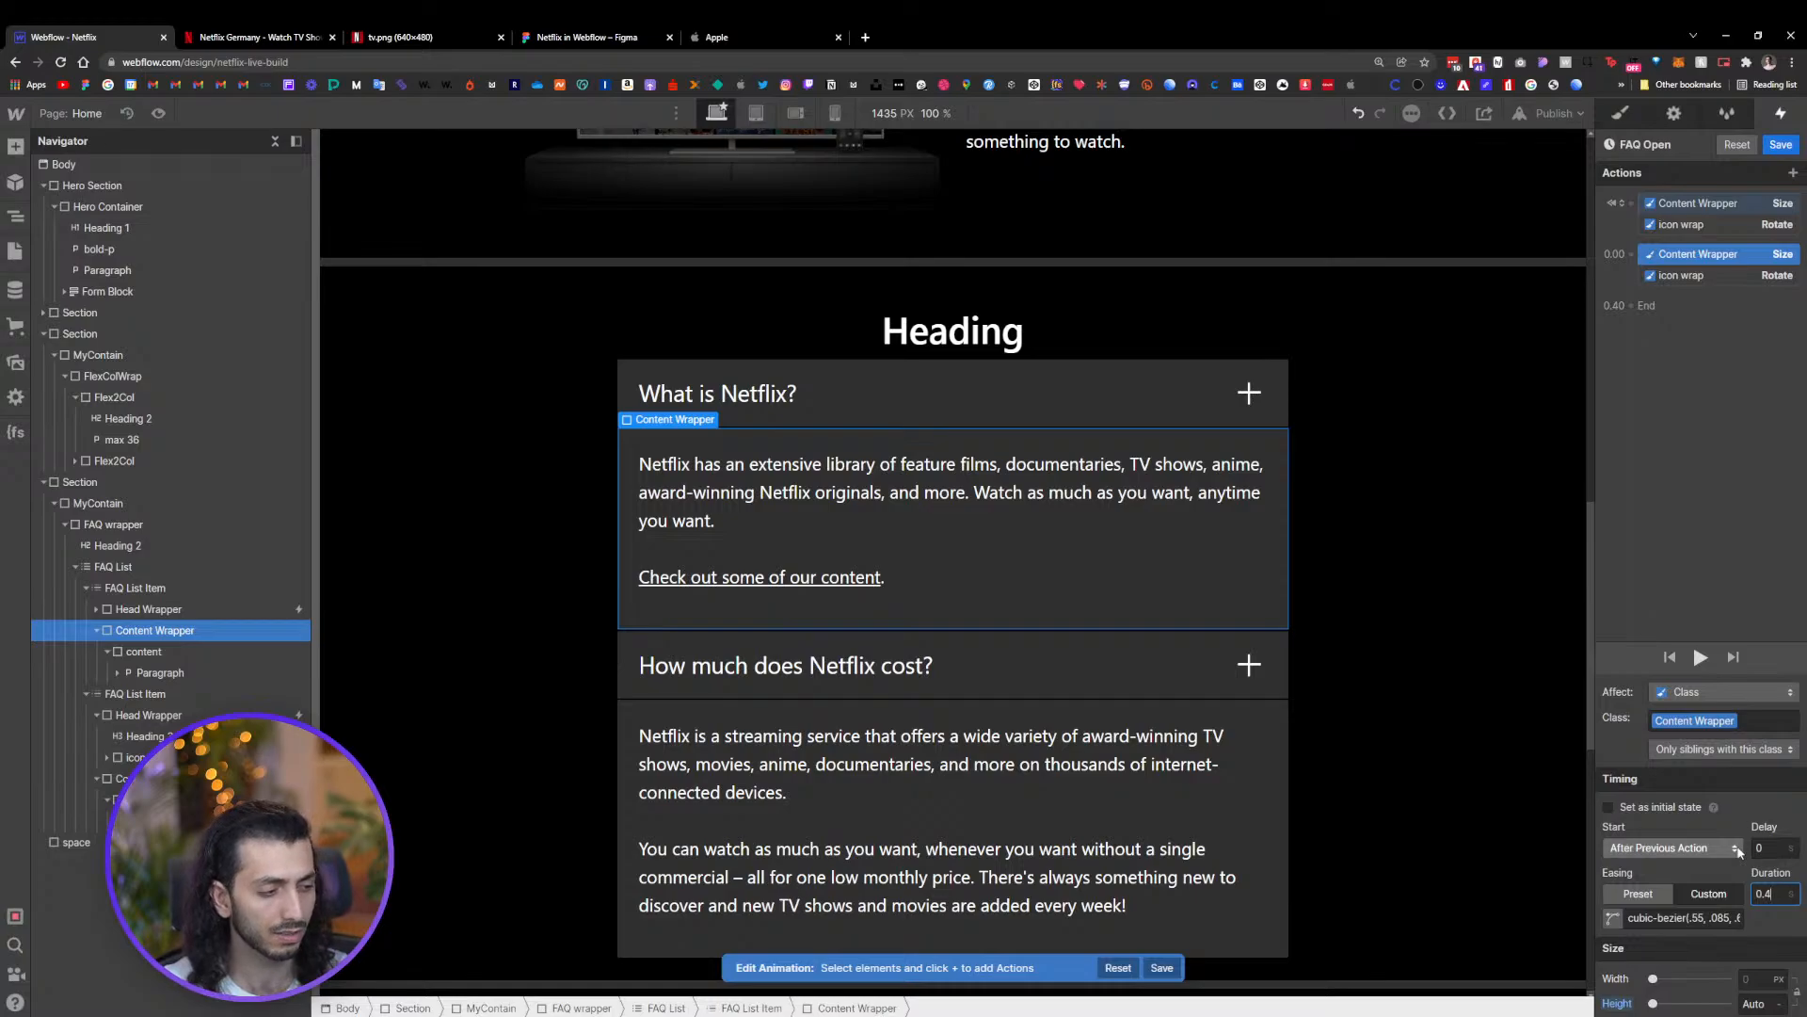
left_click(1781, 144)
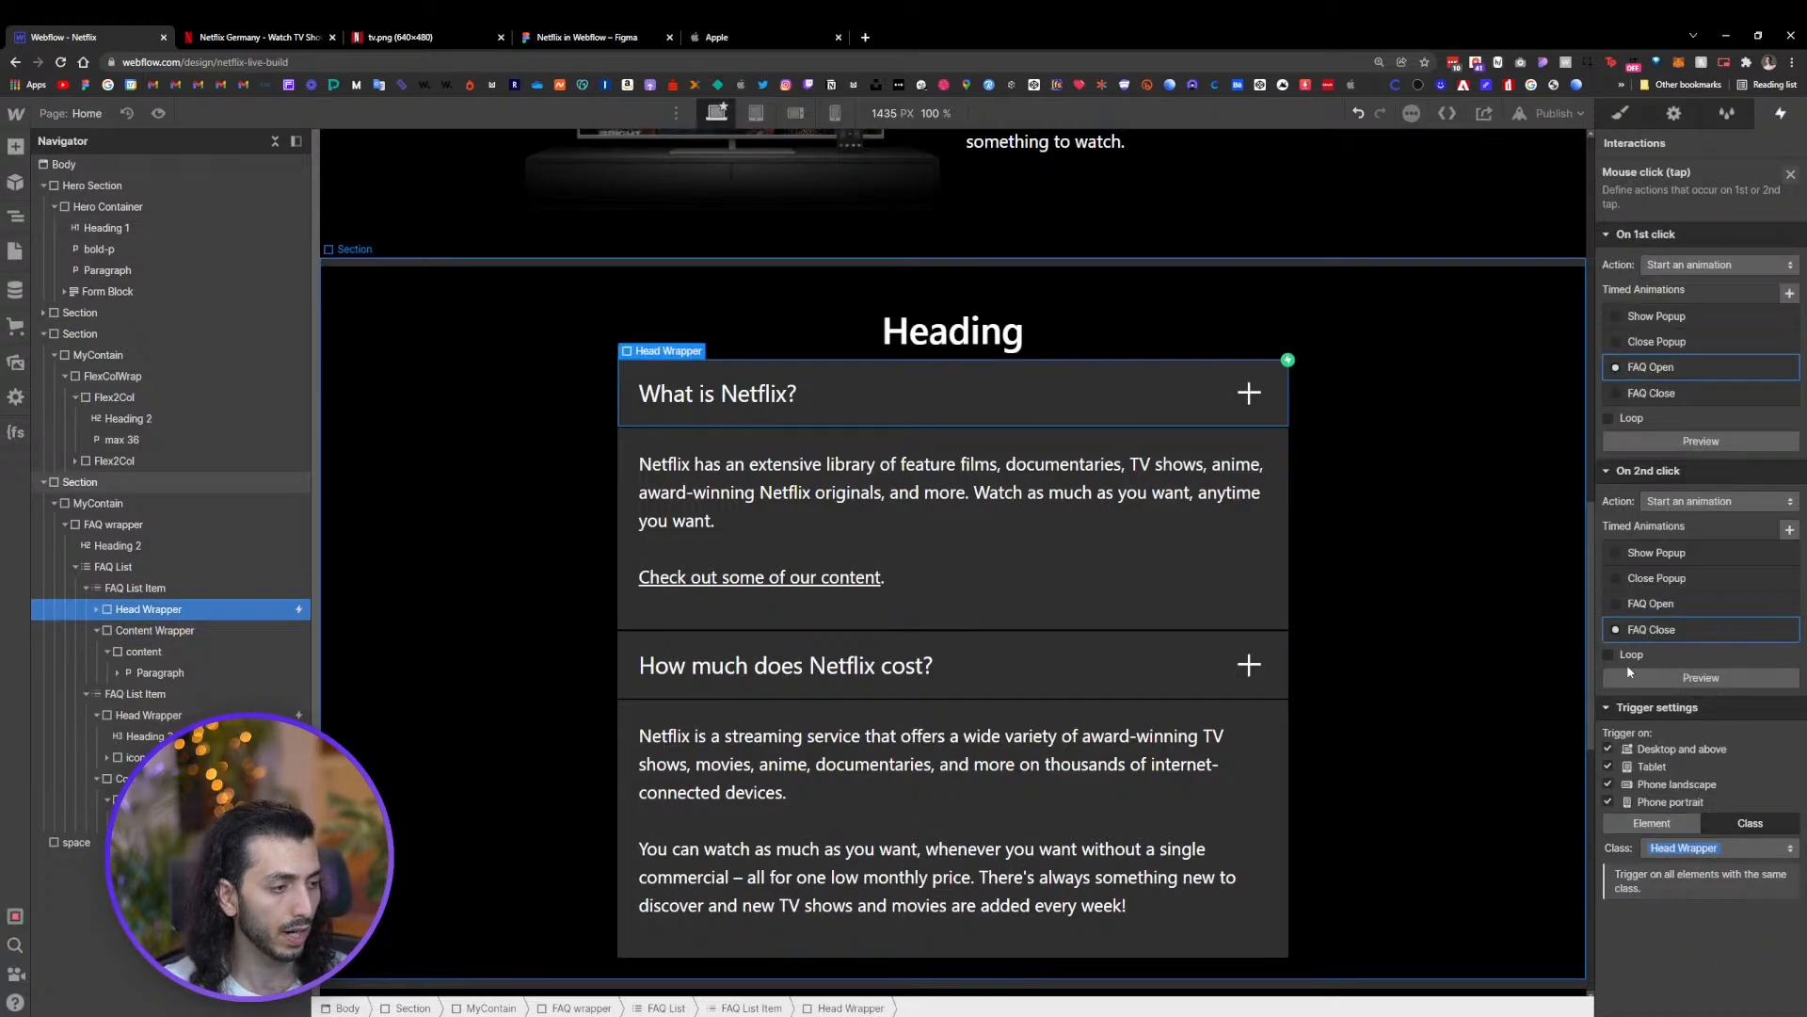
left_click(1789, 175)
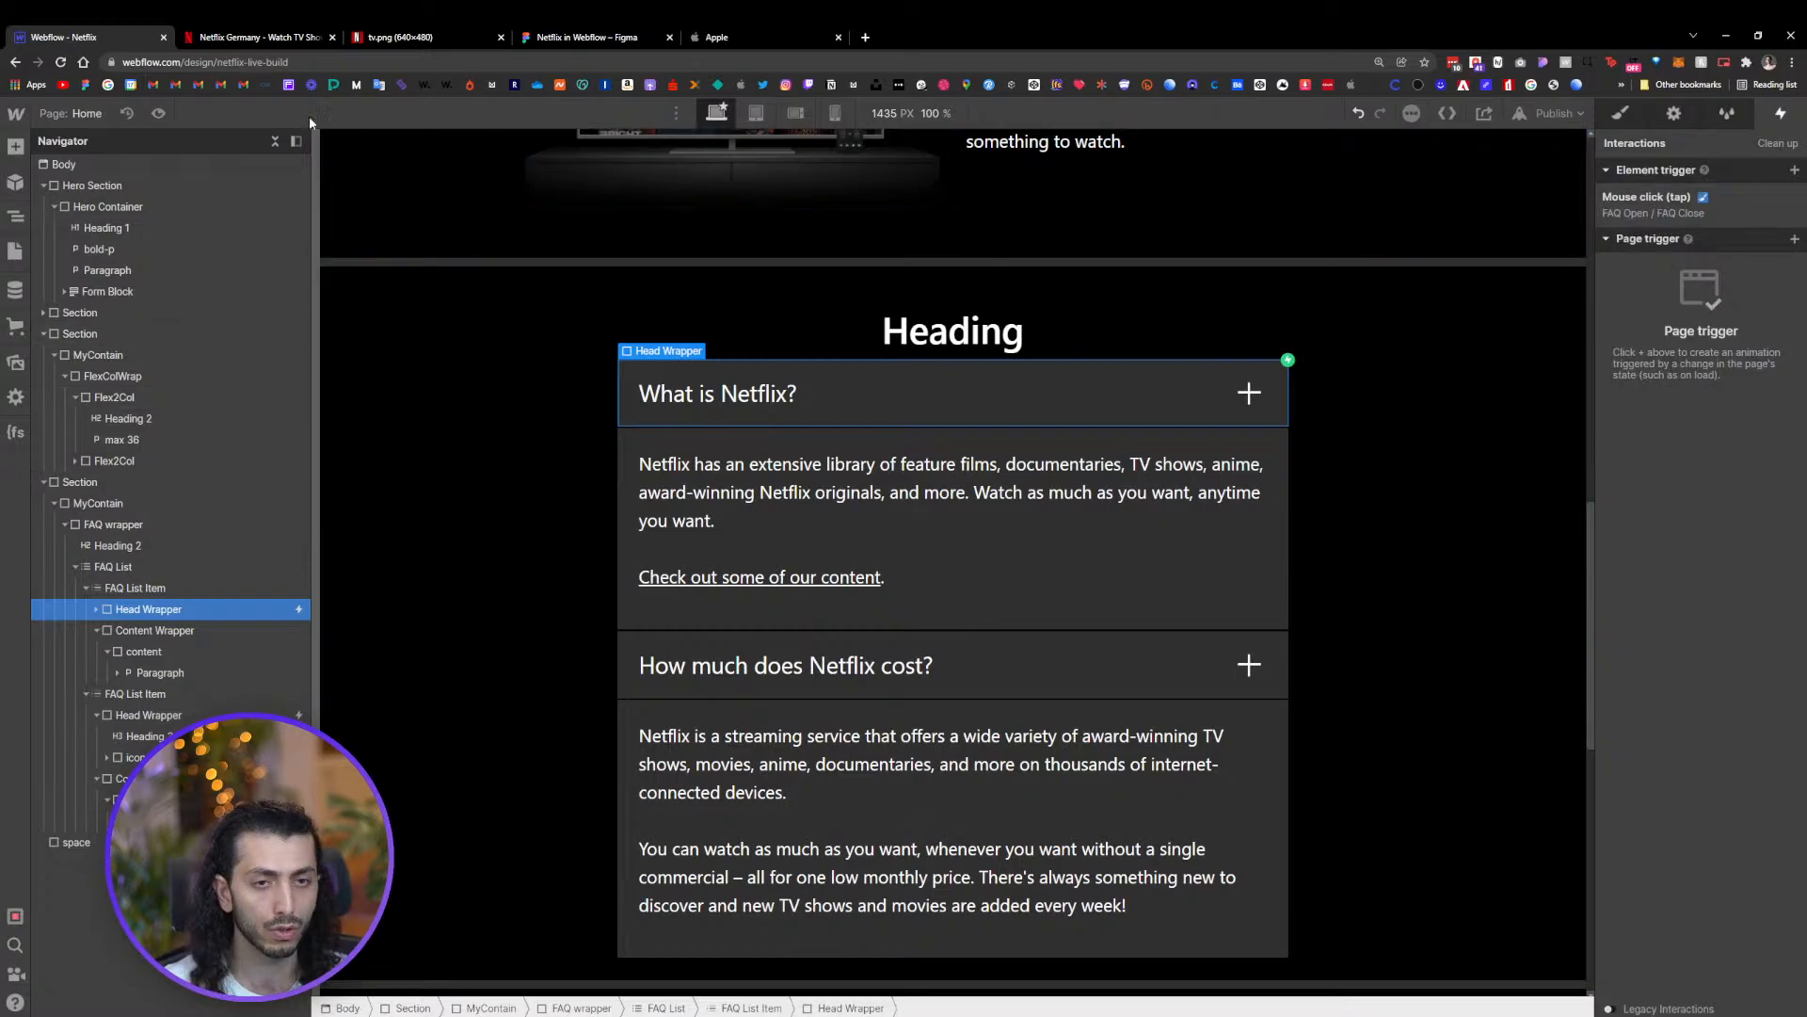
Preview the page and test opening both FAQ questions to check the icon rotation
left_click(159, 113)
left_click(965, 414)
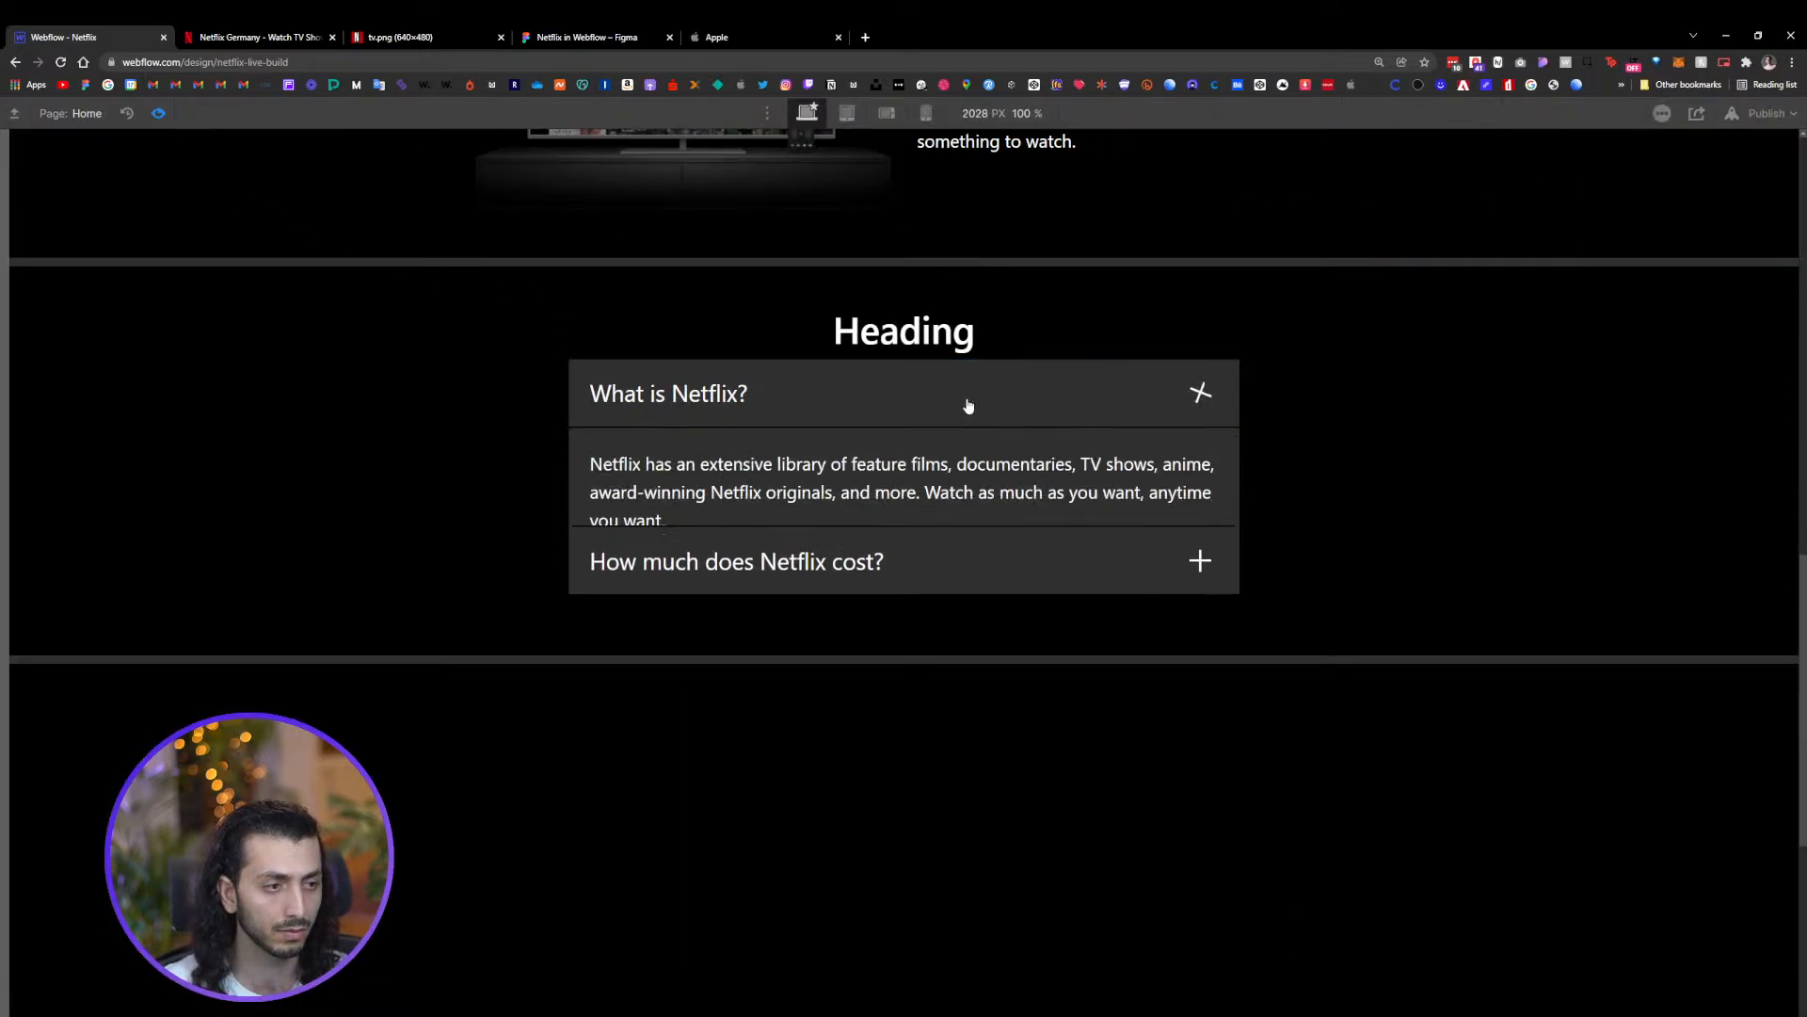
left_click(966, 405)
left_click(968, 406)
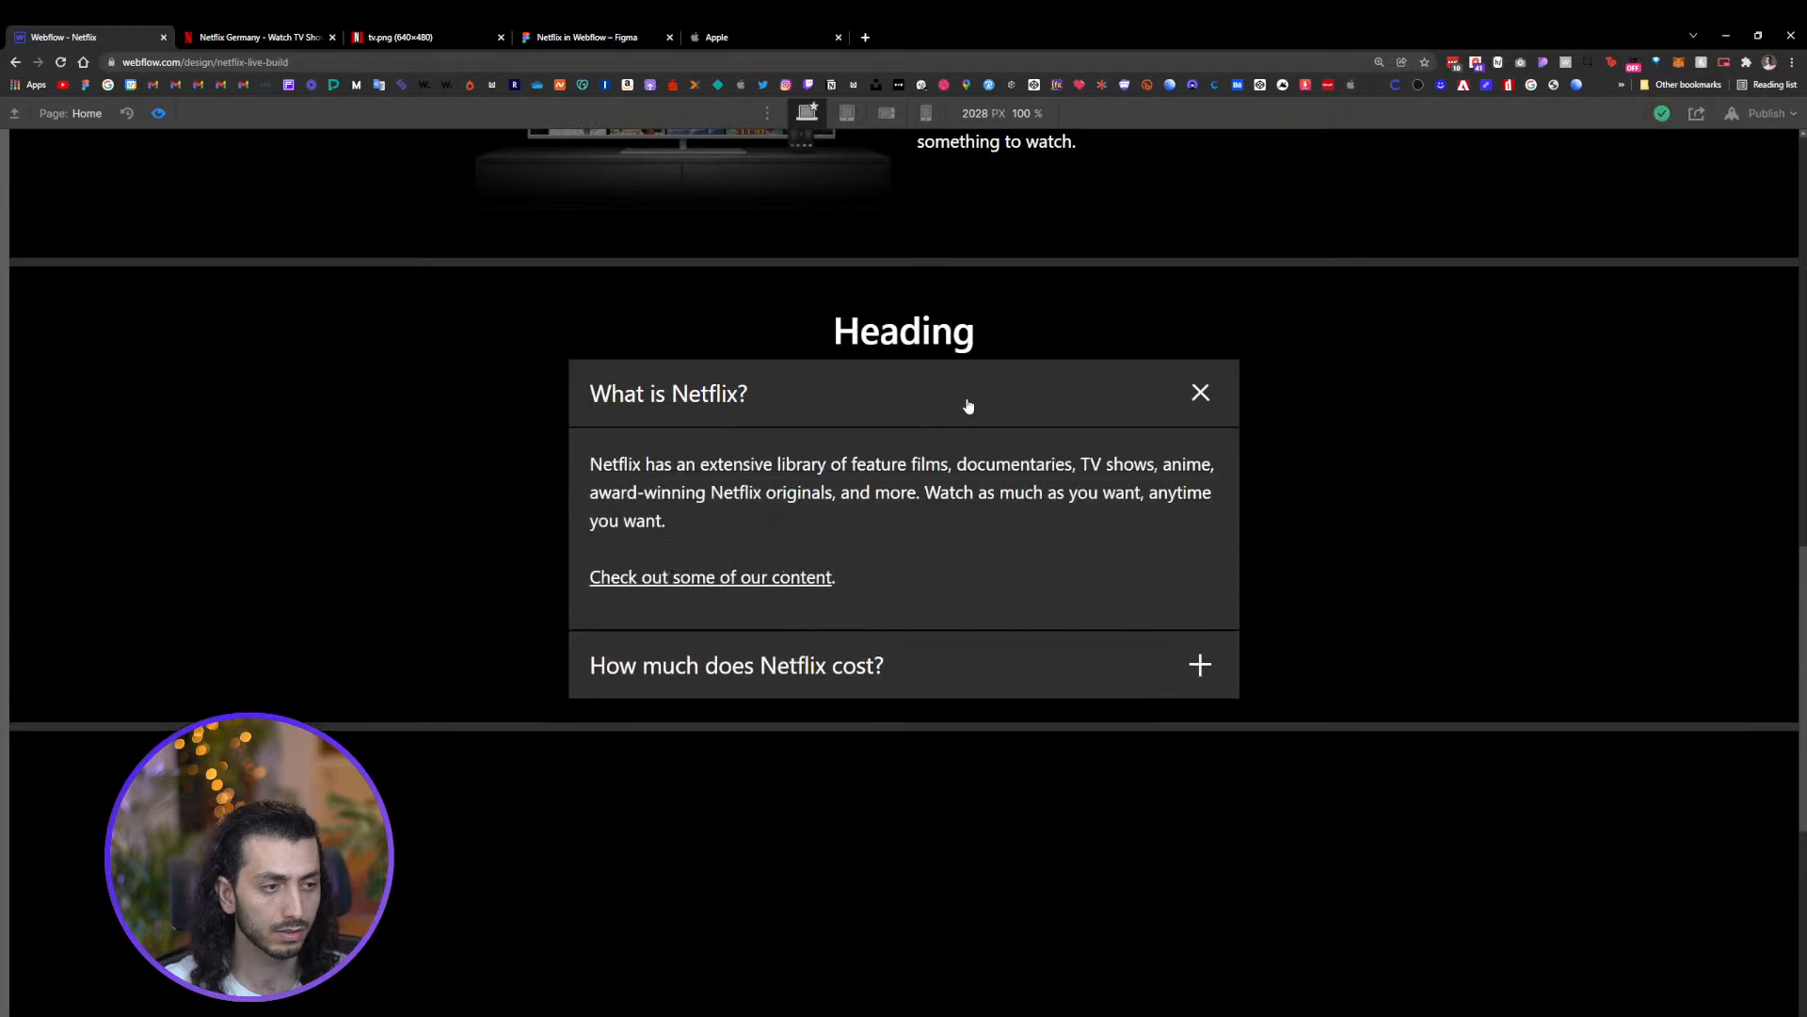
left_click(1121, 694)
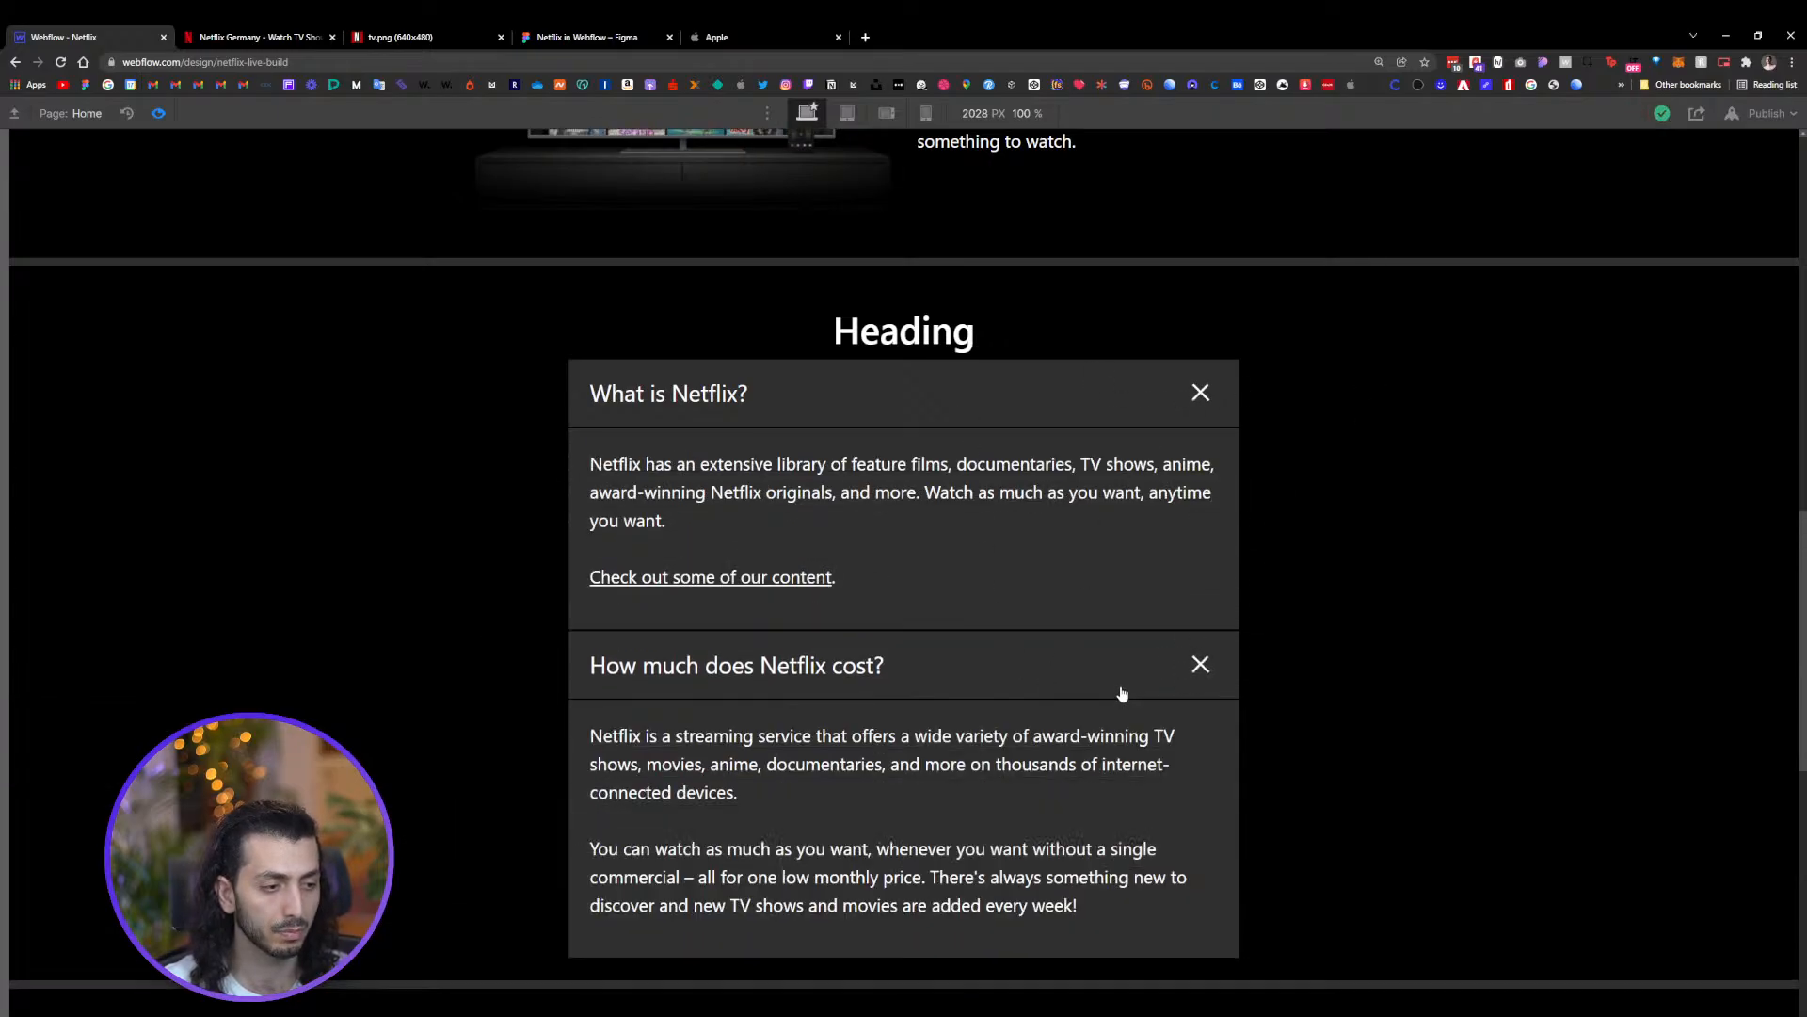
left_click(1105, 674)
left_click(158, 113)
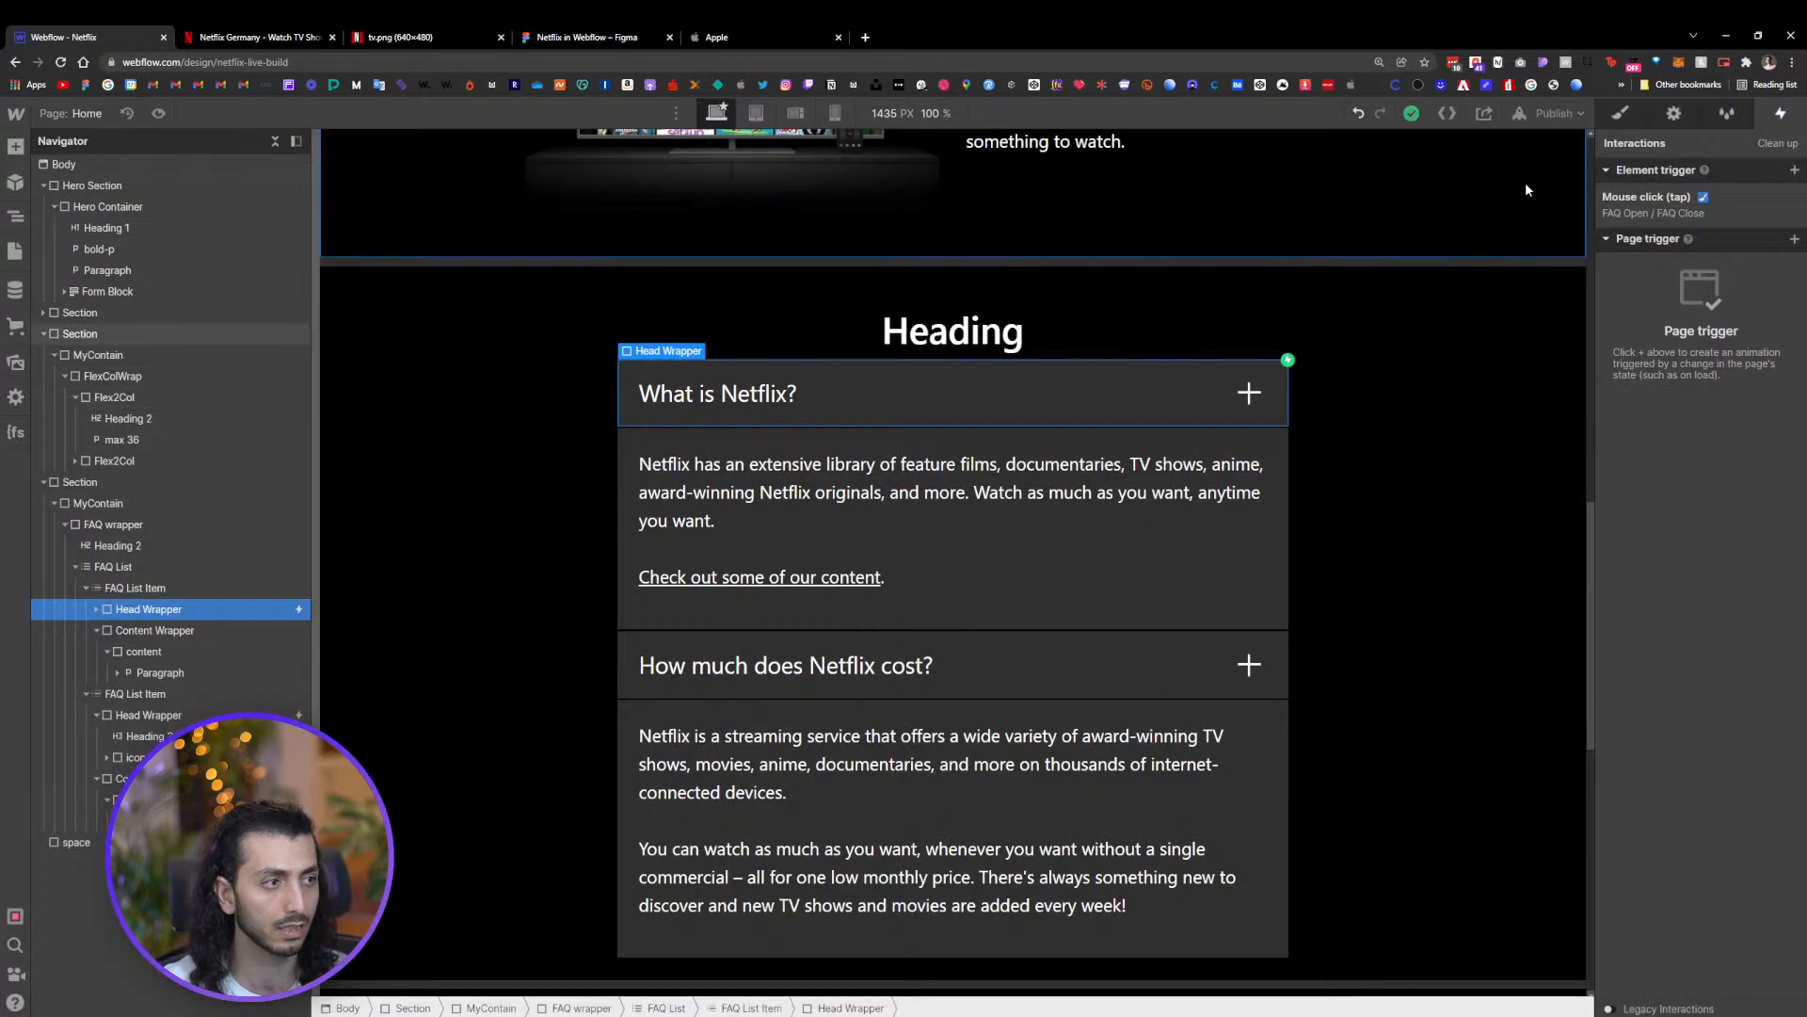
In the FAQ Close animation, add a Rotate action targeting the icon wrap class, set its rotation to 0 deg, and save
left_click(1675, 187)
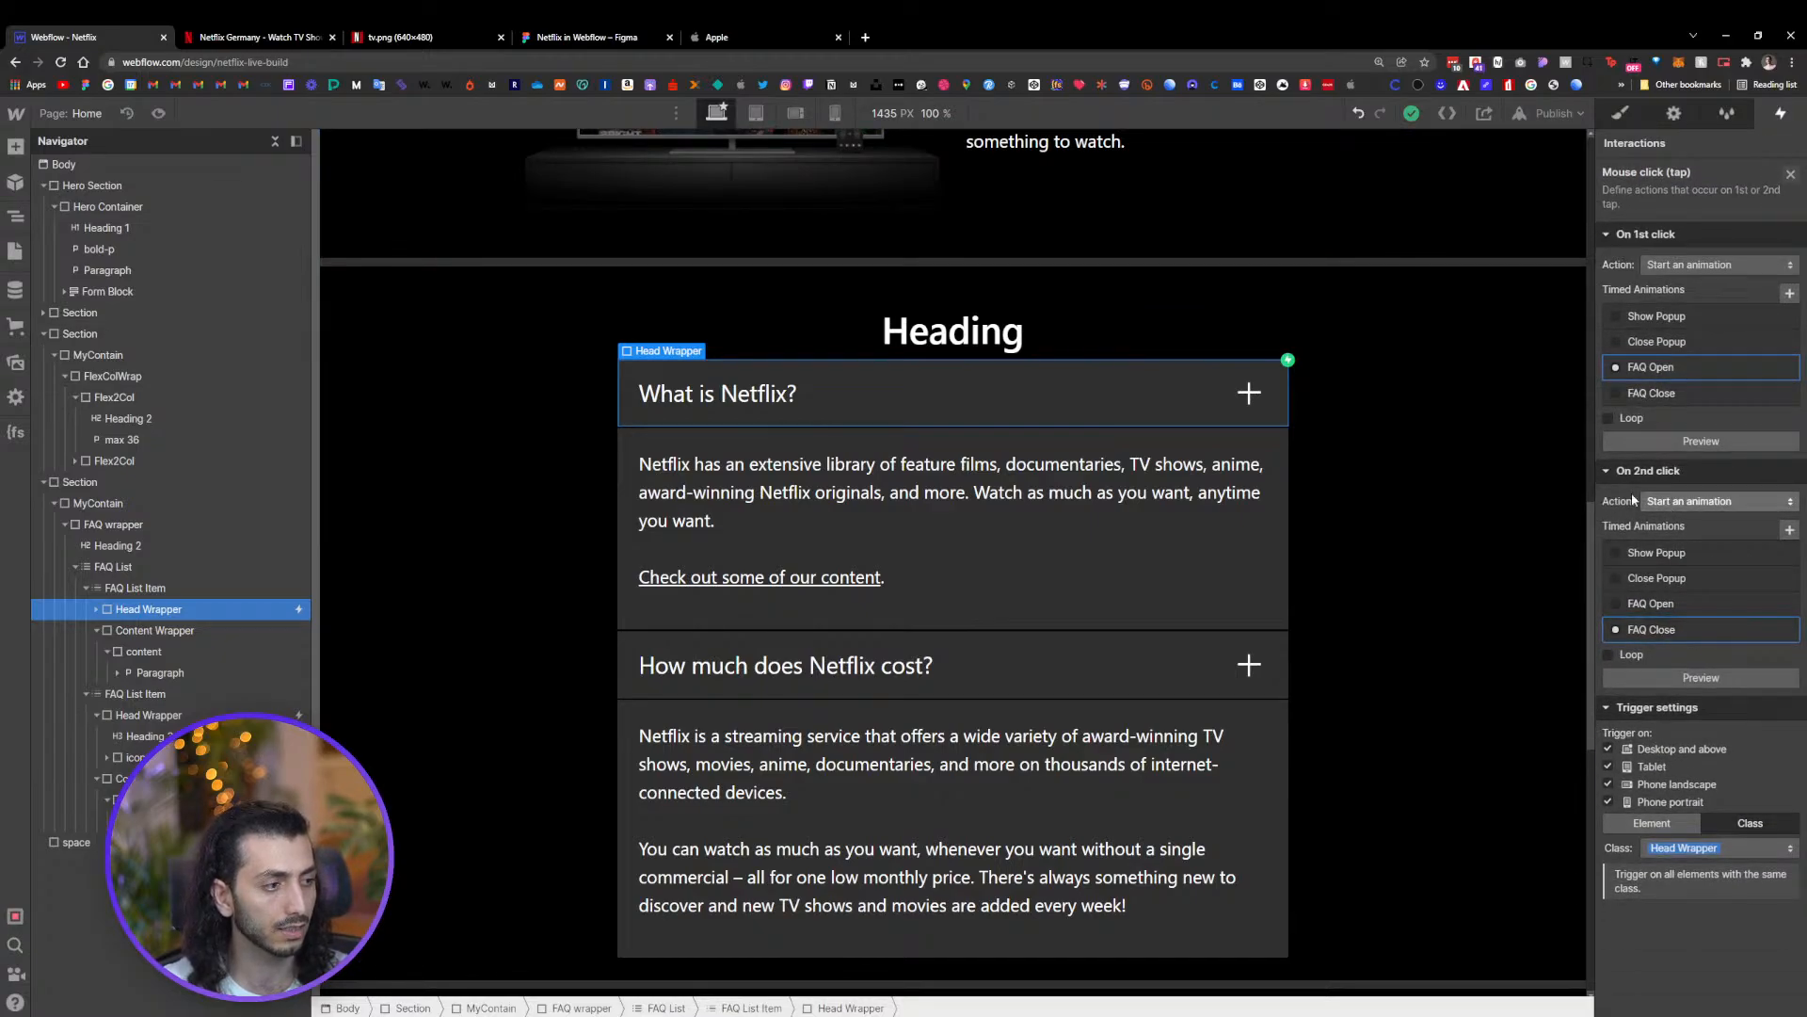
left_click(1647, 632)
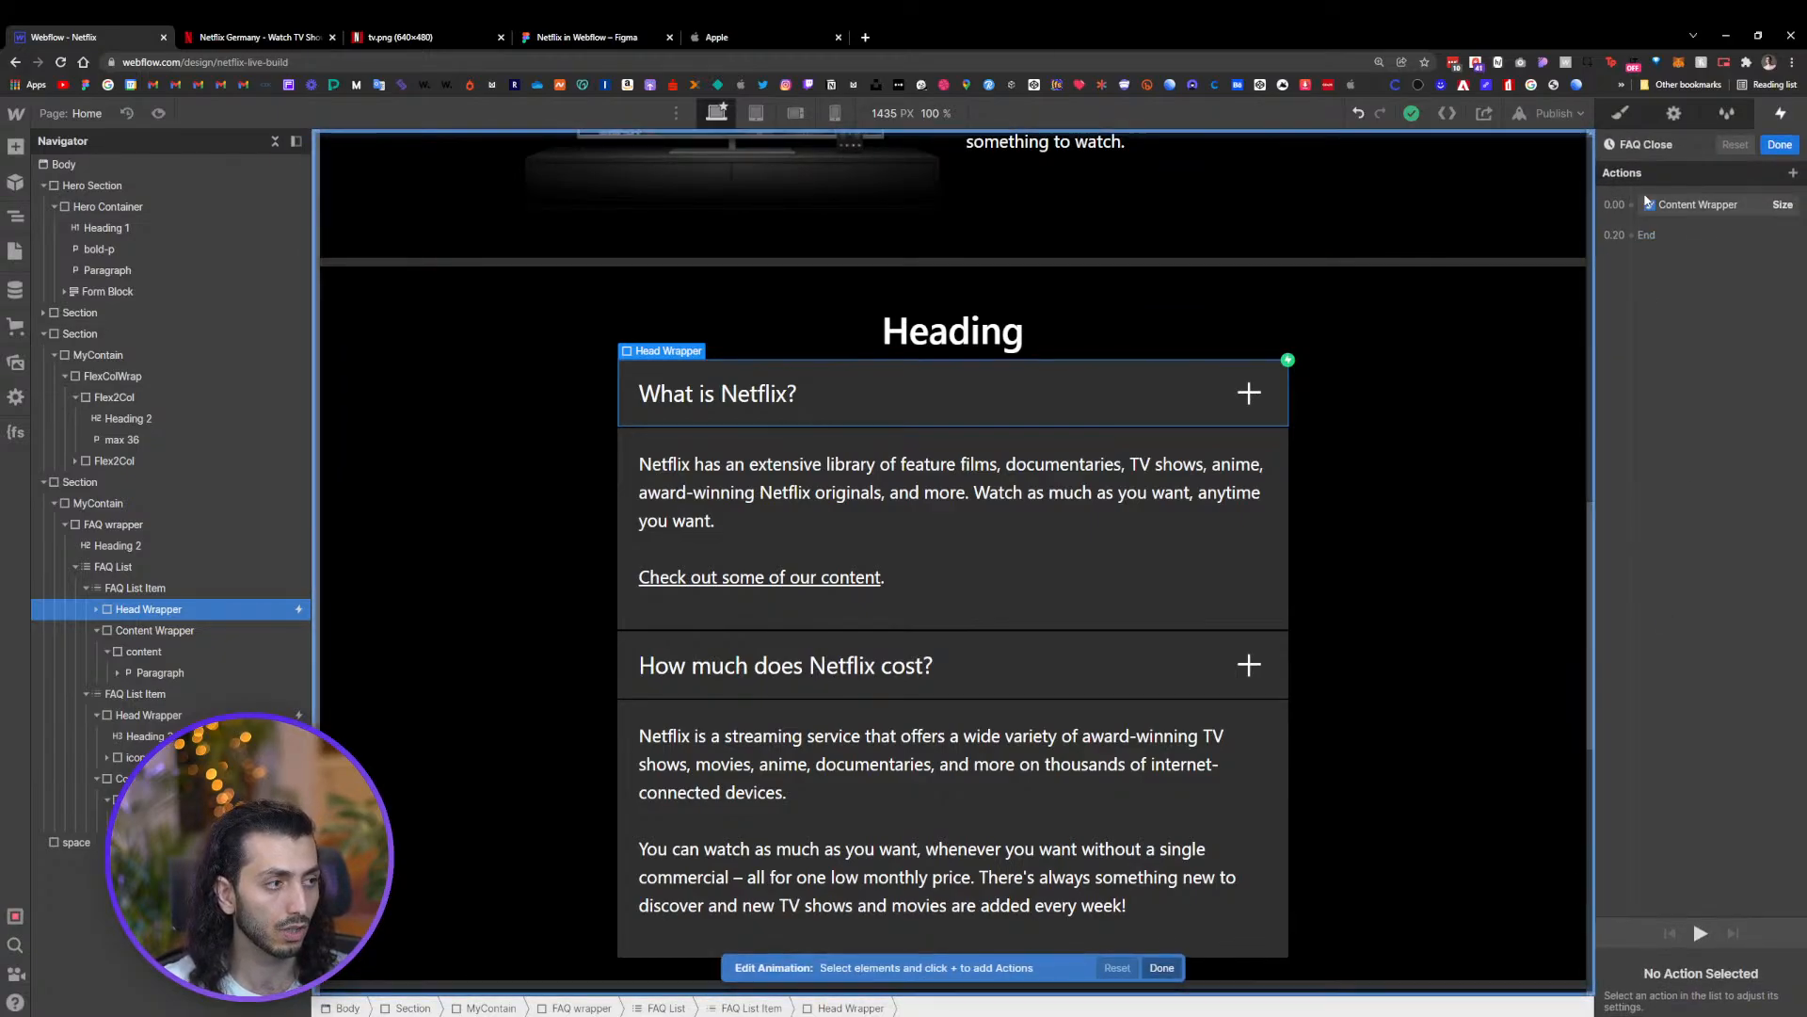
left_click(1631, 206)
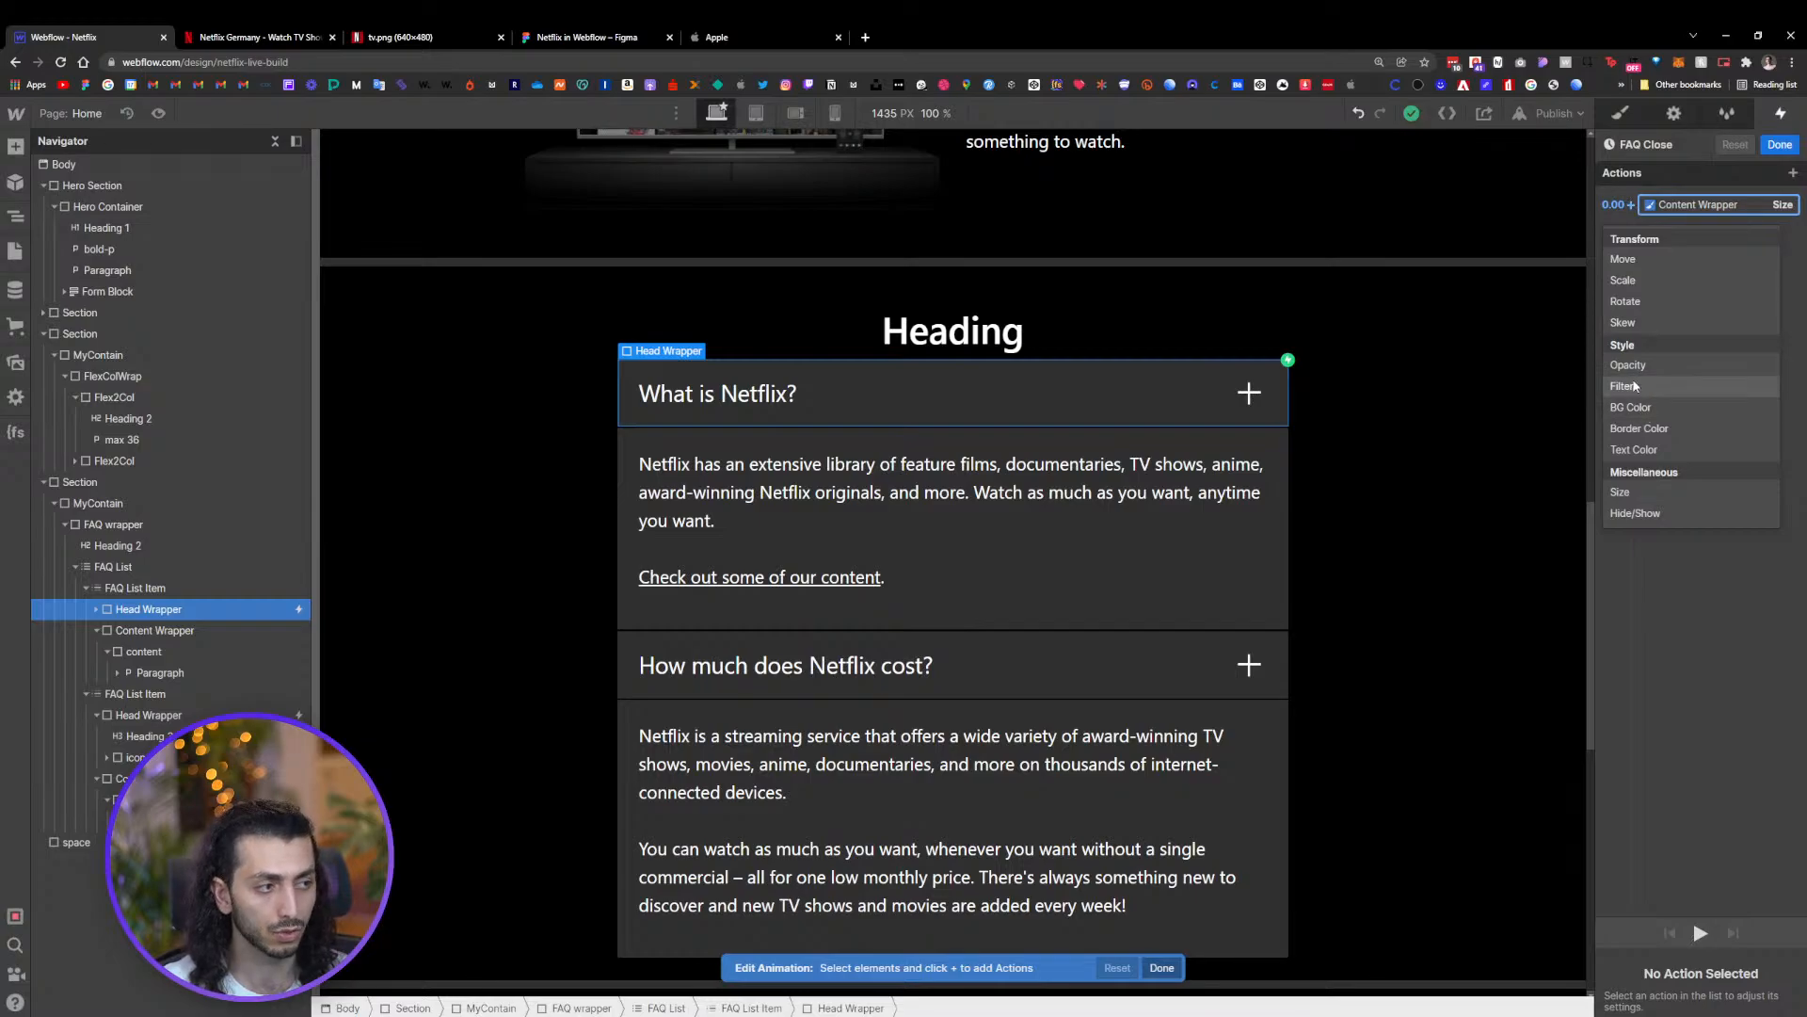
left_click(1625, 301)
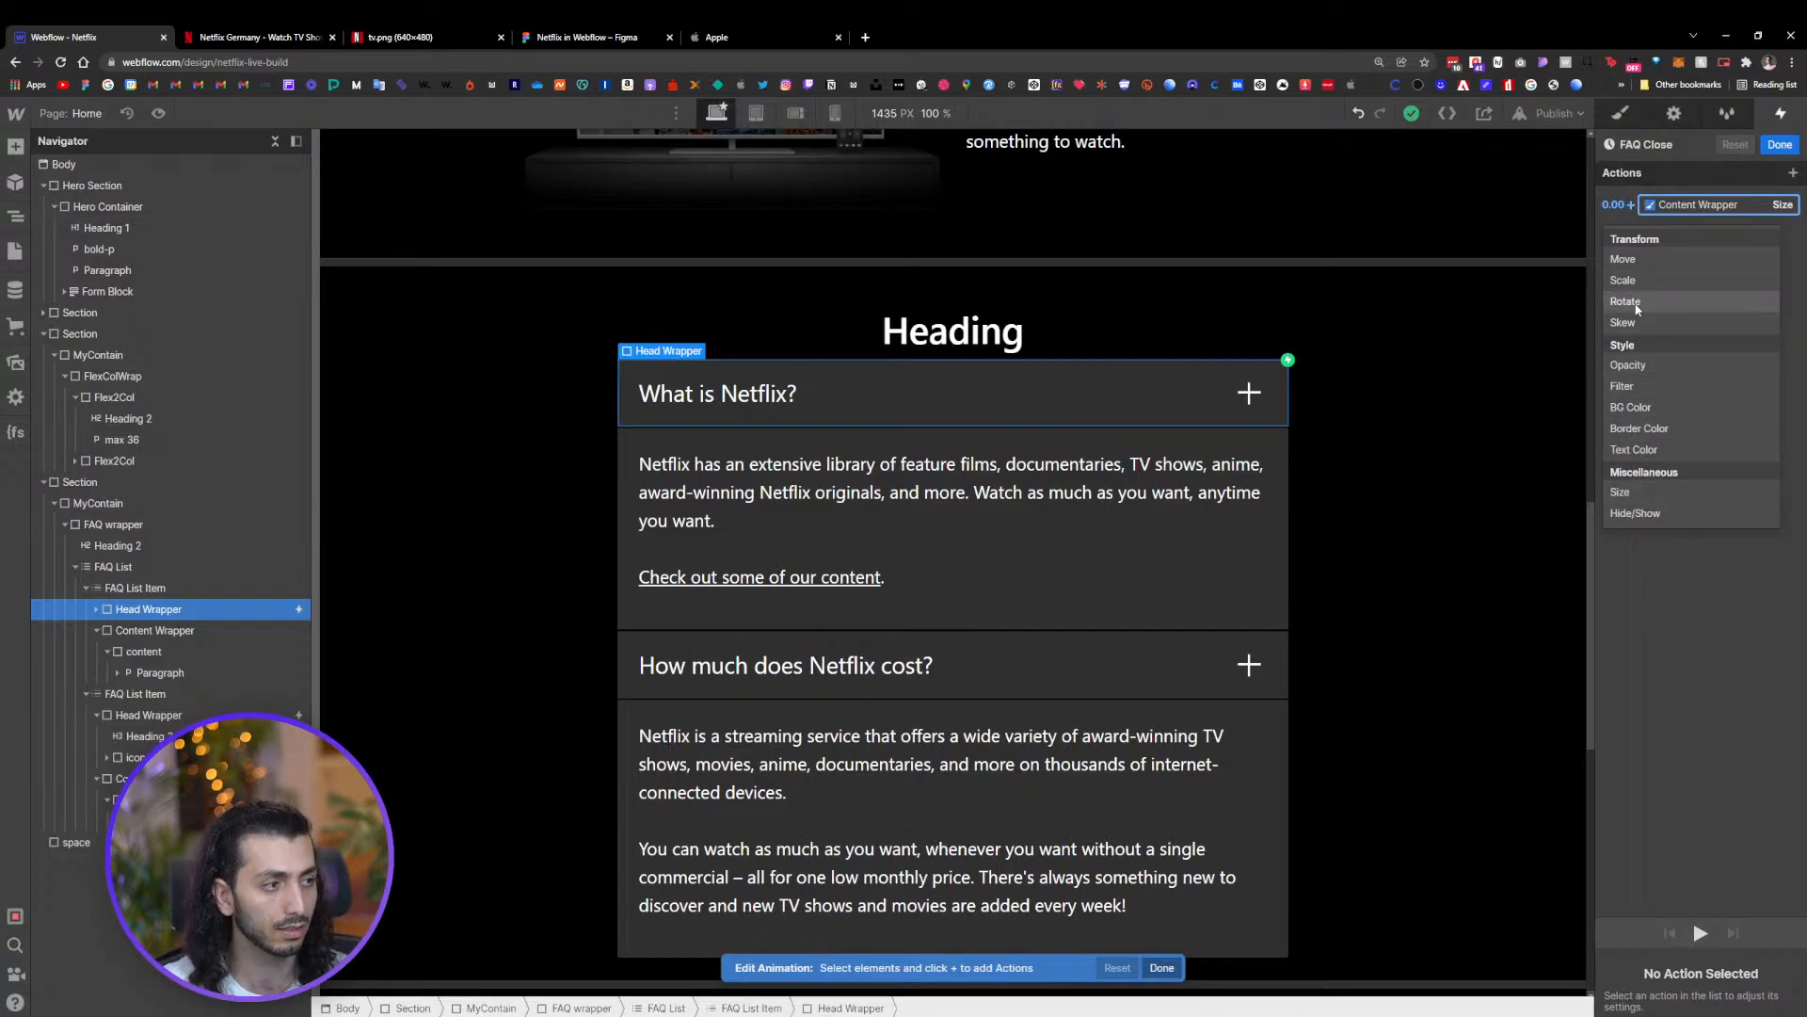
right_click(1695, 226)
left_click(1717, 272)
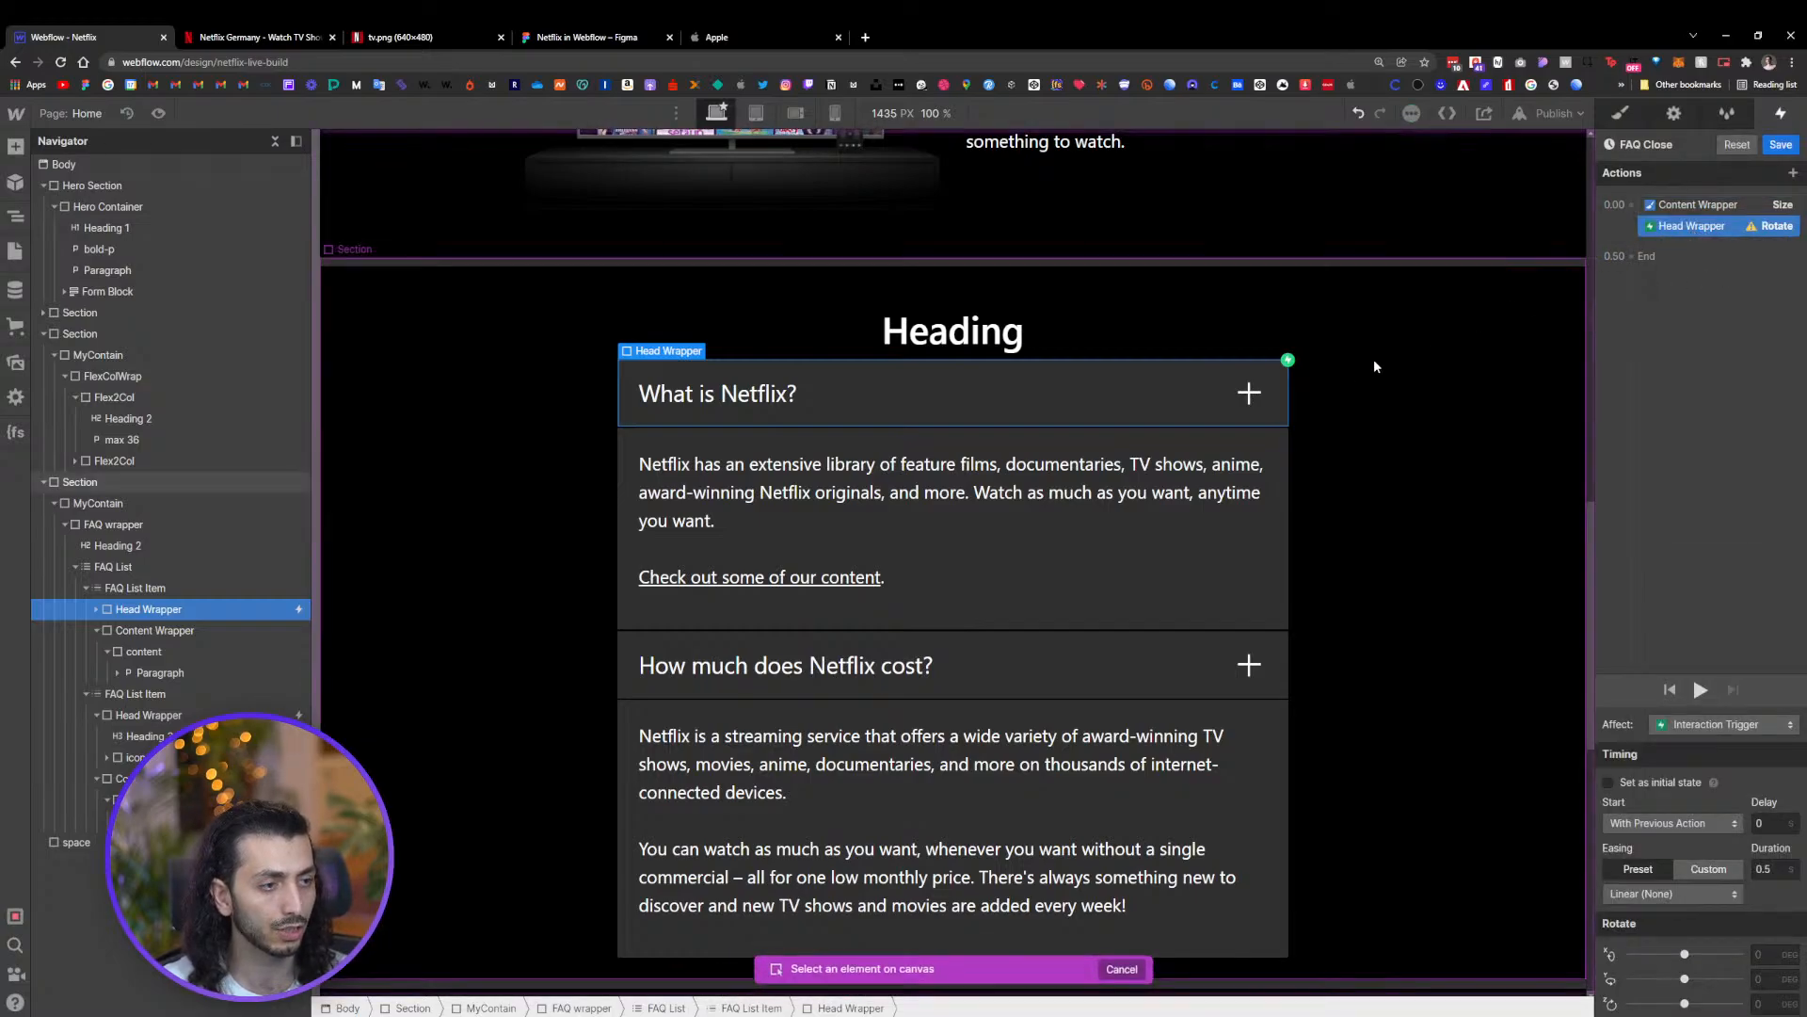
left_click(1250, 396)
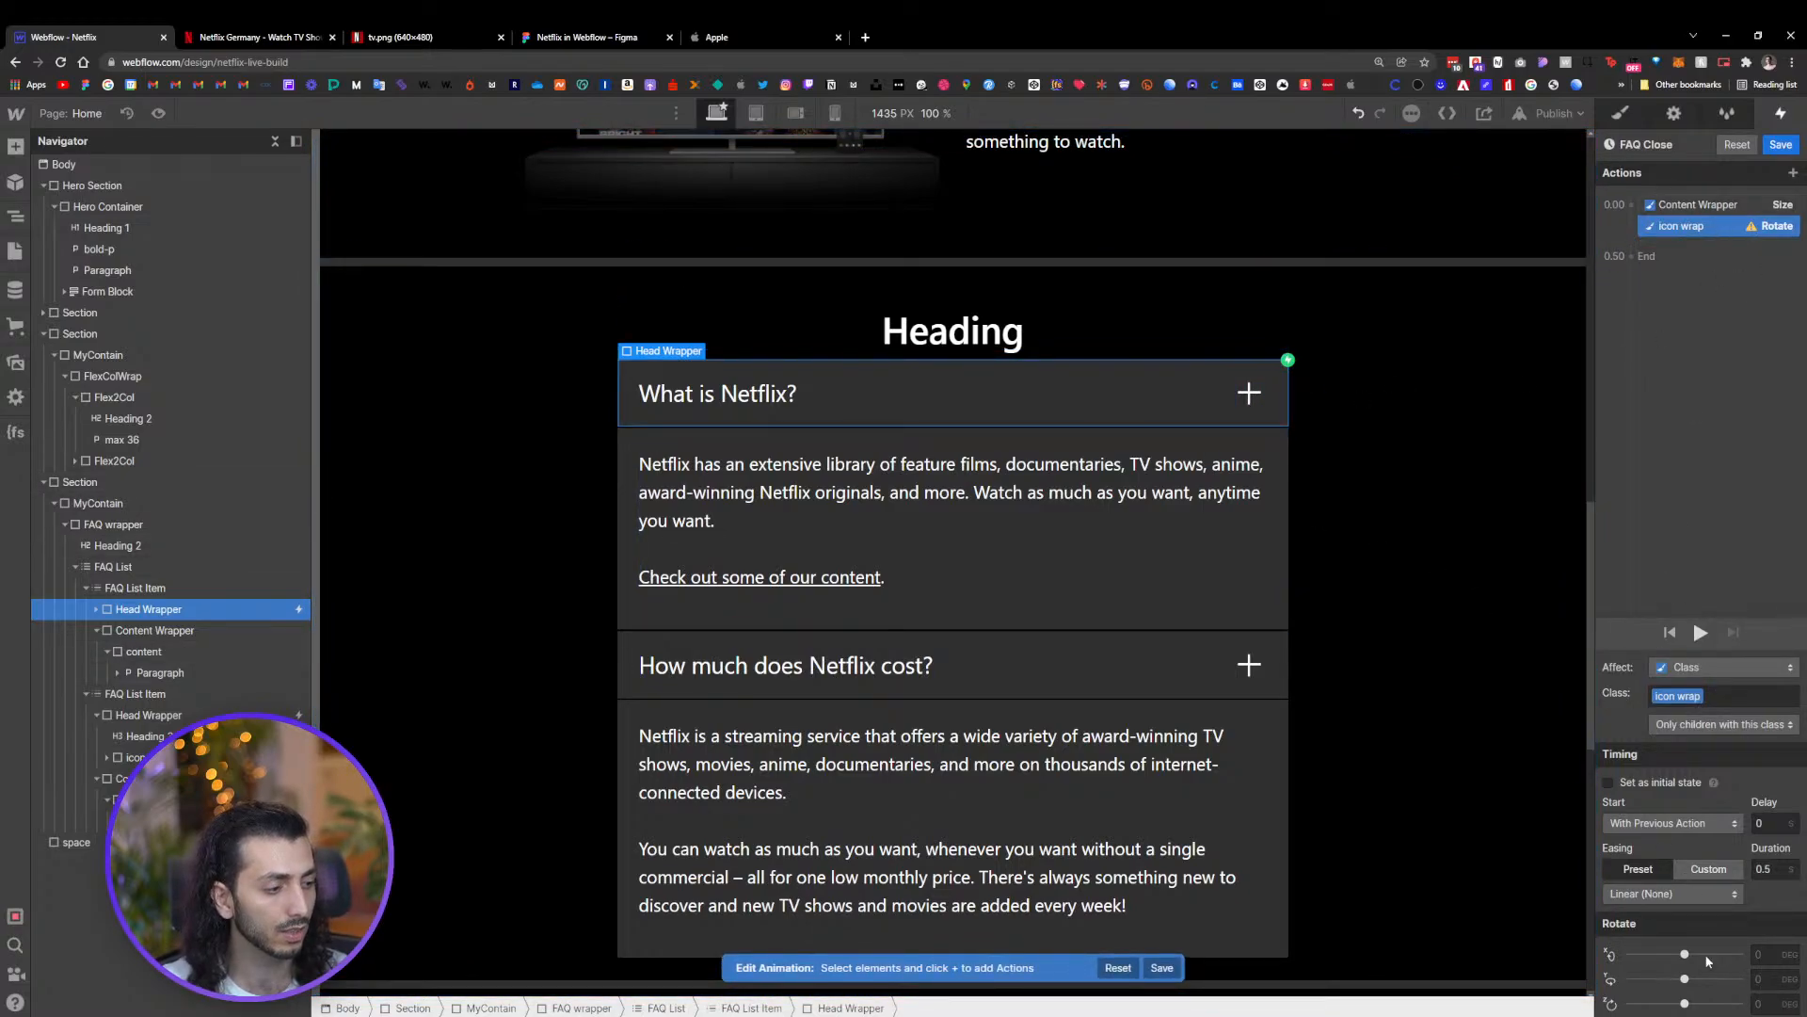
type("0")
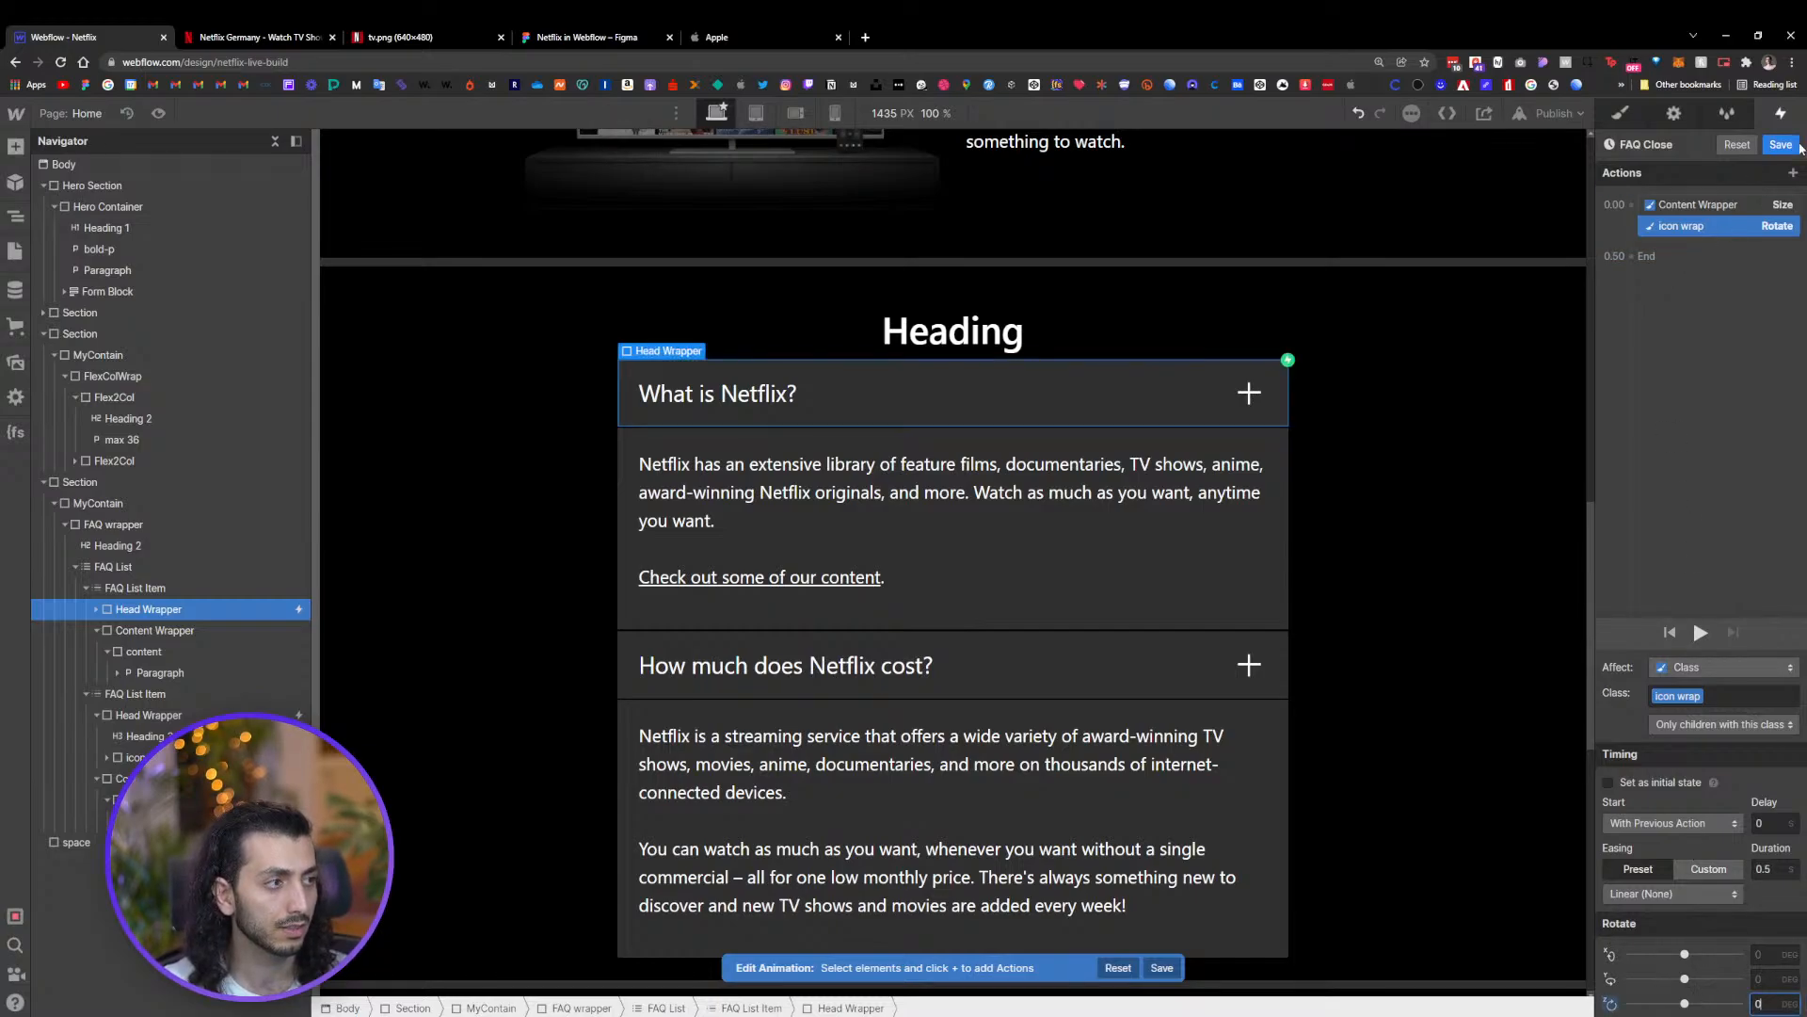
left_click(1780, 144)
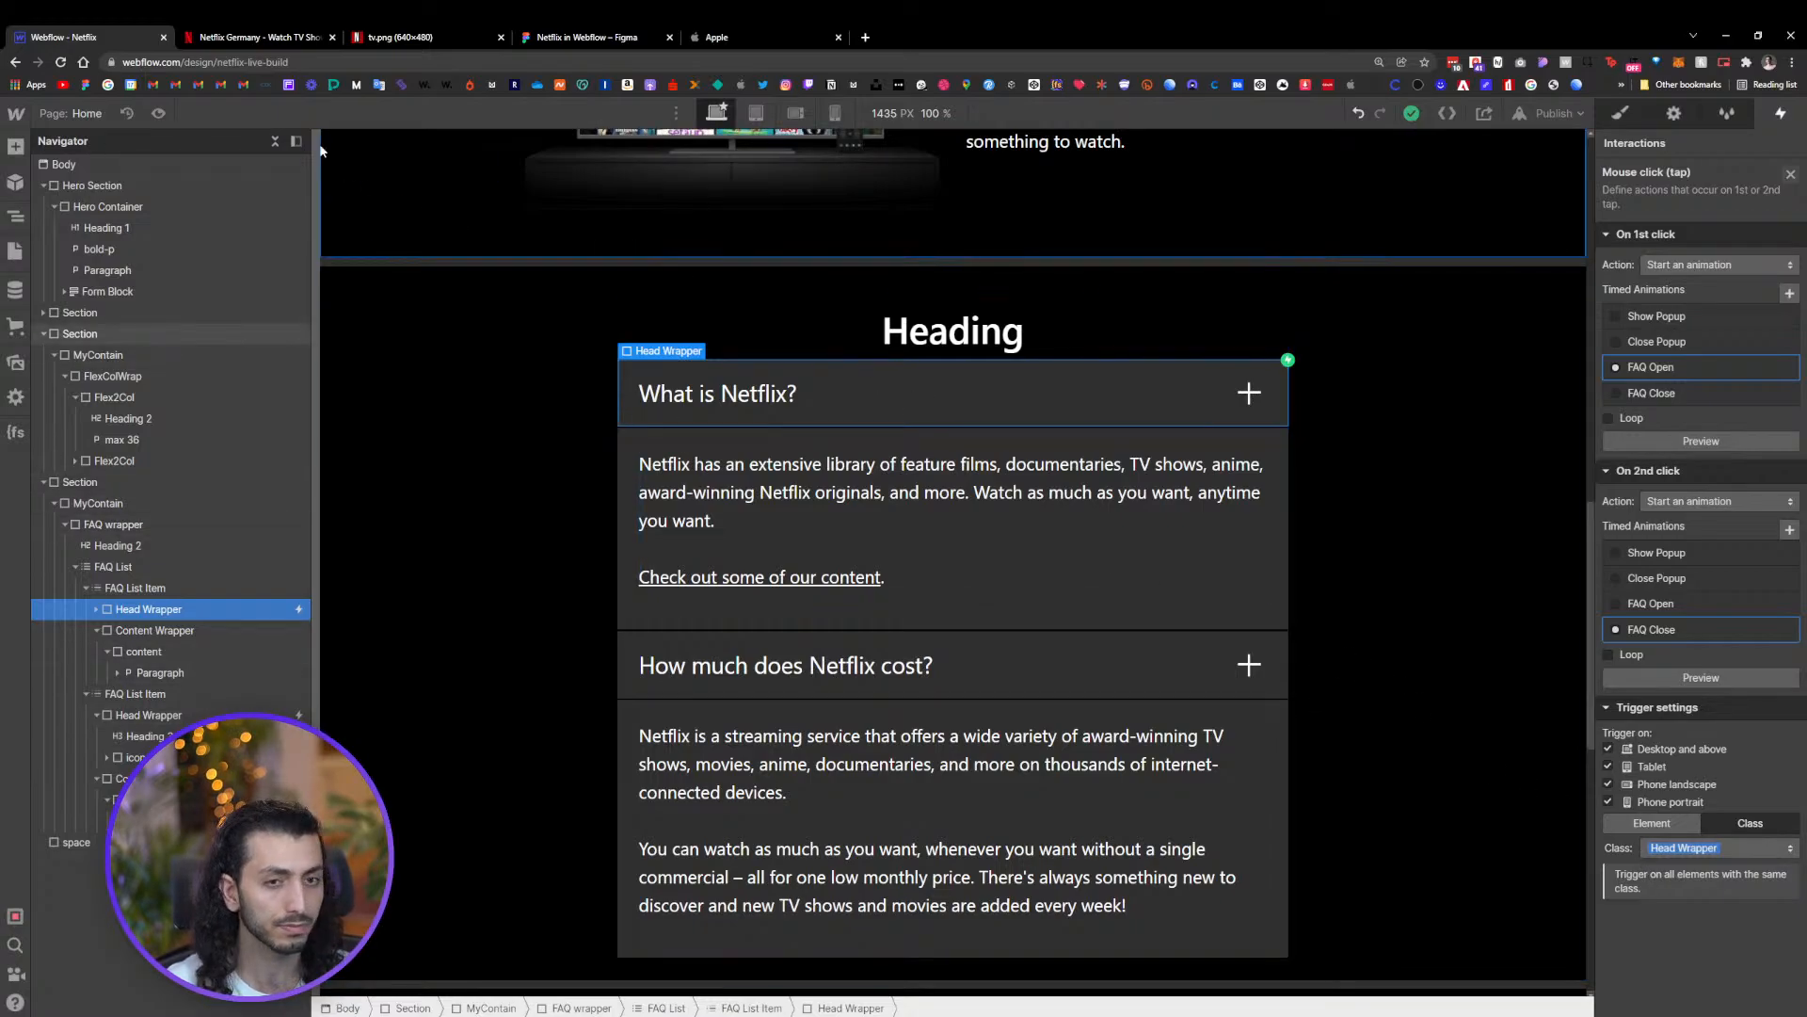
Preview the page and test opening and closing both FAQ questions
key("ctrl+shift+p")
left_click(946, 411)
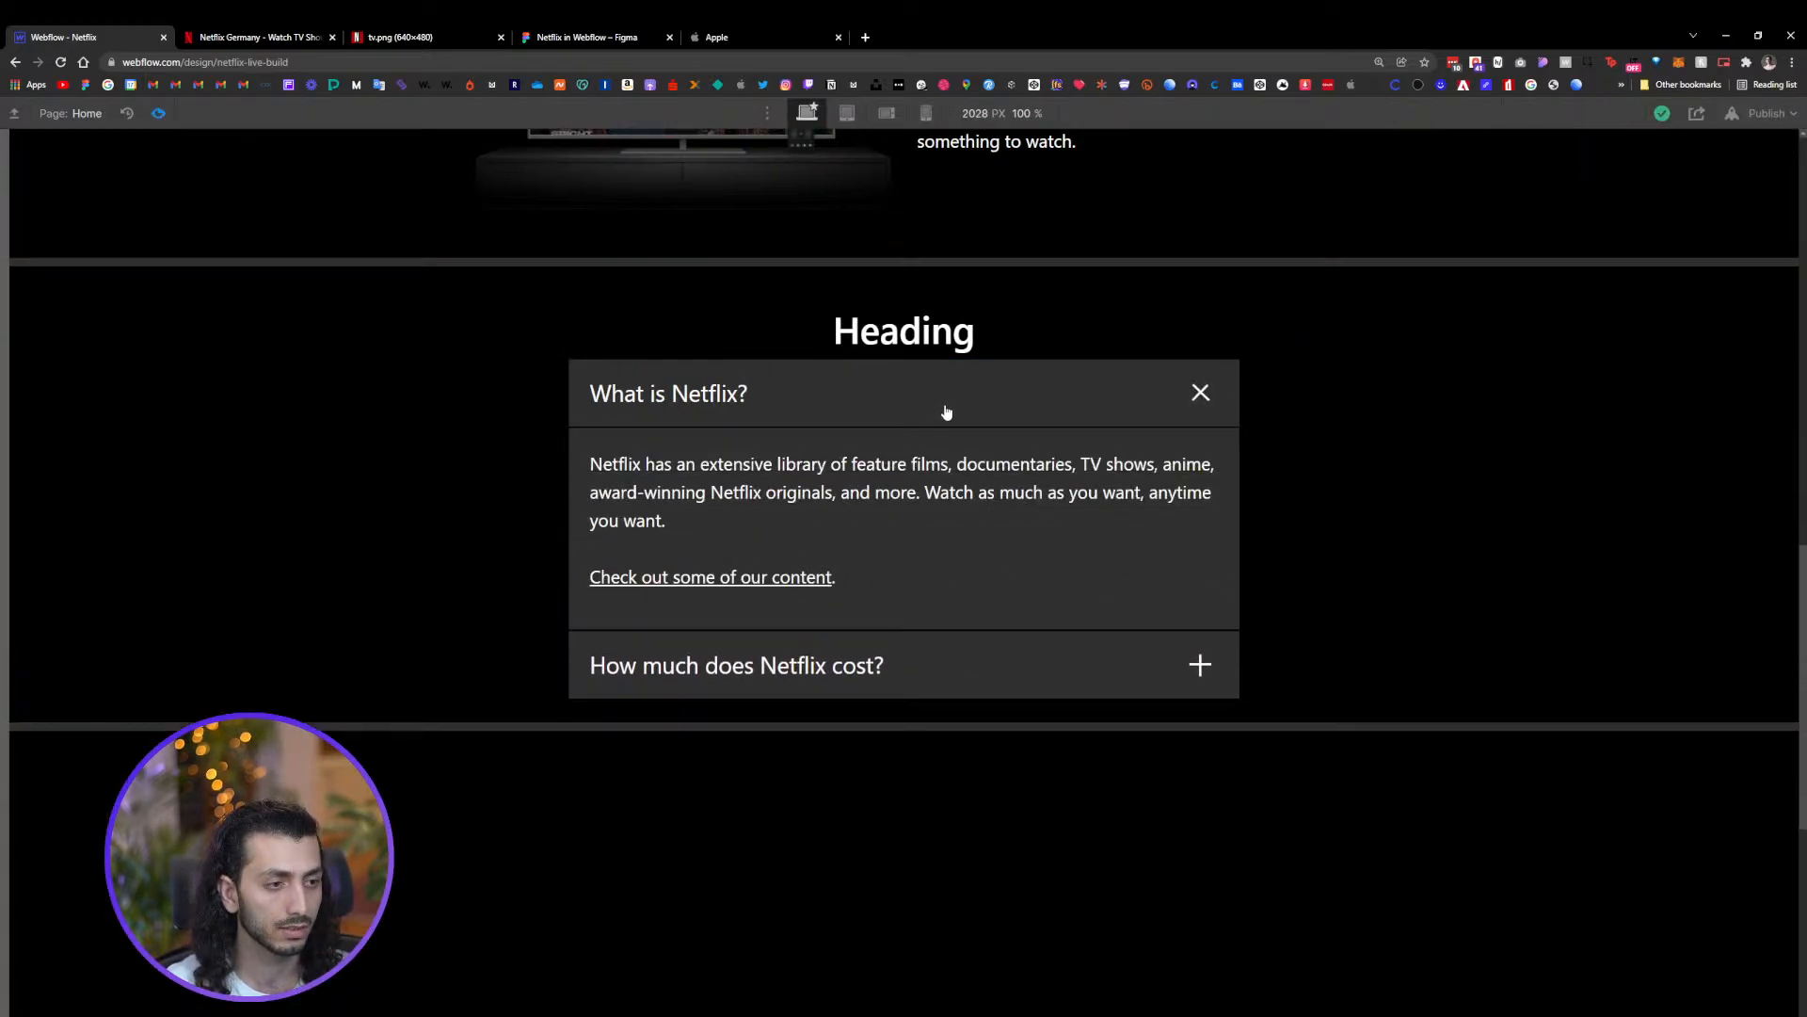
left_click(946, 411)
left_click(965, 495)
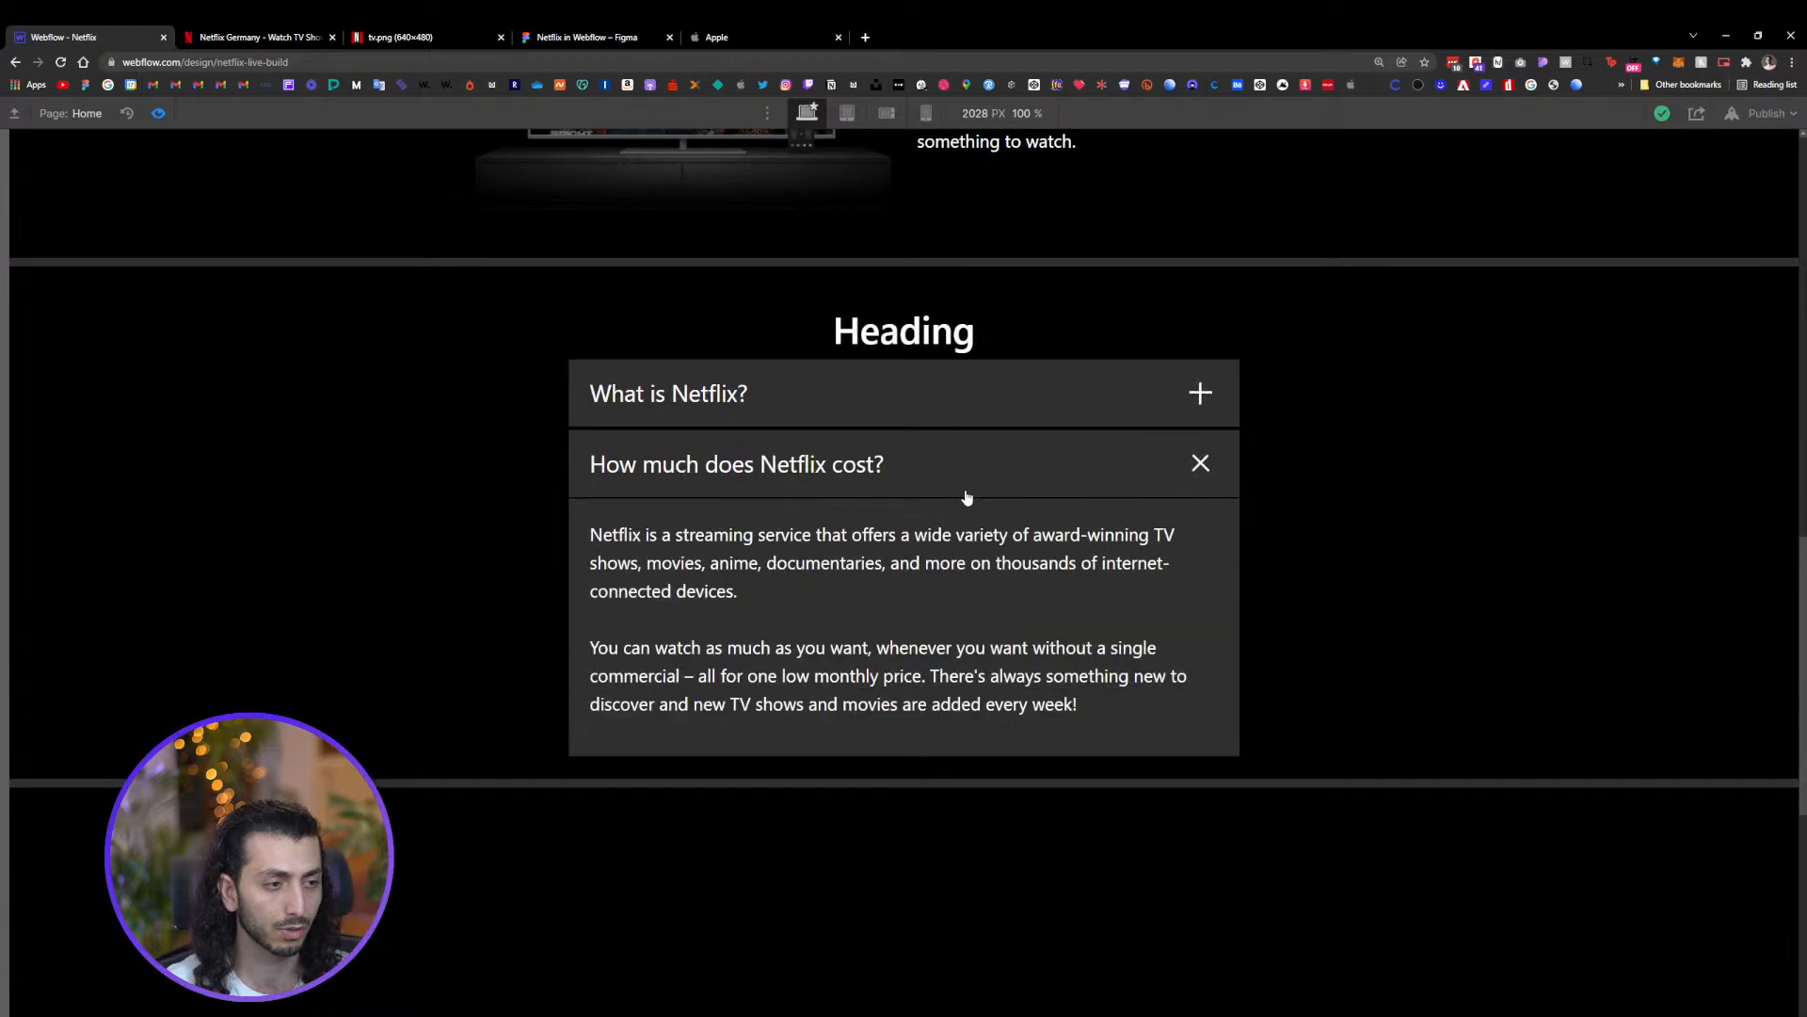
left_click(965, 496)
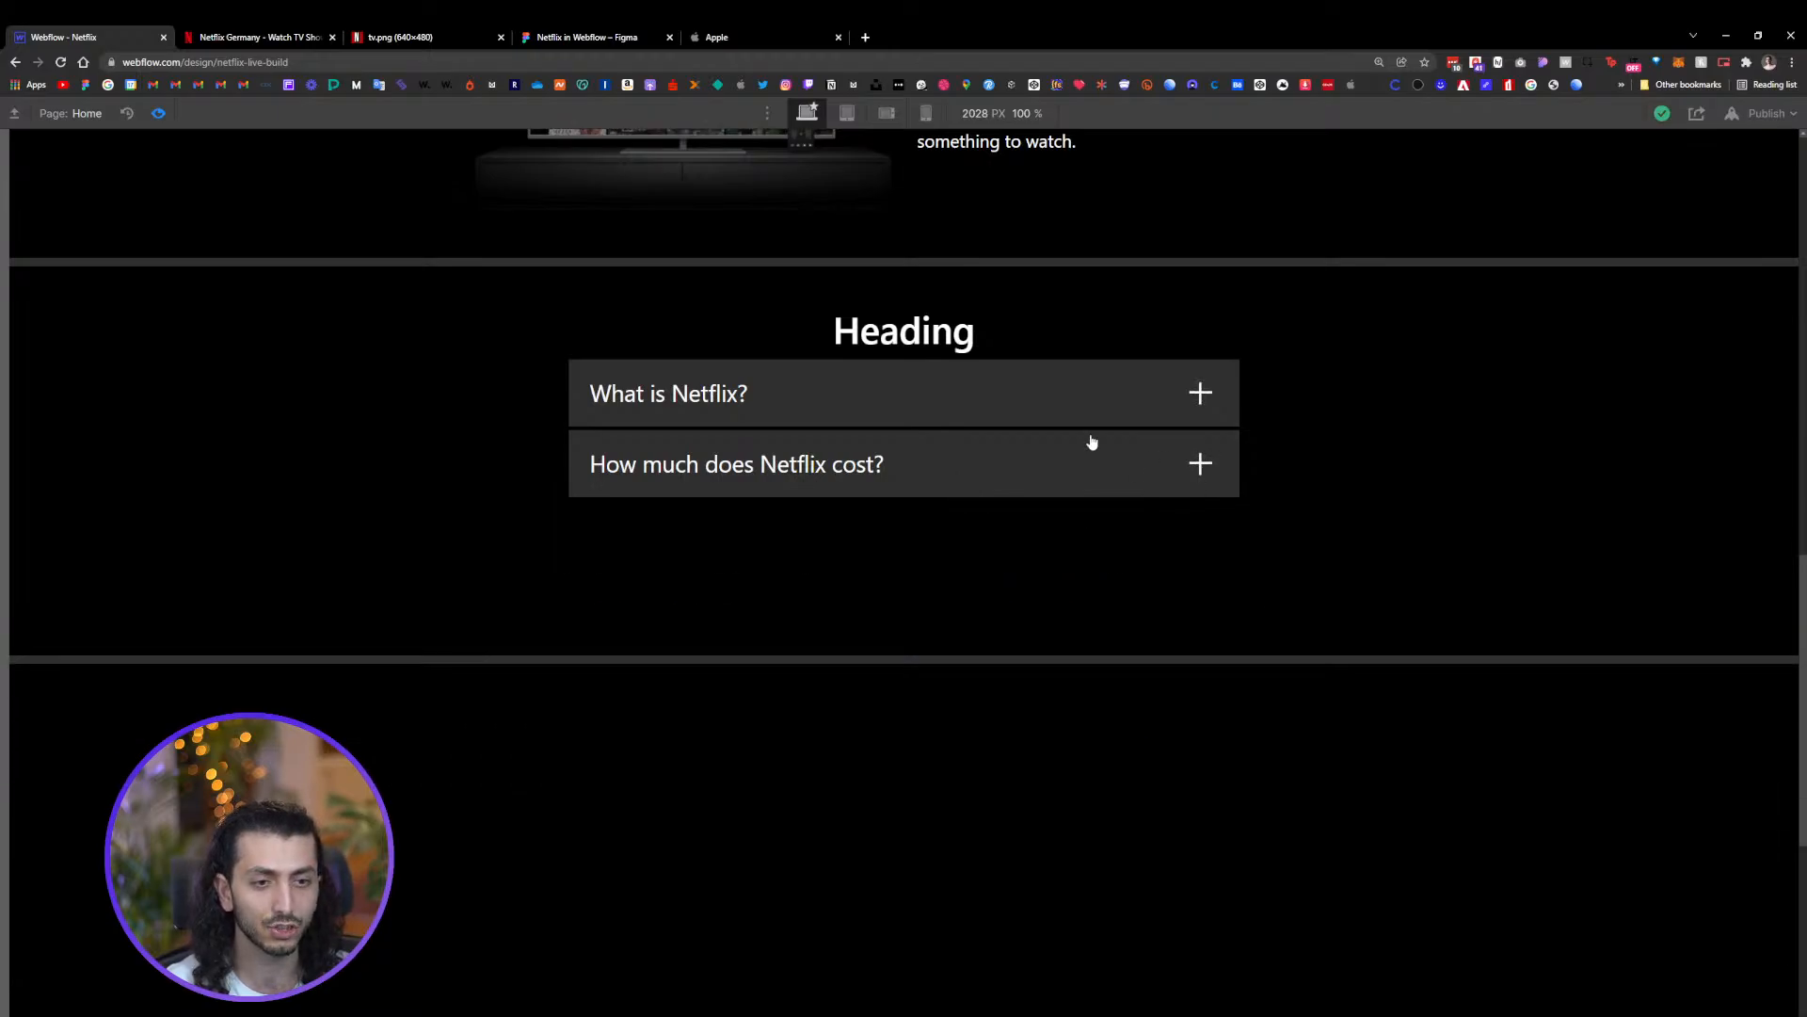
left_click(160, 114)
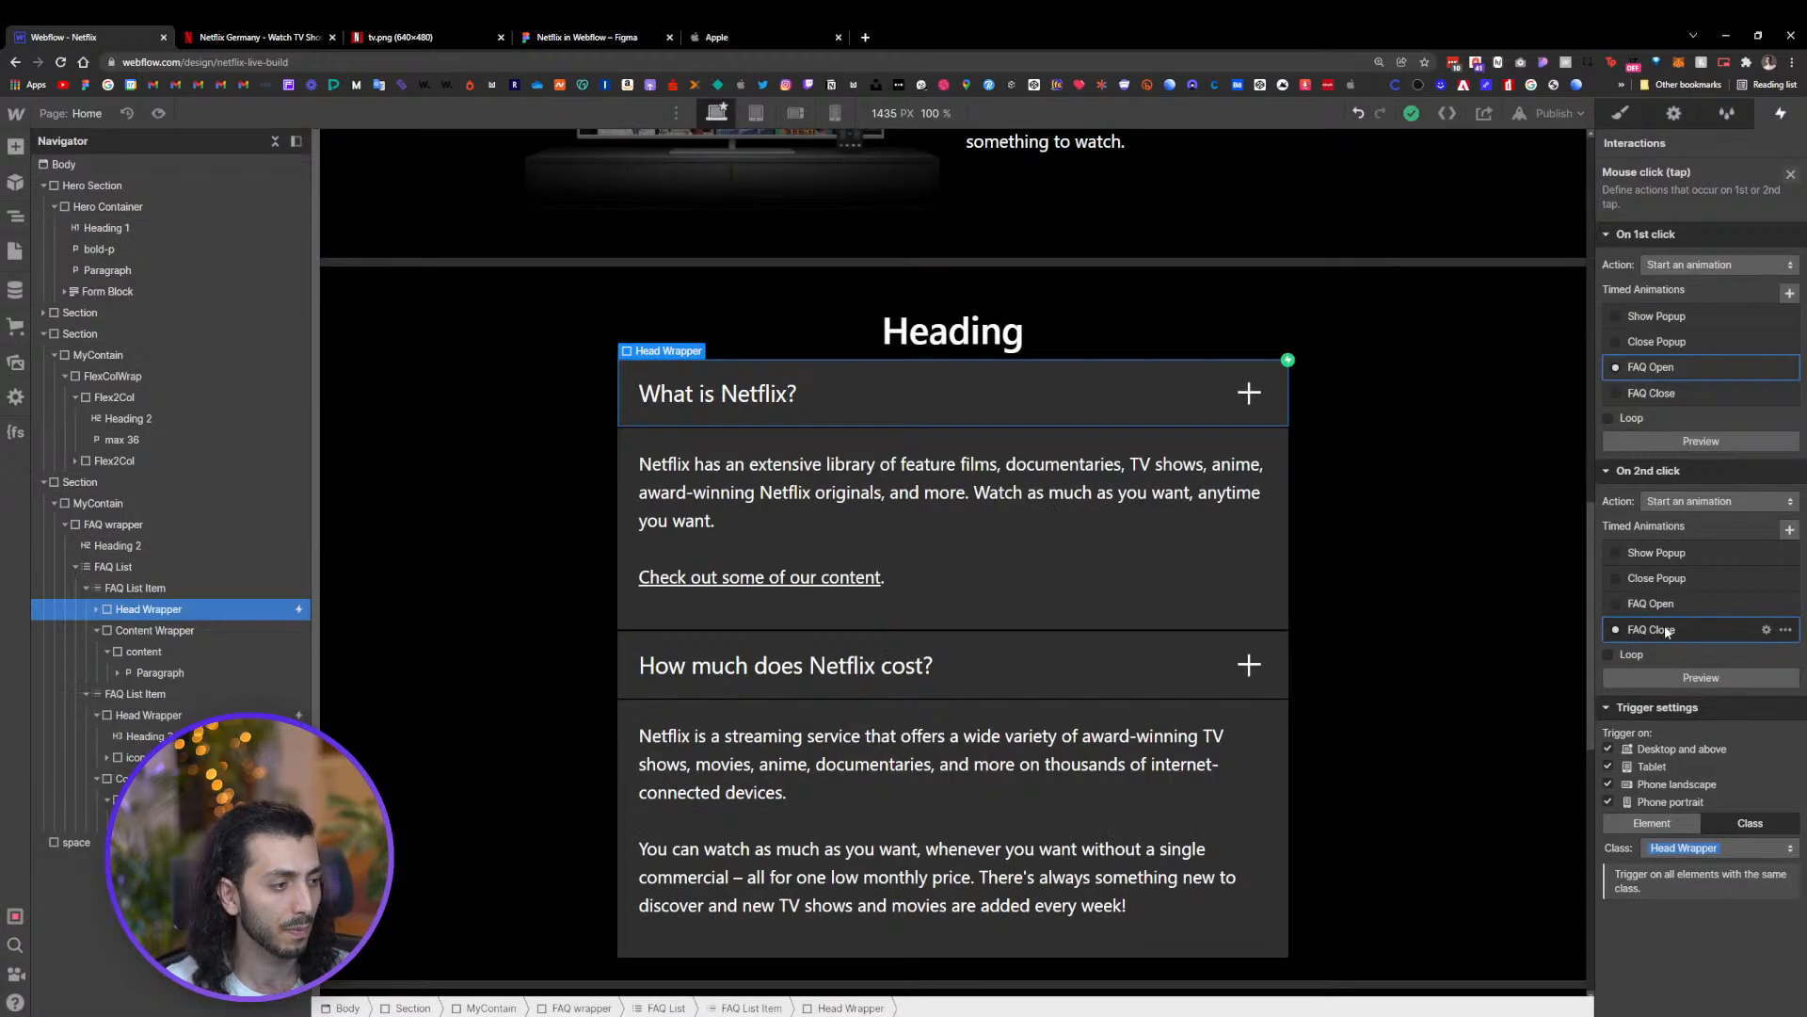
In FAQ Close, set the icon wrap Rotate action's duration to 0.2 with the custom Ease Out Quart easing
left_click(1710, 651)
left_click(1684, 225)
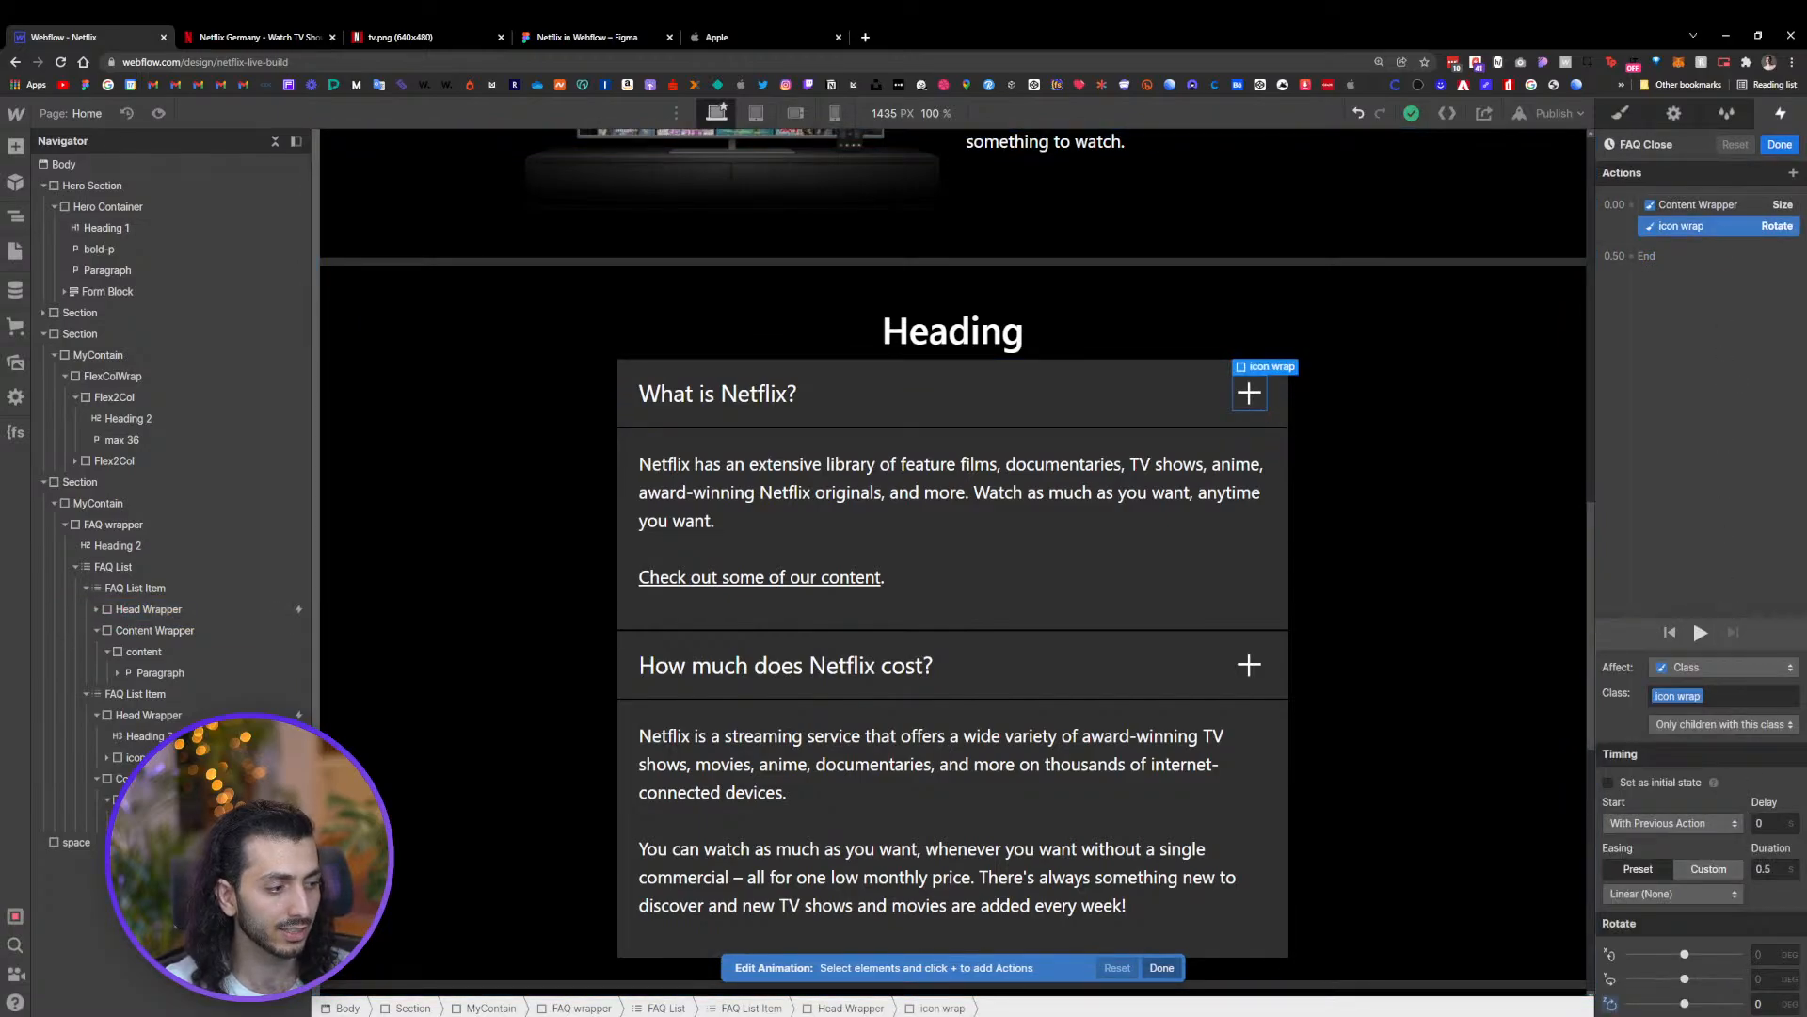
left_click(1775, 867)
left_click(1775, 868)
key("BackSpace")
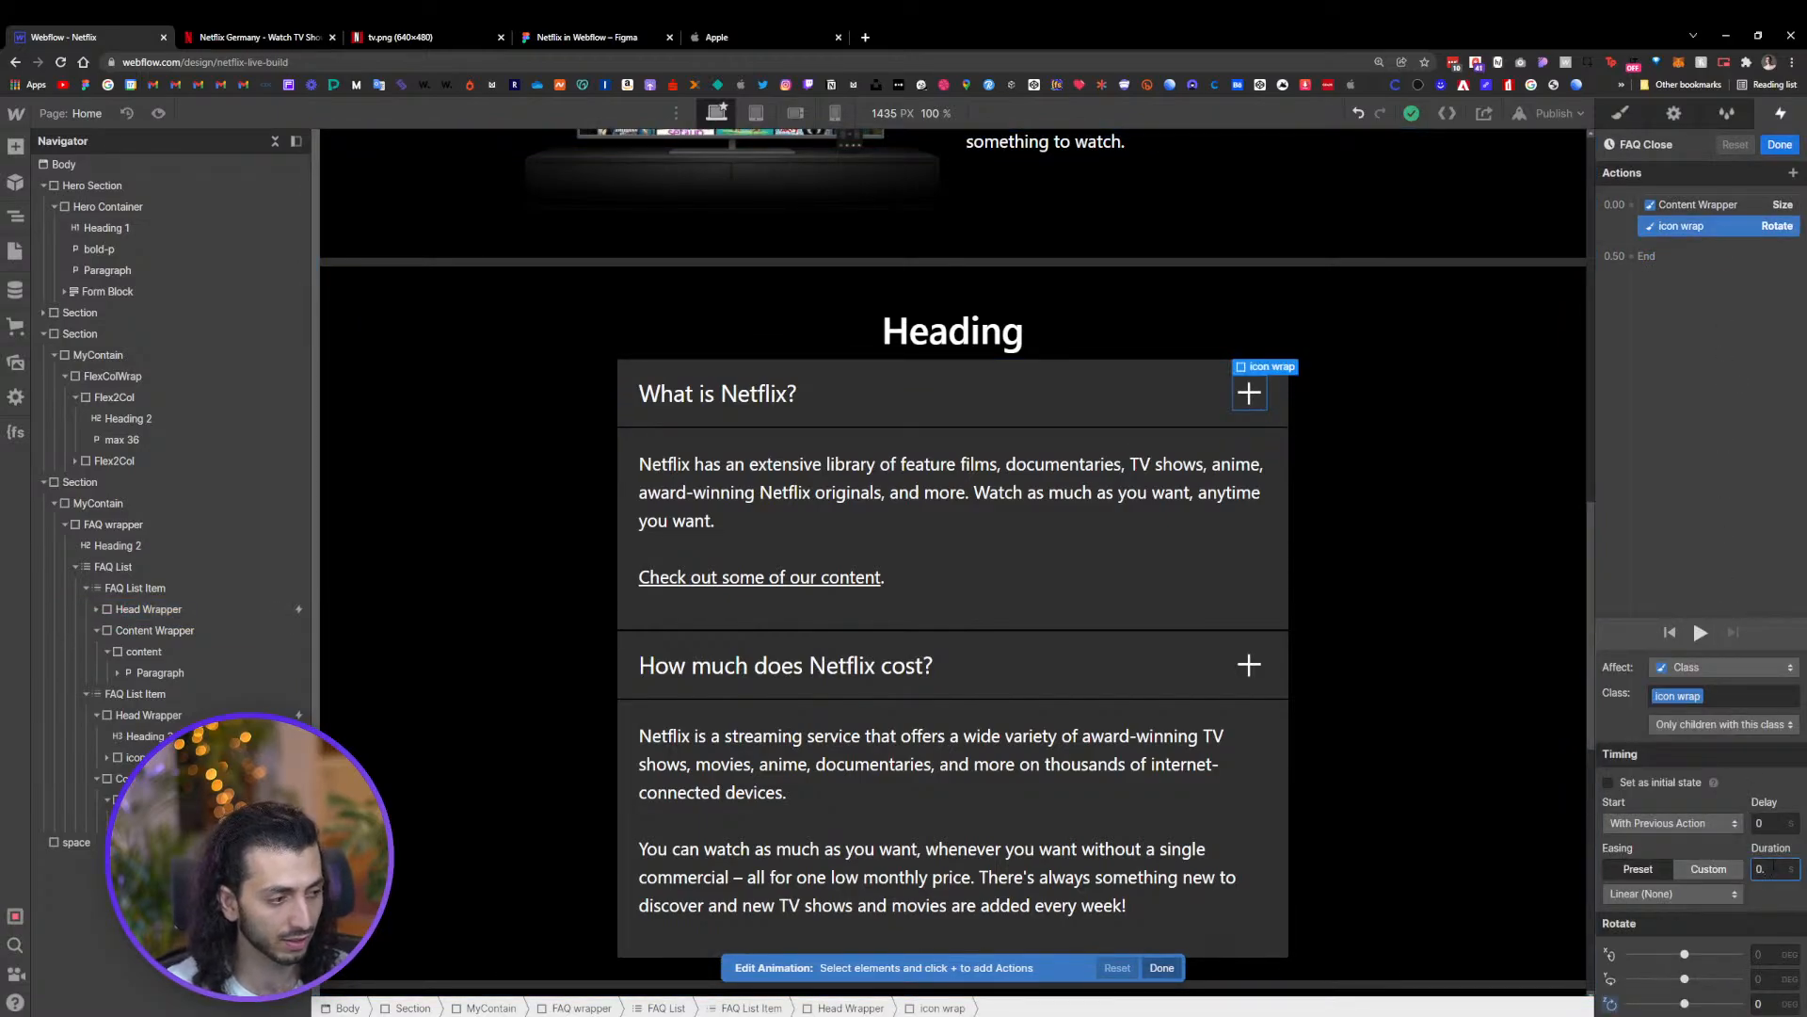
type("2")
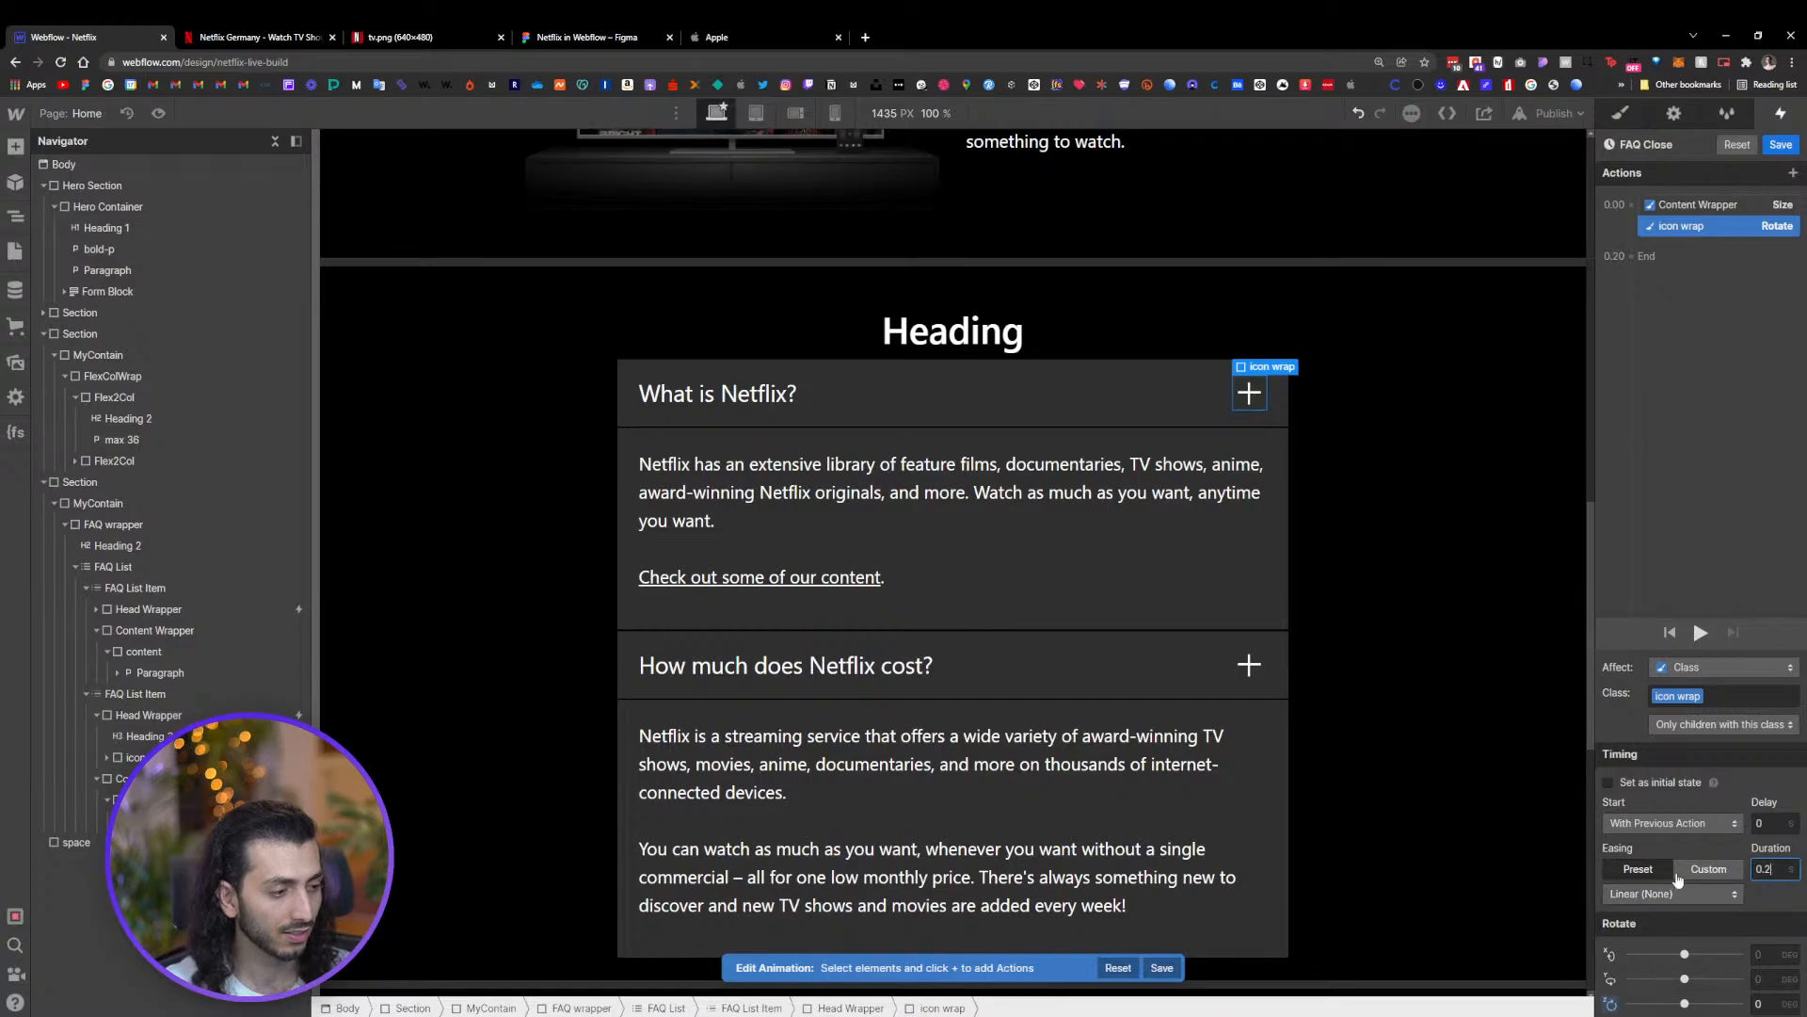
left_click(1708, 869)
left_click(1613, 892)
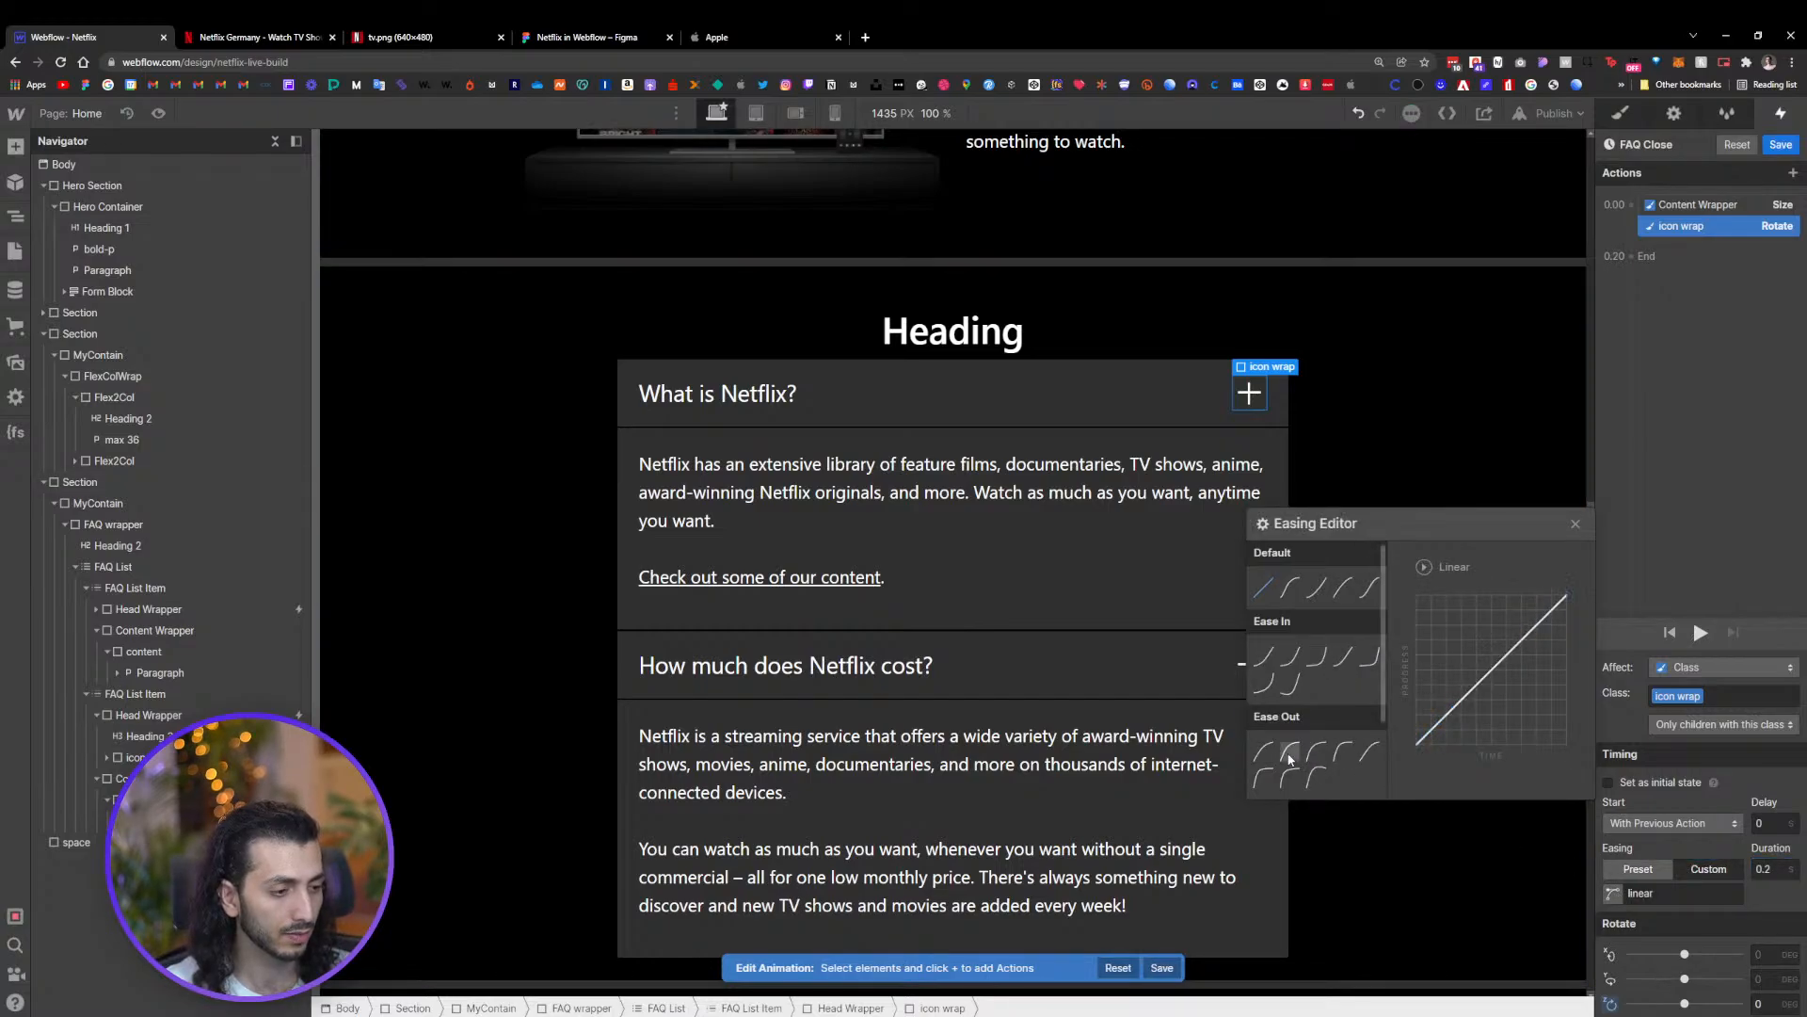
left_click(1316, 754)
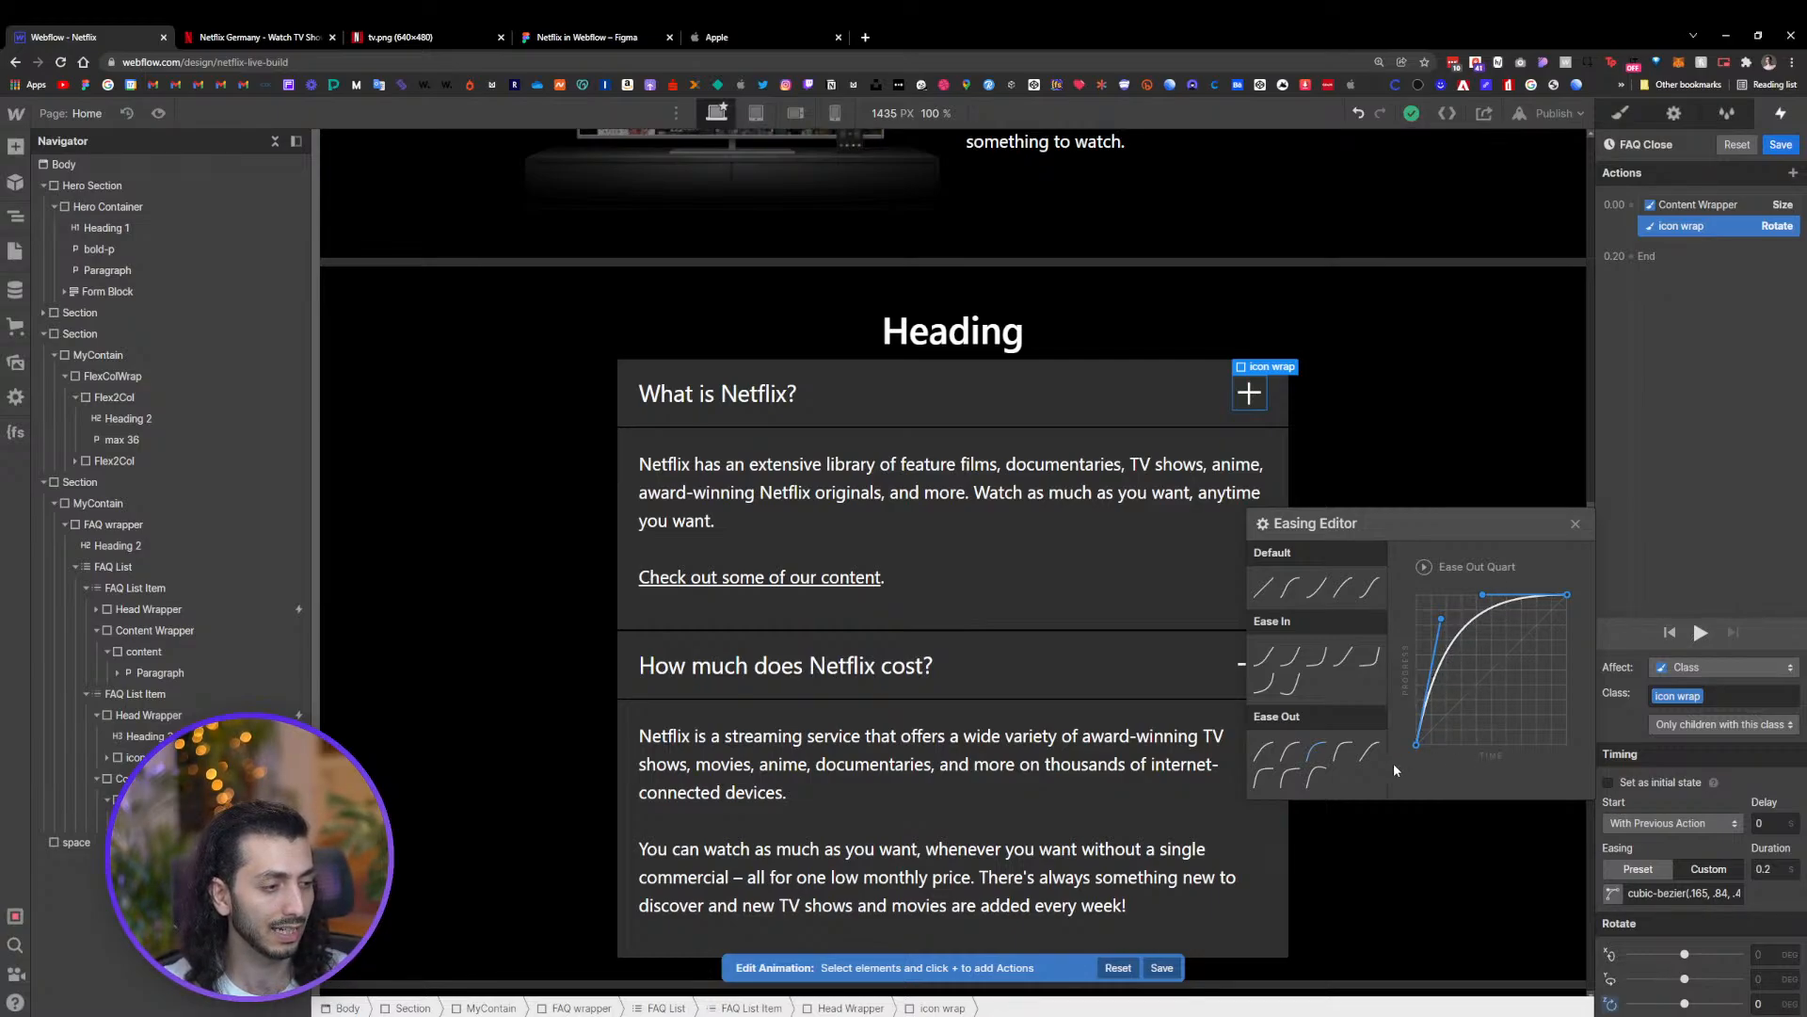
left_click(1576, 525)
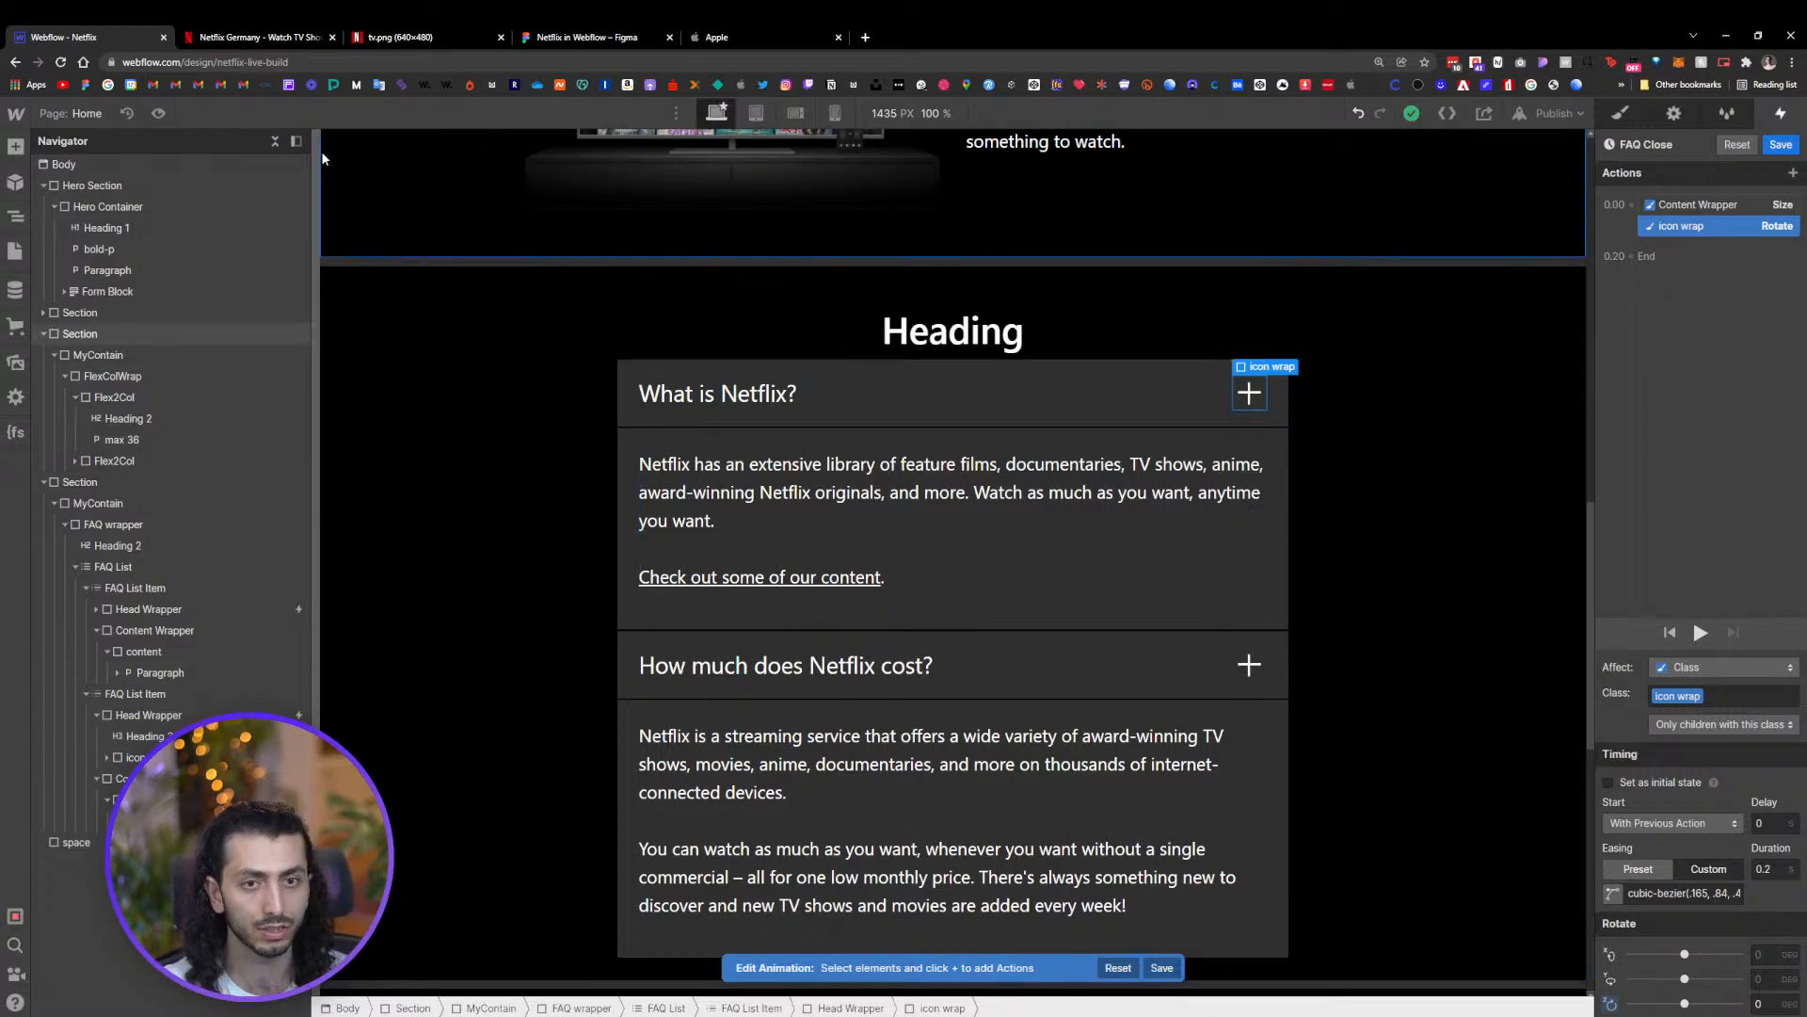
Preview the page again and test the open and close rotation on the FAQ questions
left_click(158, 113)
left_click(1068, 406)
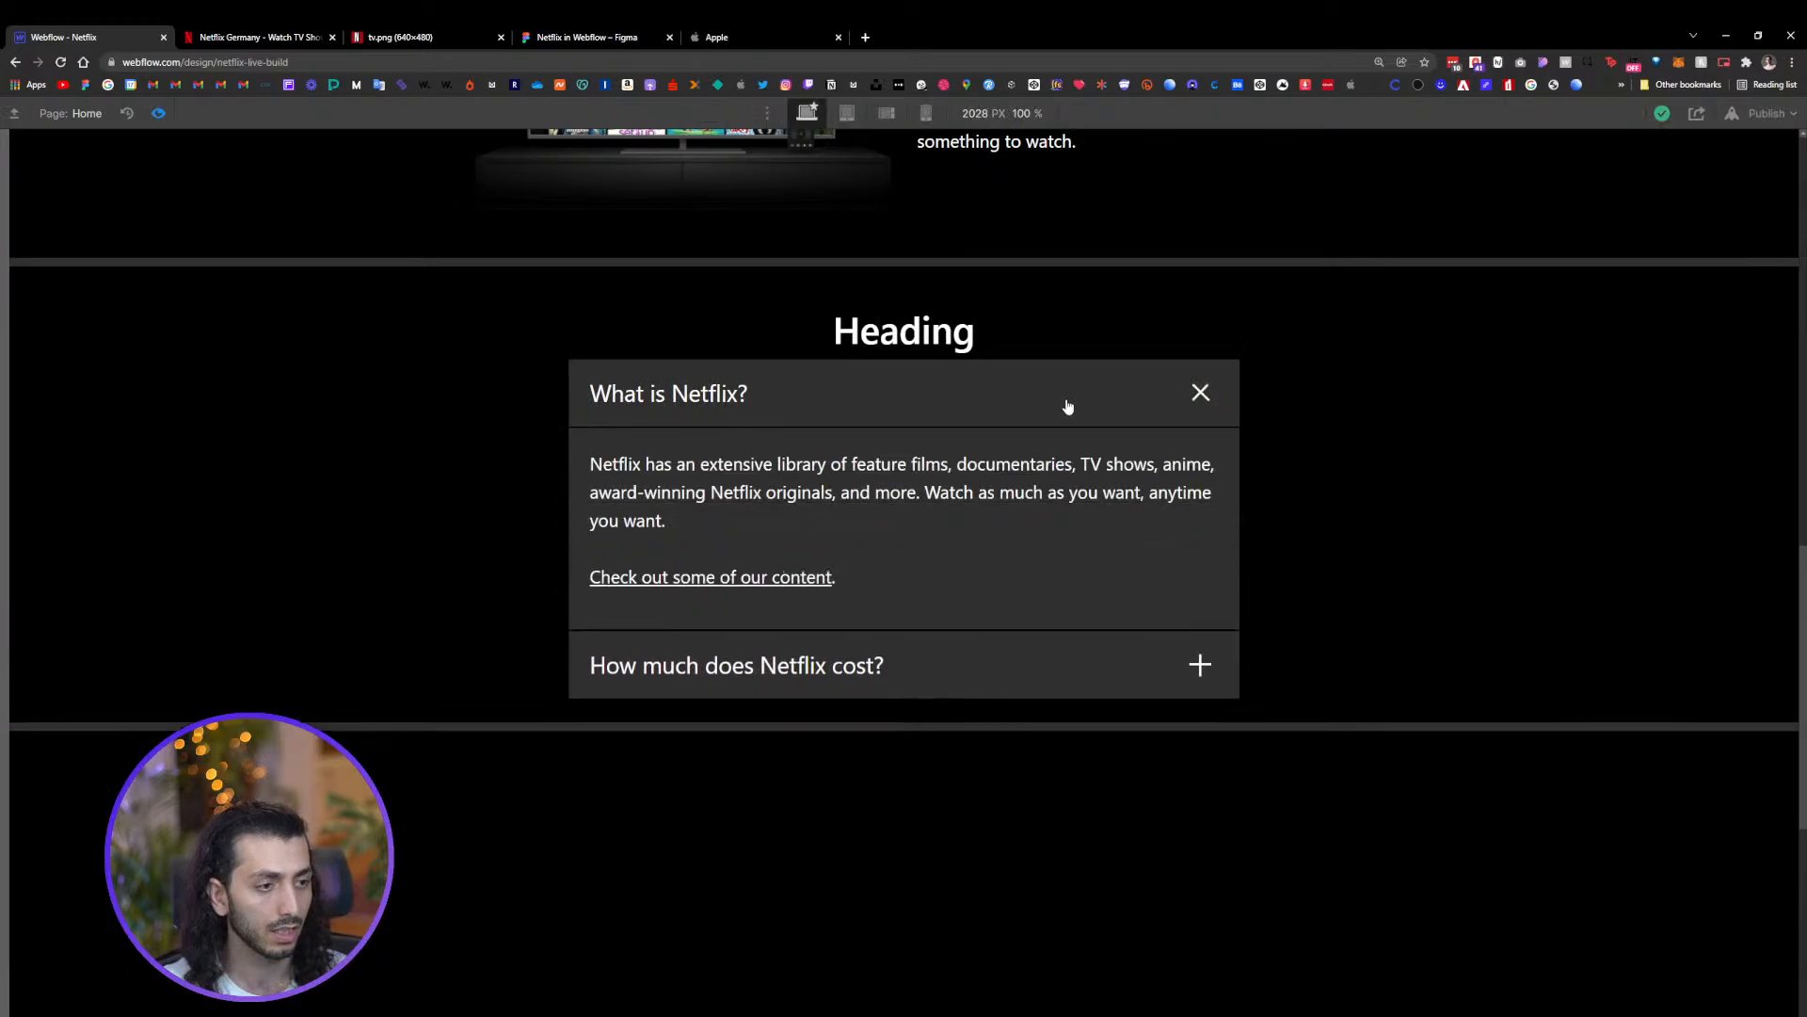
left_click(1095, 646)
left_click(1093, 645)
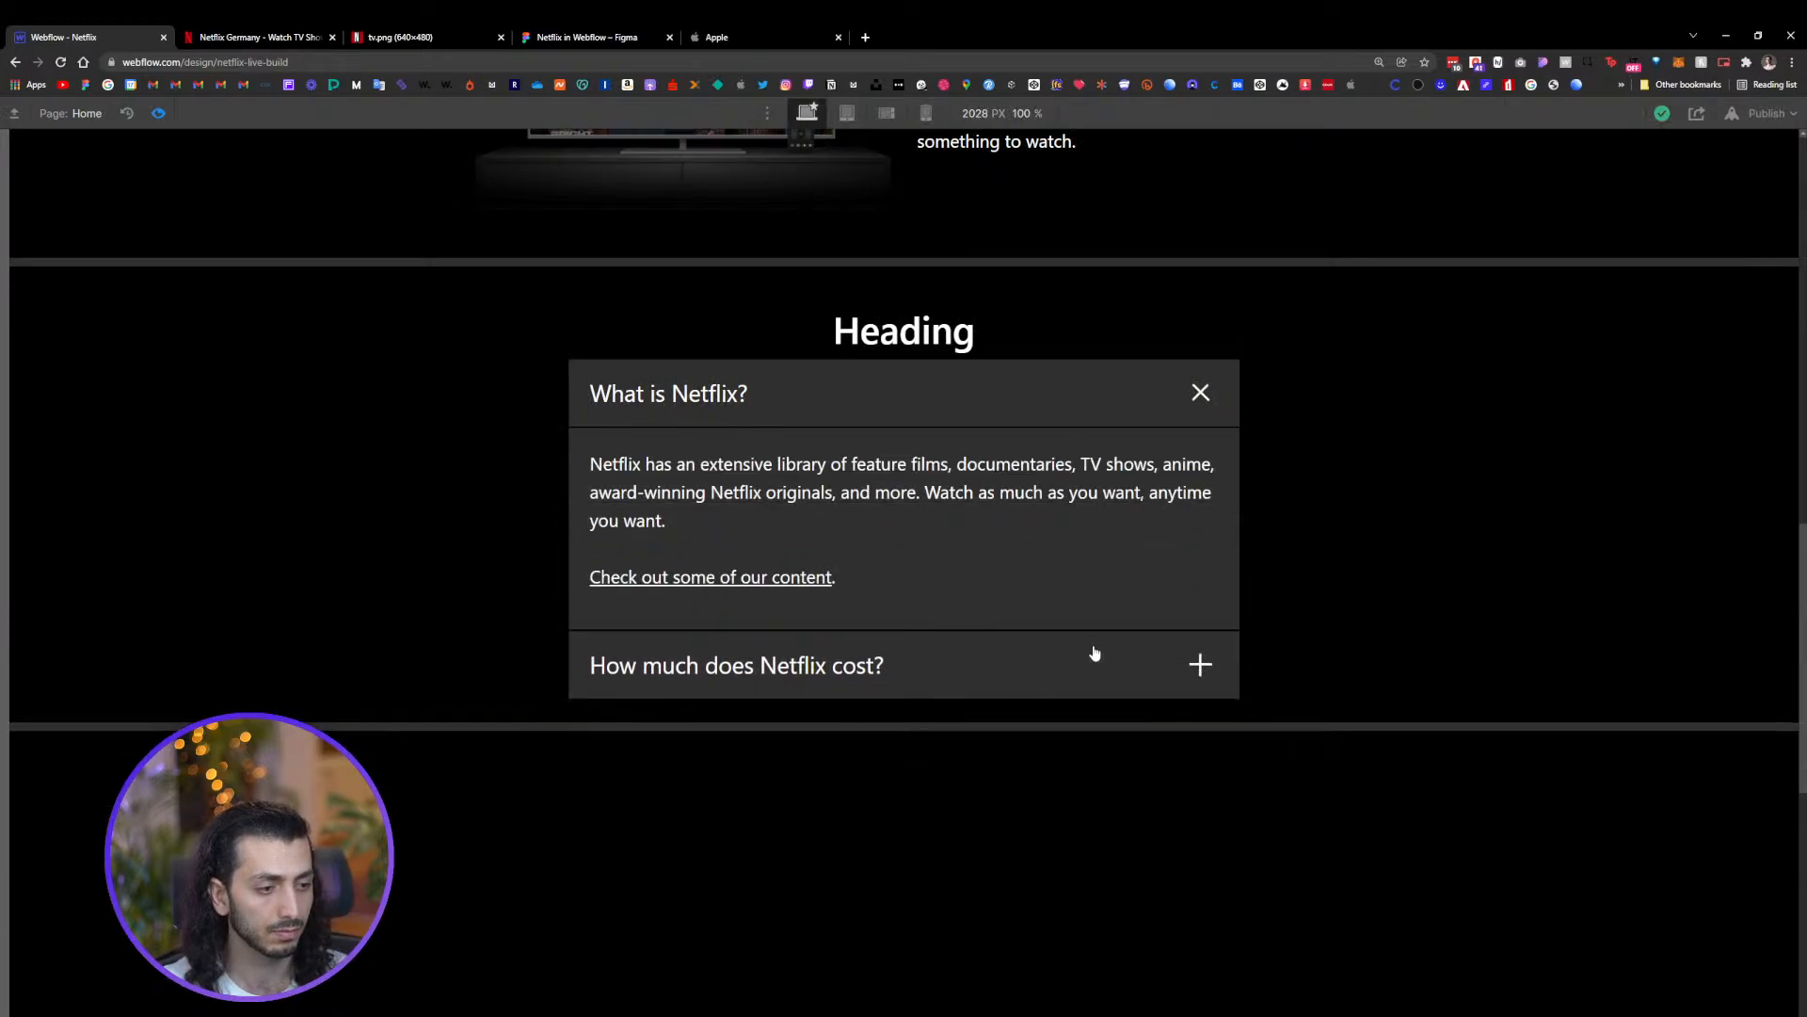
left_click(1076, 414)
left_click(1101, 480)
left_click(1093, 492)
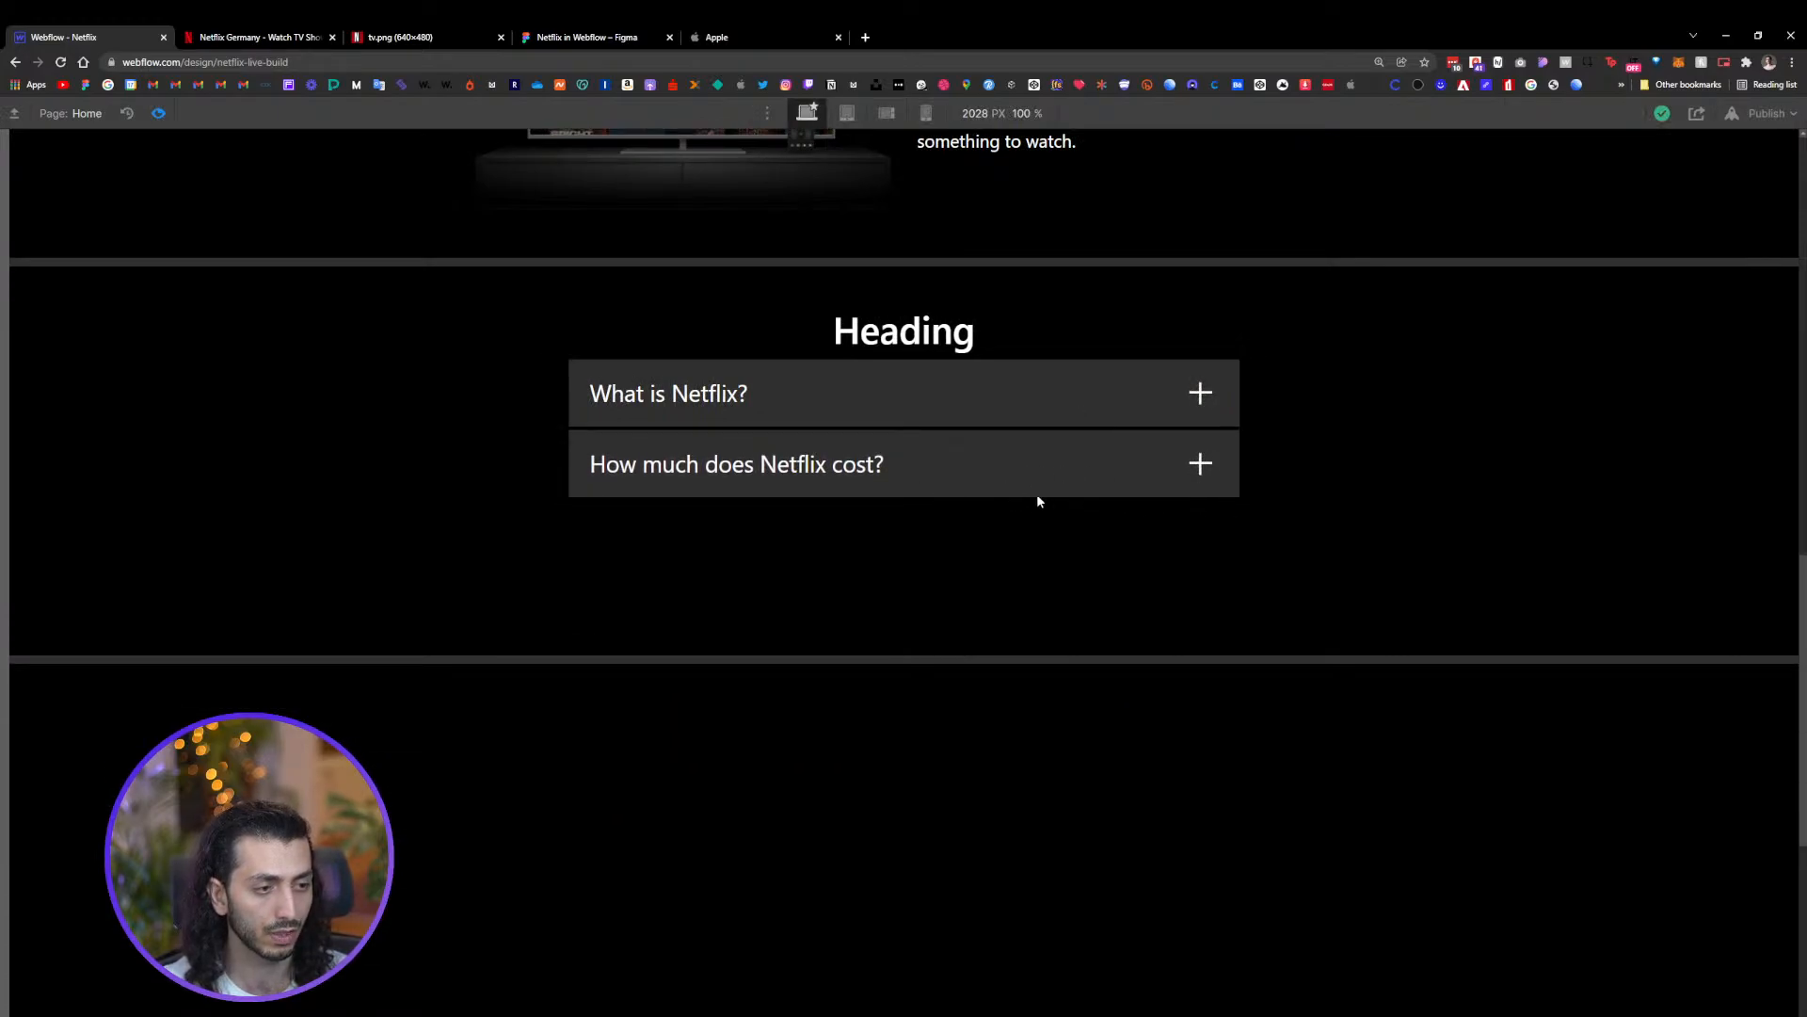
Leave preview and select the FAQ items on the canvas to inspect them
left_click(158, 113)
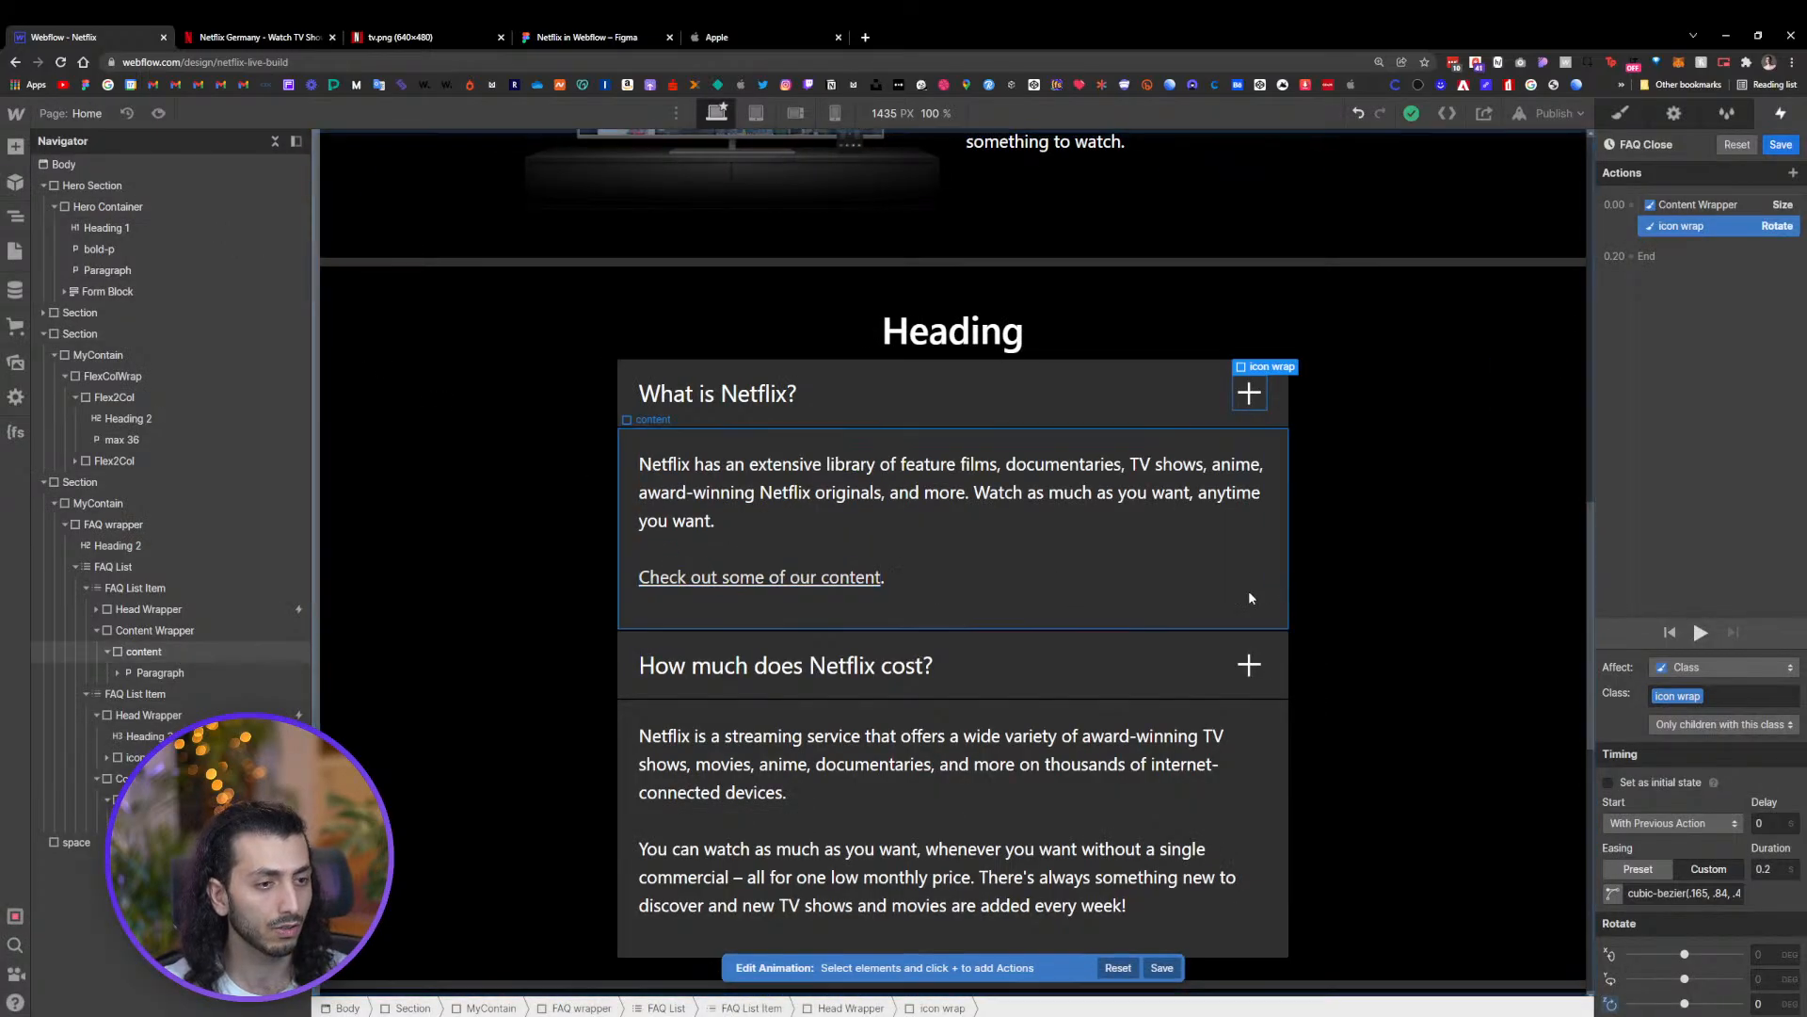
left_click(1008, 395)
scroll(1142, 596, "down", 4)
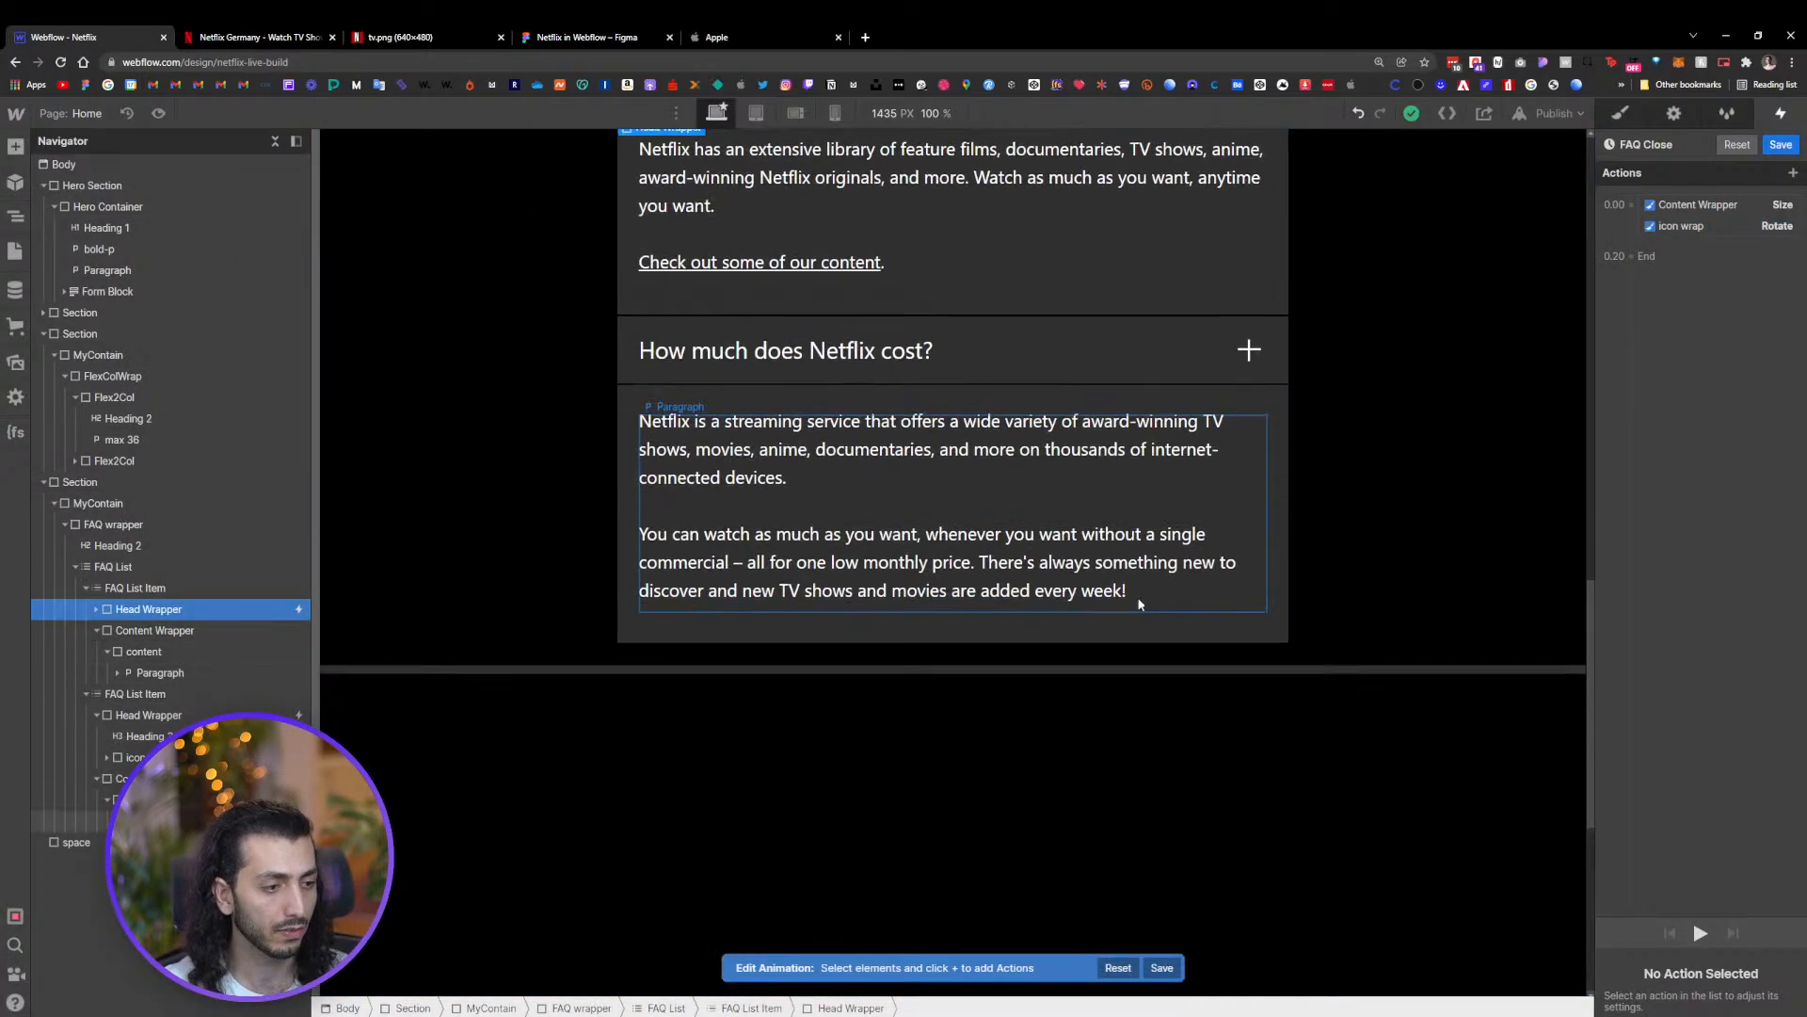
left_click(1161, 347)
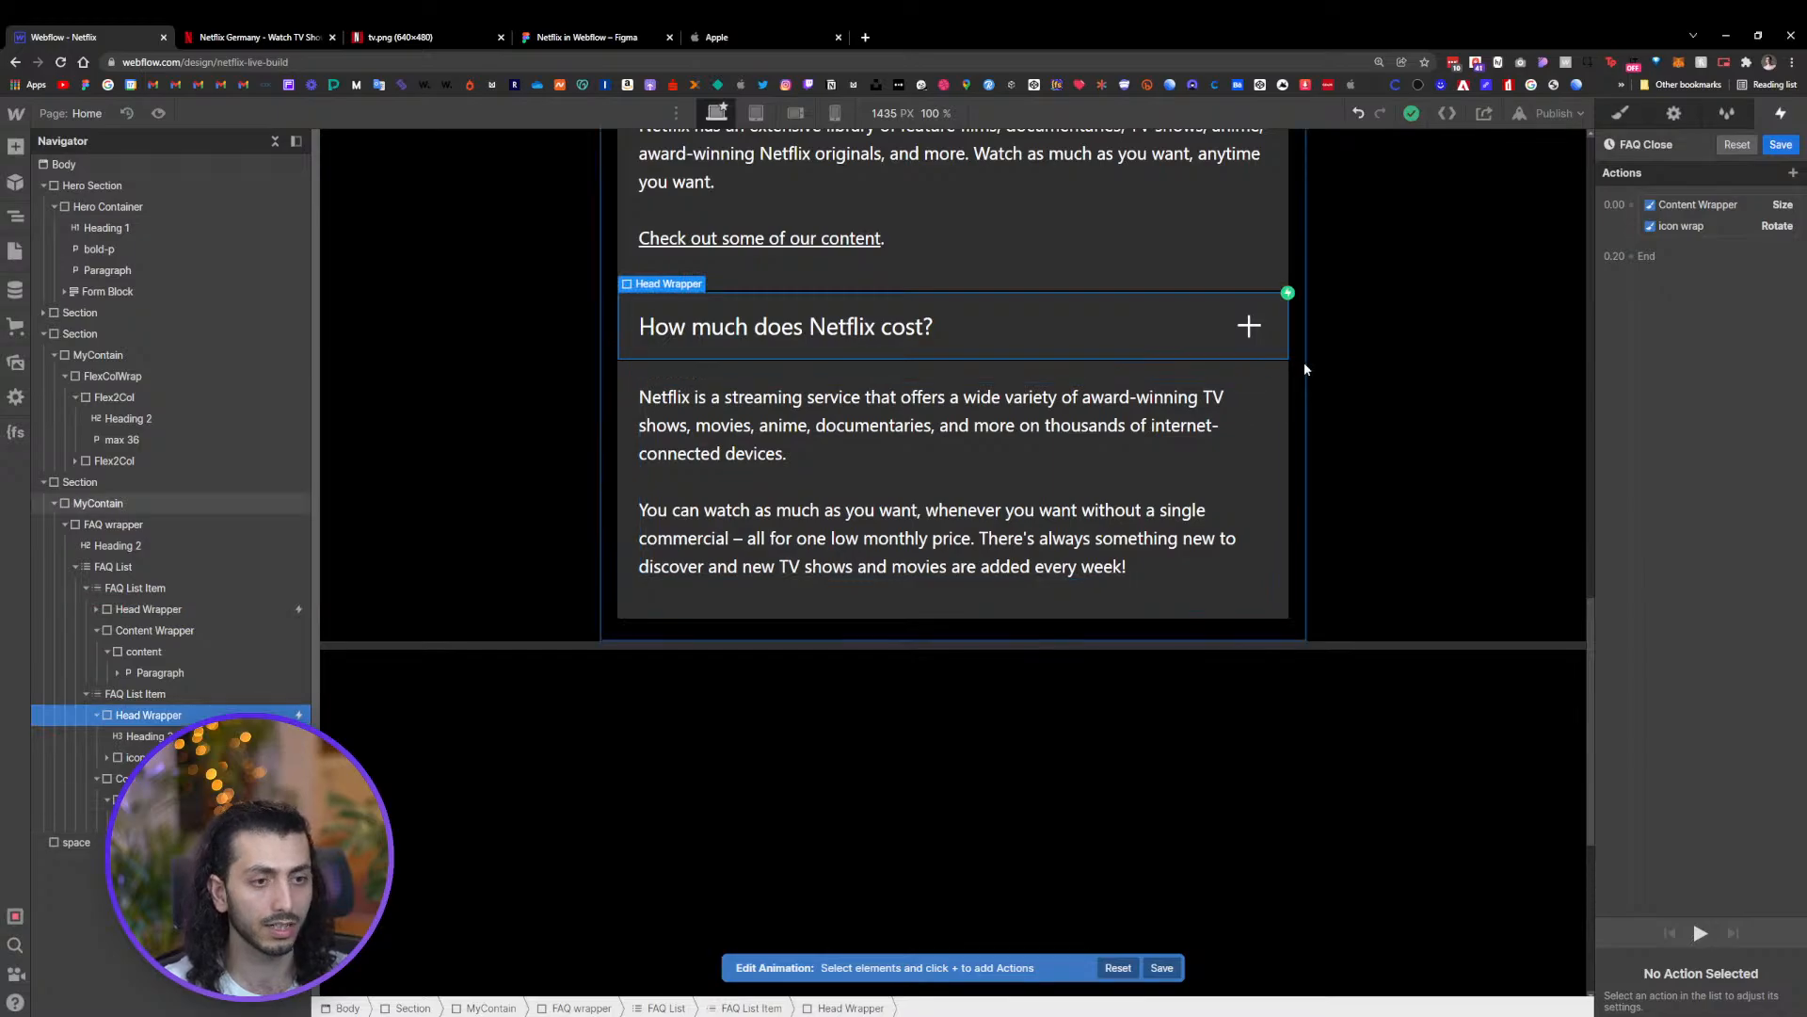
scroll(1346, 358, "up", 2)
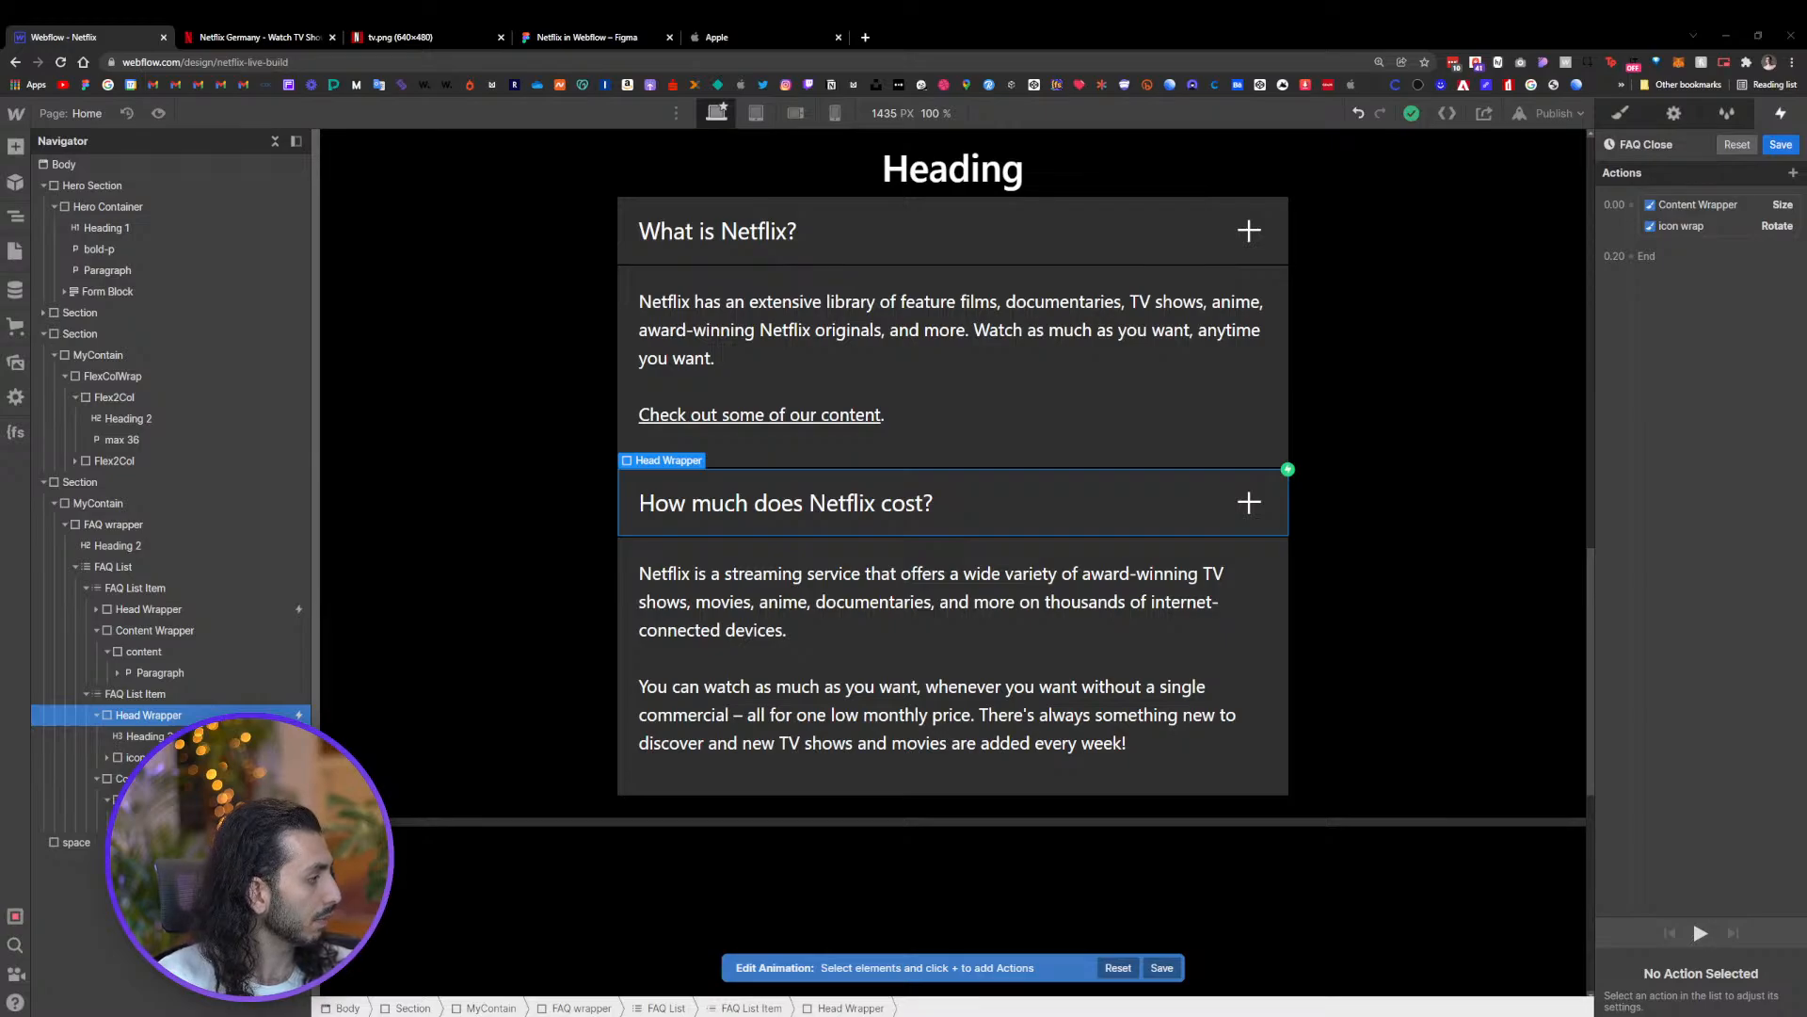
Compare the live Netflix site's FAQ and upper sections with the clone in the designer
left_click(282, 38)
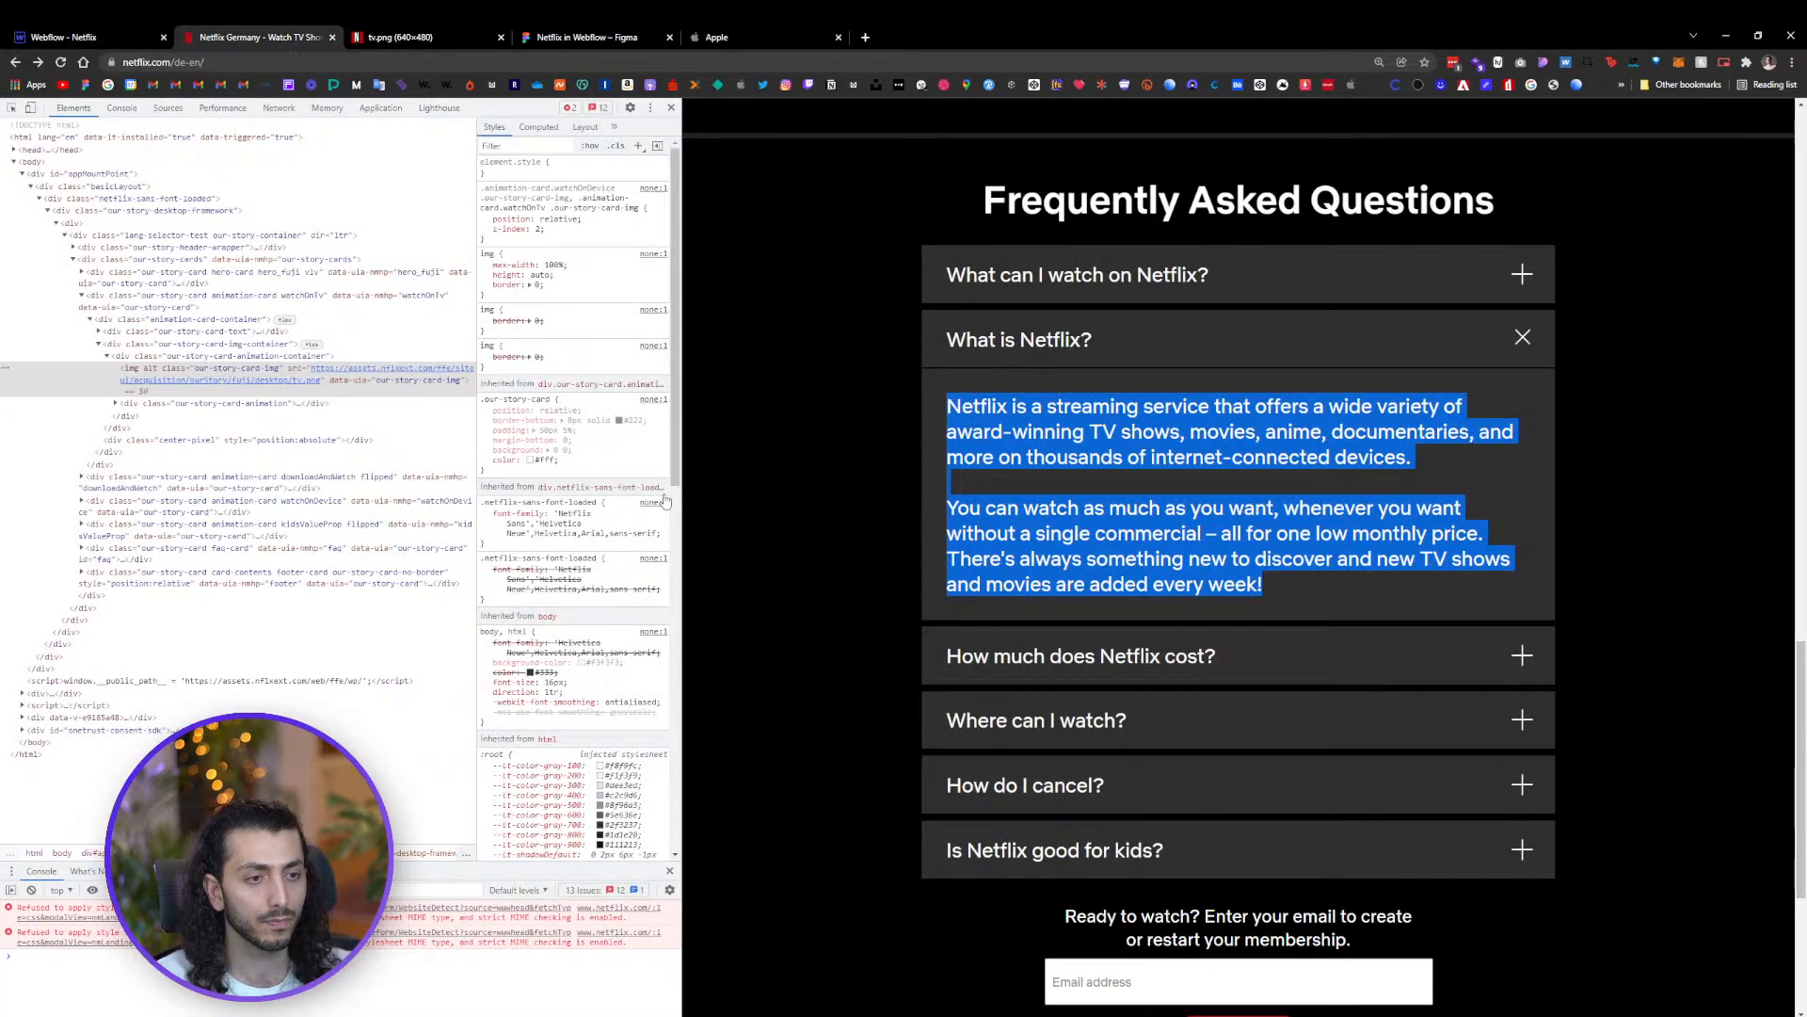
left_click(778, 556)
scroll(787, 573, "down", 4)
scroll(775, 568, "up", 10)
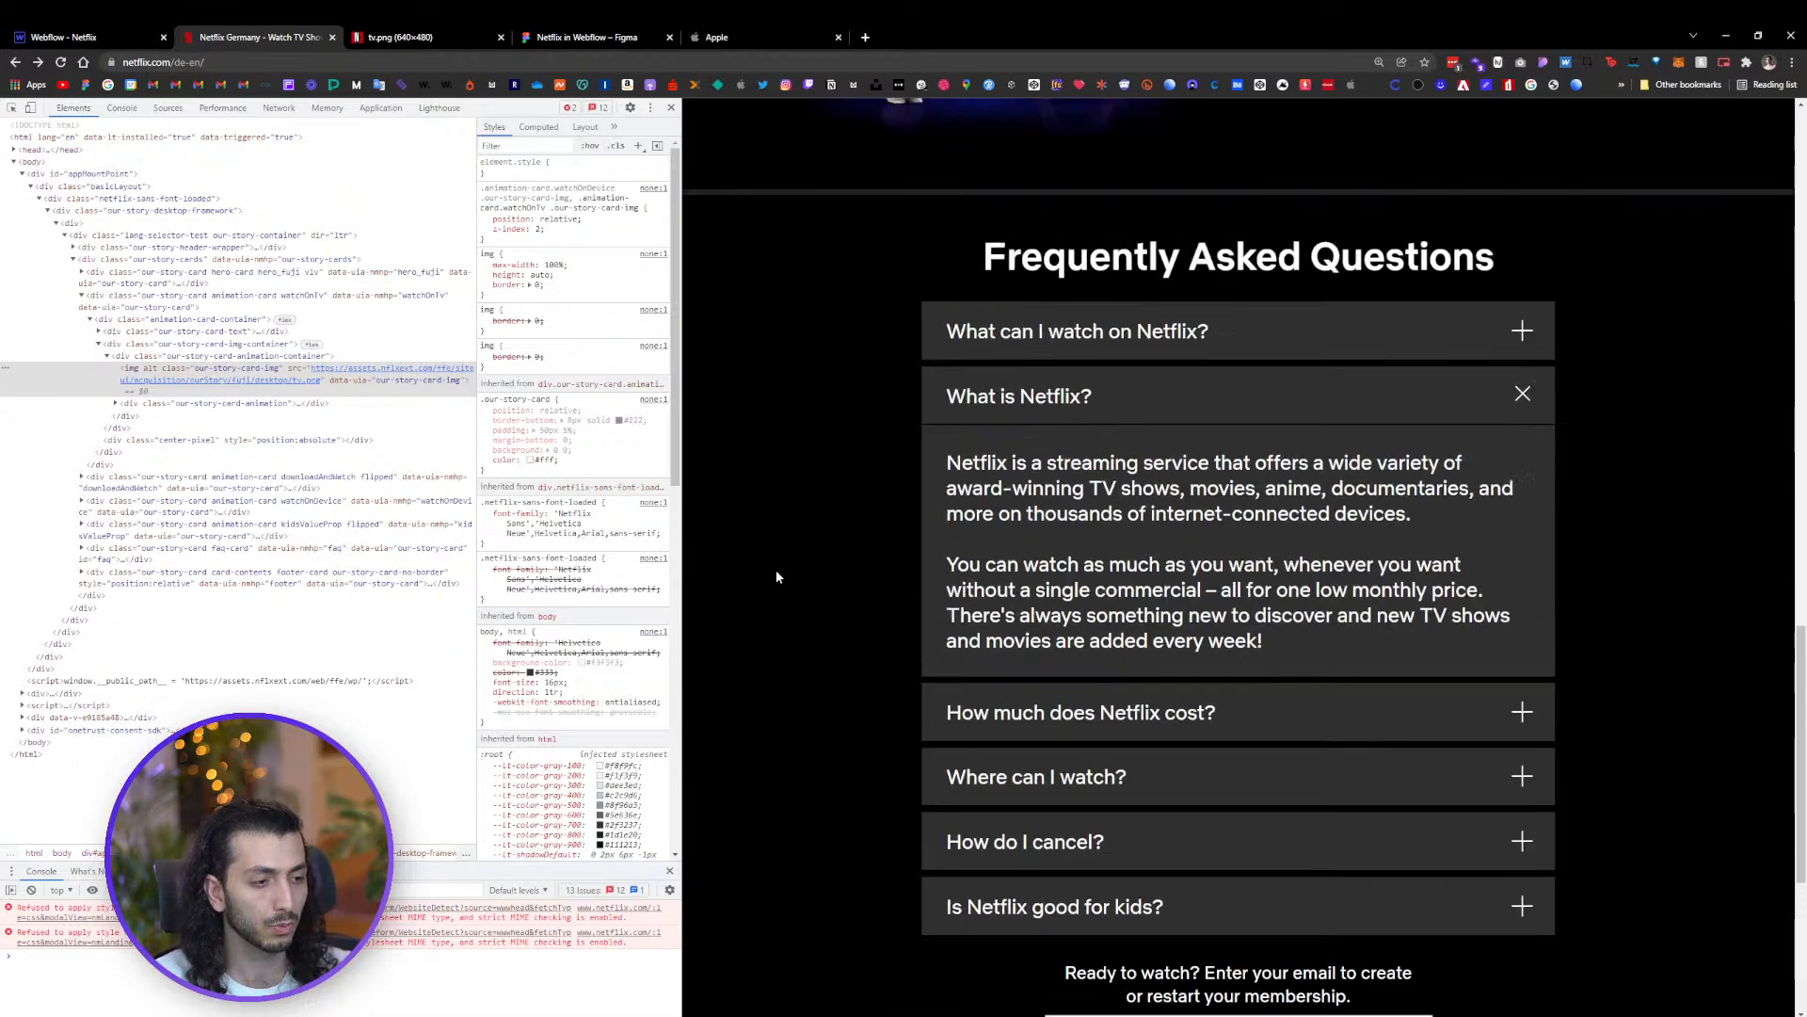
scroll(765, 584, "up", 7)
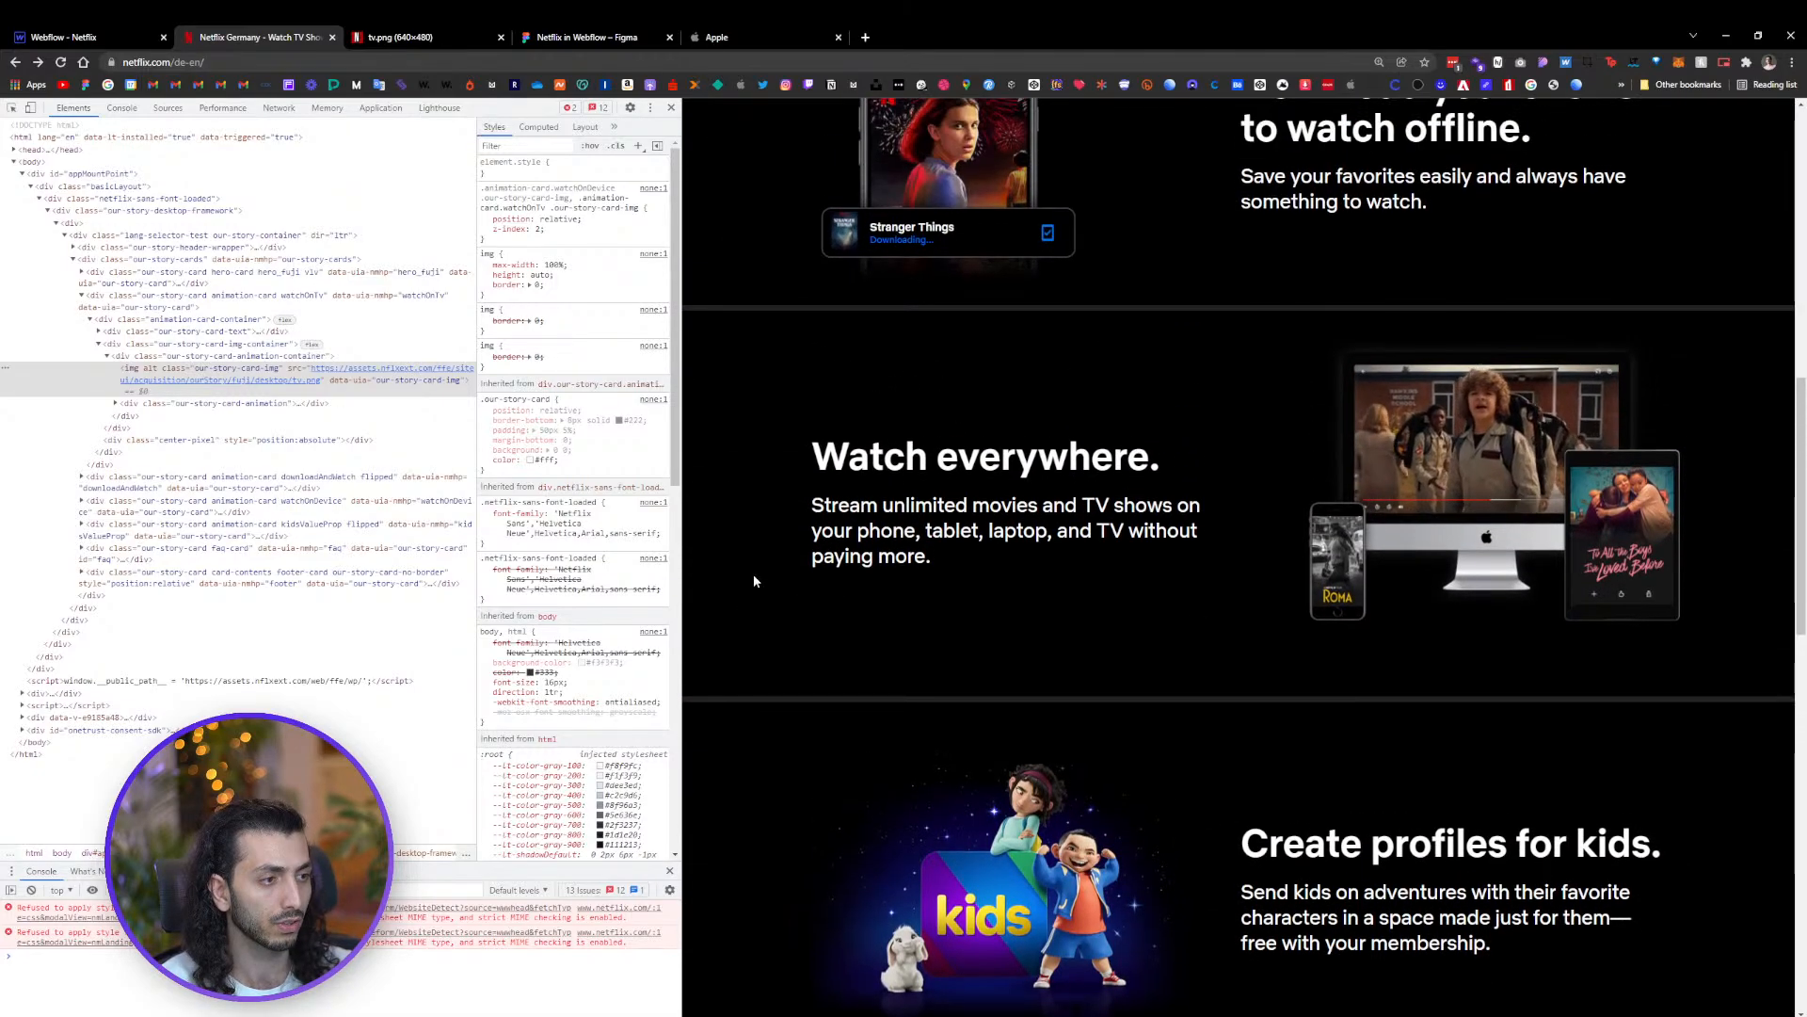
scroll(752, 578, "up", 6)
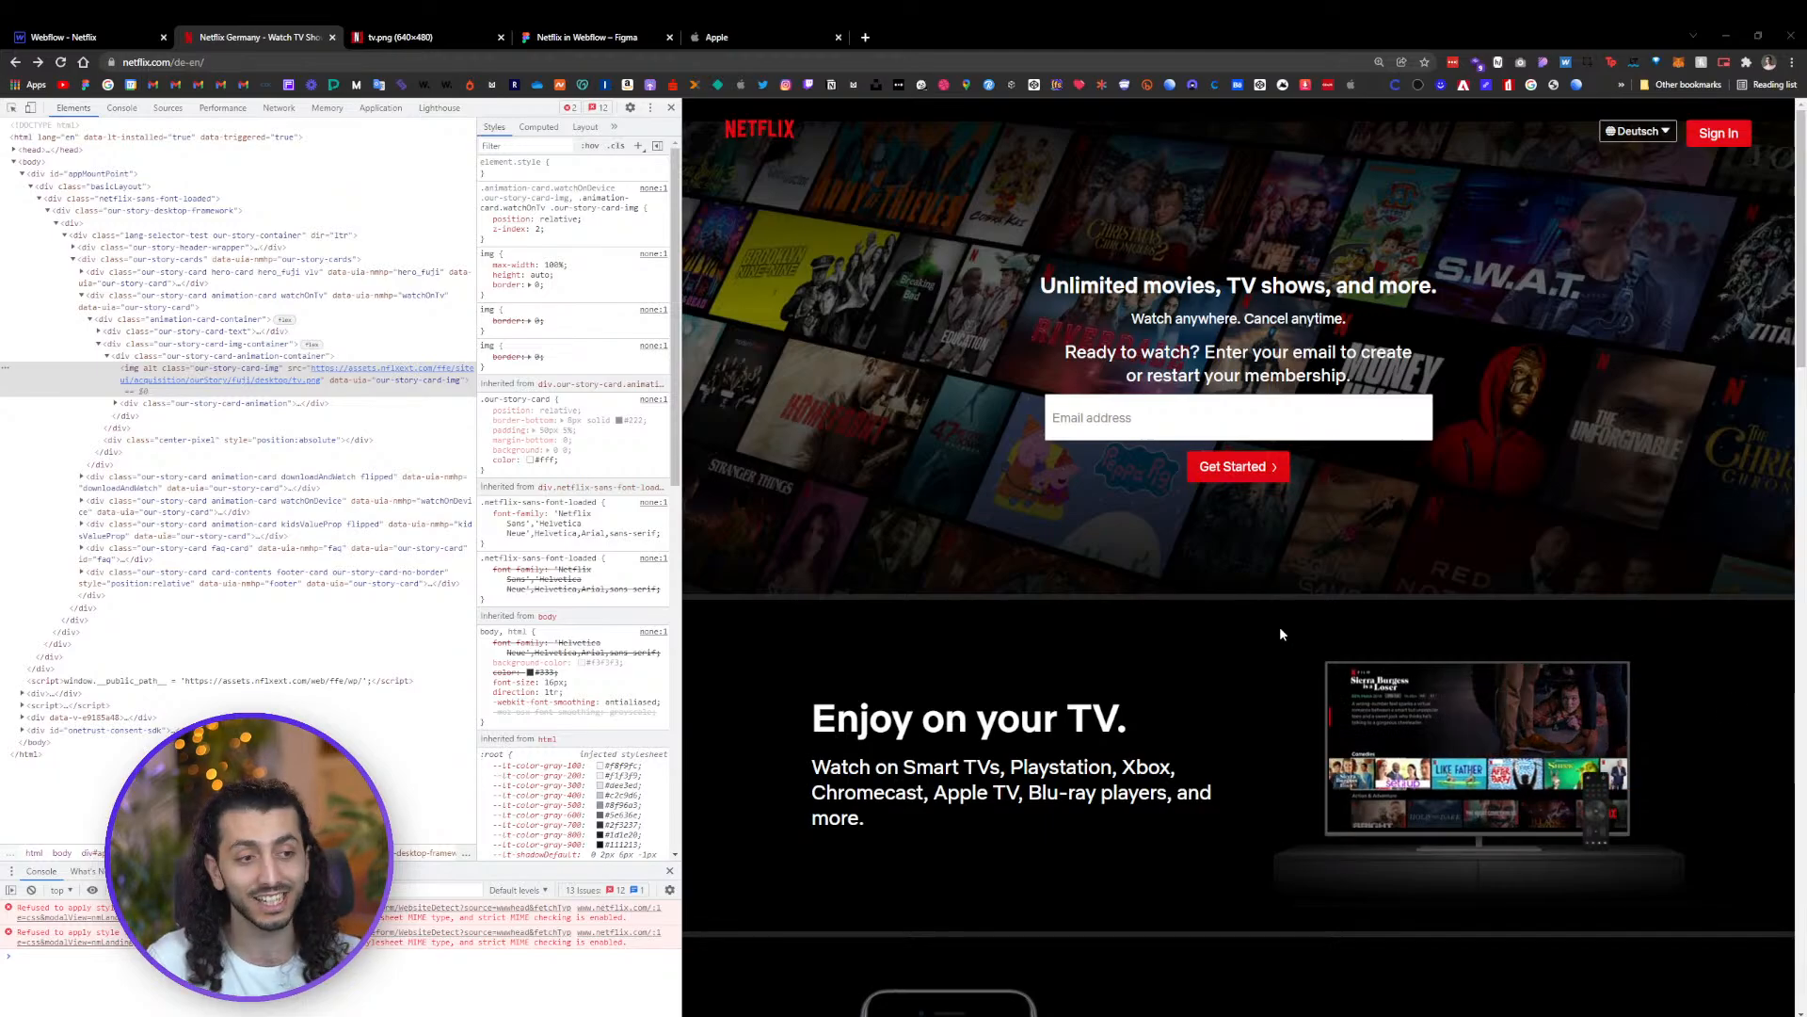
left_click(66, 37)
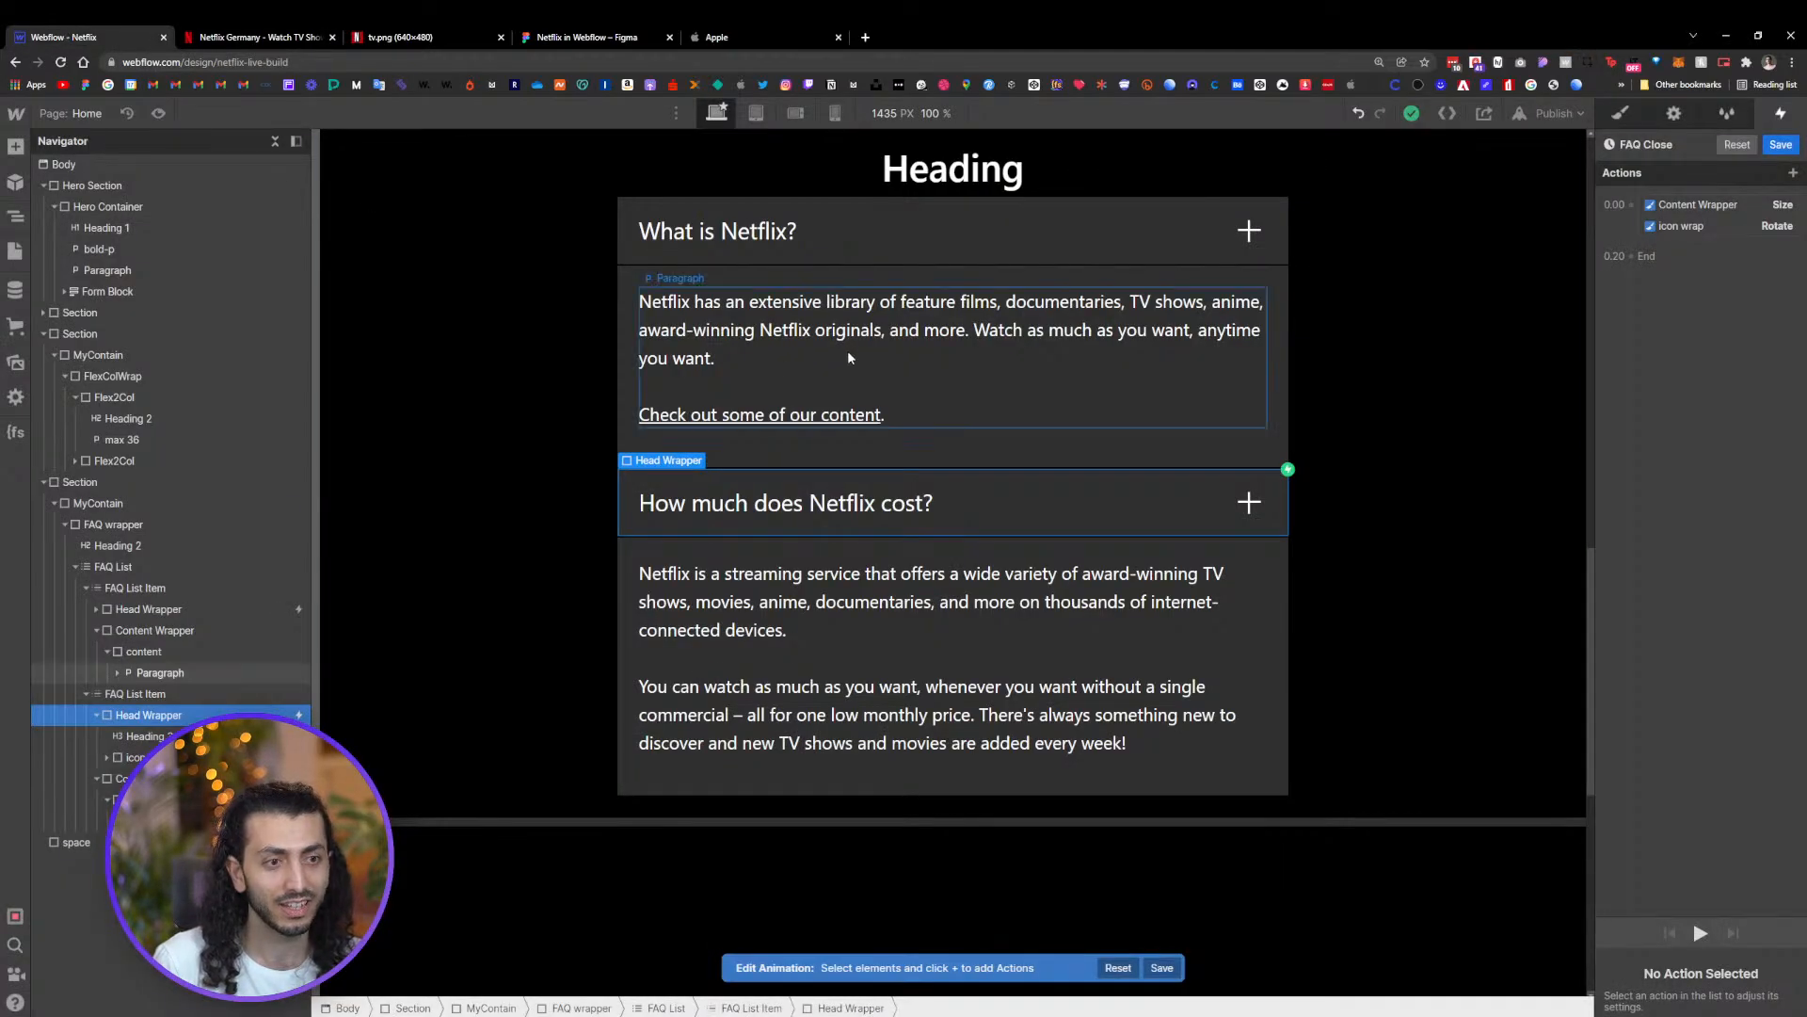
scroll(942, 372, "up", 15)
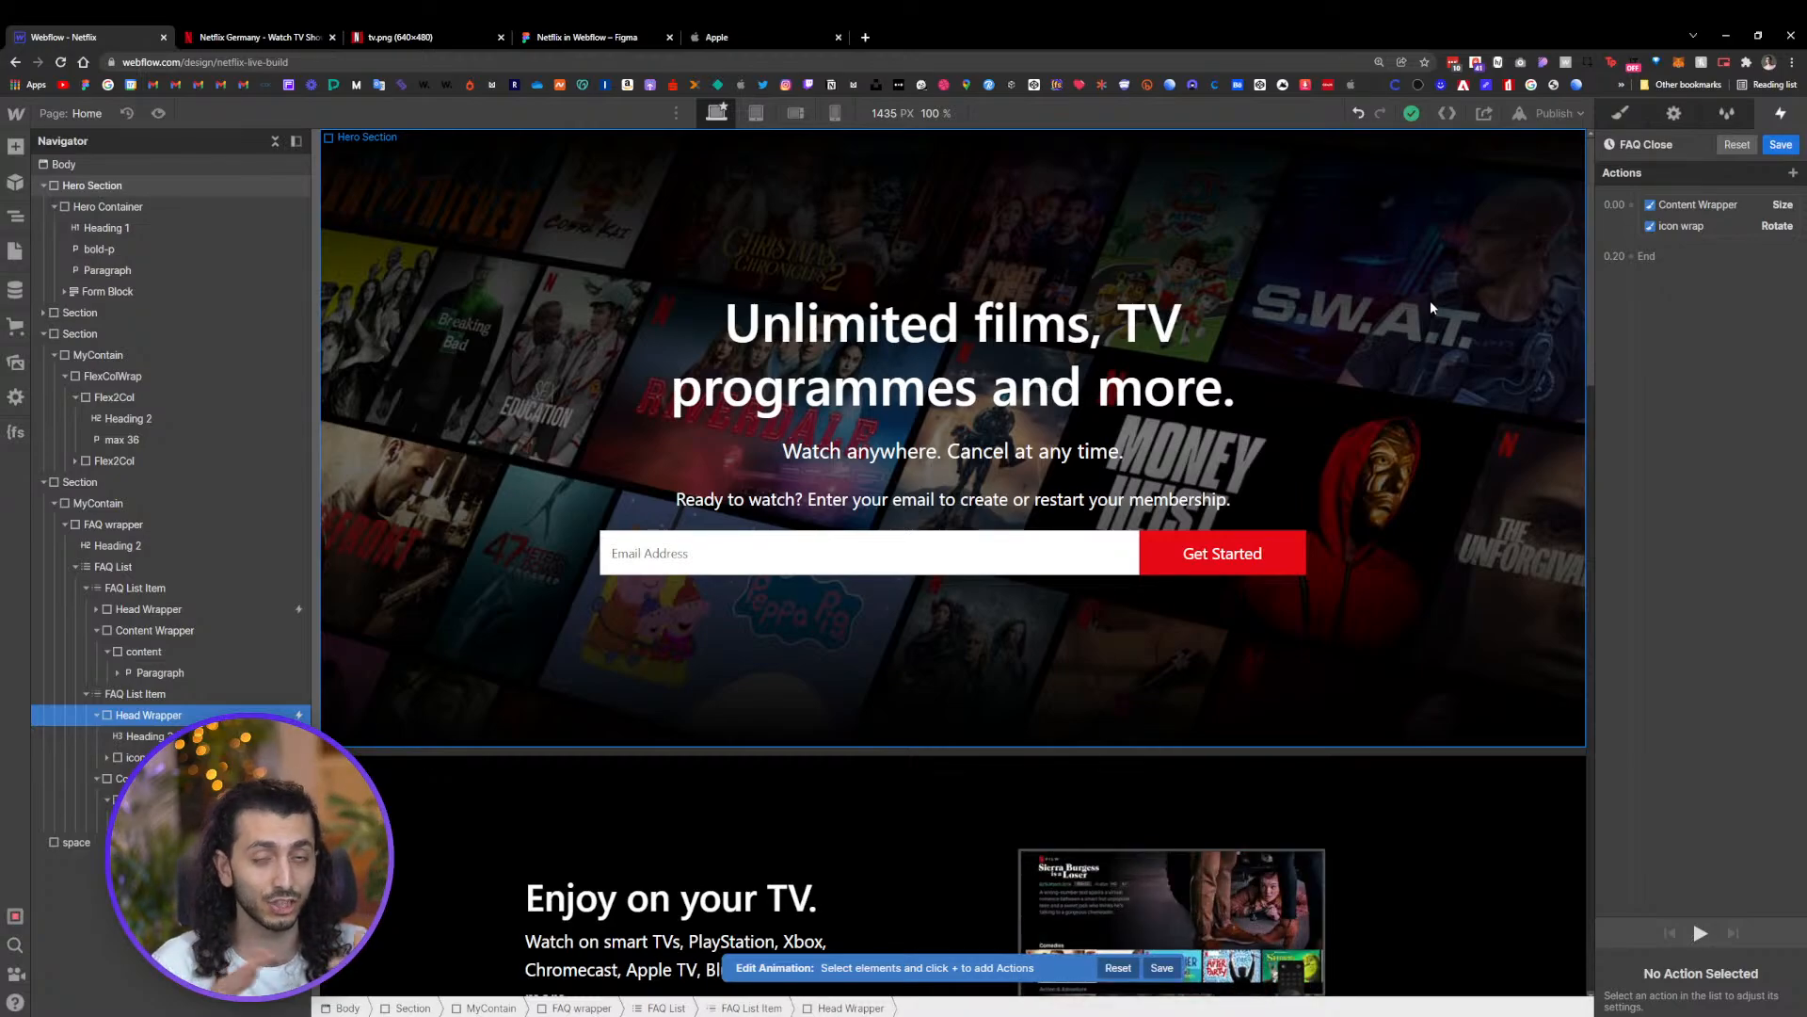
In the Figma design file, move the hero background image away from the landing page frame
left_click(471, 37)
left_click(539, 33)
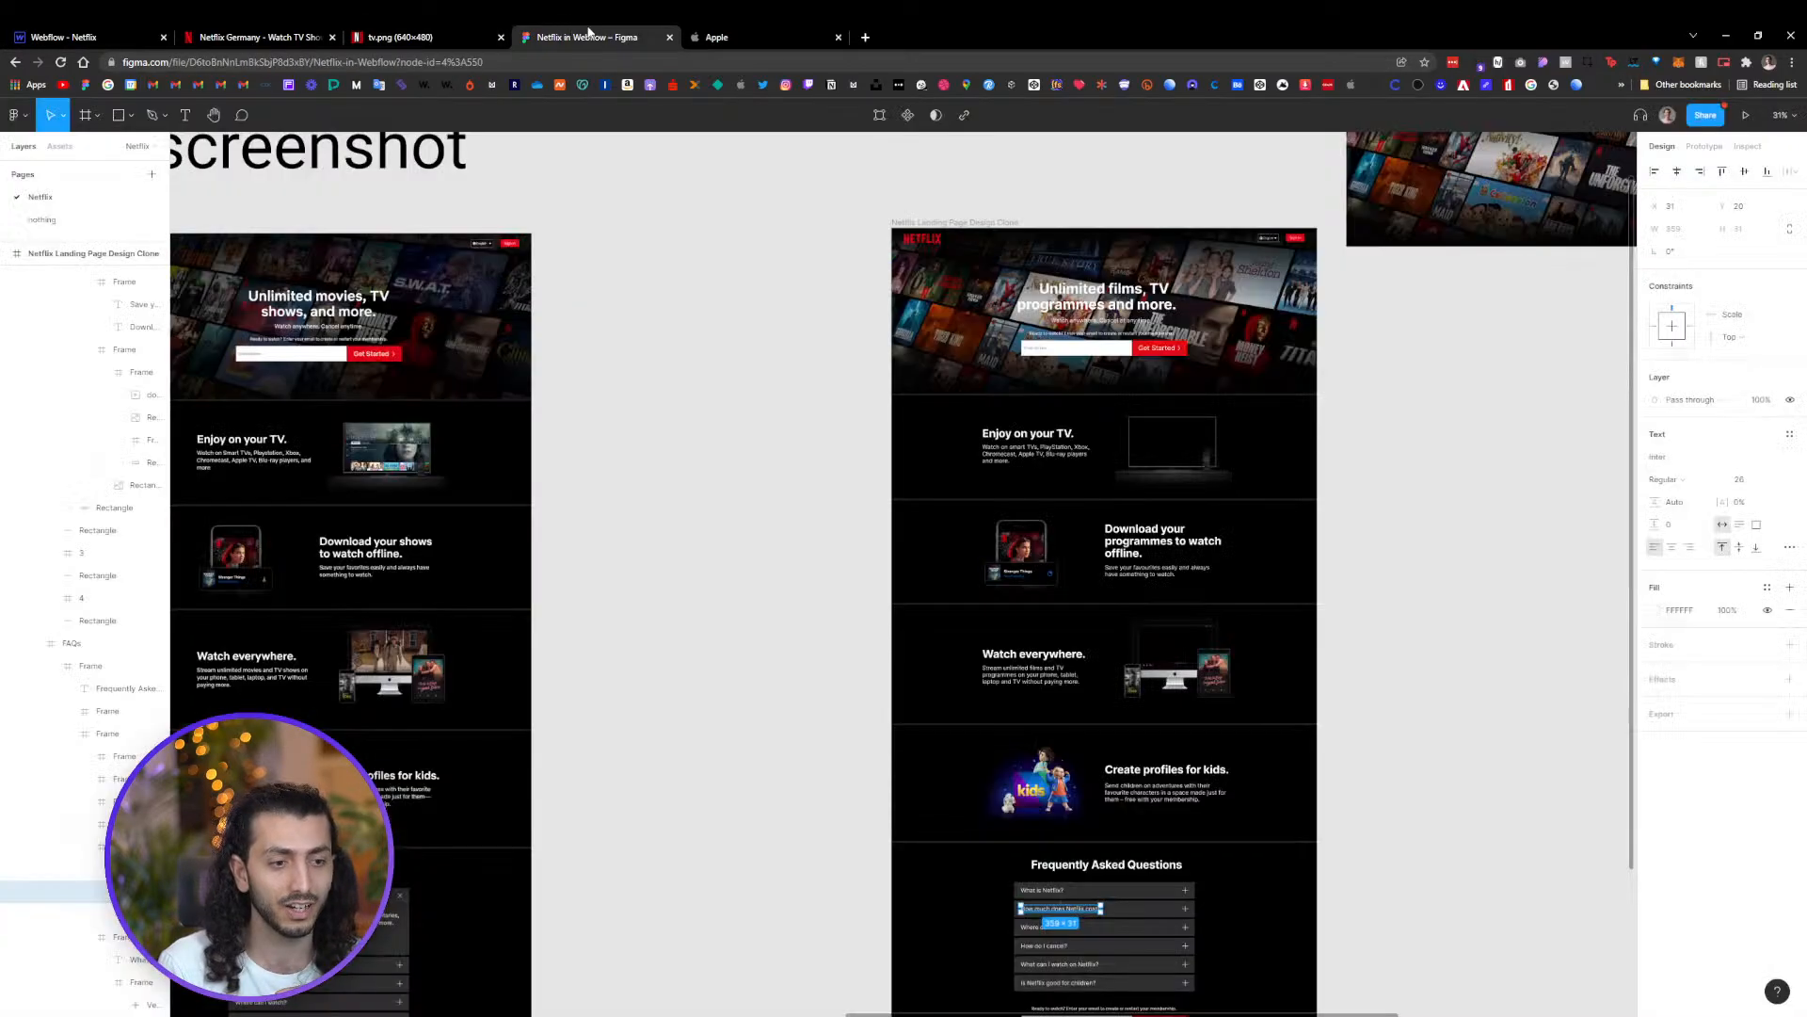
left_click(1473, 325)
left_click_drag(1480, 333, 1097, 484)
left_click(1147, 365)
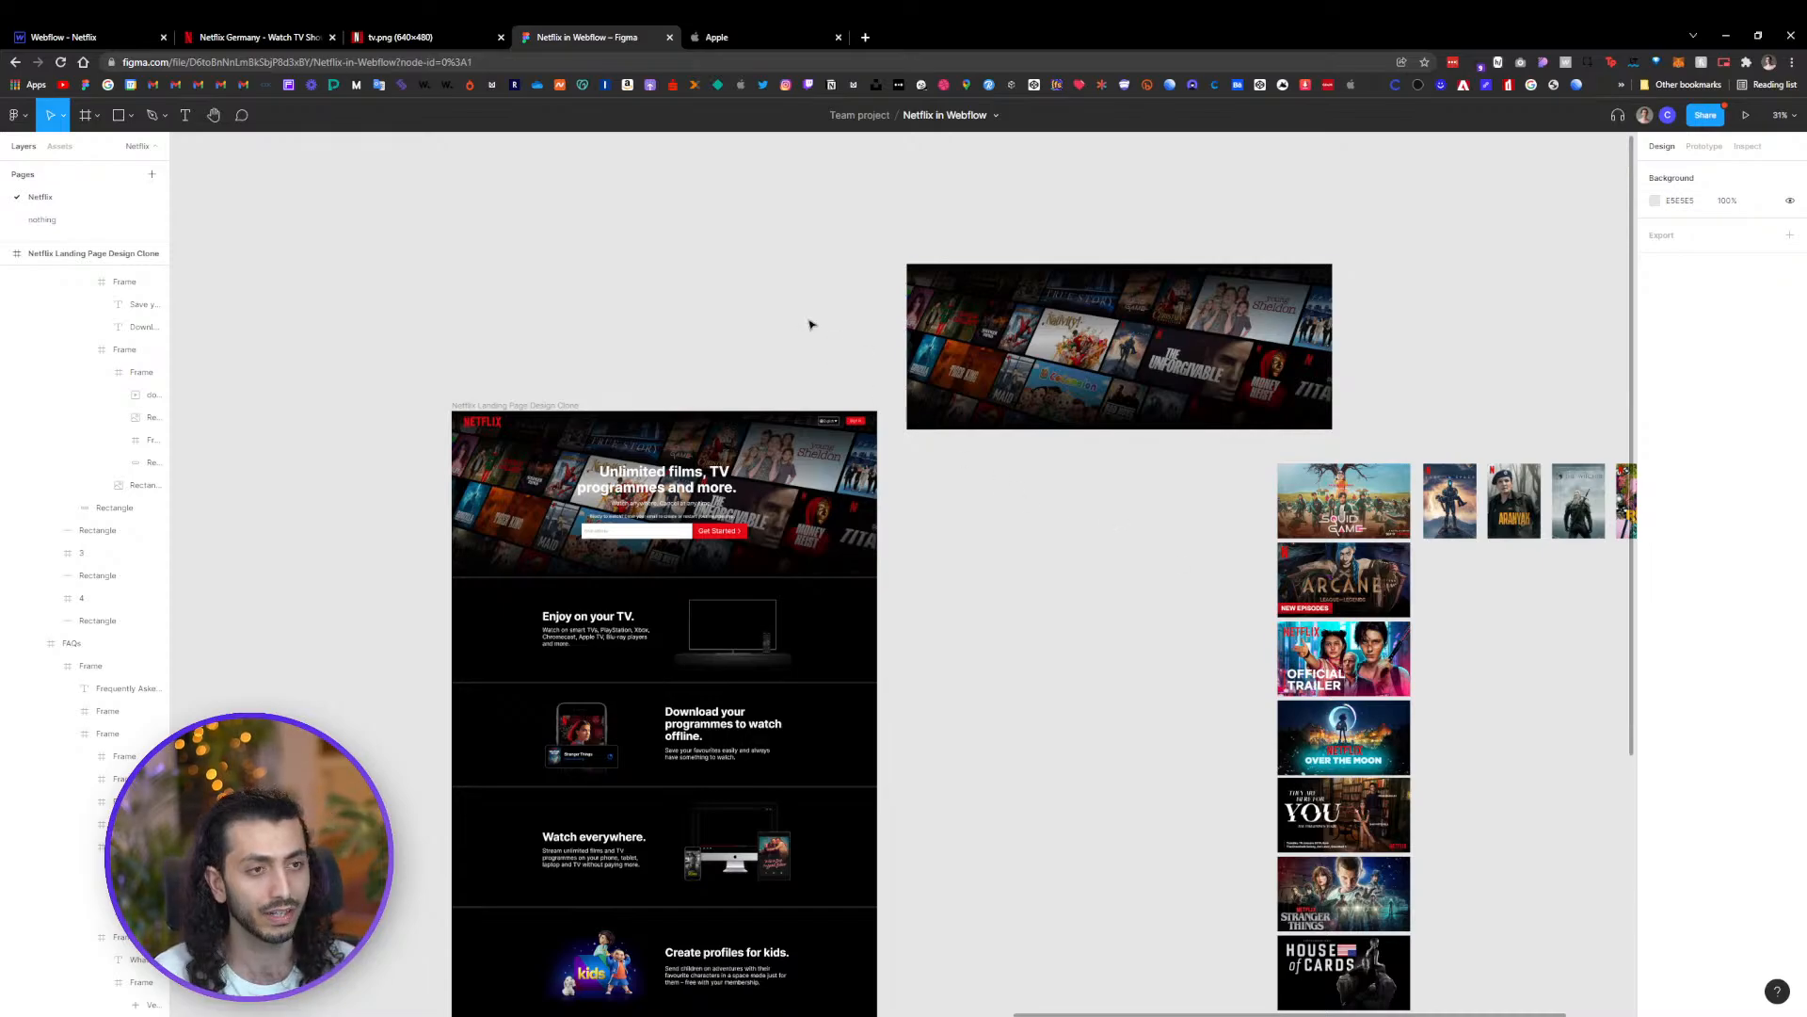
Return to the designer and browse the Add elements panel
left_click(149, 35)
scroll(840, 578, "down", 15)
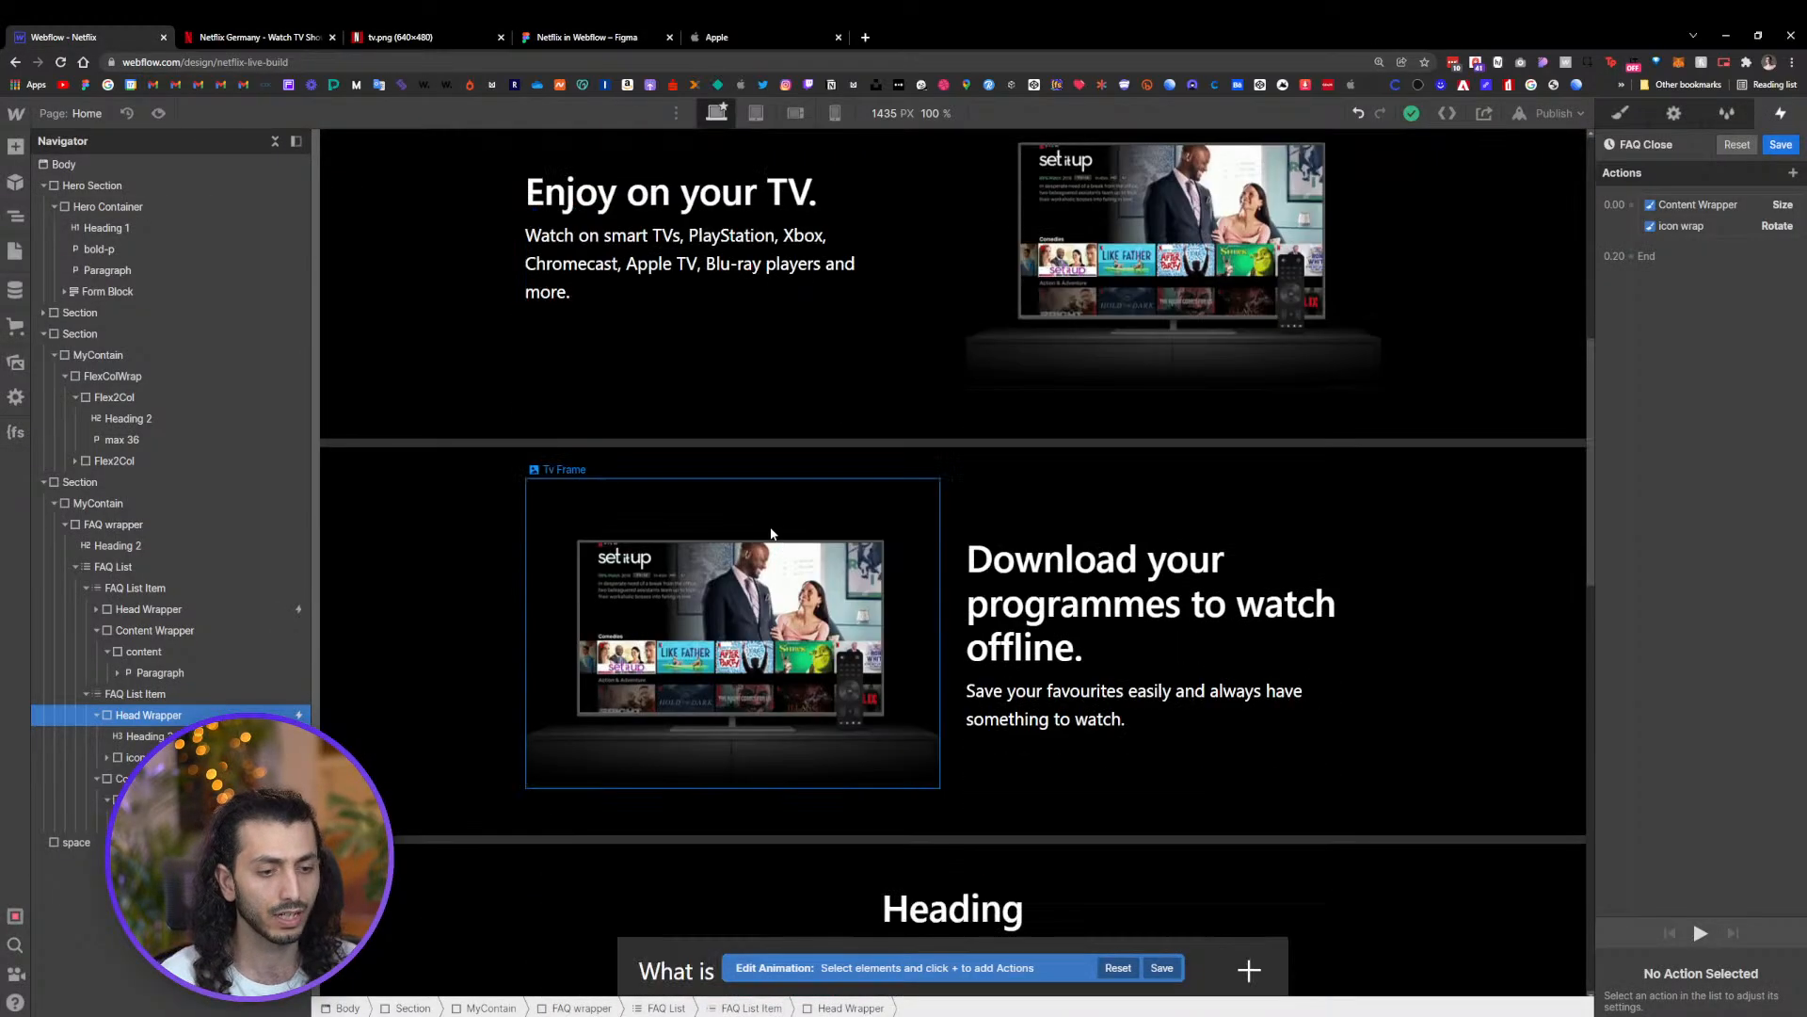
scroll(935, 568, "up", 5)
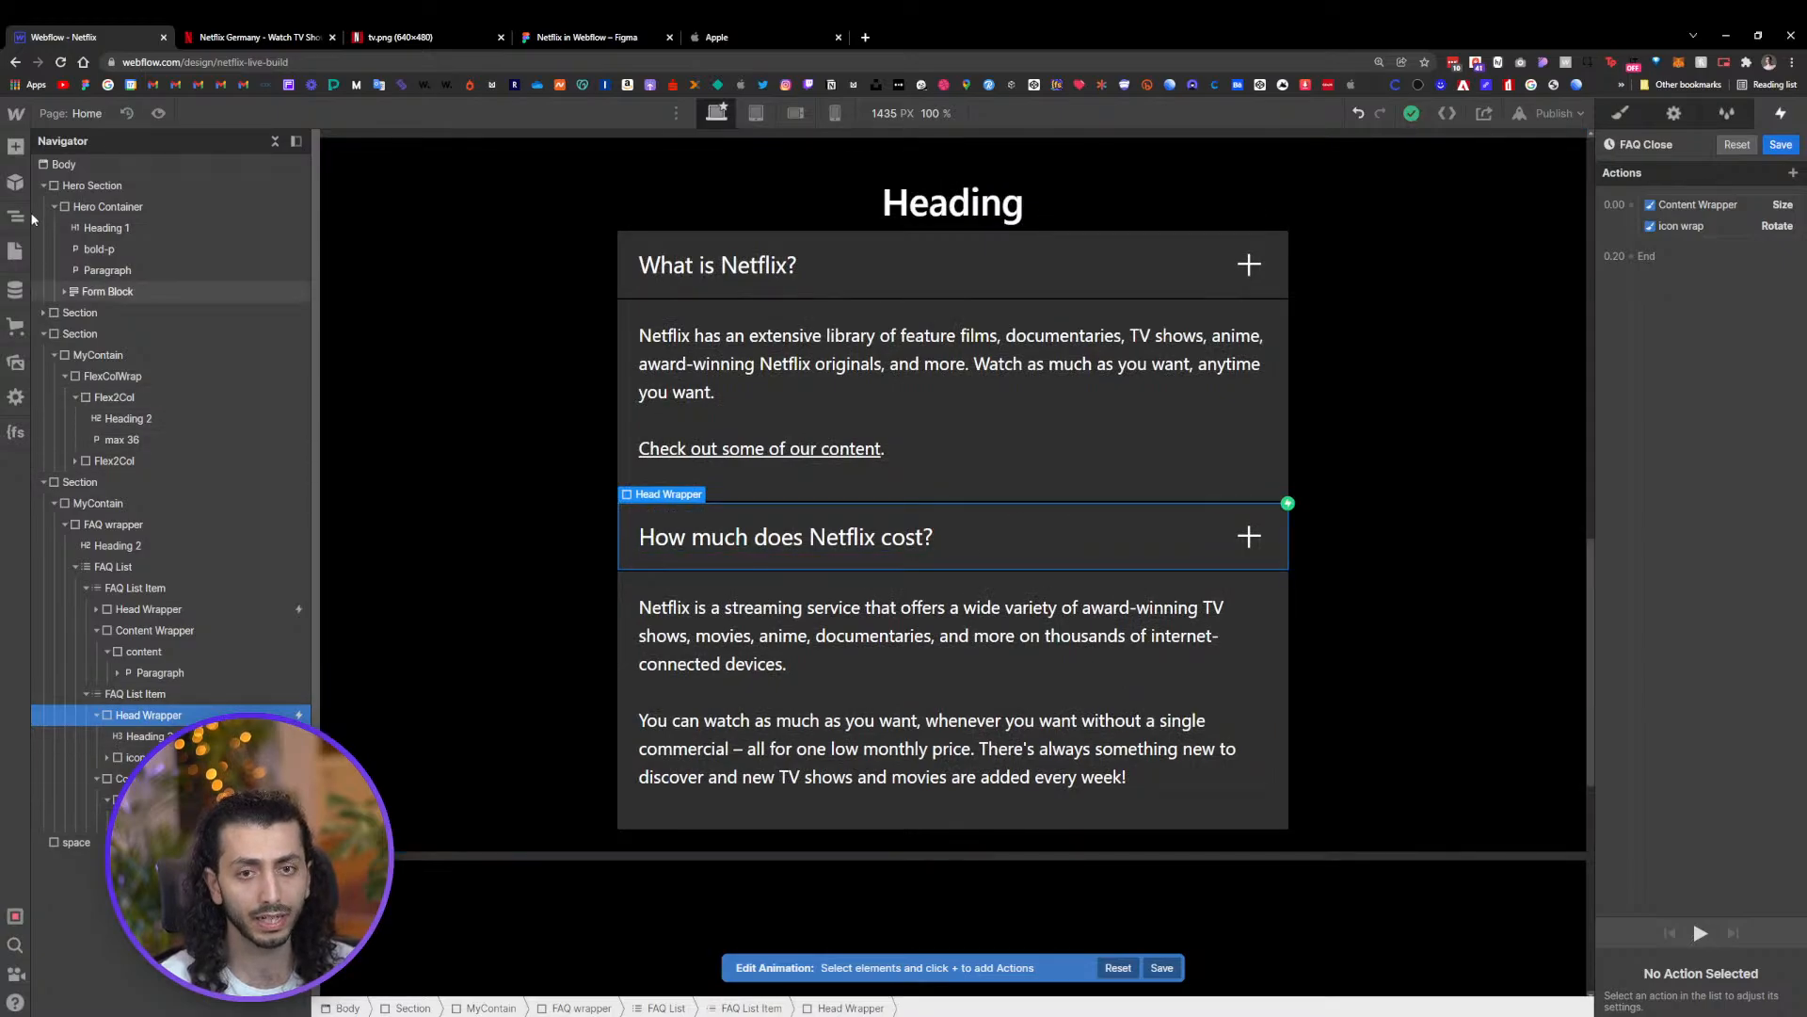
left_click(15, 146)
scroll(144, 527, "down", 5)
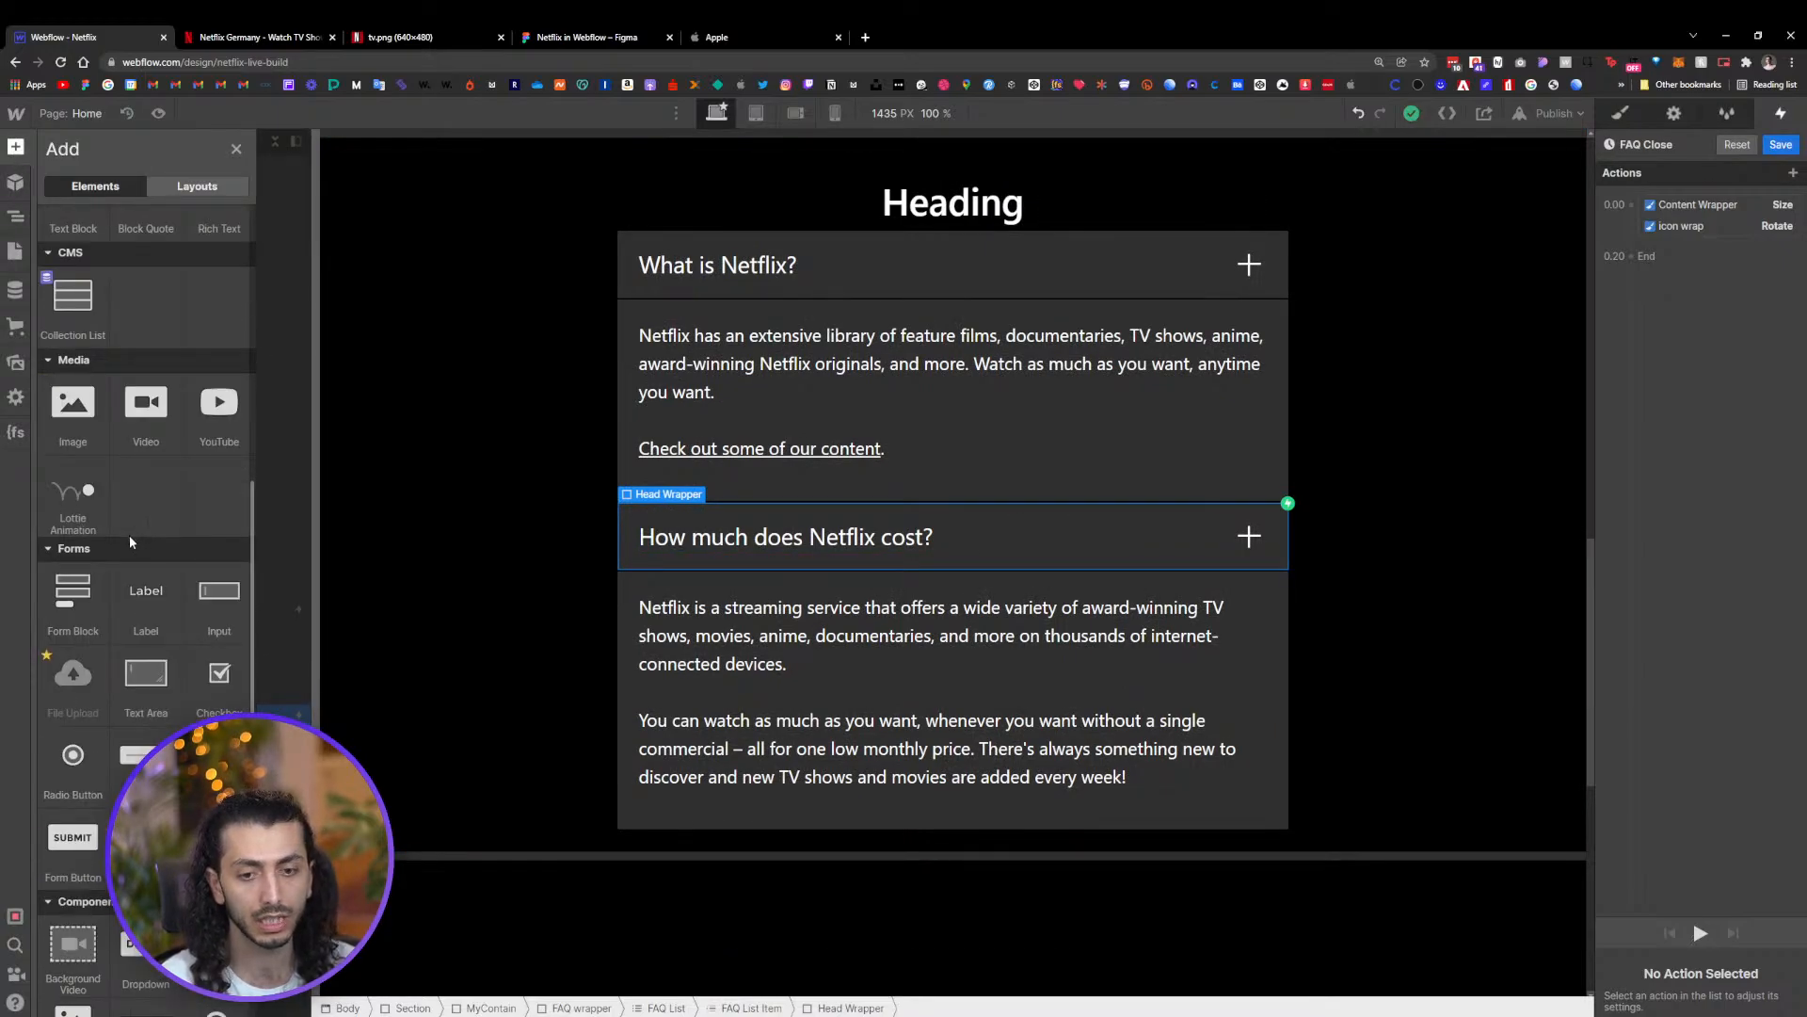
scroll(137, 583, "down", 2)
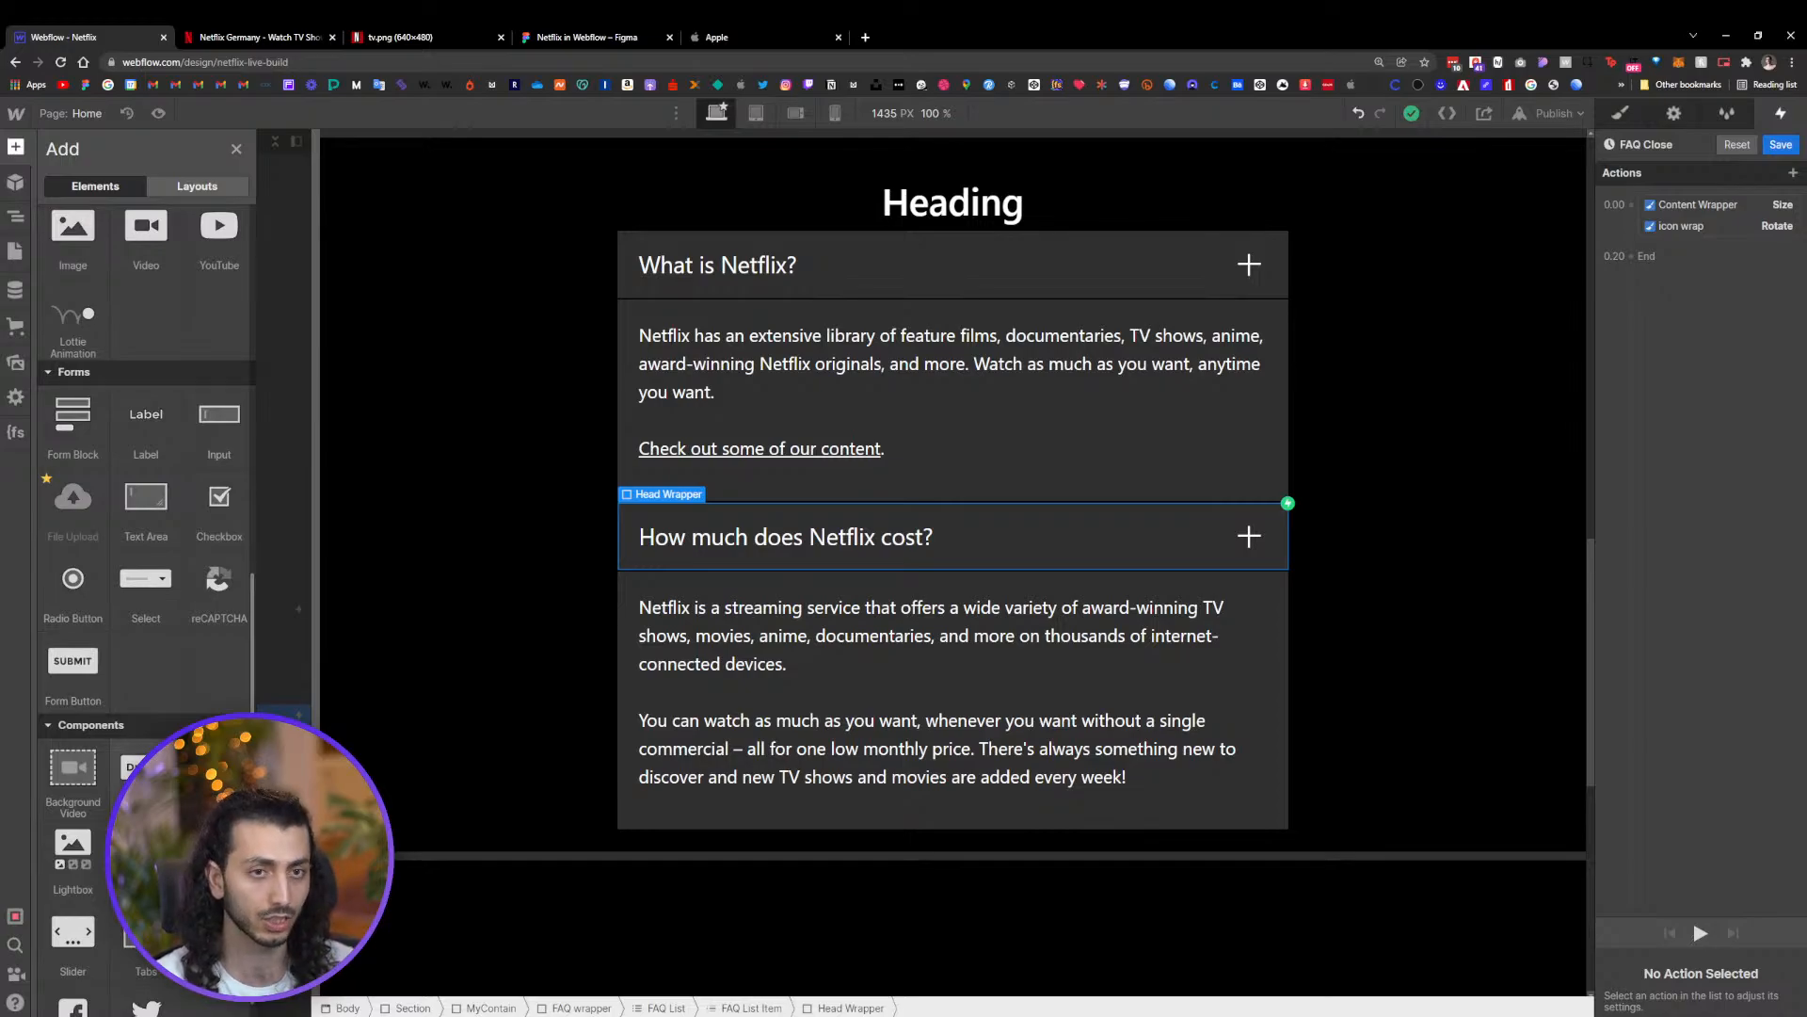
Open talentegrate.webflow.io in a new browser tab
left_click(866, 37)
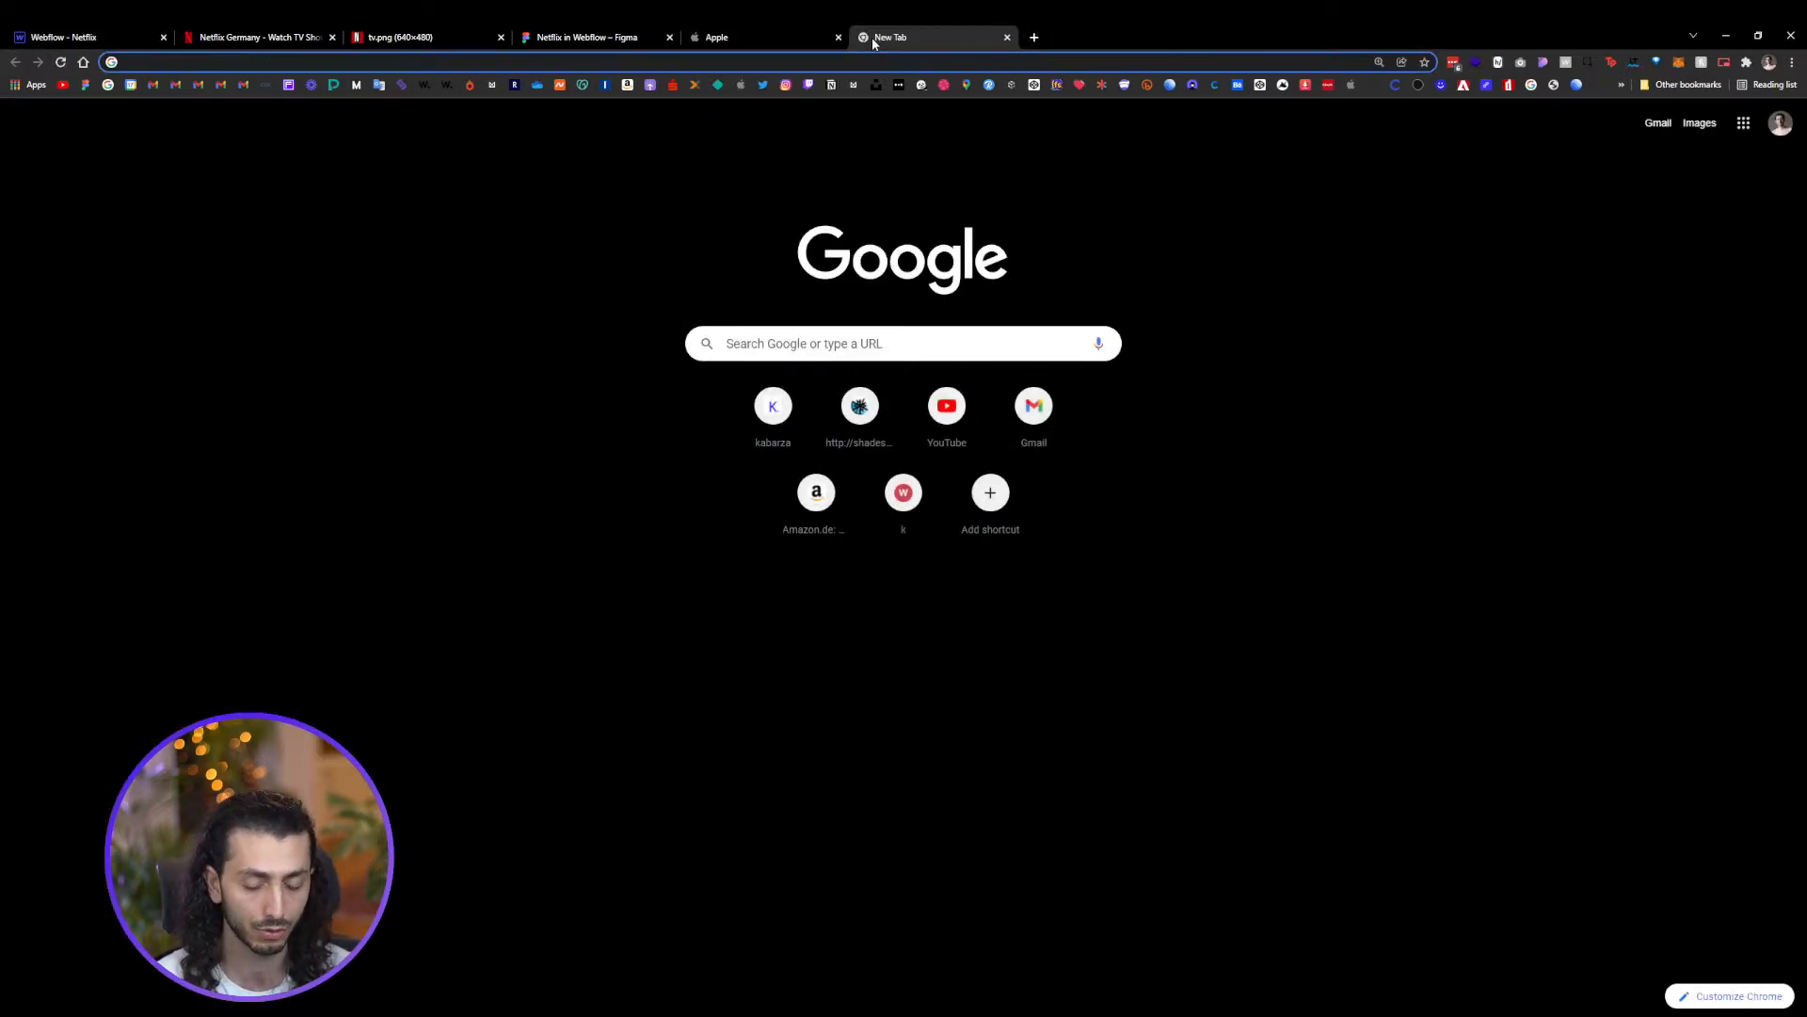
type("t")
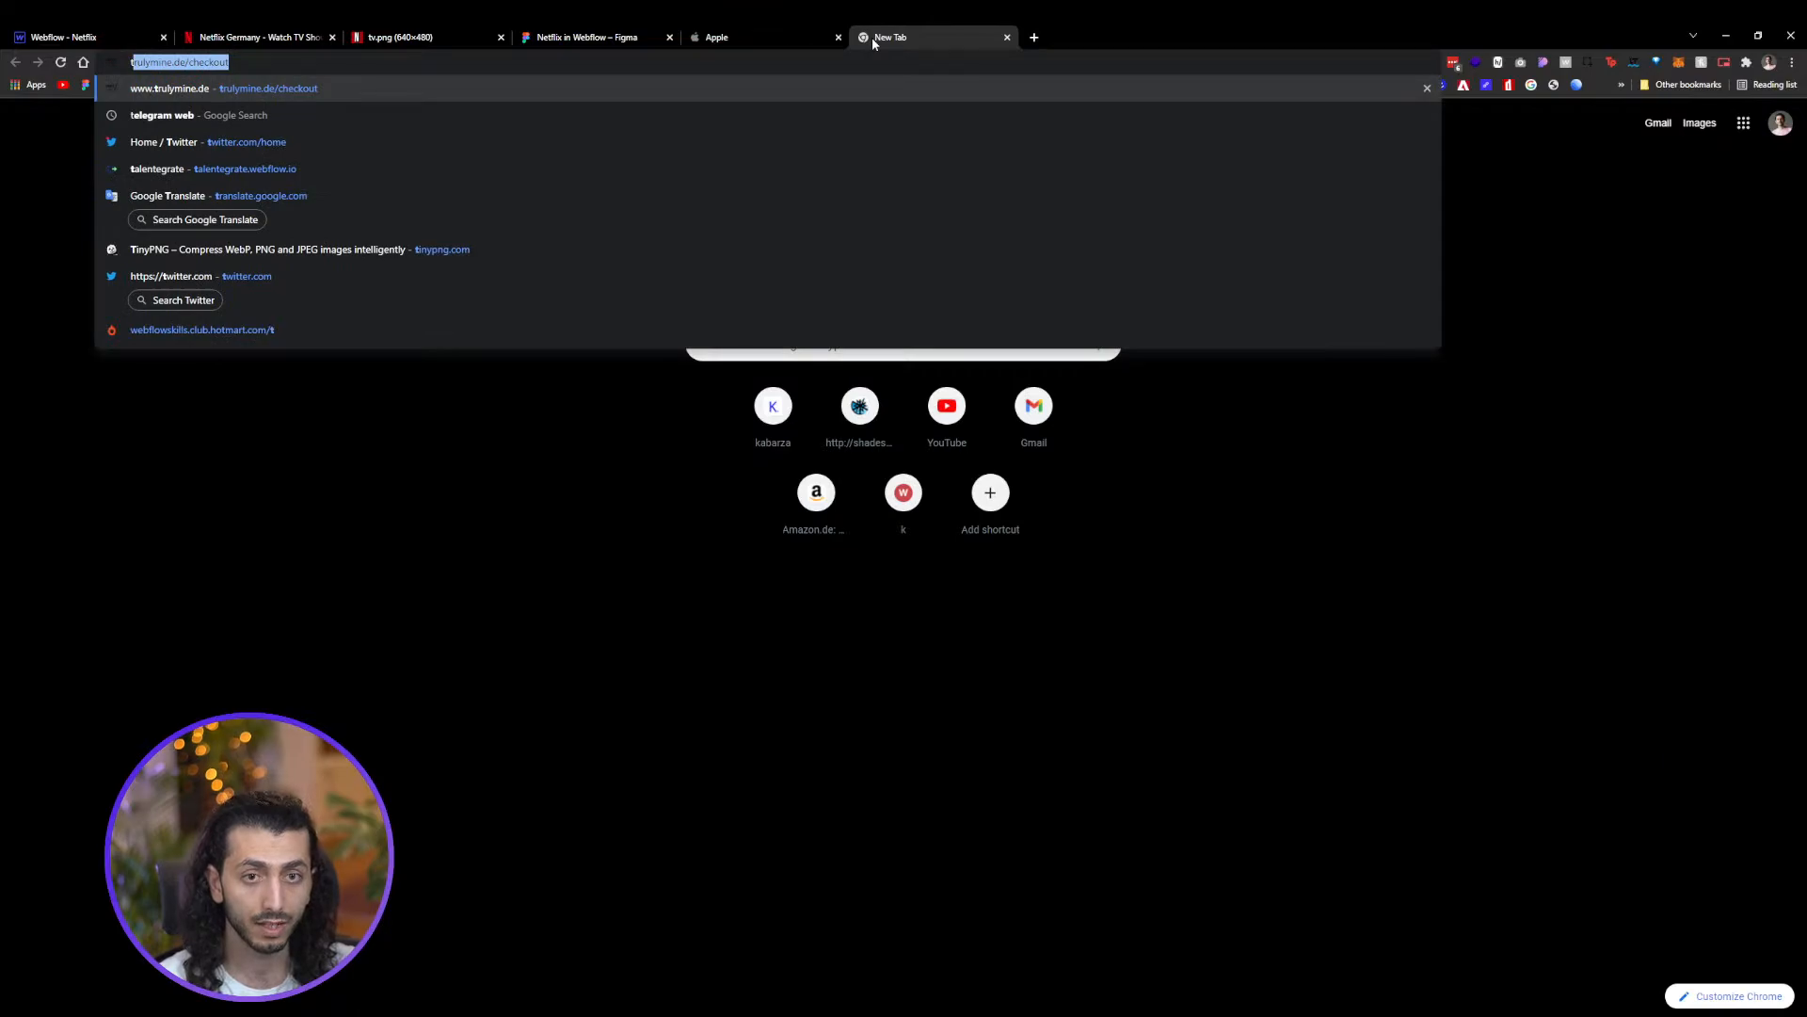
type("a")
key("Return")
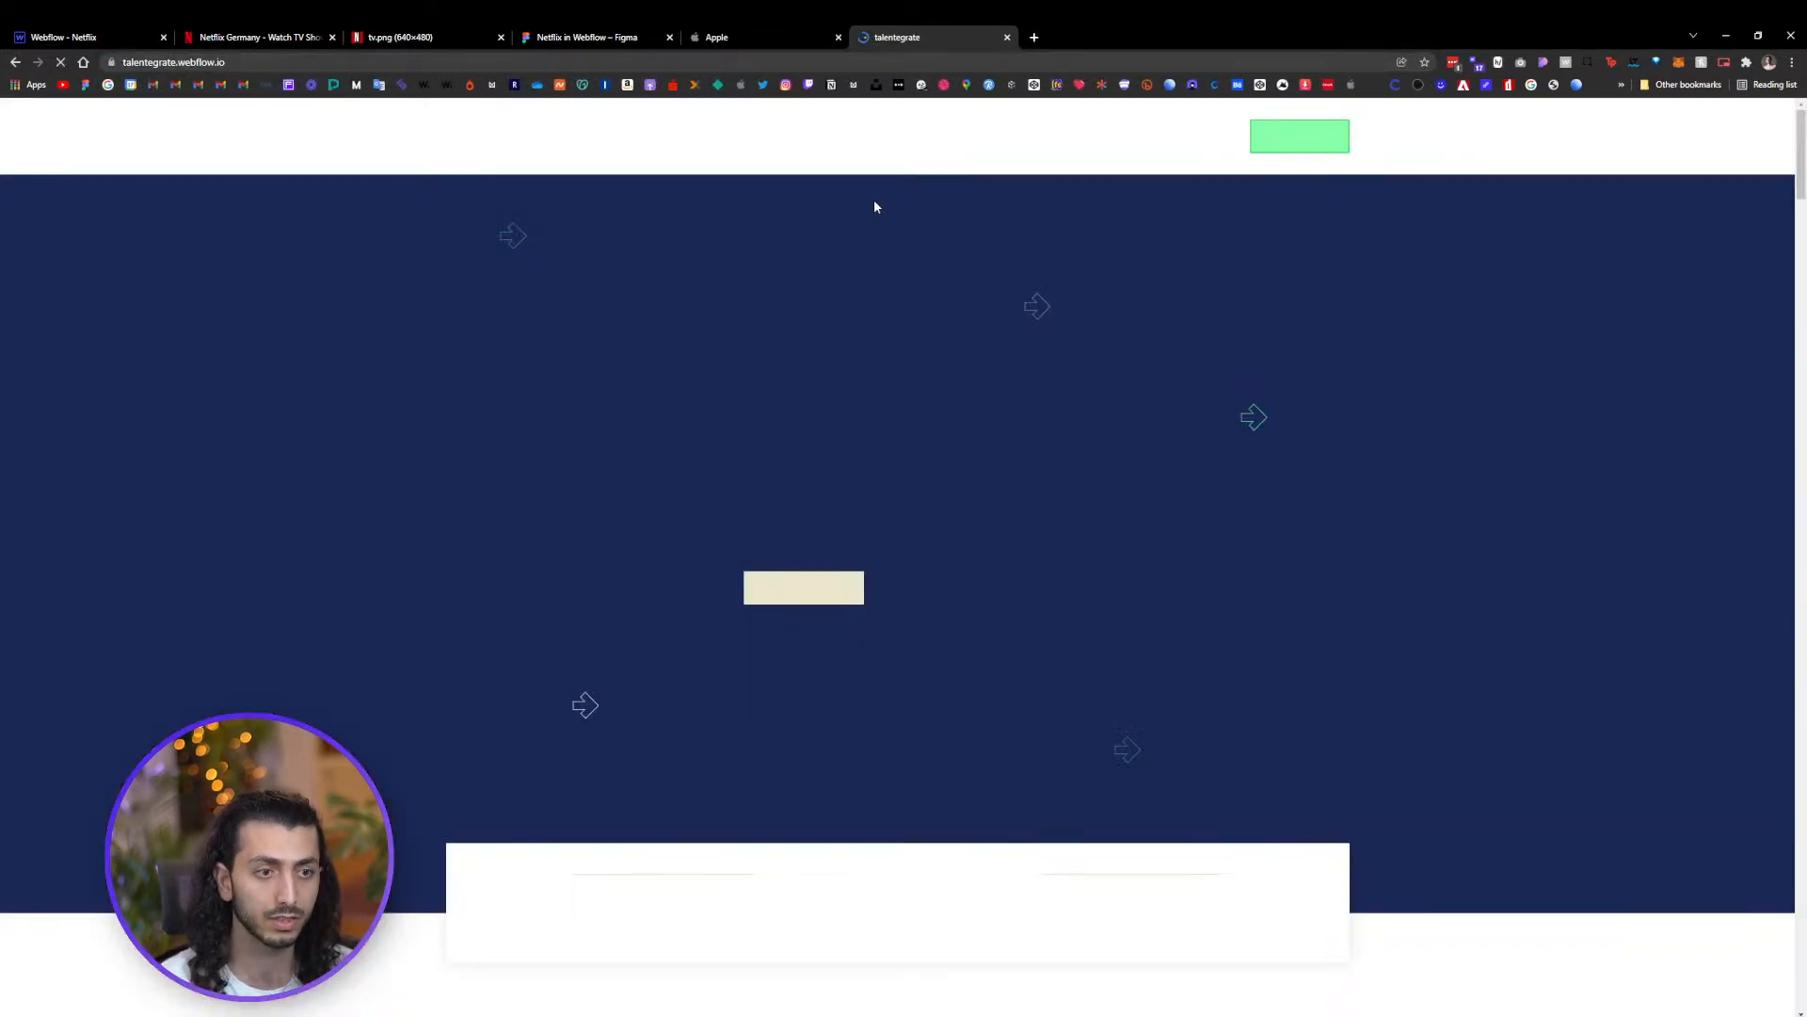
Scroll the talentegrate site and open several of its accordion items as a reference
scroll(876, 314, "down", 10)
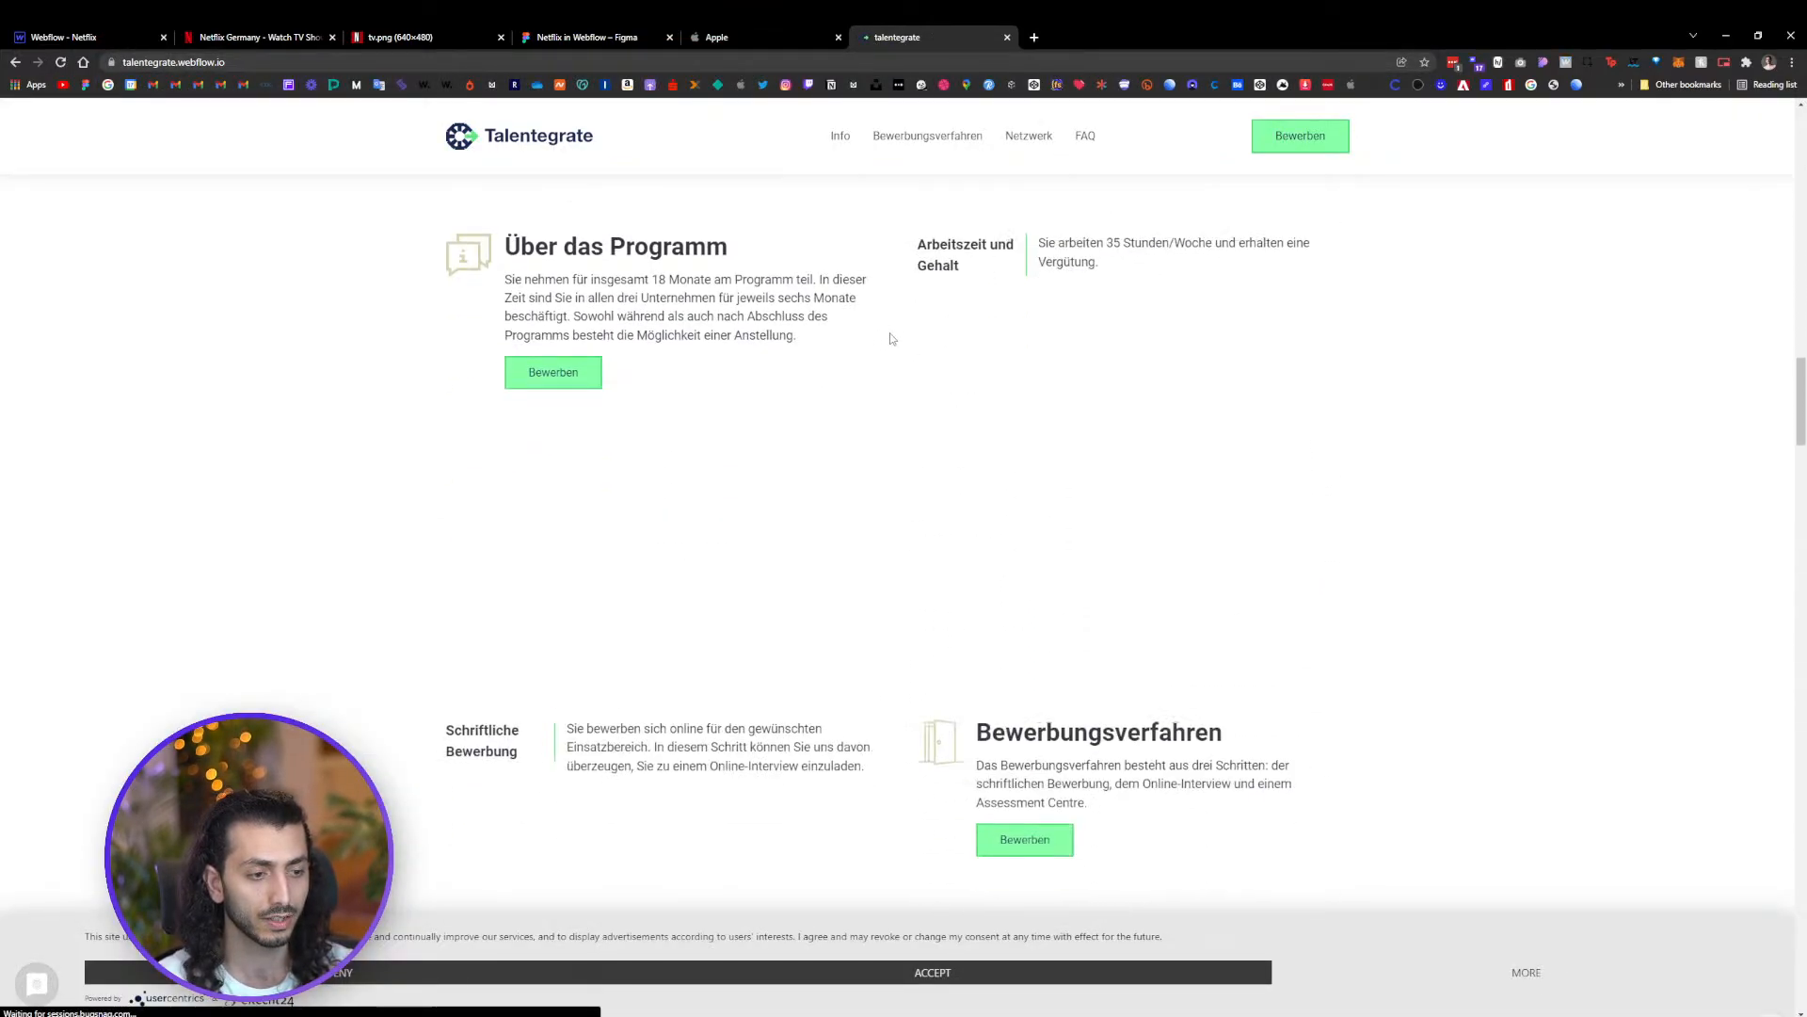
scroll(892, 338, "down", 15)
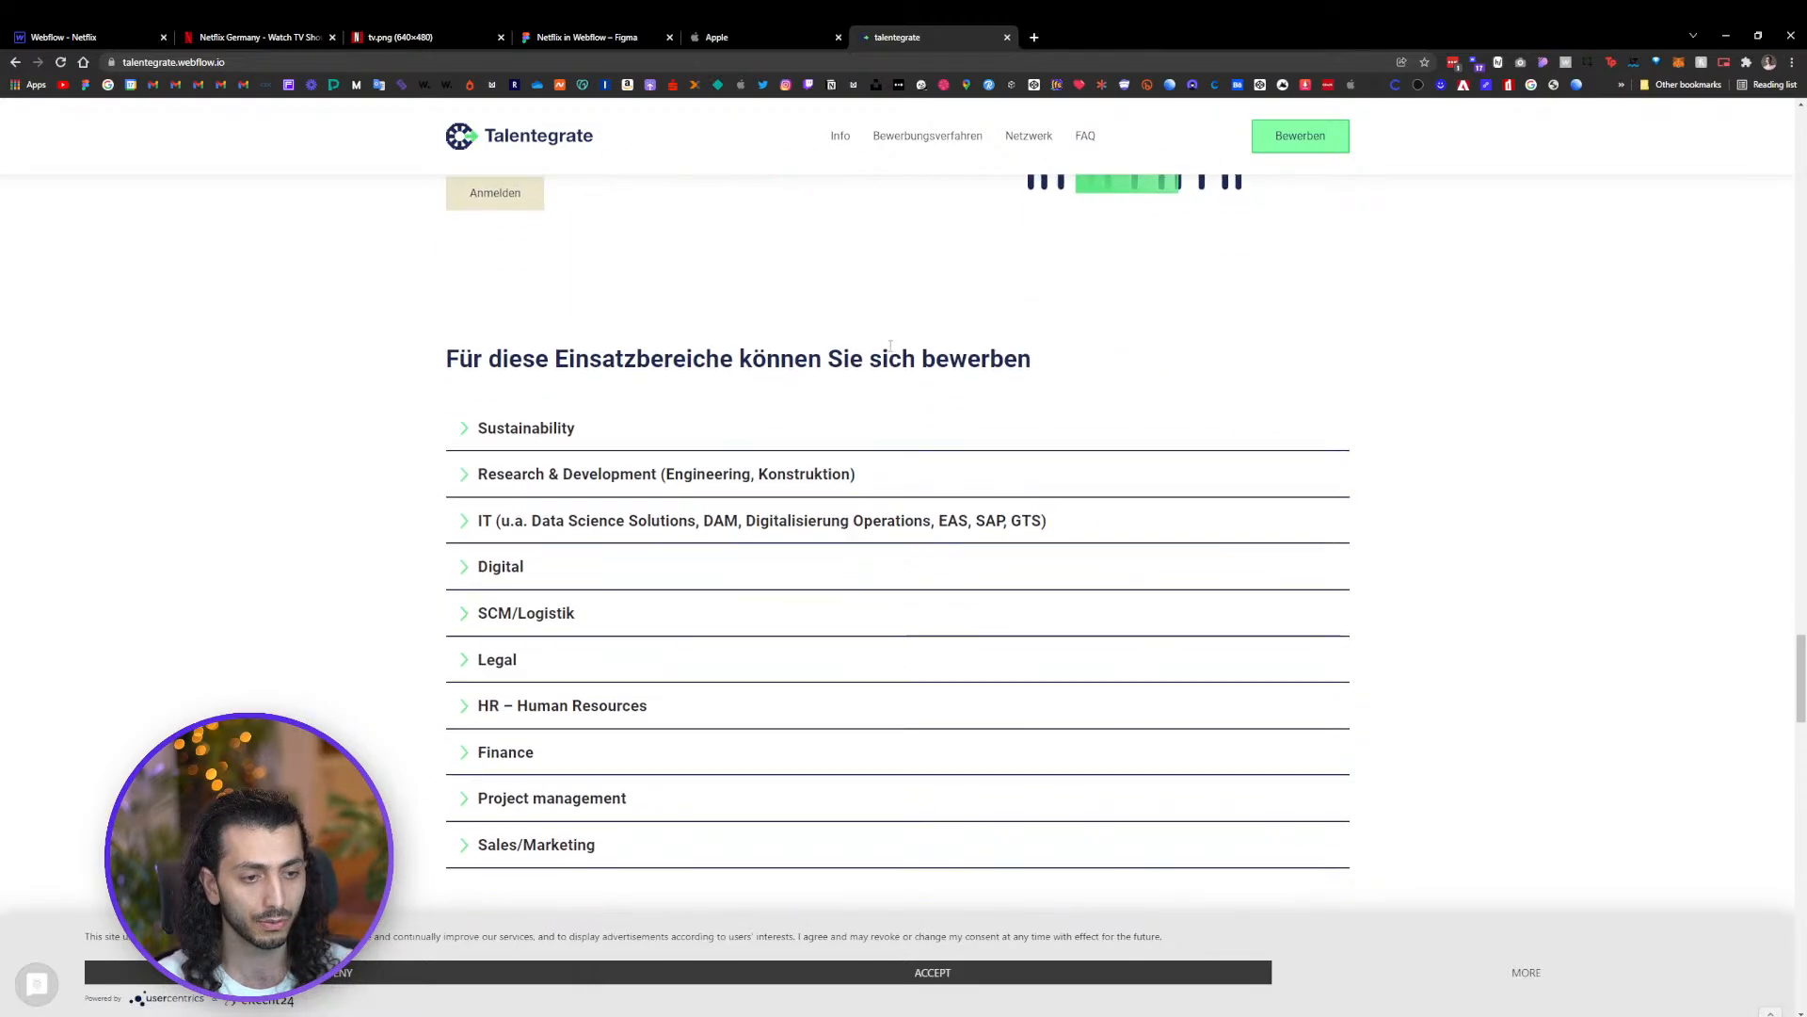
scroll(890, 345, "down", 2)
scroll(895, 351, "up", 1)
left_click(823, 350)
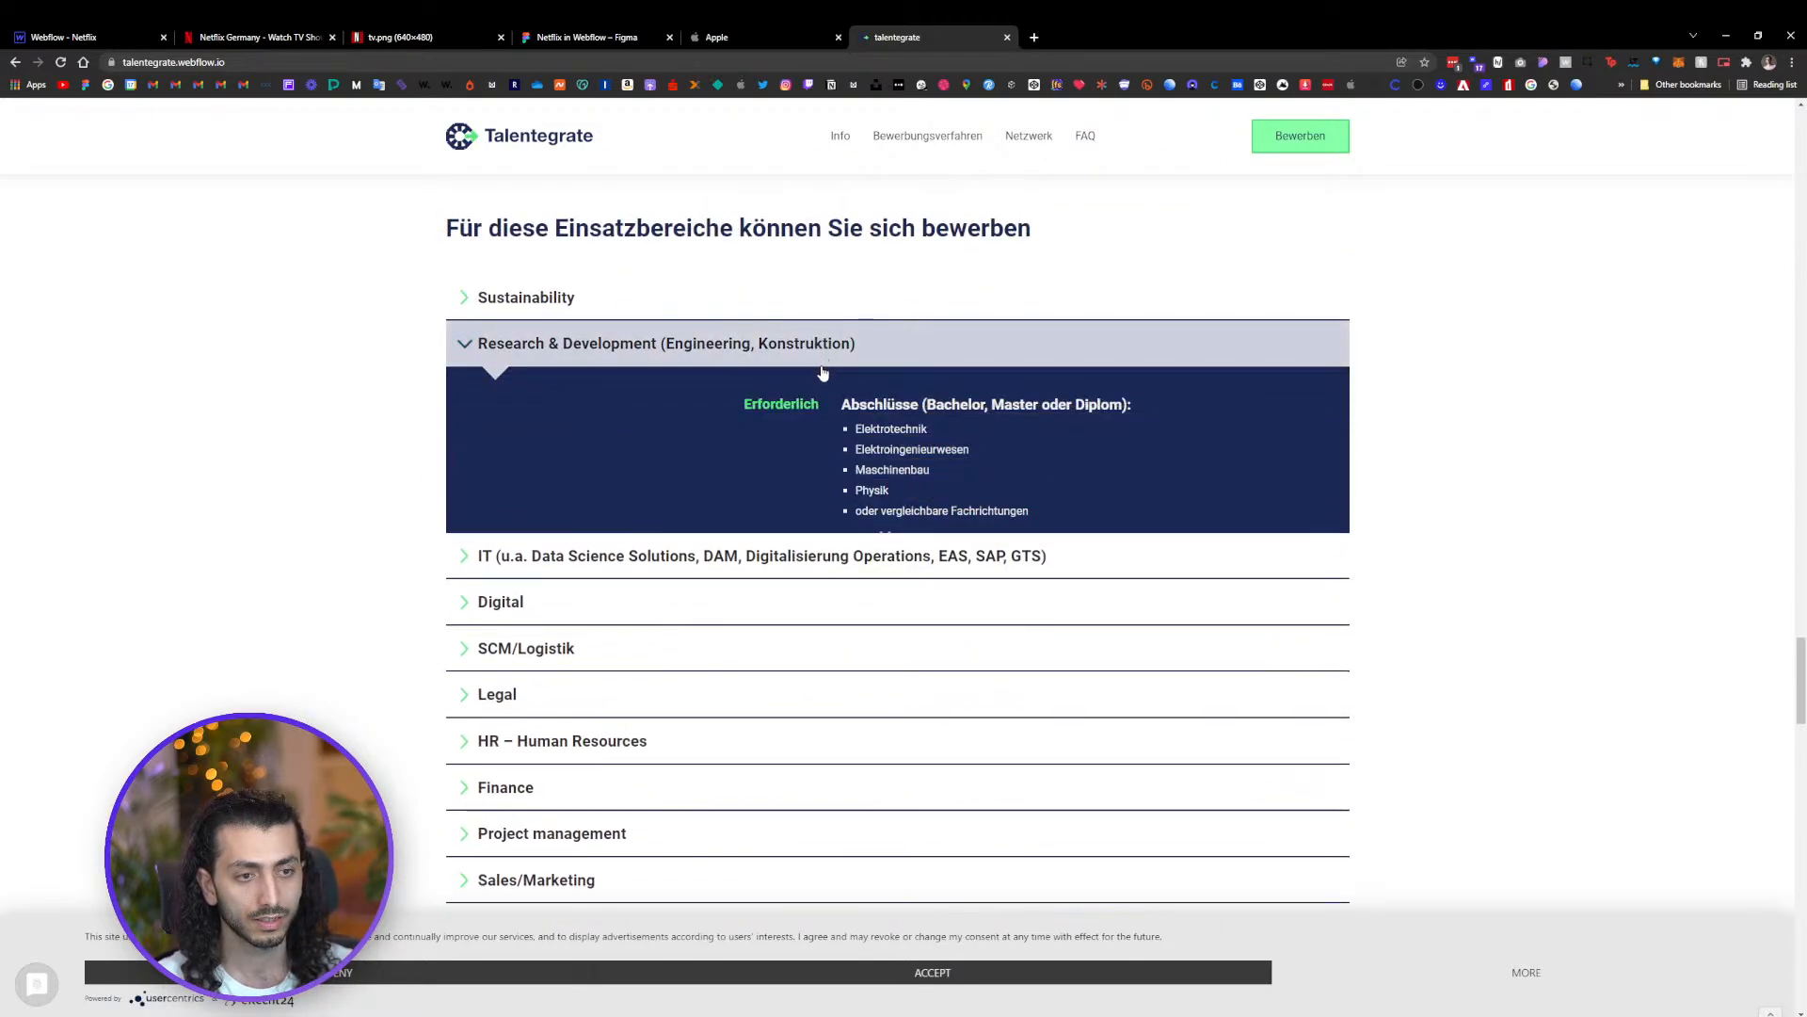
scroll(659, 301, "down", 1)
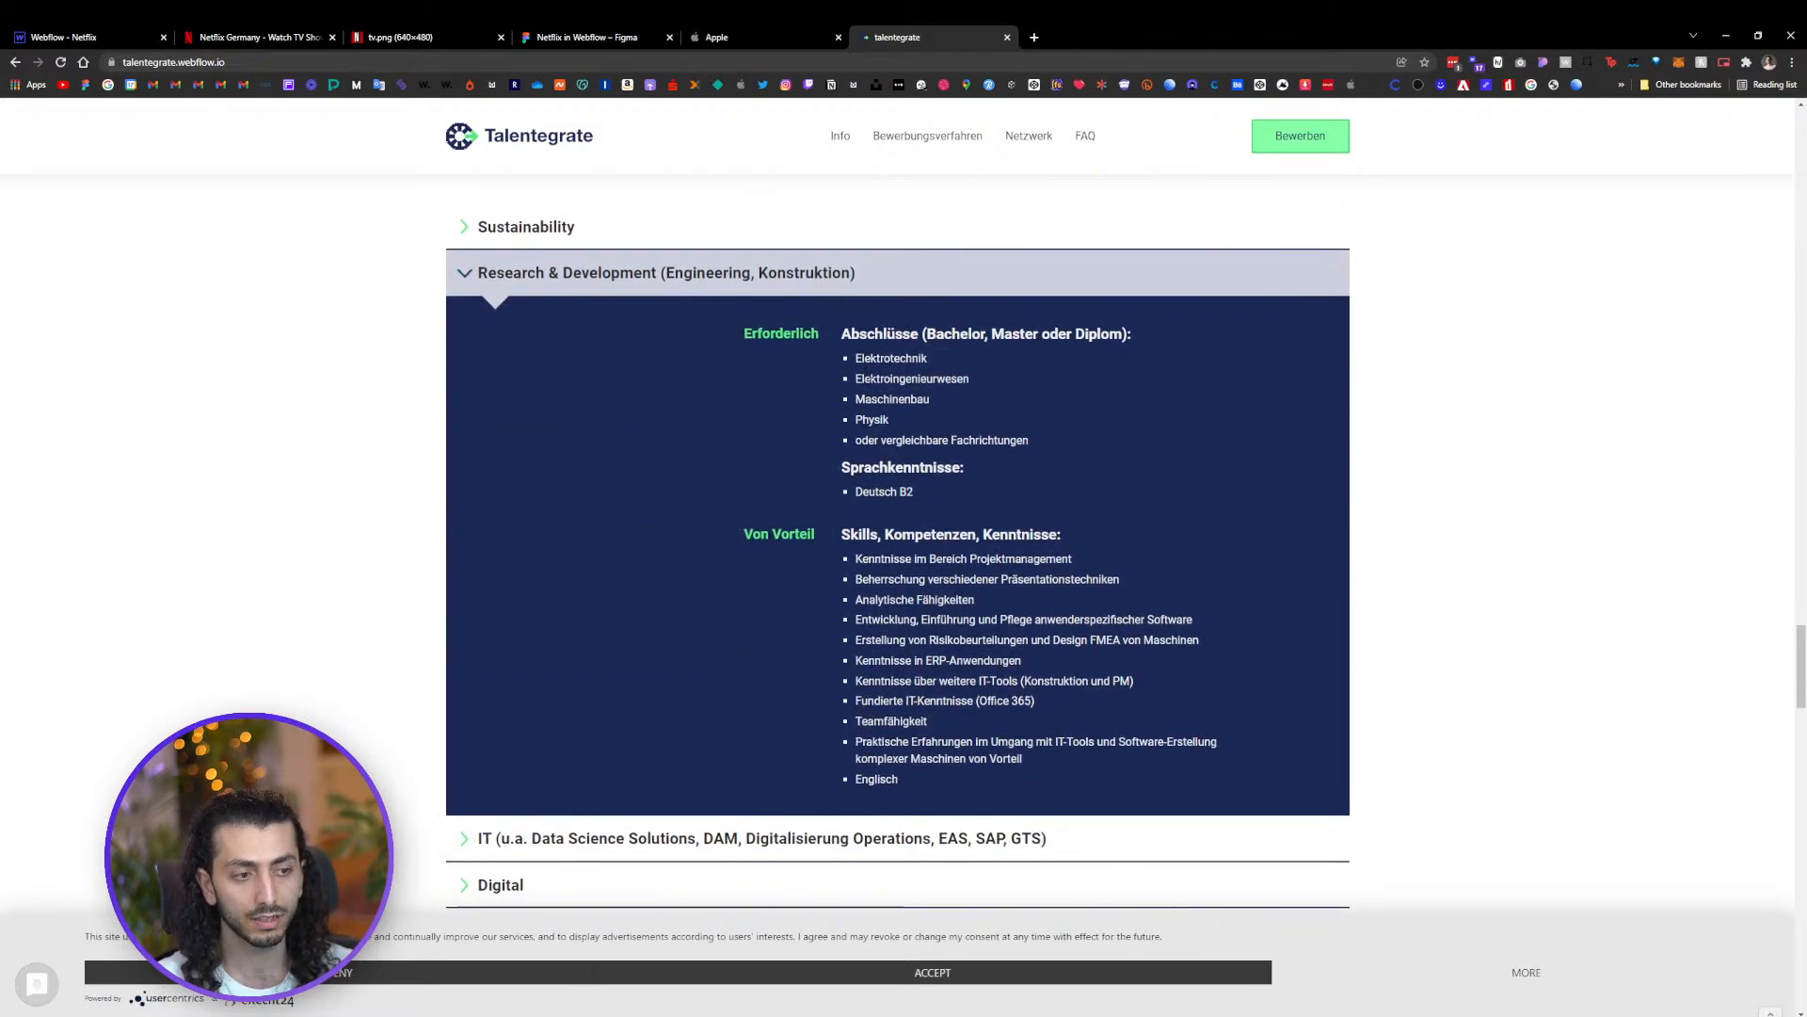
left_click(564, 236)
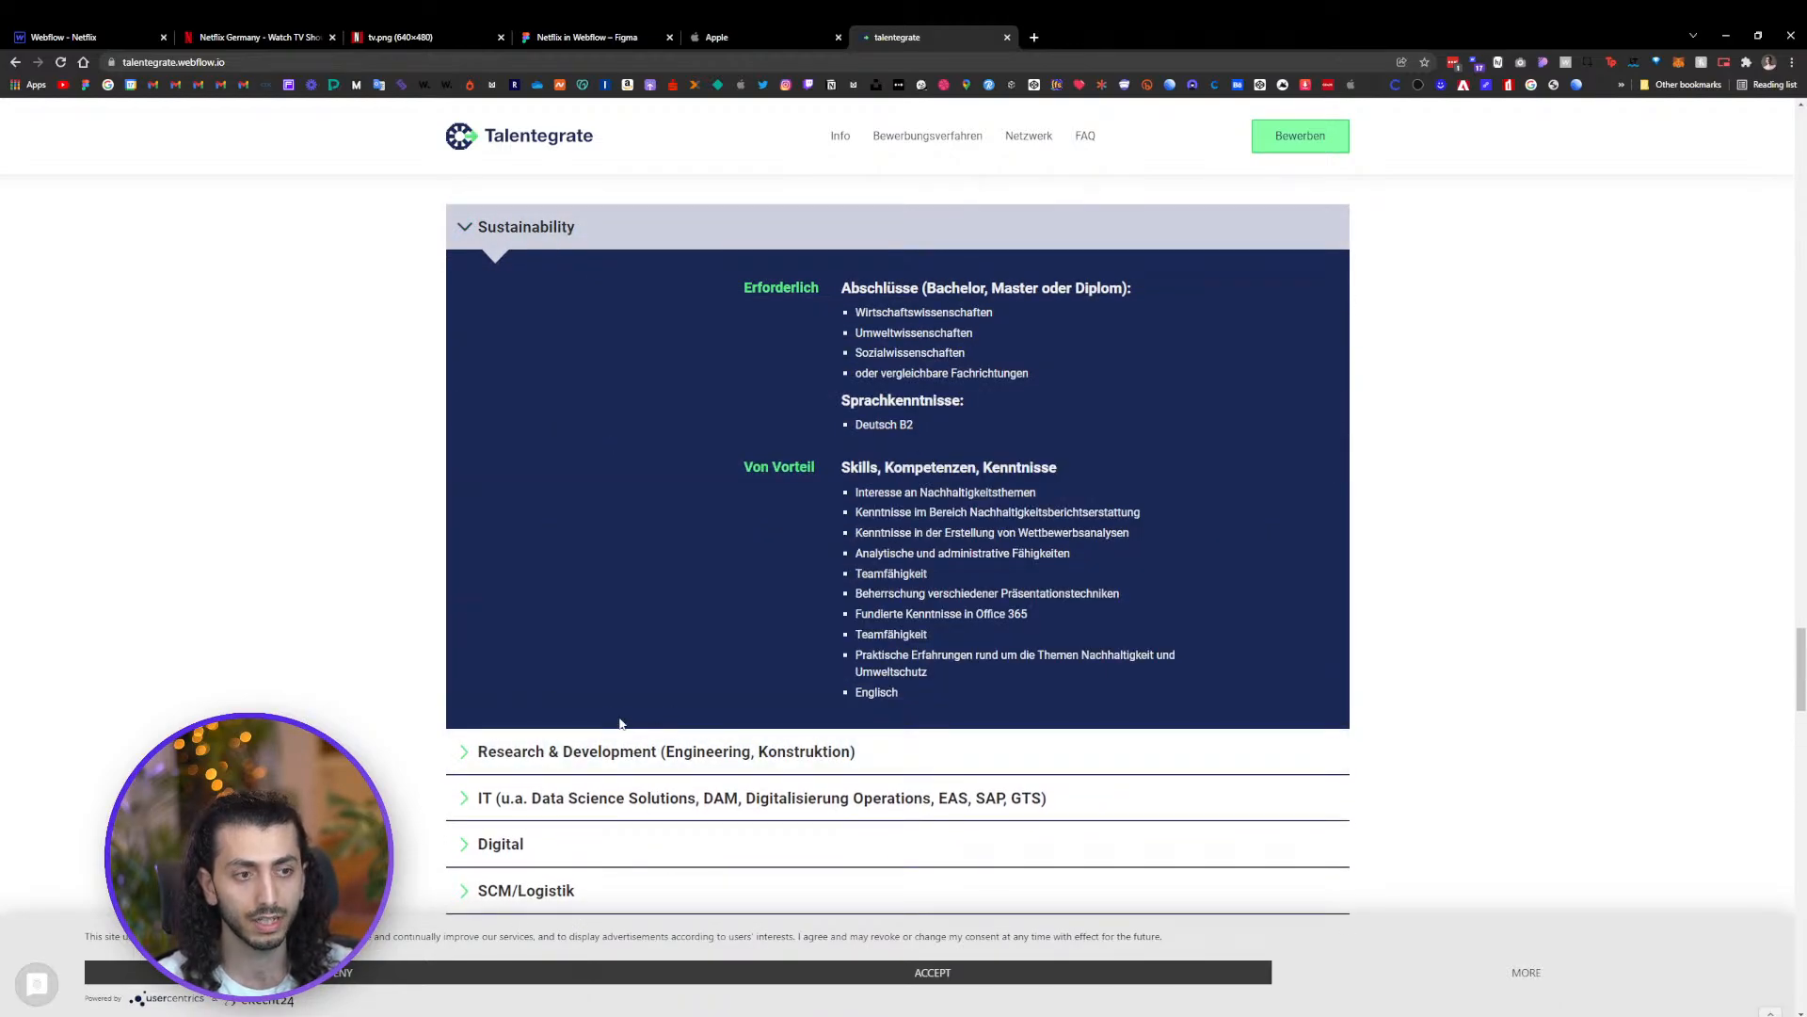
left_click(777, 759)
left_click(763, 837)
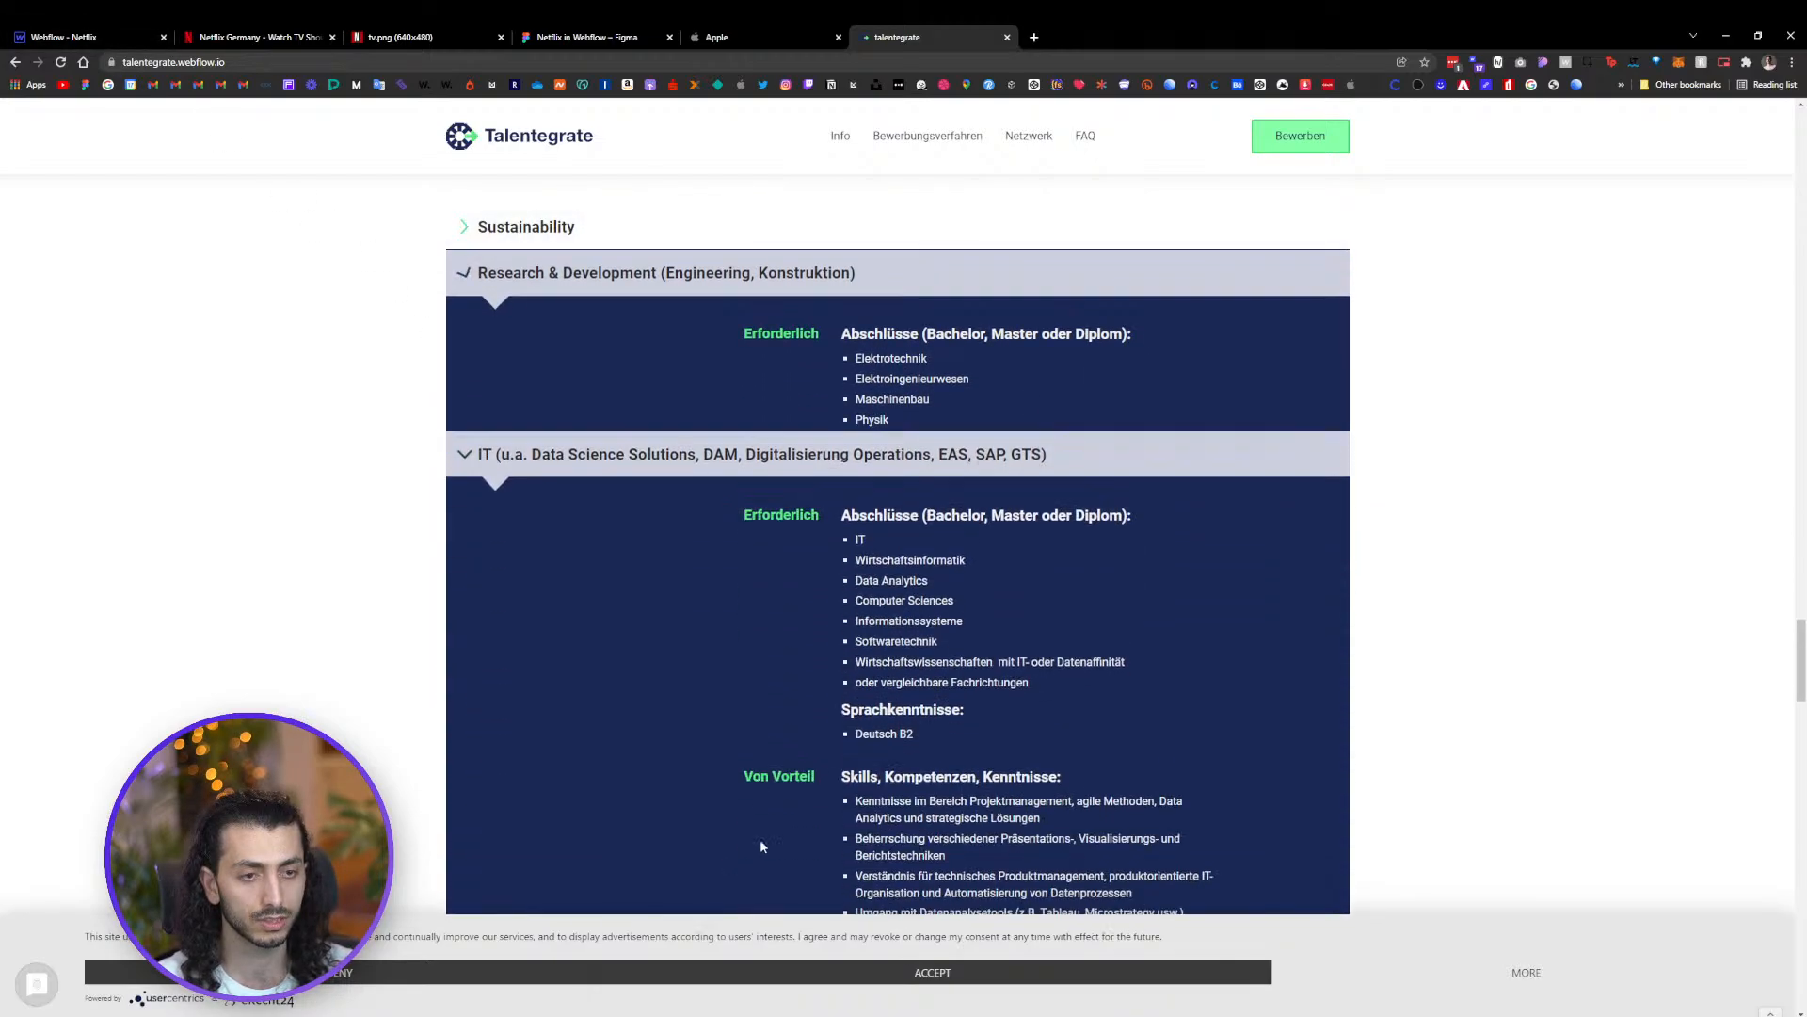
scroll(759, 791, "down", 4)
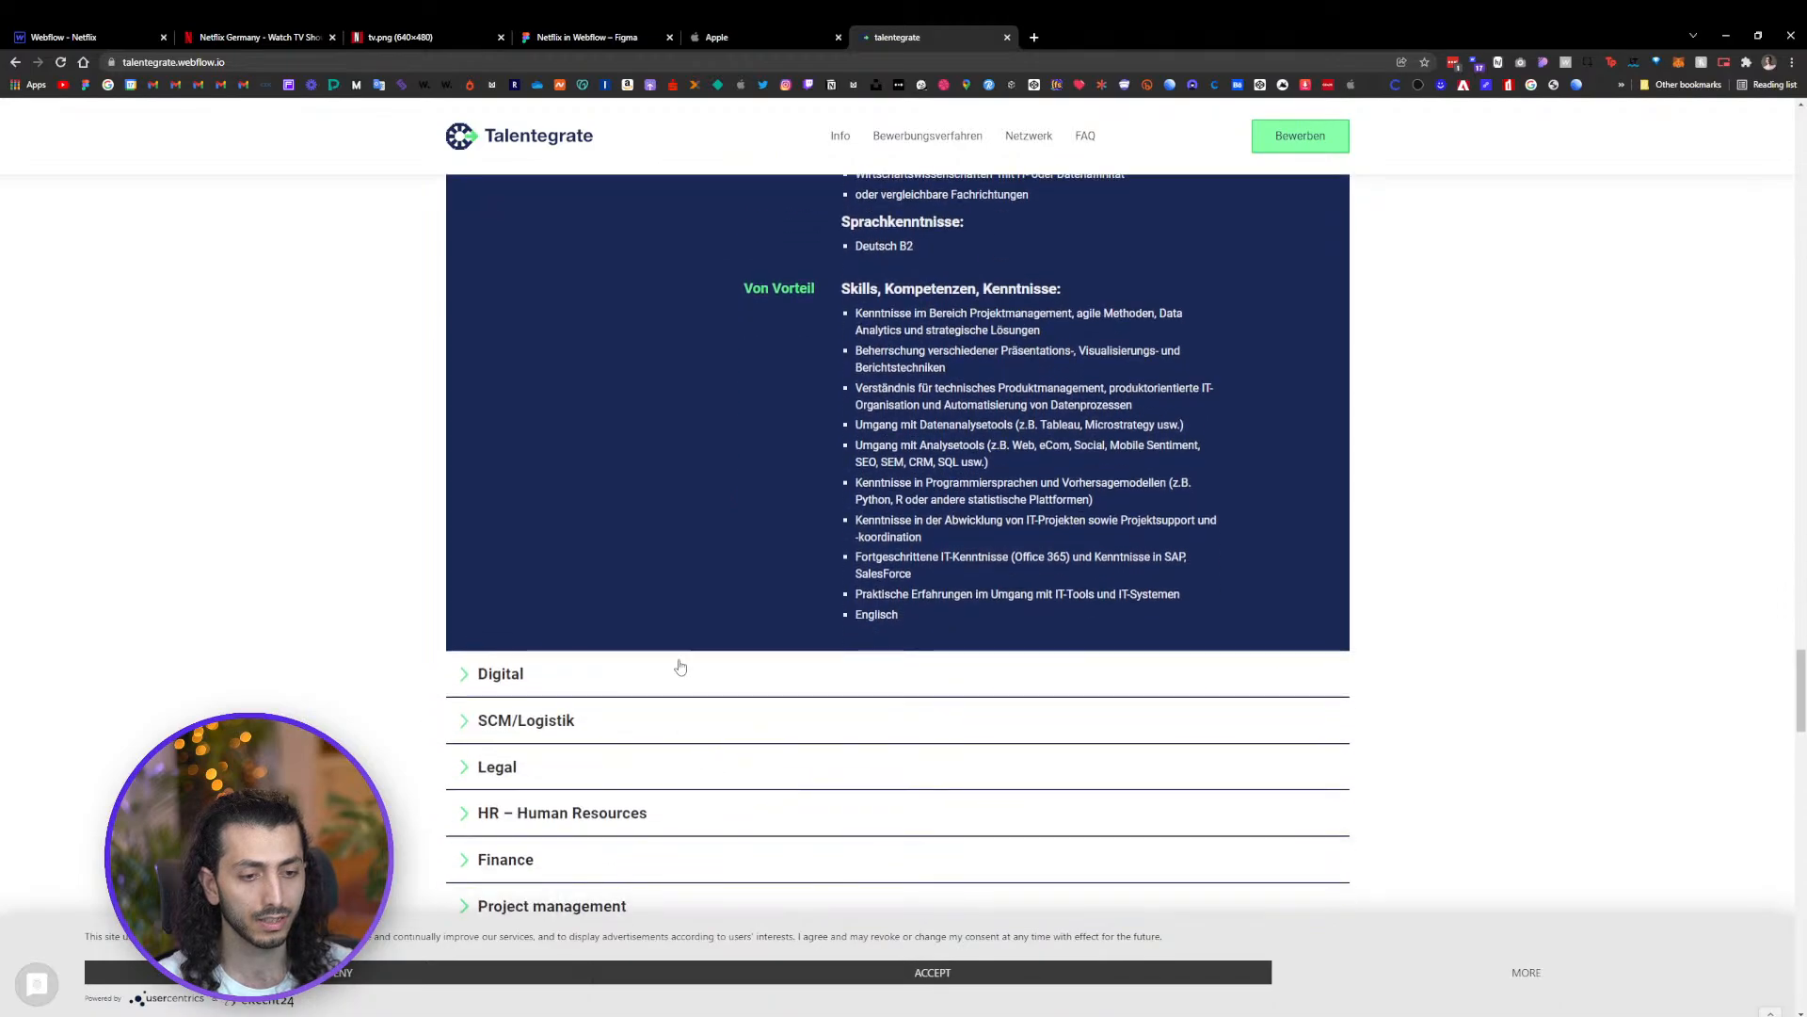
Back in the designer, select the feature sections' headings, gif wrapper and TV frame to inspect their structure
left_click(78, 35)
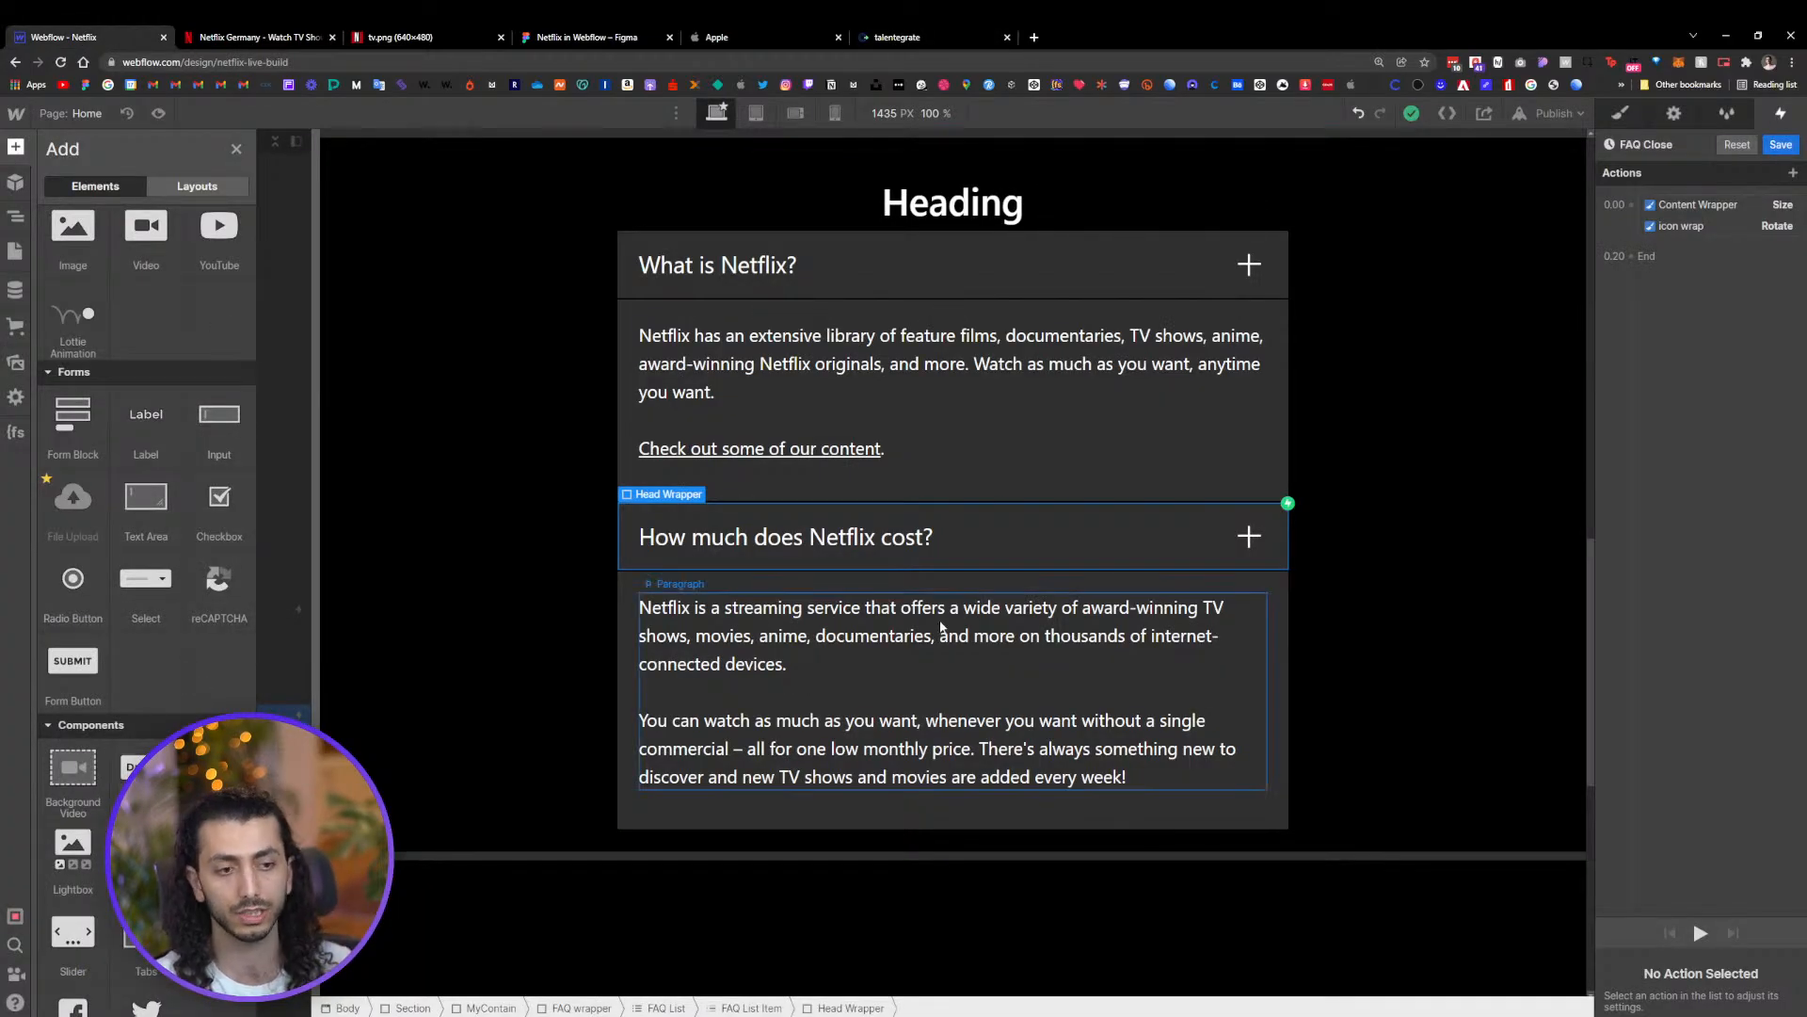
key("z")
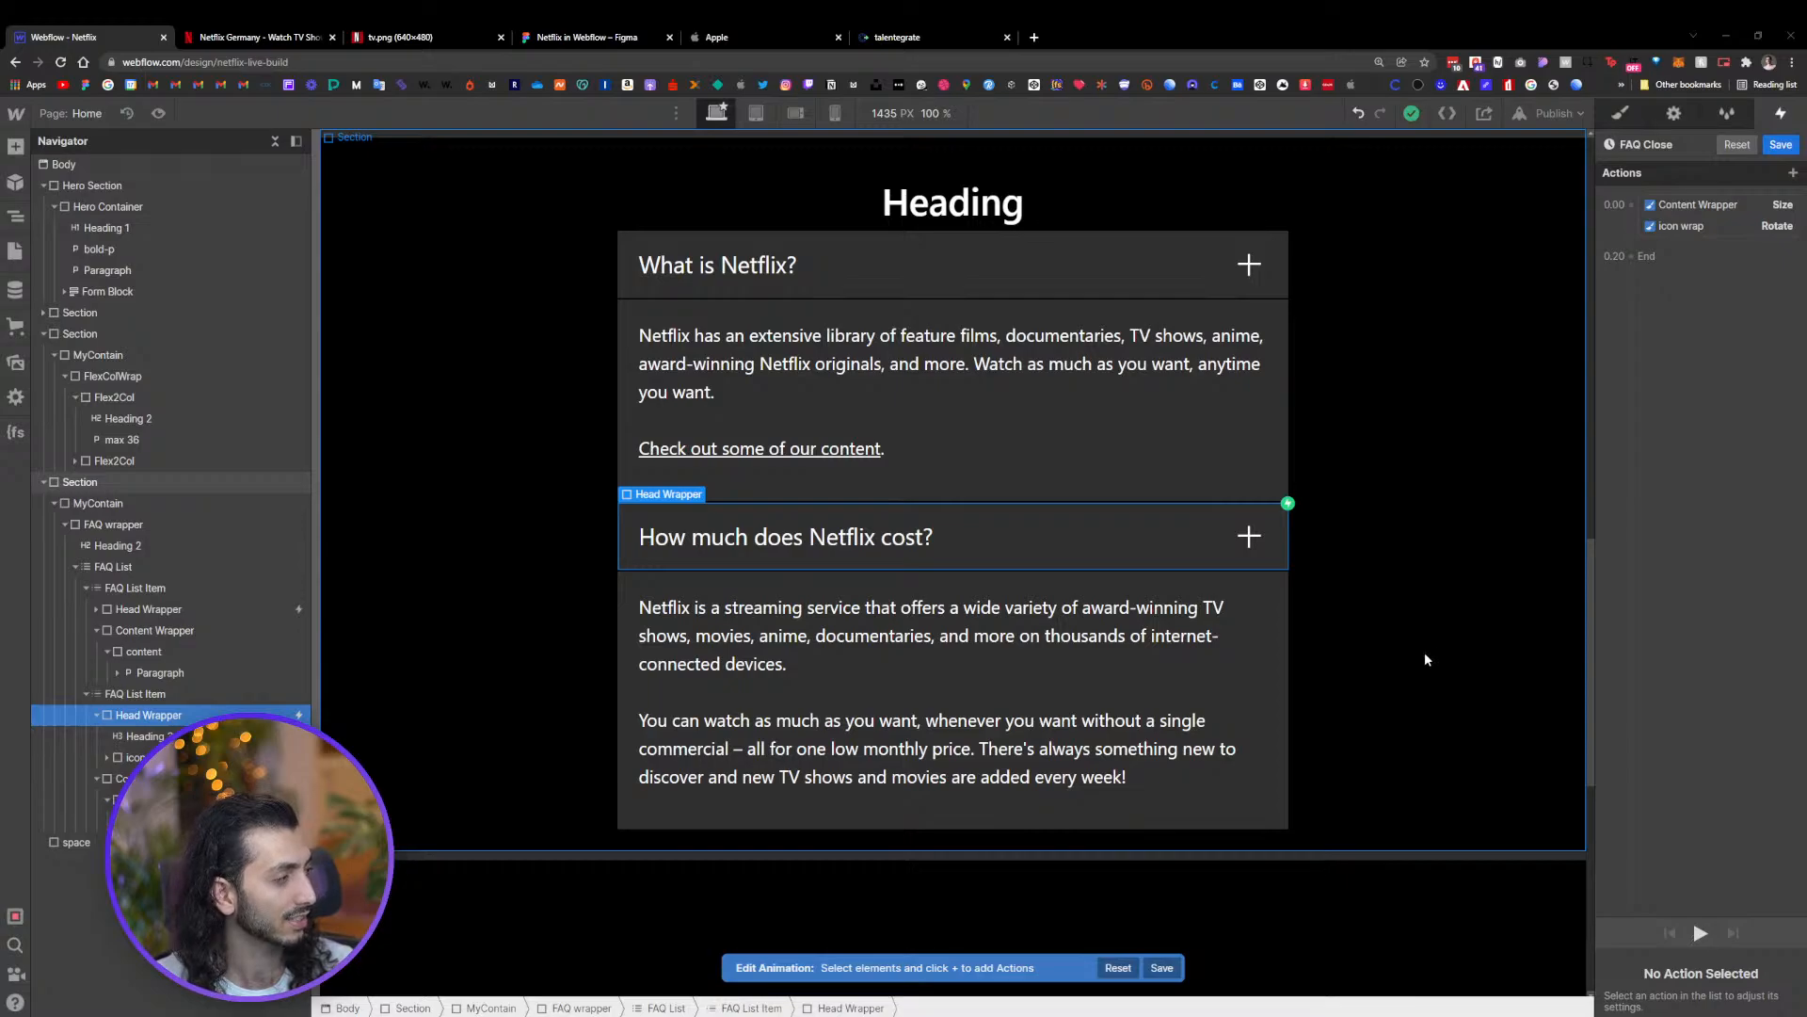
scroll(663, 603, "up", 6)
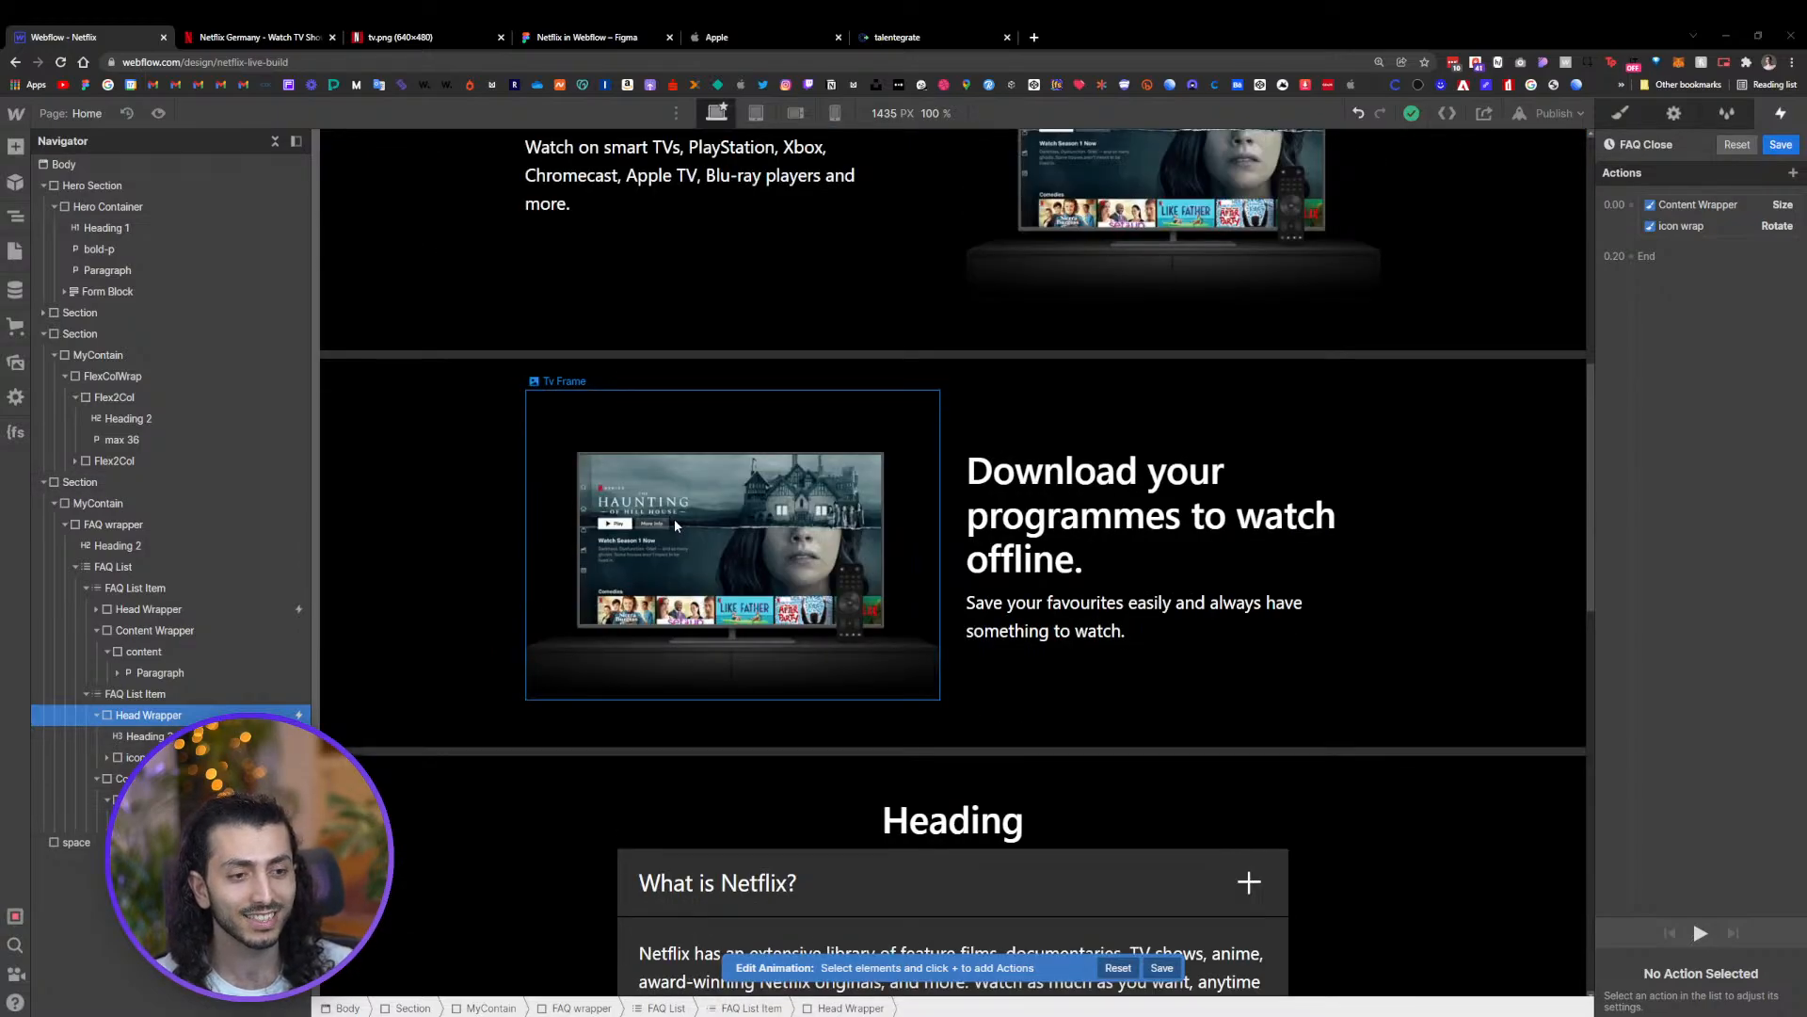
scroll(675, 530, "up", 5)
left_click(855, 481)
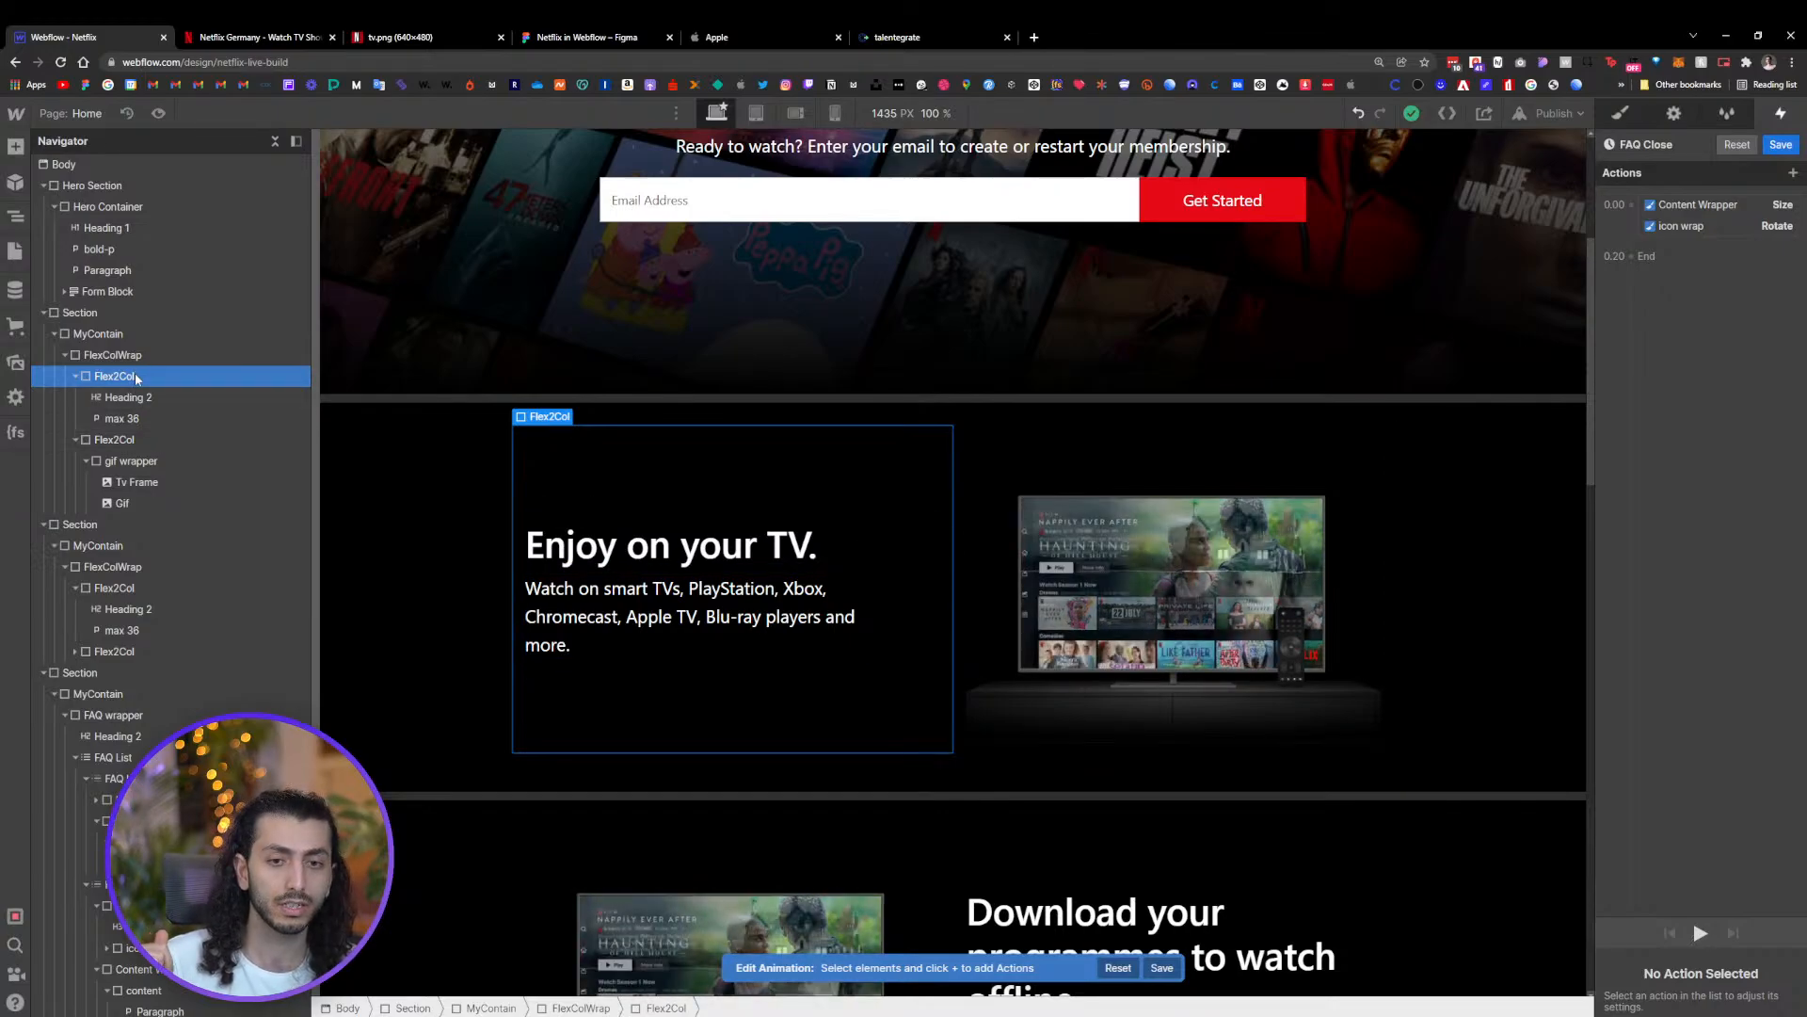
left_click(143, 399)
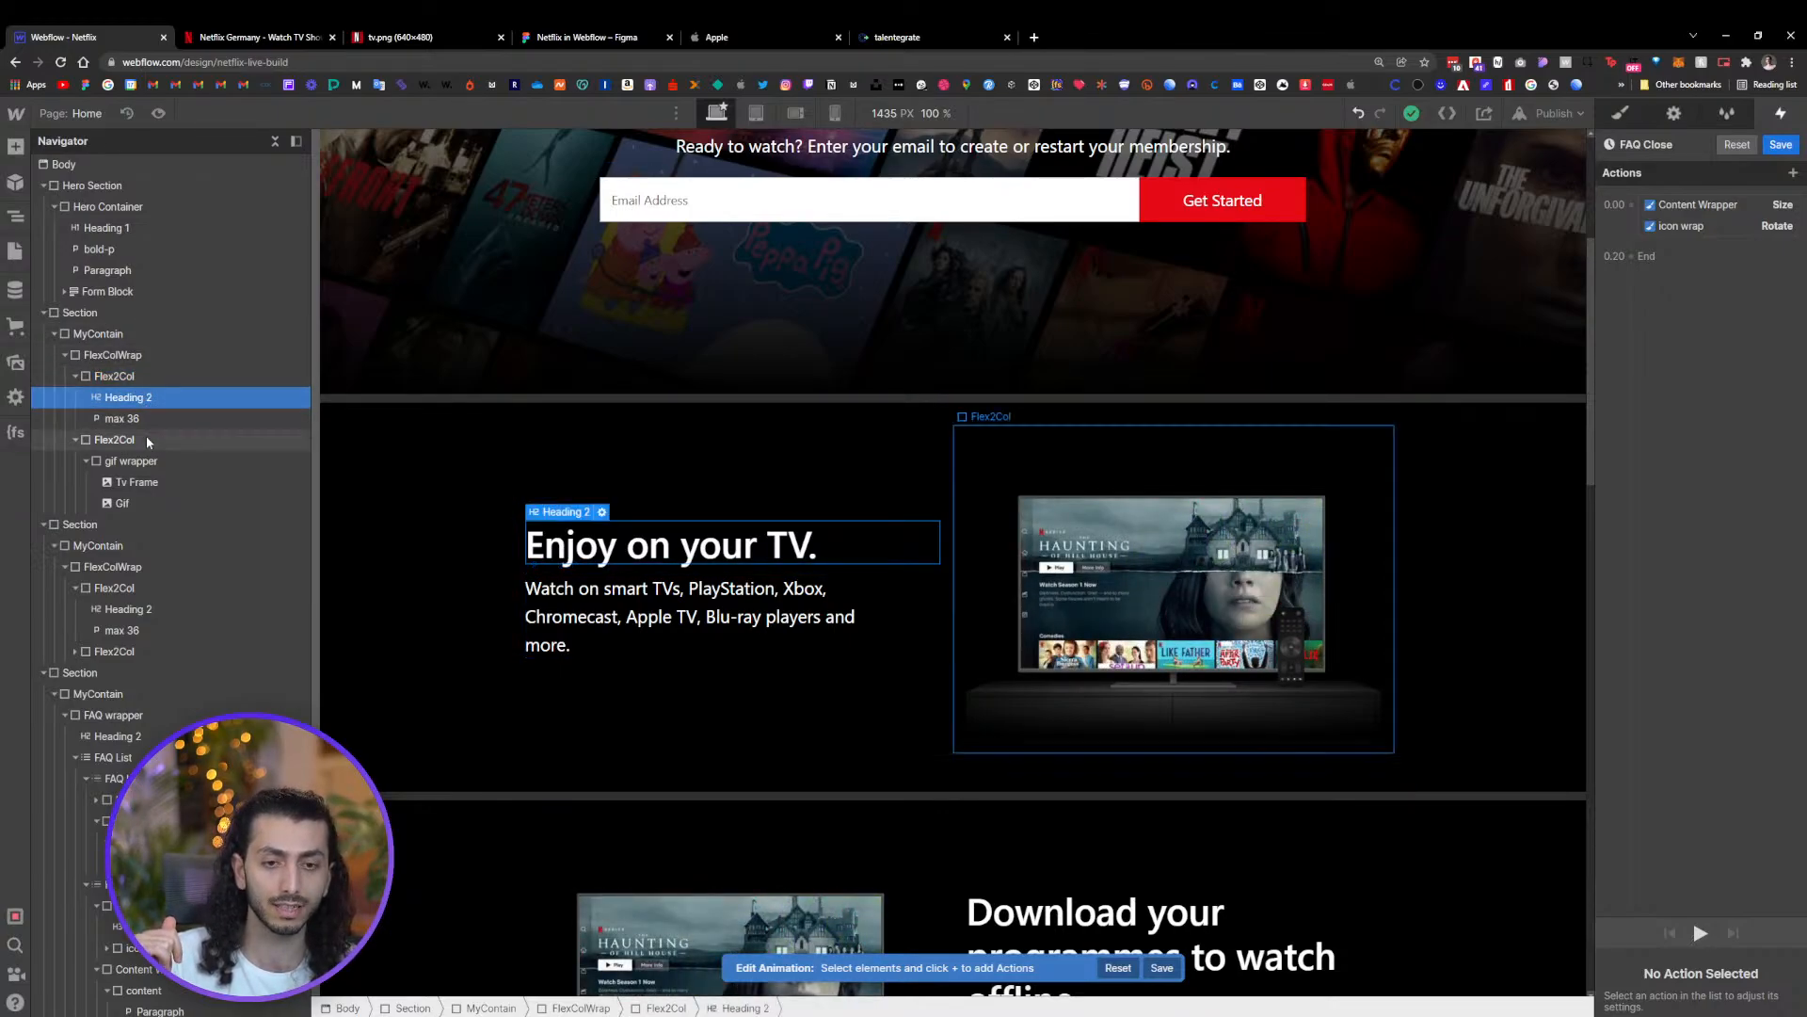
left_click(131, 460)
left_click(136, 482)
left_click(610, 563)
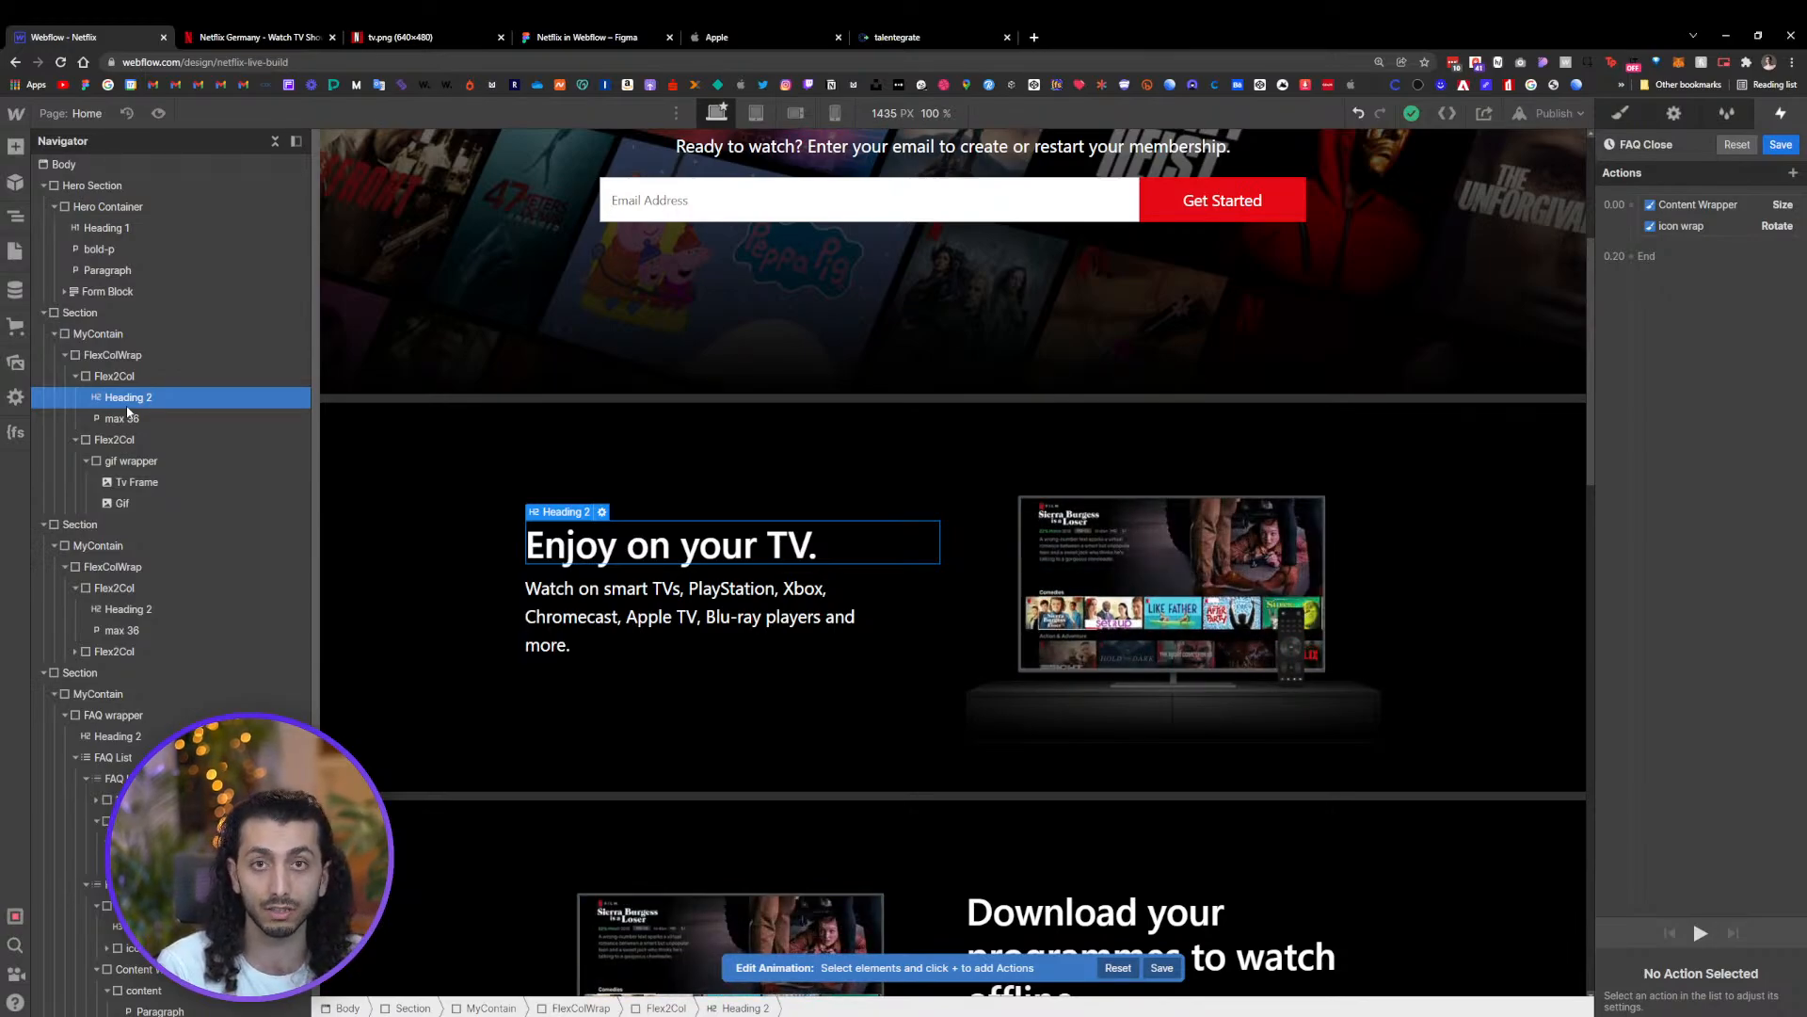
scroll(1026, 506, "down", 4)
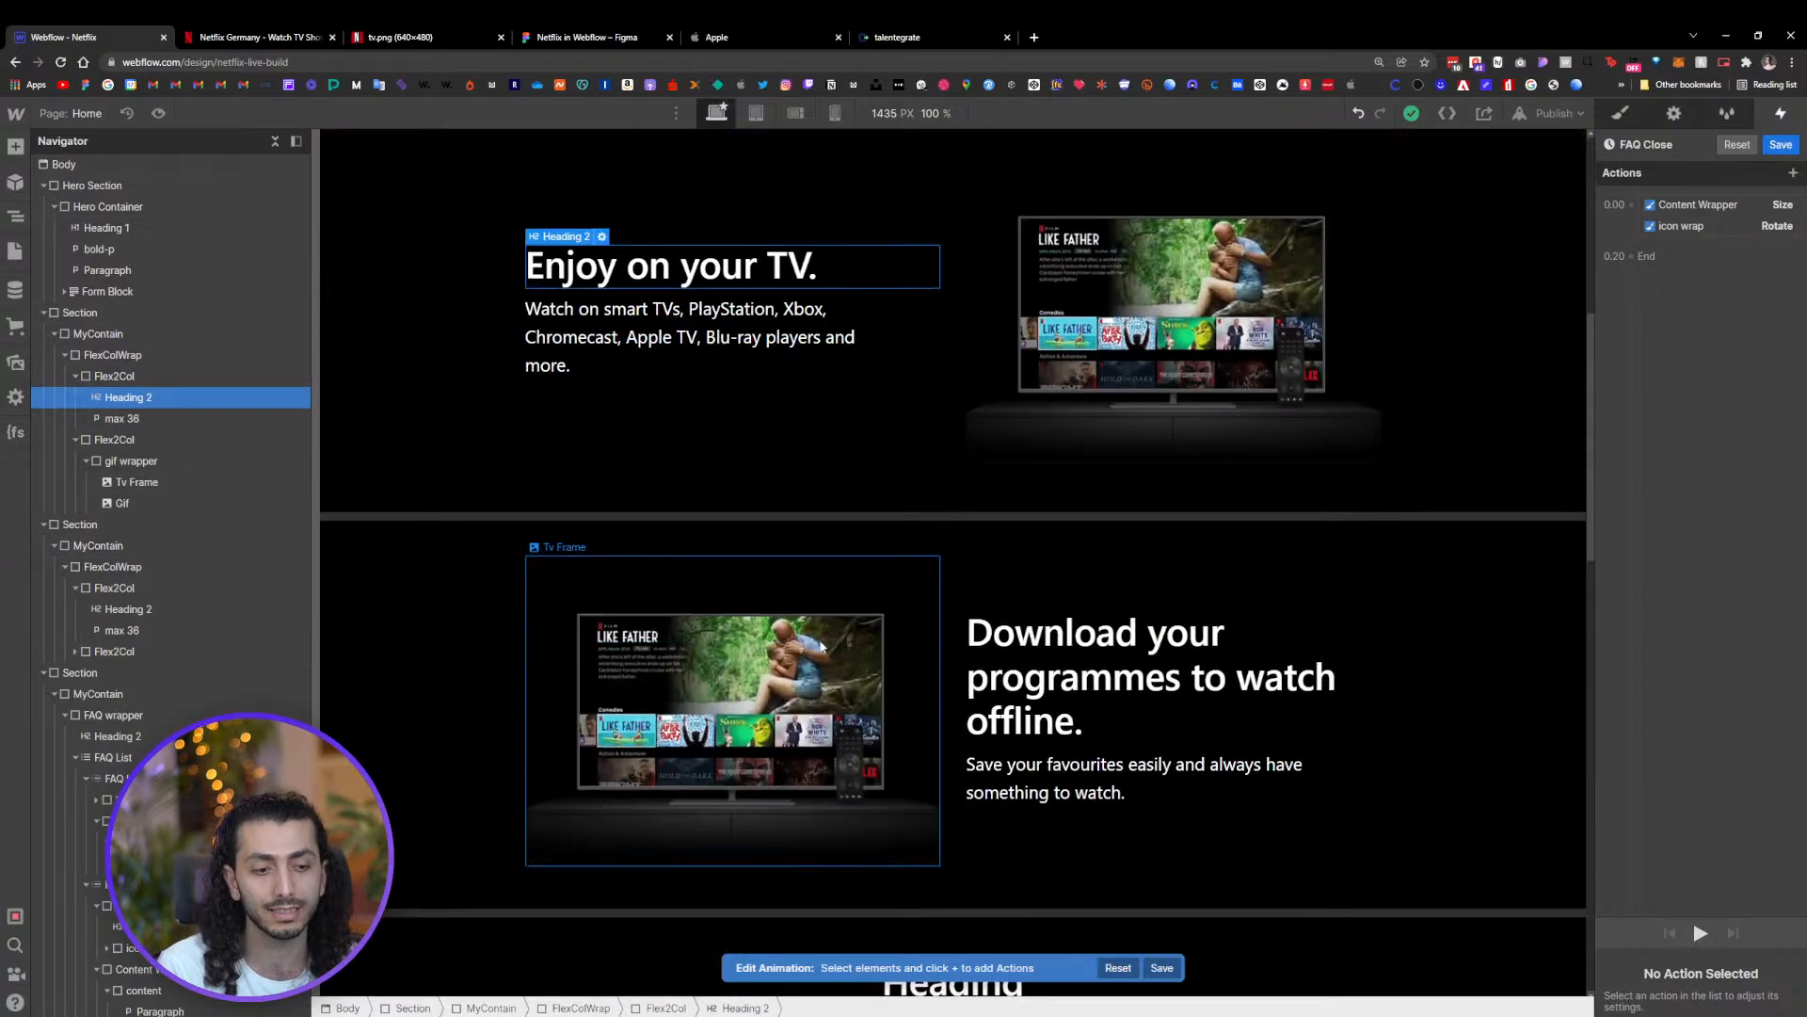
left_click(1026, 507)
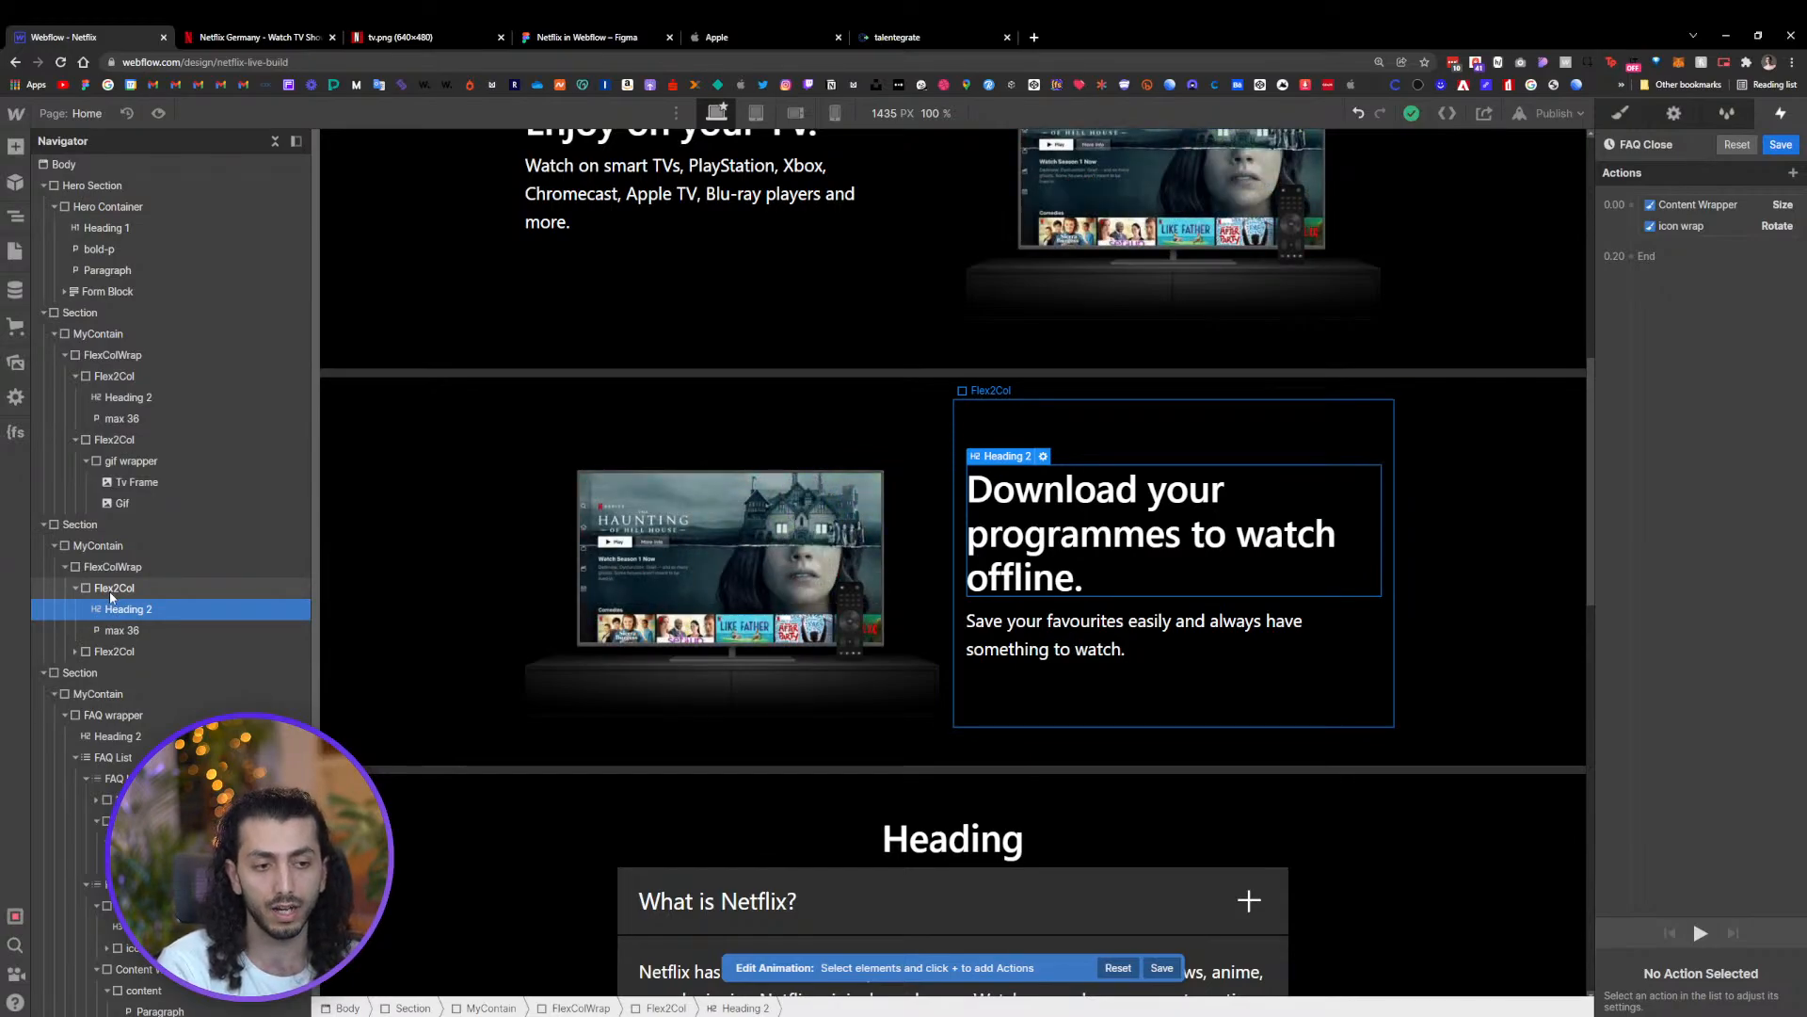
left_click(892, 485)
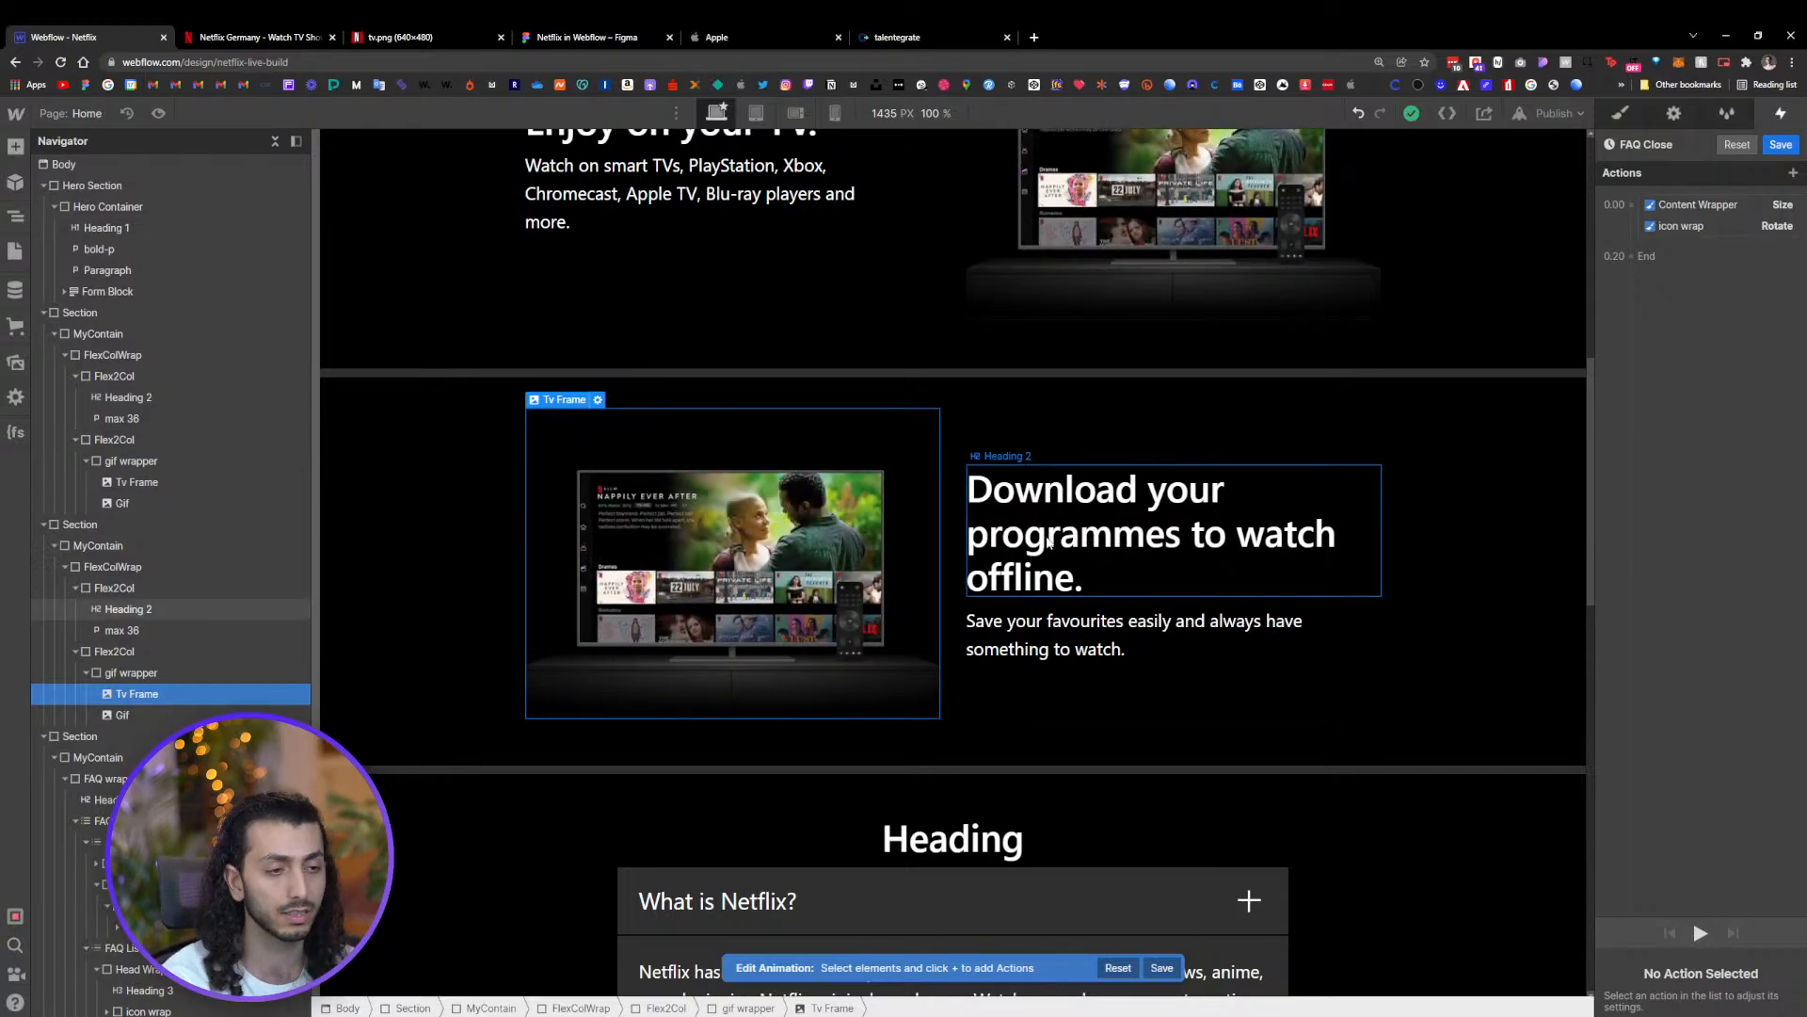
Save the FAQ Close timed animation and return to the top of the page with the style settings open
left_click(1780, 144)
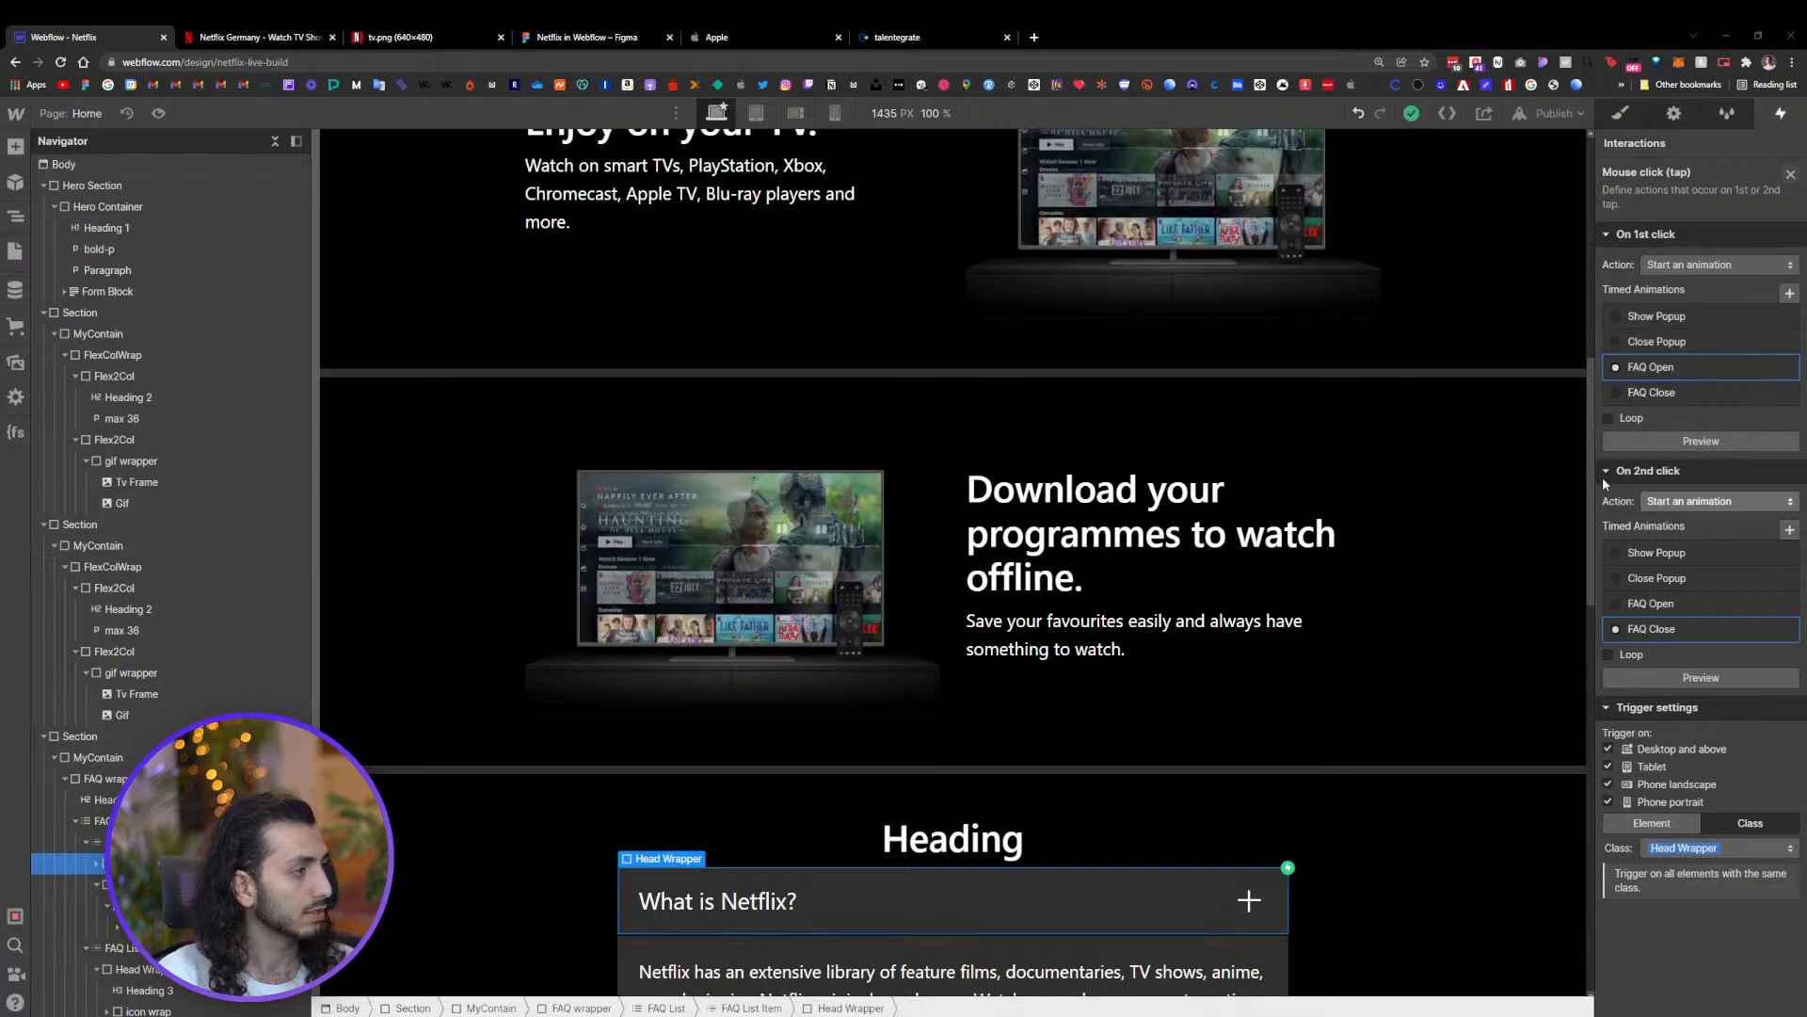
scroll(1026, 496, "up", 8)
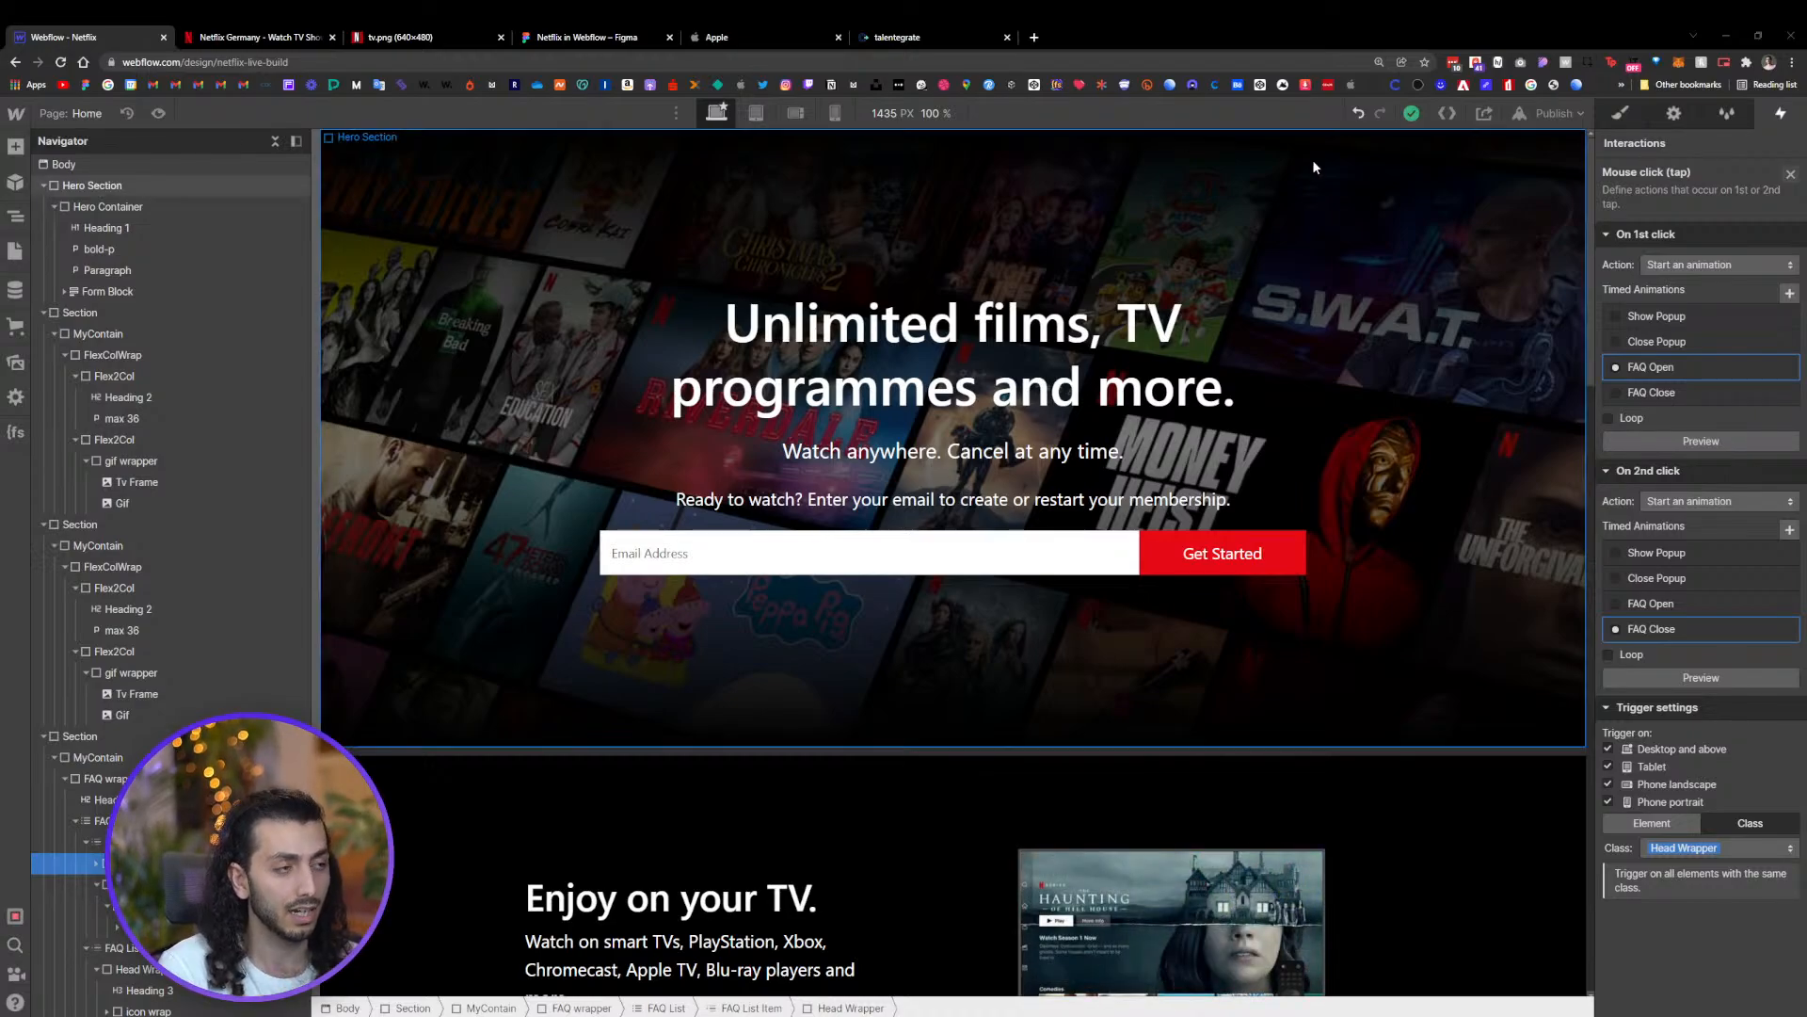
key("s")
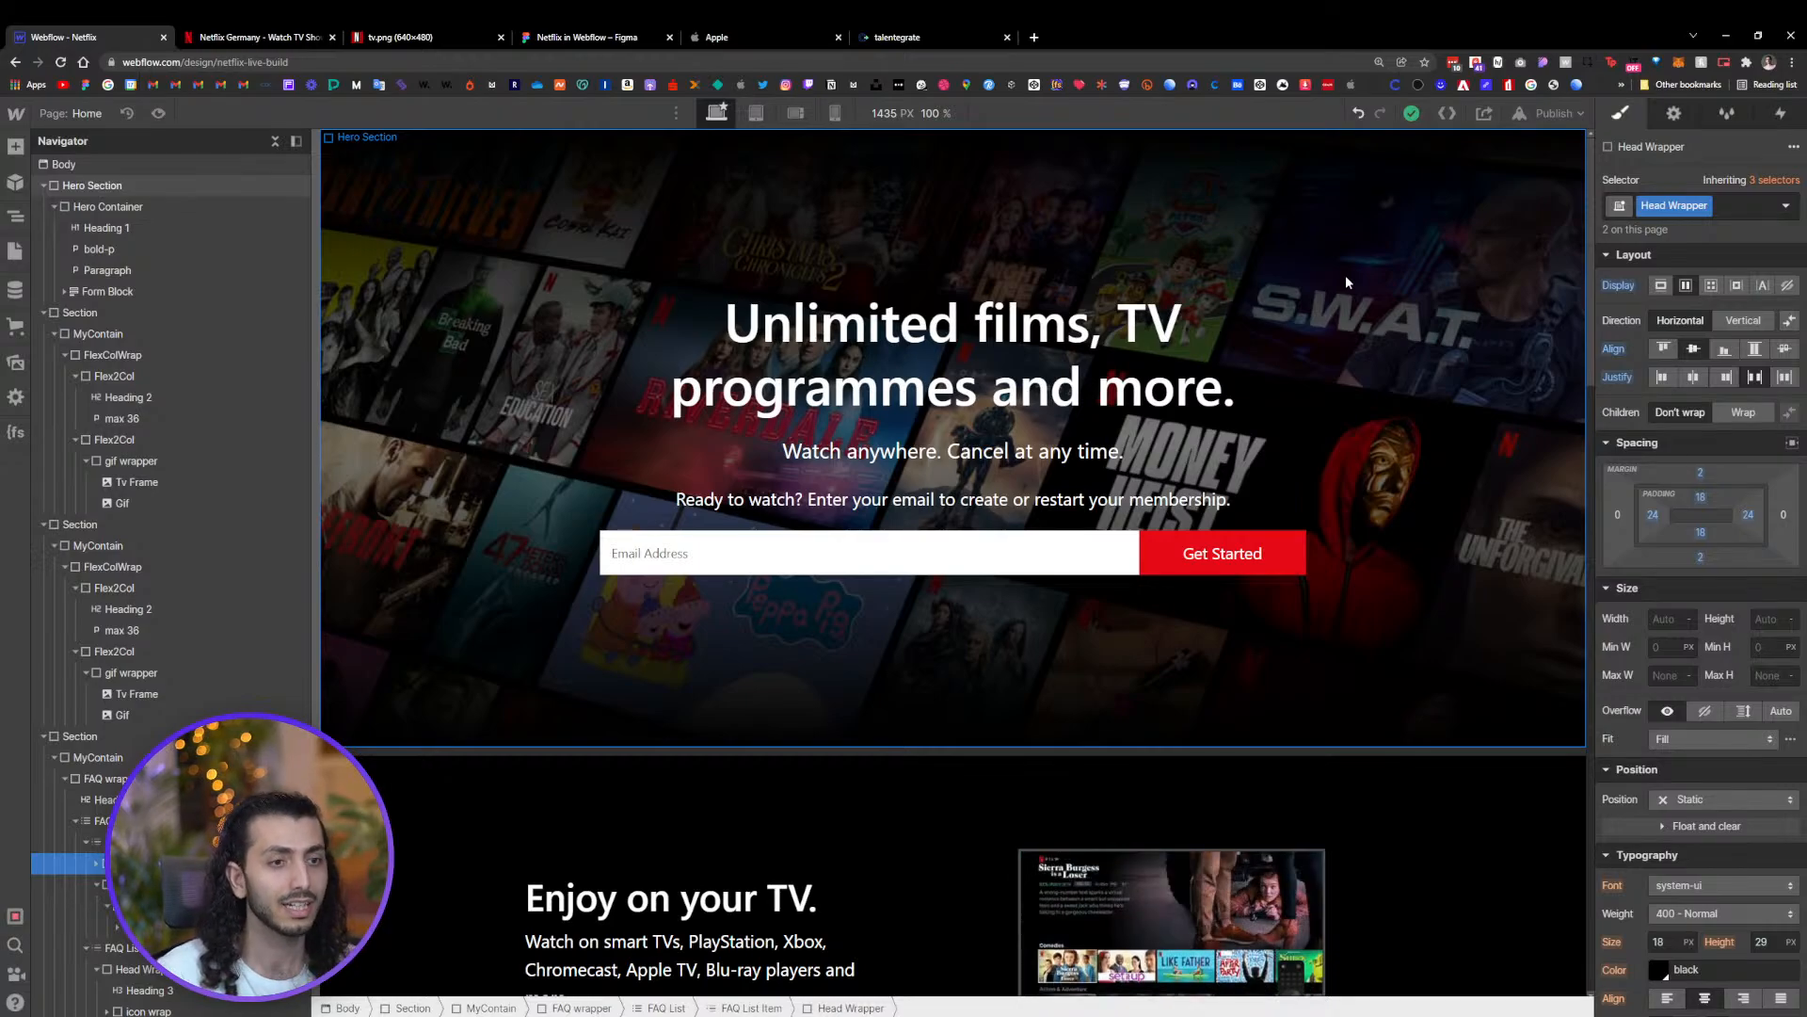
Collapse the navigator tree, add a Div Block to the body and move it above the Hero Section
left_click(108, 208)
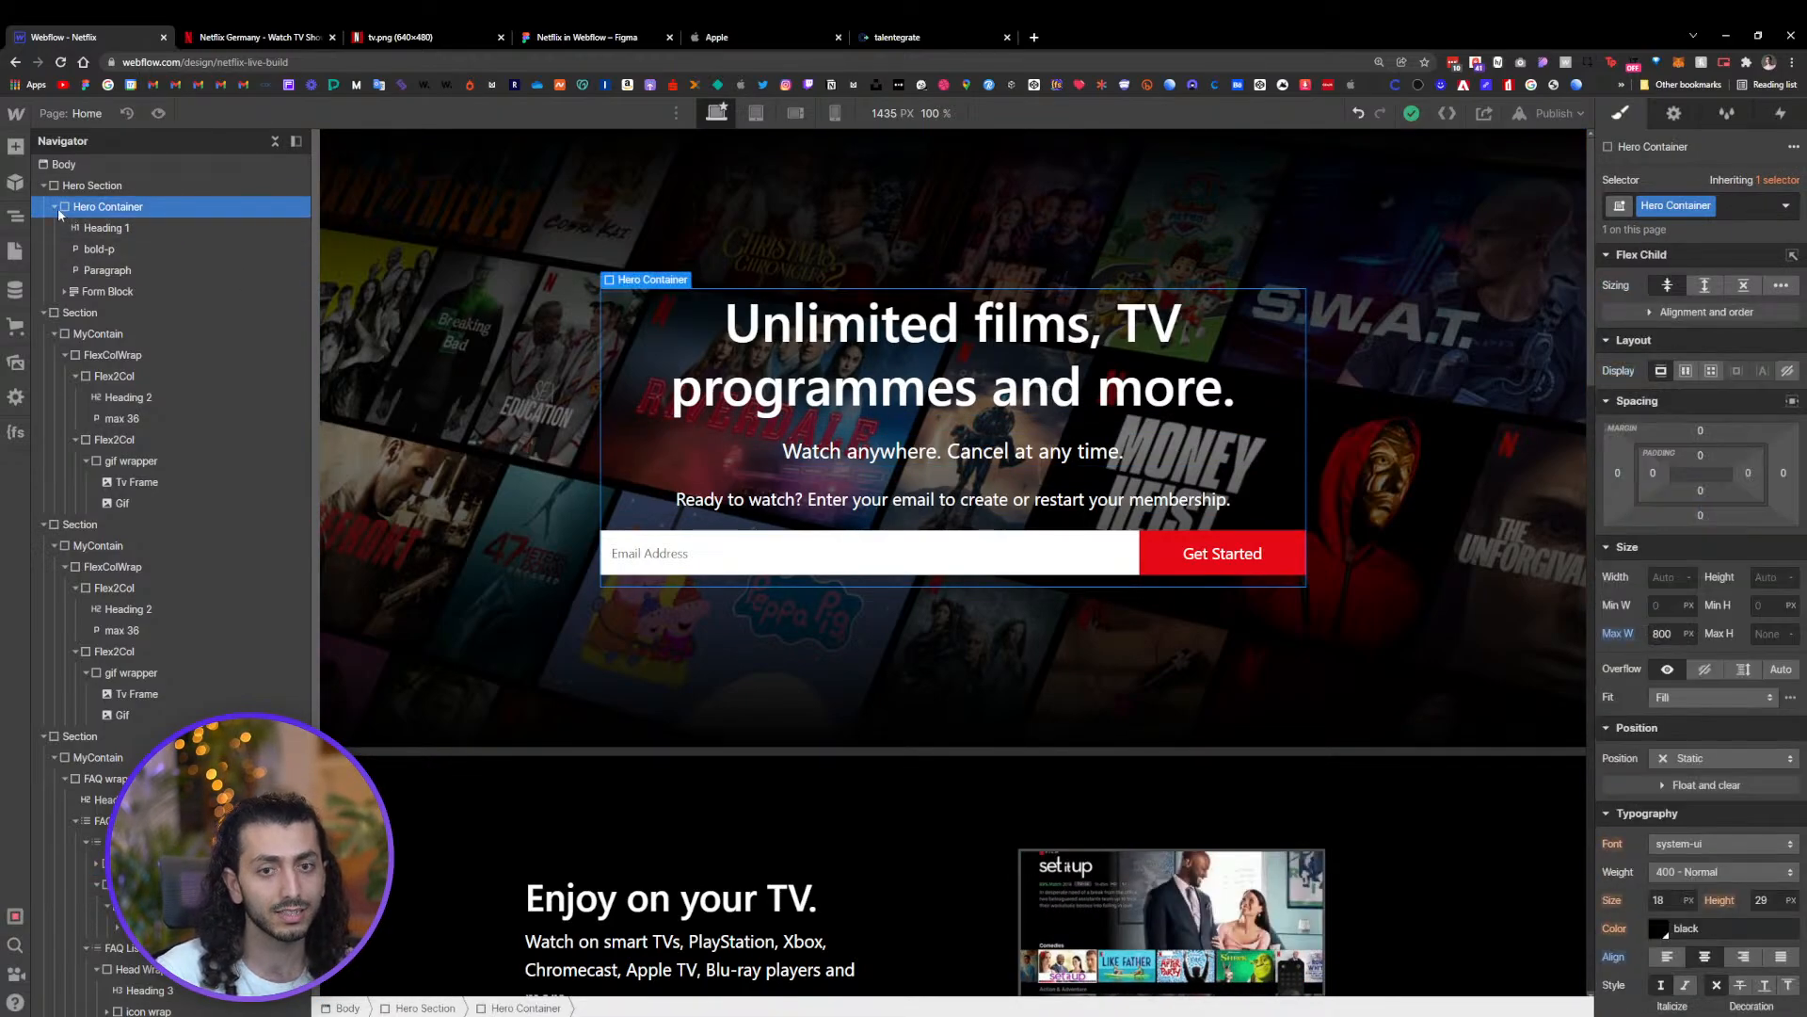
left_click(43, 185)
left_click(41, 207)
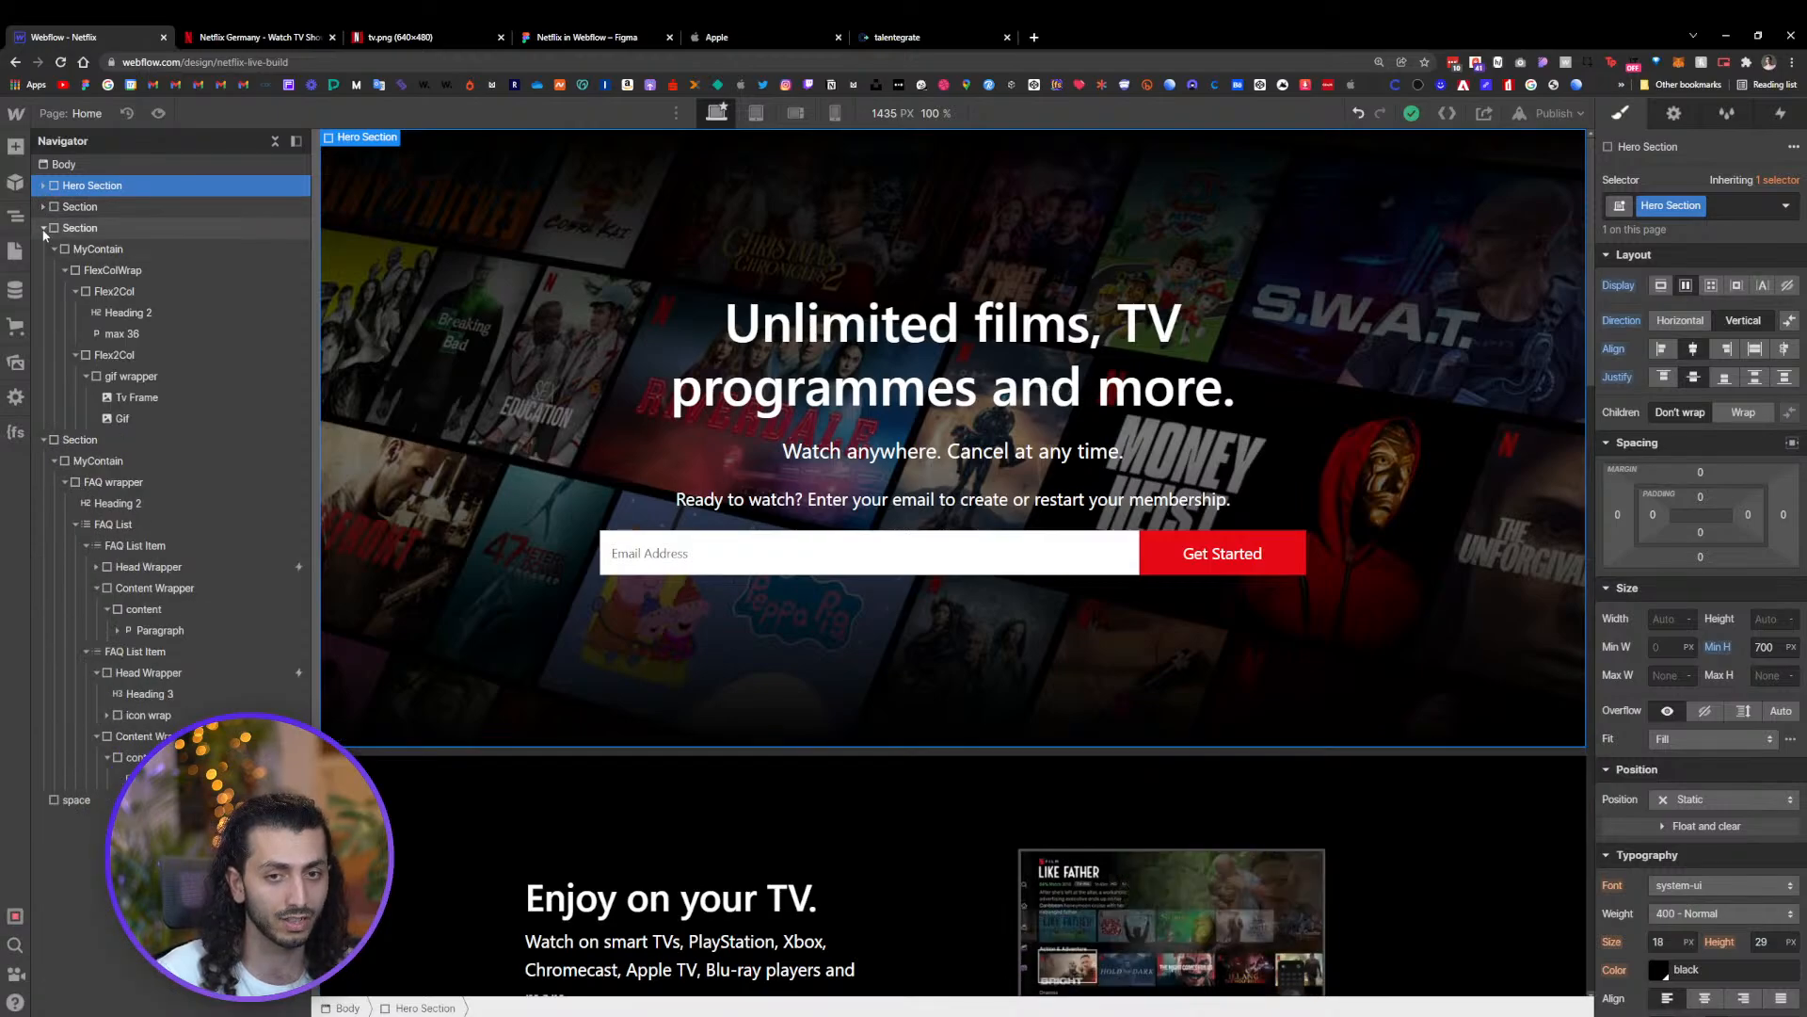
left_click(42, 228)
left_click(43, 248)
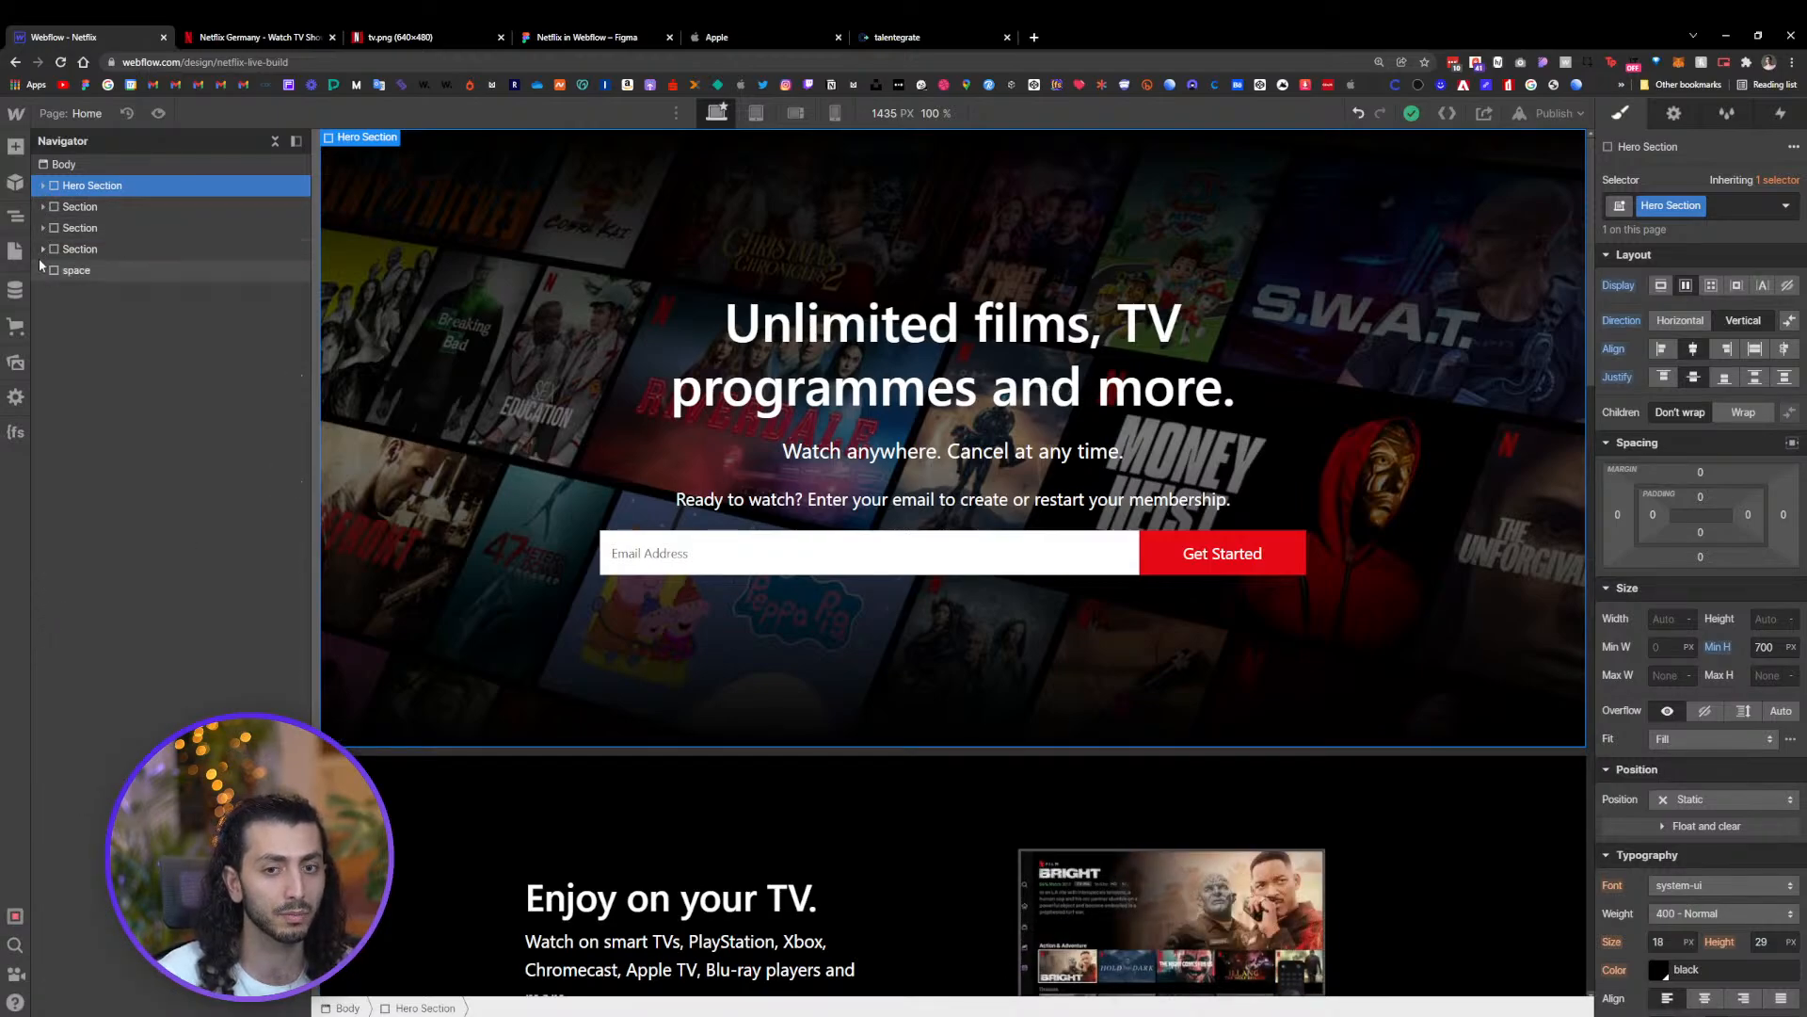
left_click(107, 170)
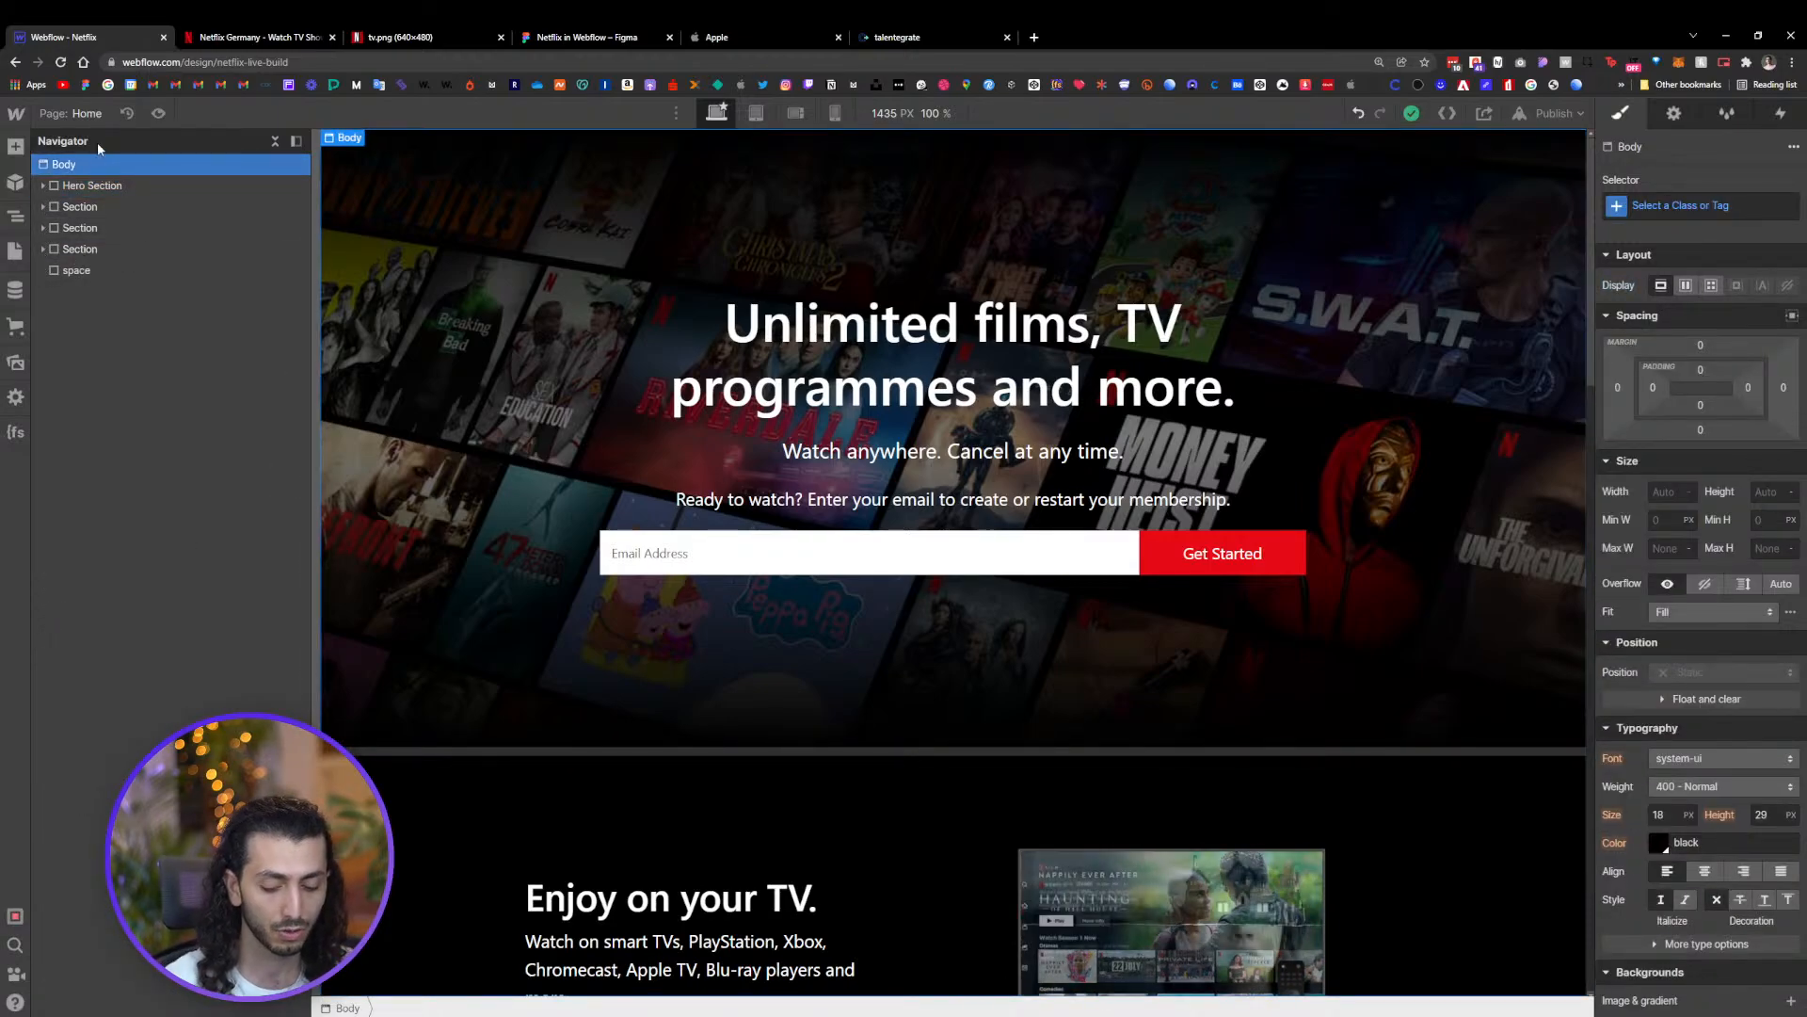
key("ctrl+e")
type("d")
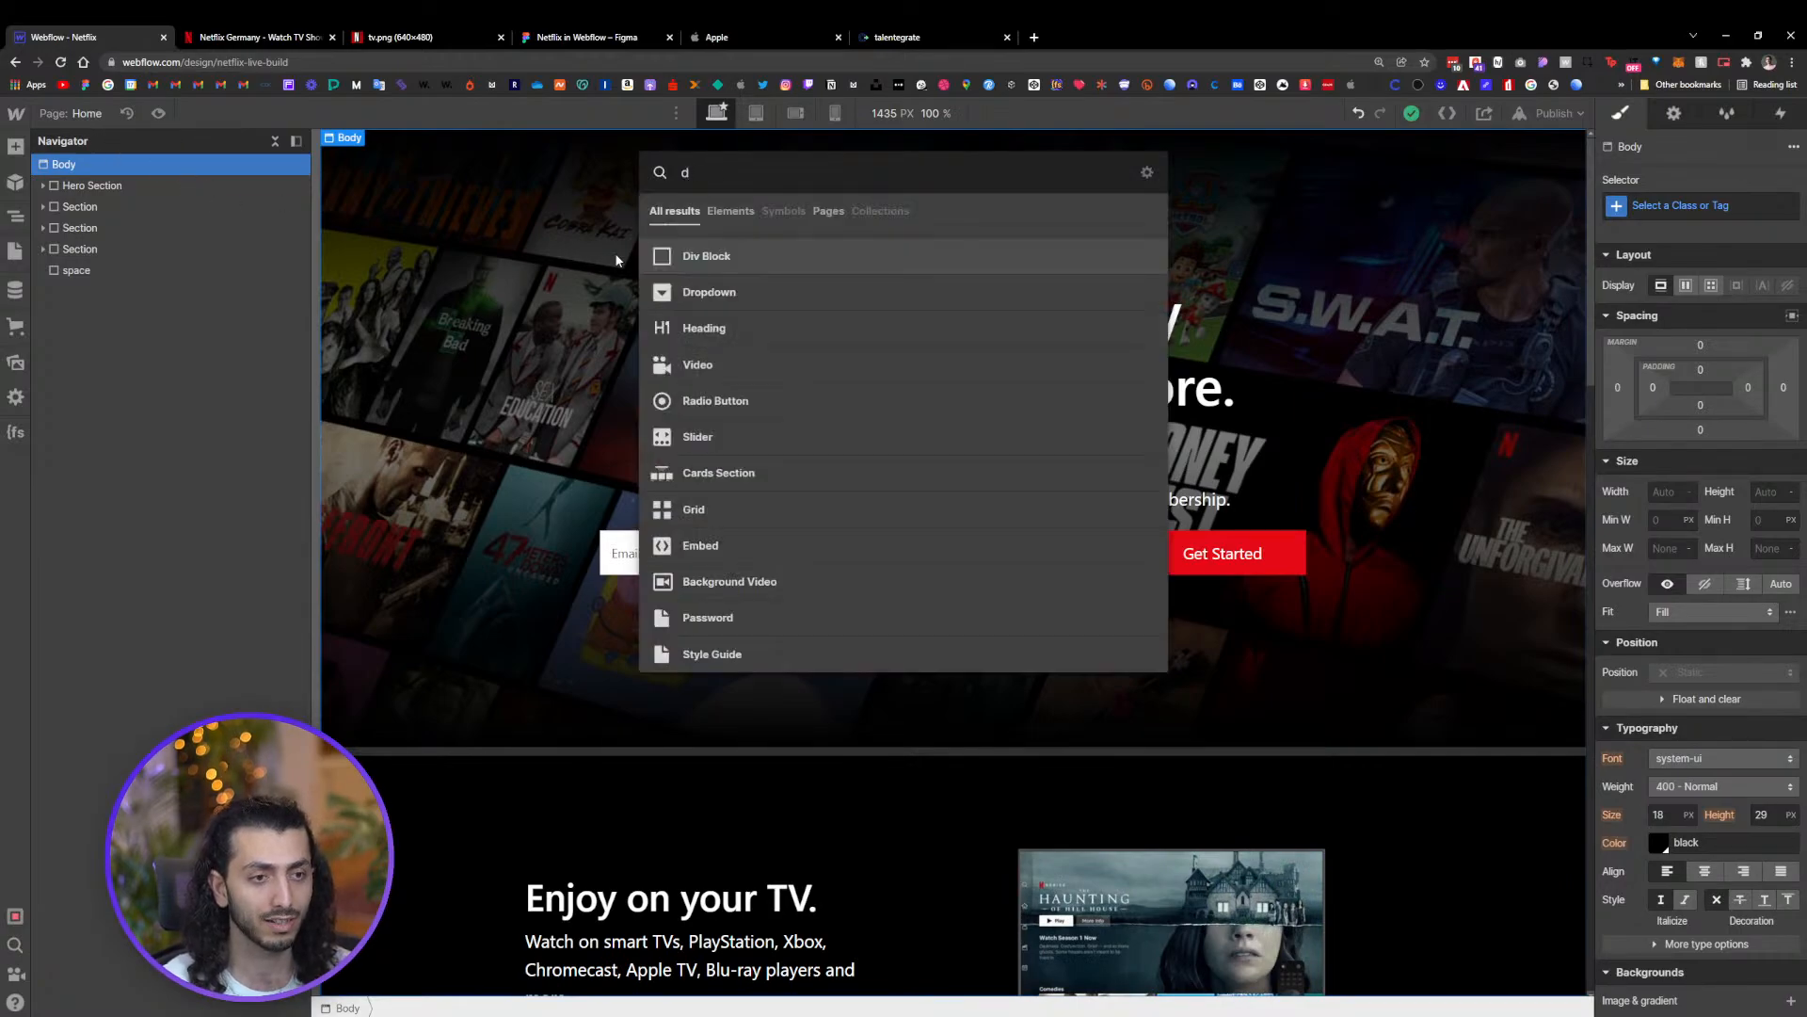
left_click(716, 262)
left_click_drag(89, 292, 109, 175)
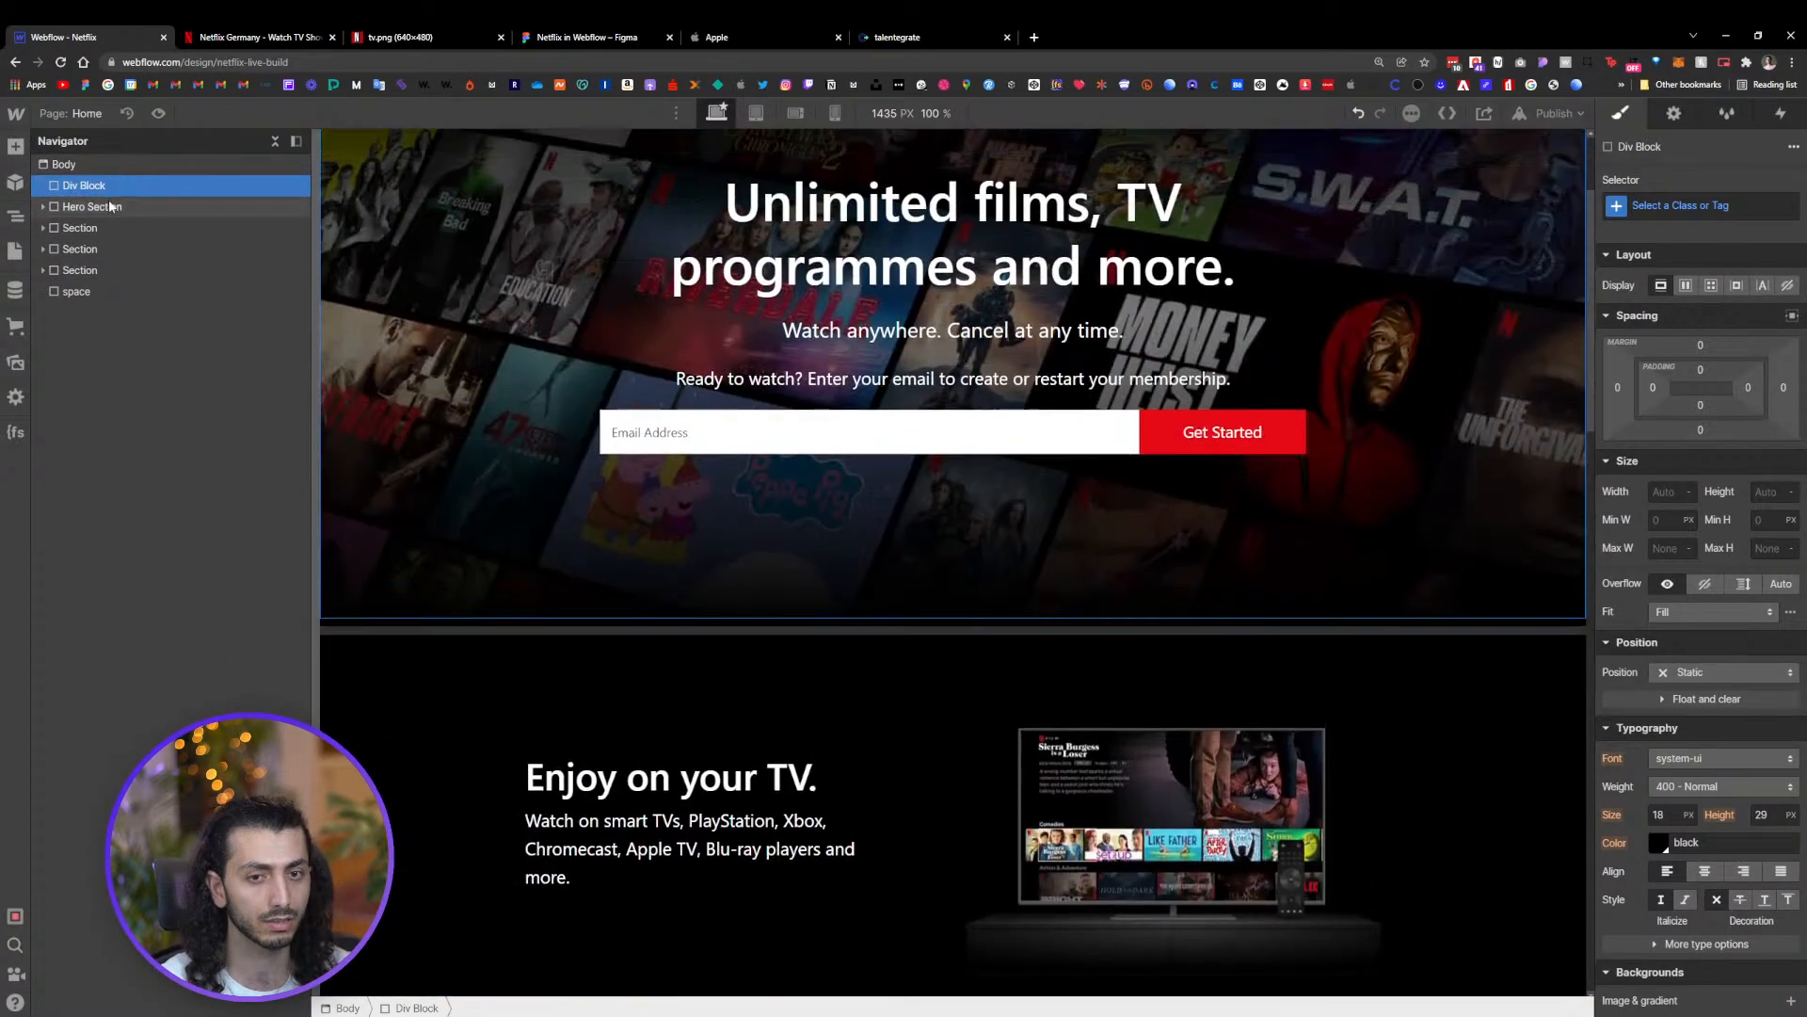
Select the new div block and give it the class Animation Section
left_click(846, 228)
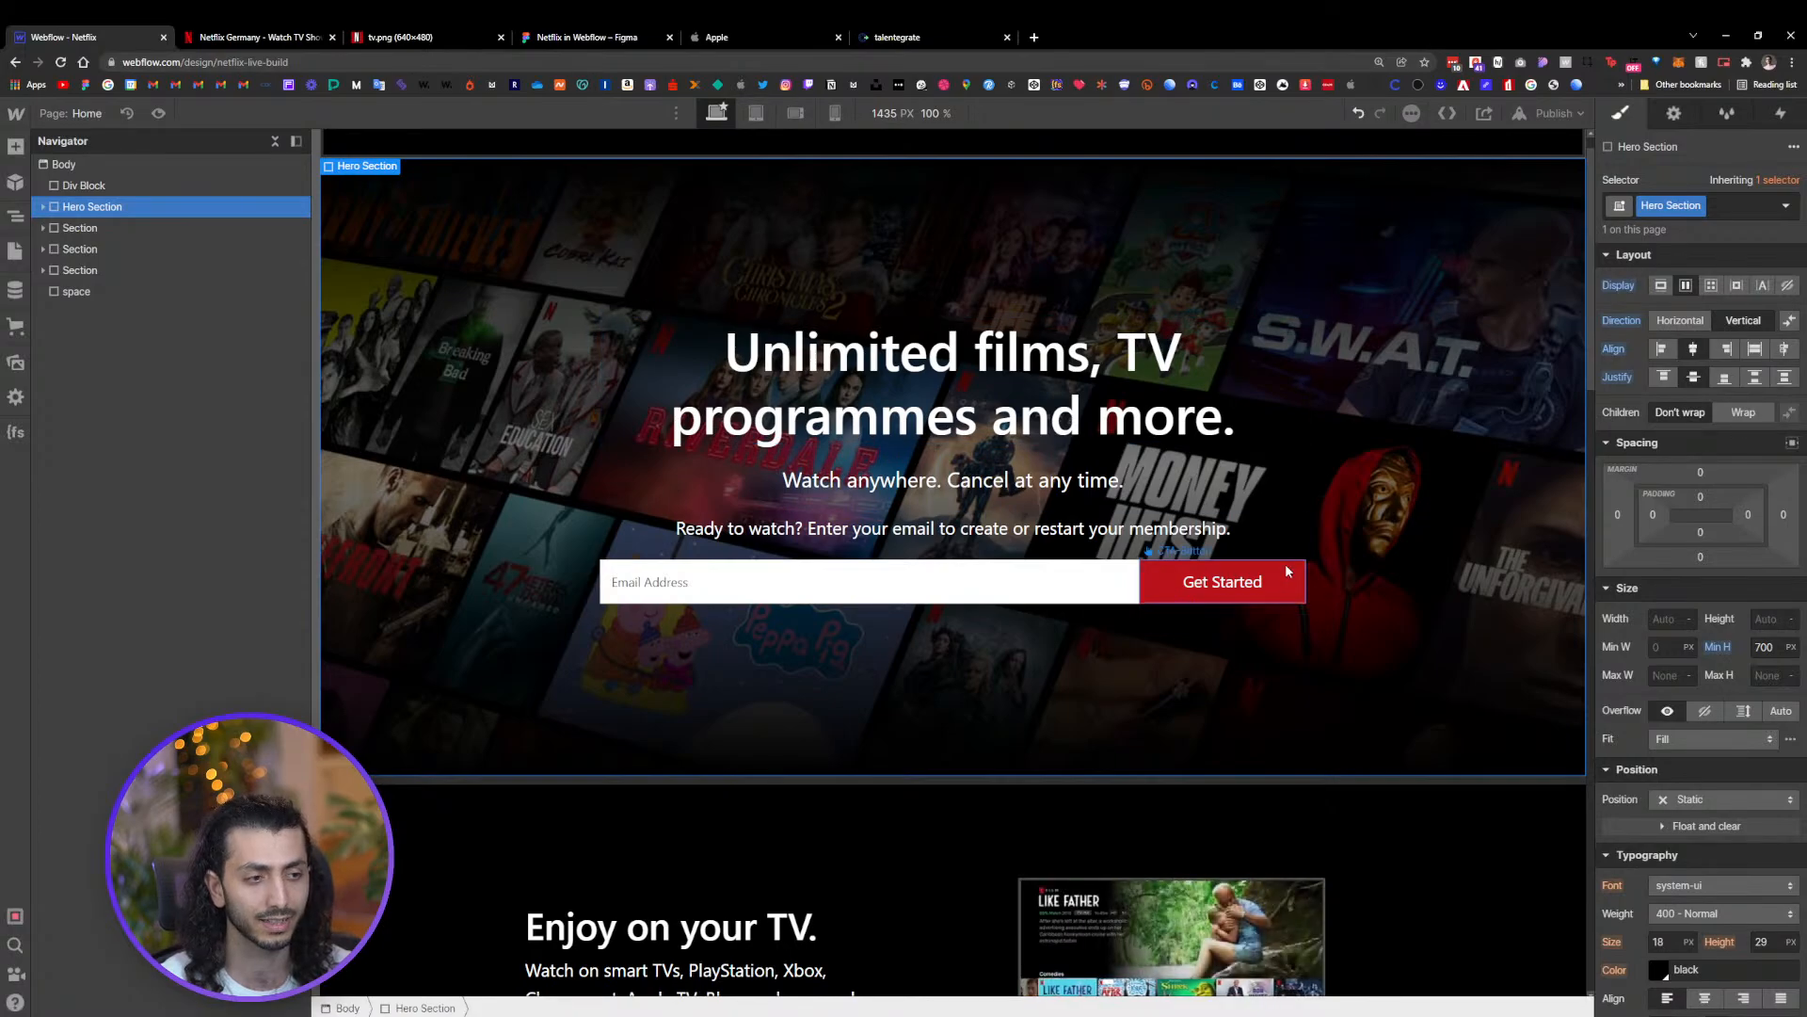
scroll(793, 297, "up", 1)
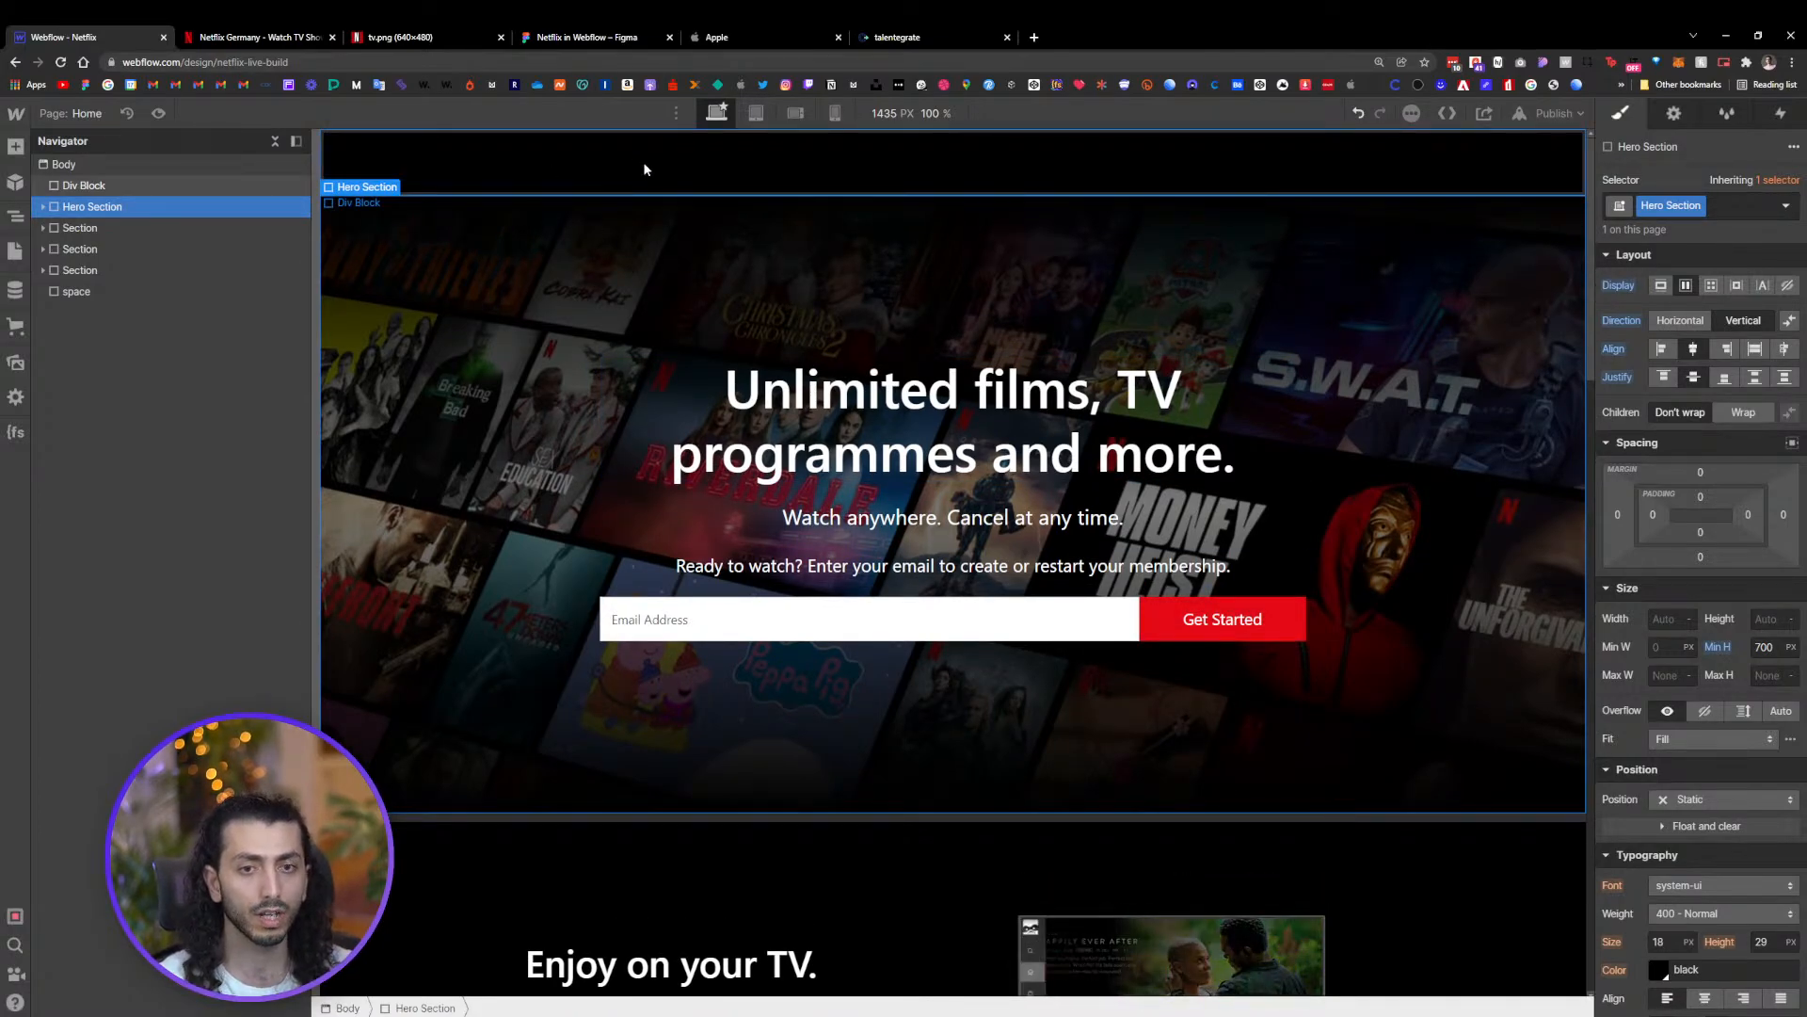
left_click(172, 186)
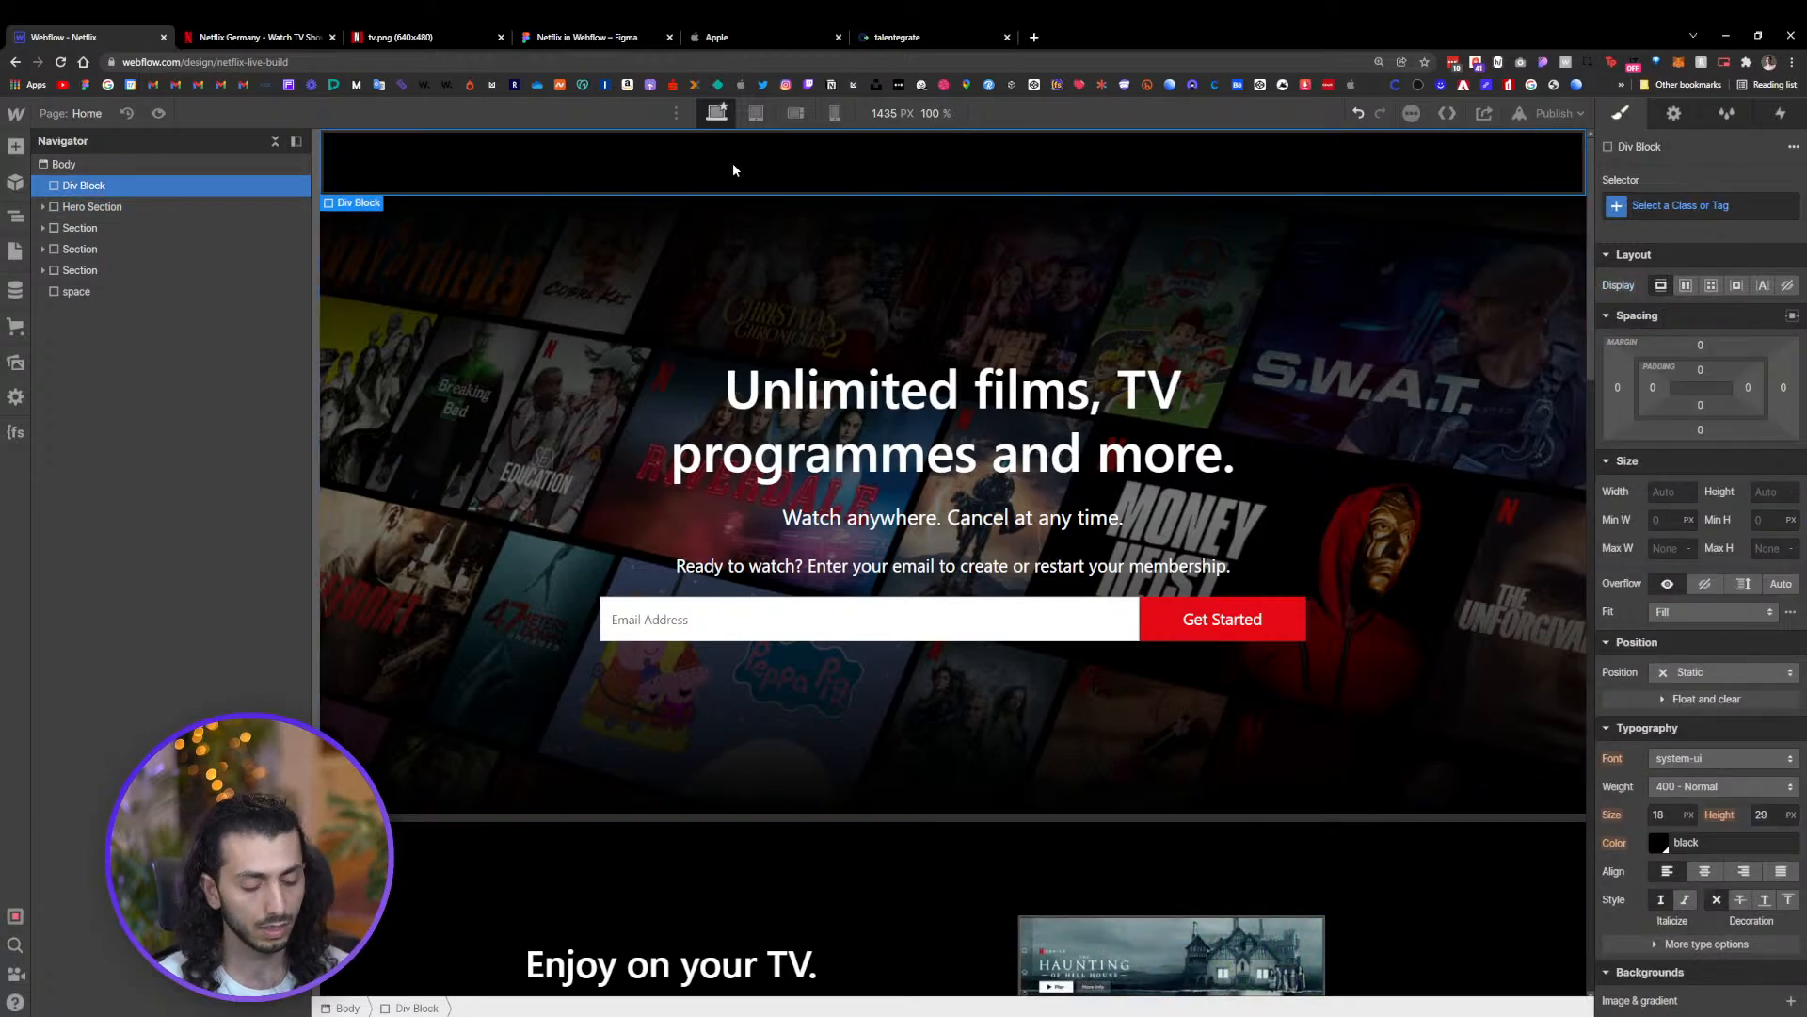
key("ctrl+Return")
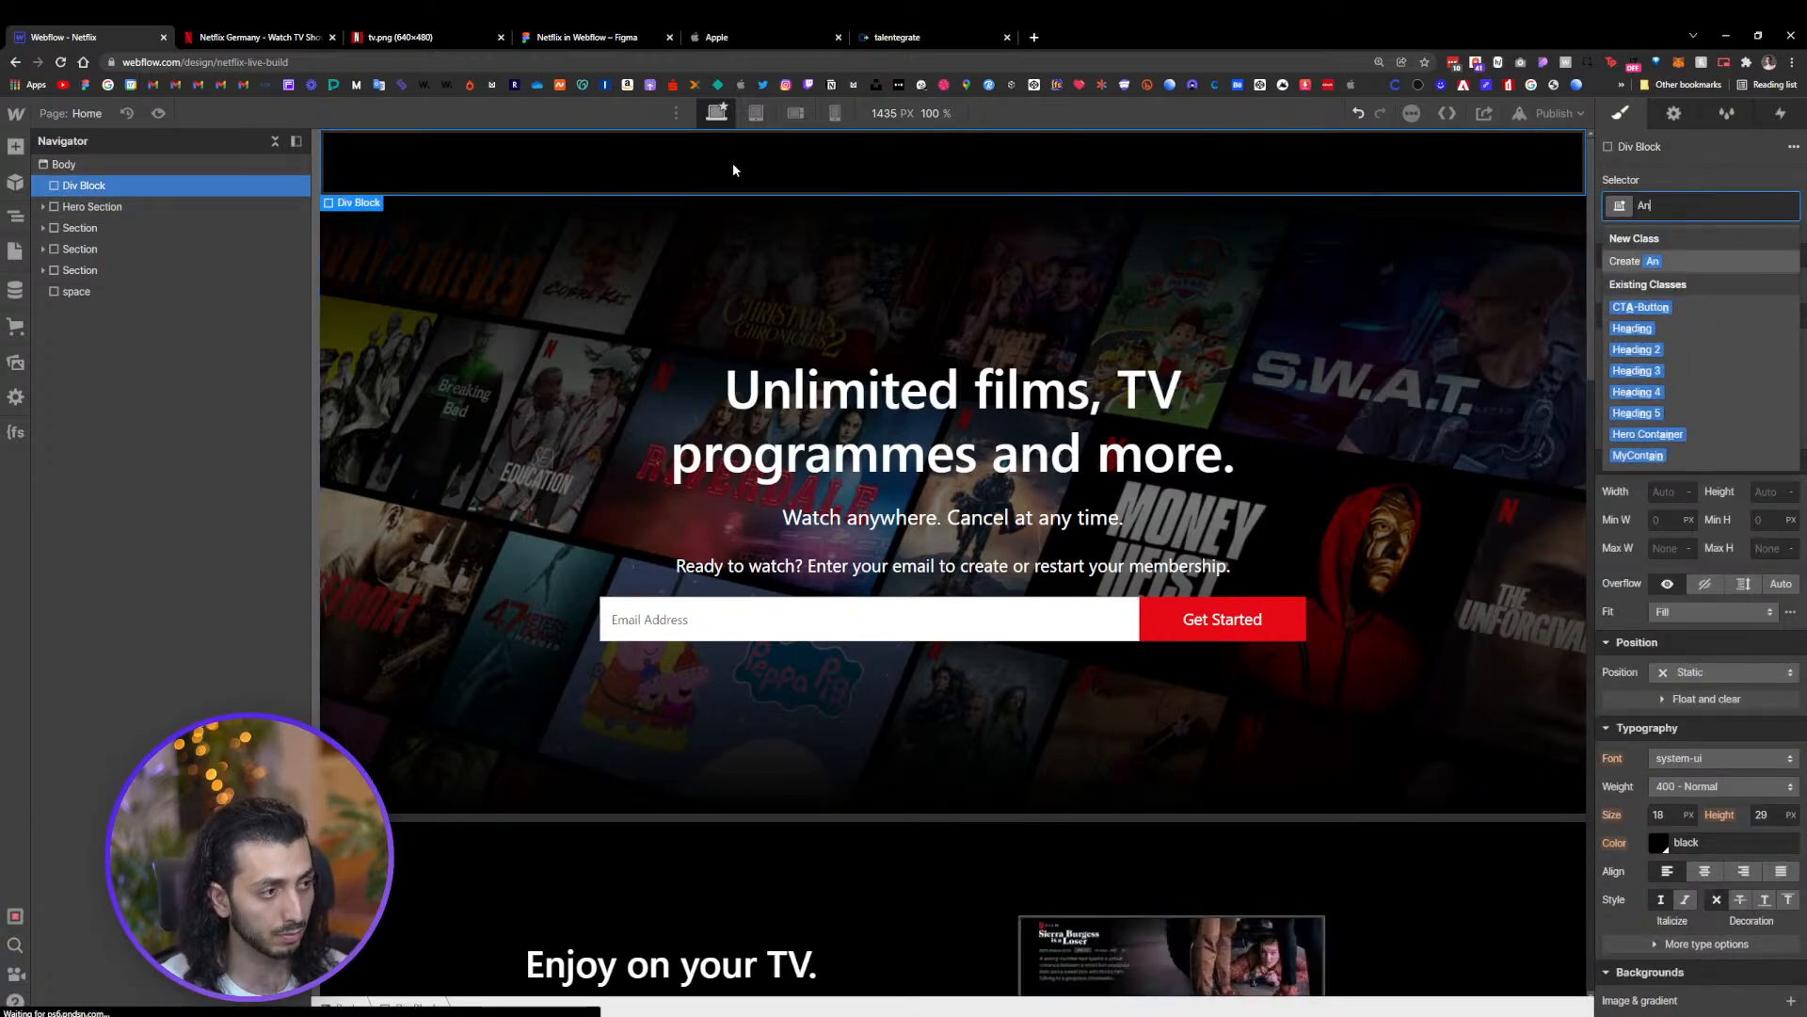
type("Animat")
type("io")
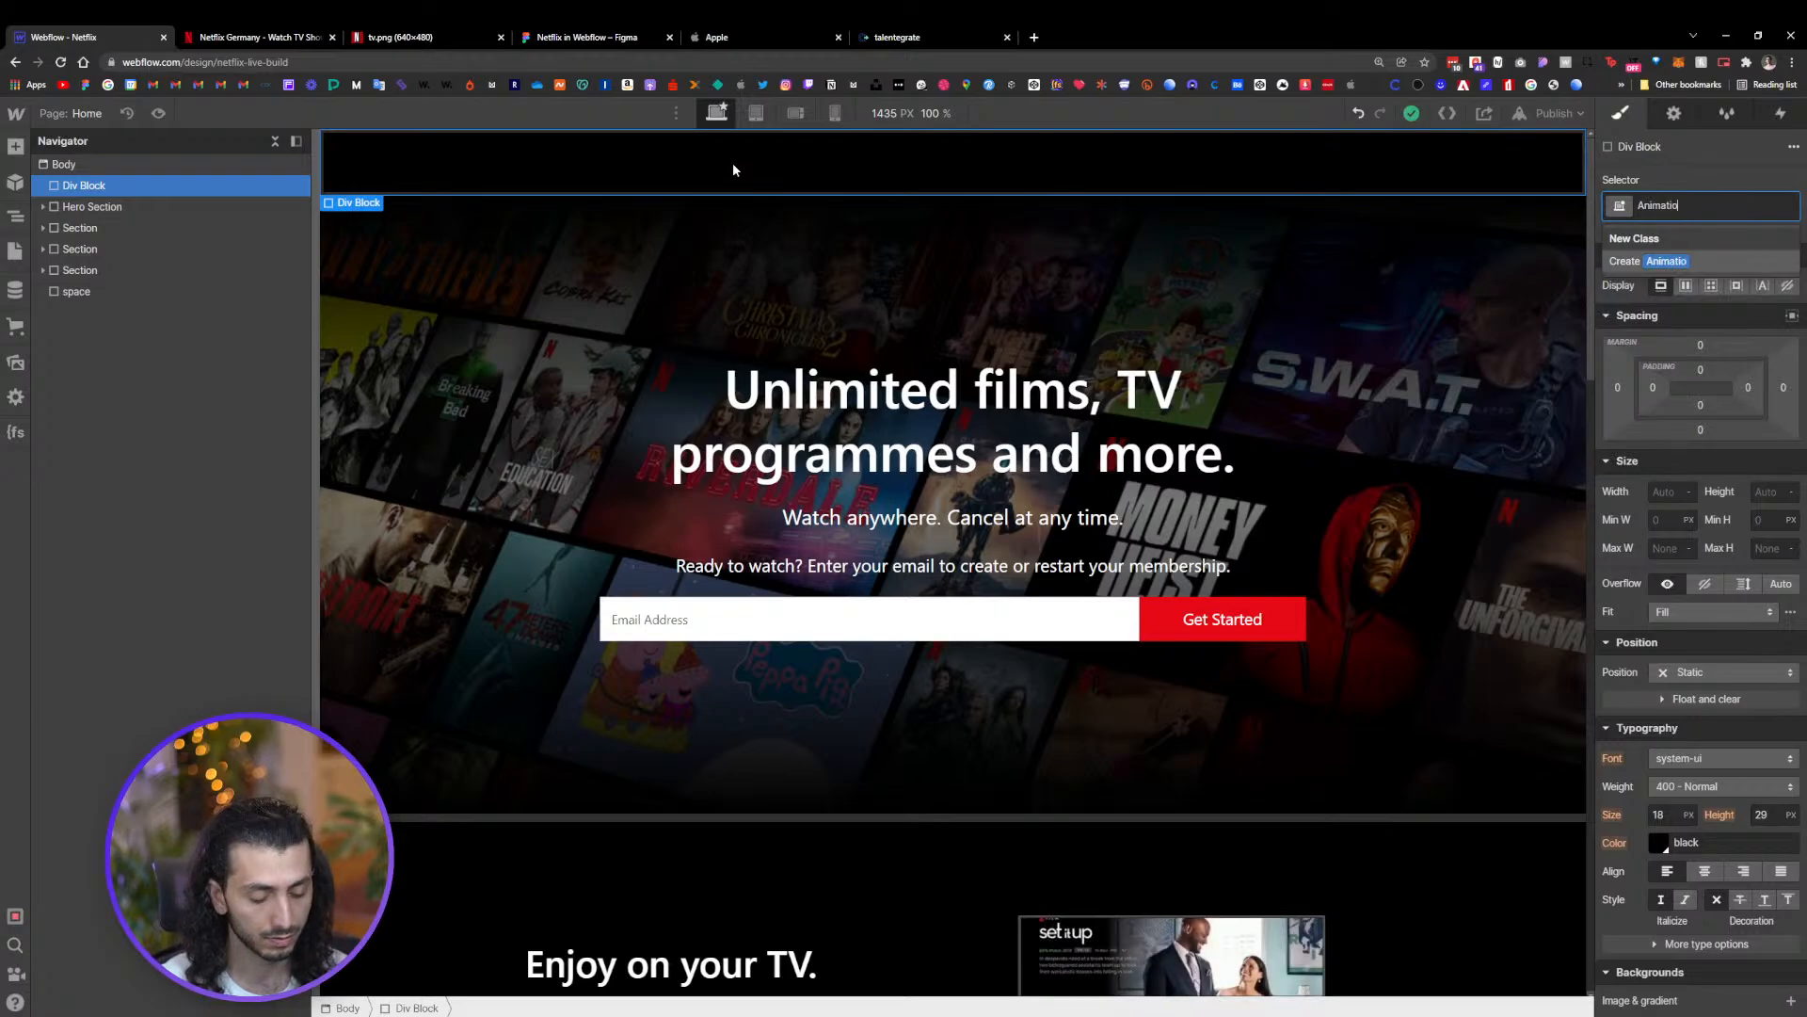
type("n Section")
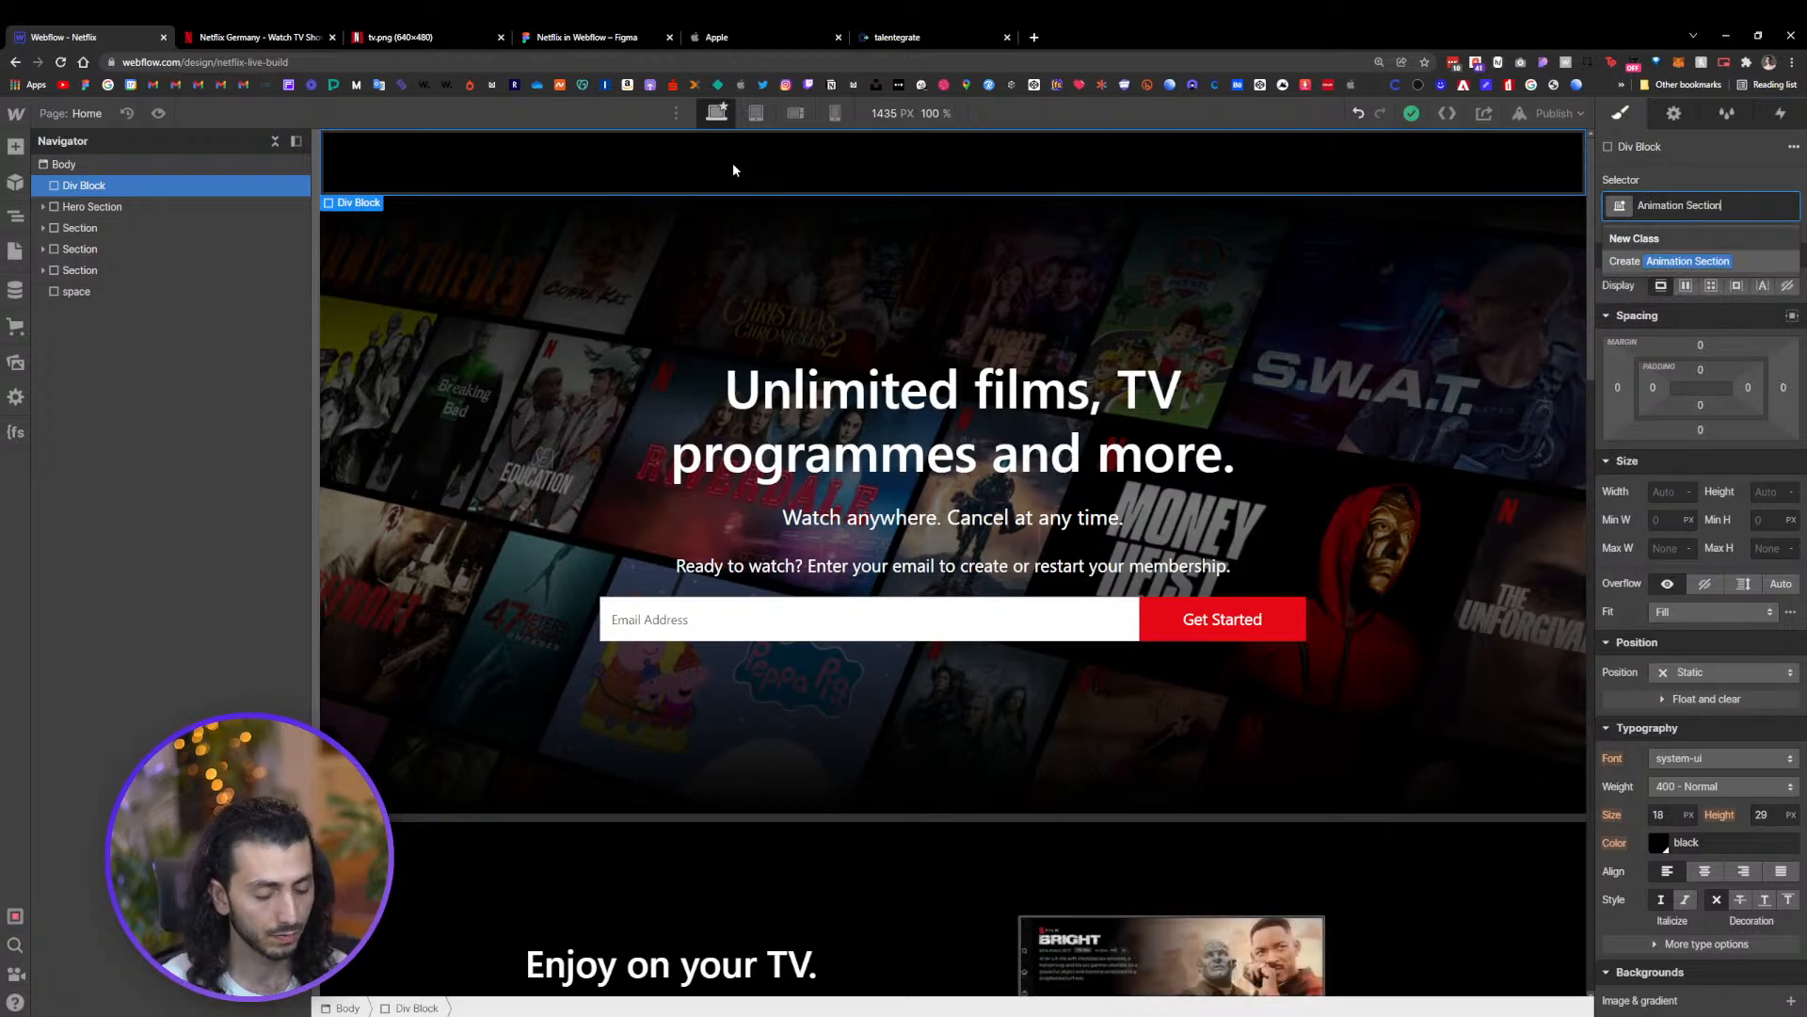
key("Return")
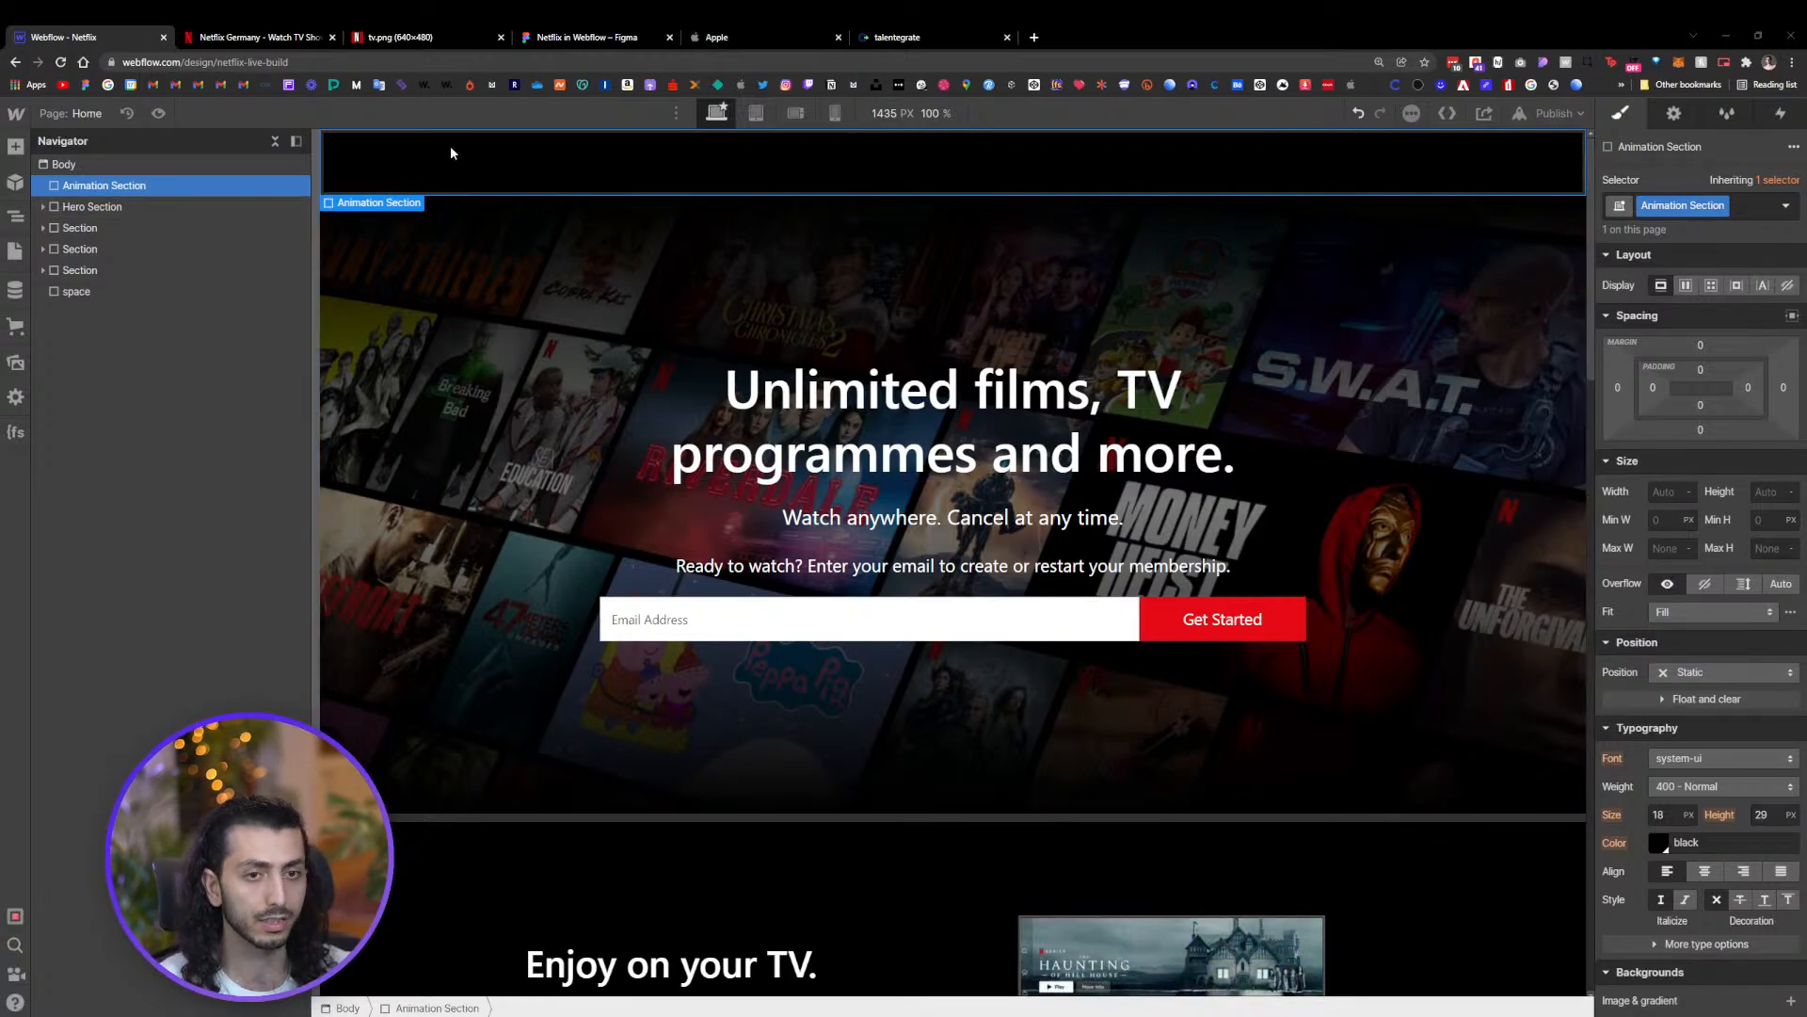
Set the Animation Section's minimum height to 700 px and its width to 100vw
left_click(1758, 521)
type("70")
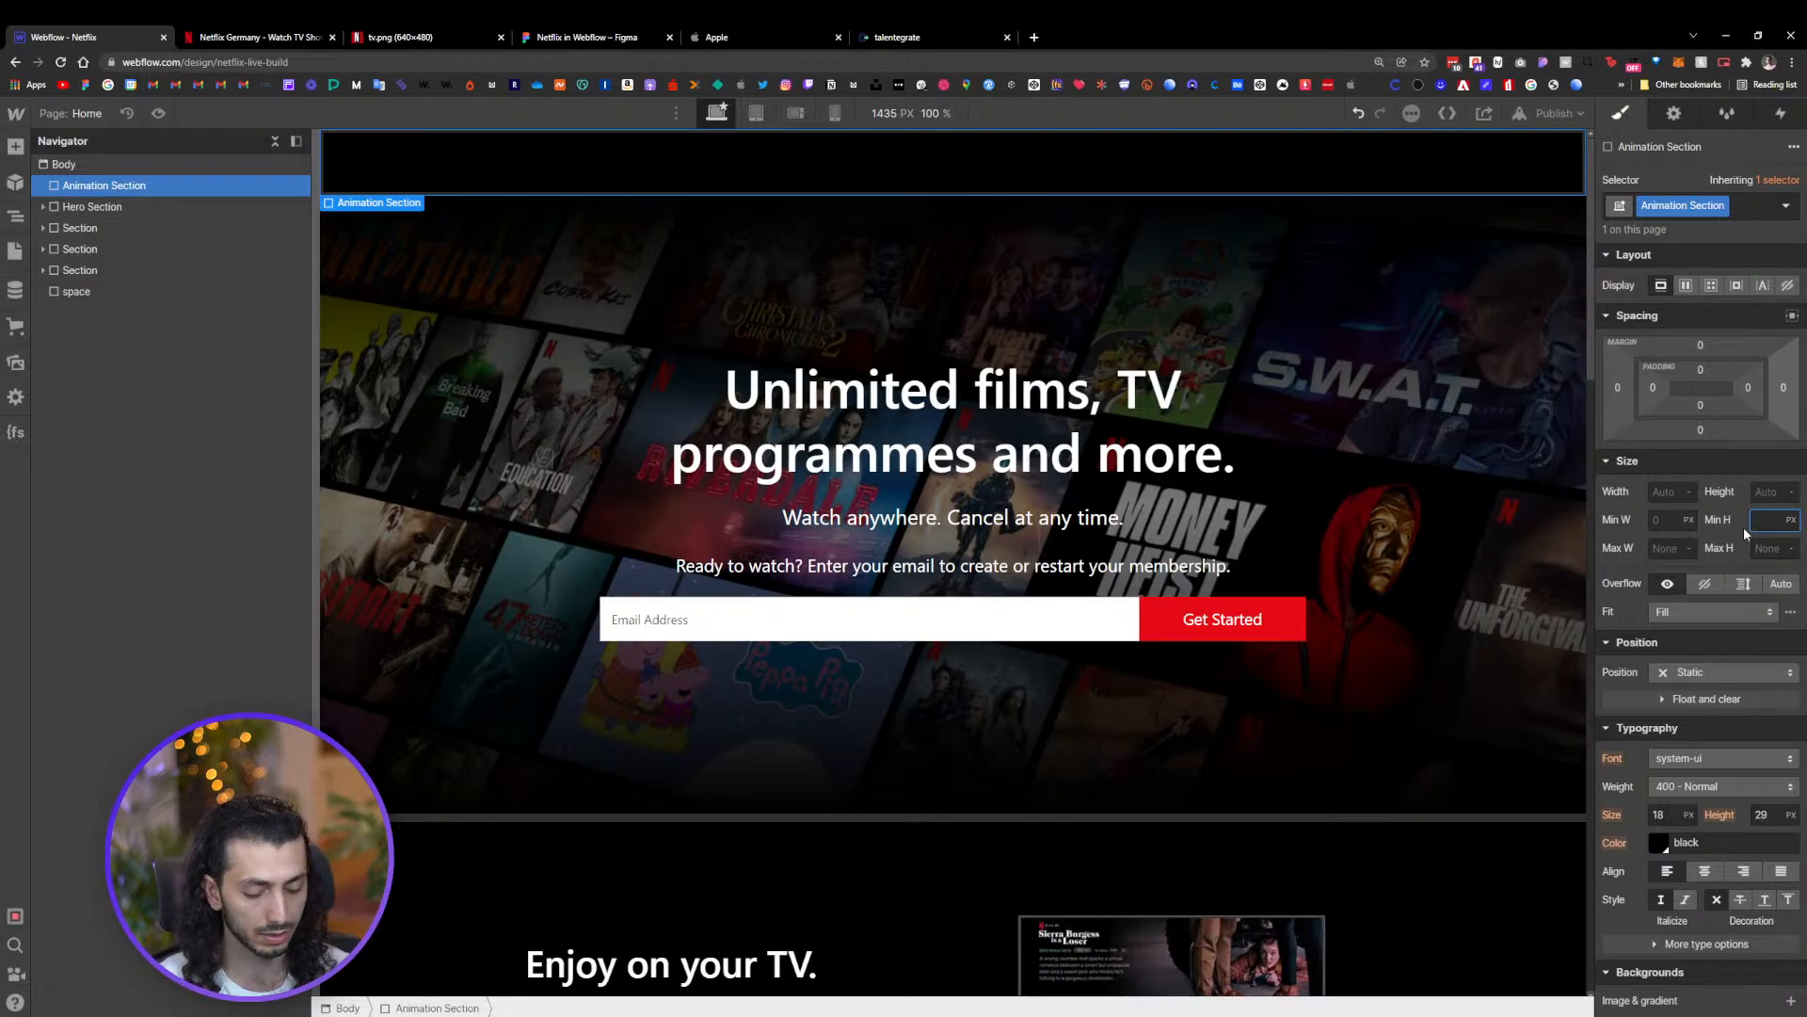
type("0")
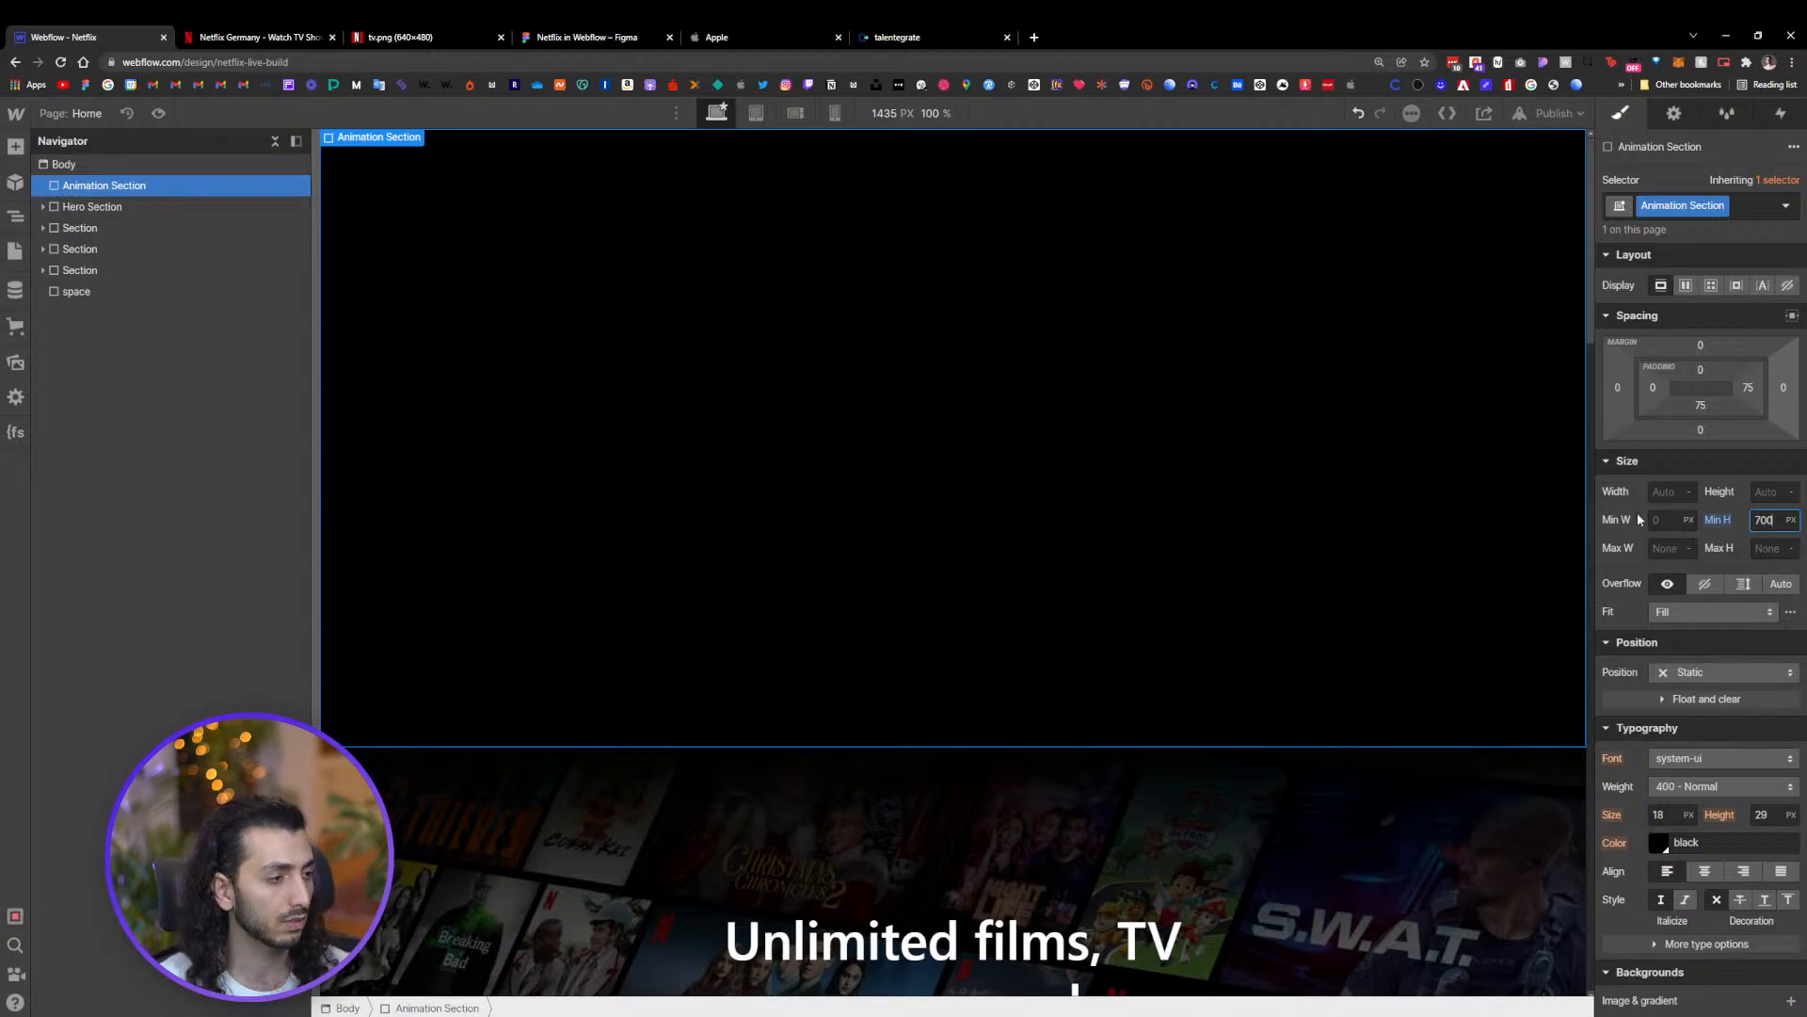
left_click(1663, 490)
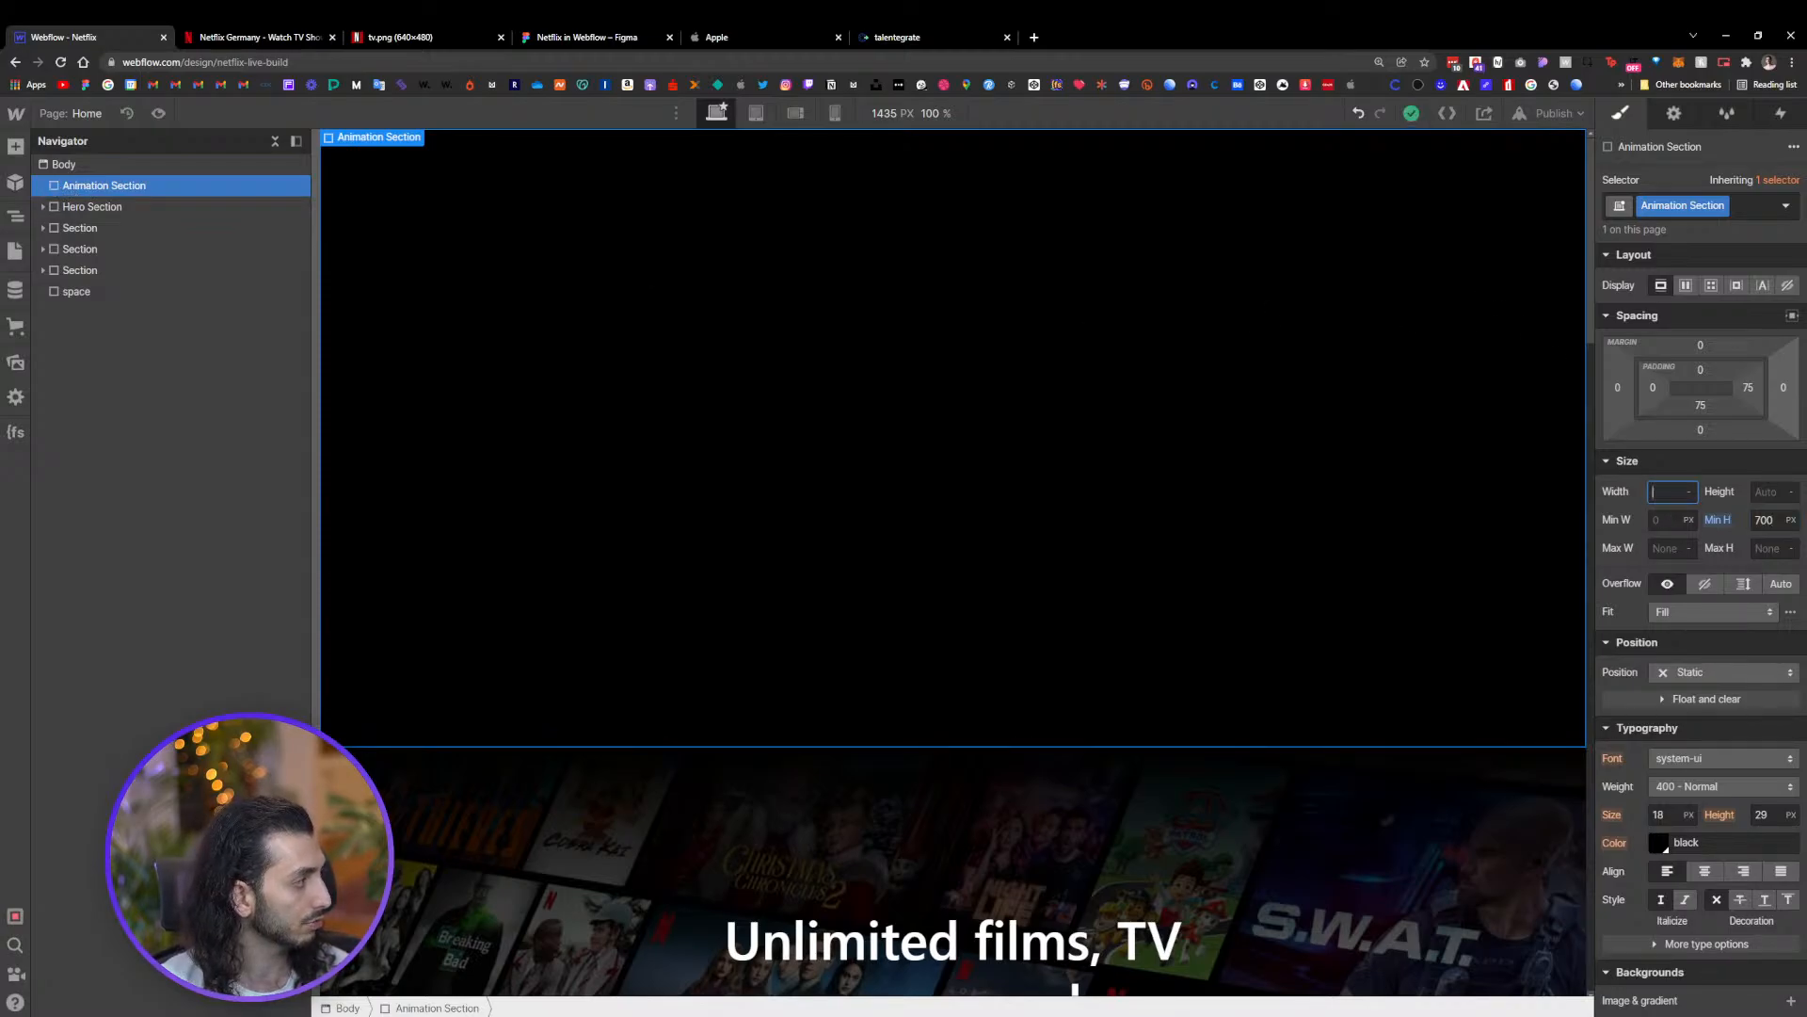
type("100vw")
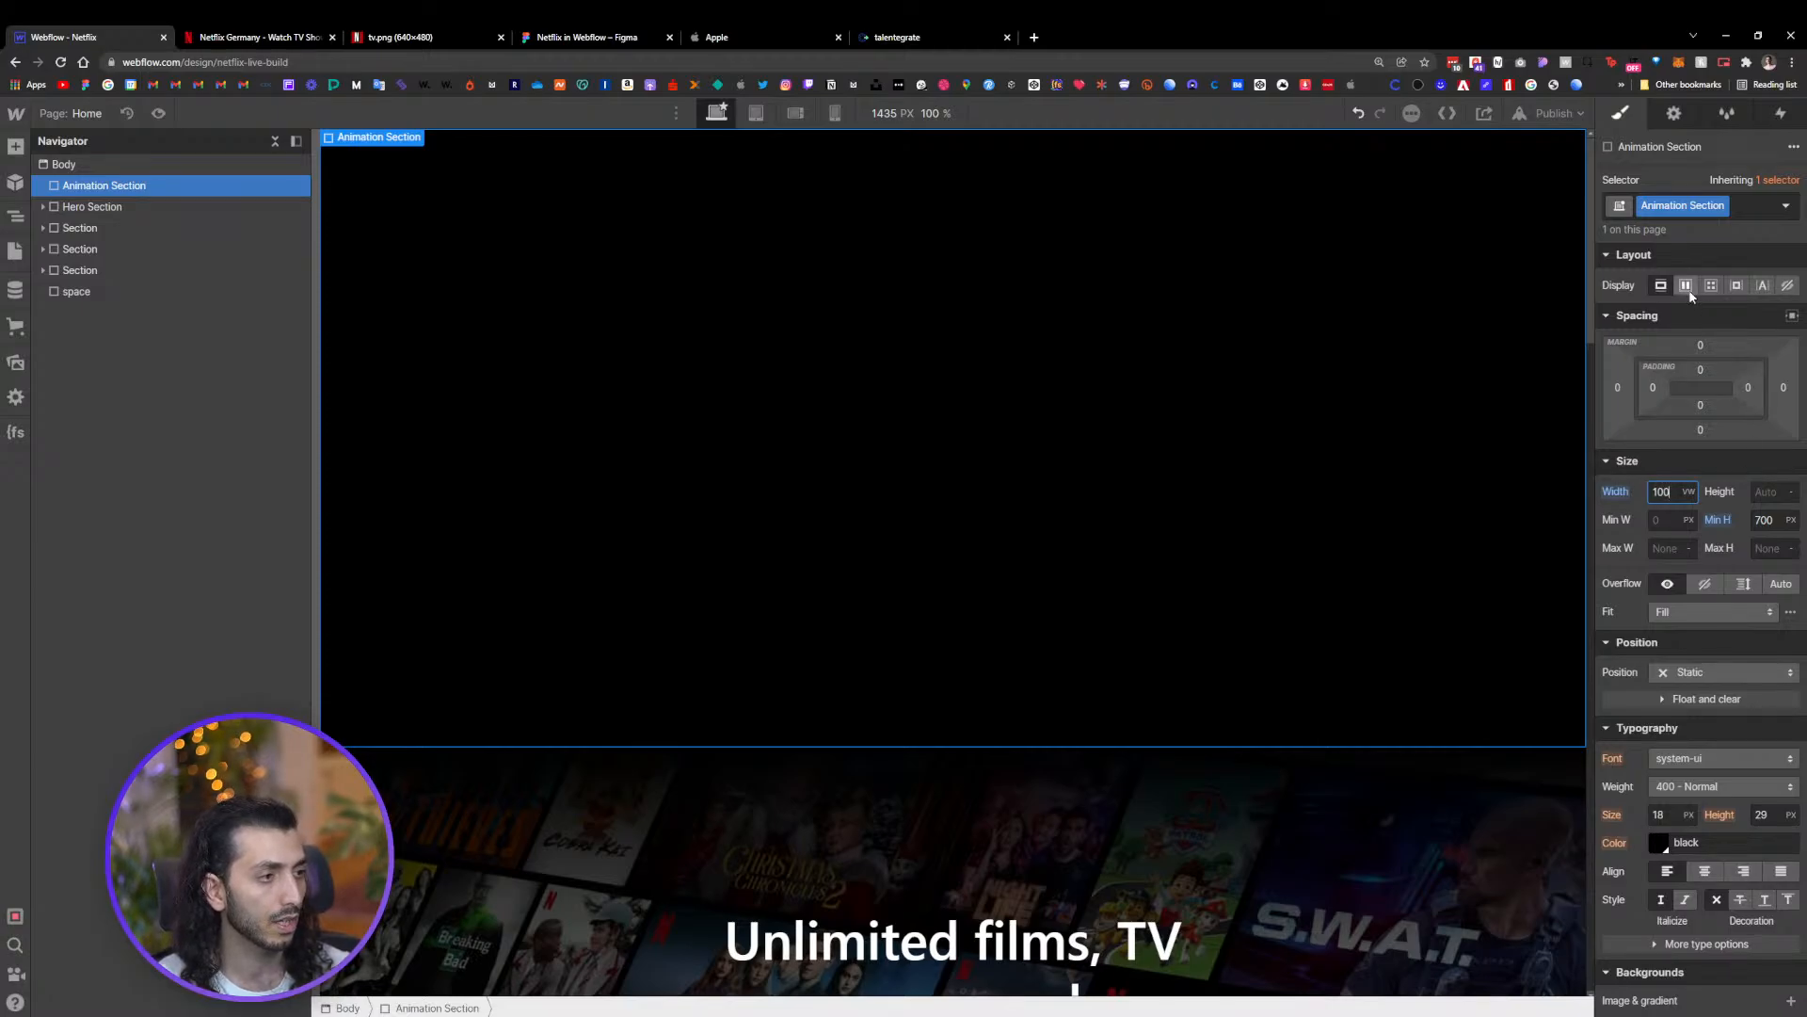
Copy the Hero Container and paste it into the Animation Section
scroll(763, 393, "down", 4)
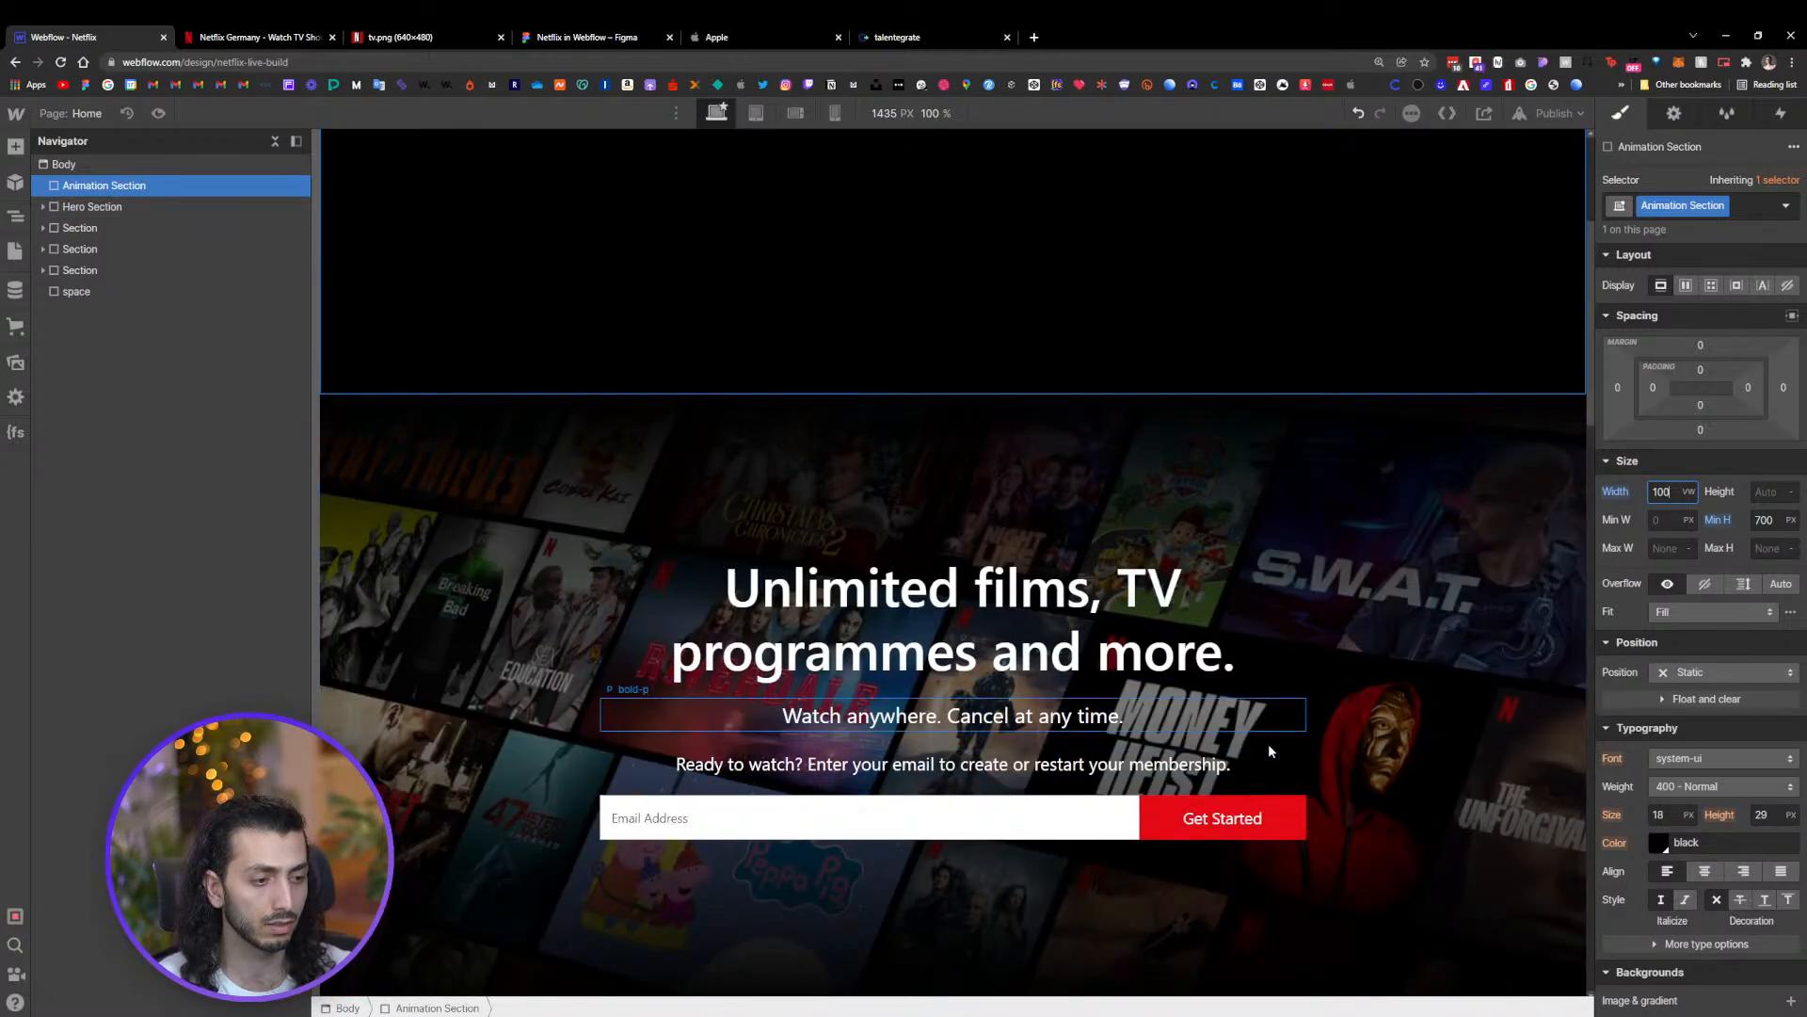
left_click(1290, 734)
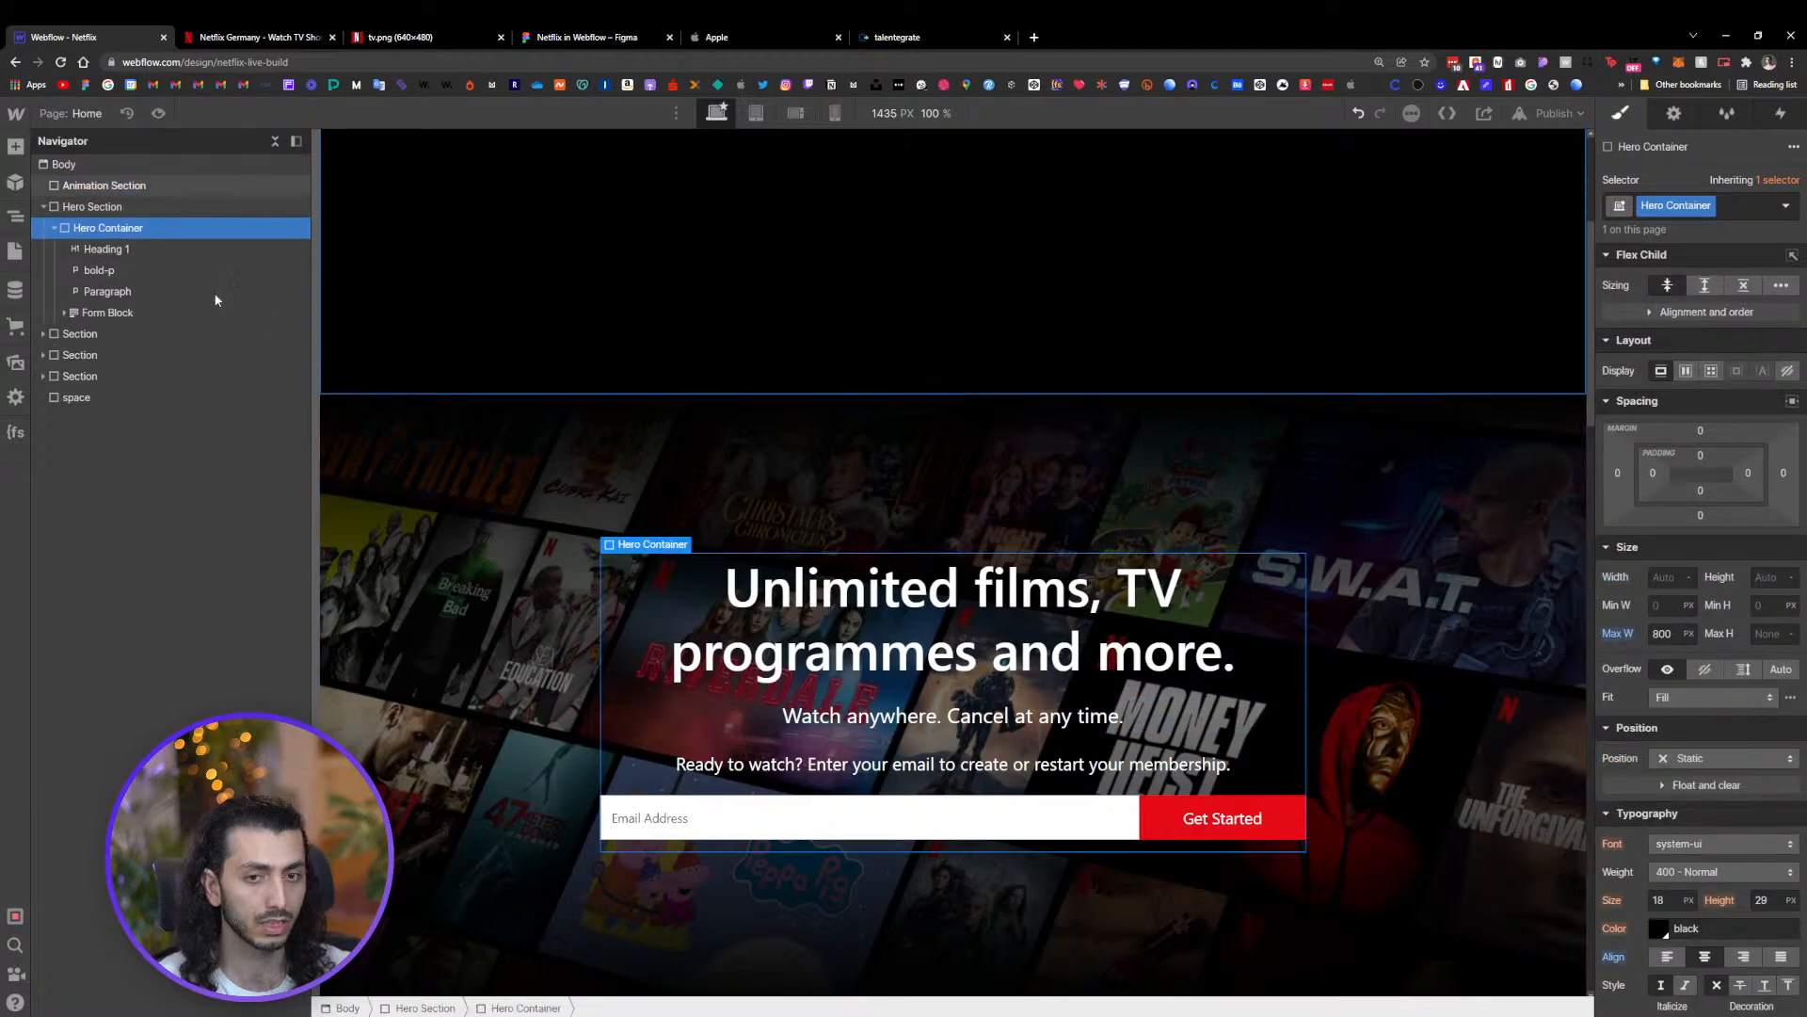
left_click(102, 193)
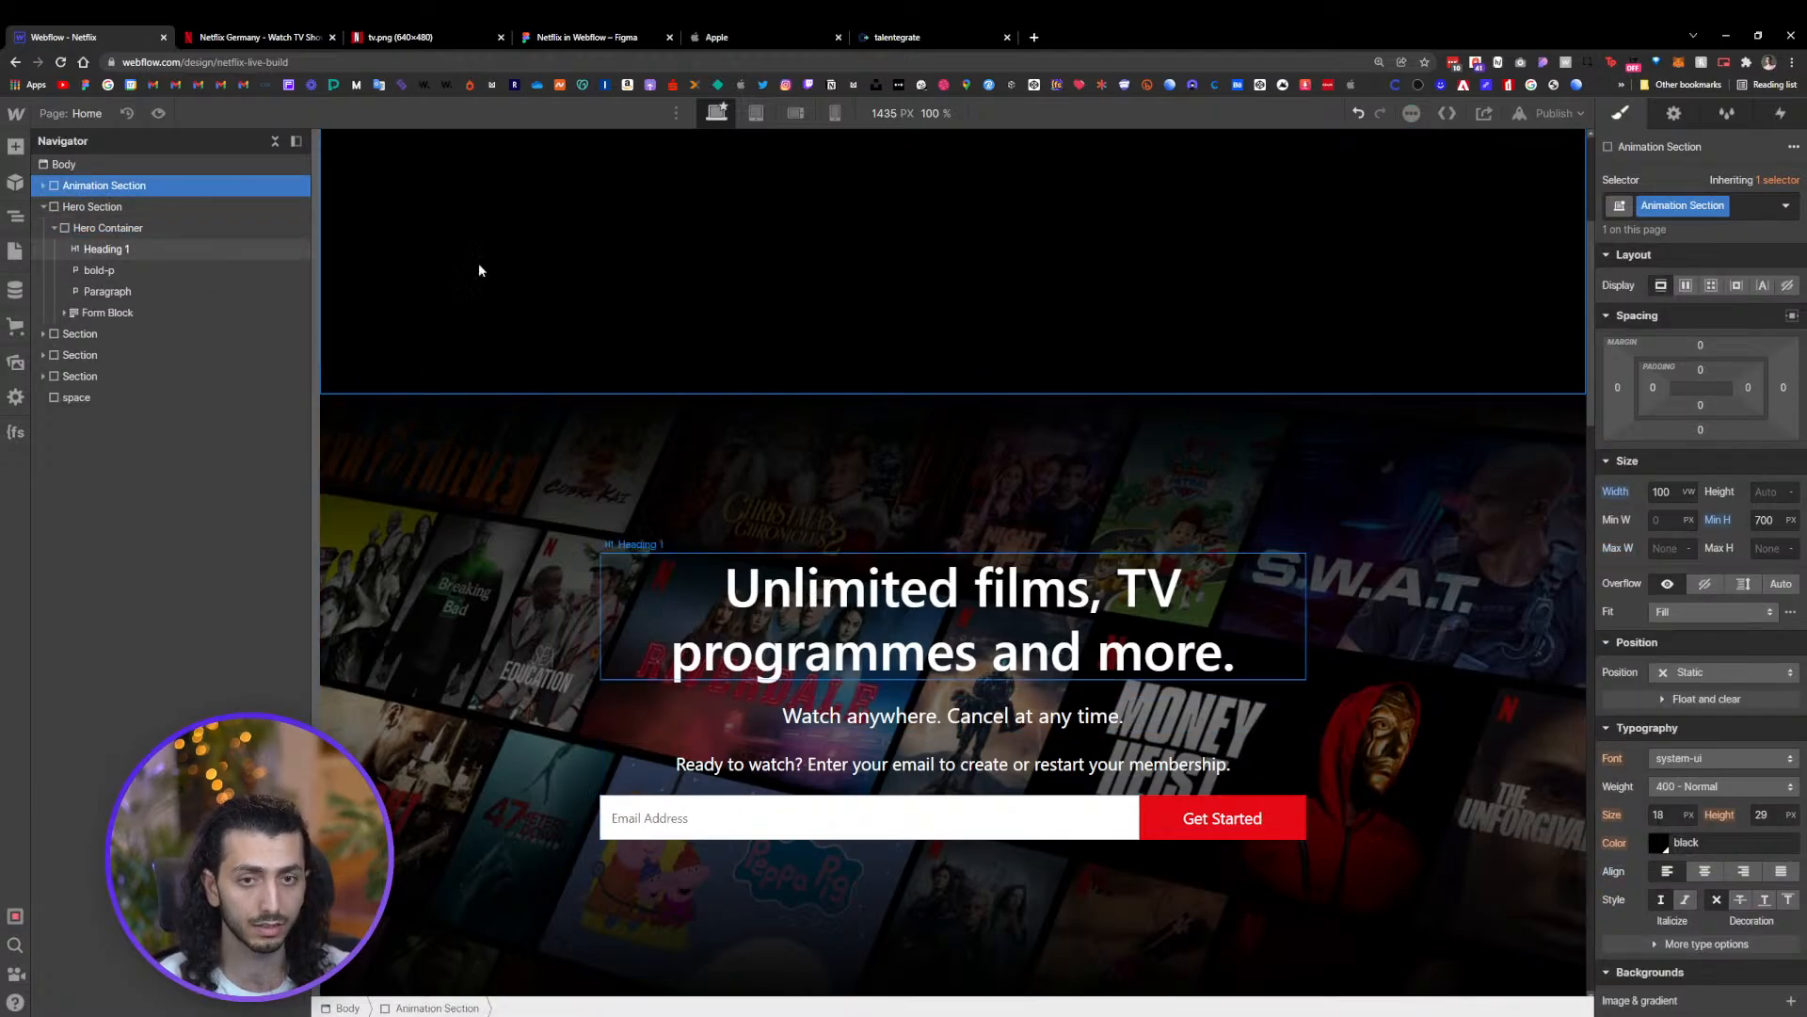
key("ctrl+v")
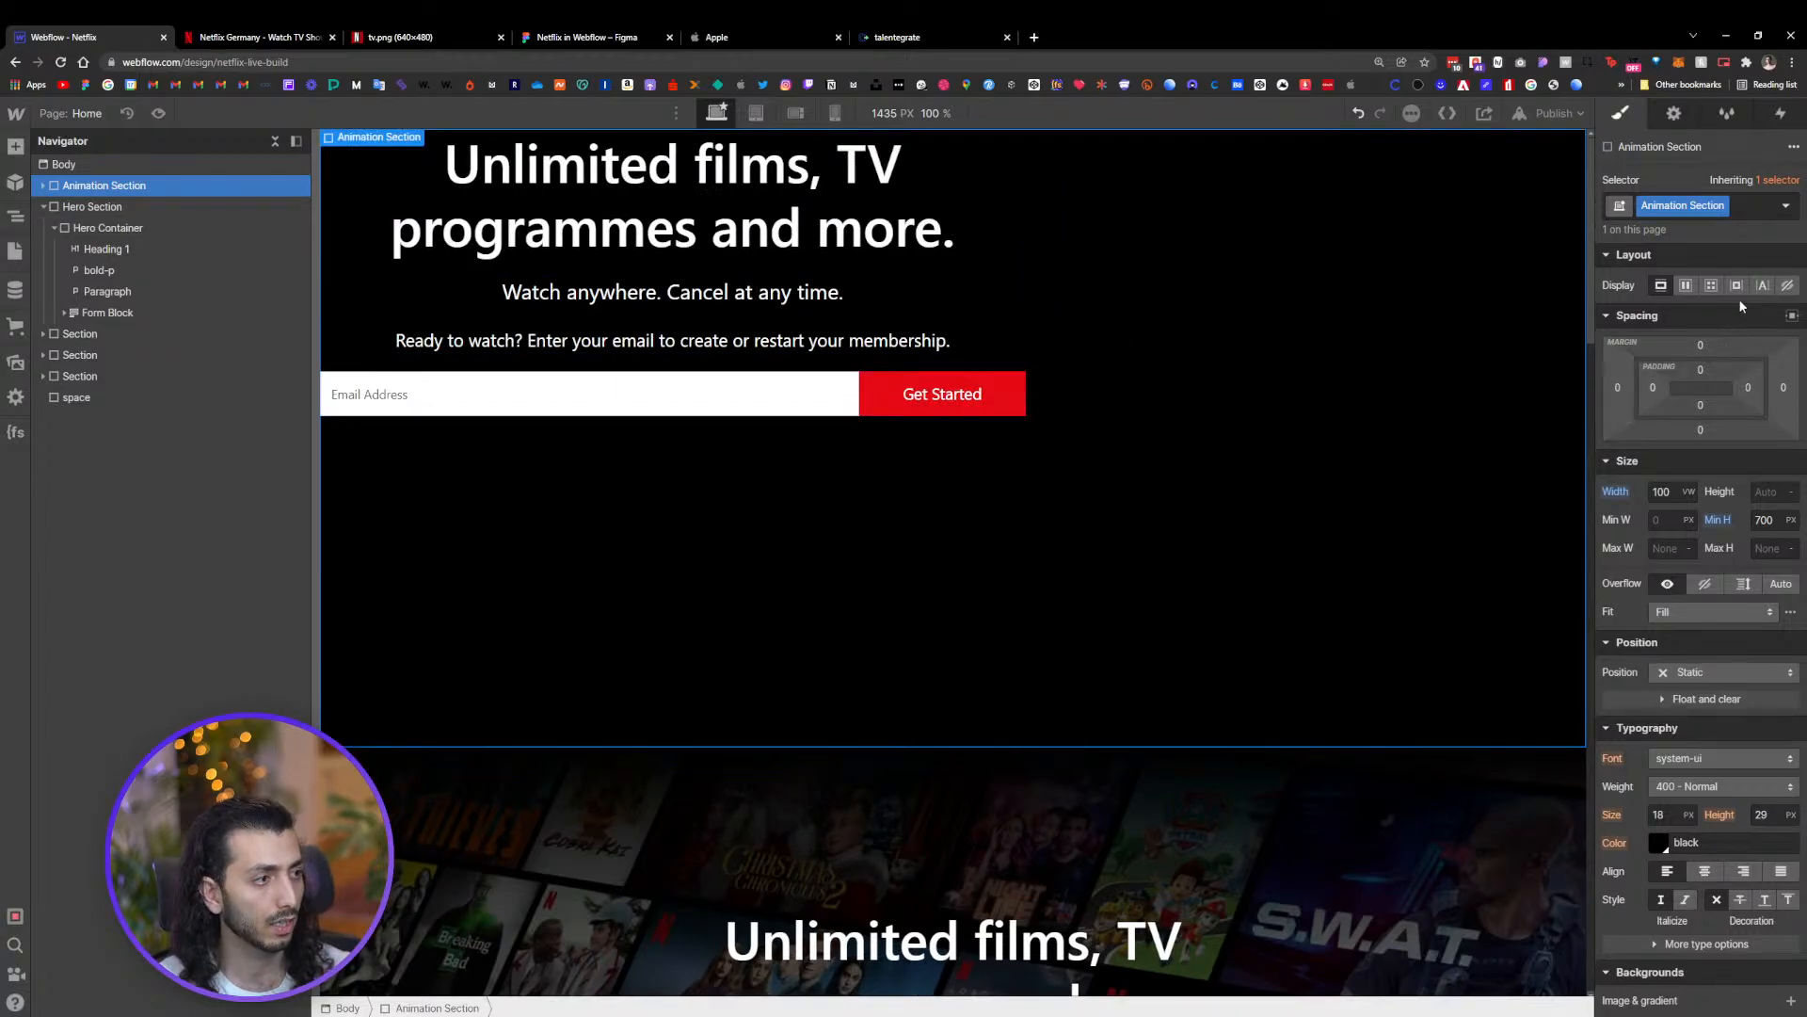
Make the Animation Section a vertical flex layout with its content centred horizontally and vertically
left_click(1687, 285)
left_click(1693, 348)
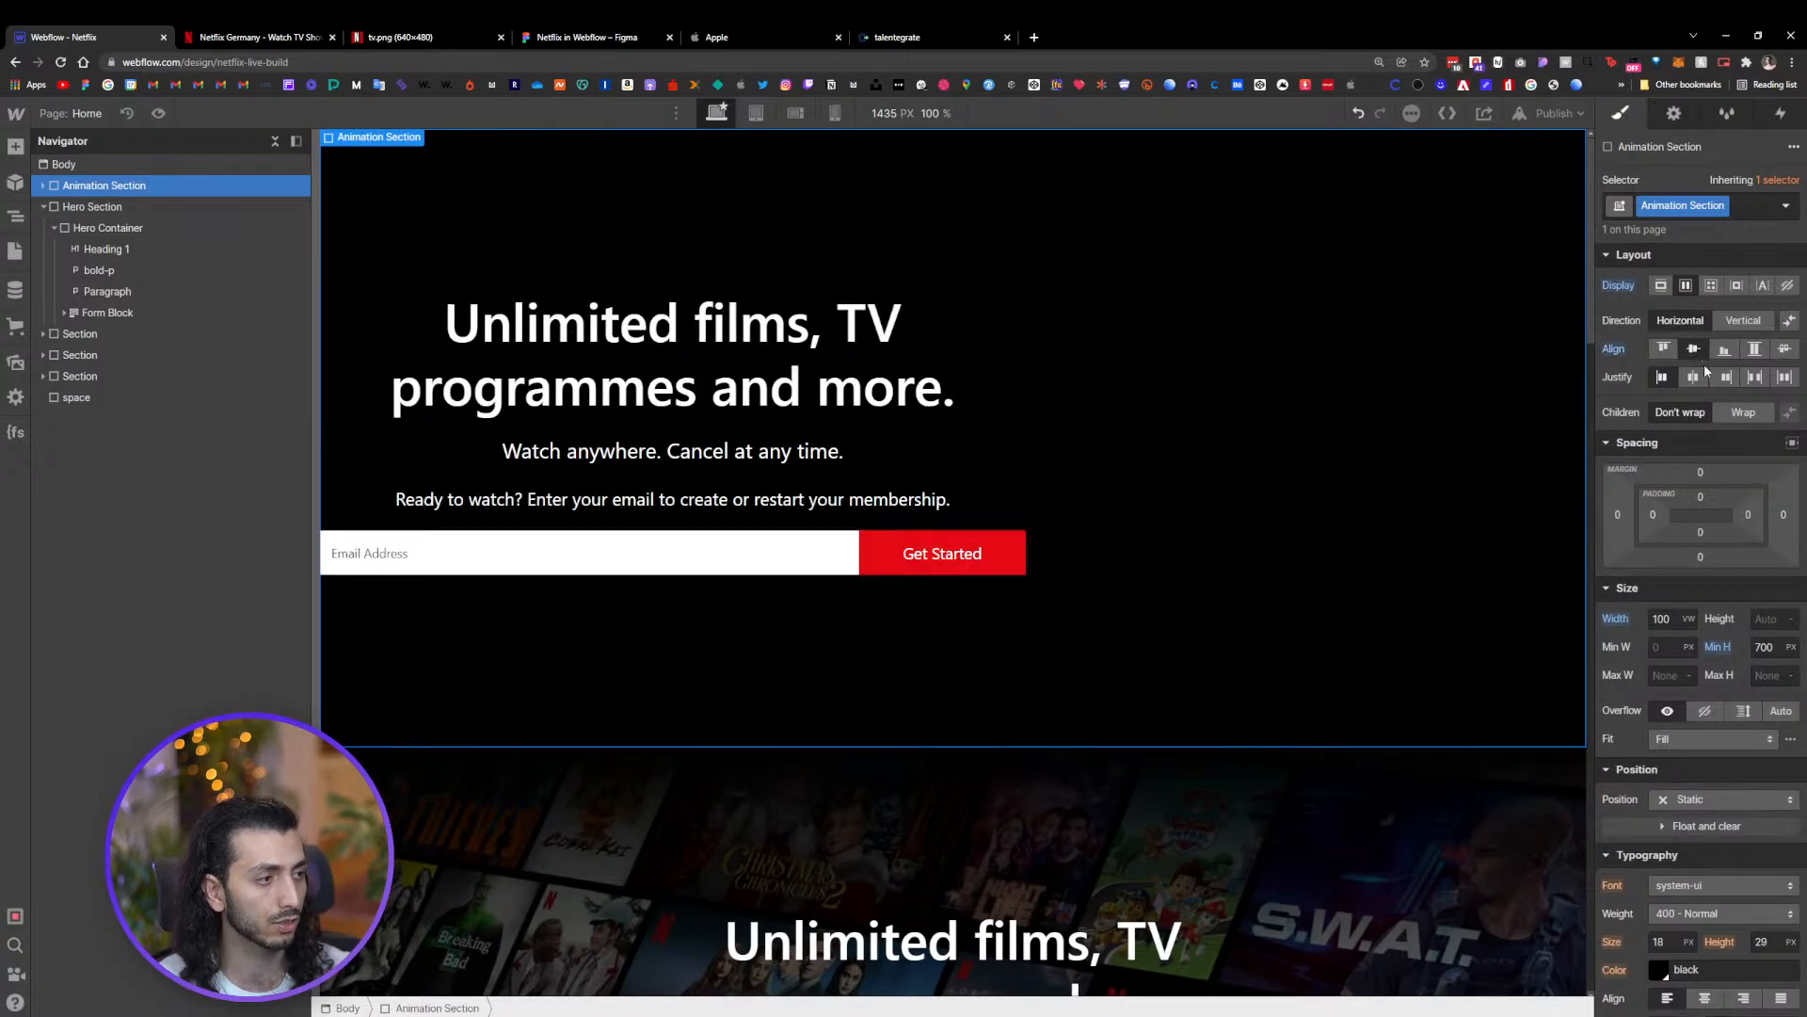
left_click(1694, 376)
left_click(1744, 320)
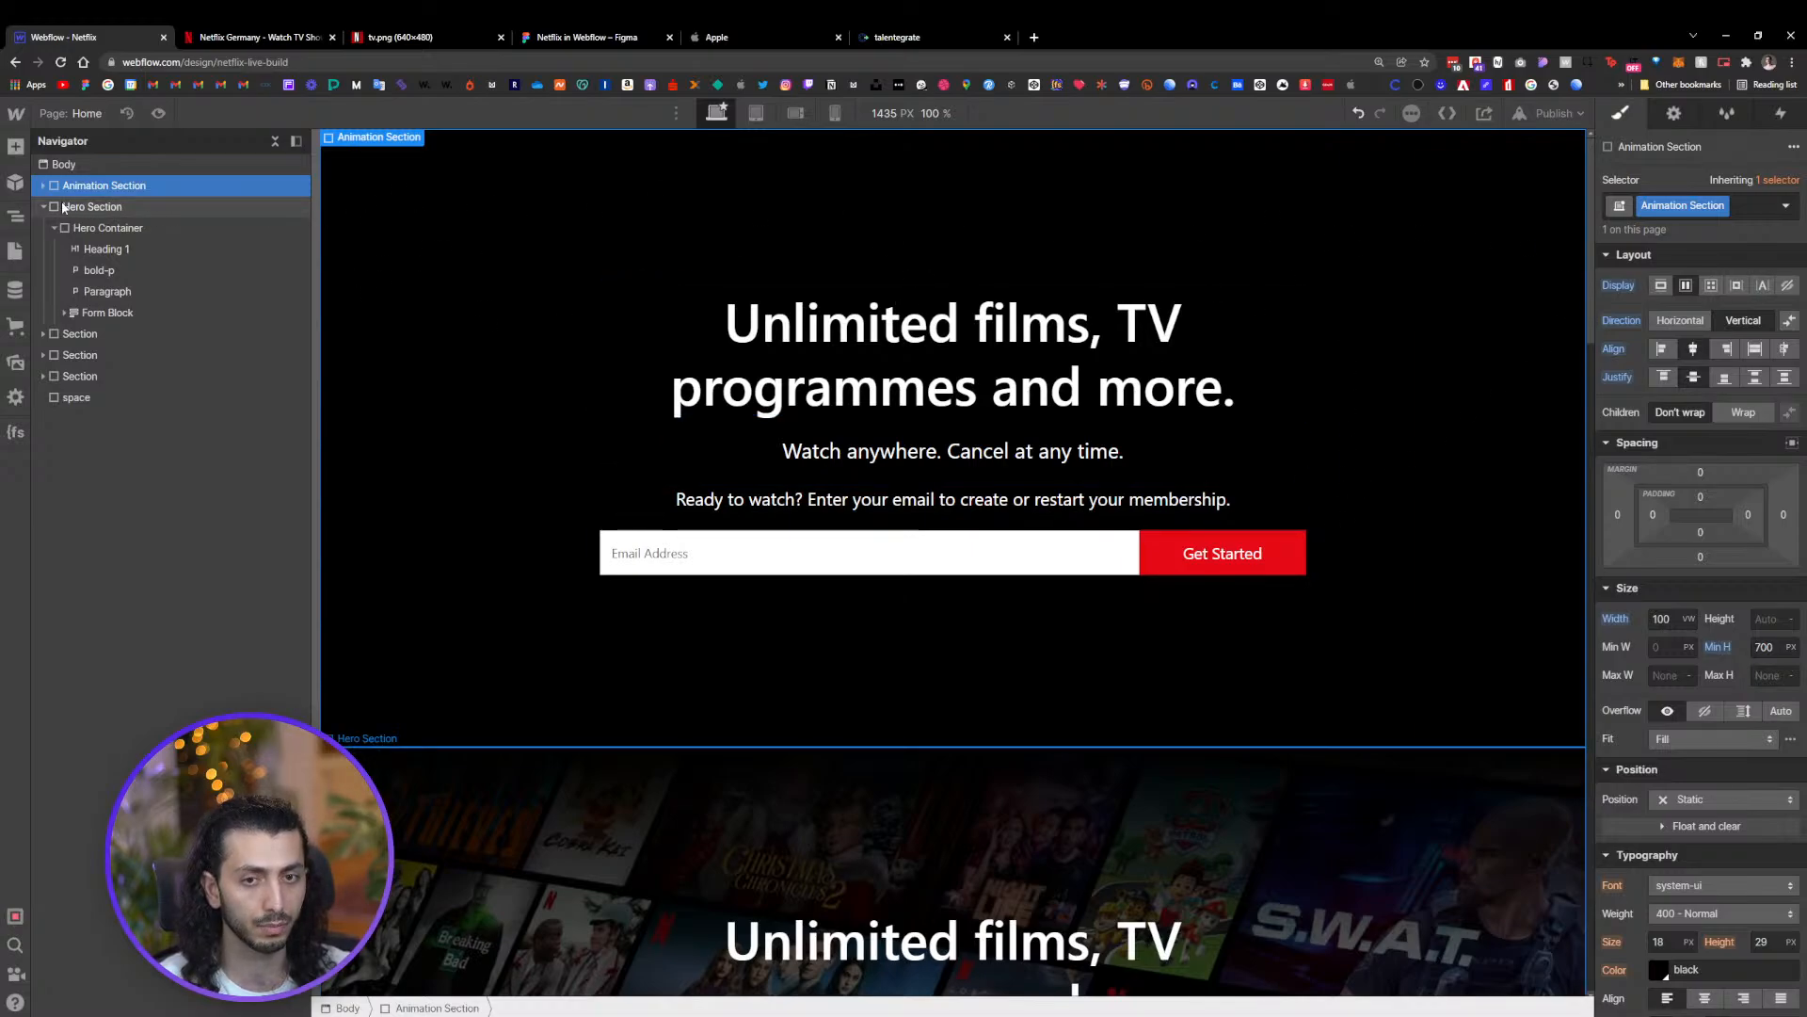
key("ctrl+v")
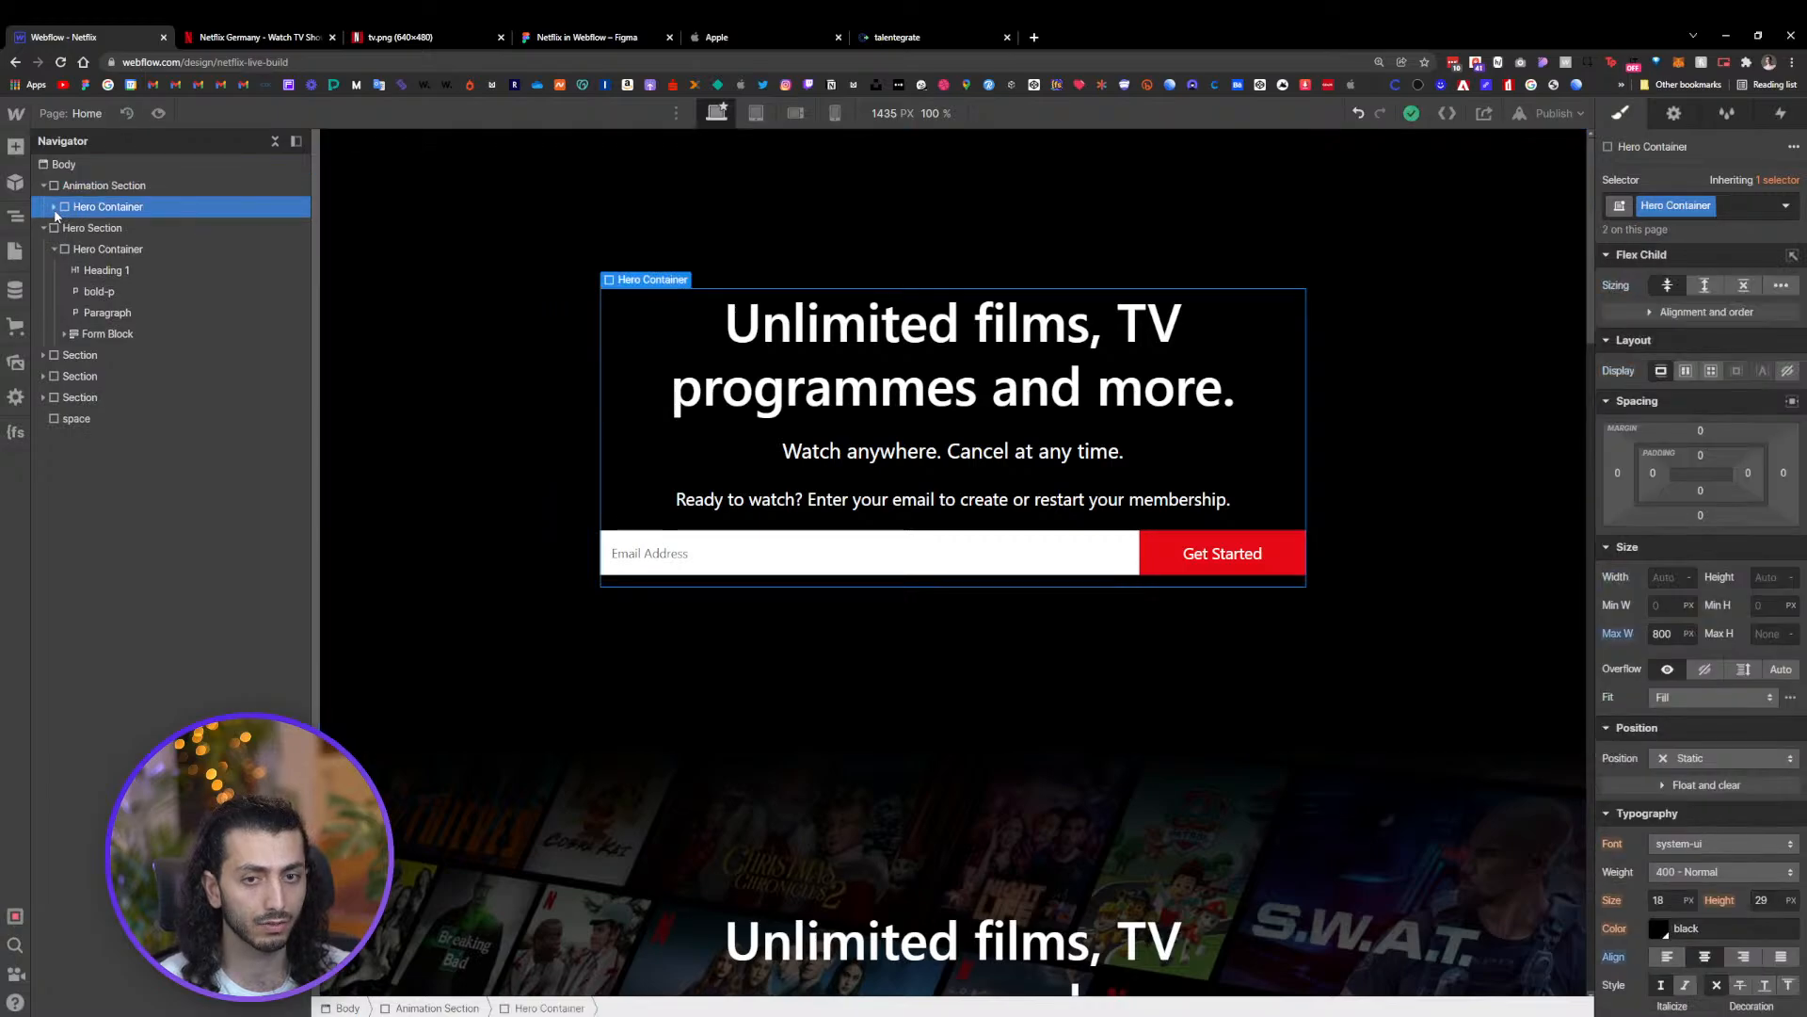
Add a Div Block inside the Animation Section, below the pasted Hero Container
left_click(89, 188)
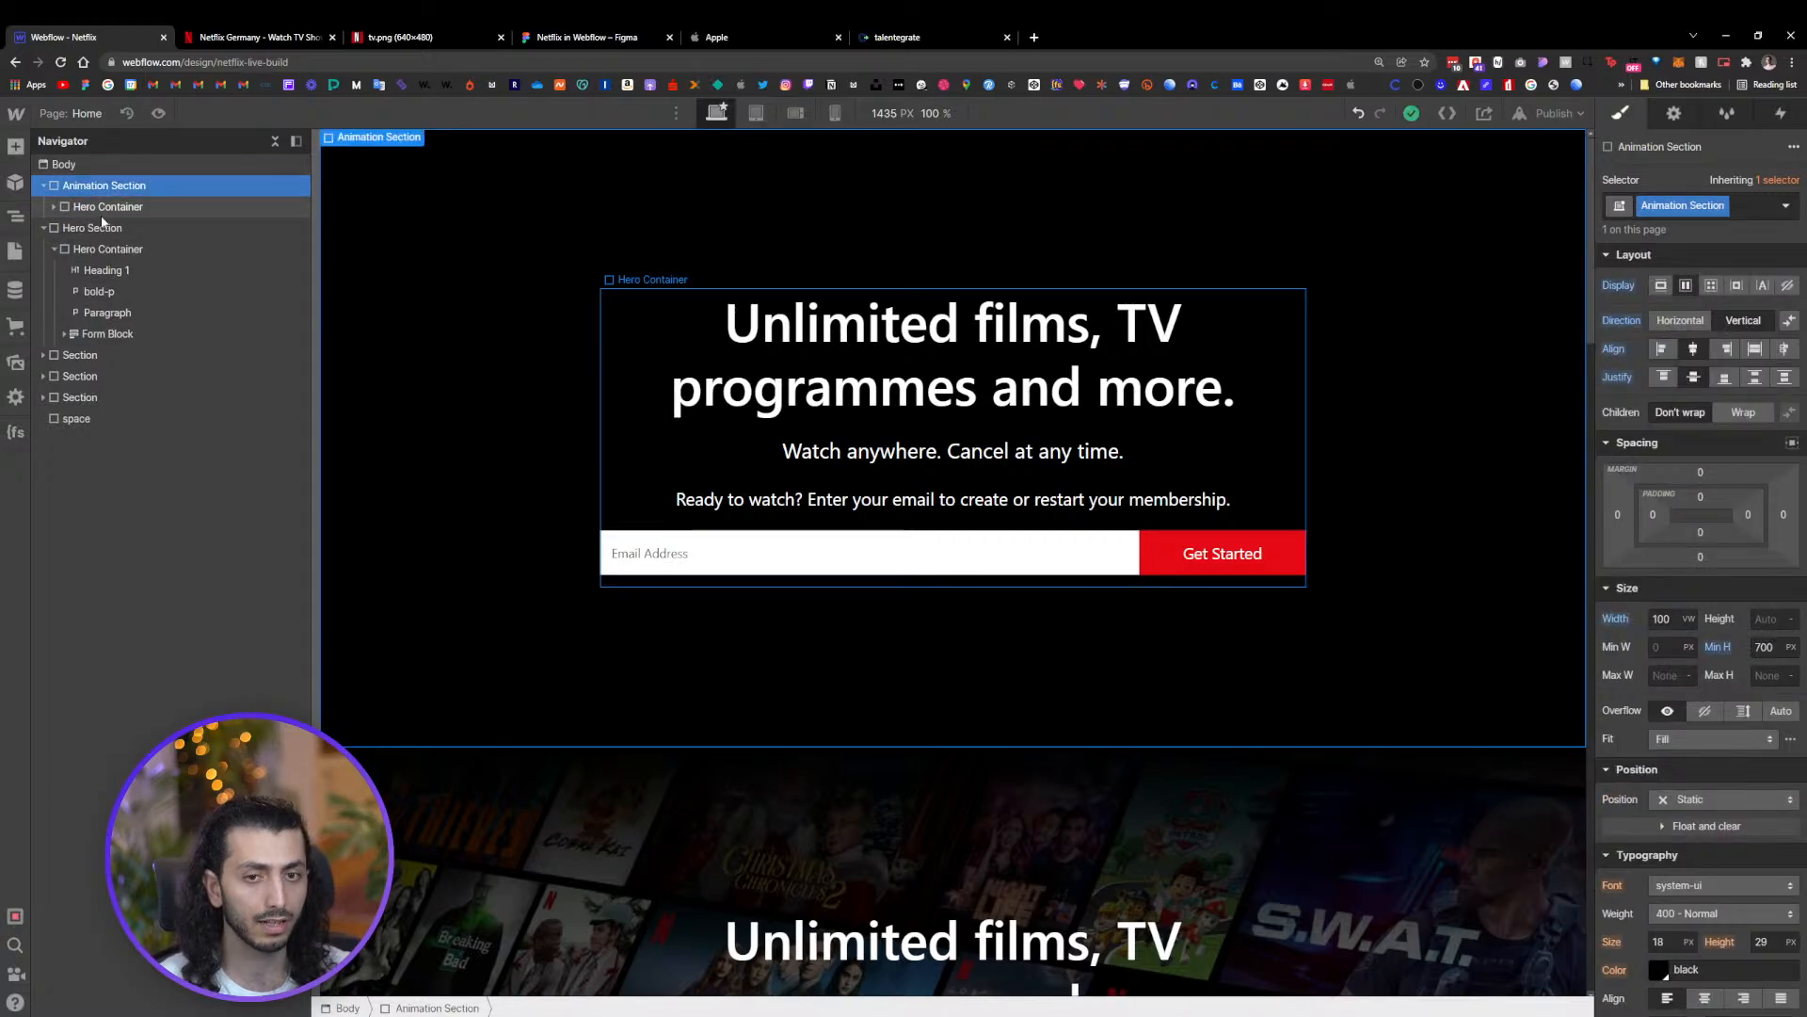
left_click(110, 207)
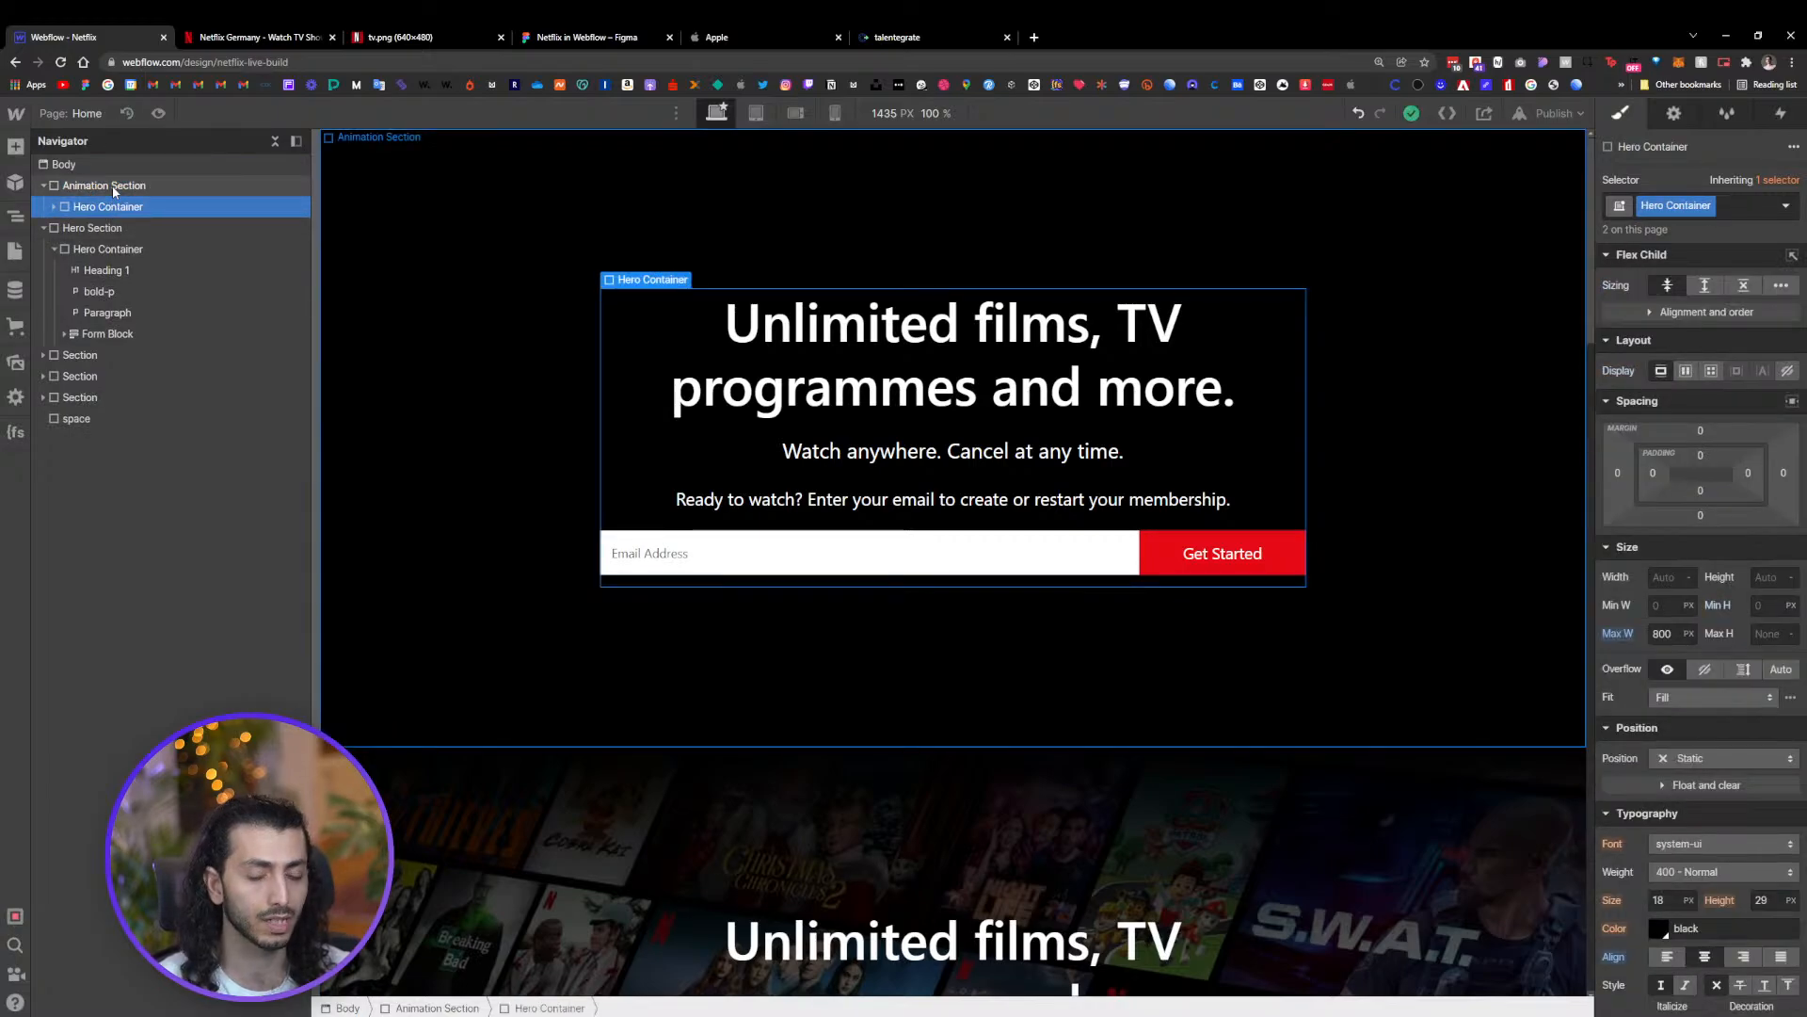
left_click(113, 188)
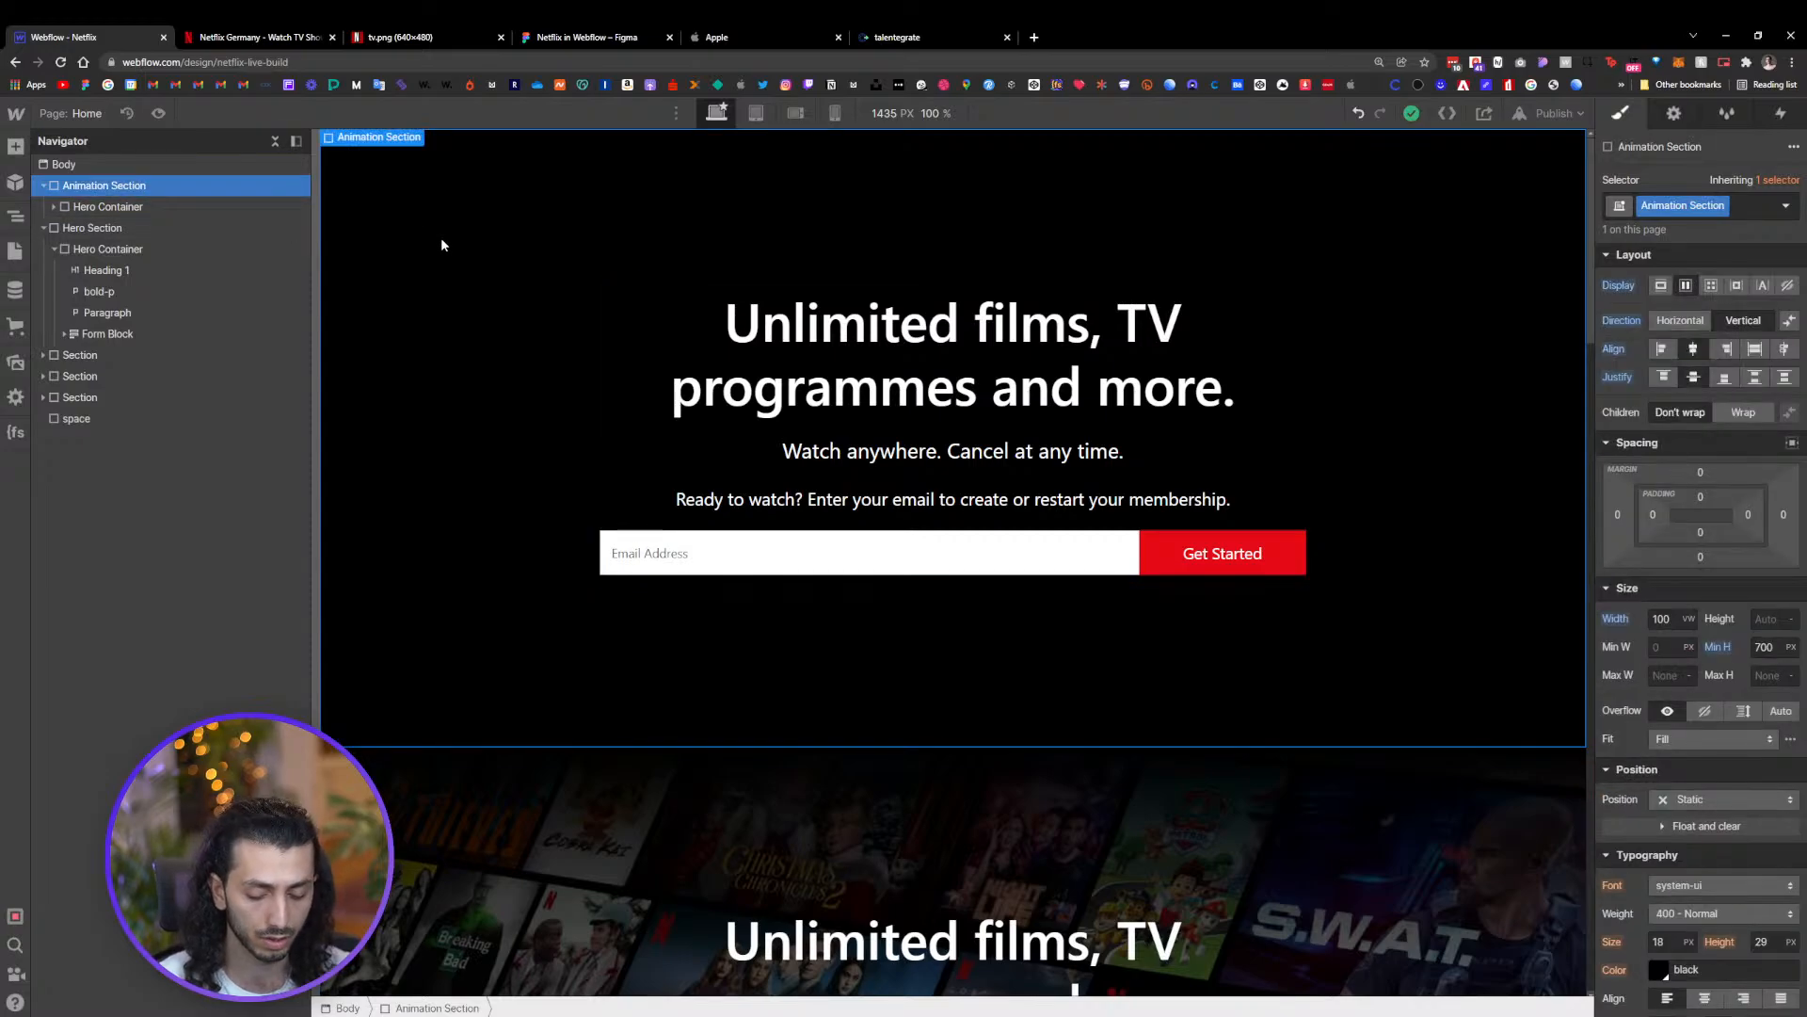
key("ctrl+e")
type("d")
key("Return")
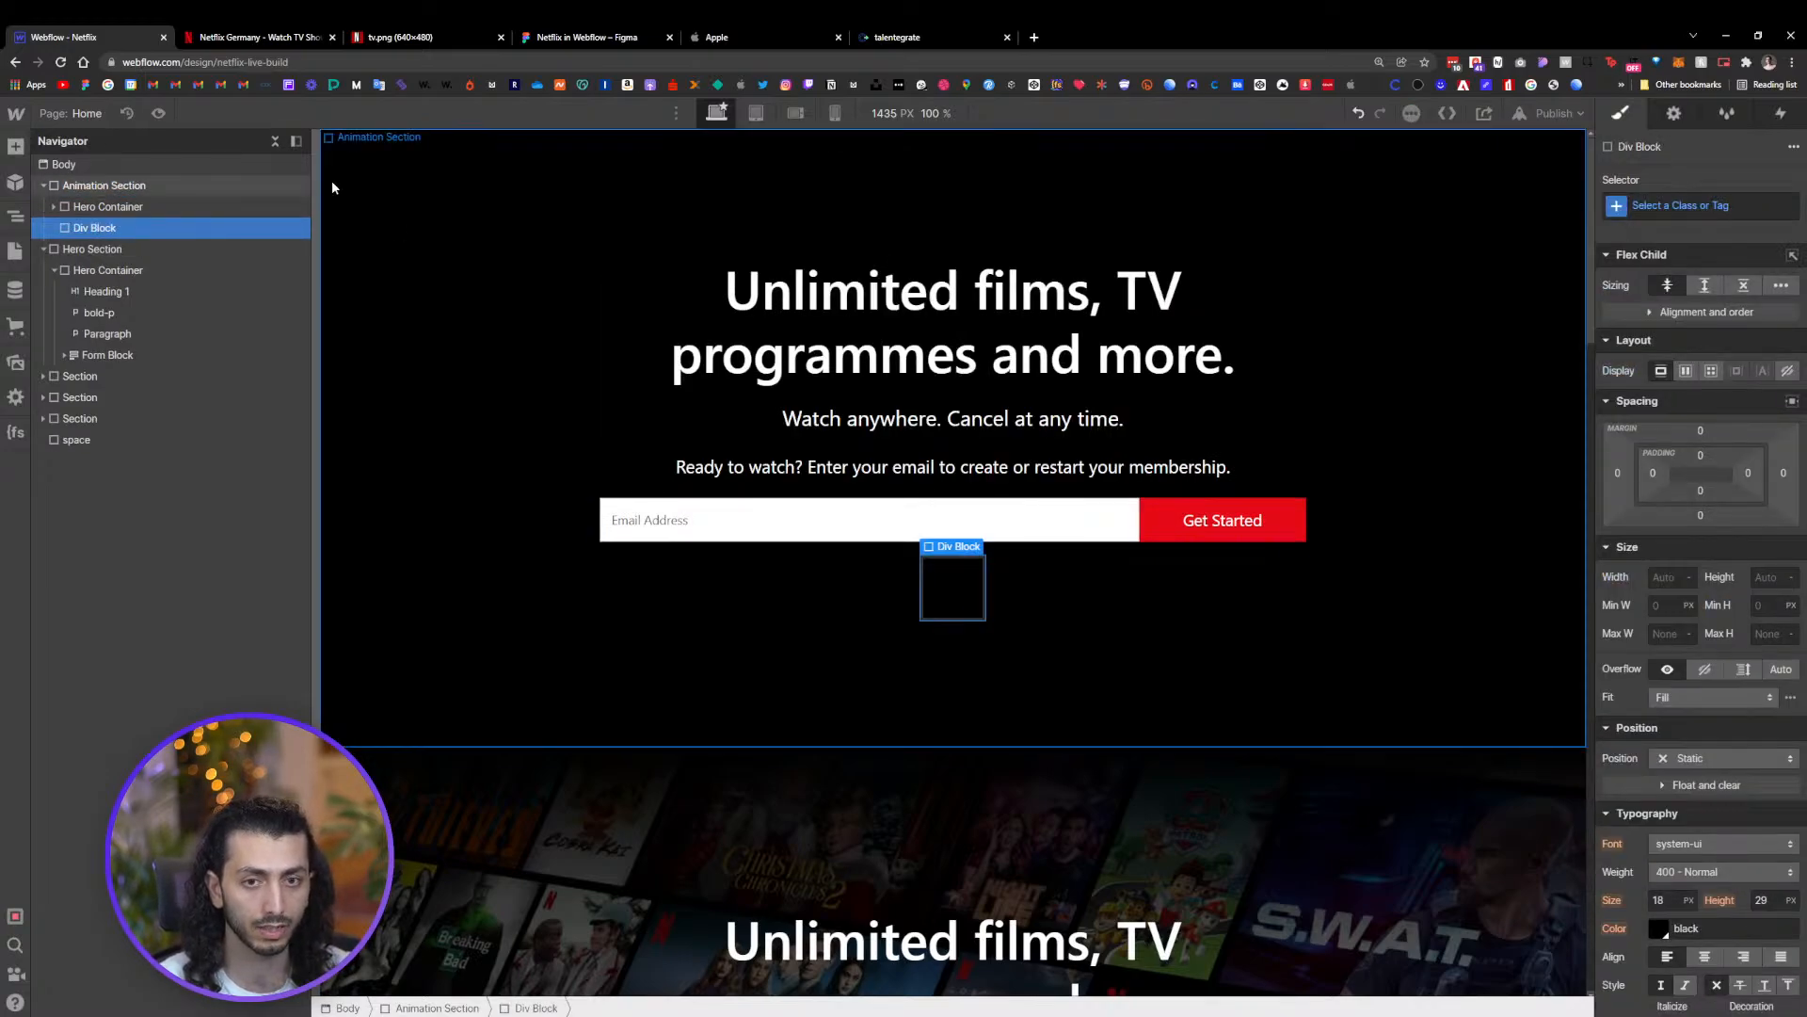
Give the new Div Block in the Animation Section a new class named "Prespectiv"
key("ctrl+Return")
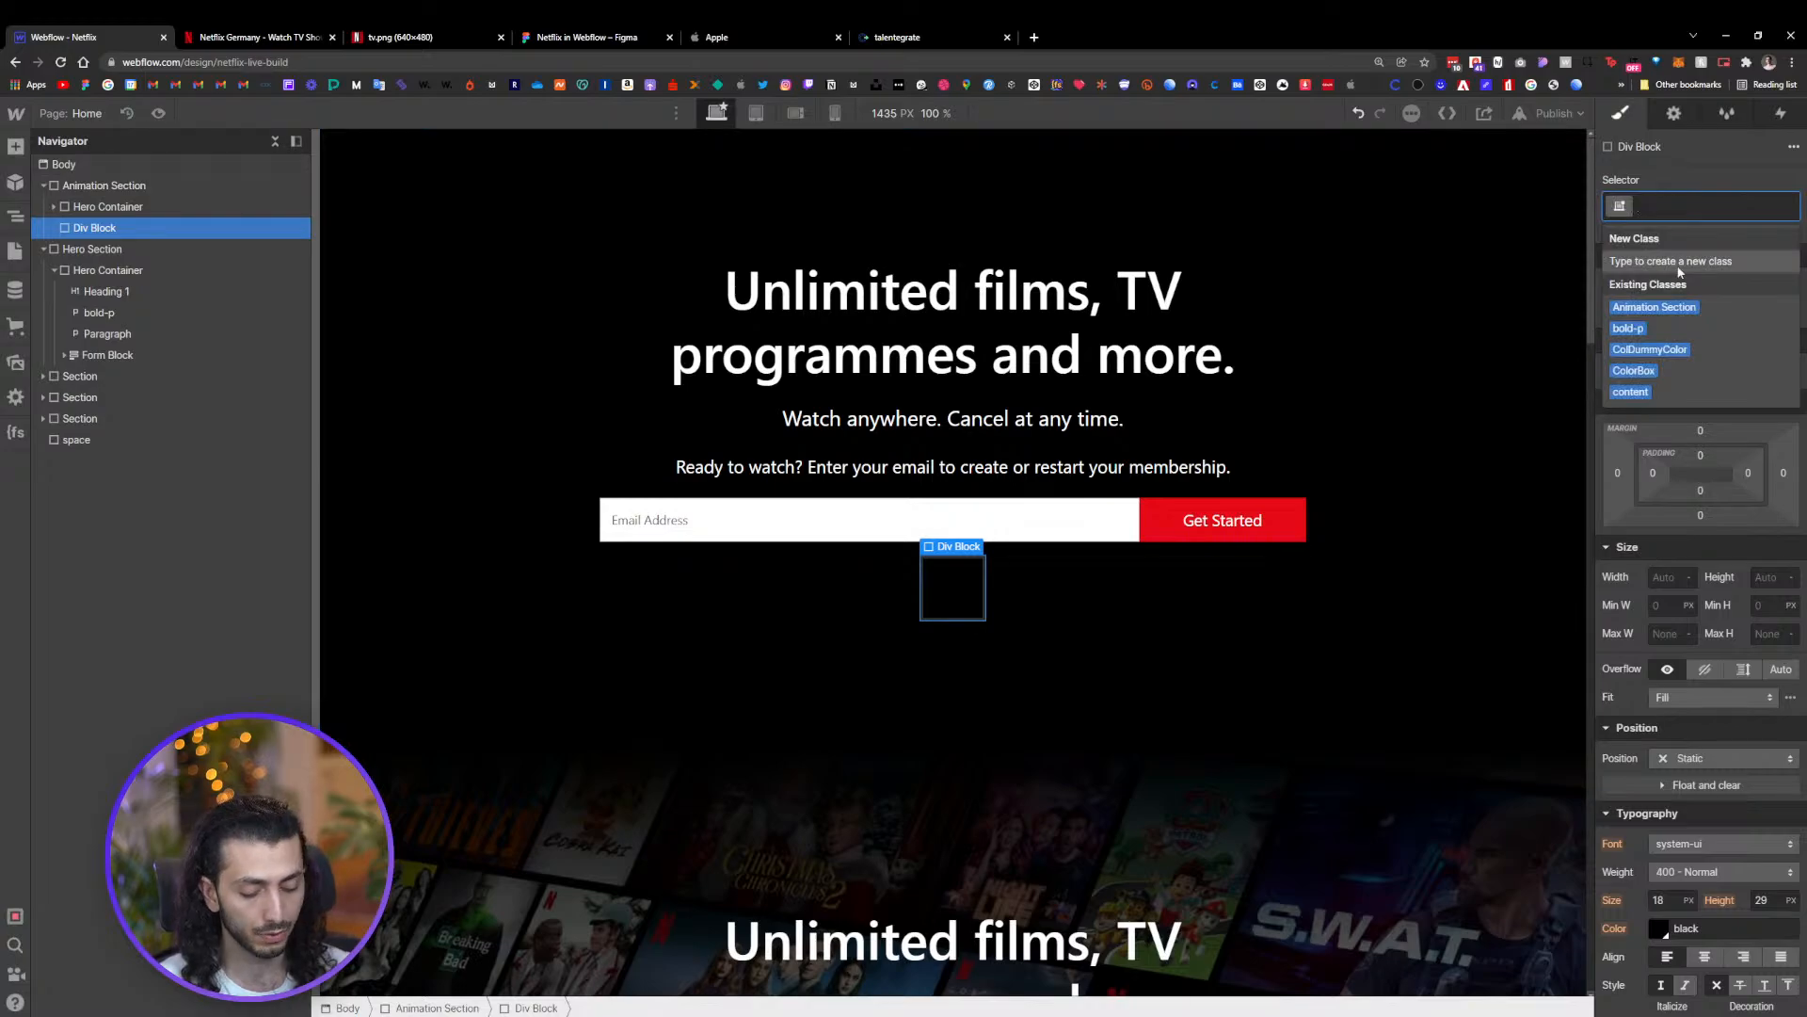
type("s")
key("BackSpace")
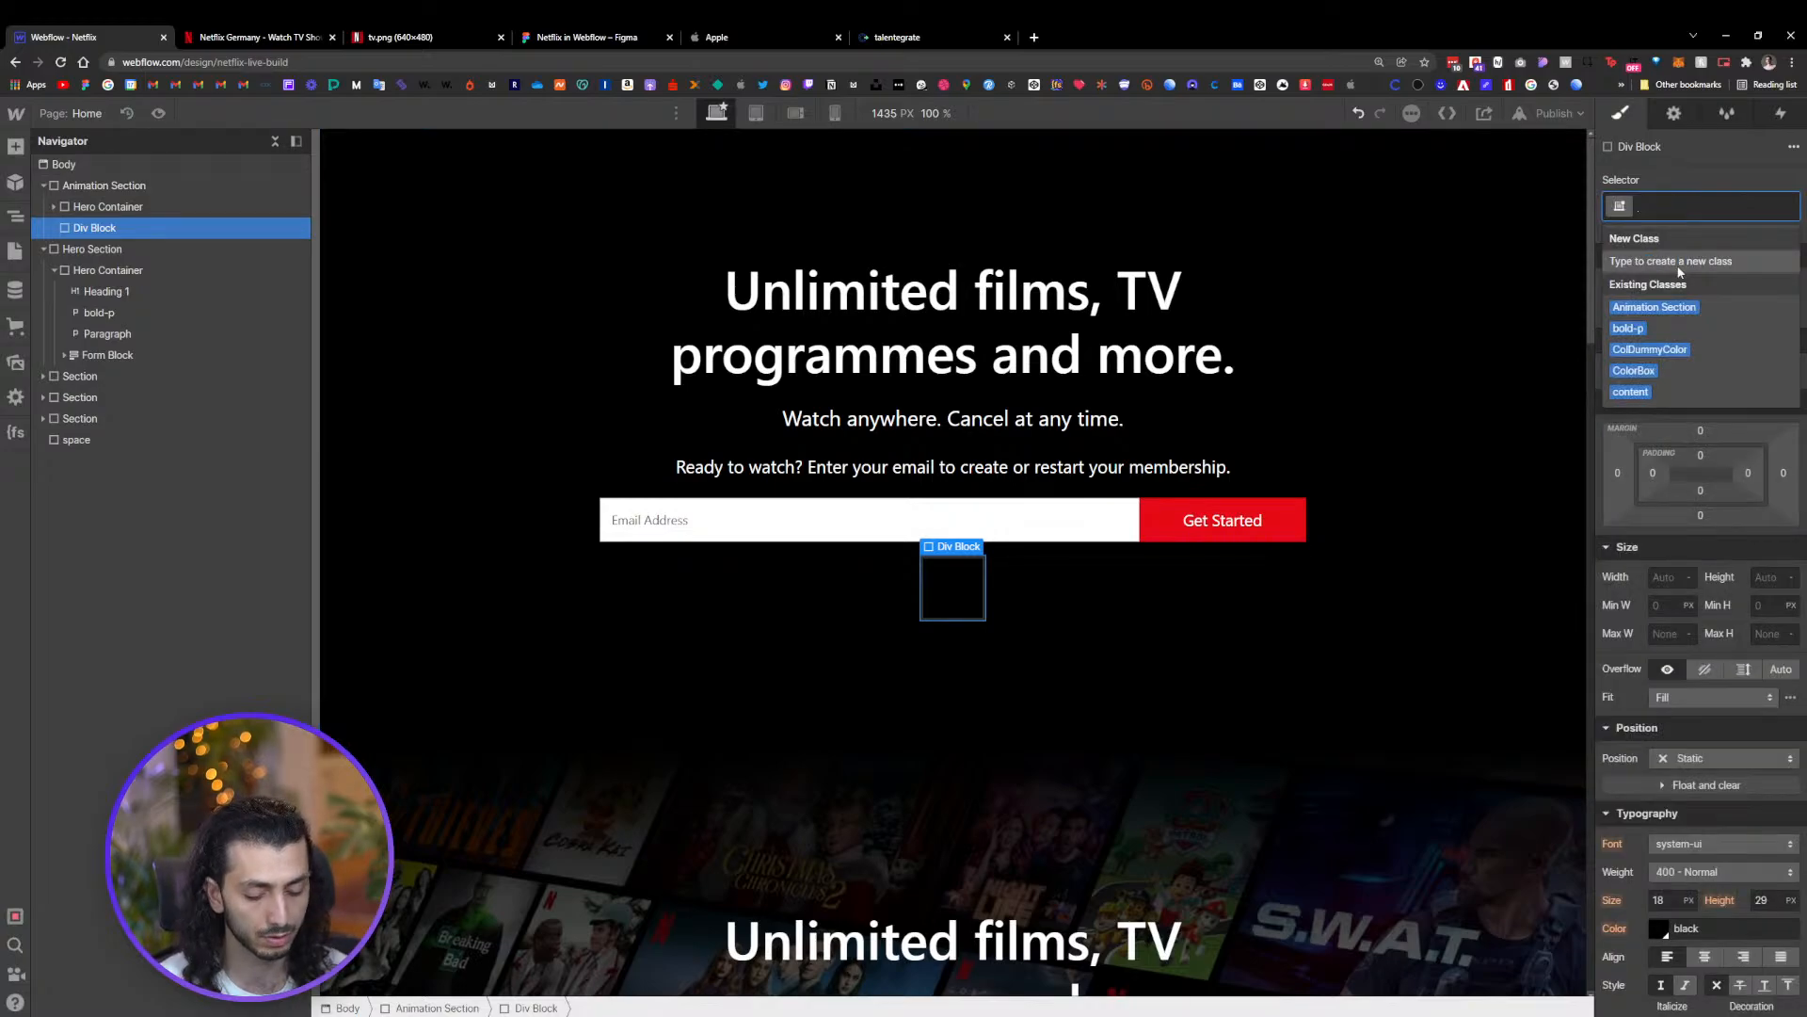
type("Pre")
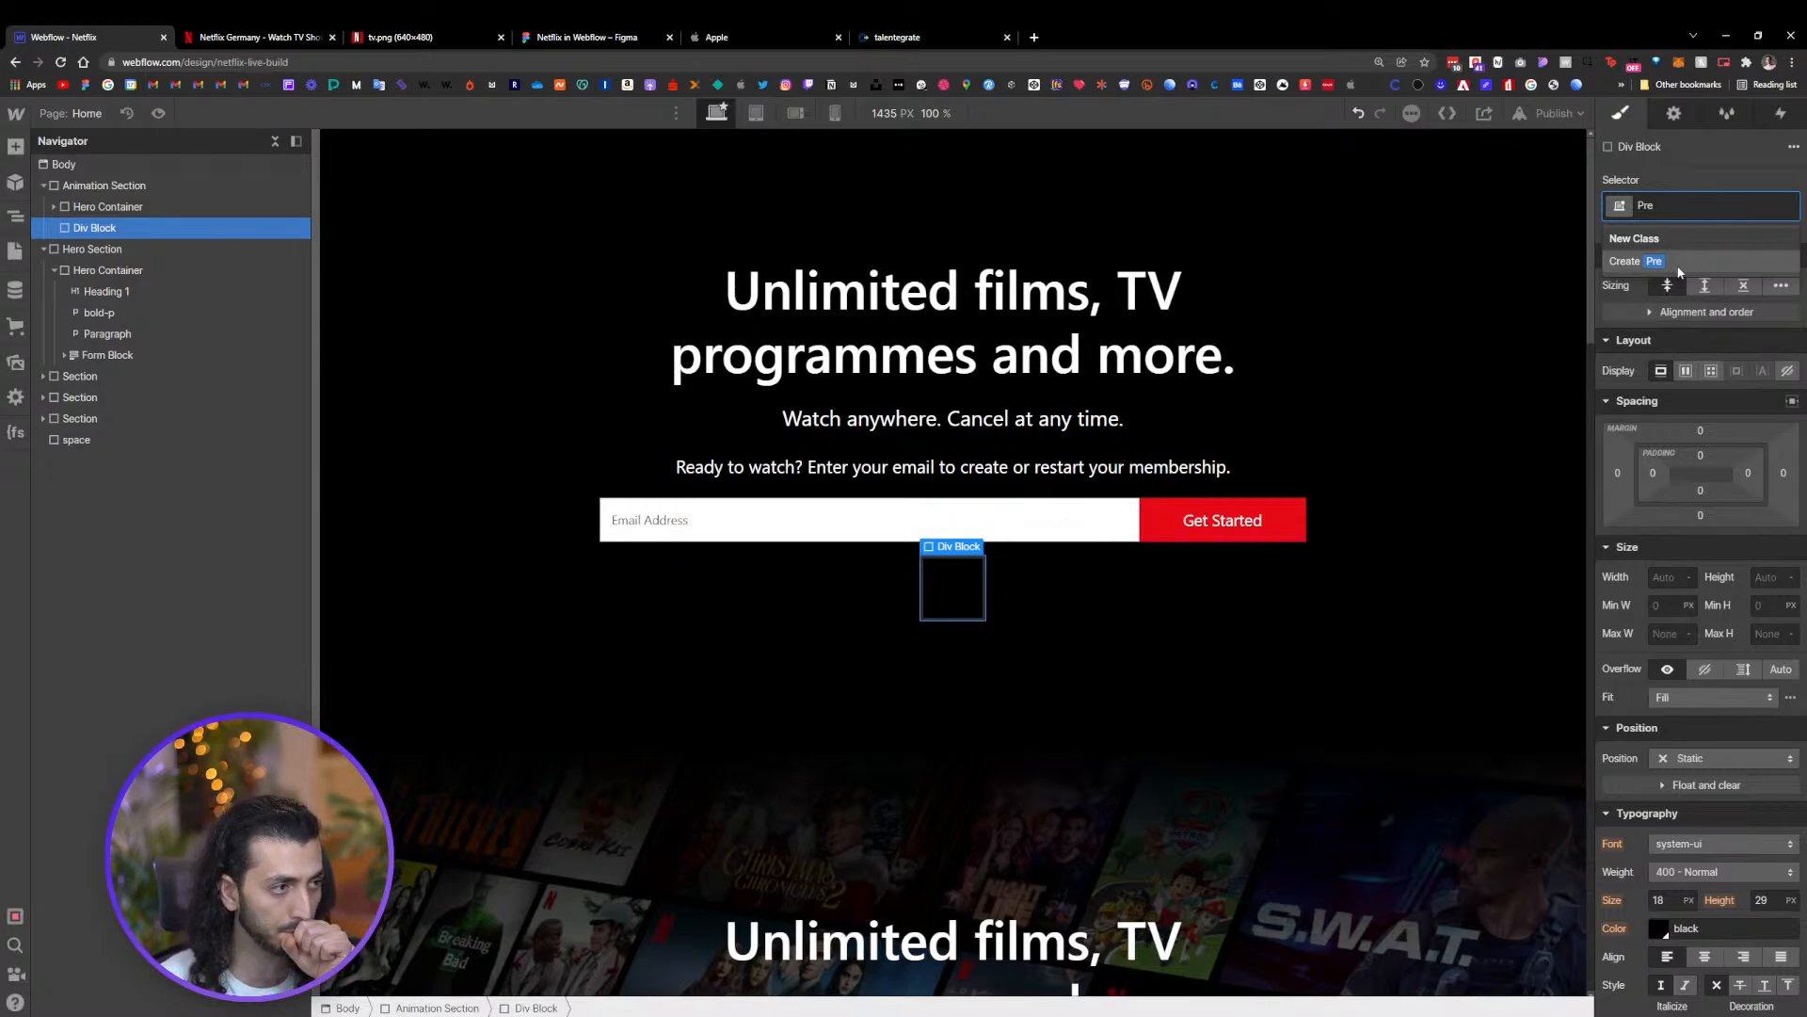
type("spec")
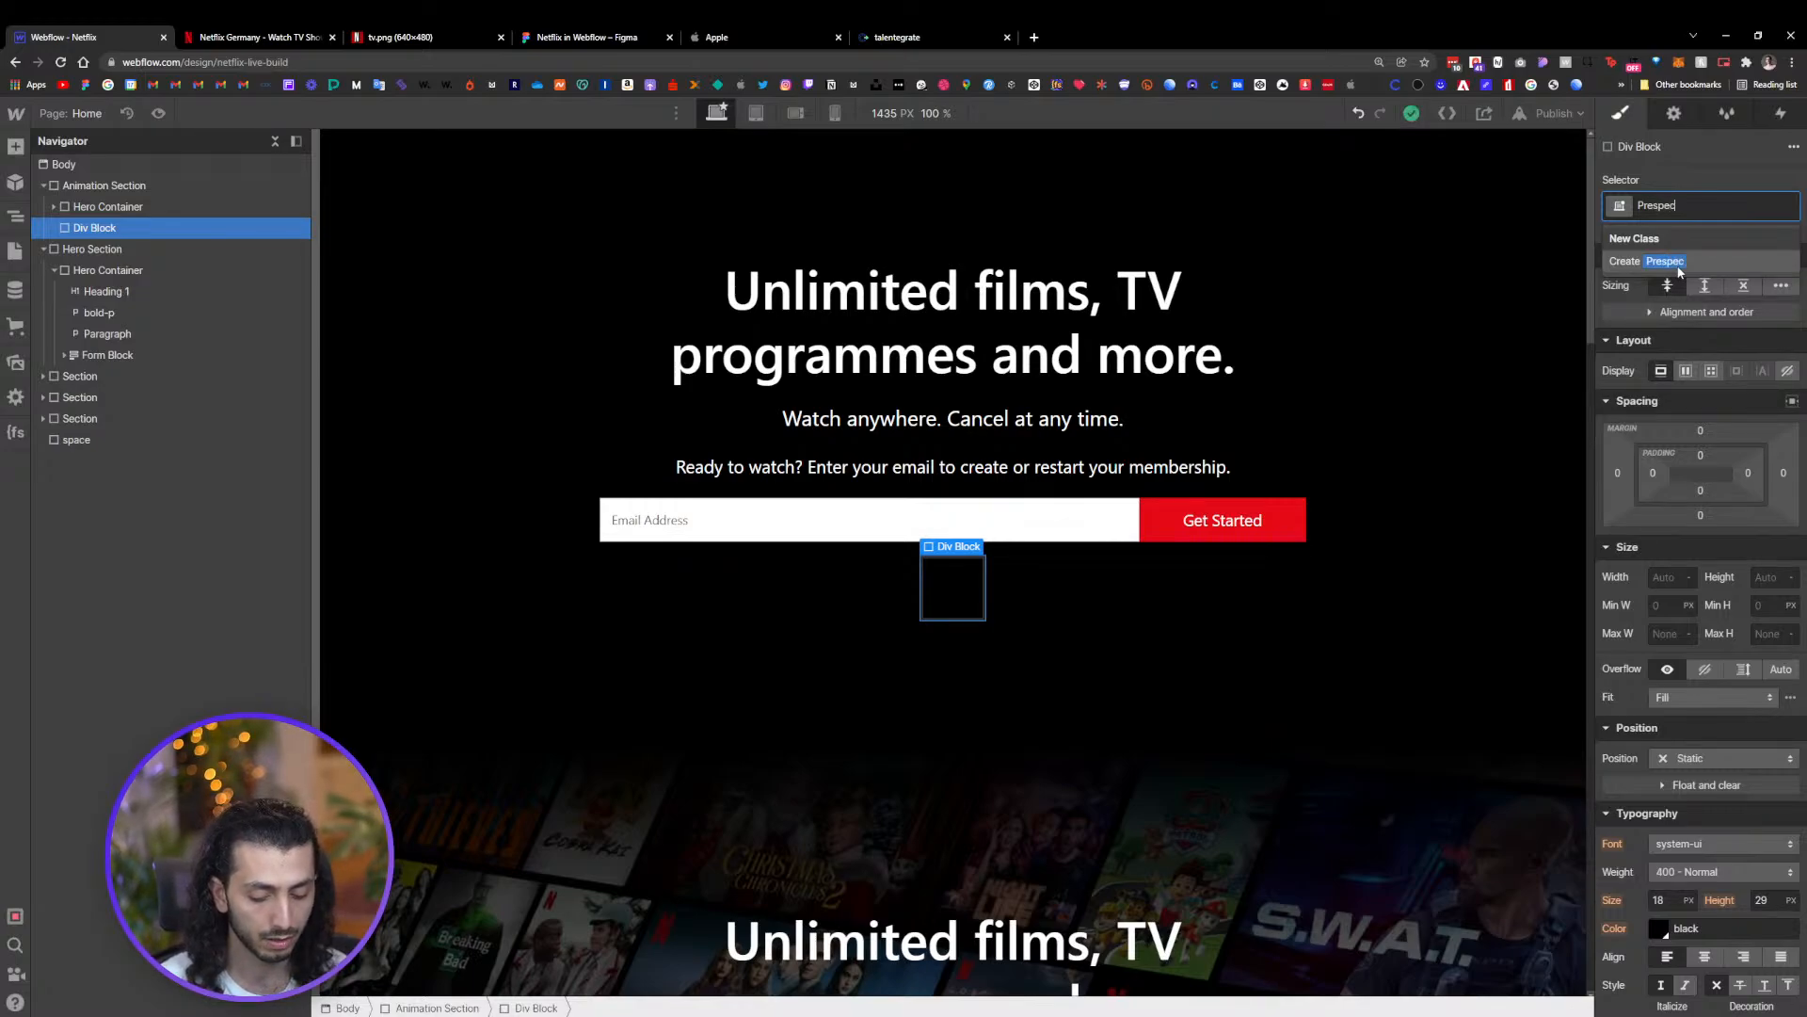
type("tiv")
left_click(1672, 261)
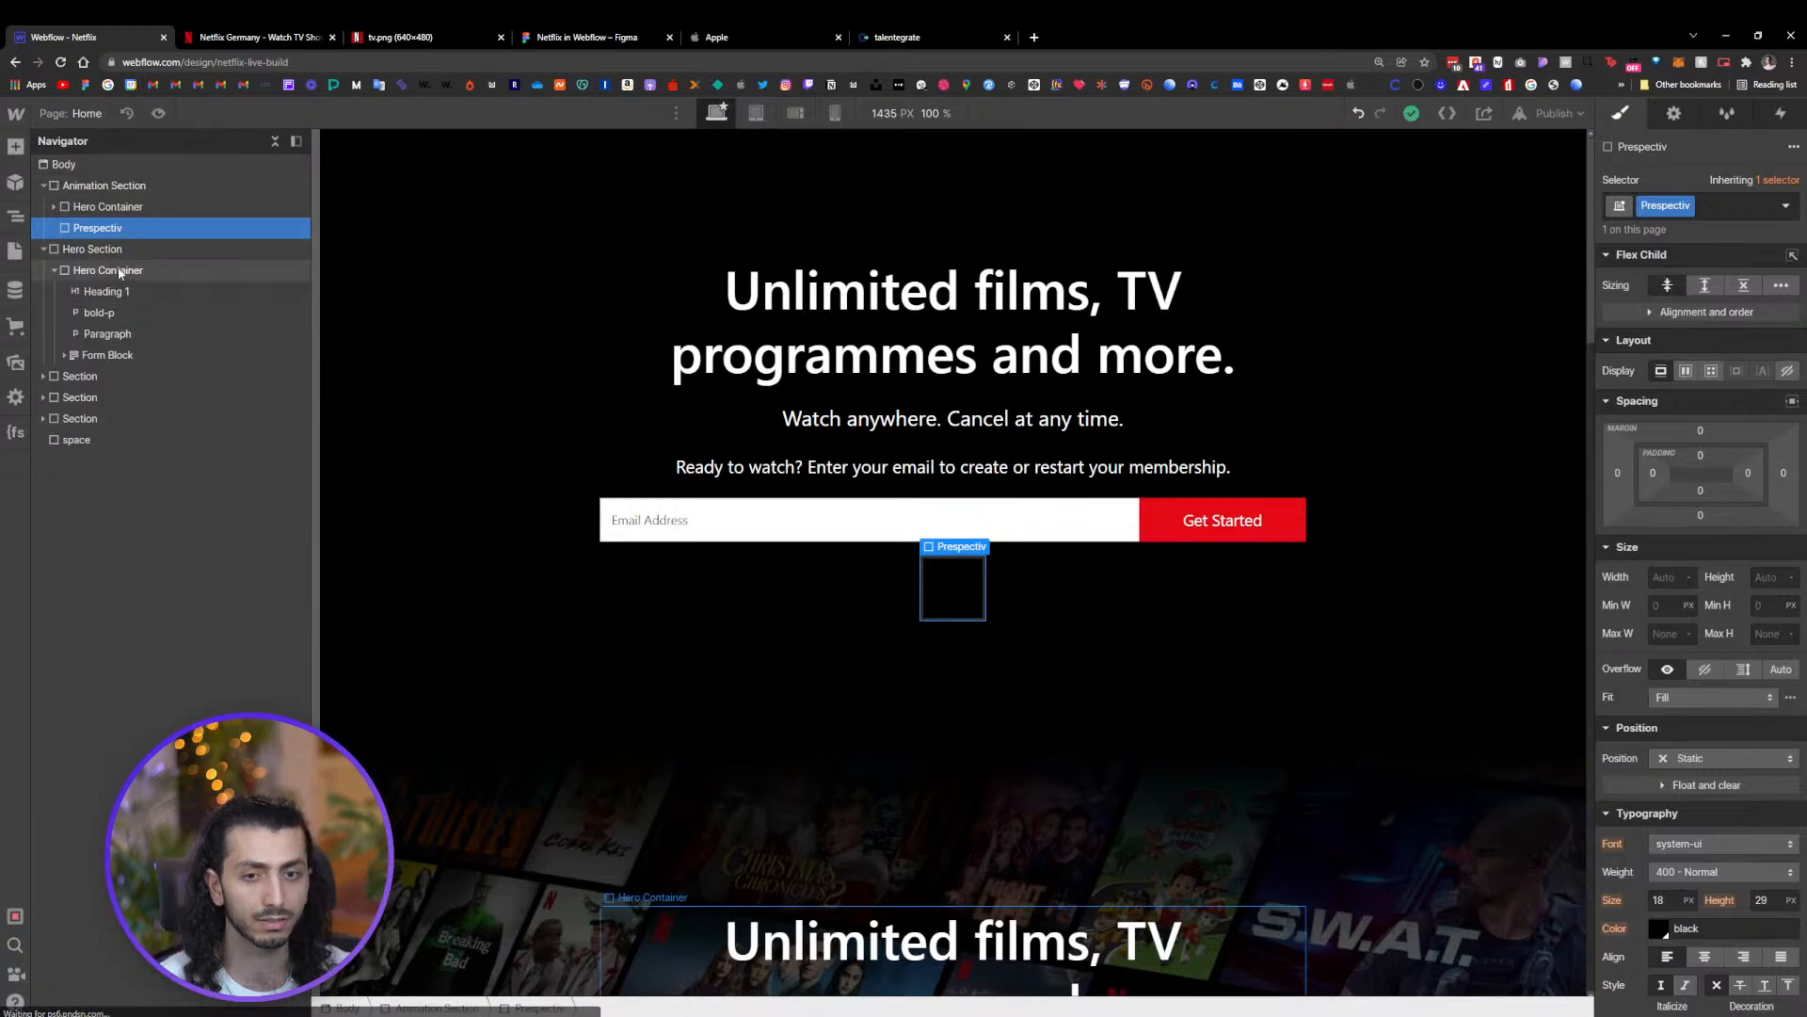
Add a Div Block inside Prespectiv and give it a new class named "BG Wrap"
key("ctrl+e")
type("d")
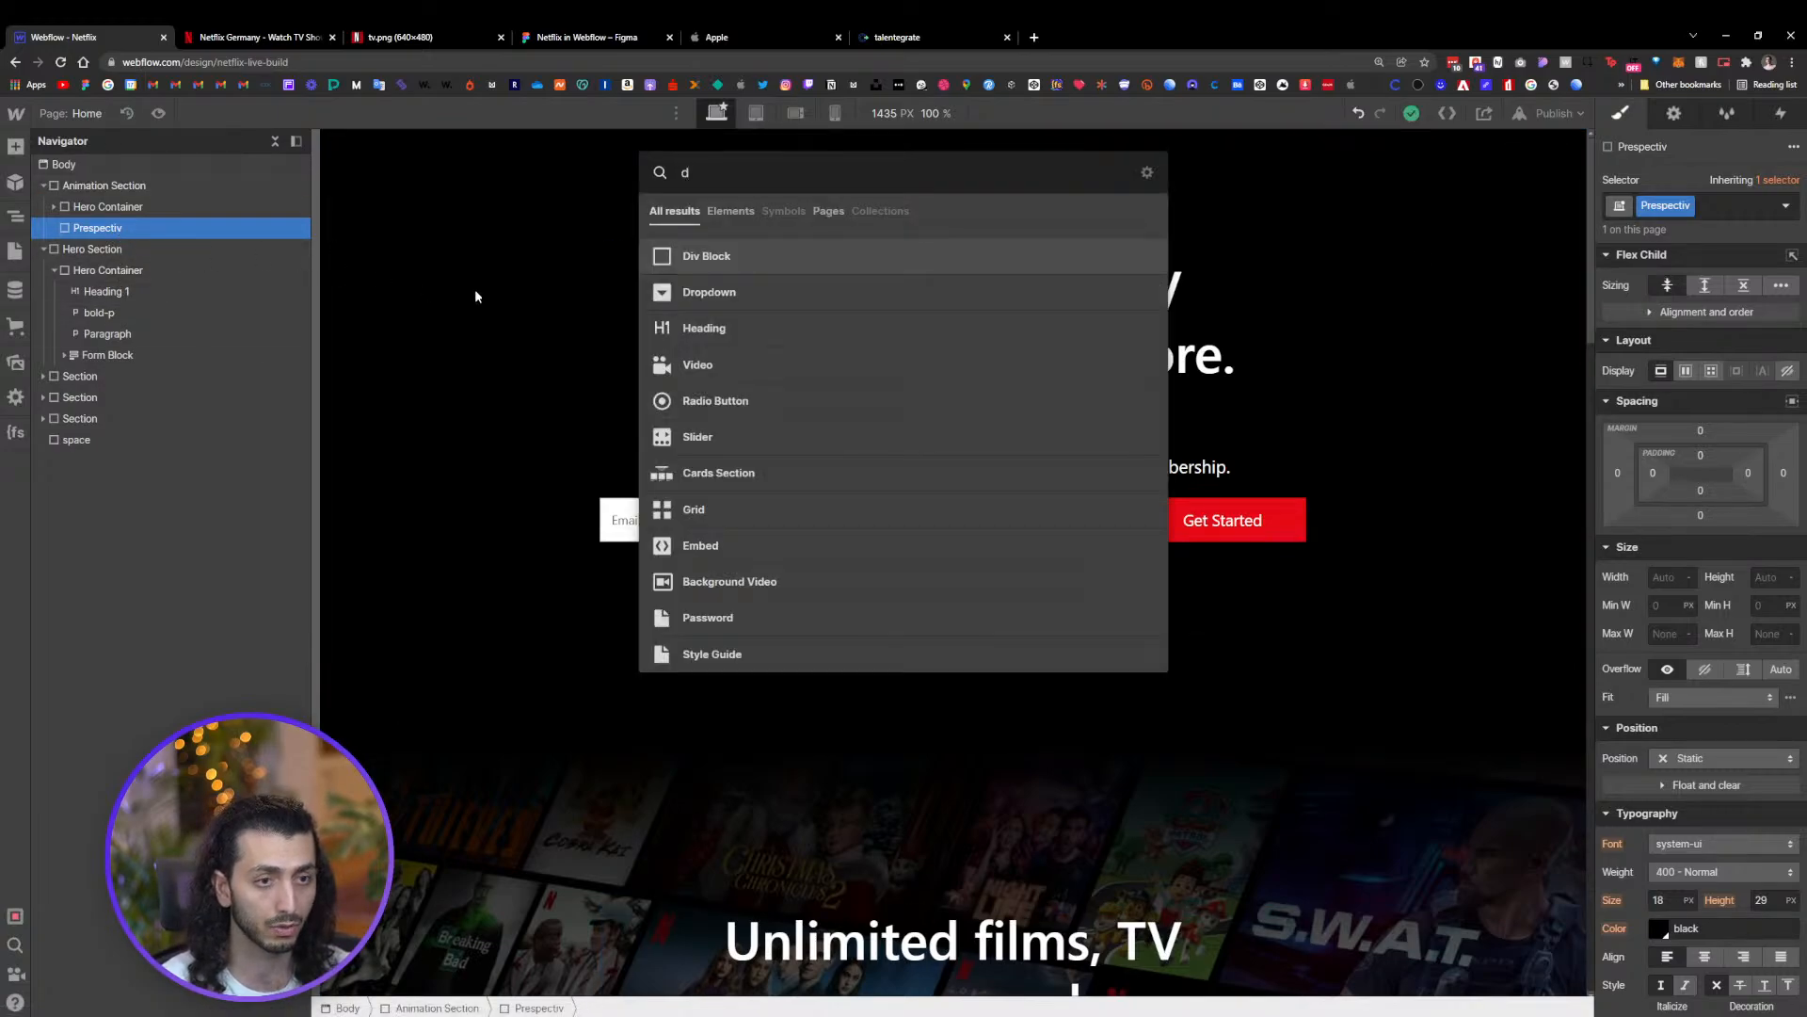
key("Return")
left_click(53, 228)
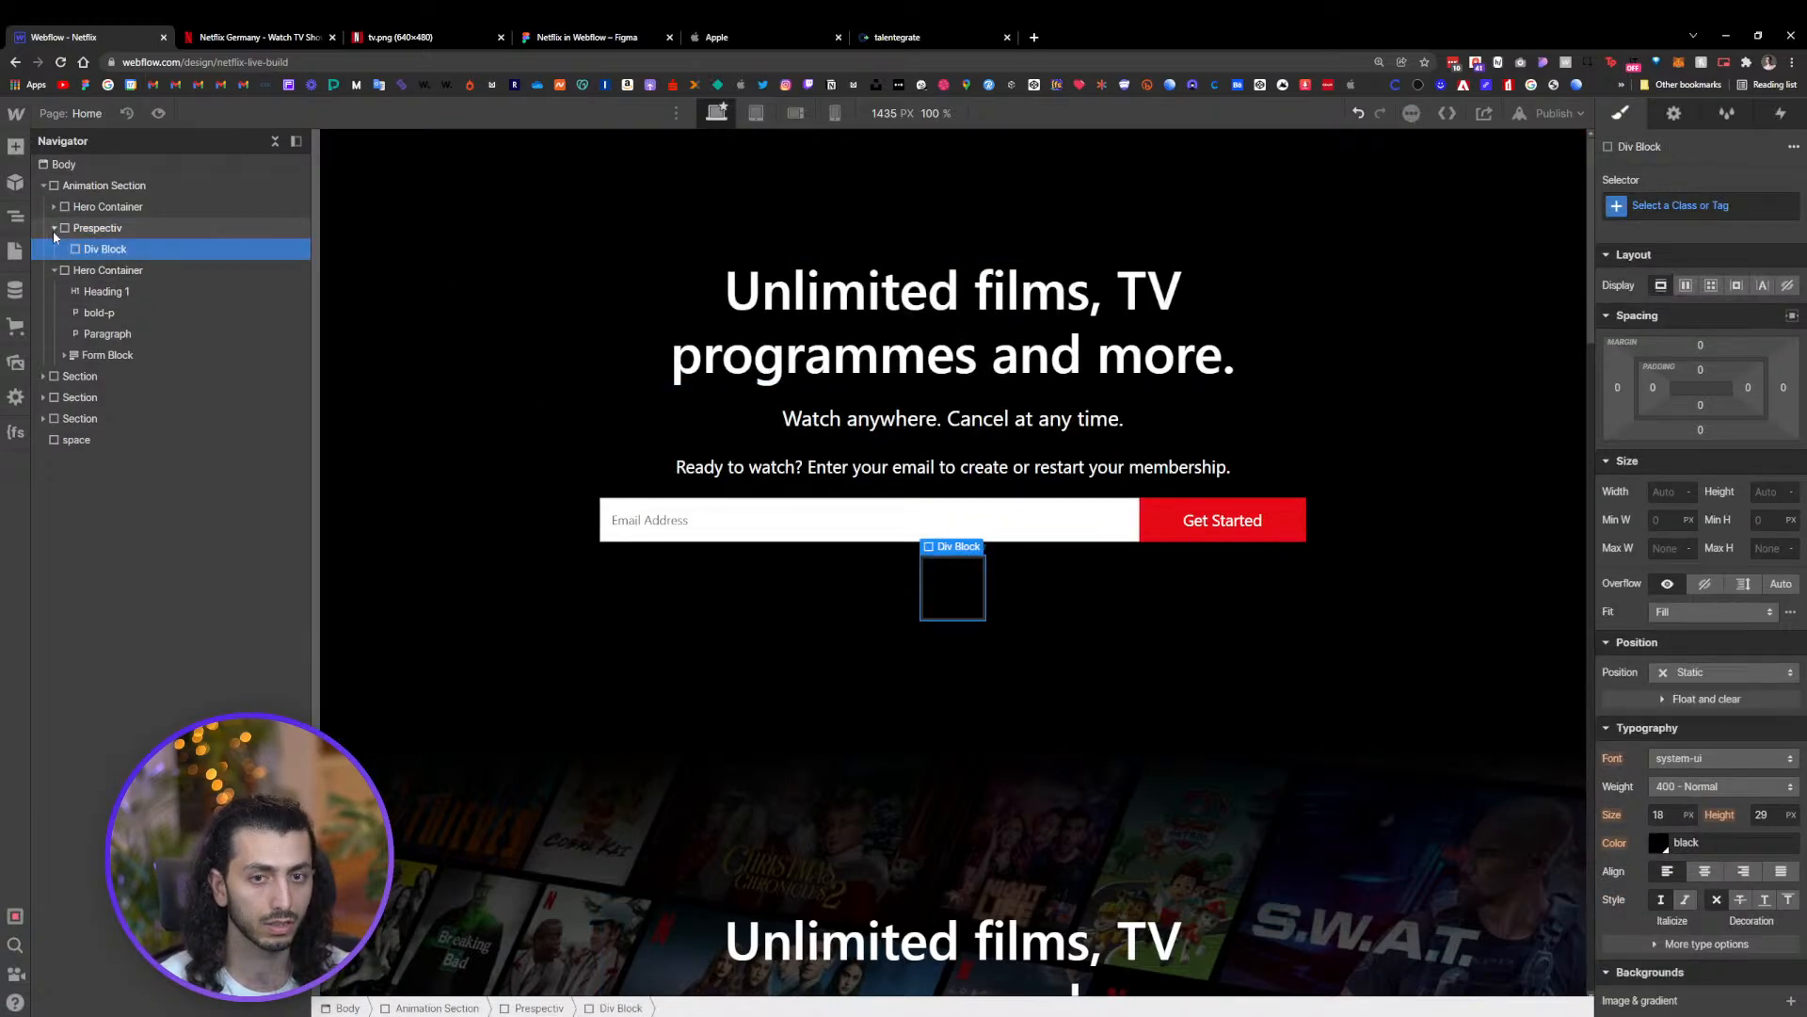
left_click(1697, 205)
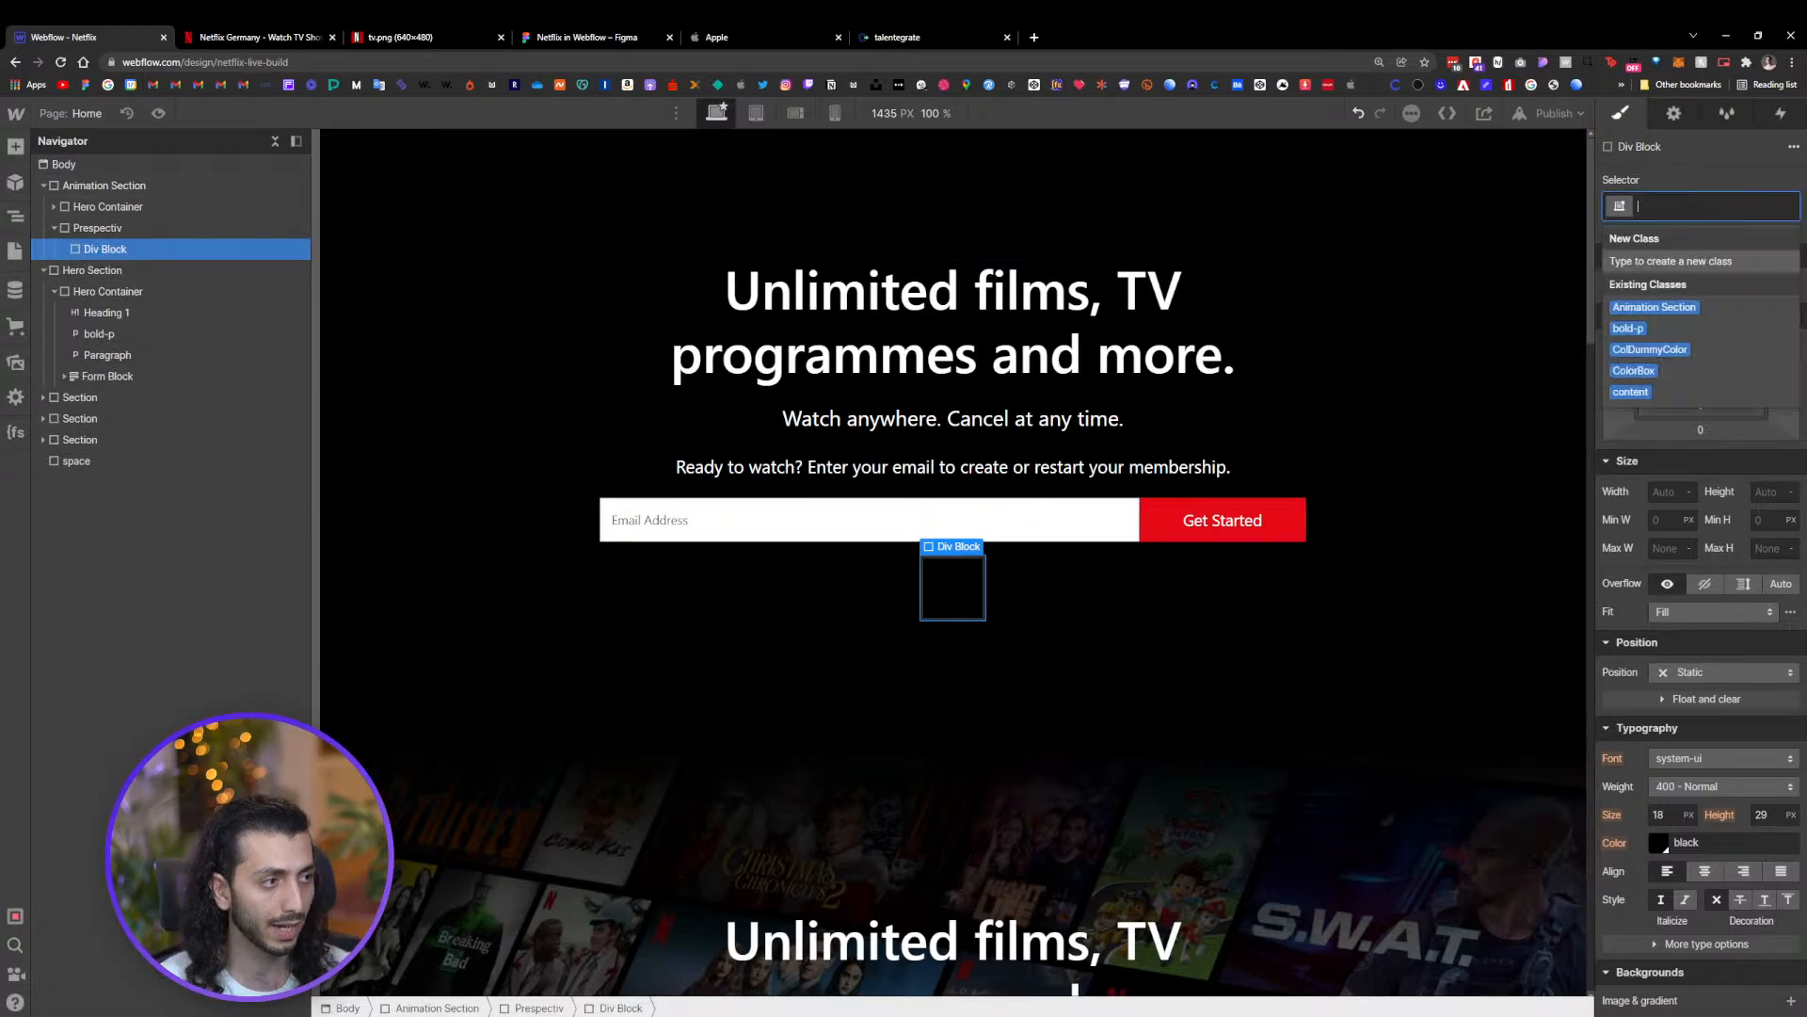
type("B")
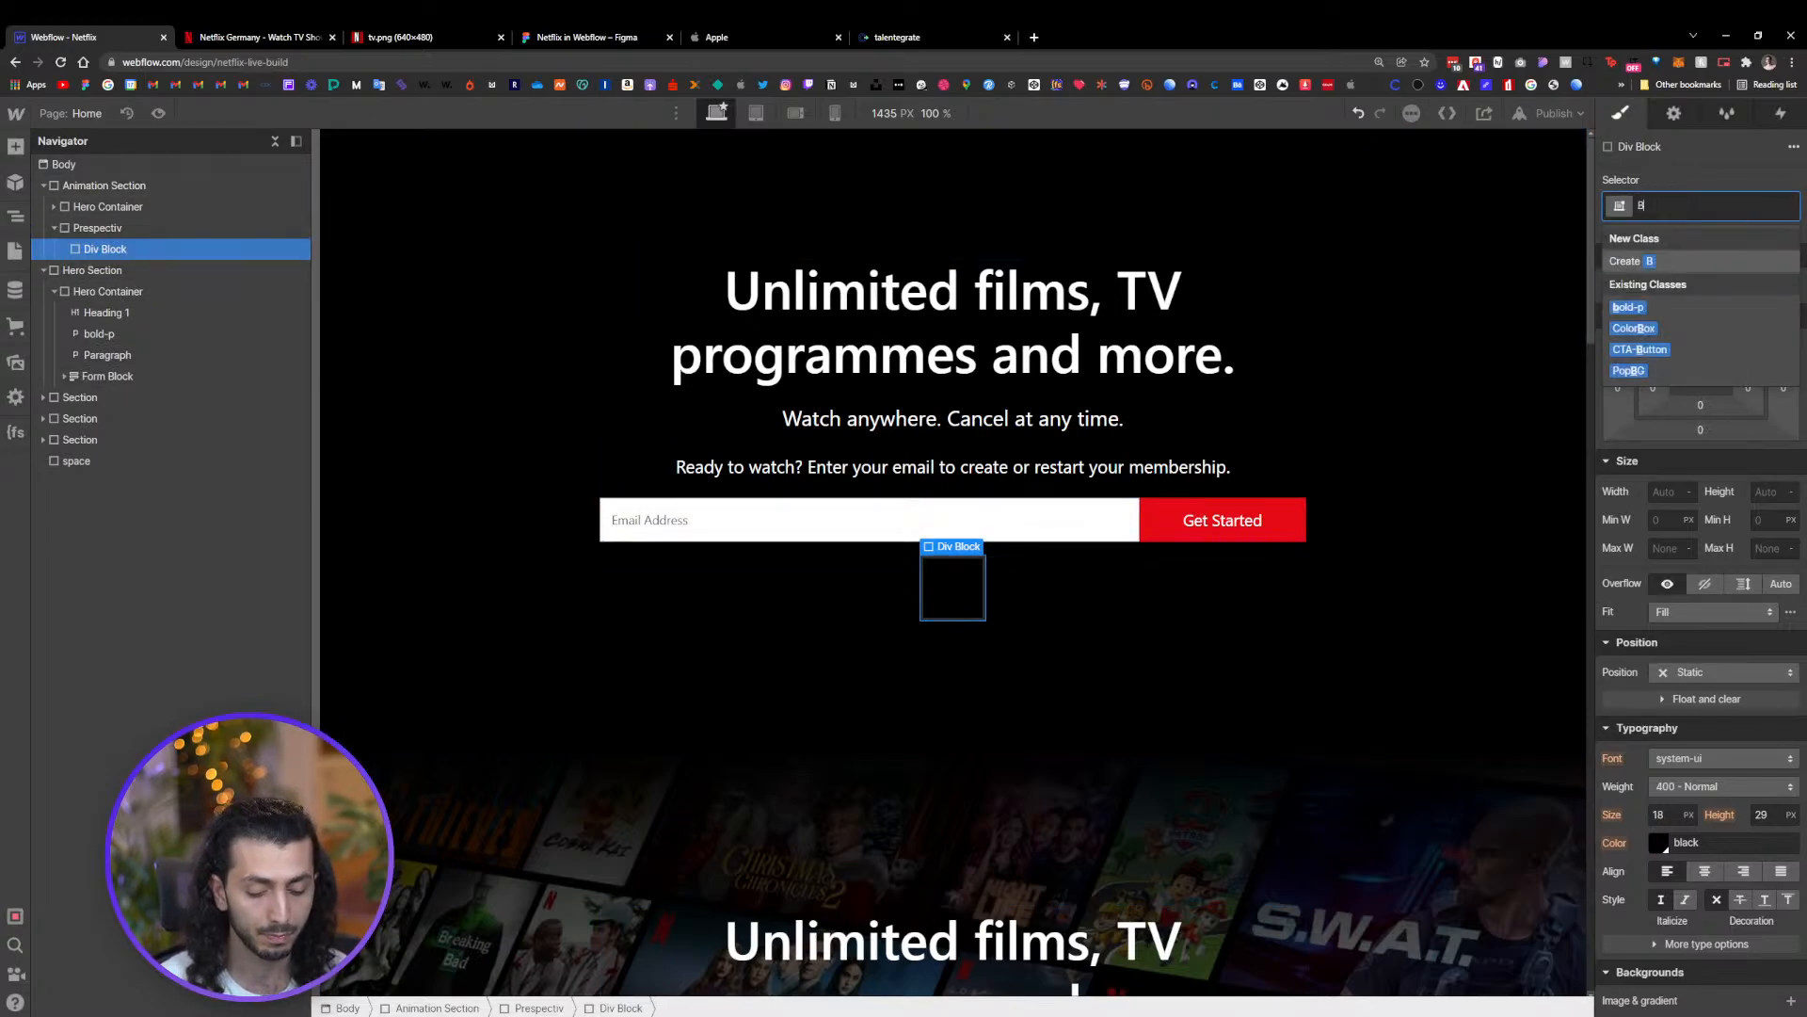
type("G")
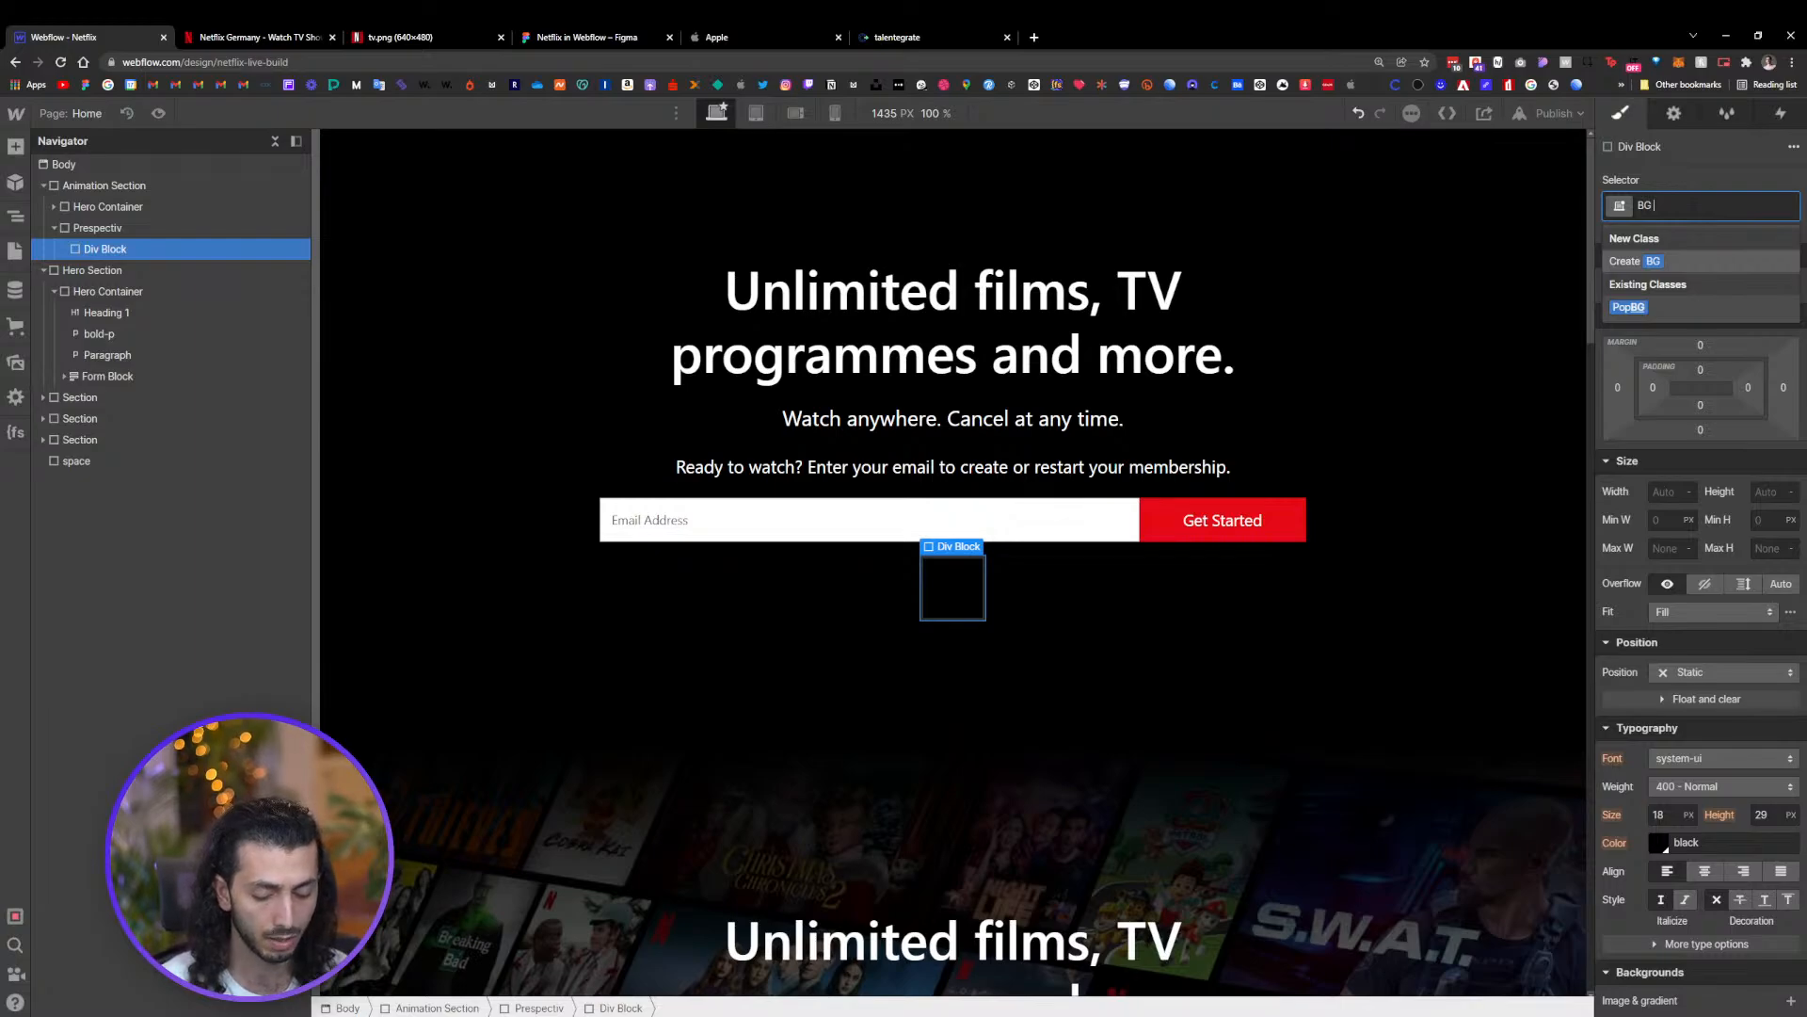
type(" Wrap")
key("Return")
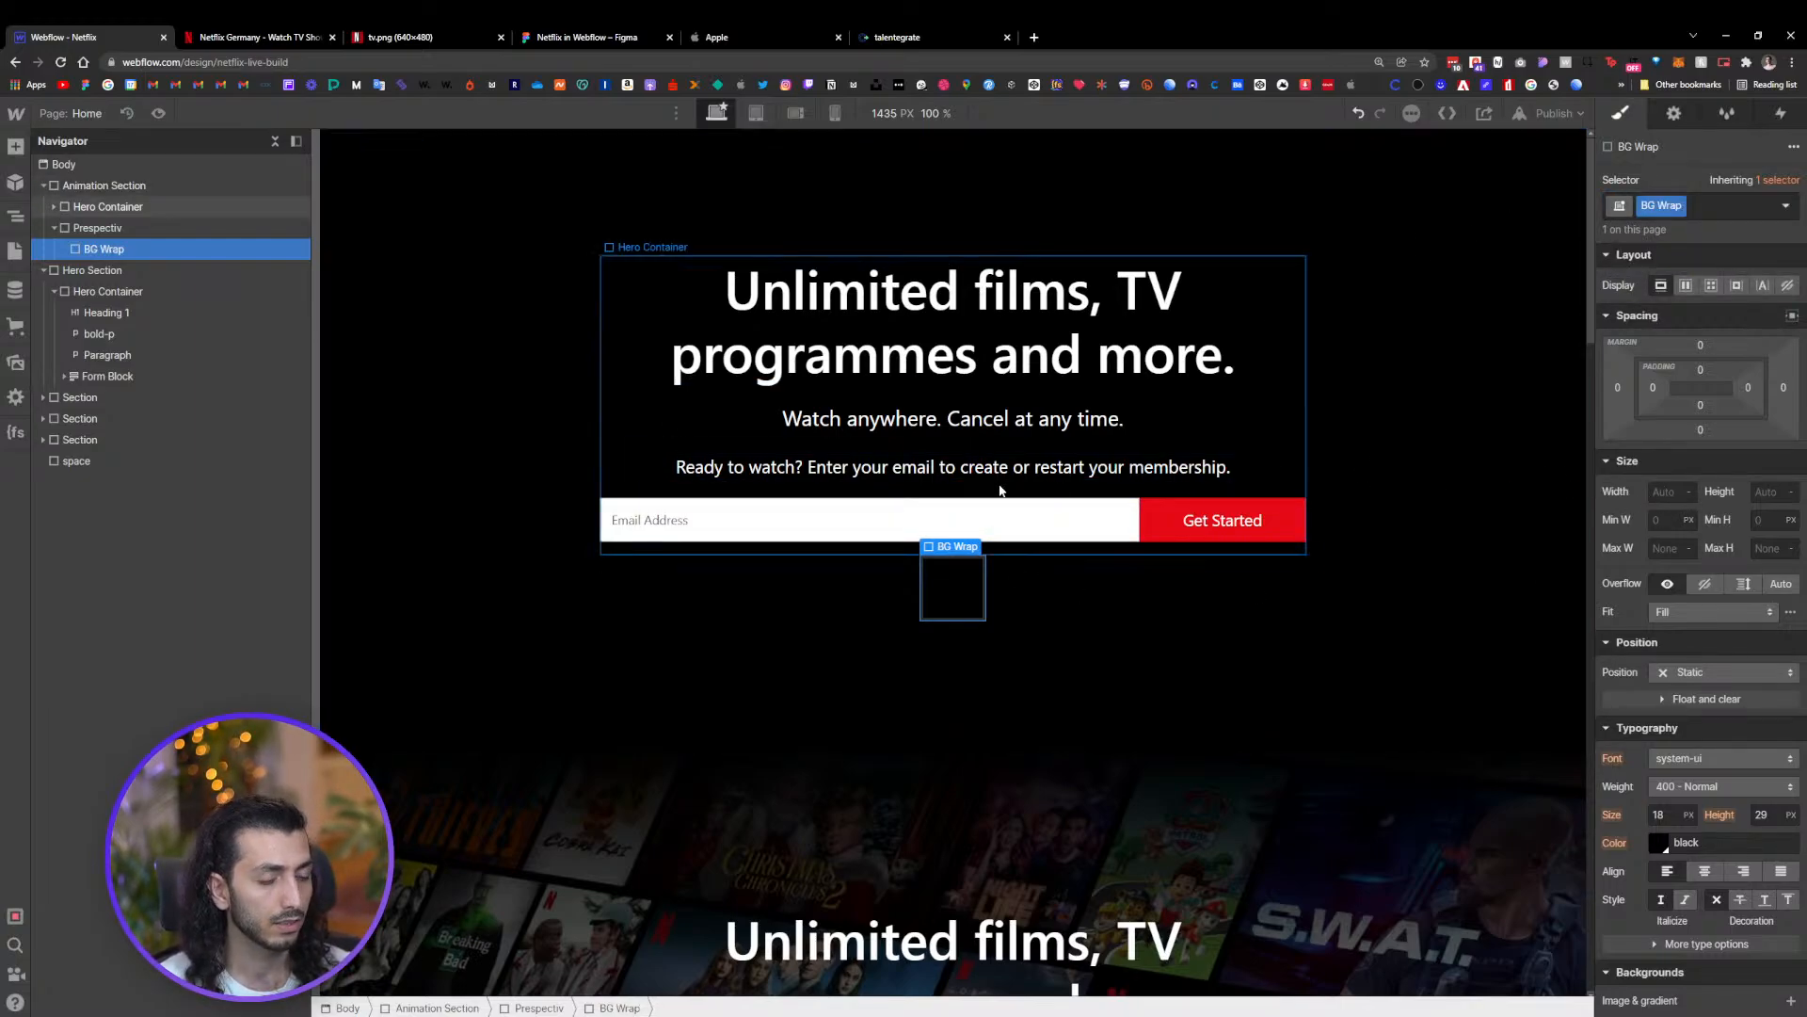
Set the Prespectiv block's position to Relative
left_click(109, 231)
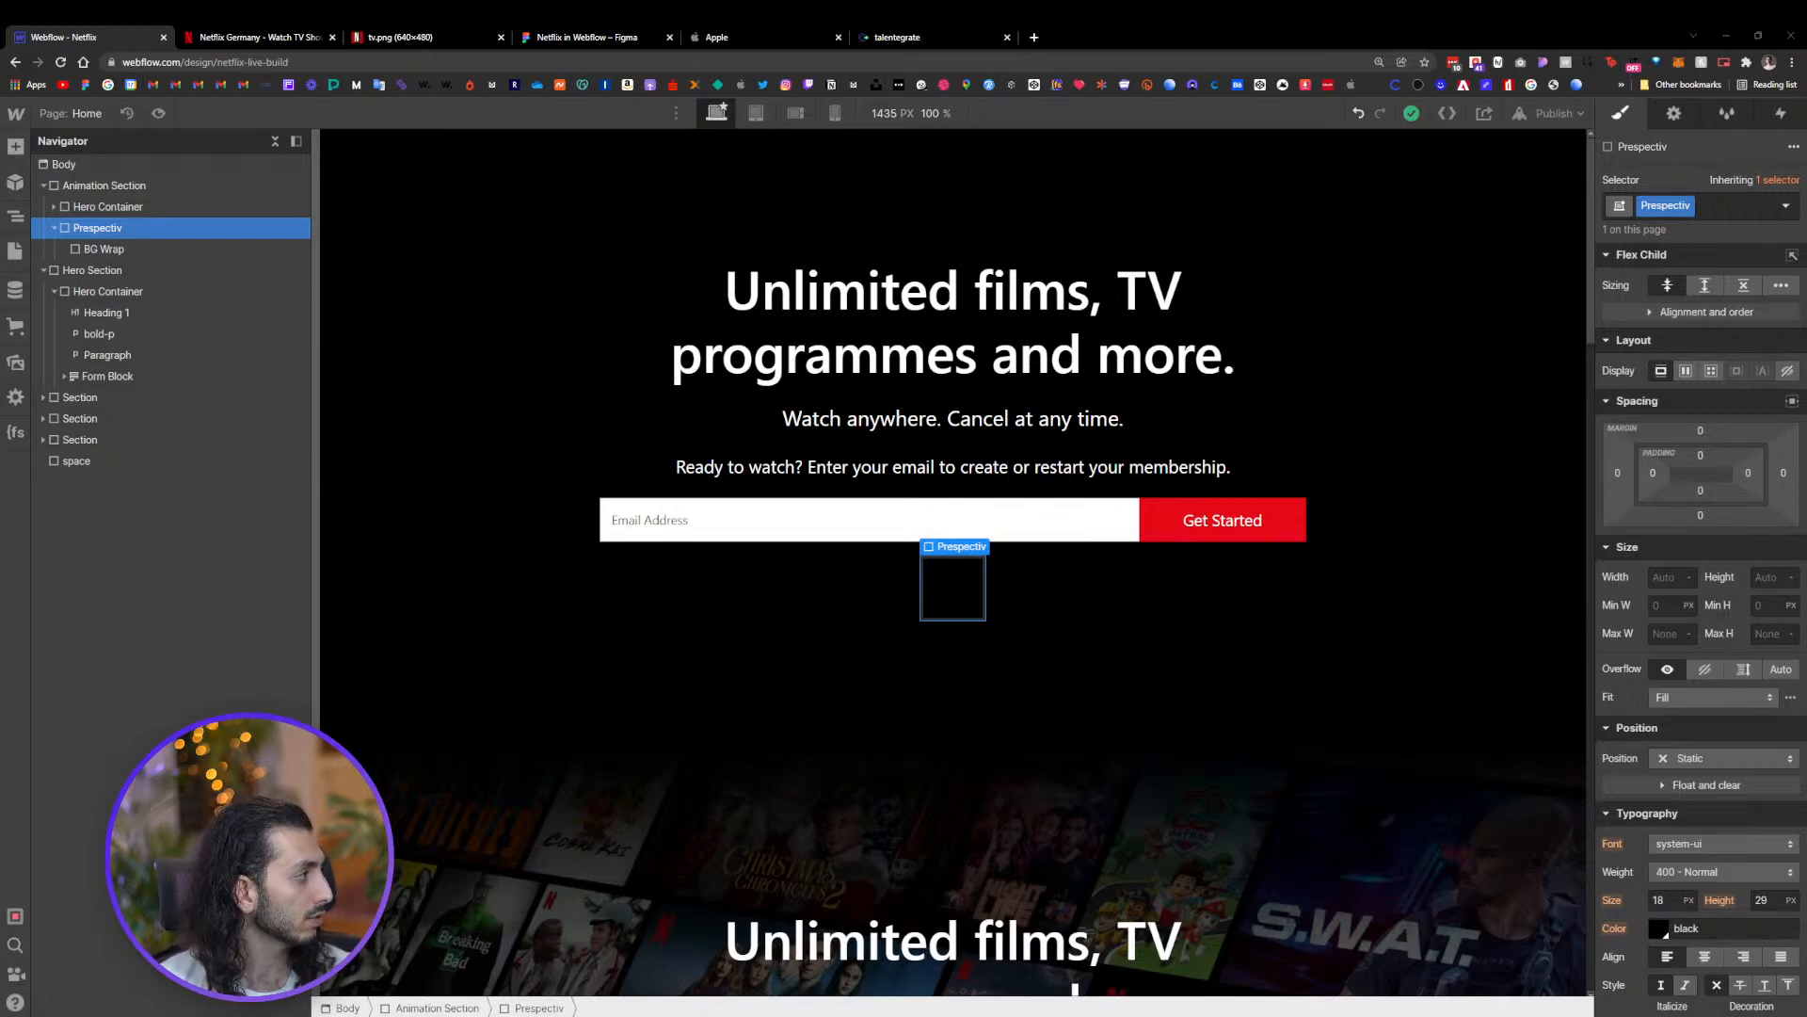
left_click(1691, 760)
left_click(1698, 773)
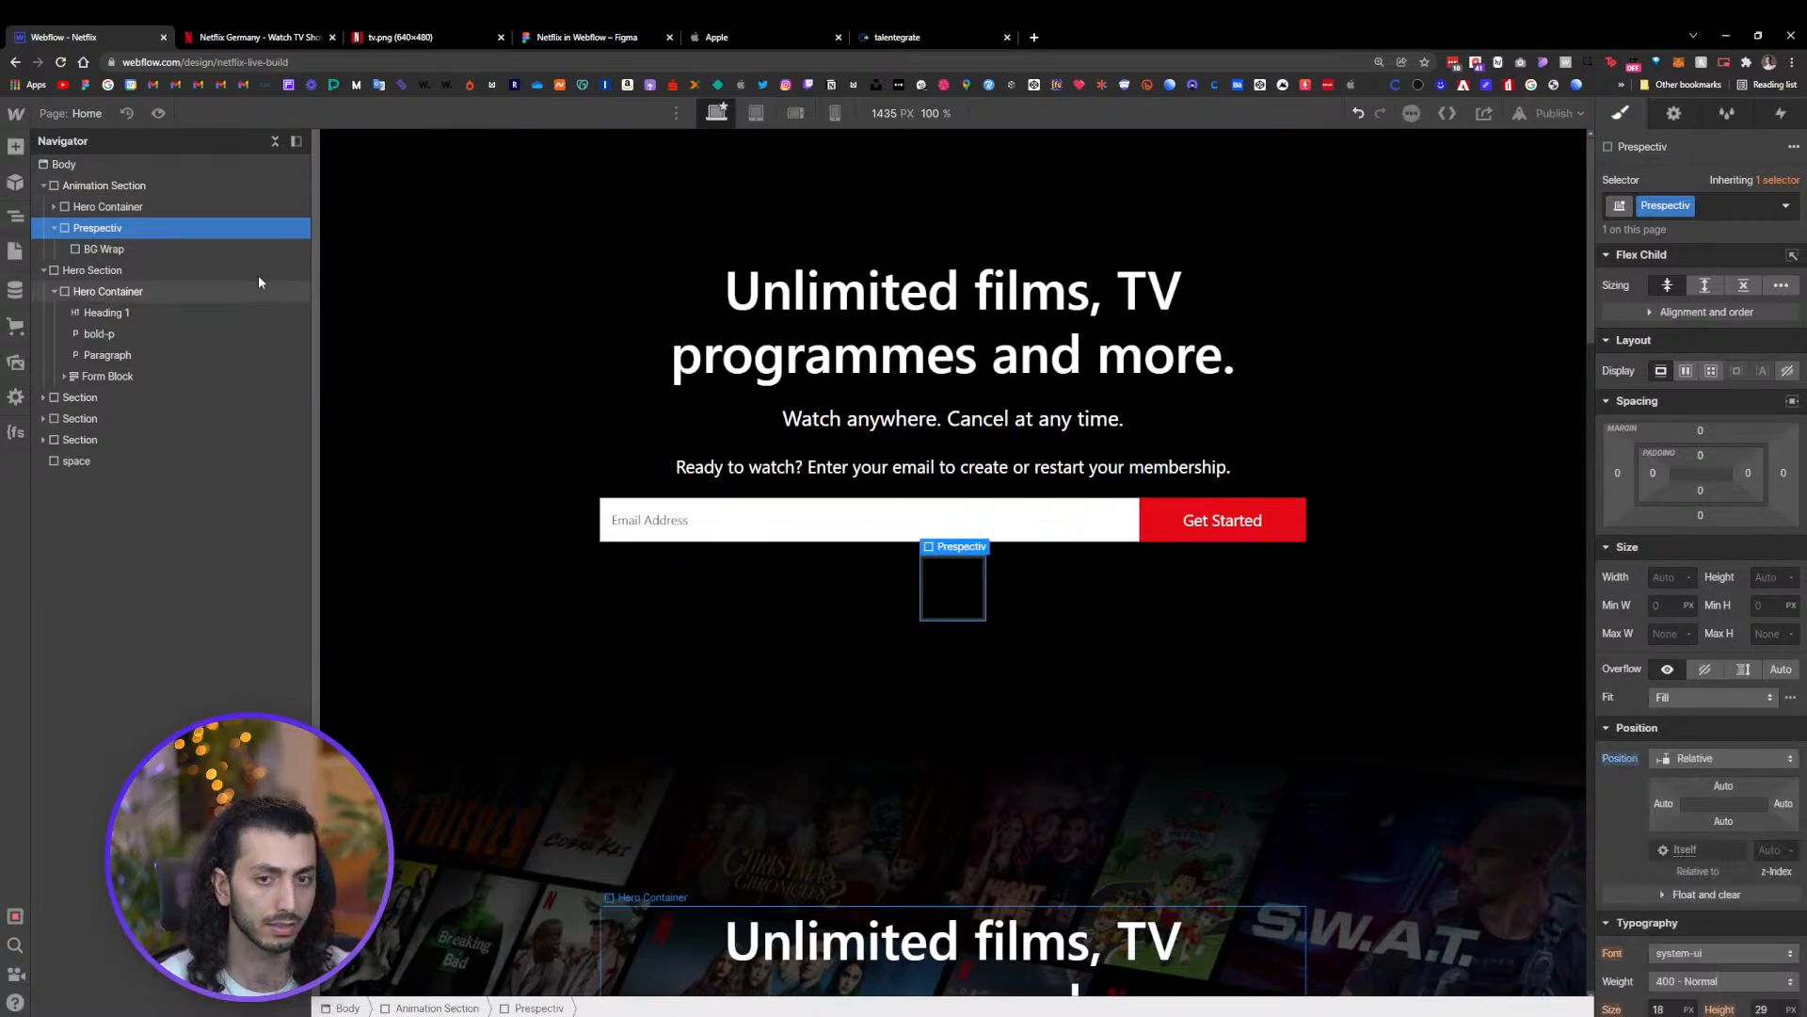
Set BG Wrap's position to Absolute, anchored to fill its parent on all sides
left_click(118, 252)
left_click(1731, 672)
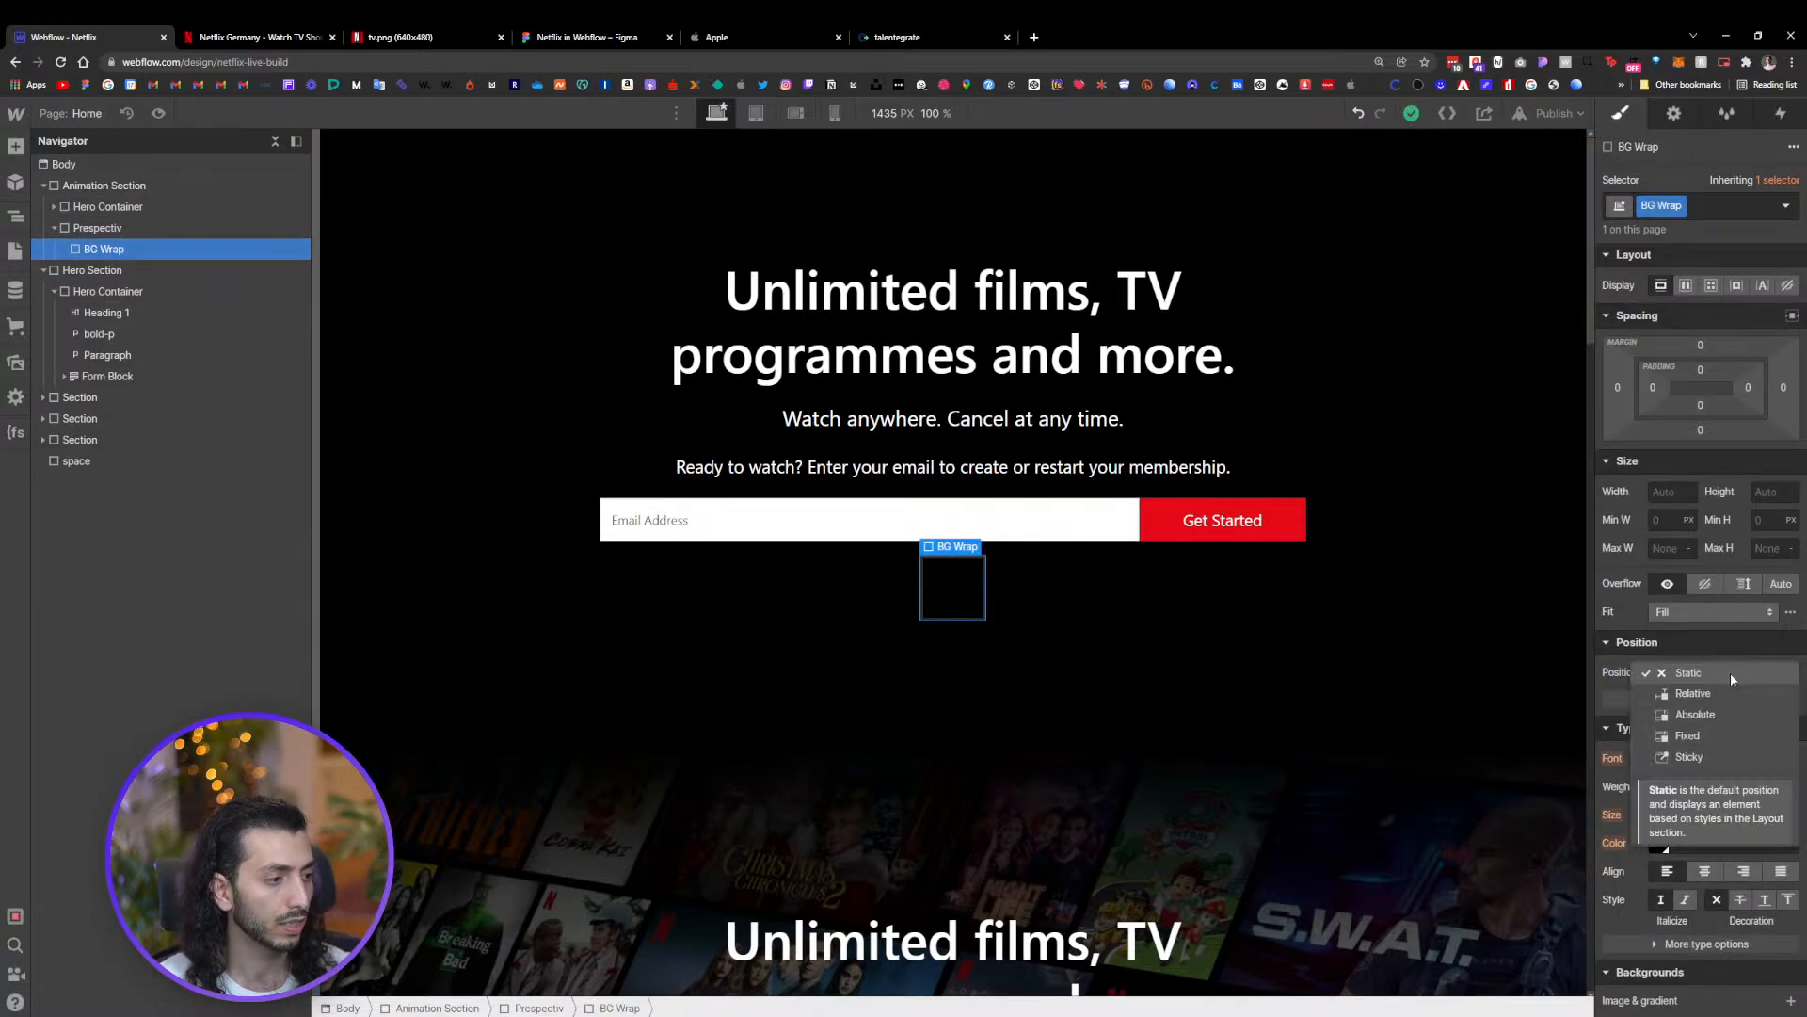
left_click(1726, 713)
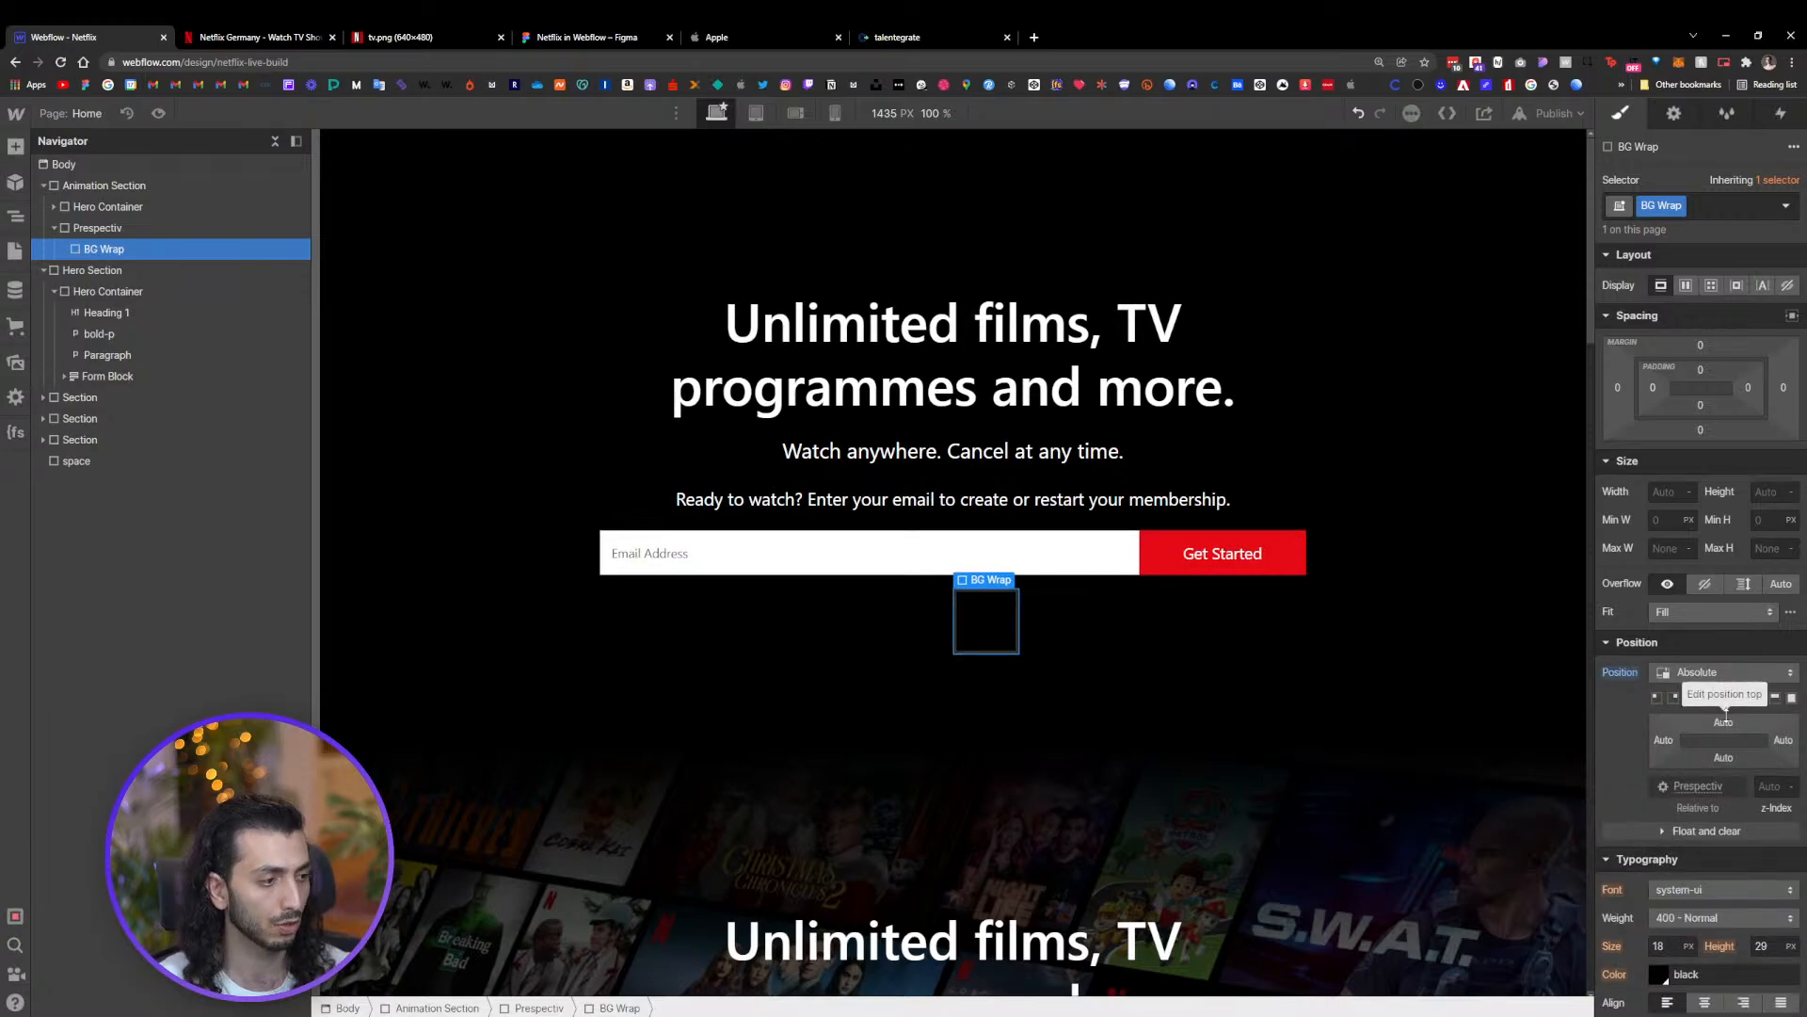
left_click(1792, 699)
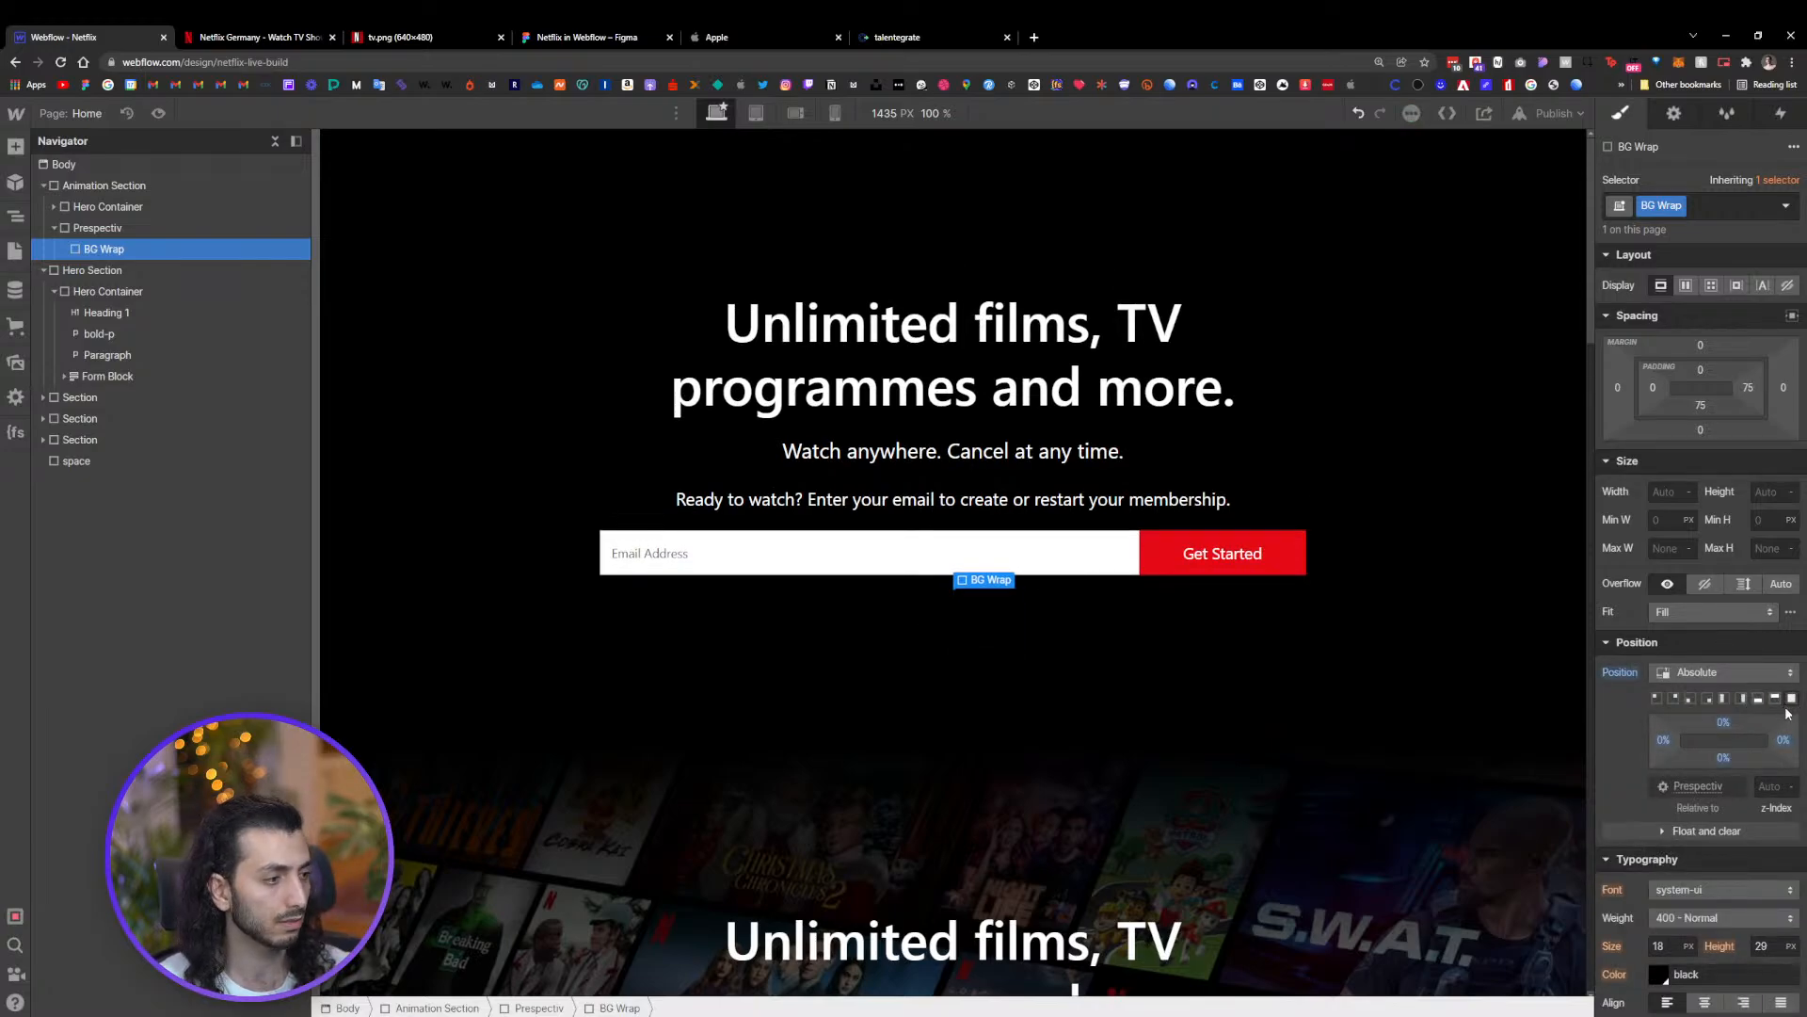
Set BG Wrap's width and height to 100%
left_click(1668, 492)
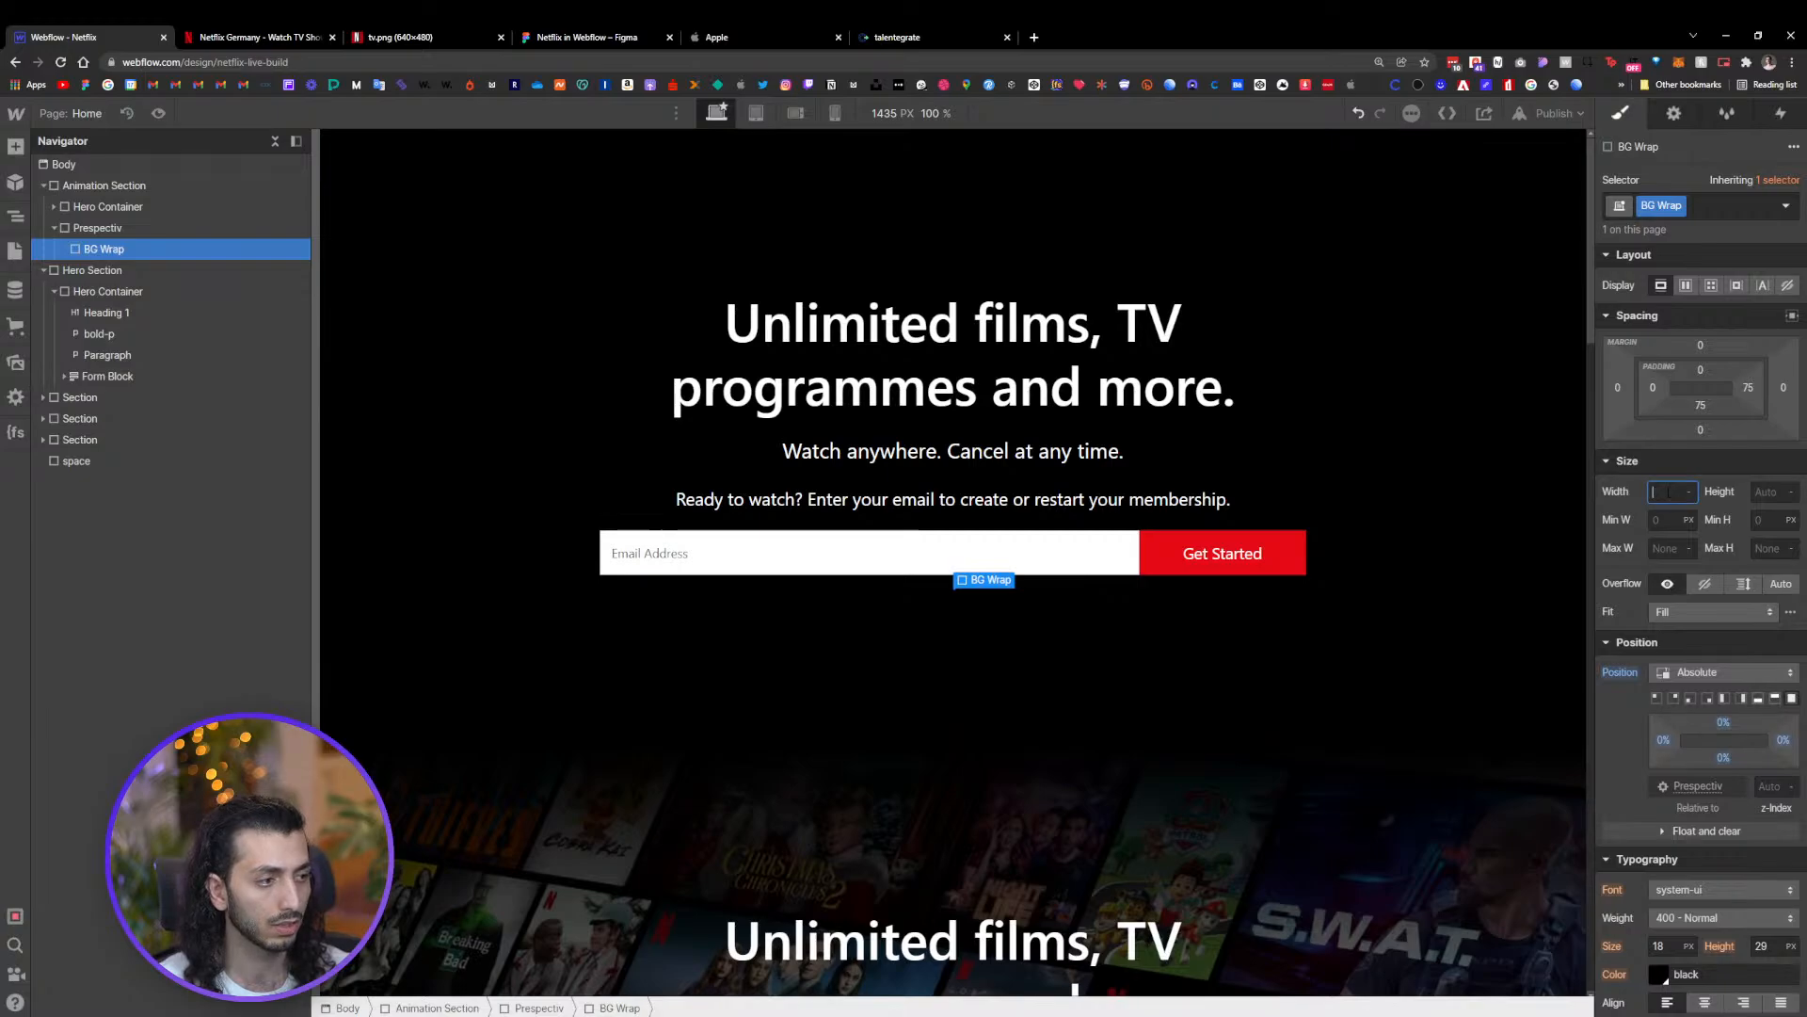
type("100")
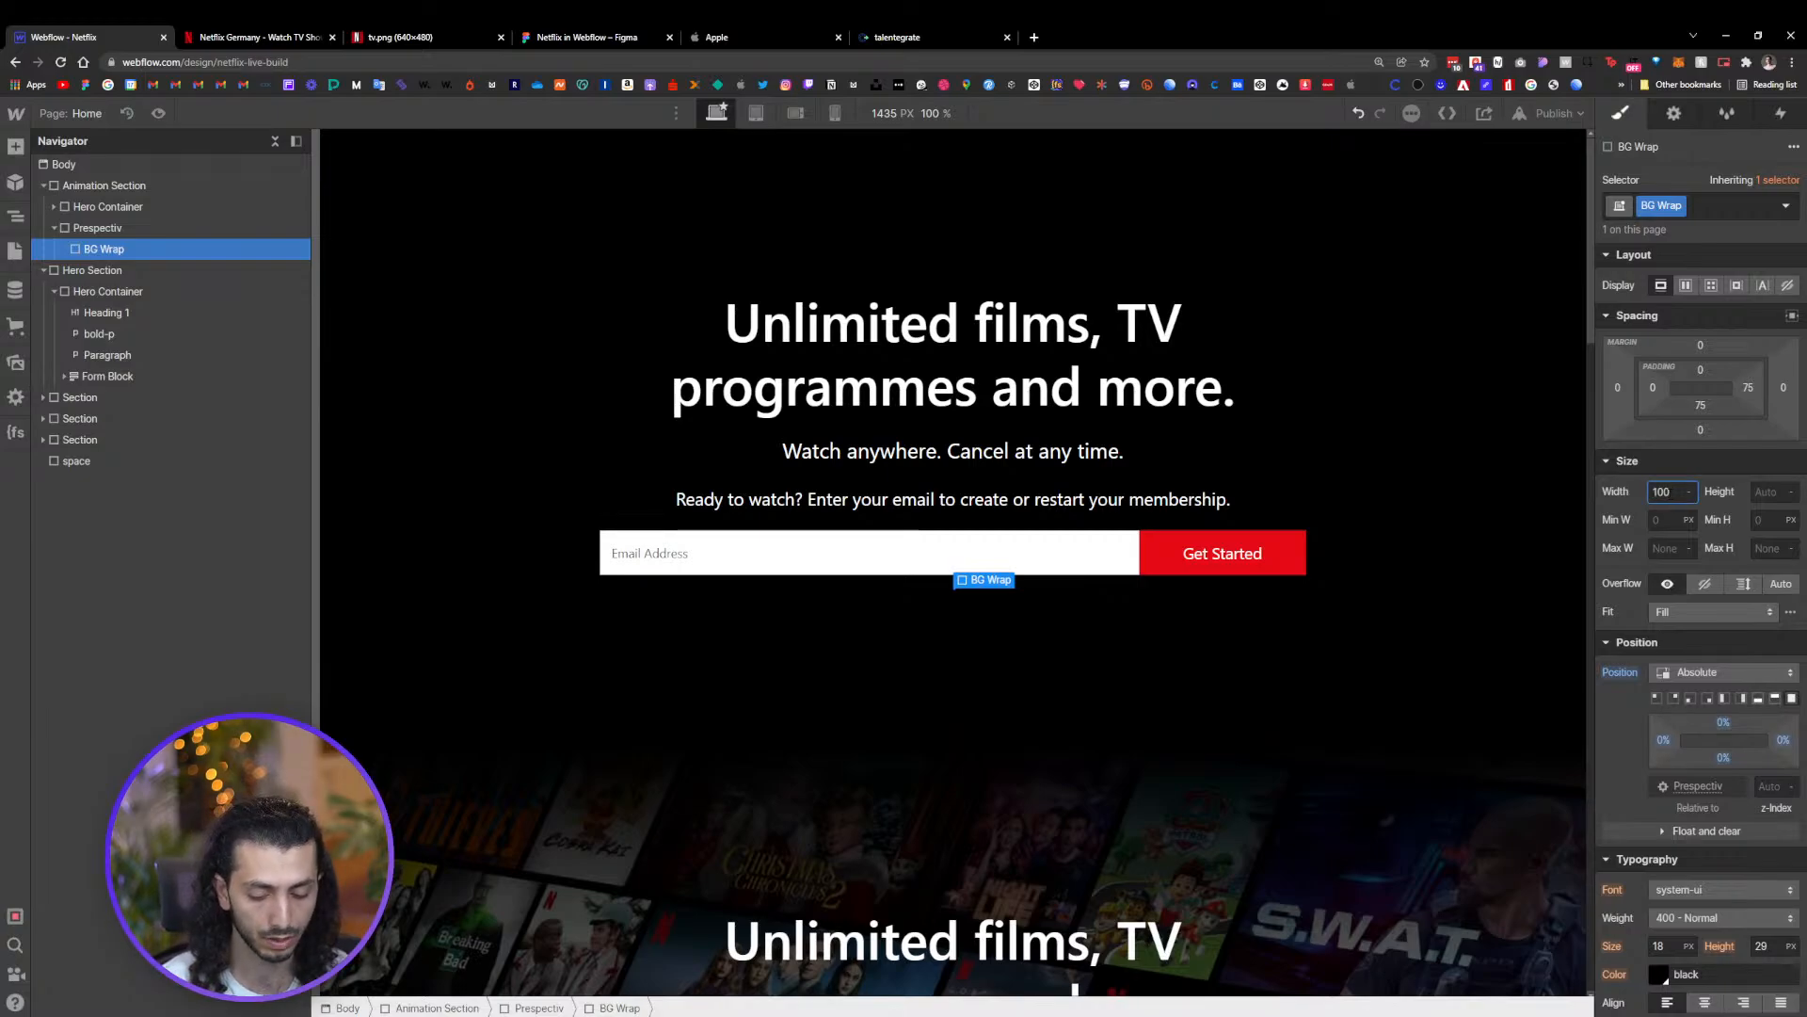
key("Tab")
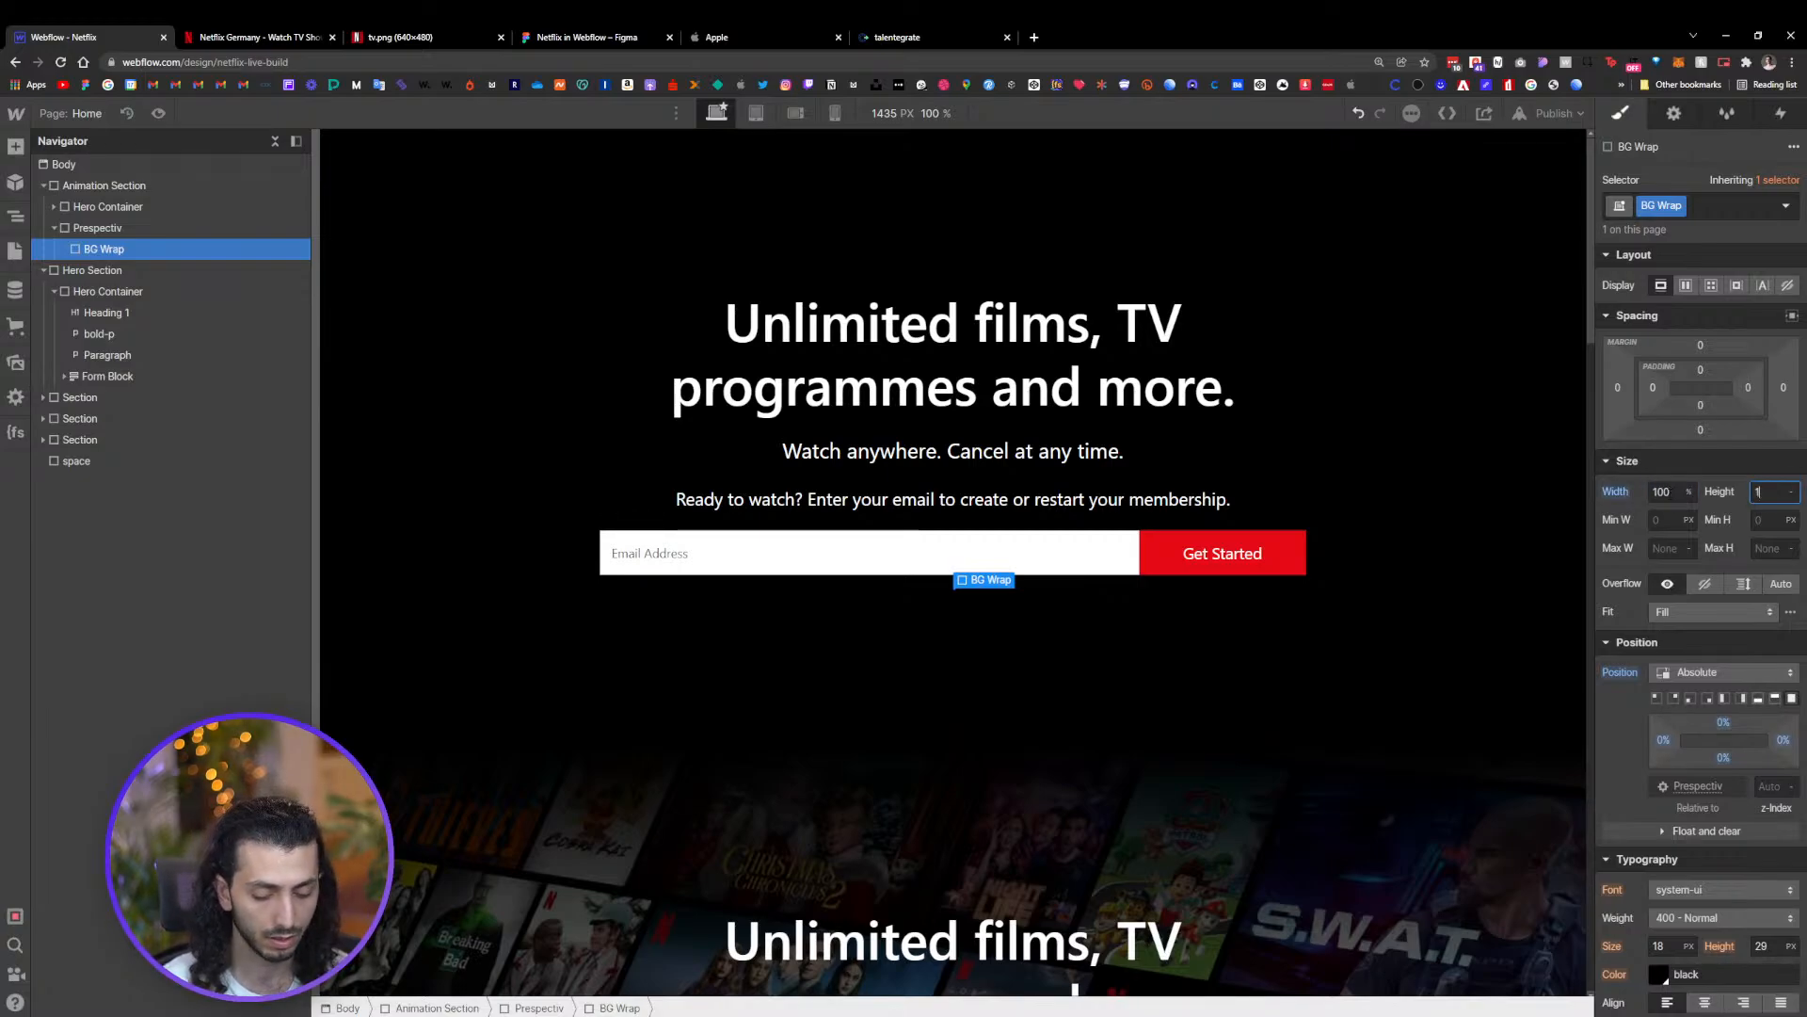
type("10")
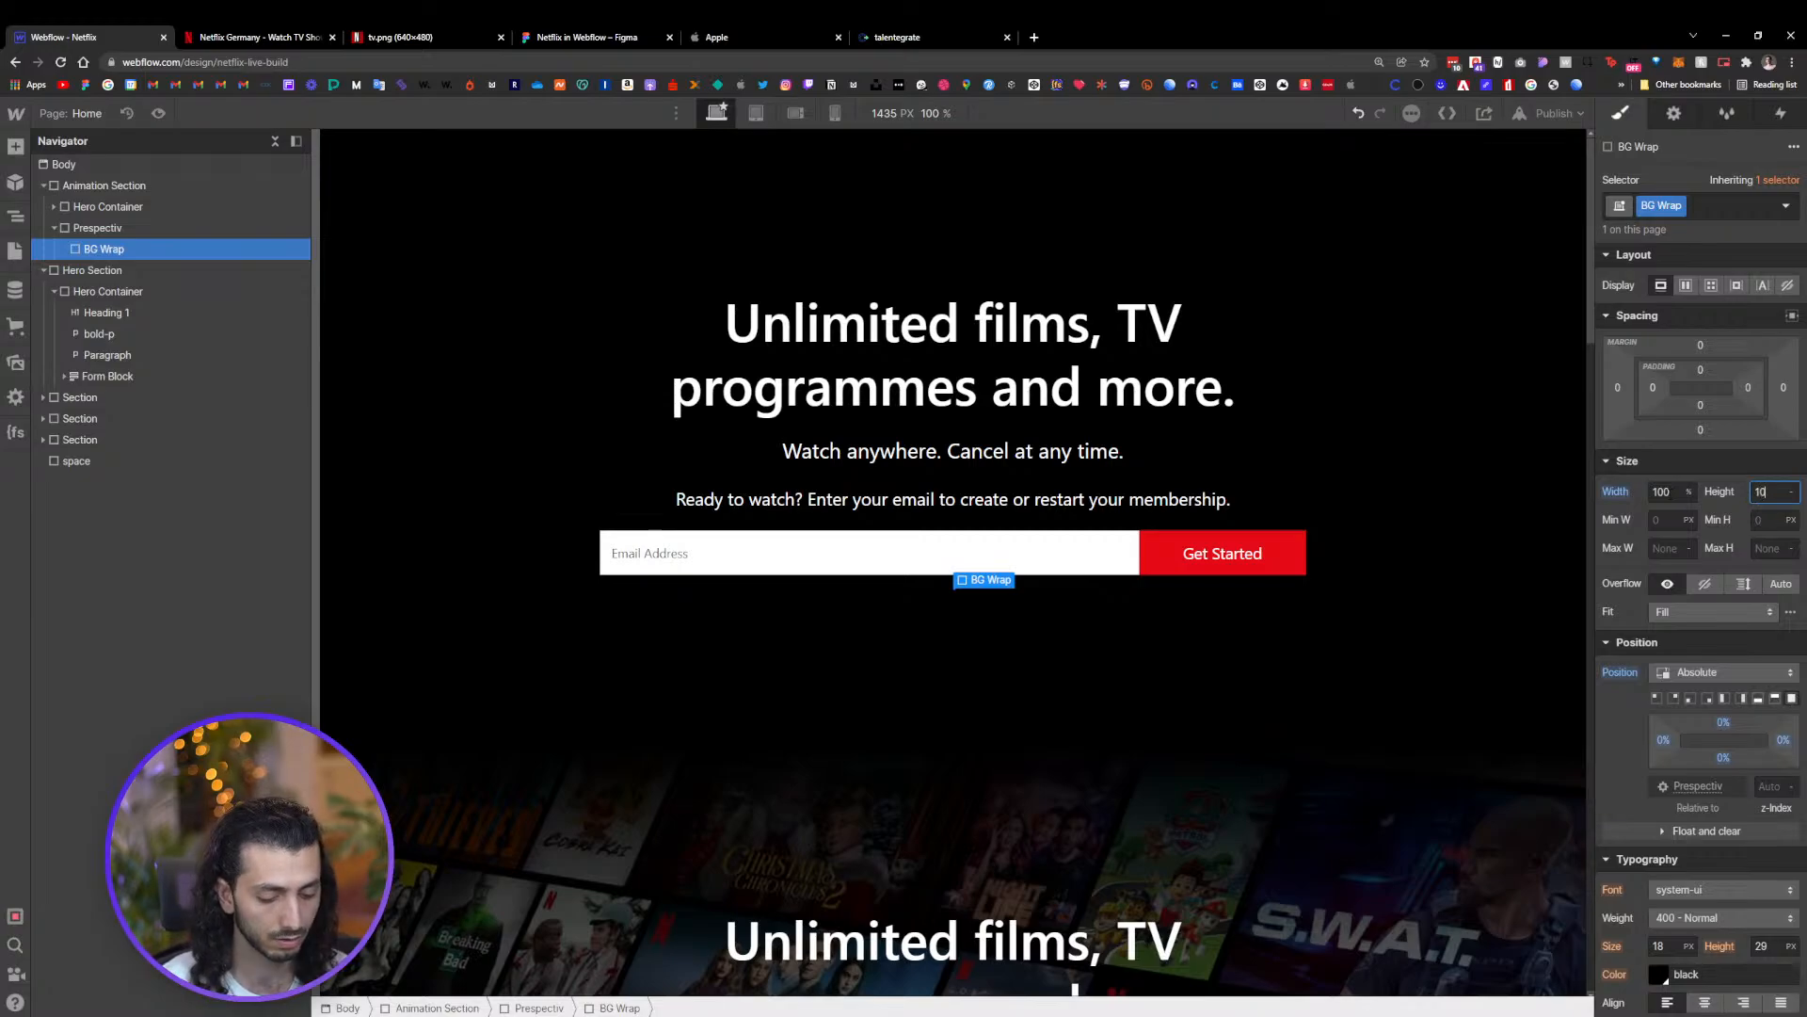
type("0%")
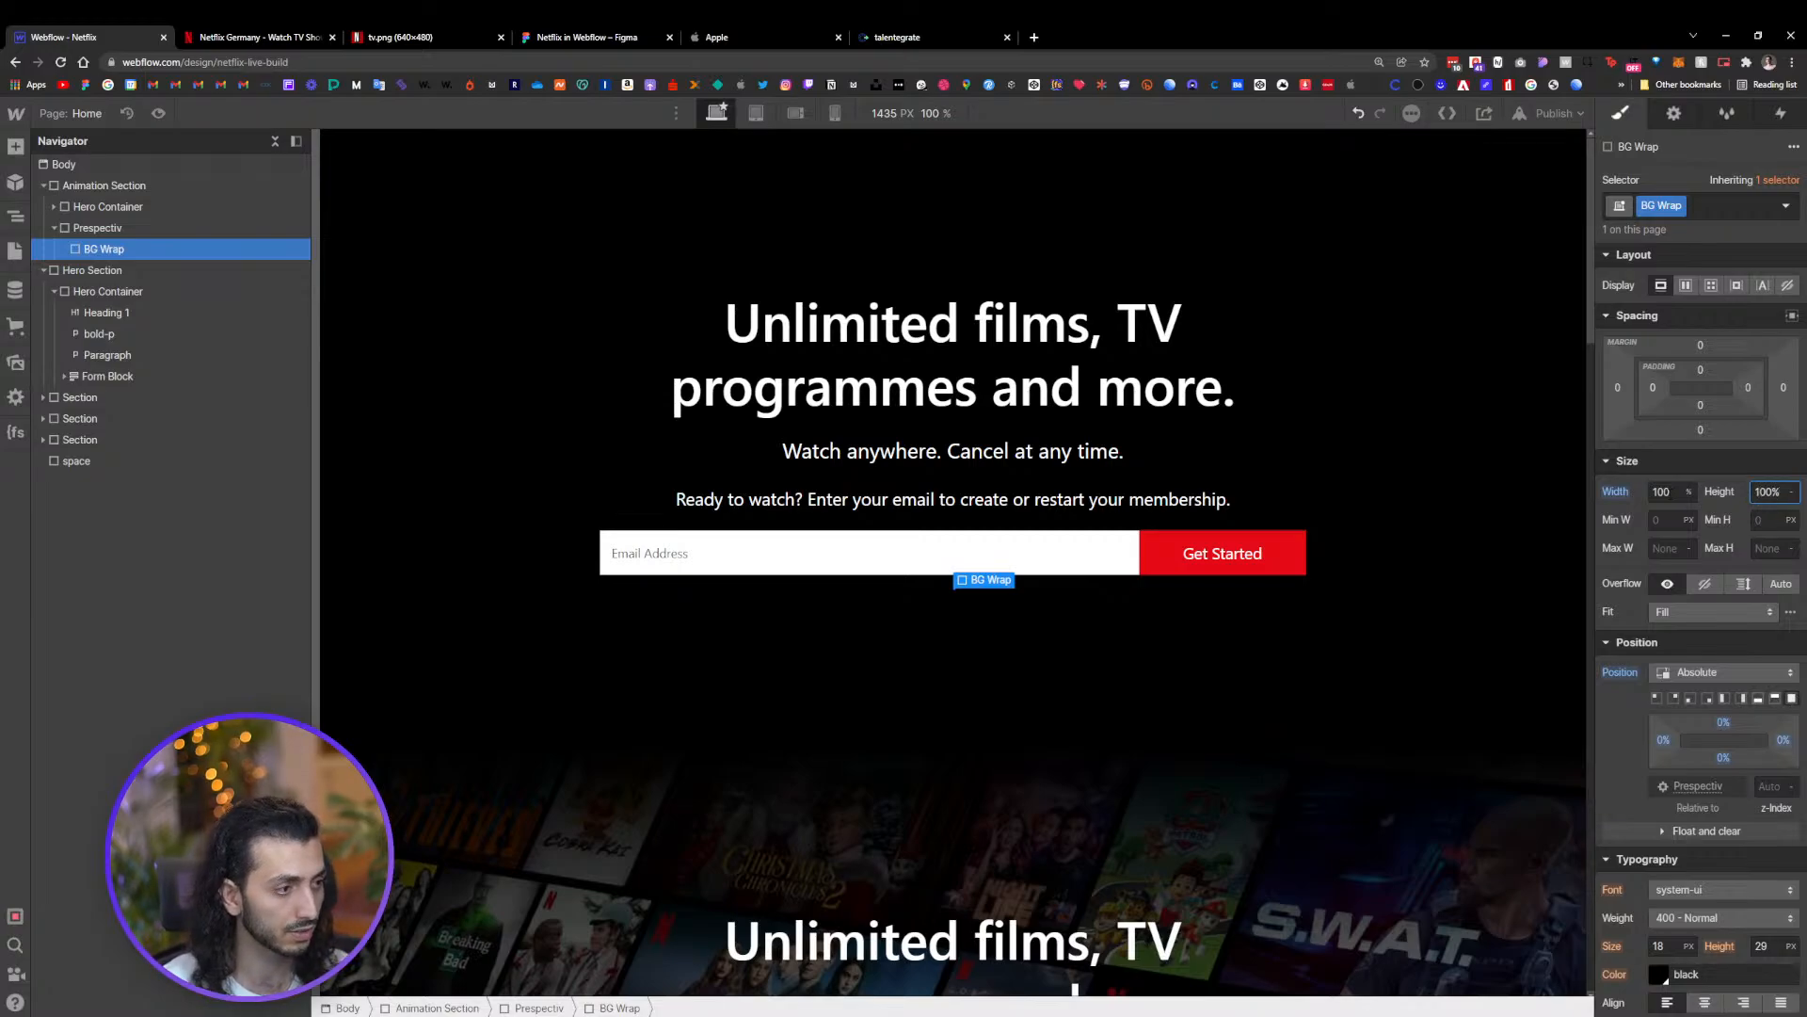
key("Return")
Set the Prespectiv block's width and height to 100%
left_click(1422, 461)
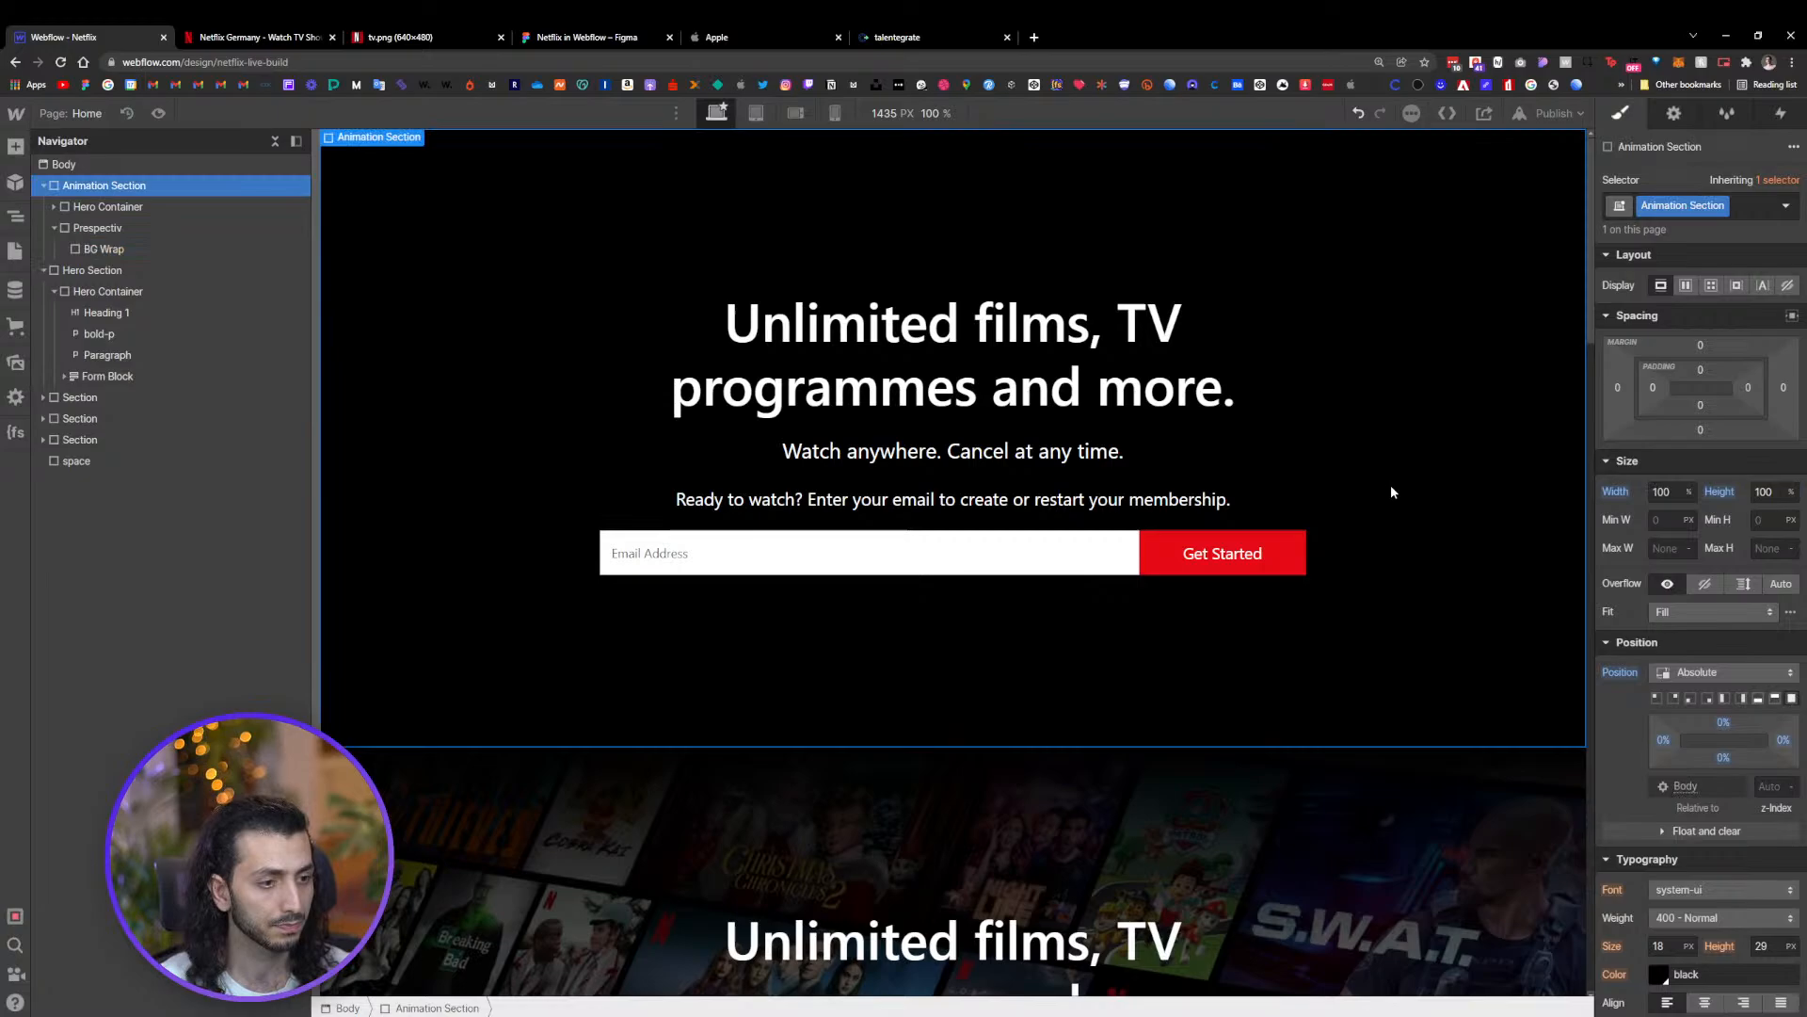
left_click(962, 588)
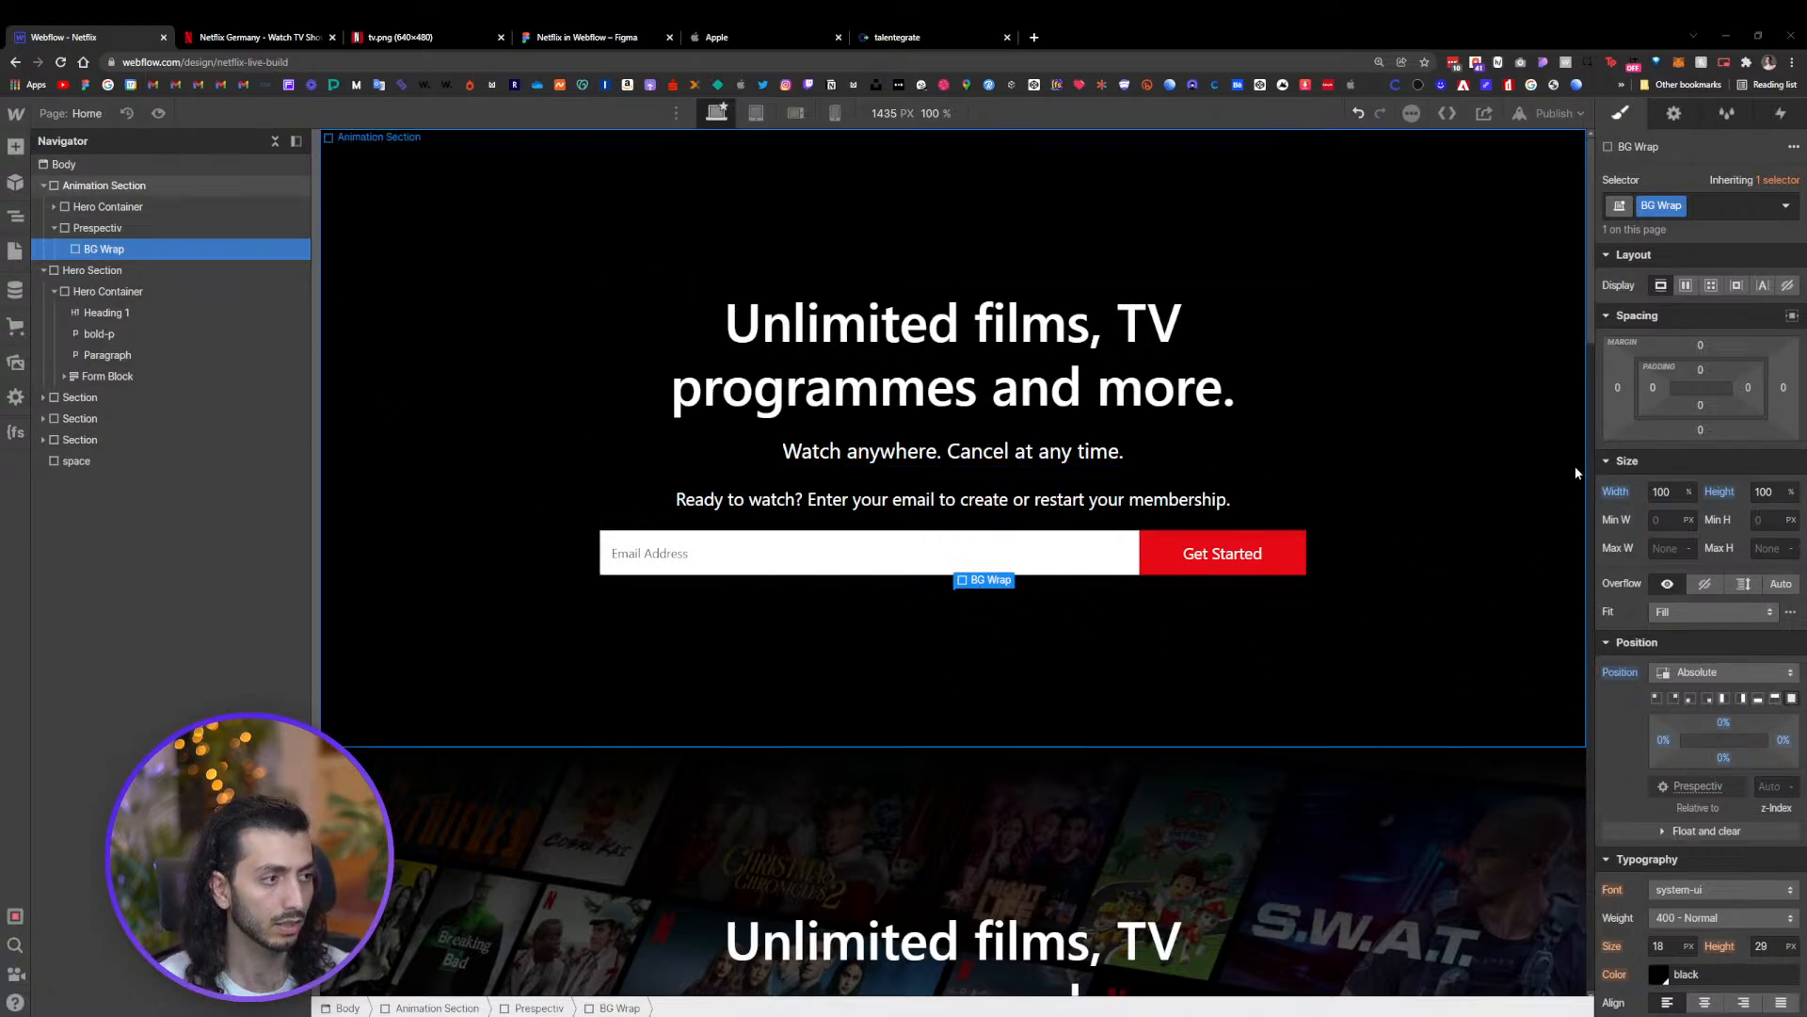
left_click(97, 229)
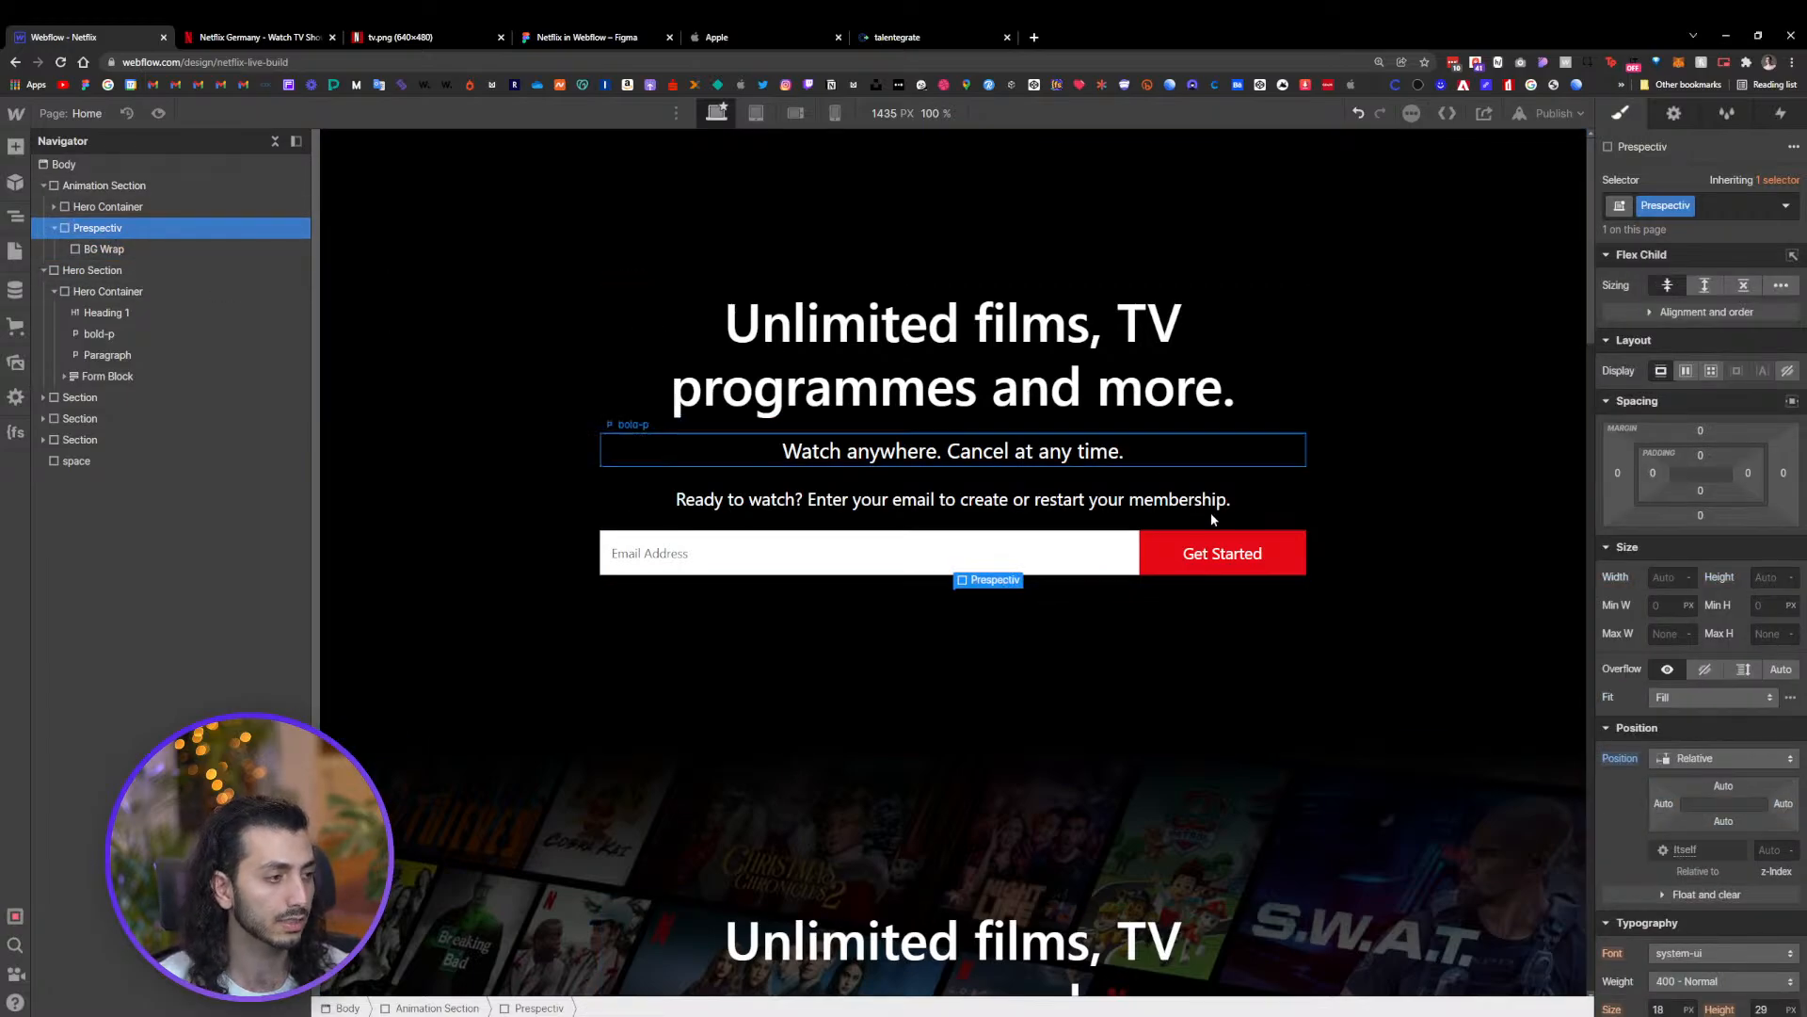
left_click(1667, 576)
type("100")
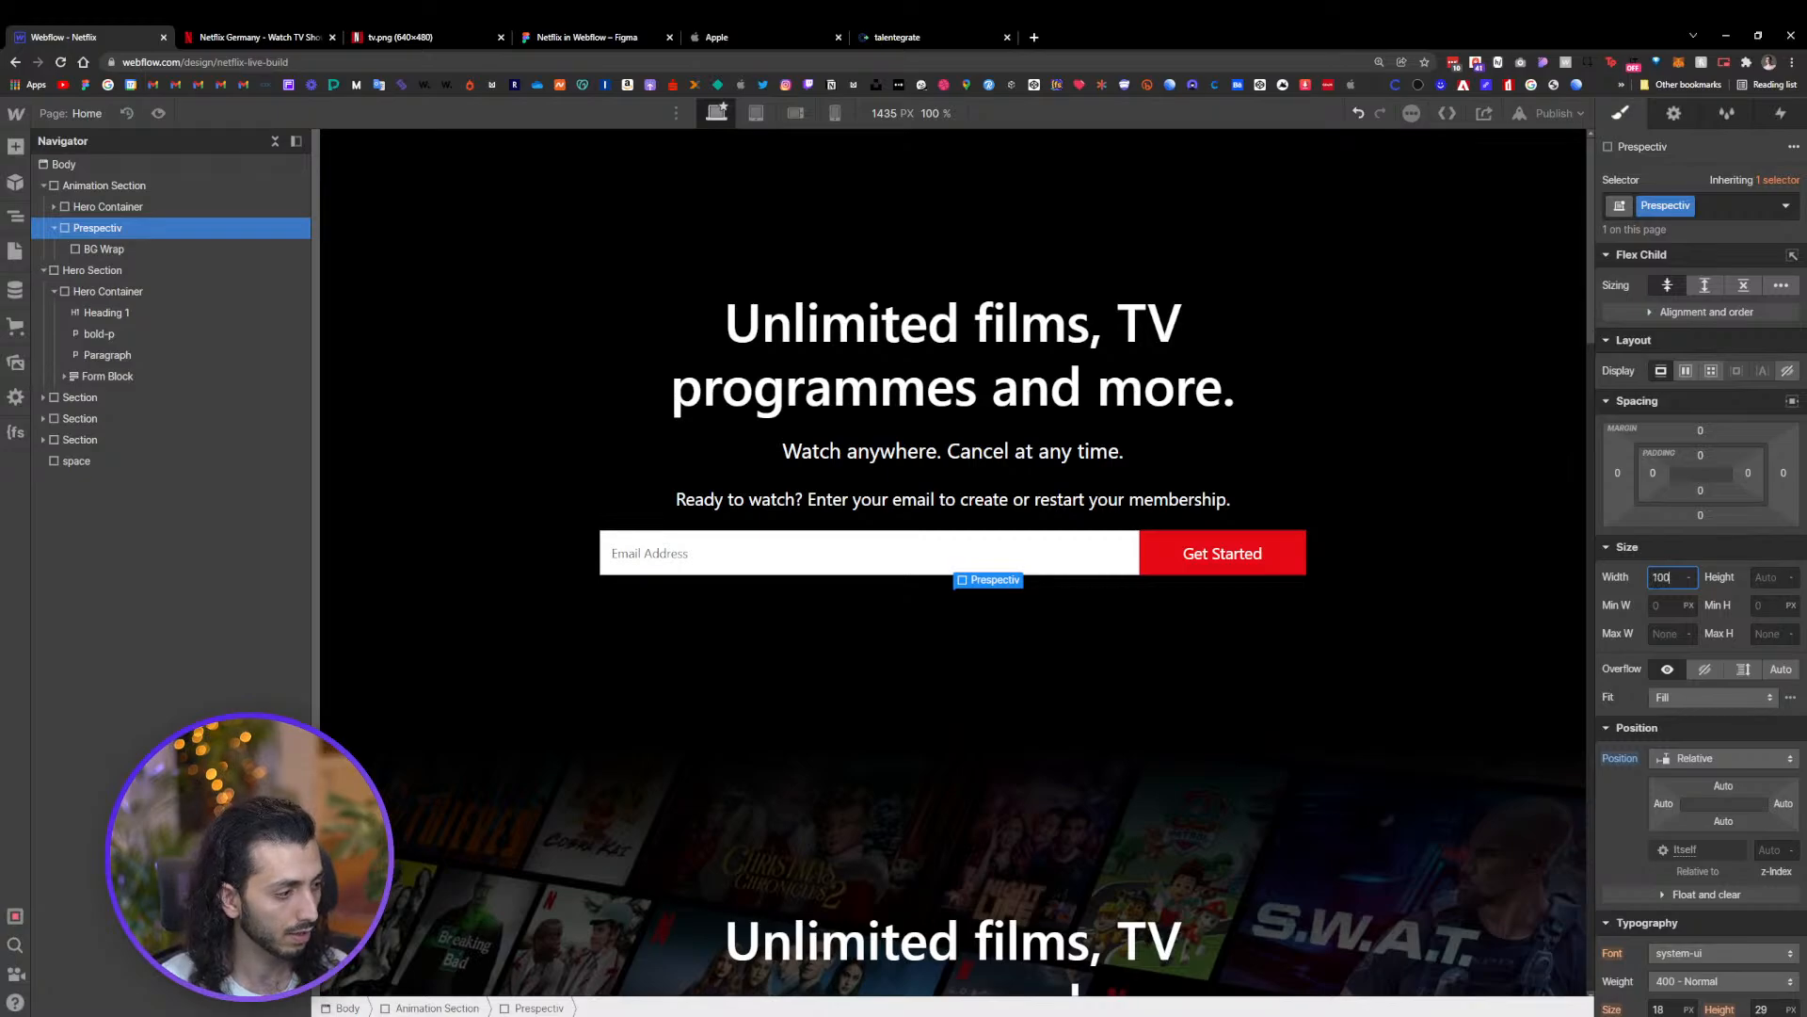
type("%")
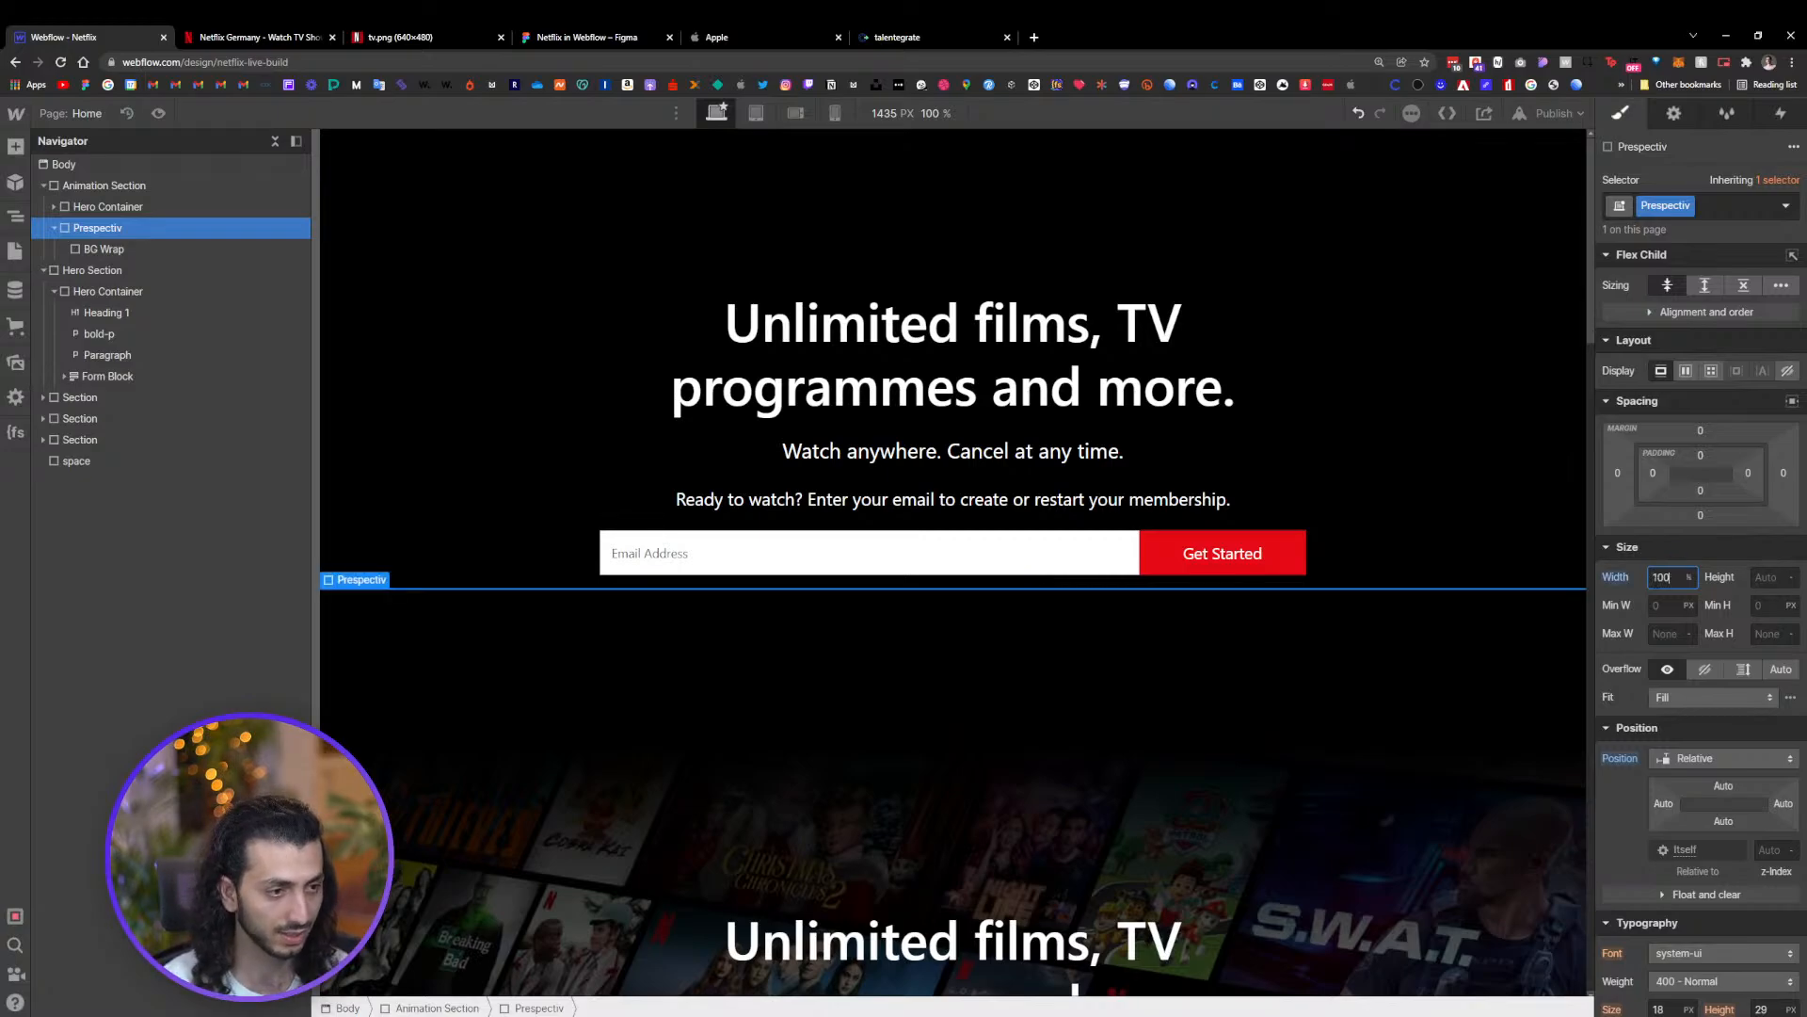
left_click(1767, 576)
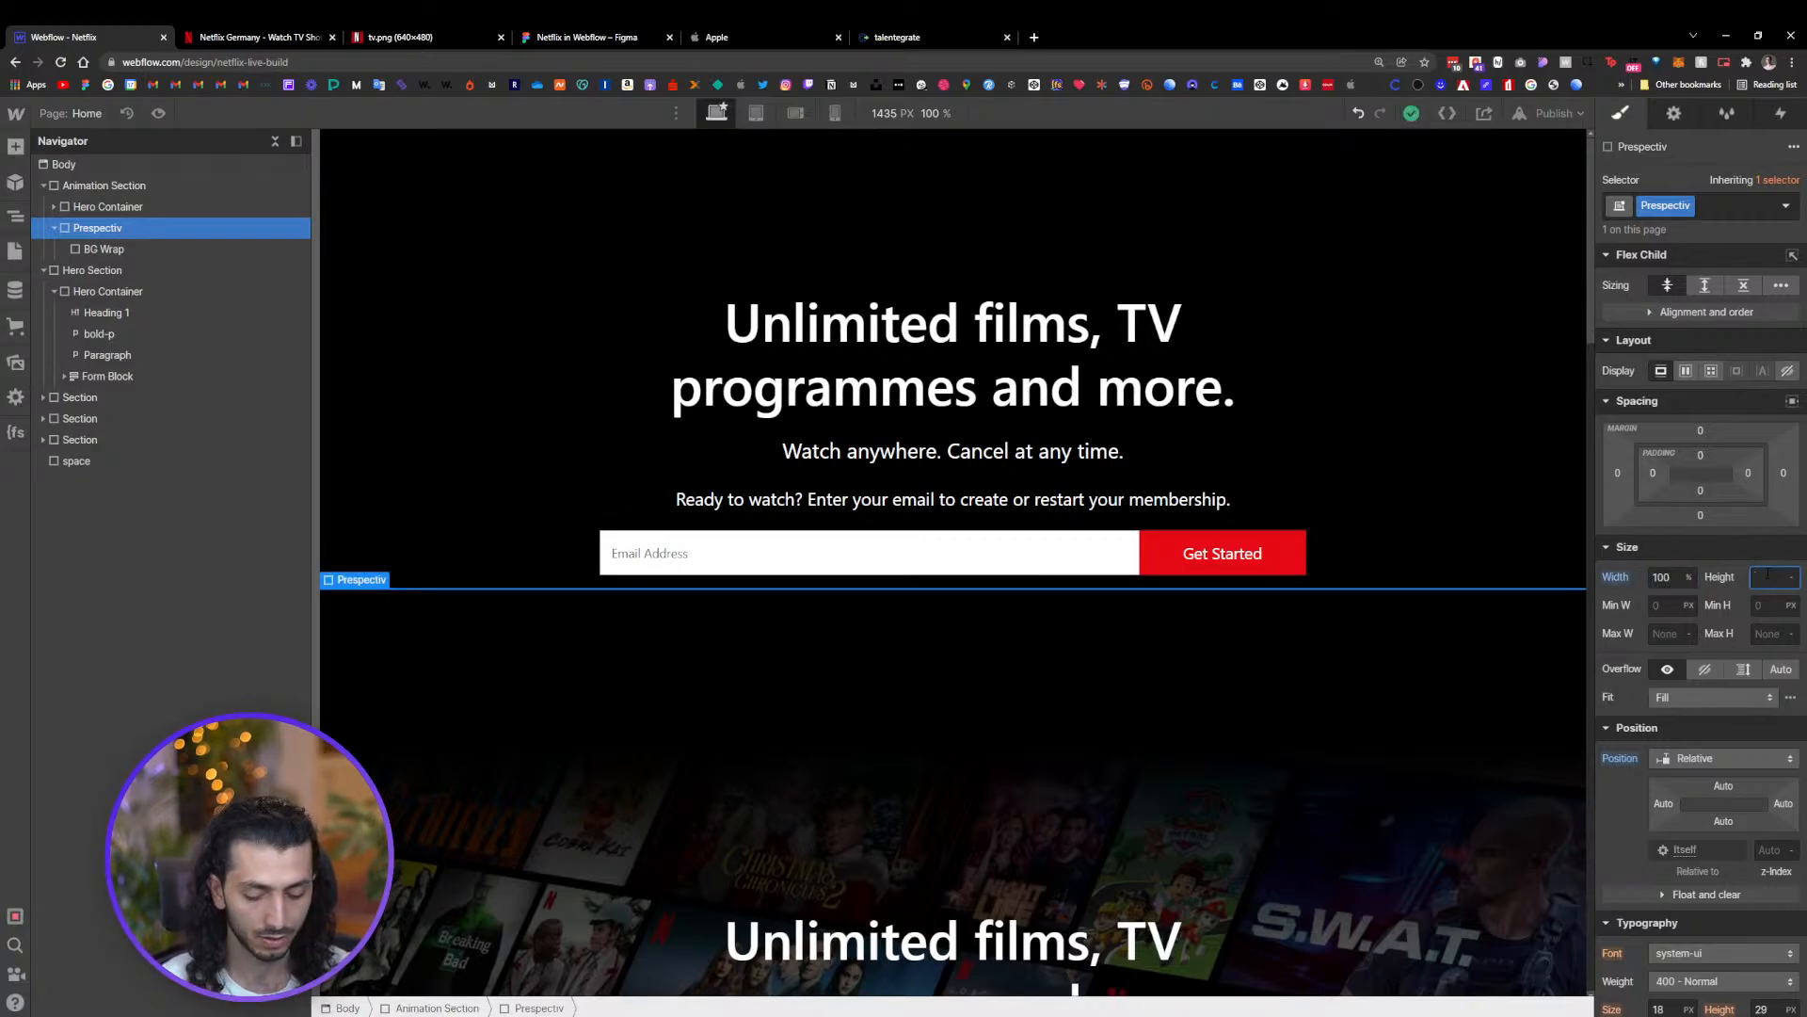
type("100")
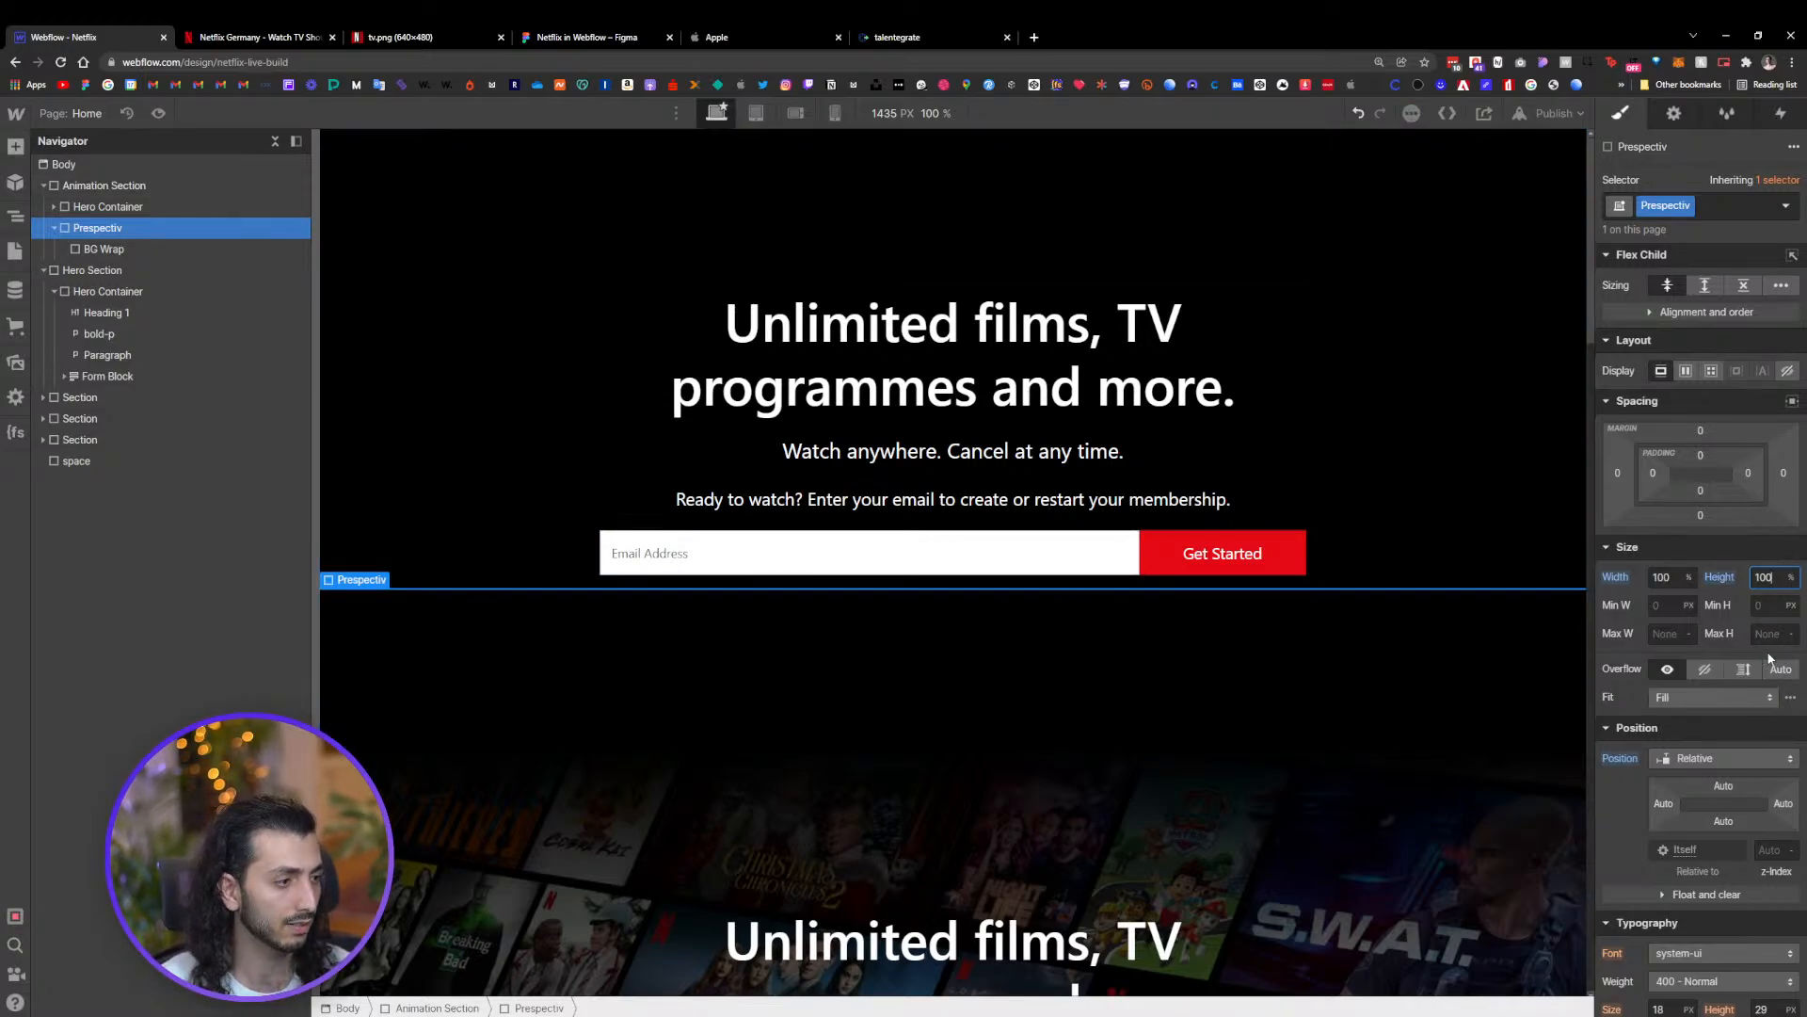
left_click(104, 250)
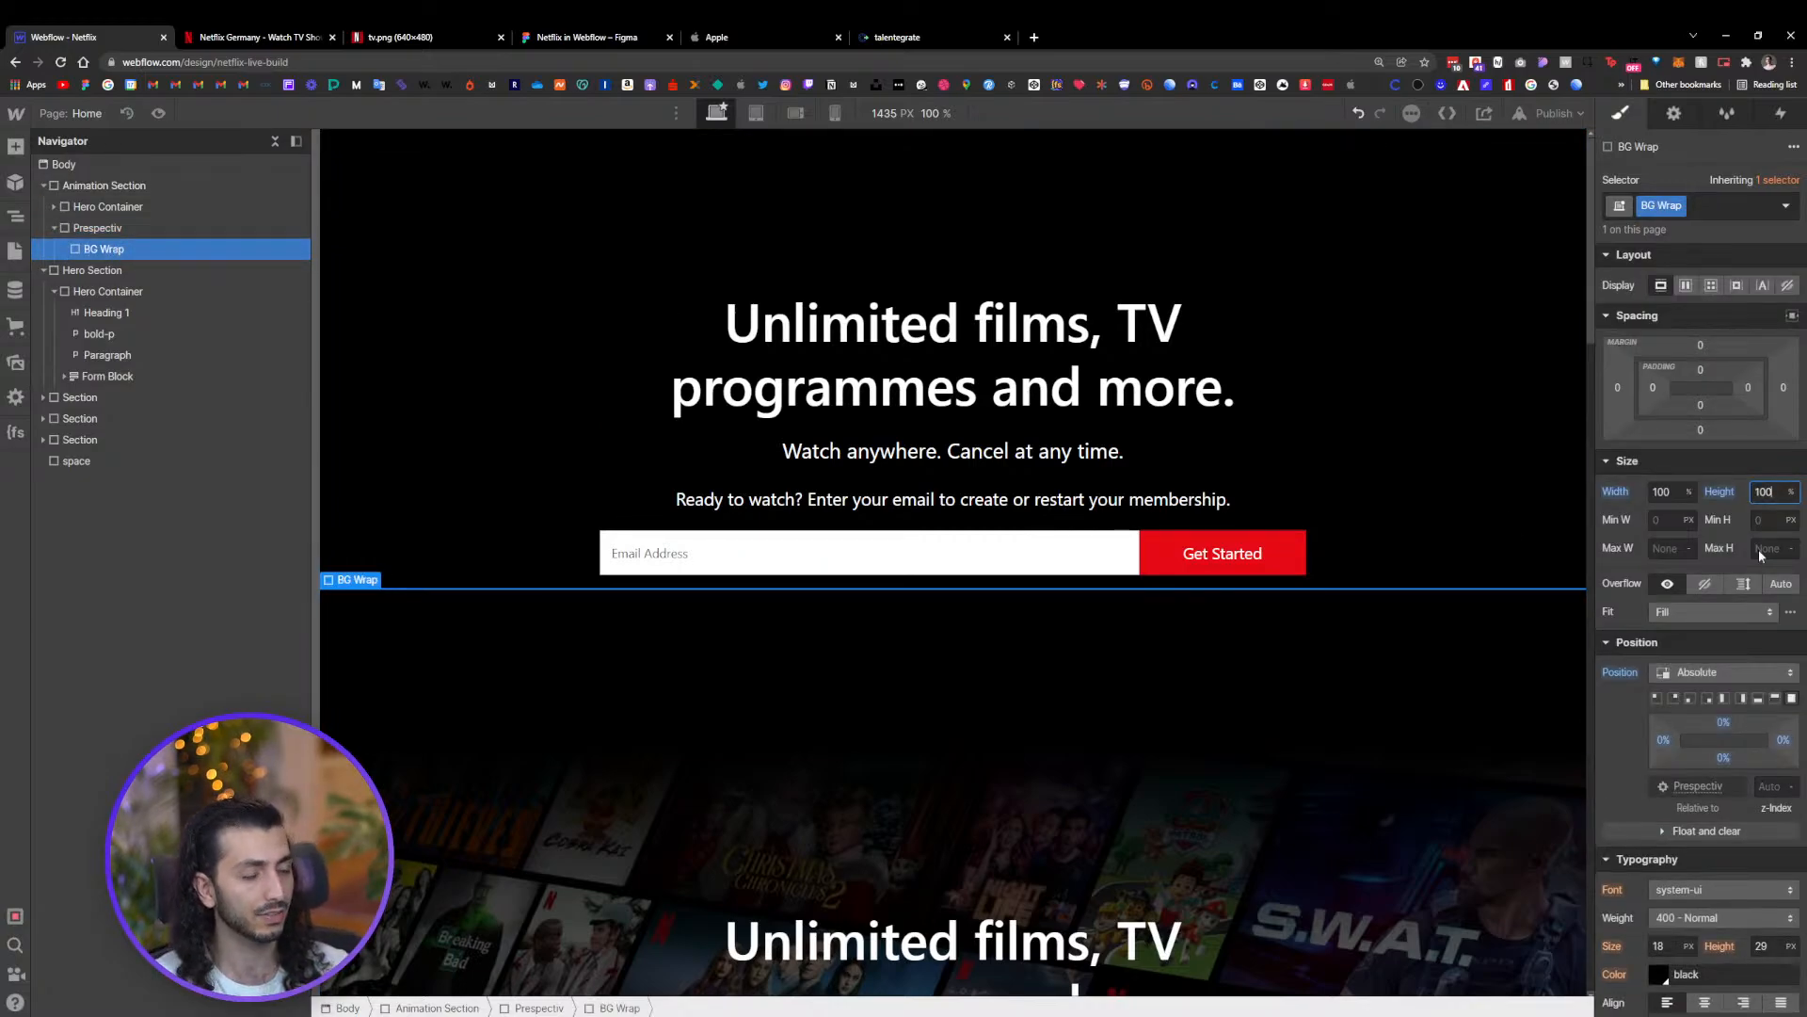
scroll(407, 634, "down", 3)
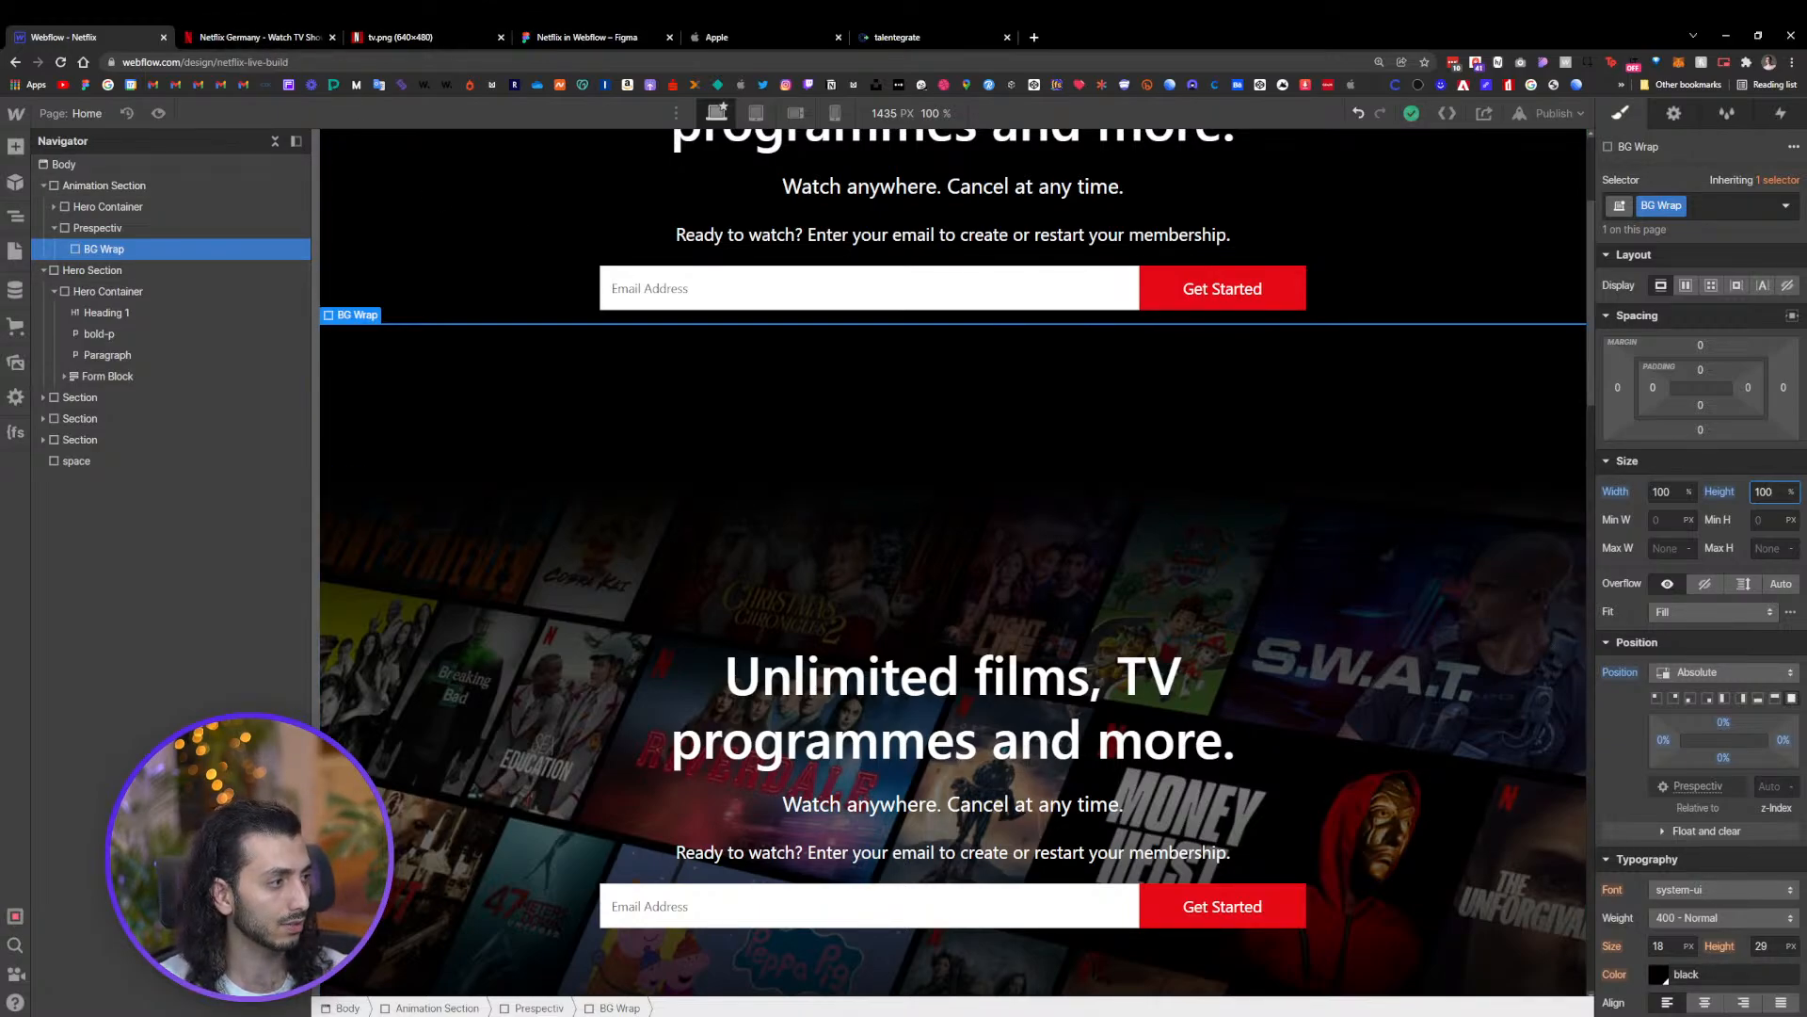
key("Return")
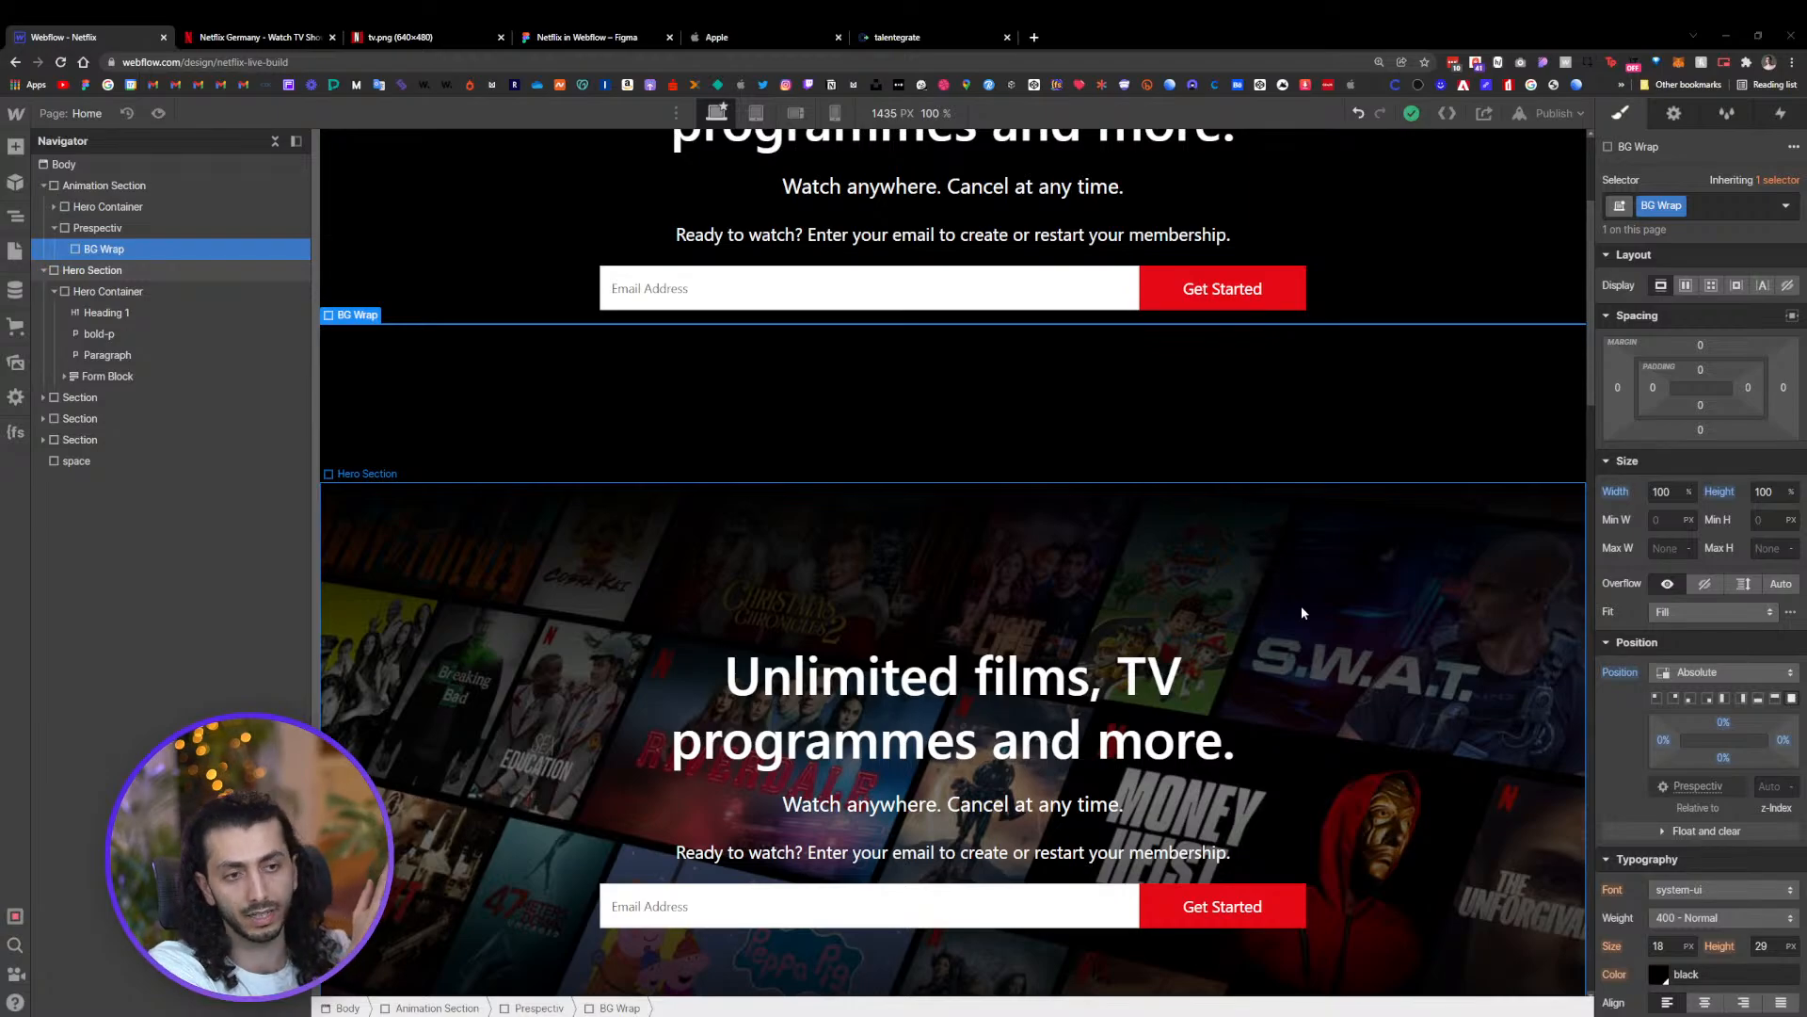
scroll(1224, 458, "up", 3)
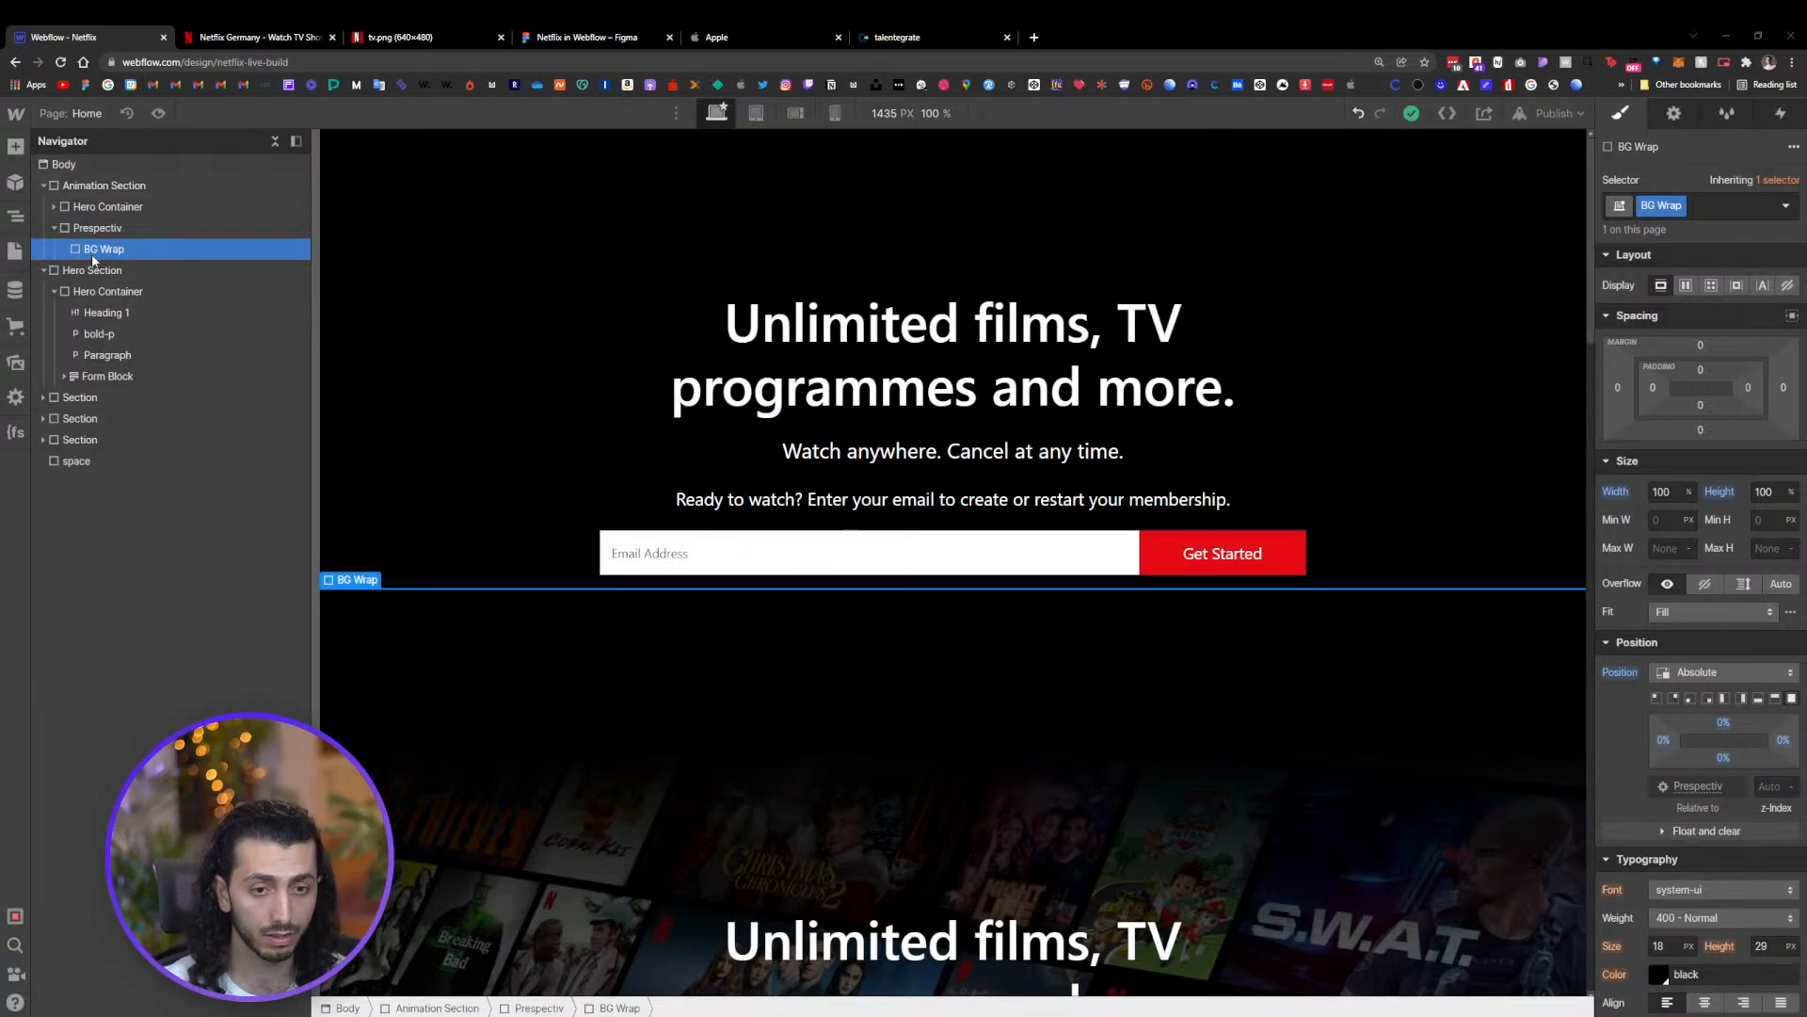
left_click(150, 231)
left_click(140, 251)
key("ctrl+e")
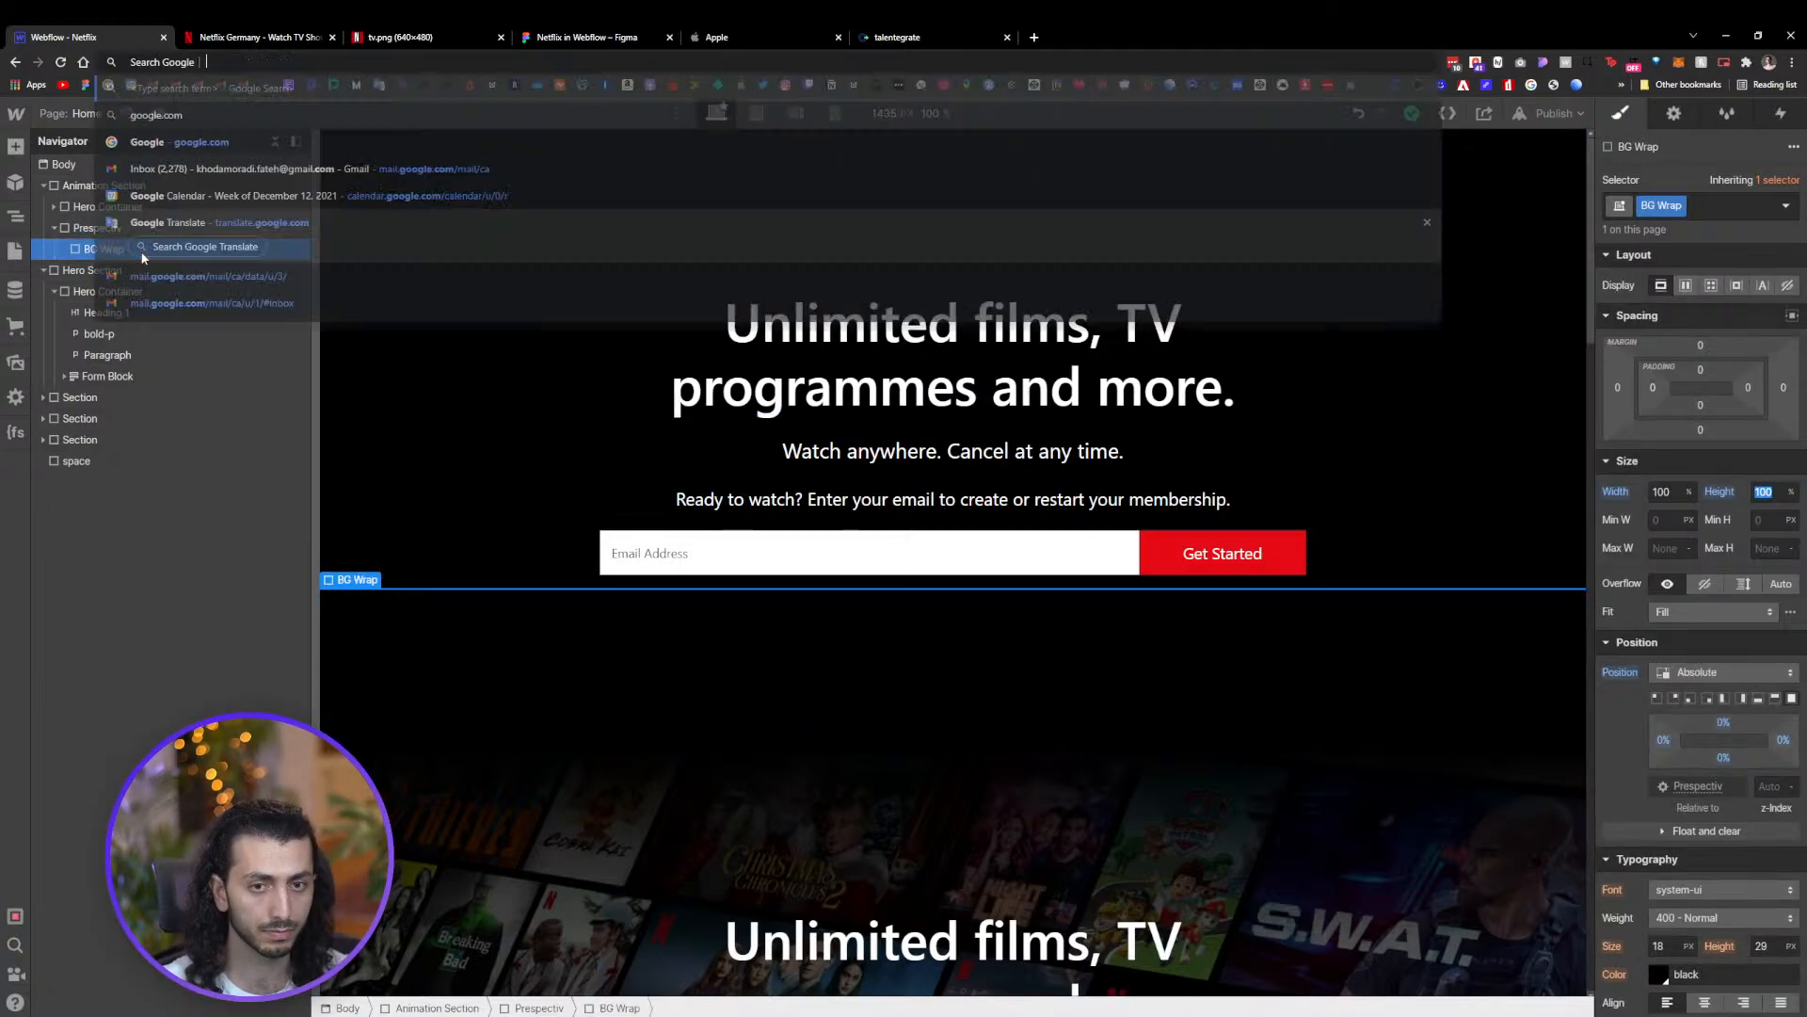
left_click(234, 420)
left_click(150, 251)
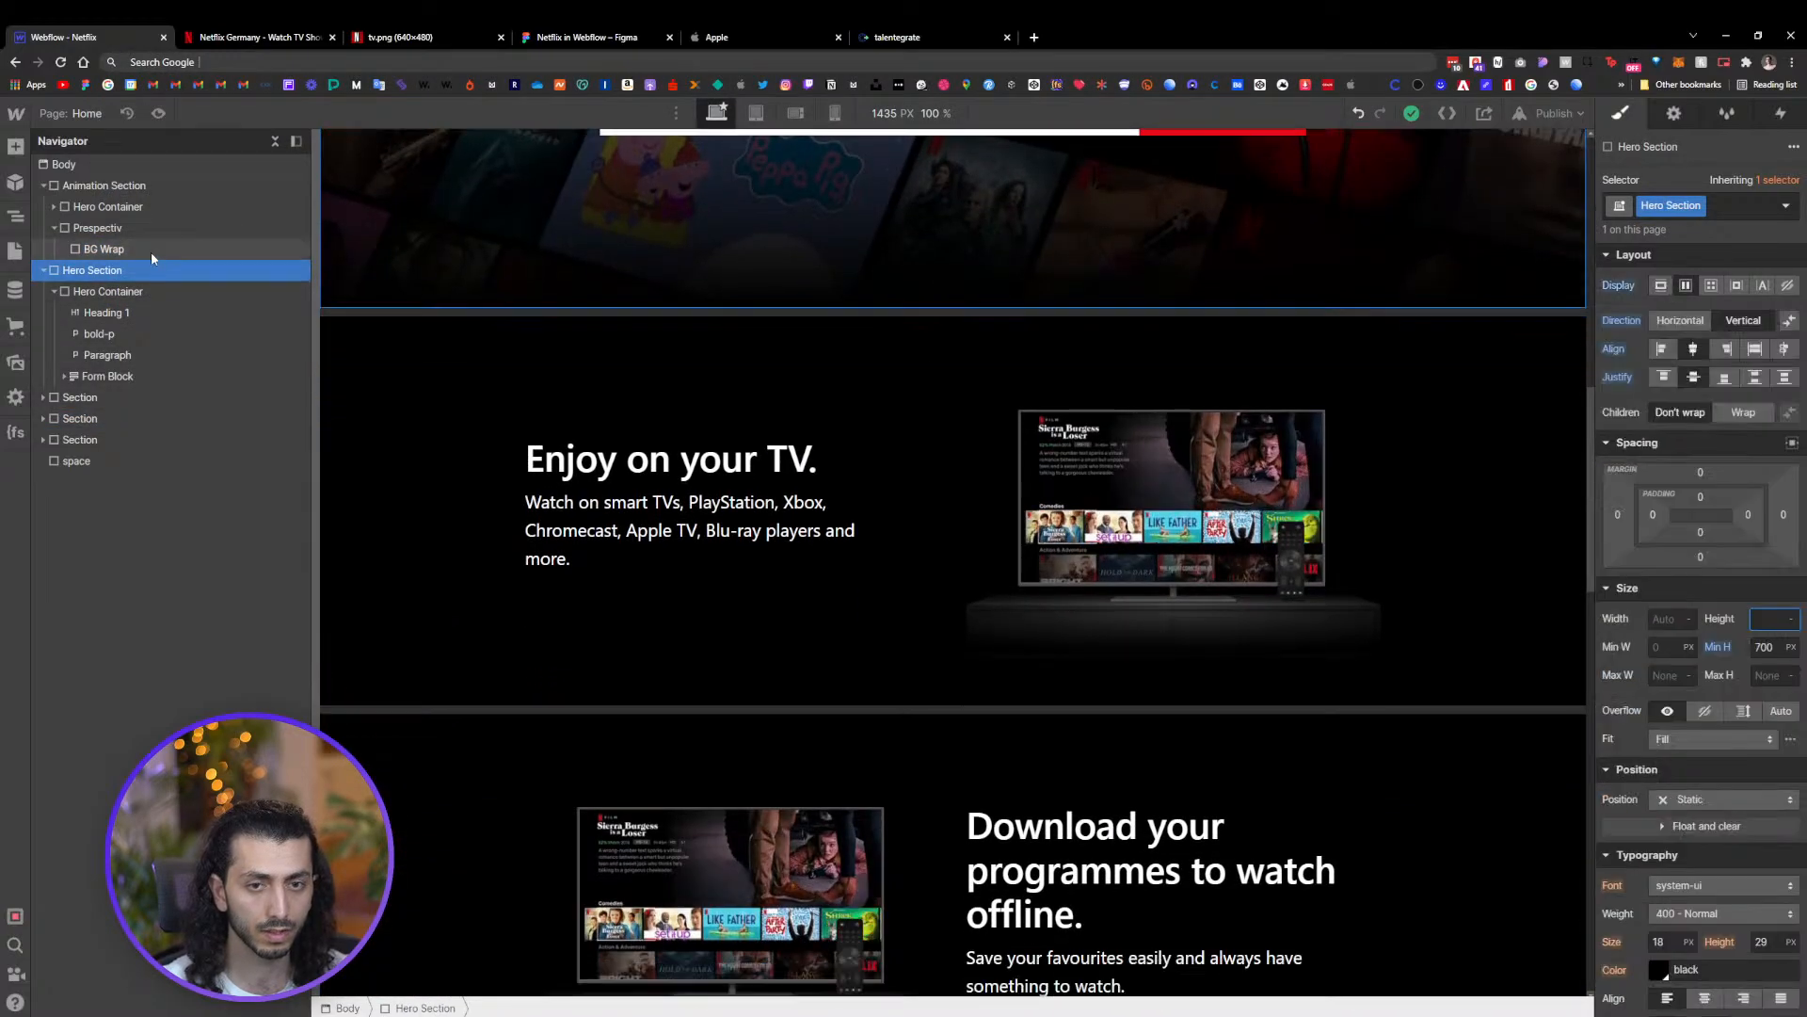
key("ctrl+l")
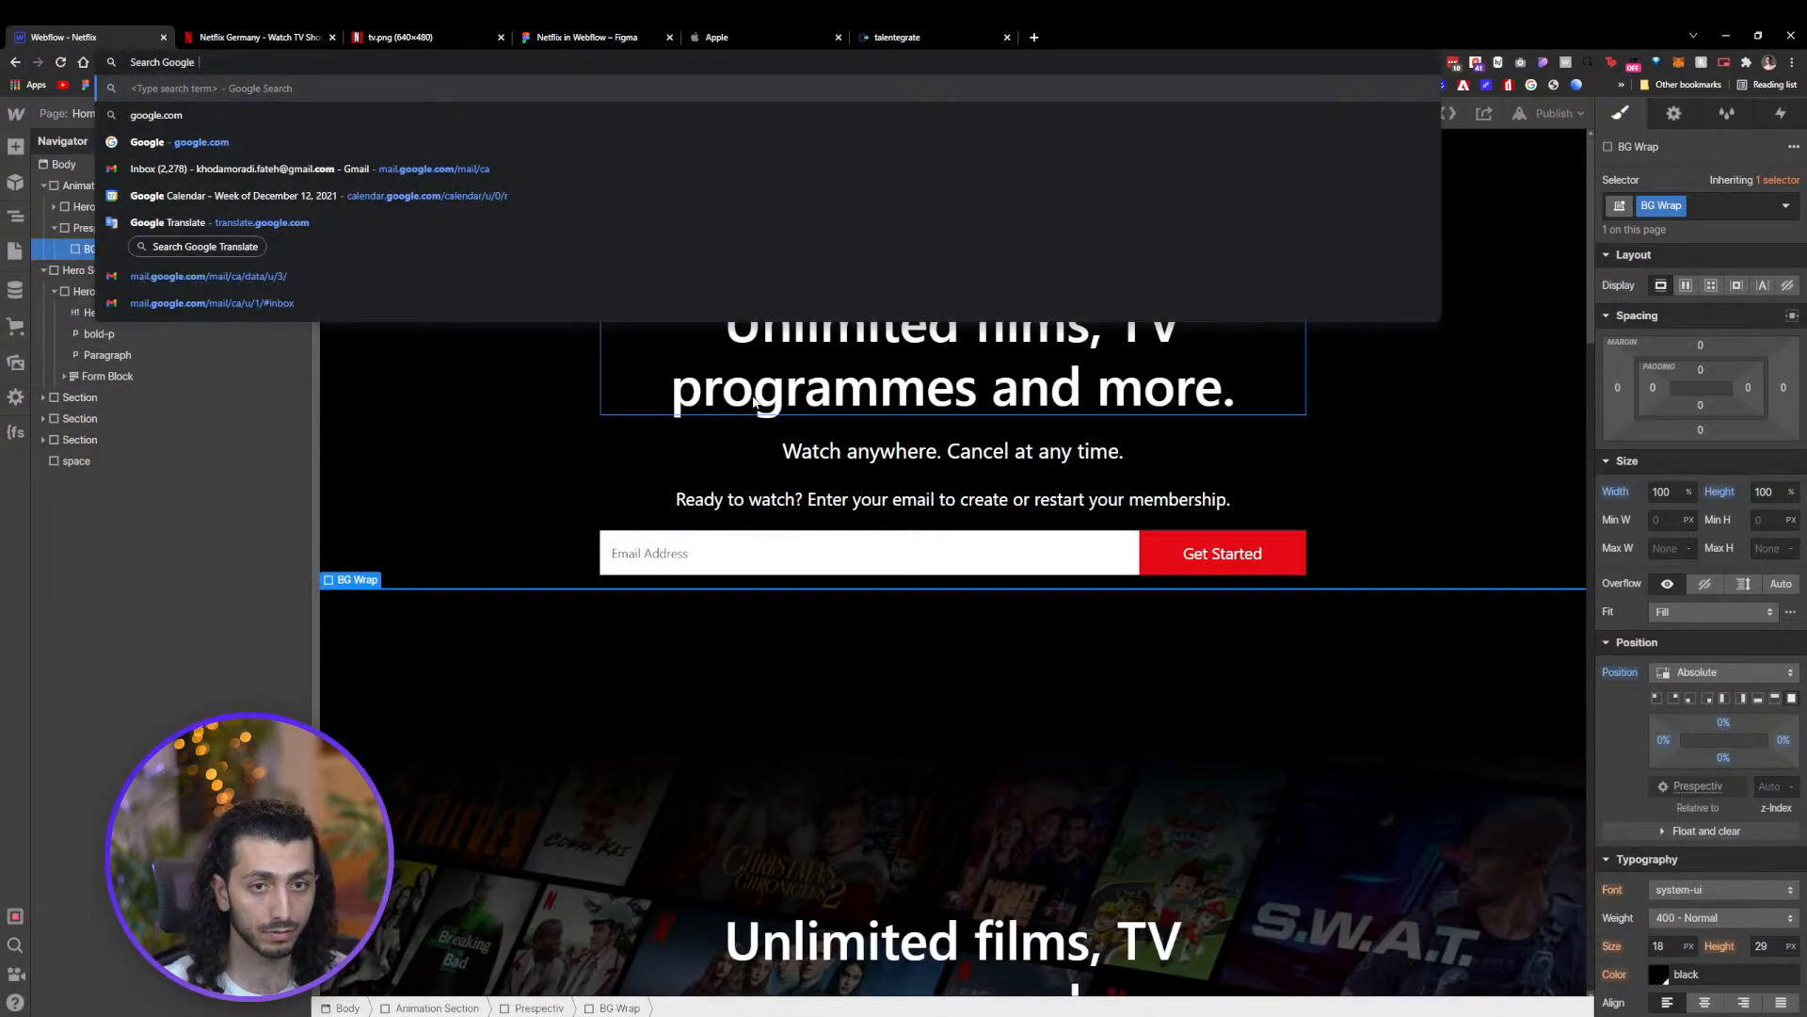
Add a div block inside BG Wrap and give it the class Marquee
left_click(137, 252)
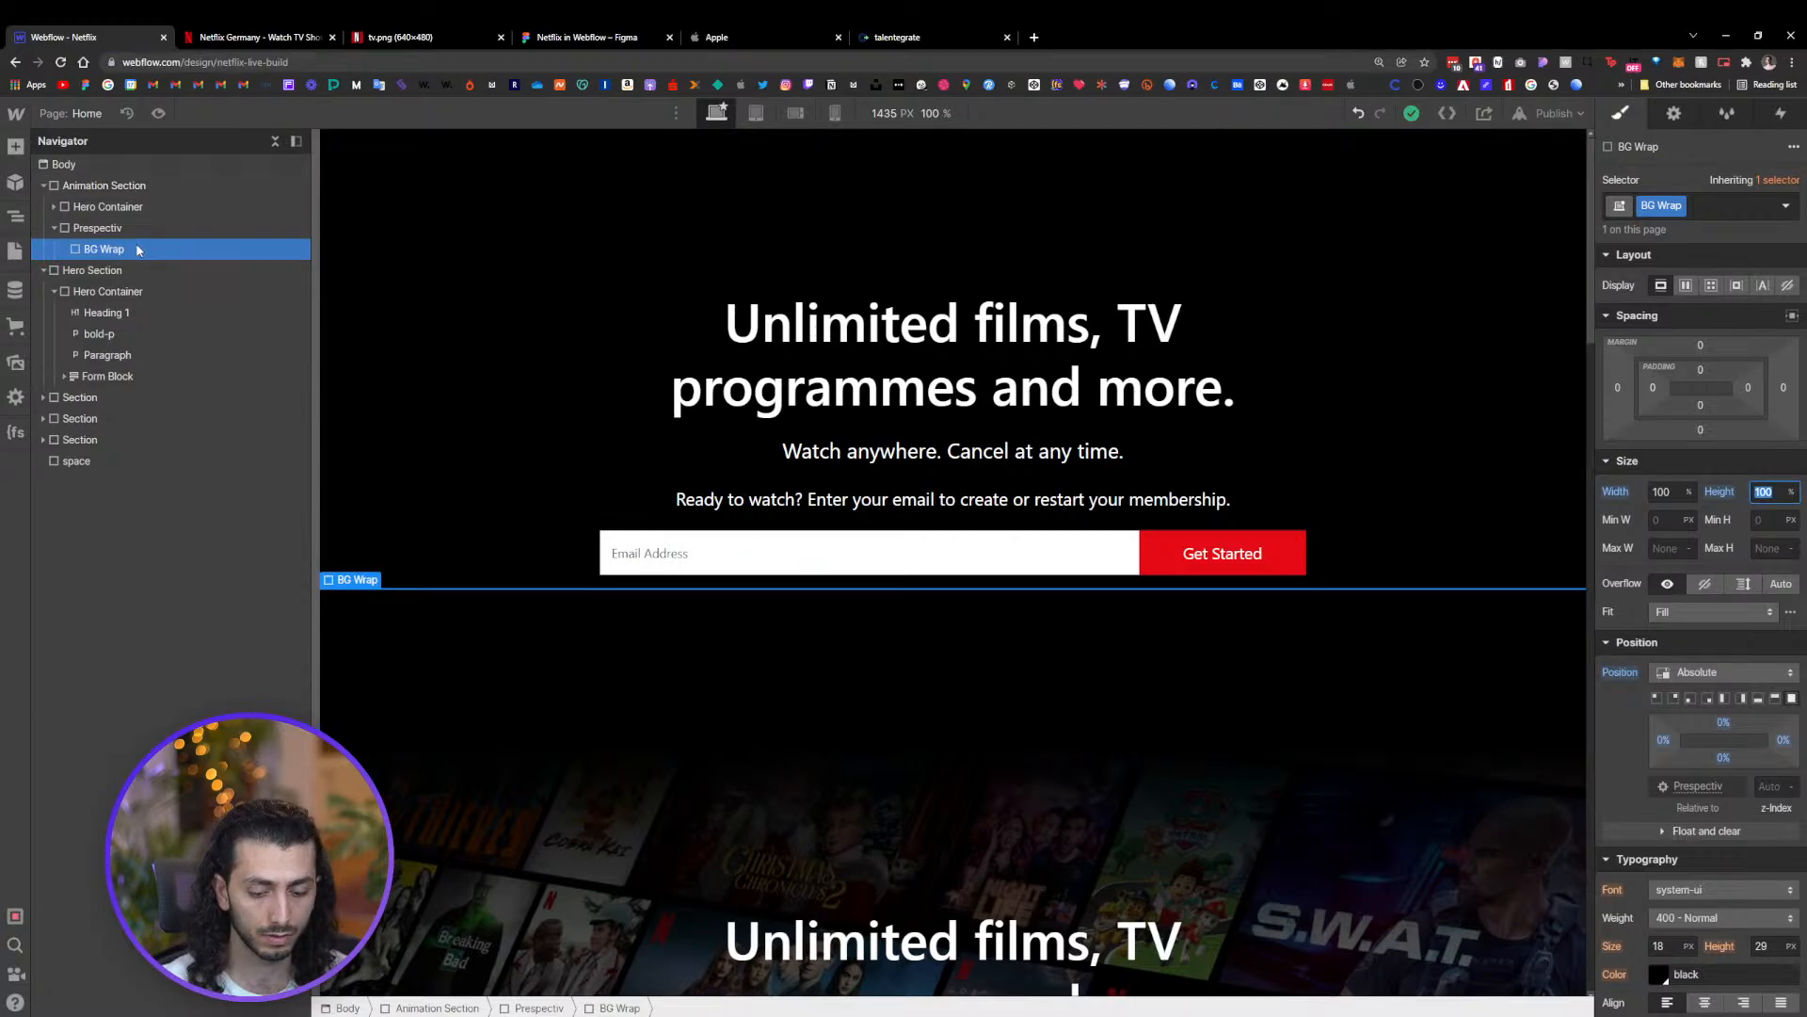
key("ctrl+e")
left_click(347, 391)
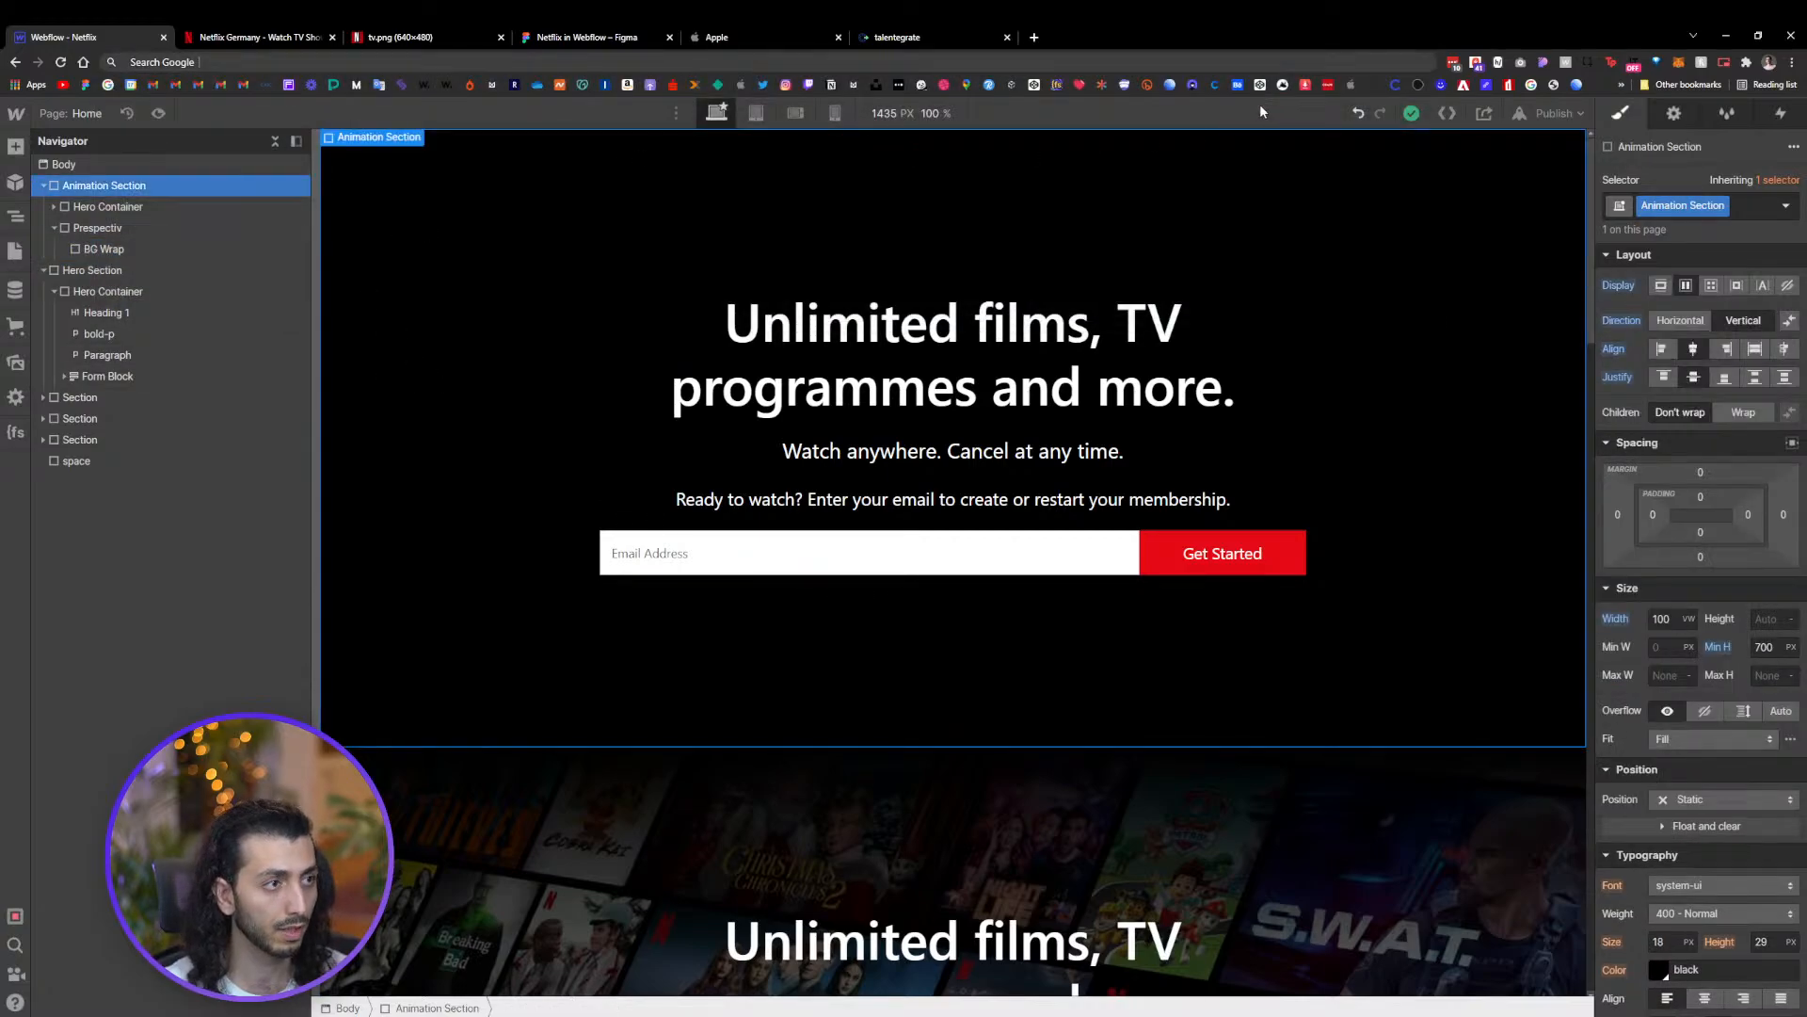
left_click(104, 250)
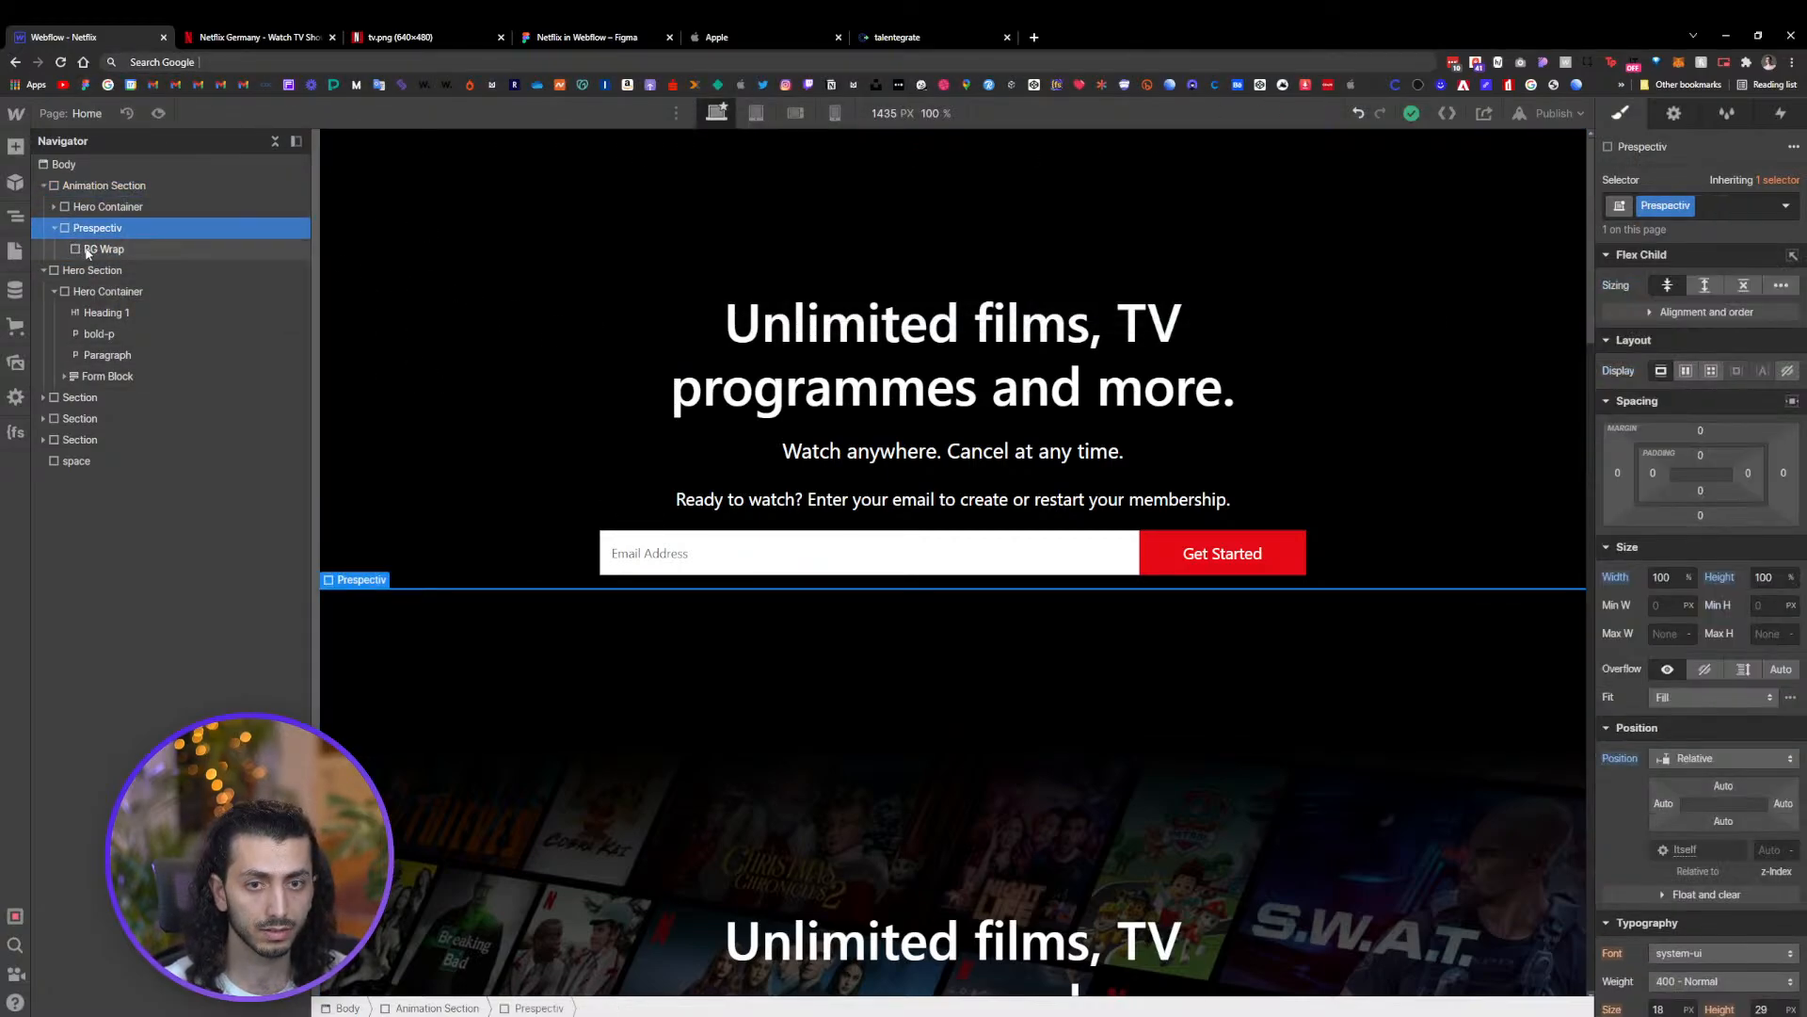
key("a")
left_click_drag(72, 447, 109, 271)
left_click(1720, 205)
type("Marqu")
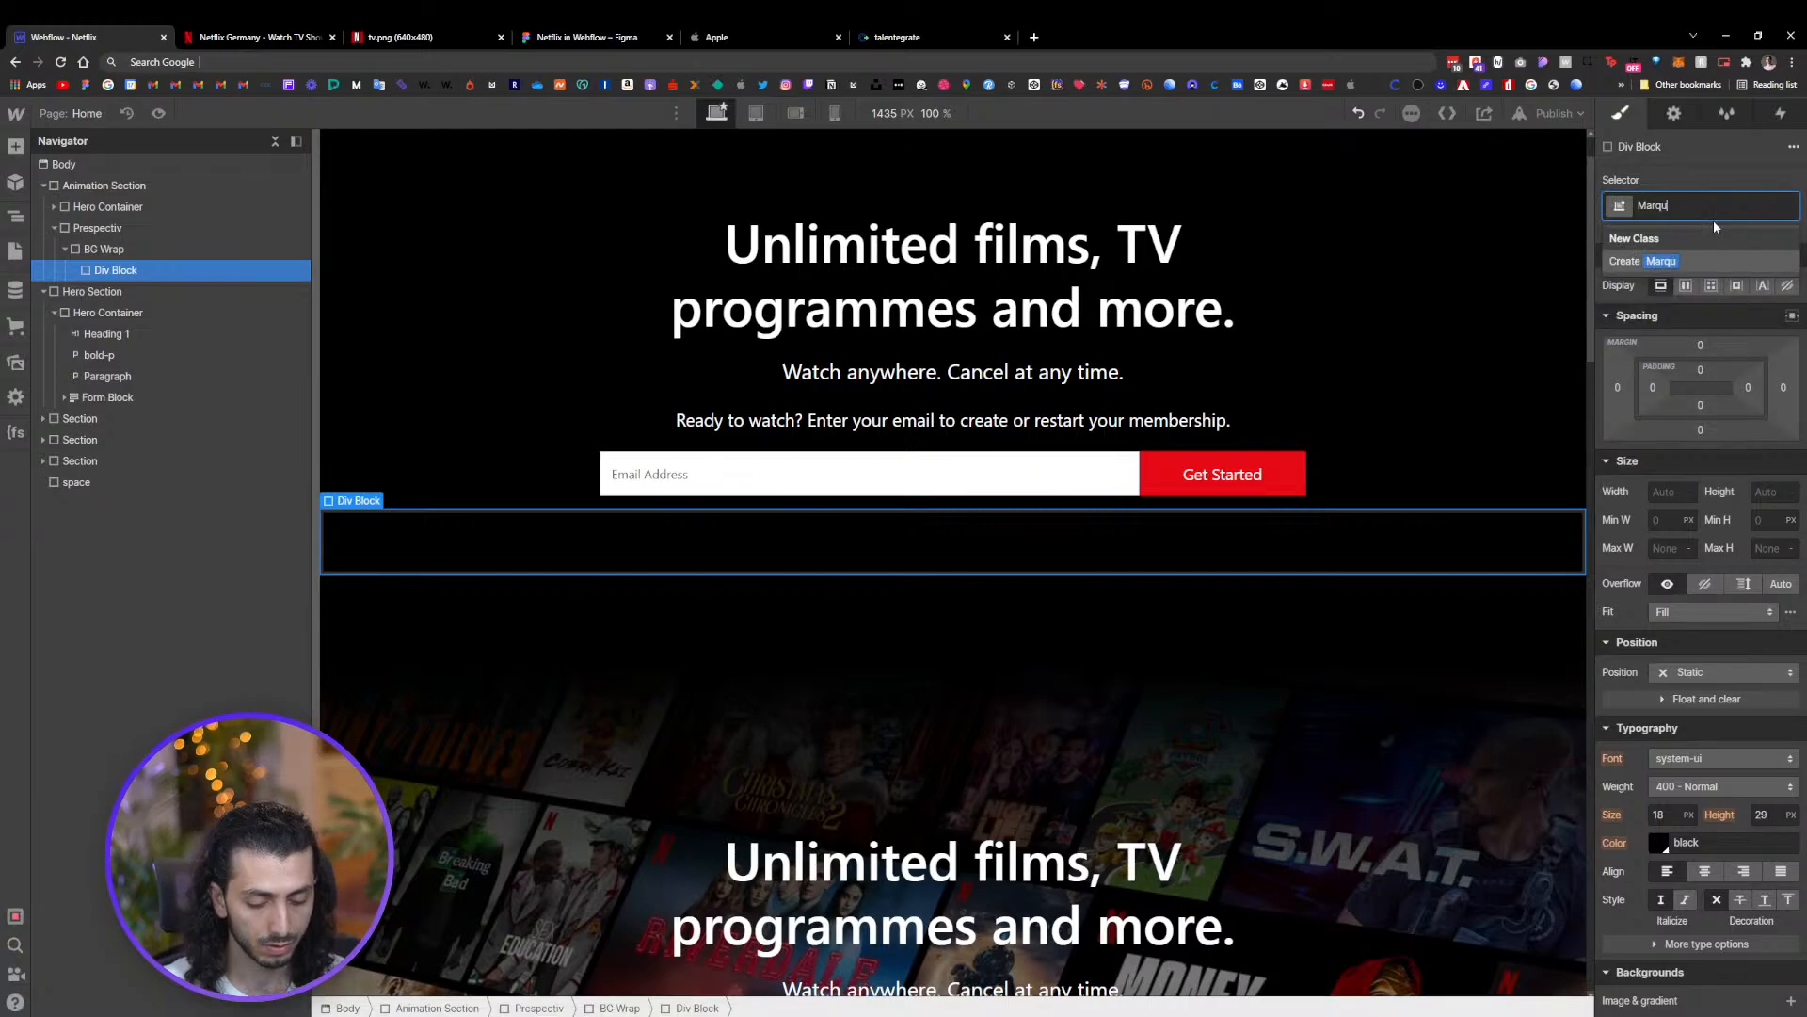
type("ee")
key("Return")
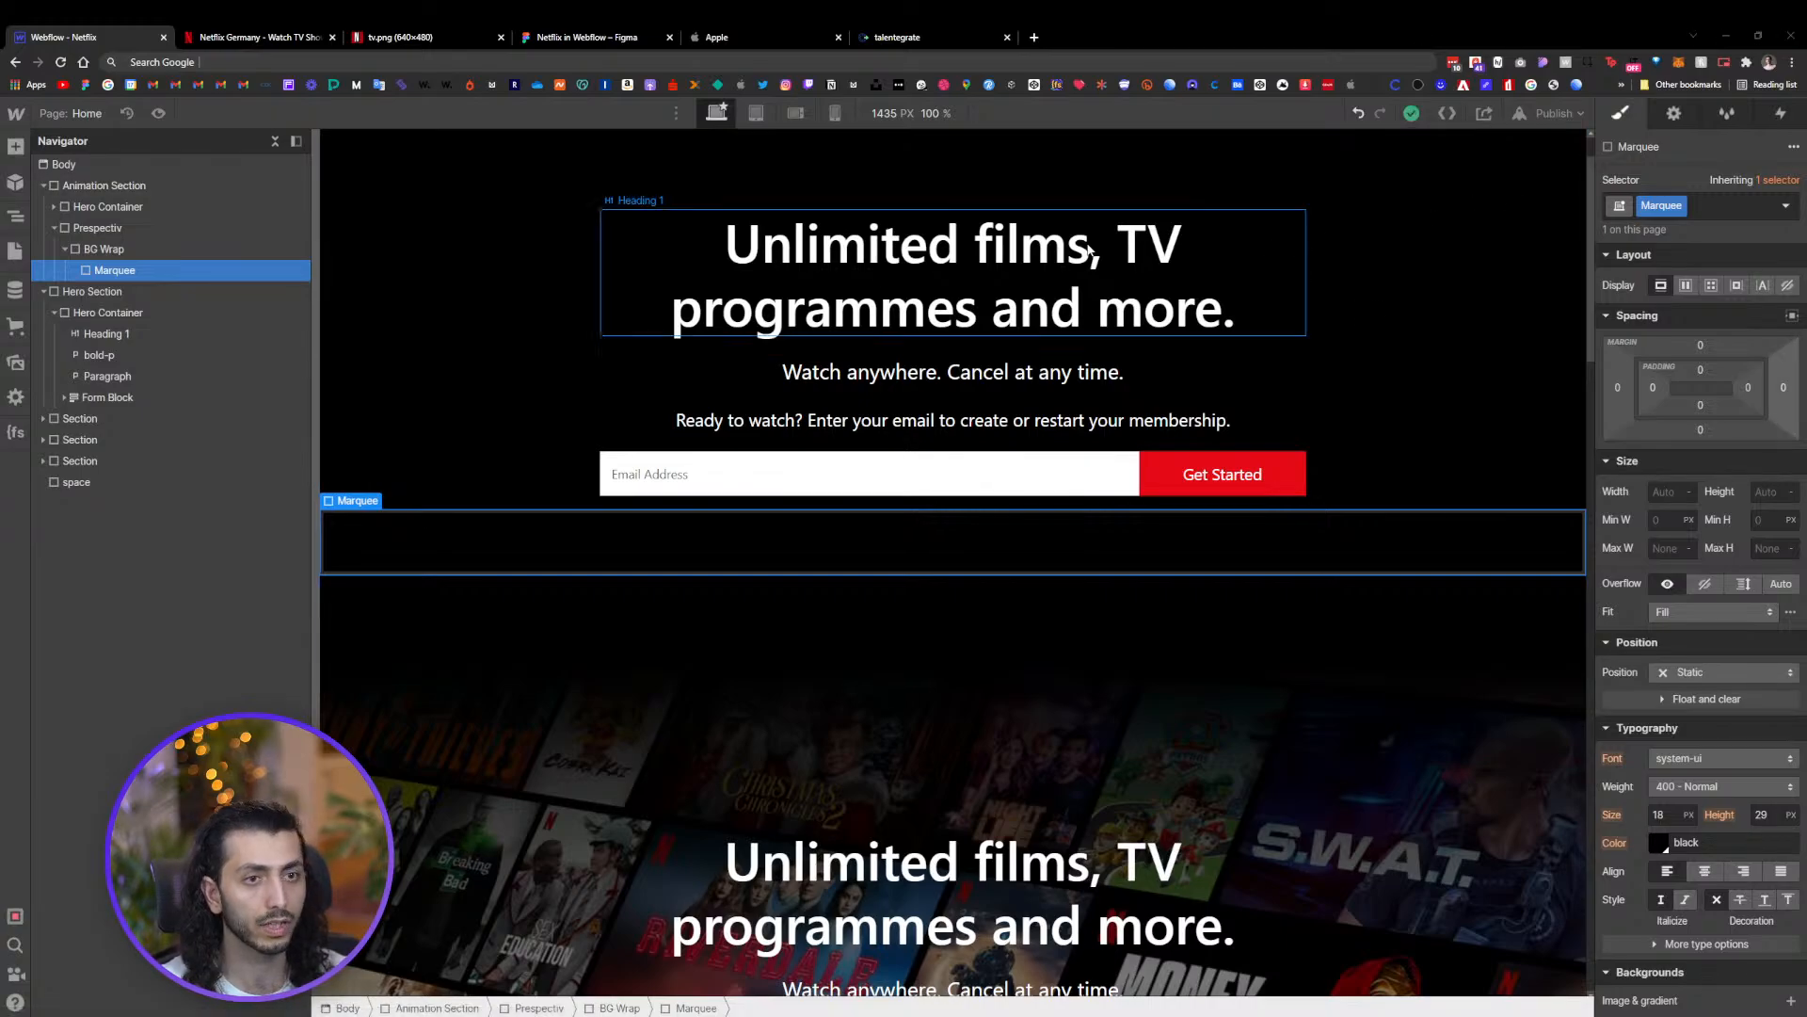
Review the Netflix poster images laid out in the Figma design file
left_click(555, 34)
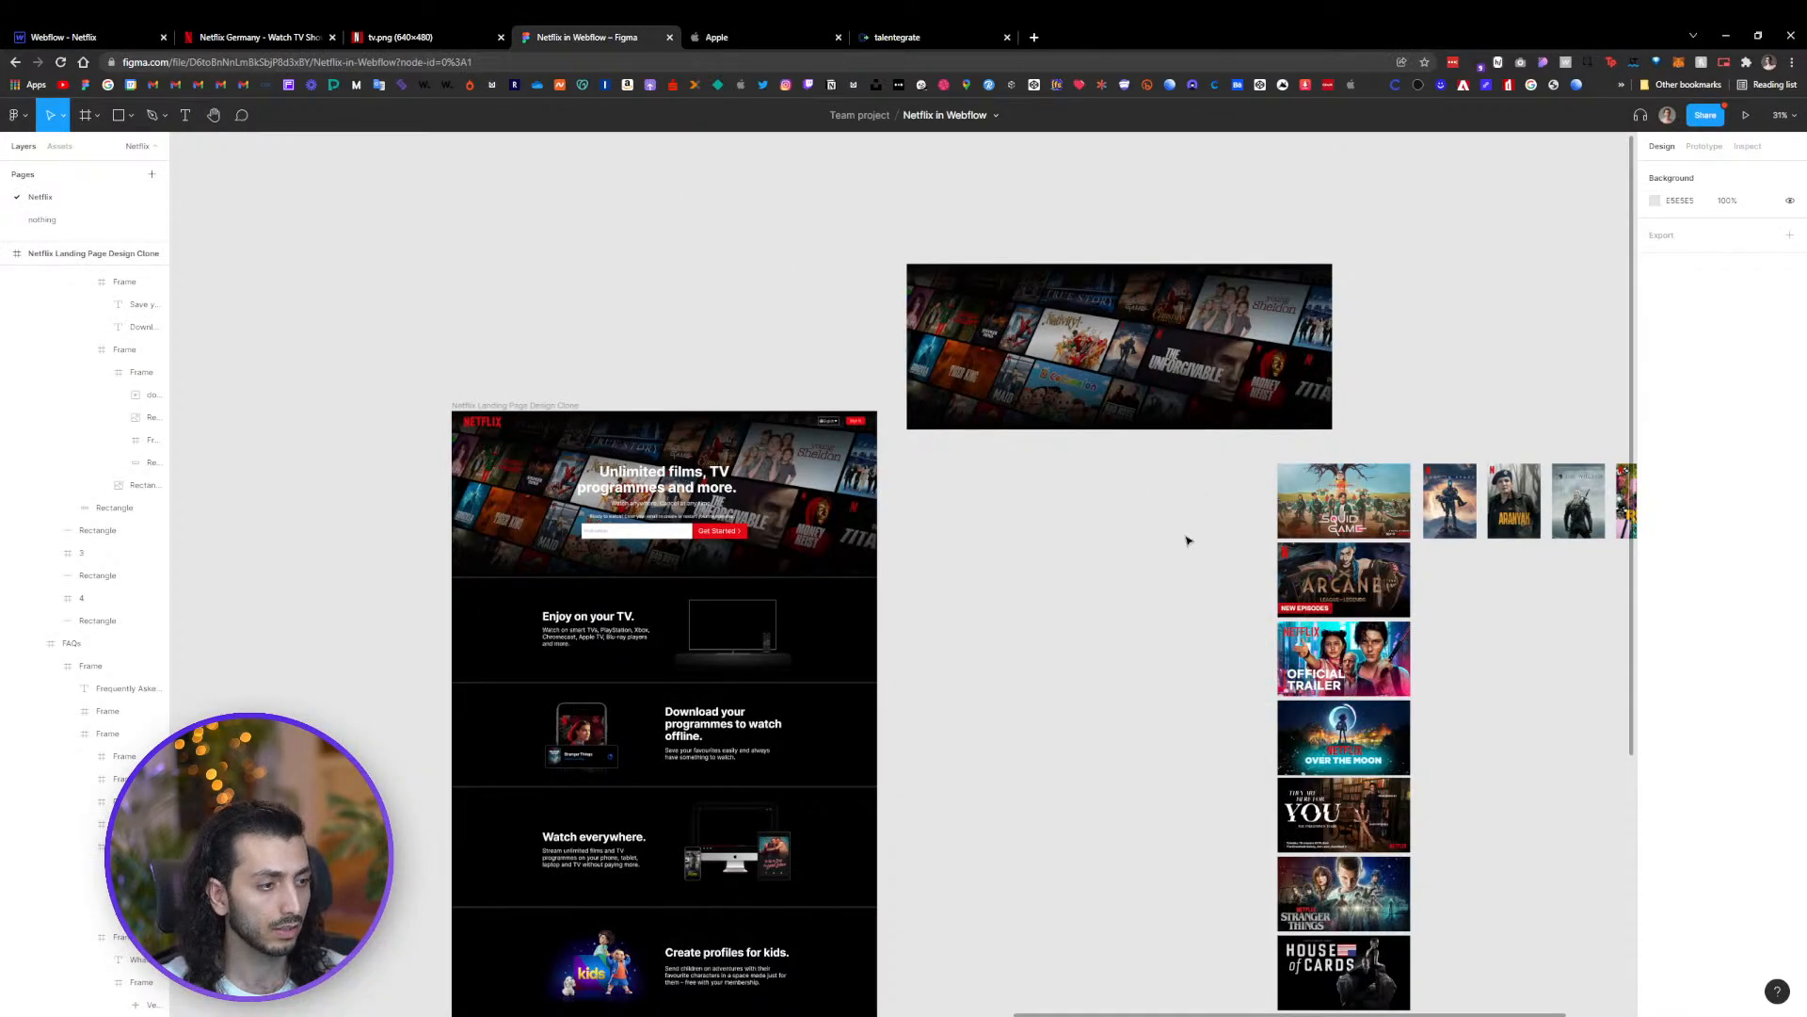
scroll(1188, 541, "down", 2)
scroll(1188, 540, "right", 5)
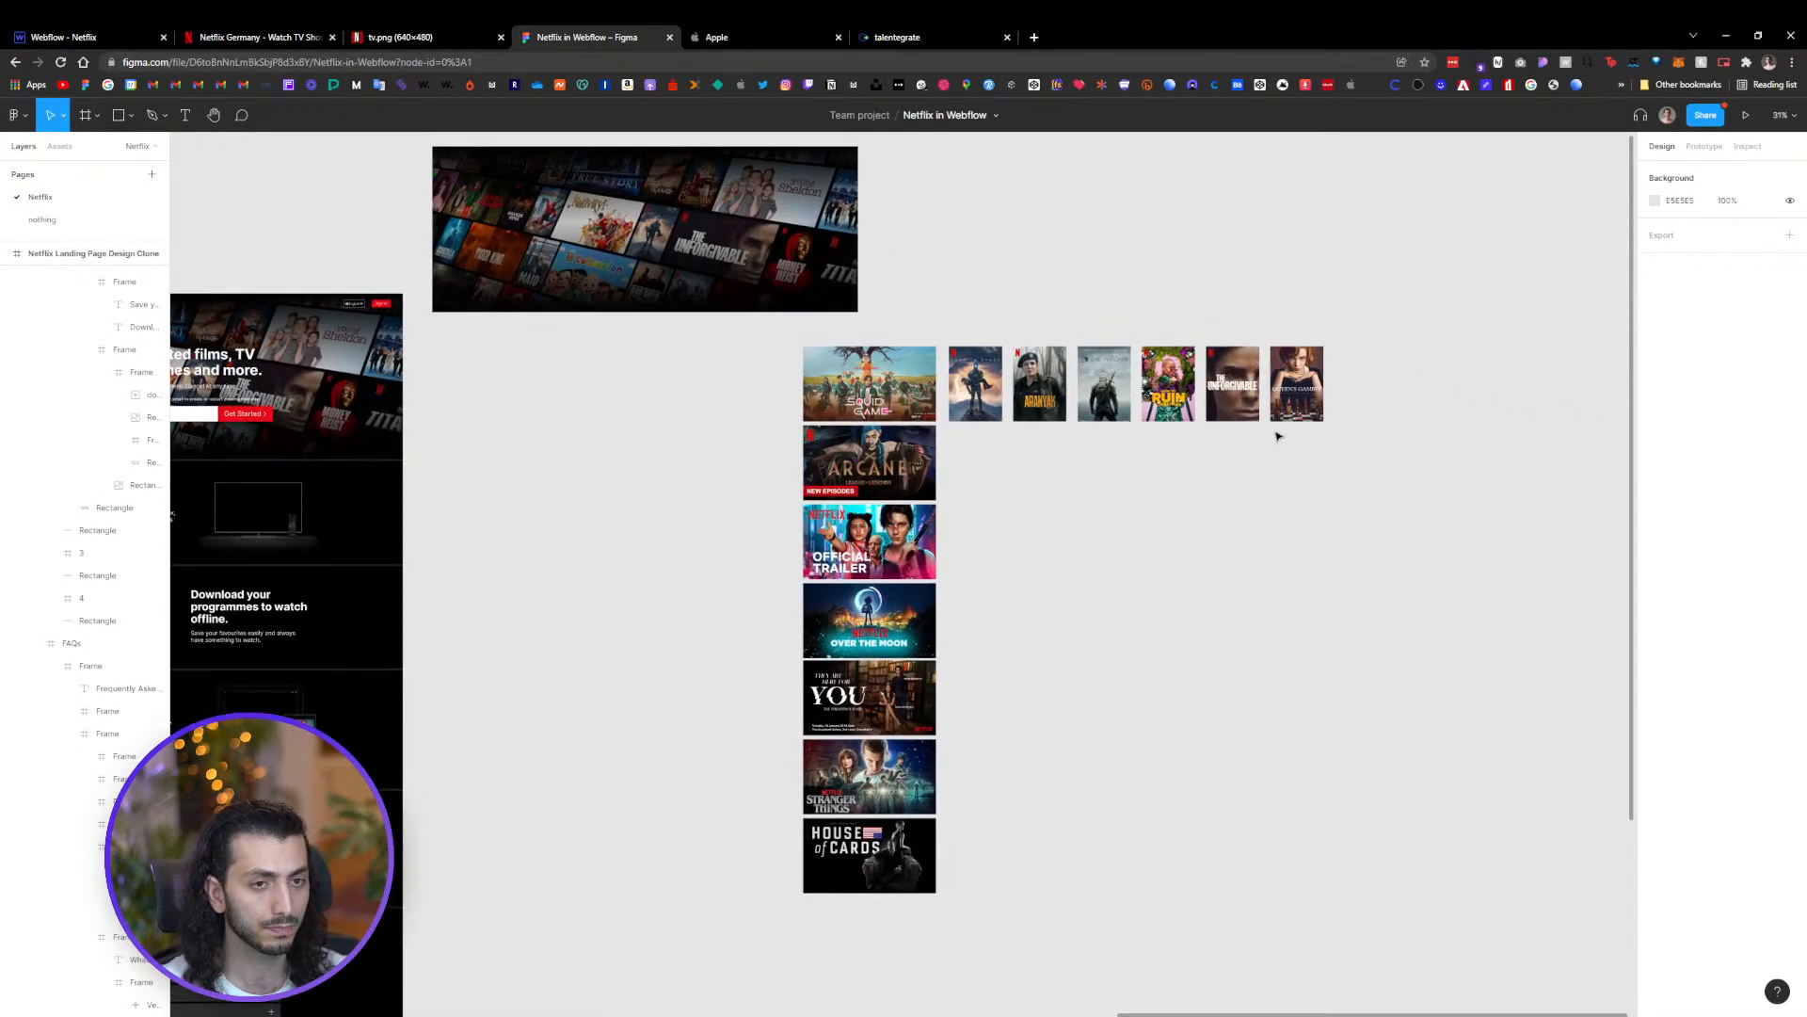
left_click_drag(1407, 361, 774, 938)
left_click(577, 518)
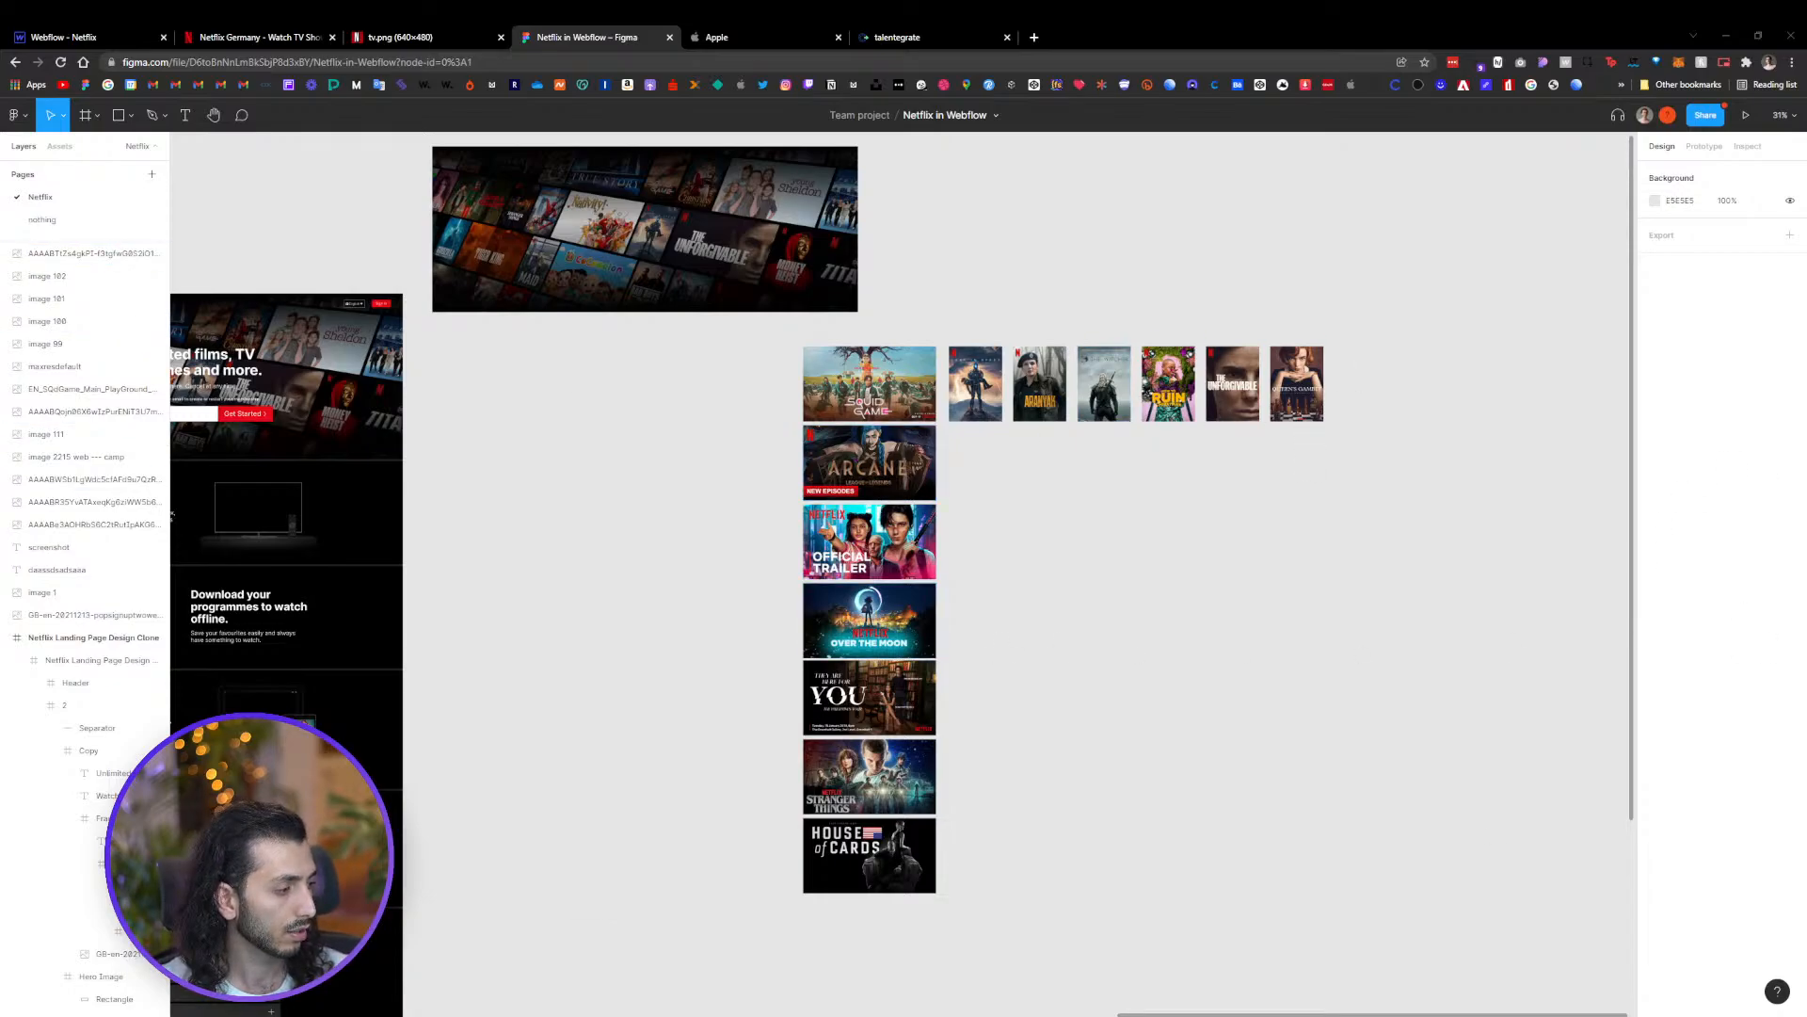
Upload the poster images 1 (1).jpg to 1 (13).jpg from the Netflix Live folder into the project's assets
key("alt+Tab")
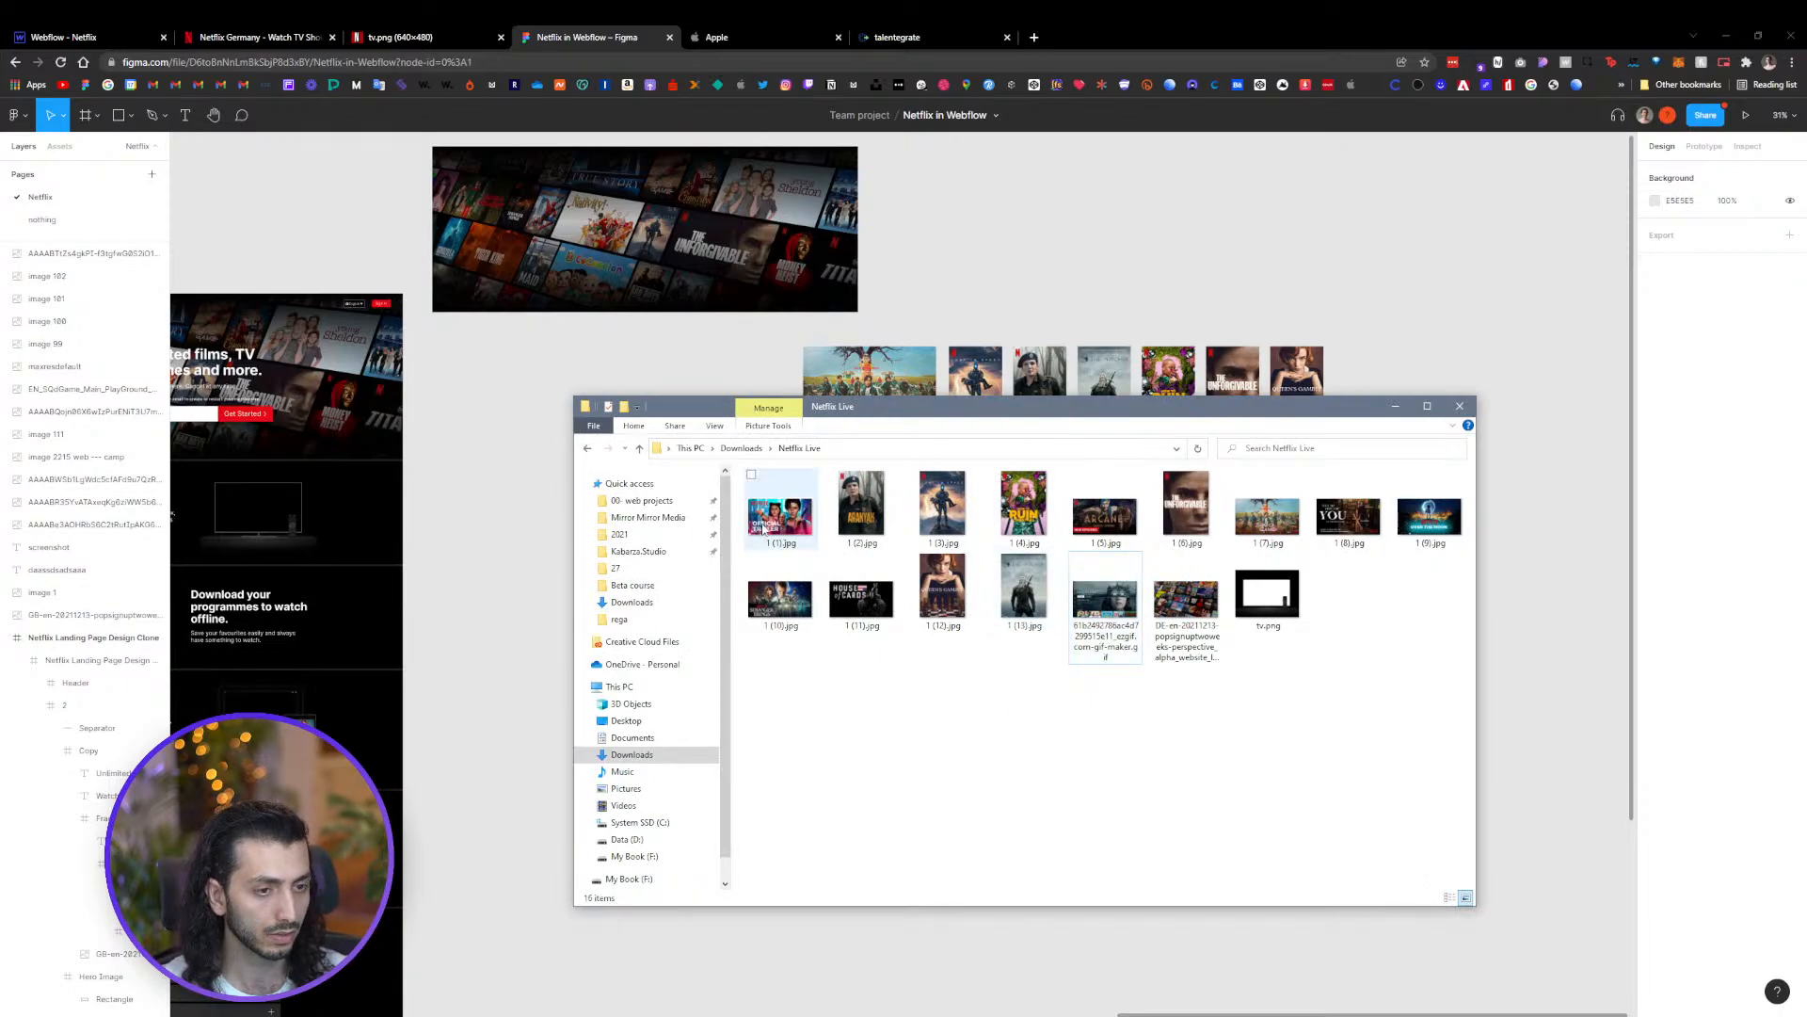
left_click_drag(823, 668, 1448, 497)
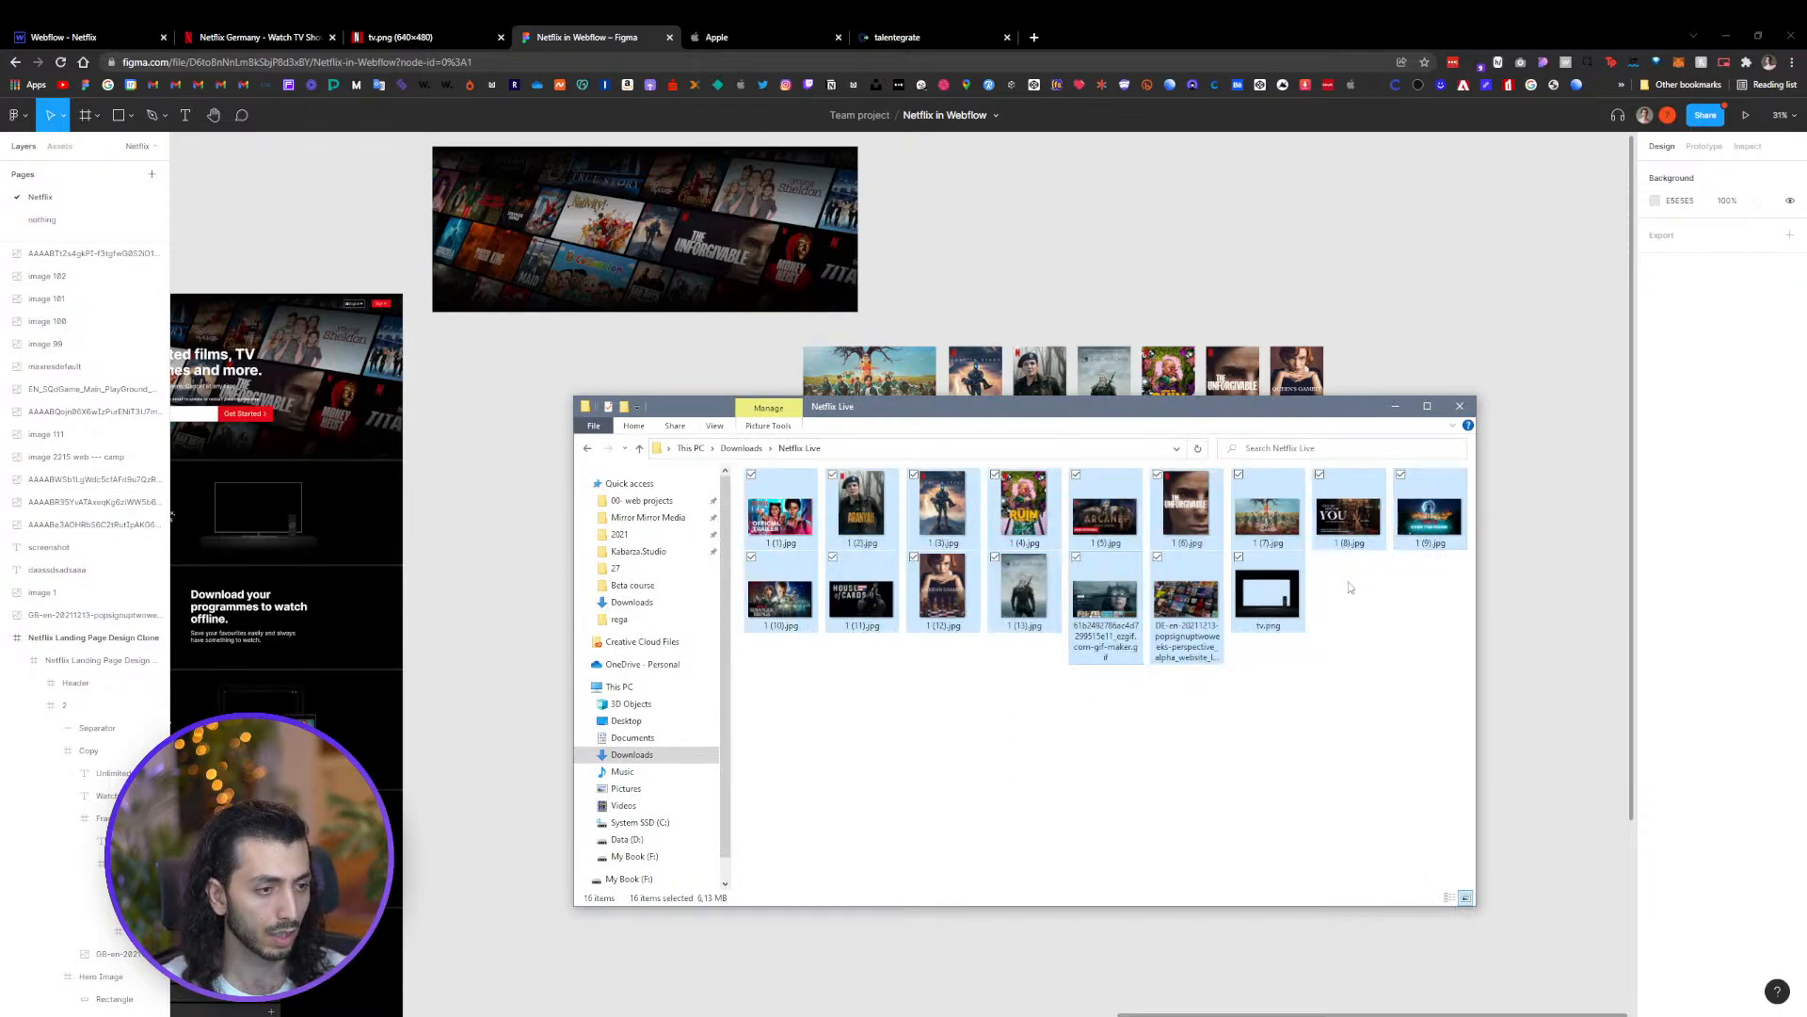
left_click(1260, 610, "ctrl")
left_click(1186, 599, "ctrl")
left_click(1104, 599, "ctrl")
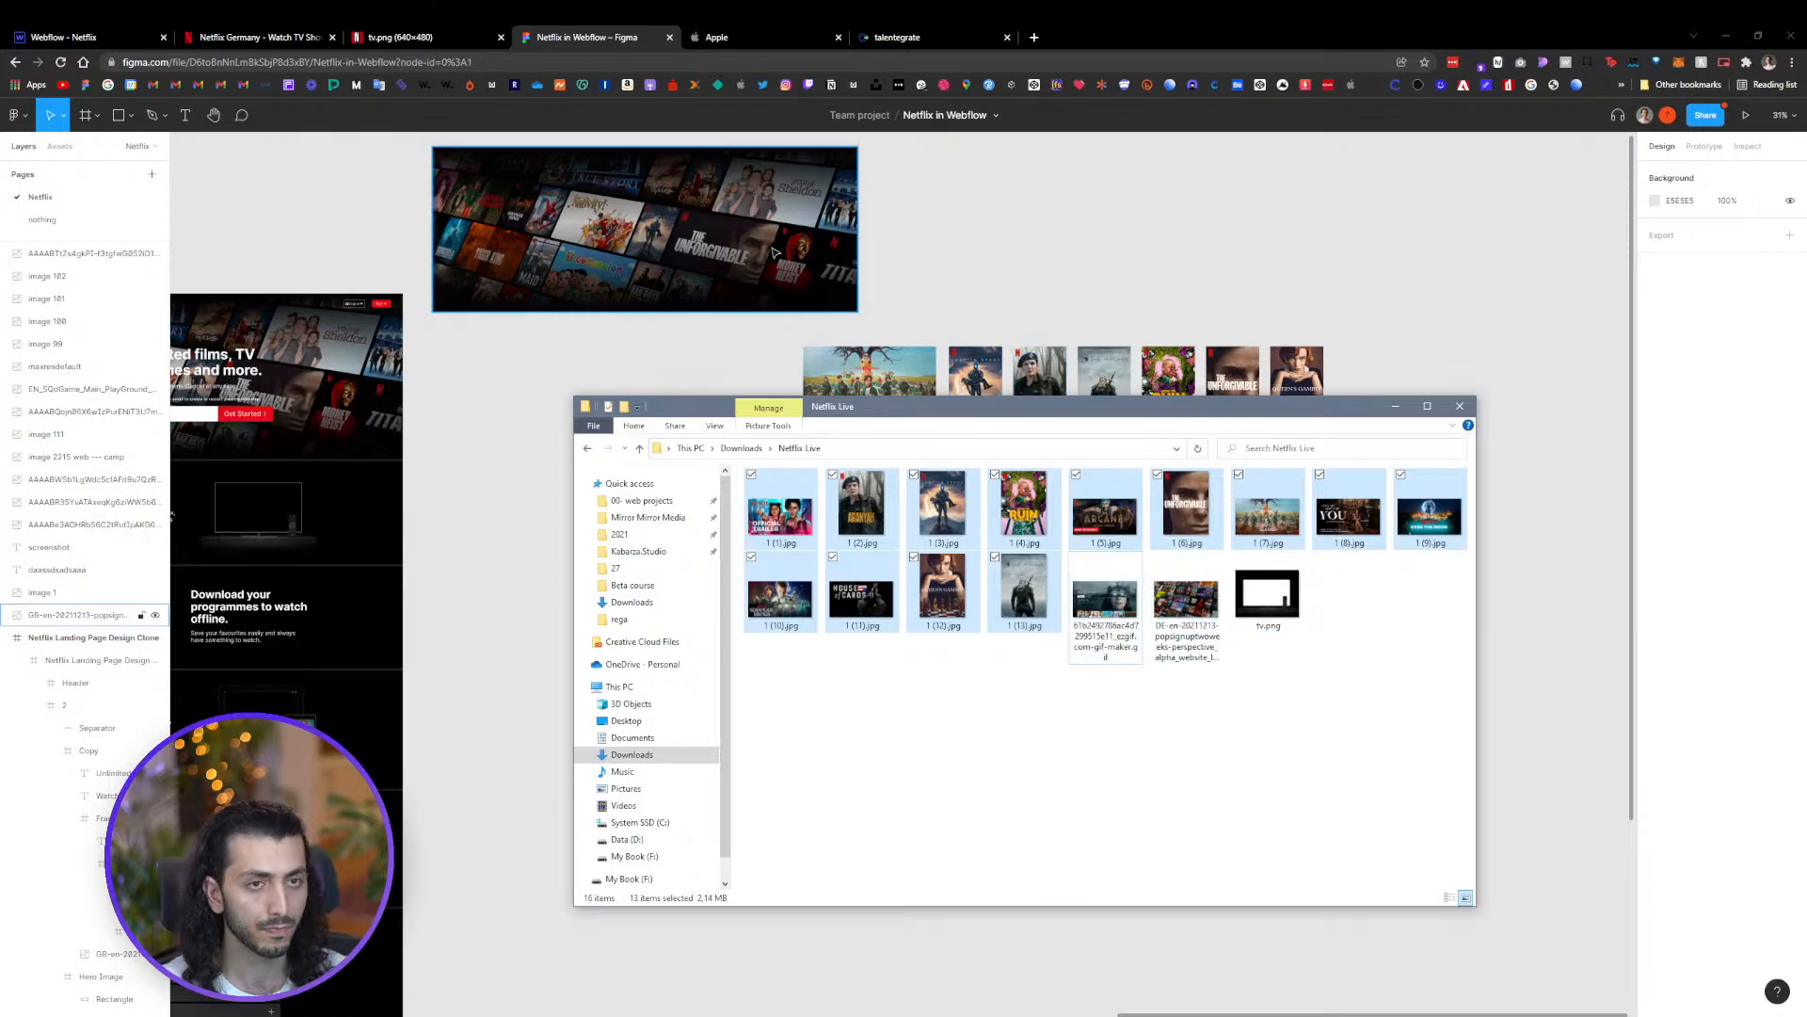
left_click(170, 34)
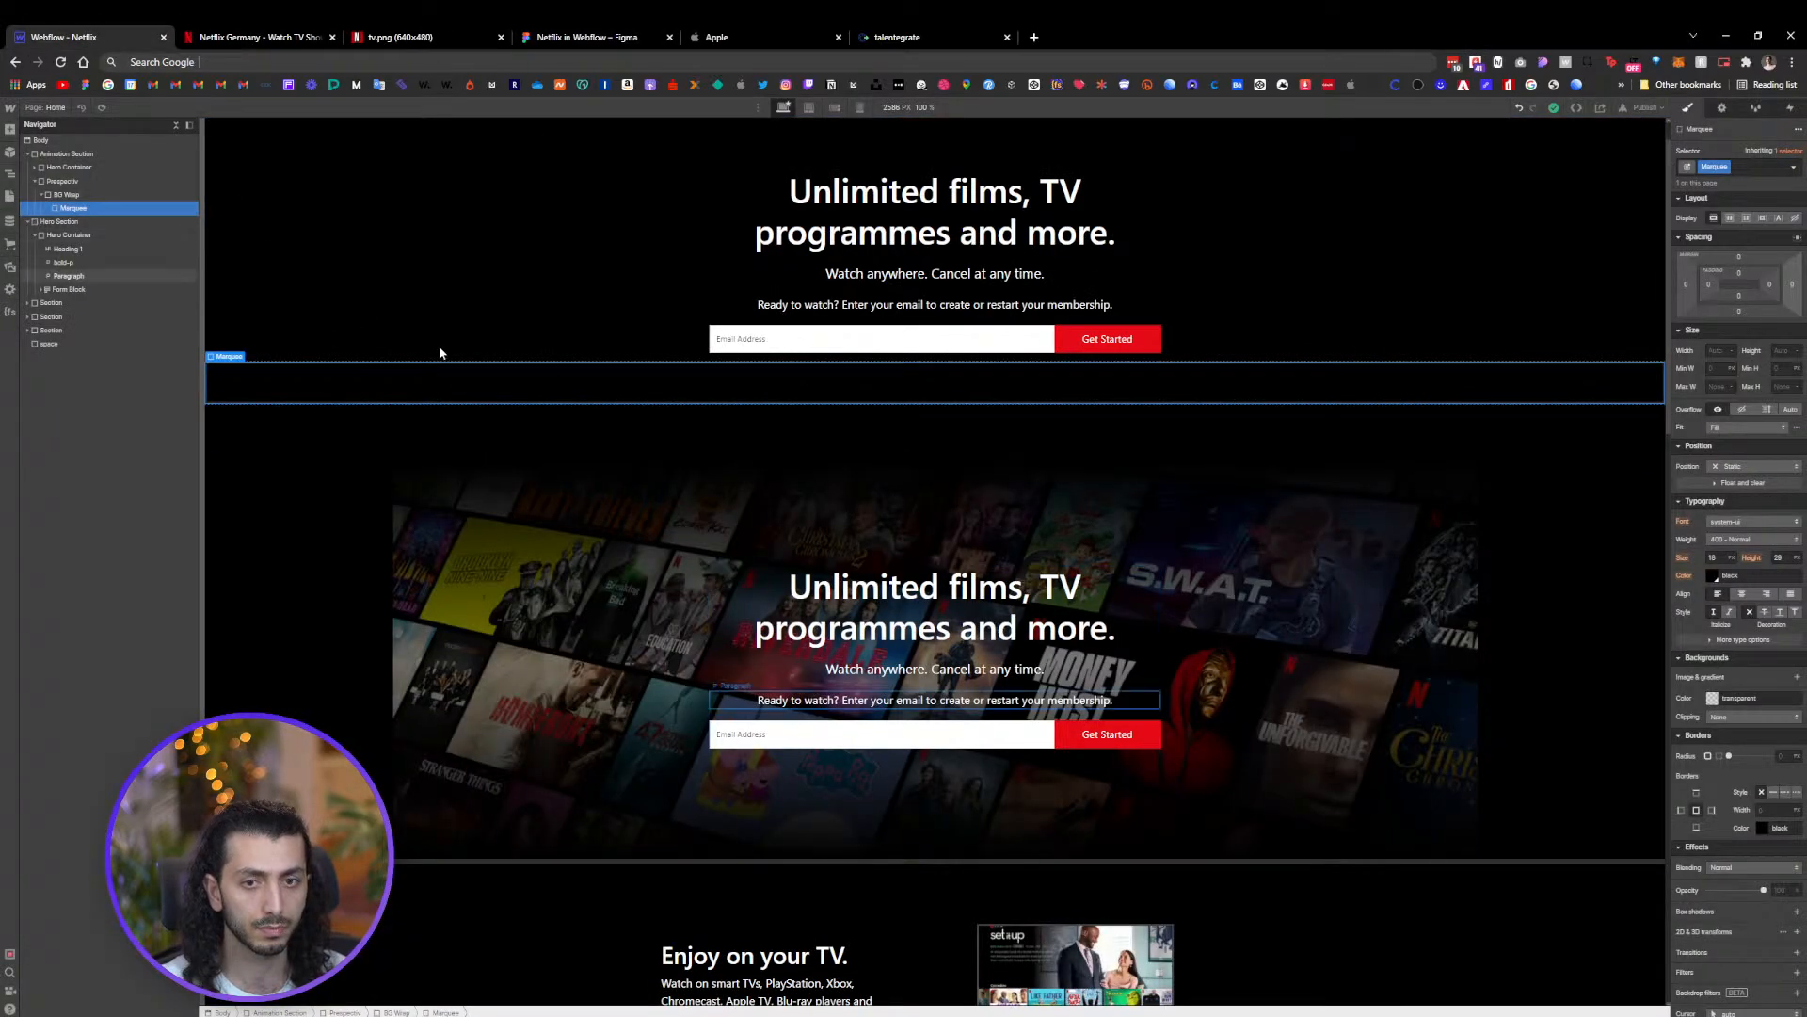
key("ctrl+plus")
key("ctrl+plus")
key("ctrl+plus")
key("ctrl+plus")
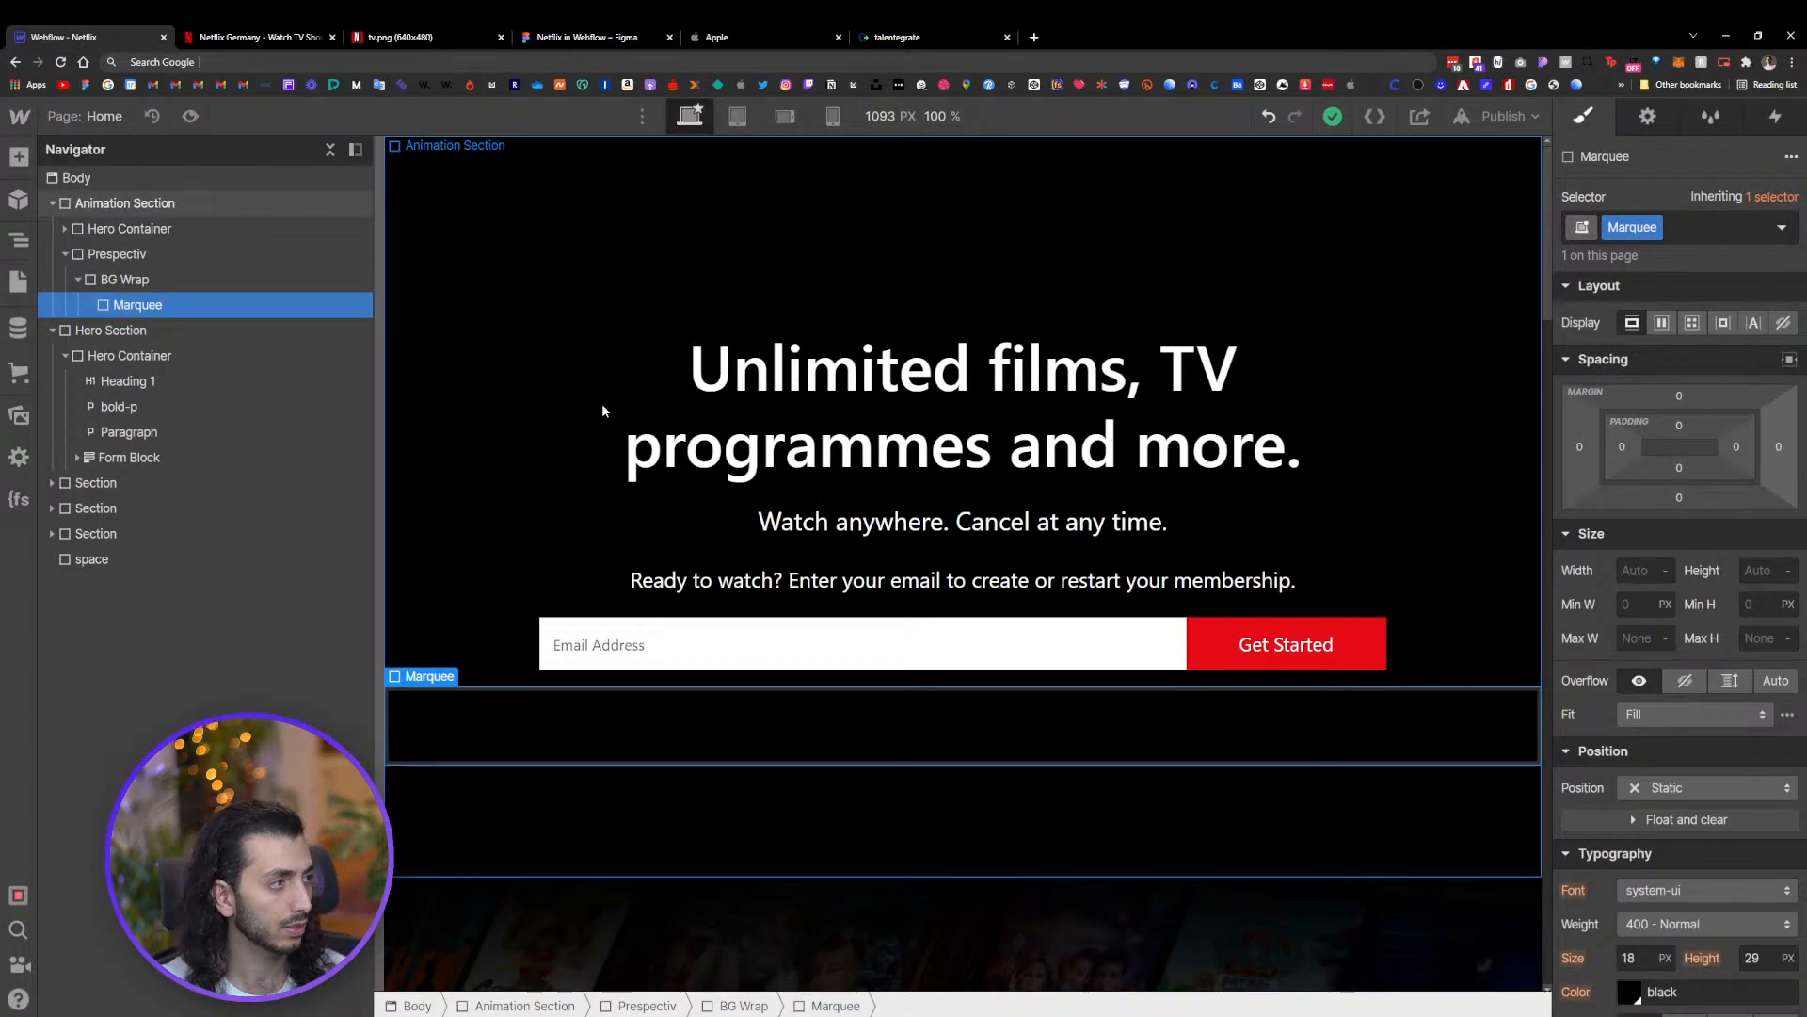
key("ctrl+plus")
key("ctrl+minus")
key("ctrl+plus")
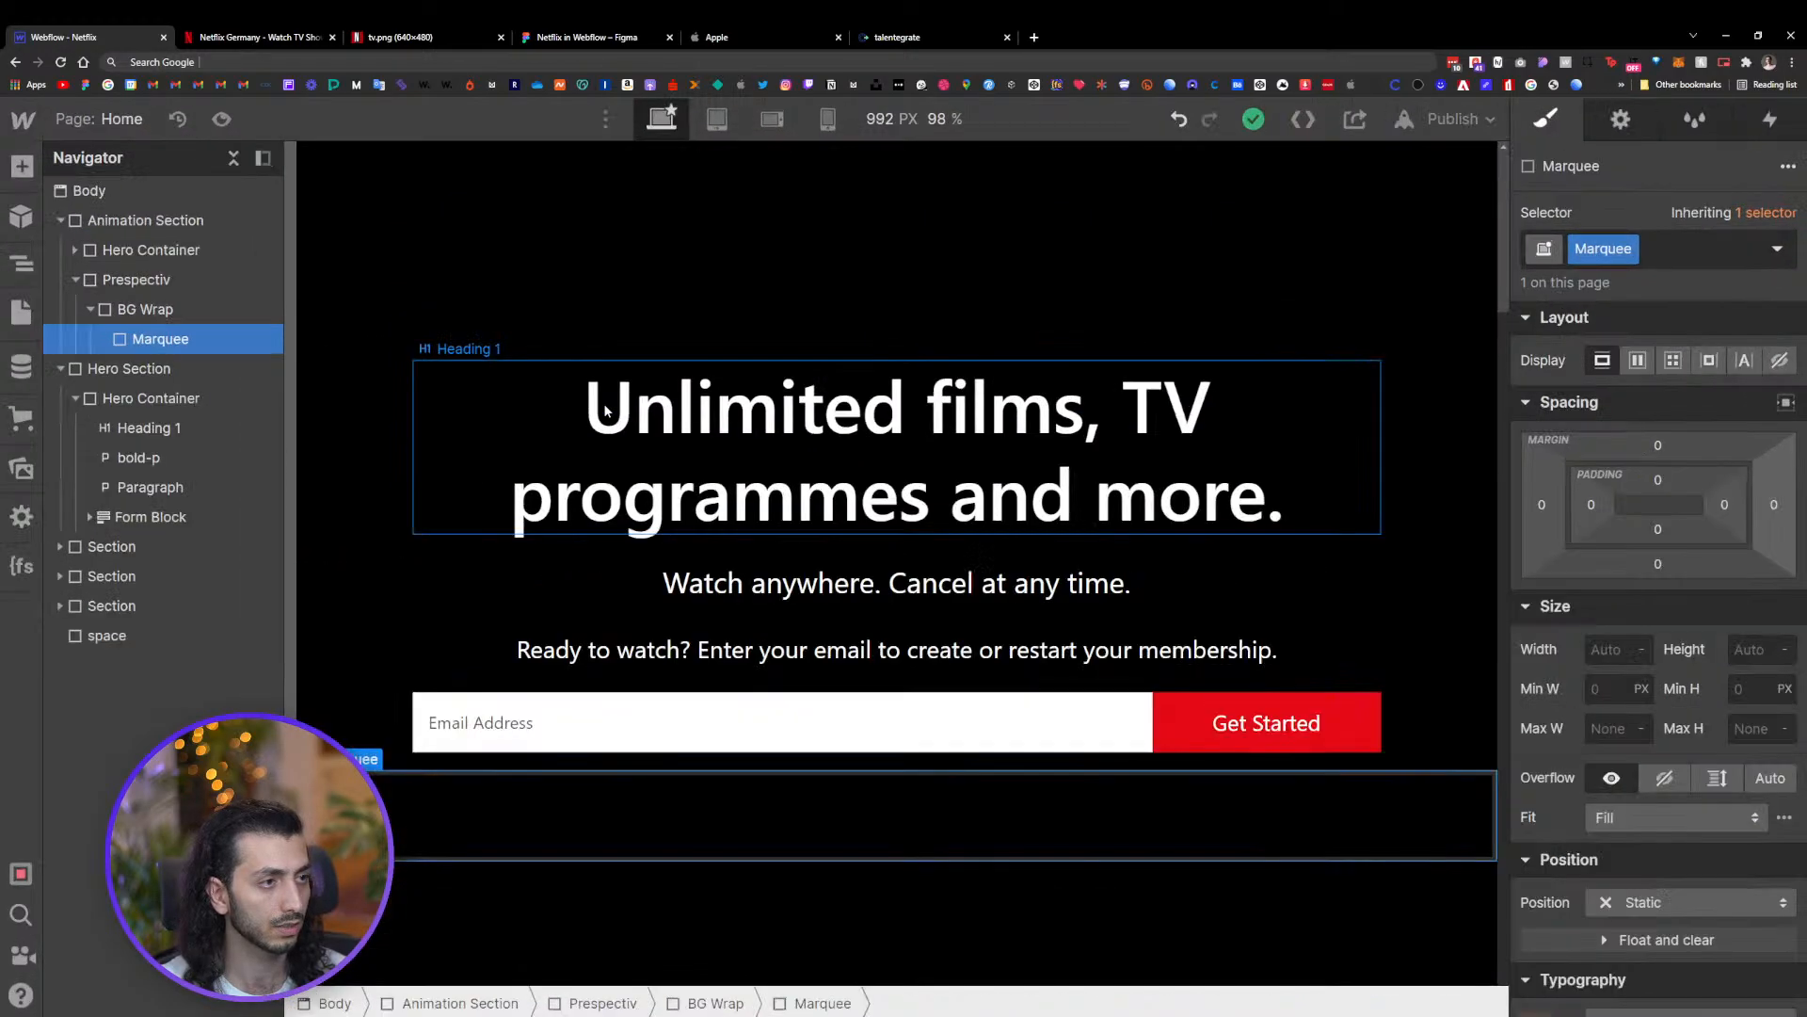
key("ctrl+minus")
left_click(18, 415)
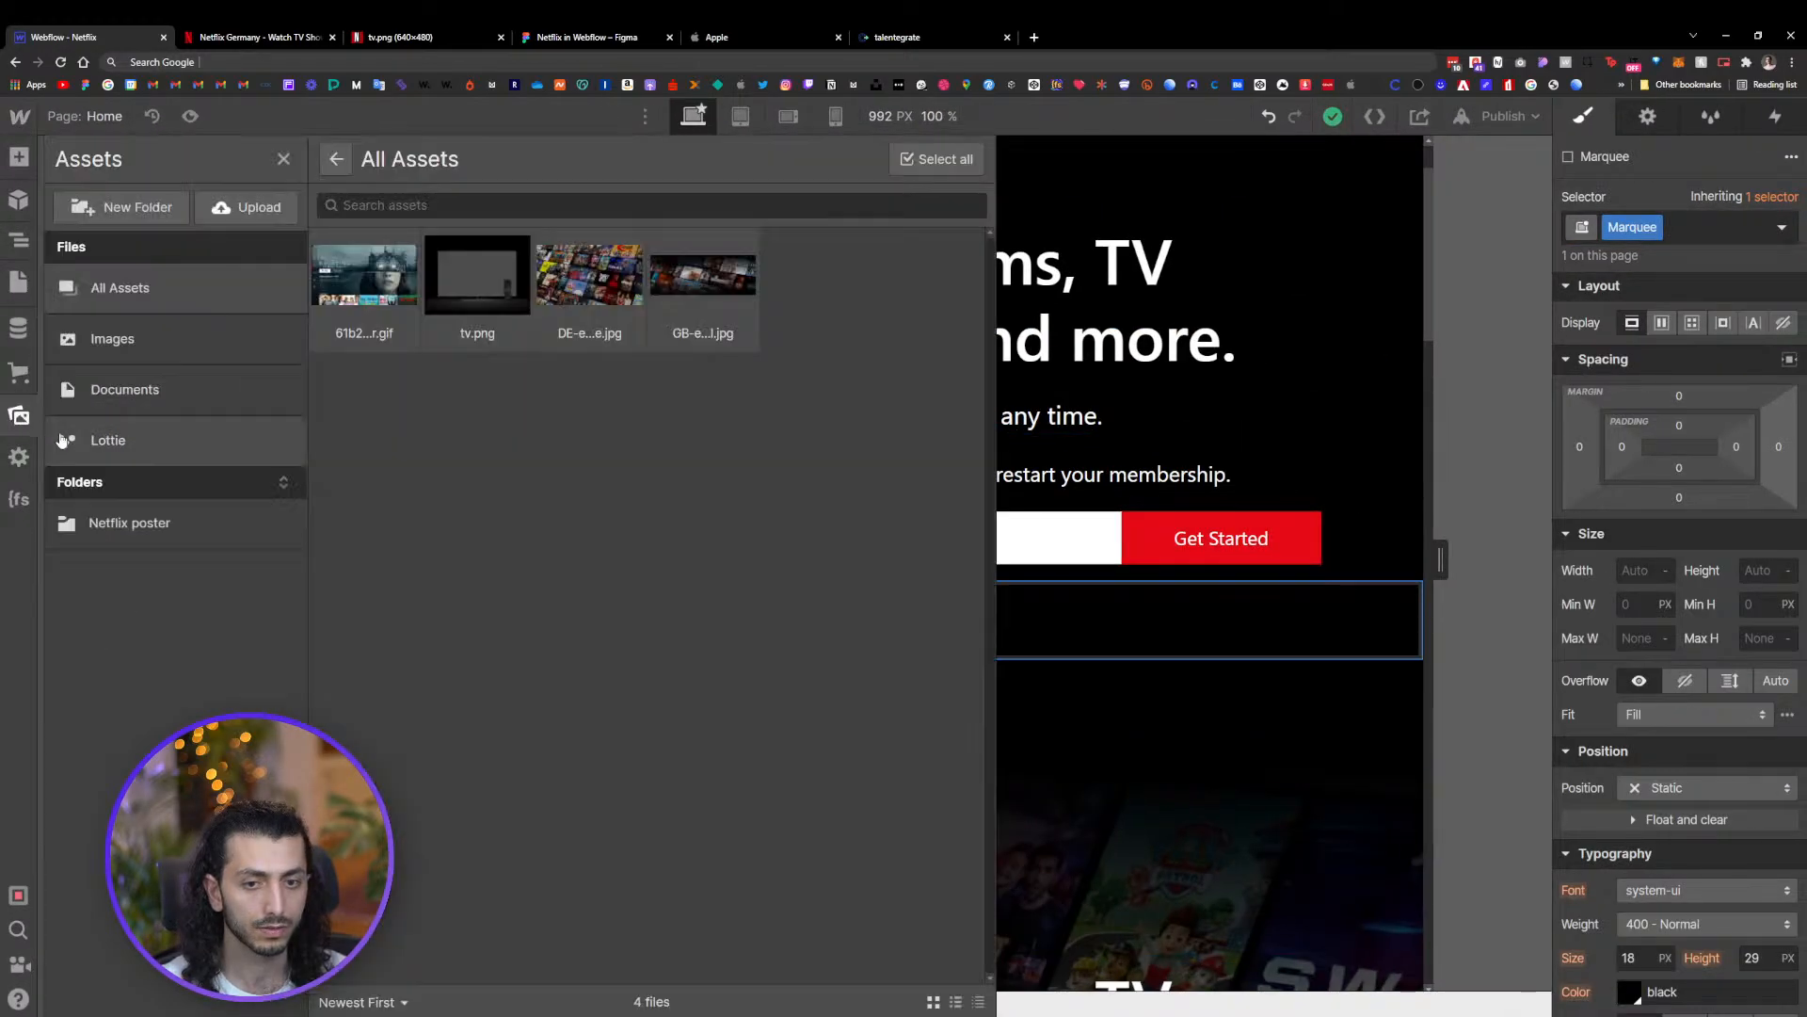
key("alt+Tab")
left_click_drag(934, 528, 476, 461)
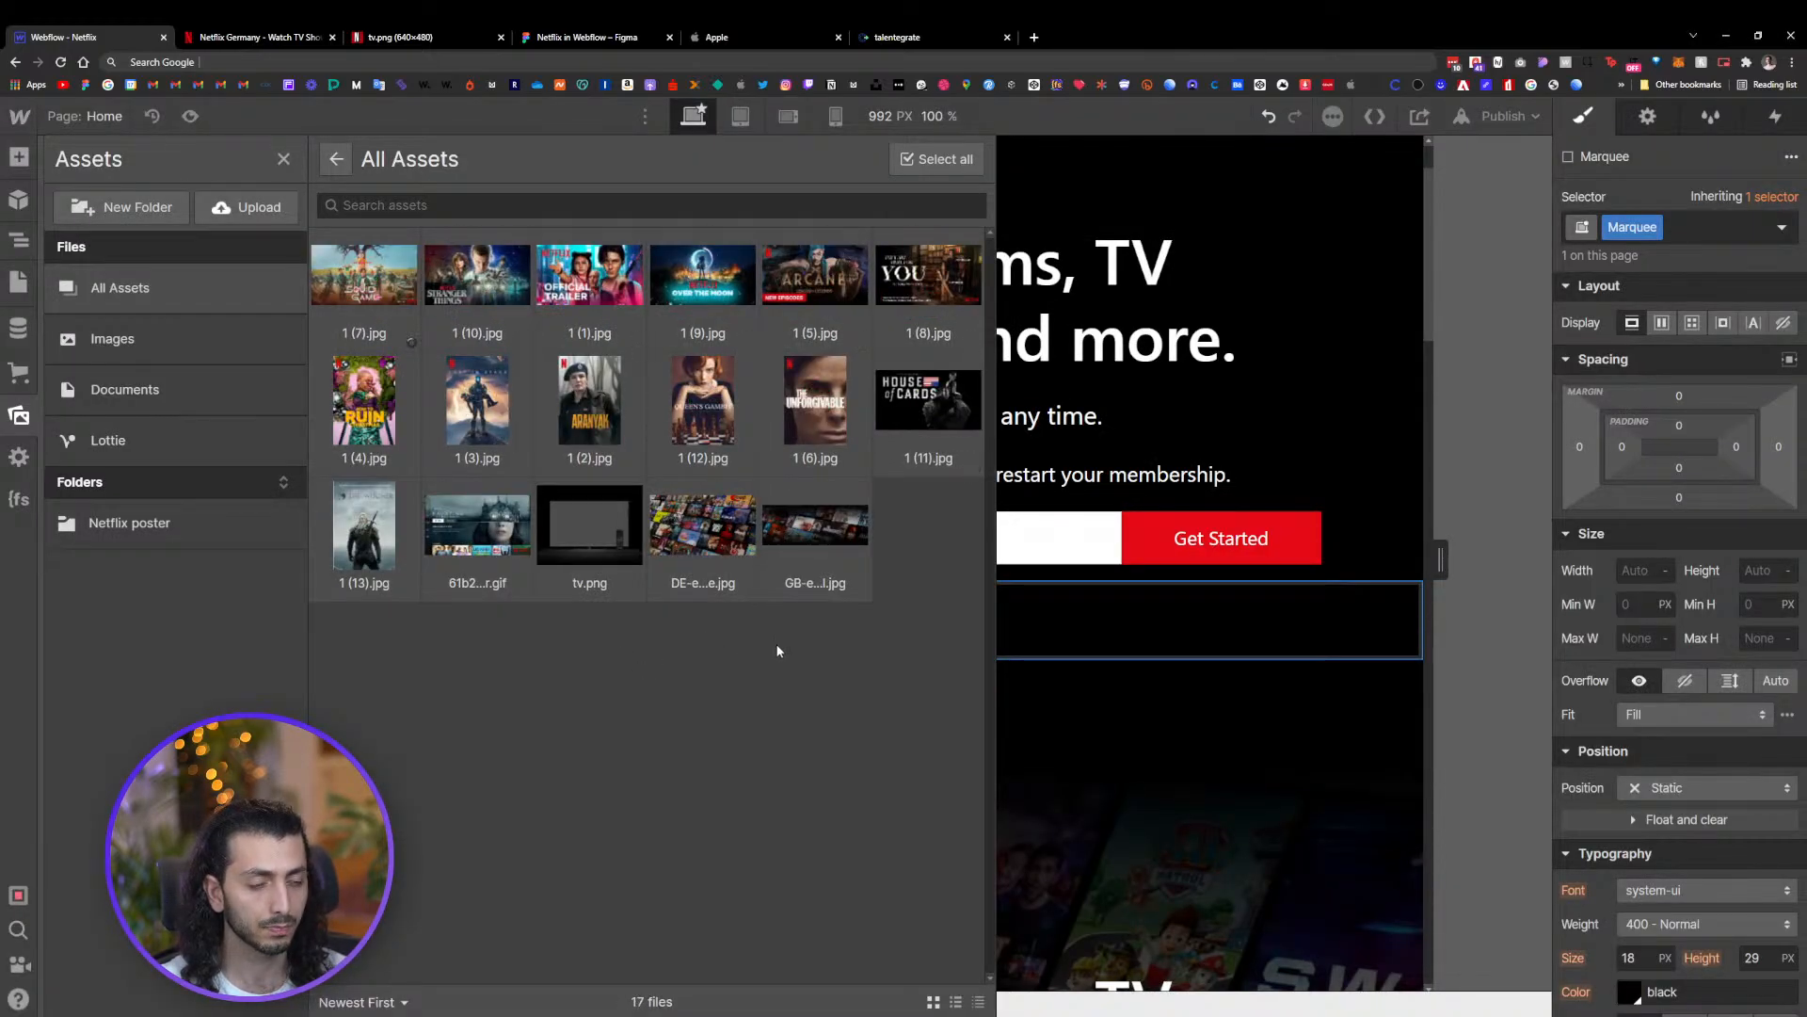
key("z")
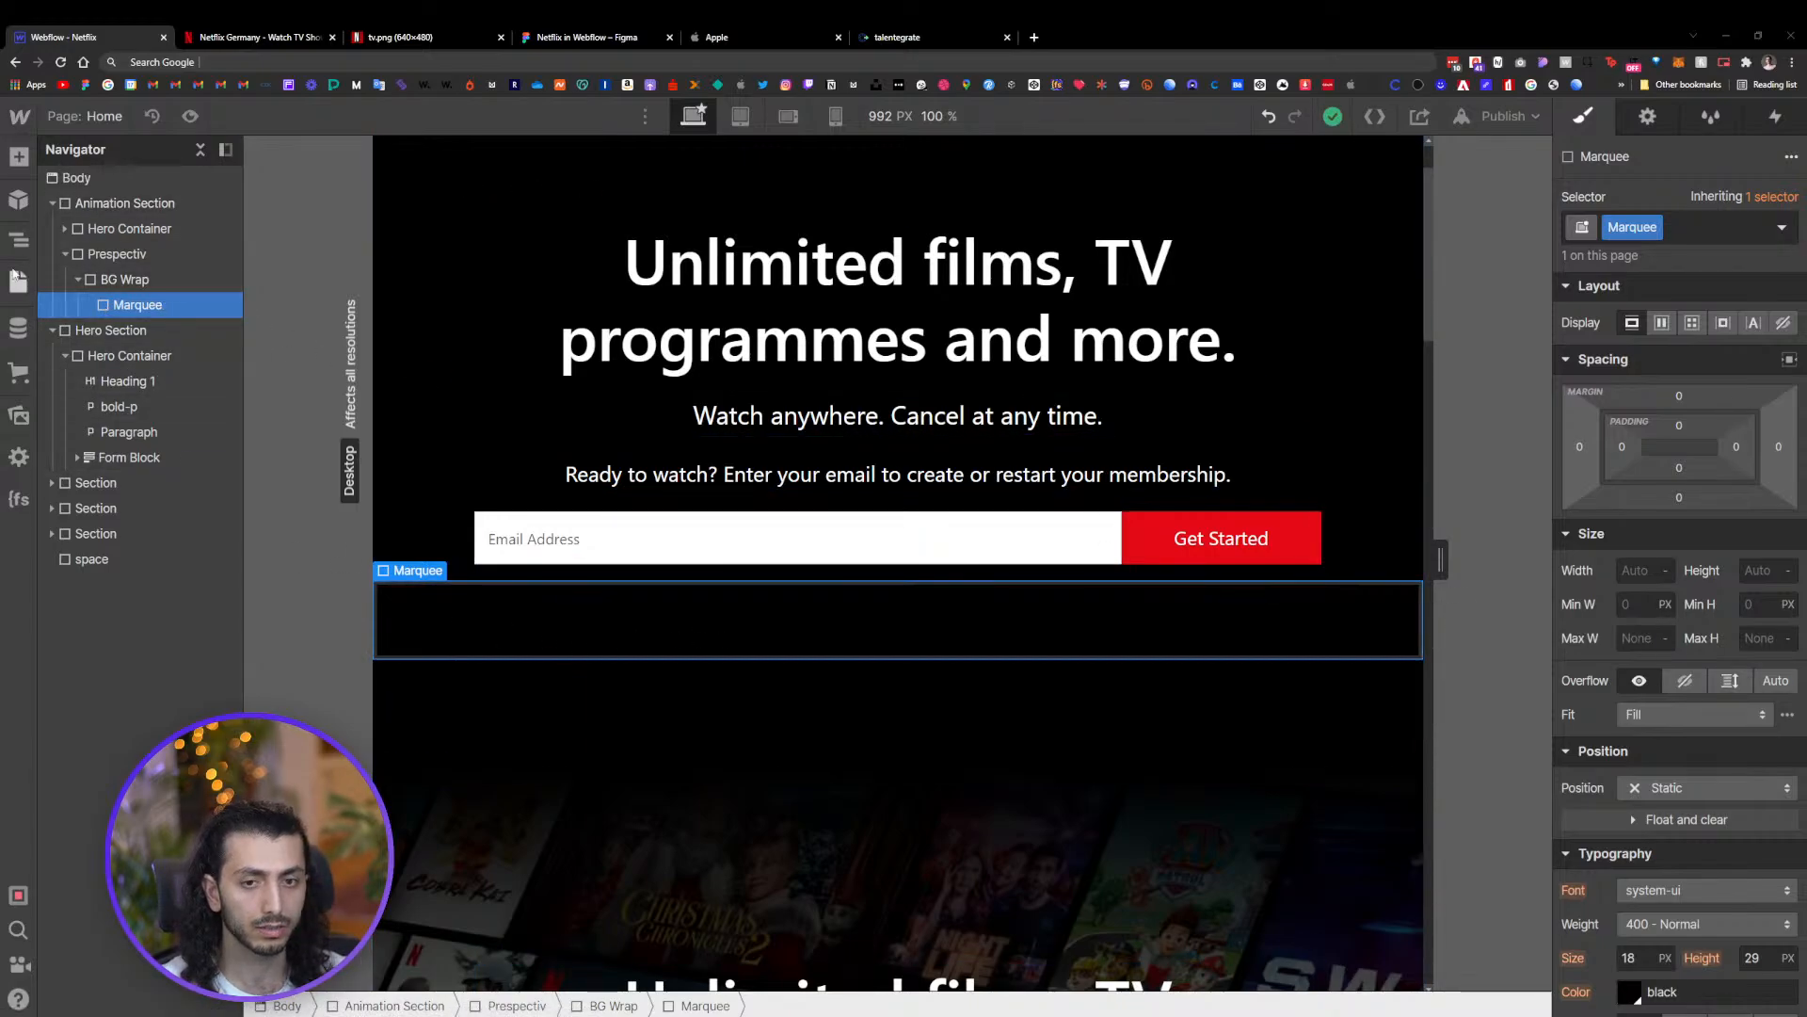
Place the poster image 1 (4).jpg inside the Marquee block
left_click(19, 157)
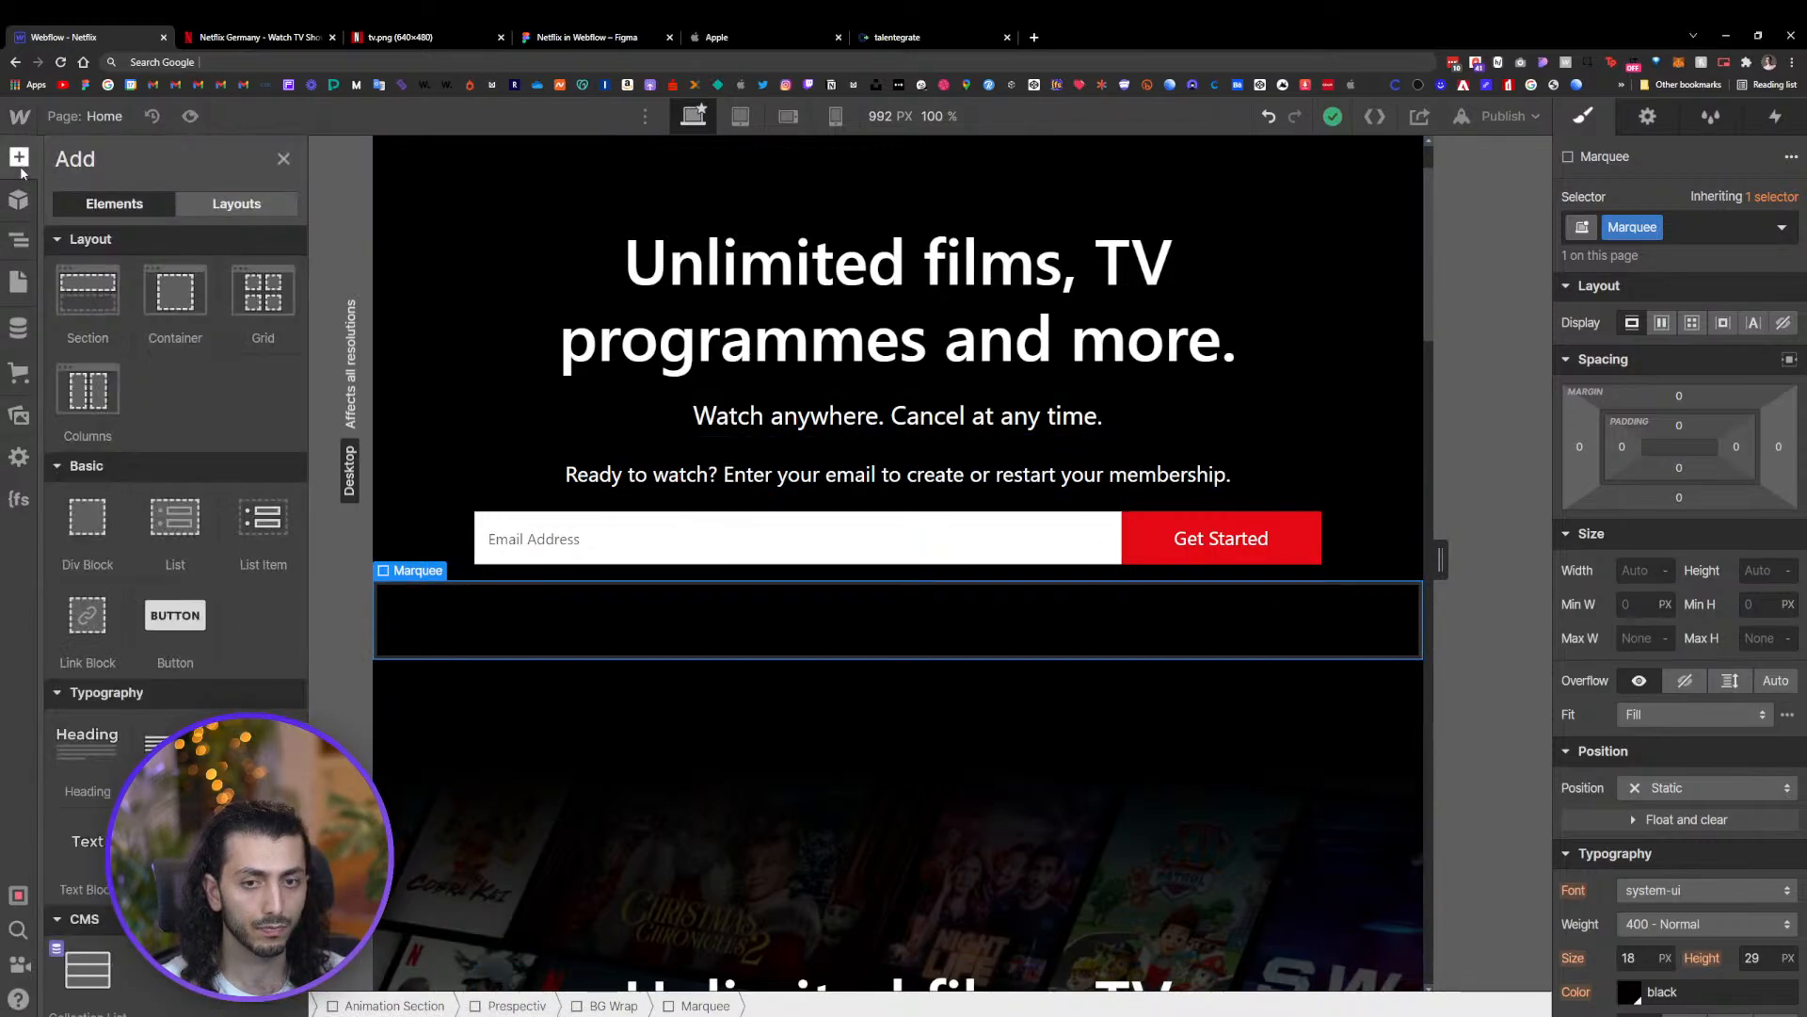
left_click(20, 415)
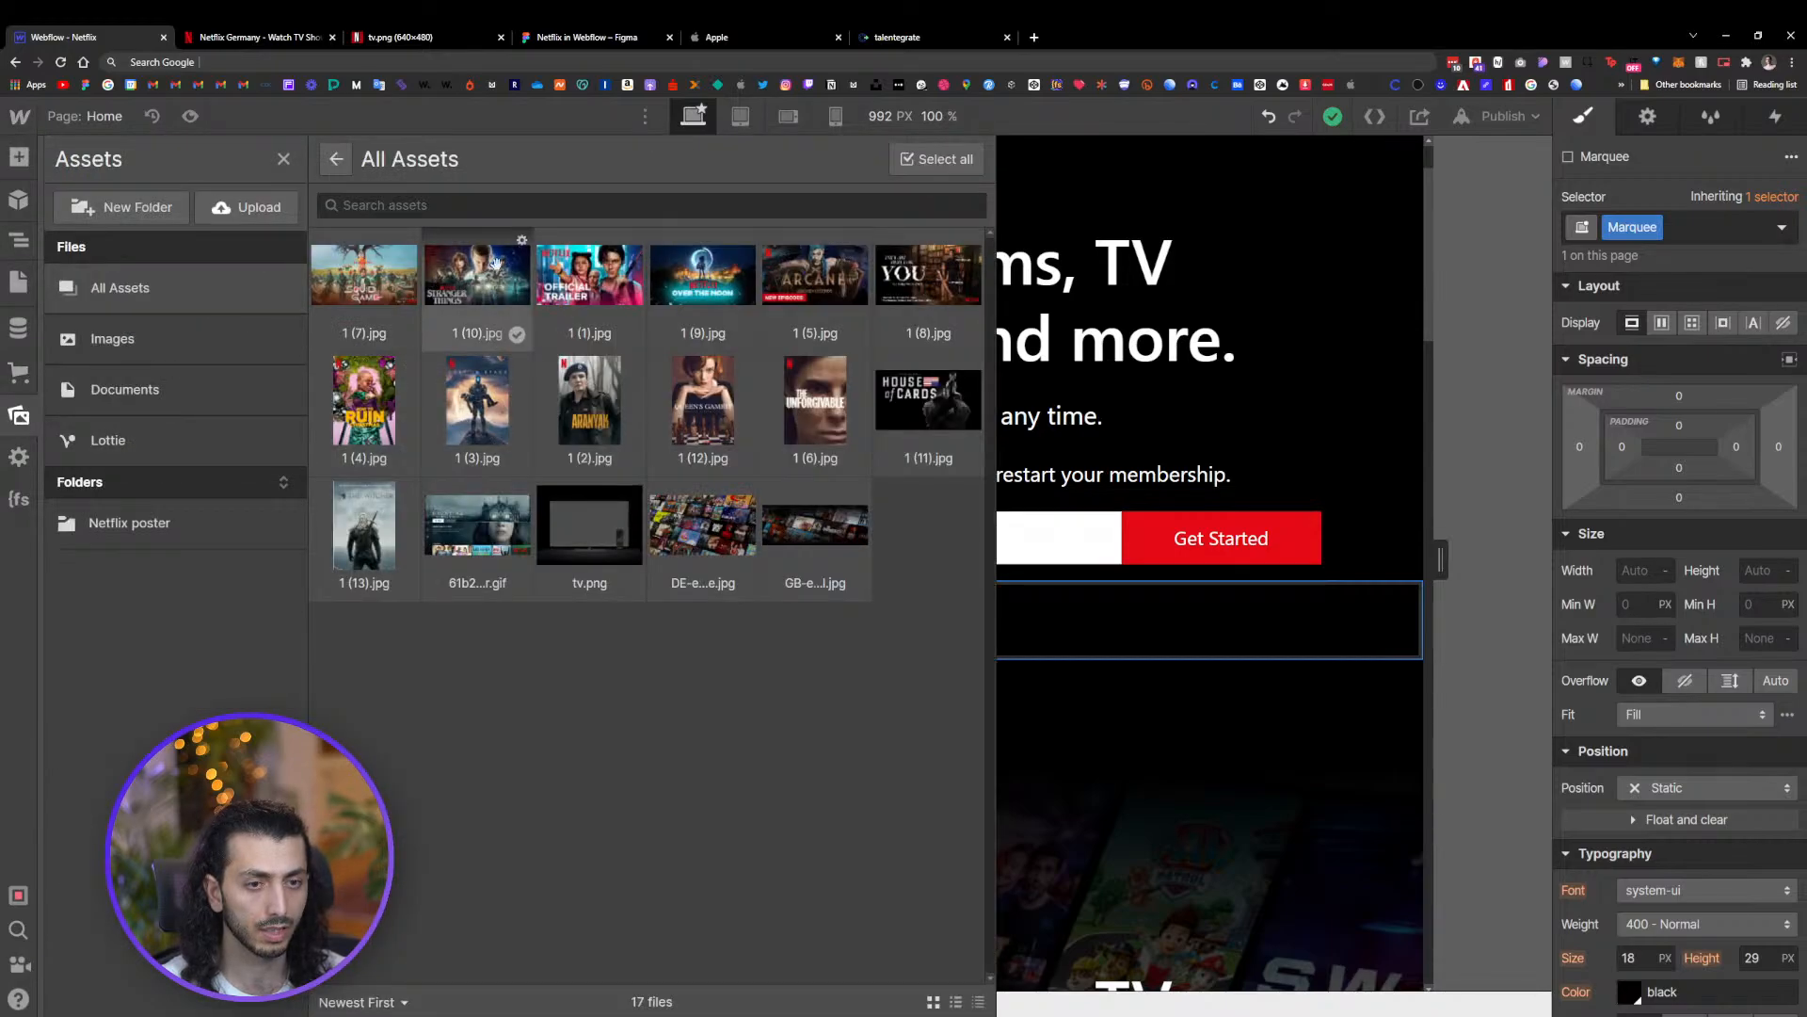
left_click_drag(348, 403, 450, 602)
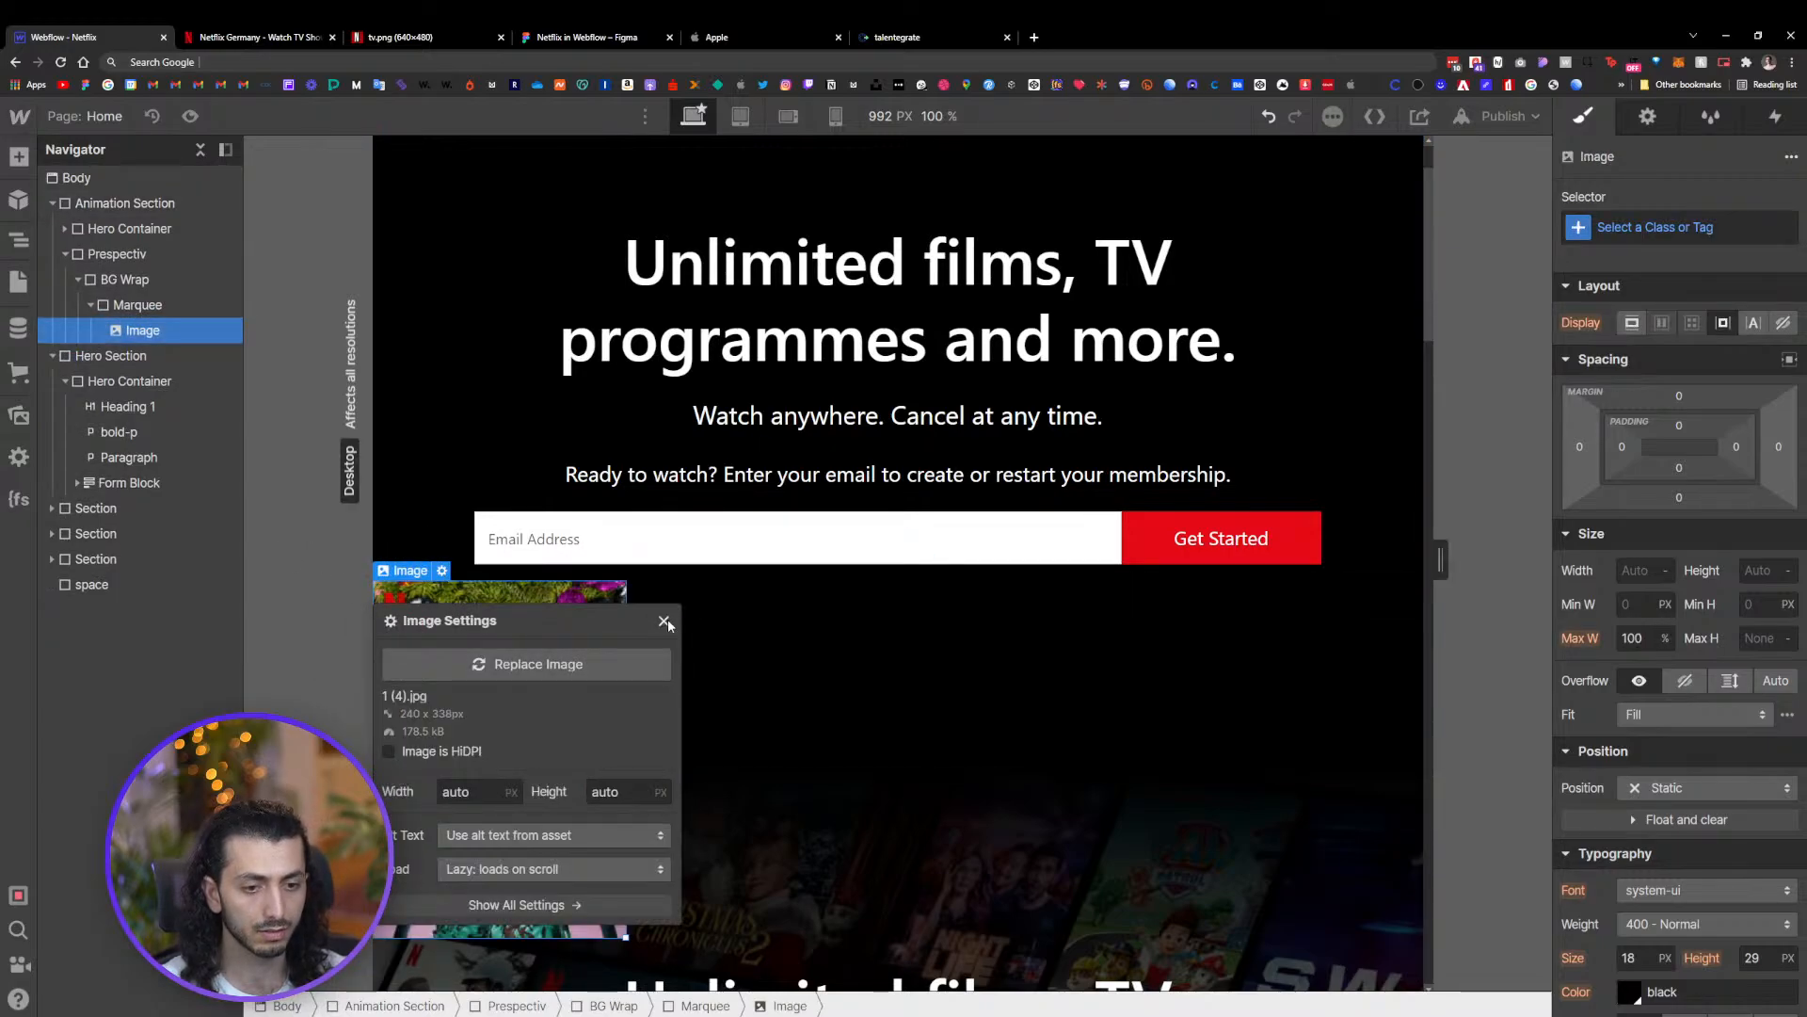
left_click(665, 622)
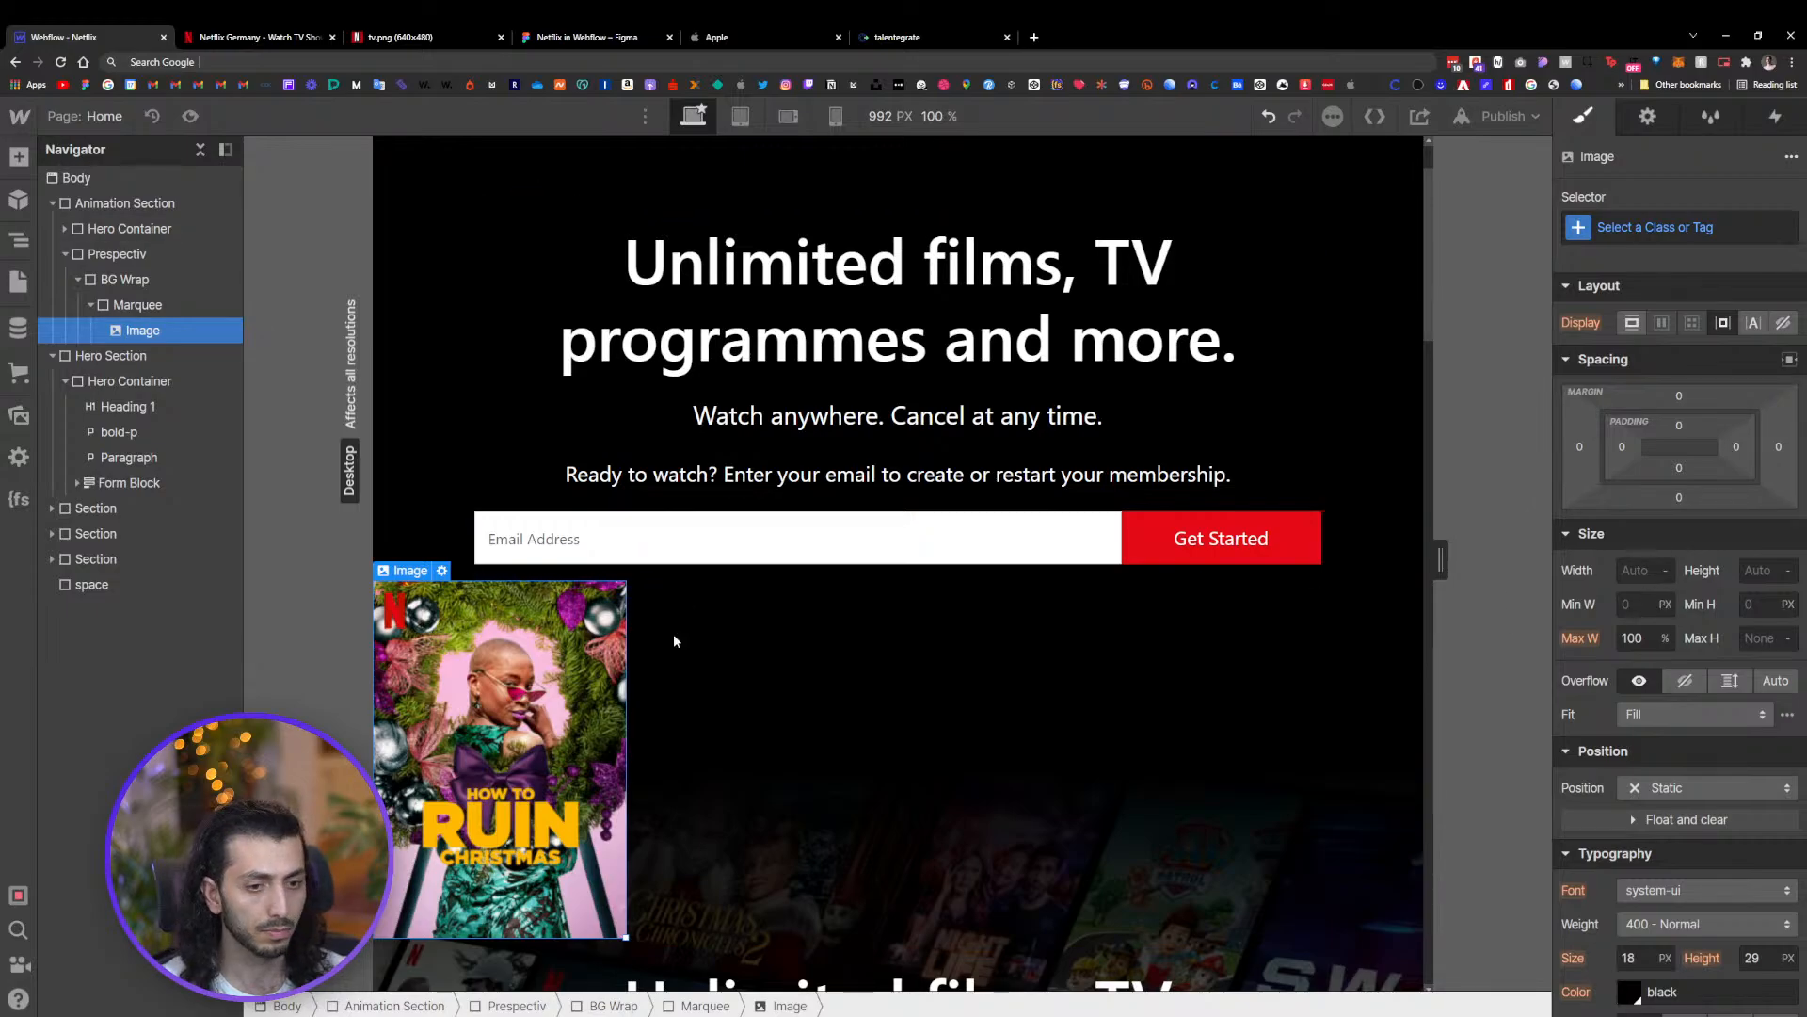
left_click(758, 658)
left_click(398, 619)
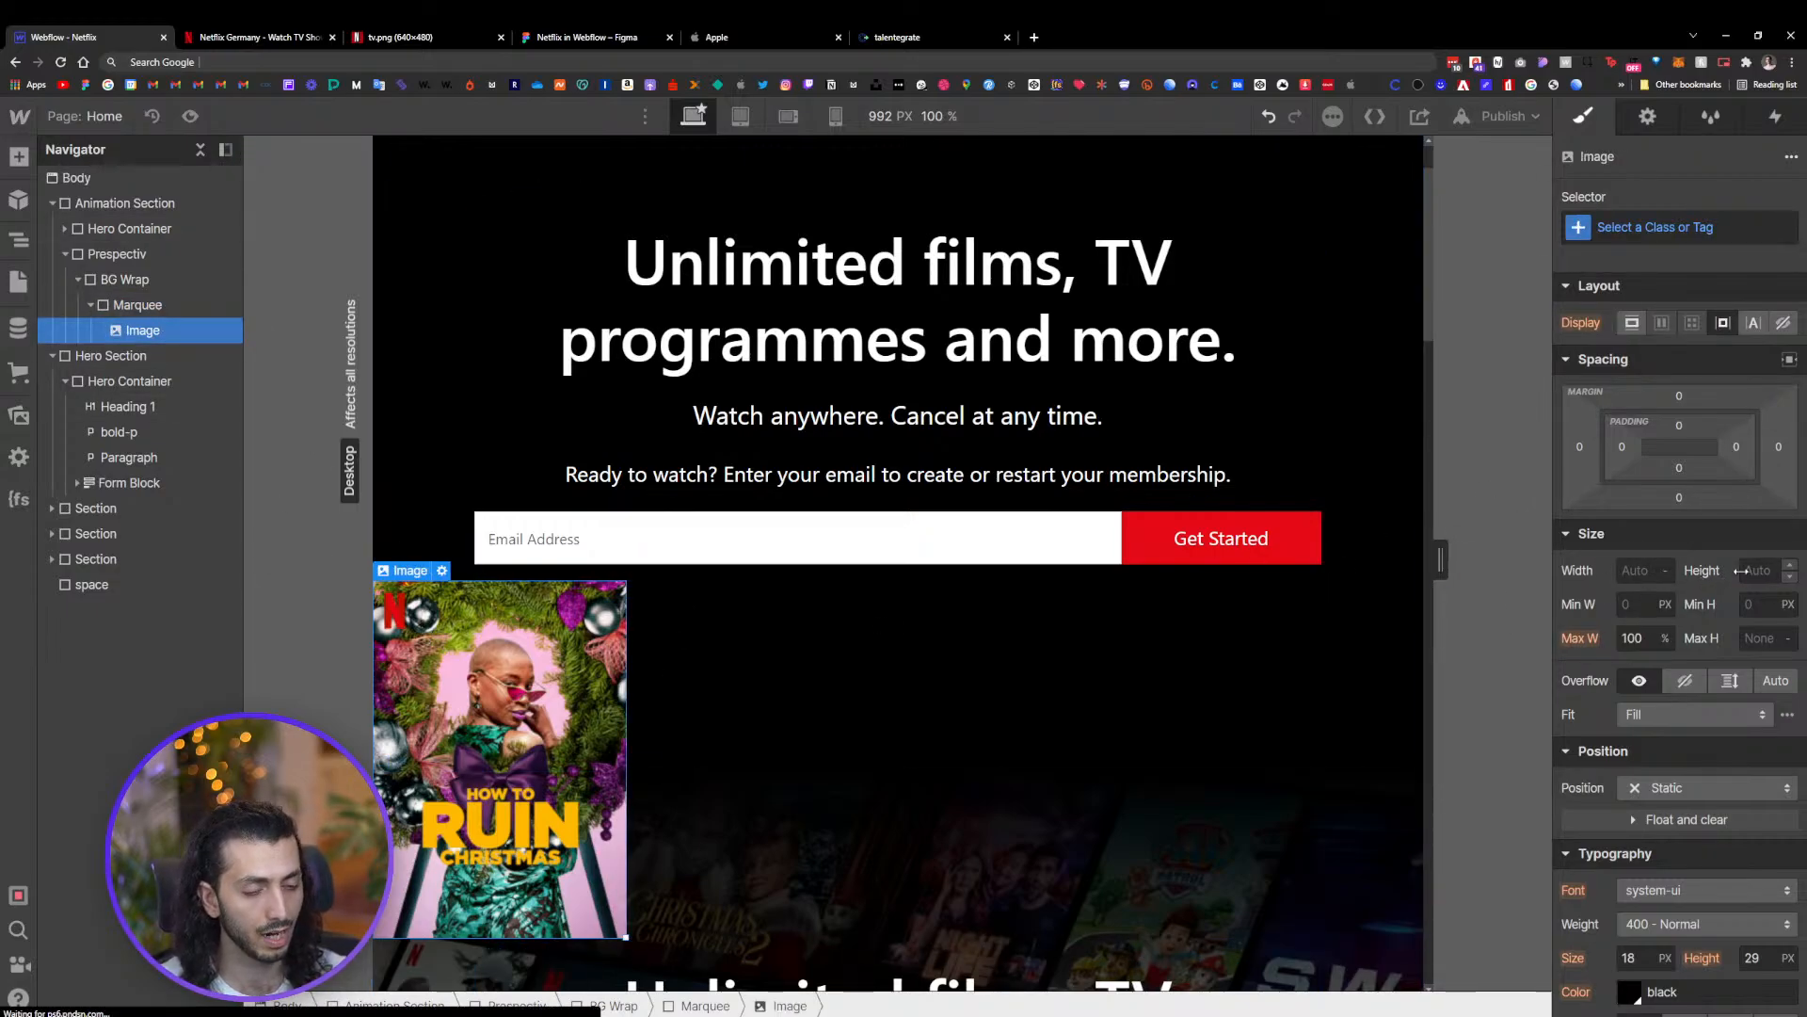
Mark the 1 (4).jpg poster image as HiDPI in its image settings
left_click(442, 570)
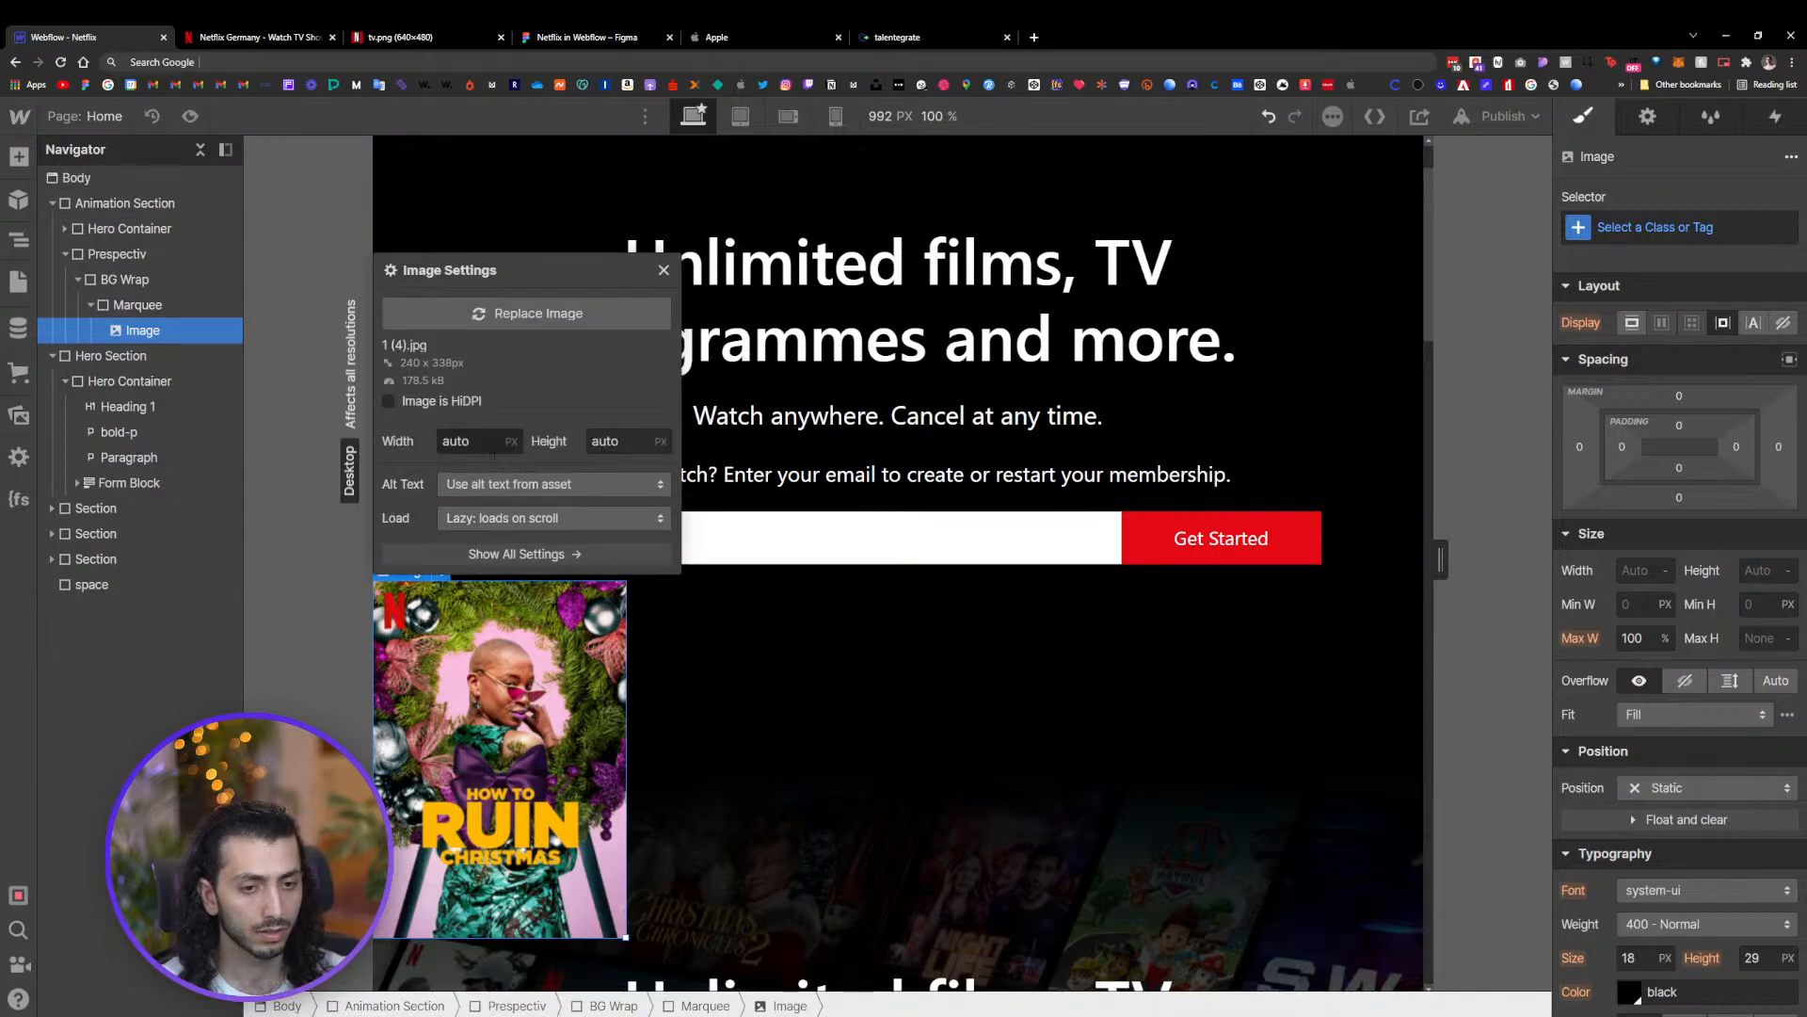
left_click(416, 401)
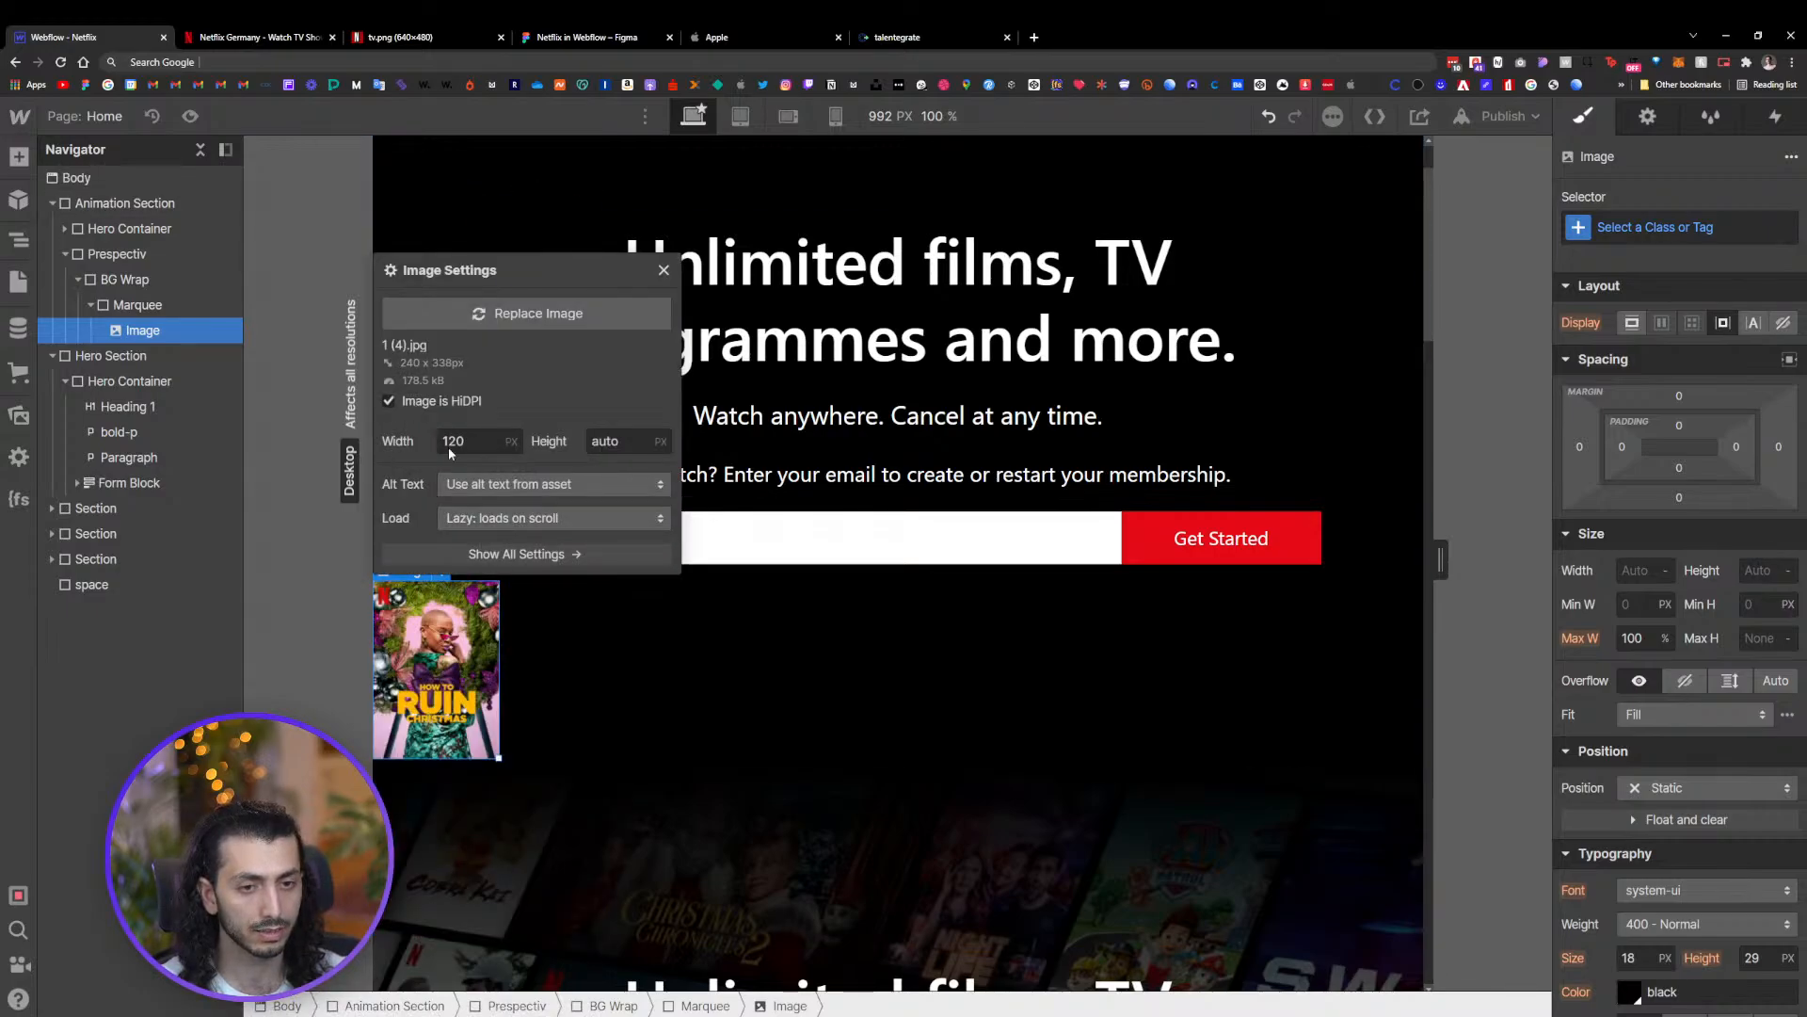
left_click(664, 271)
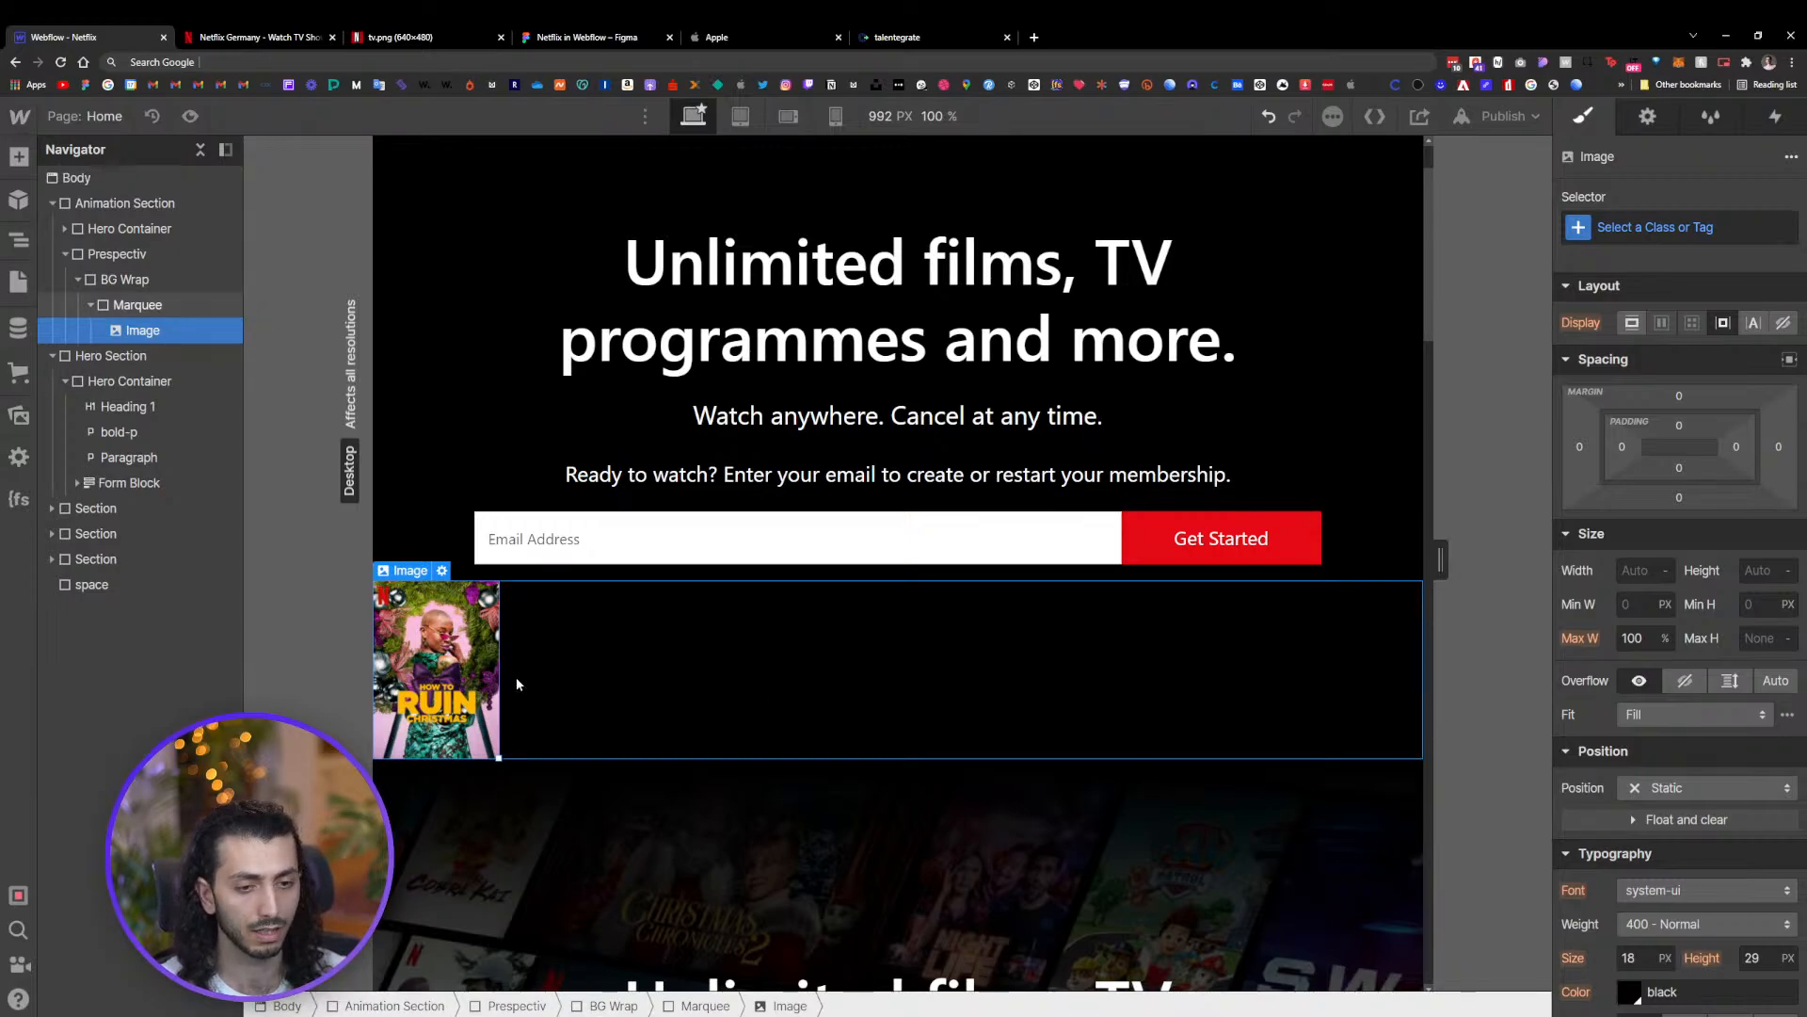
left_click(442, 571)
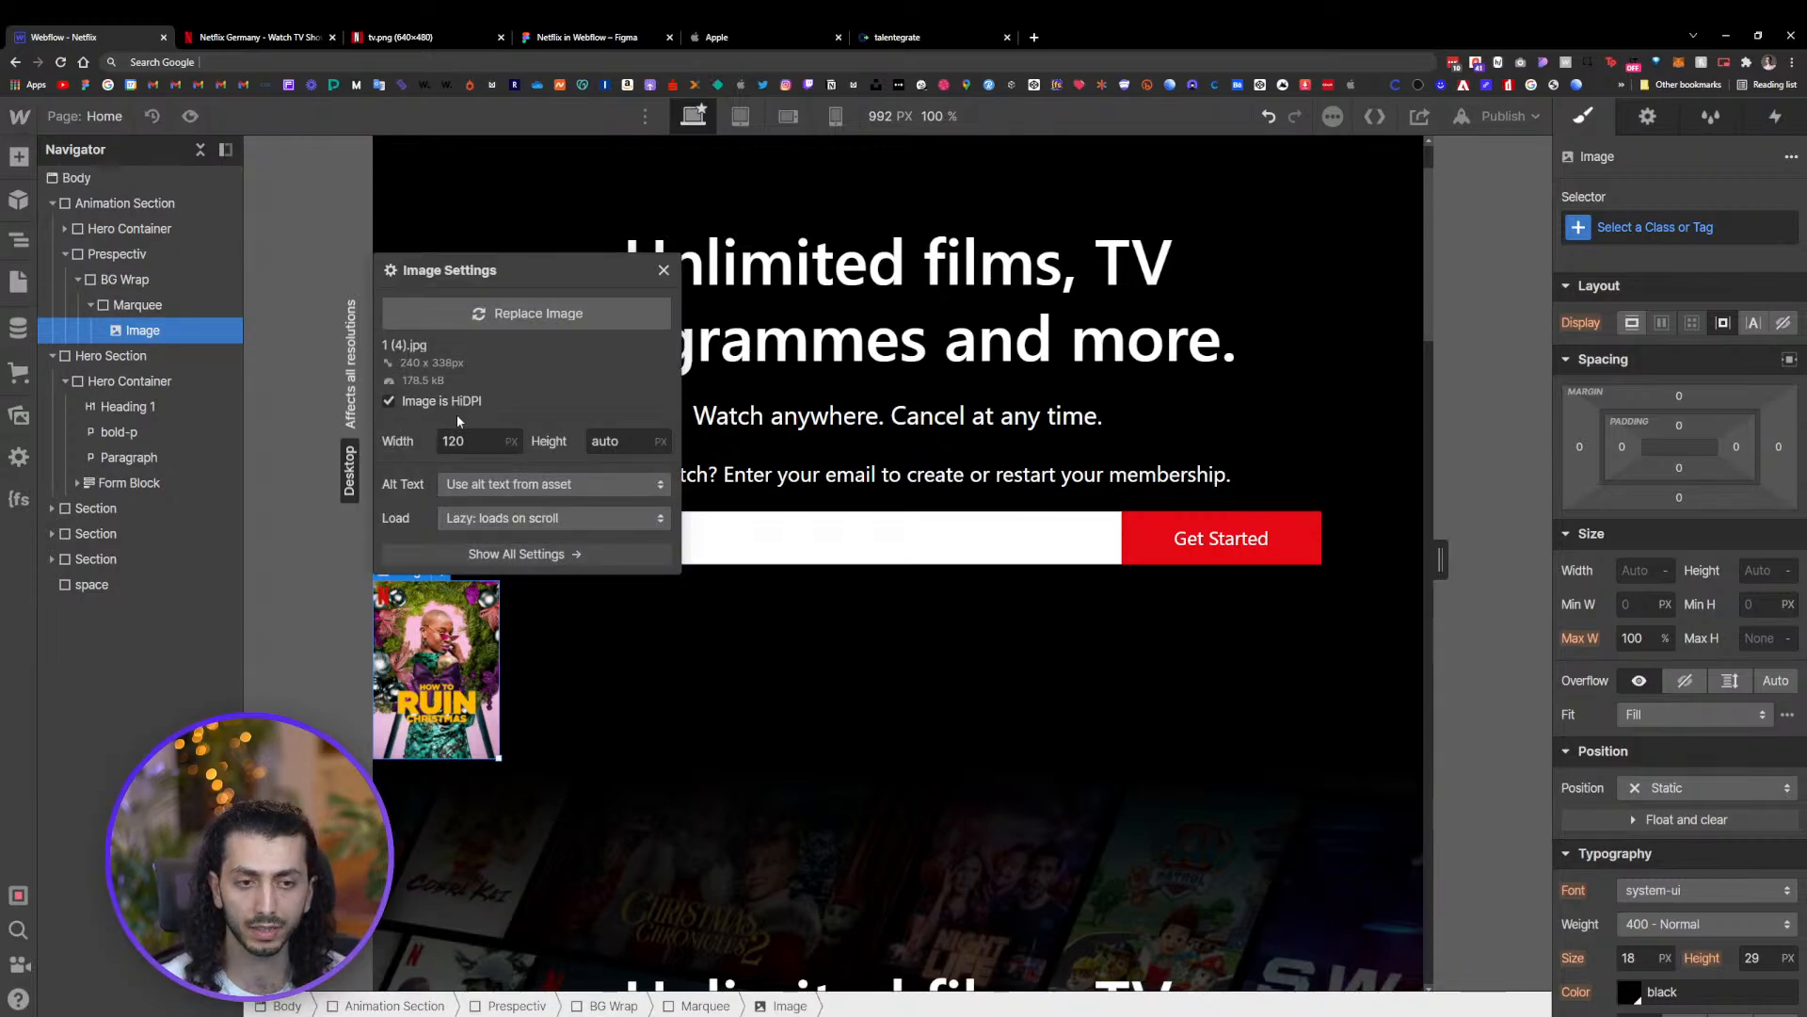
left_click(664, 271)
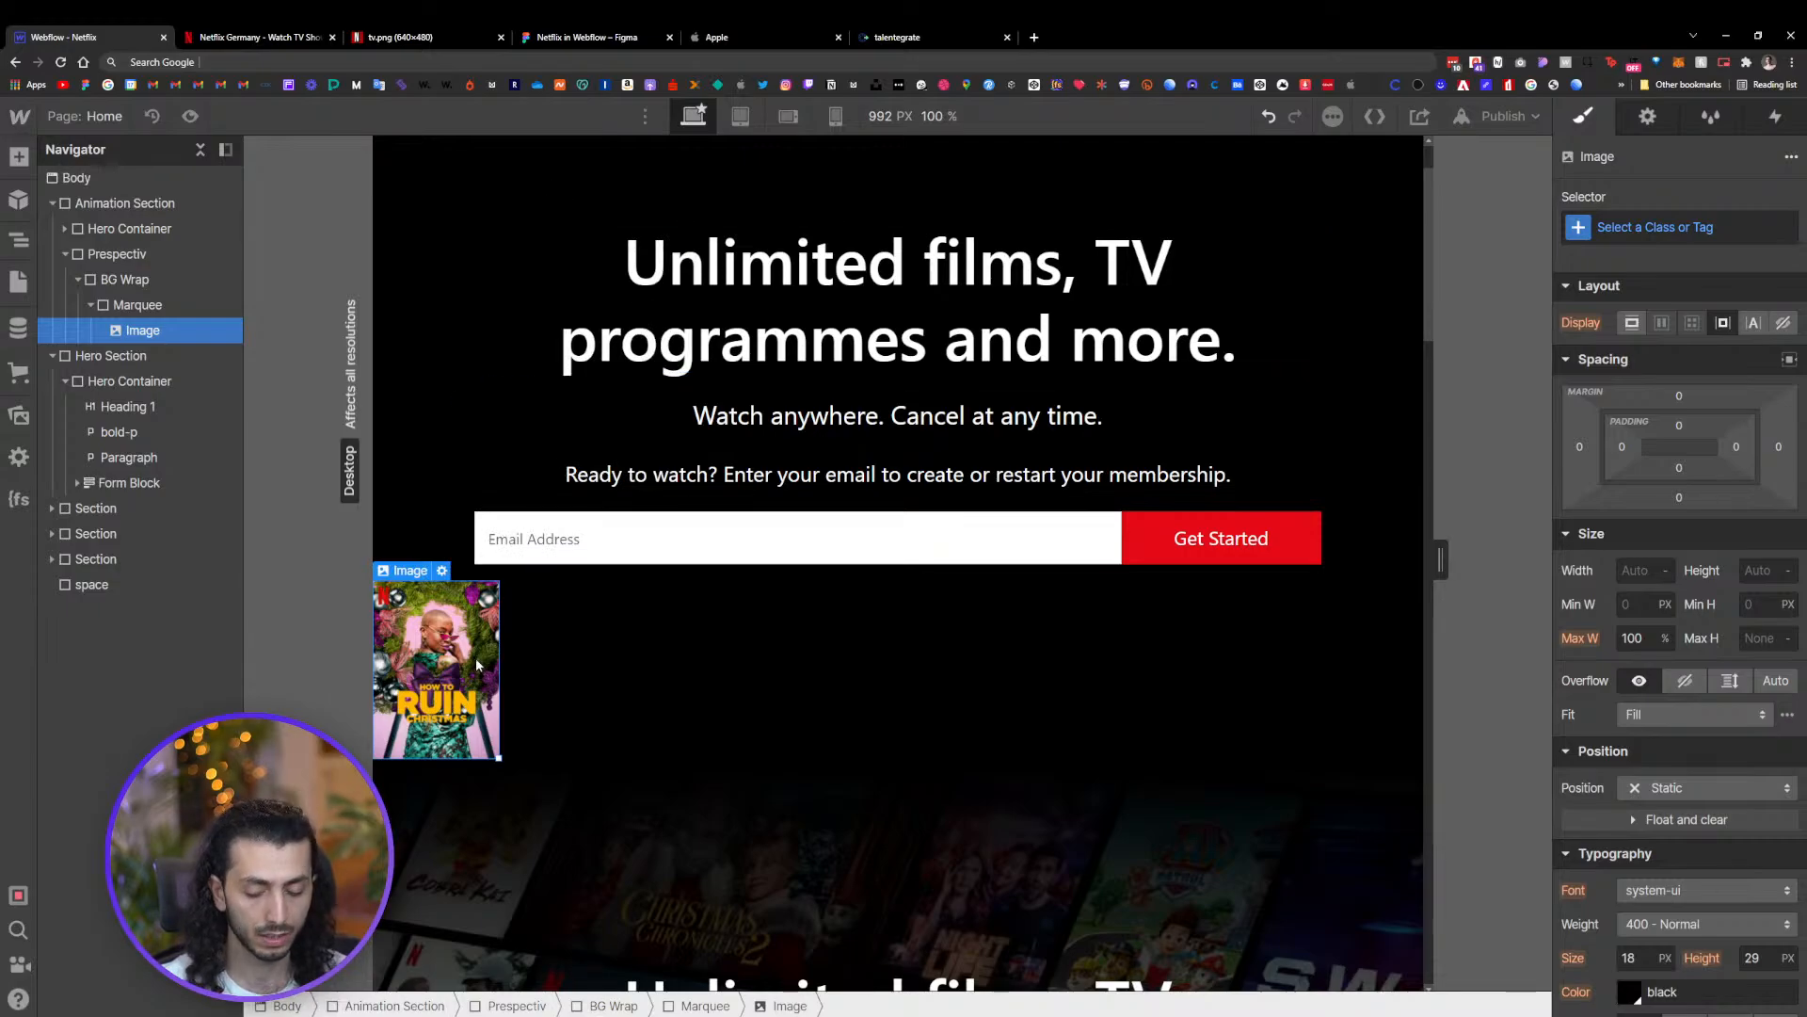
Add the poster image 1 (10).jpg into Marquee after the first poster and mark it as HiDPI
left_click(18, 157)
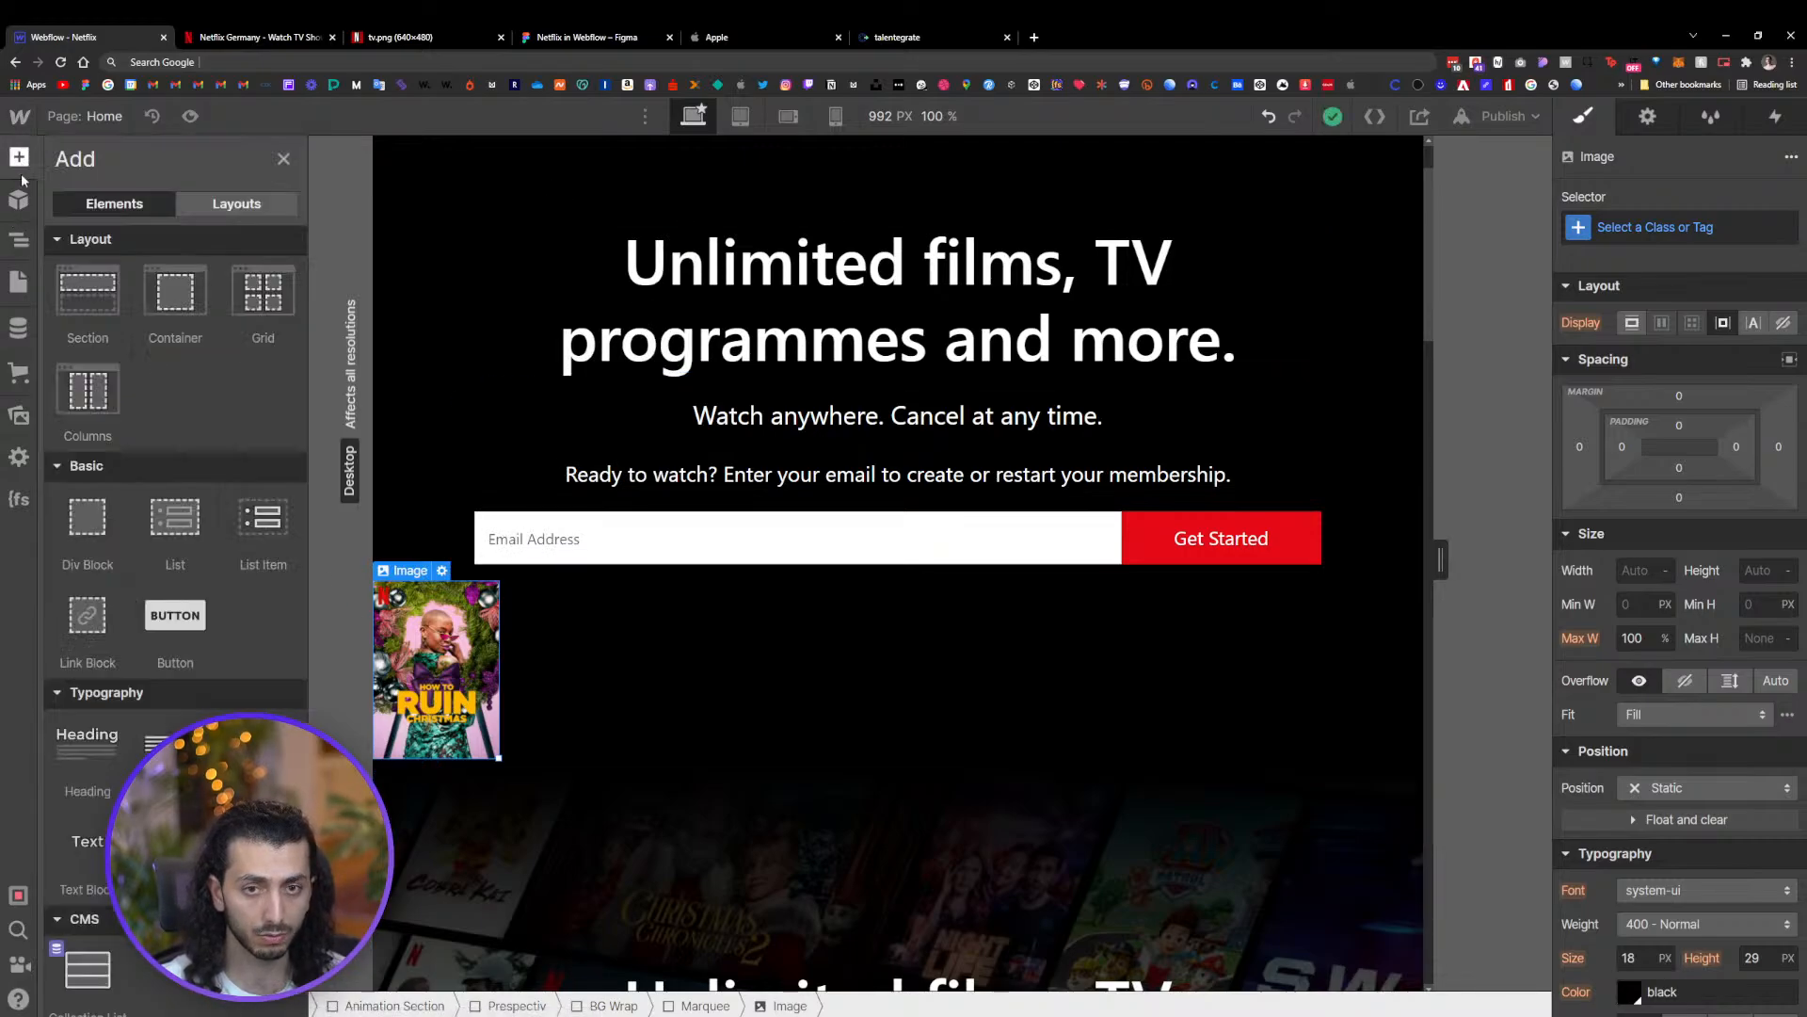
left_click(19, 415)
left_click_drag(475, 282, 533, 579)
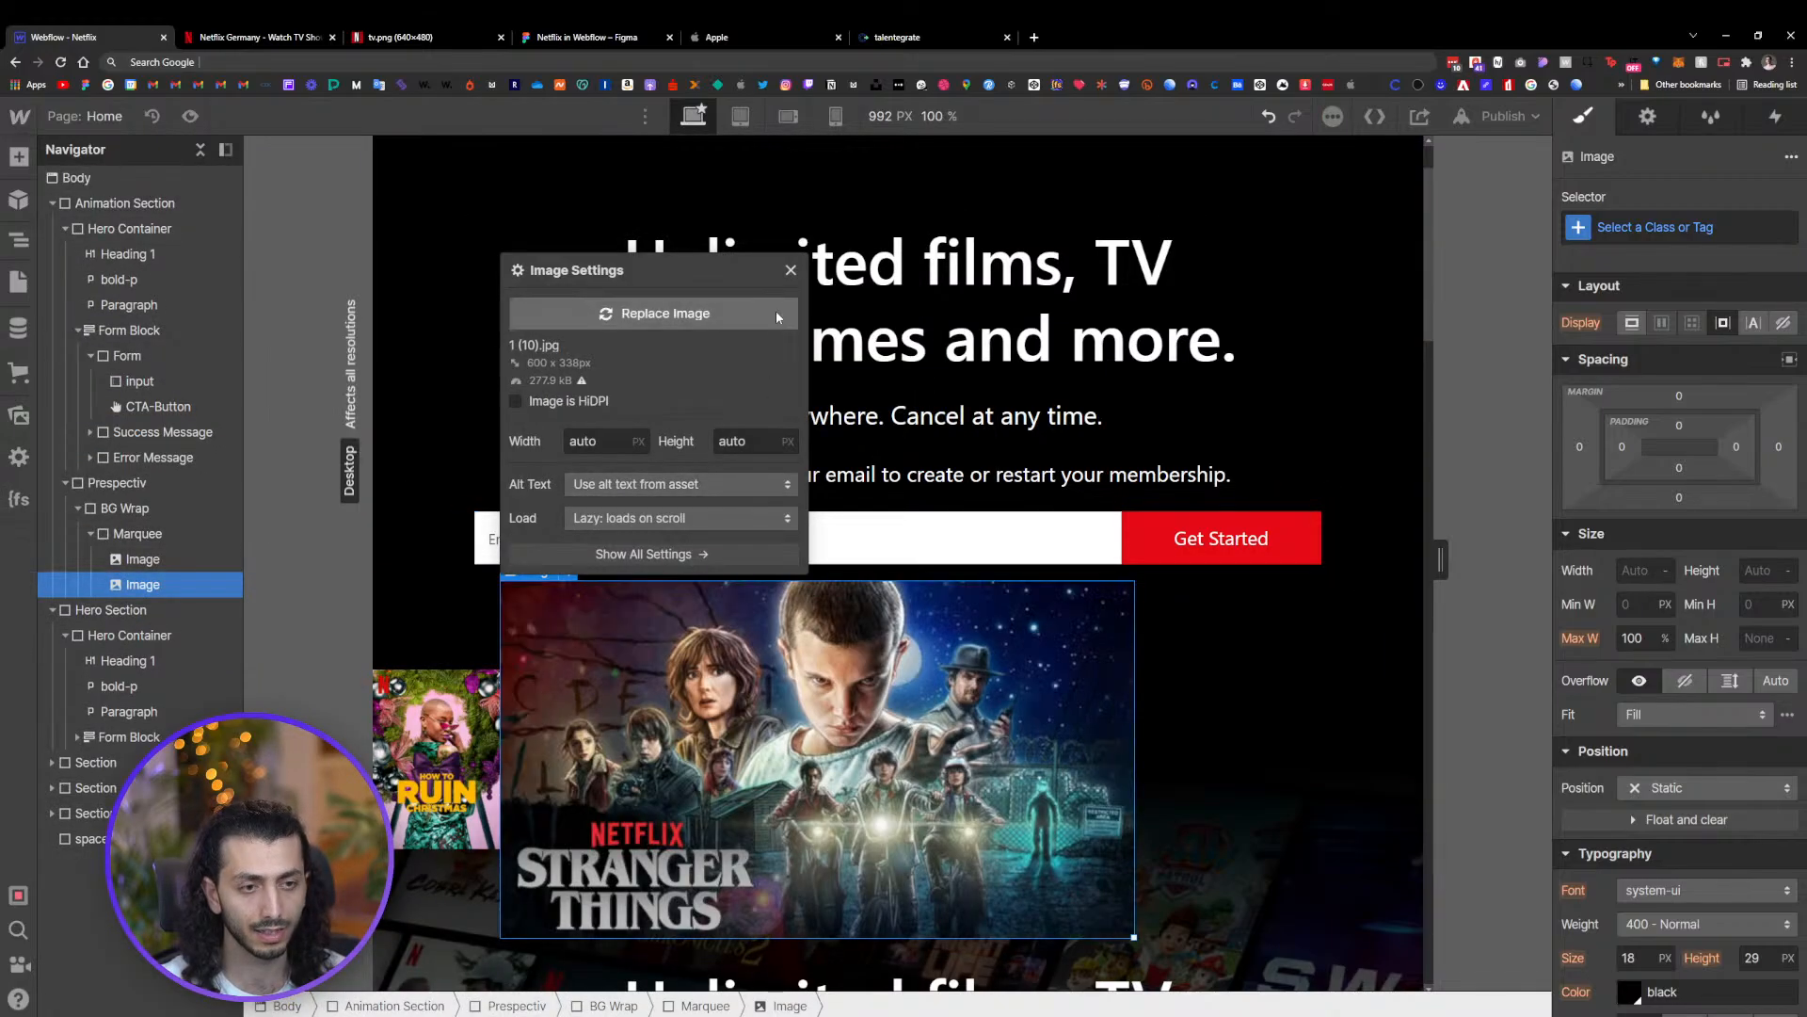
left_click(546, 410)
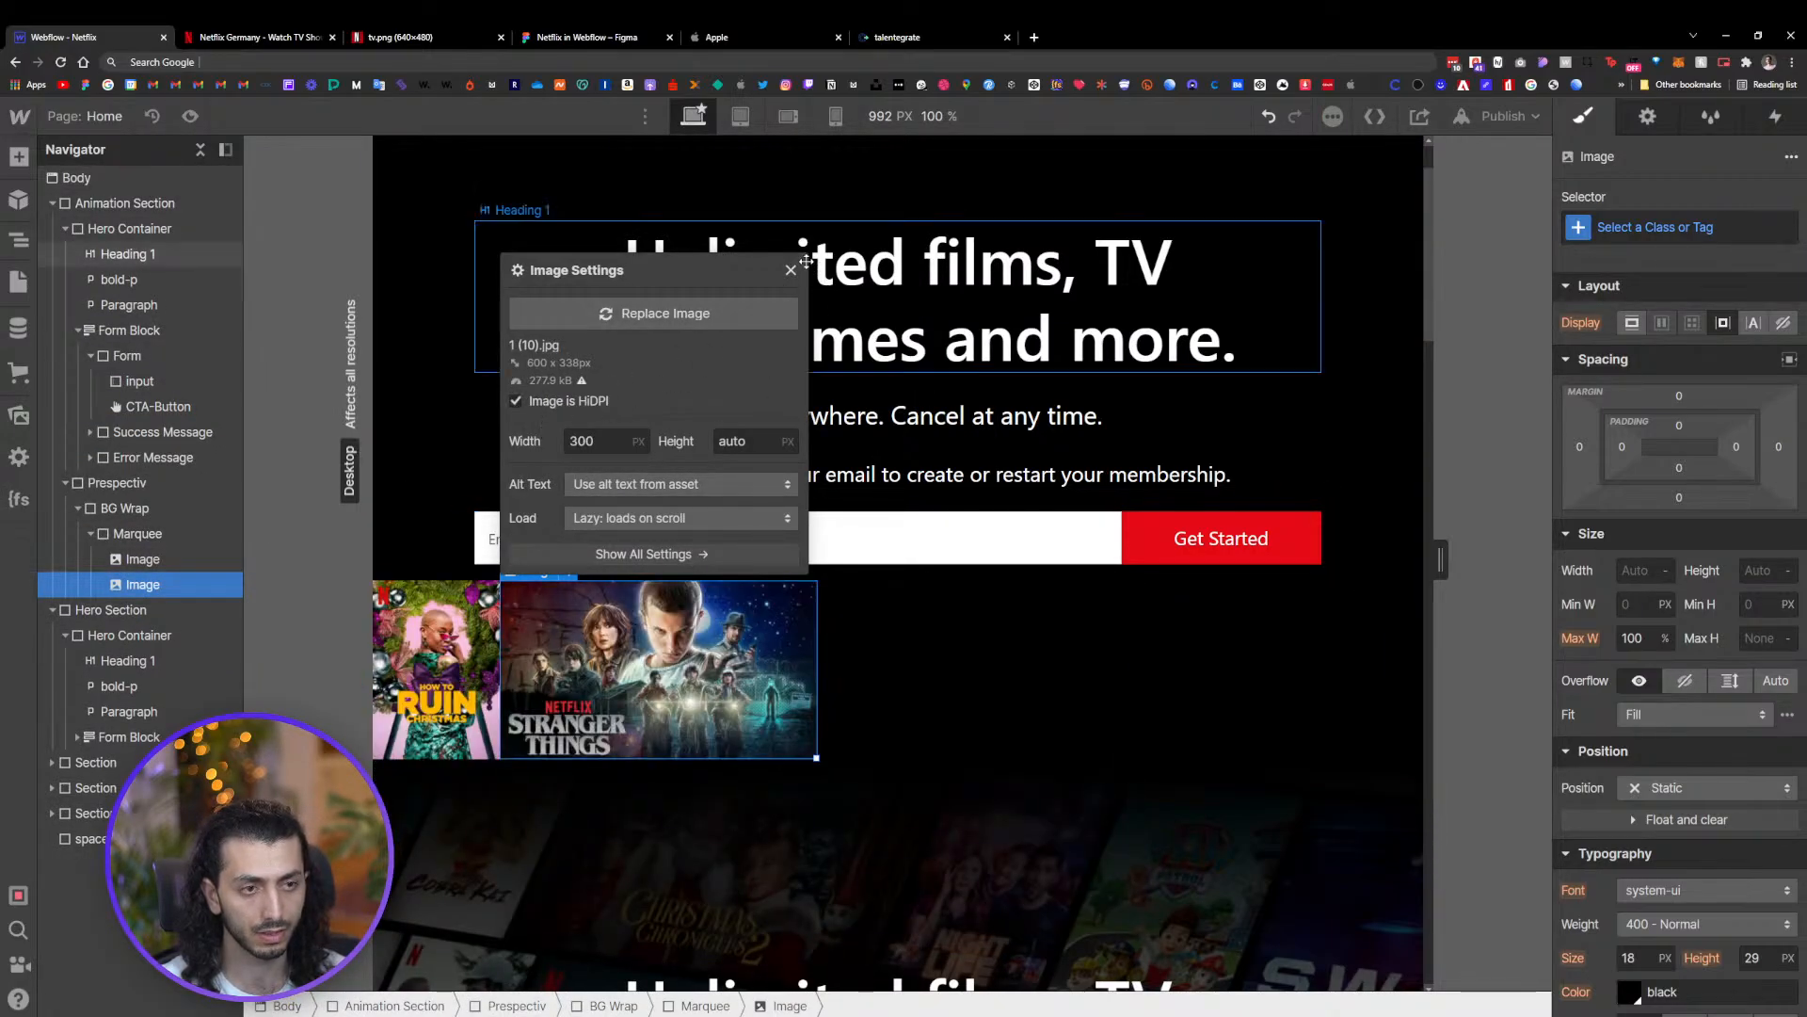
left_click(474, 640)
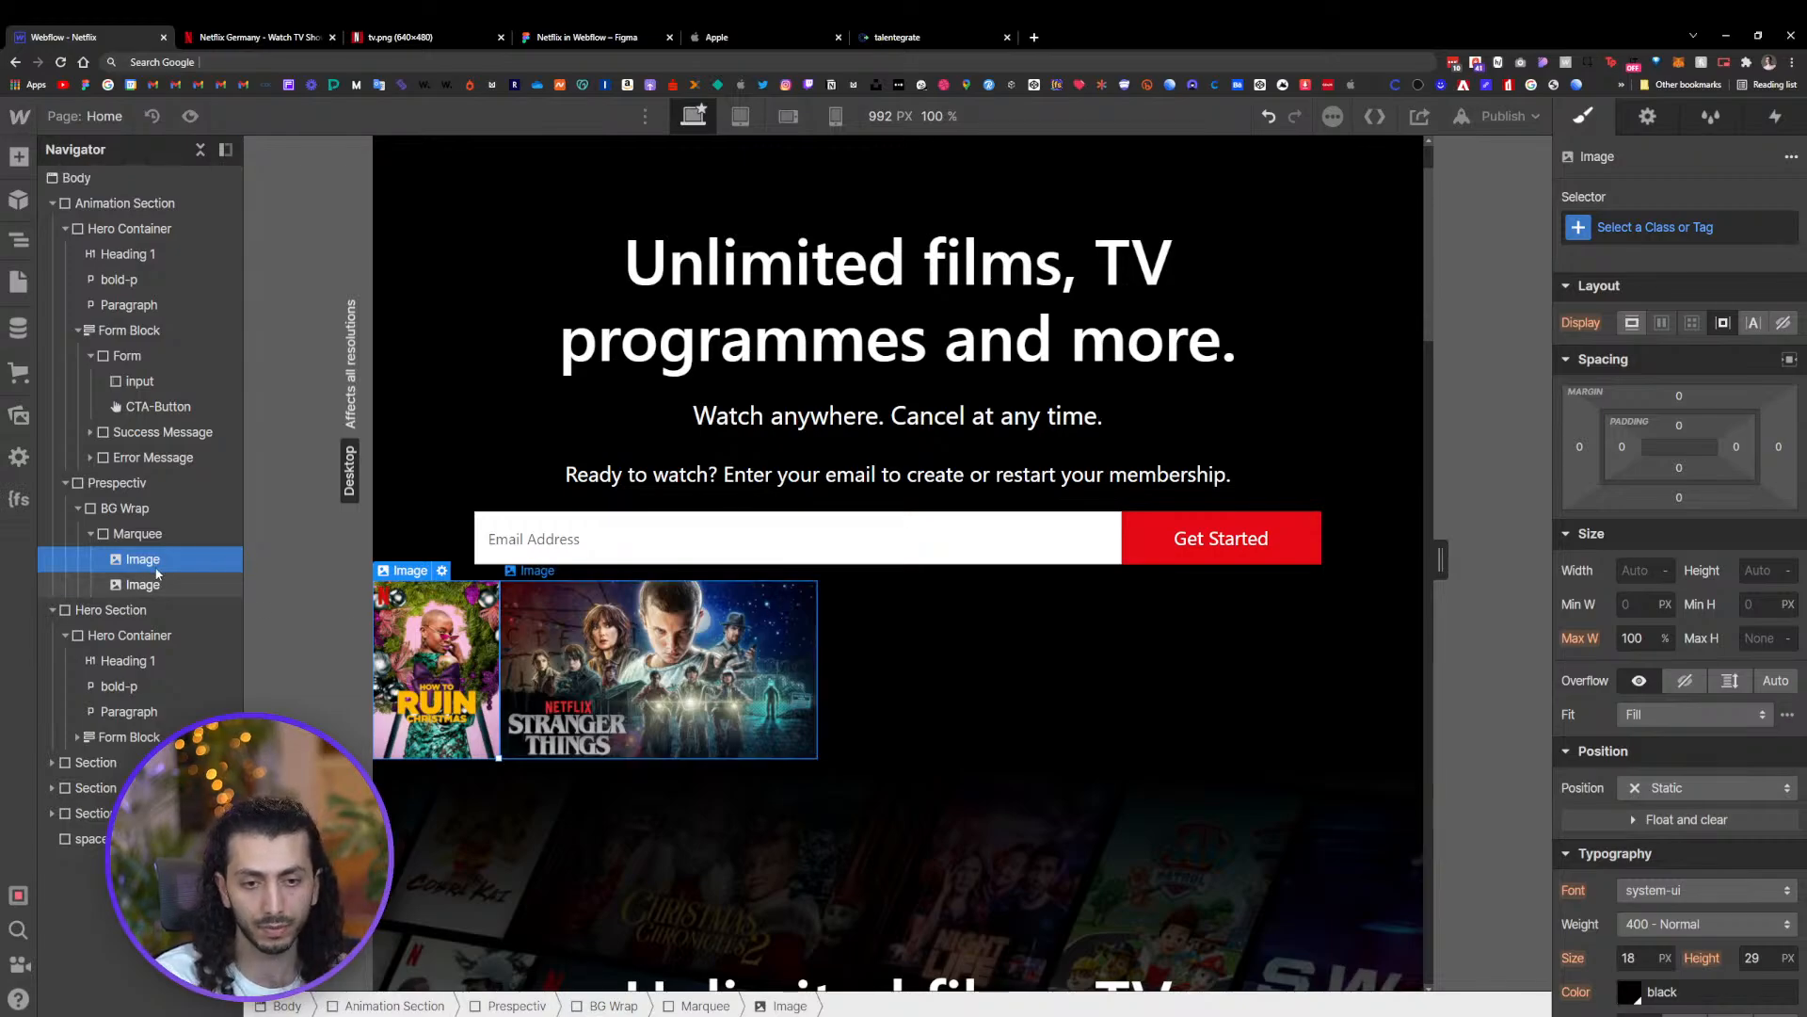
Set Marquee to a horizontal flex layout justified to start with children aligned to the centre
left_click(138, 534)
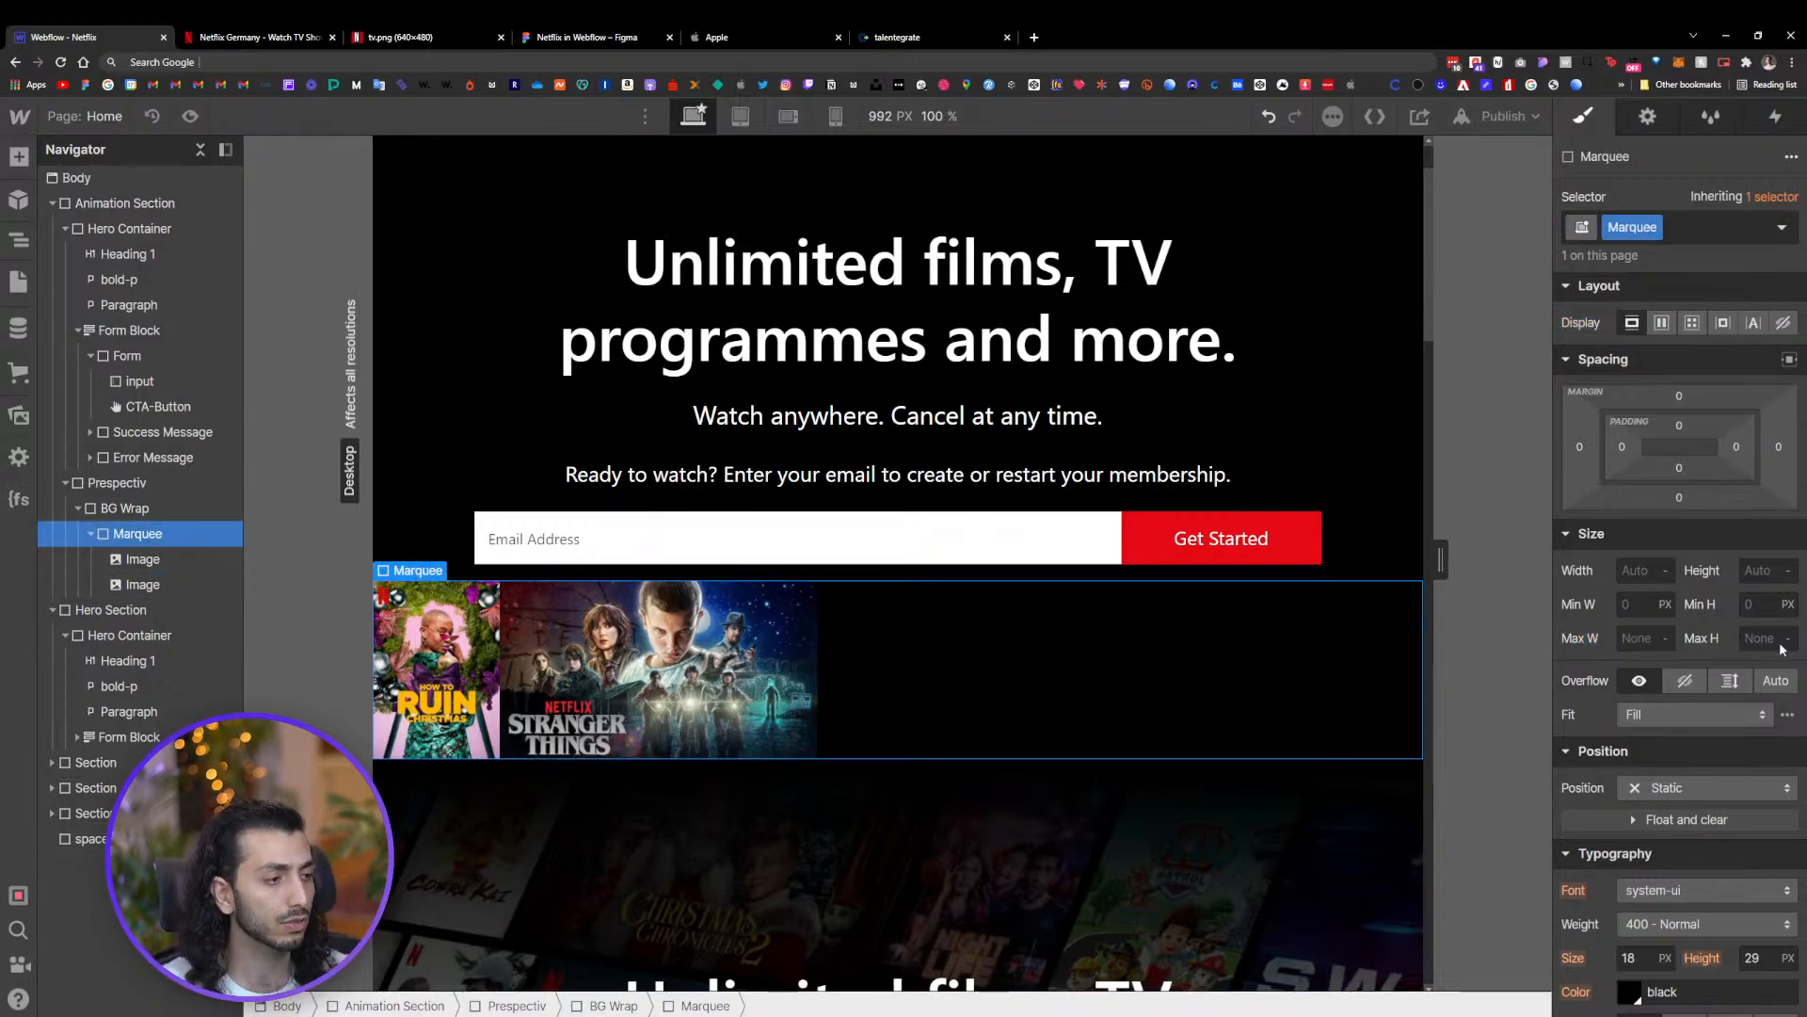
left_click(1662, 323)
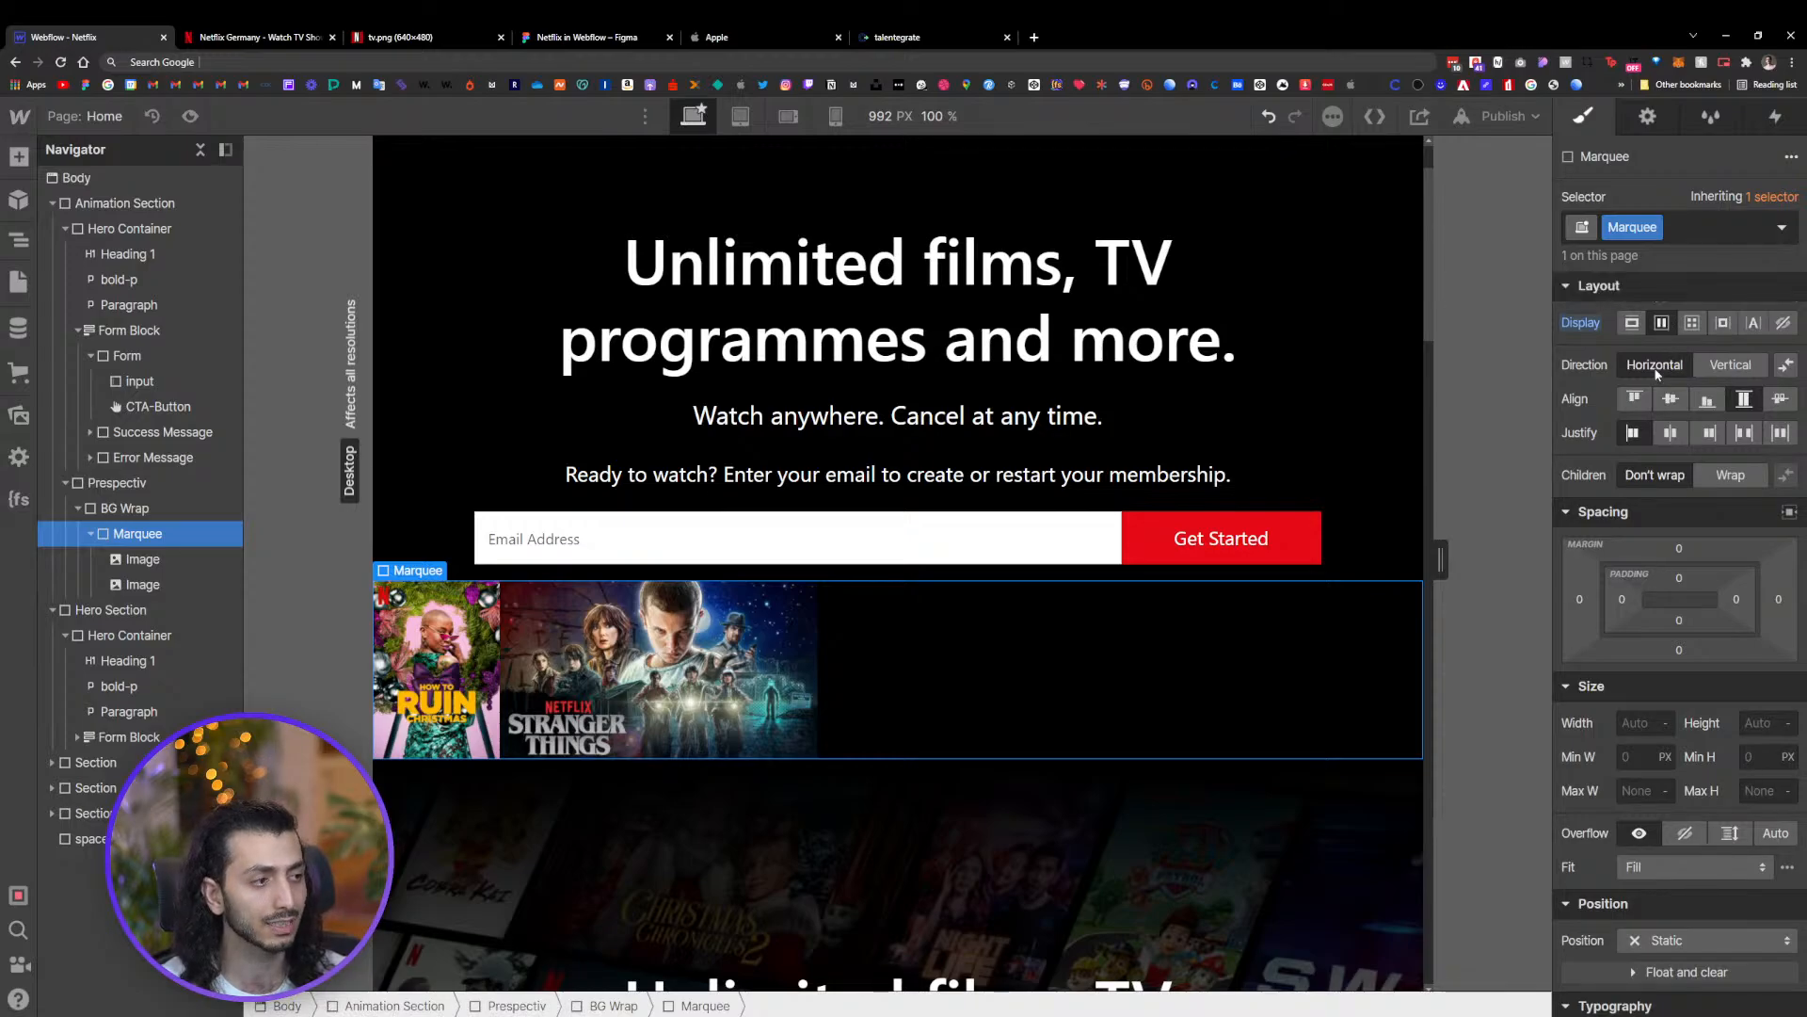
left_click(1632, 435)
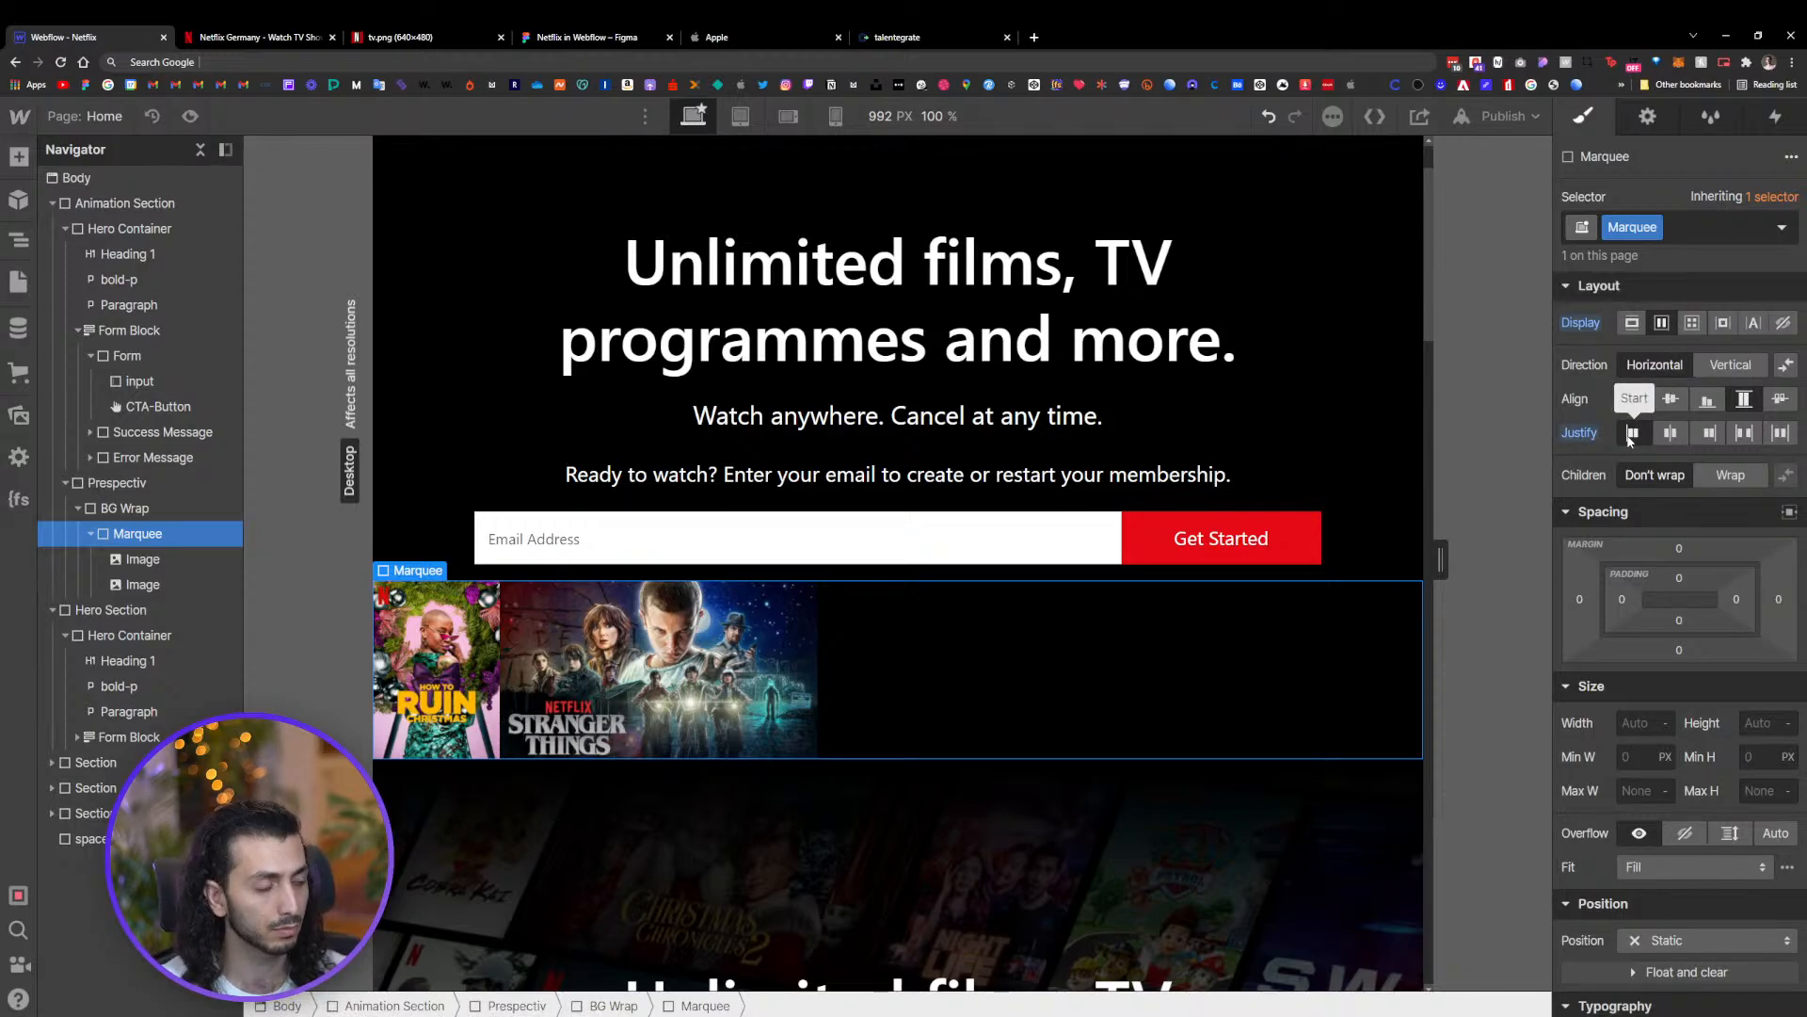
left_click(1670, 398)
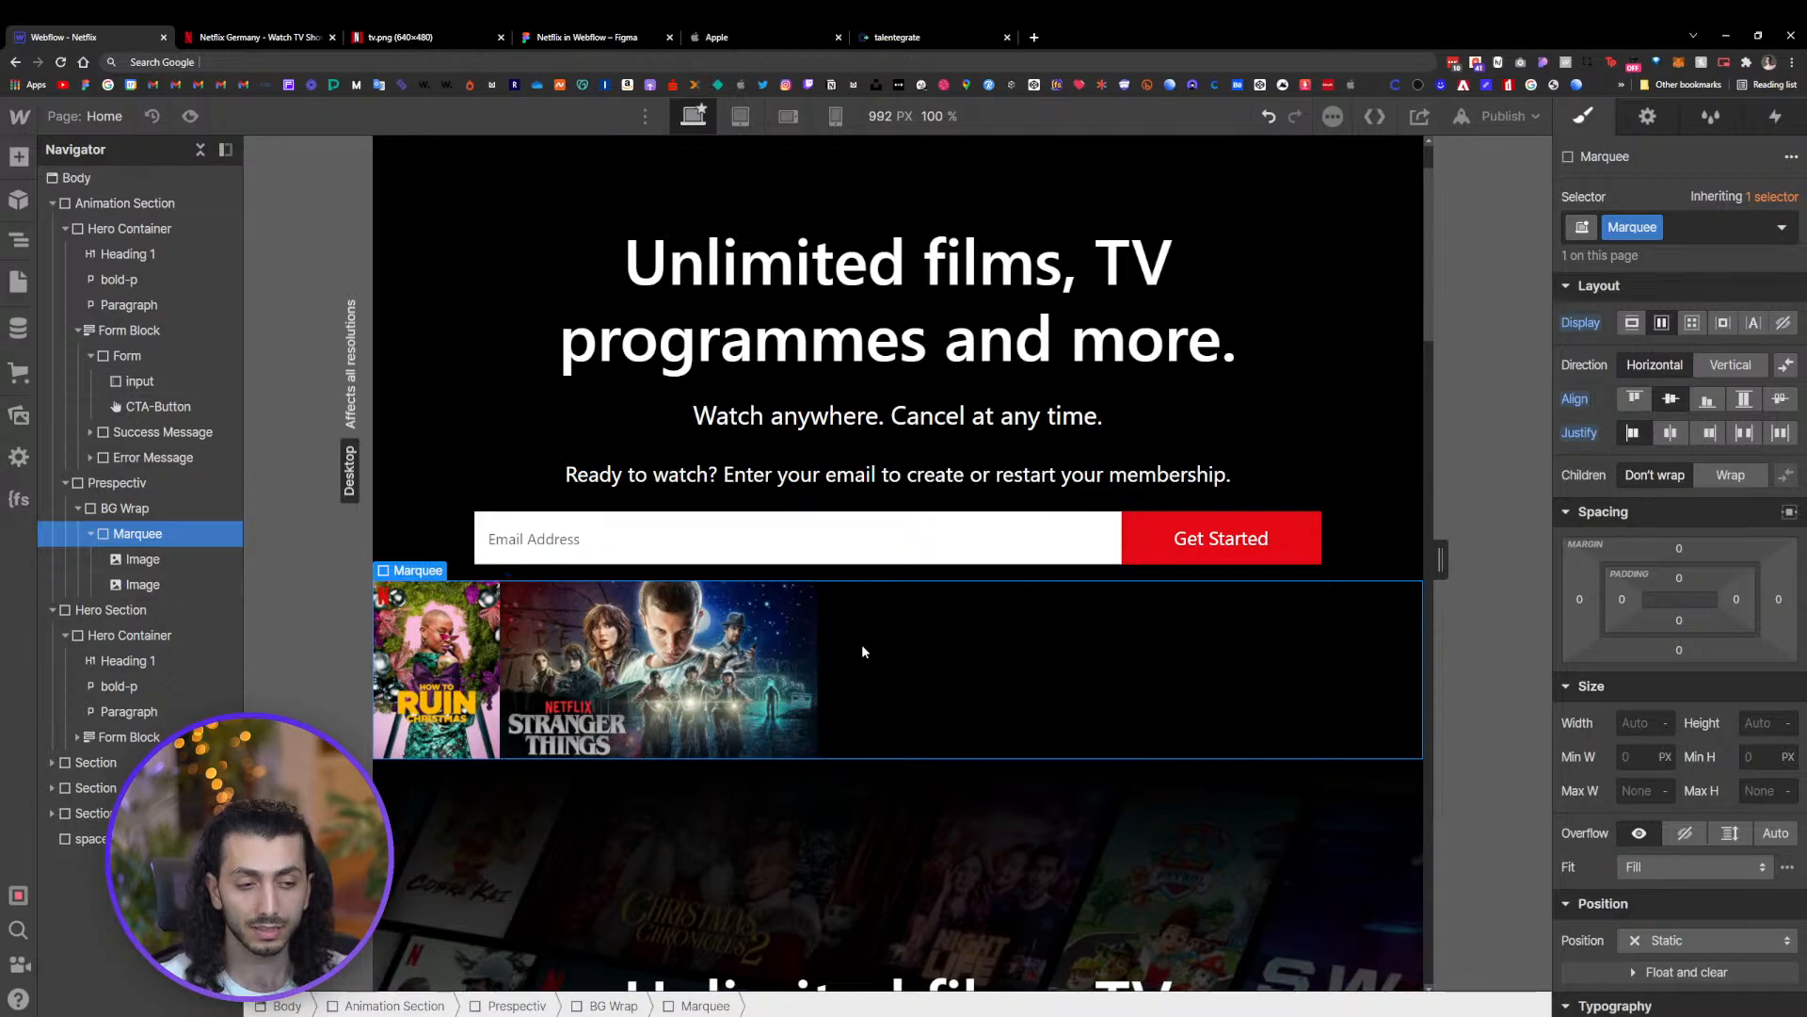
Duplicate the first poster in the Marquee and move the copy to the end of the row
left_click(468, 670)
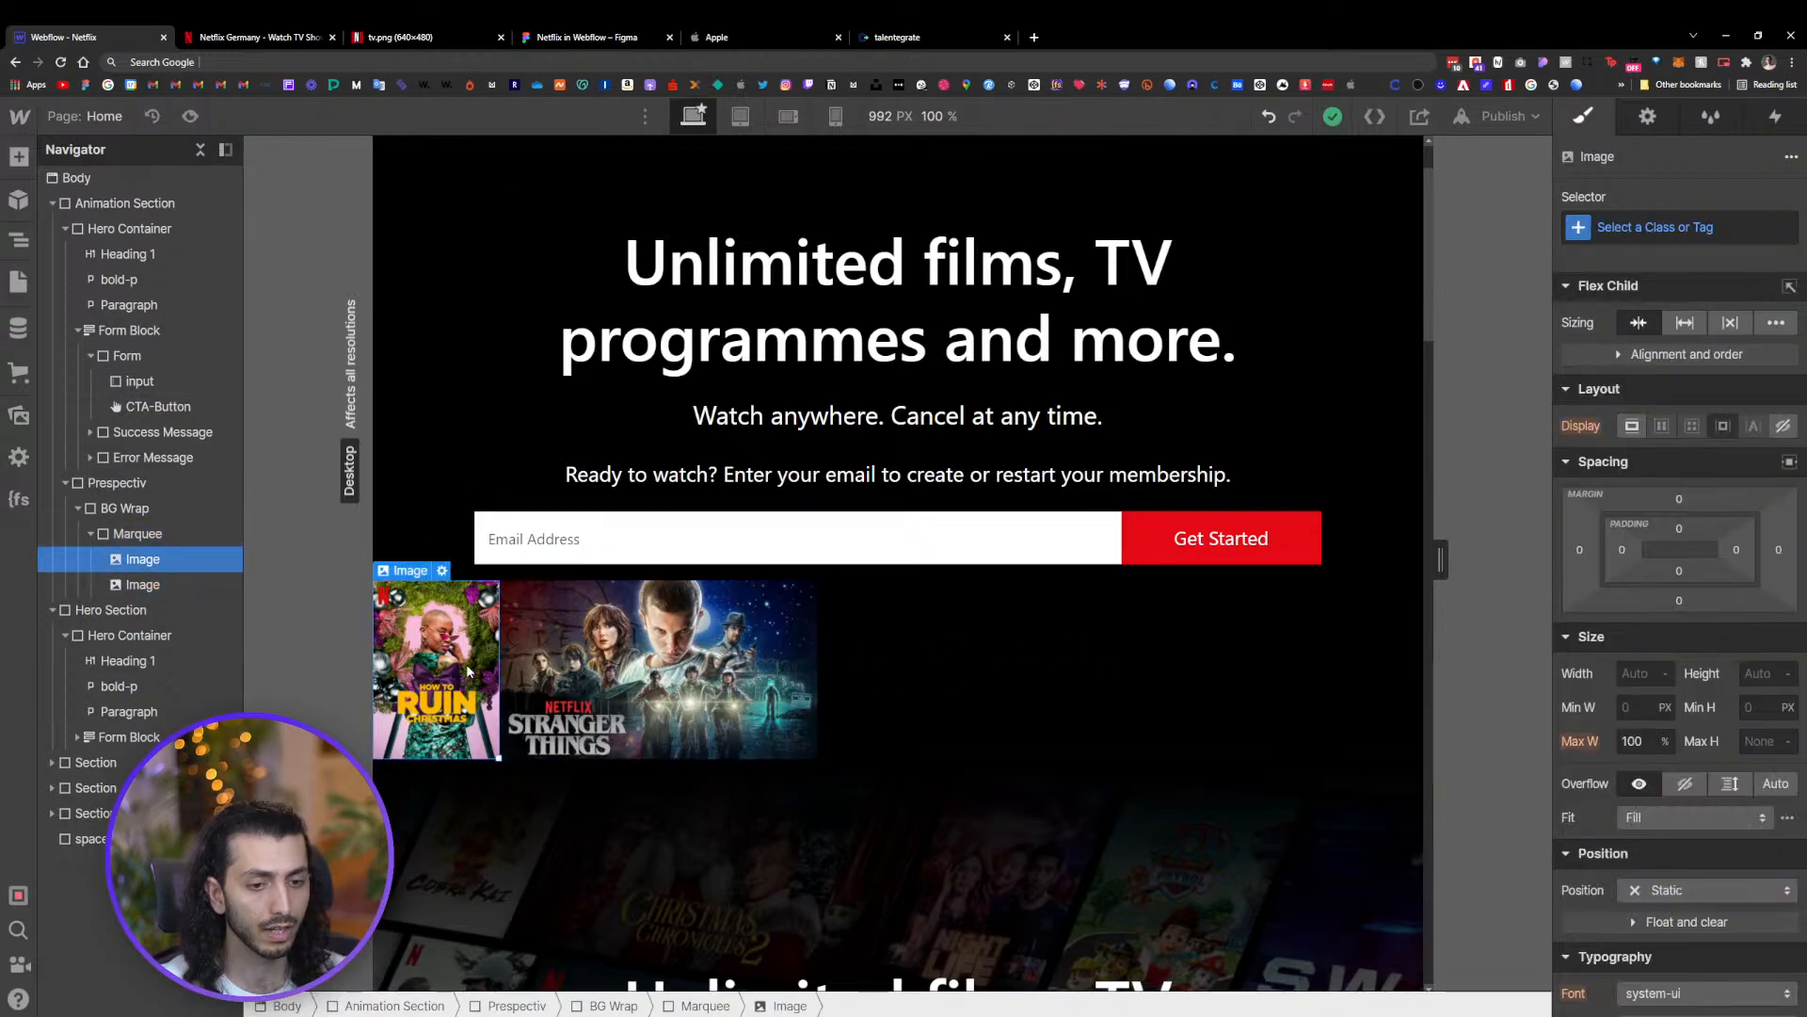
key("ctrl+d")
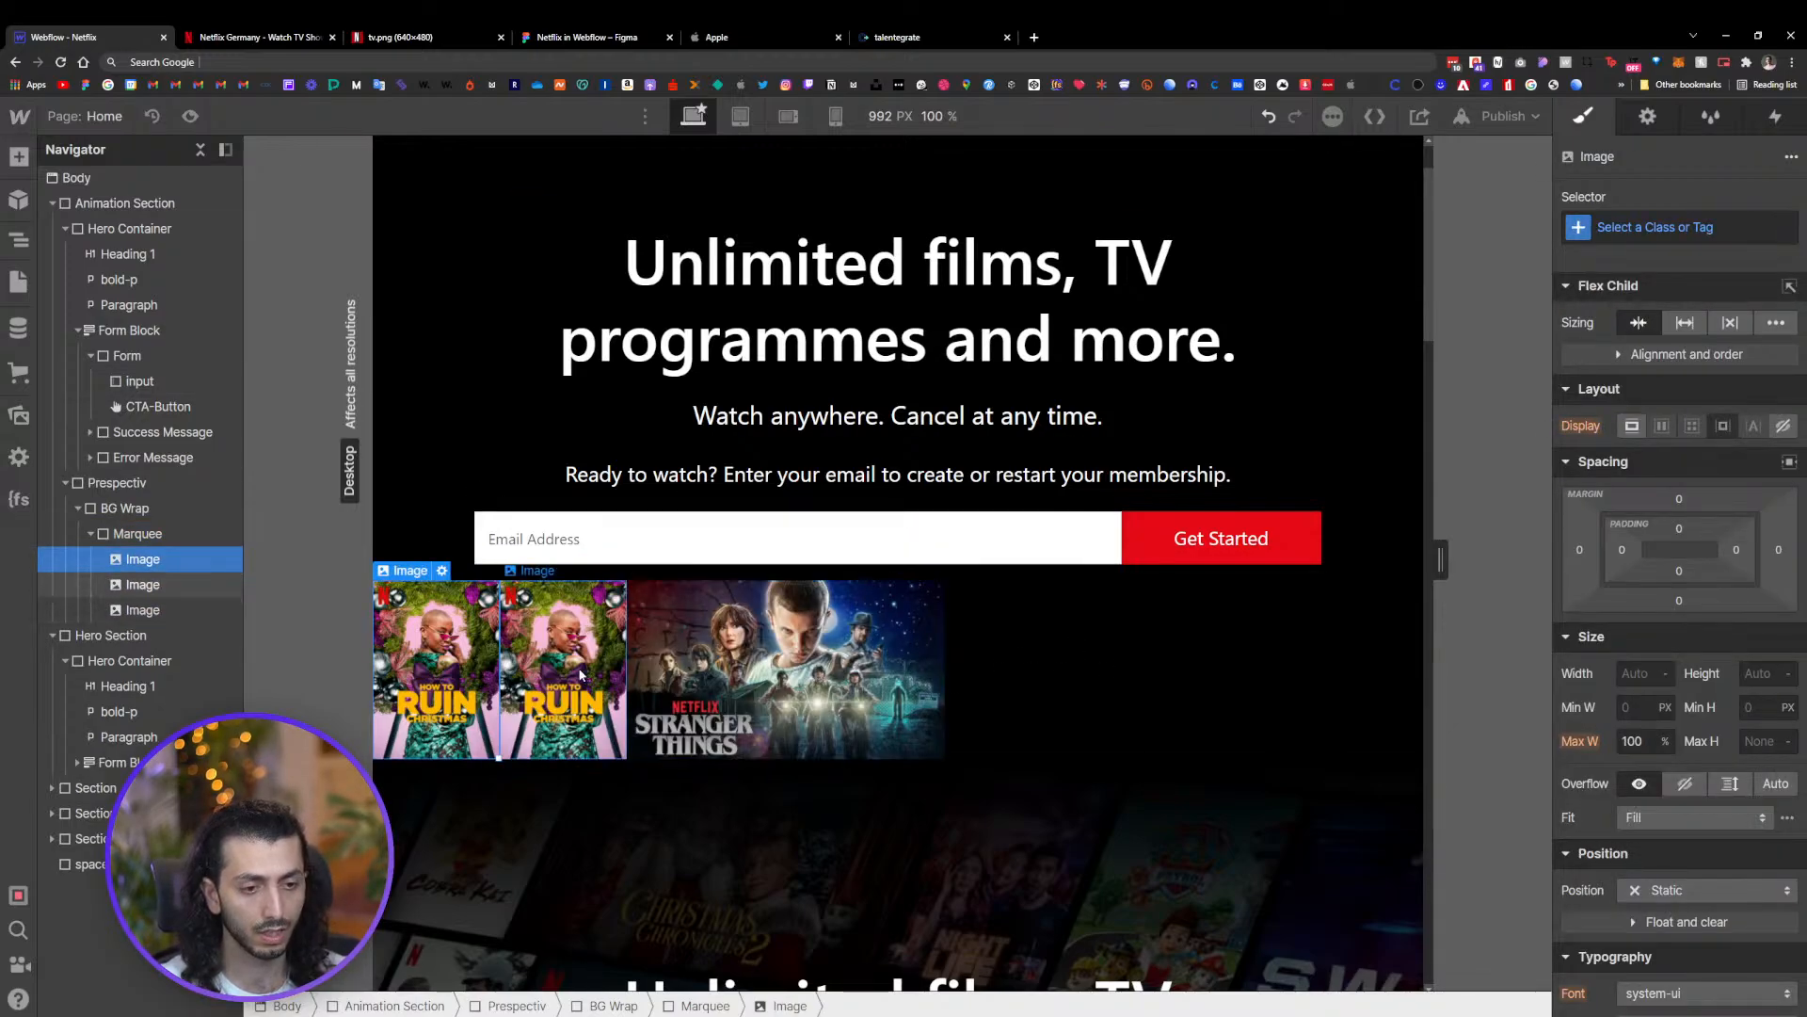
left_click_drag(480, 670, 913, 674)
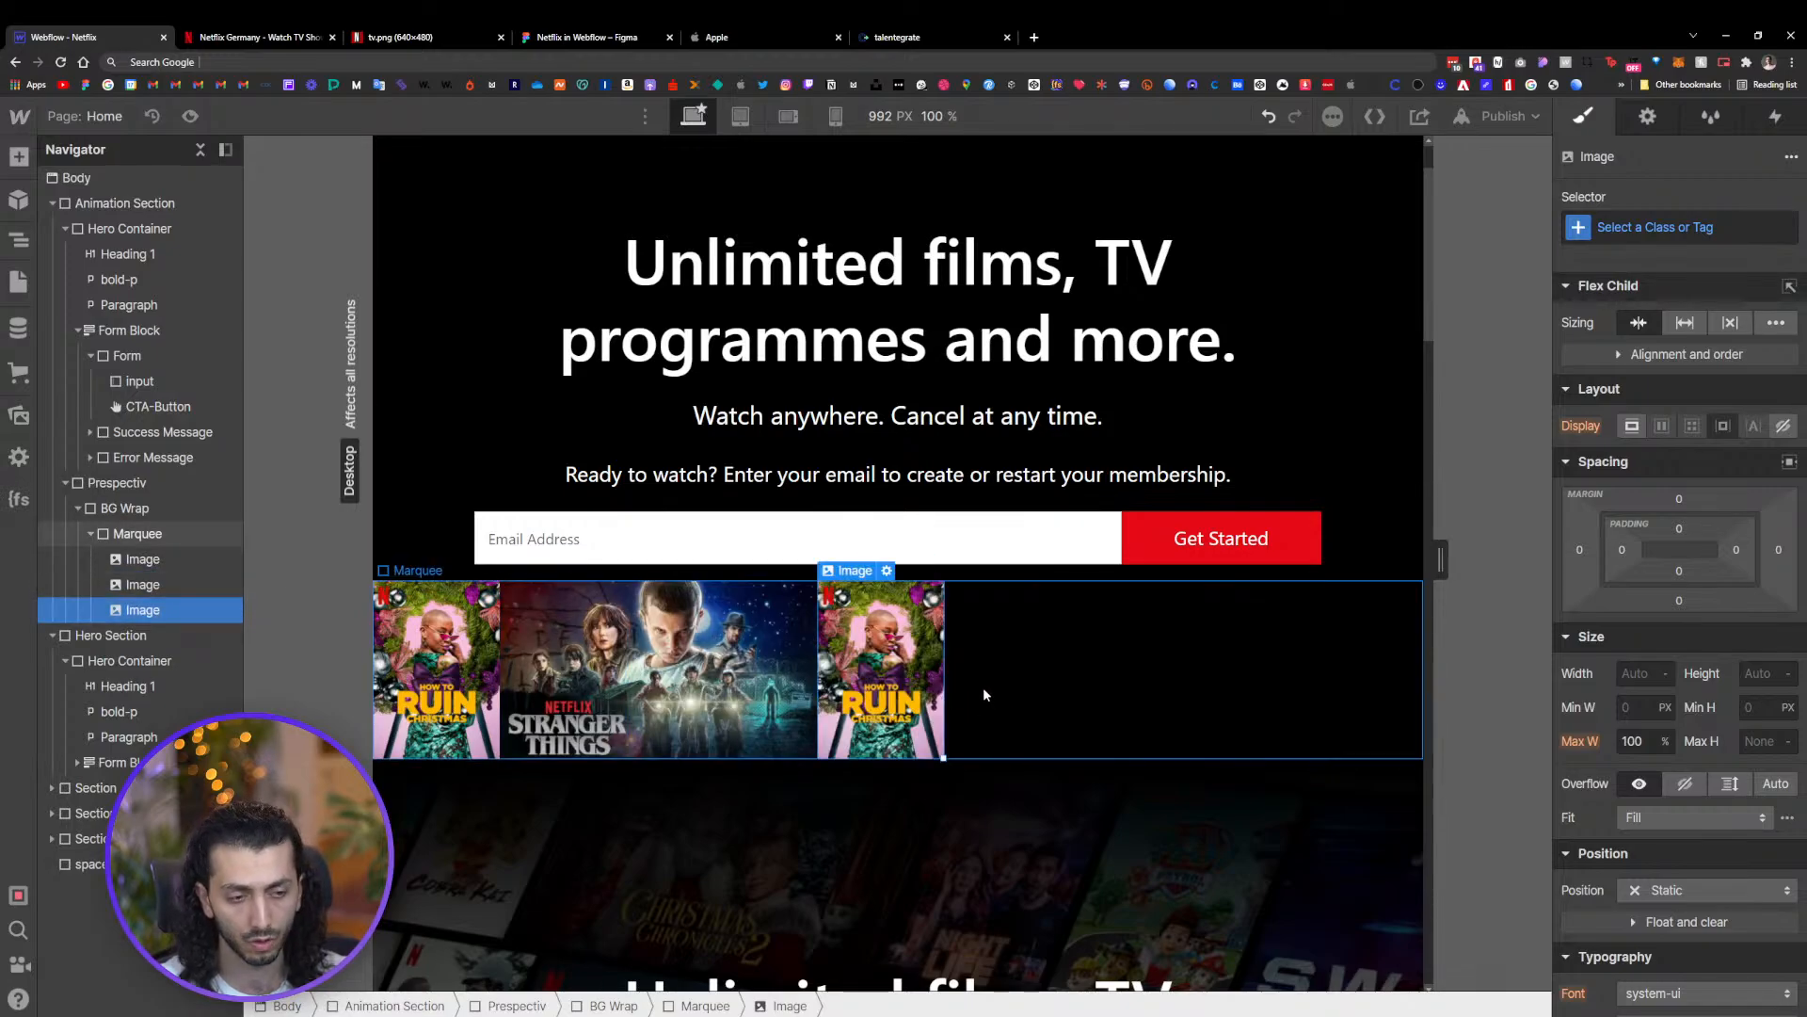
Delete the Marquee block from BG Wrap
left_click(983, 686)
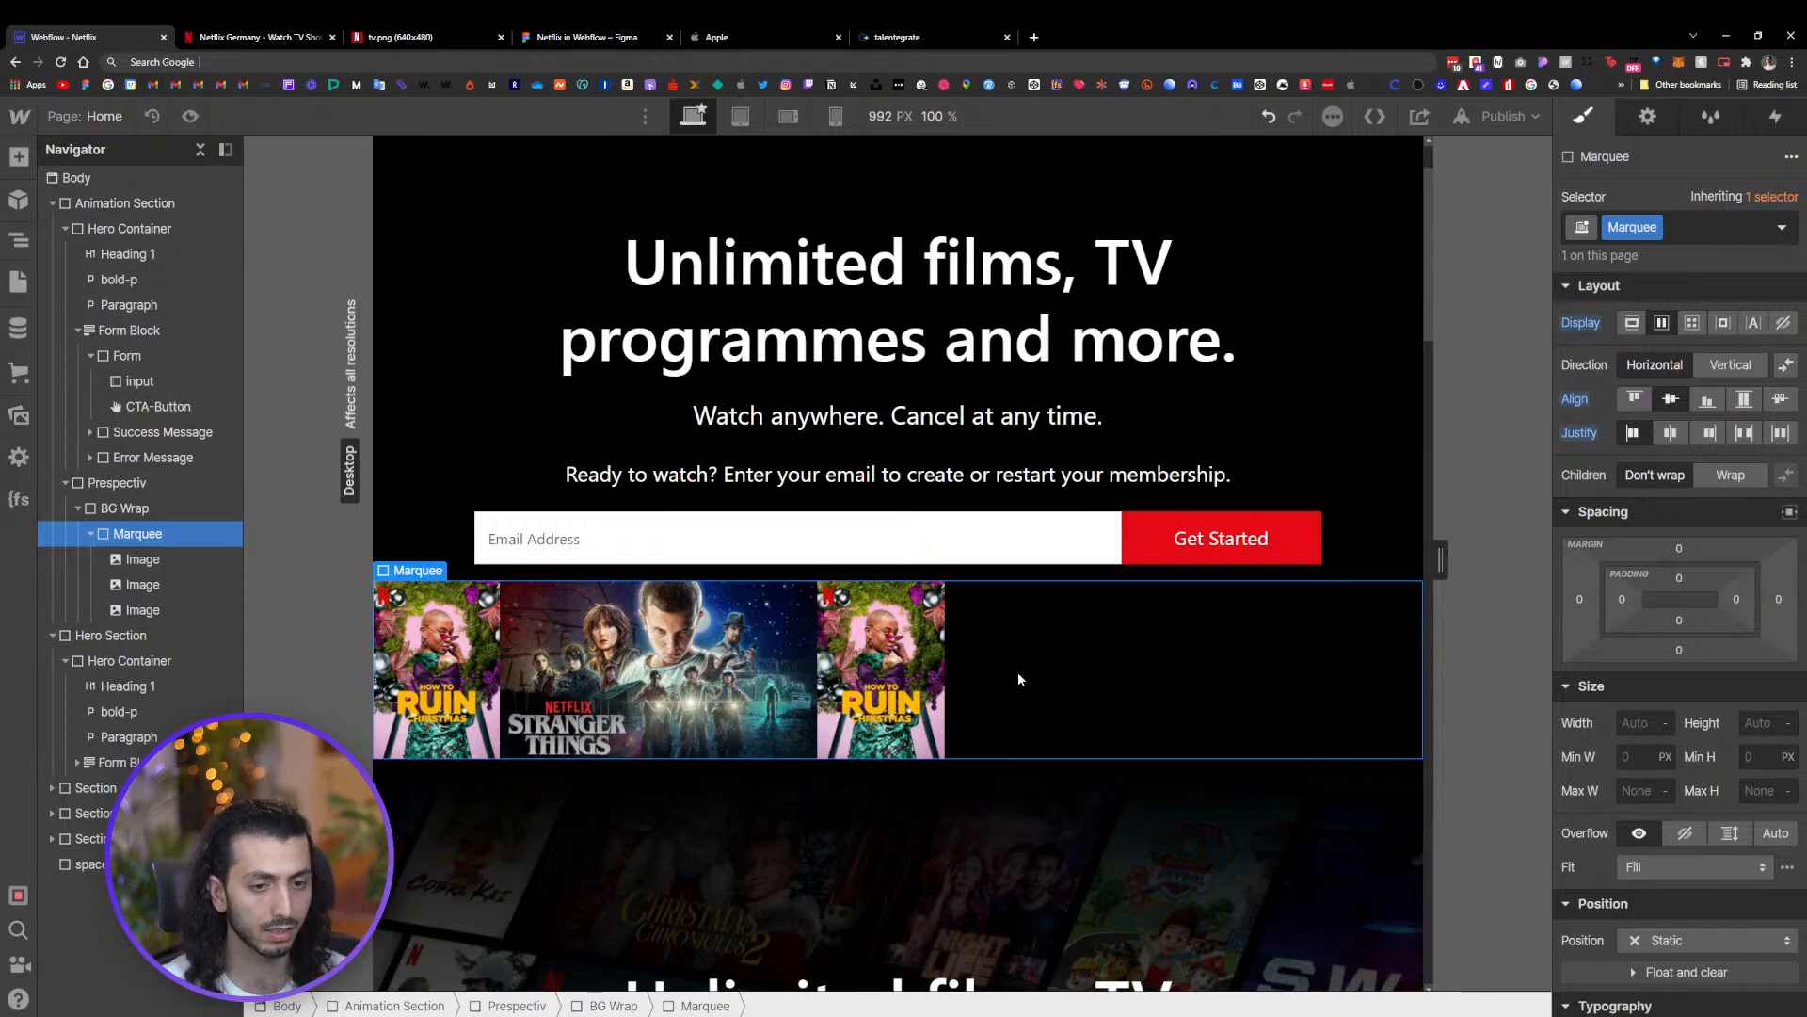
scroll(1201, 516, "down", 5)
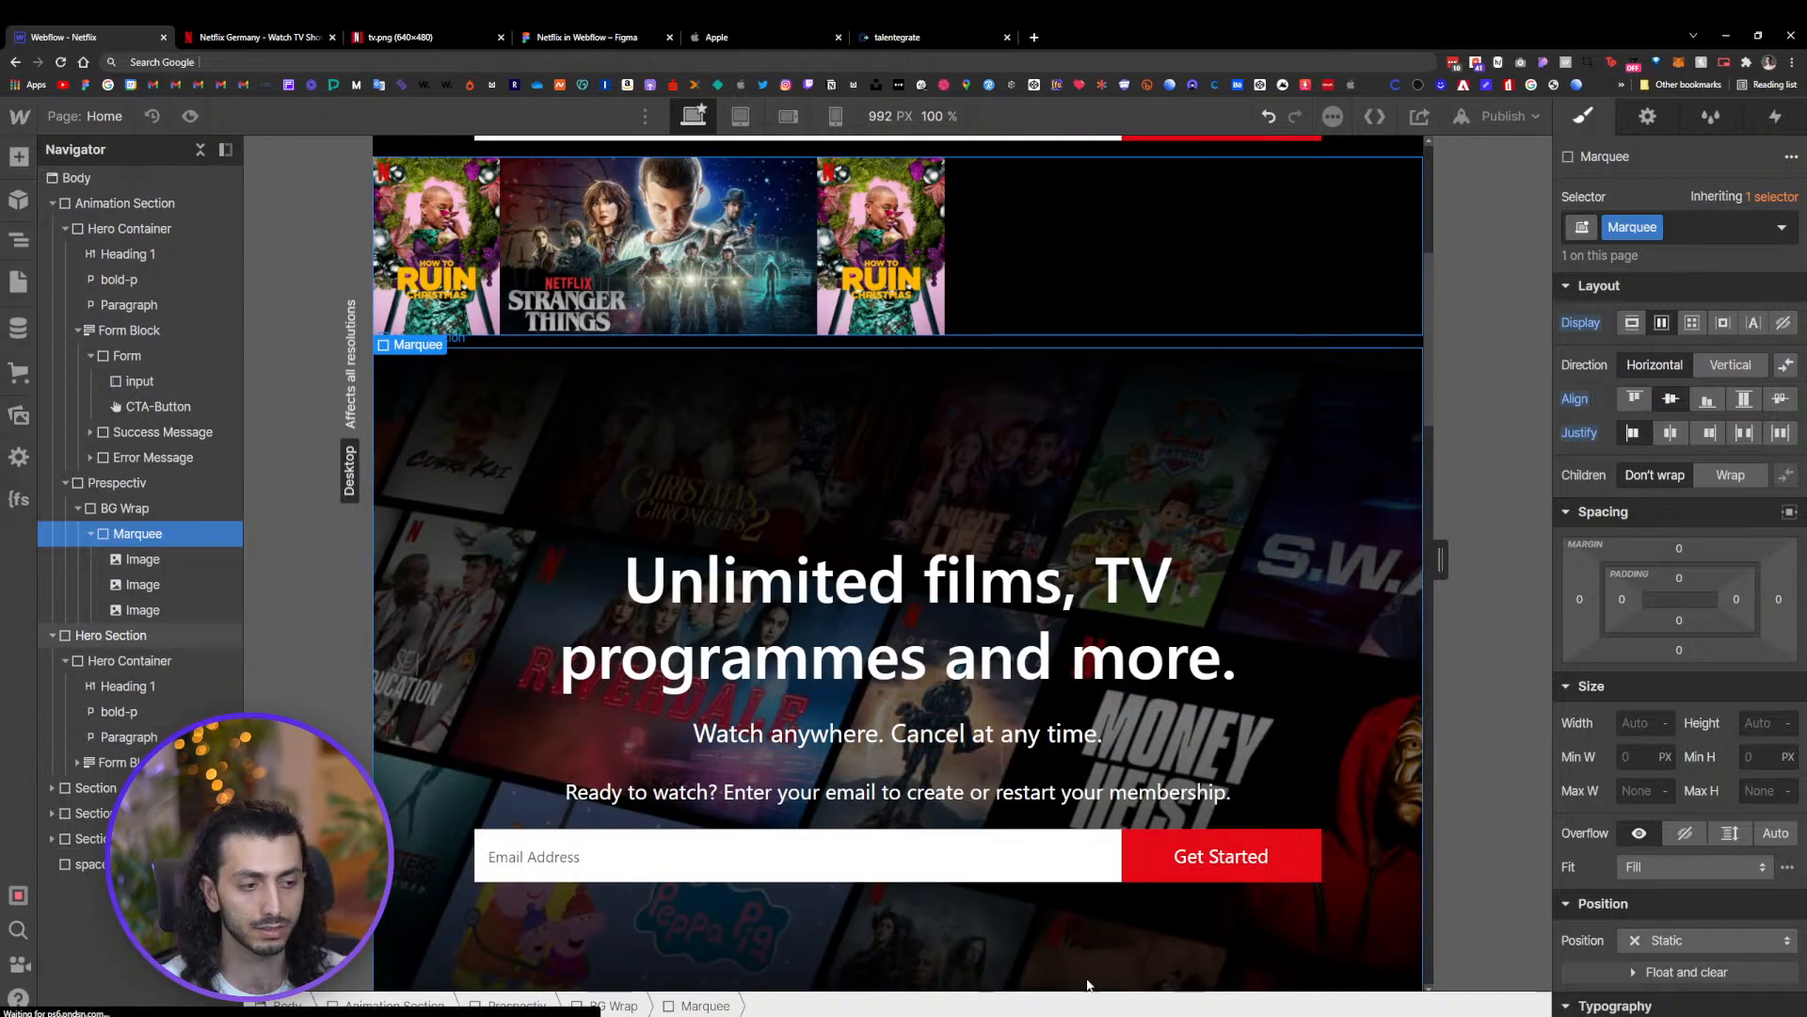
scroll(1237, 607, "up", 5)
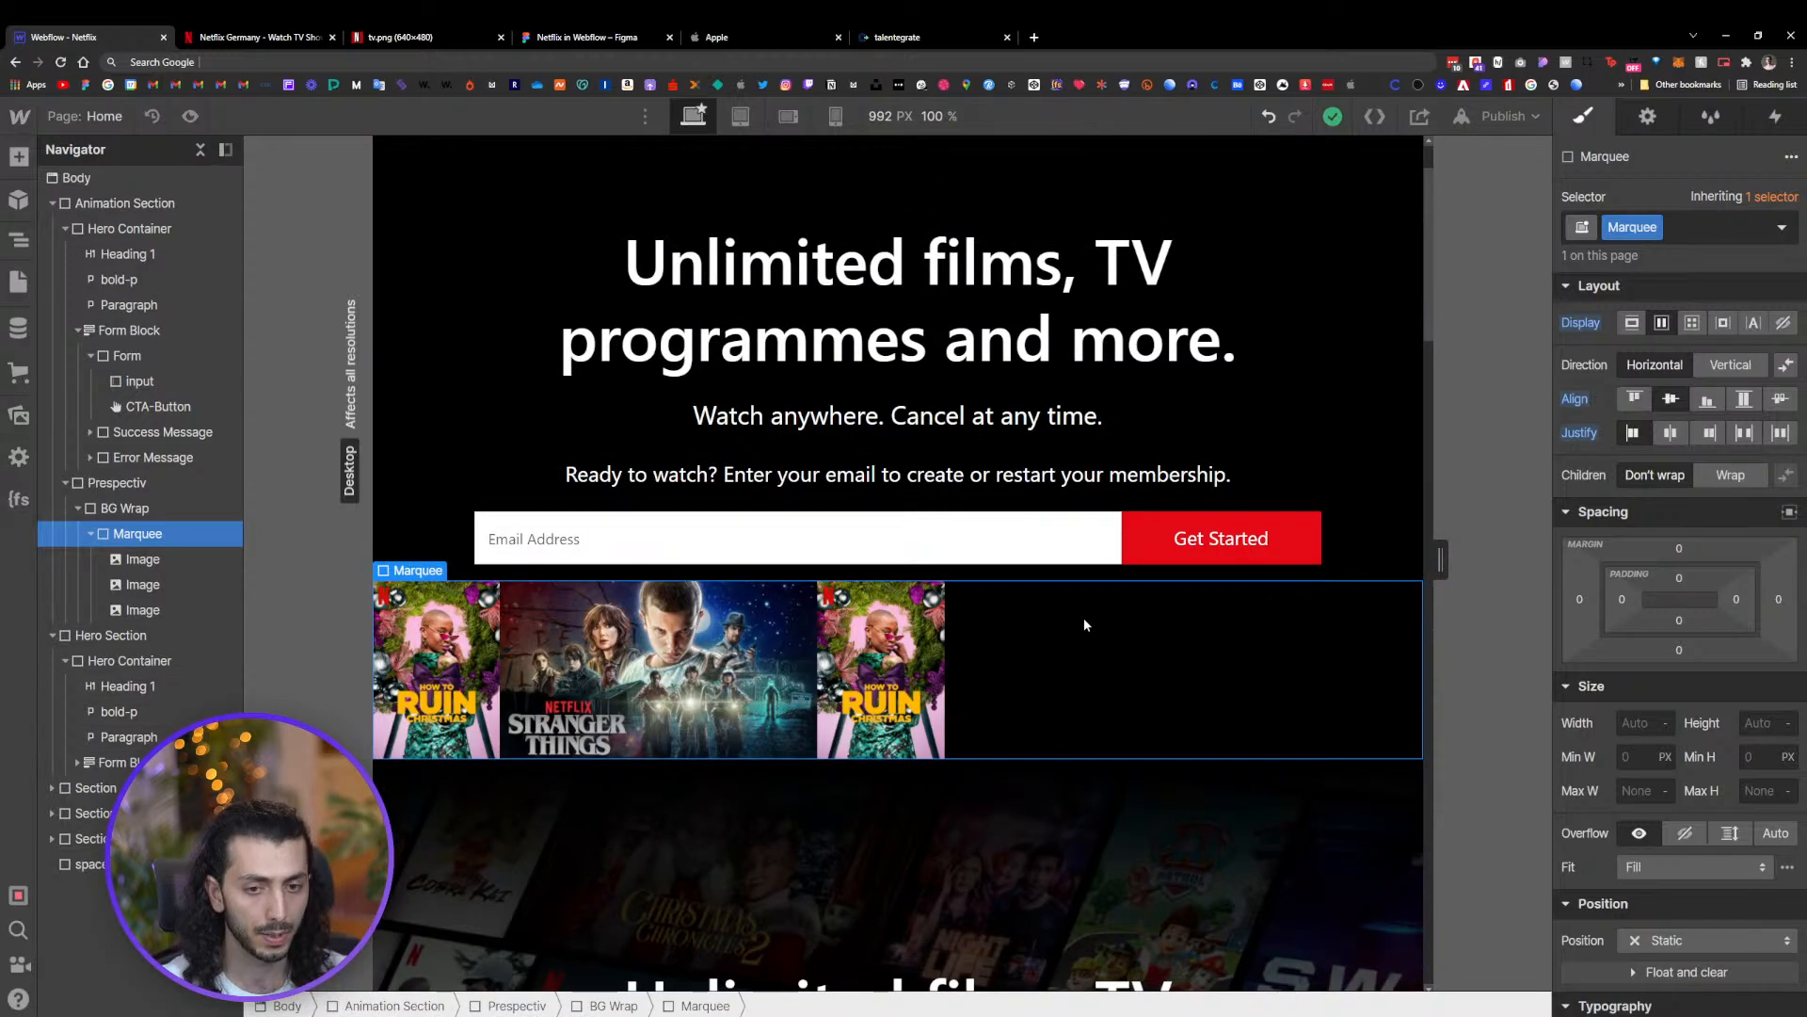
key("Delete")
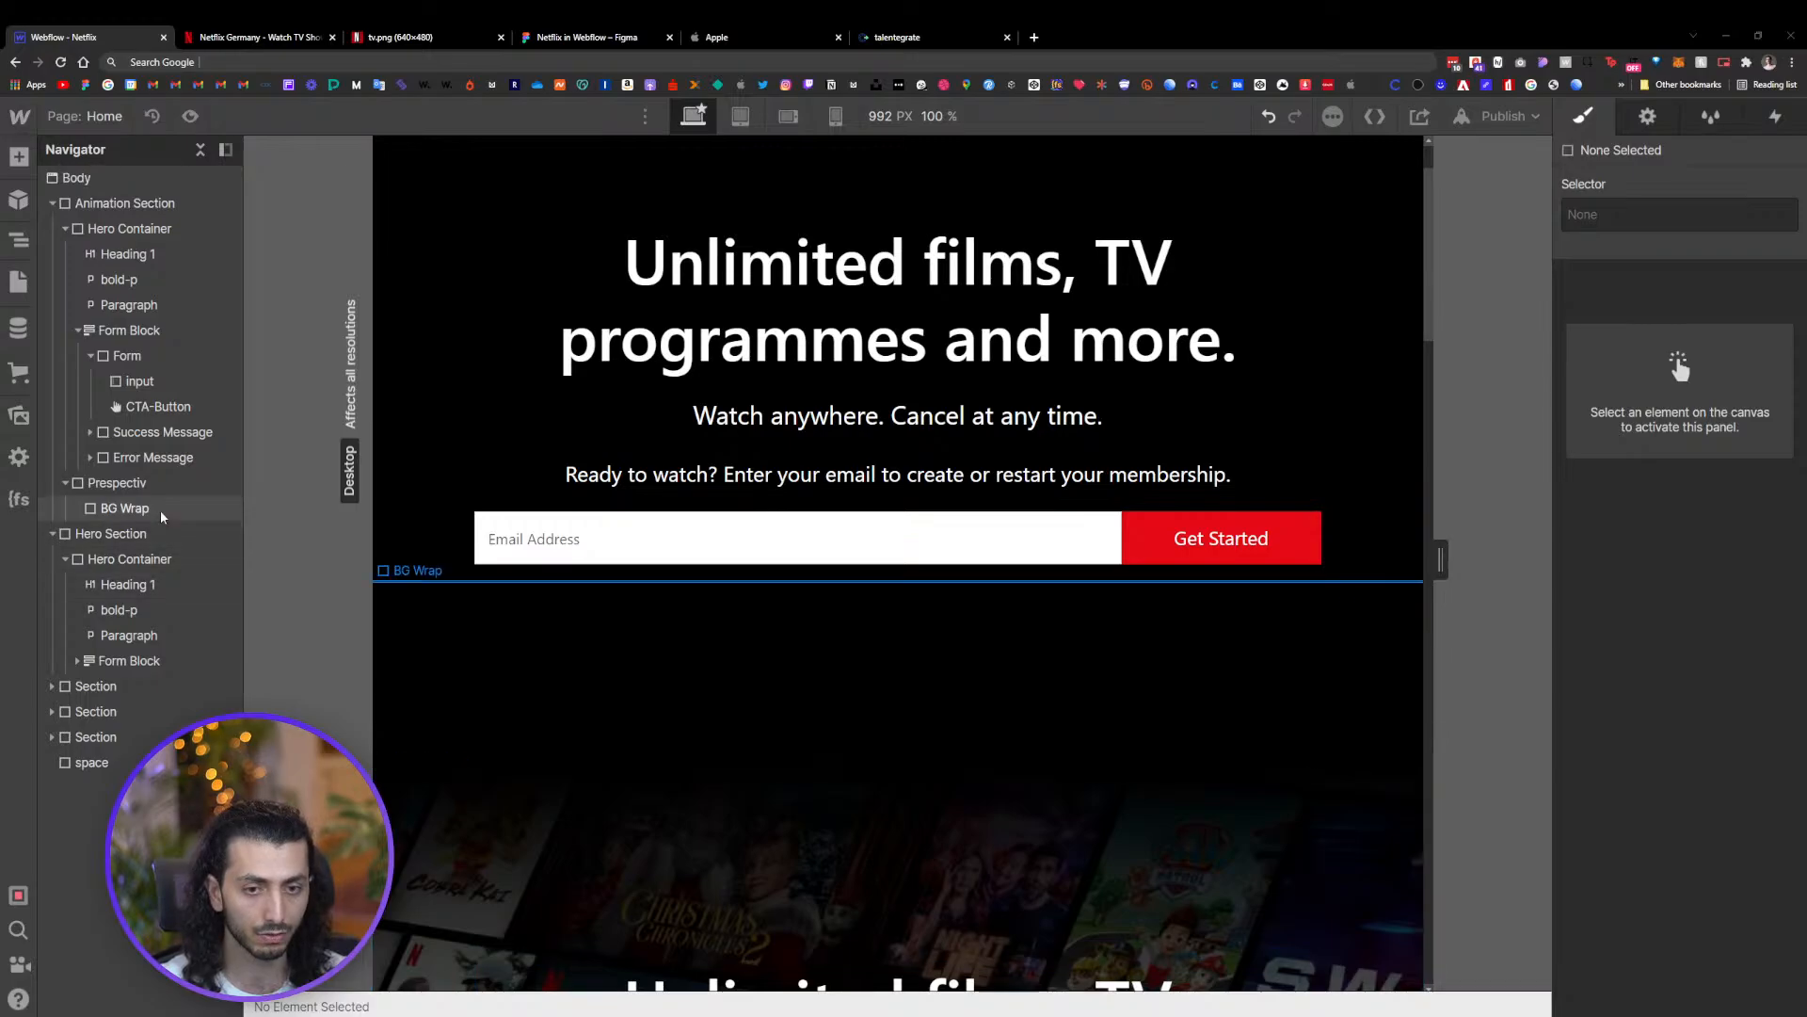
Inspect BG Wrap, its marquee1 poster images and the Perspectiv wrapper in the navigator
left_click(601, 631)
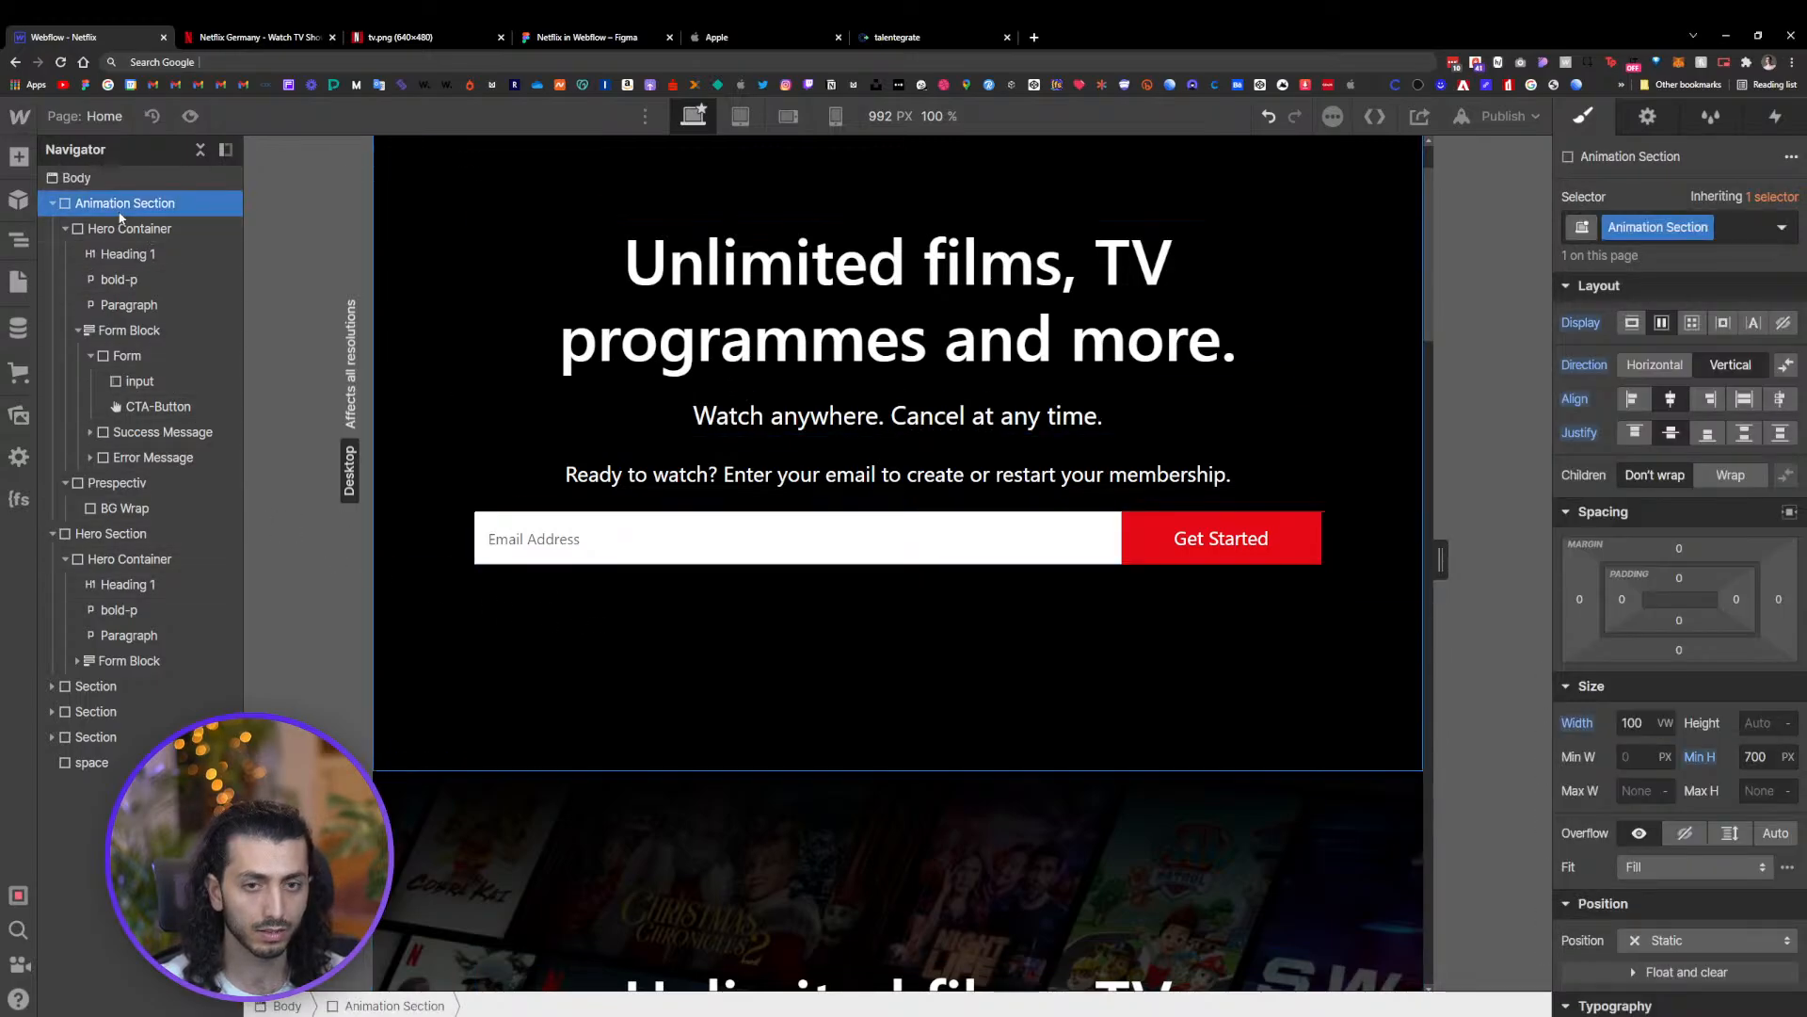
left_click(131, 514)
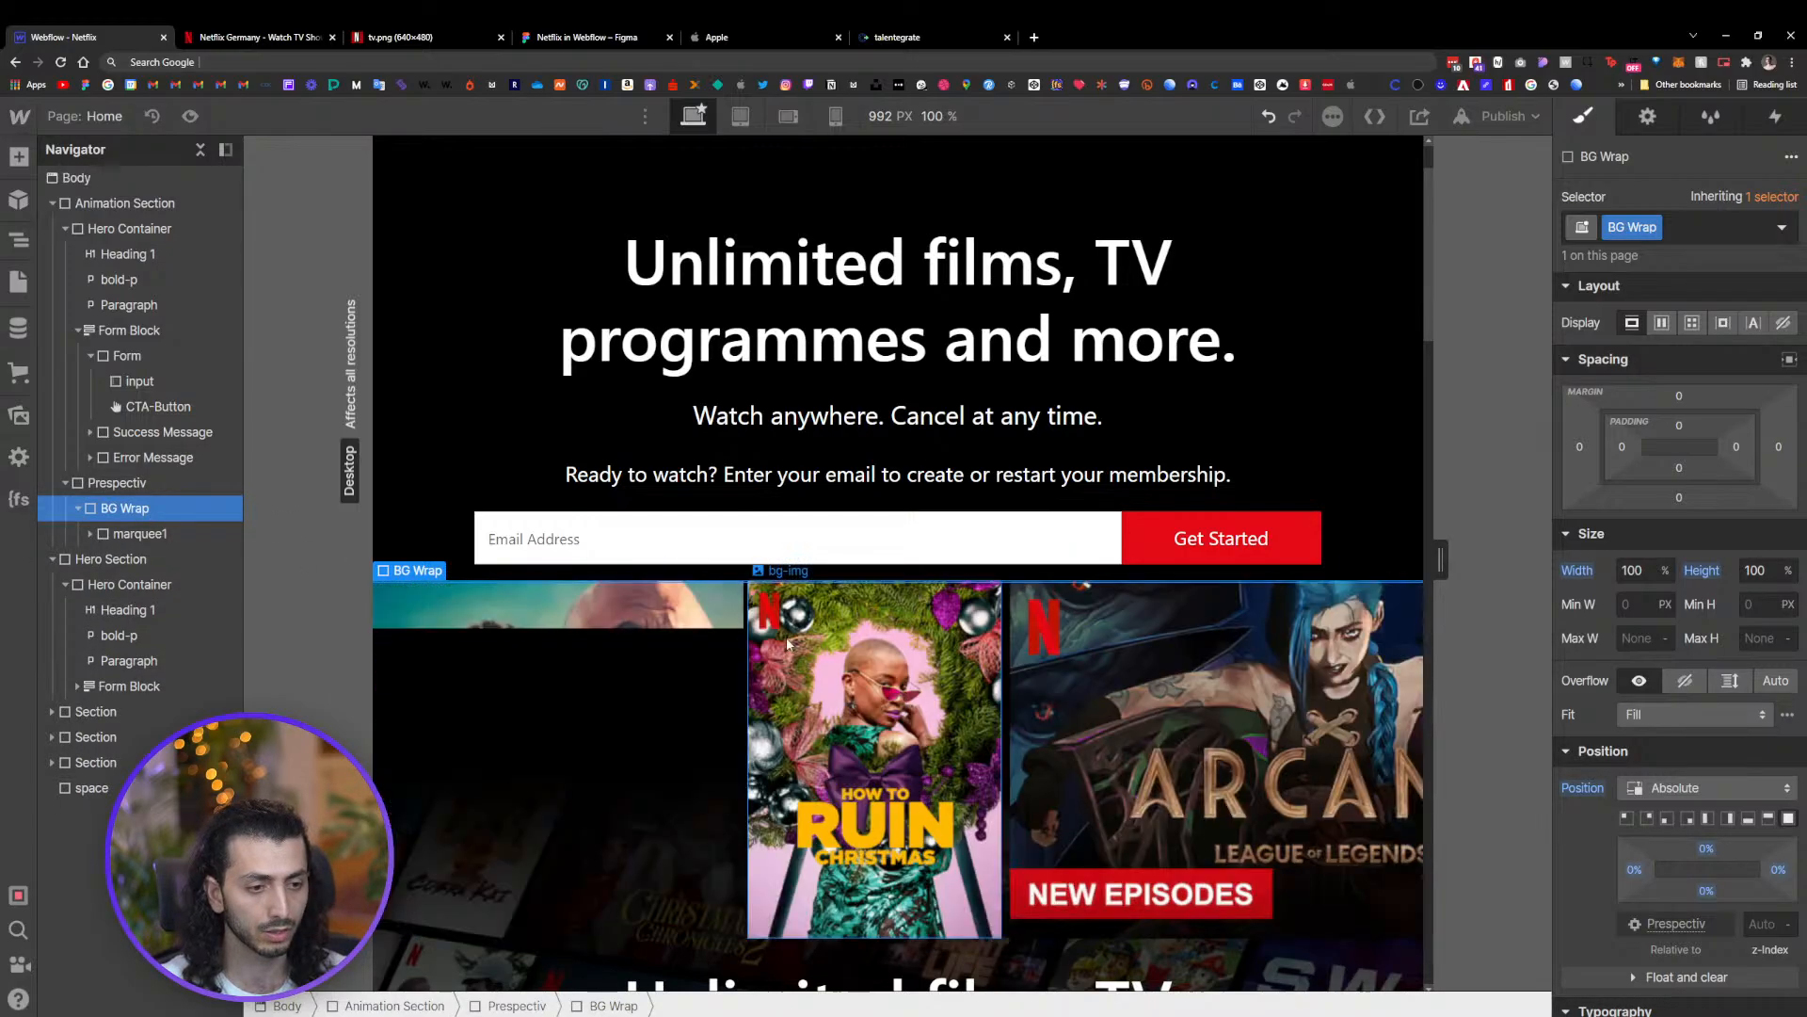
scroll(767, 624, "down", 3)
left_click(559, 563)
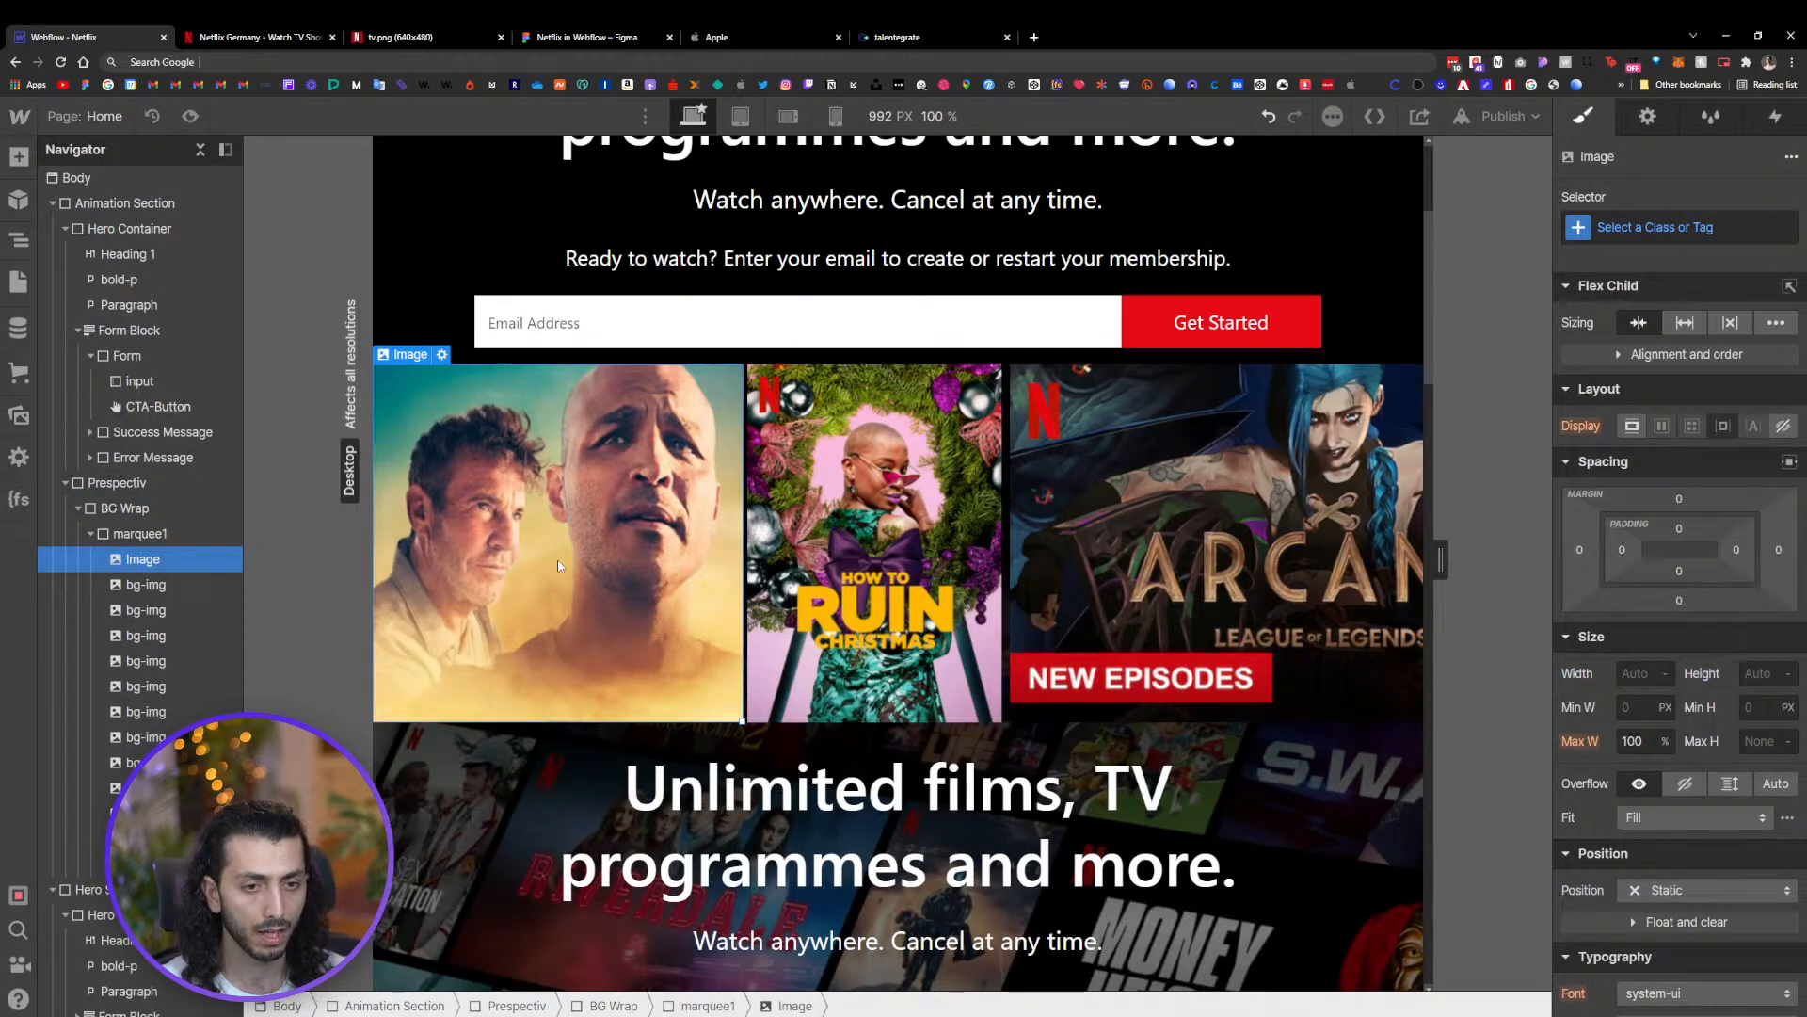
left_click(942, 555)
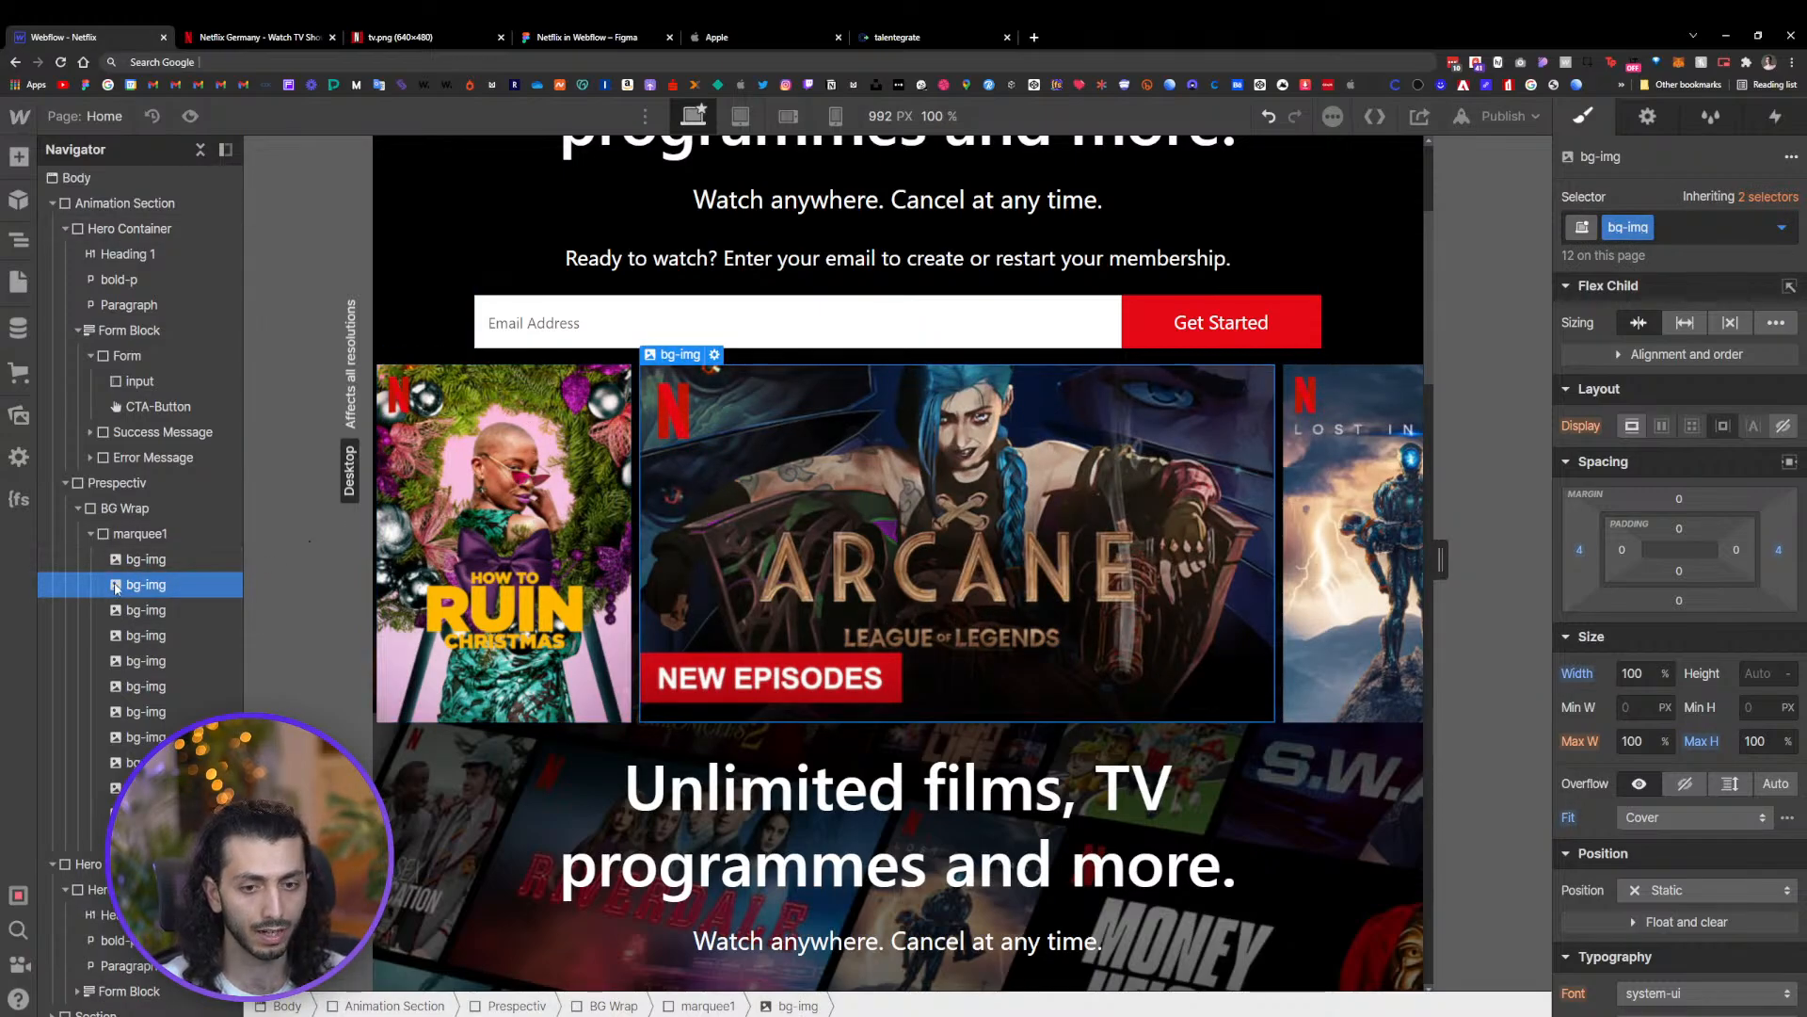
left_click(93, 537)
left_click(104, 509)
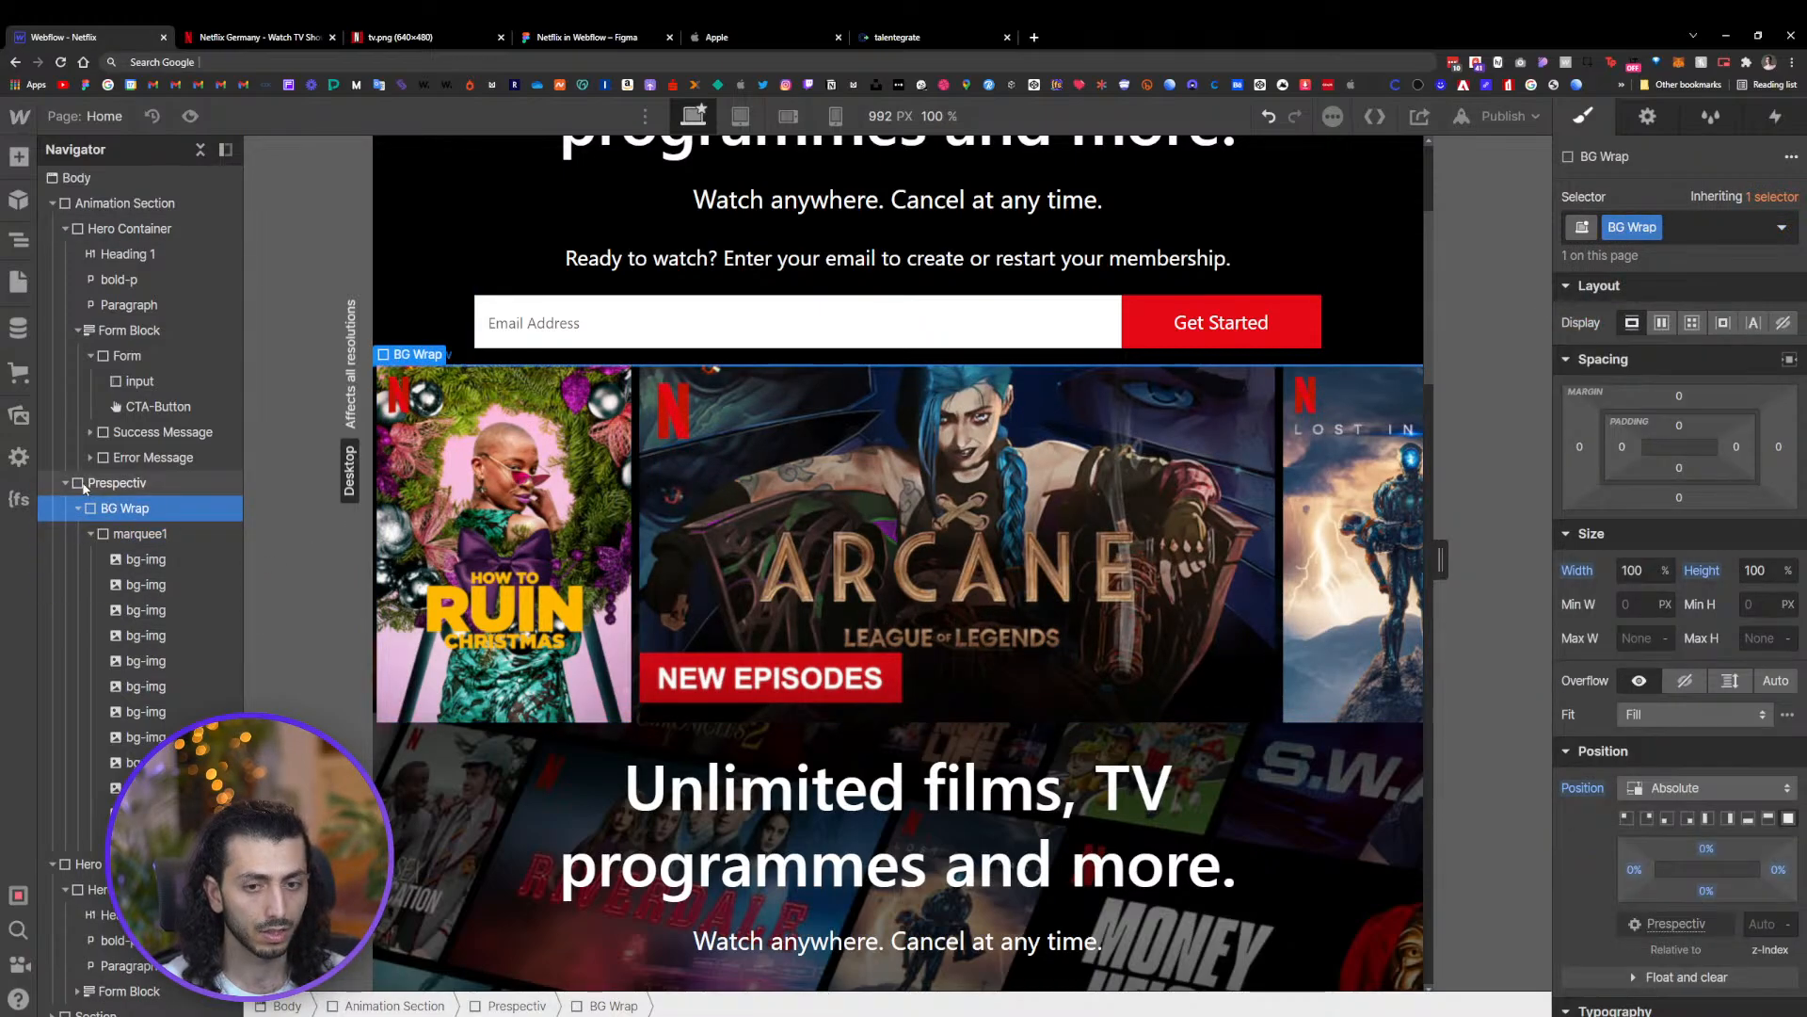
left_click(84, 487)
left_click(65, 484)
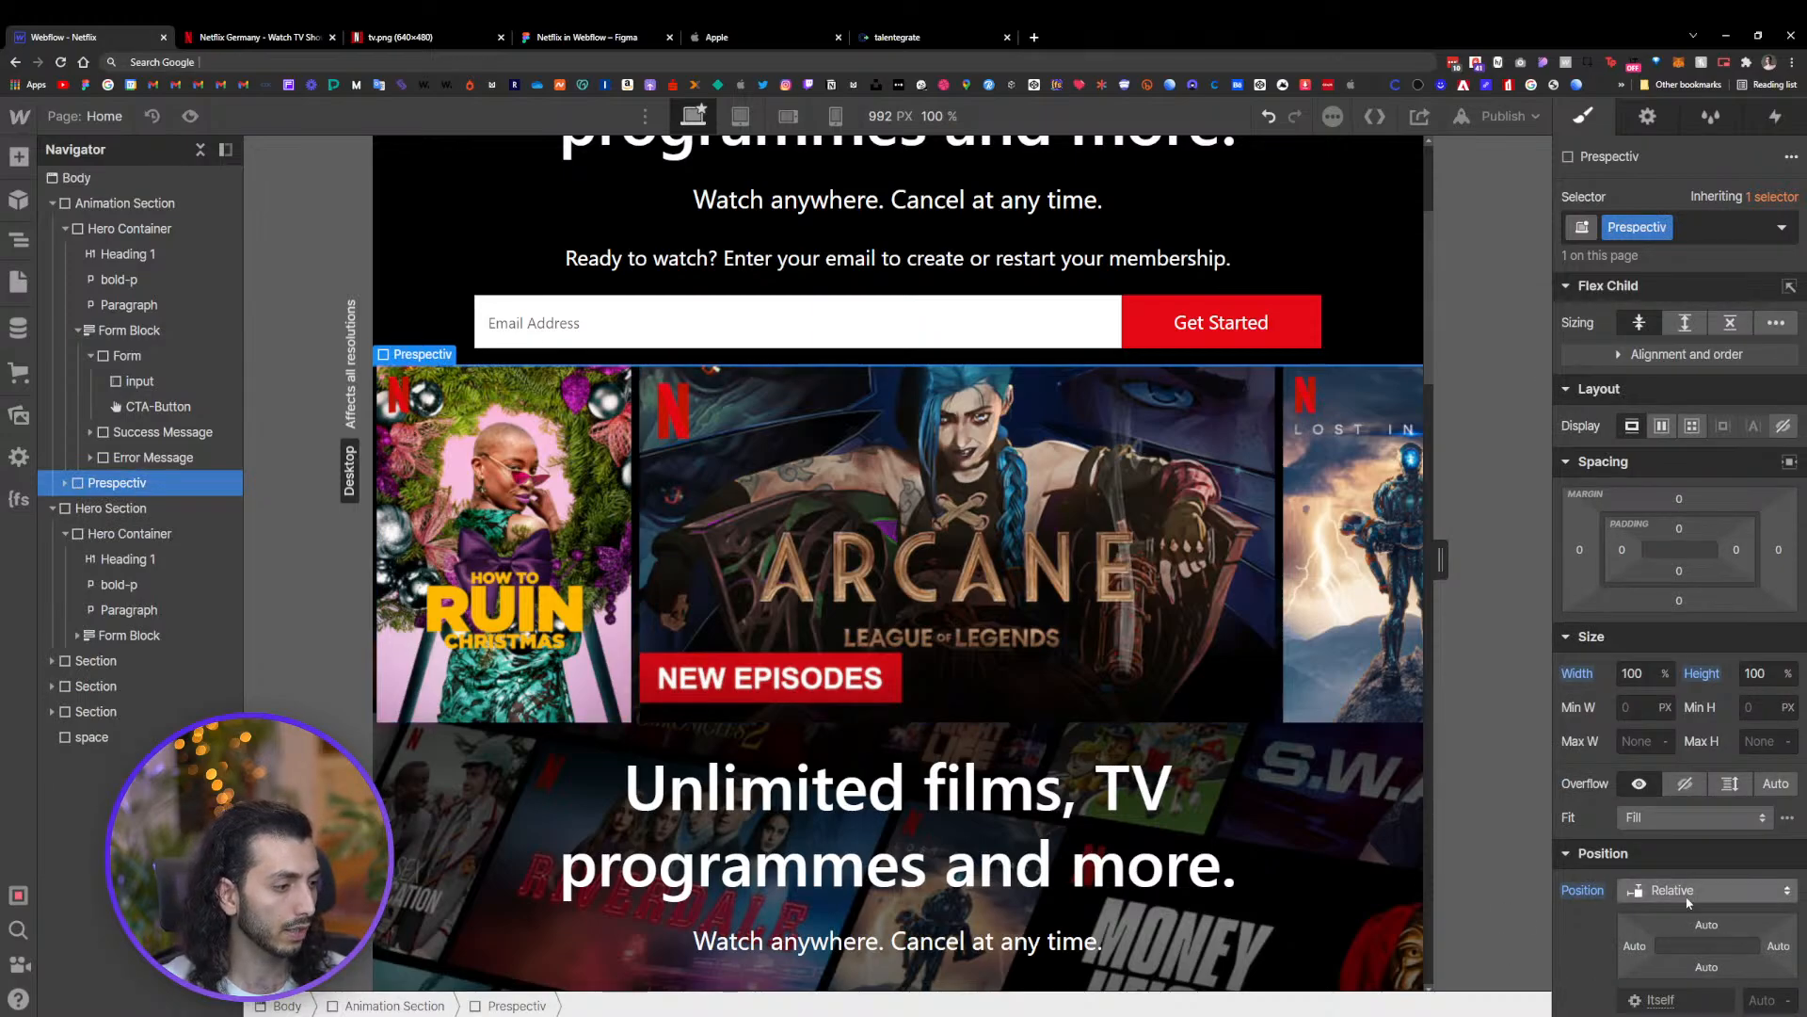
Set the Animation Section's position to Relative
left_click(110, 206)
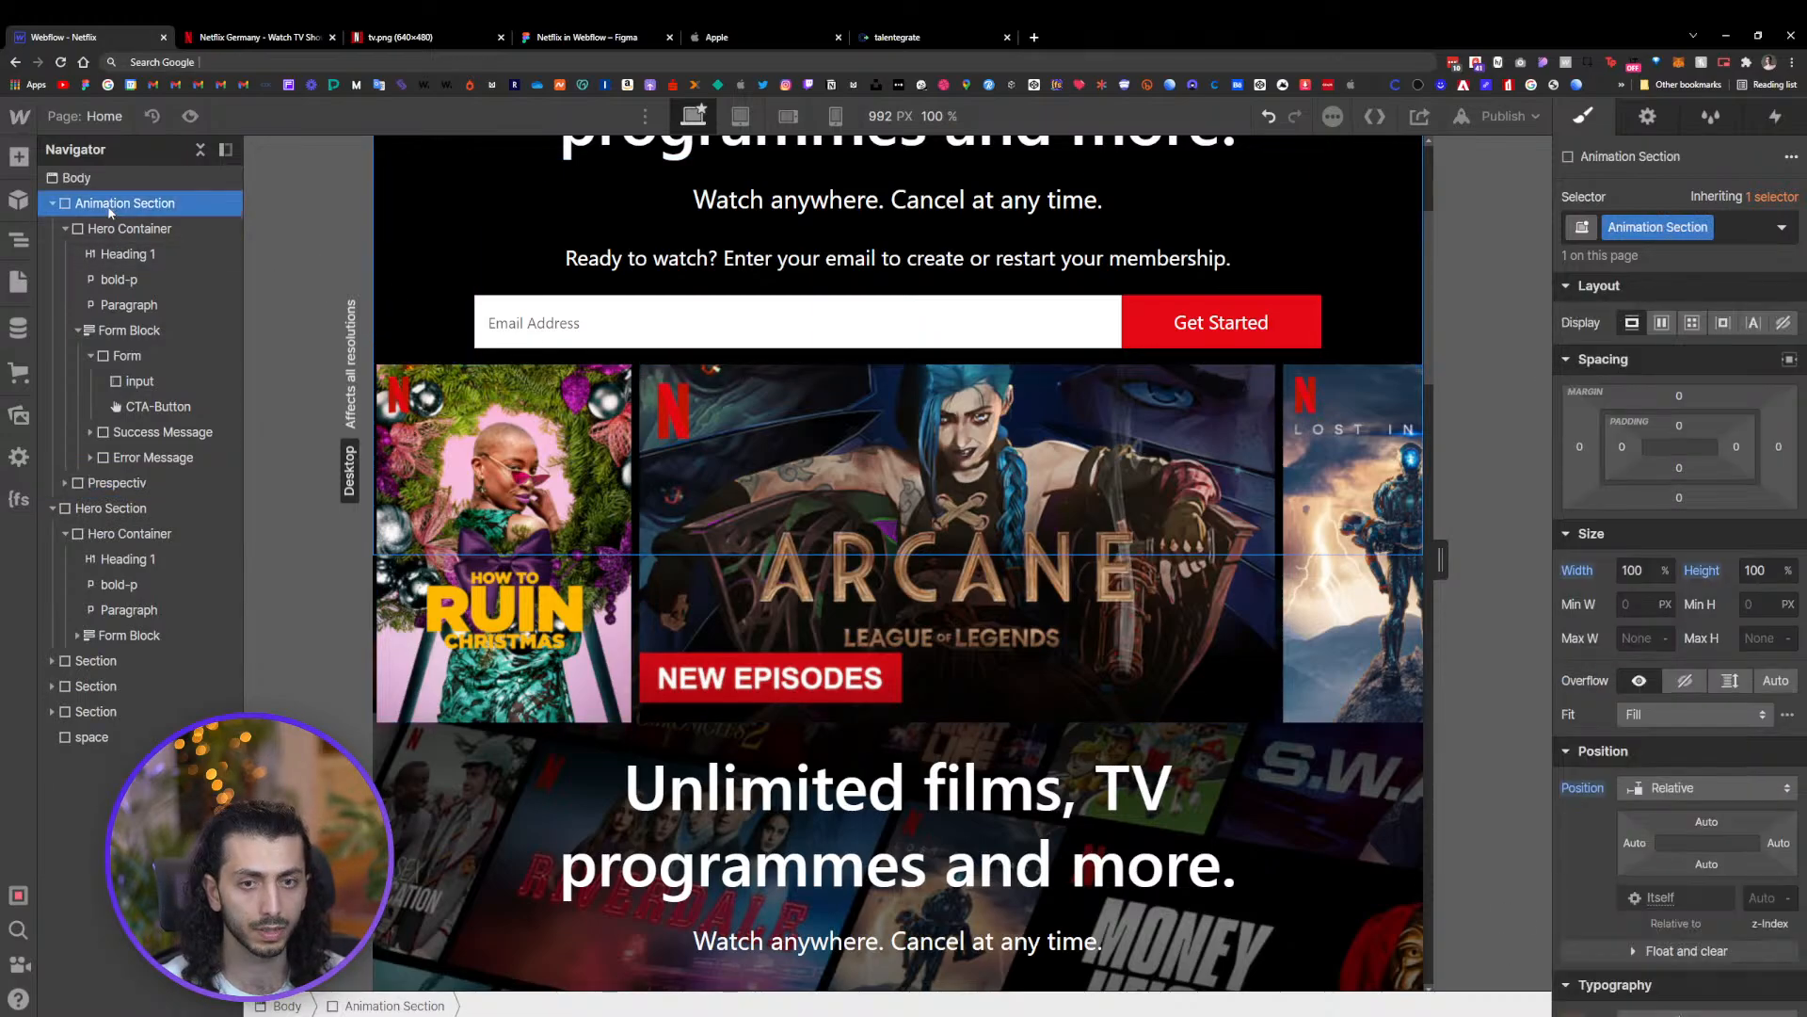
left_click(97, 228)
left_click(65, 229)
left_click(103, 203)
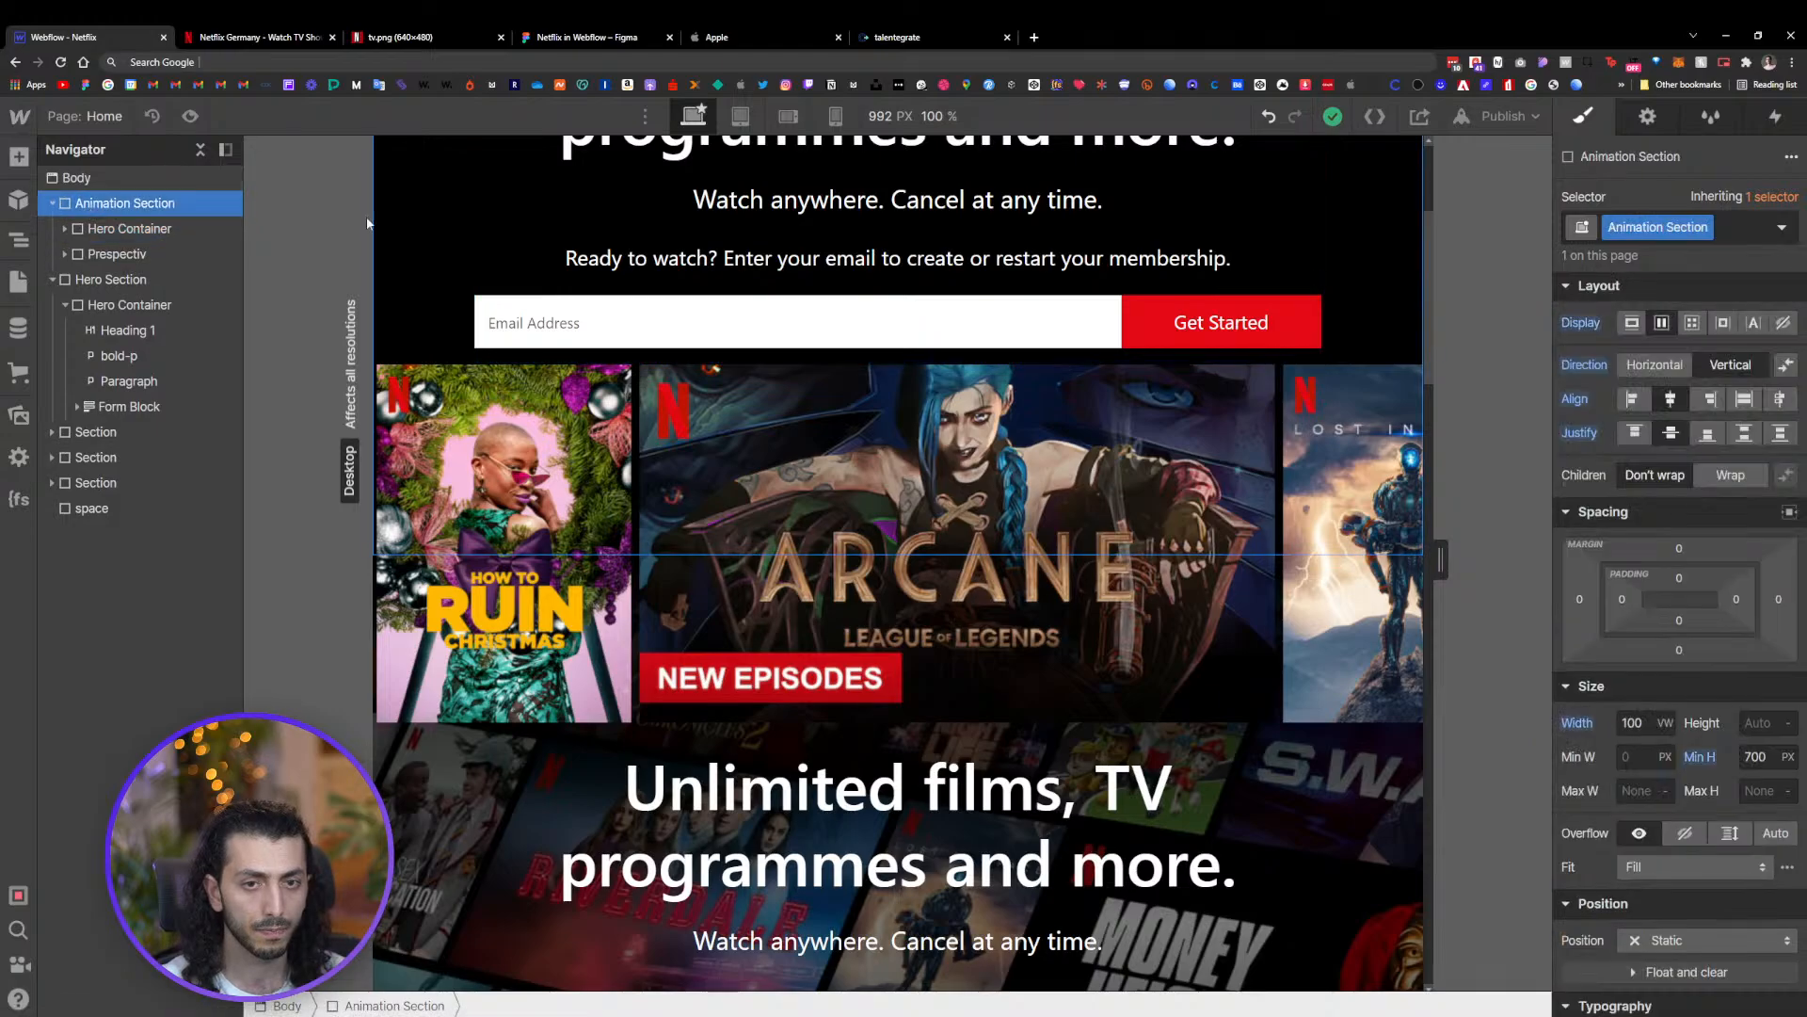
left_click(1676, 938)
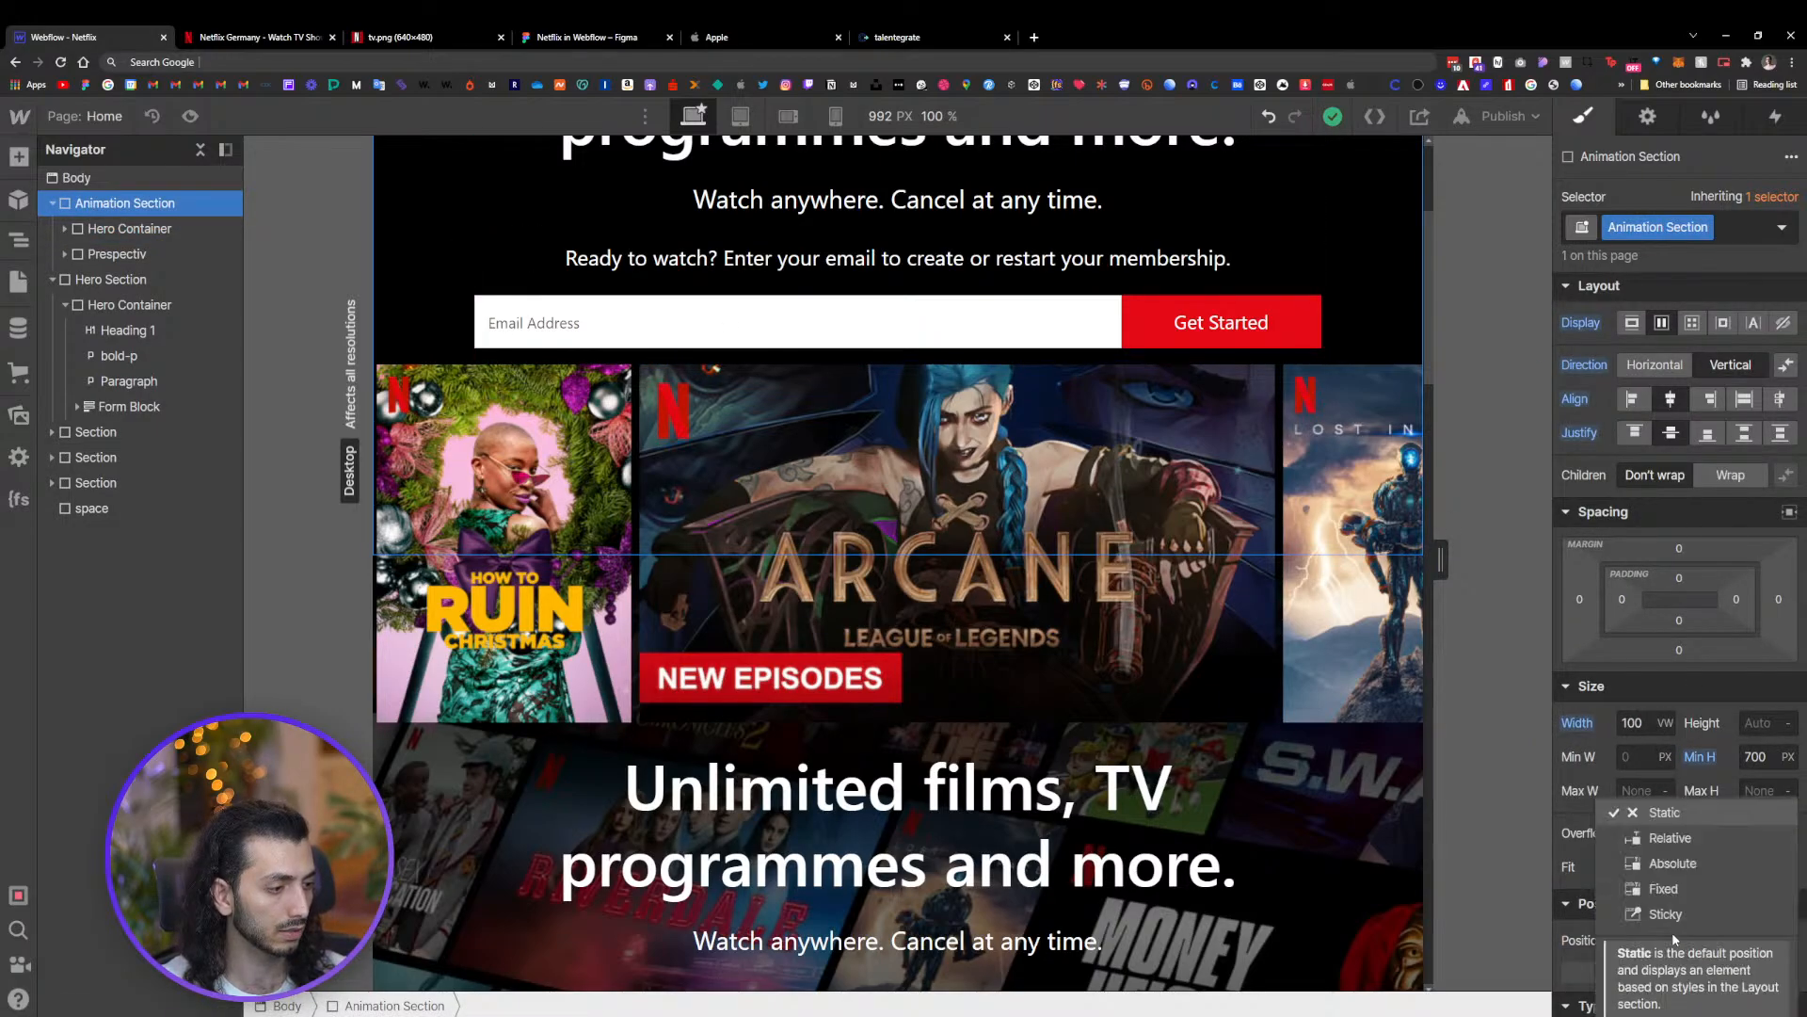
left_click(1679, 839)
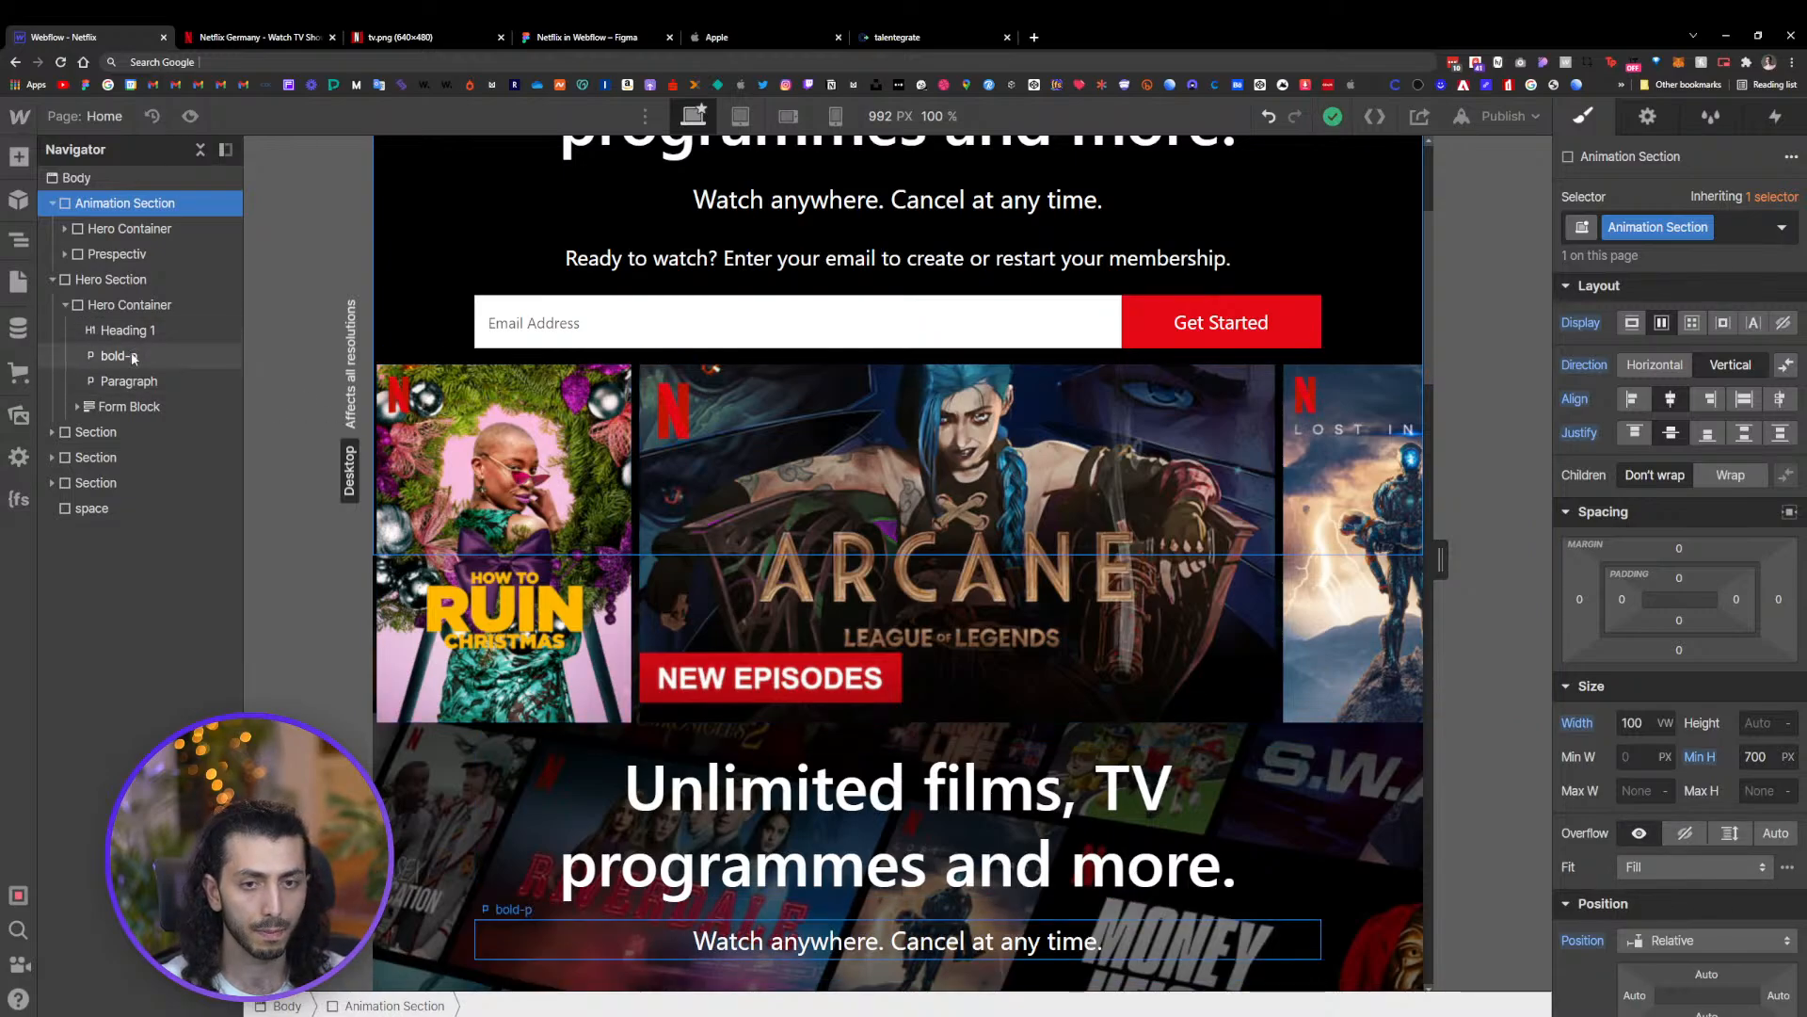
left_click(115, 254)
scroll(1059, 487, "up", 3)
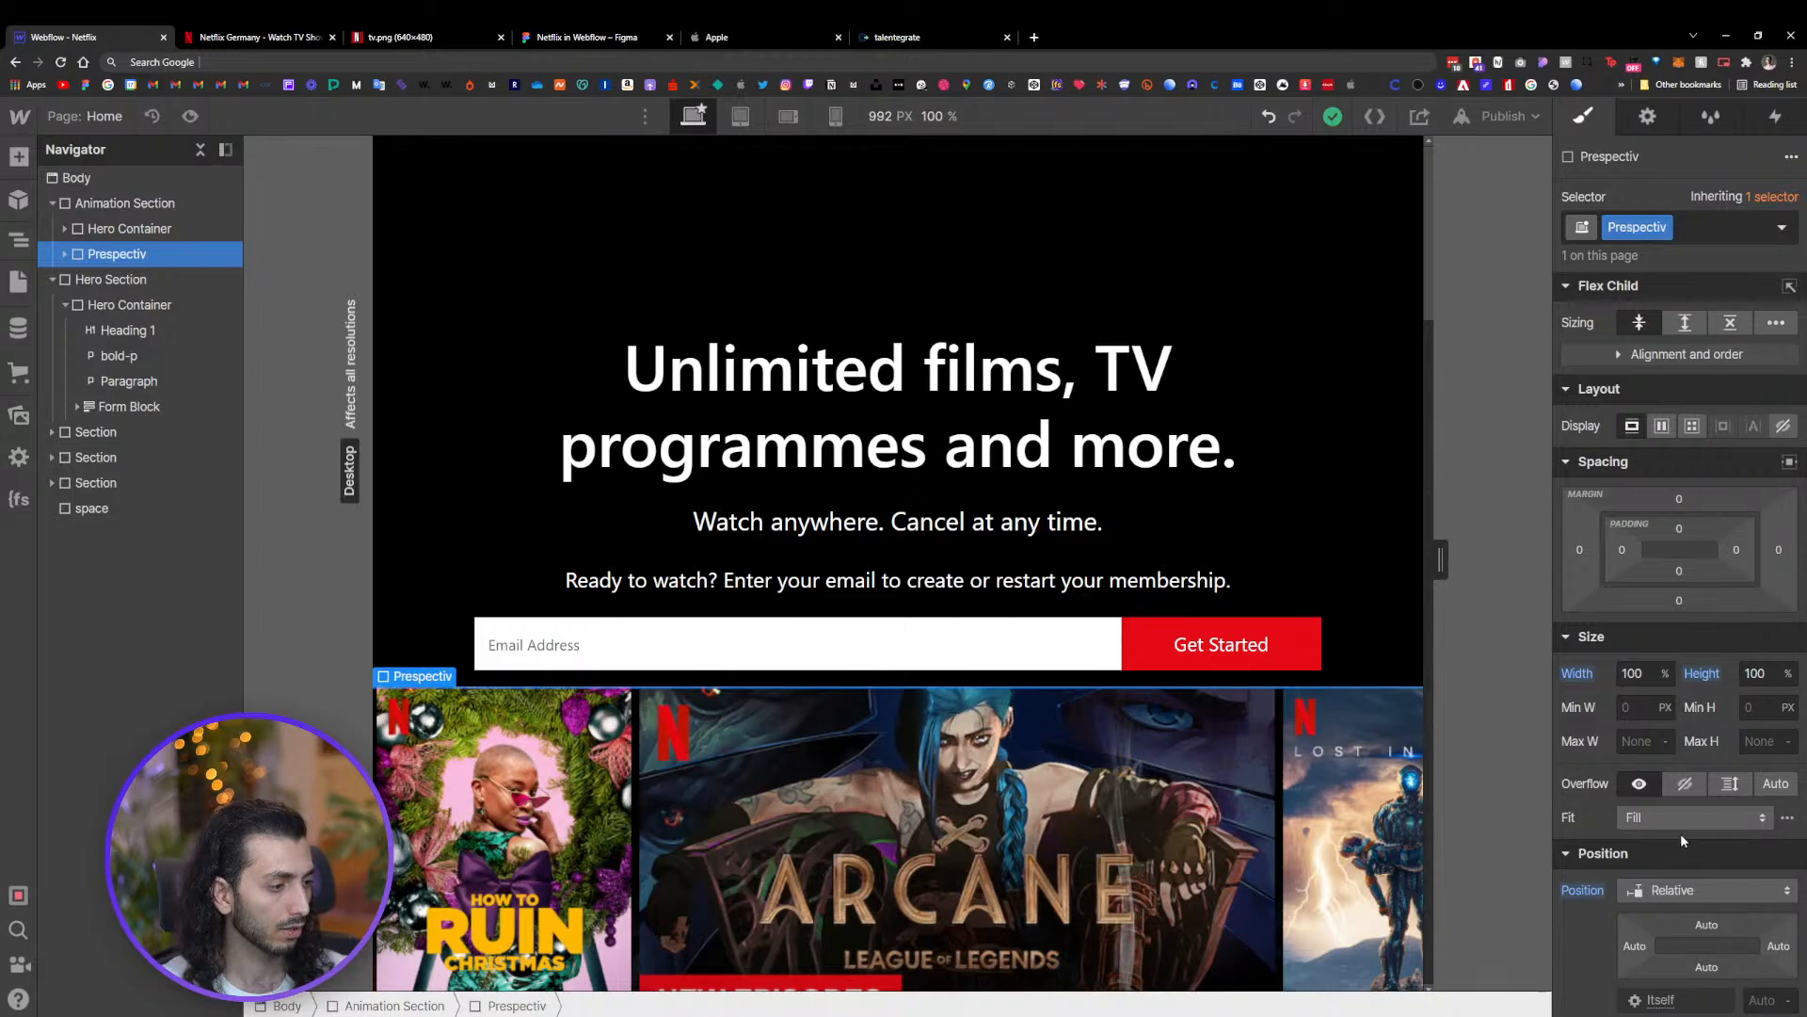
scroll(1740, 889, "down", 1)
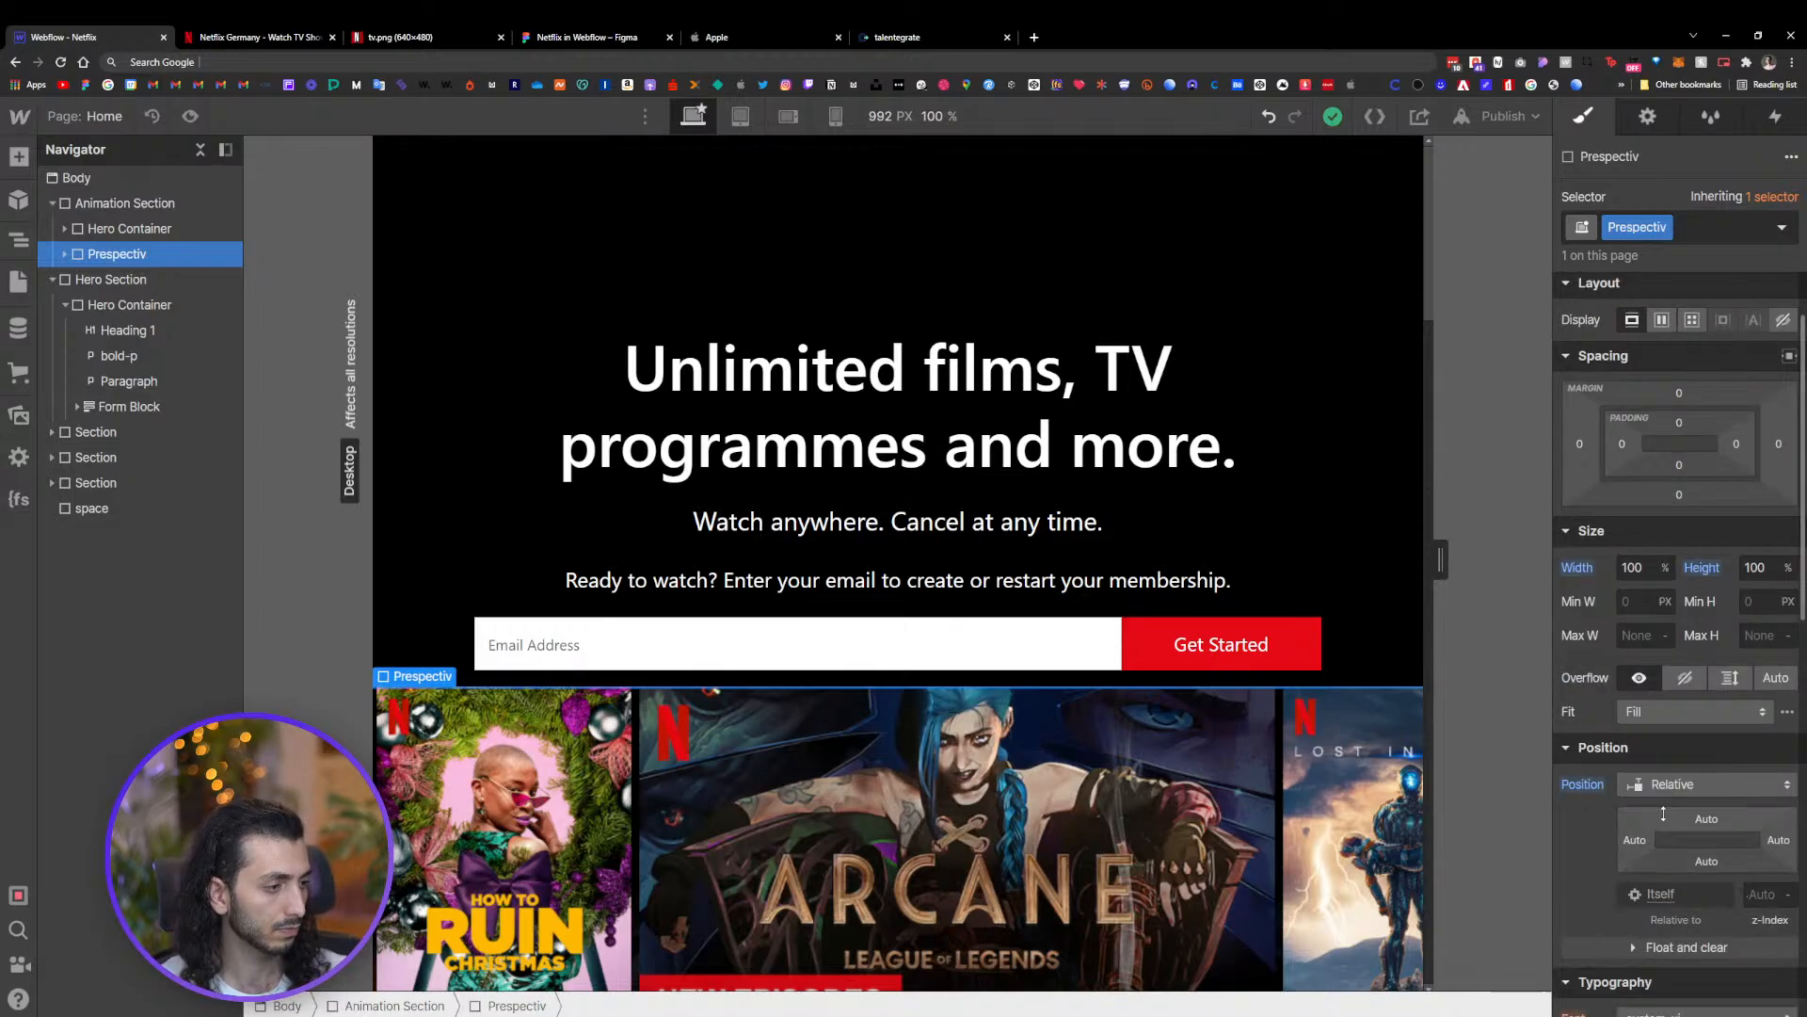
left_click(1673, 784)
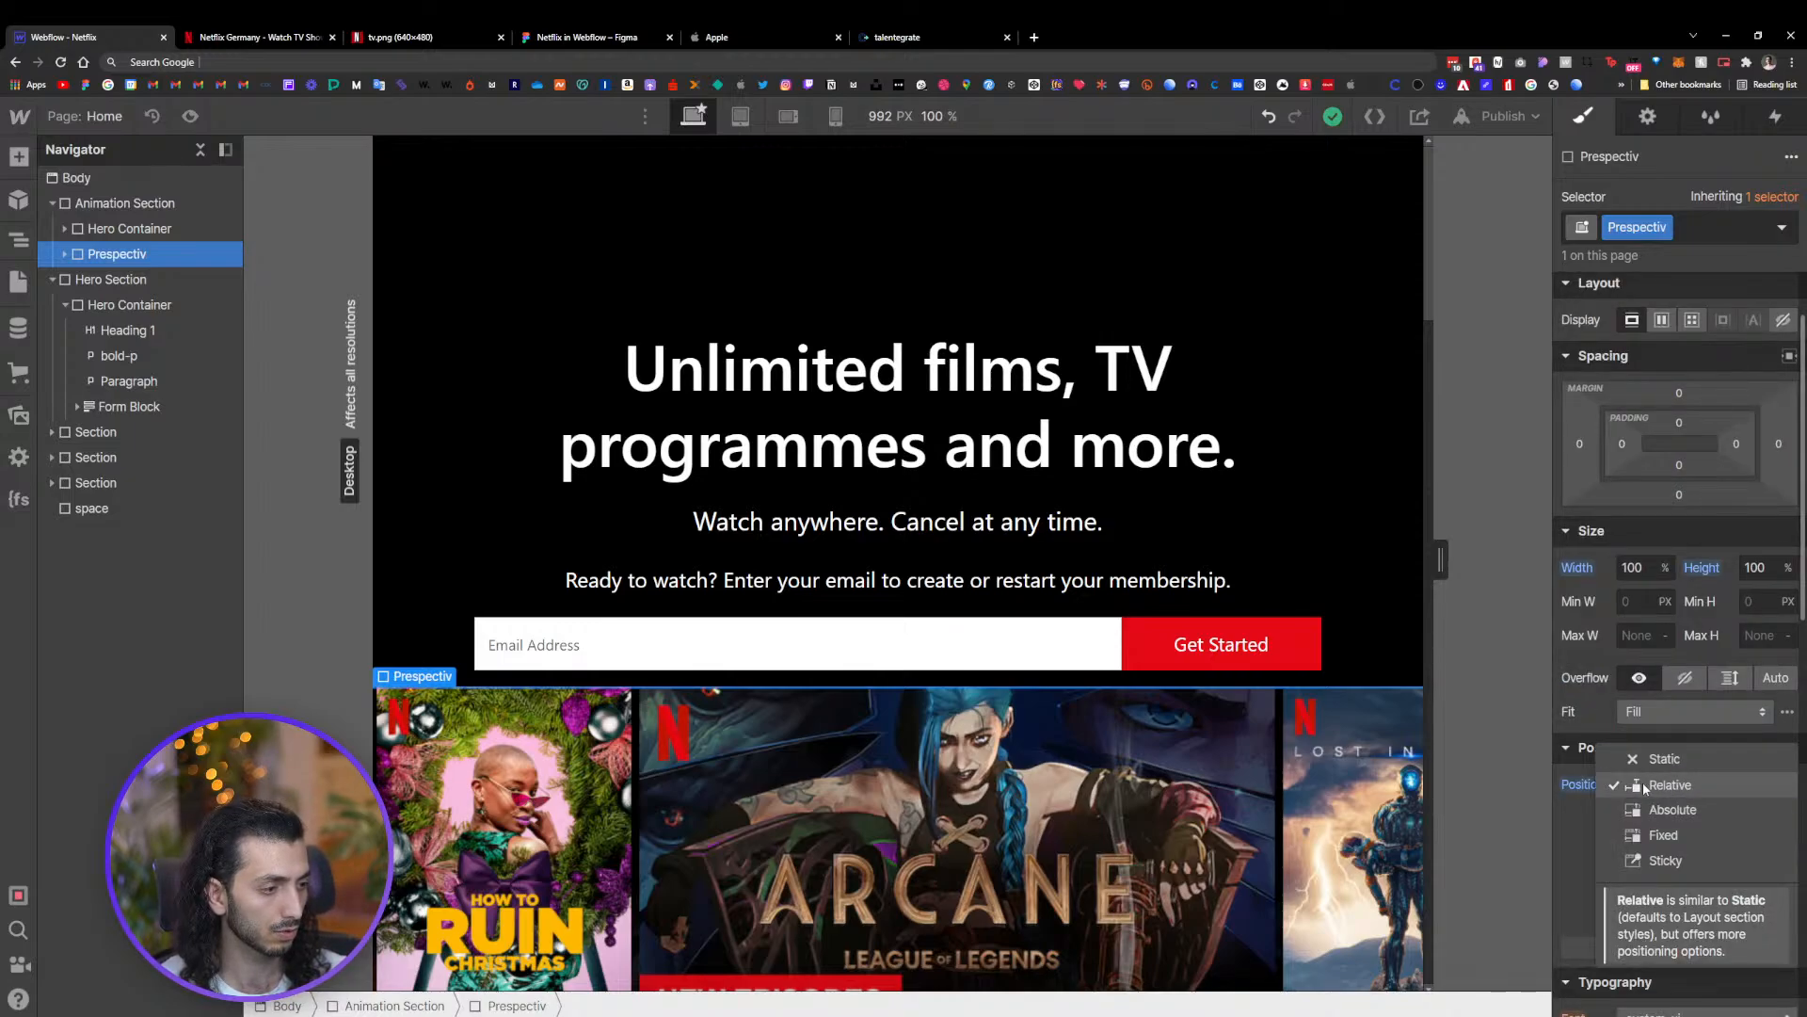
left_click(1730, 587)
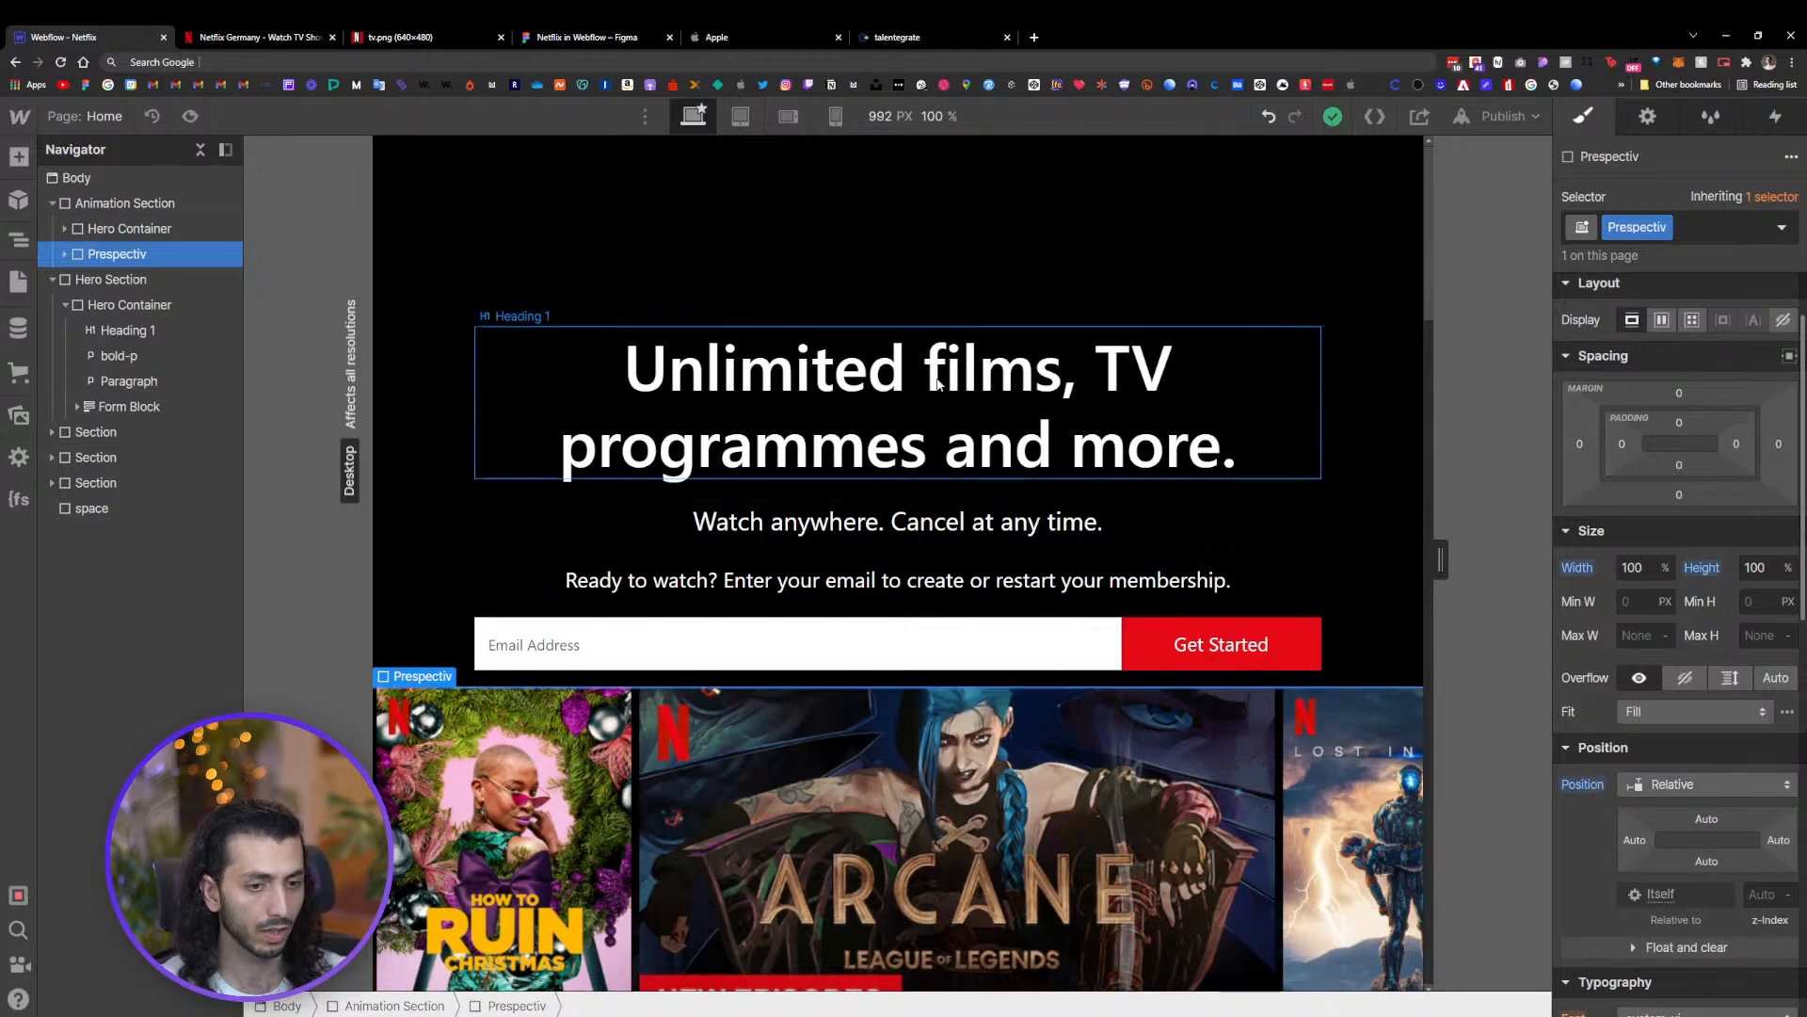
left_click(1305, 478)
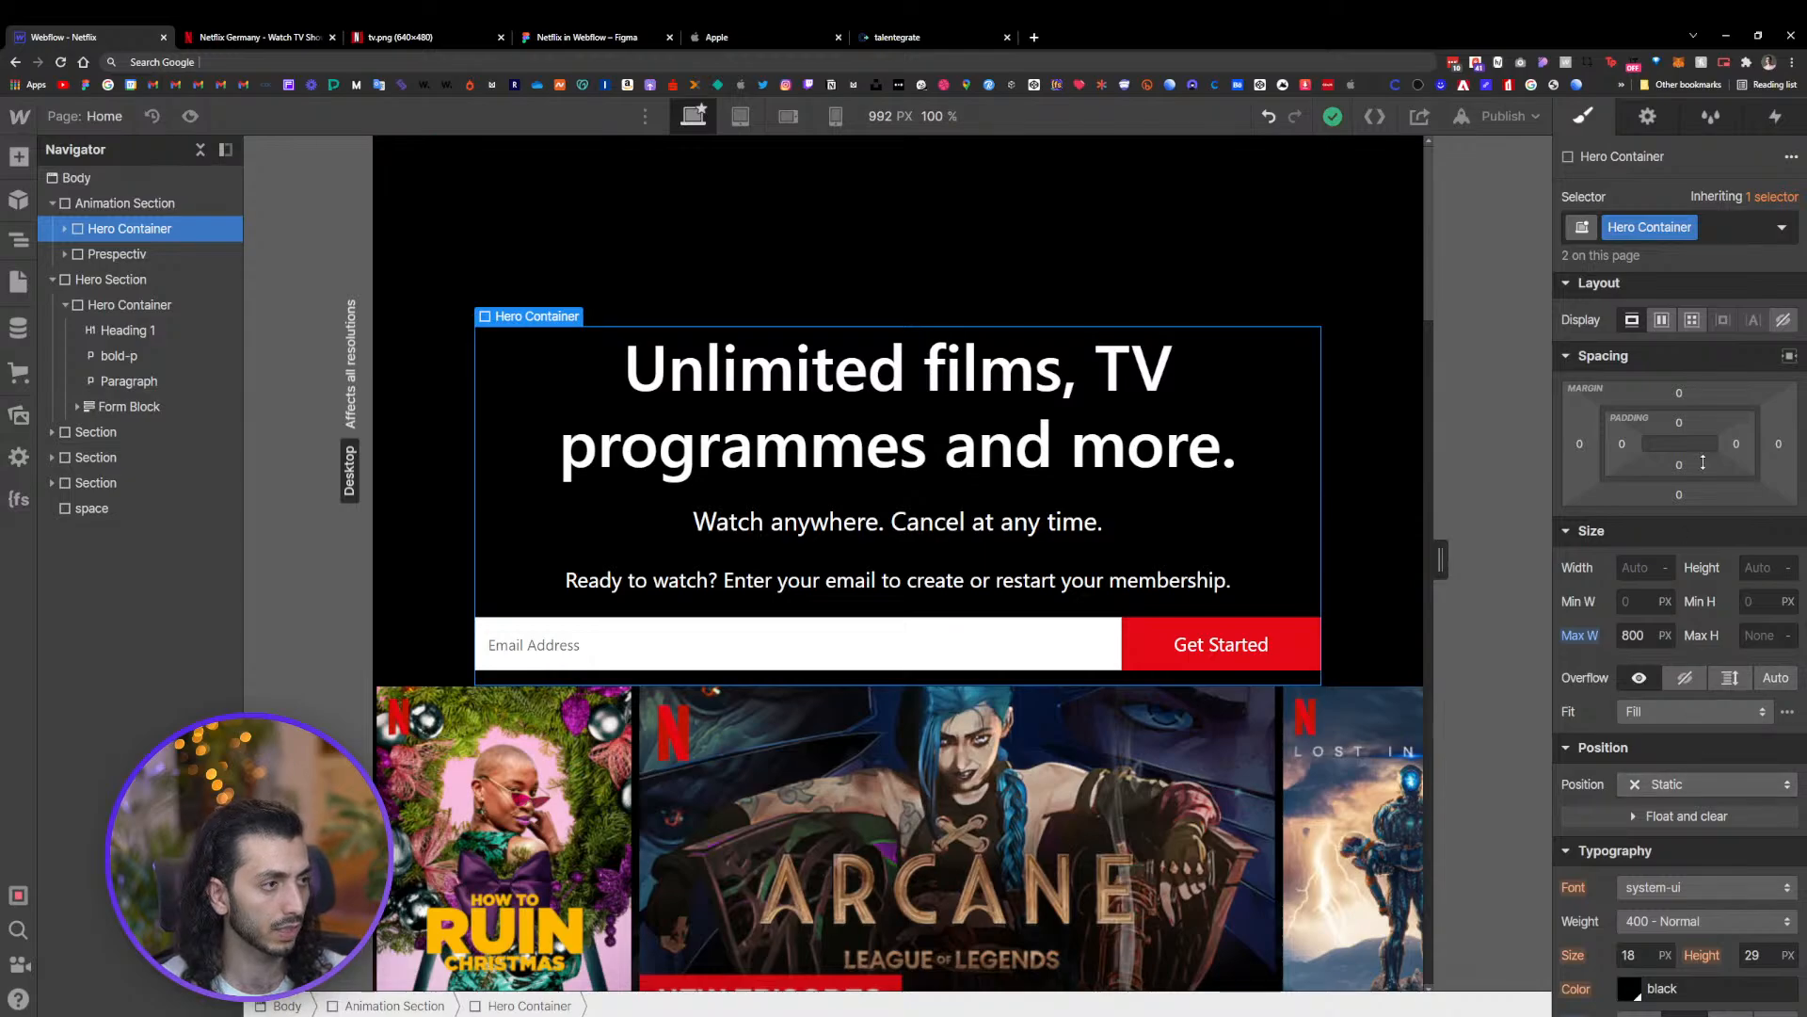
left_click(1732, 235)
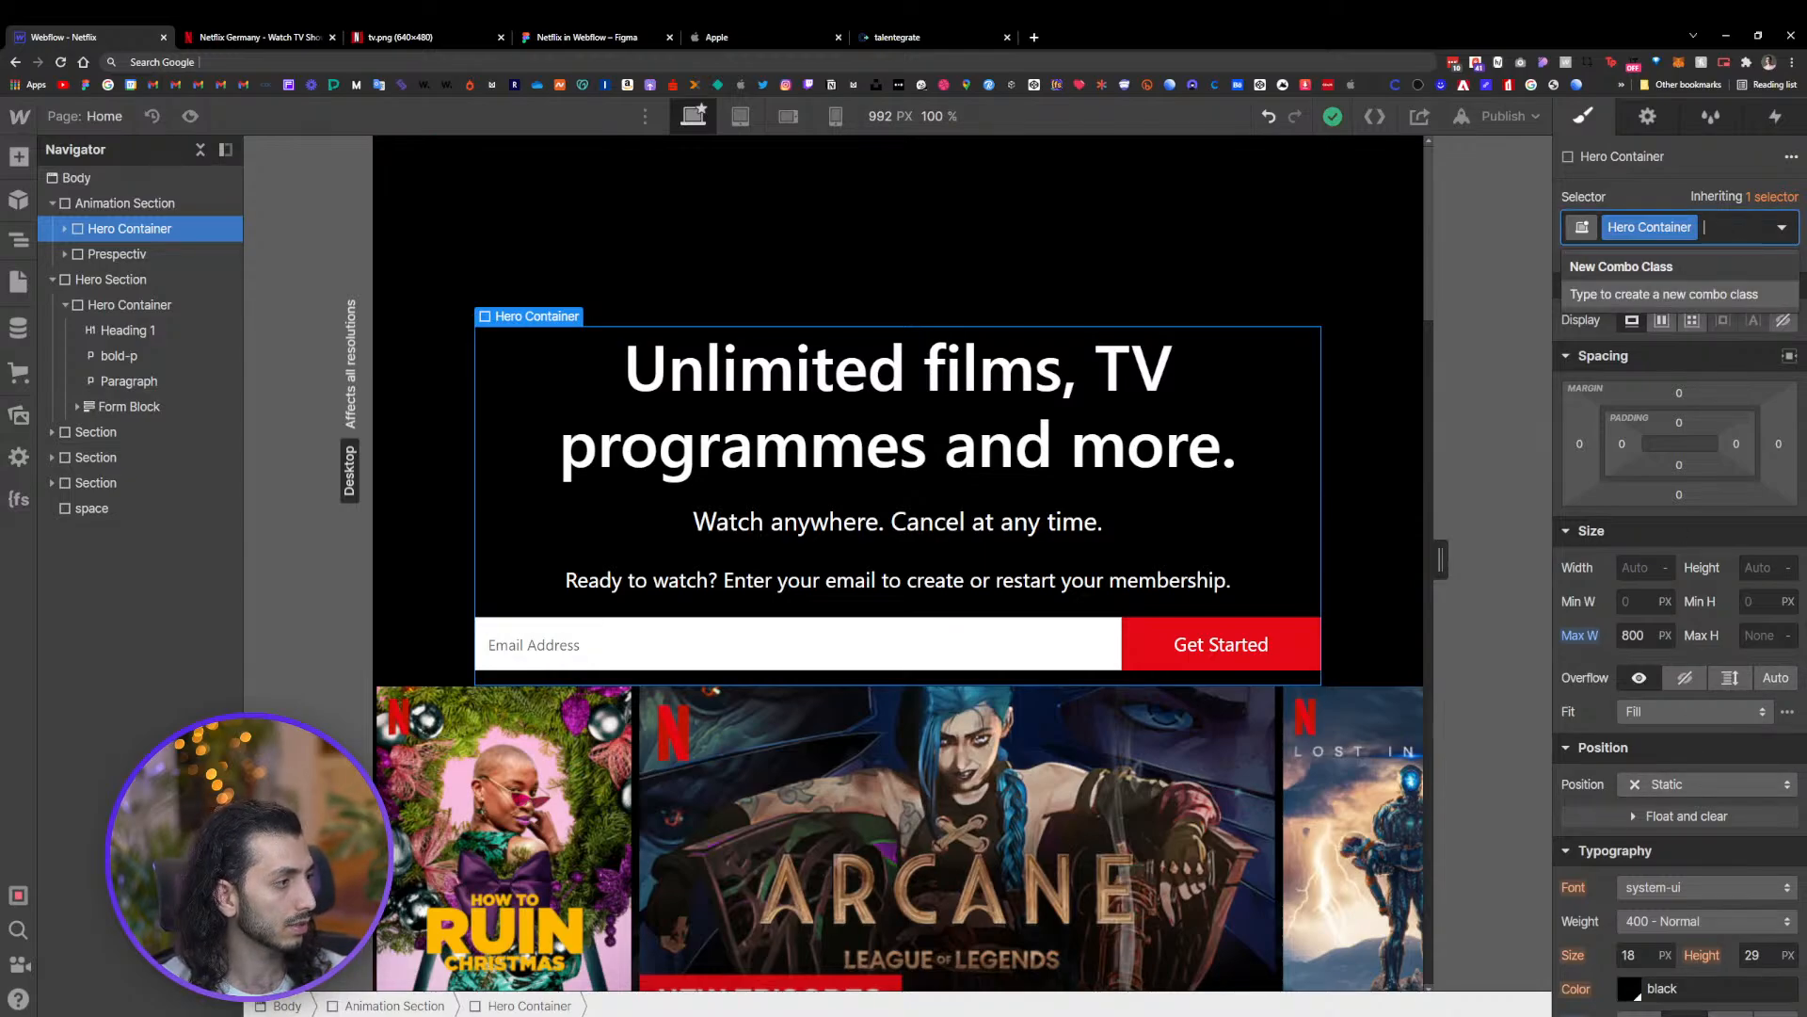
key("Escape")
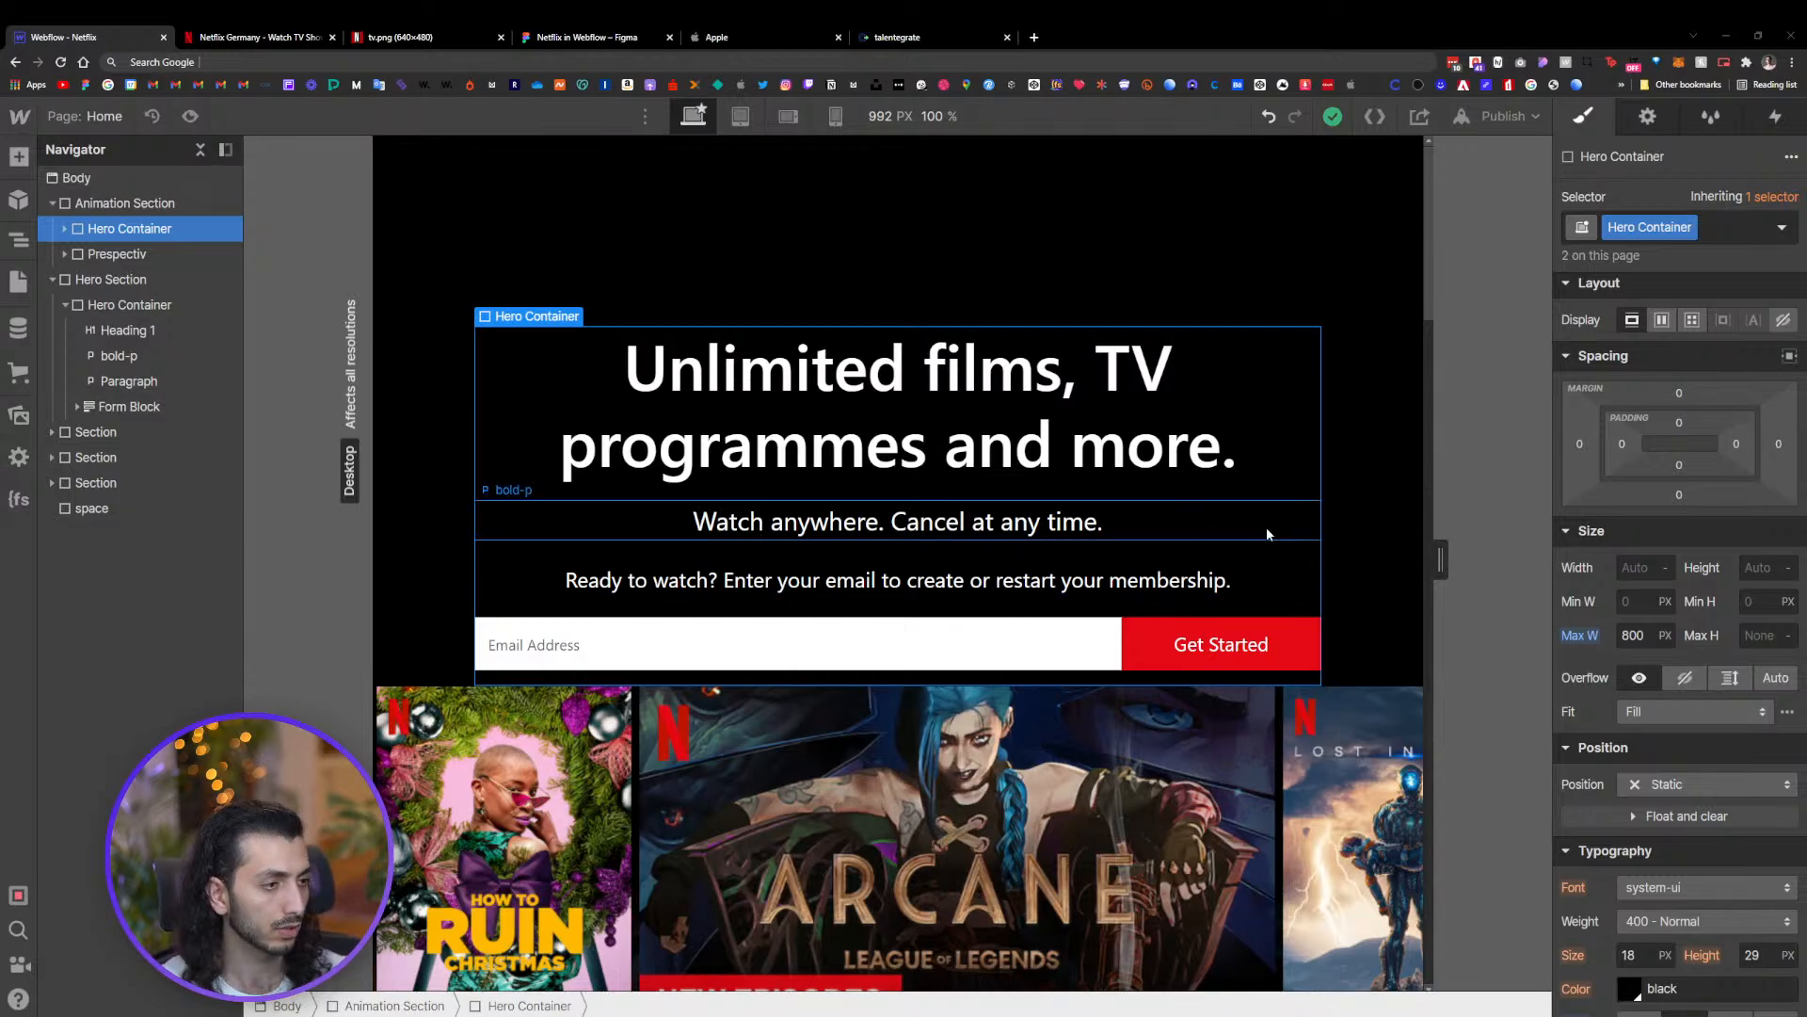
Set the Perspectiv block's position to Absolute
left_click(114, 254)
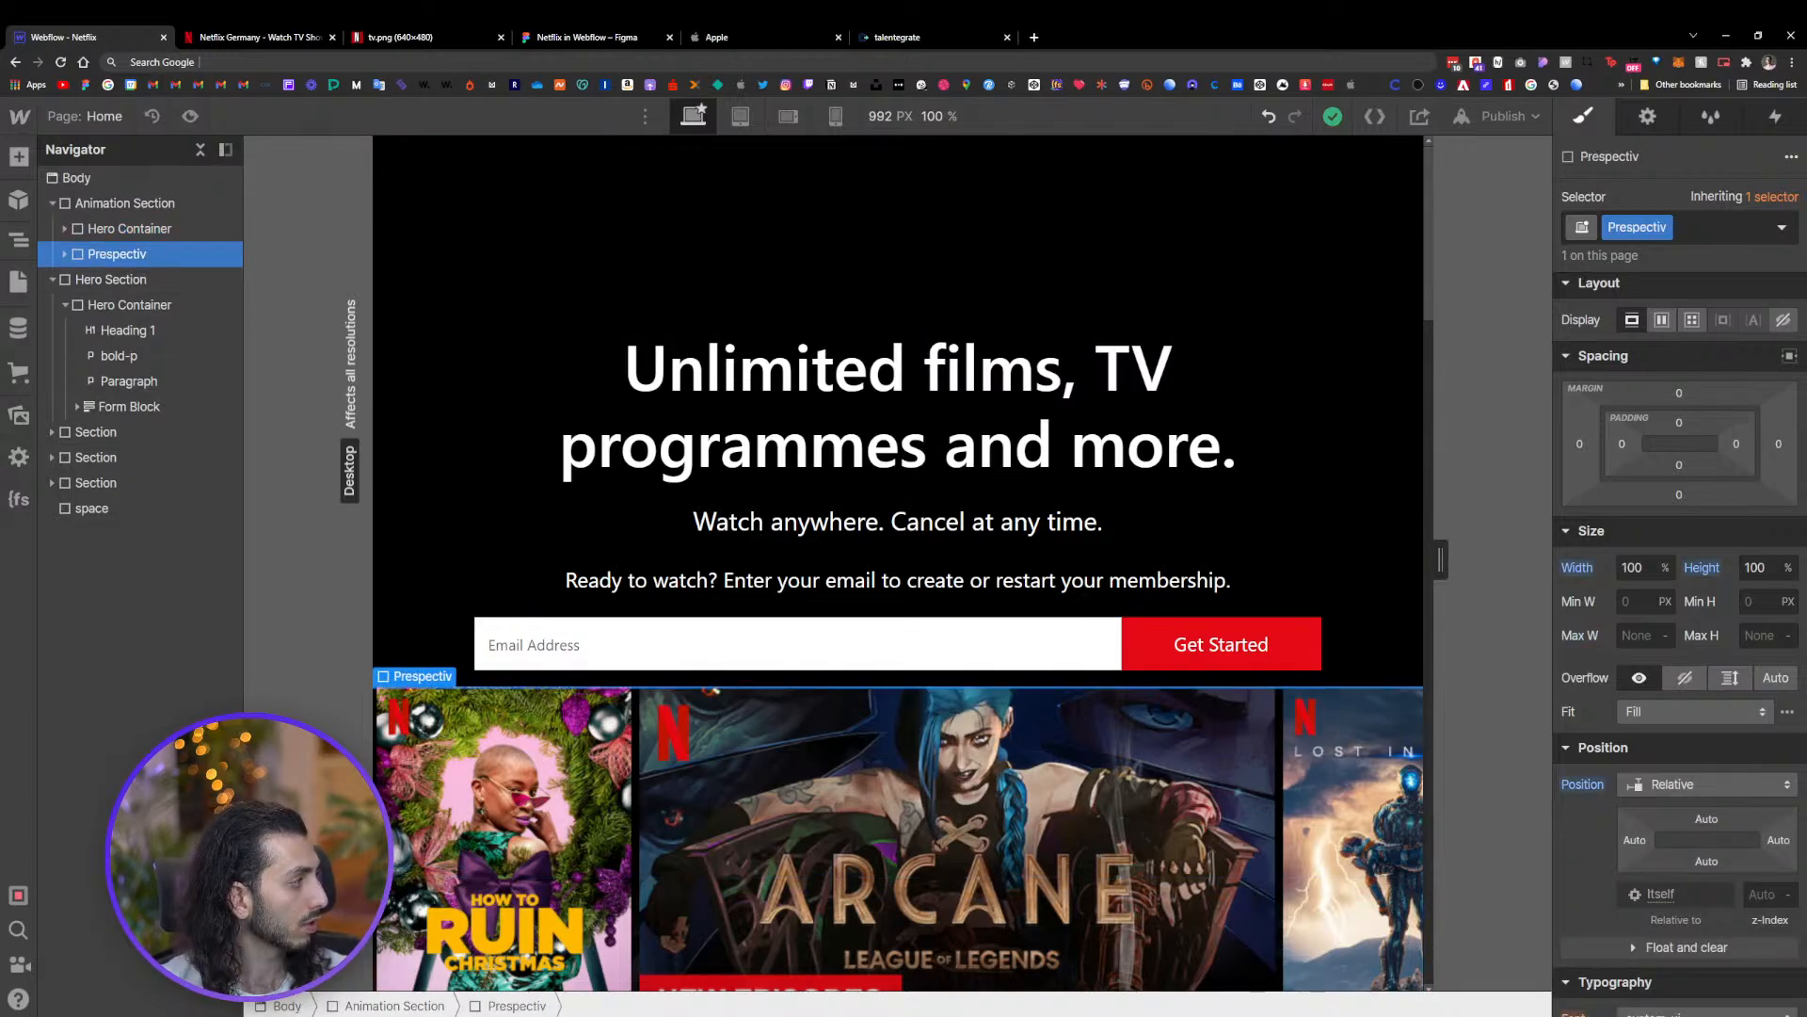
left_click(1682, 786)
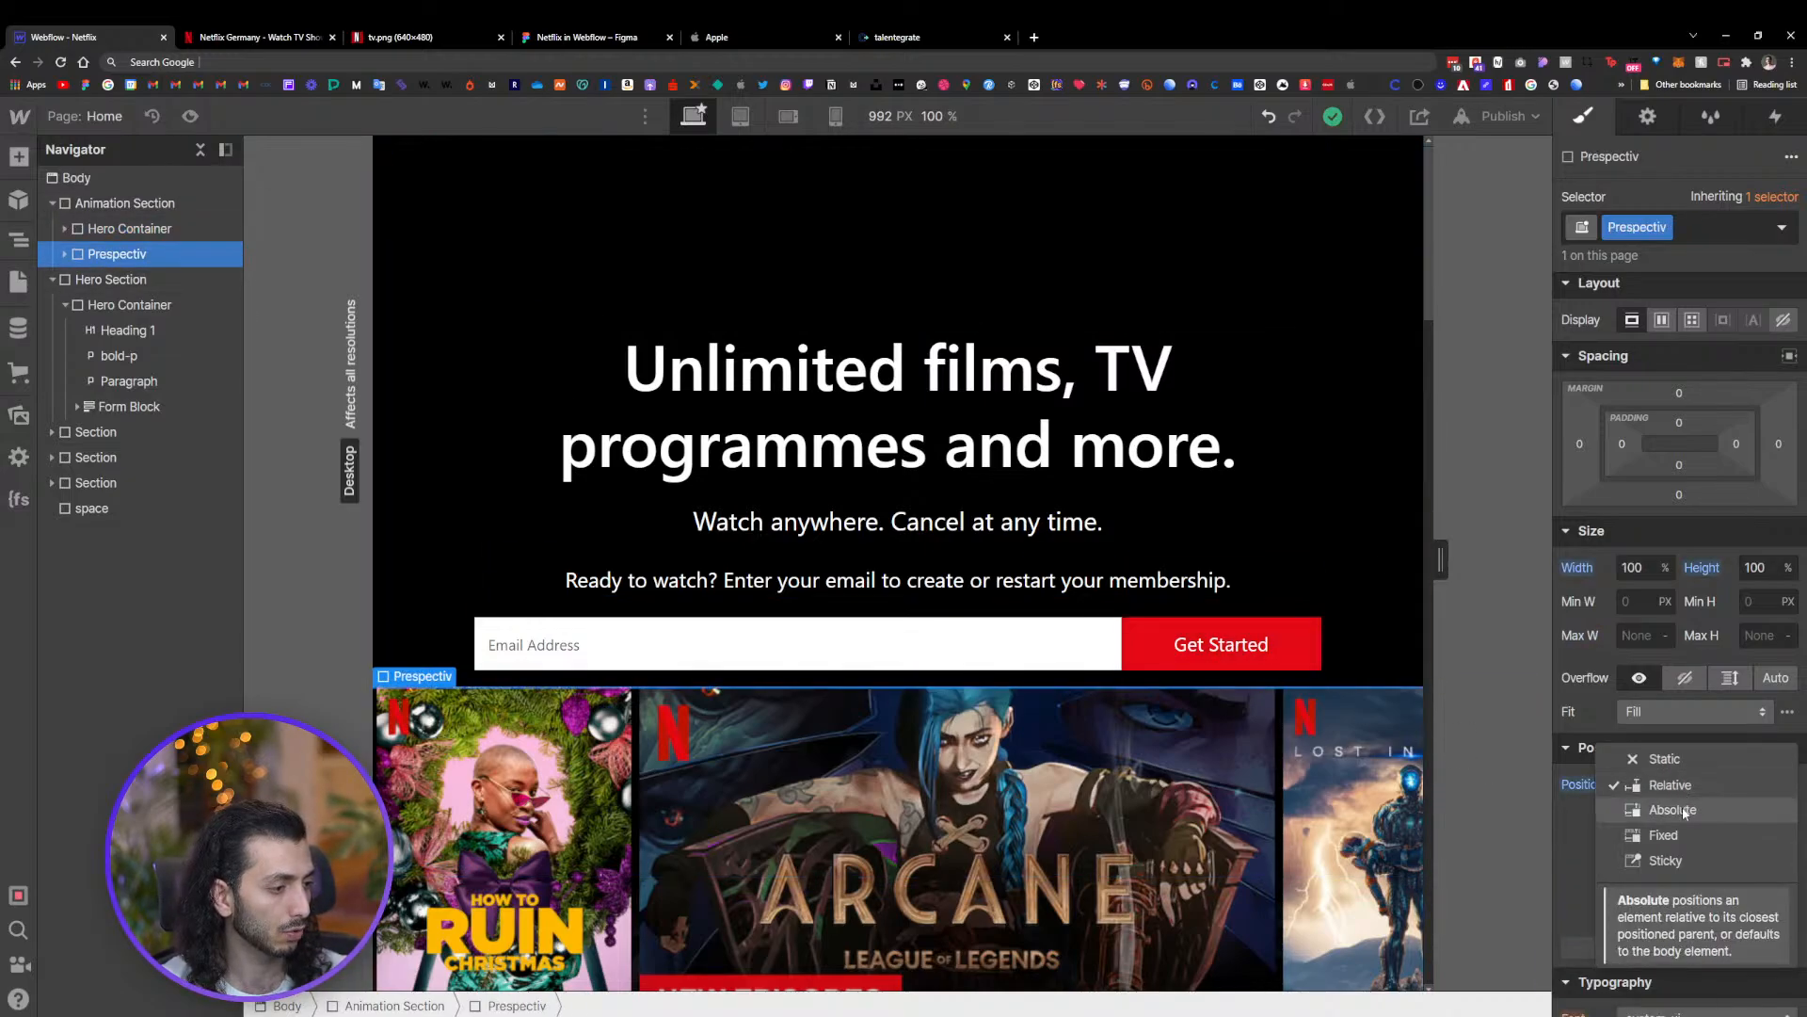
left_click(1672, 809)
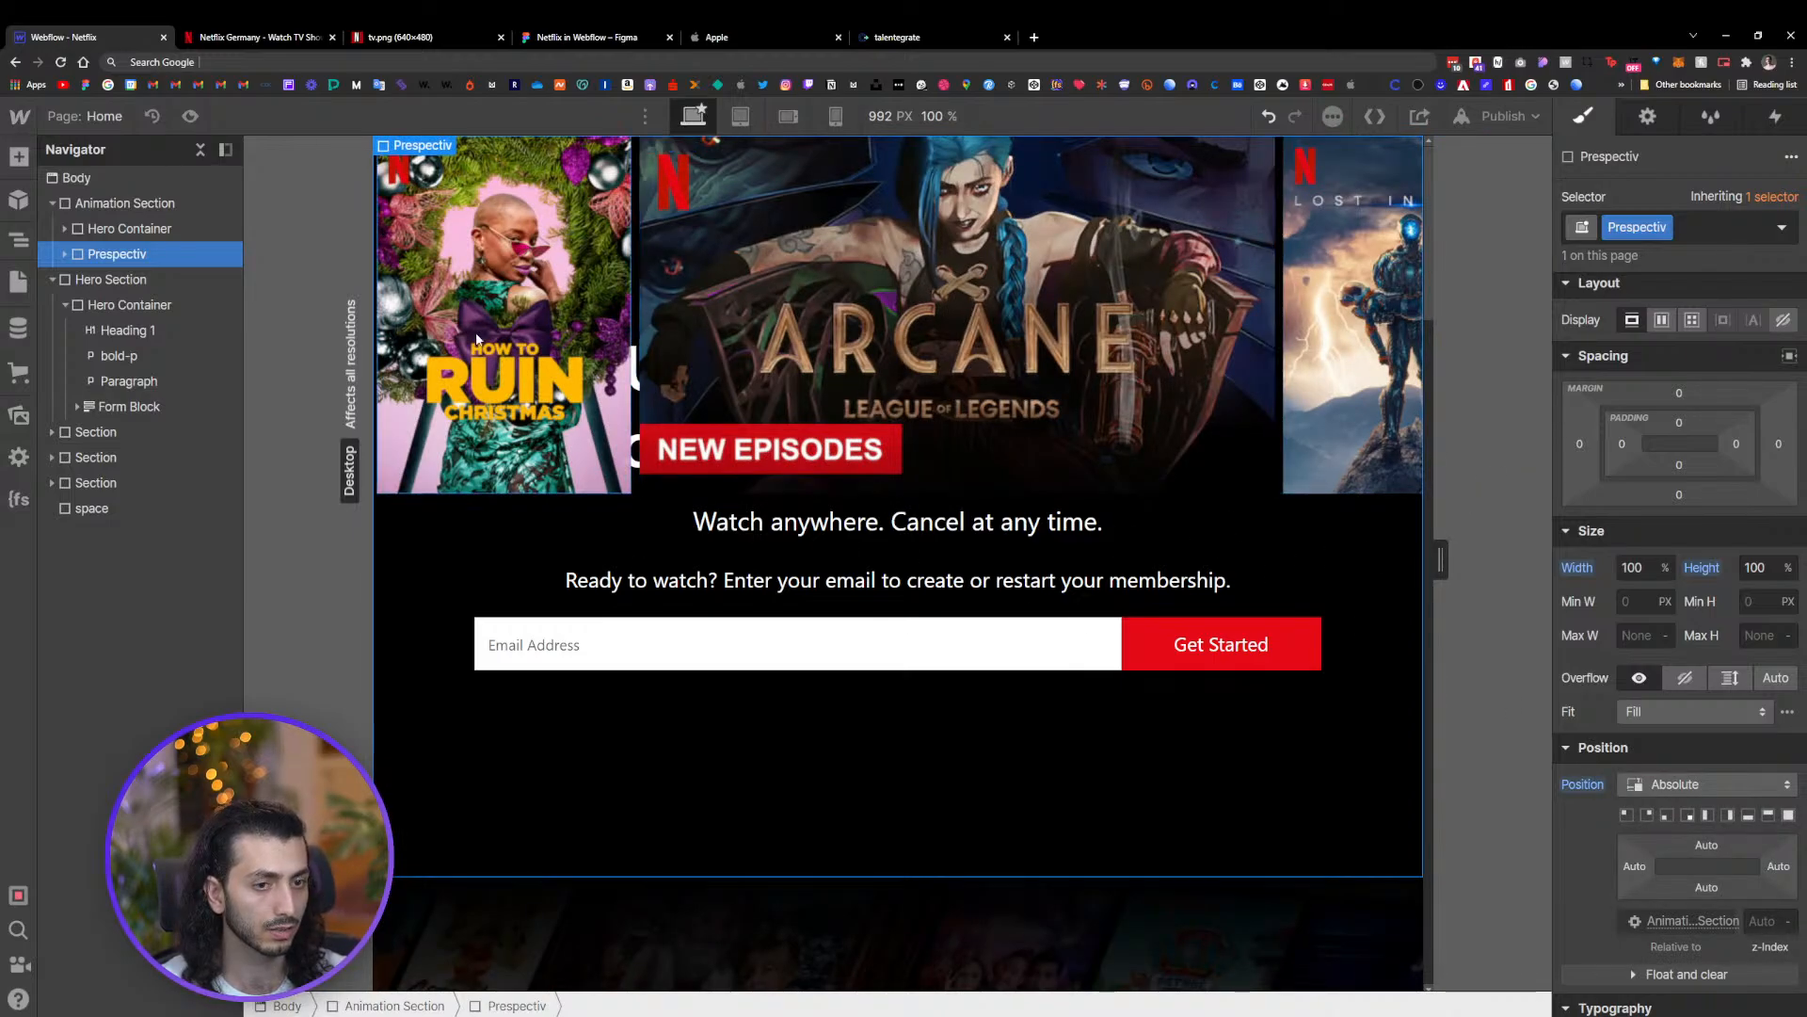
Open and close the image settings of the first bg-img poster
left_click(455, 170)
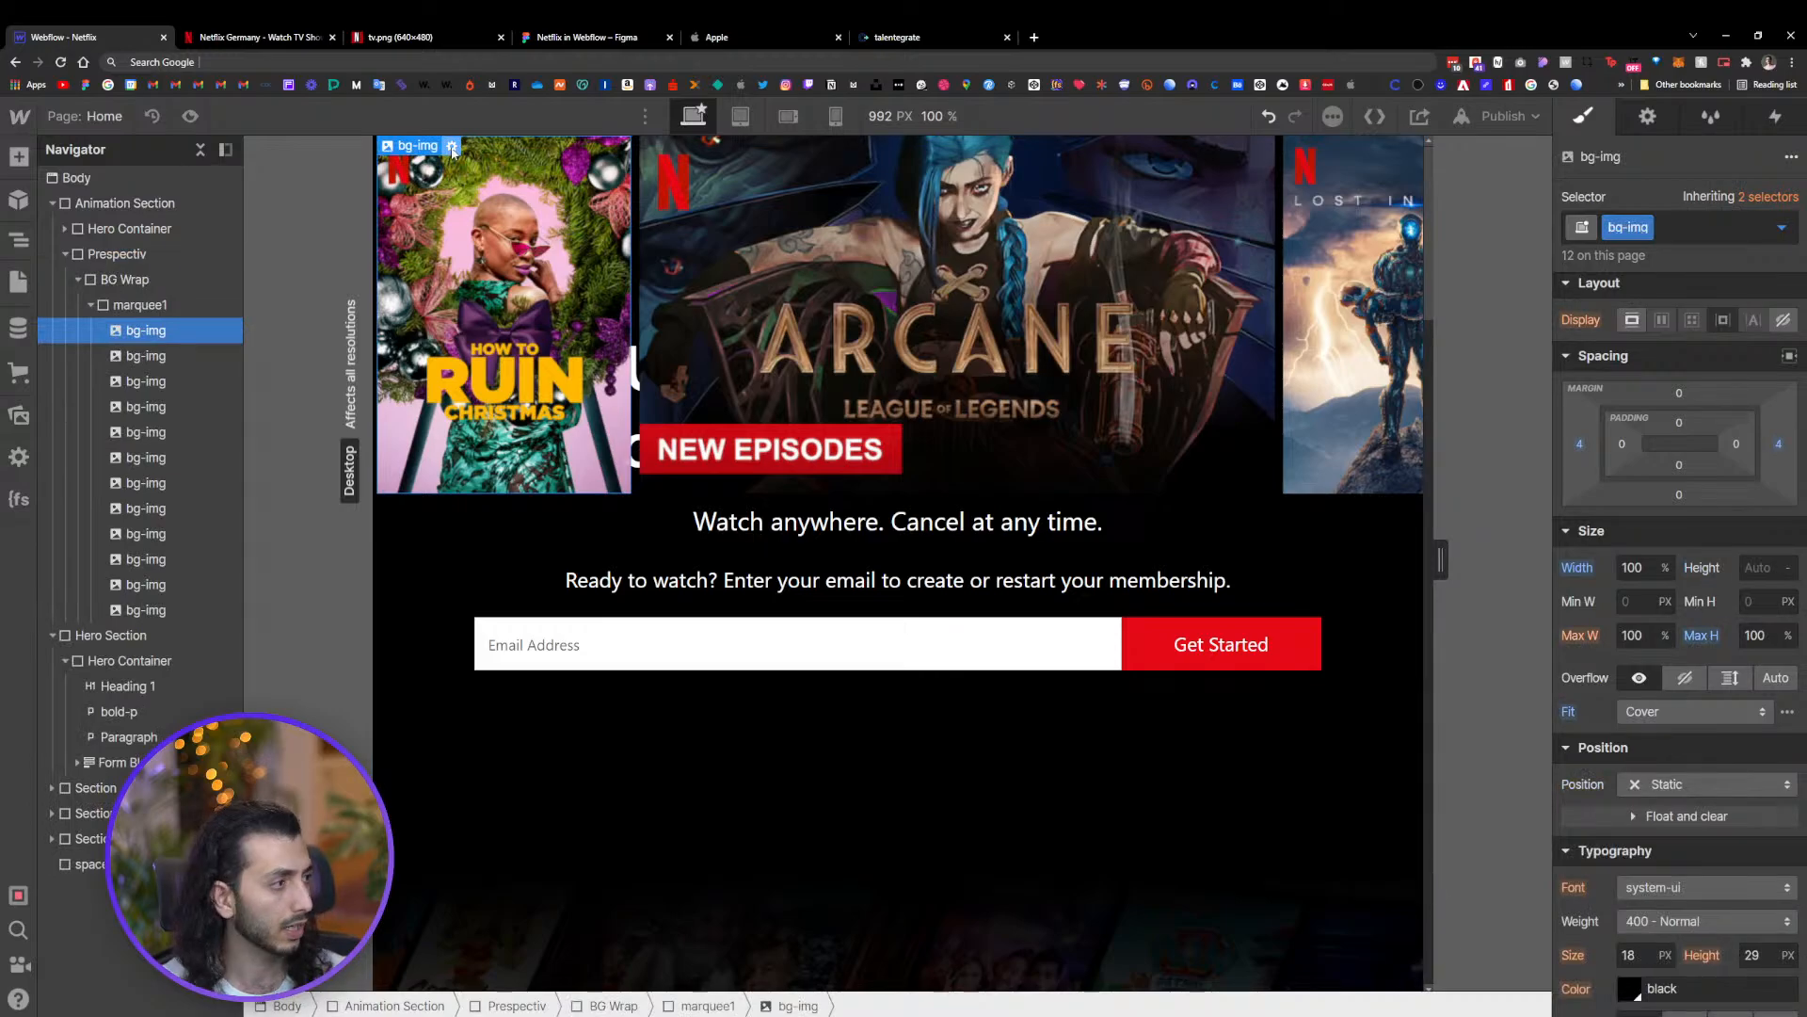
left_click(452, 147)
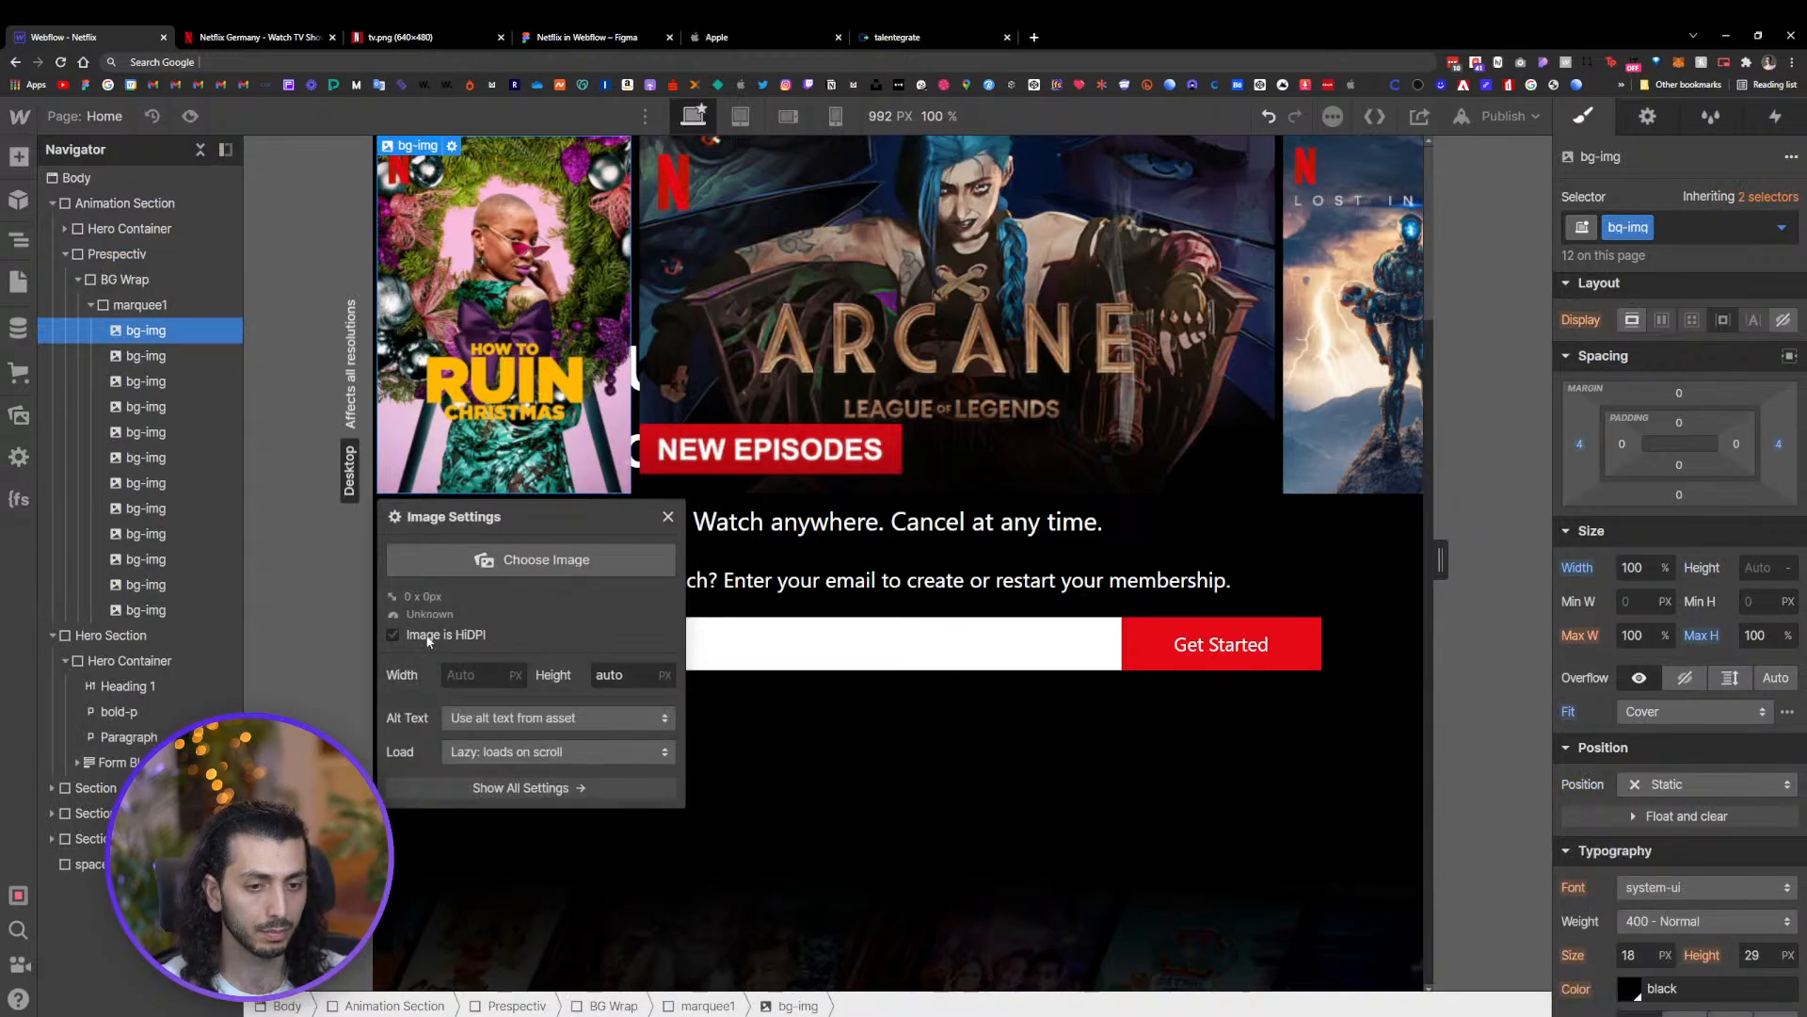
left_click(663, 519)
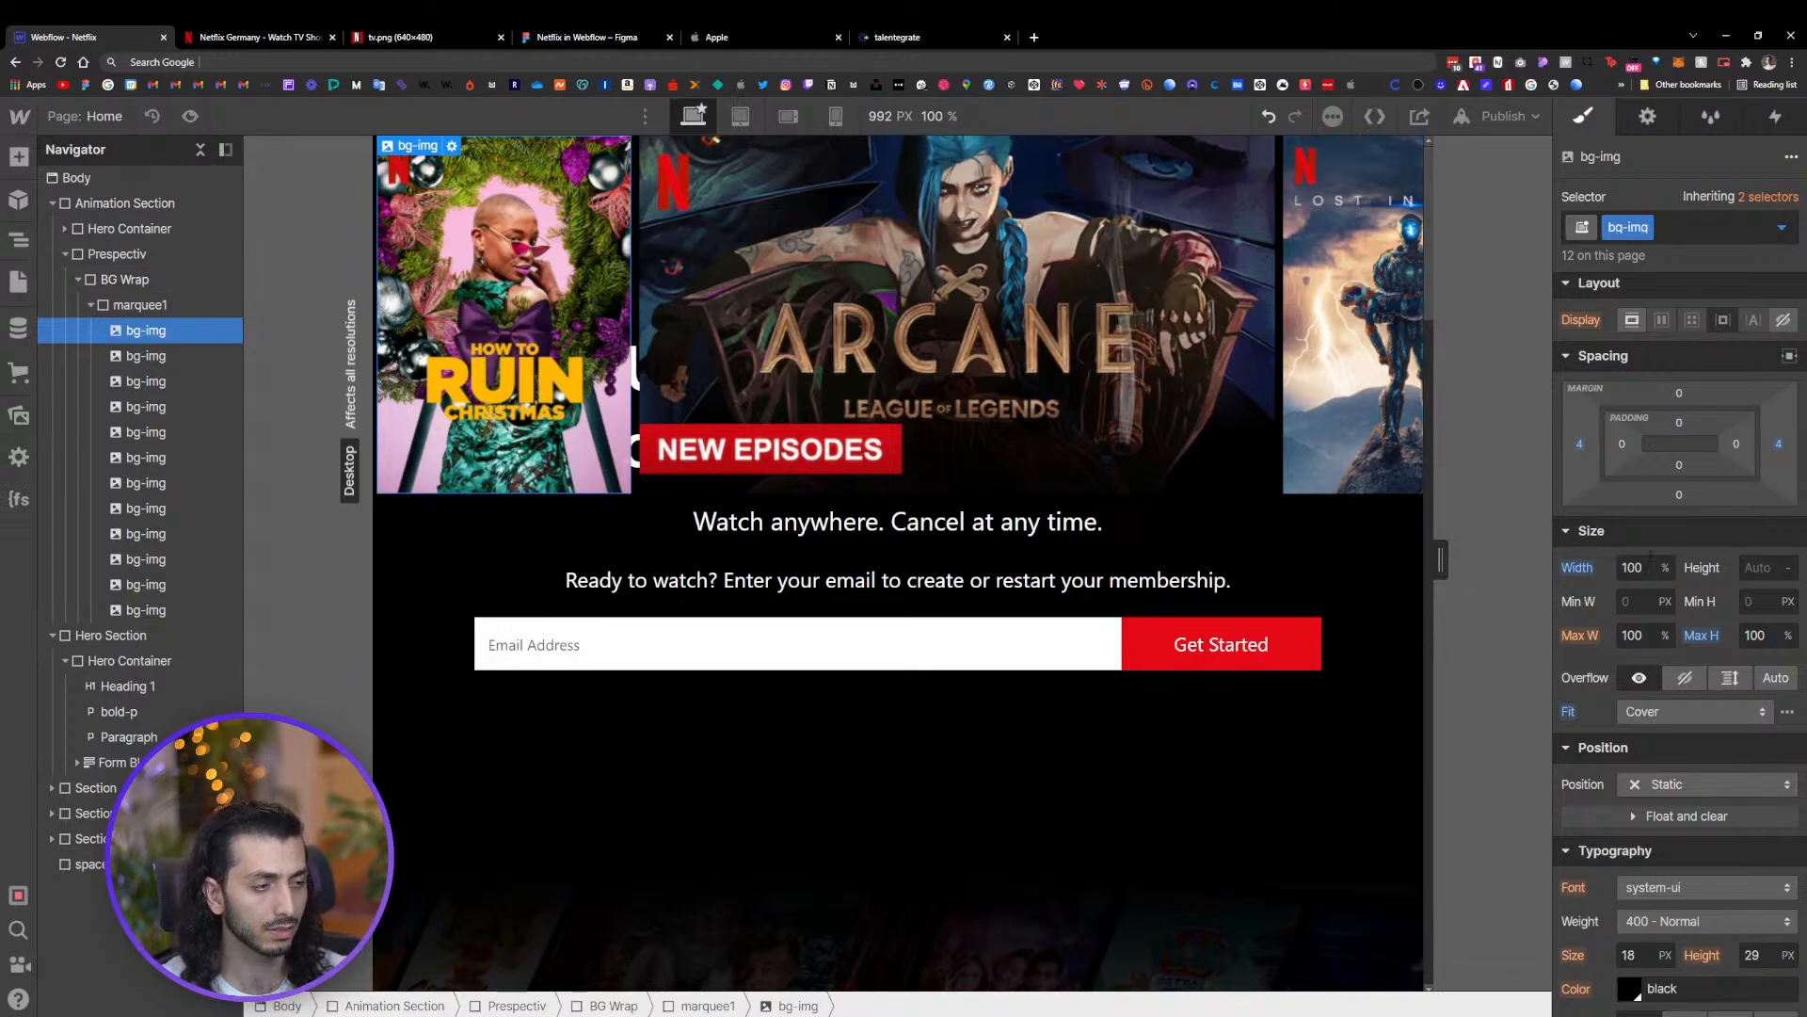
Zoom the browser out and back in to review the poster row behind the hero content
key("ctrl+minus")
key("ctrl+minus")
key("ctrl+minus")
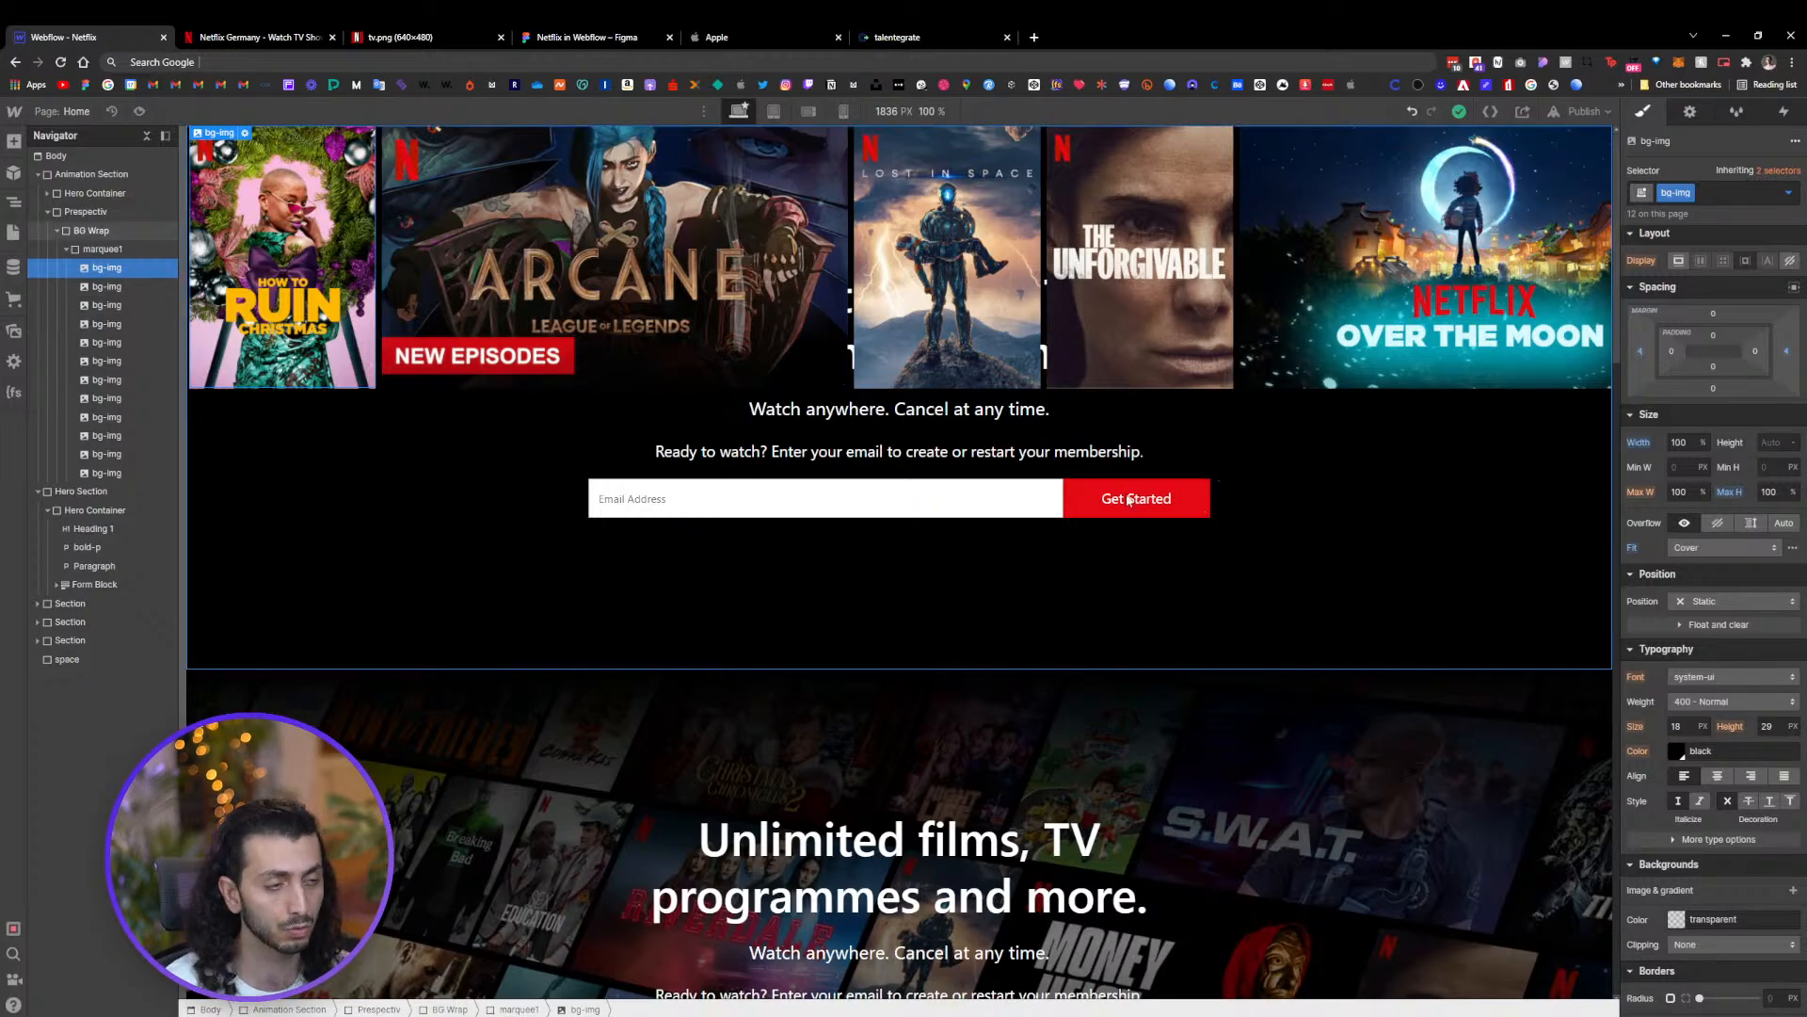
key("ctrl+plus")
key("ctrl+plus")
key("ctrl+plus")
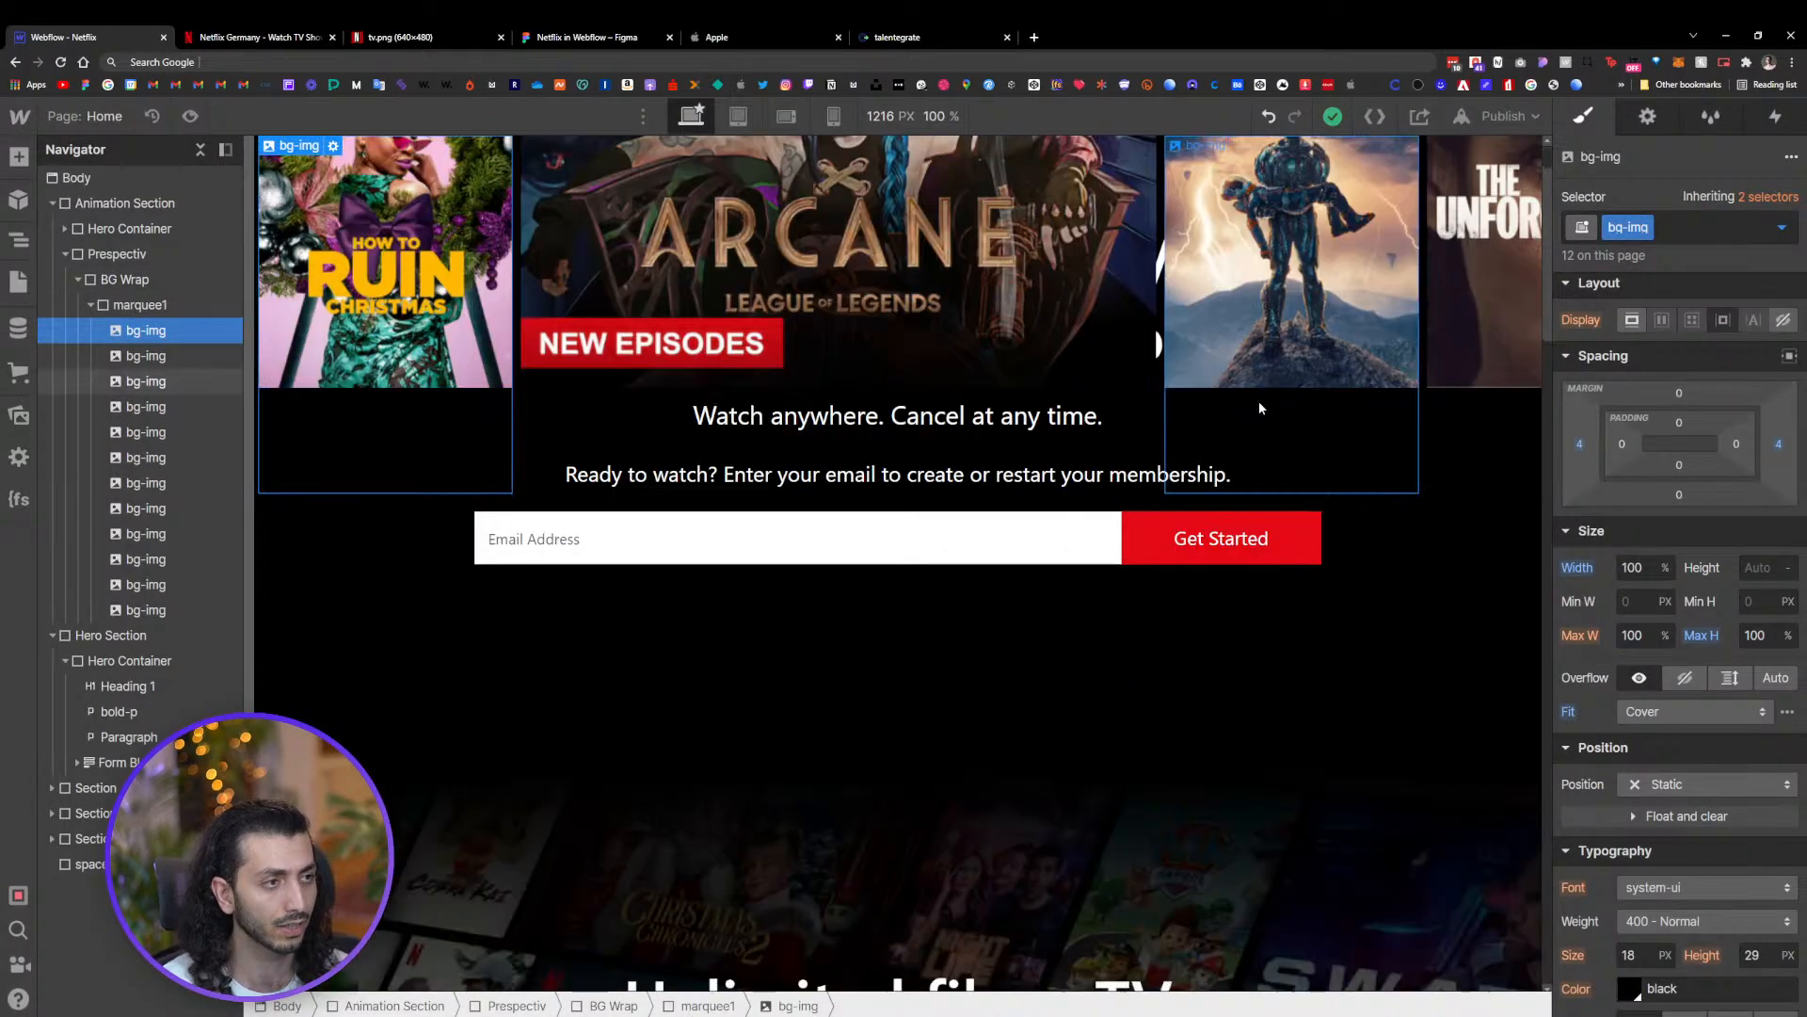
key("ctrl+0")
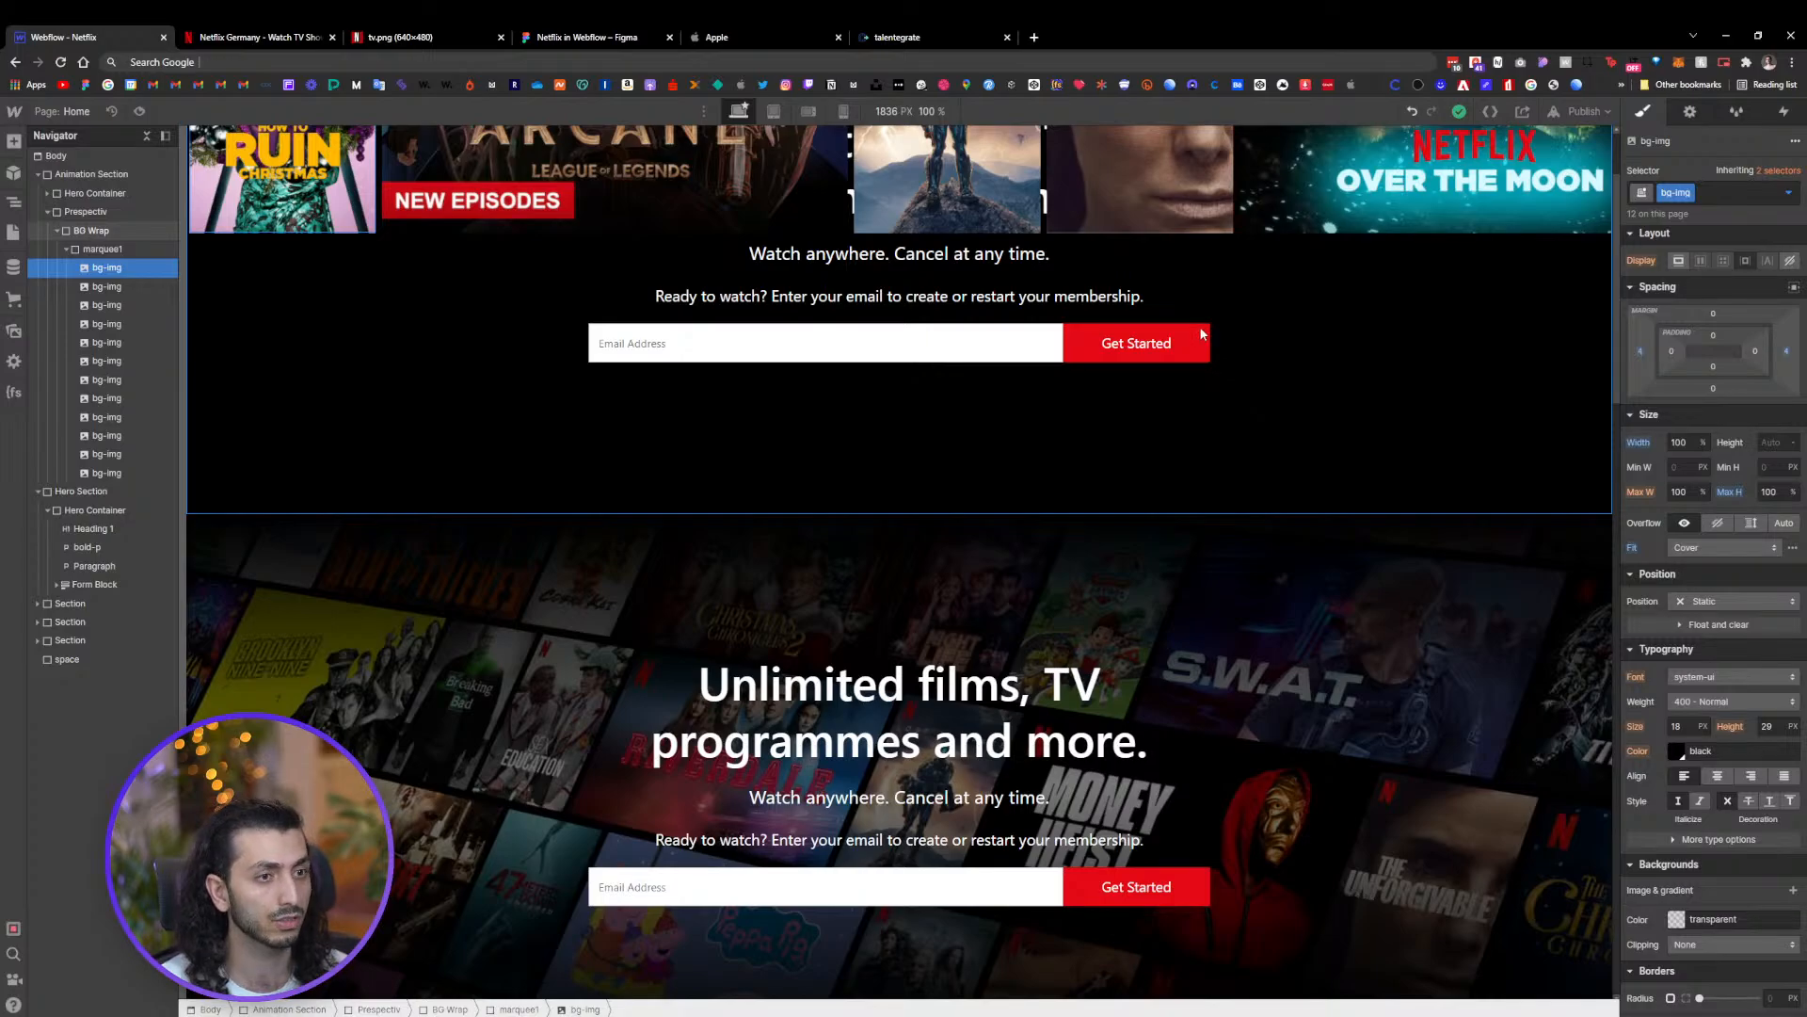
scroll(1173, 579, "up", 2)
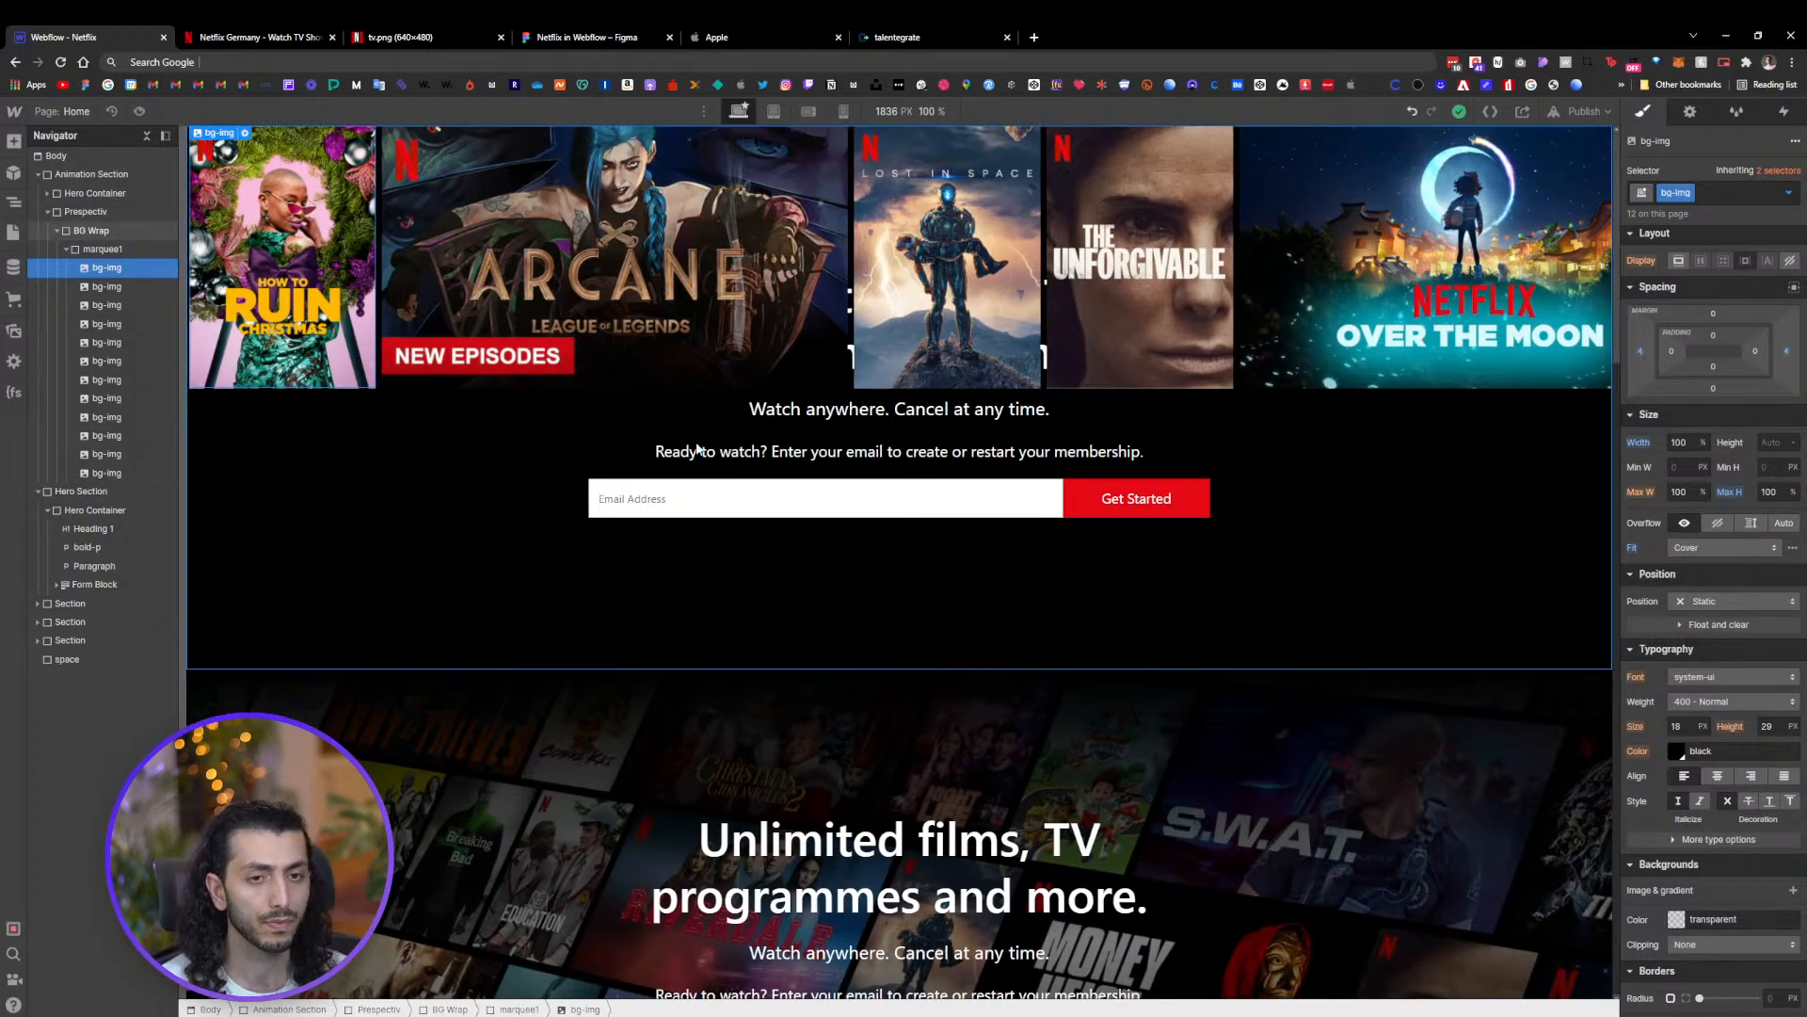
key("ctrl+plus")
key("ctrl+plus")
key("ctrl+plus")
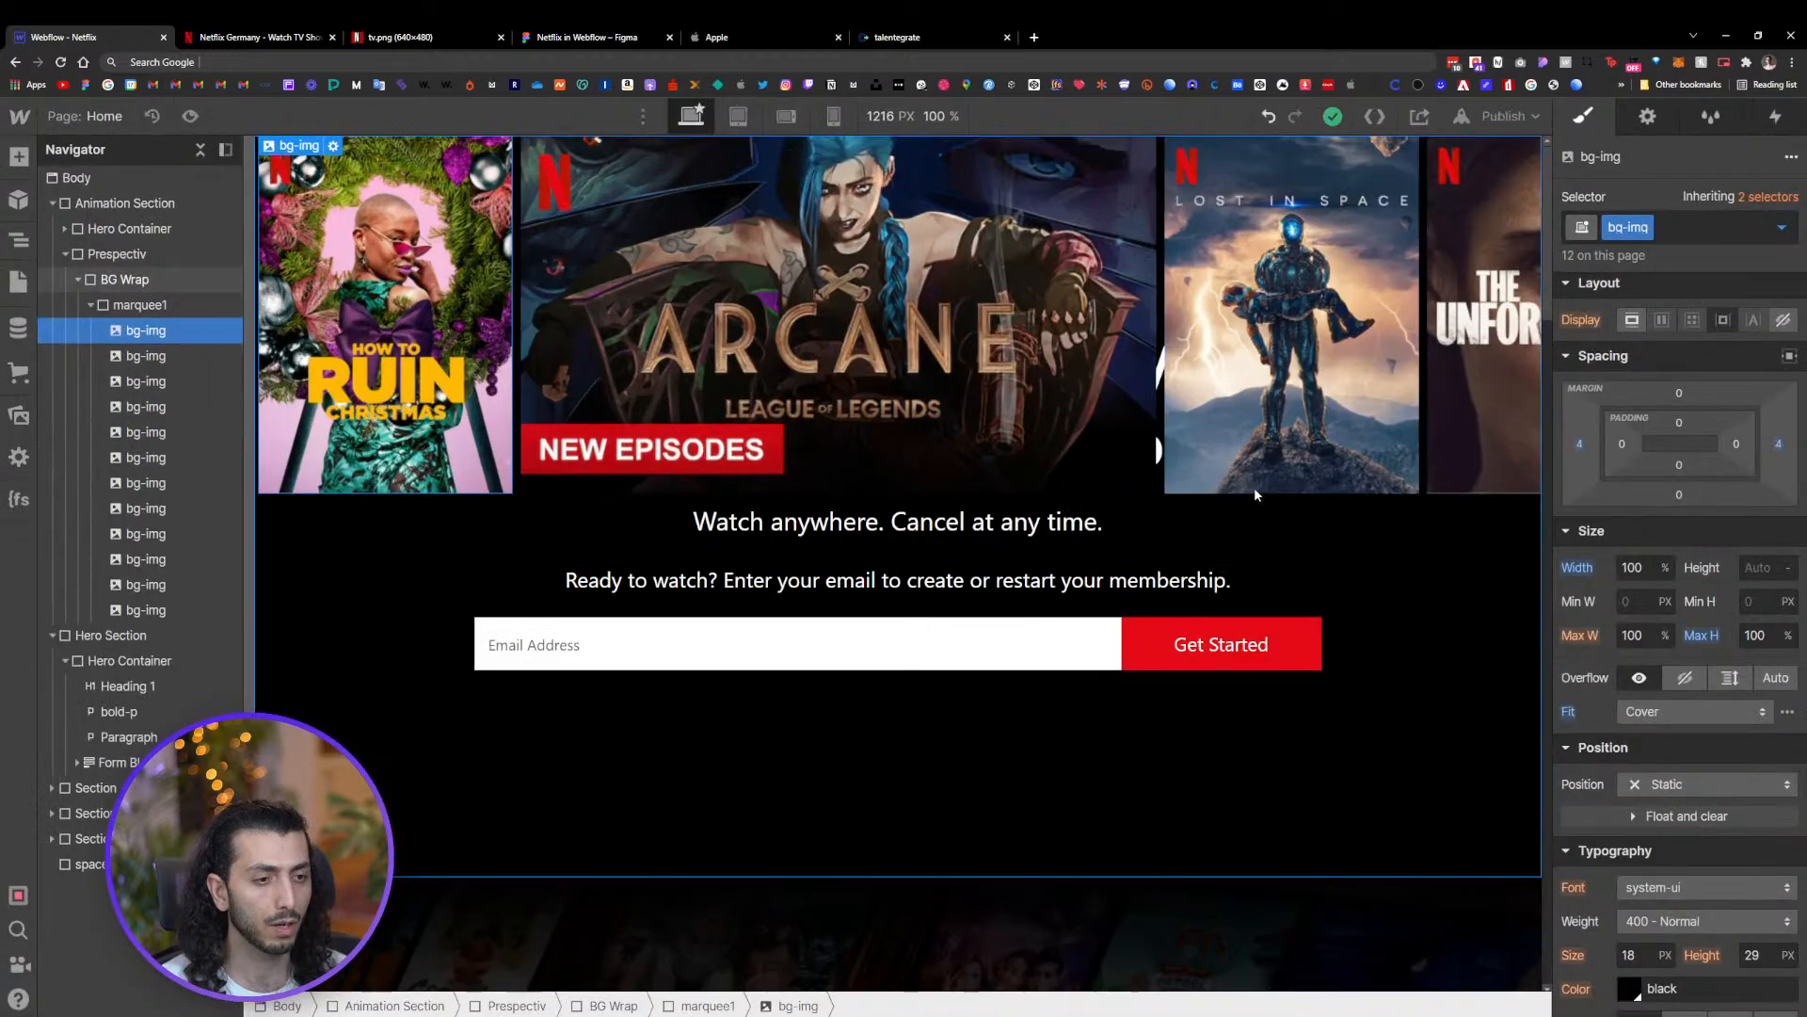
Set the Hero Container's position to Relative and its z-index to 7
left_click(1211, 544)
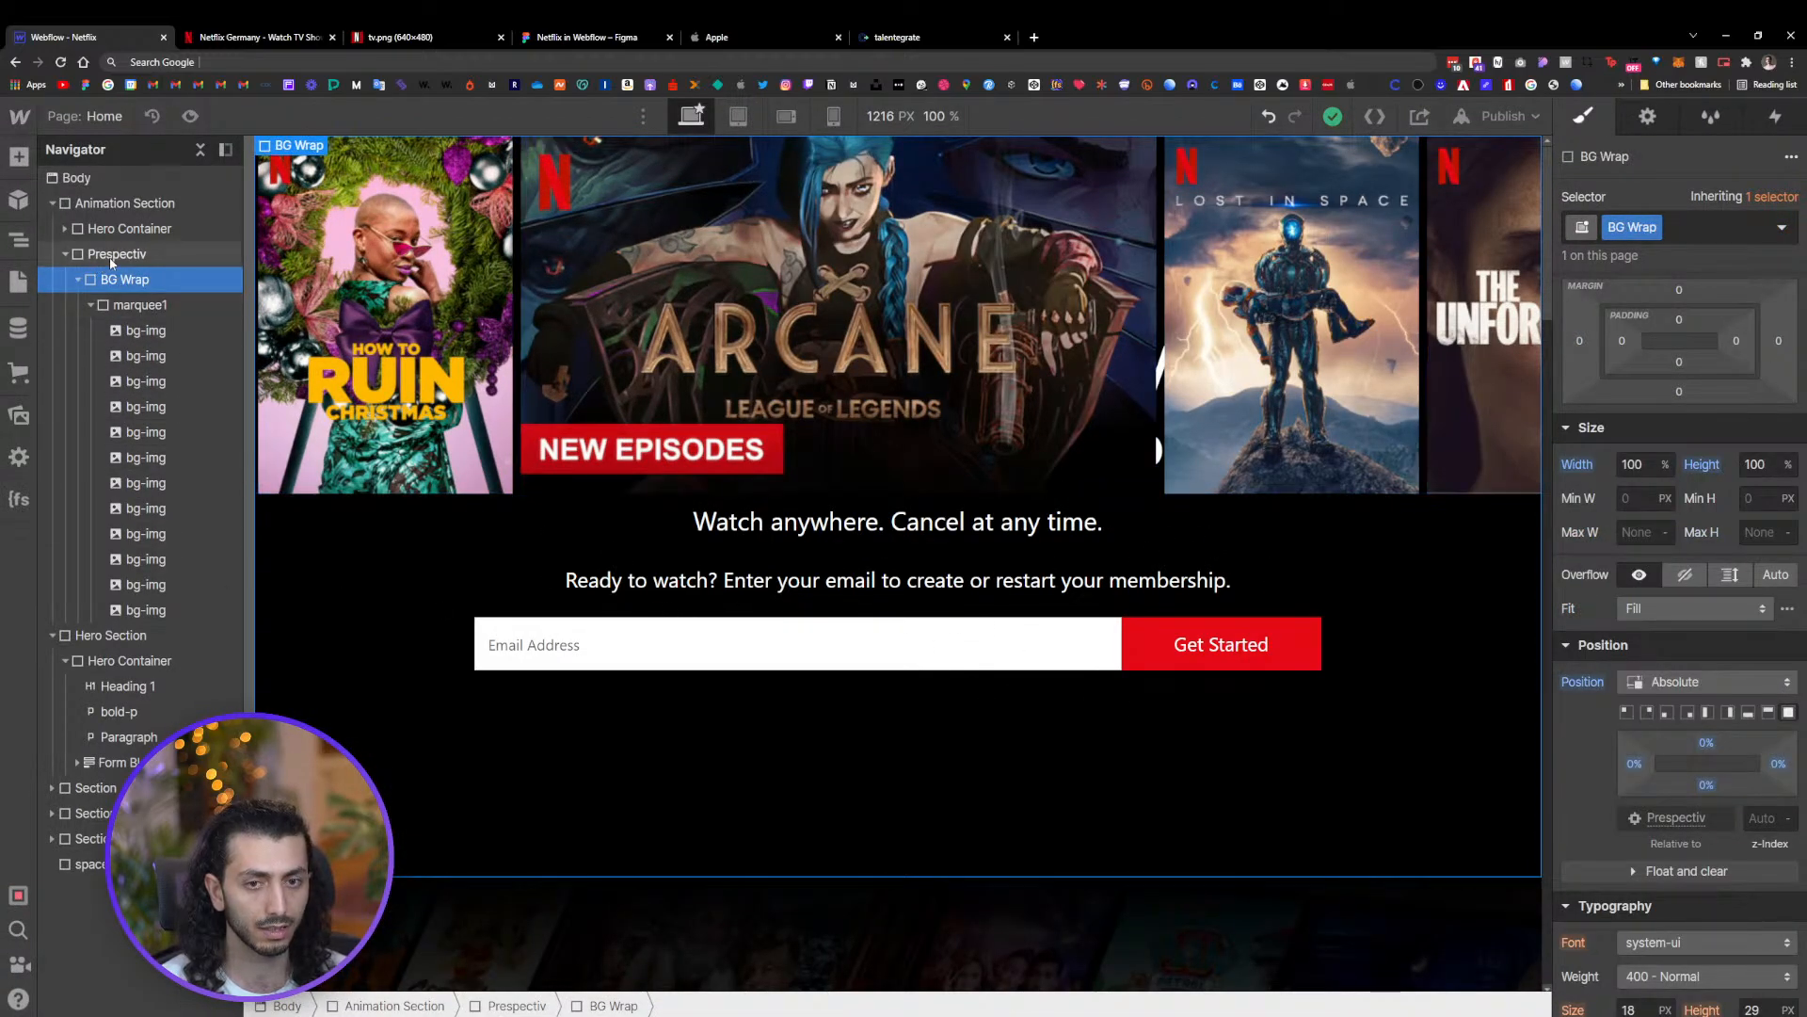
left_click(126, 231)
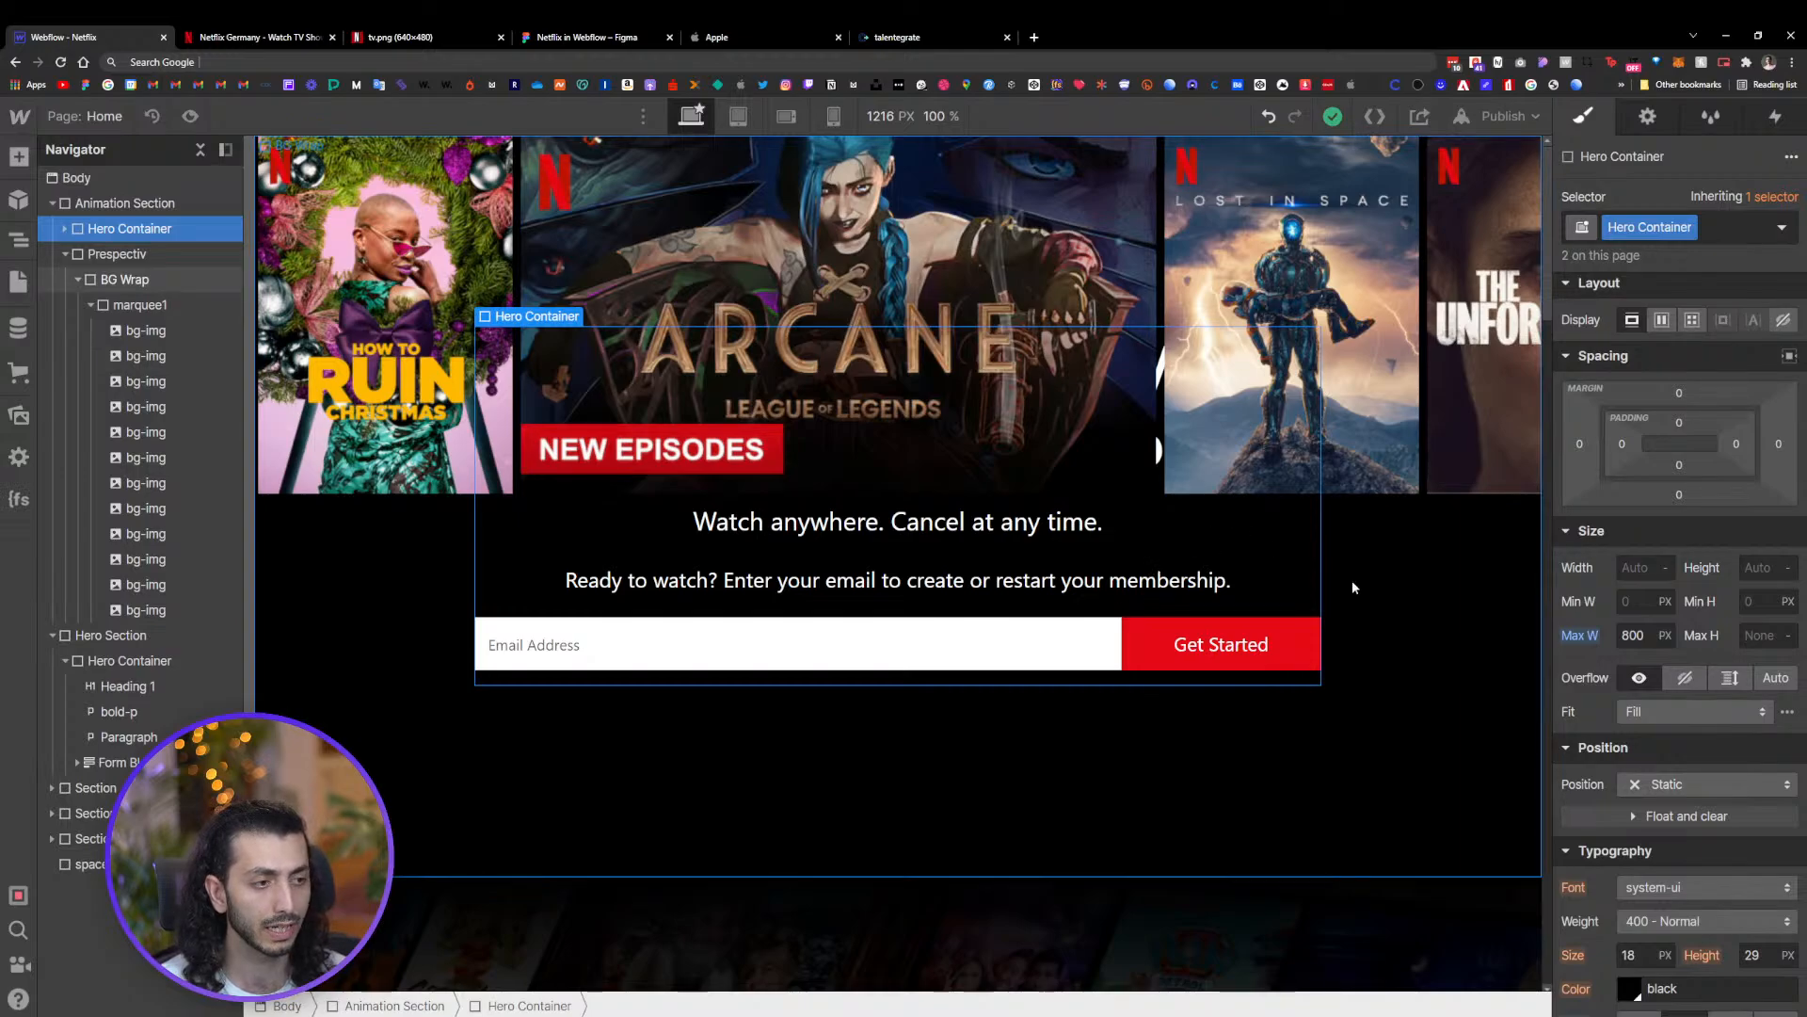
left_click(1677, 789)
left_click(1677, 807)
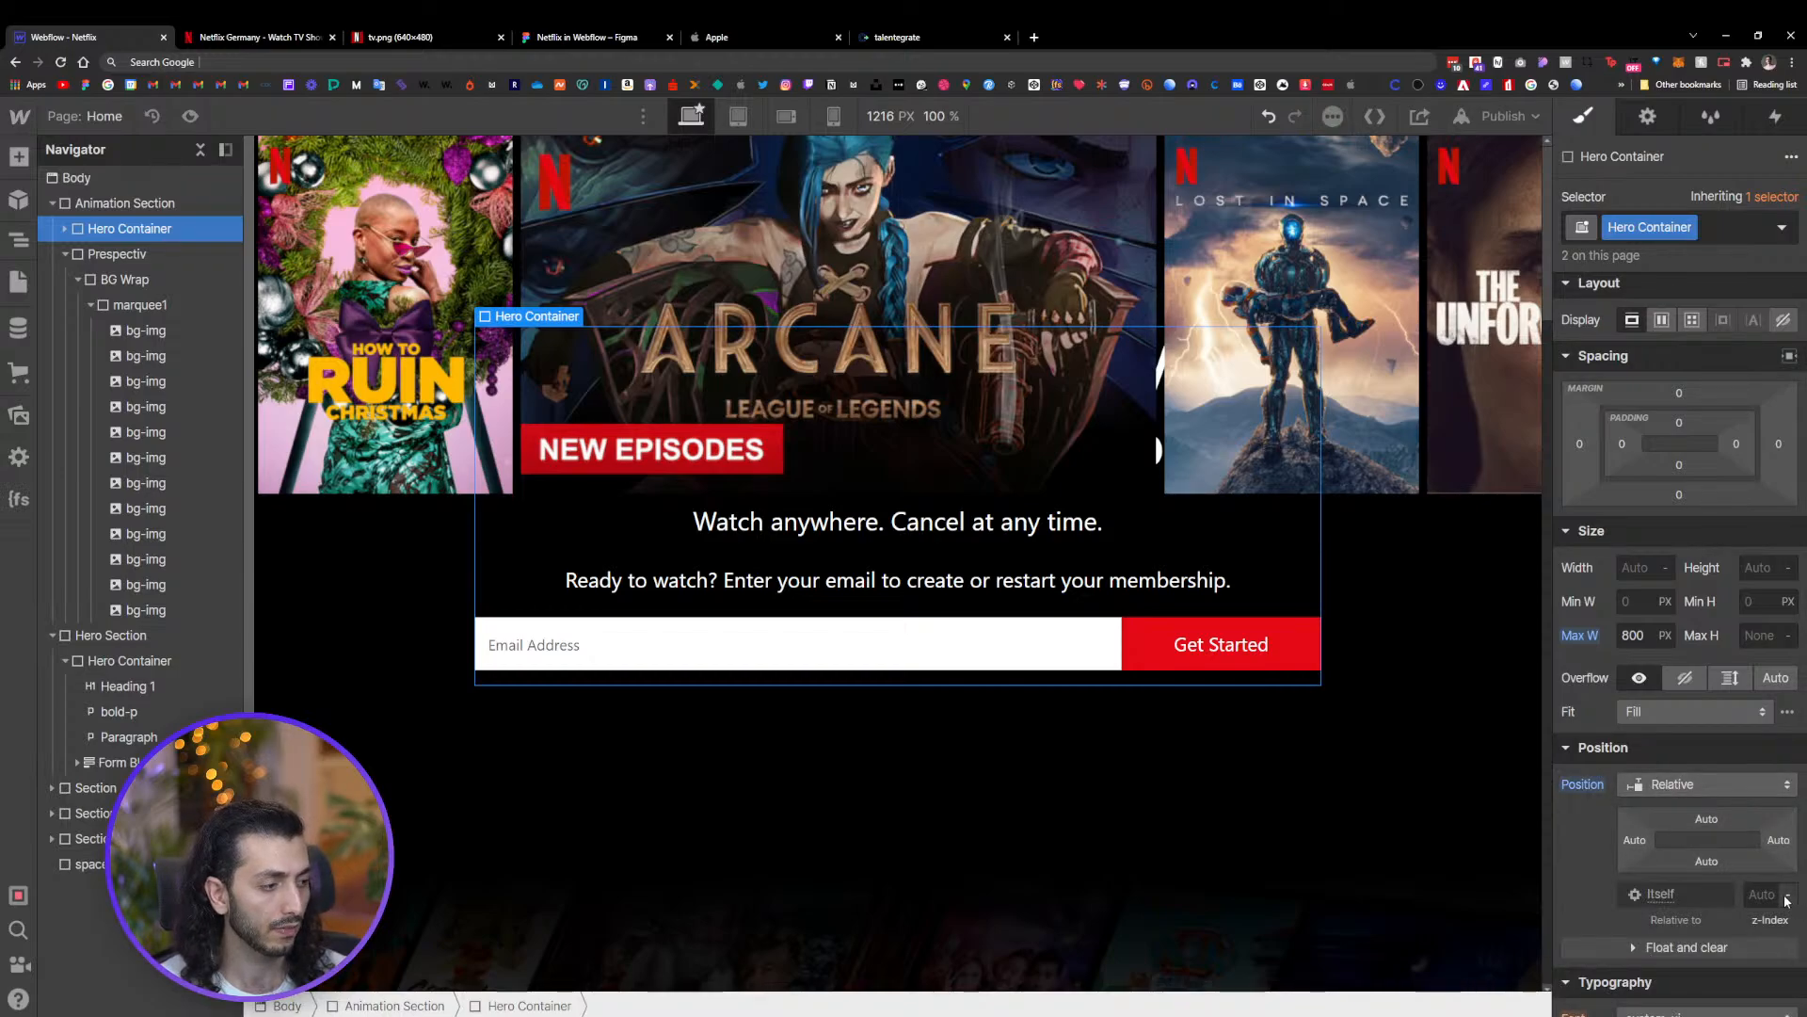
left_click(1790, 890)
left_click(1791, 889)
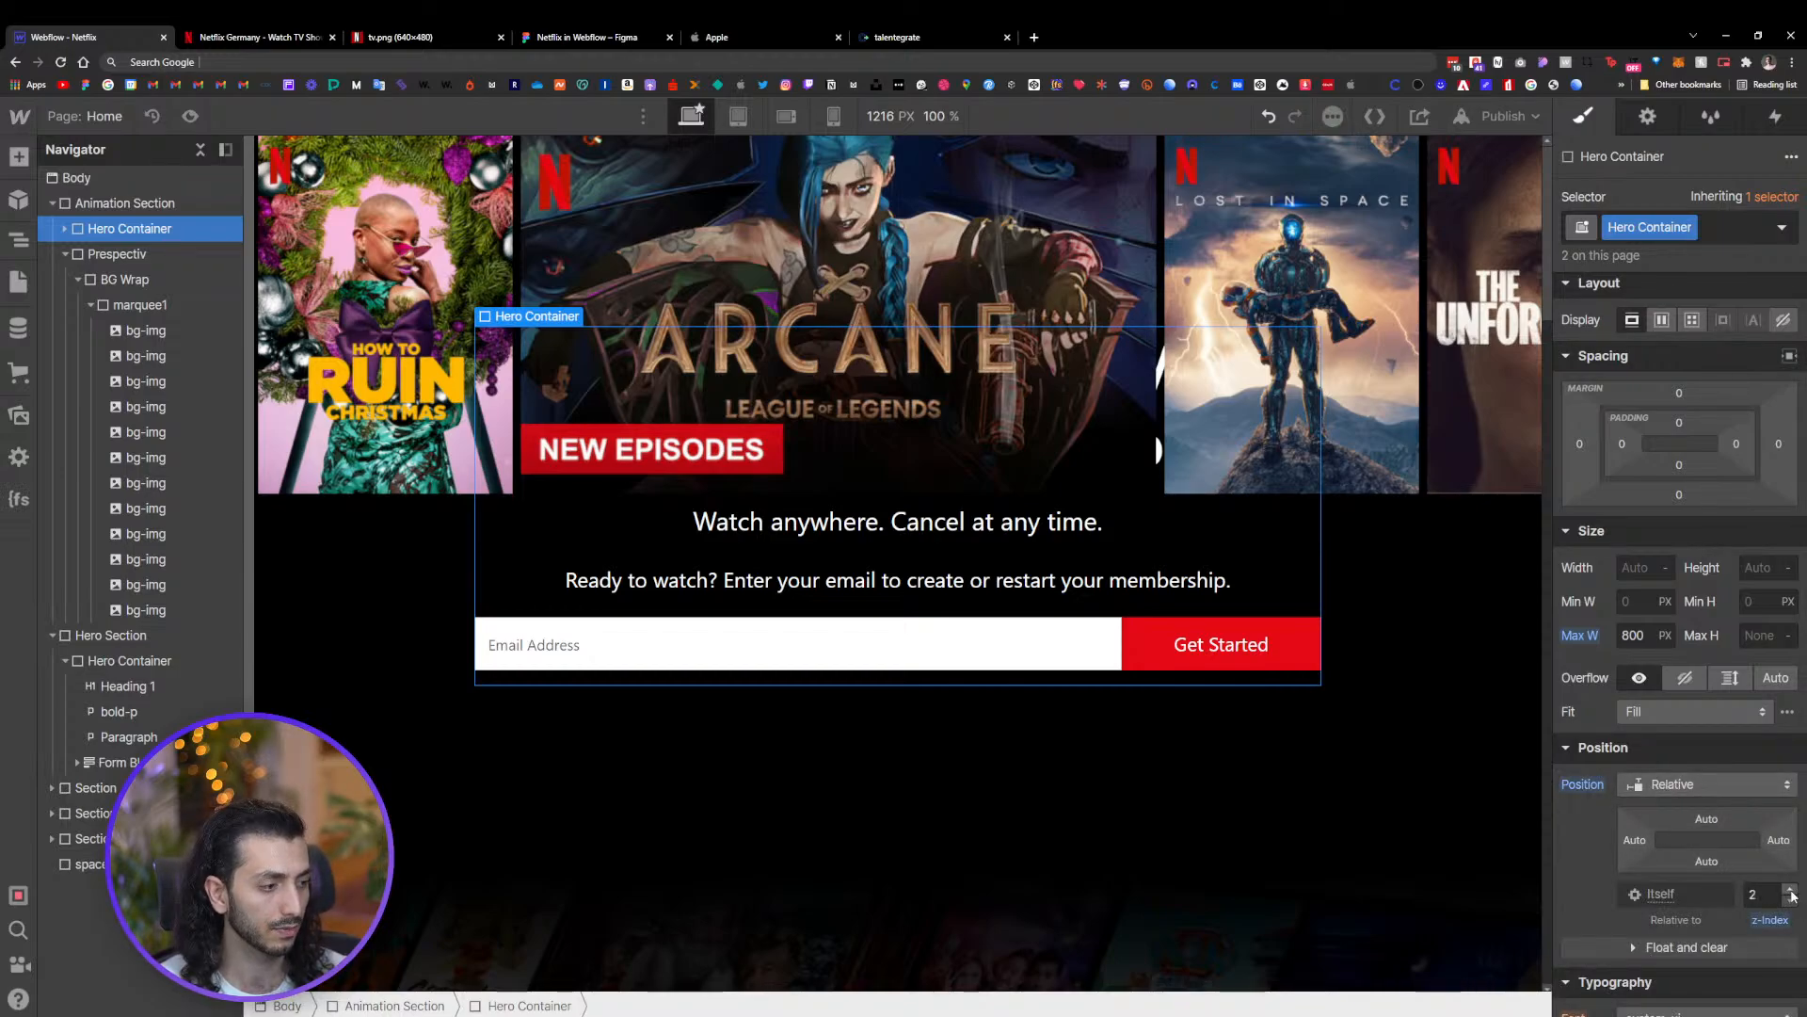
Set the marquee1 row's z-index to 1
left_click(169, 381)
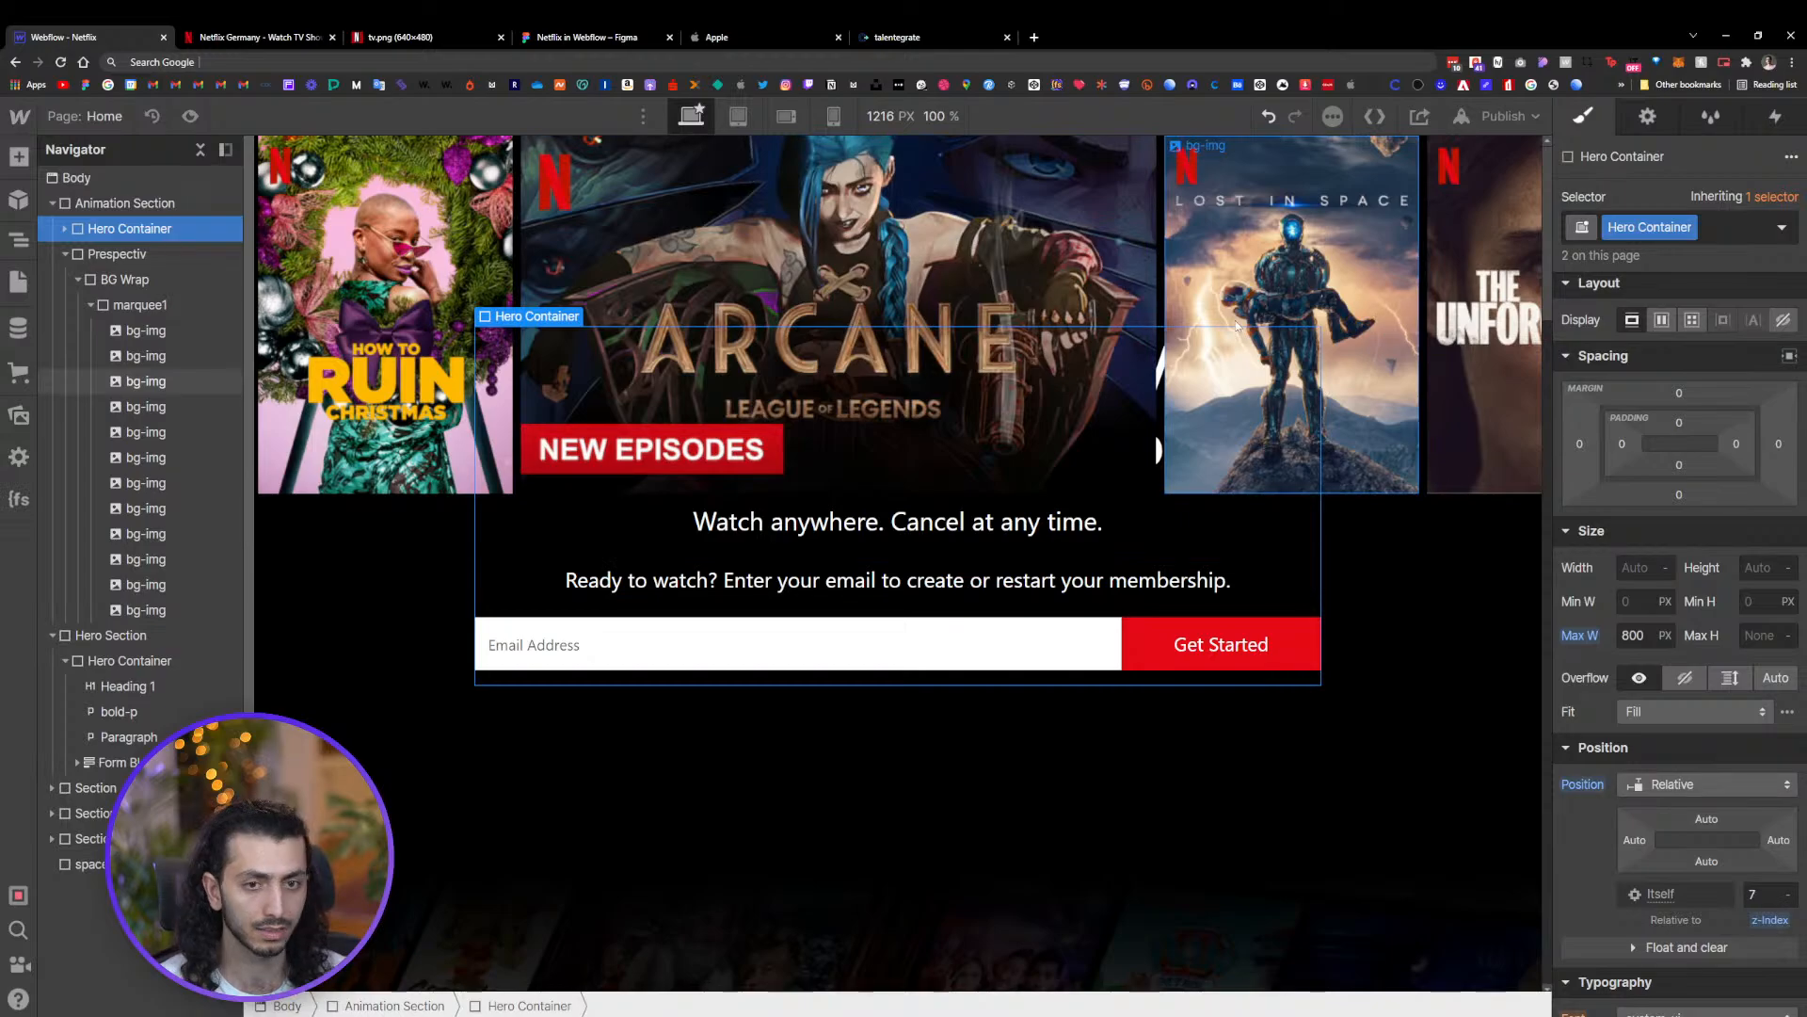
left_click(189, 303)
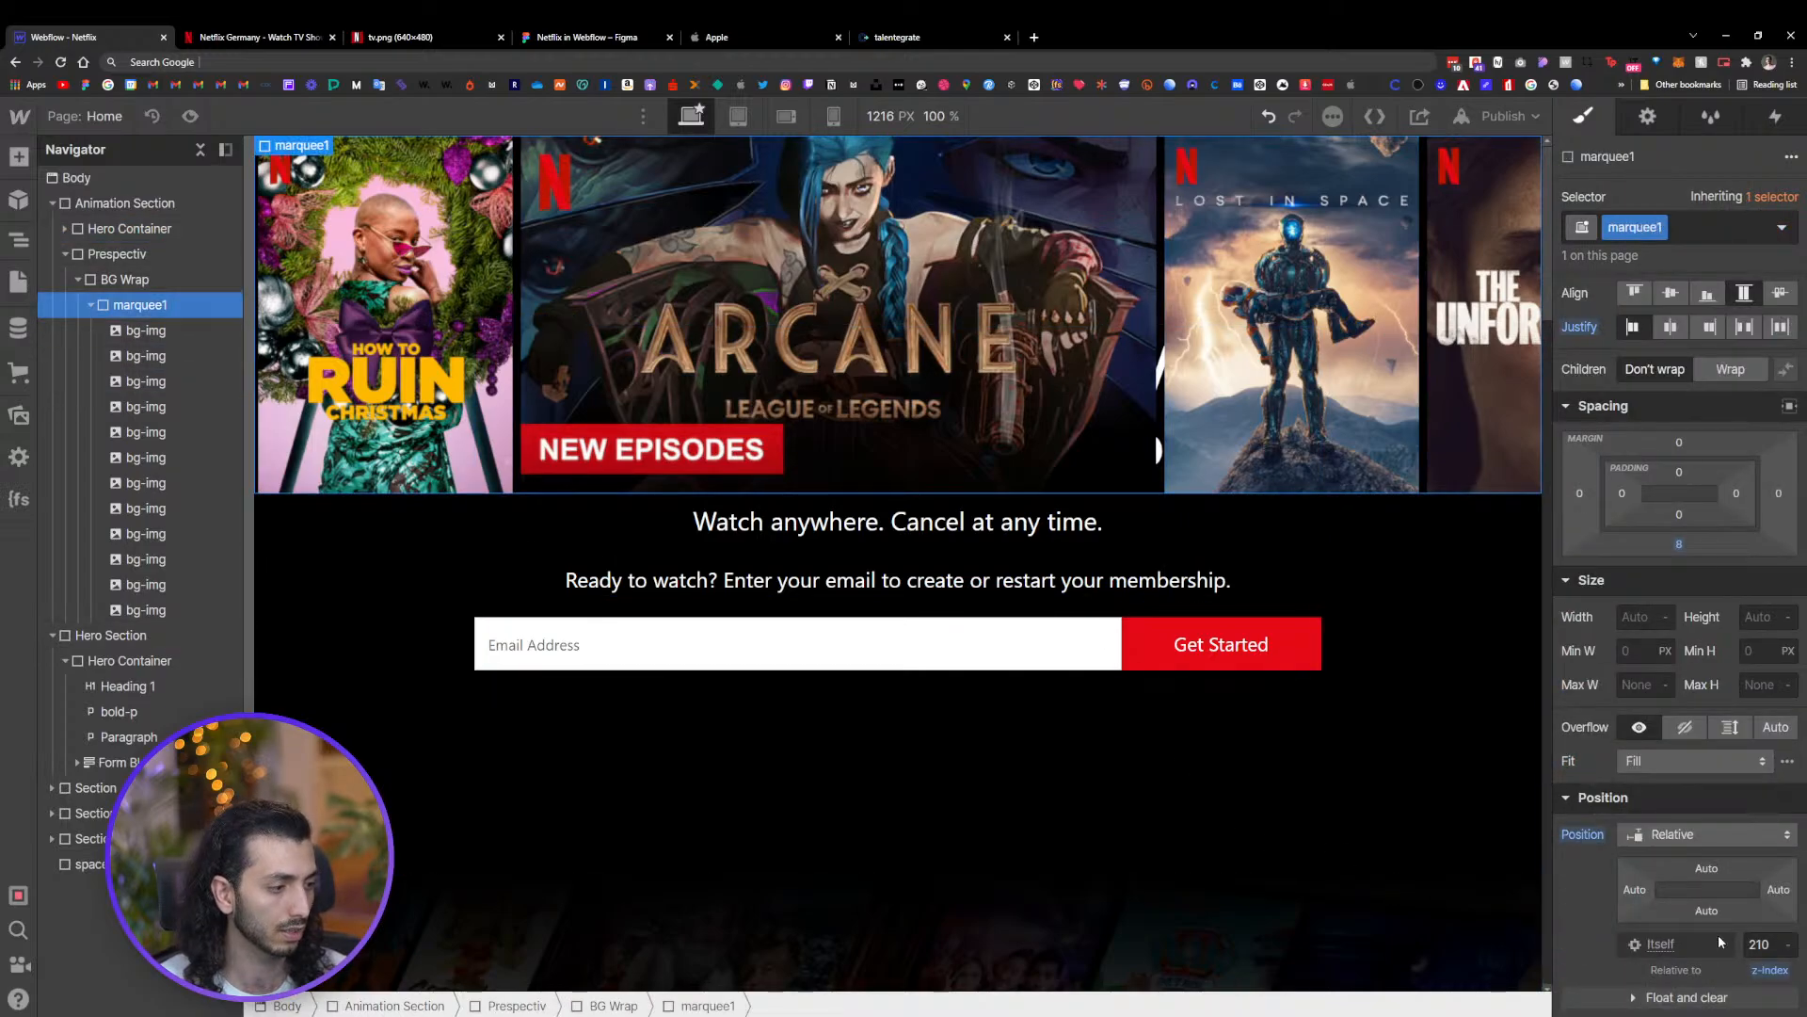
left_click(1759, 944)
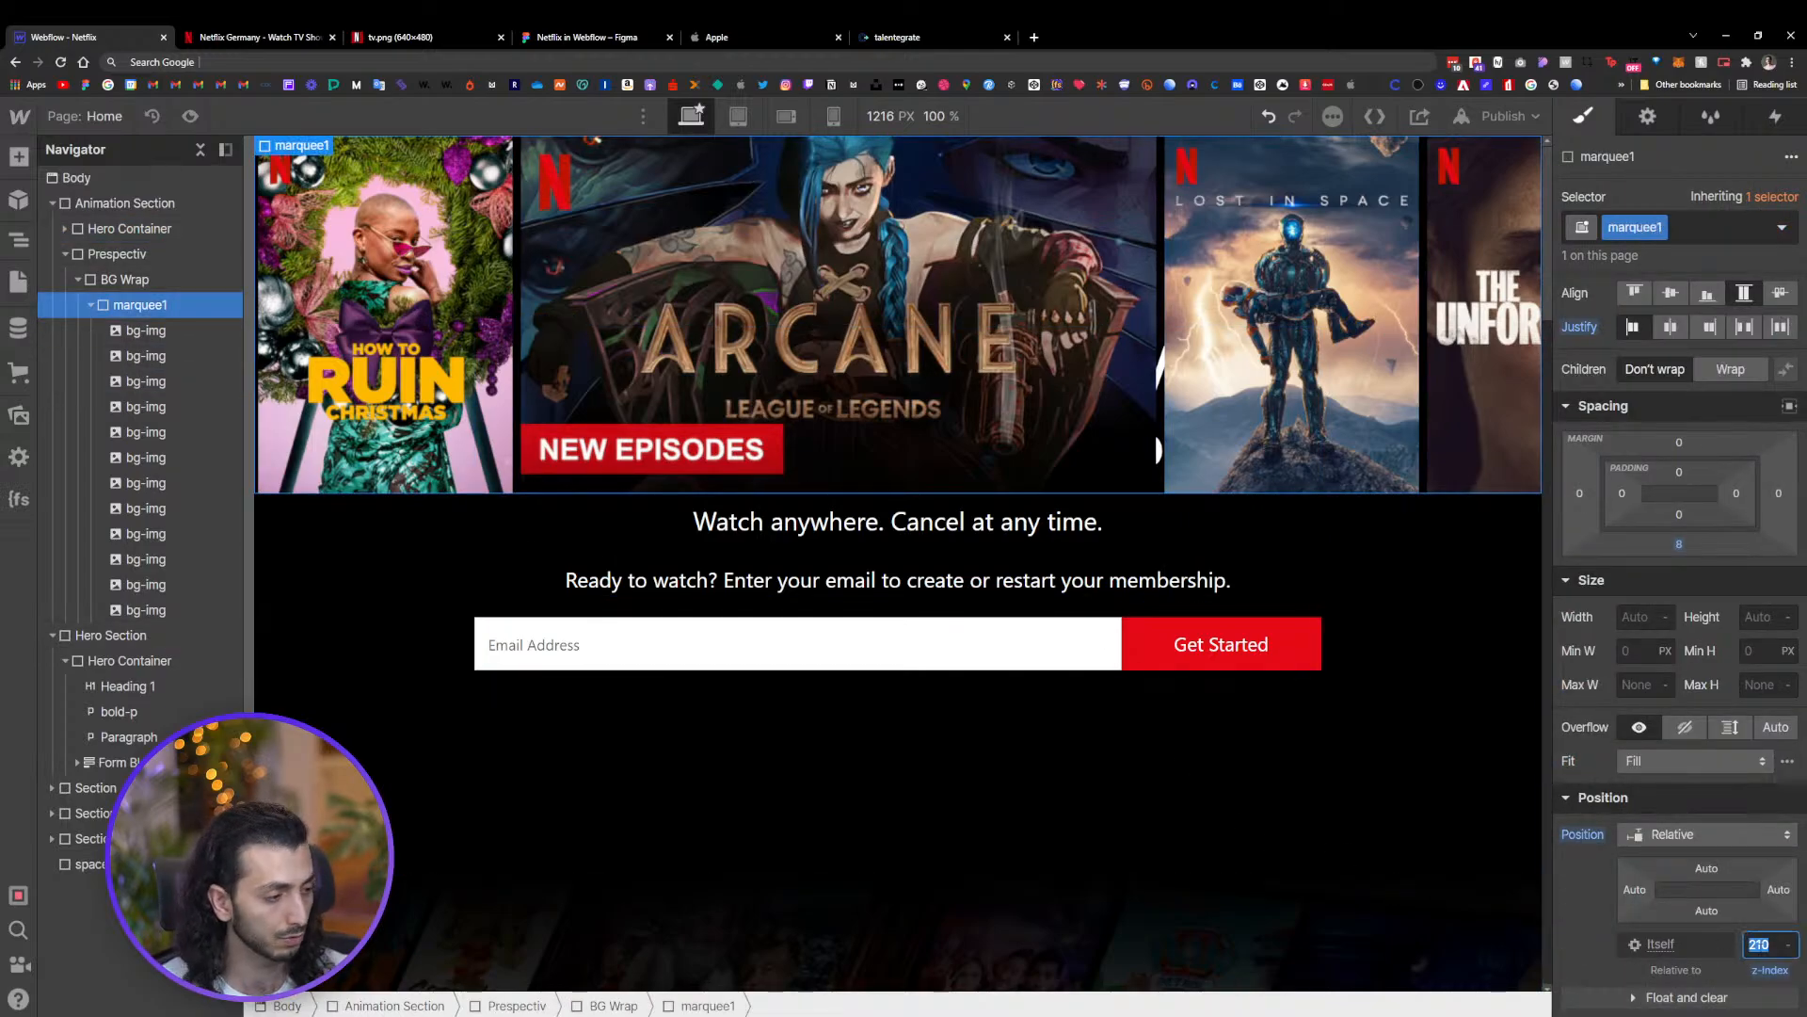
type("1")
key("Return")
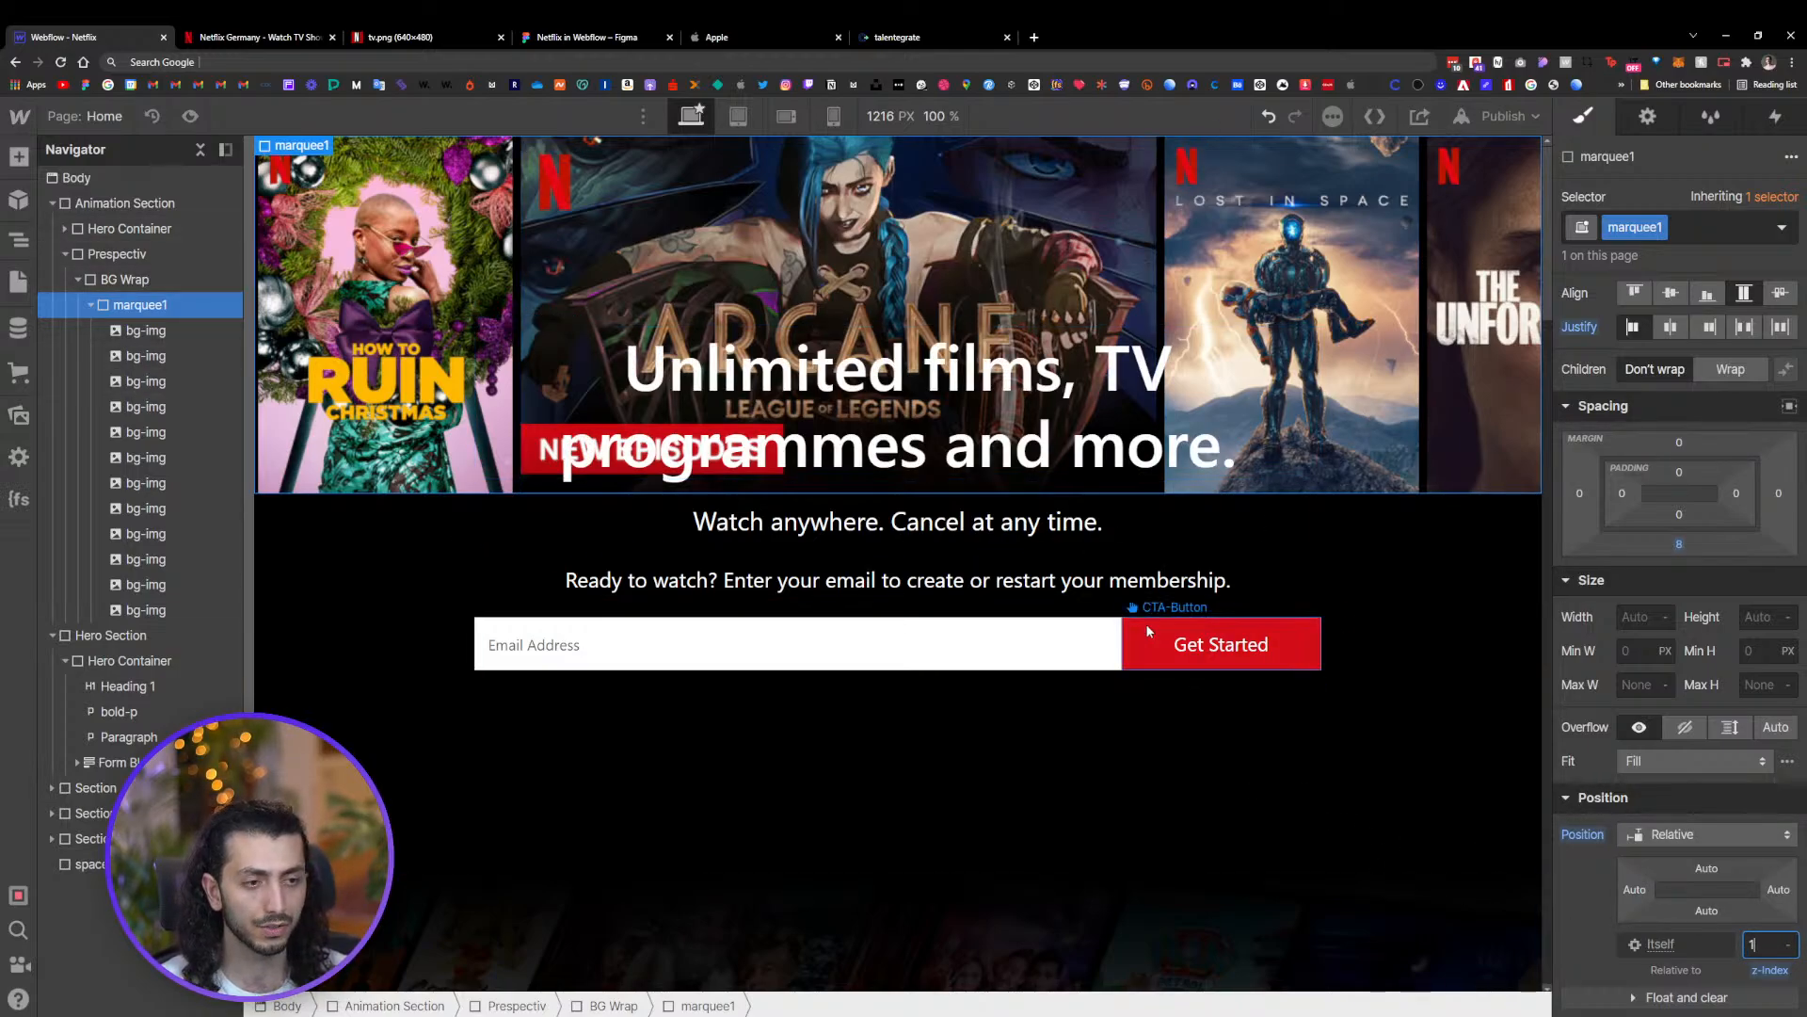
Duplicate the marquee1 poster row twice inside BG Wrap
left_click(1295, 557)
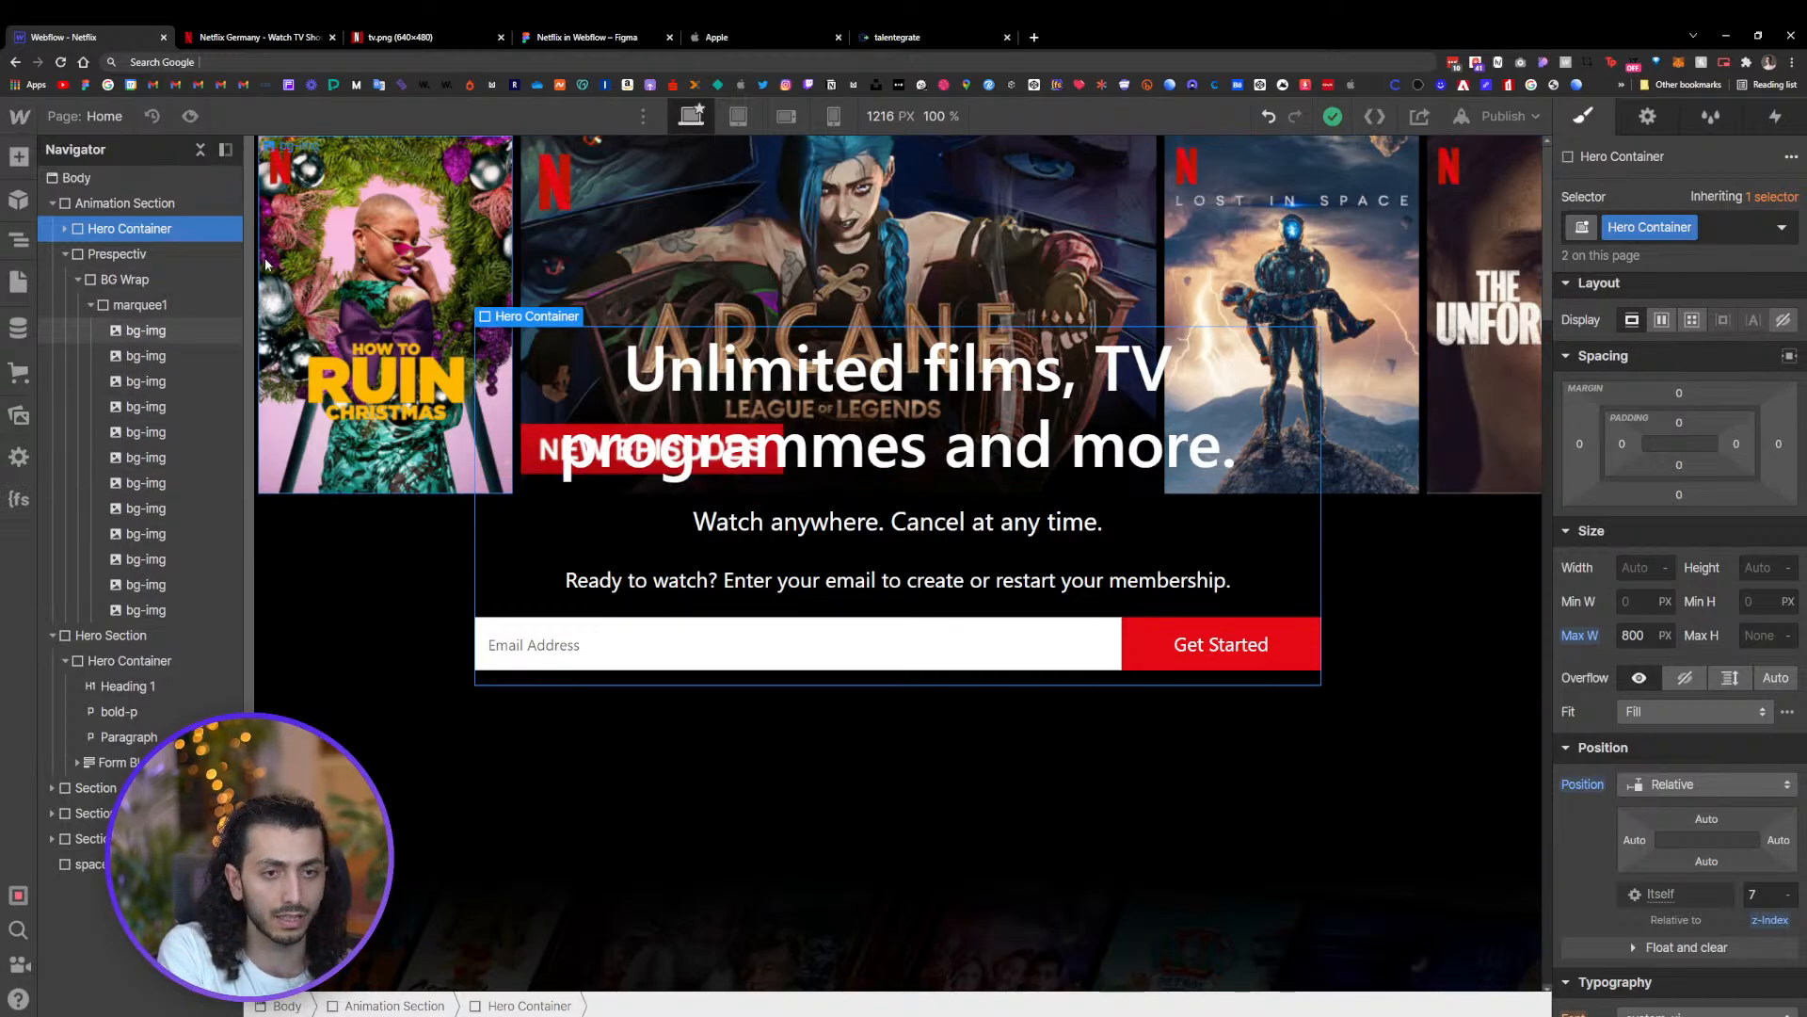
left_click(367, 238)
left_click(88, 305)
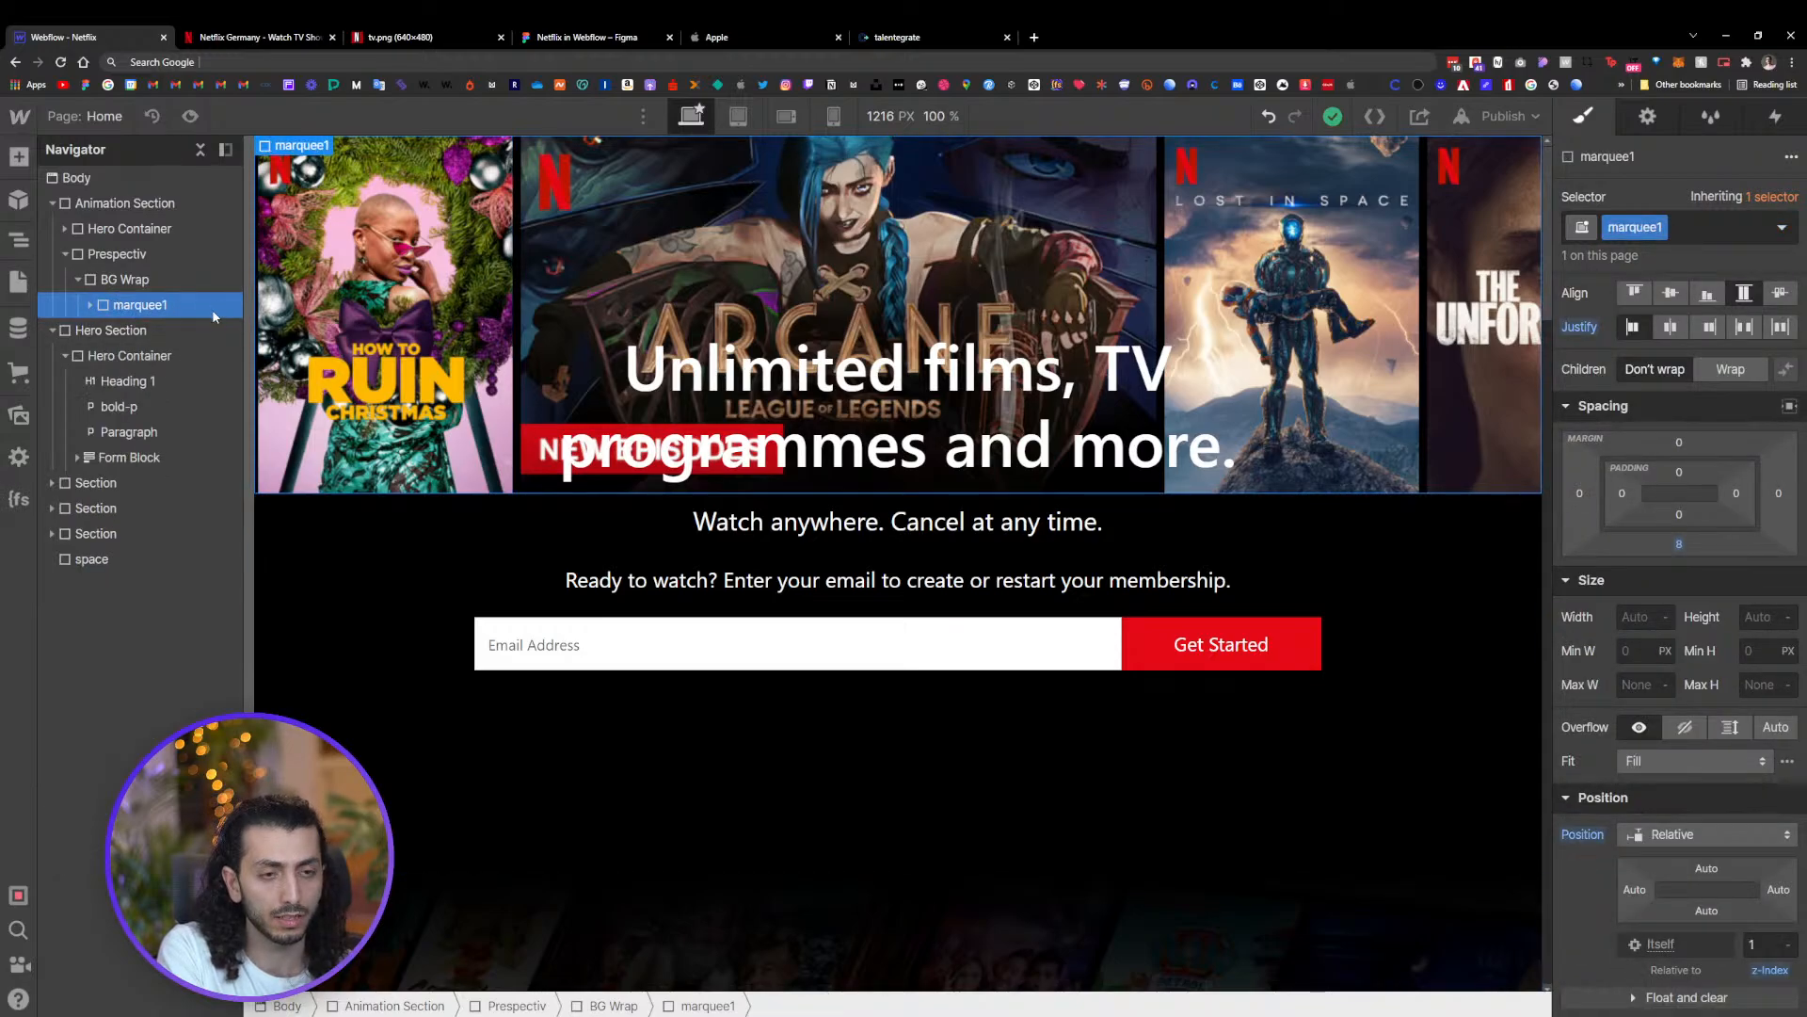
left_click(89, 306)
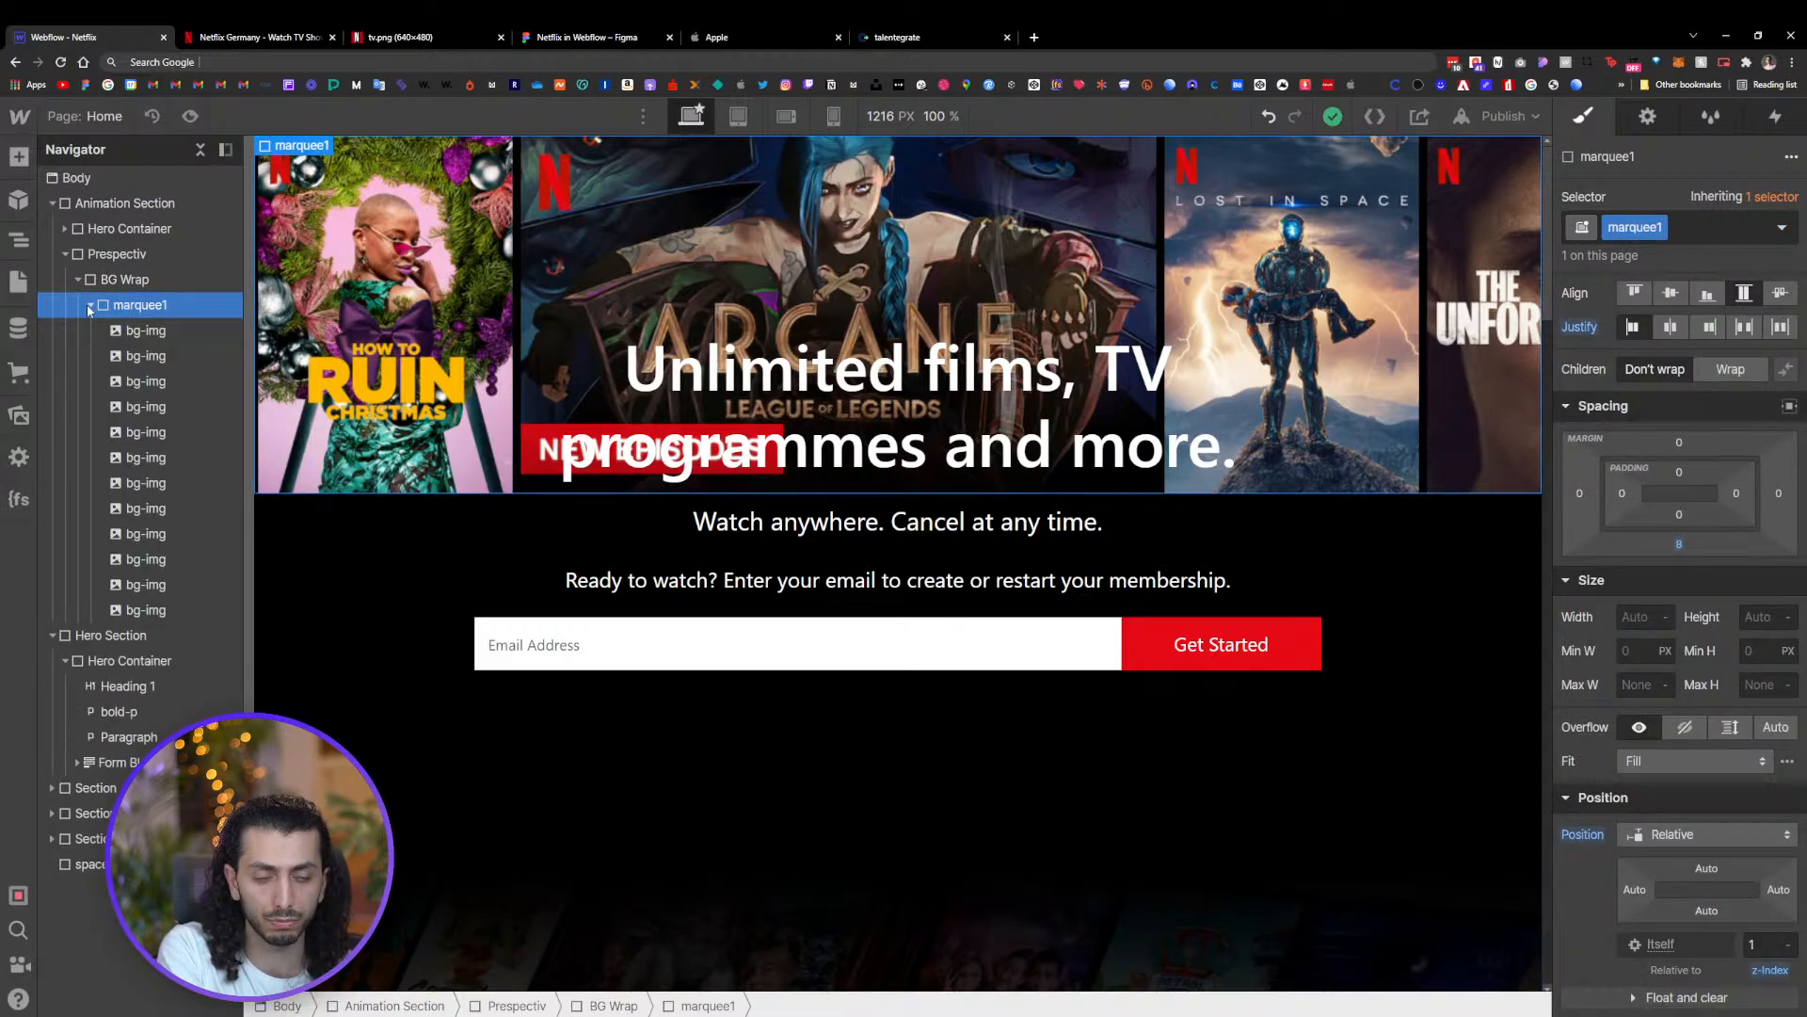
left_click(1254, 238)
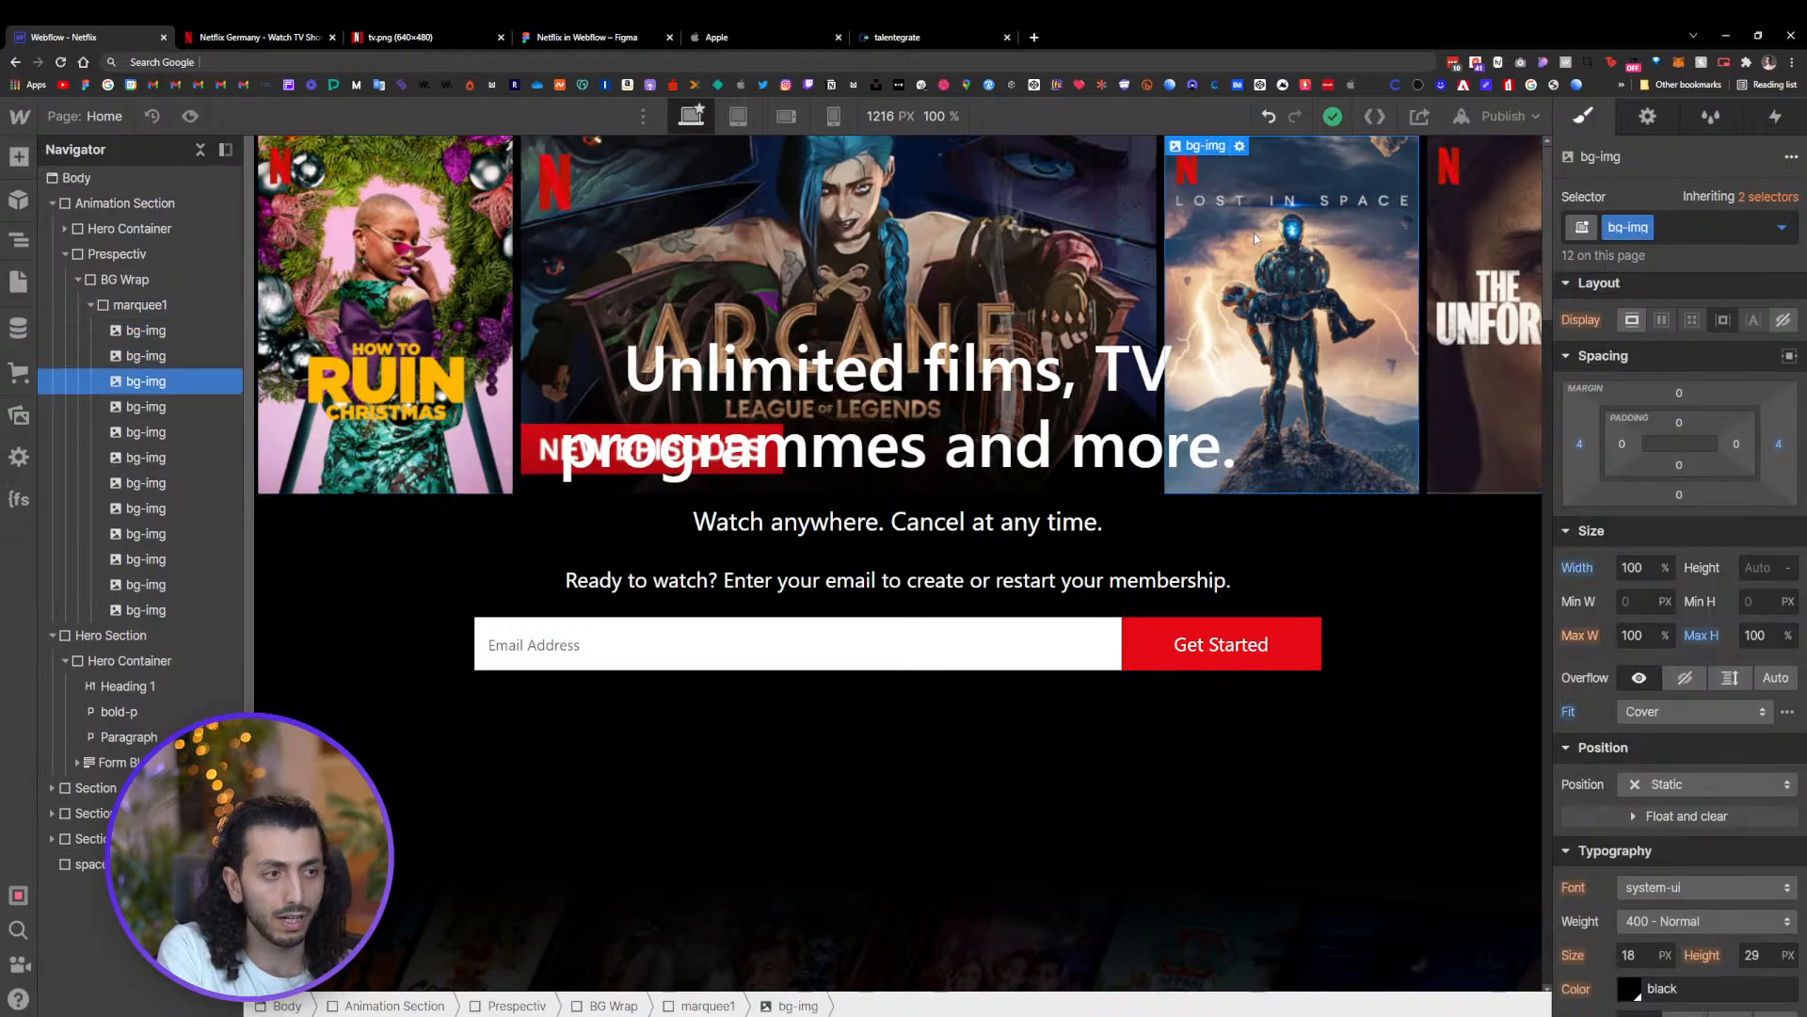
left_click(1511, 247)
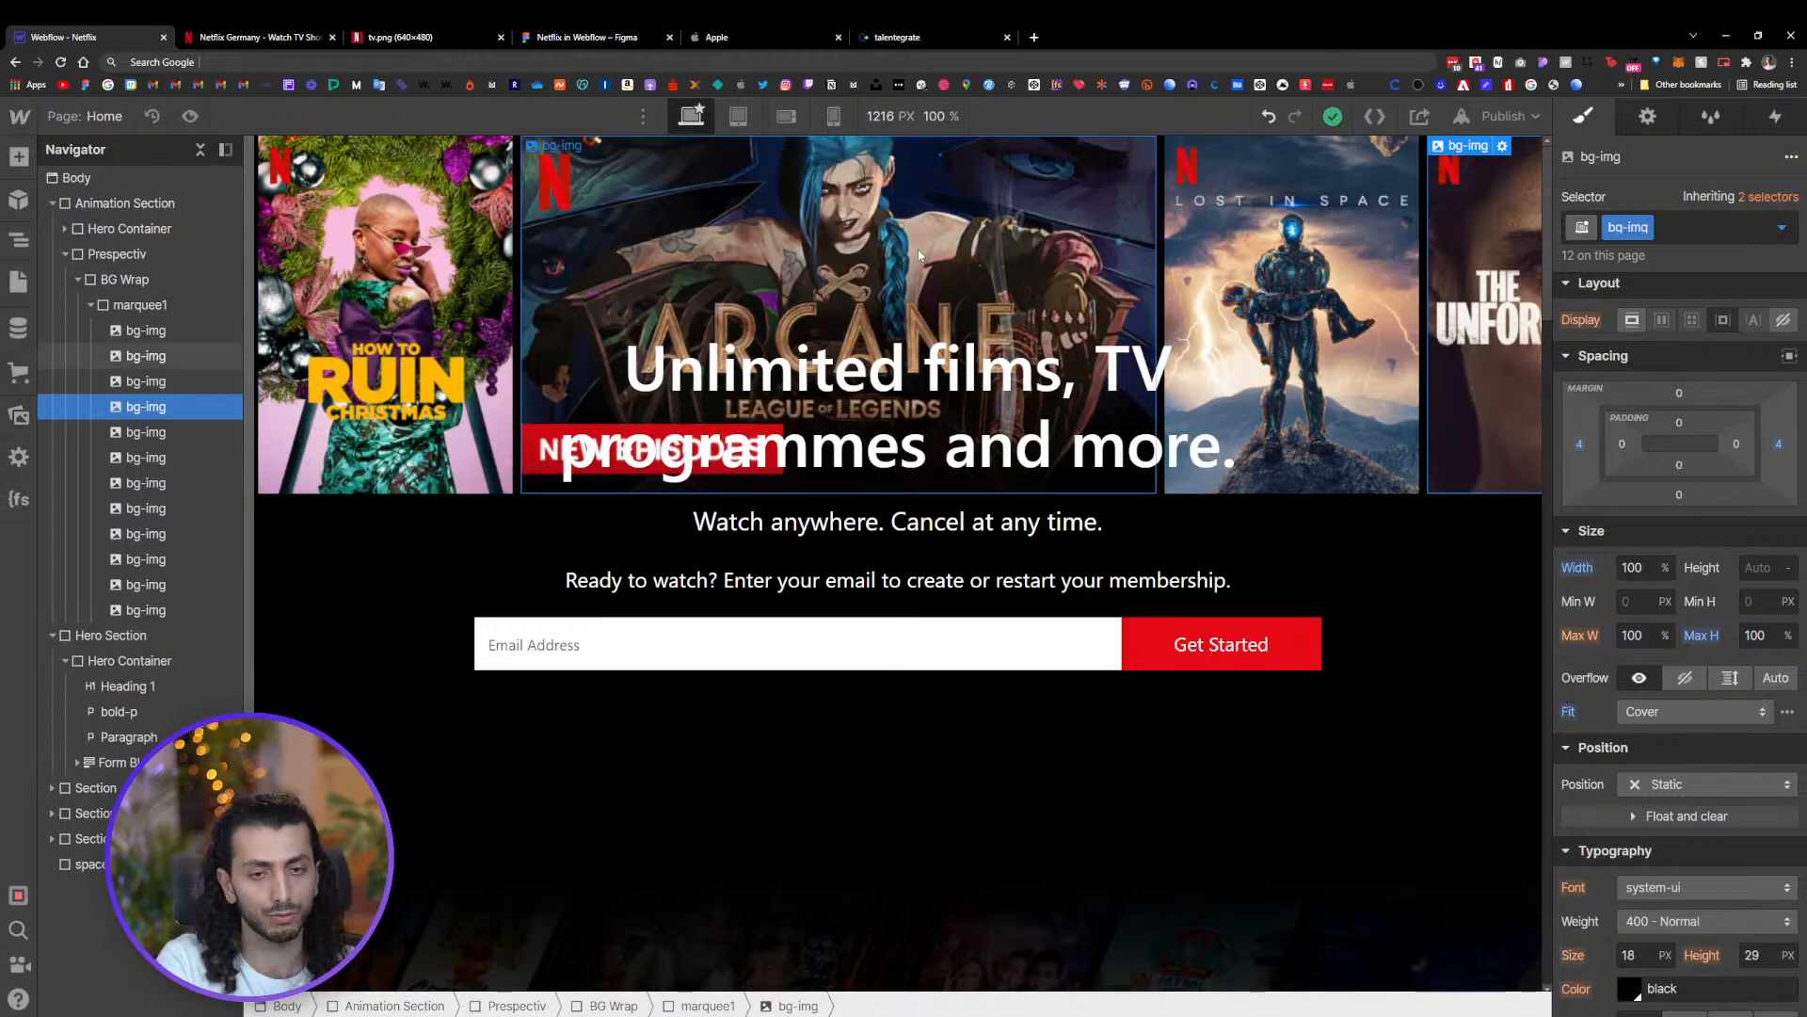
left_click(90, 305)
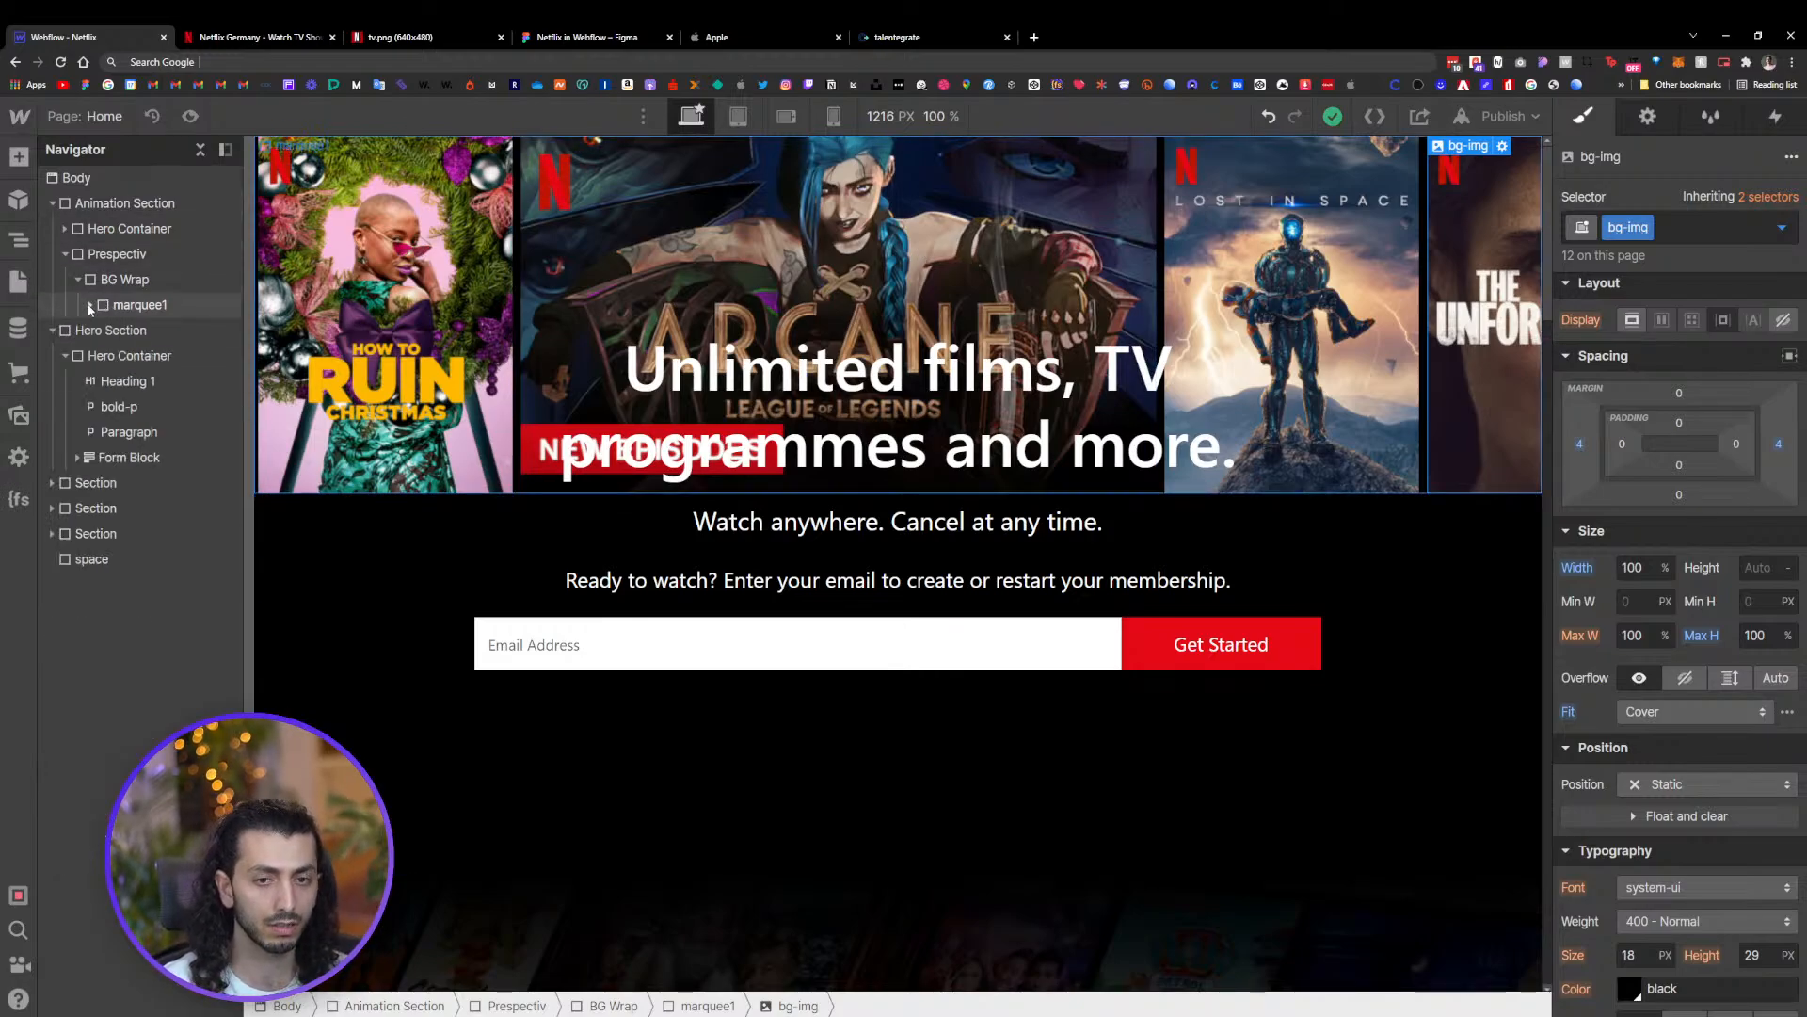
left_click(141, 306)
key("ctrl+d")
key("ctrl+d")
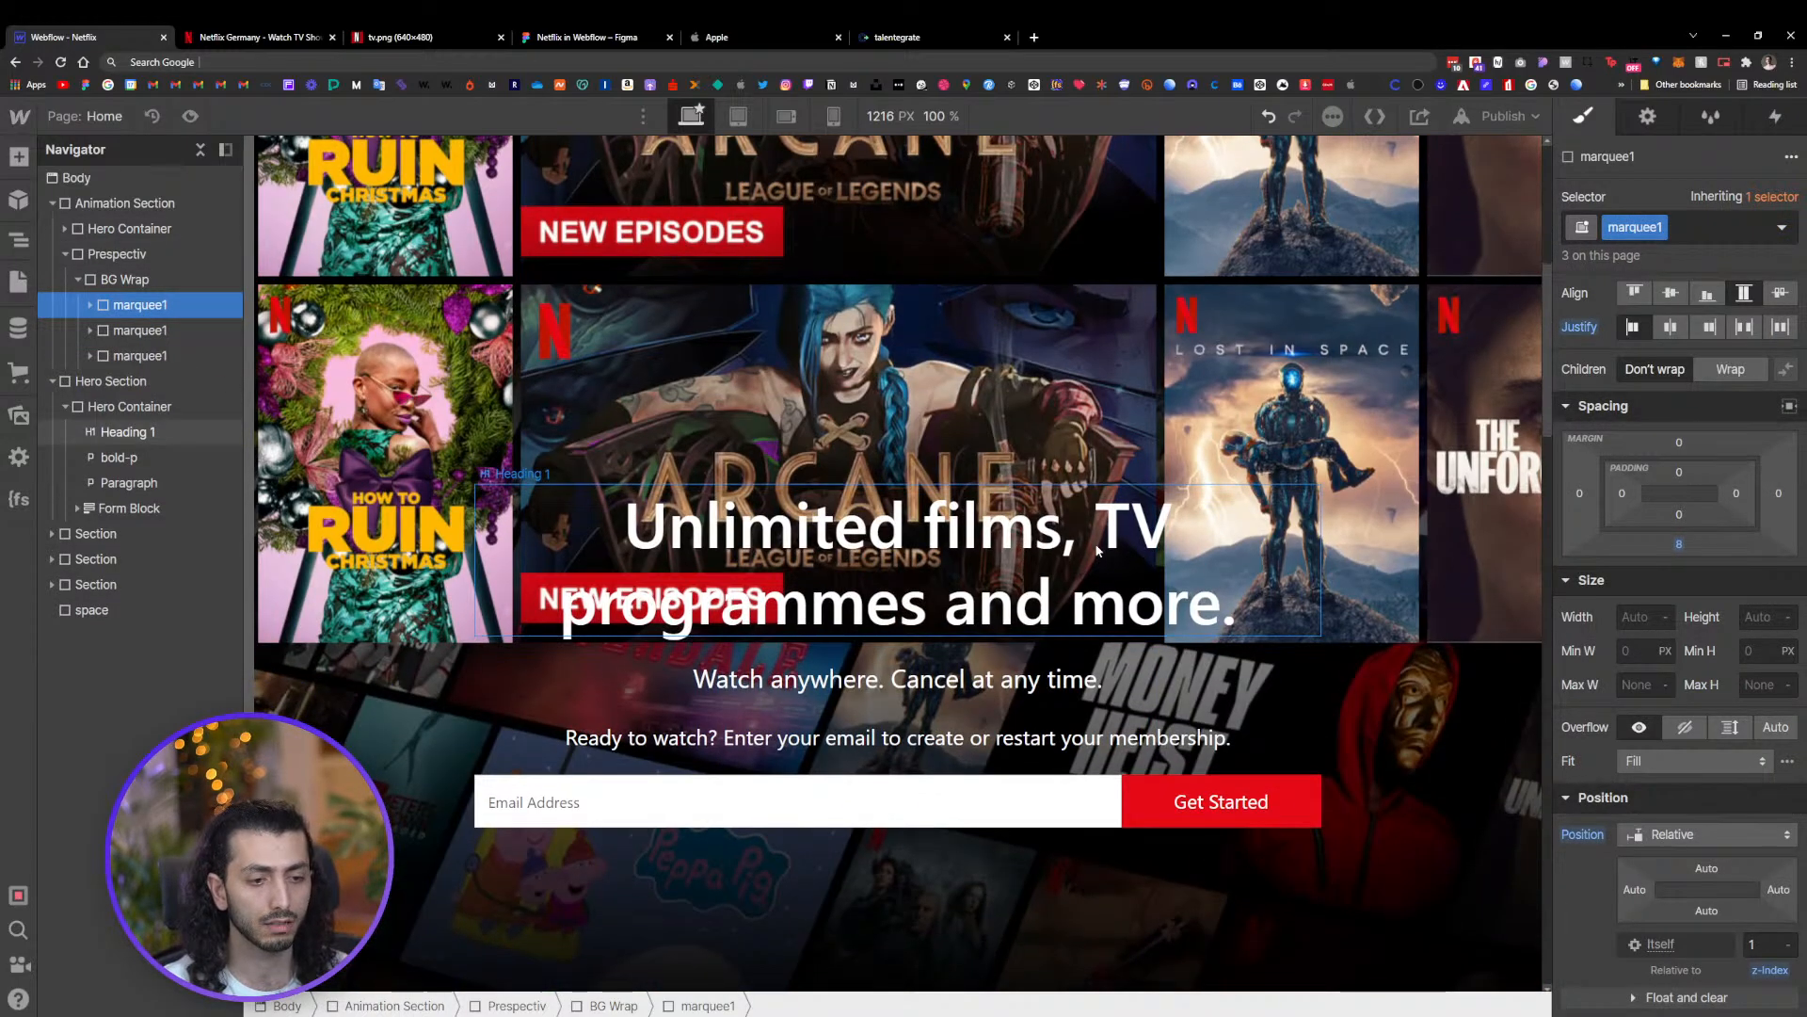
Set the Animation Section's bottom padding to 70vh
scroll(1093, 544, "down", 5)
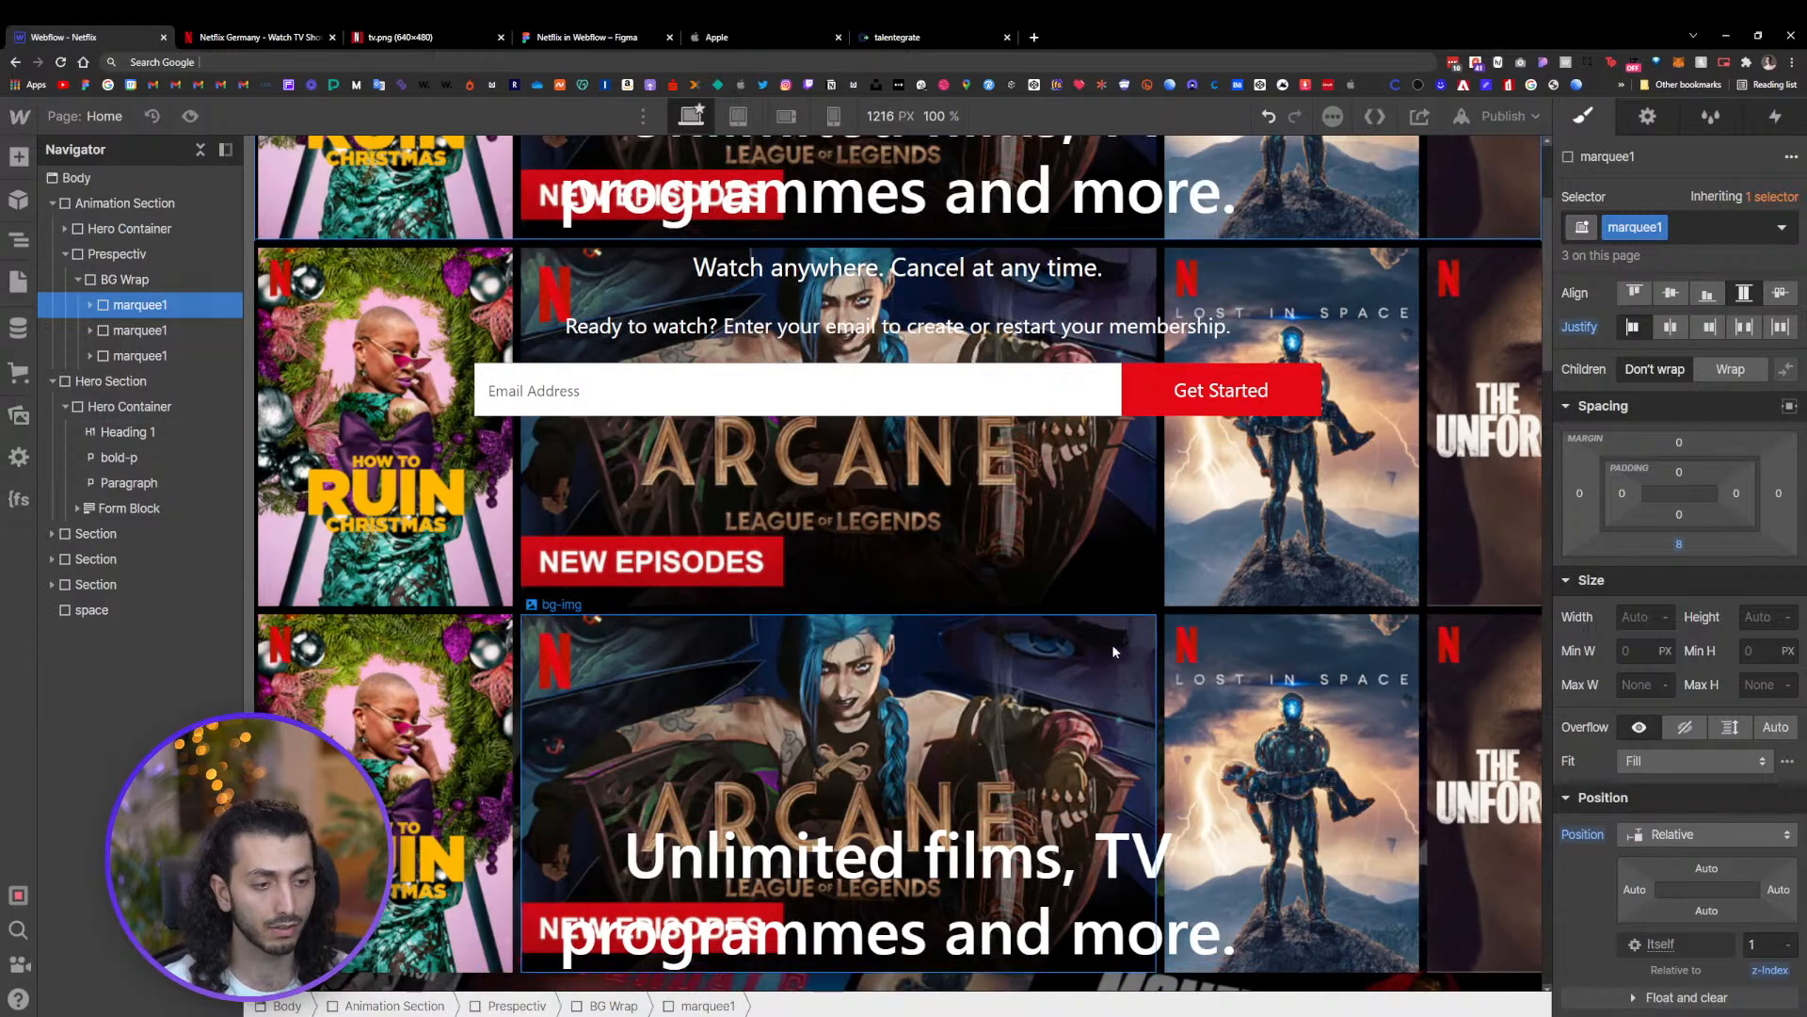
scroll(1111, 644, "down", 3)
scroll(1112, 644, "up", 4)
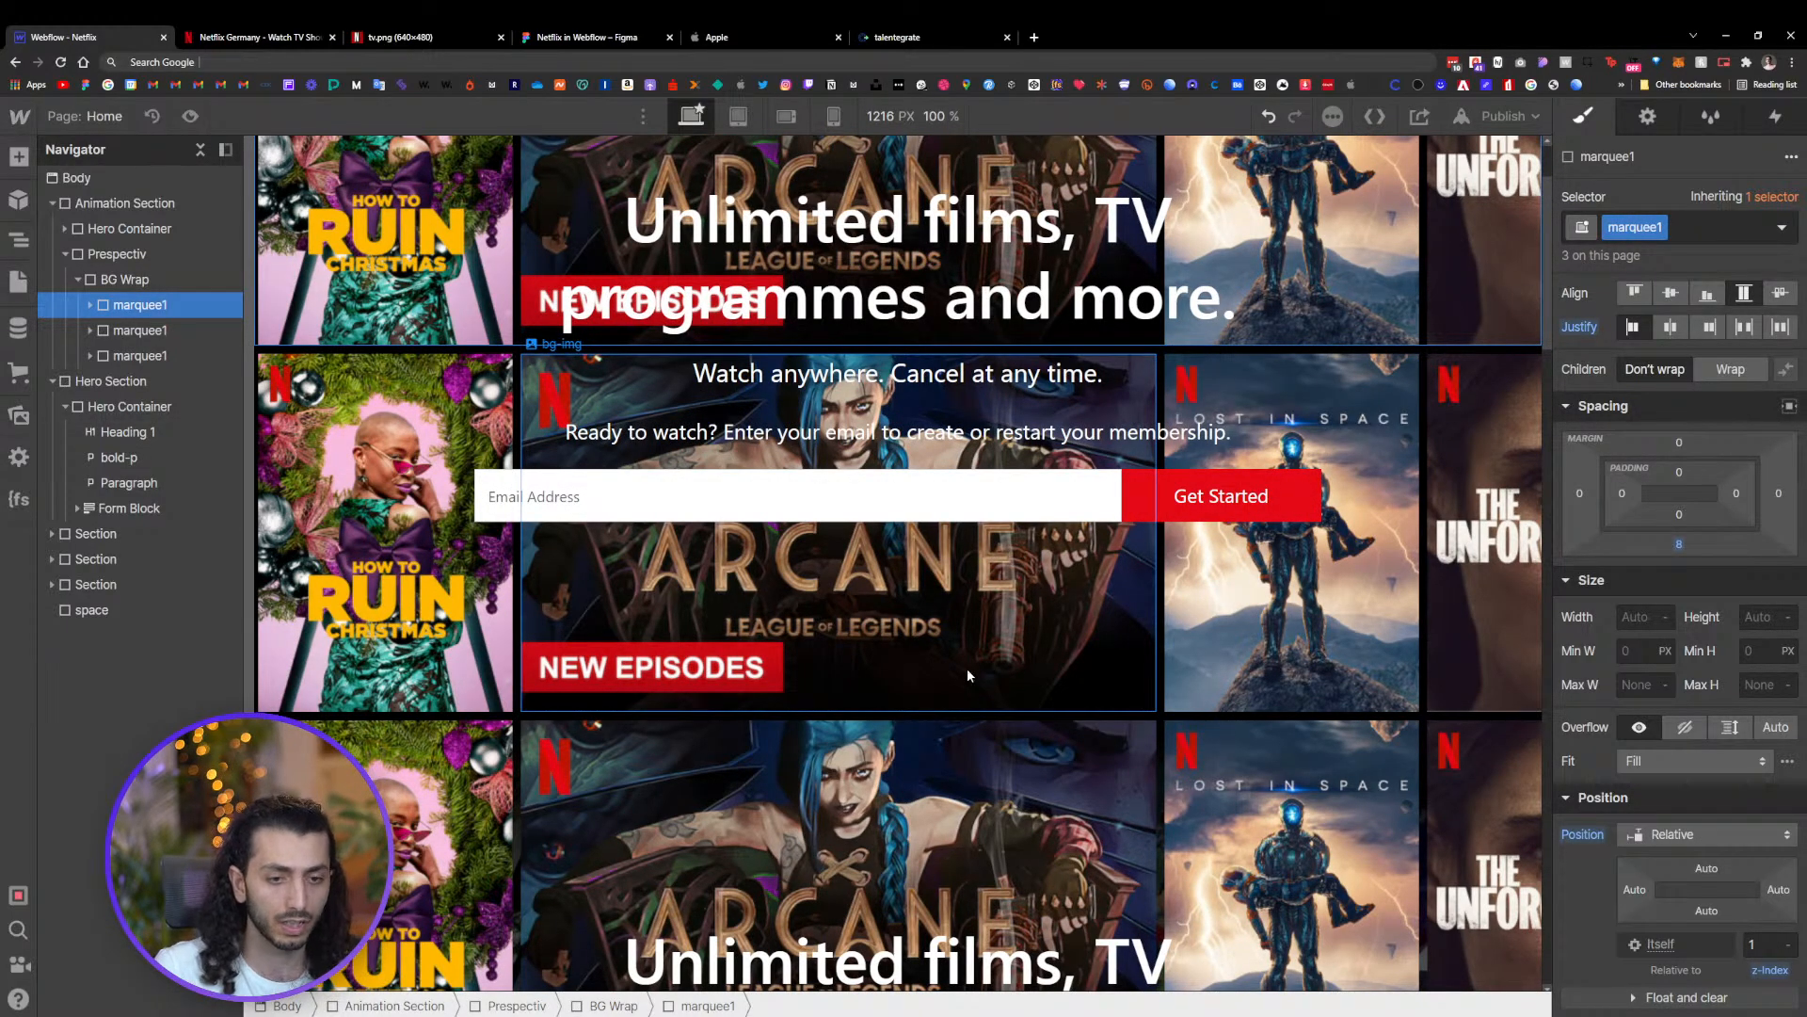
left_click(394, 539)
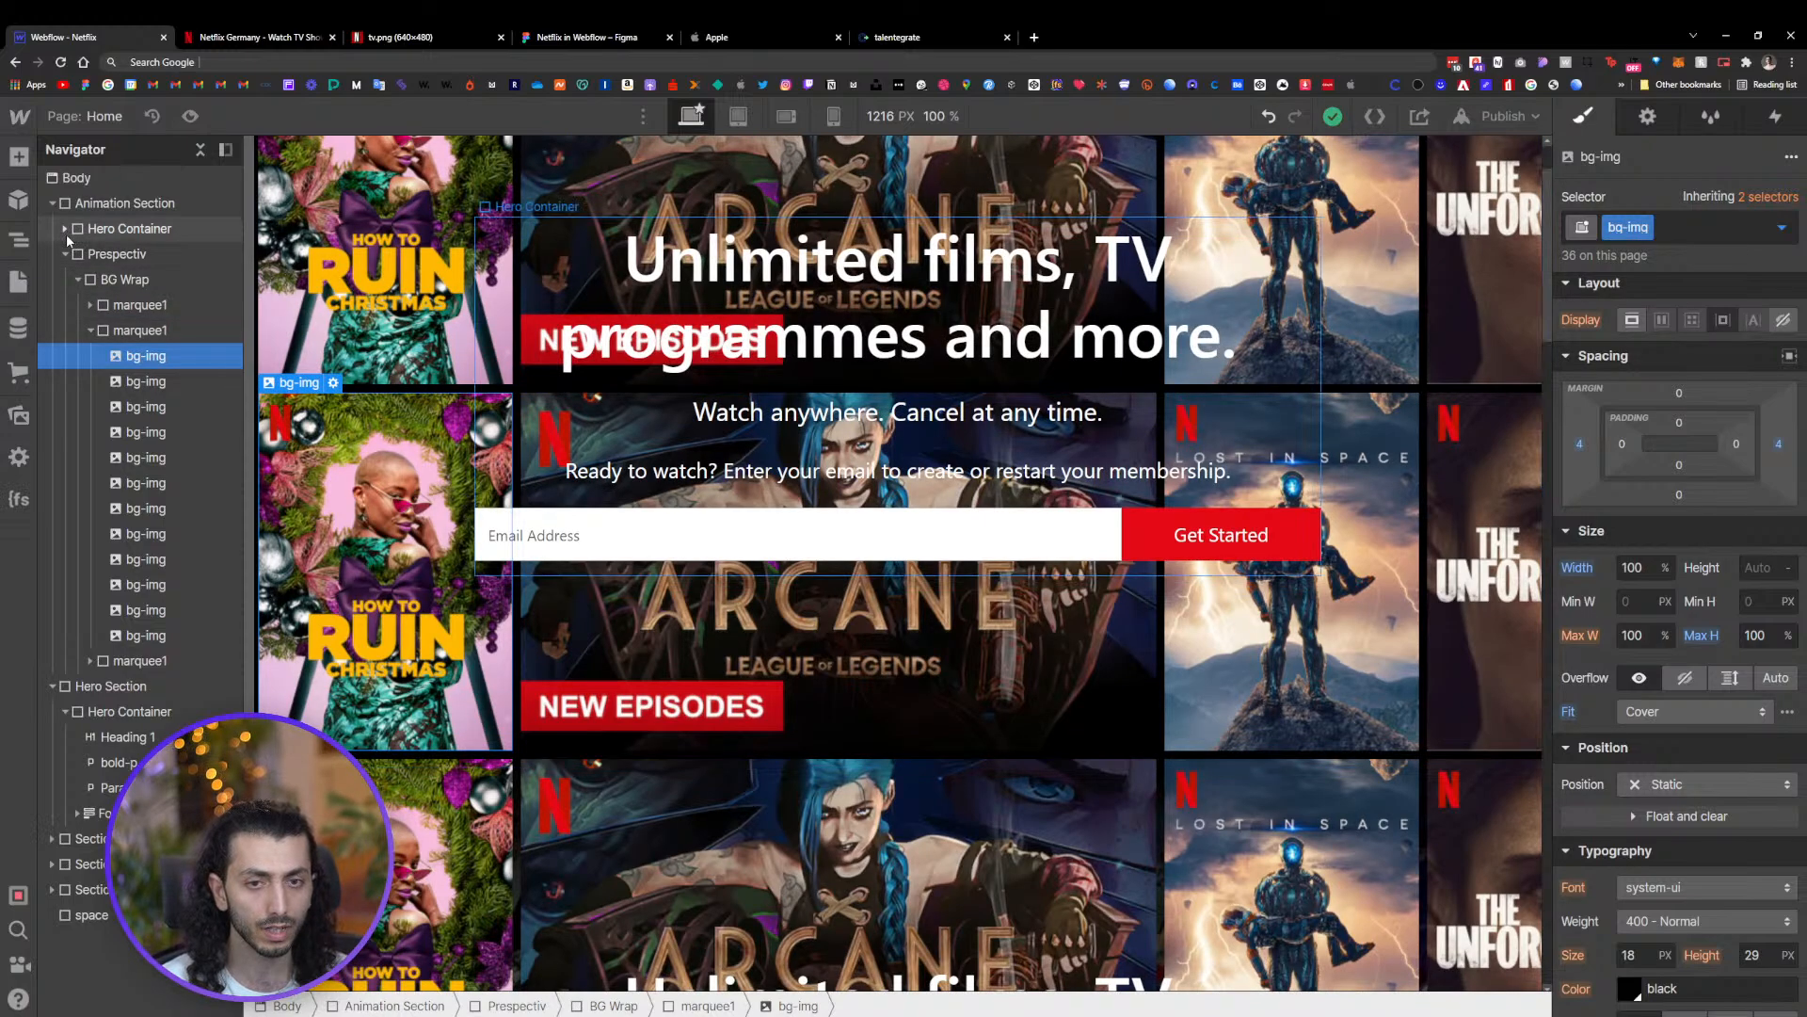
left_click(113, 229)
left_click(108, 203)
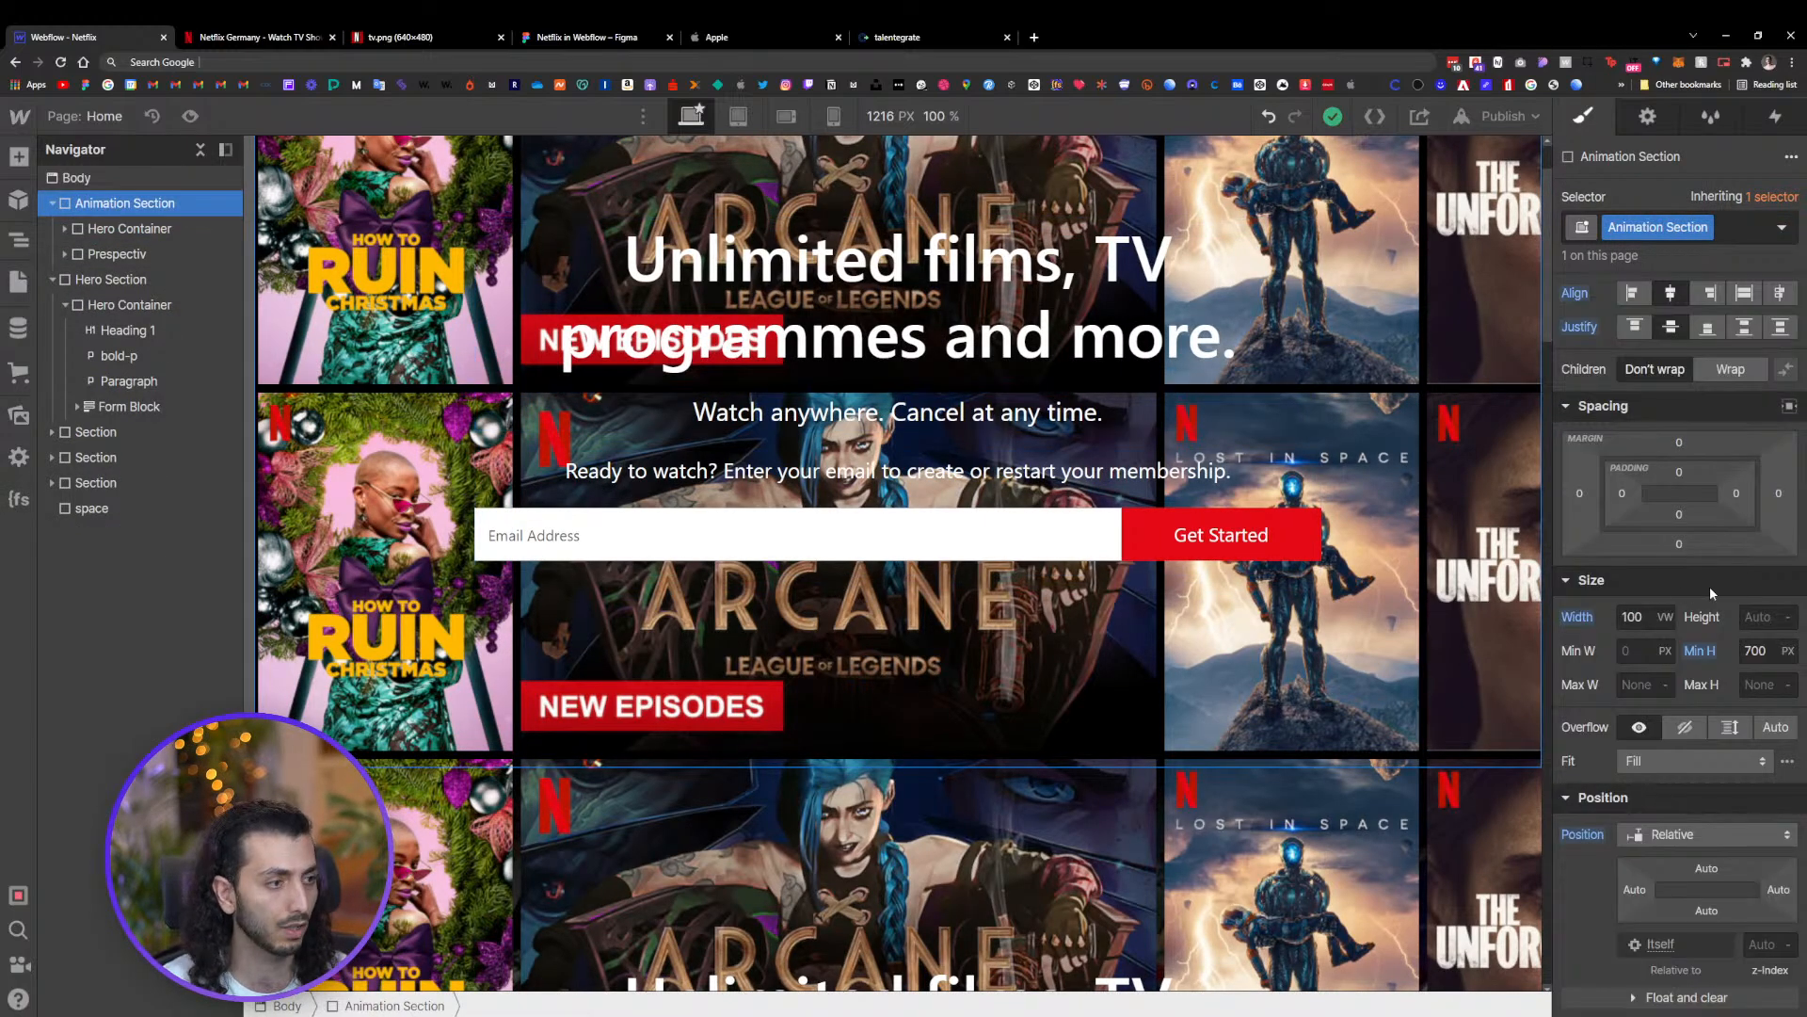
left_click(1681, 544)
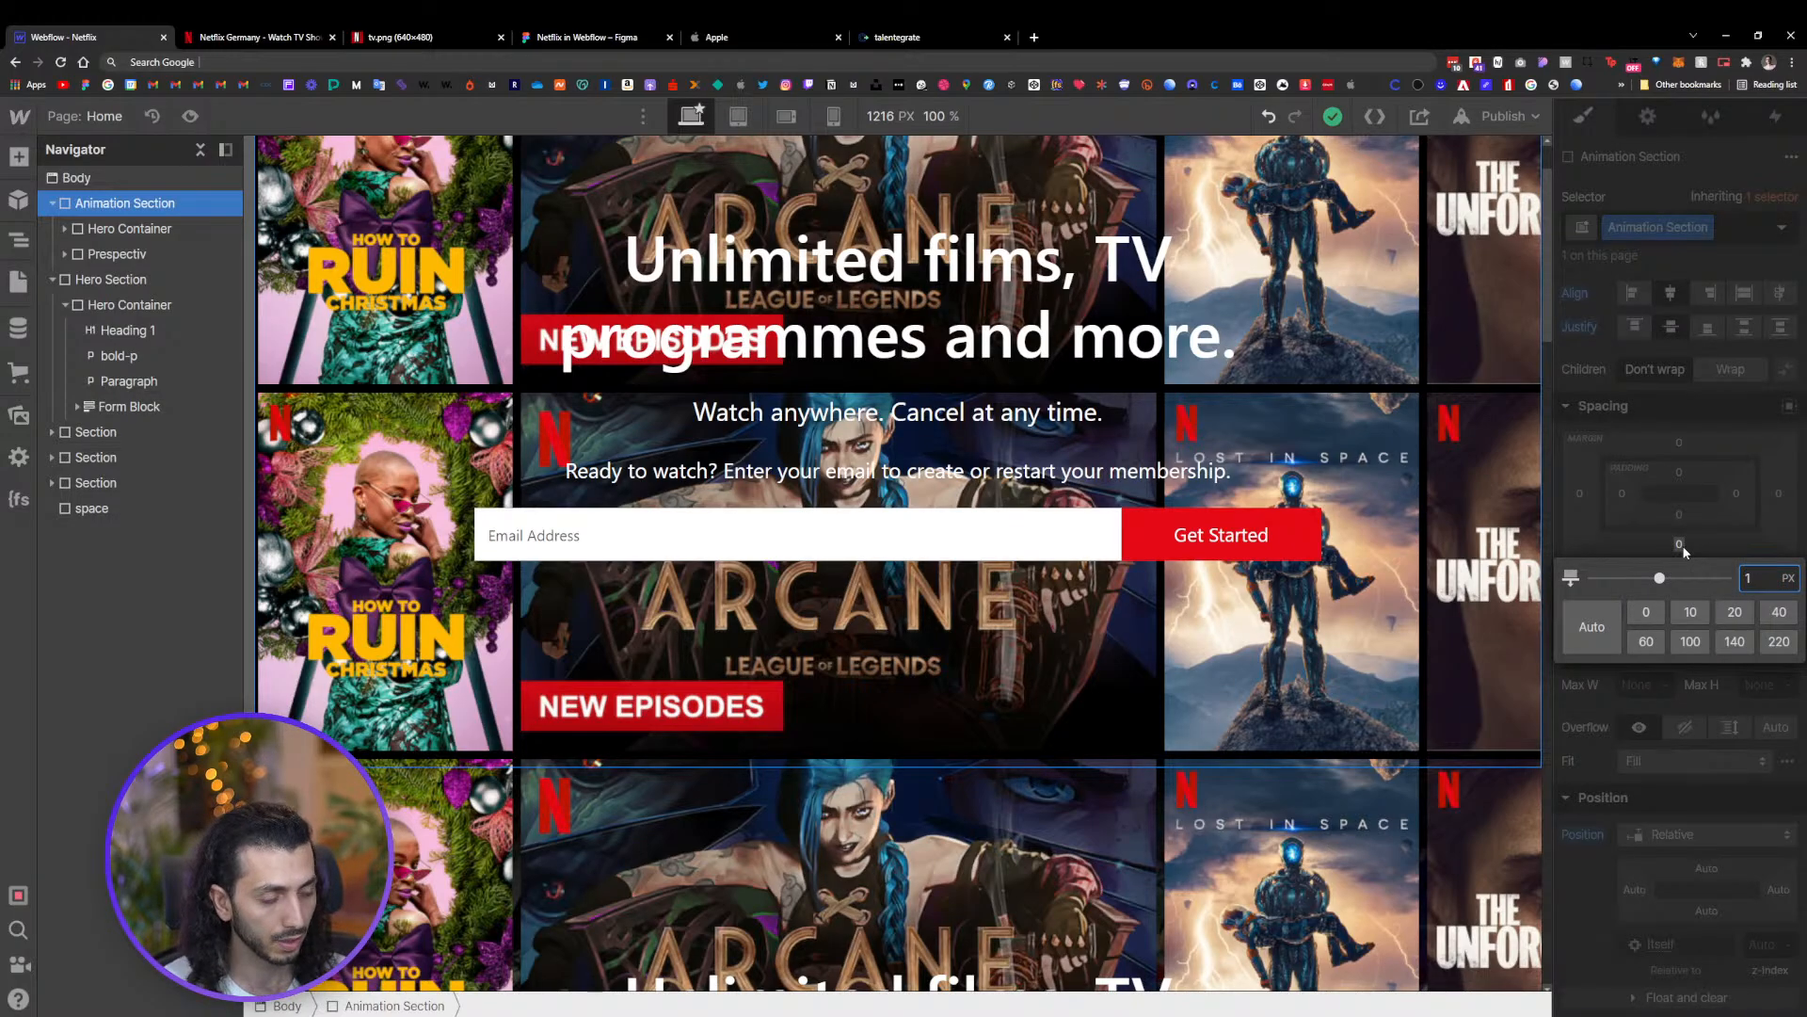
type("709")
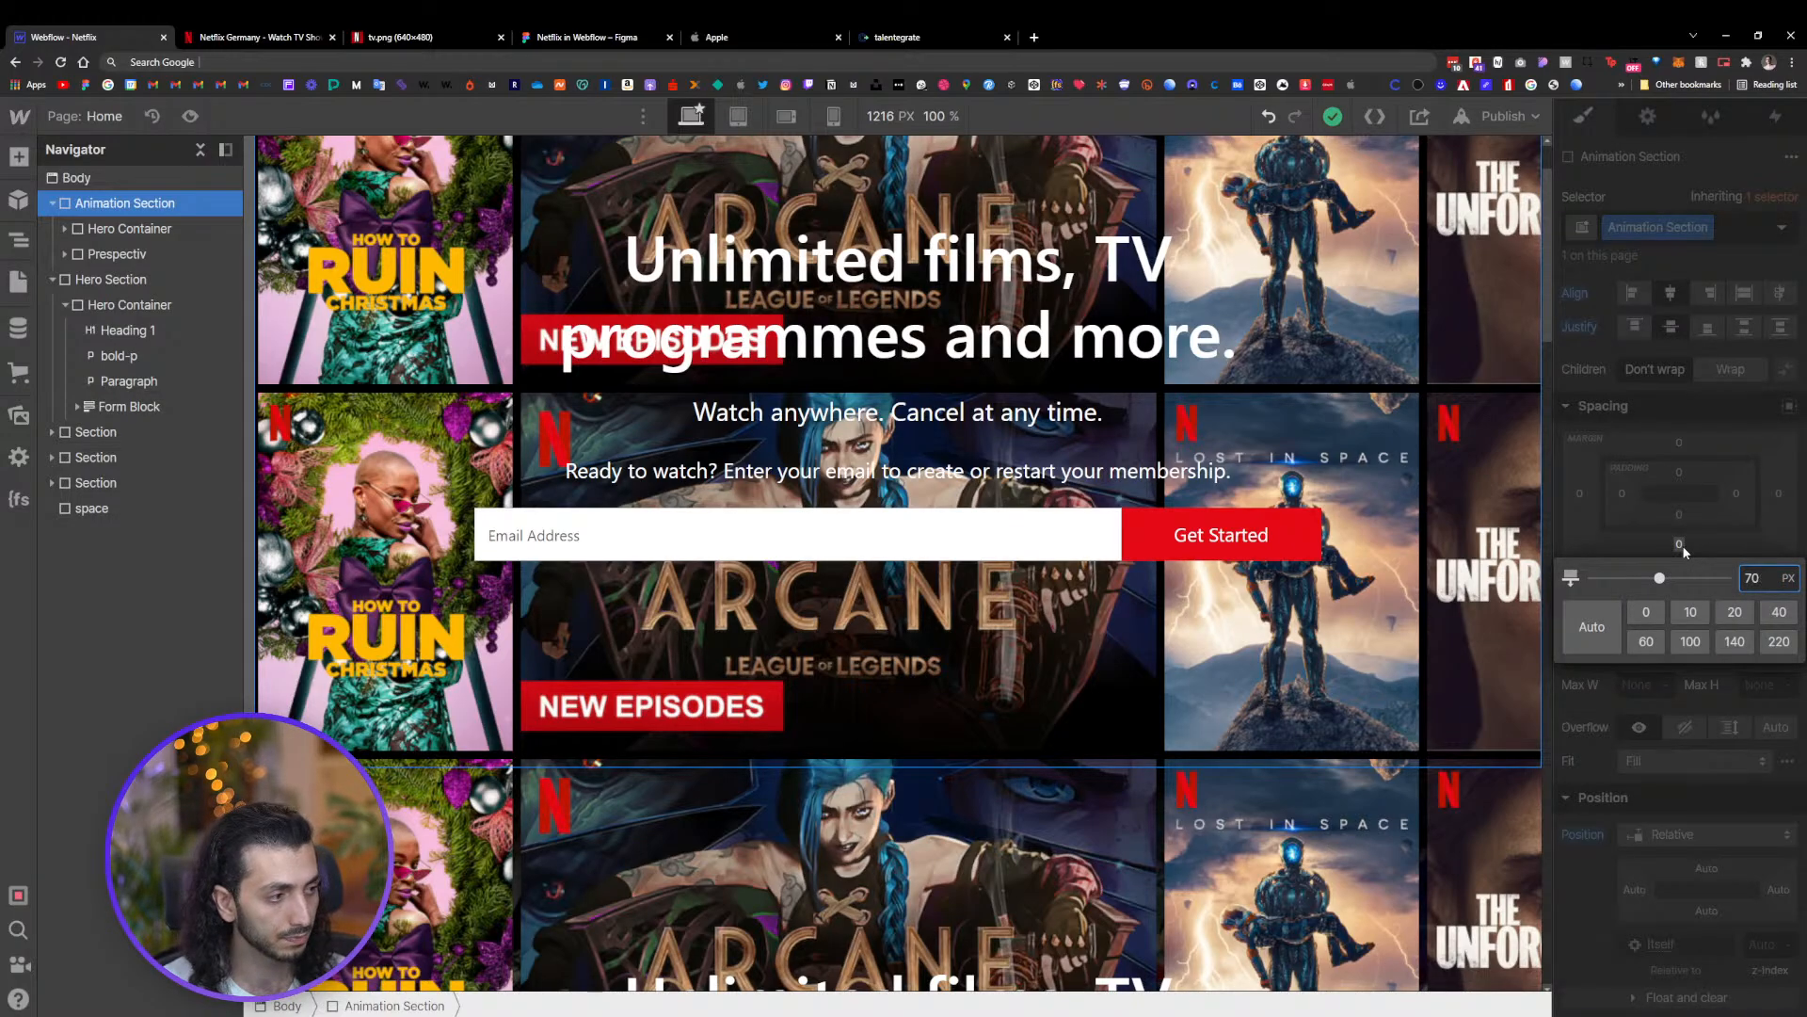
key("Return")
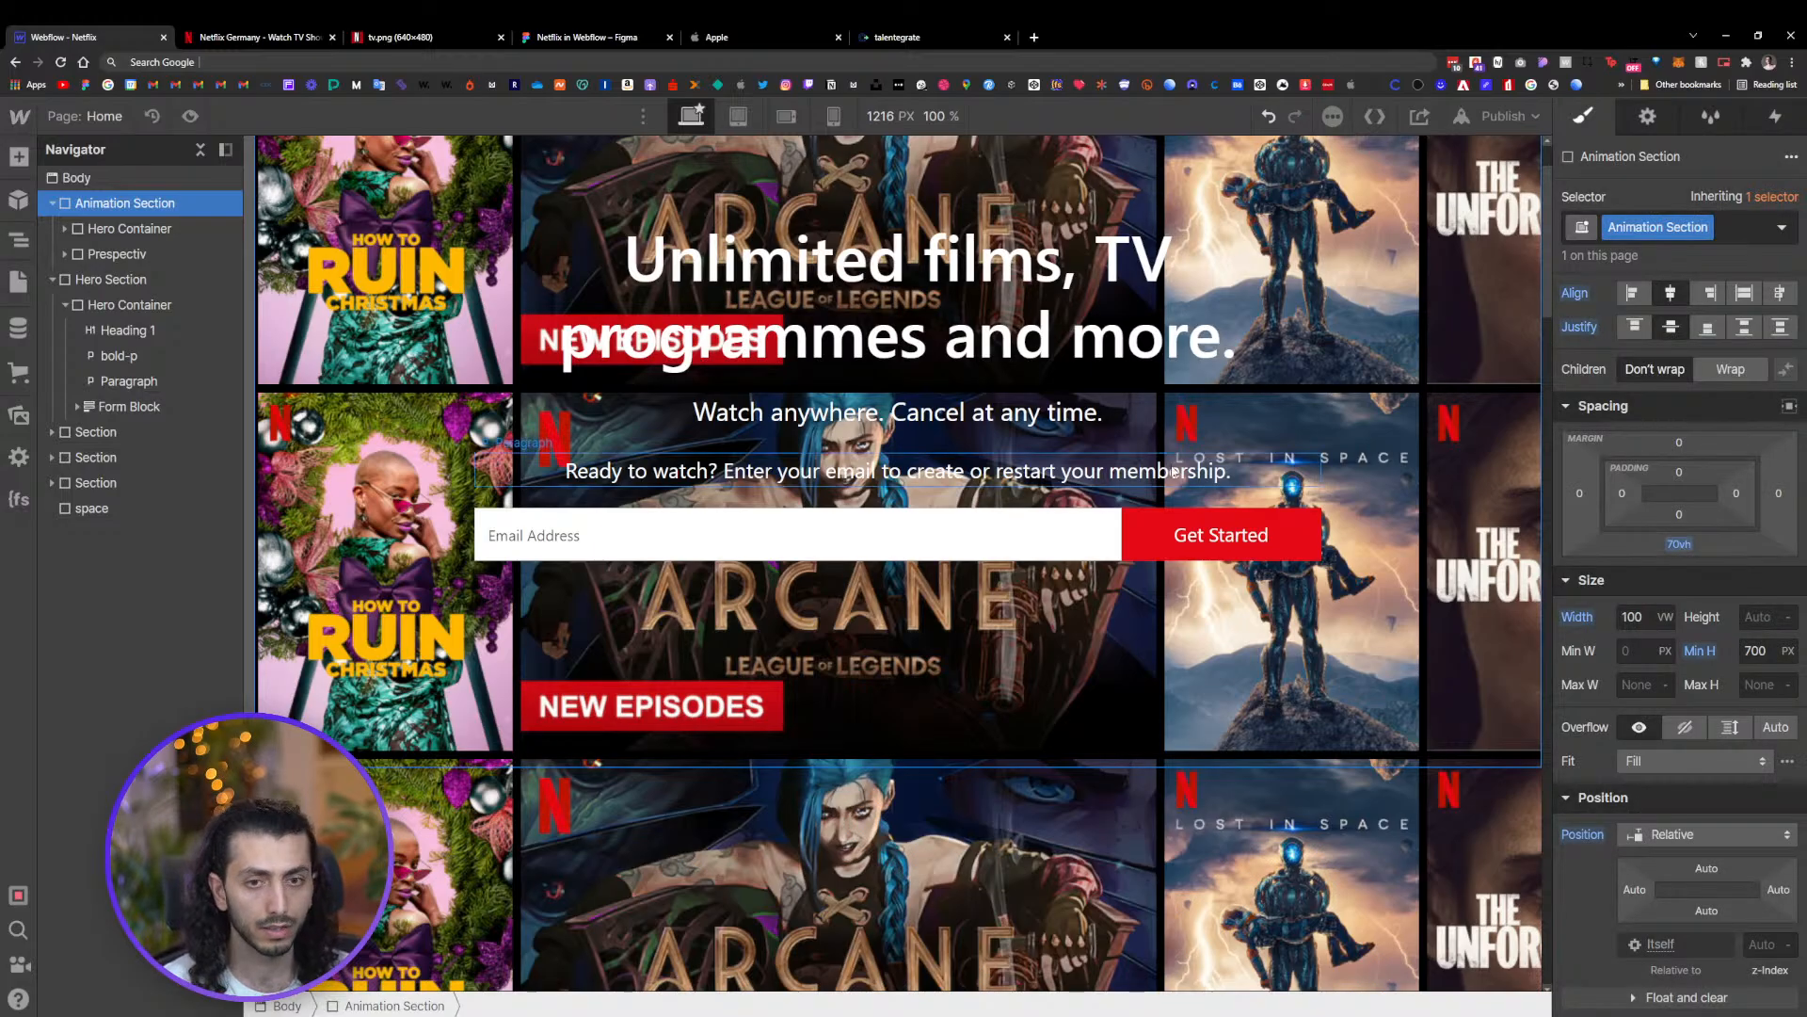
Adjust the Animation Section's bottom padding by dragging to about 84vh
left_click(49, 209)
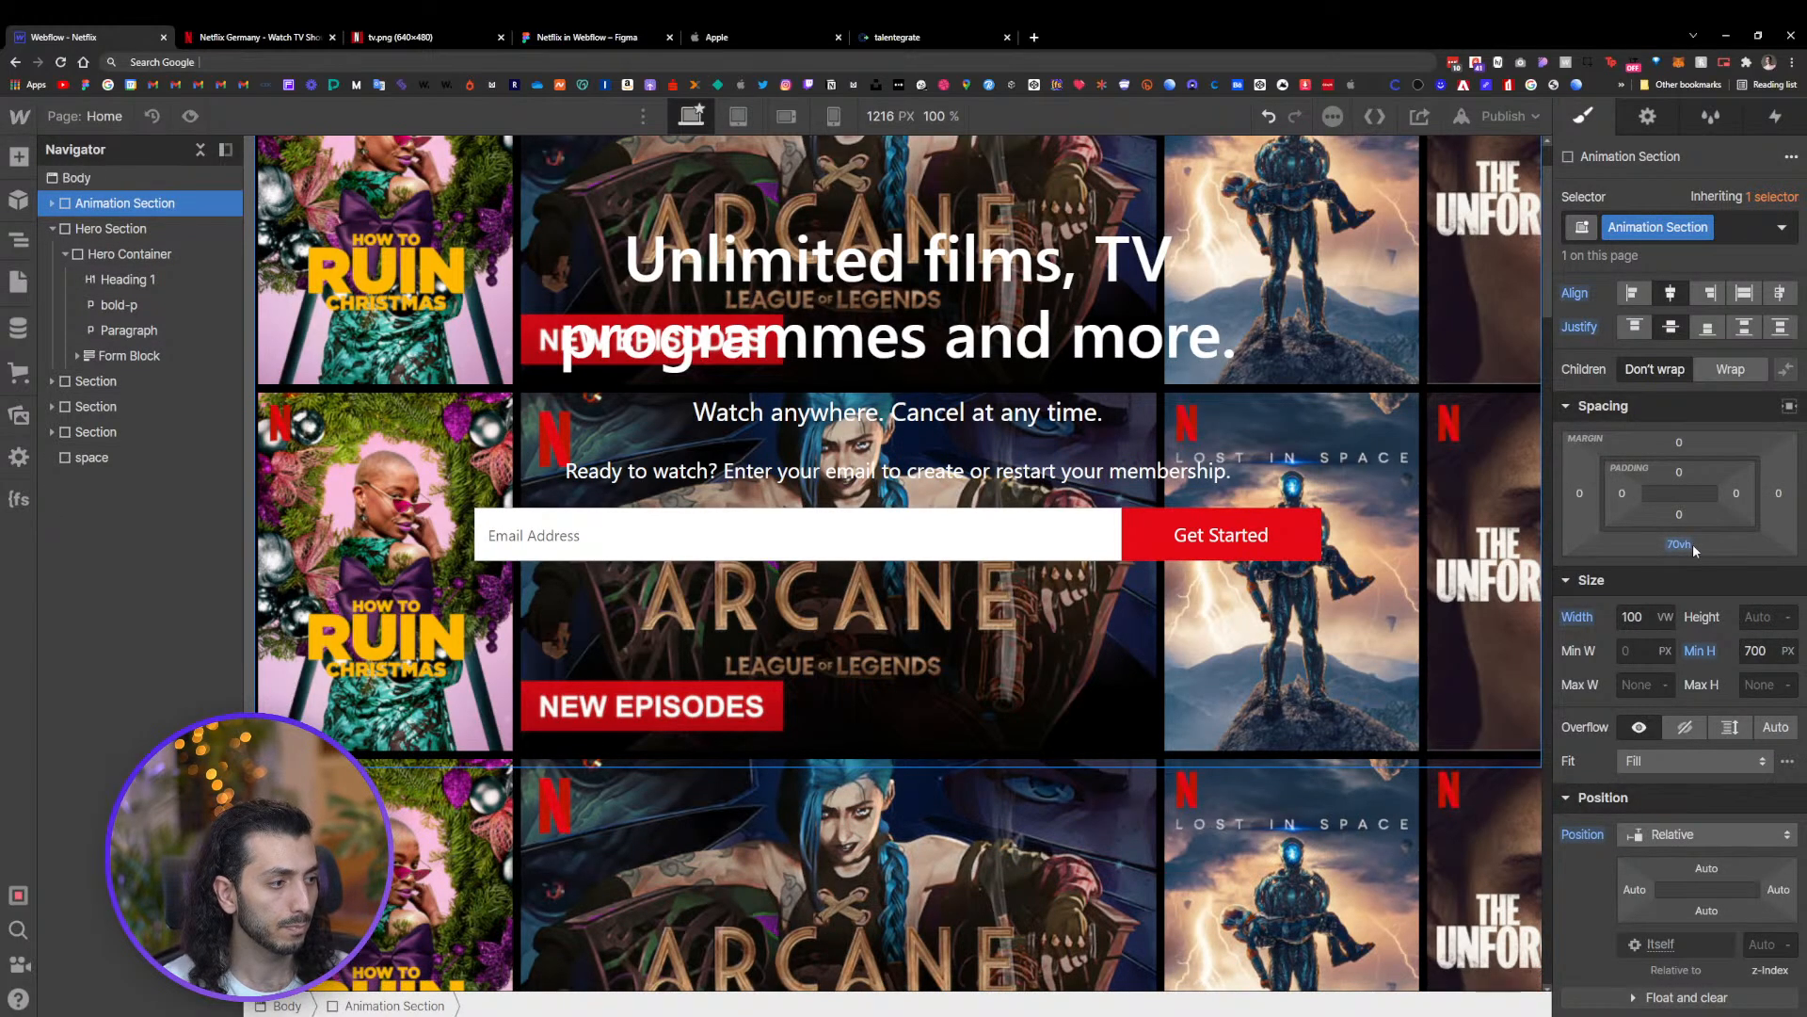
left_click_drag(1682, 544, 1706, 765)
scroll(1258, 633, "down", 6)
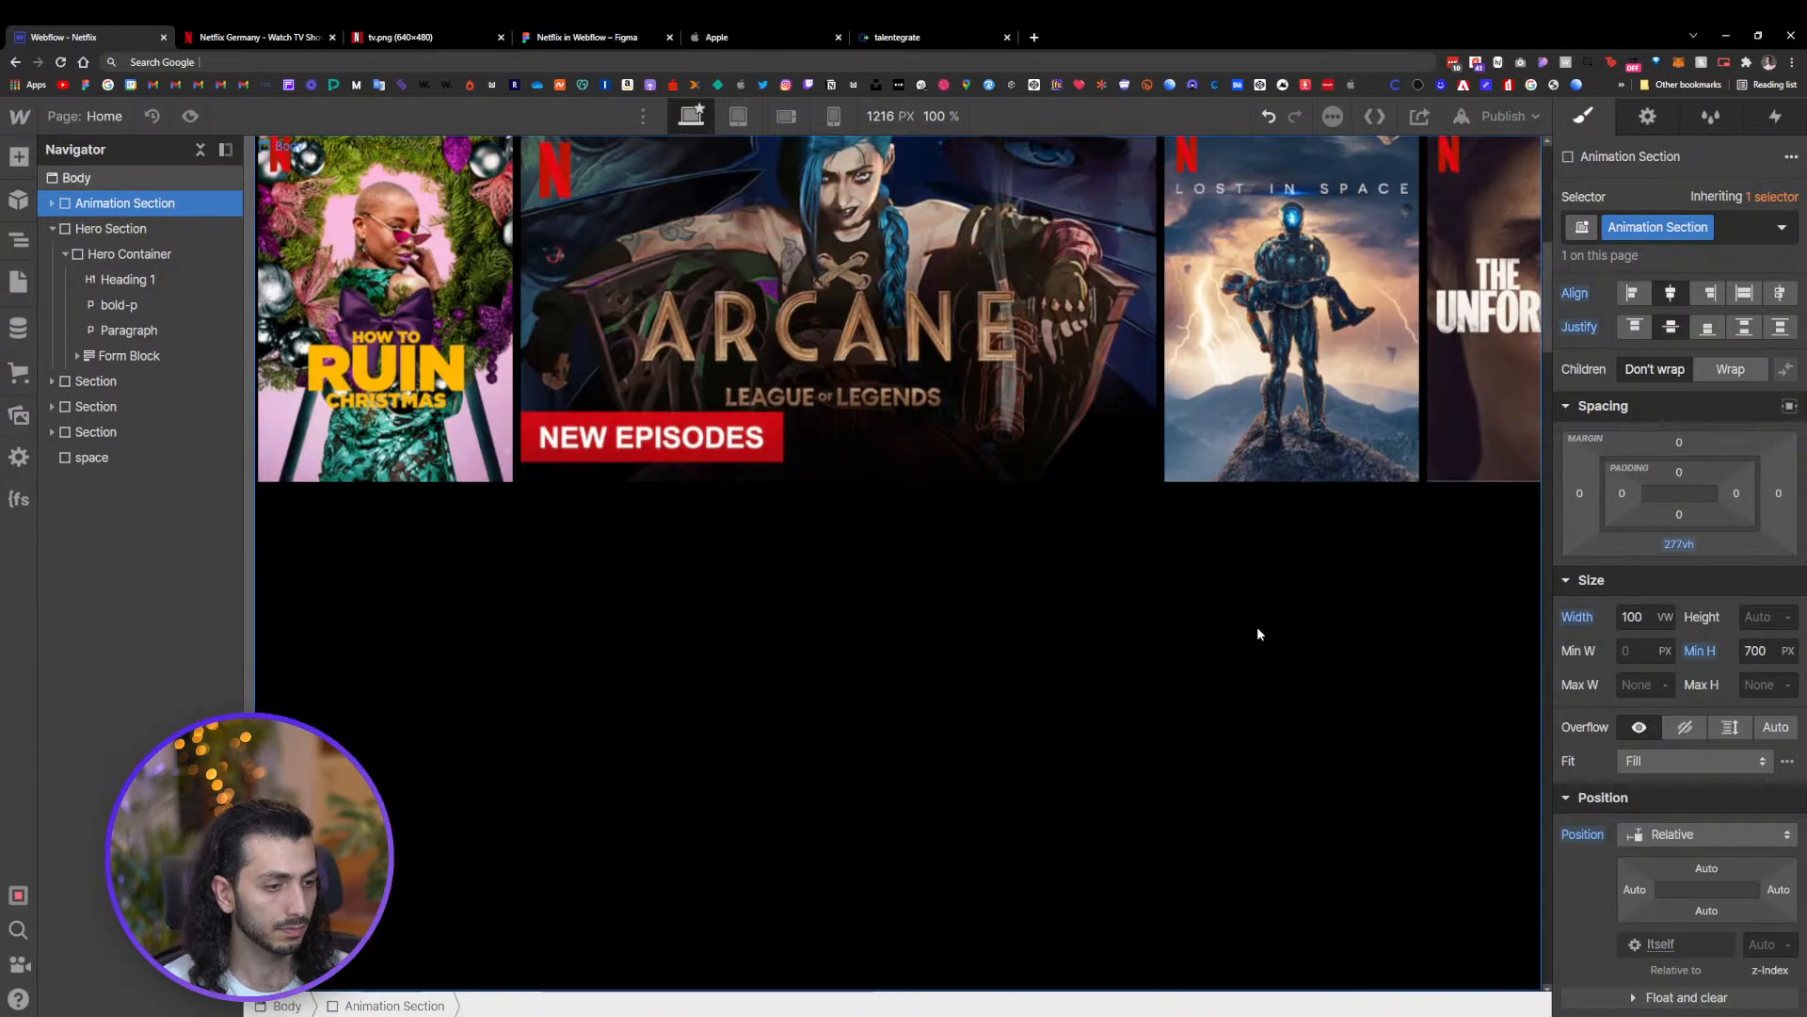
scroll(1258, 633, "up", 2)
left_click_drag(1714, 550, 1705, 360)
scroll(1168, 678, "down", 7)
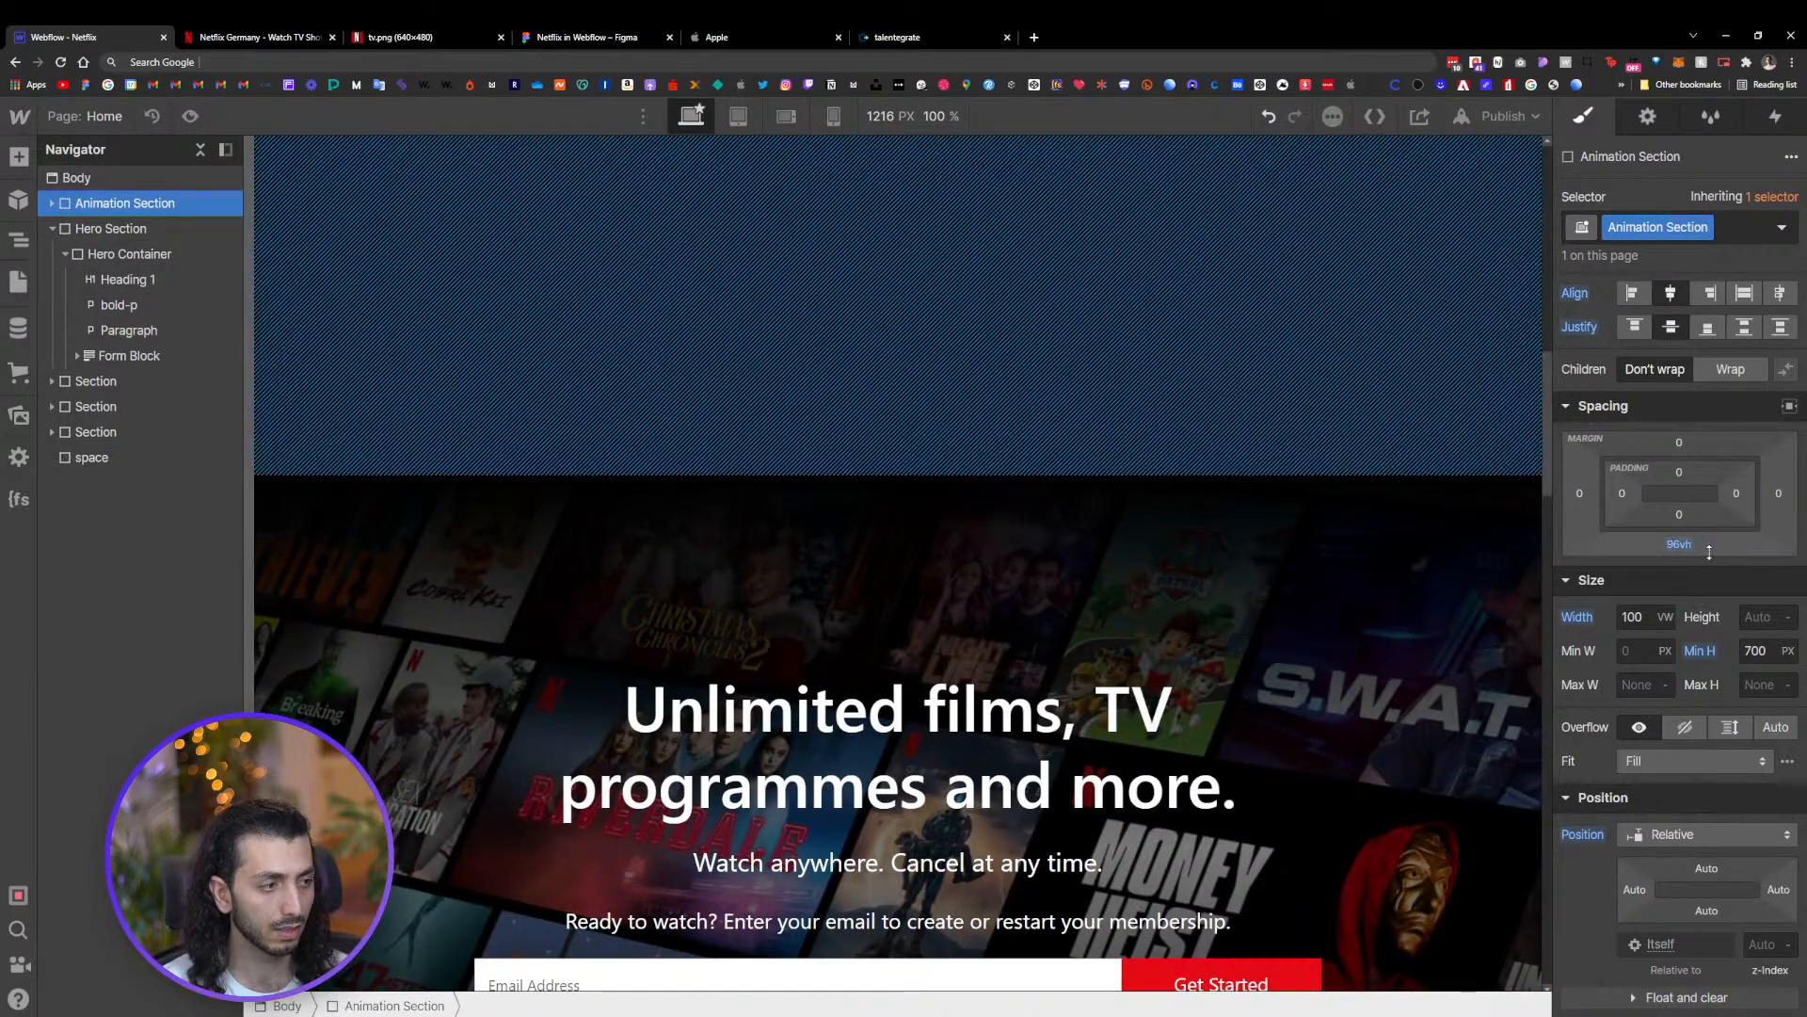
left_click_drag(1680, 544, 1500, 549)
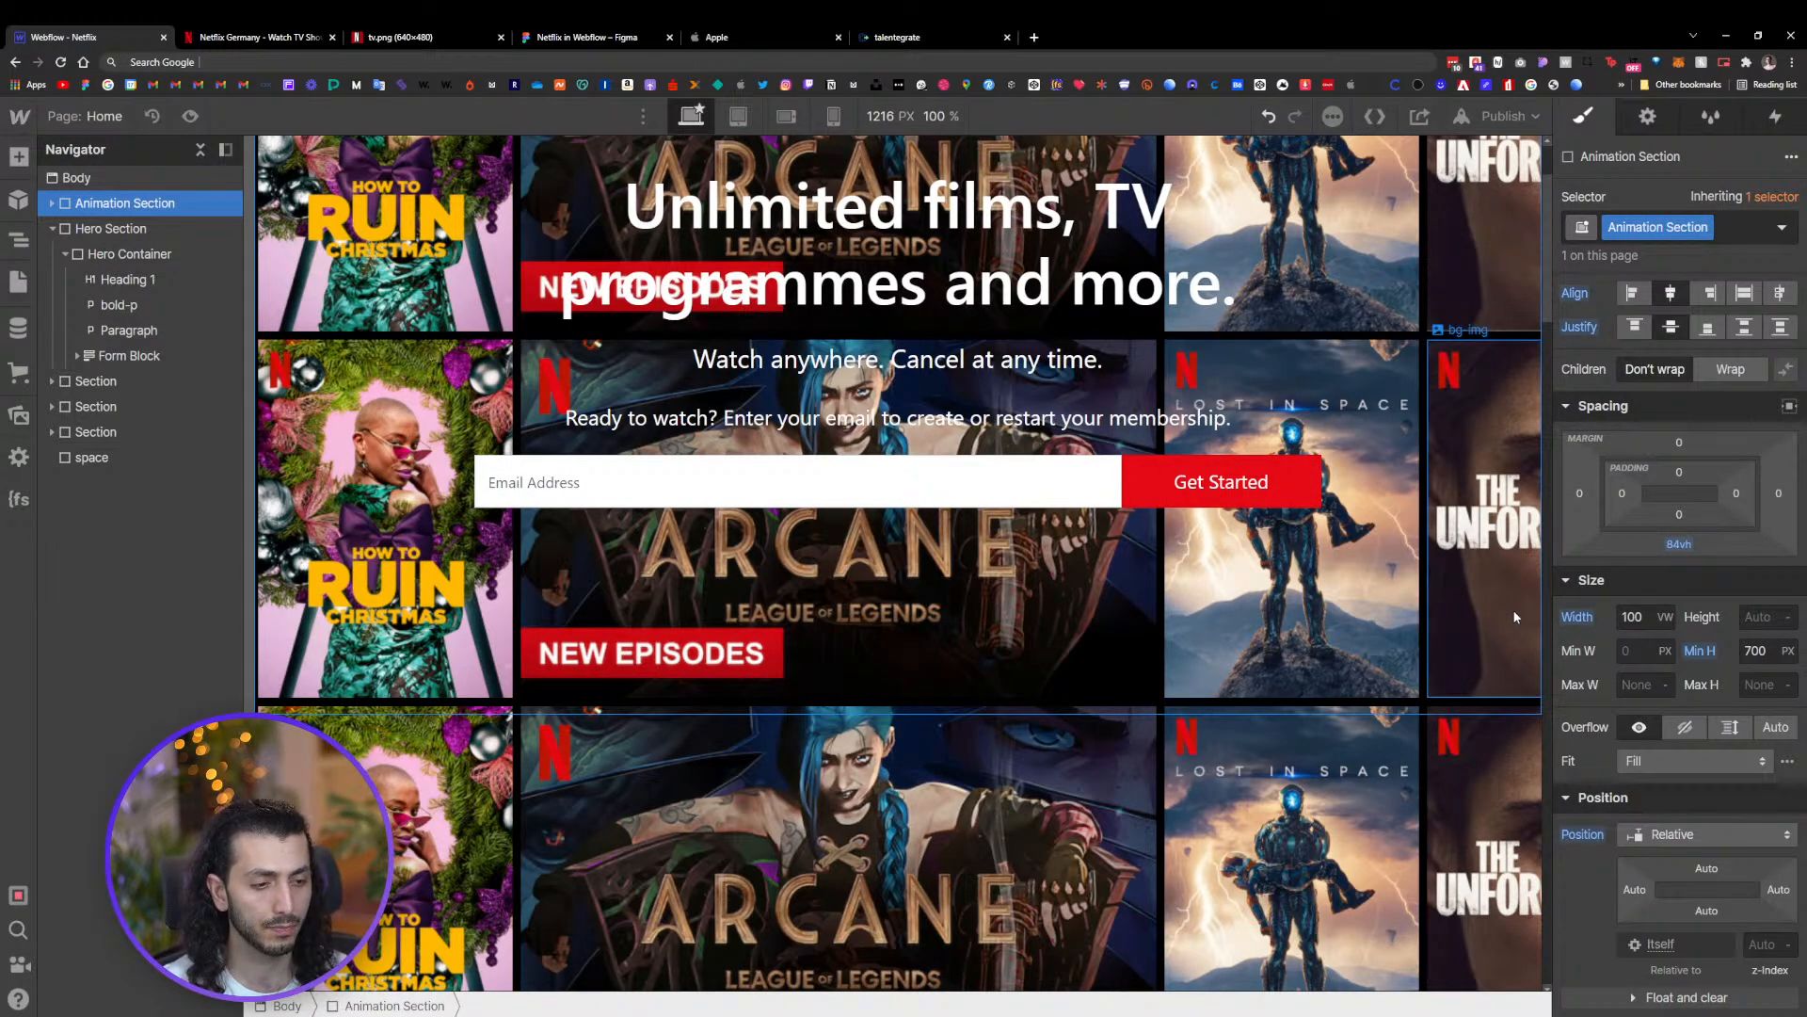
scroll(1411, 603, "down", 4)
scroll(1410, 602, "up", 5)
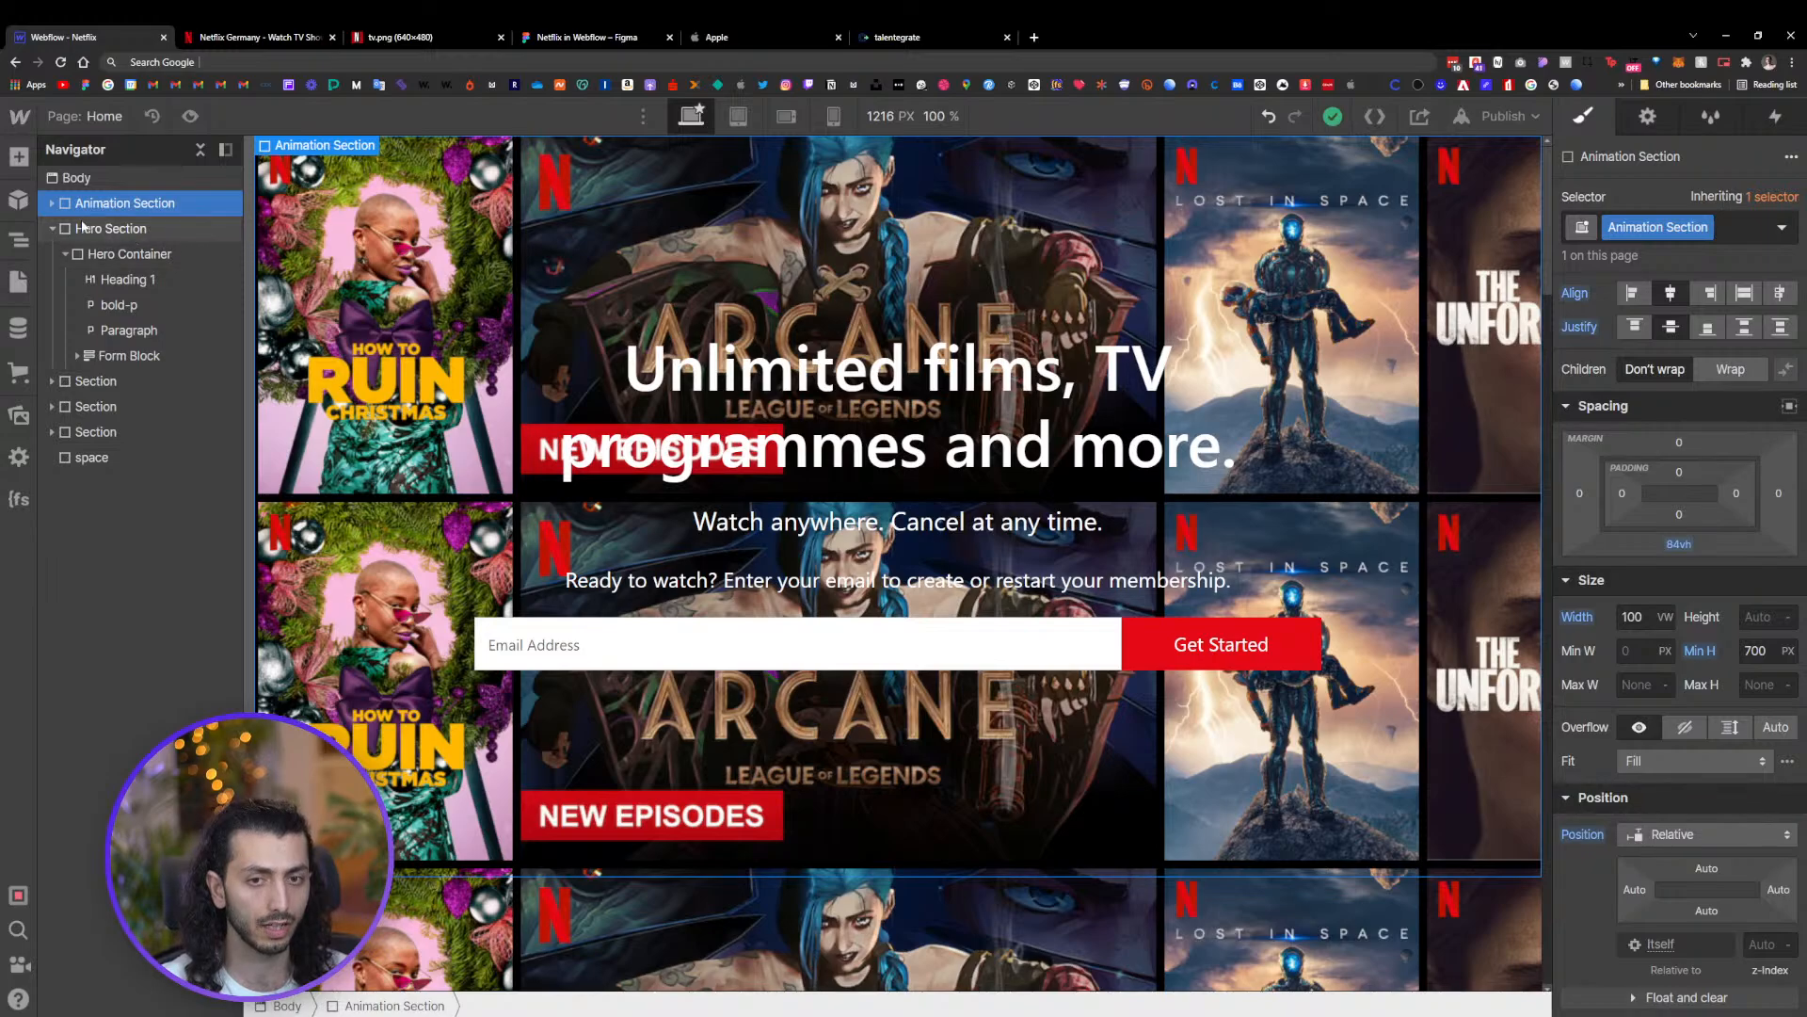
With the third marquee1 row selected inside BG Wrap, add a Page load page trigger
left_click(52, 202)
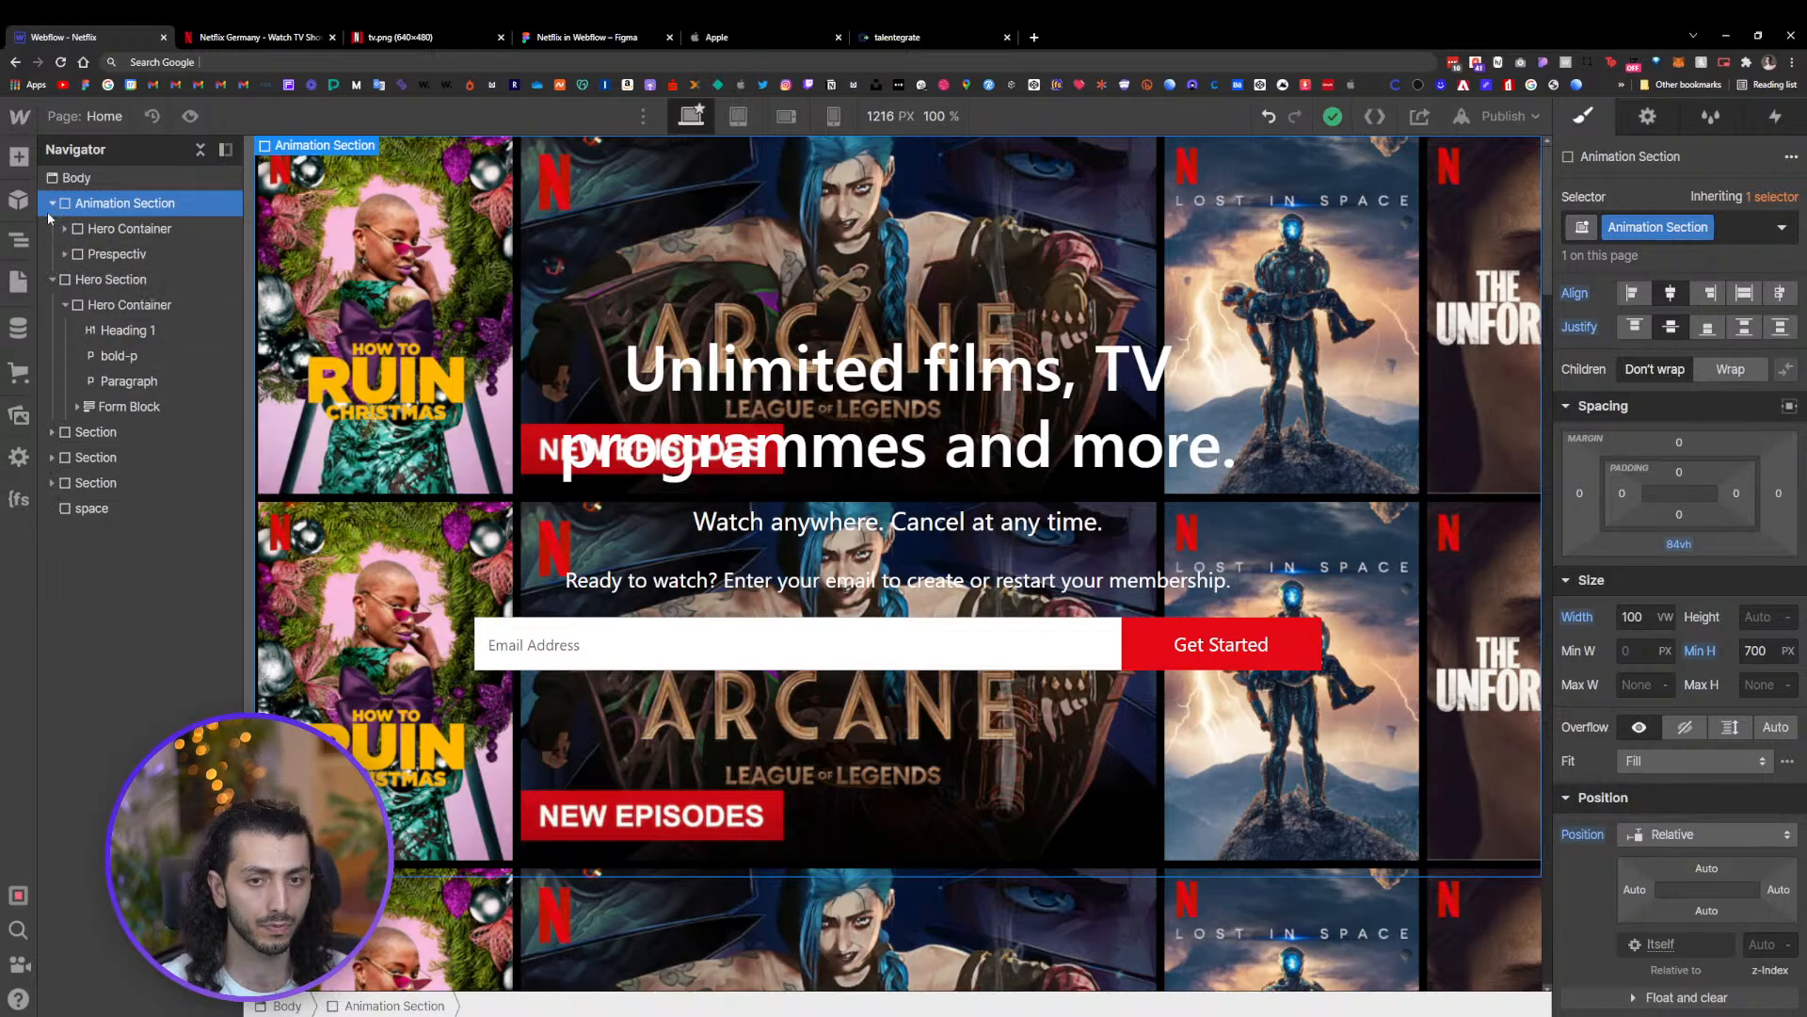
left_click(83, 254)
left_click(65, 254)
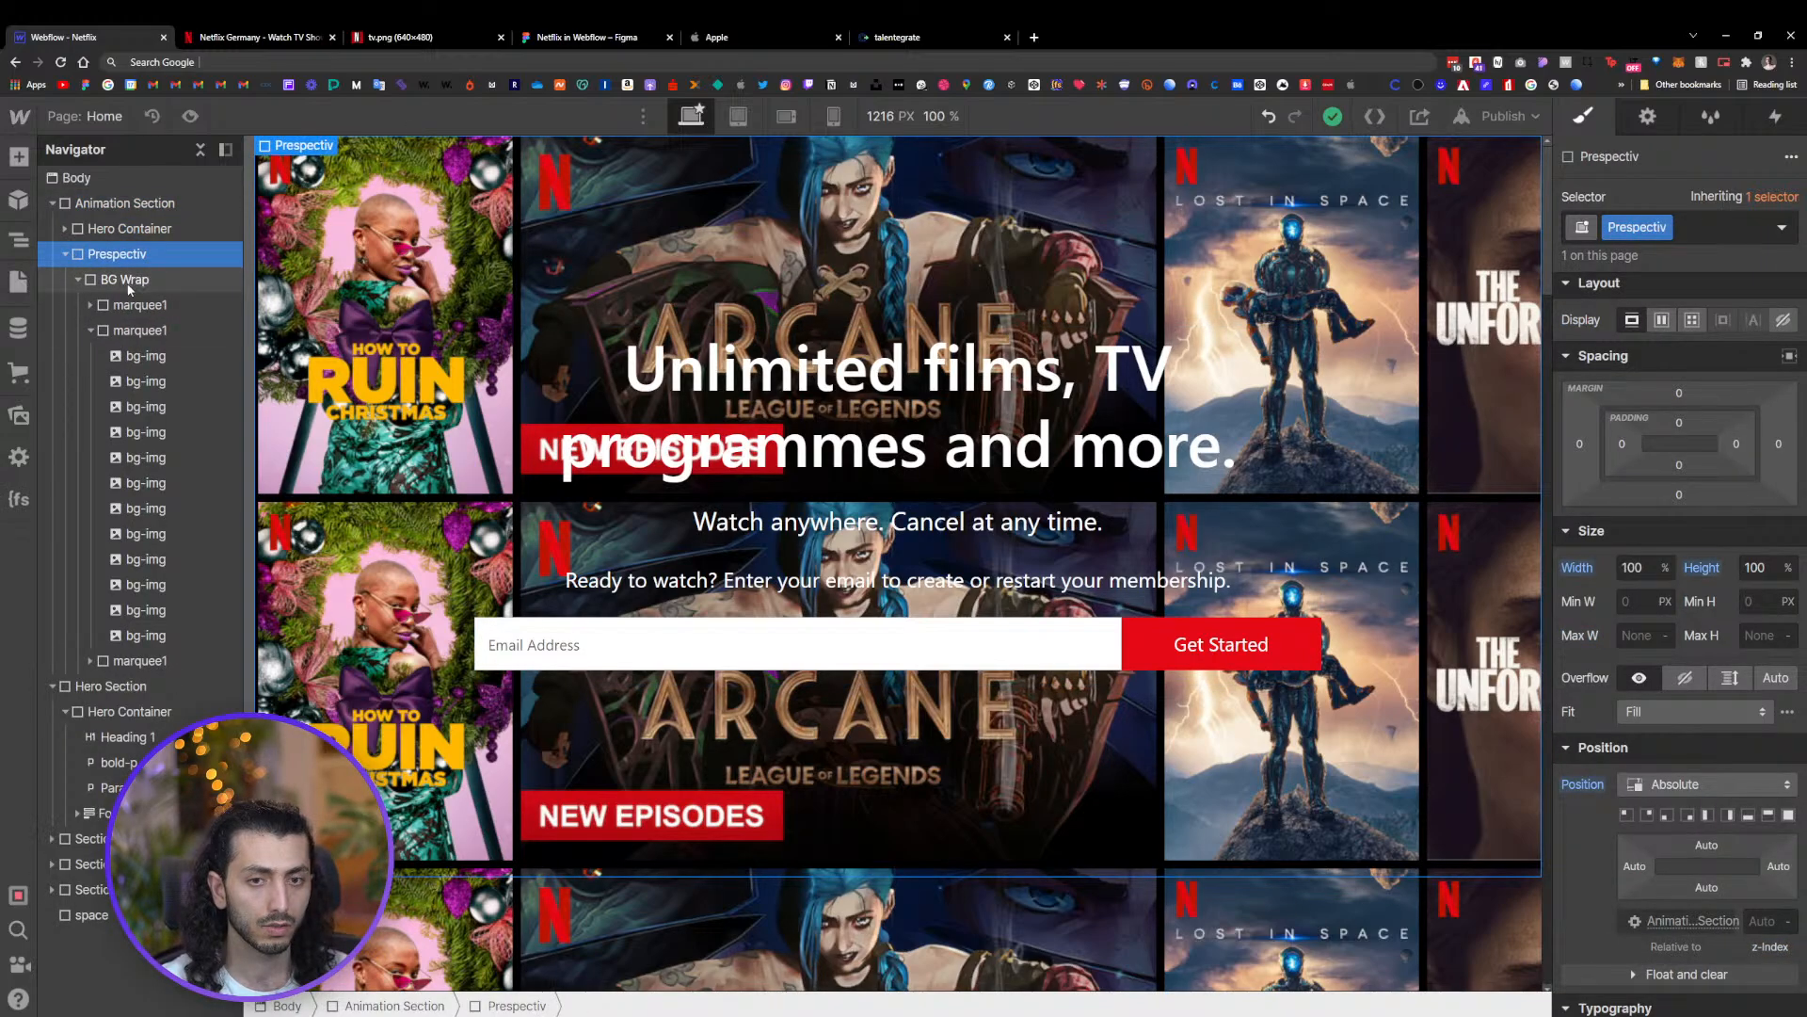
left_click(90, 330)
left_click(122, 280)
left_click(139, 330)
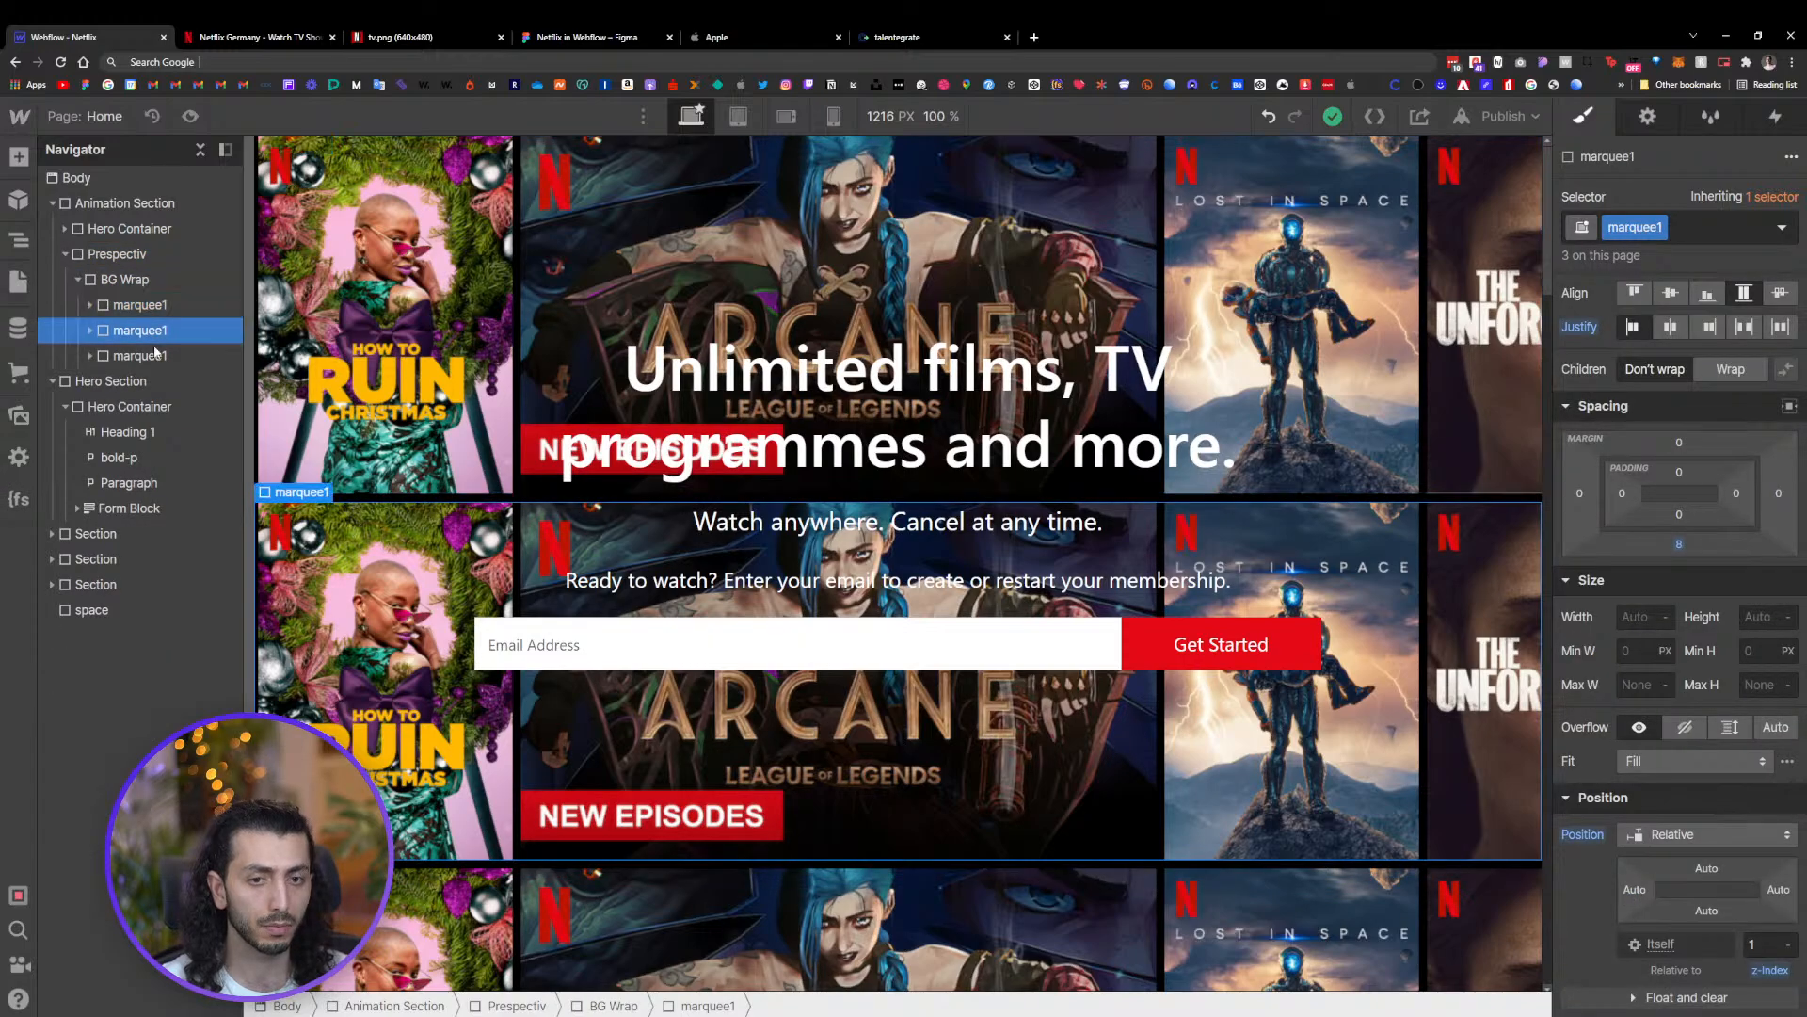
left_click(139, 356)
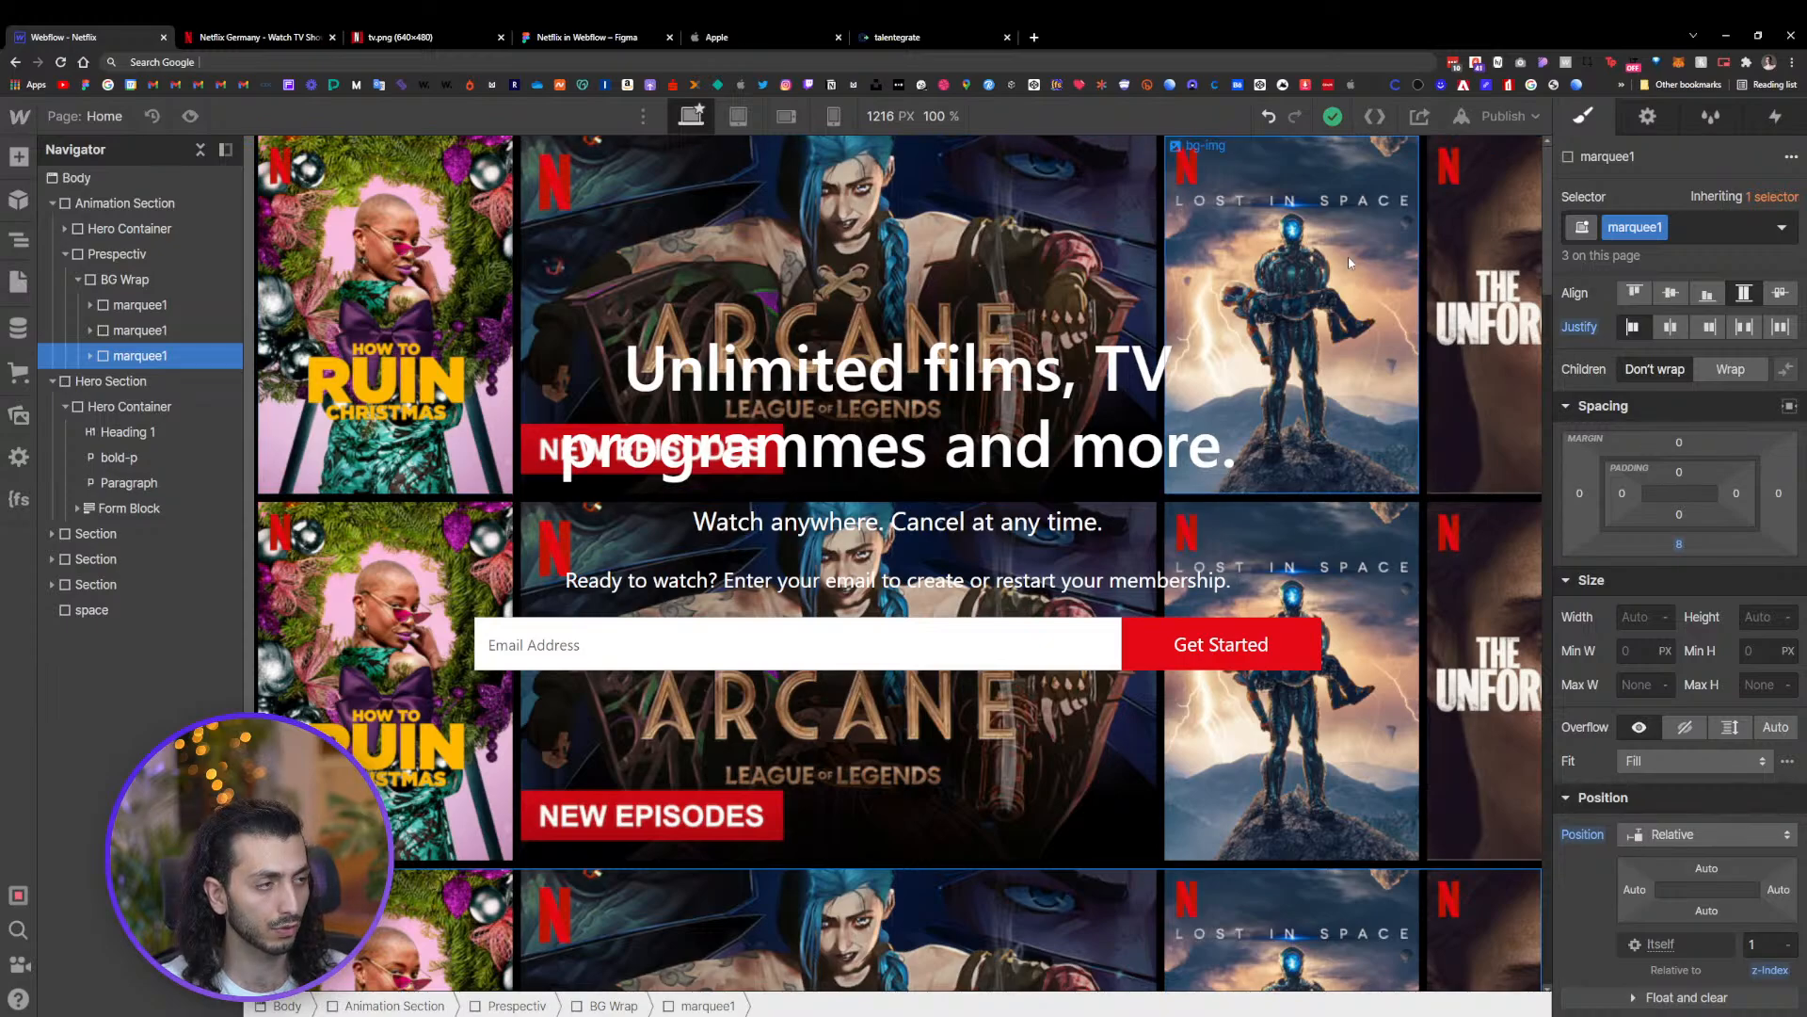
left_click(1775, 117)
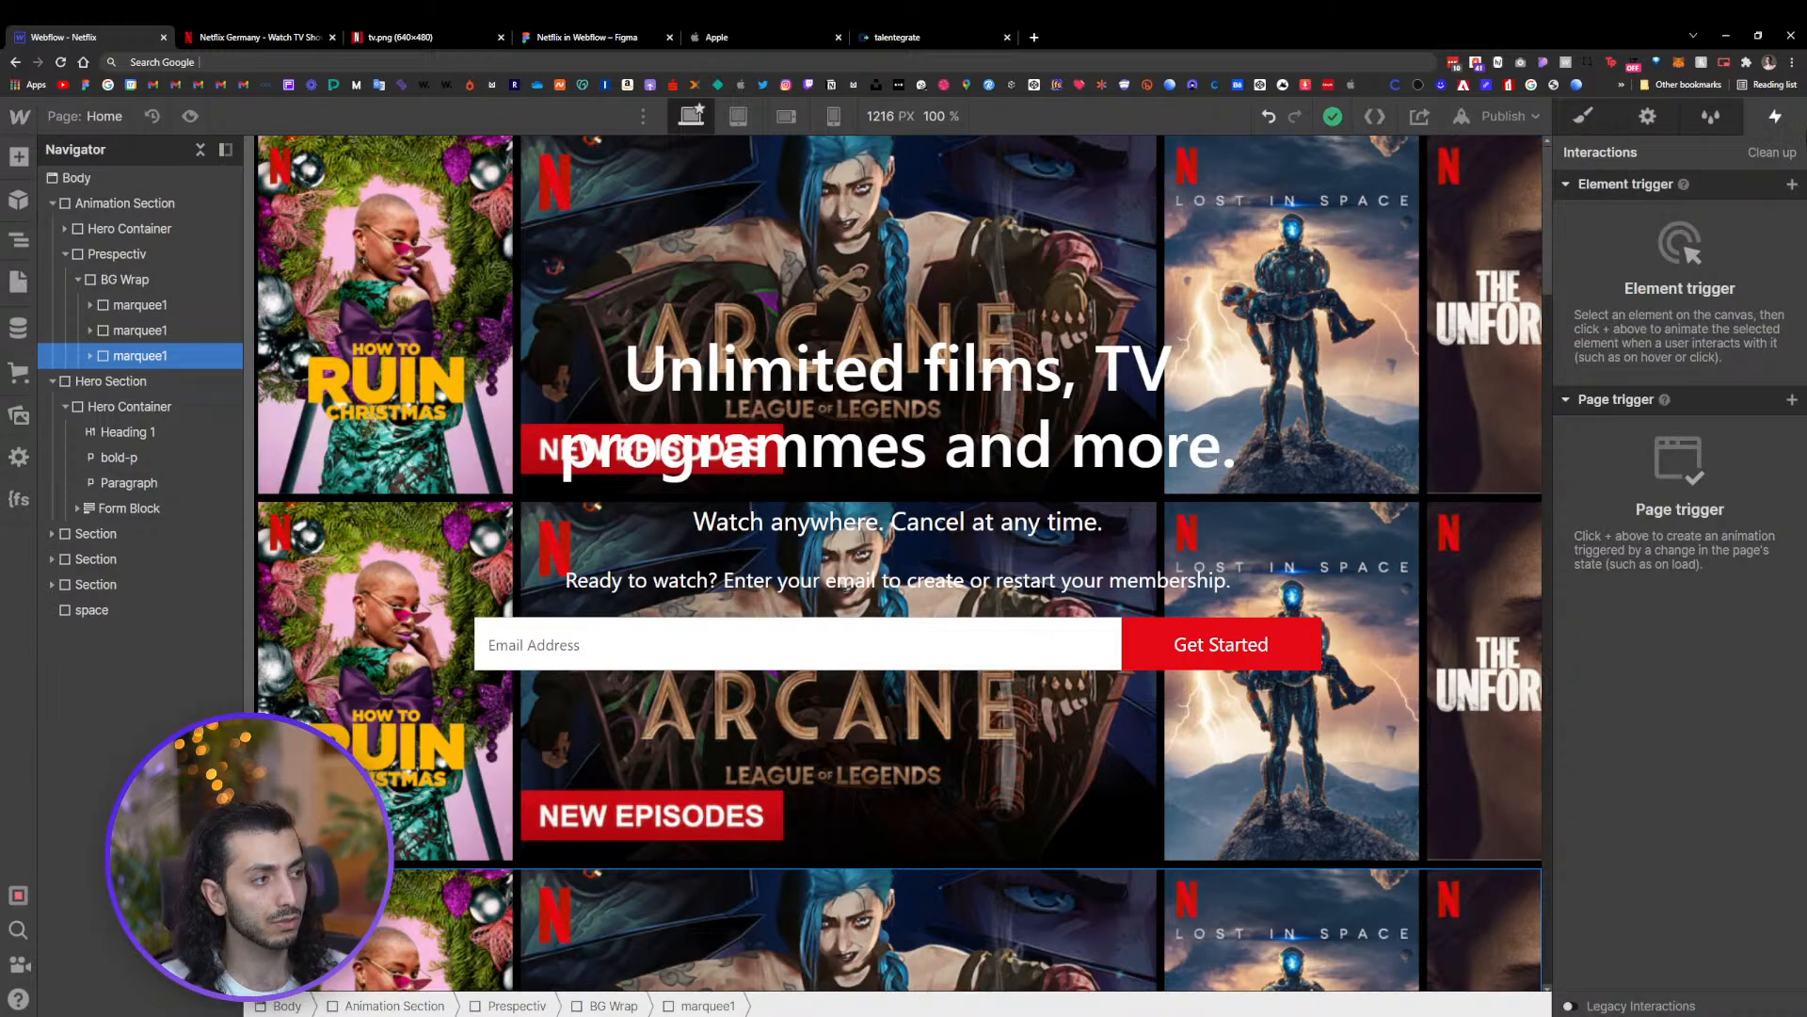
left_click(1790, 401)
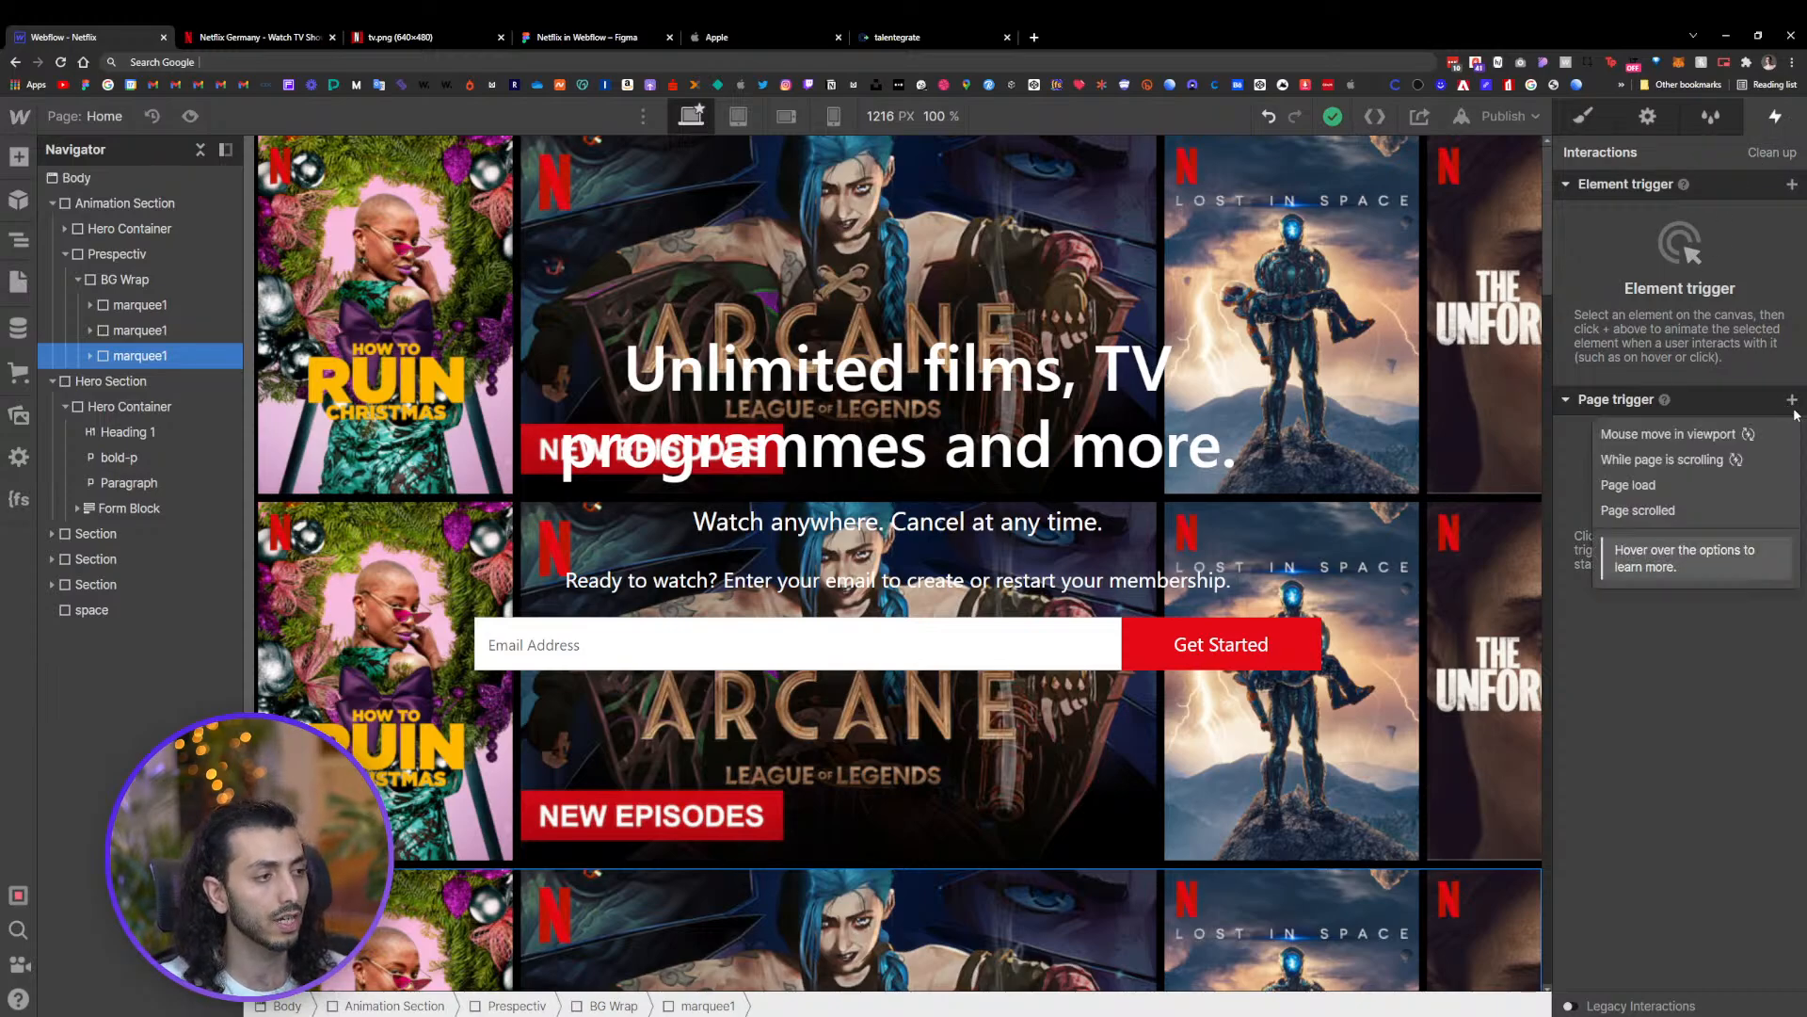
left_click(1715, 483)
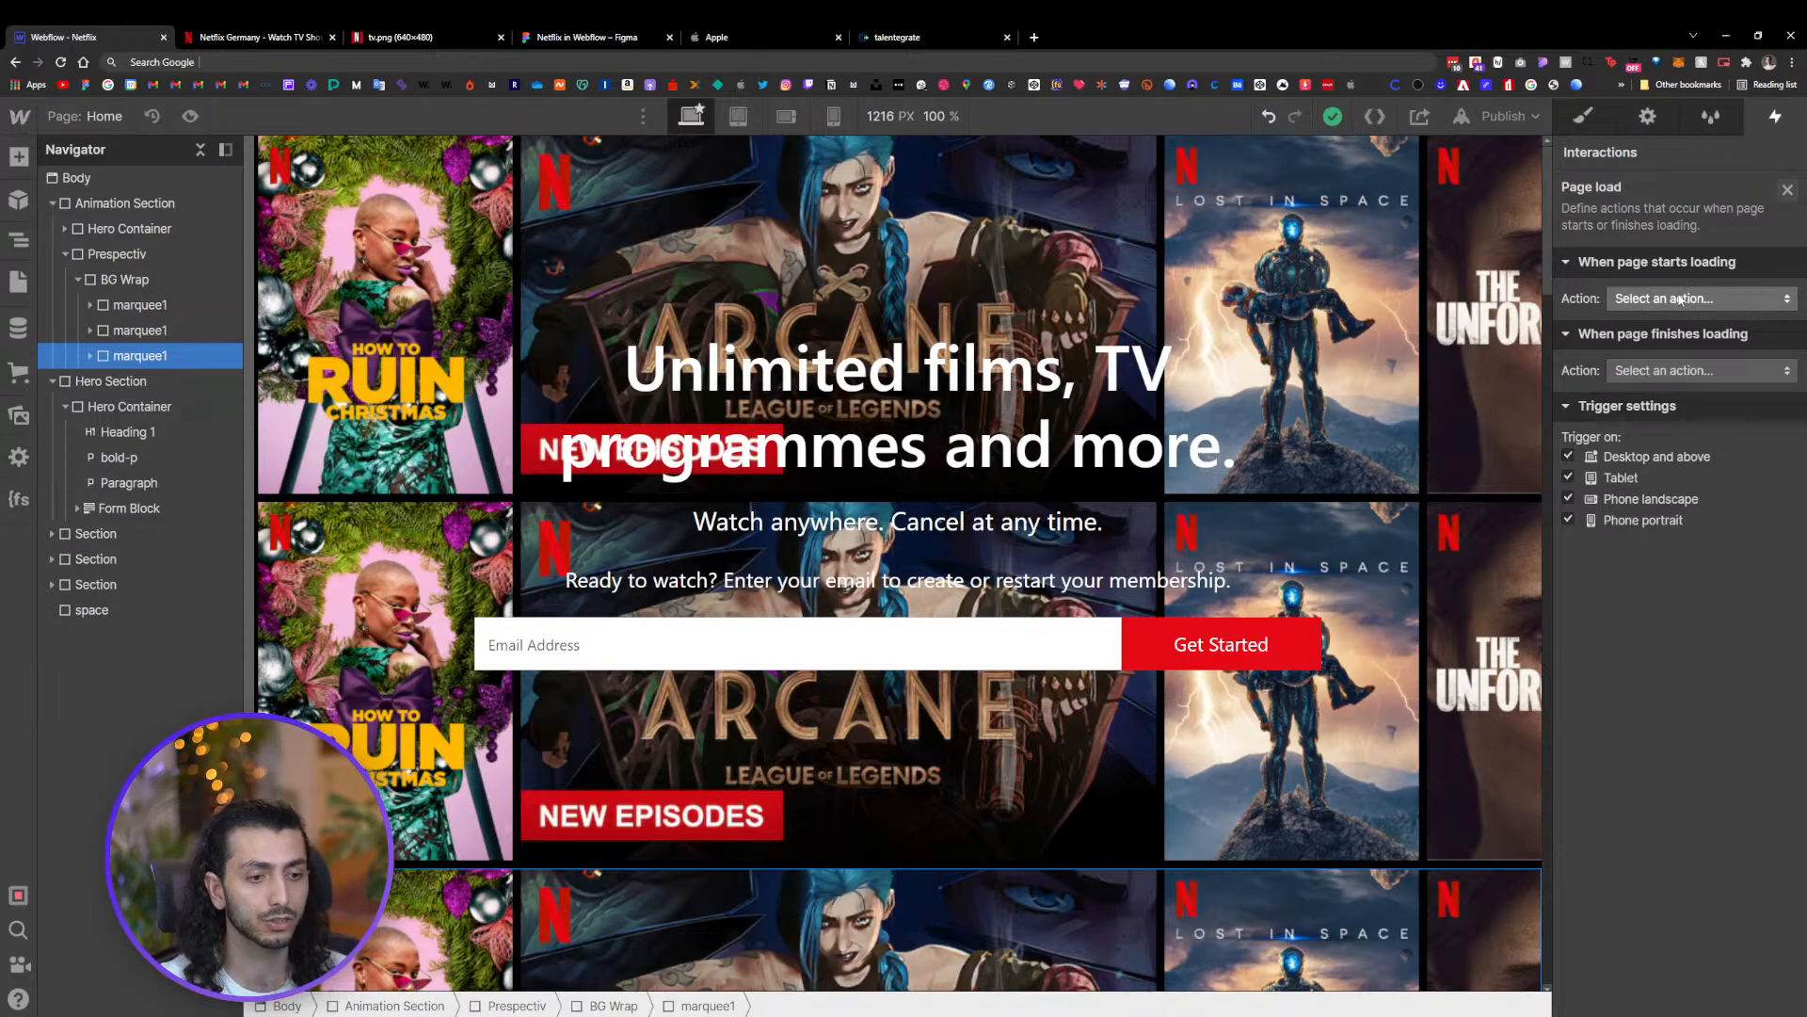
Make the page-start-loading action start a new timed animation named Marqee
left_click(1680, 299)
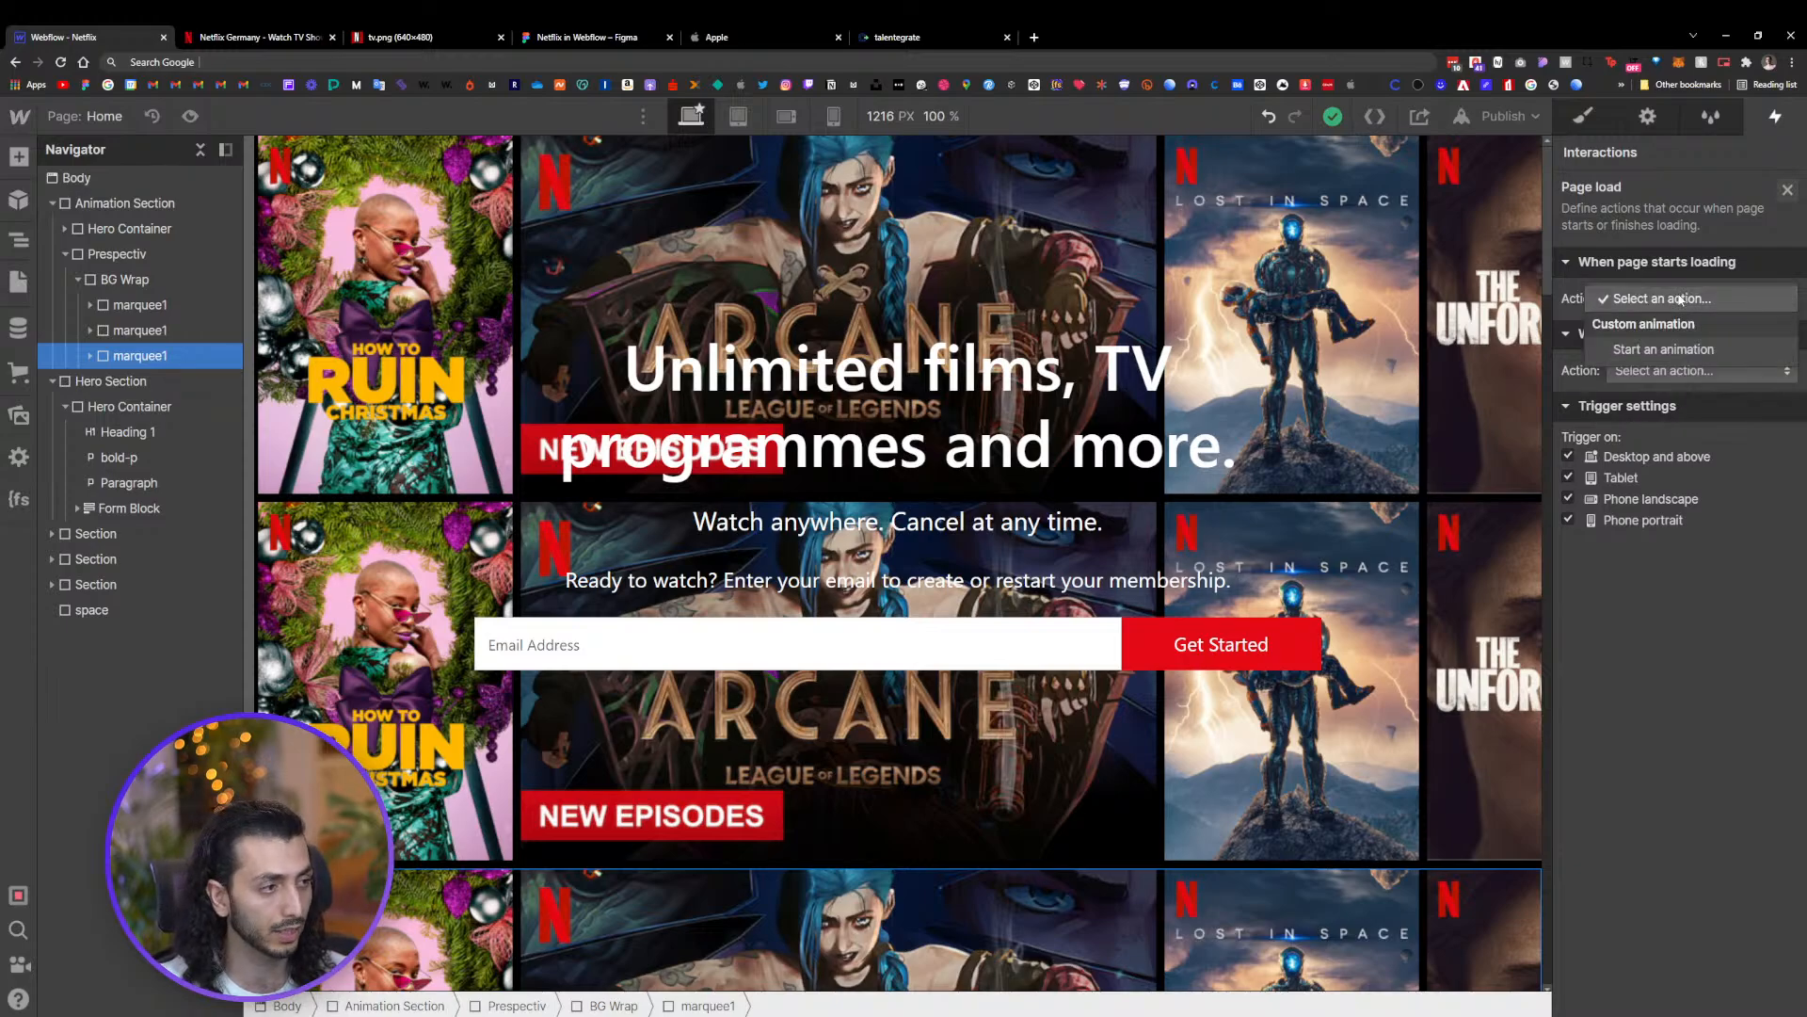
left_click(1674, 349)
left_click(1788, 339)
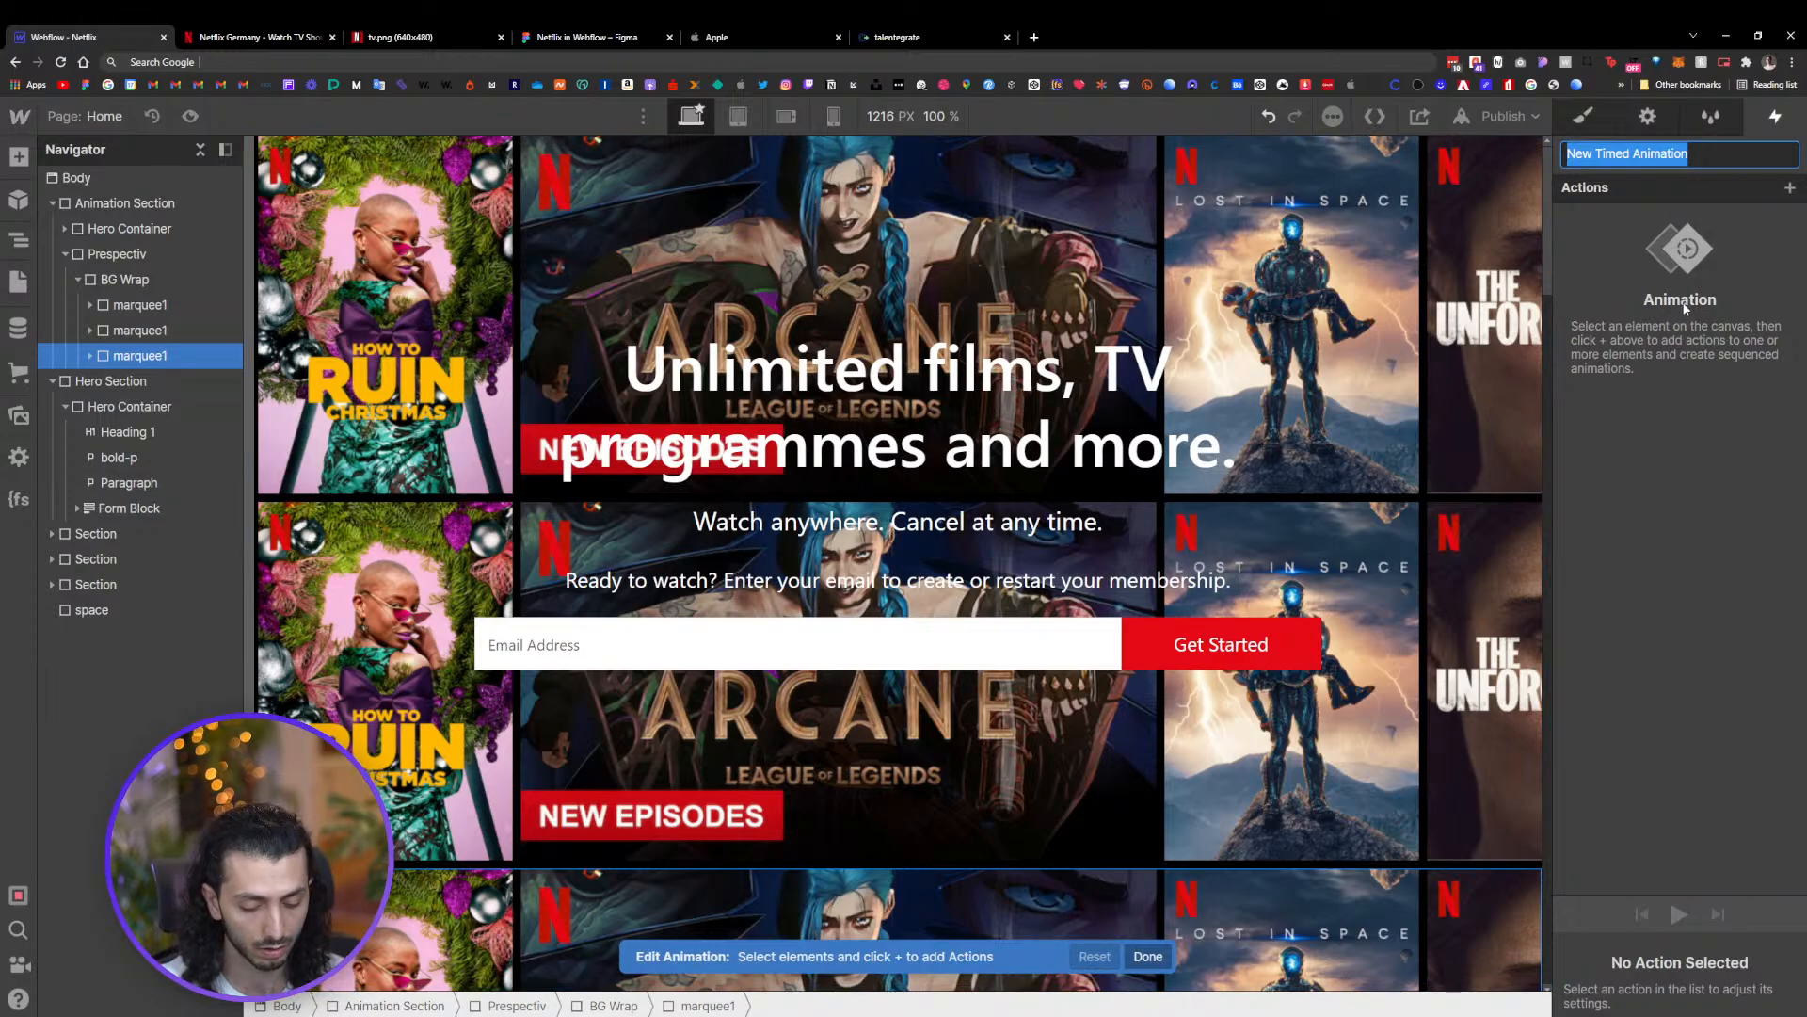
type("Marqee")
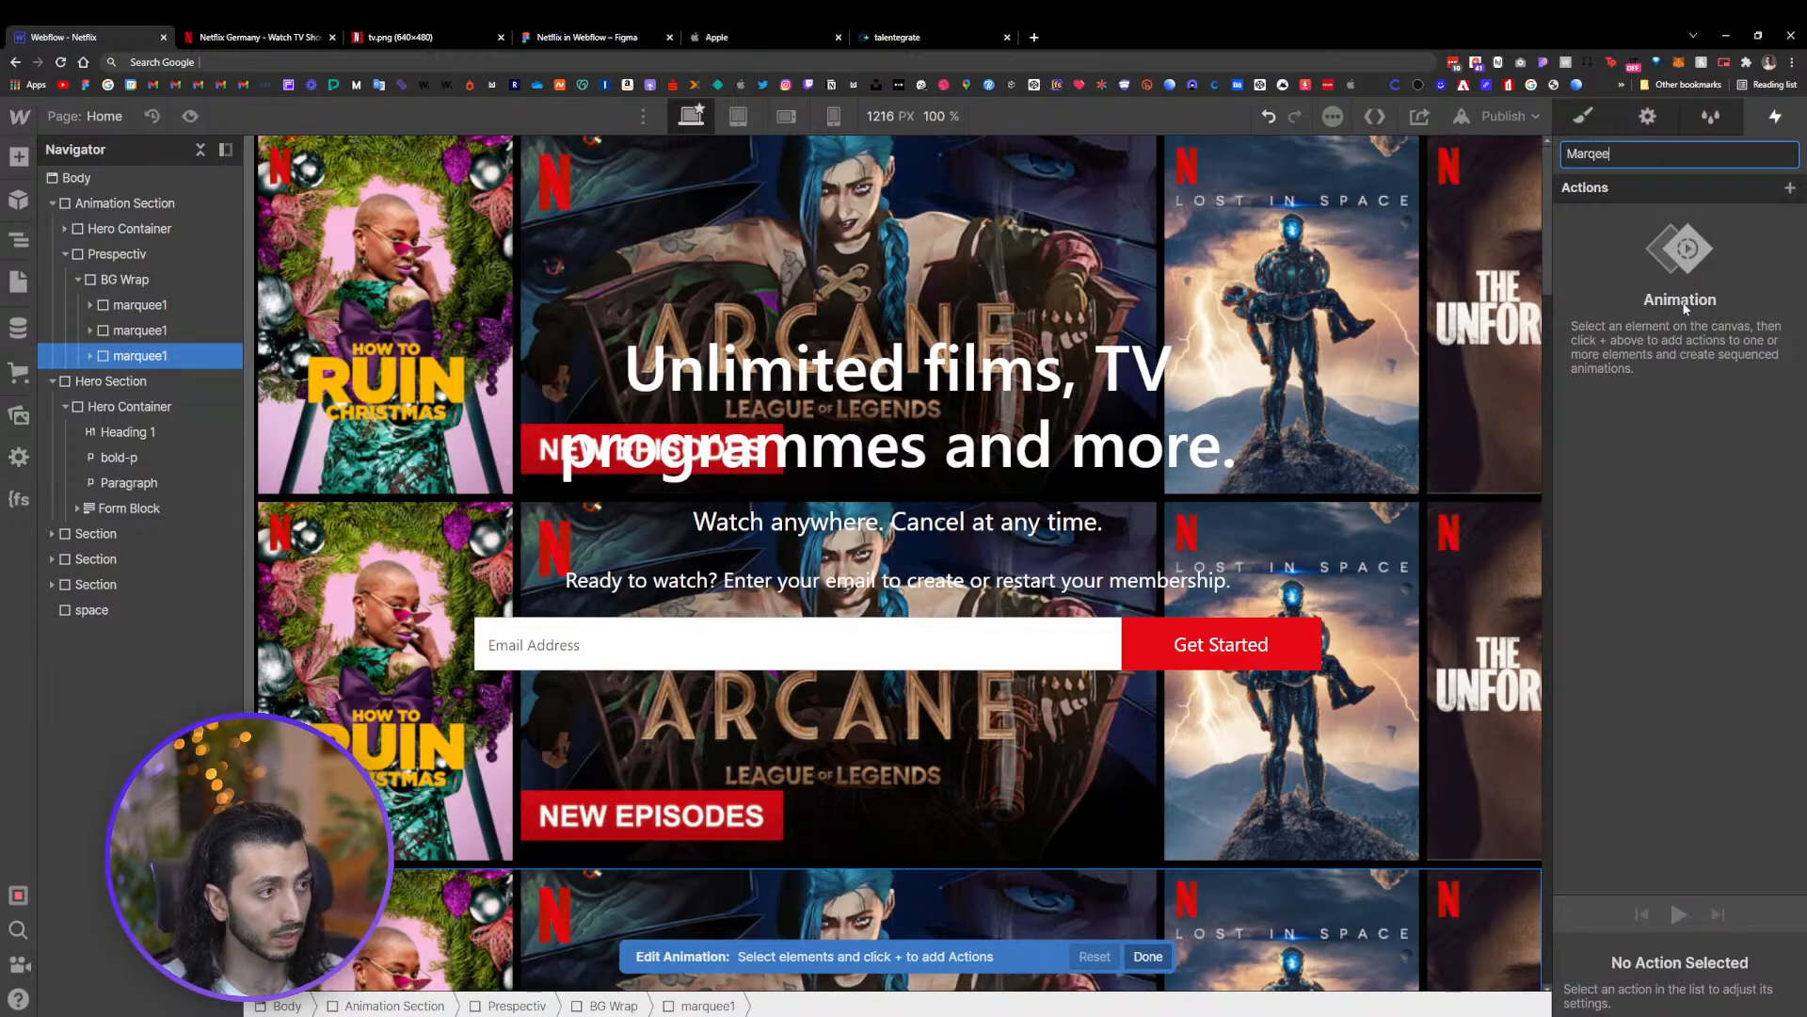
key("Return")
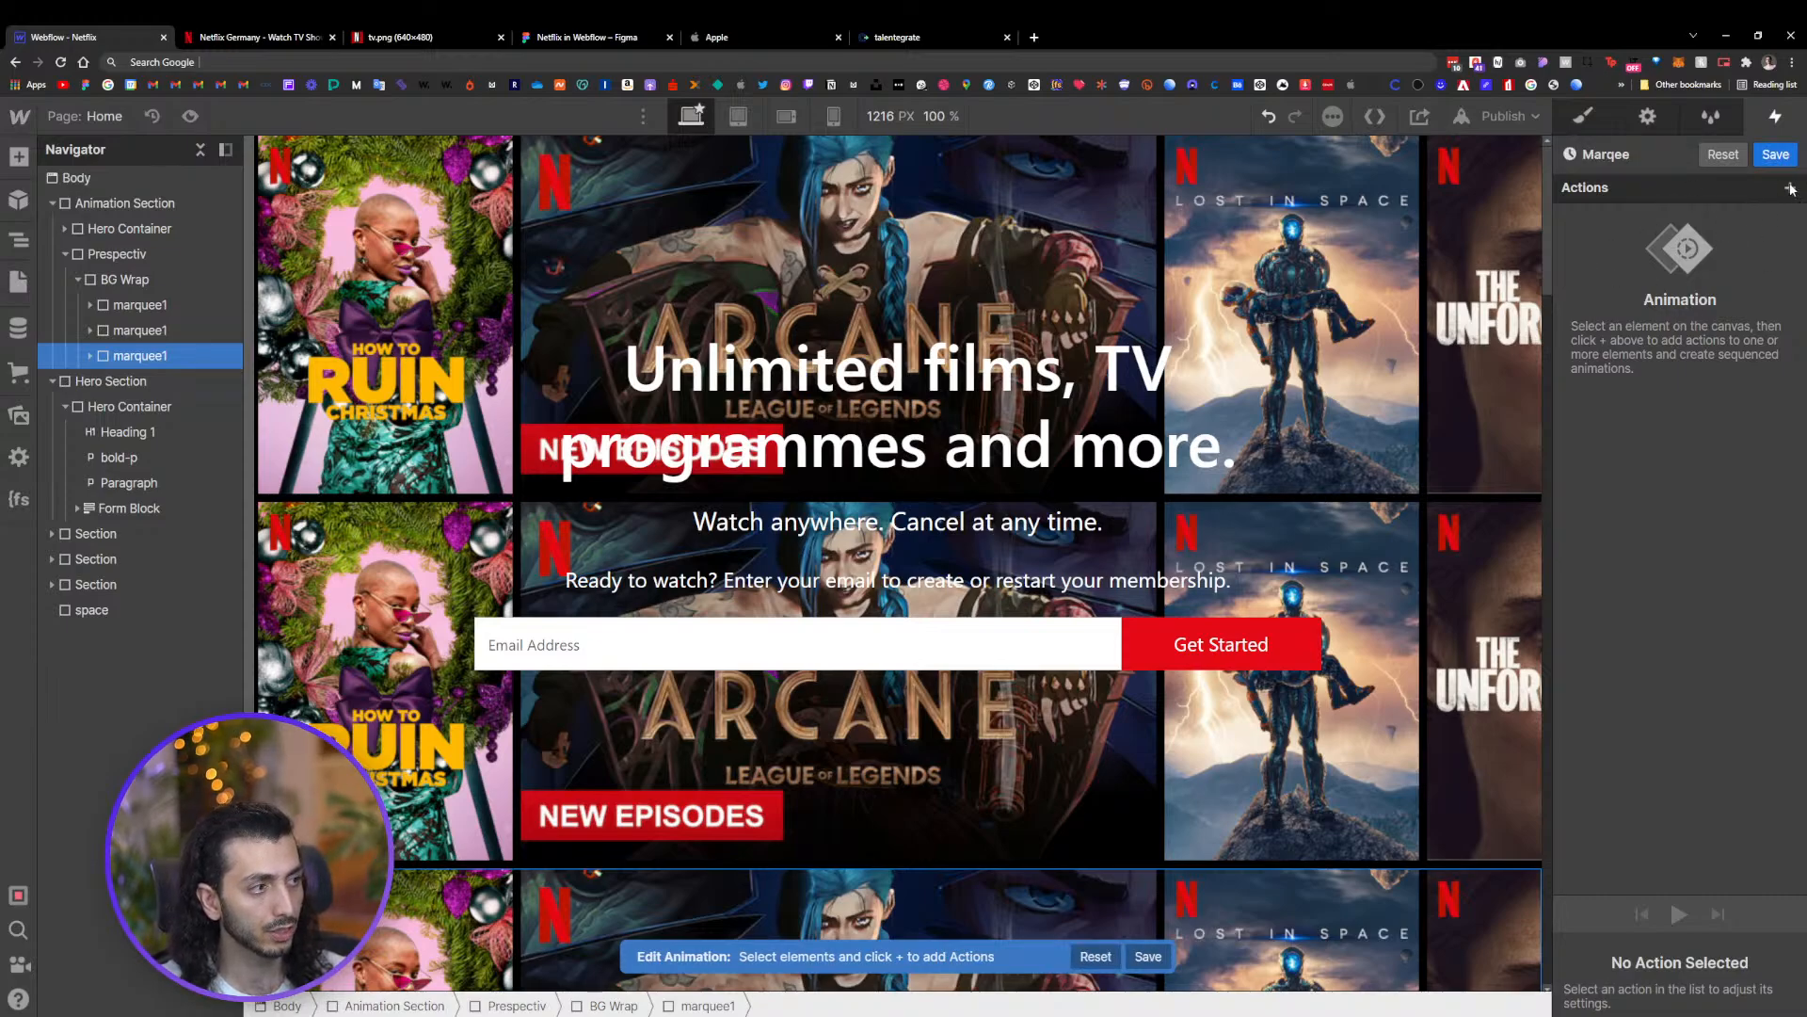
Add a Move action for the first marquee1 row with X set to 0 px and duration 0
left_click(151, 304)
left_click(89, 305)
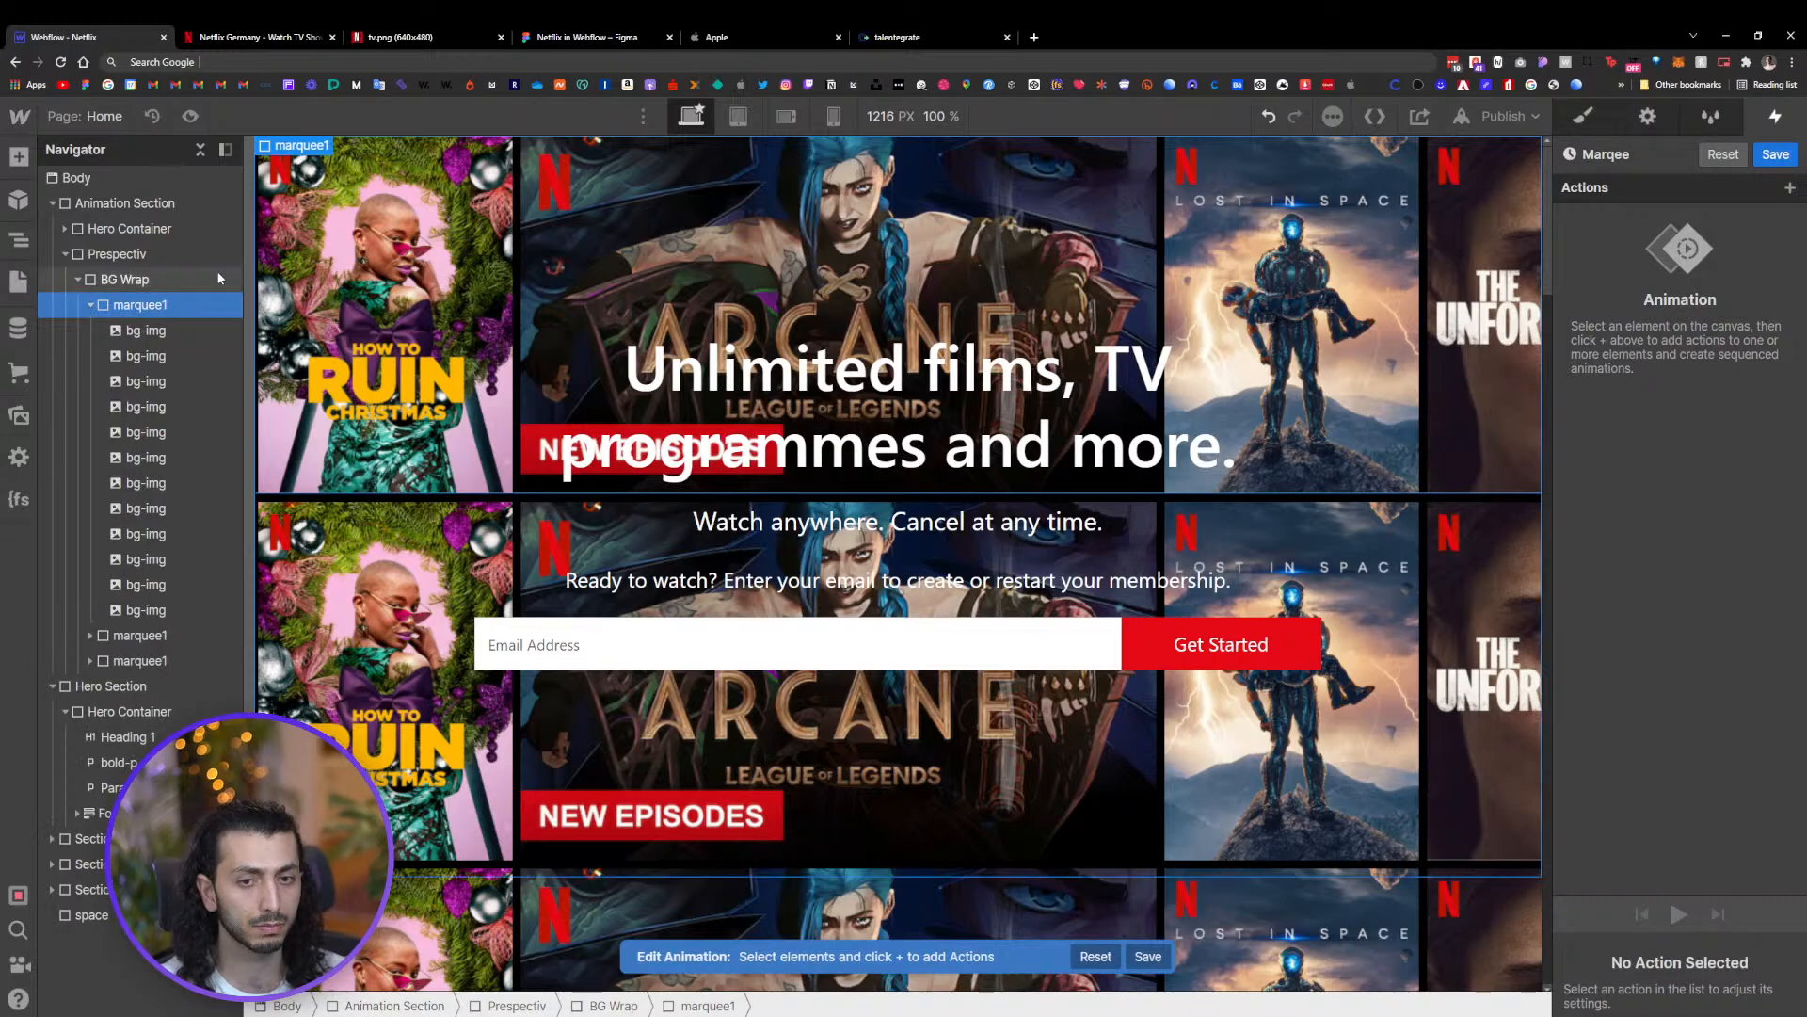
left_click(1790, 188)
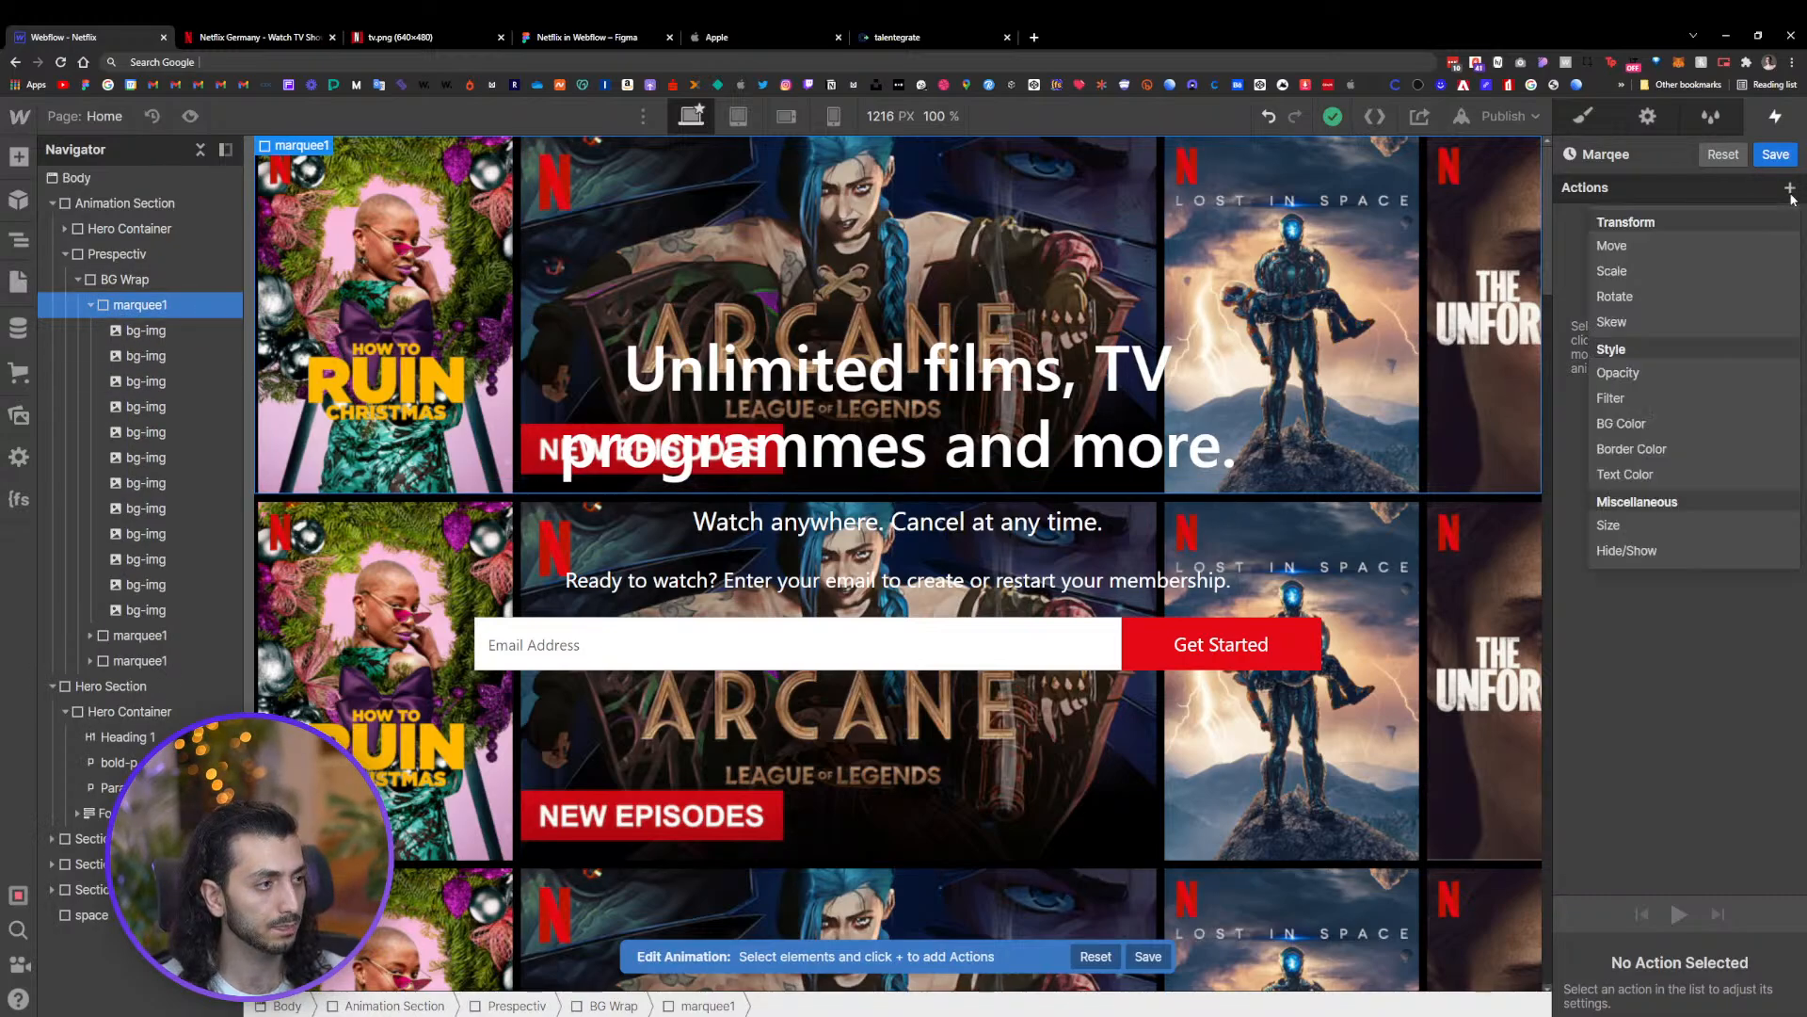
left_click(1713, 245)
mouse_move(1659, 941)
left_mouse_down()
mouse_move(1607, 945)
mouse_move(1680, 945)
mouse_move(1572, 947)
mouse_move(1662, 942)
left_mouse_up()
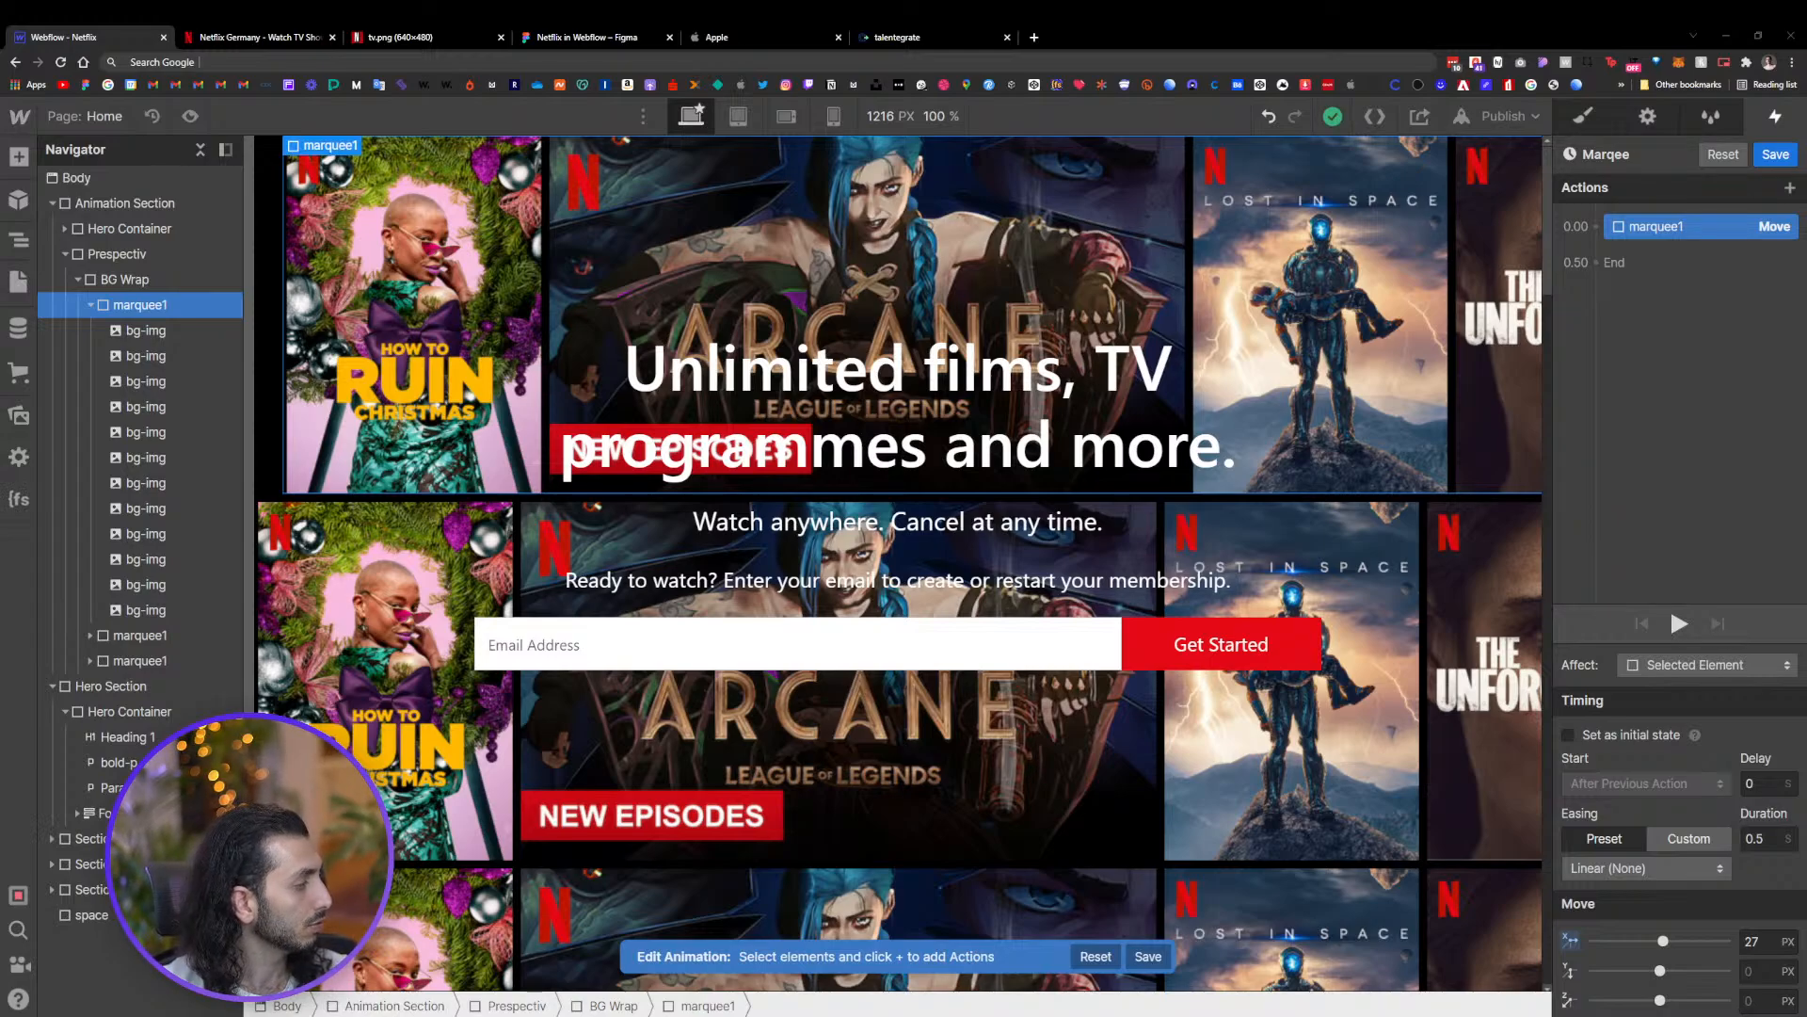
left_click(1758, 928)
type("0")
key("Return")
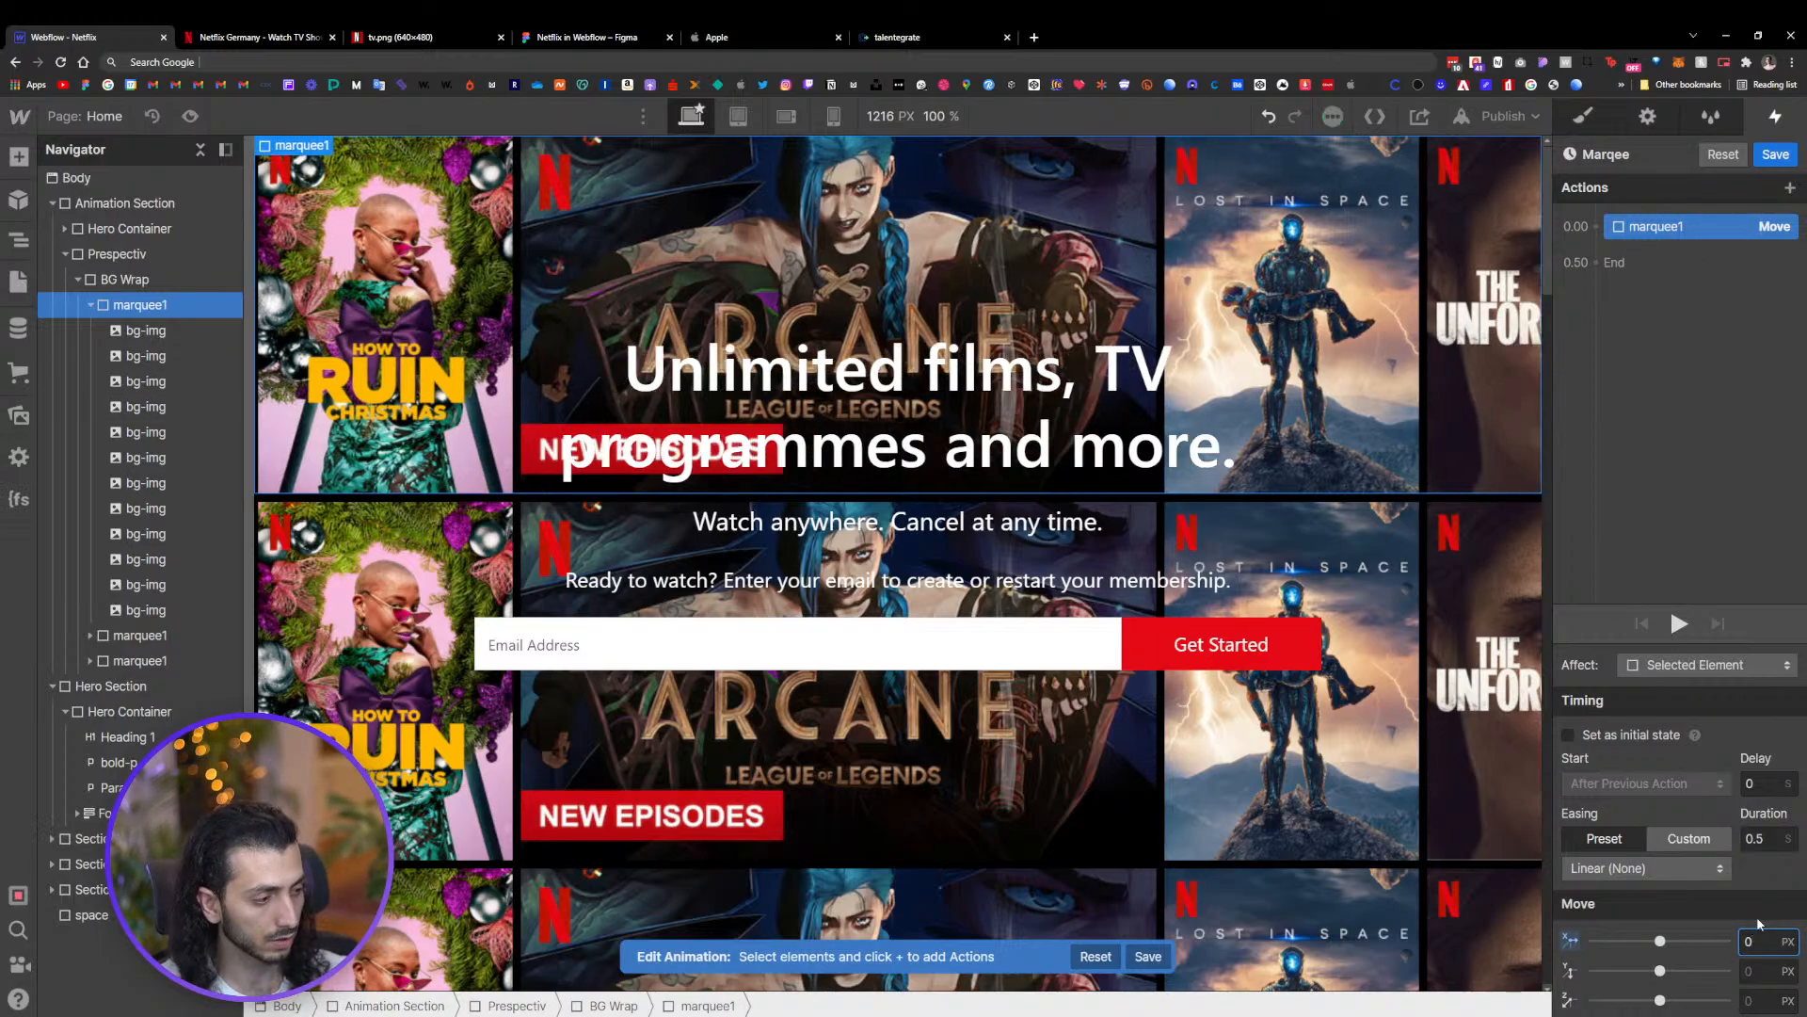
left_click(1761, 839)
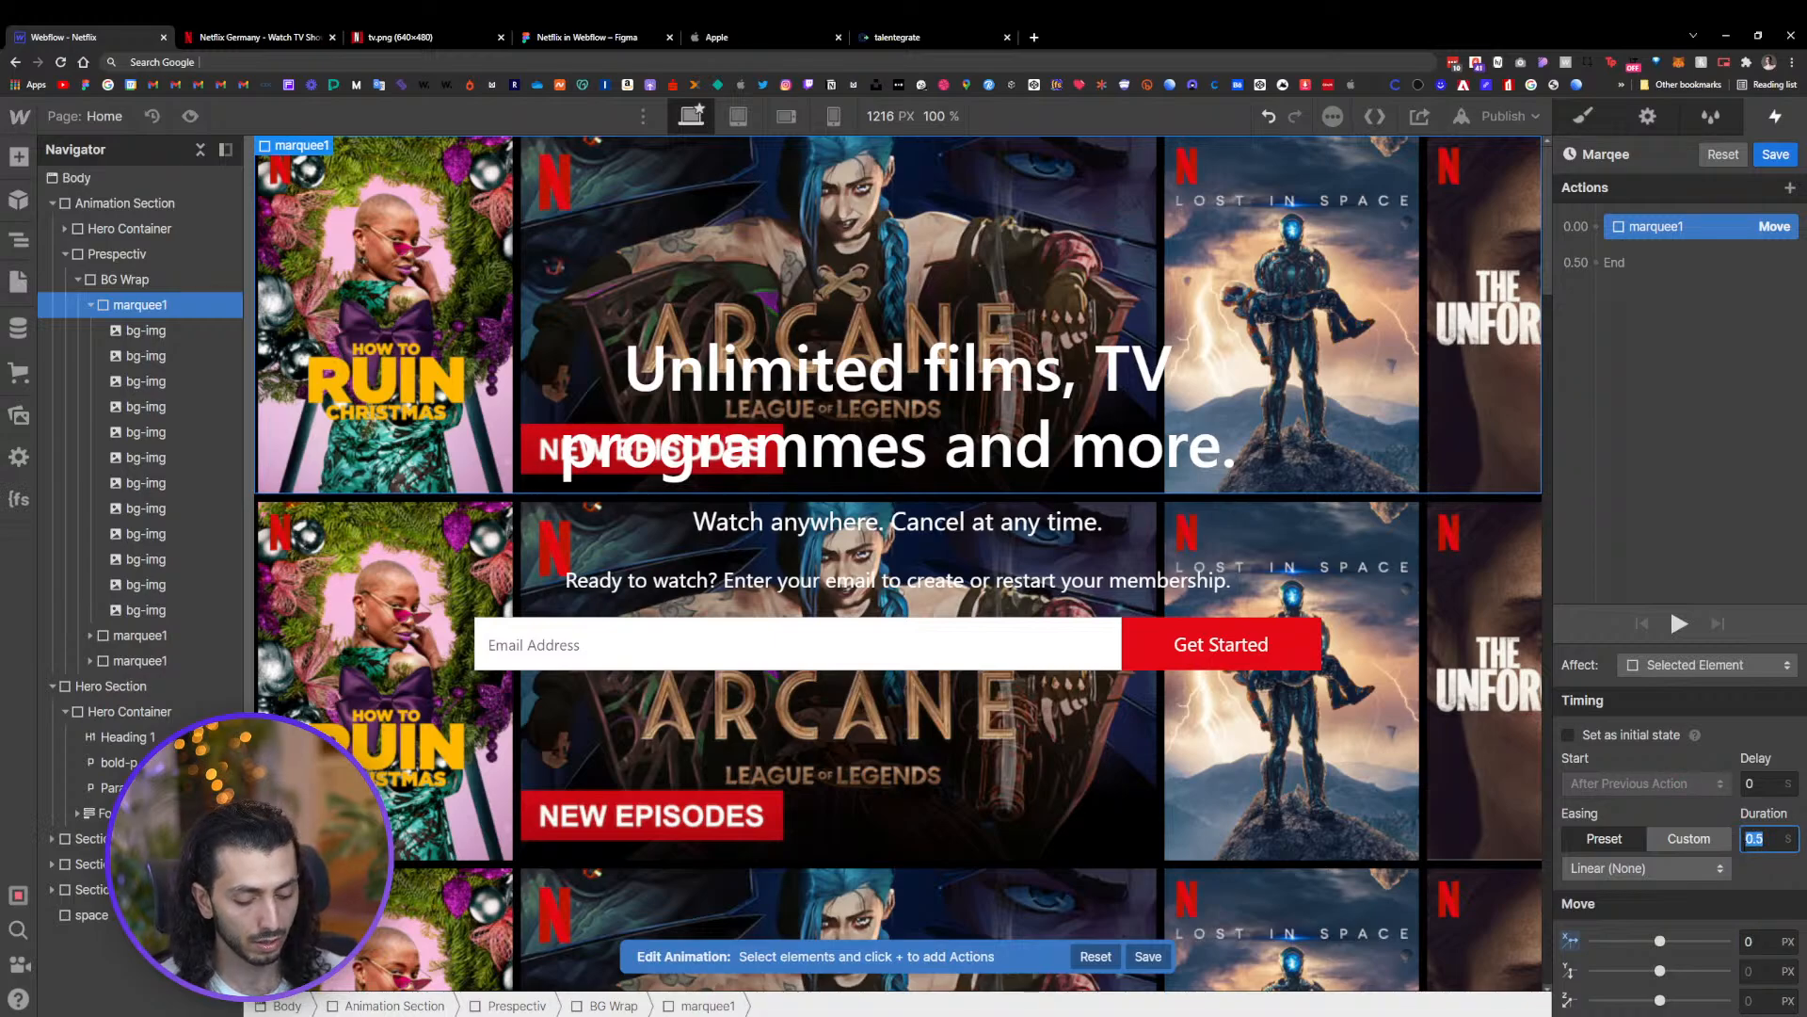
type("0")
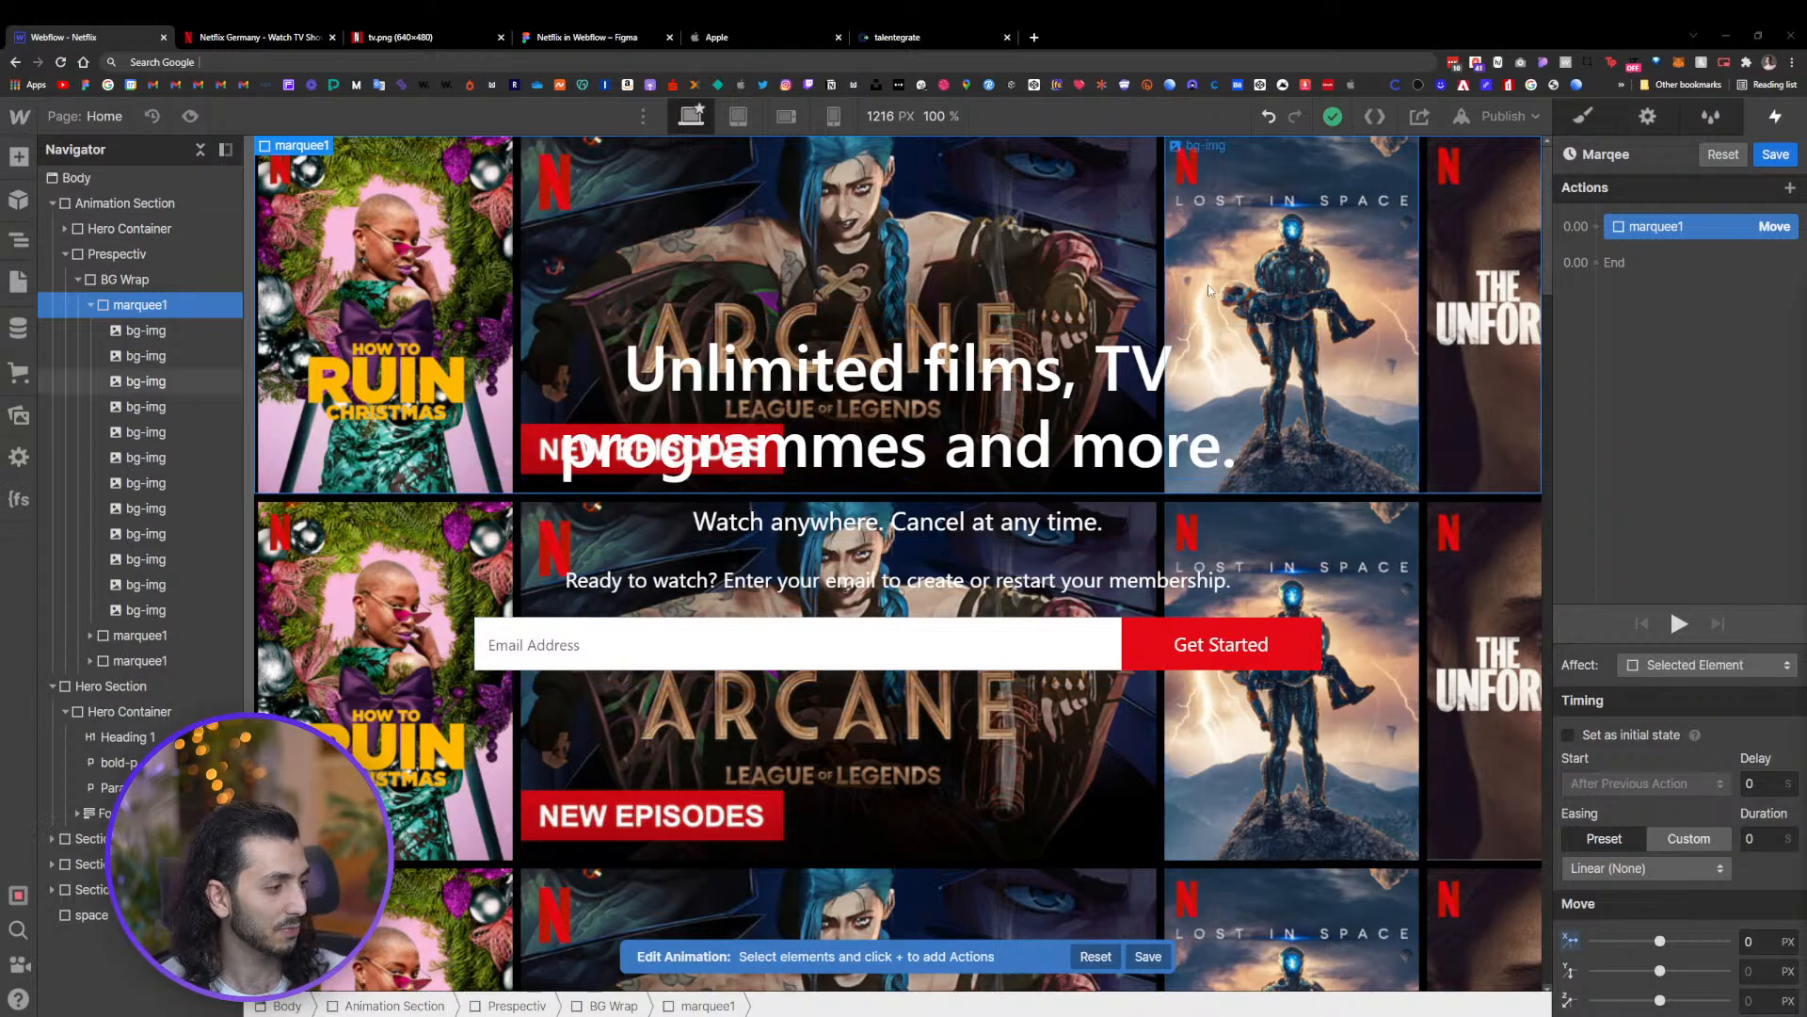
Duplicate the Move action and set the copy's duration to 5 seconds
right_click(1646, 233)
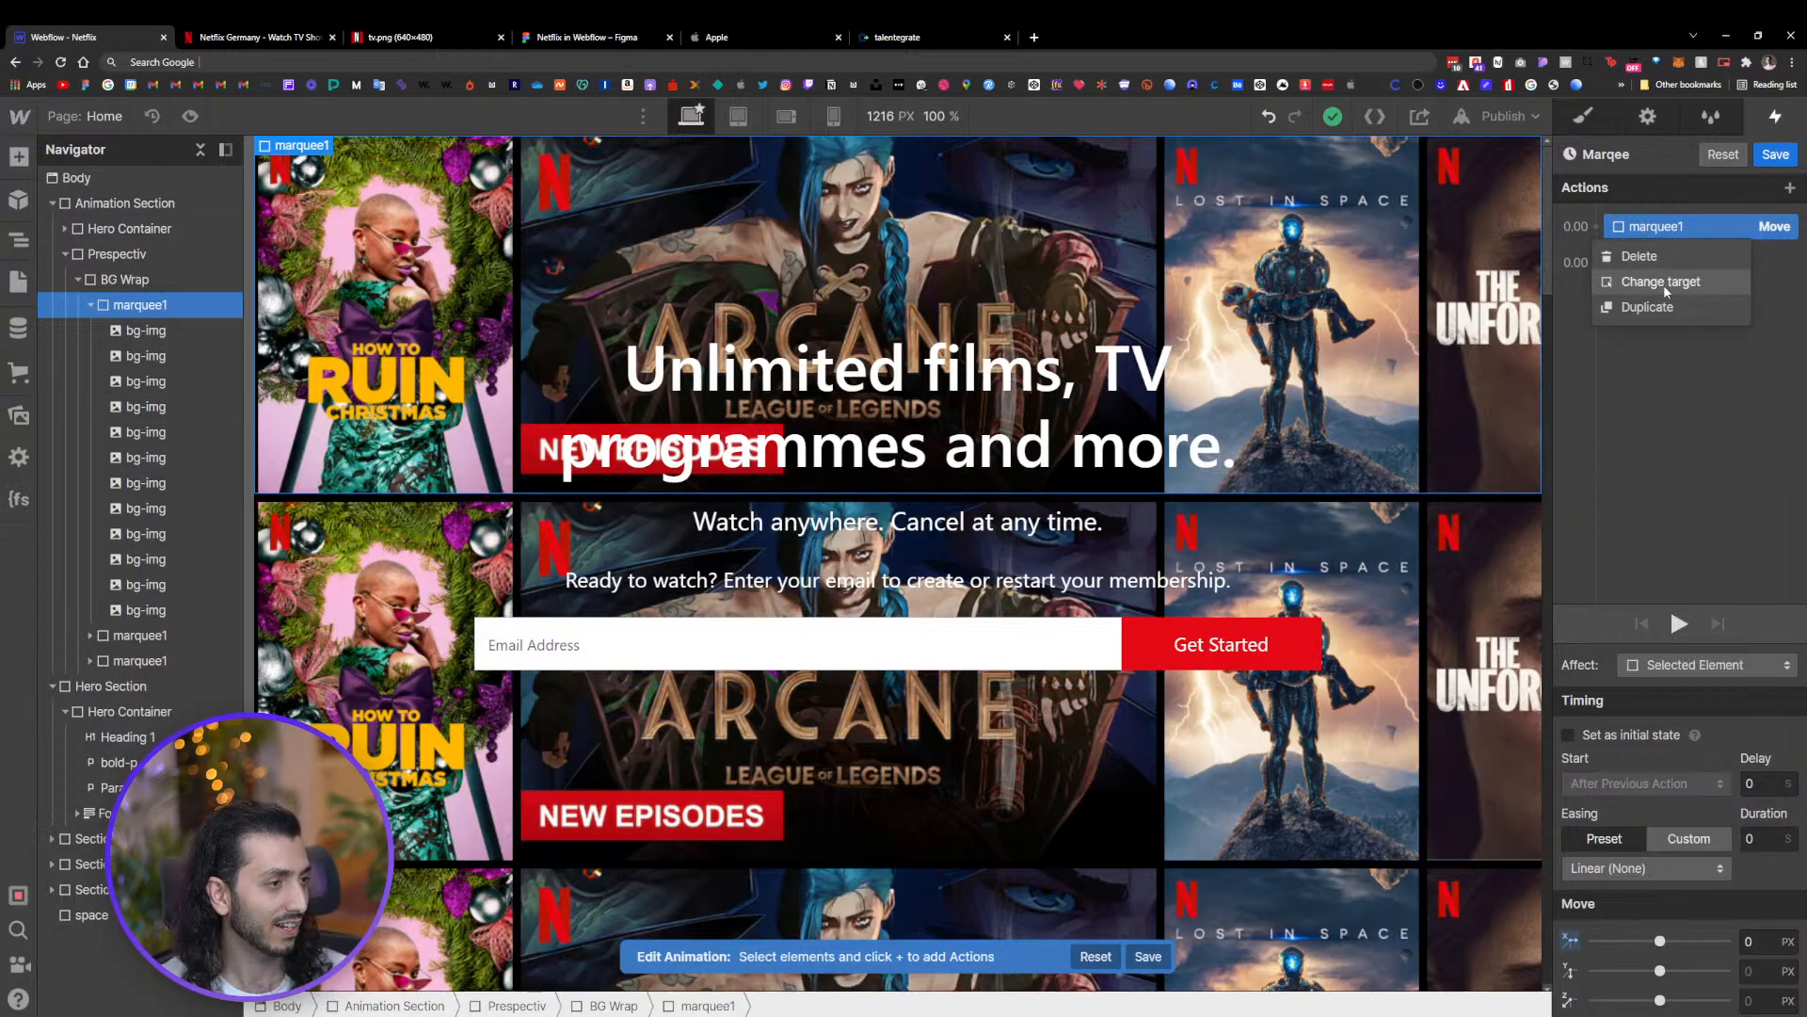
left_click(1649, 307)
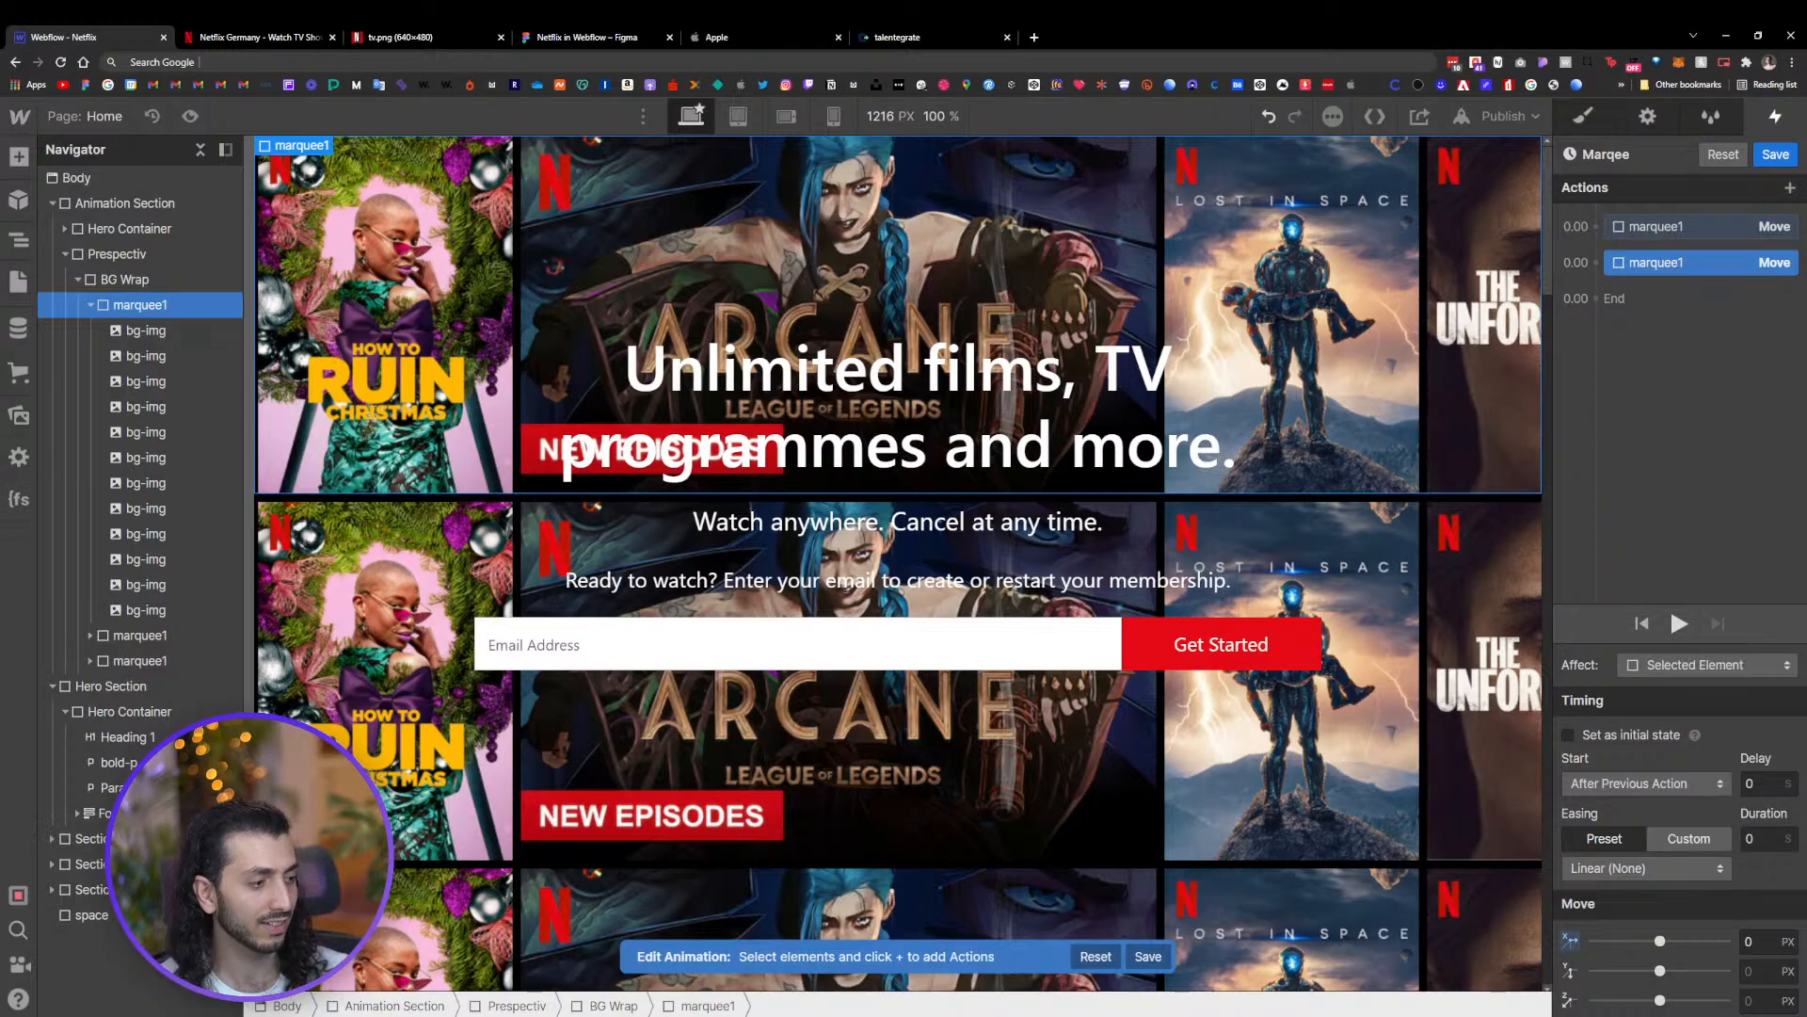
left_click(1753, 839)
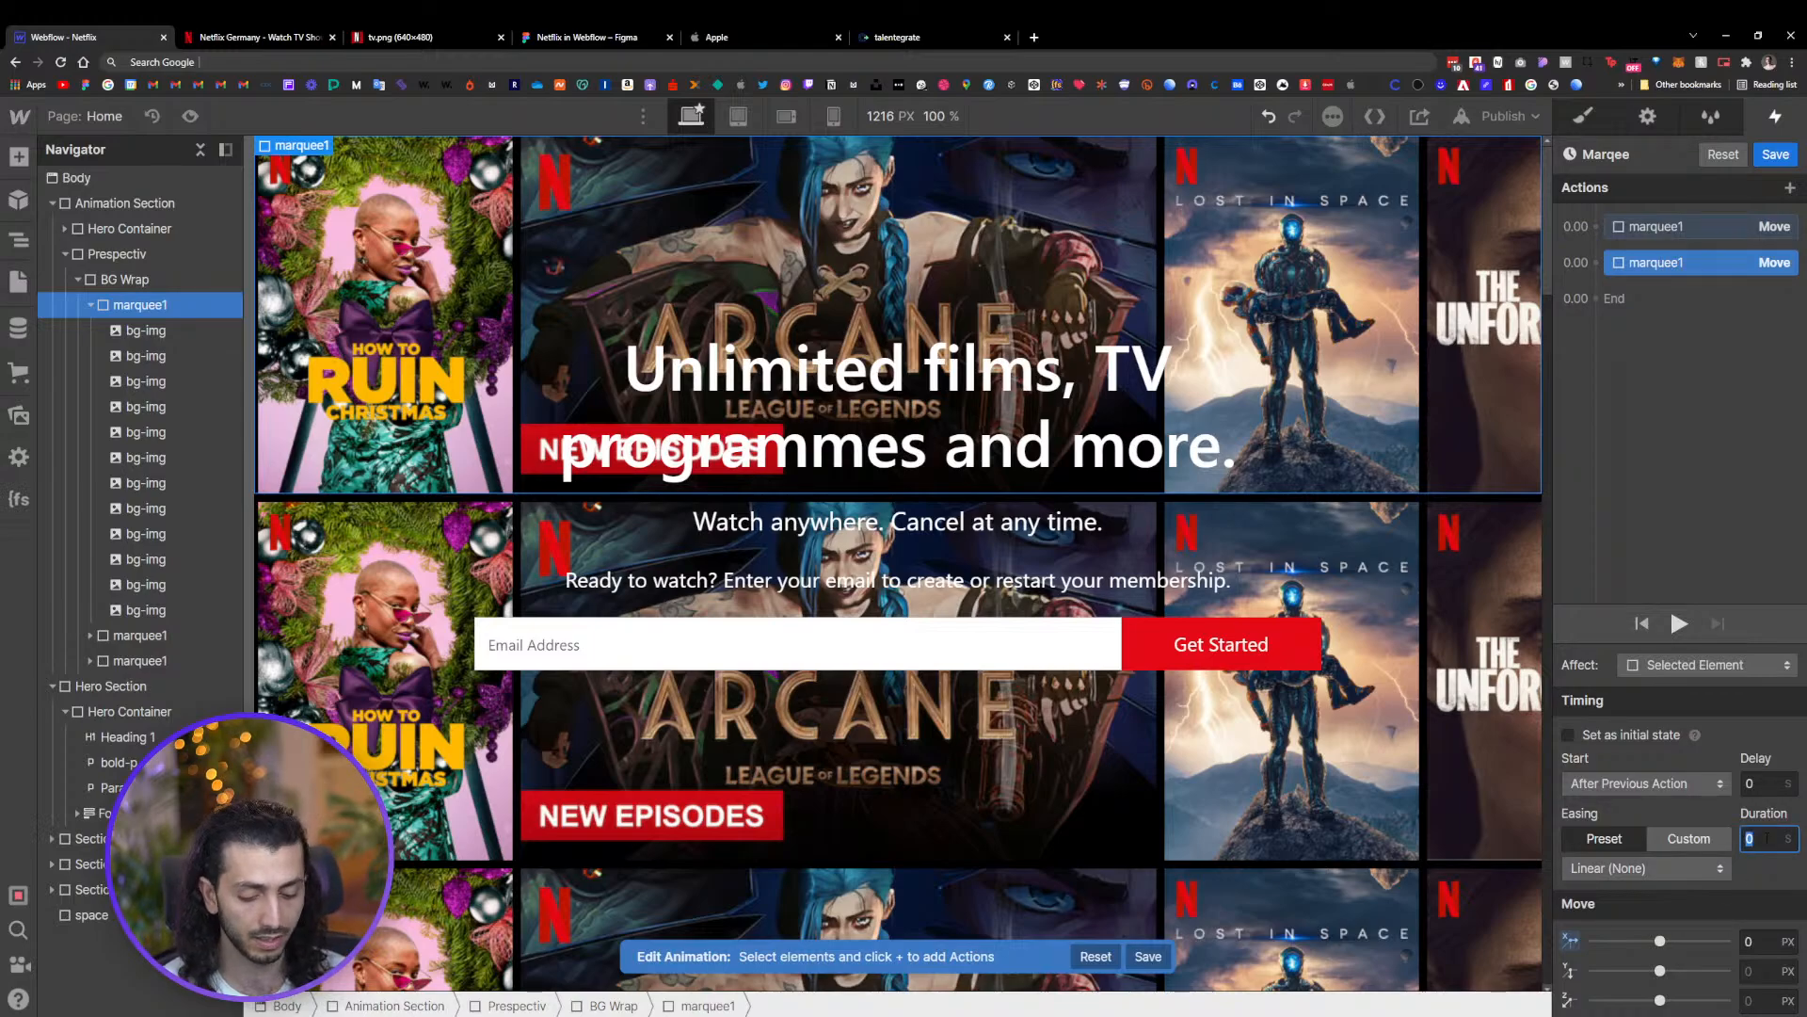
type("5")
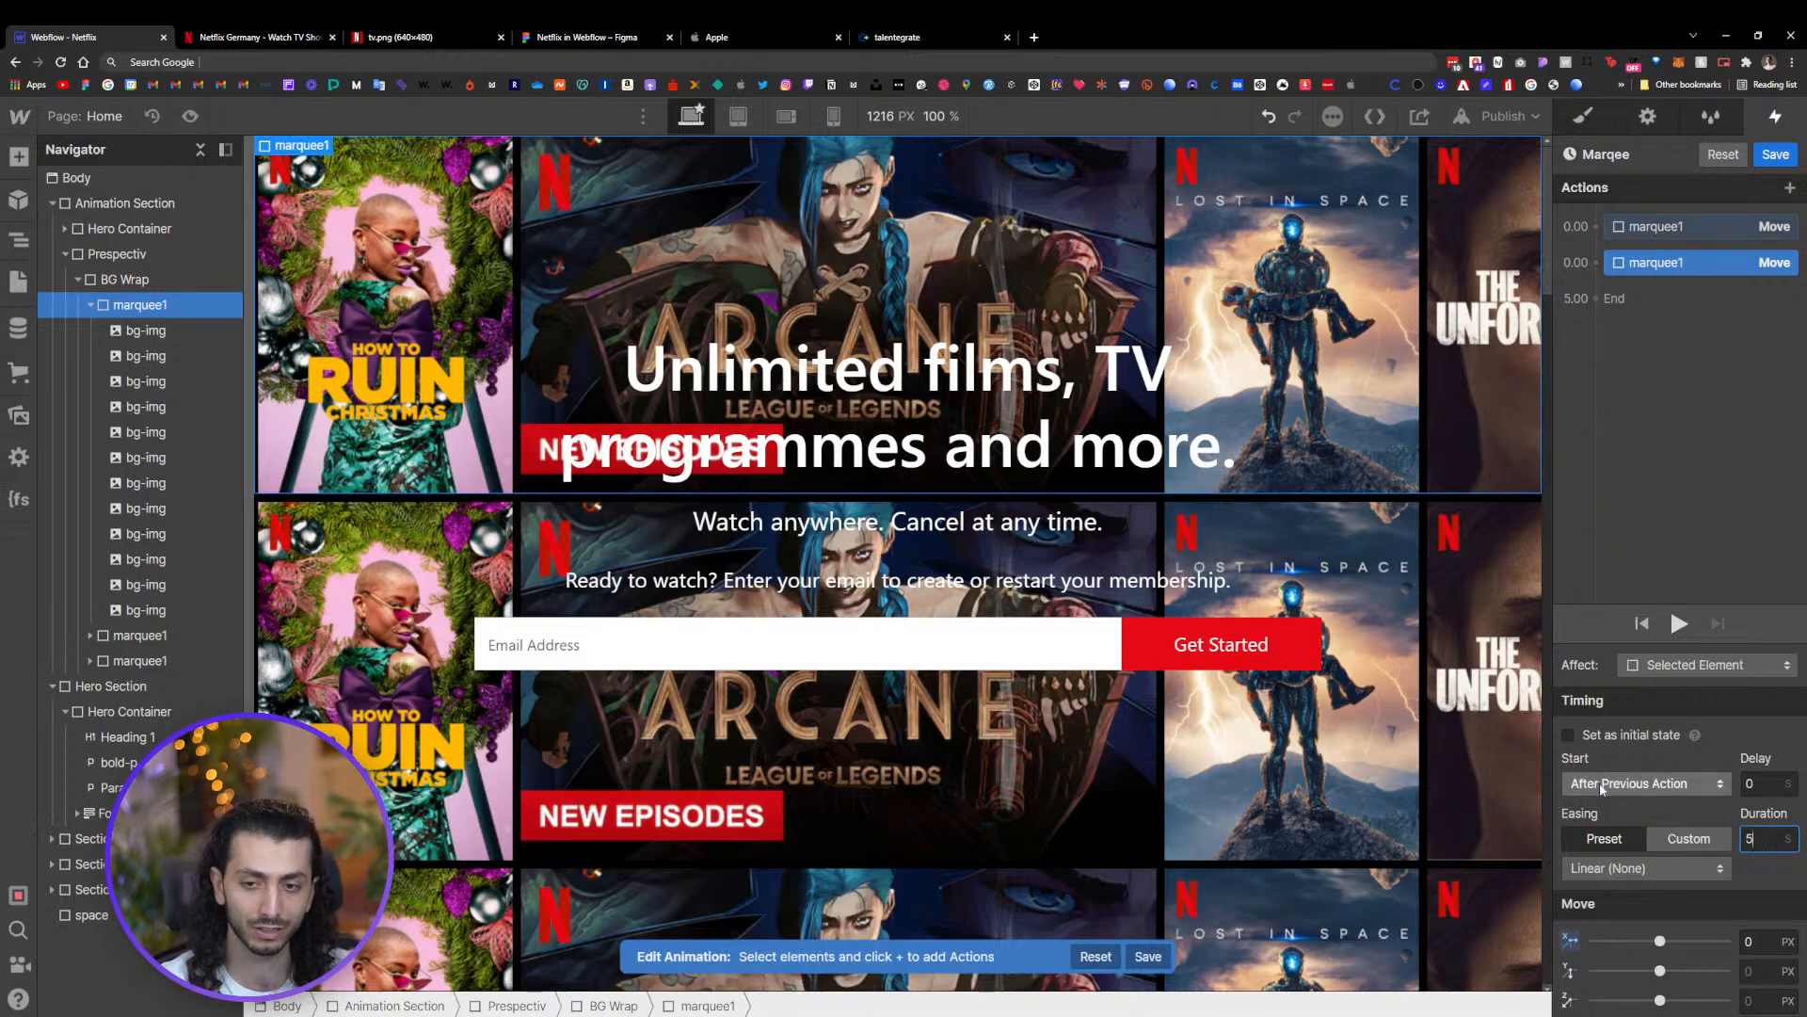
Duplicate the second Move action again and set this third action's duration to 0
right_click(1723, 263)
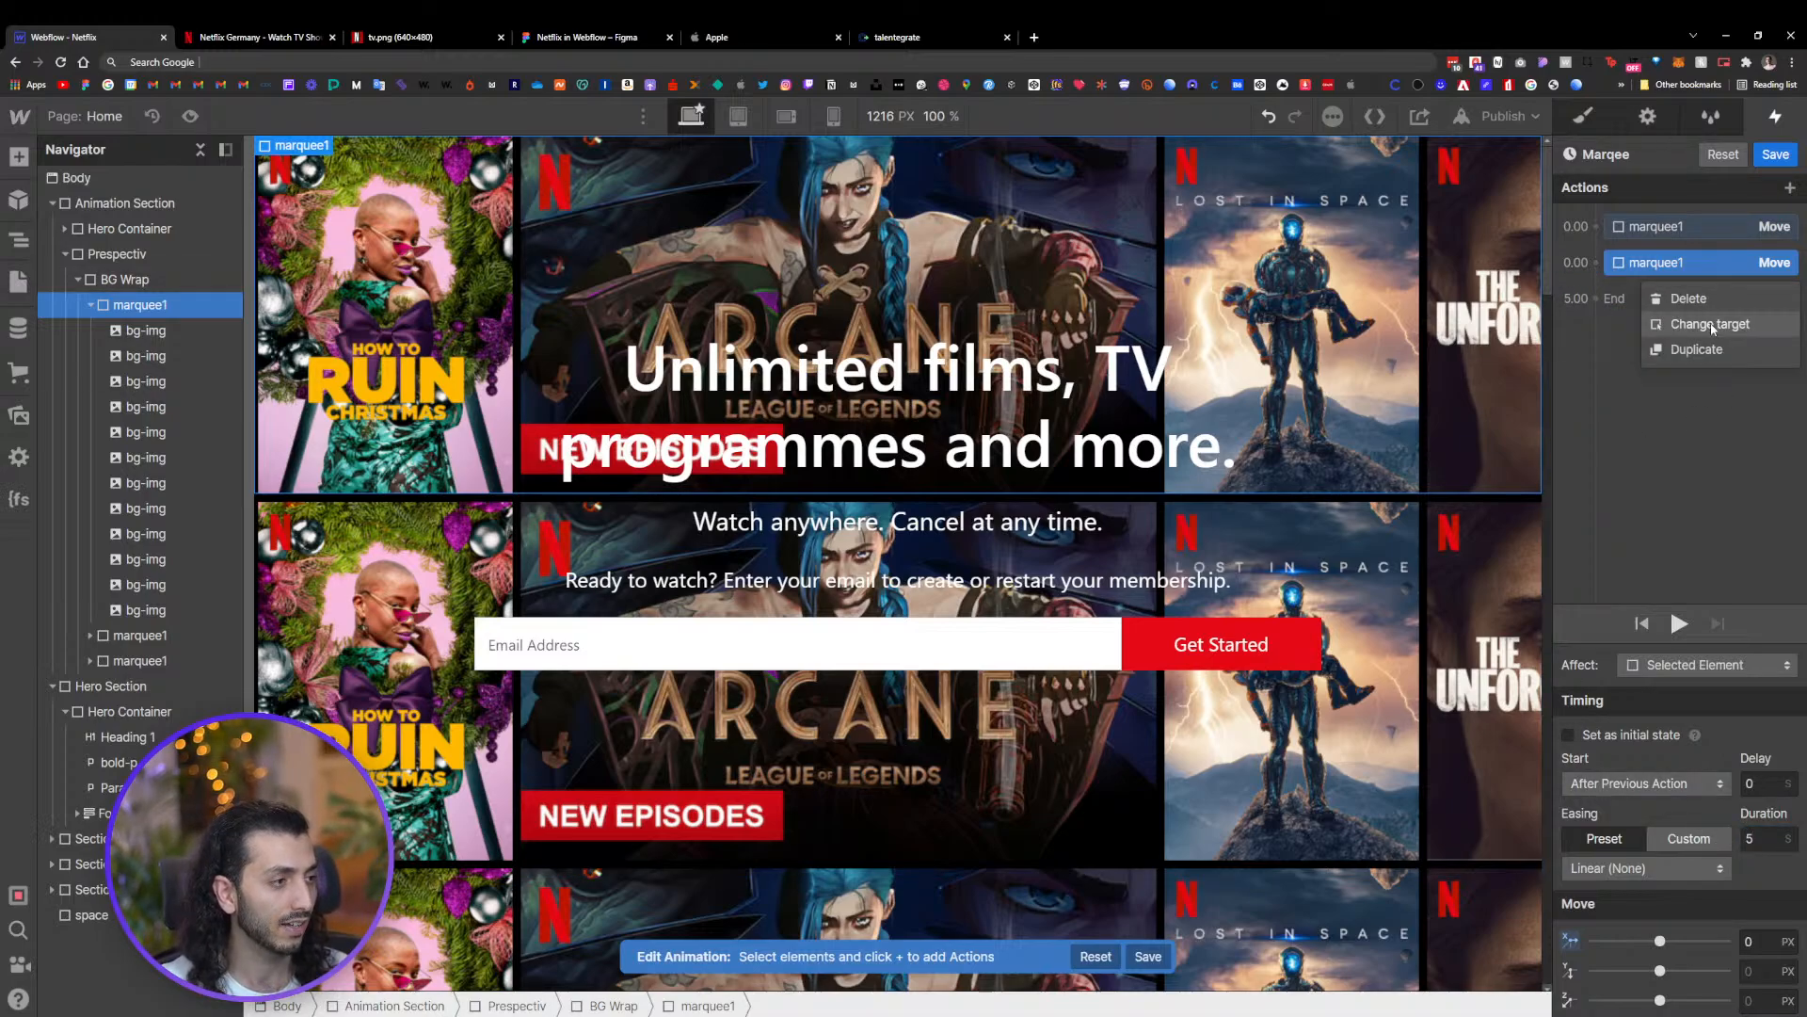
left_click(1699, 348)
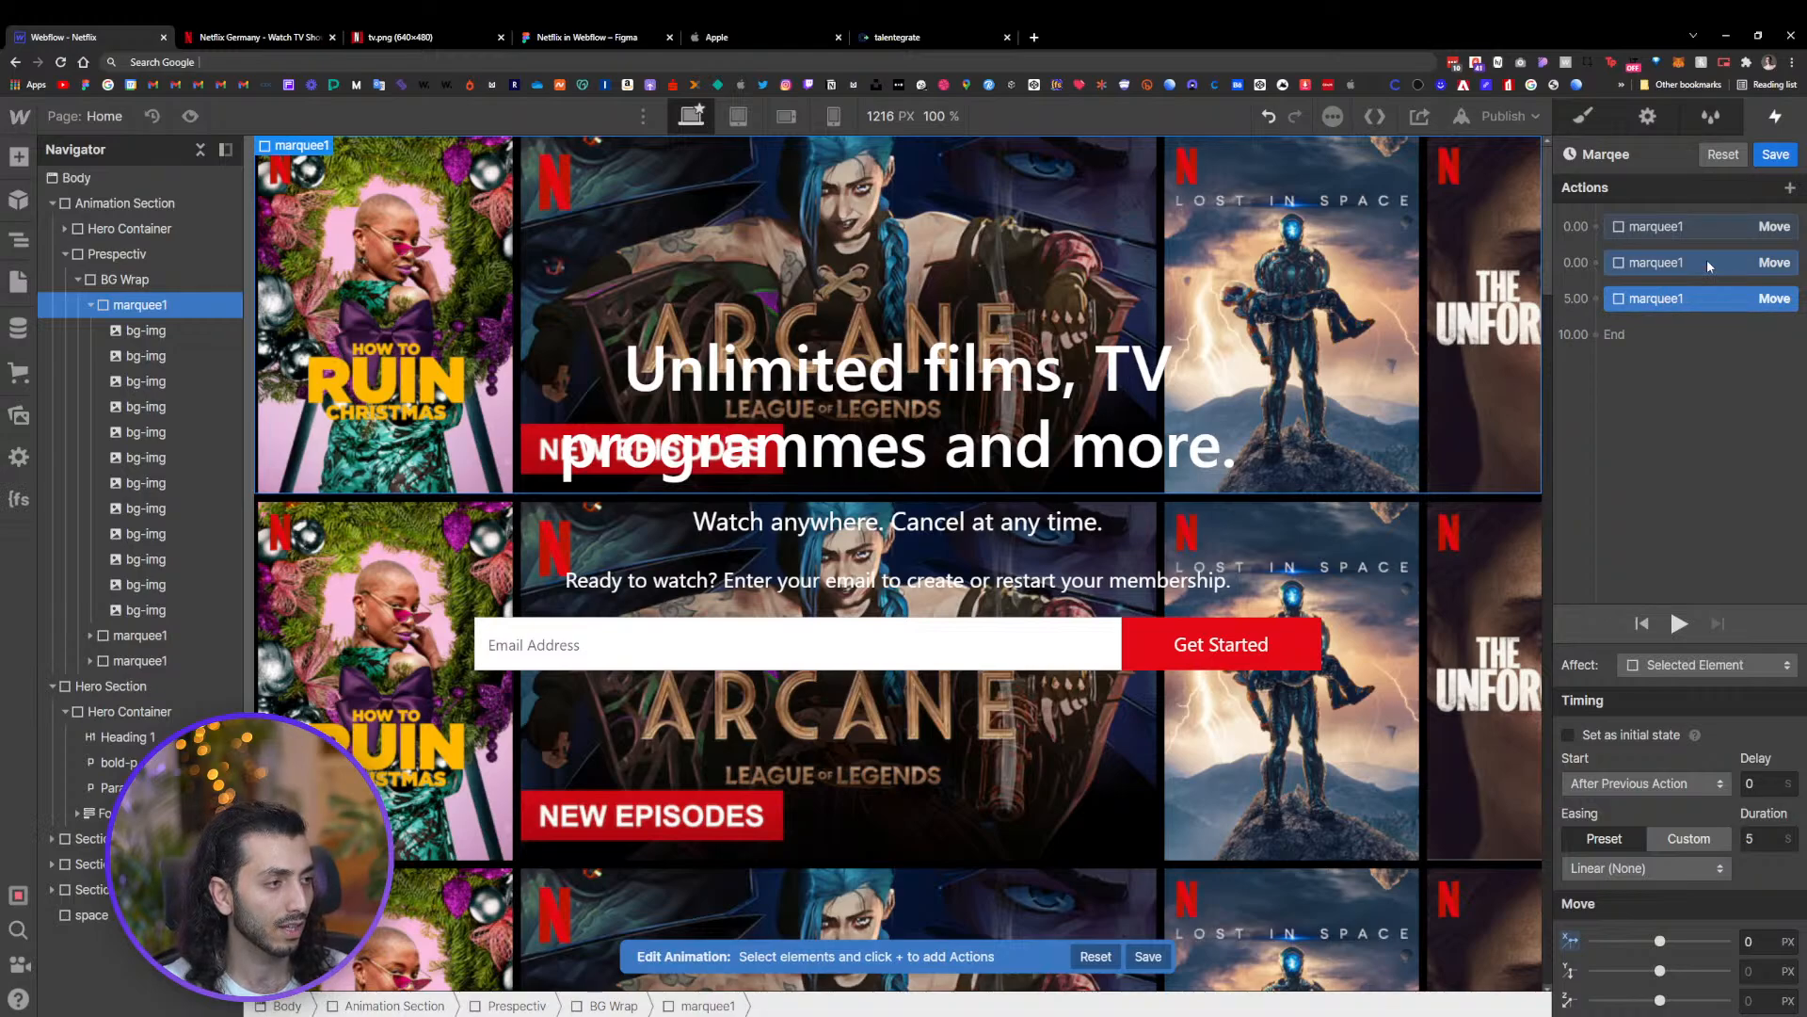
left_click(1759, 838)
type("0")
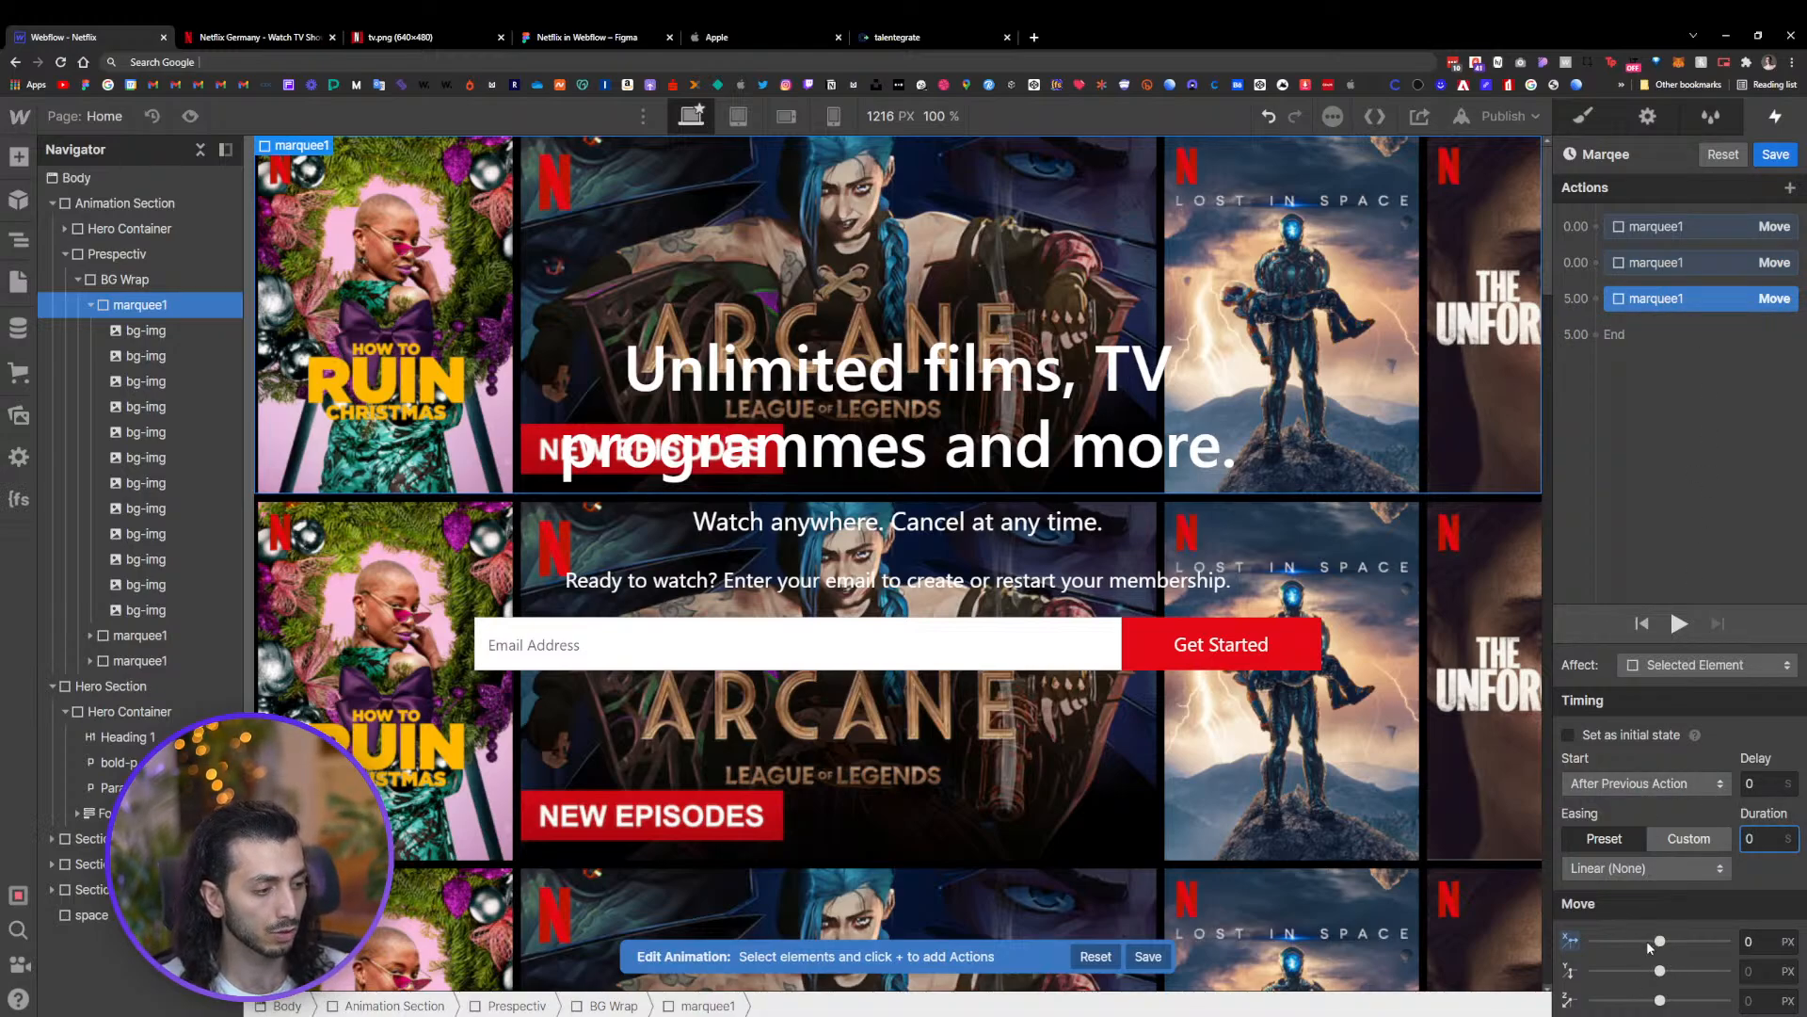
Set the second Move action's X offset to -2200 px
left_click(1686, 266)
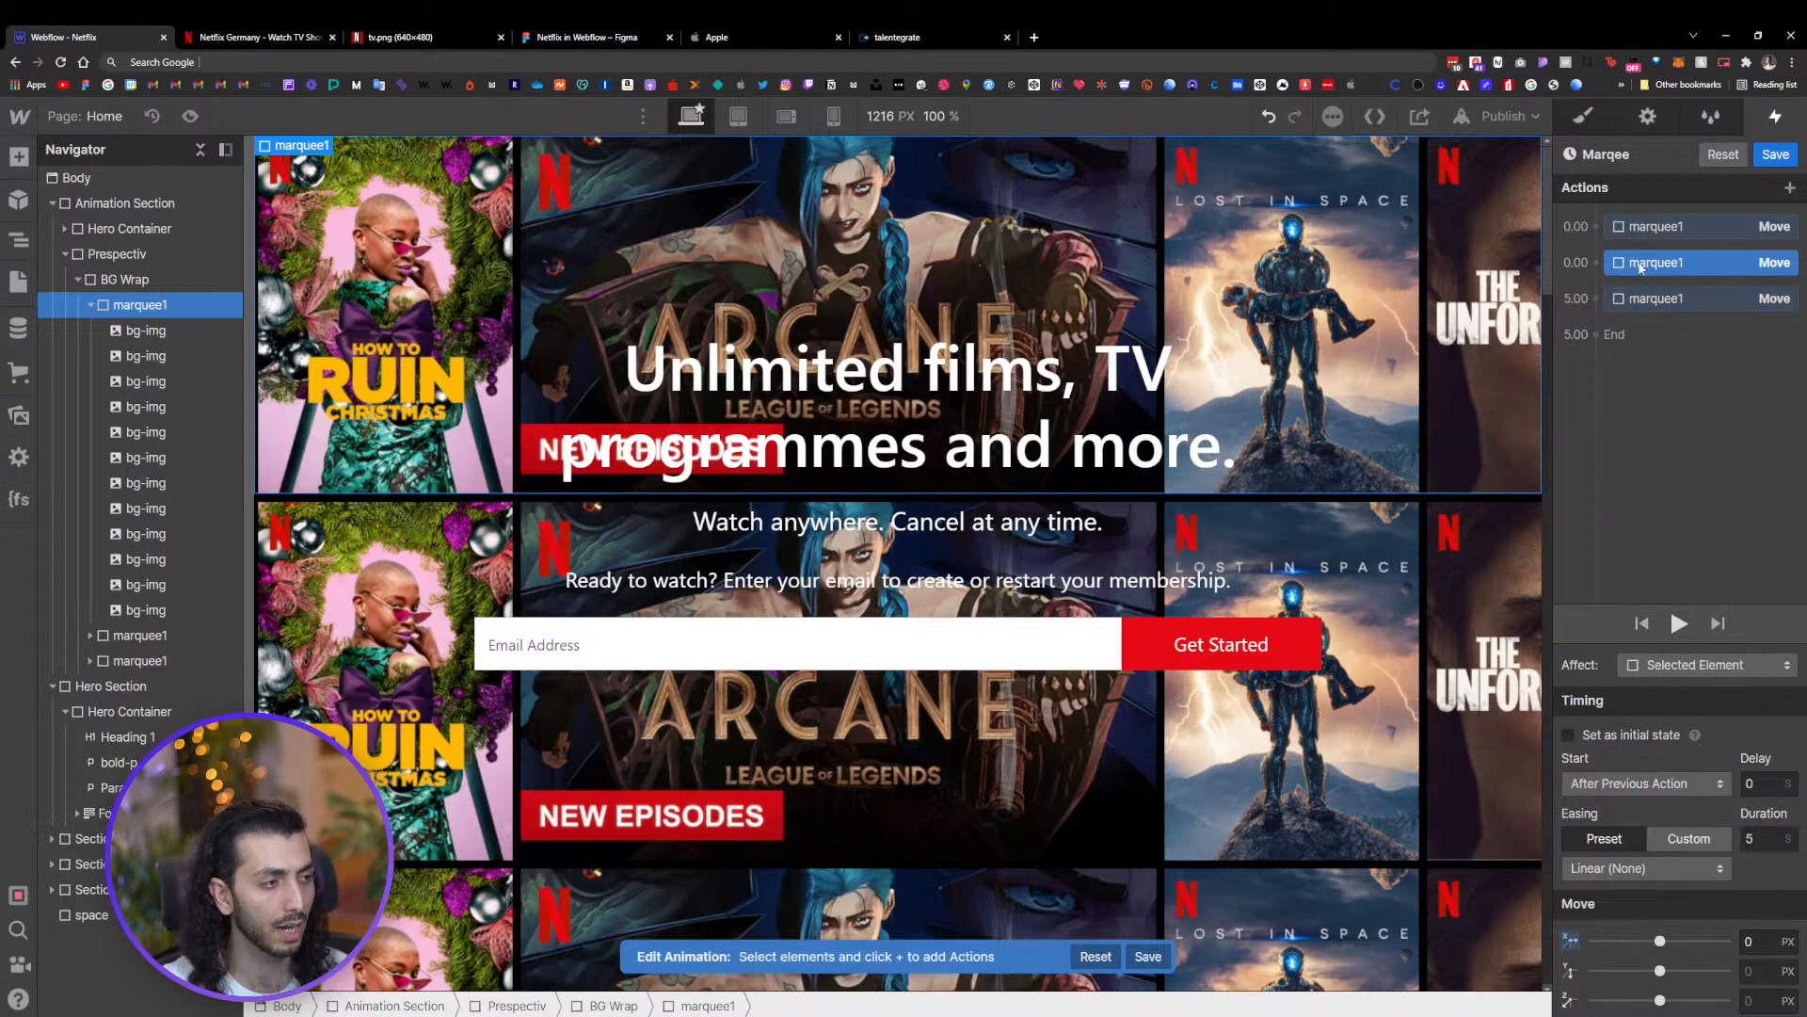
left_click(1681, 227)
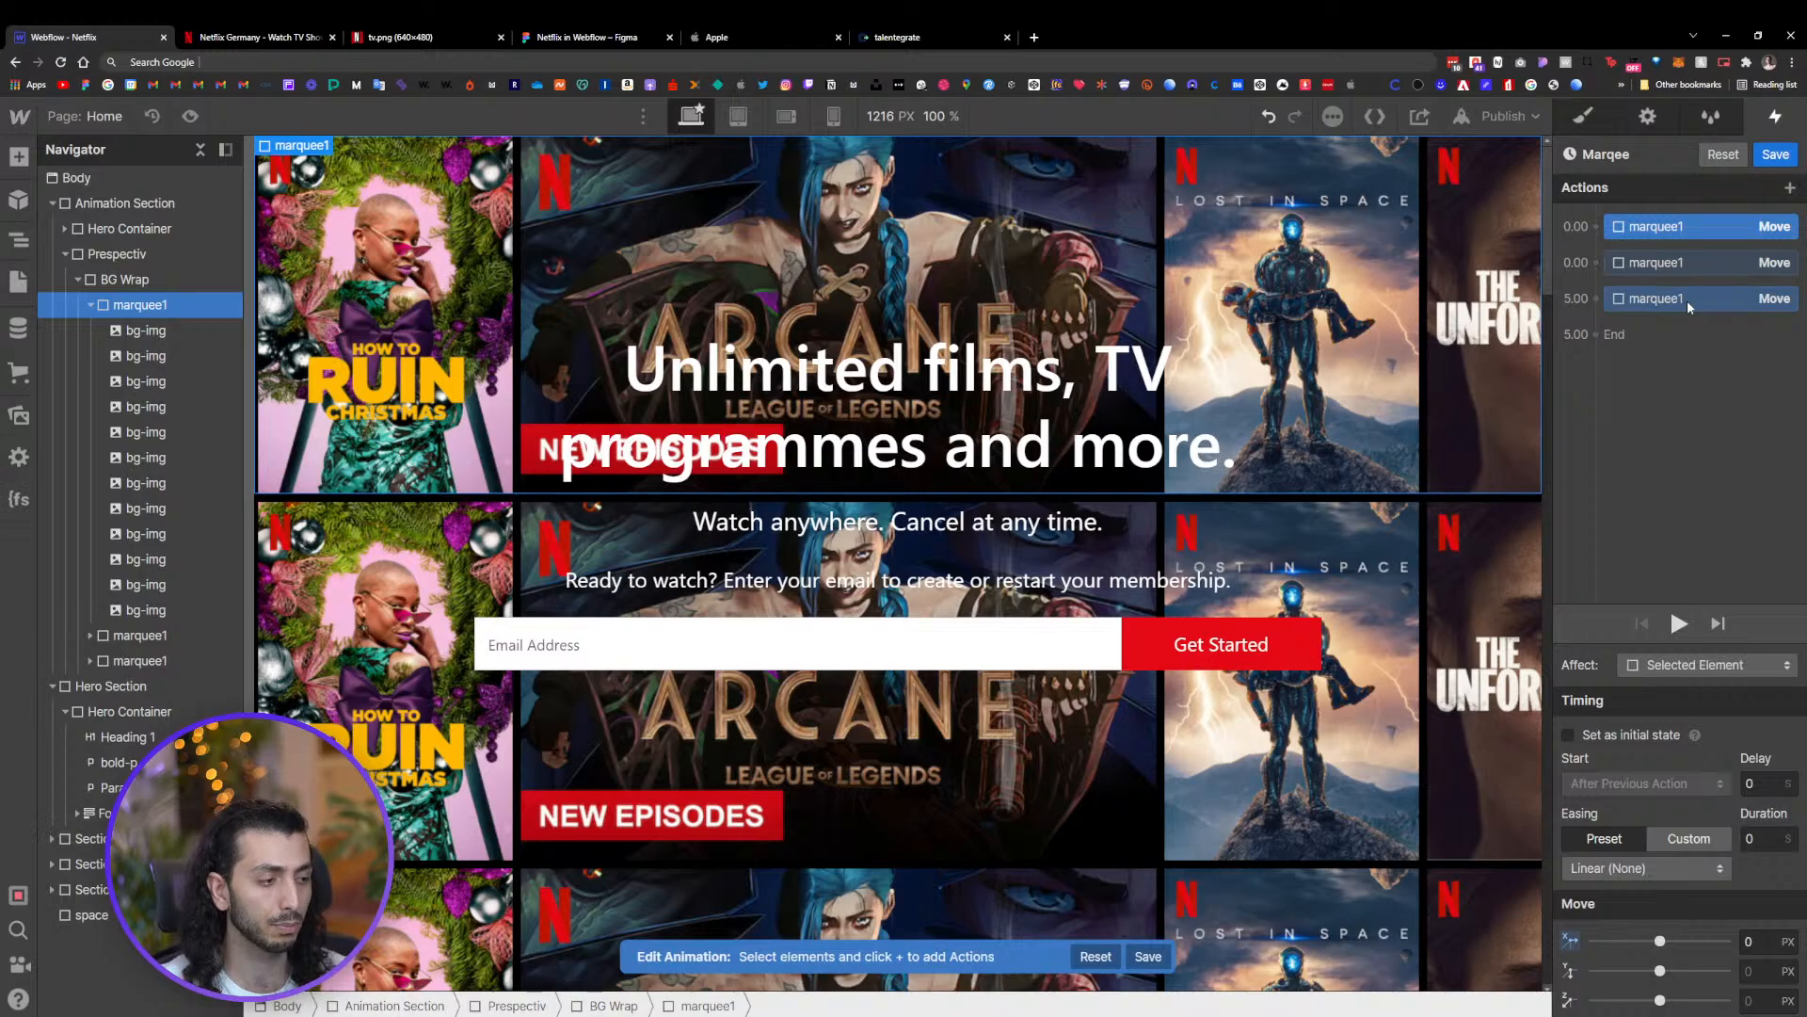
left_click(1687, 302)
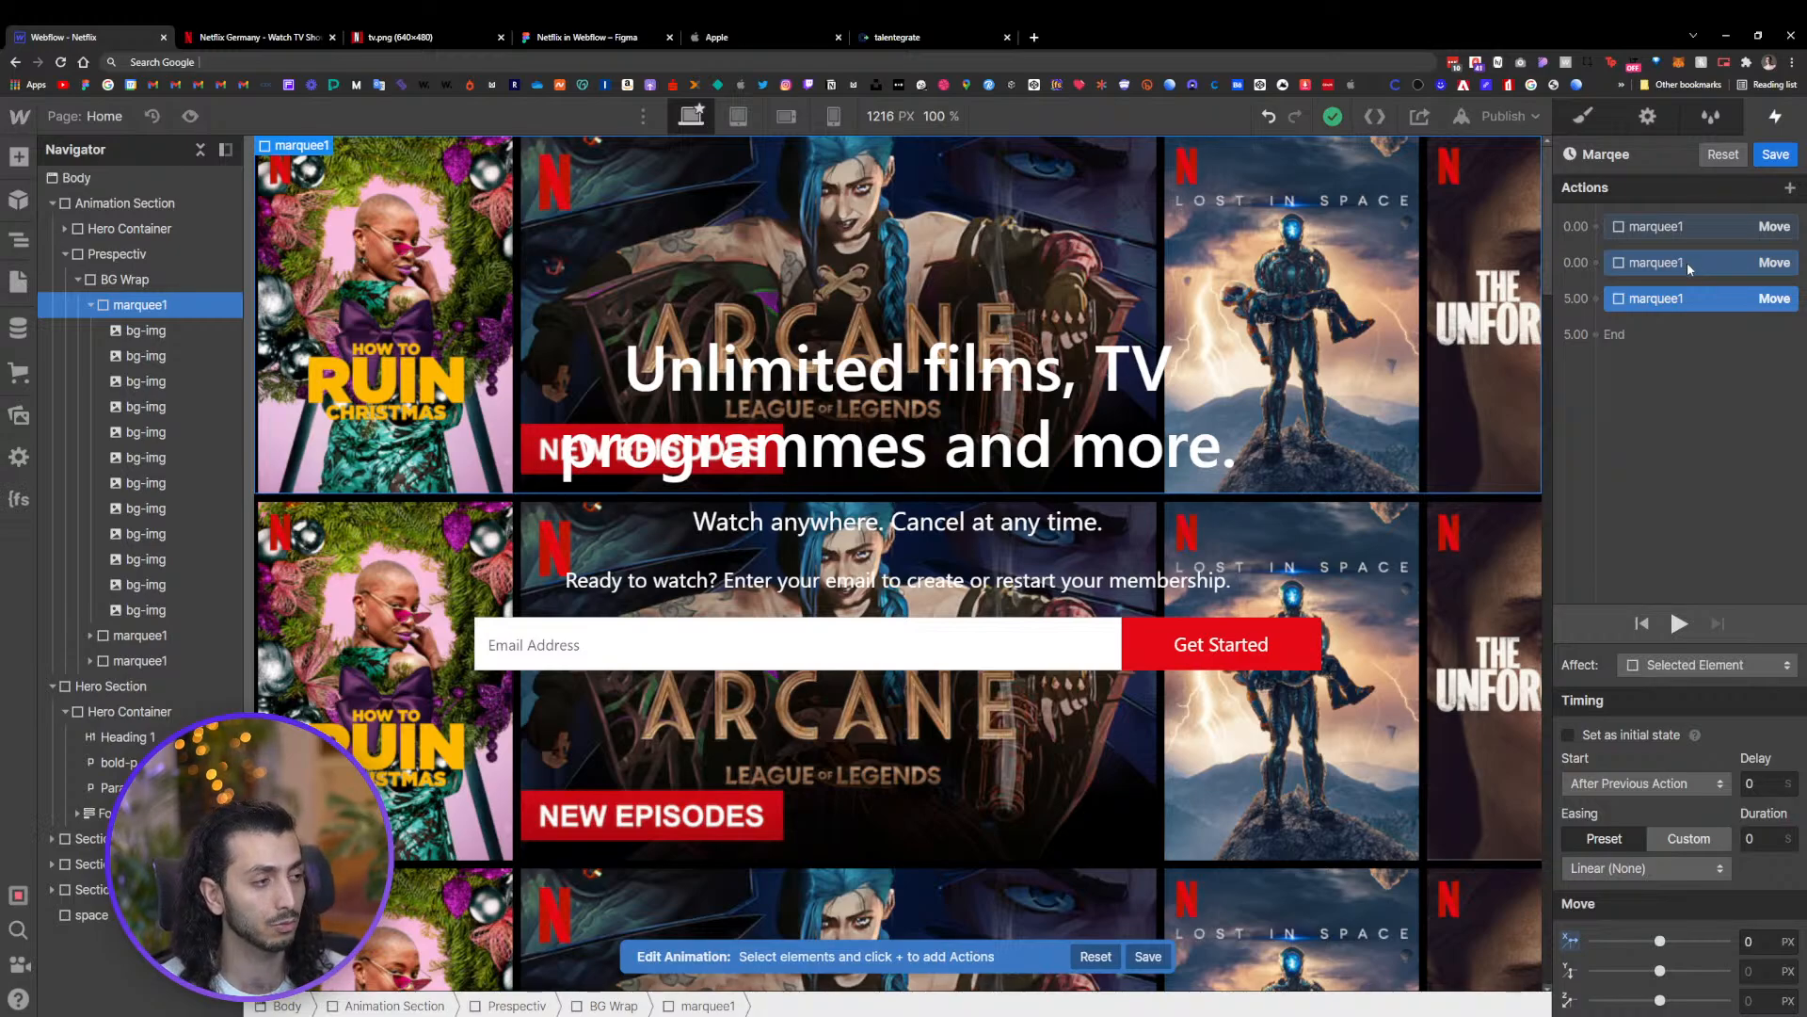
left_click(1687, 263)
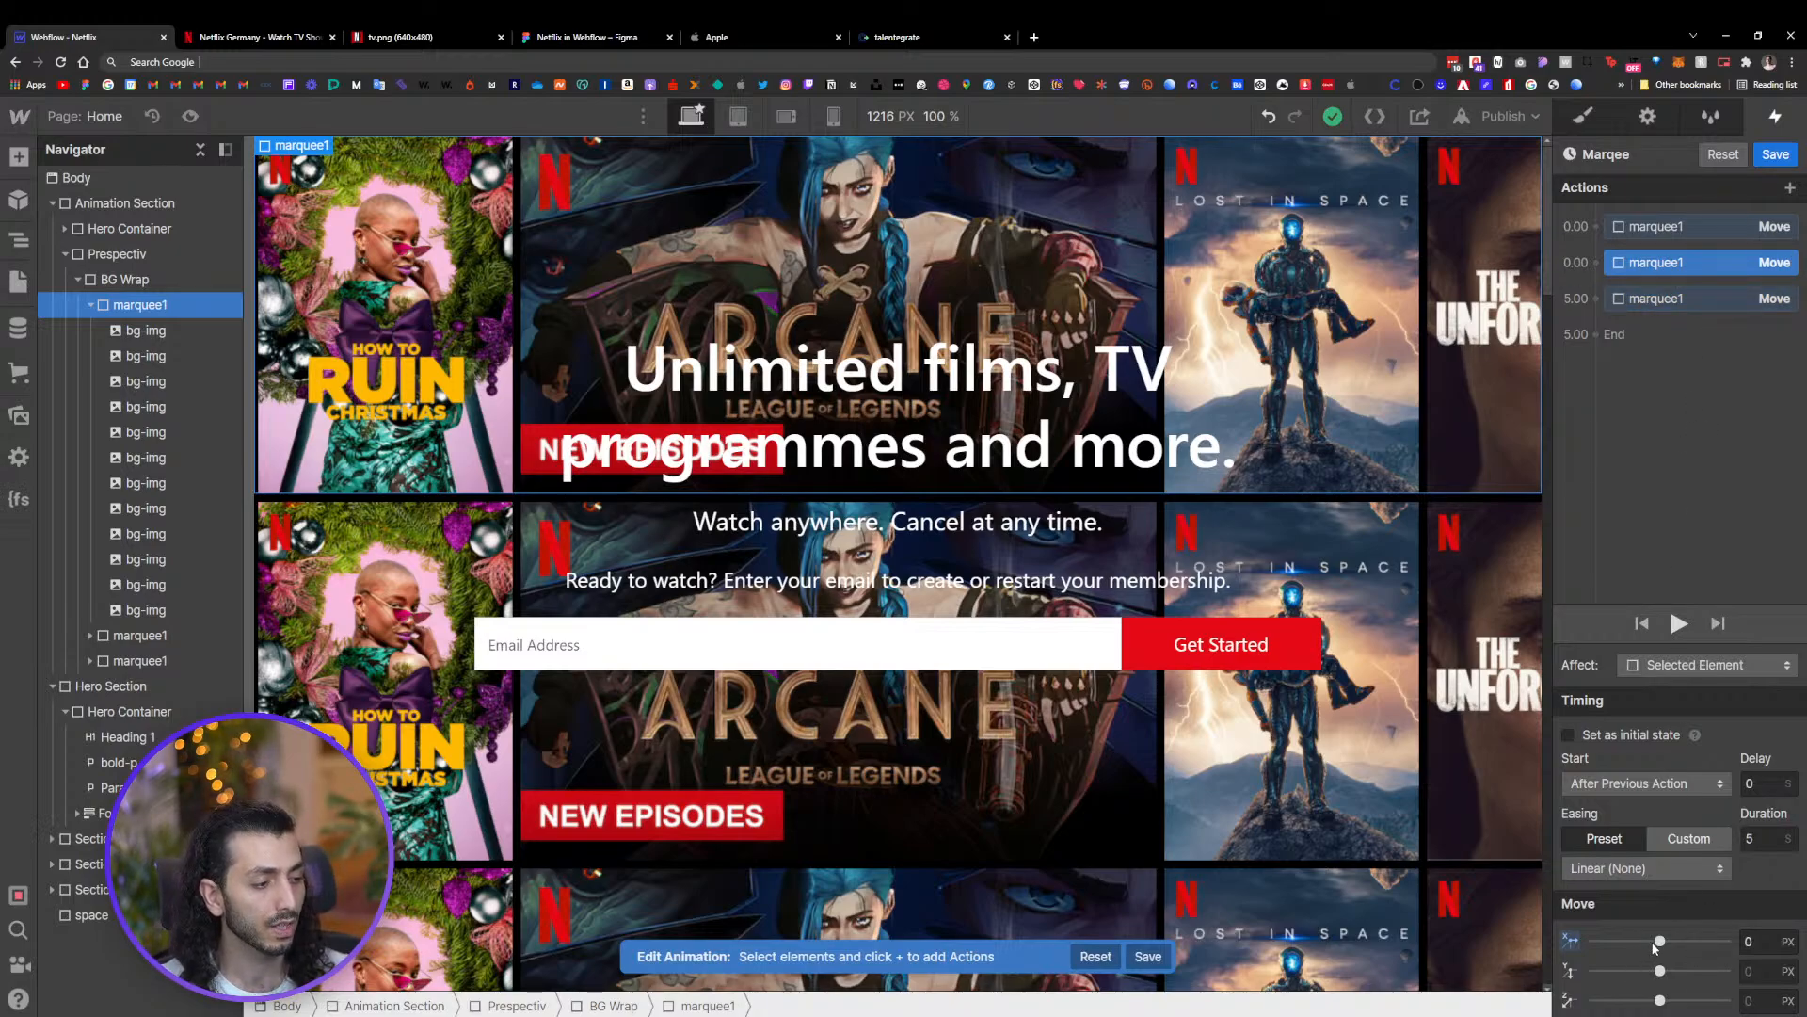
left_click_drag(1653, 946, 1552, 933)
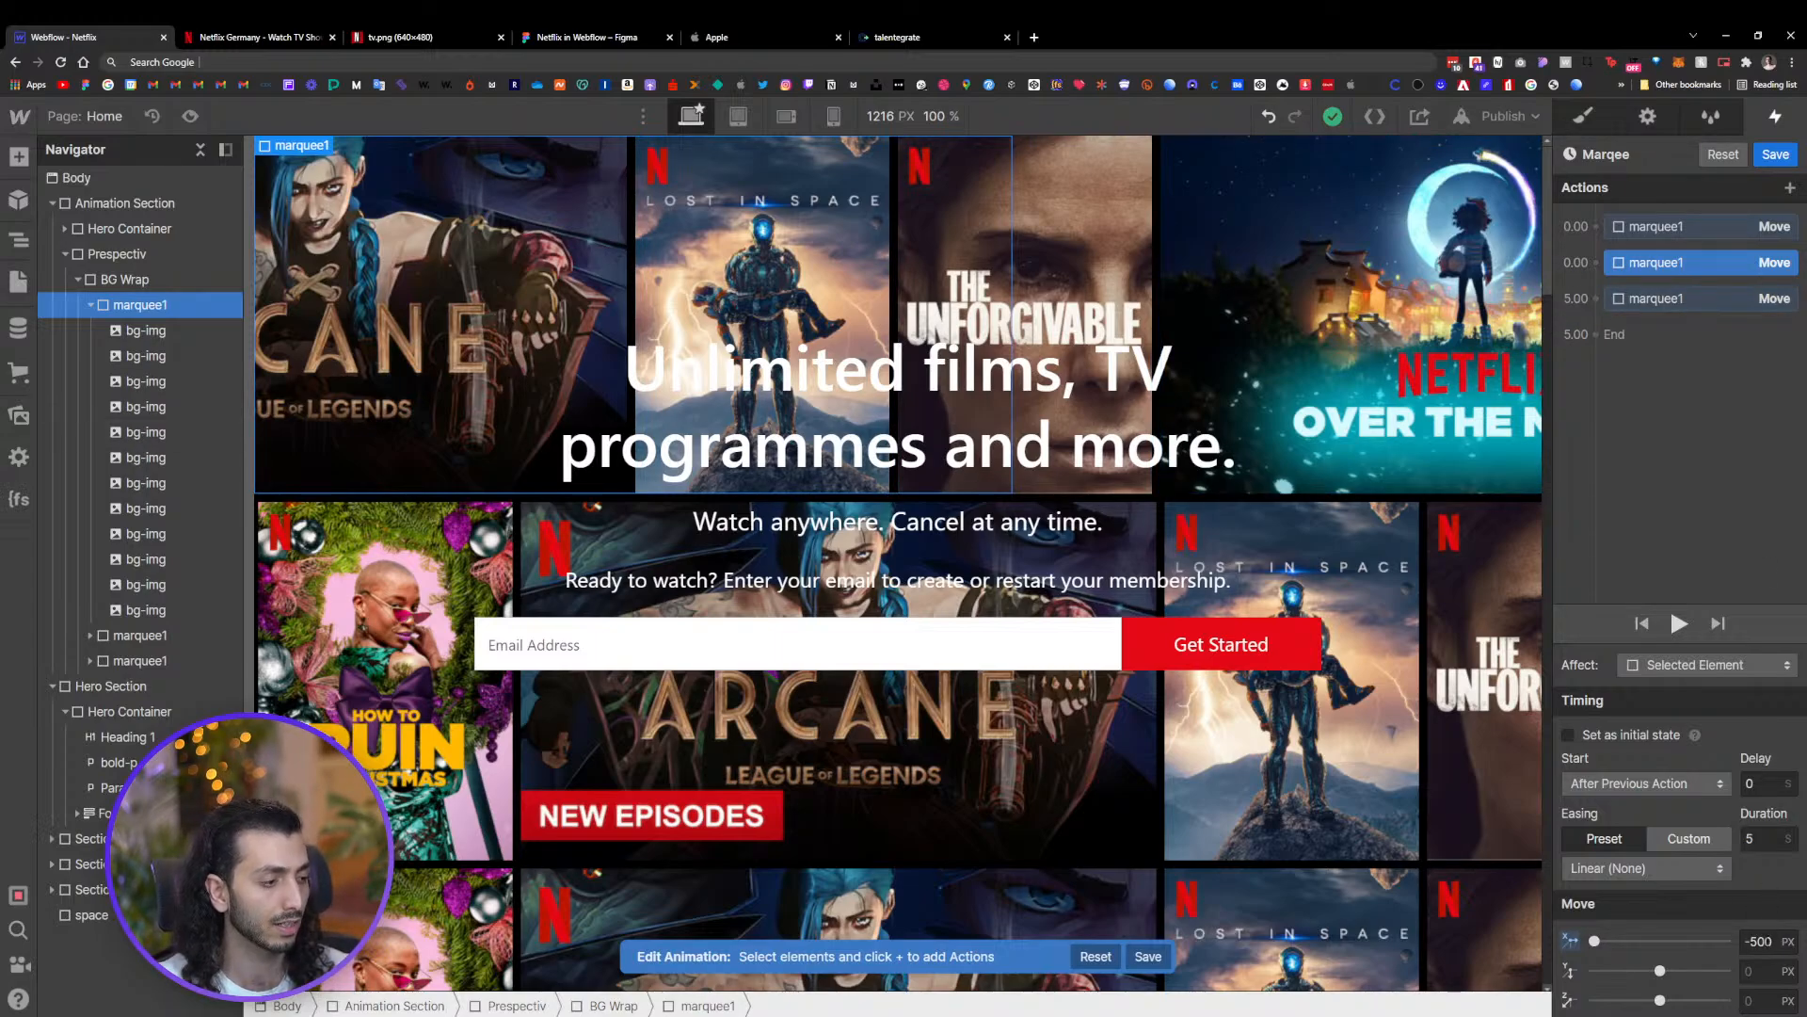
left_click(1759, 941)
key("End")
key("BackSpace")
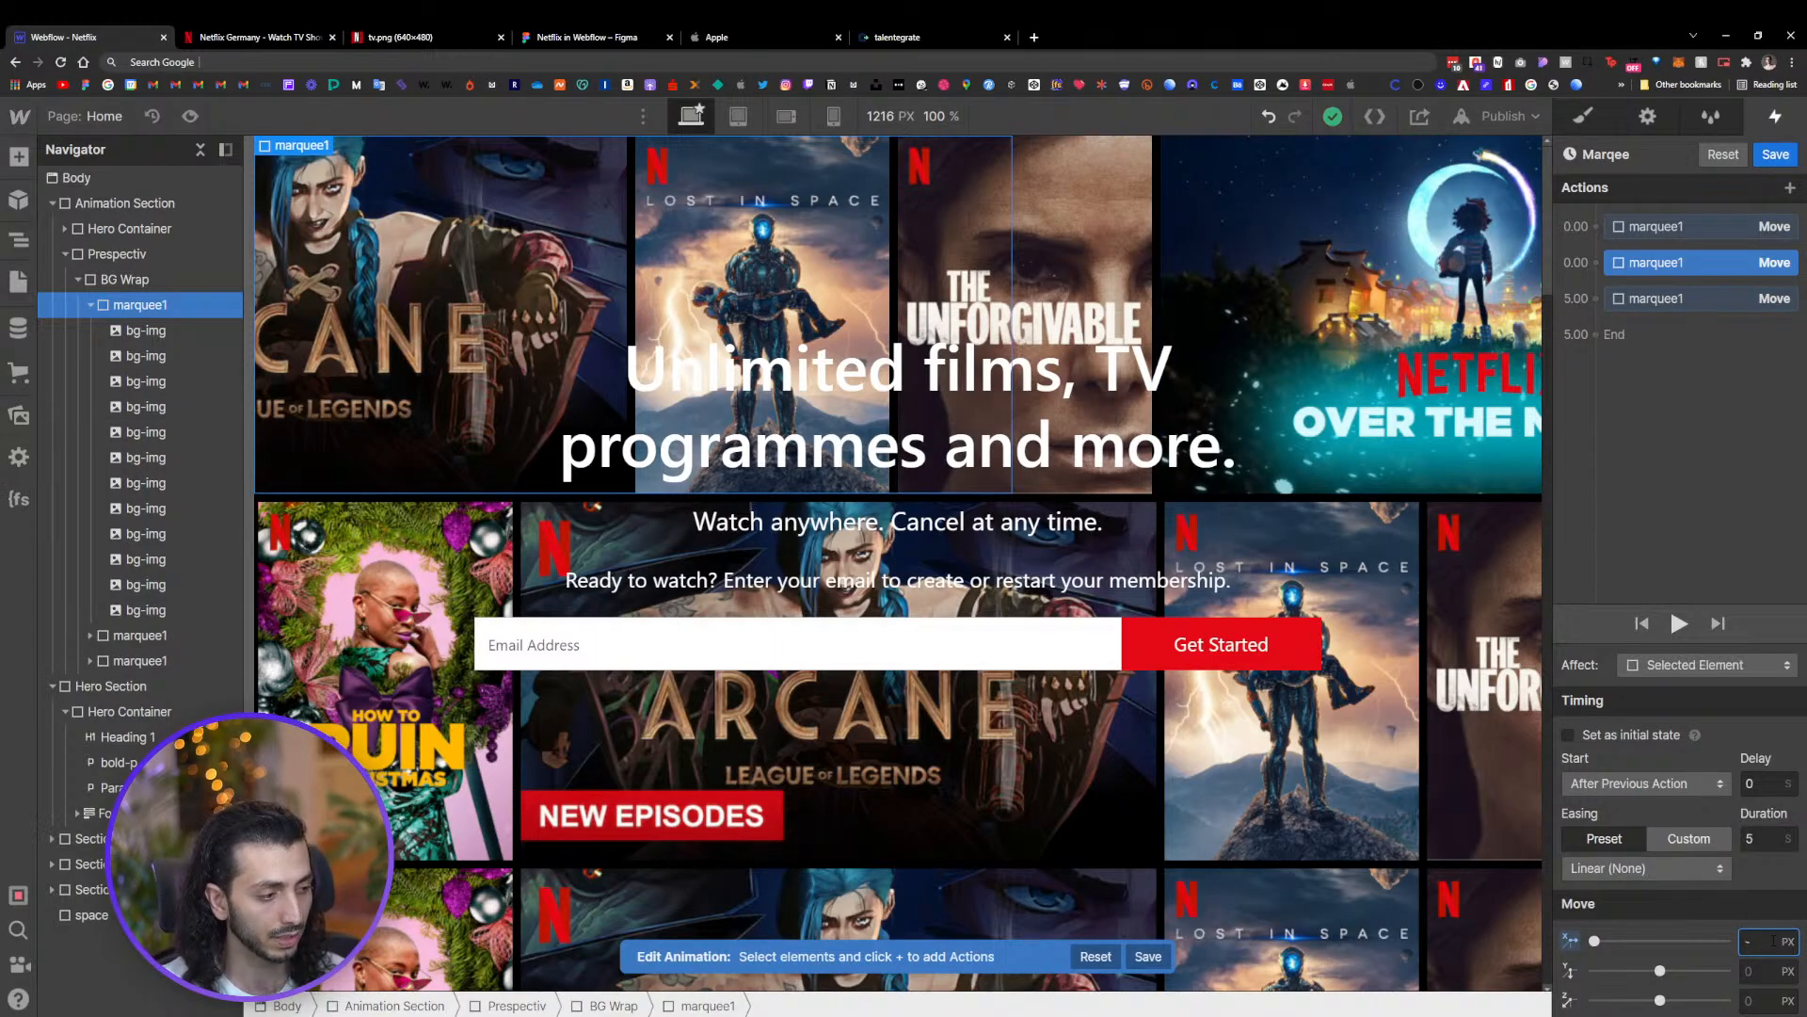
type("2")
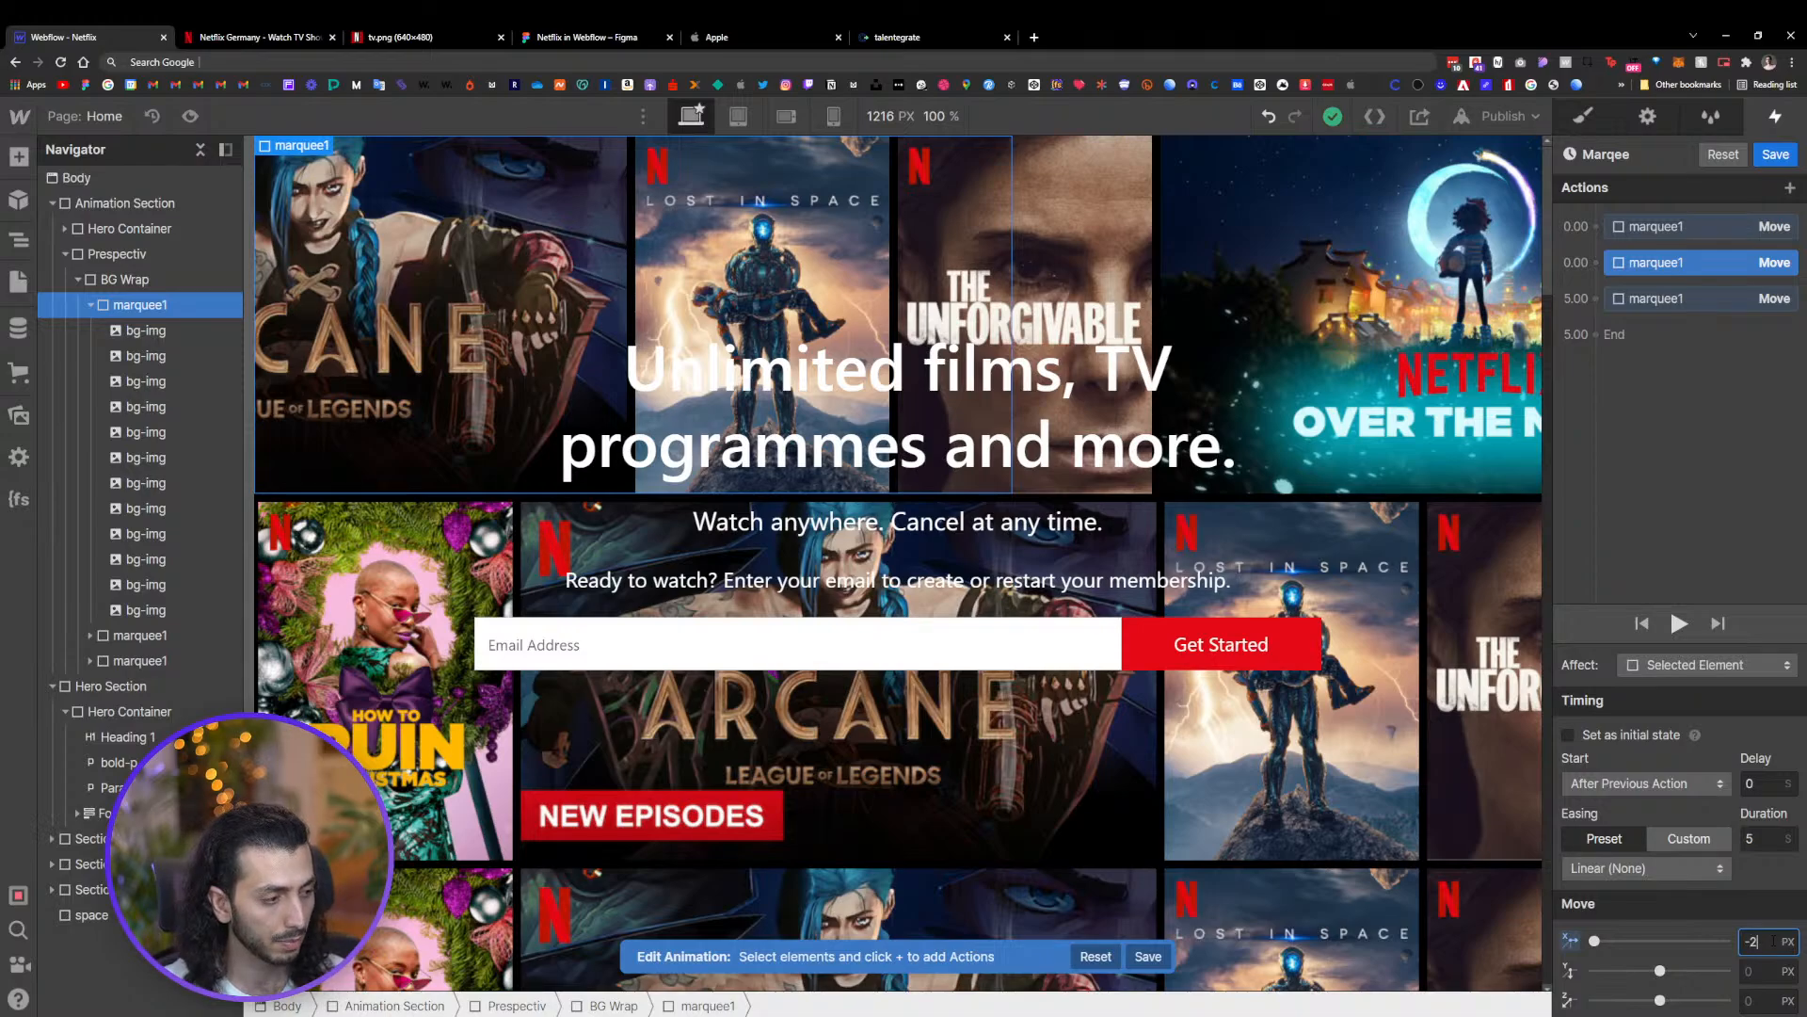
type("20")
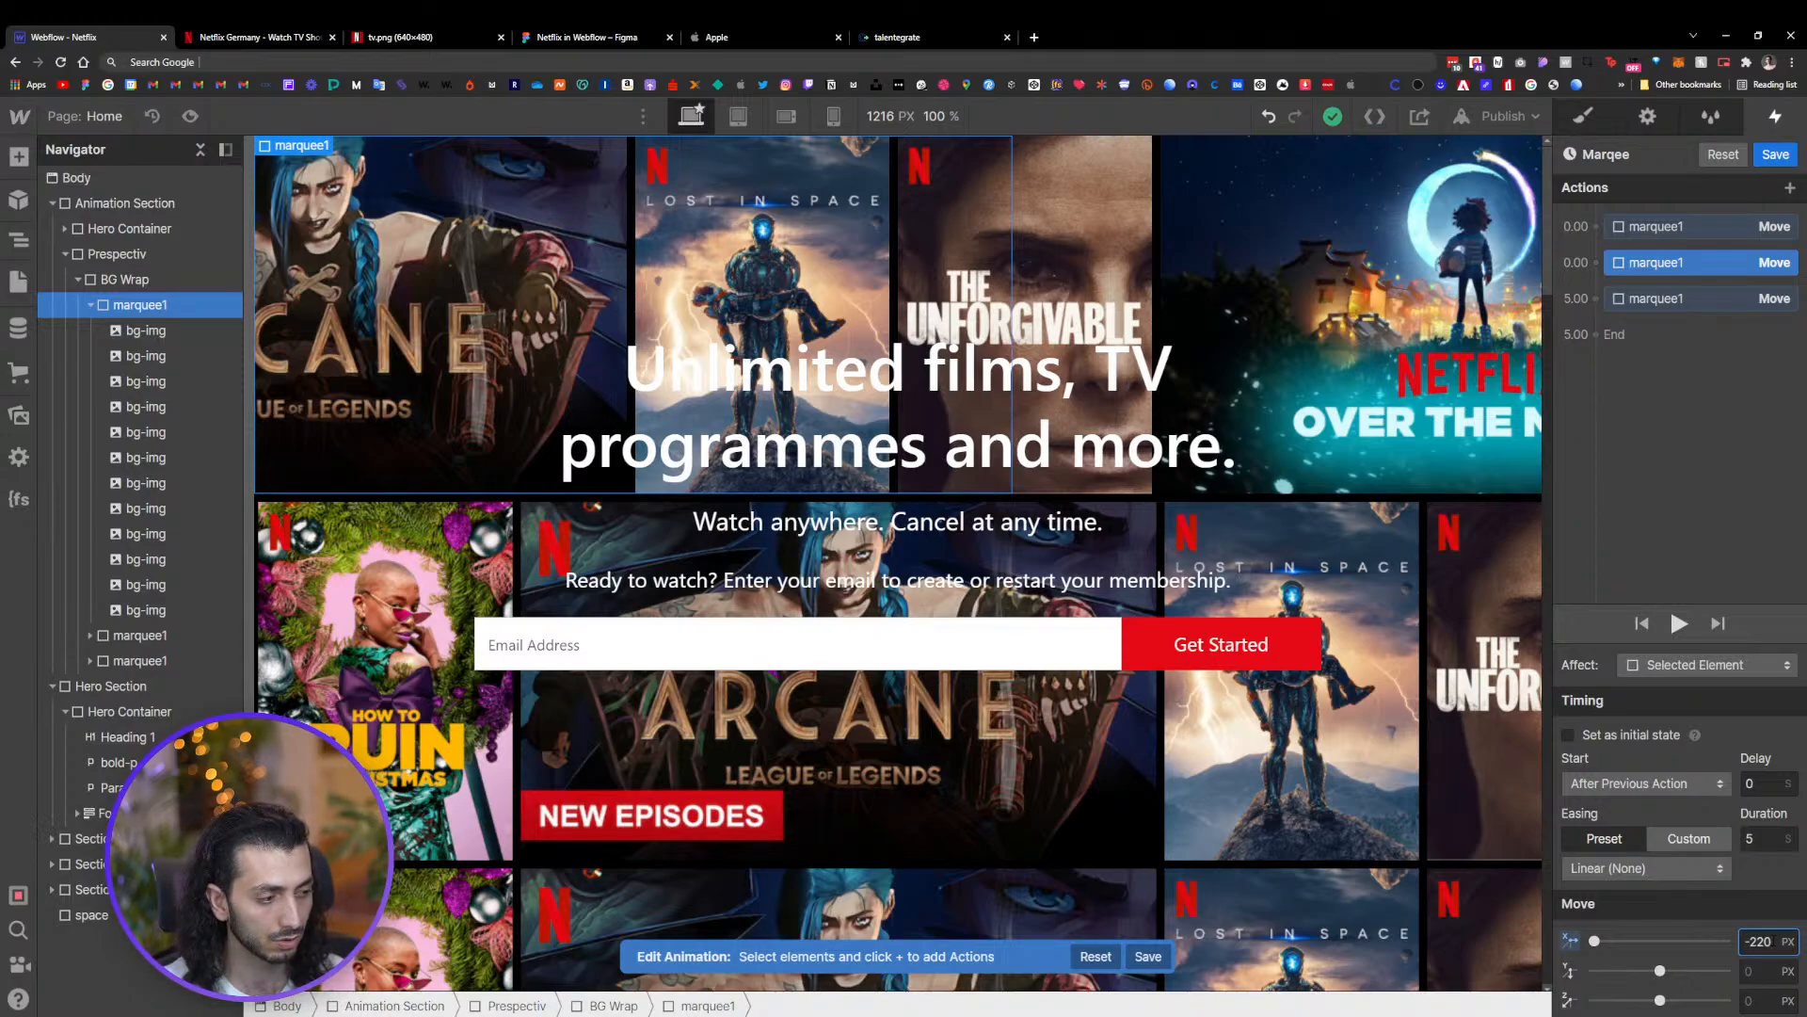
type("0")
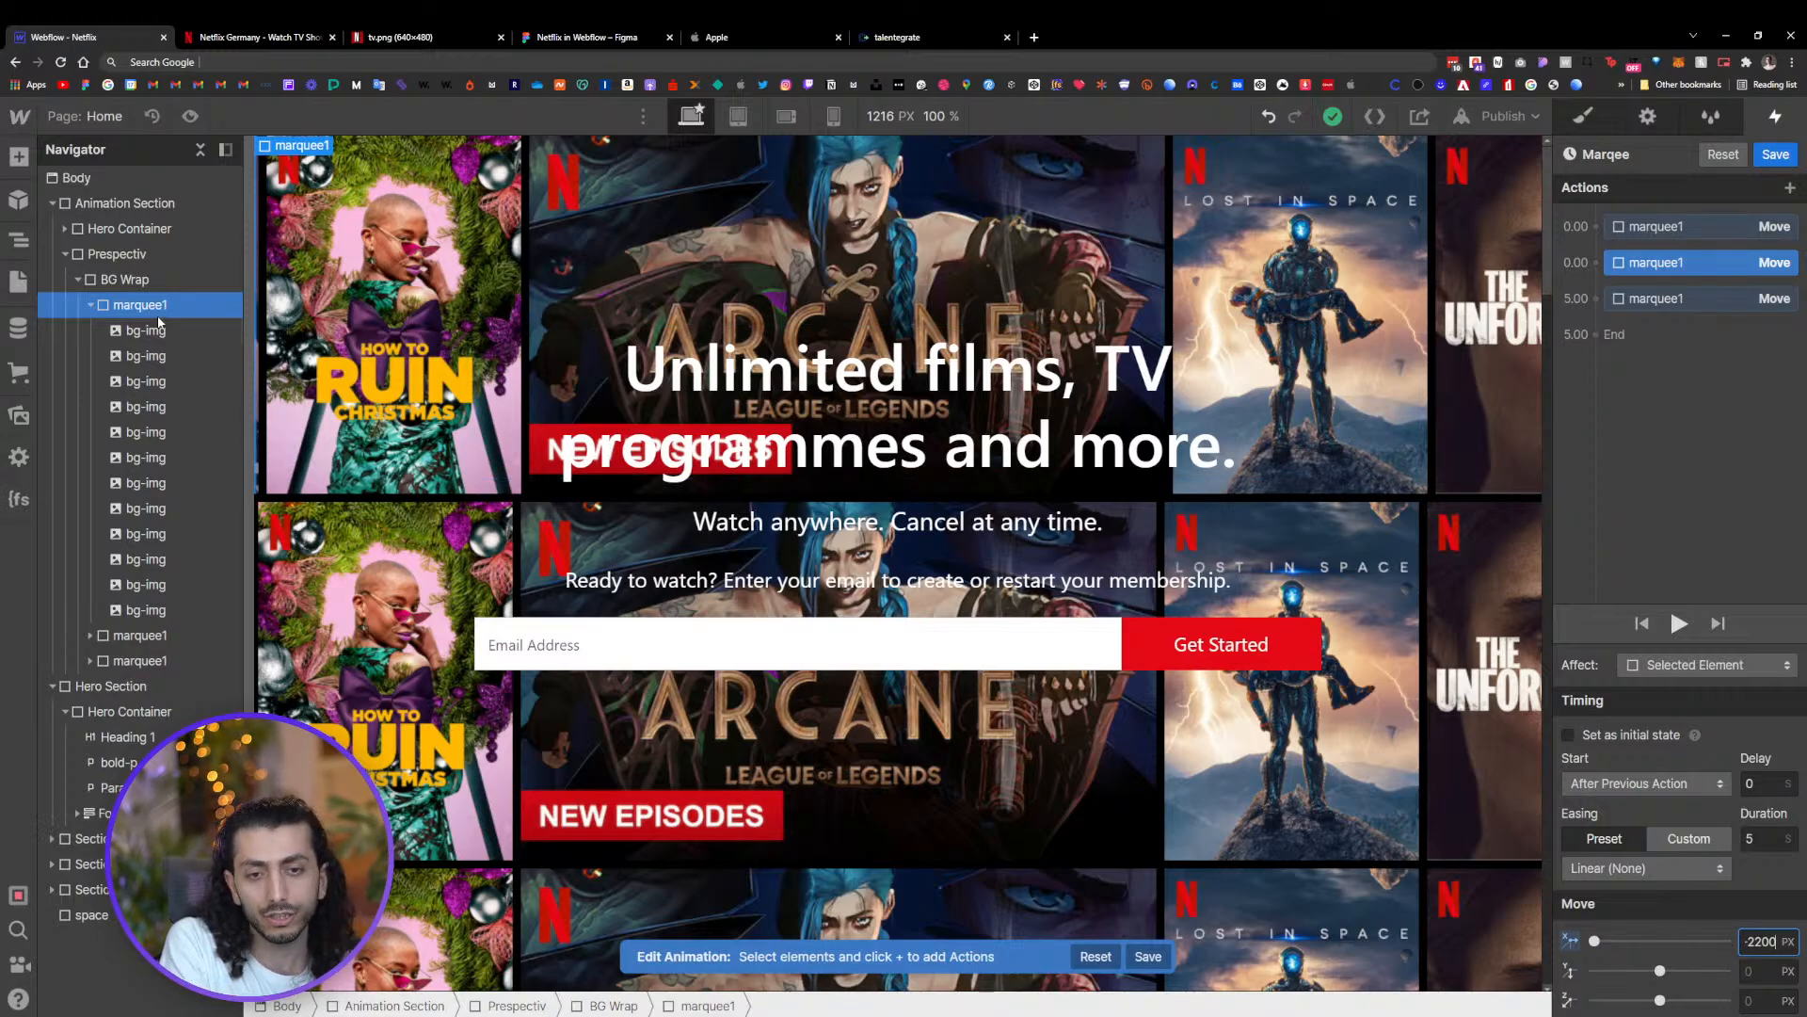
Inspect the individual bg-img poster images inside the first marquee1 row
left_click(140, 339)
left_click(142, 359)
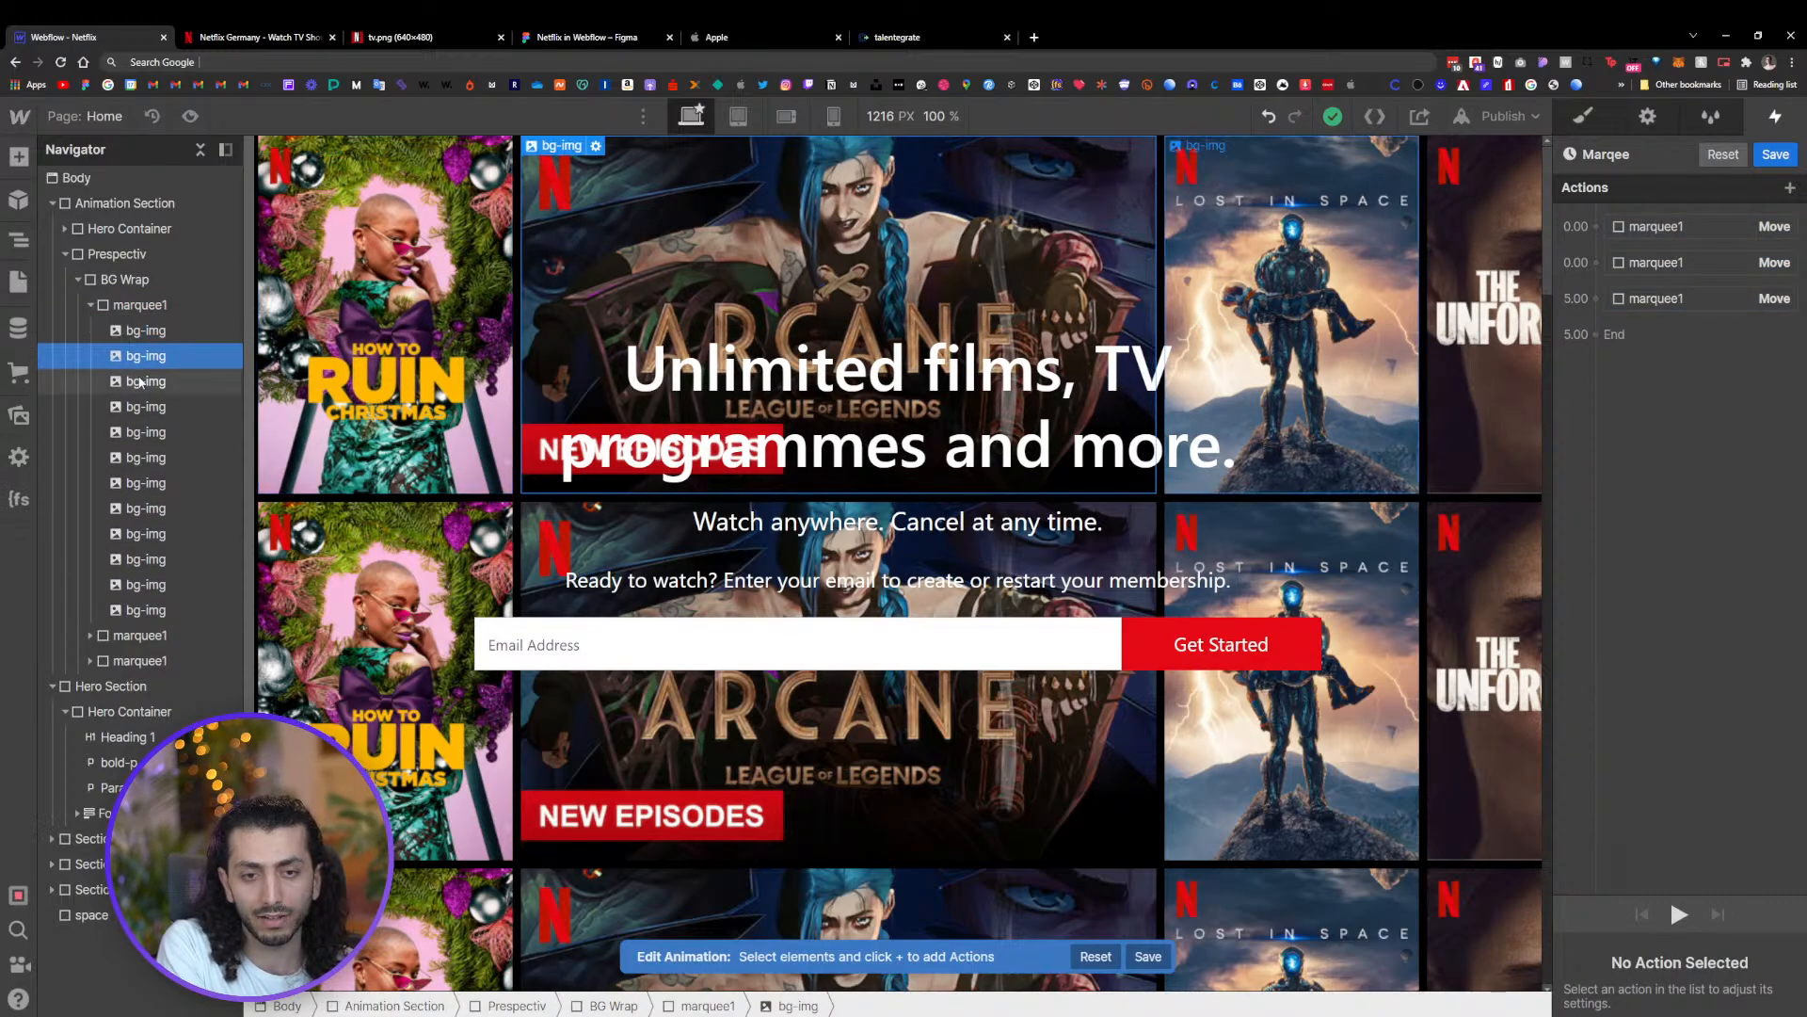
left_click(144, 383)
left_click(145, 409)
left_click(146, 435)
left_click(146, 460)
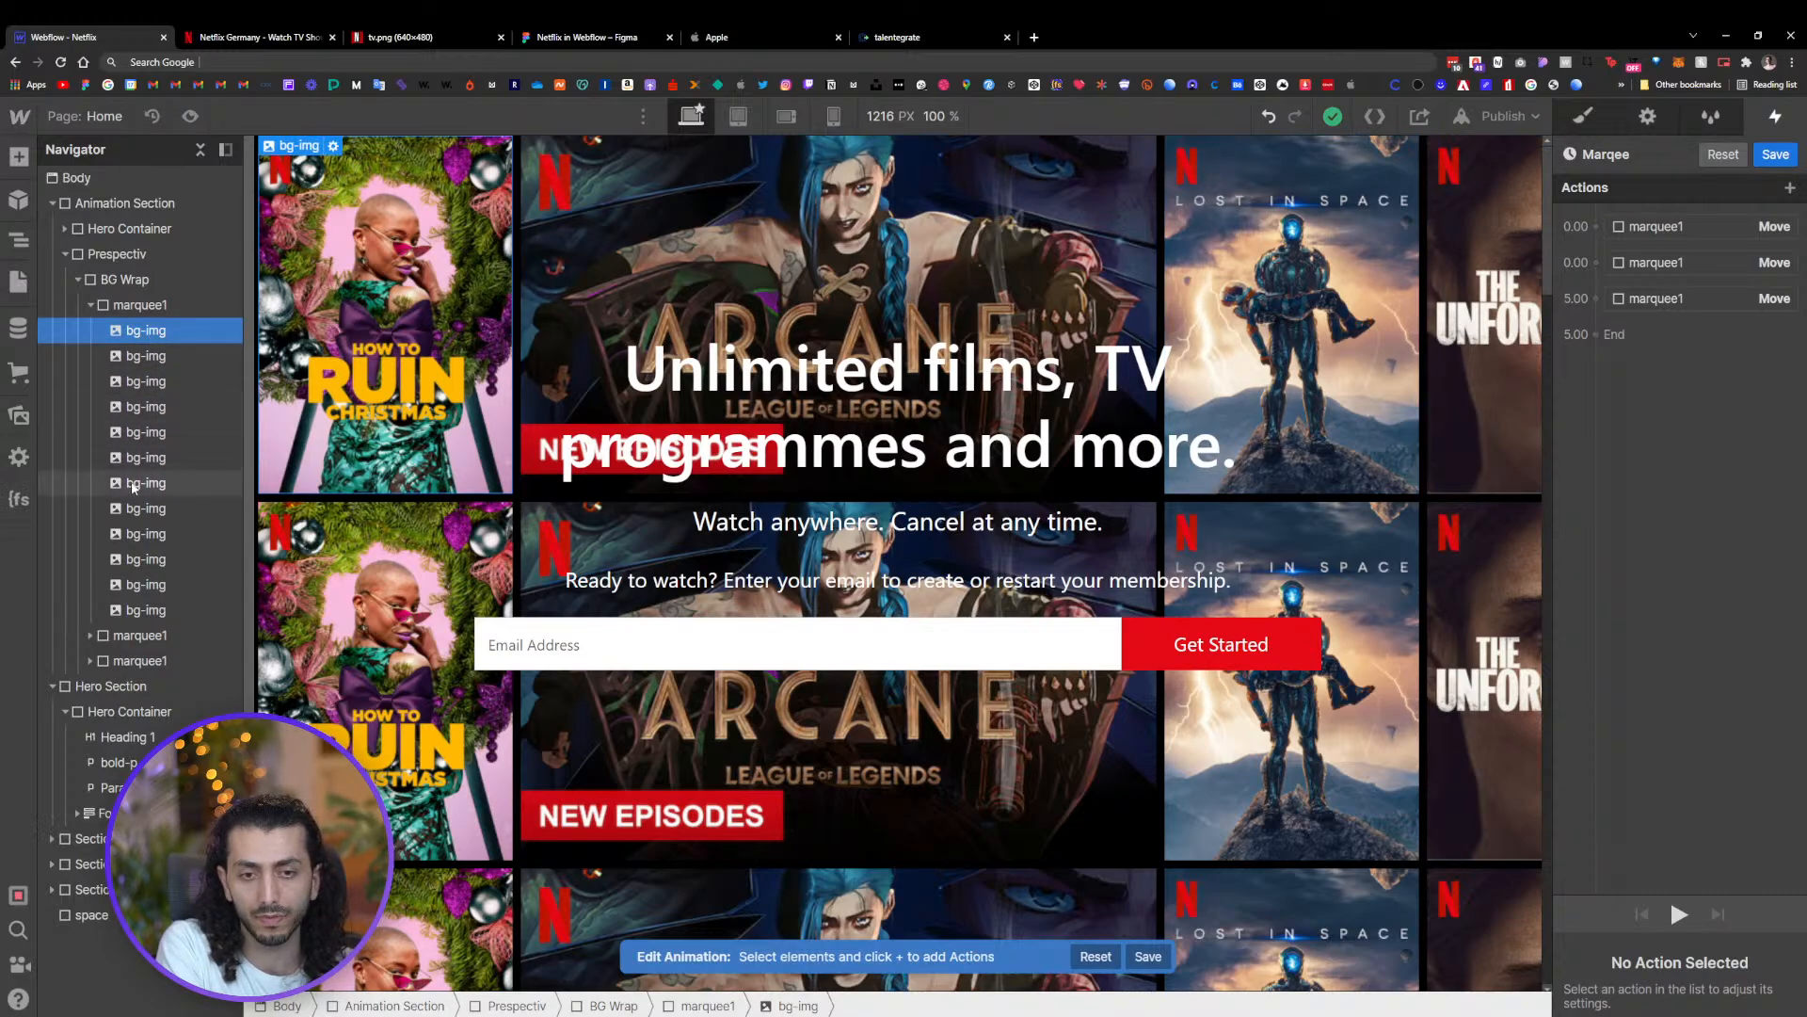
left_click(137, 485)
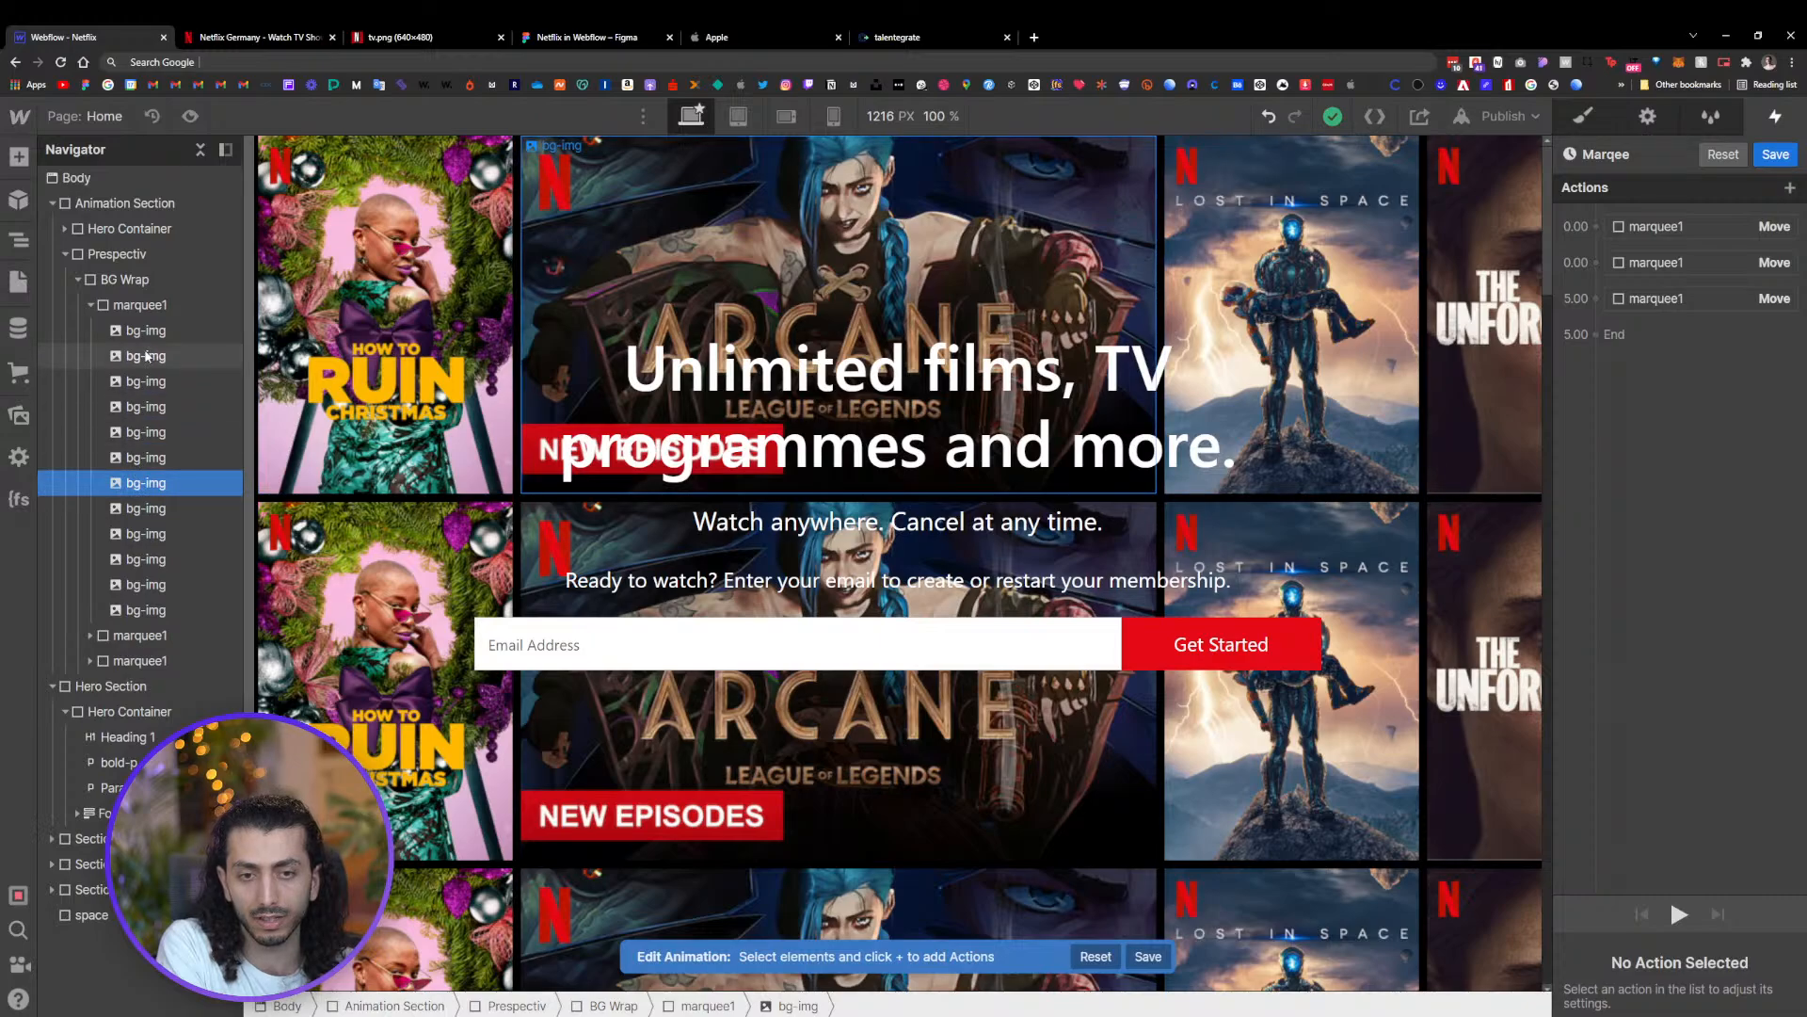
left_click(141, 356)
left_click(145, 507)
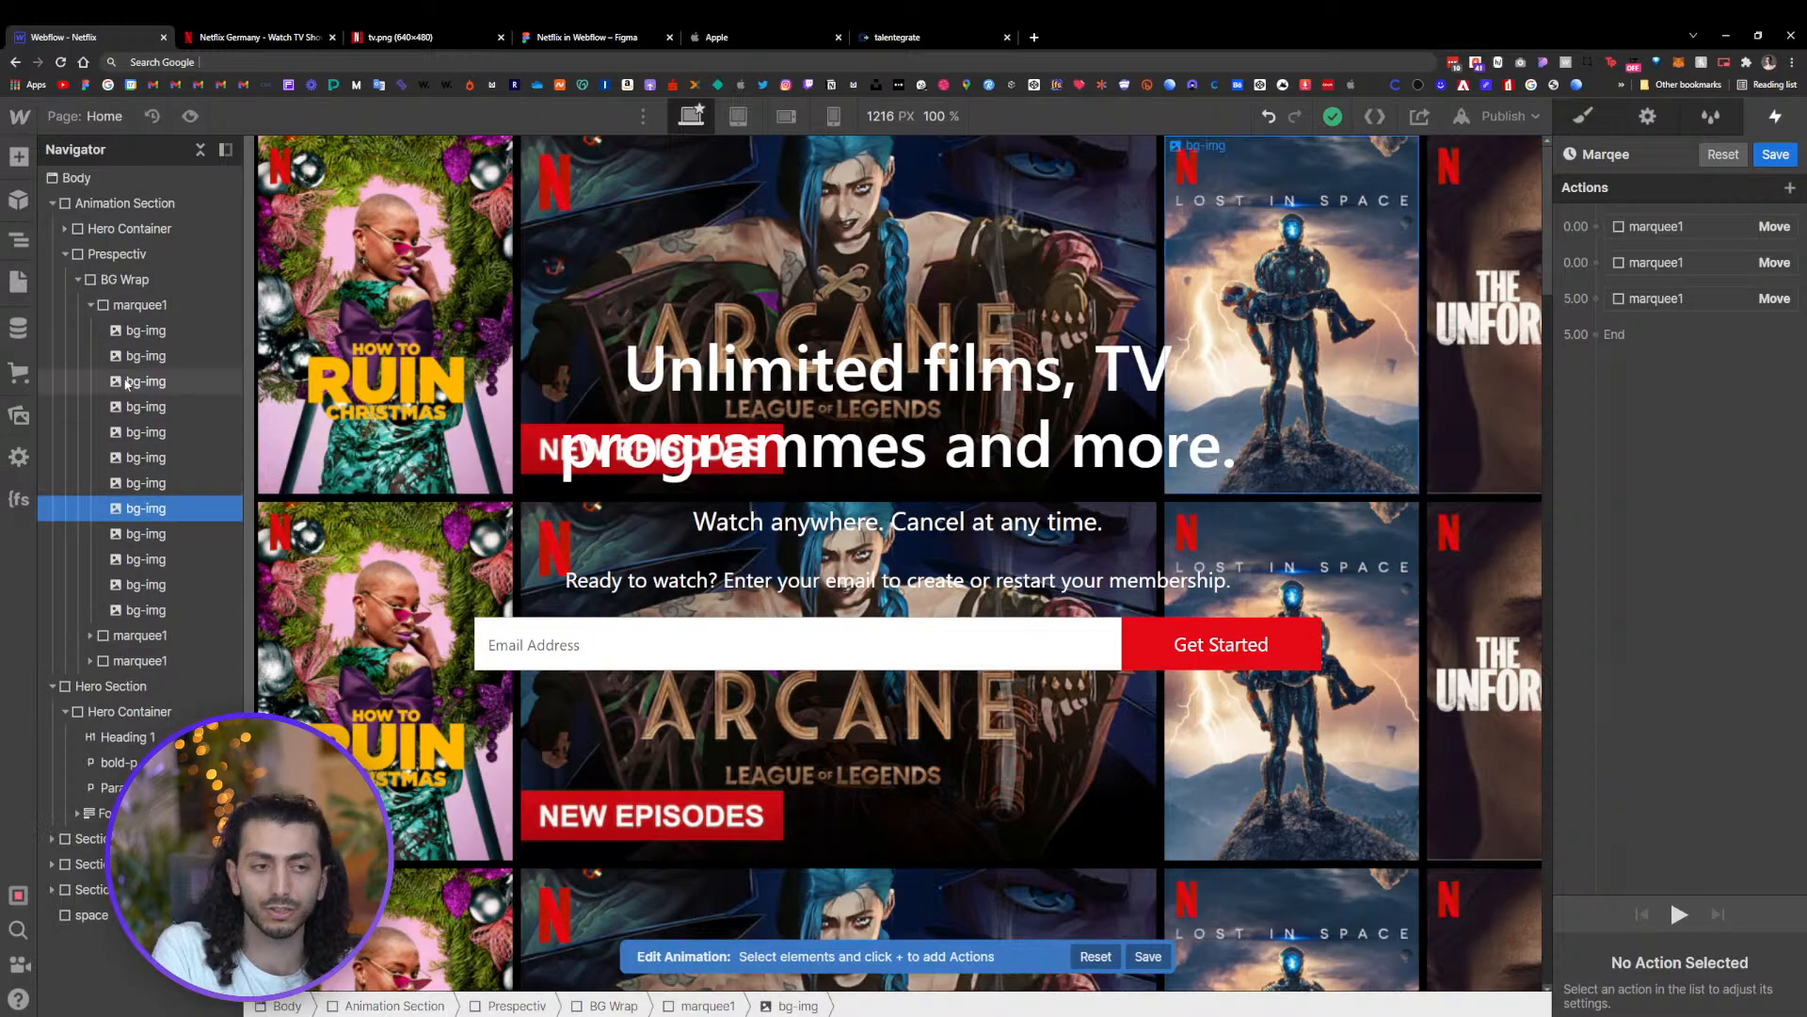
left_click(141, 331)
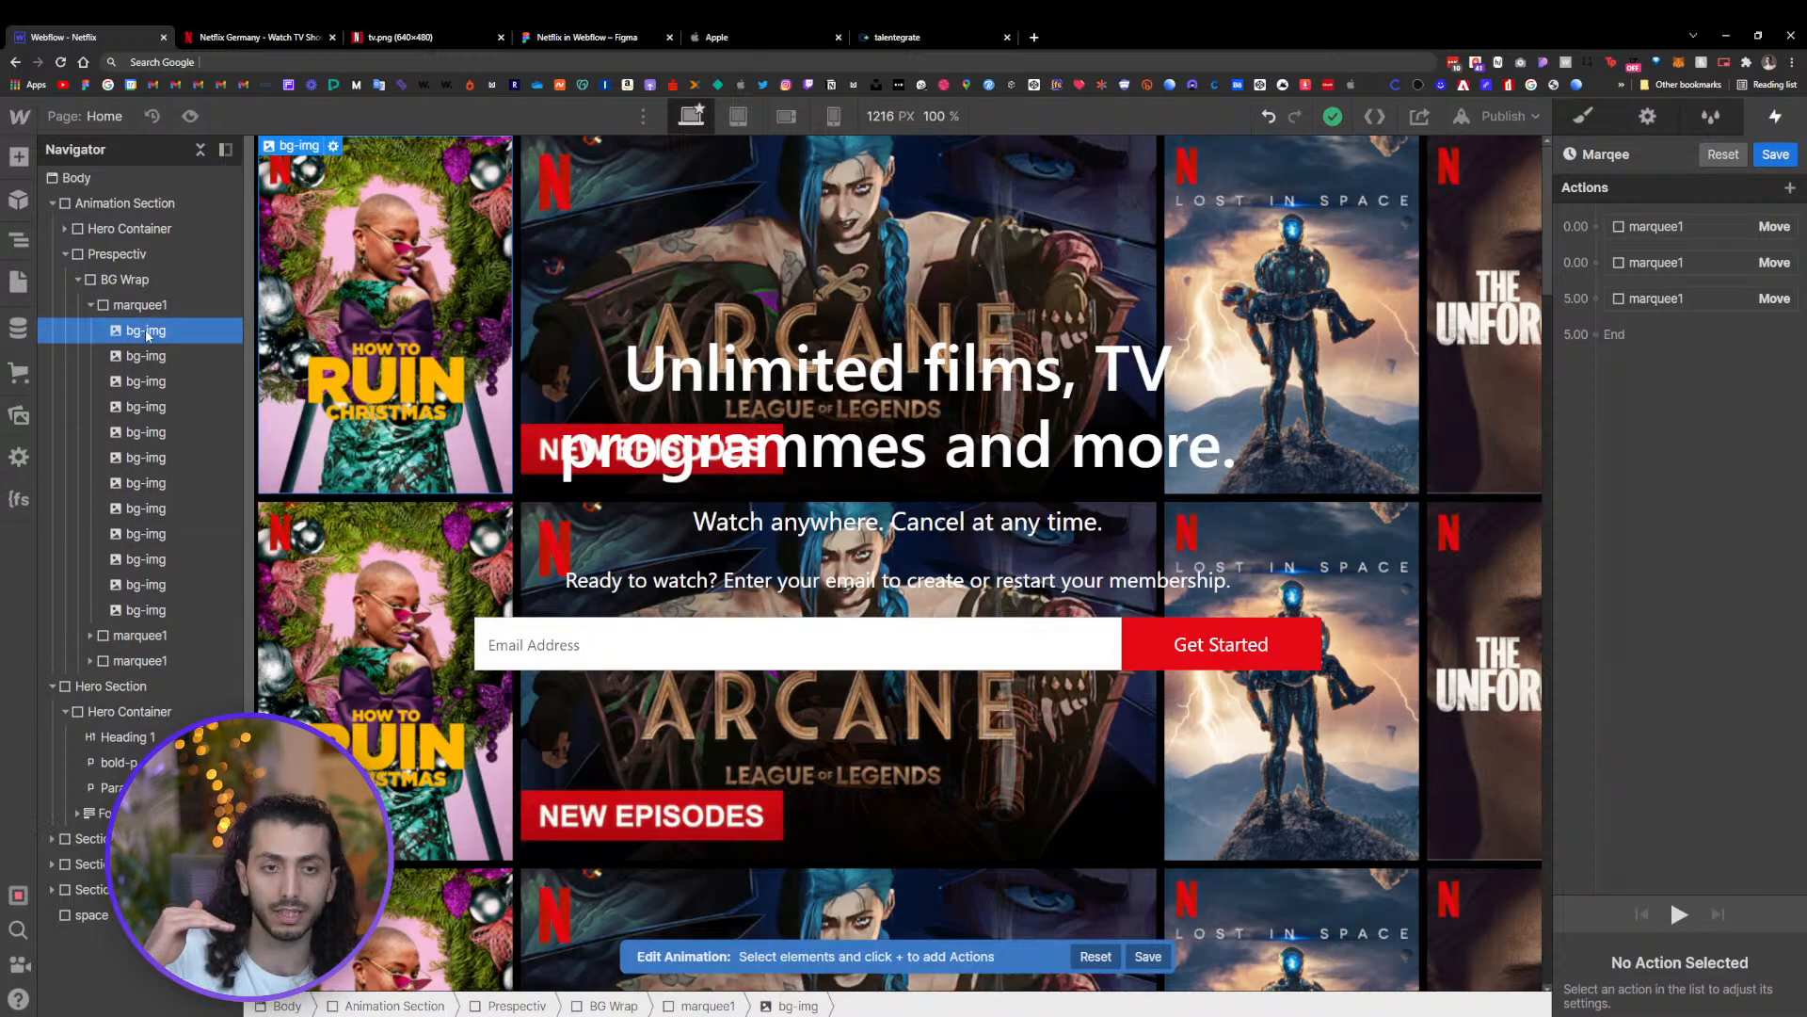
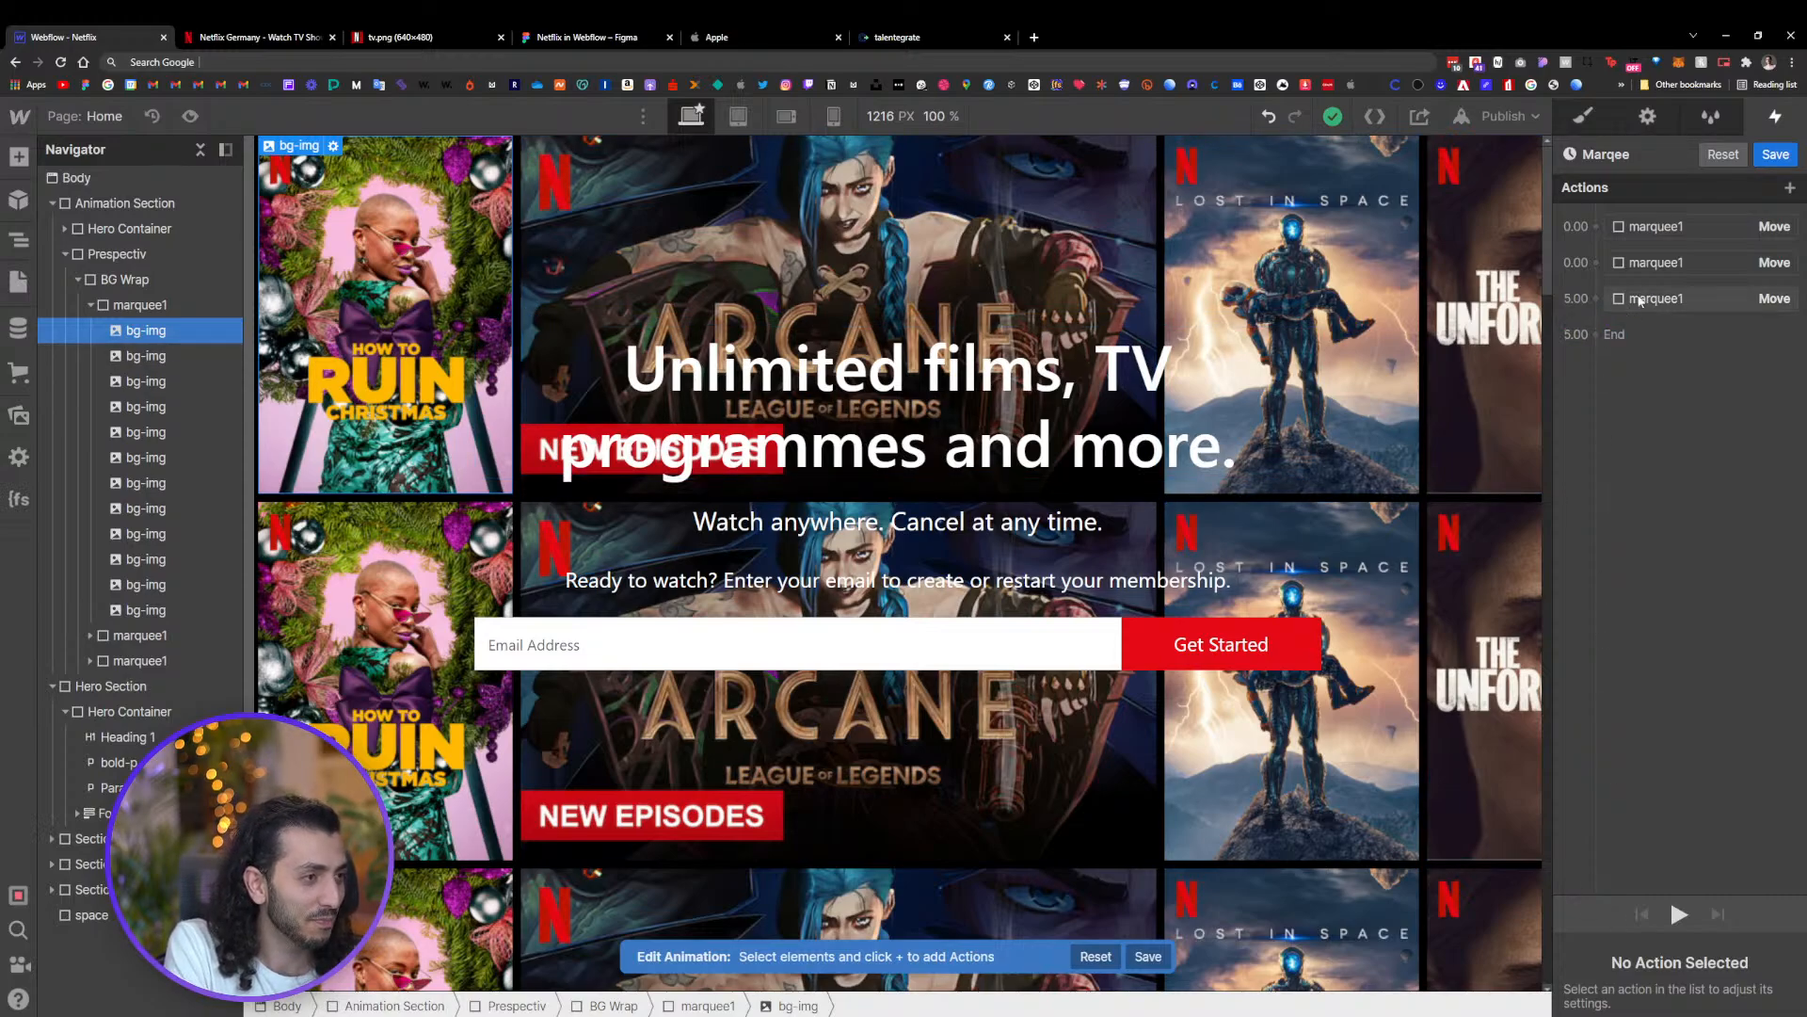
Nudge the second Move action's X offset to -2208 px
left_click(1666, 263)
left_click(1791, 937)
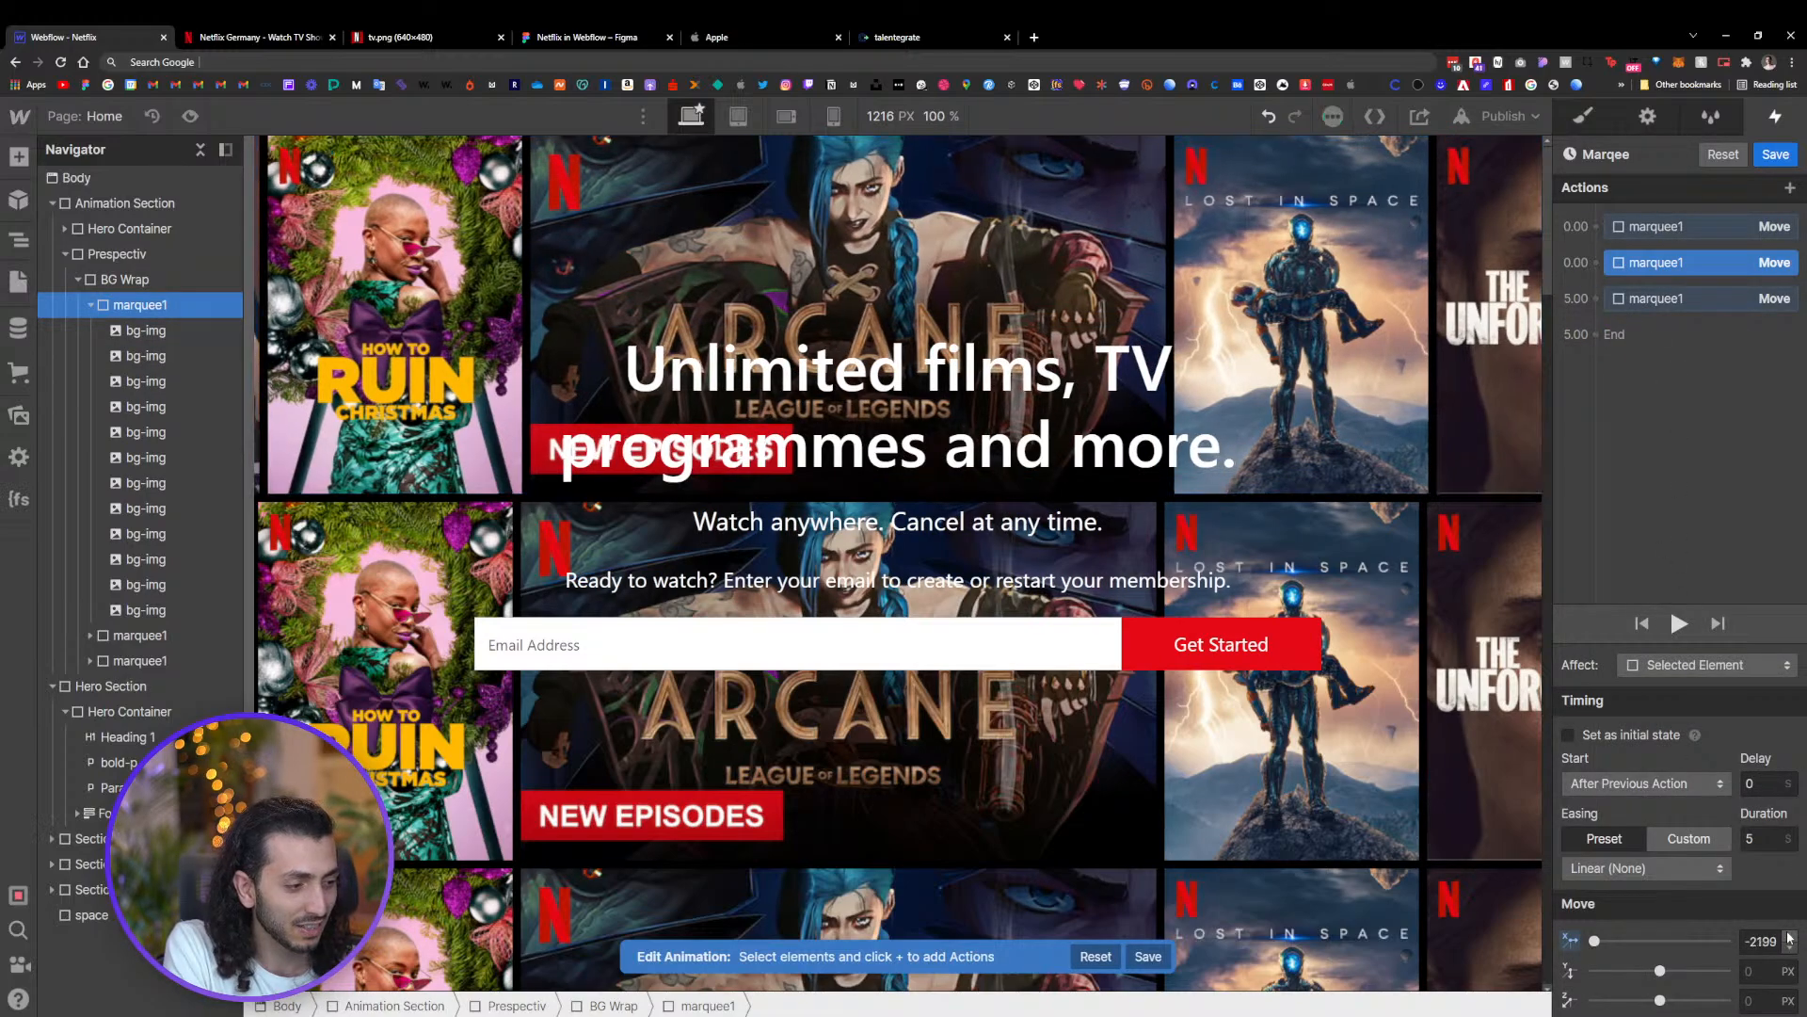
left_click(1790, 937)
double_click(1790, 953)
double_click(1790, 952)
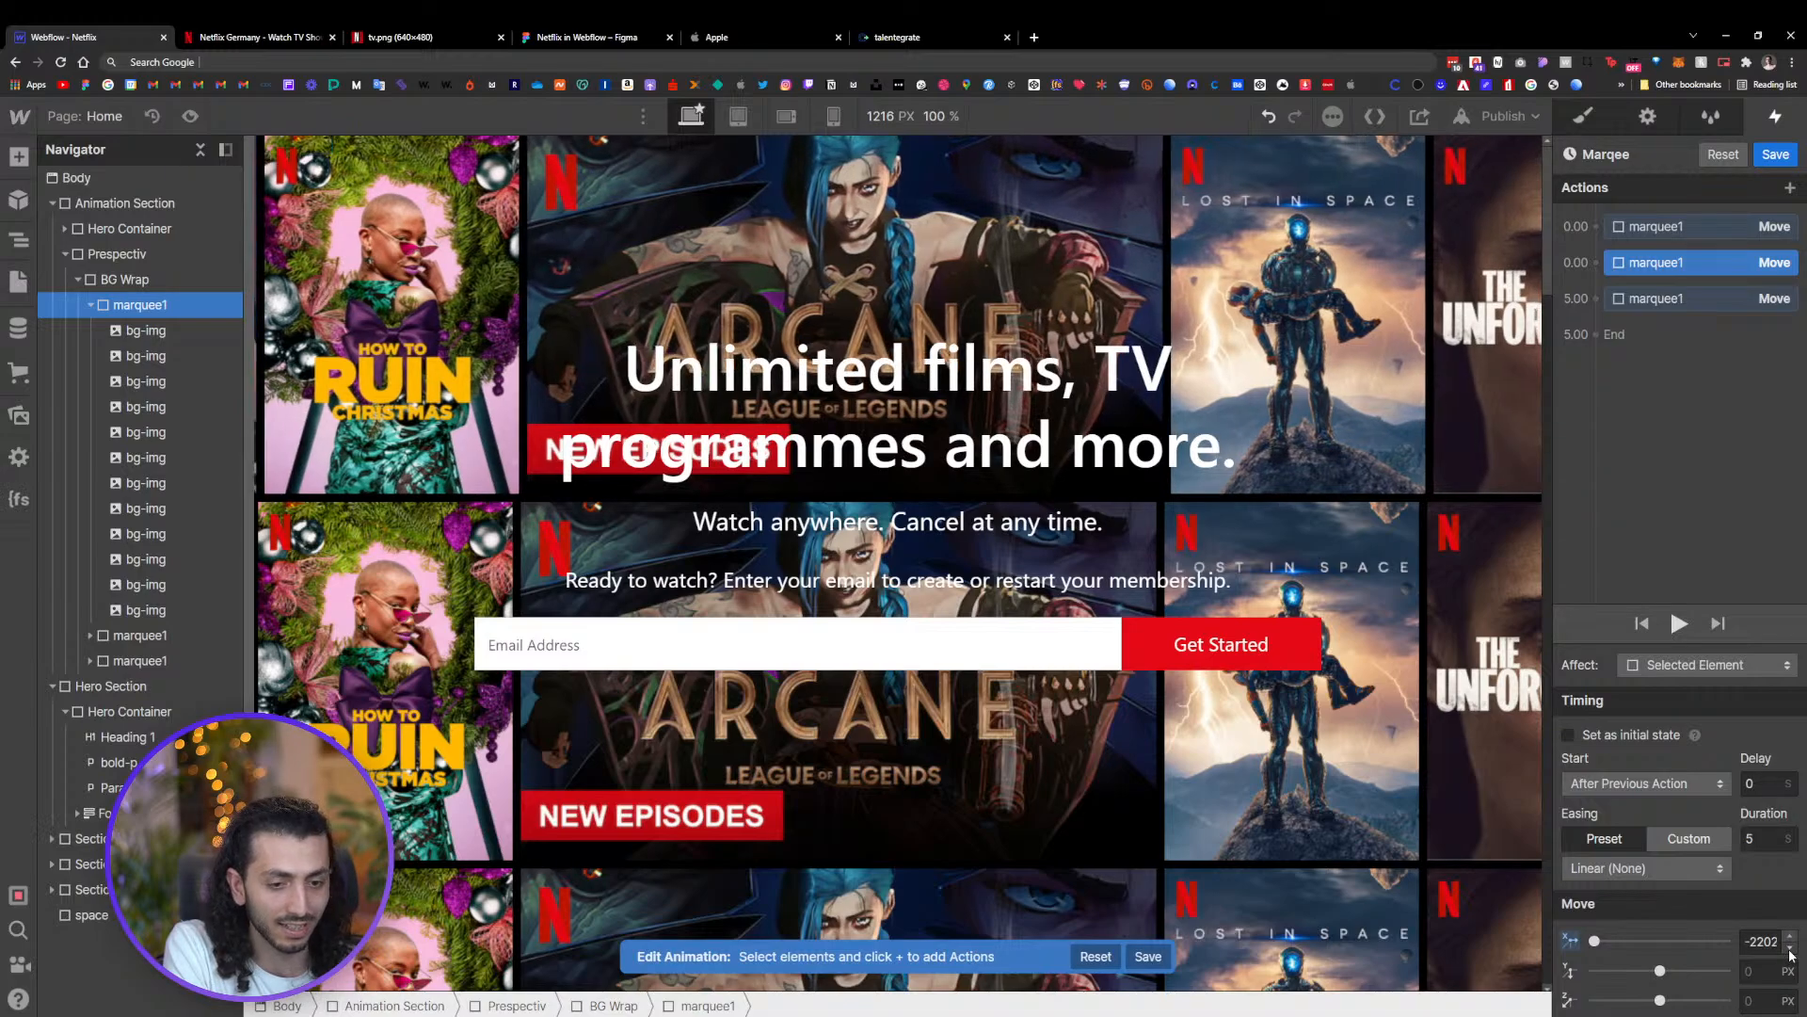
double_click(1790, 953)
double_click(1791, 952)
double_click(1791, 952)
left_click(1791, 953)
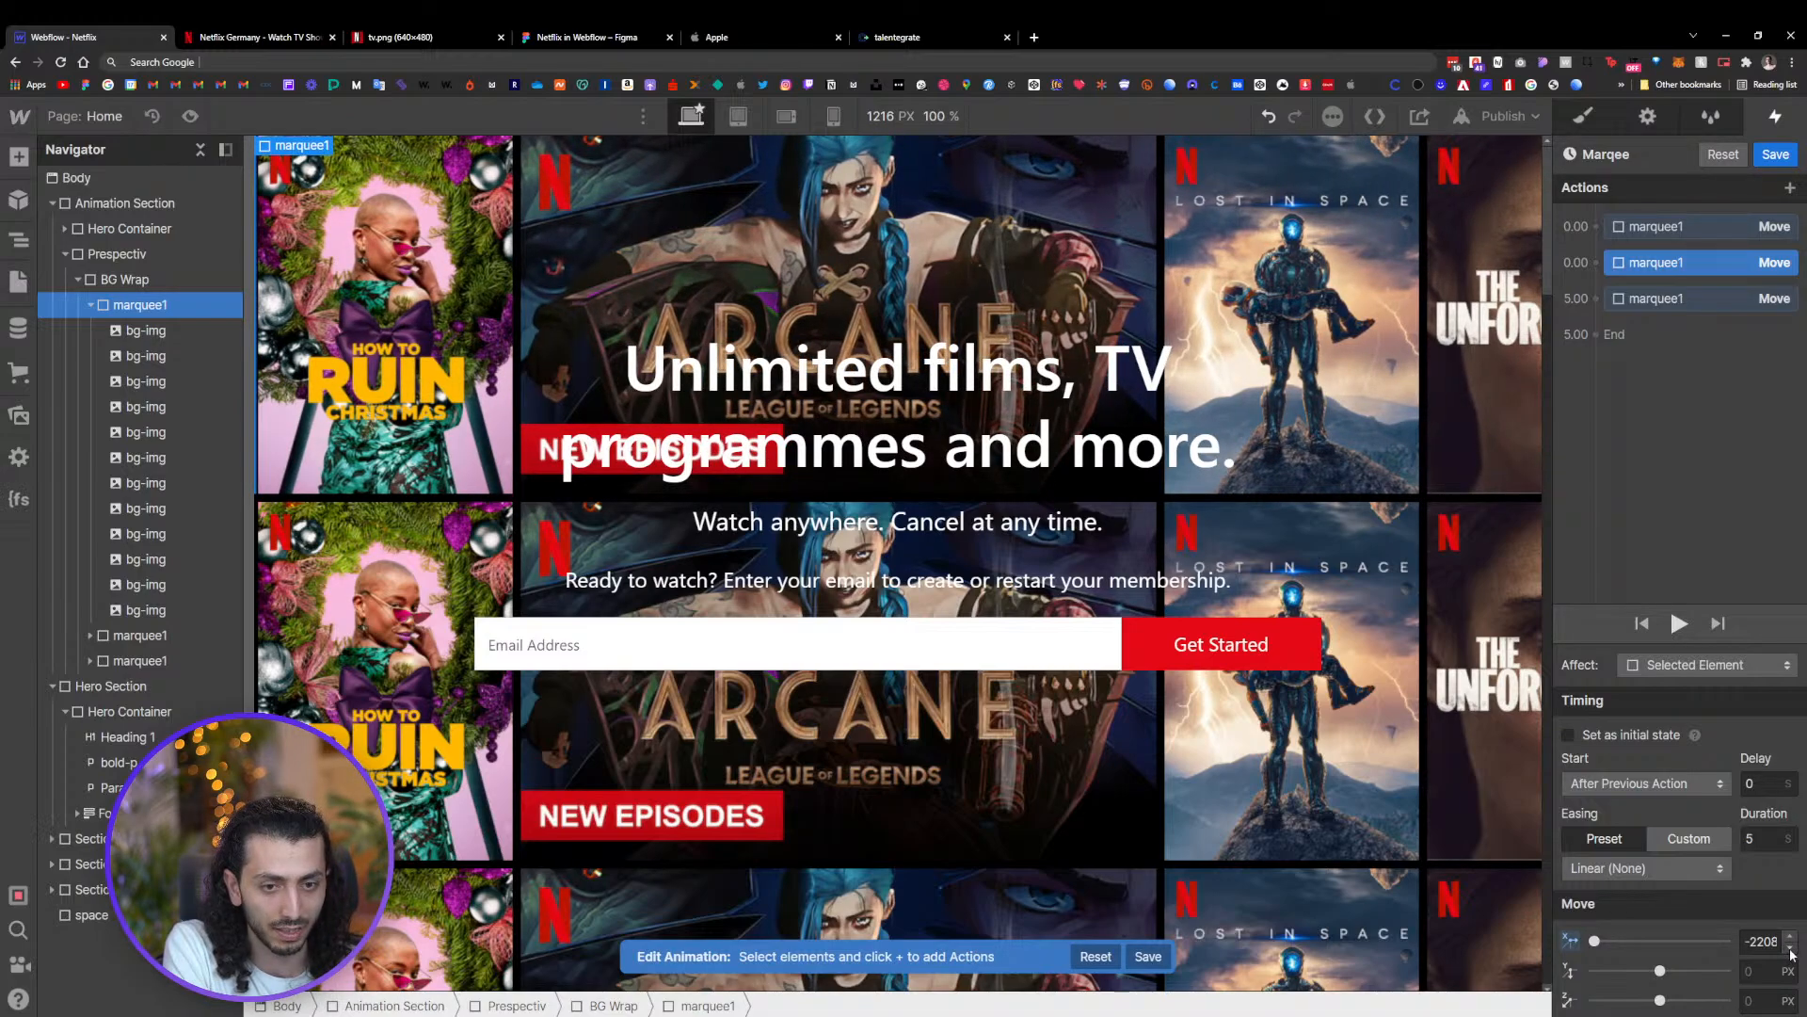
left_click(1791, 937)
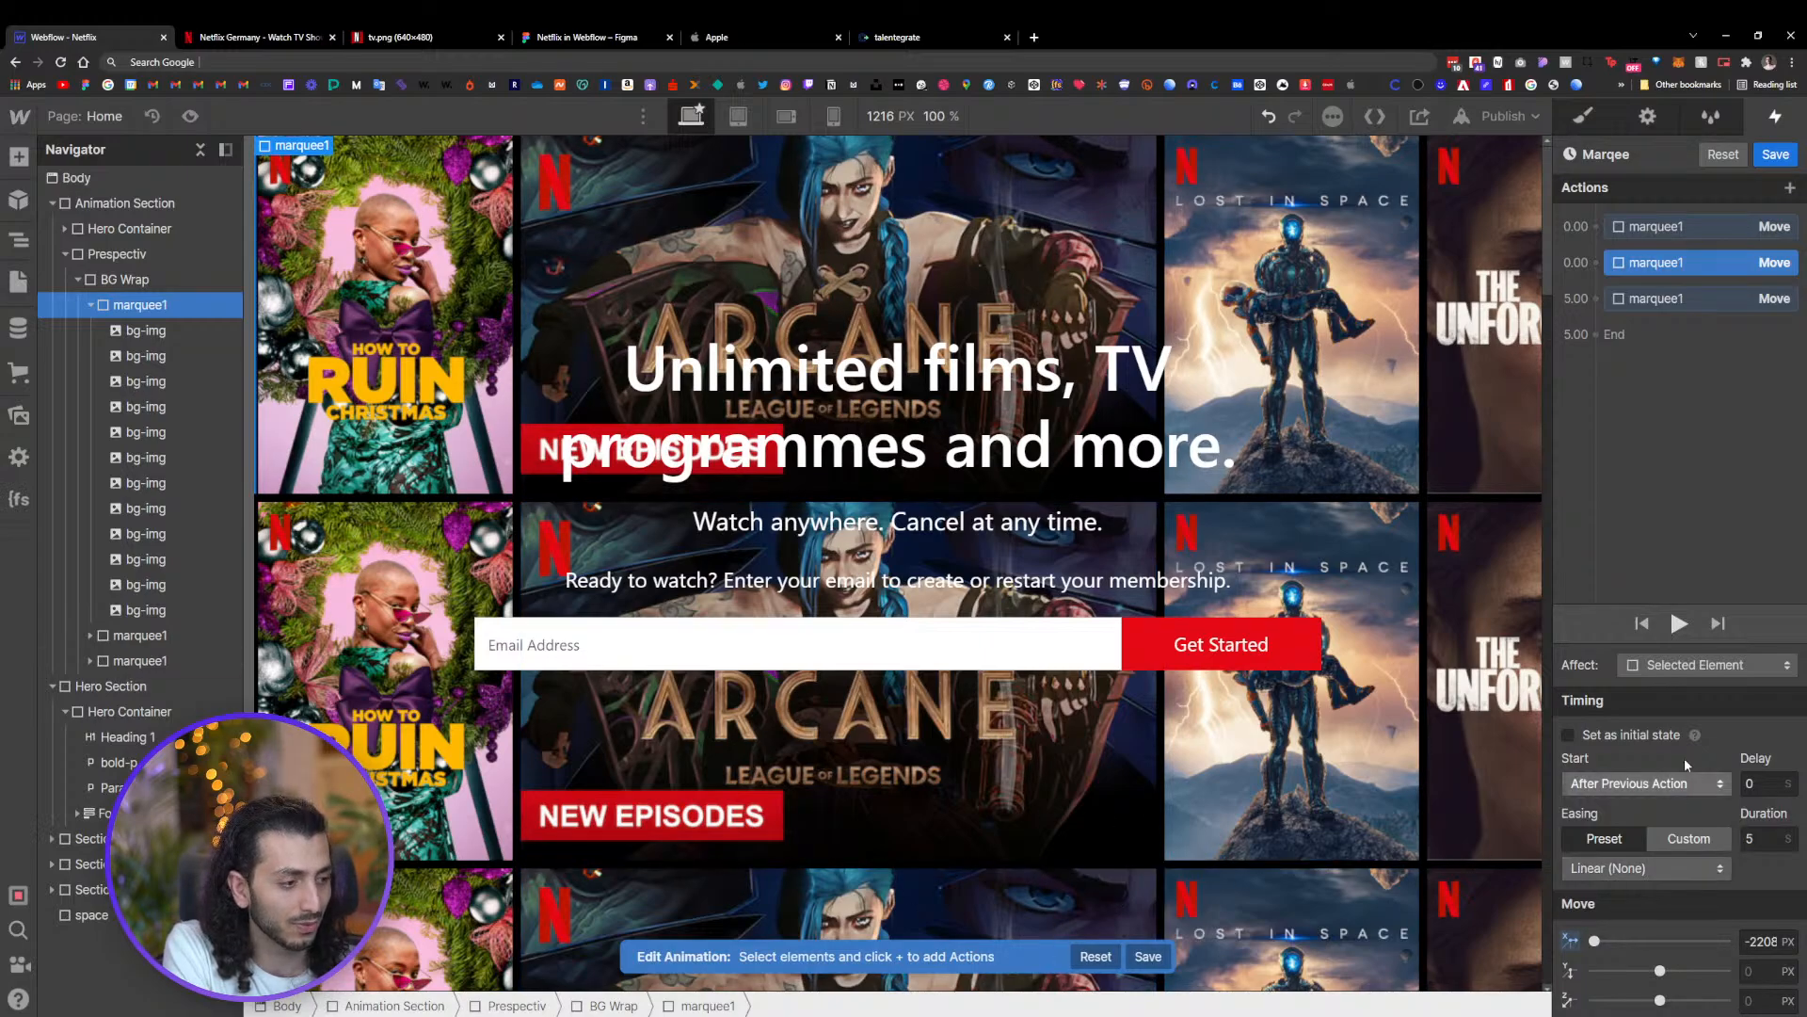
Preview the Marqee animation, save it, and preview the looping page-load interaction
left_click(1679, 624)
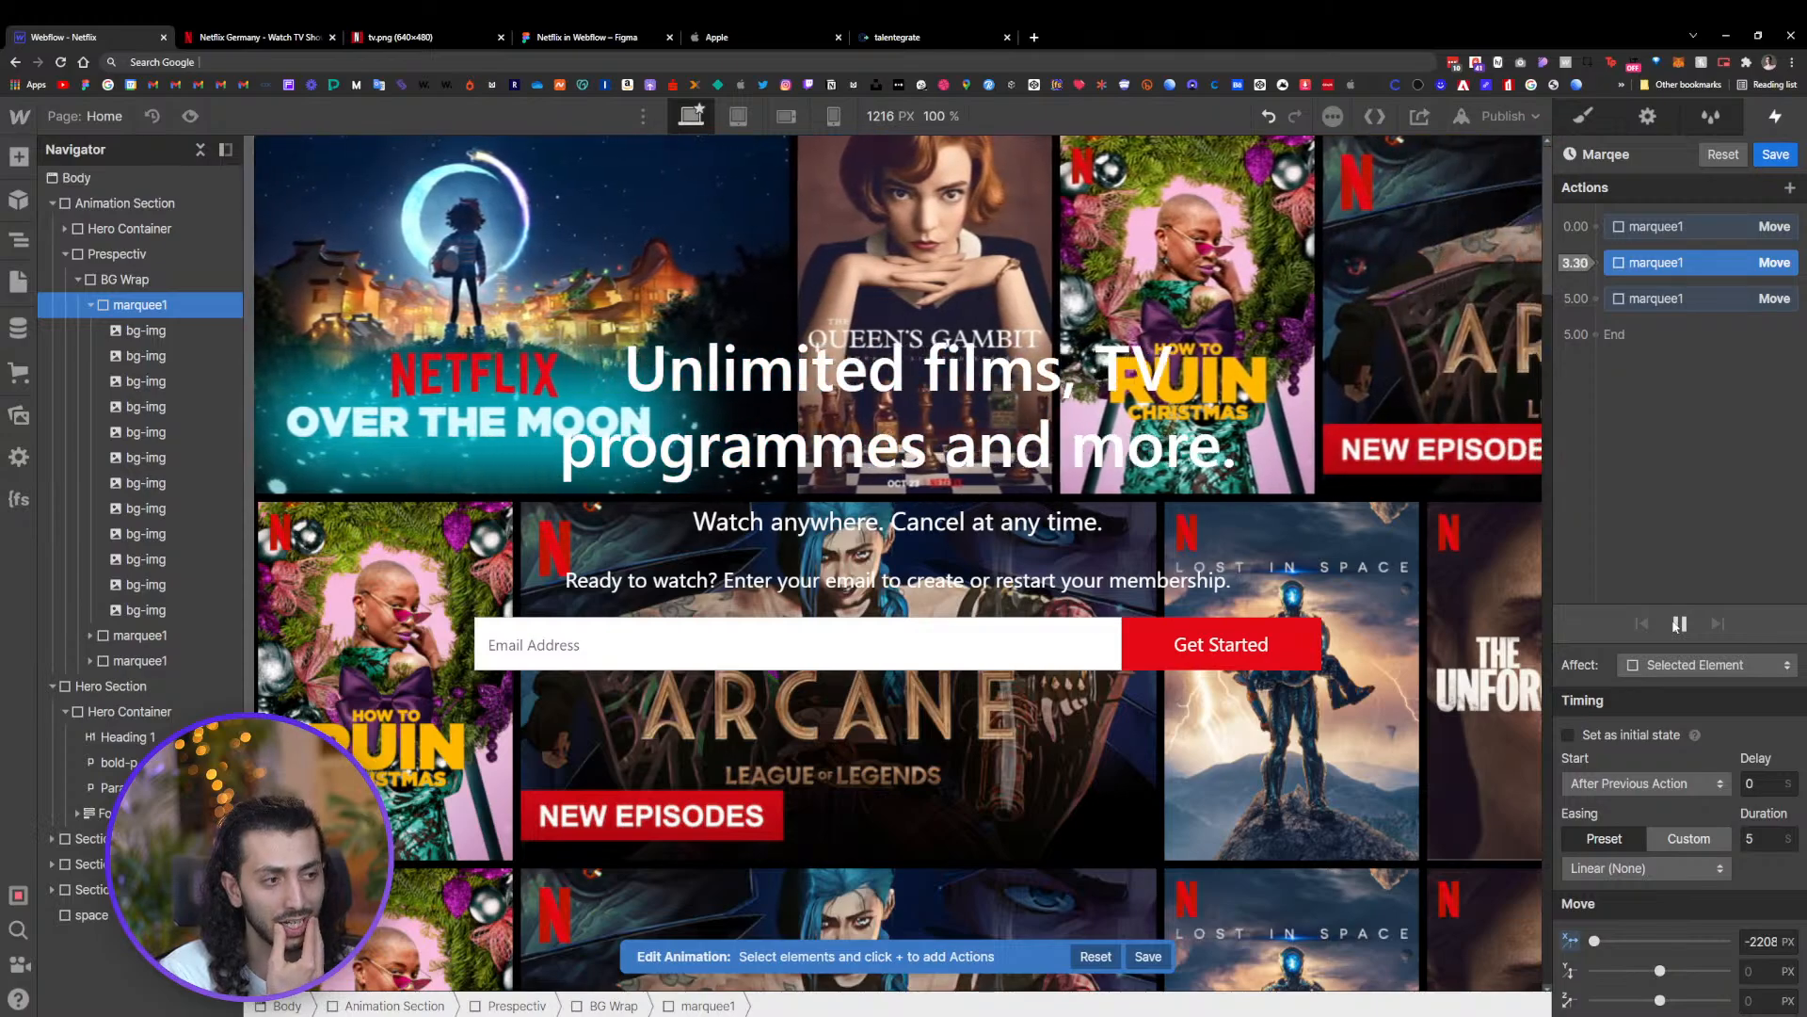
left_click(1775, 154)
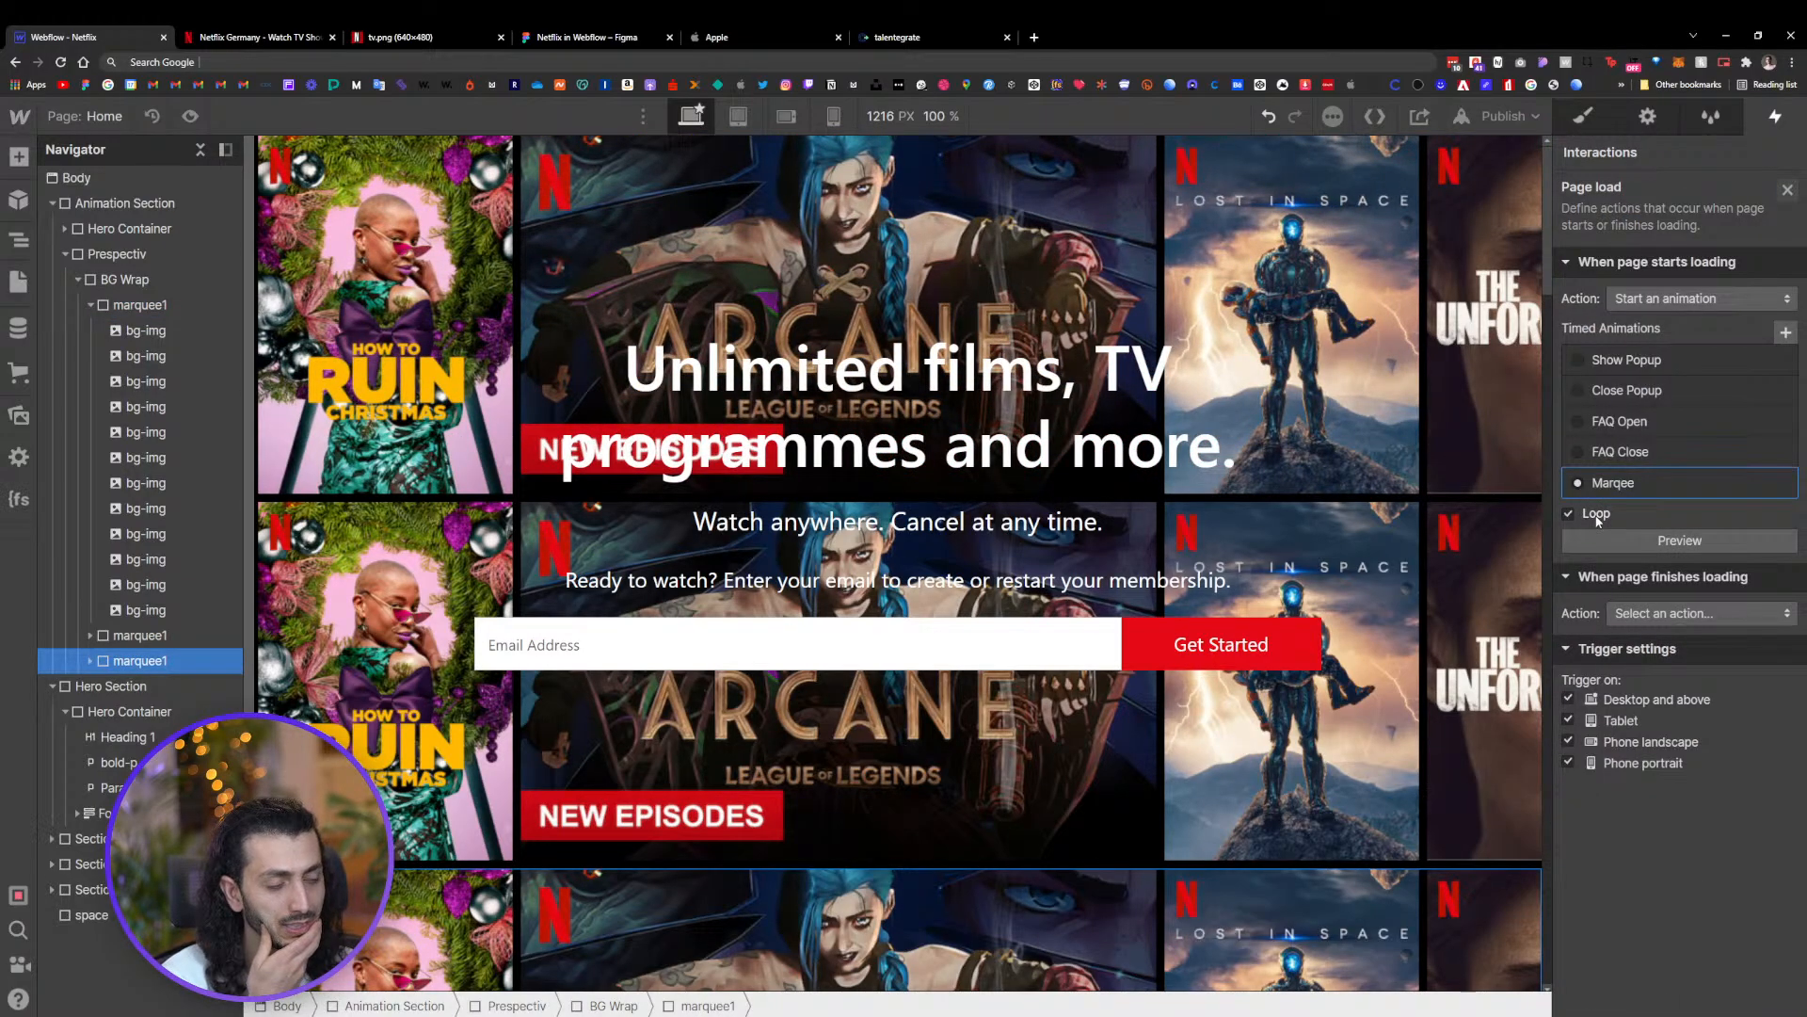
left_click(1680, 540)
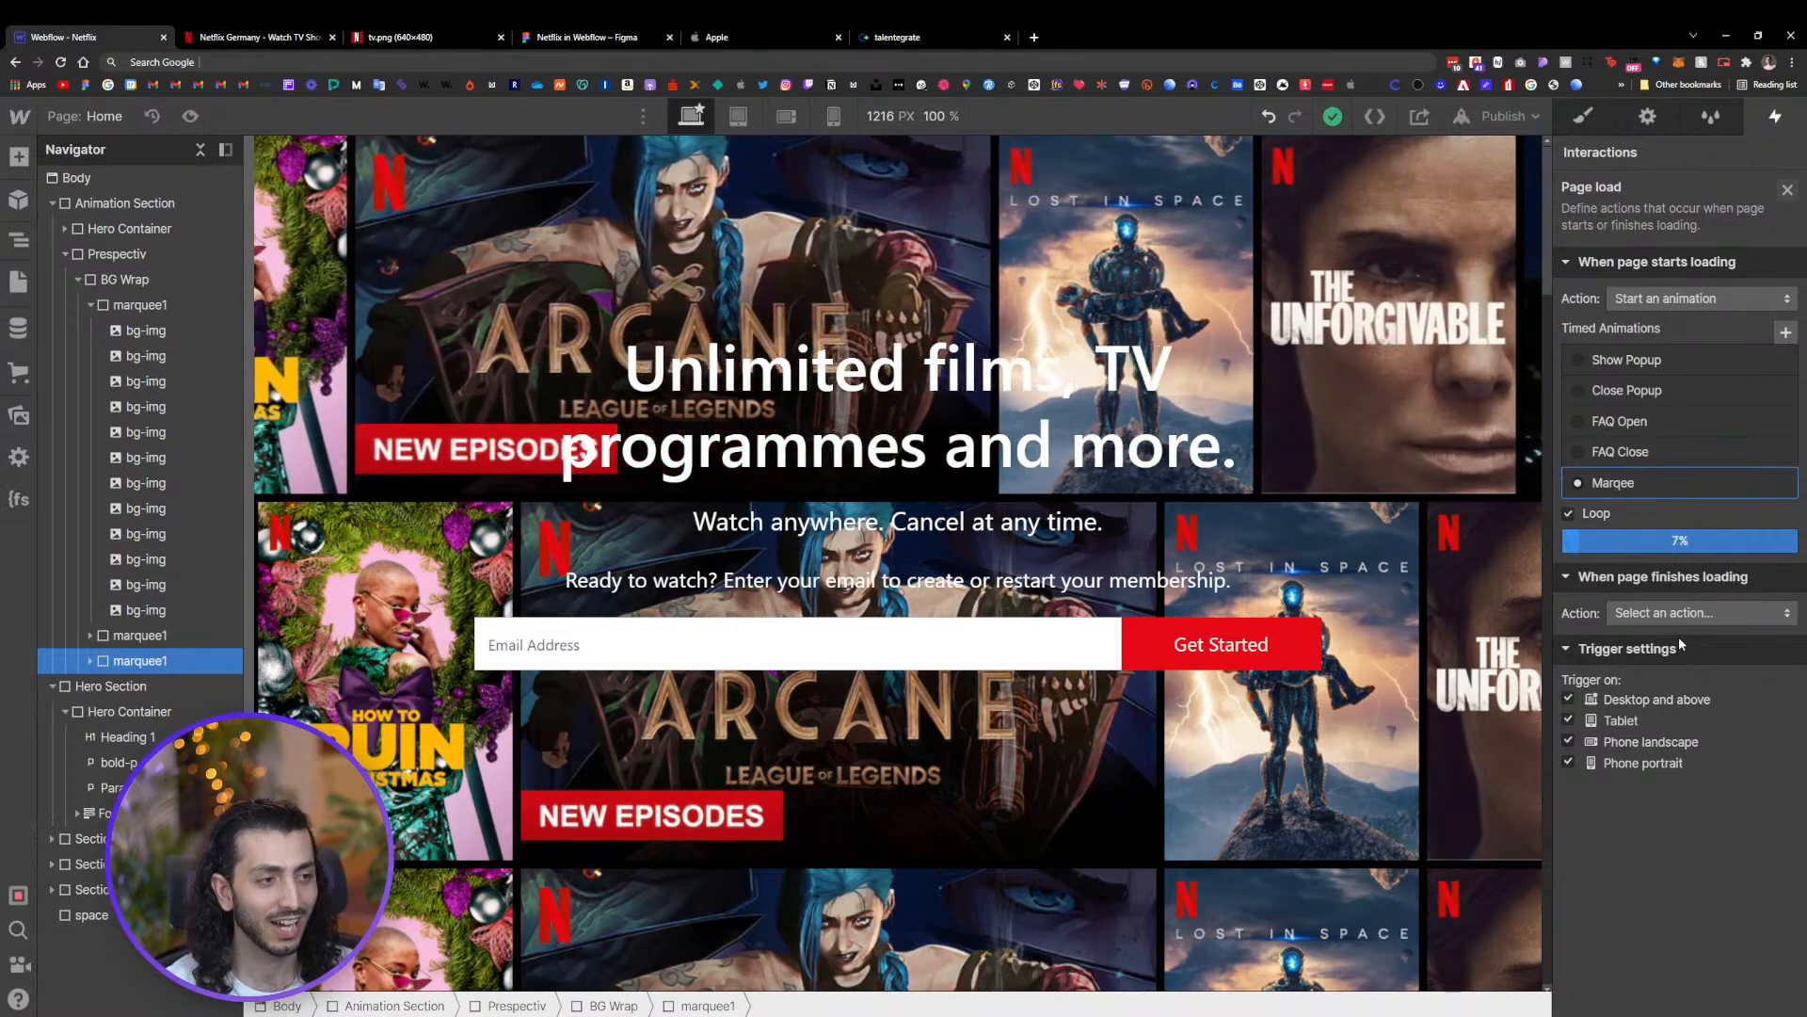
Reopen the Marqee animation and duplicate its first Move action
left_click(1638, 482)
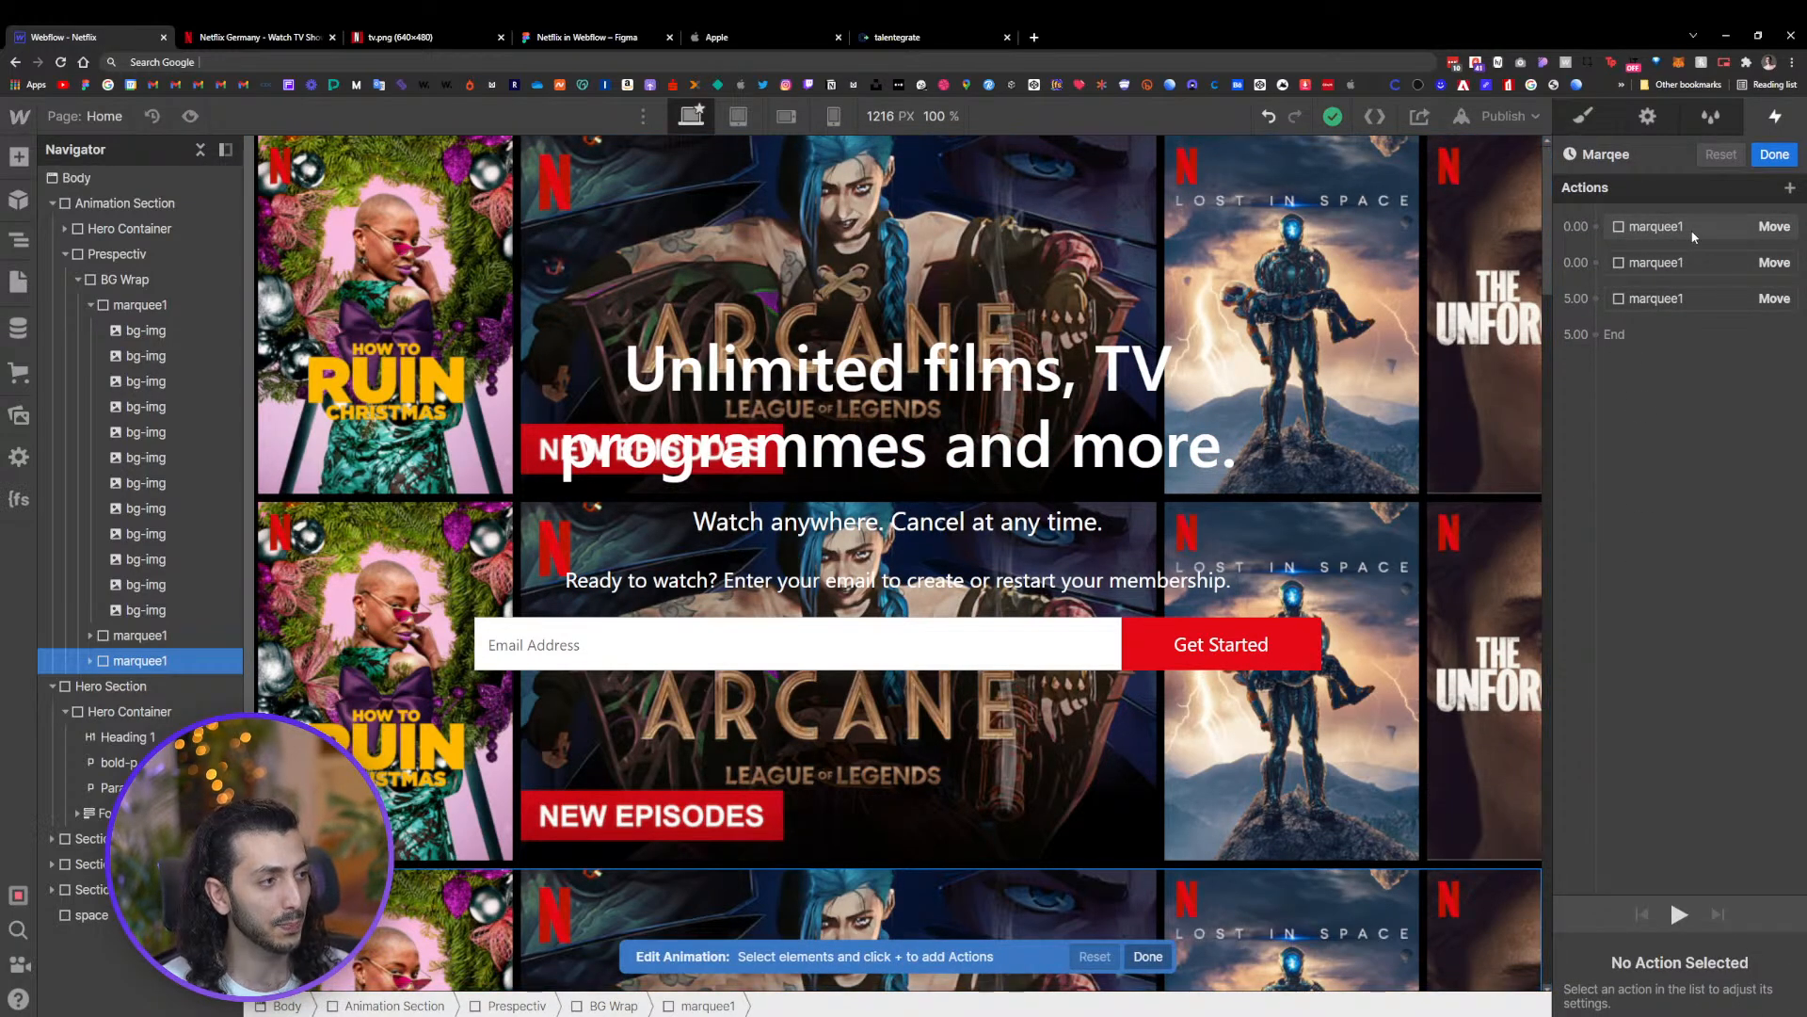
left_click(1681, 262)
left_click(1681, 298)
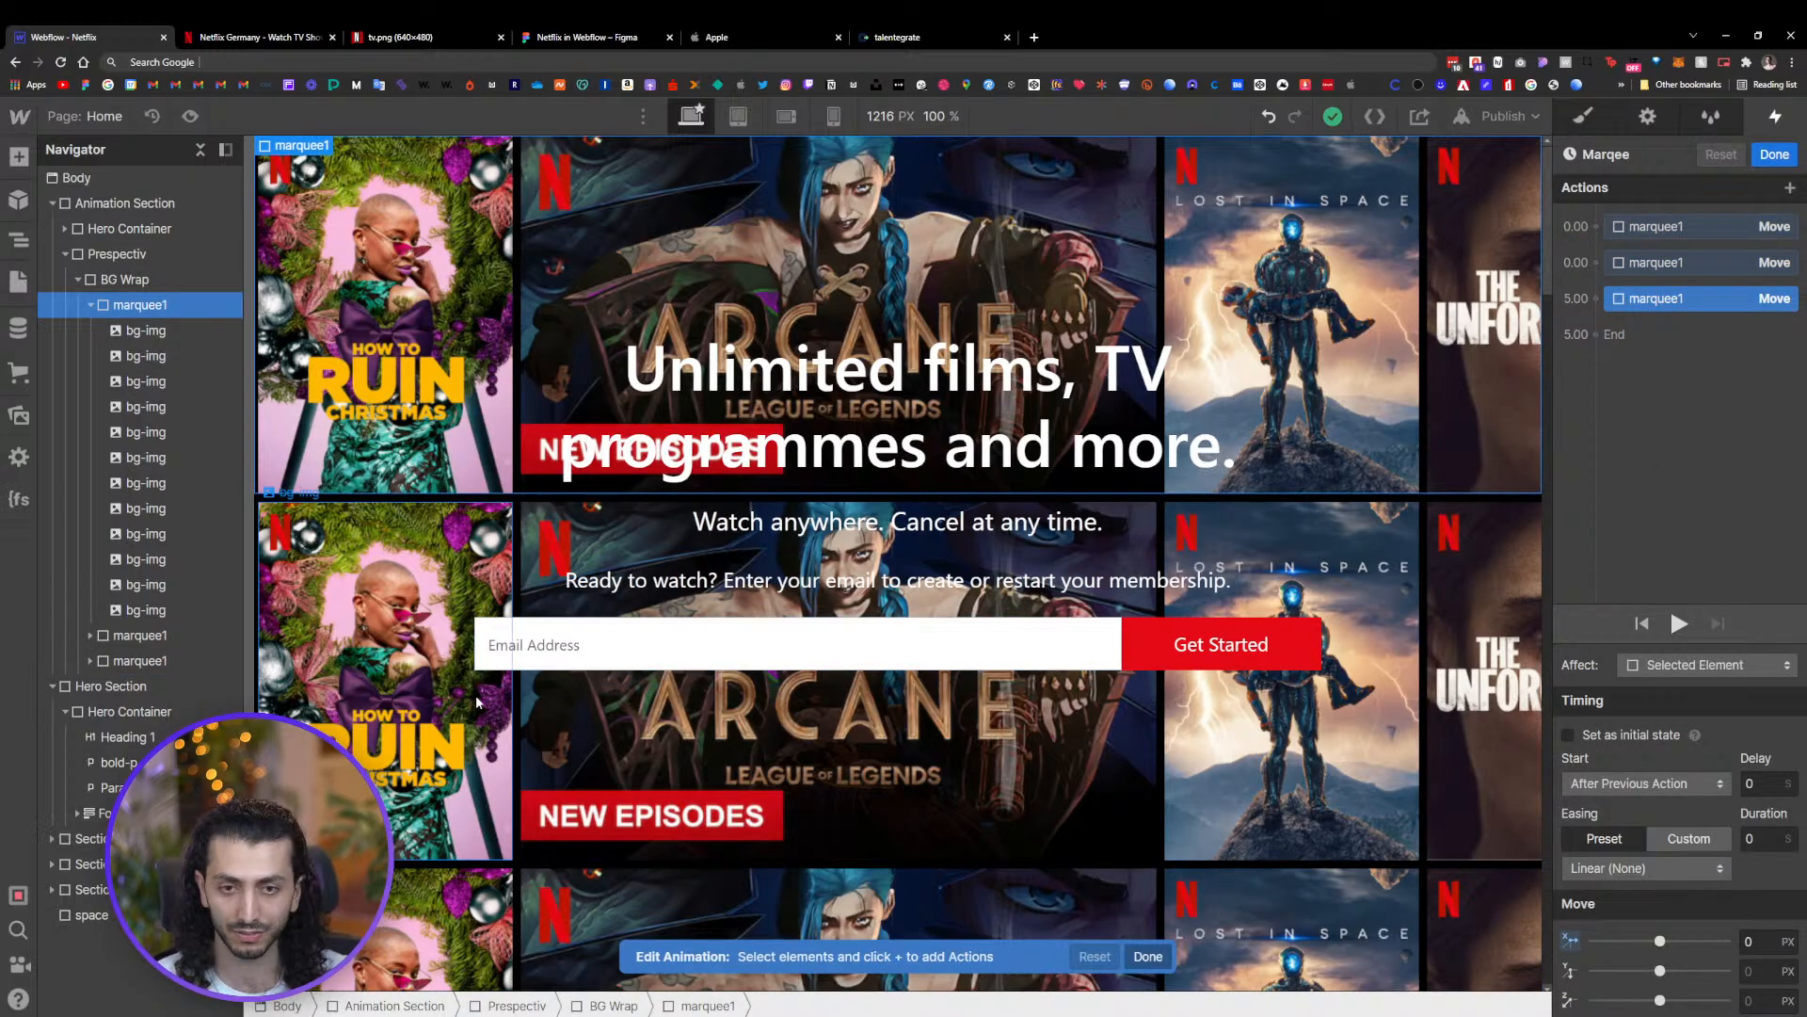
scroll(717, 730, "down", 3)
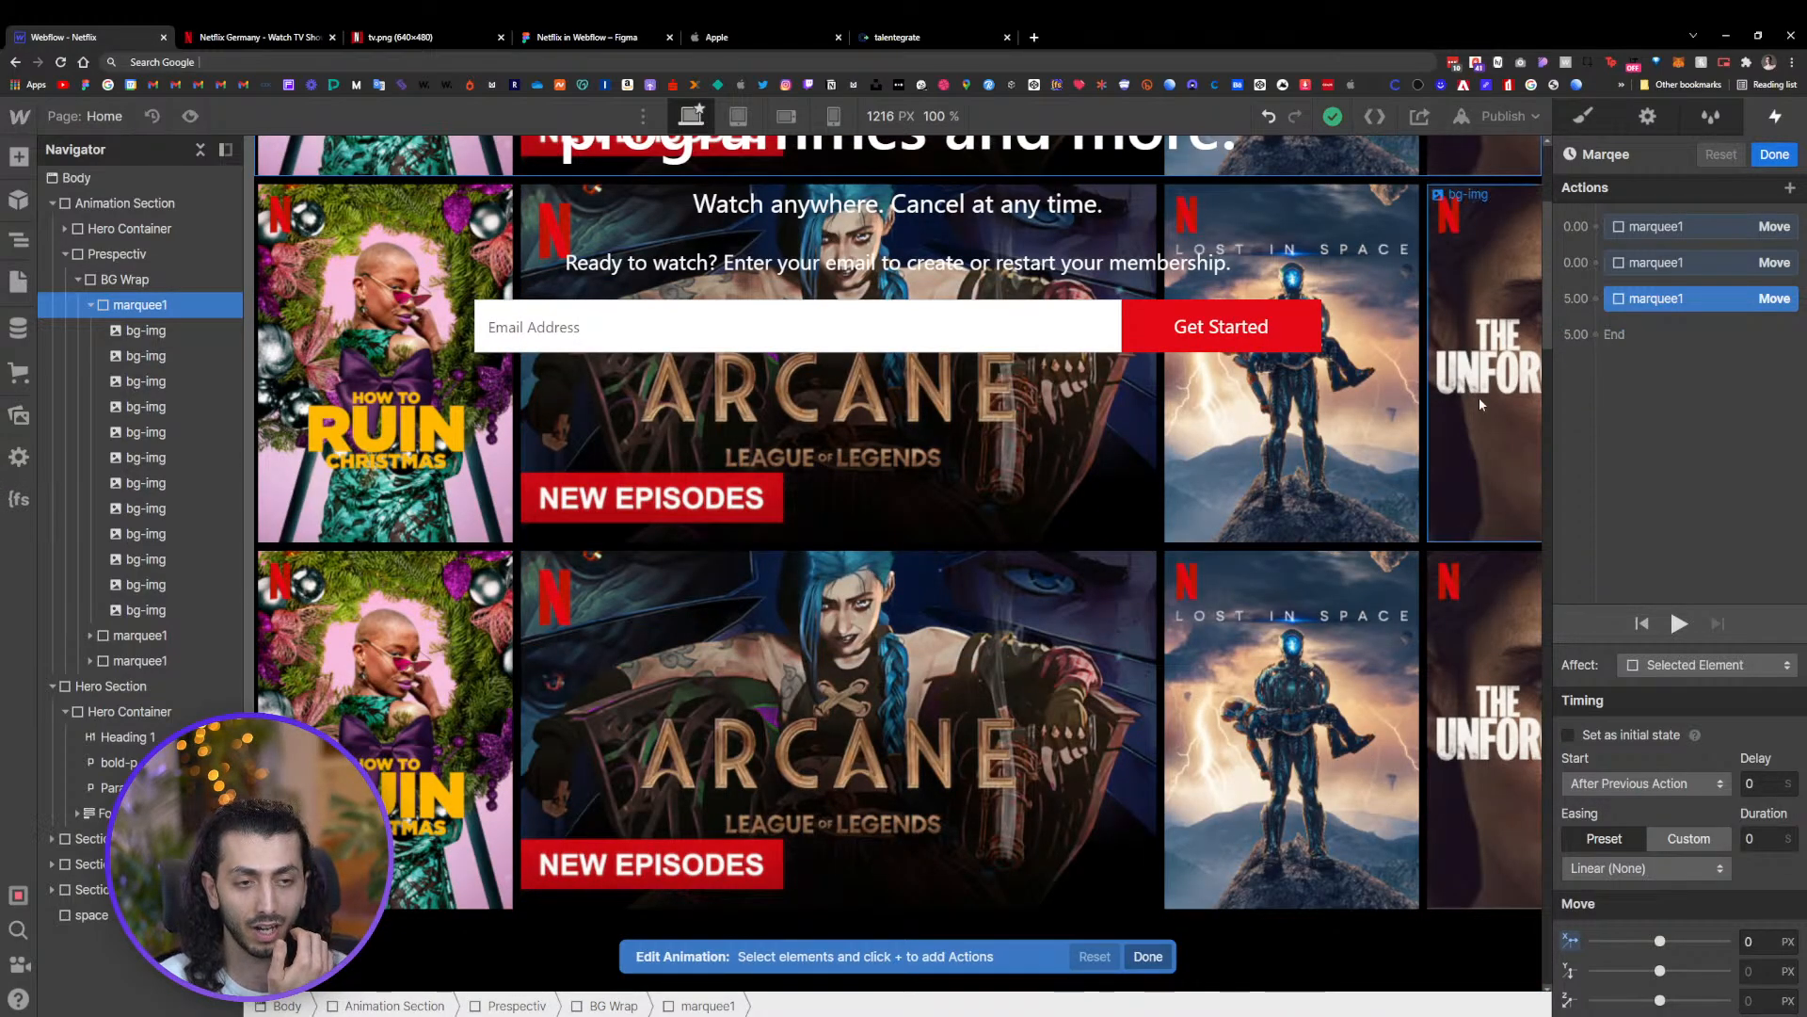
scroll(1065, 499, "up", 2)
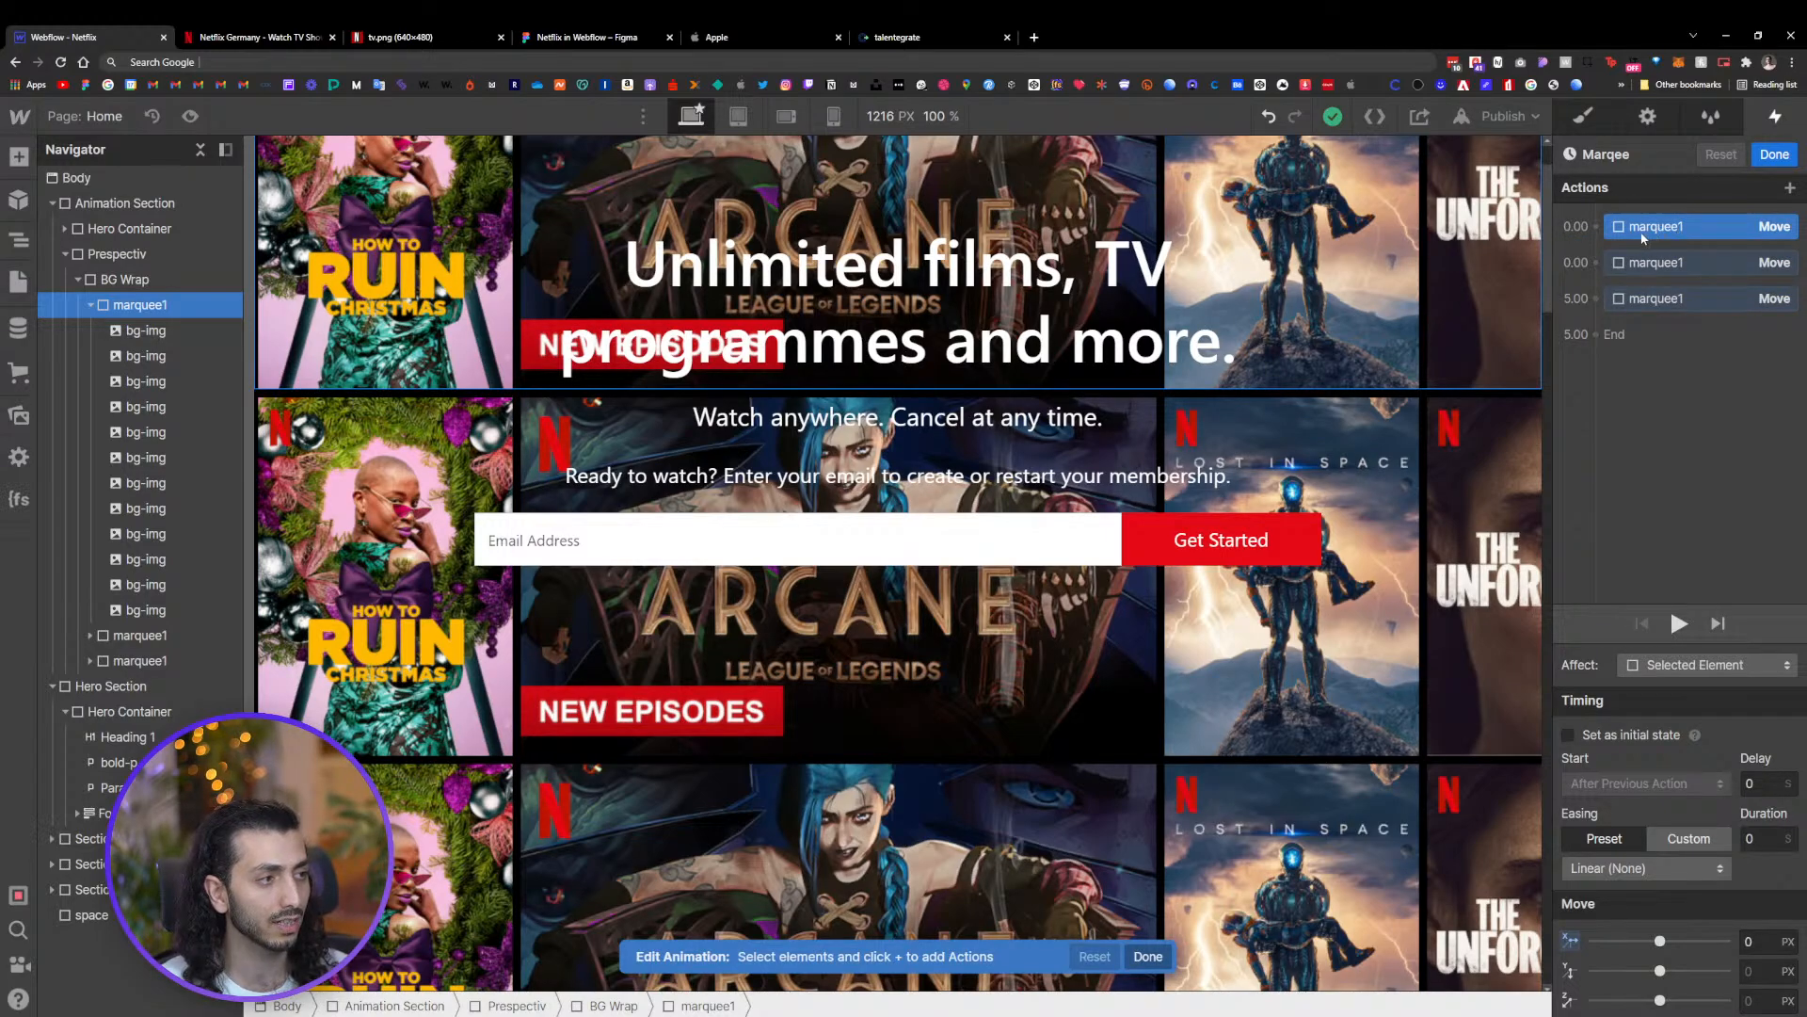
left_click(1596, 227)
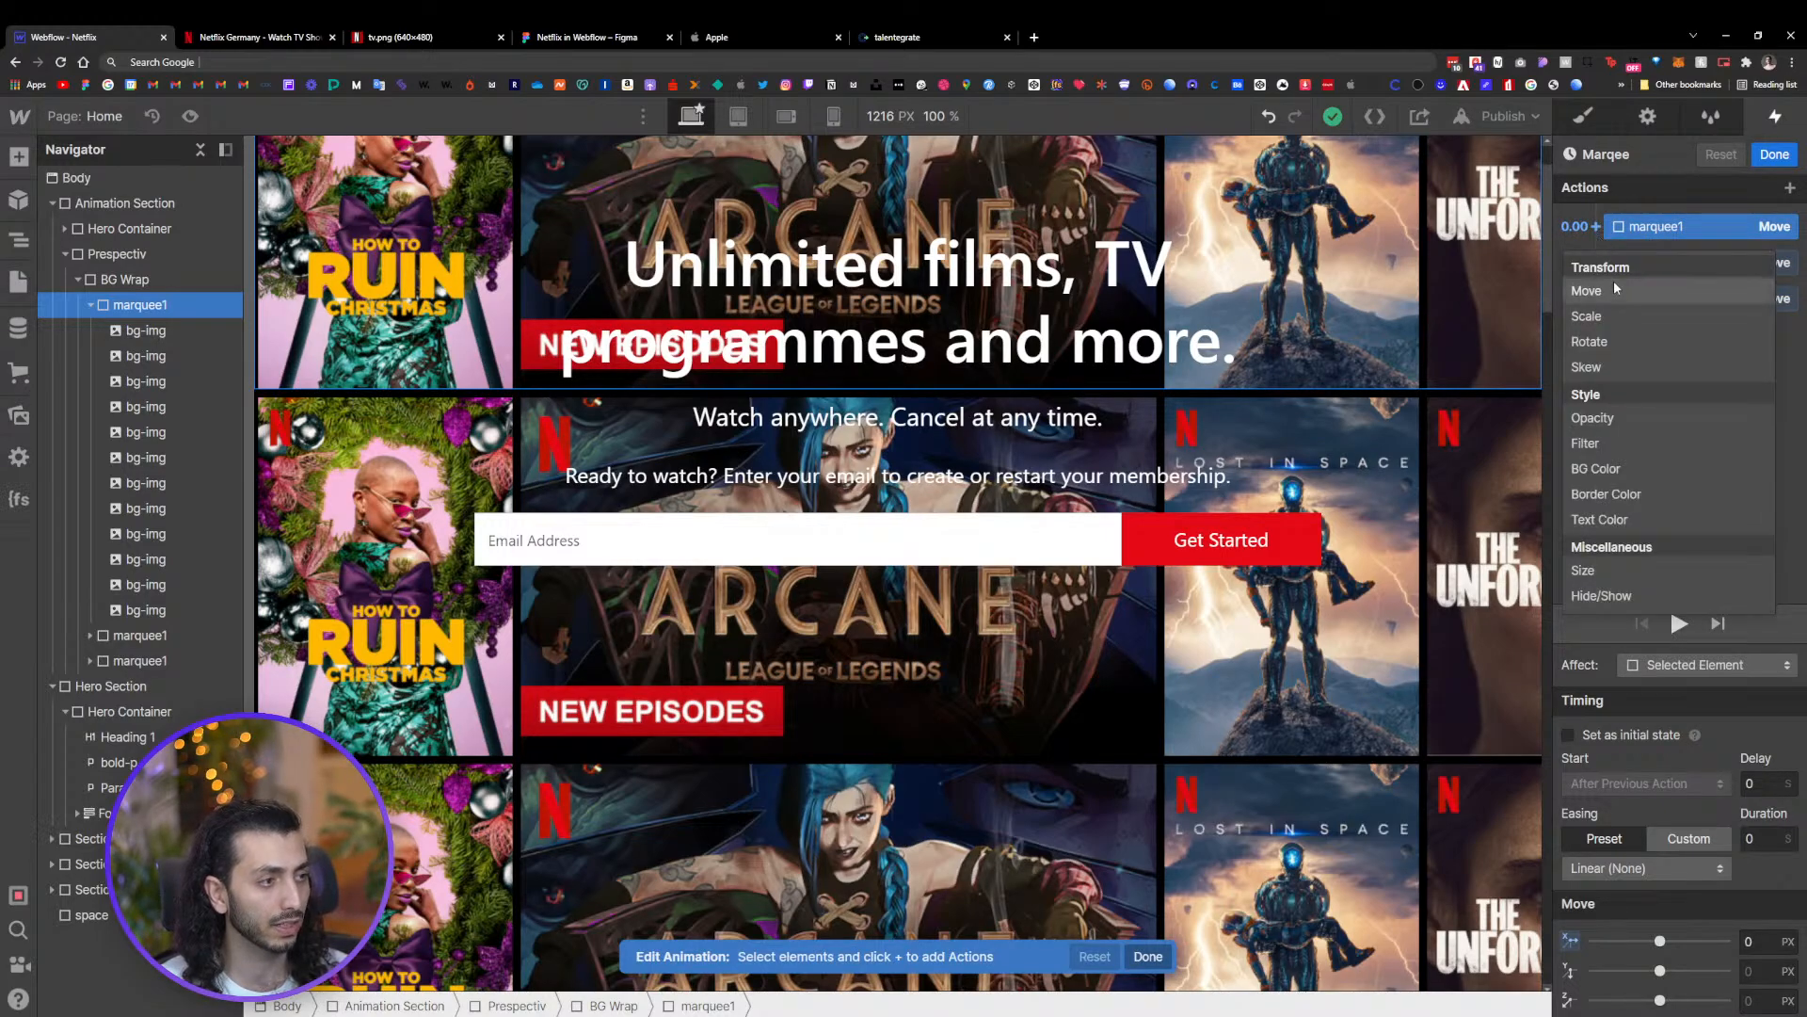
right_click(1638, 231)
left_click(1653, 227)
right_click(1662, 227)
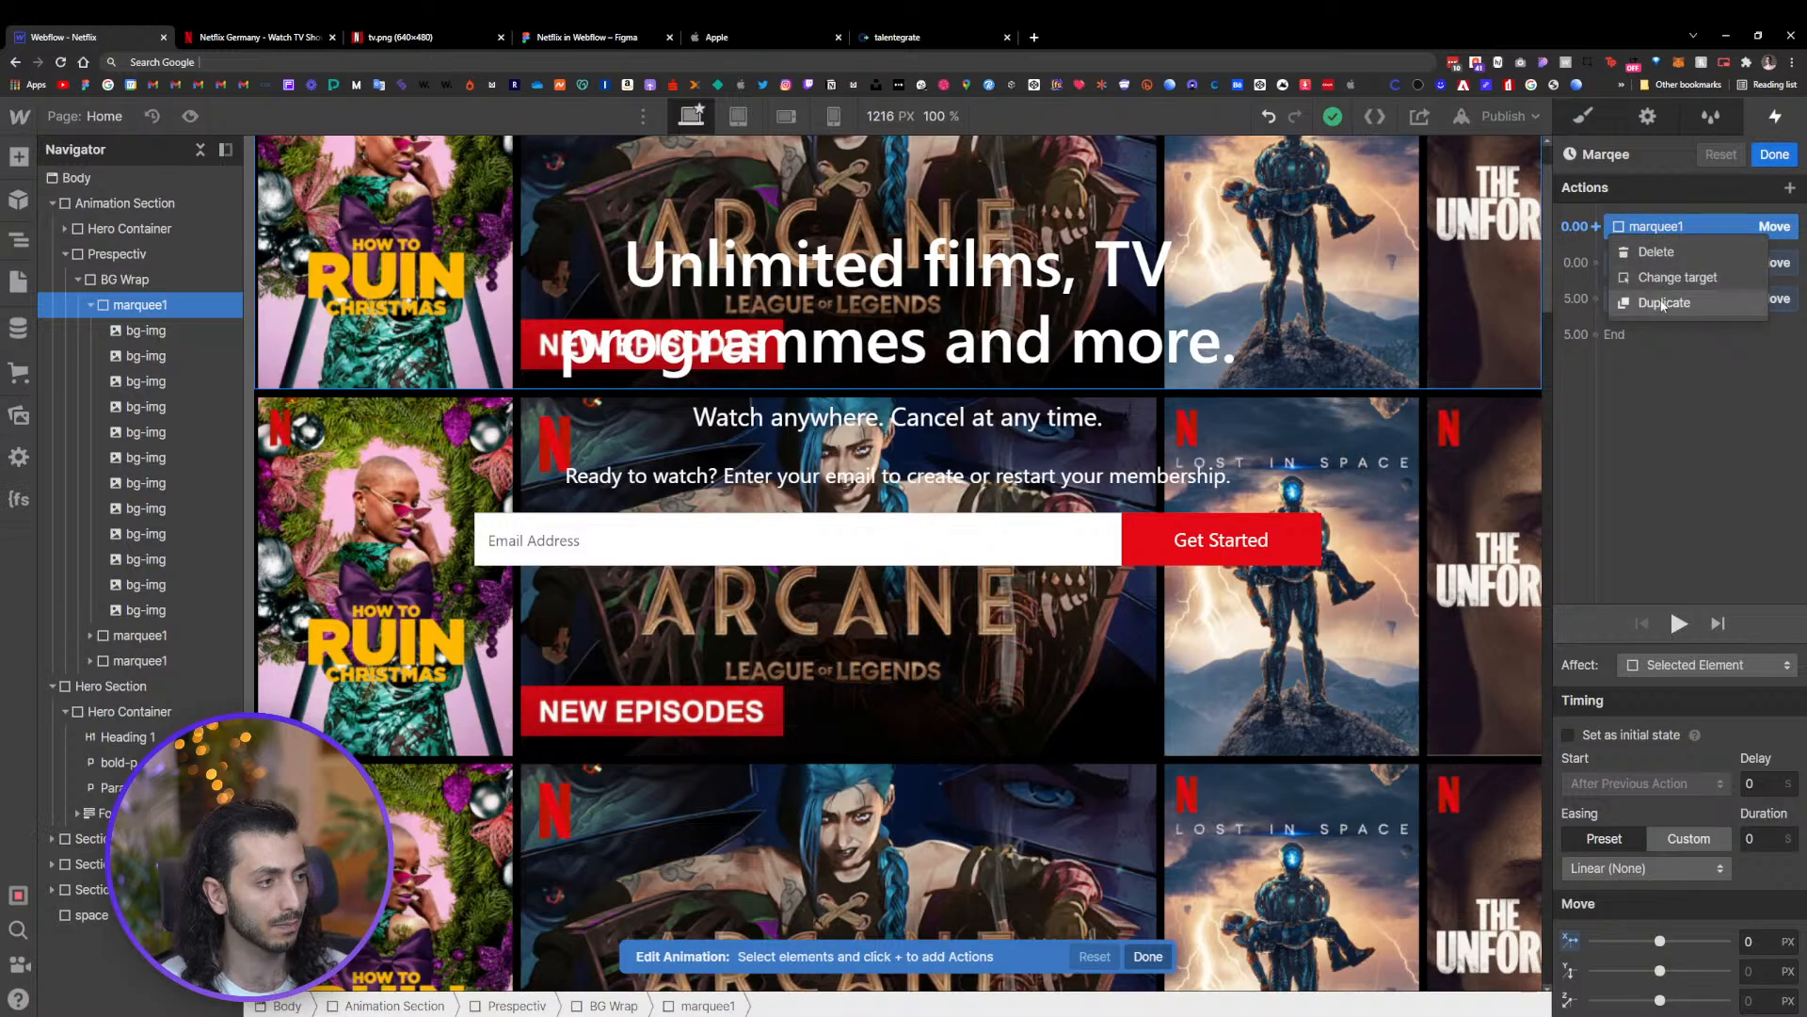
left_click(1664, 302)
Change the duplicated action's target to the second marquee1 row
left_click(1649, 251)
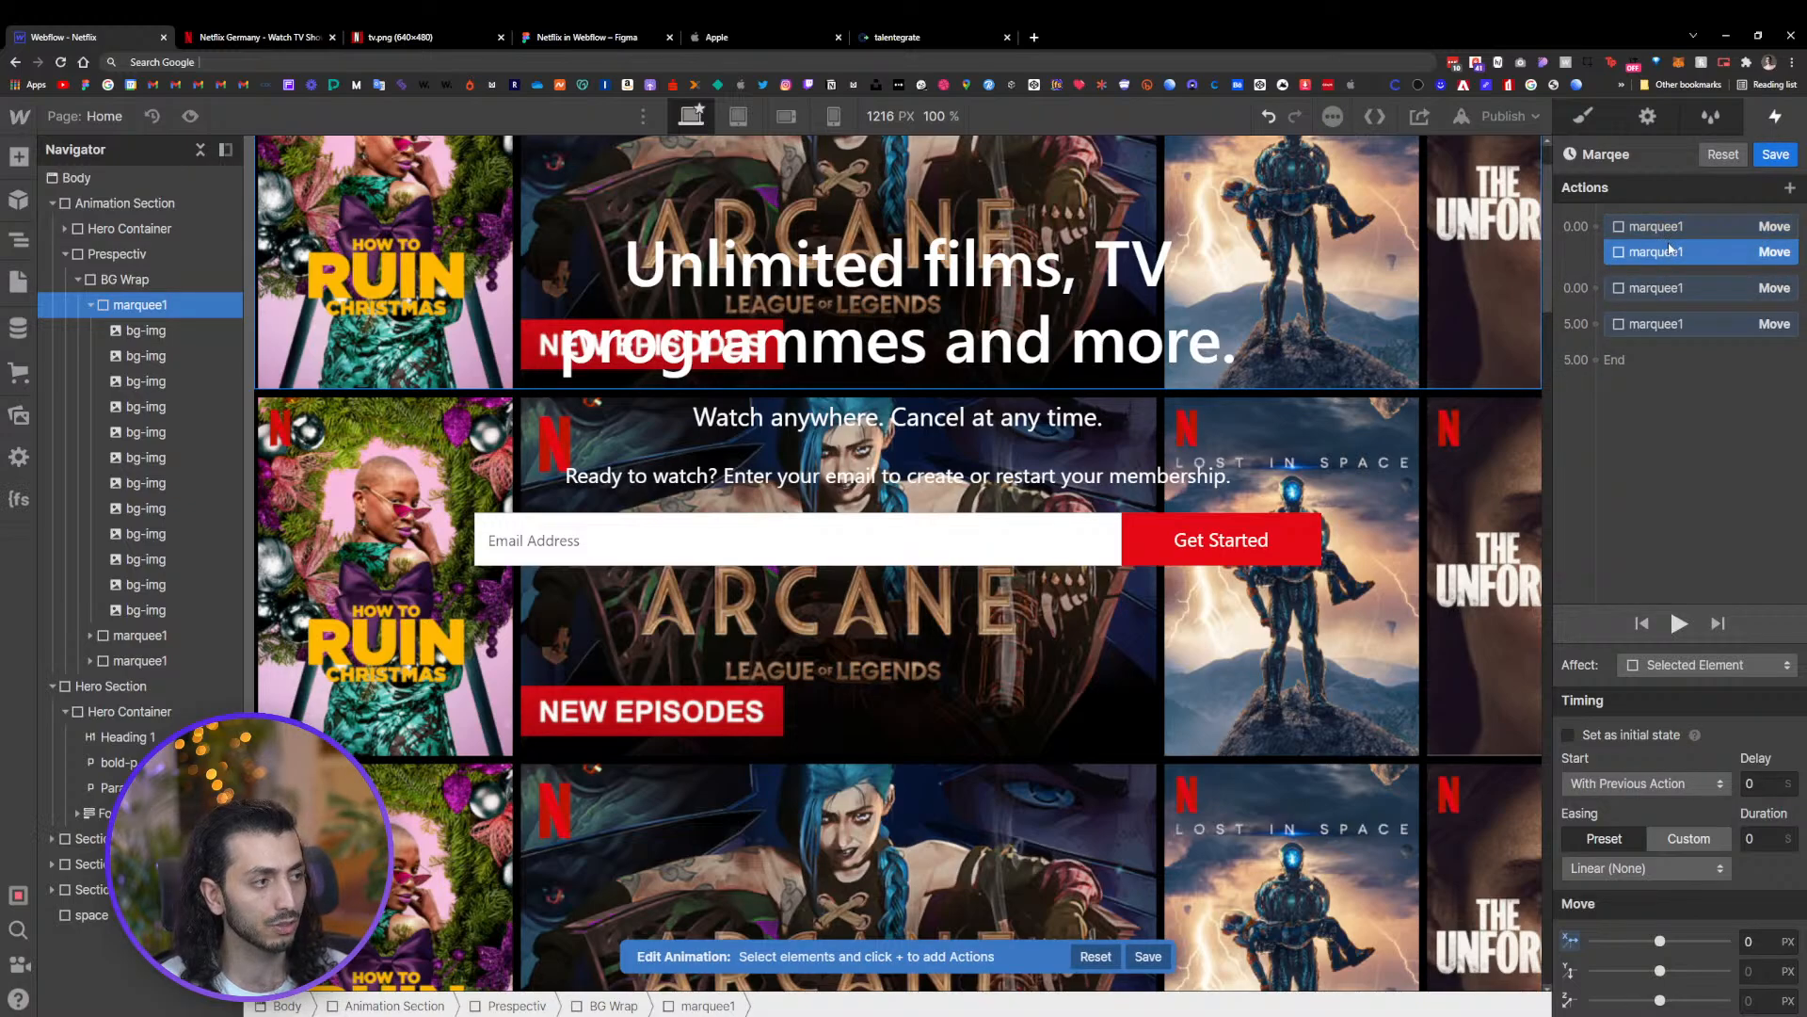
right_click(1649, 251)
left_click(1666, 285)
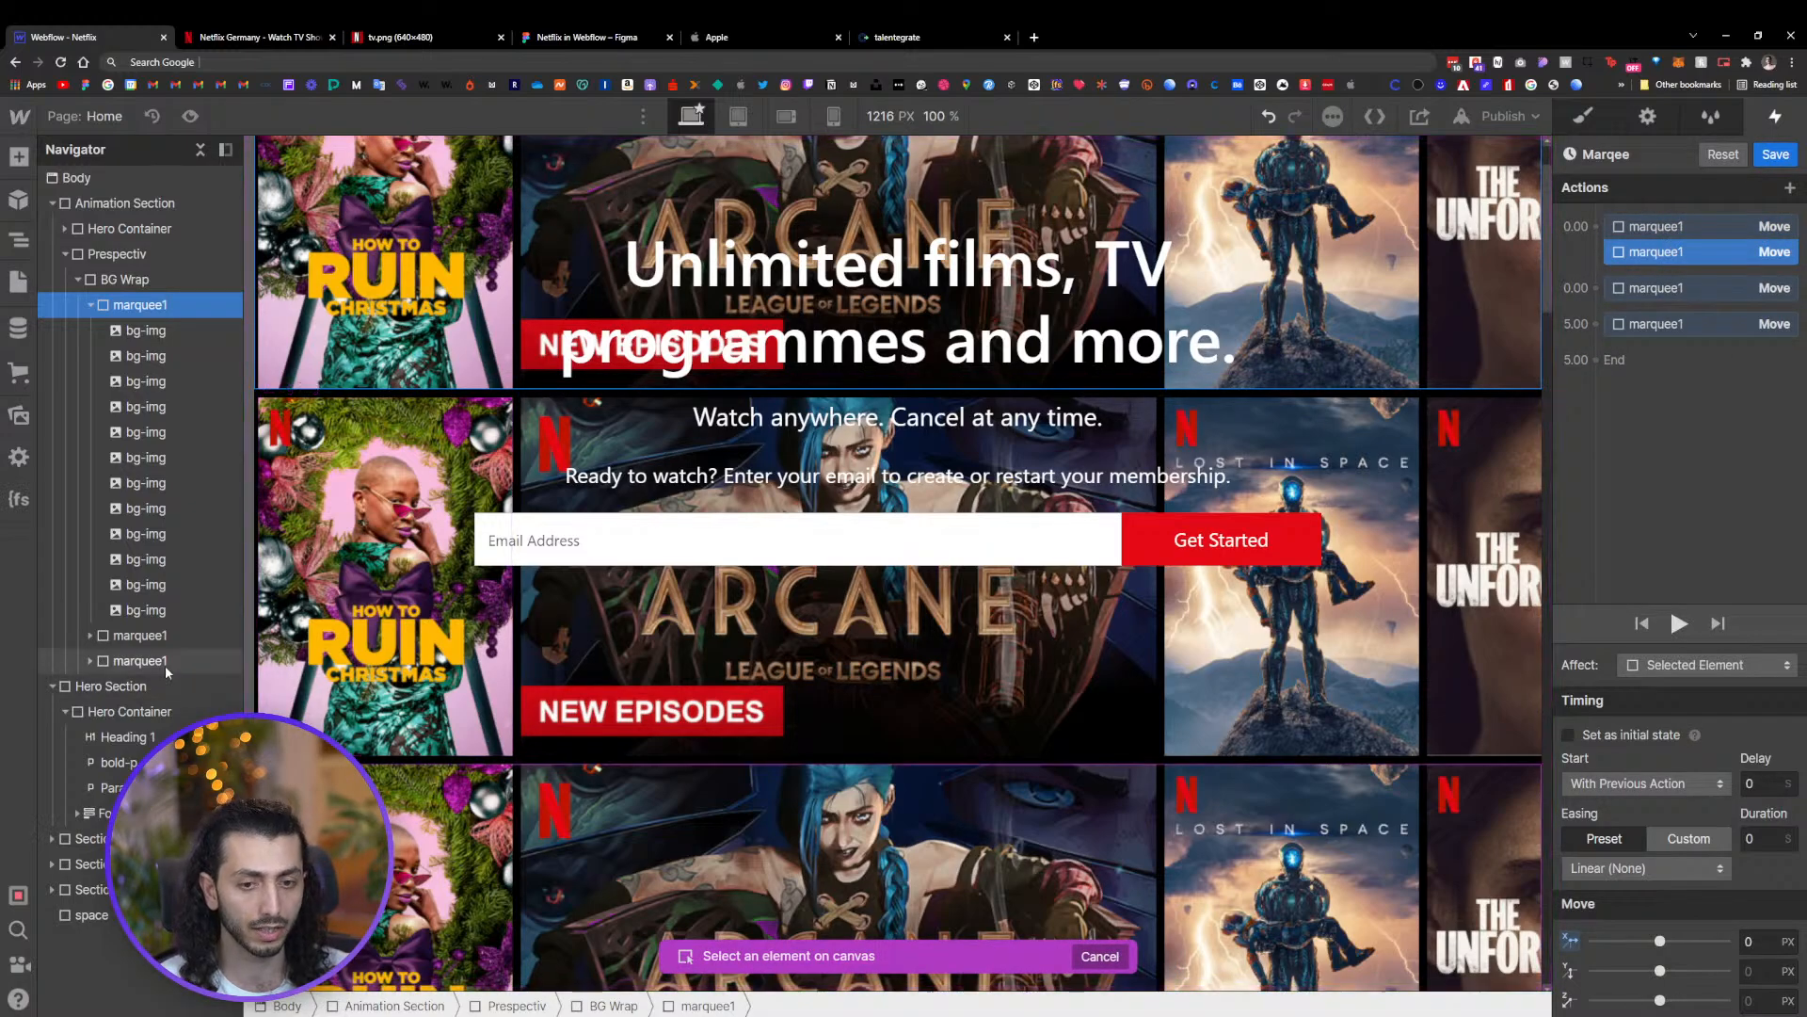
left_click(155, 640)
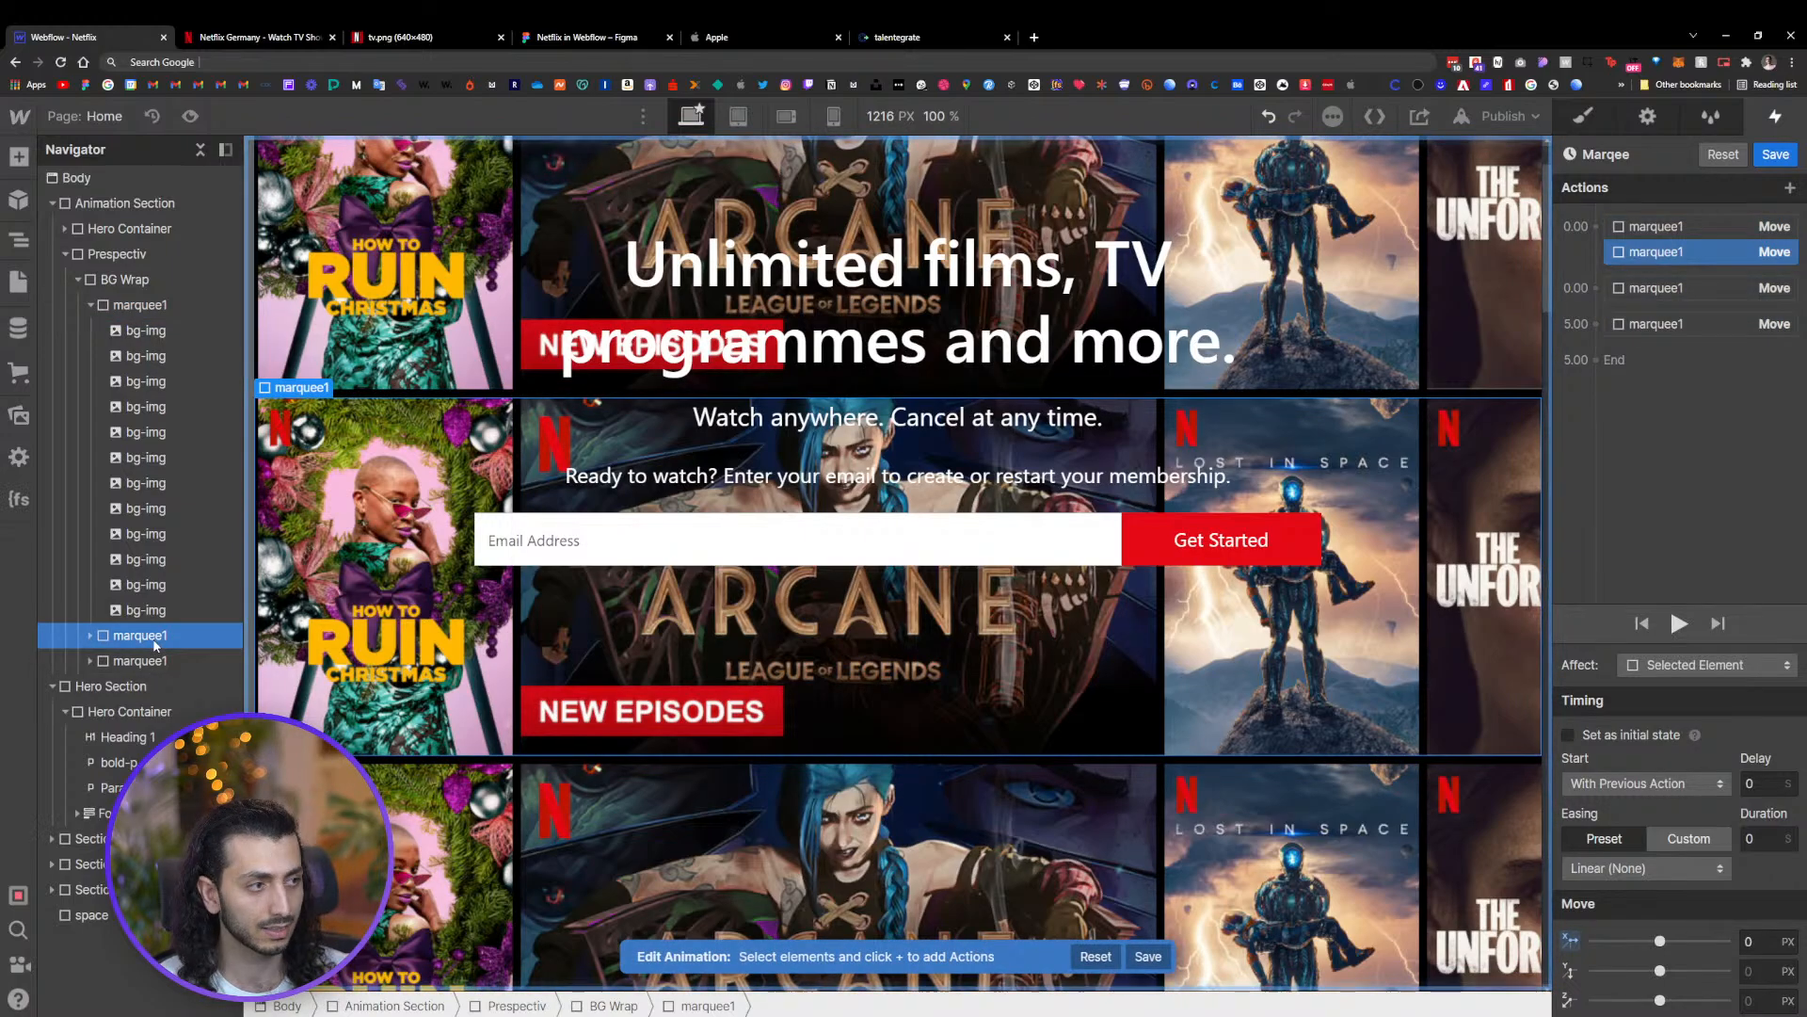
Duplicate the 5-second -2208 px Move action and retarget the copy to the second marquee1 row
left_click(1708, 290)
right_click(1708, 290)
left_click(1698, 369)
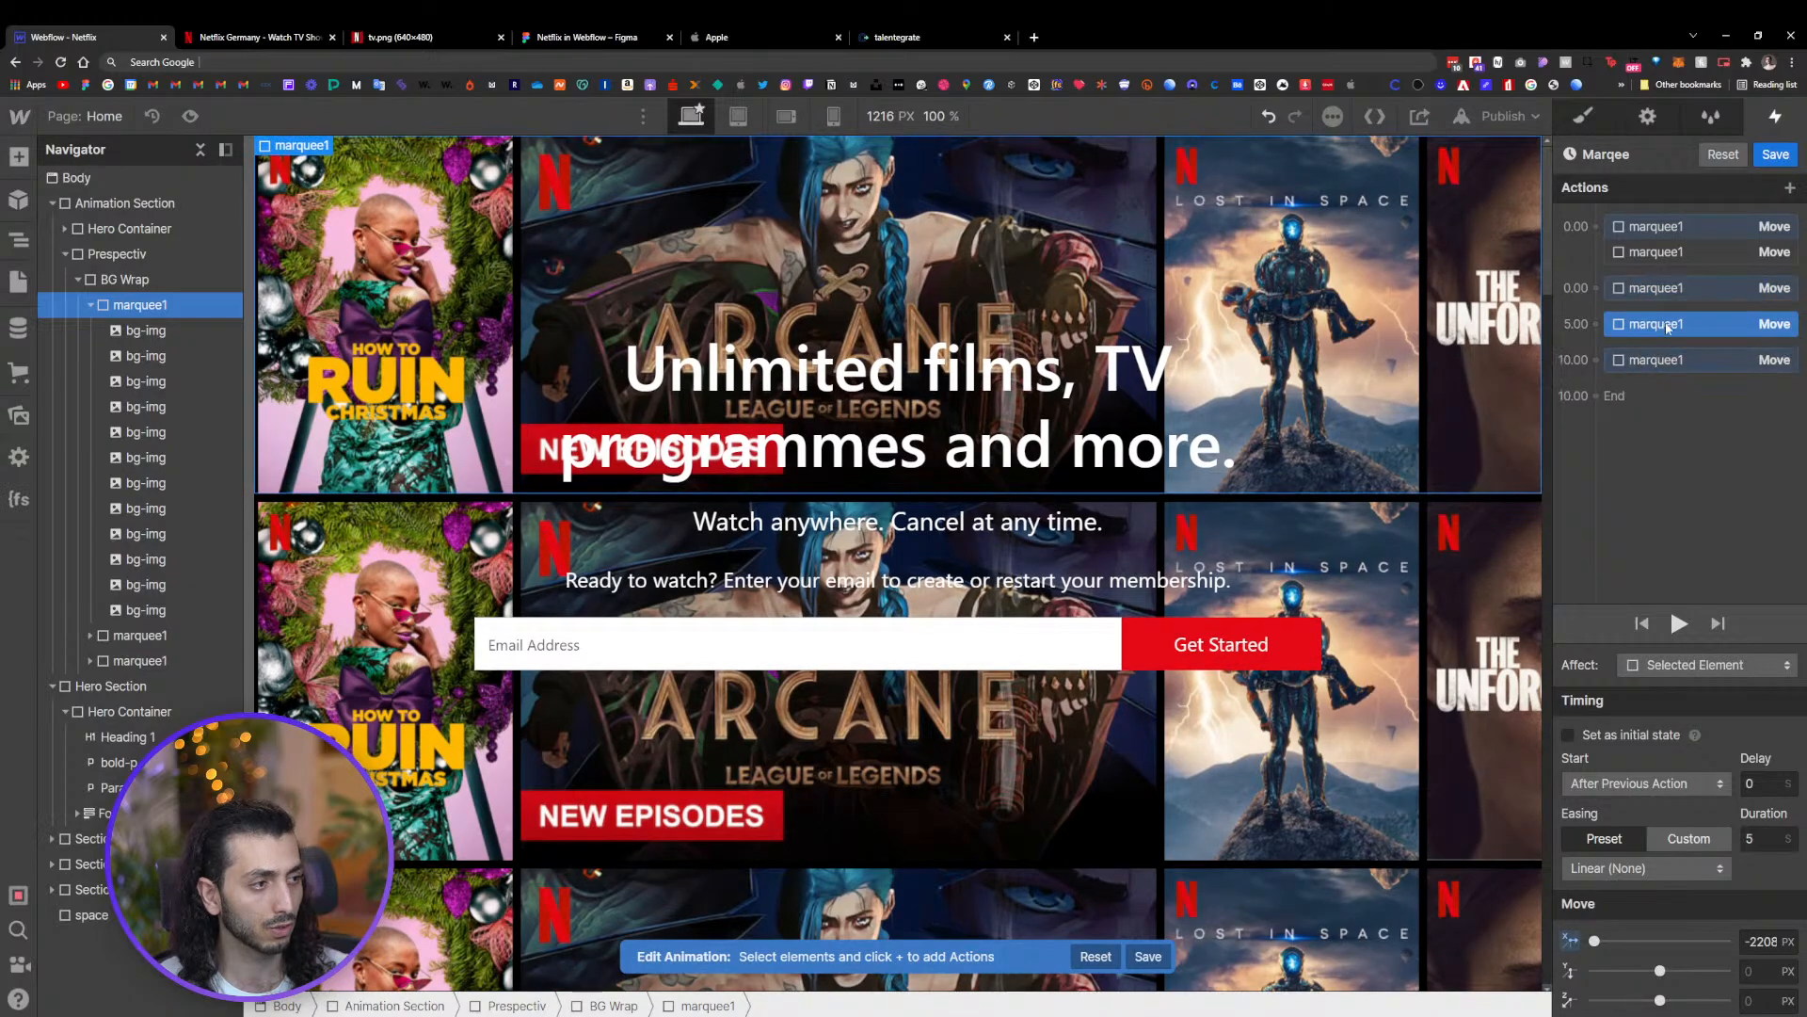
left_click(1661, 316)
right_click(1661, 318)
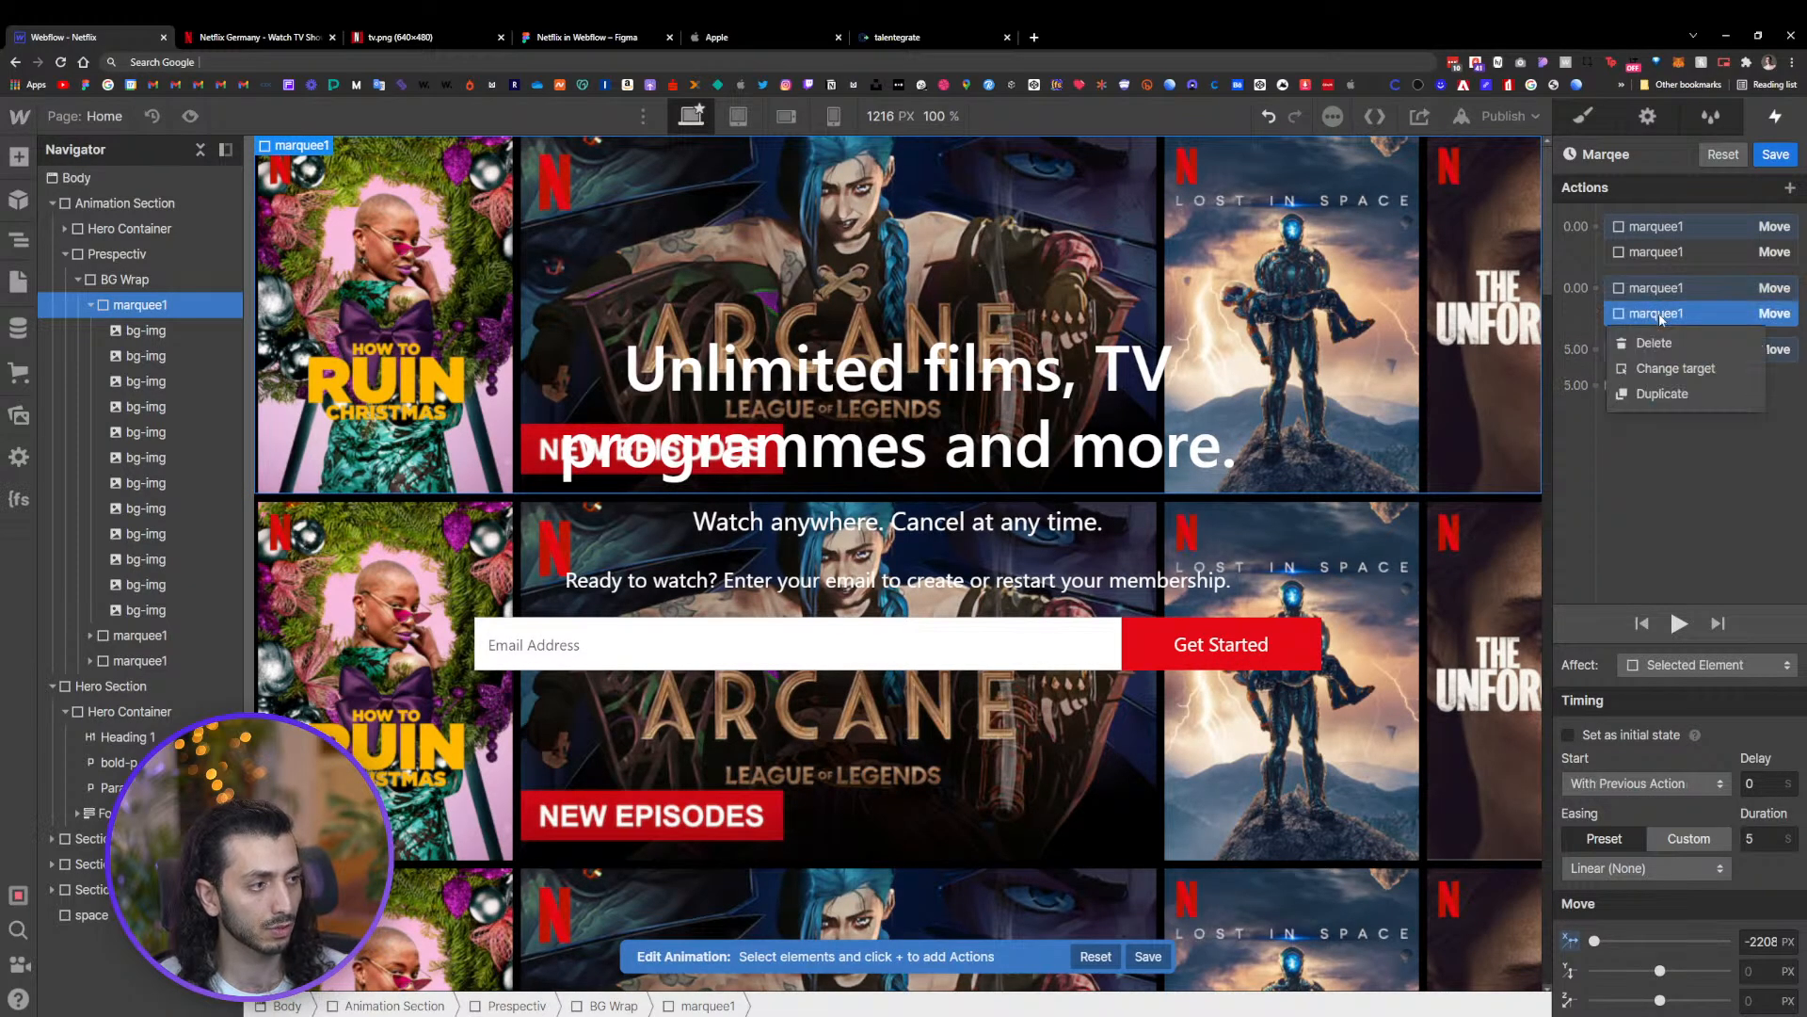
left_click(1675, 368)
left_click(140, 636)
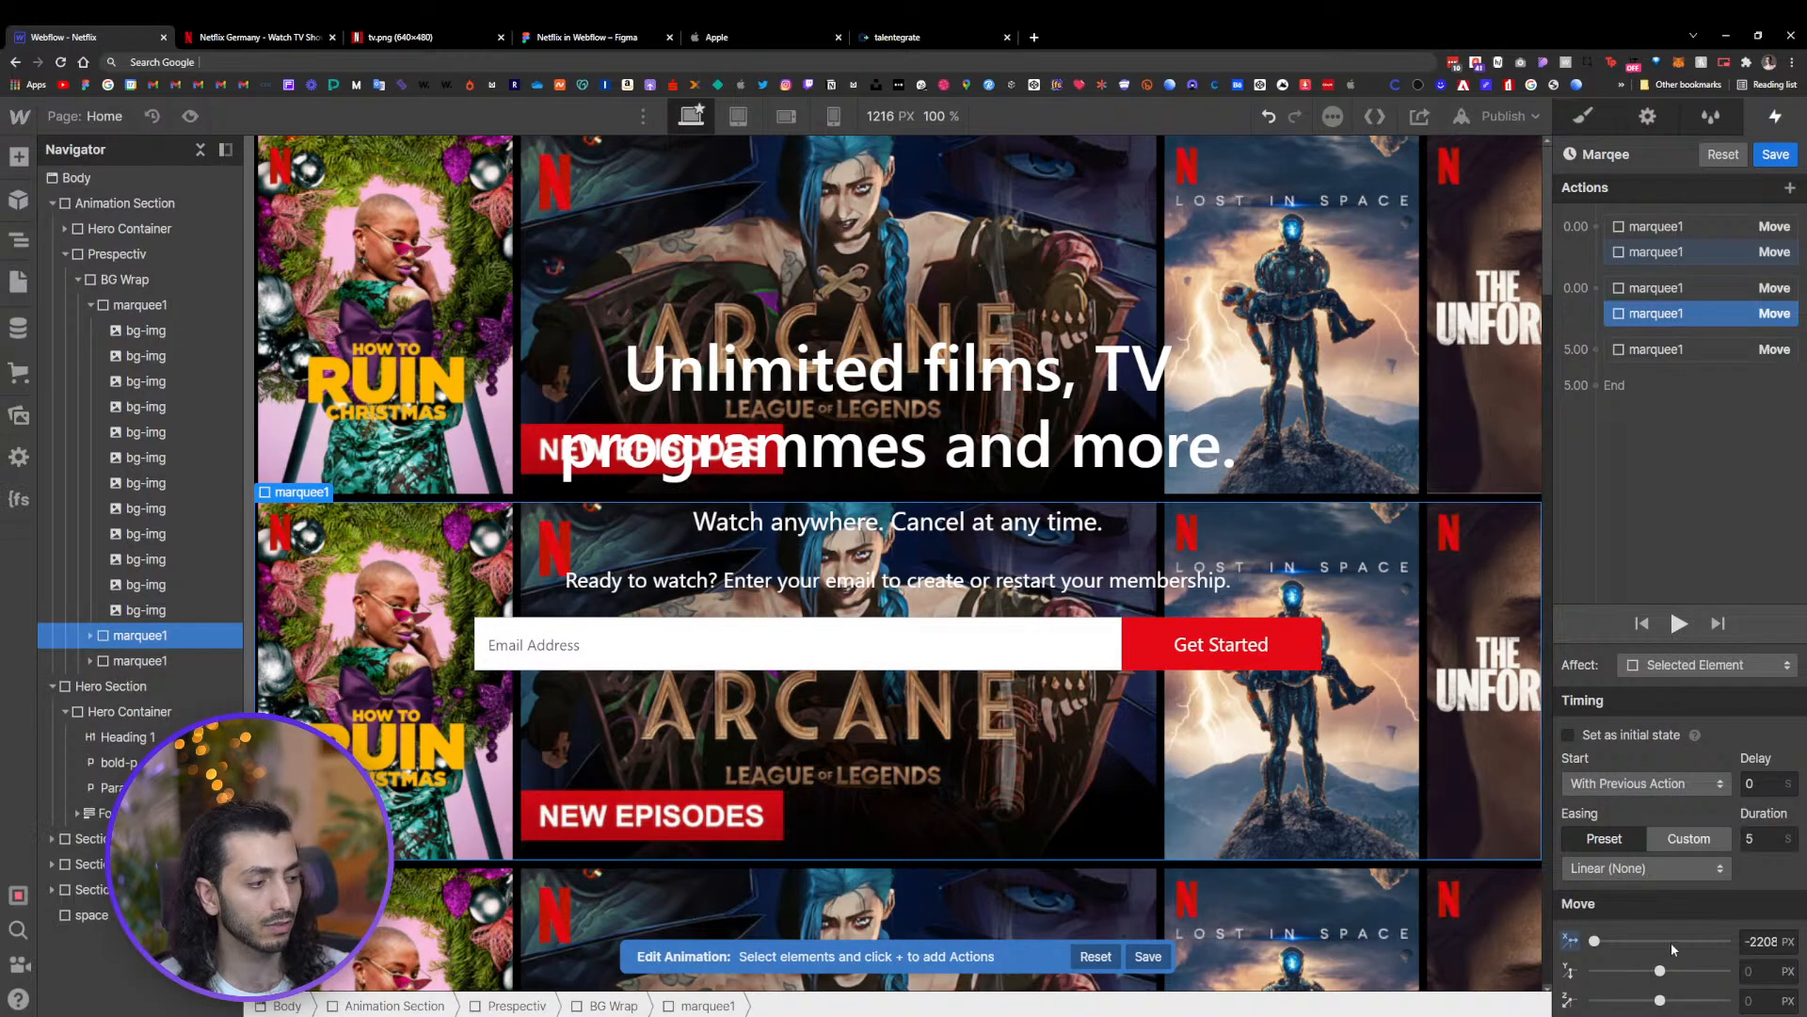
Set the second row's 5-second Move action X offset to 2208 px
left_click(1761, 942)
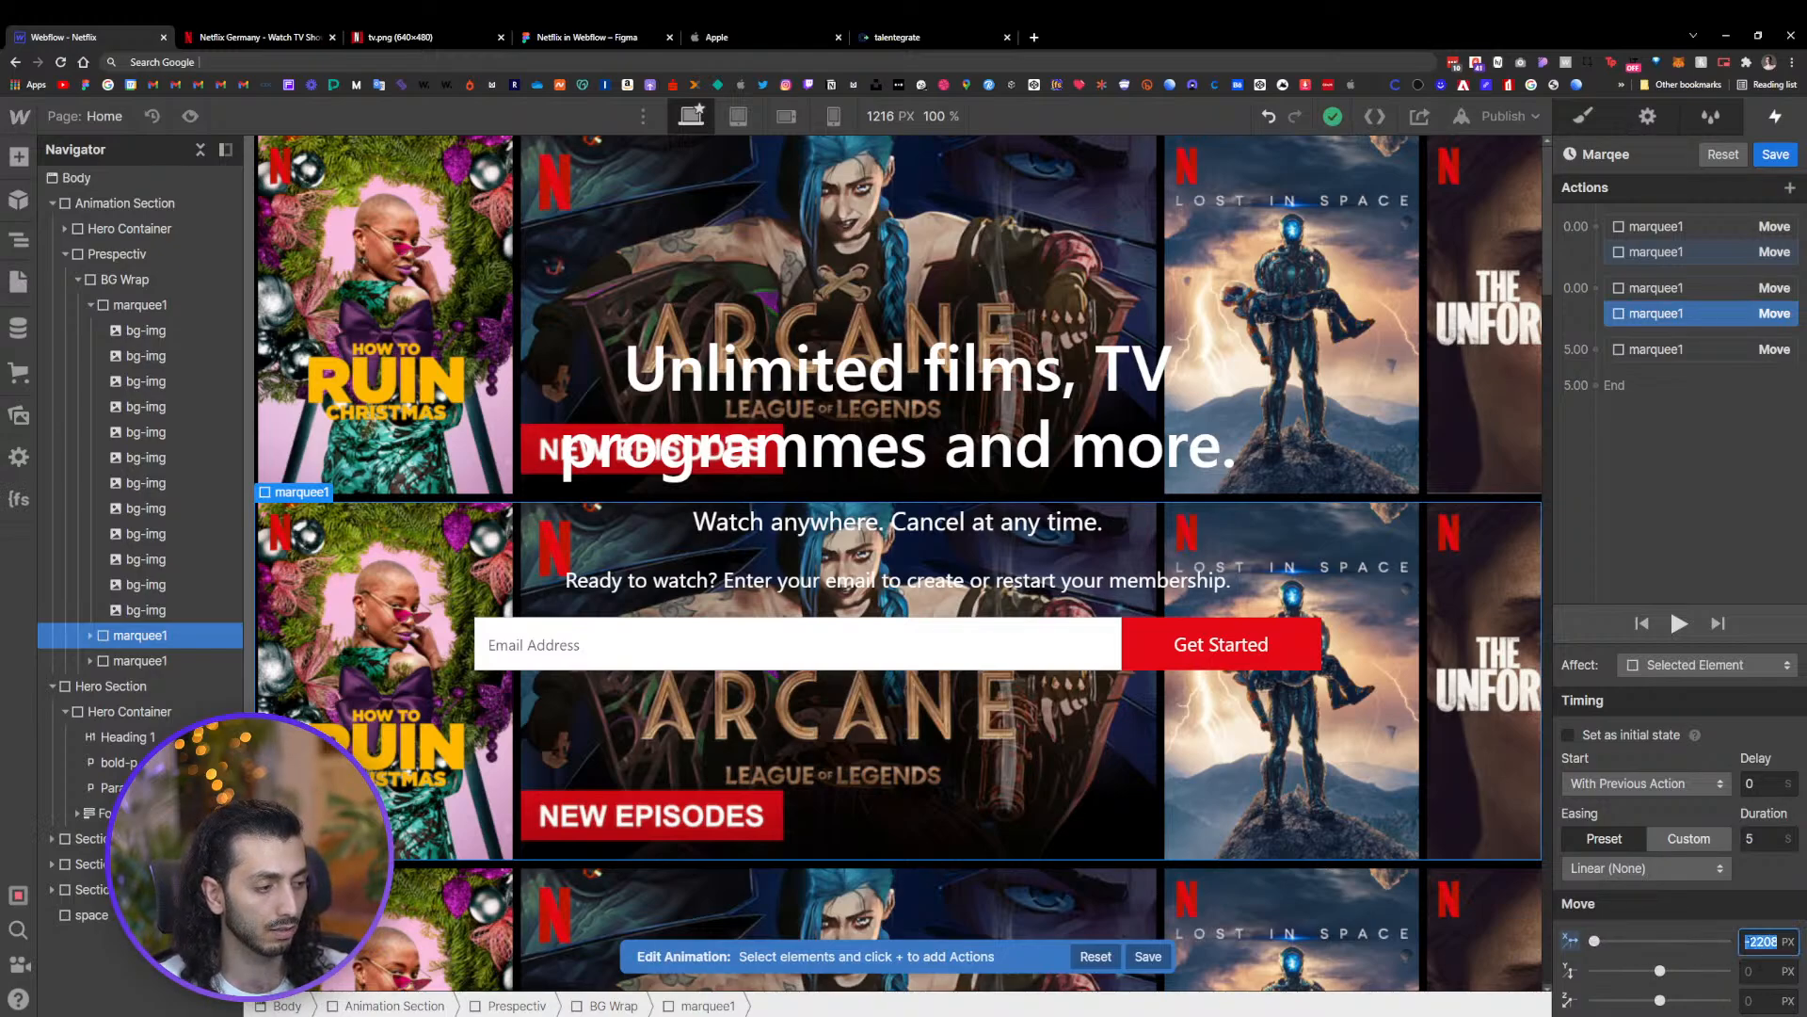
left_click(1776, 942)
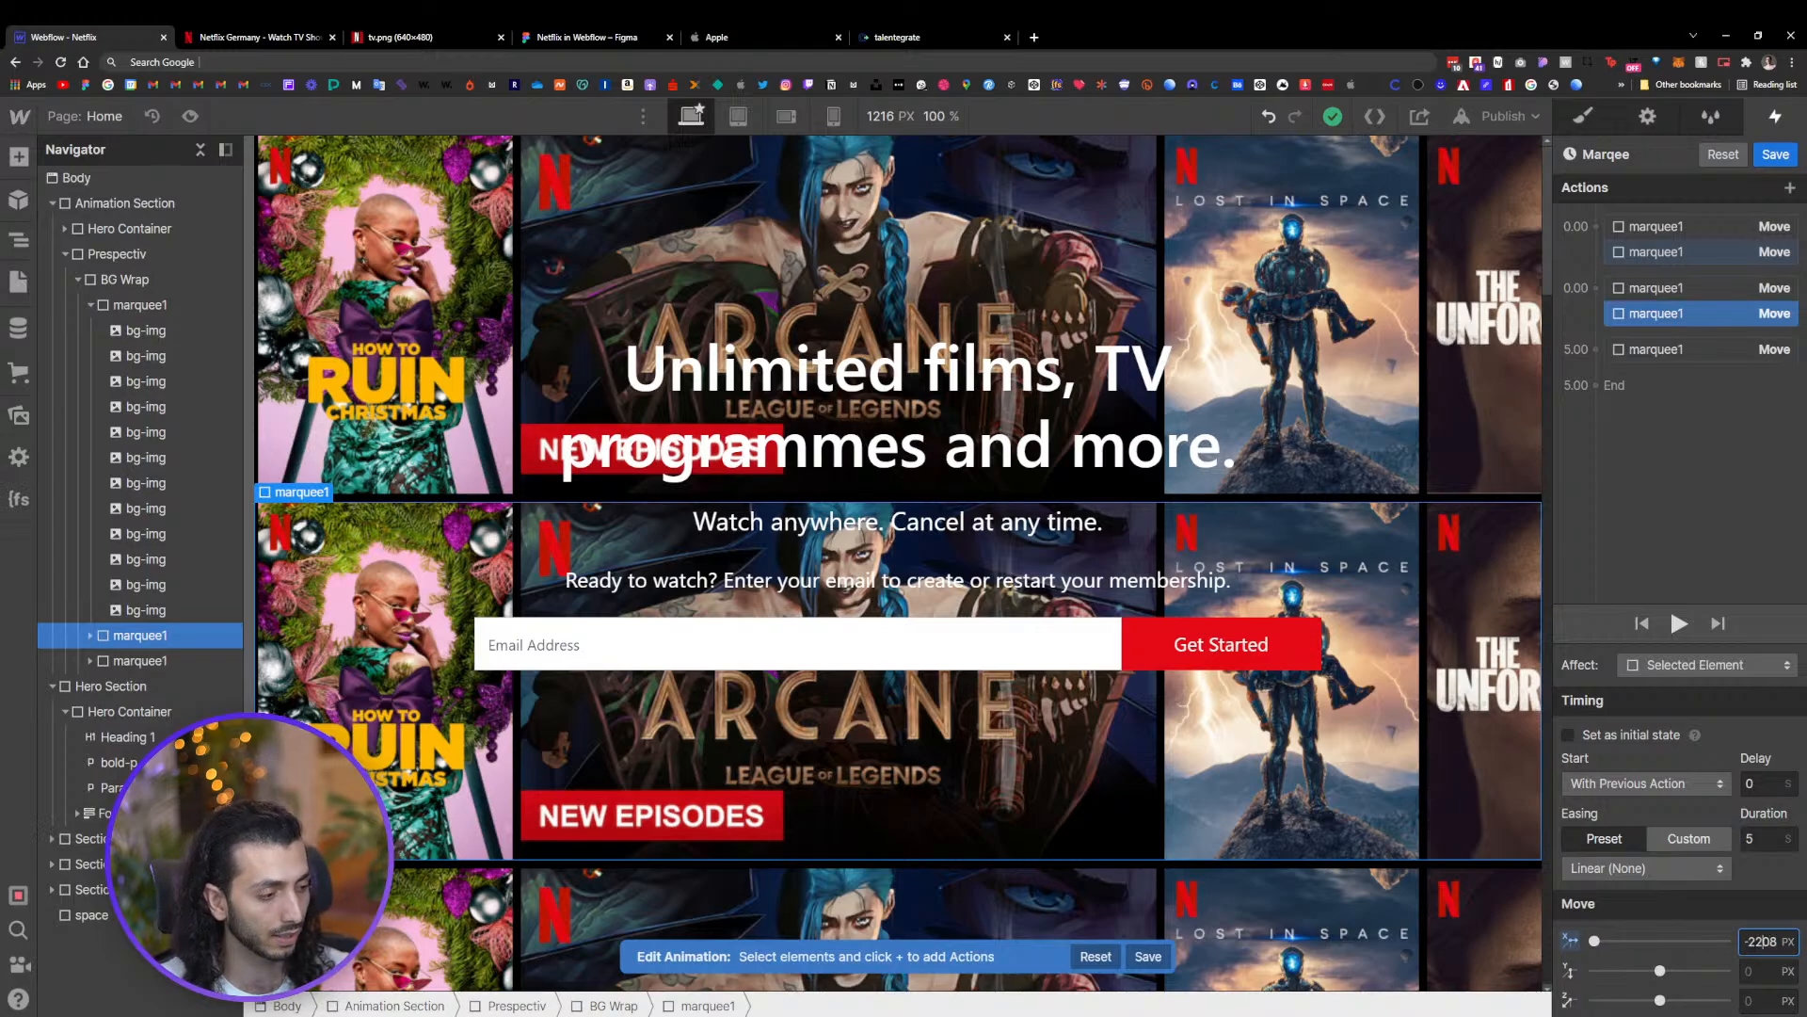
key("Delete")
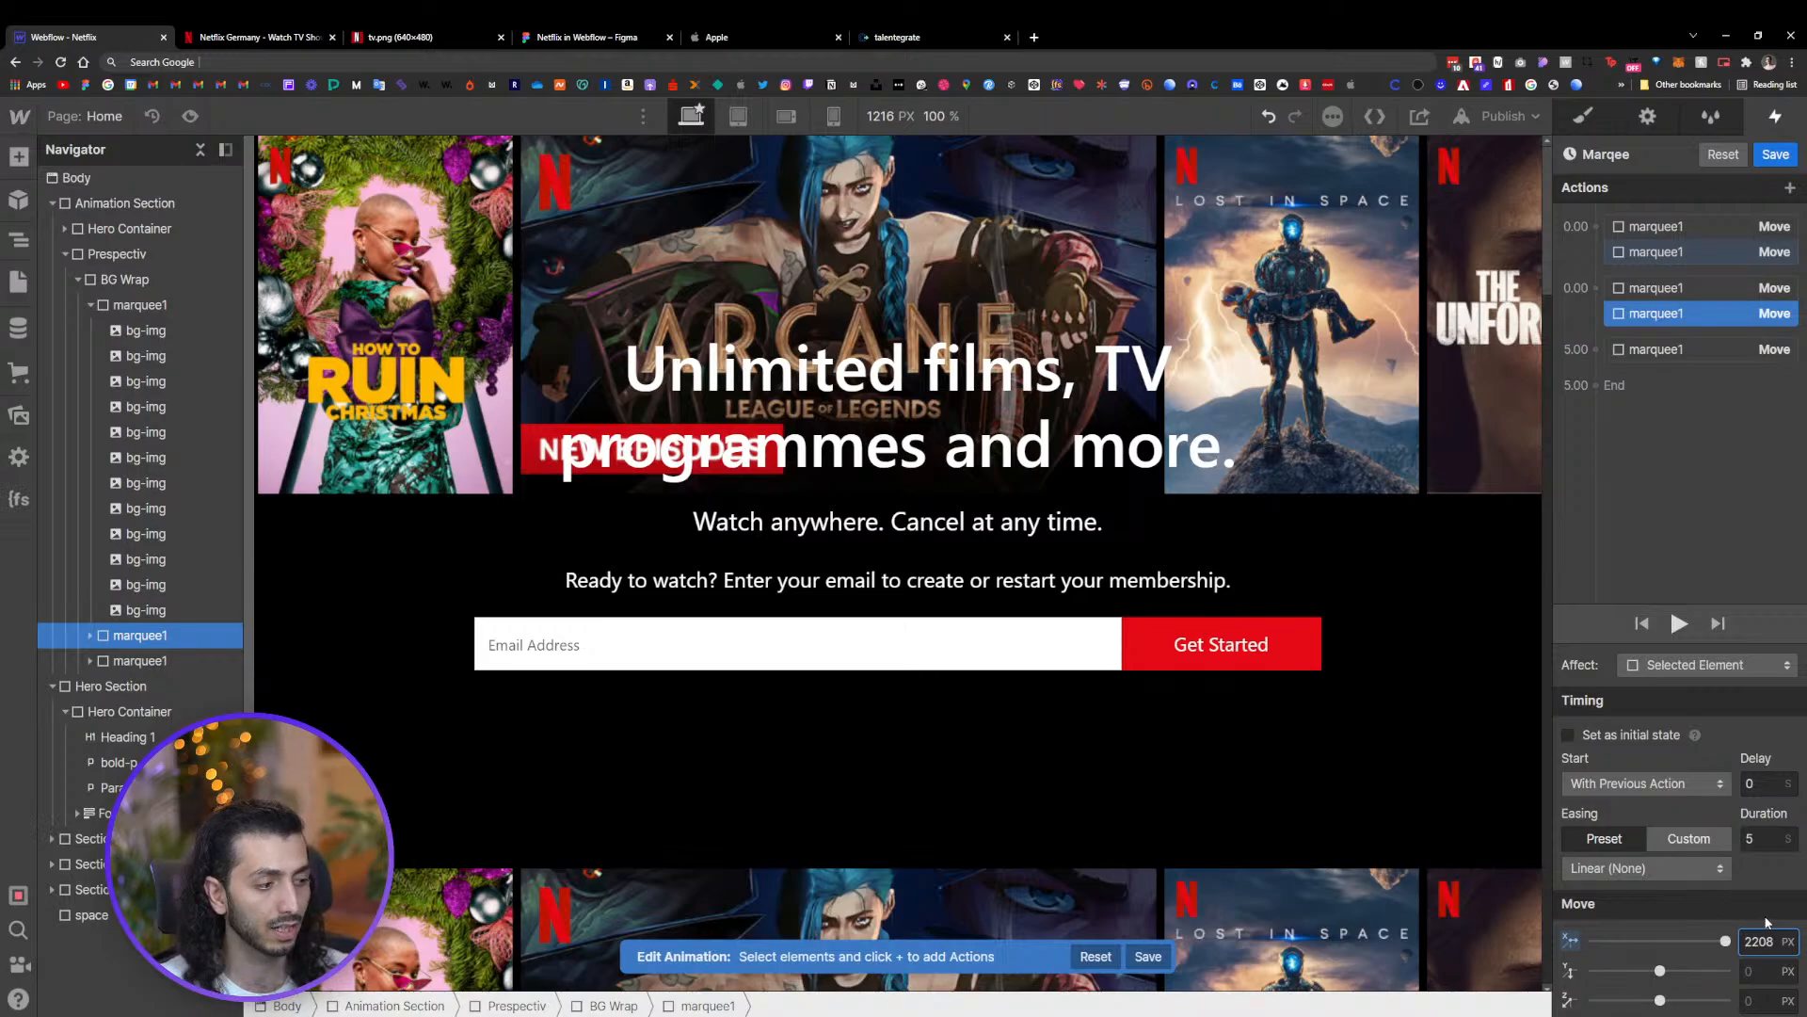
left_click(1725, 941)
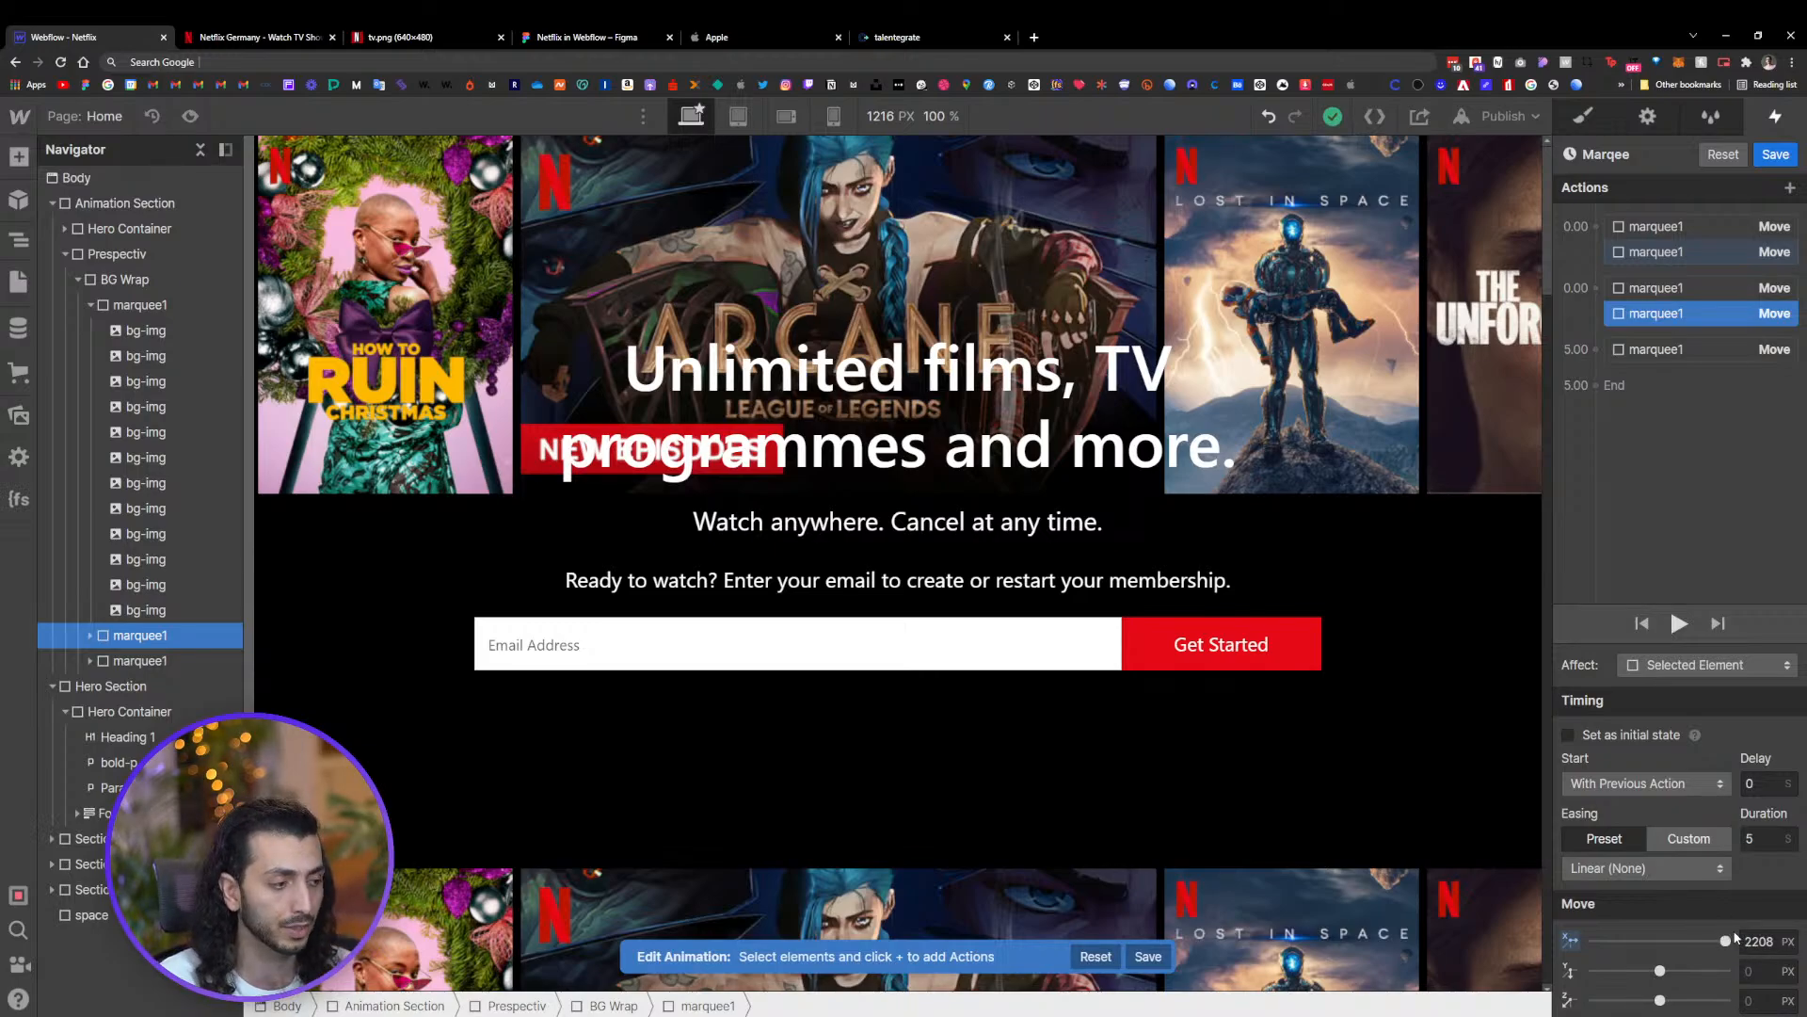
Set the second row's starting Move action X offset to -2208 px
left_click(1747, 252)
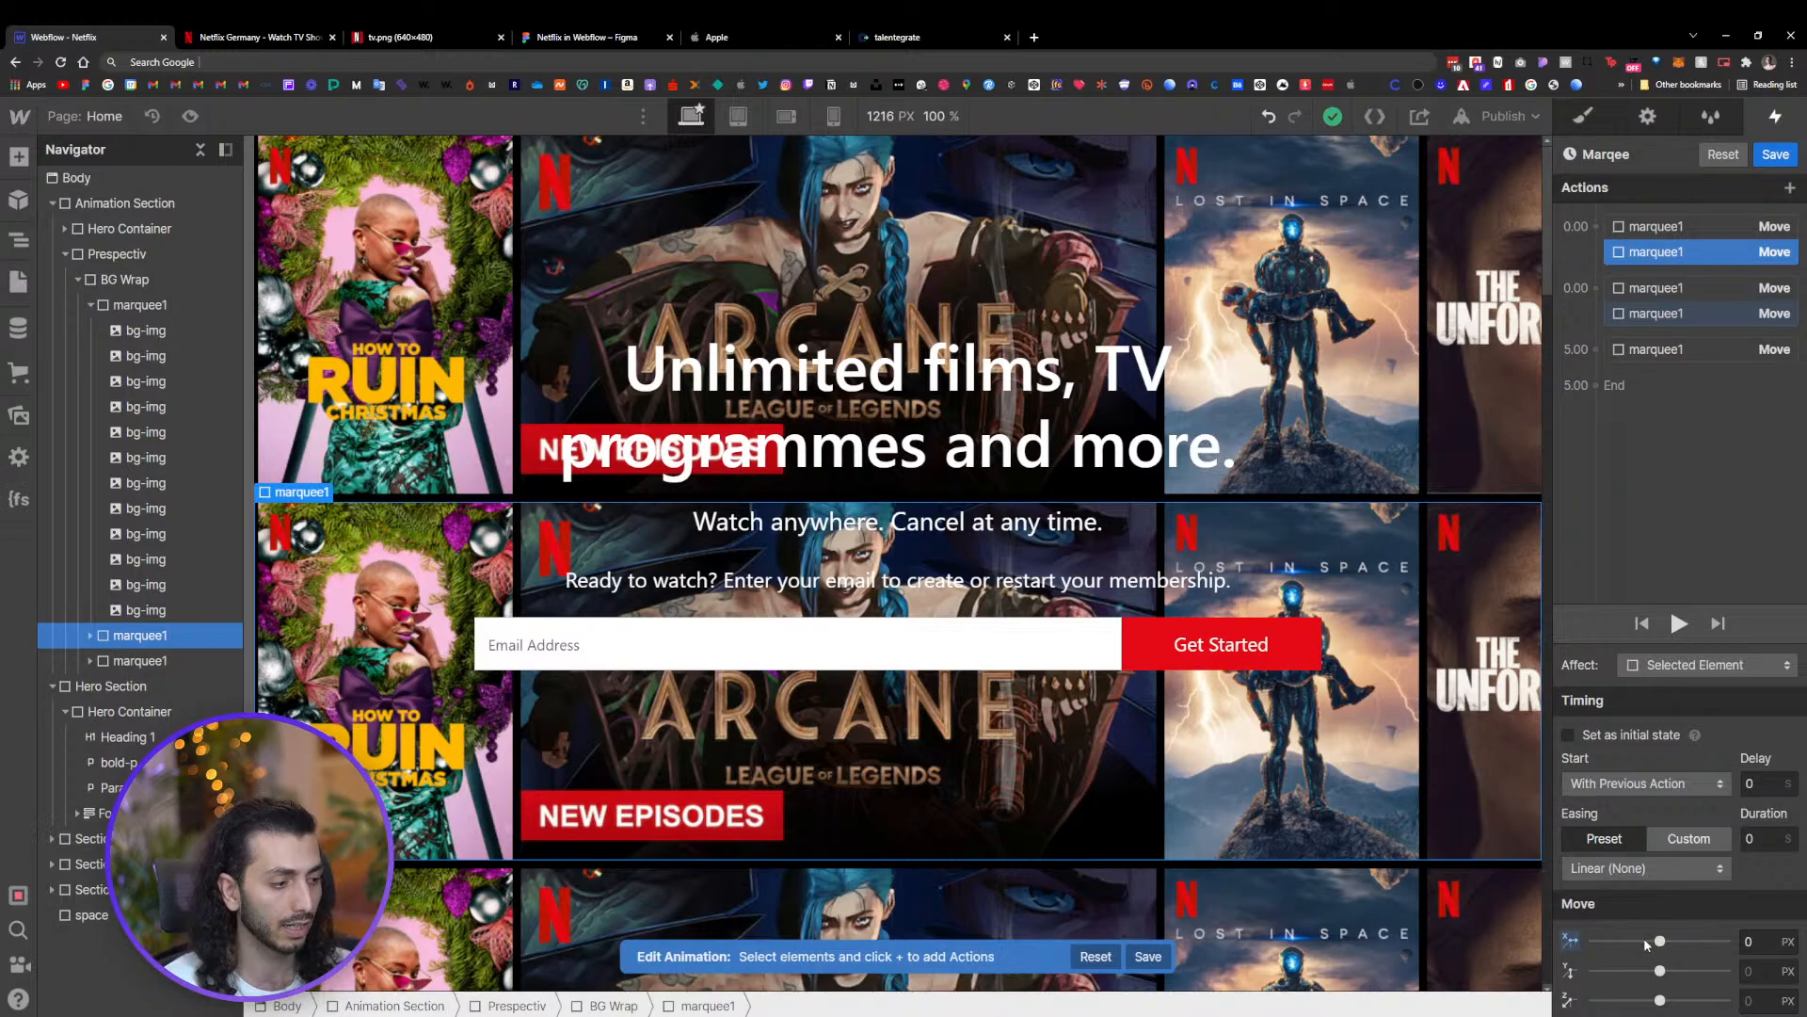
left_click_drag(1660, 941, 1591, 941)
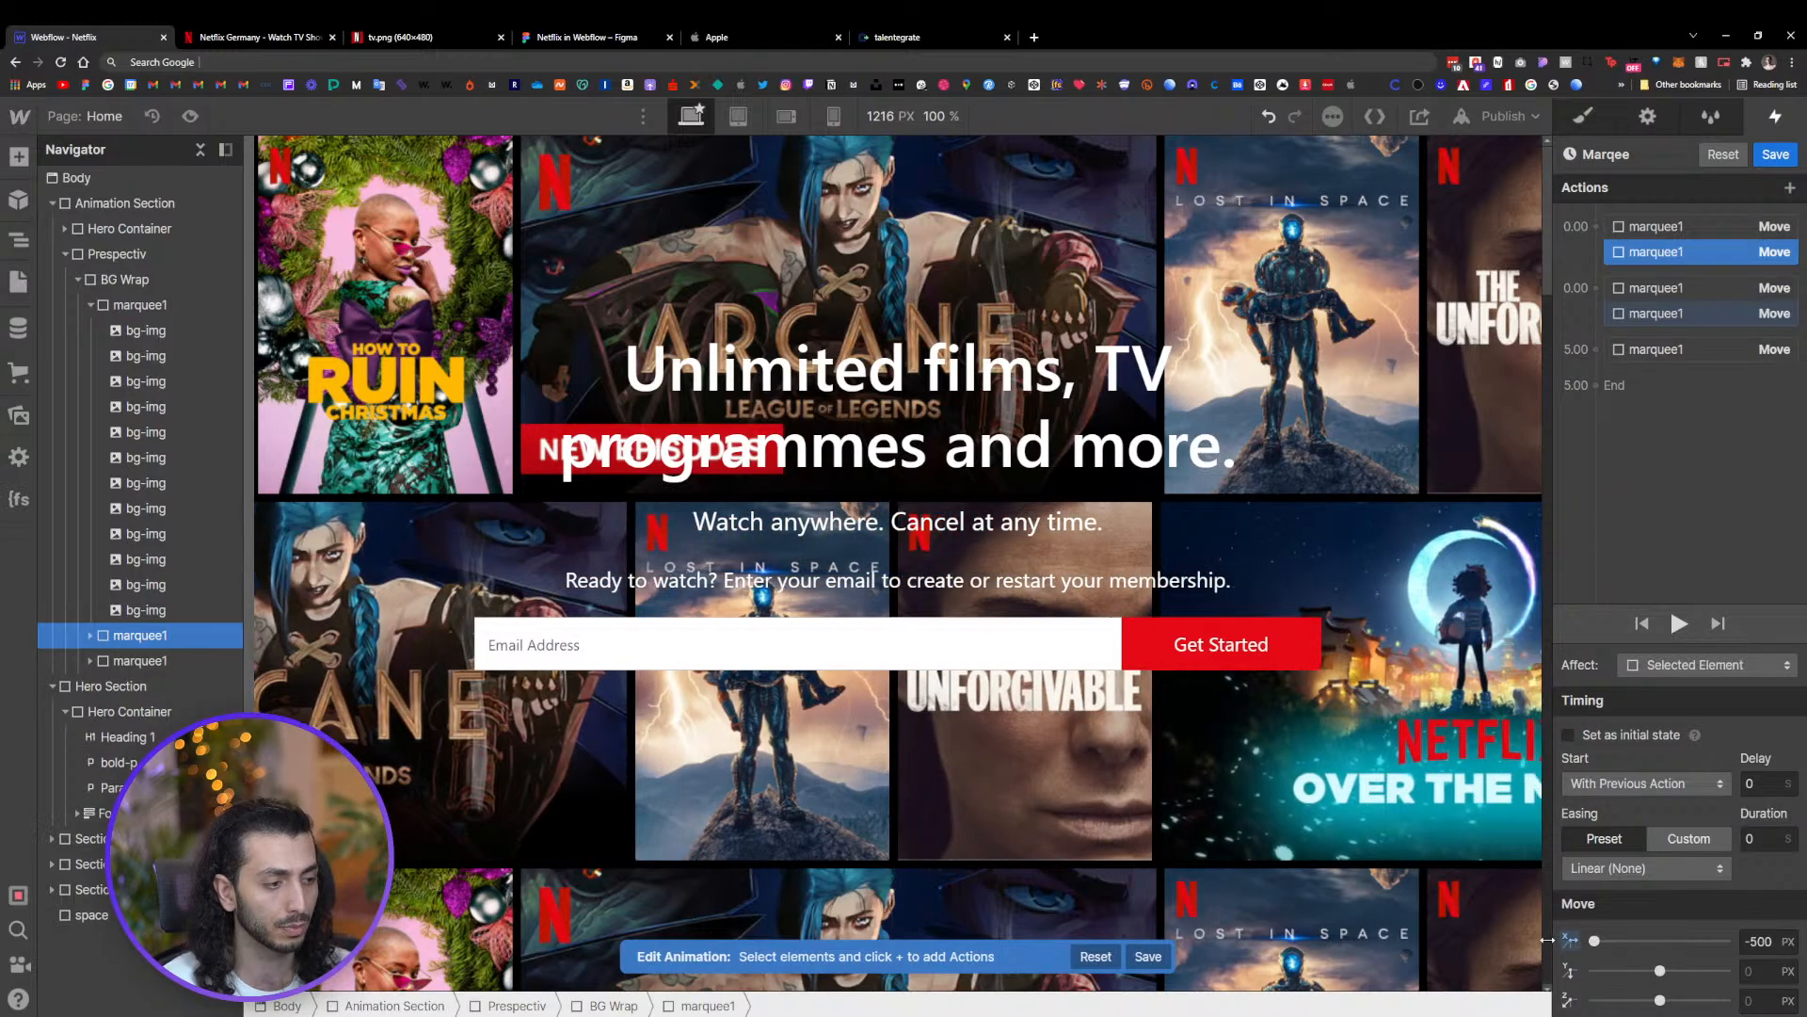
left_click(1713, 288)
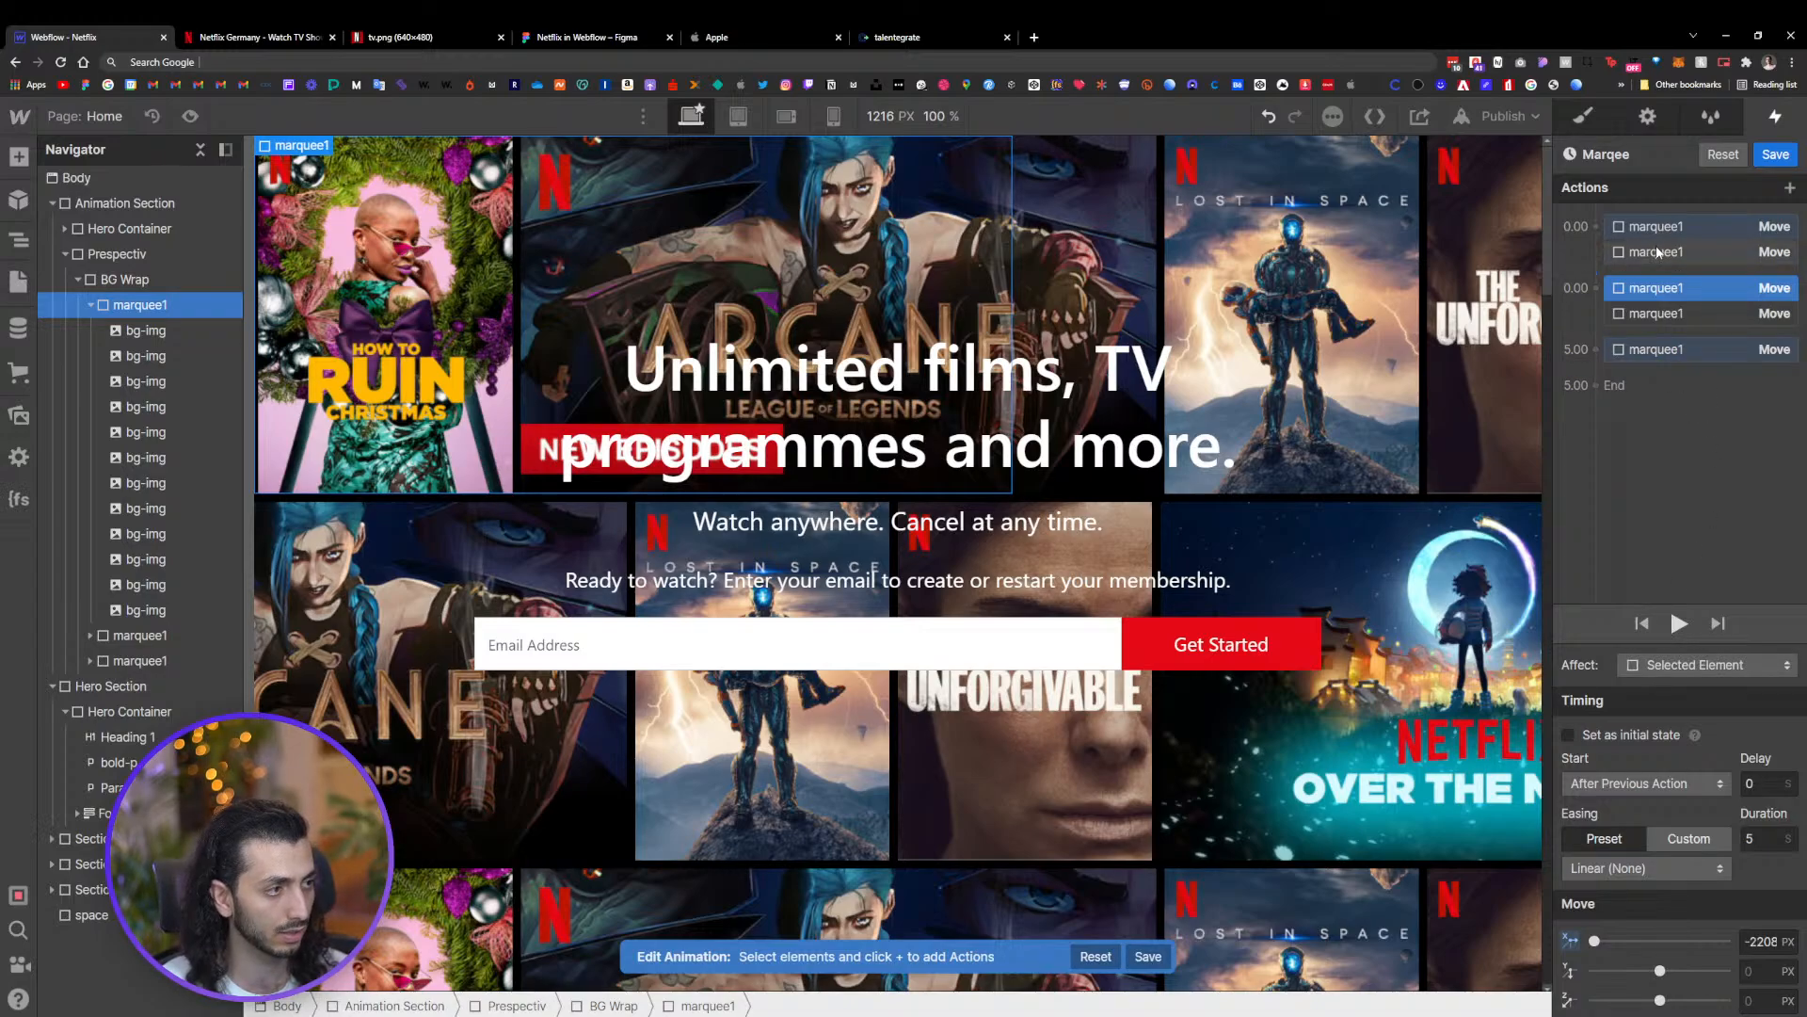
left_click_drag(1677, 226, 1661, 376)
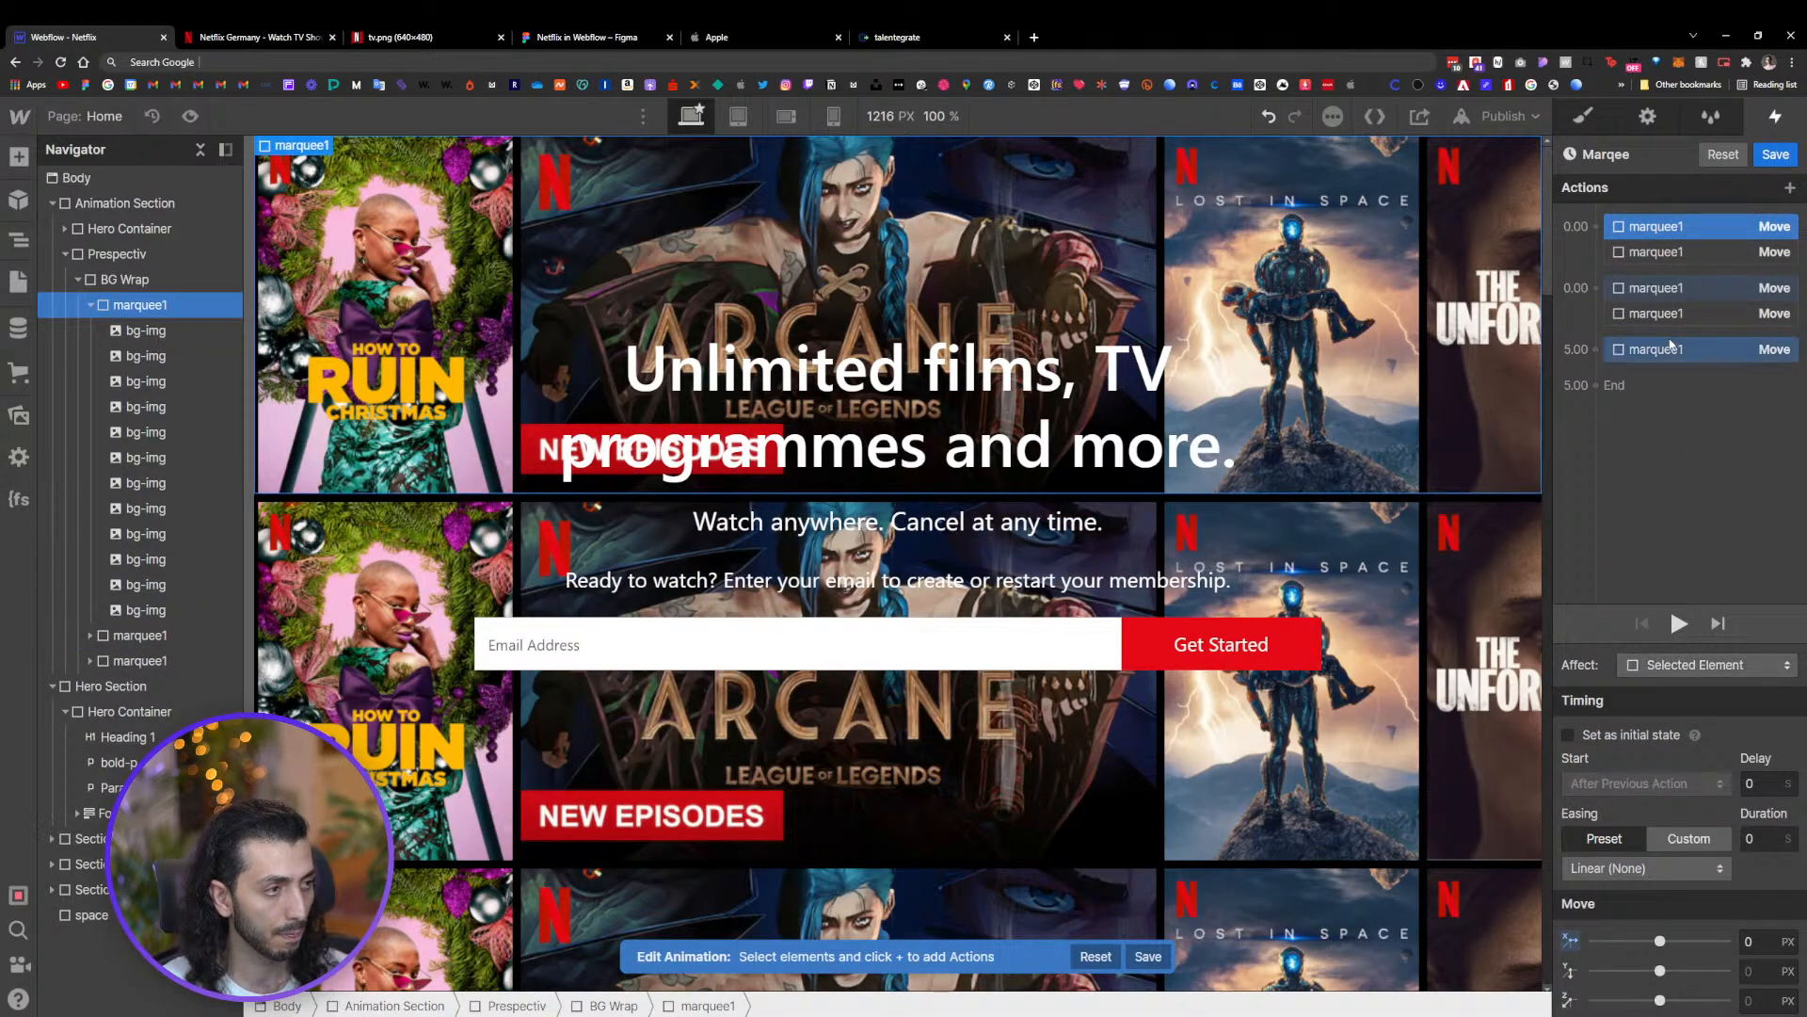
left_click(1674, 253)
left_click(1762, 941)
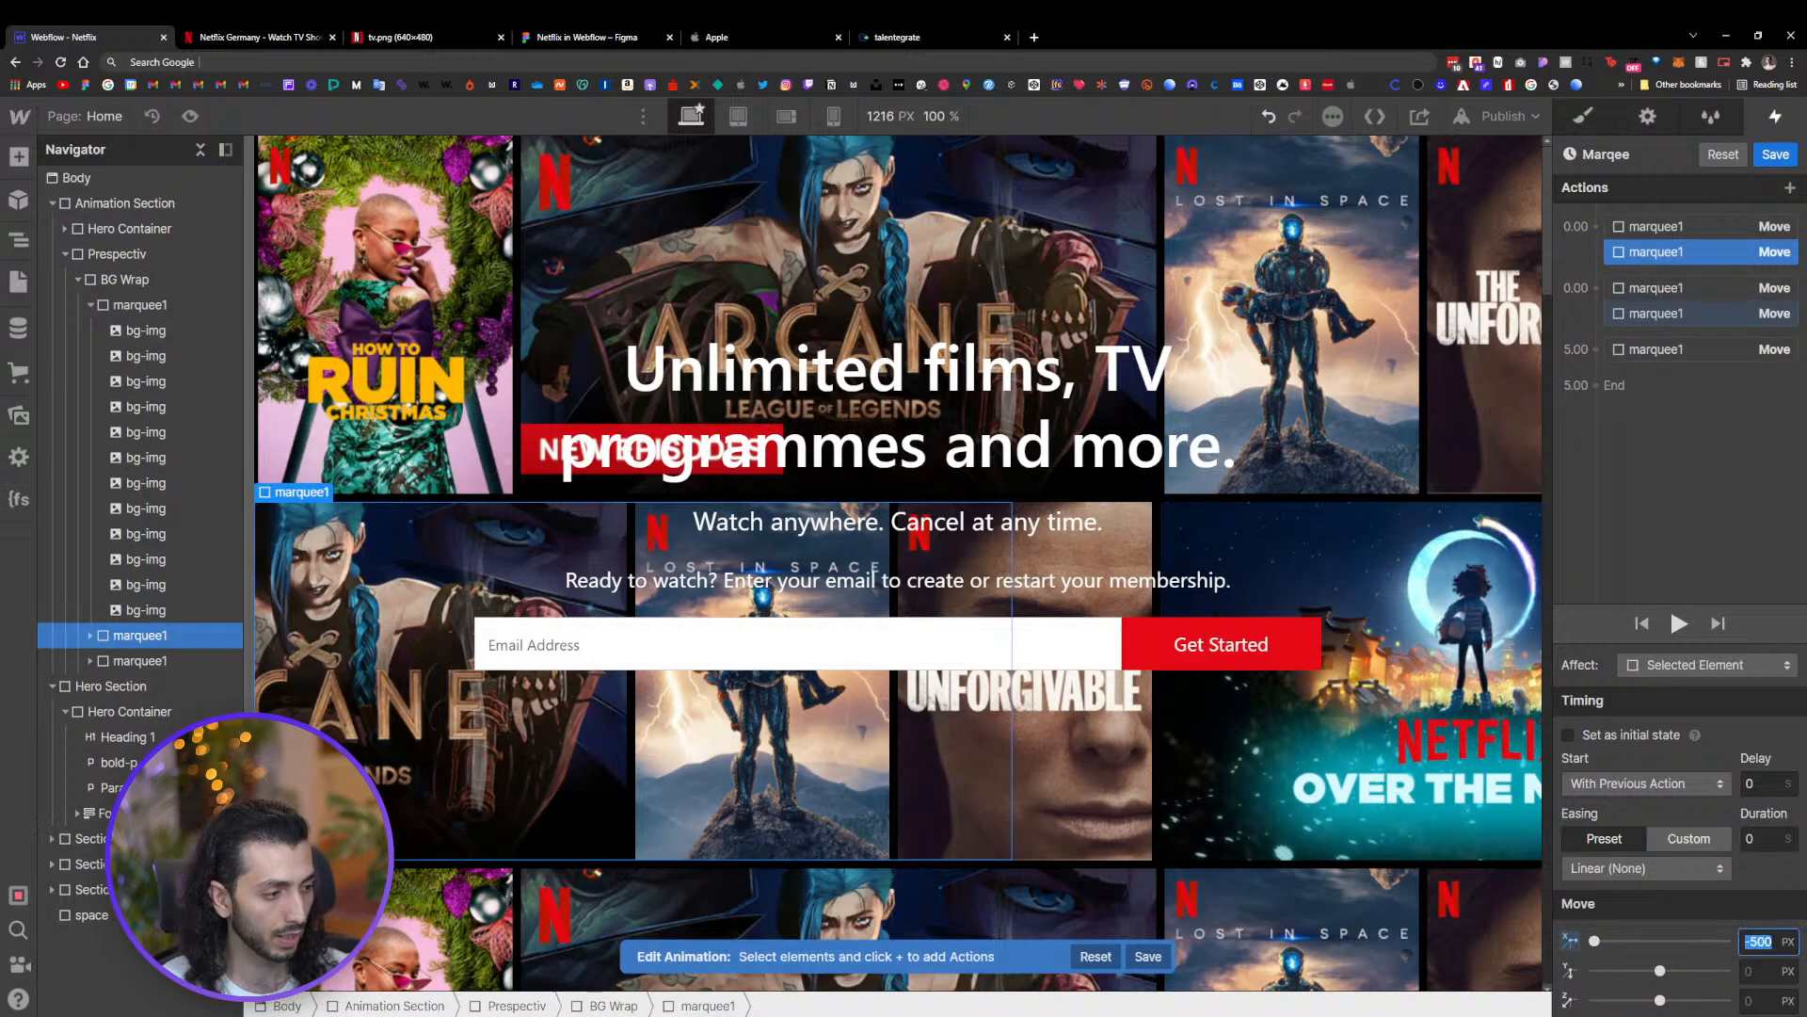
type("2")
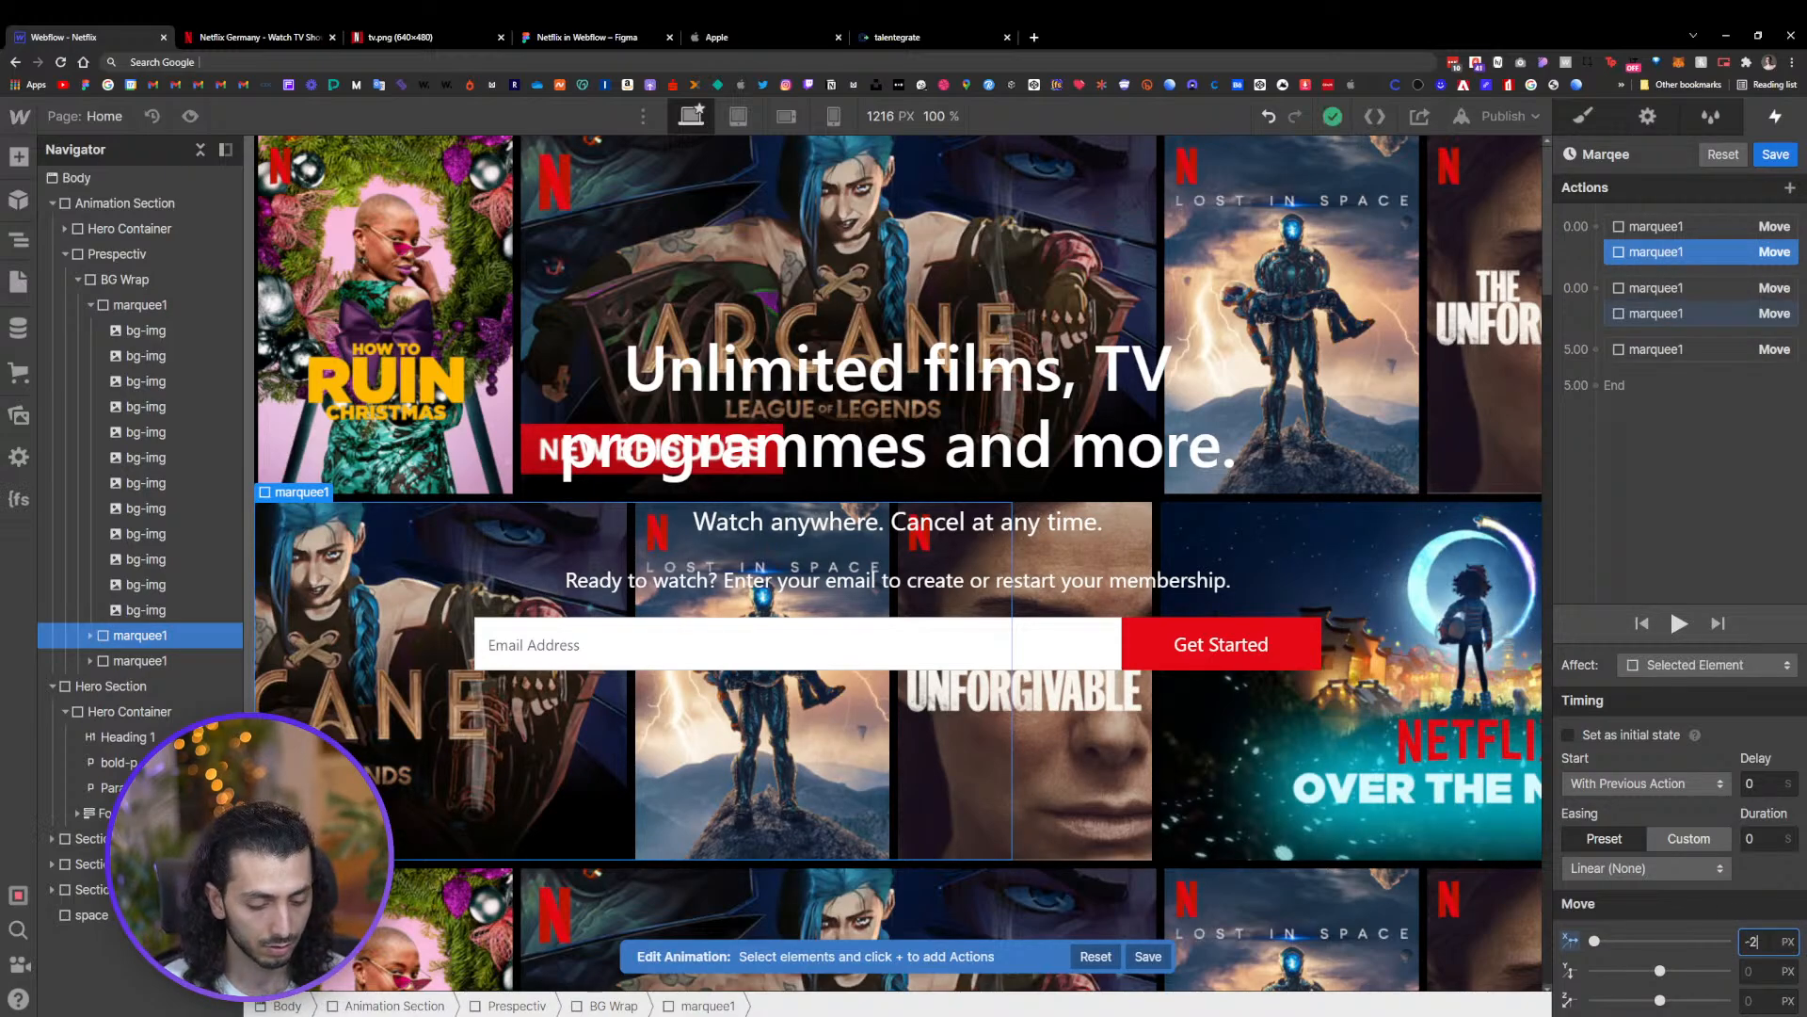
type("2")
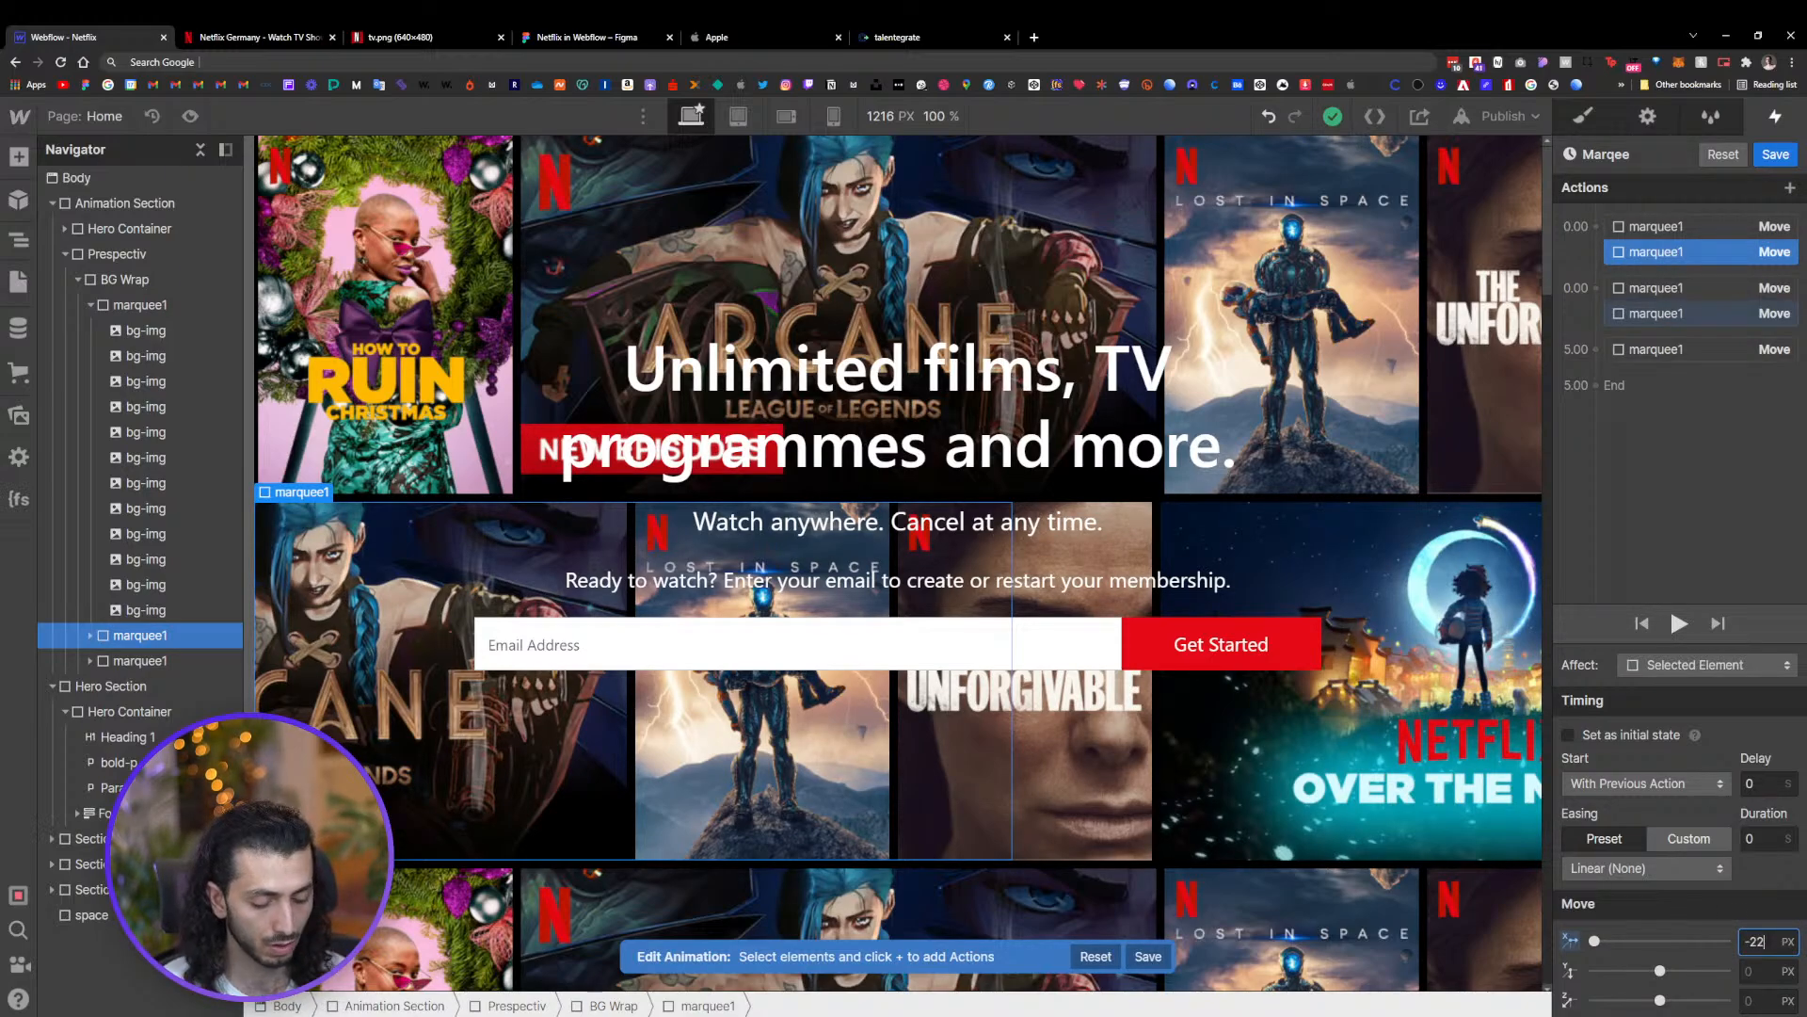
type("08")
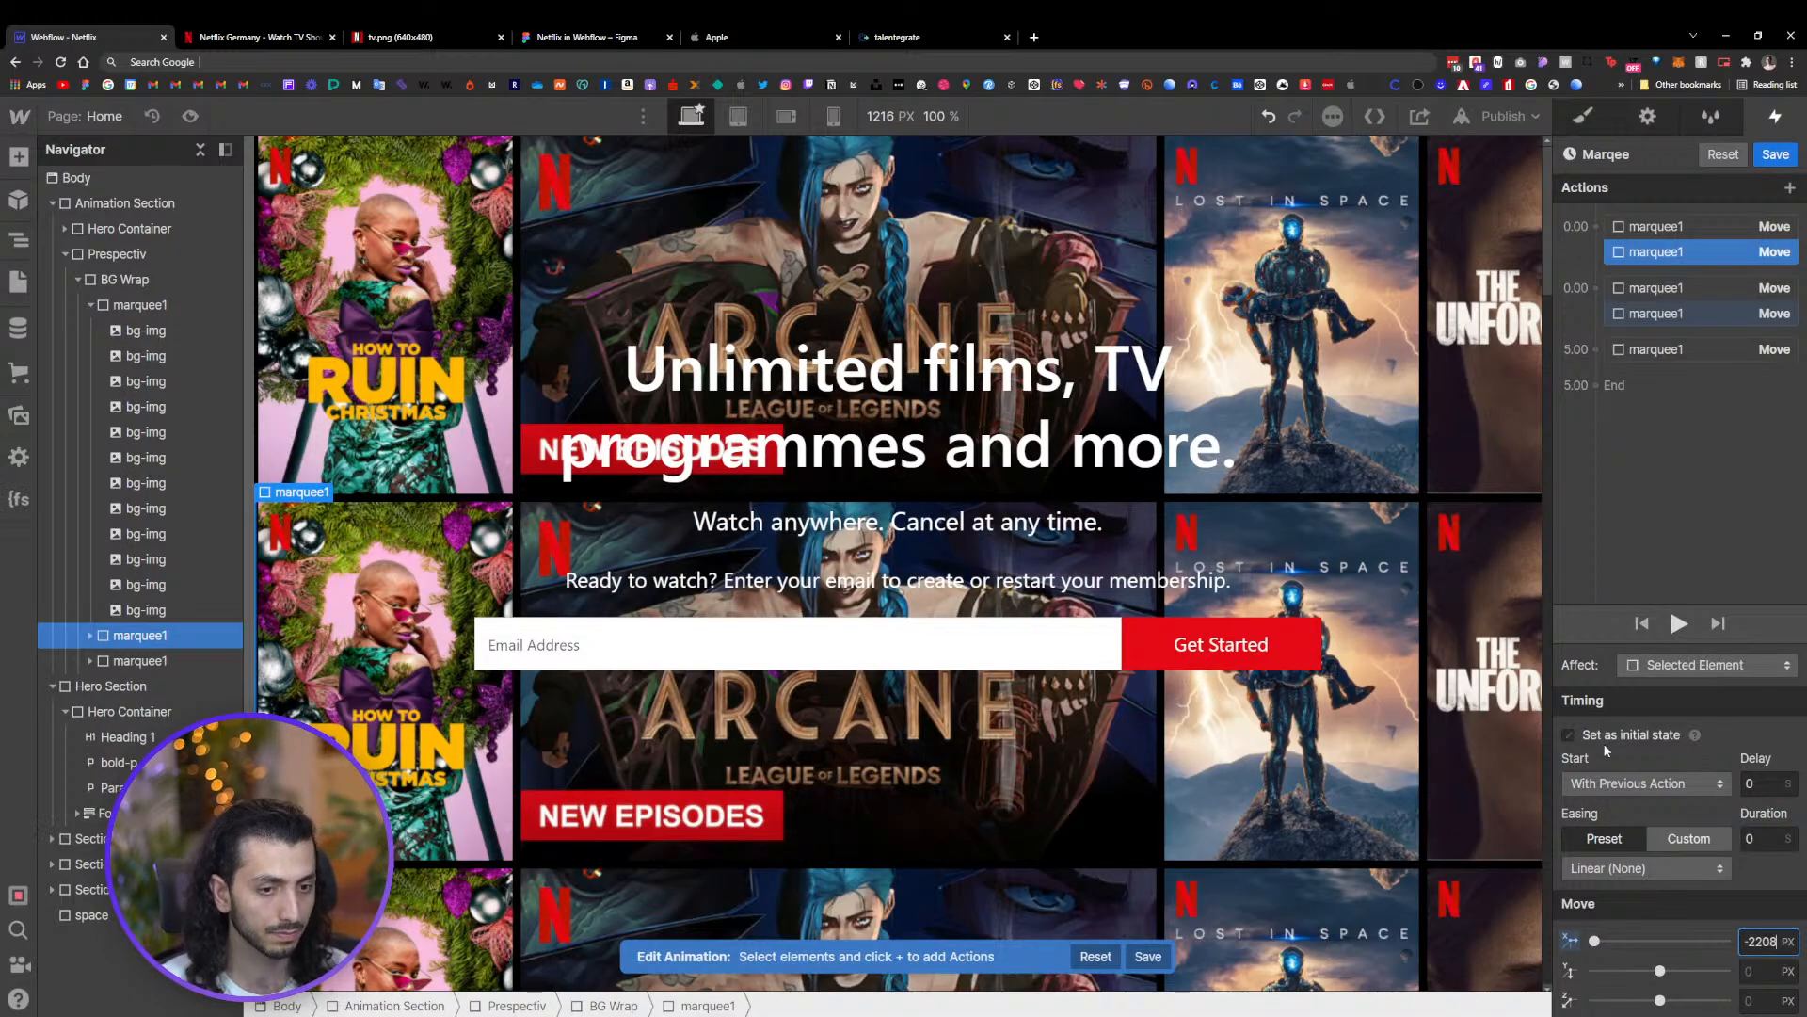
Preview the animation and inspect the second row's 5-second Move action
left_click(1680, 624)
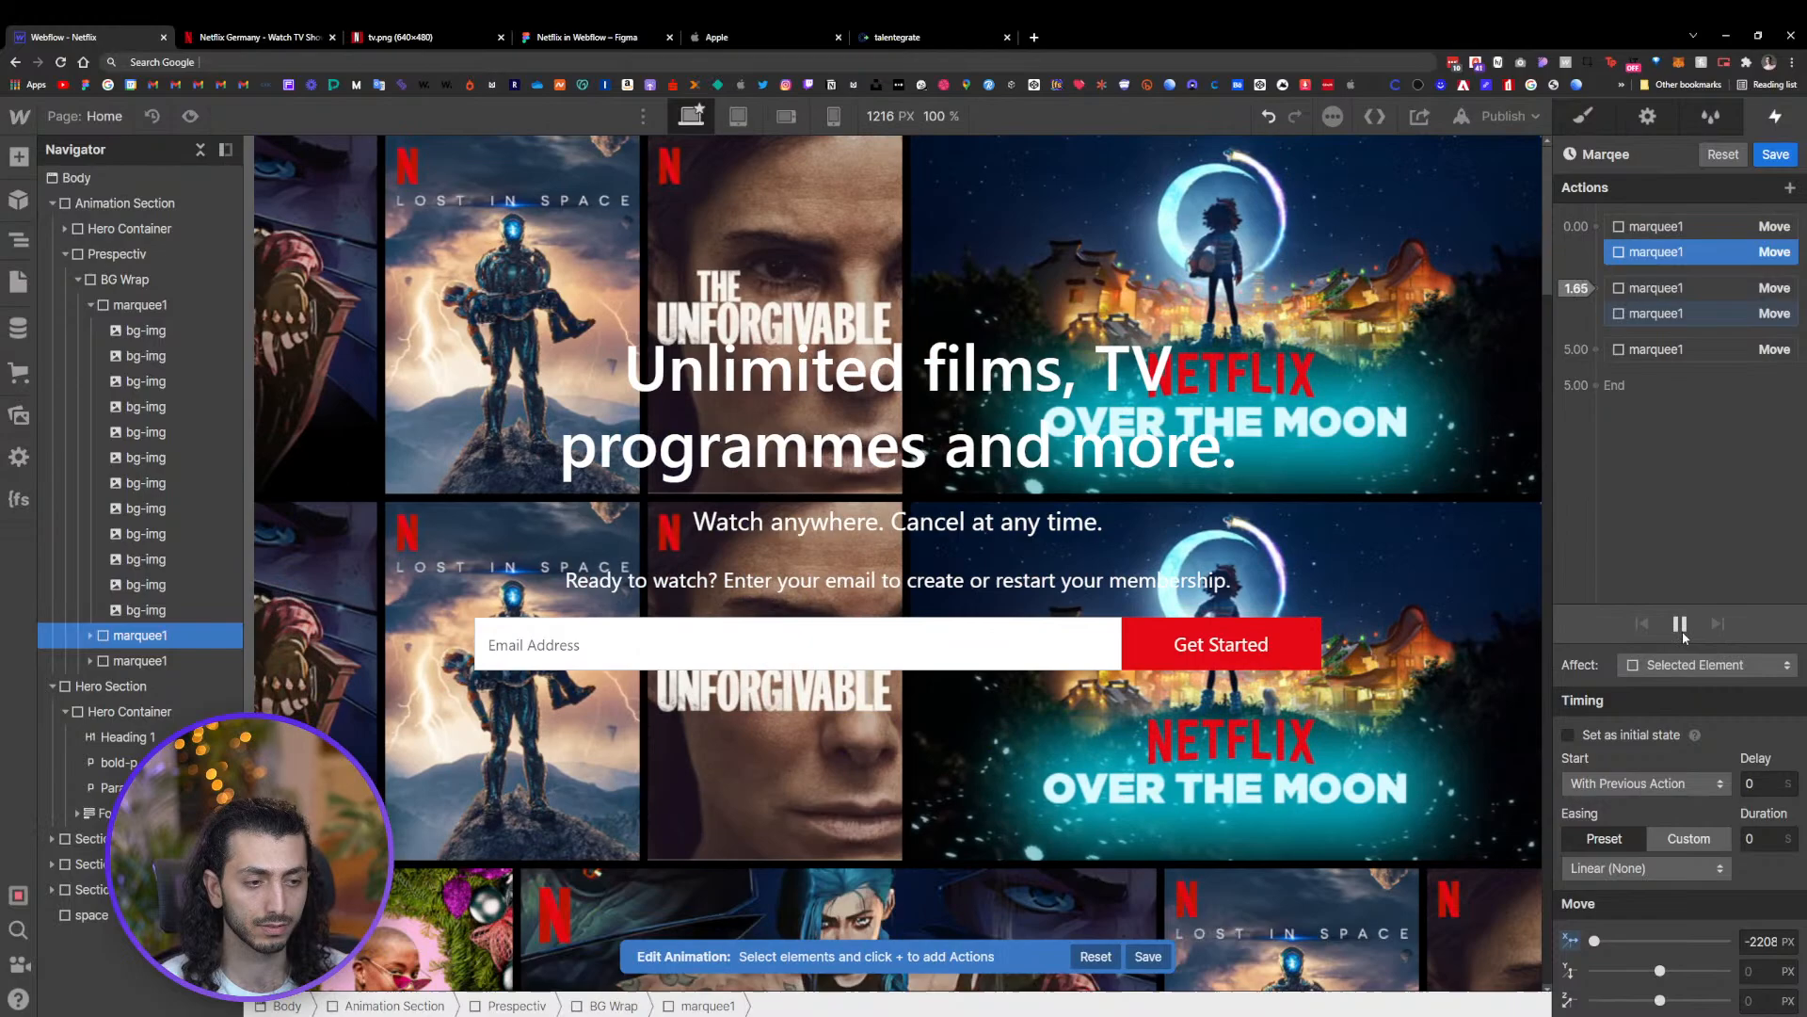
left_click(1680, 624)
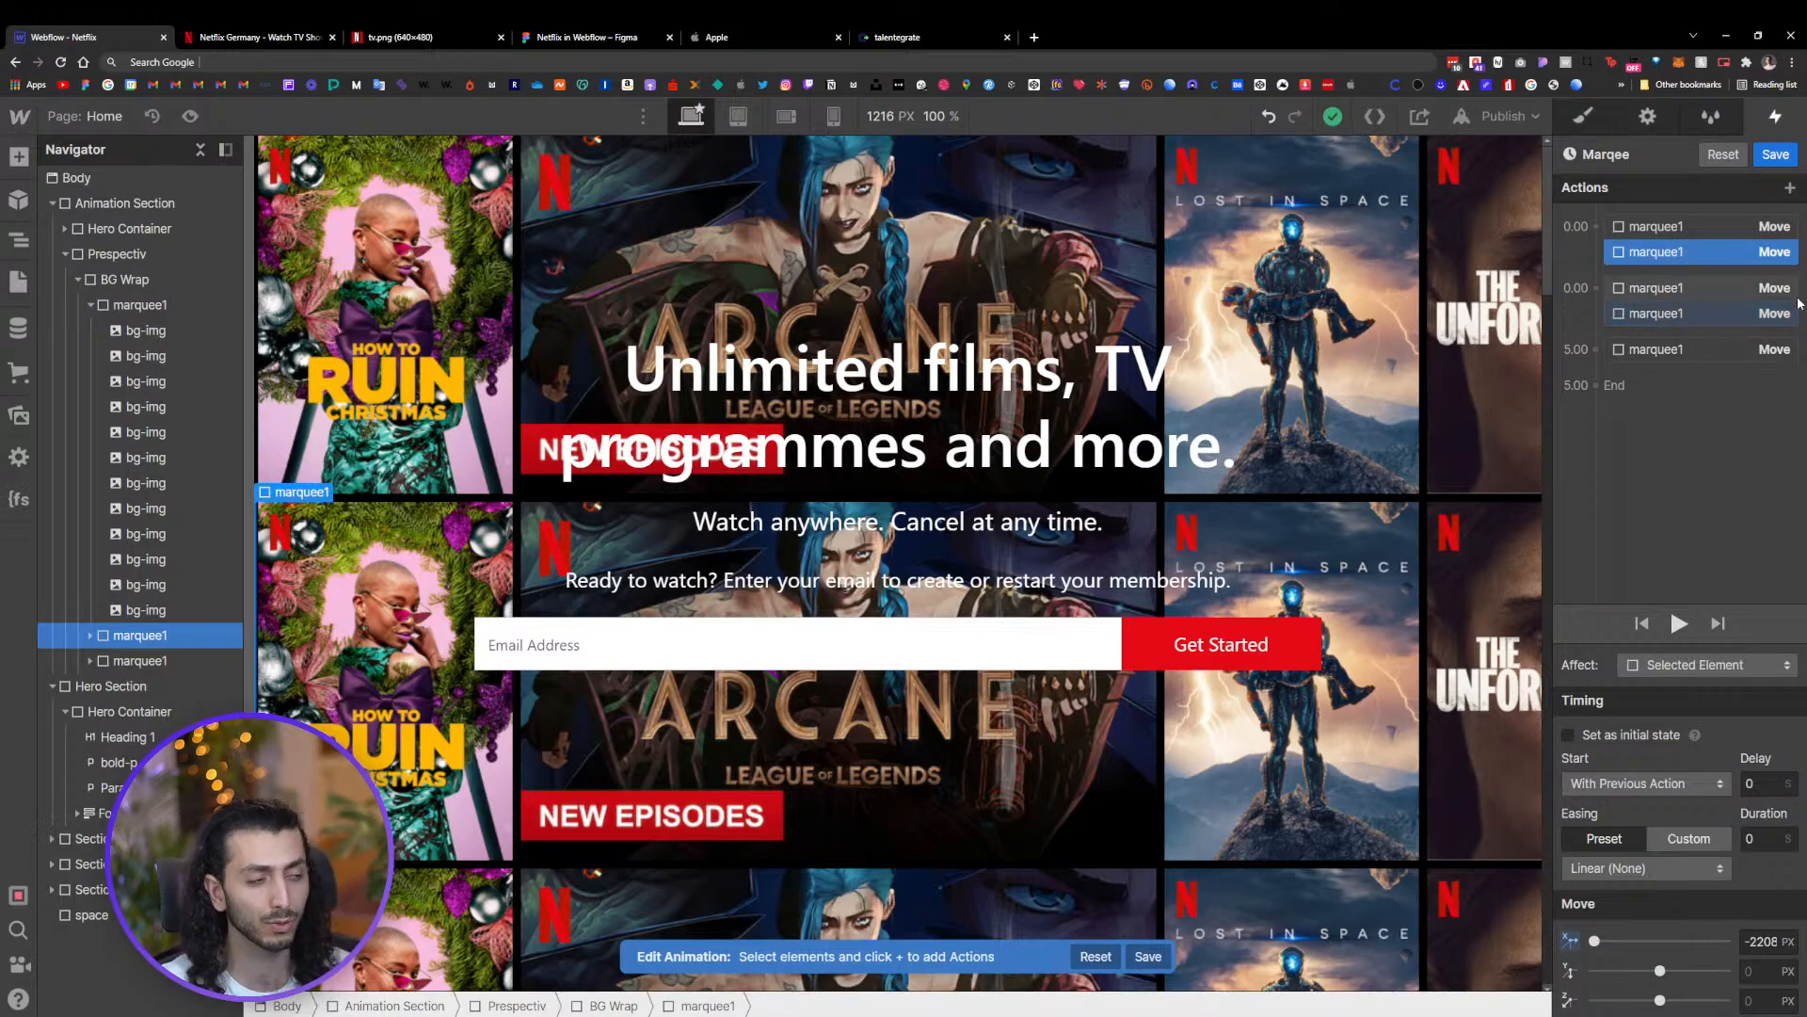
left_click(1683, 313)
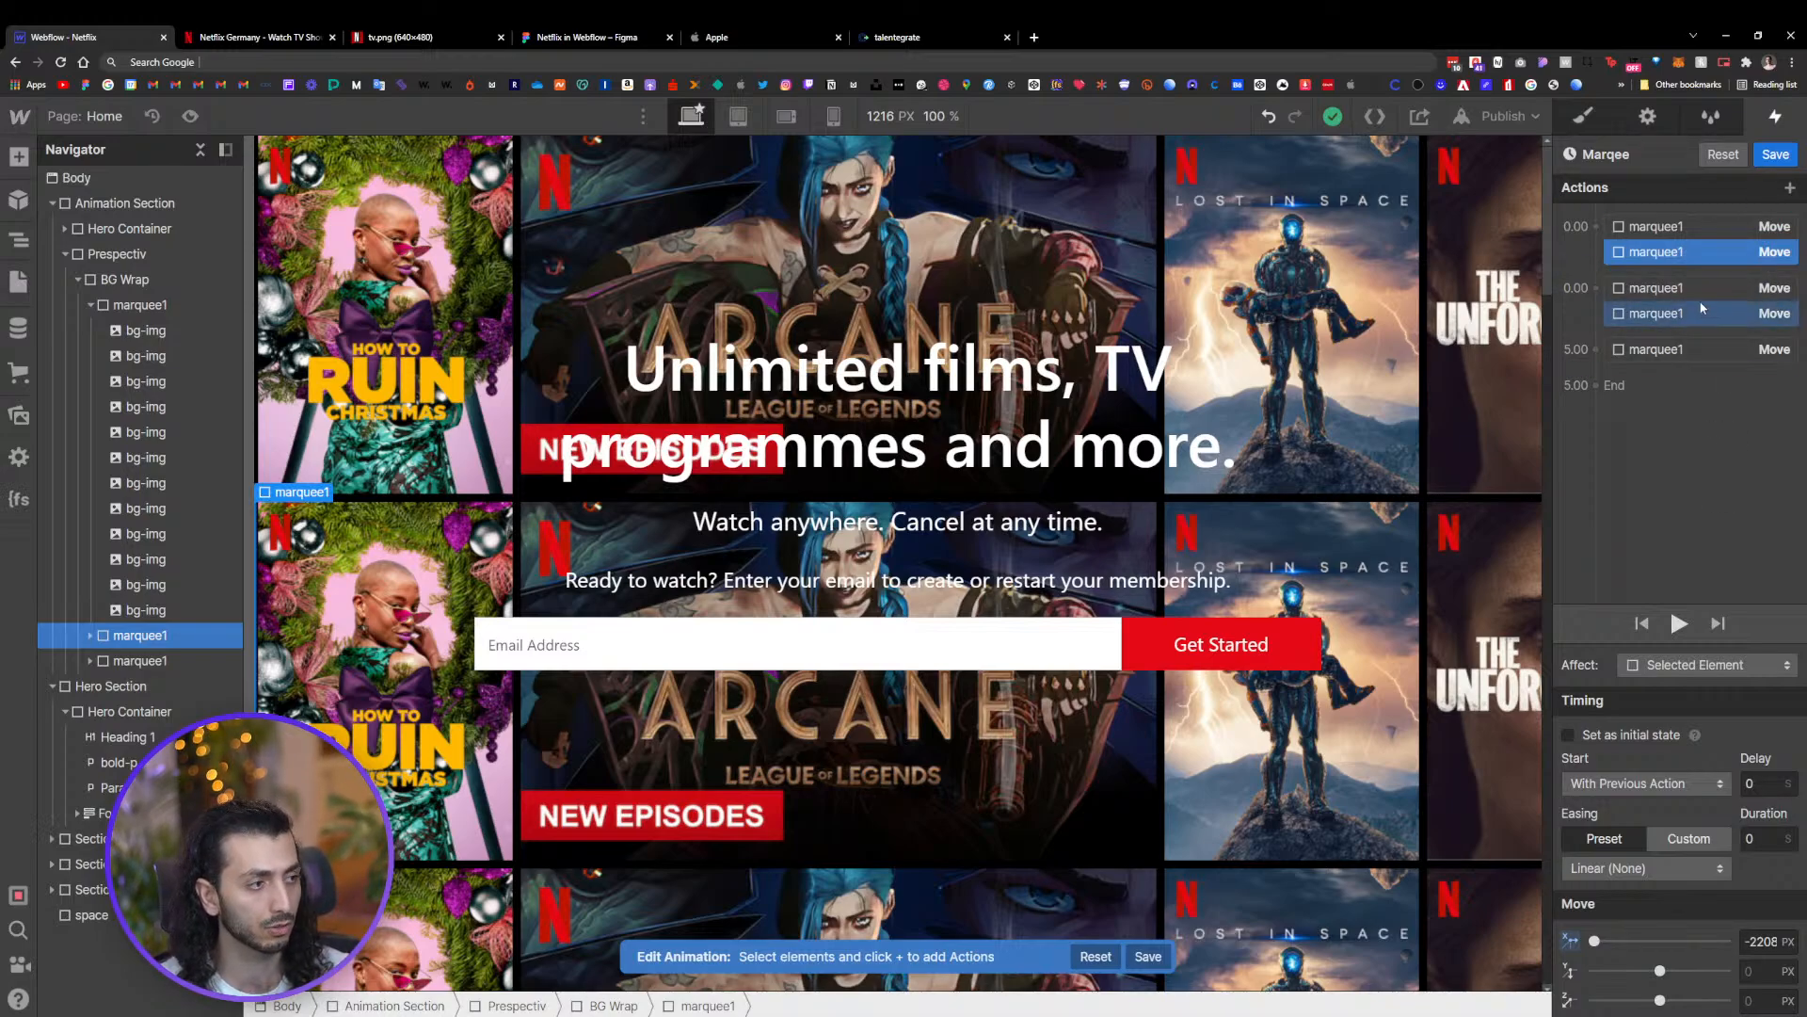
Duplicate the first row's final zero-duration Move action
left_click(1678, 350)
right_click(1678, 351)
left_click(1692, 427)
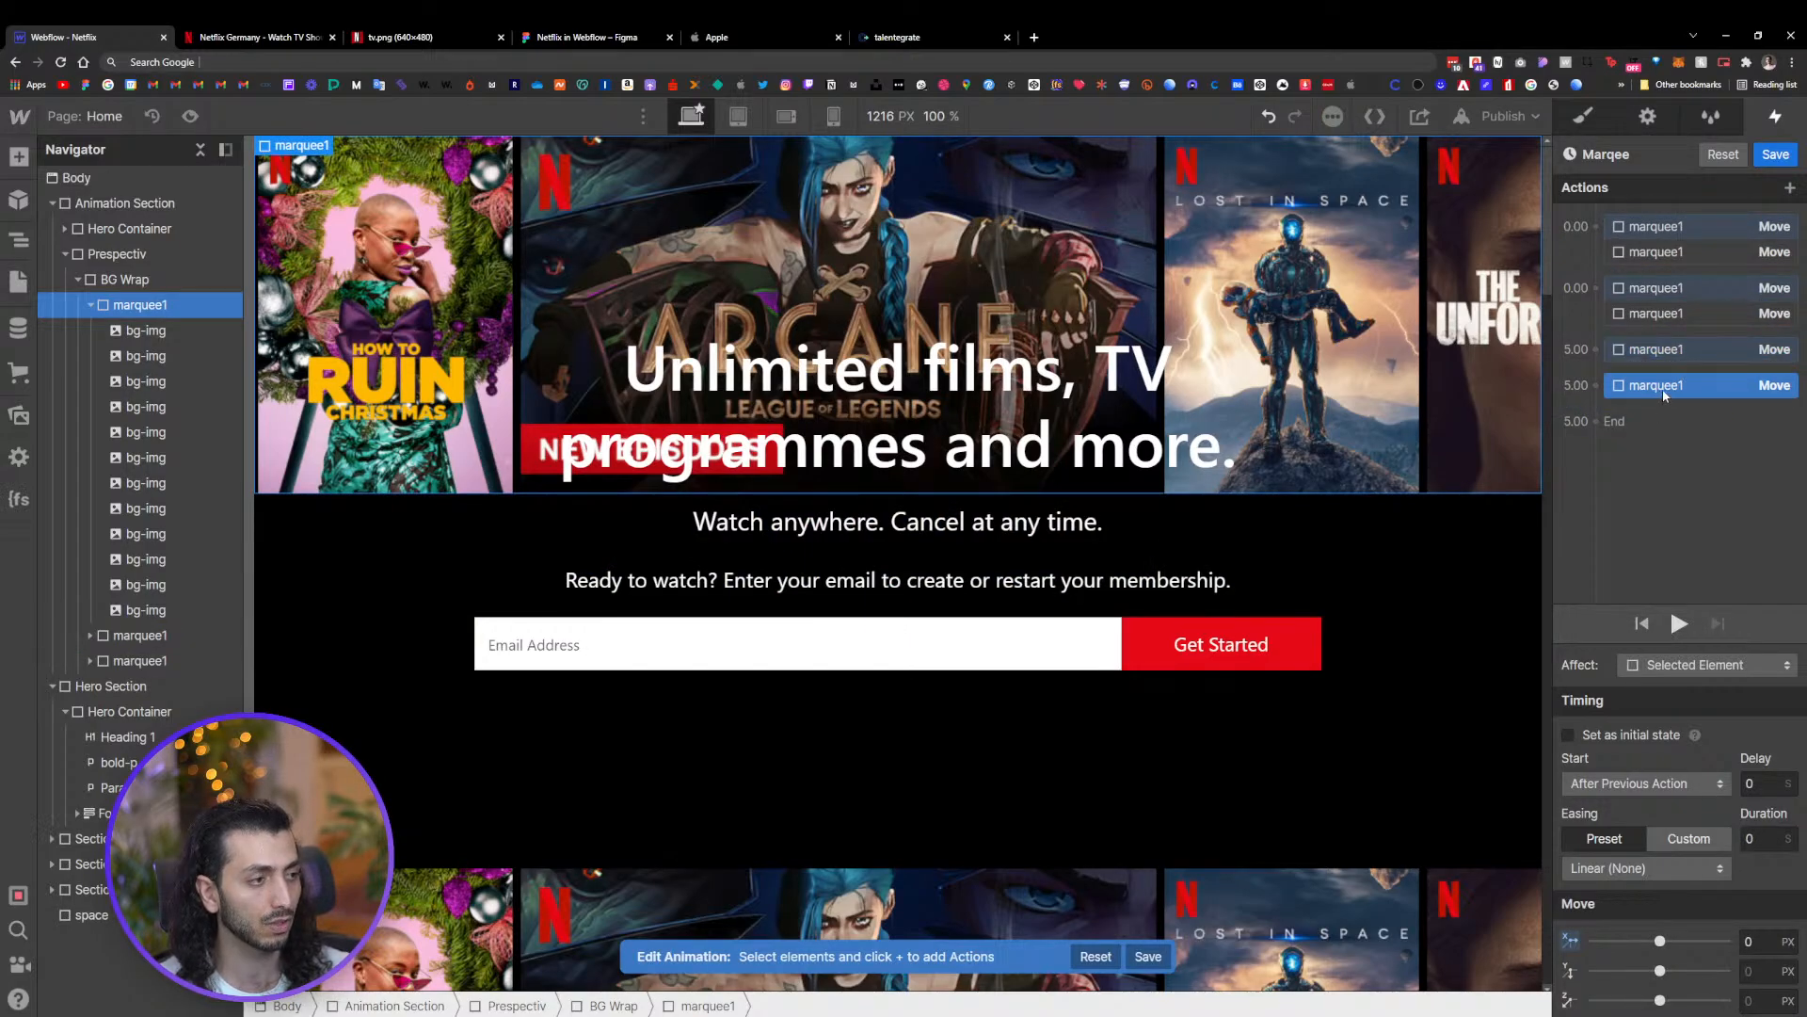
Move the duplicated Move action into the 5-second group and set its X offset to -2208 px
left_click_drag(1668, 387, 1670, 362)
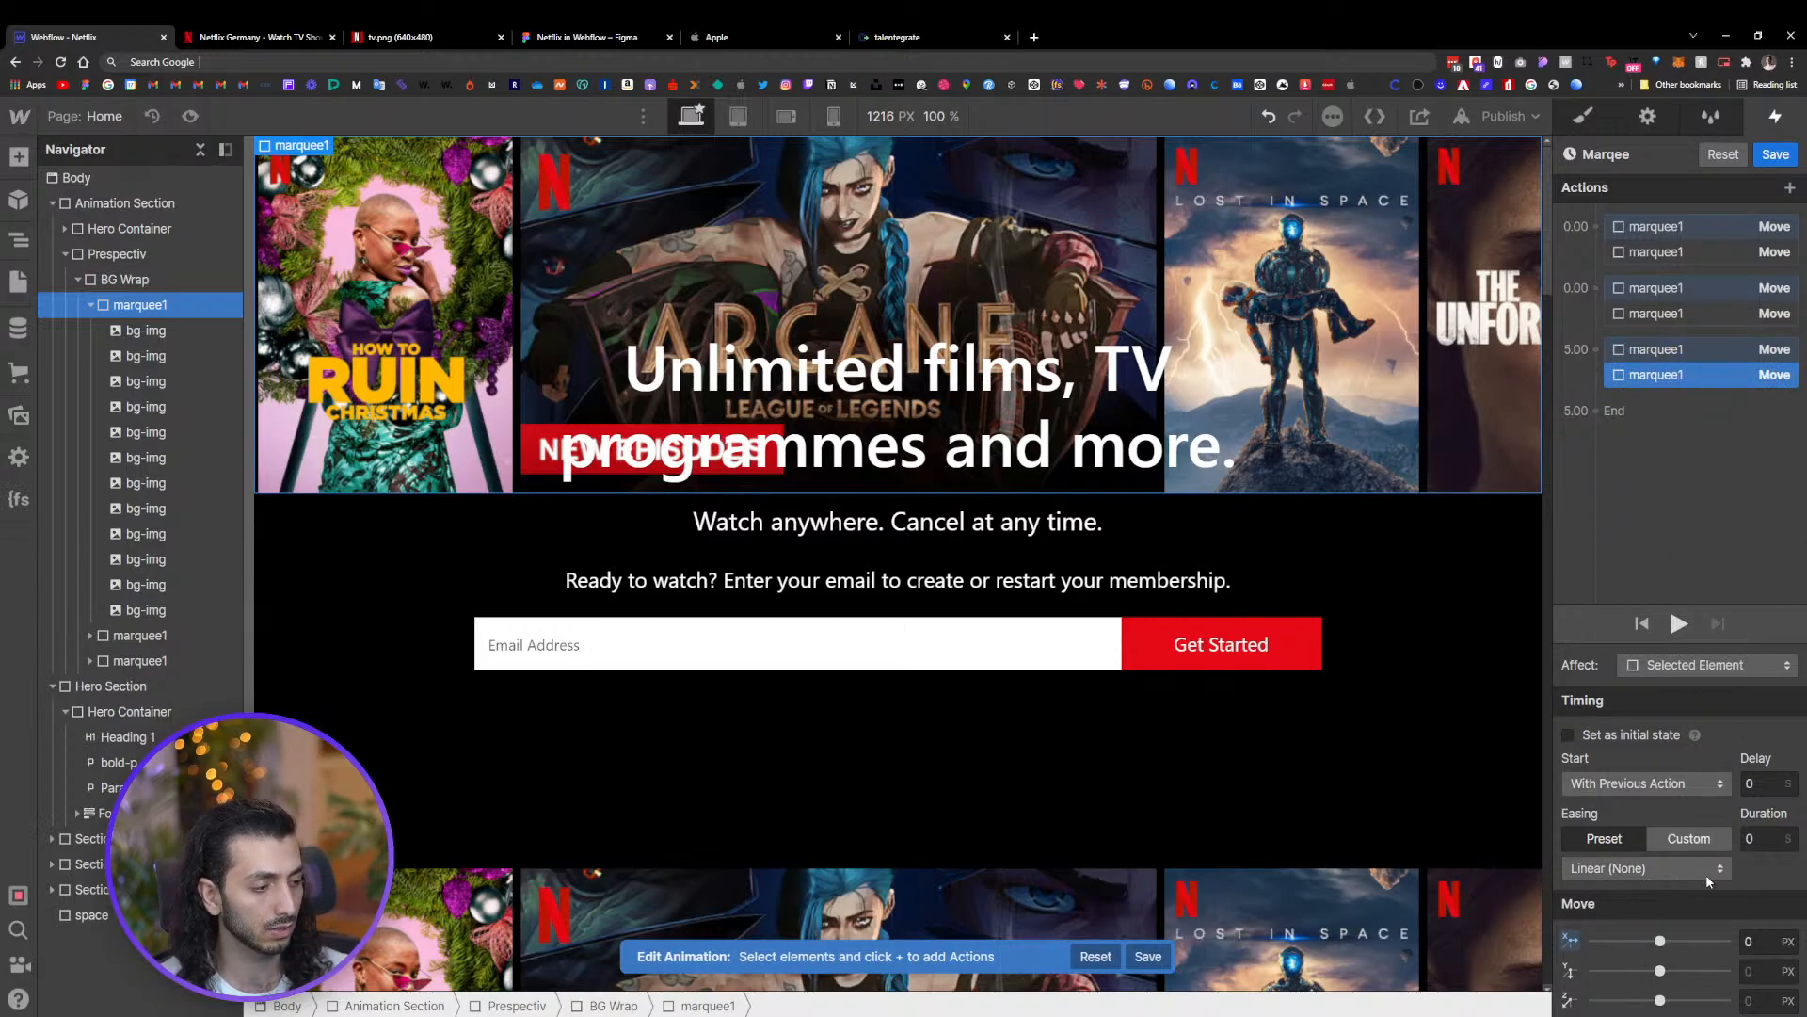
left_click(1684, 227)
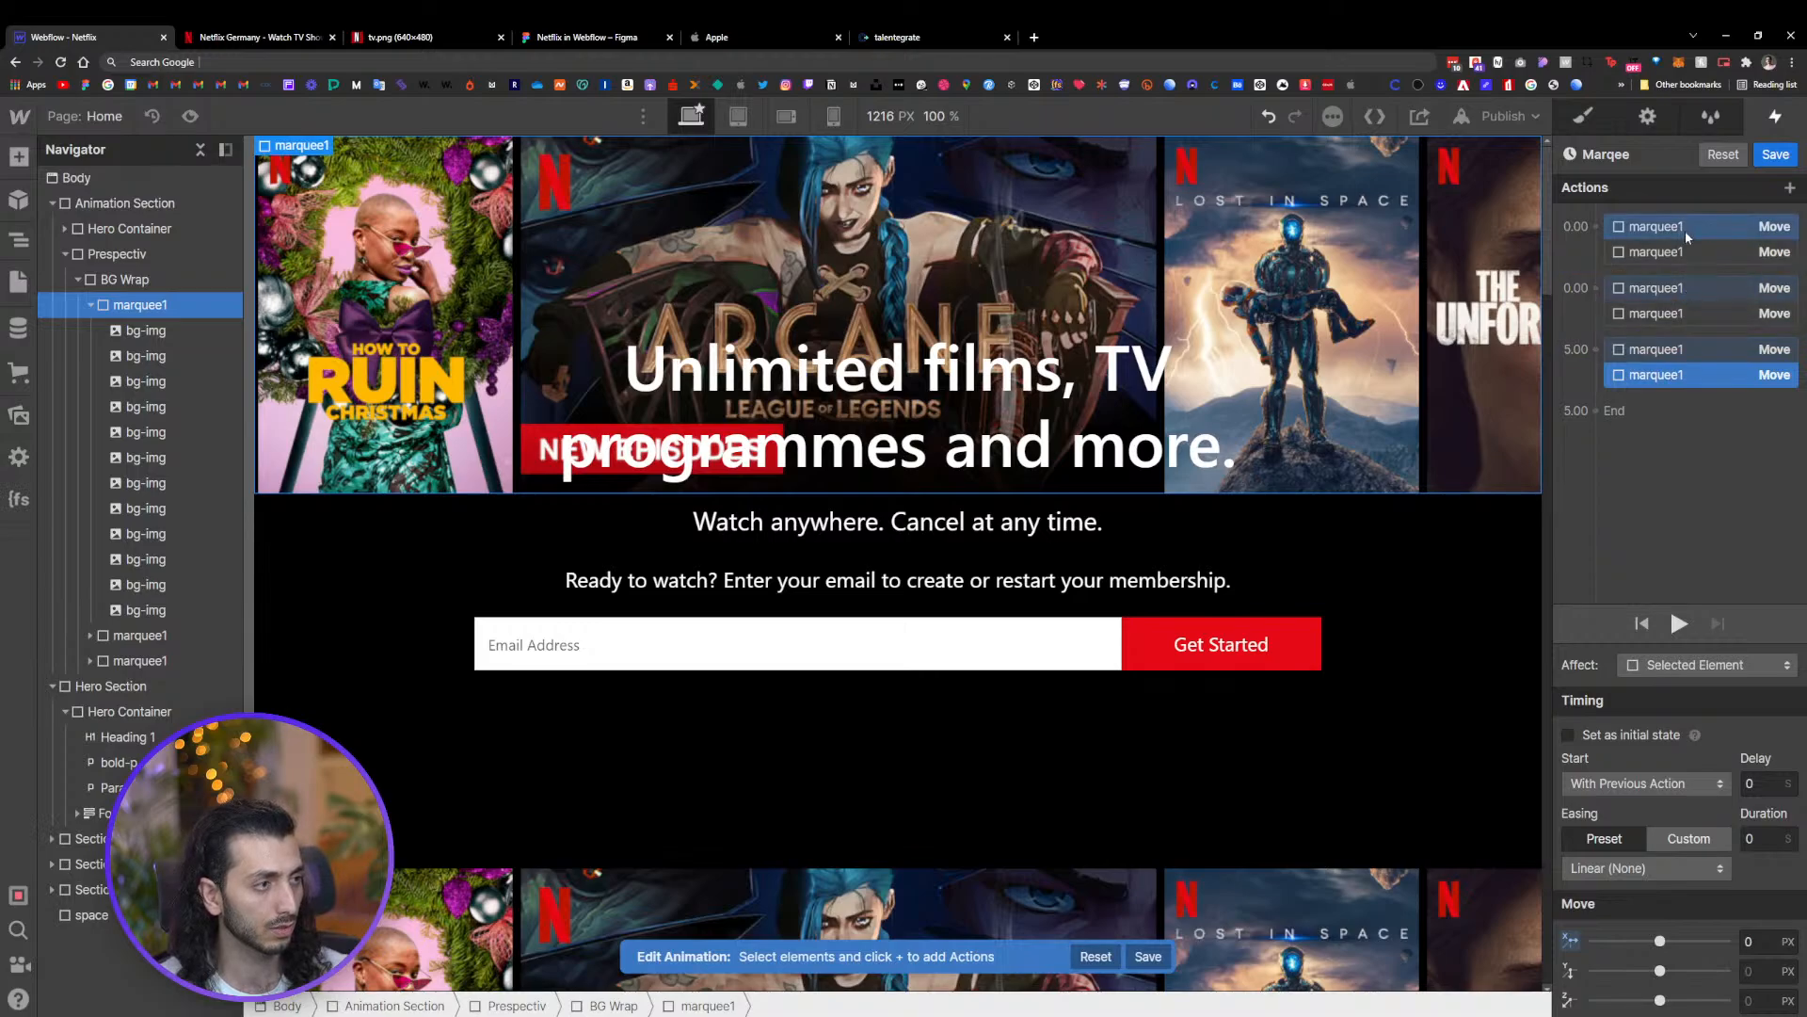
left_click(1681, 252)
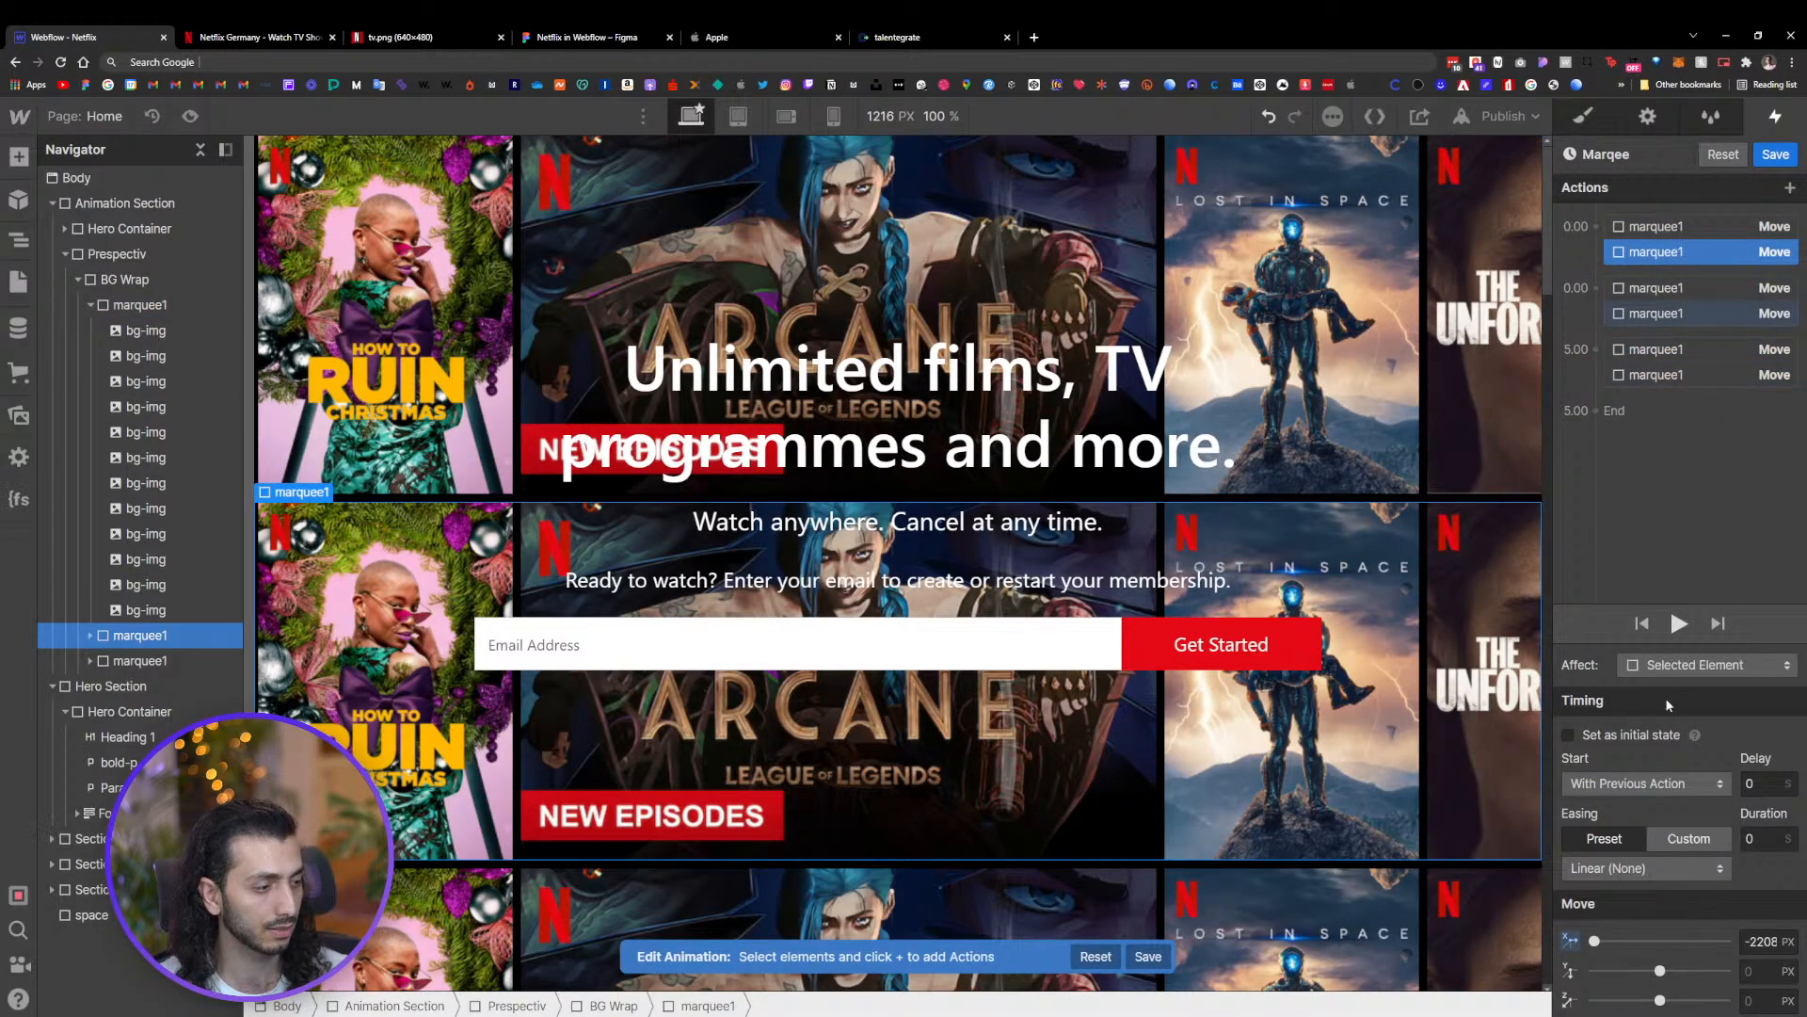
left_click(1760, 941)
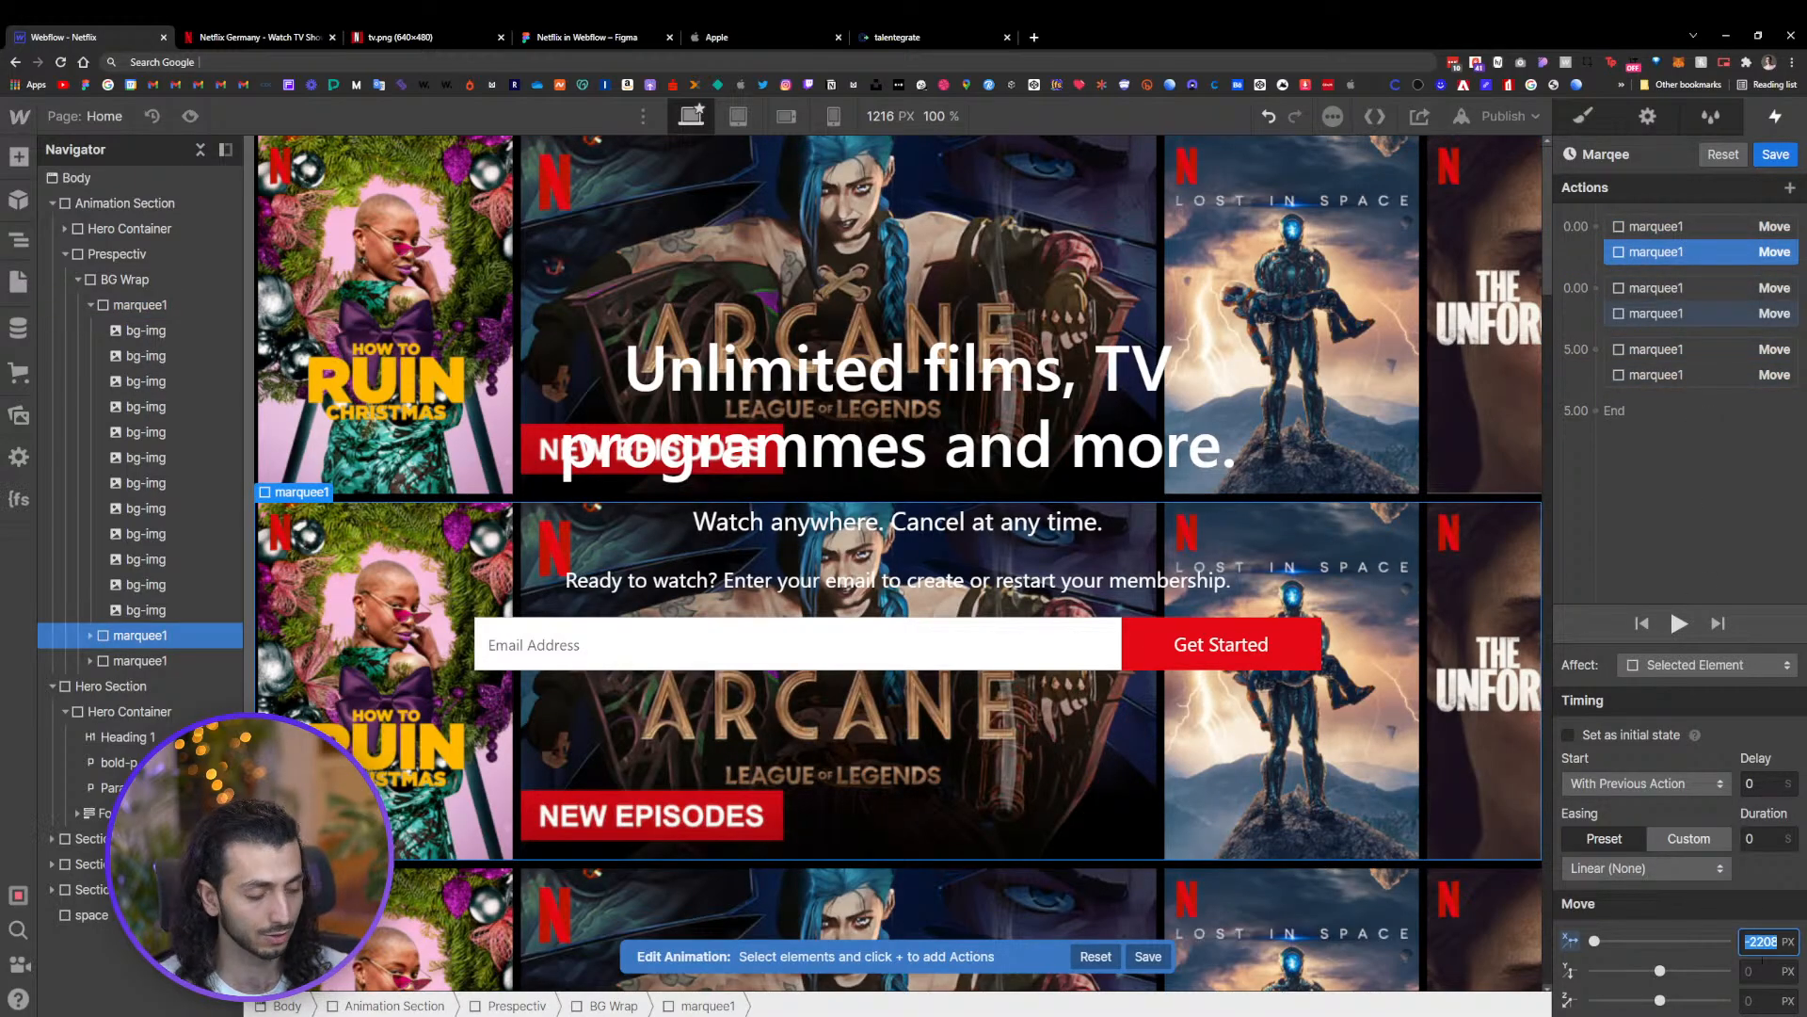
left_click(1685, 374)
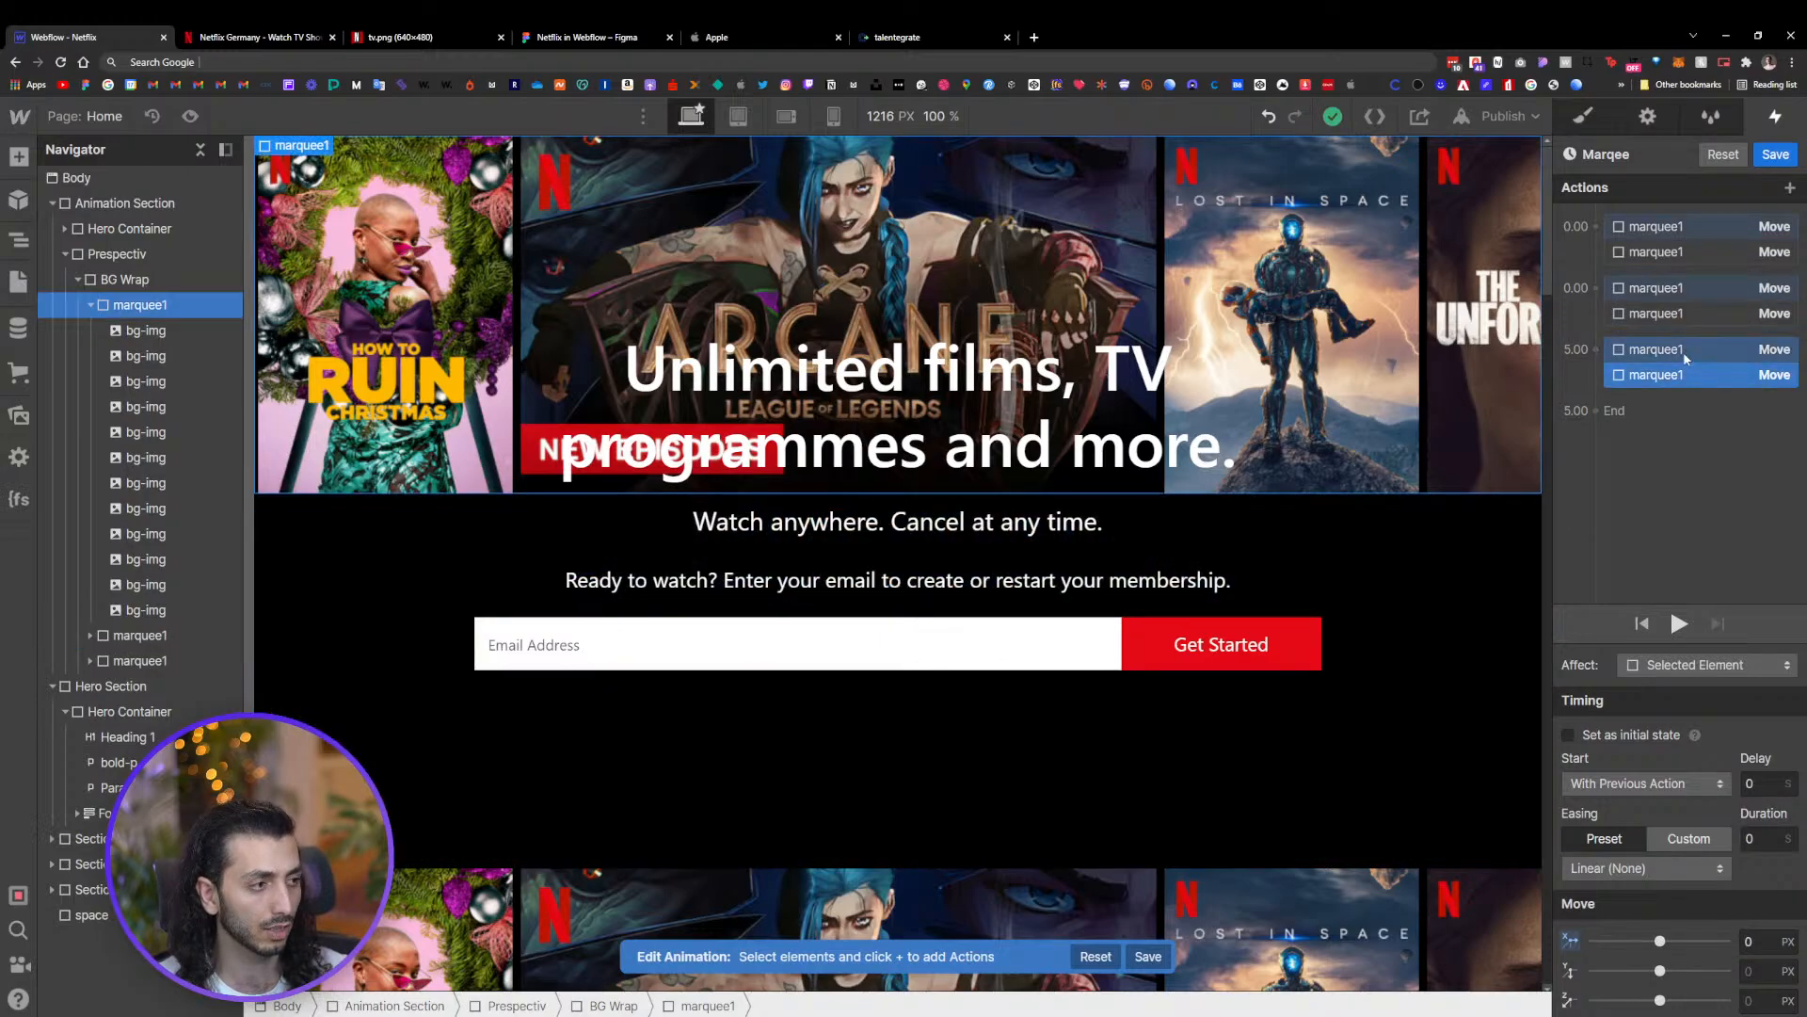
left_click(1758, 943)
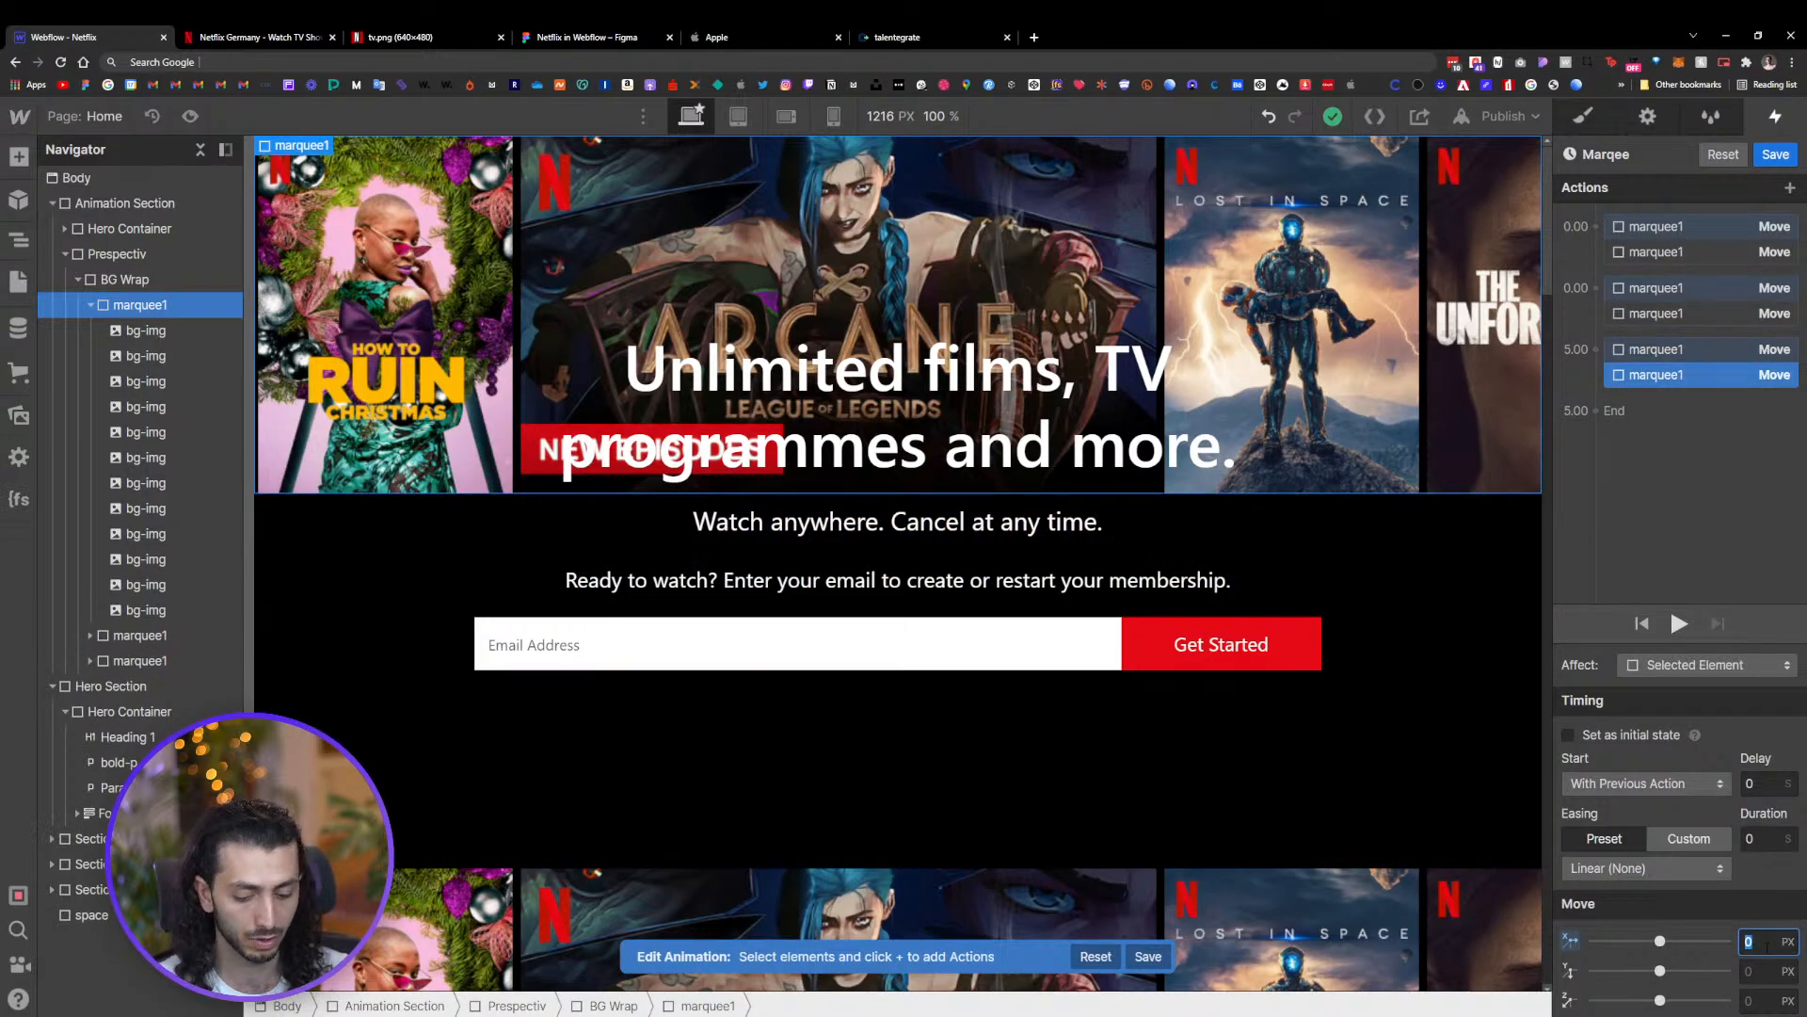
type("-2208")
key("Return")
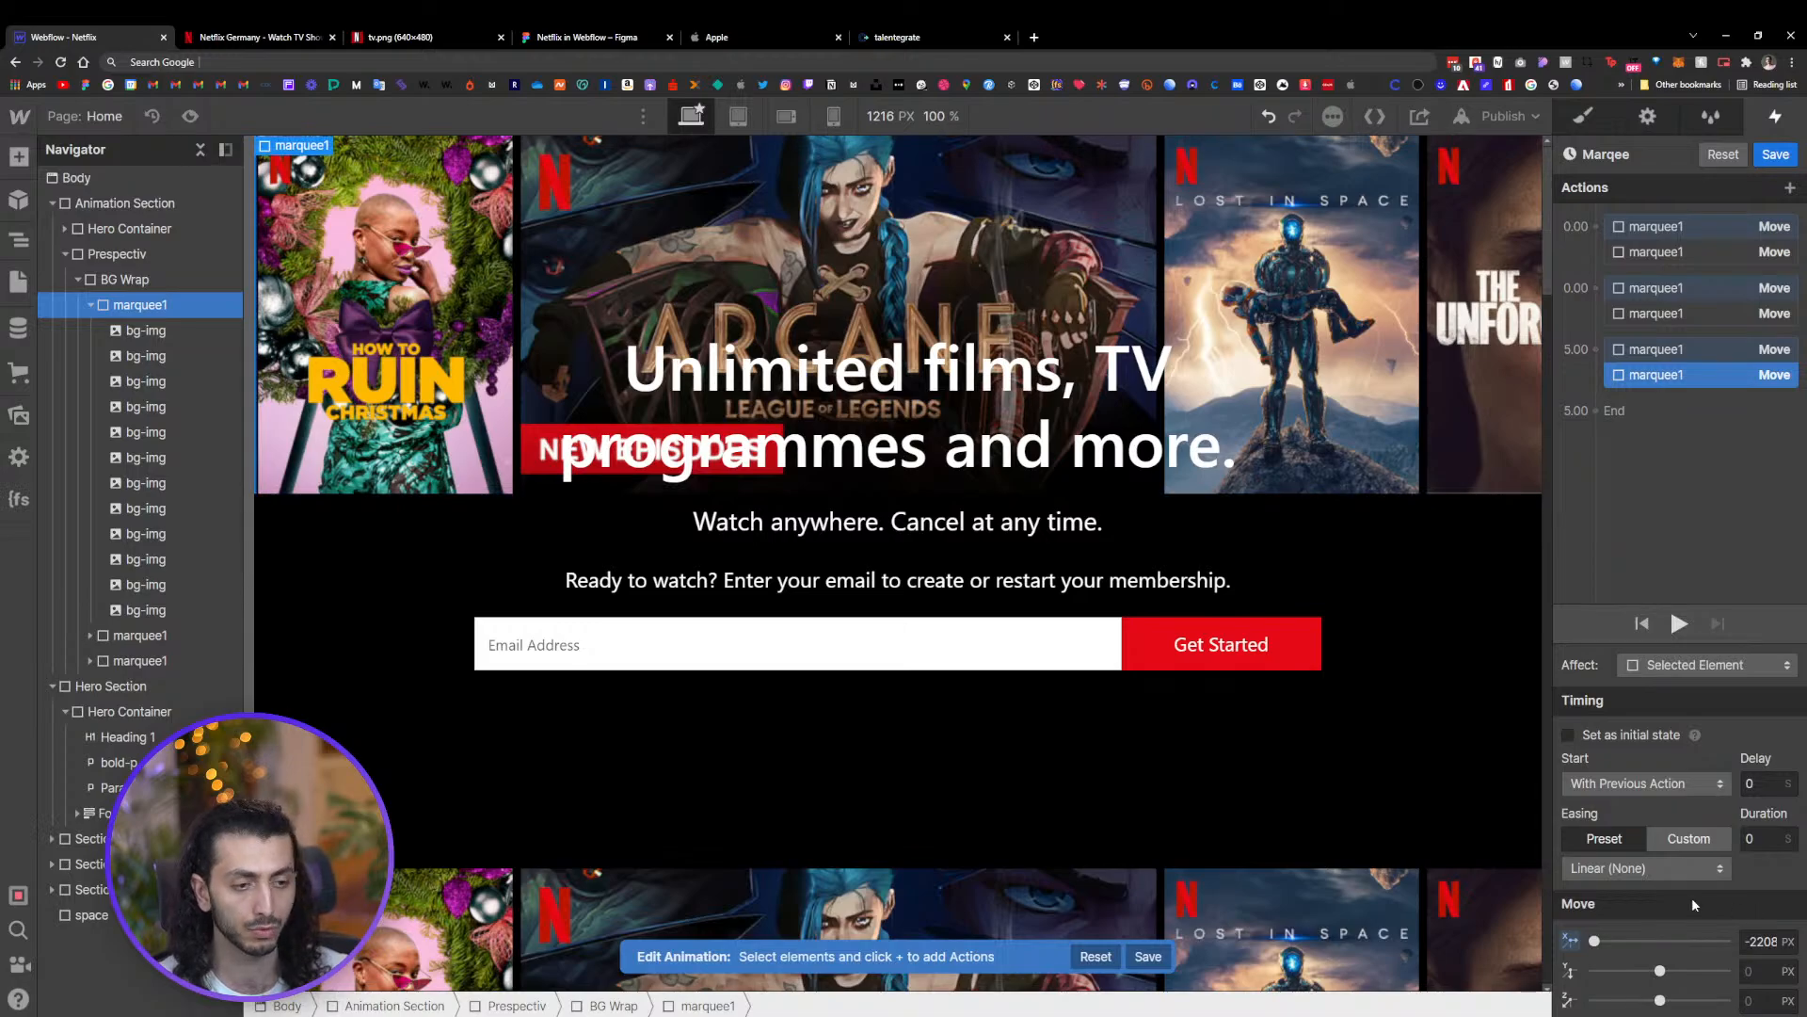
Preview the animation and save the Marqee timeline
left_click(1679, 623)
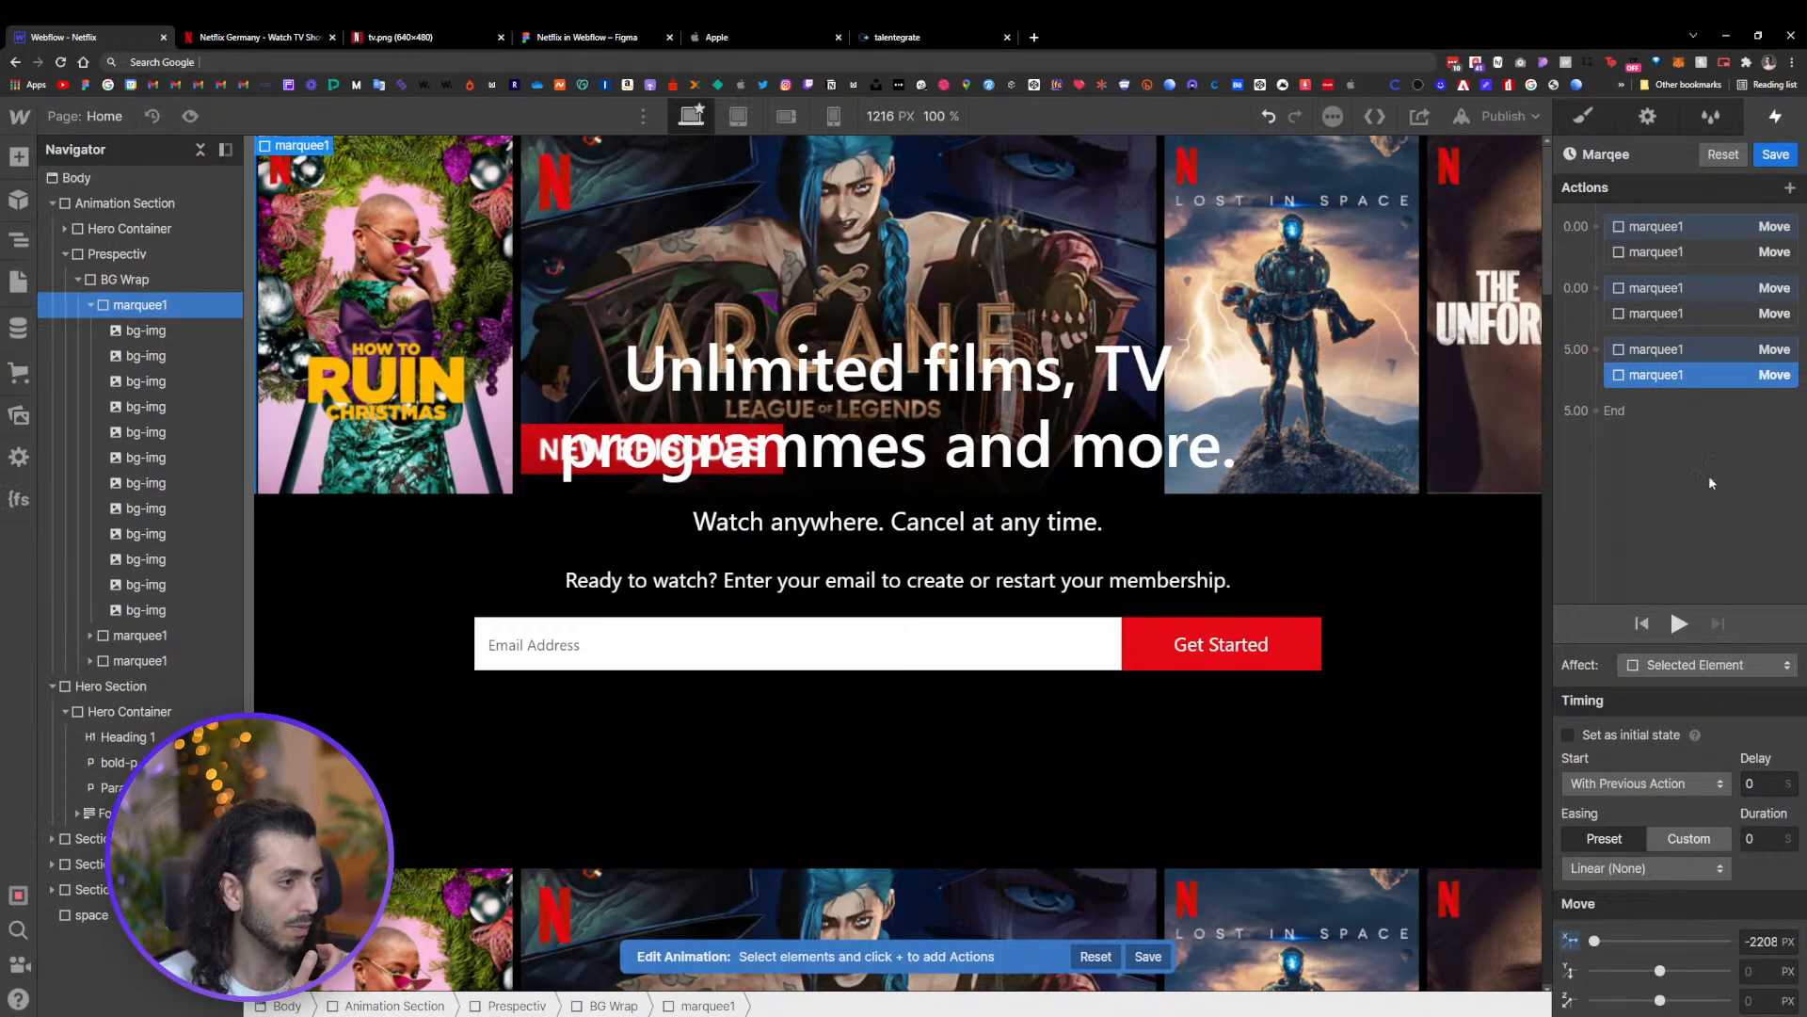
left_click(1774, 157)
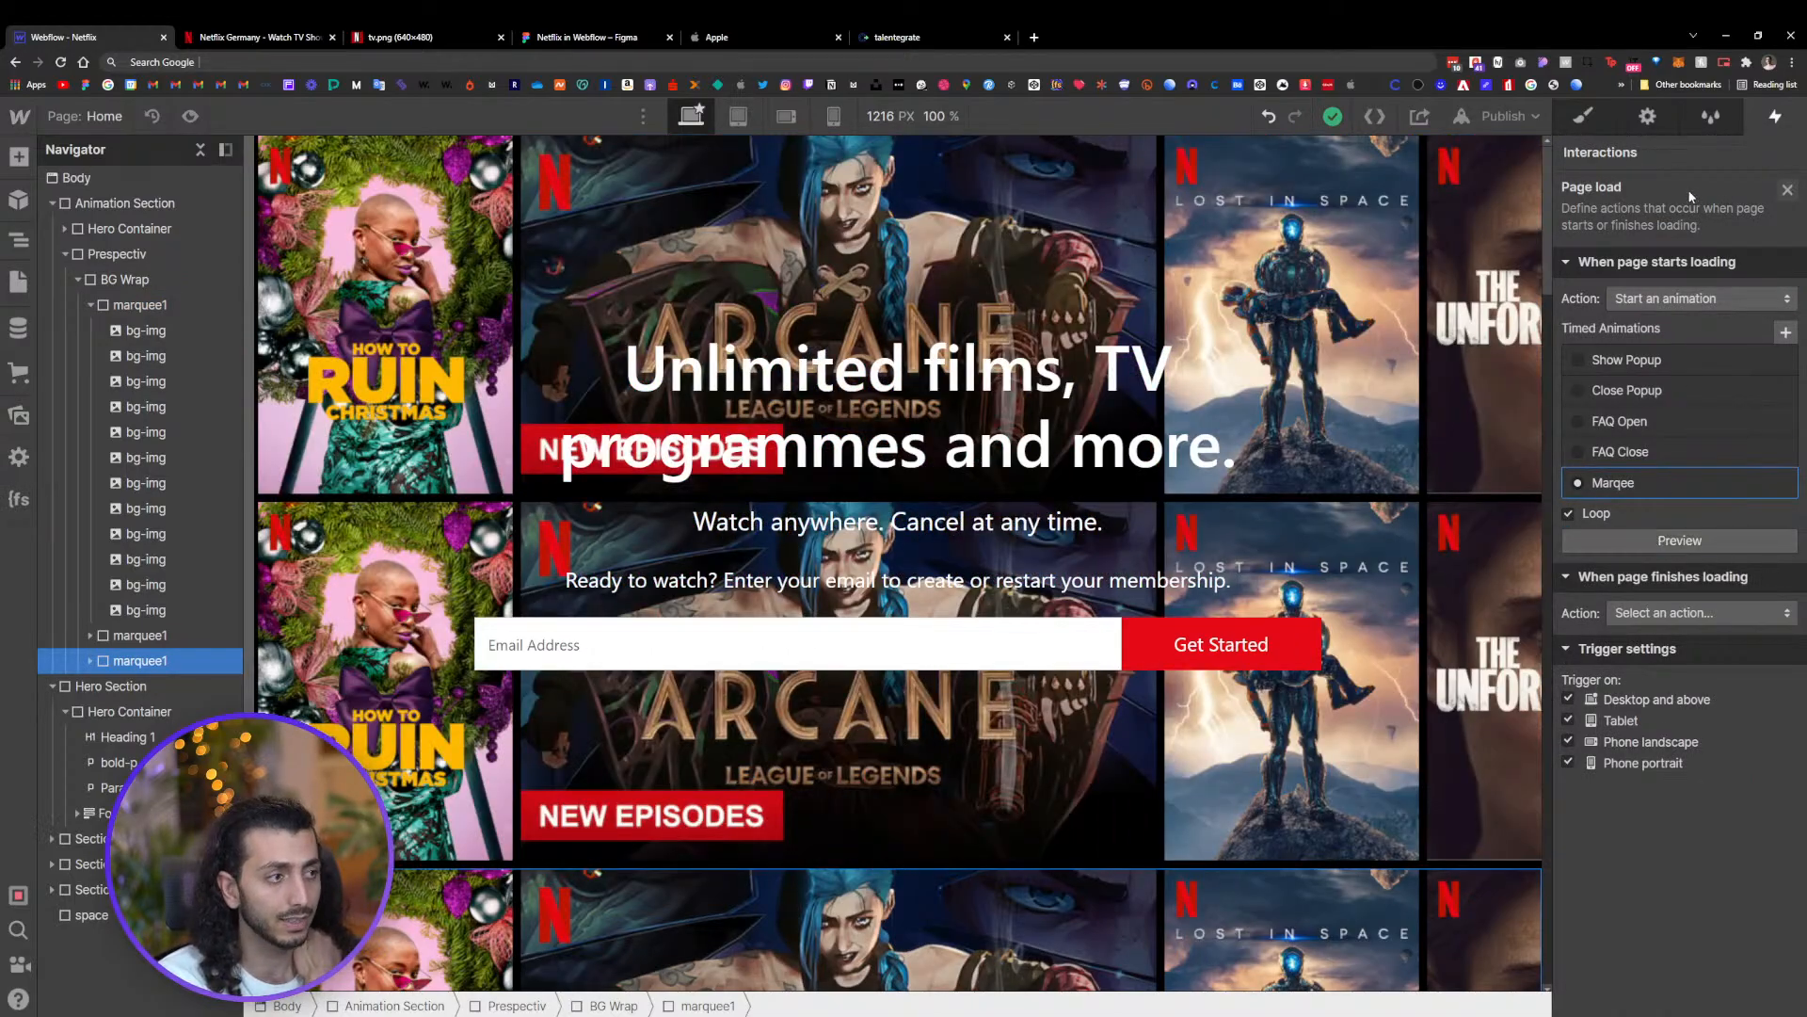
Reopen the Marqee animation from the page load trigger for editing
left_click(1591, 118)
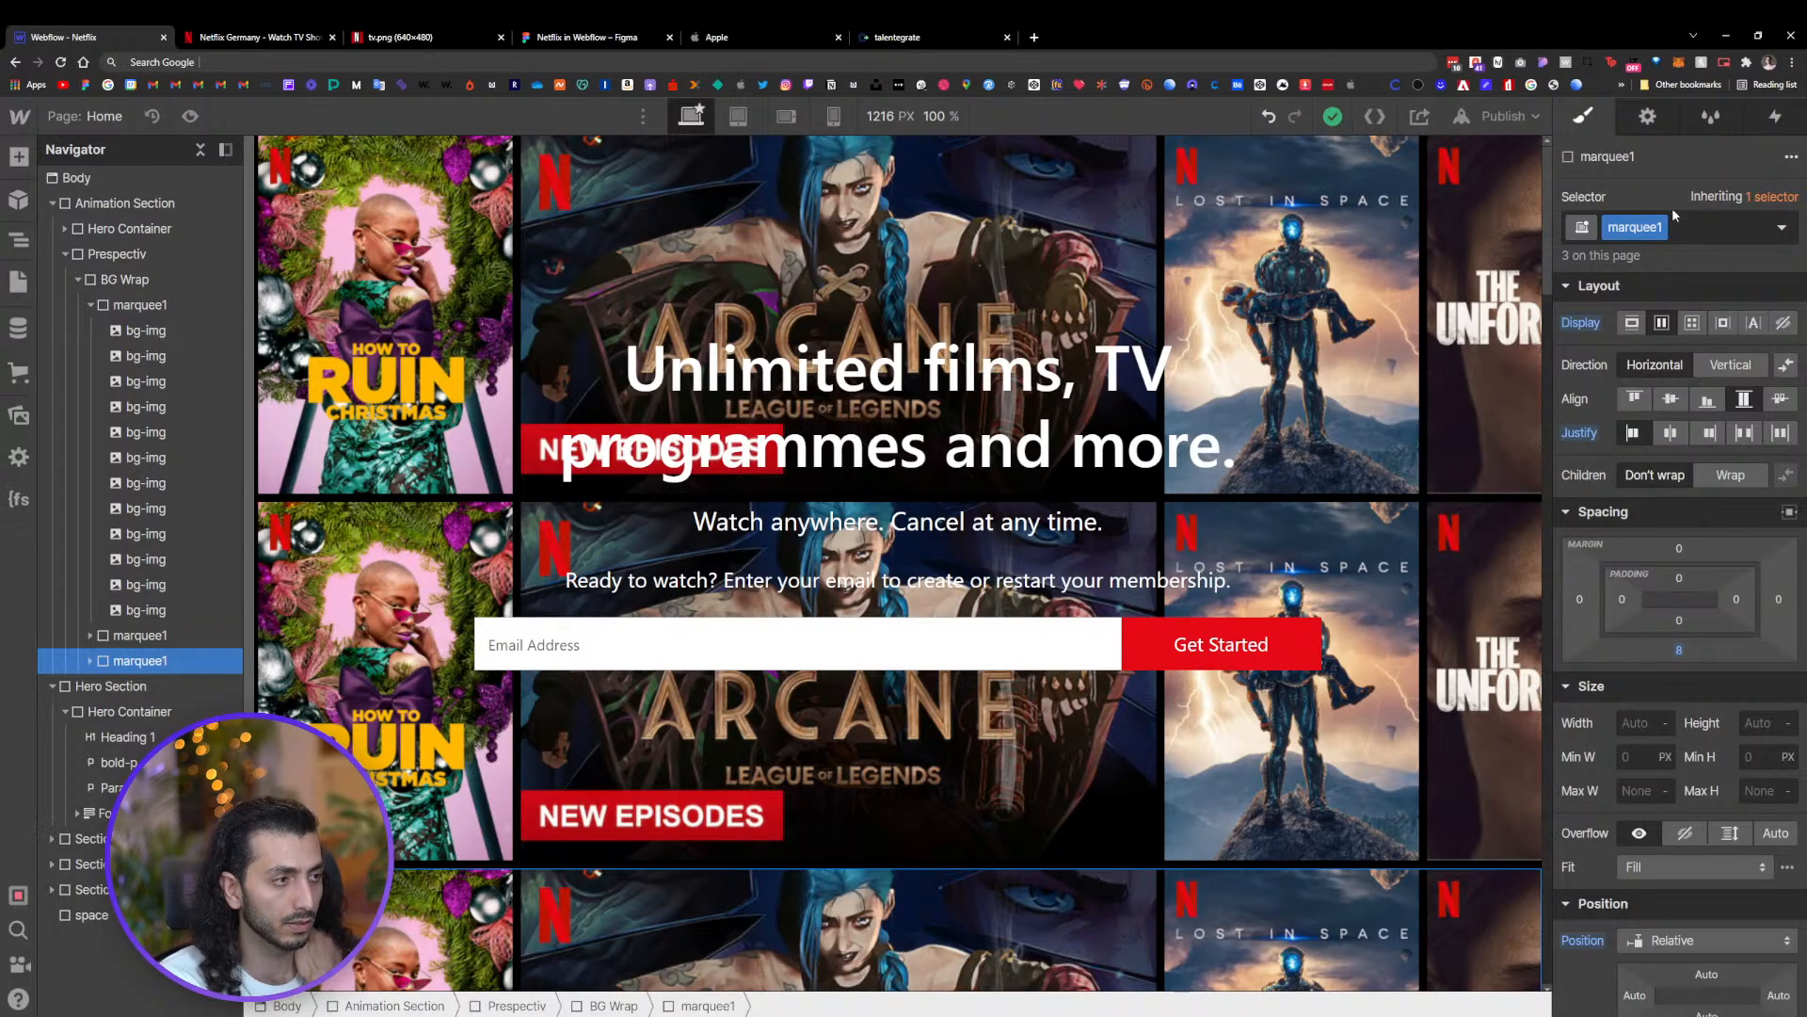
left_click(1774, 119)
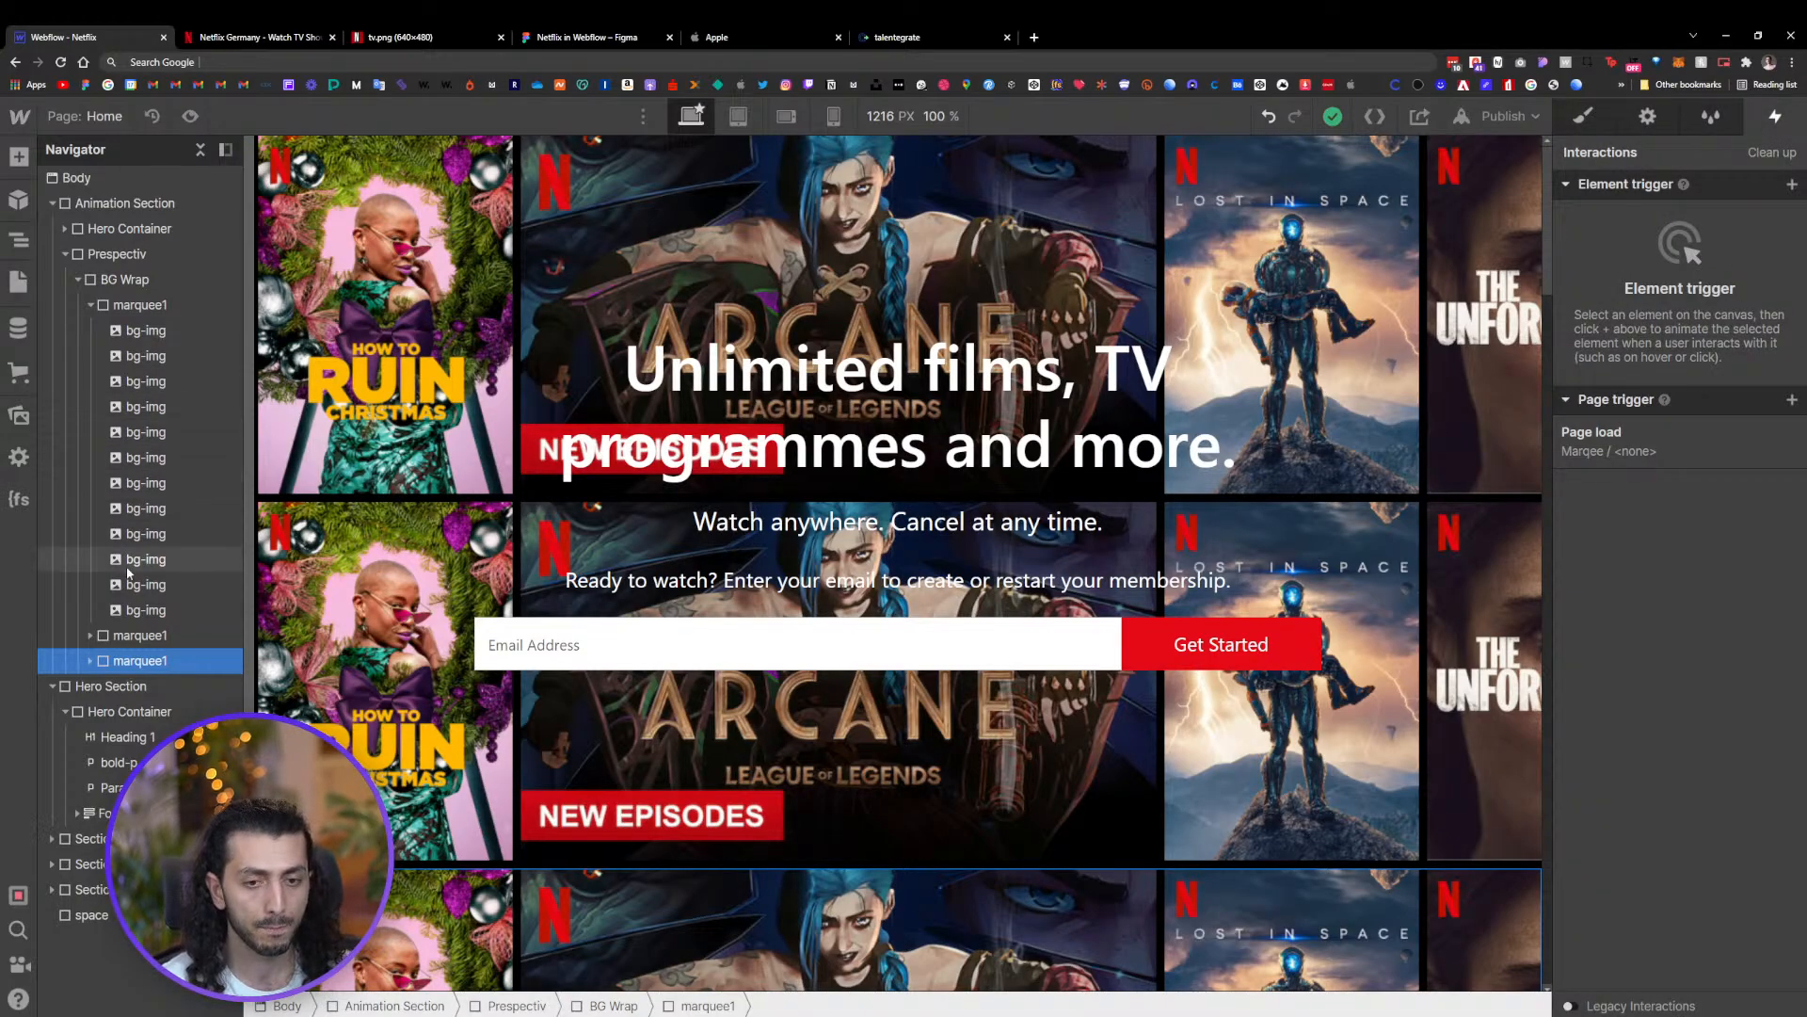
left_click(1641, 438)
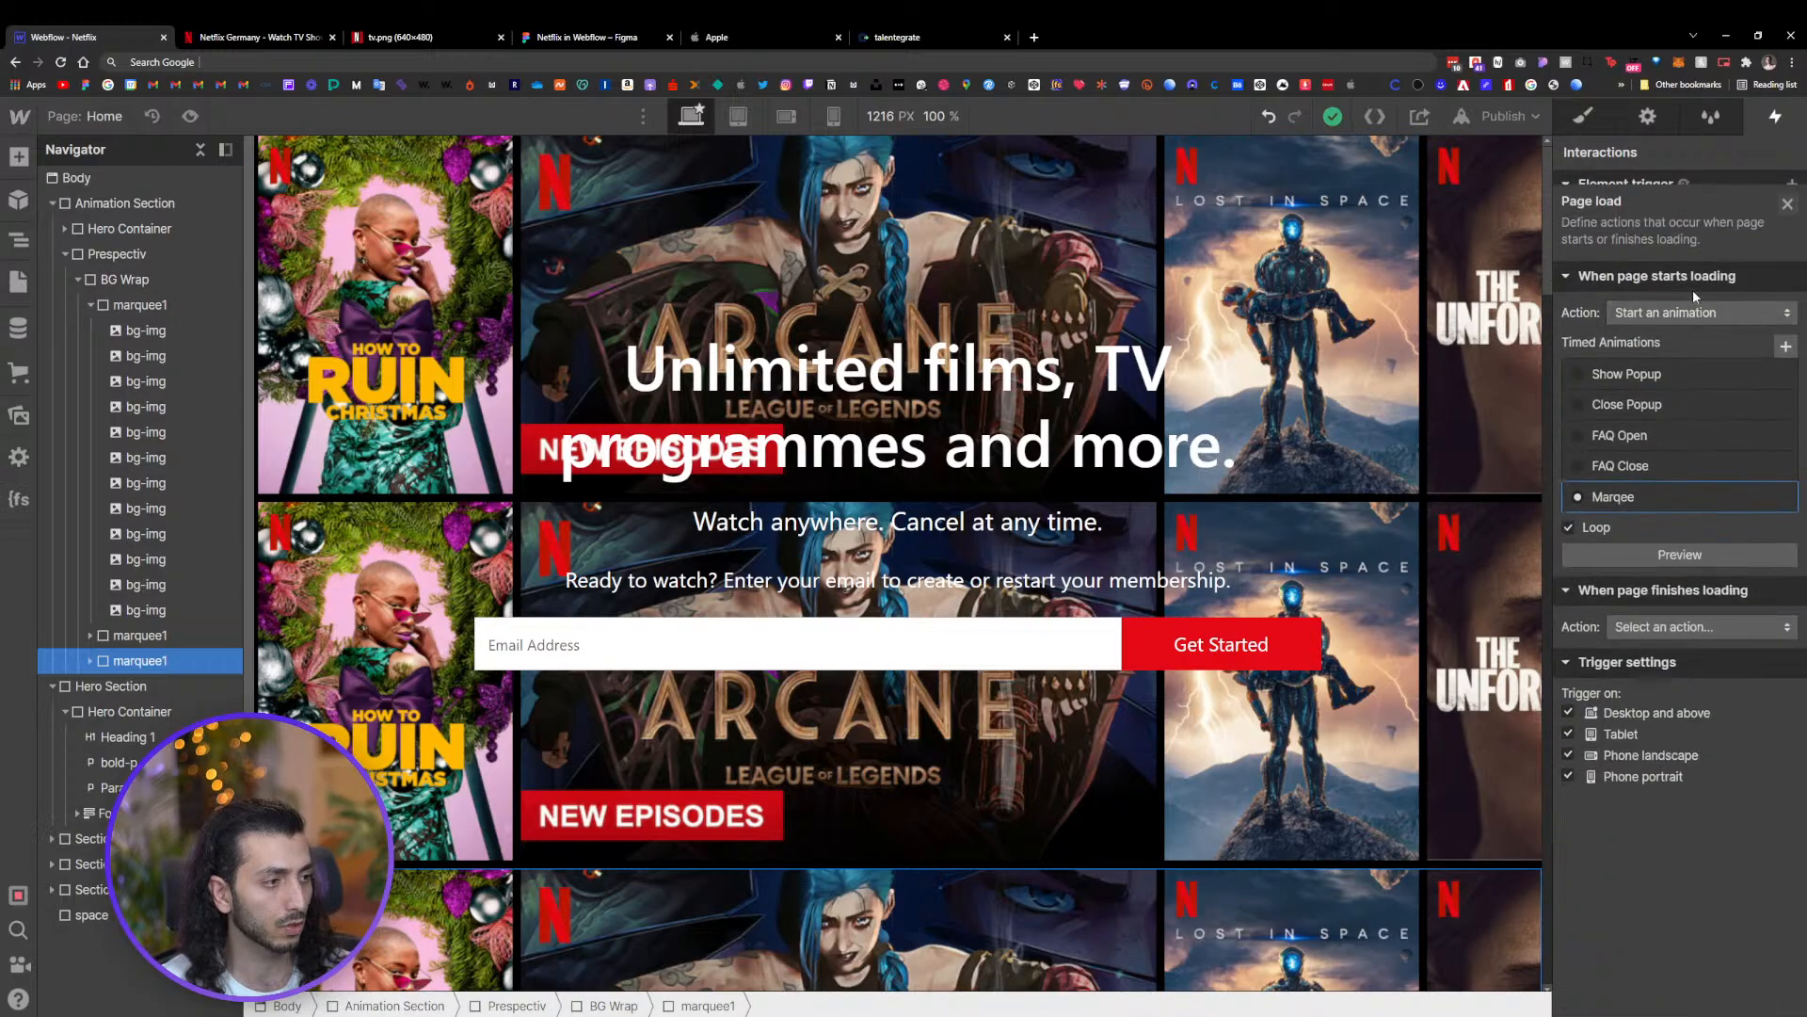
left_click(1651, 485)
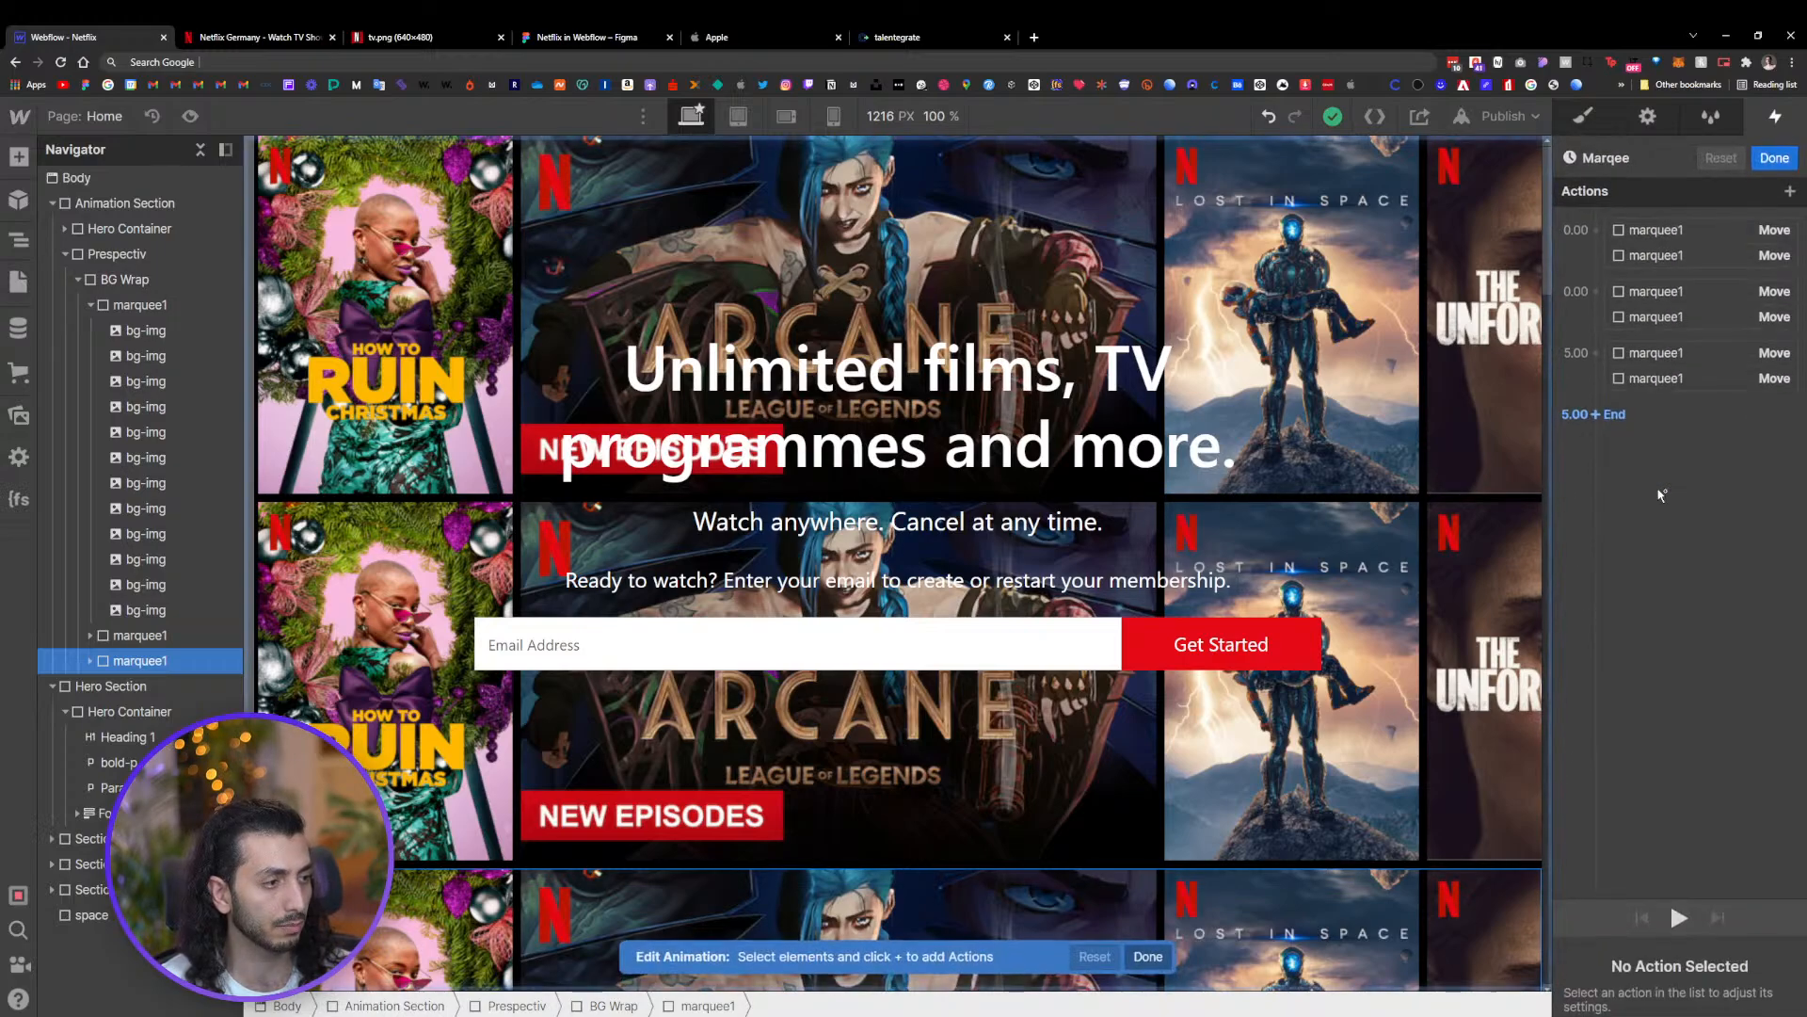
Change the second row's starting Move action X offset to -100 %
left_click(1691, 254)
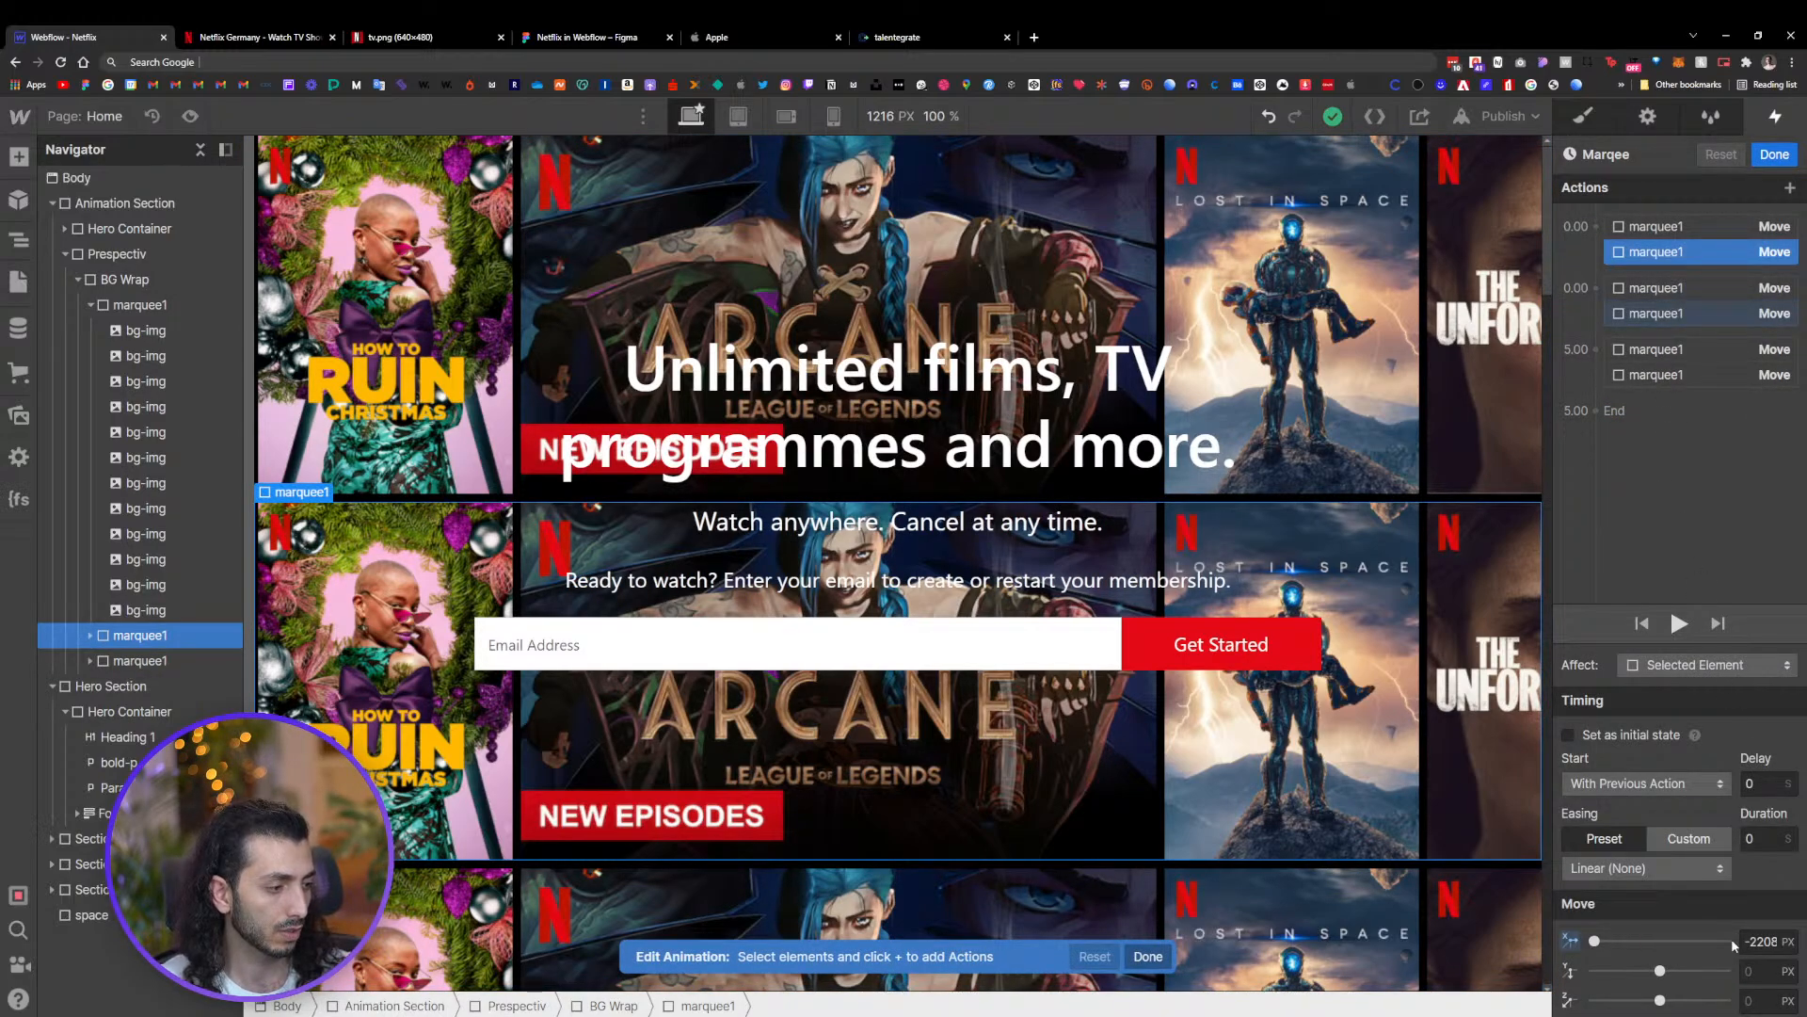
left_click(1791, 937)
left_click(1791, 938)
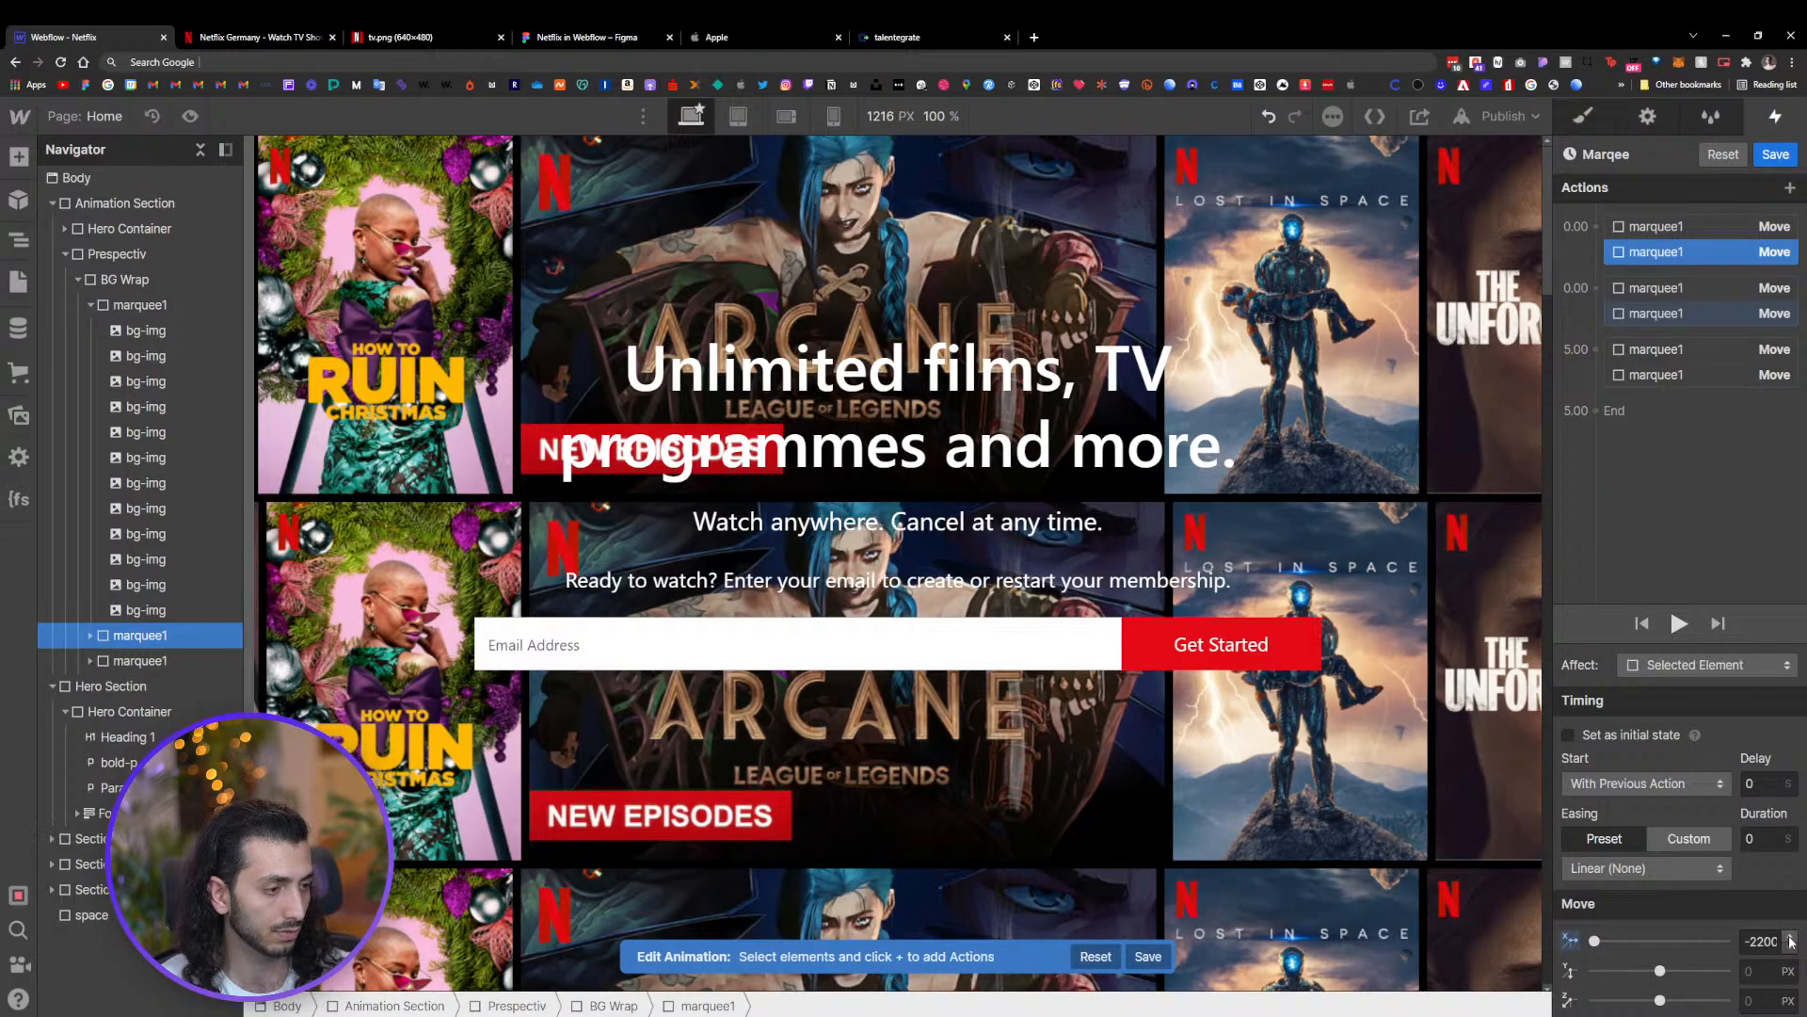
left_click(1791, 948)
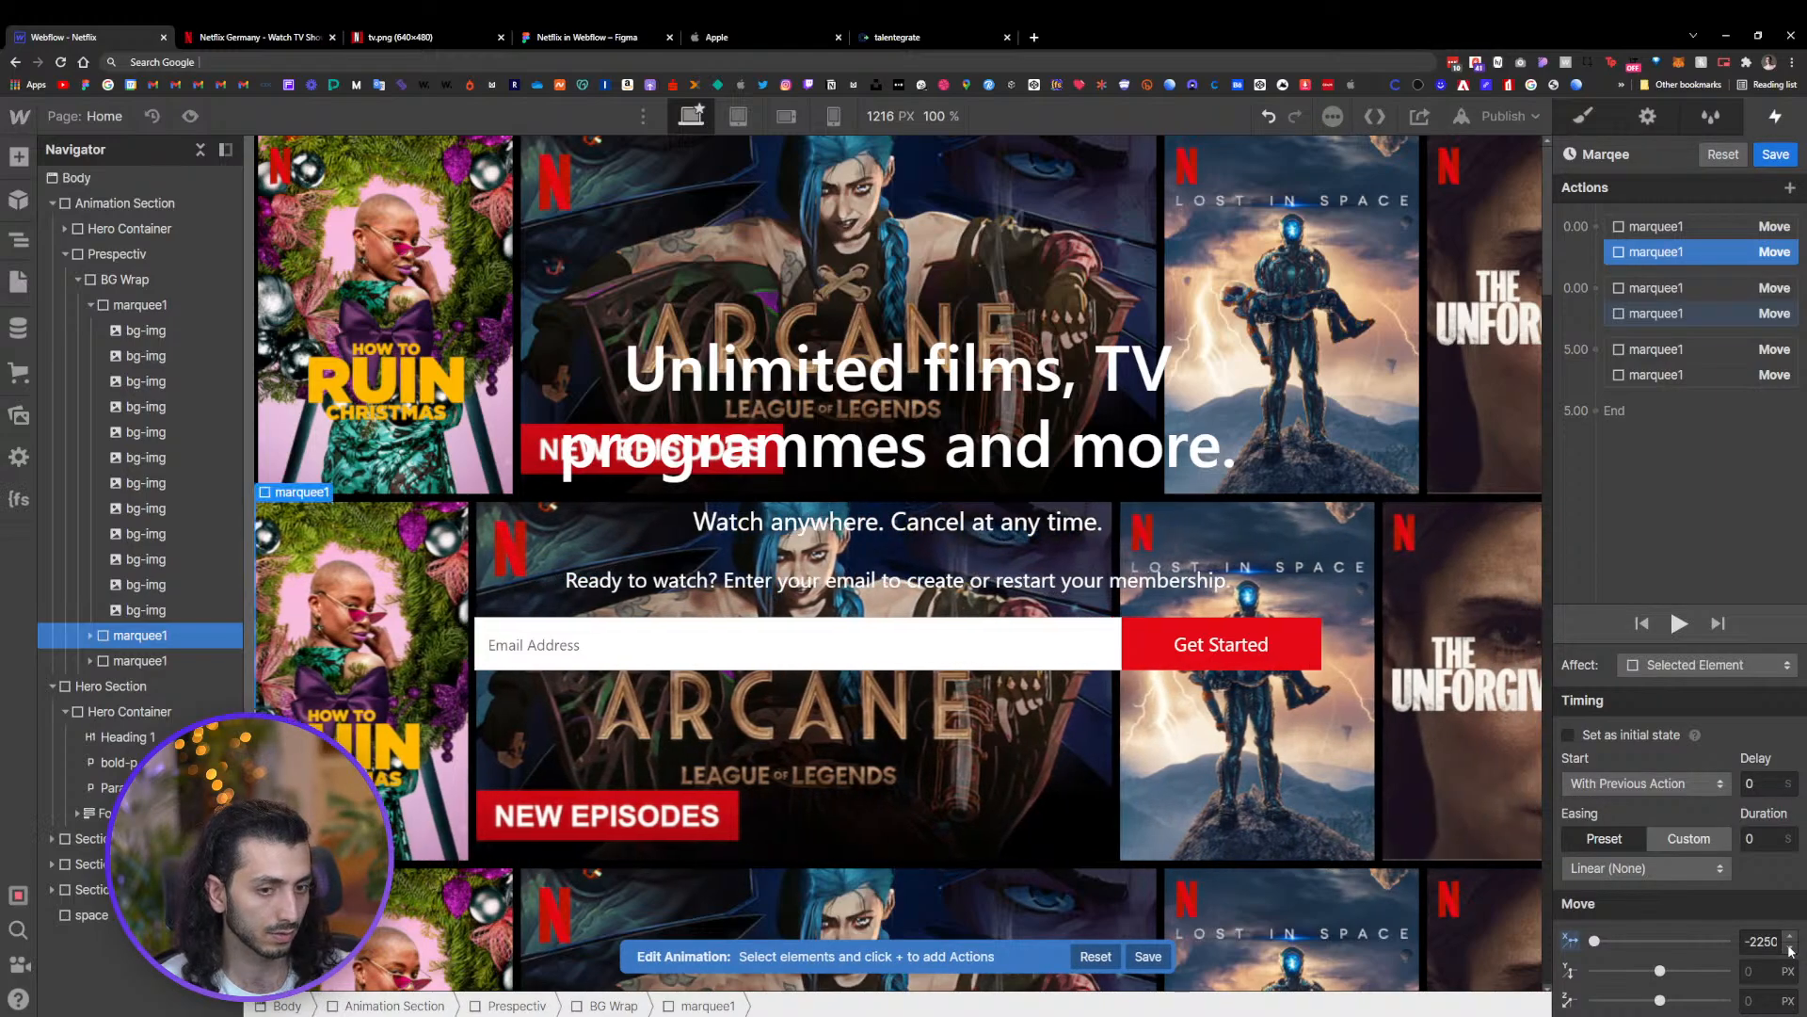
left_click_drag(1791, 948, 1791, 948)
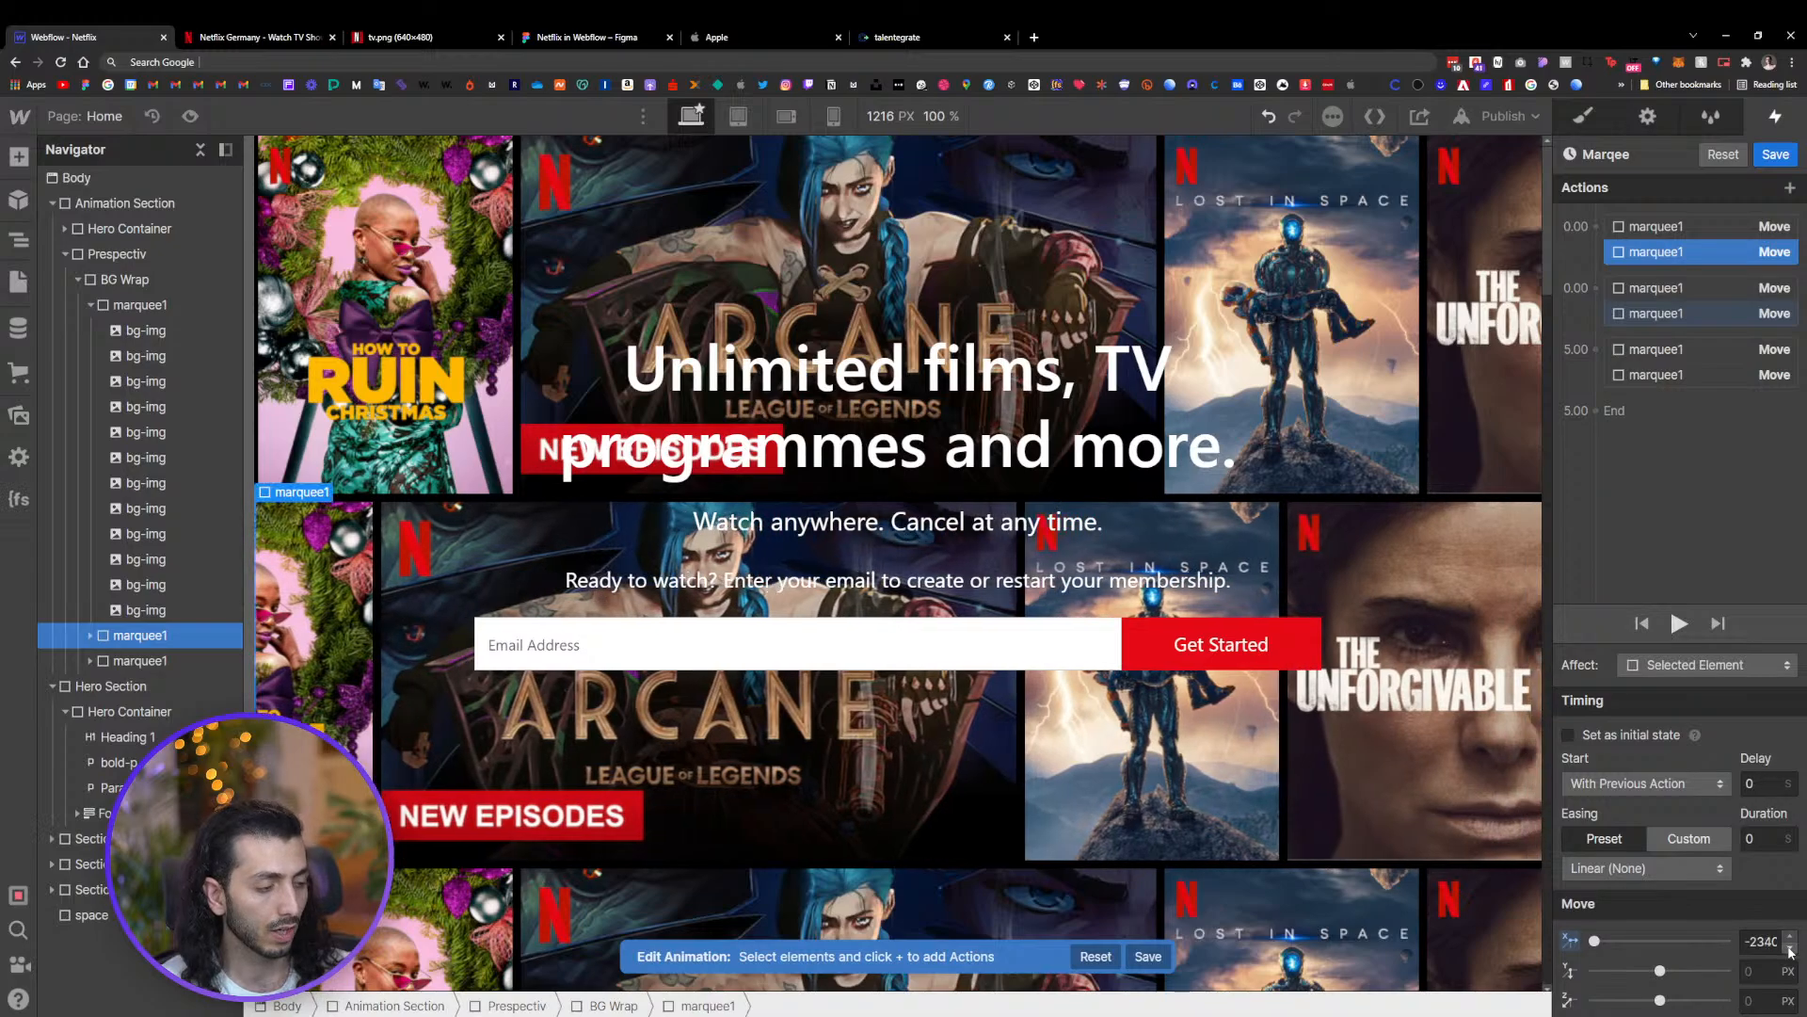
left_click(1574, 943, "alt")
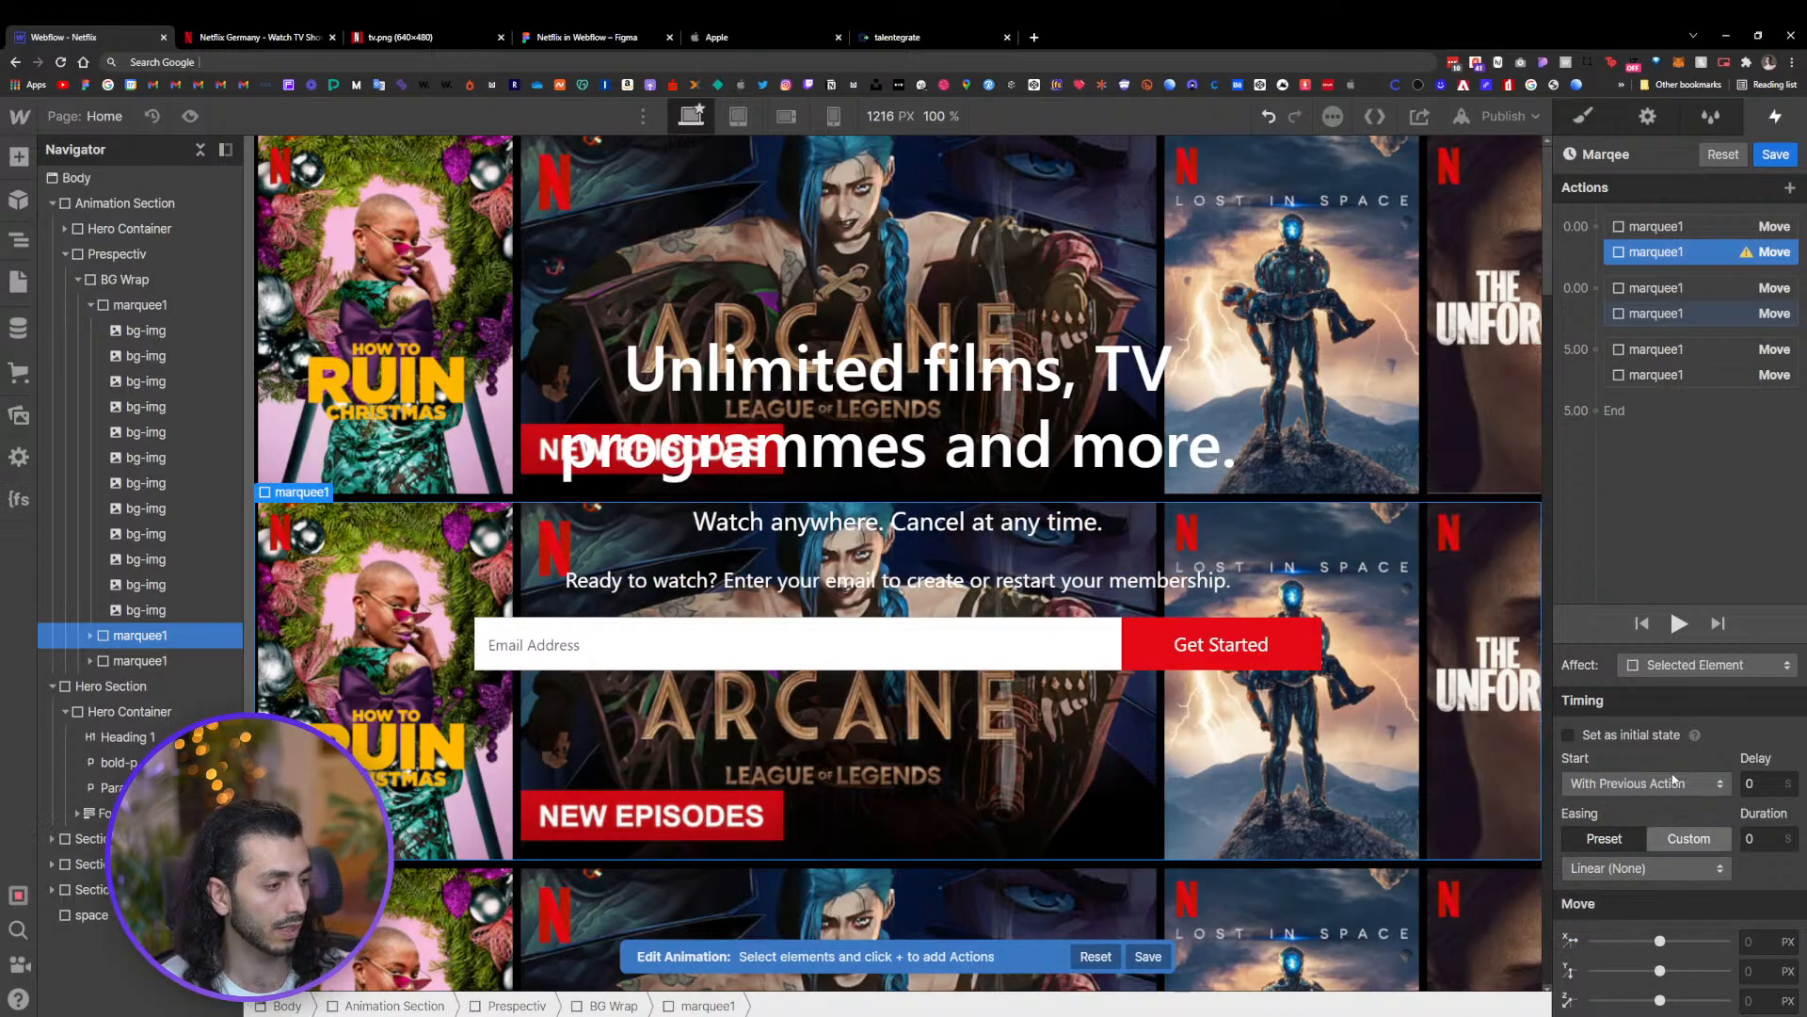
left_click(1787, 943)
left_click(1760, 889)
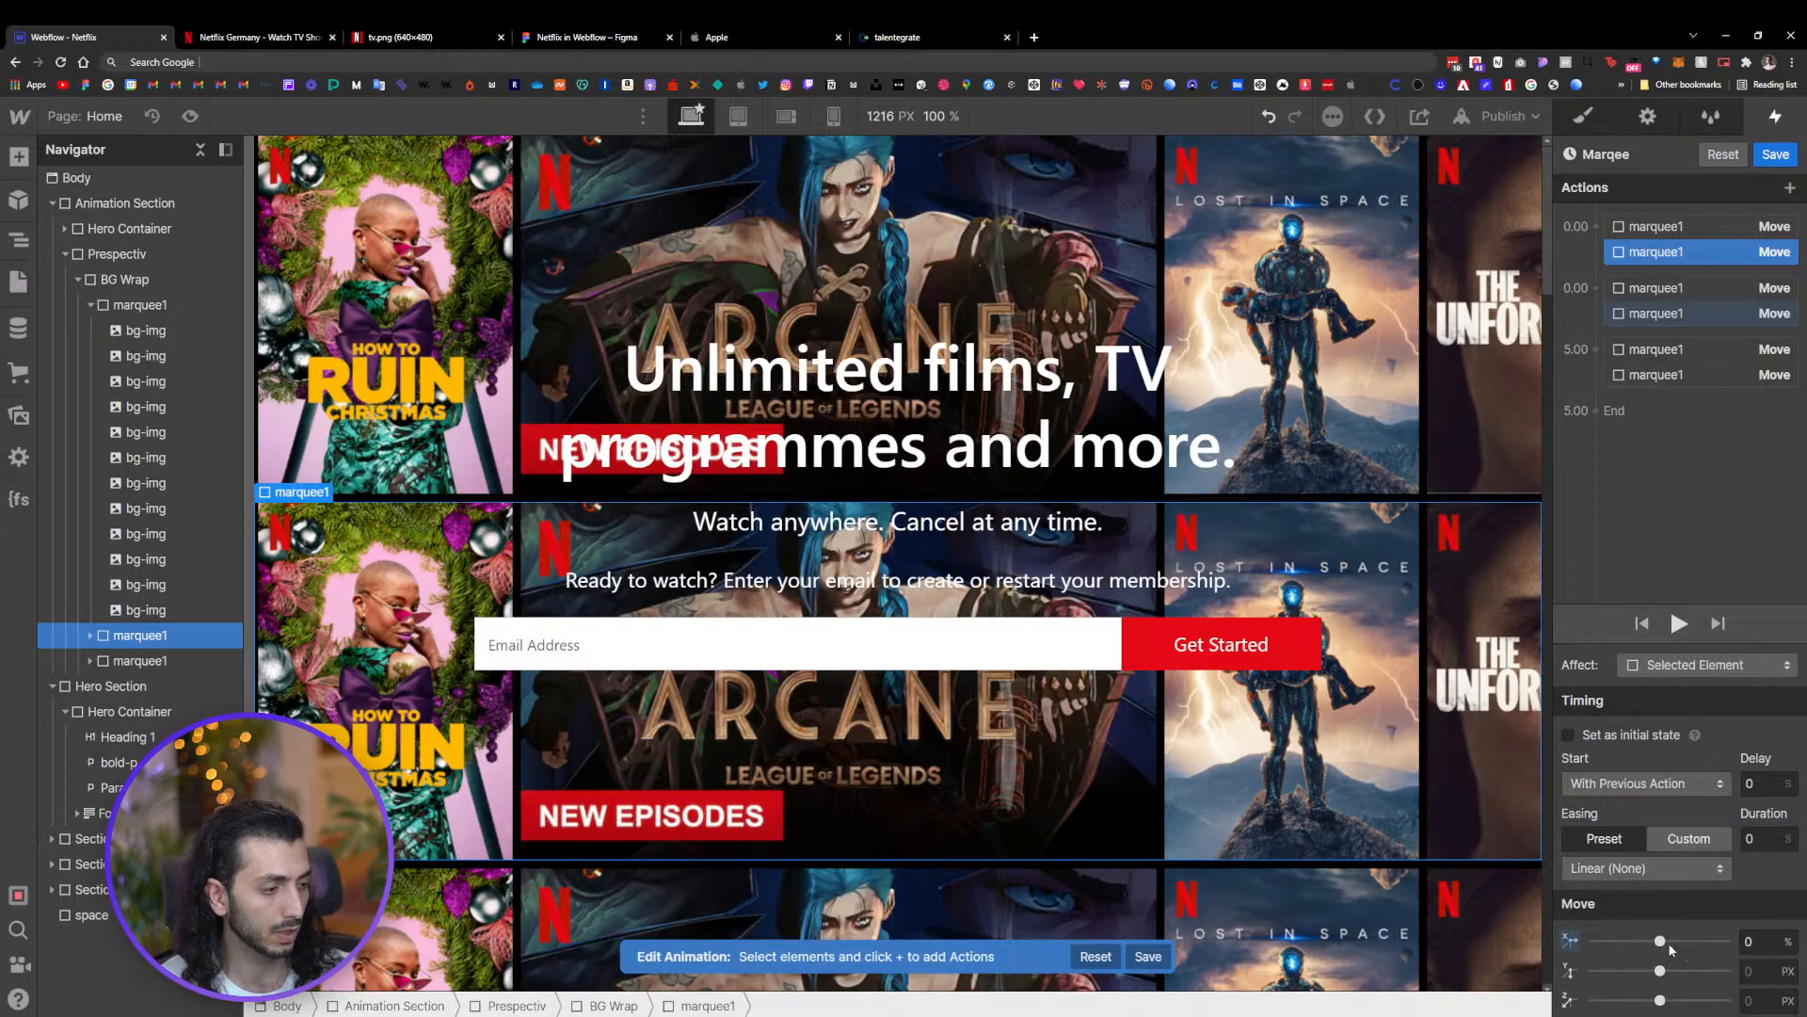
left_click_drag(1666, 941, 1581, 941)
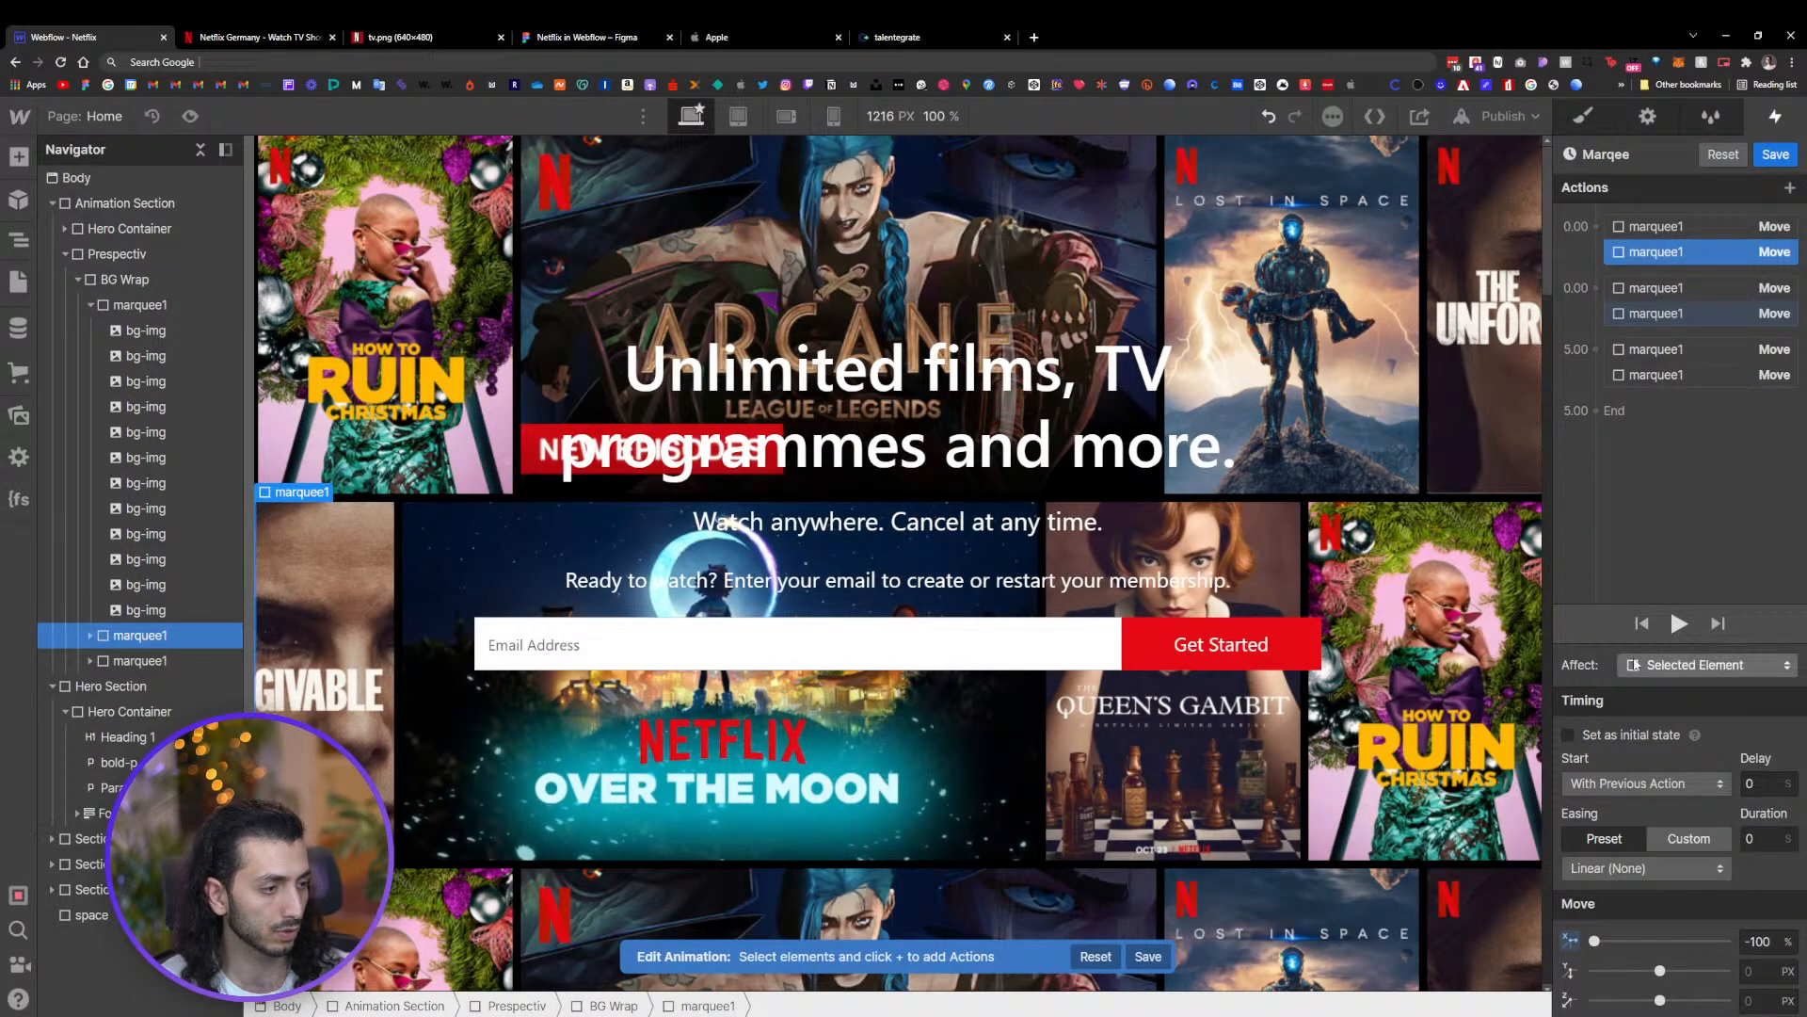
Preview the animation and inspect the second row's 5-second Move action
left_click(1678, 625)
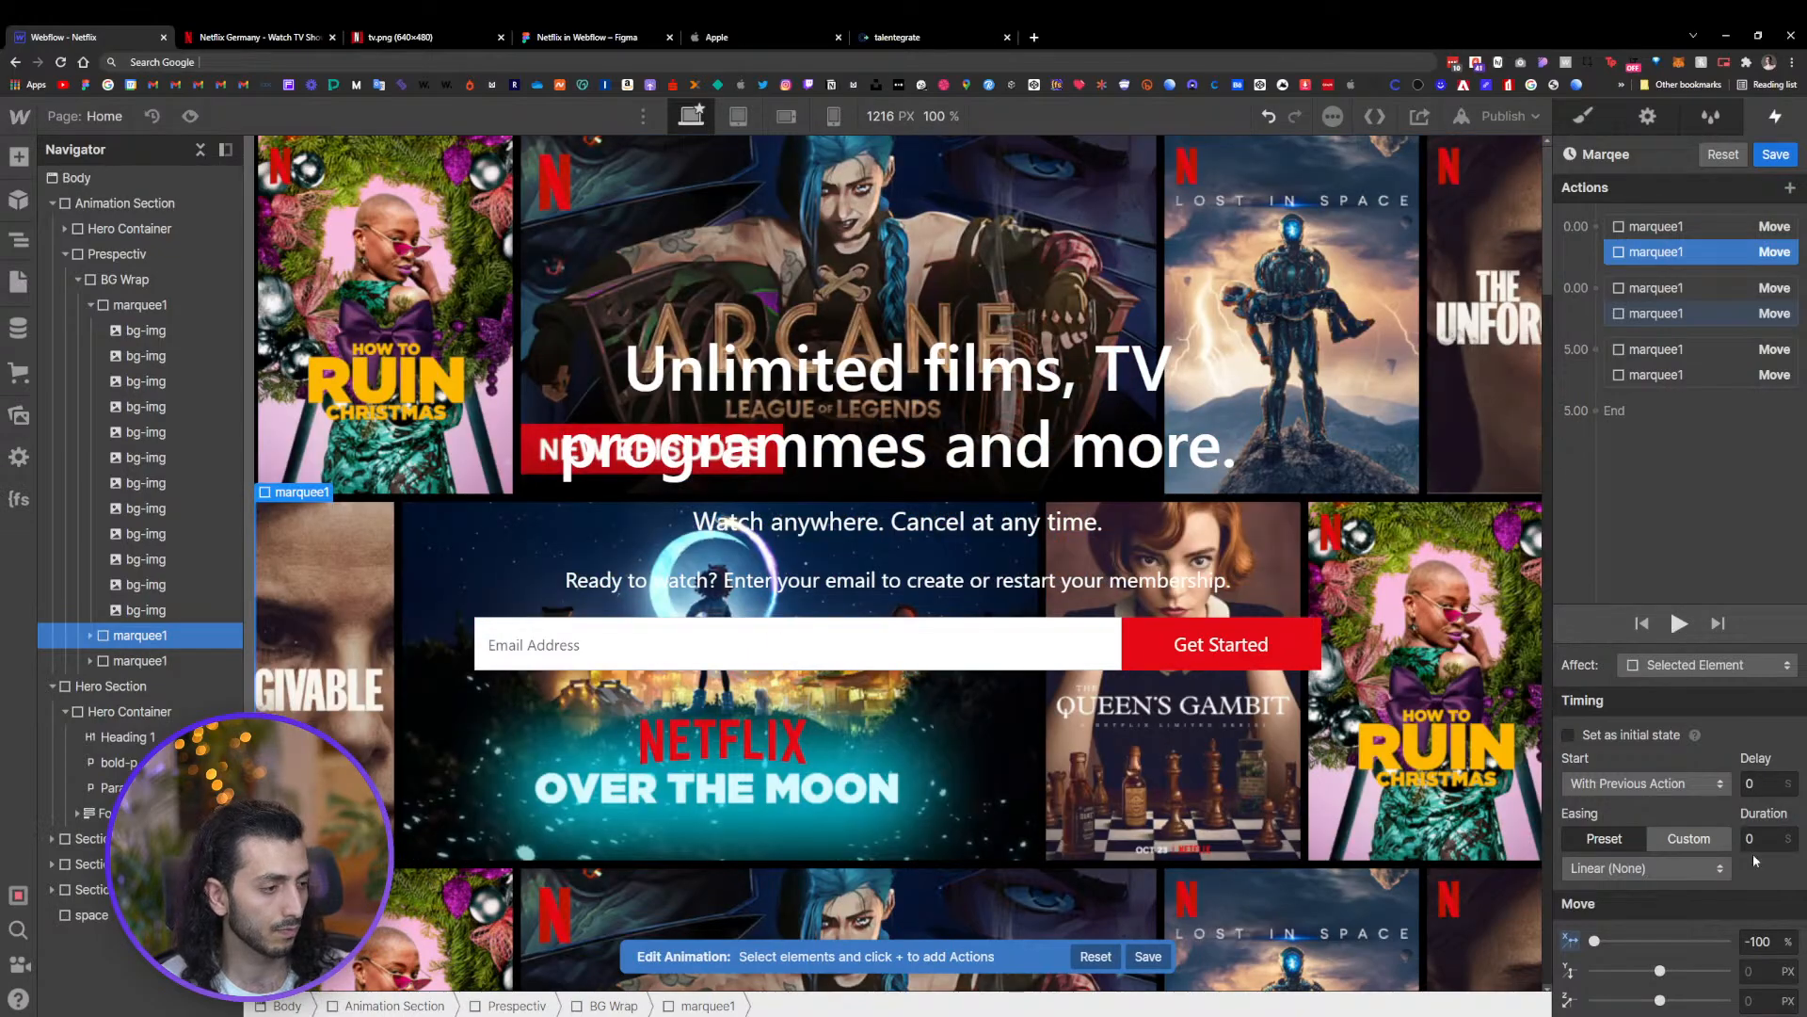
left_click(1713, 312)
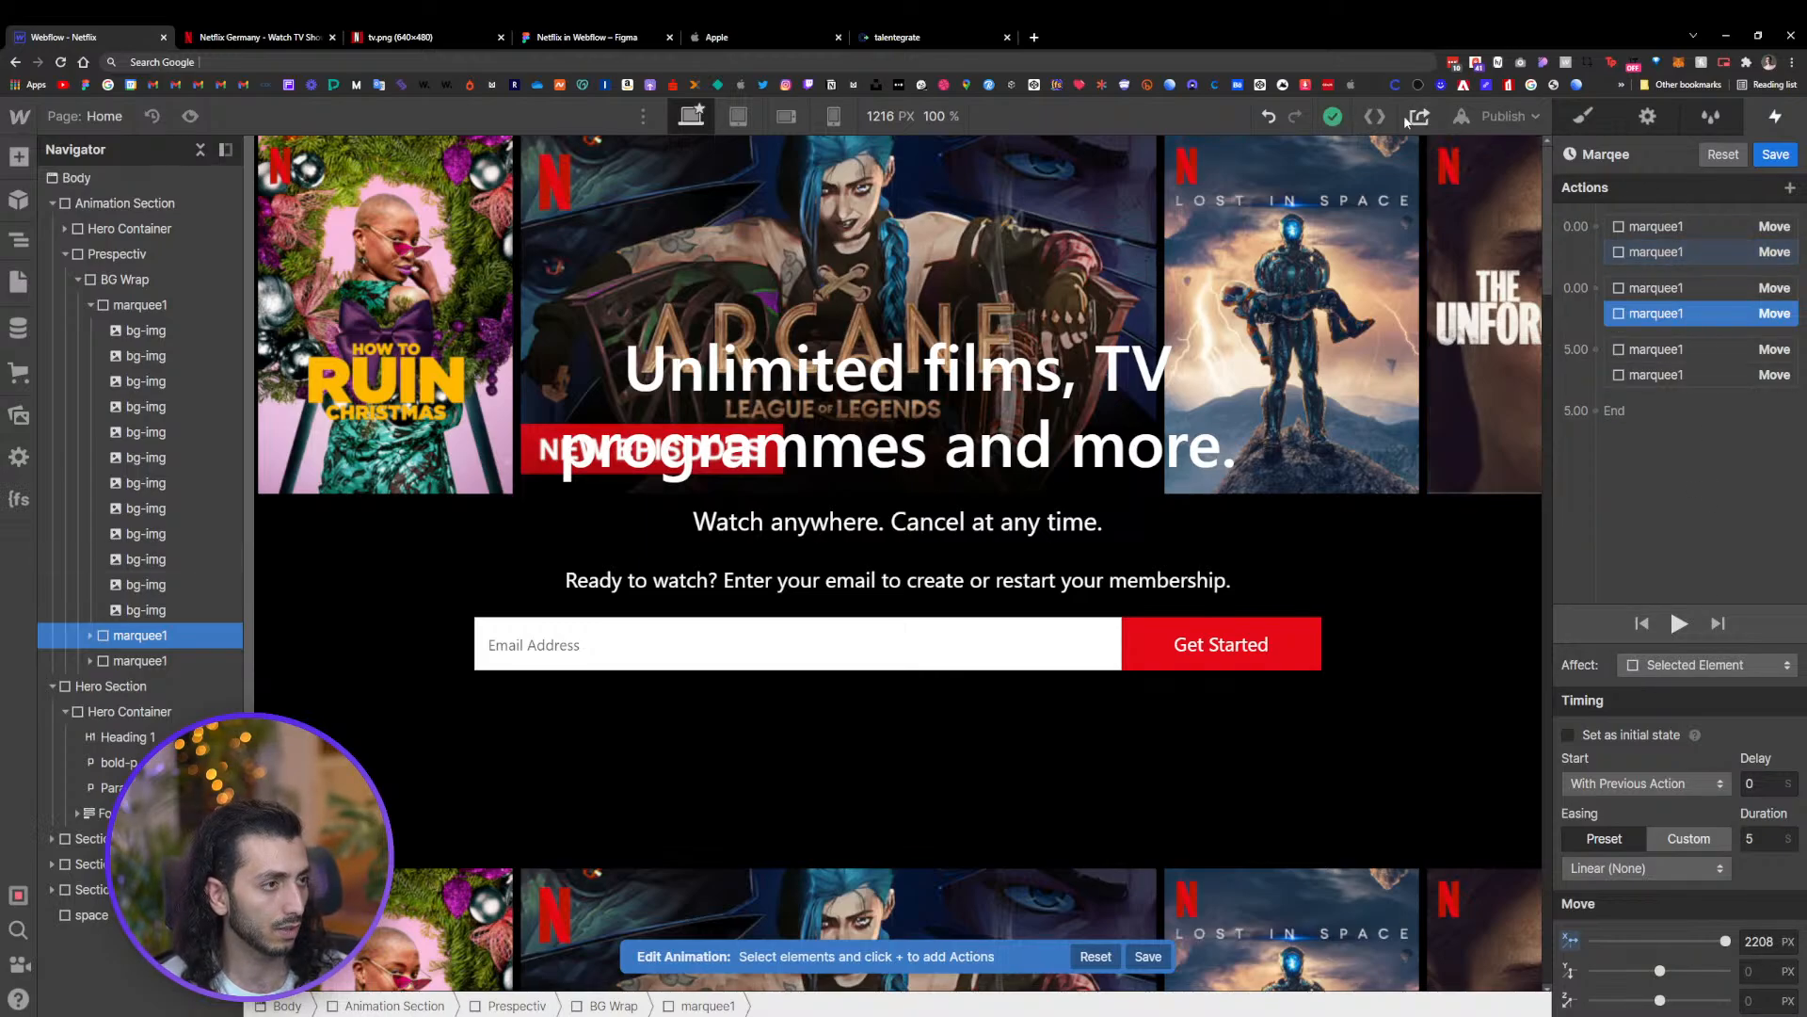
left_click(1269, 117)
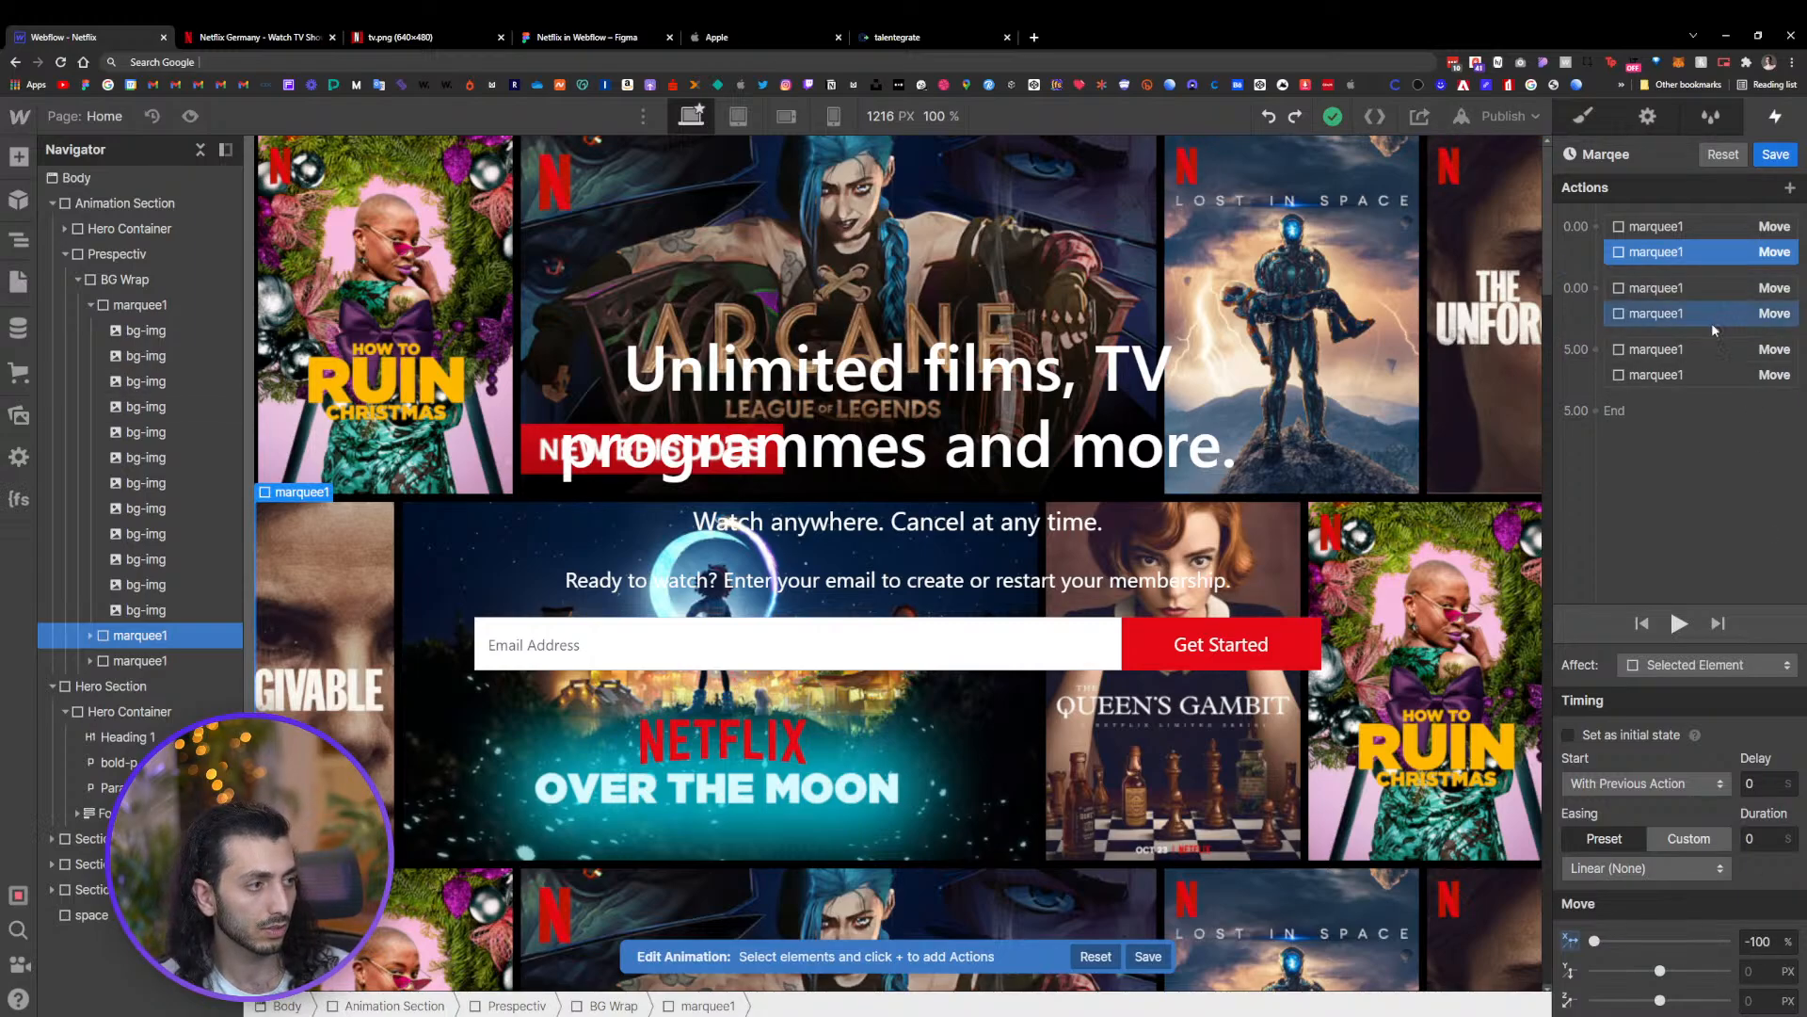
Change the target of the final 5-second Move action to the second marquee1 row
left_click(1715, 376)
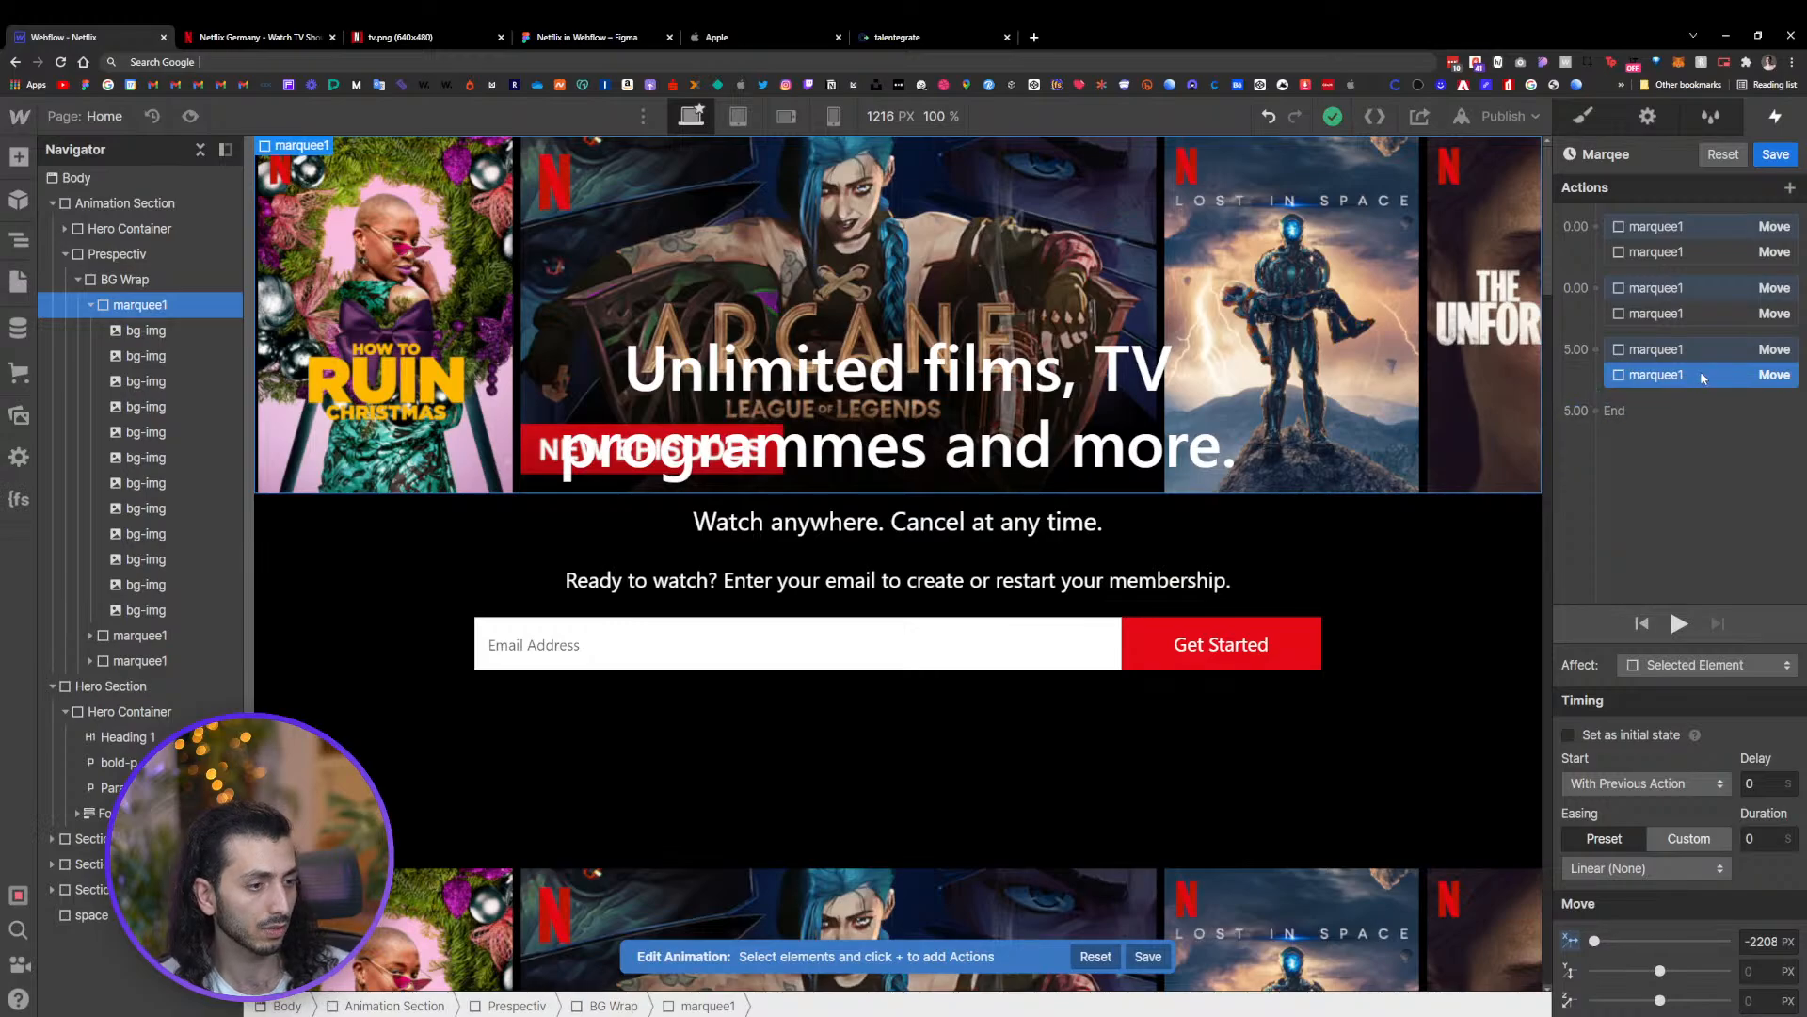
right_click(1702, 376)
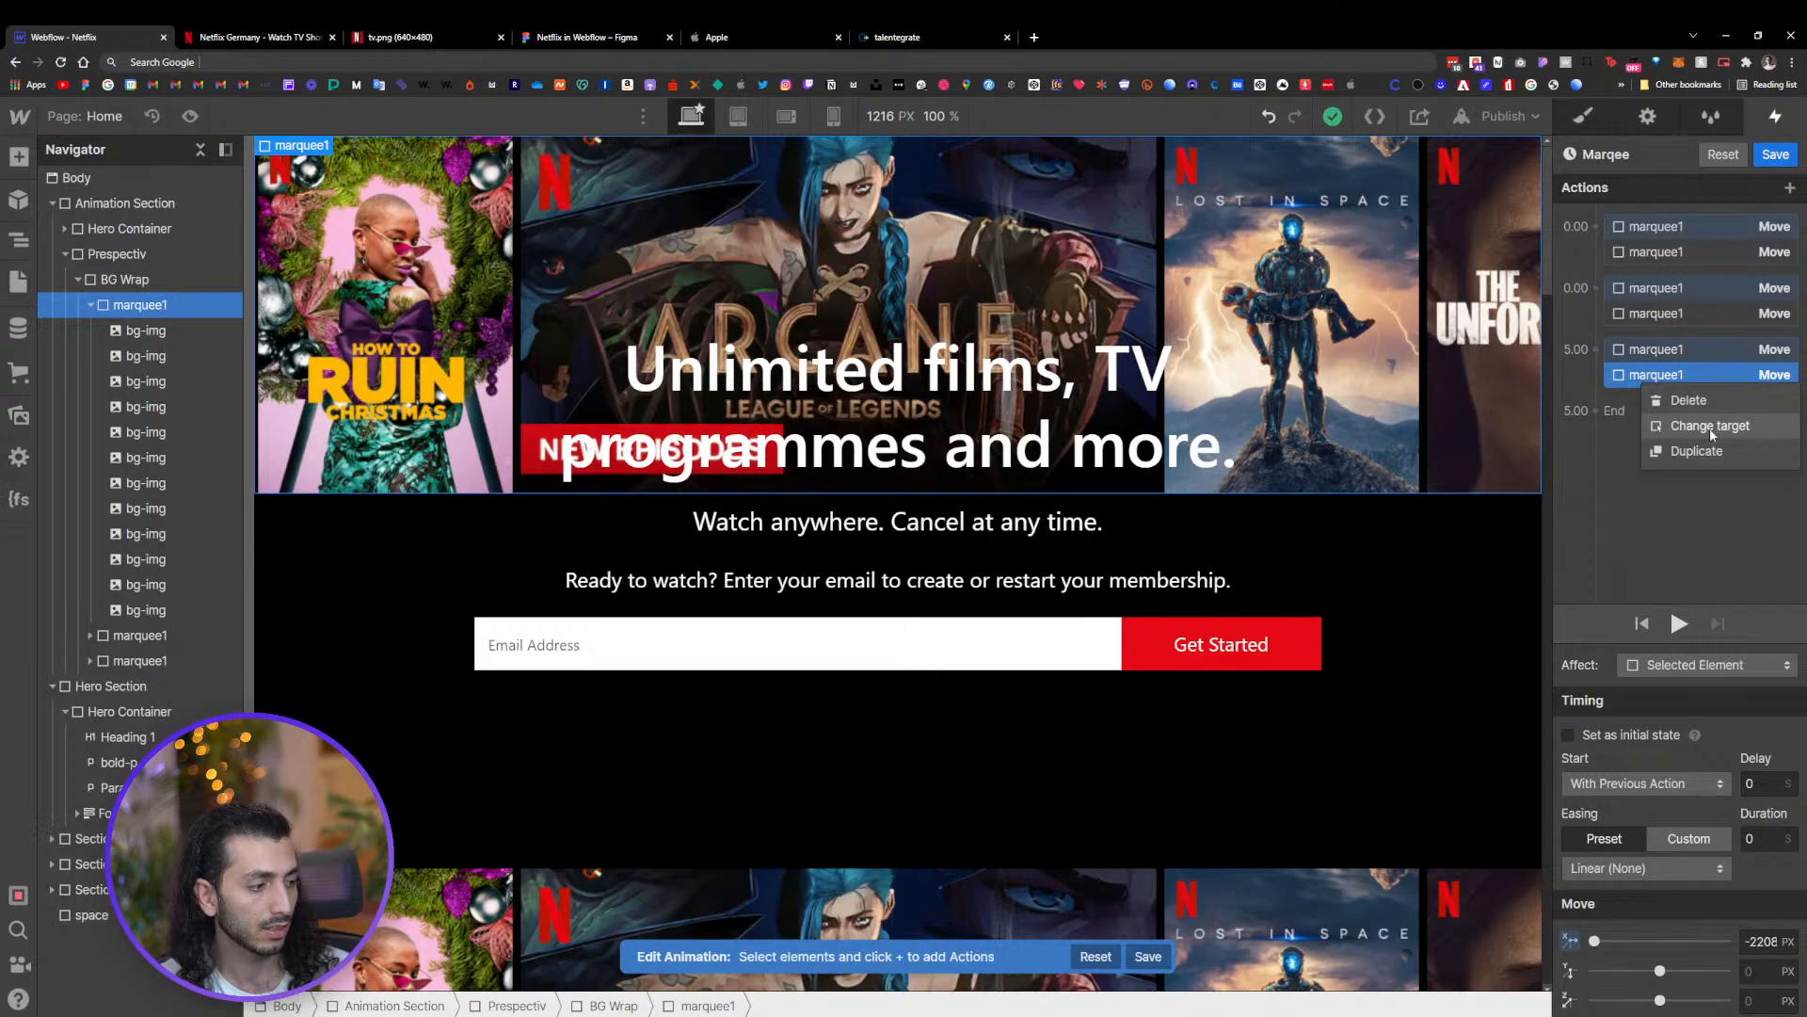
left_click(1709, 427)
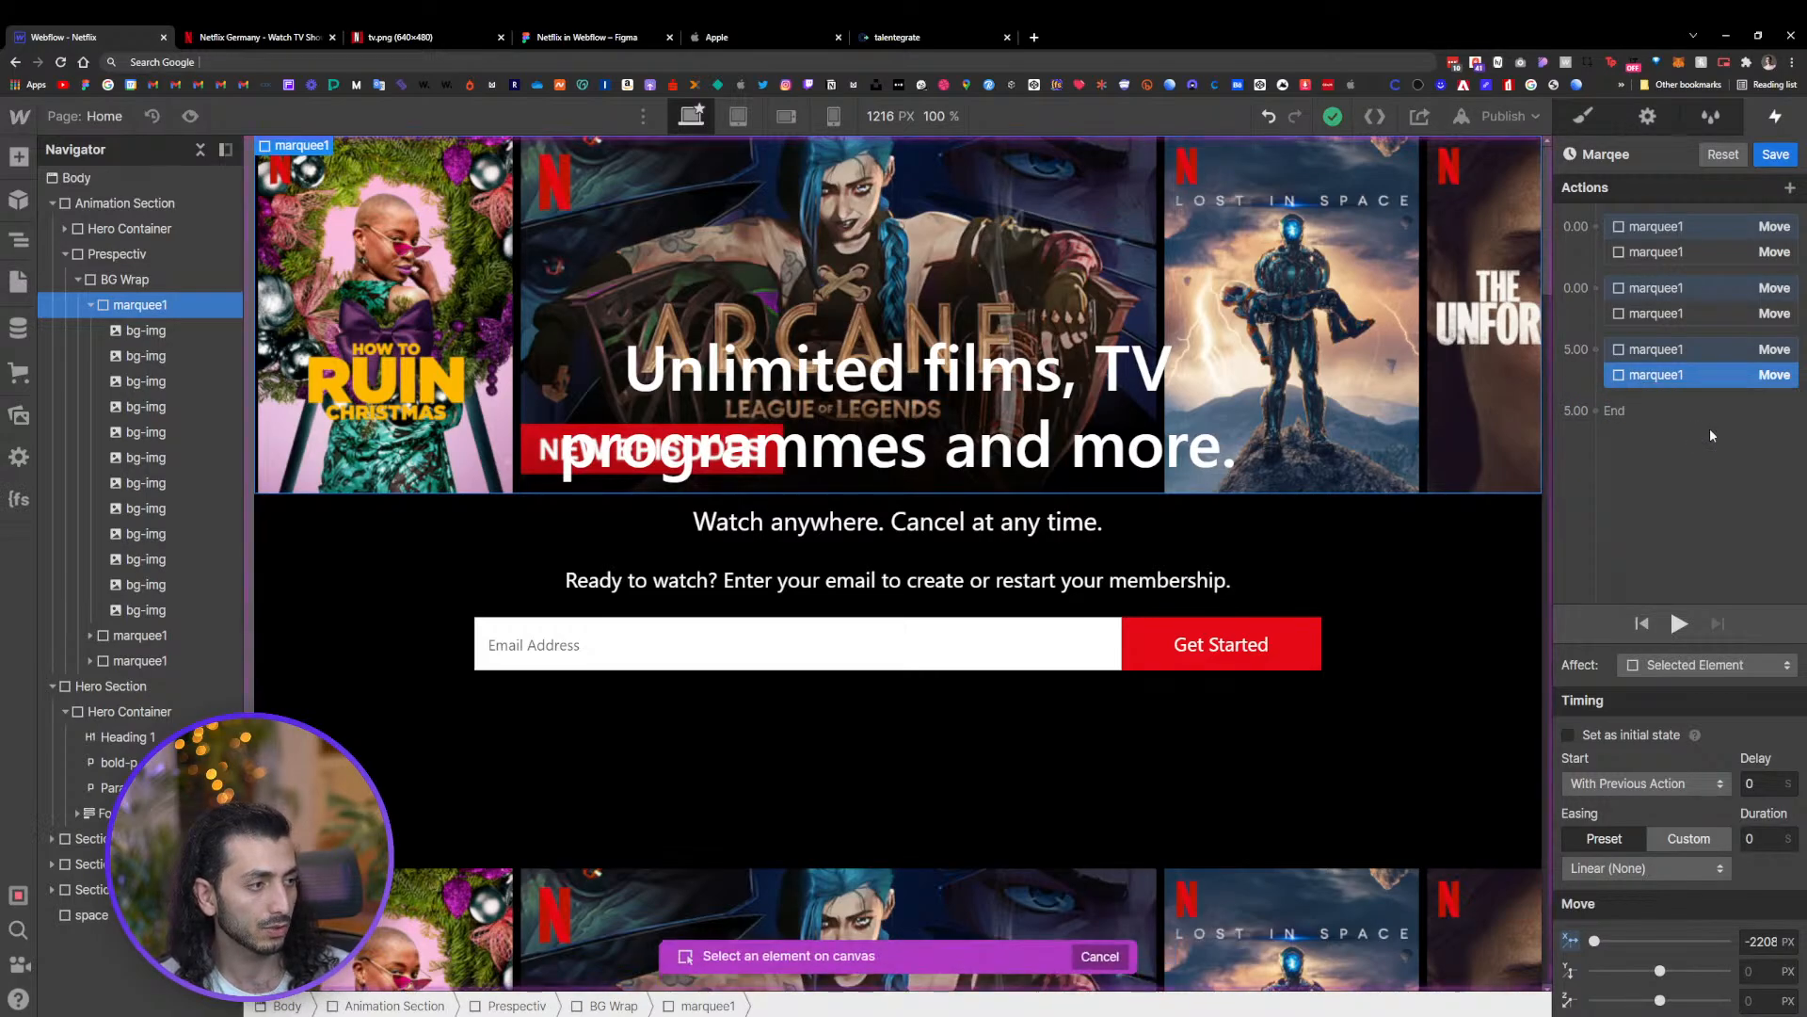
left_click(138, 638)
Review each Move action's start, duration and X offset in the Marqee timeline
left_click(1691, 293)
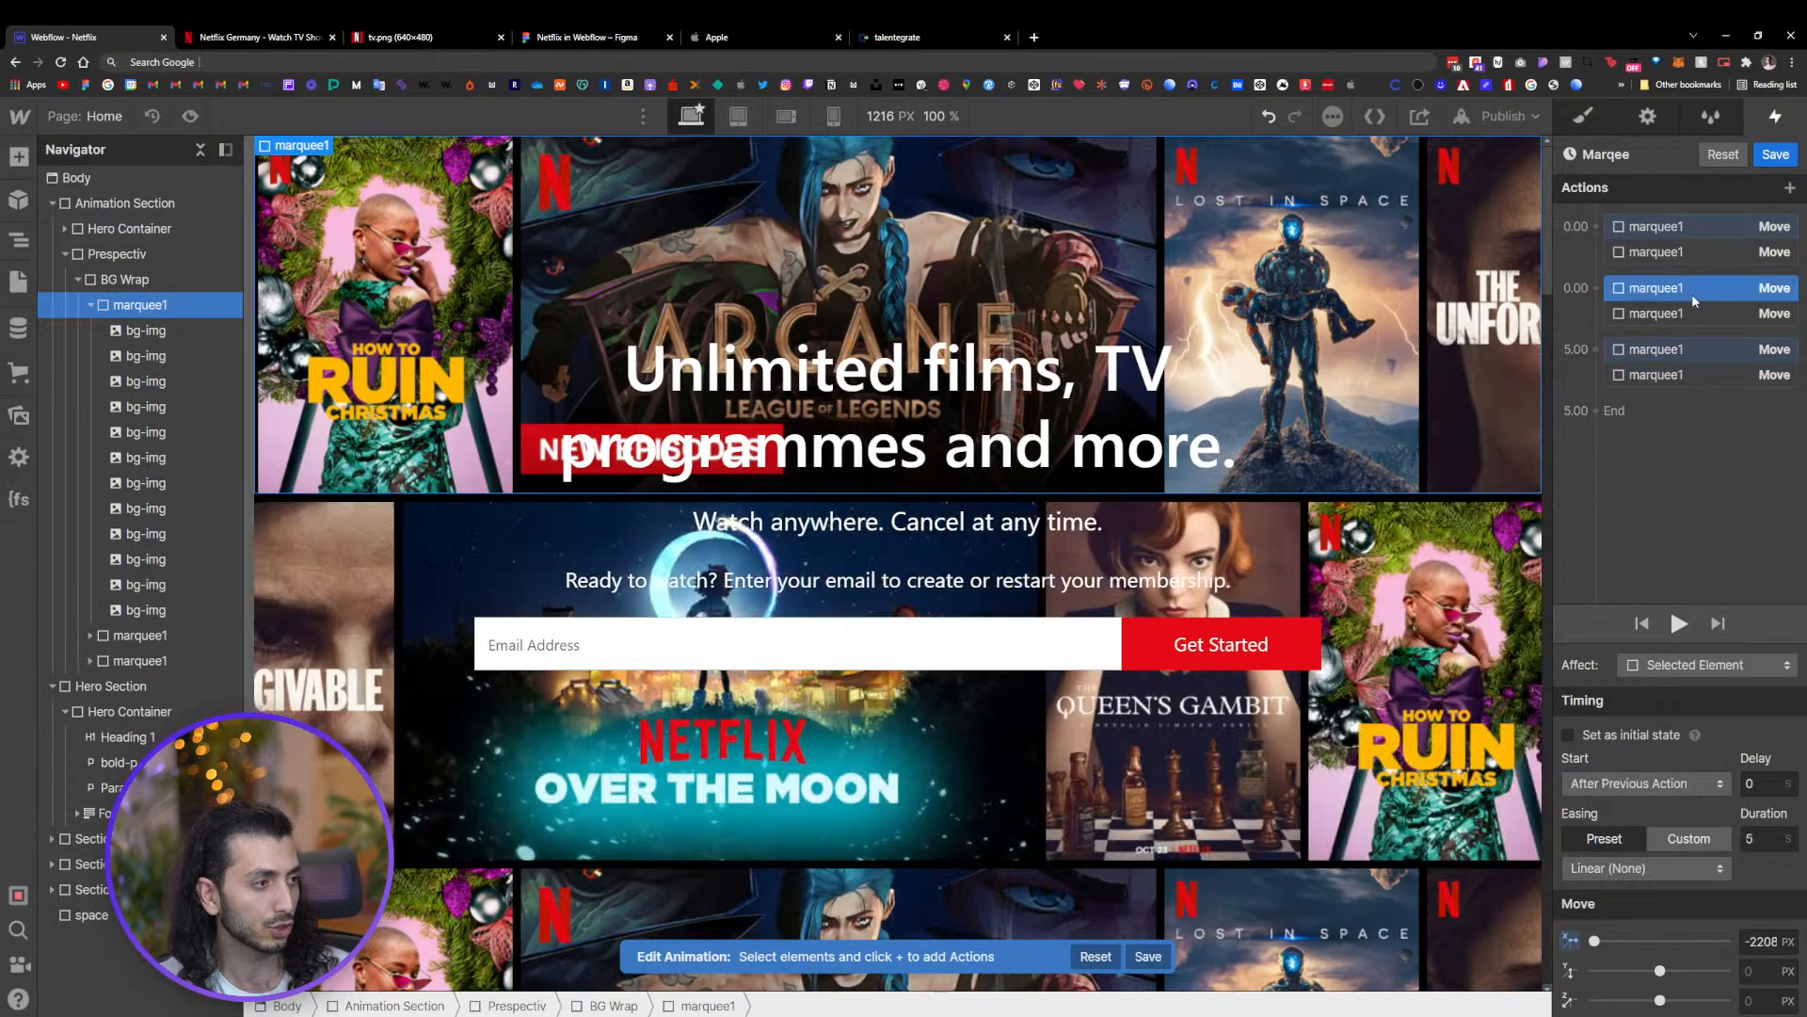
left_click(1692, 231)
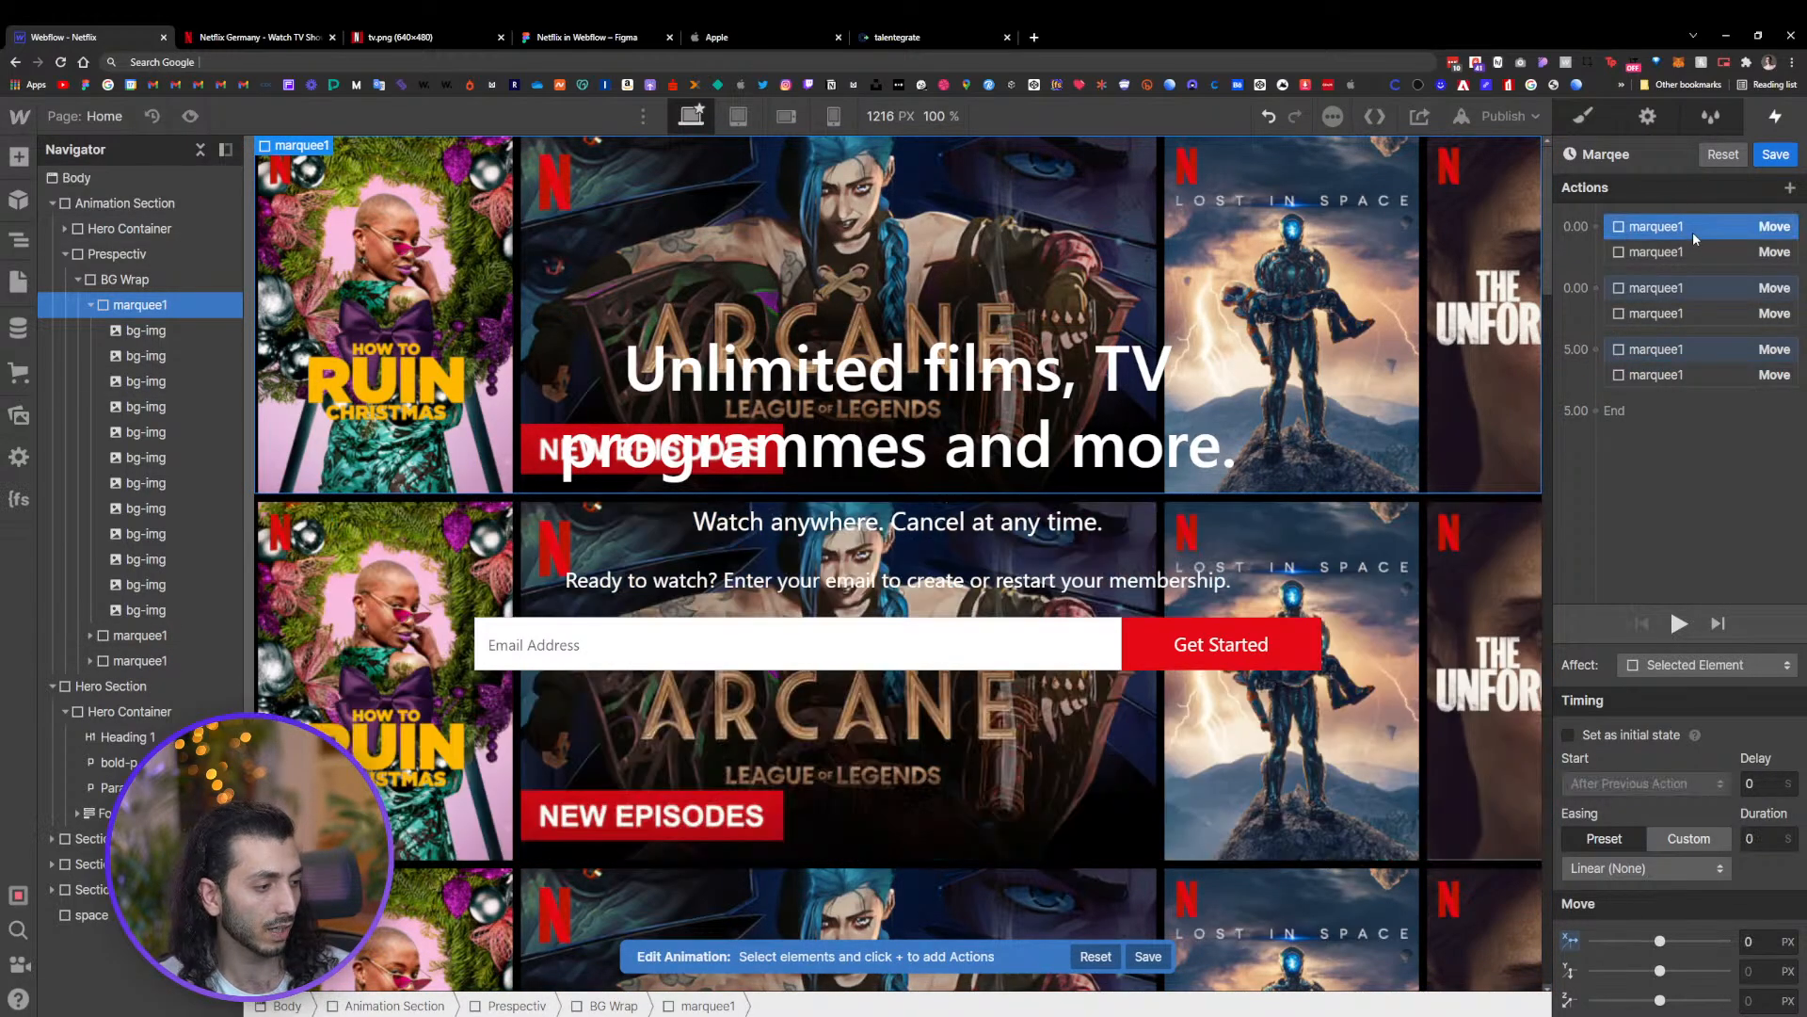
left_click(1703, 288)
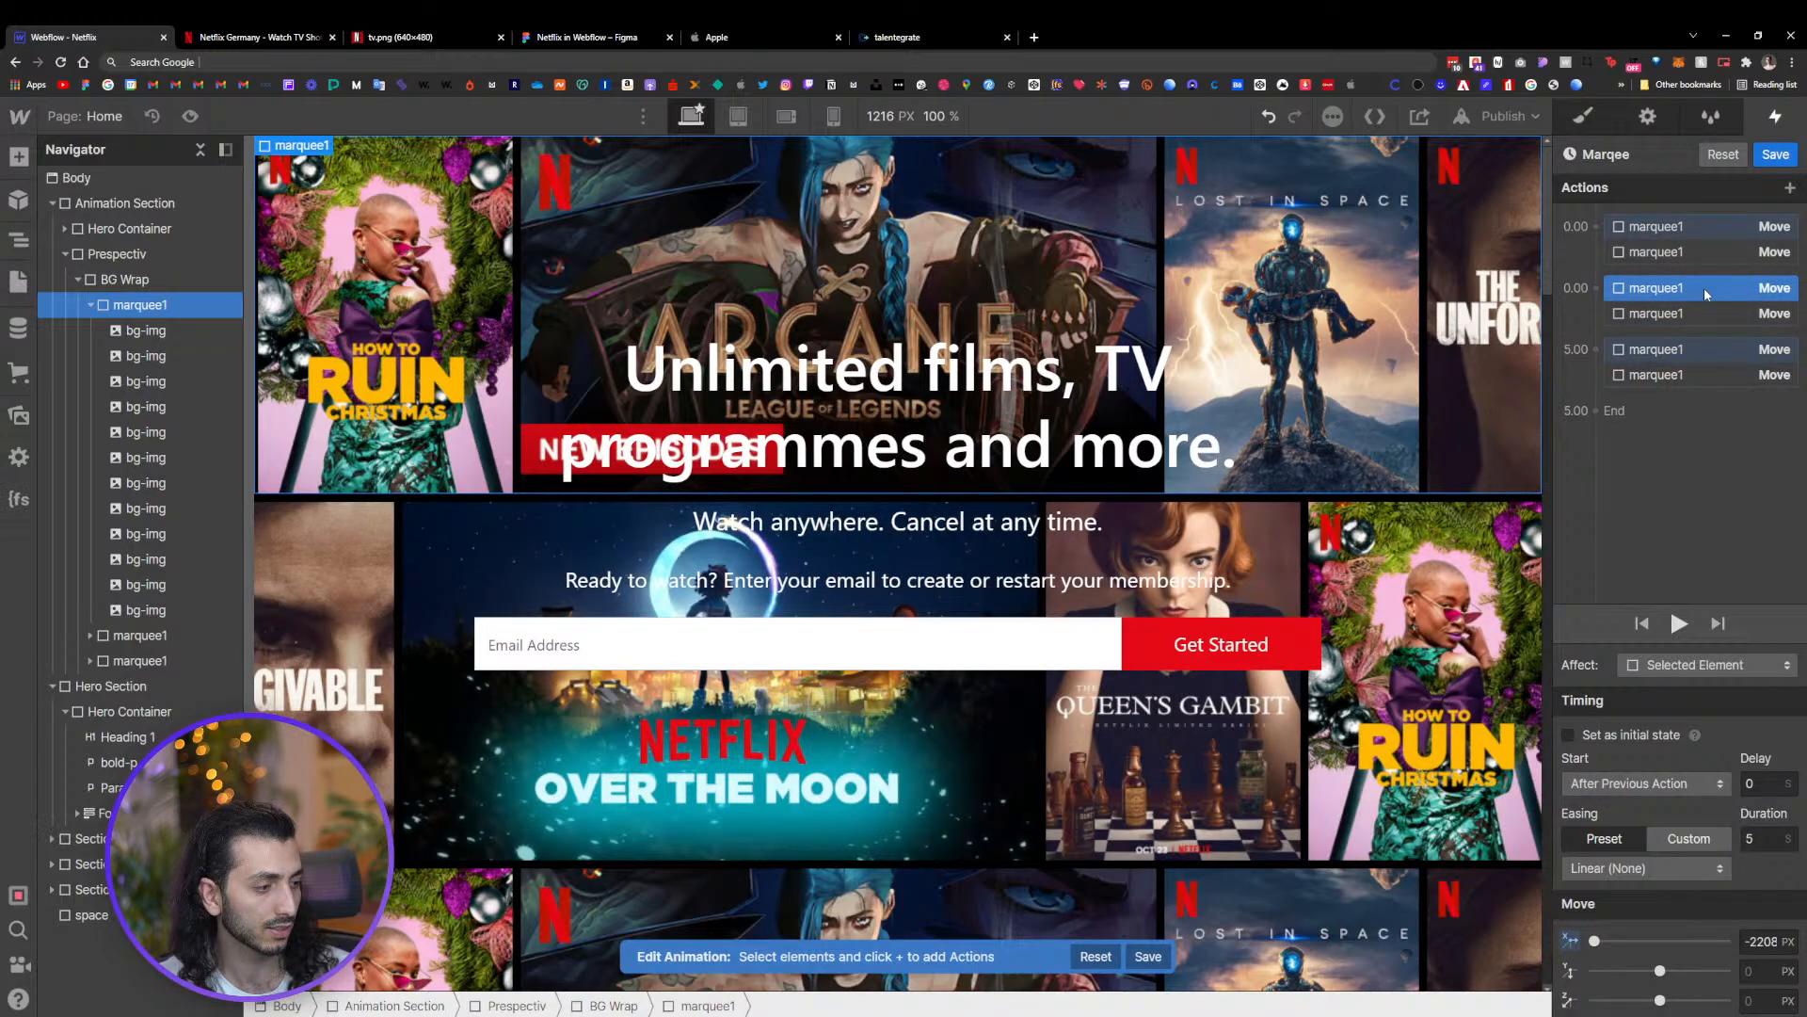
left_click(1708, 350)
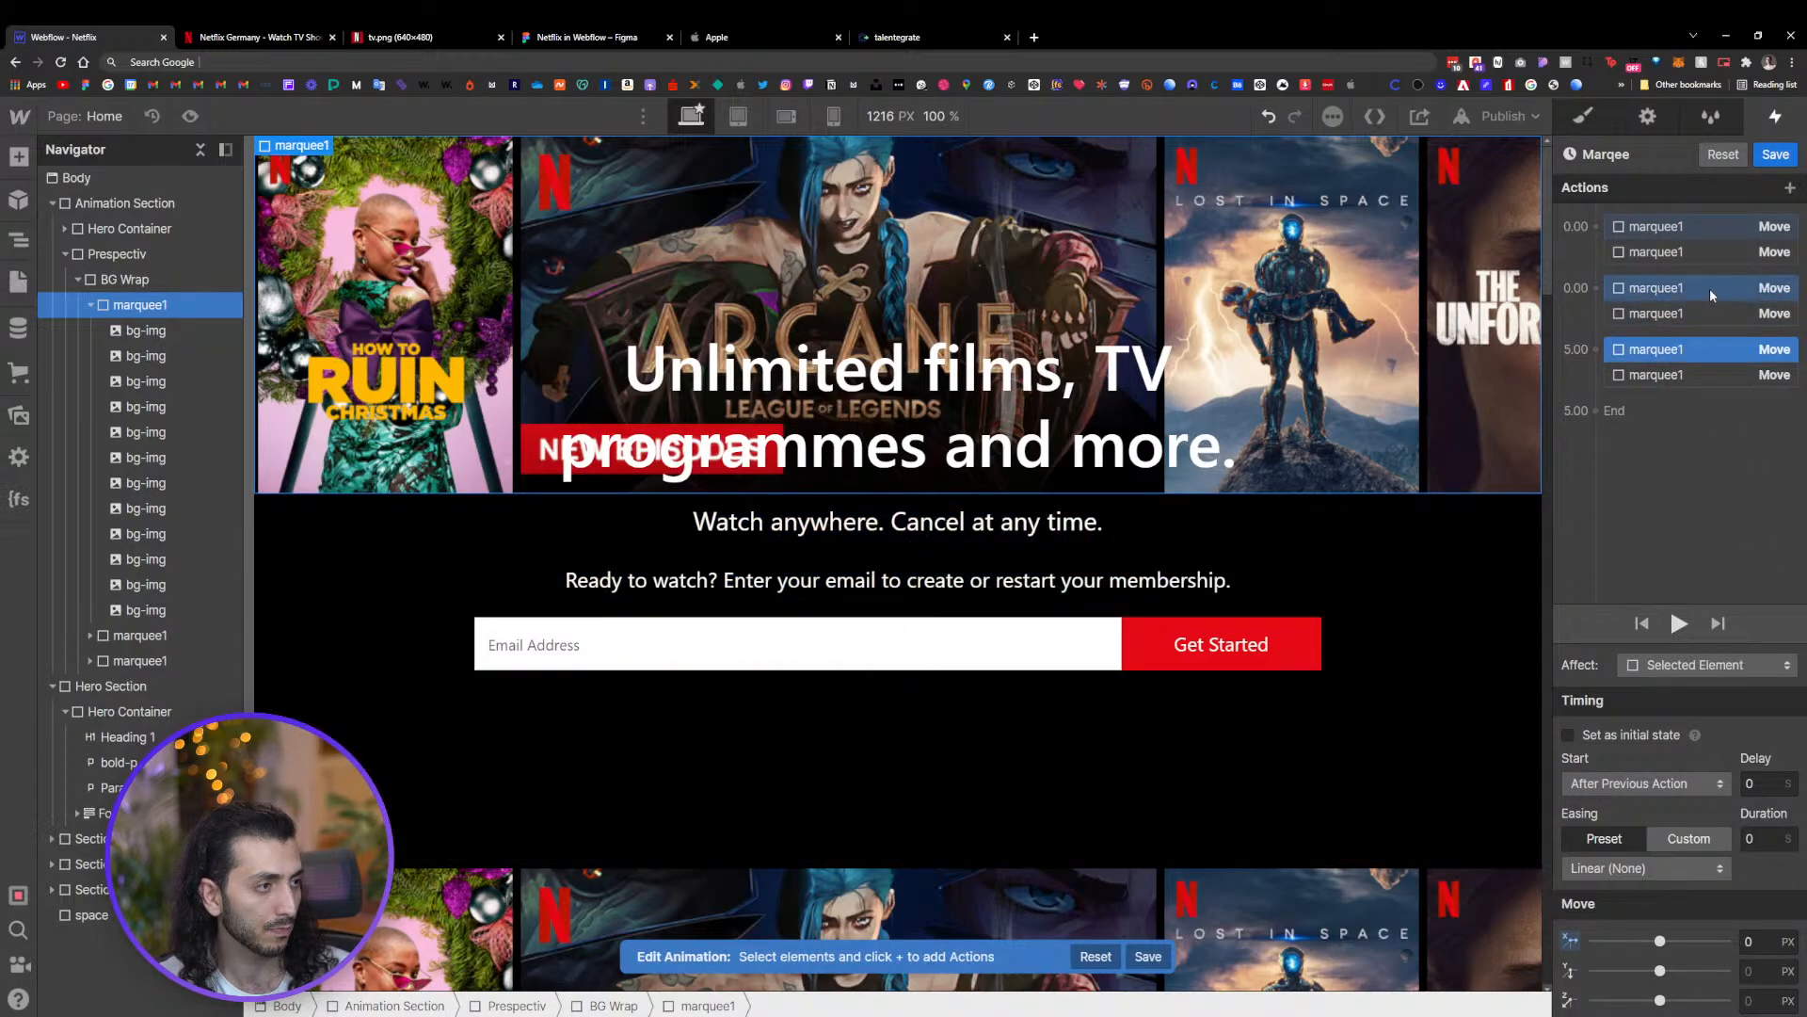
left_click(1704, 252)
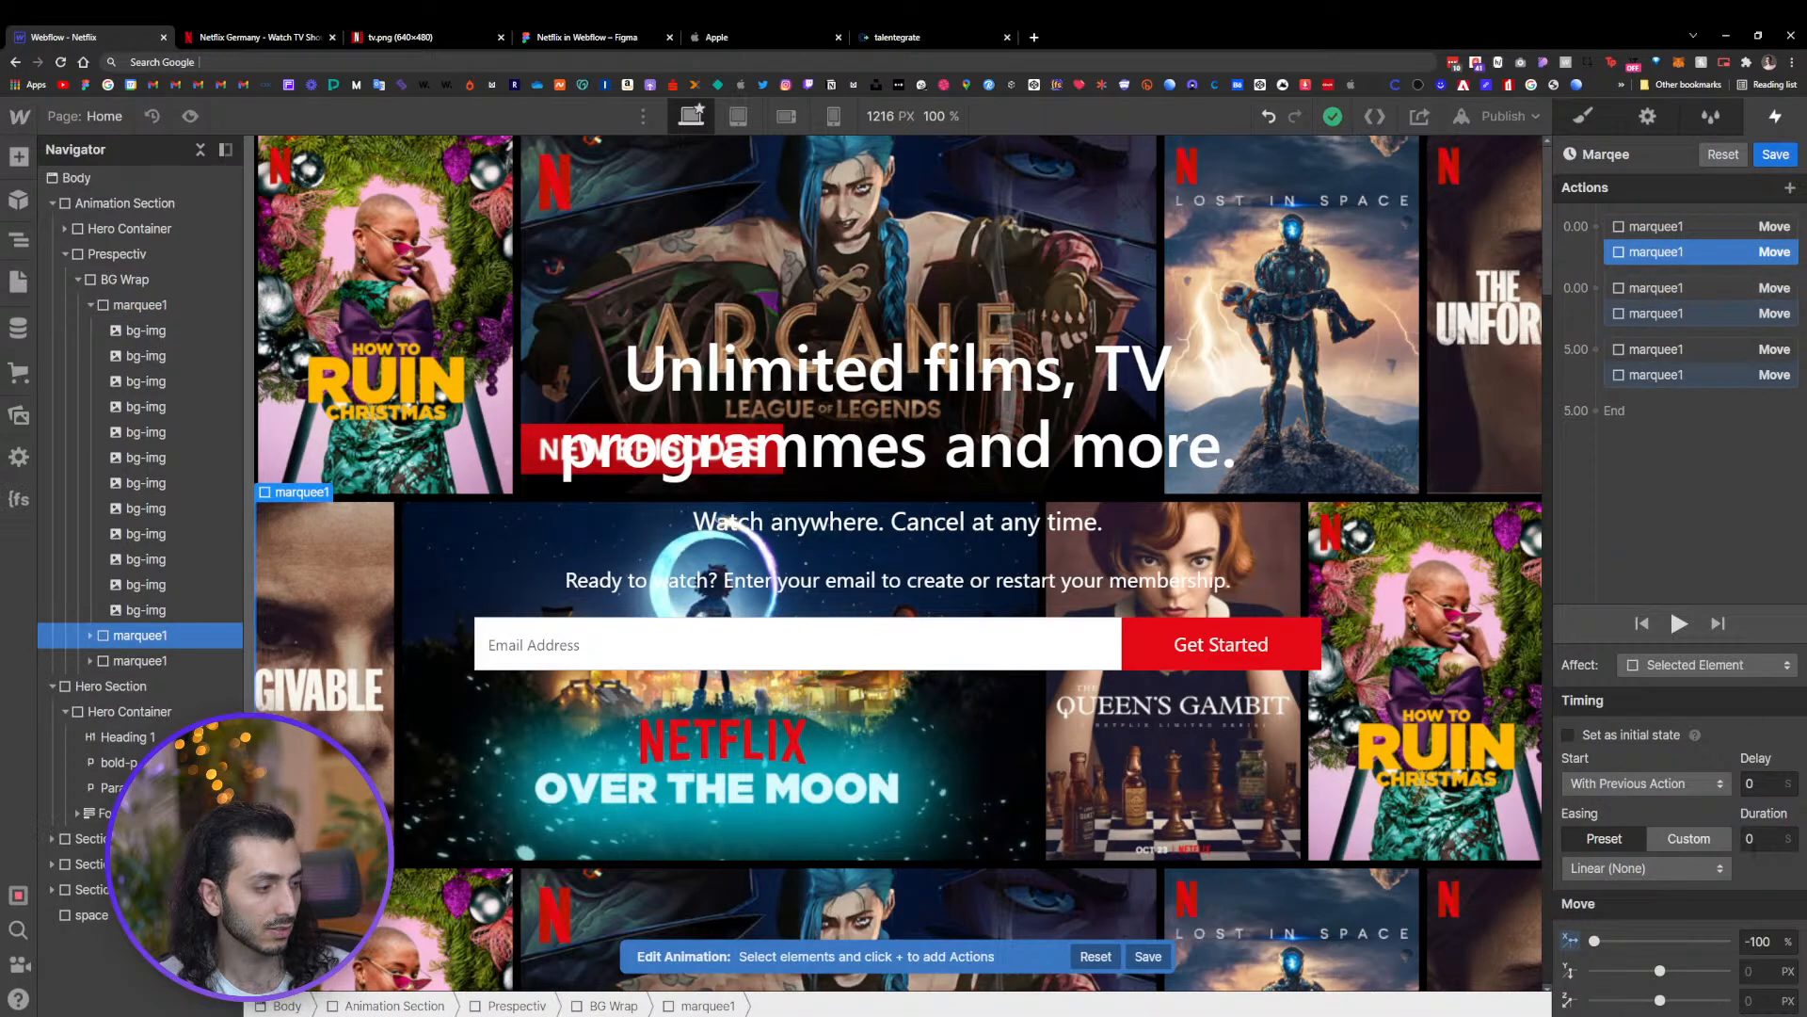
left_click(1724, 317)
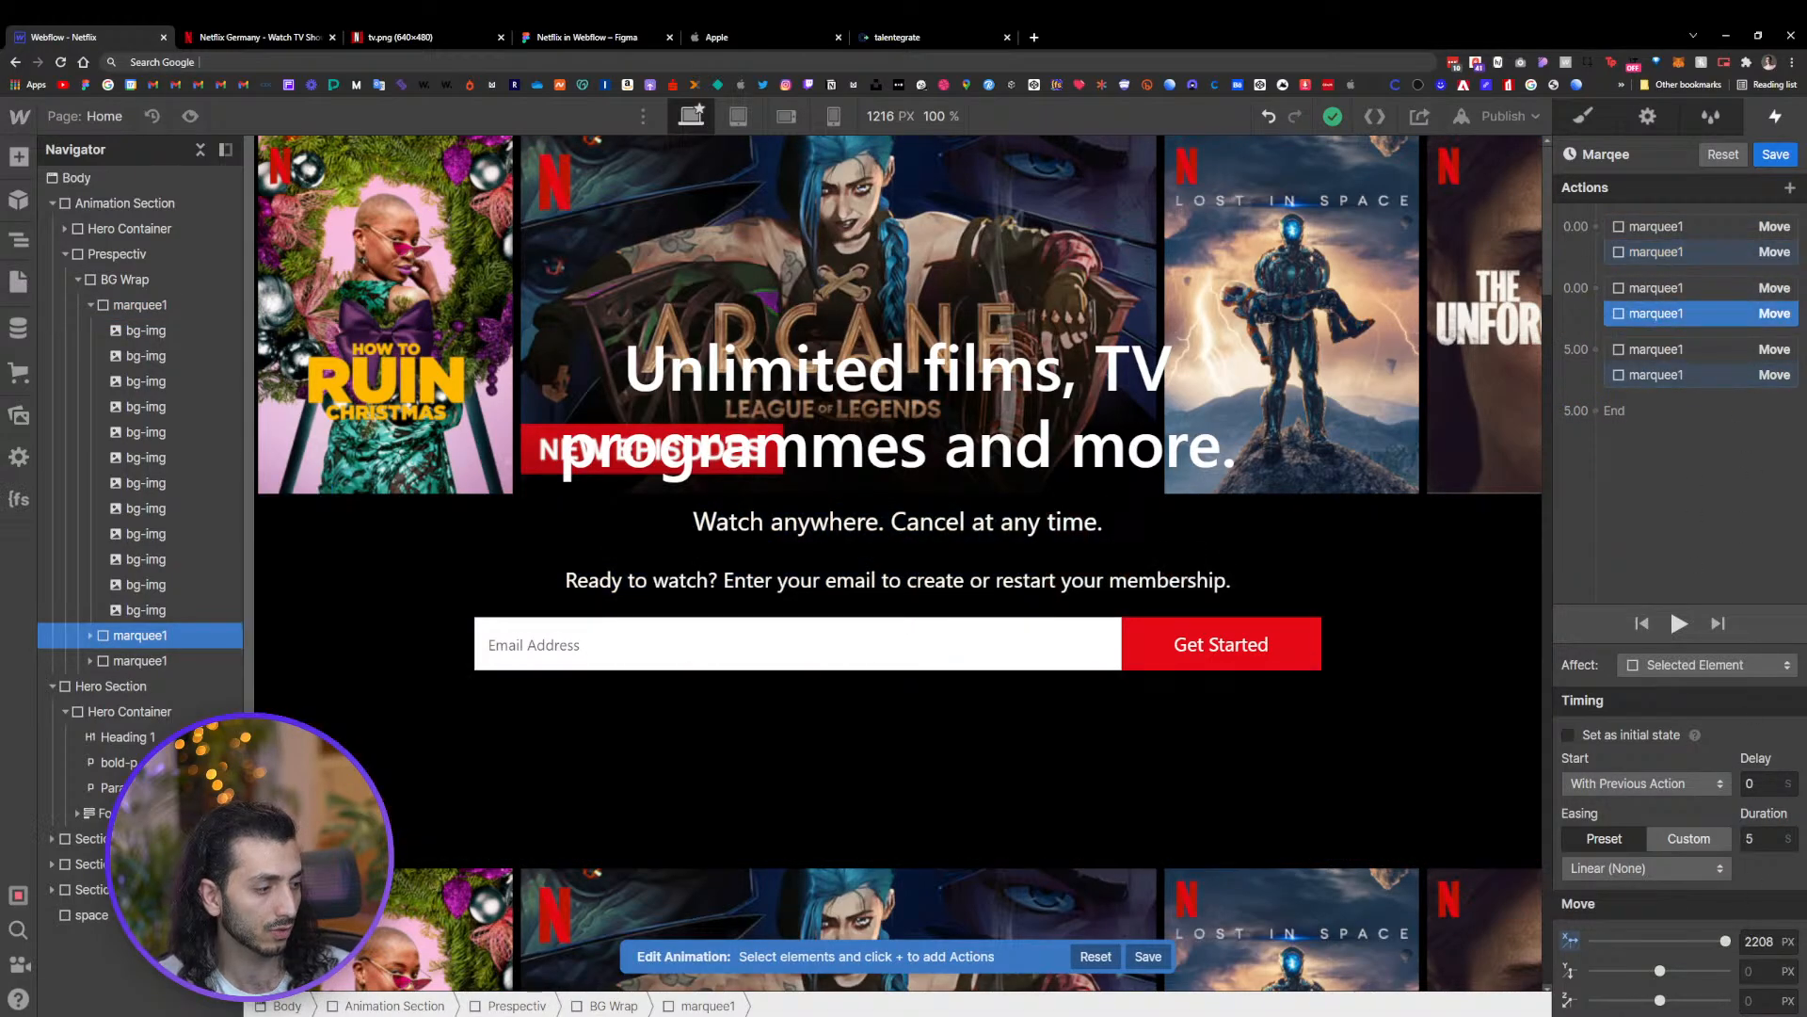
left_click(1705, 377)
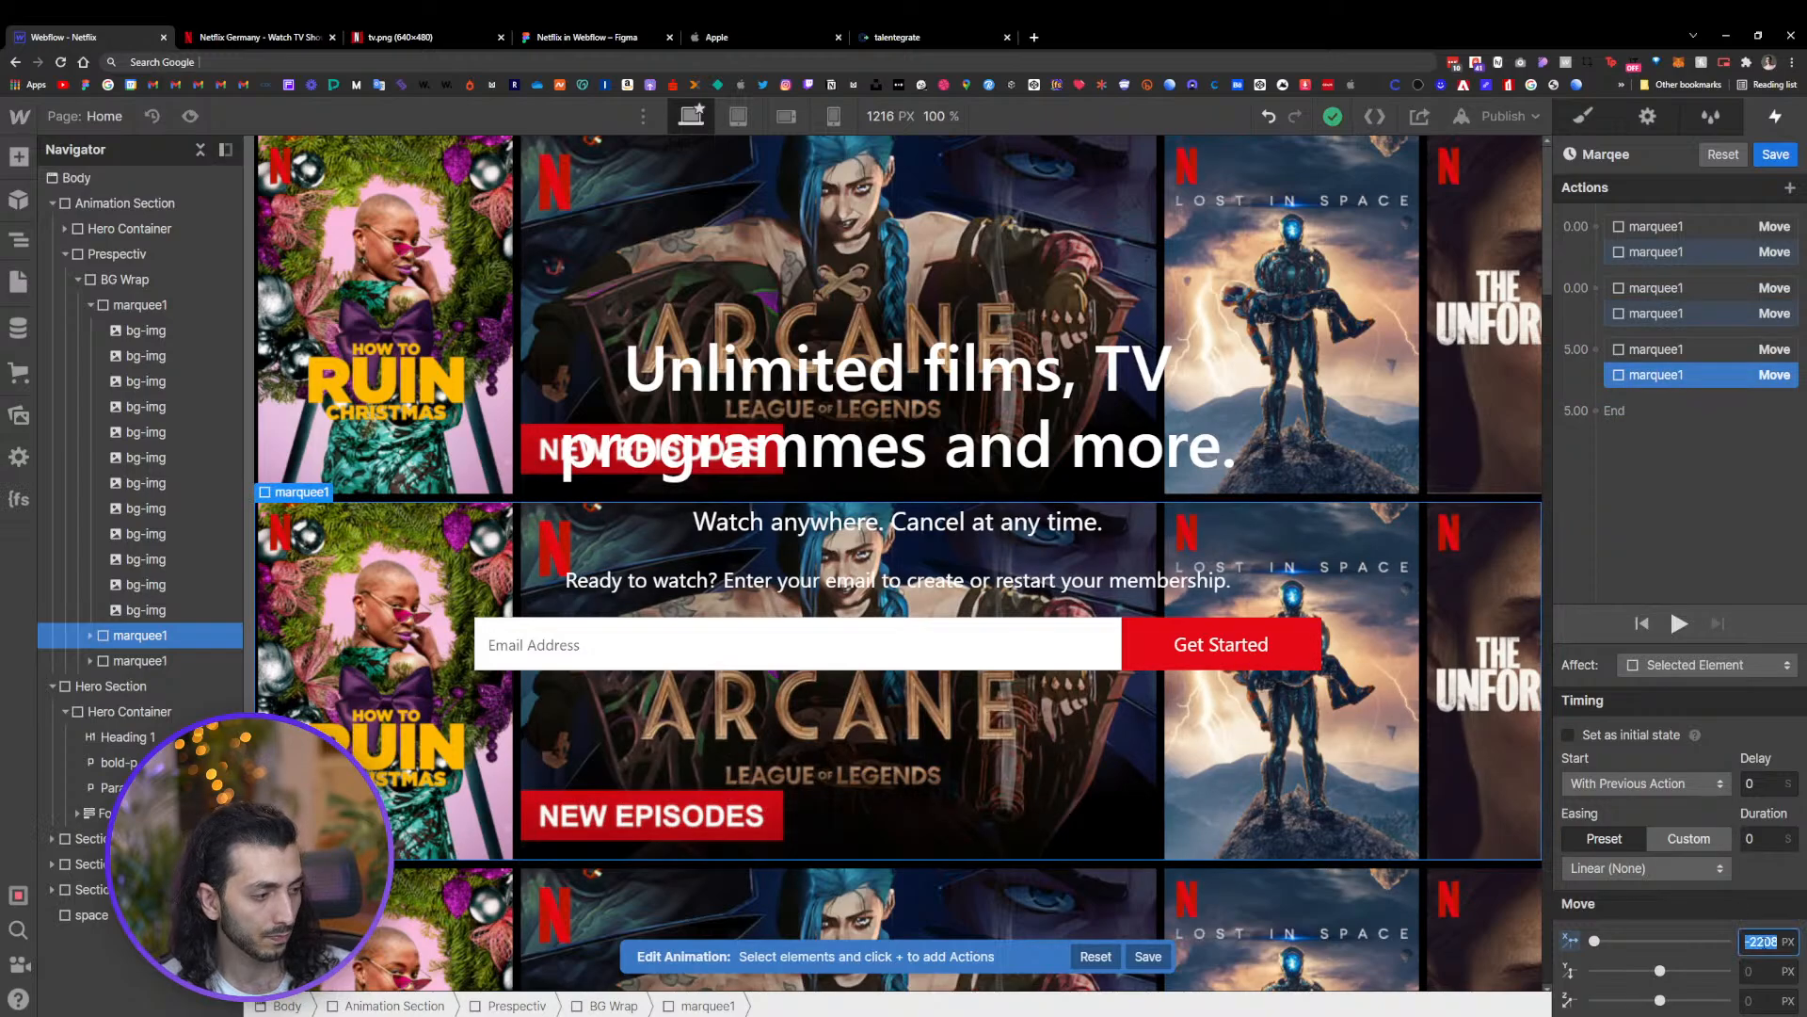
Set the second row's starting Move action X offset to -2208 px and save the animation
left_click(1685, 252)
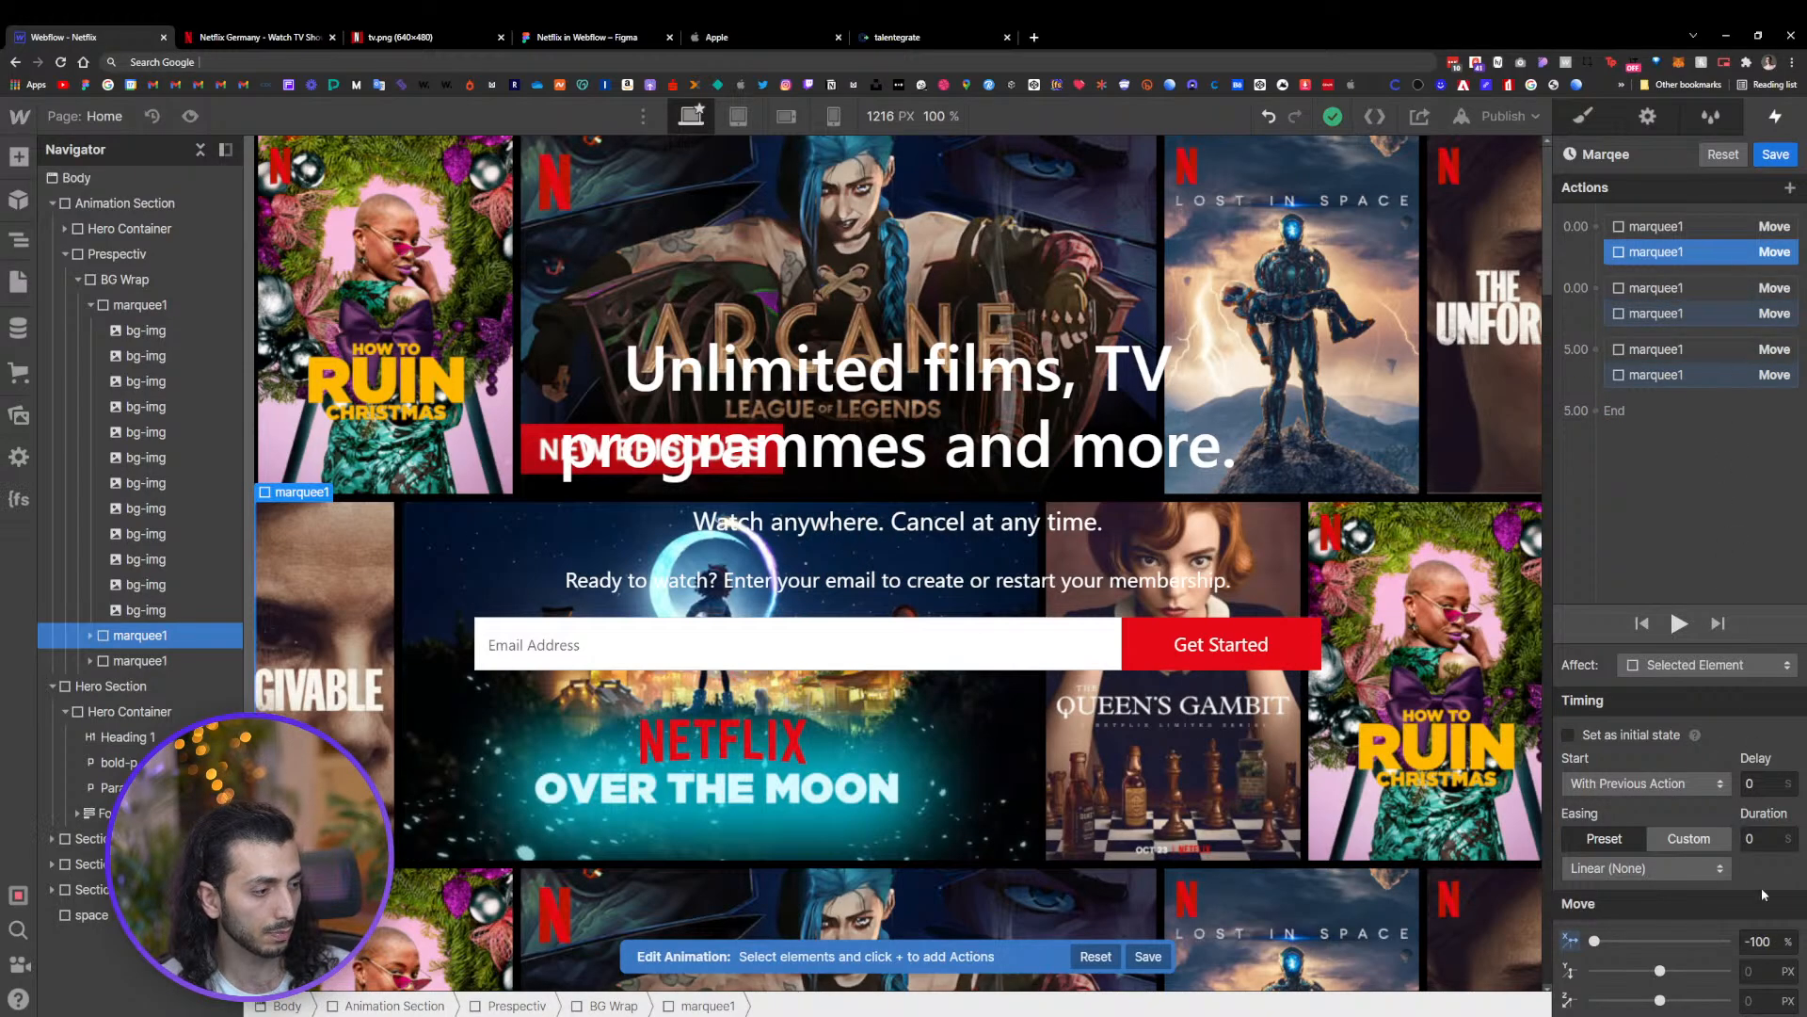
left_click(1757, 942)
type("-2208px")
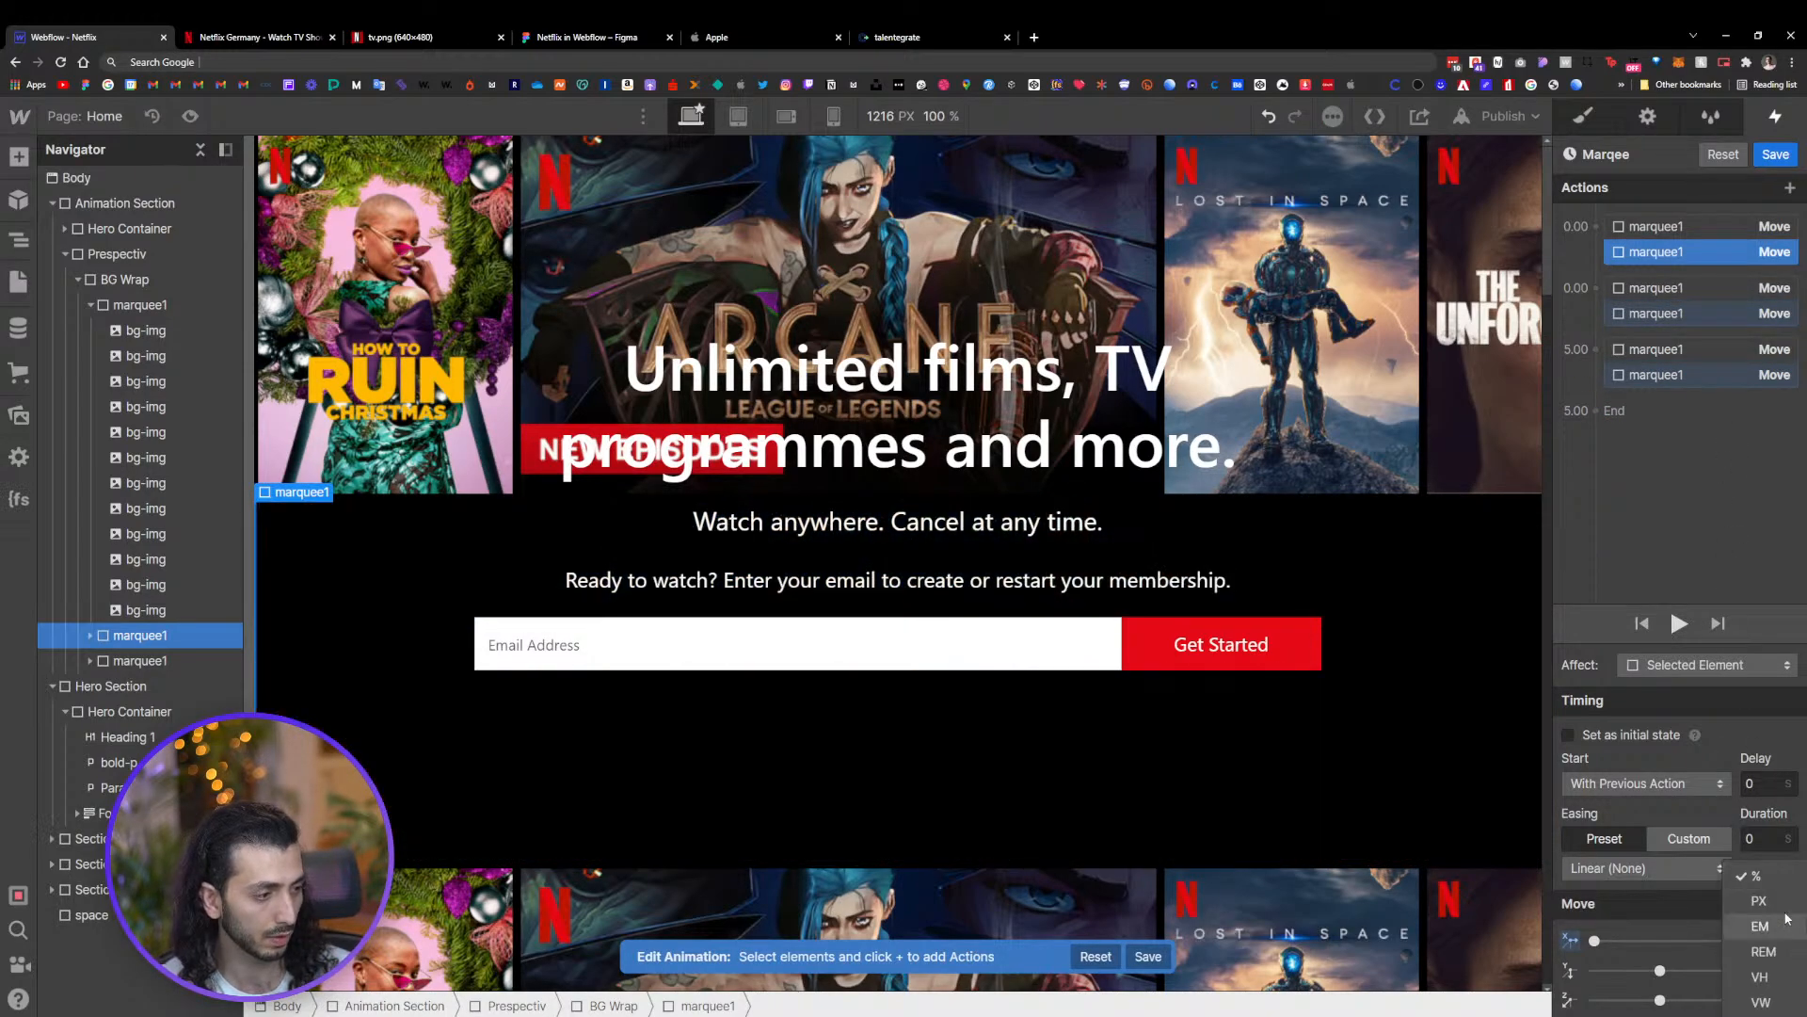
left_click(1767, 946)
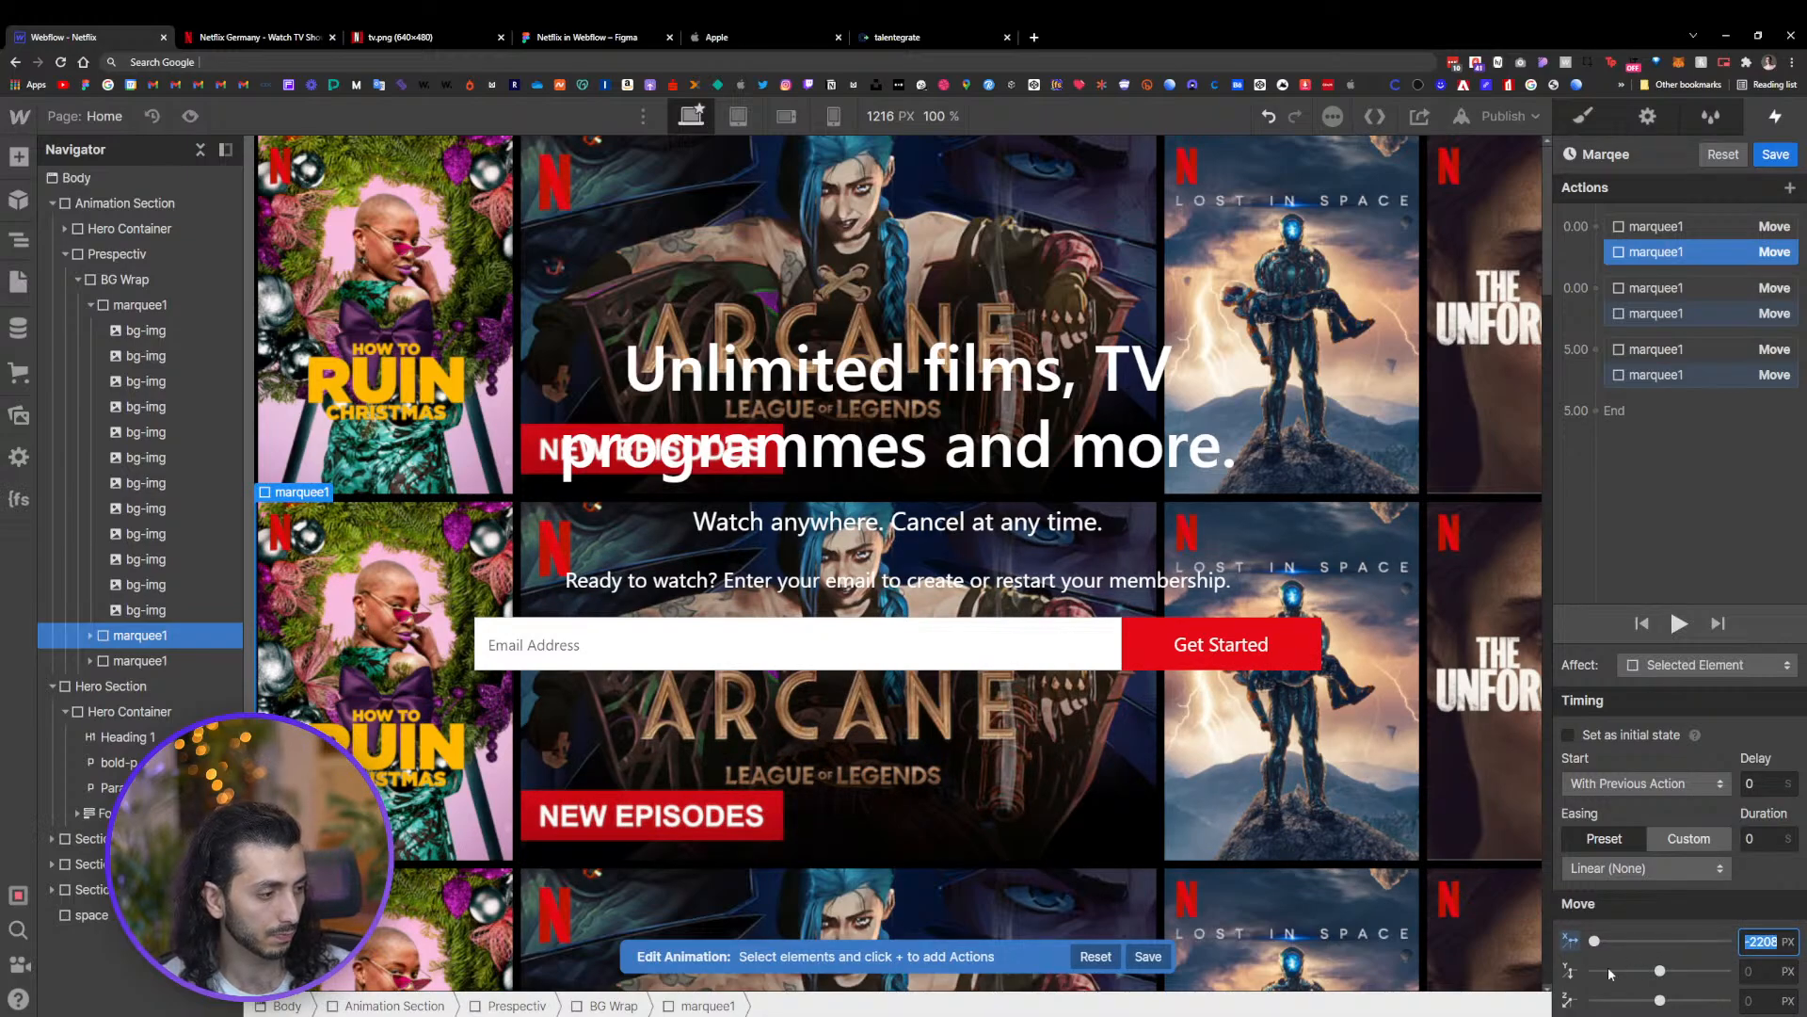
left_click(1772, 156)
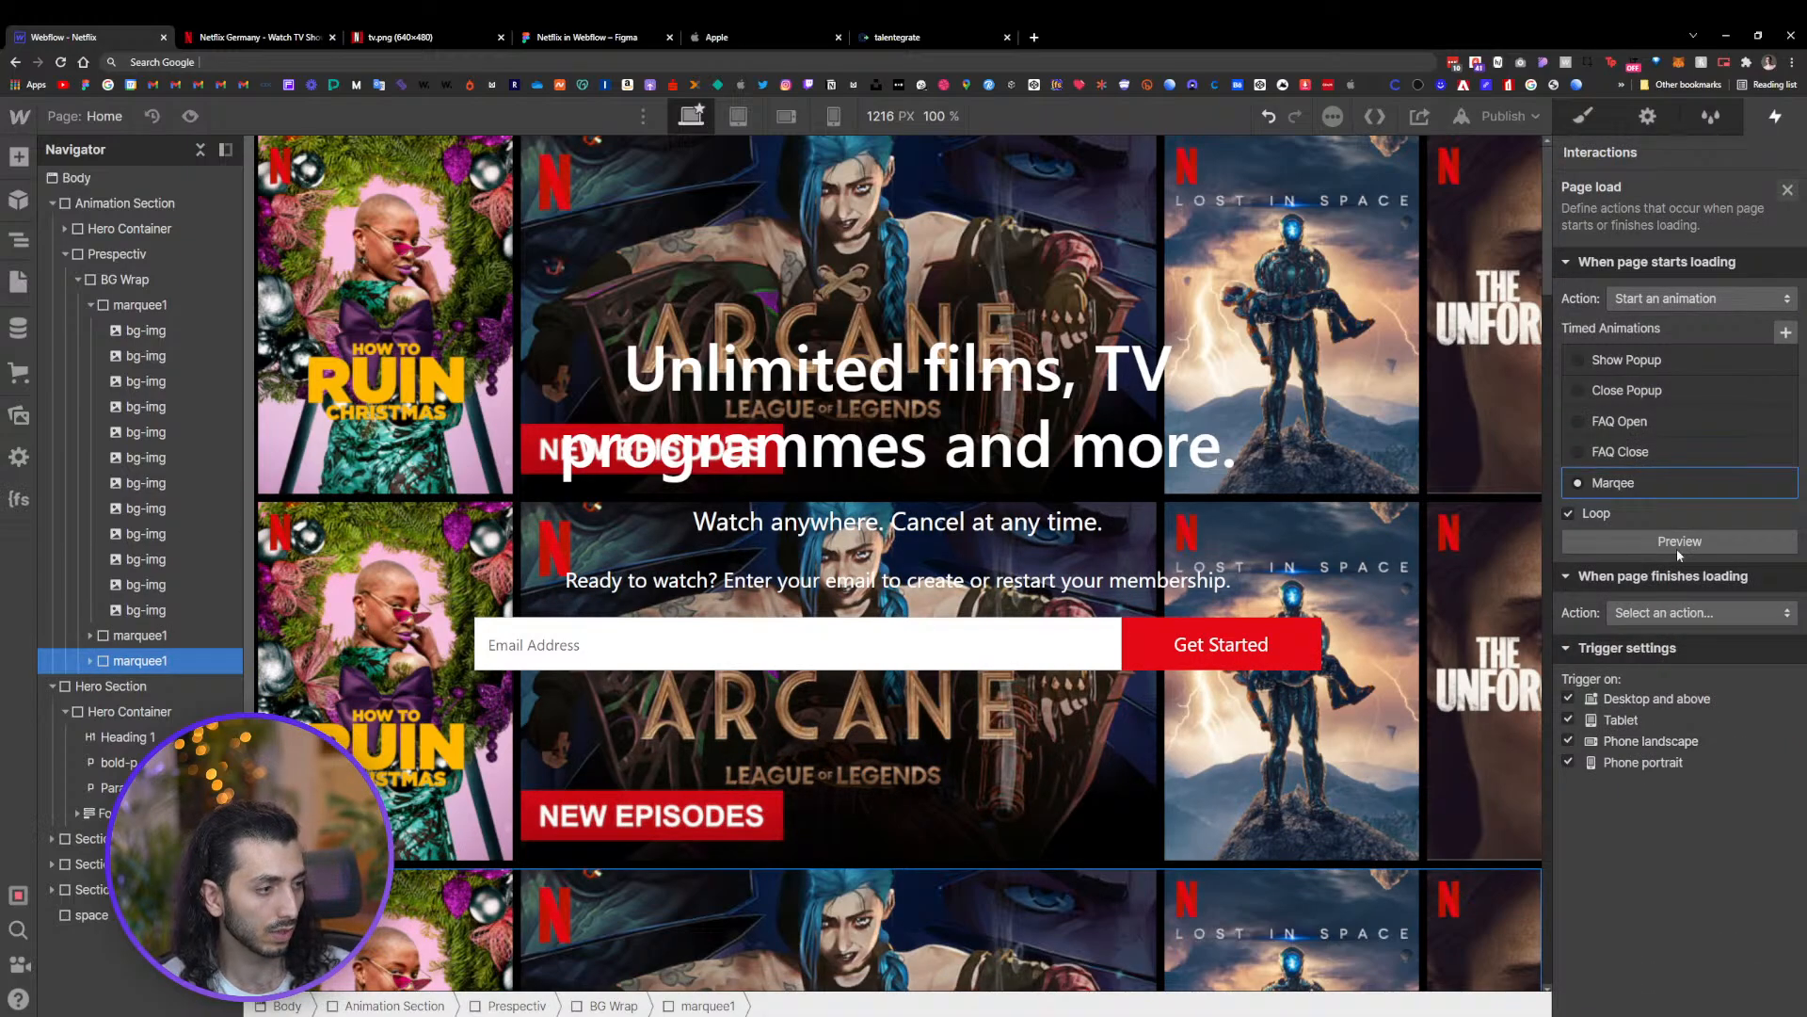
Preview the Marqee page-load animation and reopen it for editing
left_click(1681, 542)
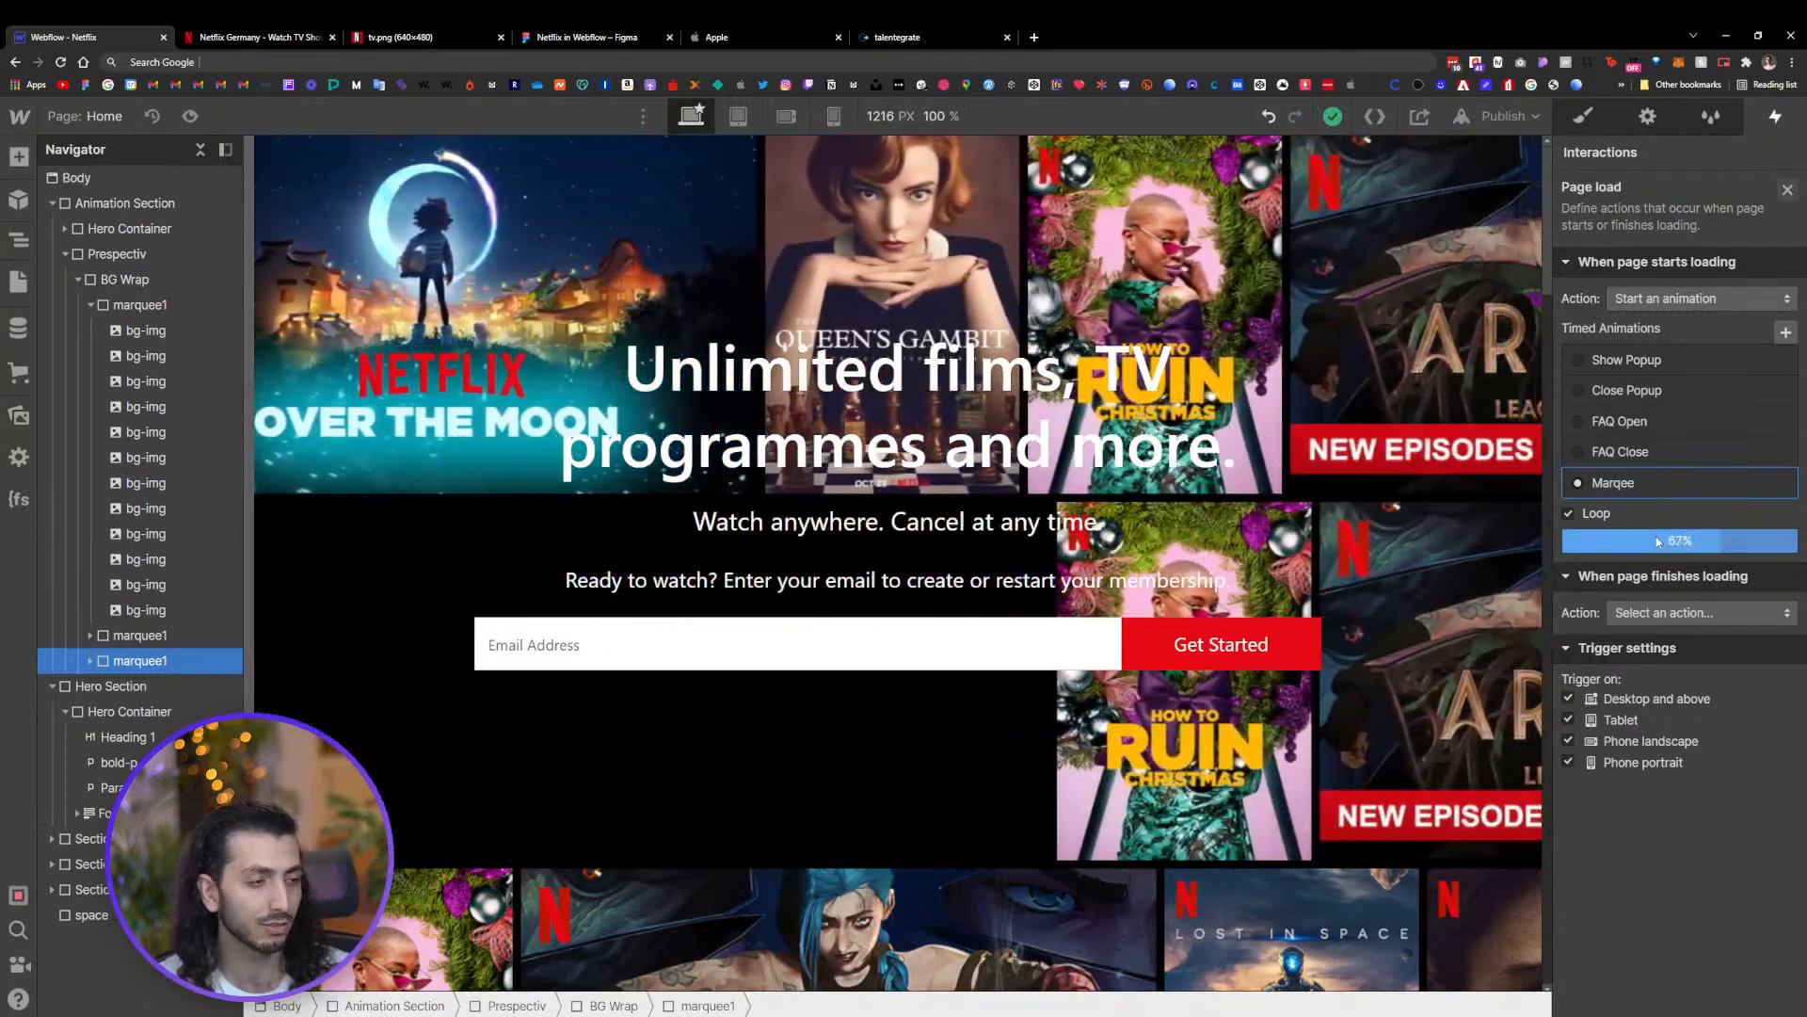
left_click(1655, 538)
left_click(1642, 486)
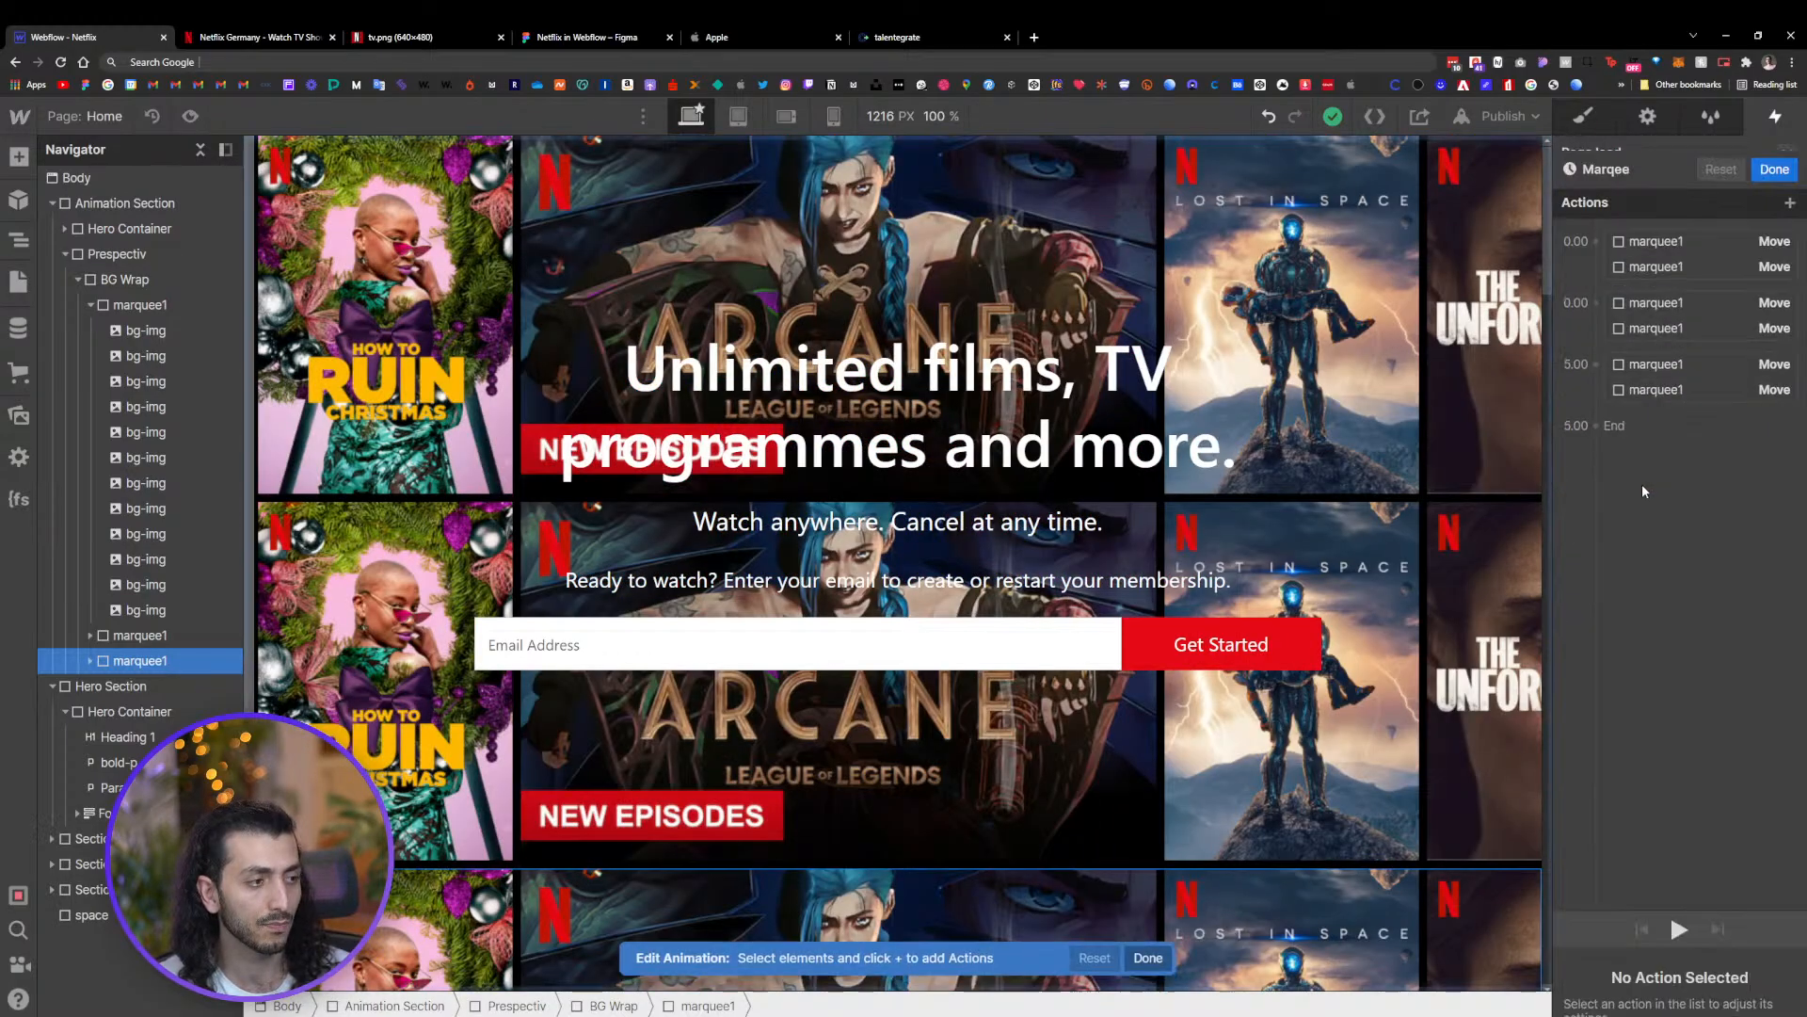
Set the second row's 5-second Move action X offset to 0 px
left_click(1691, 247)
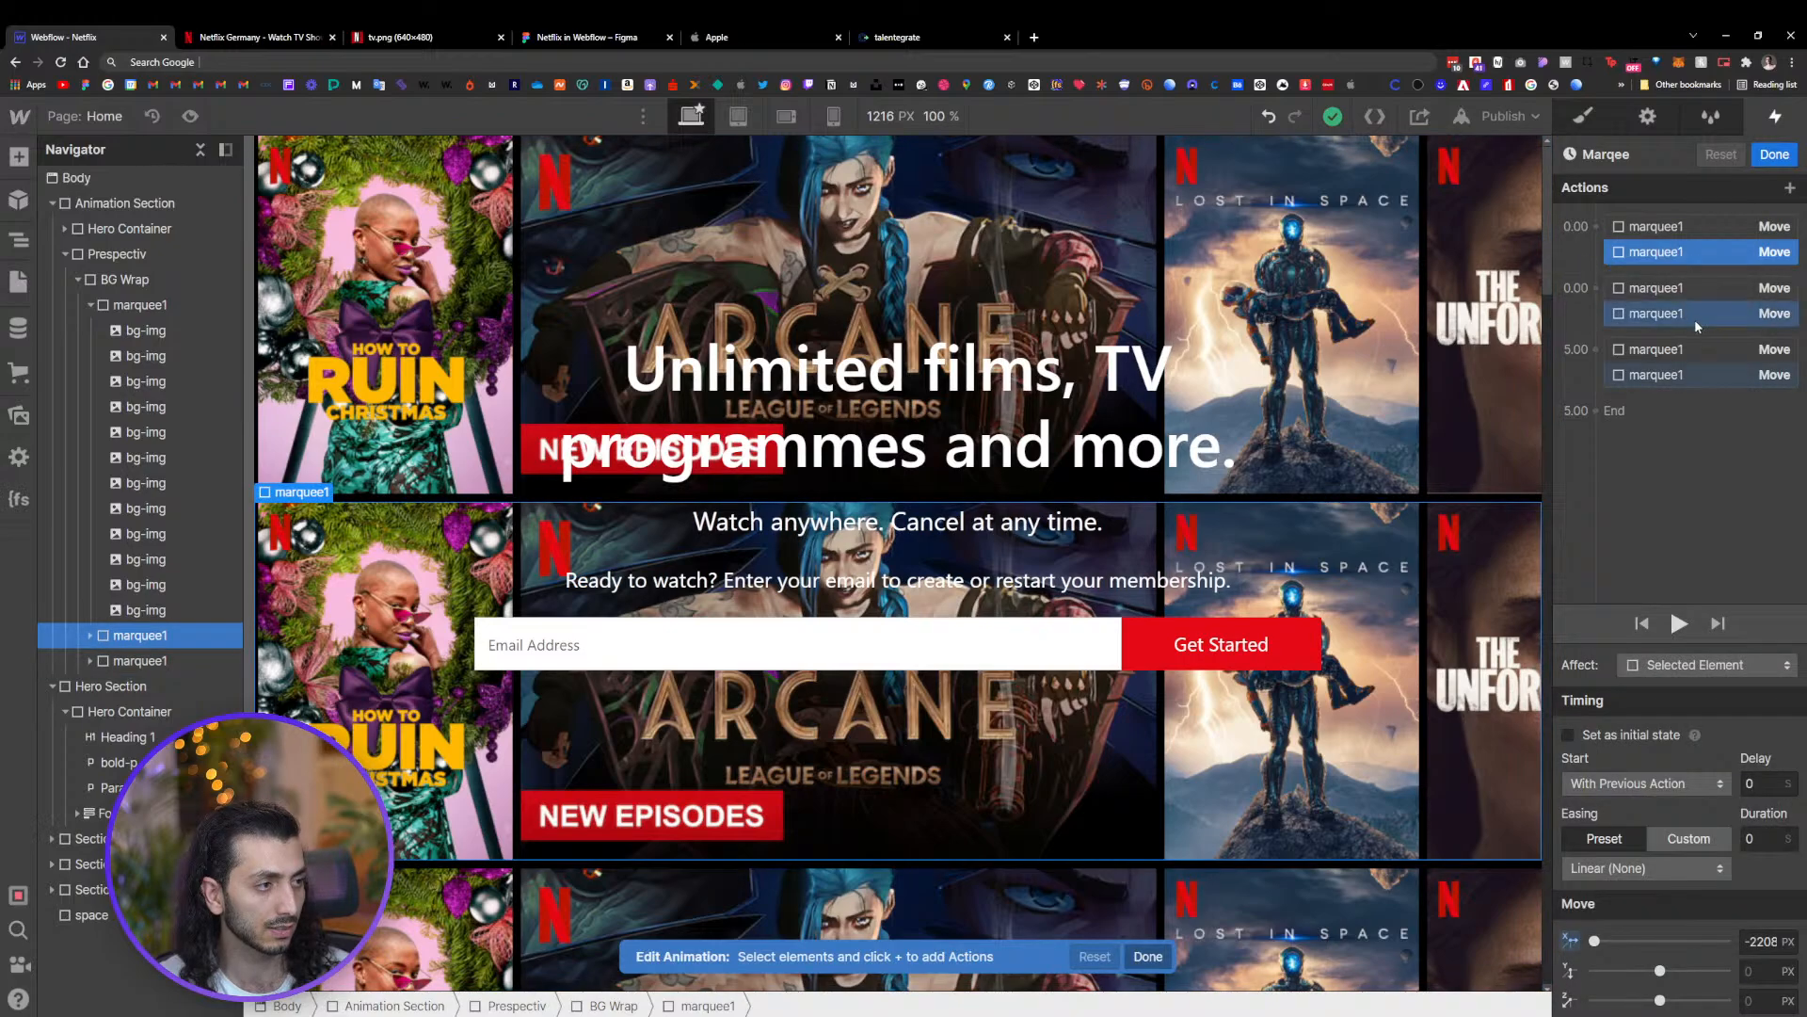
left_click(1702, 313)
left_click(1697, 392)
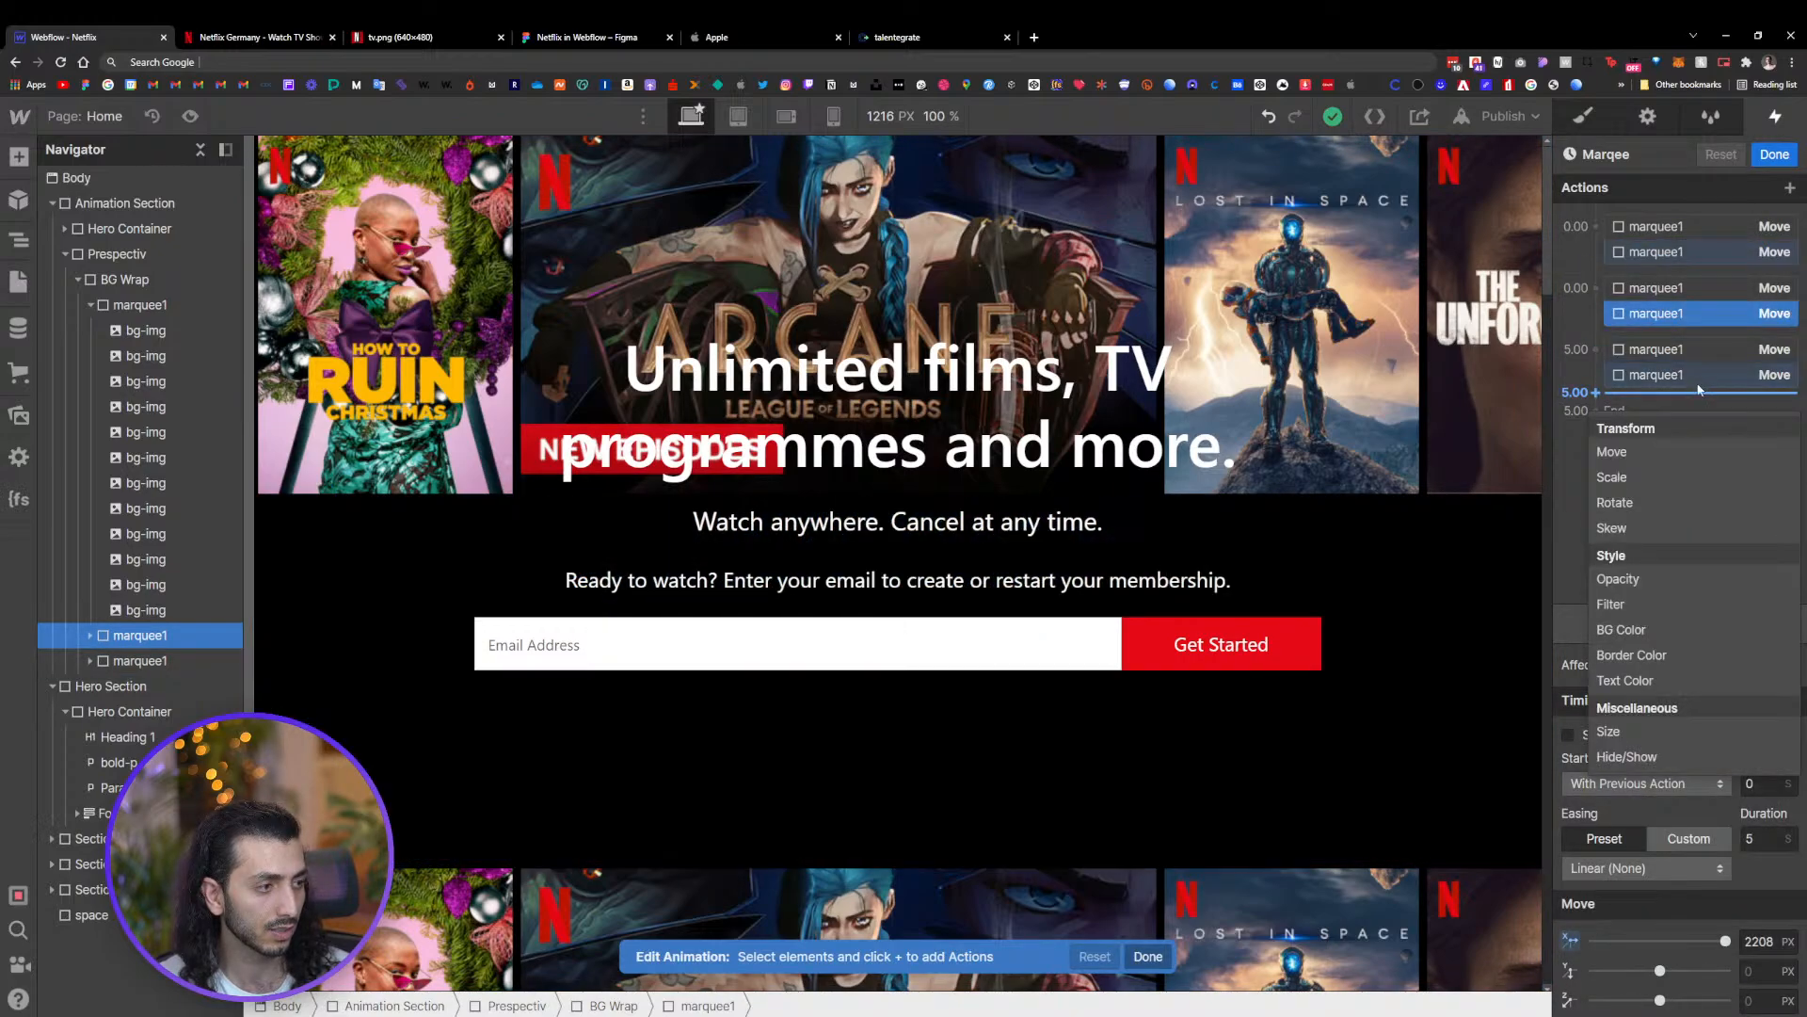
left_click(1698, 373)
left_click(1698, 371)
left_click(1710, 314)
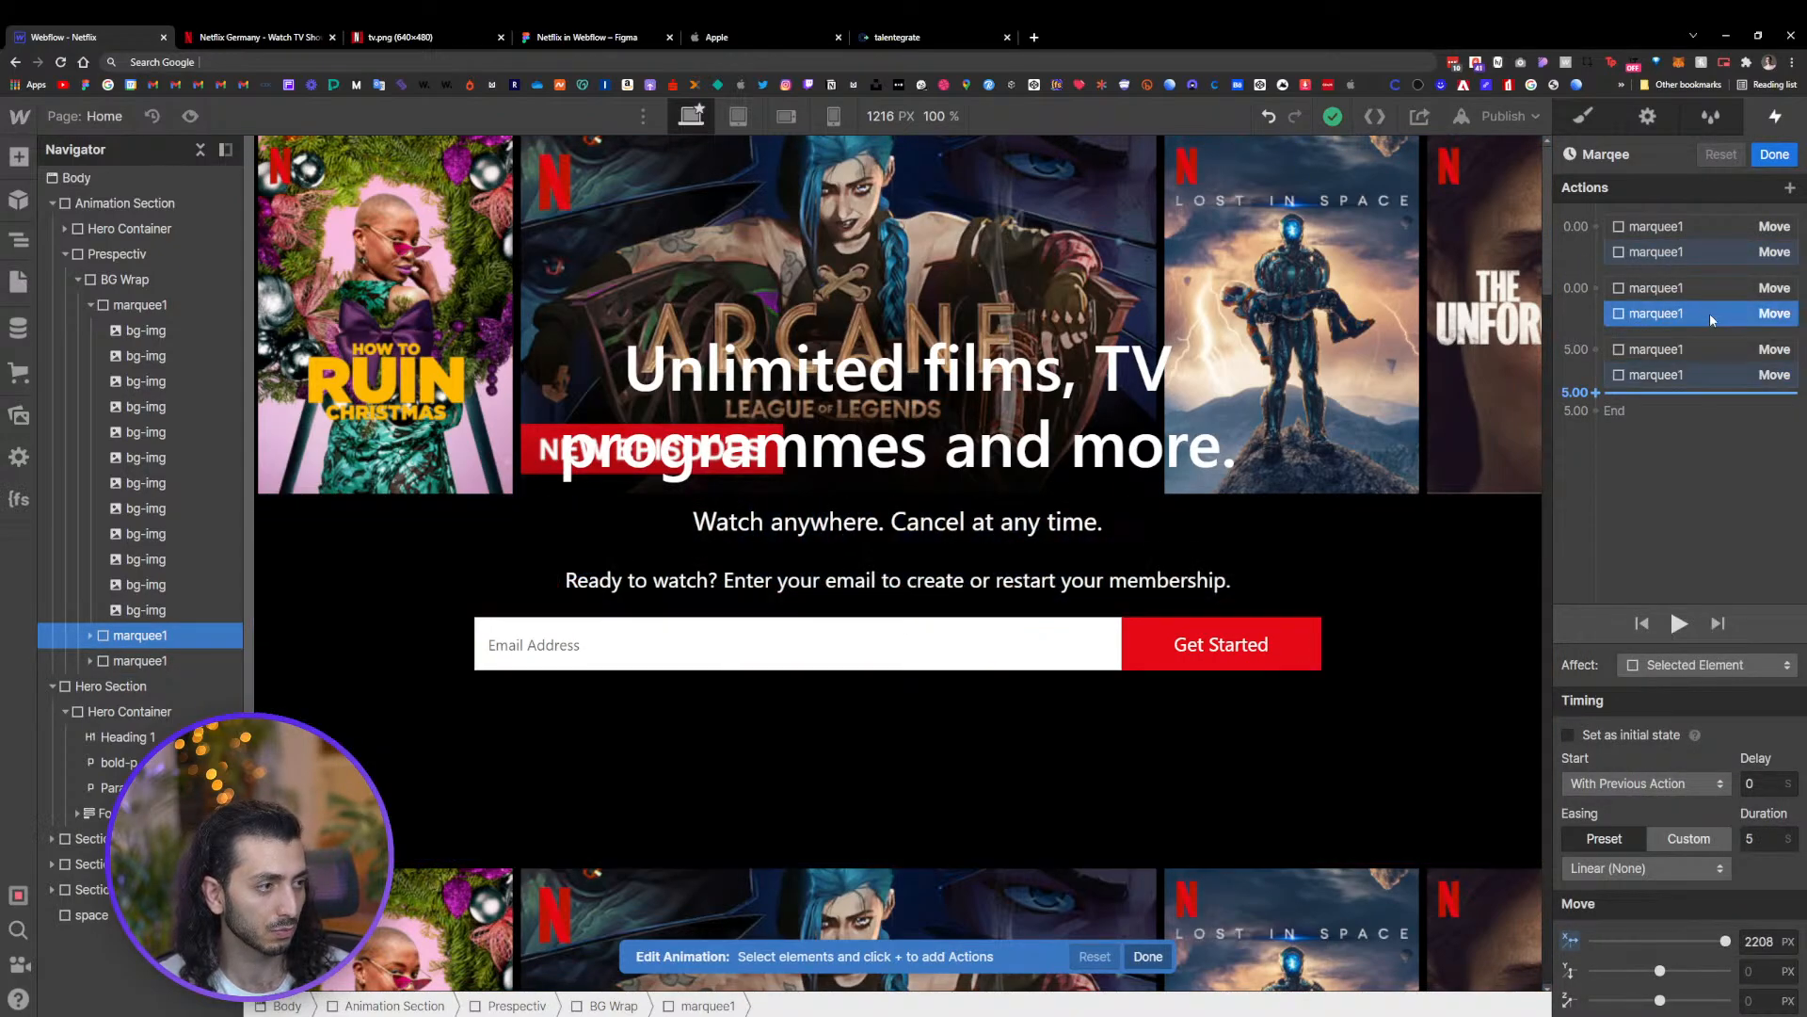
left_click_drag(1723, 940, 1659, 946)
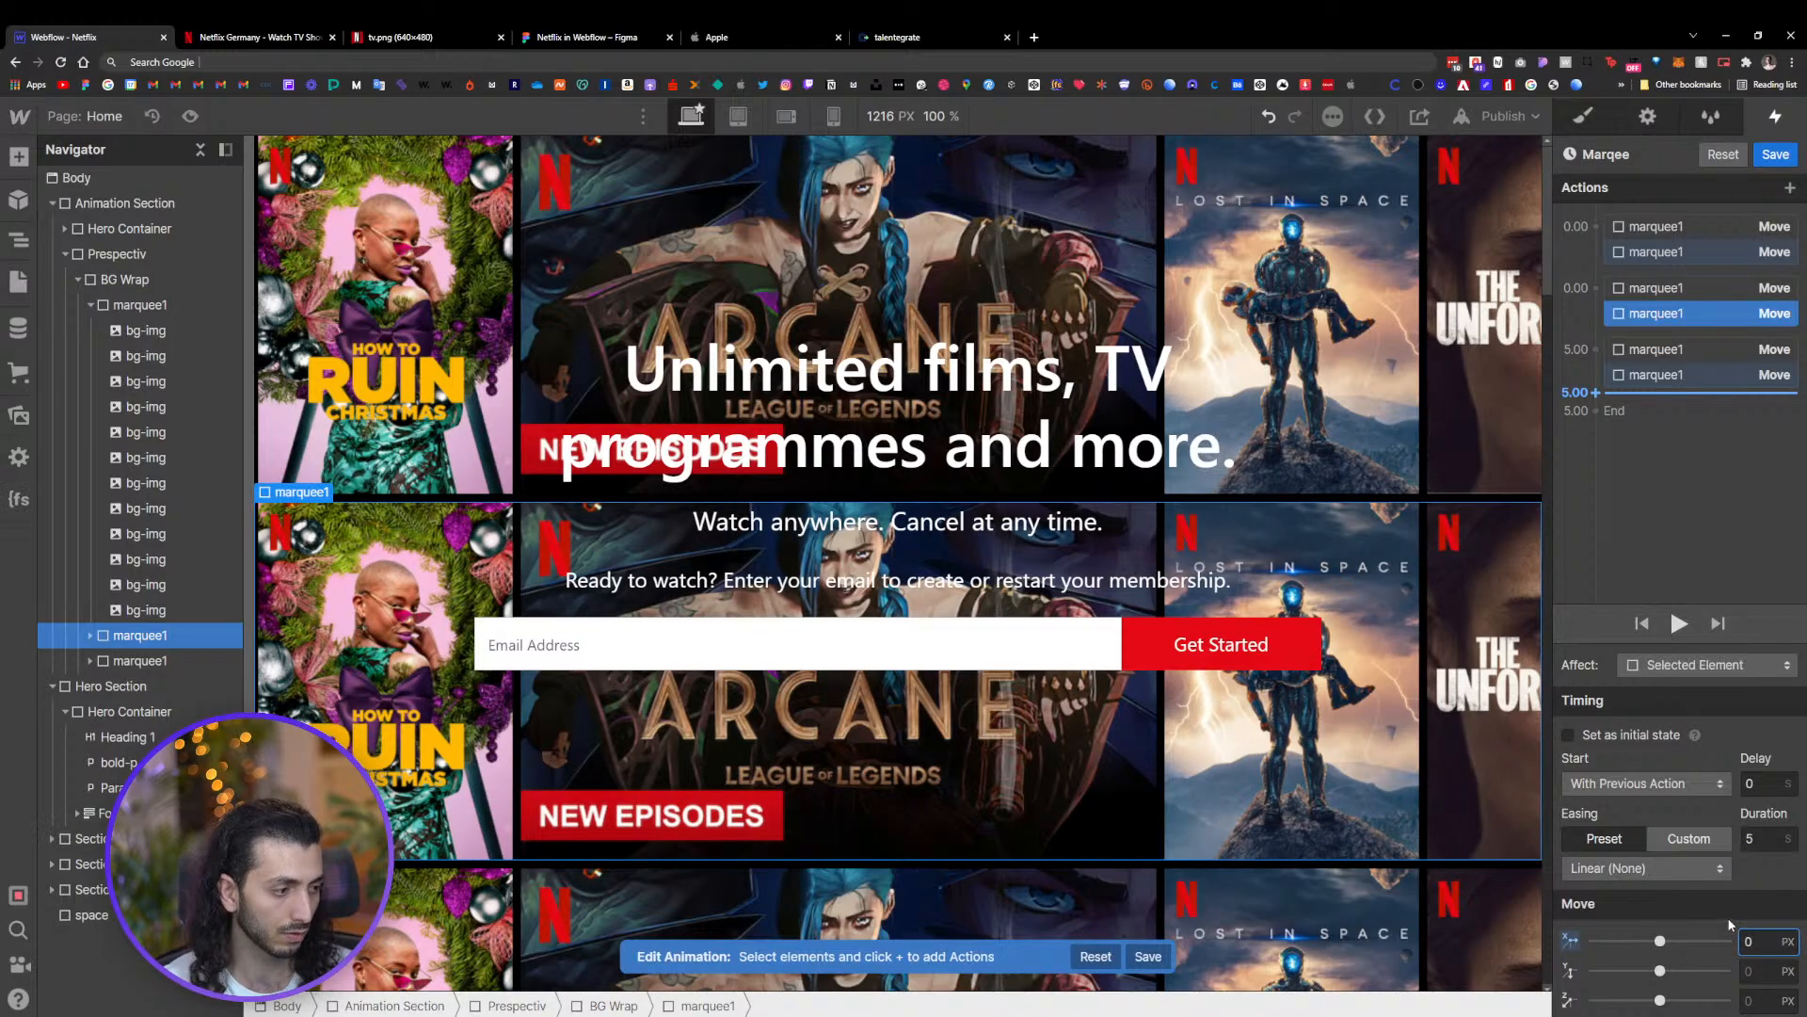
Review the second row's Move actions and save the Marqee animation
left_click(1746, 252)
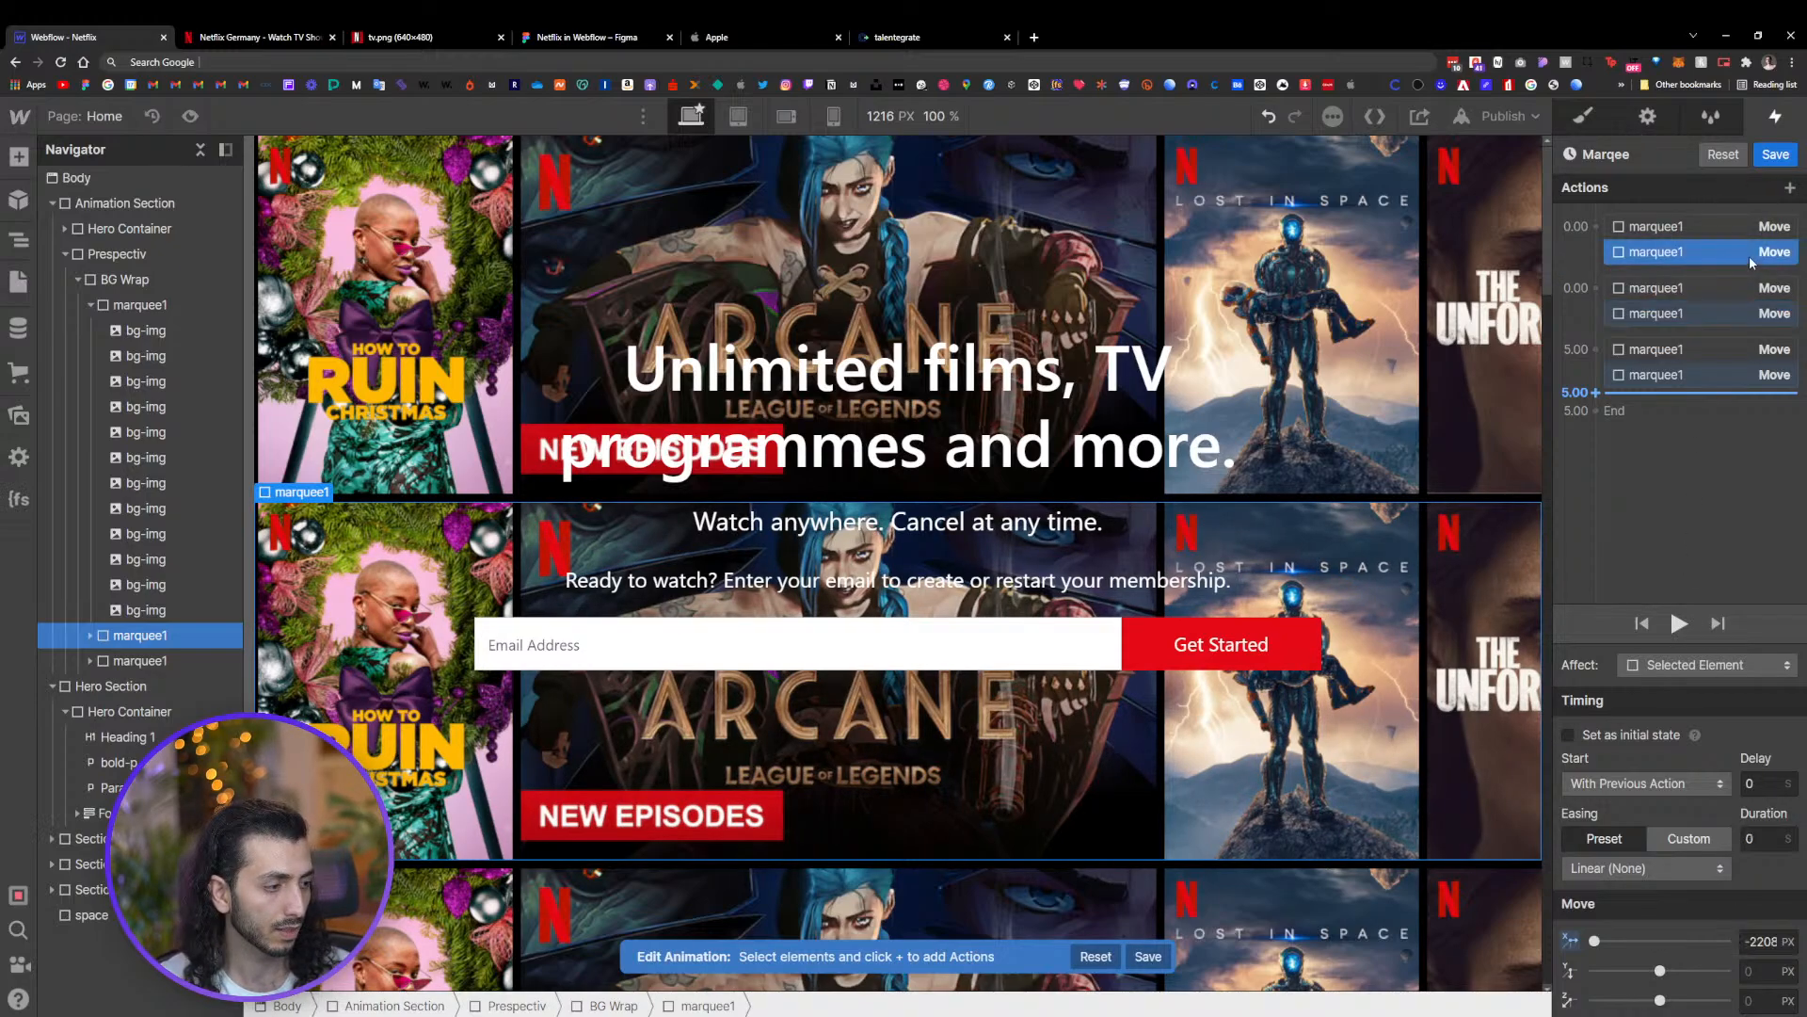
left_click(1718, 331)
left_click(1718, 320)
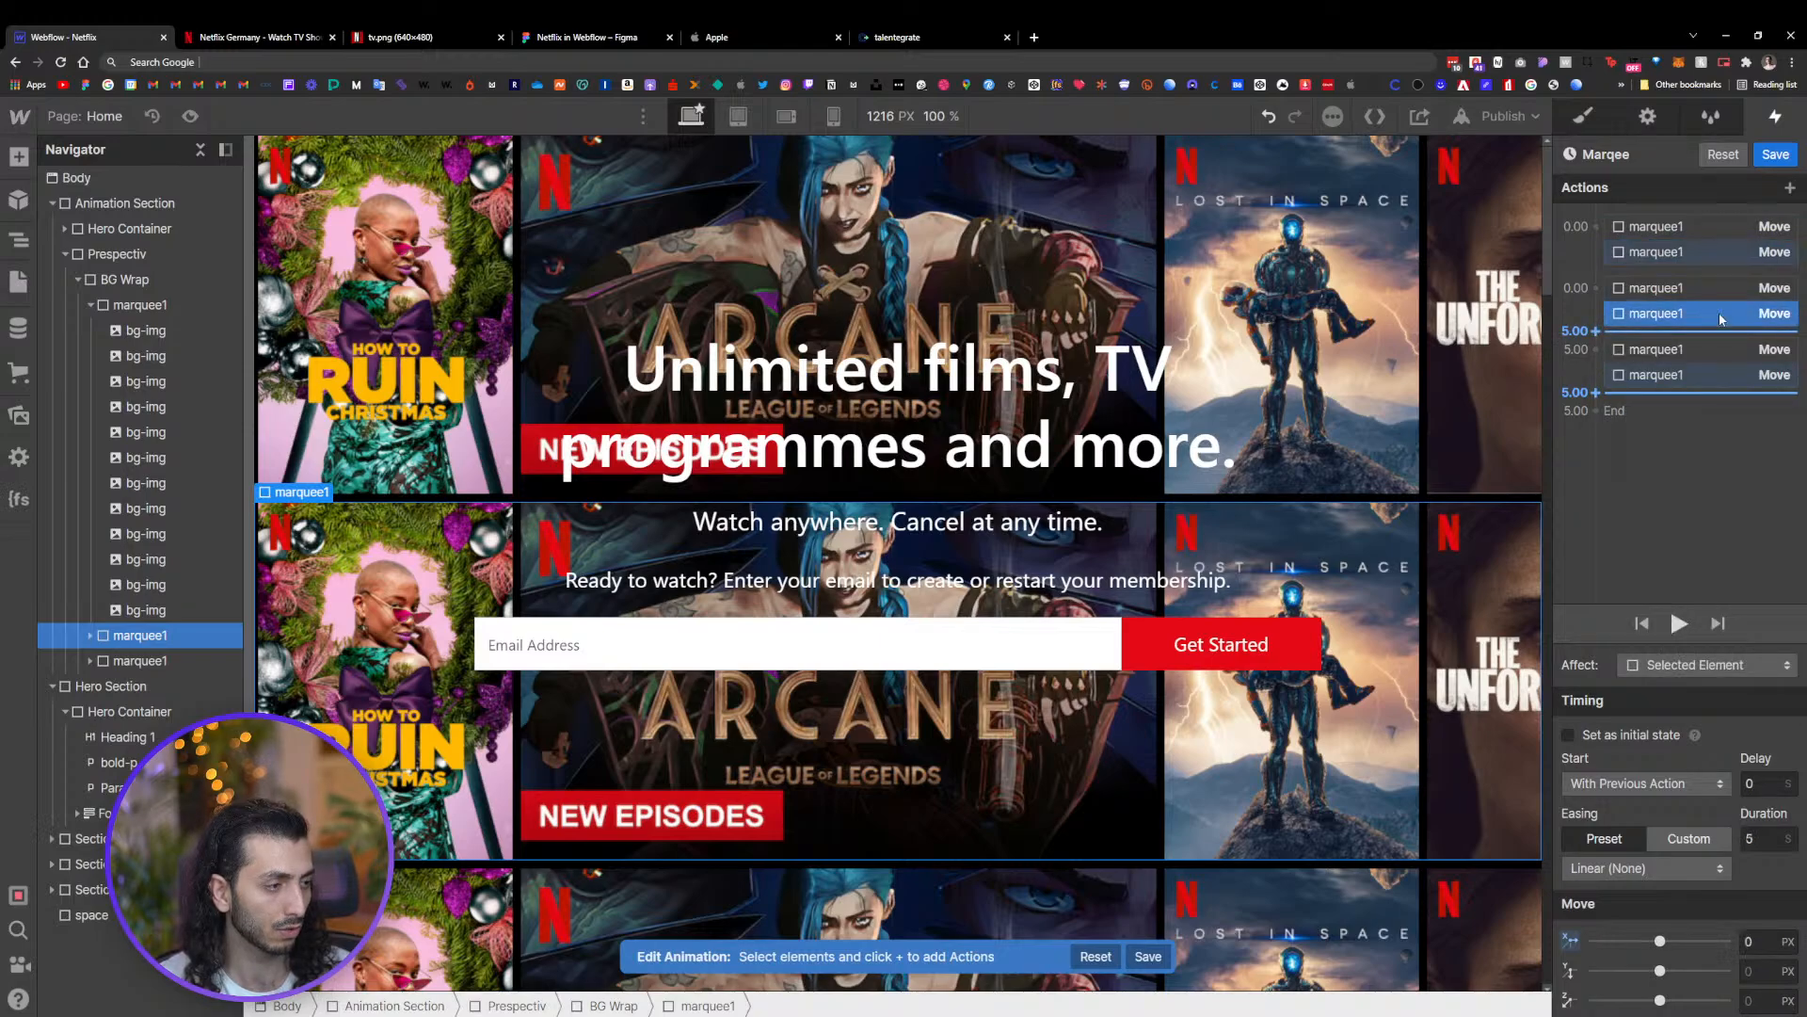
left_click(1715, 375)
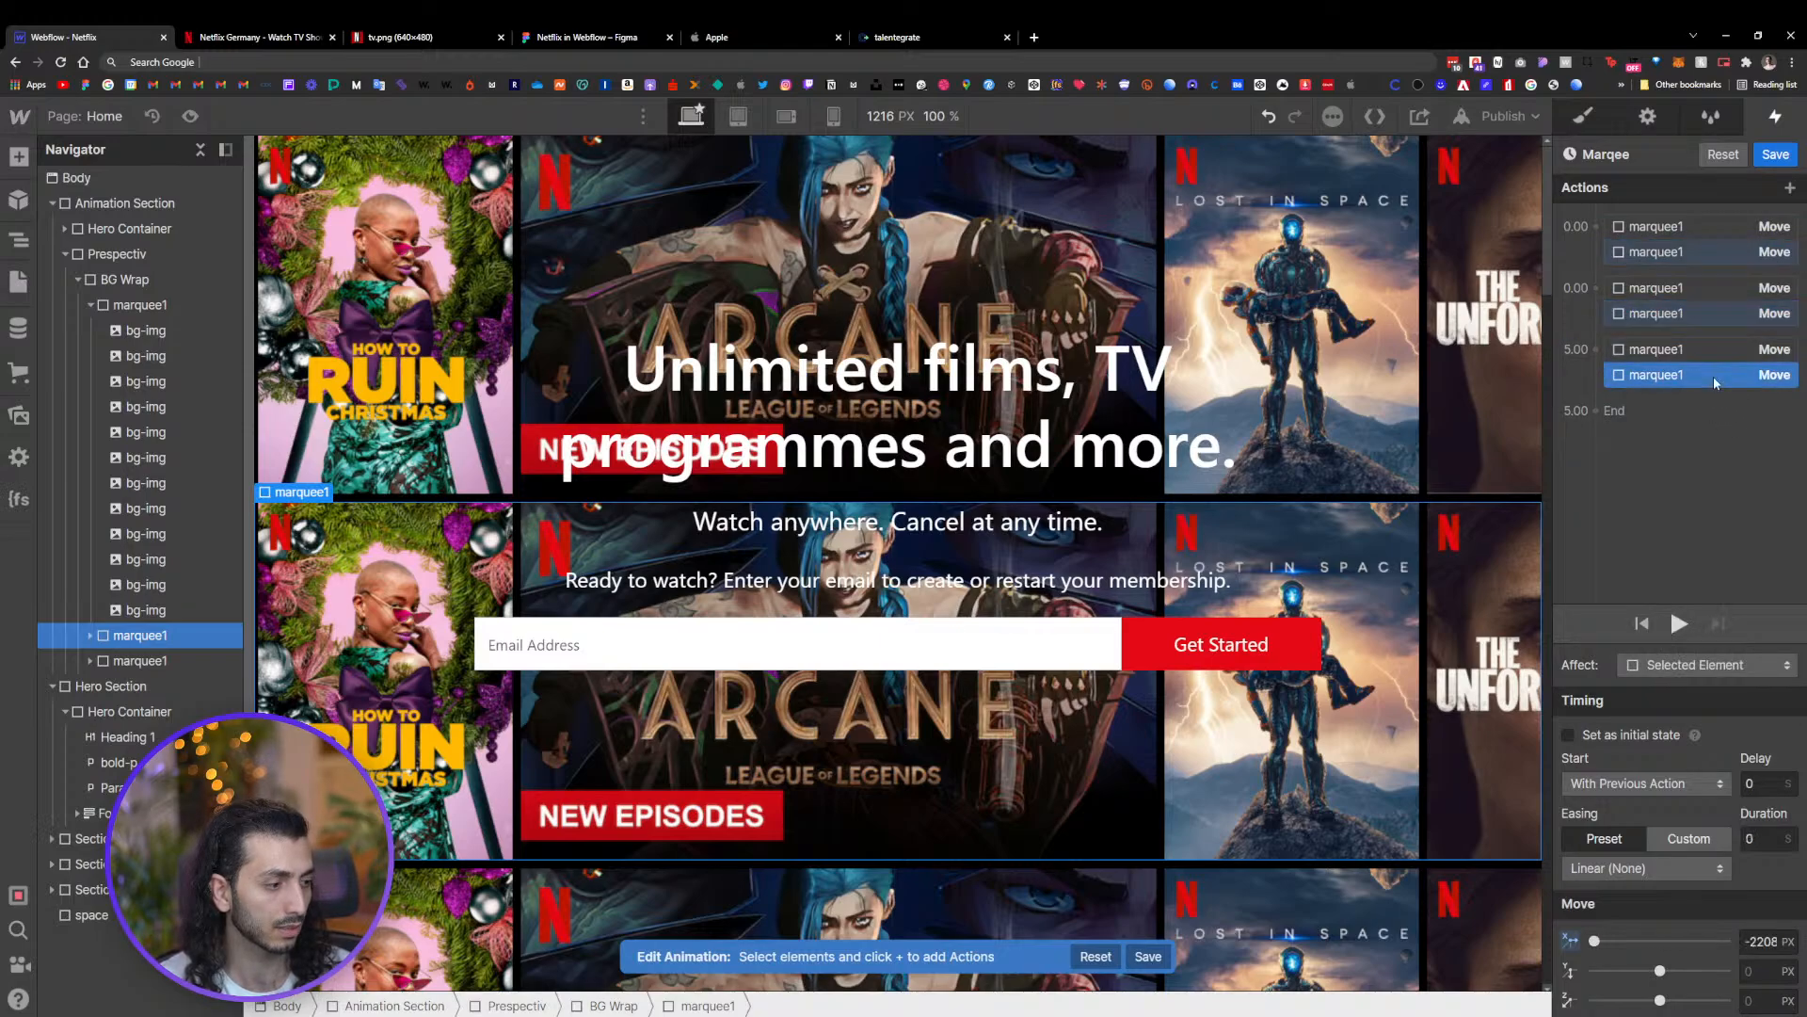
left_click(1776, 155)
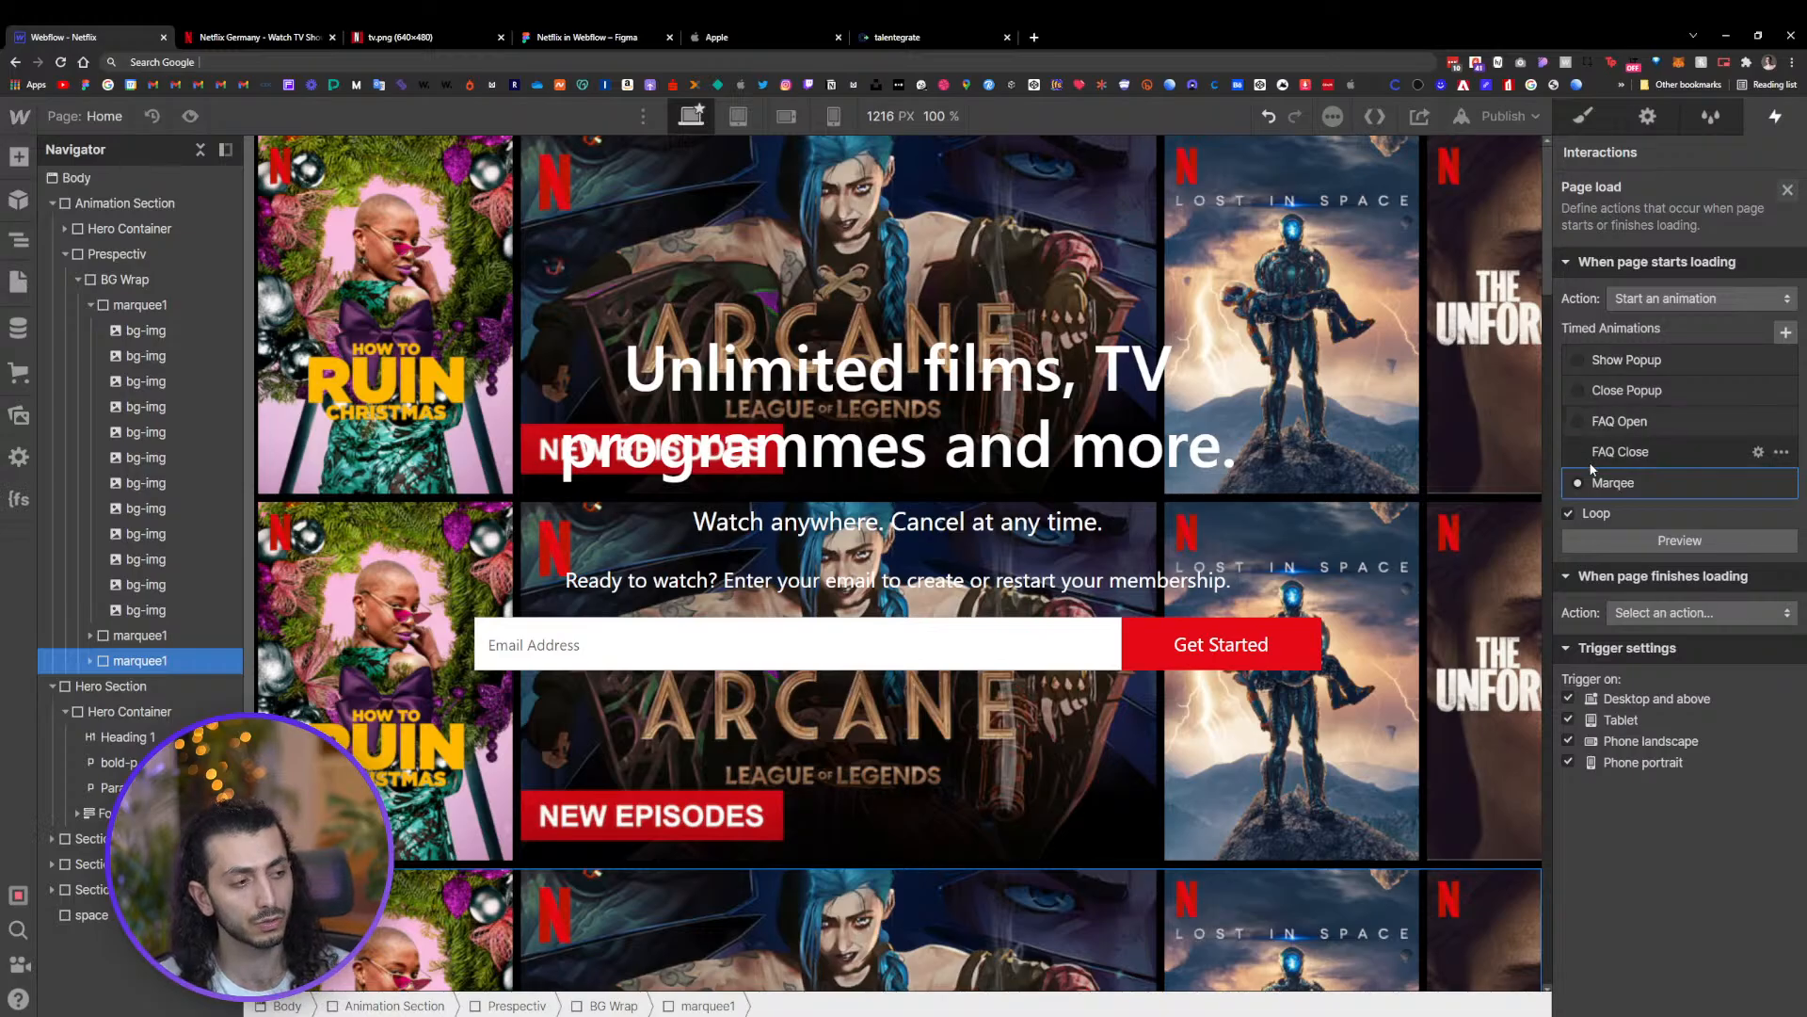
Preview the looping Marqee page-load animation on the canvas
left_click(1647, 540)
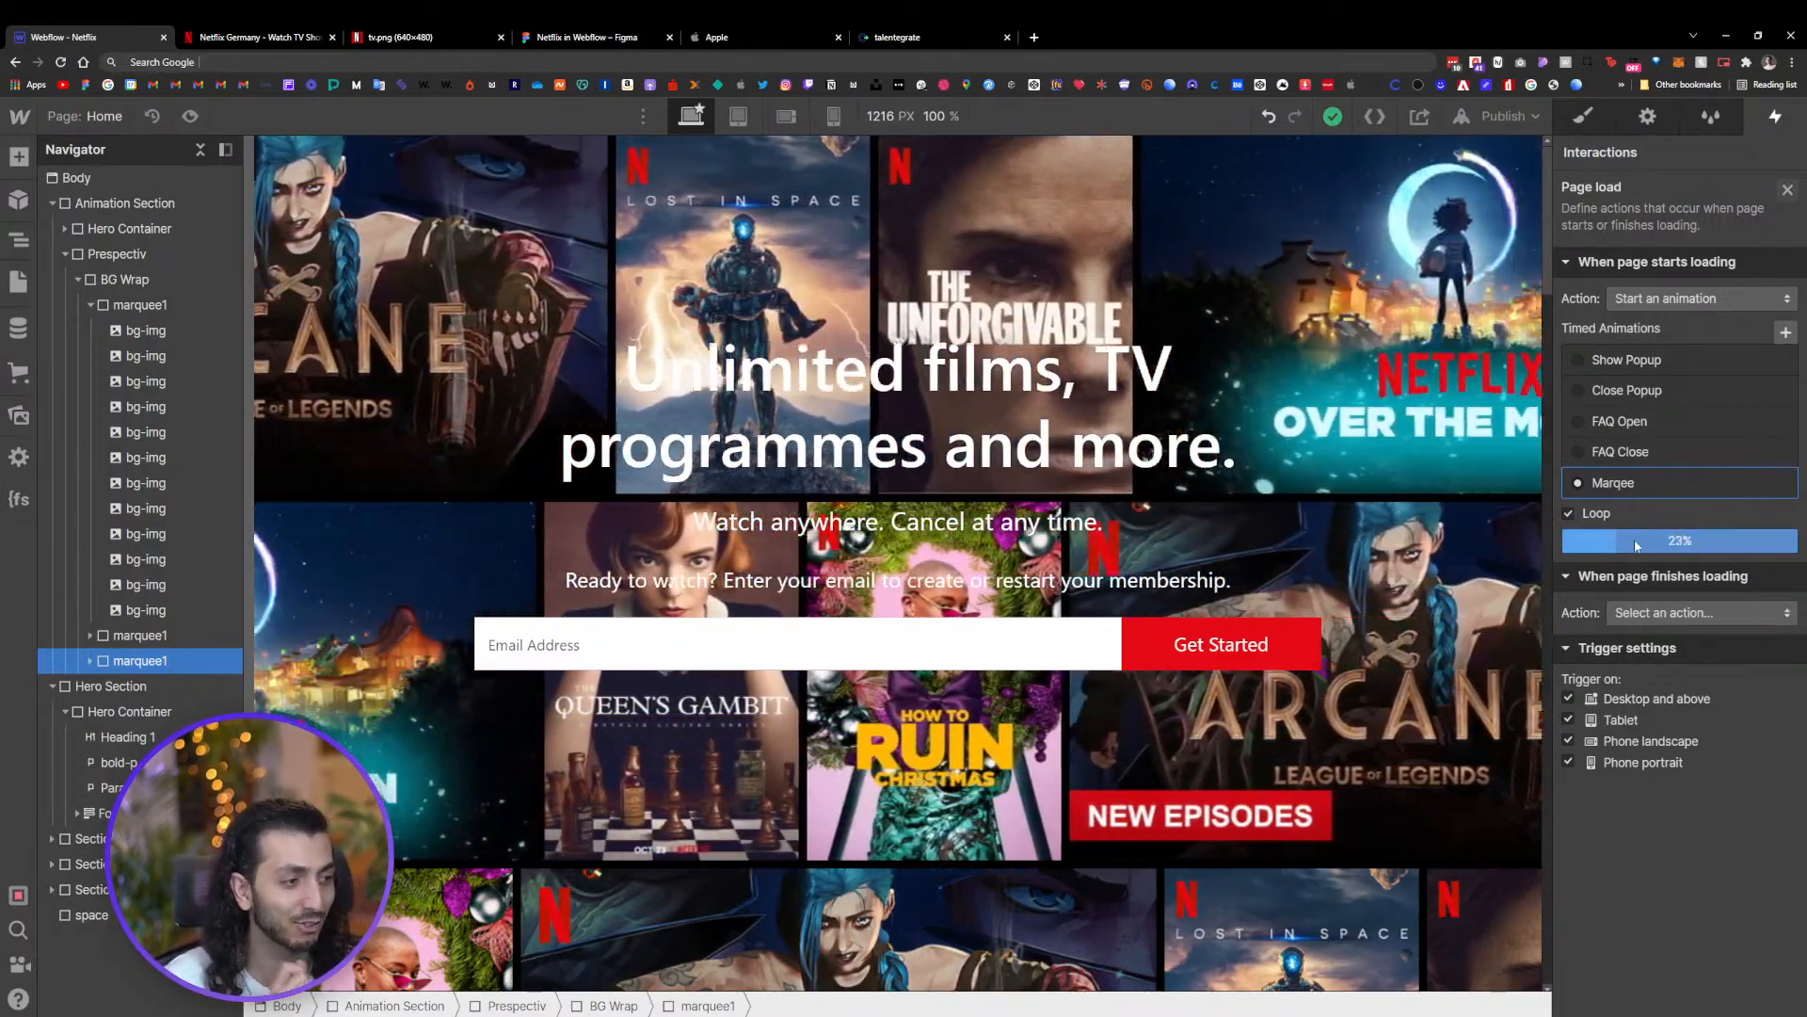
left_click(1633, 544)
left_click(1616, 484)
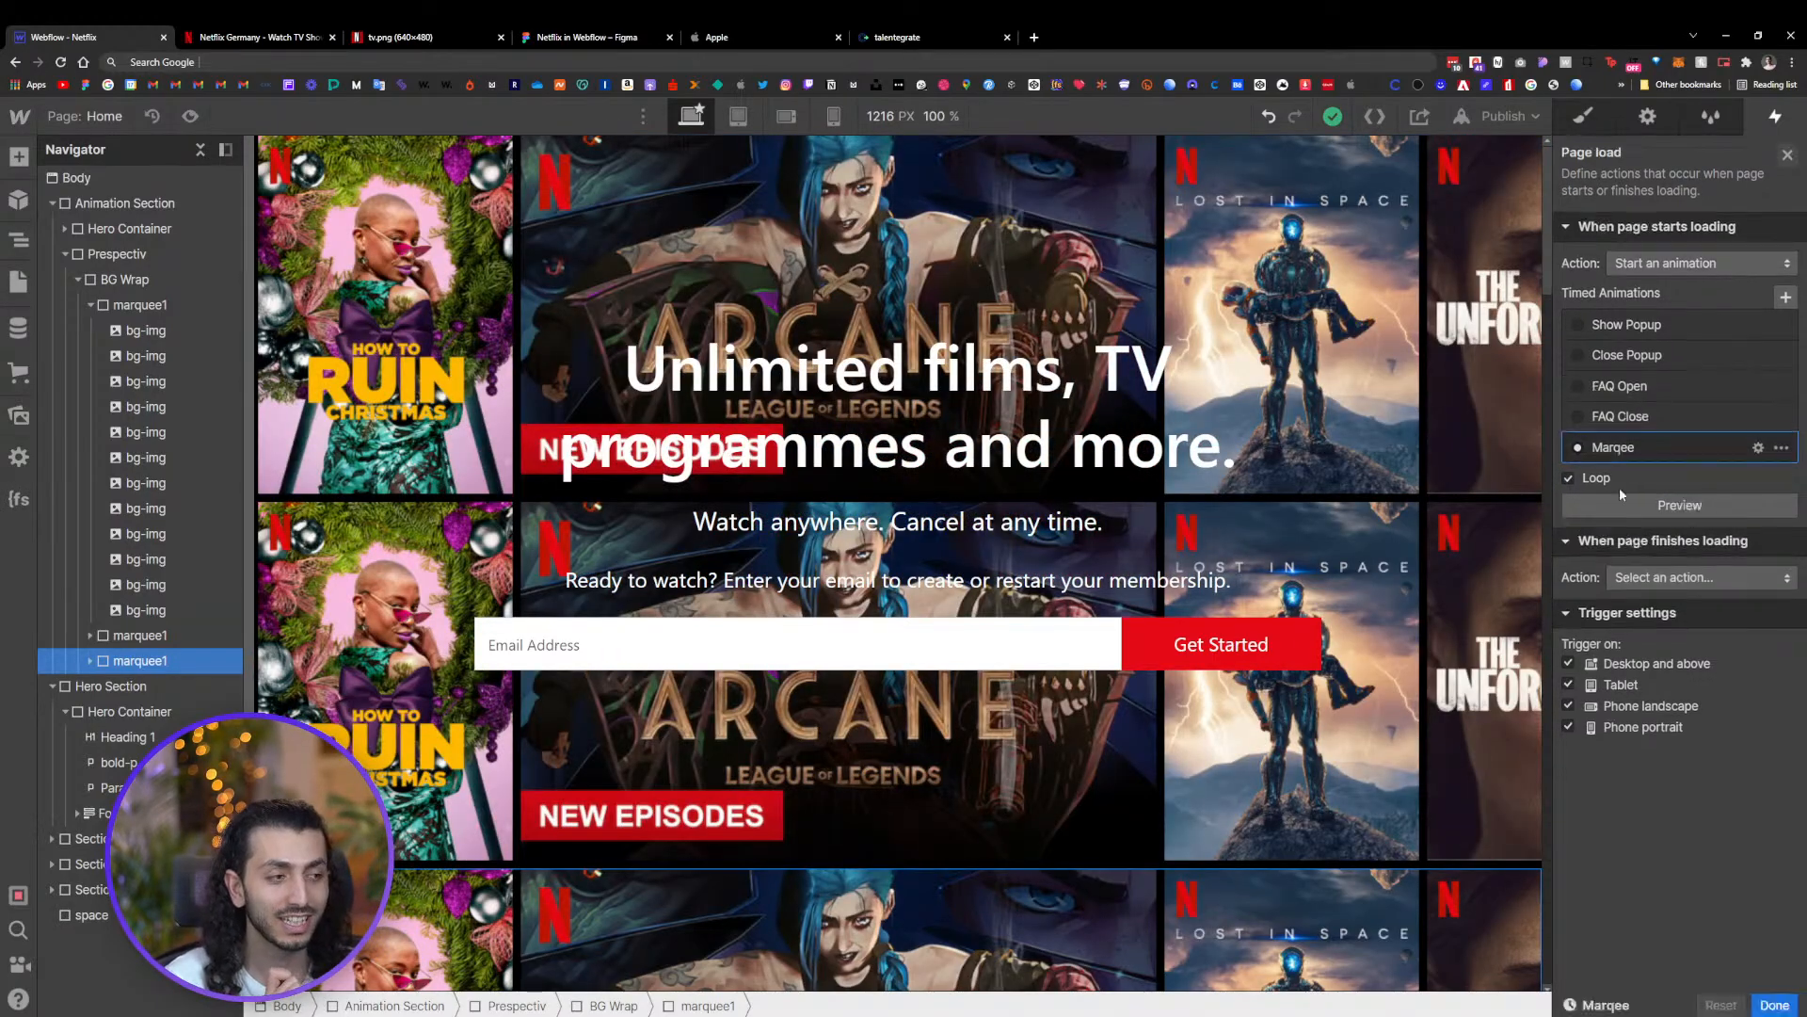
scroll(1189, 718, "down", 4)
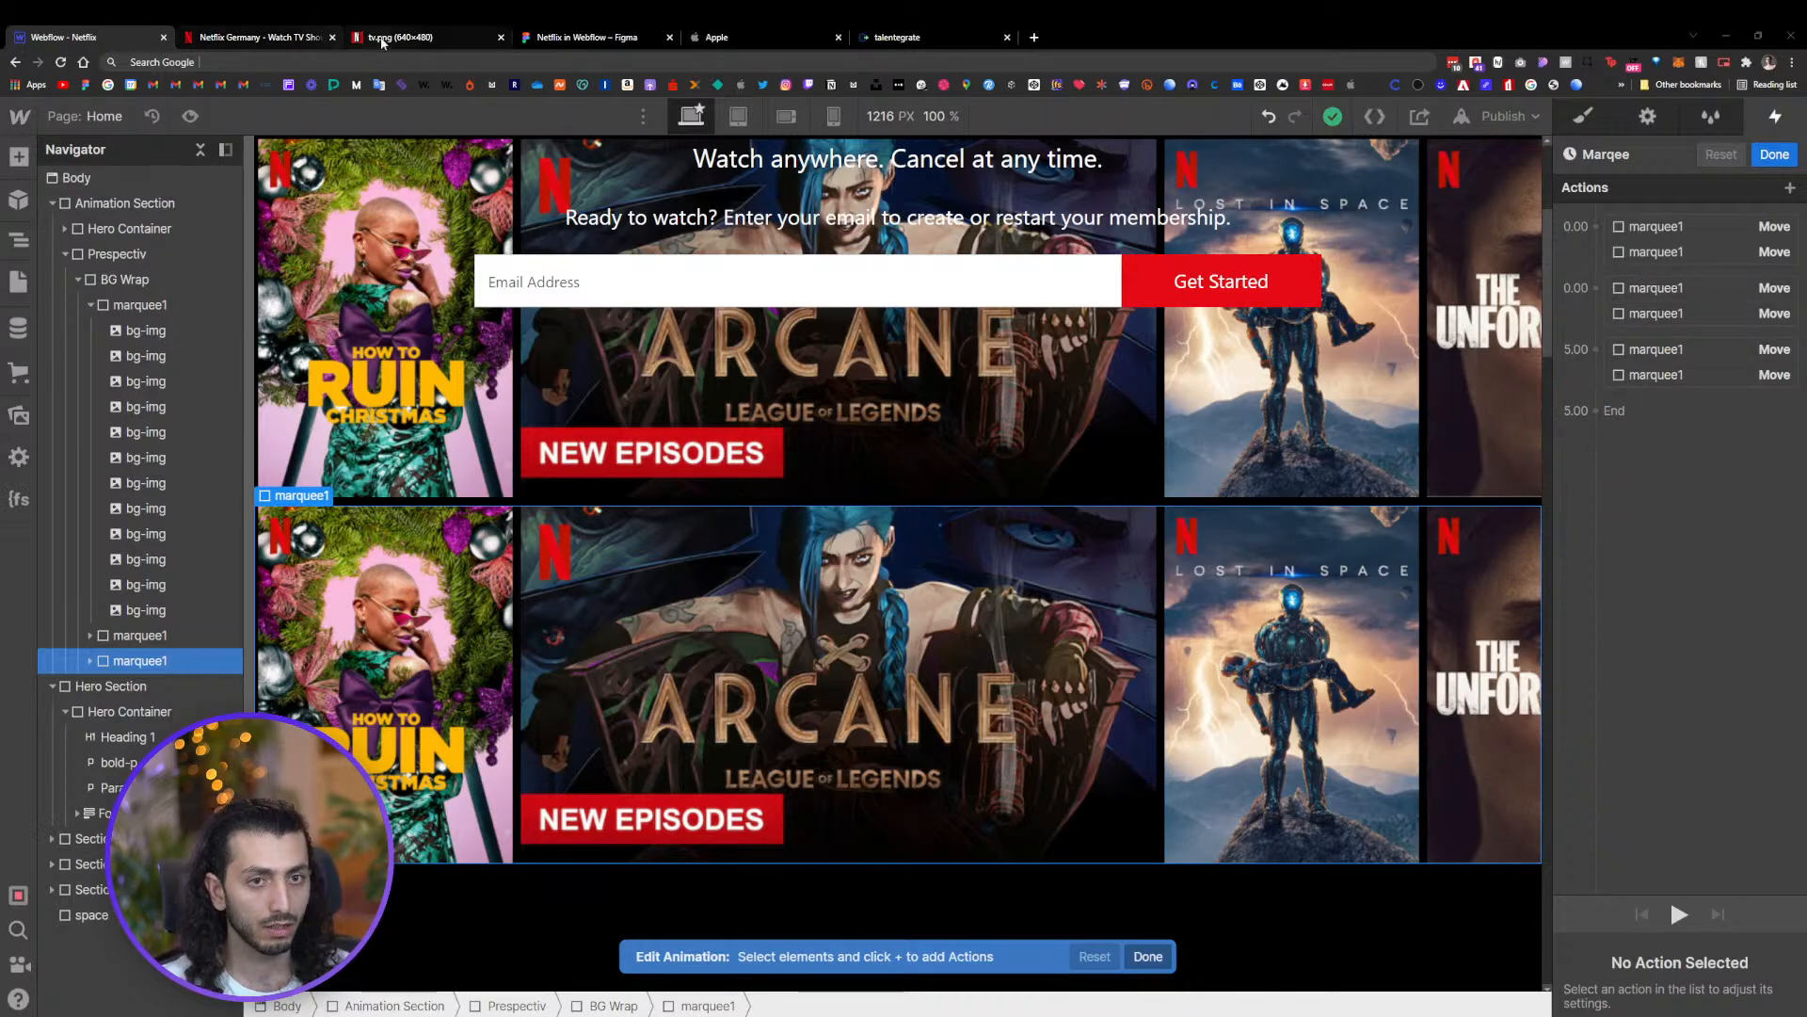
Switch to the Figma file and draw a rectangle about 995 × 341 above the poster images
left_click(557, 45)
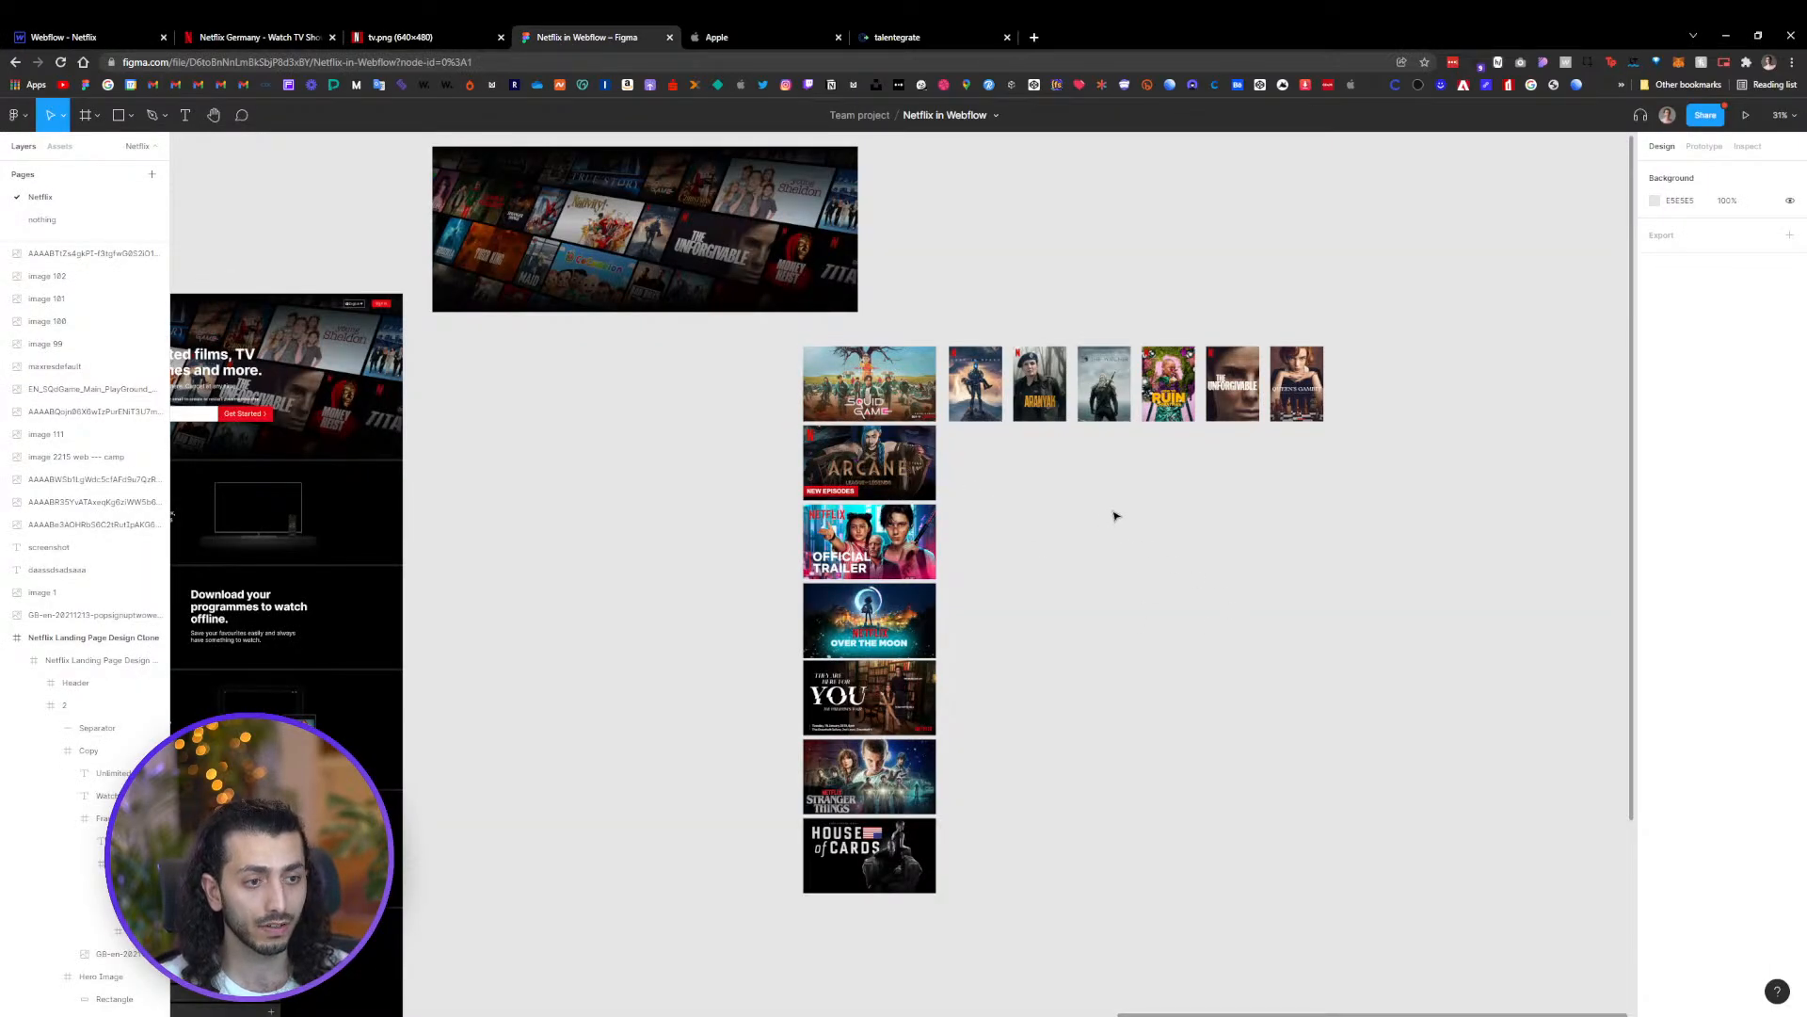
scroll(1125, 593, "up", 3)
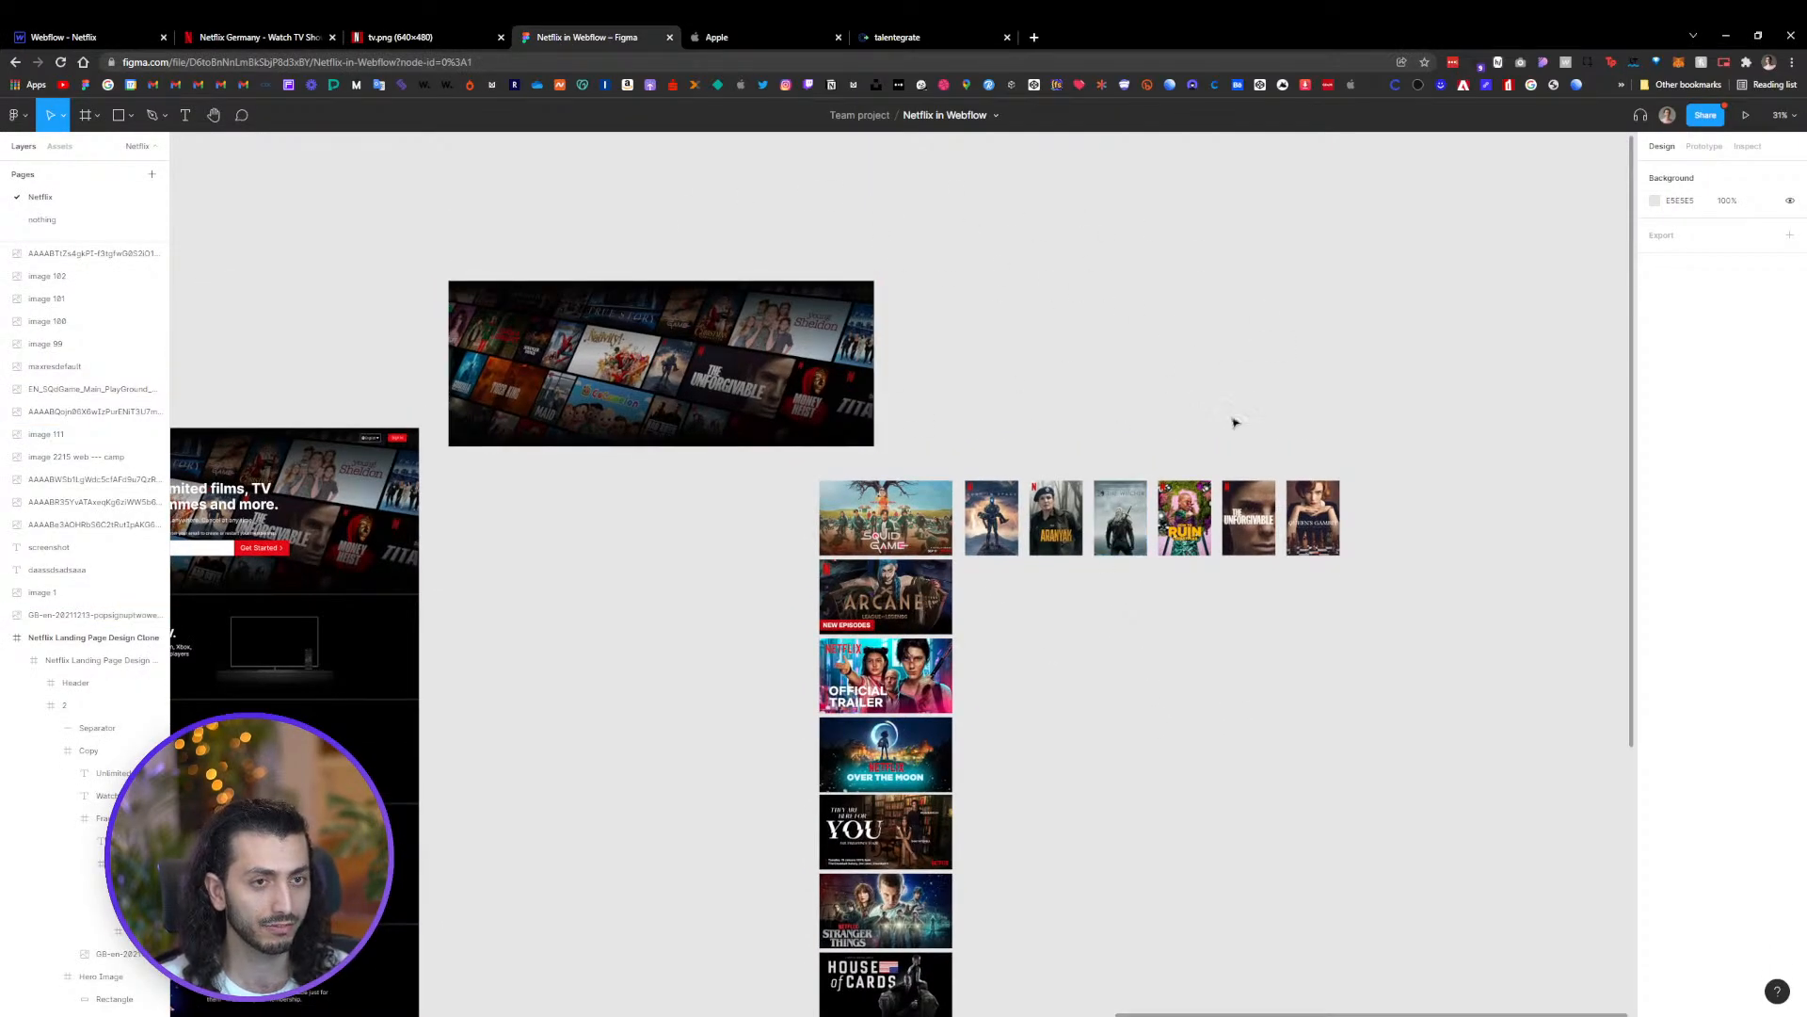
left_click(796, 362)
left_click_drag(796, 363, 747, 363)
scroll(768, 370, "up", 4)
left_click(131, 115)
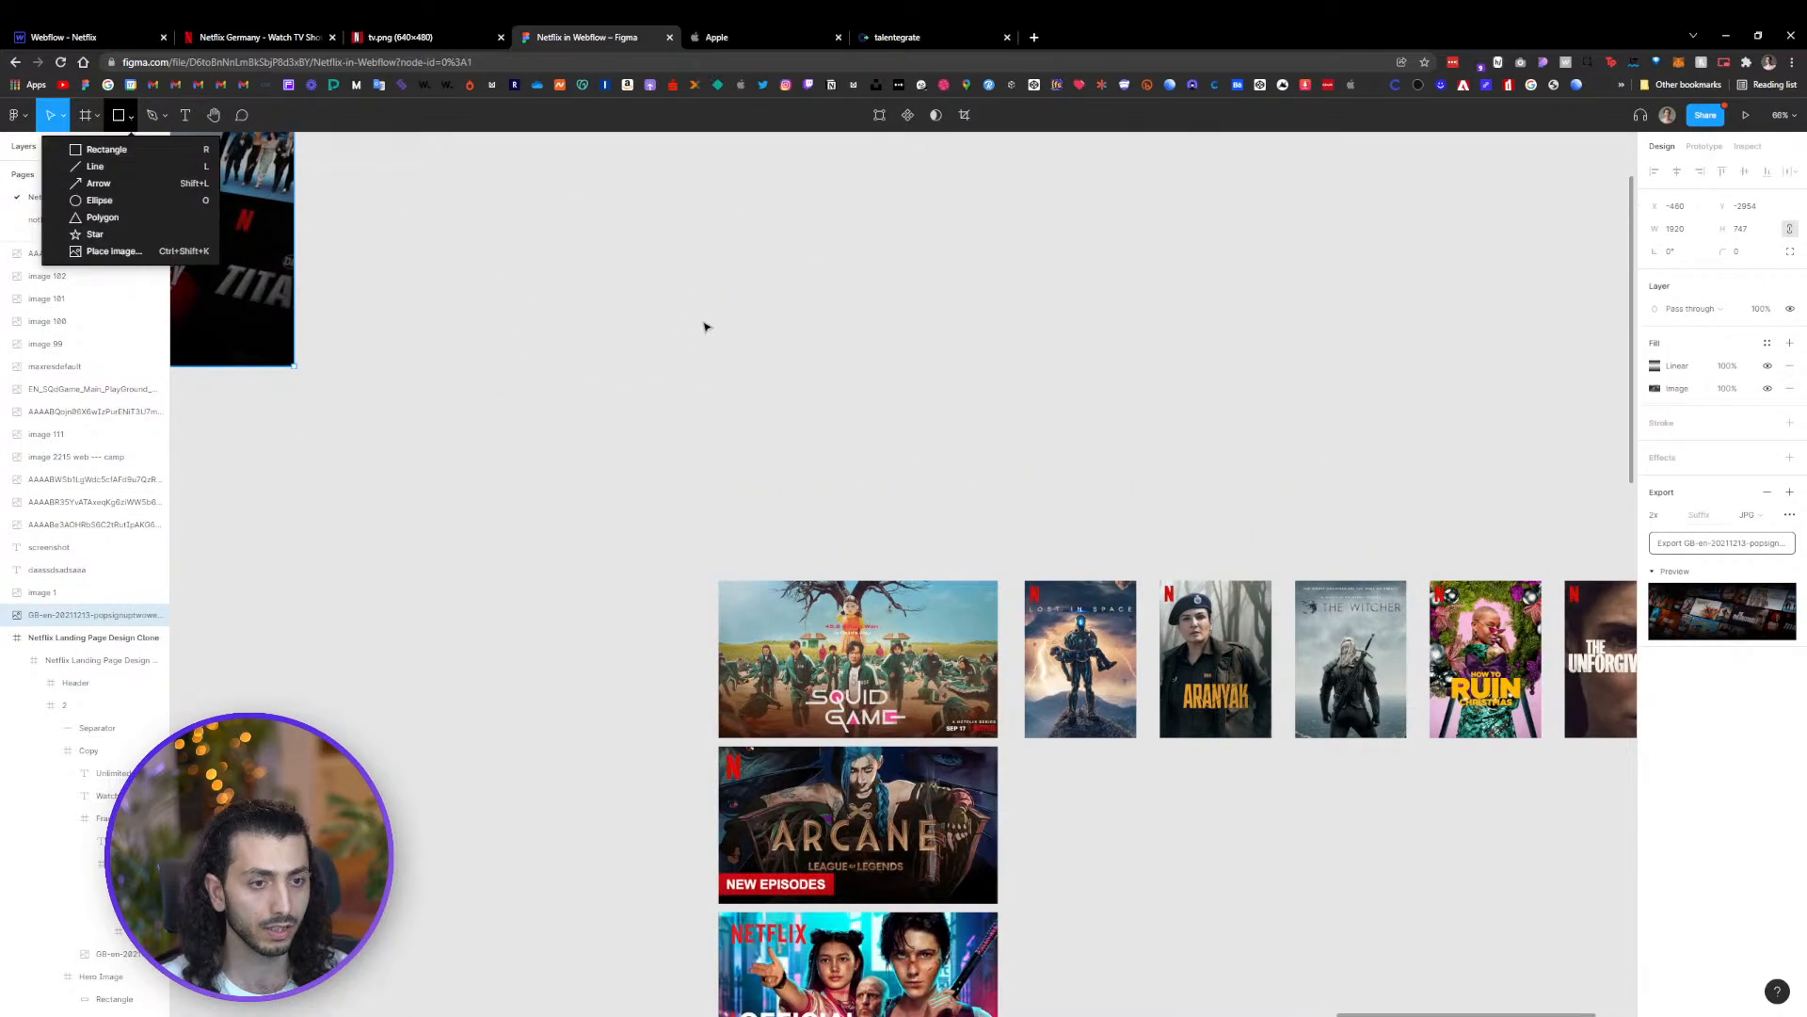
key("r")
left_click_drag(665, 320, 1128, 479)
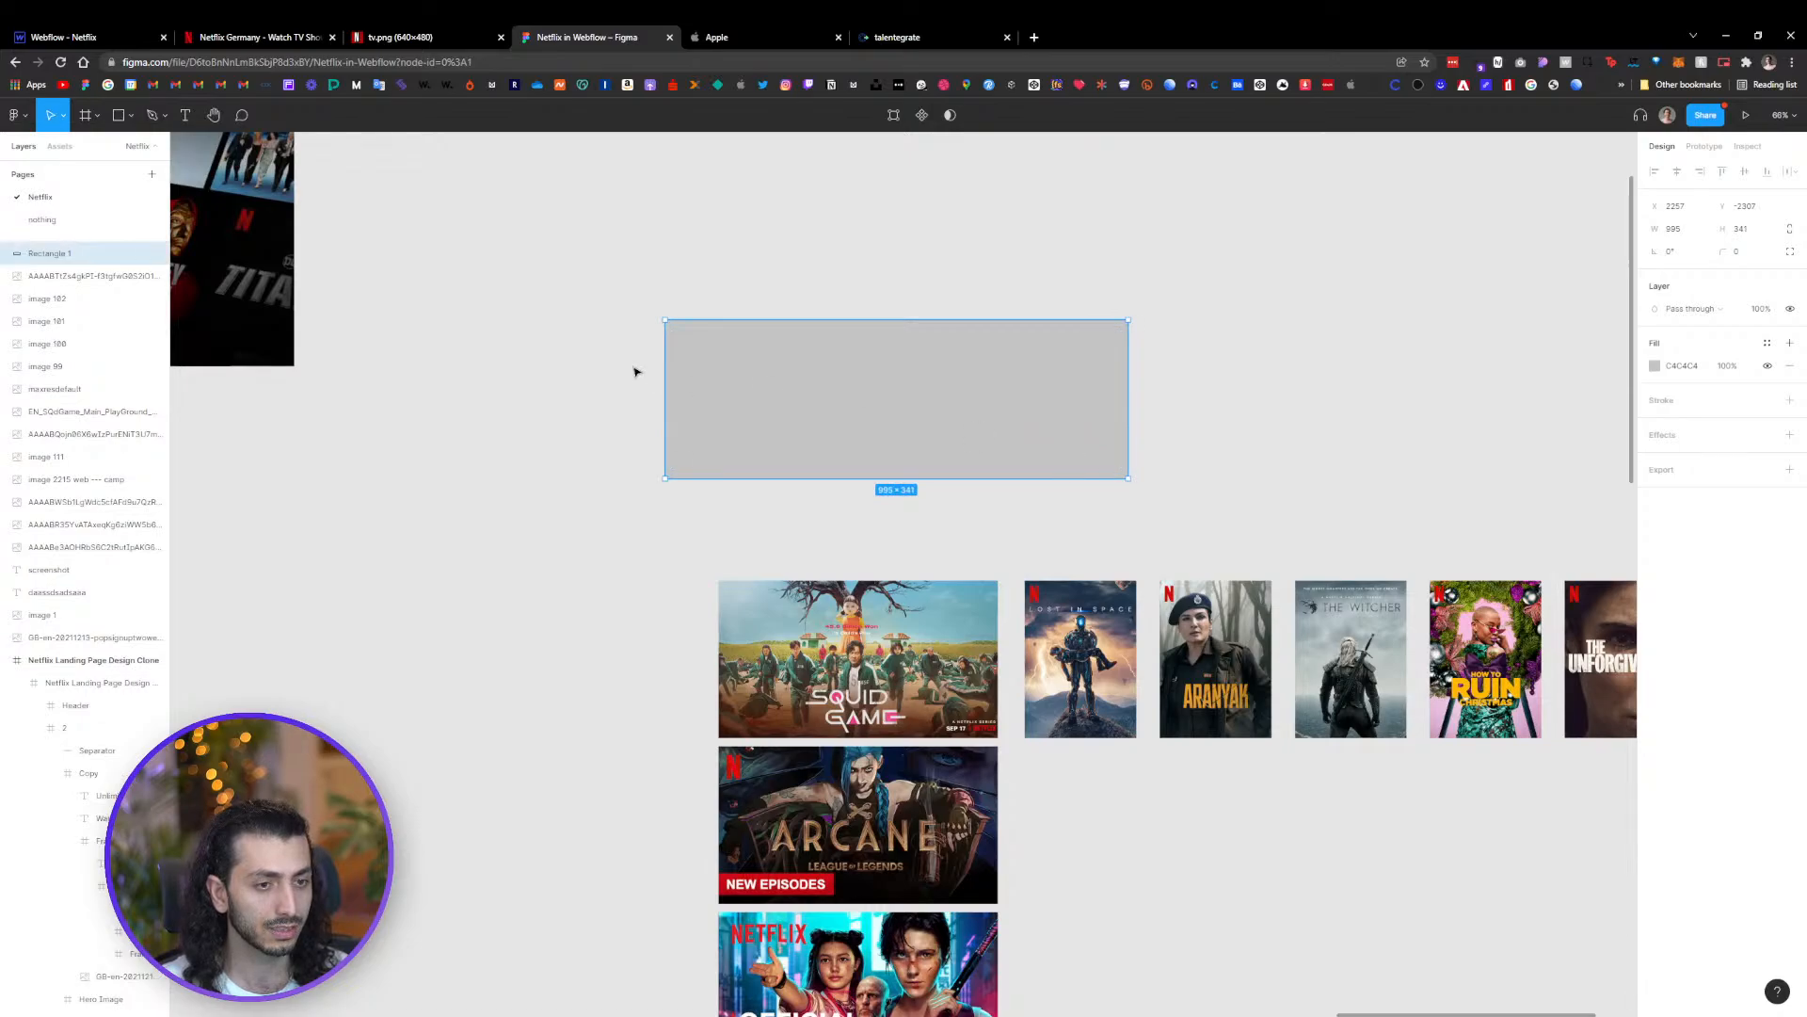
Place the Lost in Space, Aranyak and The Witcher posters side by side over the rectangle
left_click(1237, 387)
left_click_drag(1089, 656, 745, 347)
right_click(902, 407)
left_click(939, 529)
left_click_drag(1221, 654, 890, 386)
left_click_drag(1385, 675, 1042, 406)
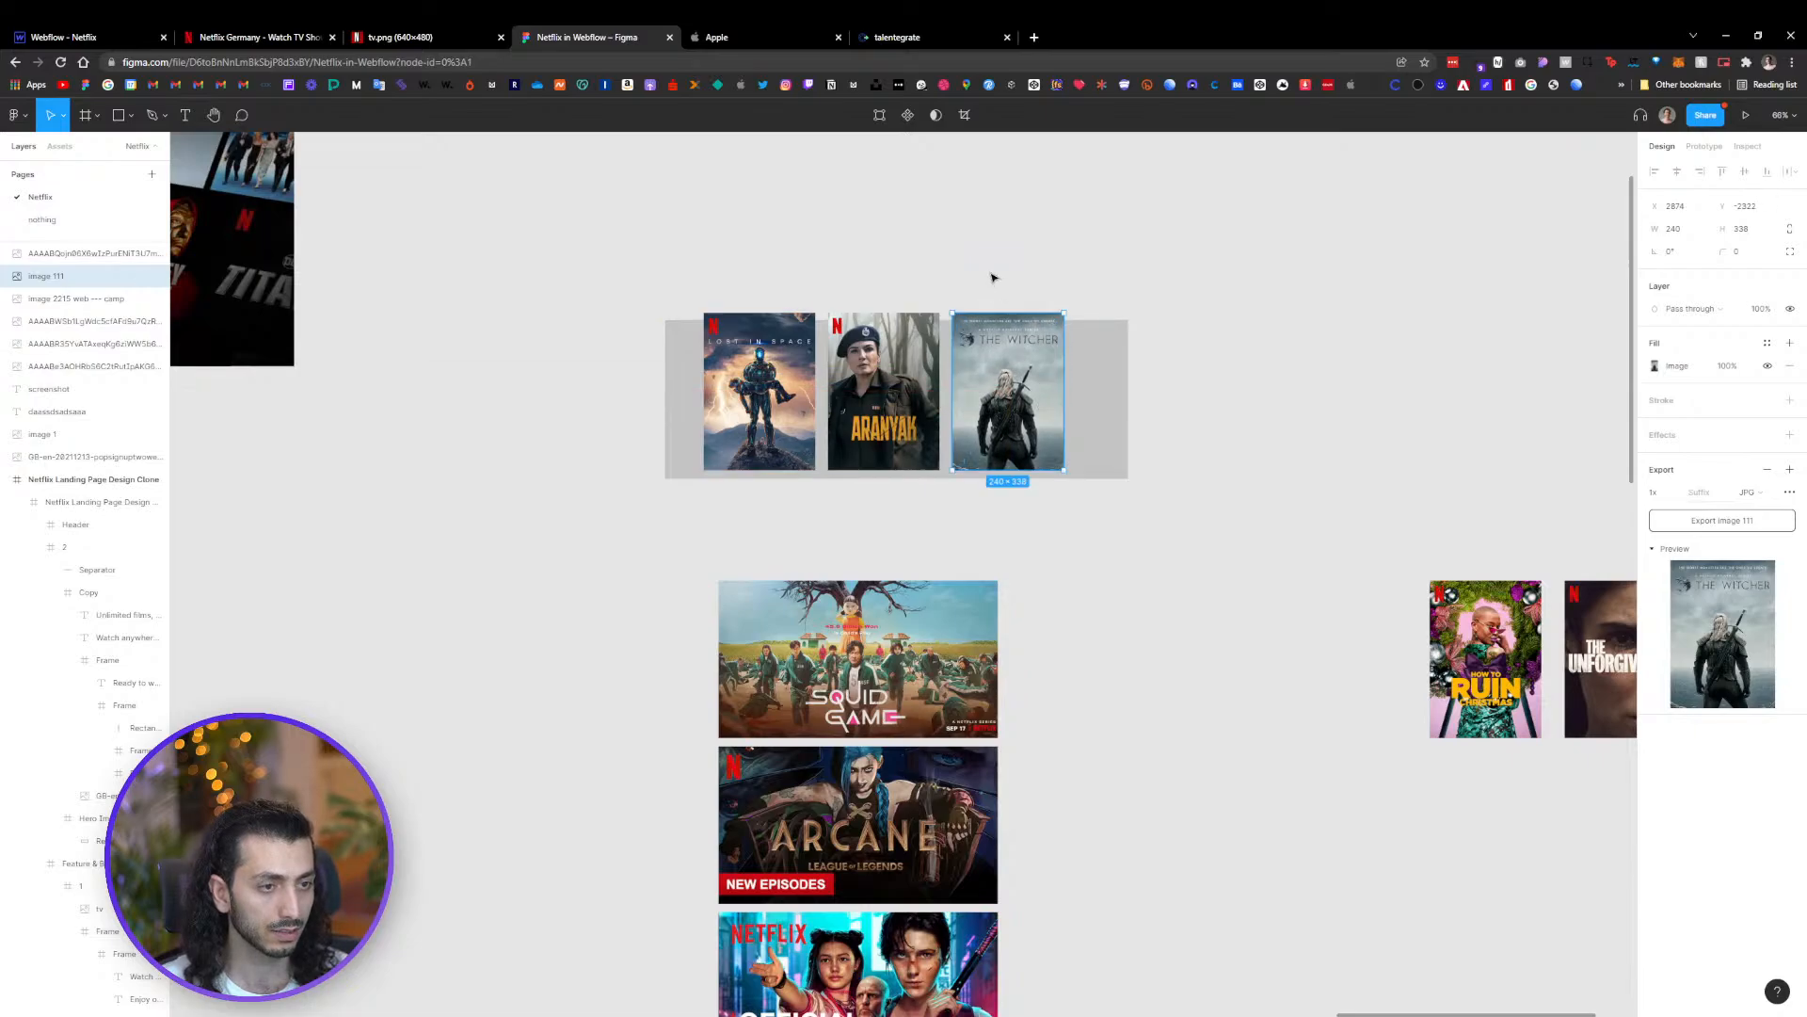
Duplicate the three posters to extend the row to six posters
scroll(991, 274, "up", 3)
left_click_drag(1120, 288, 446, 370)
left_click_drag(834, 533, 457, 515)
scroll(852, 539, "down", 3)
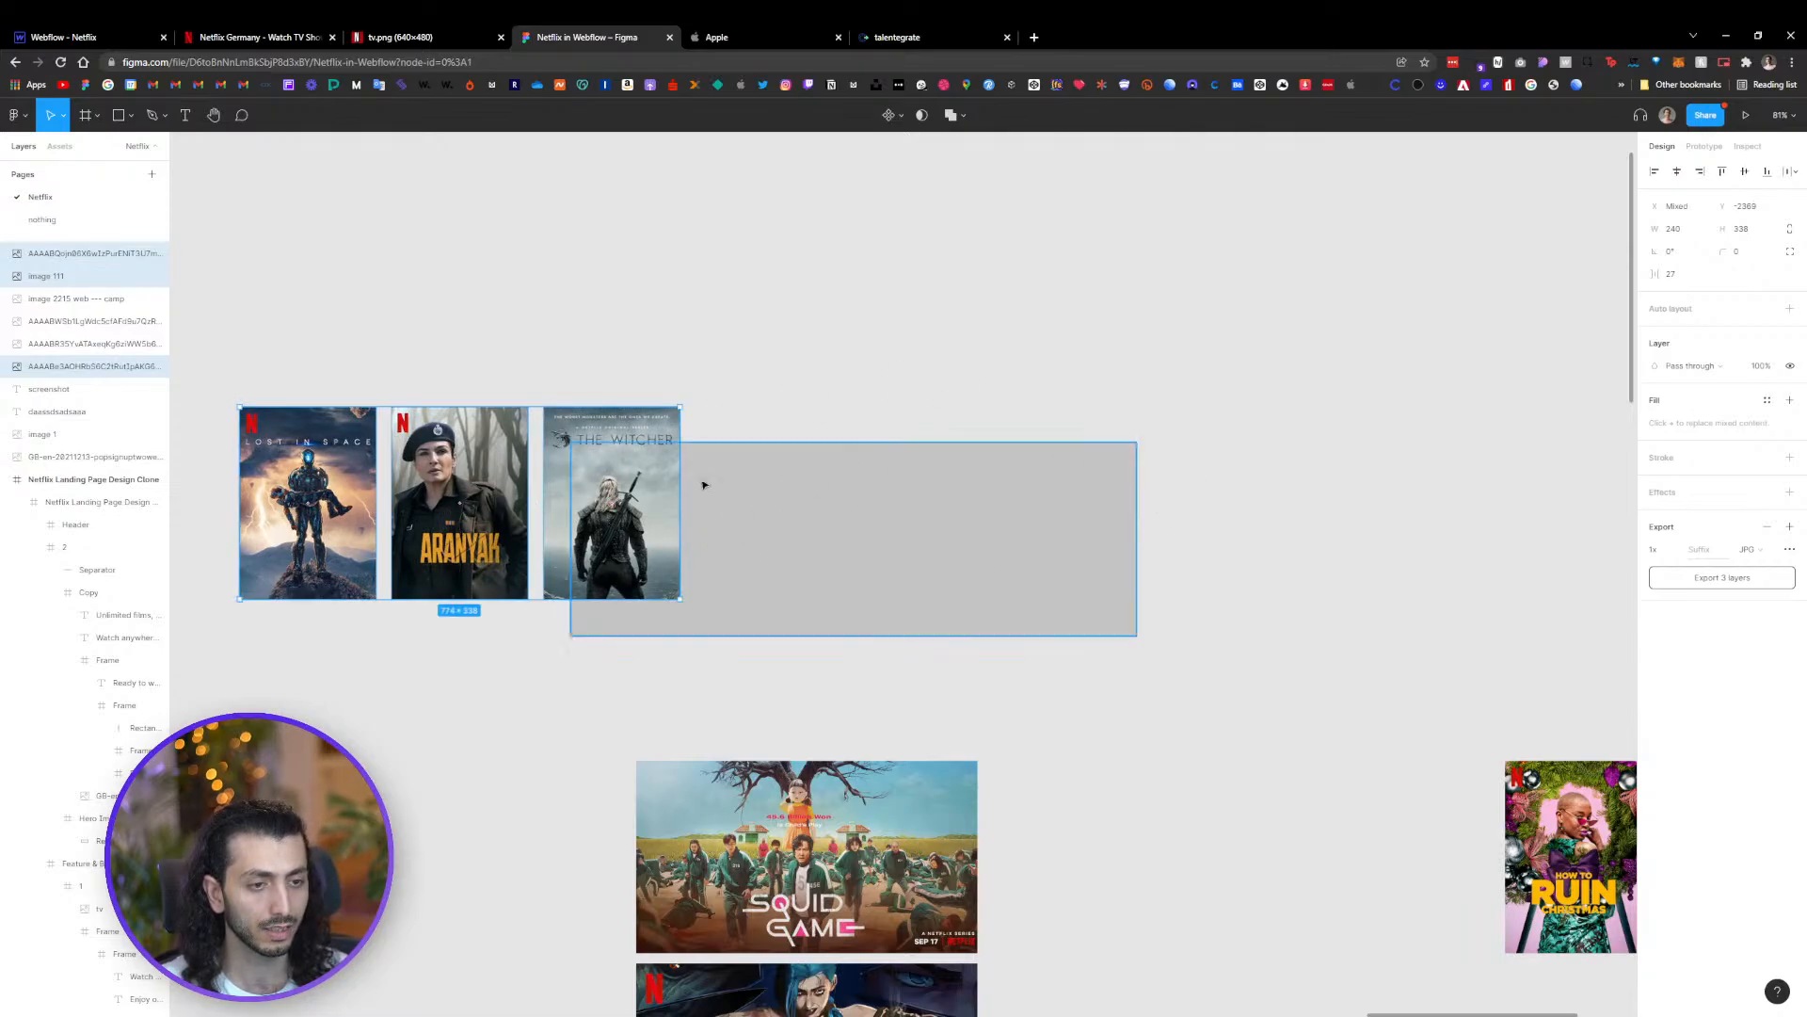
left_click(838, 364)
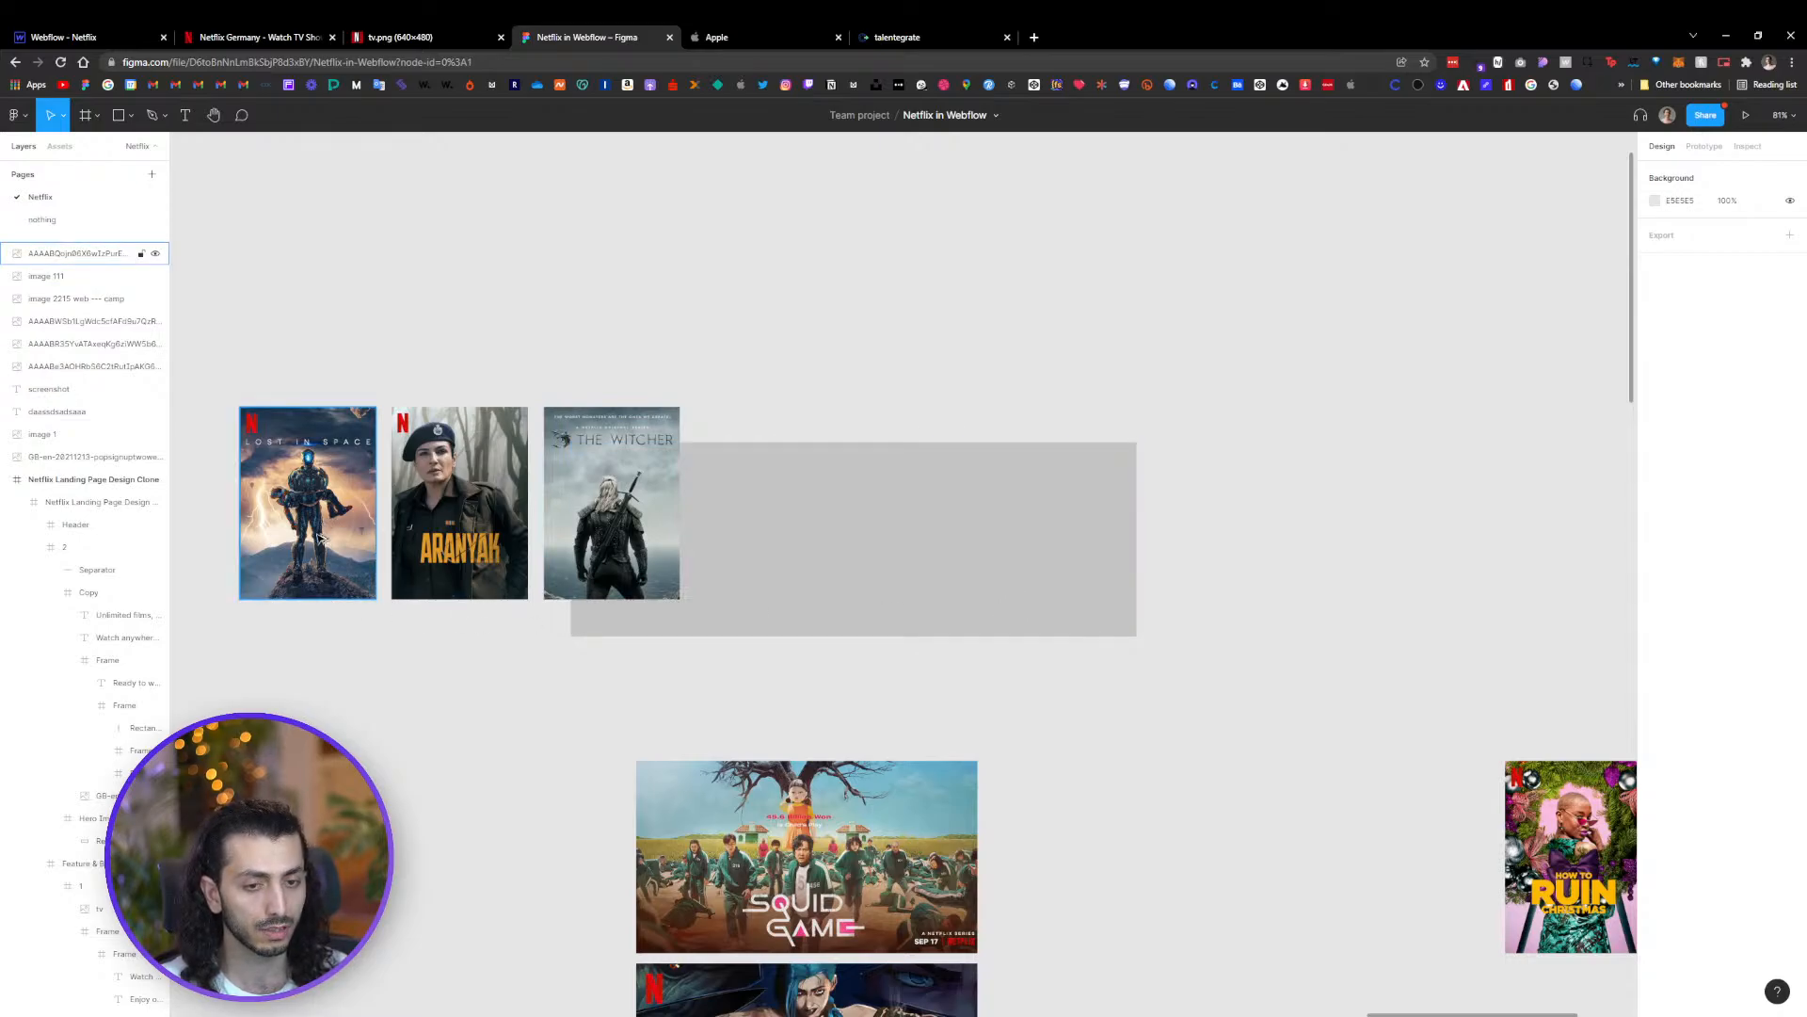
left_click_drag(646, 370, 759, 499)
left_click_drag(1221, 337, 262, 442)
left_click_drag(263, 443, 730, 414)
Resize the grey rectangle to about 690 × 341
left_click(924, 618)
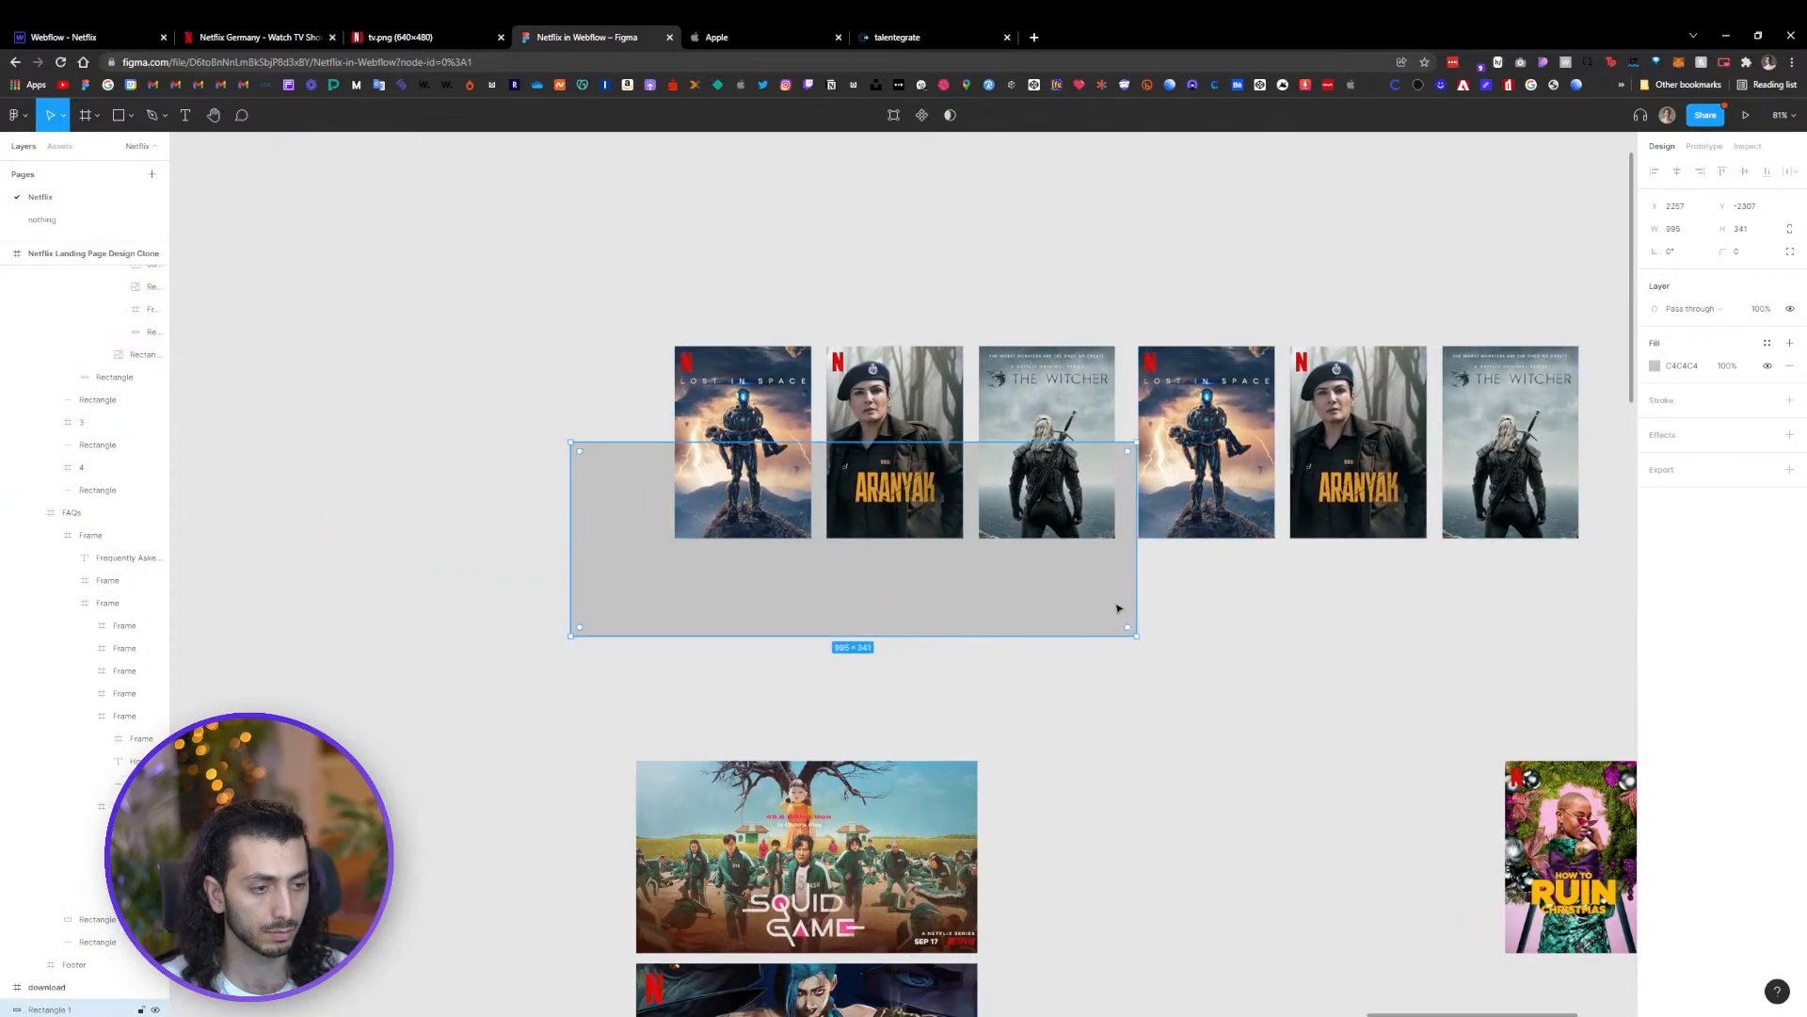
left_click_drag(1135, 607, 963, 592)
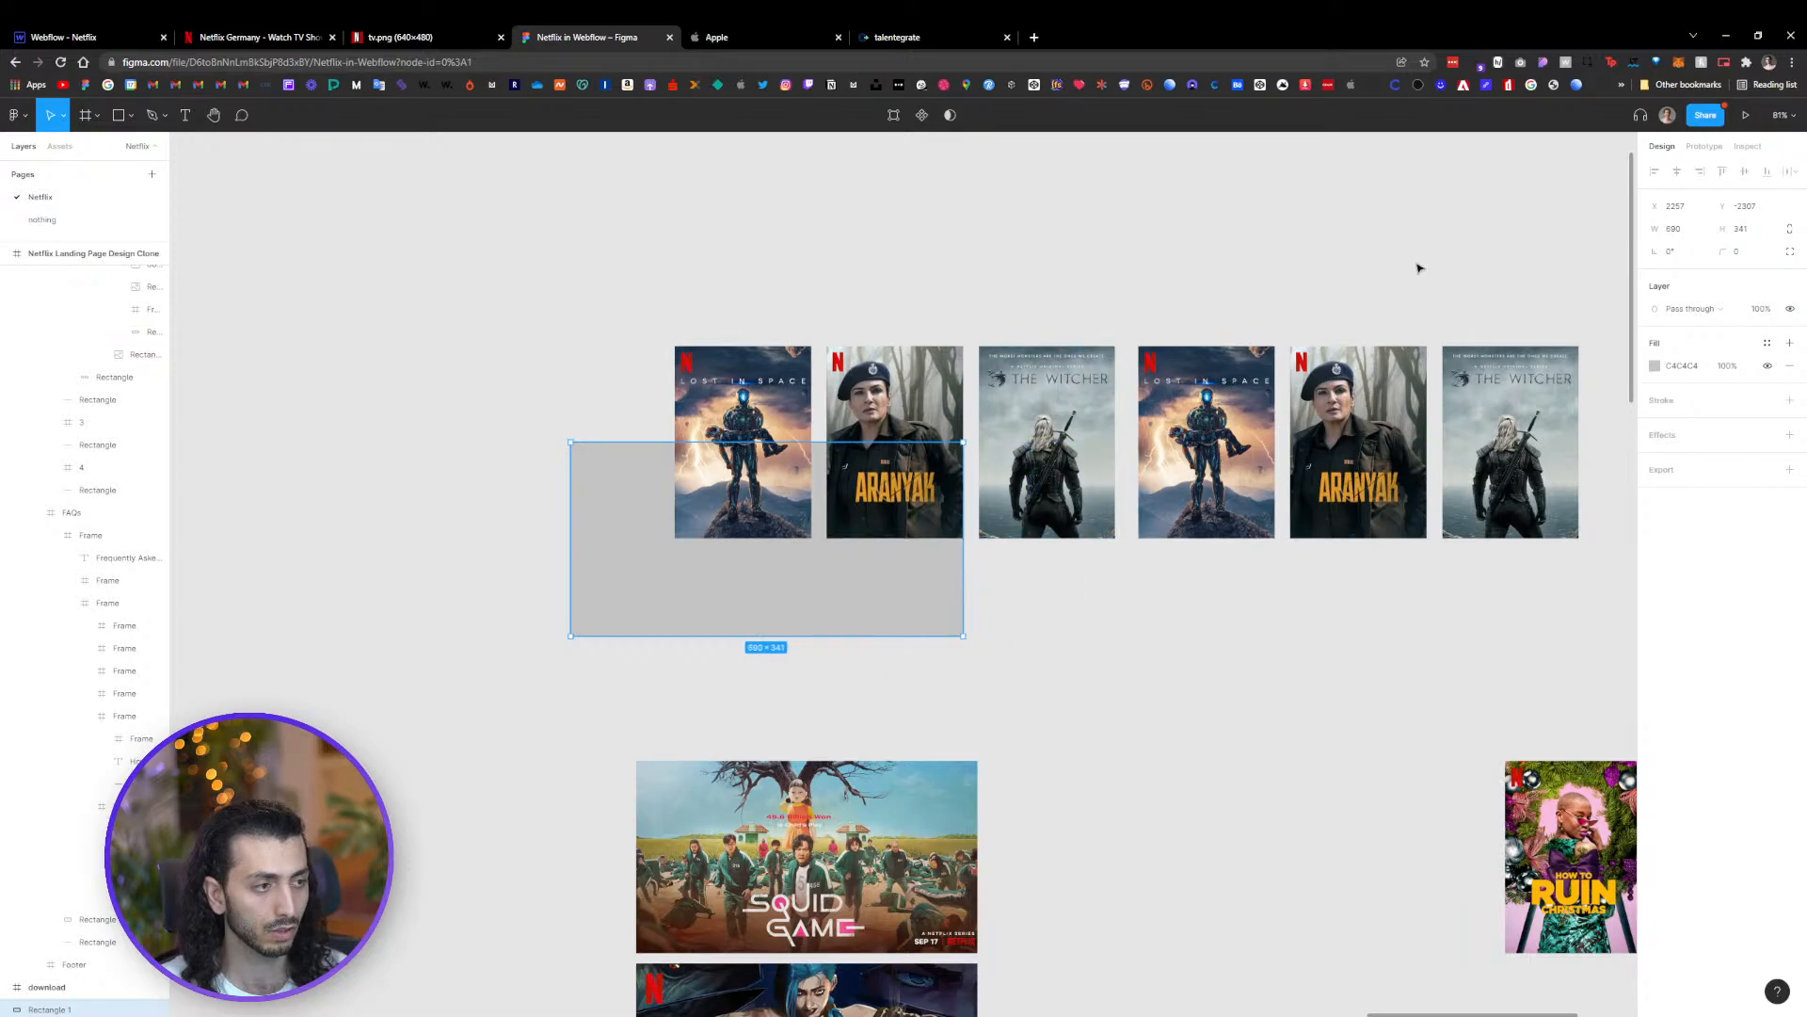
Shift the six-poster row leftward across the rectangle to illustrate the marquee motion
left_click_drag(1572, 289, 697, 397)
key("shift+Left")
key("shift+Left")
key("shift+Left")
key("shift+Left")
key("shift+Left")
key("shift+Left")
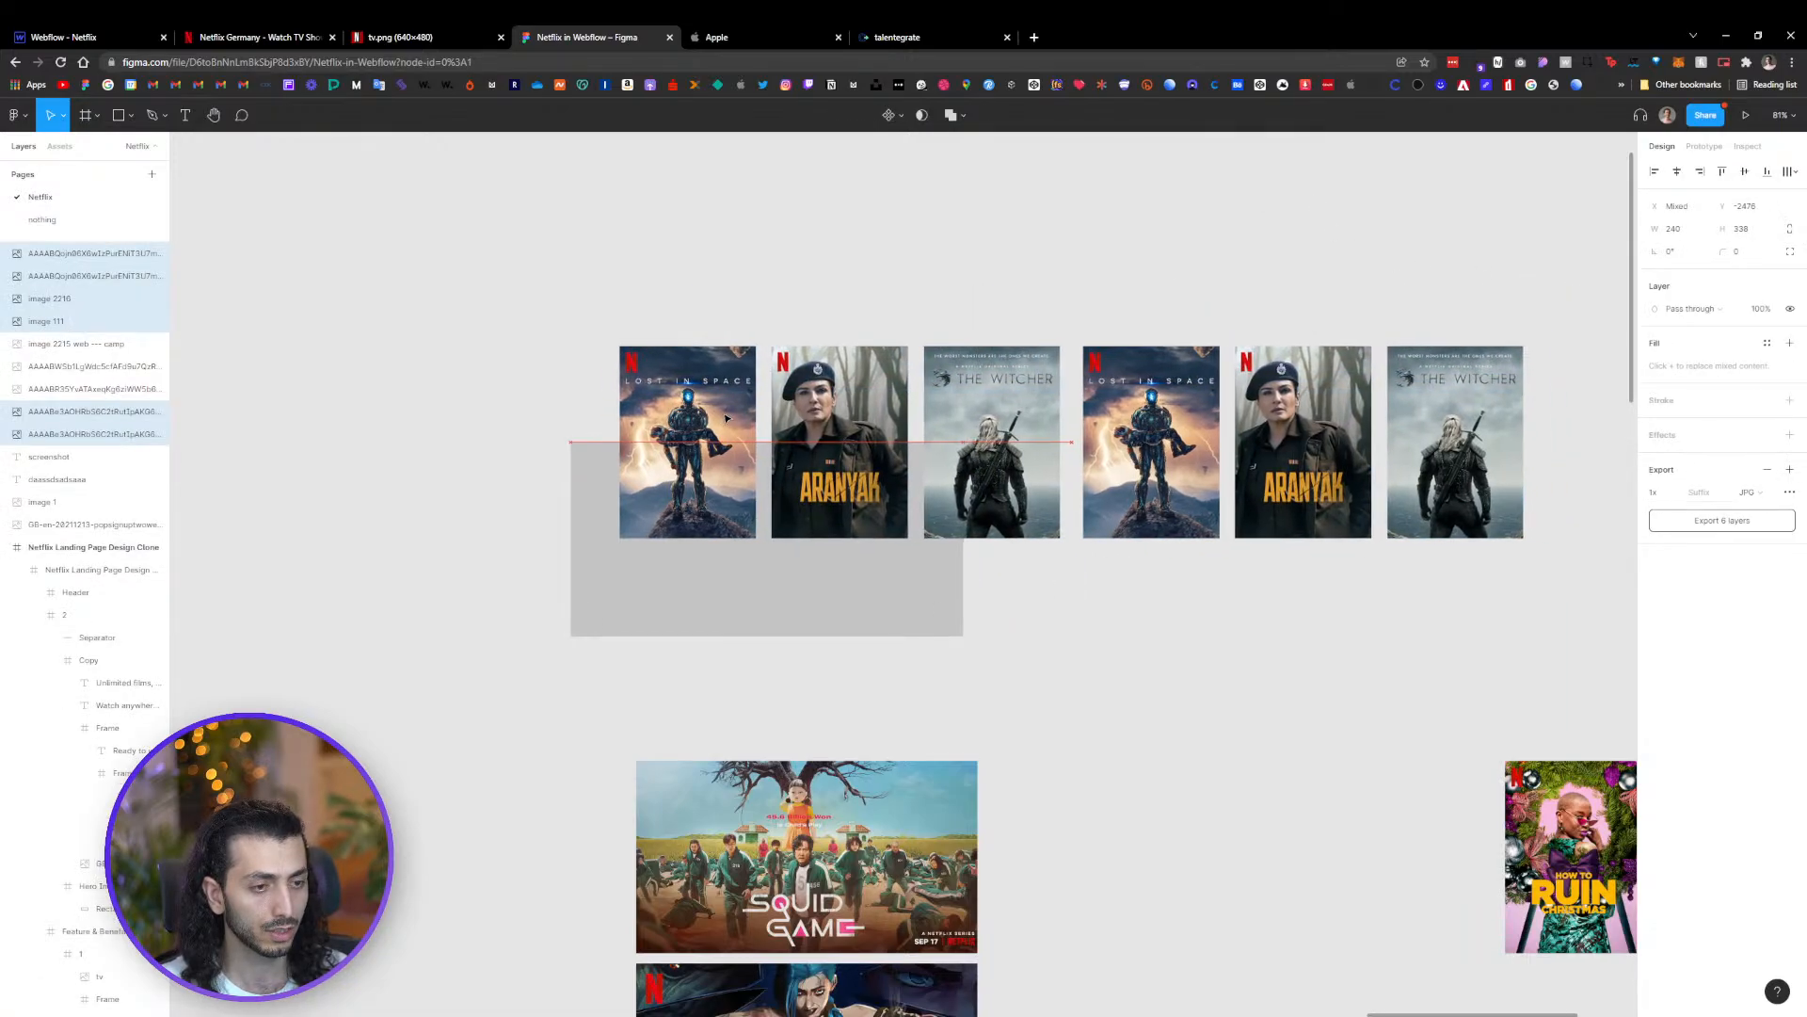
scroll(712, 439, "up", 5)
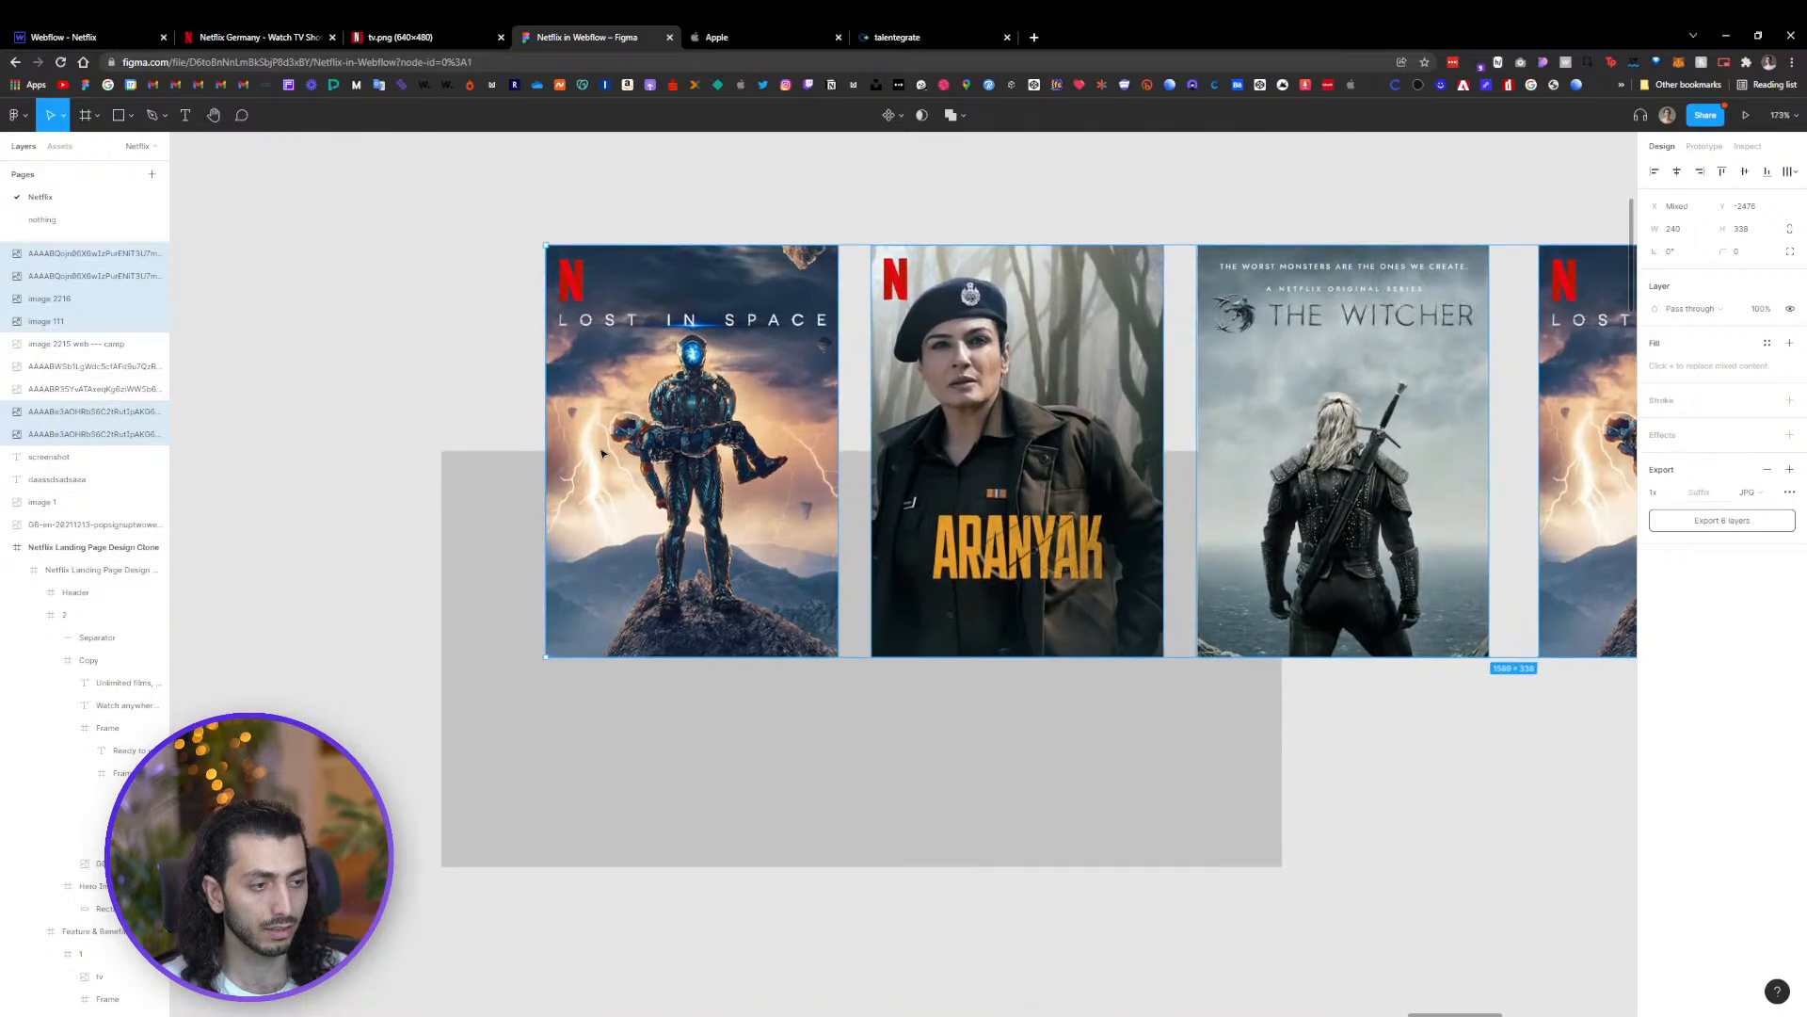
left_click_drag(1362, 370, 1002, 382)
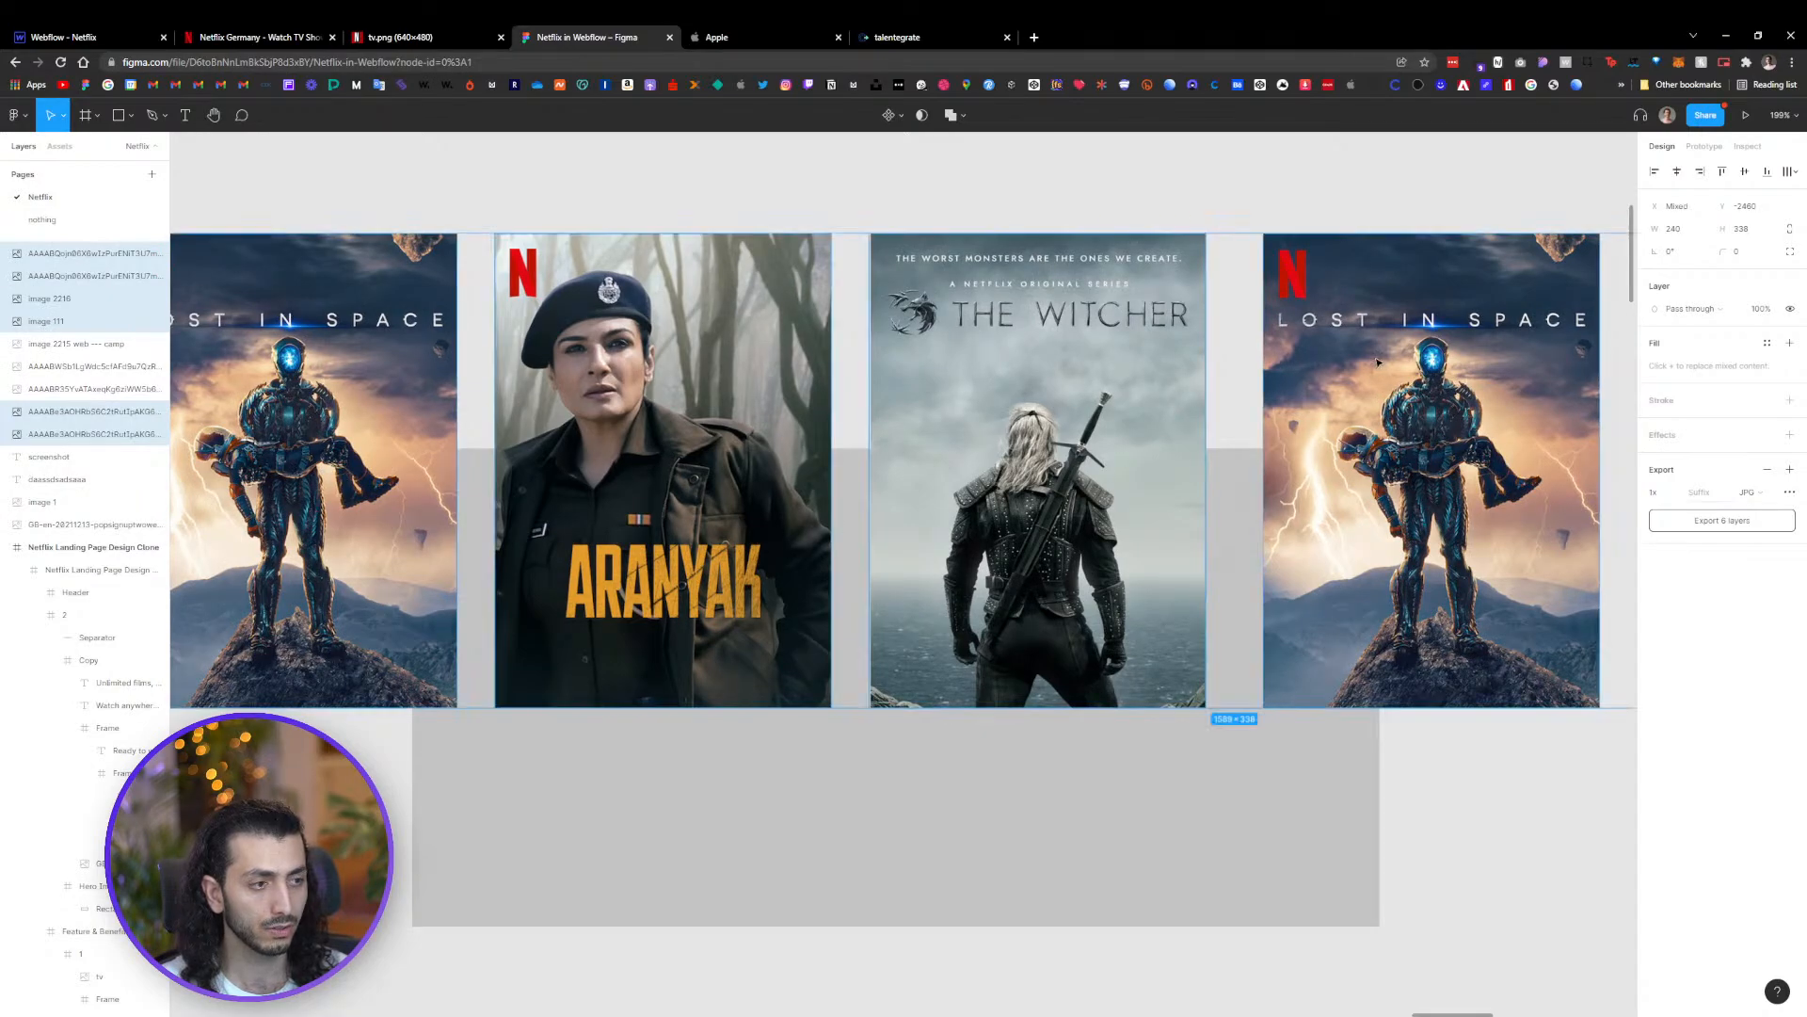
left_click_drag(1154, 470, 1070, 477)
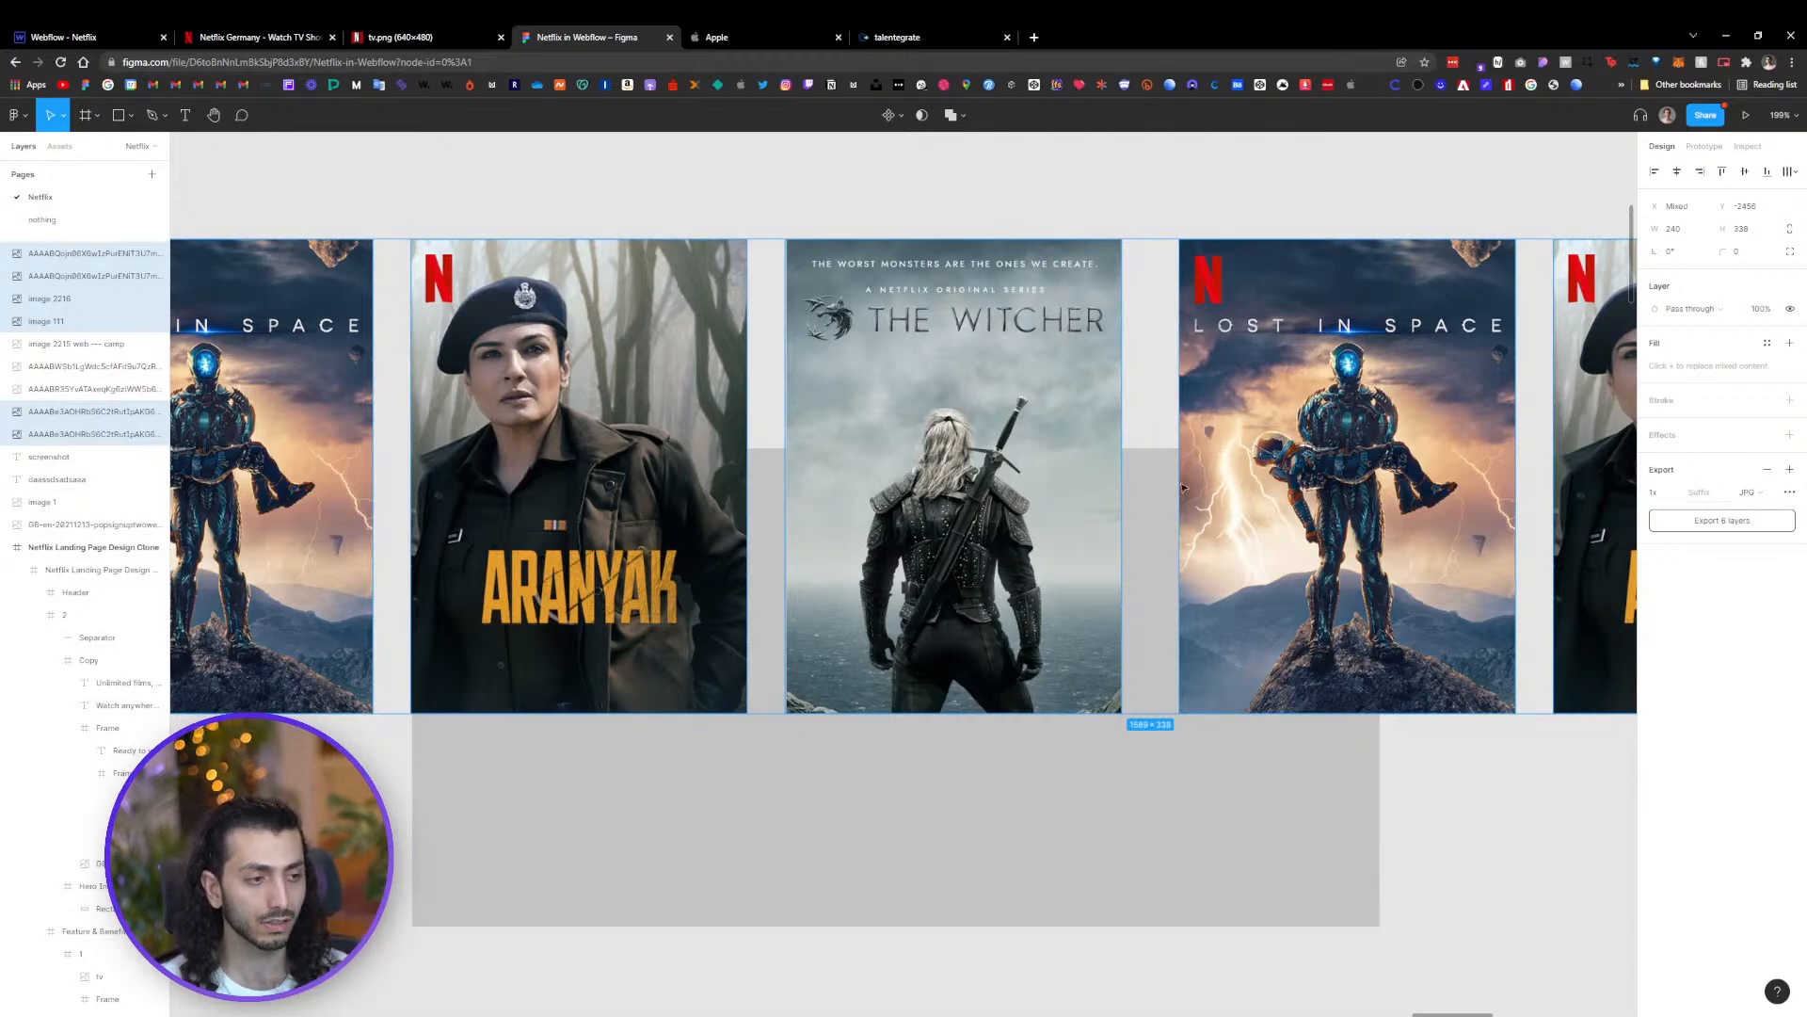
left_click_drag(1348, 440, 1307, 443)
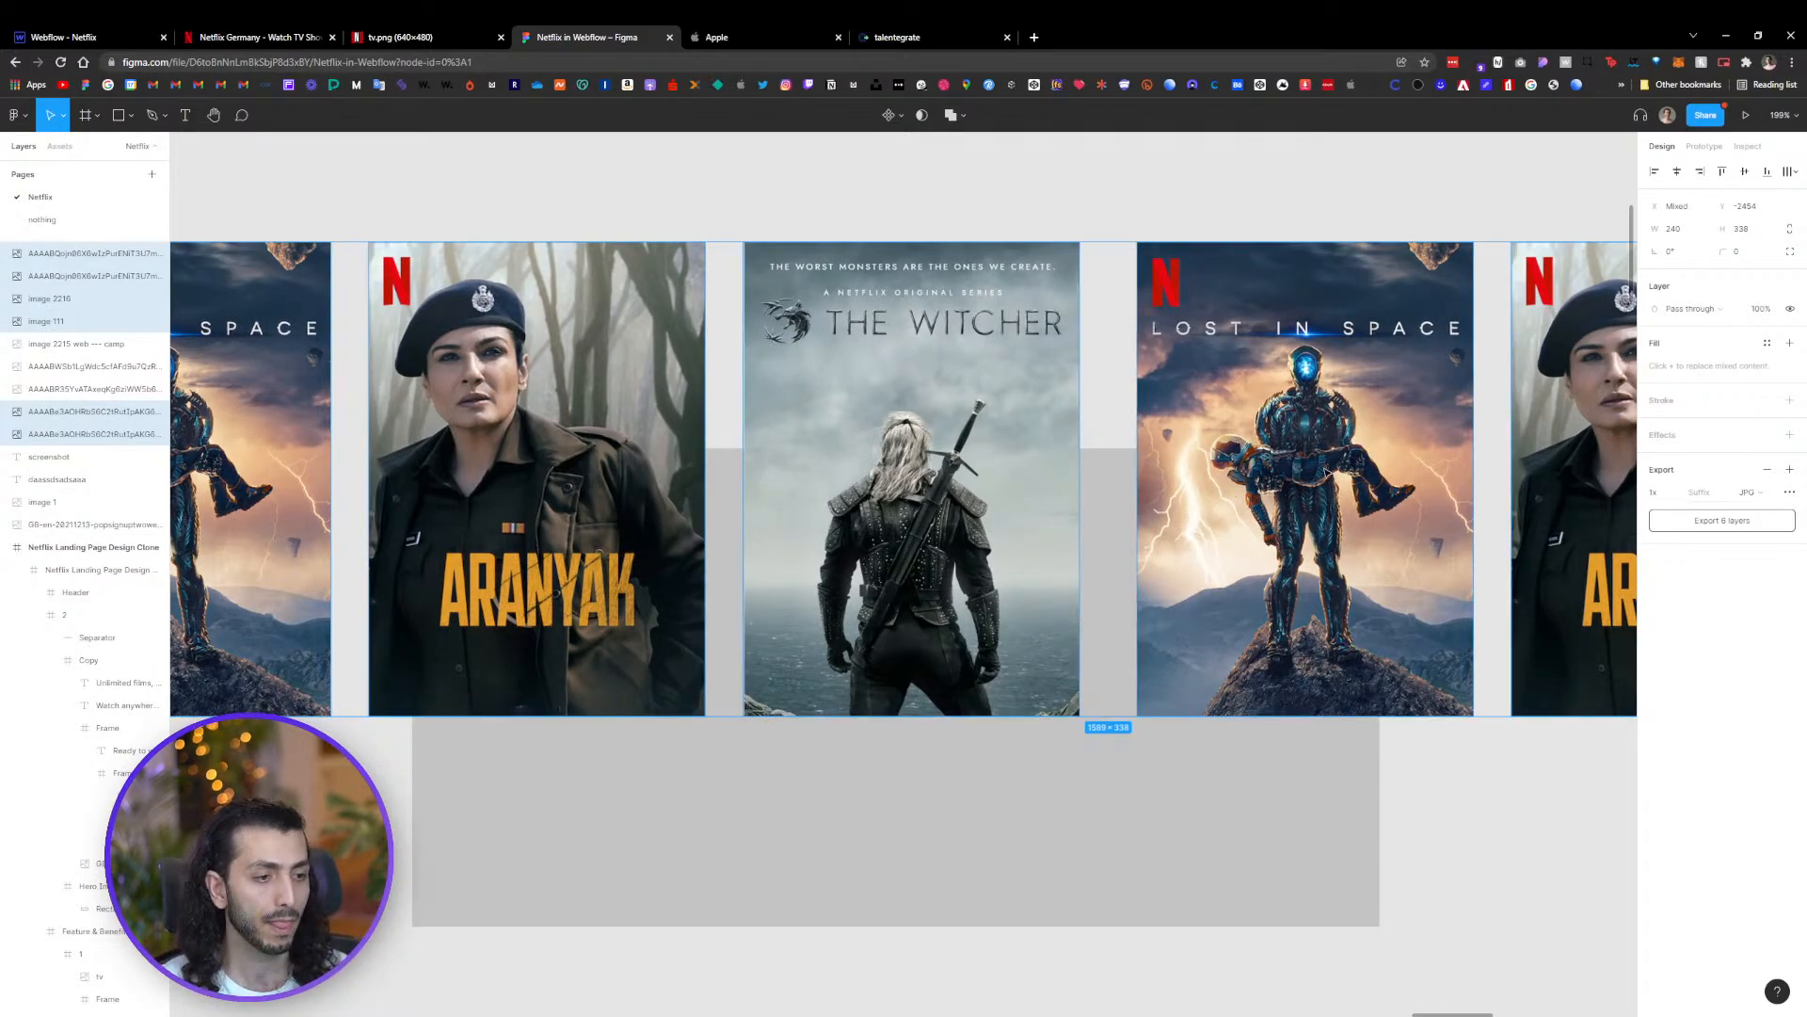
left_click_drag(1611, 474, 771, 506)
Realign the poster row so its first poster sits at the rectangle's left edge
scroll(771, 507, "down", 4)
left_click_drag(1231, 589, 1365, 516)
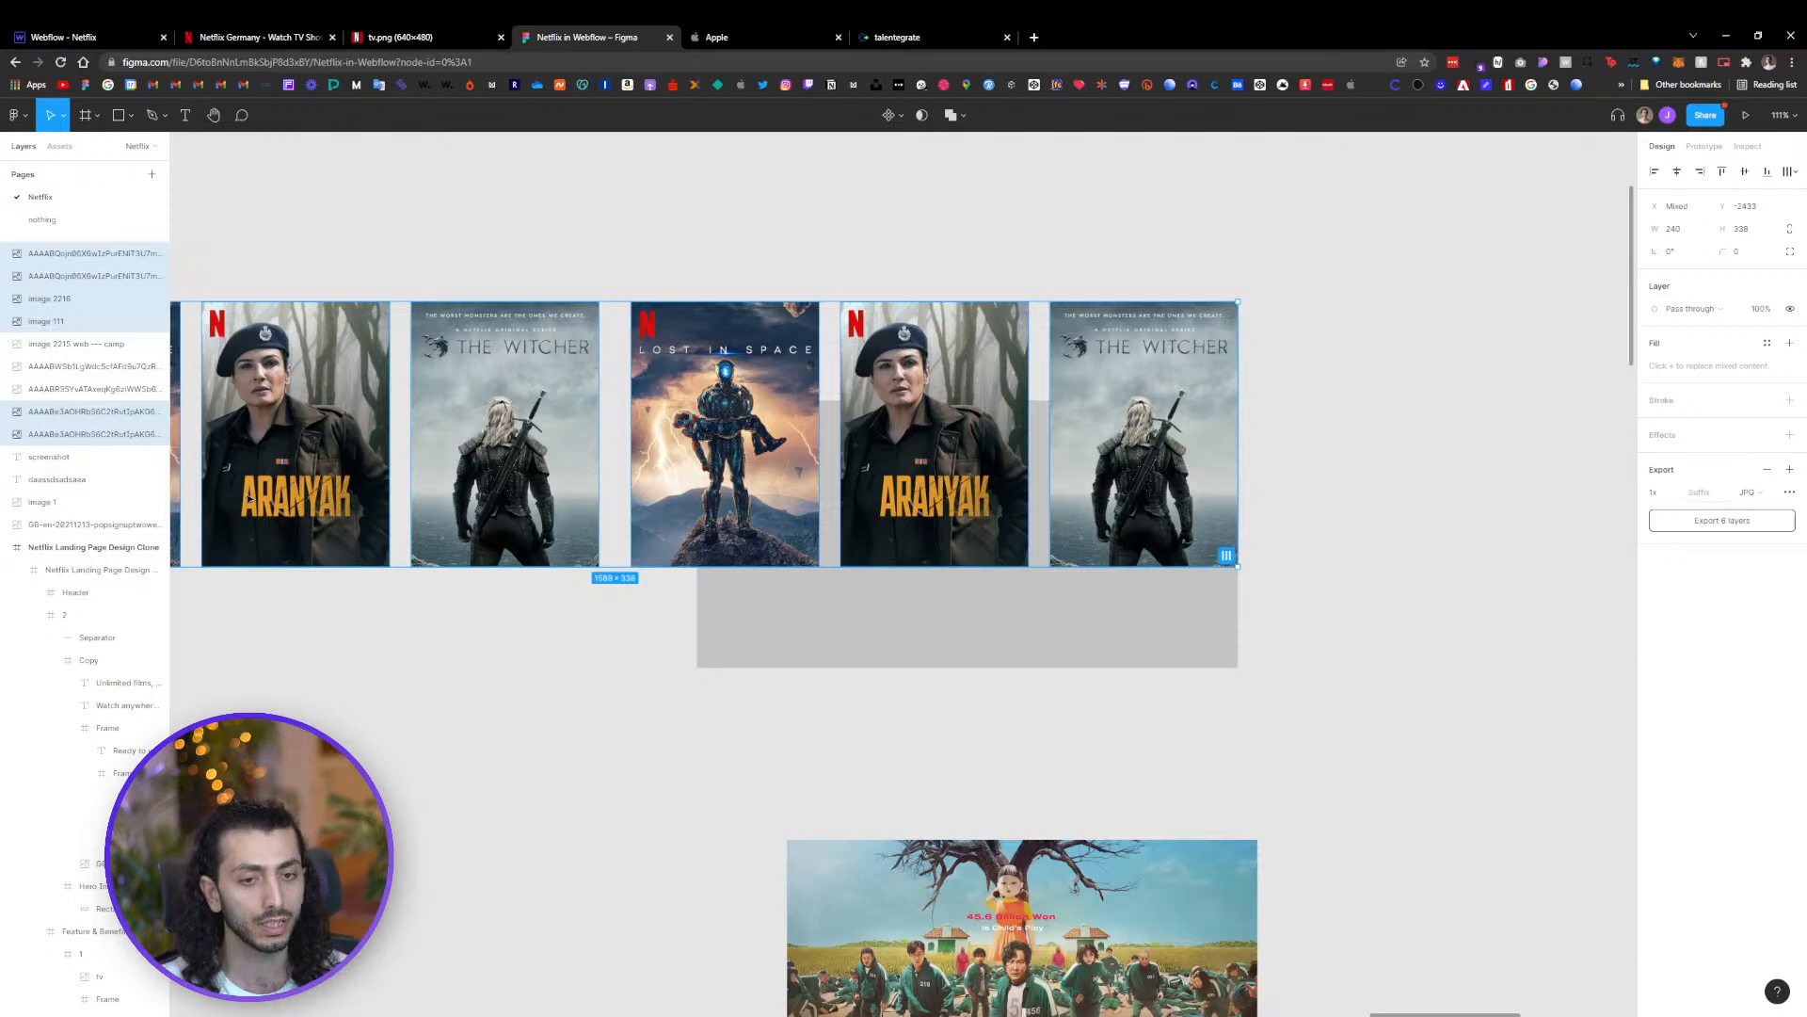
left_click_drag(249, 496, 960, 524)
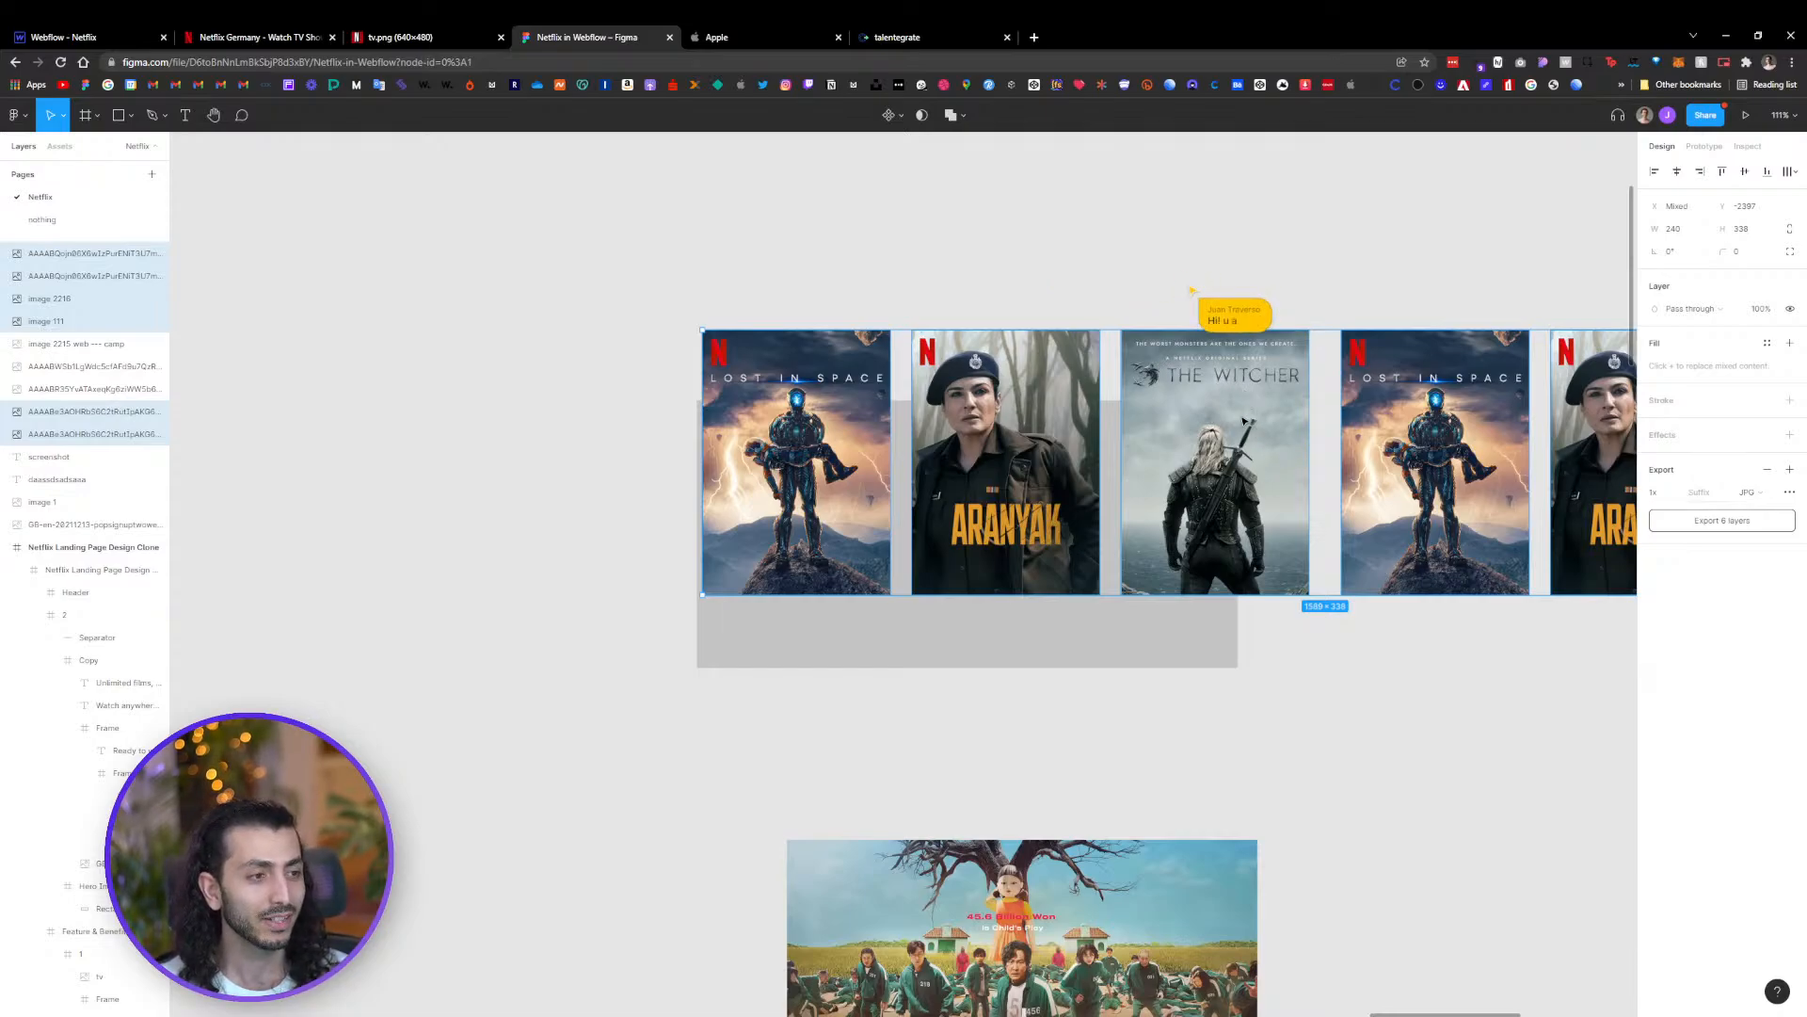
left_click_drag(1275, 460, 1282, 468)
left_click(1236, 642)
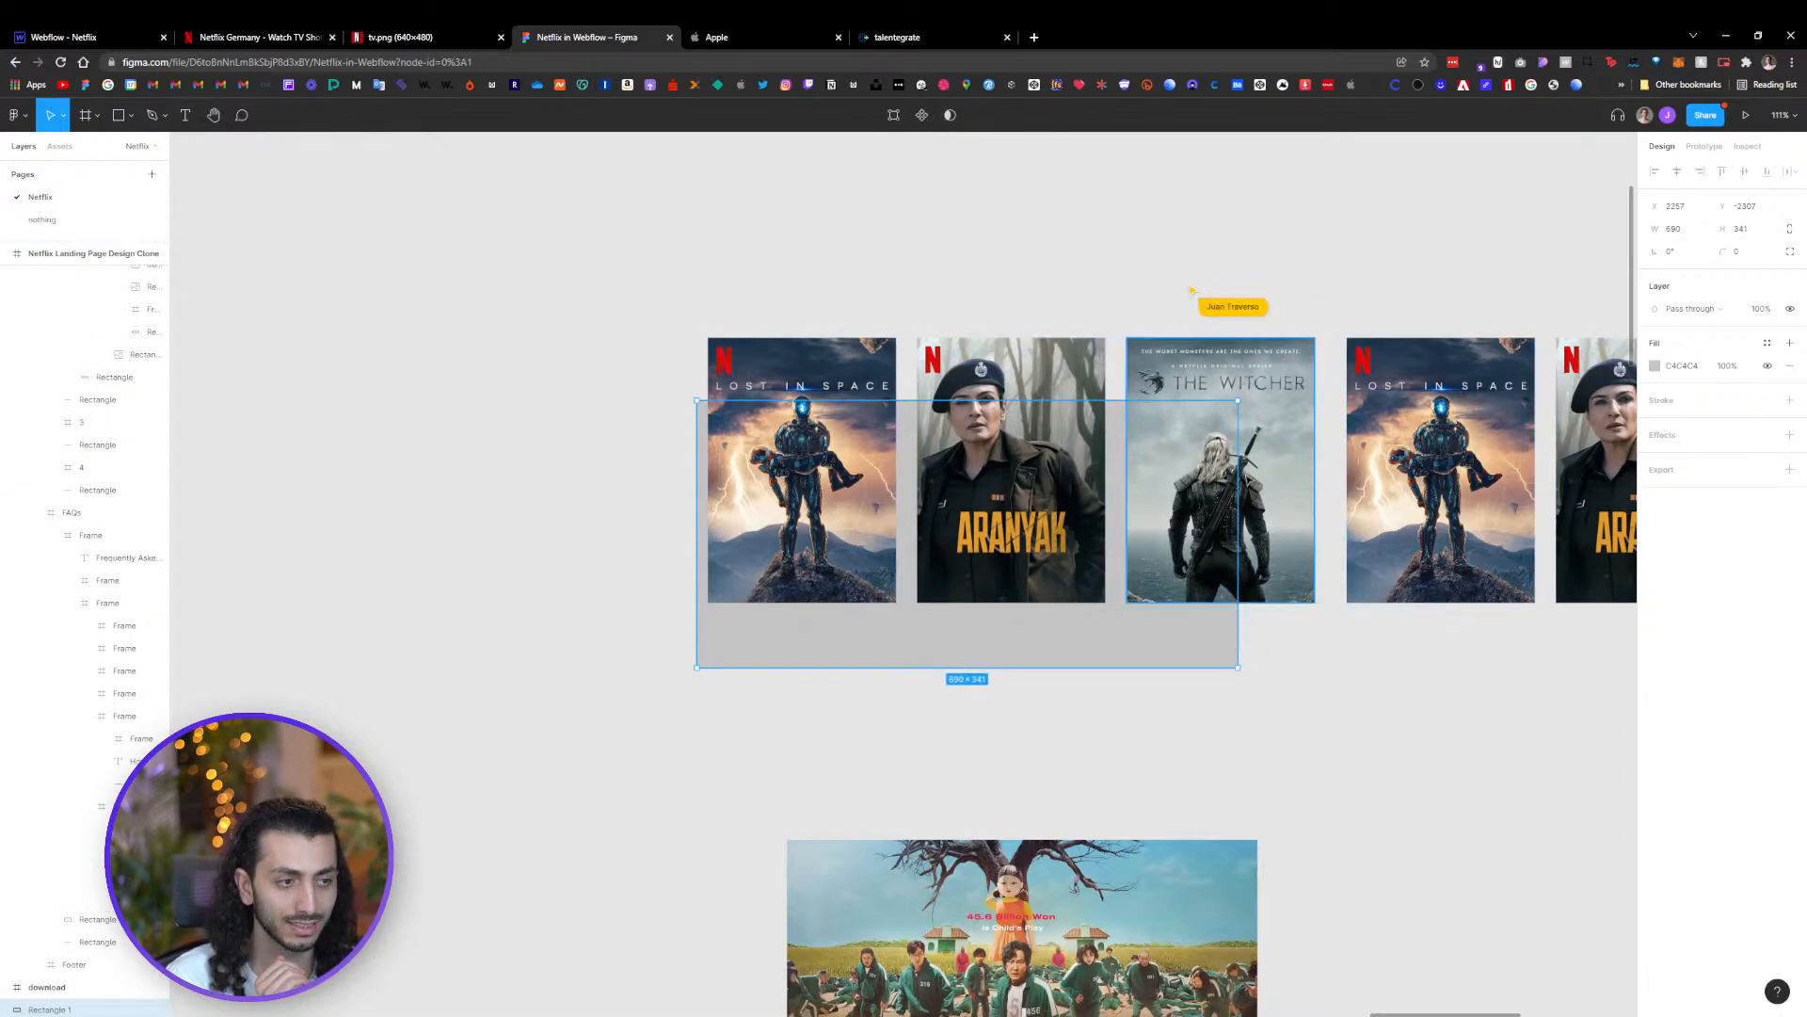
left_click(1431, 689)
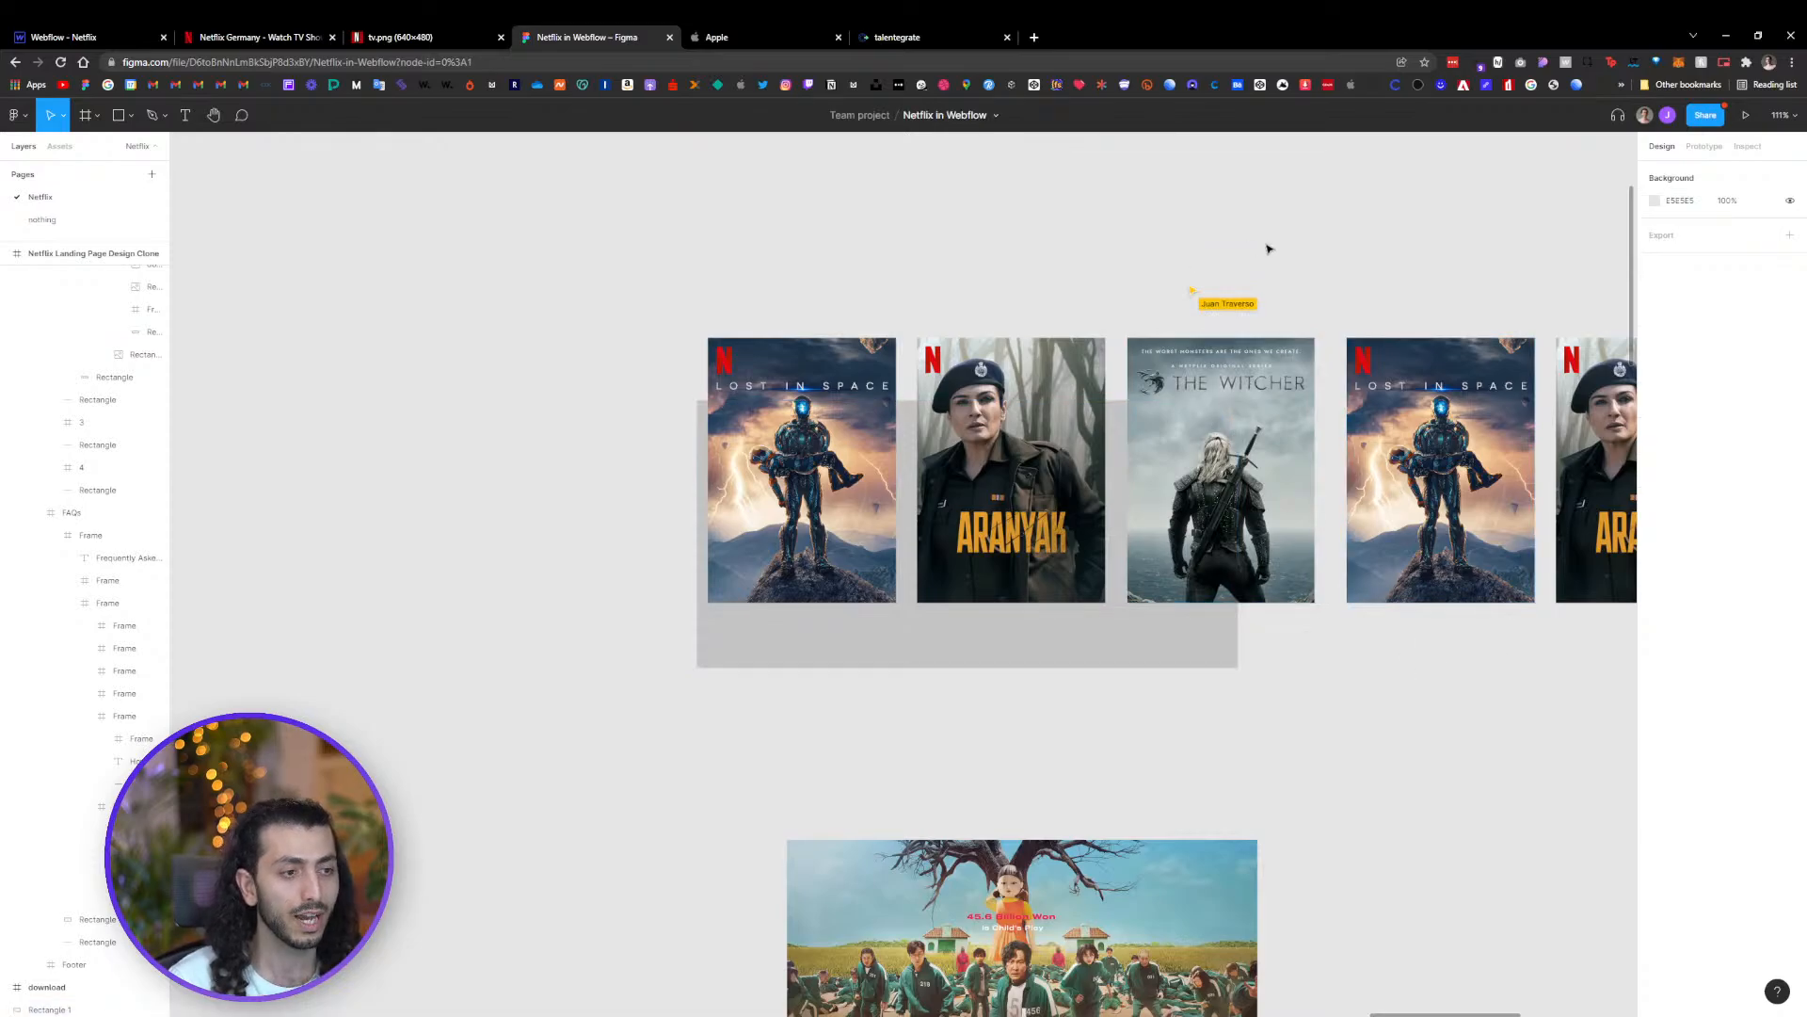
Shift the six-poster row left so the second Lost in Space poster sits at the grey rectangle's left edge
scroll(1267, 248, "down", 5)
left_click_drag(1446, 318, 746, 407)
scroll(658, 387, "up", 5)
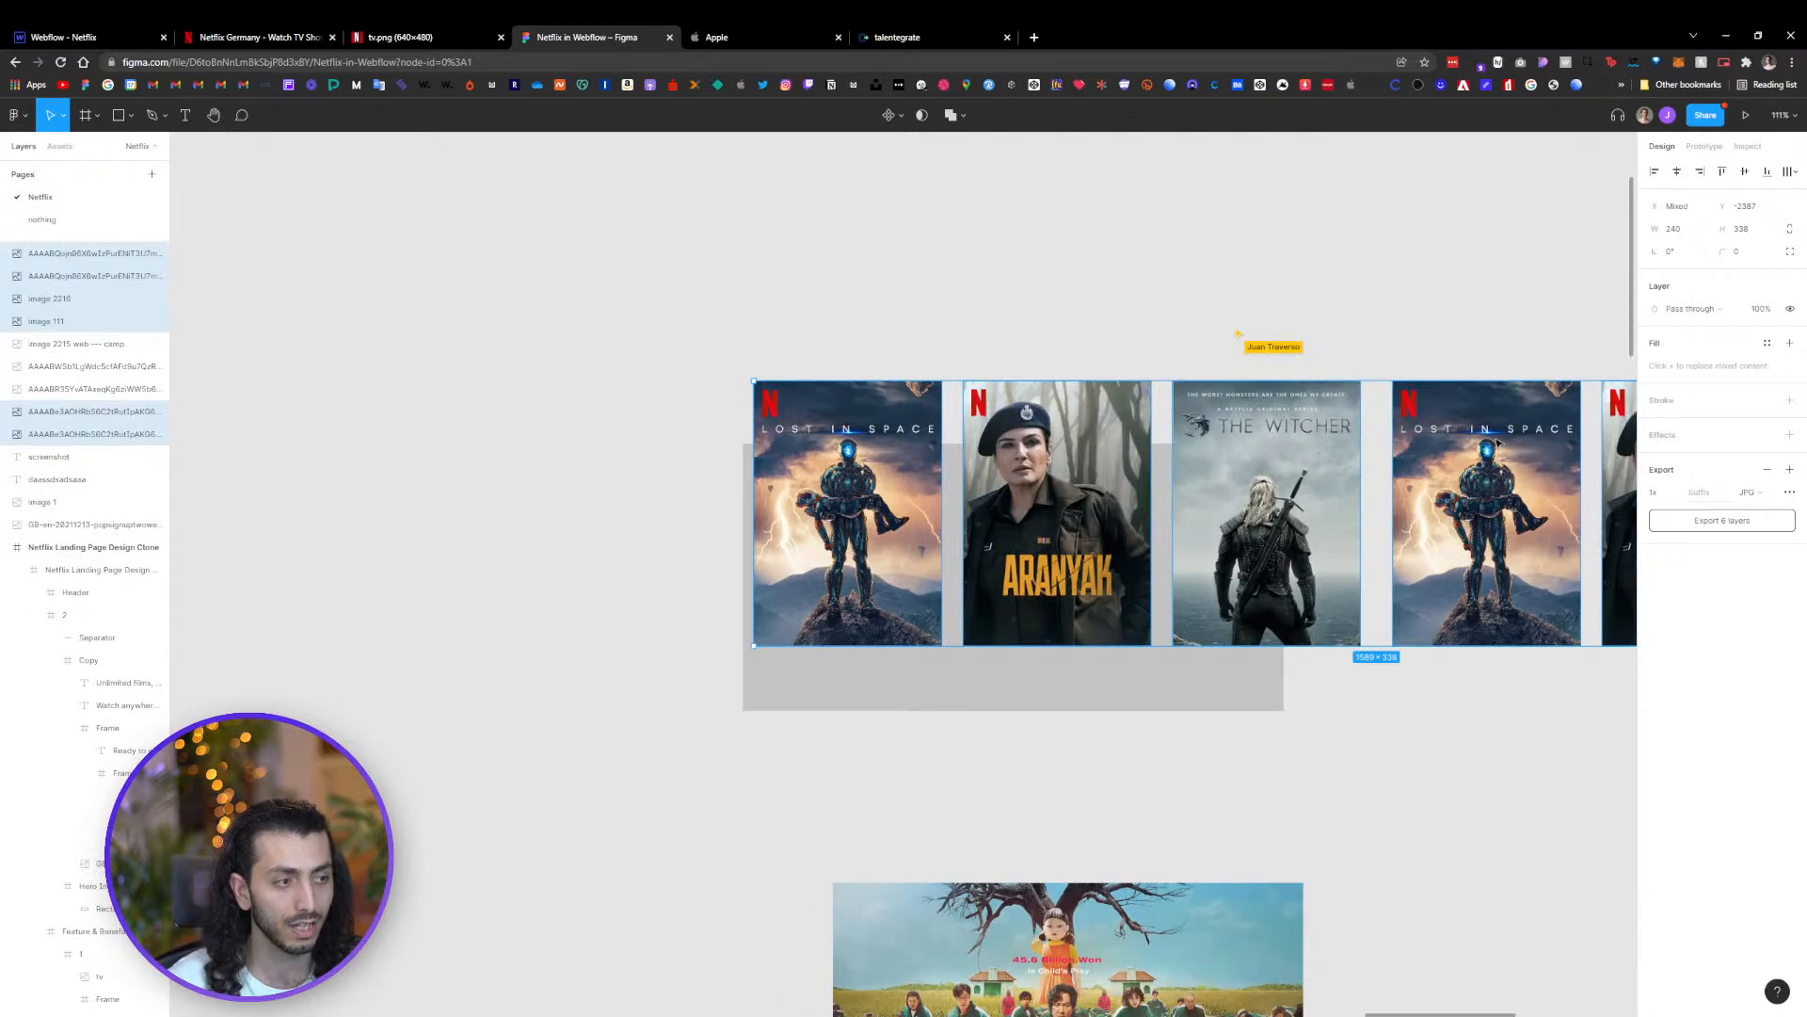
left_click_drag(1499, 442, 856, 463)
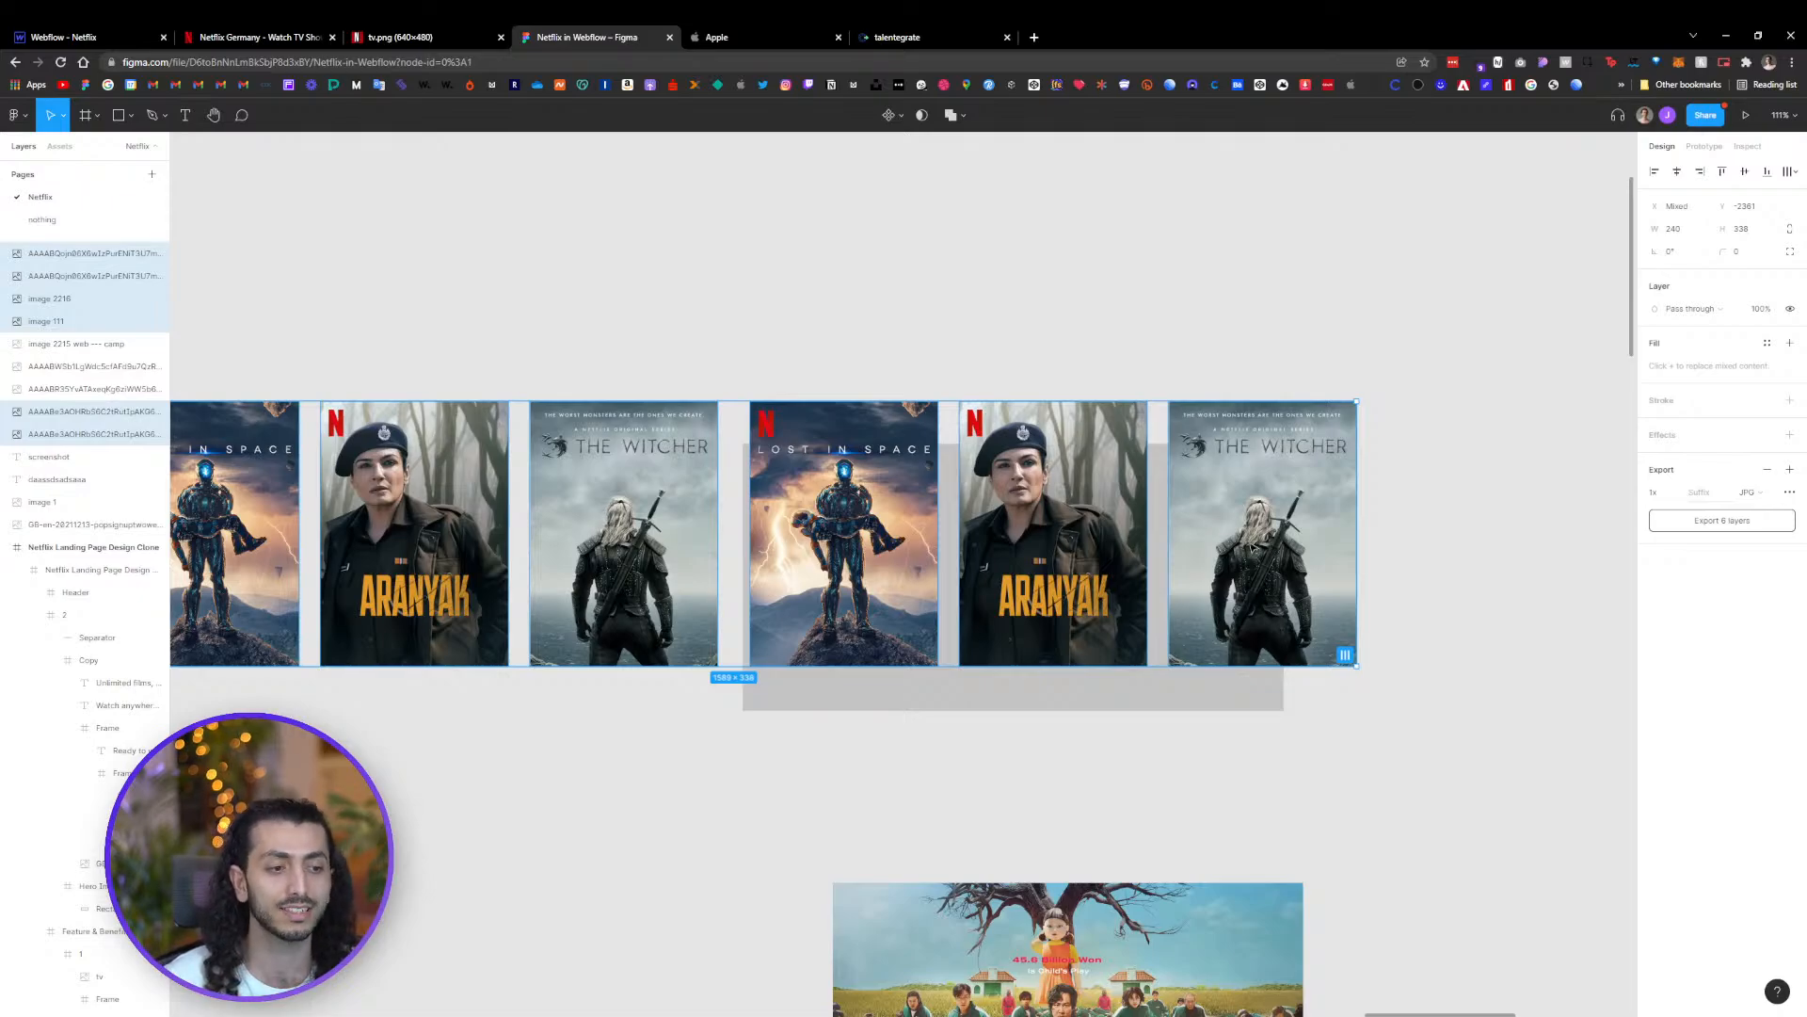
Switch to Webflow and review the existing move actions and their timing in the Marqee animation
left_click(85, 37)
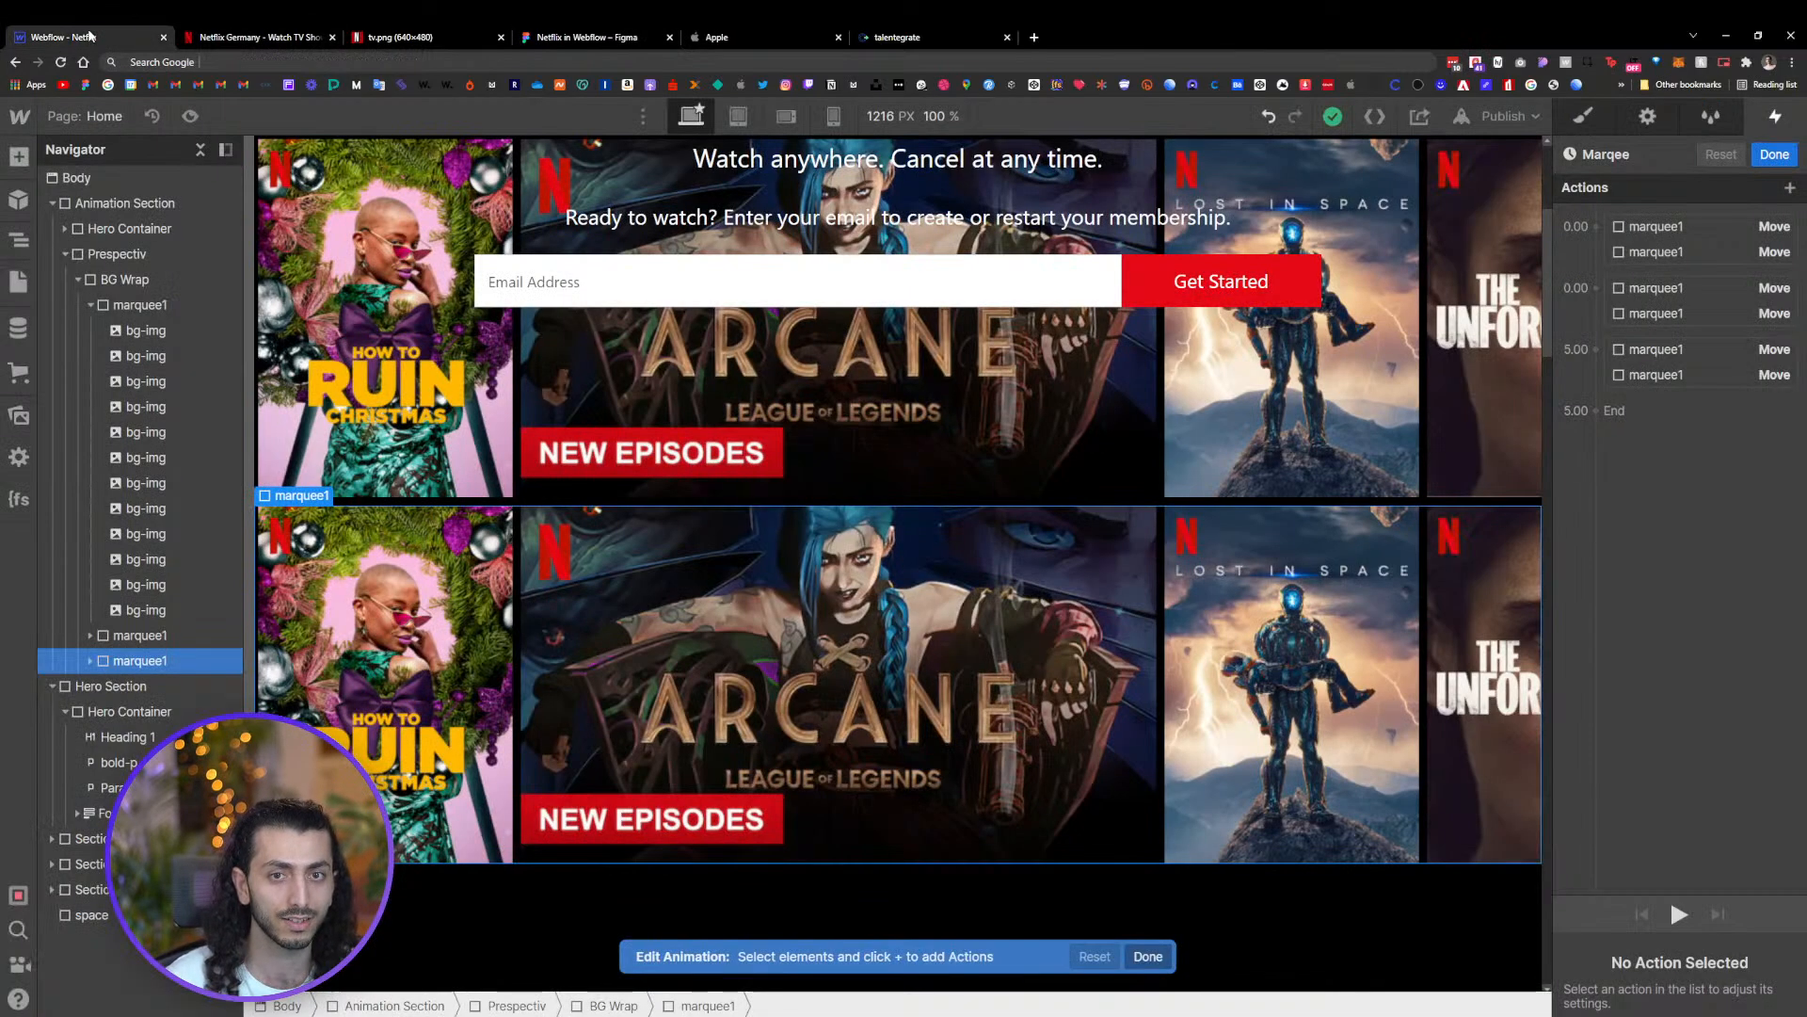
left_click(1696, 354)
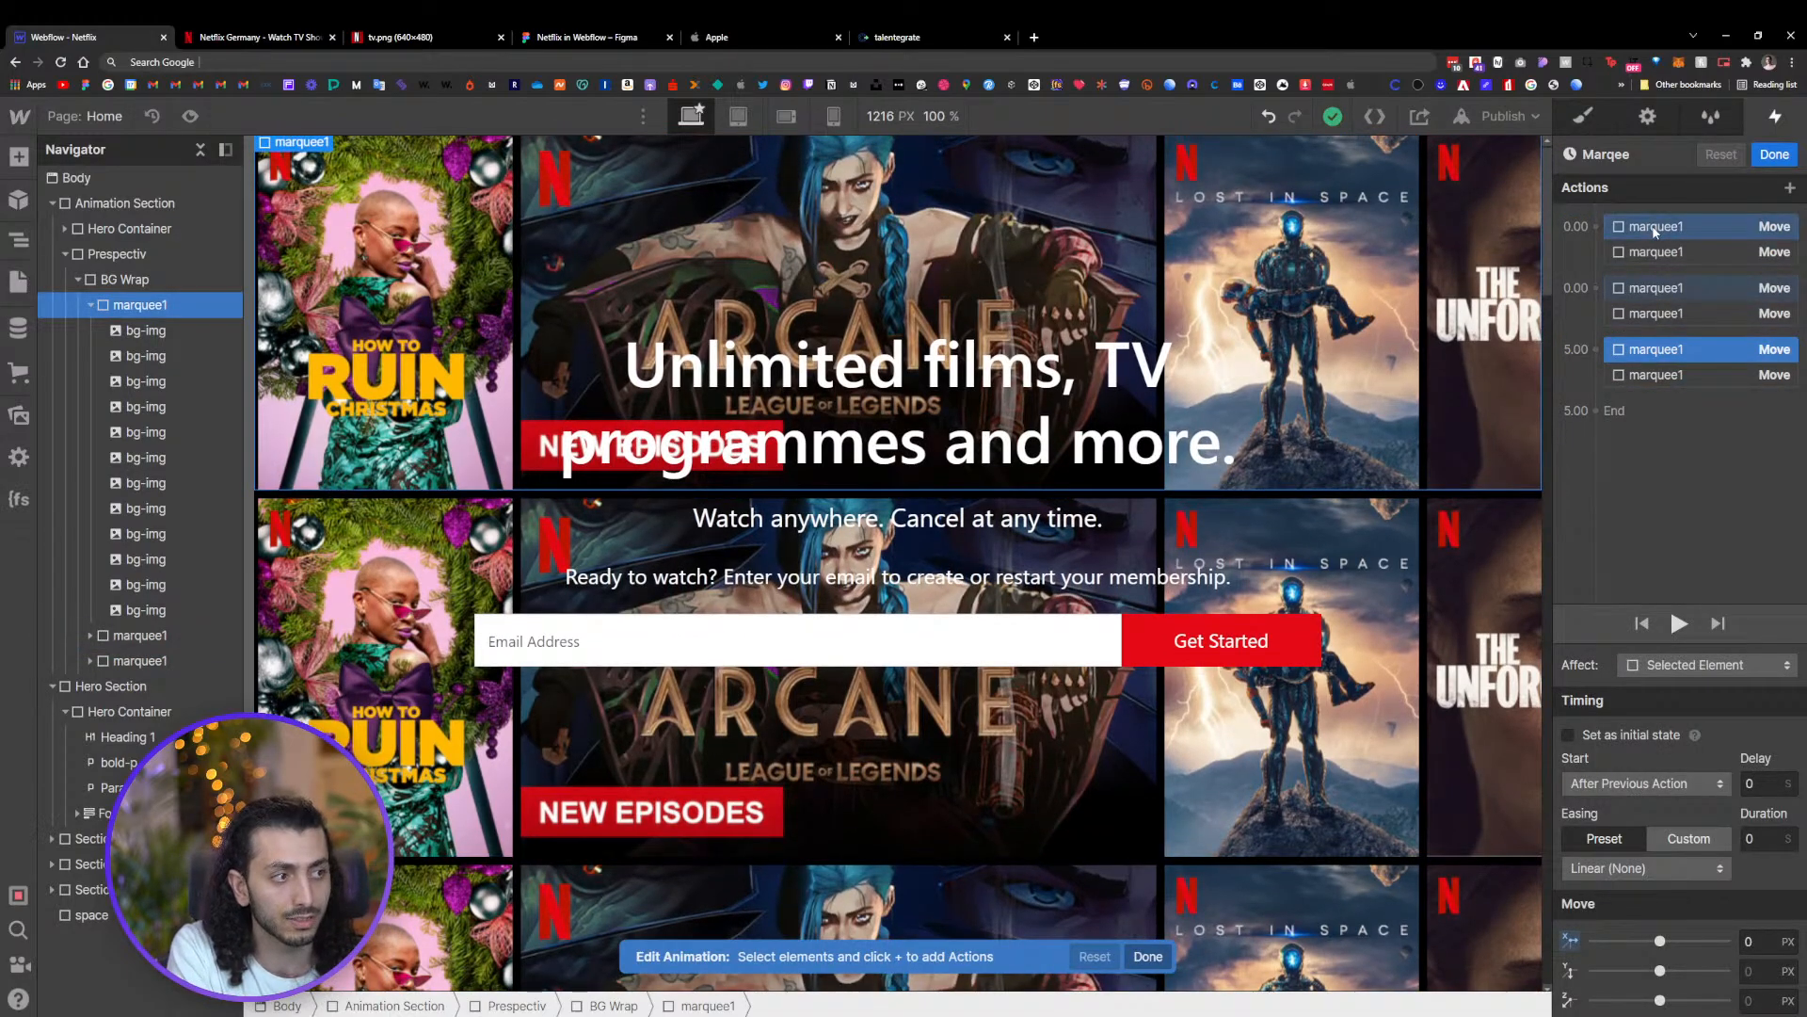
left_click(1655, 228)
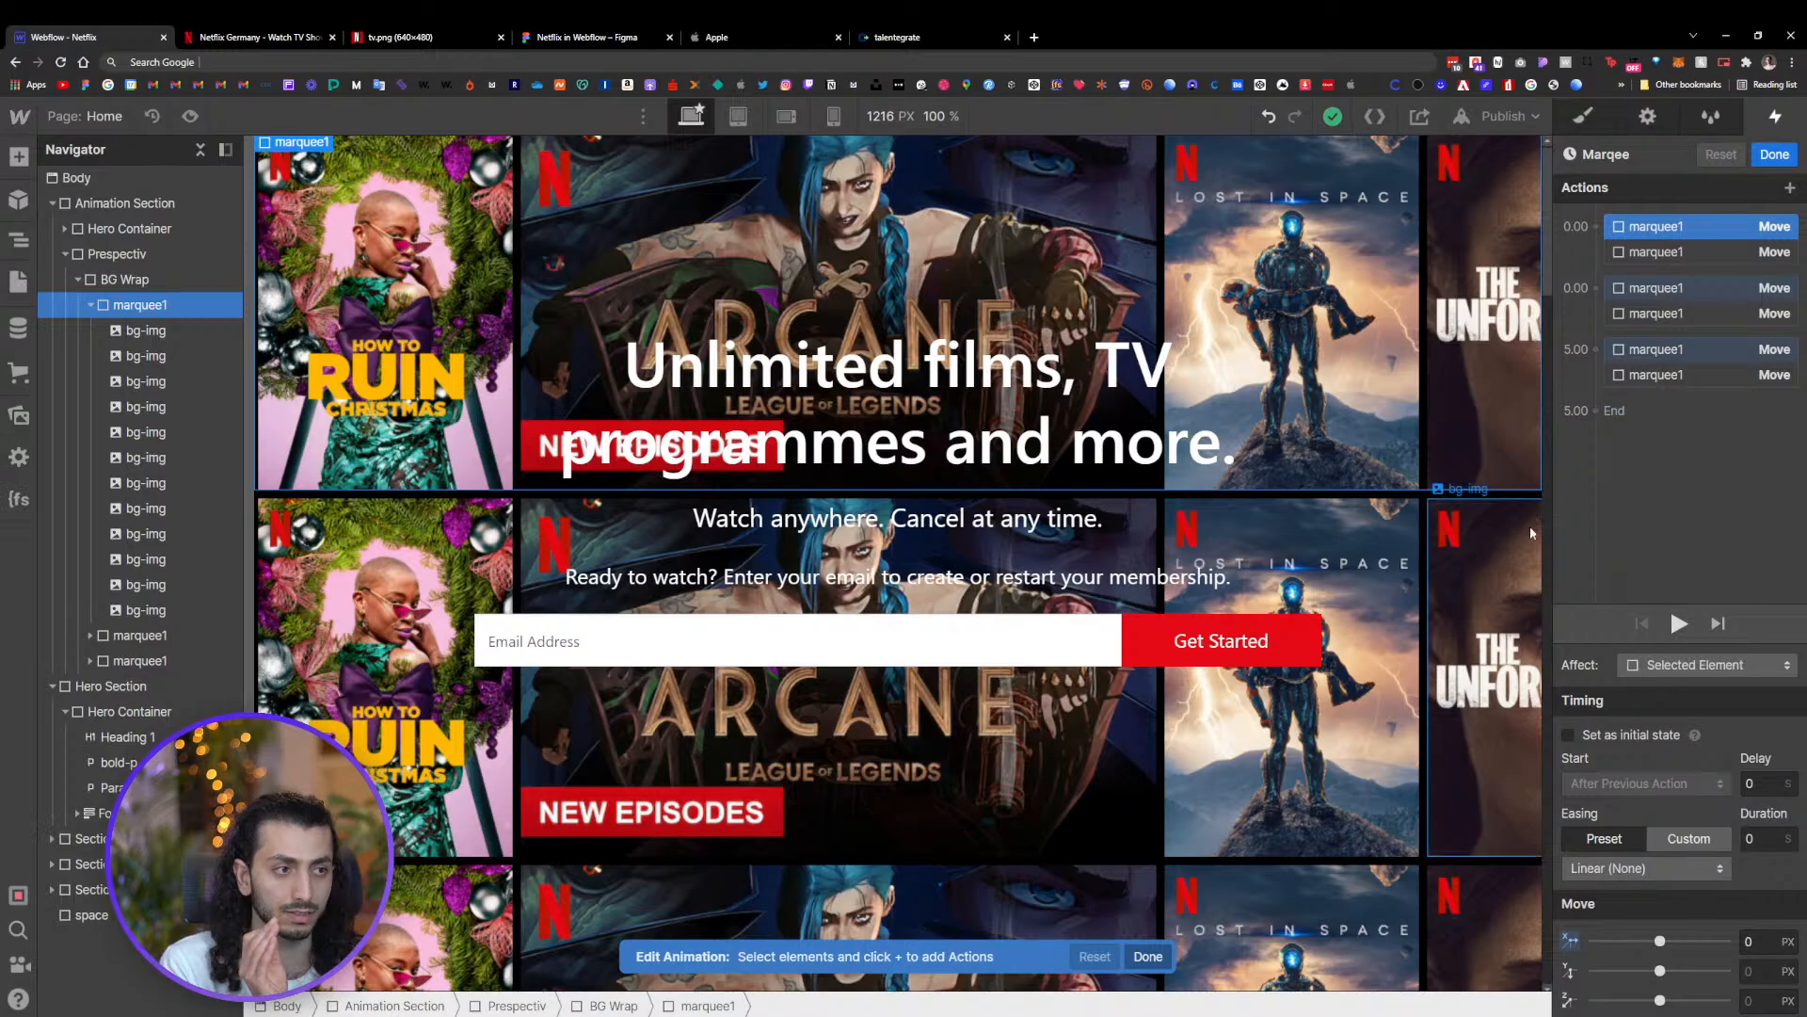
left_click(1659, 289)
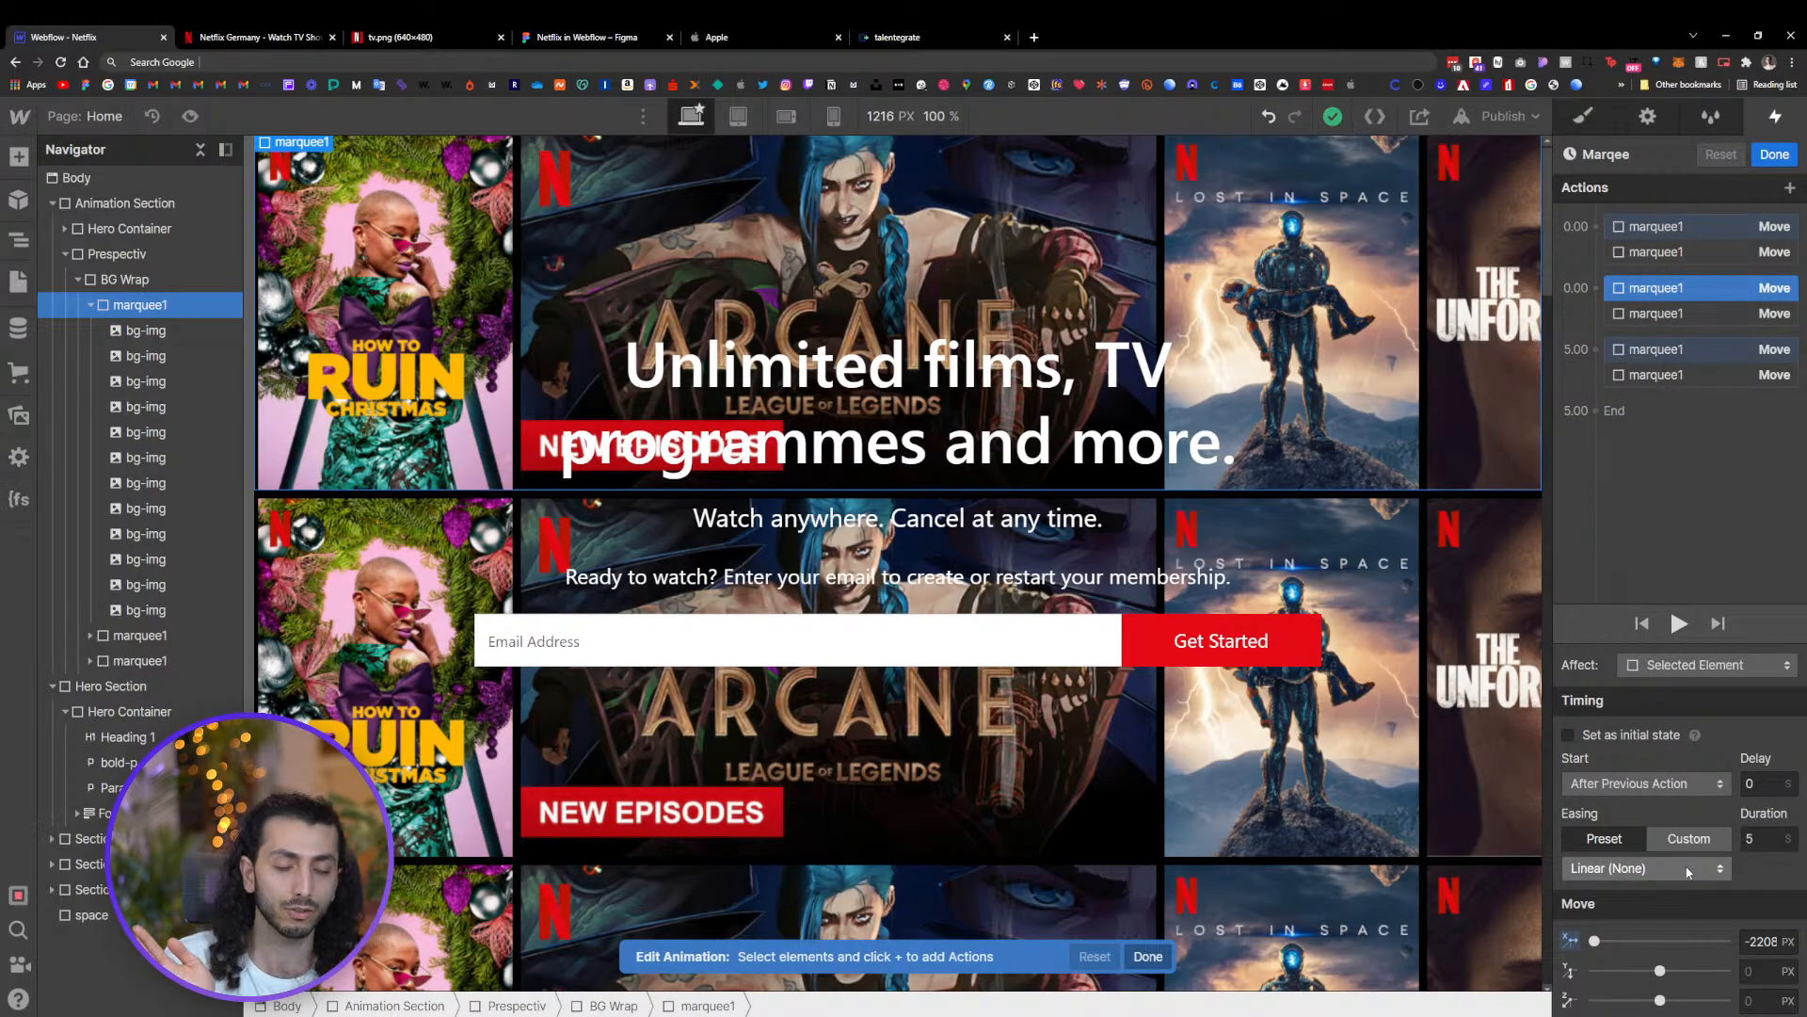
left_click(1682, 351)
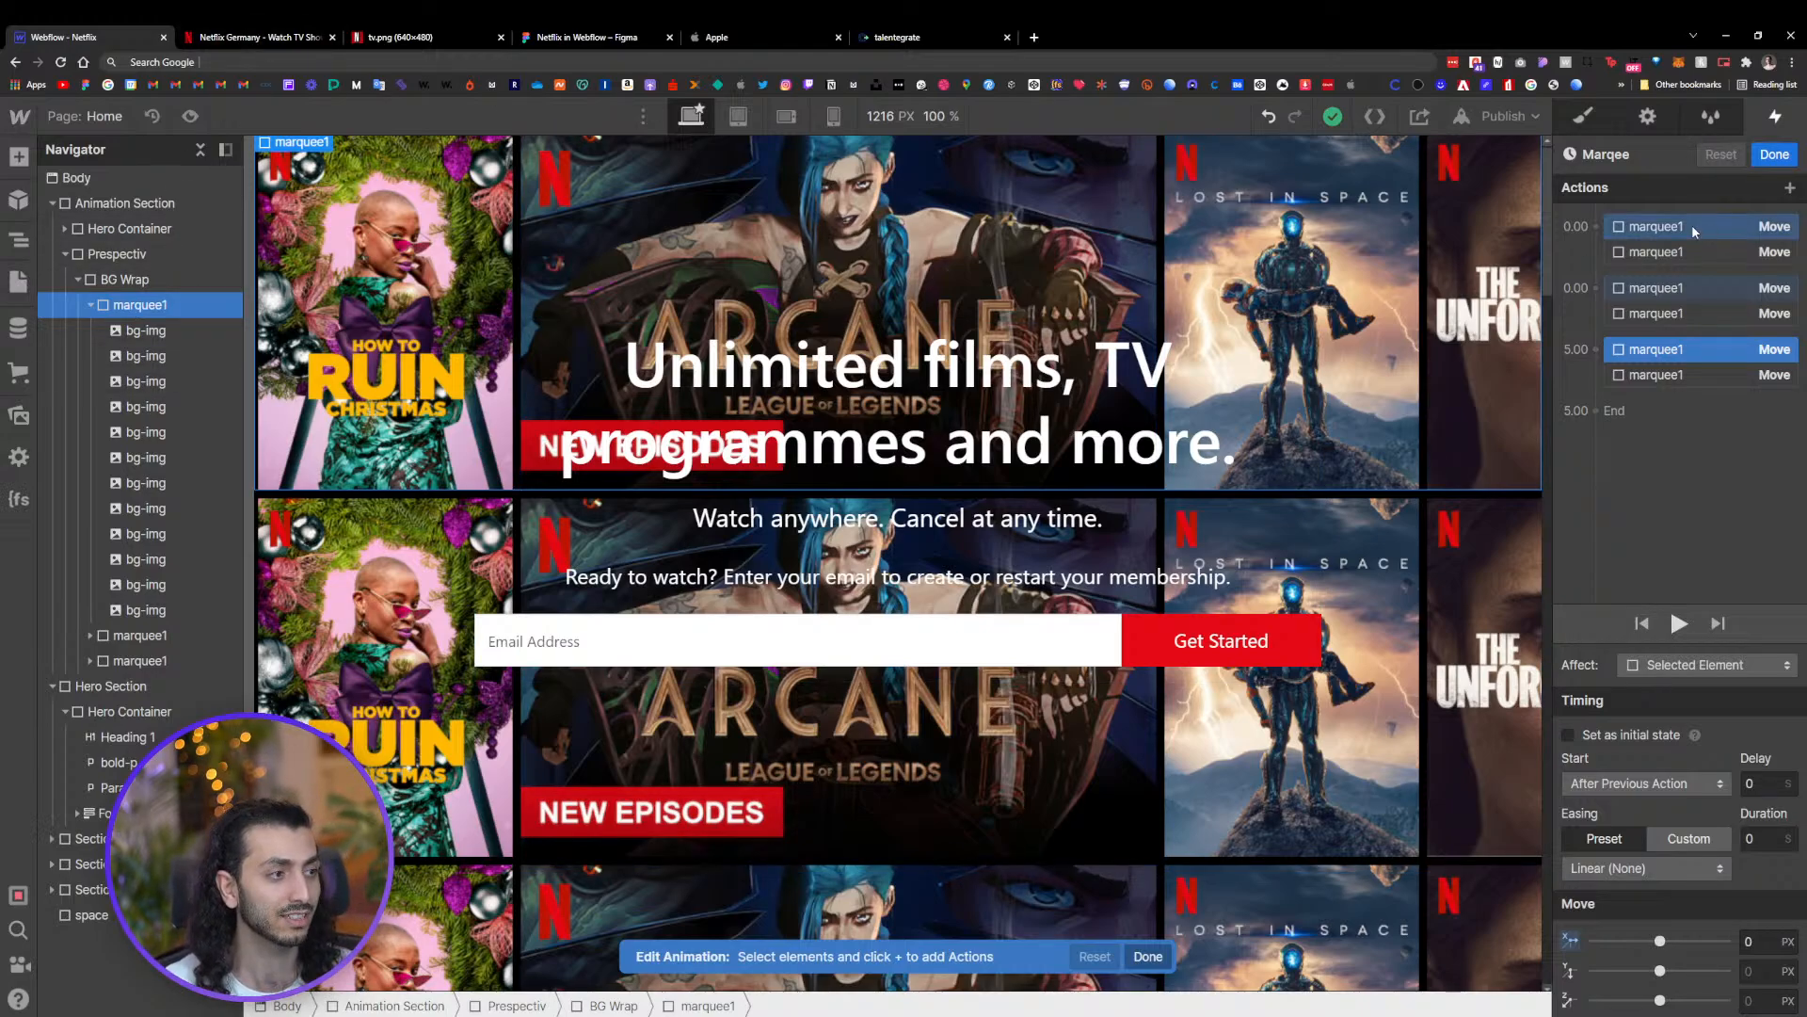
left_click(1664, 223)
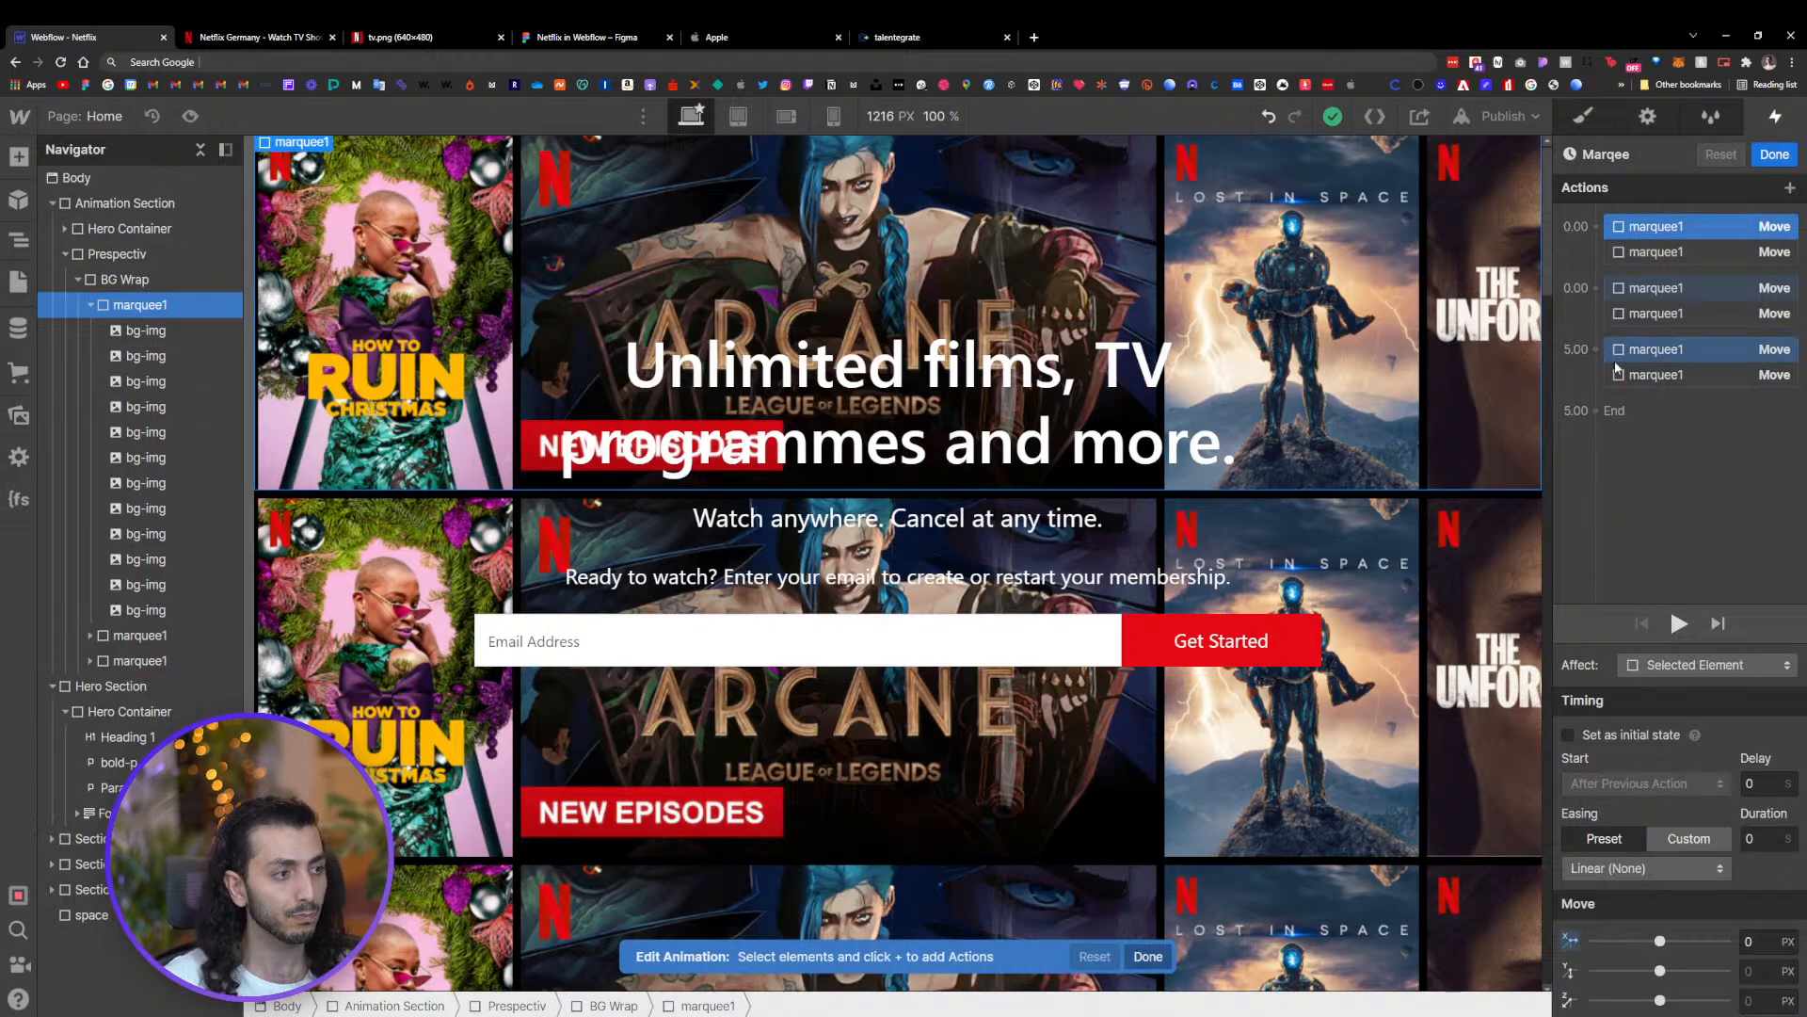
scroll(798, 677, "down", 2)
scroll(799, 678, "down", 1)
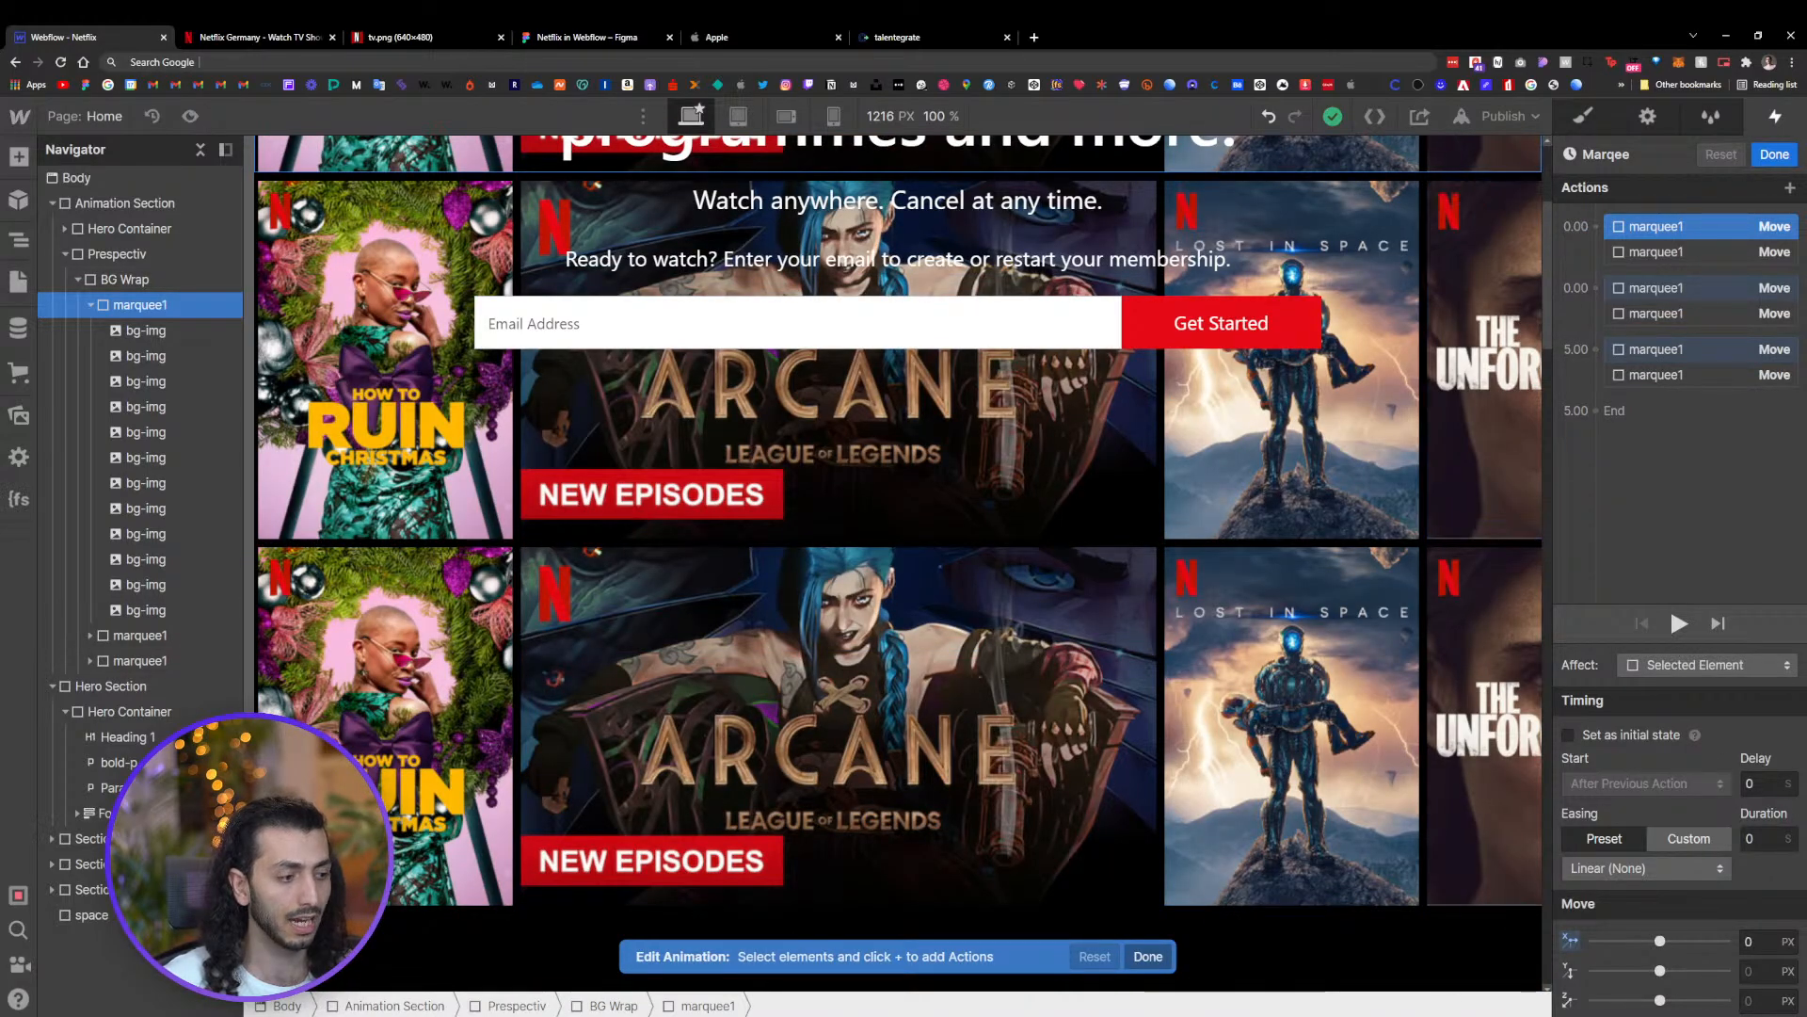
Duplicate the first starting-position move action and retarget the copy to the third marquee1 row
left_click(1630, 228)
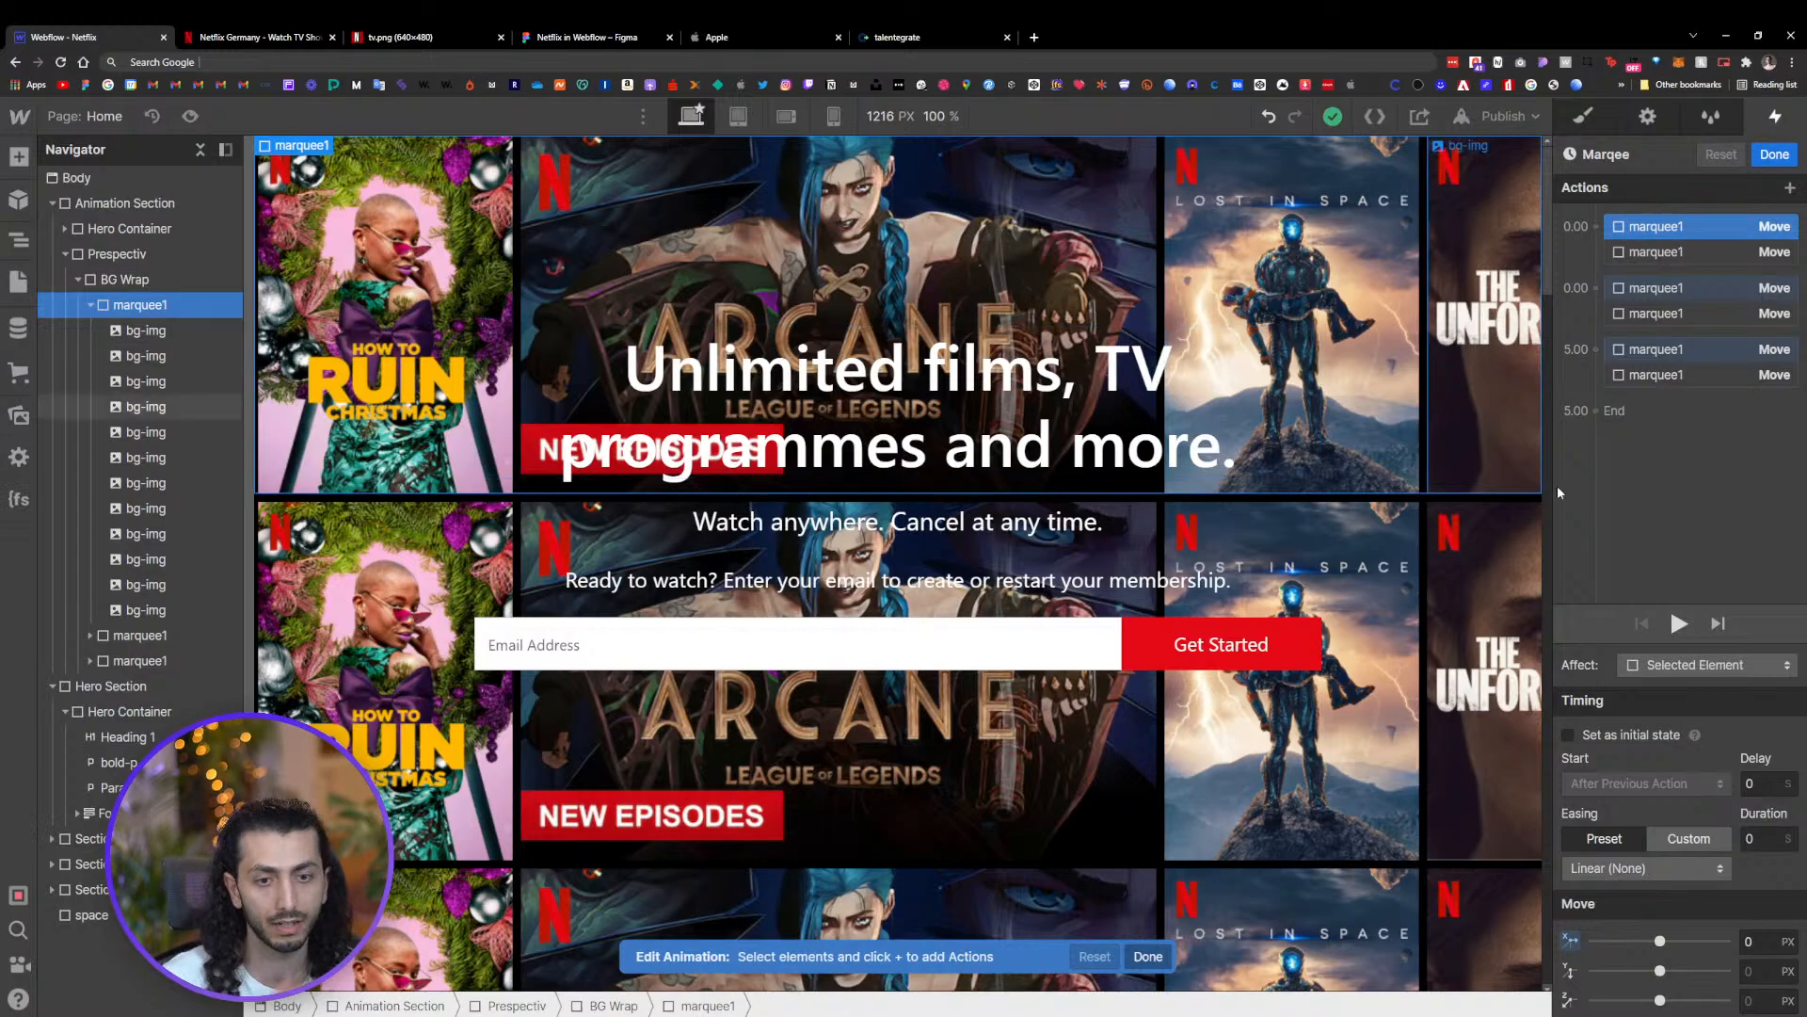
right_click(1698, 223)
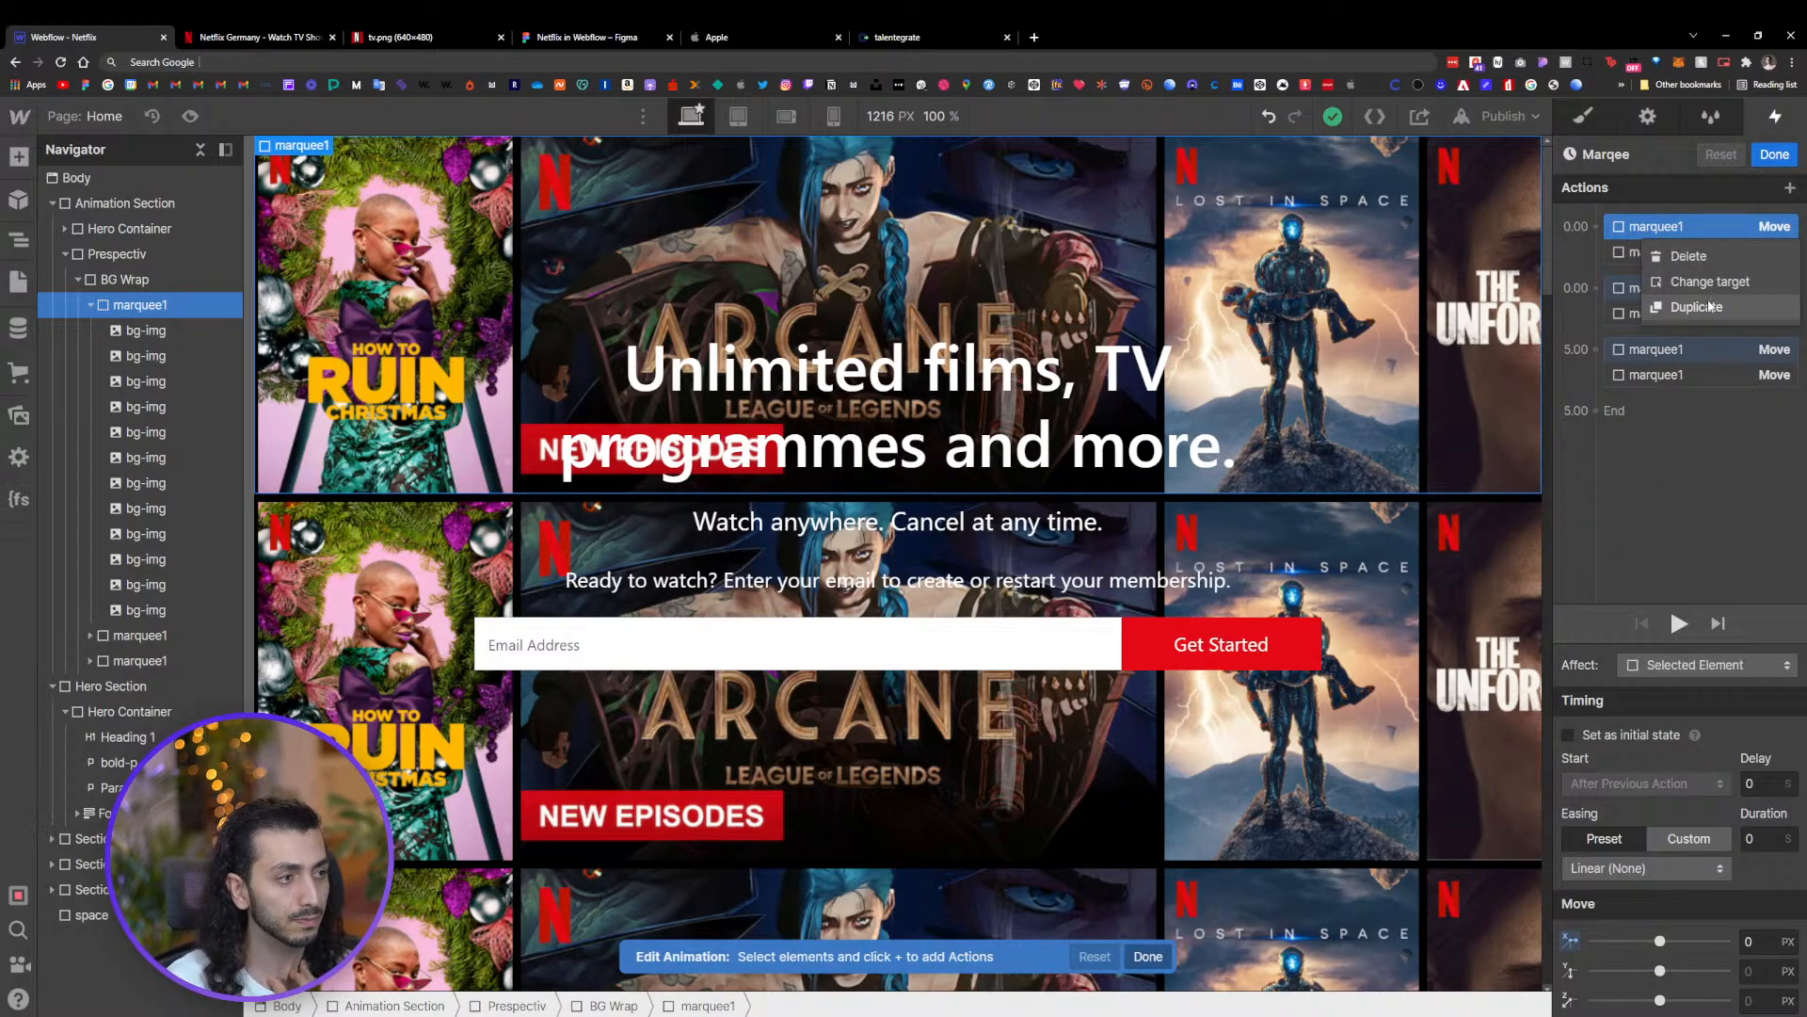
left_click(1671, 296)
left_click_drag(1669, 296, 1671, 256)
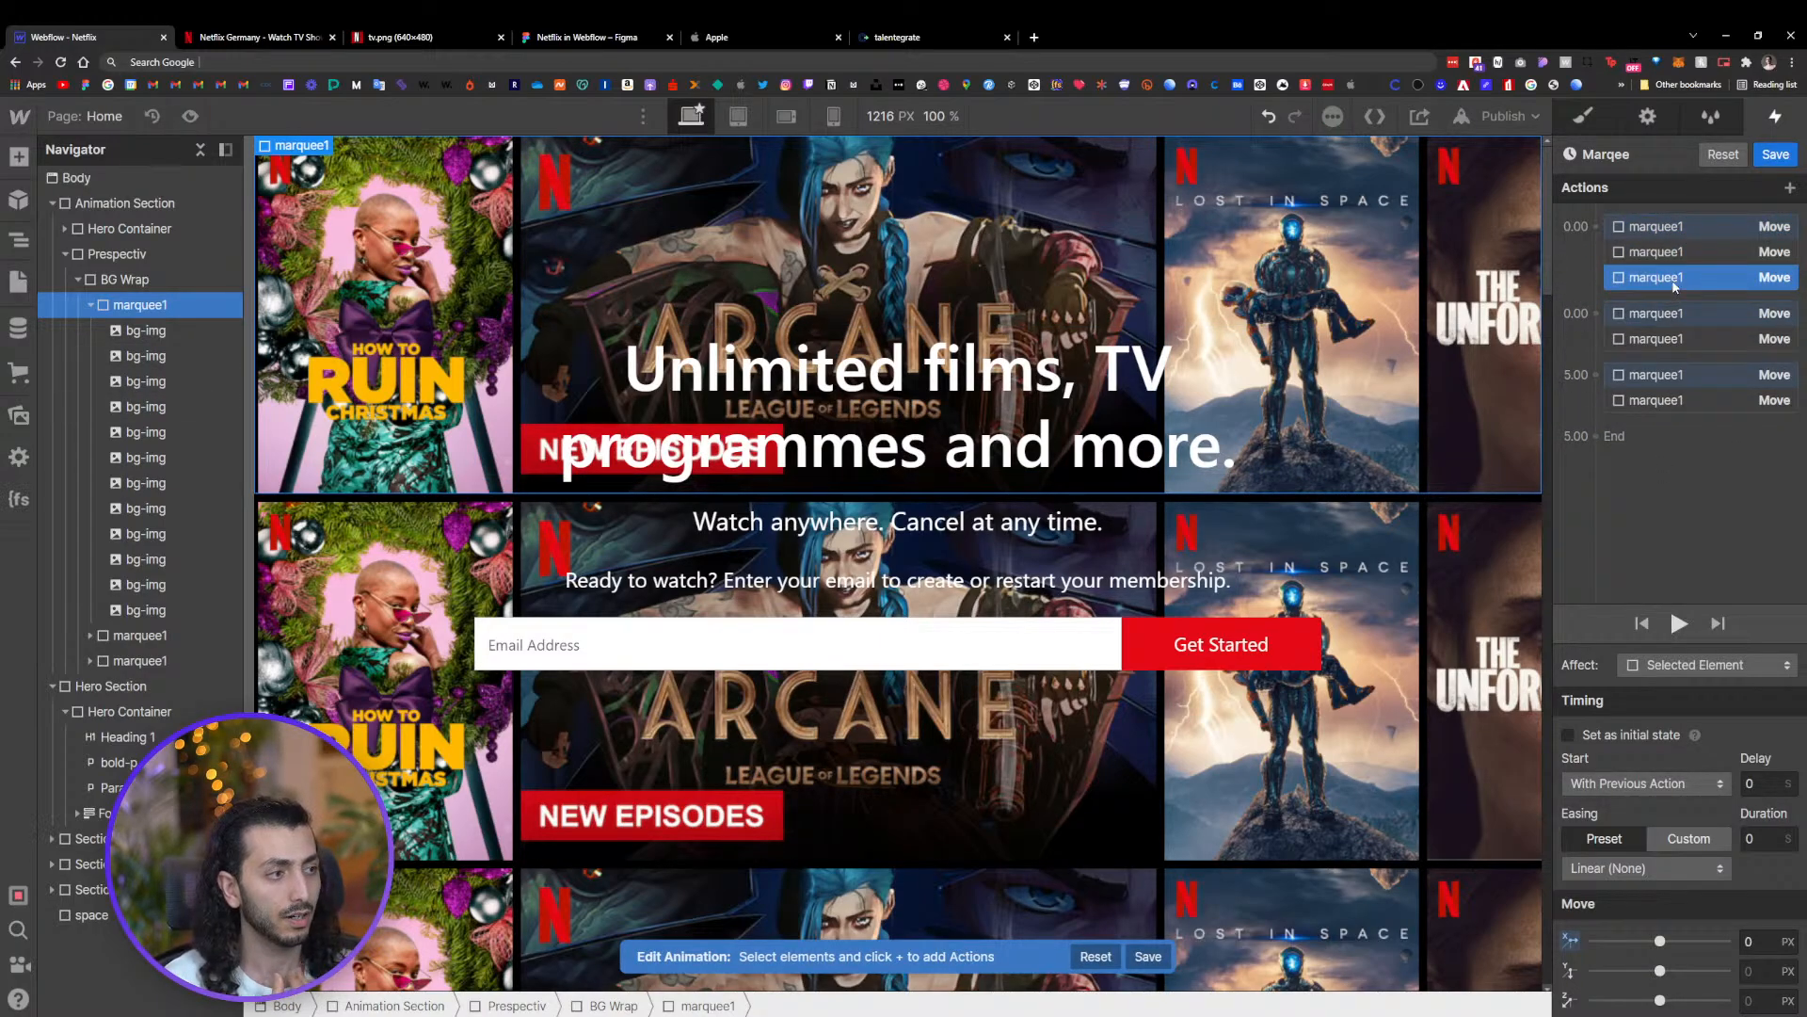
right_click(1673, 280)
left_click(1689, 335)
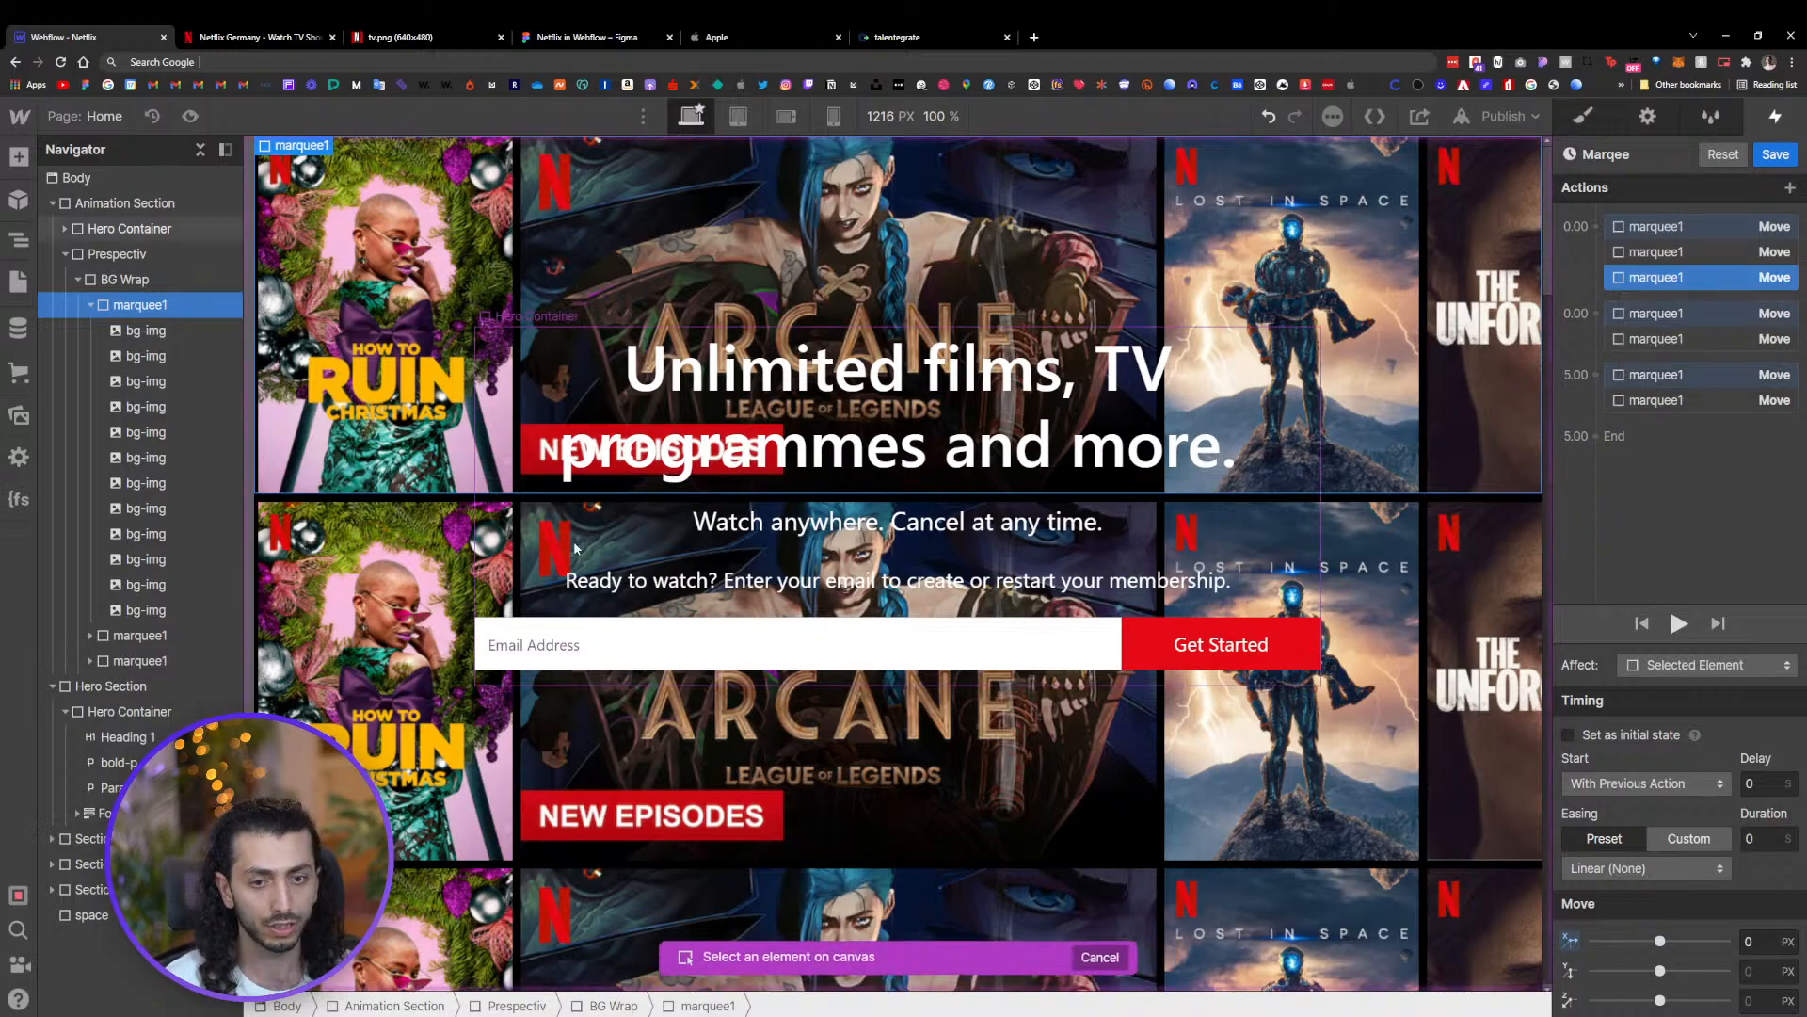
left_click(145, 662)
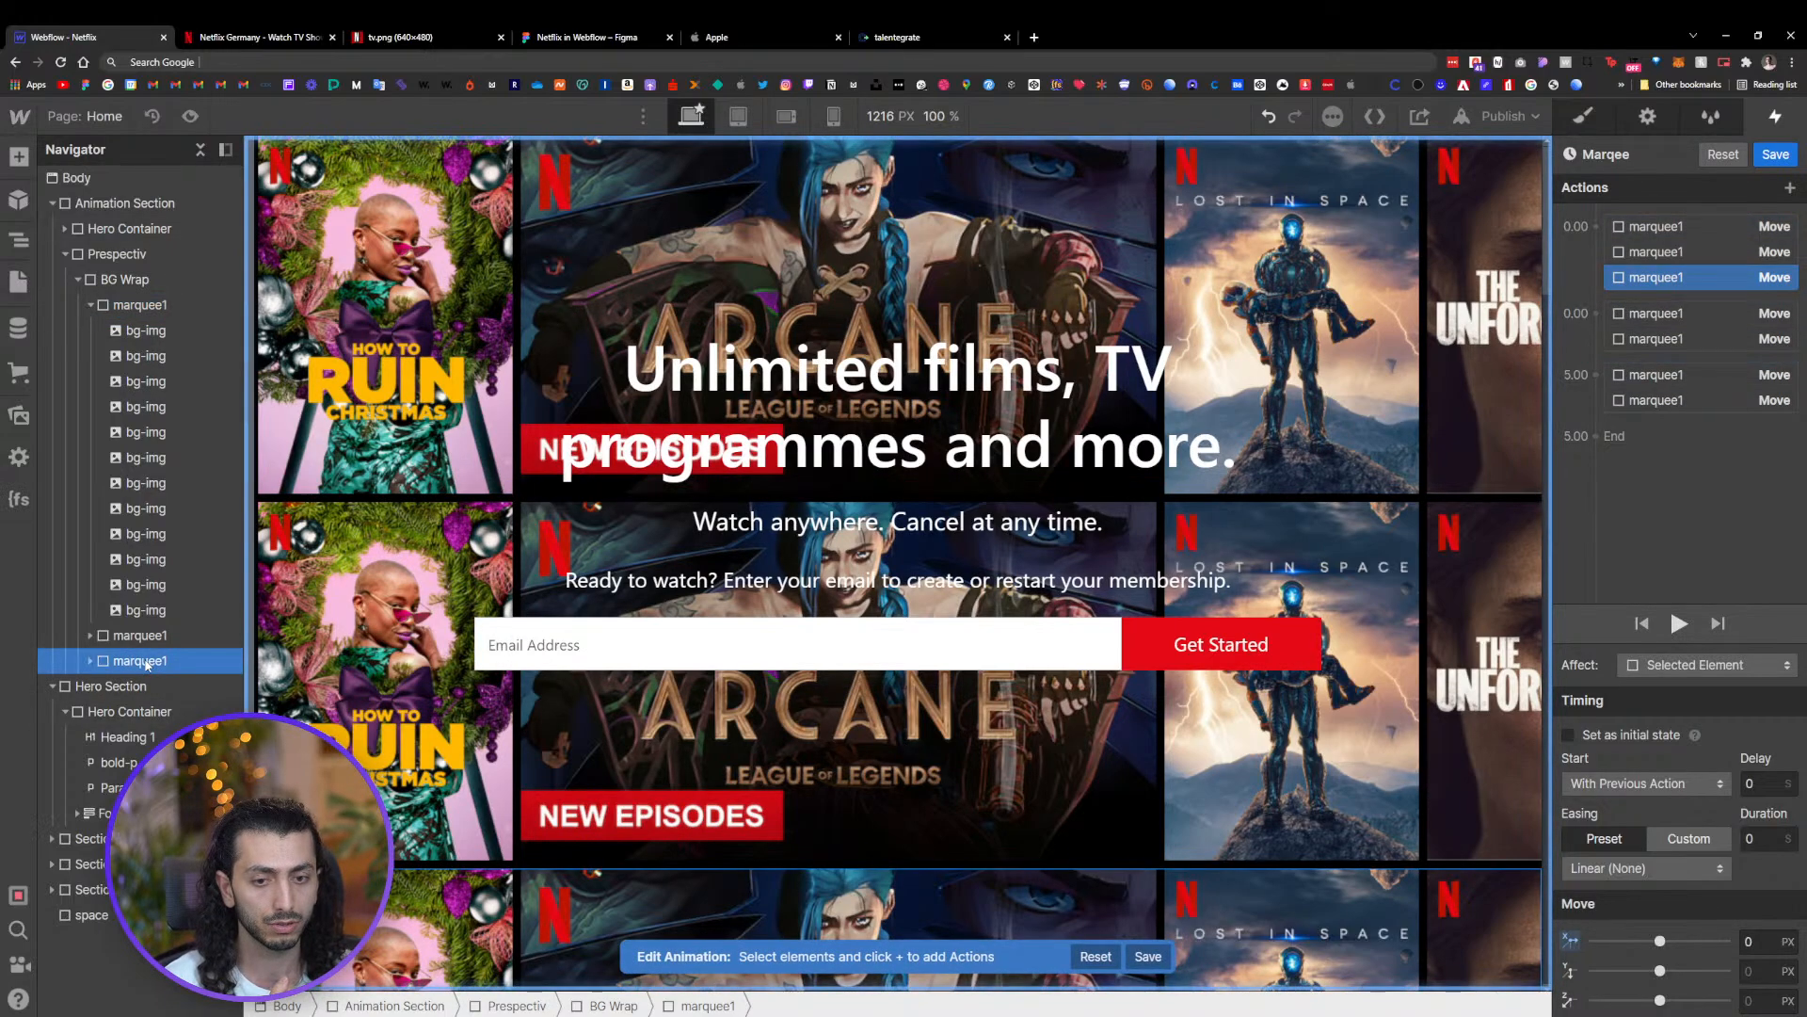
Duplicate the sliding move action in the second group and retarget the copy to the third marquee1 row
left_click(1682, 319)
right_click(1684, 318)
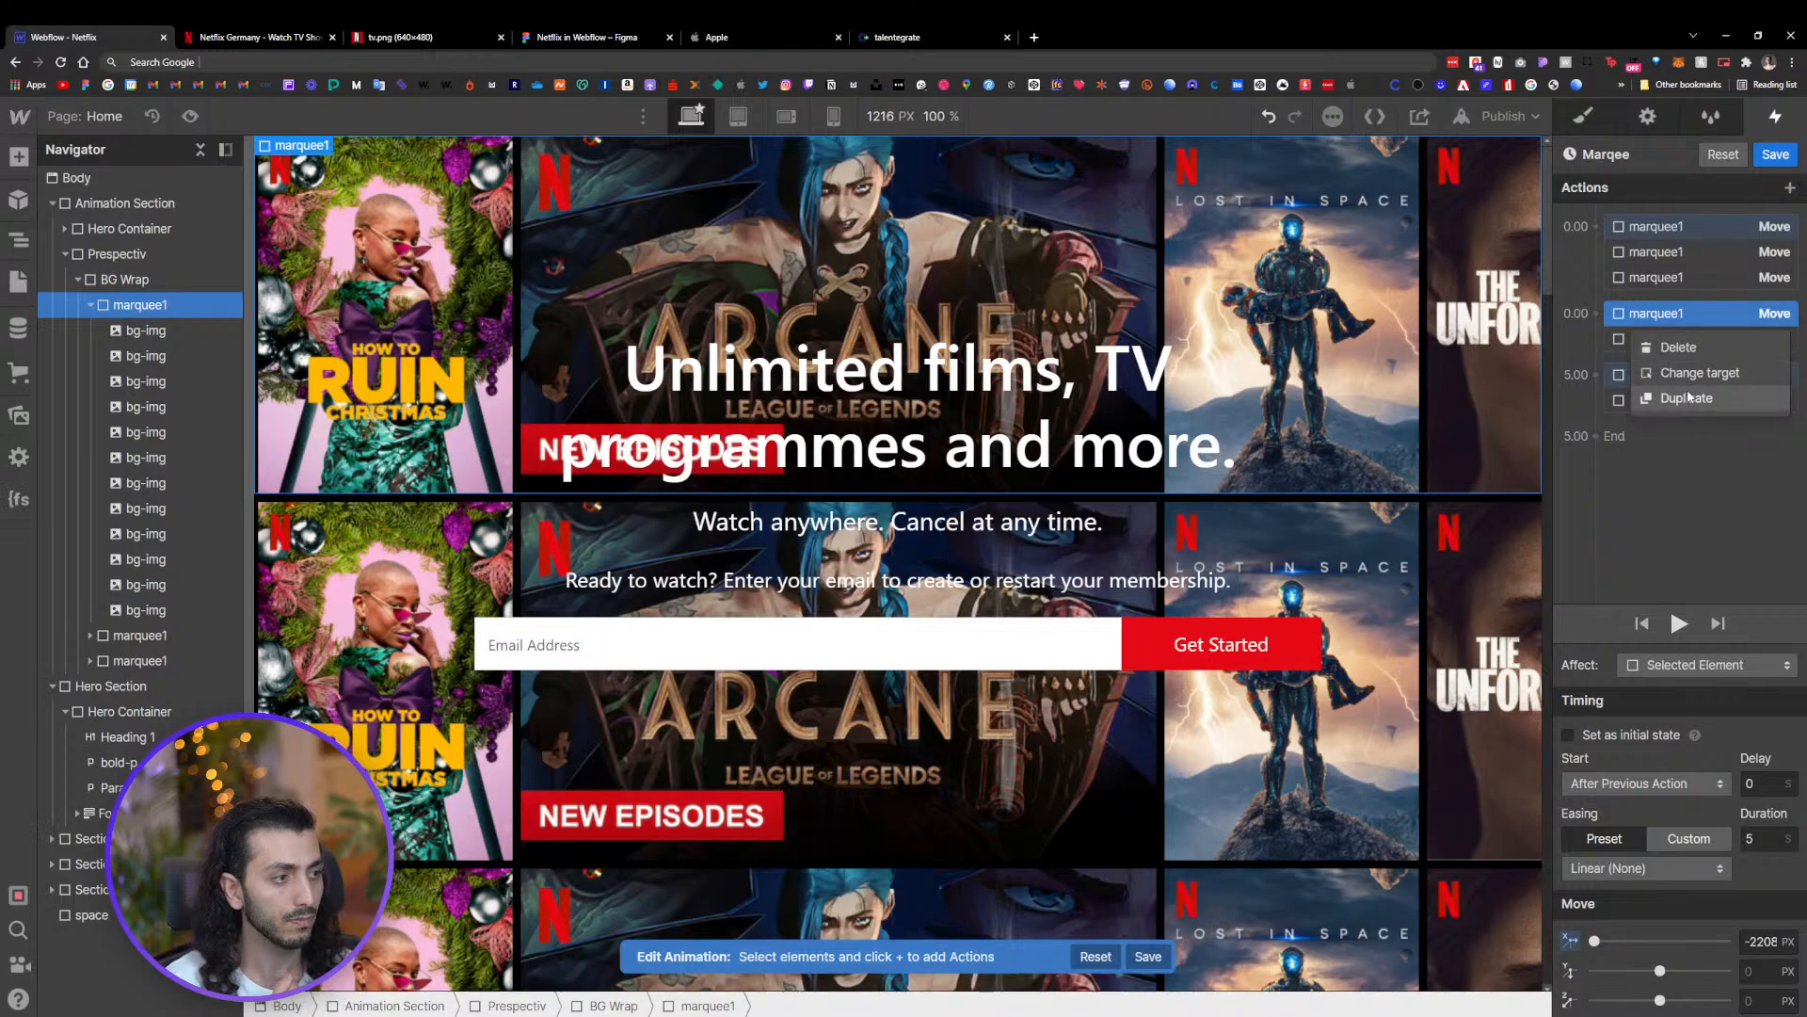
left_click(1600, 396)
mouse_move(1671, 377)
left_mouse_down()
mouse_move(1677, 347)
mouse_move(1678, 365)
left_mouse_up()
right_click(1680, 365)
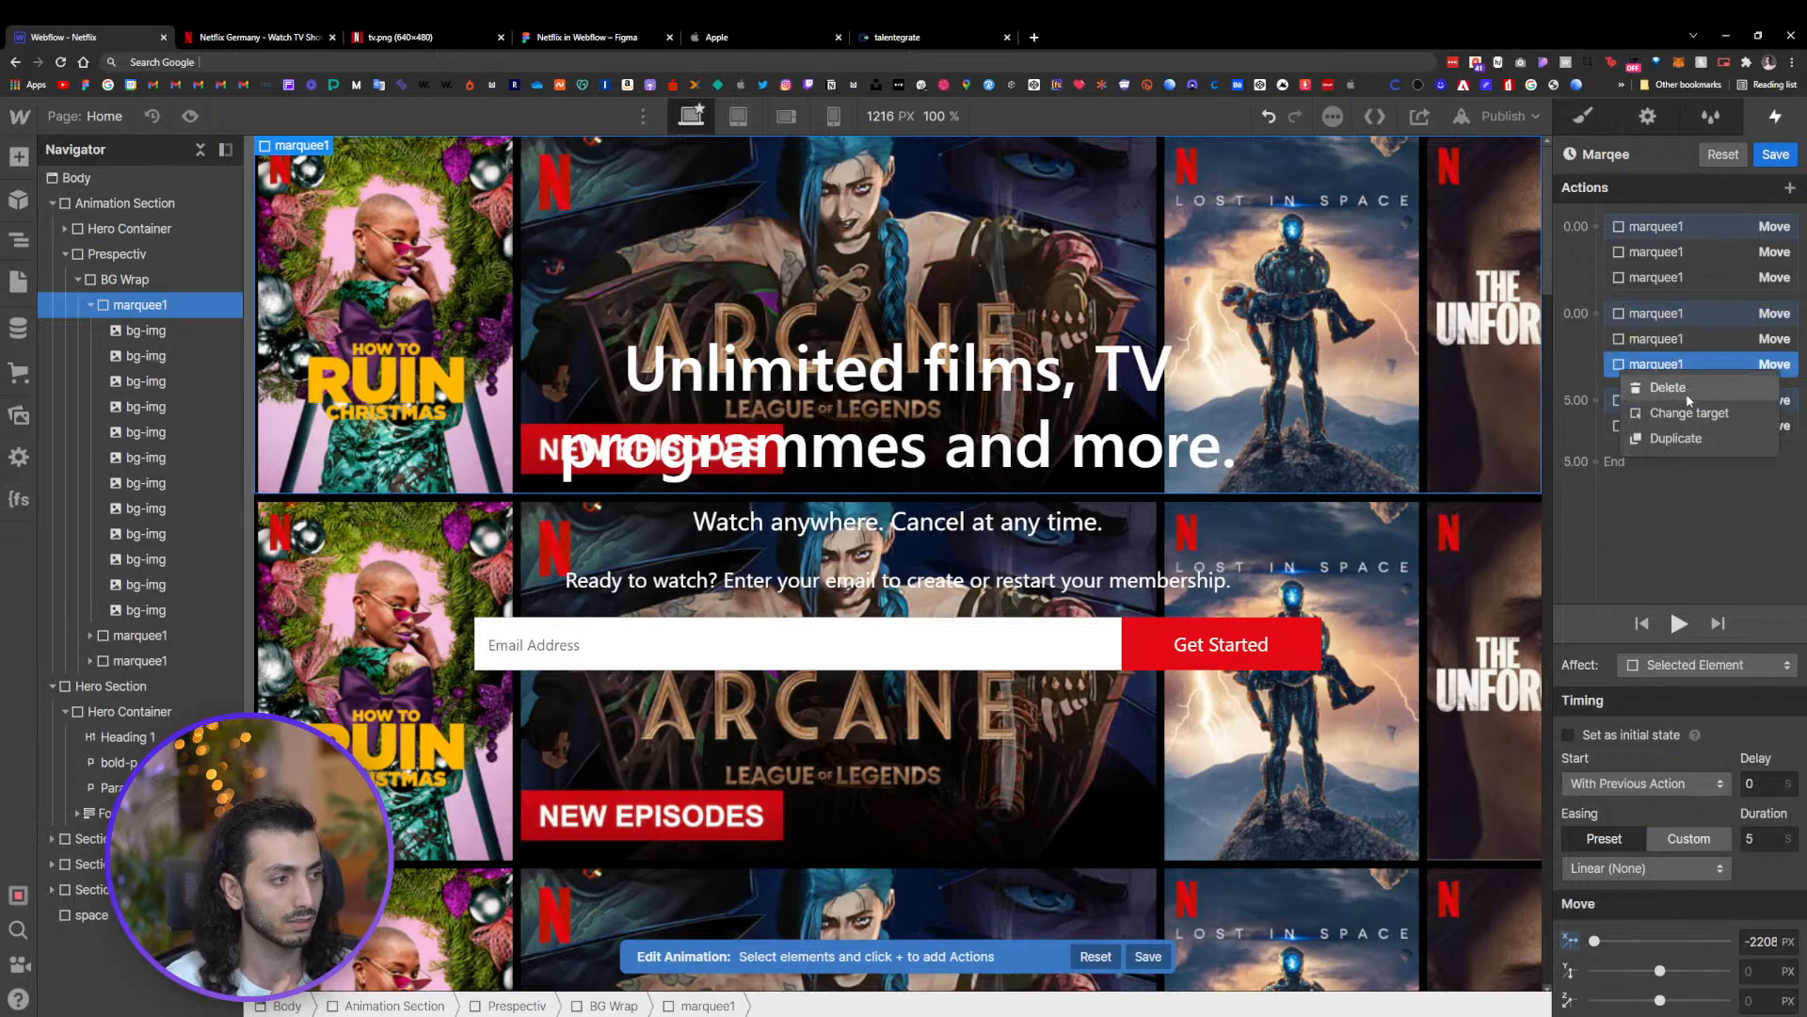
left_click(1684, 414)
left_click(132, 661)
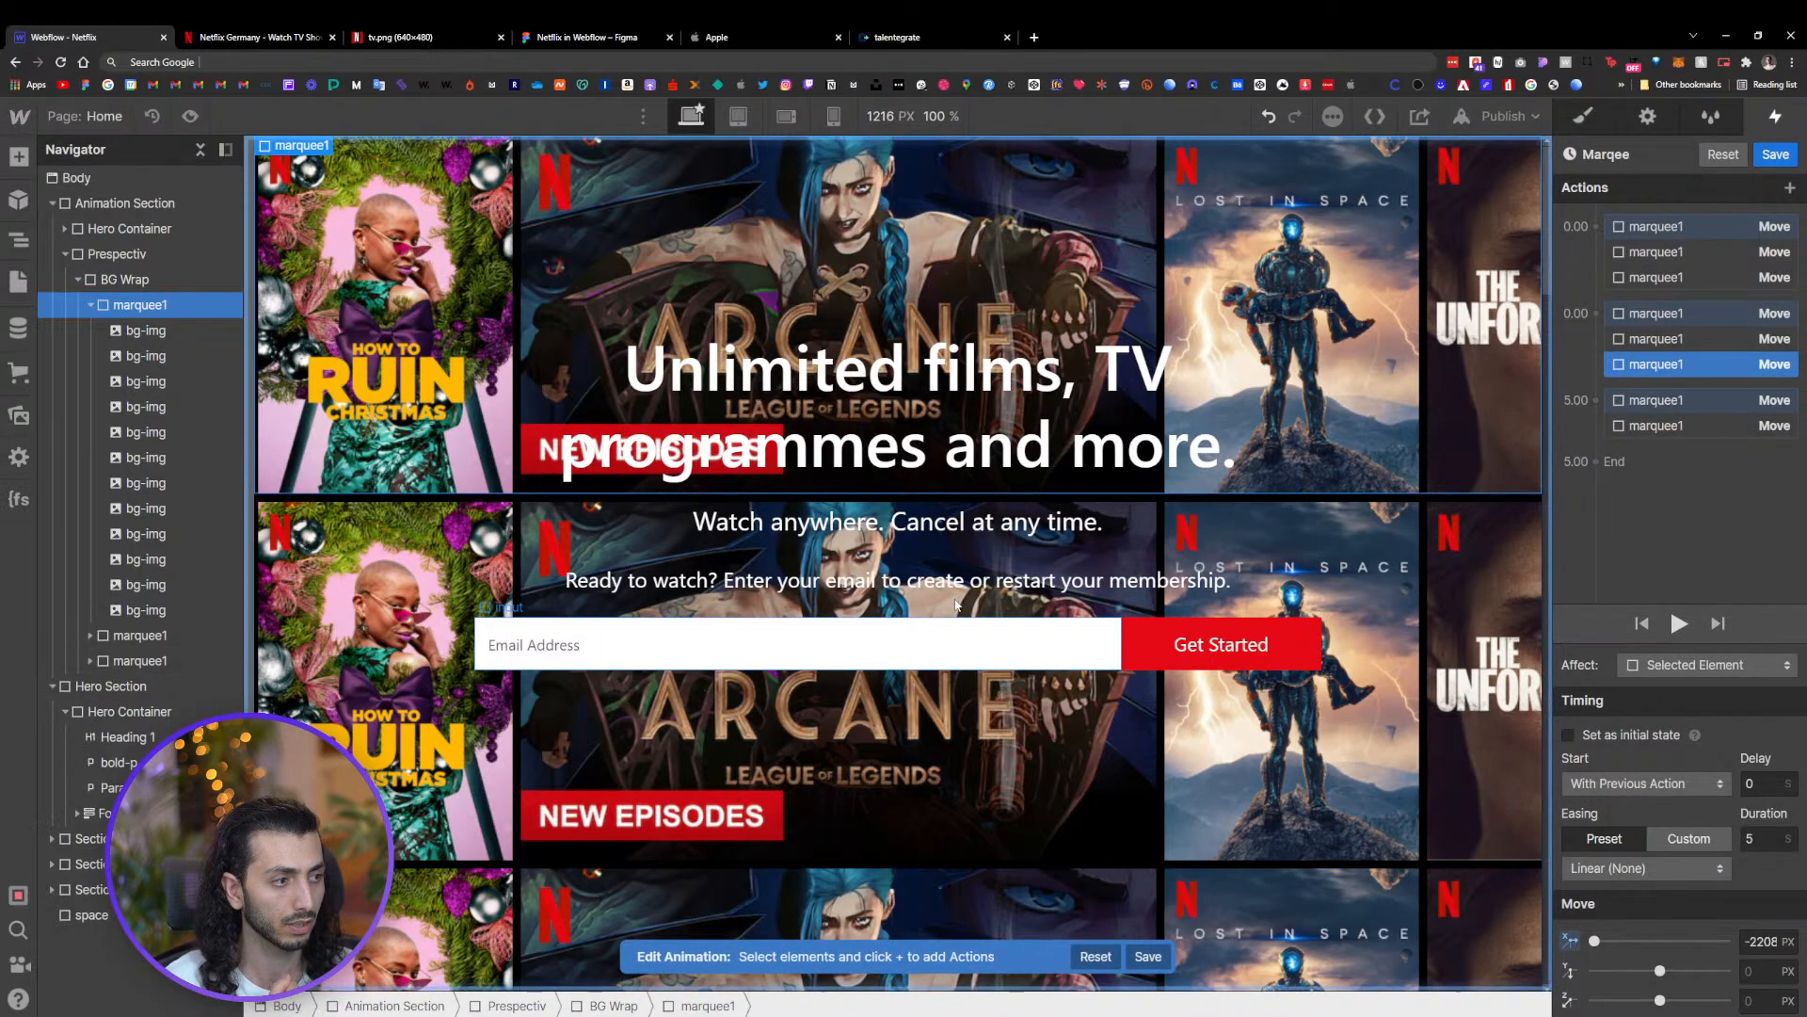
Duplicate the final reset move action and retarget the copy to the third marquee1 row
right_click(1700, 408)
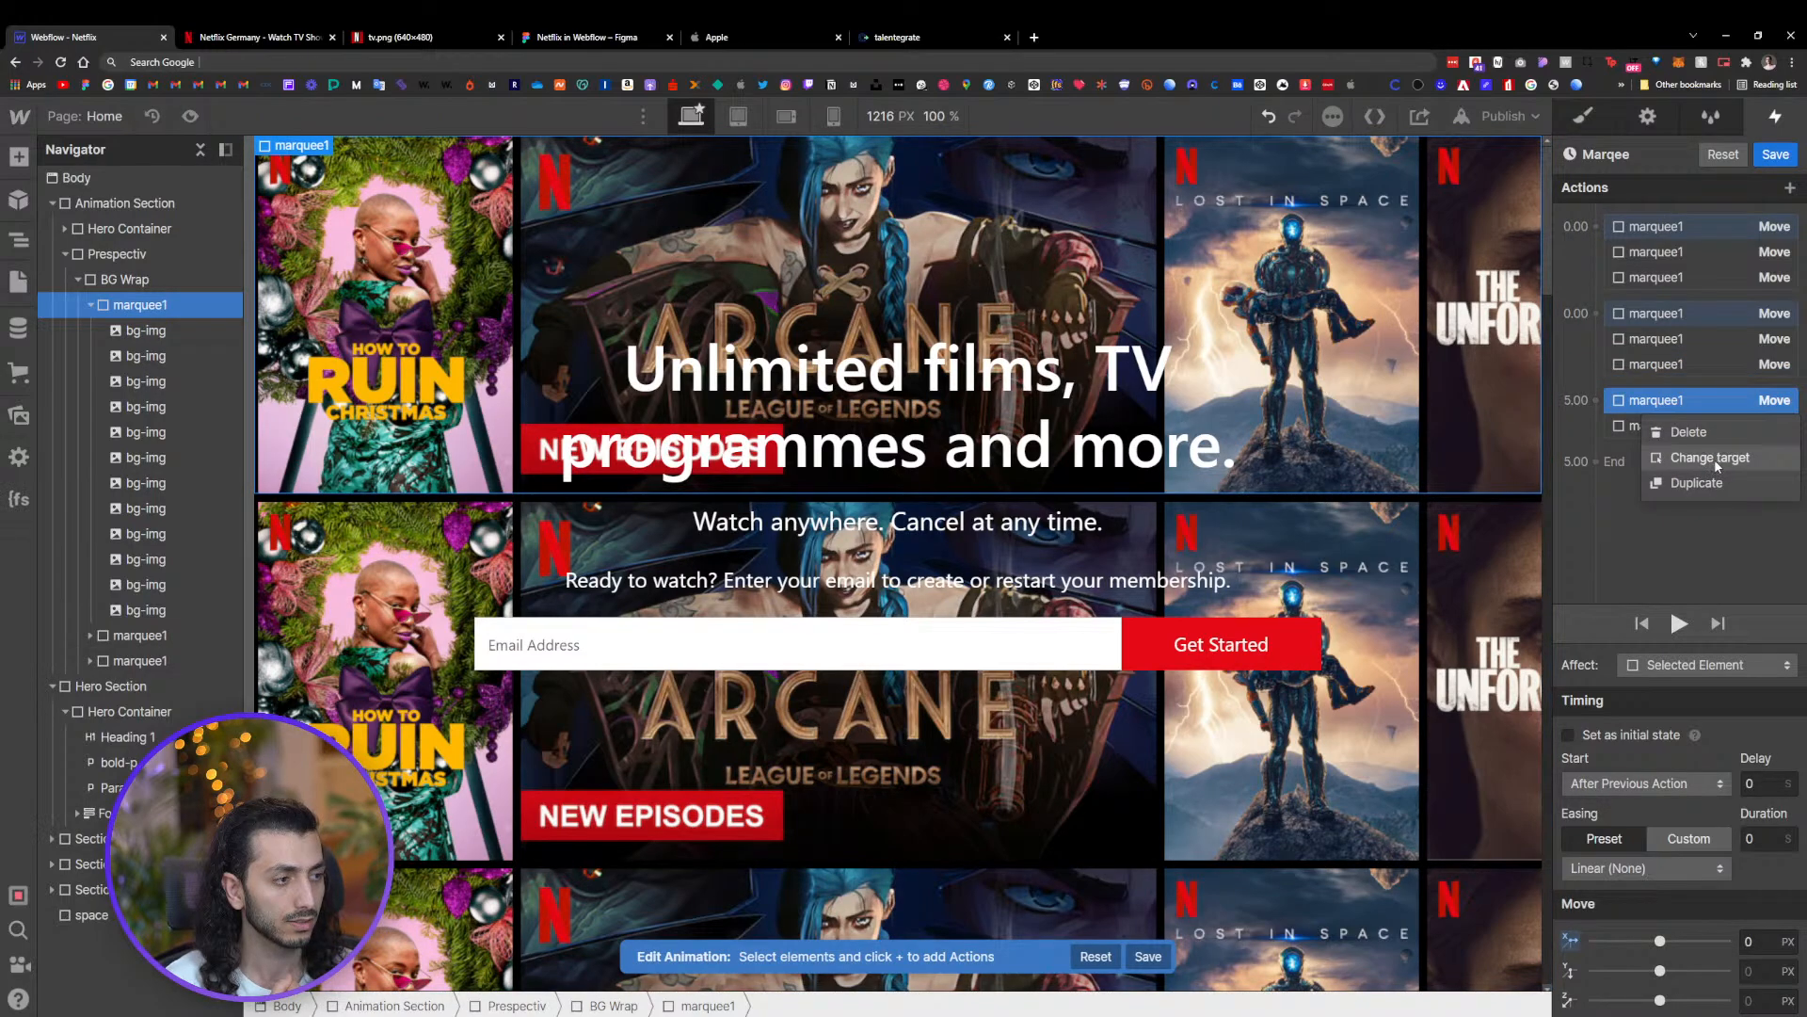
left_click(1696, 482)
left_click_drag(1675, 461, 1680, 450)
right_click(1683, 452)
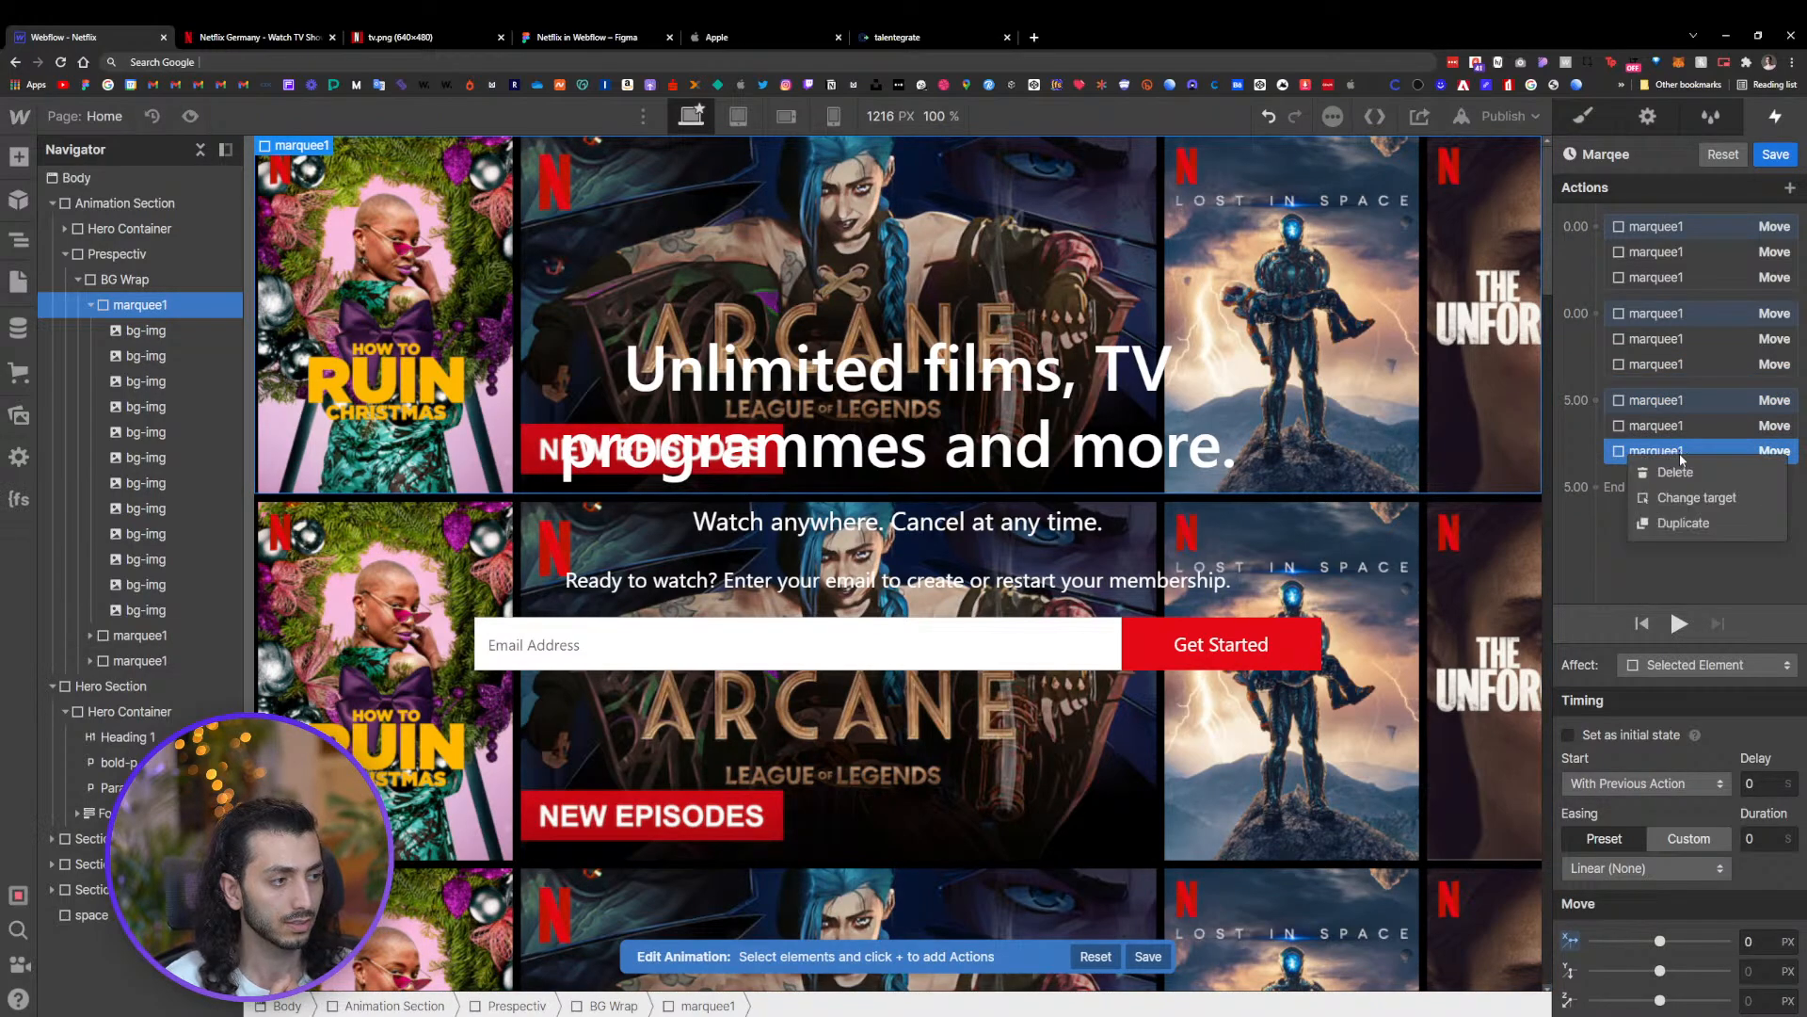
left_click(1693, 499)
left_click(188, 660)
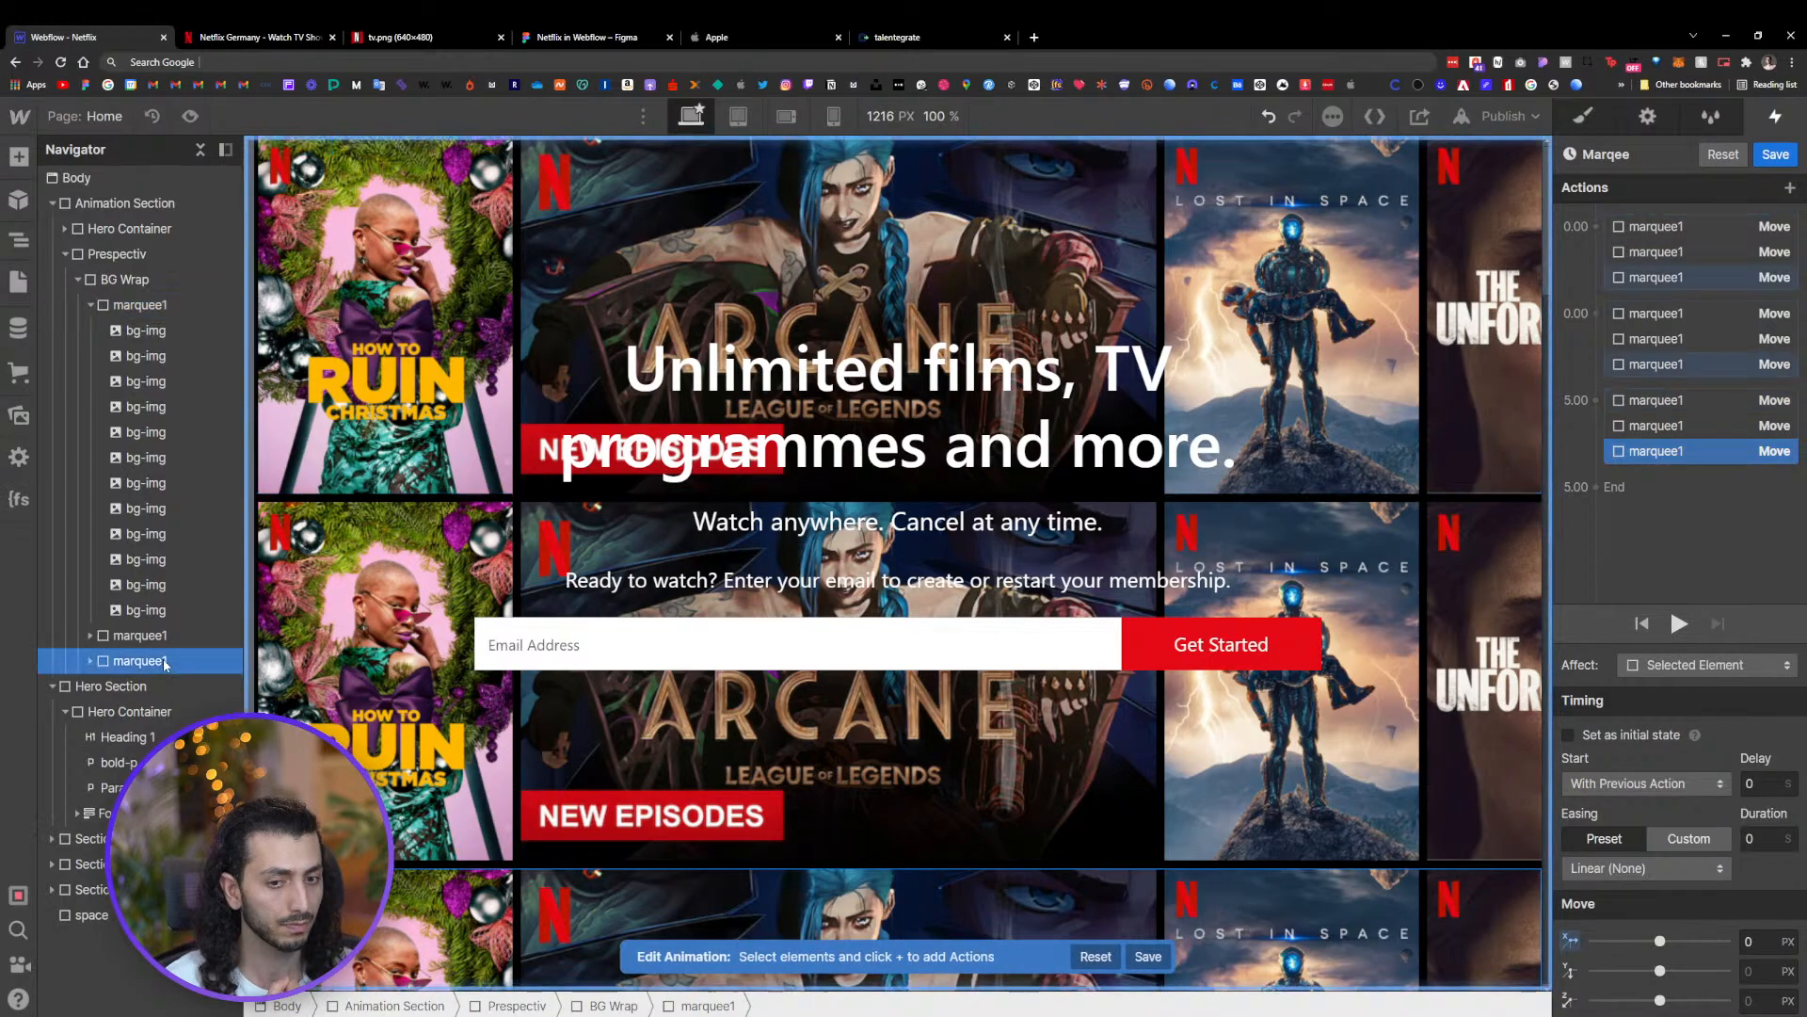
Set the duration of the three sliding move actions to 15 seconds and save the animation
left_click_drag(1662, 451, 1666, 372)
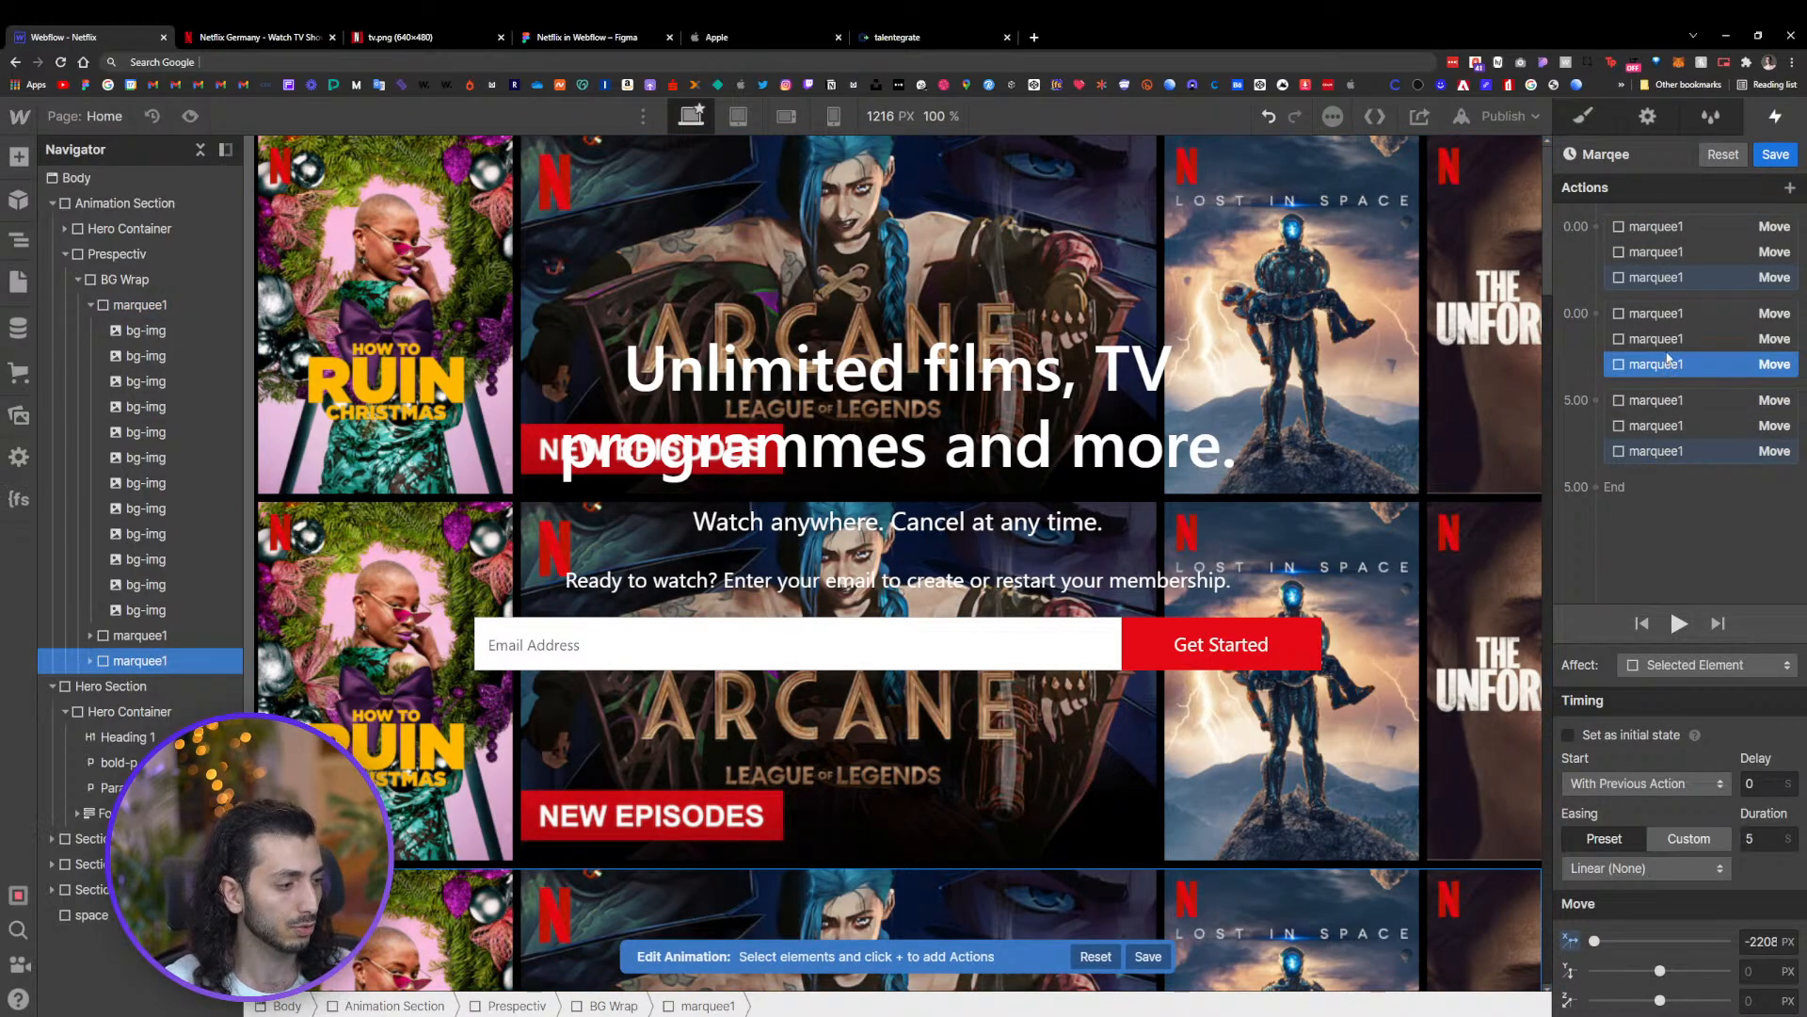
left_click(1671, 314, "shift")
left_click(1756, 838)
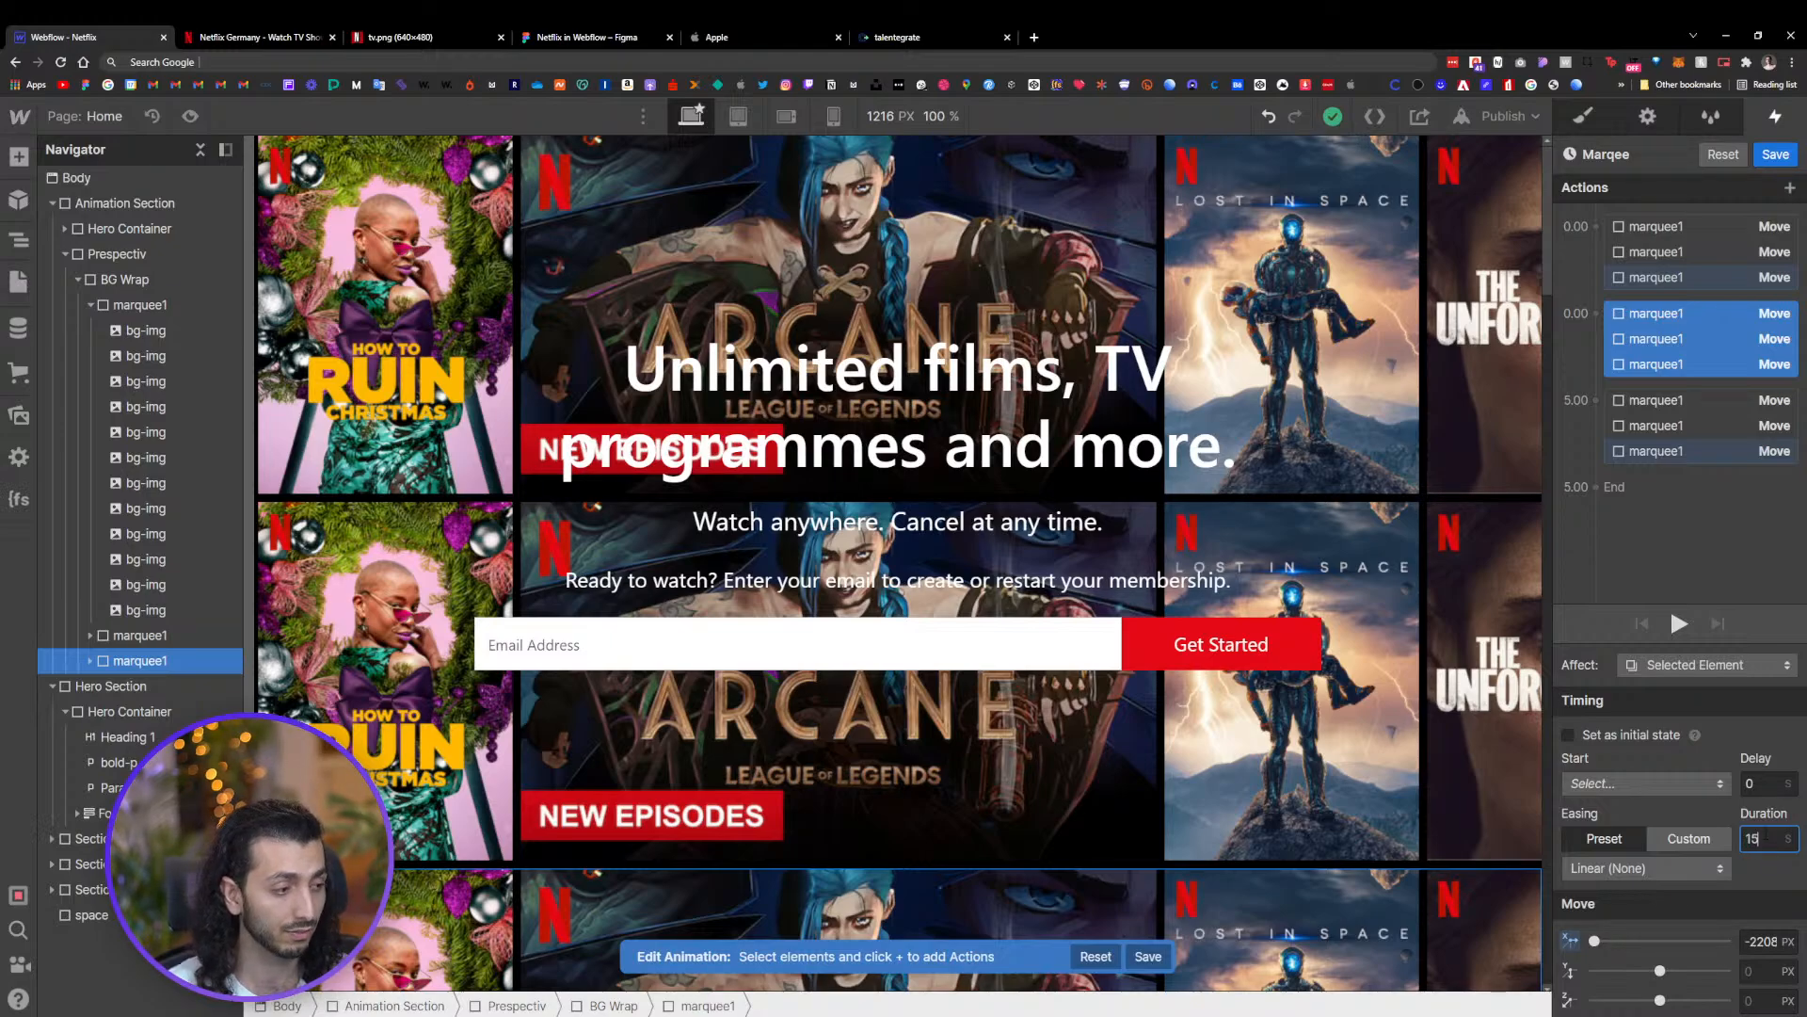
left_click(1775, 153)
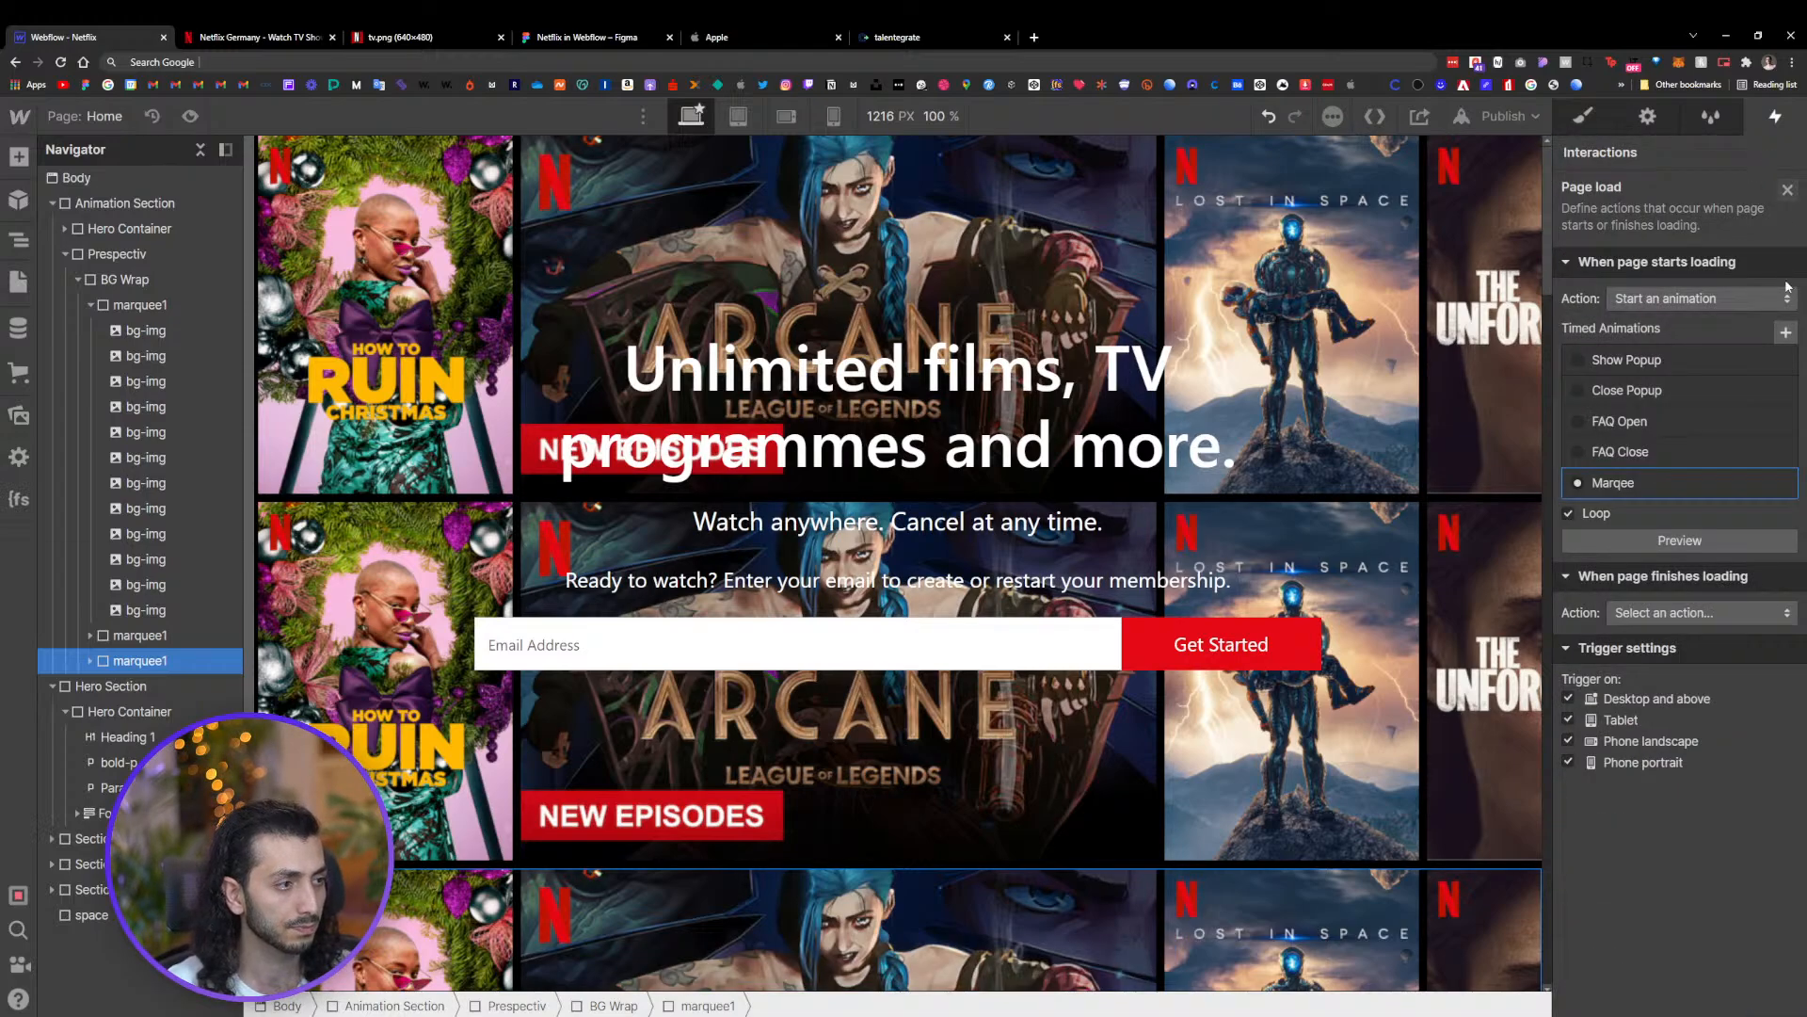
Preview the looping Marqee page-load animation and reopen it for editing
left_click(1666, 541)
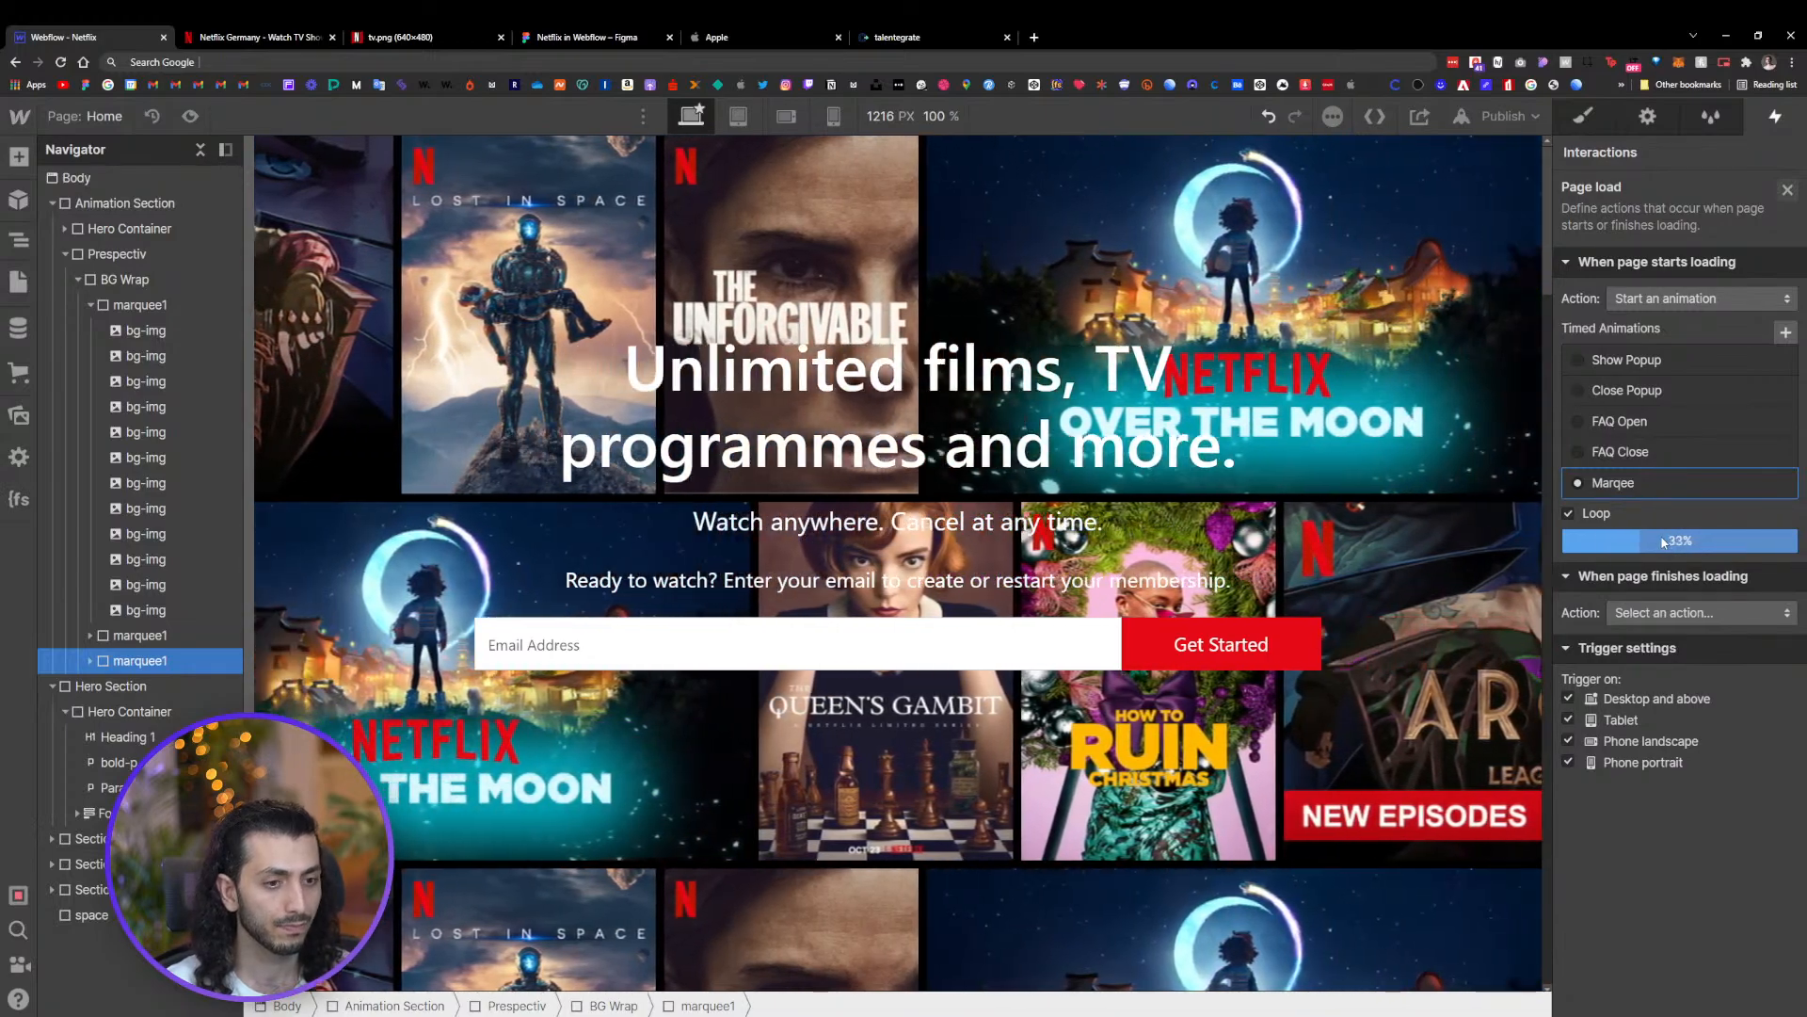
left_click(1649, 483)
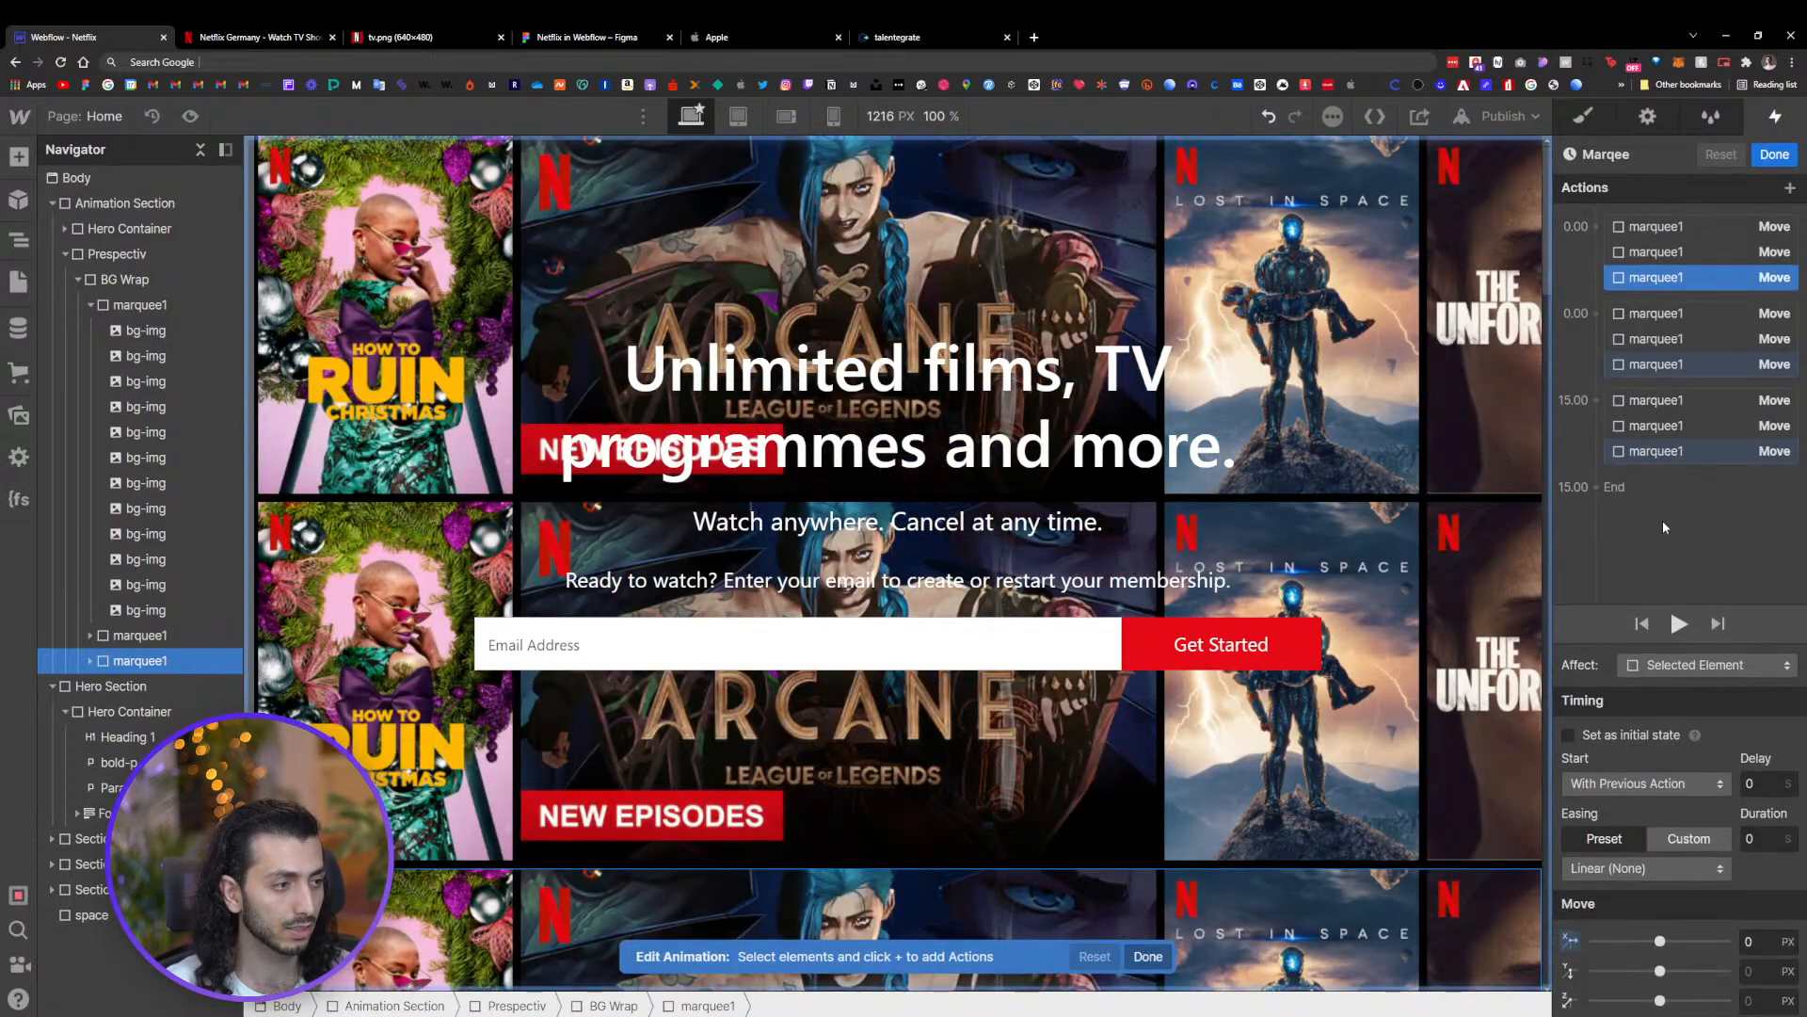
Set the three sliding move actions' duration to 25 seconds, play the timeline, and save the animation
left_click(1702, 337)
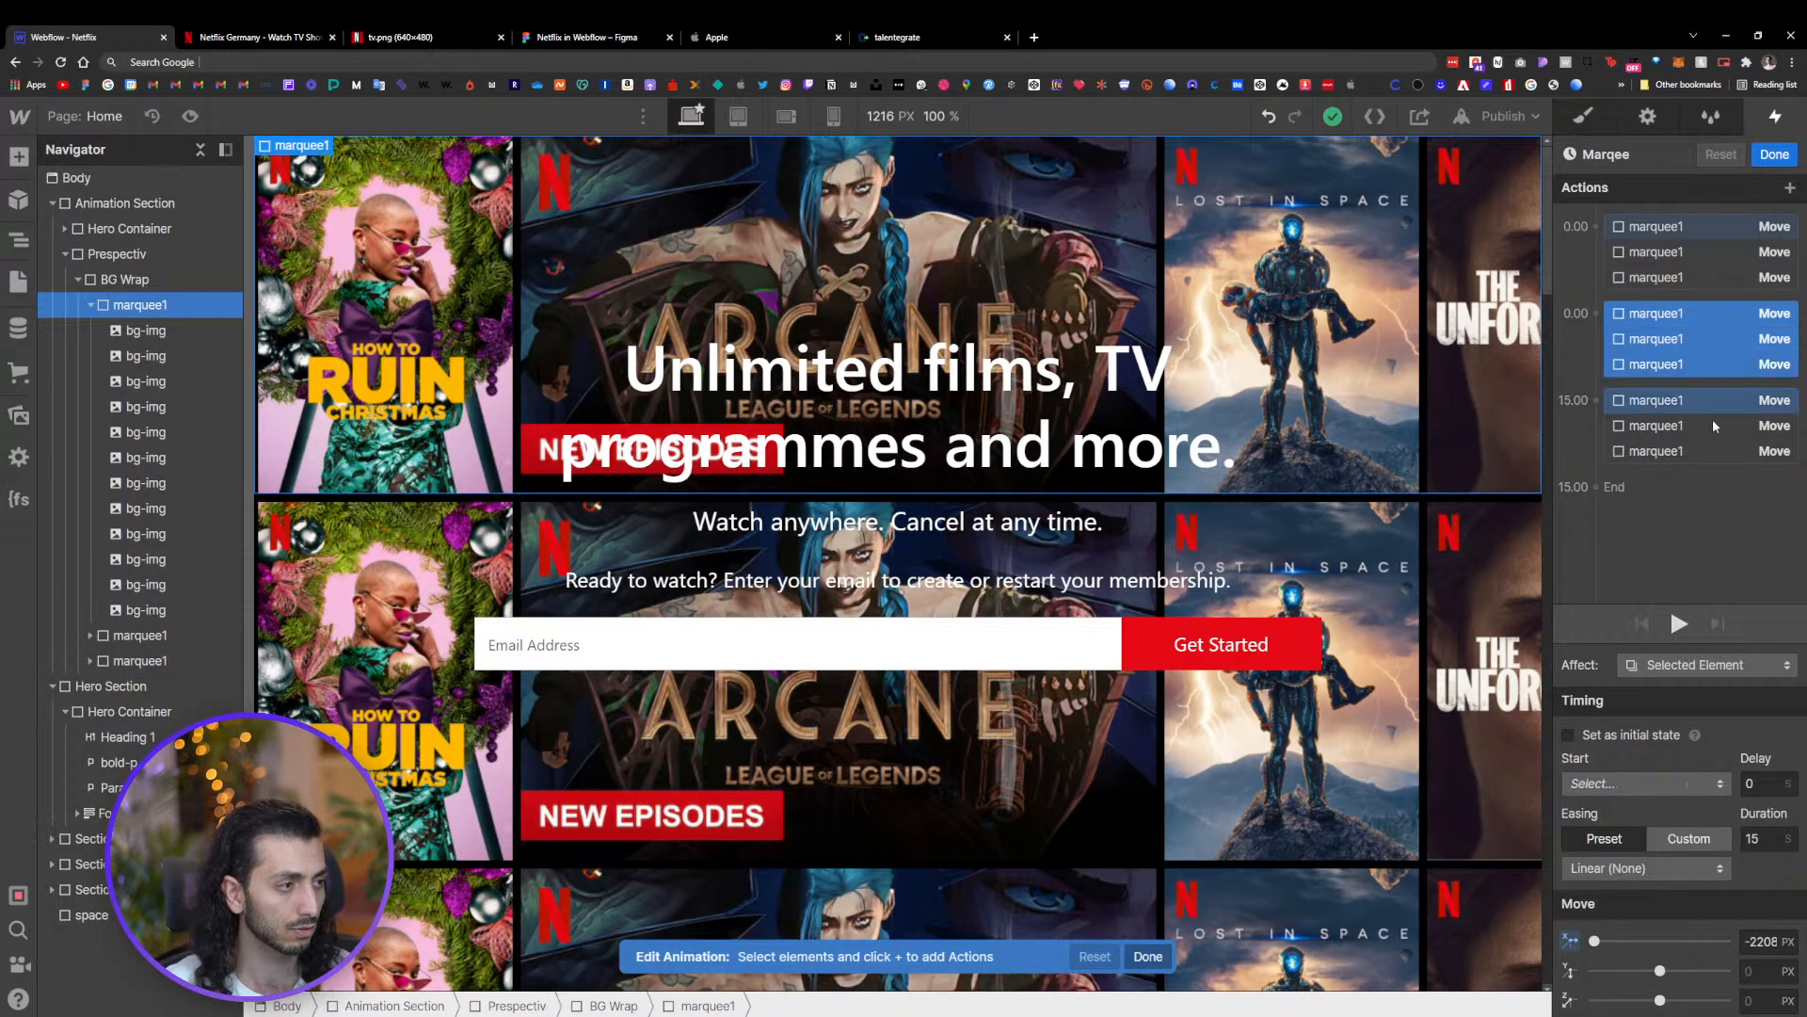
left_click(1758, 839)
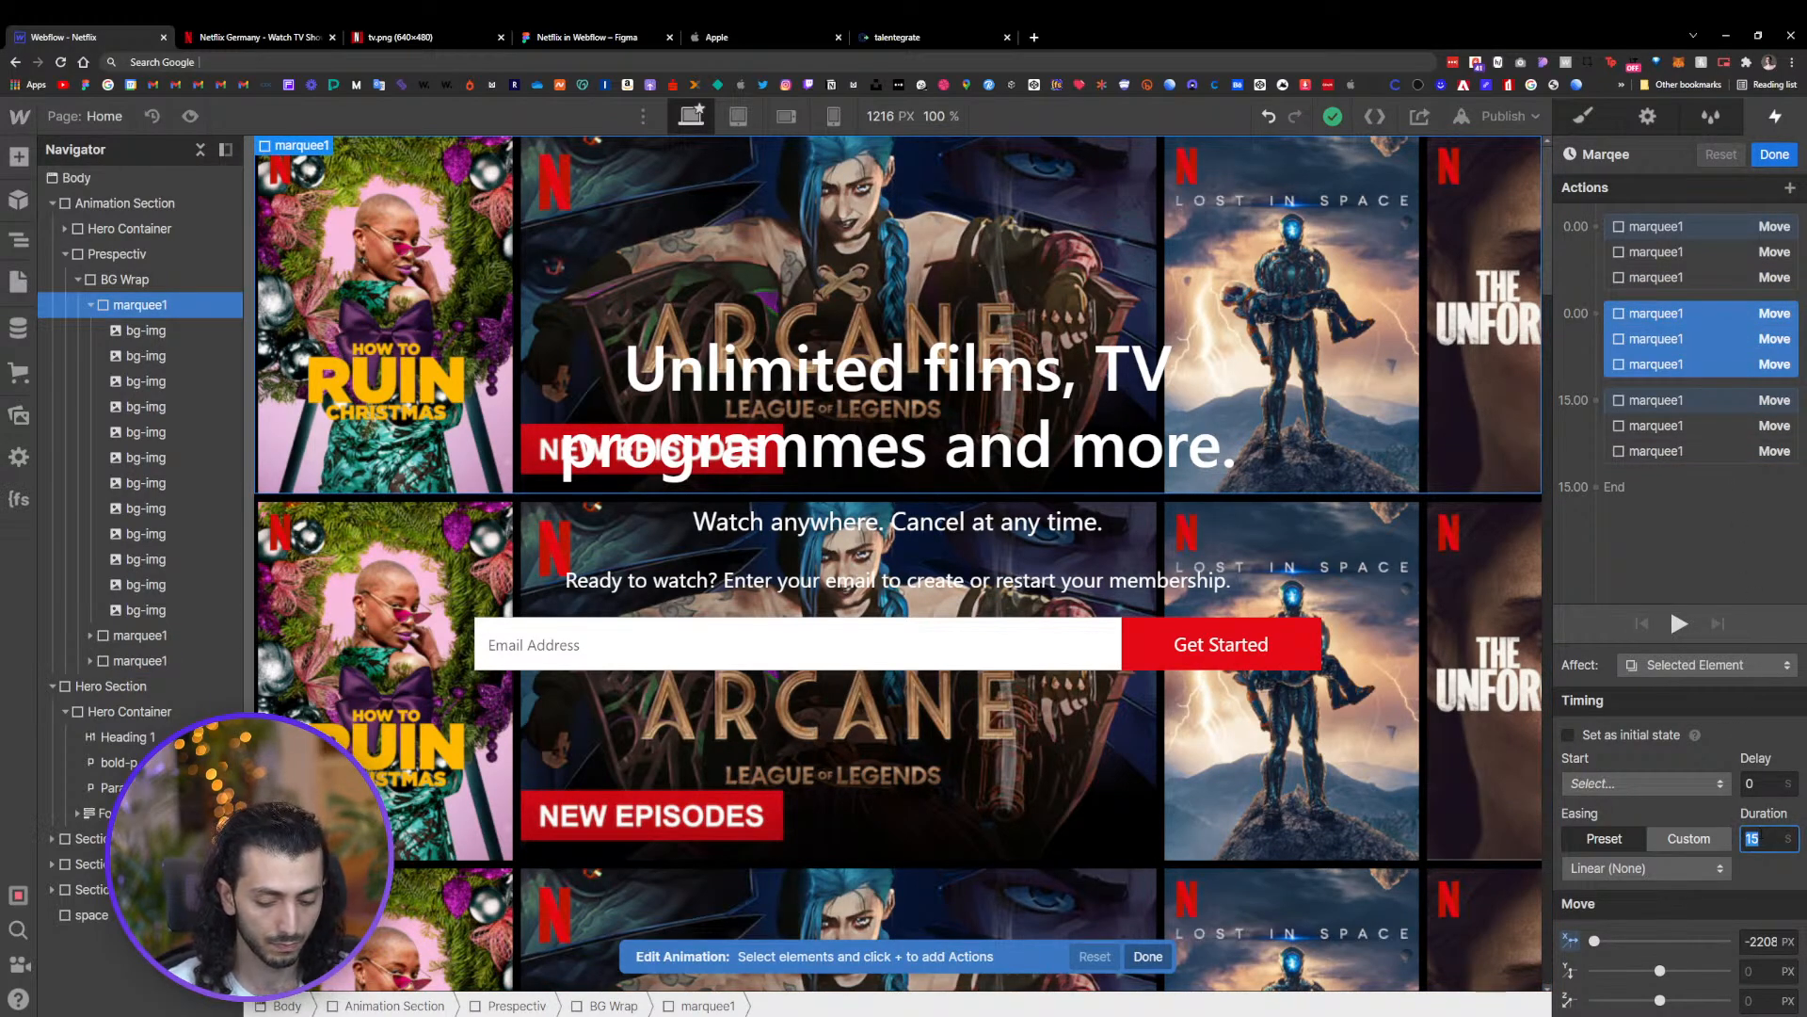
type("25")
left_click(1677, 621)
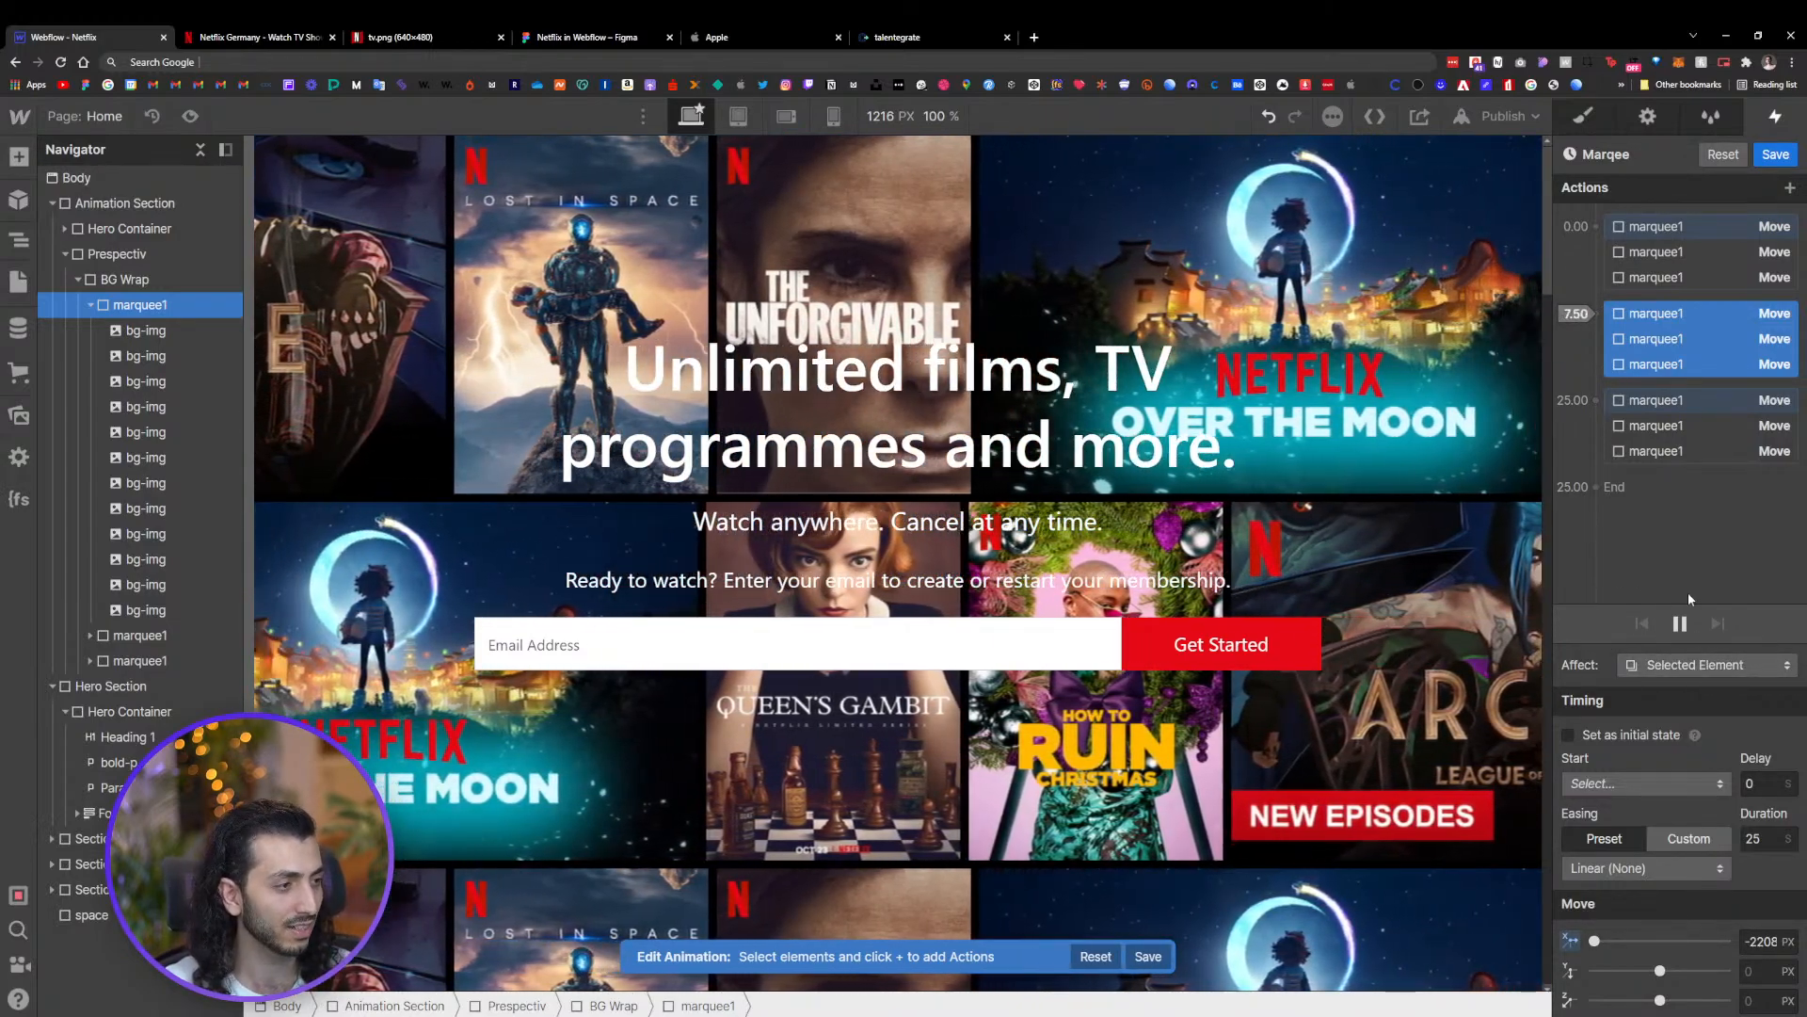
left_click(1680, 623)
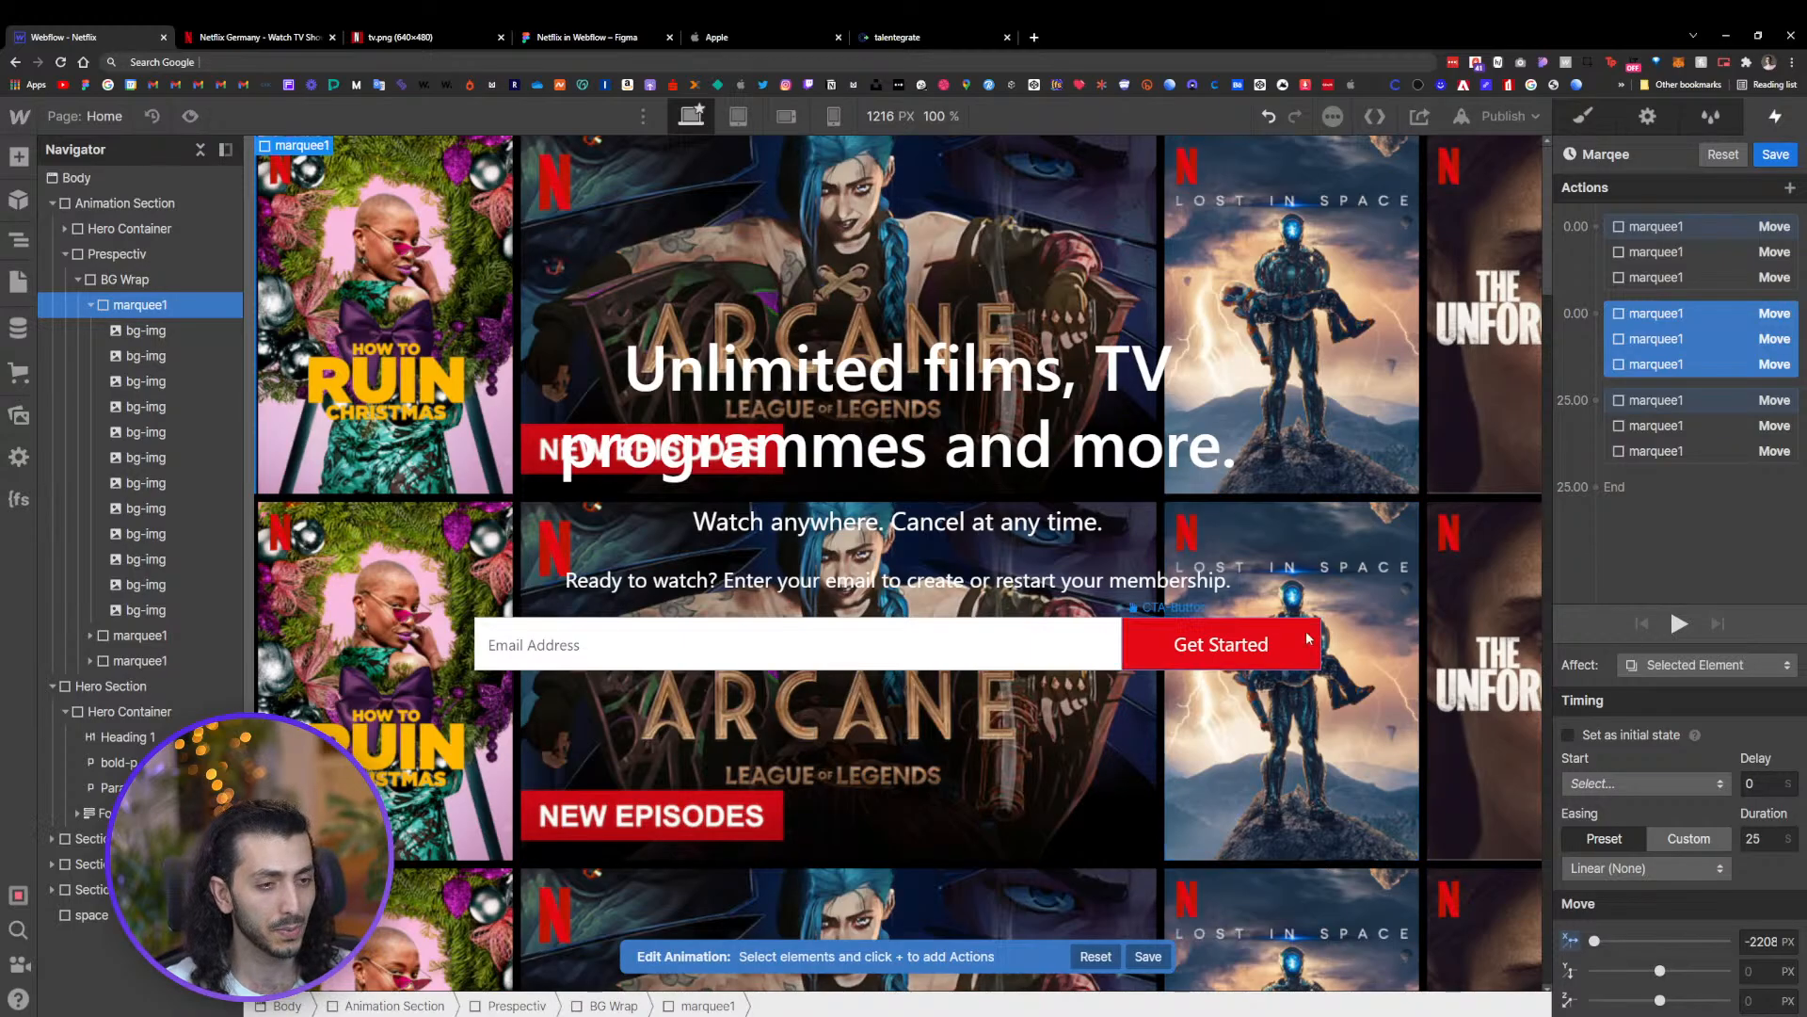
left_click(1775, 153)
Collapse the marquee1 row in the navigator and select the Animation Section
scroll(972, 666, "down", 4)
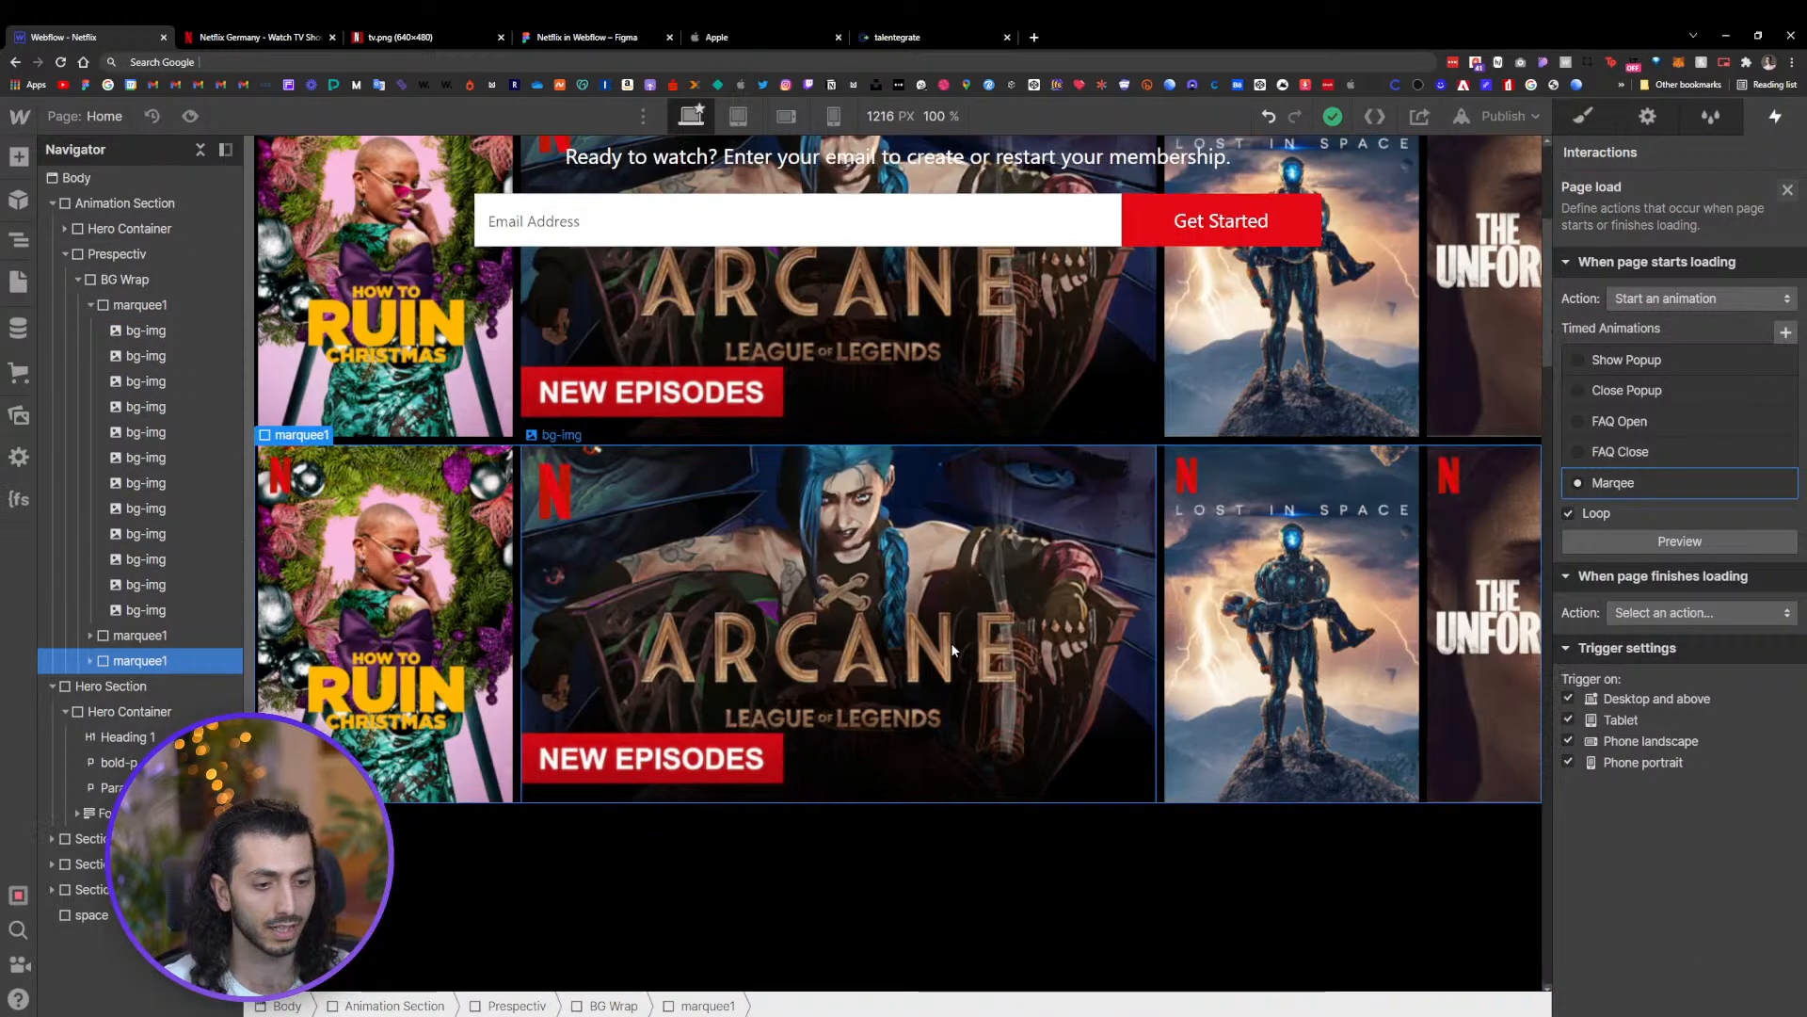
scroll(1183, 669, "up", 3)
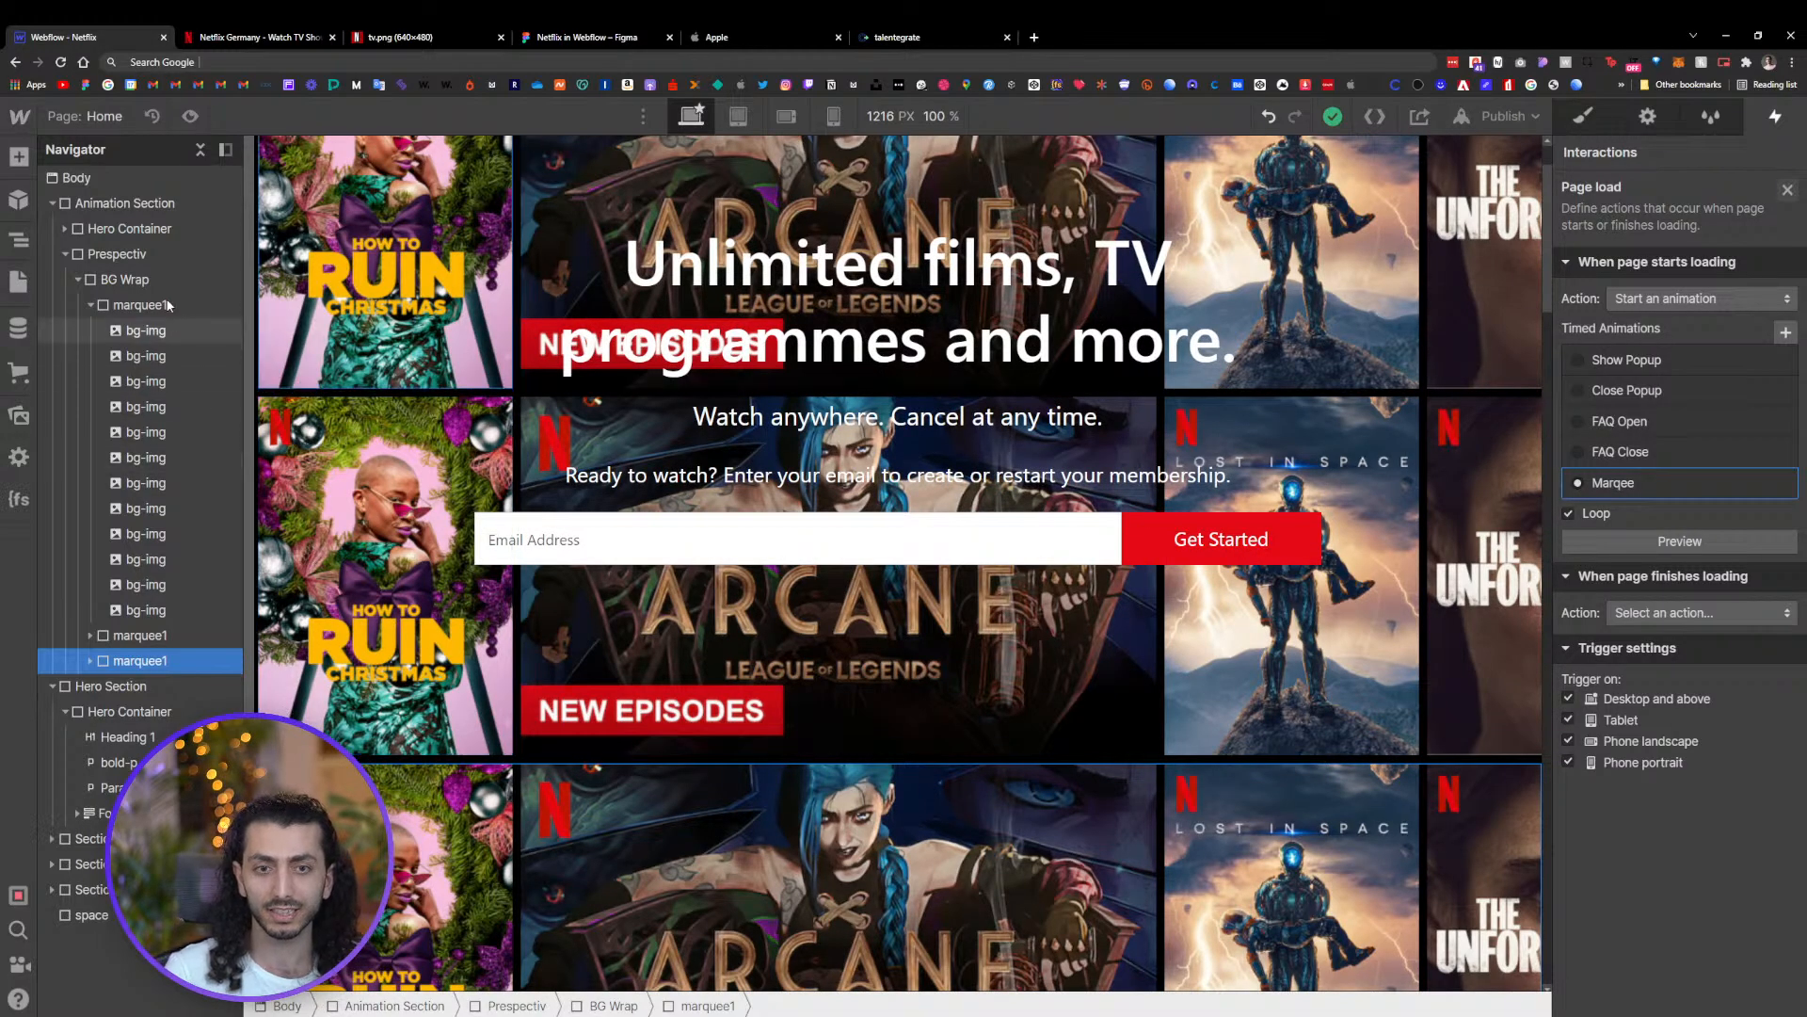
left_click(90, 305)
left_click(116, 281)
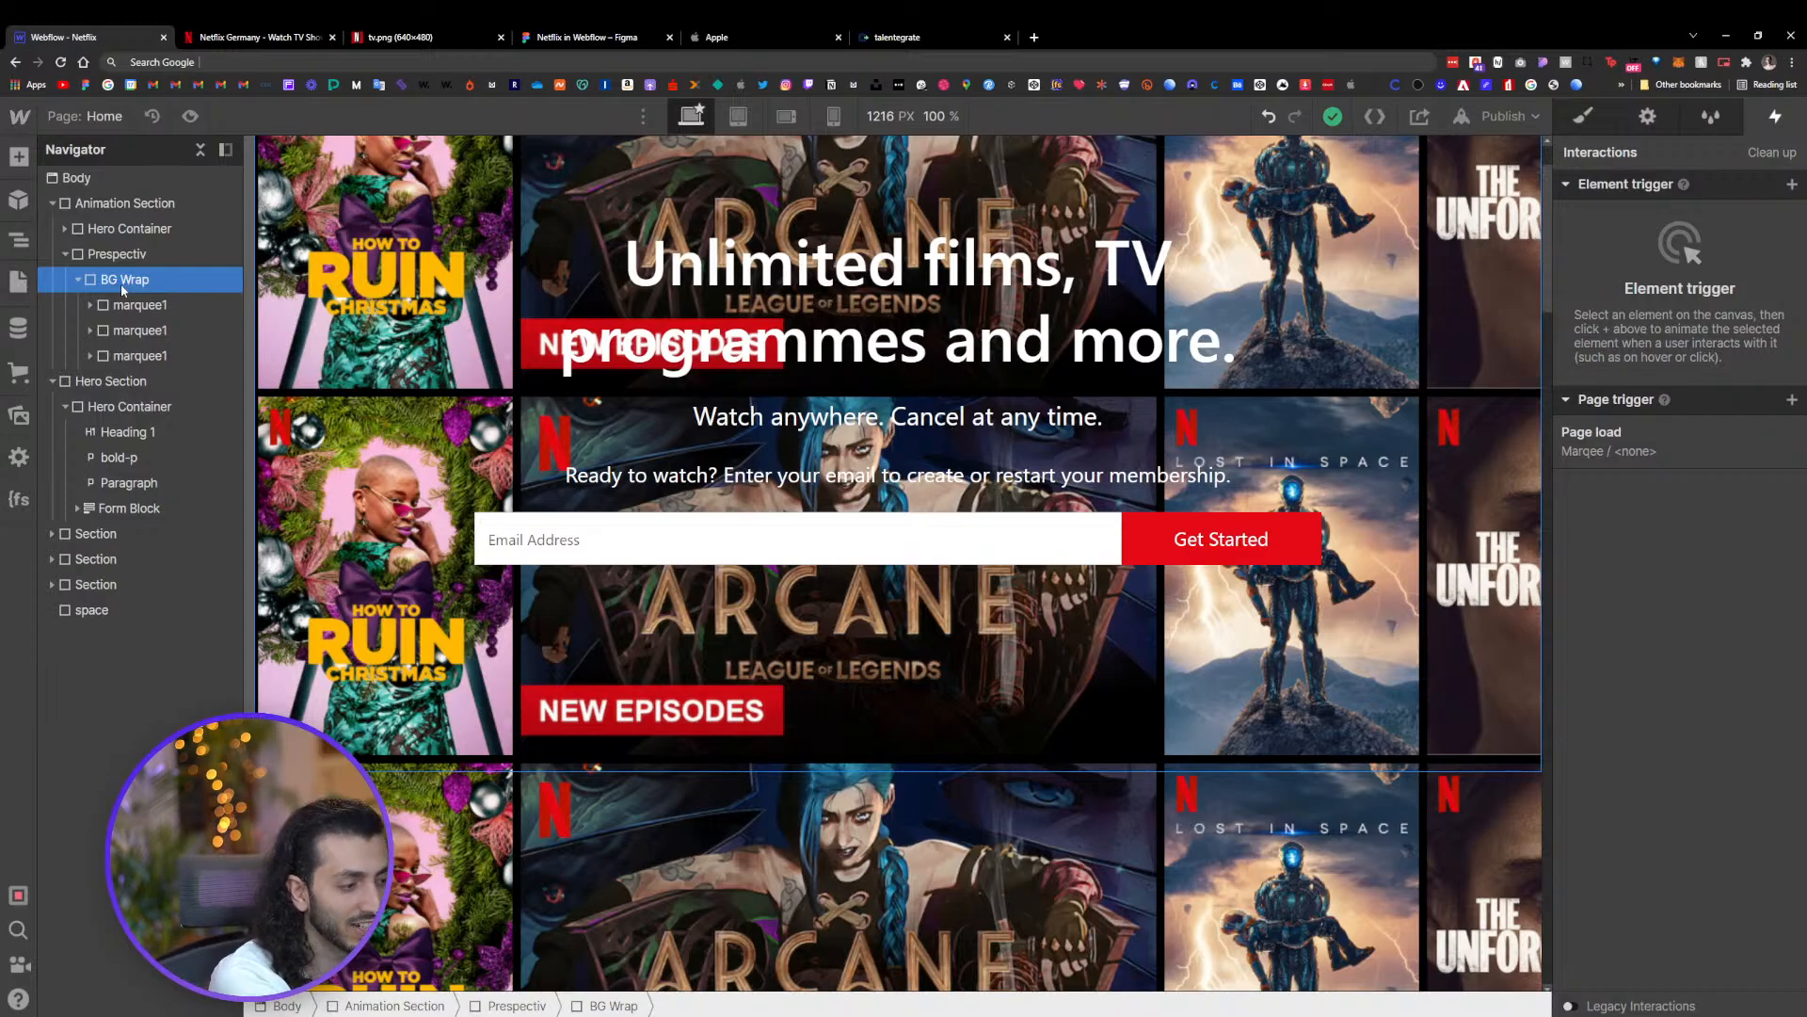
scroll(1008, 665, "up", 1)
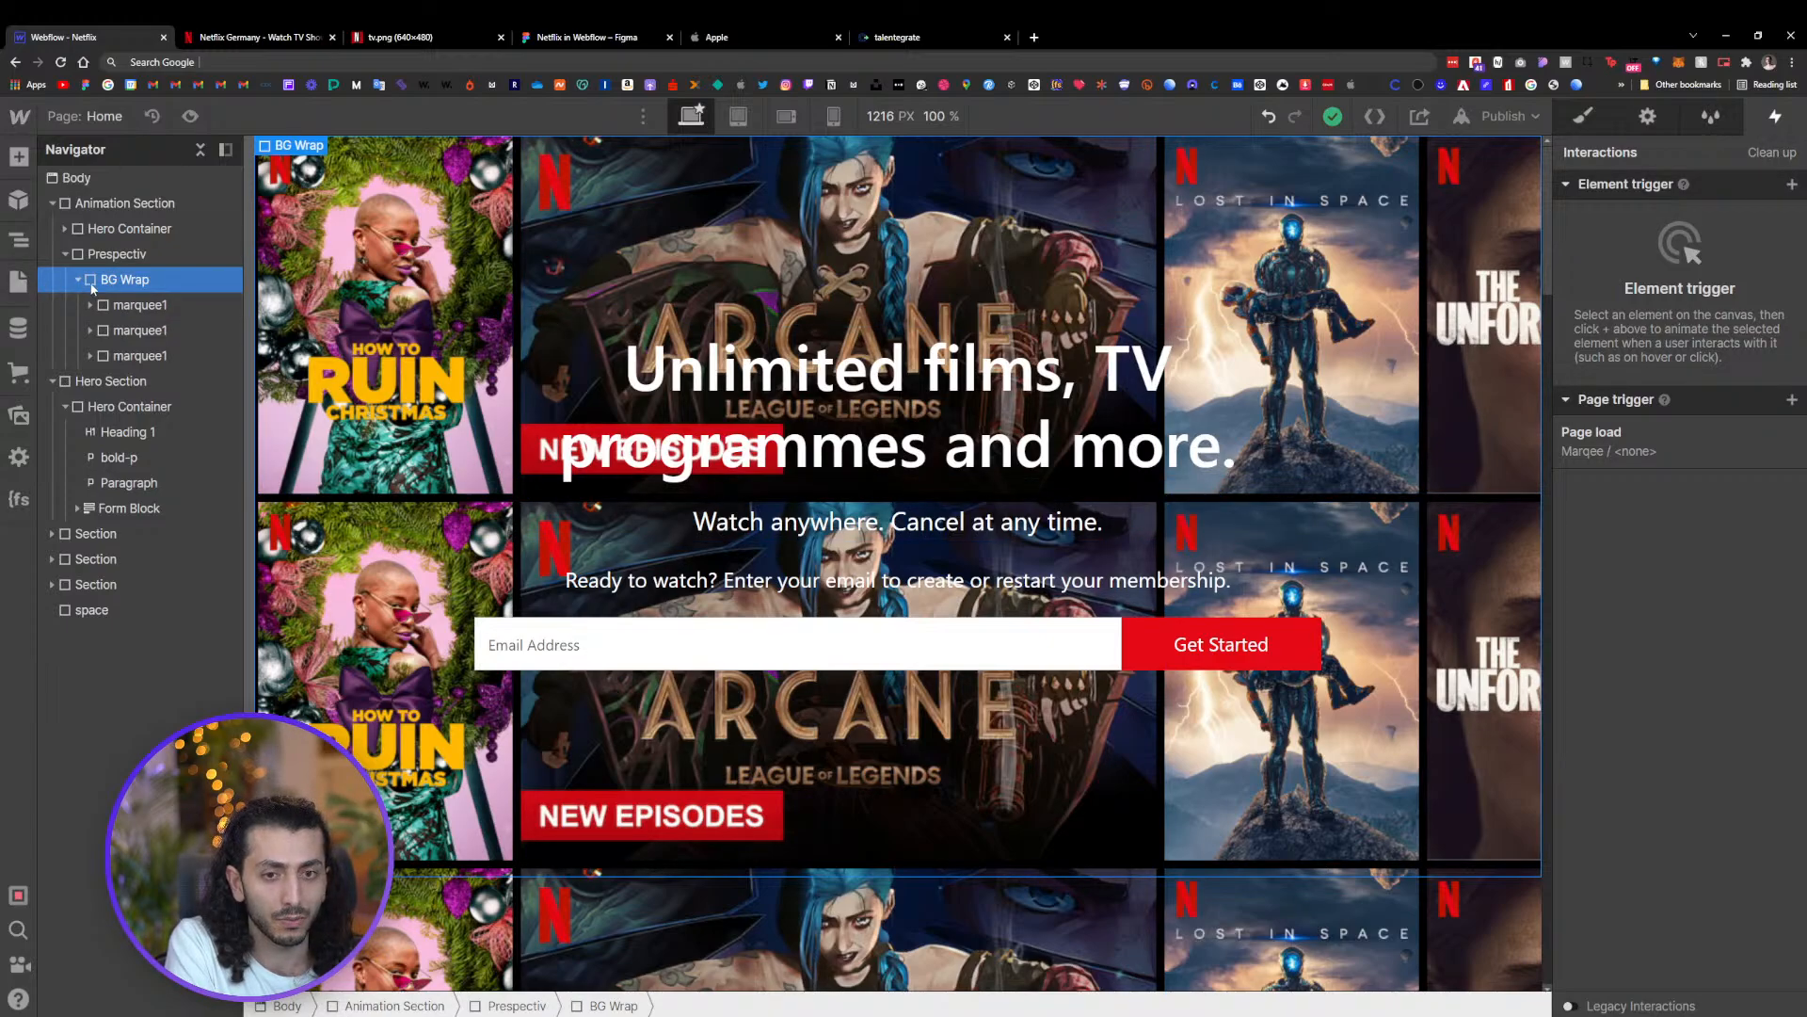
left_click(111, 254)
left_click(113, 229)
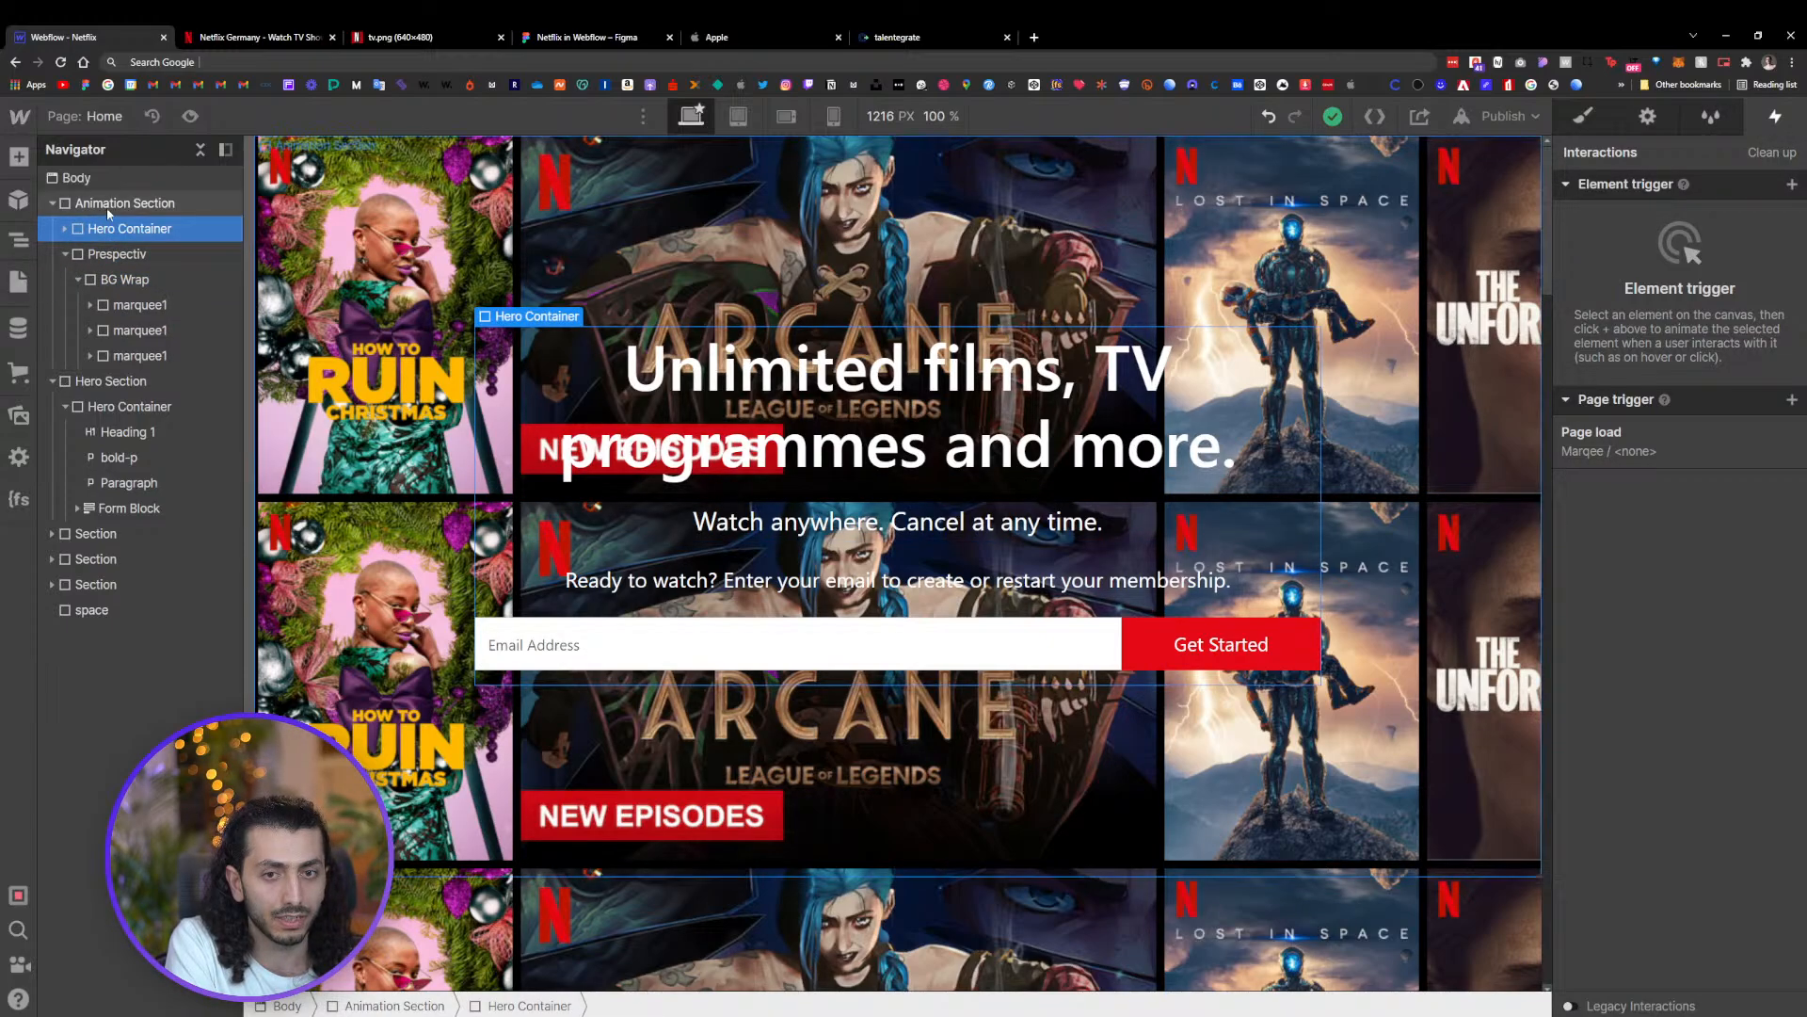
left_click(109, 206)
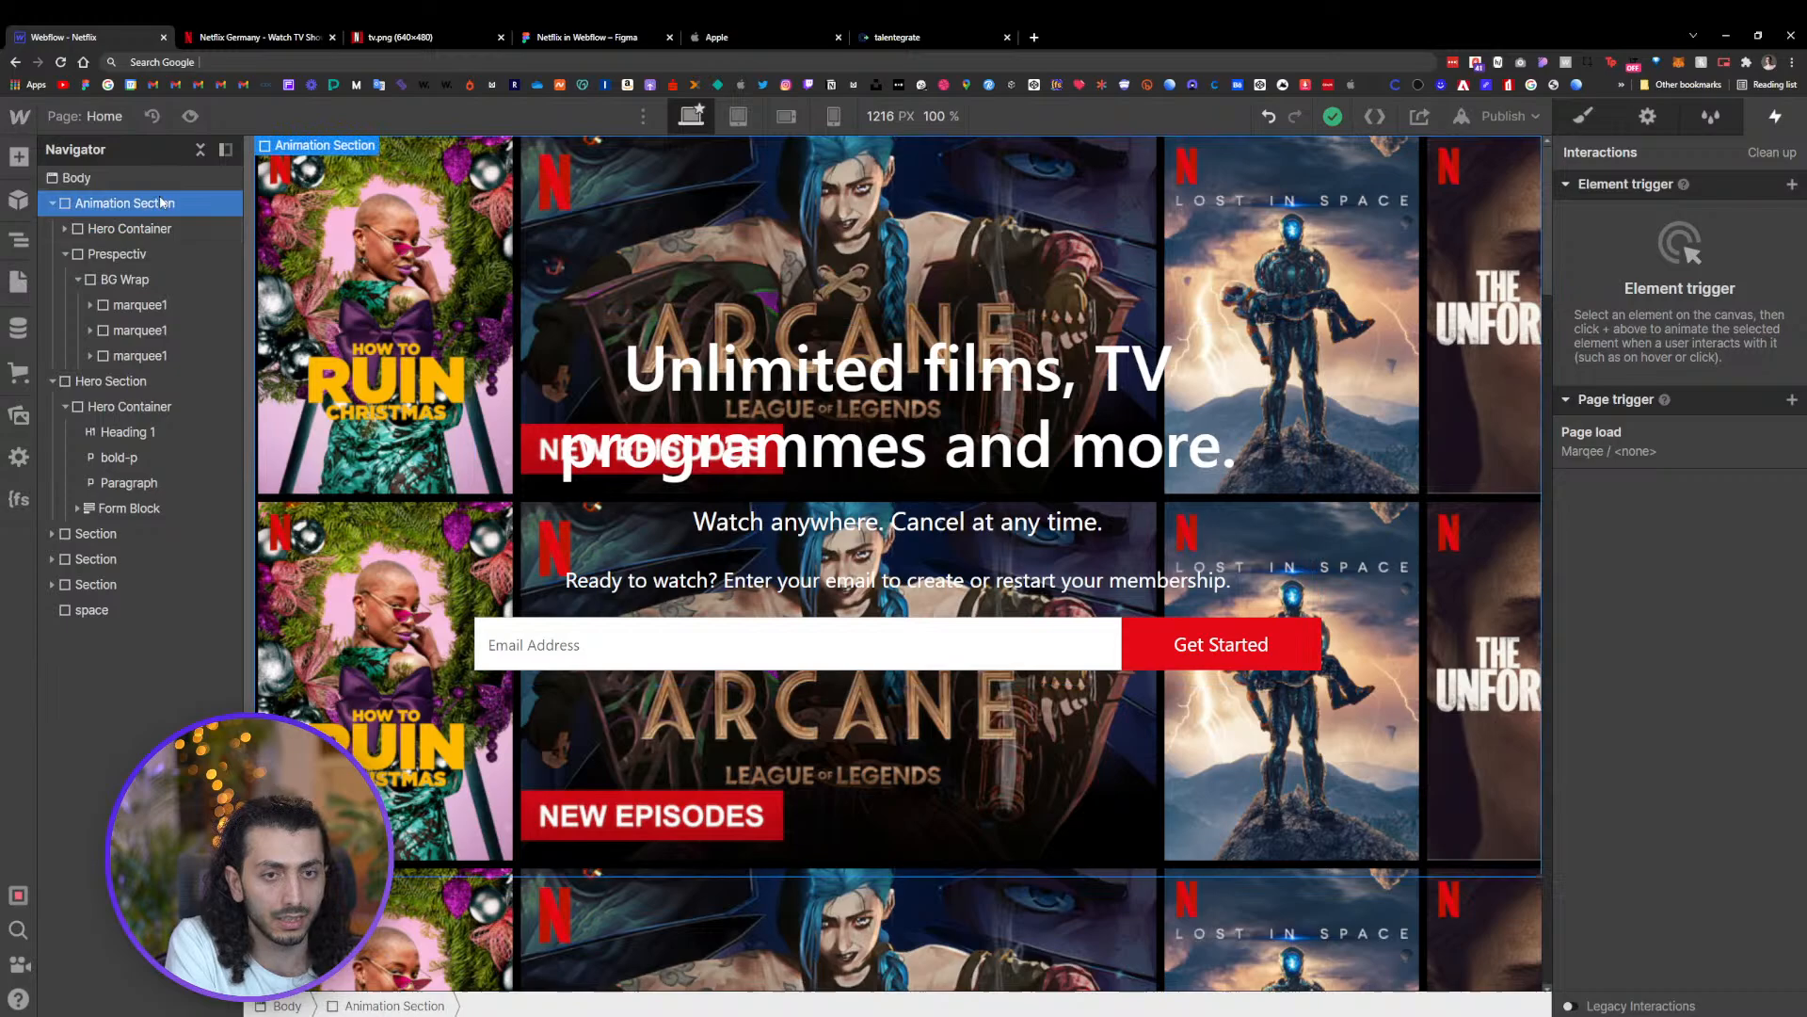
Set the Animation Section's overflow to hidden
left_click(1586, 124)
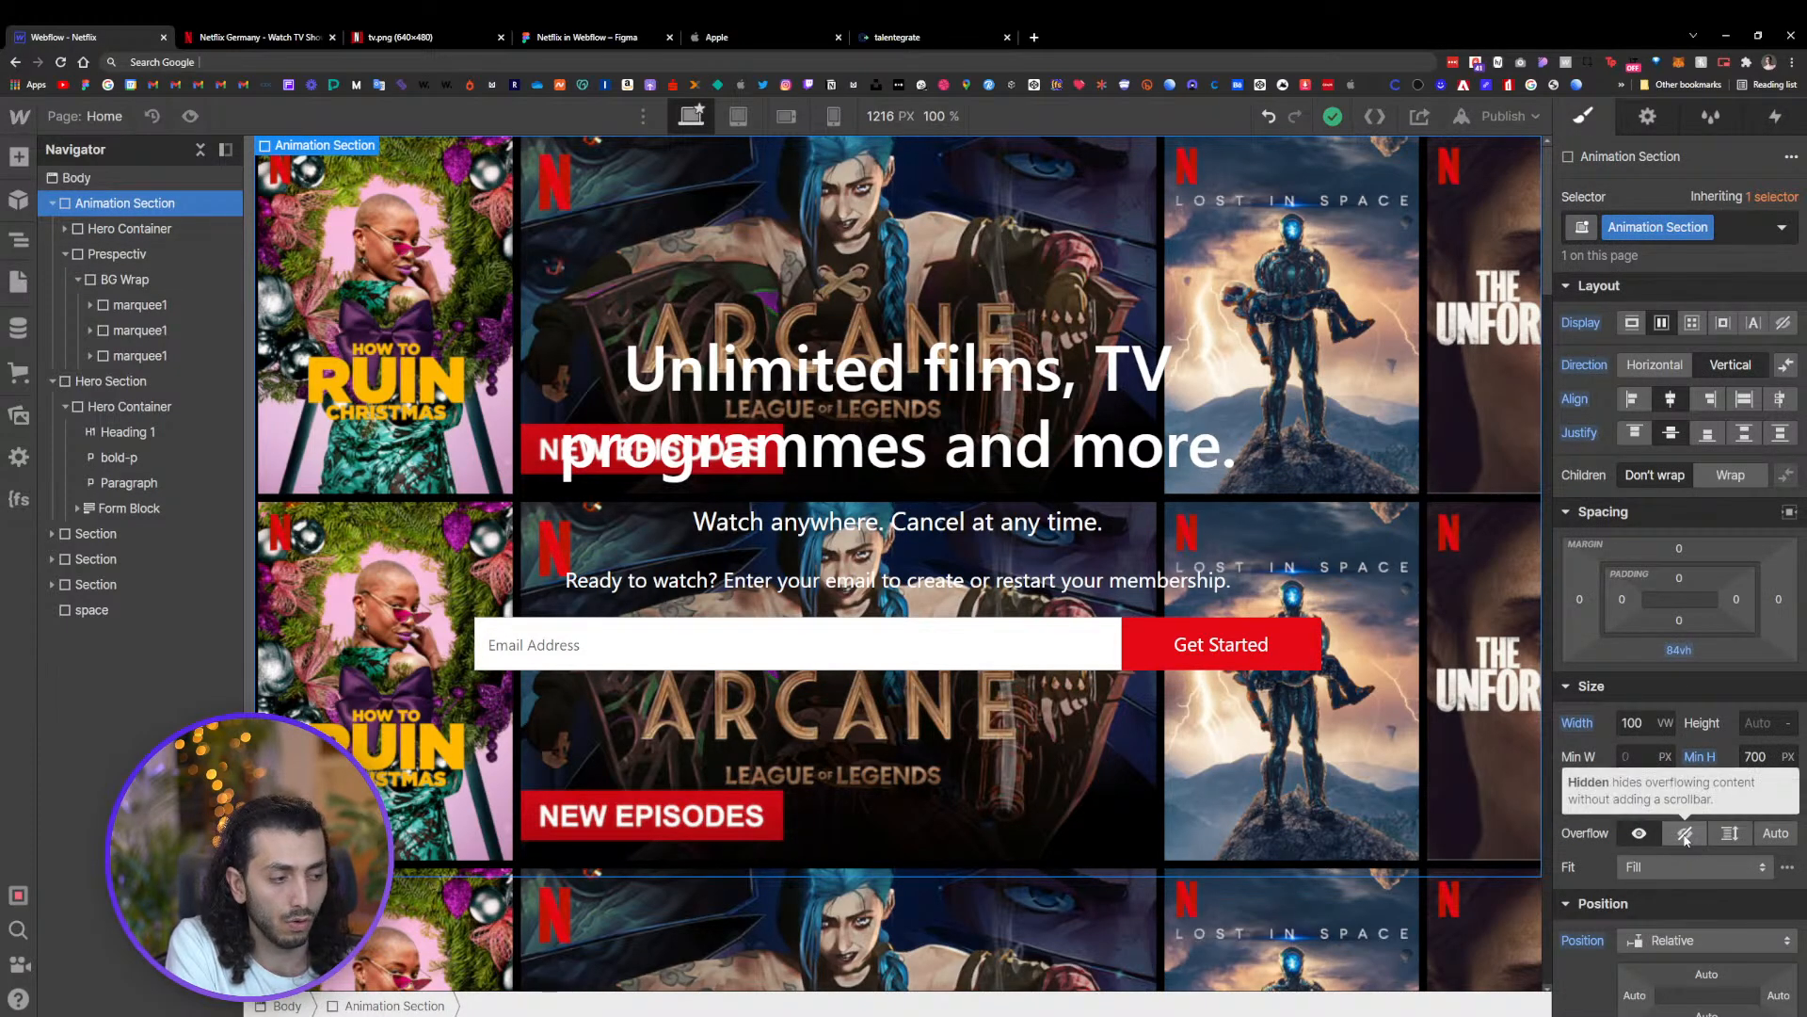
left_click(1685, 834)
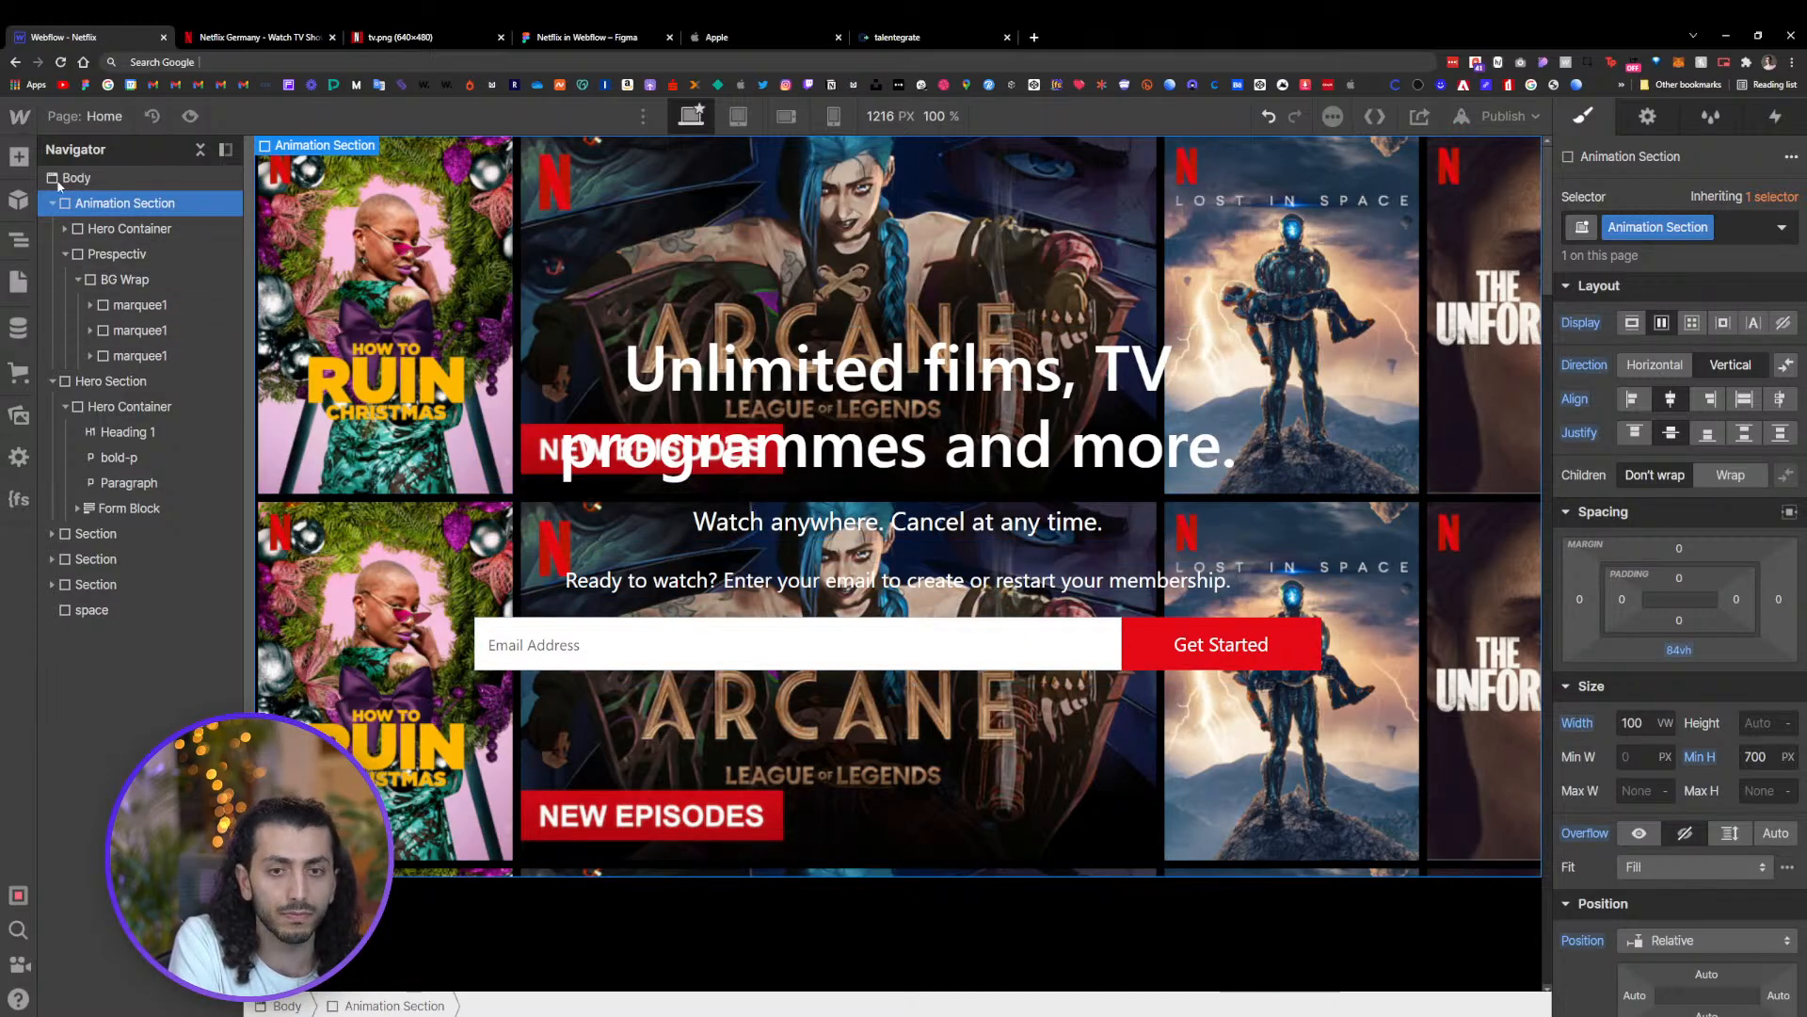
left_click(65, 255)
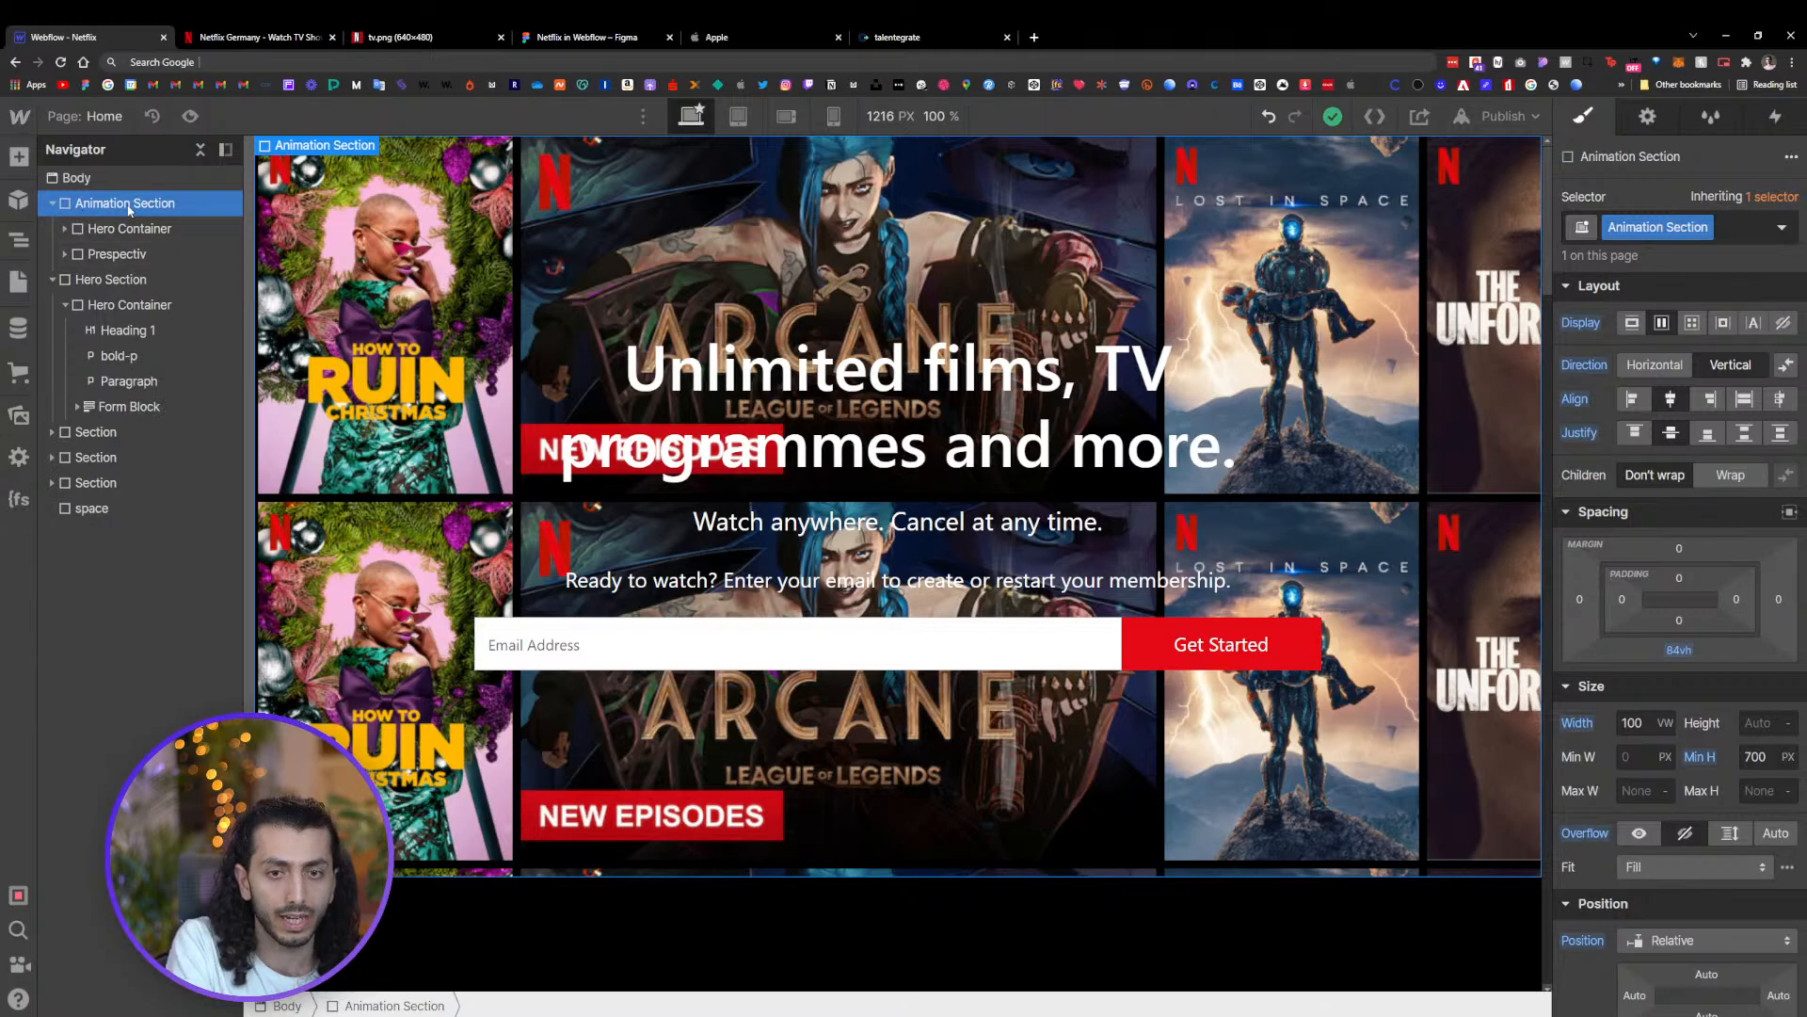
Add a Div Block inside the Animation Section and give it a new class named shadow
key("ctrl+e")
type("d")
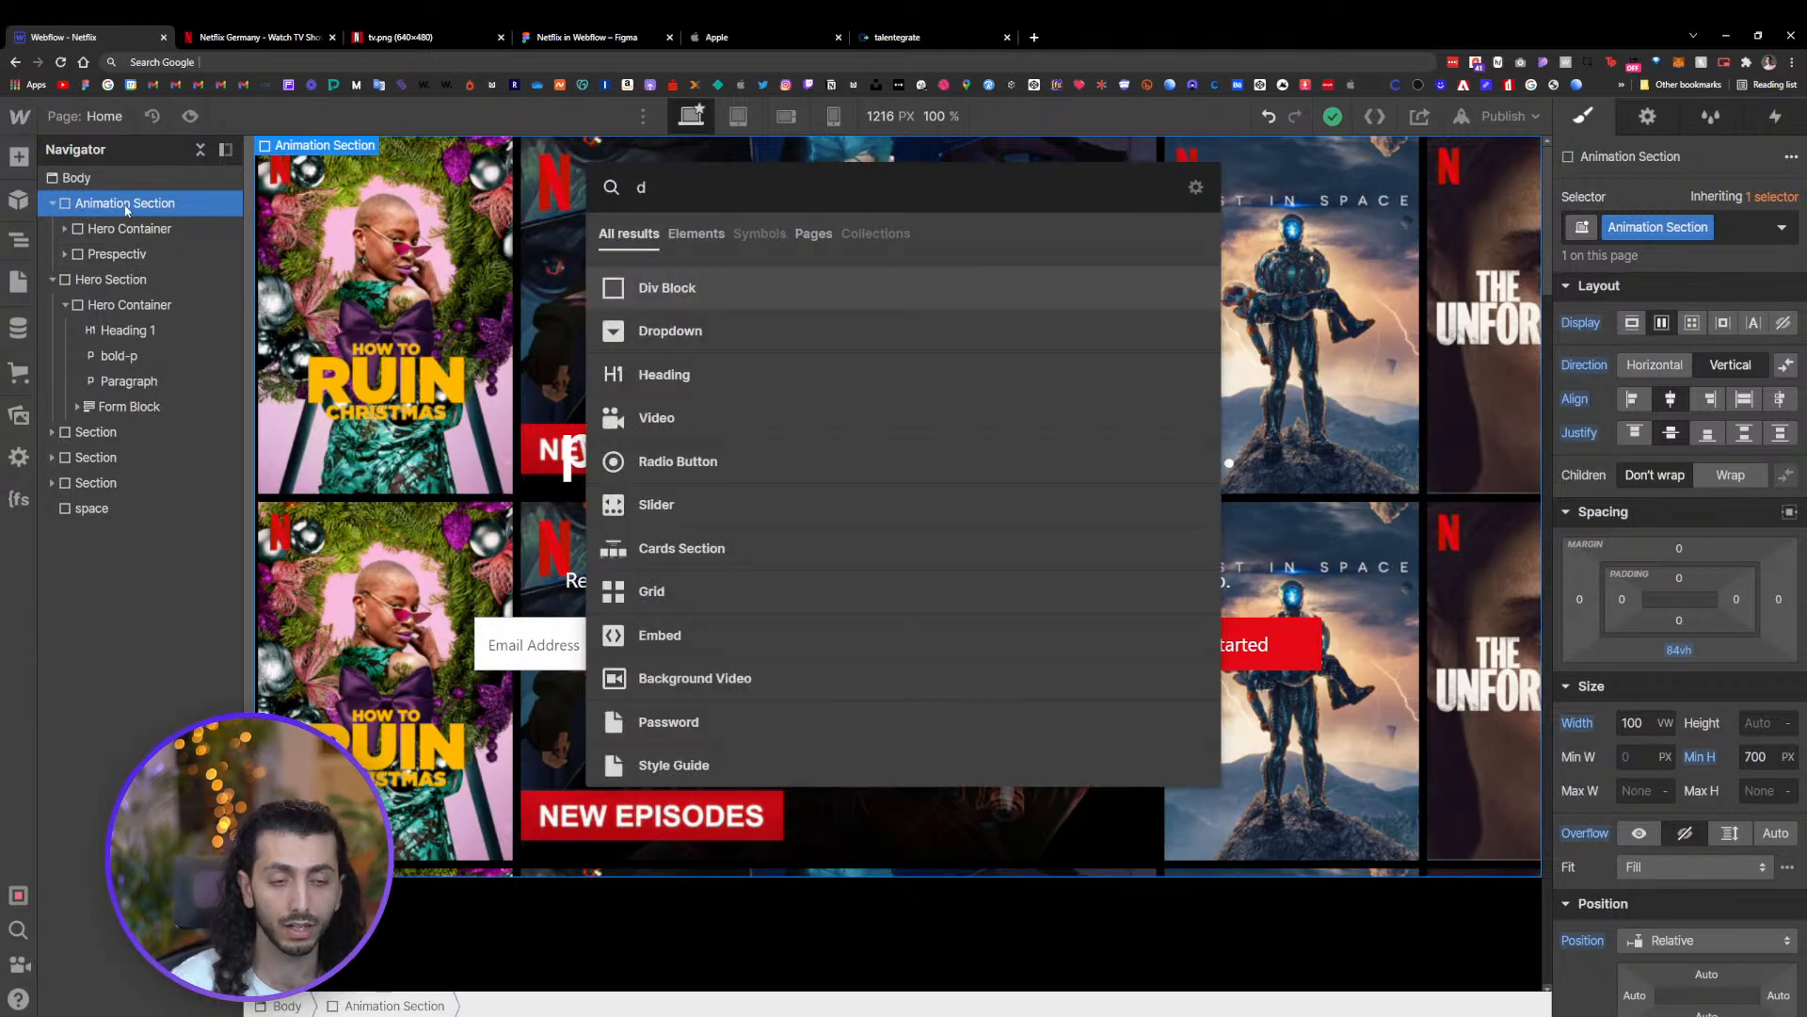
key("Return")
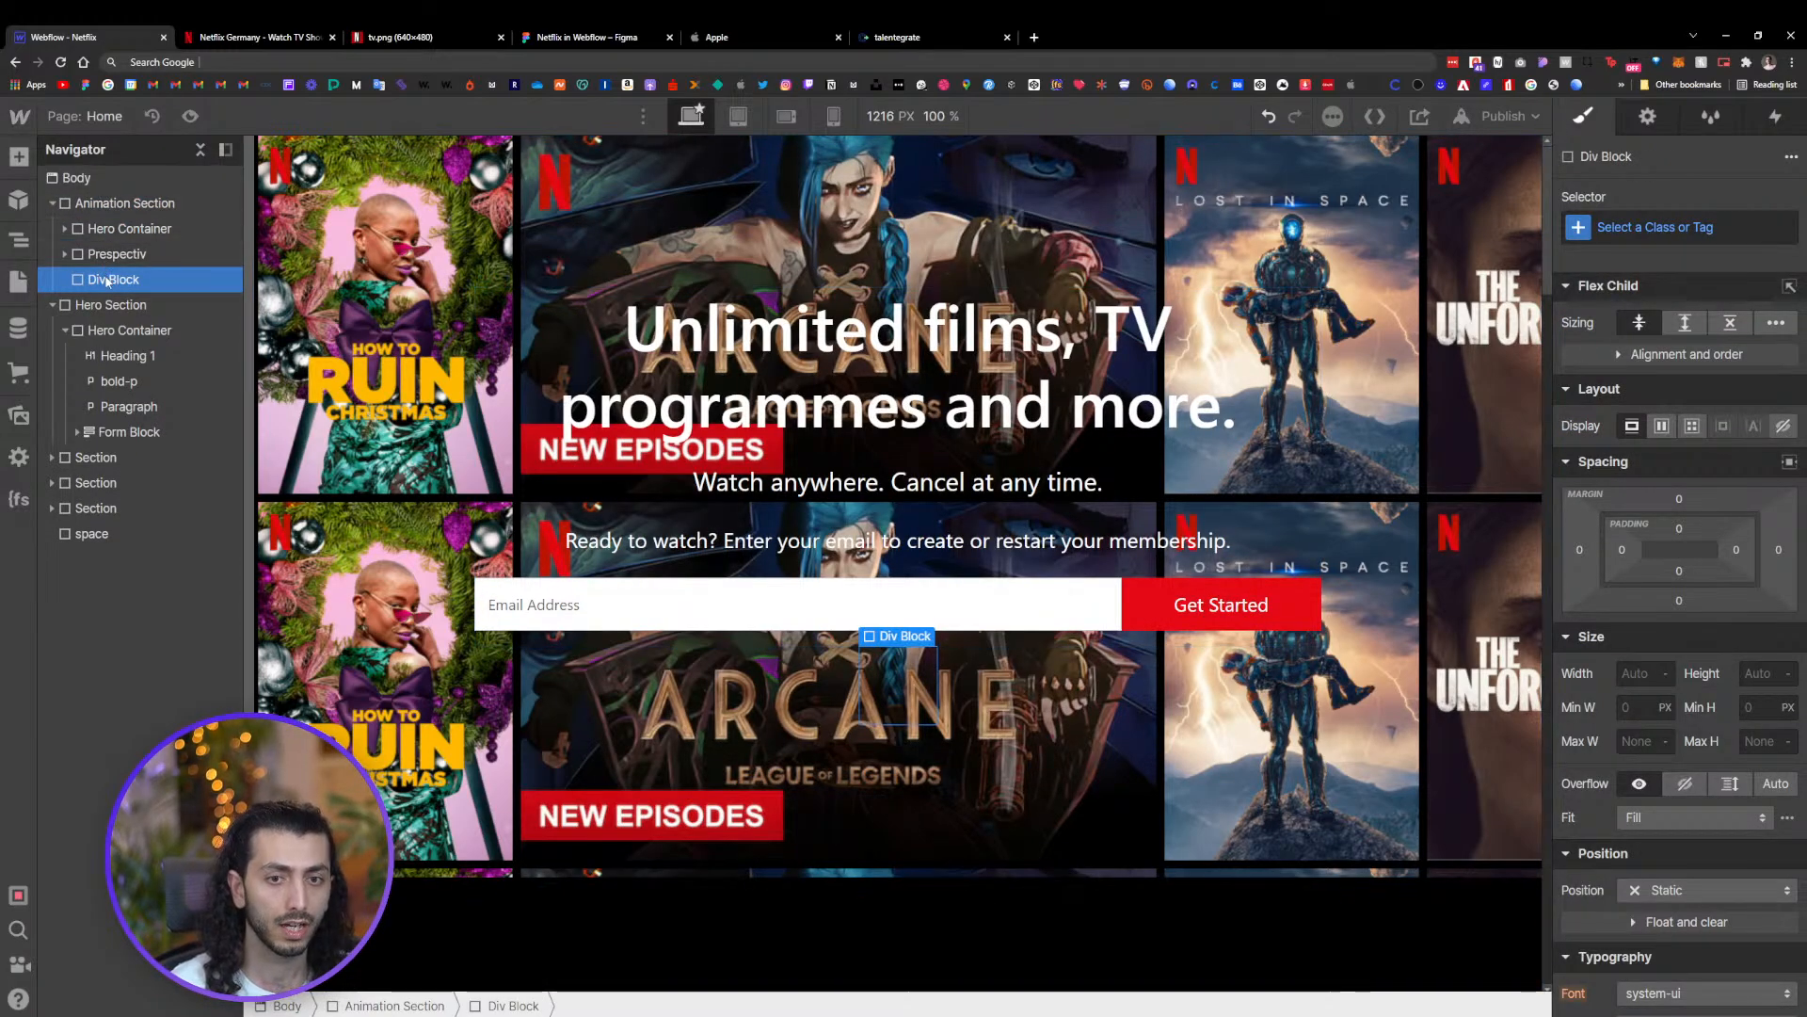
left_click(1630, 240)
type("shadow")
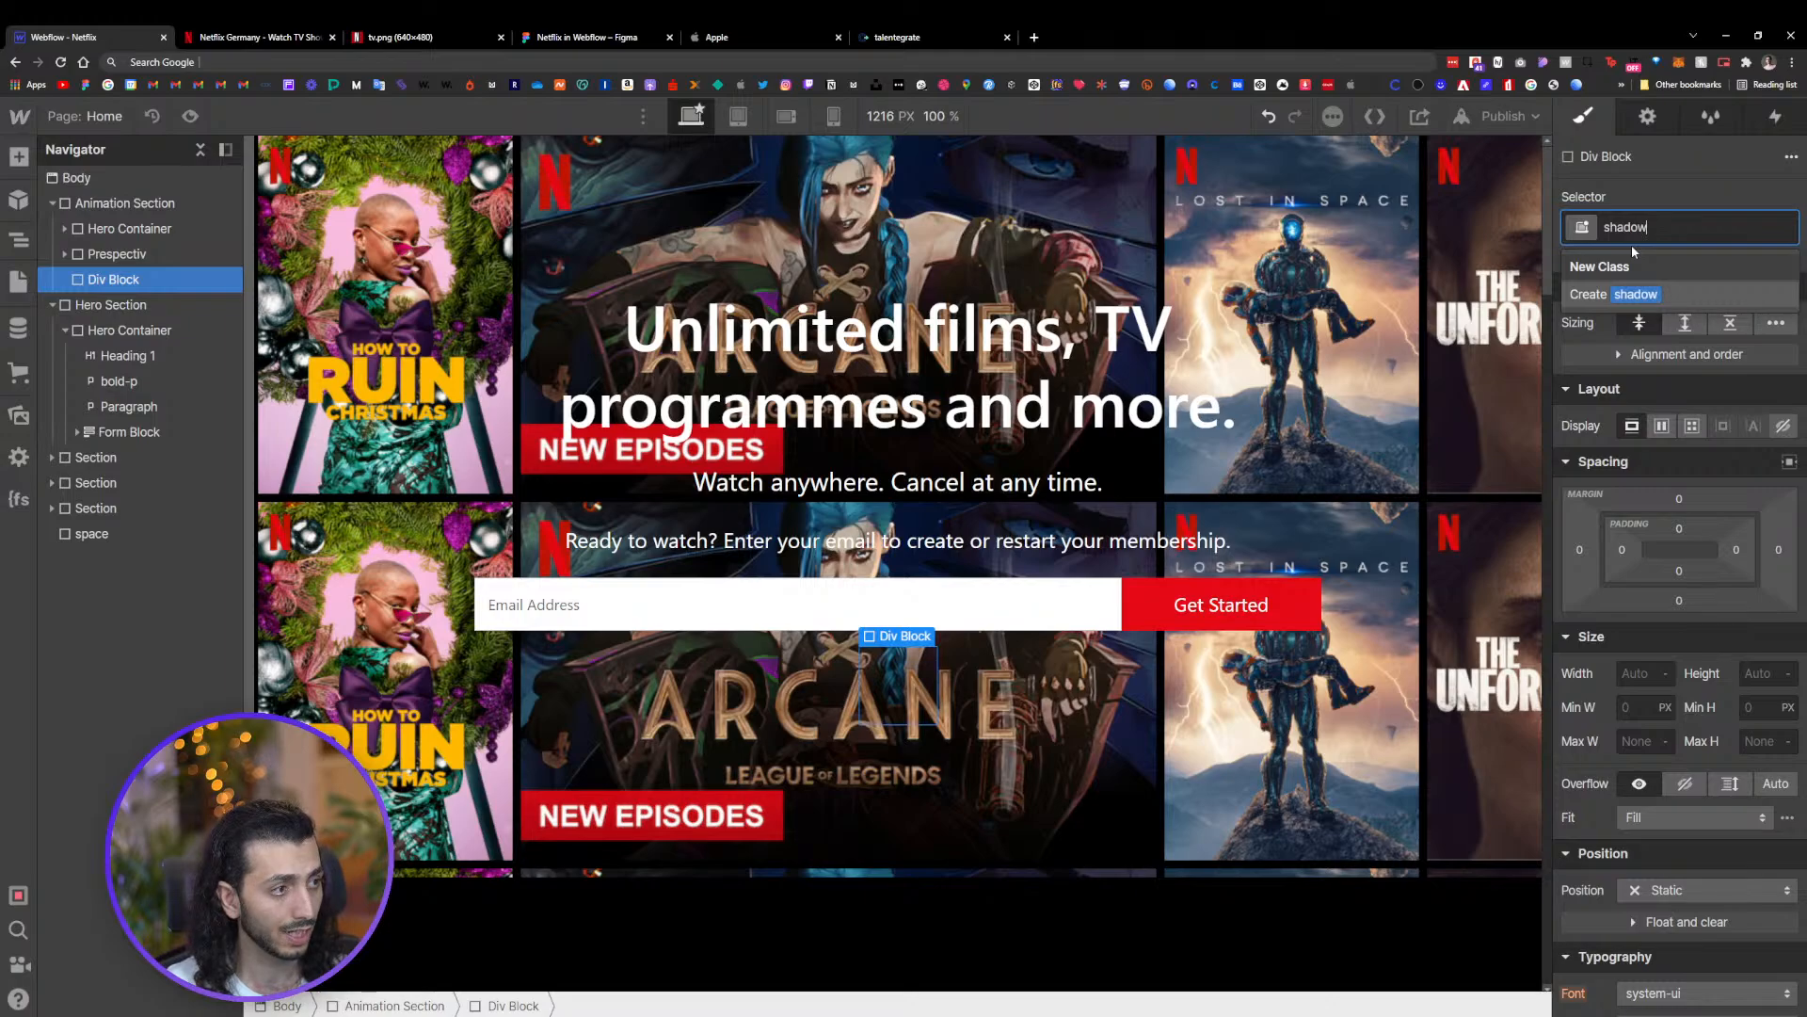
key("Return")
Position the shadow element absolutely so it fills its parent on all sides
scroll(1672, 648, "down", 2)
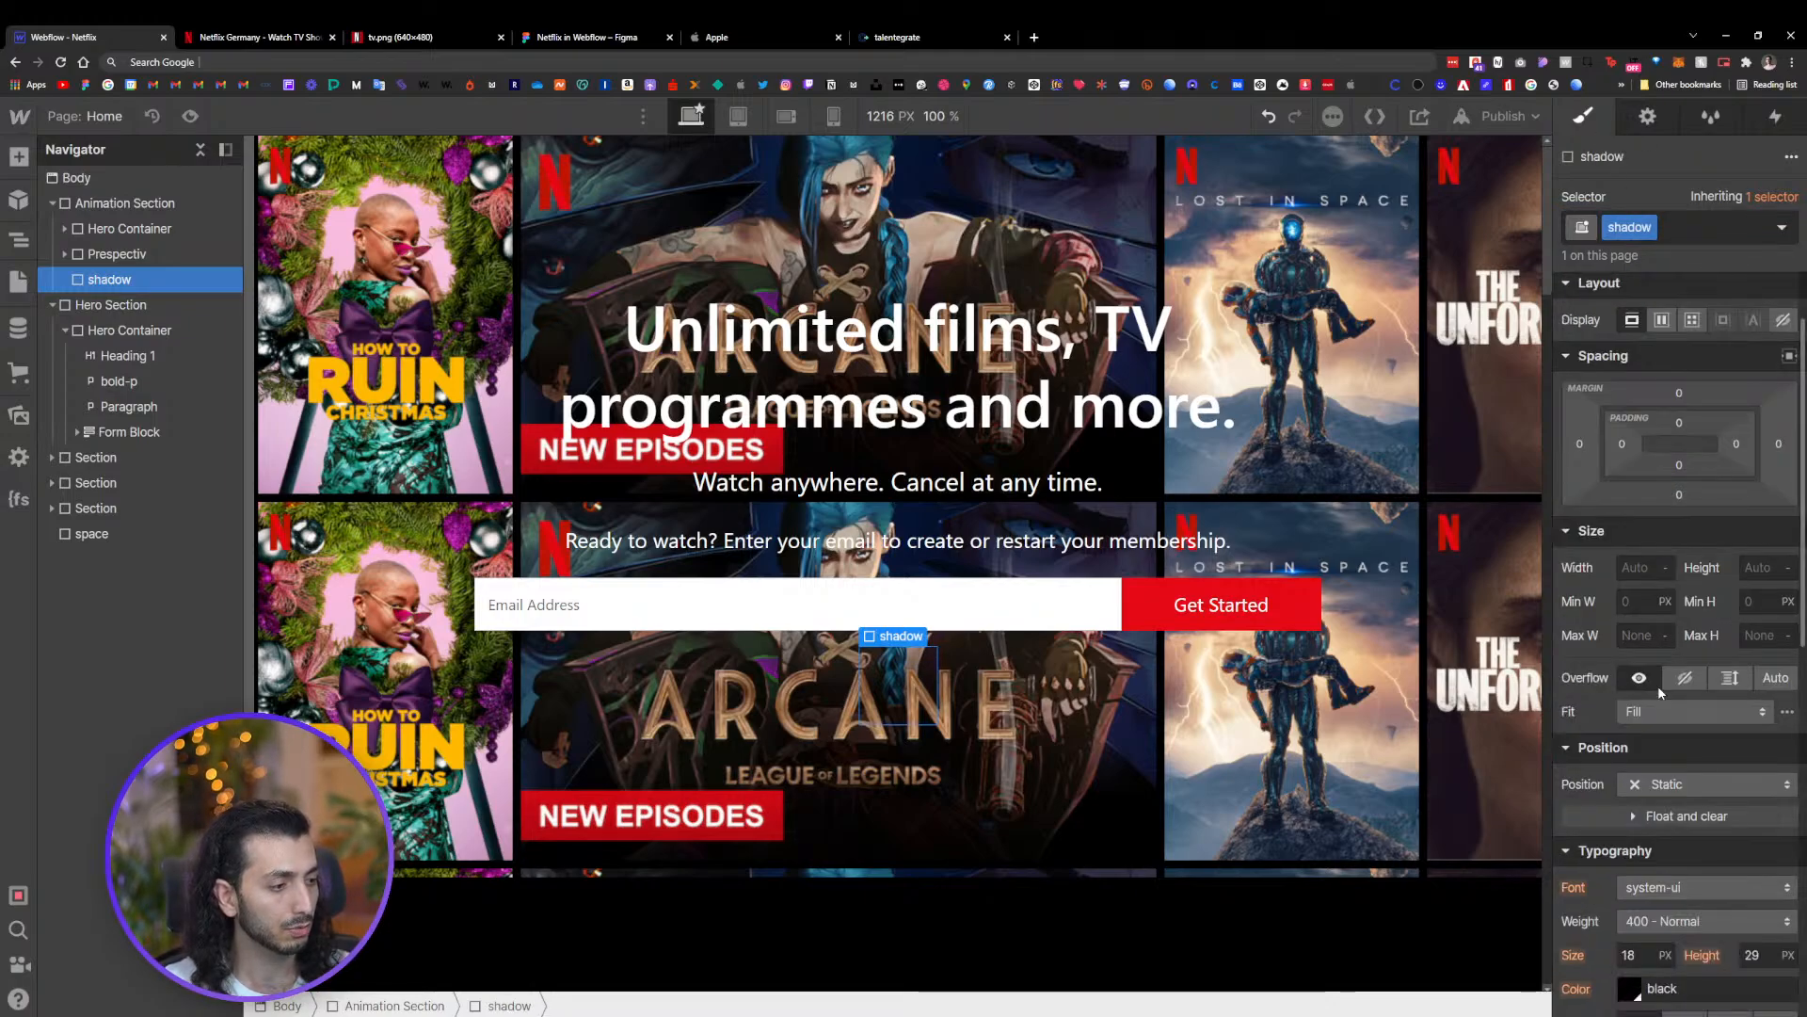
left_click(1685, 784)
left_click(1675, 835)
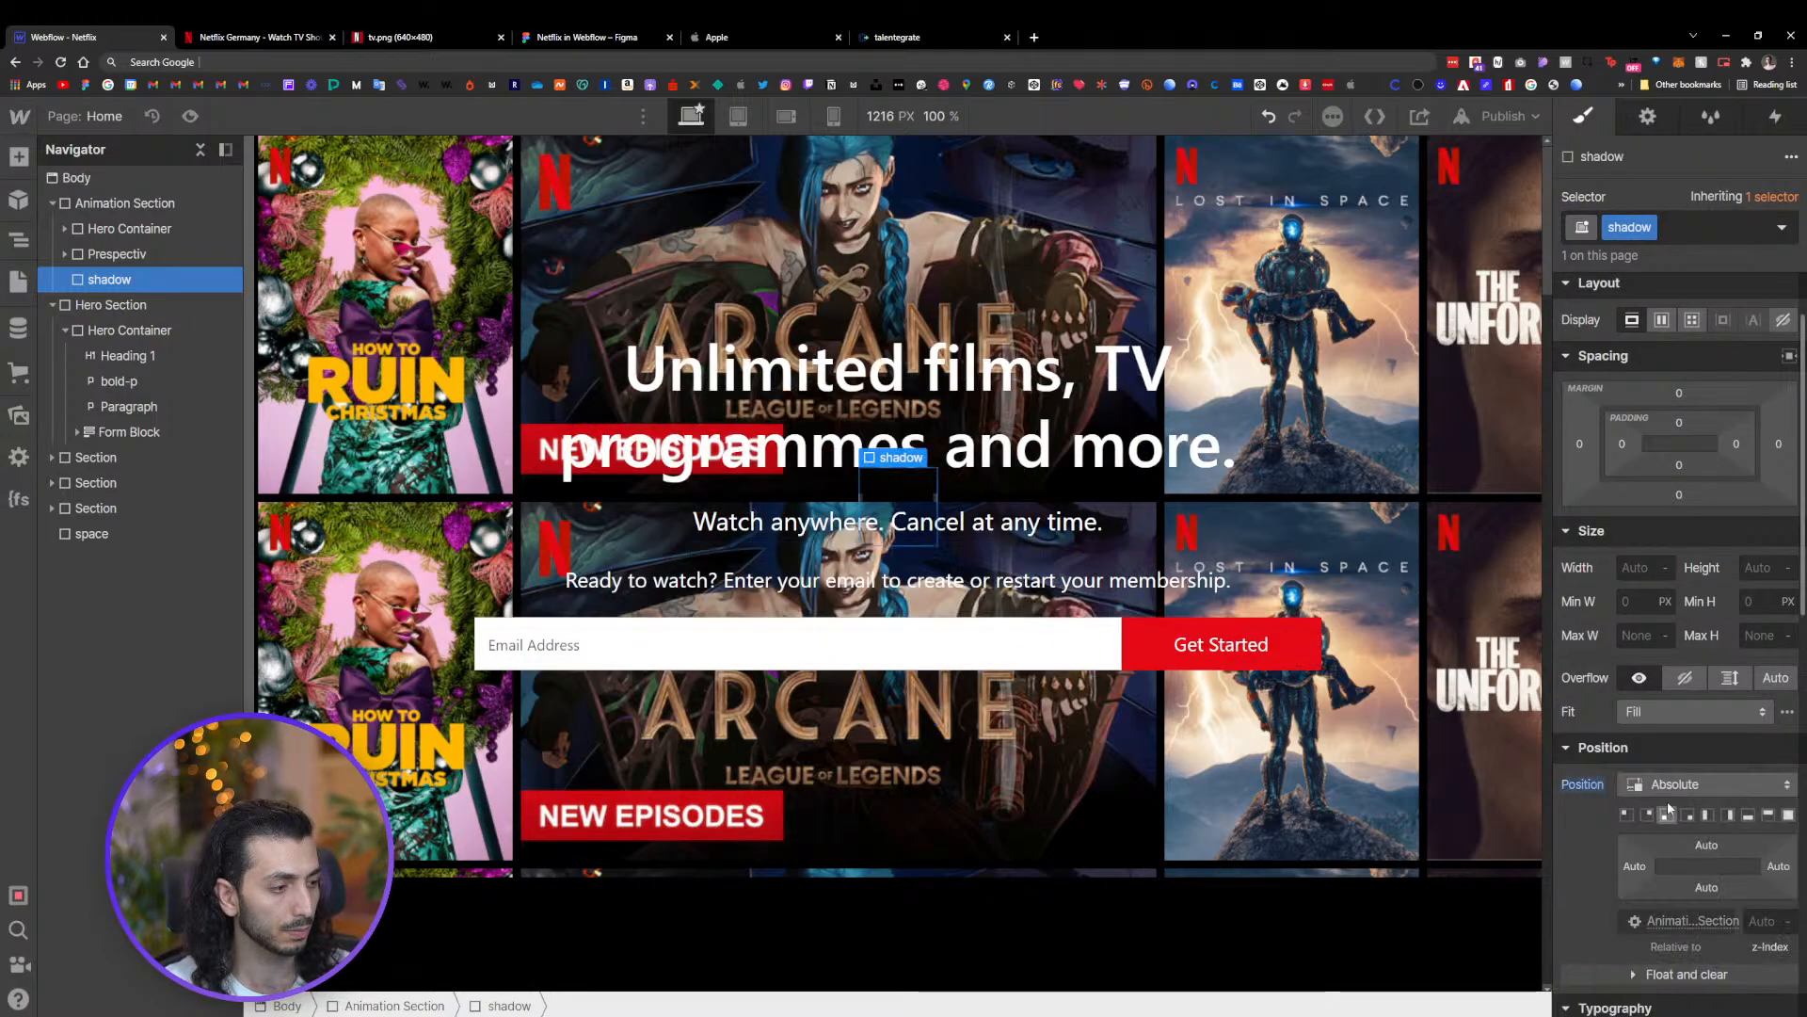
left_click(1789, 815)
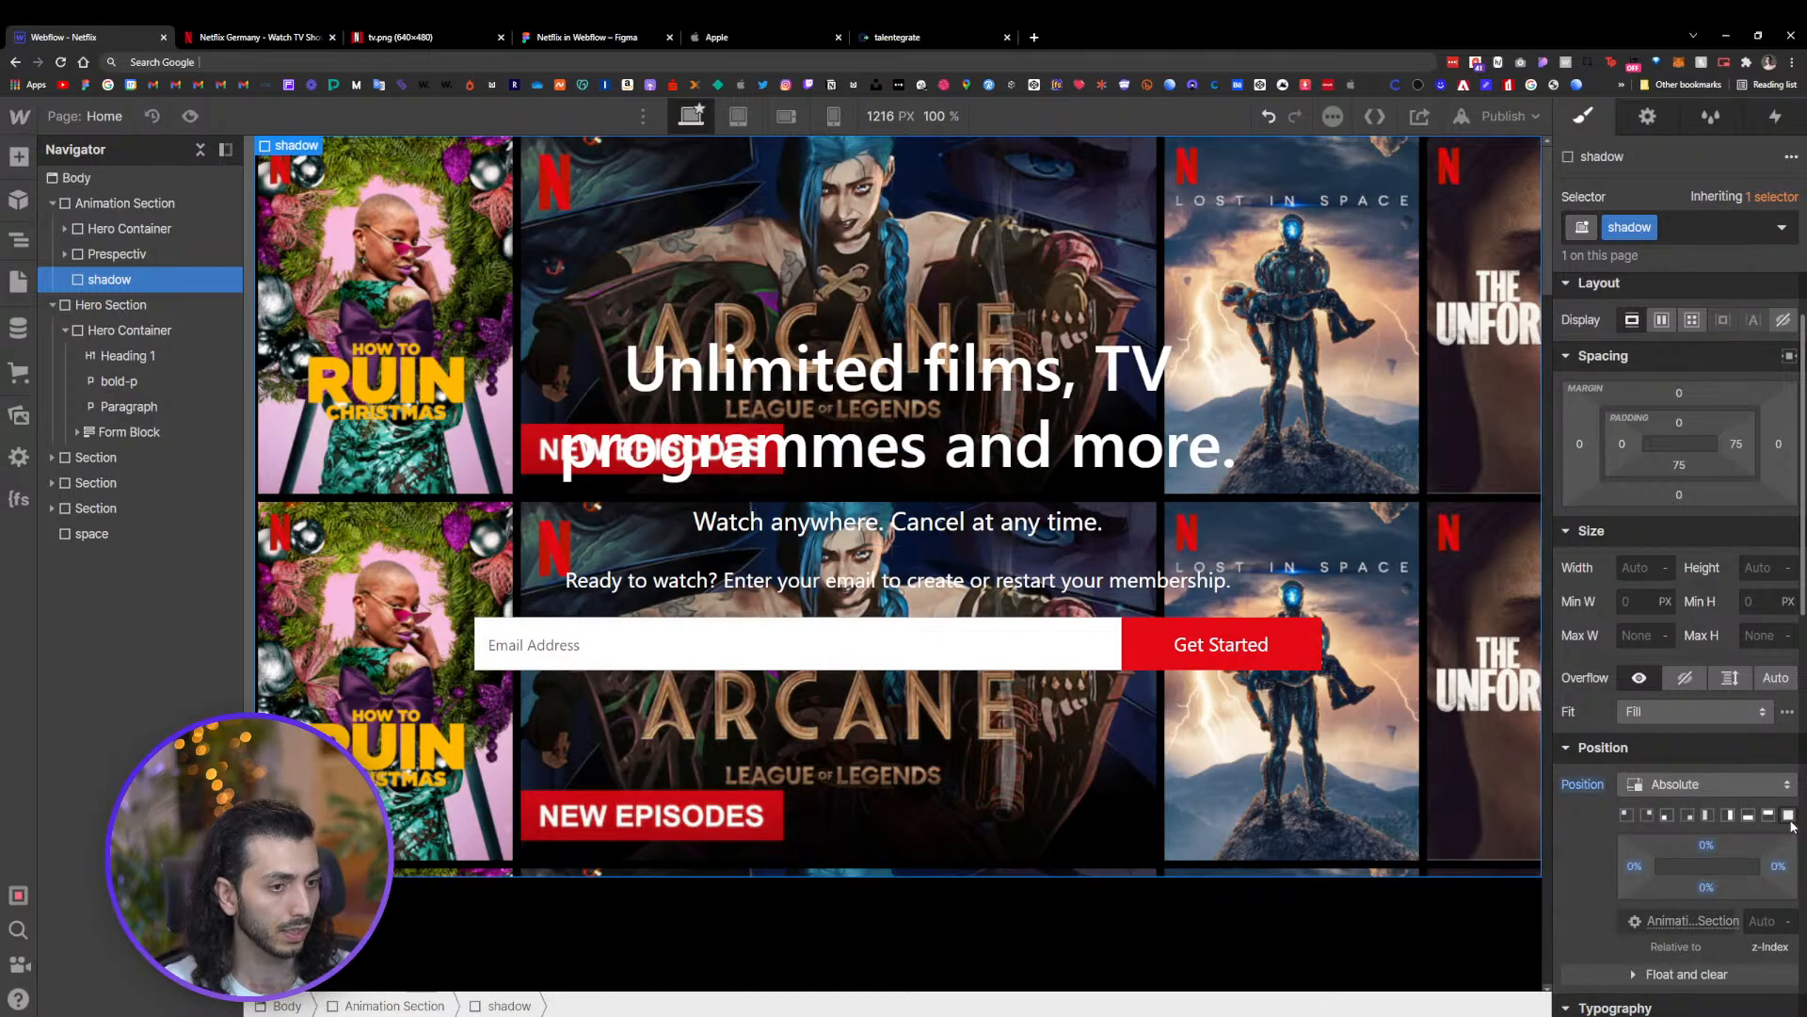
Add a linear gradient background to the shadow element and set its z-index to 1
scroll(1694, 659, "down", 5)
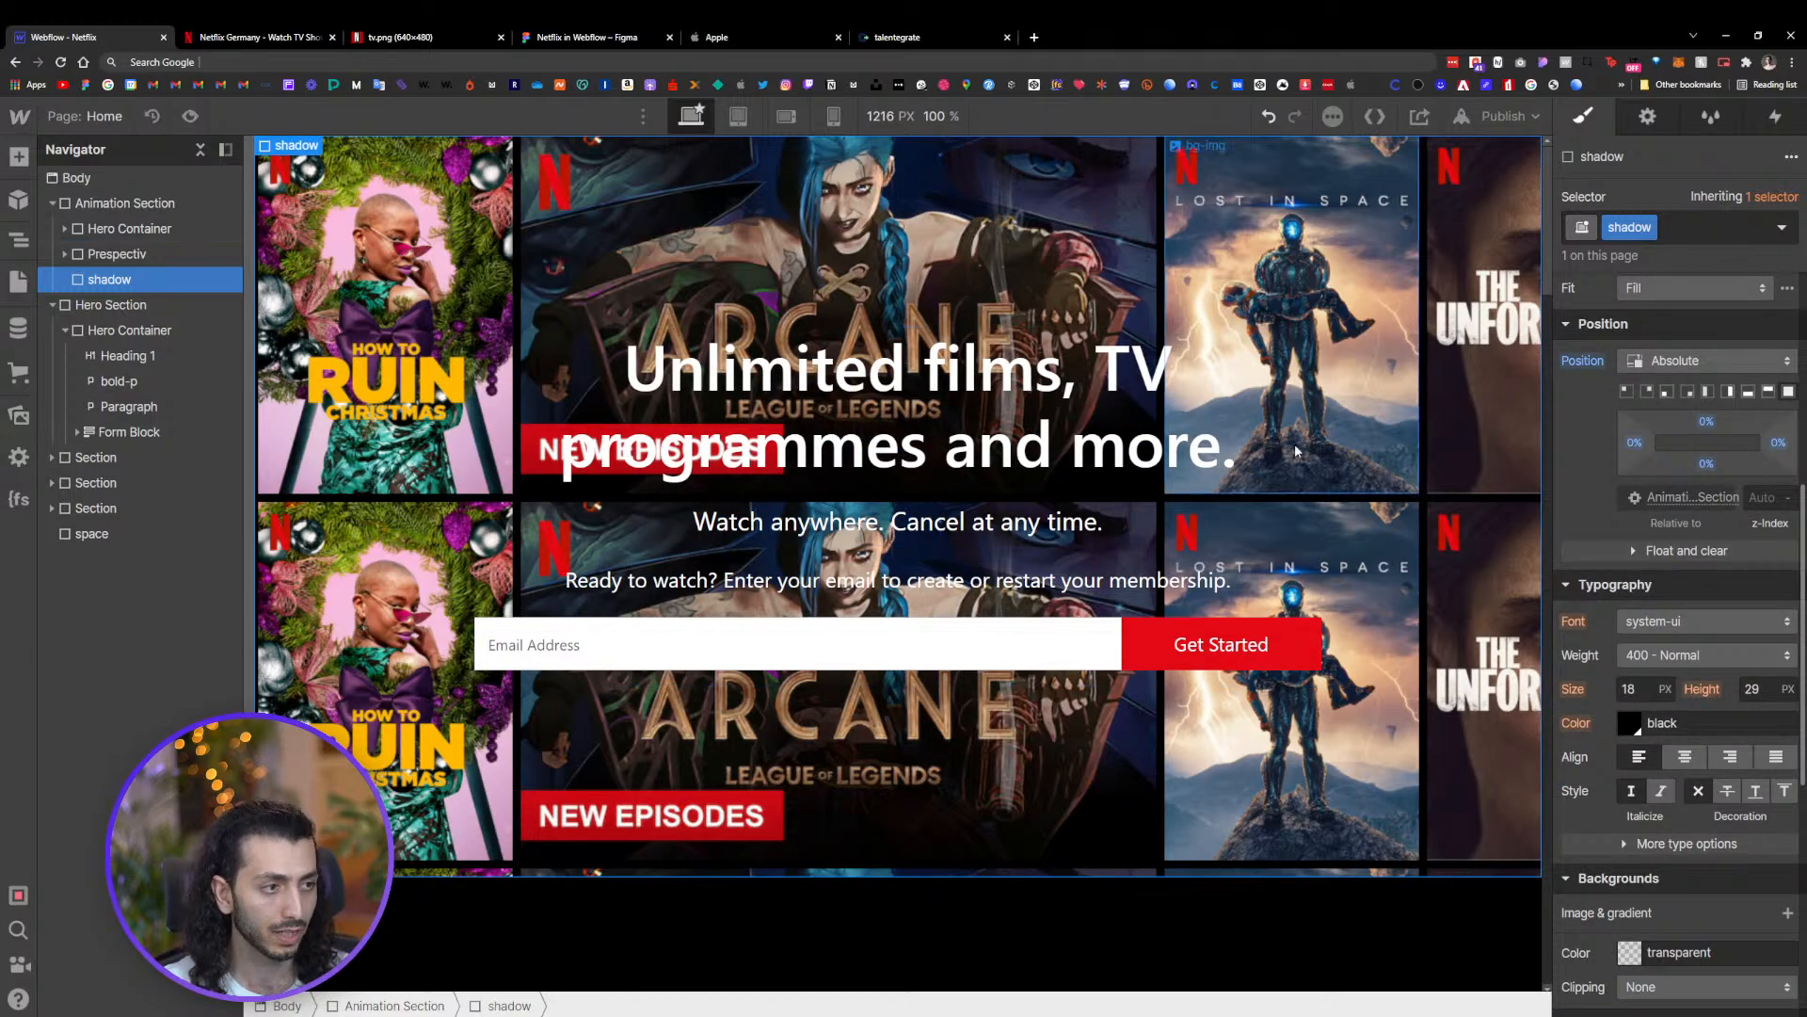
scroll(1742, 743, "down", 5)
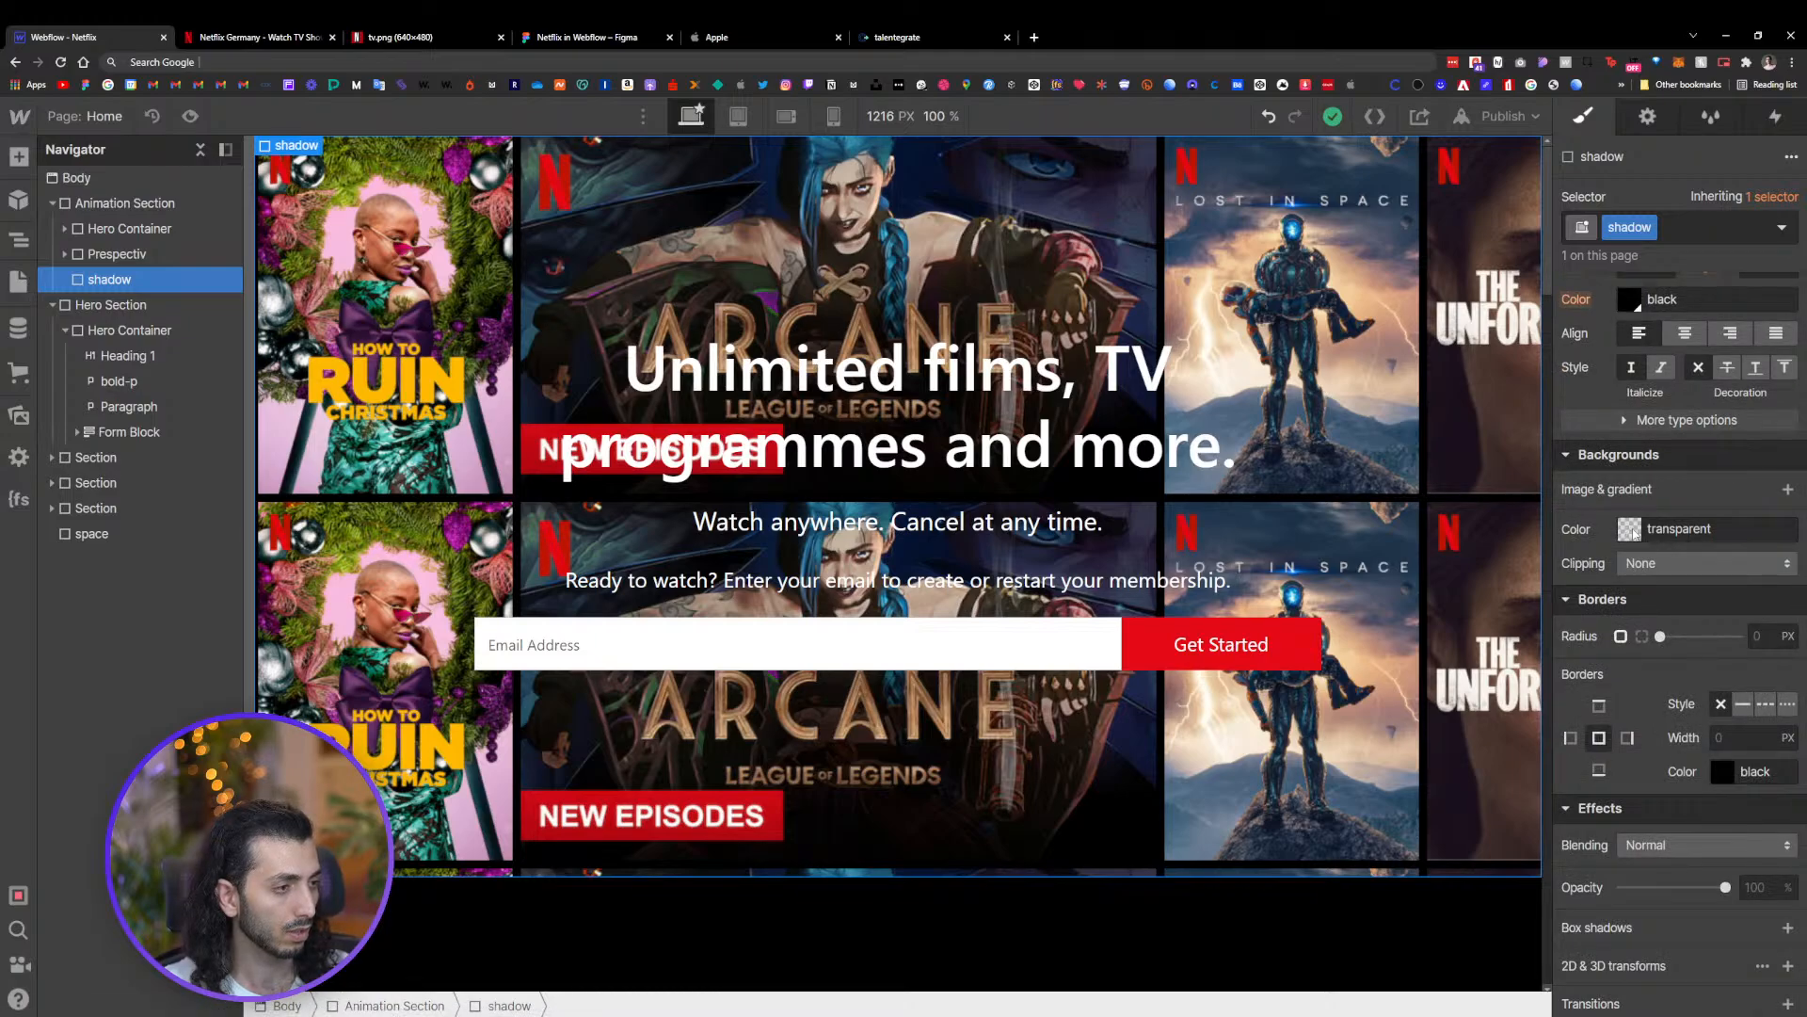
left_click(1788, 491)
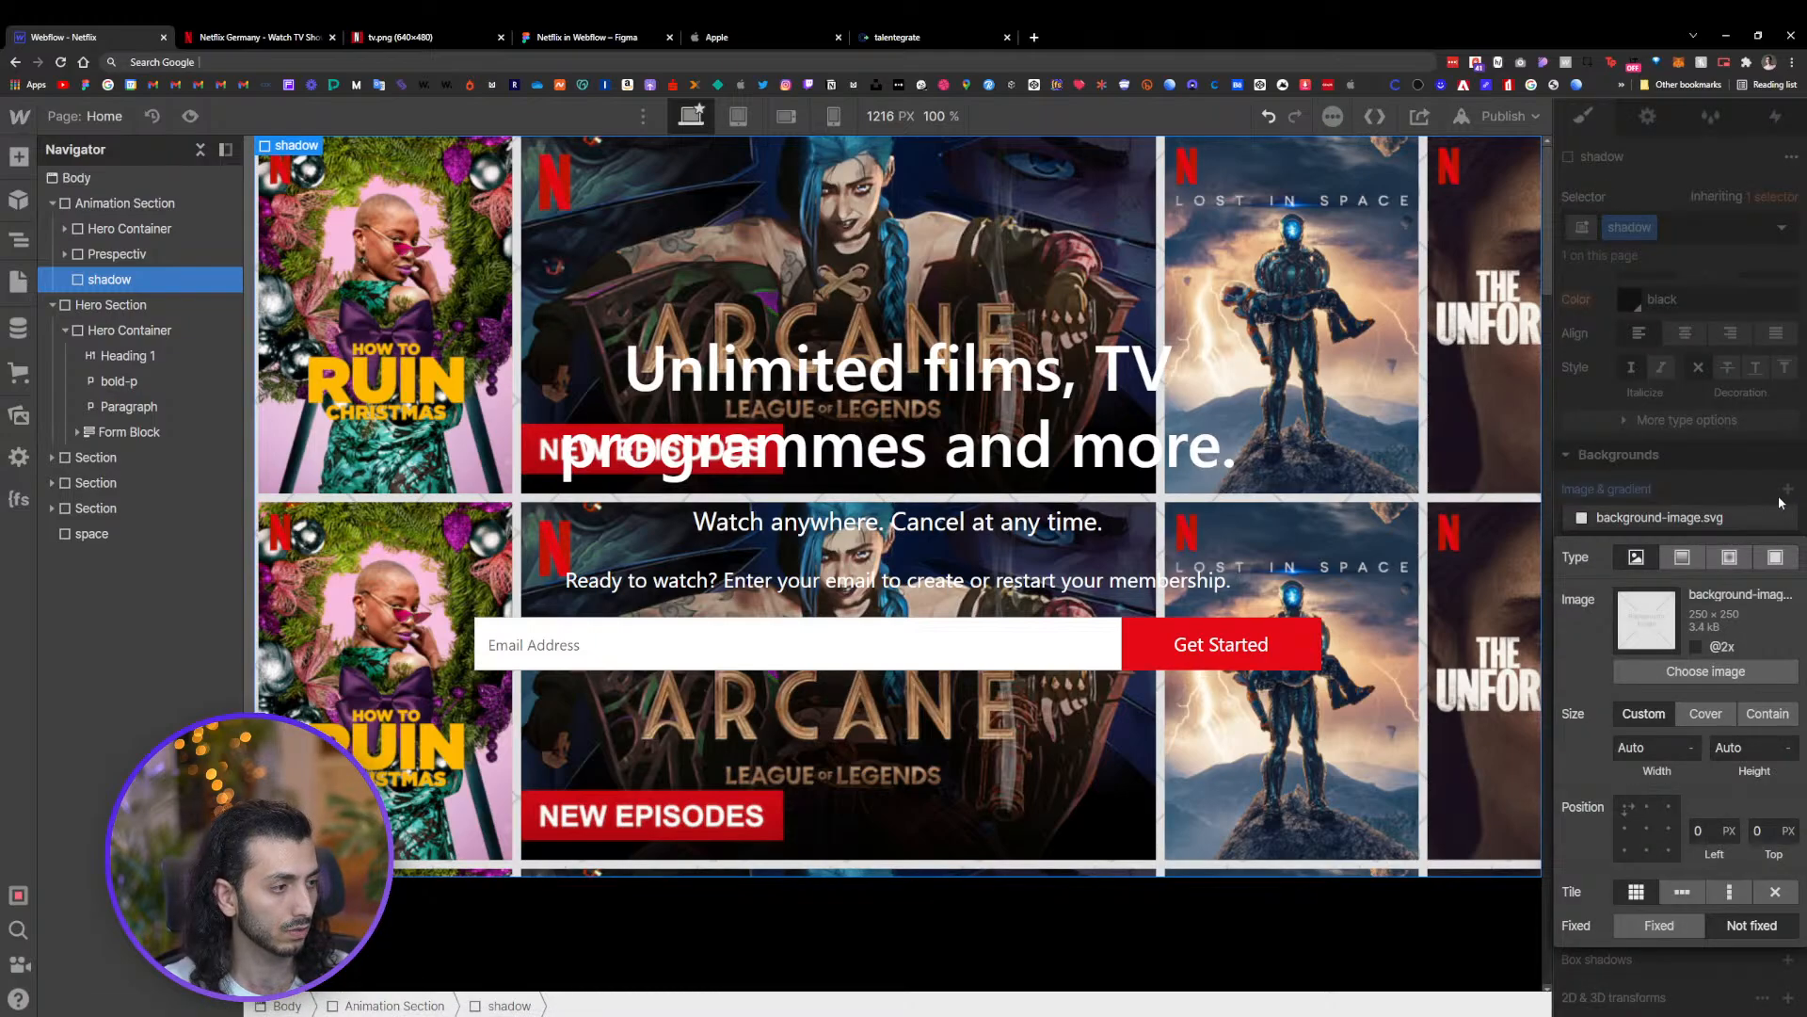
left_click(1784, 516)
left_click(1710, 522)
left_click(1684, 558)
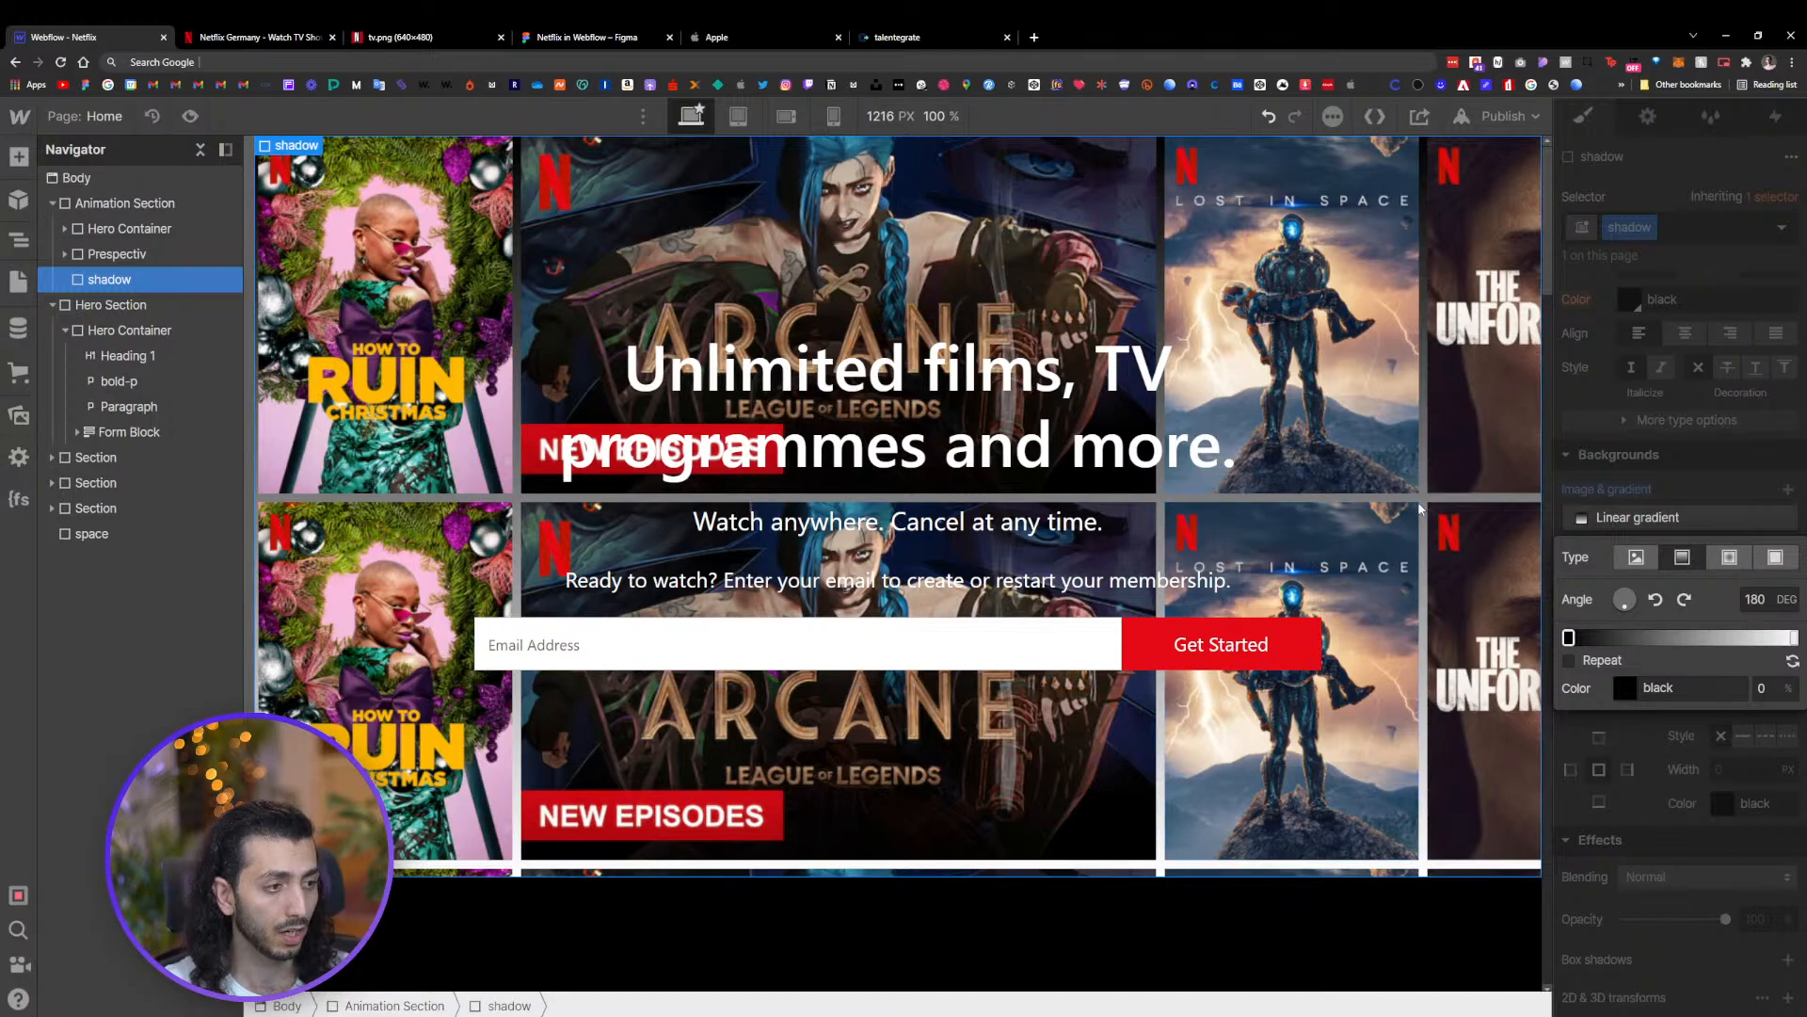
left_click(1657, 517)
scroll(1700, 511, "up", 5)
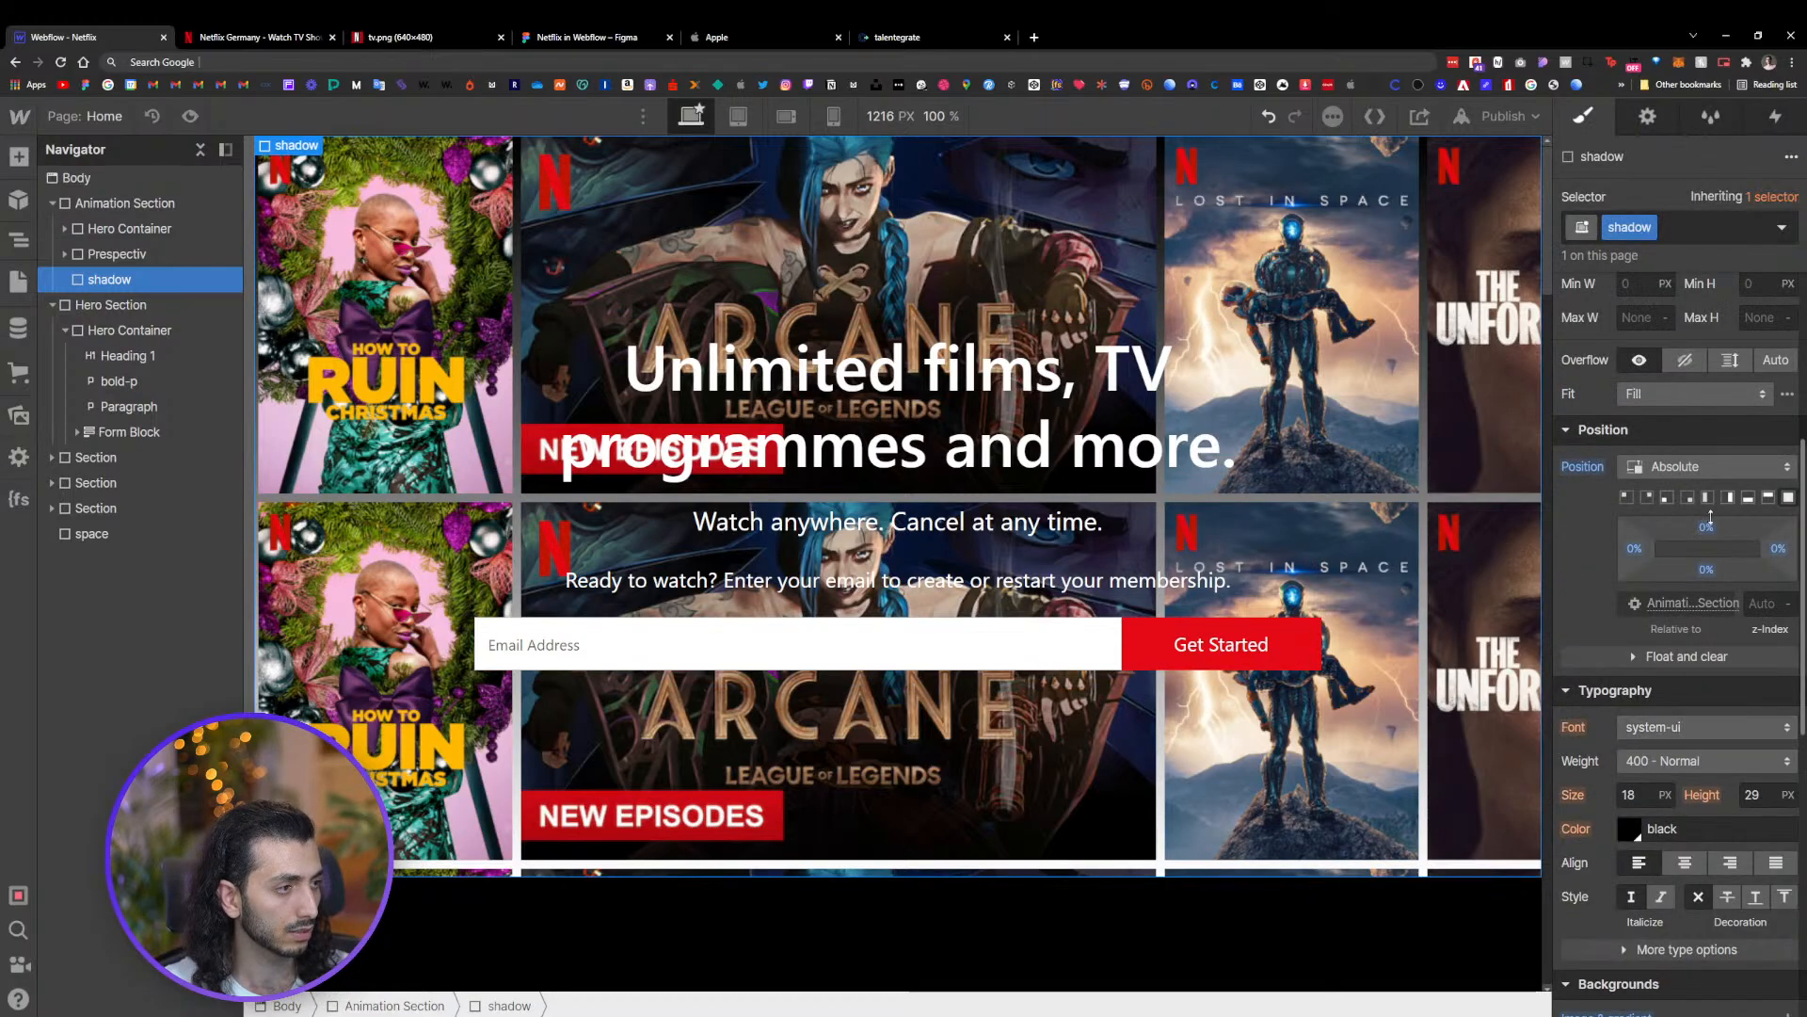
left_click(1792, 599)
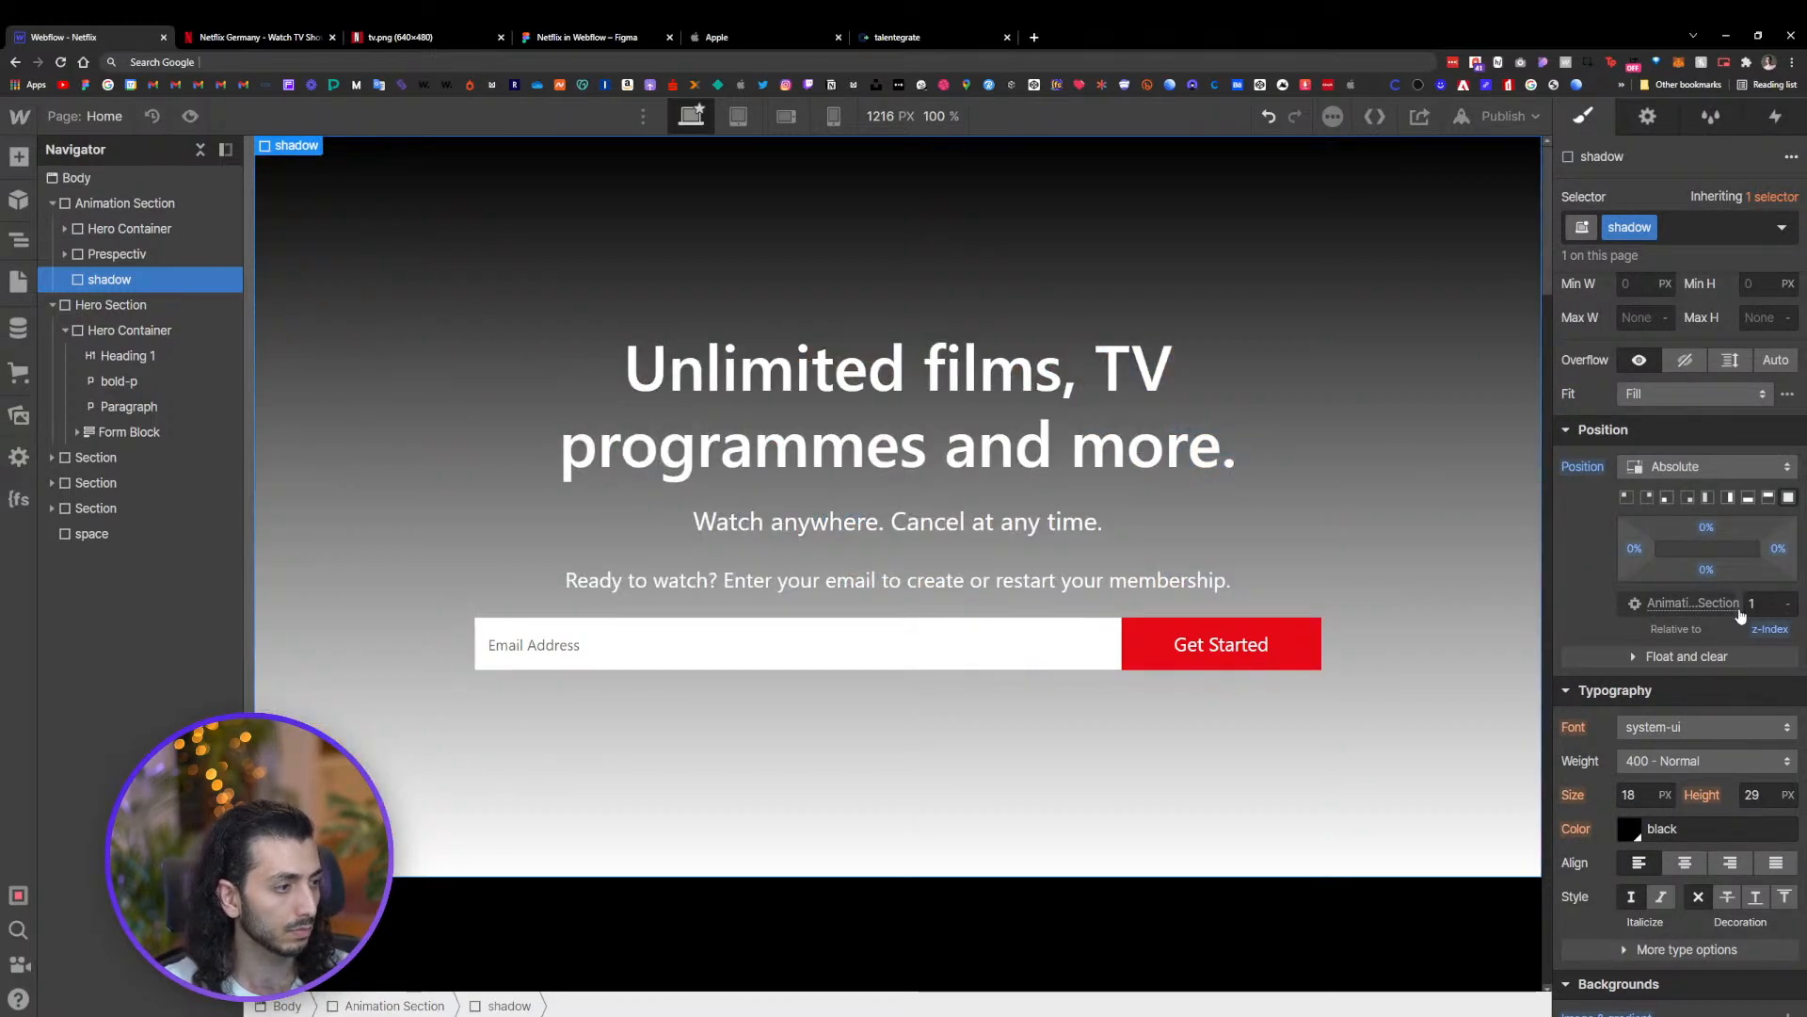
Change the gradient's end stop colour to black
scroll(1769, 514, "down", 6)
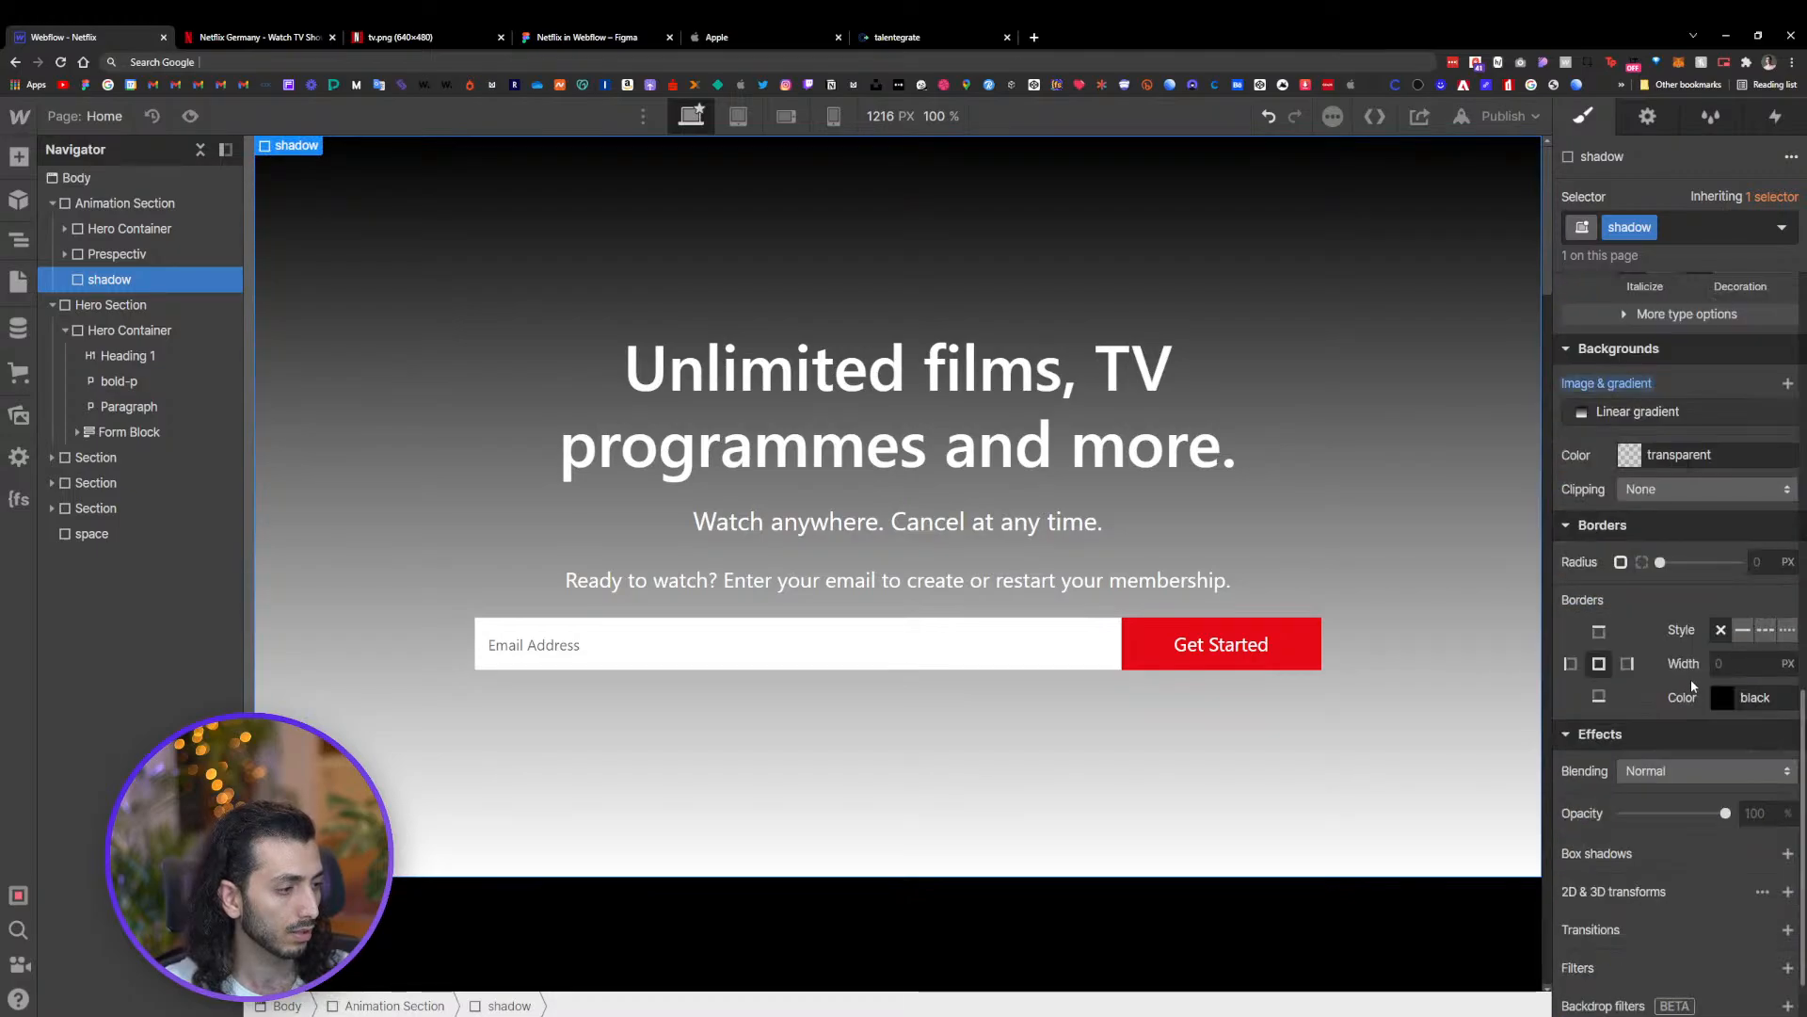
left_click(1633, 418)
left_click(1793, 532)
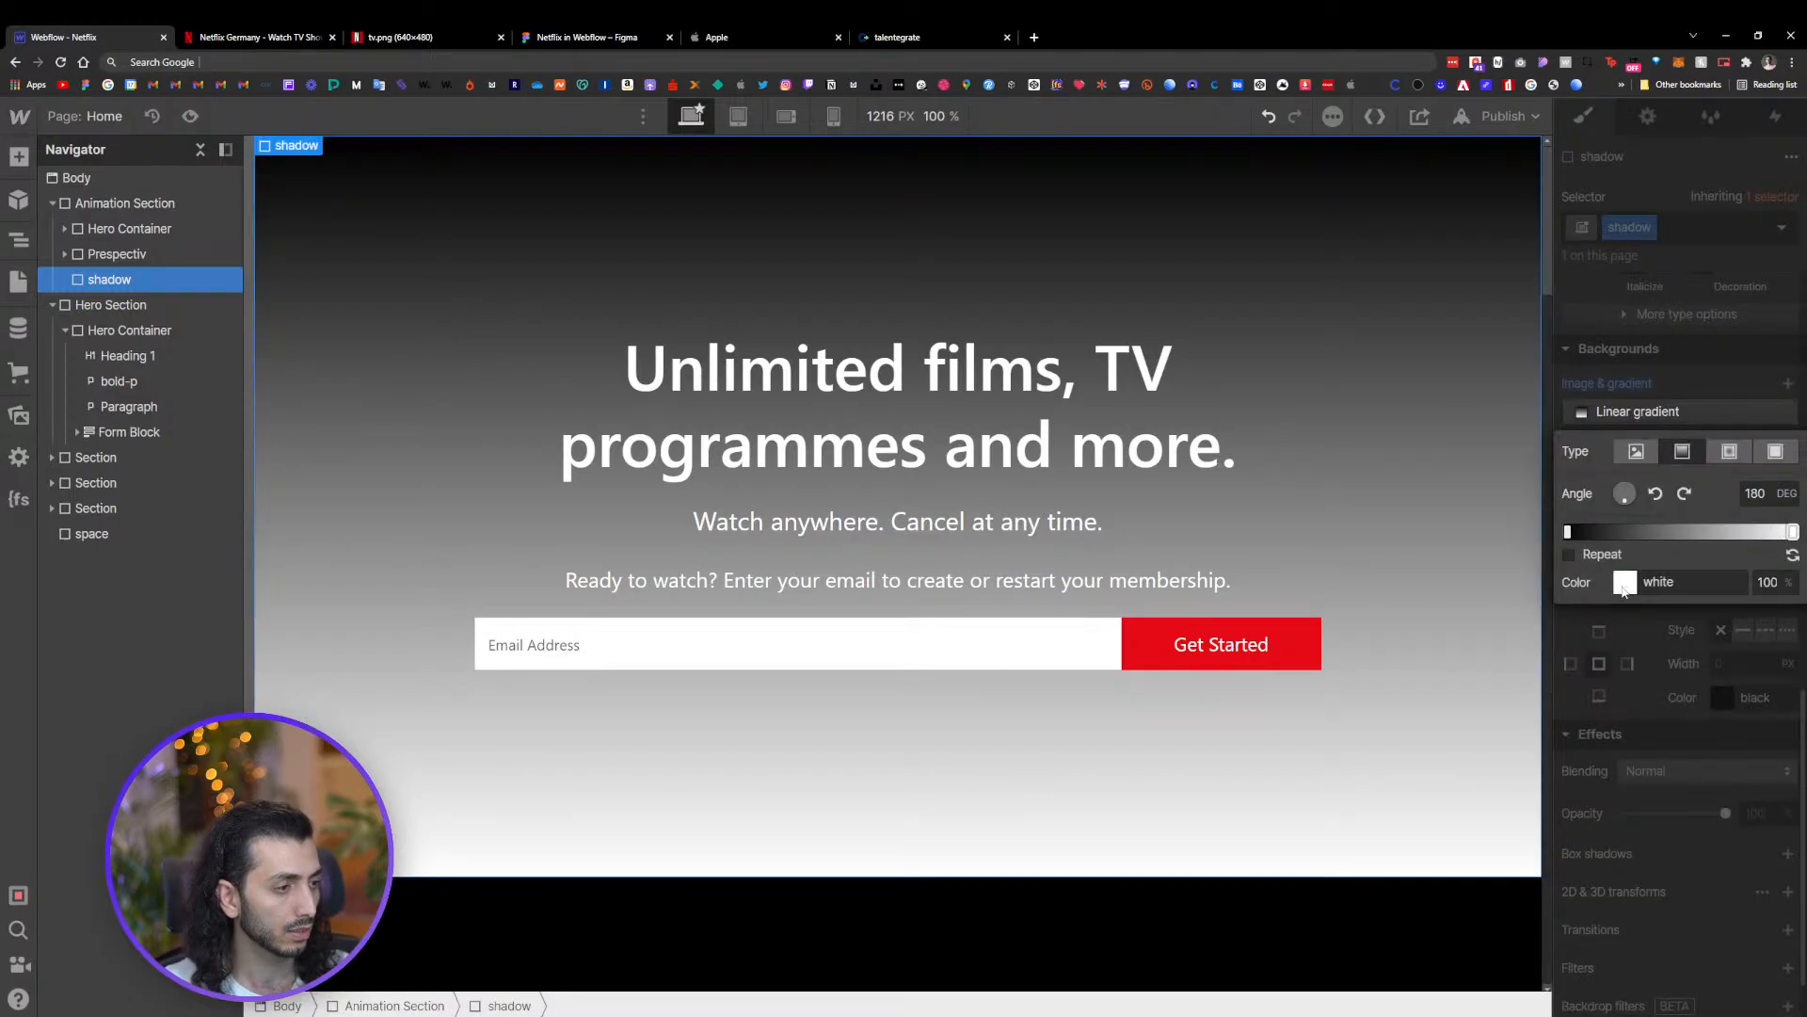
left_click(1626, 584)
left_click_drag(1583, 629, 1559, 772)
left_click(1662, 544)
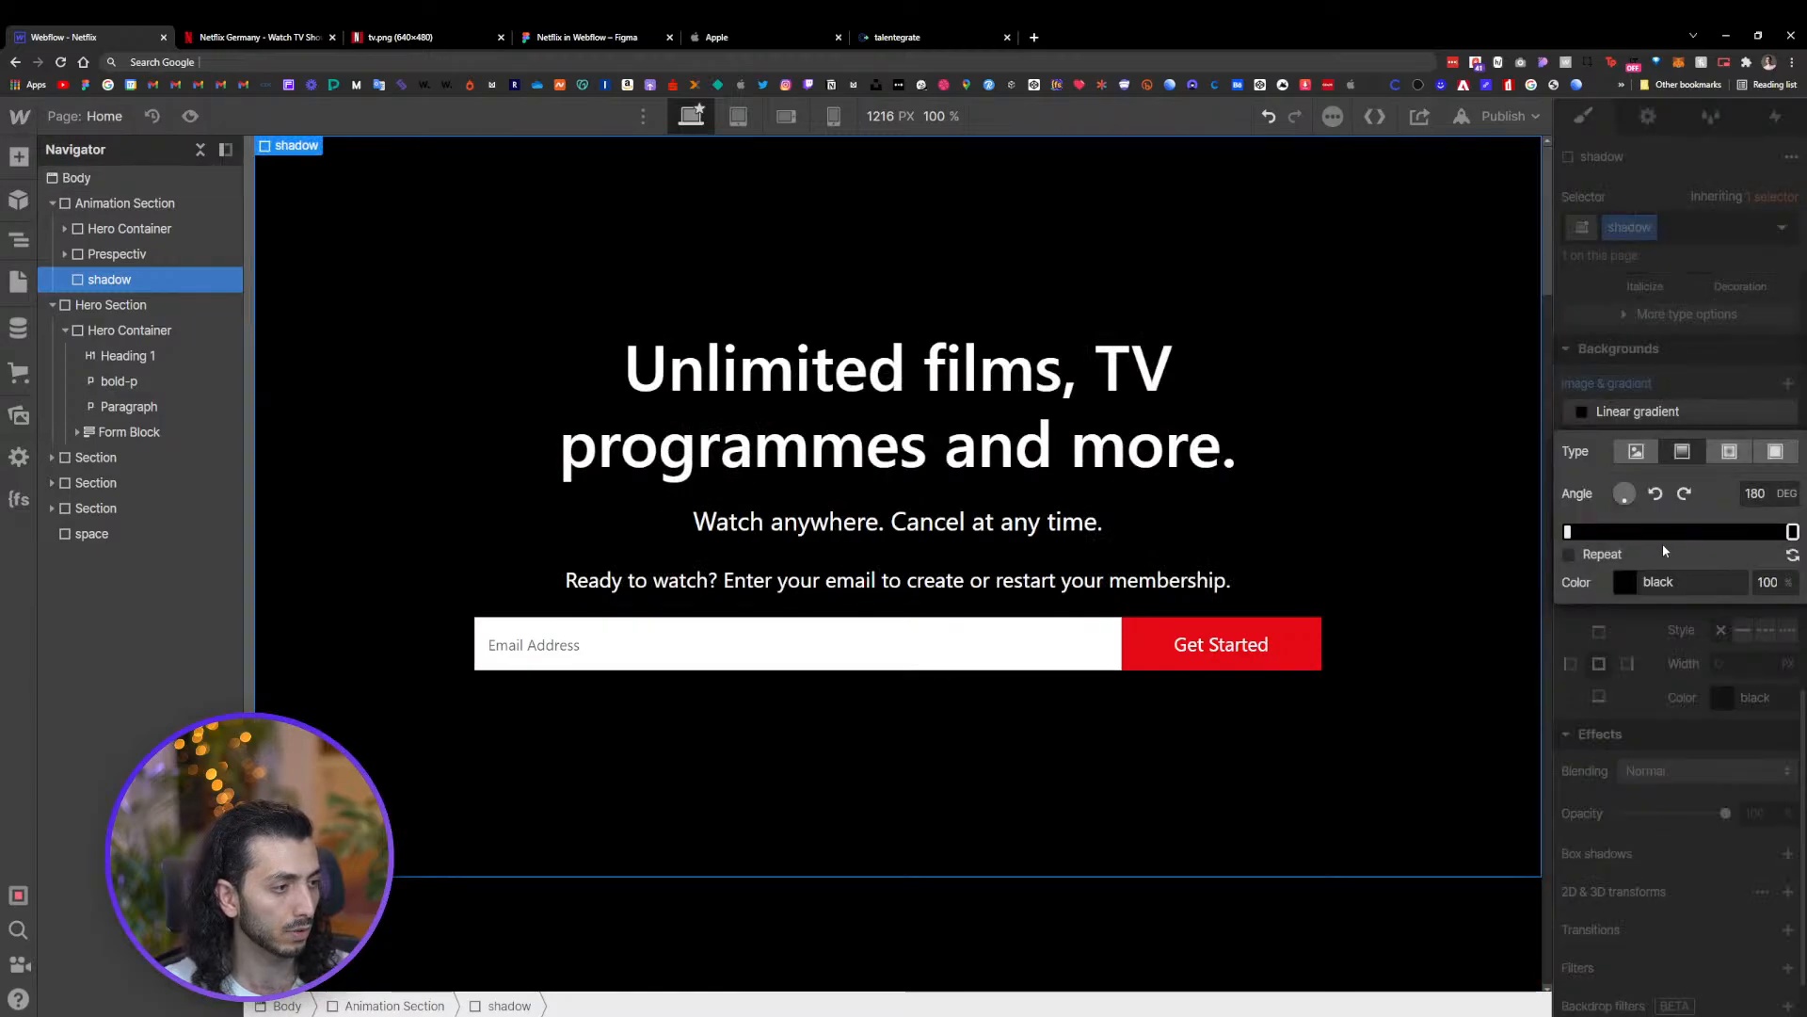
Add a middle gradient stop at 50% and set it to black at 53% opacity
left_click(1673, 532)
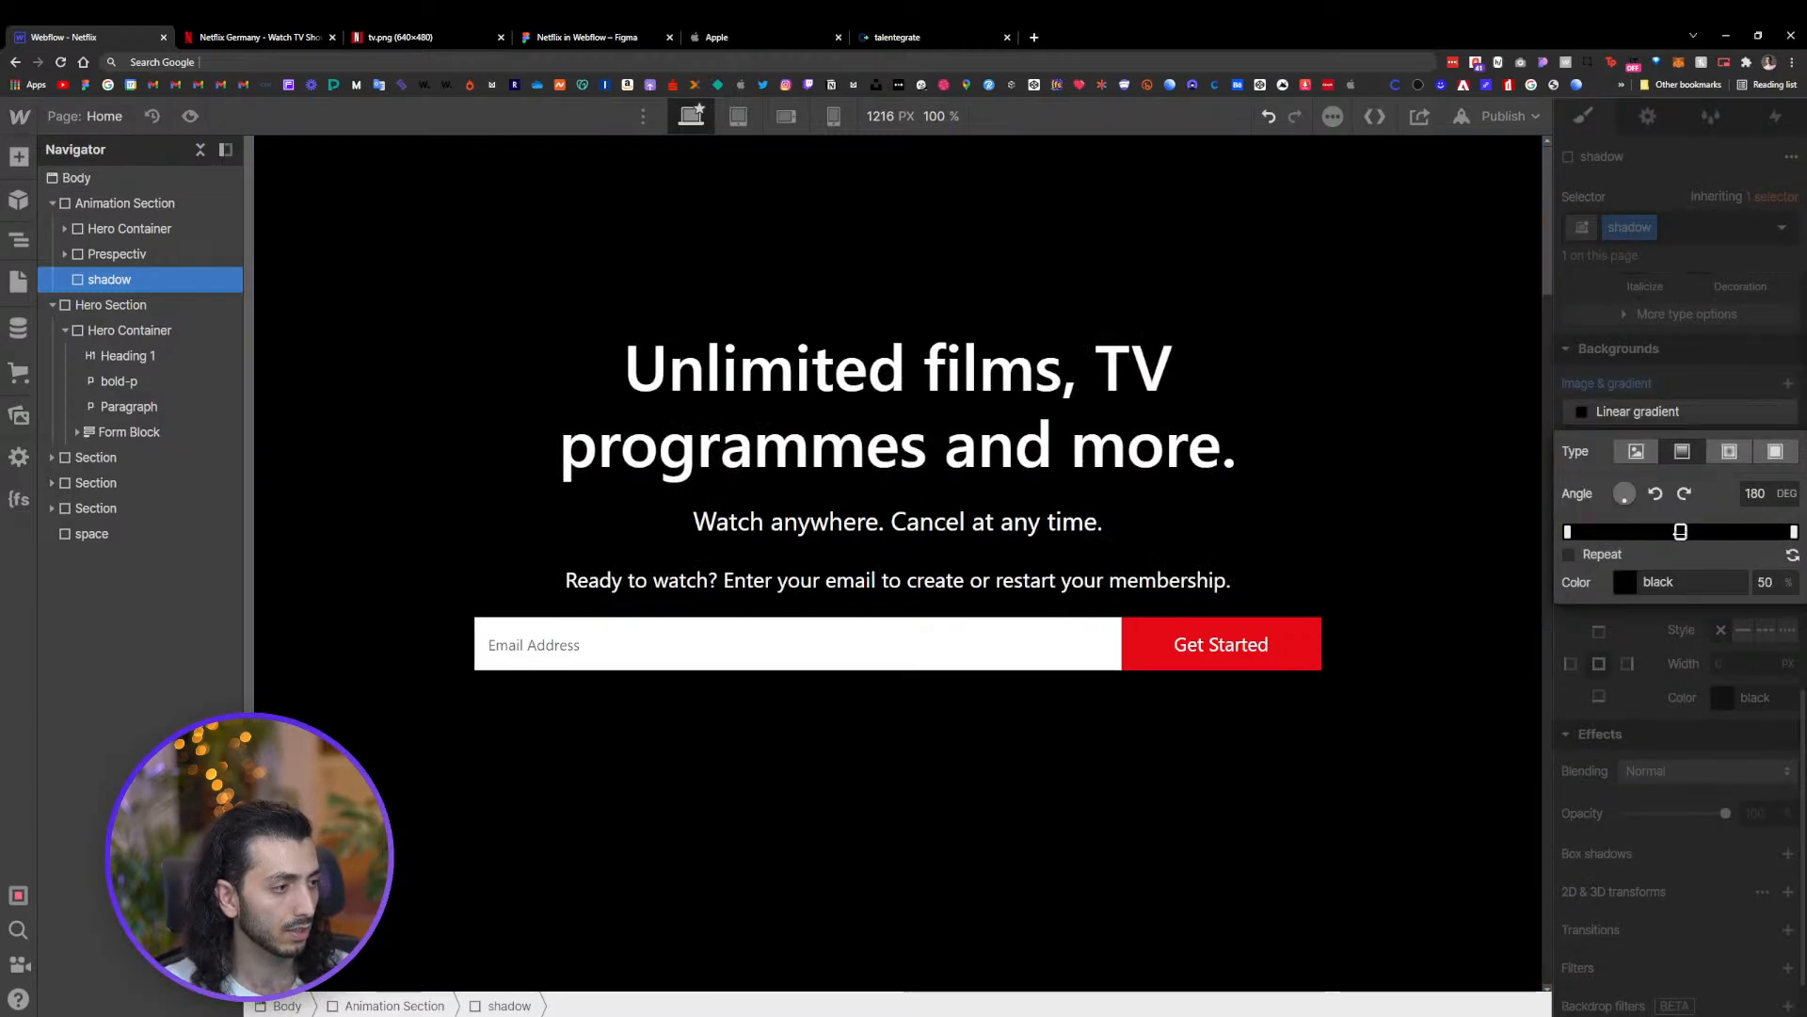
left_click_drag(1677, 532, 1681, 532)
left_click(1626, 583)
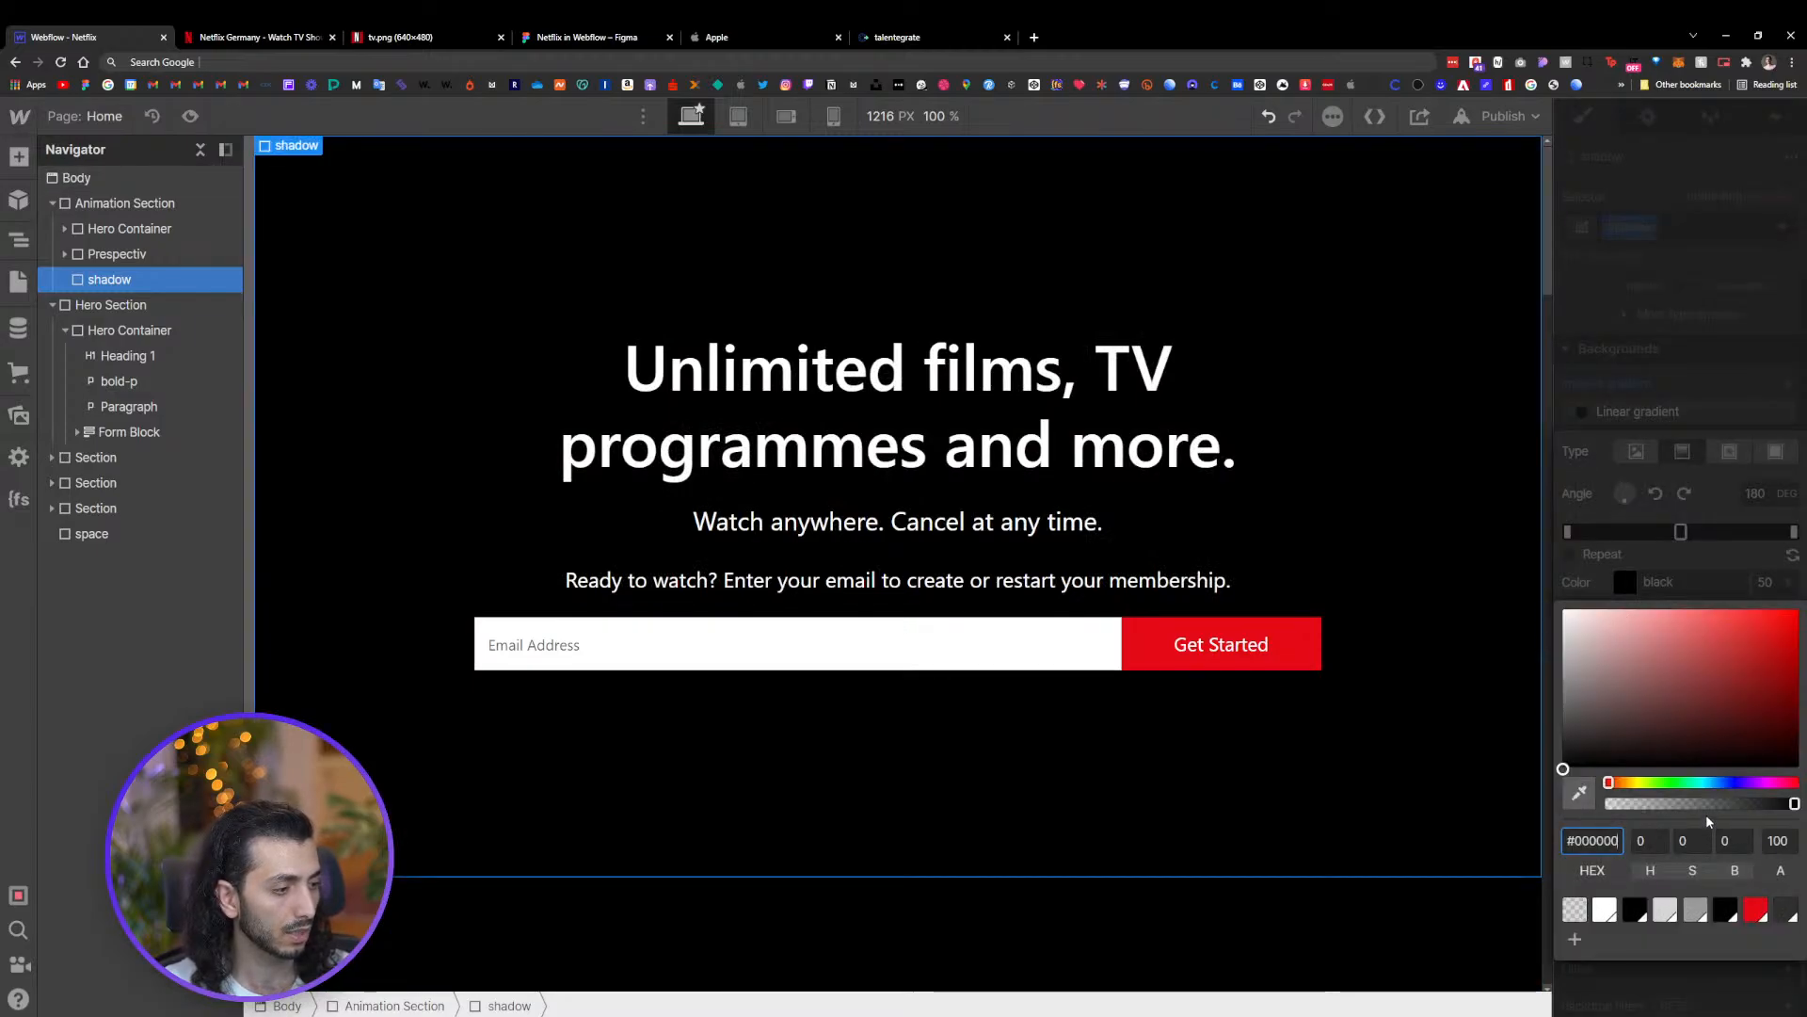
left_click_drag(1708, 804, 1654, 807)
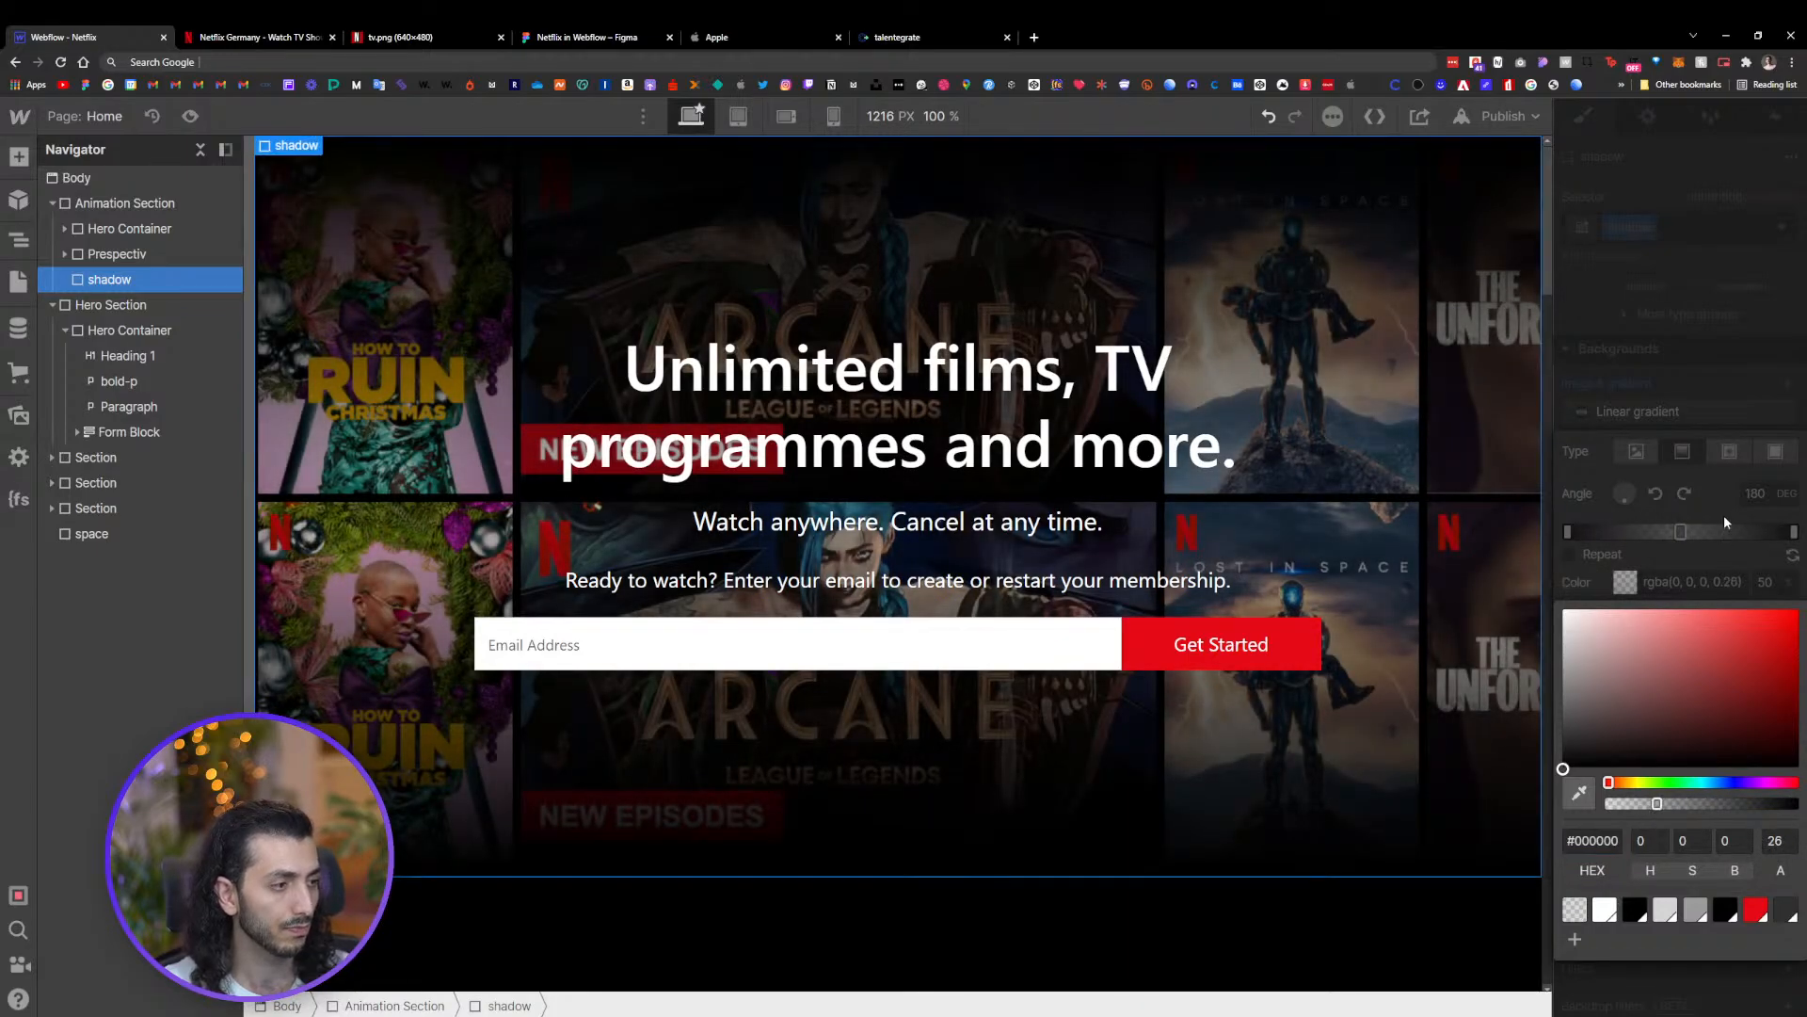
left_click_drag(1657, 803, 1682, 803)
left_click(1724, 392)
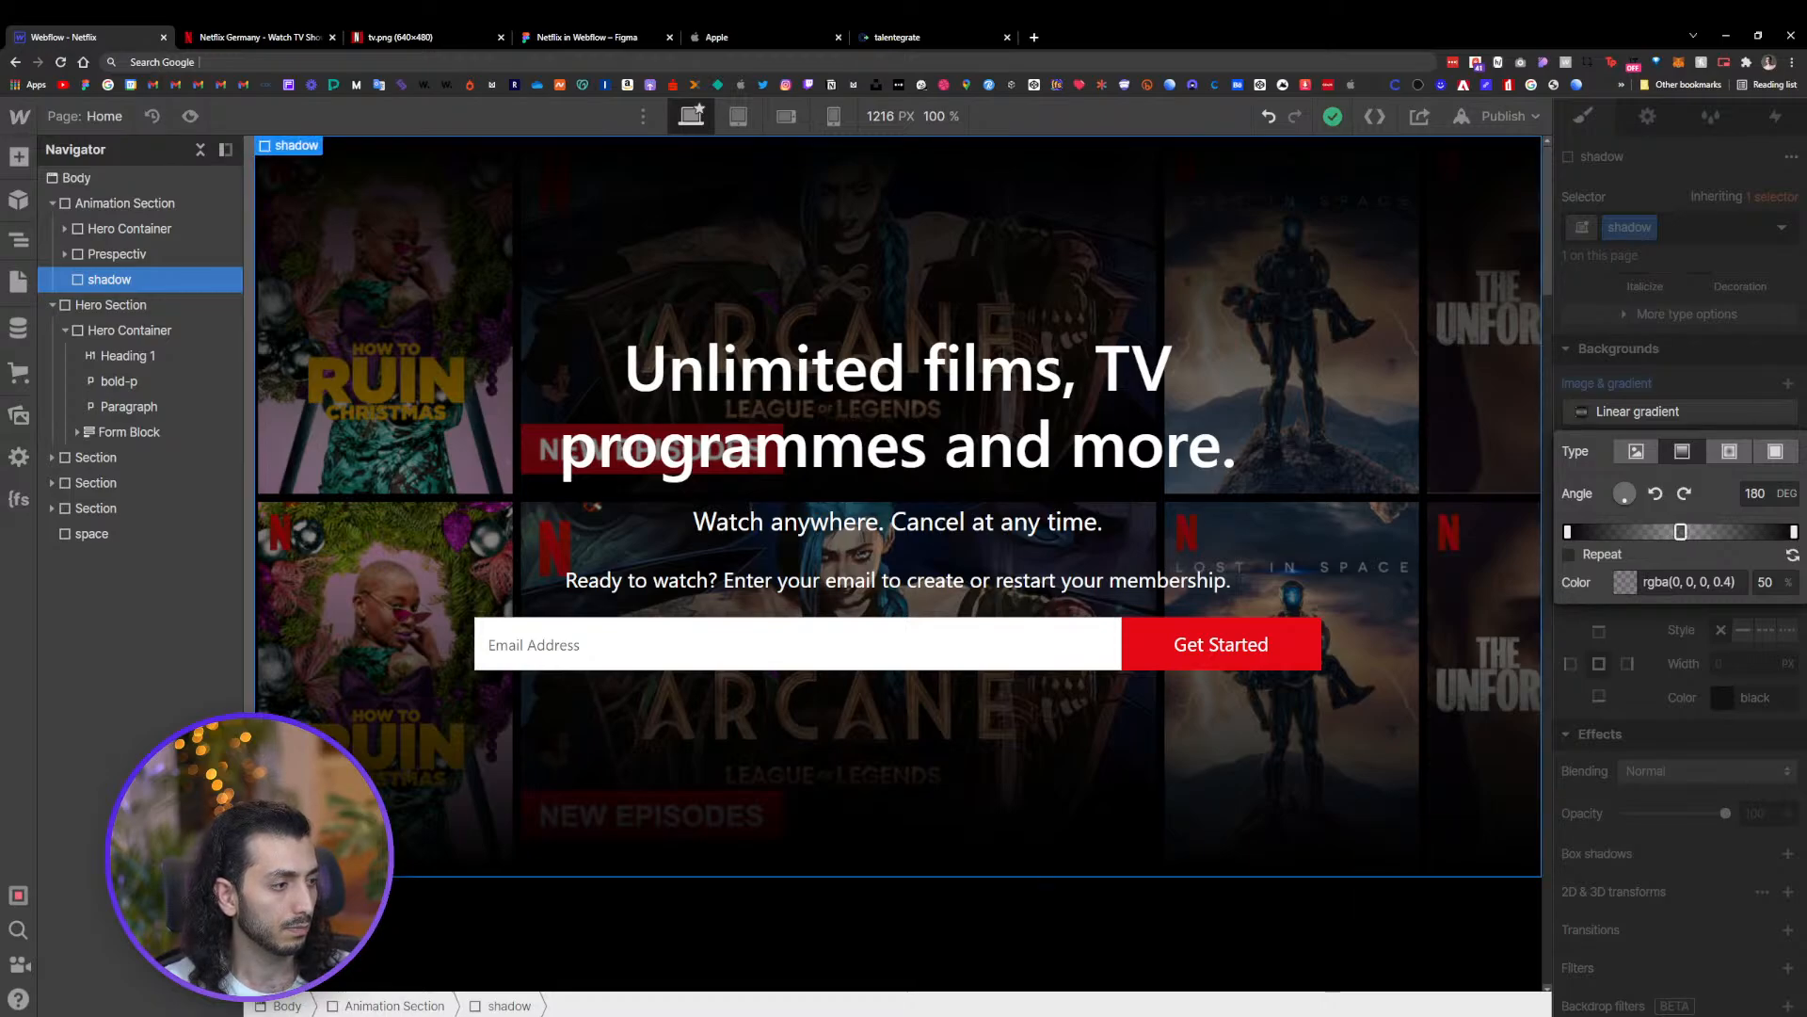
left_click(1629, 586)
left_click_drag(1683, 803, 1707, 803)
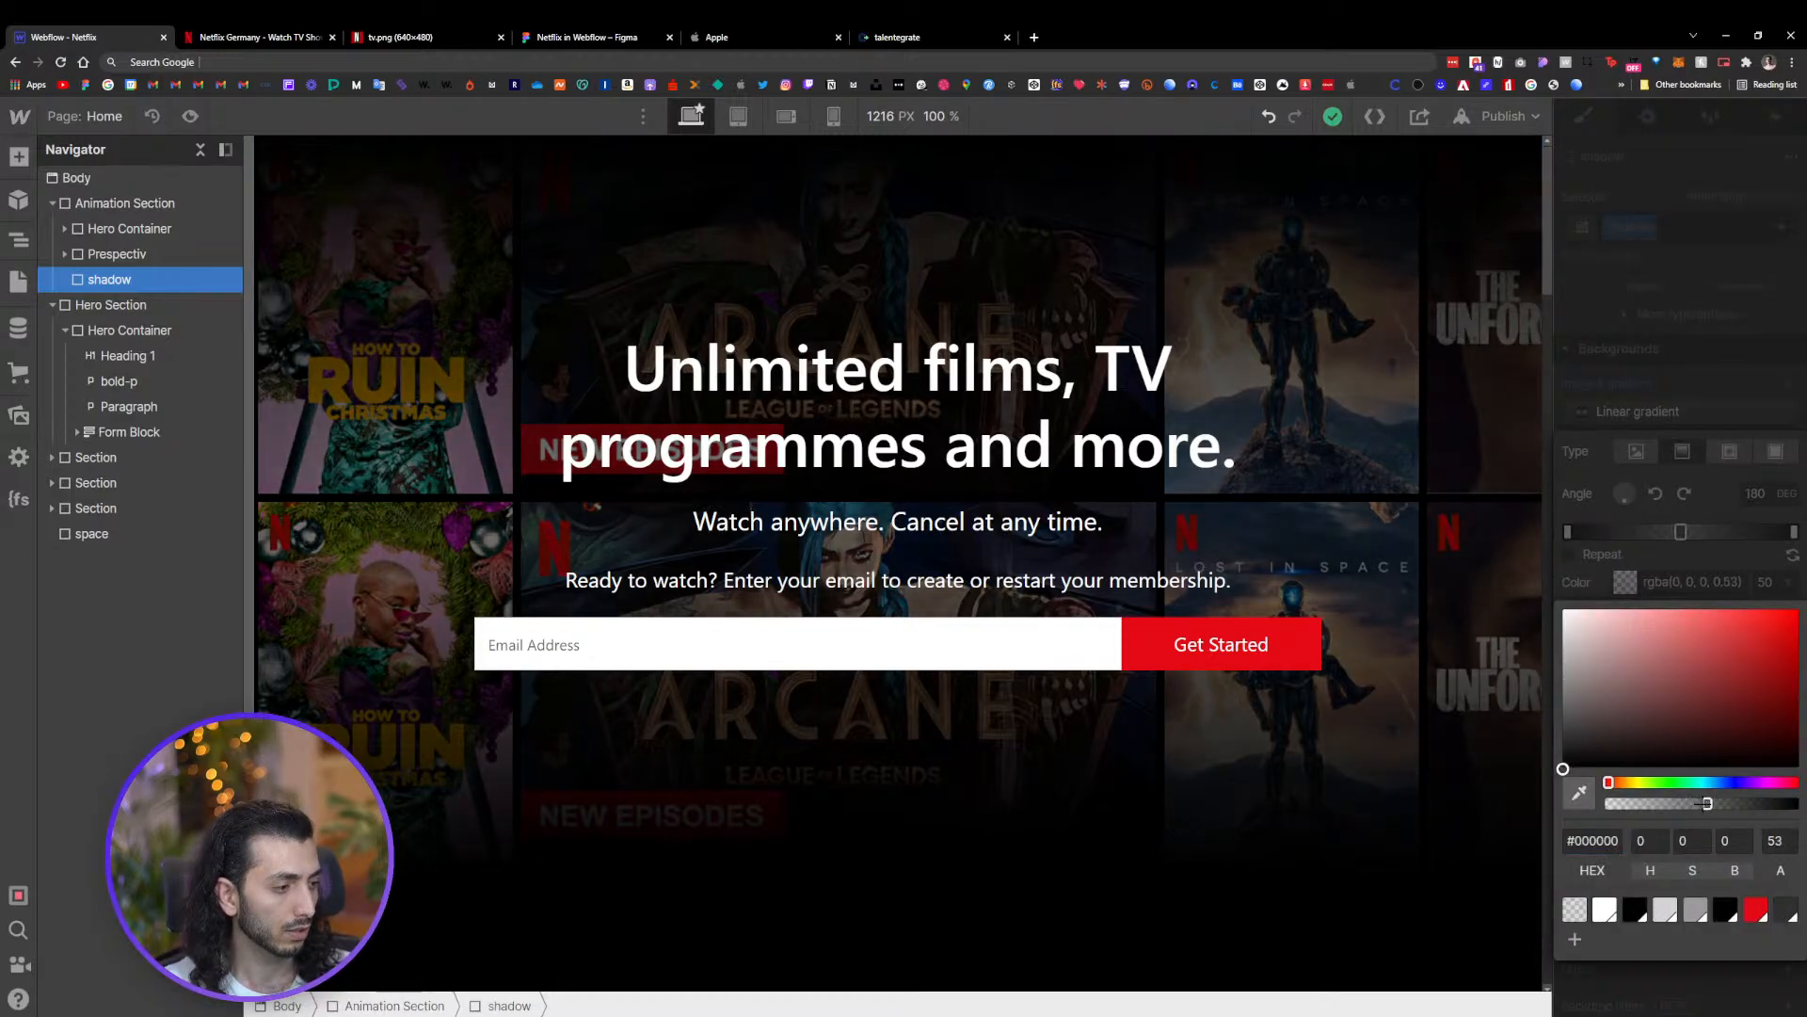
left_click(1711, 393)
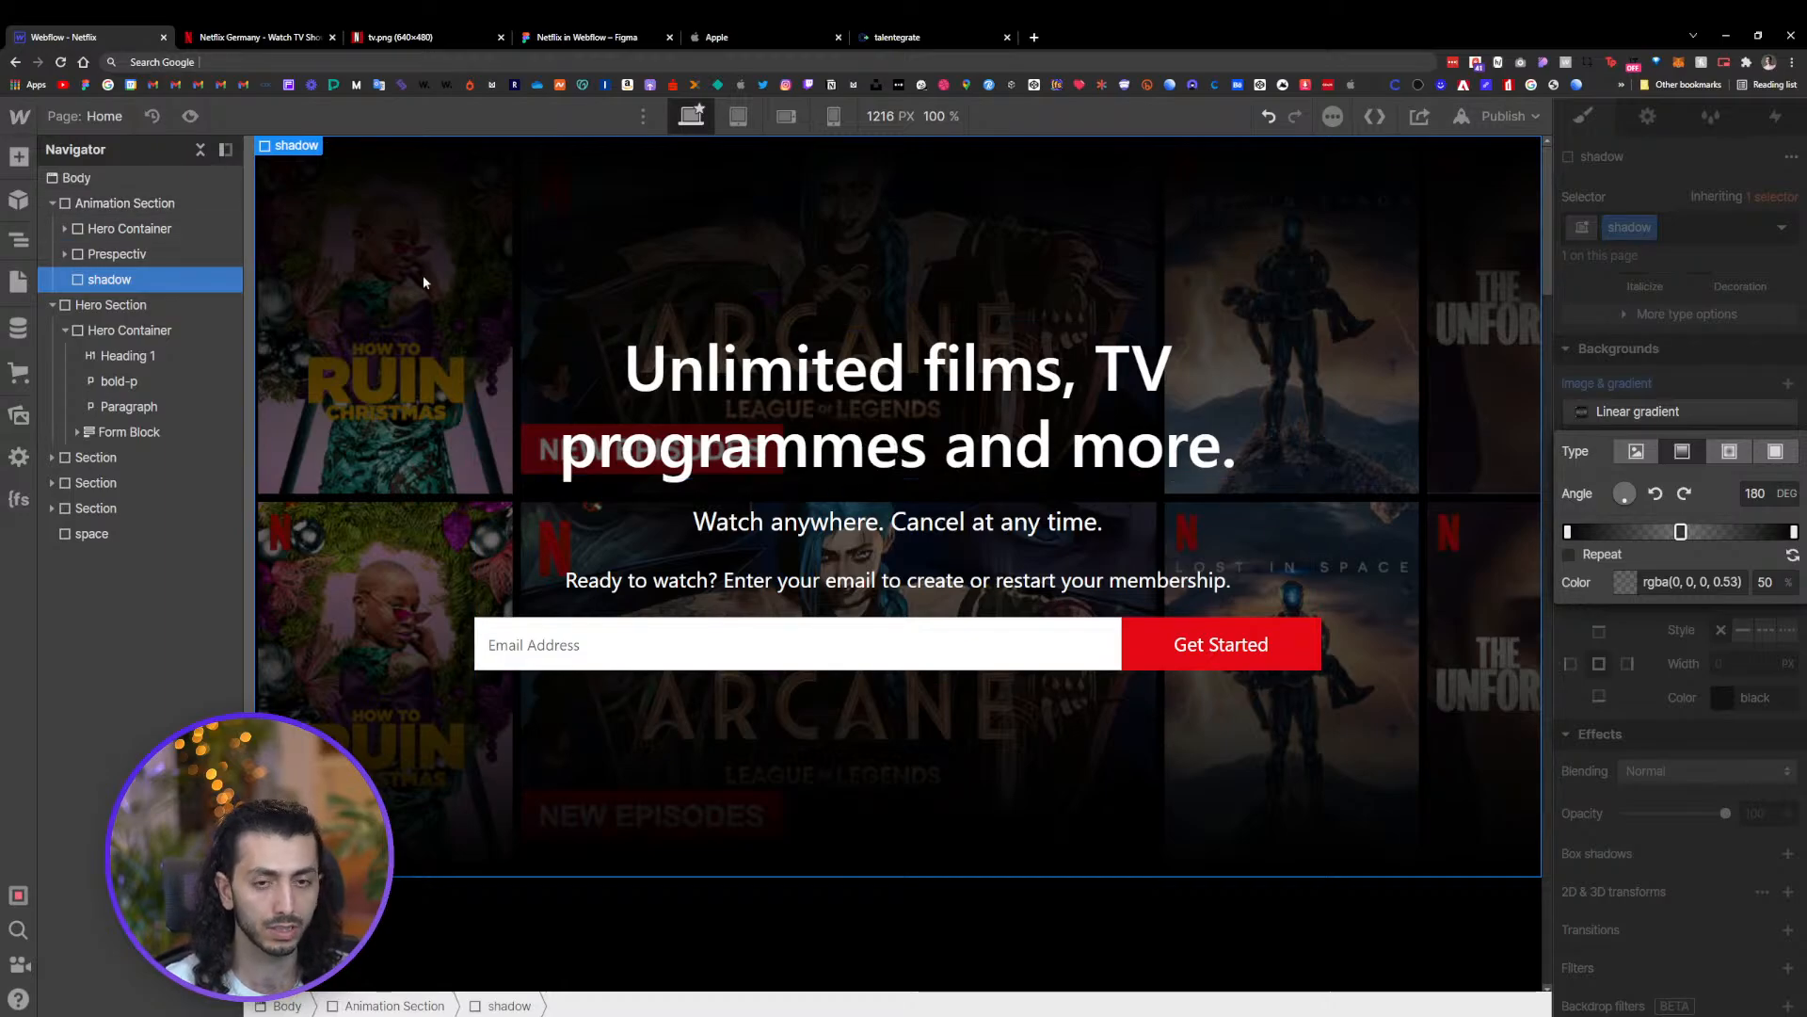
Set the Prespectiv element's top offset to -140
left_click(108, 253)
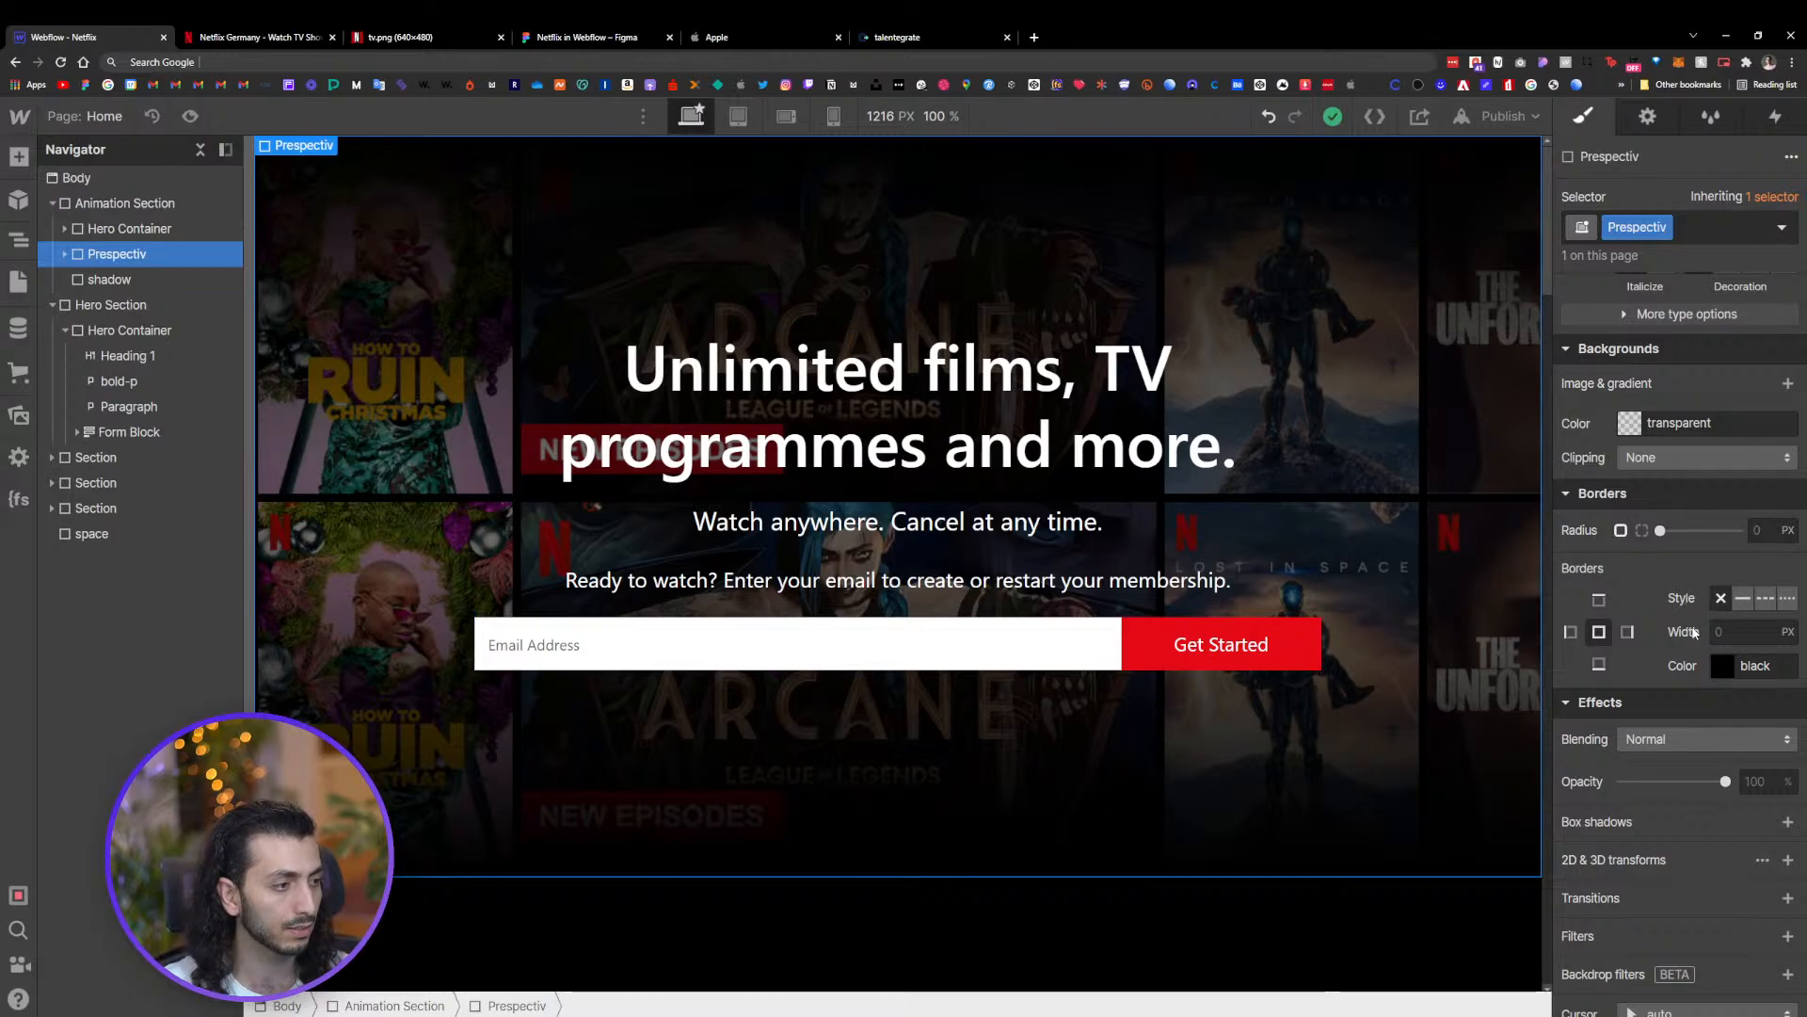
scroll(1683, 581, "up", 10)
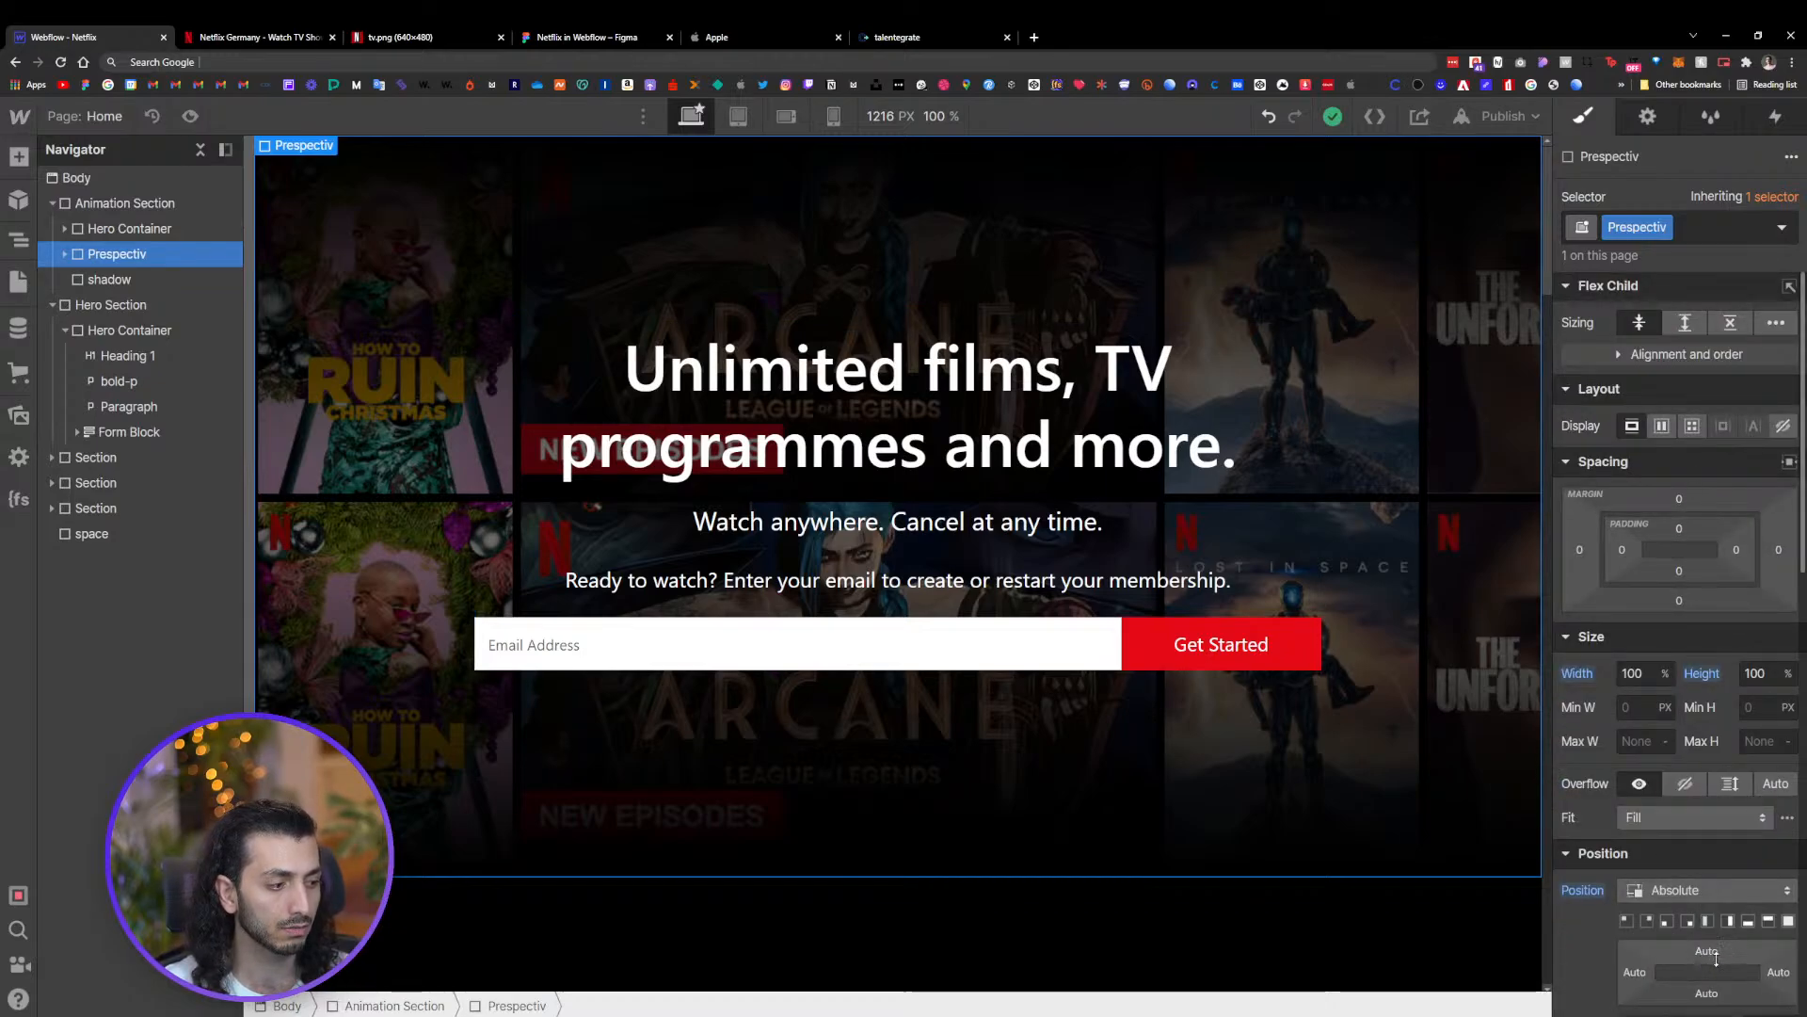
left_click_drag(1716, 957, 1713, 805)
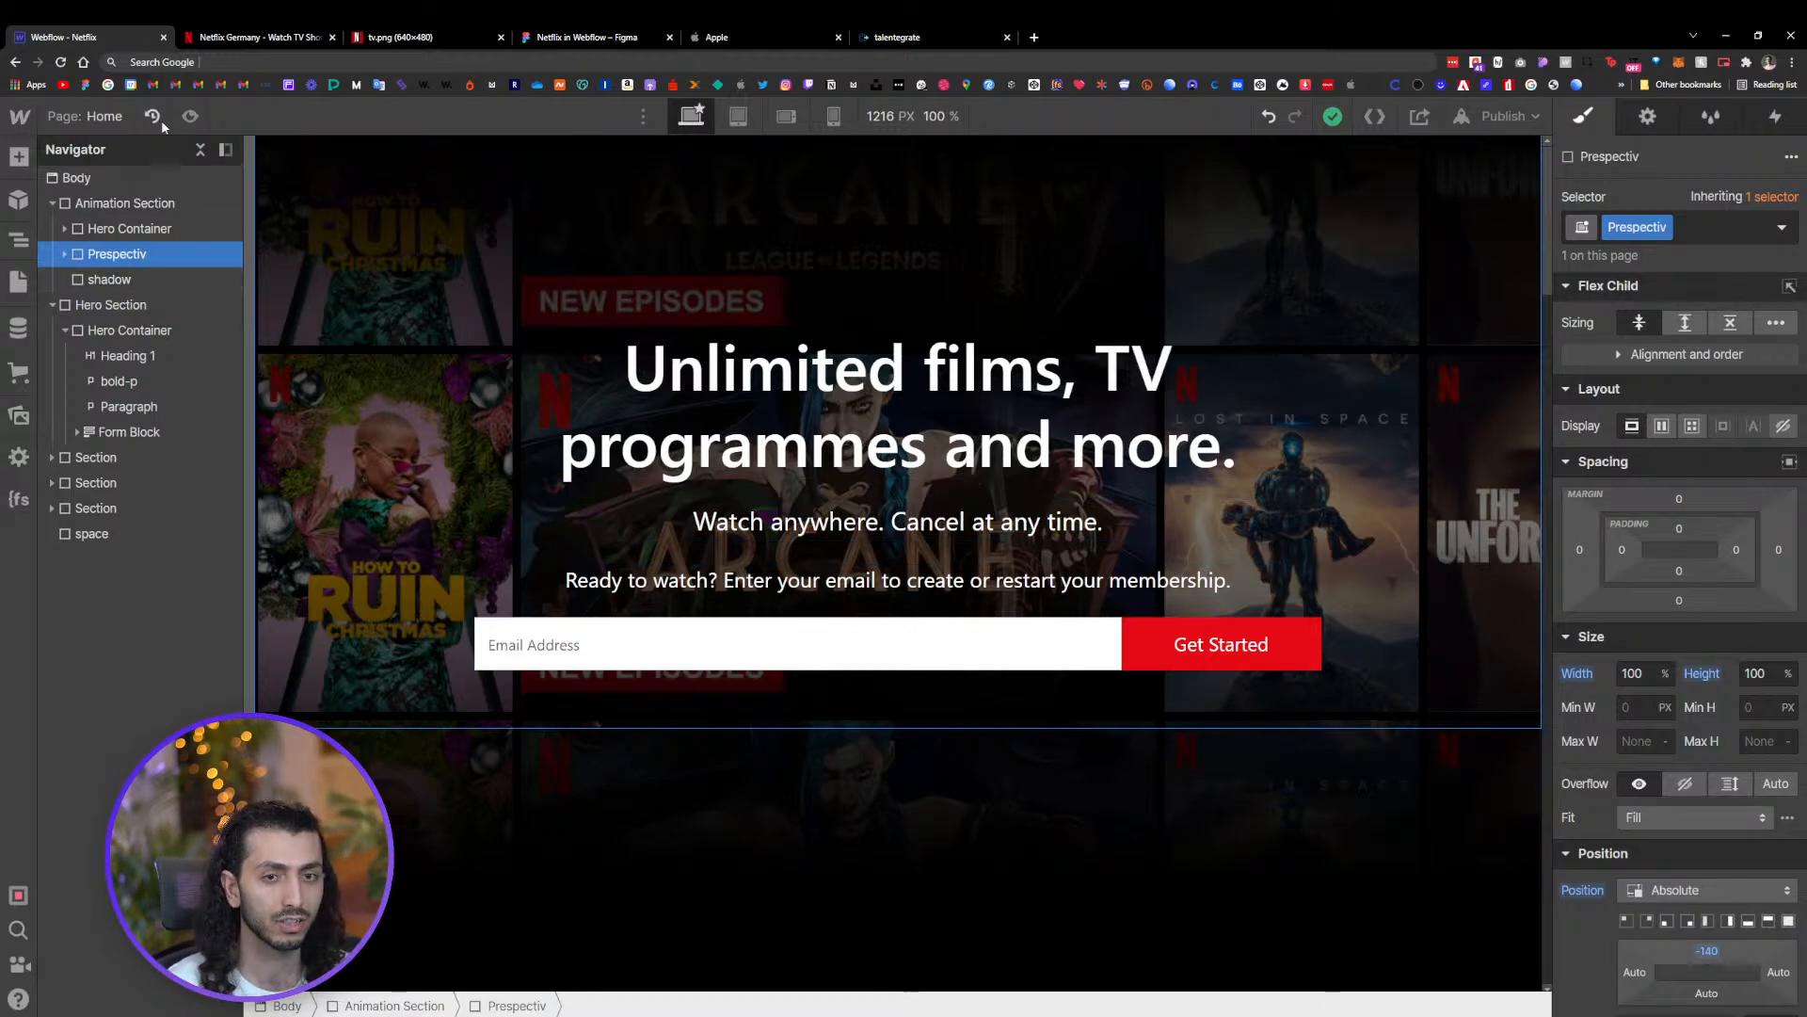
Preview the page and return to the designer
left_click(190, 116)
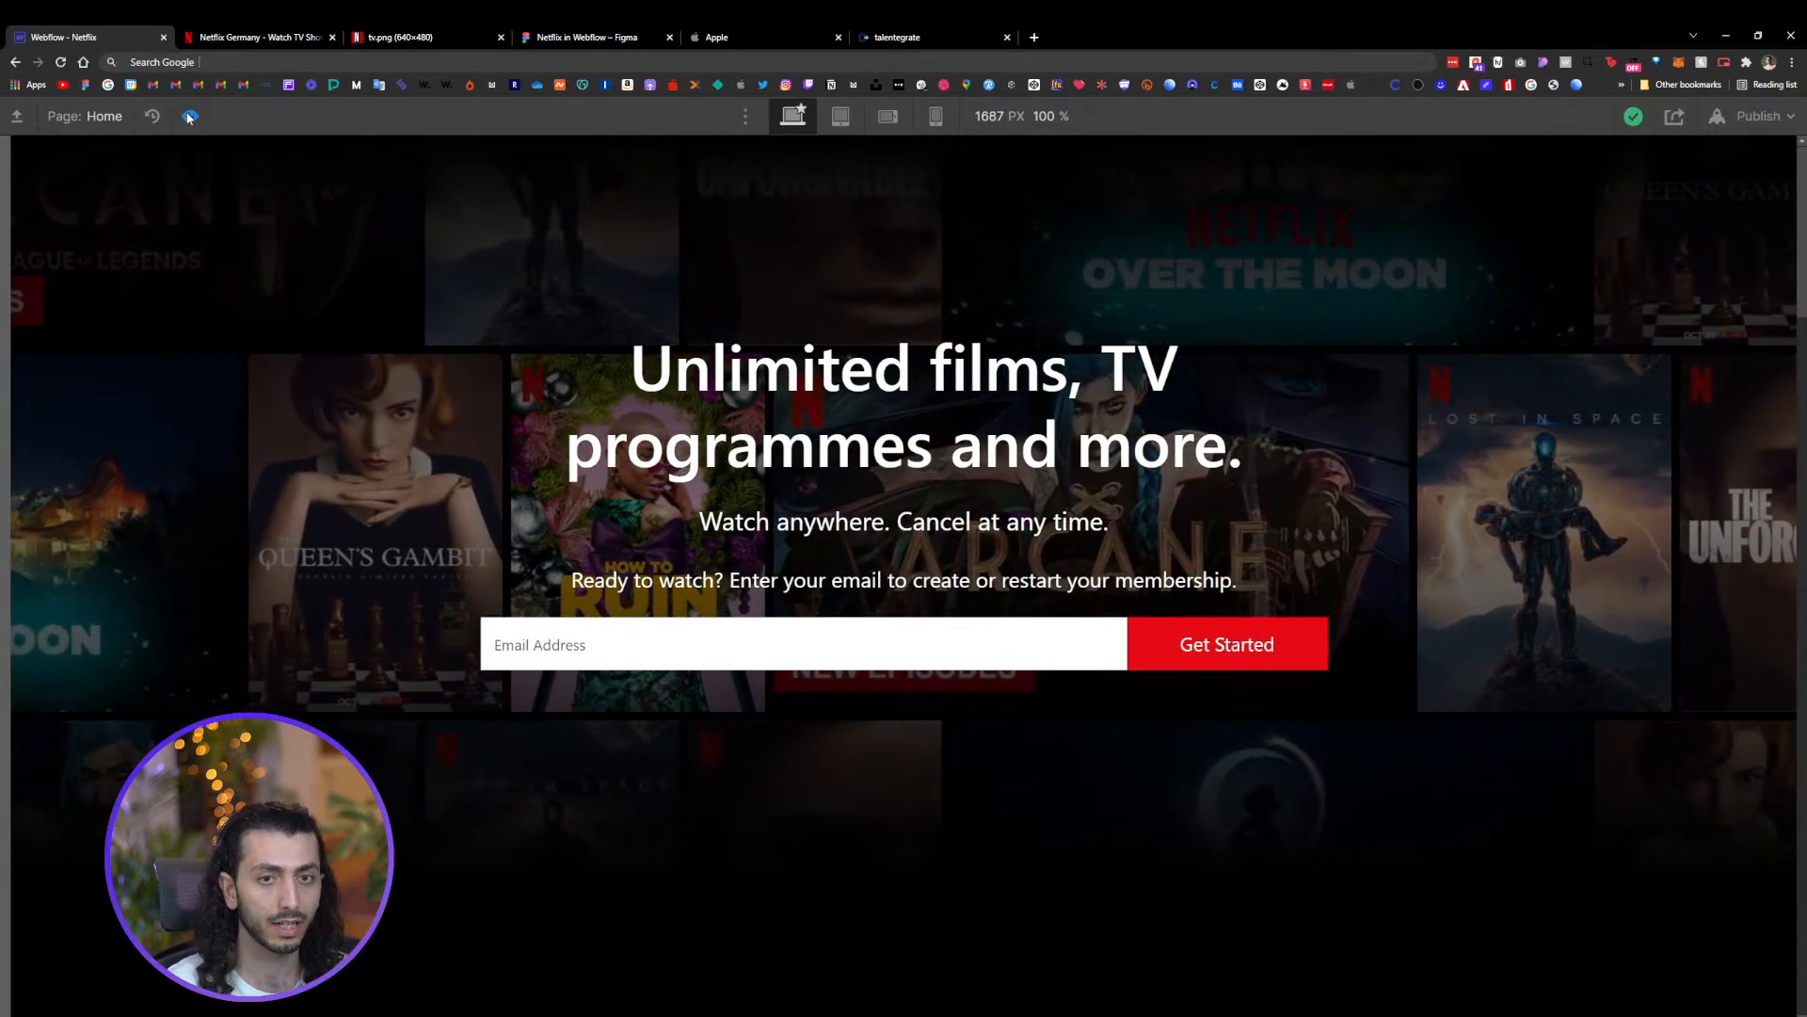
left_click(189, 116)
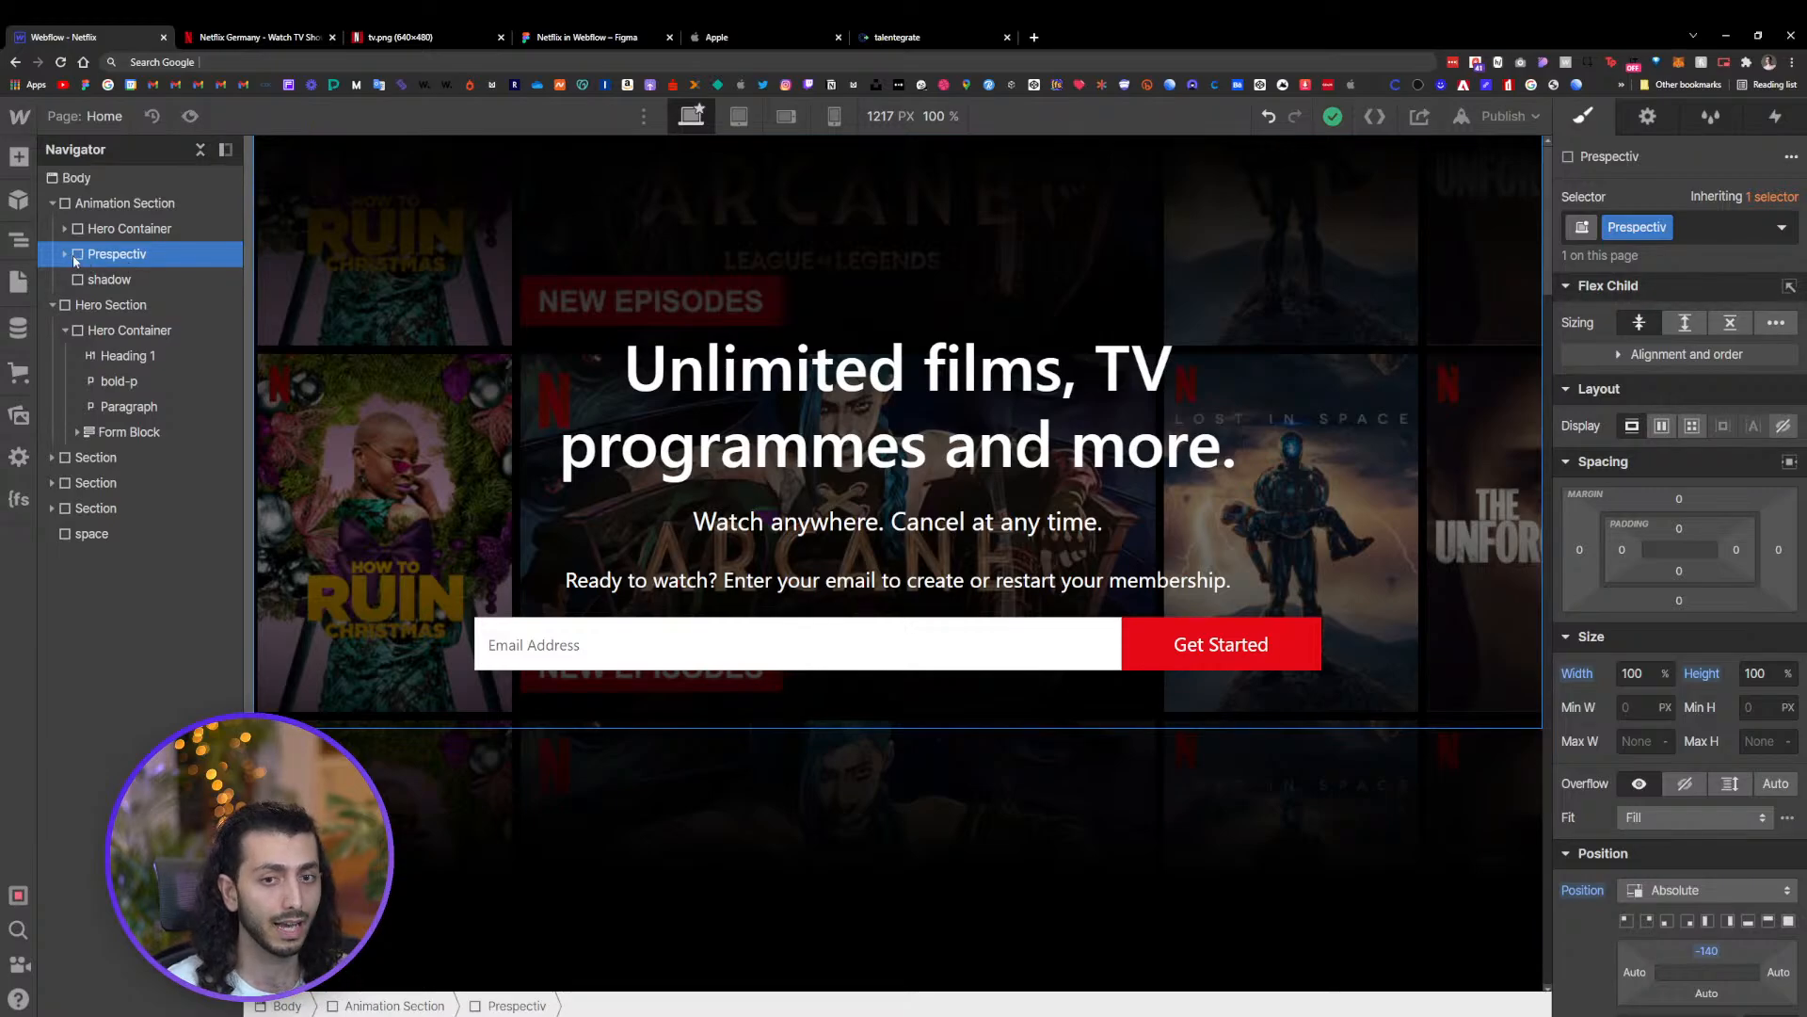
Open the Marqee page-load animation and add a Rotate action for the Prespectiv element
left_click(1777, 117)
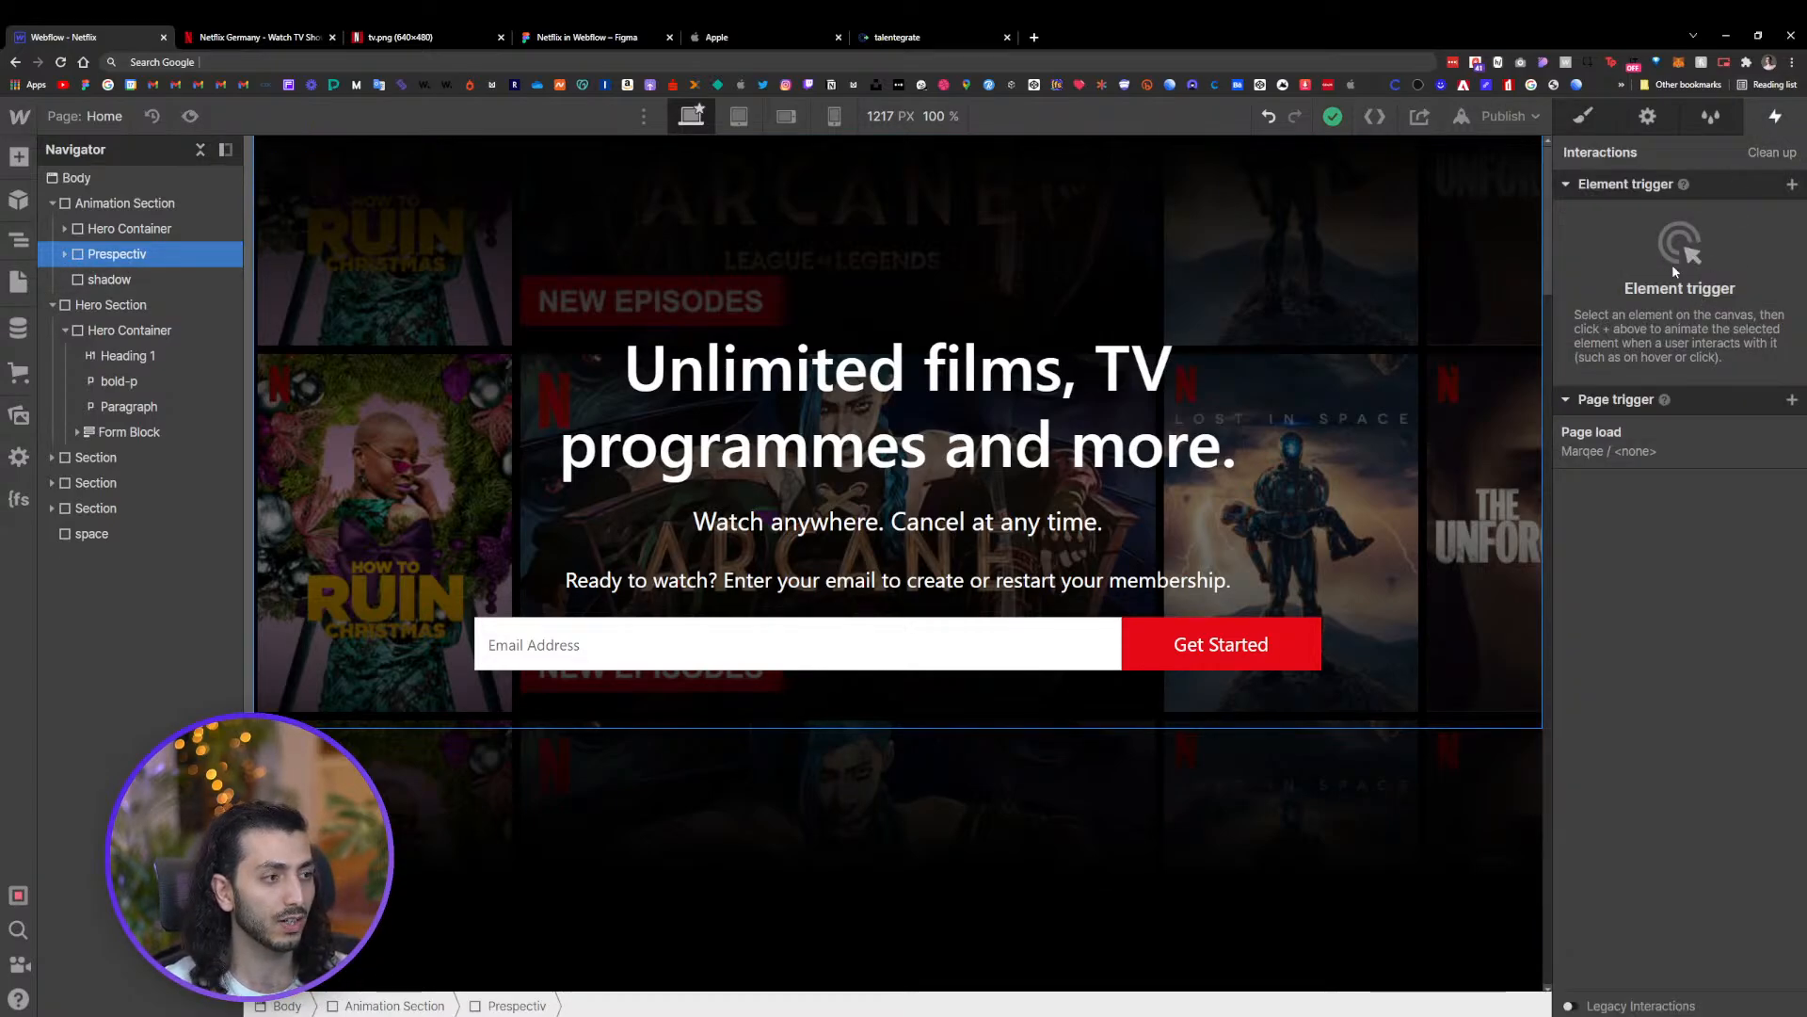
left_click(1617, 437)
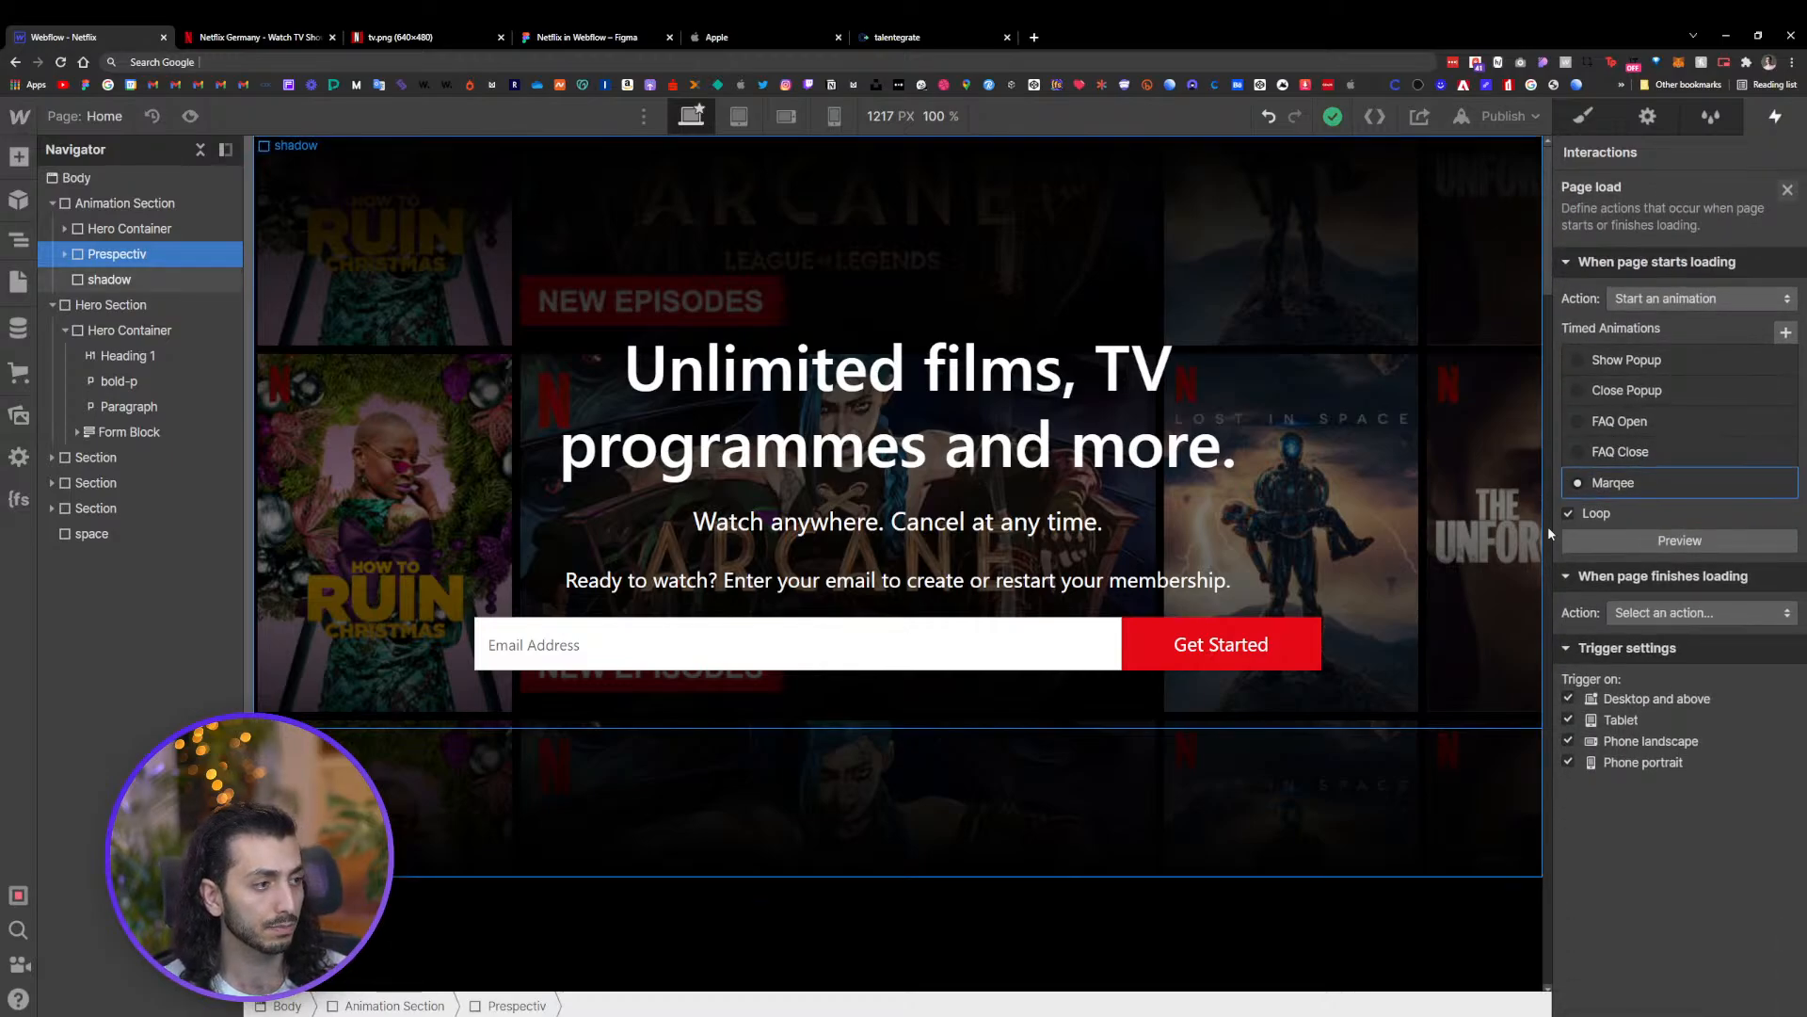
left_click(1631, 486)
left_click(1595, 227)
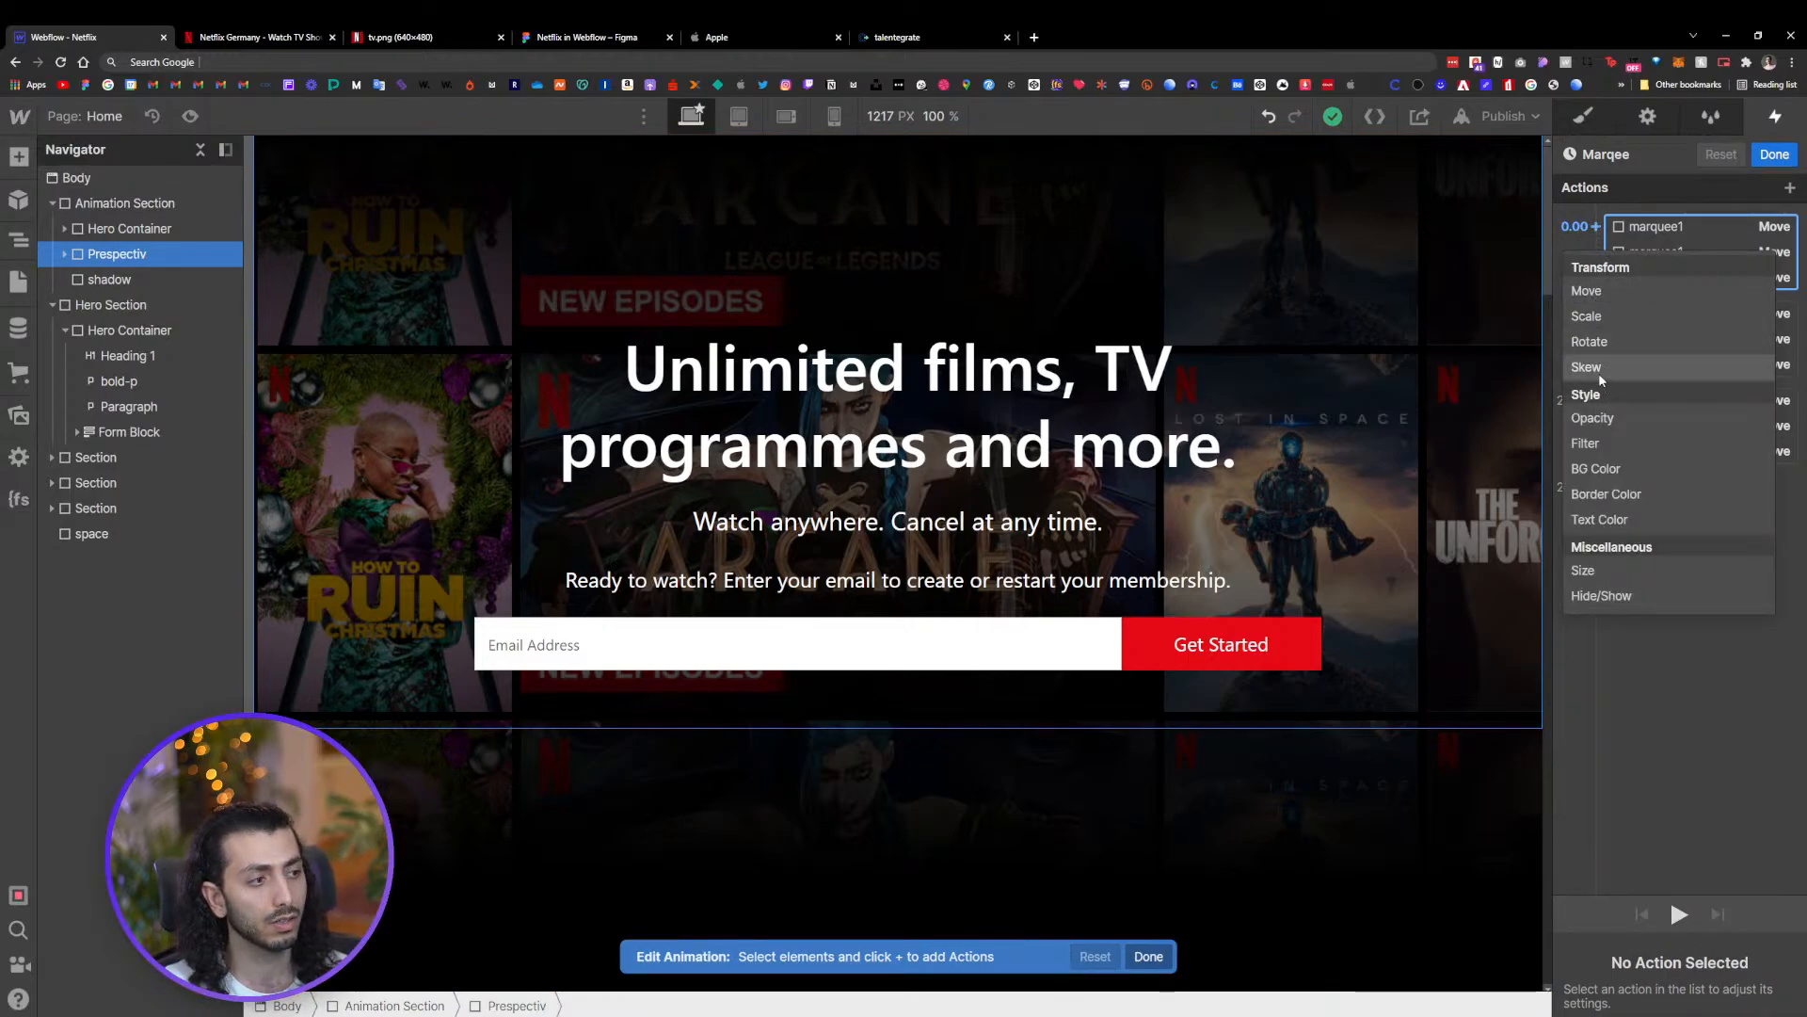
left_click(1594, 343)
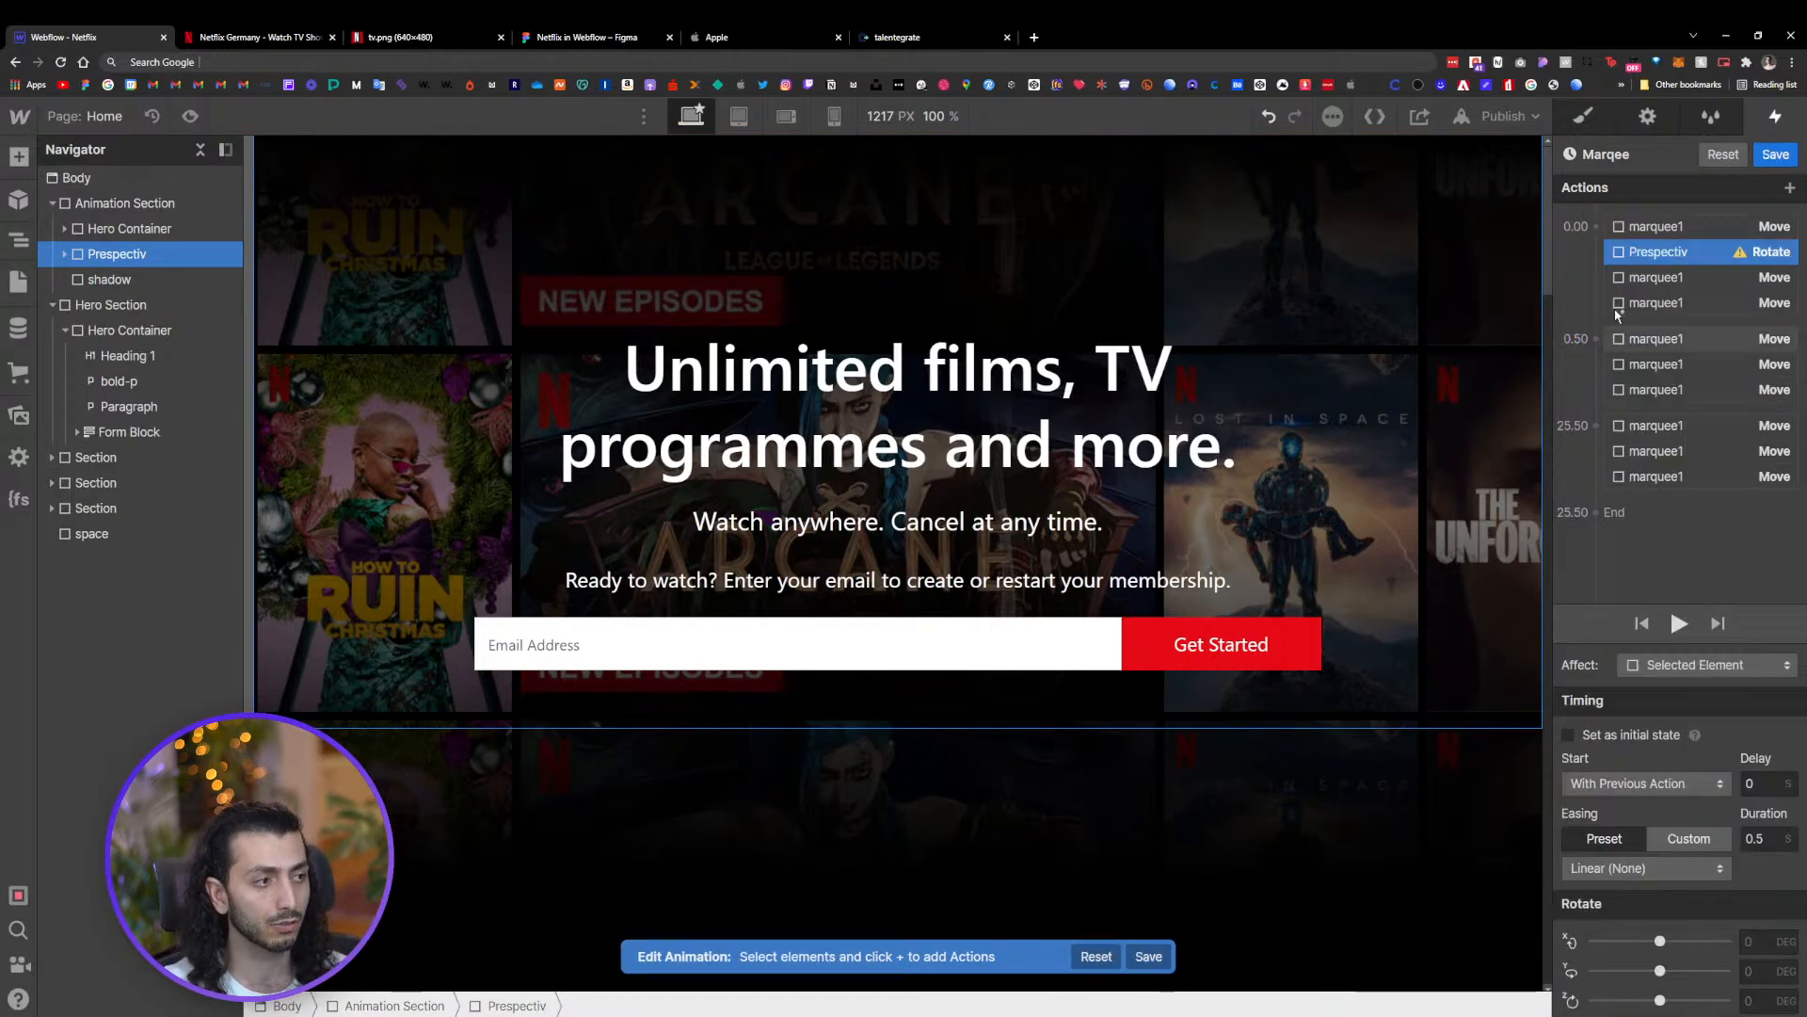
Set the Prespectiv rotate action in Marqee to 0 degrees with zero duration and mark it as initial state
right_click(1644, 256)
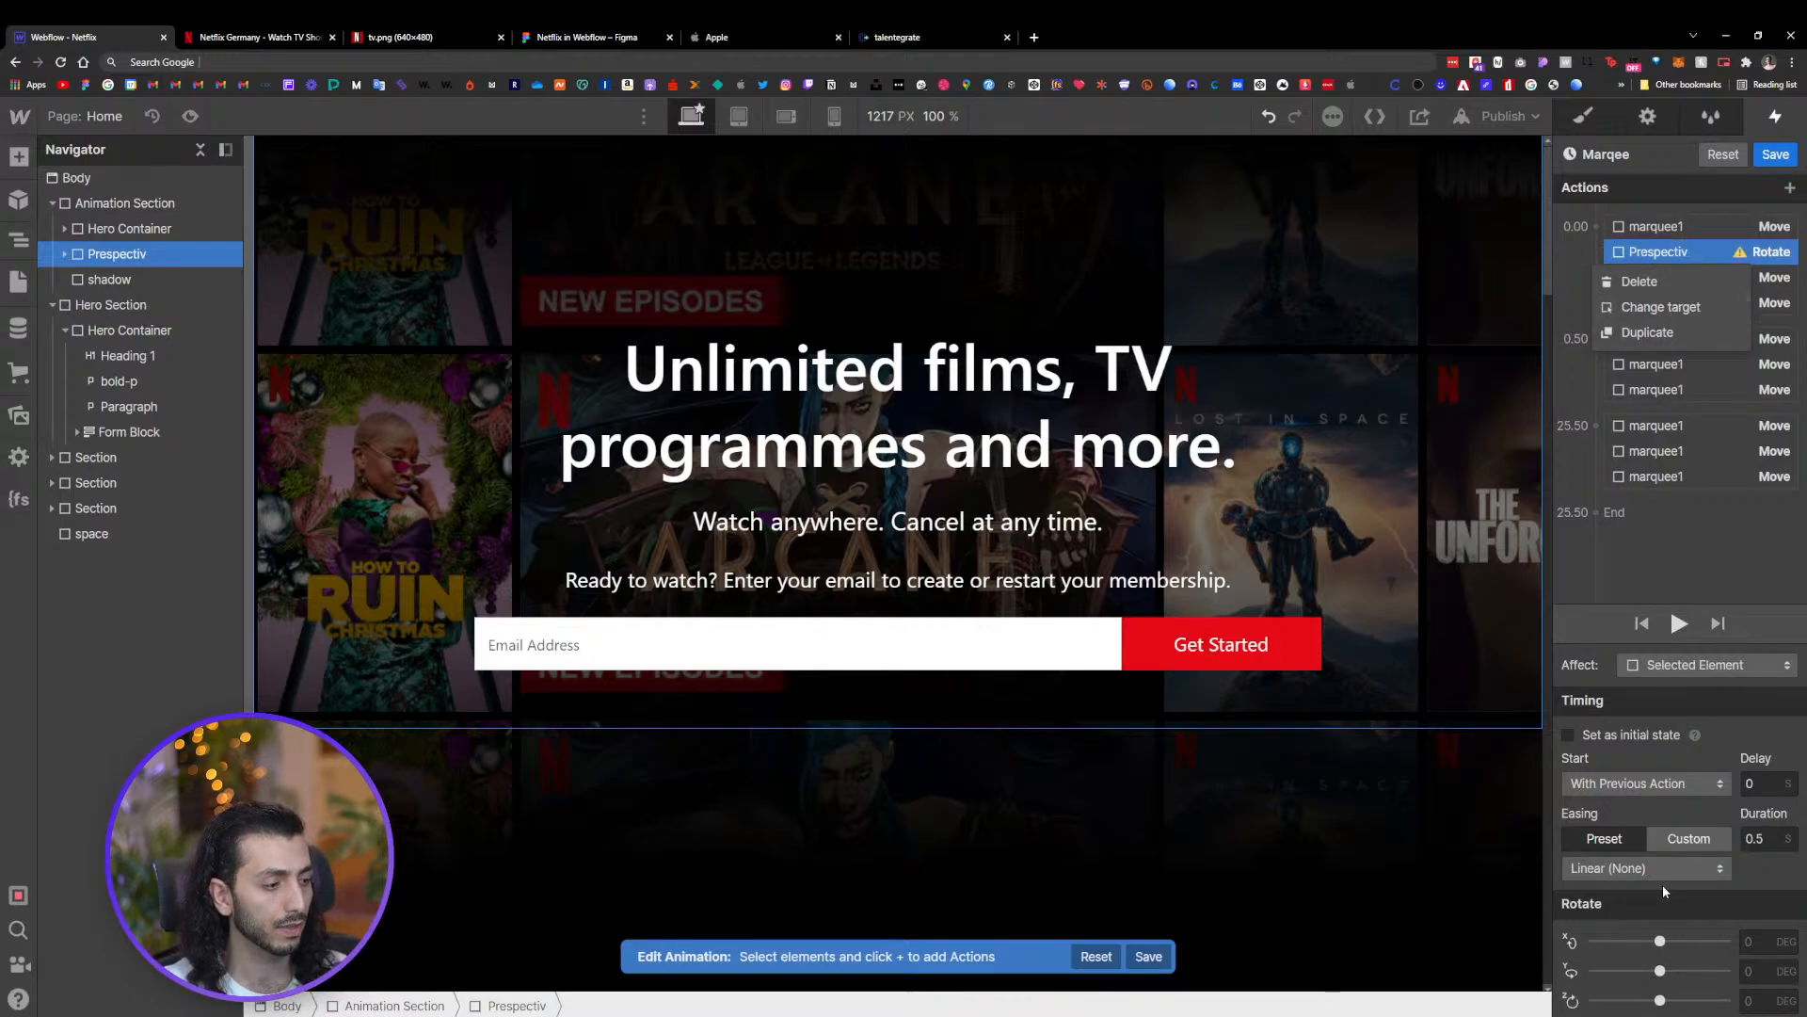
left_click(1663, 941)
left_click(1752, 940)
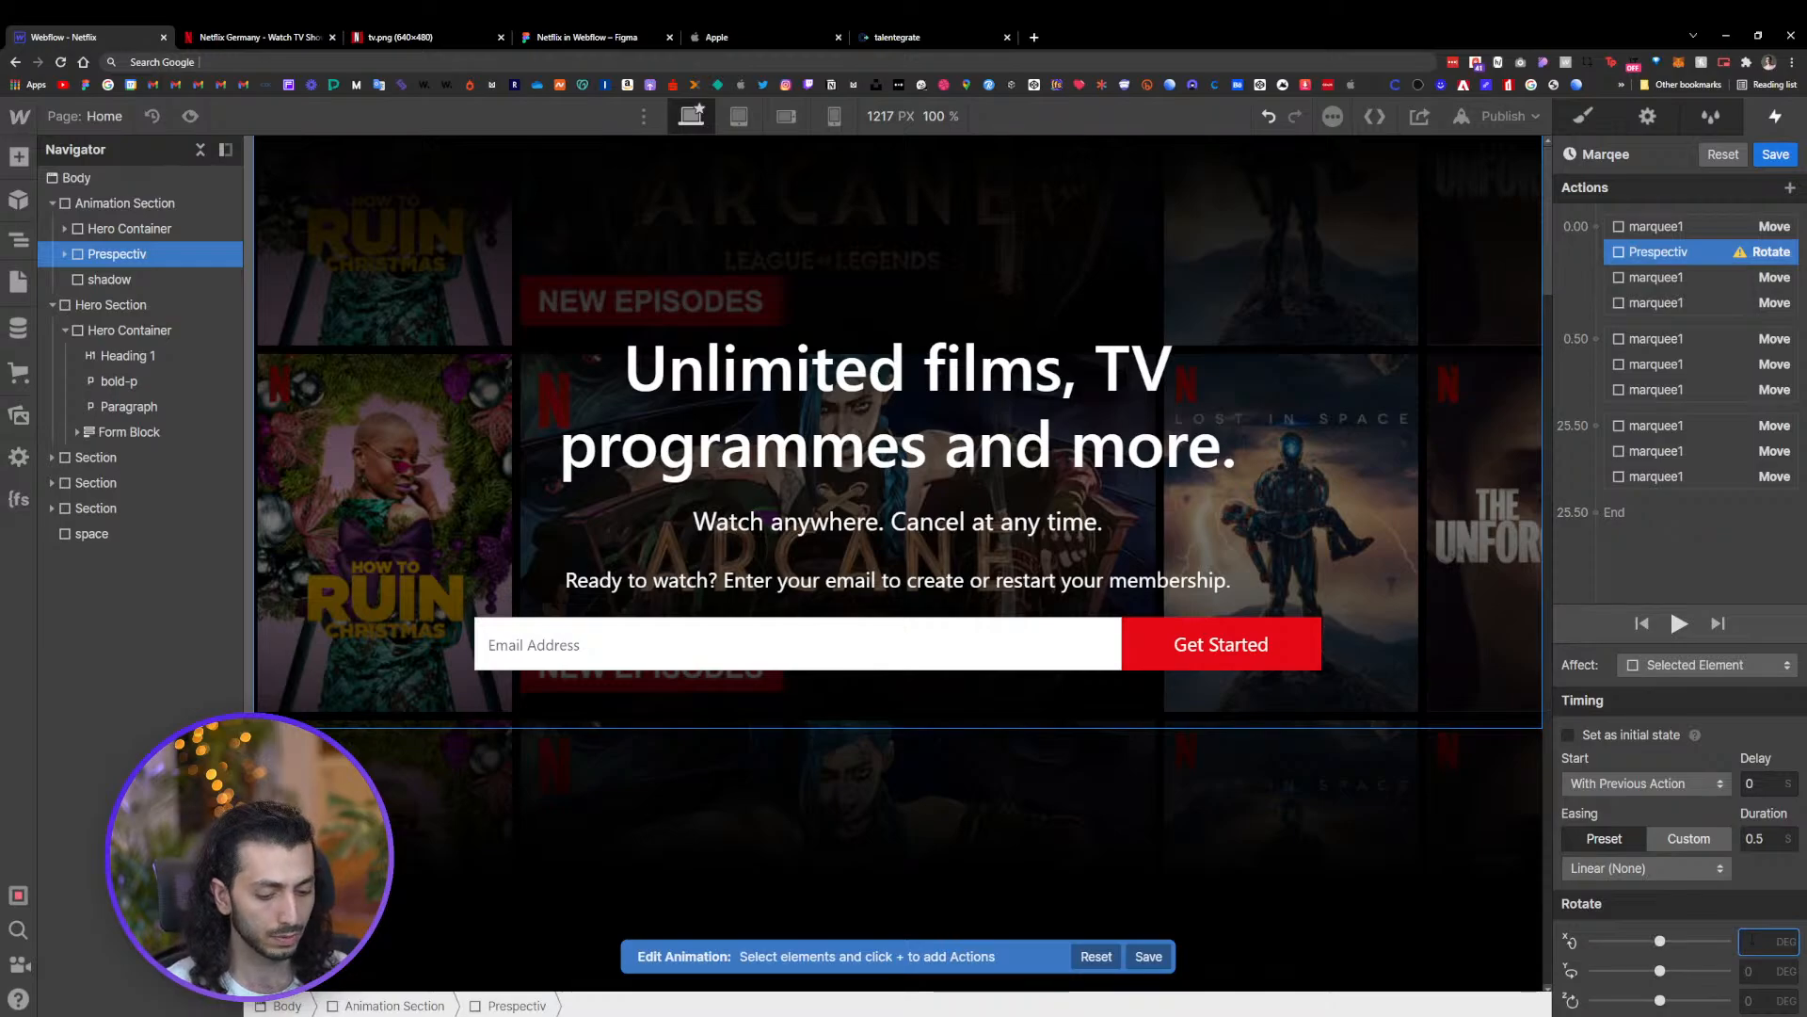
key("Tab")
key("Tab")
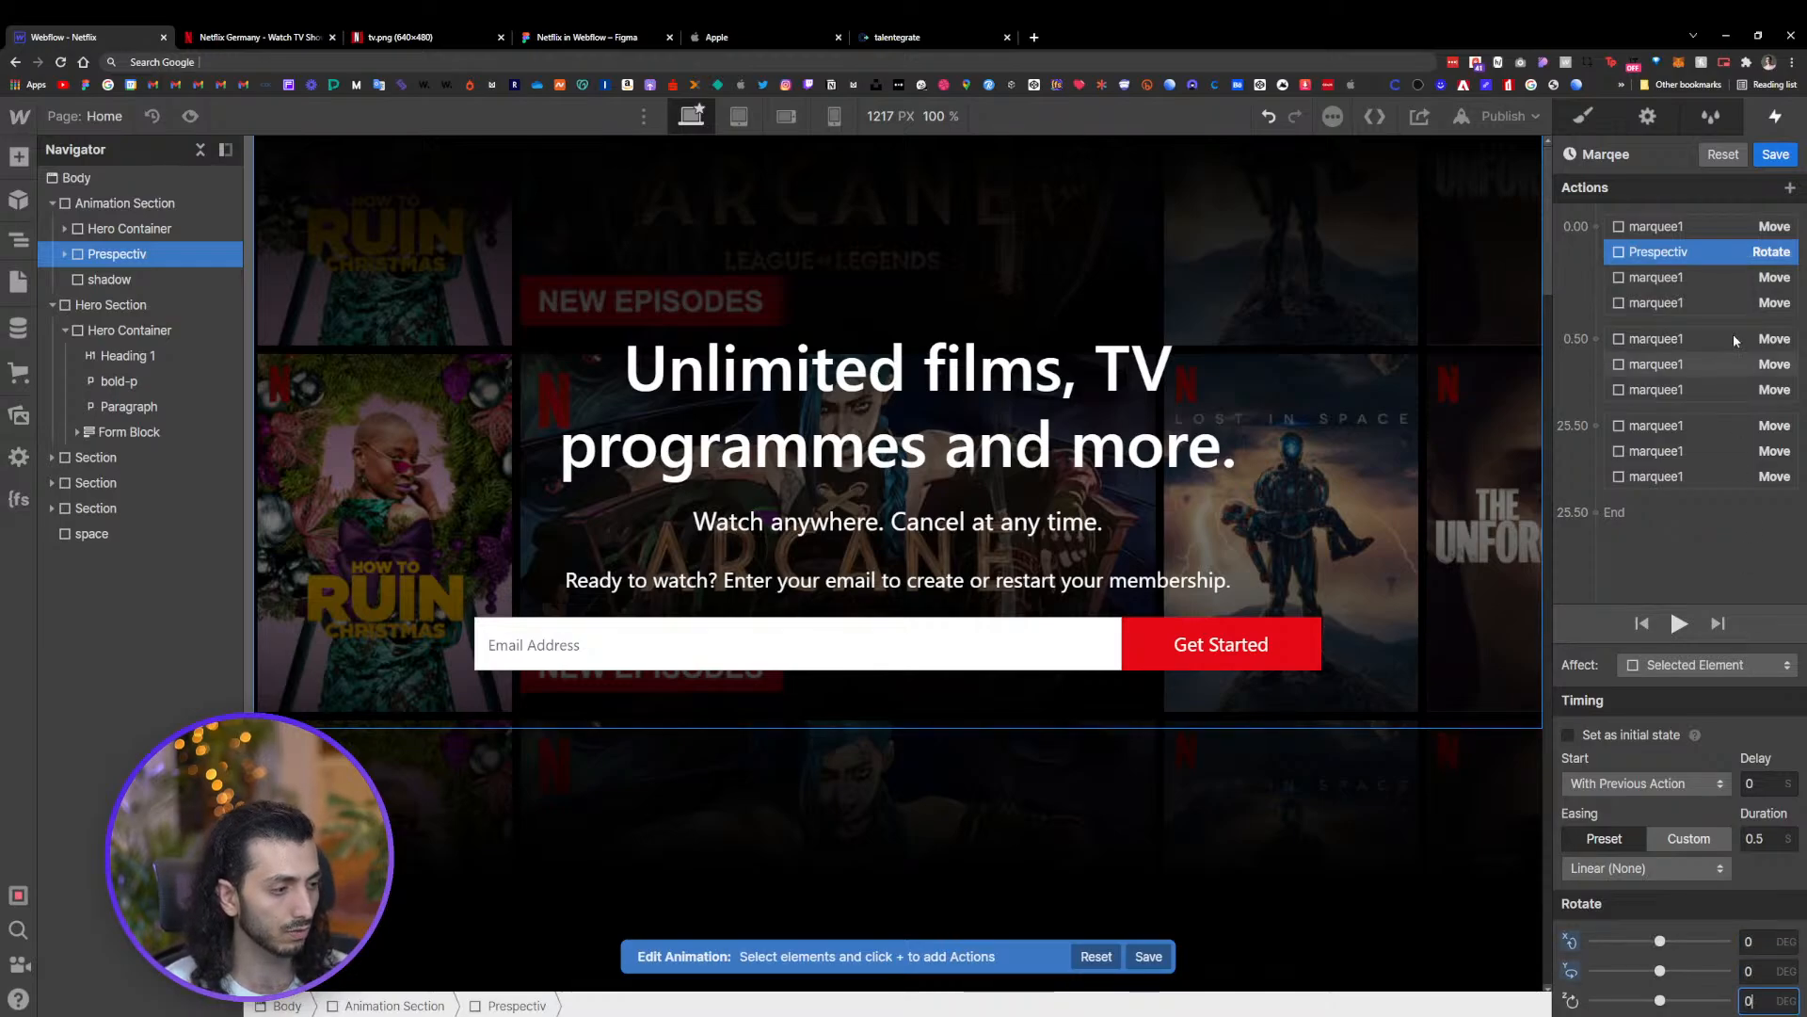
left_click(1756, 839)
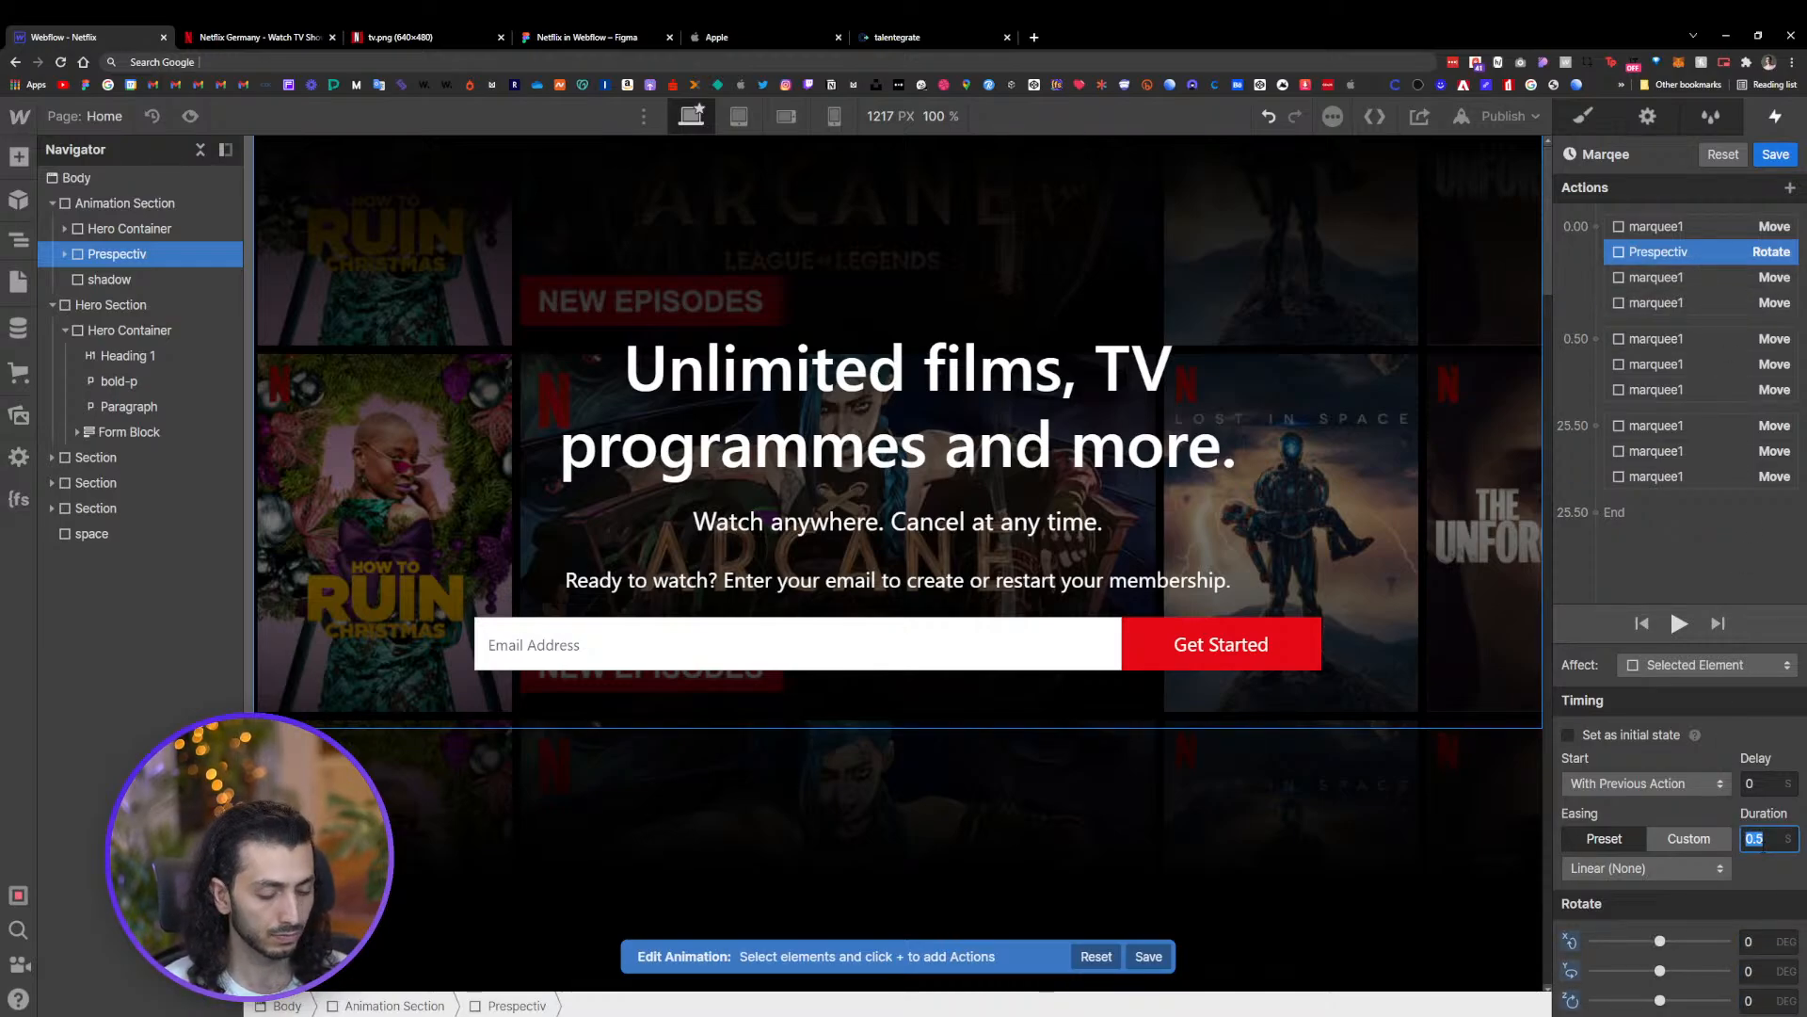
type("0")
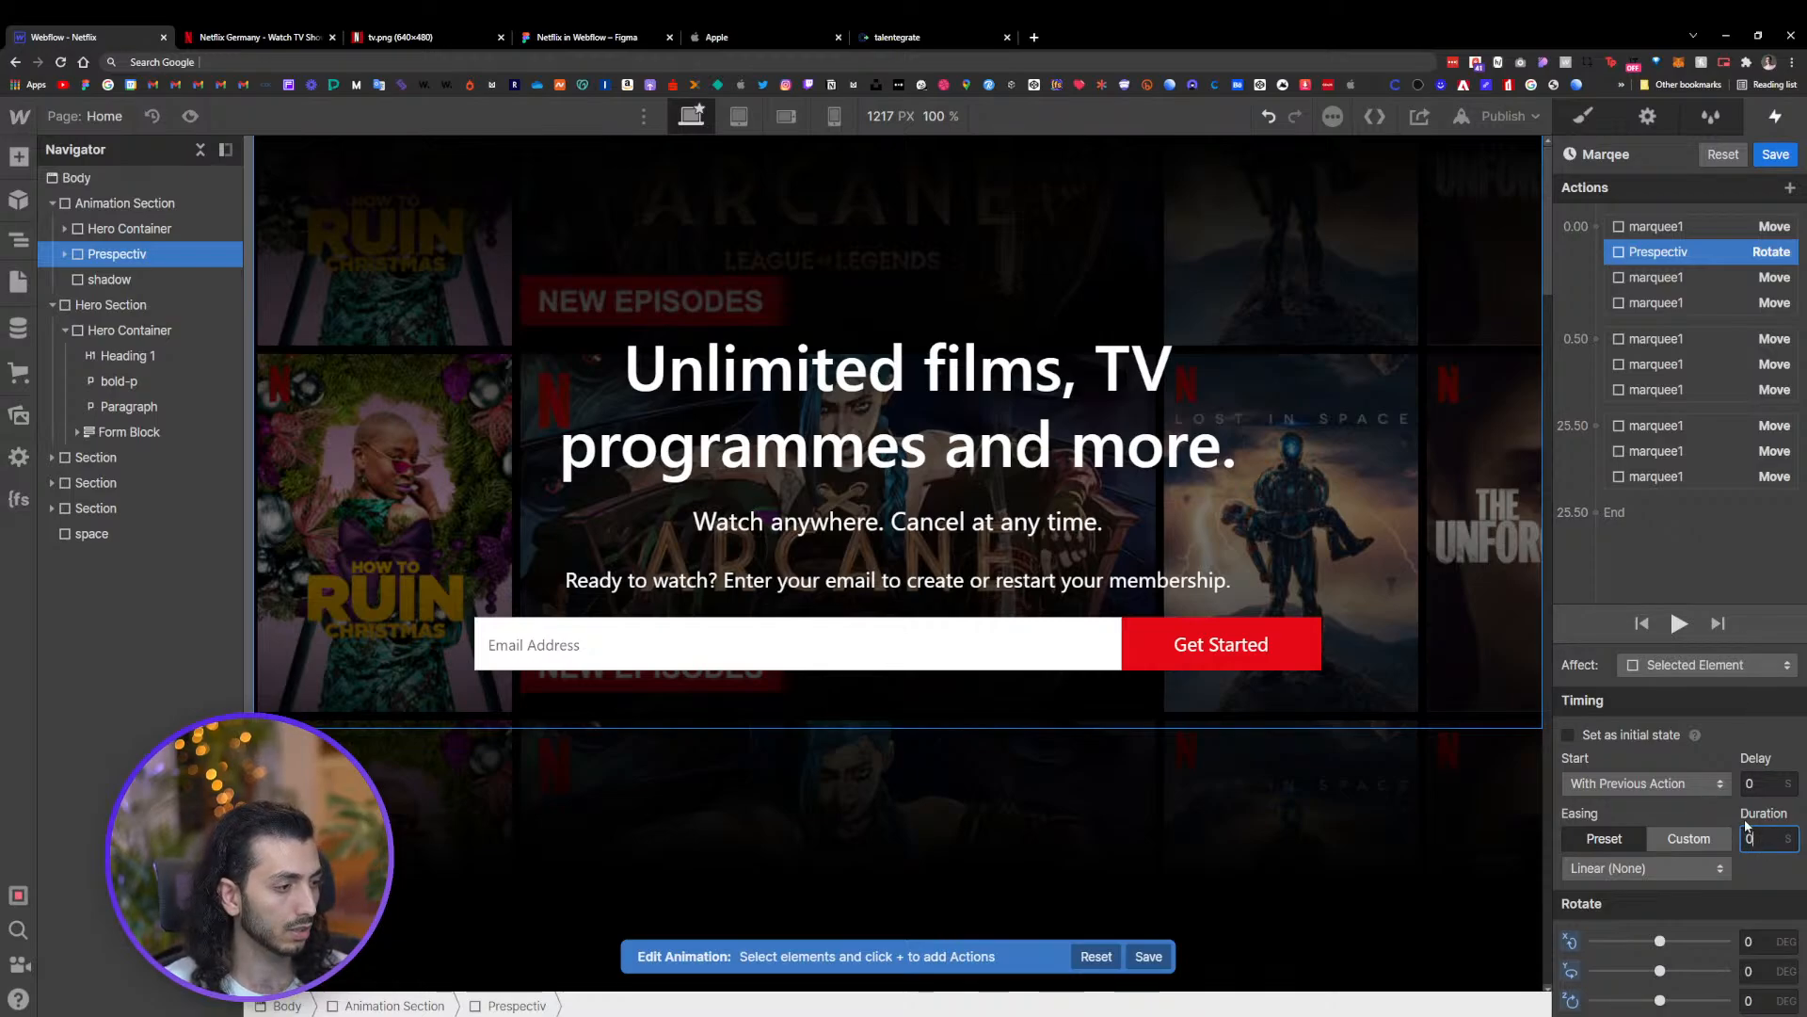
left_click(1569, 735)
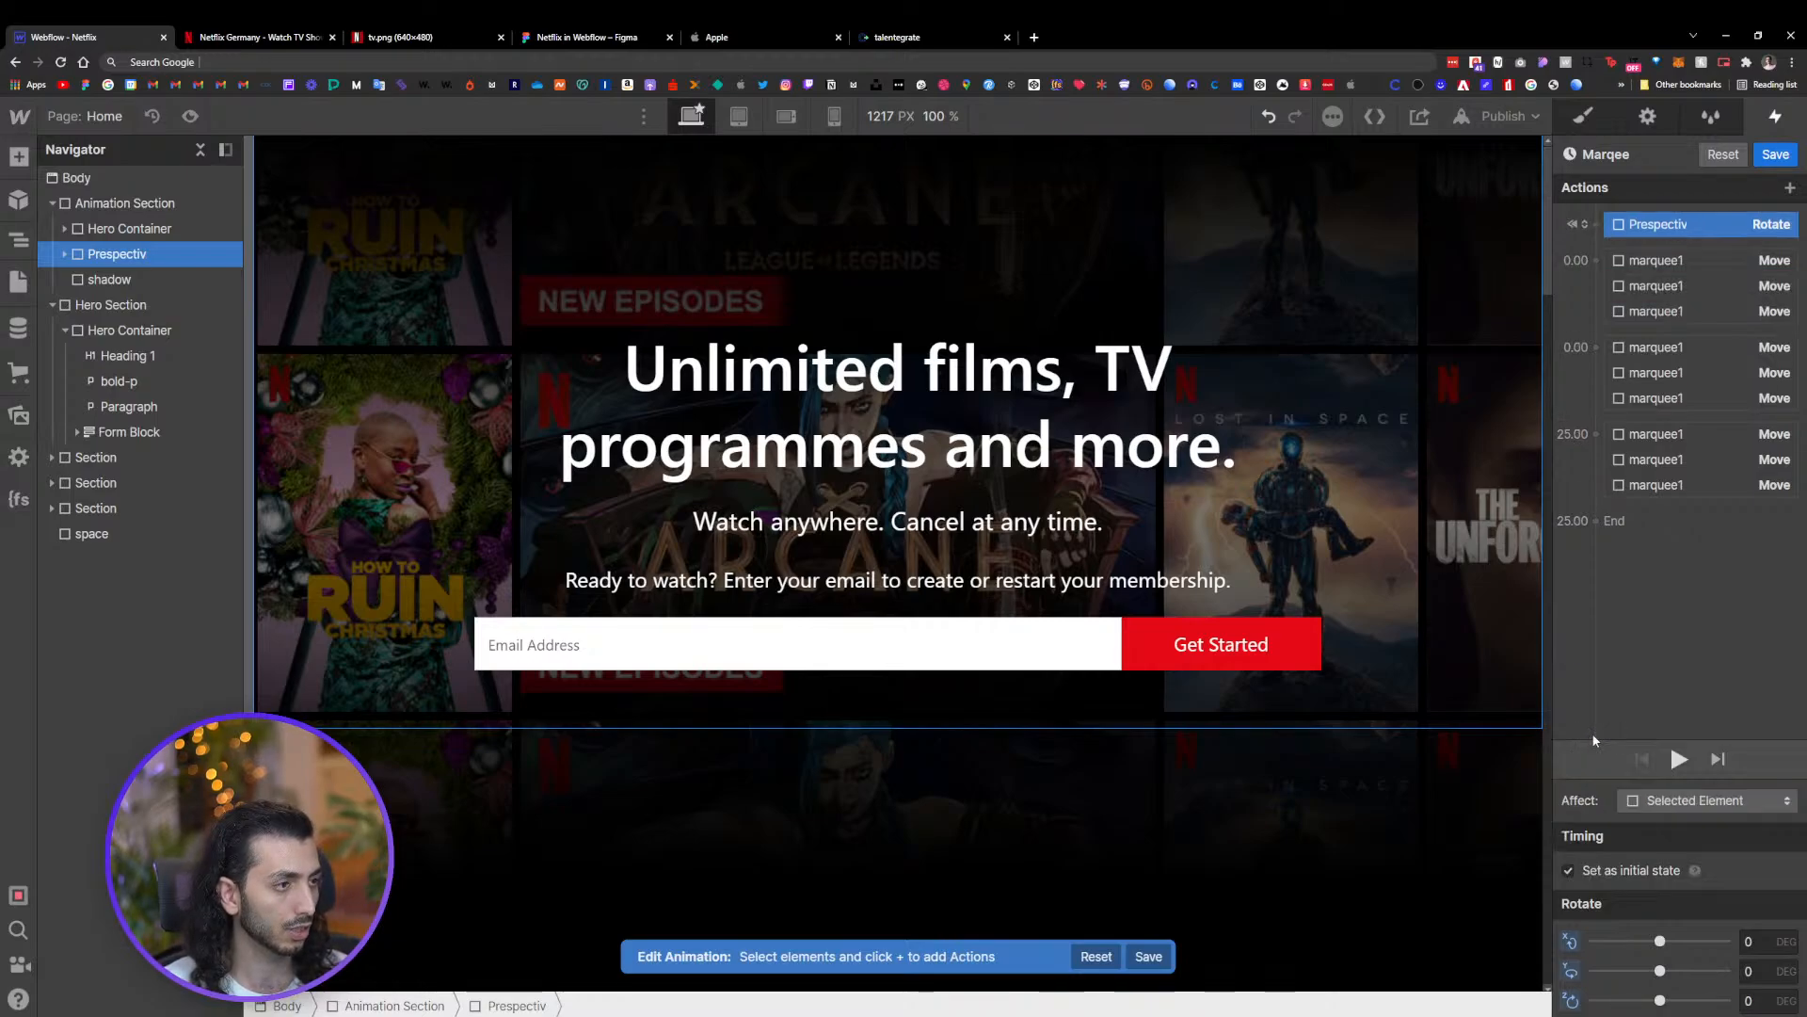
Remove the Prespectiv rotate actions from the Marqee animation and save it
right_click(1638, 224)
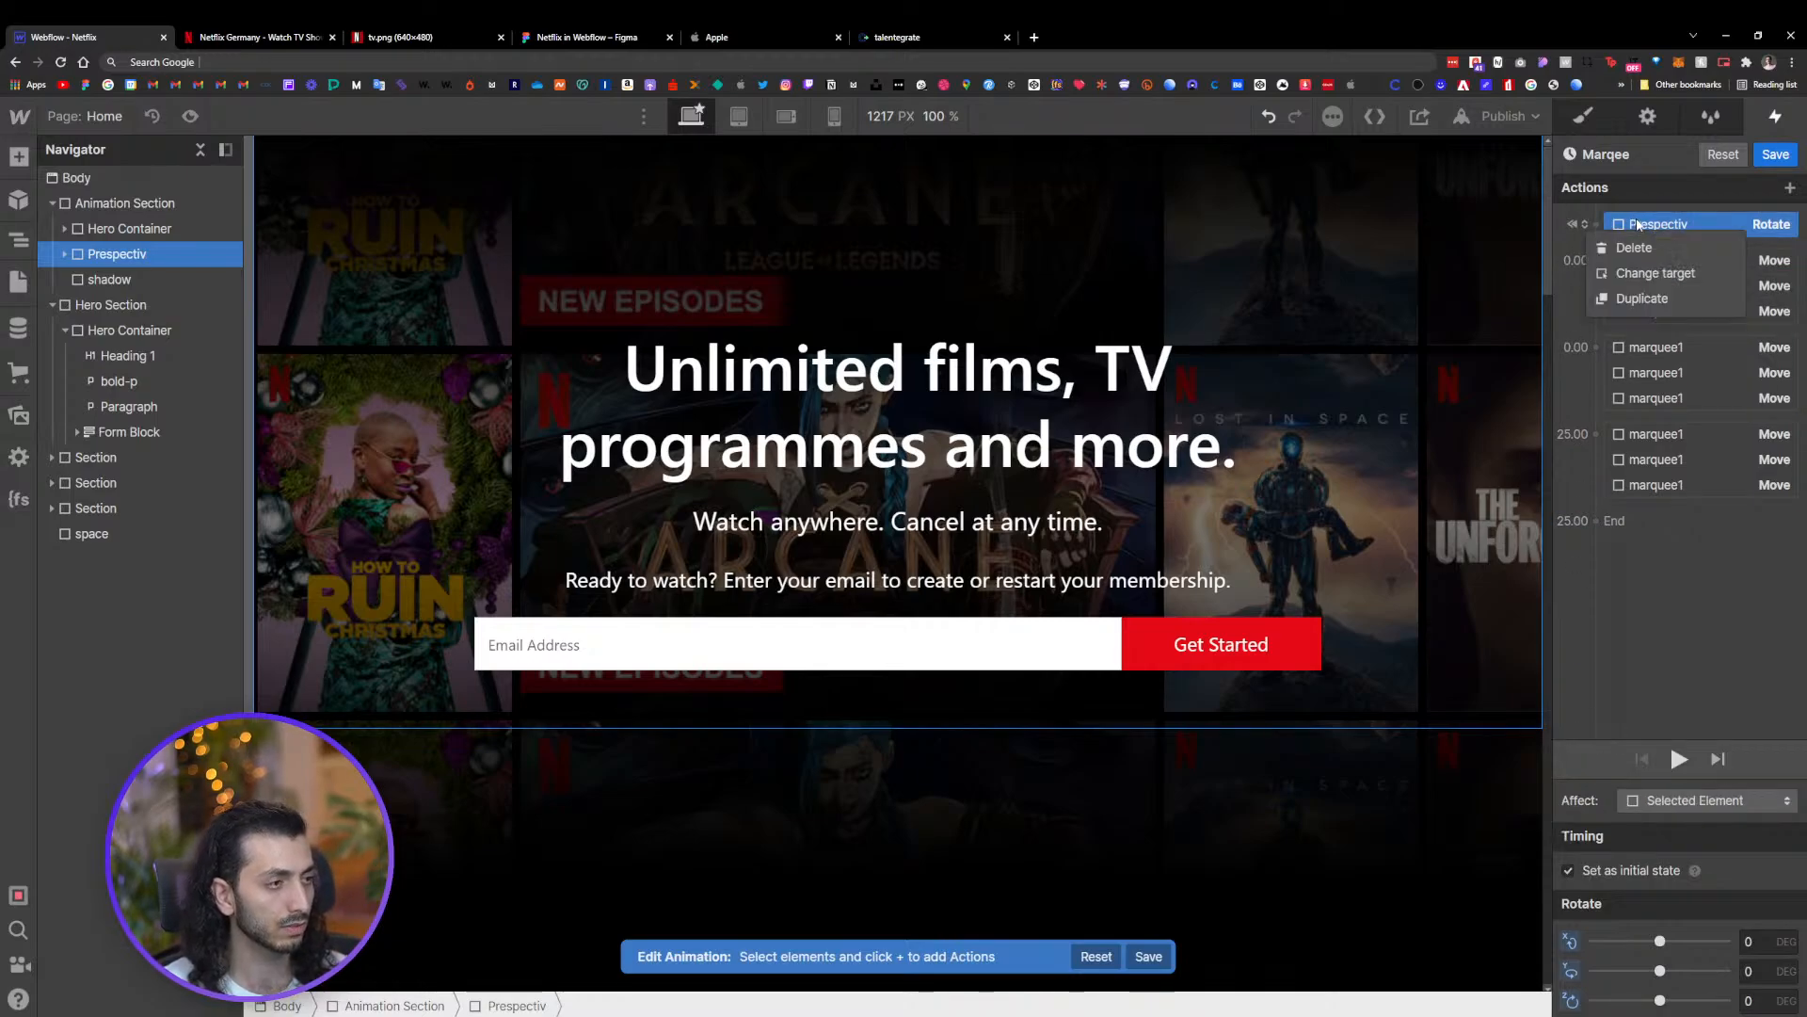
left_click(1641, 298)
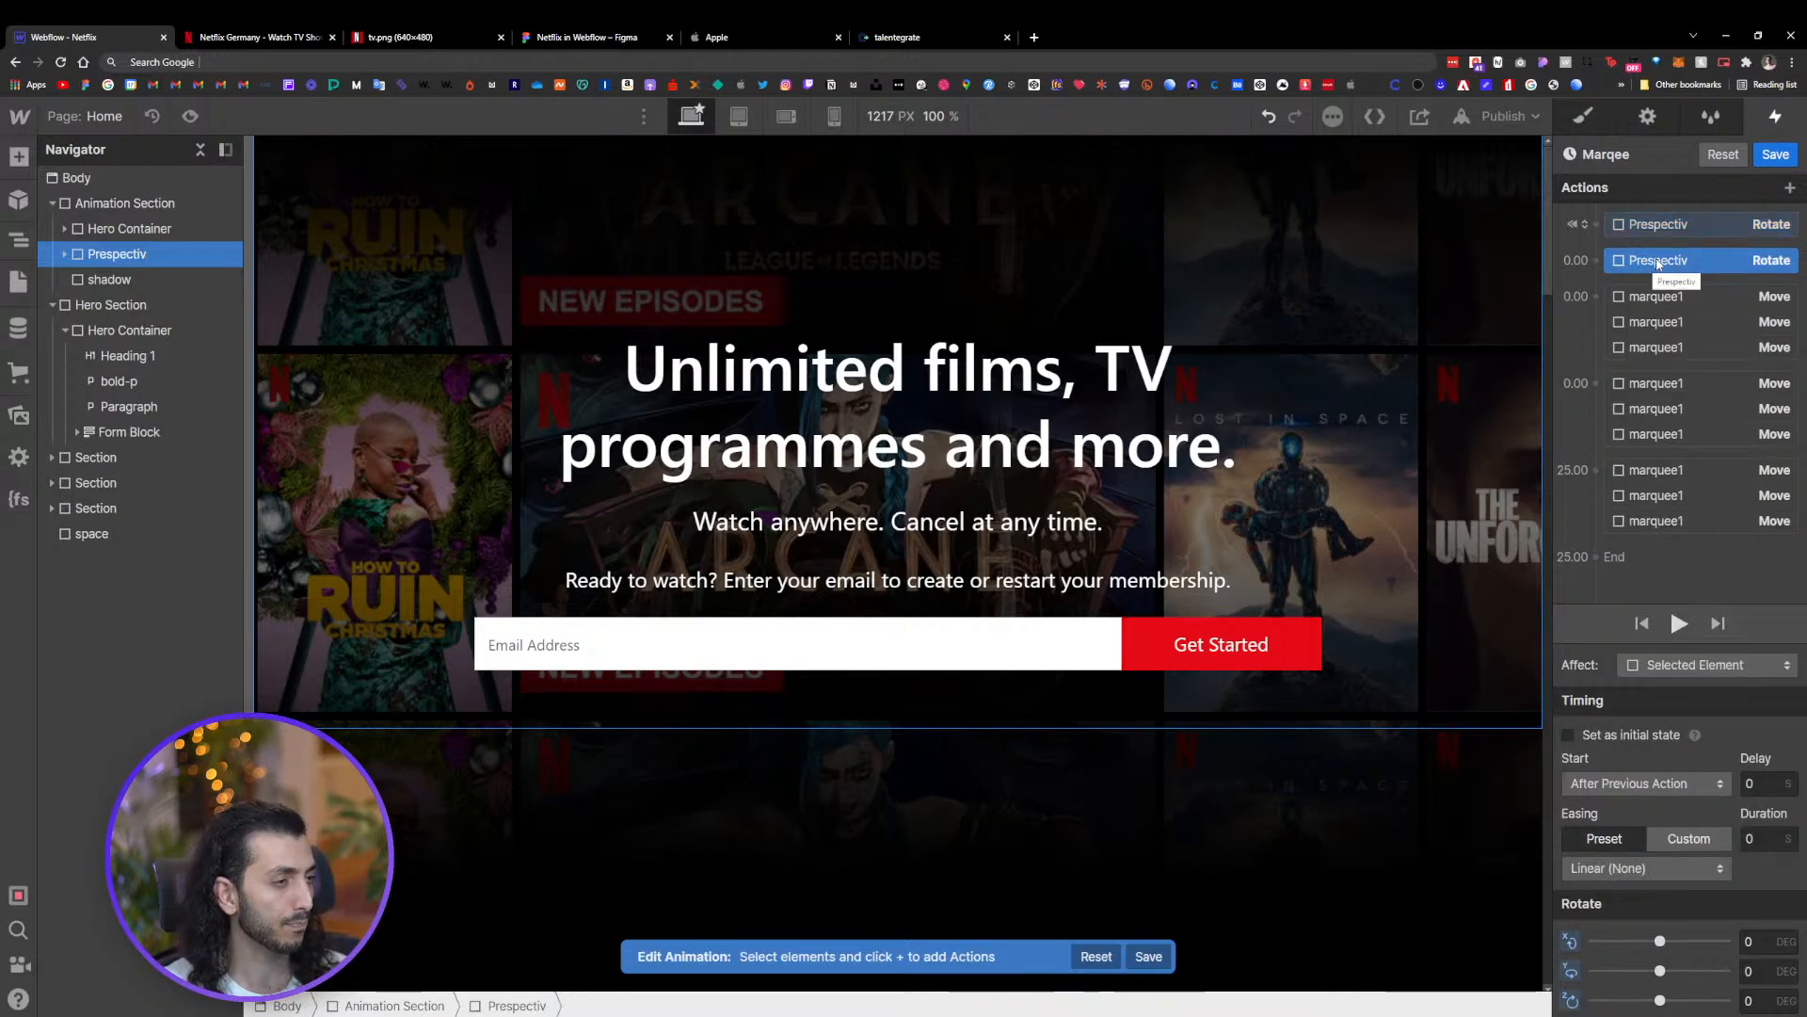
left_click_drag(1658, 264, 1662, 555)
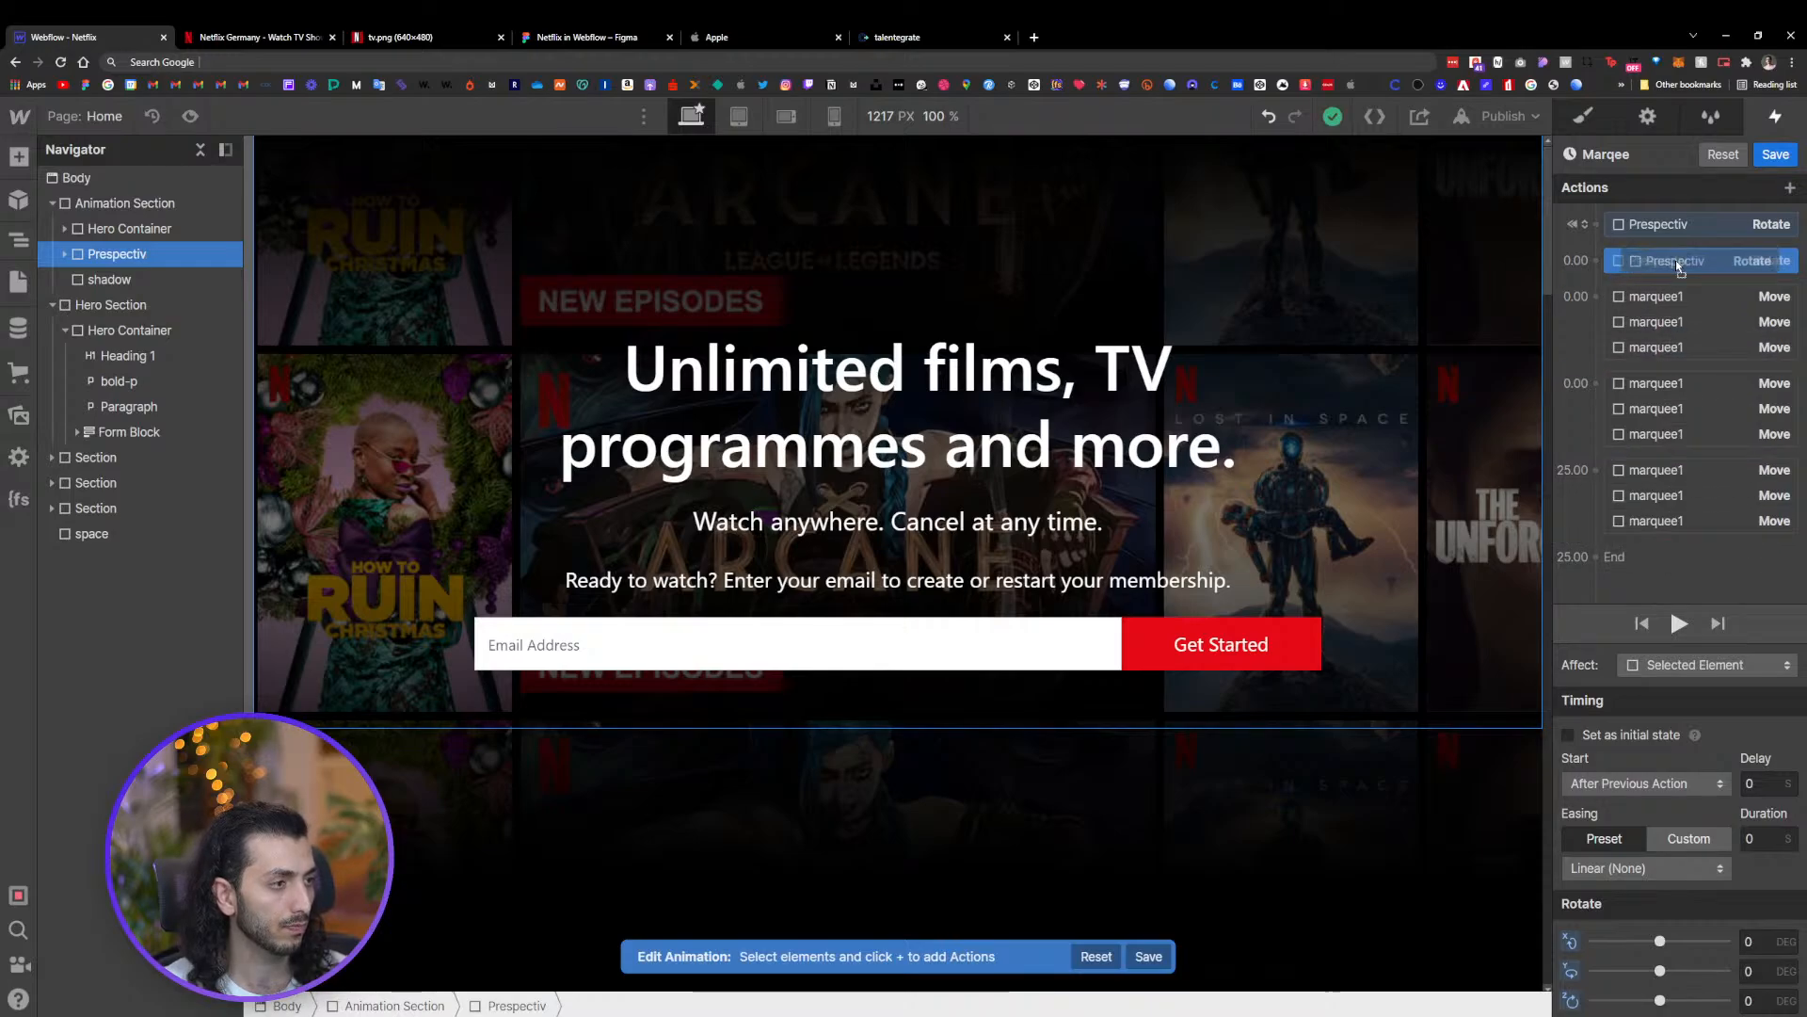
right_click(1702, 269)
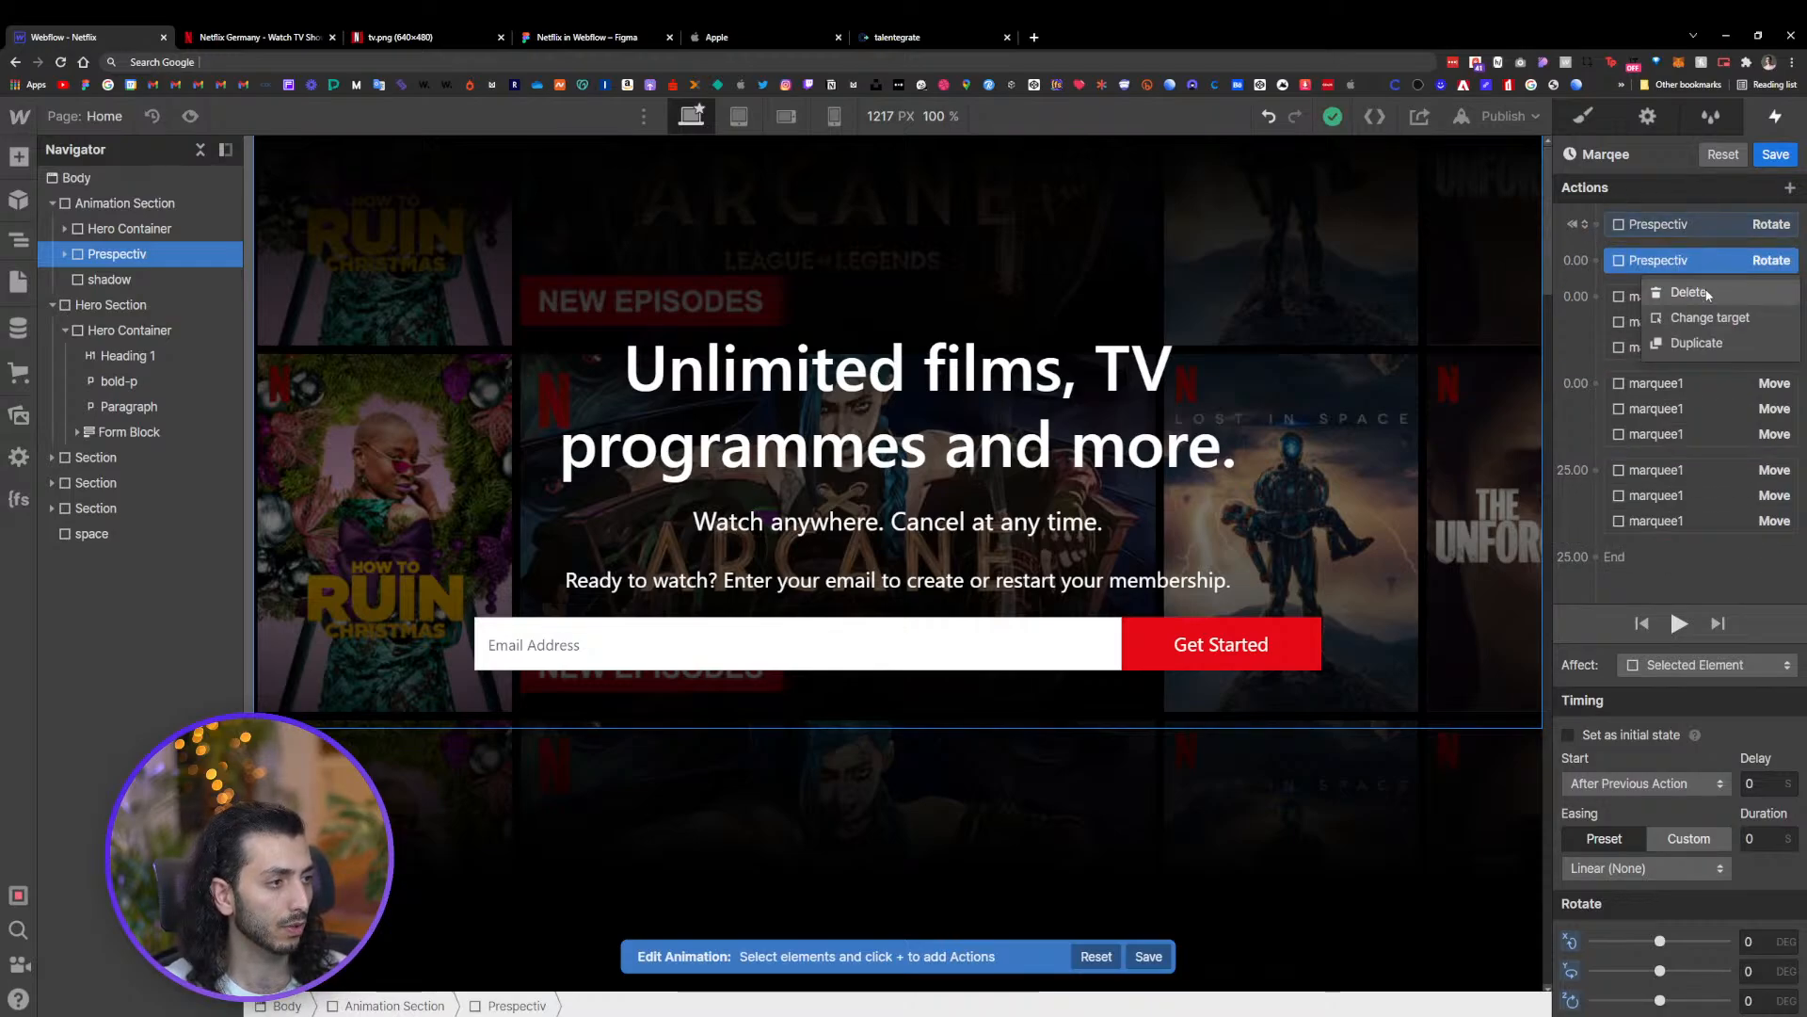
left_click(1718, 288)
right_click(1702, 229)
left_click(1709, 247)
left_click(1775, 157)
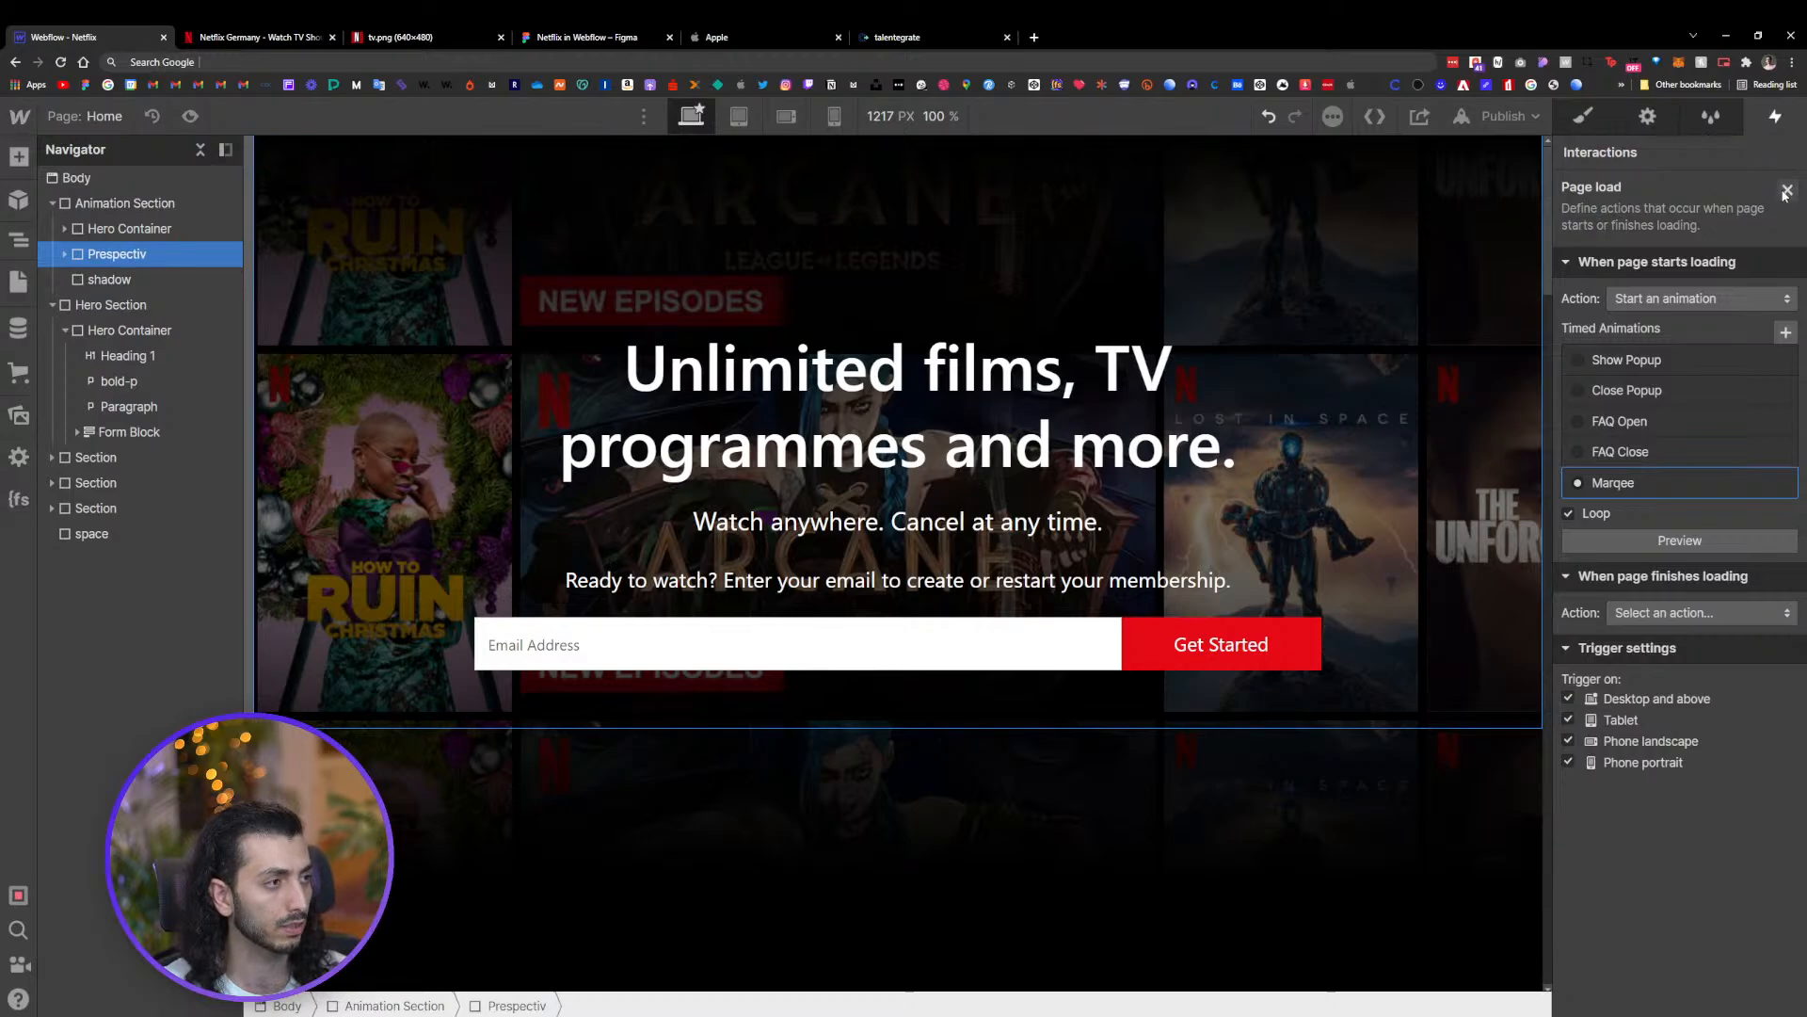
Create a new page-load timed animation named Prespective
left_click(1786, 331)
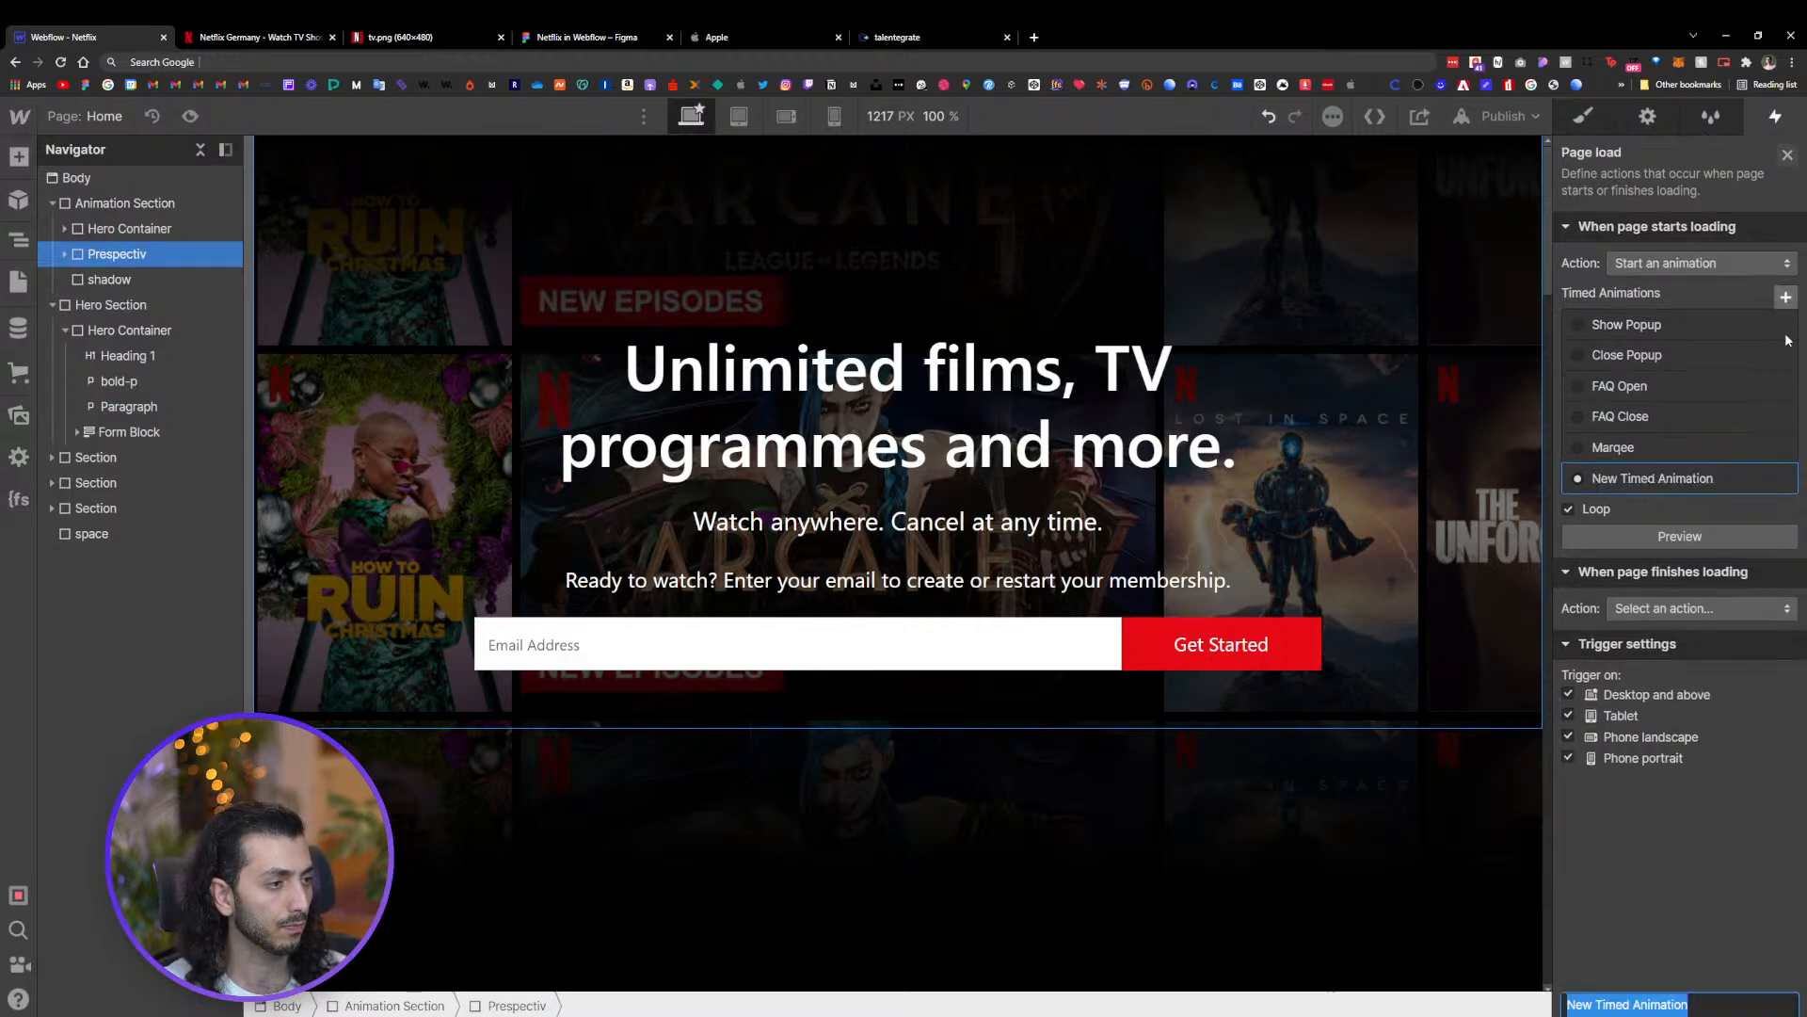
type("Prespec")
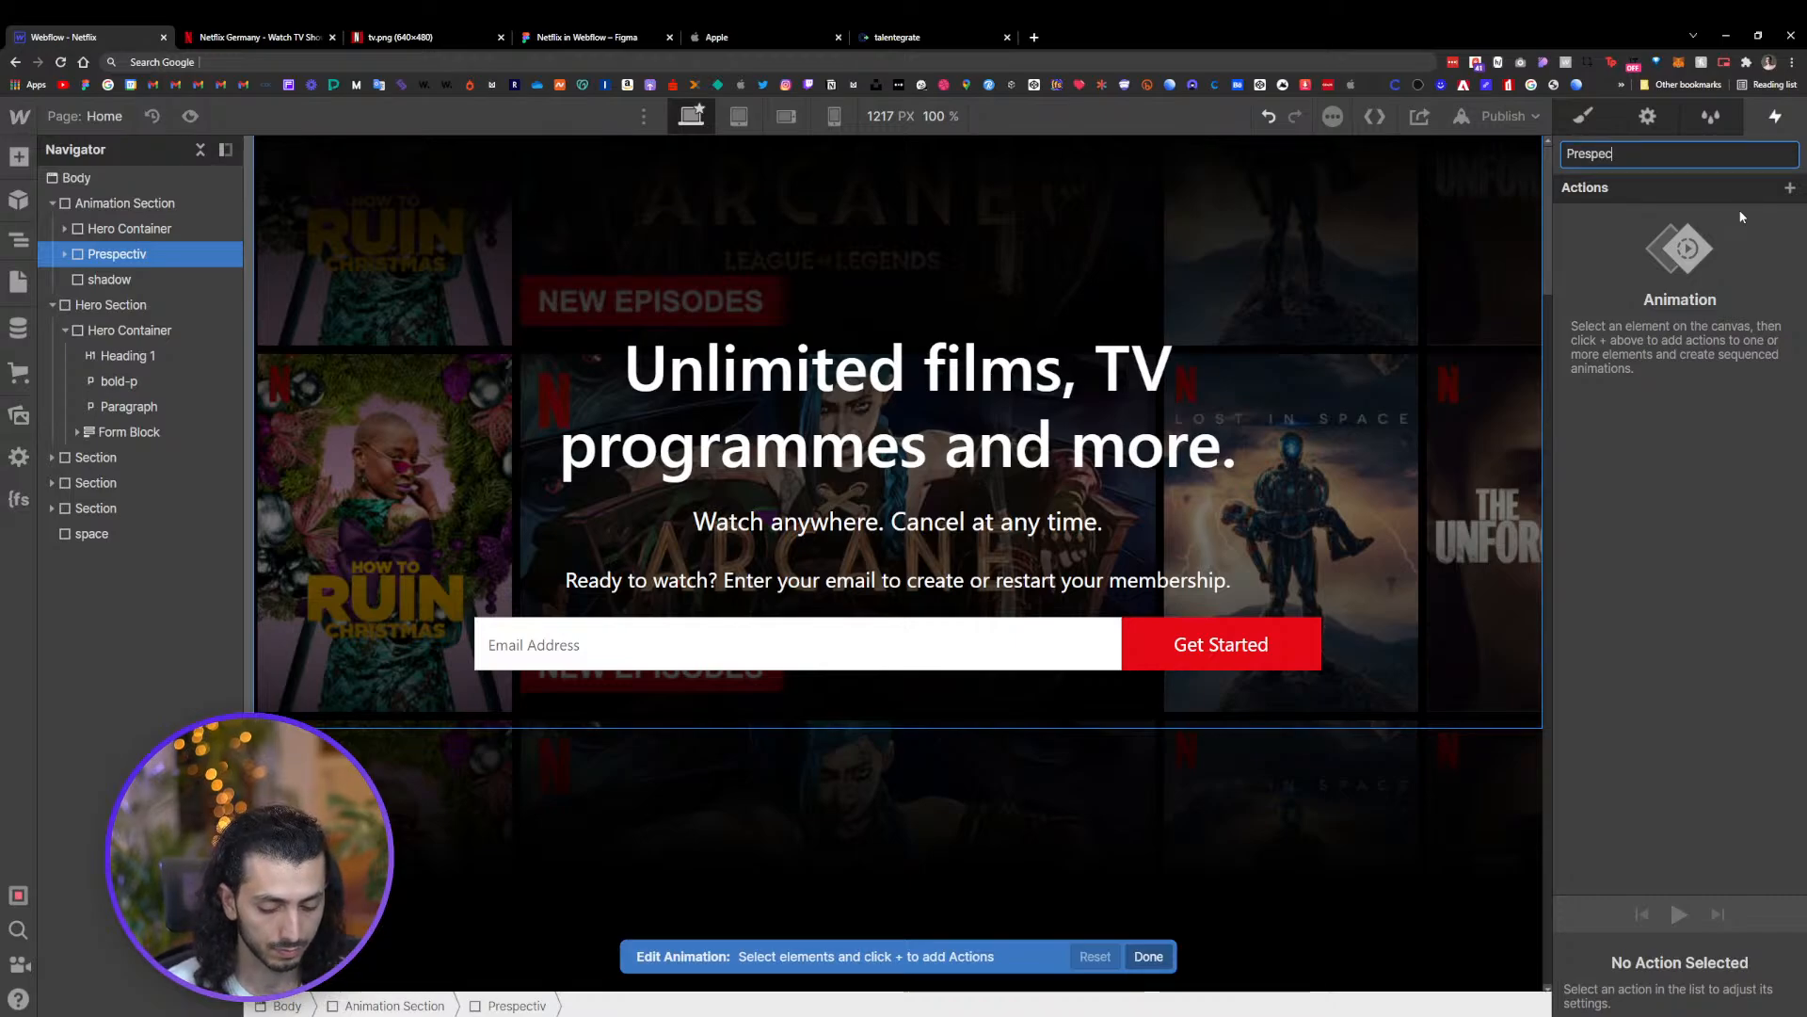
type("tive")
key("Return")
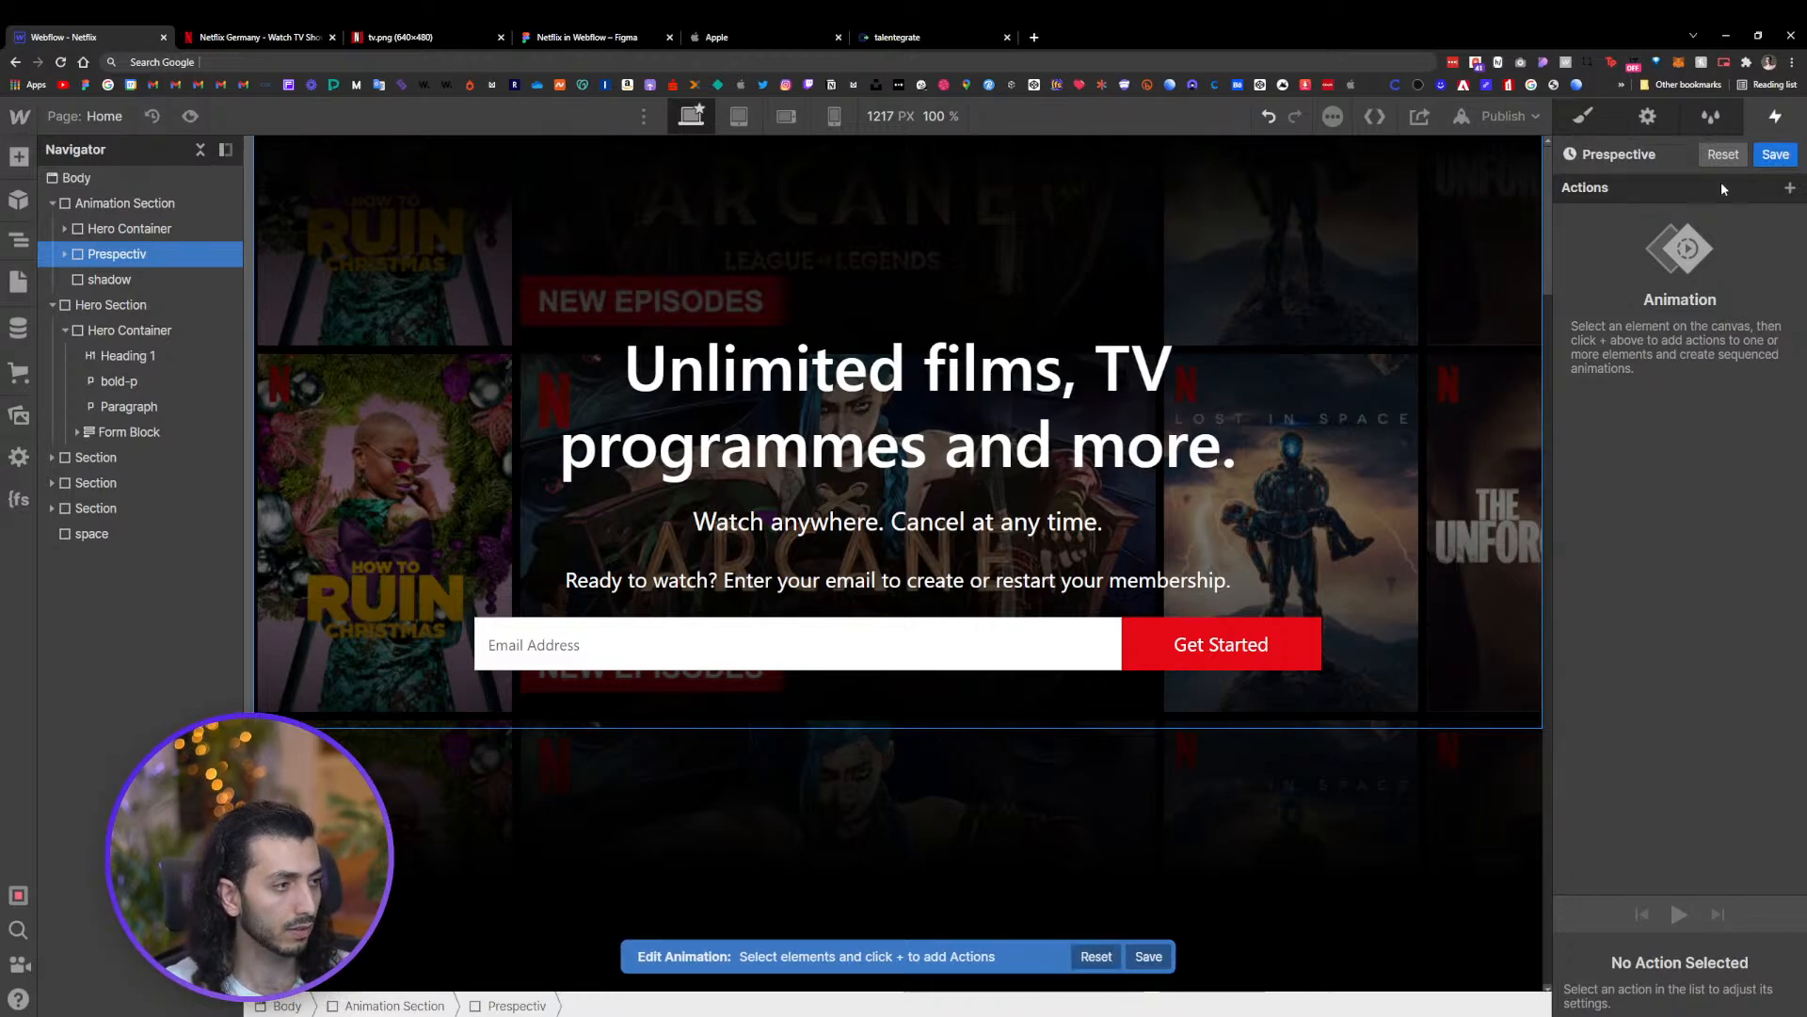
Add a Rotate action for Prespectiv set as the initial state at 0 degrees
left_click(1789, 189)
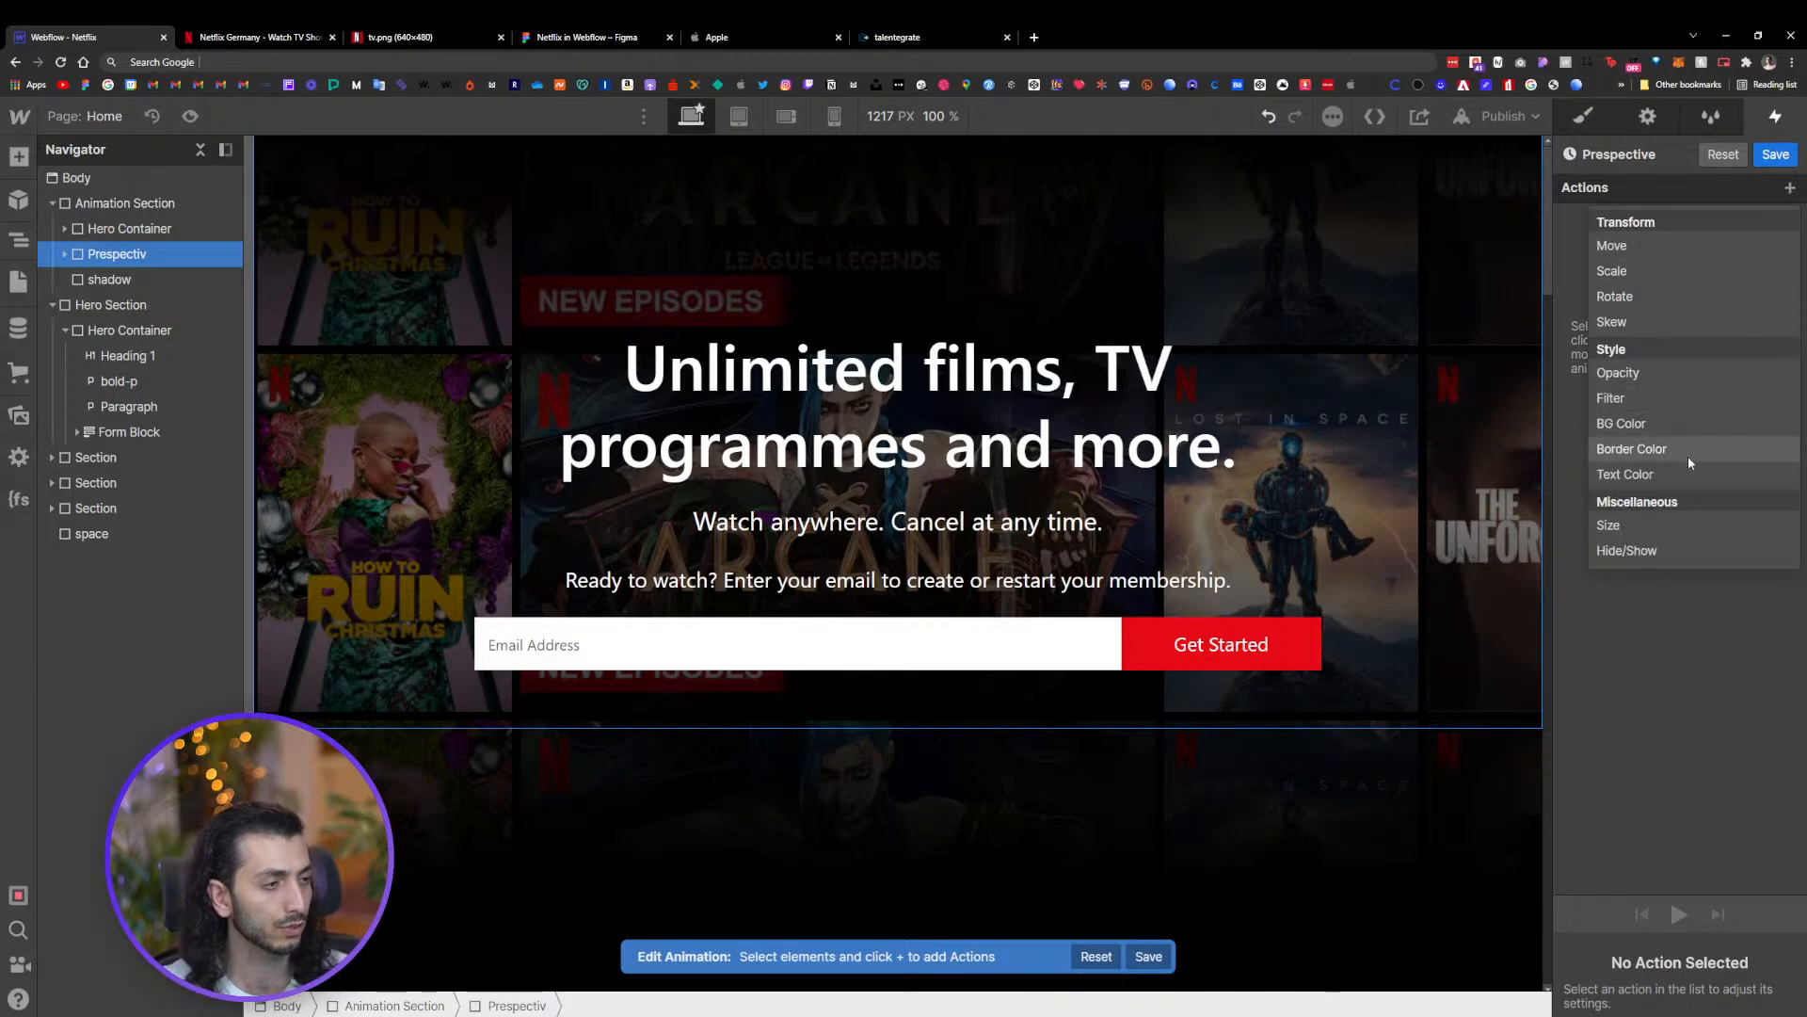
left_click(1614, 297)
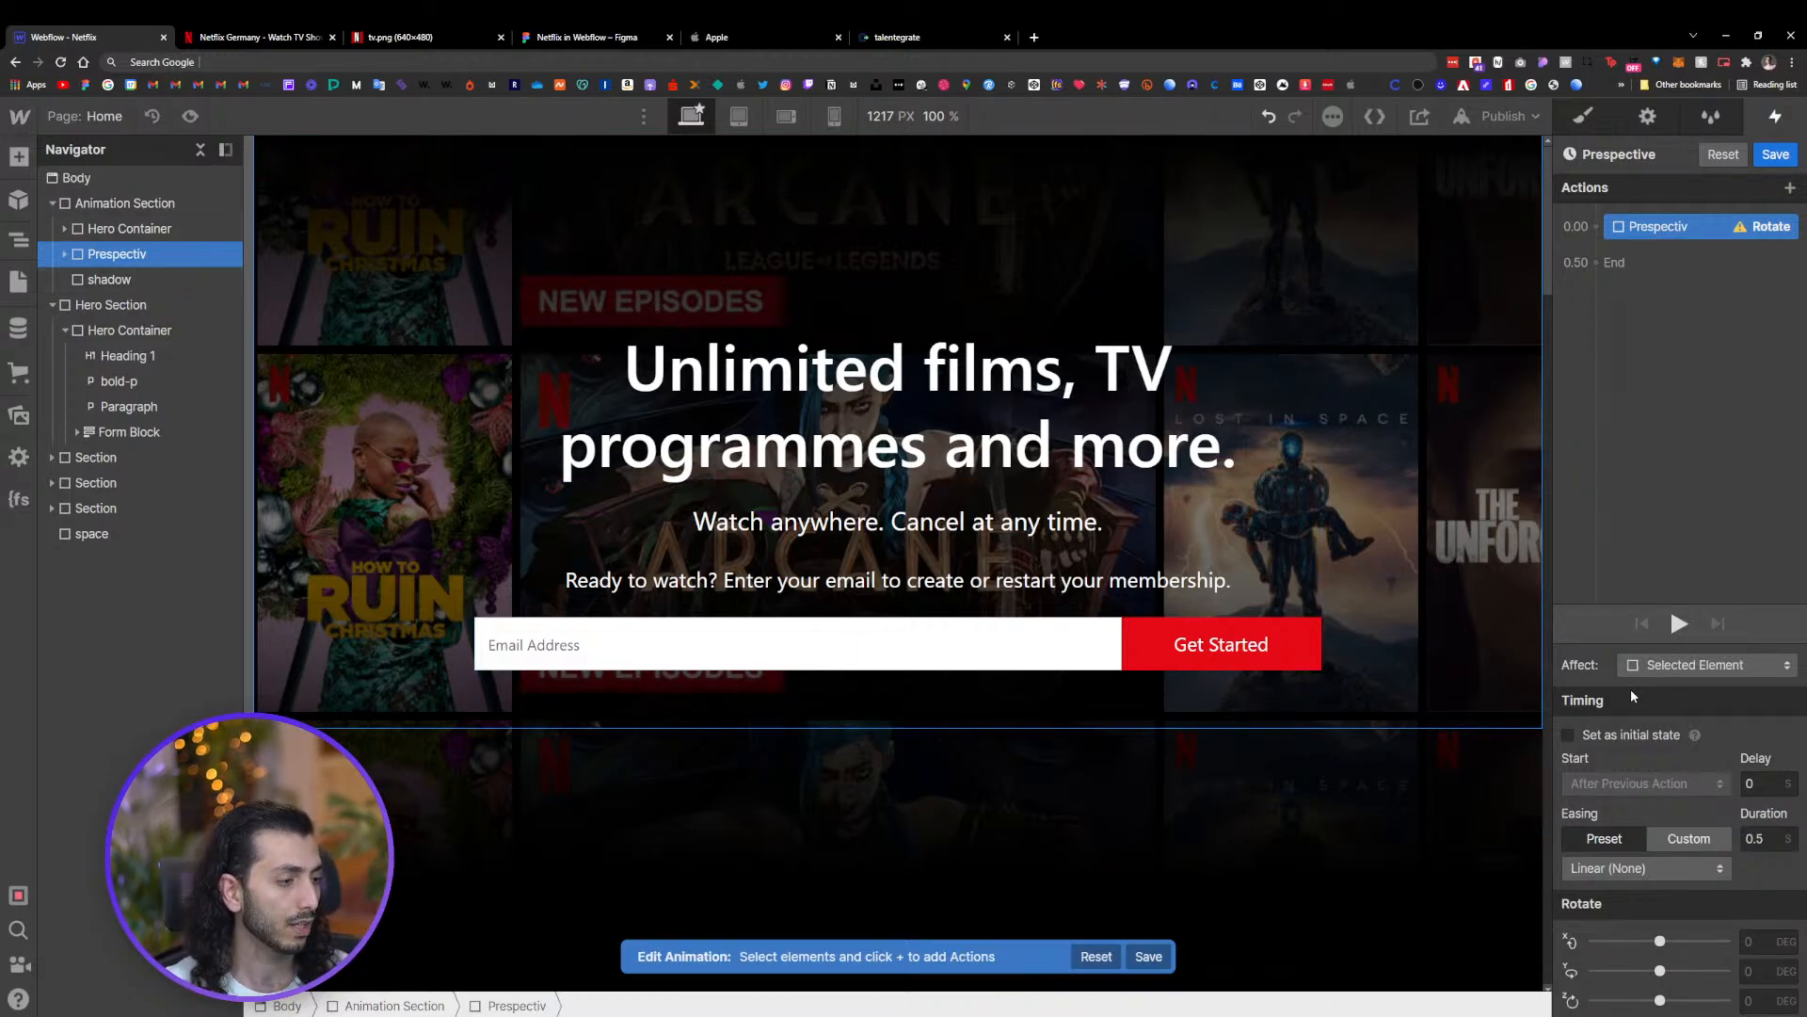
left_click(1621, 738)
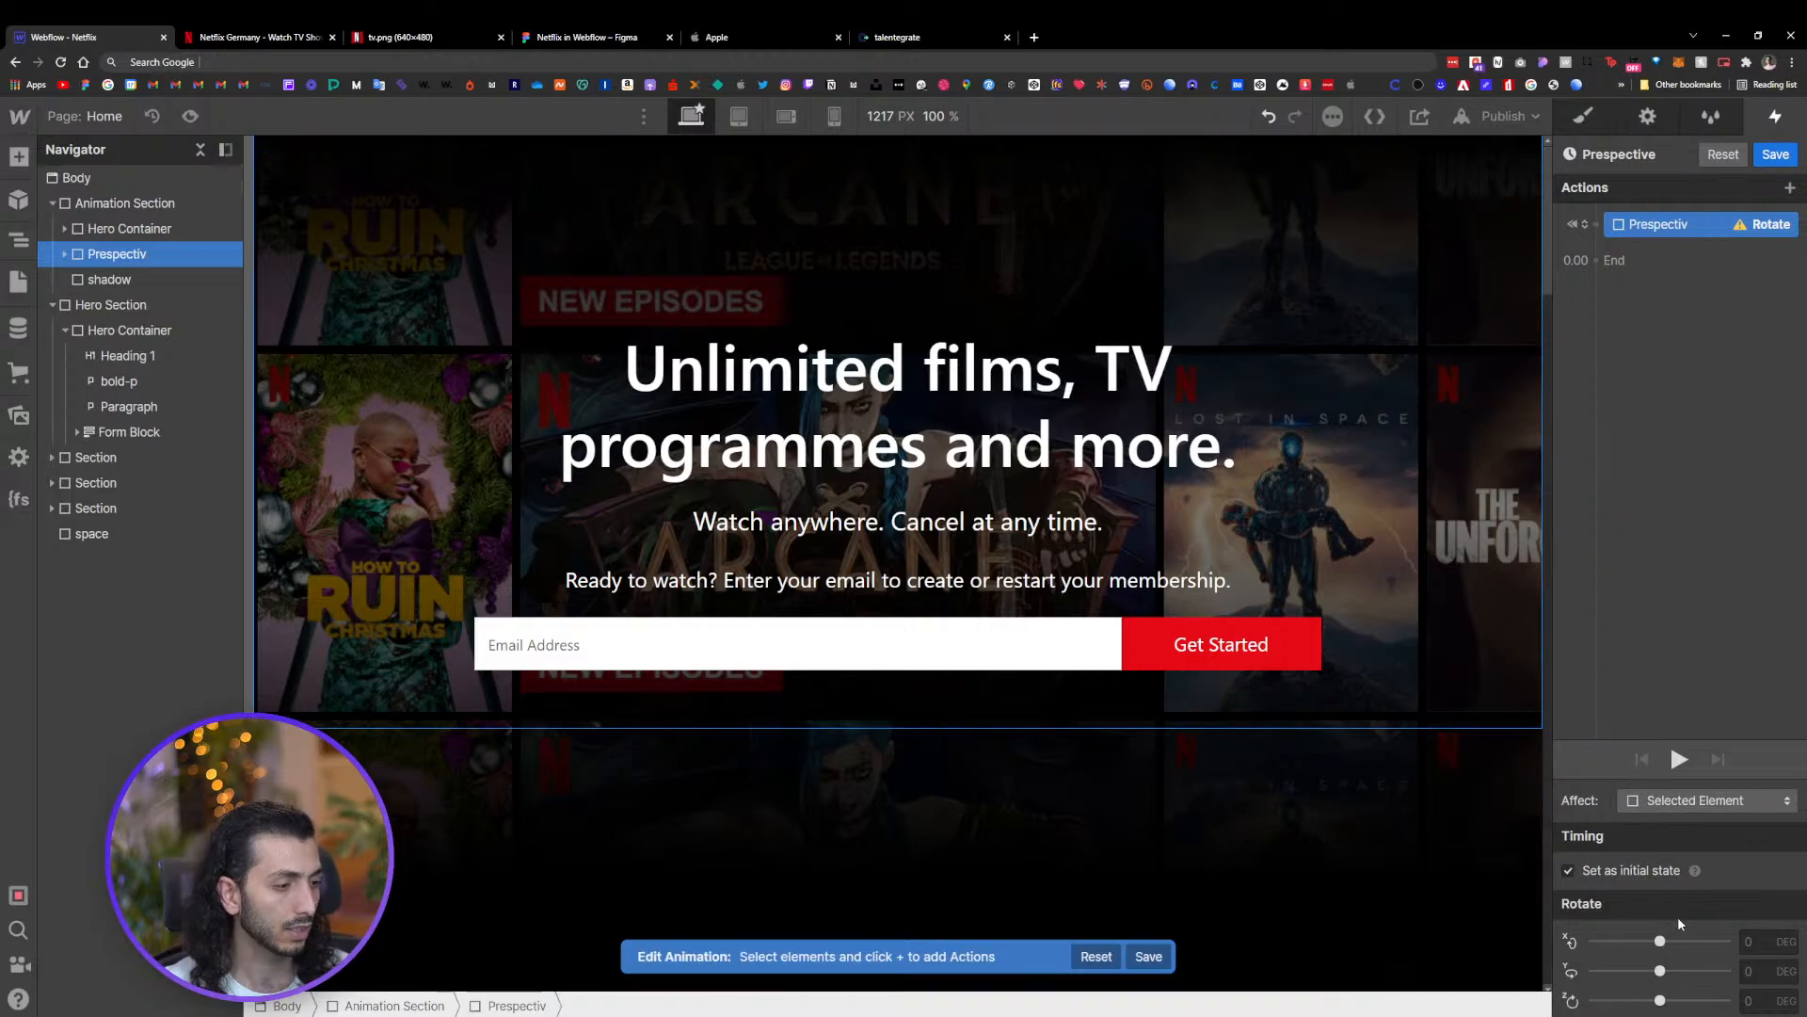
type("0")
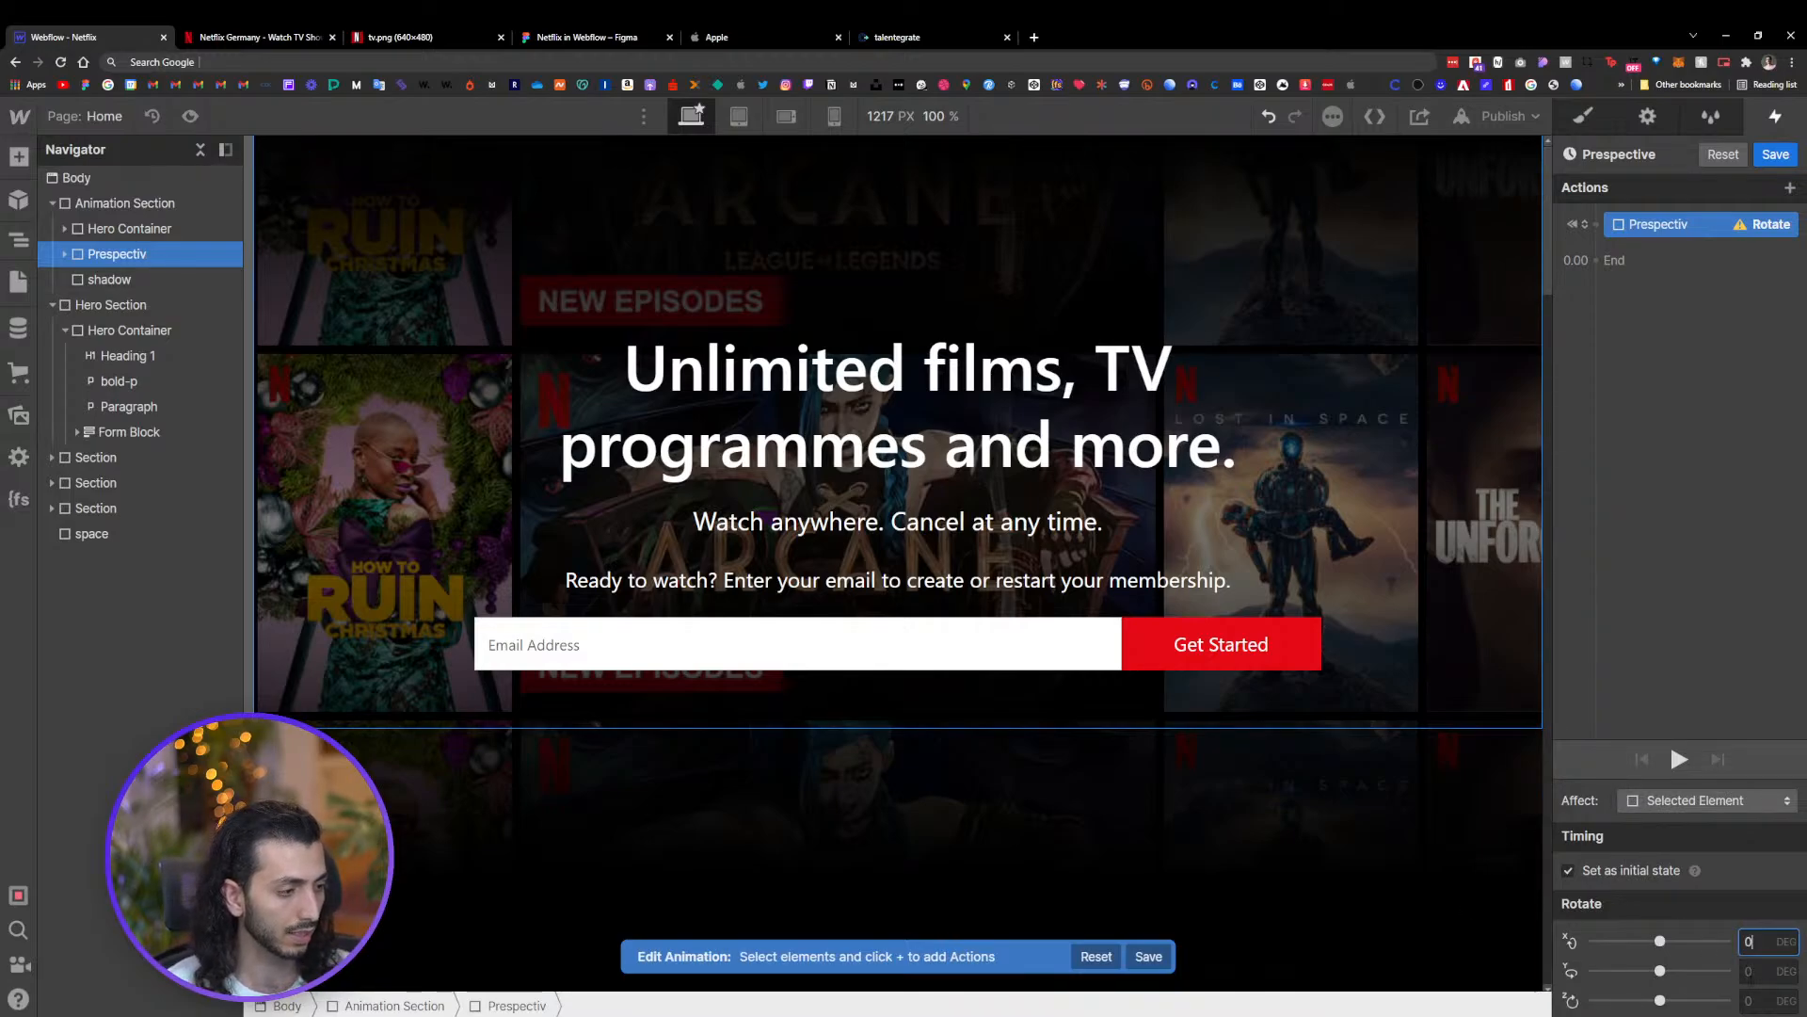
key("Tab")
key("Return")
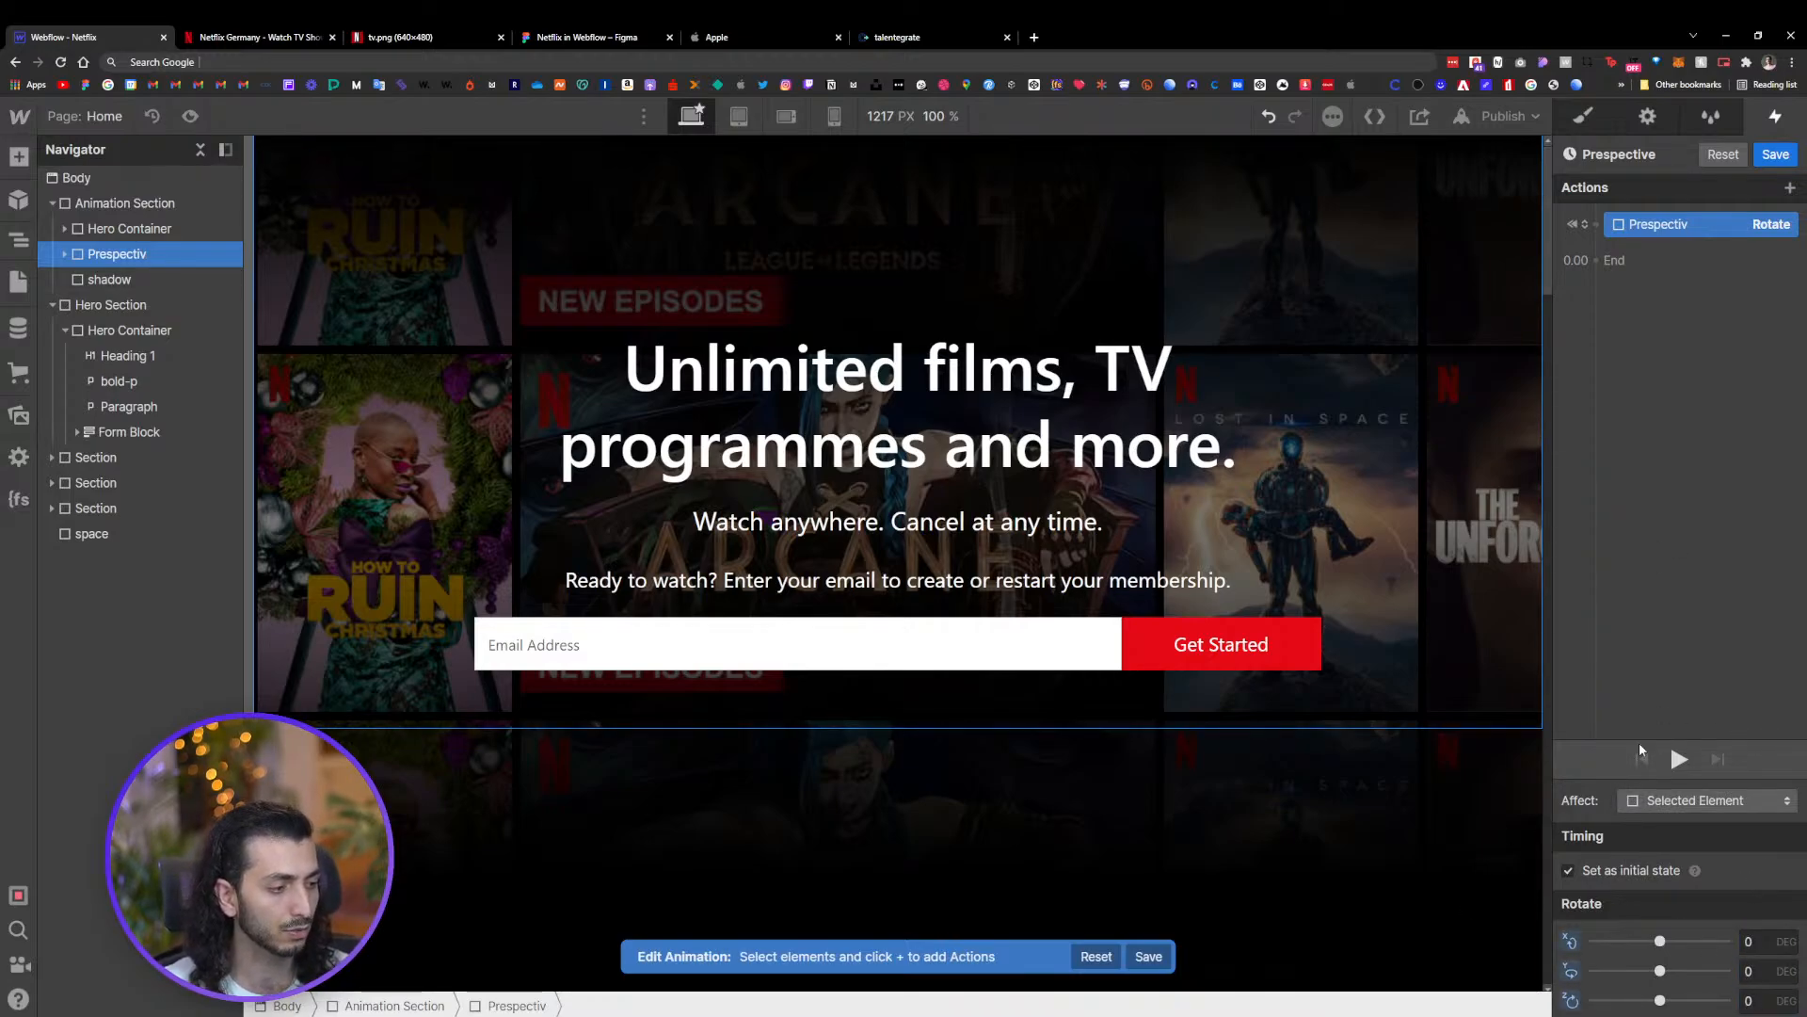
Duplicate the rotate action and set the duplicate's duration to 10 seconds
right_click(1730, 224)
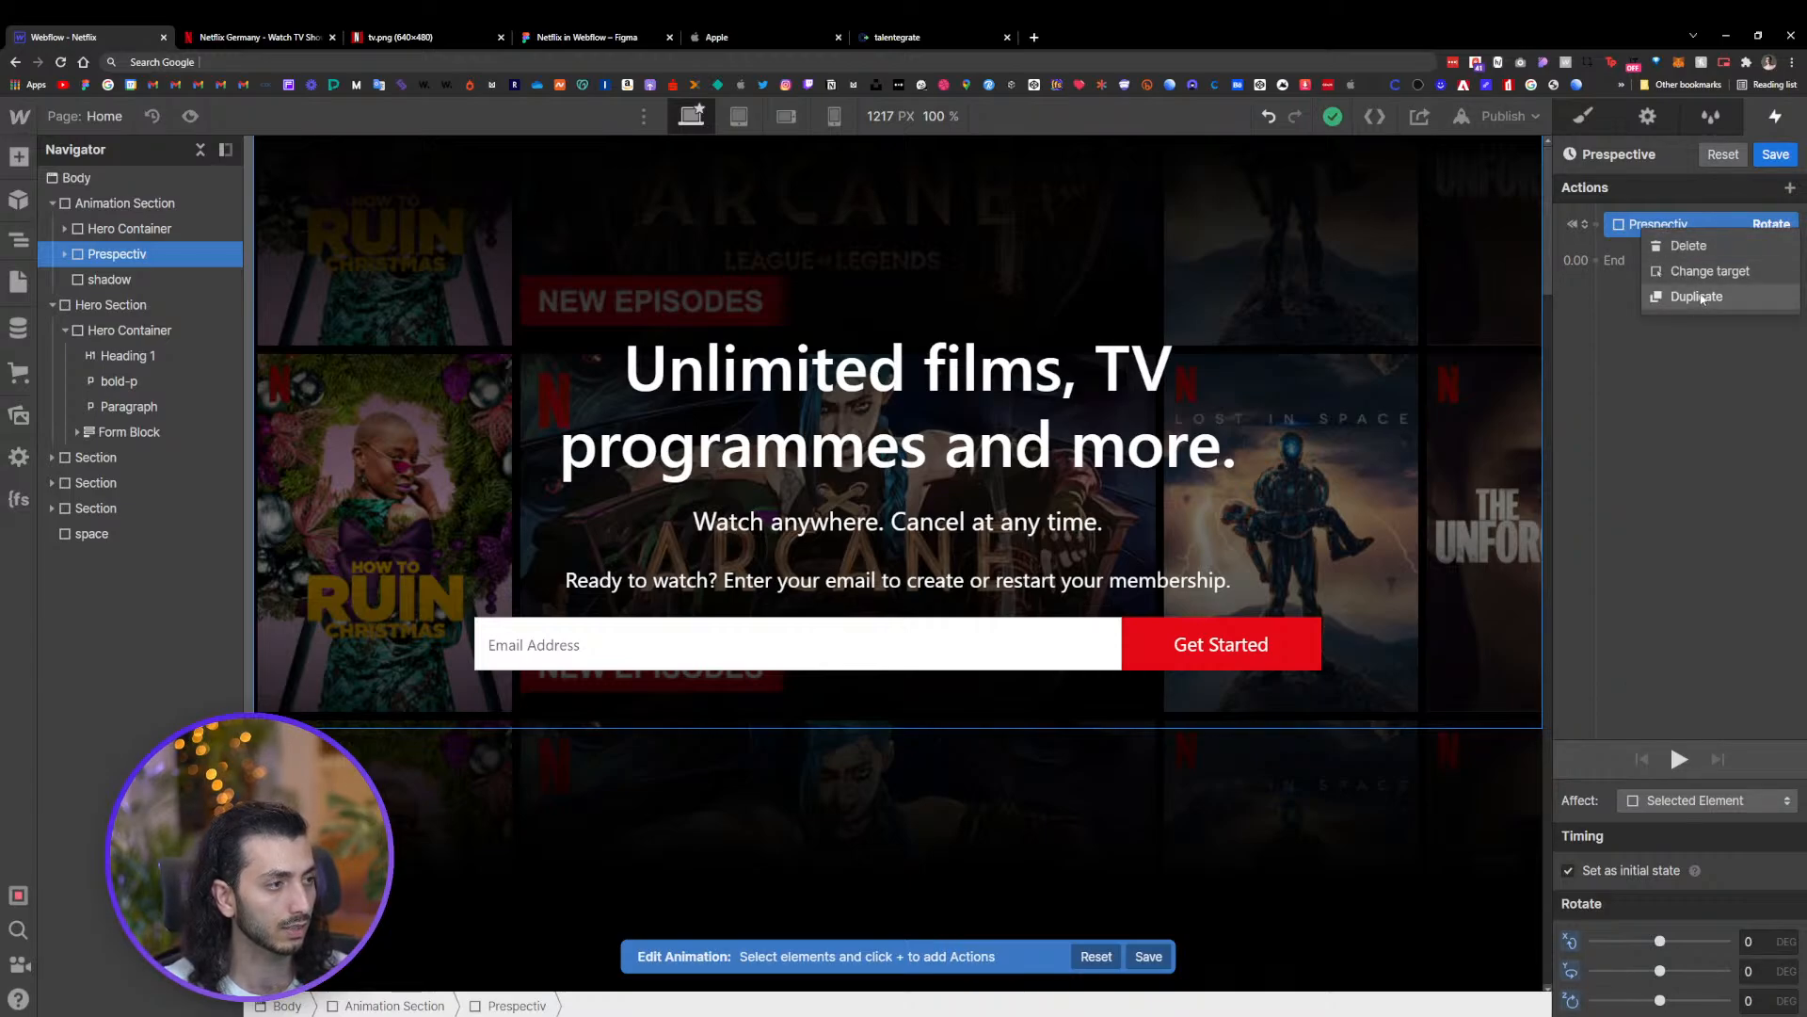
left_click(1695, 295)
left_click(1691, 224)
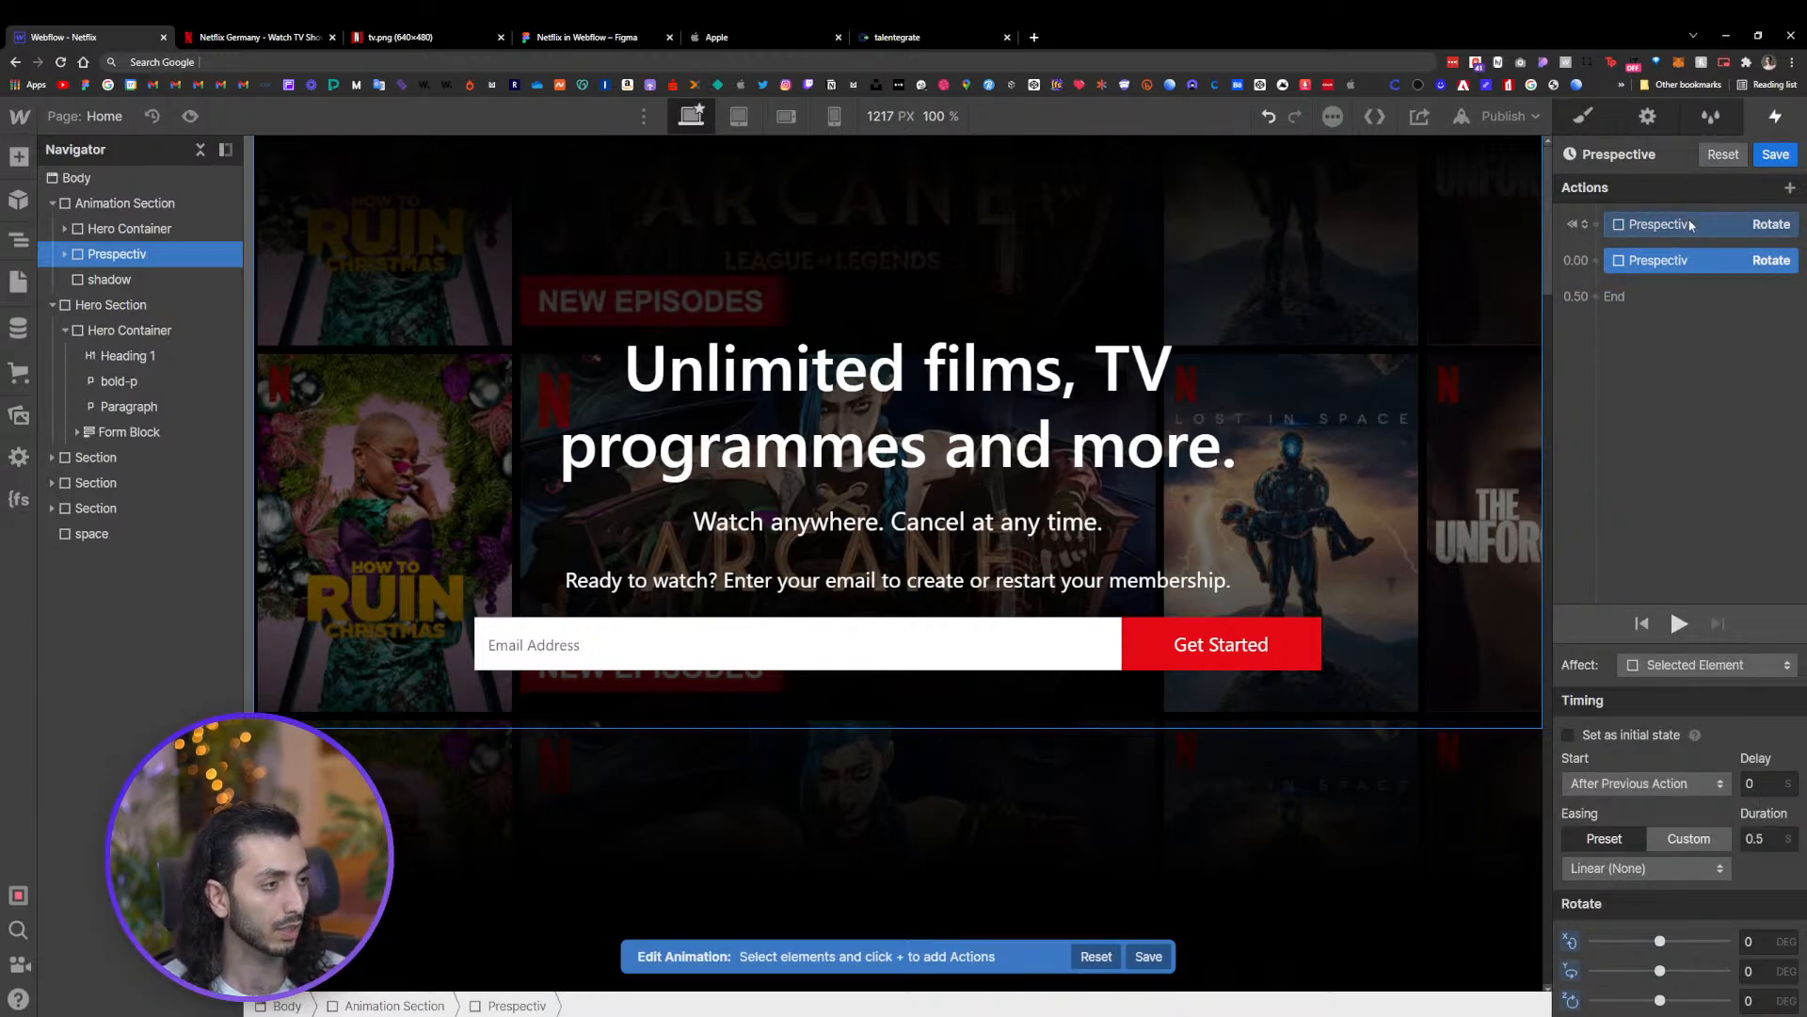
left_click(1689, 261)
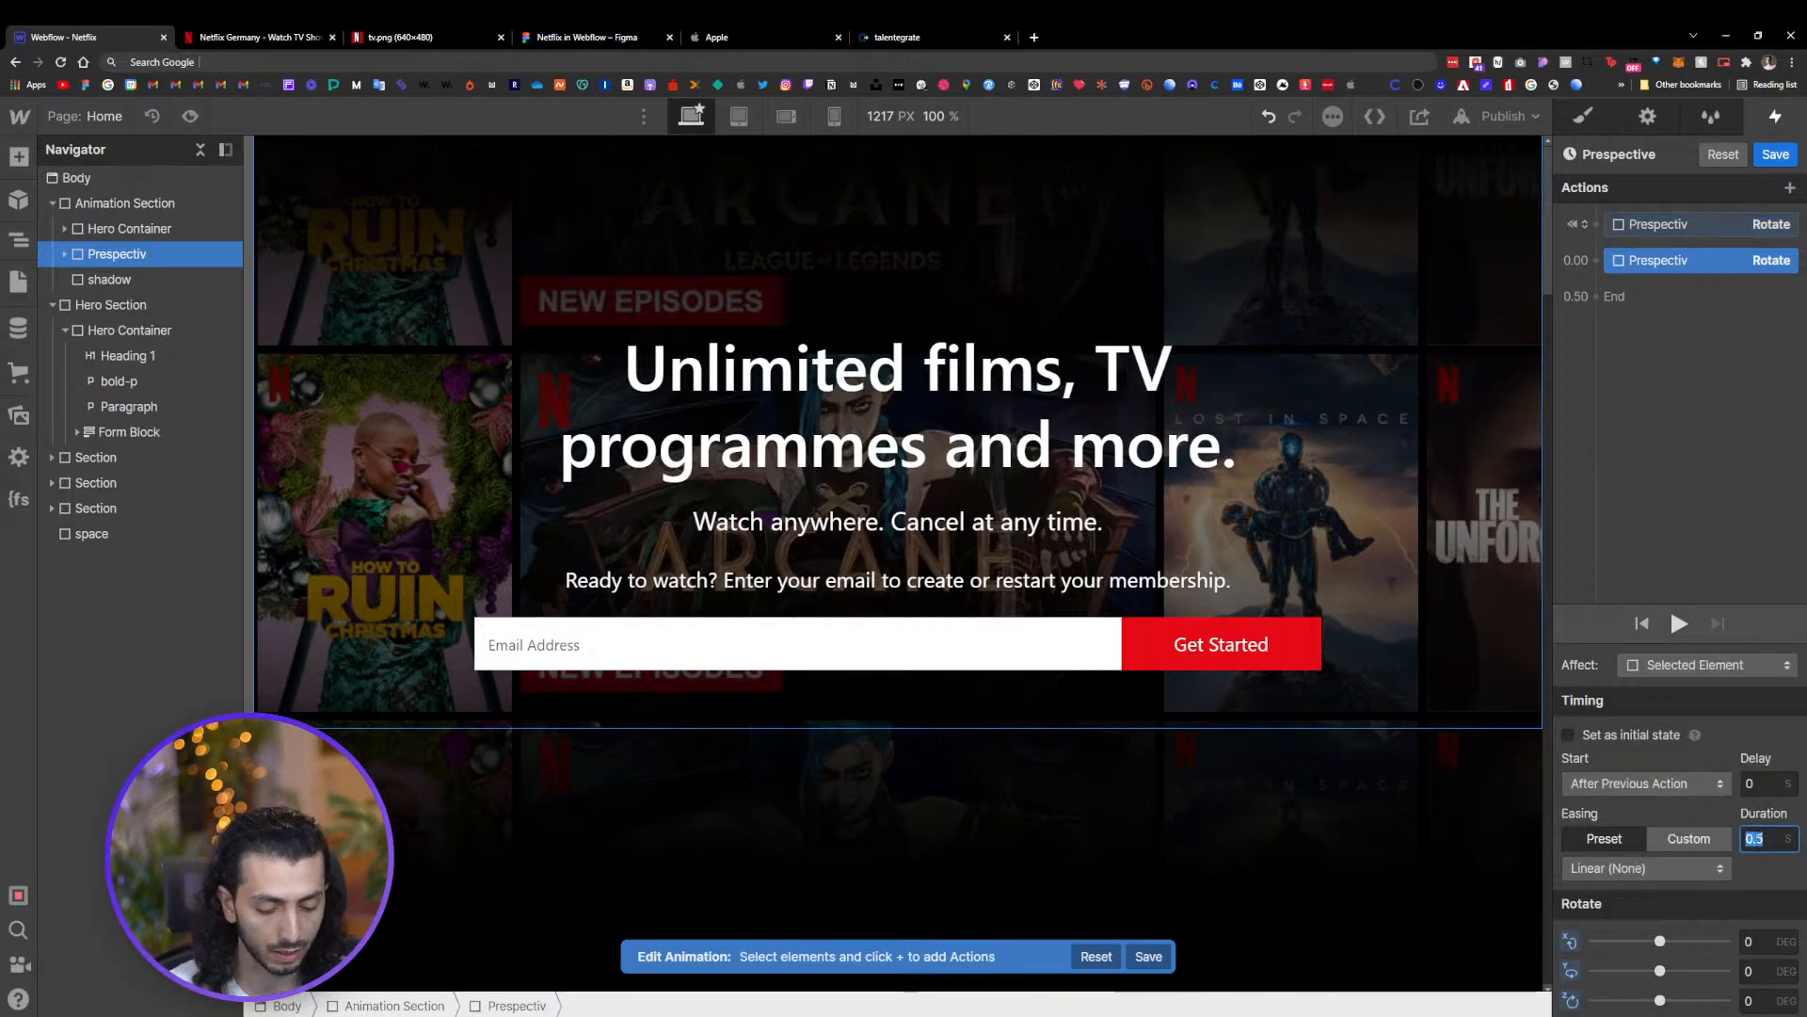
type("10")
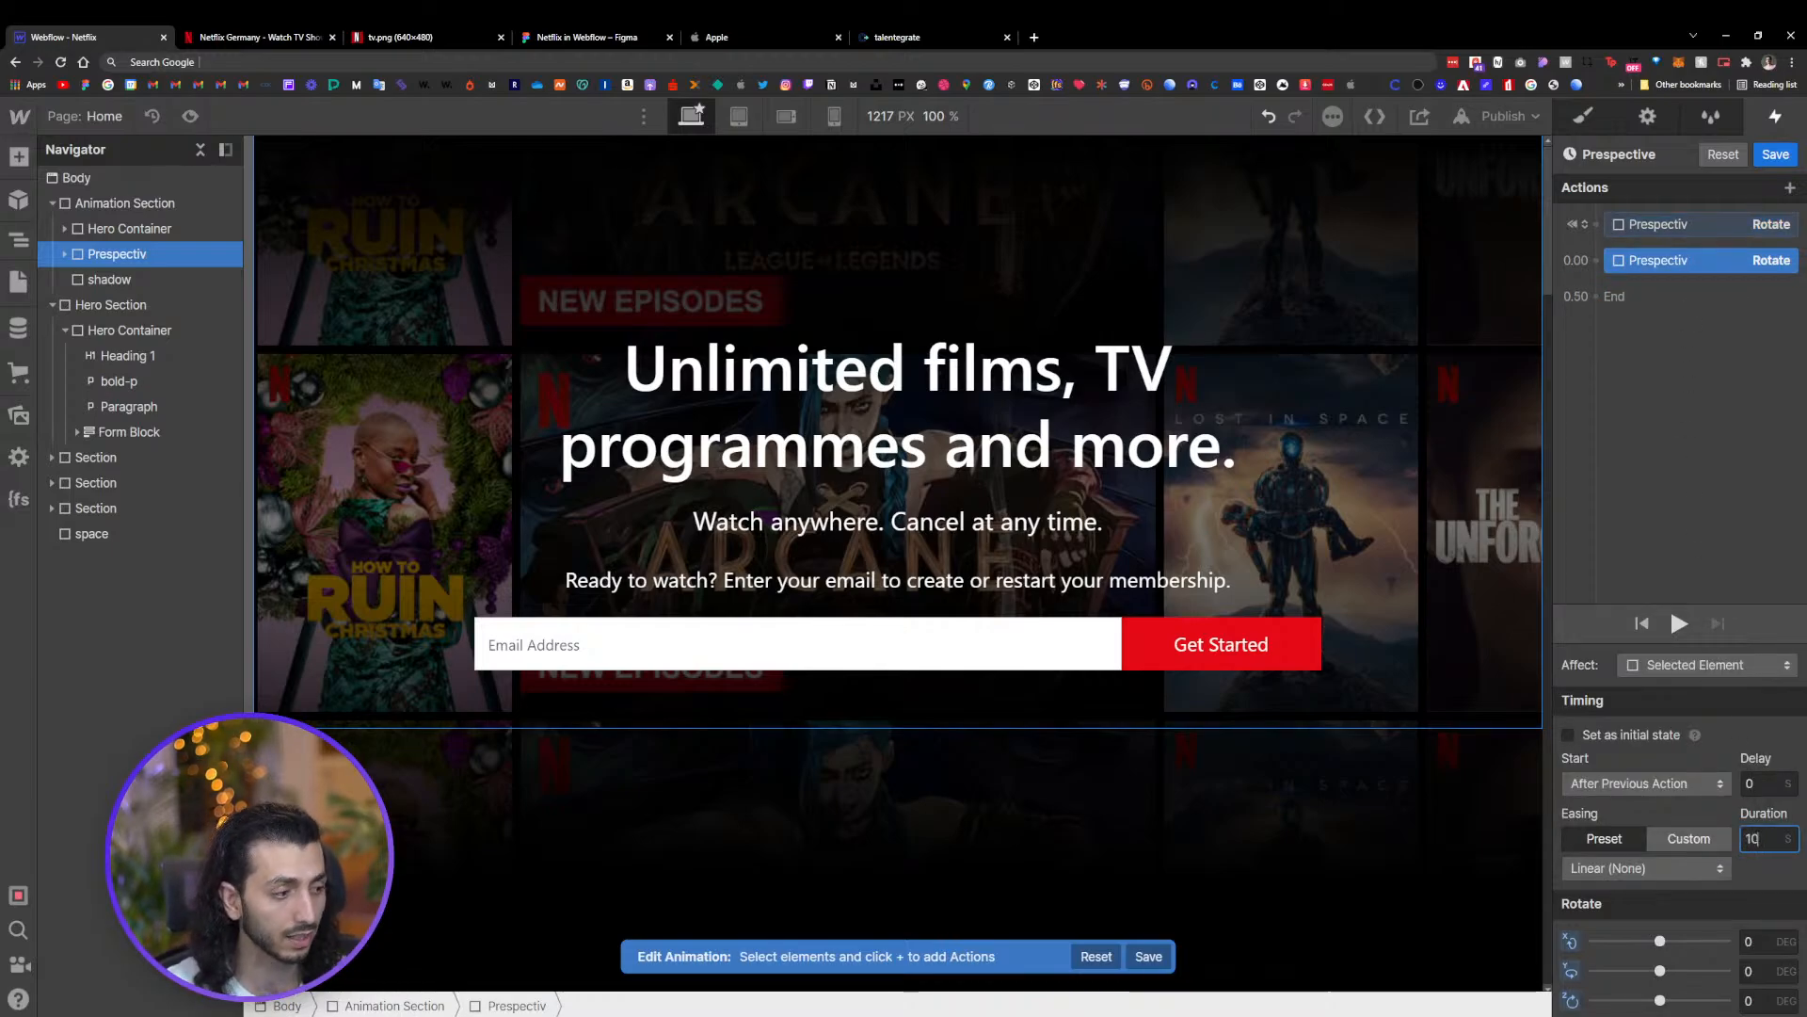
left_click(1745, 887)
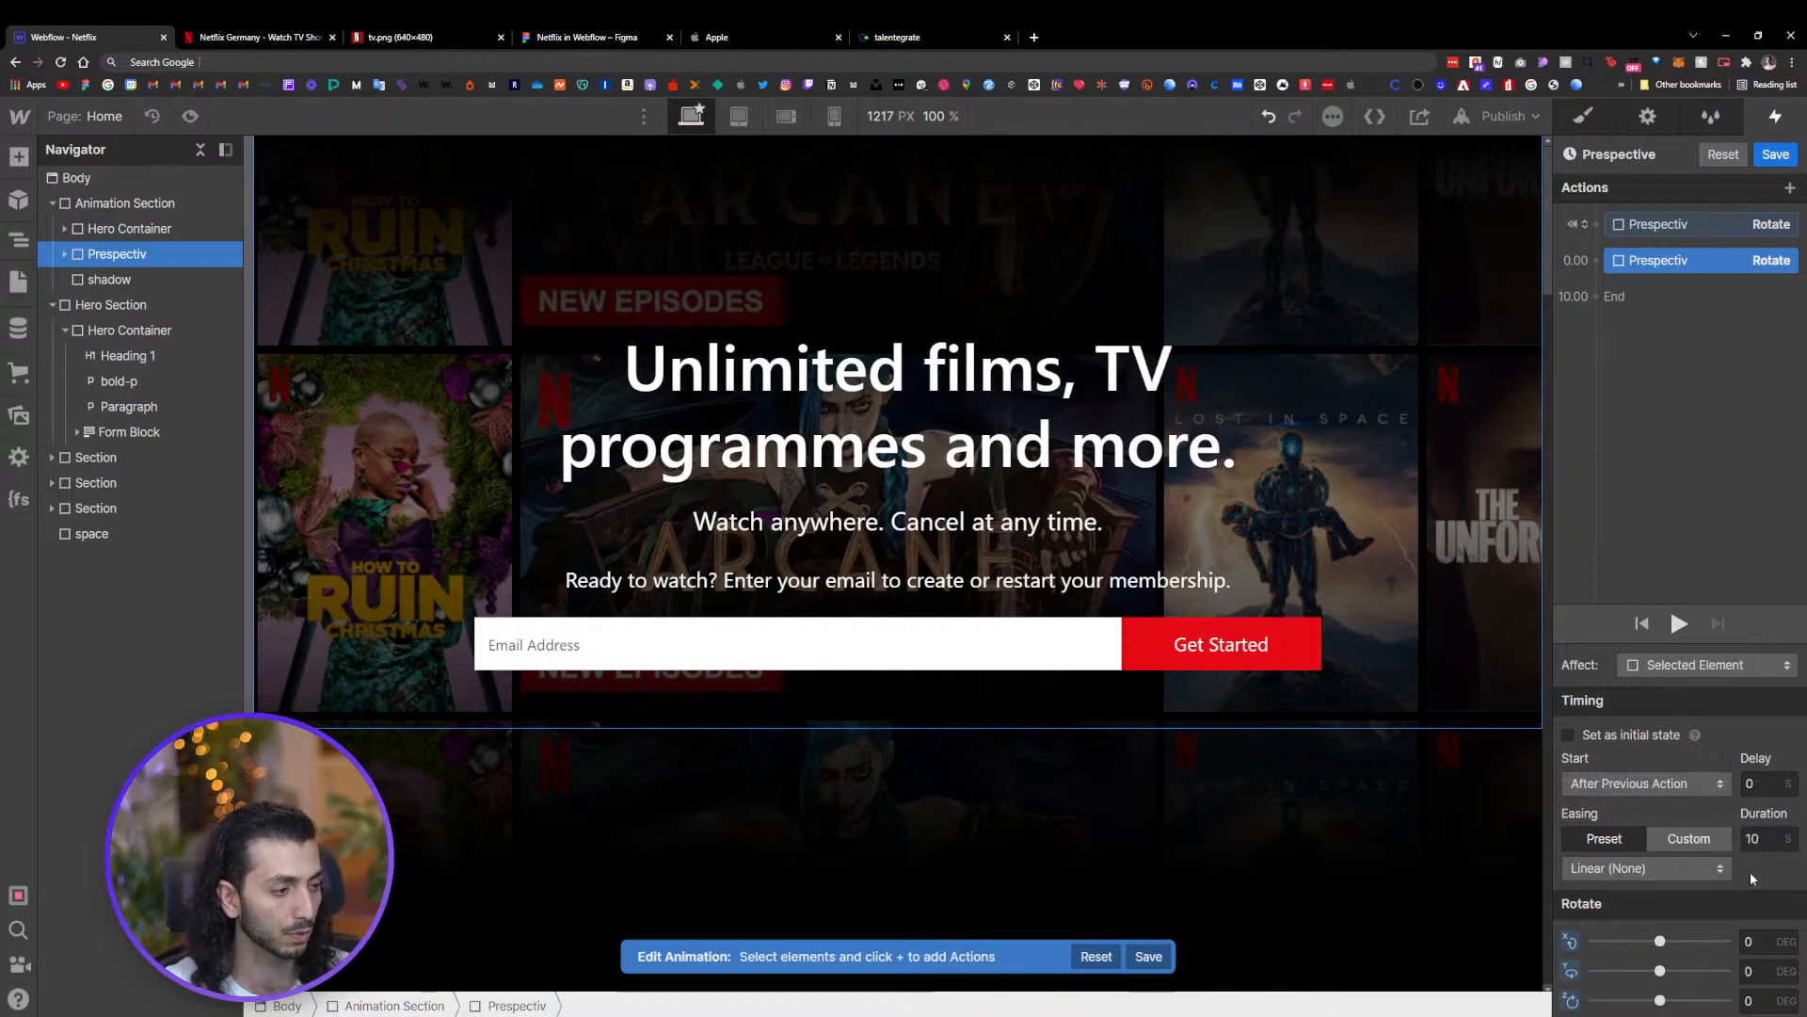
Rotate the second action to about 56, -11 and 30 degrees and save the animation
left_click_drag(1660, 940, 1670, 1000)
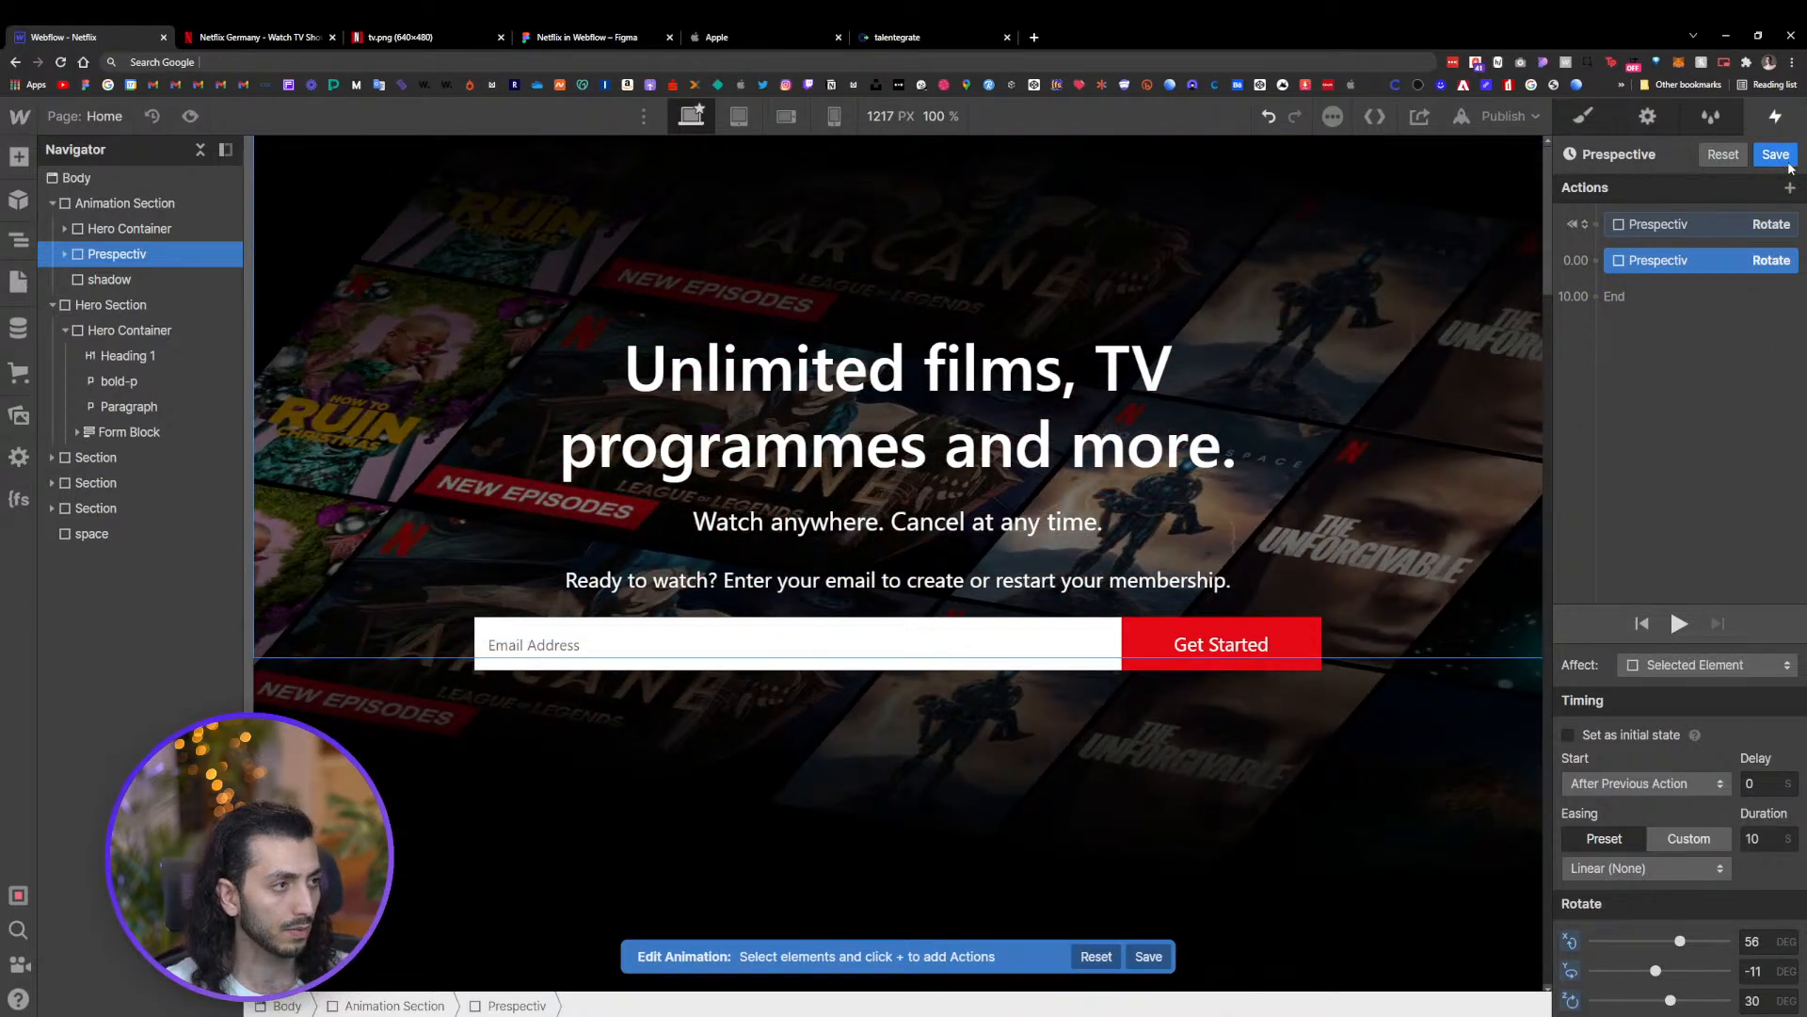
left_click(1776, 154)
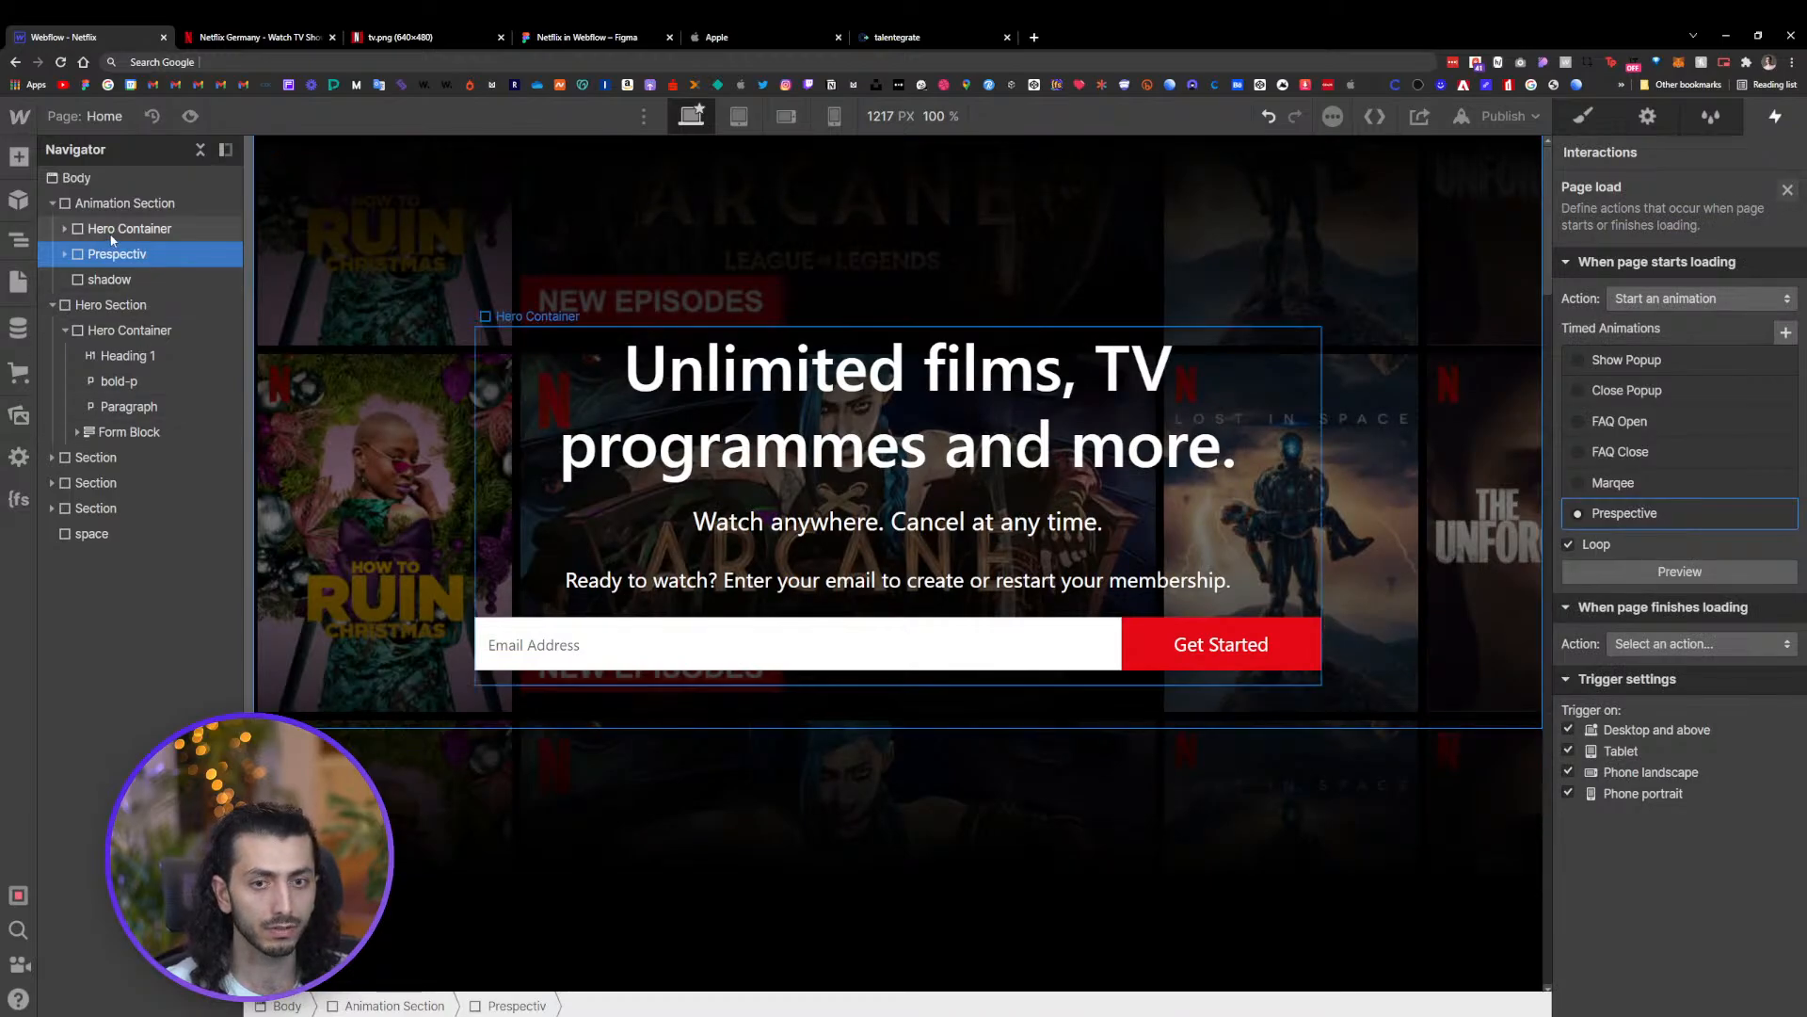
Set Prespectiv's self perspective distance to 1000 px and children perspective distance to 100 px
left_click(1586, 116)
scroll(1647, 742, "down", 10)
scroll(1647, 742, "down", 2)
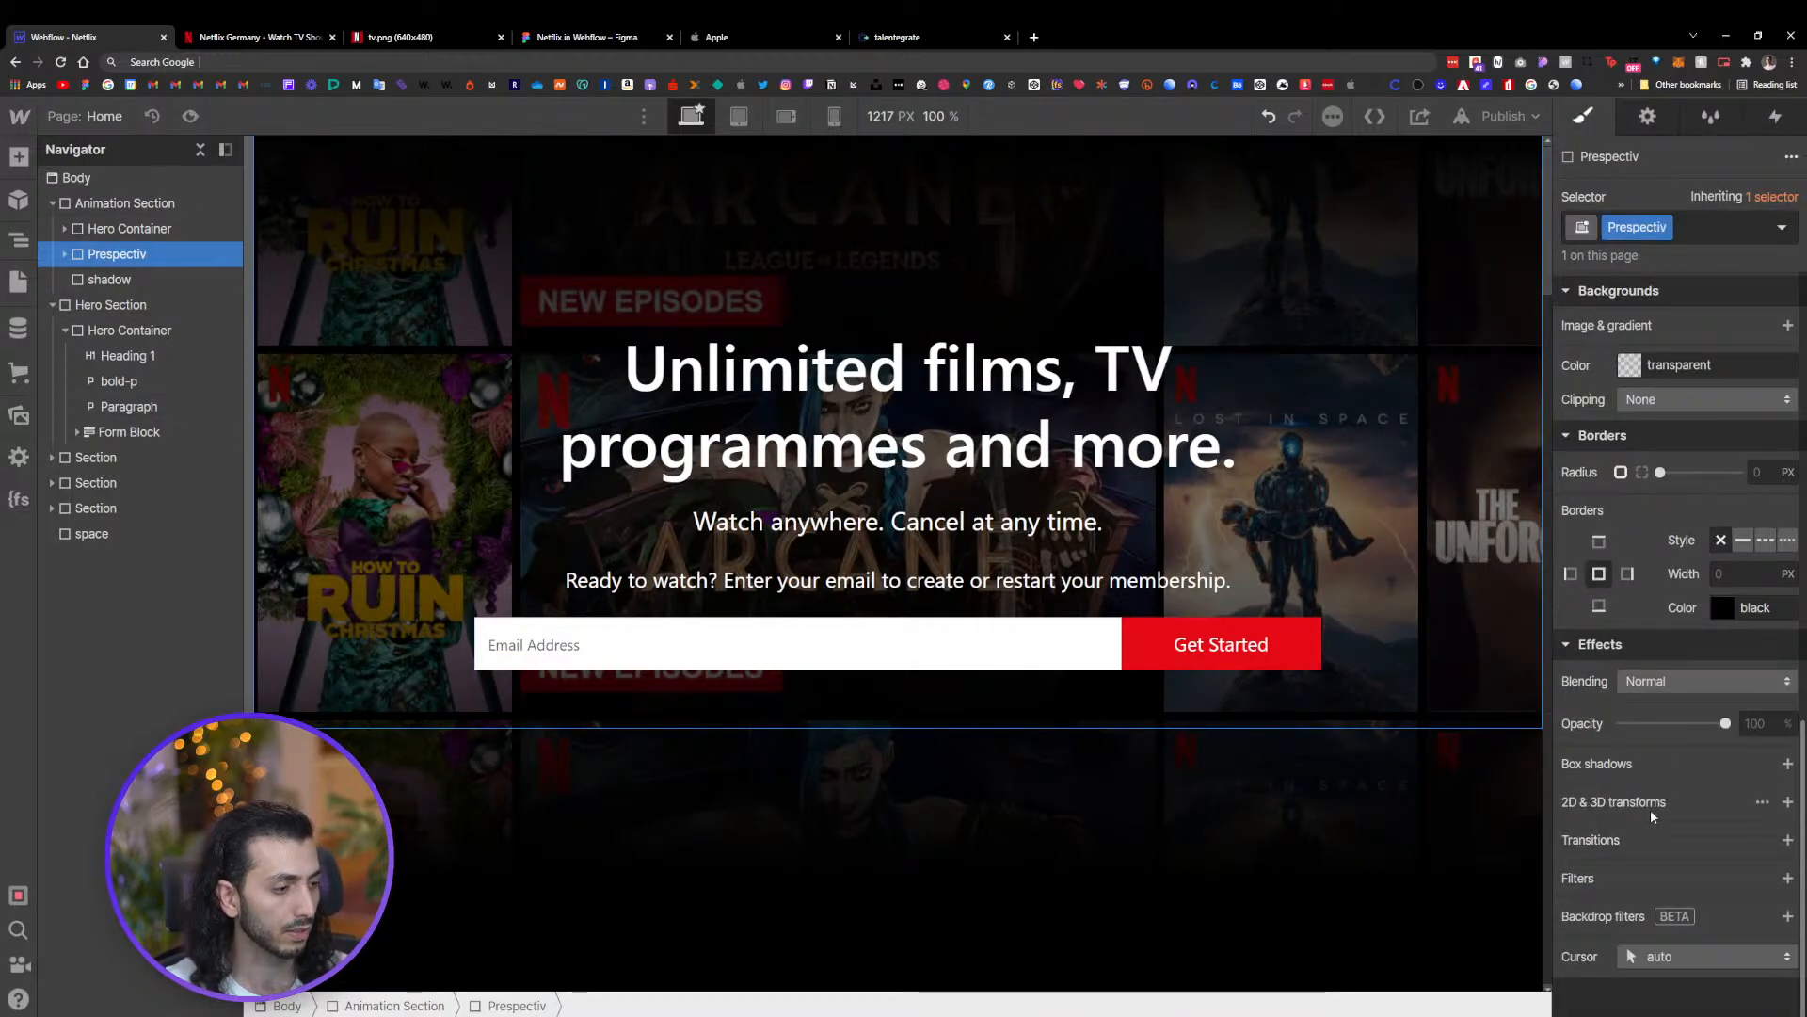
left_click(1763, 802)
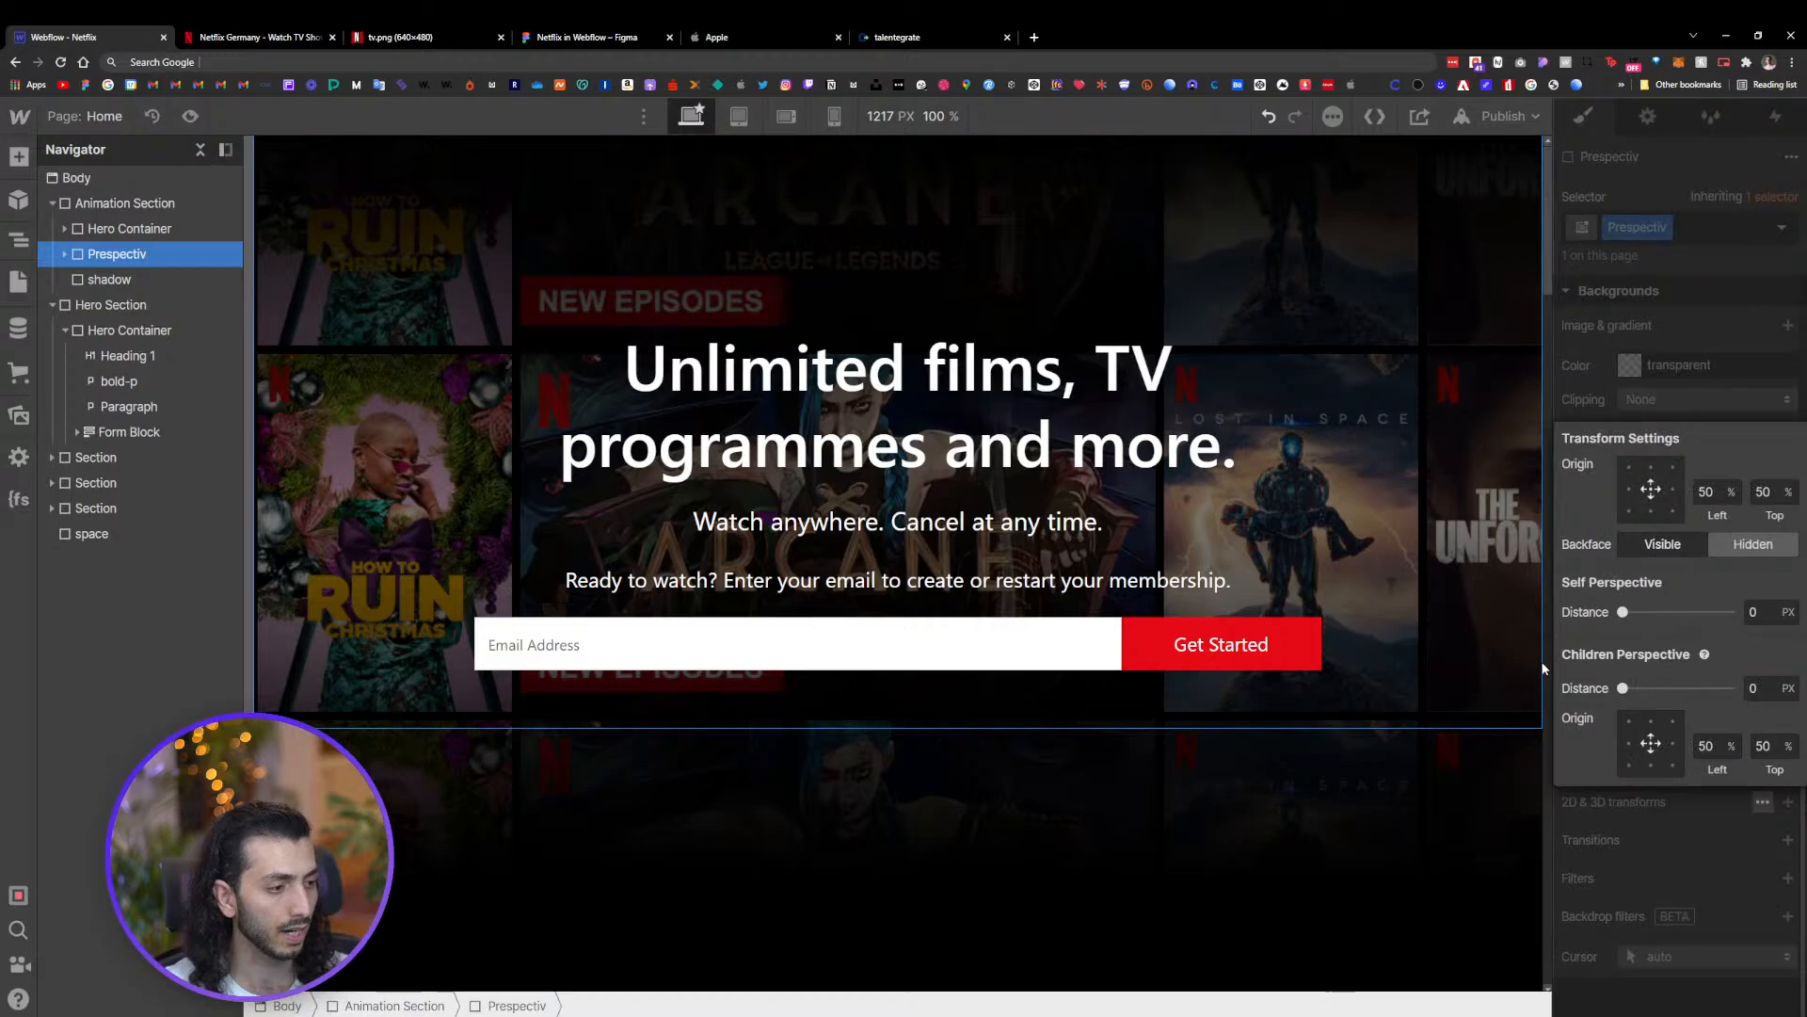
left_click_drag(1617, 611, 1763, 612)
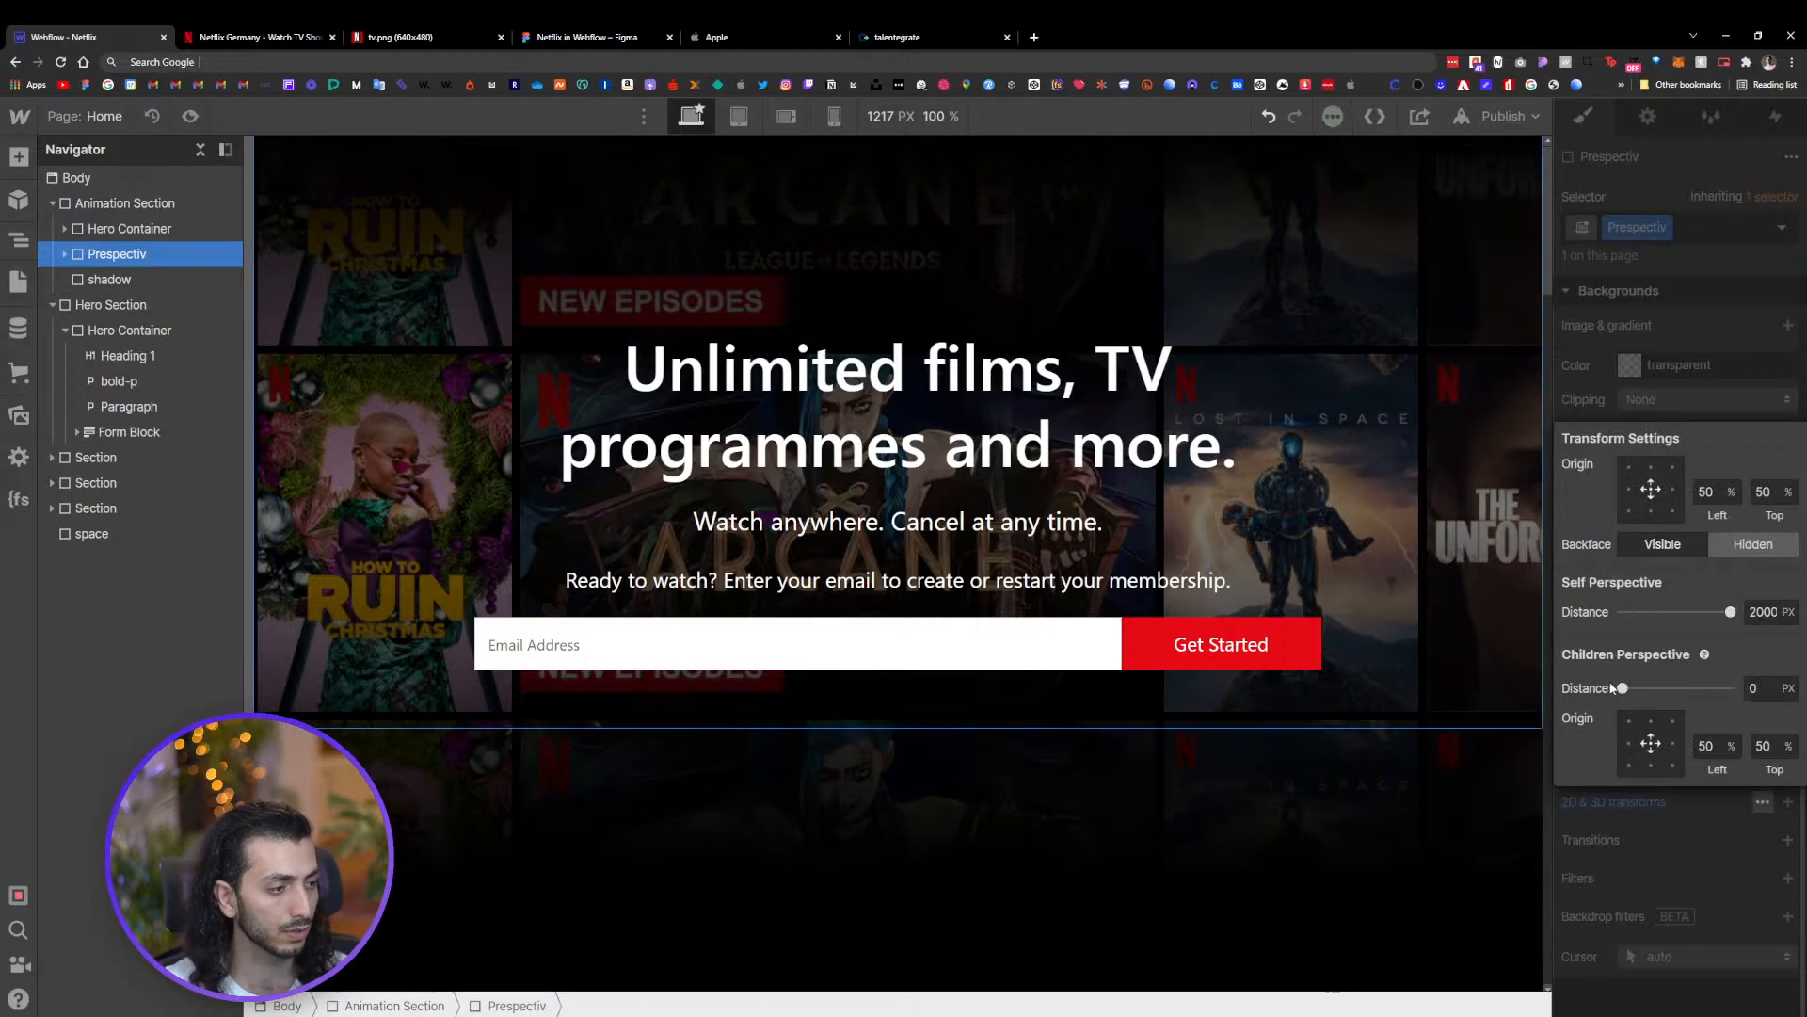
left_click_drag(1622, 689, 1670, 688)
left_click_drag(1730, 611, 1677, 612)
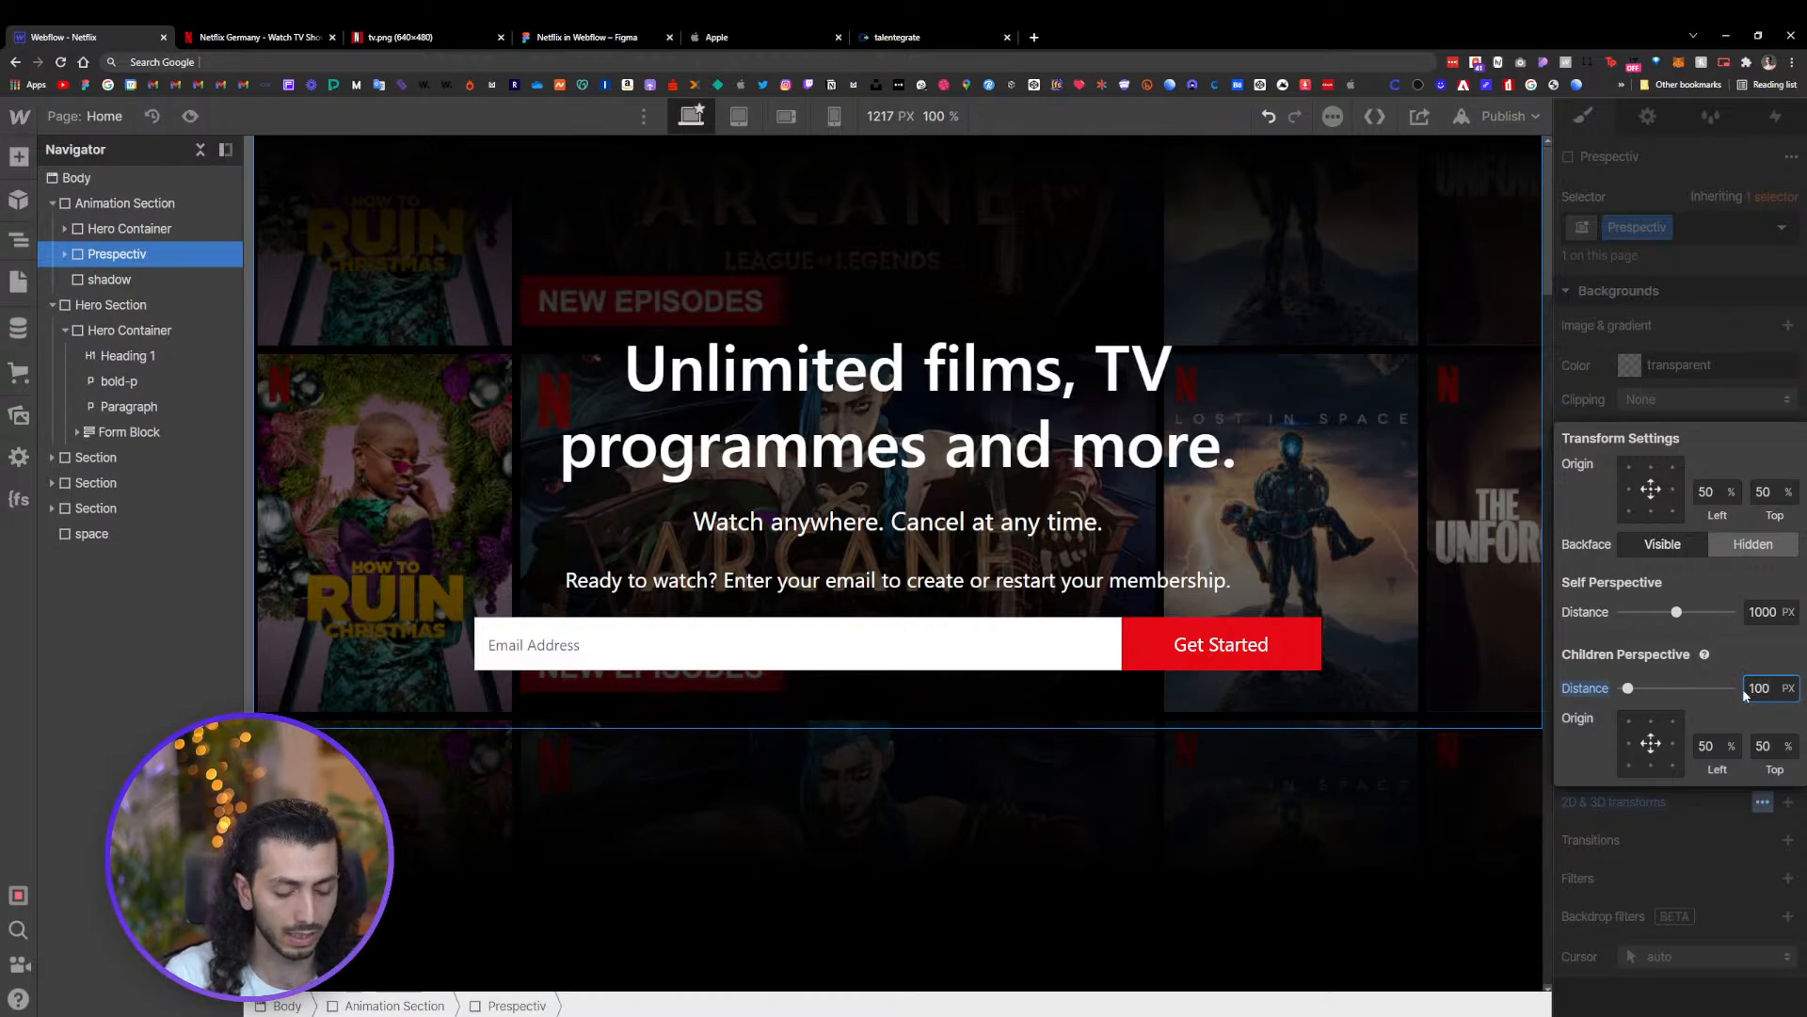
left_click(1732, 917)
Adjust the end rotation in the Prespective animation, close it, and preview the page
left_click(1794, 117)
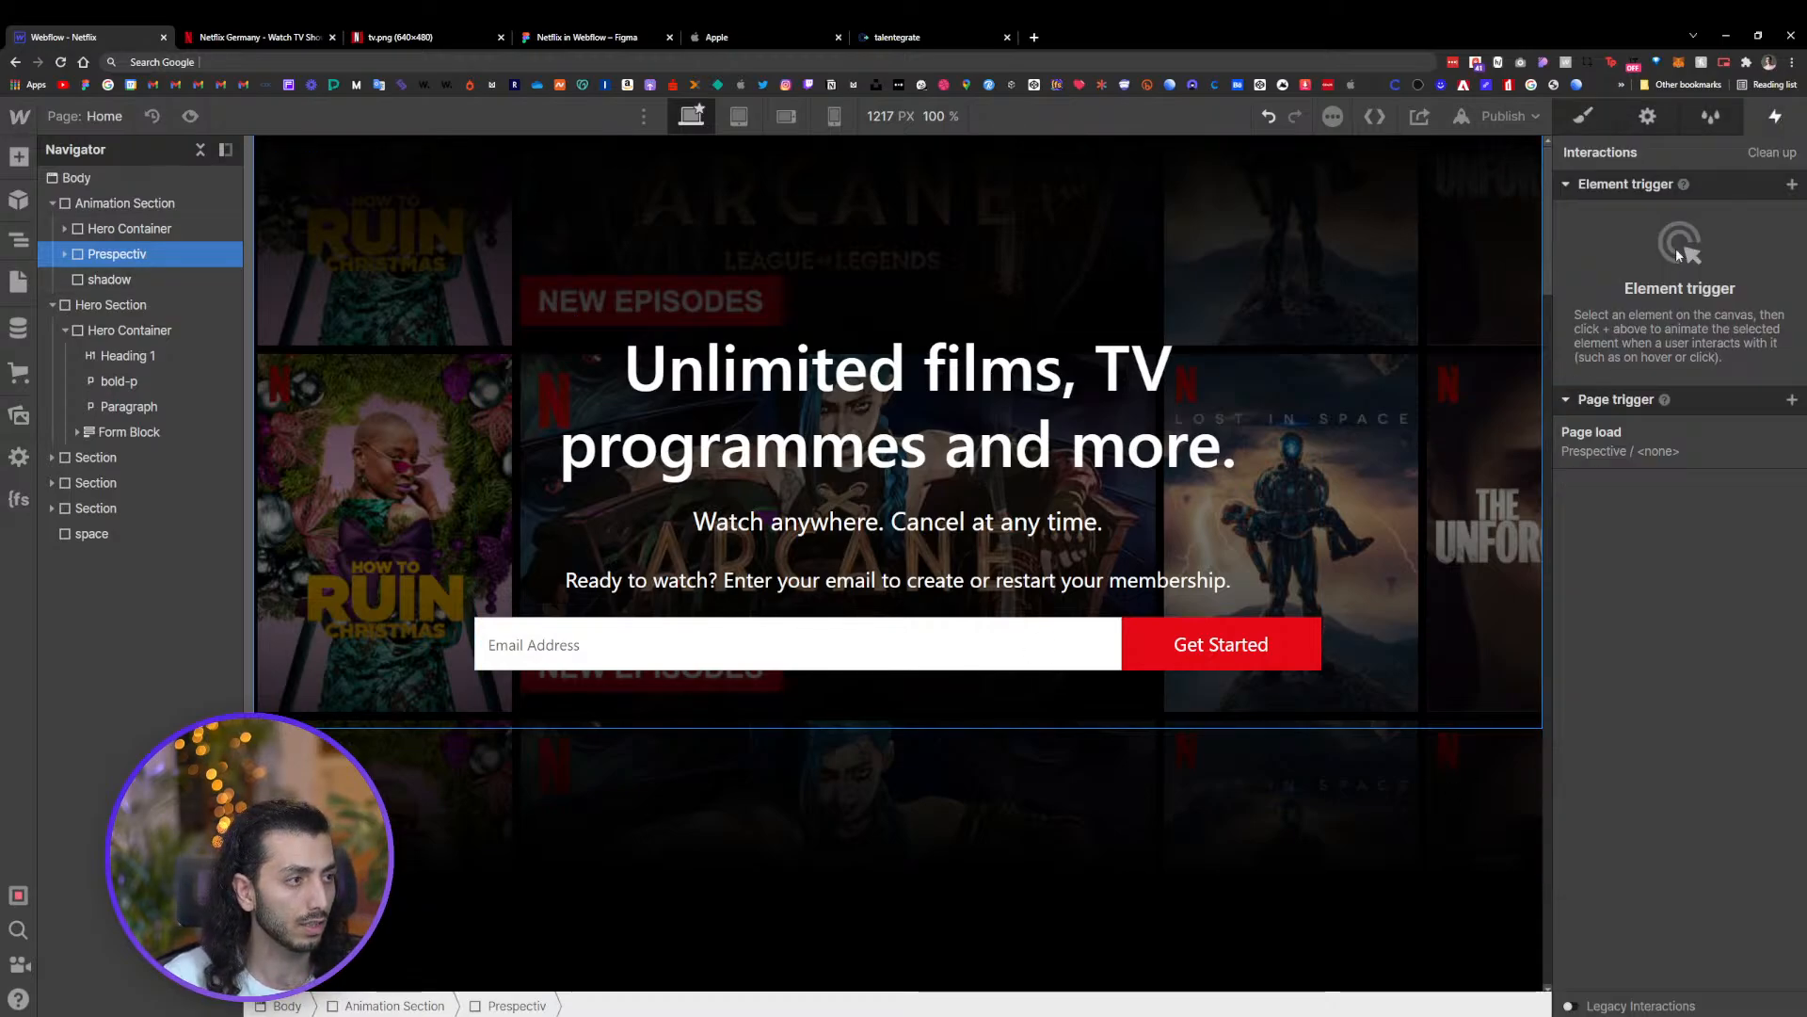
left_click(1649, 454)
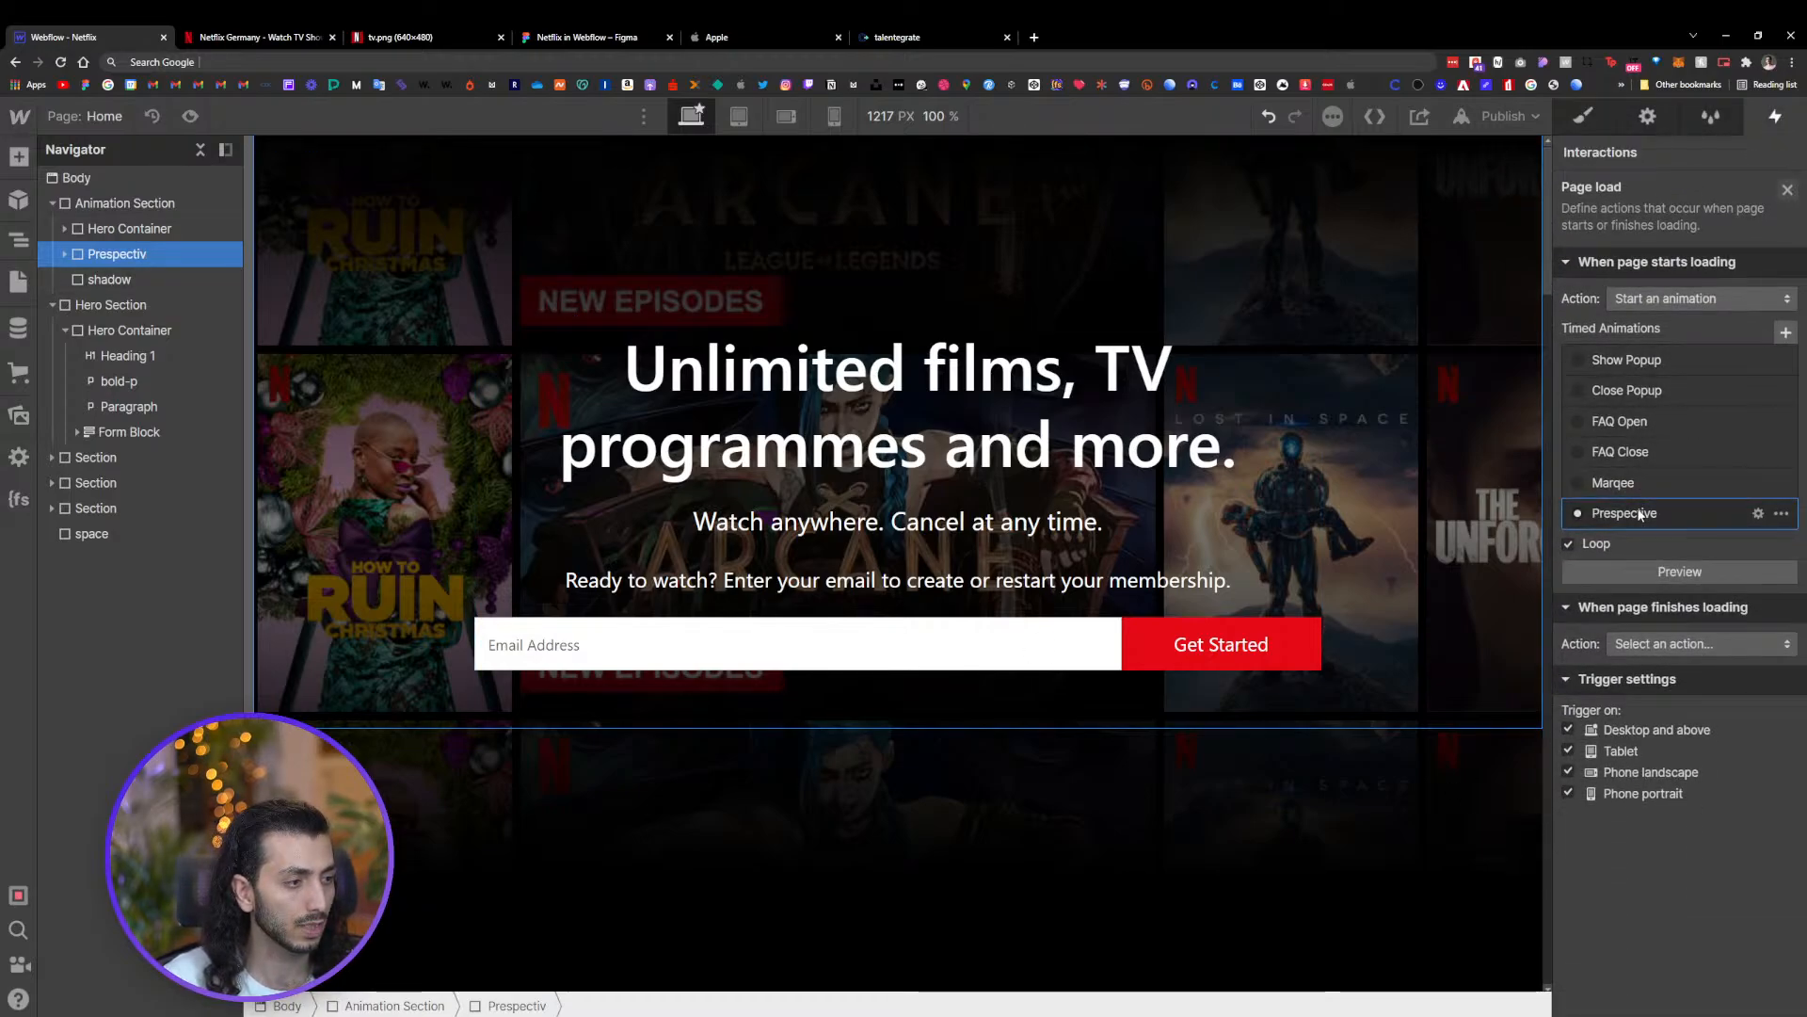
left_click(1639, 514)
left_click(1685, 268)
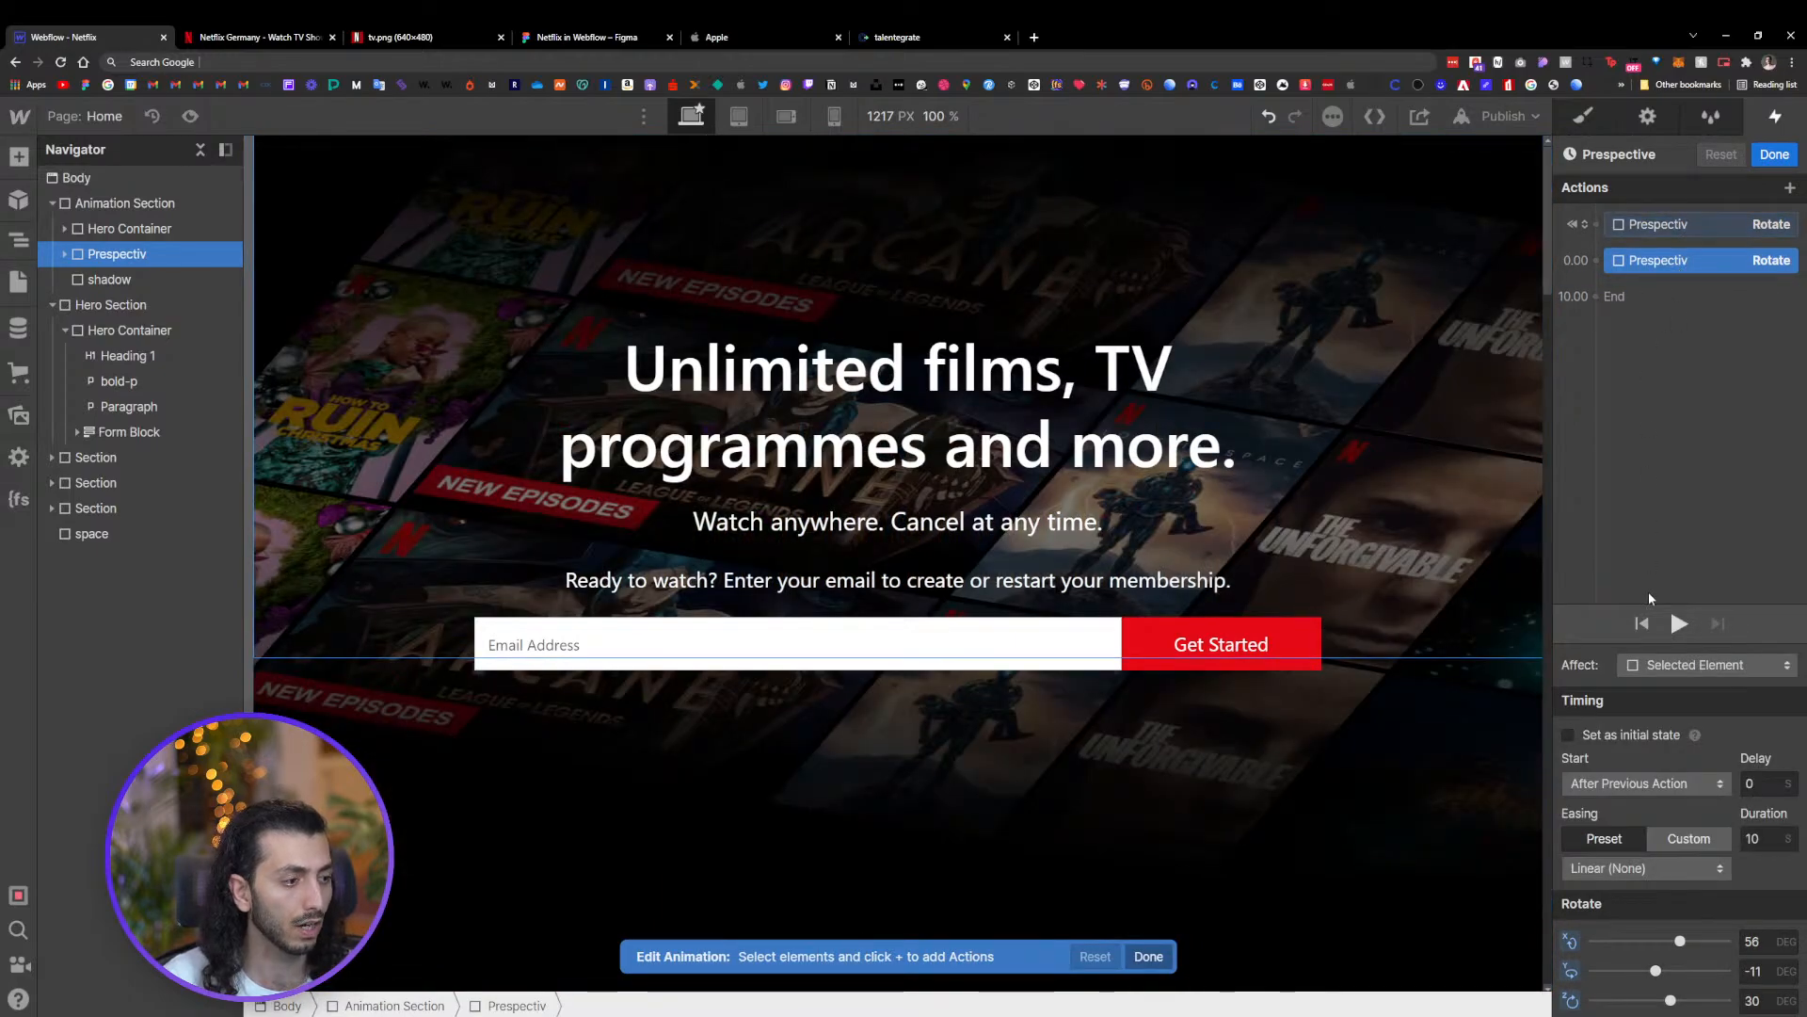
mouse_move(1656, 970)
left_mouse_down()
mouse_move(1674, 940)
mouse_move(1671, 998)
mouse_move(1671, 940)
left_mouse_up()
left_click(1776, 160)
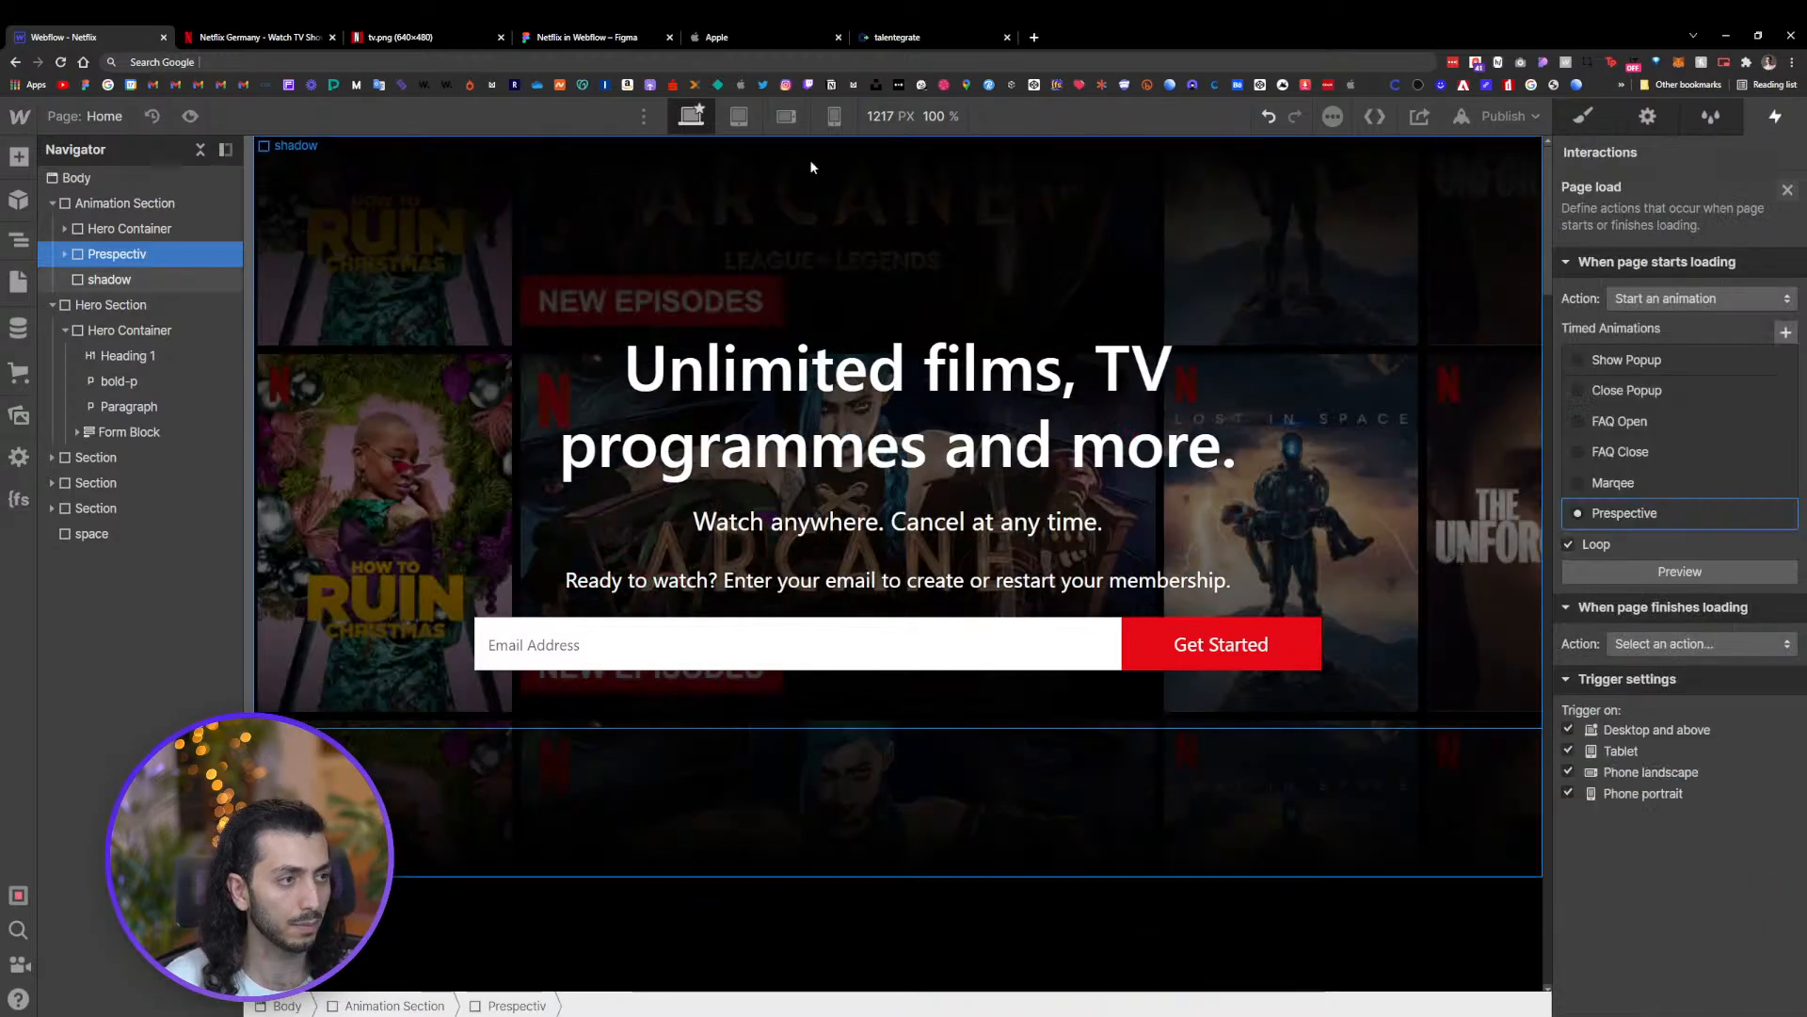
left_click(190, 117)
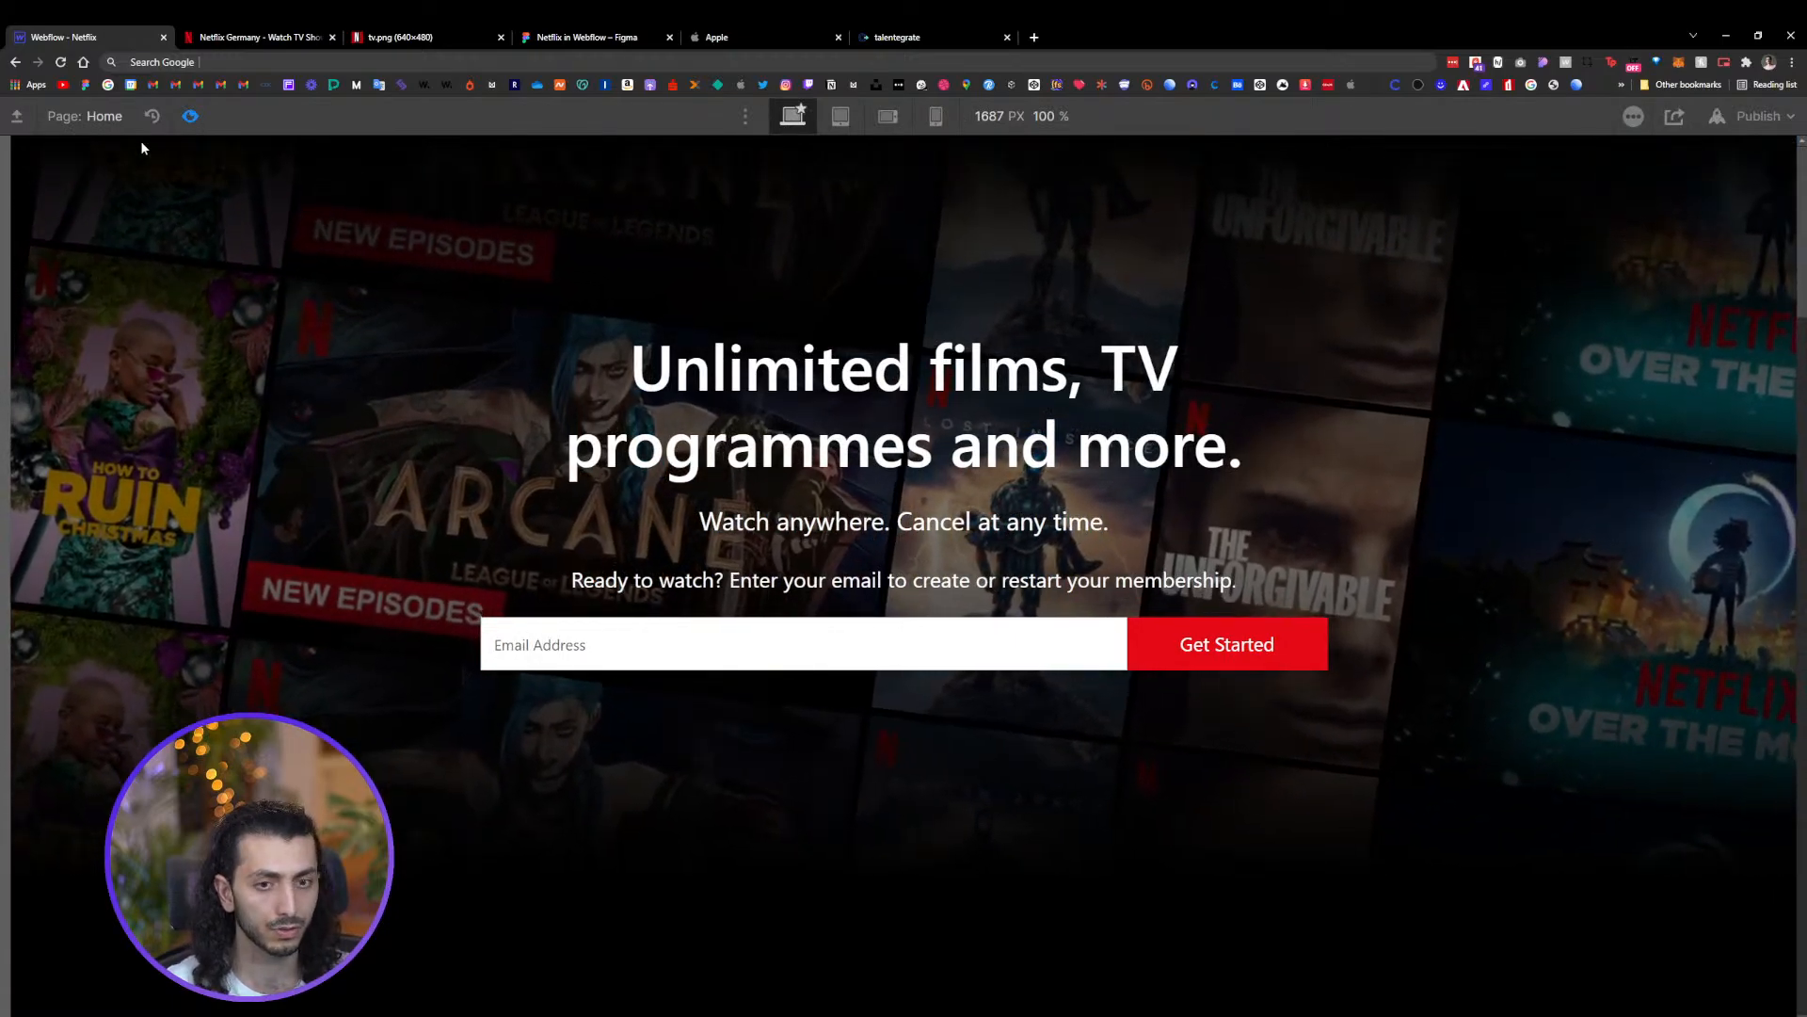
Add a second page load trigger that starts the looping Marqee animation when the page finishes loading
left_click(189, 117)
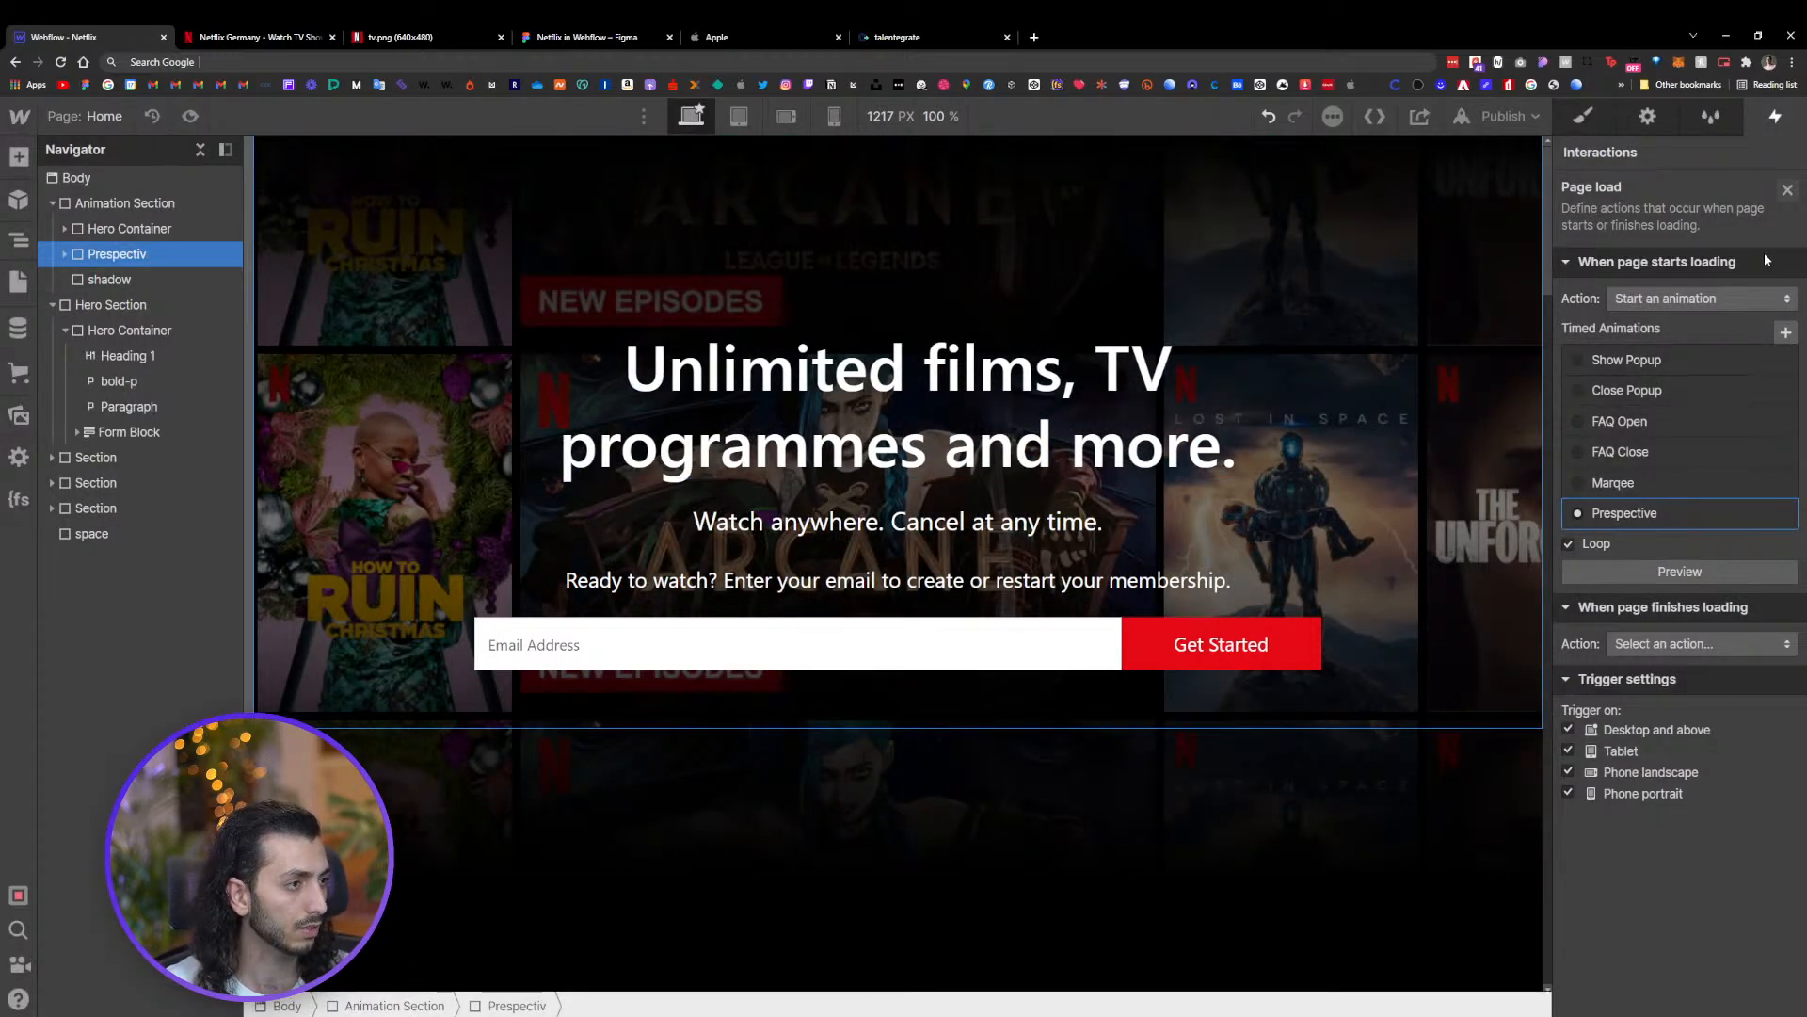
left_click(1787, 191)
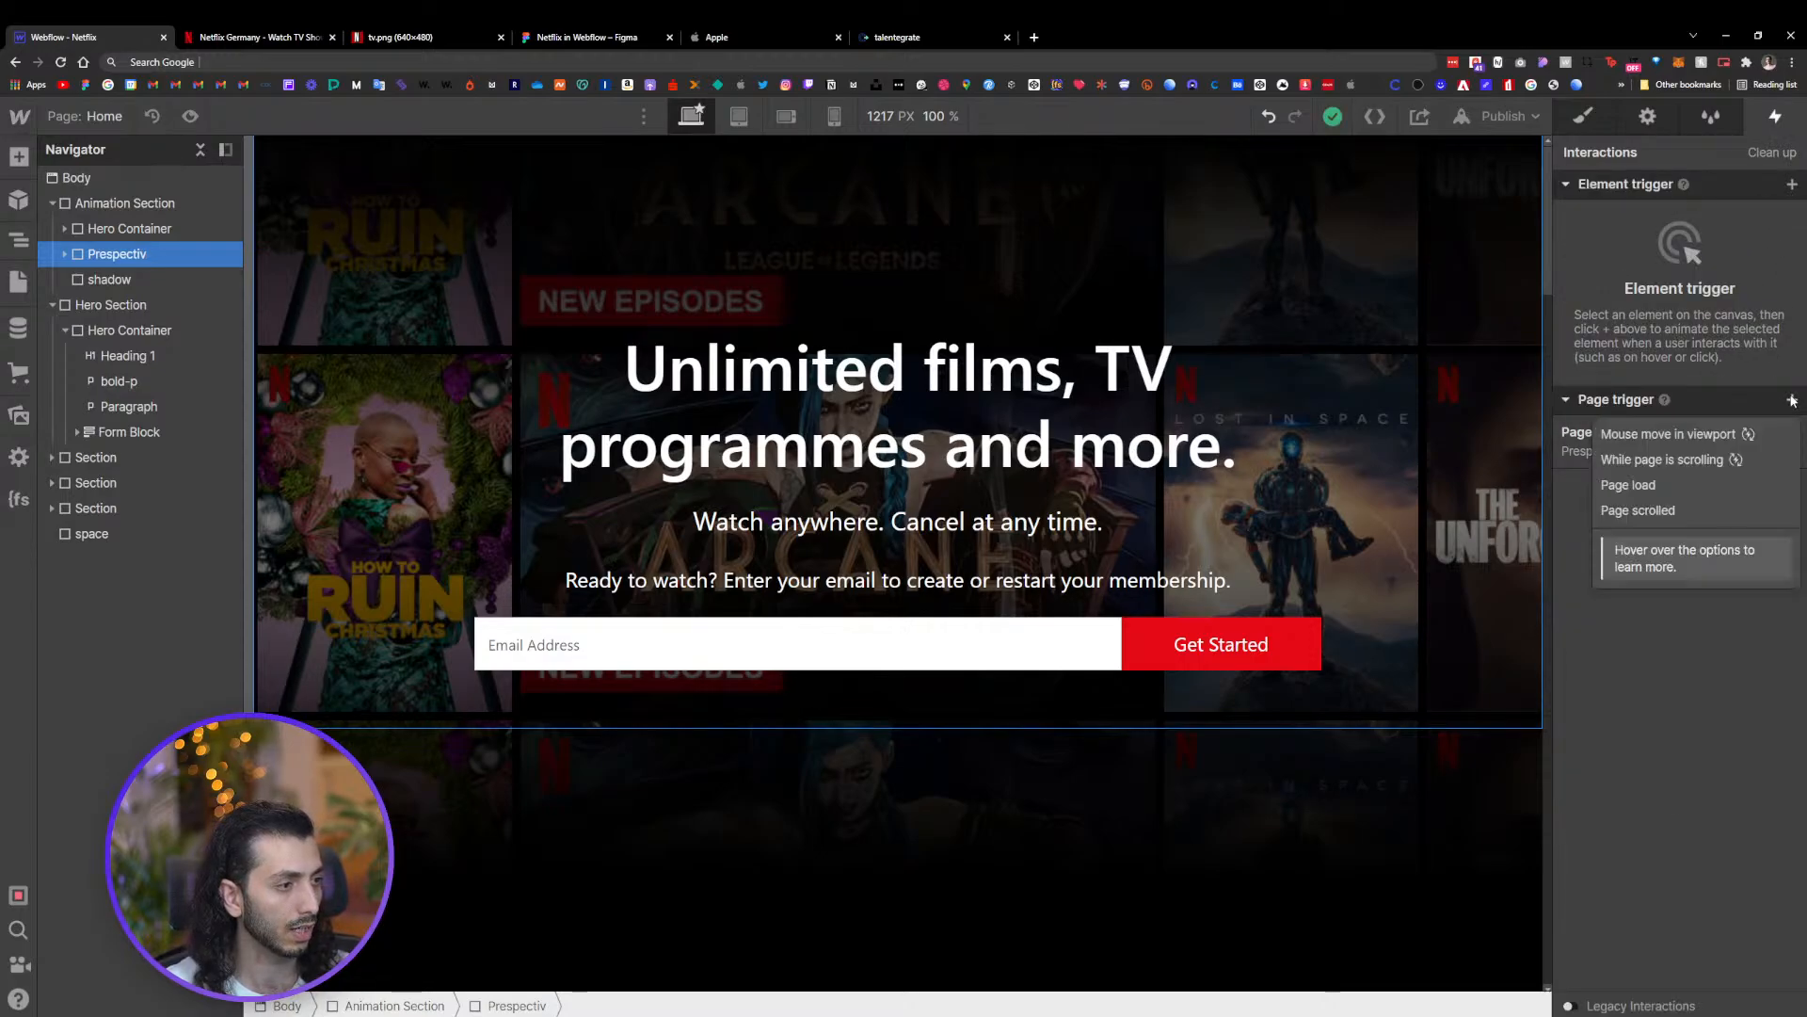
left_click(1679, 487)
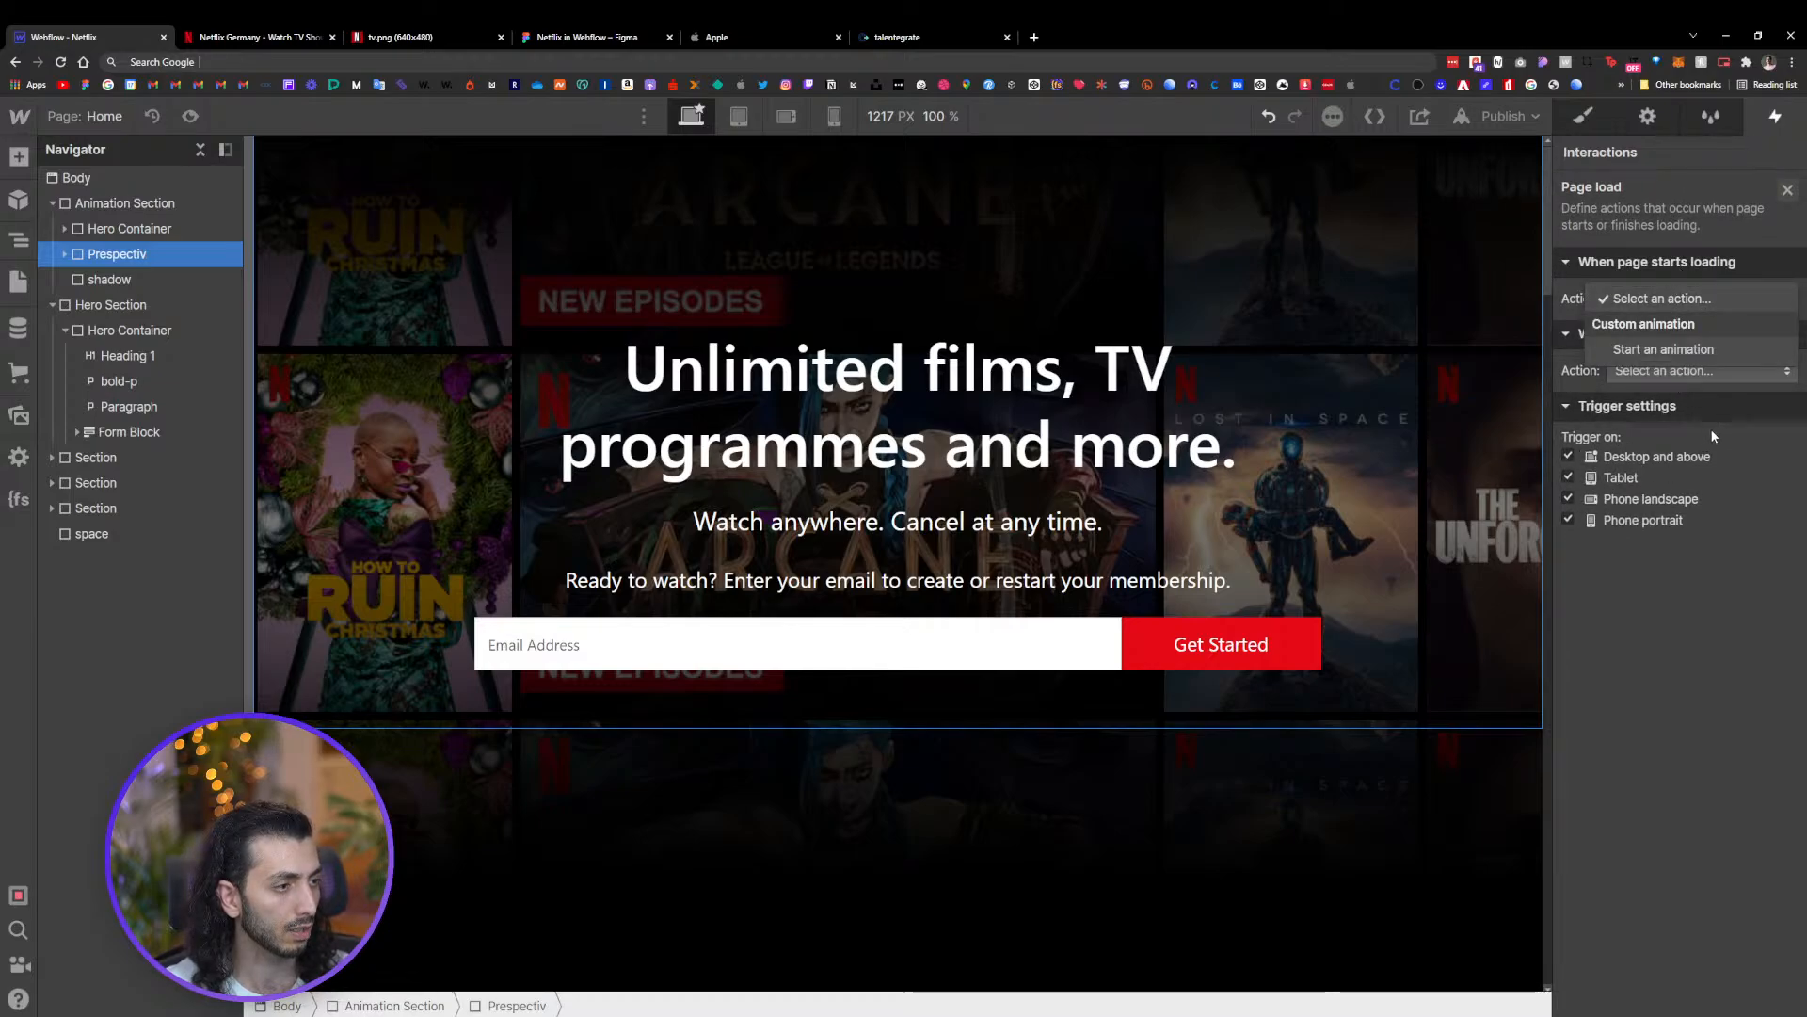
left_click(1672, 422)
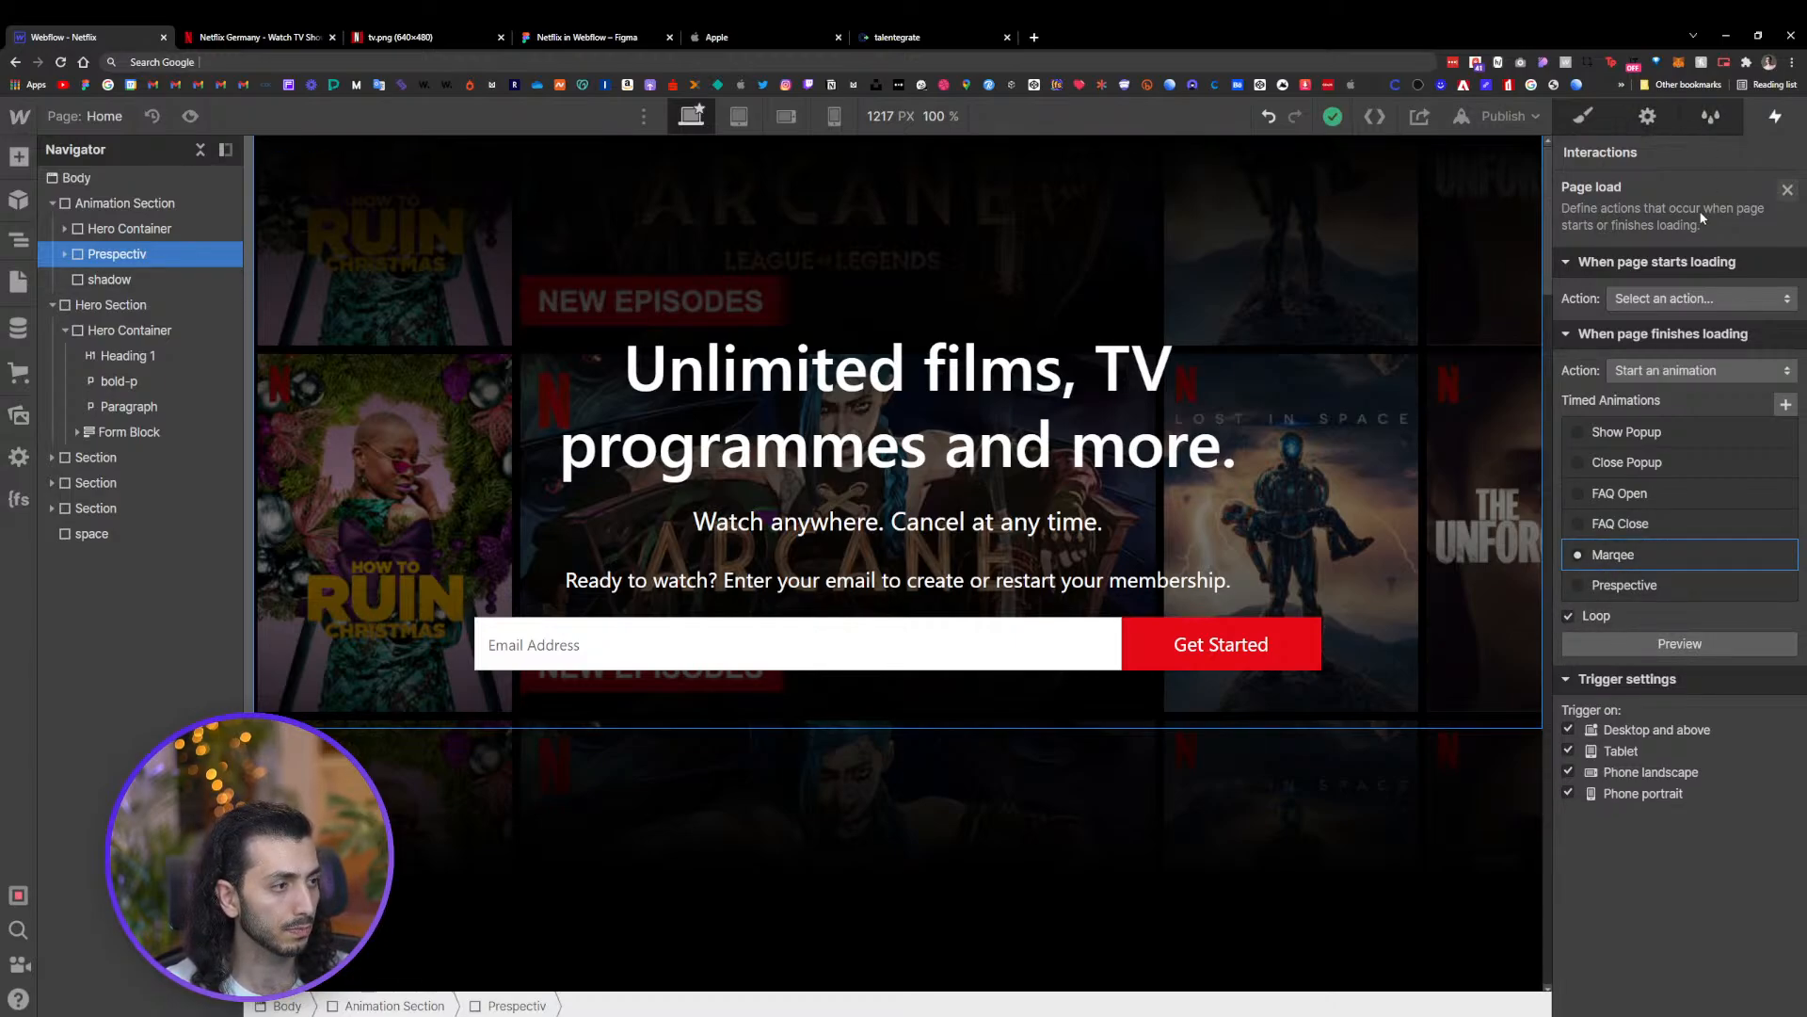
left_click(1787, 189)
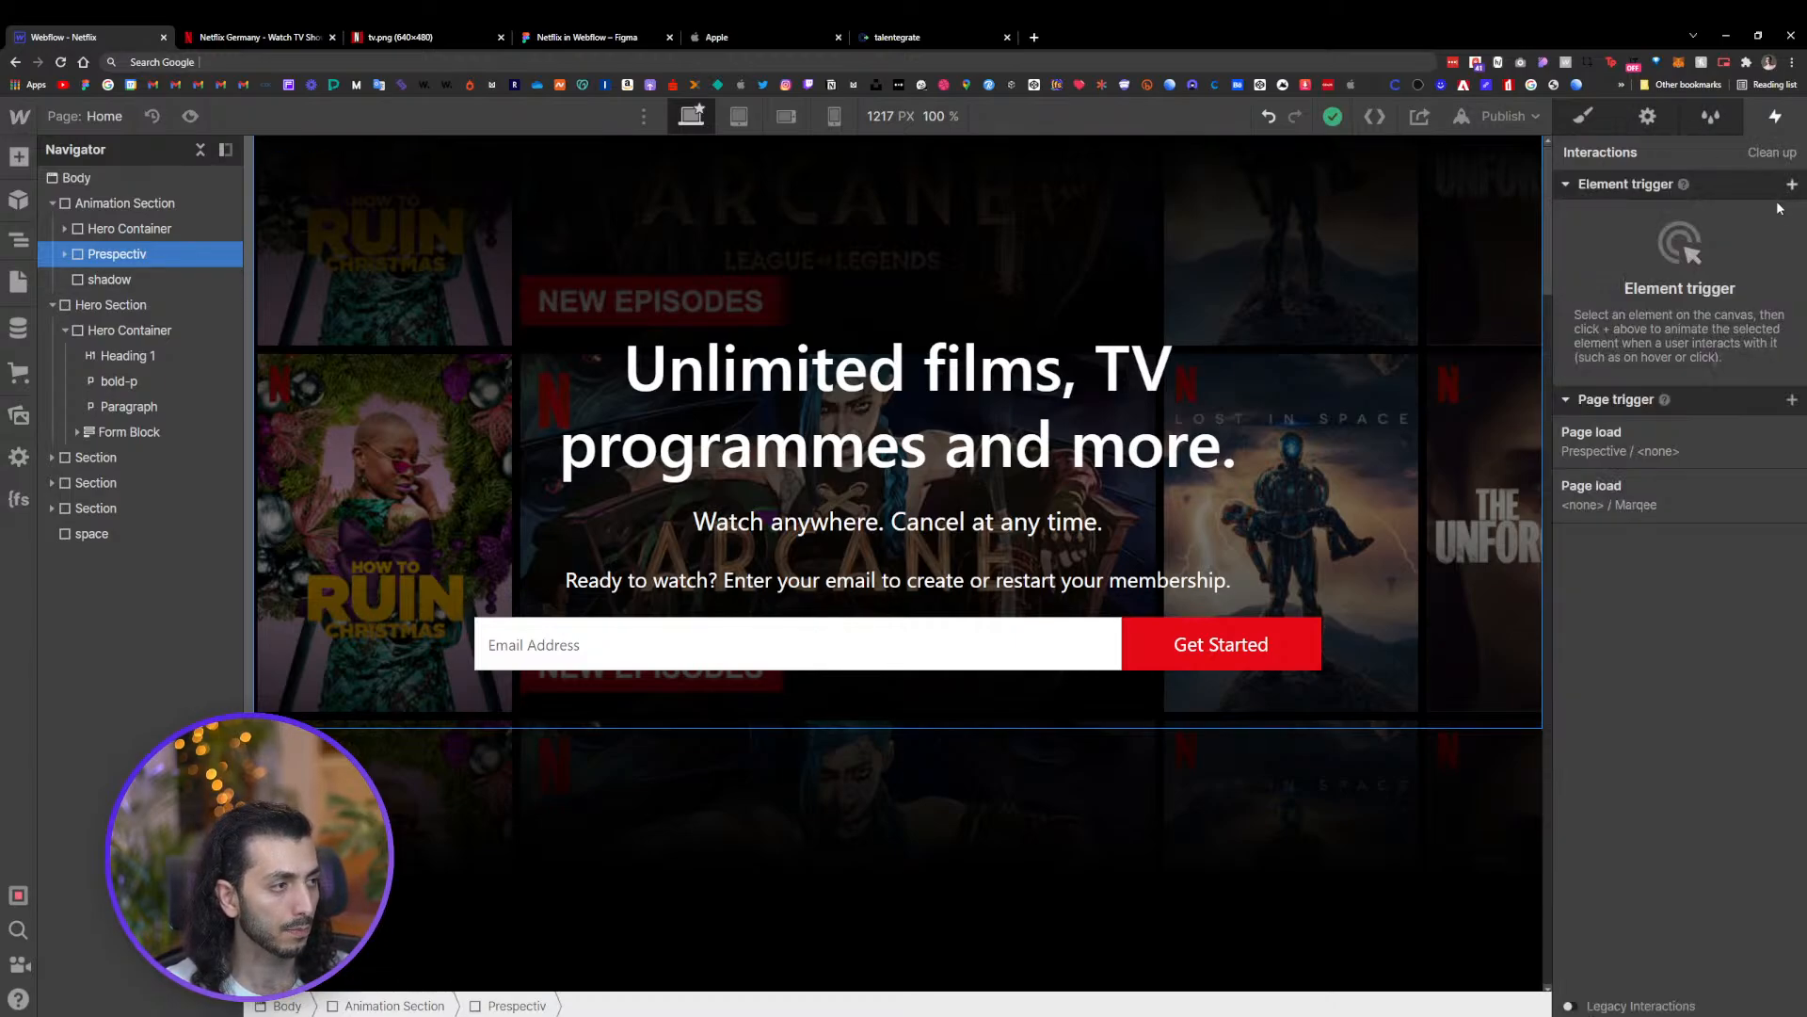
Open the Prespective page-load trigger and preview the page with both animations running
left_click(1629, 499)
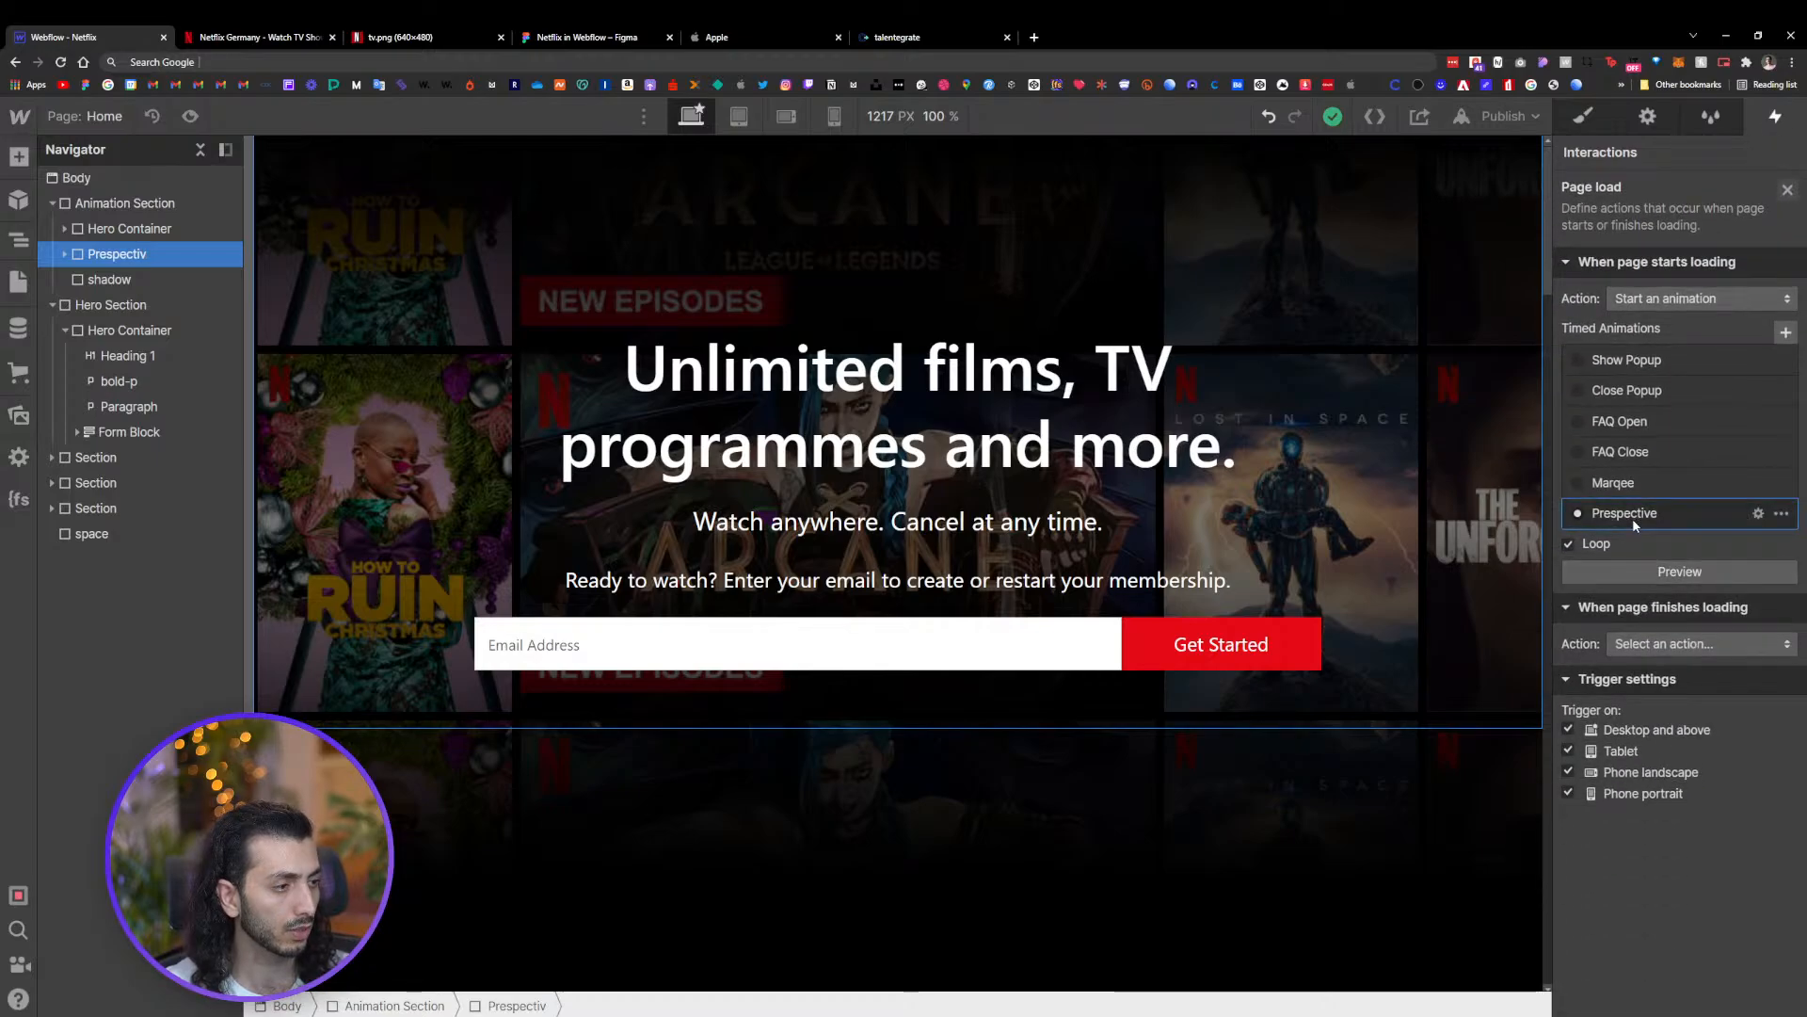
left_click(189, 116)
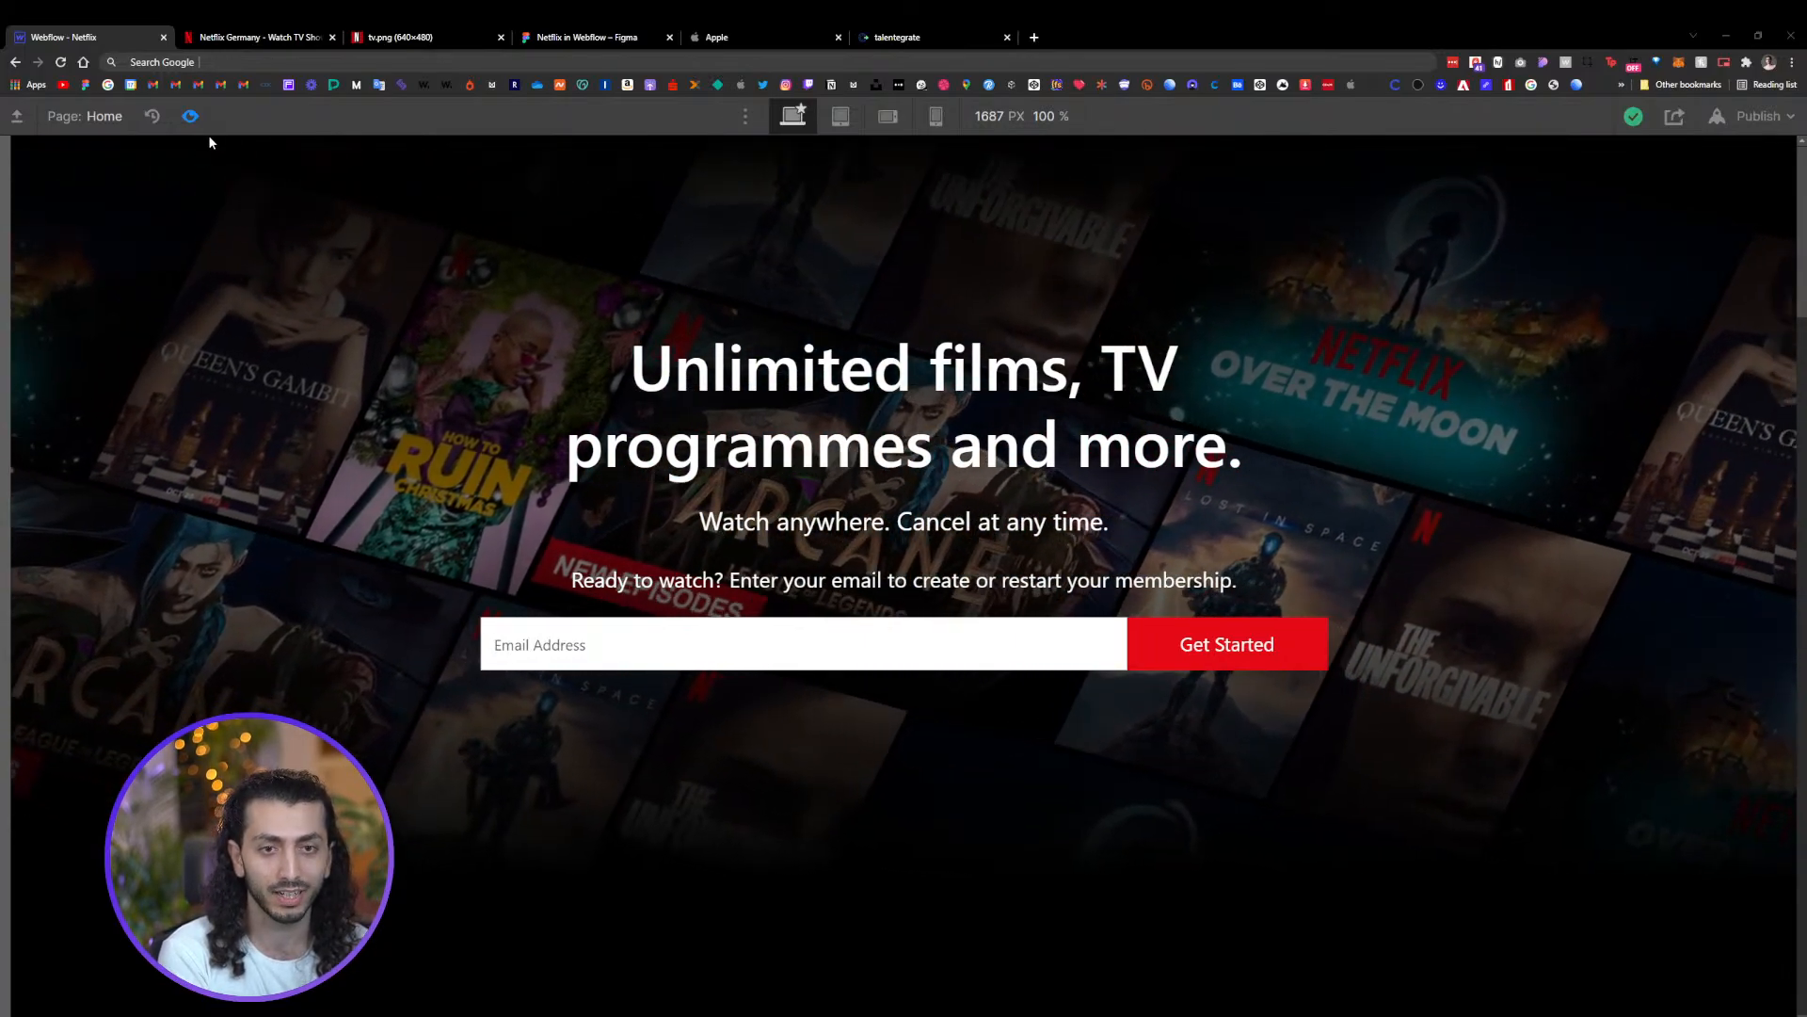
left_click(190, 116)
left_click(190, 116)
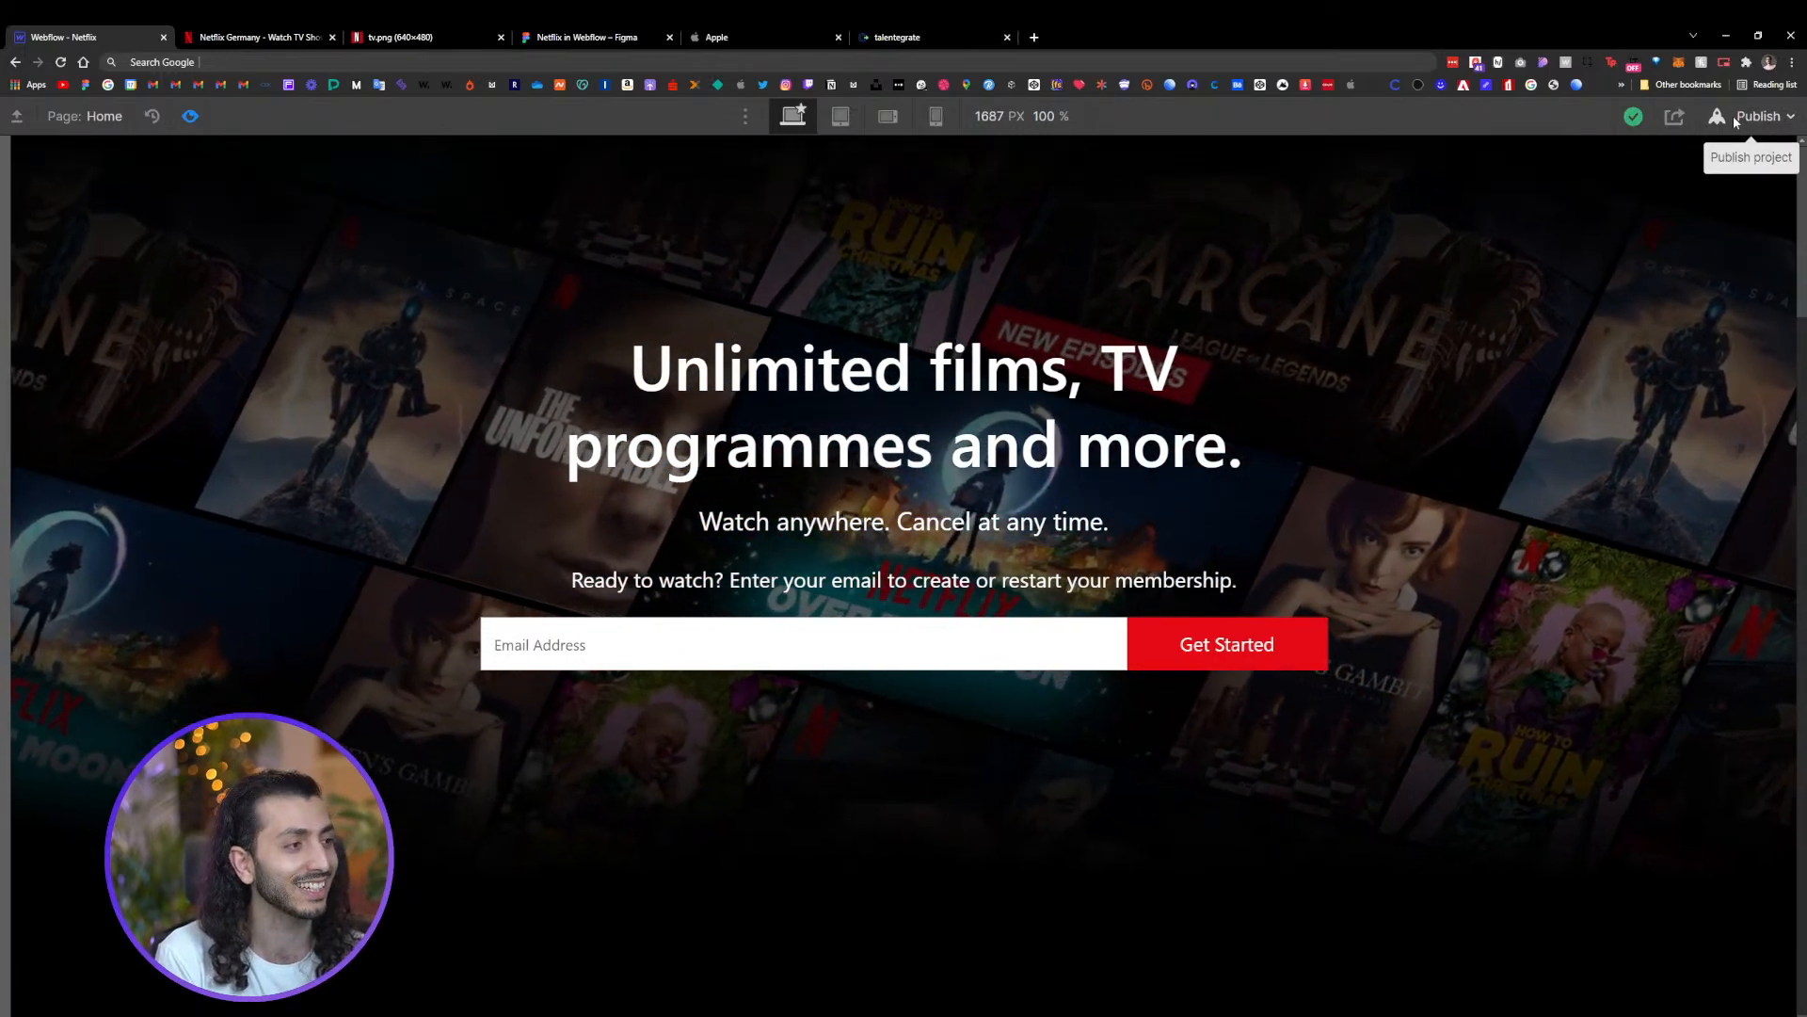
Publish the site to the webflow.io domain and close the publish dialog
left_click(1759, 121)
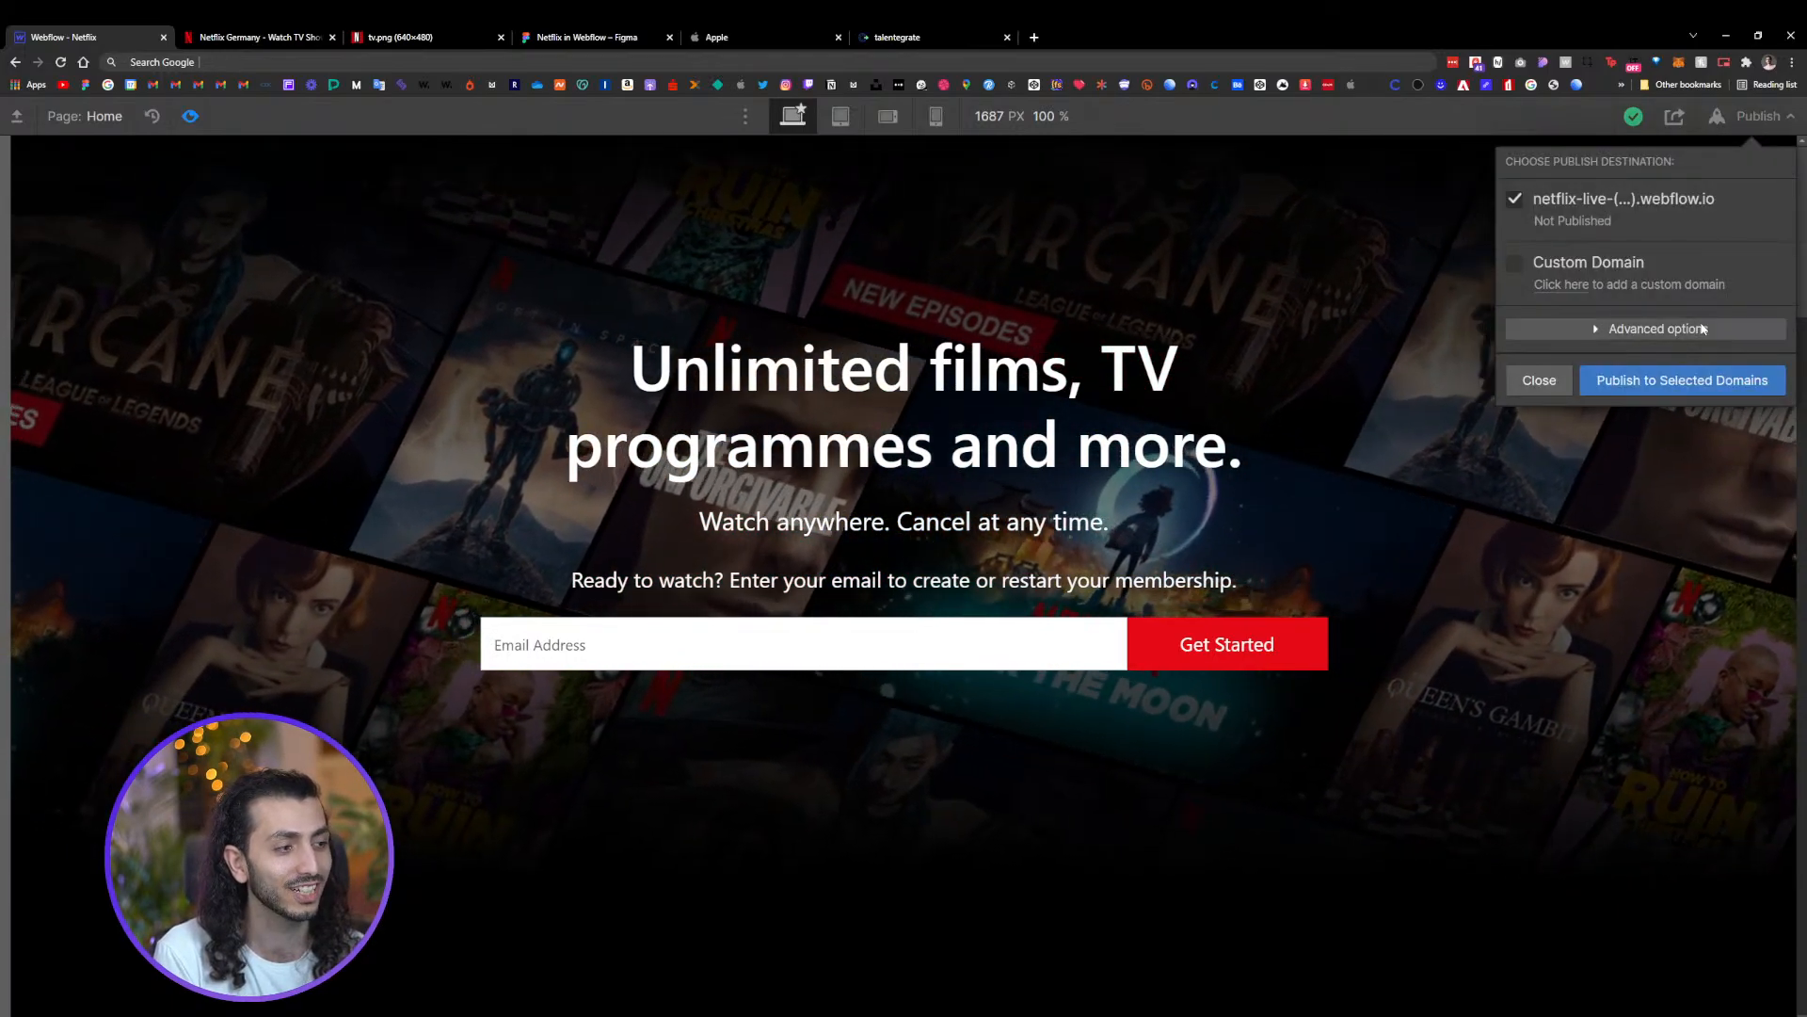
left_click(1670, 380)
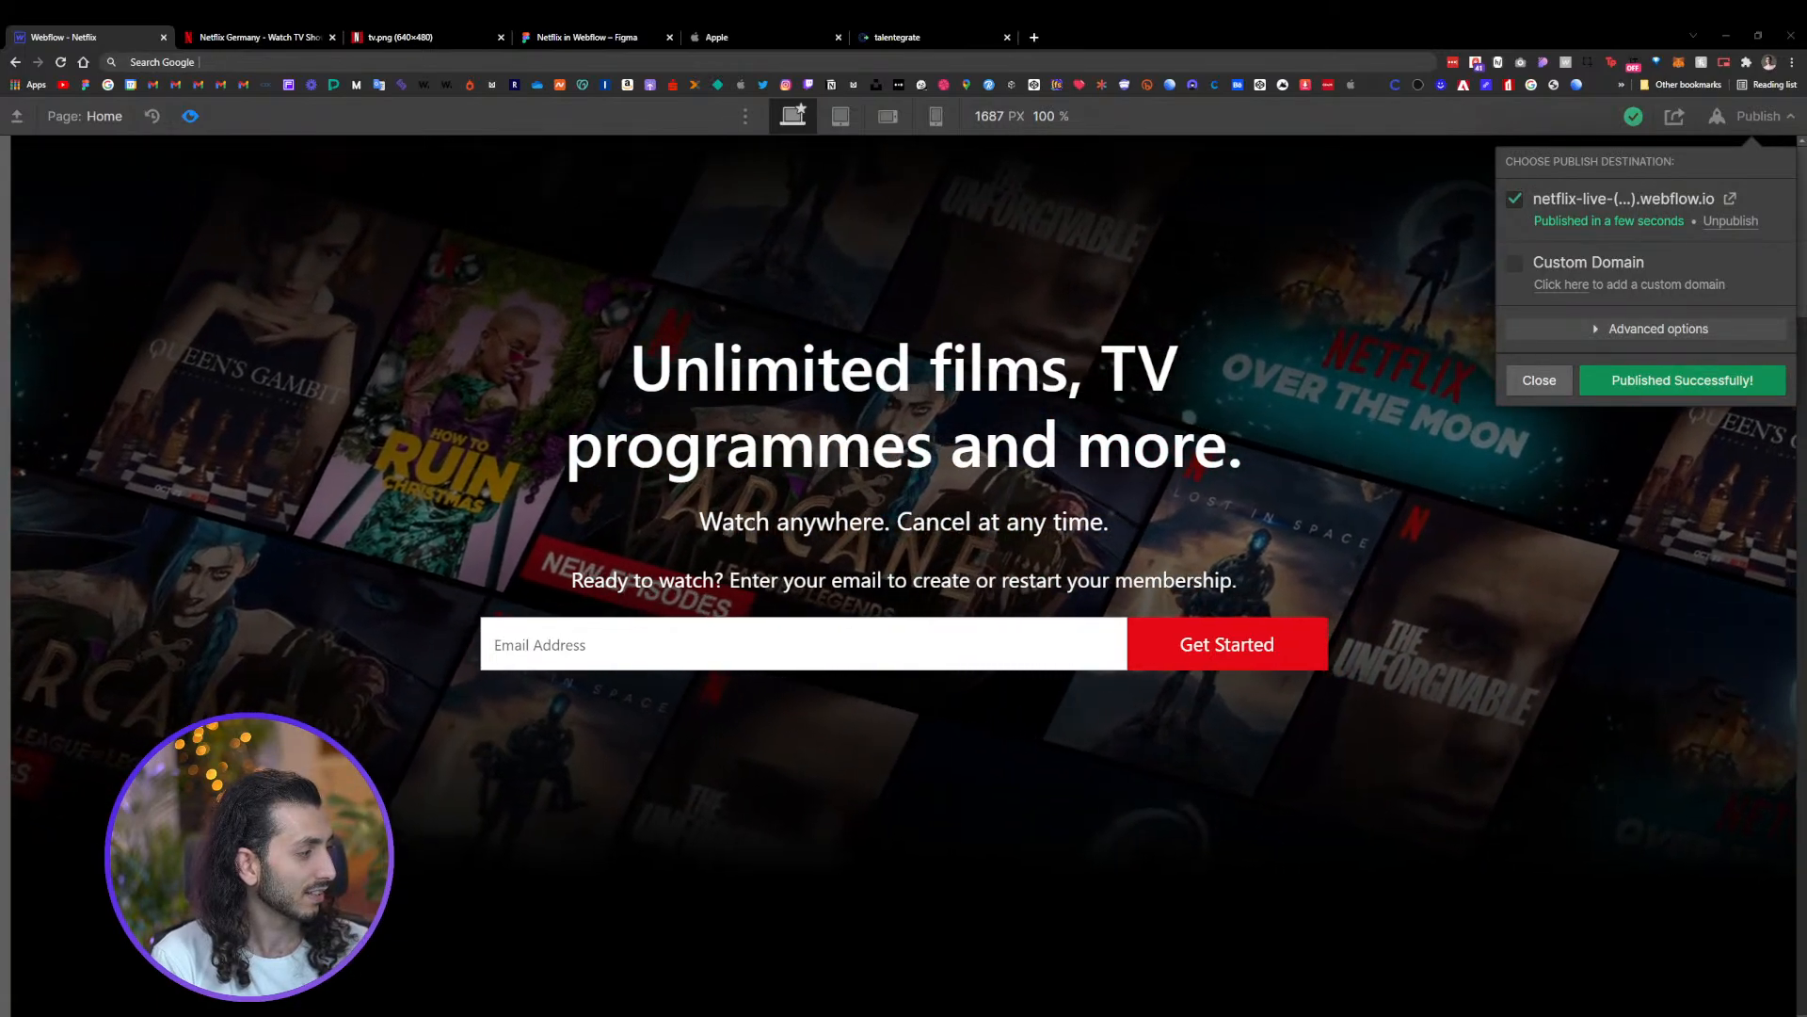
left_click(1539, 379)
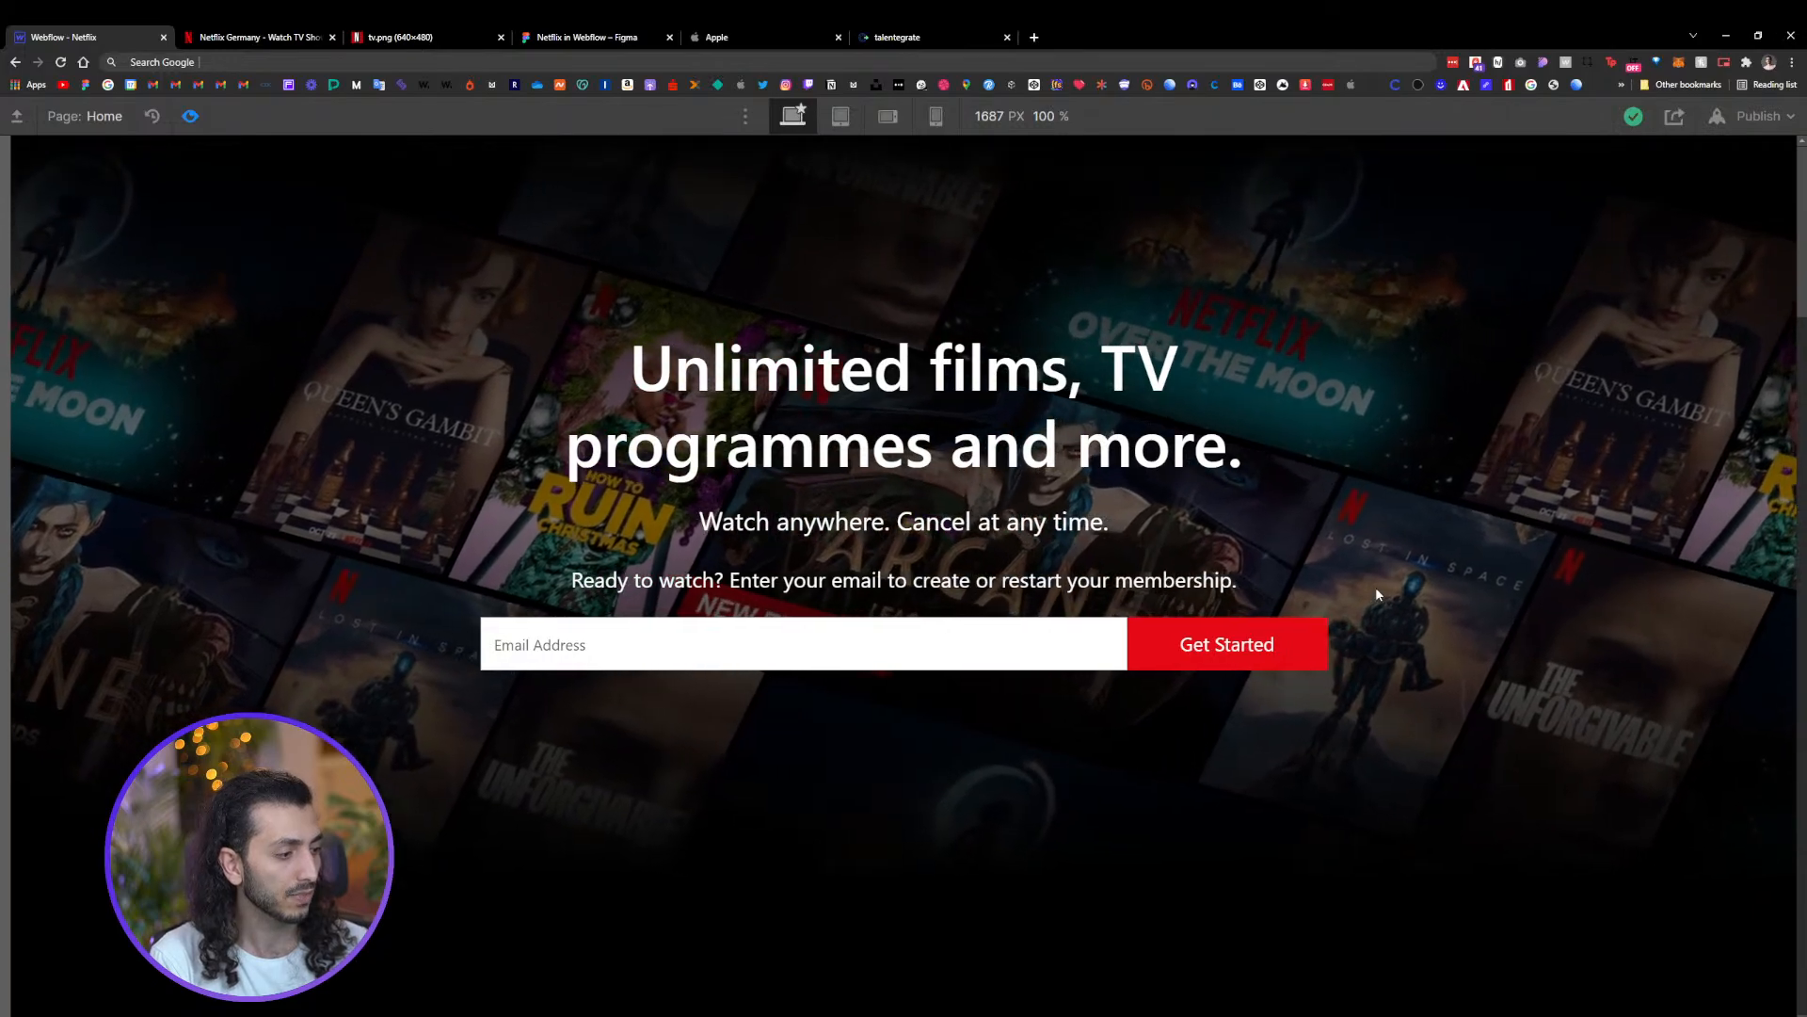